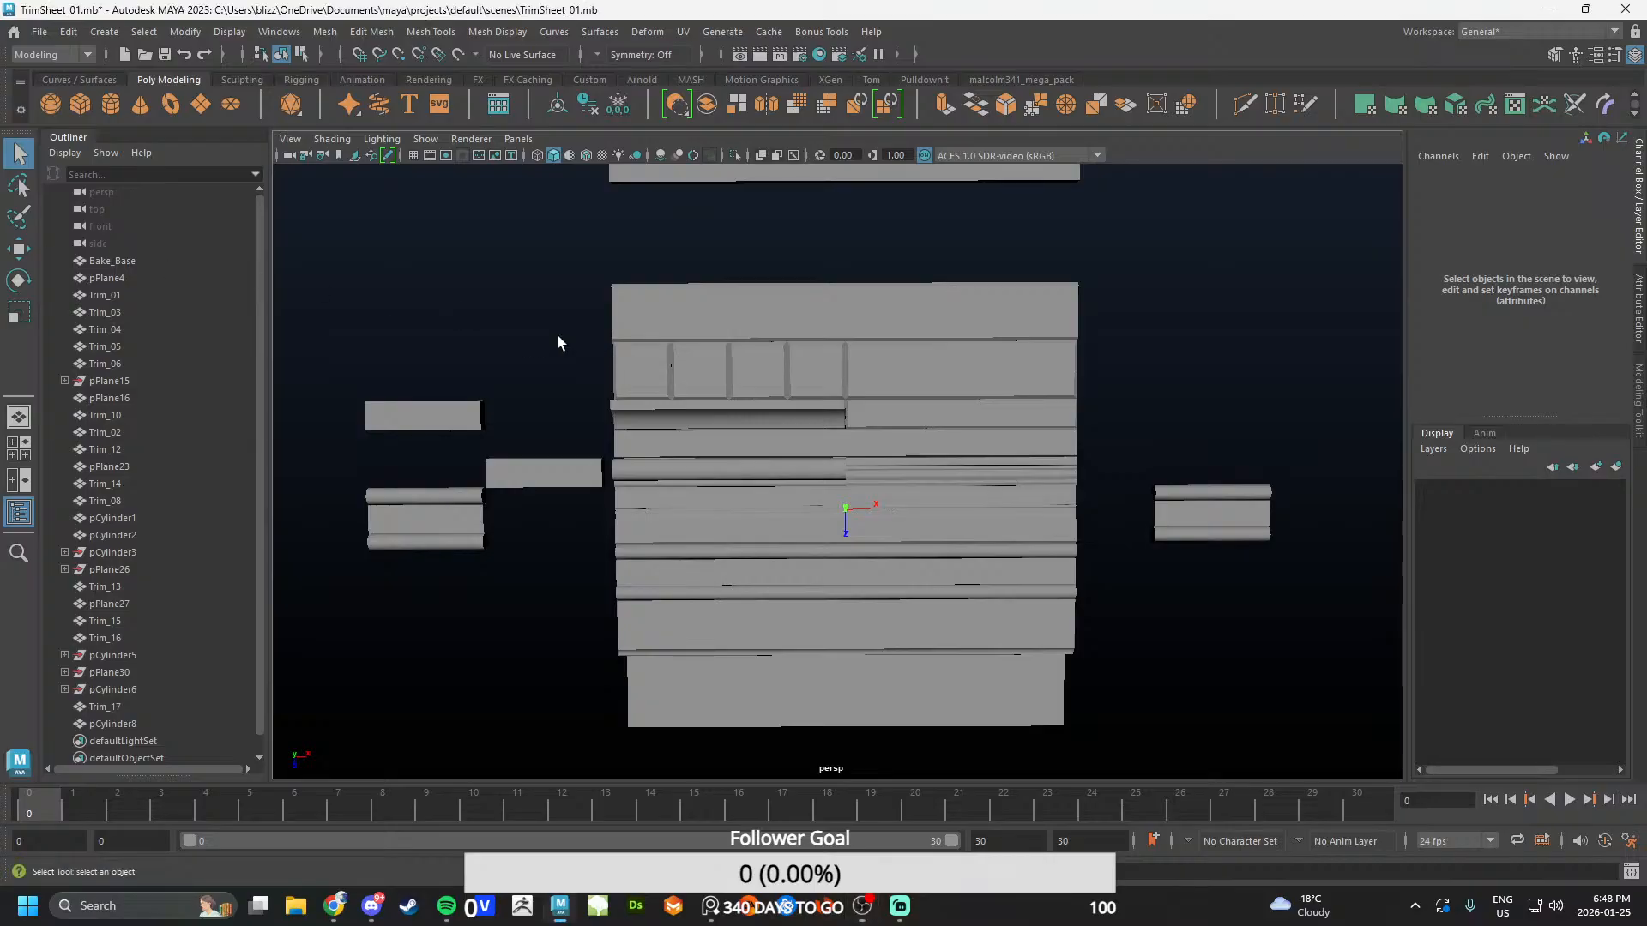
- Examine the trim sheet's strips and the loose pieces around it from several angles
{"action": "scroll", "coordinate": [794, 409], "scroll_direction": "up", "scroll_amount": 3}
{"action": "key", "text": "w"}
{"action": "scroll", "coordinate": [808, 412], "scroll_direction": "down", "scroll_amount": 3}
{"action": "left_click_drag", "start_coordinate": [794, 397], "coordinate": [692, 496], "text": "alt"}
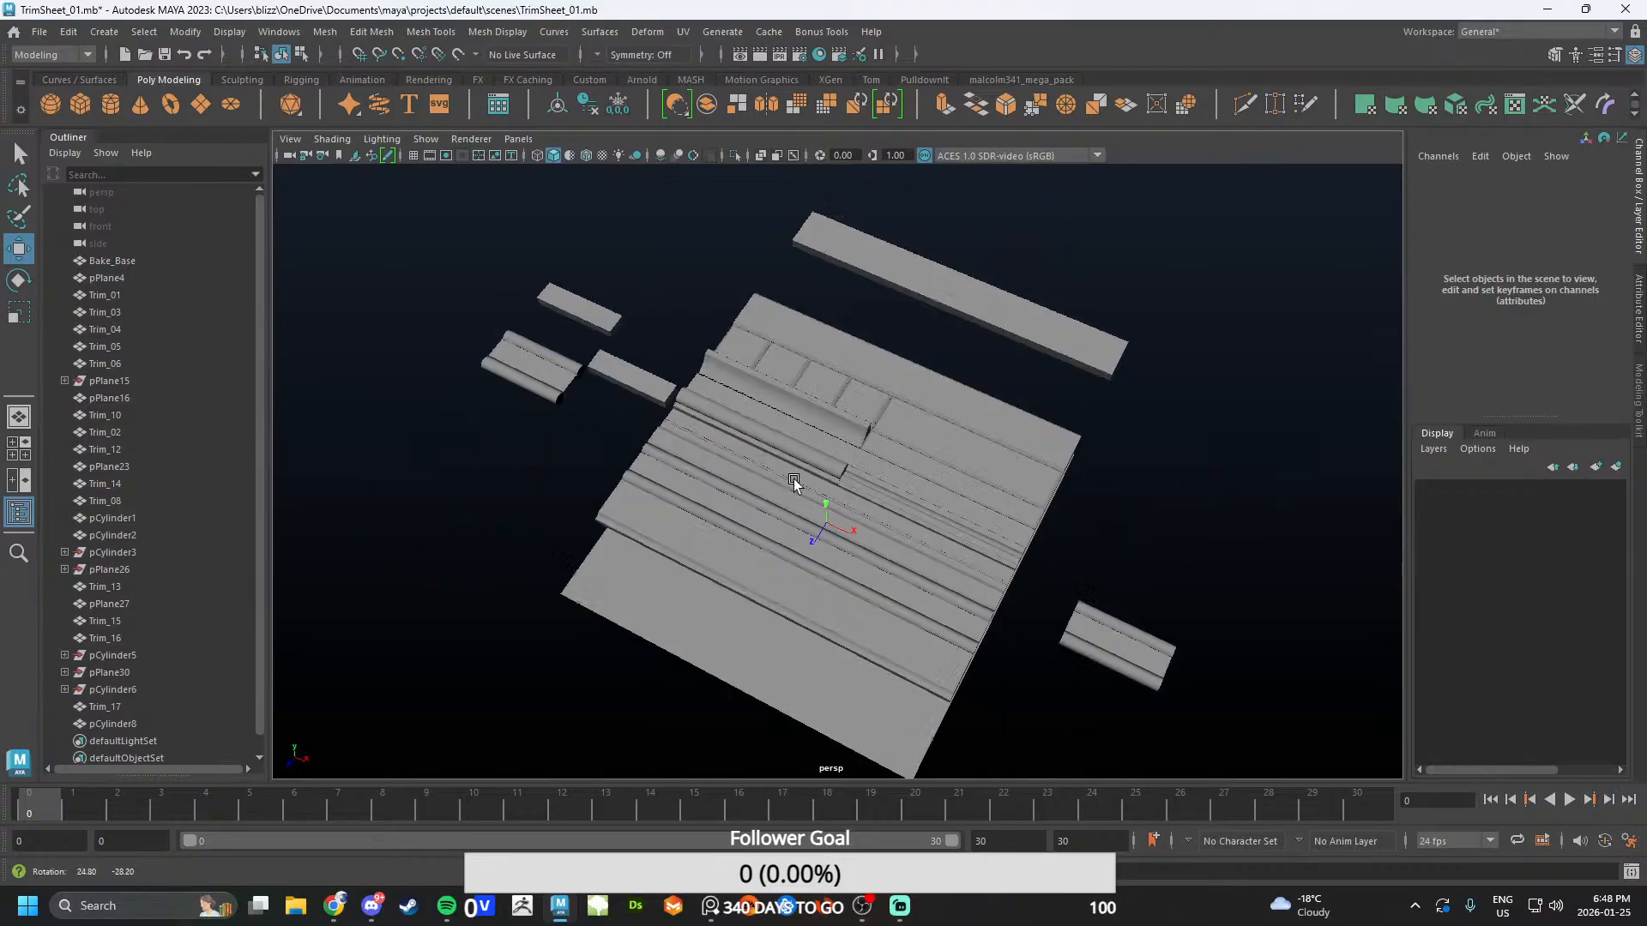
{"action": "right_click_drag", "start_coordinate": [692, 496], "coordinate": [987, 463], "text": "alt"}
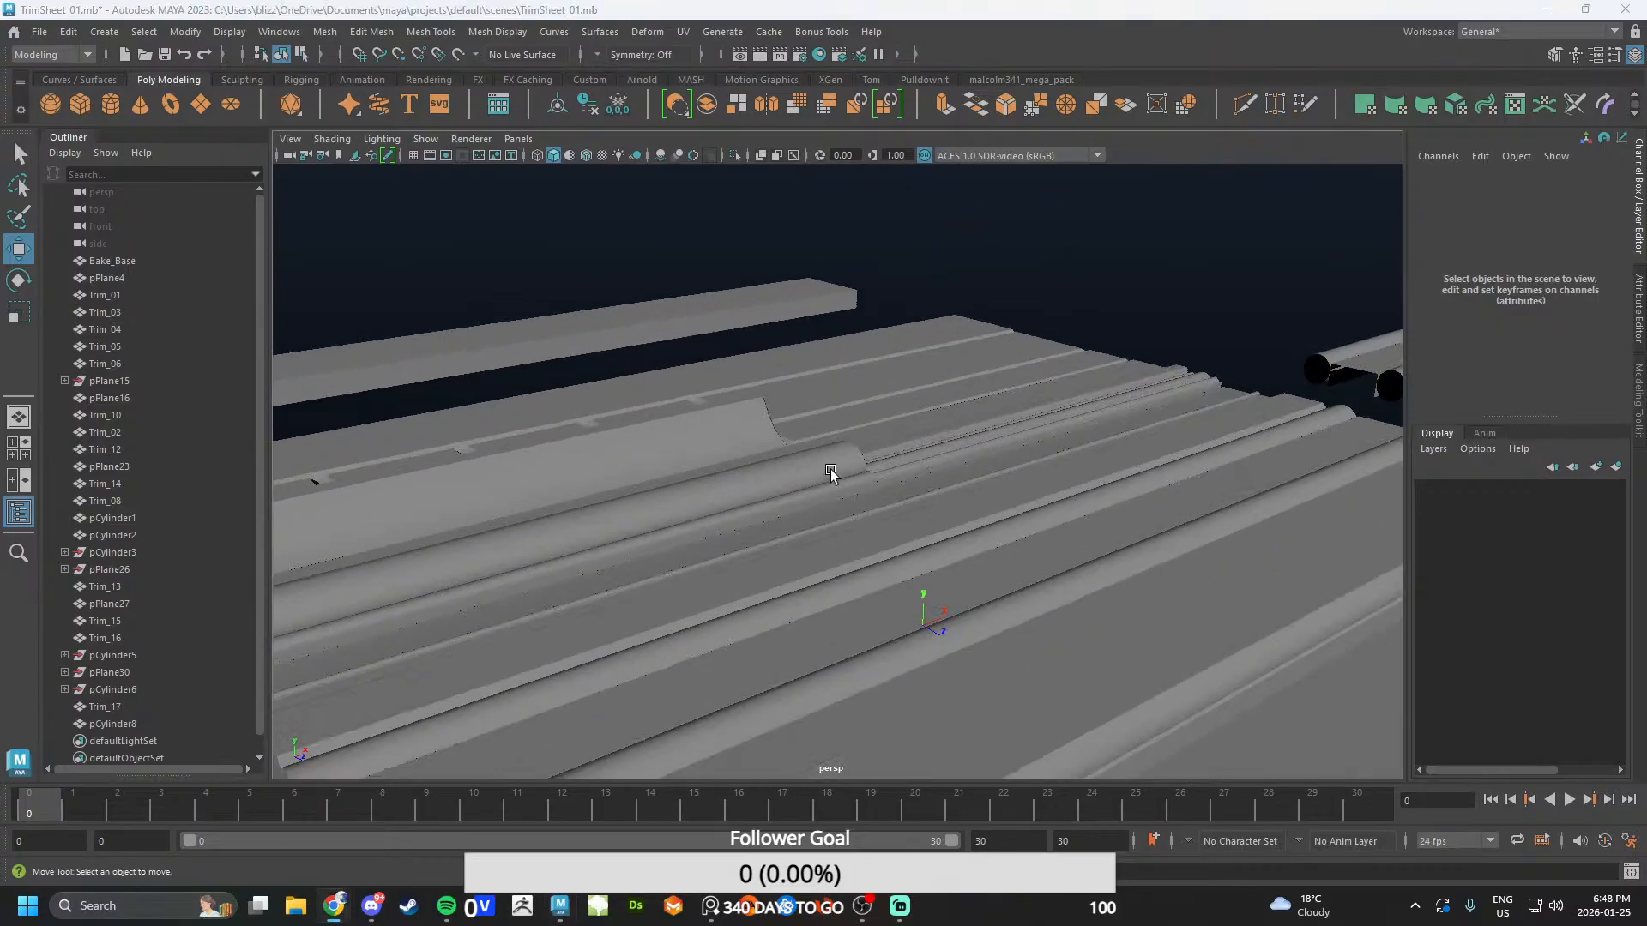
{"action": "left_click_drag", "start_coordinate": [831, 470], "coordinate": [673, 511], "text": "alt"}
{"action": "scroll", "coordinate": [652, 540], "scroll_direction": "down", "scroll_amount": 5}
{"action": "left_click_drag", "start_coordinate": [625, 574], "coordinate": [791, 550], "text": "alt"}
{"action": "scroll", "coordinate": [772, 592], "scroll_direction": "up", "scroll_amount": 4}
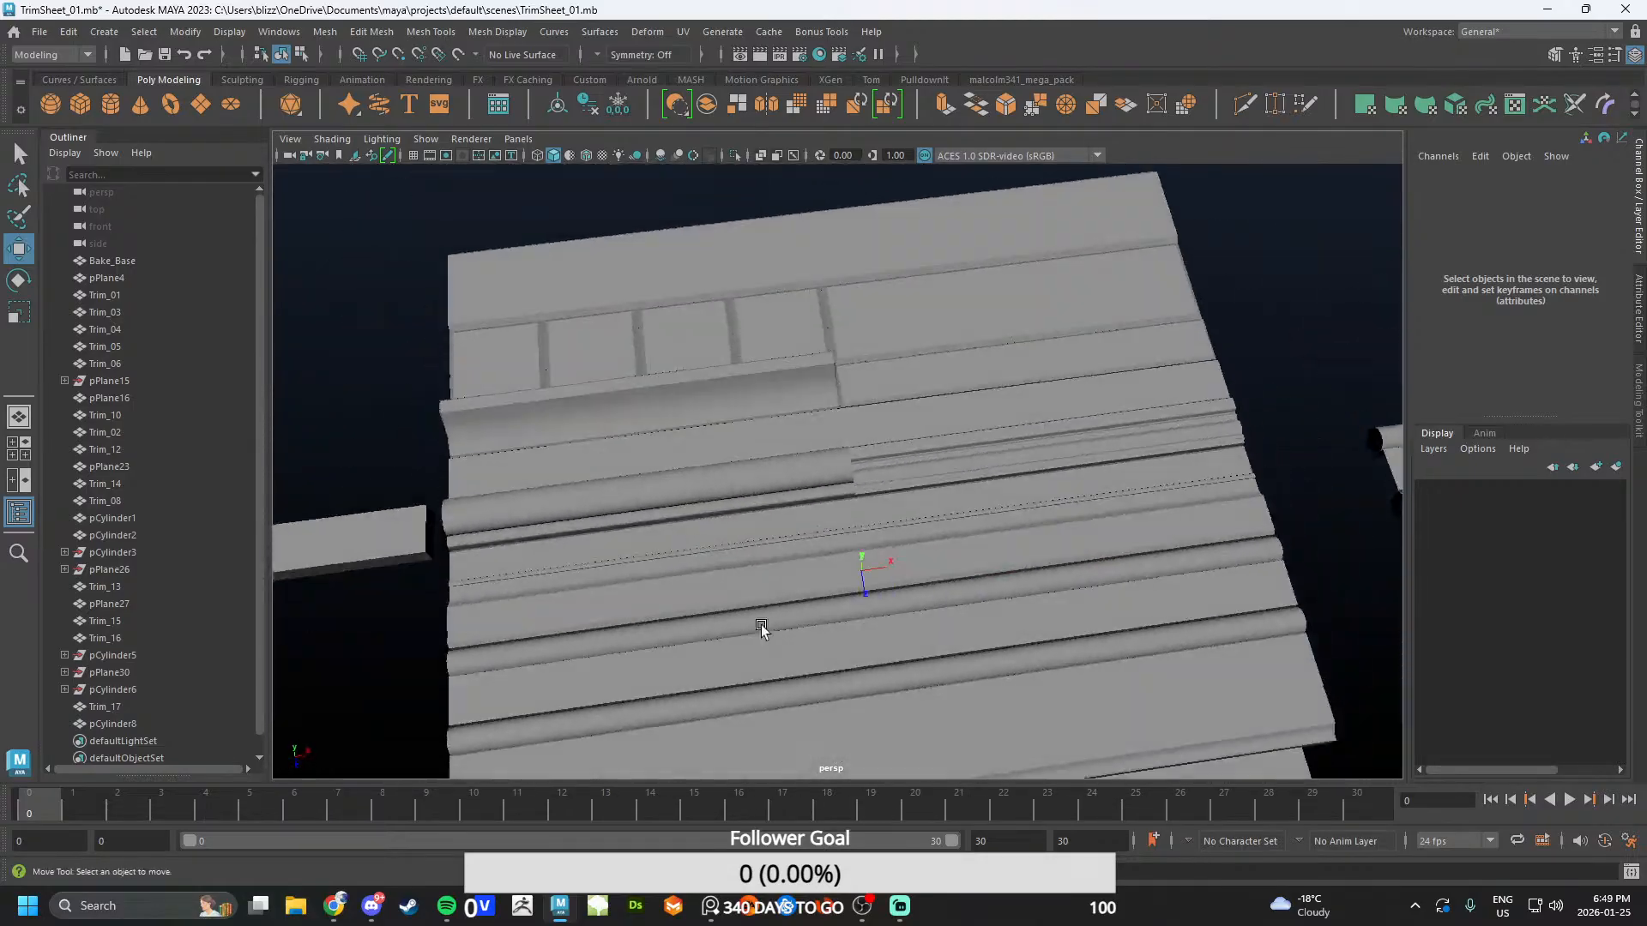
{"action": "left_click_drag", "start_coordinate": [762, 629], "coordinate": [1142, 686], "text": "alt"}
{"action": "scroll", "coordinate": [844, 613], "scroll_direction": "down", "scroll_amount": 10}
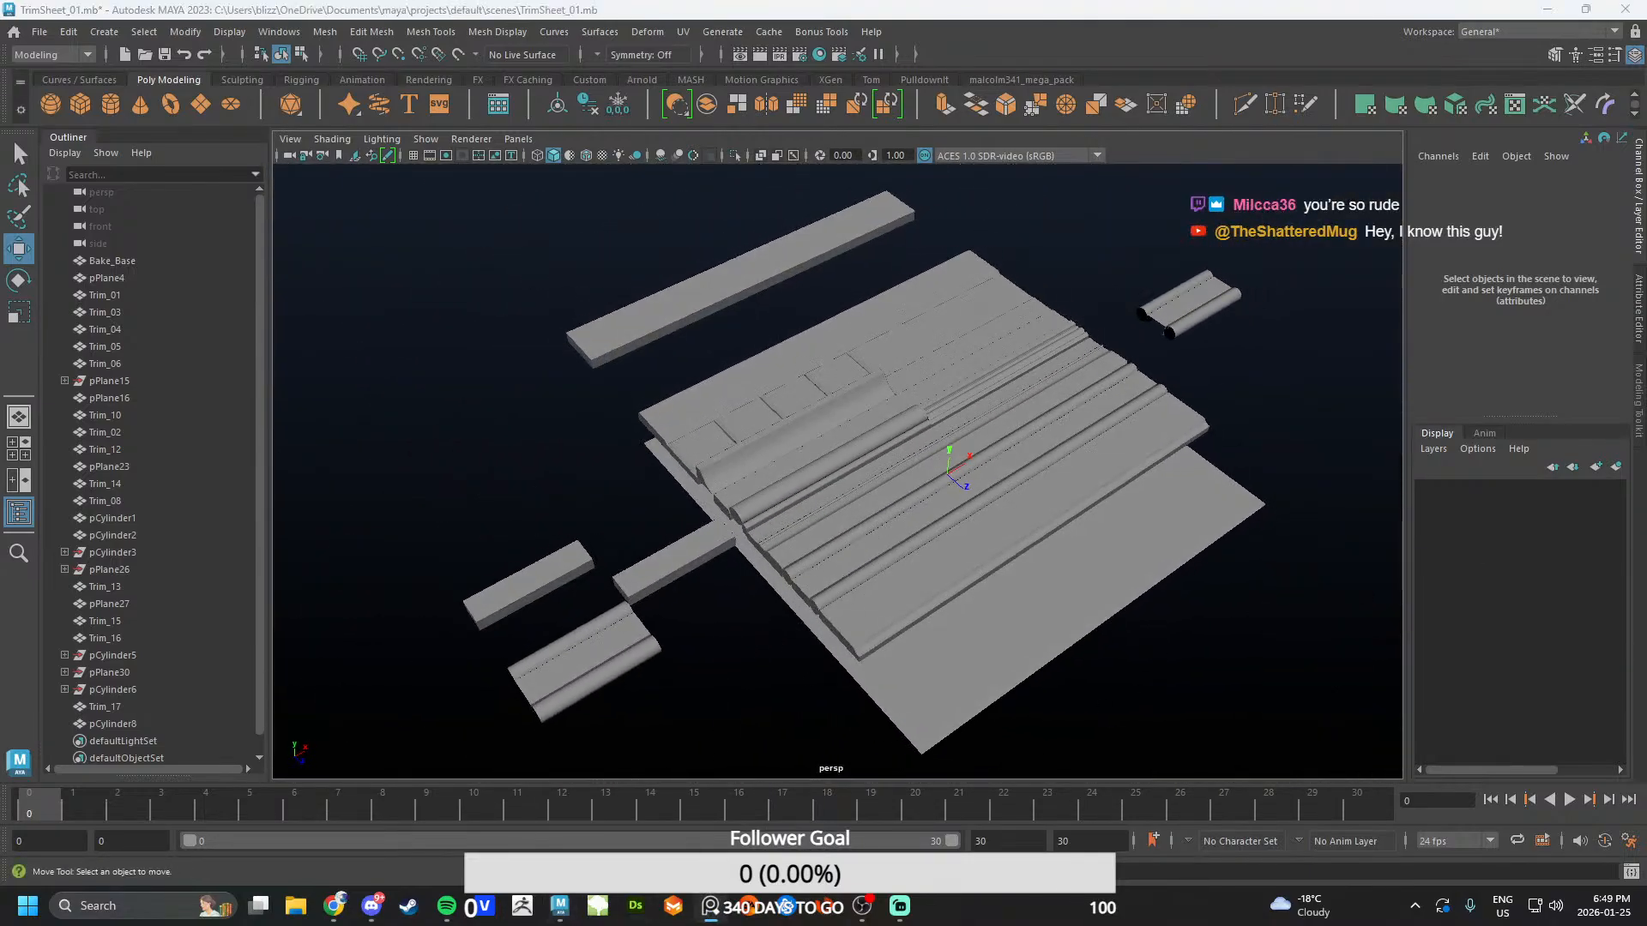
- Switch to the reference board and examine the cathedral photos, especially the stone arch and column capital details
{"action": "right_click_drag", "start_coordinate": [1646, 330], "coordinate": [614, 302]}
{"action": "scroll", "coordinate": [798, 585], "scroll_direction": "down", "scroll_amount": 6}
{"action": "middle_click_drag", "start_coordinate": [1107, 645], "coordinate": [915, 492]}
{"action": "scroll", "coordinate": [915, 492], "scroll_direction": "up", "scroll_amount": 6}
{"action": "middle_click_drag", "start_coordinate": [613, 500], "coordinate": [780, 420]}
{"action": "scroll", "coordinate": [871, 476], "scroll_direction": "up", "scroll_amount": 4}
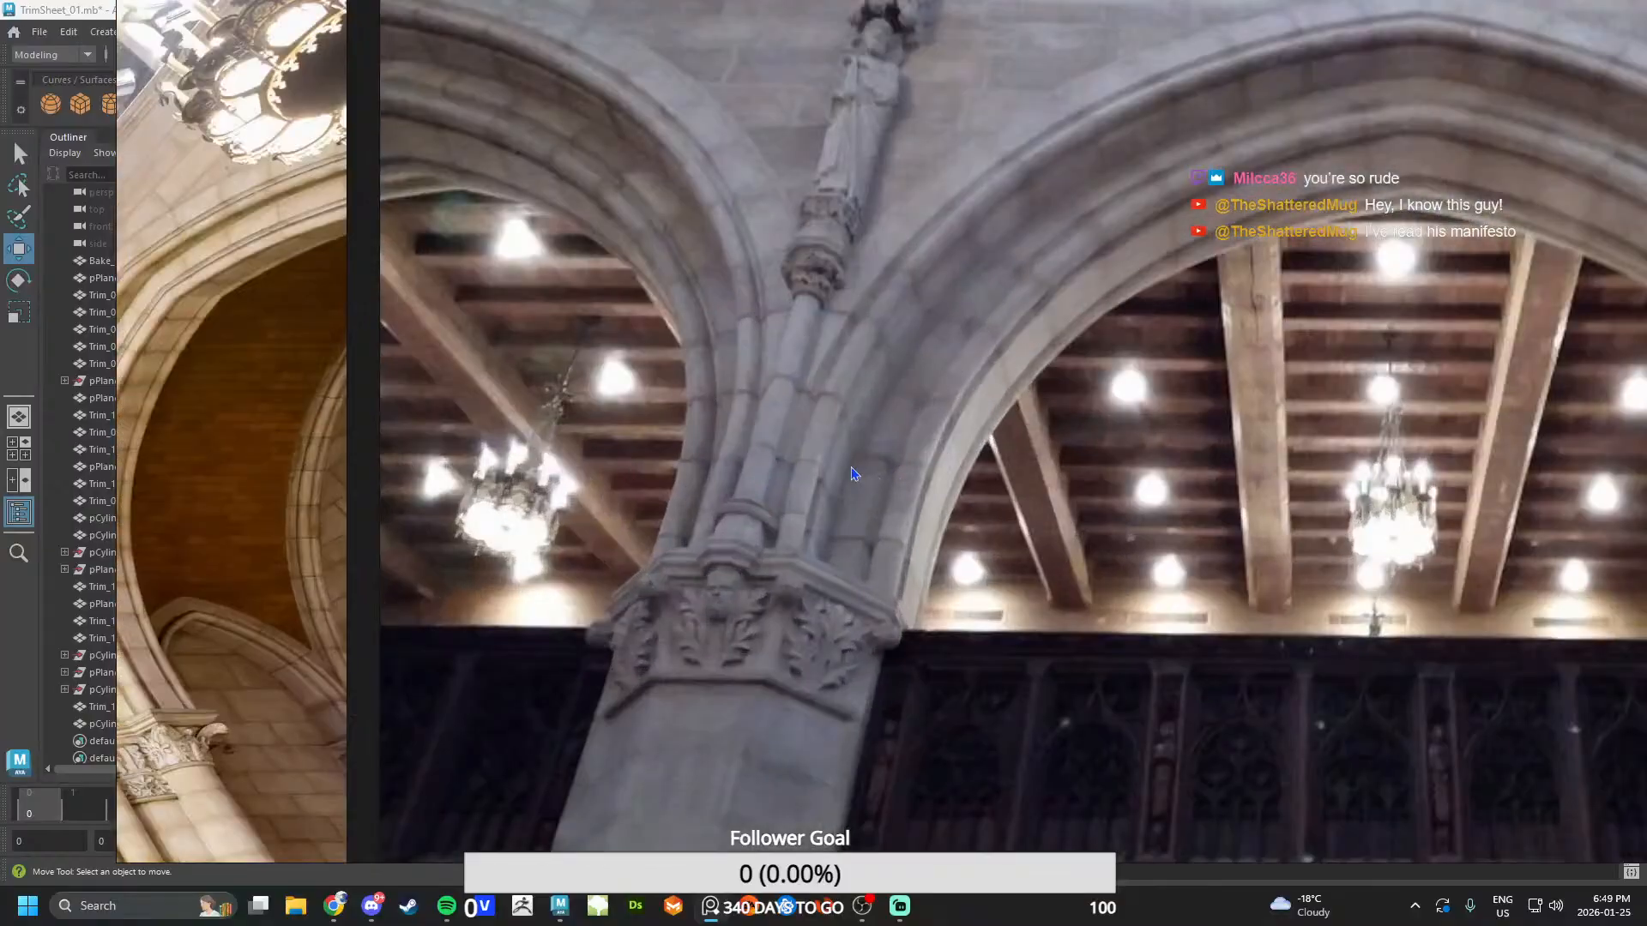
{"action": "scroll", "coordinate": [840, 477], "scroll_direction": "down", "scroll_amount": 4}
{"action": "scroll", "coordinate": [558, 501], "scroll_direction": "down", "scroll_amount": 1}
{"action": "middle_click_drag", "start_coordinate": [557, 502], "coordinate": [978, 458]}
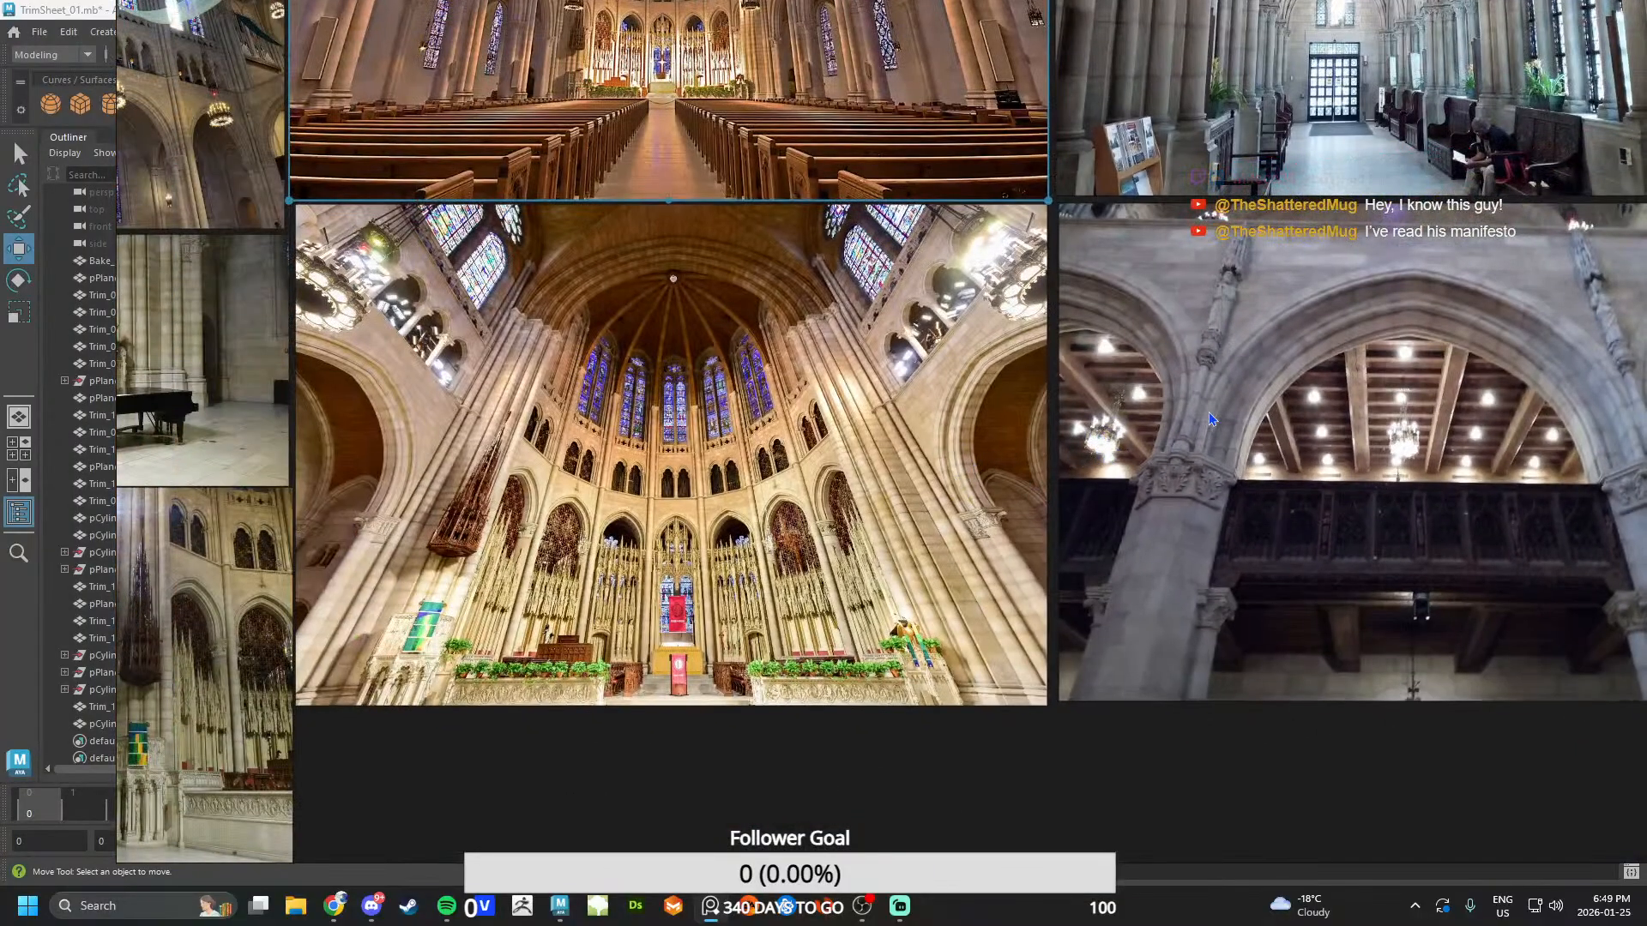
{"action": "middle_click_drag", "start_coordinate": [1209, 413], "coordinate": [742, 543]}
{"action": "scroll", "coordinate": [823, 452], "scroll_direction": "up", "scroll_amount": 5}
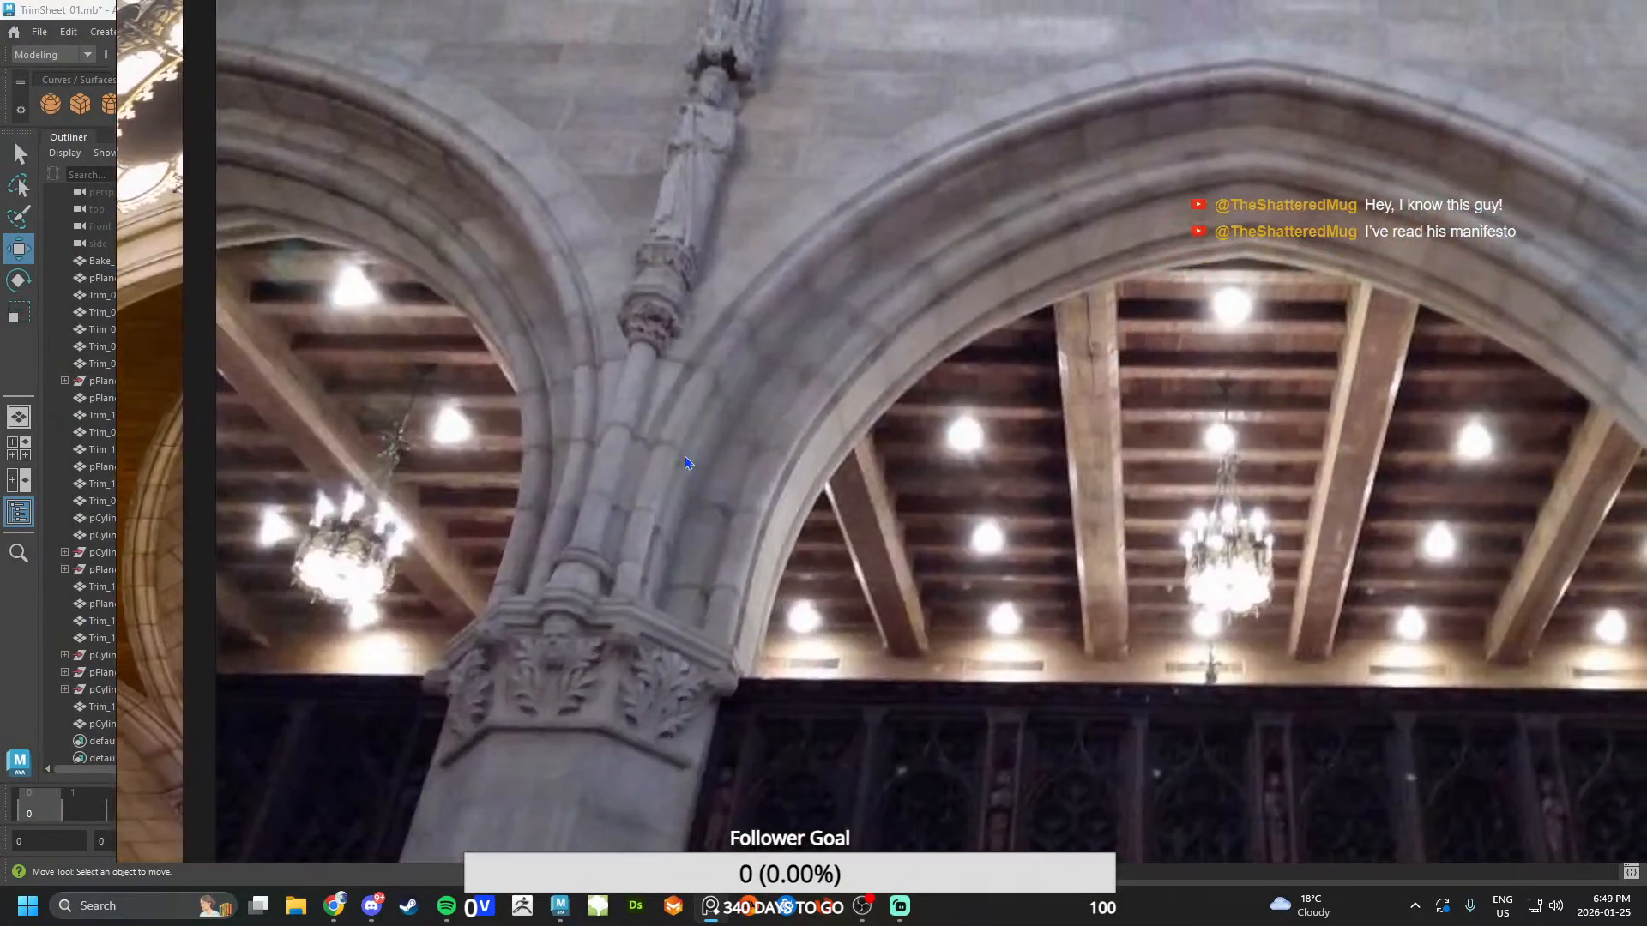
{"action": "scroll", "coordinate": [880, 343], "scroll_direction": "down", "scroll_amount": 5}
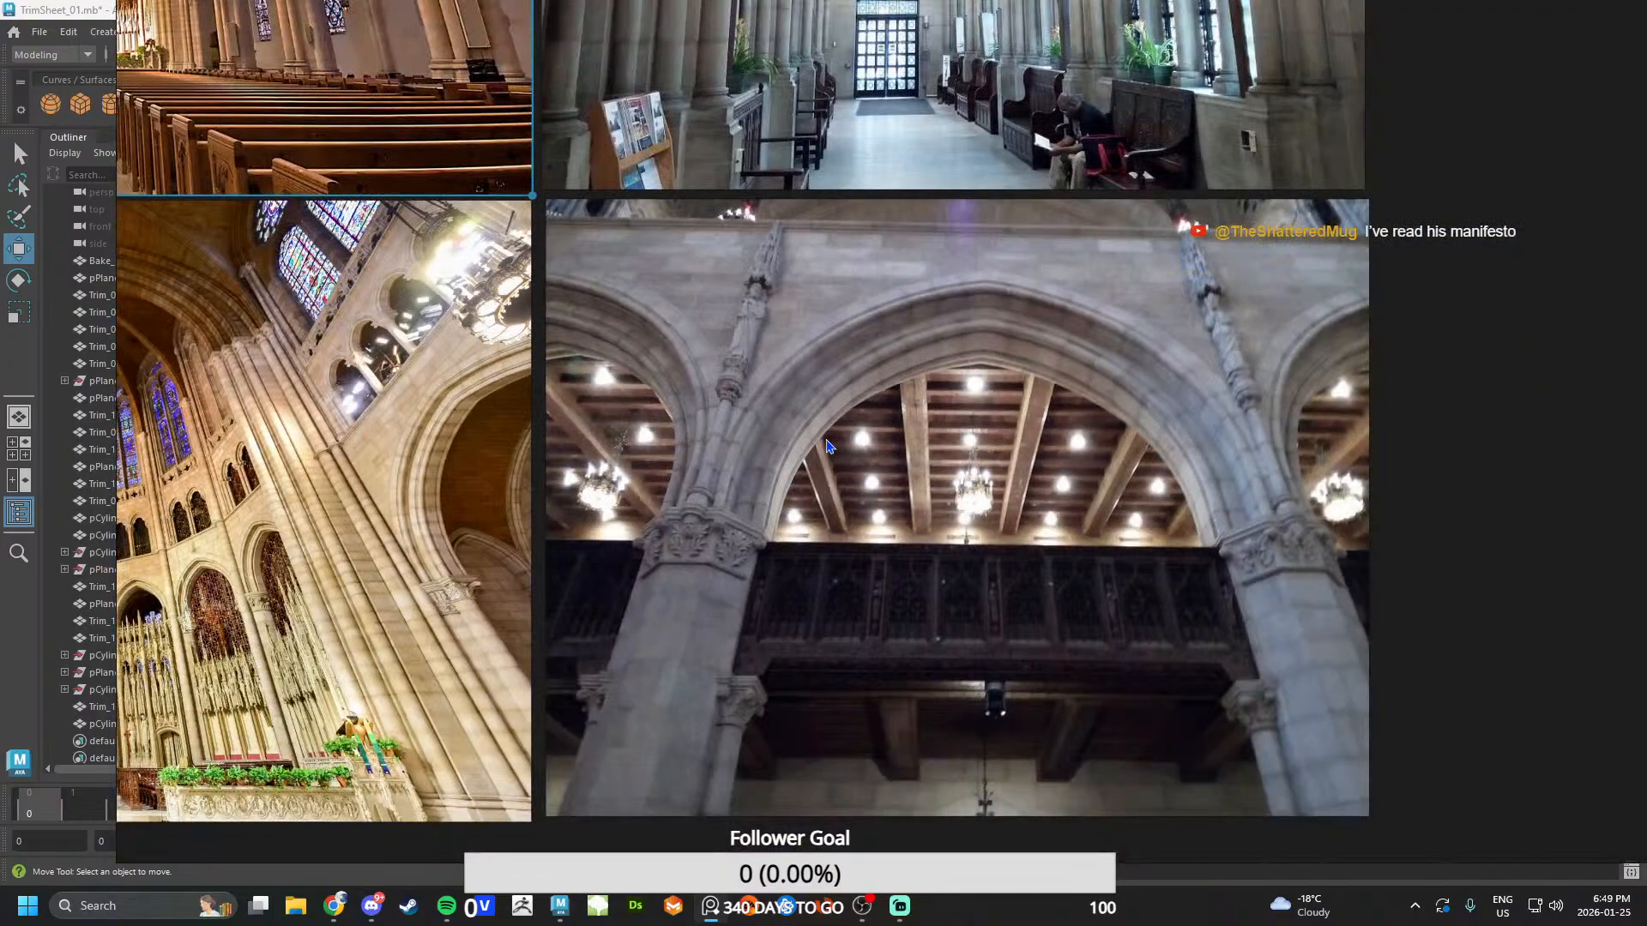
{"action": "middle_click_drag", "start_coordinate": [826, 440], "coordinate": [1252, 440]}
{"action": "middle_click_drag", "start_coordinate": [279, 468], "coordinate": [737, 446]}
{"action": "scroll", "coordinate": [738, 446], "scroll_direction": "down", "scroll_amount": 3}
{"action": "middle_click_drag", "start_coordinate": [404, 310], "coordinate": [734, 491]}
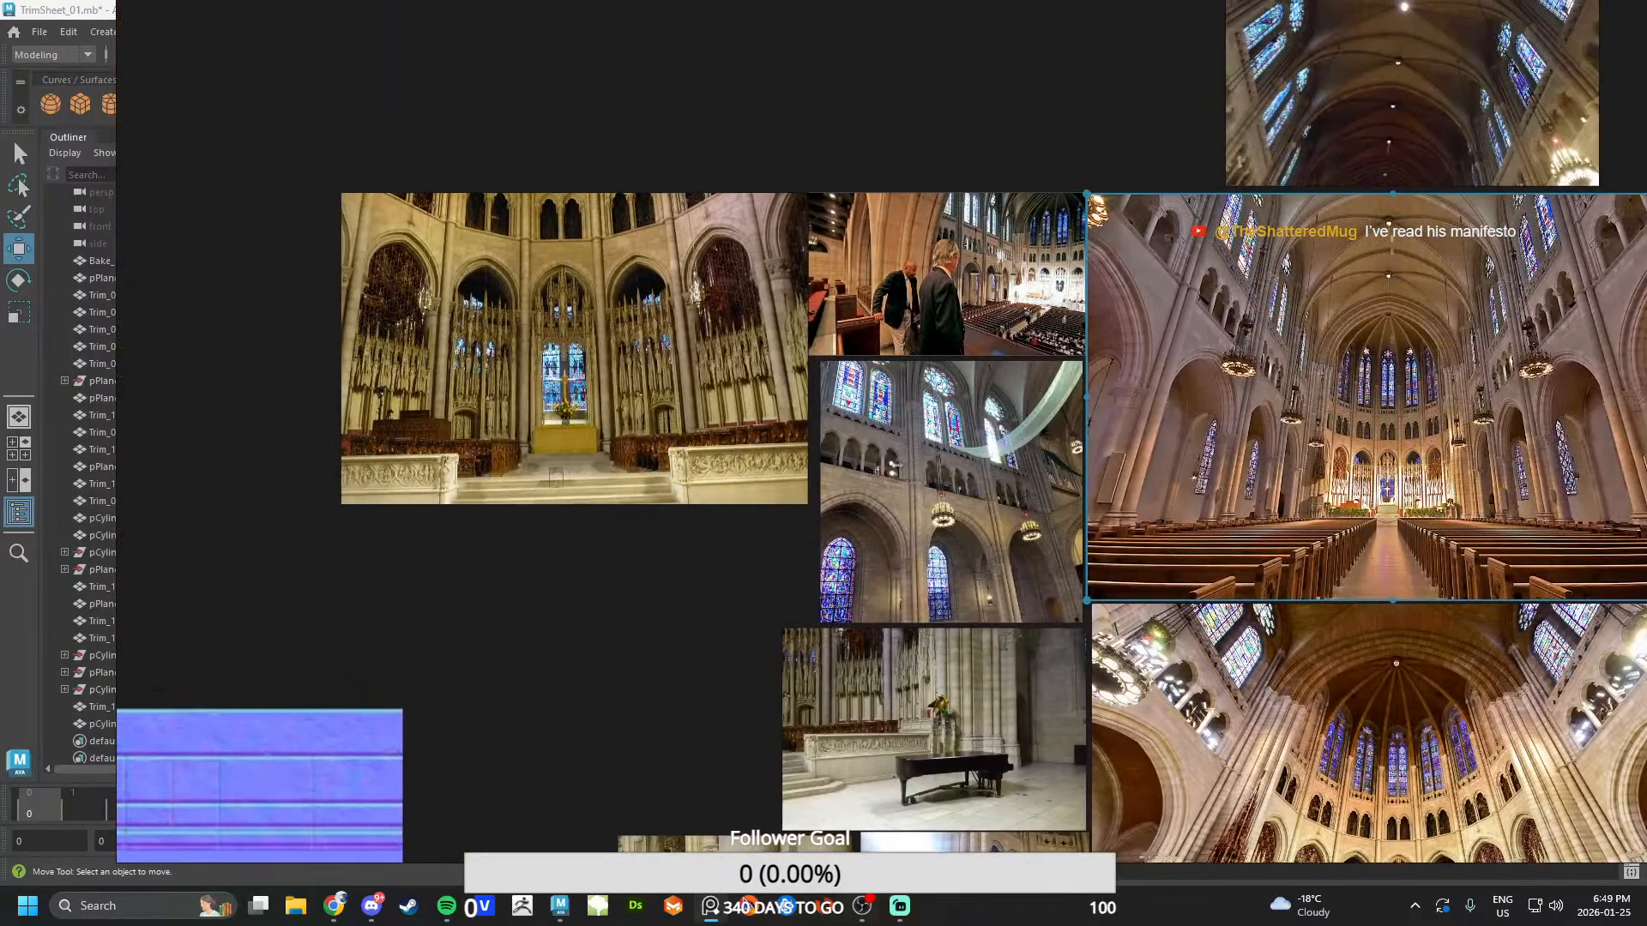
- Switch back to Maya and examine the end profile of the Trim_15 strip and the overall trim sheet layout
{"action": "left_click", "coordinate": [568, 906]}
{"action": "scroll", "coordinate": [950, 501], "scroll_direction": "up", "scroll_amount": 4}
{"action": "left_click_drag", "start_coordinate": [951, 501], "coordinate": [842, 596], "text": "alt"}
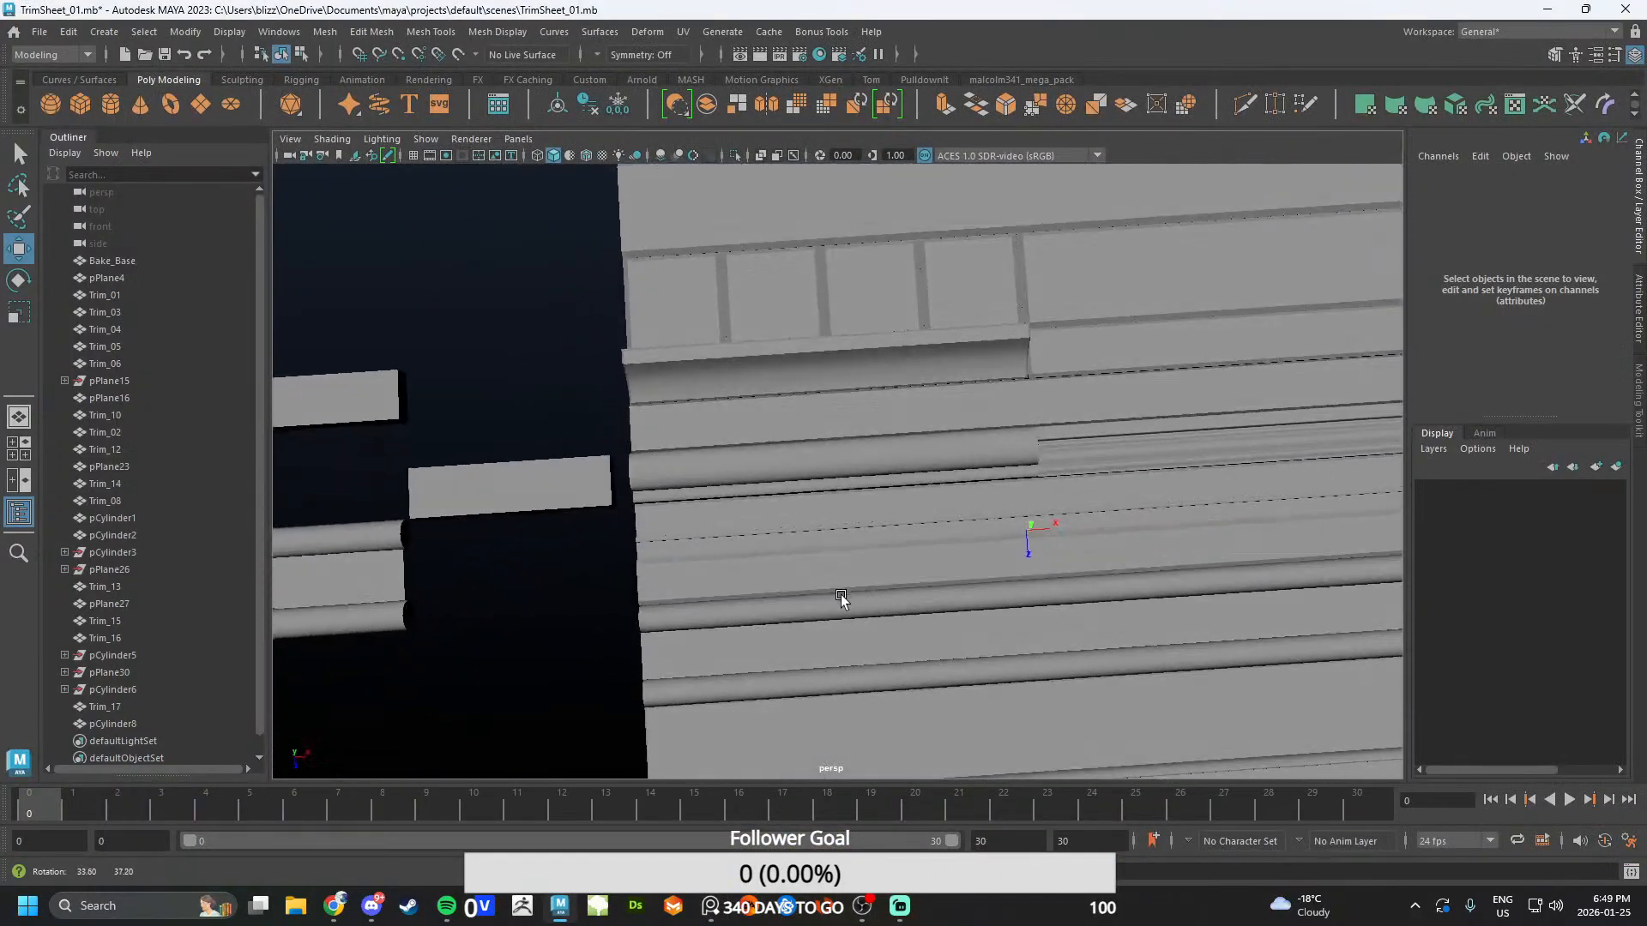
{"action": "scroll", "coordinate": [607, 544], "scroll_direction": "down", "scroll_amount": 3}
{"action": "left_click", "coordinate": [497, 525]}
{"action": "scroll", "coordinate": [644, 515], "scroll_direction": "up", "scroll_amount": 4}
{"action": "left_click", "coordinate": [569, 580]}
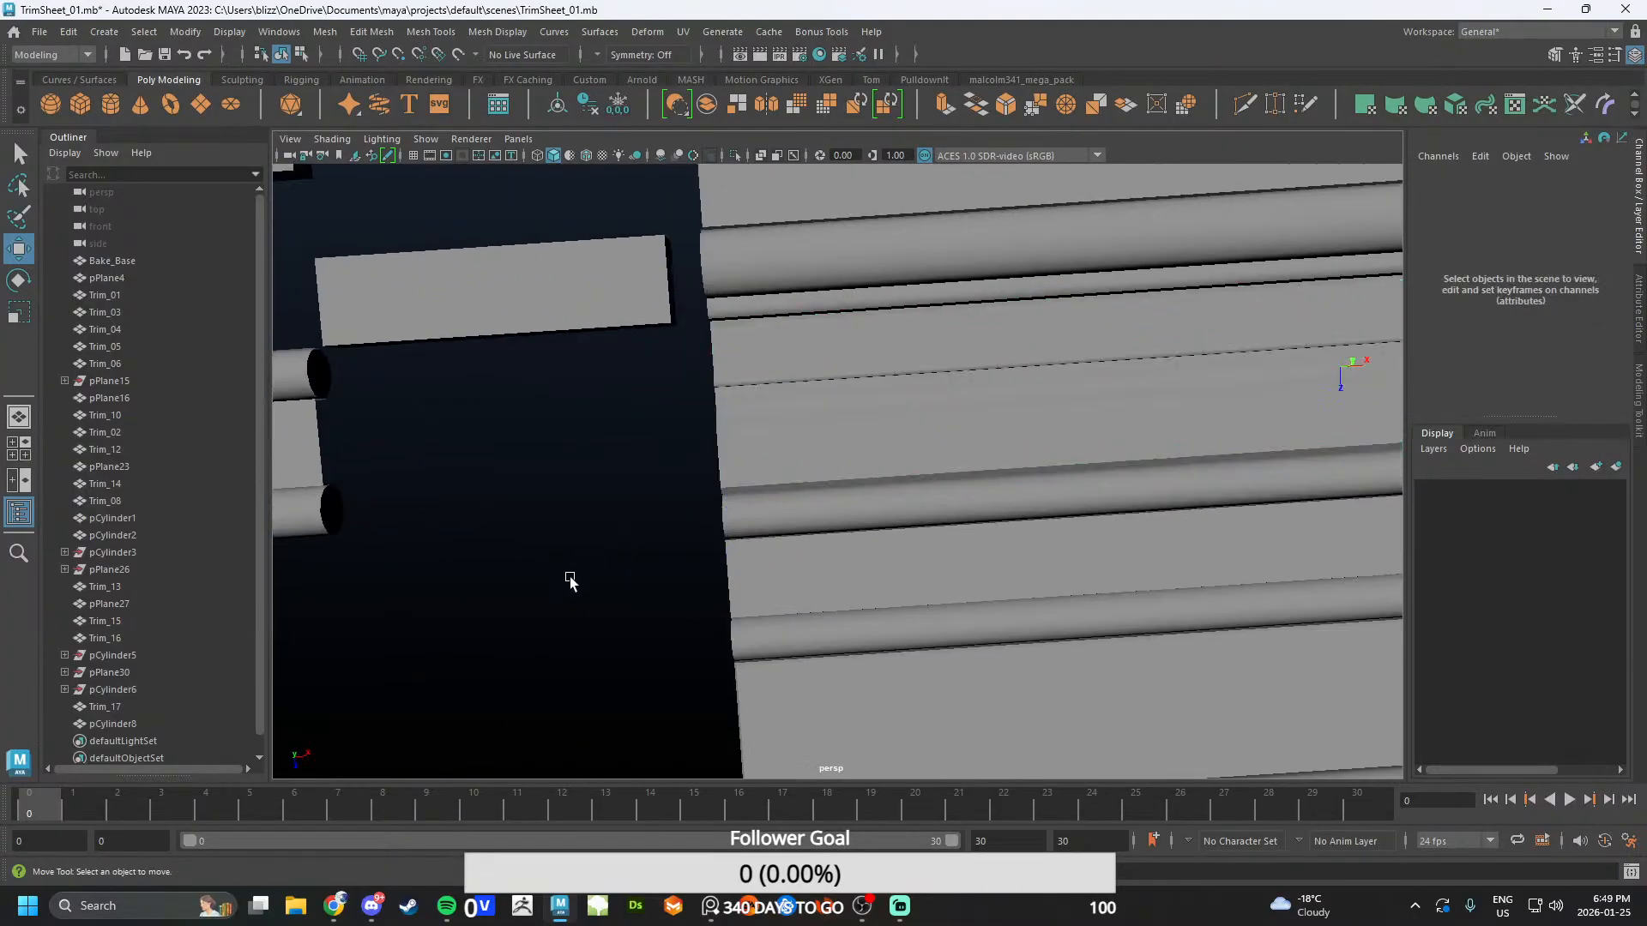
{"action": "left_click_drag", "start_coordinate": [570, 581], "coordinate": [919, 558], "text": "alt"}
{"action": "left_click", "coordinate": [949, 544]}
{"action": "scroll", "coordinate": [946, 528], "scroll_direction": "up", "scroll_amount": 3}
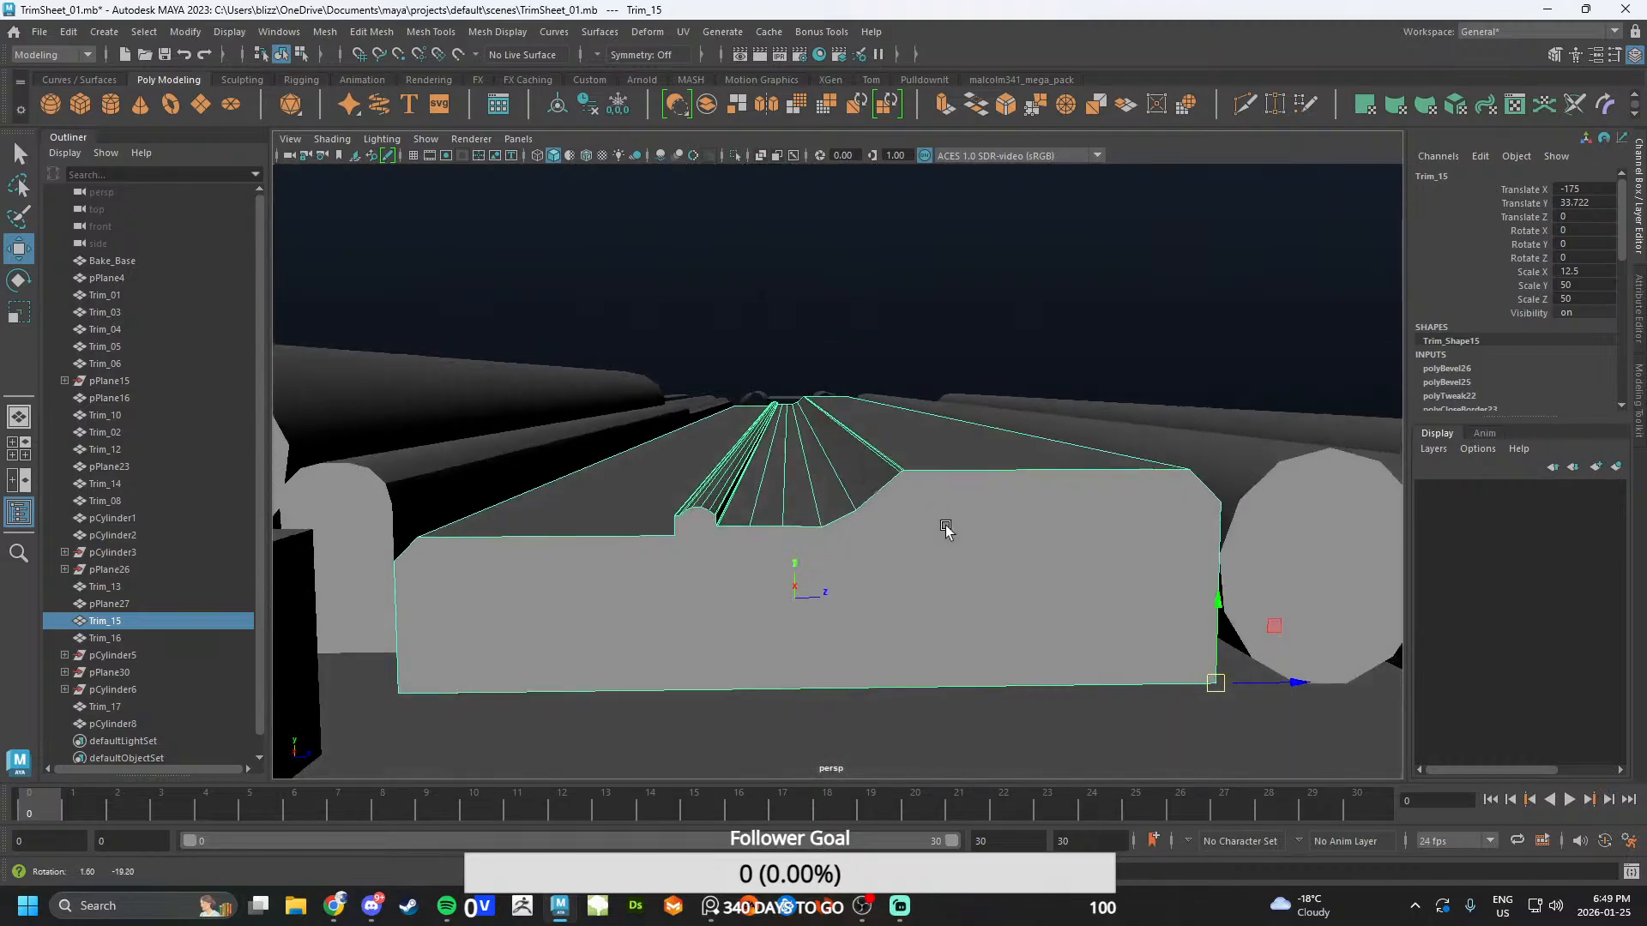
{"action": "left_click", "coordinate": [941, 357]}
{"action": "left_click_drag", "start_coordinate": [941, 357], "coordinate": [895, 501], "text": "alt"}
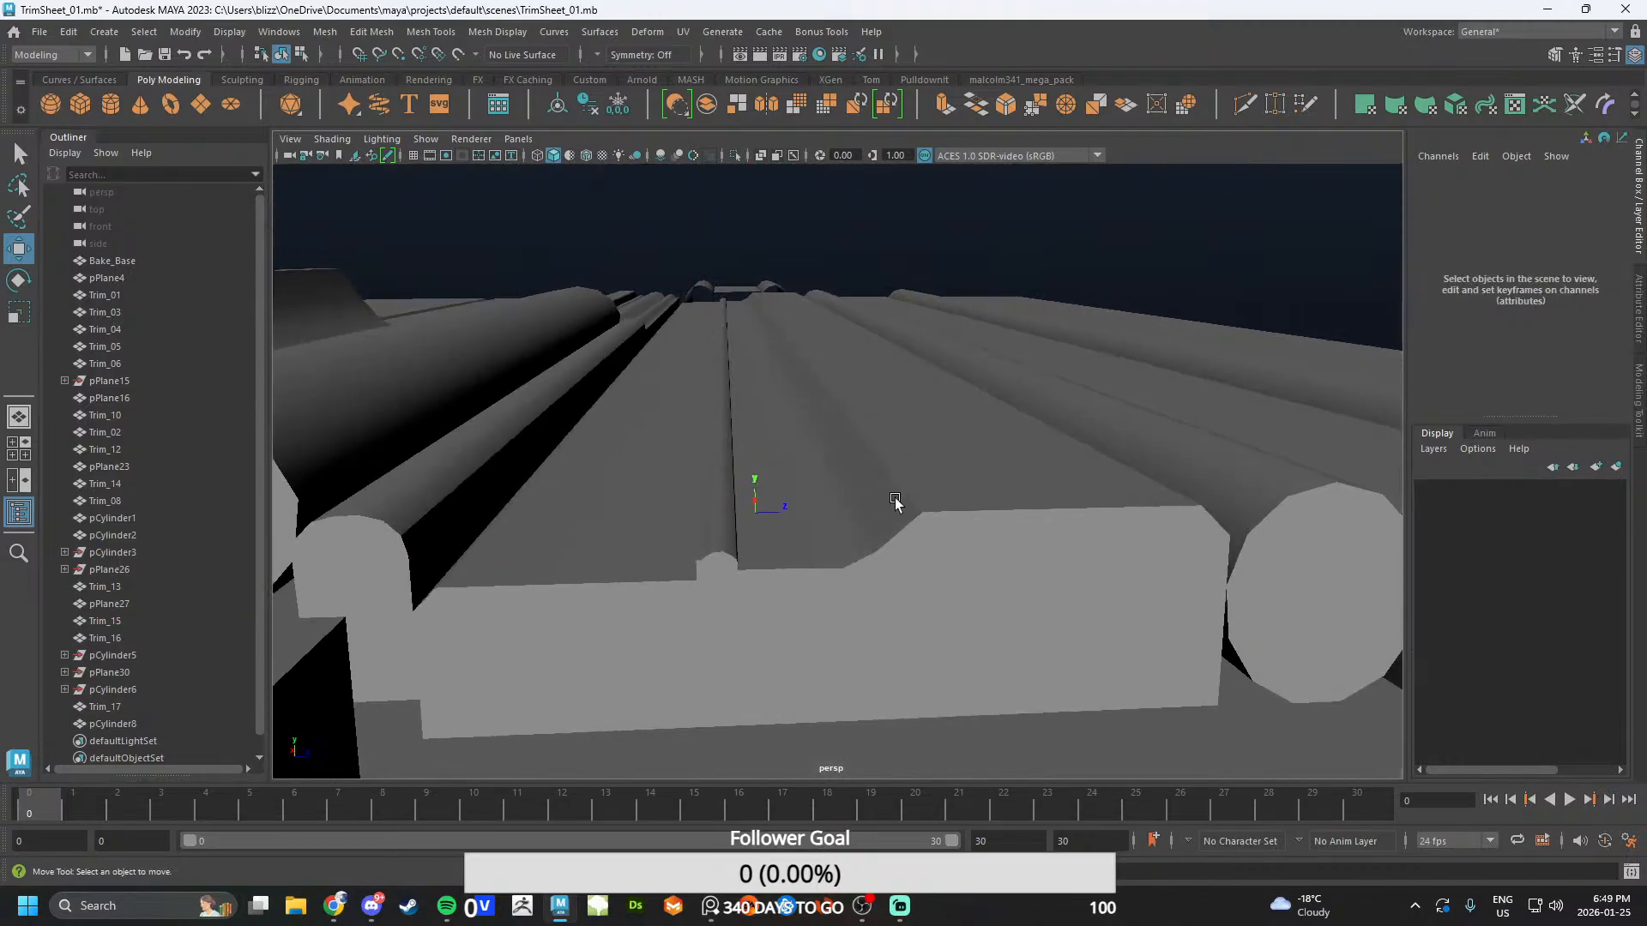
{"action": "left_click_drag", "start_coordinate": [842, 391], "coordinate": [831, 535], "text": "alt"}
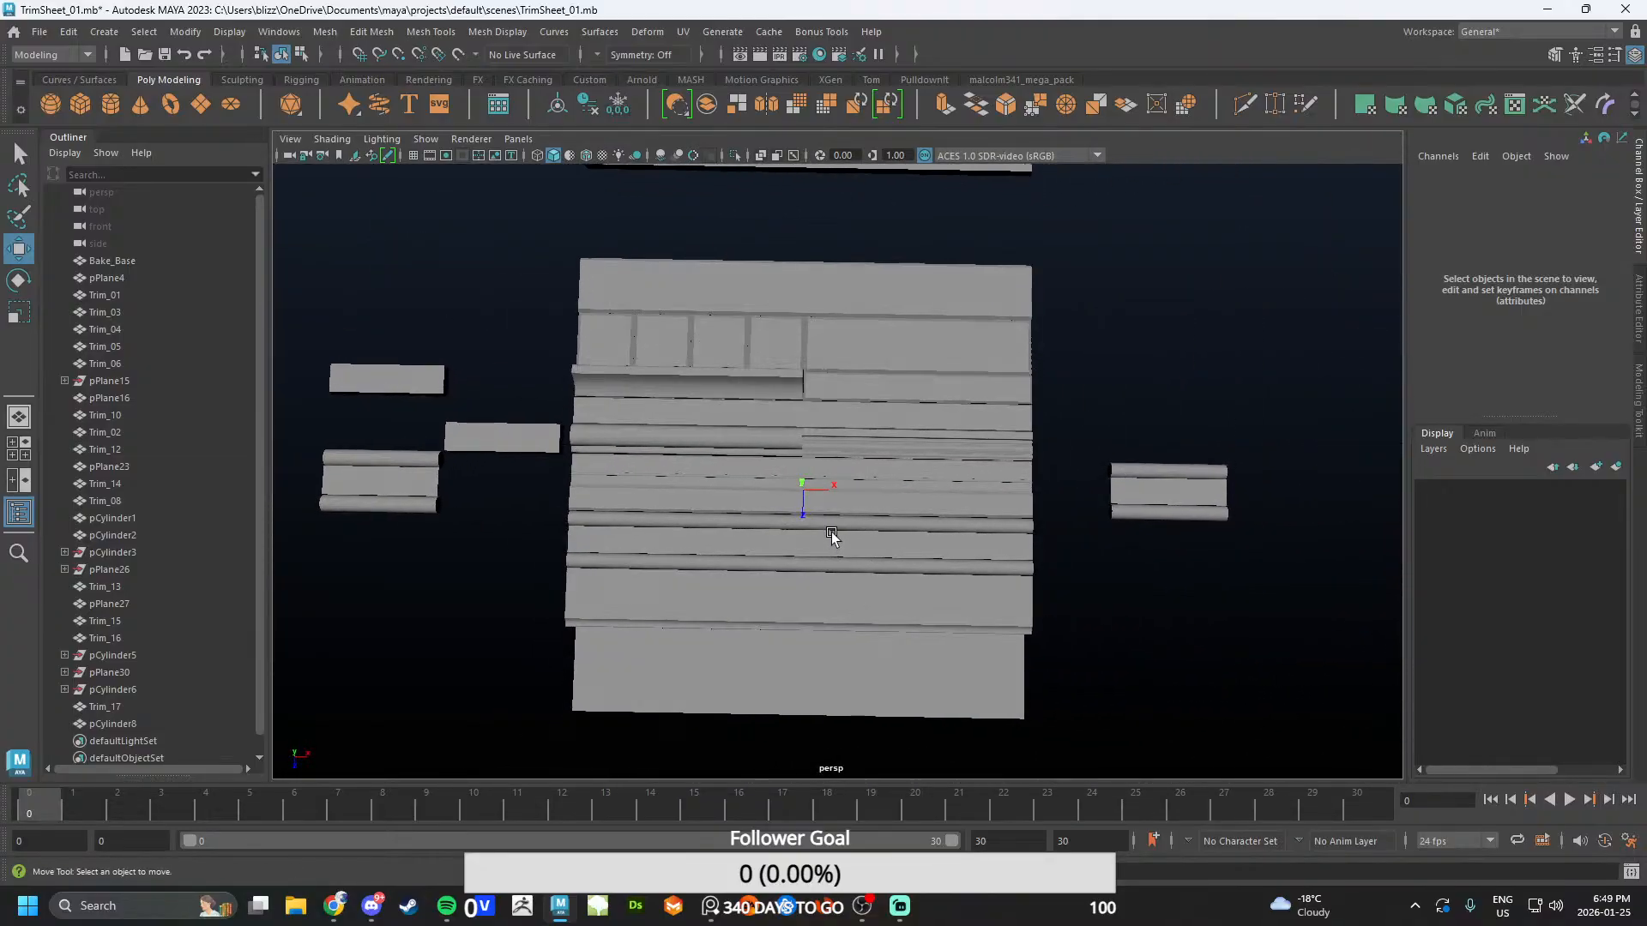
{"action": "scroll", "coordinate": [815, 515], "scroll_direction": "down", "scroll_amount": 3}
{"action": "left_click_drag", "start_coordinate": [667, 290], "coordinate": [976, 687]}
{"action": "left_click", "coordinate": [591, 297]}
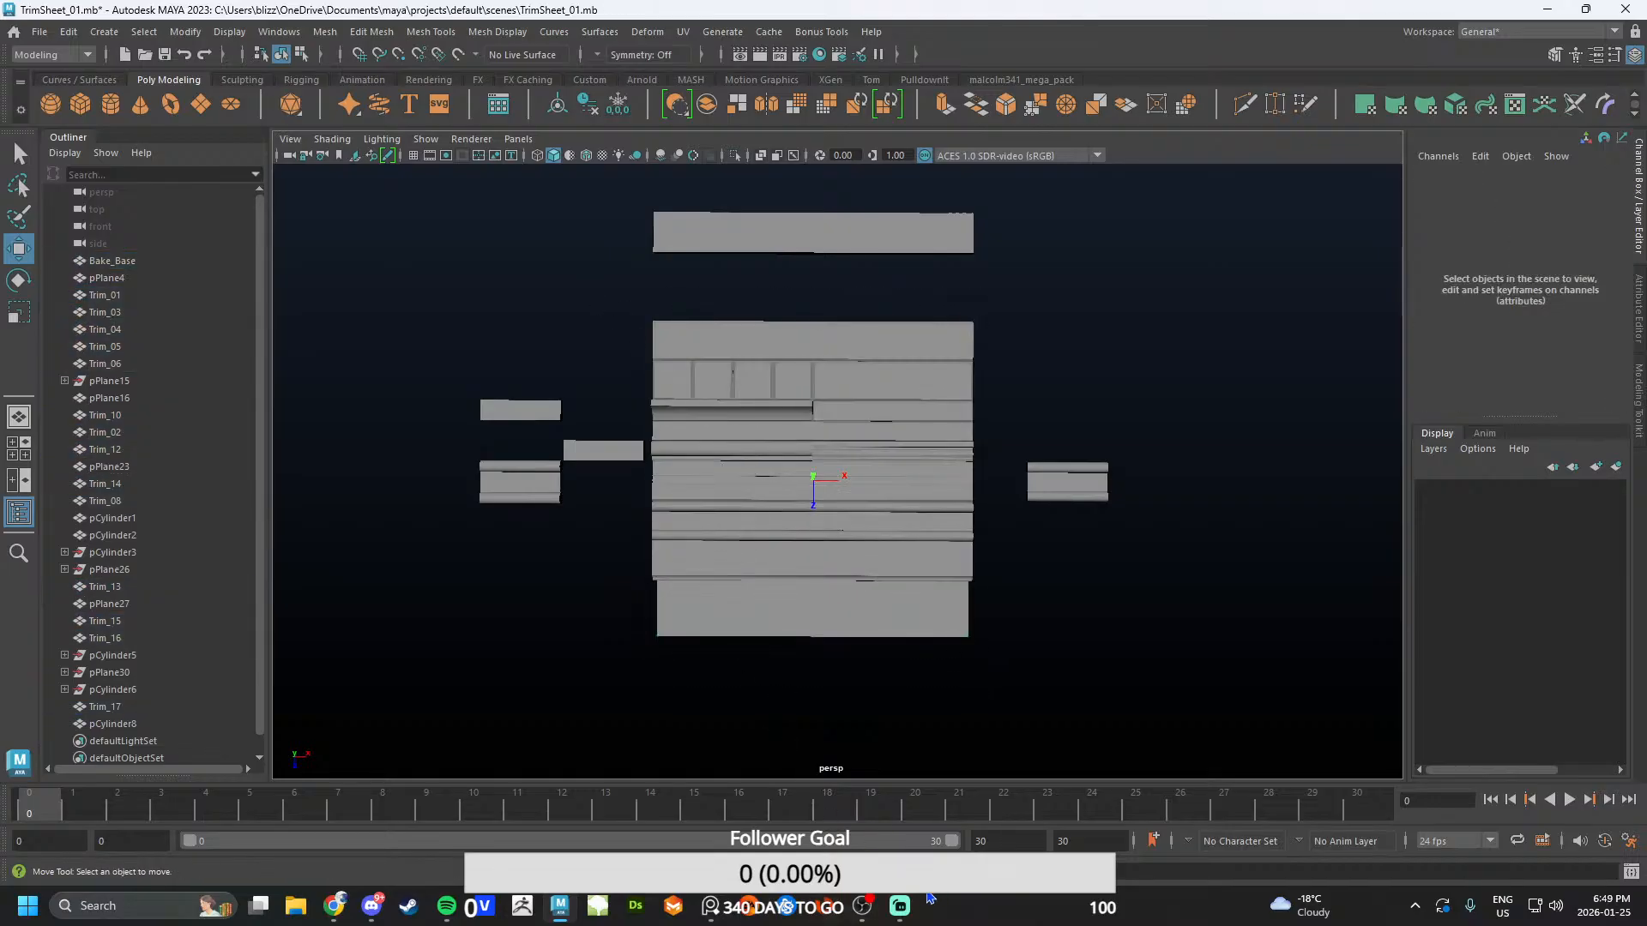
- Launch ZBrush 2022 and hide its LightBox browser
{"action": "left_click", "coordinate": [27, 906]}
{"action": "type", "text": "zber"}
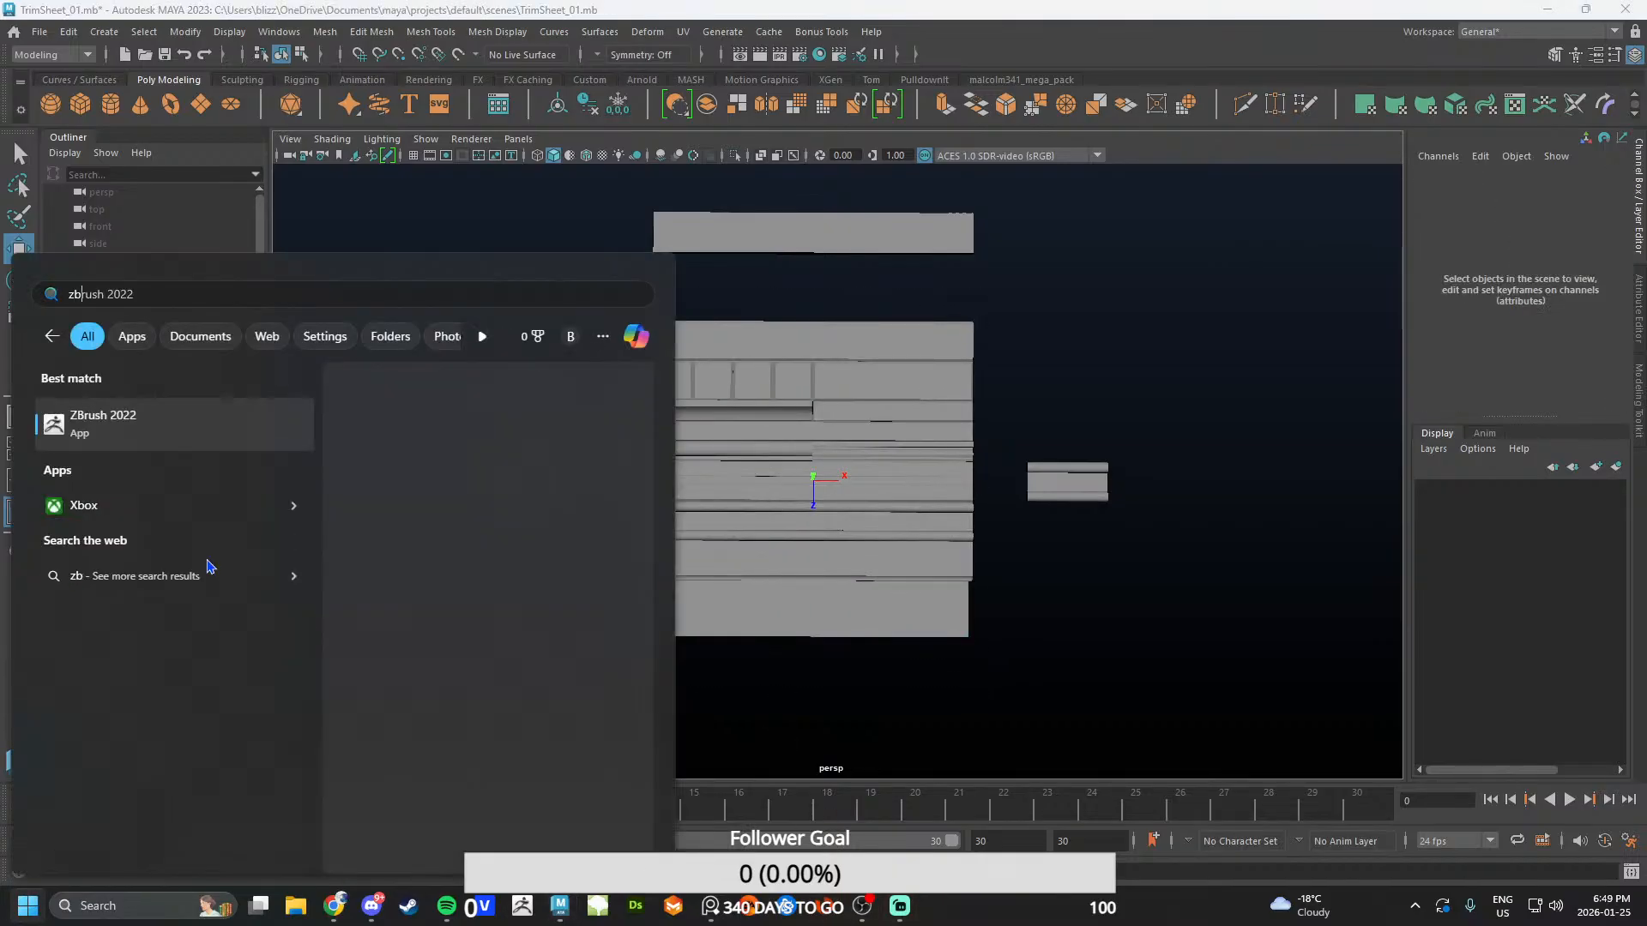
{"action": "key", "text": "BackSpace"}
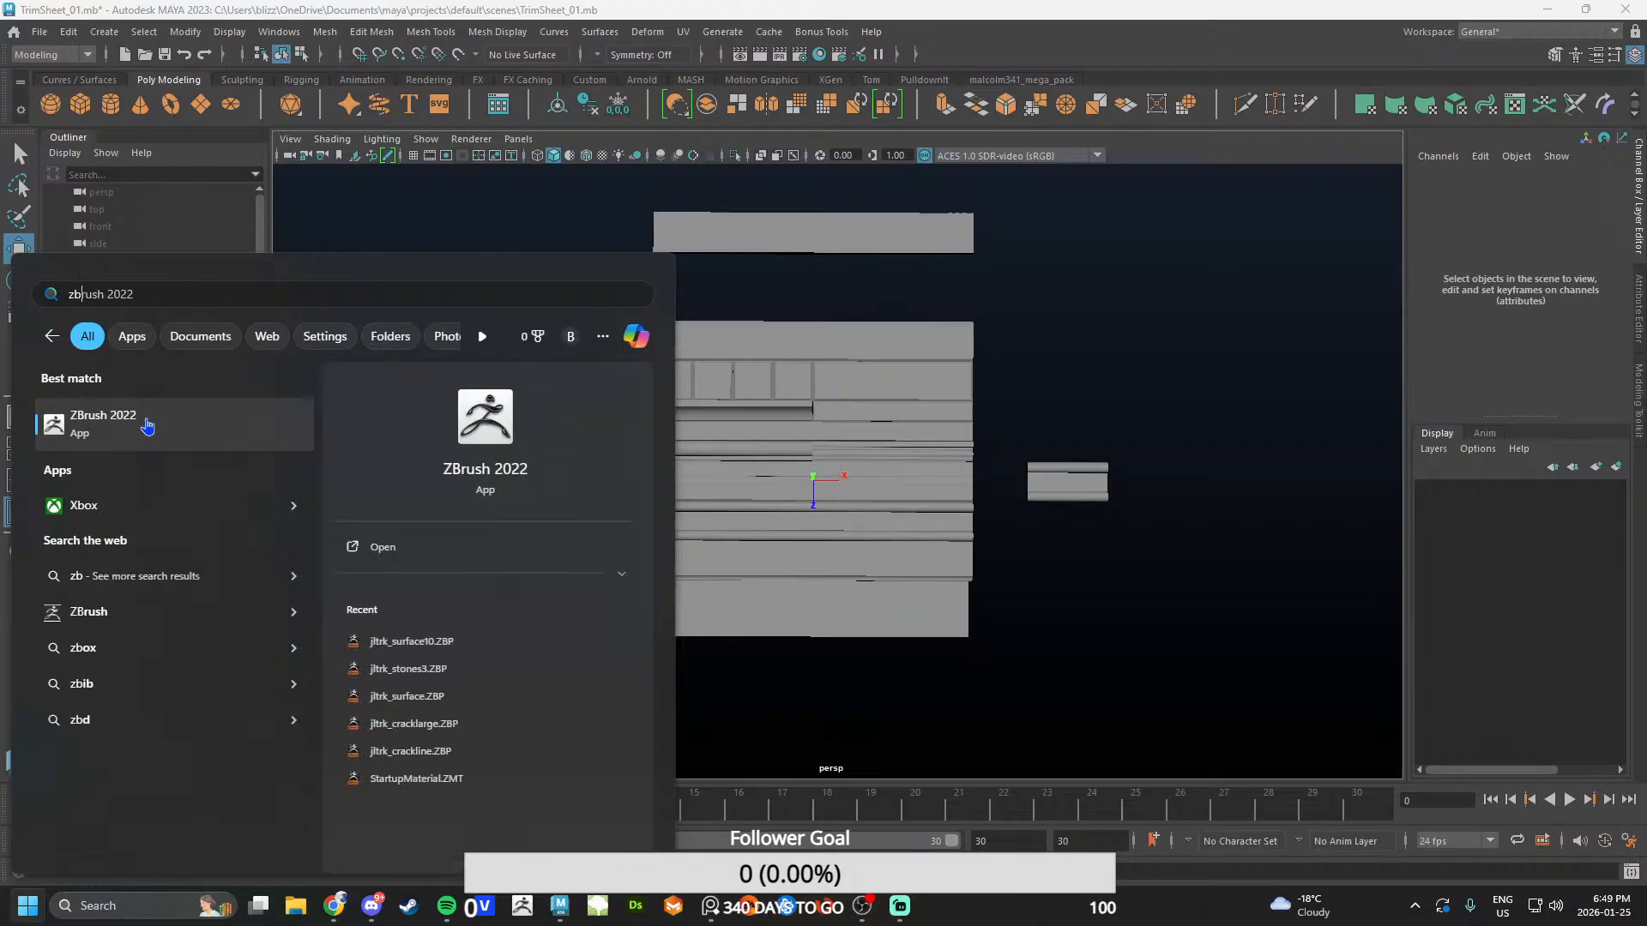
{"action": "left_click", "coordinate": [144, 428]}
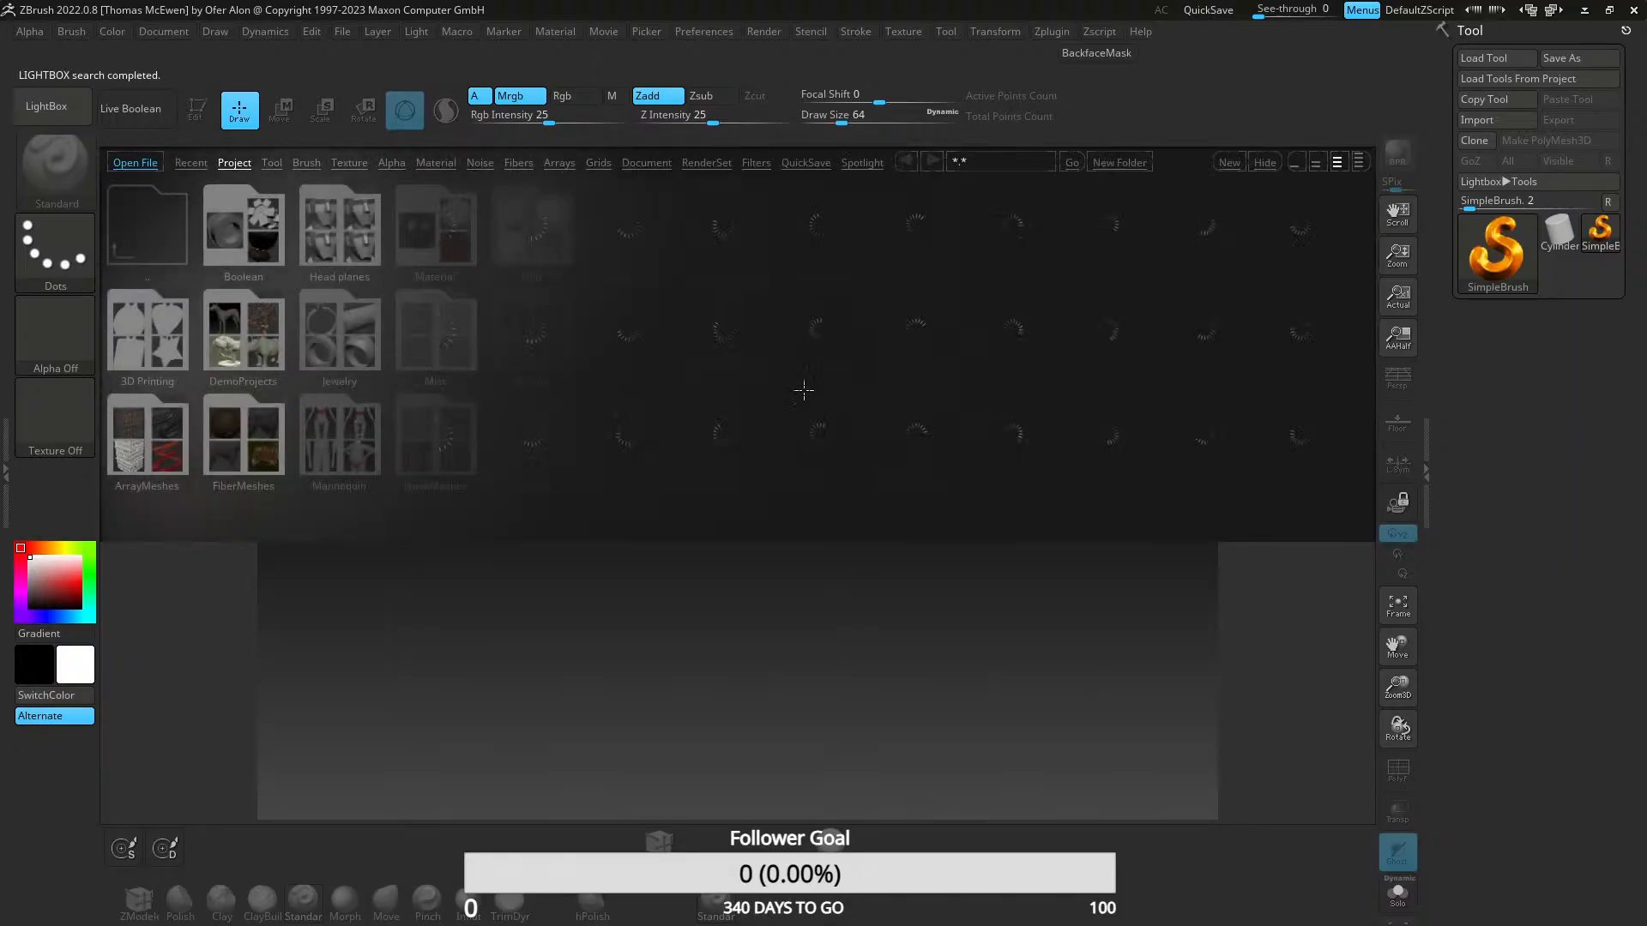
{"action": "left_click", "coordinate": [1259, 163]}
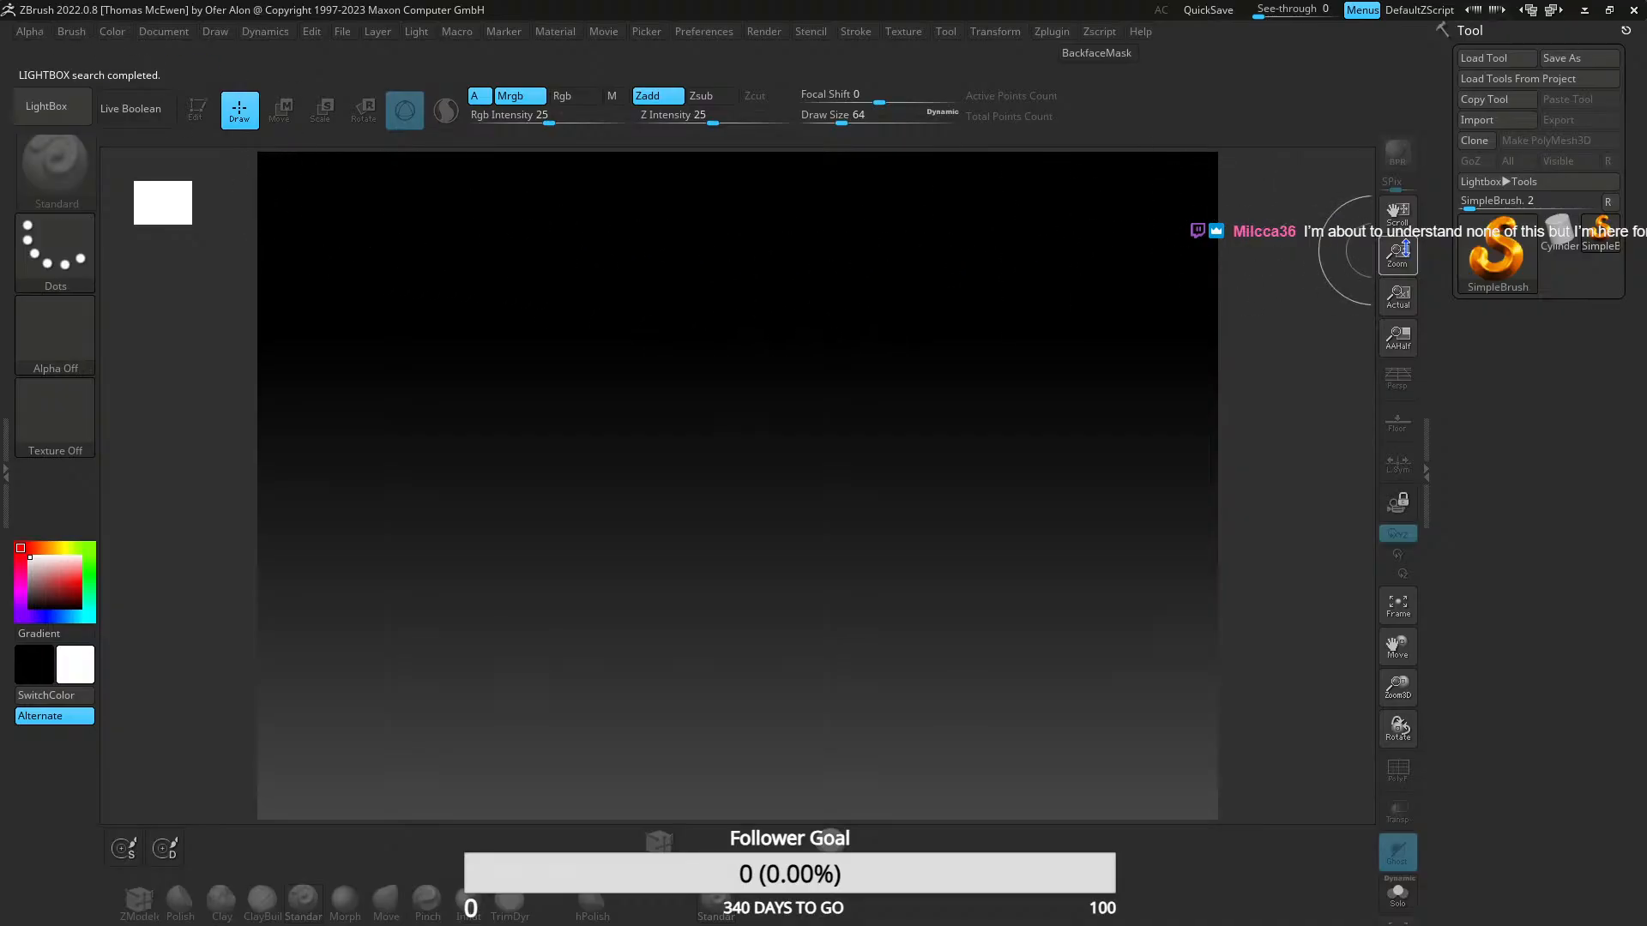
- Import For_Zbrush.fbx as a 3D mesh, keeping the offered FBX import options
{"action": "left_click", "coordinate": [1496, 120]}
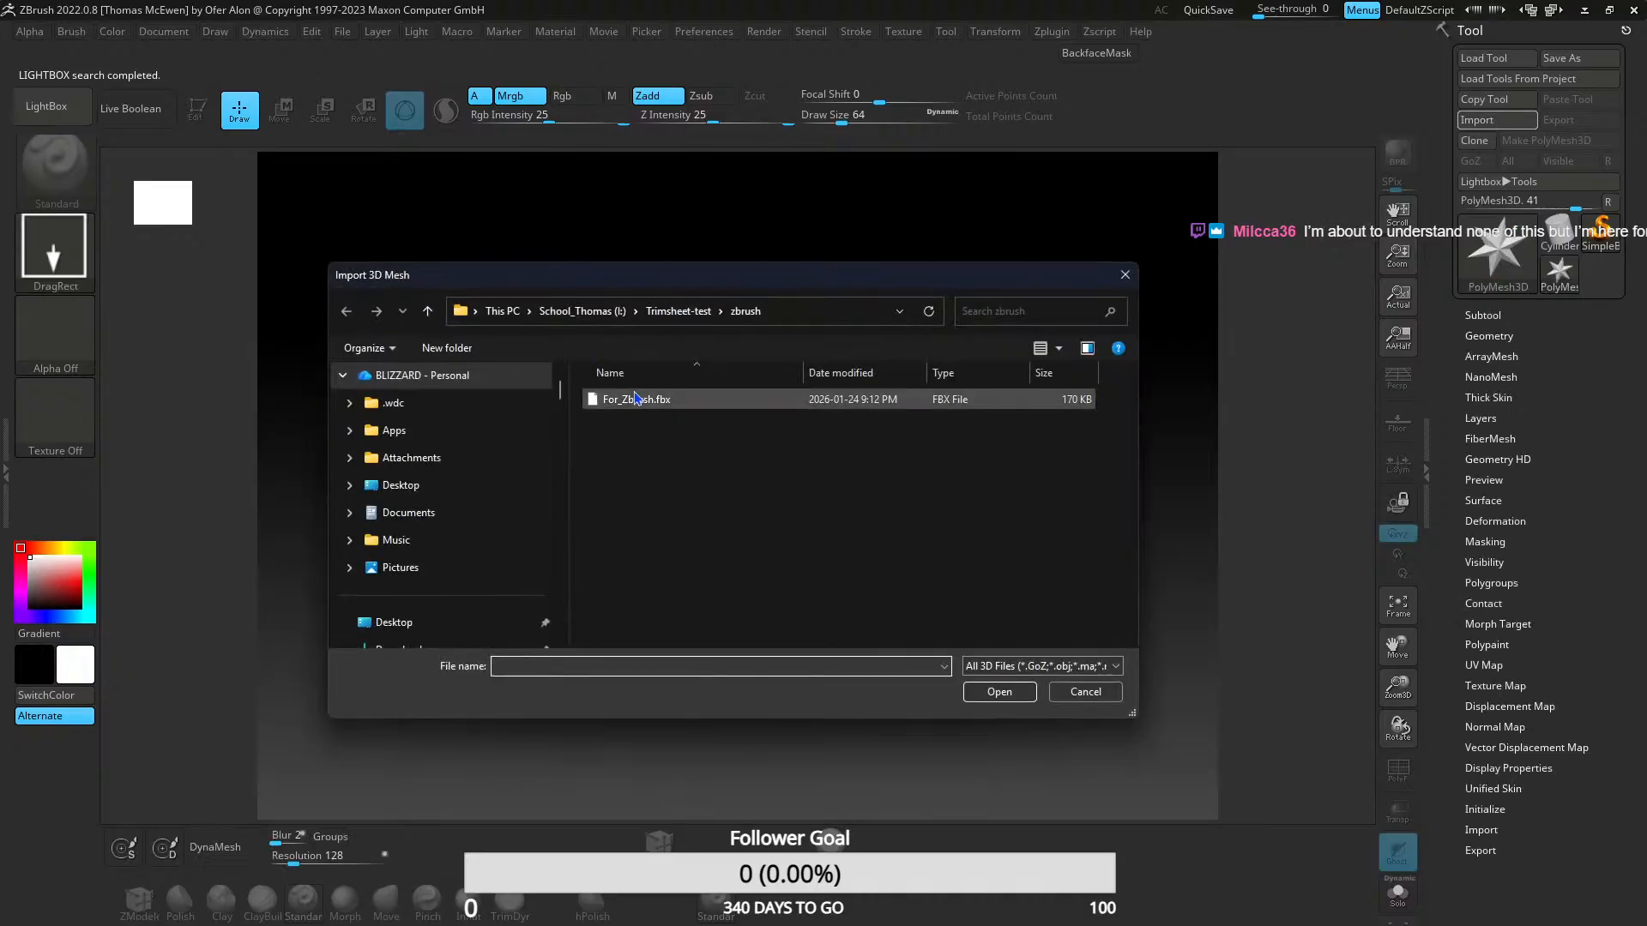
{"action": "left_click", "coordinate": [641, 399]}
{"action": "left_click", "coordinate": [995, 693]}
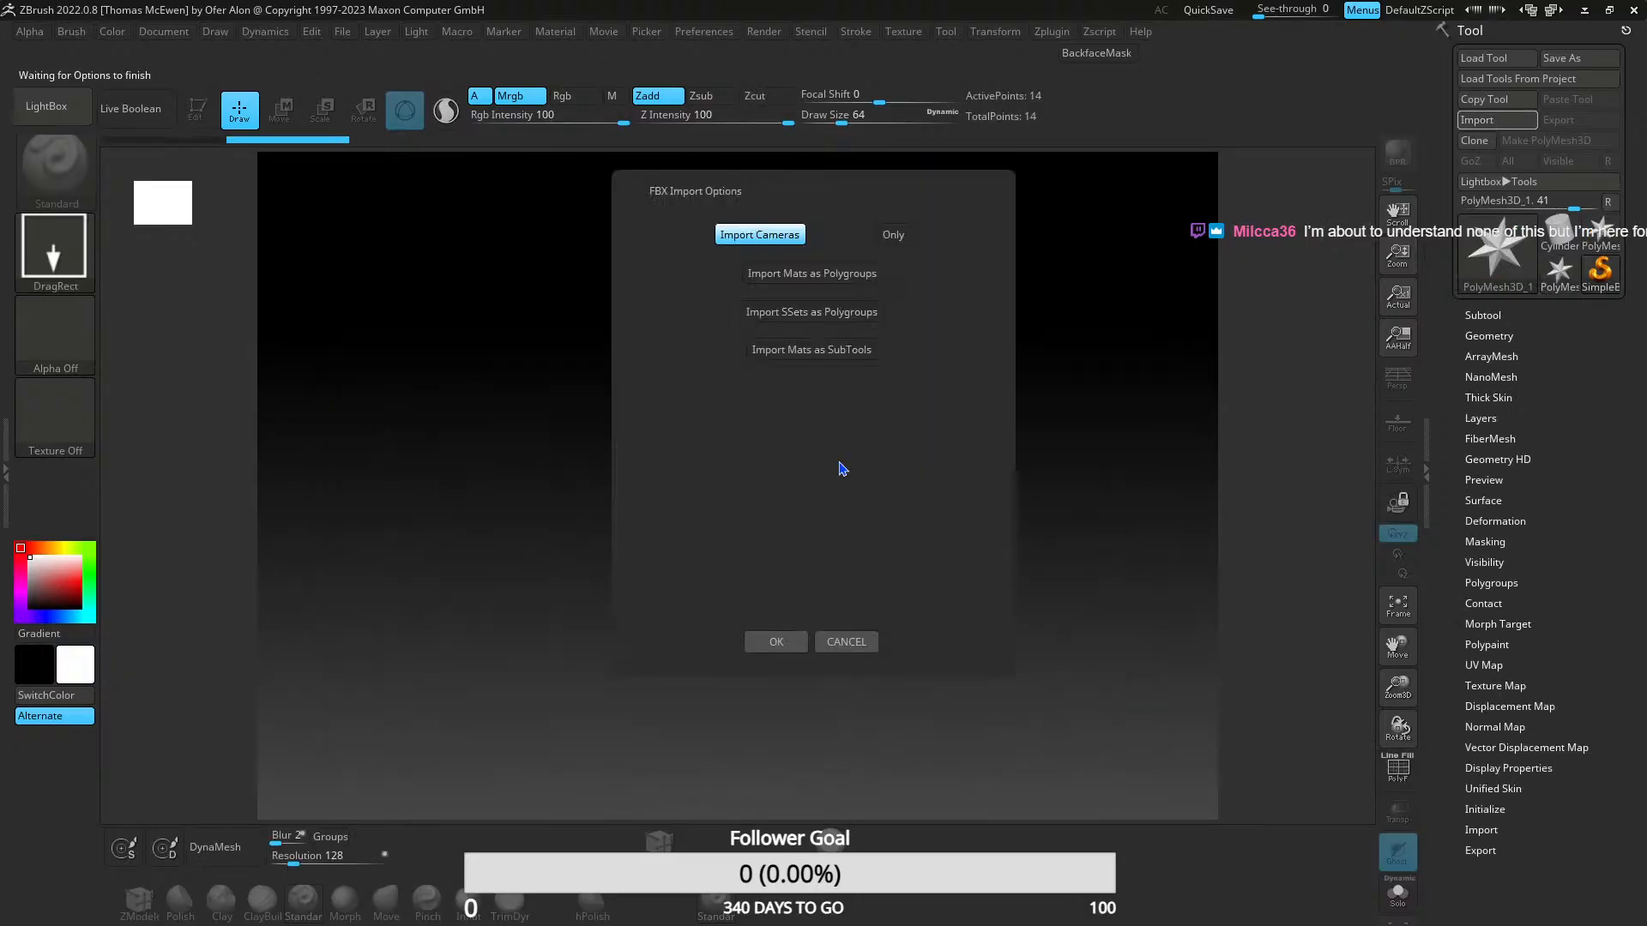
{"action": "left_click", "coordinate": [776, 642]}
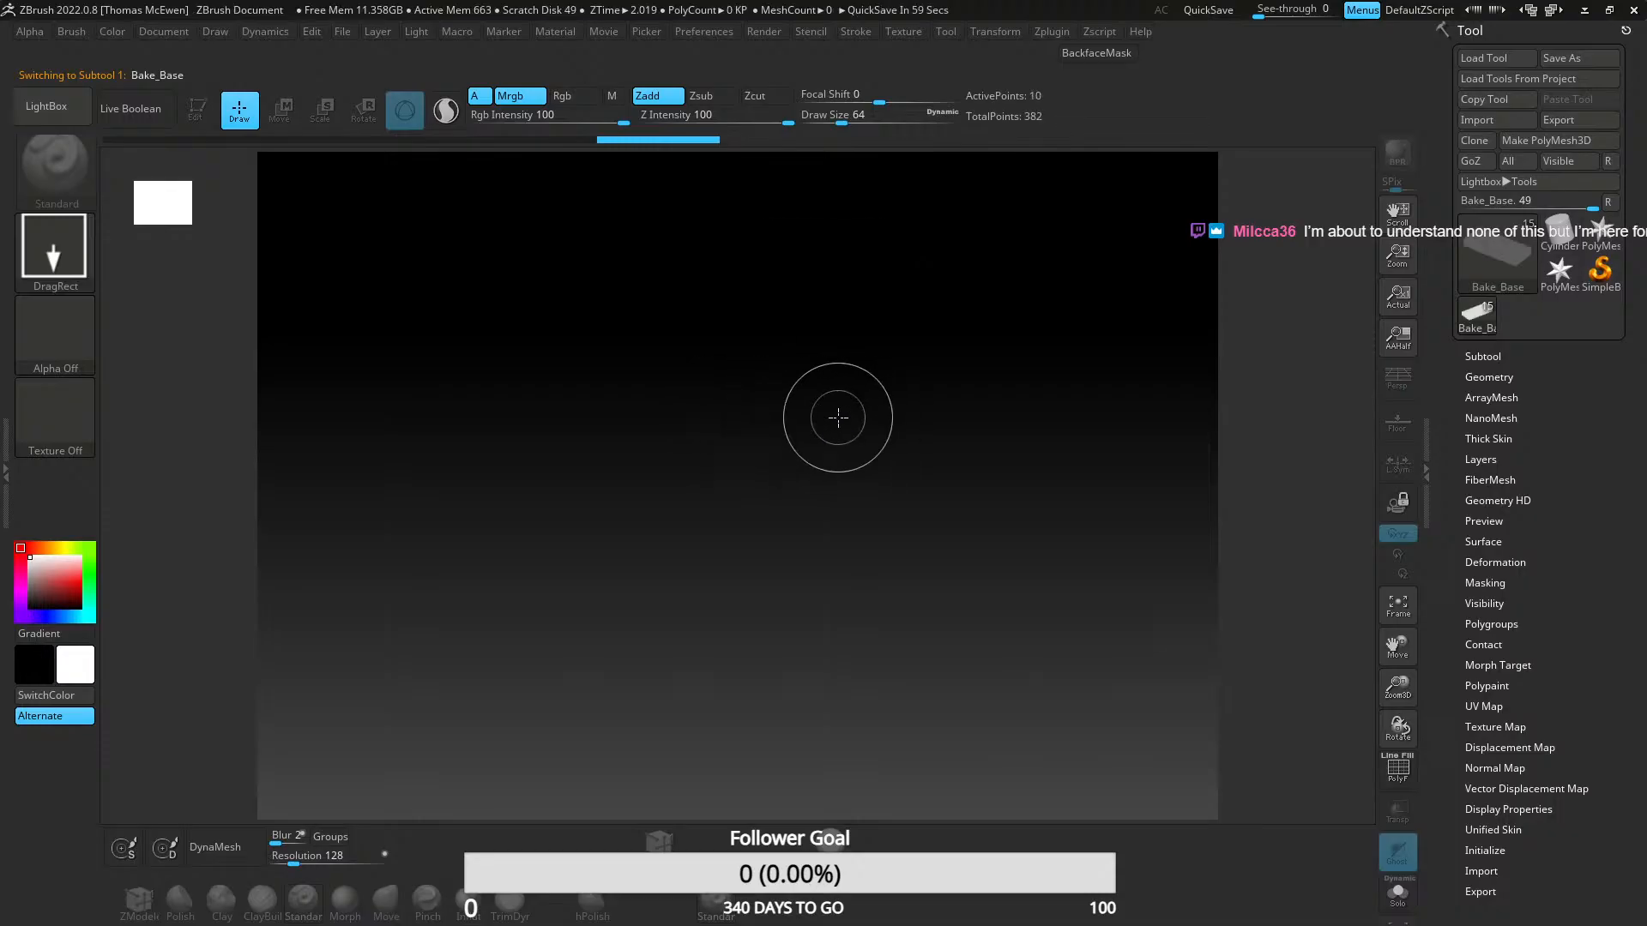
- Draw the imported trim sheet mesh on the canvas, enter Edit mode and face it from the front
{"action": "left_click_drag", "start_coordinate": [714, 404], "coordinate": [732, 685]}
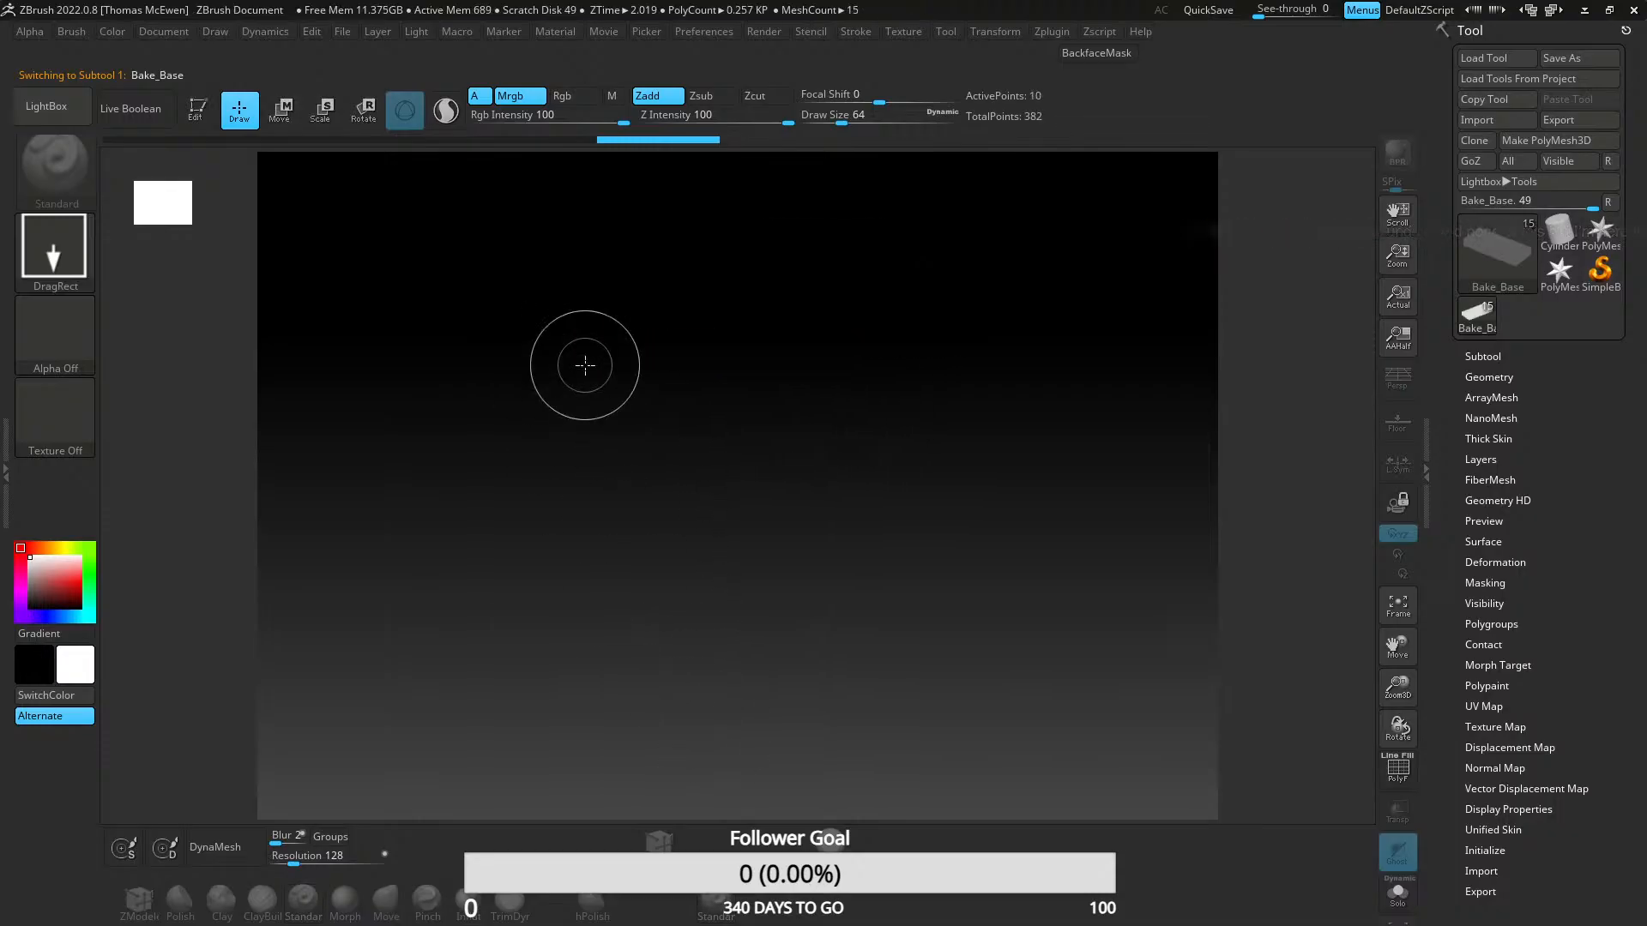
{"action": "left_click", "coordinate": [197, 109]}
{"action": "left_click_drag", "start_coordinate": [728, 378], "coordinate": [695, 468]}
{"action": "right_click_drag", "start_coordinate": [696, 468], "coordinate": [870, 525]}
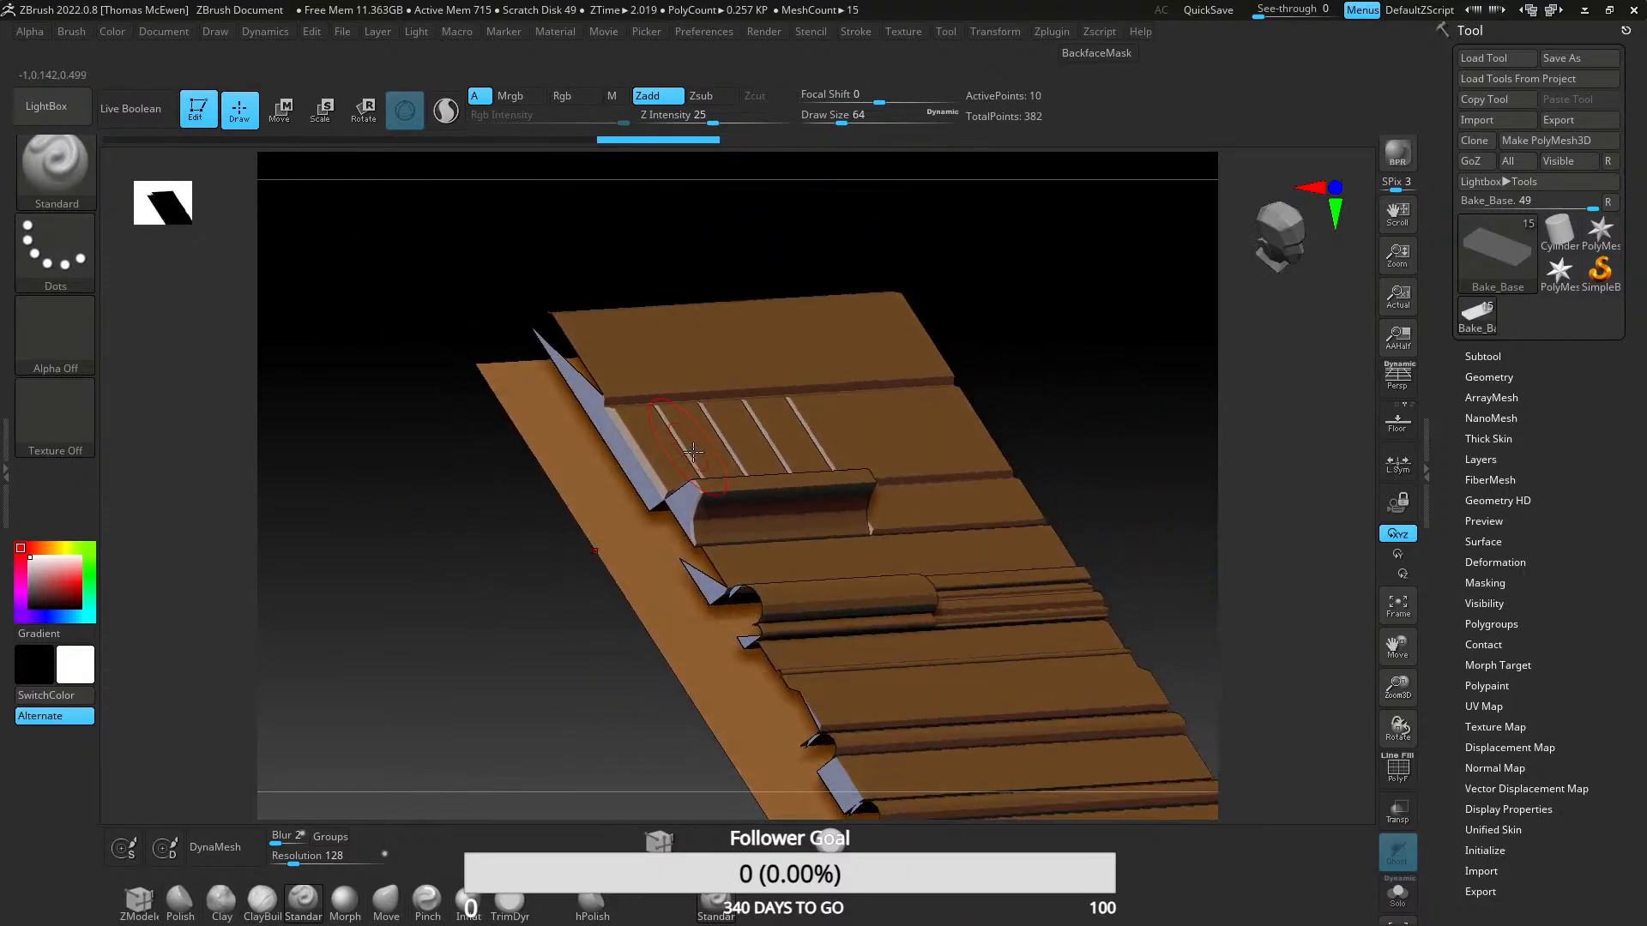
{"action": "mouse_move", "coordinate": [722, 513]}
{"action": "right_mouse_down", "text": "ctrl"}
{"action": "mouse_move", "coordinate": [717, 540]}
{"action": "mouse_move", "coordinate": [834, 577]}
{"action": "mouse_move", "coordinate": [652, 450]}
{"action": "mouse_move", "coordinate": [563, 544]}
{"action": "mouse_move", "coordinate": [680, 368]}
{"action": "mouse_move", "coordinate": [746, 497]}
{"action": "mouse_move", "coordinate": [723, 440]}
{"action": "mouse_move", "coordinate": [793, 446]}
{"action": "mouse_move", "coordinate": [758, 357]}
{"action": "mouse_move", "coordinate": [715, 510]}
{"action": "mouse_move", "coordinate": [810, 515]}
{"action": "mouse_move", "coordinate": [827, 423]}
{"action": "mouse_move", "coordinate": [680, 371]}
{"action": "right_mouse_up", "text": "ctrl"}
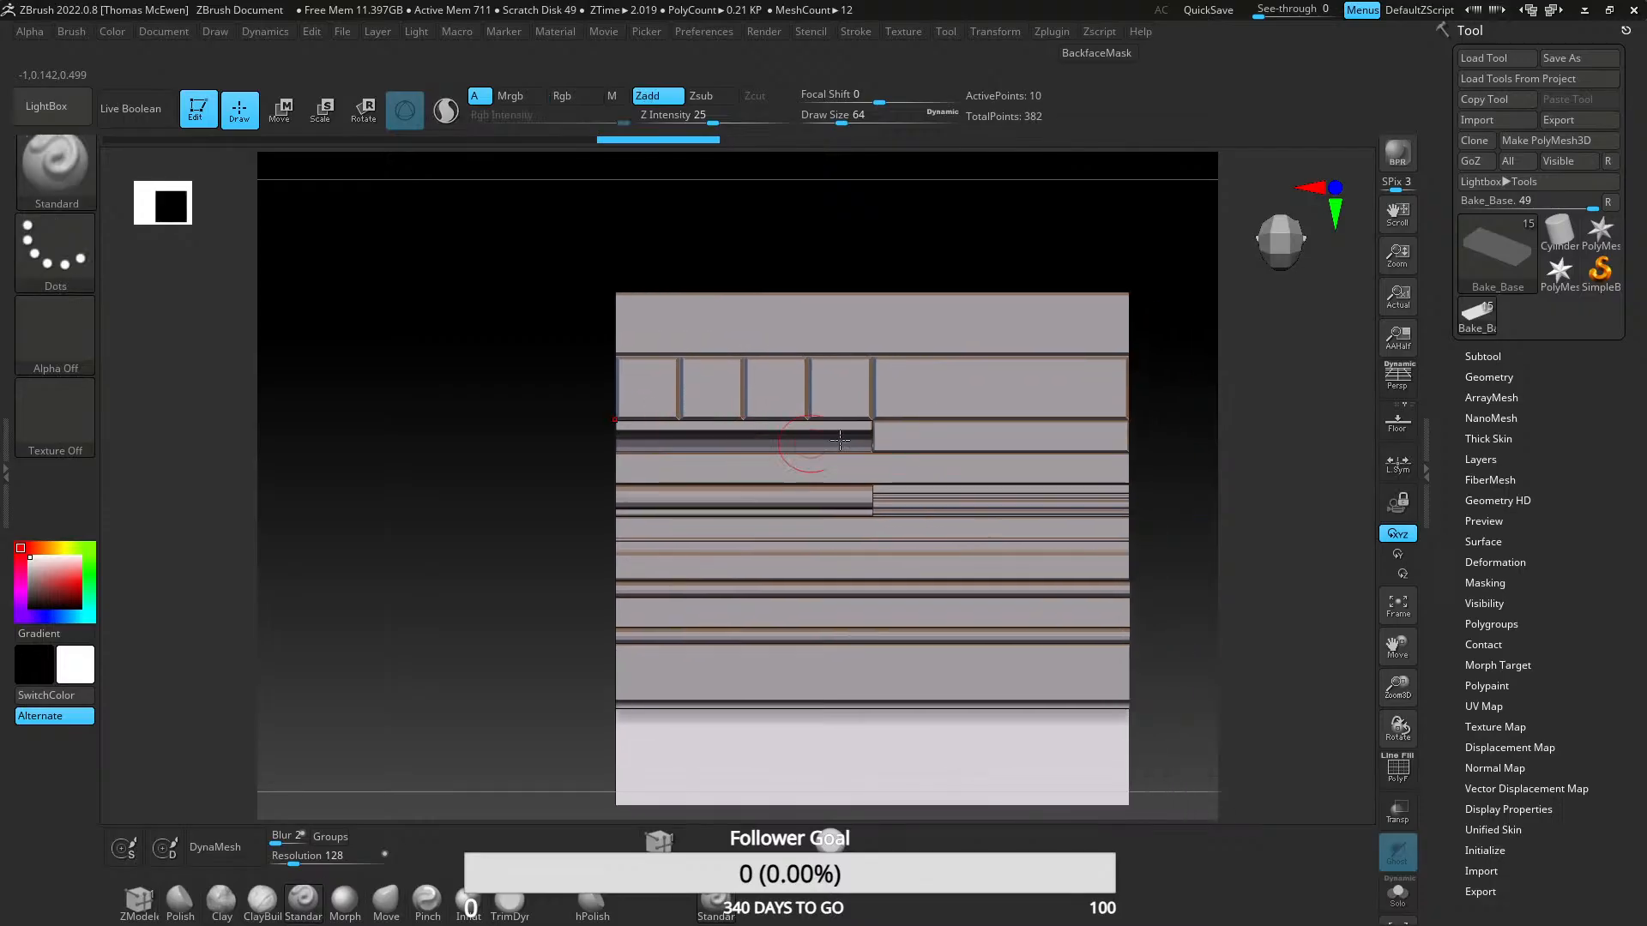
- Switch to Maya and examine the end faces and bevelled edge of the Trim_16 strip
{"action": "left_click", "coordinate": [1584, 10]}
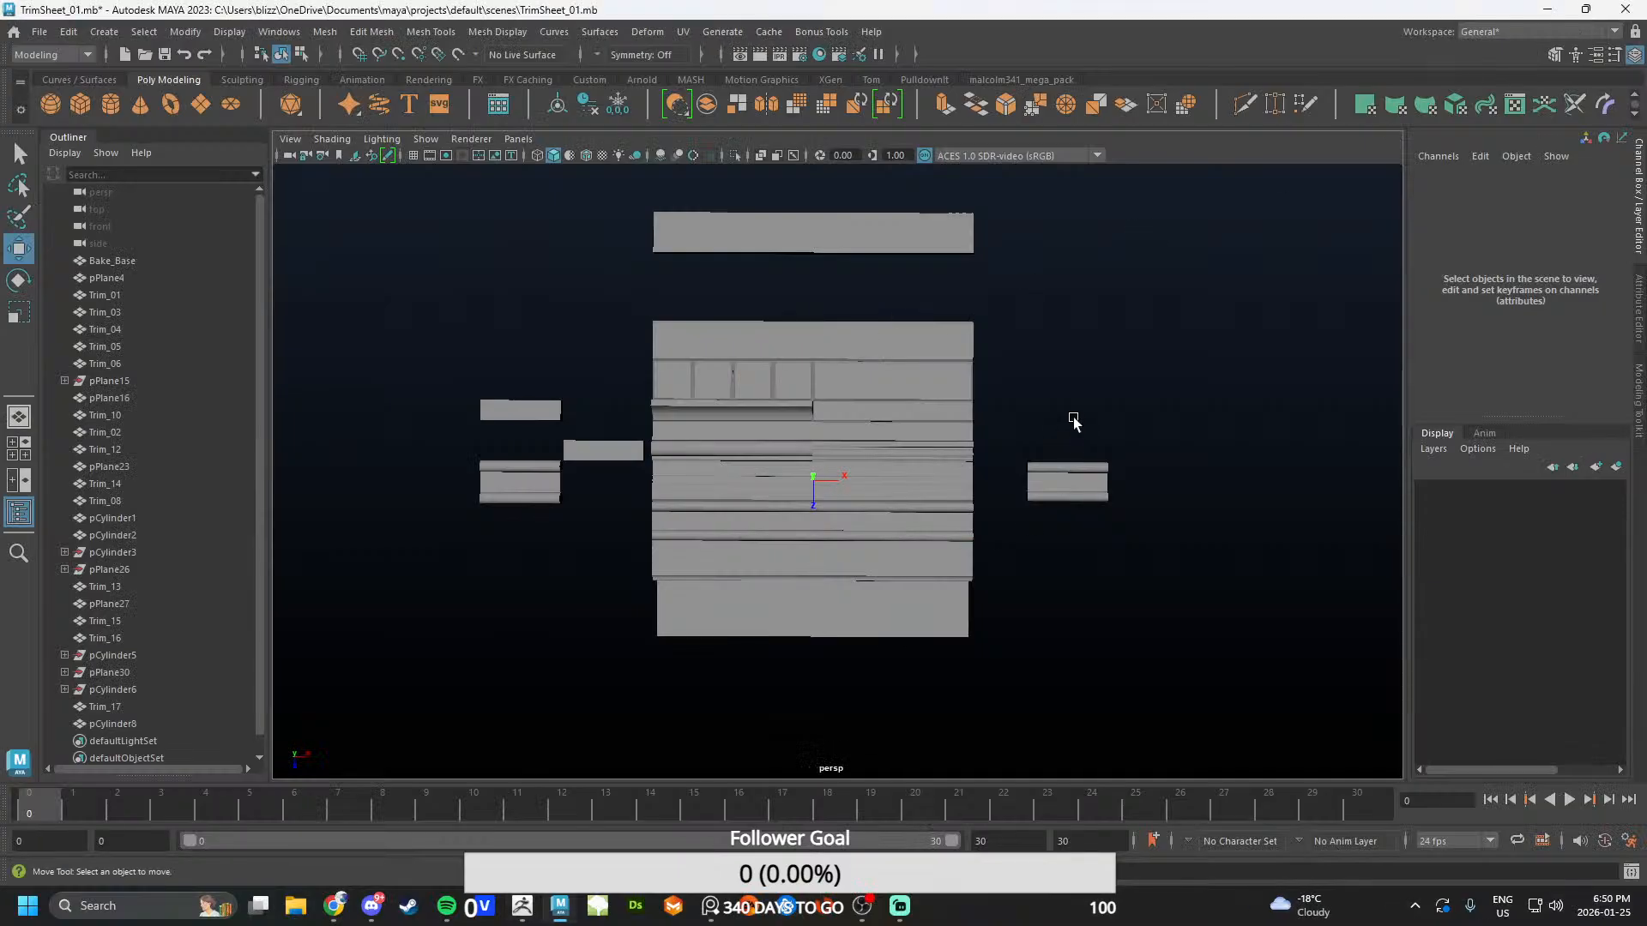
{"action": "left_click_drag", "start_coordinate": [1073, 417], "coordinate": [1007, 511], "text": "alt"}
{"action": "middle_click_drag", "start_coordinate": [1008, 513], "coordinate": [827, 454], "text": "alt"}
{"action": "left_click_drag", "start_coordinate": [827, 454], "coordinate": [803, 542], "text": "alt"}
{"action": "middle_click_drag", "start_coordinate": [803, 542], "coordinate": [849, 488], "text": "alt"}
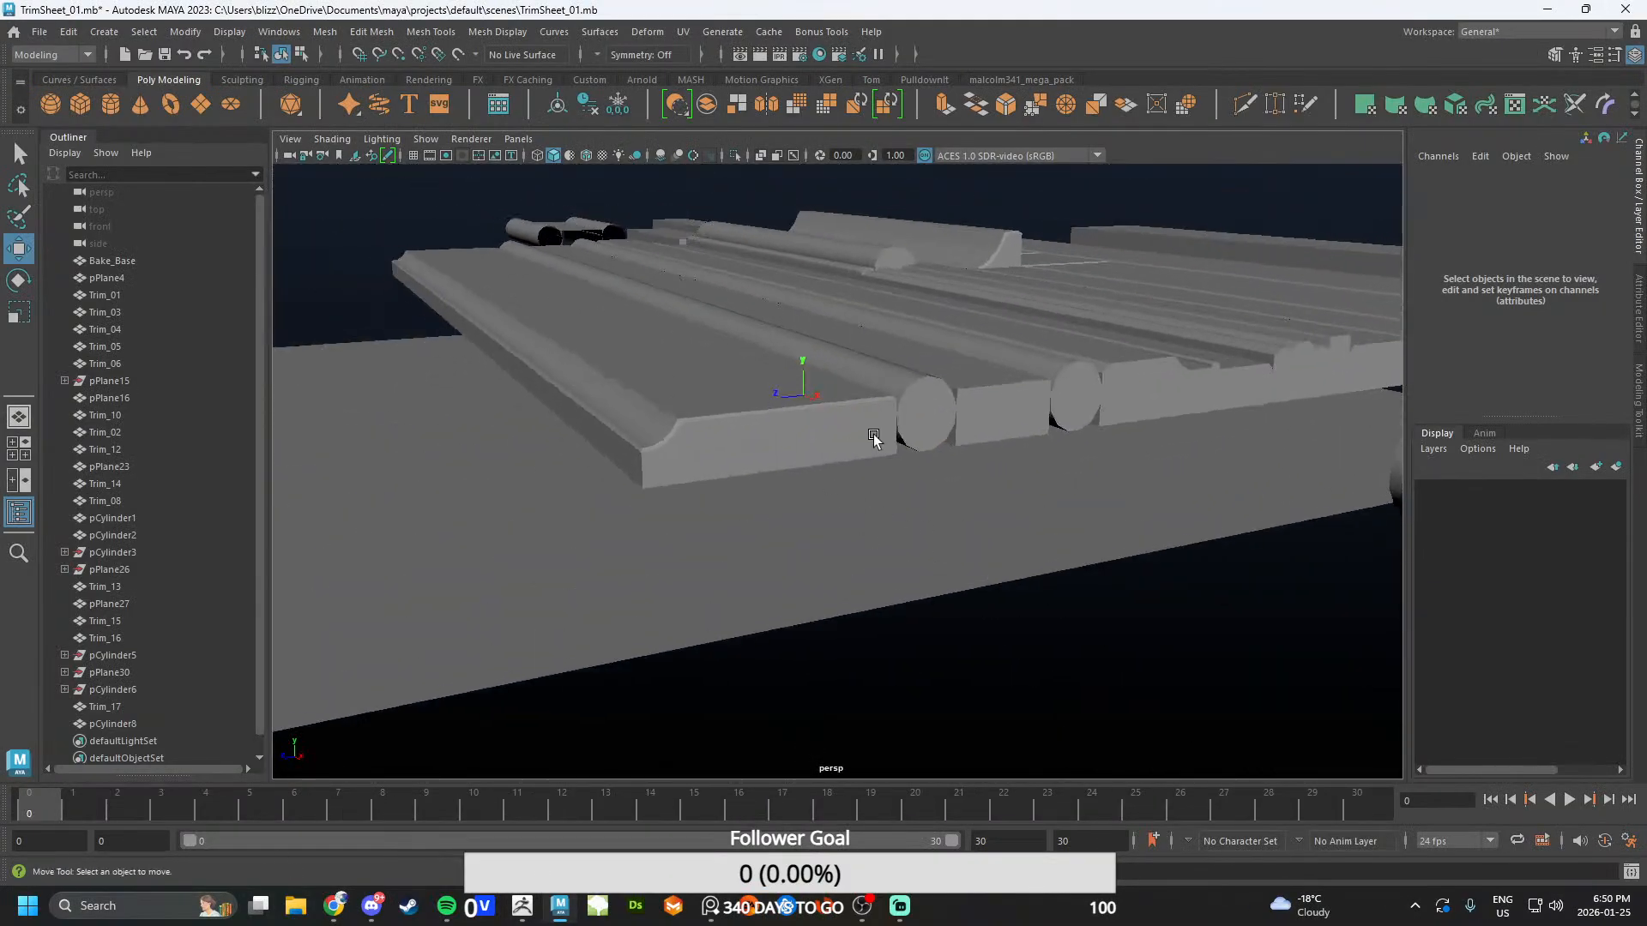
{"action": "left_click", "coordinate": [873, 437]}
{"action": "scroll", "coordinate": [845, 486], "scroll_direction": "up", "scroll_amount": 5}
{"action": "left_click_drag", "start_coordinate": [845, 487], "coordinate": [757, 494], "text": "alt"}
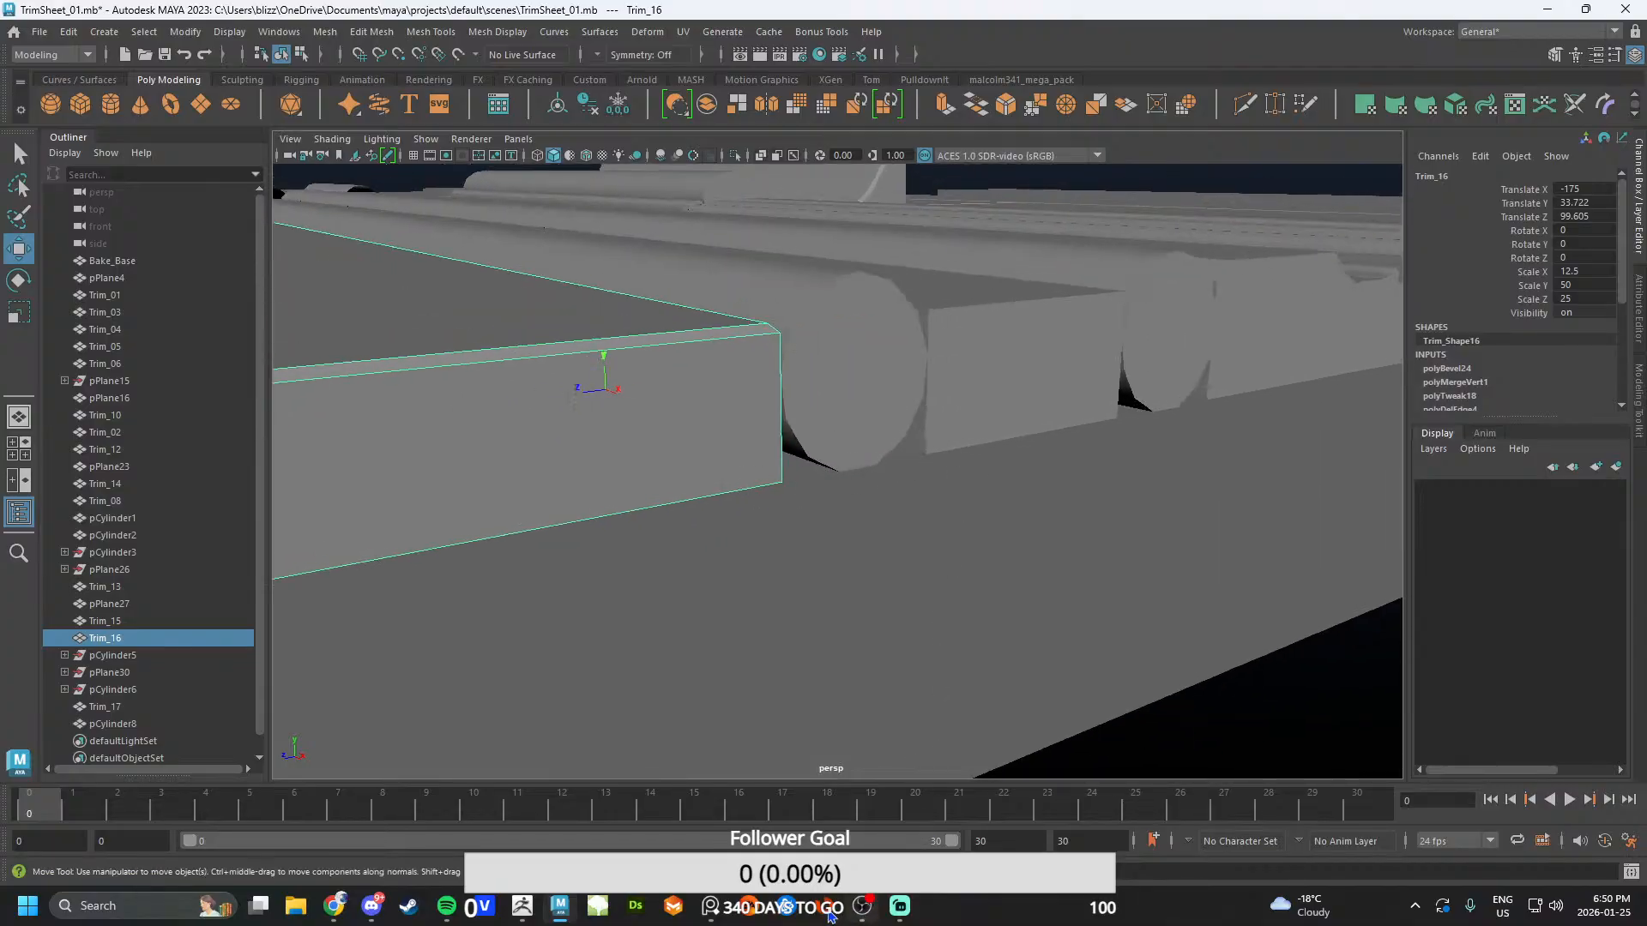
- Switch to ZBrush and examine the imported strips' end faces from the side
{"action": "left_click", "coordinate": [530, 908]}
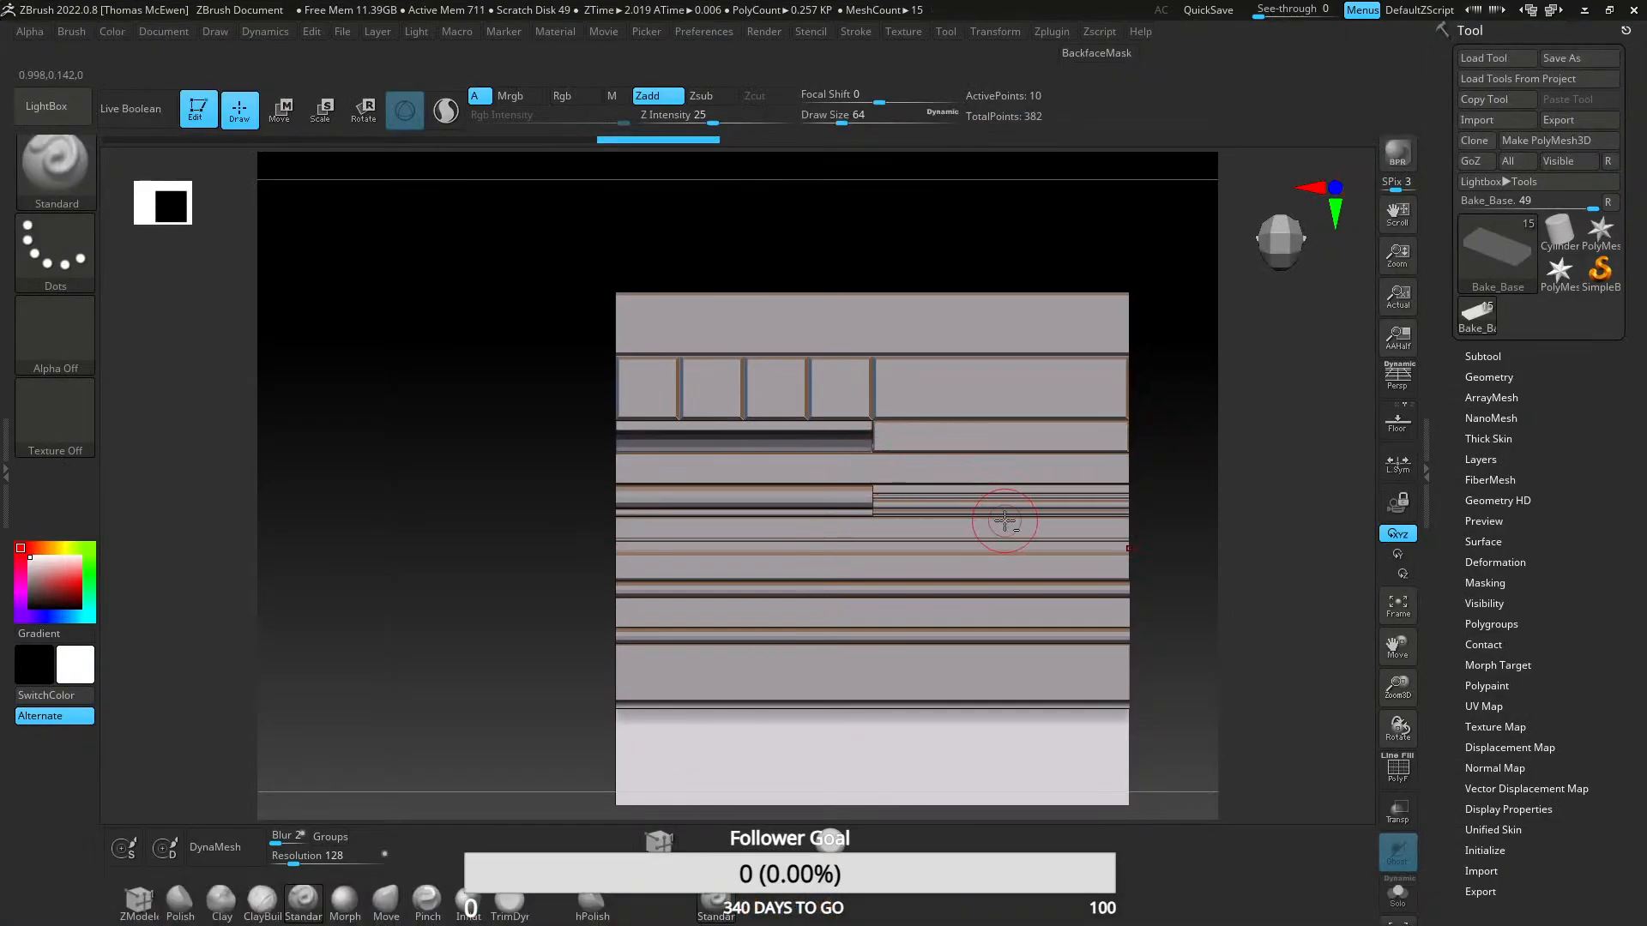
{"action": "right_click_drag", "start_coordinate": [1007, 522], "coordinate": [695, 430], "text": "alt"}
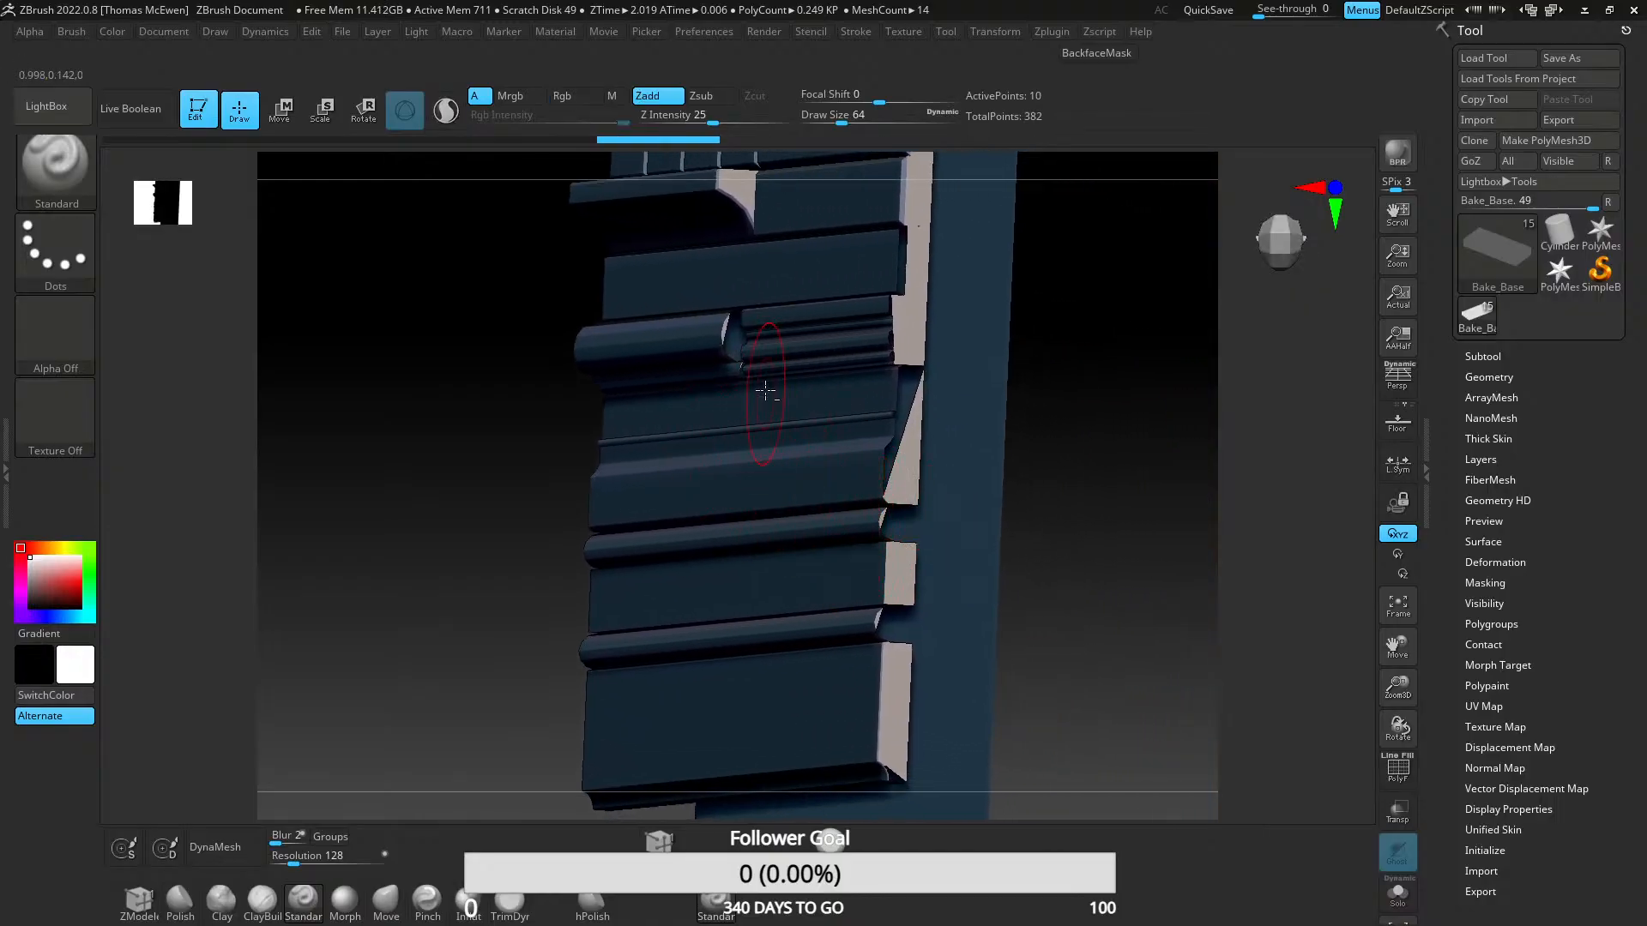
{"action": "right_click_drag", "start_coordinate": [765, 391], "coordinate": [791, 452]}
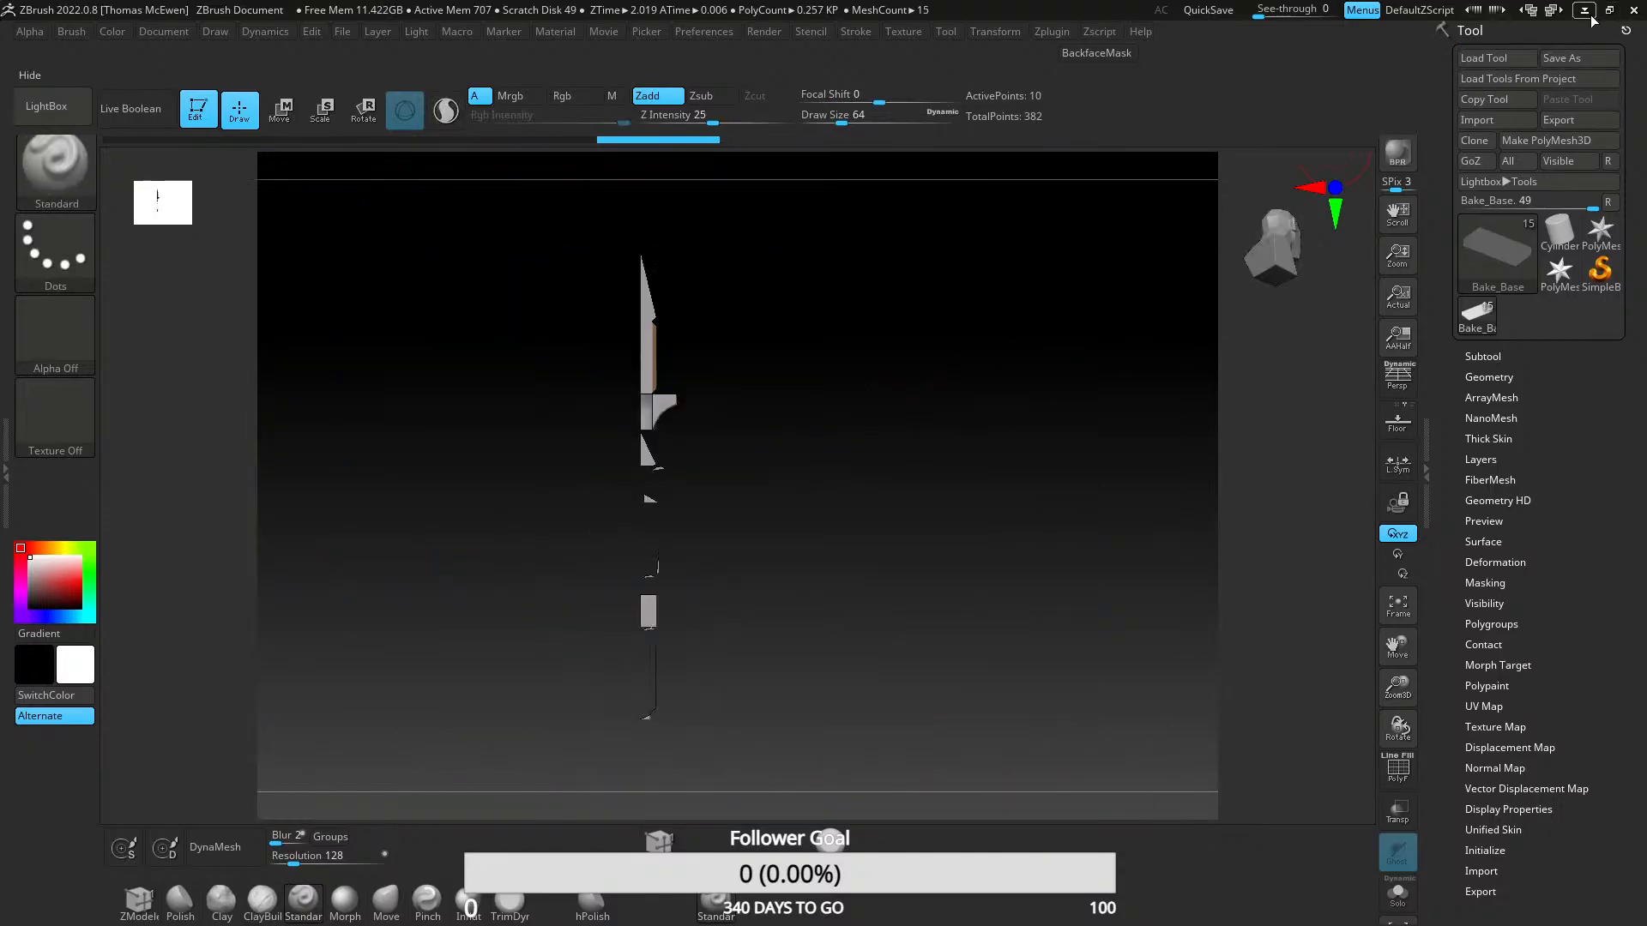
- Switch back to Maya and examine the concave end profile and bevel edges of Trim_16 up close
{"action": "left_click", "coordinate": [1592, 19]}
{"action": "scroll", "coordinate": [895, 465], "scroll_direction": "down", "scroll_amount": 10}
{"action": "left_click", "coordinate": [930, 630]}
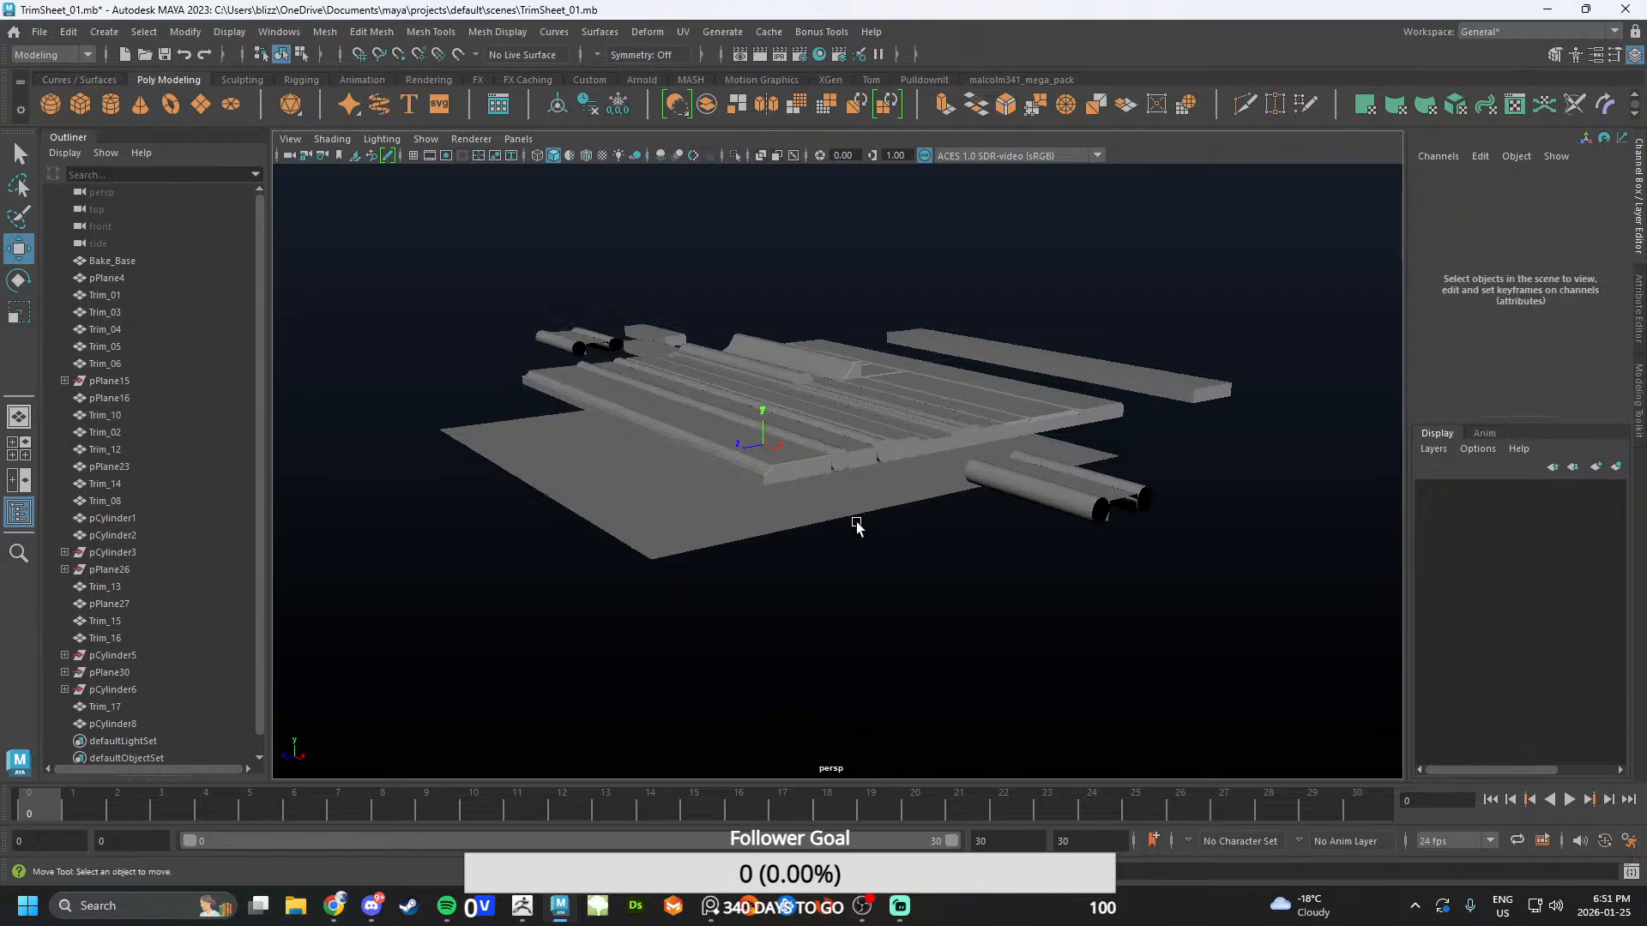
{"action": "scroll", "coordinate": [856, 525], "scroll_direction": "up", "scroll_amount": 10}
{"action": "left_click", "coordinate": [860, 519]}
{"action": "scroll", "coordinate": [970, 551], "scroll_direction": "up", "scroll_amount": 5}
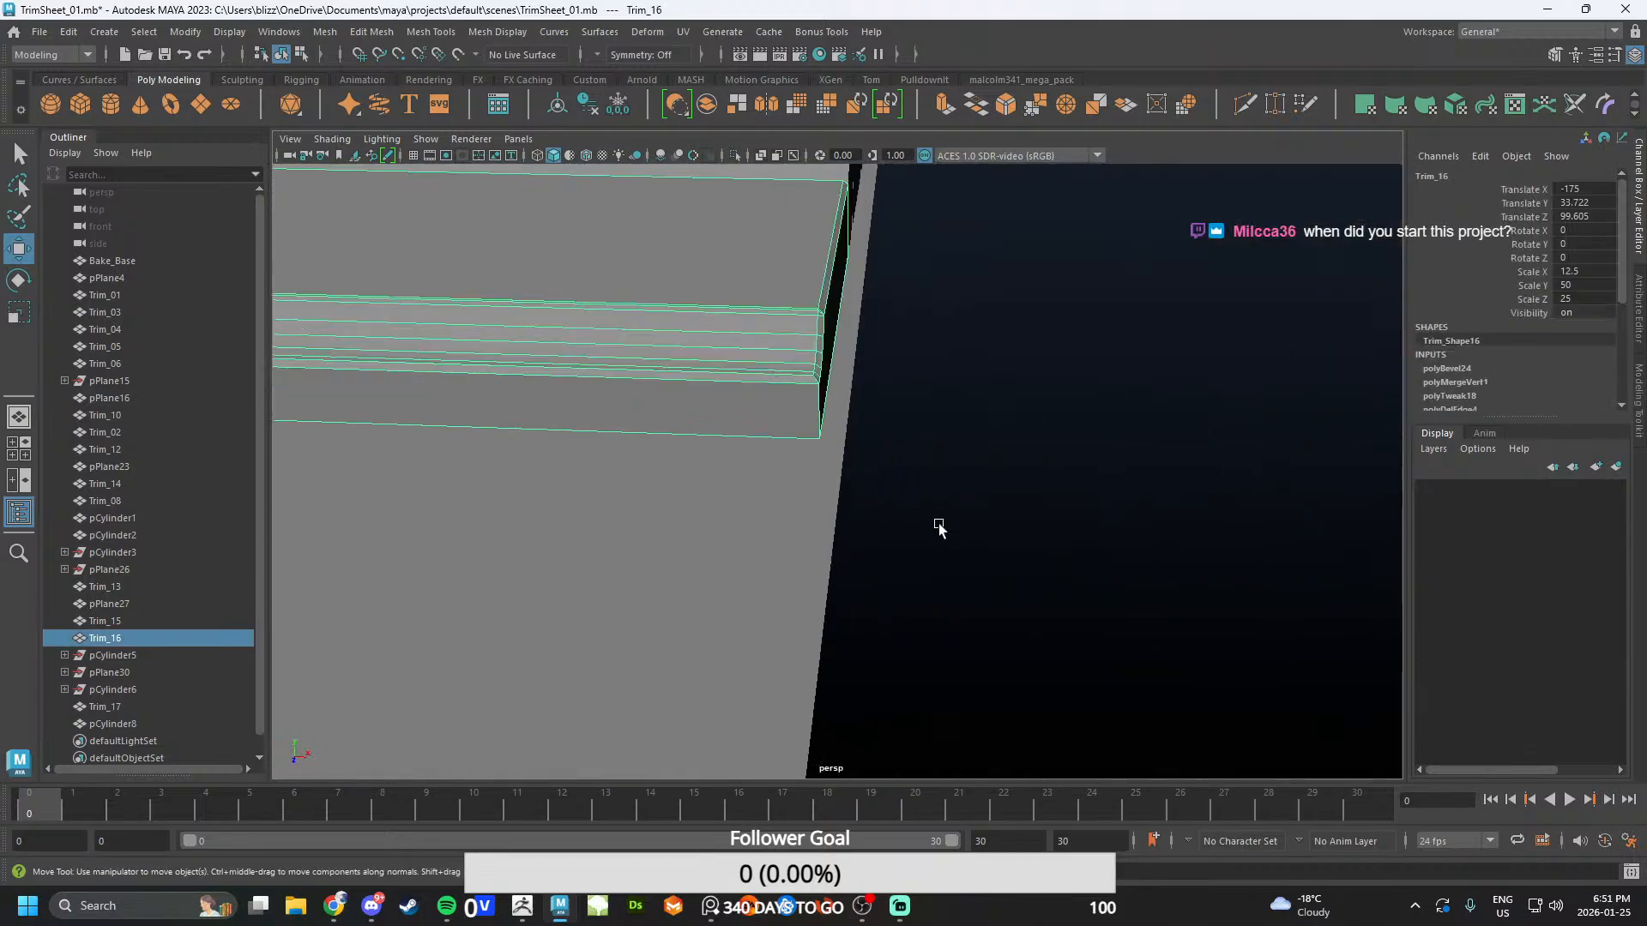
{"action": "left_click_drag", "start_coordinate": [940, 528], "coordinate": [902, 583], "text": "alt"}
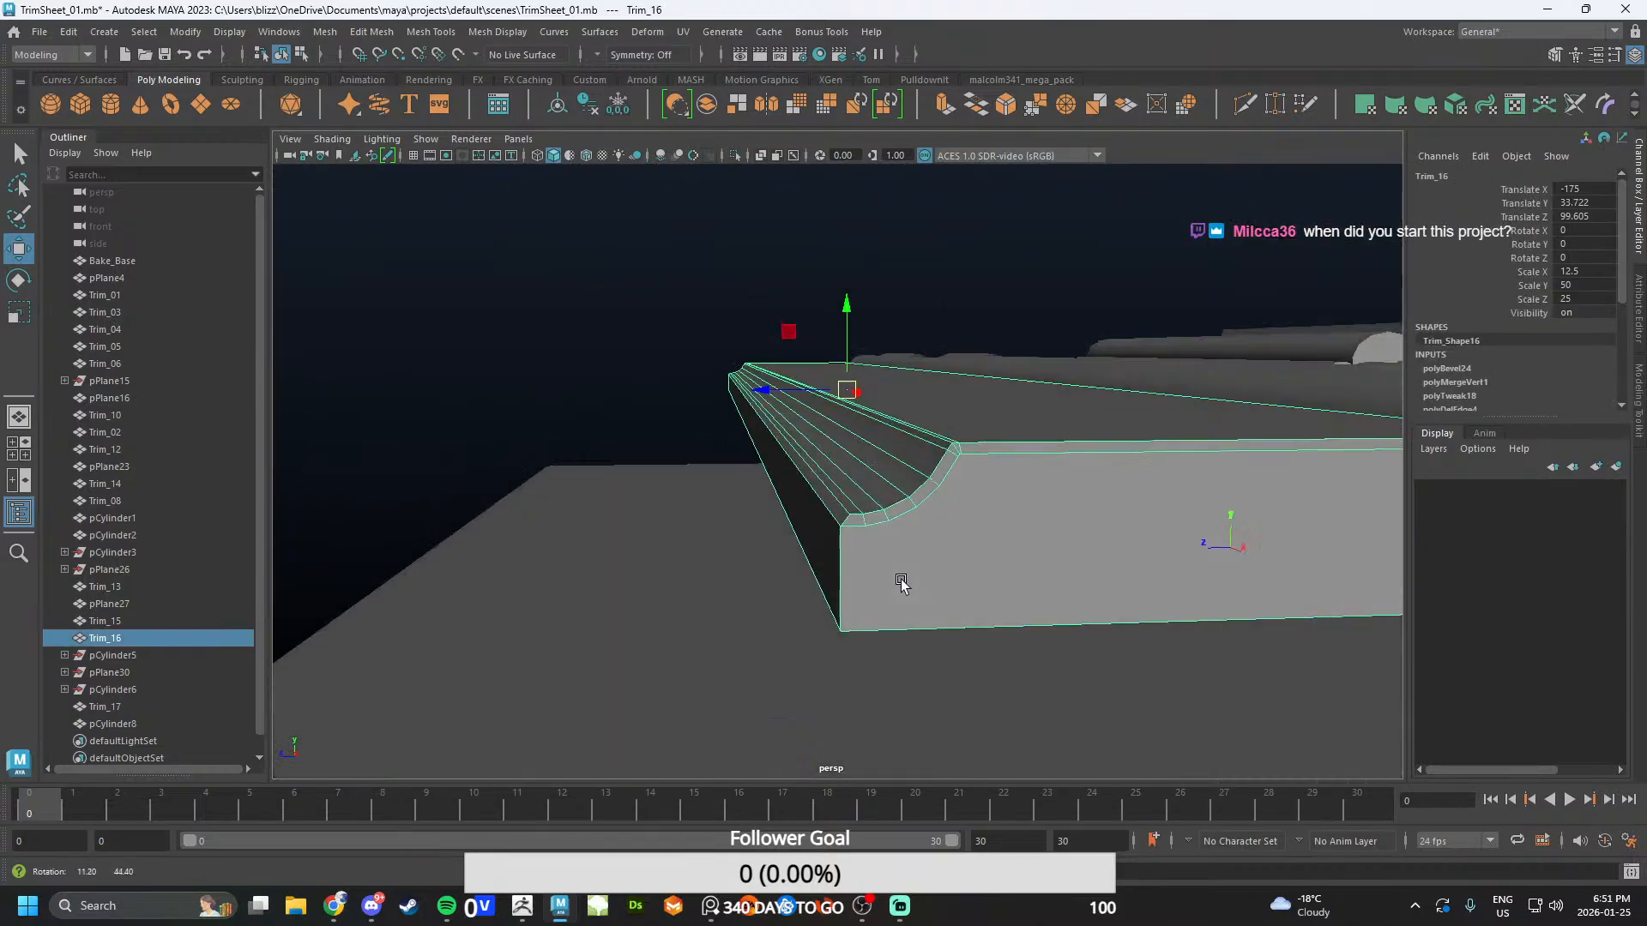
{"action": "scroll", "coordinate": [902, 583], "scroll_direction": "up", "scroll_amount": 8}
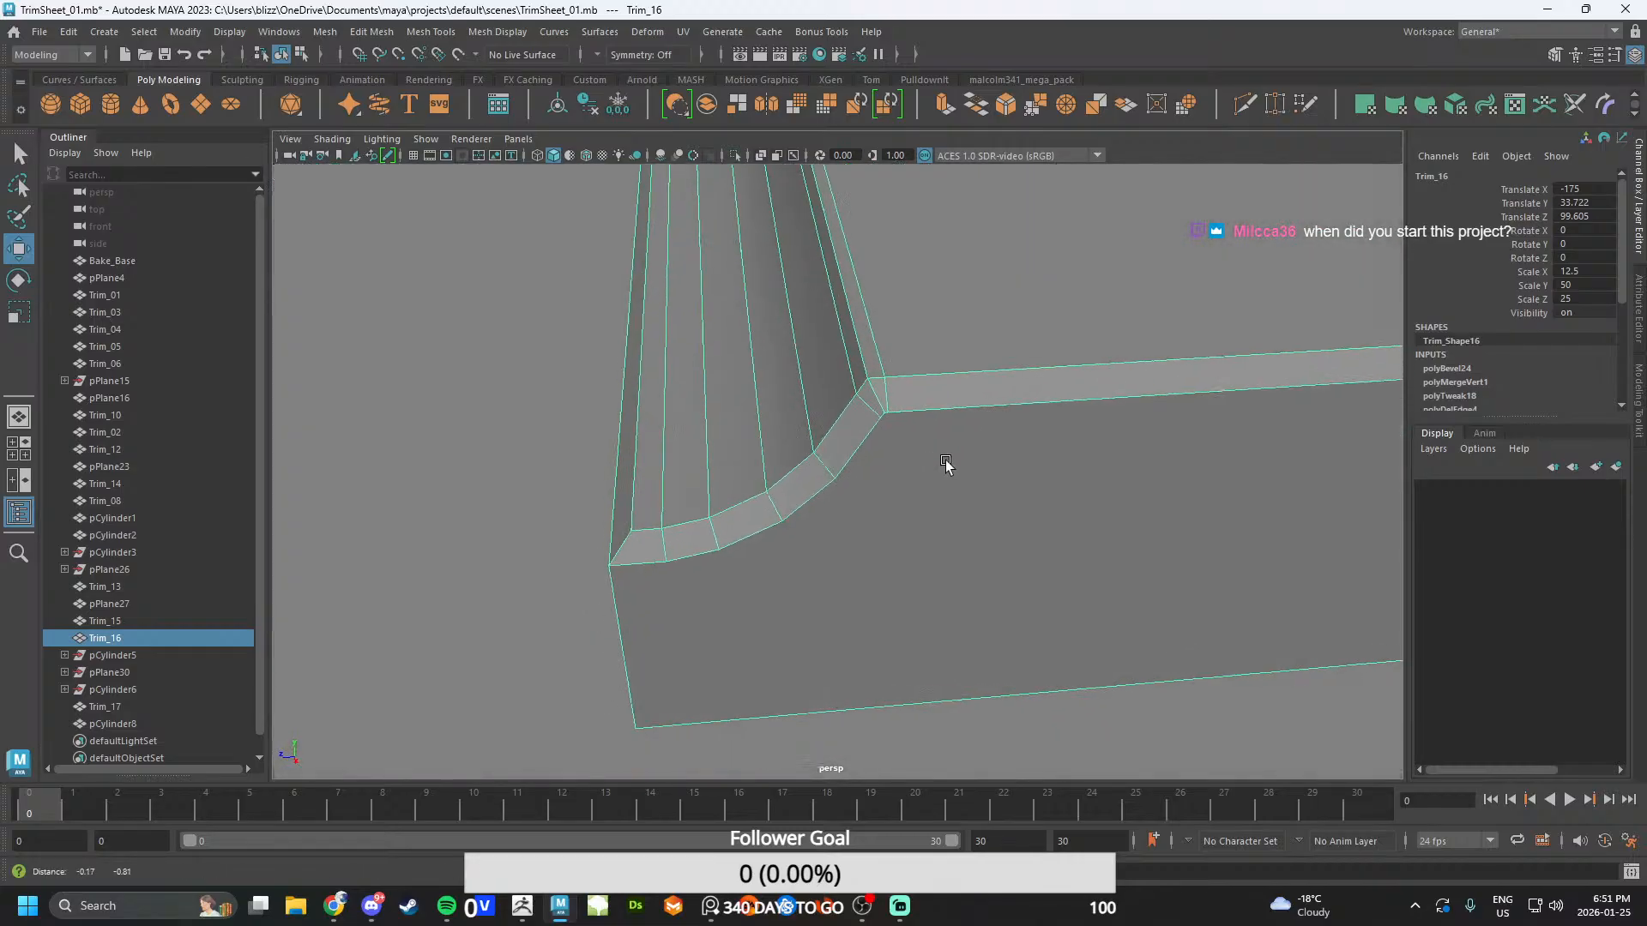
- Cut edges with Multi-Cut from the concave profile vertices of Trim_16's end face to its lower outer corner
{"action": "left_click_drag", "start_coordinate": [945, 464], "coordinate": [923, 360], "text": "alt"}
{"action": "key", "text": "ctrl+shift+x"}
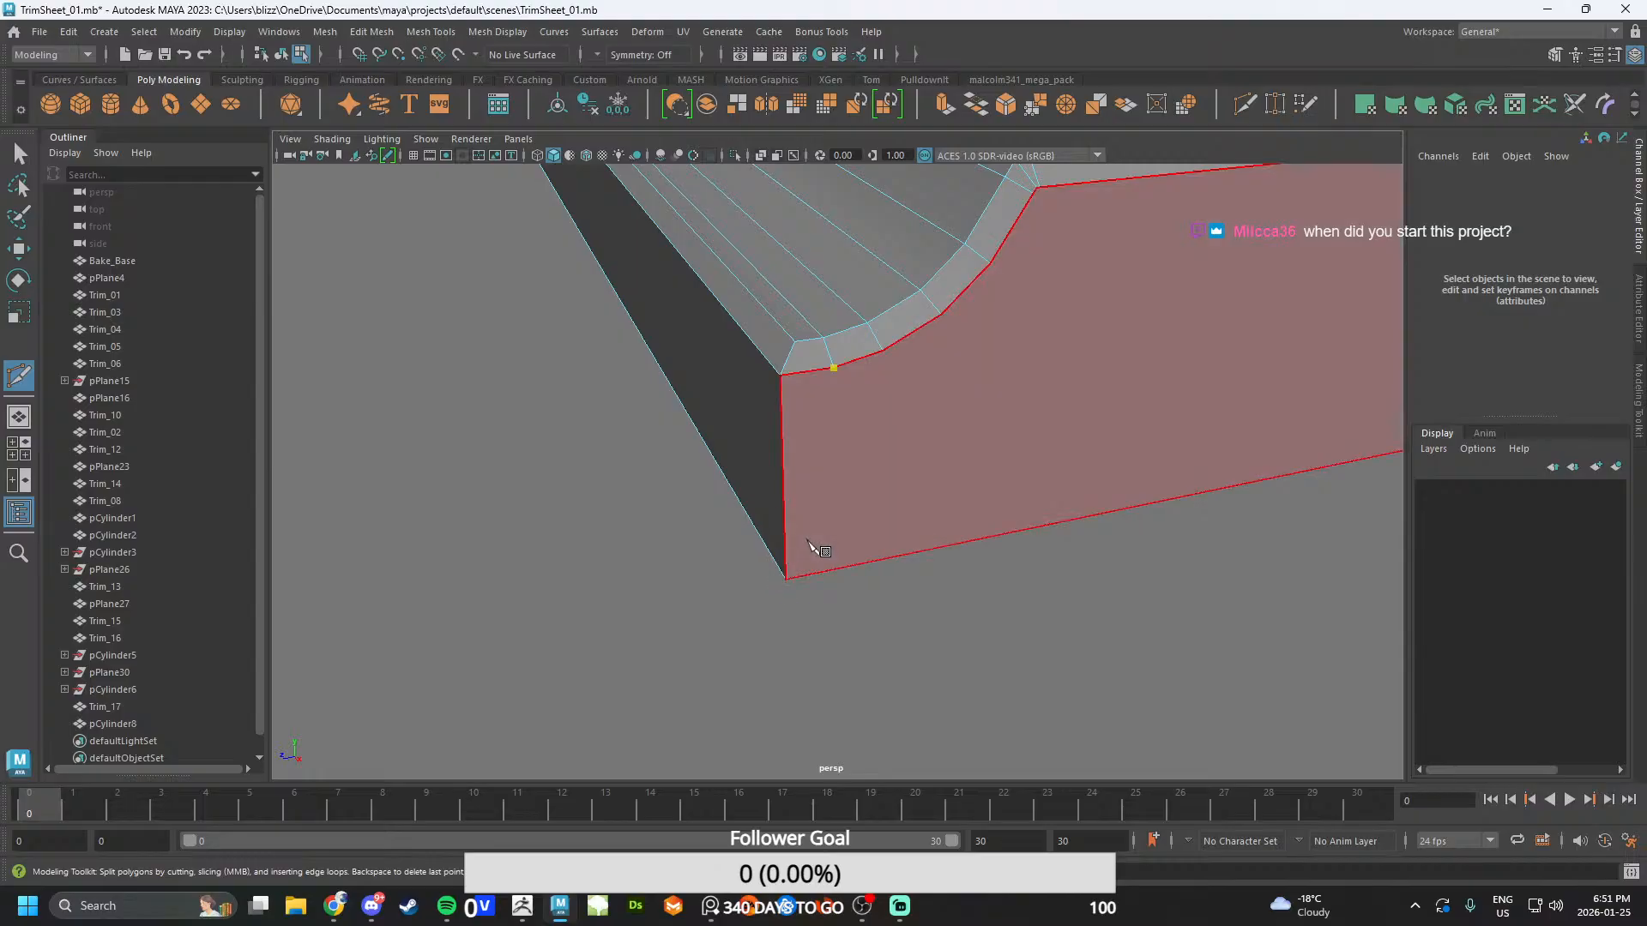
{"action": "middle_click_drag", "start_coordinate": [816, 544], "coordinate": [761, 617], "text": "alt"}
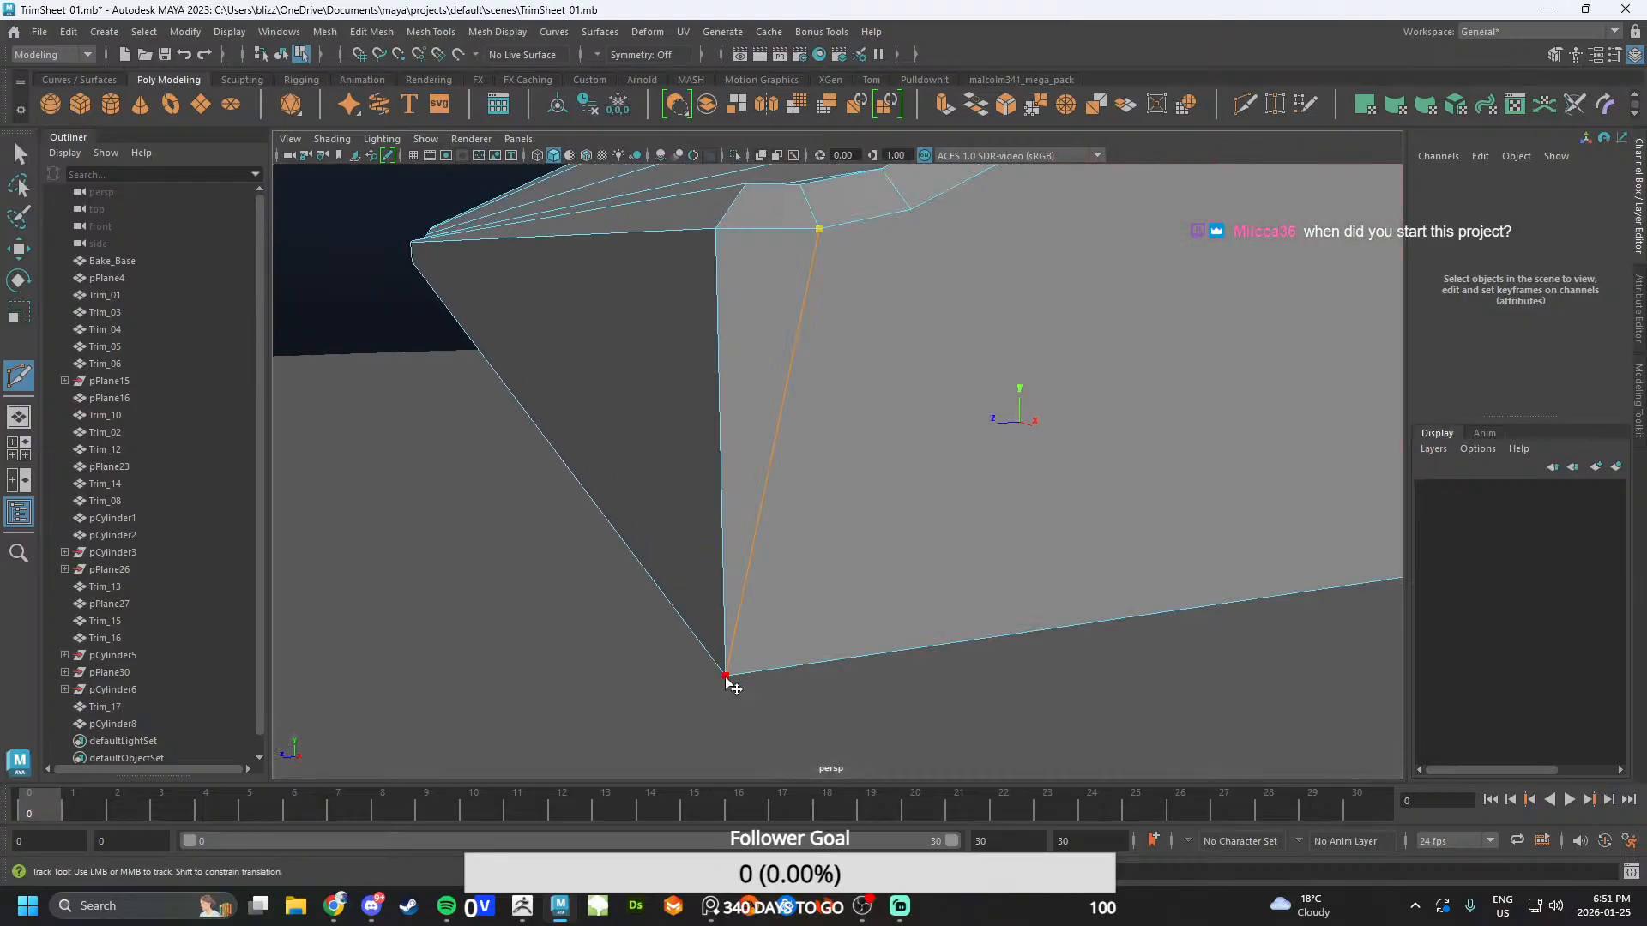
{"action": "scroll", "coordinate": [863, 341], "scroll_direction": "down", "scroll_amount": 3}
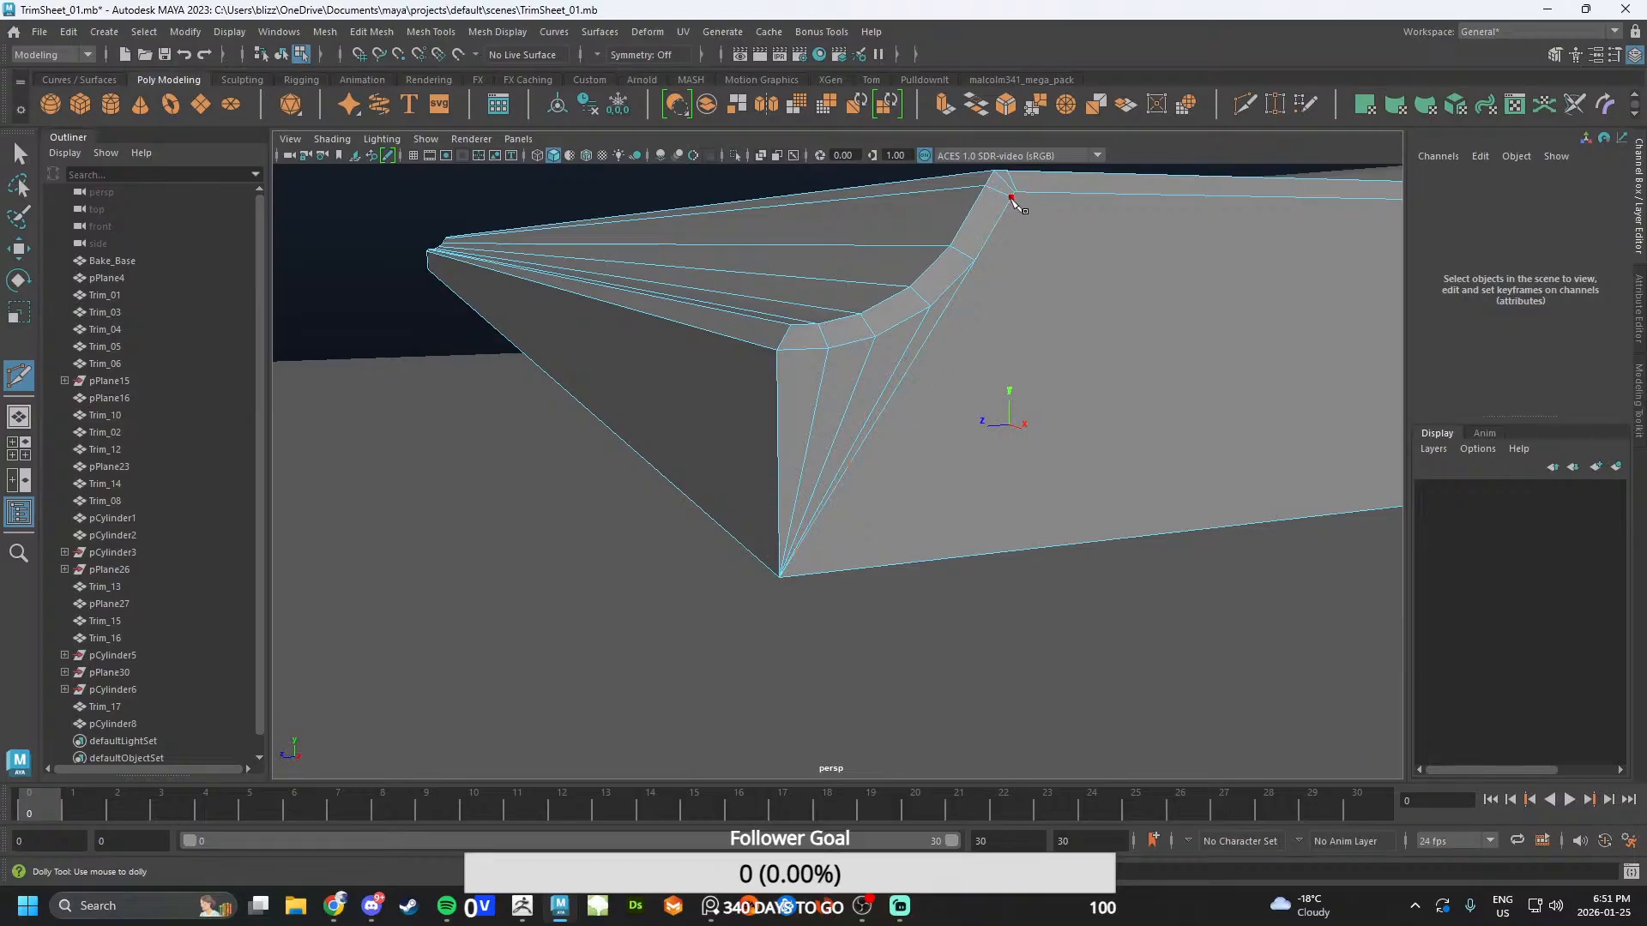
- Use Target Weld to merge the closely spaced vertices at the upper bevel corner of Trim_16's end face
{"action": "right_click_drag", "start_coordinate": [1038, 326], "coordinate": [1064, 337], "text": "alt"}
{"action": "left_click_drag", "start_coordinate": [1064, 336], "coordinate": [1026, 374], "text": "alt"}
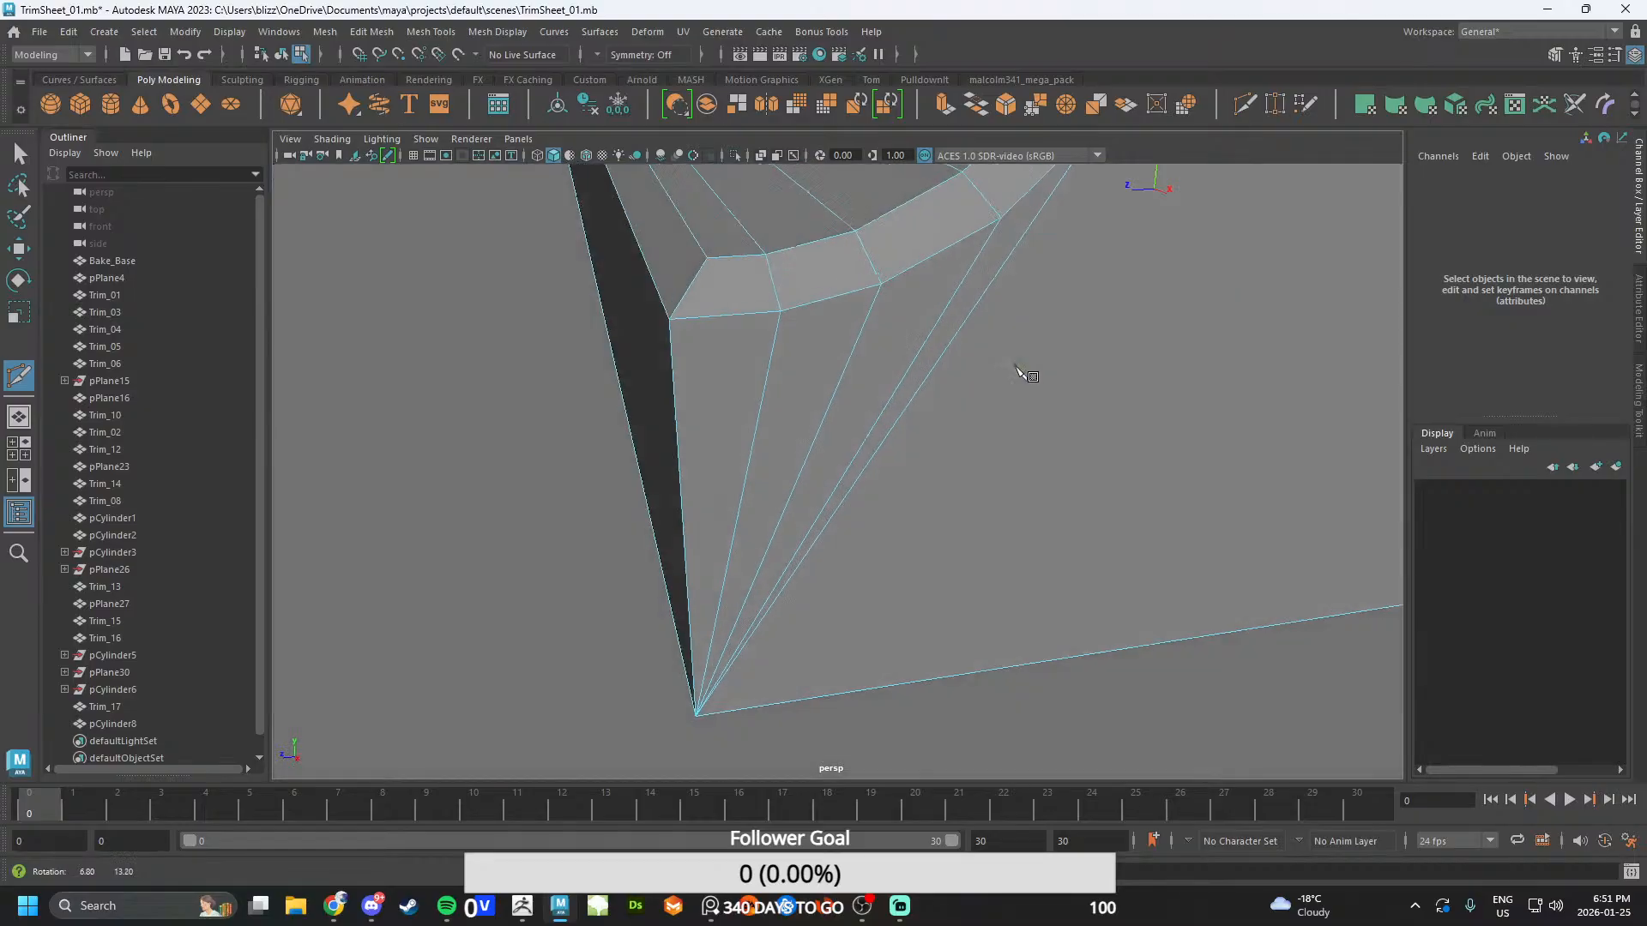
{"action": "middle_click_drag", "start_coordinate": [1025, 375], "coordinate": [879, 449], "text": "alt"}
{"action": "middle_click_drag", "start_coordinate": [896, 330], "coordinate": [901, 438], "text": "alt"}
{"action": "left_click", "coordinate": [820, 350]}
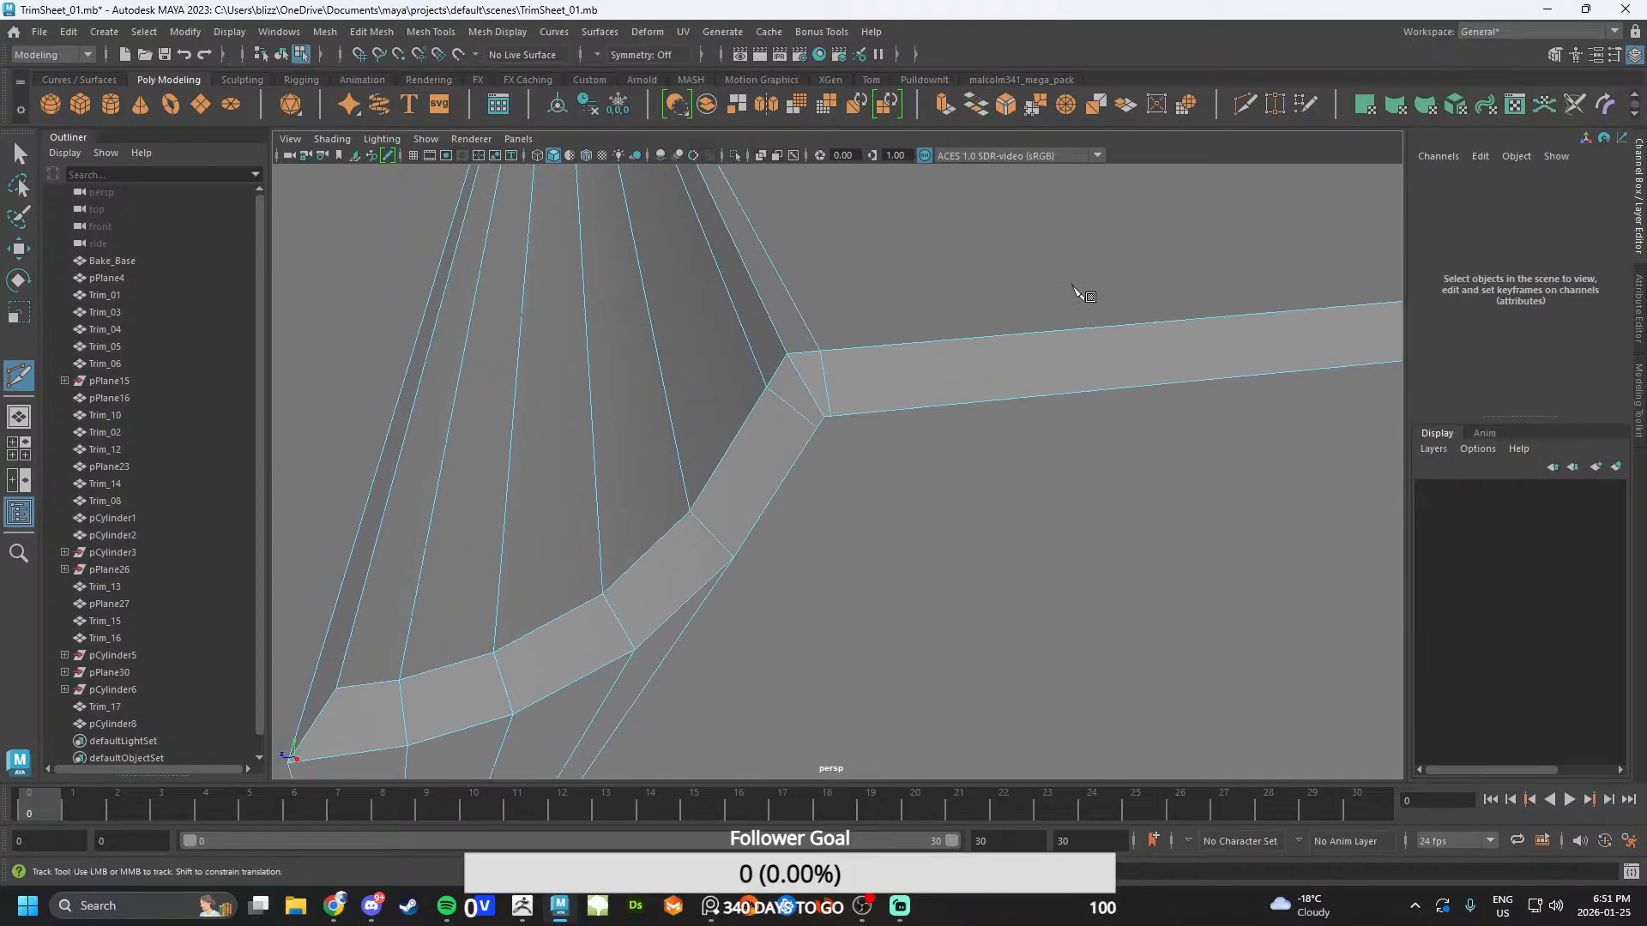
{"action": "left_click", "coordinate": [1275, 106]}
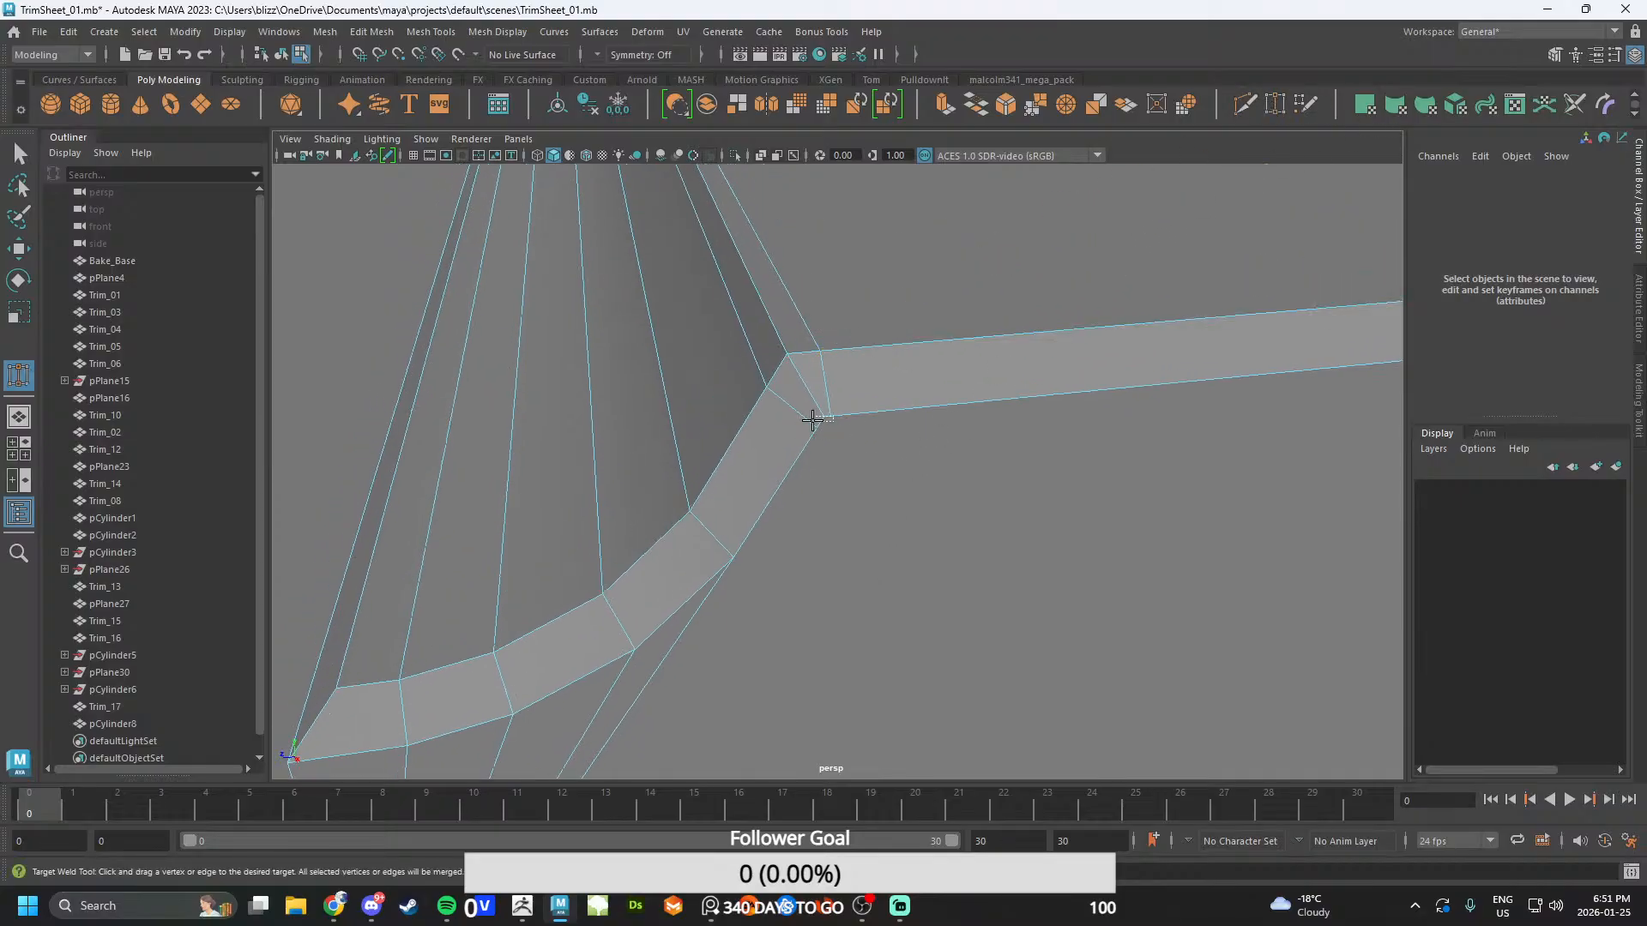
{"action": "left_click_drag", "start_coordinate": [813, 419], "coordinate": [893, 389]}
{"action": "key", "text": "w"}
{"action": "left_click", "coordinate": [849, 414]}
{"action": "left_click", "coordinate": [940, 264]}
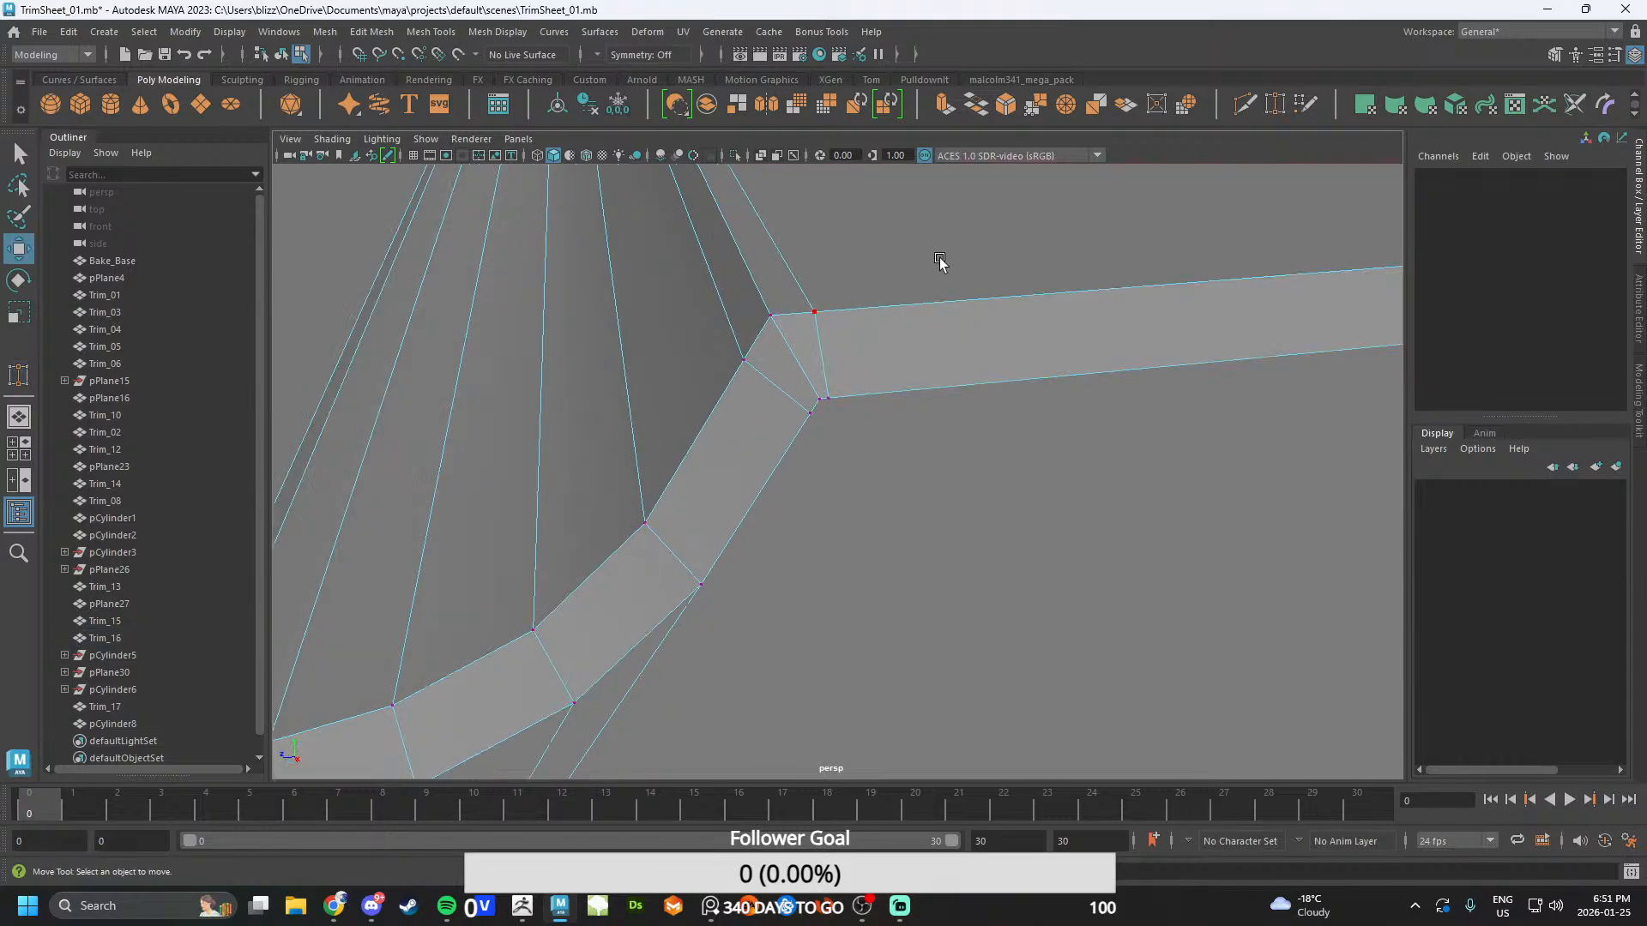
{"action": "key", "text": "y"}
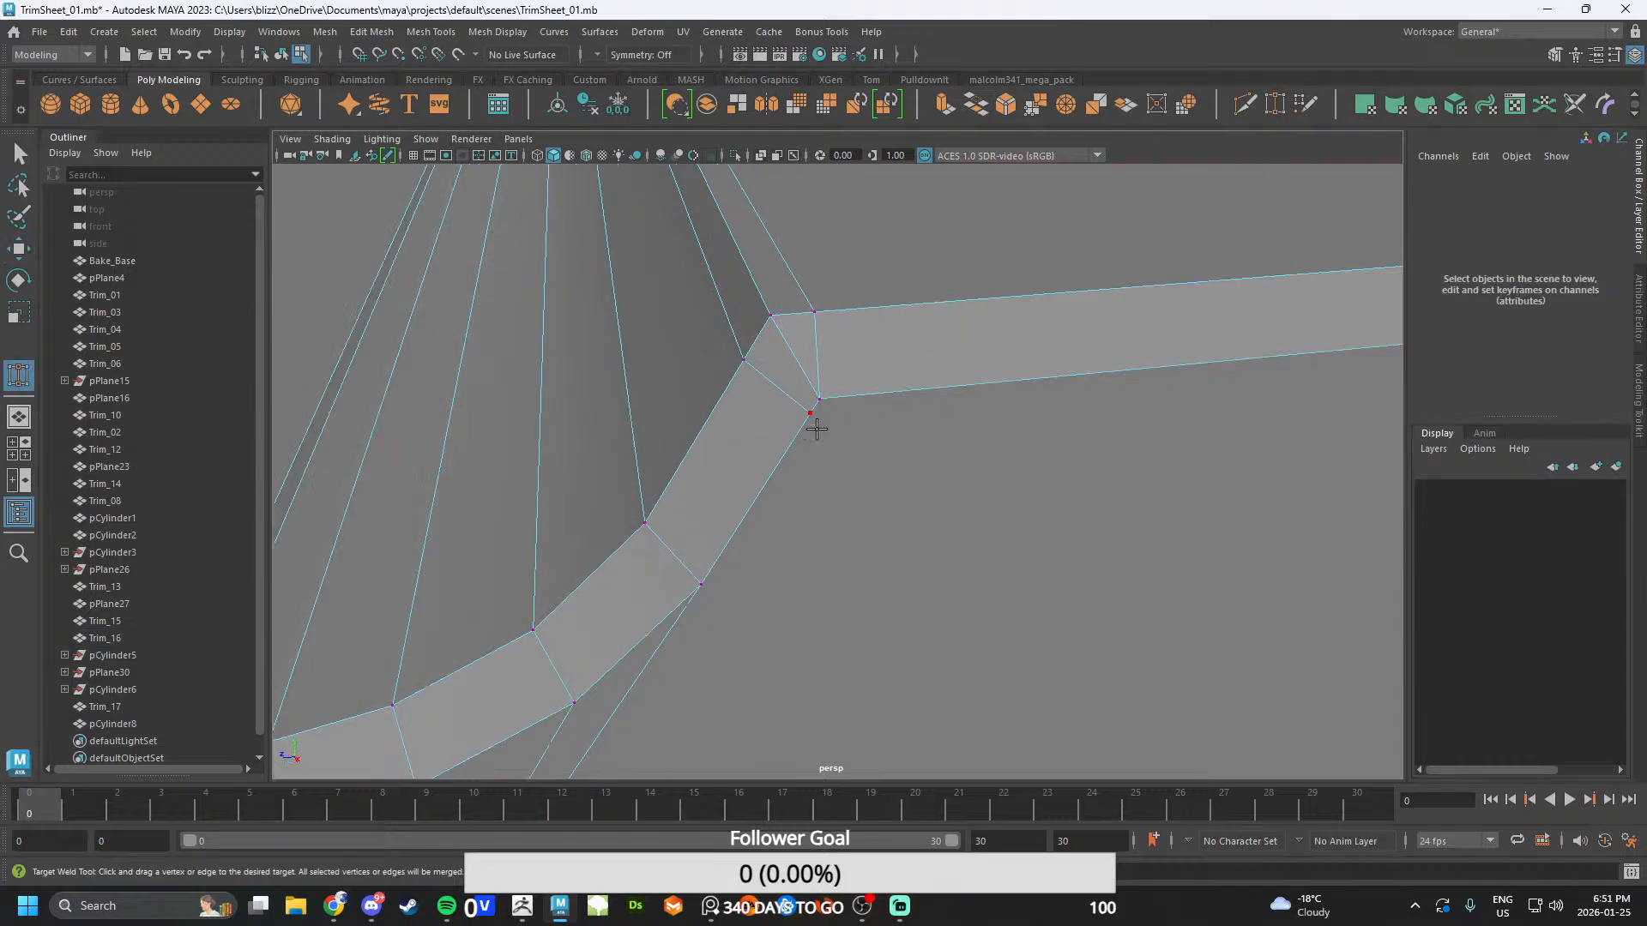
- Weld the closely spaced vertices at the upper bevel corner on the opposite end of Trim_16
{"action": "scroll", "coordinate": [884, 401], "scroll_direction": "down", "scroll_amount": 5}
{"action": "scroll", "coordinate": [875, 434], "scroll_direction": "up", "scroll_amount": 4}
{"action": "left_click_drag", "start_coordinate": [842, 500], "coordinate": [888, 426], "text": "alt"}
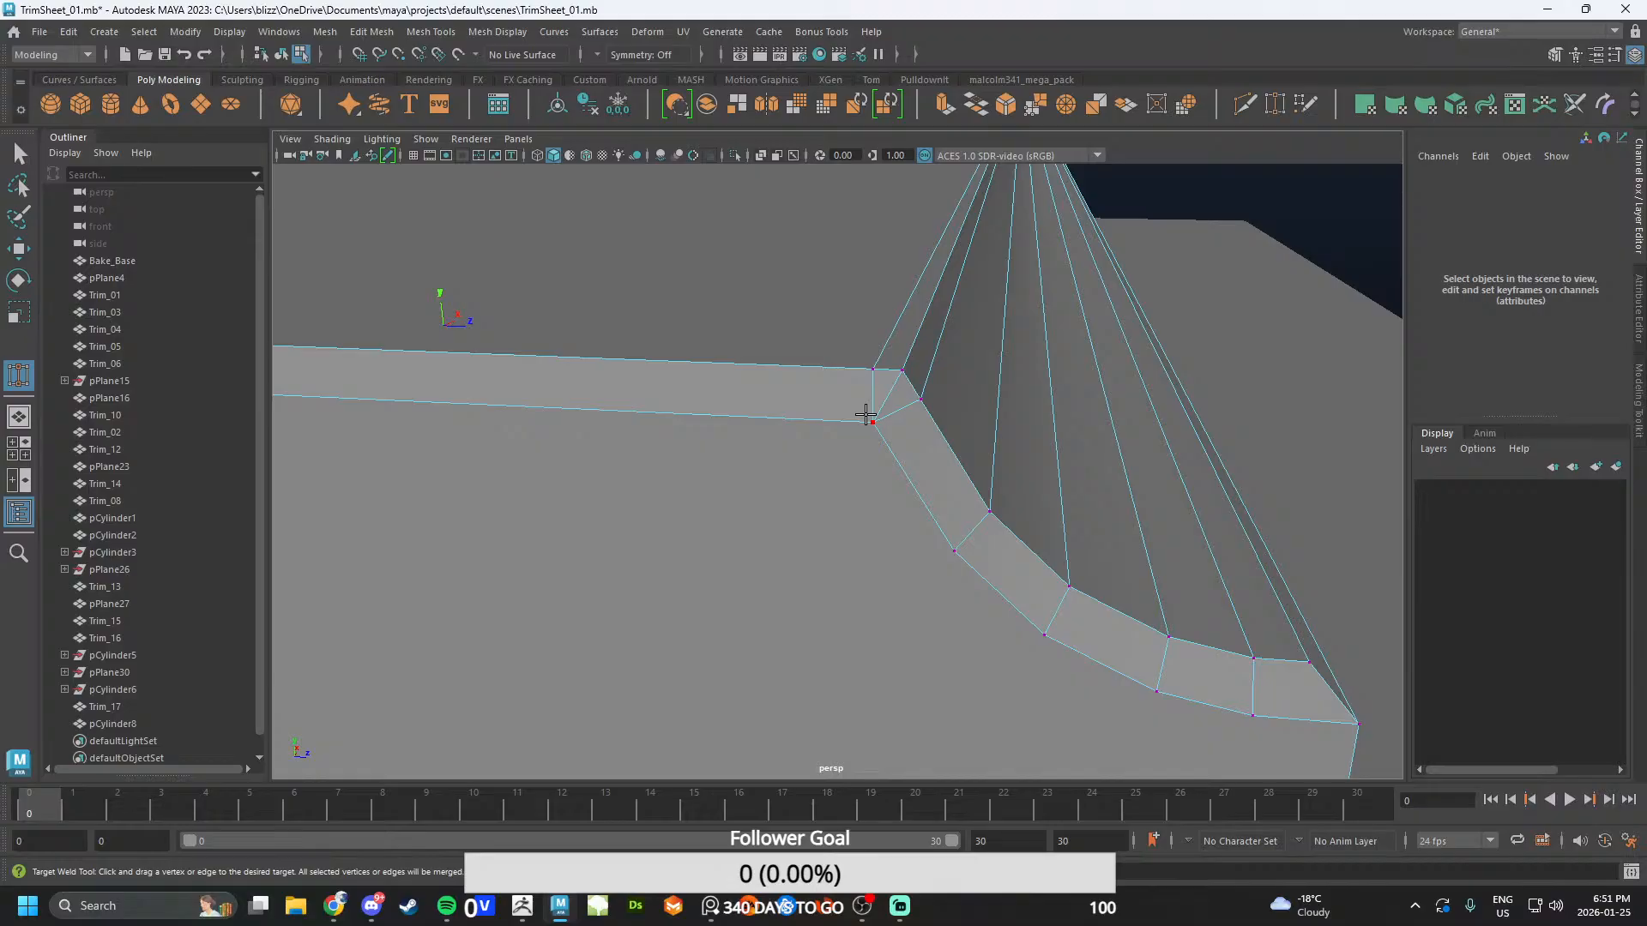
{"action": "left_click_drag", "start_coordinate": [878, 441], "coordinate": [820, 556], "text": "alt"}
{"action": "scroll", "coordinate": [841, 515], "scroll_direction": "up", "scroll_amount": 6}
{"action": "scroll", "coordinate": [878, 552], "scroll_direction": "down", "scroll_amount": 3}
{"action": "scroll", "coordinate": [732, 459], "scroll_direction": "up", "scroll_amount": 2}
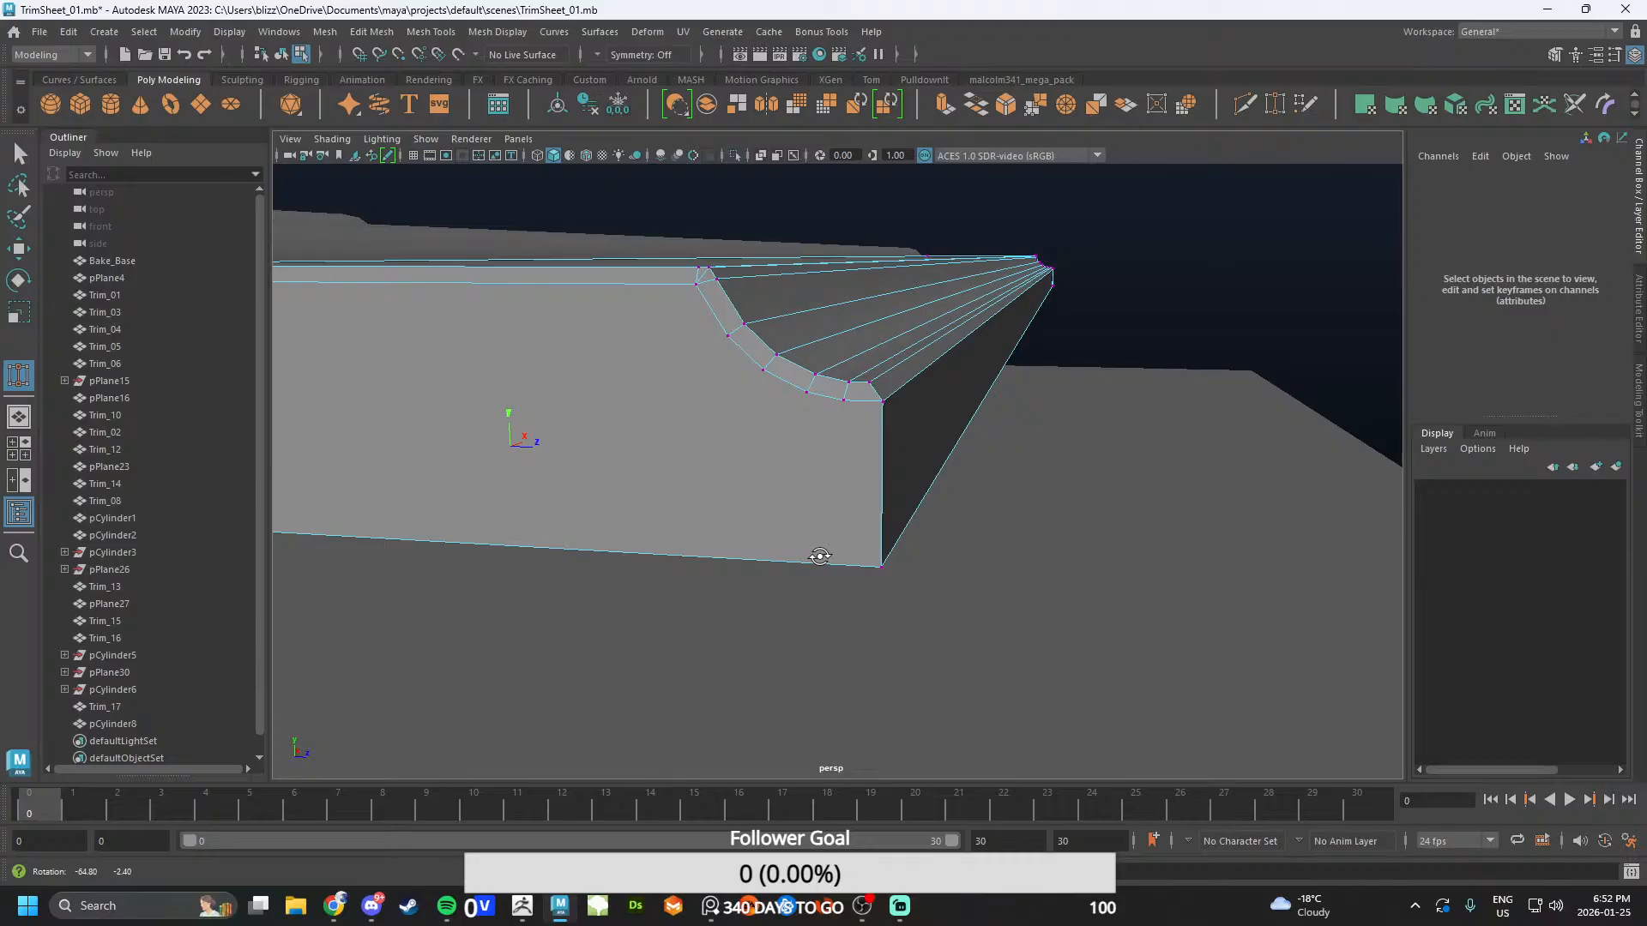
- Connect the uppermost vertex of the concave curve to the lower outer corner on Trim_16's opposite end face
{"action": "left_click_drag", "start_coordinate": [820, 556], "coordinate": [866, 446], "text": "alt"}
{"action": "right_click_drag", "start_coordinate": [867, 446], "coordinate": [889, 434], "text": "shift"}
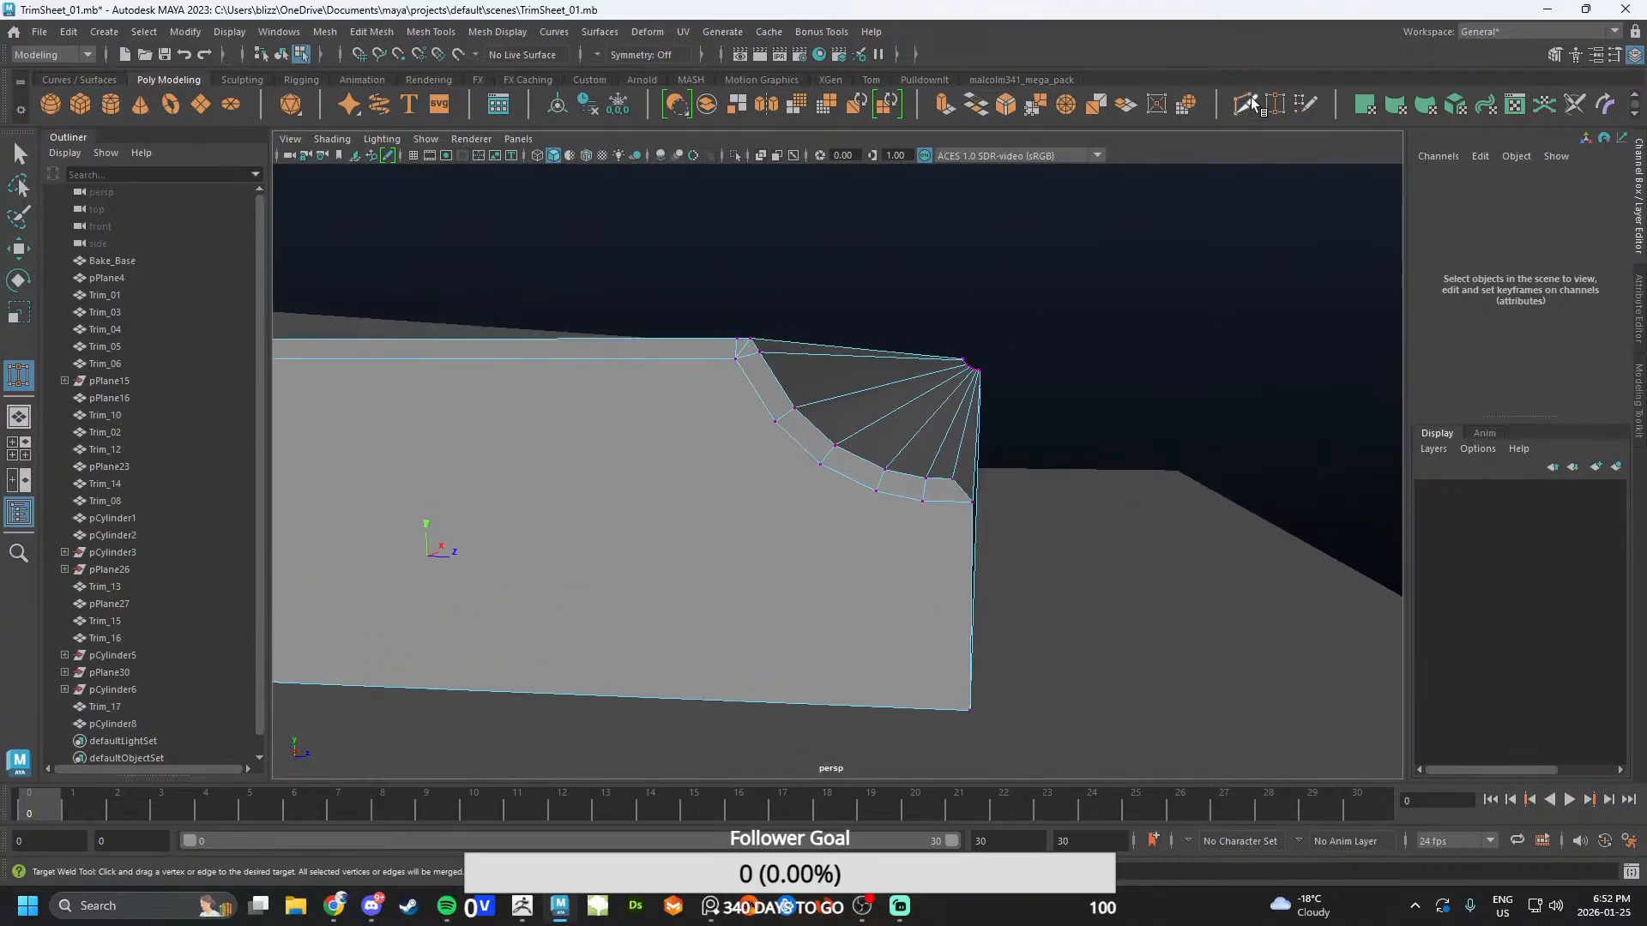
{"action": "key", "text": "w"}
{"action": "left_click", "coordinate": [778, 420]}
{"action": "left_click_drag", "start_coordinate": [779, 424], "coordinate": [1021, 322], "text": "alt"}
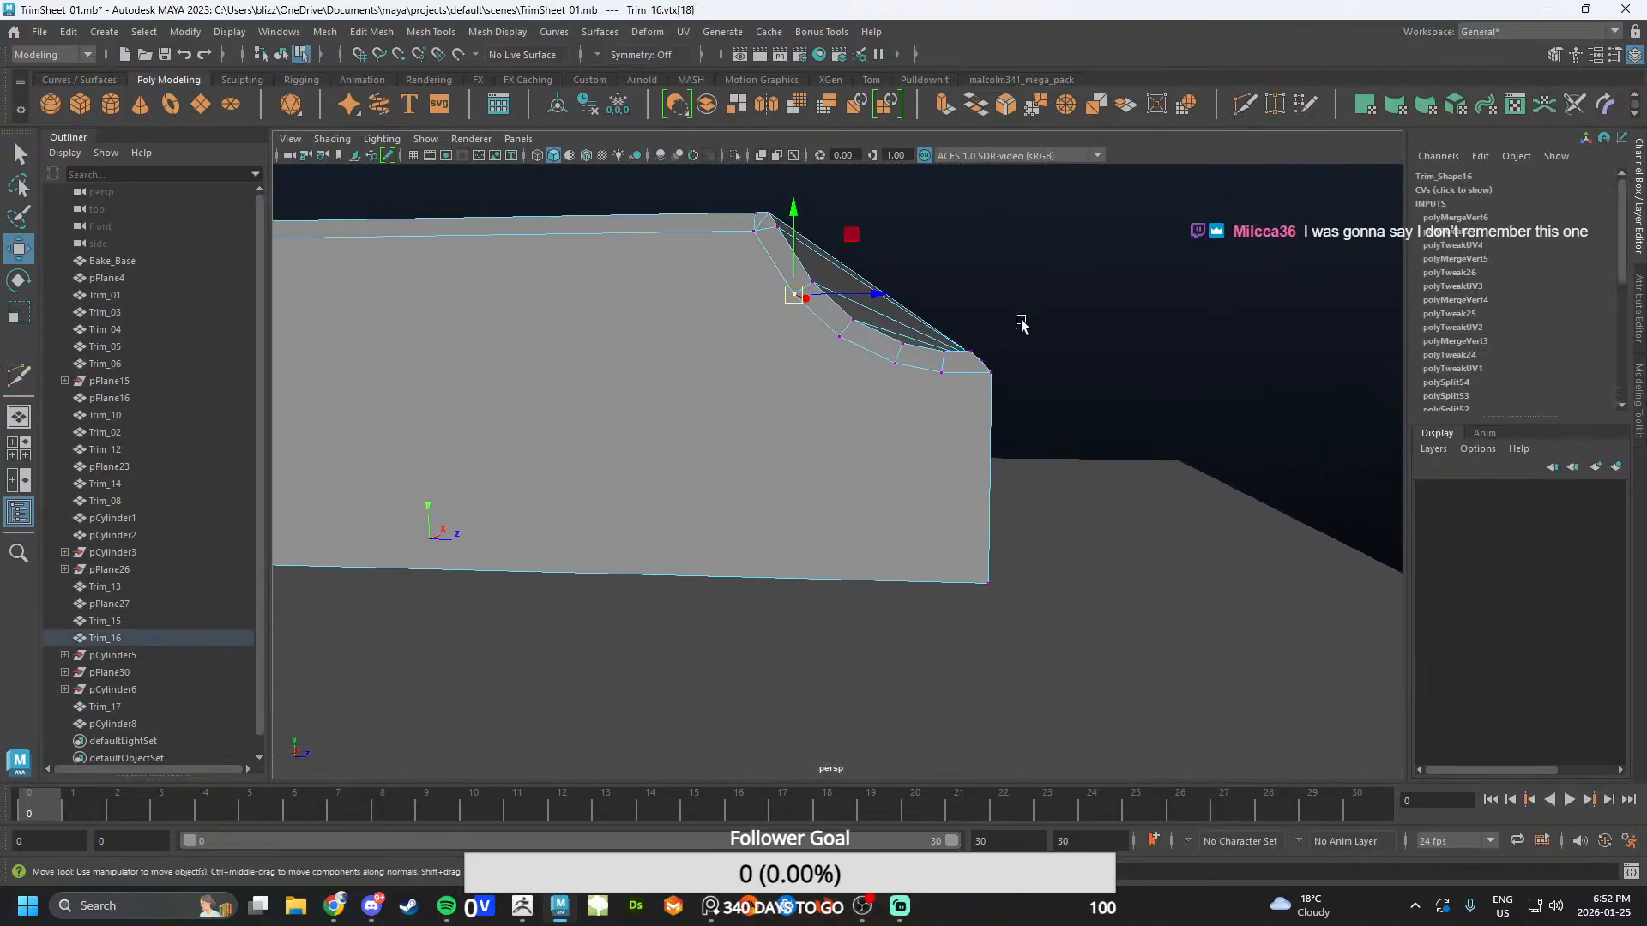
{"action": "left_click", "coordinate": [1244, 105]}
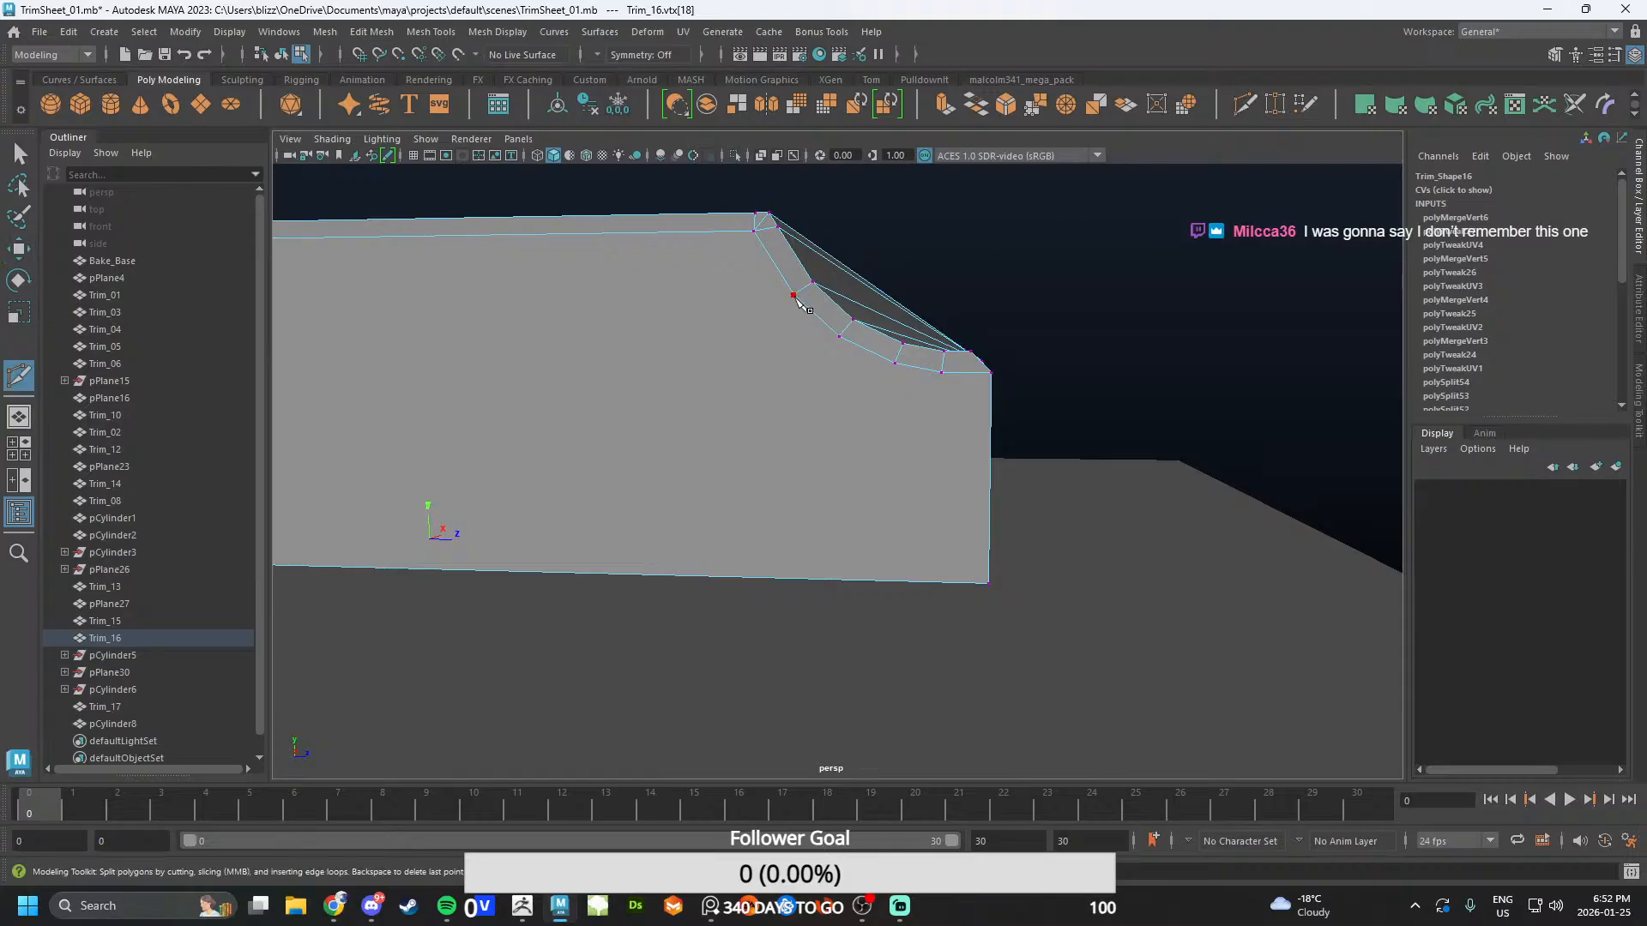
{"action": "key", "text": "w"}
{"action": "left_click", "coordinate": [987, 581], "text": "shift"}
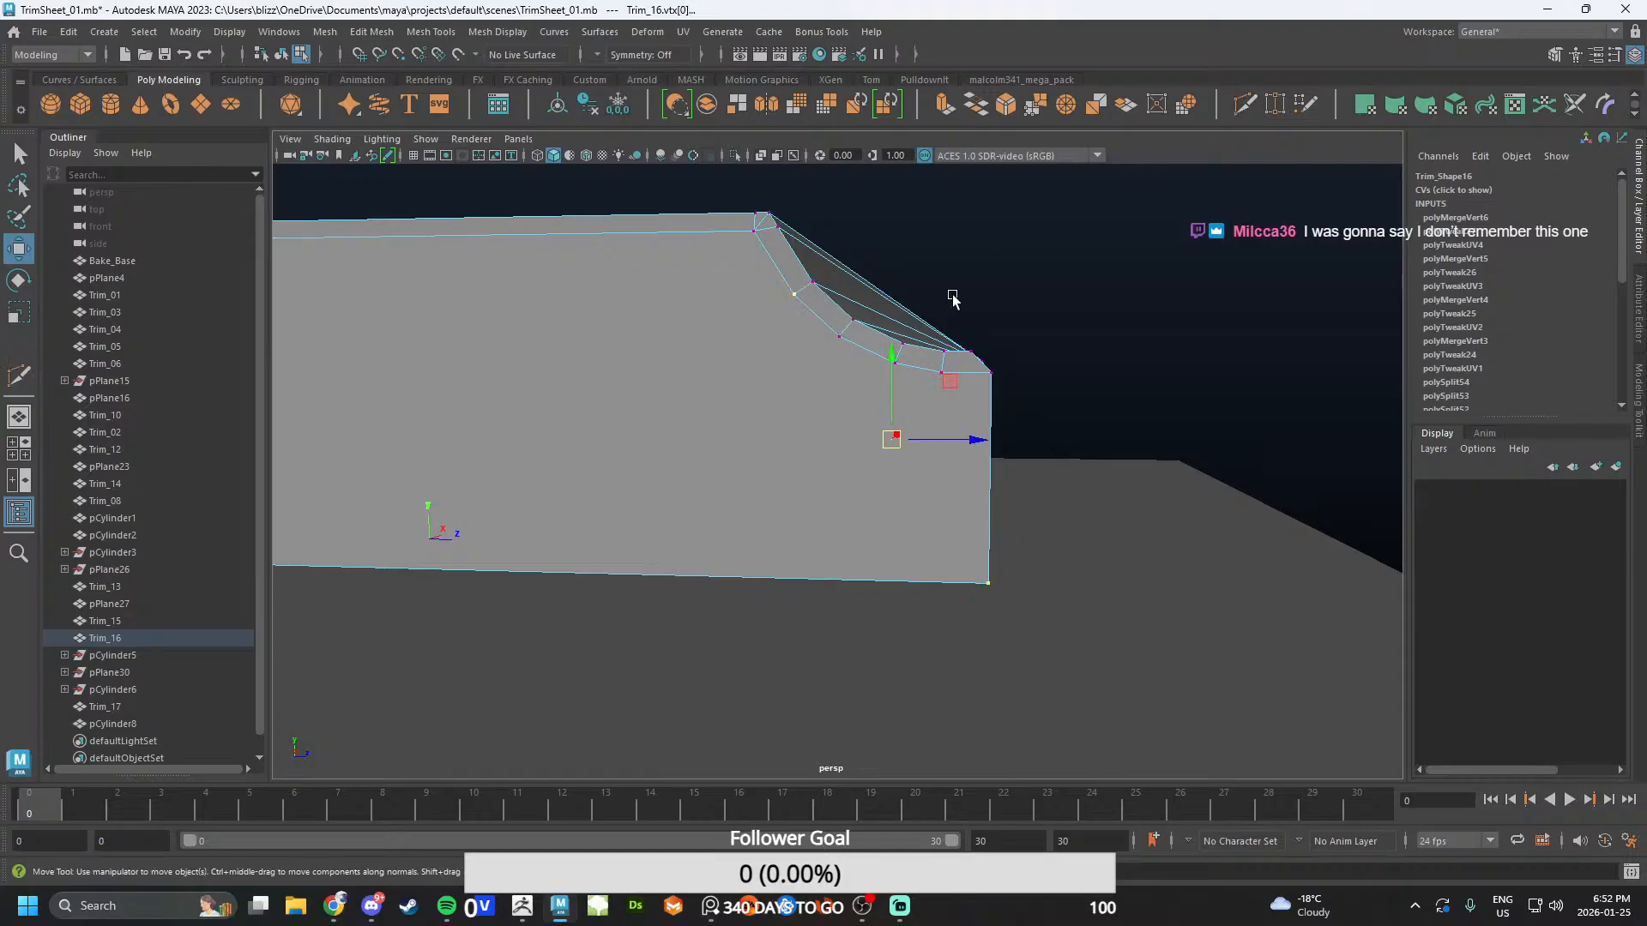
{"action": "right_click", "coordinate": [976, 260], "text": "shift"}
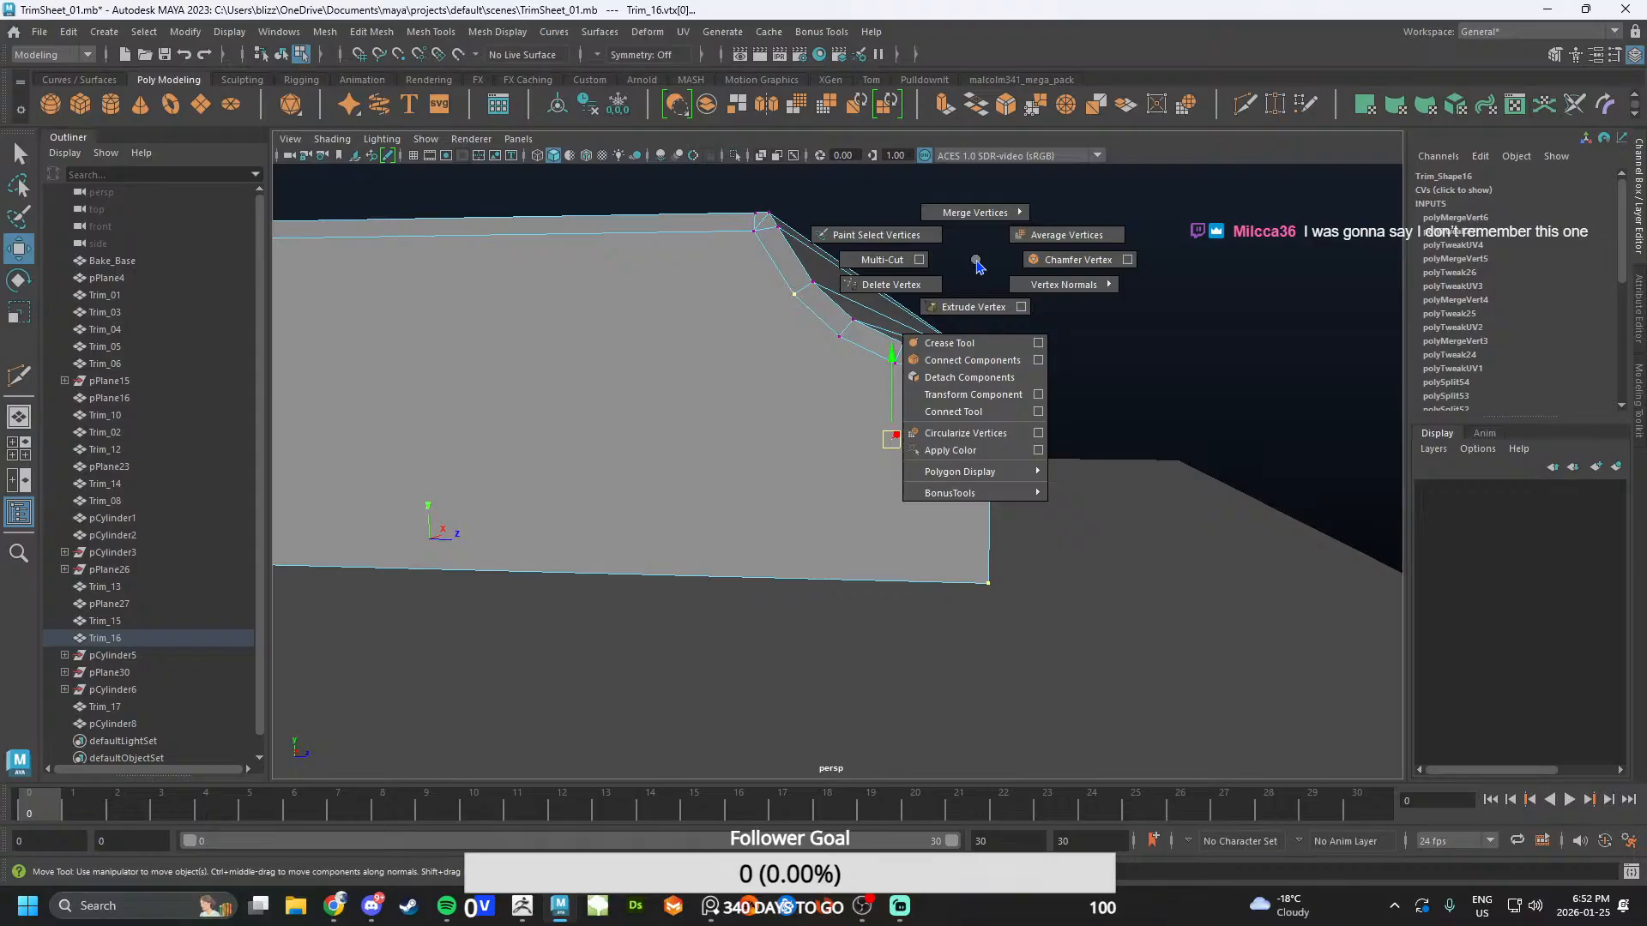
{"action": "left_click", "coordinate": [961, 361]}
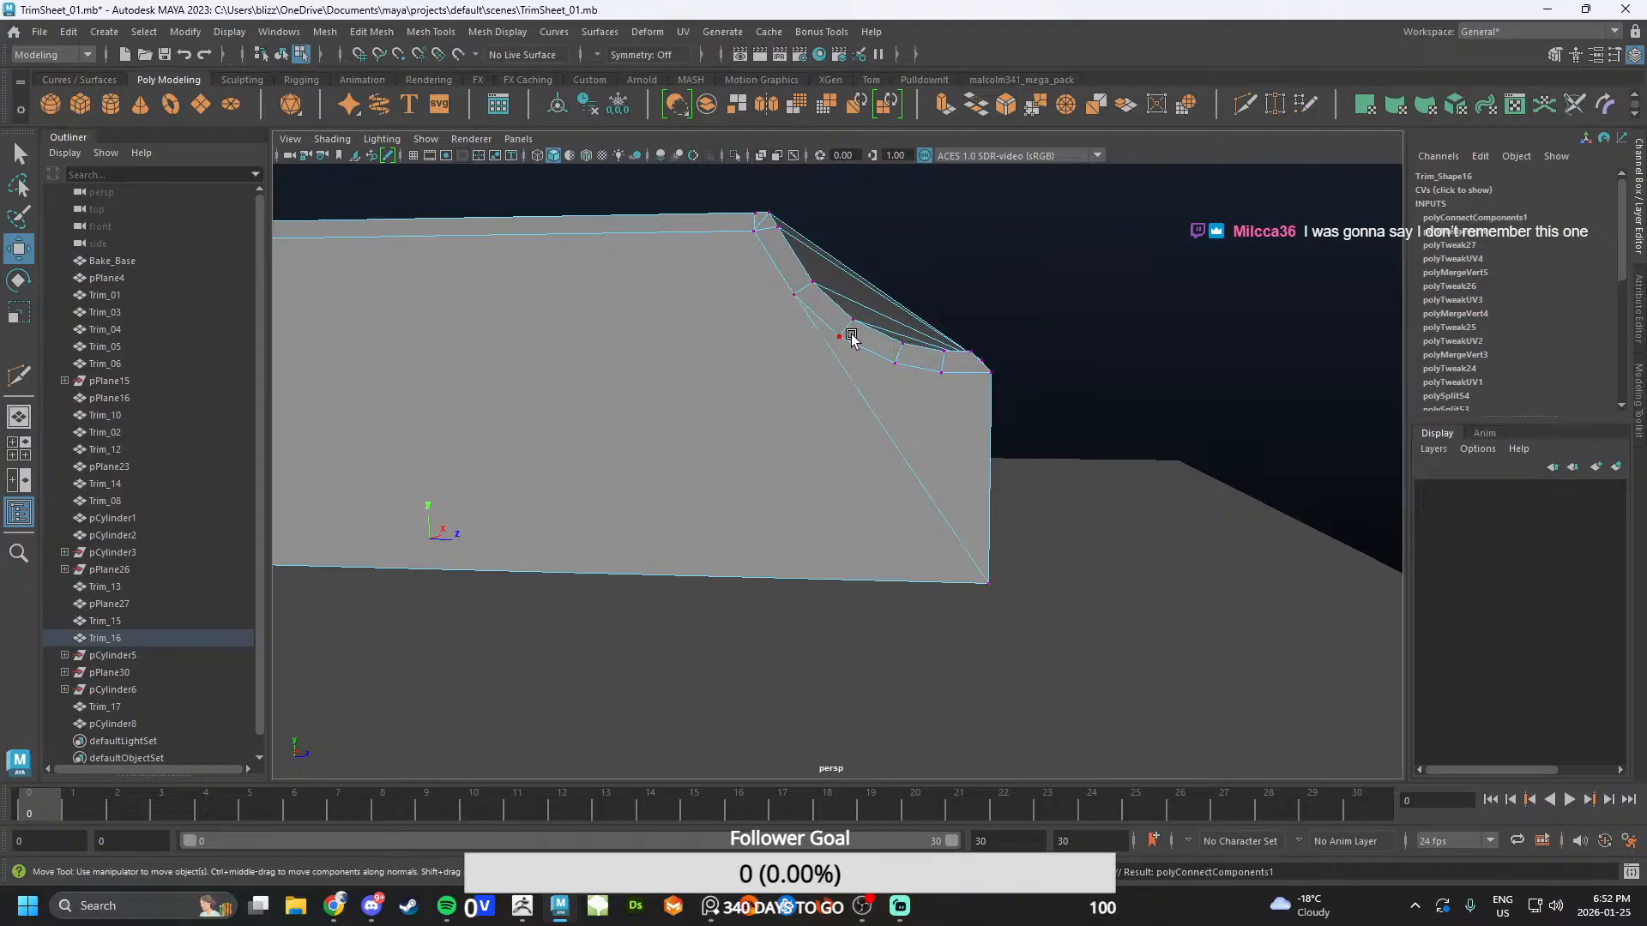
- Connect the next two vertices down the concave curve to the same lower outer corner with Connect Components
{"action": "left_click", "coordinate": [851, 337]}
{"action": "left_click", "coordinate": [987, 581], "text": "shift"}
{"action": "right_click", "coordinate": [1091, 302], "text": "shift"}
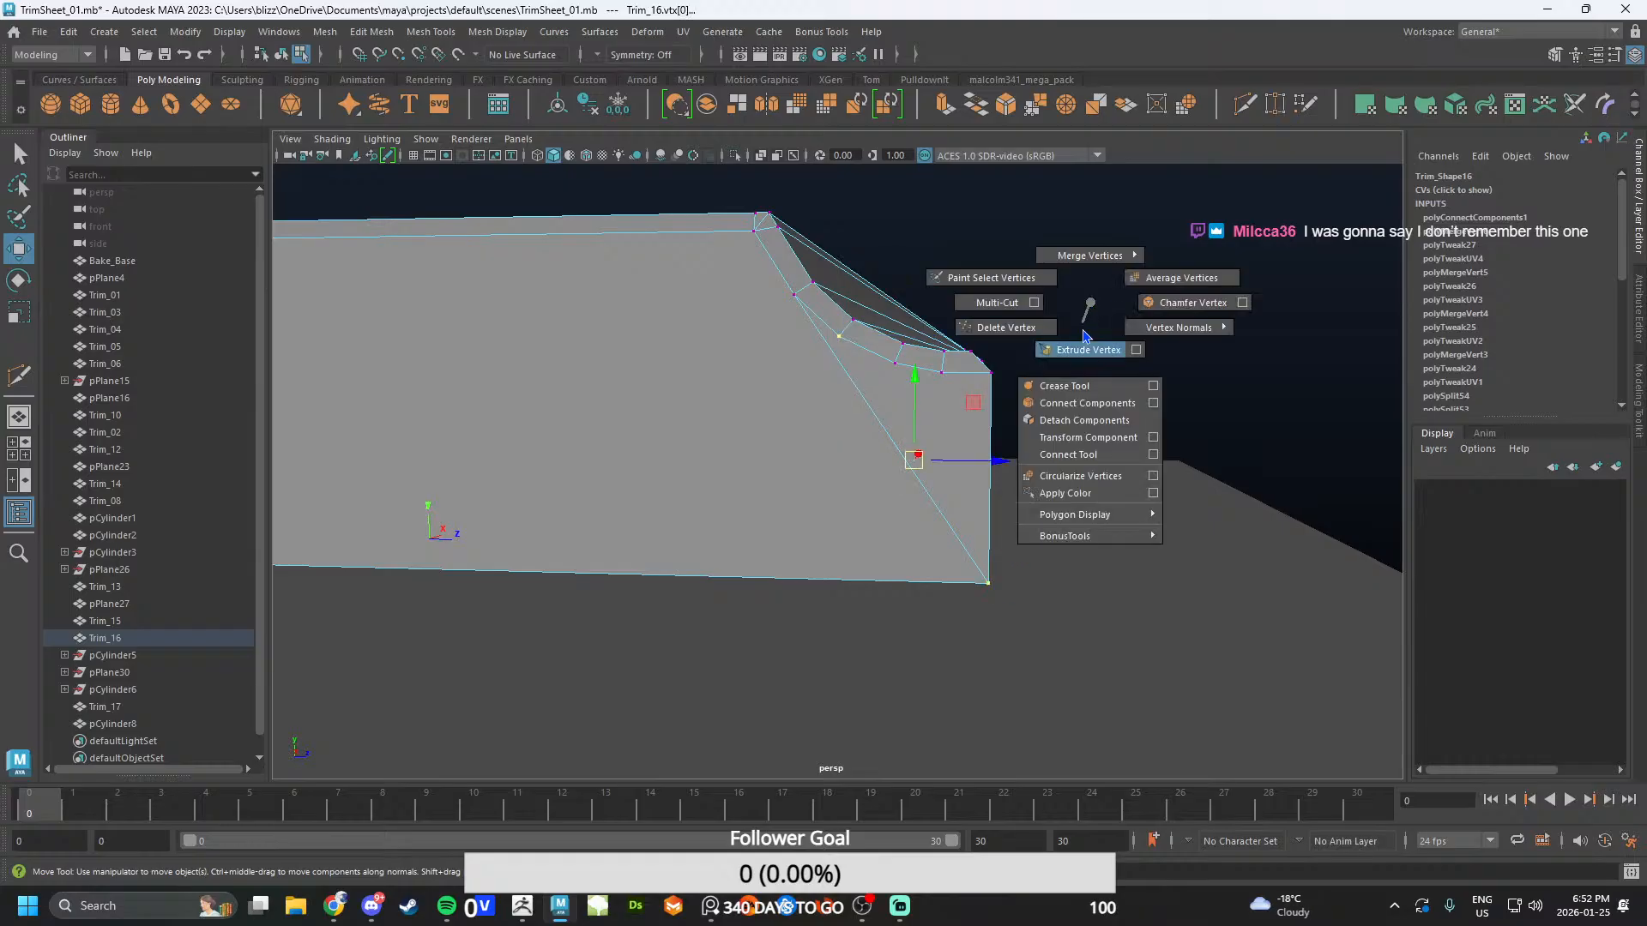
{"action": "left_click", "coordinate": [1073, 415]}
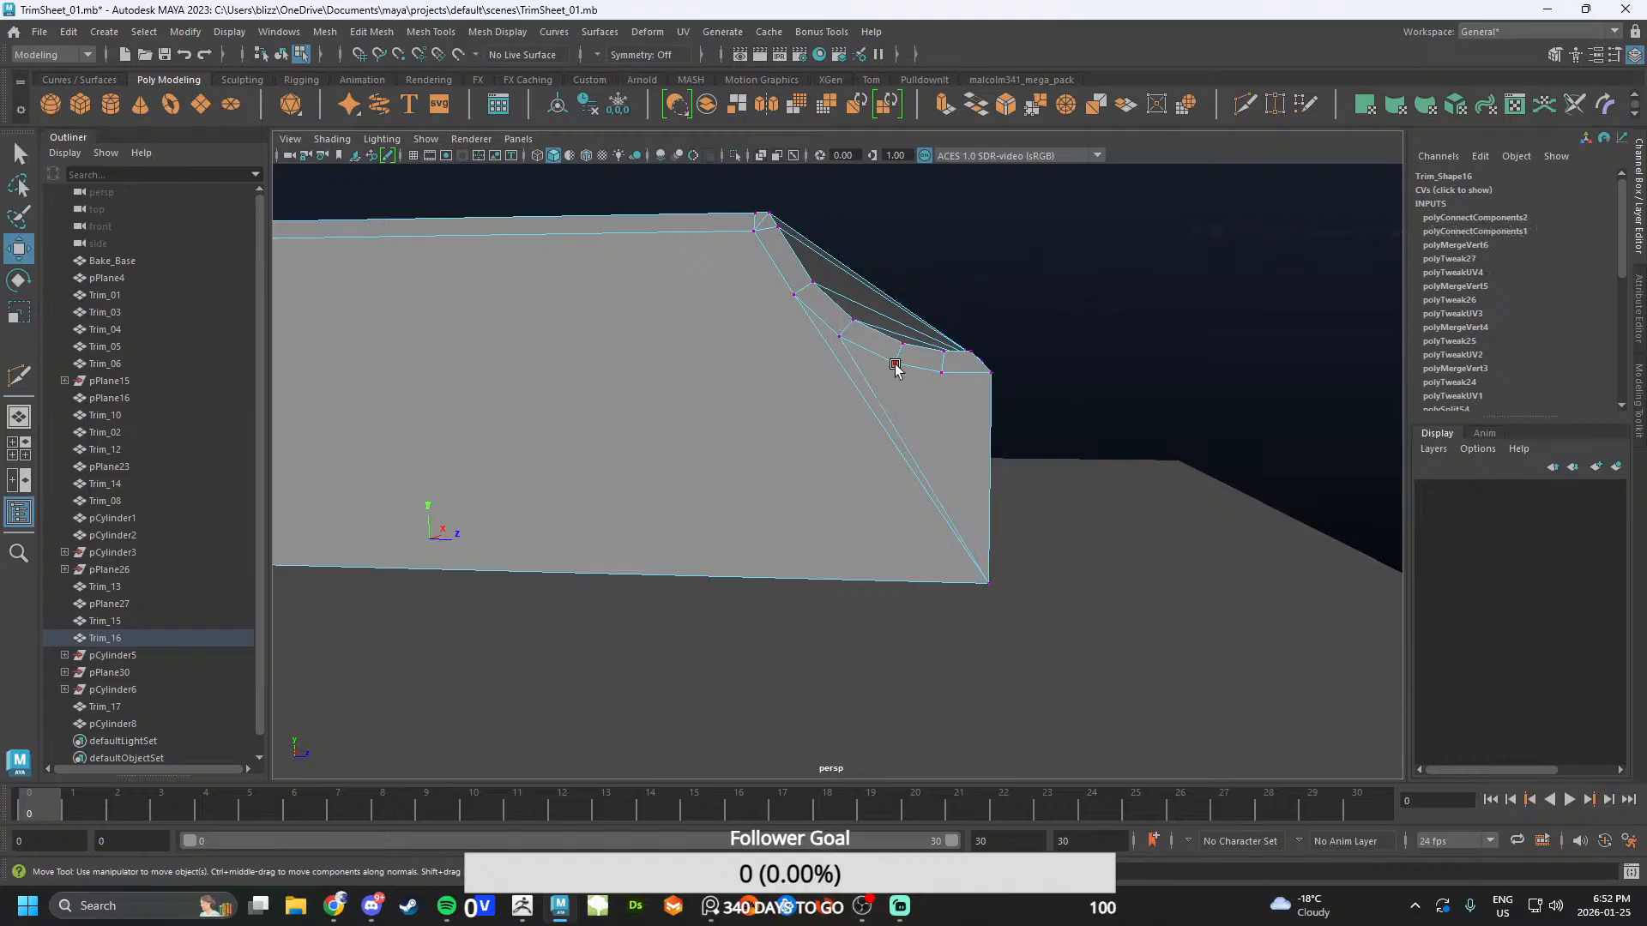
{"action": "left_click", "coordinate": [983, 579], "text": "shift"}
{"action": "key", "text": "g"}
- Connect the last concave-curve vertex before the outer edge to the lower corner of Trim_16's end face
{"action": "left_click", "coordinate": [942, 371]}
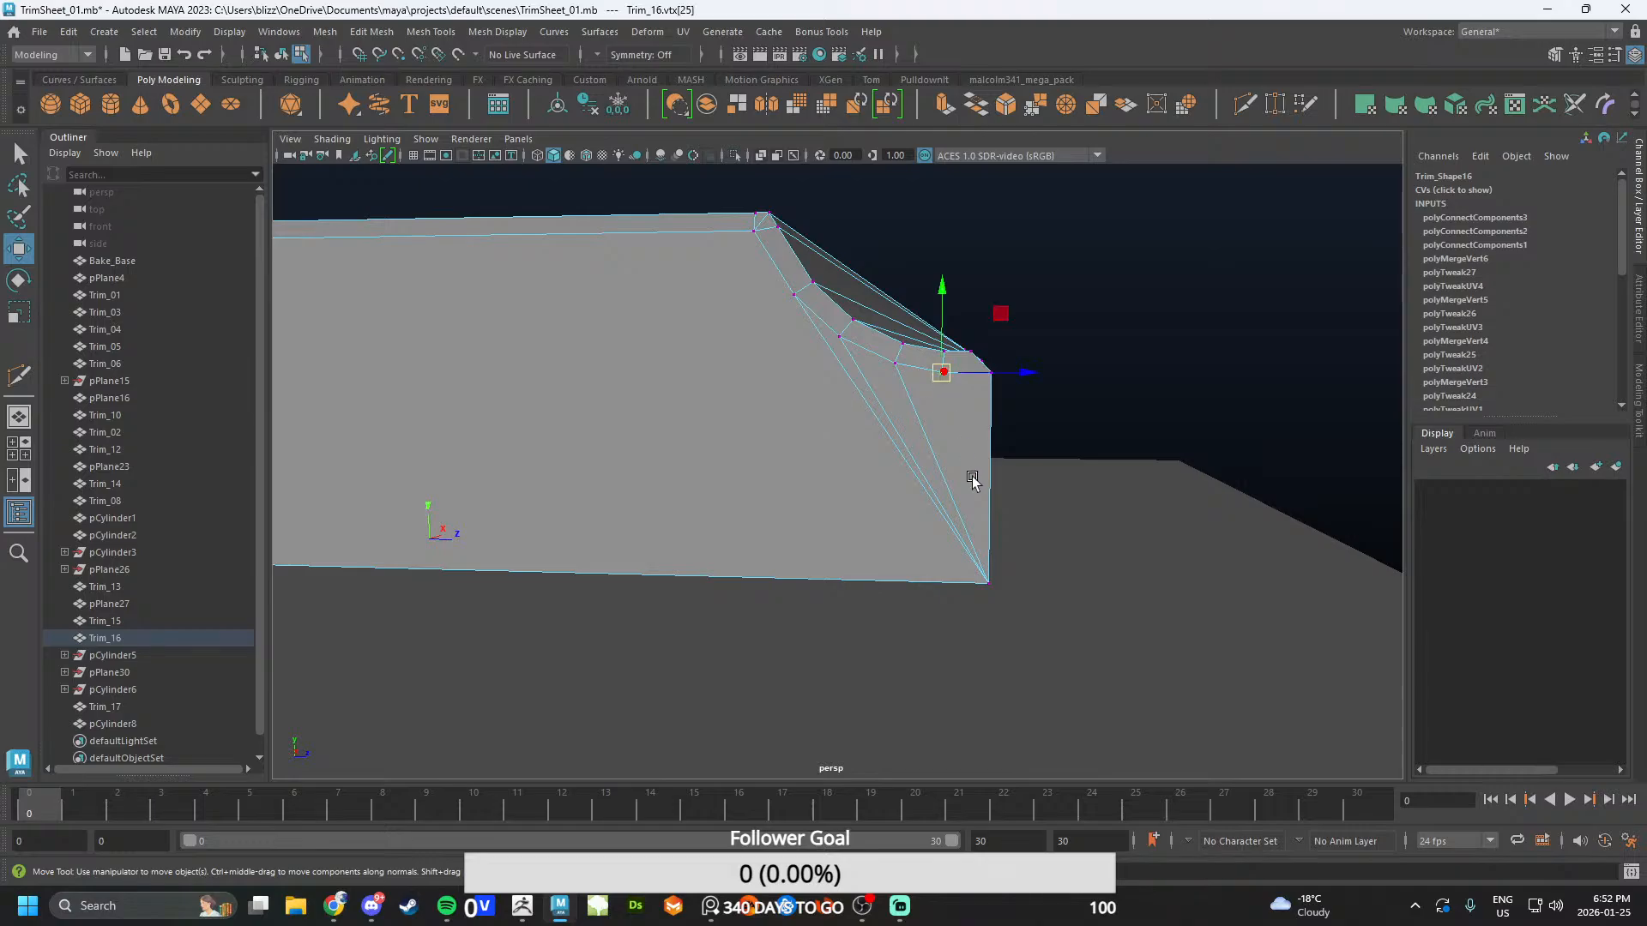
{"action": "key", "text": "ctrl+z"}
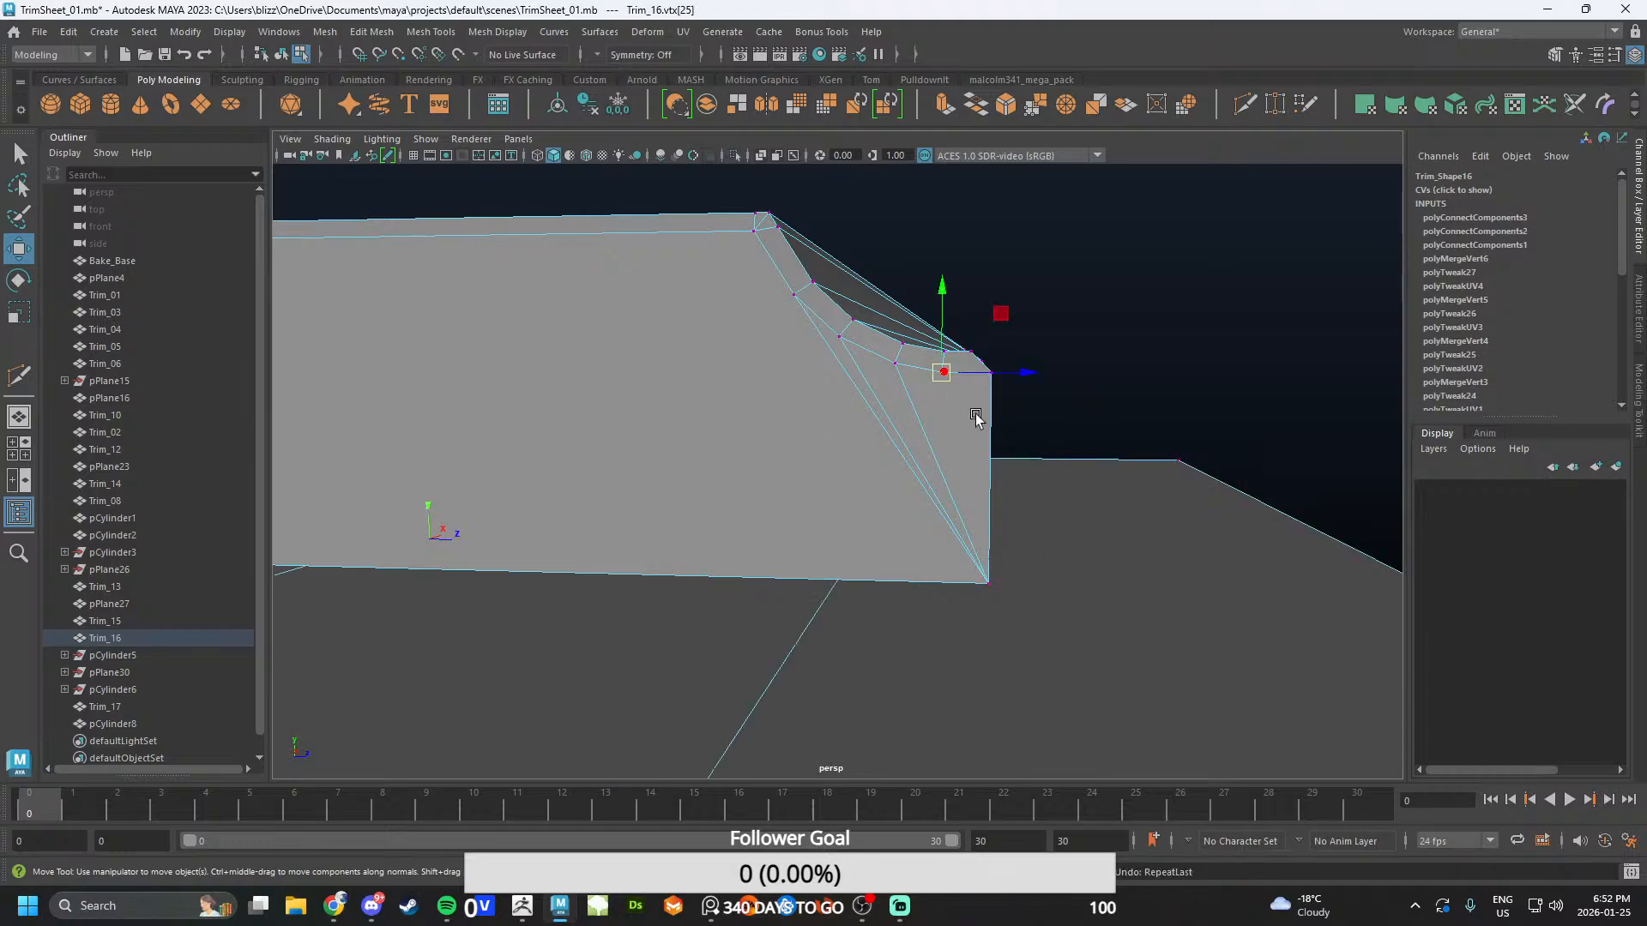
{"action": "left_click", "coordinate": [991, 585], "text": "shift"}
{"action": "key", "text": "g"}
{"action": "left_click", "coordinate": [1093, 372]}
- Review both ends of Trim_16, switch to ZBrush to examine the imported strips' end faces, and return to Maya
{"action": "scroll", "coordinate": [1094, 386], "scroll_direction": "down", "scroll_amount": 10}
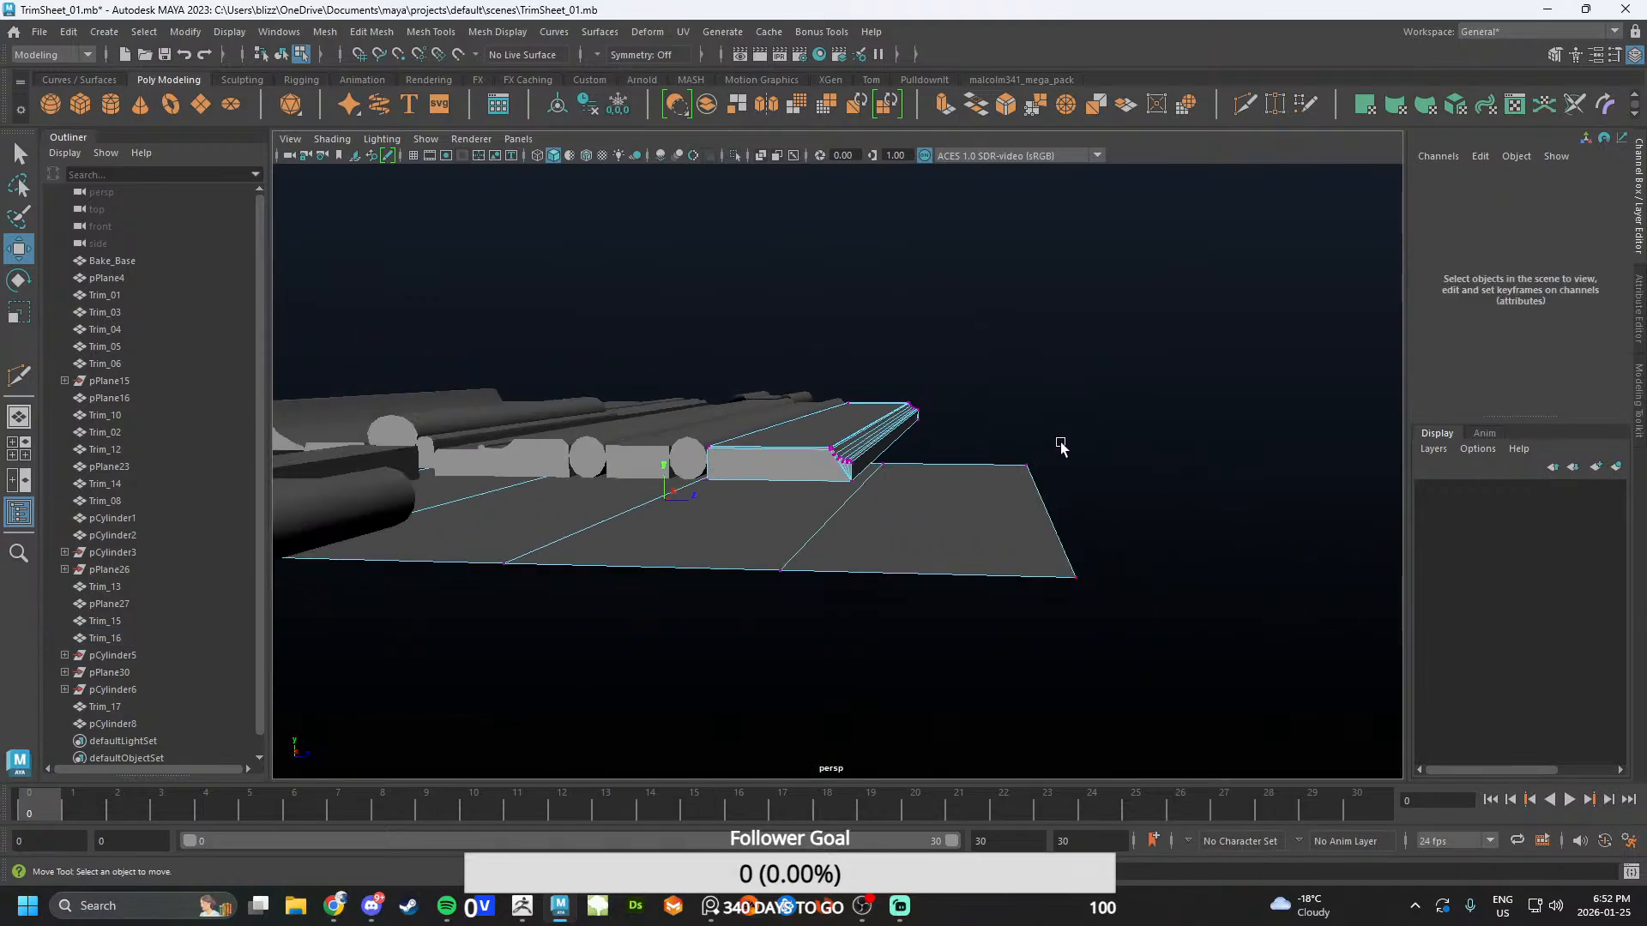
{"action": "left_click_drag", "start_coordinate": [1062, 448], "coordinate": [988, 738], "text": "alt"}
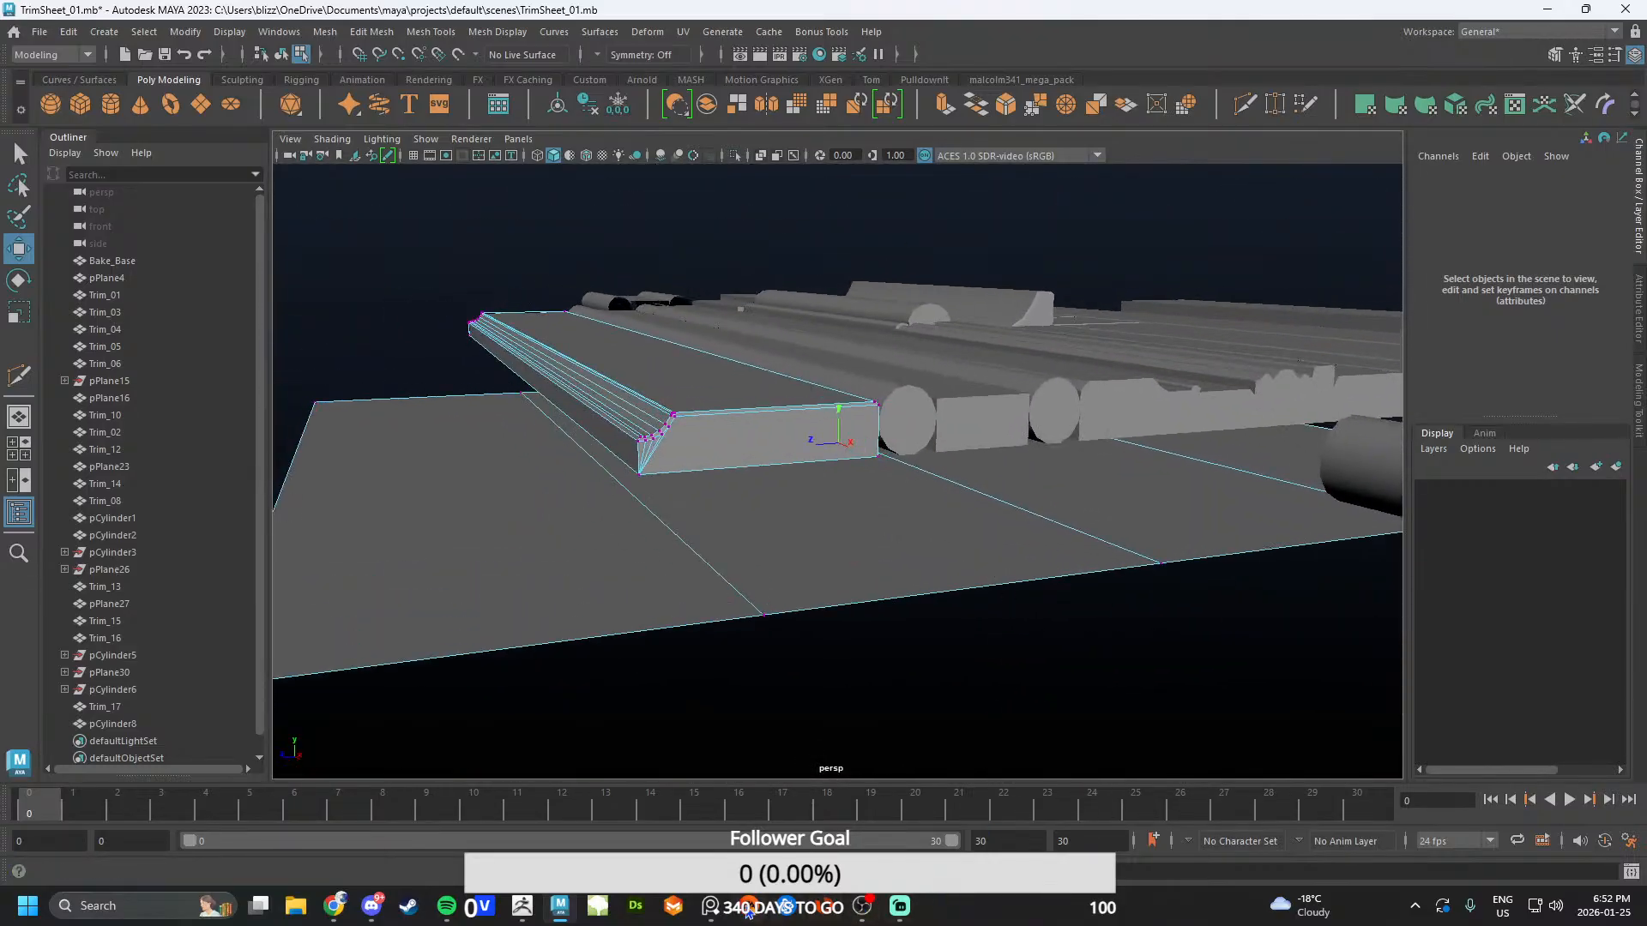
{"action": "left_click", "coordinate": [711, 907]}
{"action": "left_click", "coordinate": [560, 910]}
{"action": "left_click", "coordinate": [523, 909]}
{"action": "mouse_move", "coordinate": [911, 556]}
{"action": "left_mouse_down", "text": "alt"}
{"action": "mouse_move", "coordinate": [882, 559]}
{"action": "mouse_move", "coordinate": [894, 544]}
{"action": "left_mouse_up", "text": "alt"}
{"action": "mouse_move", "coordinate": [926, 490]}
{"action": "left_mouse_down"}
{"action": "mouse_move", "coordinate": [838, 357]}
{"action": "mouse_move", "coordinate": [842, 463]}
{"action": "mouse_move", "coordinate": [804, 424]}
{"action": "mouse_move", "coordinate": [831, 471]}
{"action": "mouse_move", "coordinate": [838, 430]}
{"action": "mouse_move", "coordinate": [857, 548]}
{"action": "mouse_move", "coordinate": [626, 563]}
{"action": "mouse_move", "coordinate": [875, 581]}
{"action": "mouse_move", "coordinate": [820, 557]}
{"action": "mouse_move", "coordinate": [769, 497]}
{"action": "mouse_move", "coordinate": [702, 580]}
{"action": "mouse_move", "coordinate": [746, 625]}
{"action": "mouse_move", "coordinate": [844, 471]}
{"action": "mouse_move", "coordinate": [849, 592]}
{"action": "mouse_move", "coordinate": [916, 471]}
{"action": "mouse_move", "coordinate": [901, 471]}
{"action": "mouse_move", "coordinate": [907, 420]}
{"action": "mouse_move", "coordinate": [934, 415]}
{"action": "mouse_move", "coordinate": [893, 445]}
{"action": "mouse_move", "coordinate": [927, 466]}
{"action": "mouse_move", "coordinate": [899, 466]}
{"action": "mouse_move", "coordinate": [915, 478]}
{"action": "mouse_move", "coordinate": [904, 540]}
{"action": "mouse_move", "coordinate": [786, 683]}
{"action": "mouse_move", "coordinate": [770, 620]}
{"action": "mouse_move", "coordinate": [655, 600]}
{"action": "mouse_move", "coordinate": [831, 511]}
{"action": "mouse_move", "coordinate": [677, 341]}
{"action": "mouse_move", "coordinate": [890, 394]}
{"action": "mouse_move", "coordinate": [926, 478]}
{"action": "mouse_move", "coordinate": [875, 423]}
{"action": "mouse_move", "coordinate": [945, 323]}
{"action": "mouse_move", "coordinate": [735, 525]}
{"action": "mouse_move", "coordinate": [826, 454]}
{"action": "mouse_move", "coordinate": [809, 478]}
{"action": "mouse_move", "coordinate": [833, 559]}
{"action": "left_mouse_up"}
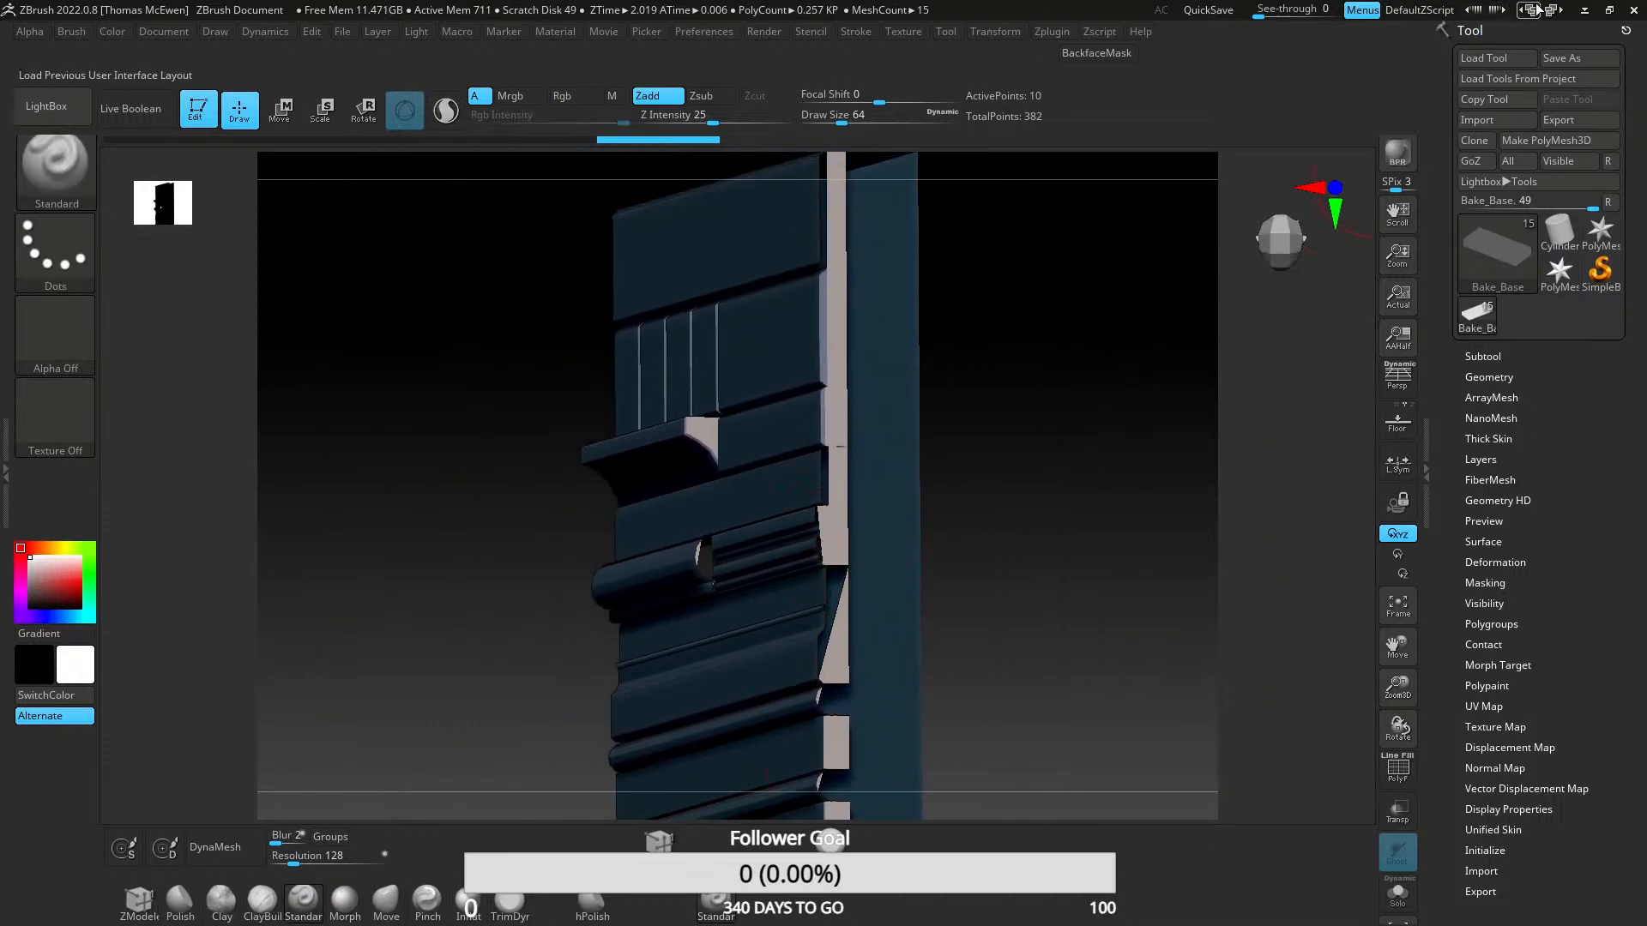
{"action": "left_click", "coordinate": [1585, 10]}
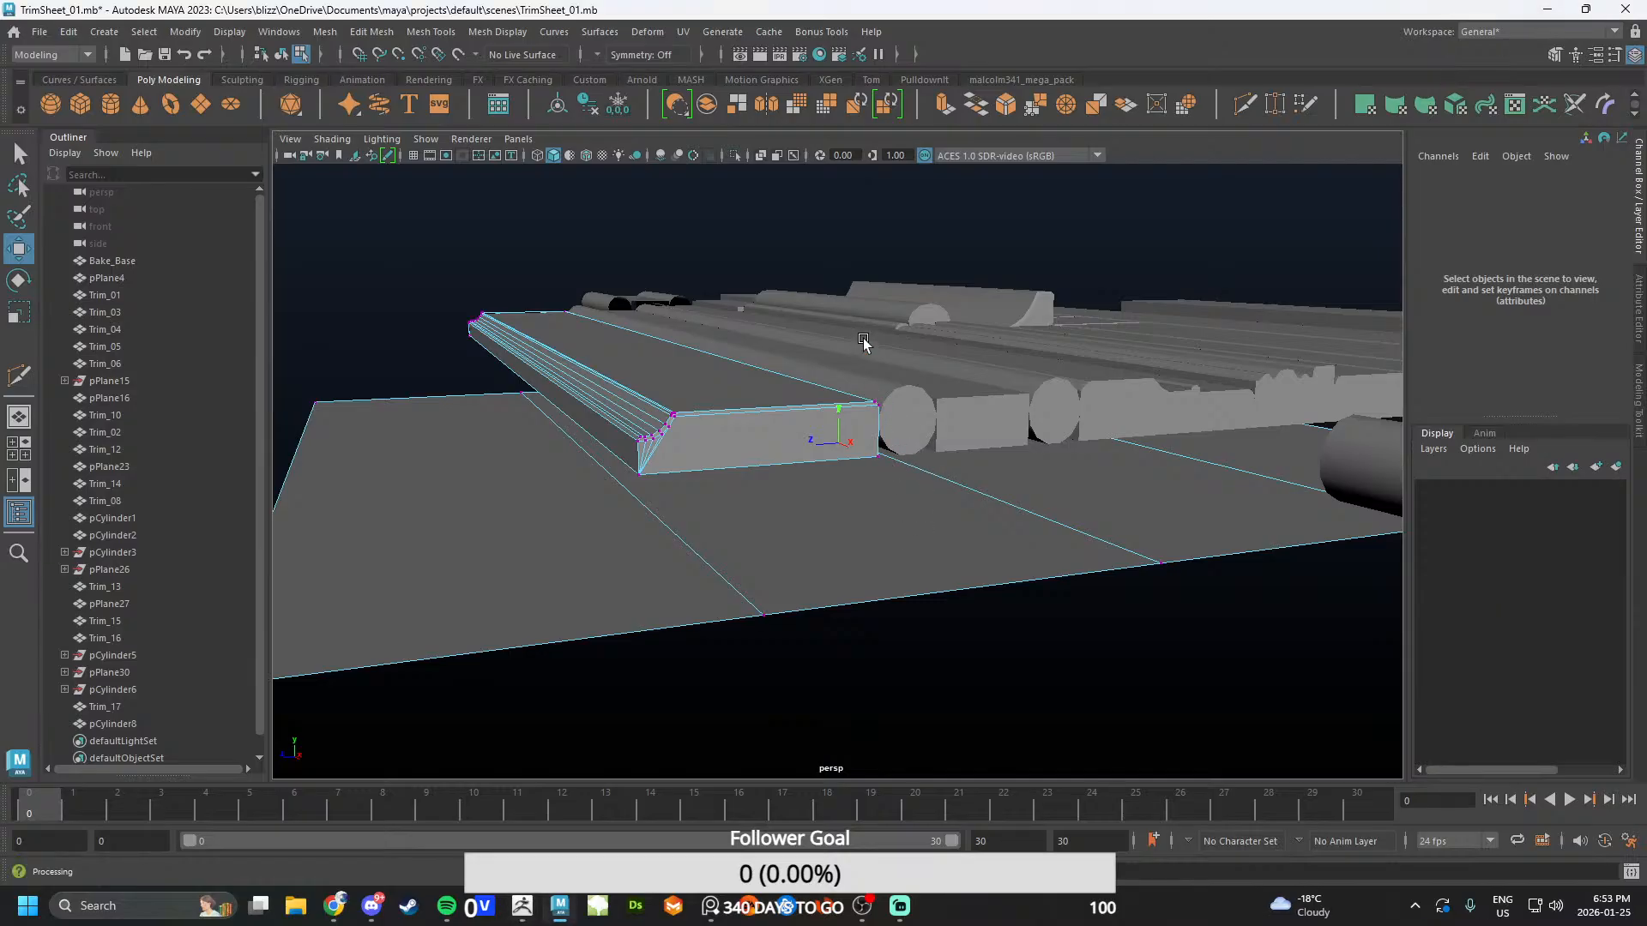
- Leave vertex editing on Trim_16 and select the round end-cap face of Trim_17 nearest that strip
{"action": "right_click_drag", "start_coordinate": [791, 332], "coordinate": [851, 275]}
{"action": "left_click", "coordinate": [808, 269]}
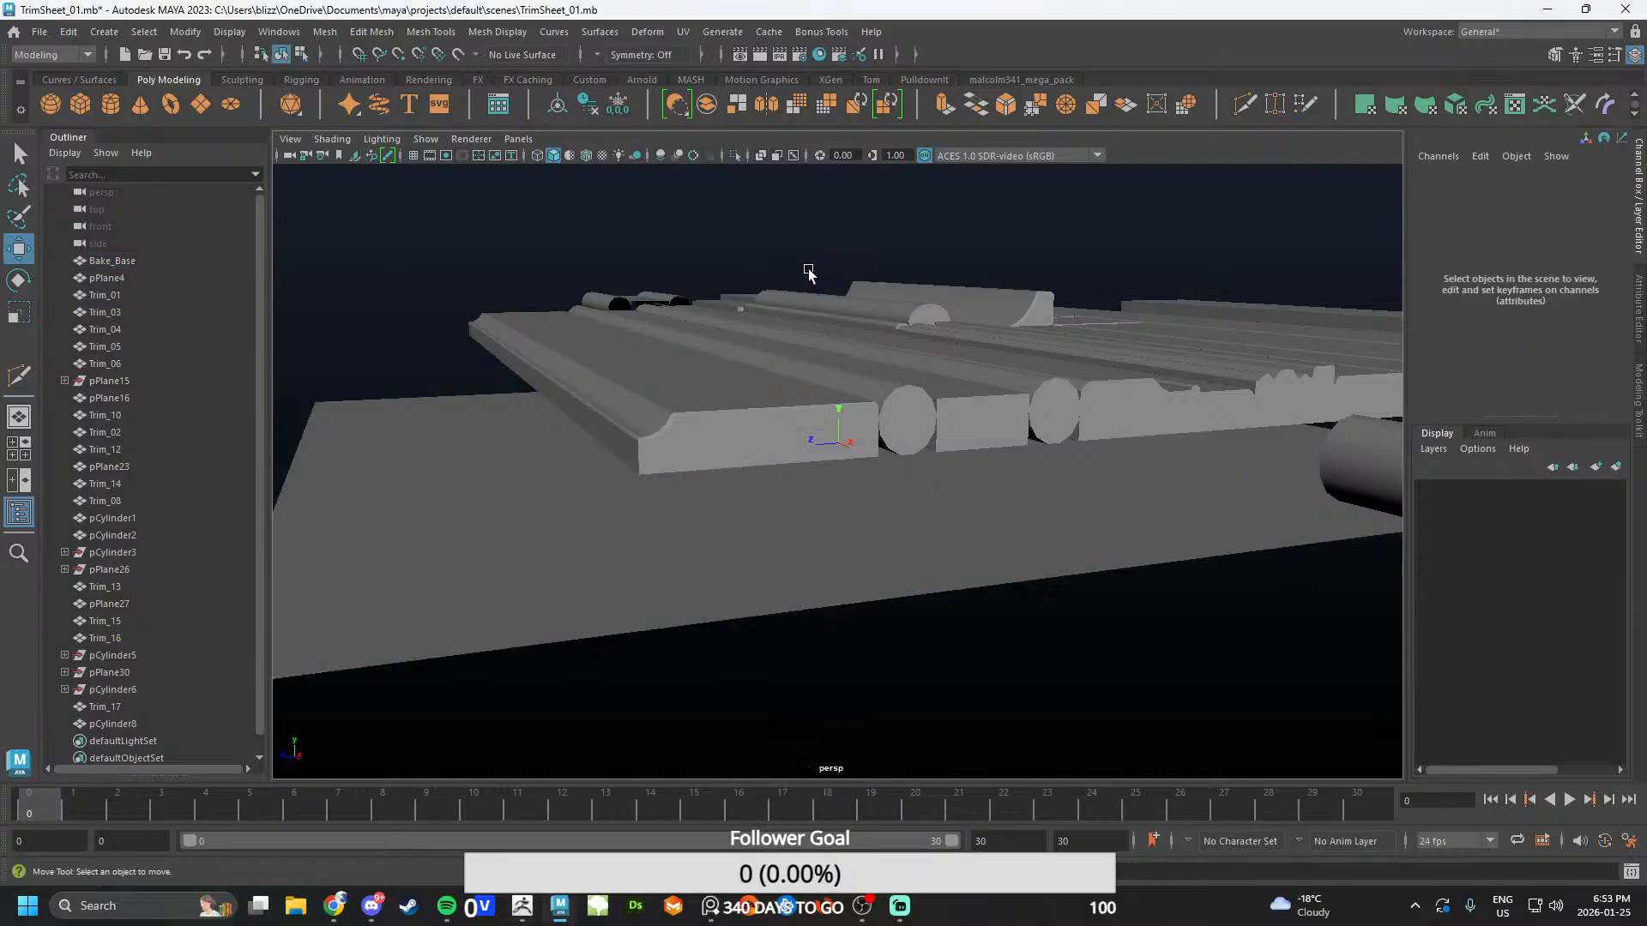
{"action": "left_click_drag", "start_coordinate": [808, 269], "coordinate": [838, 607], "text": "alt"}
{"action": "left_click", "coordinate": [886, 540]}
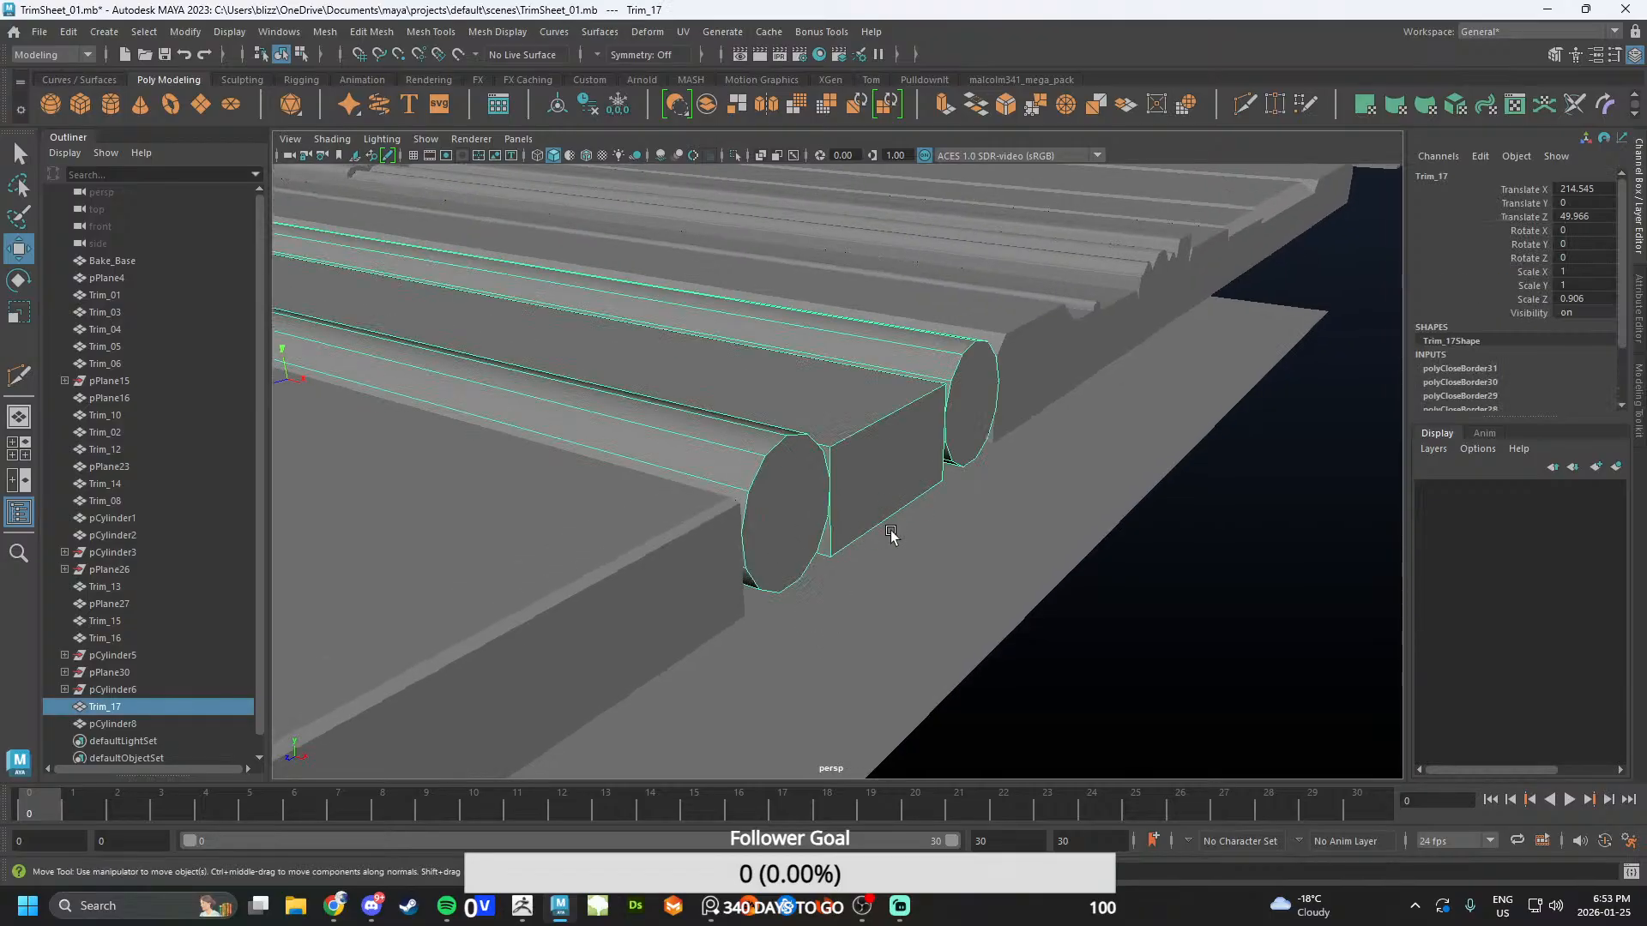
{"action": "left_click_drag", "start_coordinate": [886, 540], "coordinate": [977, 557], "text": "alt"}
{"action": "scroll", "coordinate": [912, 544], "scroll_direction": "up", "scroll_amount": 6}
{"action": "right_click_drag", "start_coordinate": [836, 352], "coordinate": [859, 397]}
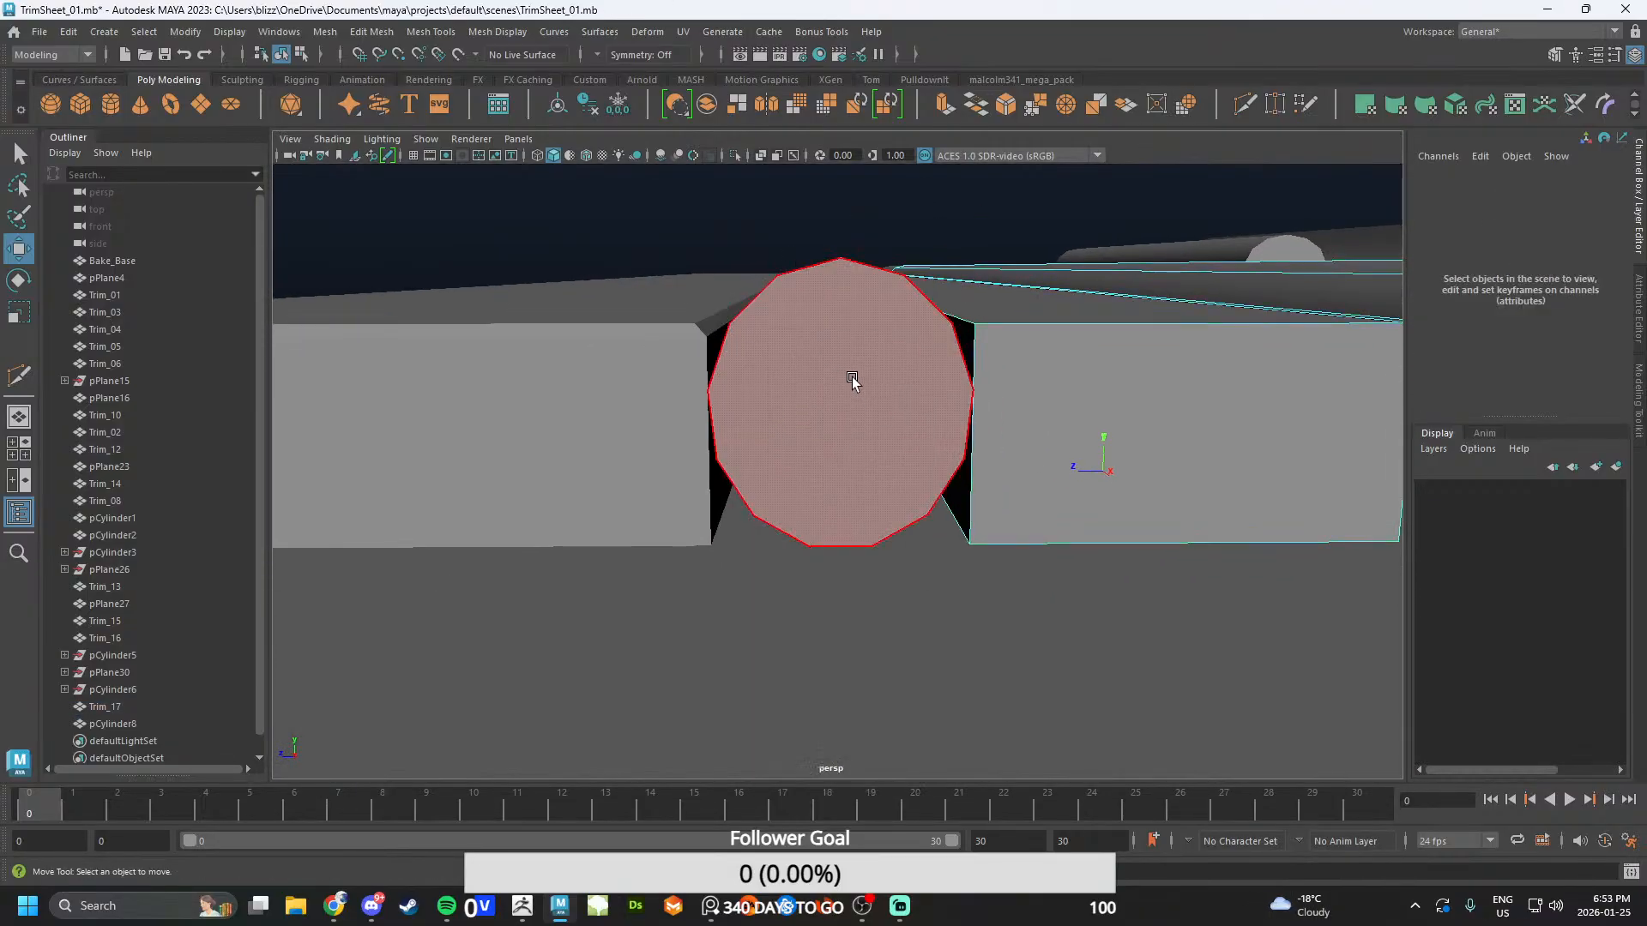
{"action": "left_click", "coordinate": [853, 380]}
- Try to triangulate the selected round end face of Trim_17 and undo it
{"action": "right_click", "coordinate": [881, 316], "text": "shift"}
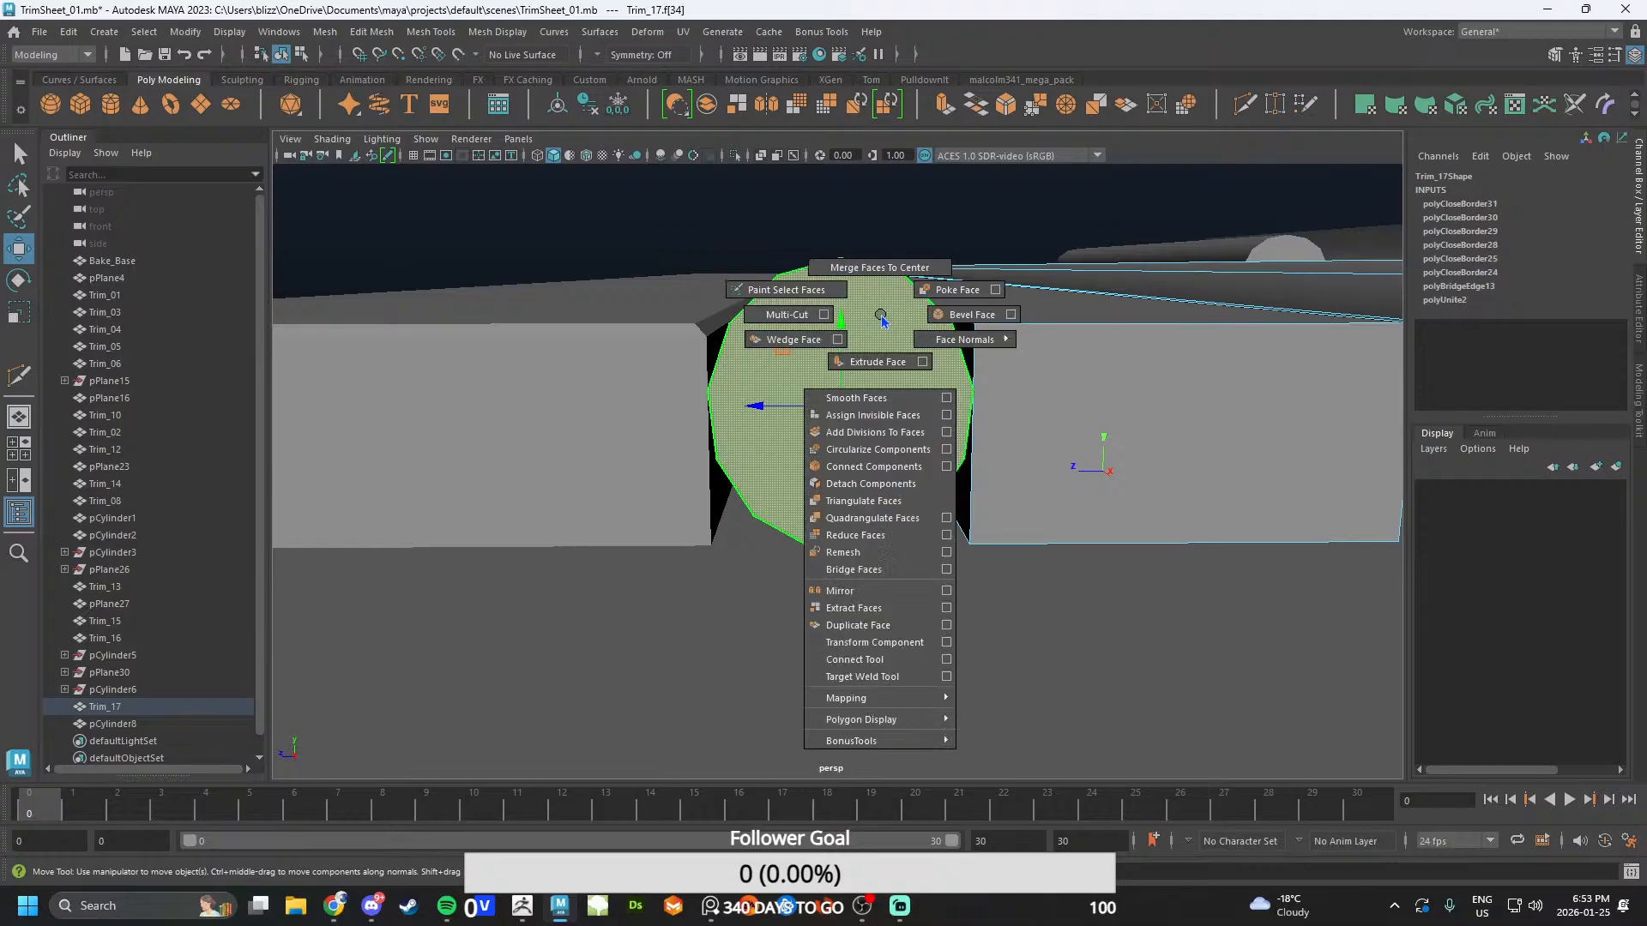
{"action": "right_click_drag", "start_coordinate": [881, 316], "coordinate": [876, 501], "text": "shift"}
{"action": "scroll", "coordinate": [902, 448], "scroll_direction": "down", "scroll_amount": 3}
{"action": "left_click_drag", "start_coordinate": [823, 433], "coordinate": [909, 360], "text": "alt"}
{"action": "key", "text": "ctrl+z"}
{"action": "scroll", "coordinate": [880, 448], "scroll_direction": "up", "scroll_amount": 6}
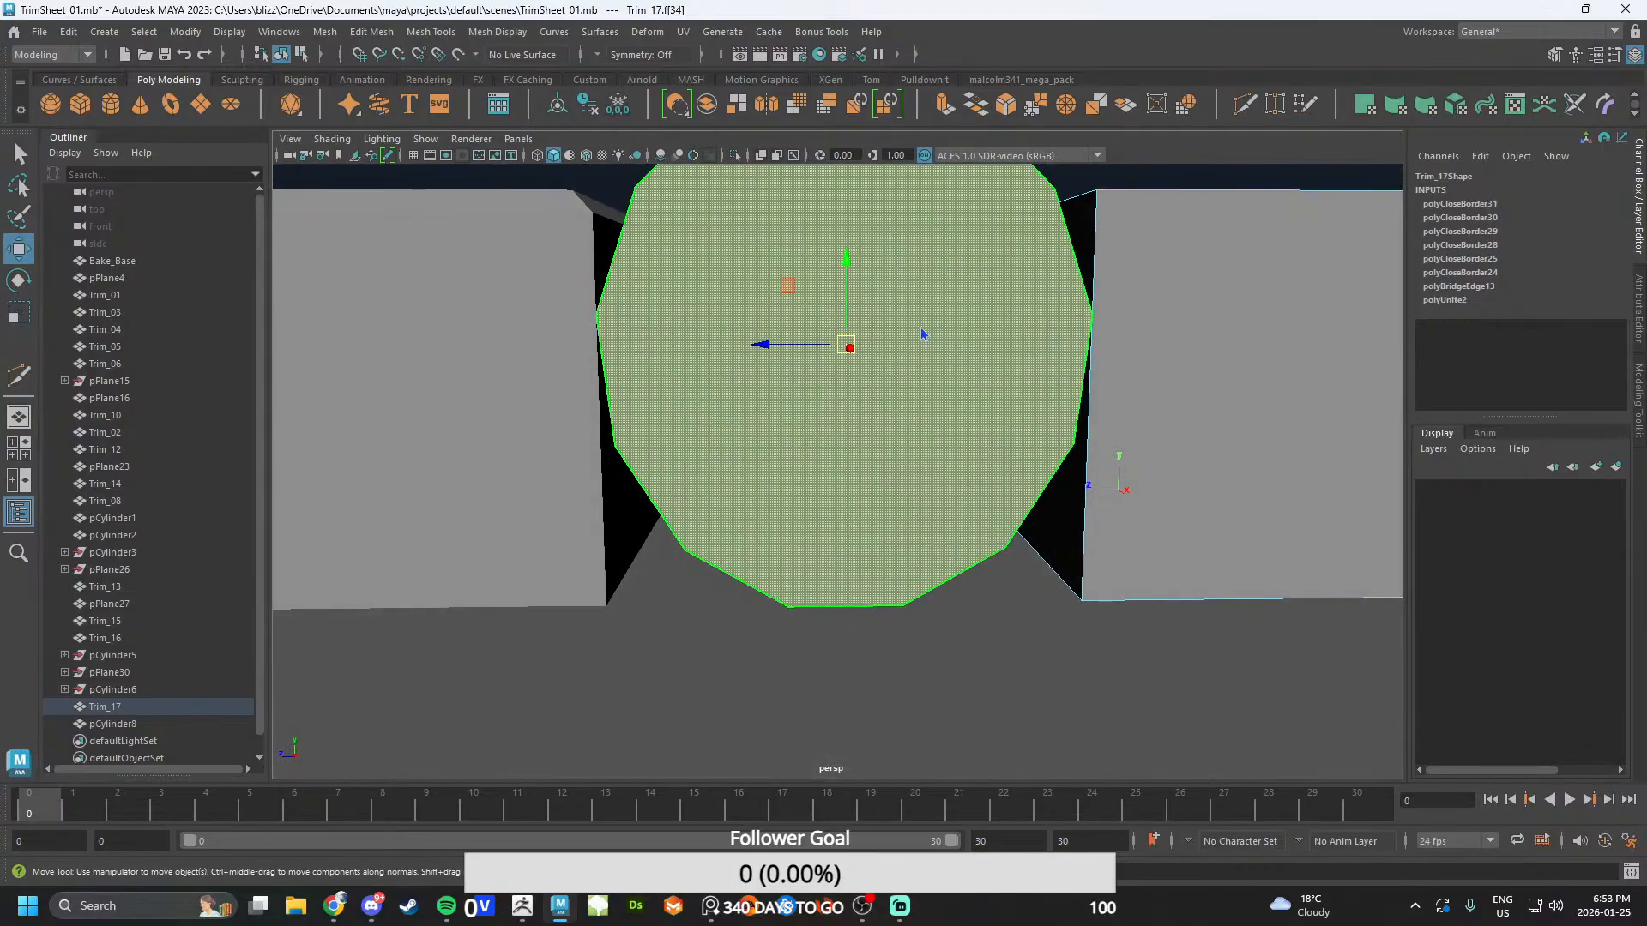
- Try Quadrangulate Faces on the round end face of Trim_17 and undo it
{"action": "right_click", "coordinate": [919, 328], "text": "shift"}
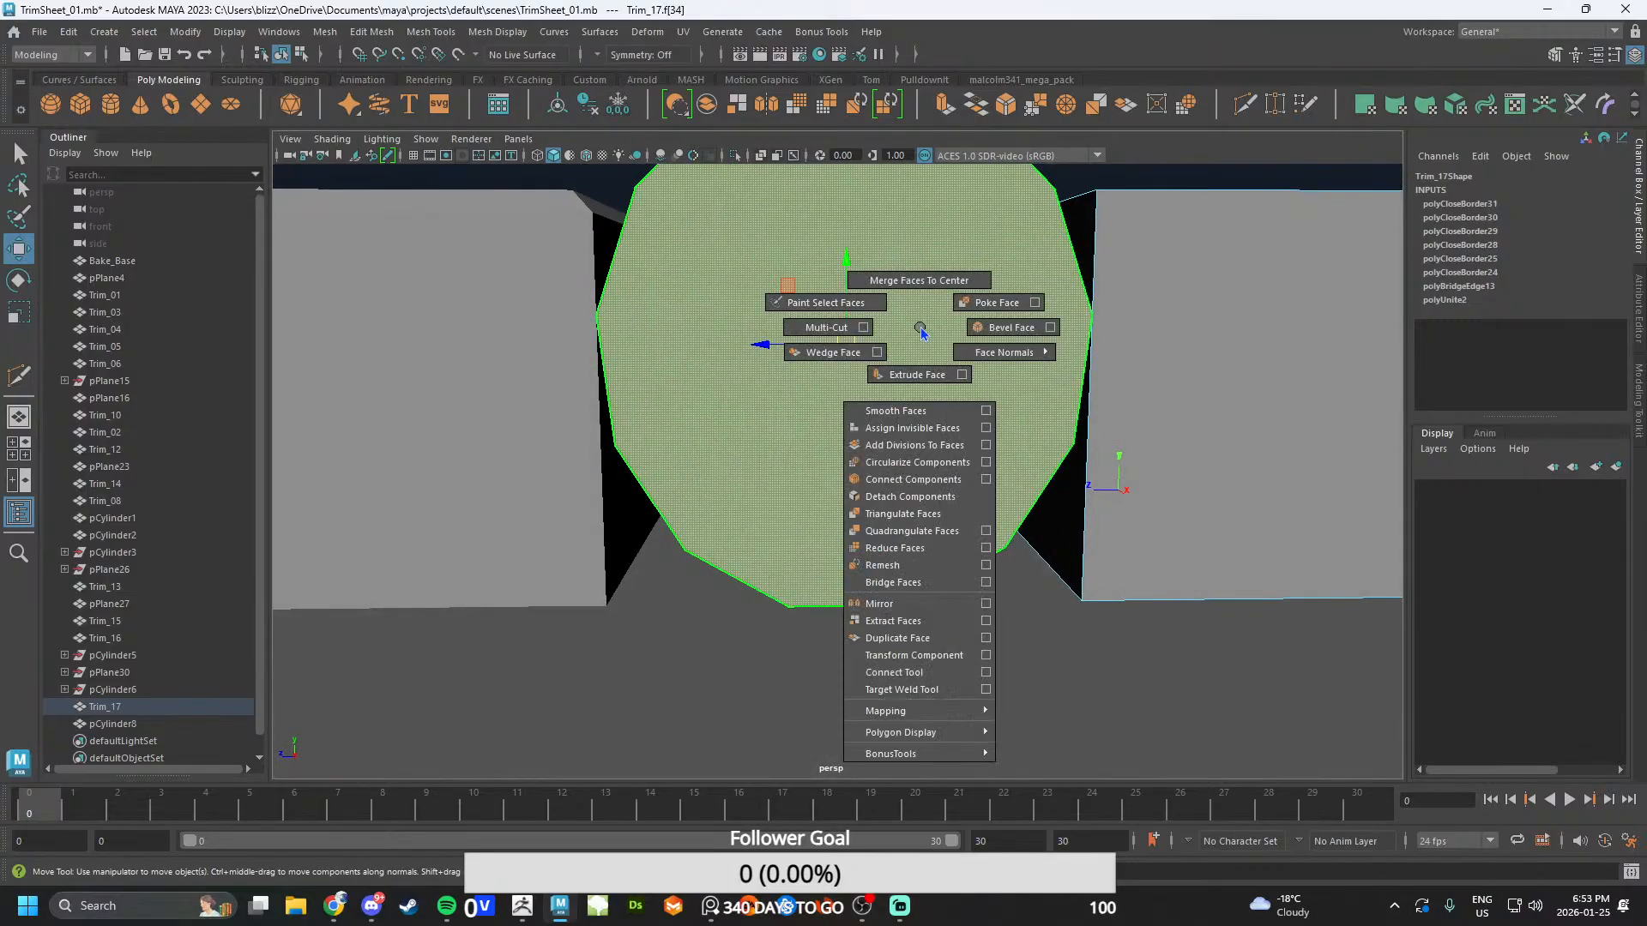
{"action": "right_click_drag", "start_coordinate": [920, 332], "coordinate": [923, 531], "text": "shift"}
{"action": "scroll", "coordinate": [918, 481], "scroll_direction": "down", "scroll_amount": 3}
{"action": "key", "text": "ctrl+z"}
- Connect the upper-right vertex of Trim_17's round end face to its opposite lower-left vertex with an edge
{"action": "left_click_drag", "start_coordinate": [907, 417], "coordinate": [864, 478], "text": "alt"}
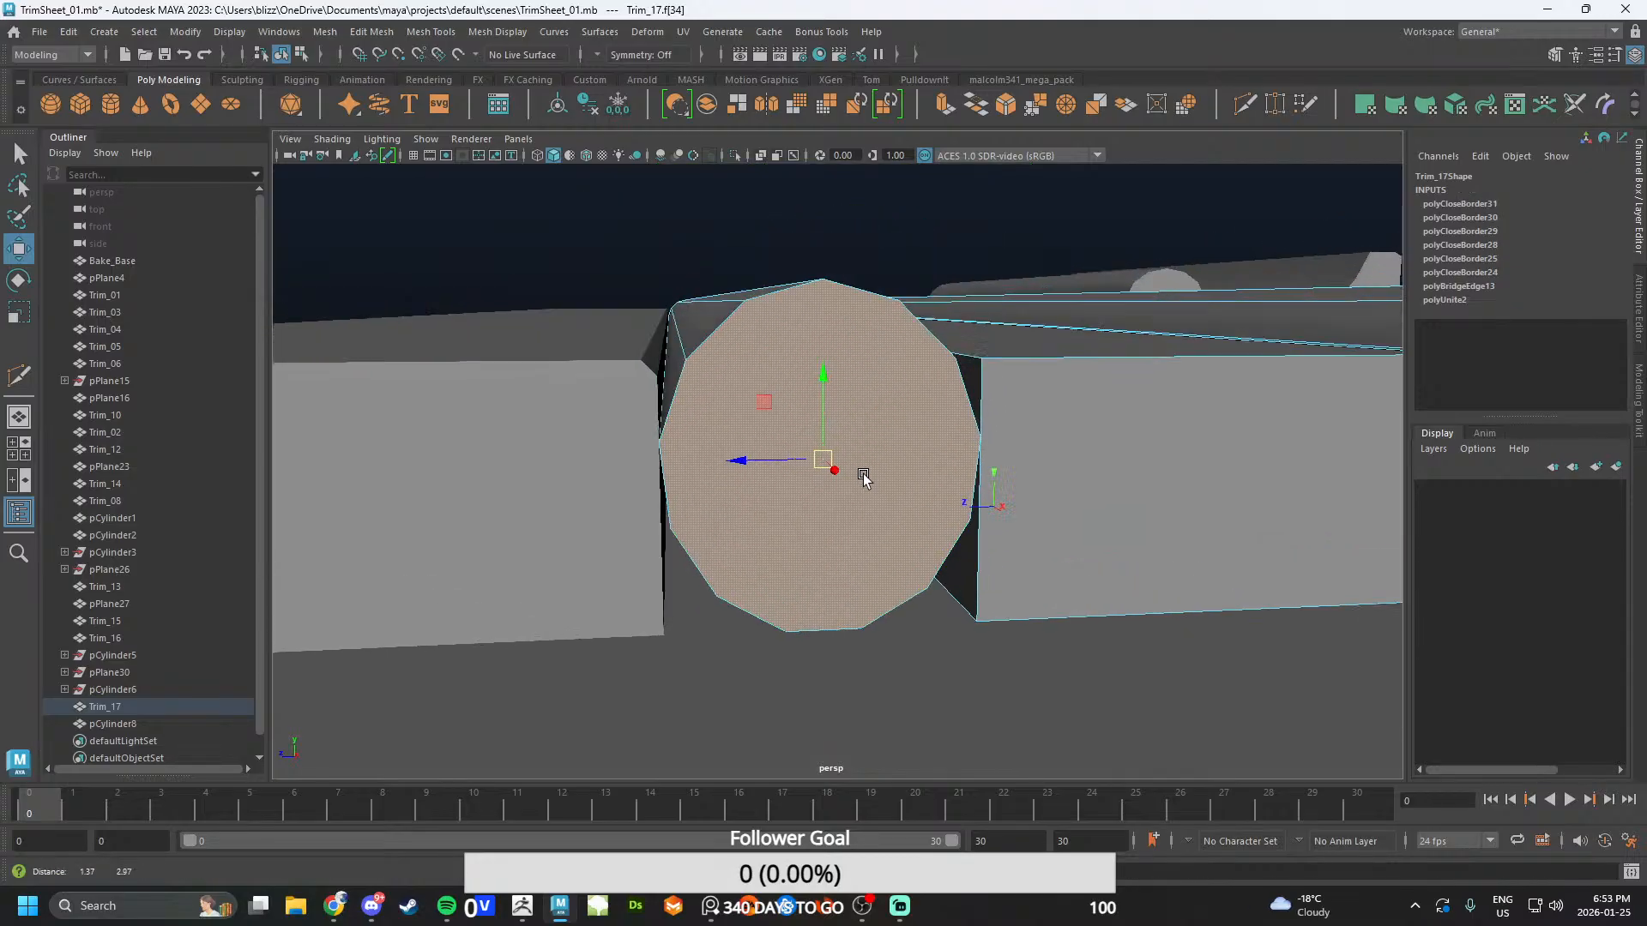
{"action": "scroll", "coordinate": [873, 386], "scroll_direction": "up", "scroll_amount": 4}
{"action": "left_click_drag", "start_coordinate": [875, 382], "coordinate": [838, 416], "text": "alt"}
{"action": "scroll", "coordinate": [826, 472], "scroll_direction": "down", "scroll_amount": 2}
{"action": "middle_click_drag", "start_coordinate": [824, 476], "coordinate": [900, 446], "text": "alt"}
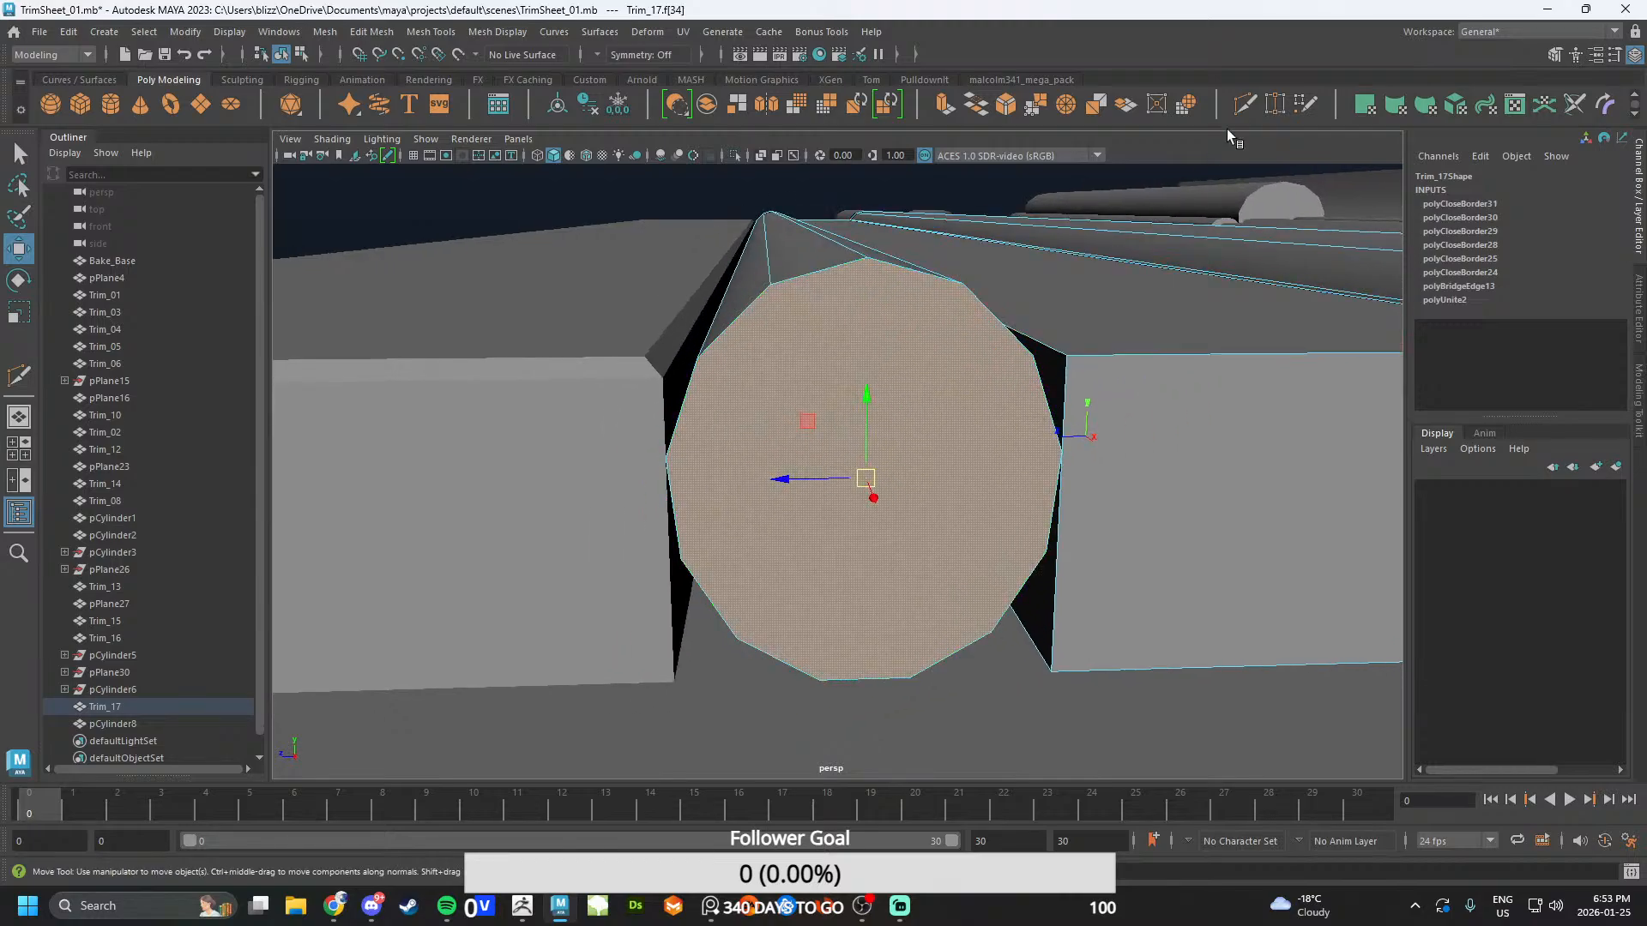
{"action": "left_click", "coordinate": [1244, 104]}
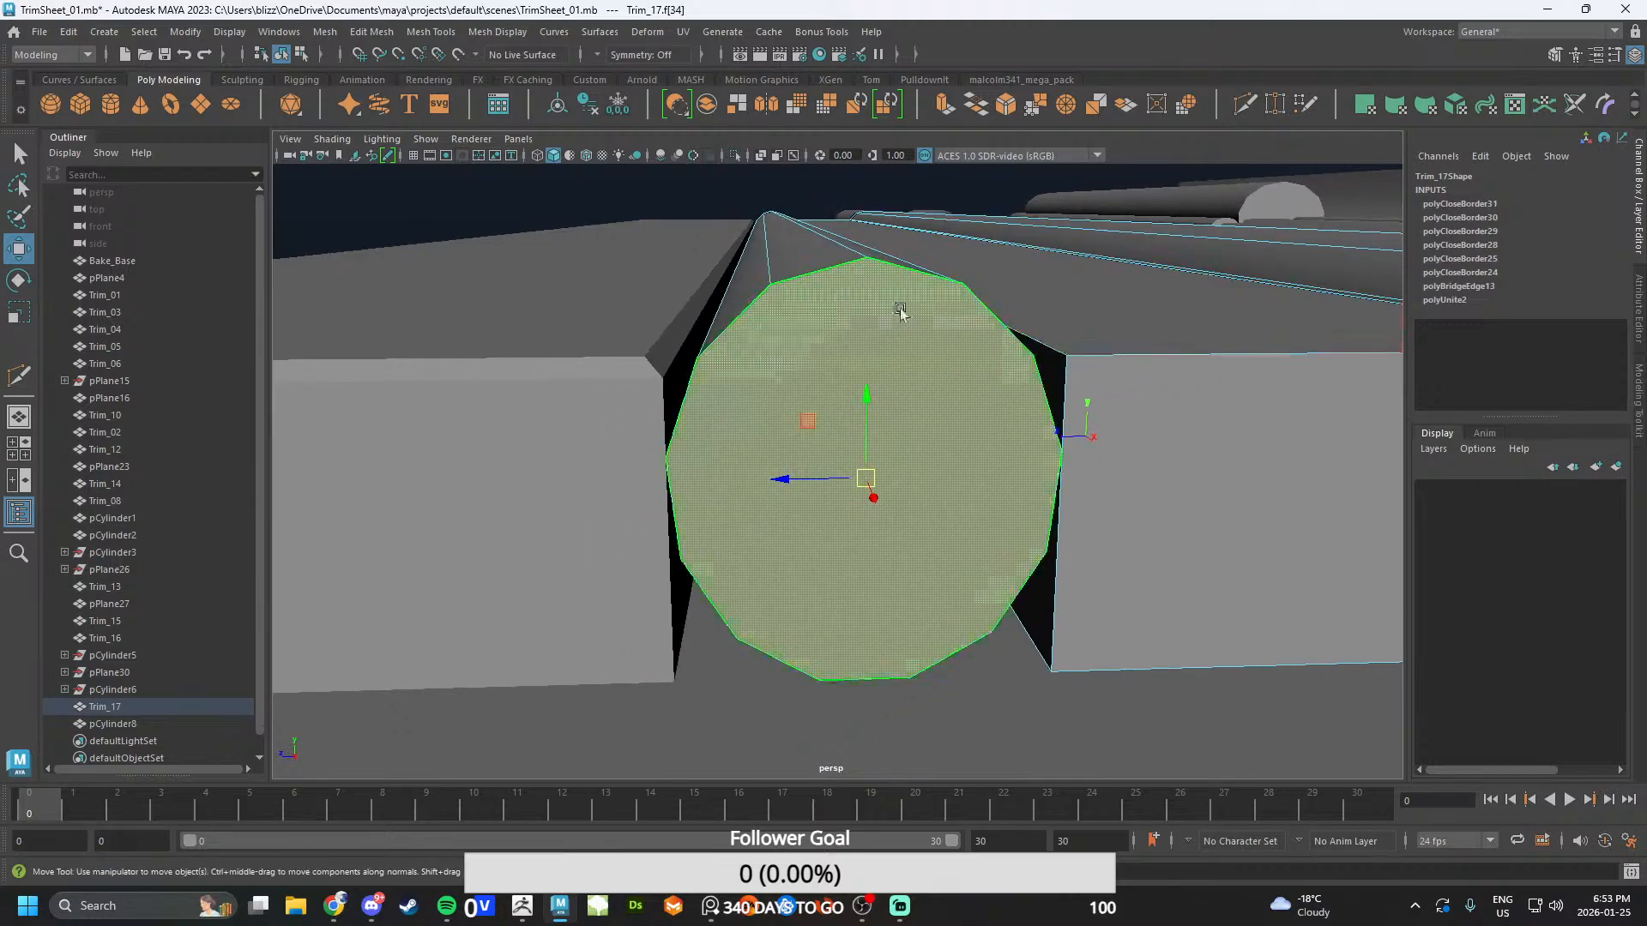
{"action": "key", "text": "w"}
{"action": "right_click_drag", "start_coordinate": [962, 286], "coordinate": [963, 279]}
{"action": "left_click", "coordinate": [963, 284]}
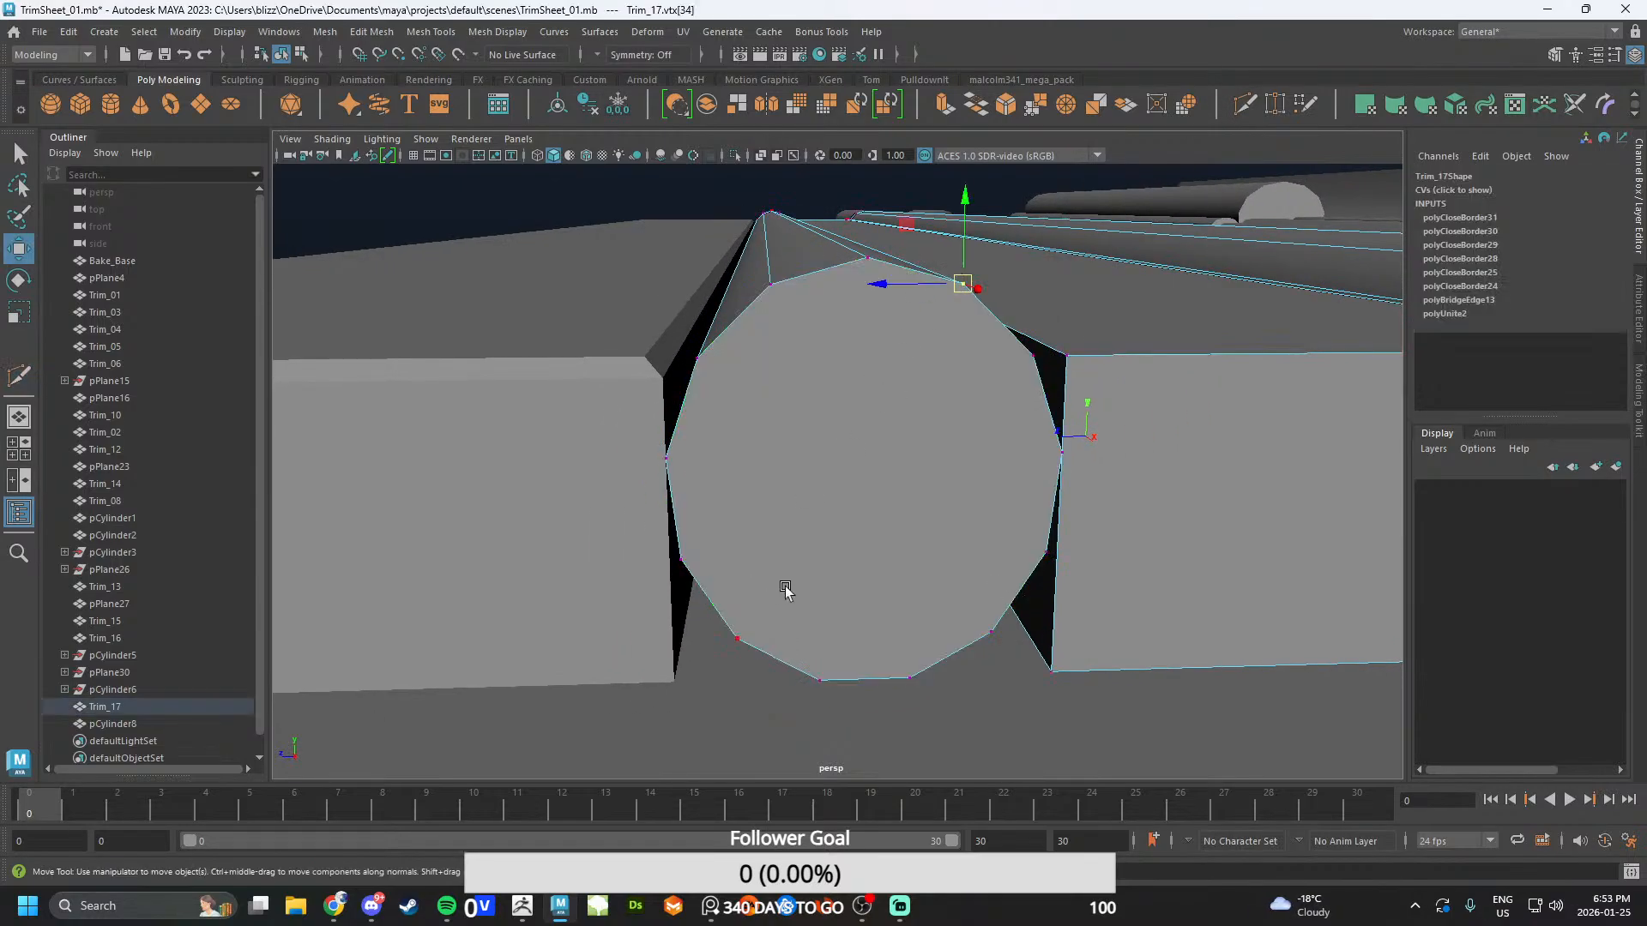
{"action": "left_click", "coordinate": [755, 635], "text": "shift"}
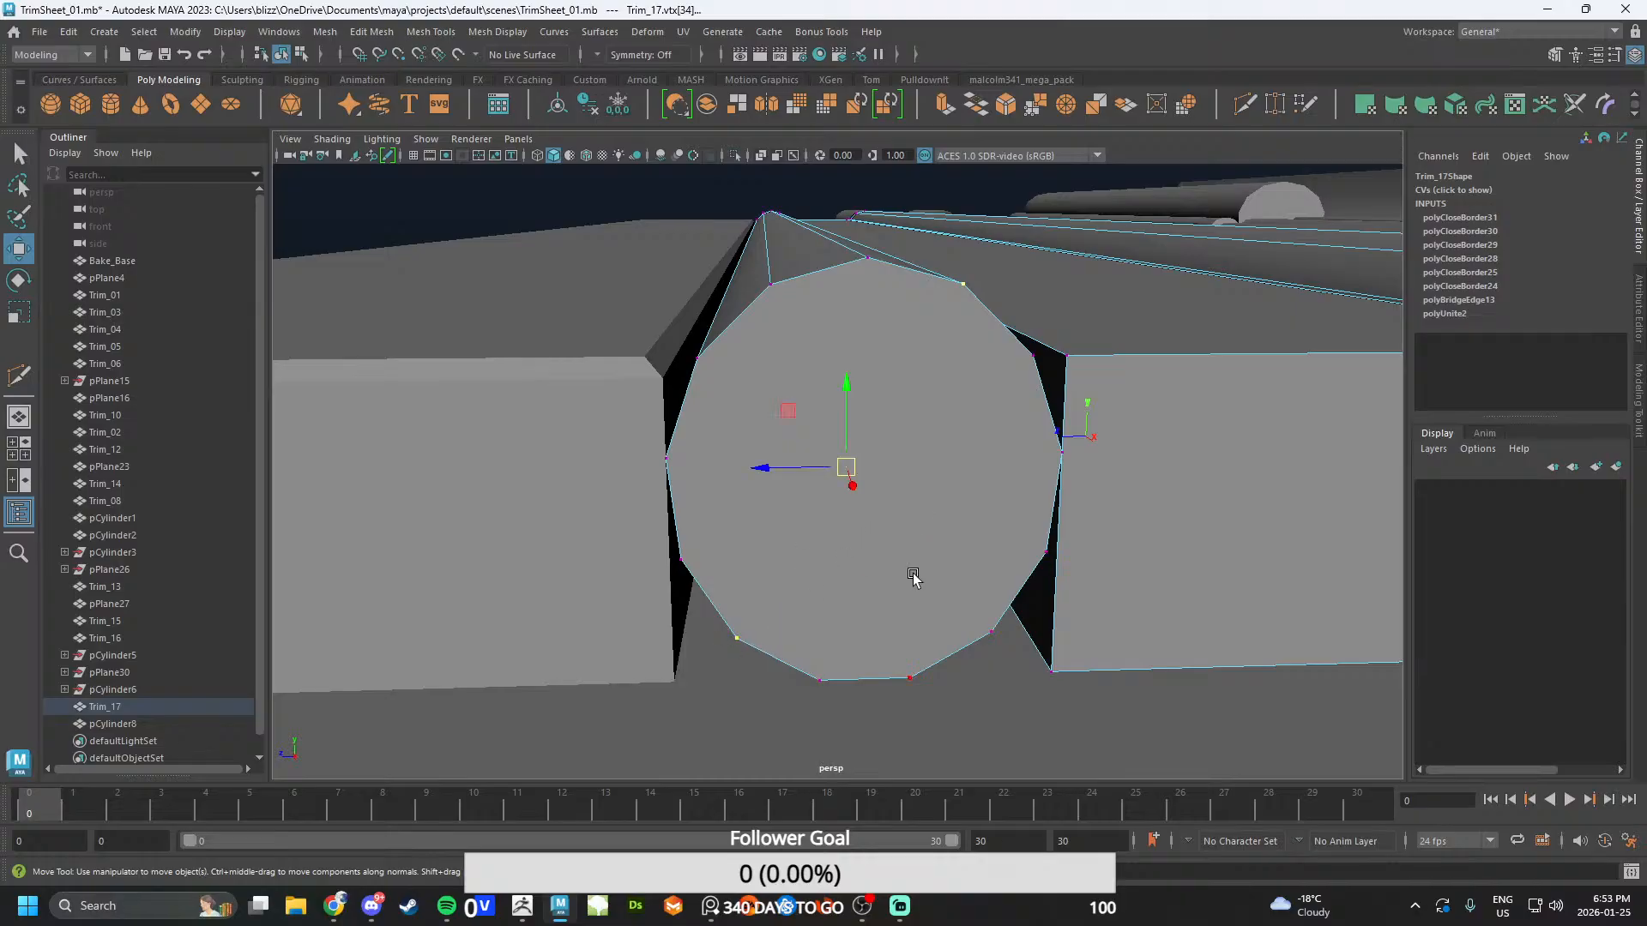
{"action": "right_click_drag", "start_coordinate": [909, 405], "coordinate": [865, 480], "text": "shift"}
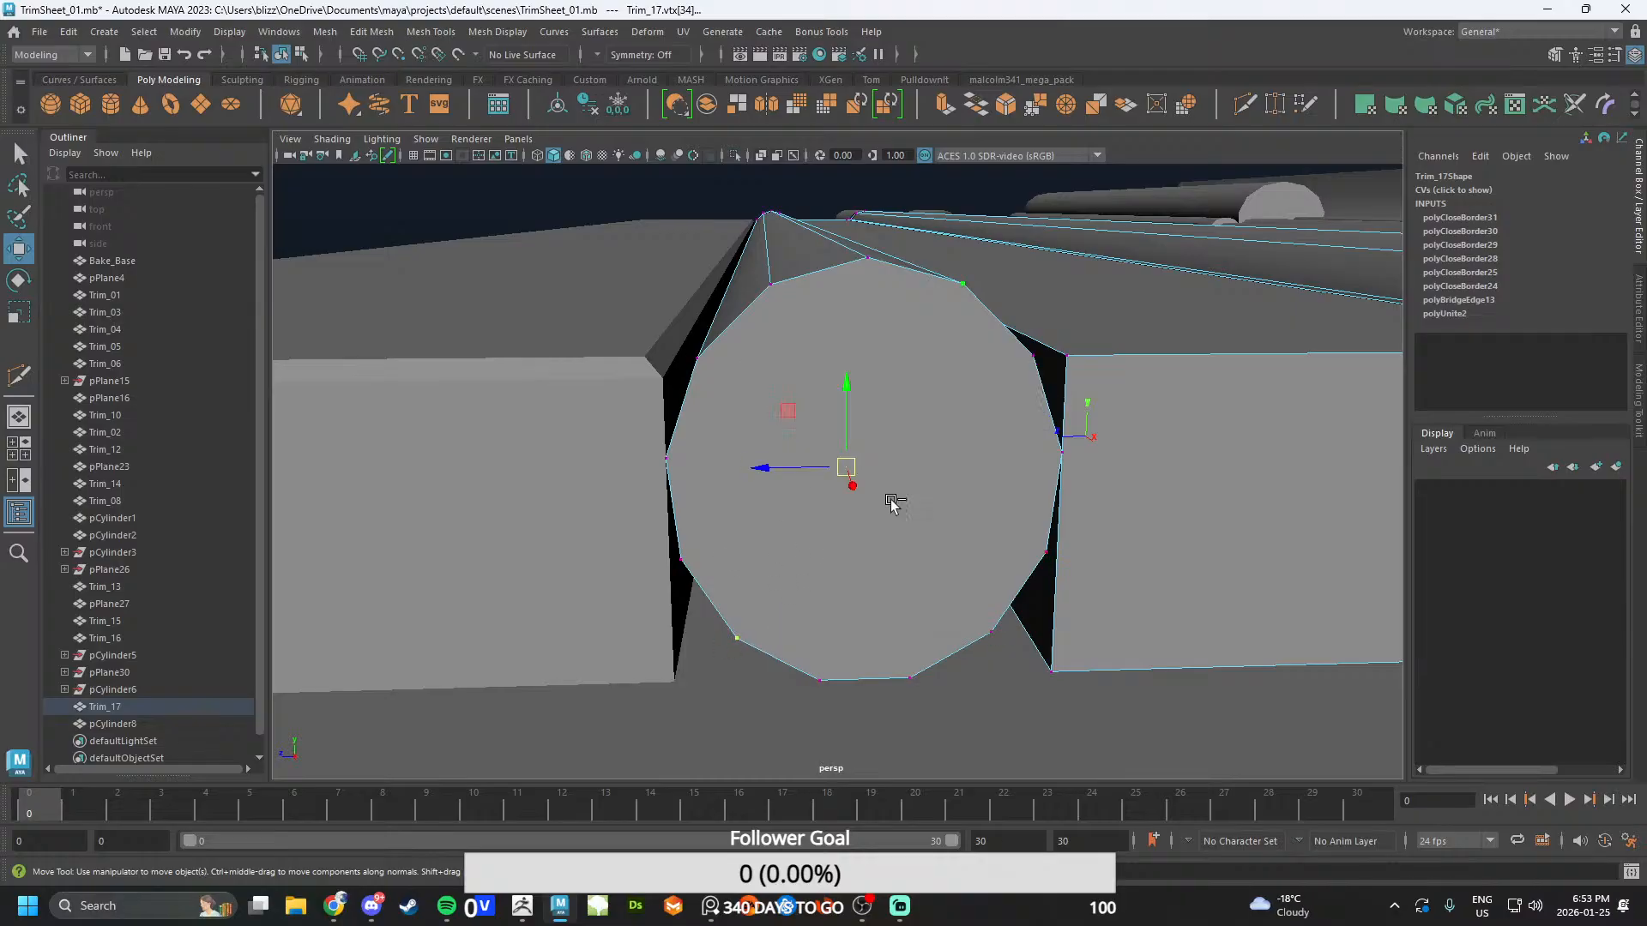
{"action": "left_click", "coordinate": [819, 681]}
{"action": "left_click", "coordinate": [868, 269], "text": "shift"}
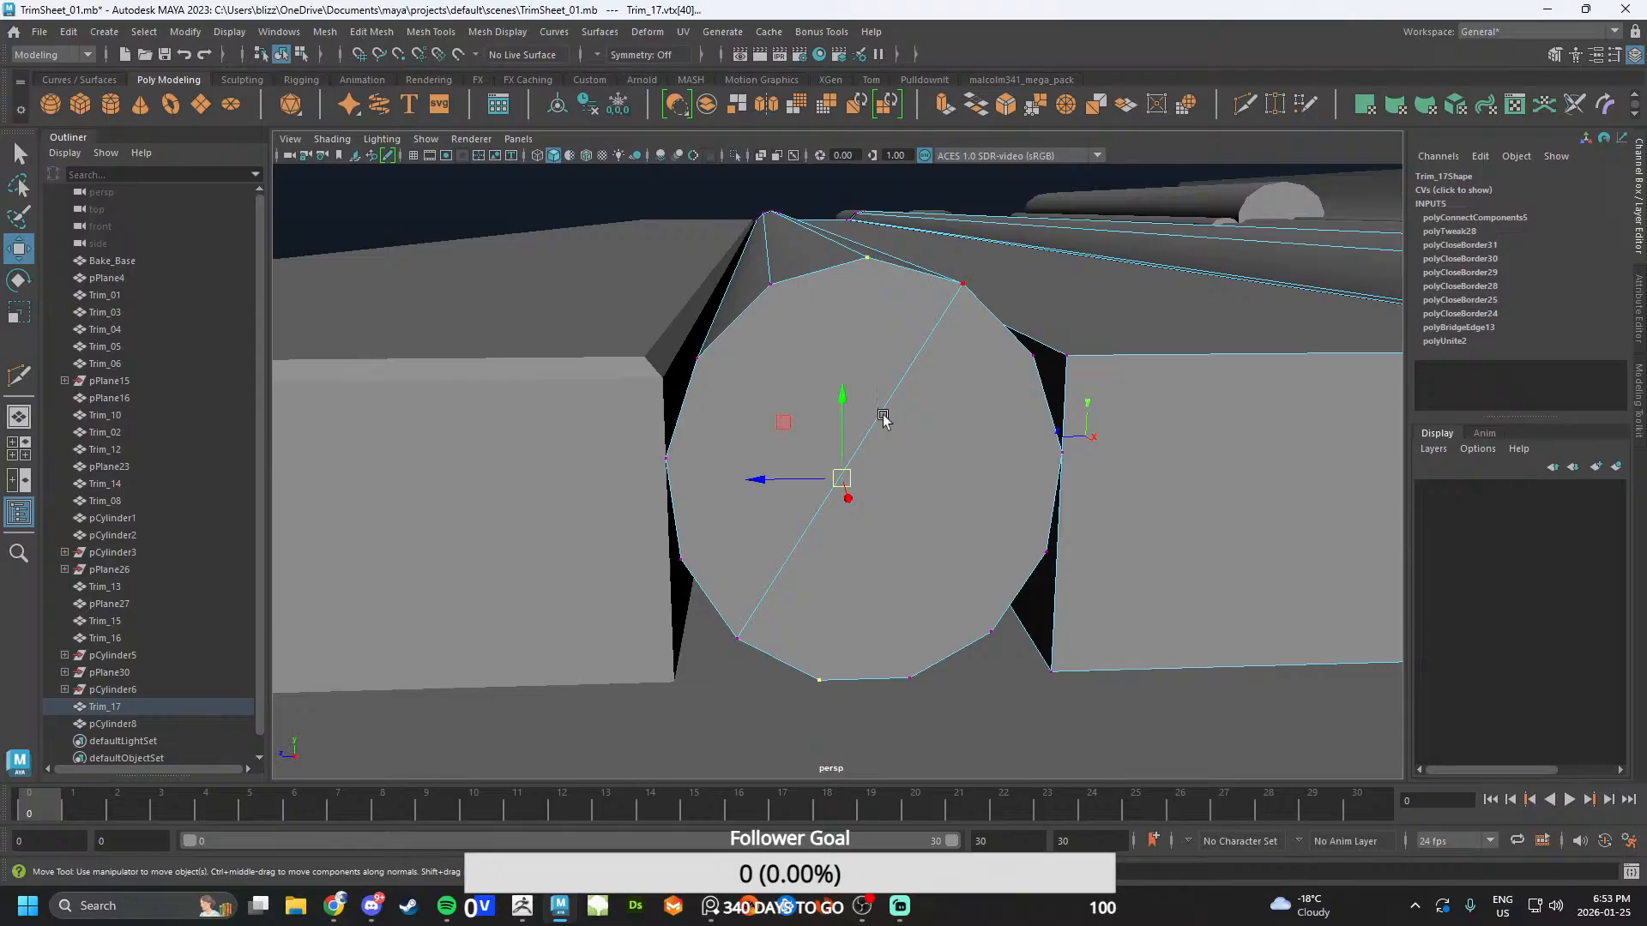
{"action": "key", "text": "g"}
{"action": "key", "text": "ctrl+g"}
{"action": "left_click_drag", "start_coordinate": [901, 493], "coordinate": [901, 471]}
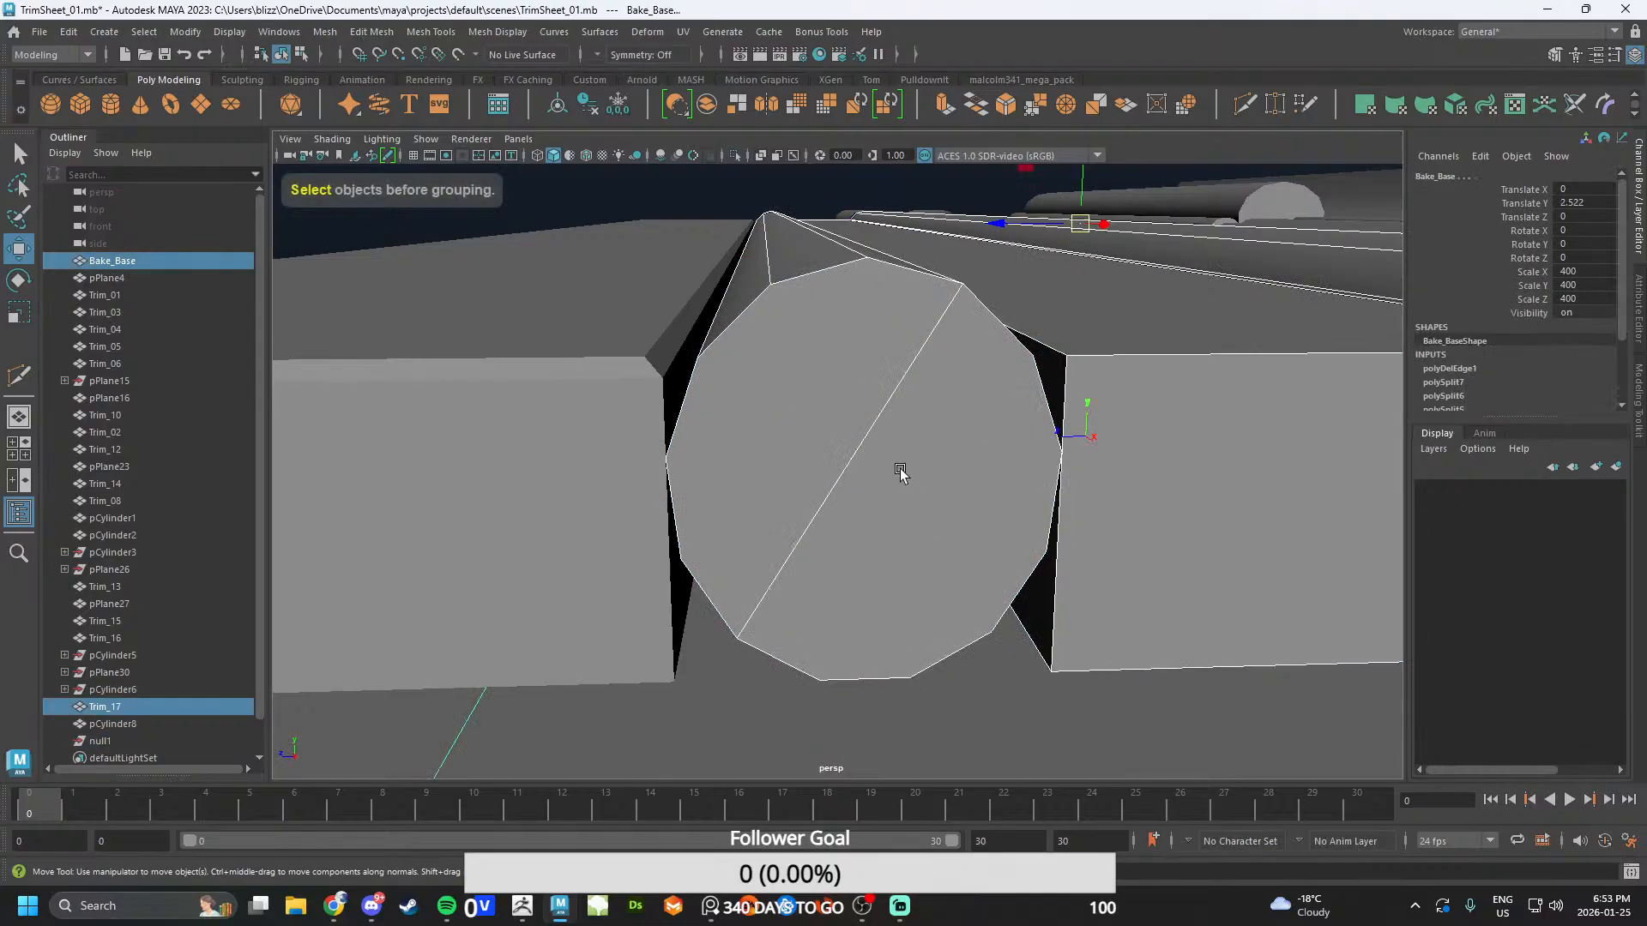
{"action": "key", "text": "ctrl+z"}
{"action": "key", "text": "ctrl+z"}
{"action": "key", "text": "ctrl+z"}
{"action": "left_click", "coordinate": [901, 405]}
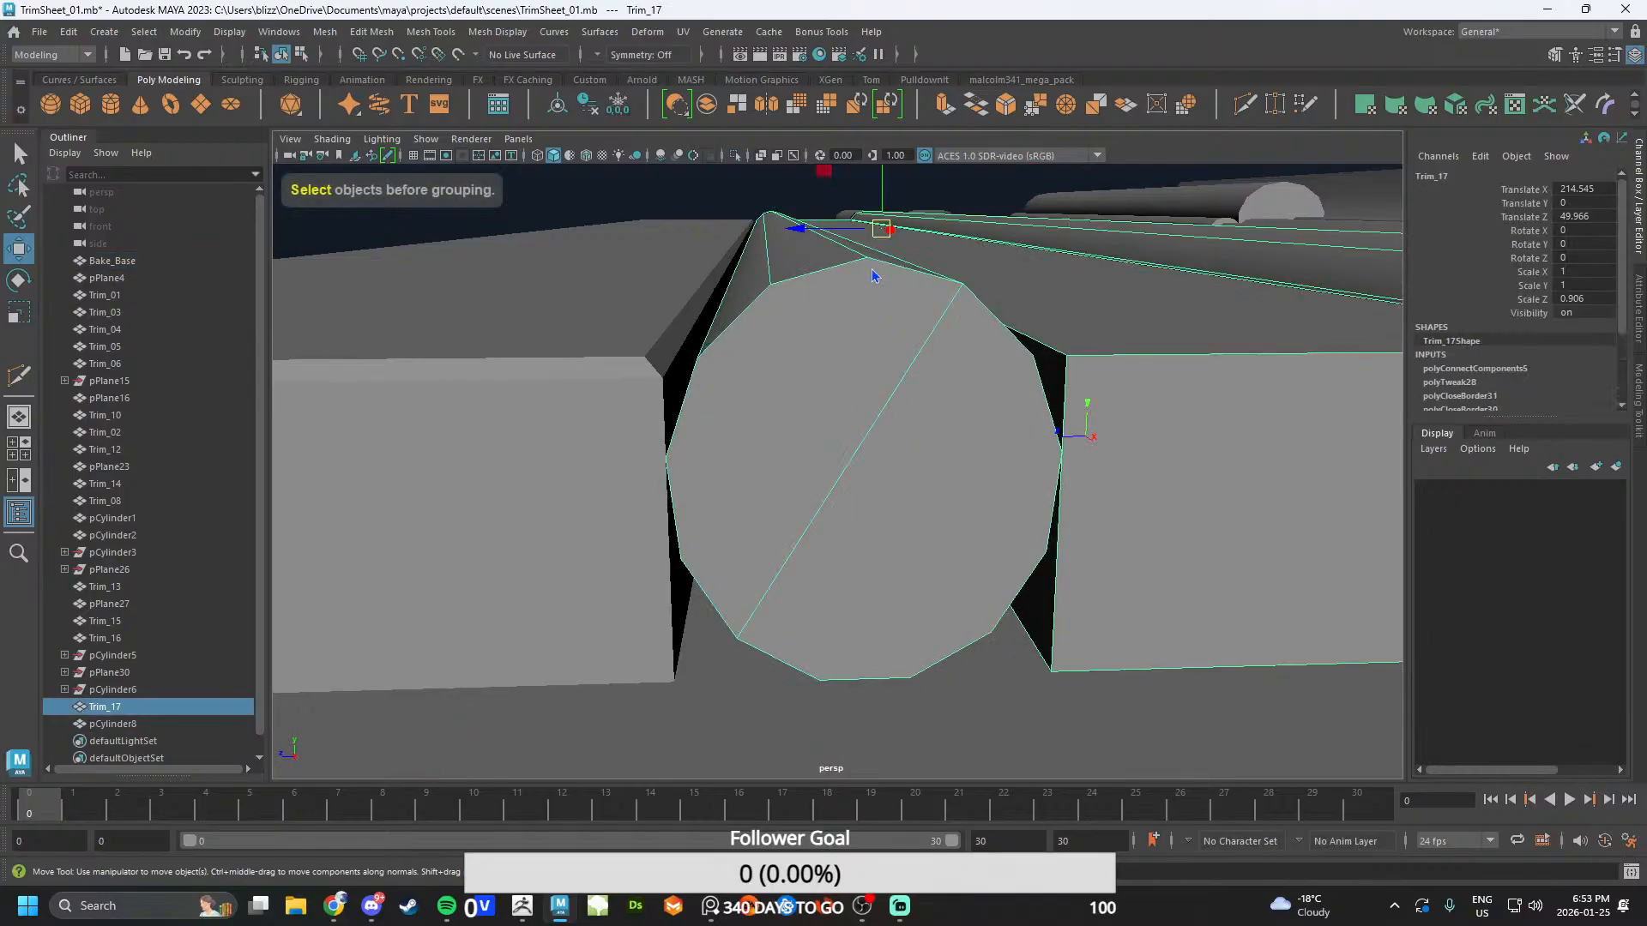
- Try Connect Components between the top vertex and the left of the two bottom vertices on Trim_17's round end face
{"action": "right_click_drag", "start_coordinate": [870, 268], "coordinate": [819, 268]}
{"action": "left_click", "coordinate": [868, 259]}
{"action": "left_click", "coordinate": [819, 679], "text": "shift"}
{"action": "right_click_drag", "start_coordinate": [935, 445], "coordinate": [921, 545], "text": "shift"}
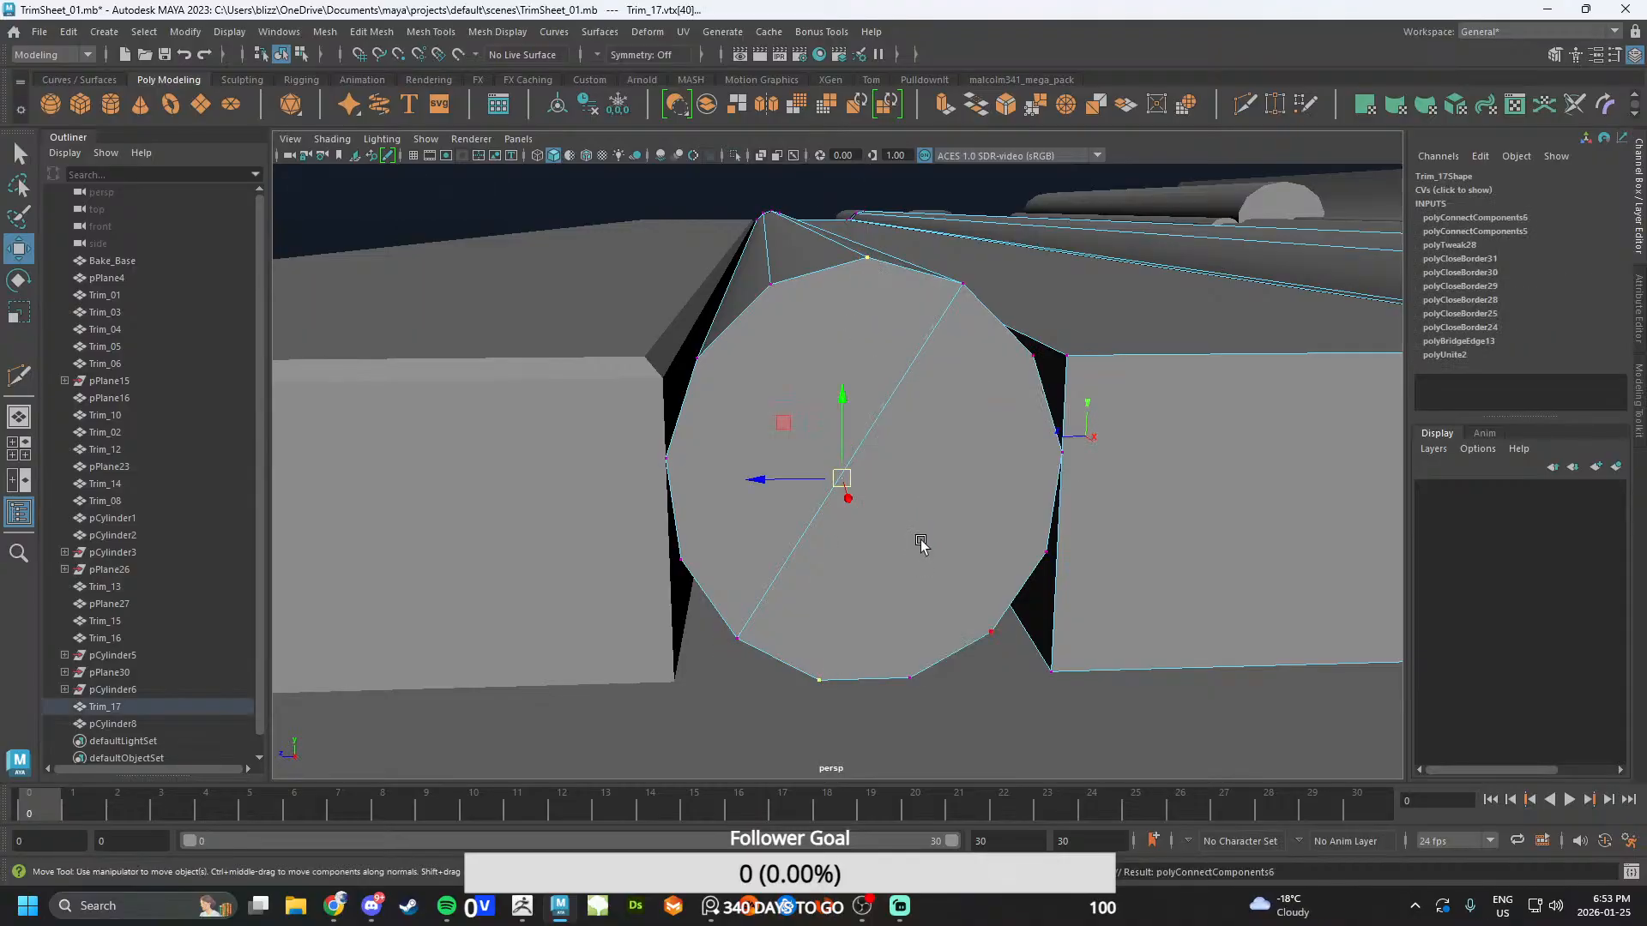
{"action": "left_click", "coordinate": [815, 684]}
{"action": "left_click", "coordinate": [868, 259], "text": "shift"}
{"action": "right_click_drag", "start_coordinate": [849, 393], "coordinate": [901, 433], "text": "shift"}
{"action": "left_click_drag", "start_coordinate": [925, 523], "coordinate": [886, 354], "text": "alt"}
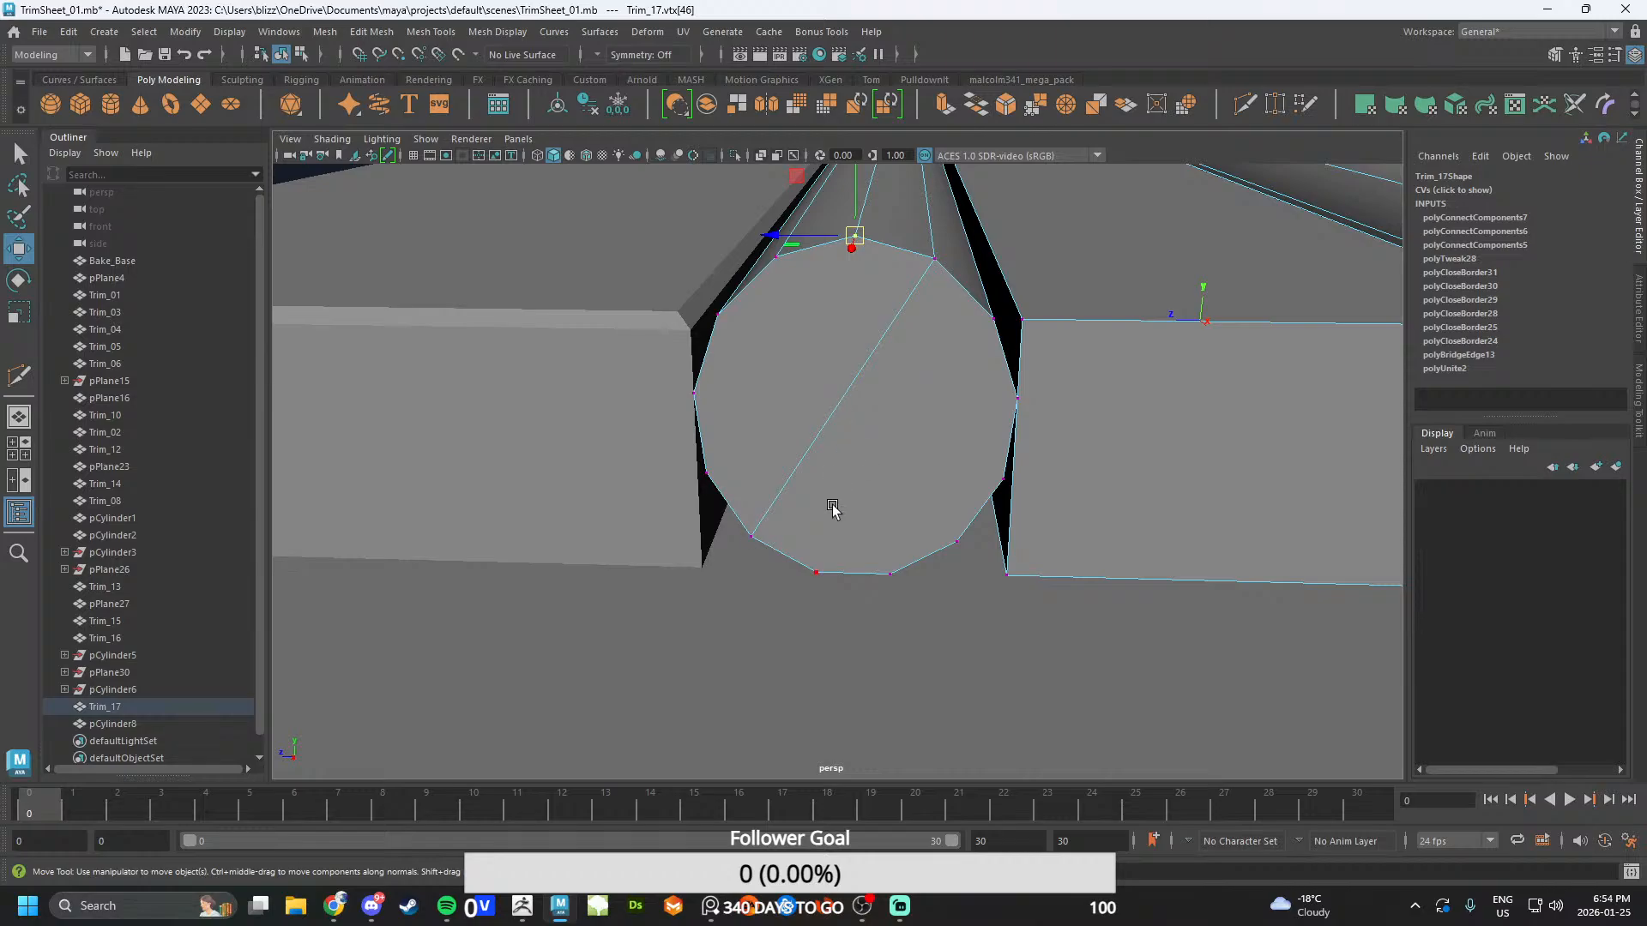
{"action": "right_click", "coordinate": [904, 347], "text": "shift"}
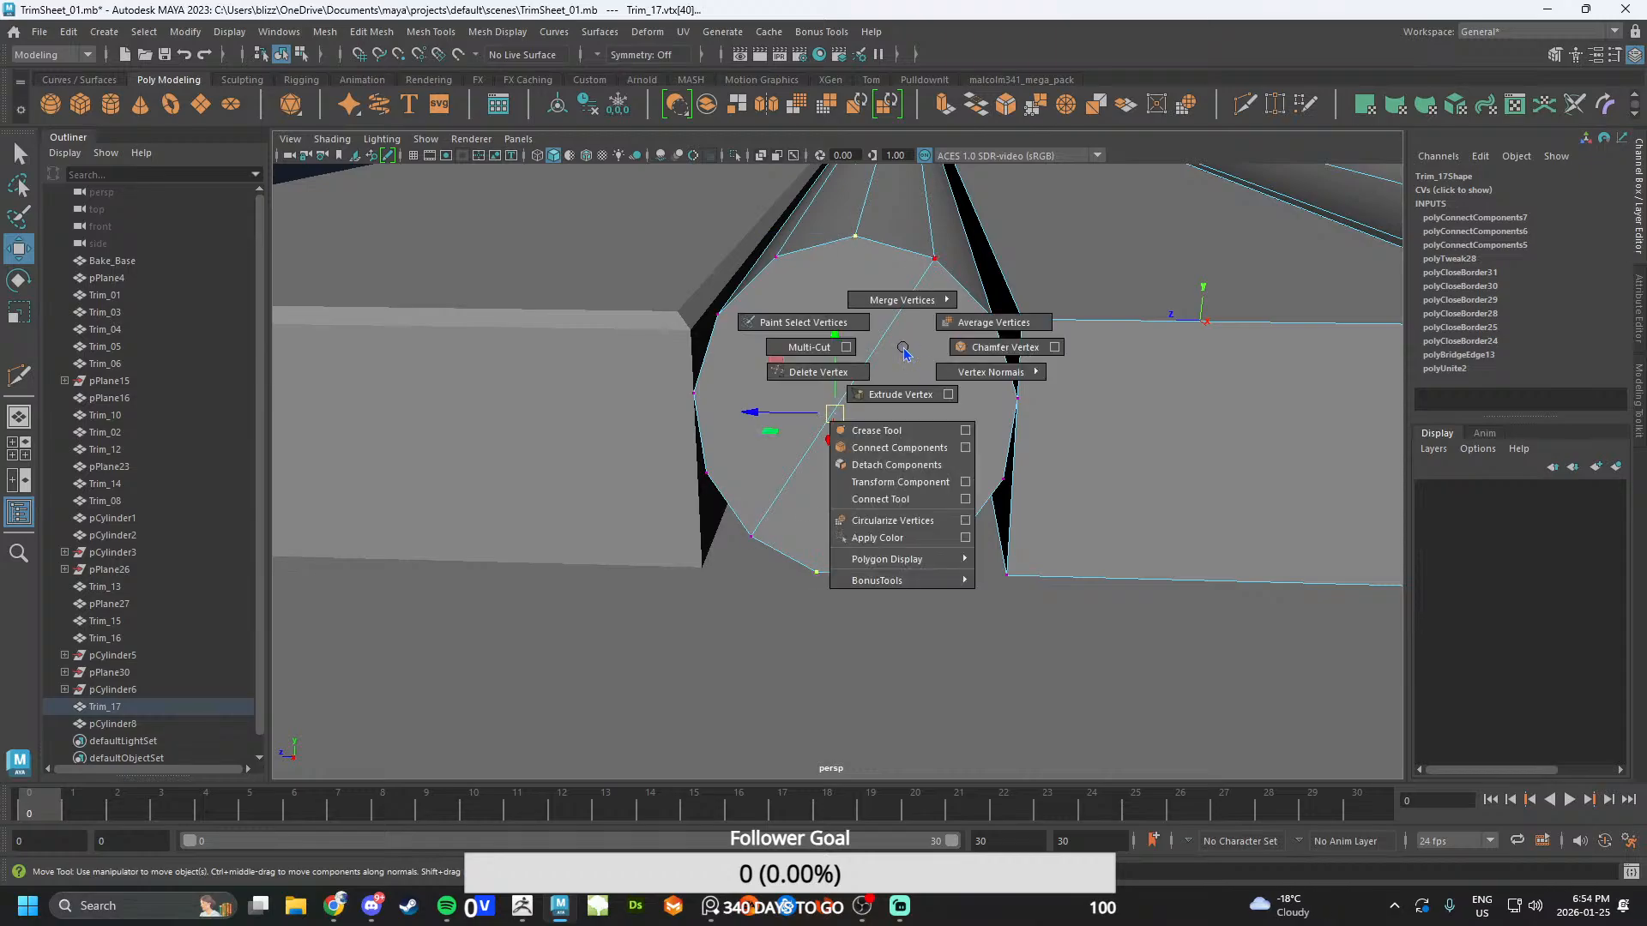
{"action": "left_click", "coordinate": [900, 447]}
- Multi-Cut Trim_17's round end face from the top vertex through the middle of the diagonal to the left bottom vertex
{"action": "scroll", "coordinate": [882, 478], "scroll_direction": "up", "scroll_amount": 3}
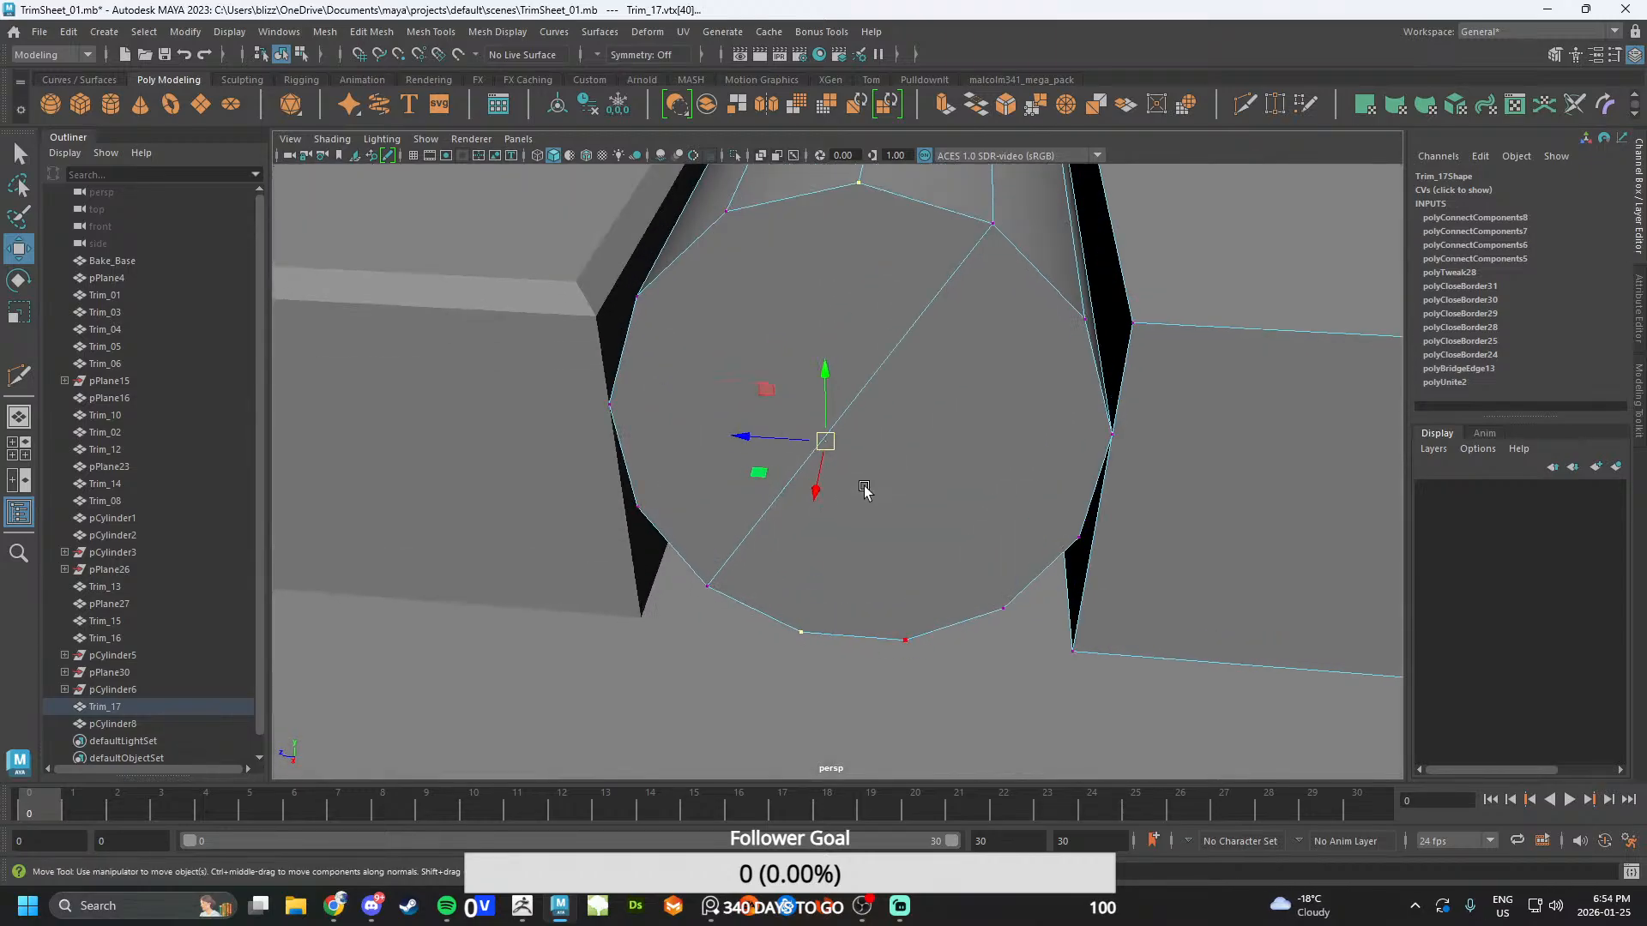
{"action": "left_click_drag", "start_coordinate": [864, 489], "coordinate": [1073, 473], "text": "alt"}
{"action": "left_click", "coordinate": [1244, 104]}
{"action": "left_click", "coordinate": [881, 189]}
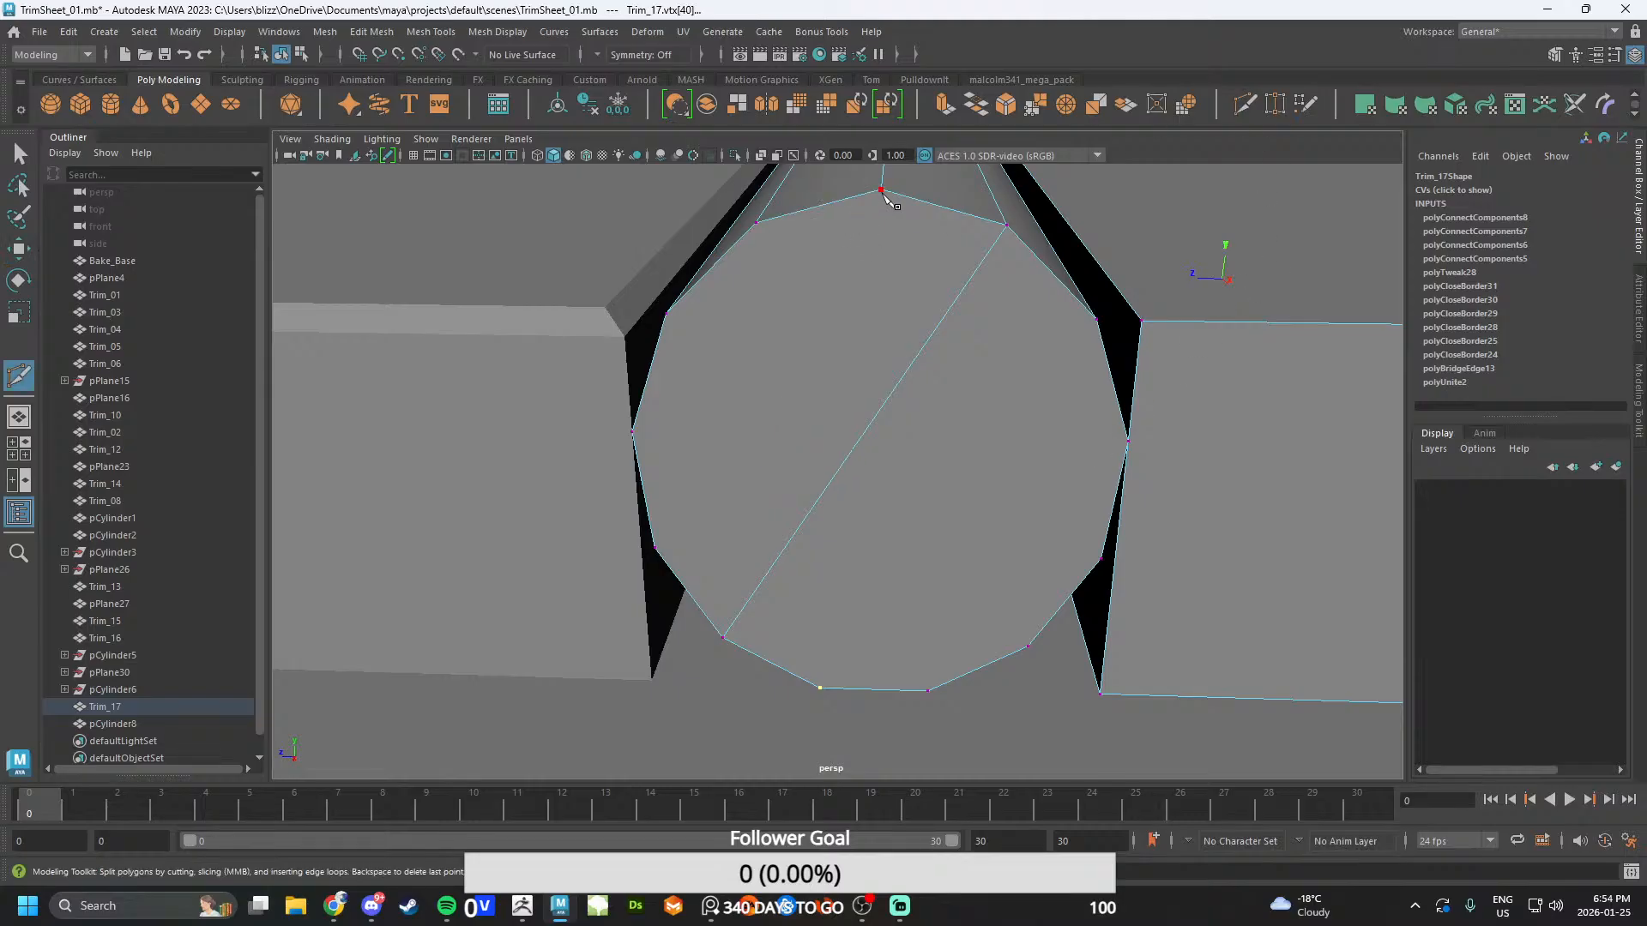
{"action": "right_click", "coordinate": [821, 689]}
{"action": "left_click", "coordinate": [848, 456]}
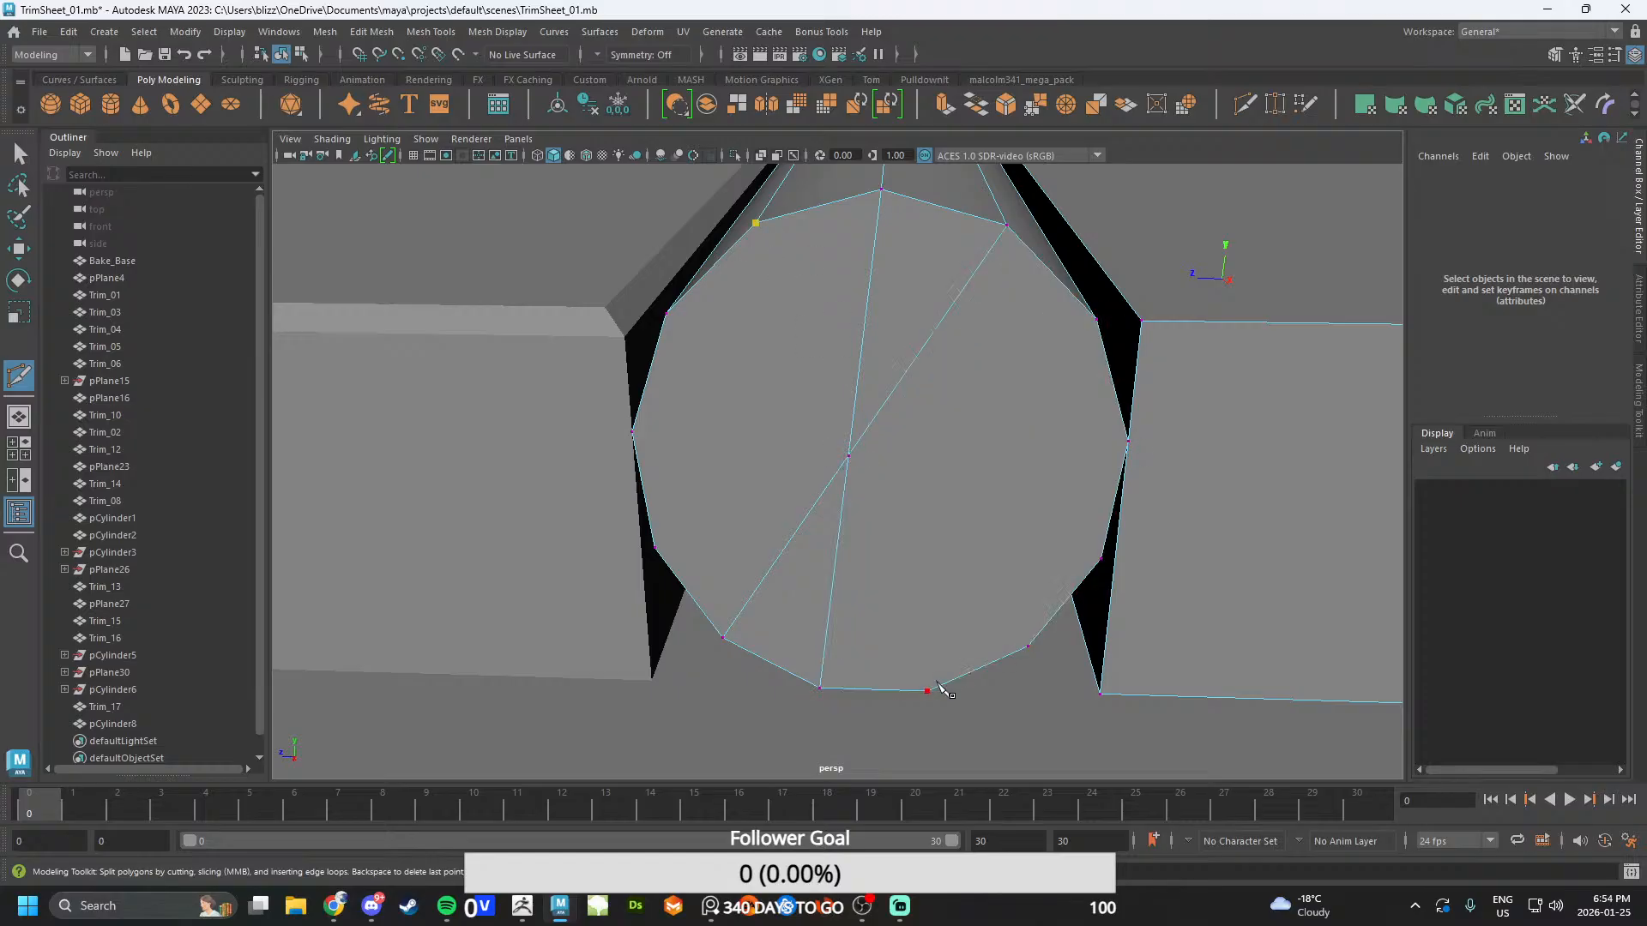
- Multi-Cut the round end face from the upper-left vertex through the shared centre point to the right bottom vertex, undoing misplaced cut points
{"action": "key", "text": "ctrl+z"}
{"action": "scroll", "coordinate": [877, 460], "scroll_direction": "up", "scroll_amount": 6}
{"action": "left_click", "coordinate": [901, 465]}
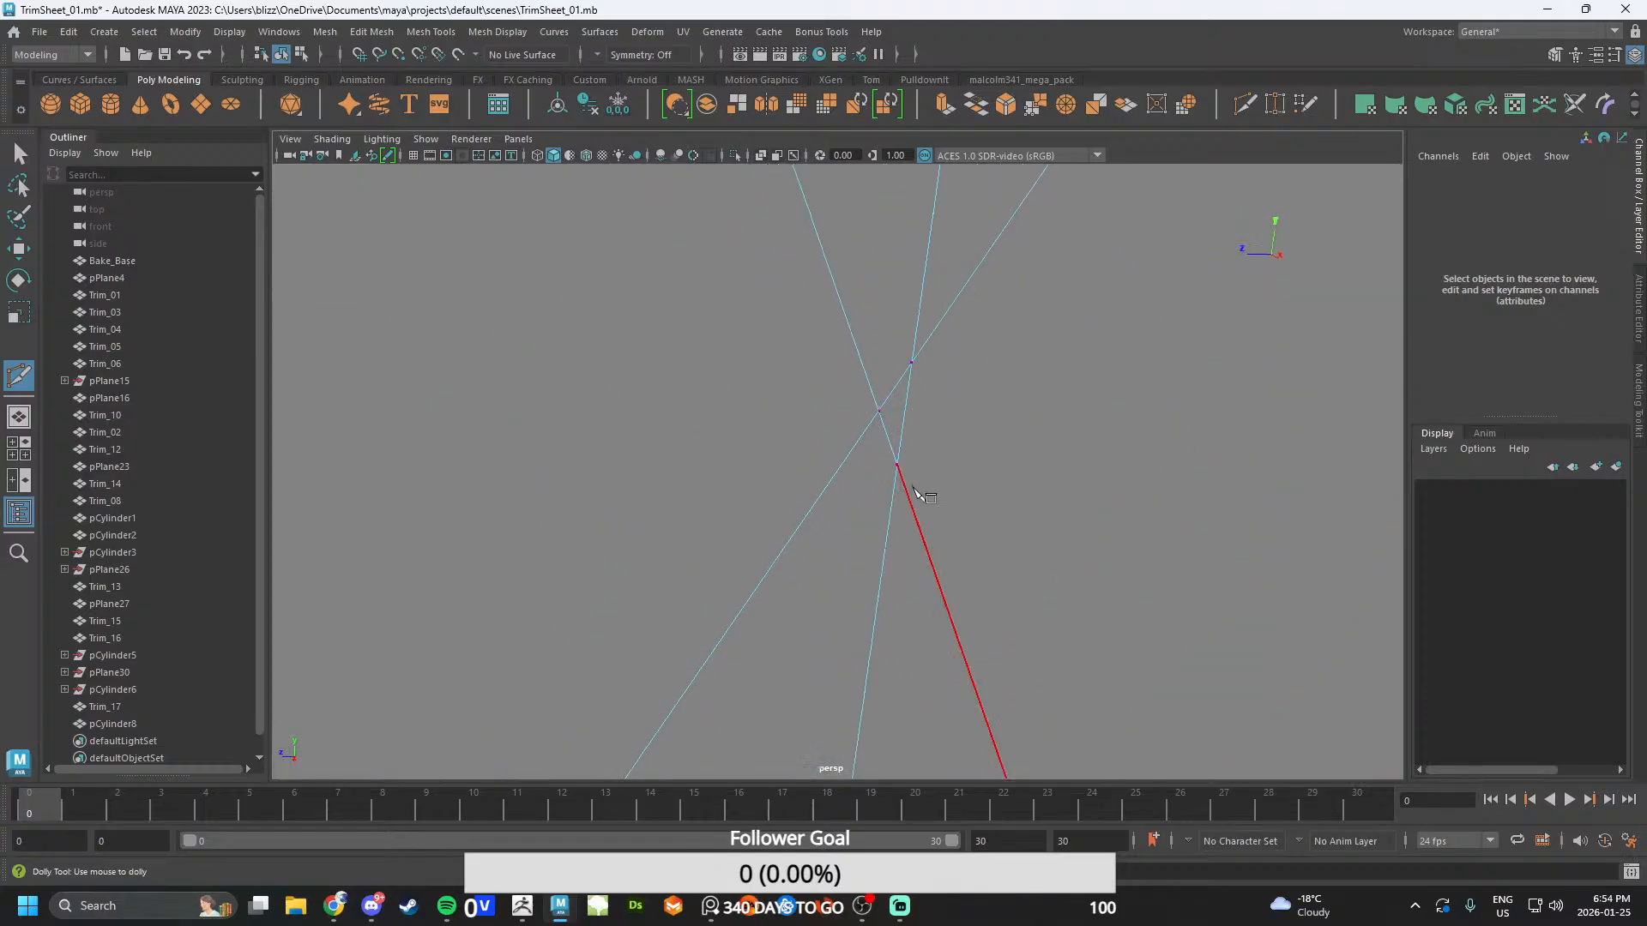
{"action": "scroll", "coordinate": [918, 507], "scroll_direction": "down", "scroll_amount": 7}
{"action": "scroll", "coordinate": [927, 498], "scroll_direction": "up", "scroll_amount": 6}
{"action": "scroll", "coordinate": [869, 461], "scroll_direction": "down", "scroll_amount": 4}
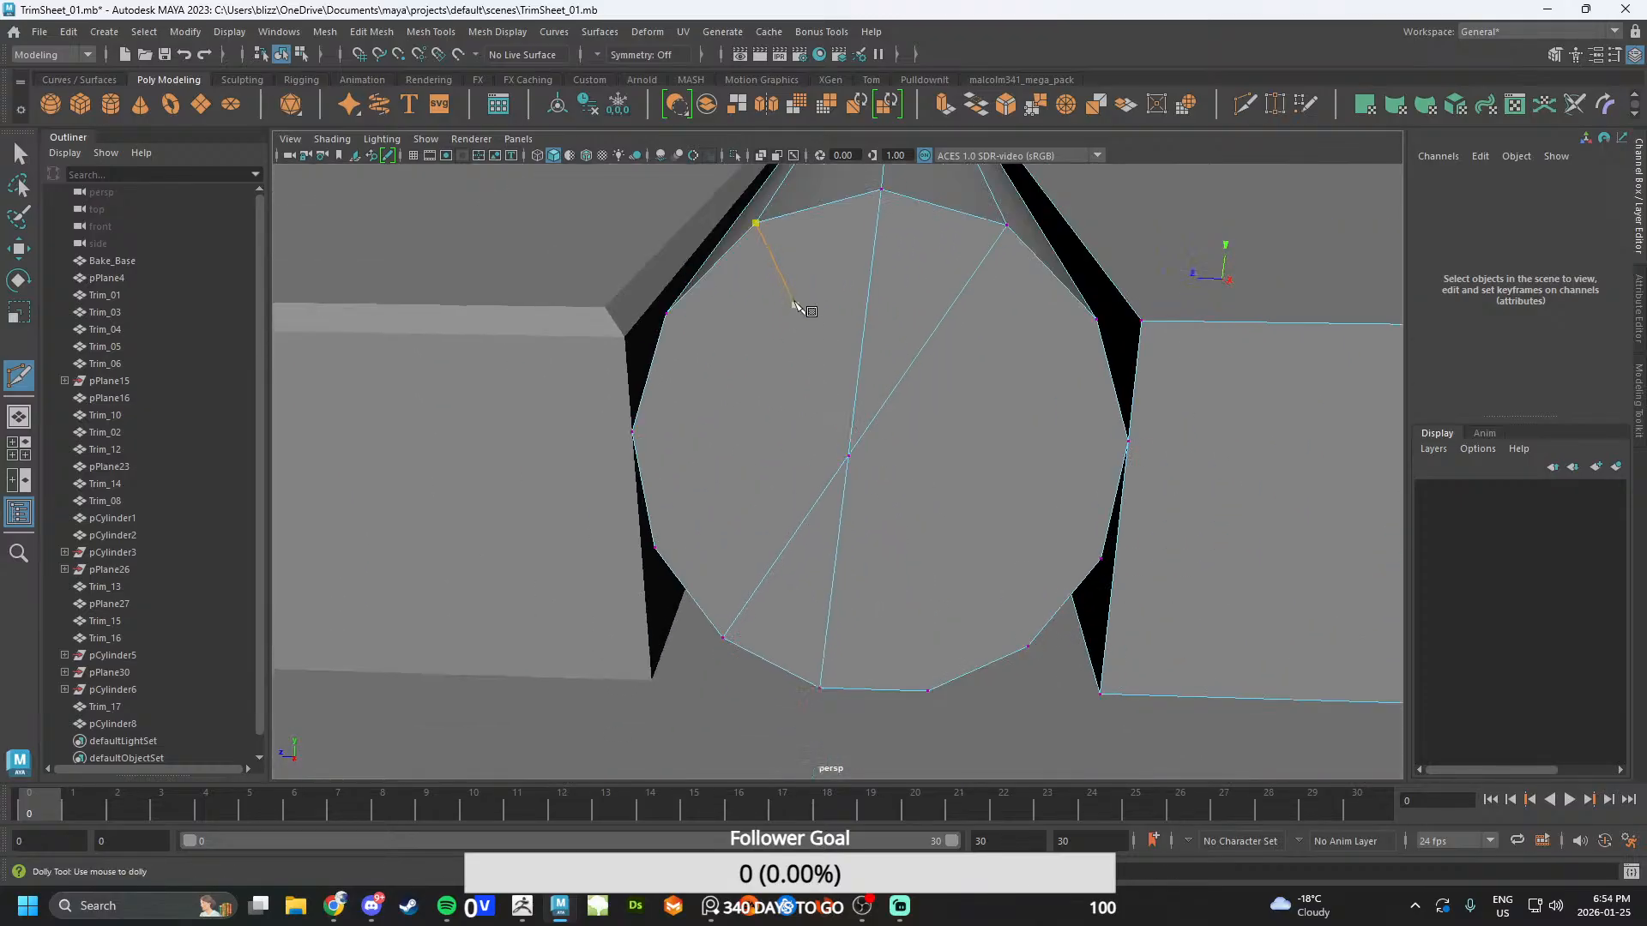
{"action": "left_click", "coordinate": [929, 690]}
{"action": "scroll", "coordinate": [875, 467], "scroll_direction": "up", "scroll_amount": 5}
{"action": "scroll", "coordinate": [939, 528], "scroll_direction": "down", "scroll_amount": 7}
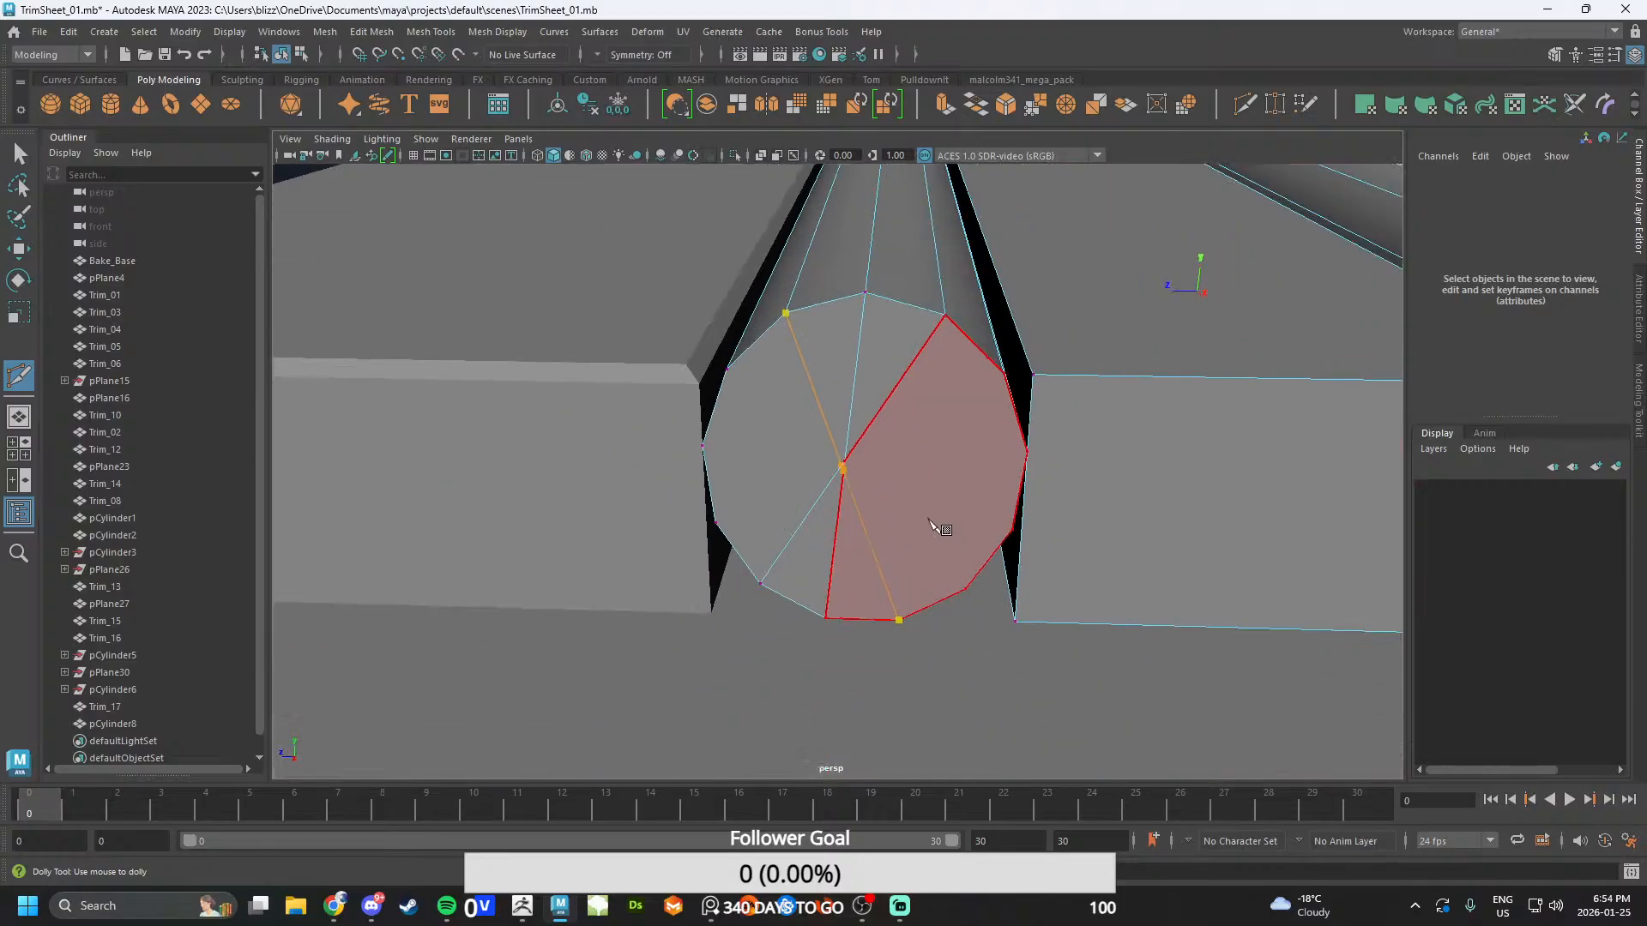
{"action": "left_click_drag", "start_coordinate": [914, 503], "coordinate": [855, 444], "text": "alt"}
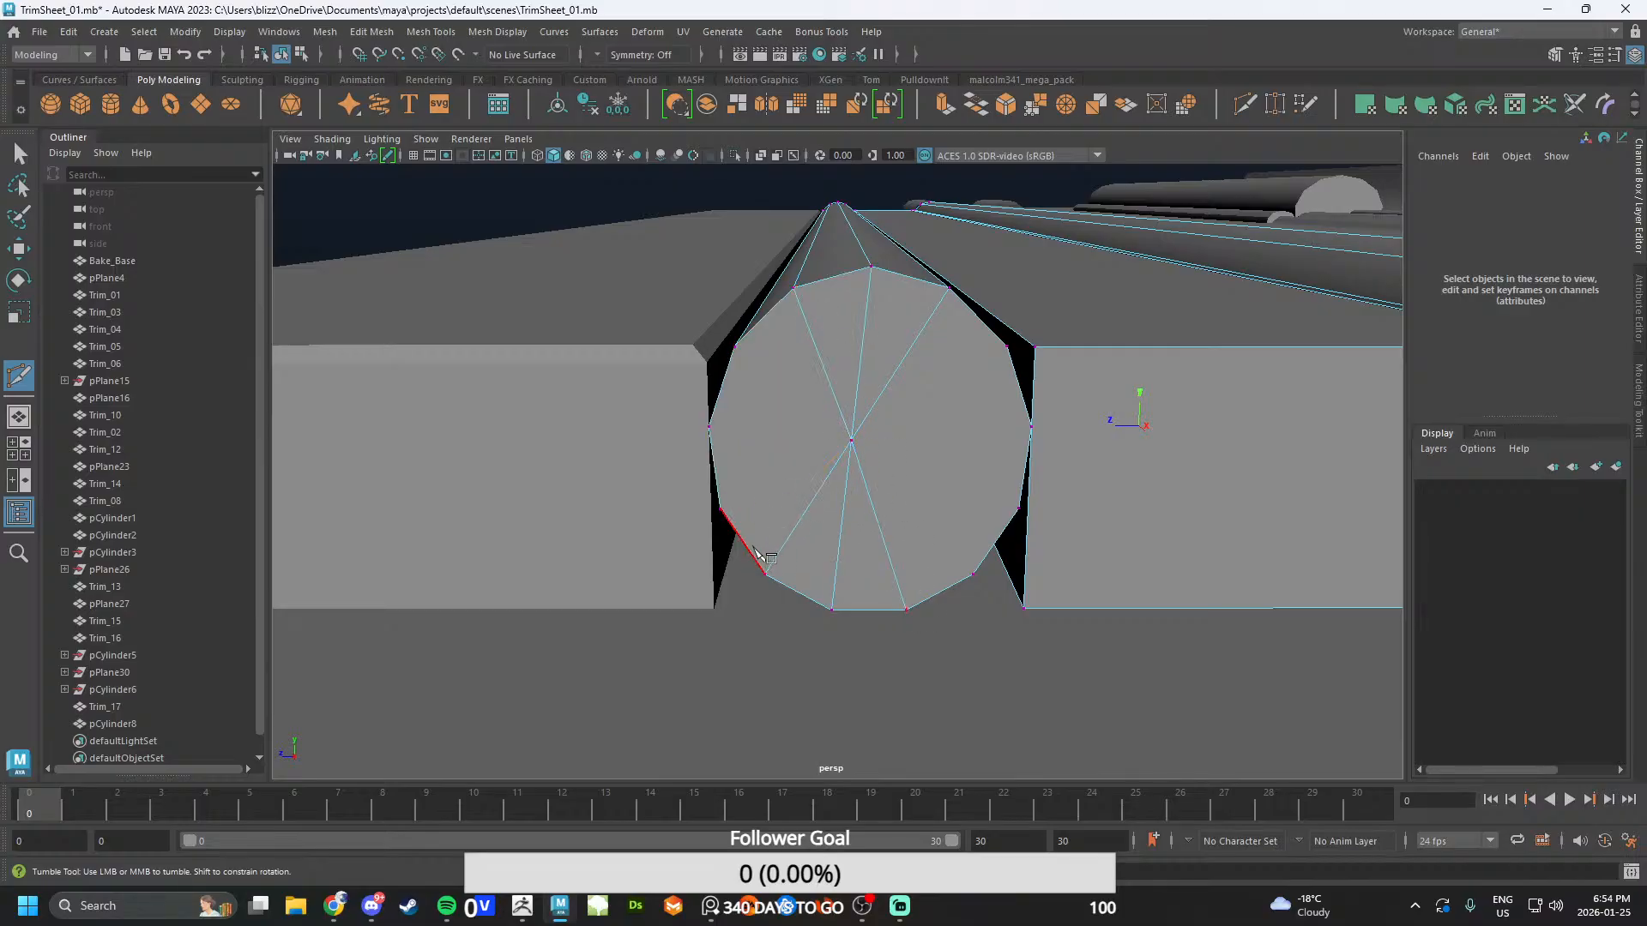
{"action": "left_click", "coordinate": [1006, 347]}
{"action": "scroll", "coordinate": [969, 515], "scroll_direction": "up", "scroll_amount": 6}
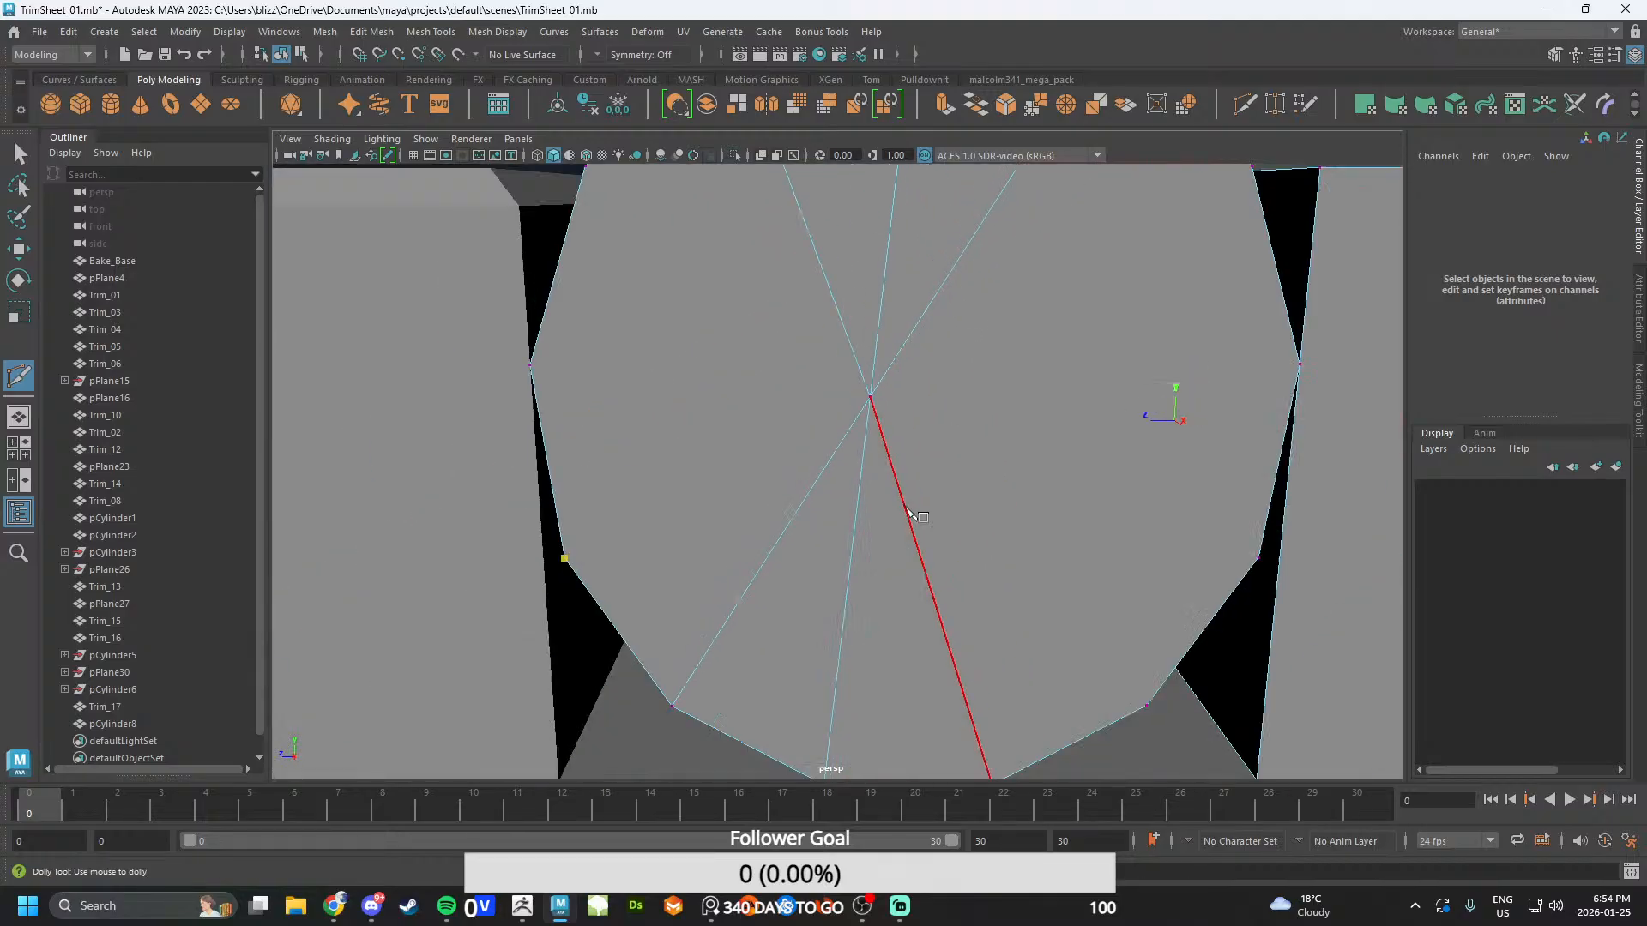
{"action": "scroll", "coordinate": [911, 513], "scroll_direction": "down", "scroll_amount": 5}
{"action": "left_click_drag", "start_coordinate": [709, 515], "coordinate": [857, 421], "text": "alt"}
{"action": "key", "text": "w"}
- Select the edges radiating from the centre of Trim_17's round end face and delete them
{"action": "scroll", "coordinate": [1005, 495], "scroll_direction": "up", "scroll_amount": 4}
{"action": "scroll", "coordinate": [858, 536], "scroll_direction": "down", "scroll_amount": 3}
{"action": "right_click_drag", "start_coordinate": [857, 421], "coordinate": [840, 390]}
{"action": "left_click", "coordinate": [840, 390]}
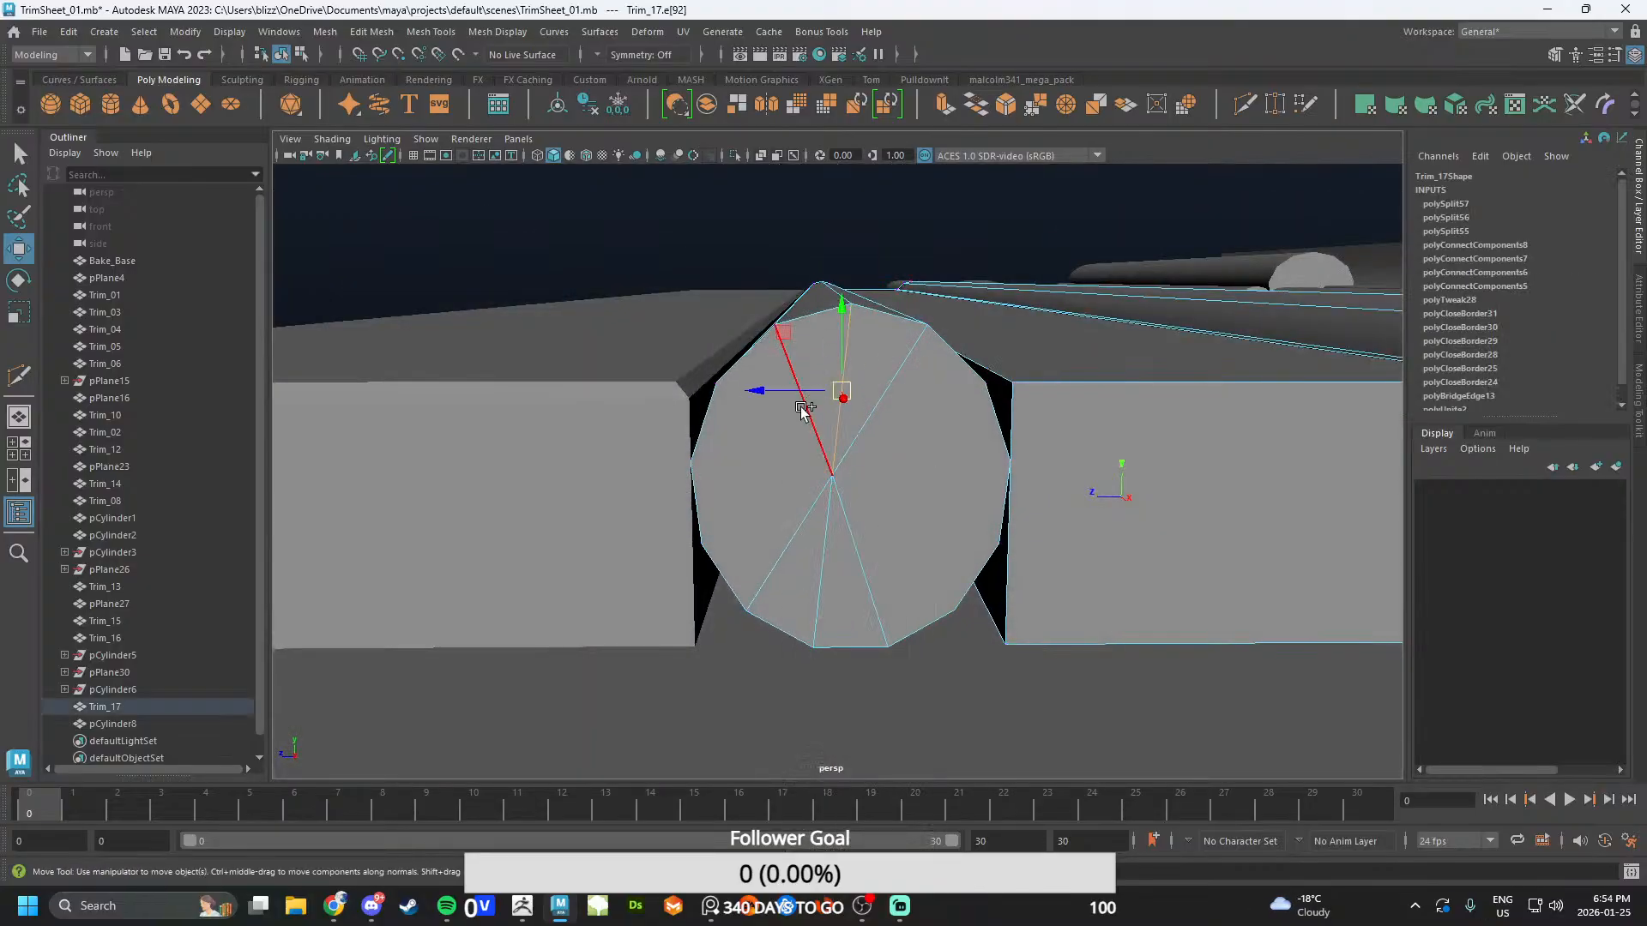
{"action": "left_click", "coordinate": [829, 558], "text": "shift"}
{"action": "right_click_drag", "start_coordinate": [829, 558], "coordinate": [942, 393], "text": "shift"}
{"action": "left_click", "coordinate": [847, 374]}
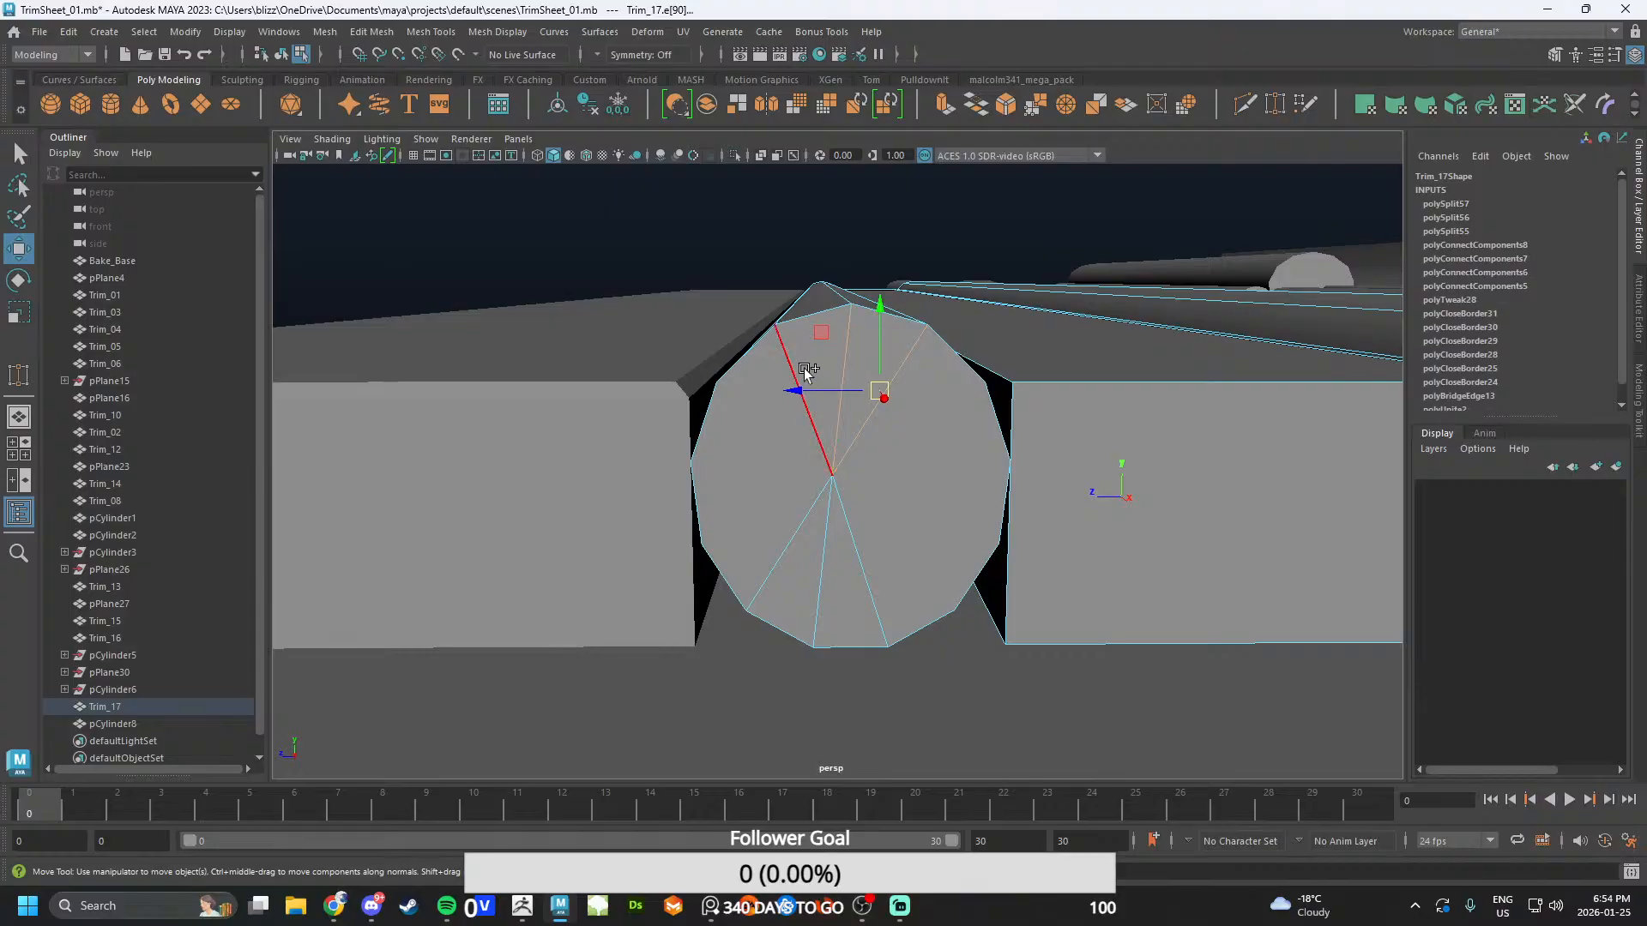
{"action": "left_click", "coordinate": [794, 549], "text": "shift"}
{"action": "right_click_drag", "start_coordinate": [908, 375], "coordinate": [868, 396], "text": "shift"}
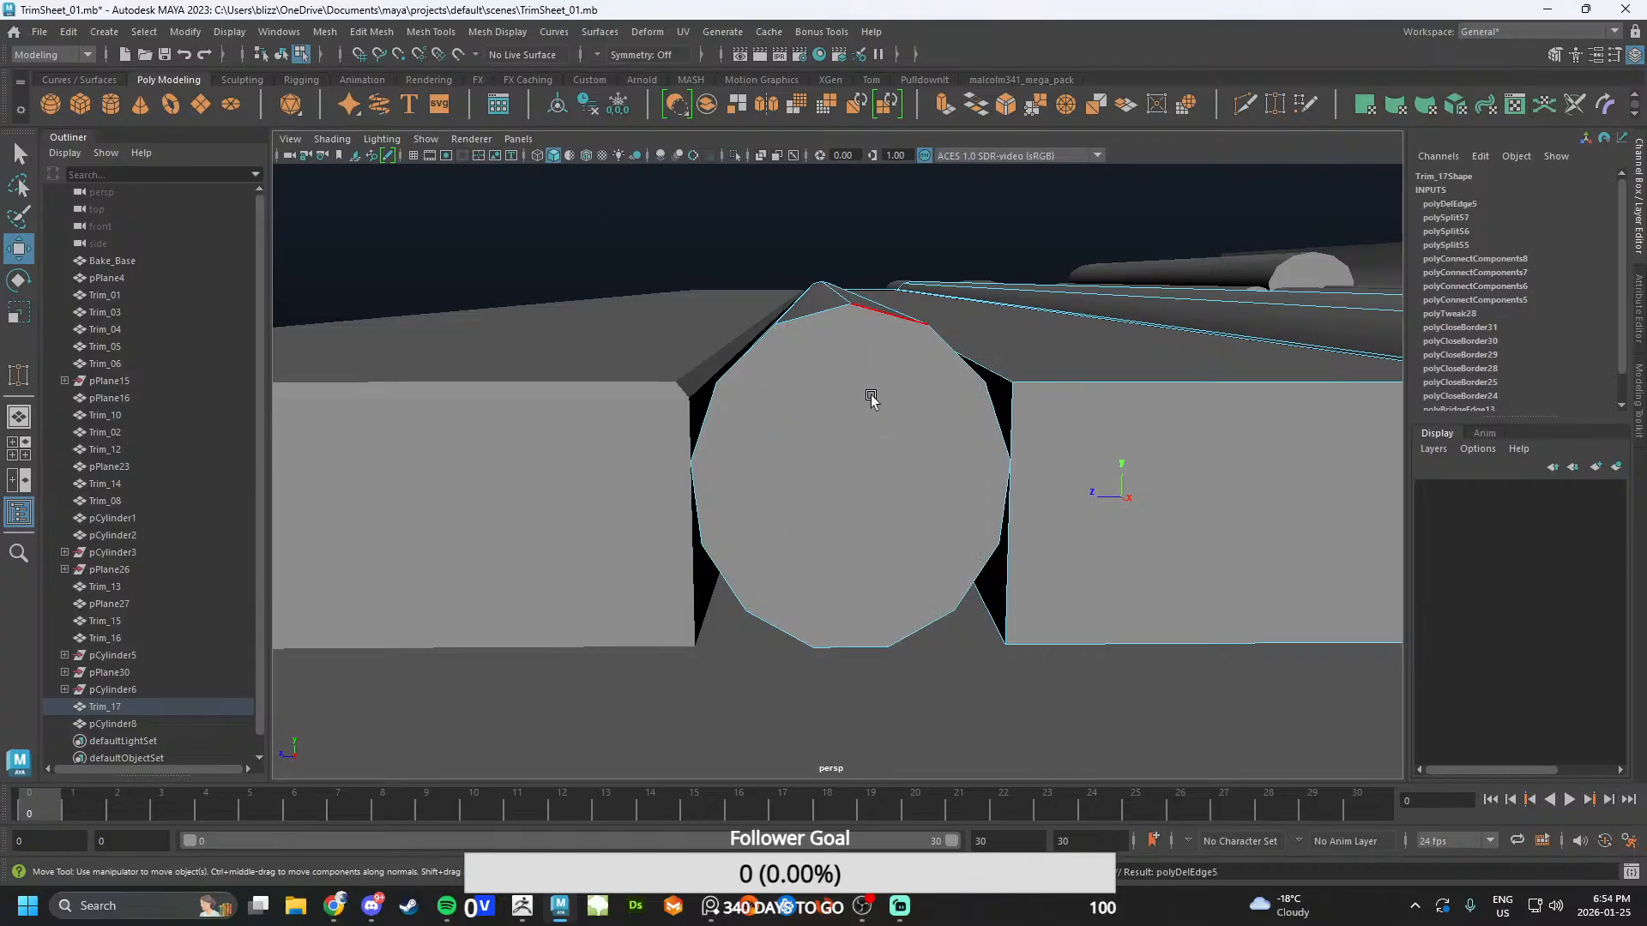
- Select the whole round end face of Trim_17 and triangulate it
{"action": "left_click_drag", "start_coordinate": [871, 397], "coordinate": [856, 440], "text": "alt"}
{"action": "right_click_drag", "start_coordinate": [856, 441], "coordinate": [854, 480]}
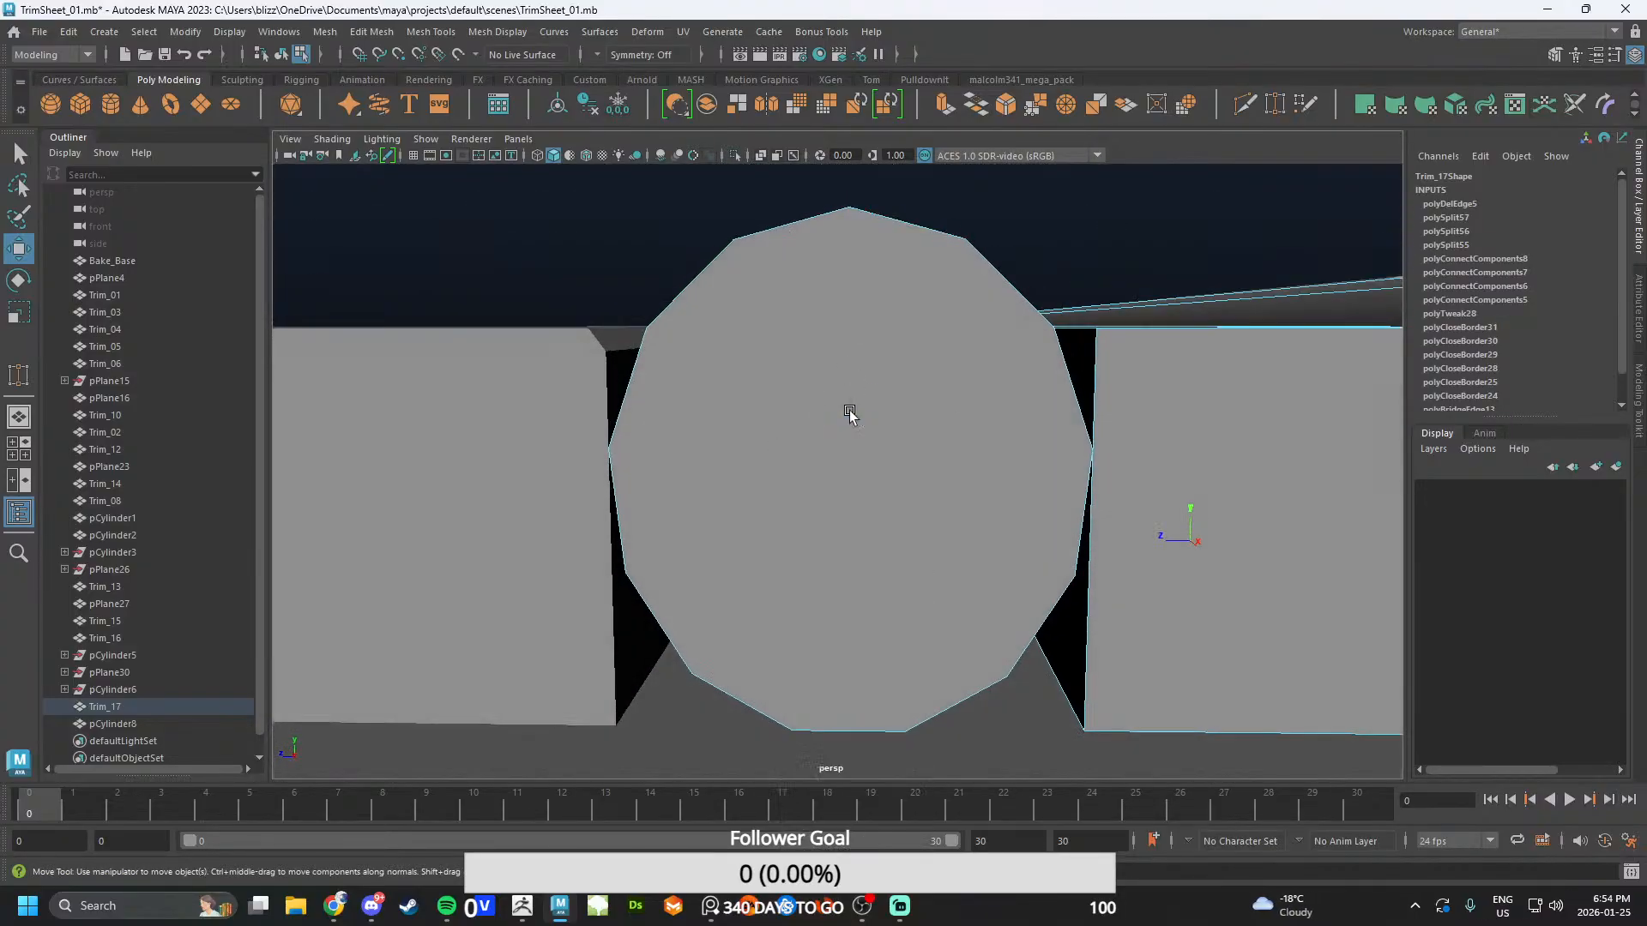
{"action": "left_click", "coordinate": [877, 399]}
{"action": "right_click_drag", "start_coordinate": [909, 369], "coordinate": [911, 370], "text": "shift"}
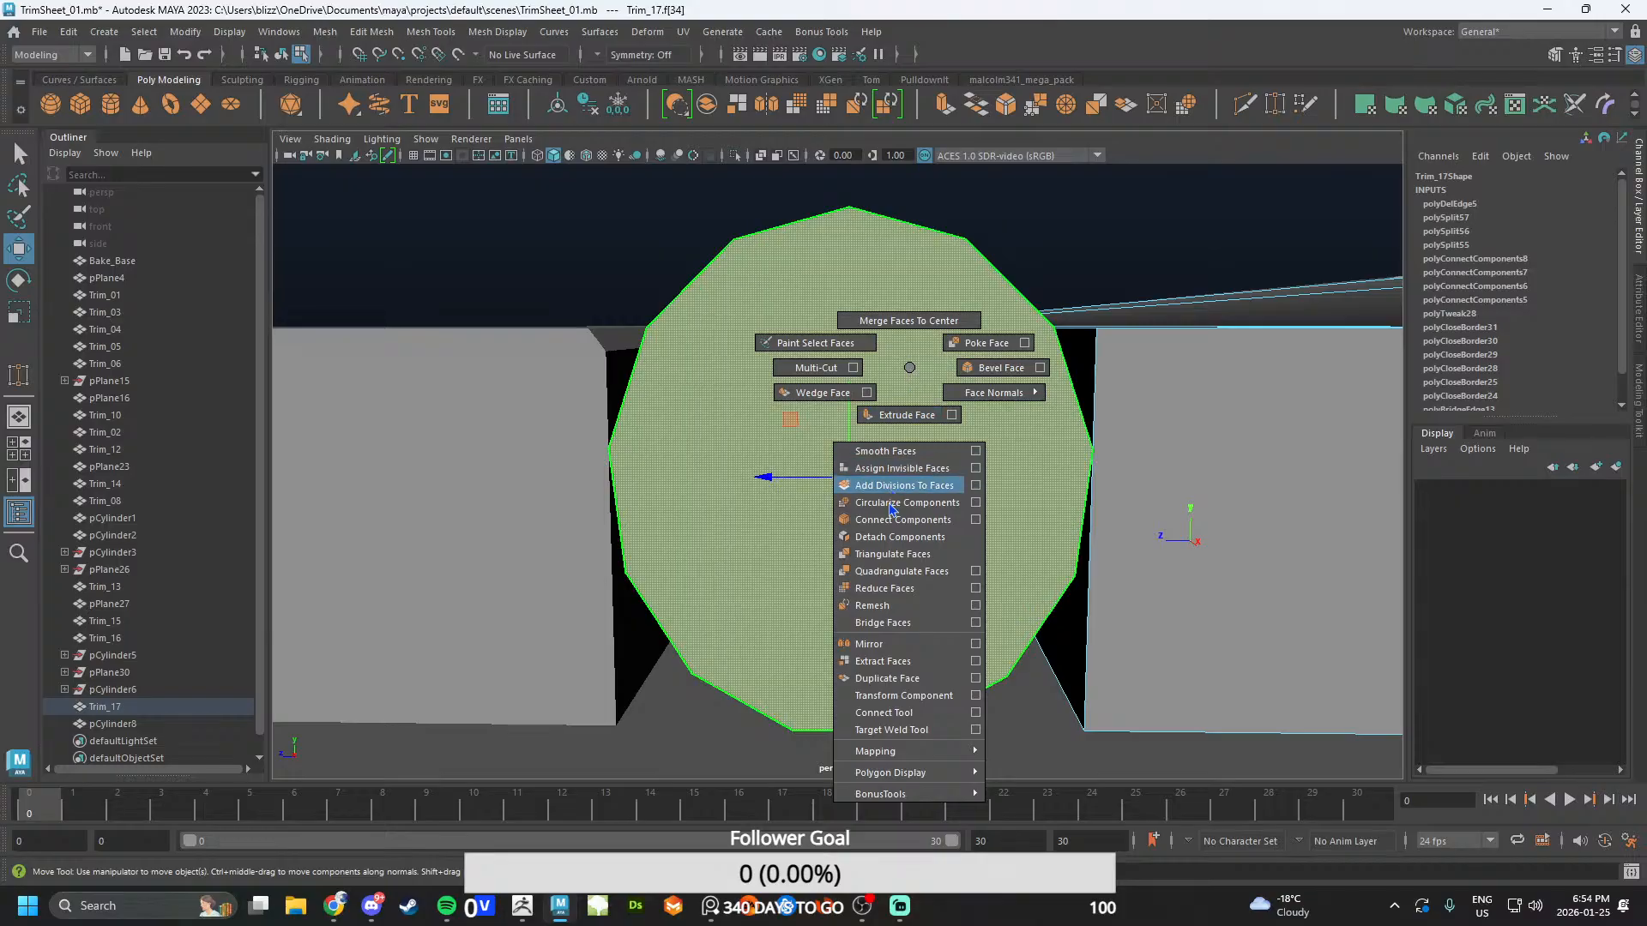
{"action": "right_click_drag", "start_coordinate": [892, 508], "coordinate": [893, 554], "text": "shift"}
- Triangulate the second round end face of Trim_17, on the other side of the flat rectangular section
{"action": "left_click_drag", "start_coordinate": [883, 543], "coordinate": [739, 420], "text": "alt"}
{"action": "scroll", "coordinate": [849, 504], "scroll_direction": "down", "scroll_amount": 6}
{"action": "left_click", "coordinate": [524, 316]}
{"action": "middle_click_drag", "start_coordinate": [927, 476], "coordinate": [802, 457], "text": "alt"}
{"action": "scroll", "coordinate": [802, 456], "scroll_direction": "up", "scroll_amount": 5}
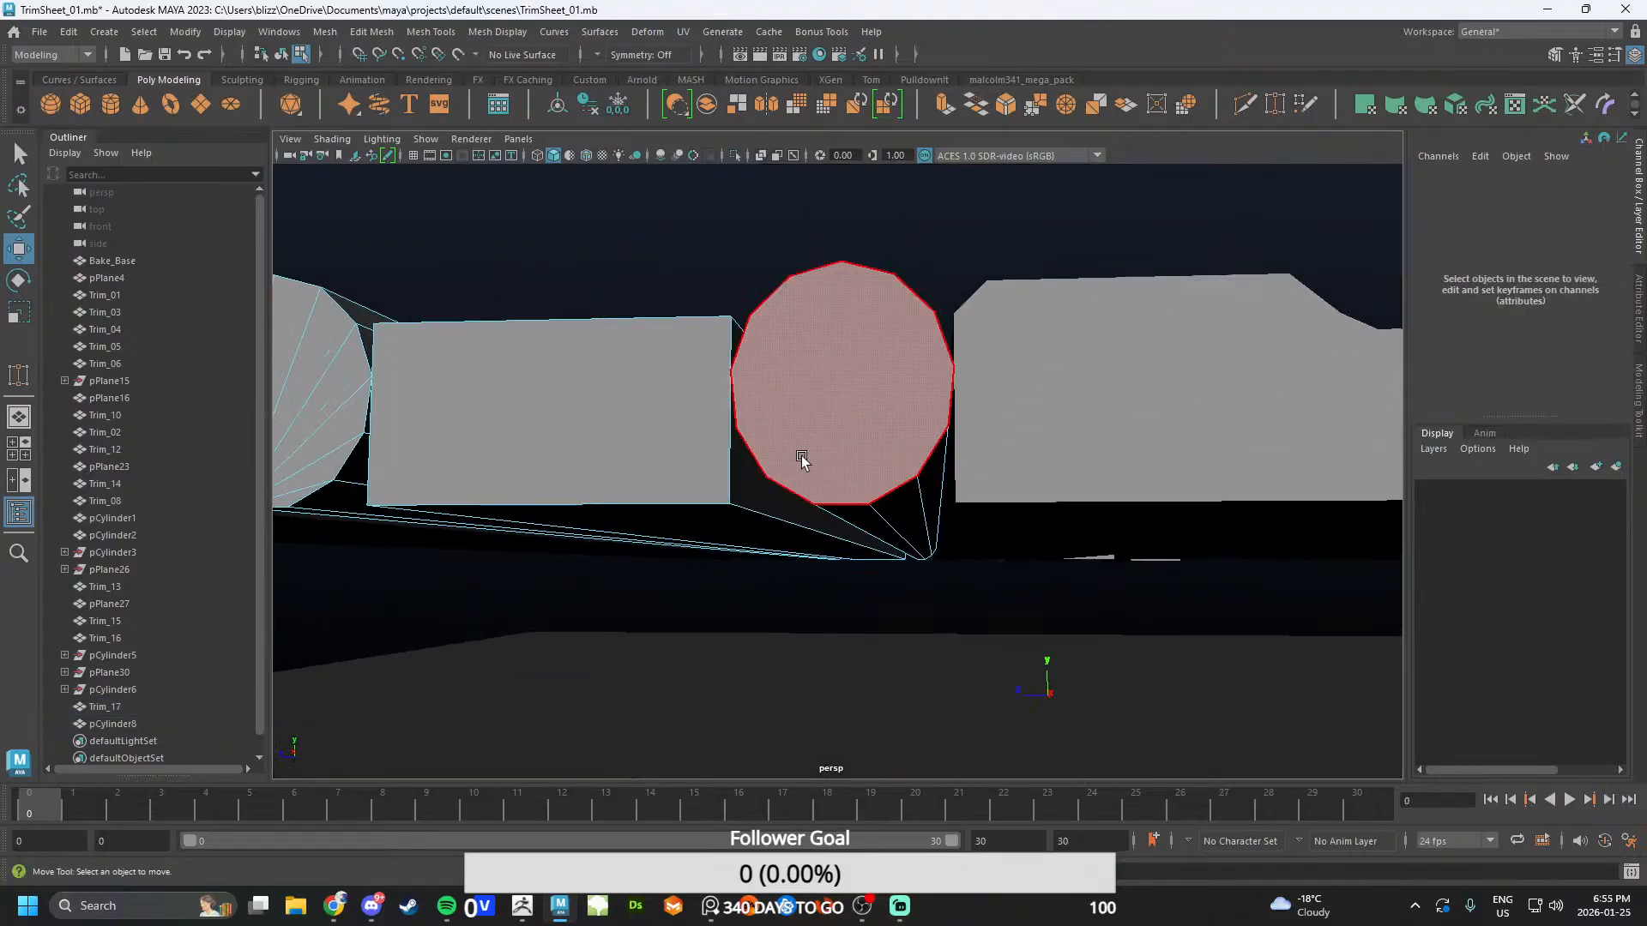
{"action": "left_click", "coordinate": [802, 459]}
{"action": "right_click_drag", "start_coordinate": [861, 337], "coordinate": [864, 342], "text": "shift"}
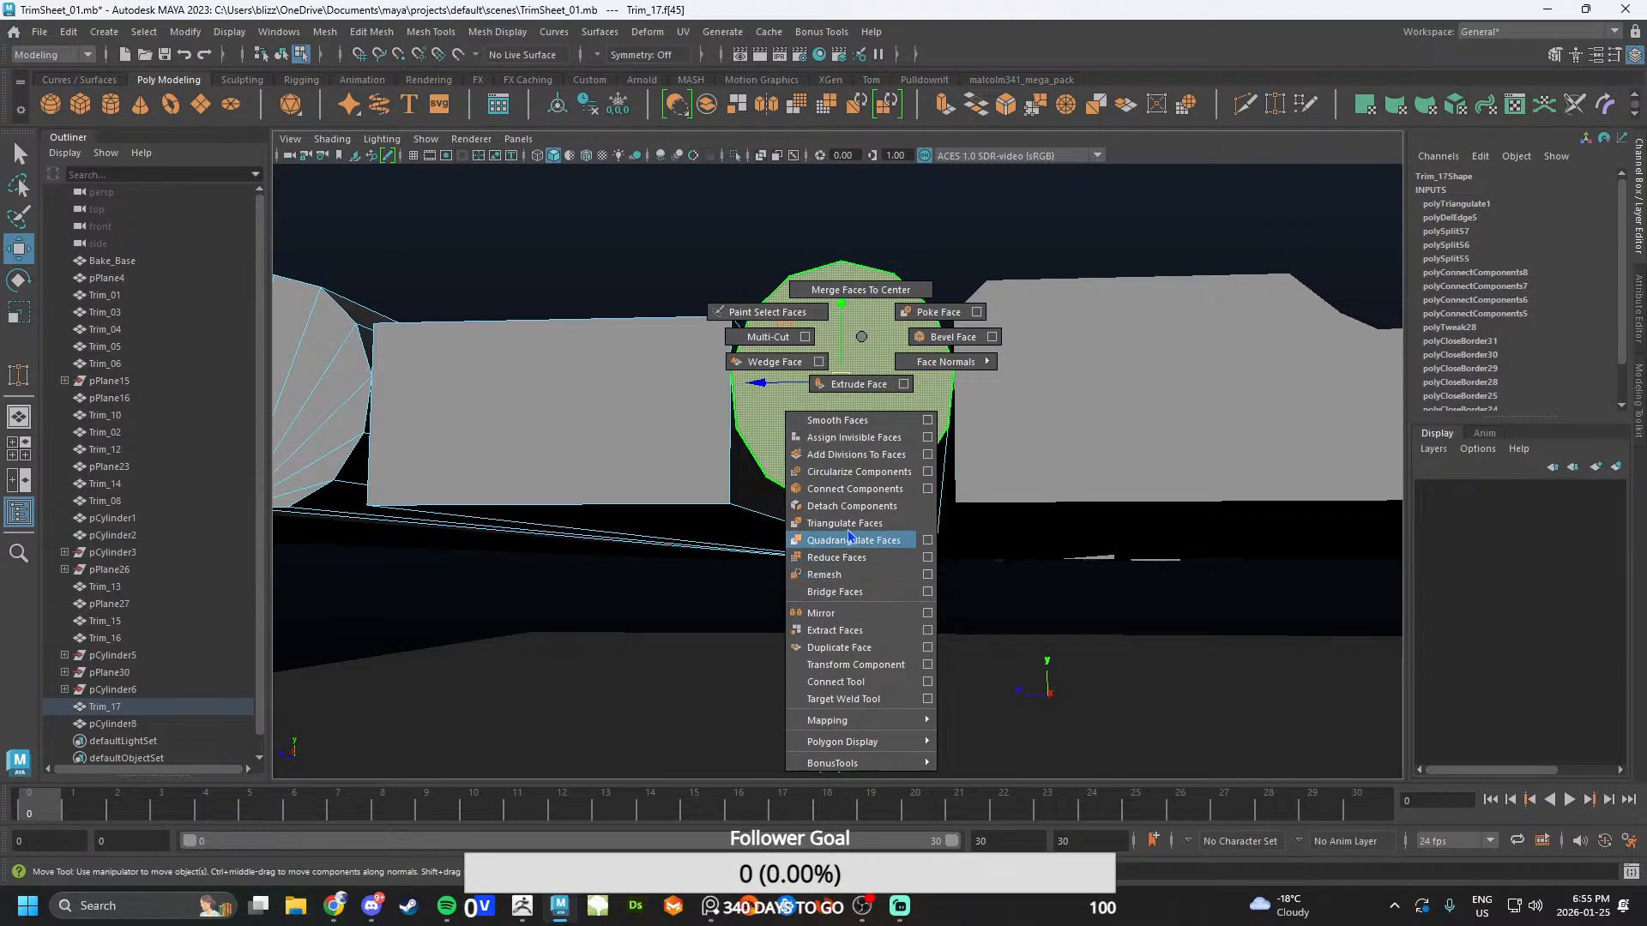
{"action": "right_click_drag", "start_coordinate": [850, 536], "coordinate": [845, 524], "text": "shift"}
- Triangulate the profiled end face of Trim_15
{"action": "left_click_drag", "start_coordinate": [860, 559], "coordinate": [816, 489], "text": "alt"}
{"action": "left_click", "coordinate": [816, 488]}
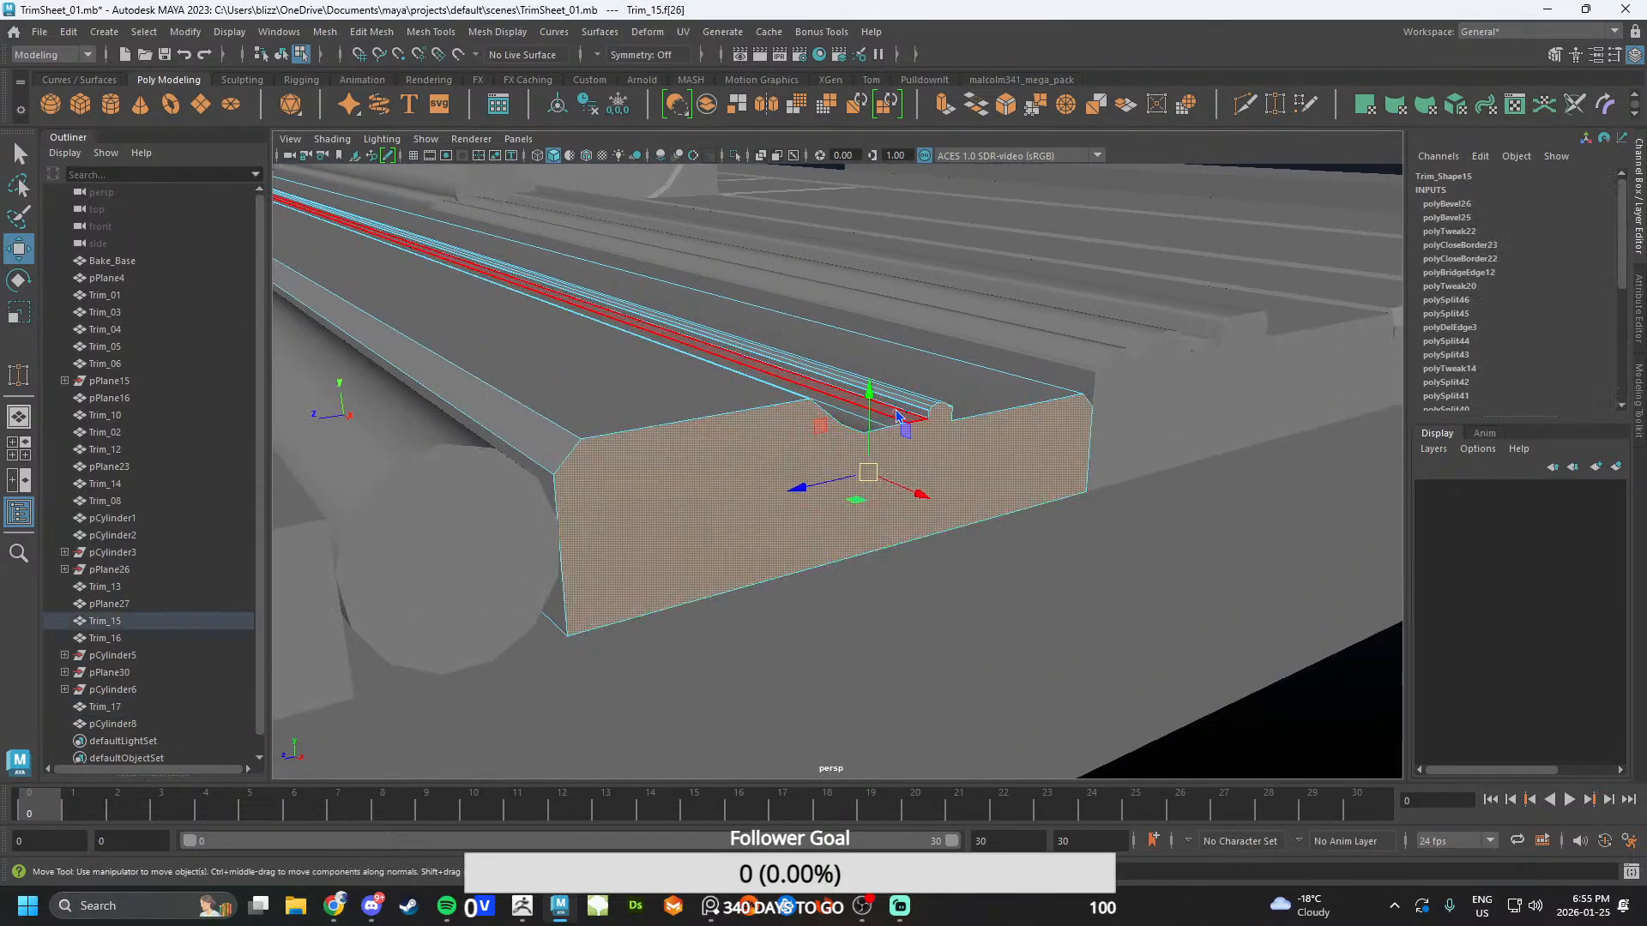
{"action": "right_click_drag", "start_coordinate": [896, 415], "coordinate": [893, 490], "text": "shift"}
{"action": "right_click_drag", "start_coordinate": [877, 603], "coordinate": [876, 603], "text": "shift"}
- Triangulate the scalloped end face of Trim_14
{"action": "left_click_drag", "start_coordinate": [876, 603], "coordinate": [743, 580], "text": "alt"}
{"action": "left_click", "coordinate": [838, 487]}
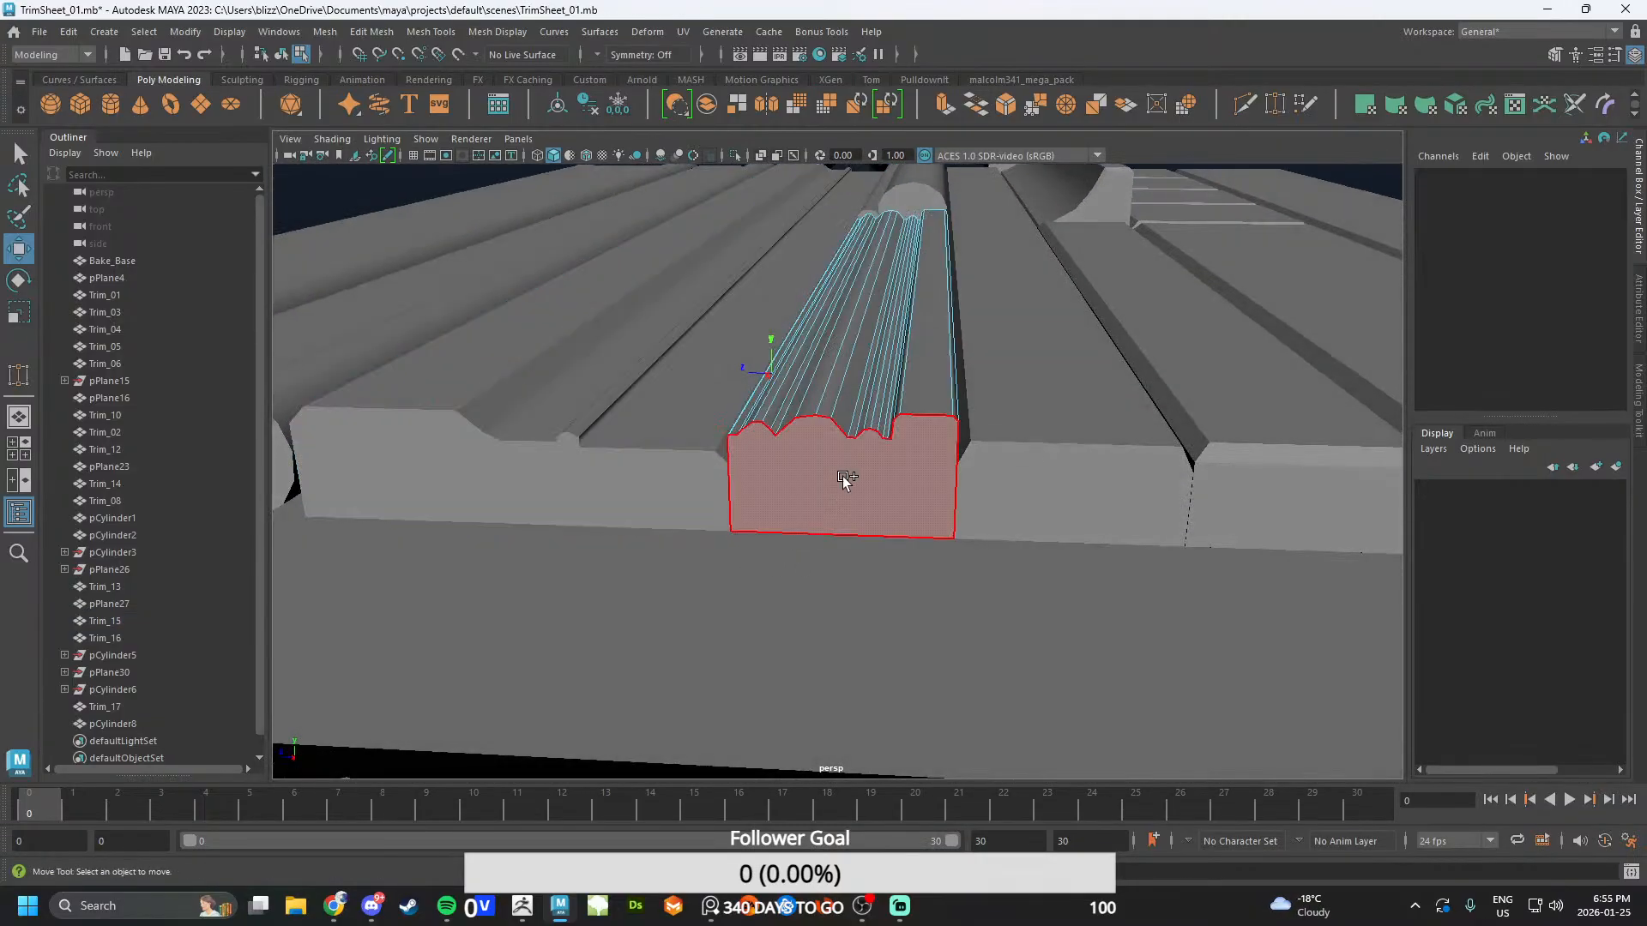
{"action": "right_click_drag", "start_coordinate": [850, 480], "coordinate": [855, 549], "text": "shift"}
{"action": "left_click", "coordinate": [858, 454]}
{"action": "right_click_drag", "start_coordinate": [860, 442], "coordinate": [862, 467], "text": "shift"}
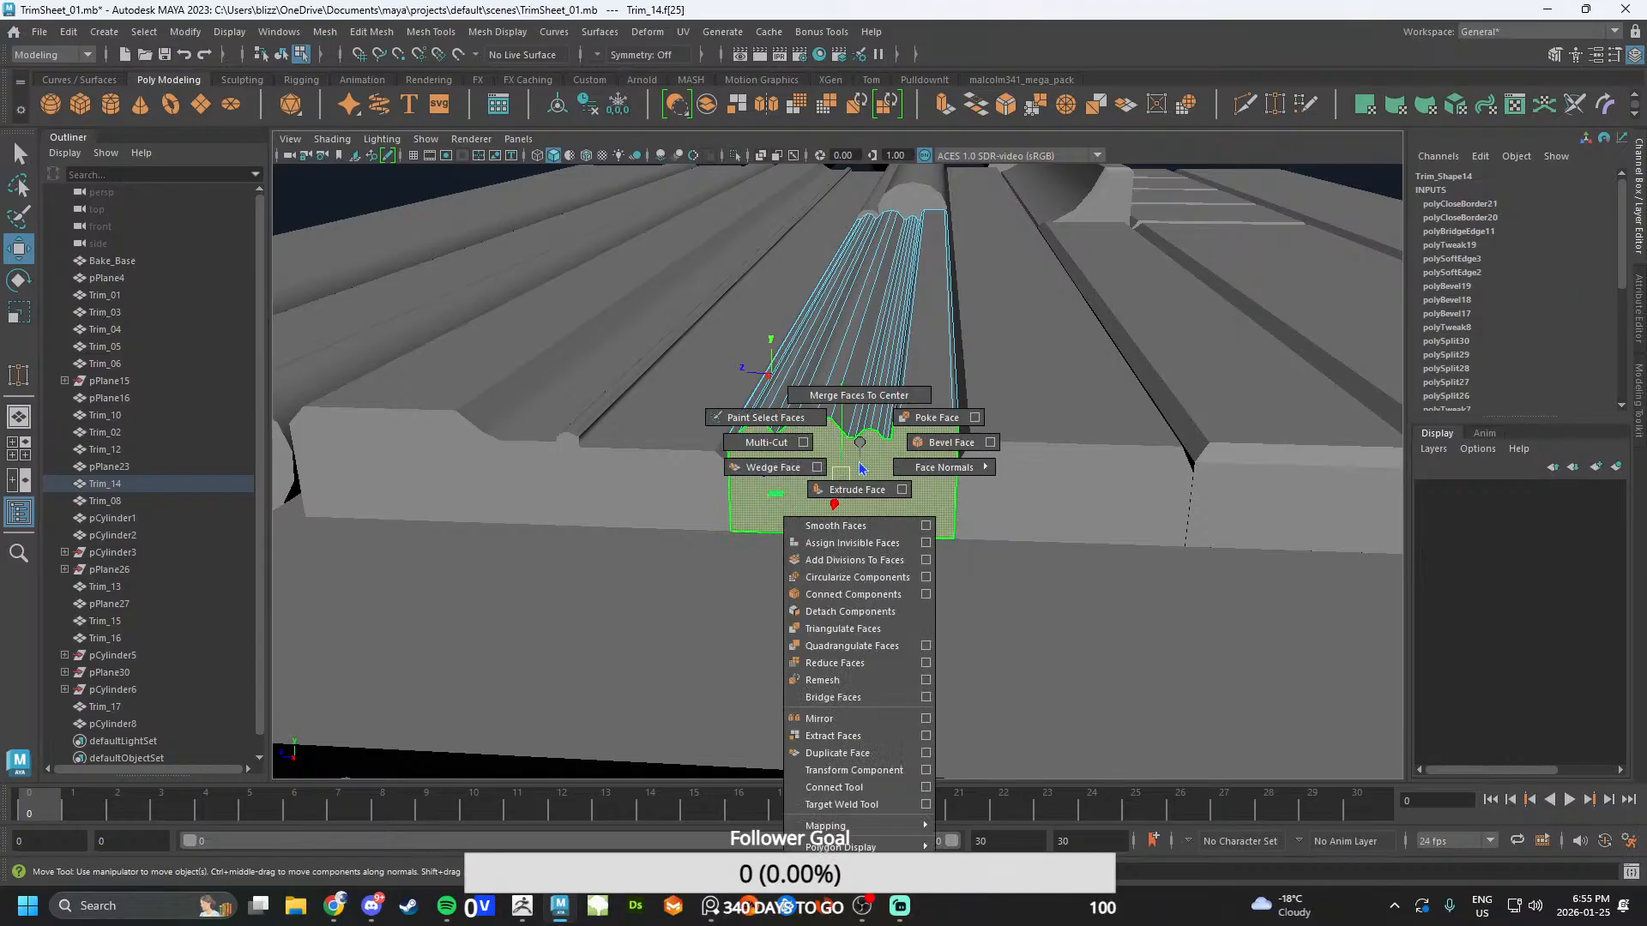
{"action": "right_click_drag", "start_coordinate": [846, 628], "coordinate": [846, 629], "text": "shift"}
- Triangulate the chamfered end face of Trim_12, beside the scalloped strip
{"action": "left_click_drag", "start_coordinate": [878, 577], "coordinate": [842, 492], "text": "alt"}
{"action": "left_click", "coordinate": [847, 463]}
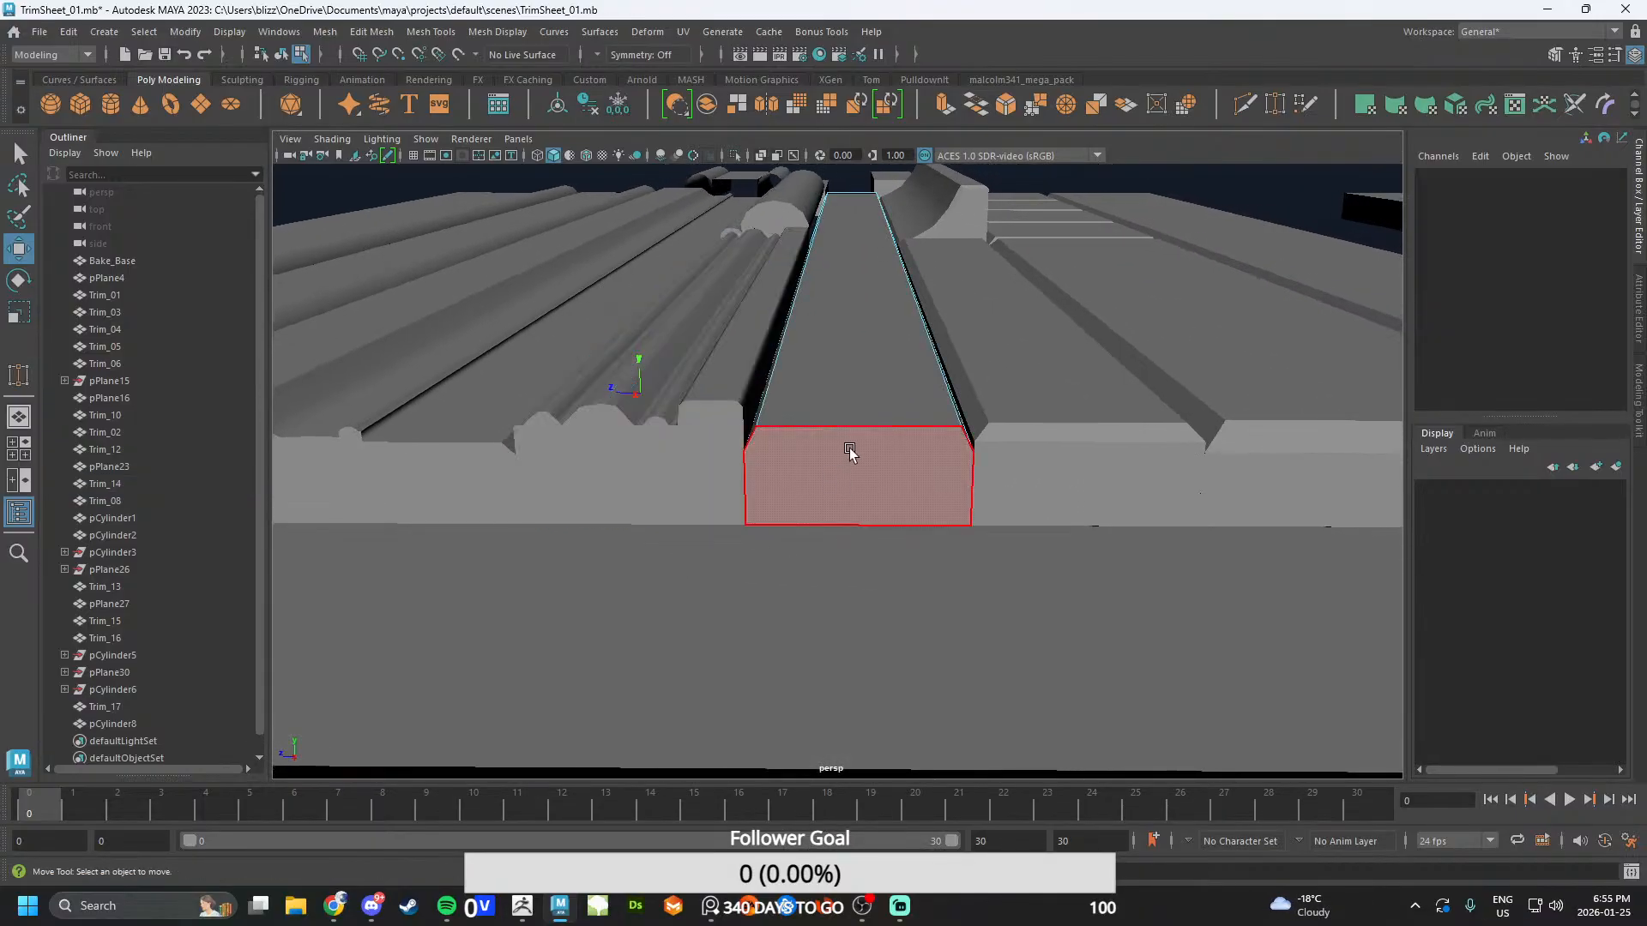
{"action": "left_click", "coordinate": [849, 452]}
{"action": "left_click_drag", "start_coordinate": [1011, 464], "coordinate": [870, 437], "text": "alt"}
{"action": "right_click_drag", "start_coordinate": [870, 437], "coordinate": [872, 440], "text": "shift"}
{"action": "right_click_drag", "start_coordinate": [848, 633], "coordinate": [847, 633], "text": "shift"}
- Triangulate the end face of Trim_10, the strip next to Trim_12
{"action": "left_click_drag", "start_coordinate": [945, 599], "coordinate": [872, 471], "text": "alt"}
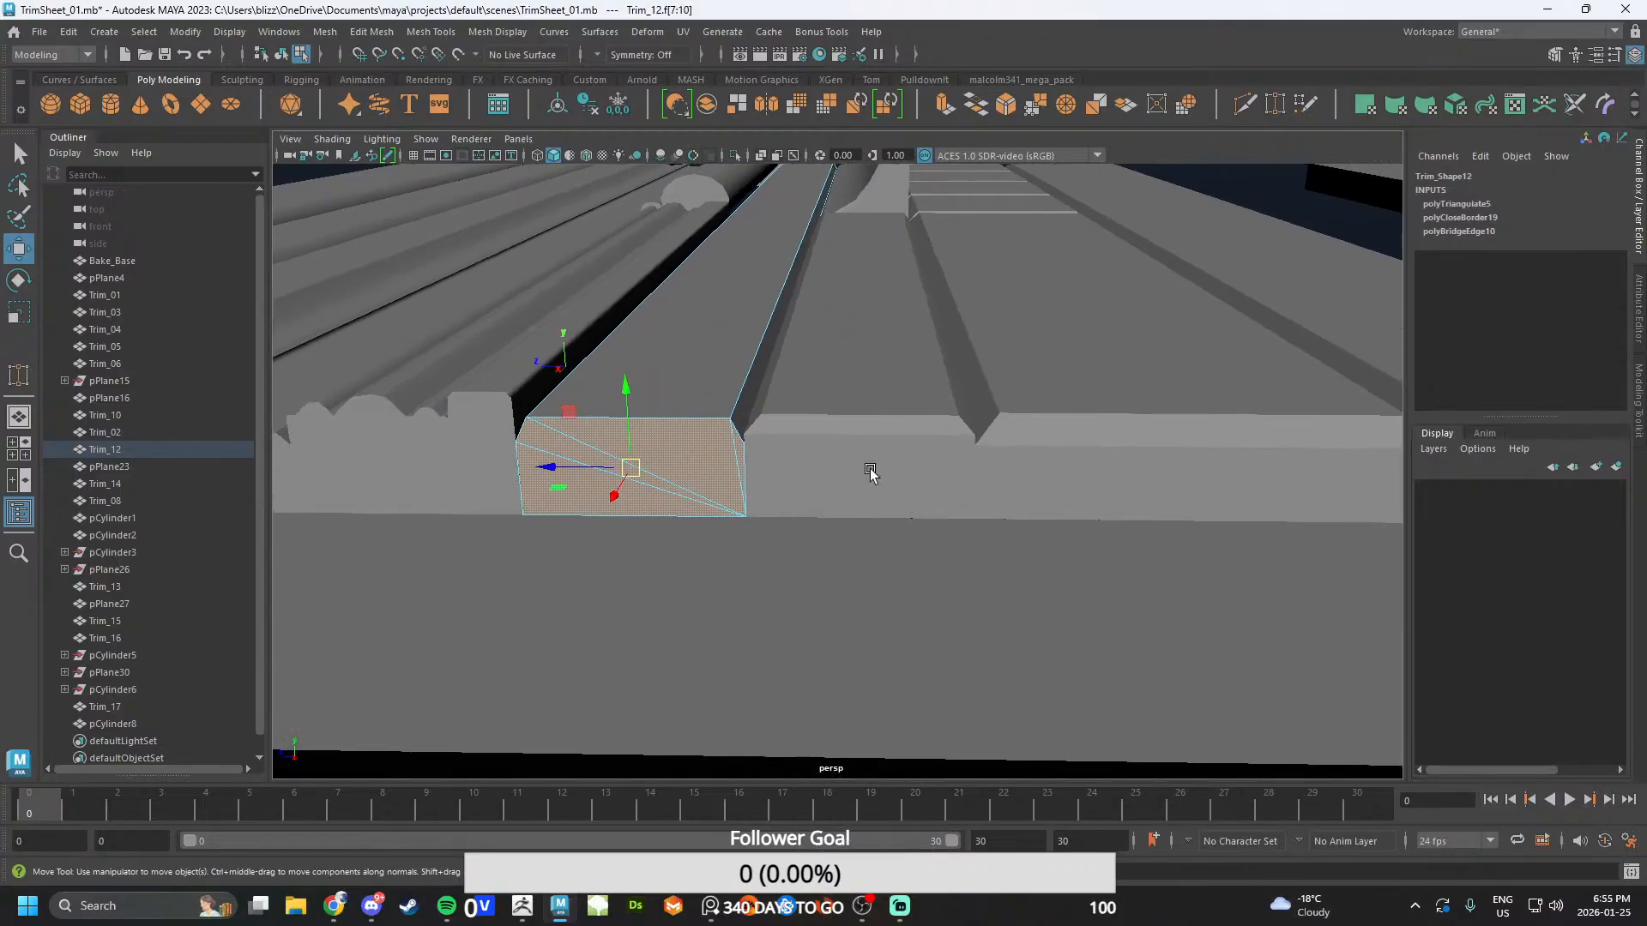
{"action": "right_click_drag", "start_coordinate": [867, 467], "coordinate": [871, 500], "text": "shift"}
{"action": "left_click", "coordinate": [867, 473]}
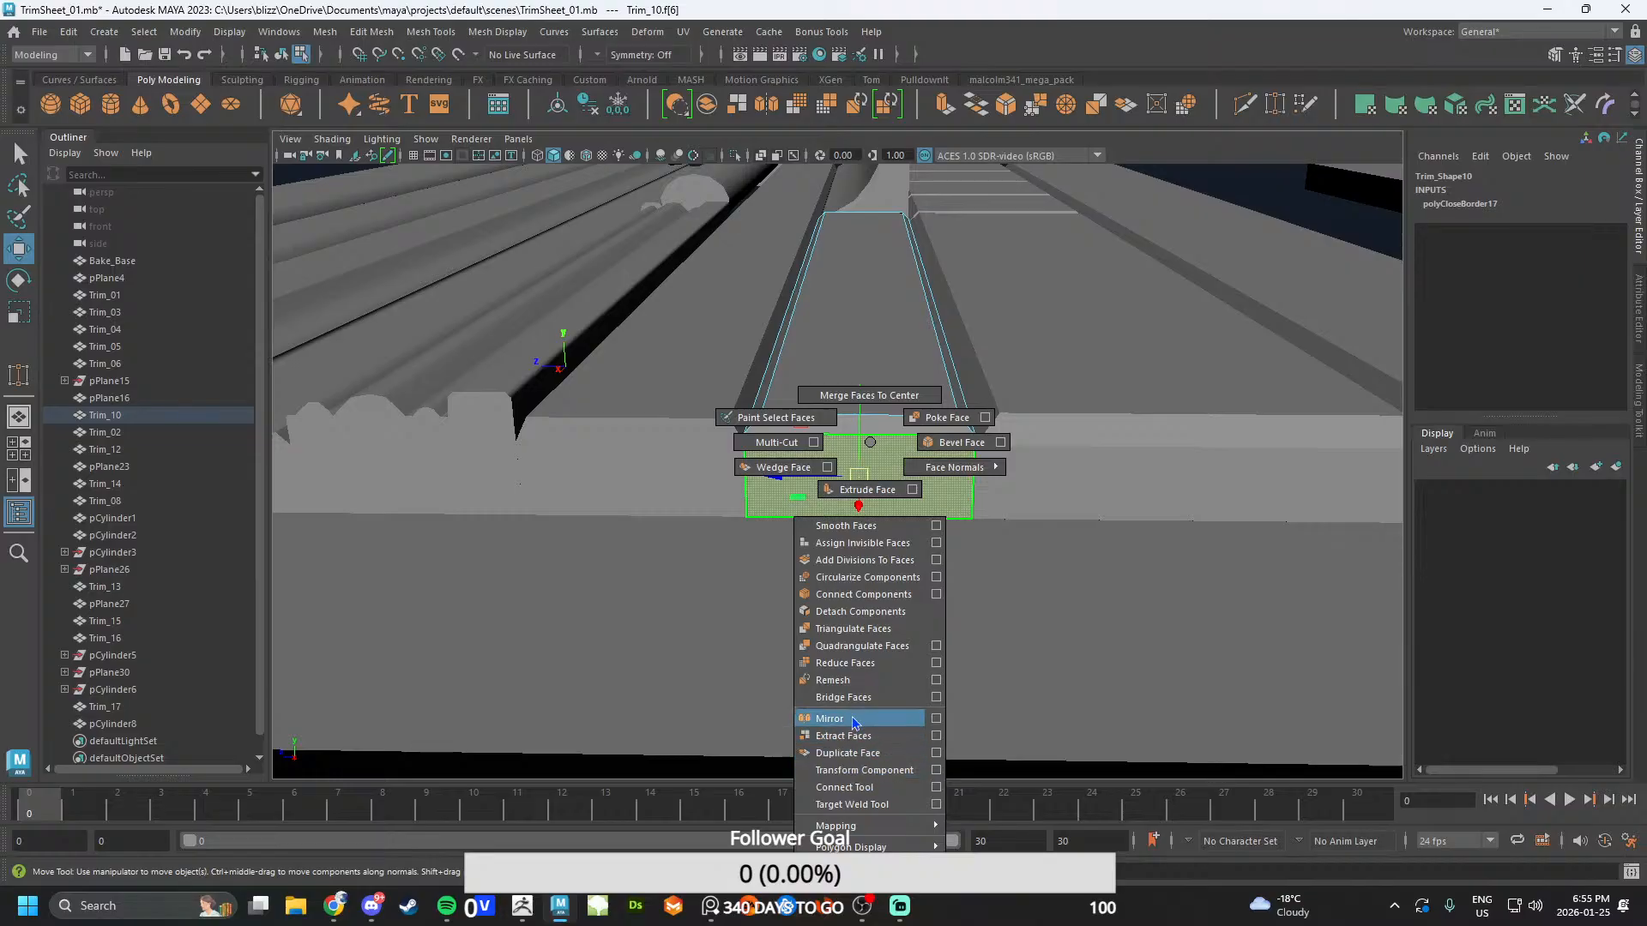
{"action": "right_click_drag", "start_coordinate": [856, 649], "coordinate": [856, 649], "text": "shift"}
- Triangulate the rectangular end face of Trim_06
{"action": "left_click_drag", "start_coordinate": [985, 625], "coordinate": [883, 493], "text": "alt"}
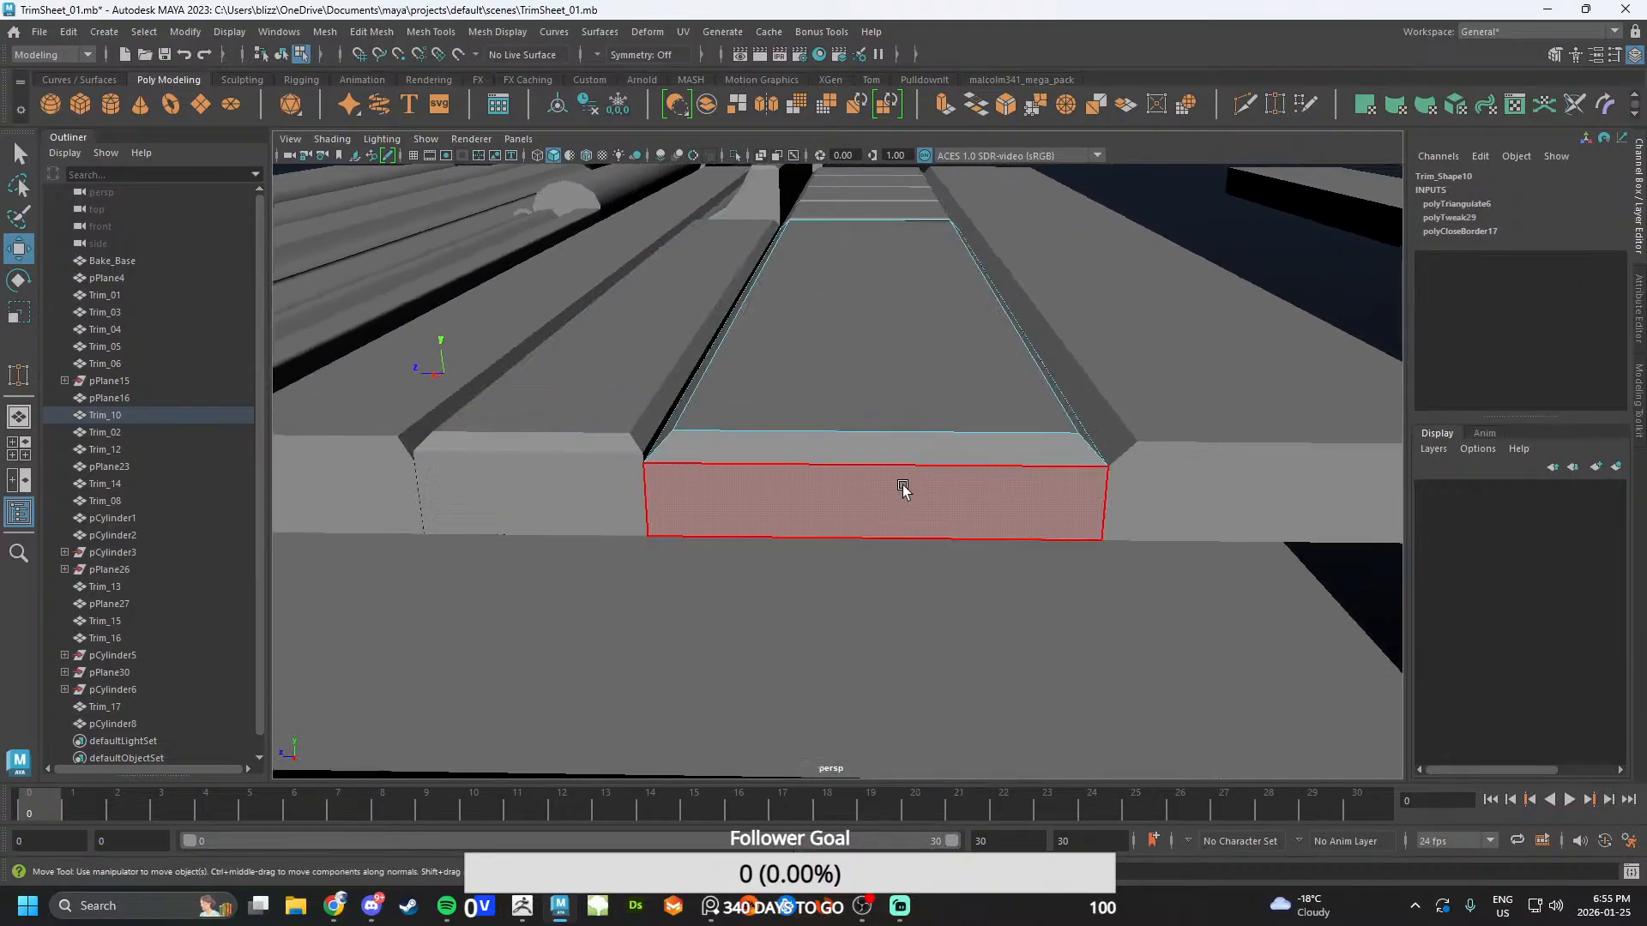
{"action": "left_click", "coordinate": [931, 470]}
{"action": "right_click_drag", "start_coordinate": [932, 442], "coordinate": [952, 632], "text": "shift"}
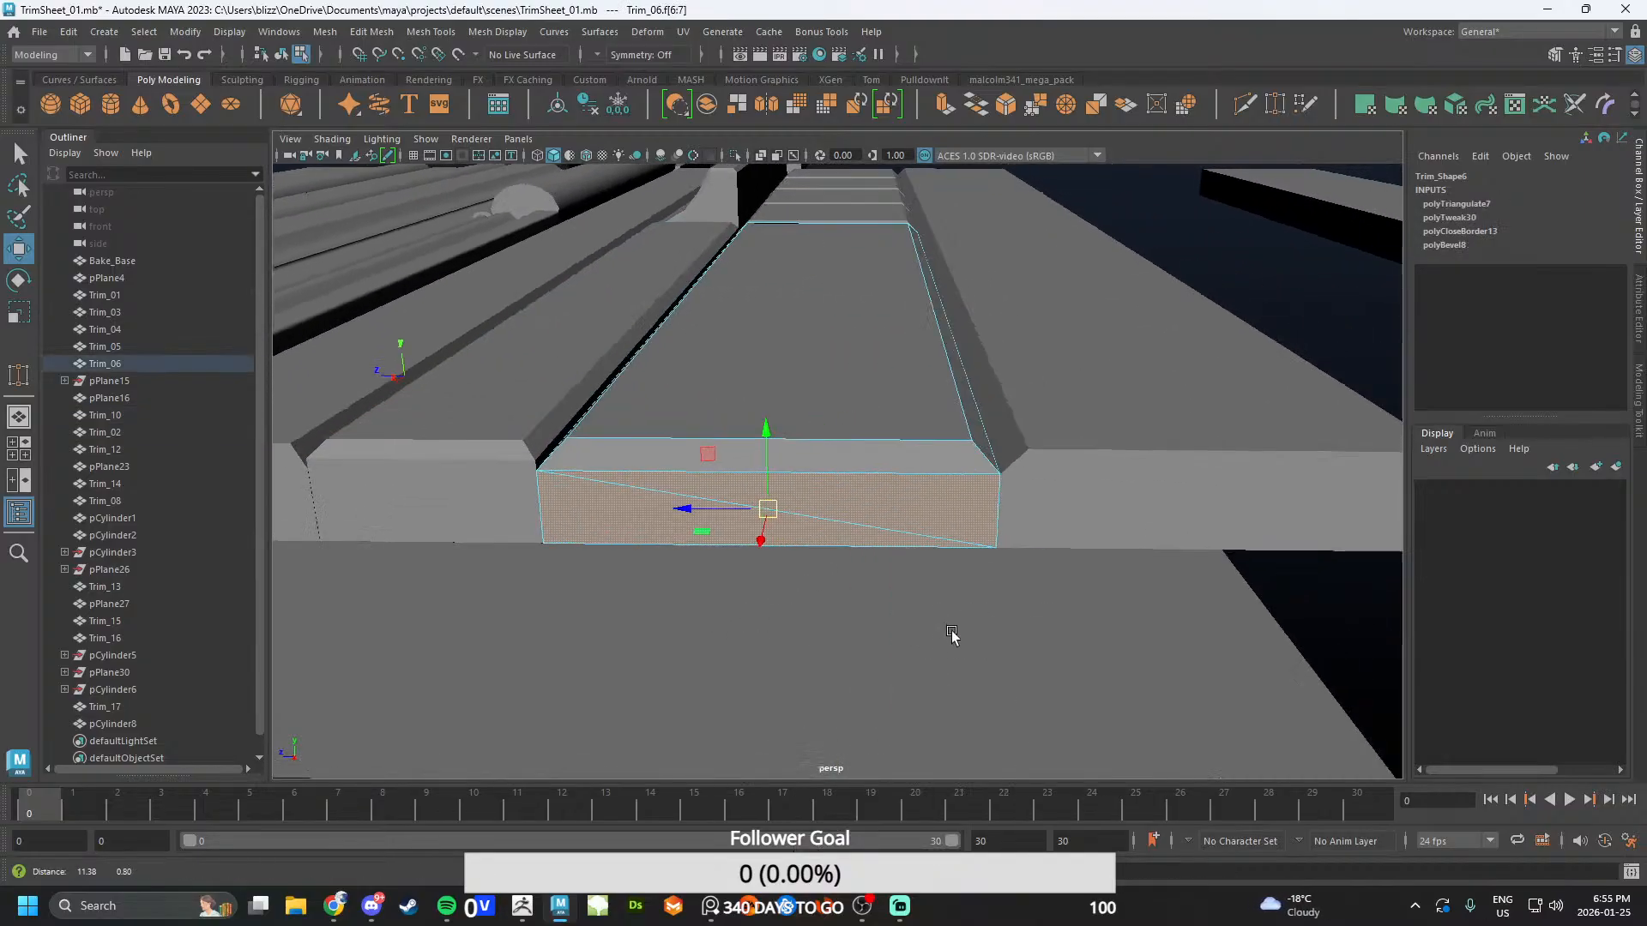
- Triangulate the end face of Trim_01
{"action": "left_click_drag", "start_coordinate": [952, 632], "coordinate": [872, 507], "text": "alt"}
{"action": "left_click", "coordinate": [882, 478]}
{"action": "right_click_drag", "start_coordinate": [964, 442], "coordinate": [954, 633], "text": "shift"}
- Triangulate the chamfered face at the opposite end of Trim_01
{"action": "left_click_drag", "start_coordinate": [954, 632], "coordinate": [893, 533], "text": "alt"}
{"action": "left_click", "coordinate": [892, 455]}
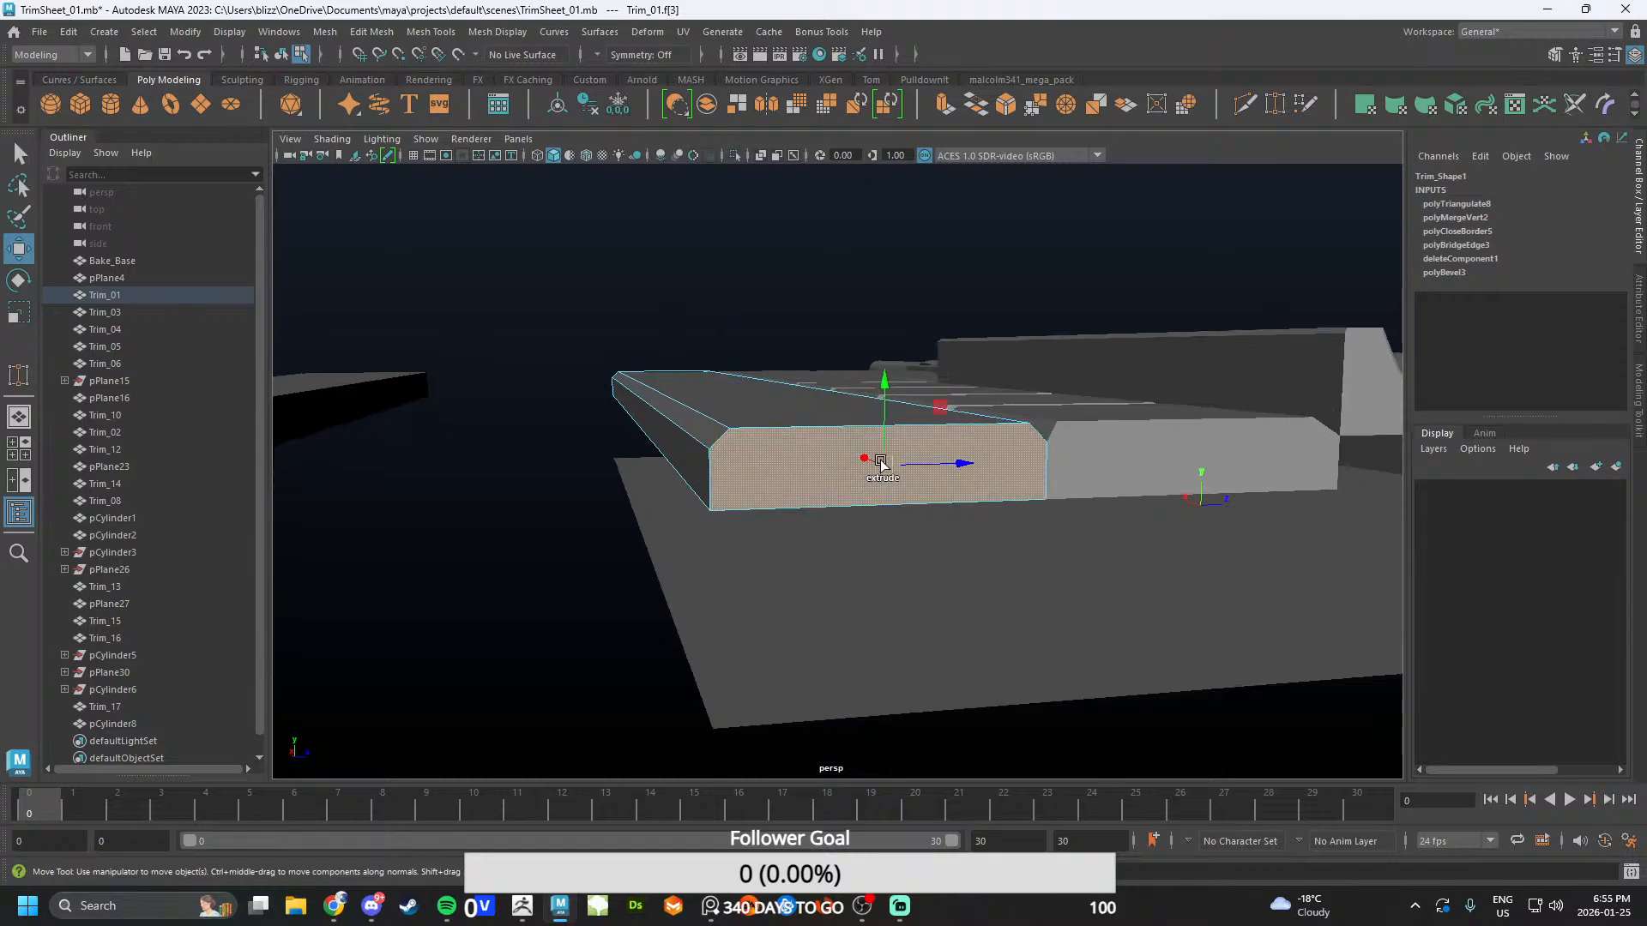
{"action": "right_click_drag", "start_coordinate": [892, 442], "coordinate": [894, 464], "text": "shift"}
{"action": "right_click_drag", "start_coordinate": [874, 656], "coordinate": [883, 632], "text": "shift"}
{"action": "left_click_drag", "start_coordinate": [882, 632], "coordinate": [947, 452], "text": "alt"}
{"action": "right_click_drag", "start_coordinate": [912, 443], "coordinate": [952, 500], "text": "shift"}
- Triangulate the chamfered end face of Trim_12 on the opposite side of the trim sheet
{"action": "left_click_drag", "start_coordinate": [952, 500], "coordinate": [912, 545], "text": "alt"}
{"action": "left_click", "coordinate": [766, 374]}
{"action": "right_click_drag", "start_coordinate": [768, 370], "coordinate": [776, 400]}
{"action": "left_click_drag", "start_coordinate": [862, 399], "coordinate": [861, 496], "text": "alt"}
{"action": "left_click", "coordinate": [841, 482]}
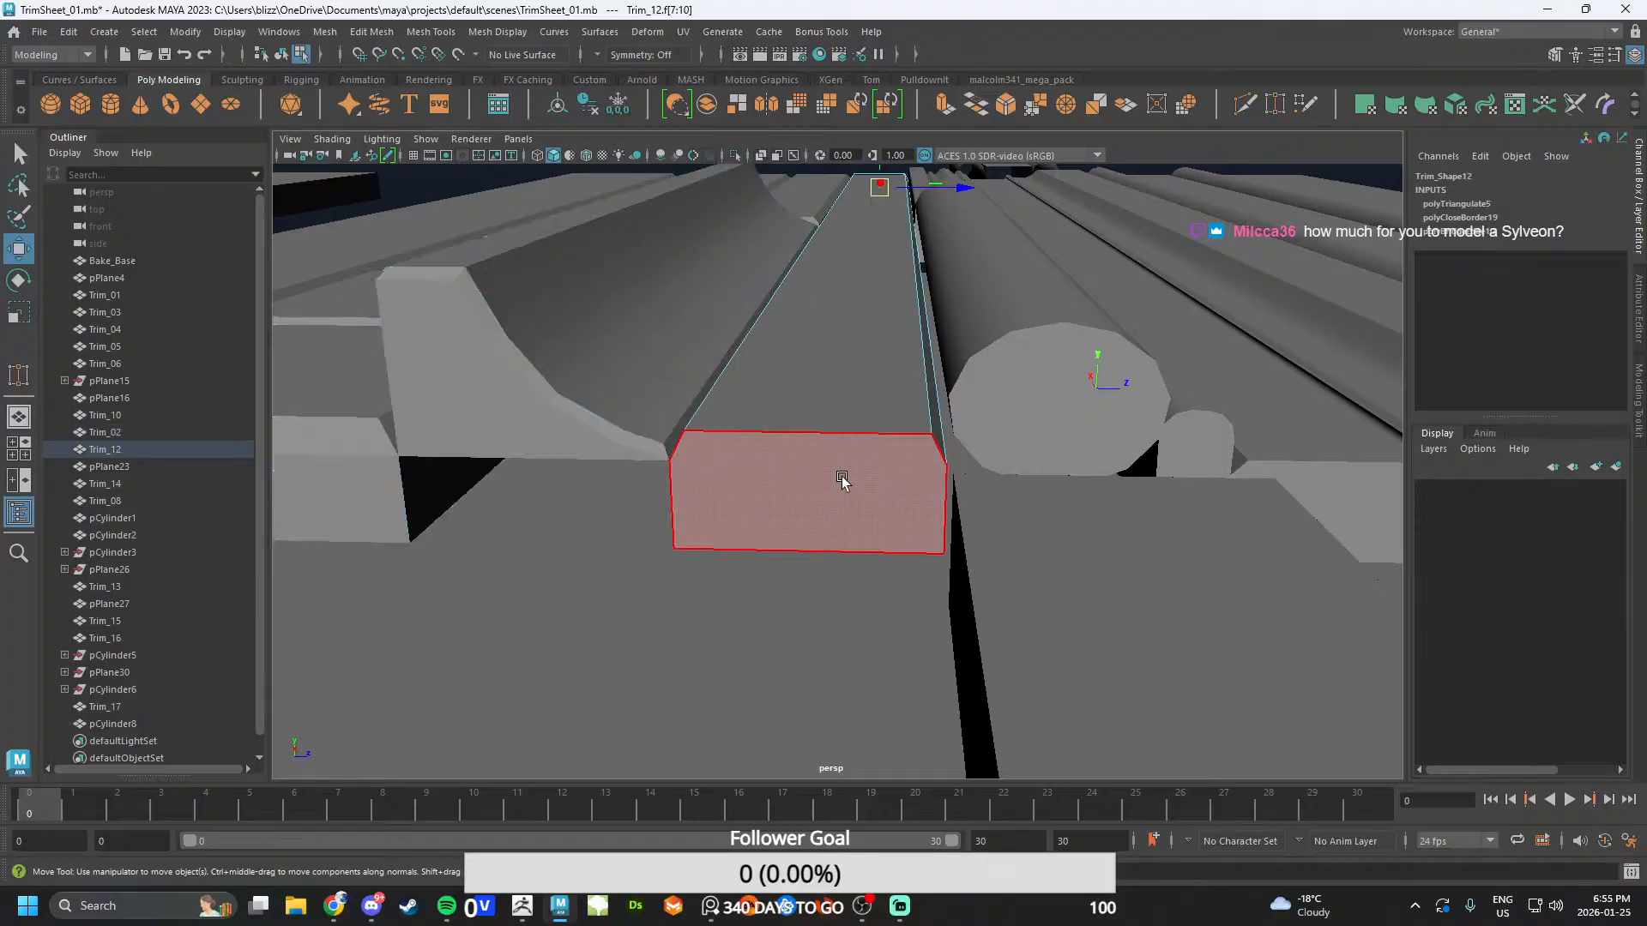
{"action": "right_click_drag", "start_coordinate": [868, 442], "coordinate": [873, 446], "text": "shift"}
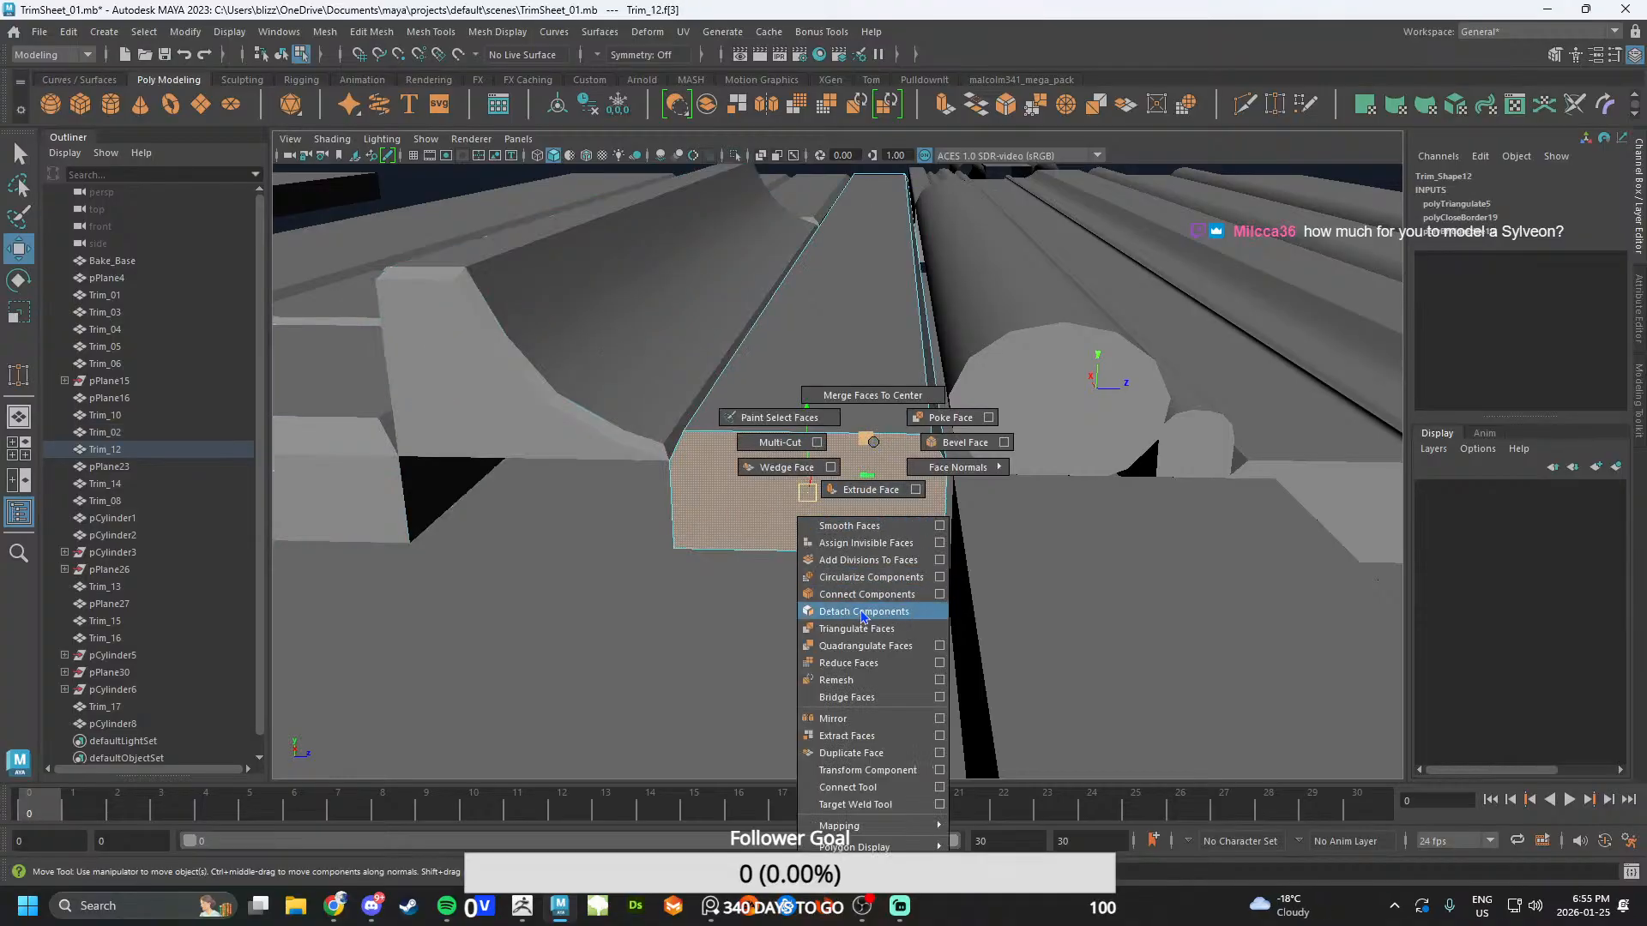
{"action": "right_click_drag", "start_coordinate": [861, 628], "coordinate": [861, 628], "text": "shift"}
- Triangulate the large round end face of Trim_13 and the small rounded one beside it
{"action": "middle_click_drag", "start_coordinate": [926, 571], "coordinate": [759, 600], "text": "alt"}
{"action": "right_click_drag", "start_coordinate": [750, 425], "coordinate": [753, 468]}
{"action": "right_click_drag", "start_coordinate": [745, 393], "coordinate": [761, 445]}
{"action": "left_click", "coordinate": [747, 442]}
{"action": "right_click_drag", "start_coordinate": [761, 615], "coordinate": [760, 626], "text": "shift"}
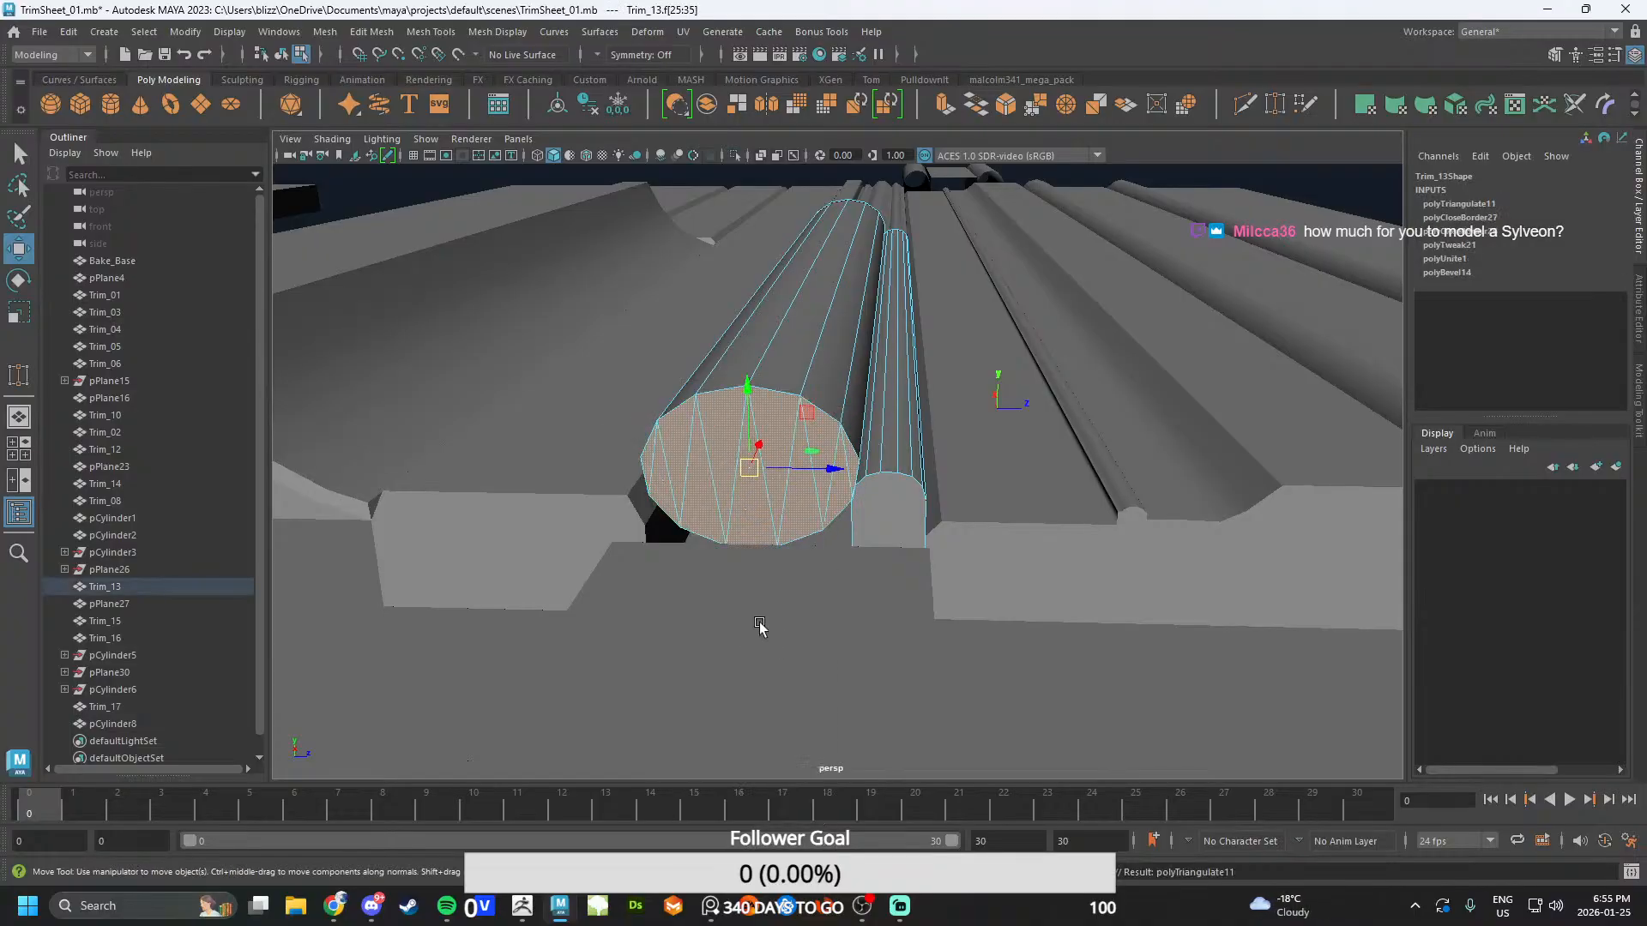
{"action": "right_click_drag", "start_coordinate": [900, 443], "coordinate": [903, 494], "text": "shift"}
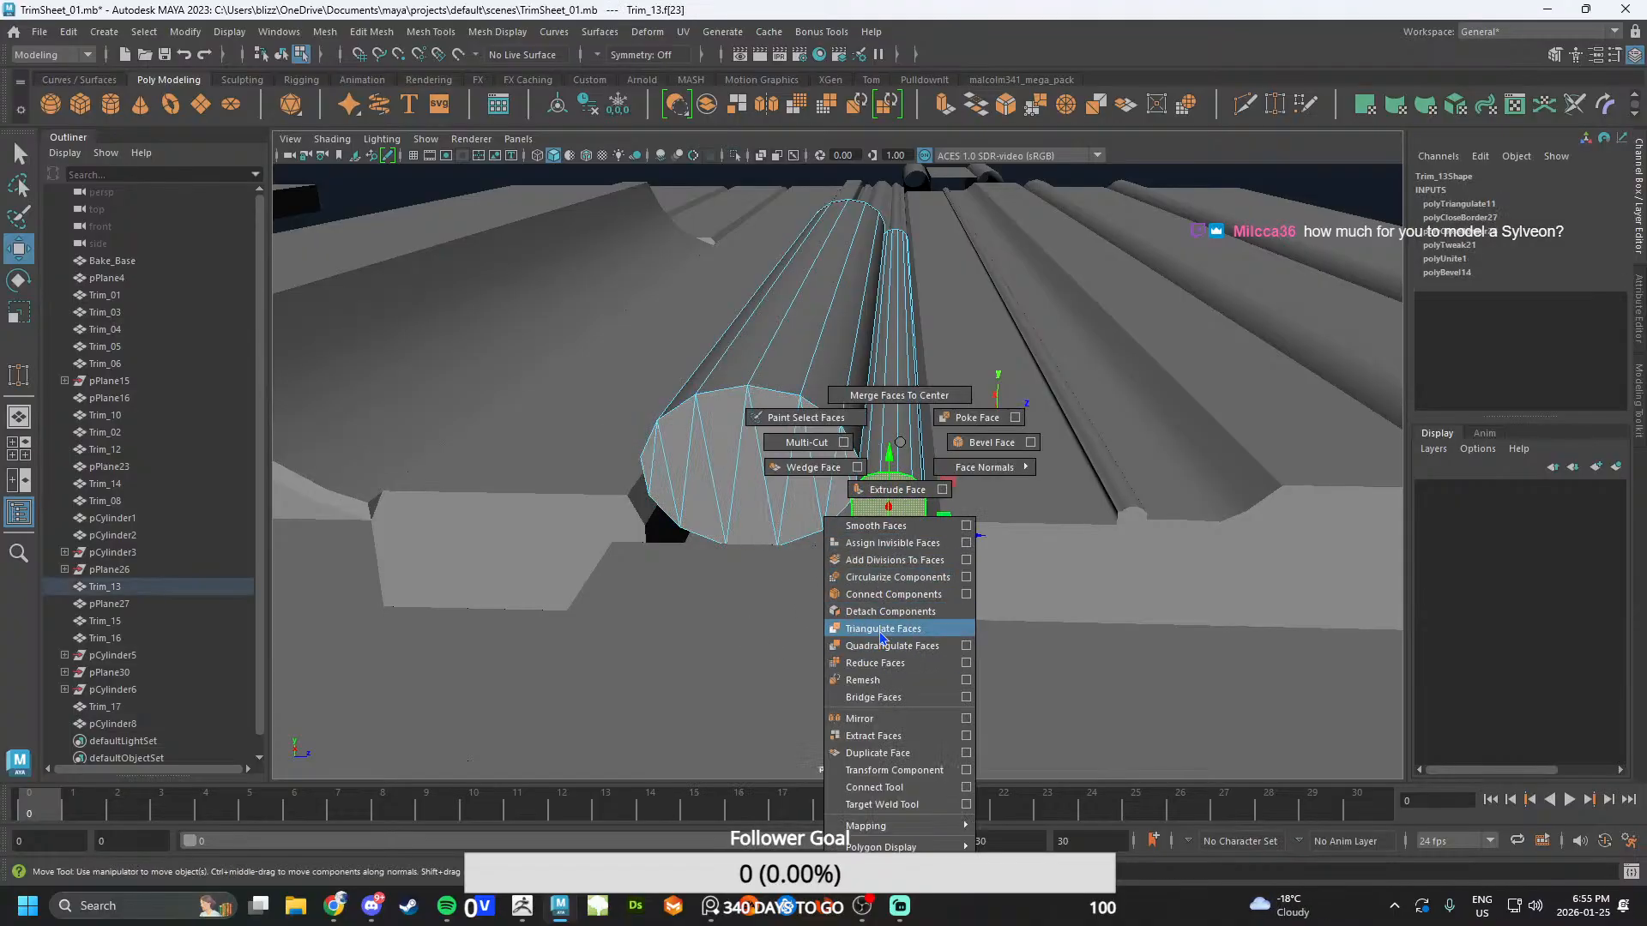
{"action": "right_click_drag", "start_coordinate": [881, 635], "coordinate": [881, 637], "text": "shift"}
- Triangulate the stepped profile end face of Trim_15
{"action": "middle_click_drag", "start_coordinate": [919, 612], "coordinate": [738, 546], "text": "alt"}
{"action": "right_click_drag", "start_coordinate": [896, 422], "coordinate": [893, 493]}
{"action": "left_click", "coordinate": [893, 489]}
{"action": "left_click_drag", "start_coordinate": [893, 494], "coordinate": [697, 556], "text": "alt"}
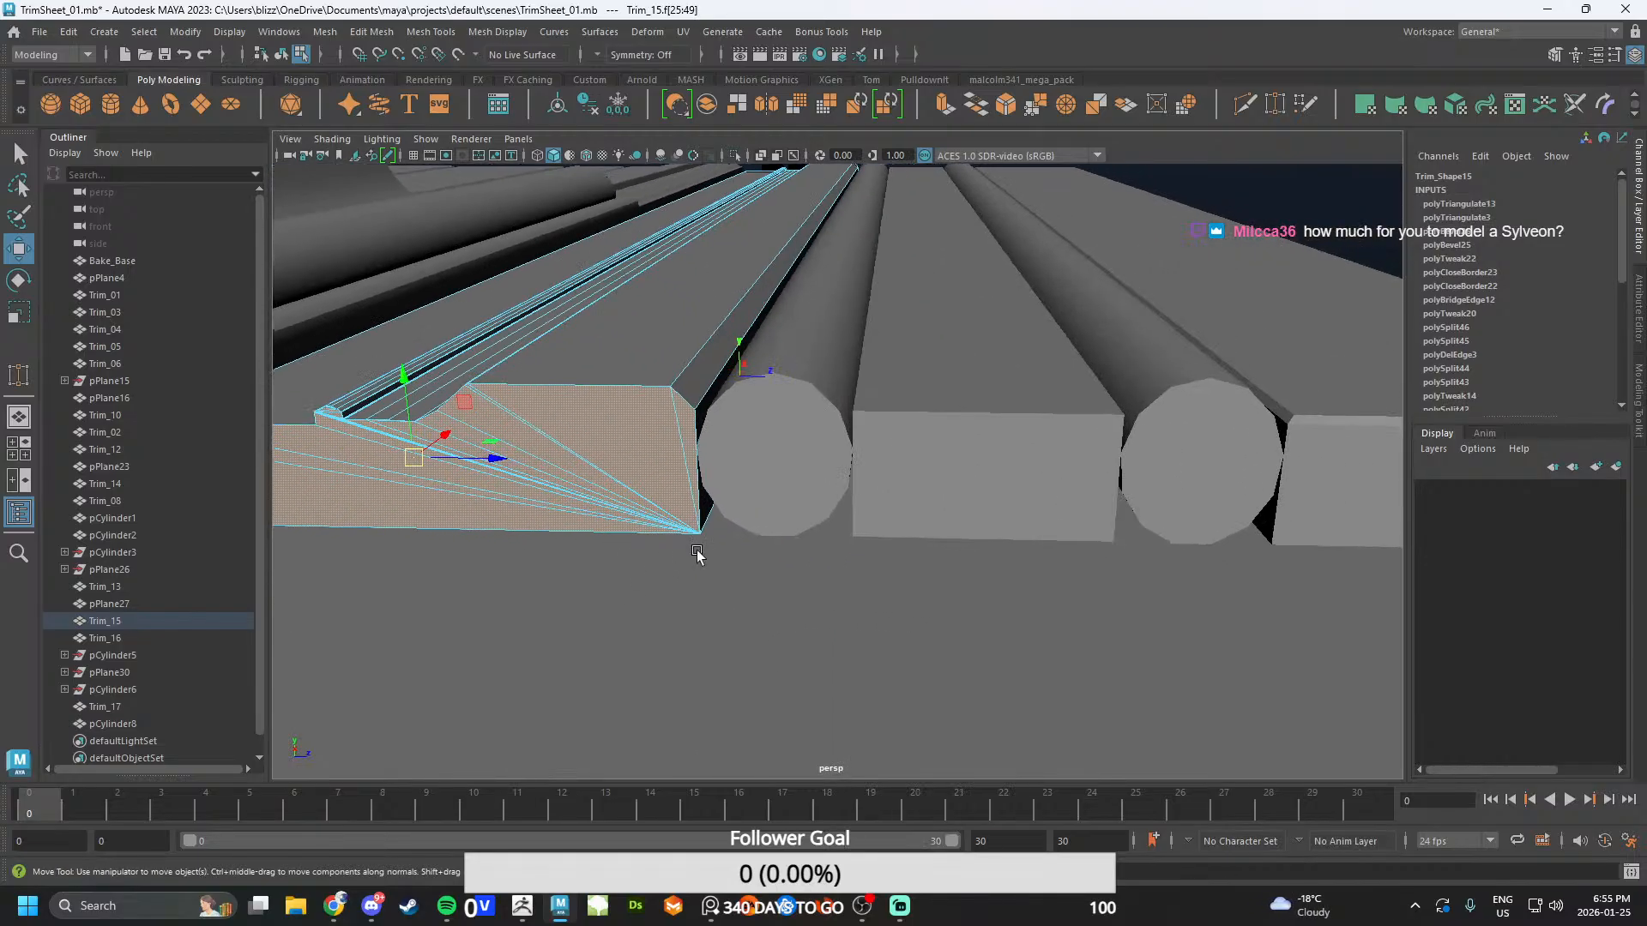
- Triangulate Trim_17's round end face nearest Trim_15 and the rectangular end face beside it
{"action": "left_click", "coordinate": [790, 459]}
{"action": "right_click_drag", "start_coordinate": [798, 396], "coordinate": [790, 450]}
{"action": "left_click", "coordinate": [789, 453]}
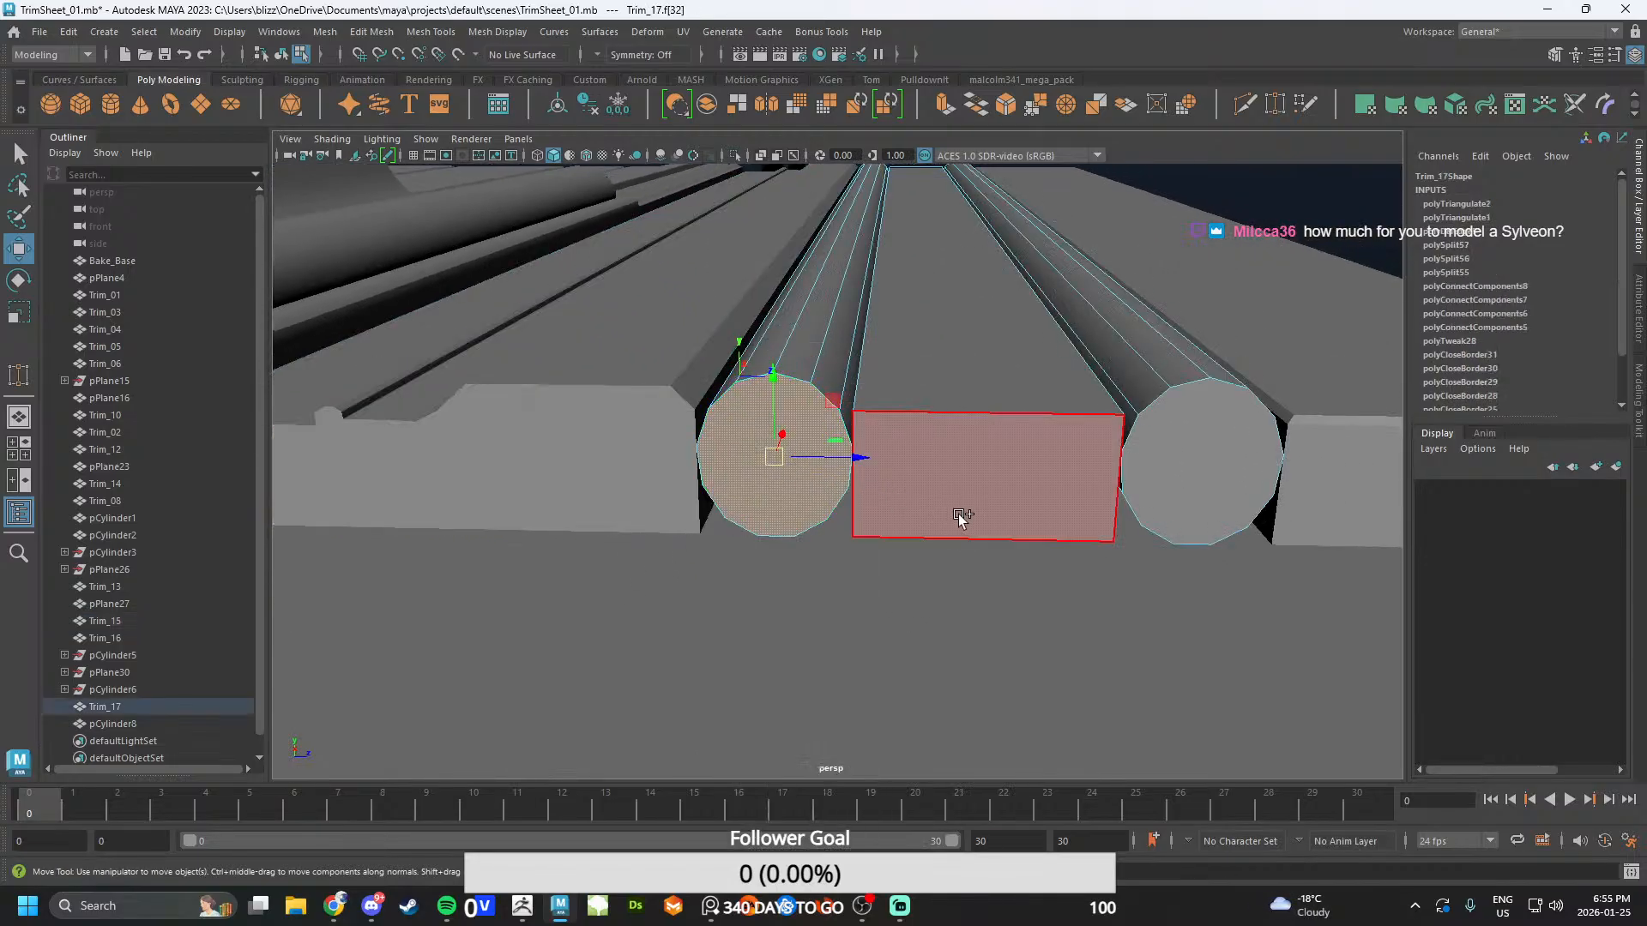
{"action": "right_click_drag", "start_coordinate": [960, 442], "coordinate": [944, 629], "text": "shift"}
{"action": "left_click", "coordinate": [972, 454]}
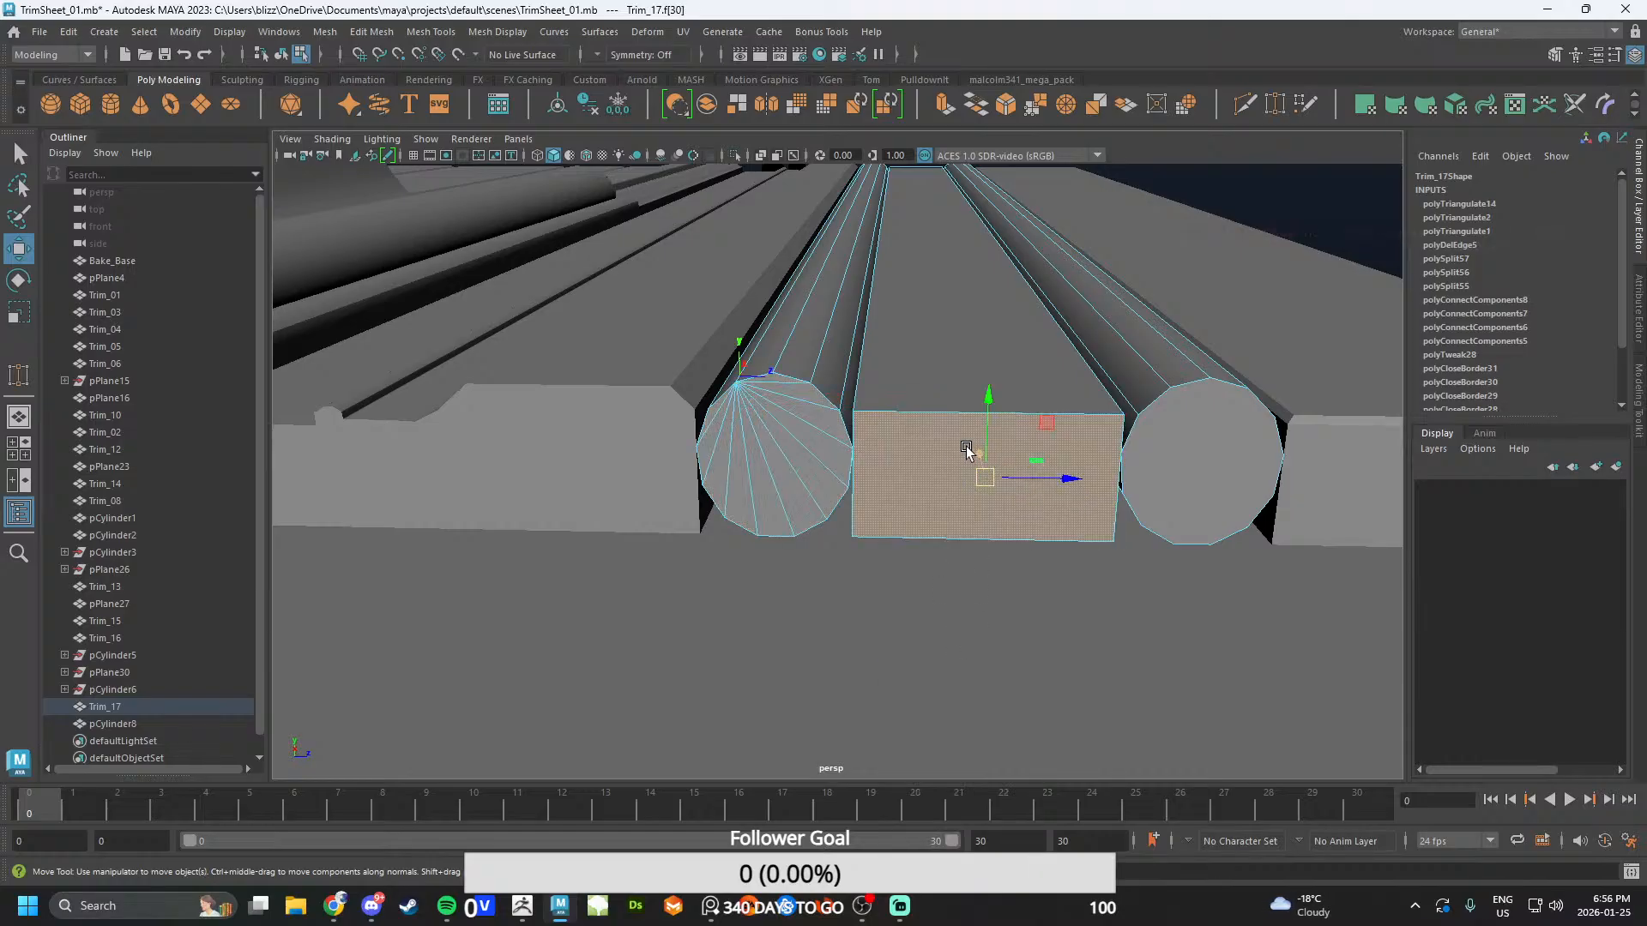
{"action": "right_click_drag", "start_coordinate": [940, 442], "coordinate": [942, 453], "text": "shift"}
{"action": "right_click_drag", "start_coordinate": [920, 635], "coordinate": [921, 633], "text": "shift"}
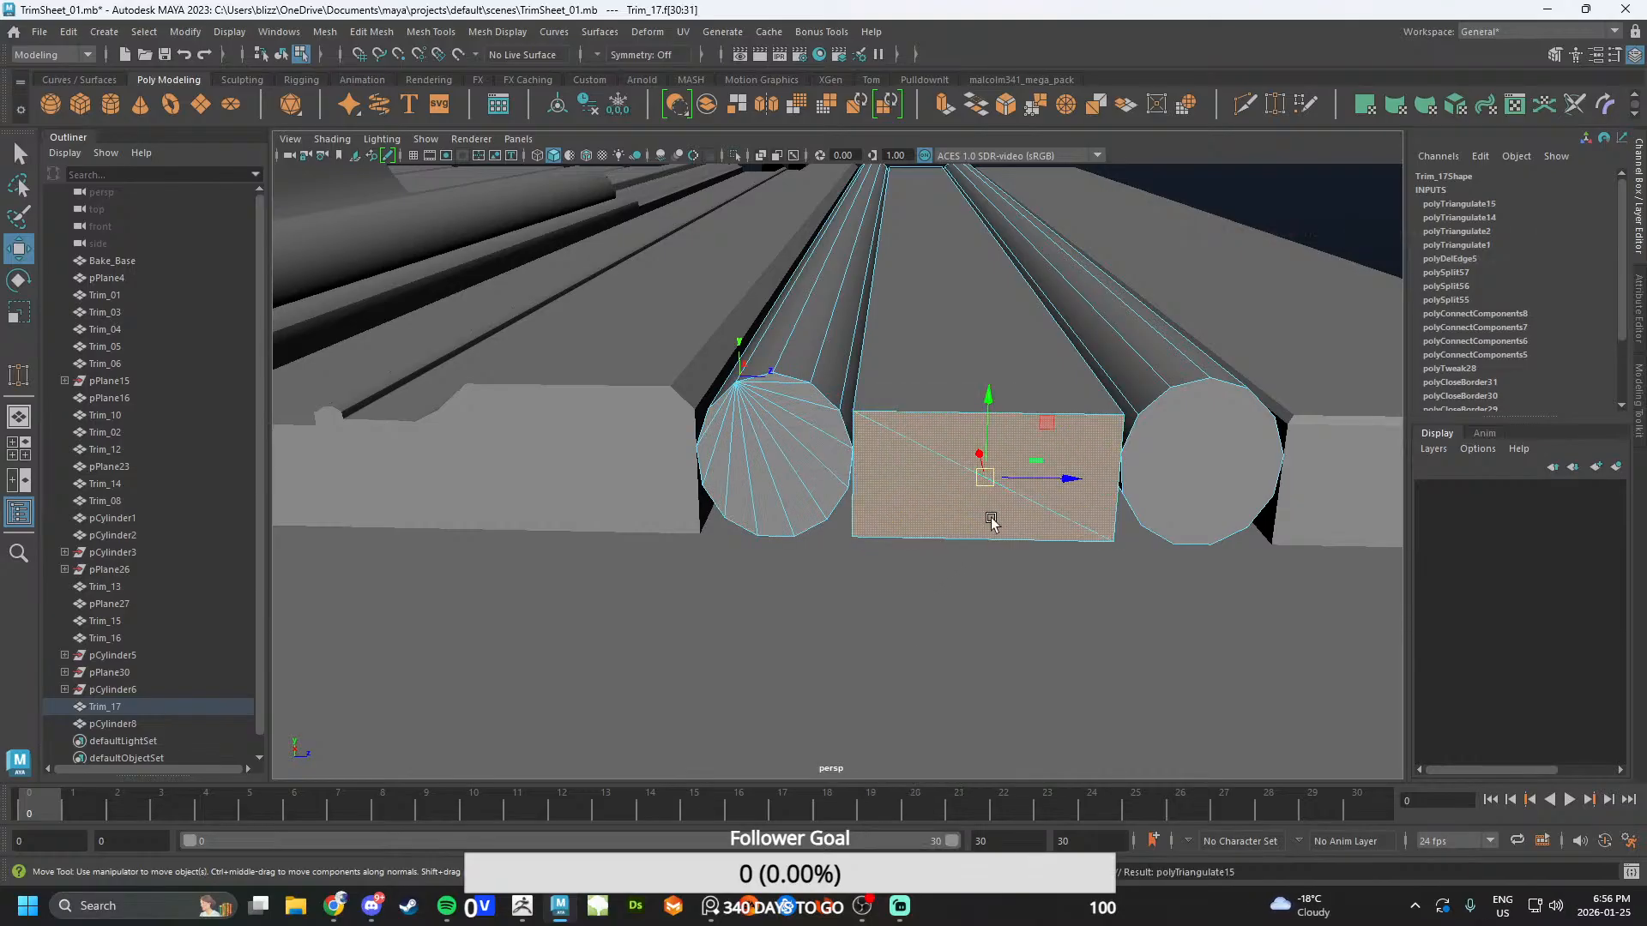
- Triangulate Trim_17's other round end face, next to Trim_16
{"action": "left_click_drag", "start_coordinate": [991, 523], "coordinate": [731, 513], "text": "alt"}
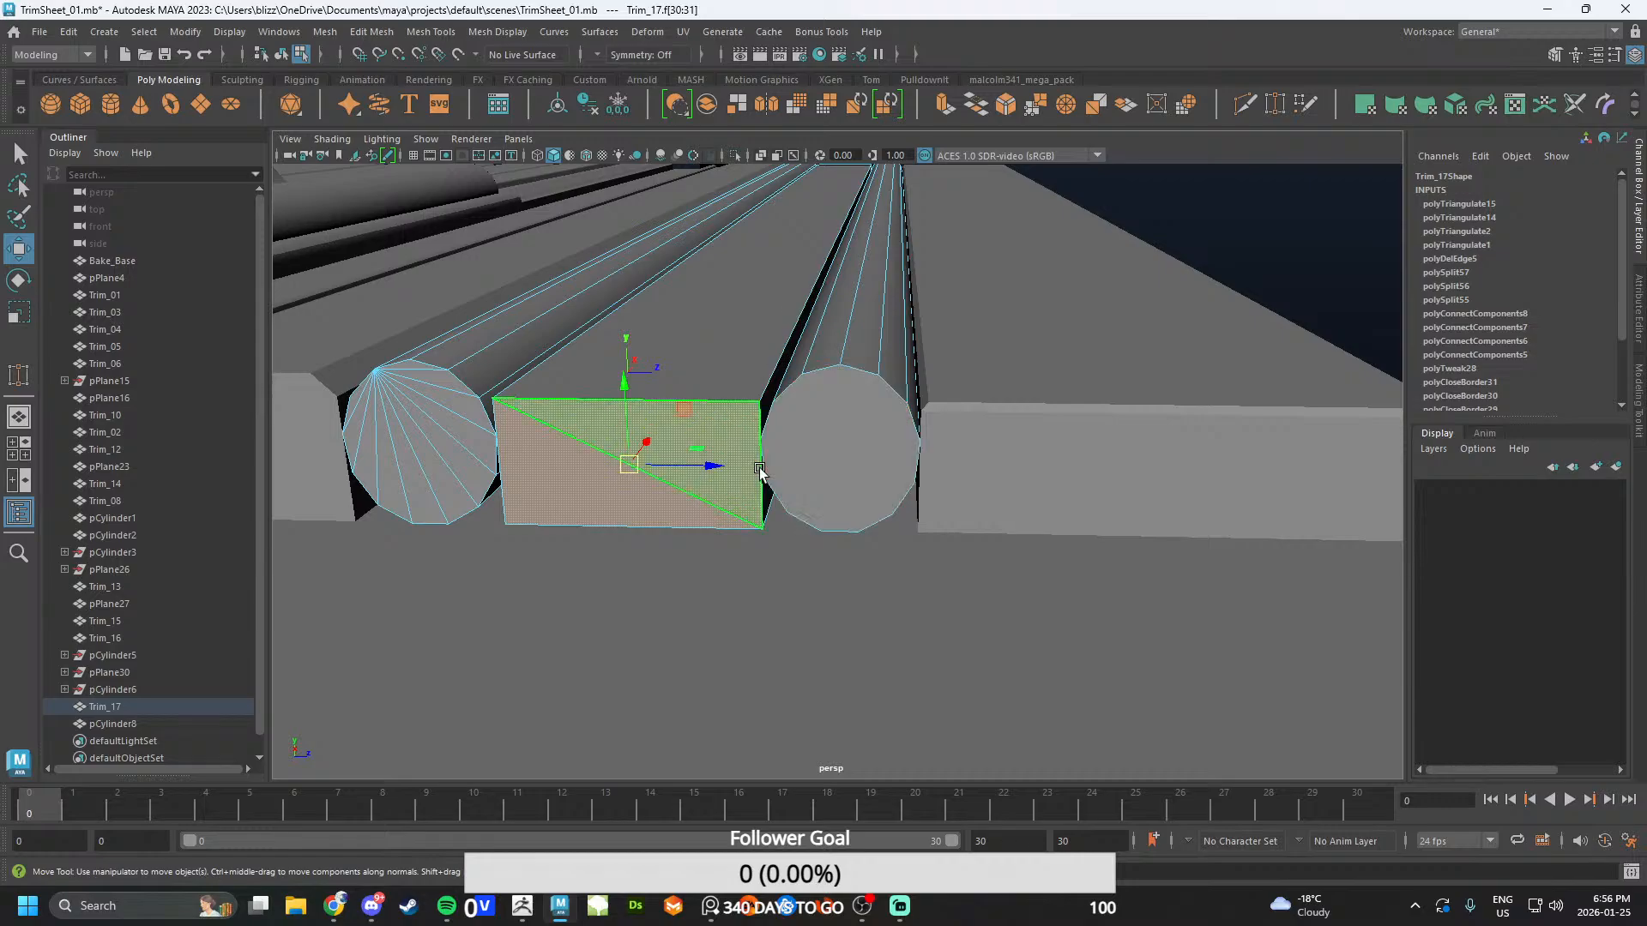
{"action": "left_click", "coordinate": [830, 445]}
{"action": "right_click_drag", "start_coordinate": [849, 404], "coordinate": [851, 497], "text": "shift"}
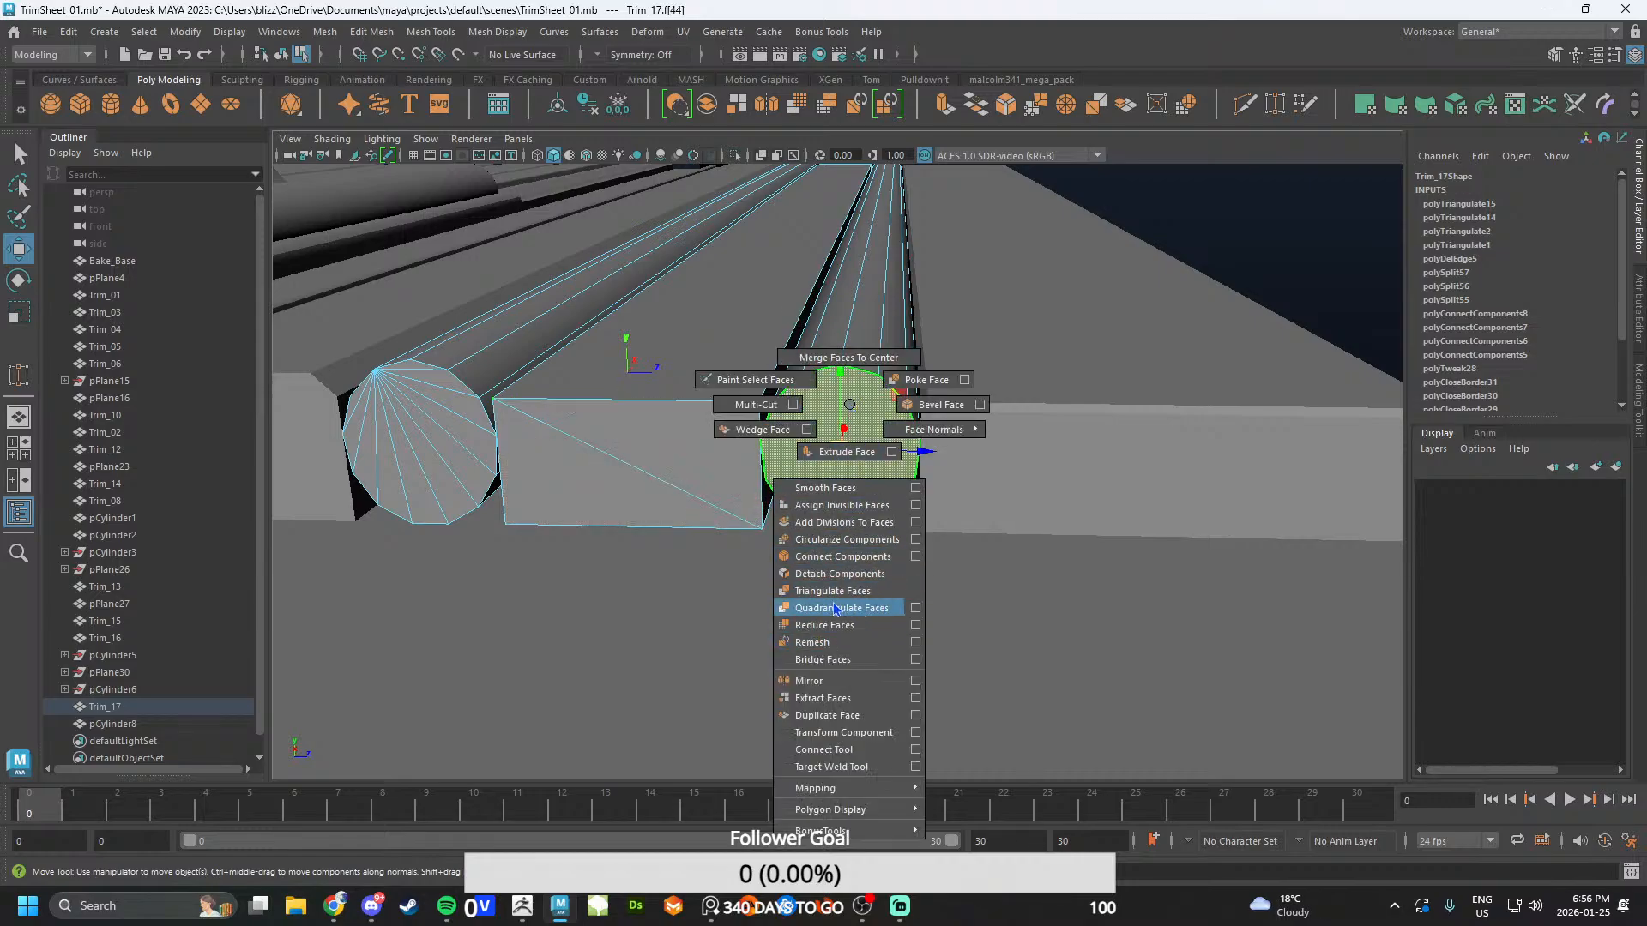
{"action": "right_click_drag", "start_coordinate": [843, 597], "coordinate": [843, 598], "text": "shift"}
- Try to triangulate the wide end face of Trim_16
{"action": "left_click_drag", "start_coordinate": [843, 598], "coordinate": [813, 466], "text": "alt"}
{"action": "left_click", "coordinate": [872, 425]}
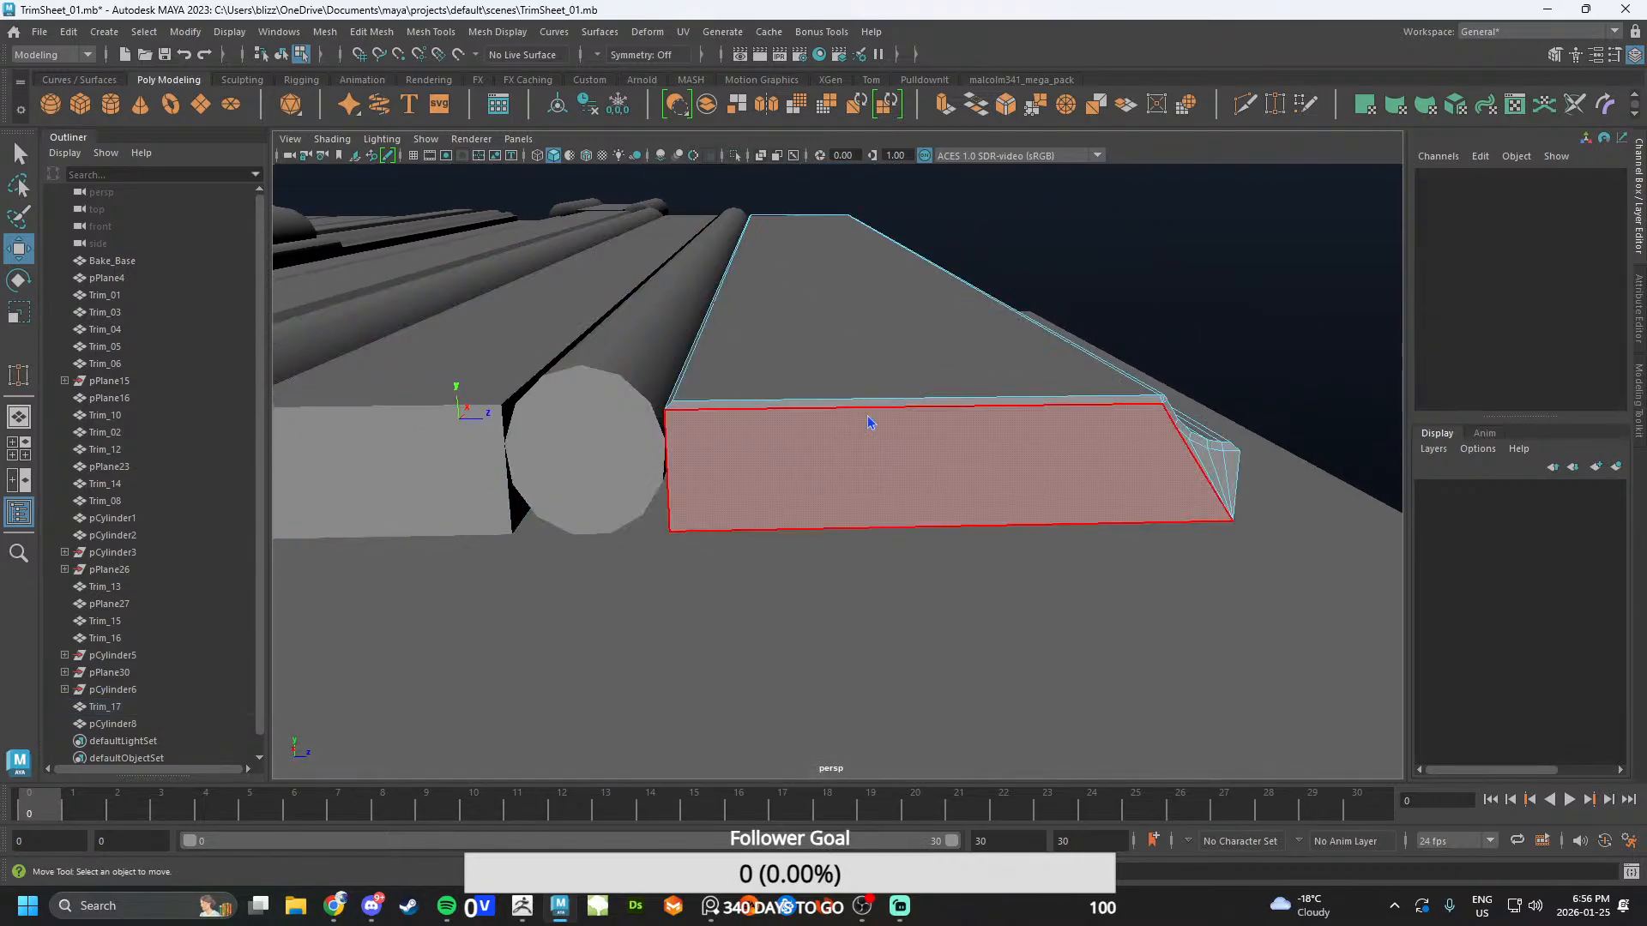
{"action": "left_click", "coordinate": [884, 444]}
{"action": "right_click_drag", "start_coordinate": [986, 416], "coordinate": [970, 600], "text": "shift"}
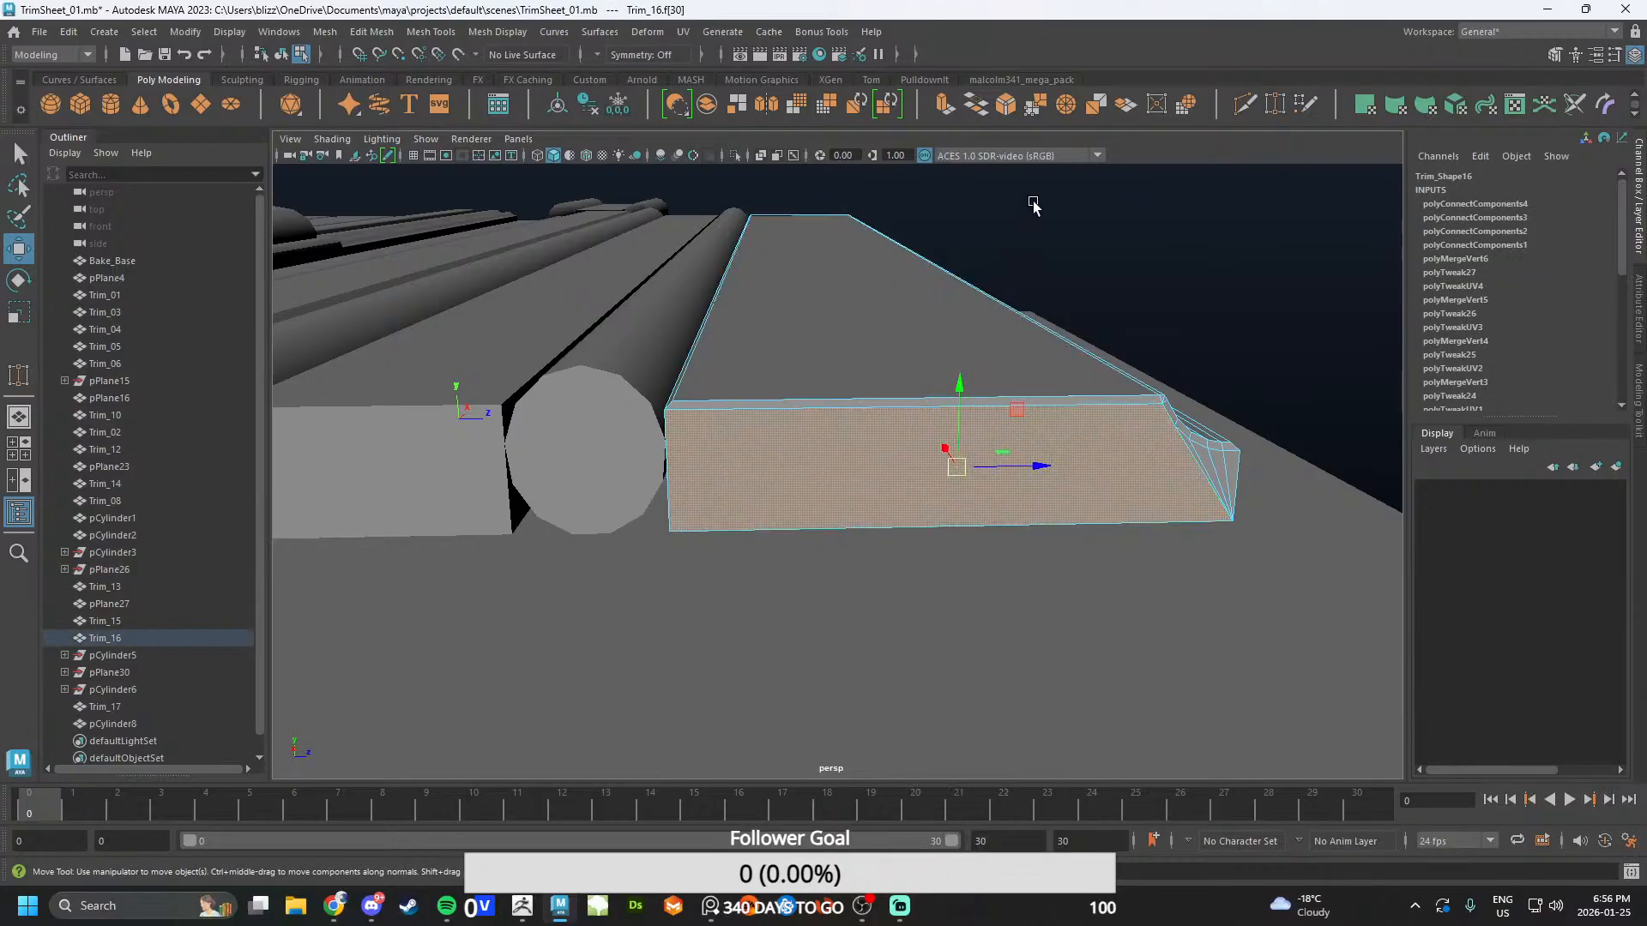
{"action": "left_click", "coordinate": [1033, 206]}
- Triangulate the large rounded face at the opposite end of Trim_13, above the grooved strips
{"action": "scroll", "coordinate": [992, 544], "scroll_direction": "down", "scroll_amount": 10}
{"action": "left_click_drag", "start_coordinate": [986, 492], "coordinate": [871, 518], "text": "alt"}
{"action": "middle_click_drag", "start_coordinate": [872, 517], "coordinate": [713, 541], "text": "alt"}
{"action": "scroll", "coordinate": [713, 541], "scroll_direction": "up", "scroll_amount": 5}
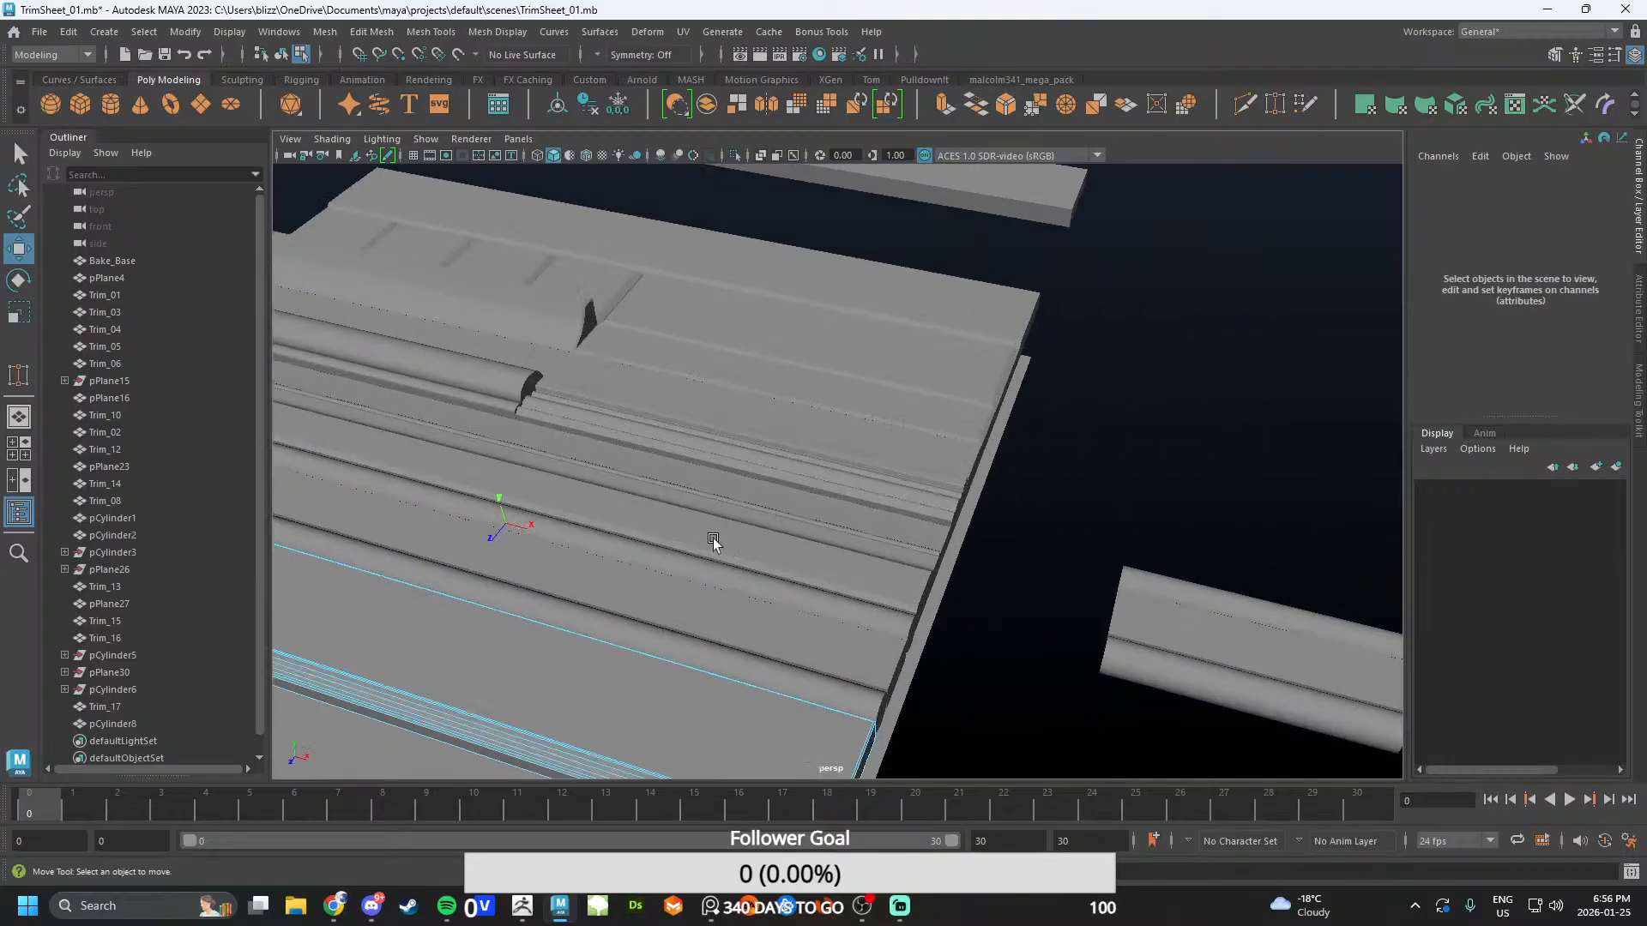
{"action": "left_click_drag", "start_coordinate": [713, 541], "coordinate": [919, 474], "text": "alt"}
{"action": "middle_click_drag", "start_coordinate": [918, 474], "coordinate": [750, 551], "text": "alt"}
{"action": "scroll", "coordinate": [749, 551], "scroll_direction": "up", "scroll_amount": 5}
{"action": "left_click_drag", "start_coordinate": [750, 552], "coordinate": [831, 547], "text": "alt"}
{"action": "right_click_drag", "start_coordinate": [835, 391], "coordinate": [835, 422]}
{"action": "left_click_drag", "start_coordinate": [836, 422], "coordinate": [848, 433], "text": "alt"}
{"action": "left_click", "coordinate": [851, 430]}
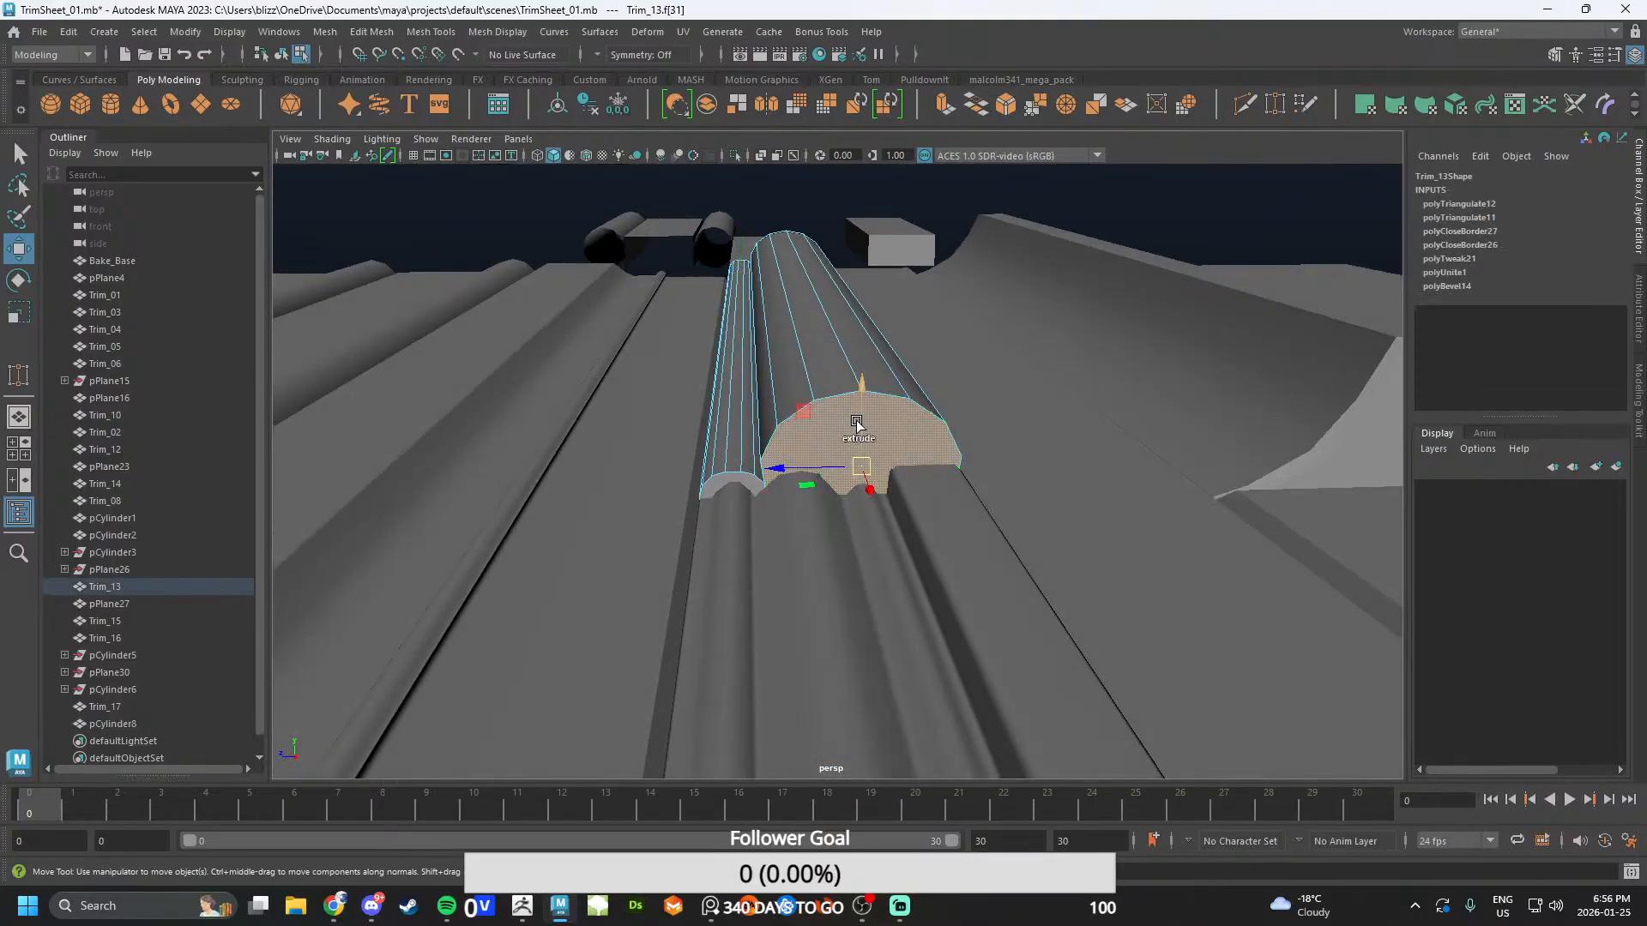
{"action": "right_click", "coordinate": [863, 418], "text": "shift"}
{"action": "left_click", "coordinate": [837, 608]}
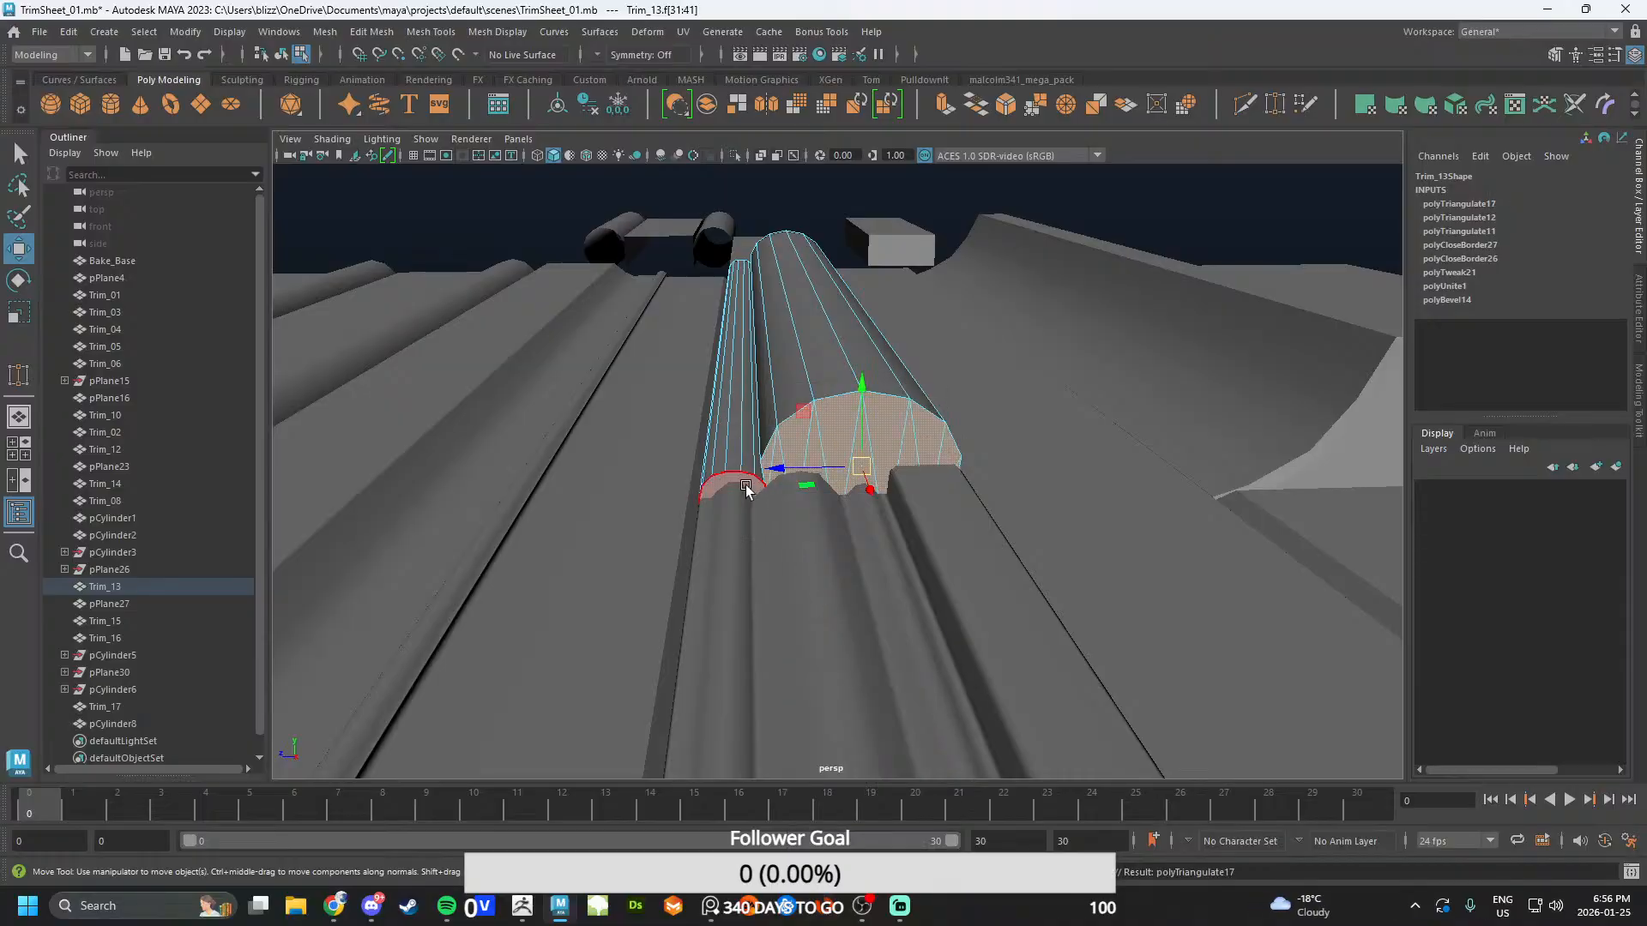
- Triangulate the small rounded face beside the large one at that end of Trim_13
{"action": "left_click", "coordinate": [735, 480]}
{"action": "right_click", "coordinate": [738, 455], "text": "shift"}
{"action": "left_click", "coordinate": [723, 630]}
- Inspect the curved end of Trim_08 and the surrounding strips for end faces that still need triangulating
{"action": "middle_click_drag", "start_coordinate": [1012, 547], "coordinate": [706, 554], "text": "alt"}
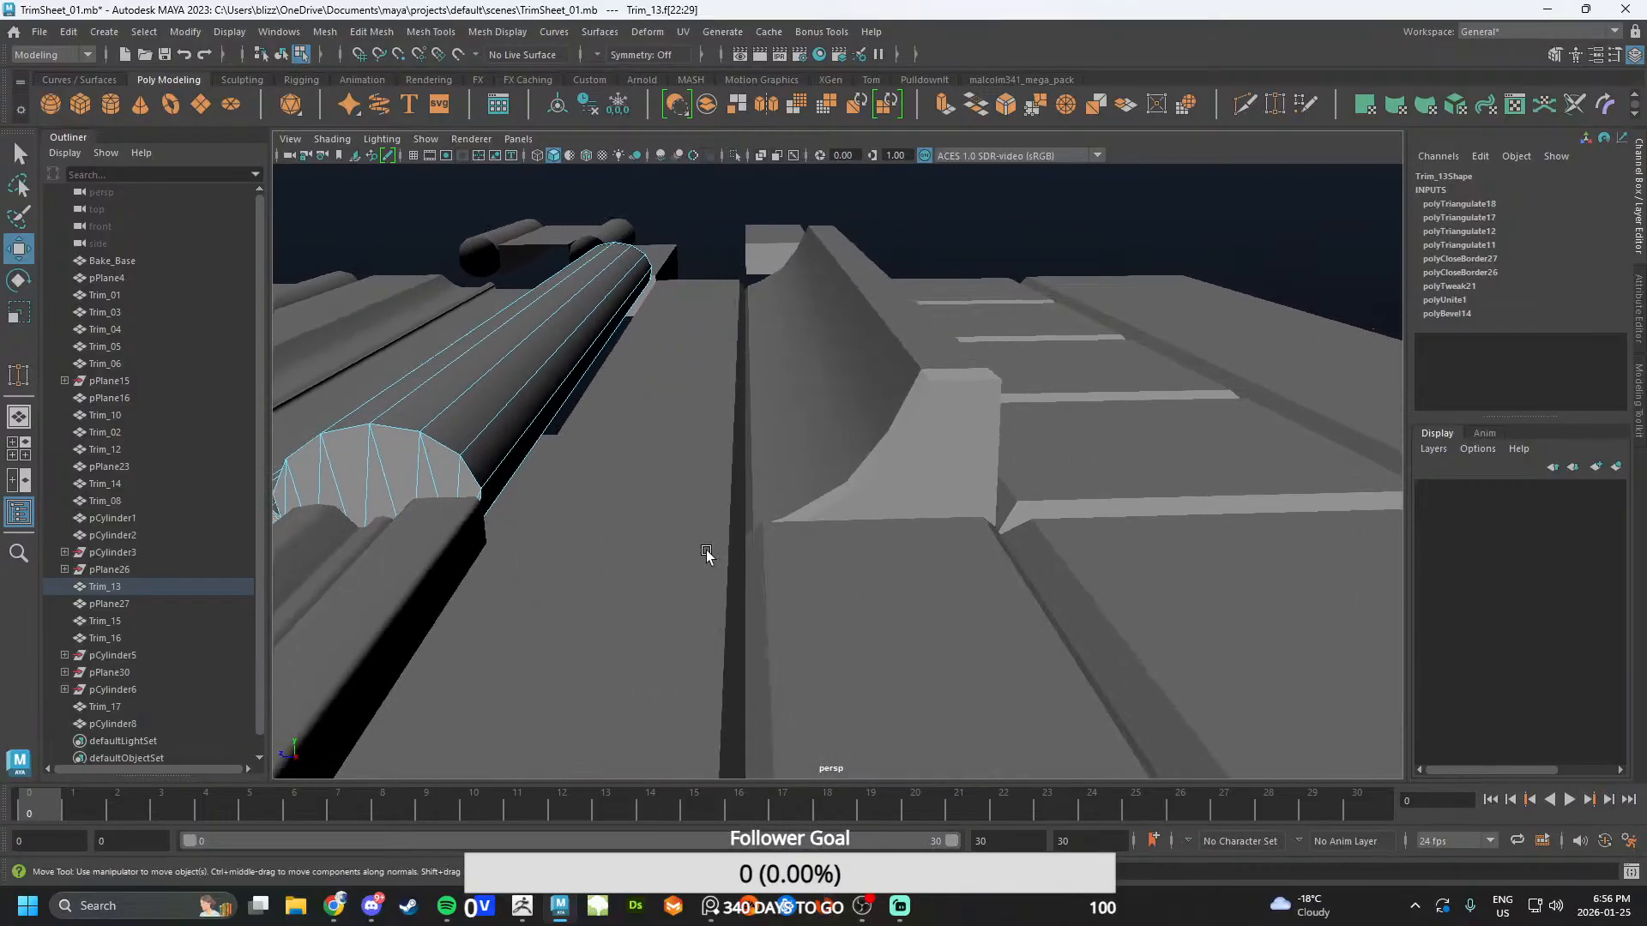
{"action": "left_click_drag", "start_coordinate": [706, 555], "coordinate": [687, 553], "text": "alt"}
{"action": "right_click_drag", "start_coordinate": [930, 429], "coordinate": [928, 470]}
{"action": "right_click_drag", "start_coordinate": [945, 395], "coordinate": [1029, 371]}
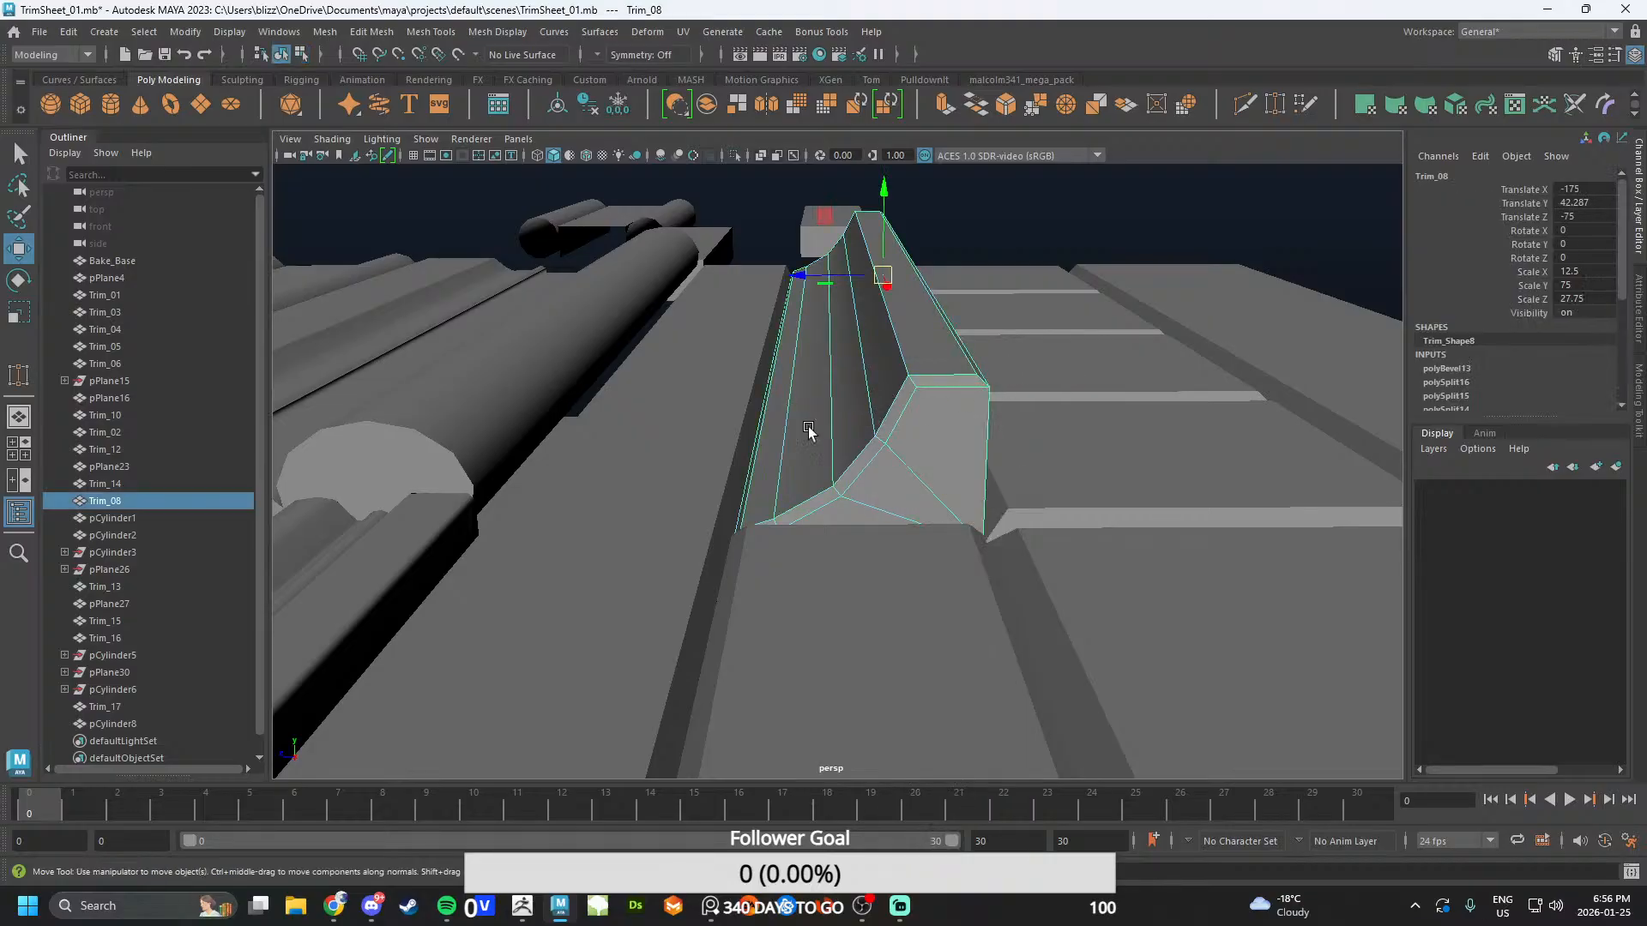
{"action": "left_click", "coordinate": [699, 445]}
{"action": "scroll", "coordinate": [666, 453], "scroll_direction": "down", "scroll_amount": 4}
{"action": "left_click_drag", "start_coordinate": [666, 453], "coordinate": [923, 519], "text": "alt"}
{"action": "middle_click_drag", "start_coordinate": [463, 574], "coordinate": [759, 513], "text": "alt"}
{"action": "left_click_drag", "start_coordinate": [802, 511], "coordinate": [783, 607], "text": "alt"}
{"action": "left_click", "coordinate": [885, 536]}
{"action": "scroll", "coordinate": [728, 573], "scroll_direction": "down", "scroll_amount": 5}
{"action": "left_click", "coordinate": [728, 464]}
{"action": "left_click", "coordinate": [497, 500]}
- Export Bake_Base and all the trim strips on it with Game Exporter as For_Zbrush in the Trimsheet-test zbrush folder
{"action": "scroll", "coordinate": [692, 517], "scroll_direction": "down", "scroll_amount": 5}
{"action": "scroll", "coordinate": [681, 563], "scroll_direction": "down", "scroll_amount": 5}
{"action": "middle_click_drag", "start_coordinate": [820, 587], "coordinate": [714, 424], "text": "alt"}
{"action": "left_click_drag", "start_coordinate": [666, 306], "coordinate": [688, 302], "text": "alt"}
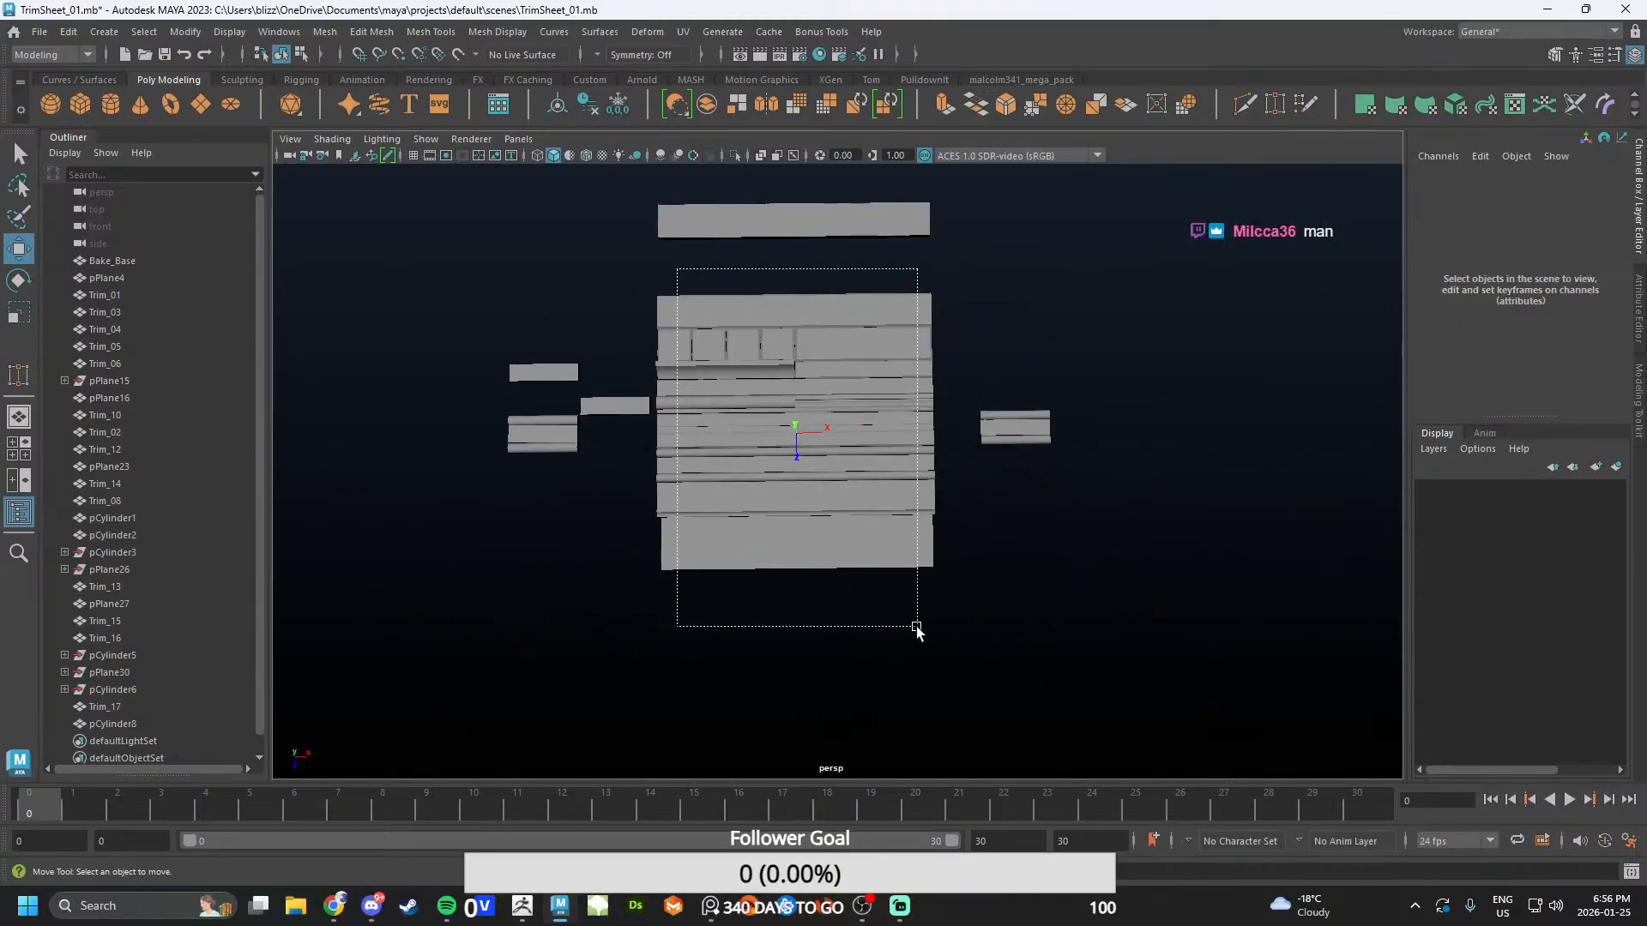
{"action": "left_click_drag", "start_coordinate": [917, 628], "coordinate": [916, 627]}
{"action": "left_click", "coordinate": [39, 32]}
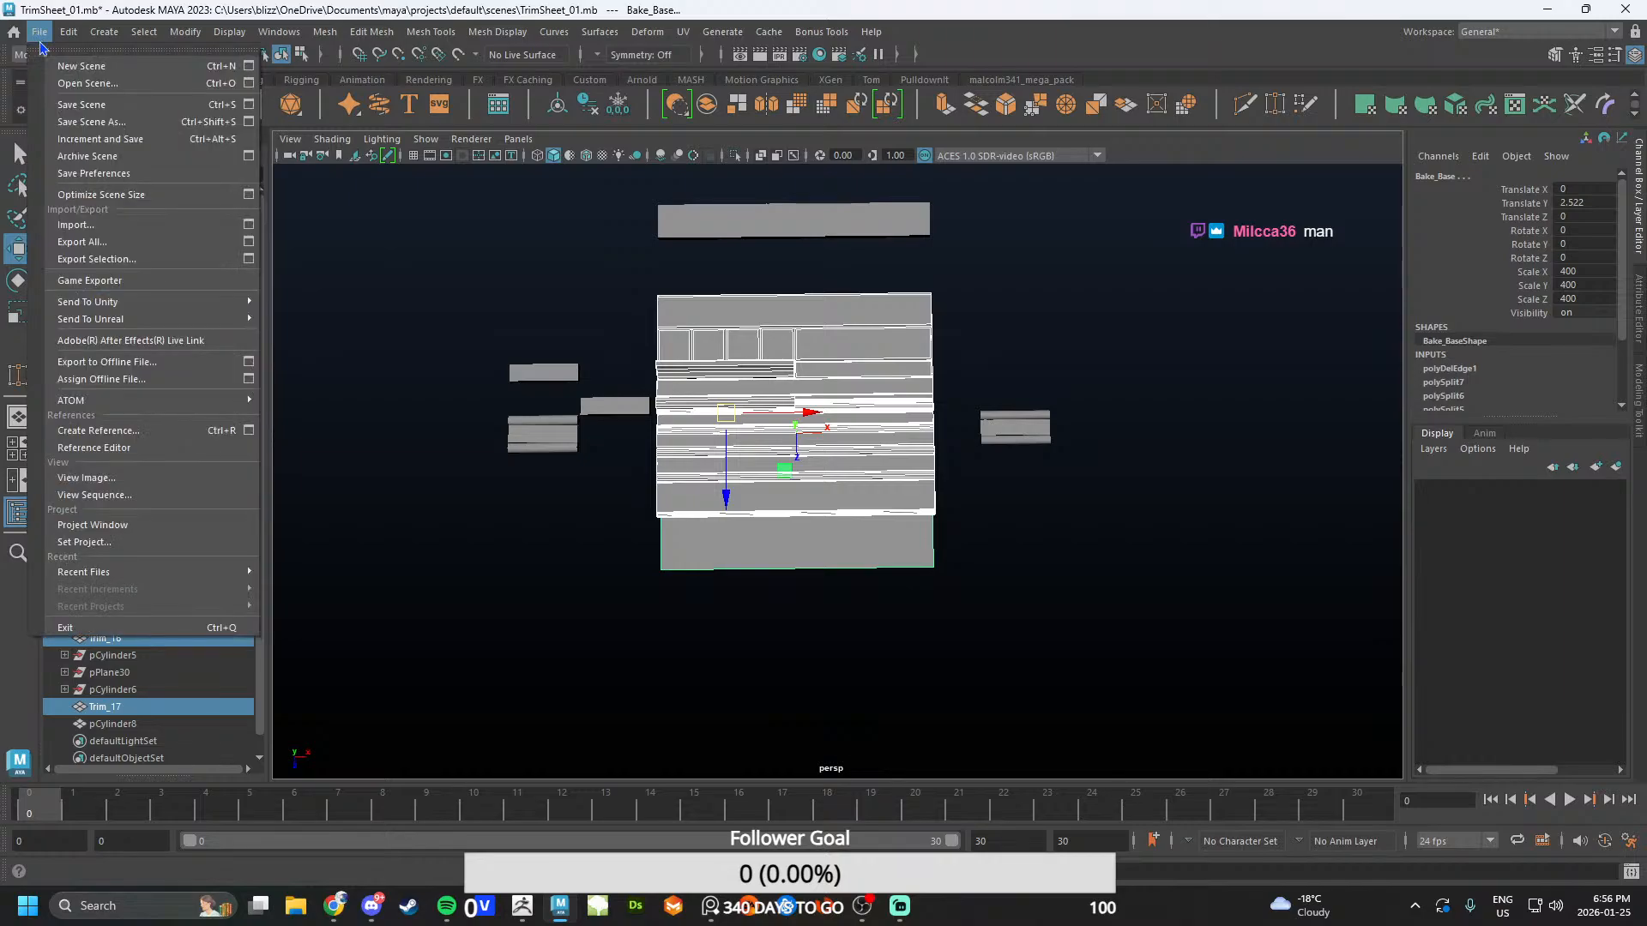
{"action": "left_click", "coordinate": [90, 280]}
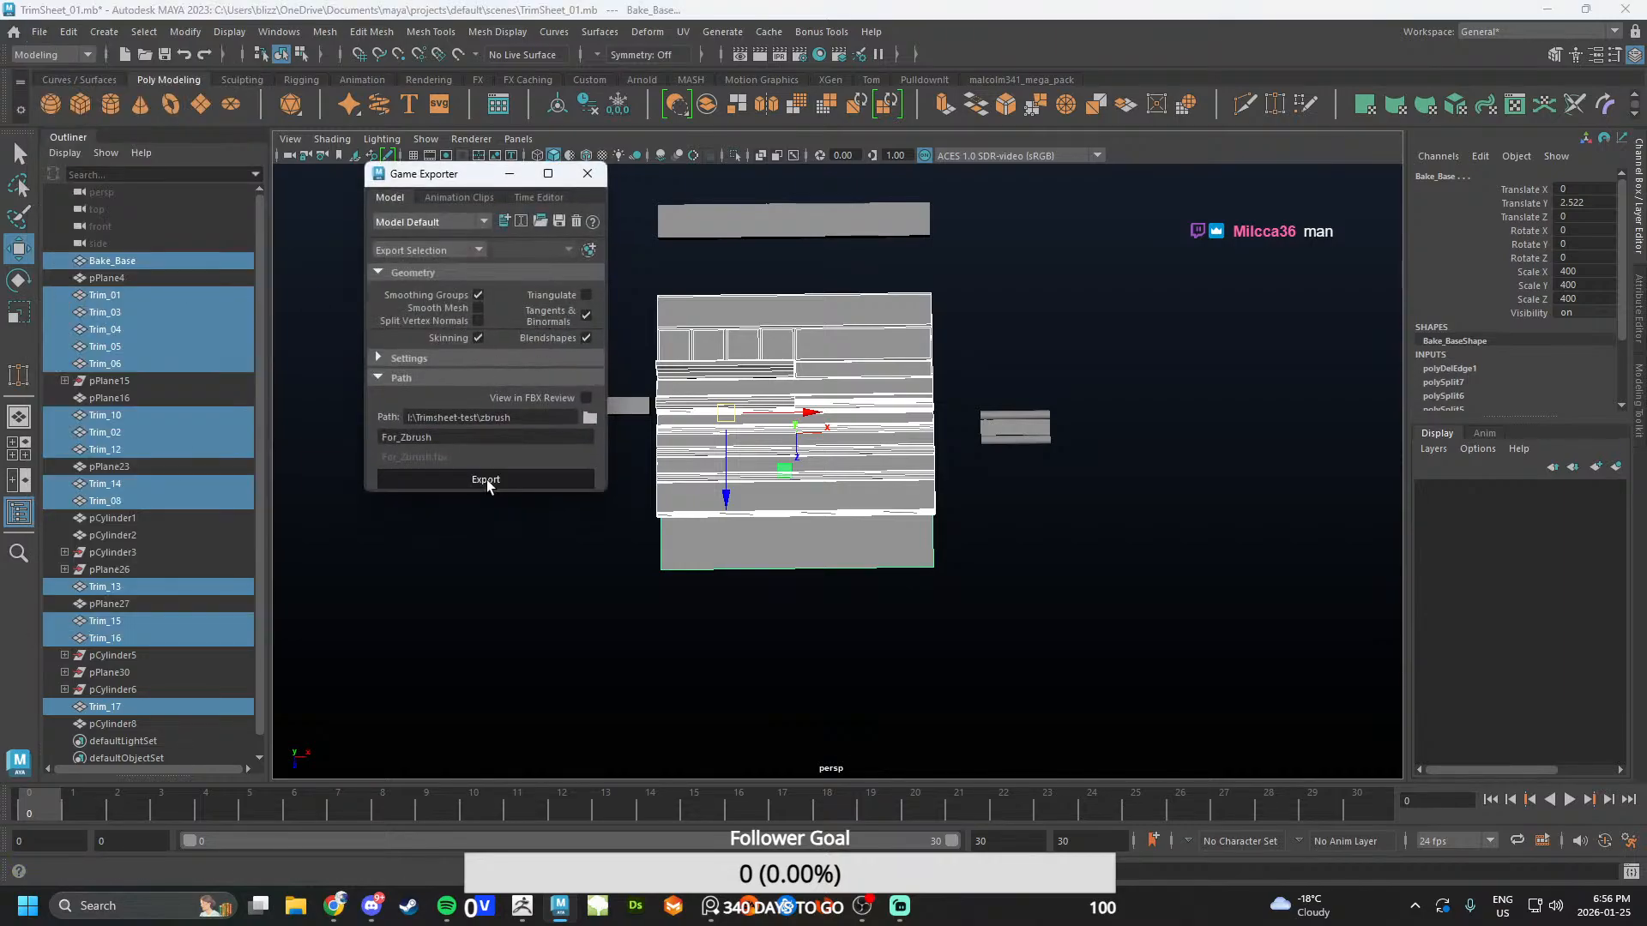
{"action": "left_click", "coordinate": [487, 480]}
{"action": "left_click", "coordinate": [449, 358]}
- Switch to ZBrush, restart it without saving the project, and dismiss the home page and LightBox
{"action": "left_click", "coordinate": [525, 906]}
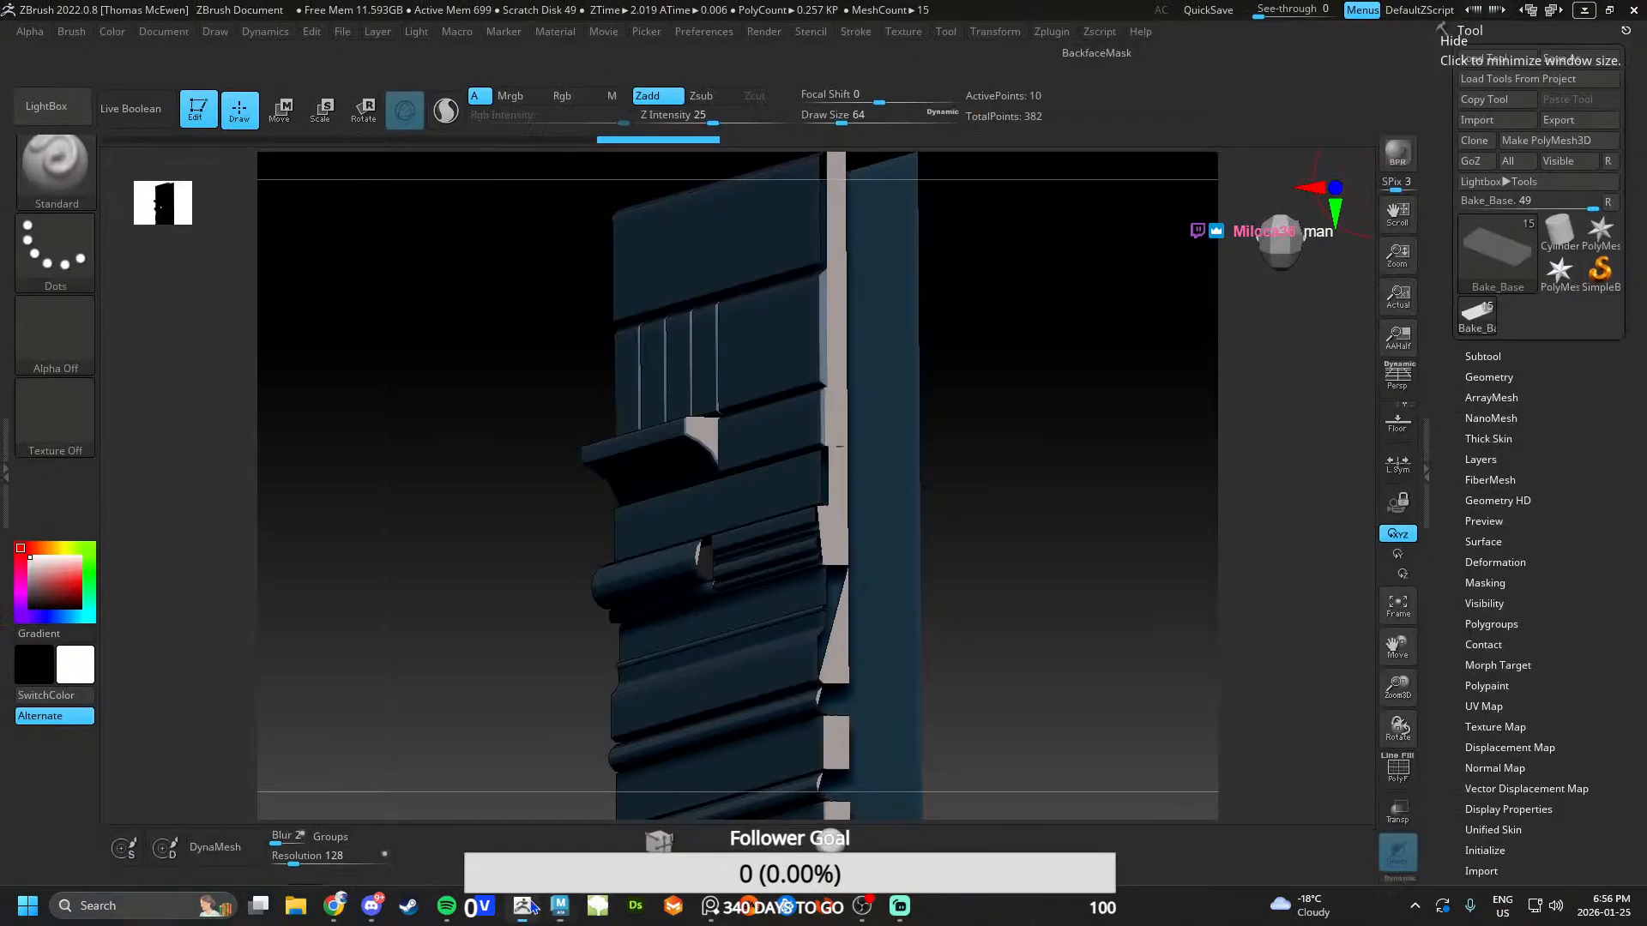
{"action": "left_click", "coordinate": [1635, 12]}
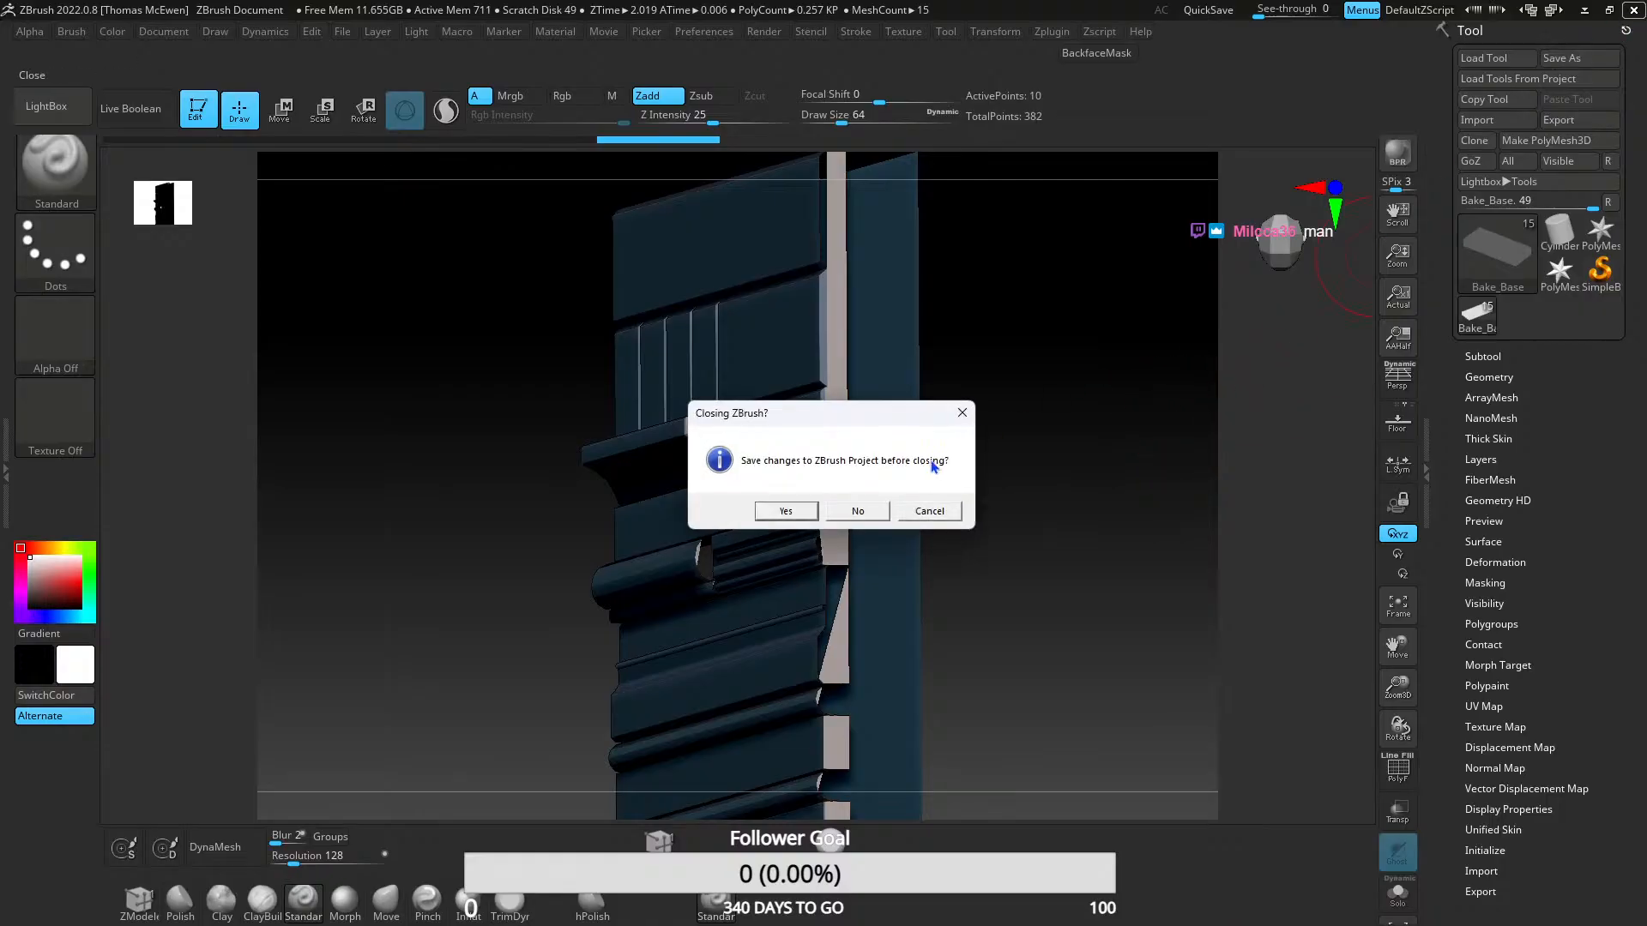
{"action": "left_click", "coordinate": [858, 512]}
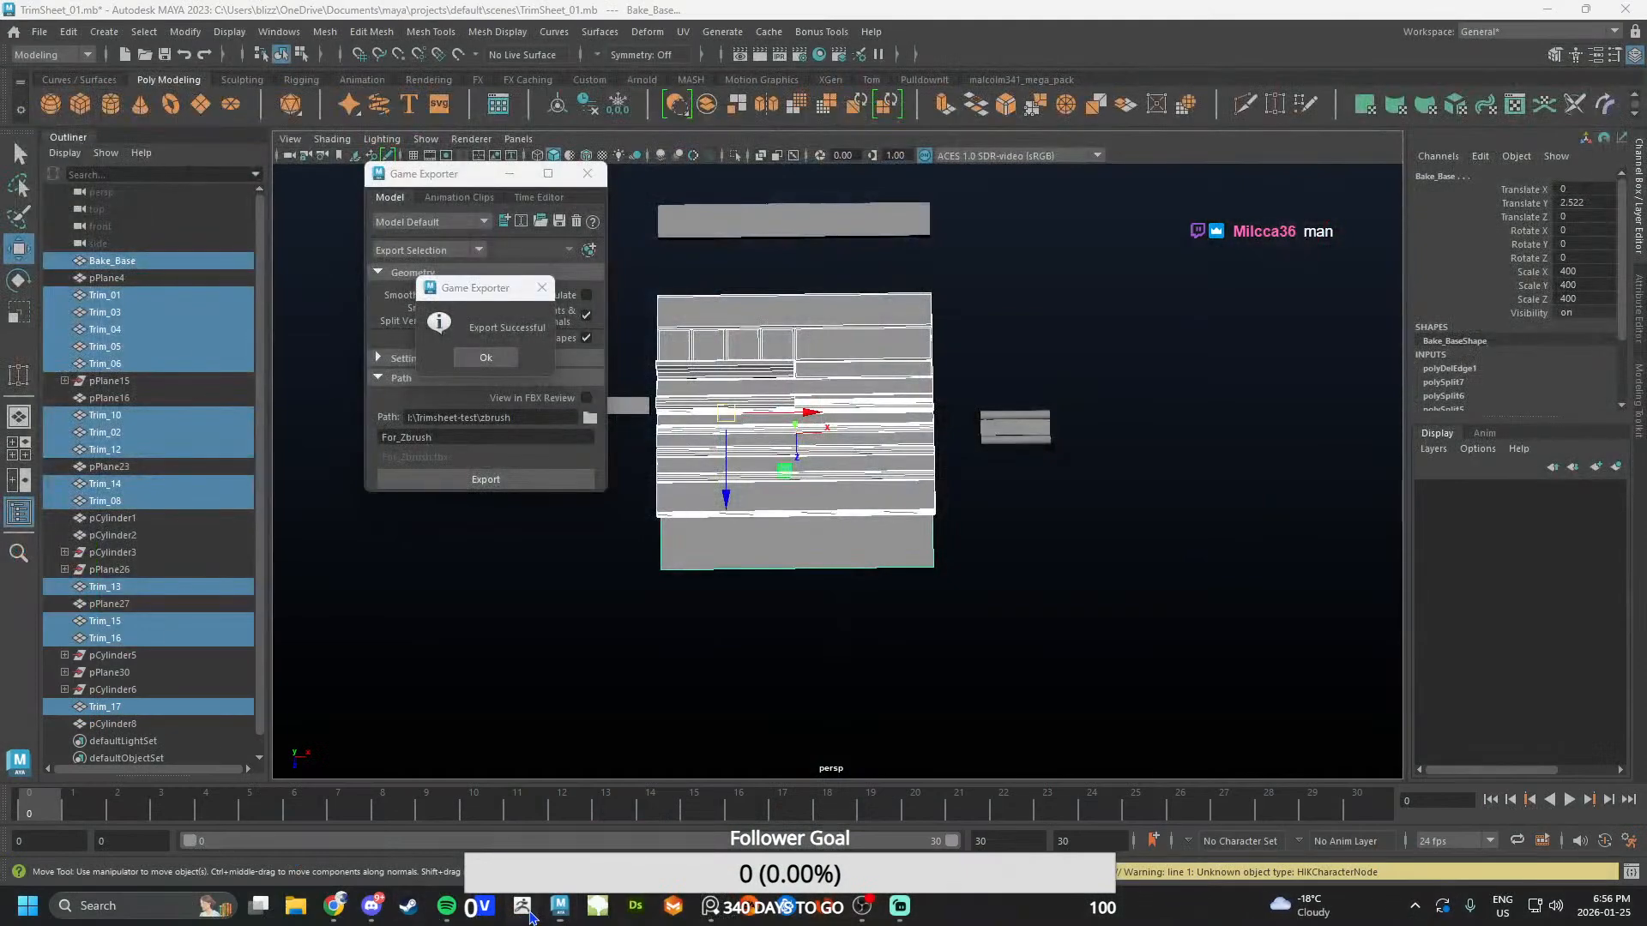
{"action": "mouse_move", "coordinate": [559, 907]}
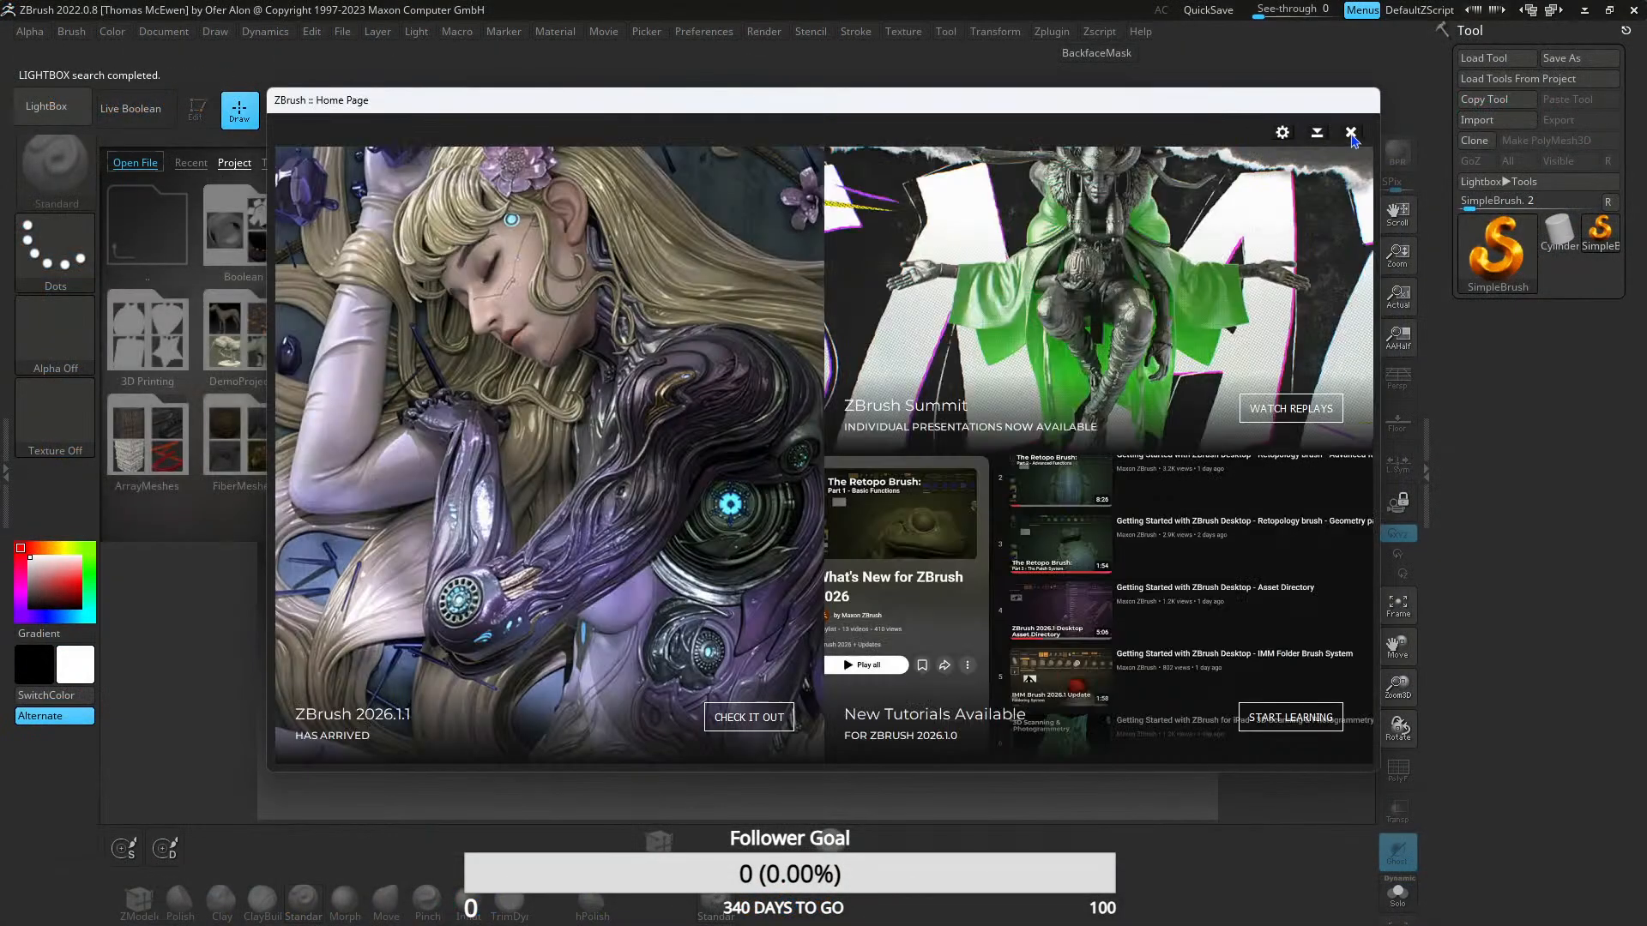
{"action": "left_click", "coordinate": [1351, 133]}
{"action": "left_click", "coordinate": [1262, 163]}
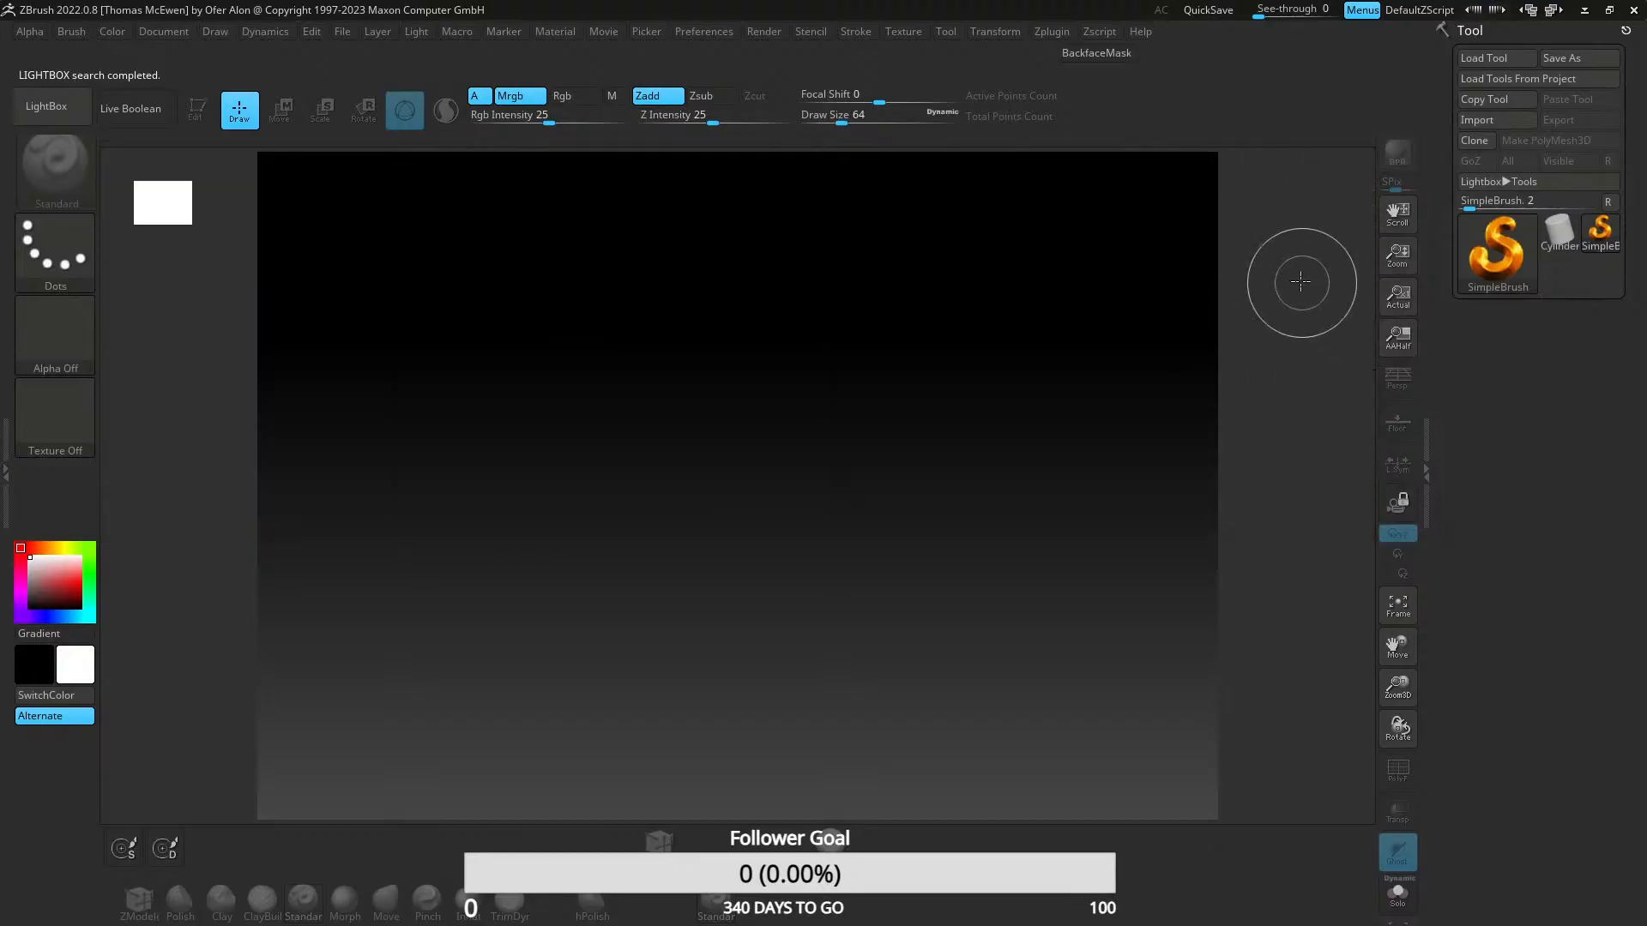
- Import For_Zbrush.fbx from the zbrush folder, accepting the import options
{"action": "left_click", "coordinate": [1477, 121]}
{"action": "left_click", "coordinate": [635, 399]}
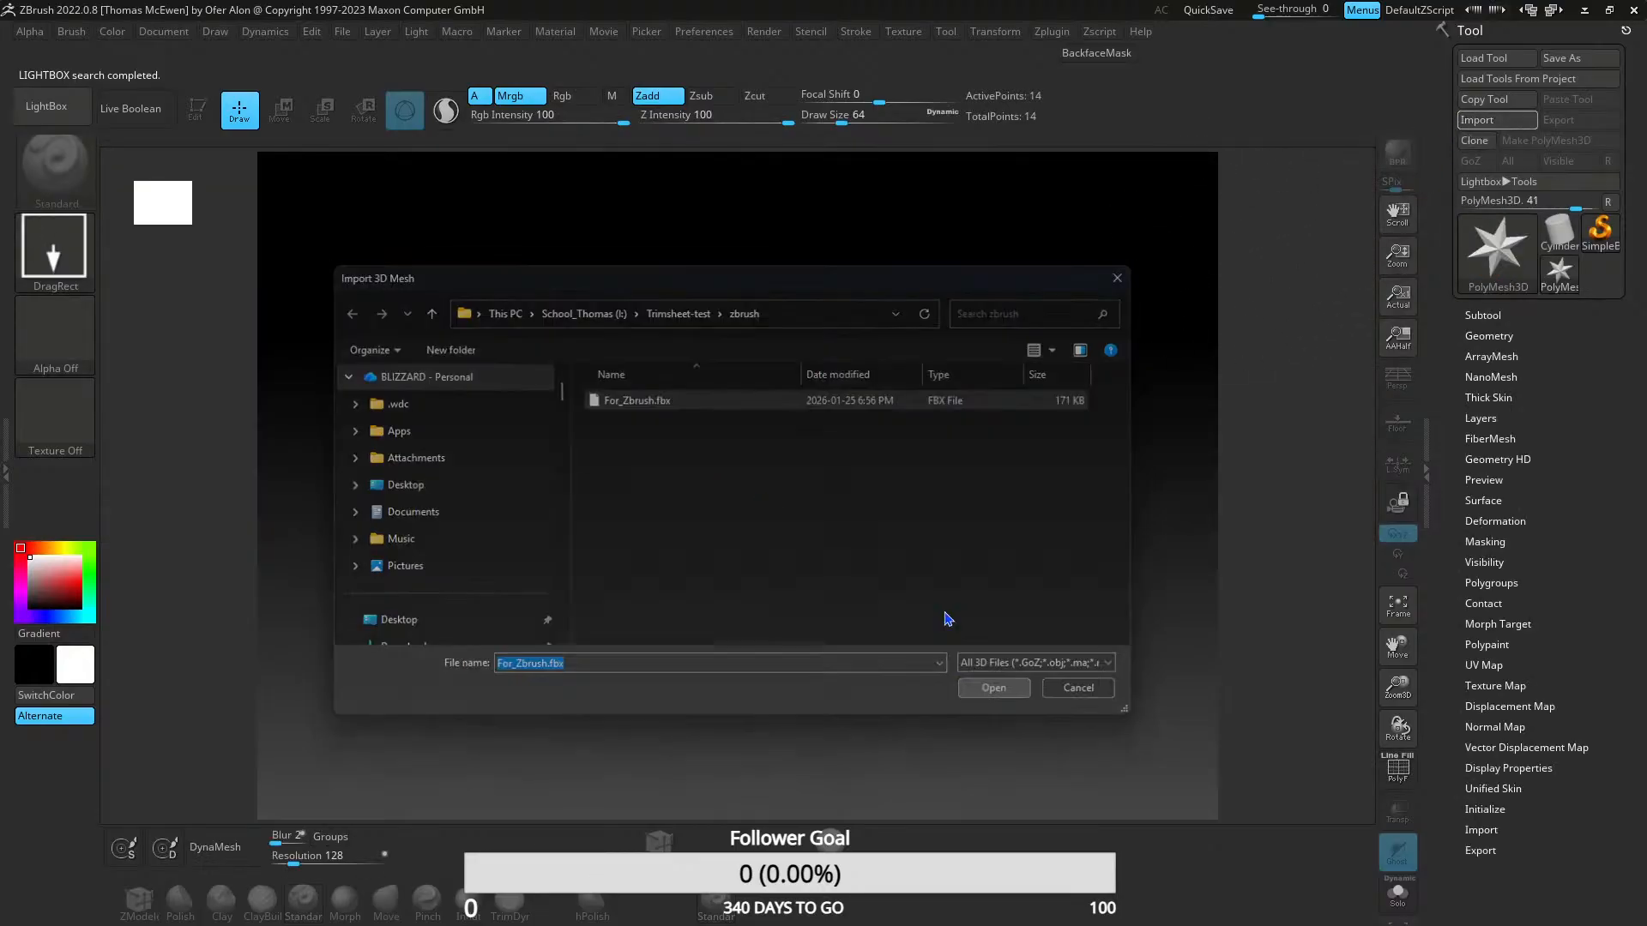
{"action": "key", "text": "Return"}
{"action": "left_click", "coordinate": [772, 645]}
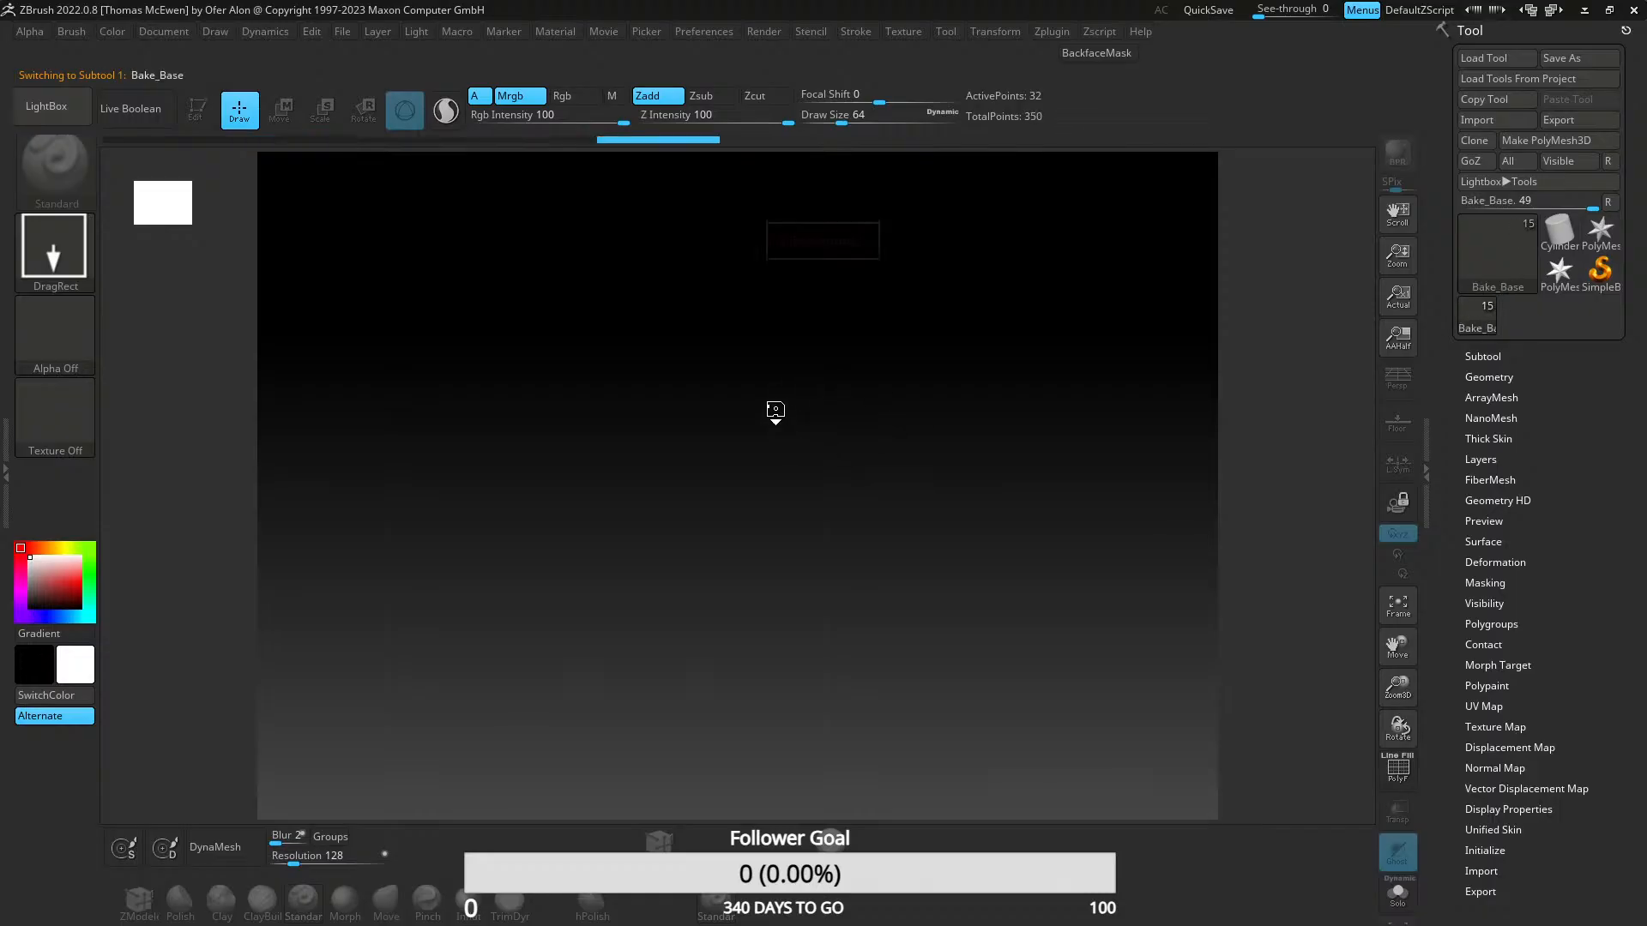
- Draw the imported Bake_Base tool on the canvas and enter Edit mode to inspect the strips
{"action": "left_click_drag", "start_coordinate": [712, 486], "coordinate": [723, 652]}
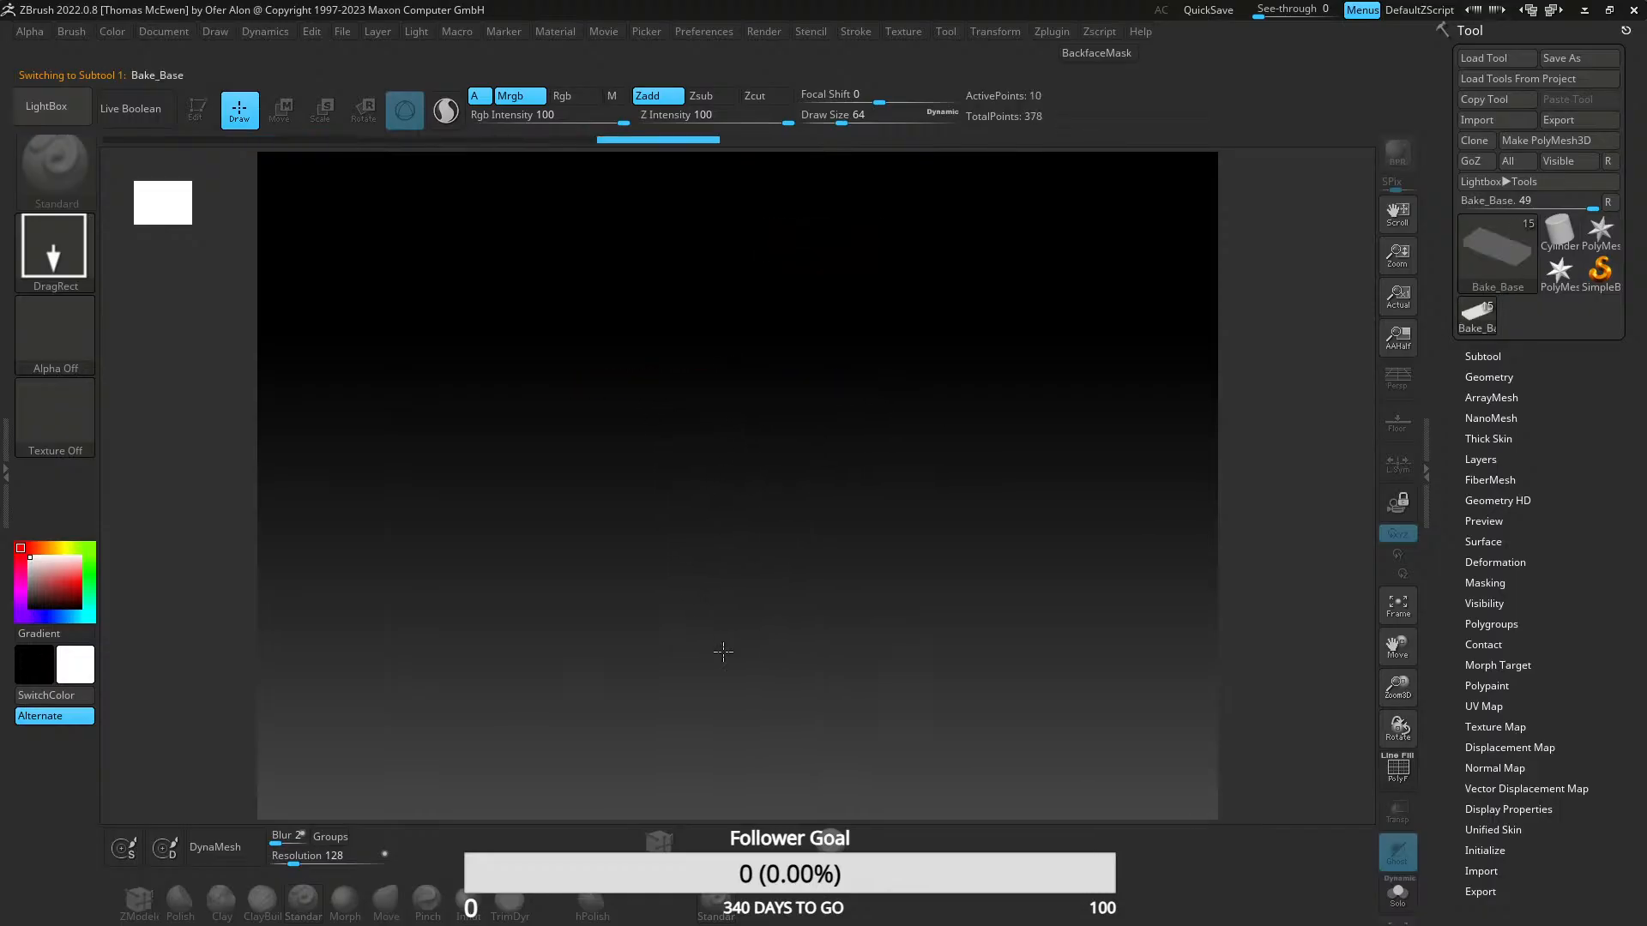
{"action": "left_click", "coordinate": [198, 109]}
{"action": "left_click_drag", "start_coordinate": [610, 351], "coordinate": [742, 559], "text": "alt"}
- Switch back to Maya and dismiss the export message and the Game Exporter window
{"action": "key", "text": "alt+Tab"}
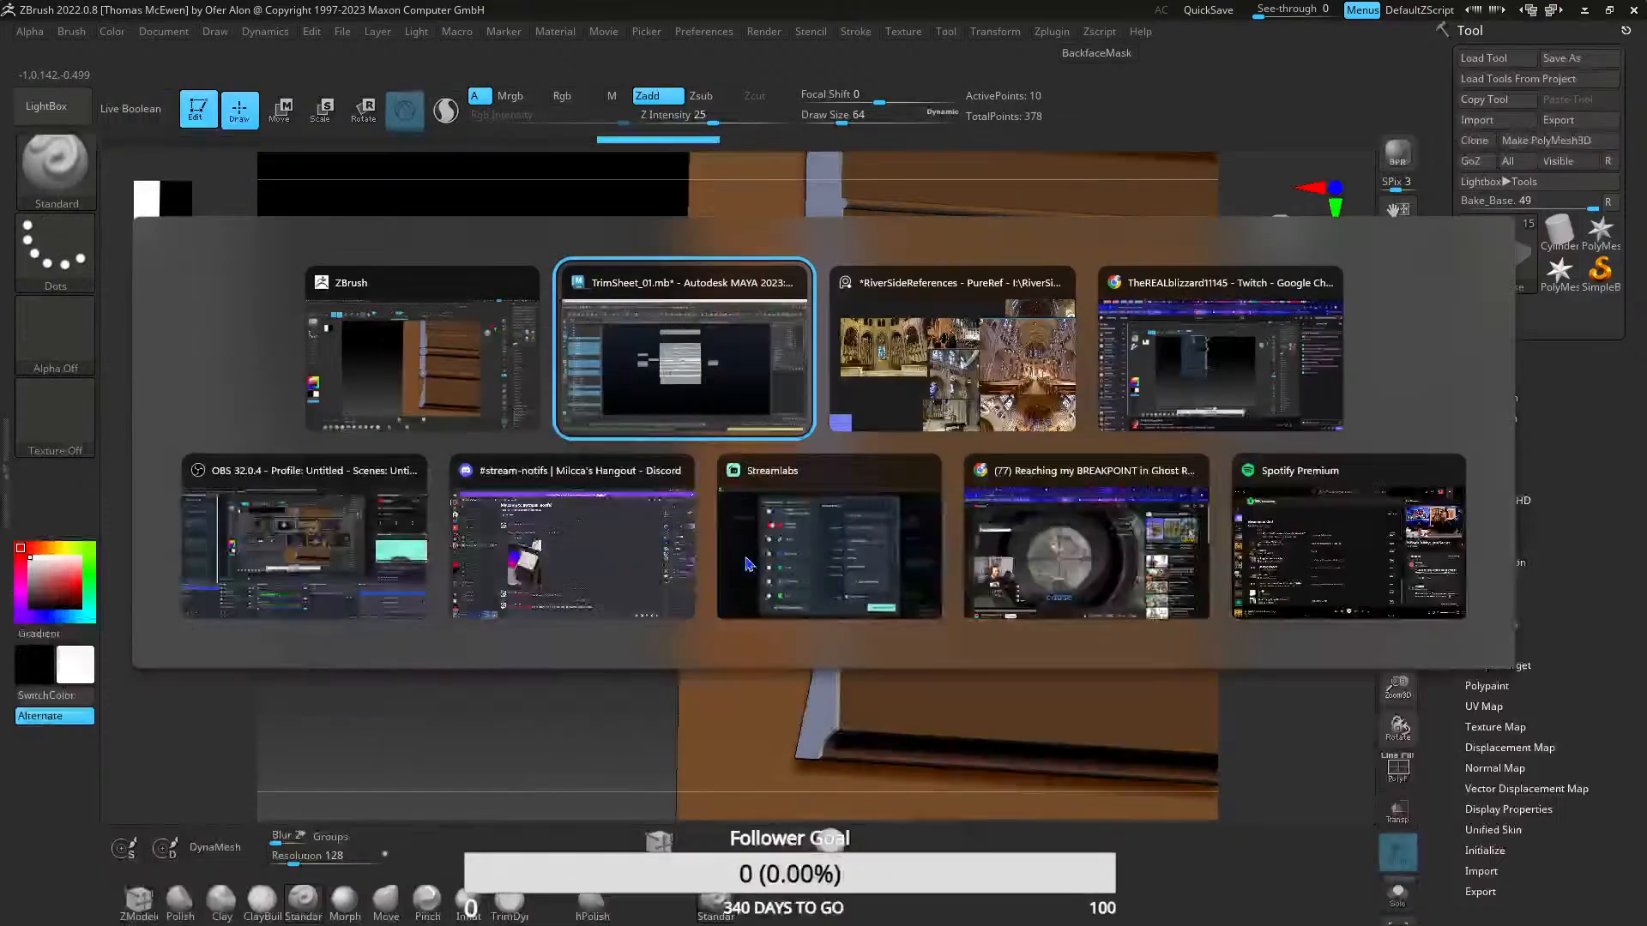
{"action": "key", "text": "alt+Tab"}
{"action": "key", "text": "alt+Tab"}
{"action": "left_click", "coordinate": [657, 385]}
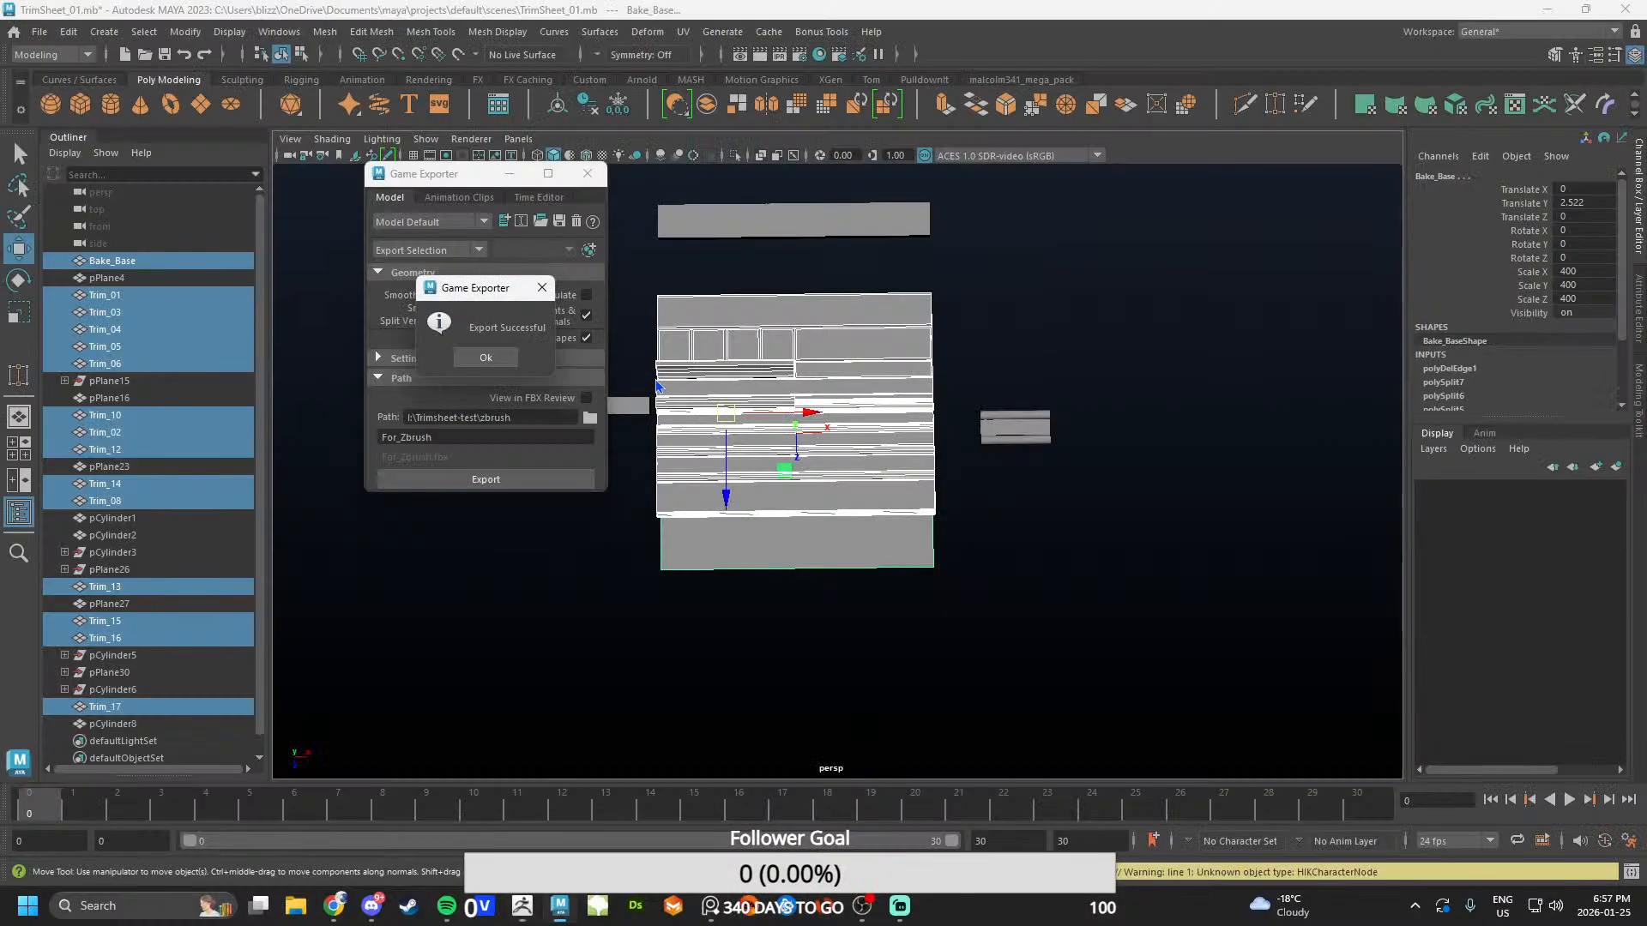
{"action": "left_click", "coordinate": [485, 357]}
{"action": "left_click", "coordinate": [588, 173]}
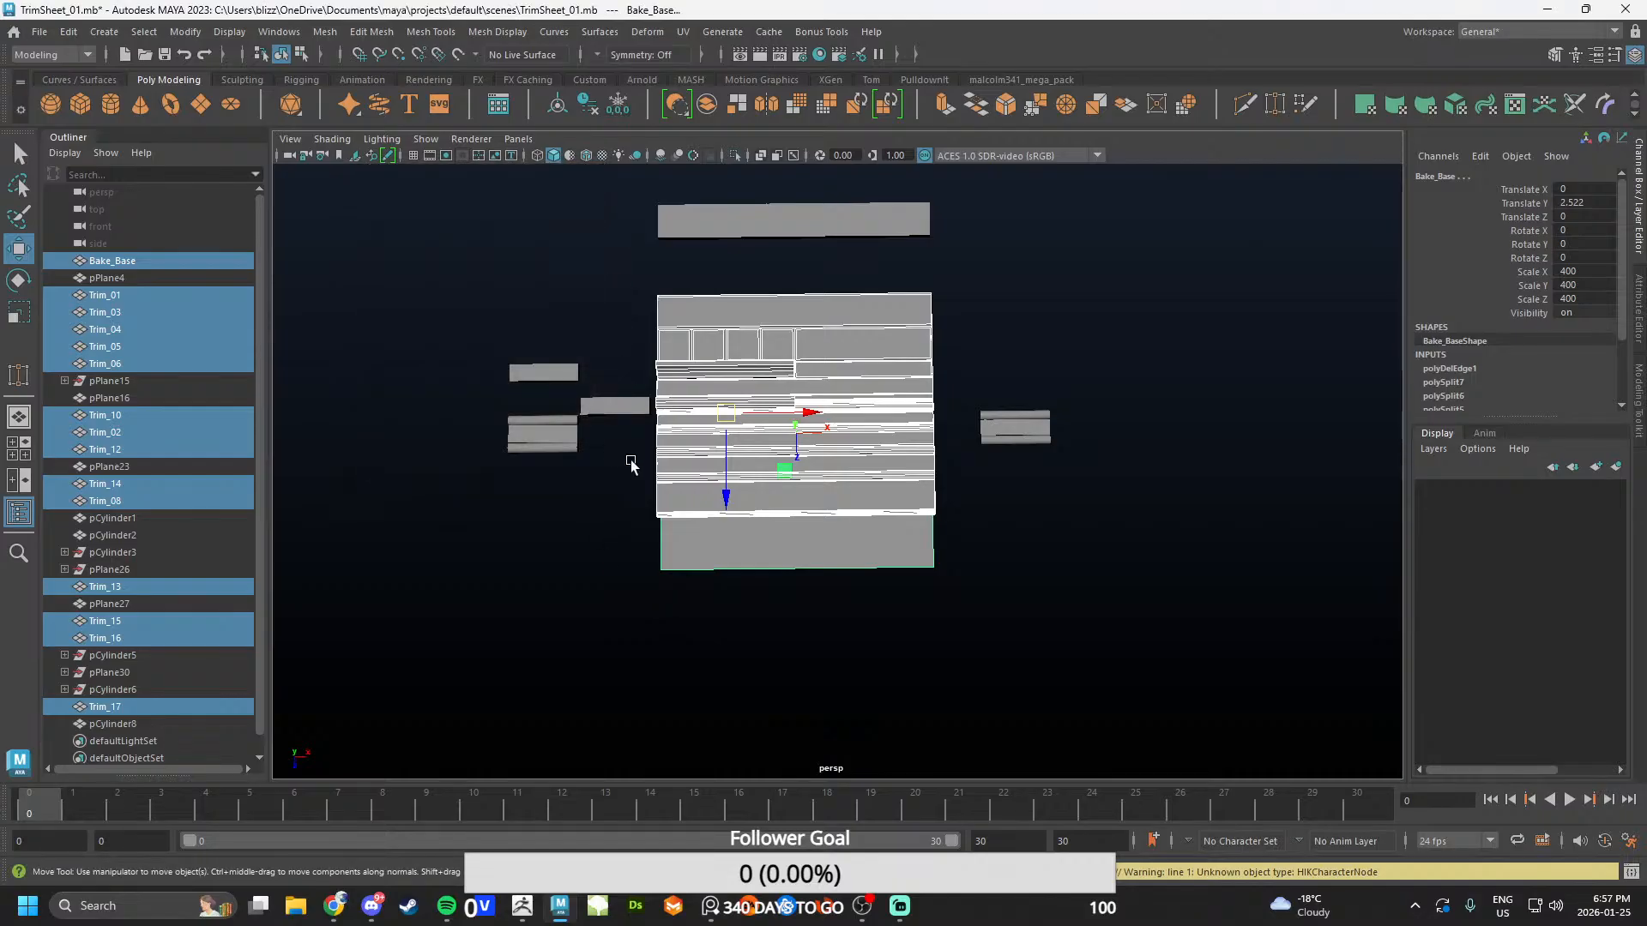
- Triangulate the wide end face of Trim_16 and return to object selection
{"action": "left_click_drag", "start_coordinate": [632, 464], "coordinate": [692, 551], "text": "alt"}
{"action": "scroll", "coordinate": [795, 511], "scroll_direction": "up", "scroll_amount": 4}
{"action": "left_click", "coordinate": [795, 511]}
{"action": "scroll", "coordinate": [691, 551], "scroll_direction": "up", "scroll_amount": 5}
{"action": "left_click", "coordinate": [459, 516]}
{"action": "left_click_drag", "start_coordinate": [459, 516], "coordinate": [657, 470], "text": "alt"}
{"action": "right_click_drag", "start_coordinate": [824, 388], "coordinate": [827, 429]}
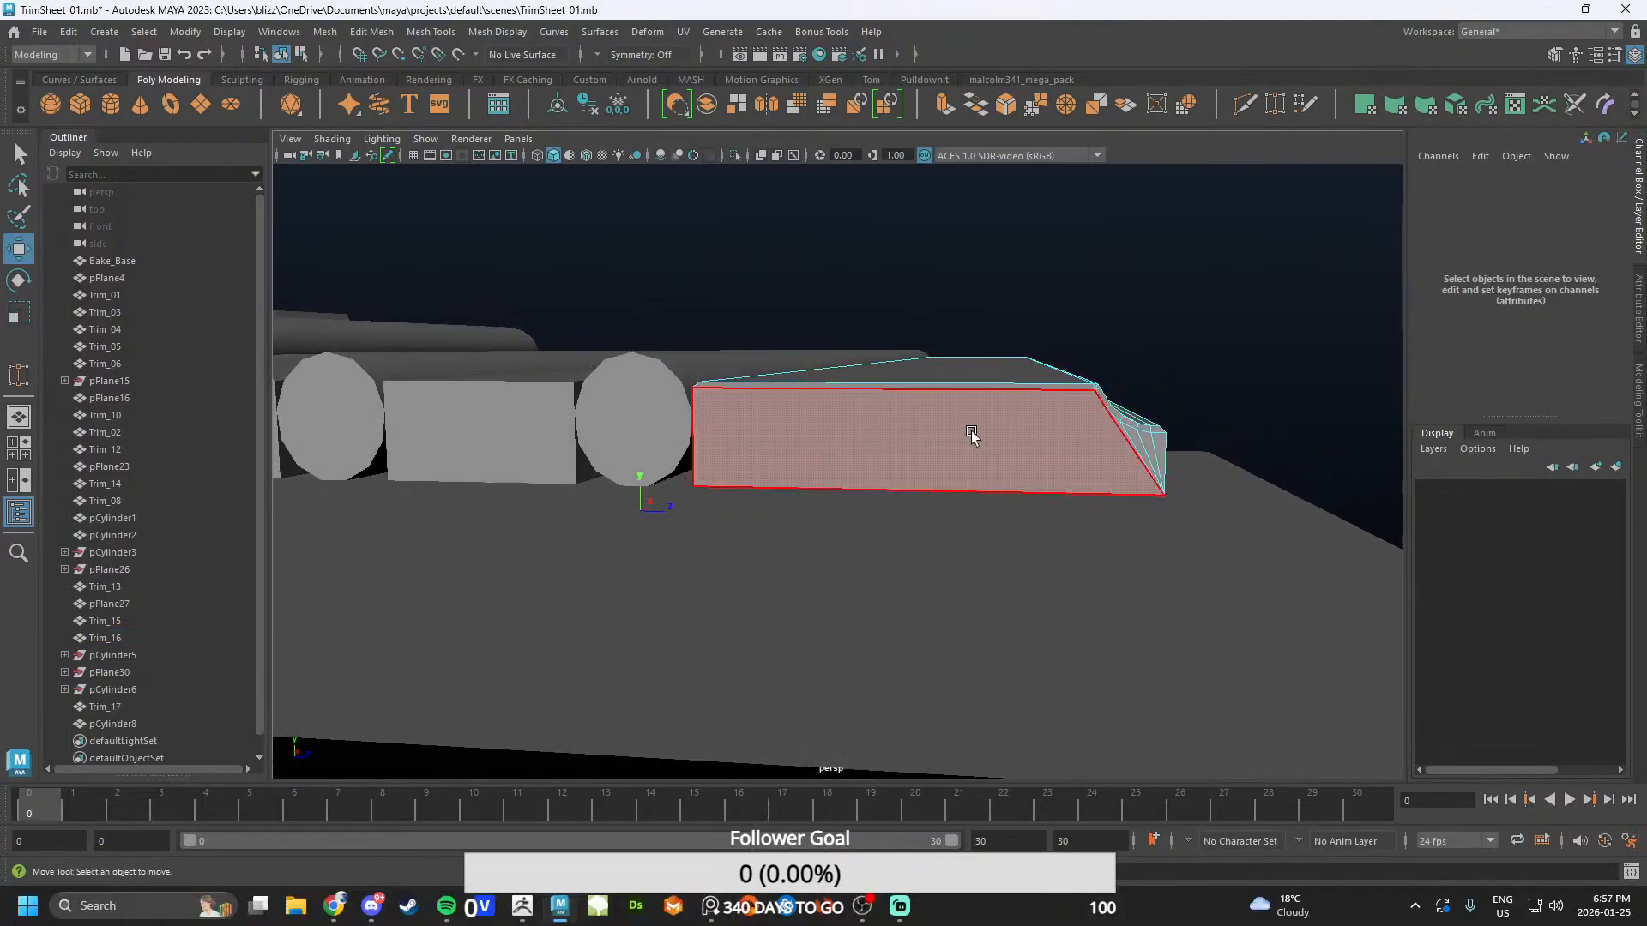
{"action": "left_click", "coordinate": [980, 439]}
{"action": "right_click", "coordinate": [1069, 243], "text": "shift"}
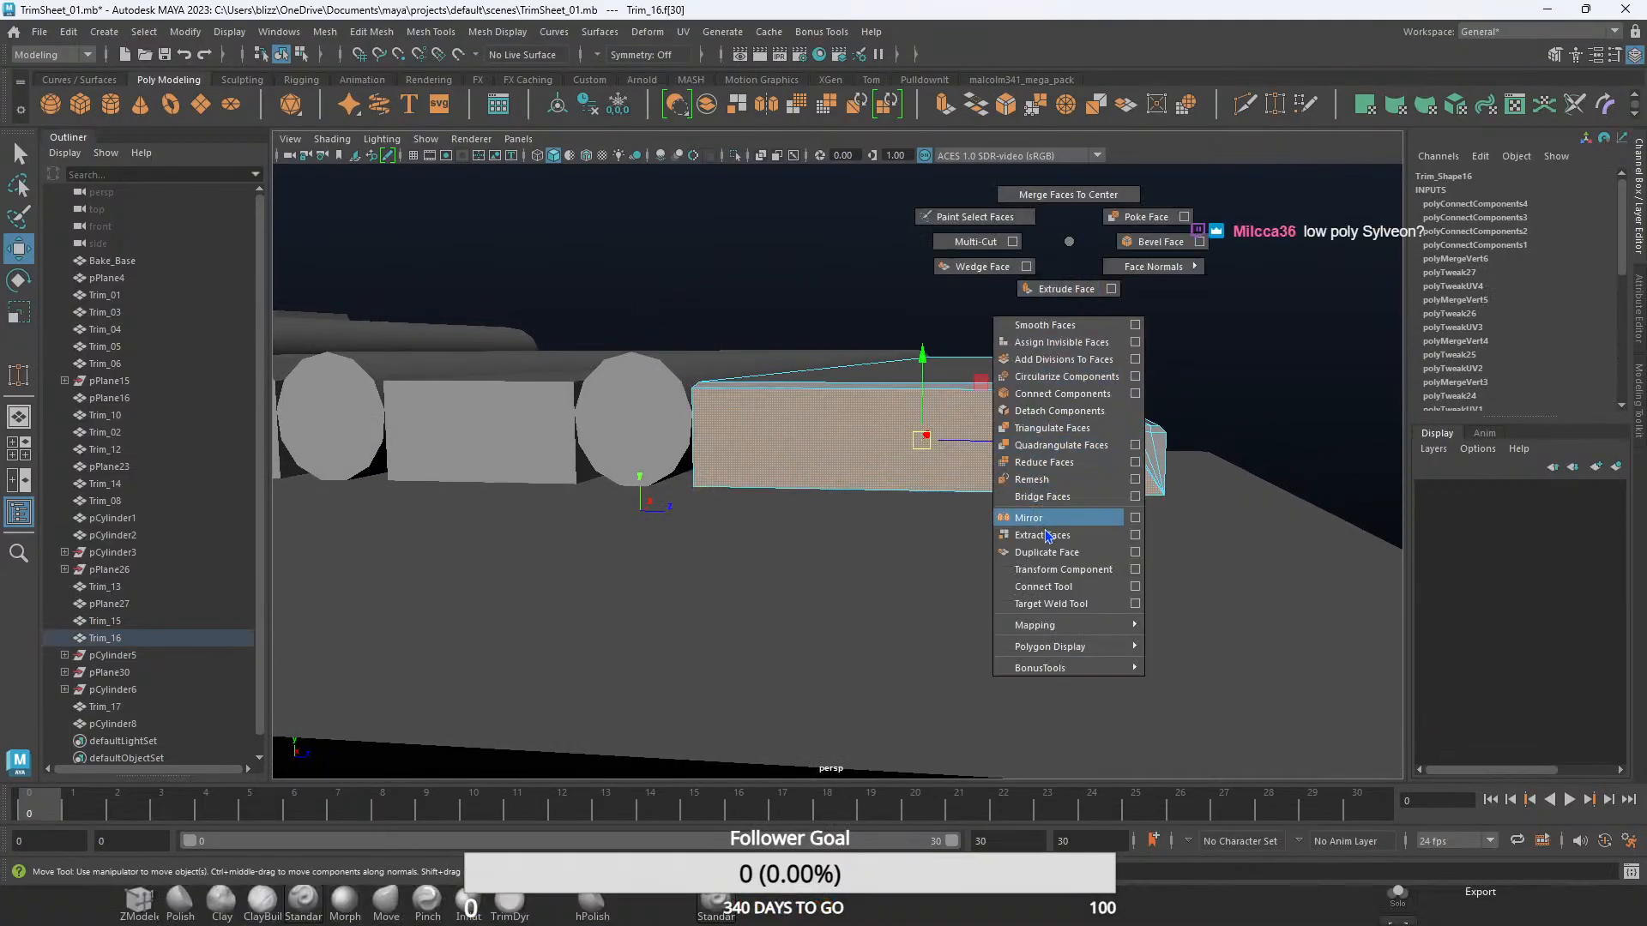
{"action": "left_click", "coordinate": [1050, 432]}
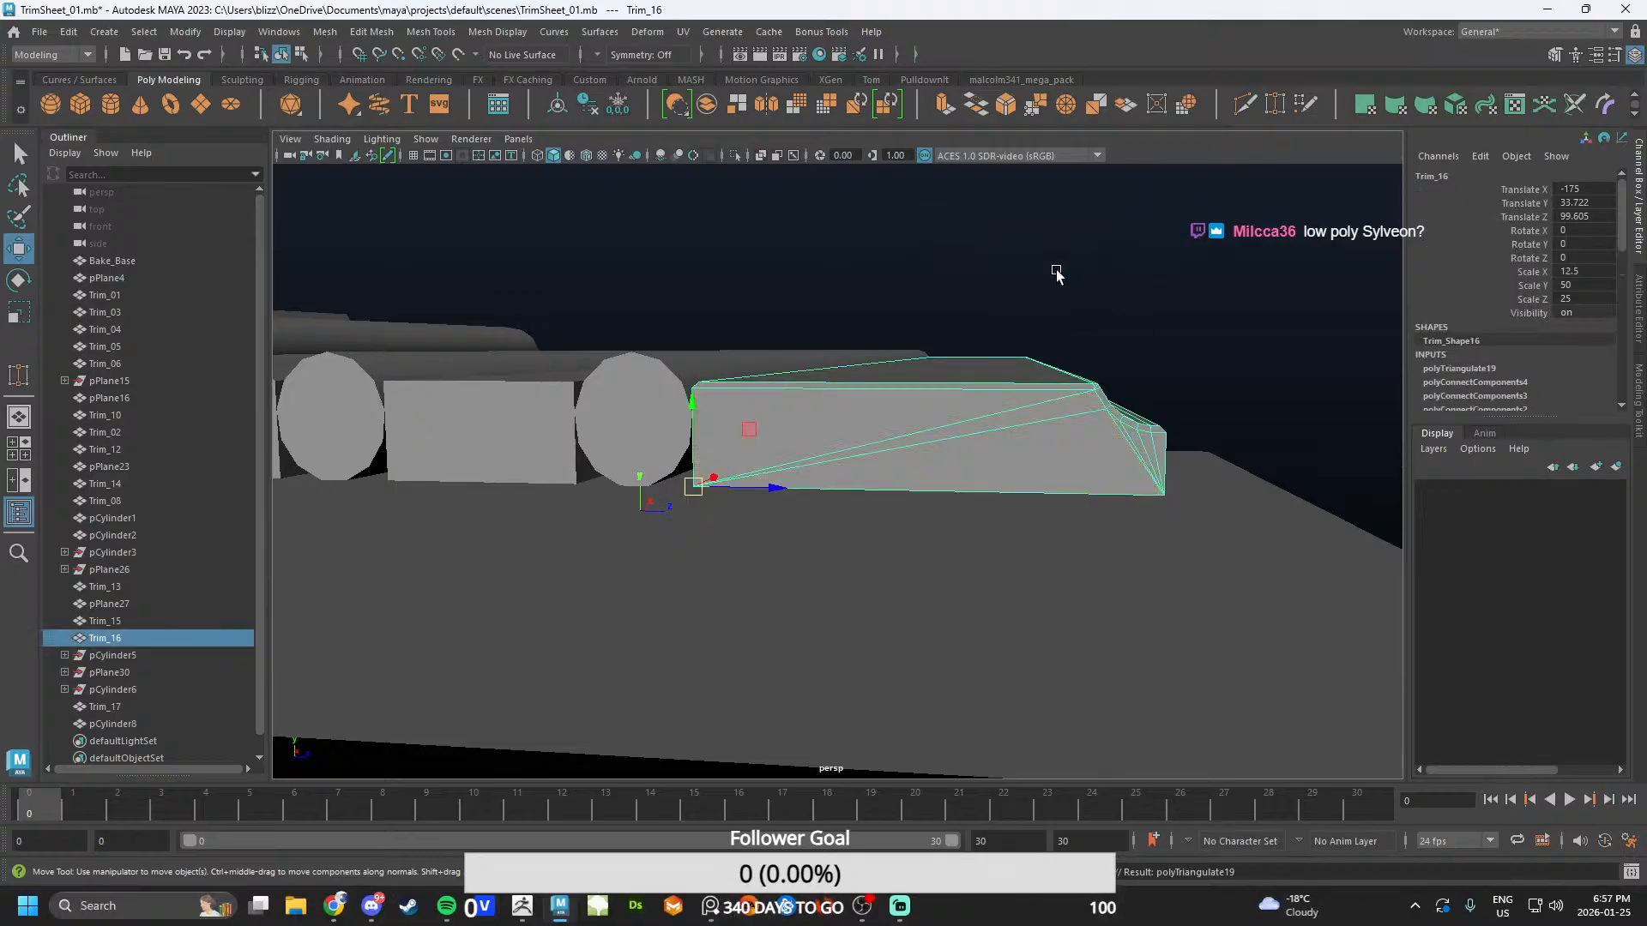
- Select Bake_Base with the main group of trim strips and export them with Game Exporter, replacing the existing For_Zbrush.fbx
{"action": "scroll", "coordinate": [499, 193], "scroll_direction": "down", "scroll_amount": 10}
{"action": "left_click", "coordinate": [567, 282]}
{"action": "left_click_drag", "start_coordinate": [660, 373], "coordinate": [479, 507], "text": "alt"}
{"action": "left_click_drag", "start_coordinate": [525, 399], "coordinate": [619, 271], "text": "alt"}
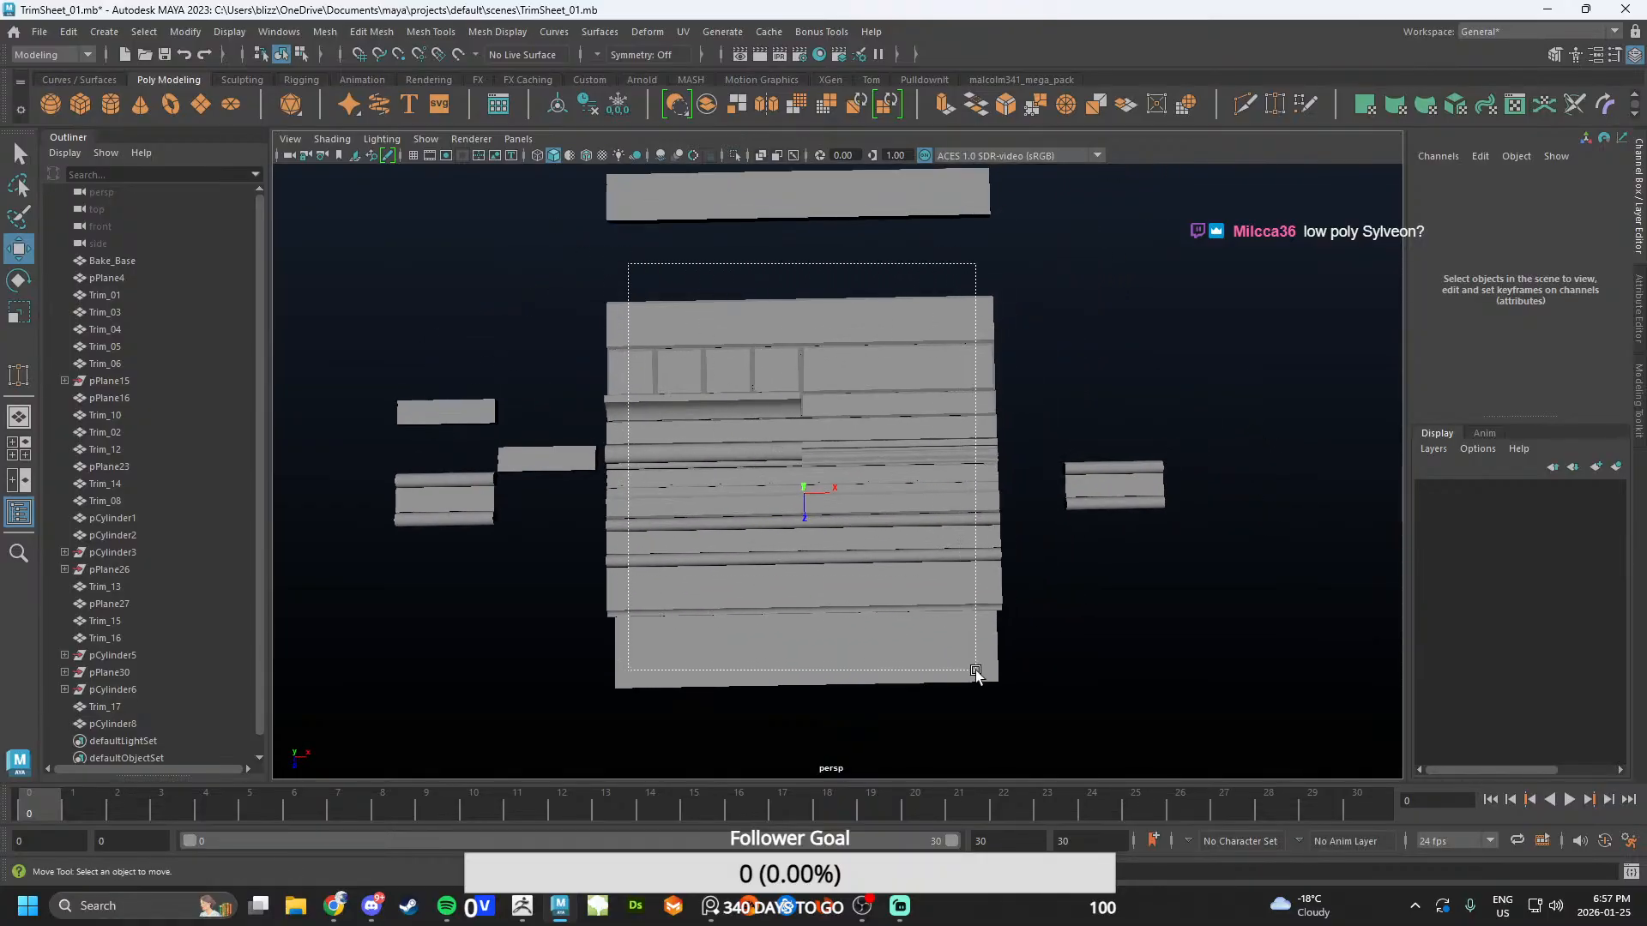
{"action": "left_click_drag", "start_coordinate": [975, 672], "coordinate": [977, 672]}
{"action": "left_click", "coordinate": [38, 32]}
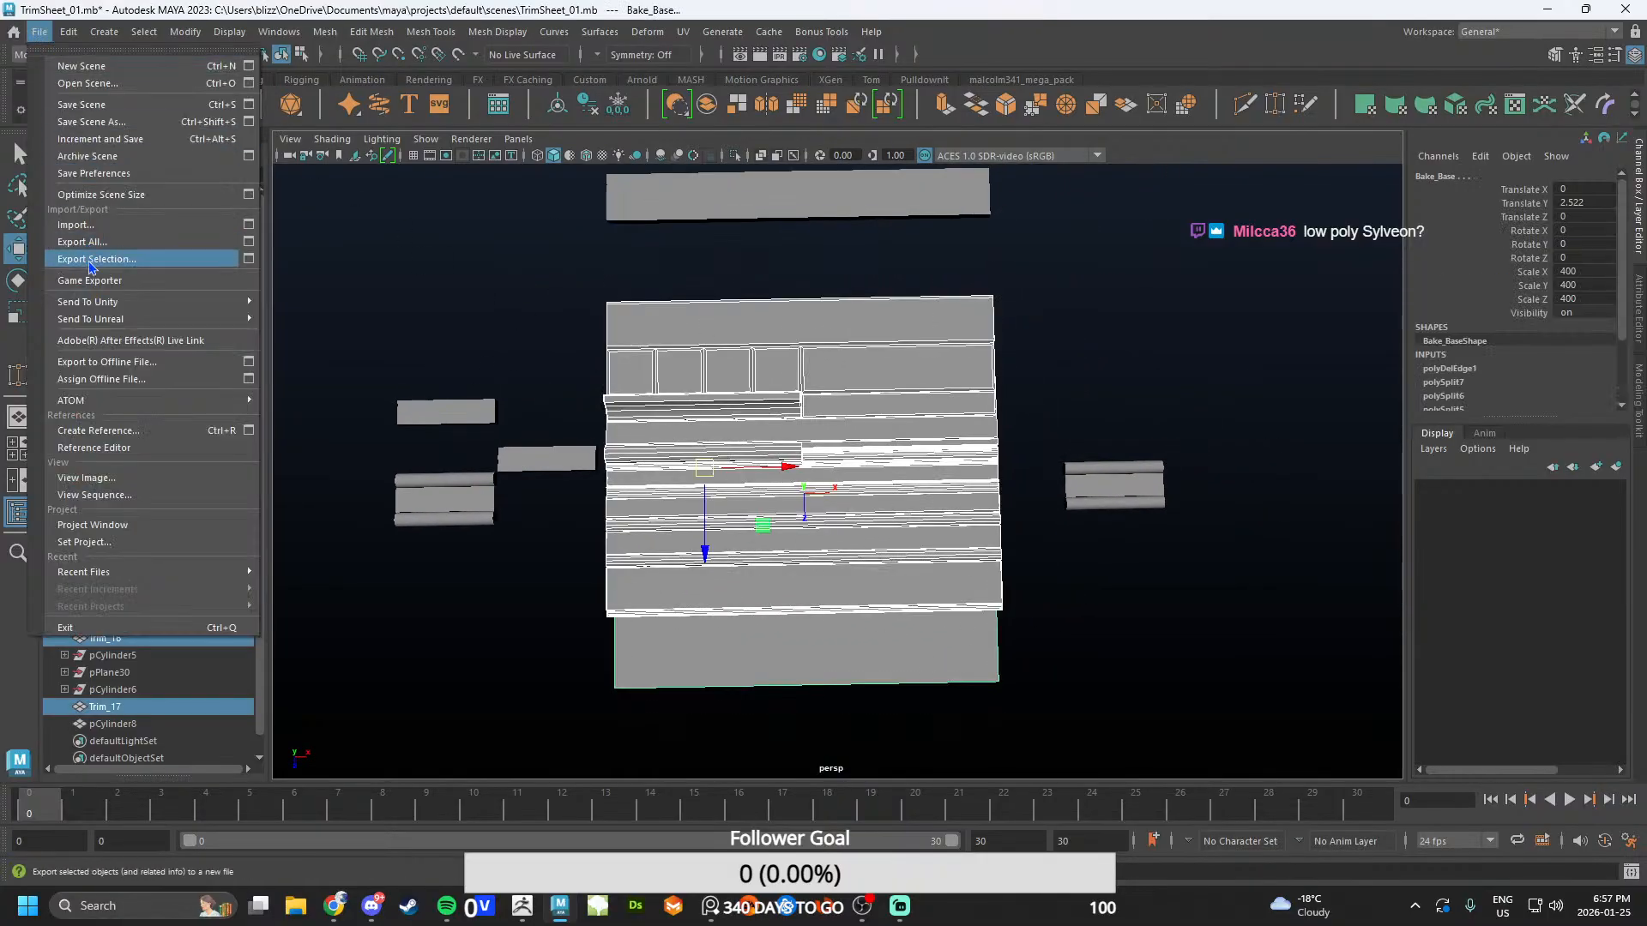
{"action": "left_click", "coordinate": [77, 287]}
{"action": "left_click", "coordinate": [485, 479]}
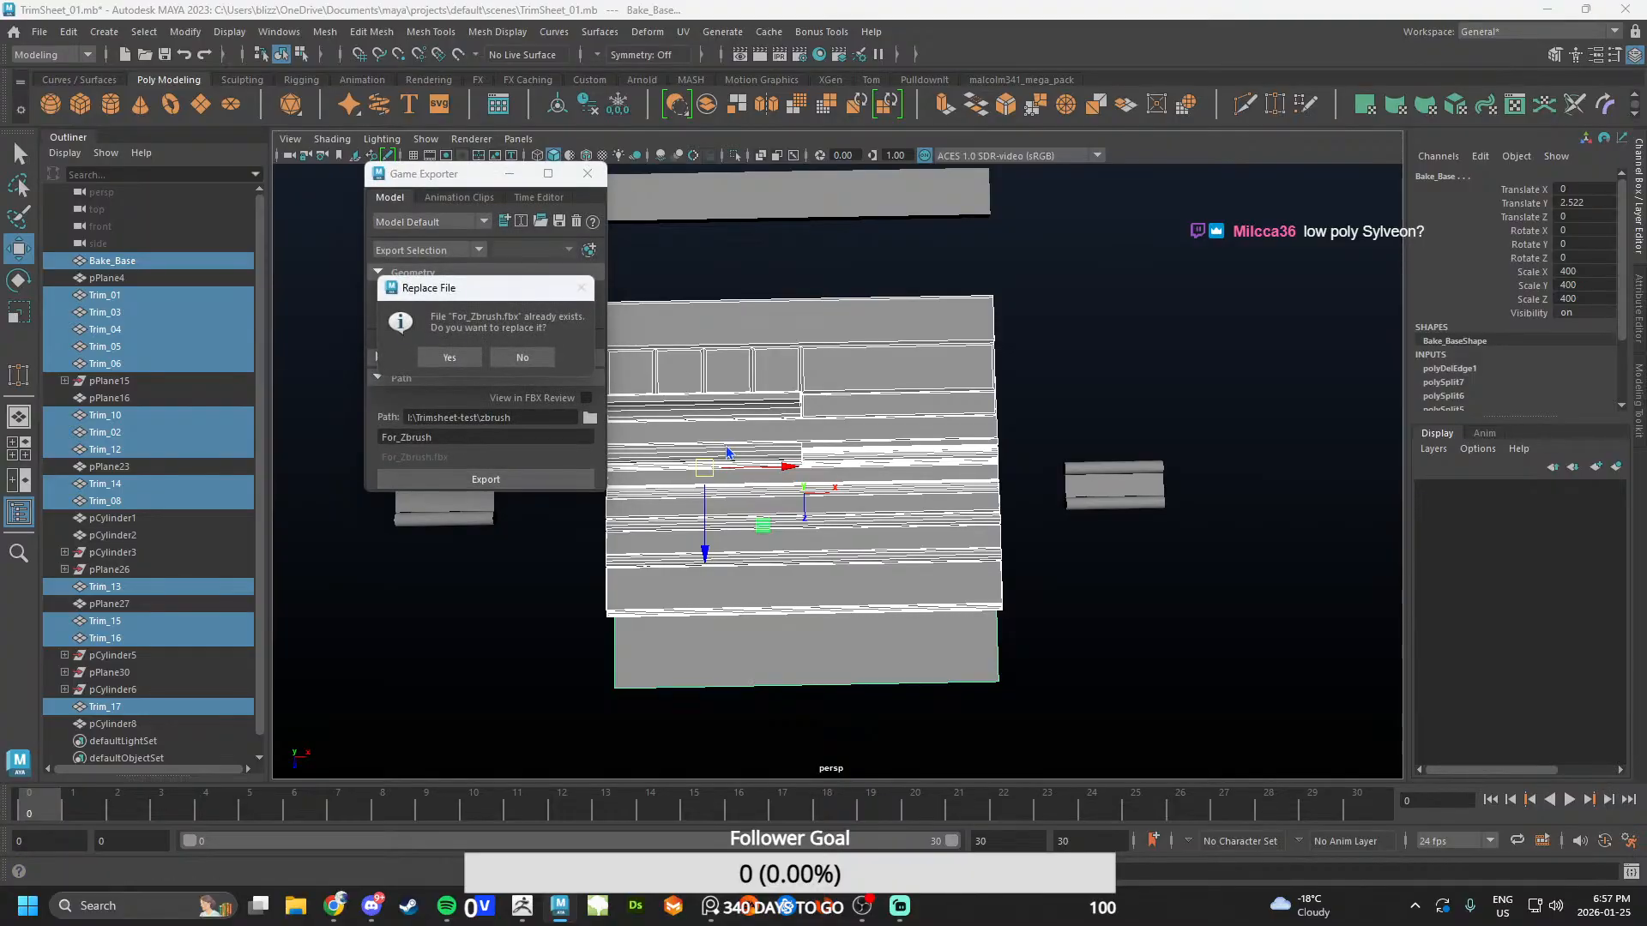
{"action": "left_click", "coordinate": [449, 358]}
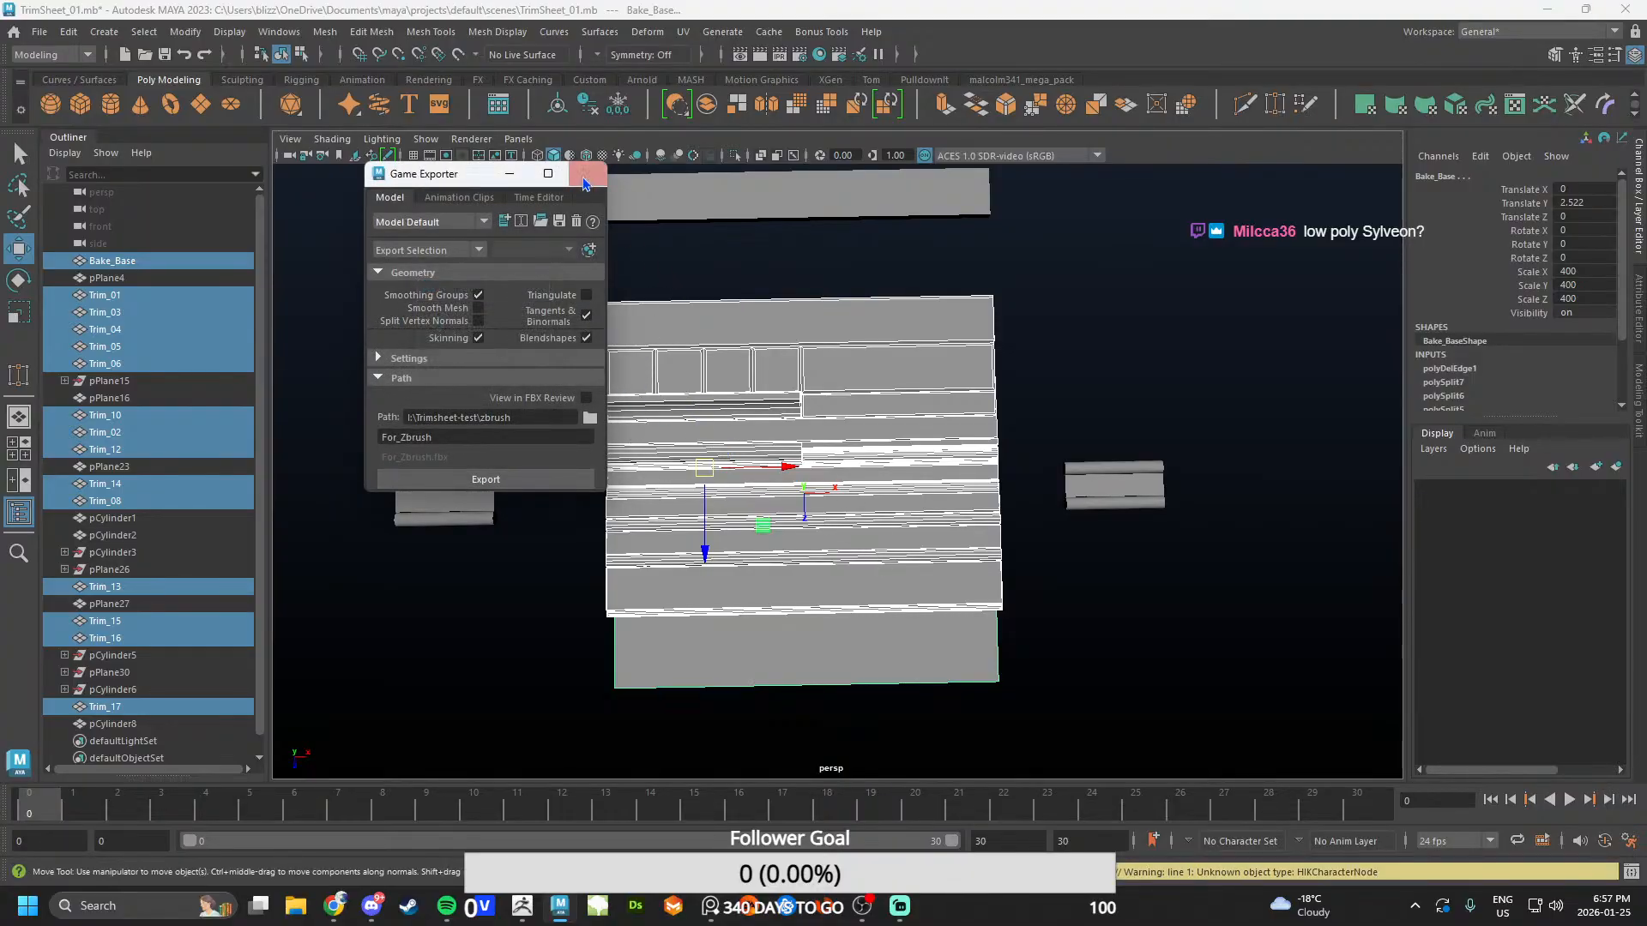
{"action": "left_click", "coordinate": [583, 175]}
- Switch to ZBrush, restart it to discard the previous import, and dismiss the Home Page and LightBox
{"action": "left_click", "coordinate": [521, 906]}
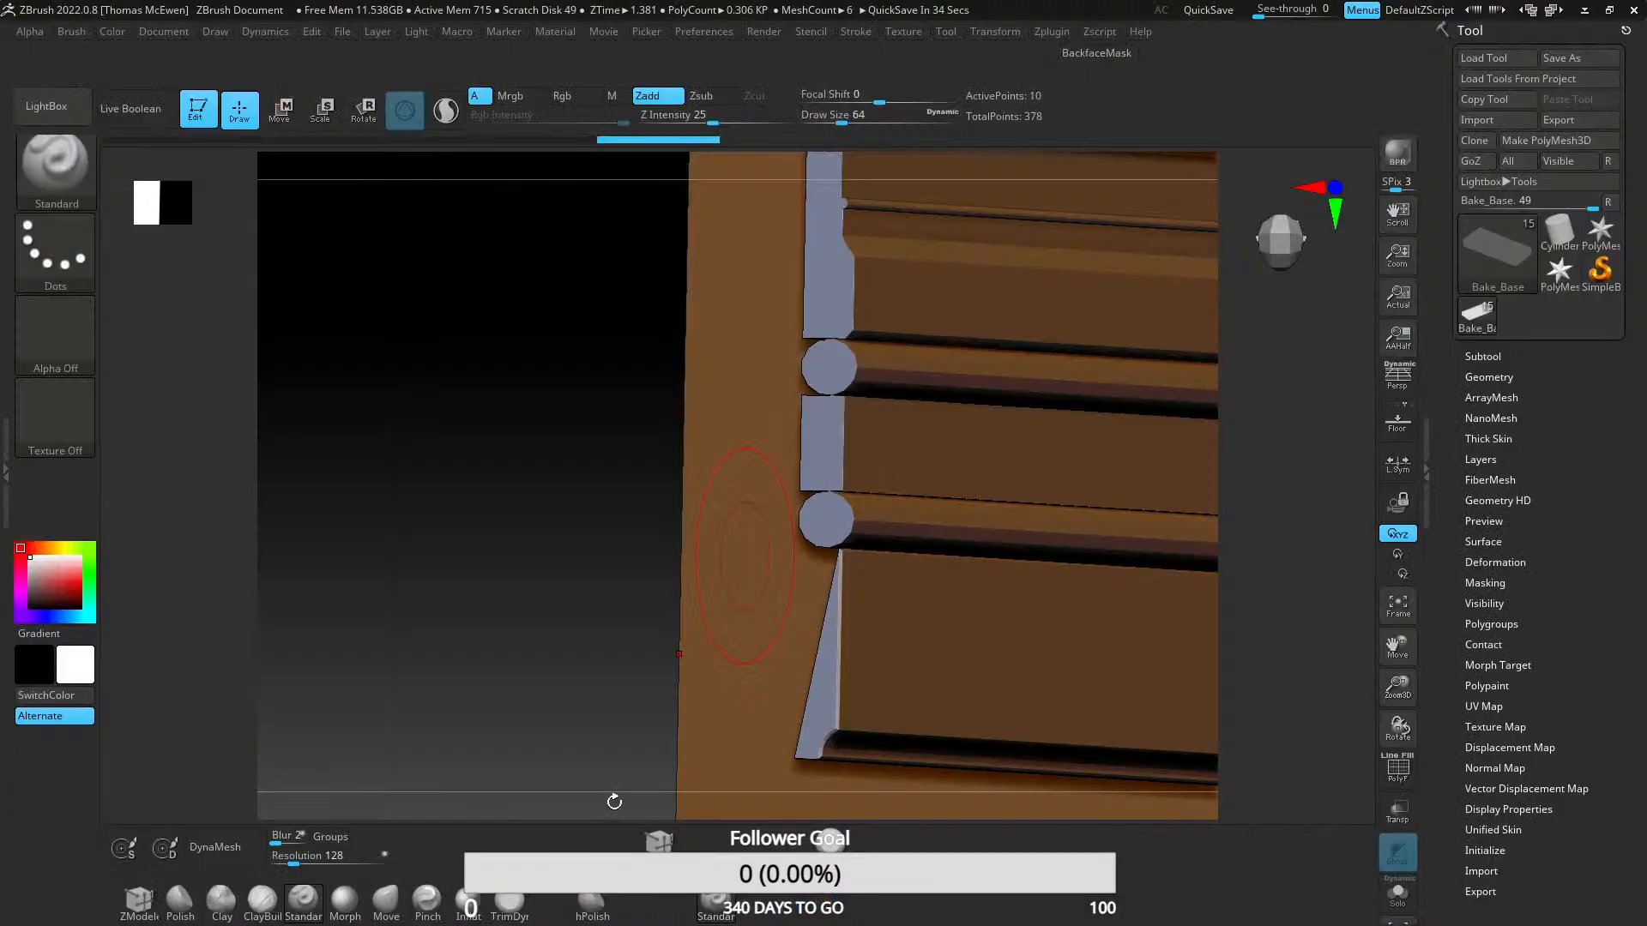
{"action": "left_click", "coordinate": [1634, 14]}
{"action": "left_click", "coordinate": [858, 511]}
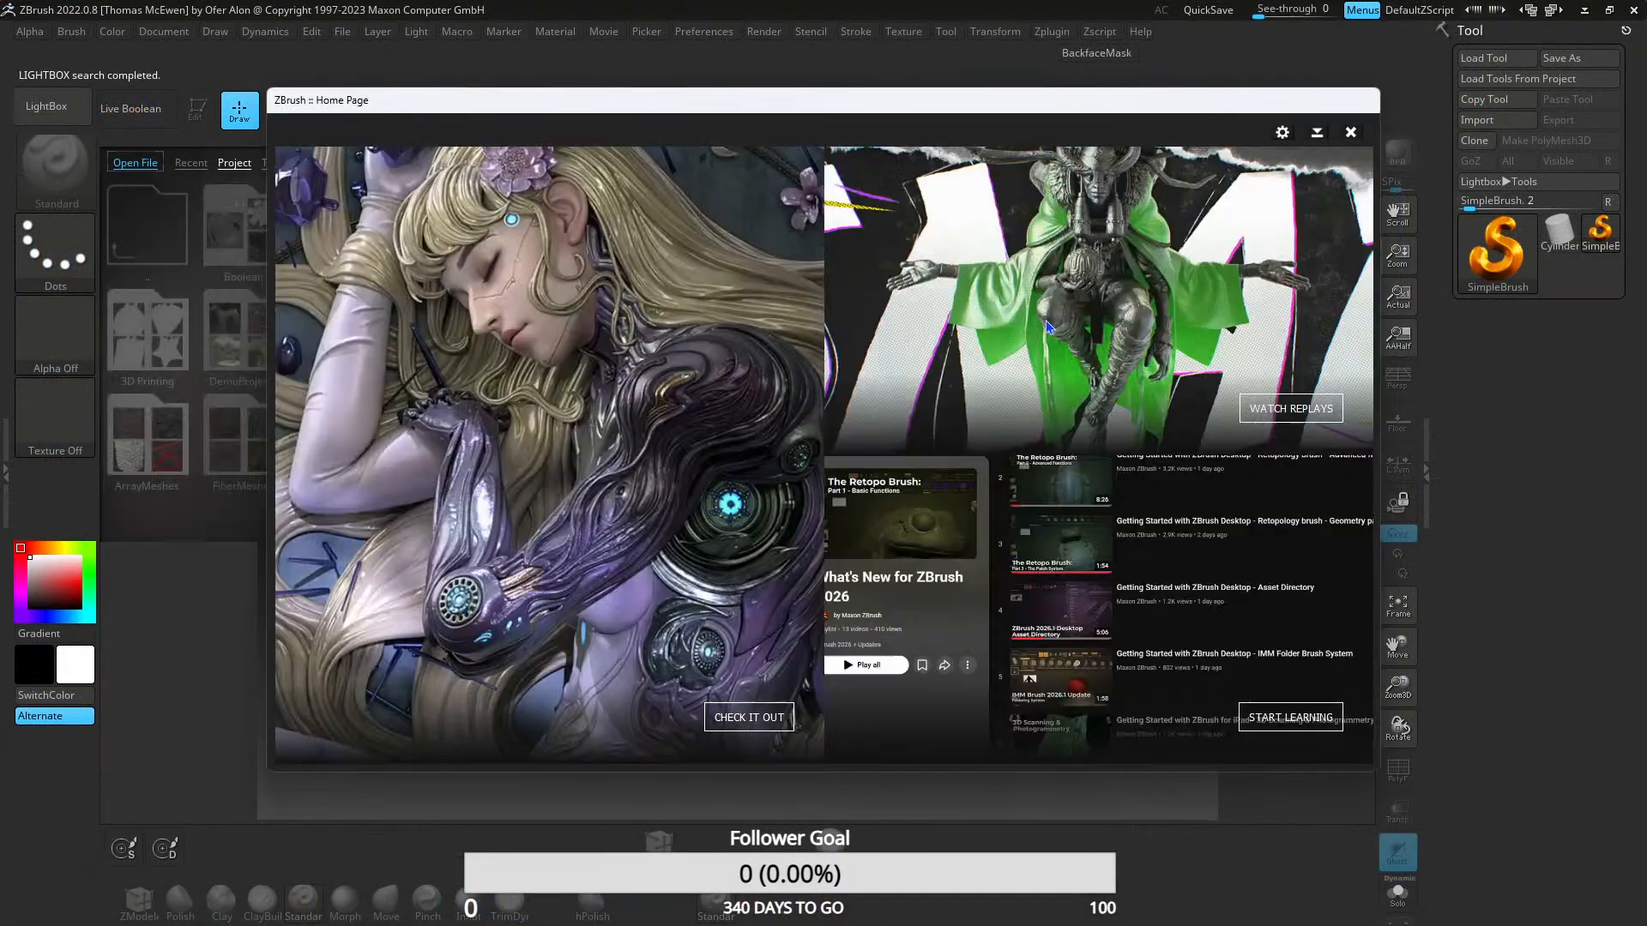
{"action": "left_click", "coordinate": [1351, 132]}
{"action": "left_click", "coordinate": [1274, 164]}
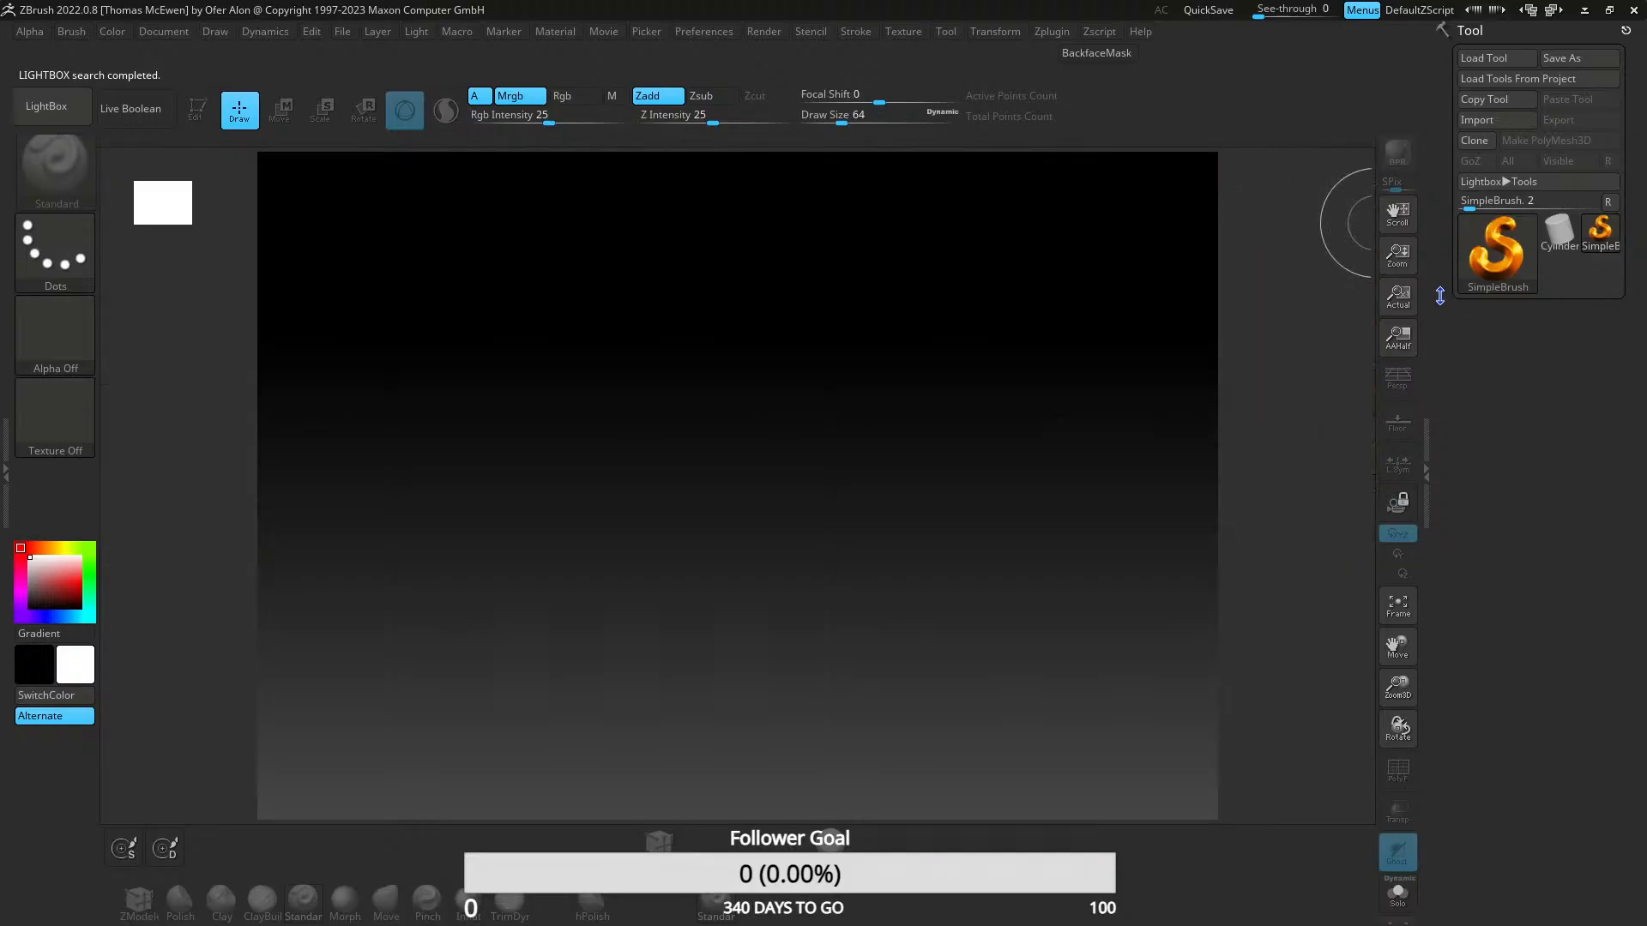
- Import the updated For_Zbrush.fbx from the zbrush folder, accepting the import options
{"action": "left_click", "coordinate": [1490, 124]}
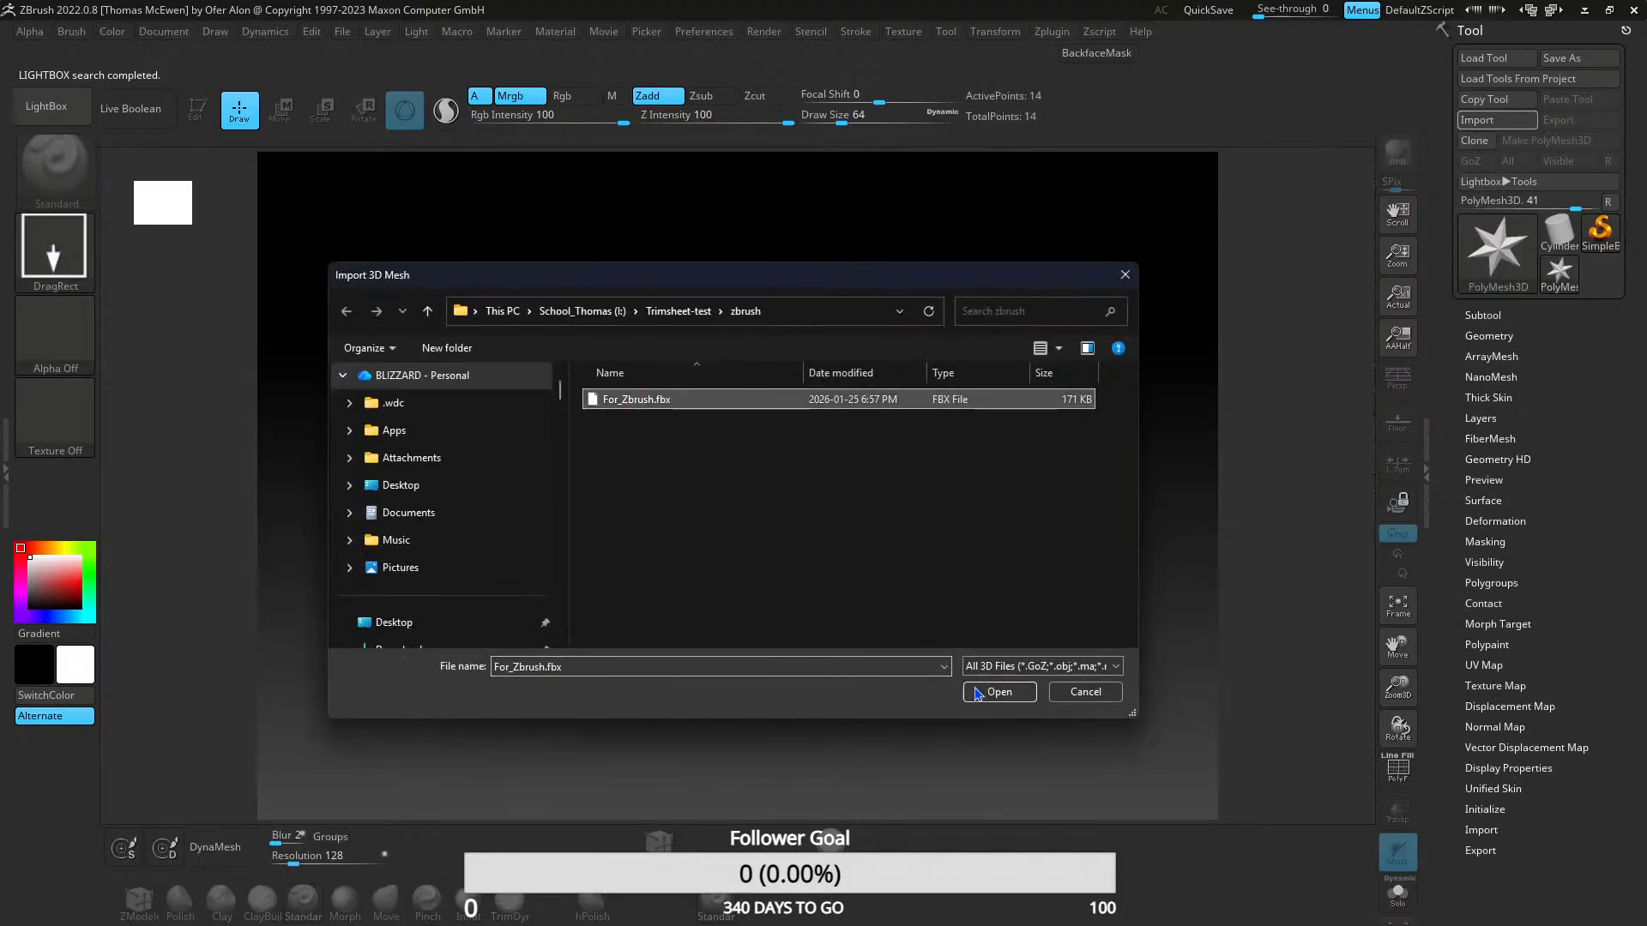
{"action": "left_click", "coordinate": [998, 692]}
{"action": "key", "text": "Return"}
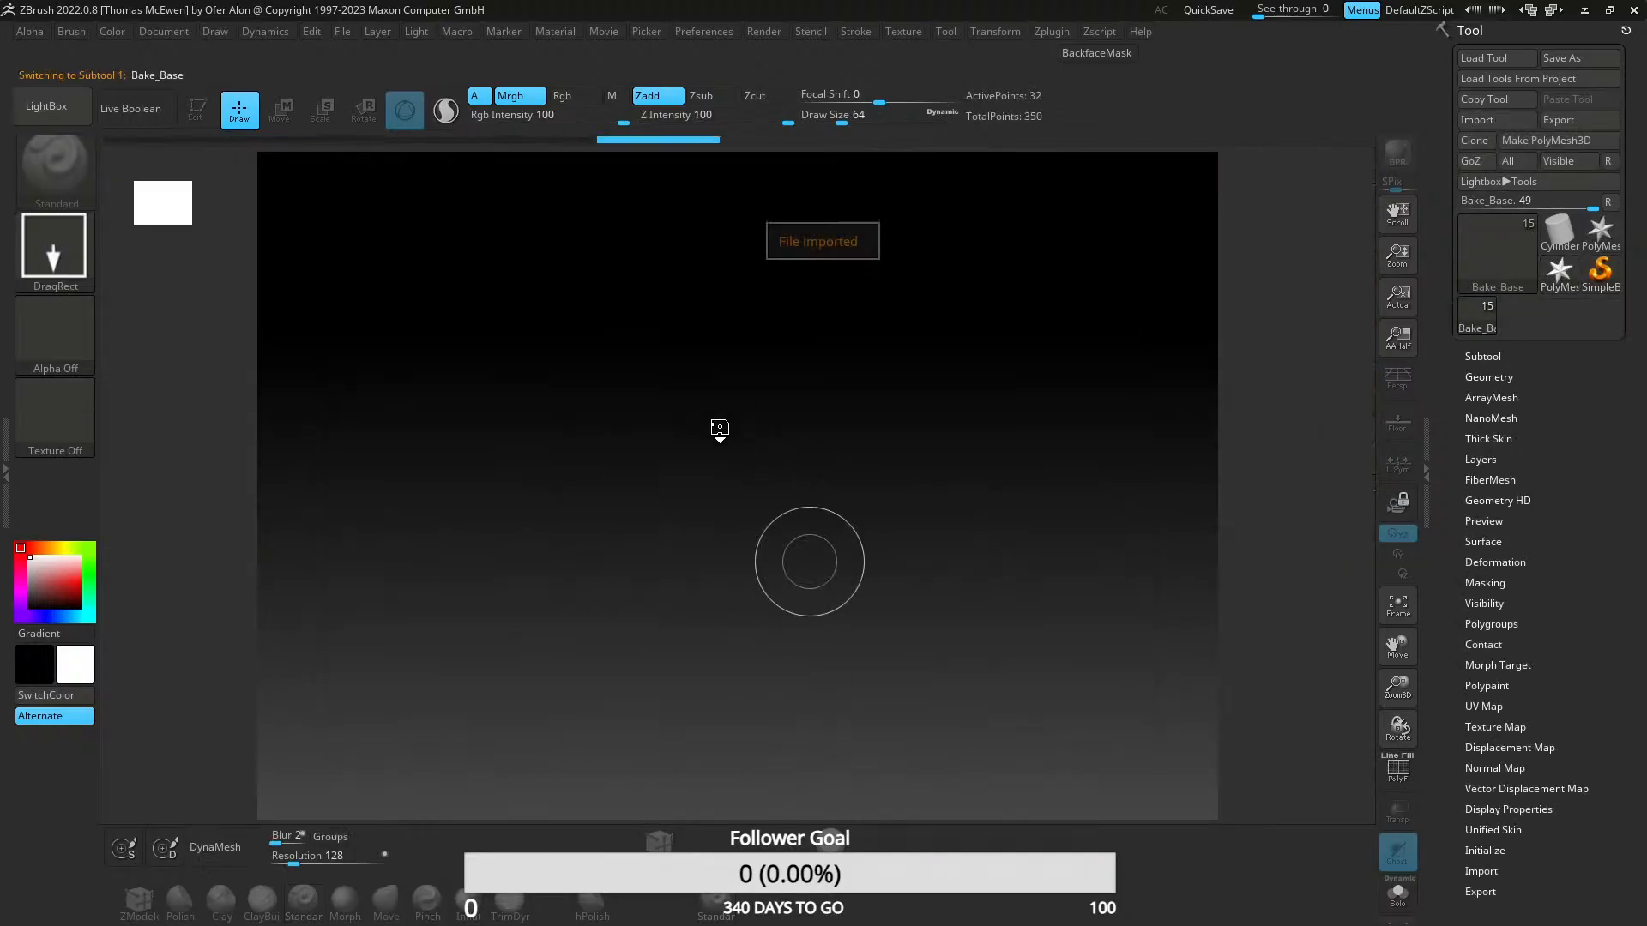
- Draw the imported Bake_Base tool on the canvas, enter Edit mode and turn the trim strips to a face-on view
{"action": "left_click_drag", "start_coordinate": [675, 339], "coordinate": [697, 729]}
{"action": "left_click", "coordinate": [198, 110]}
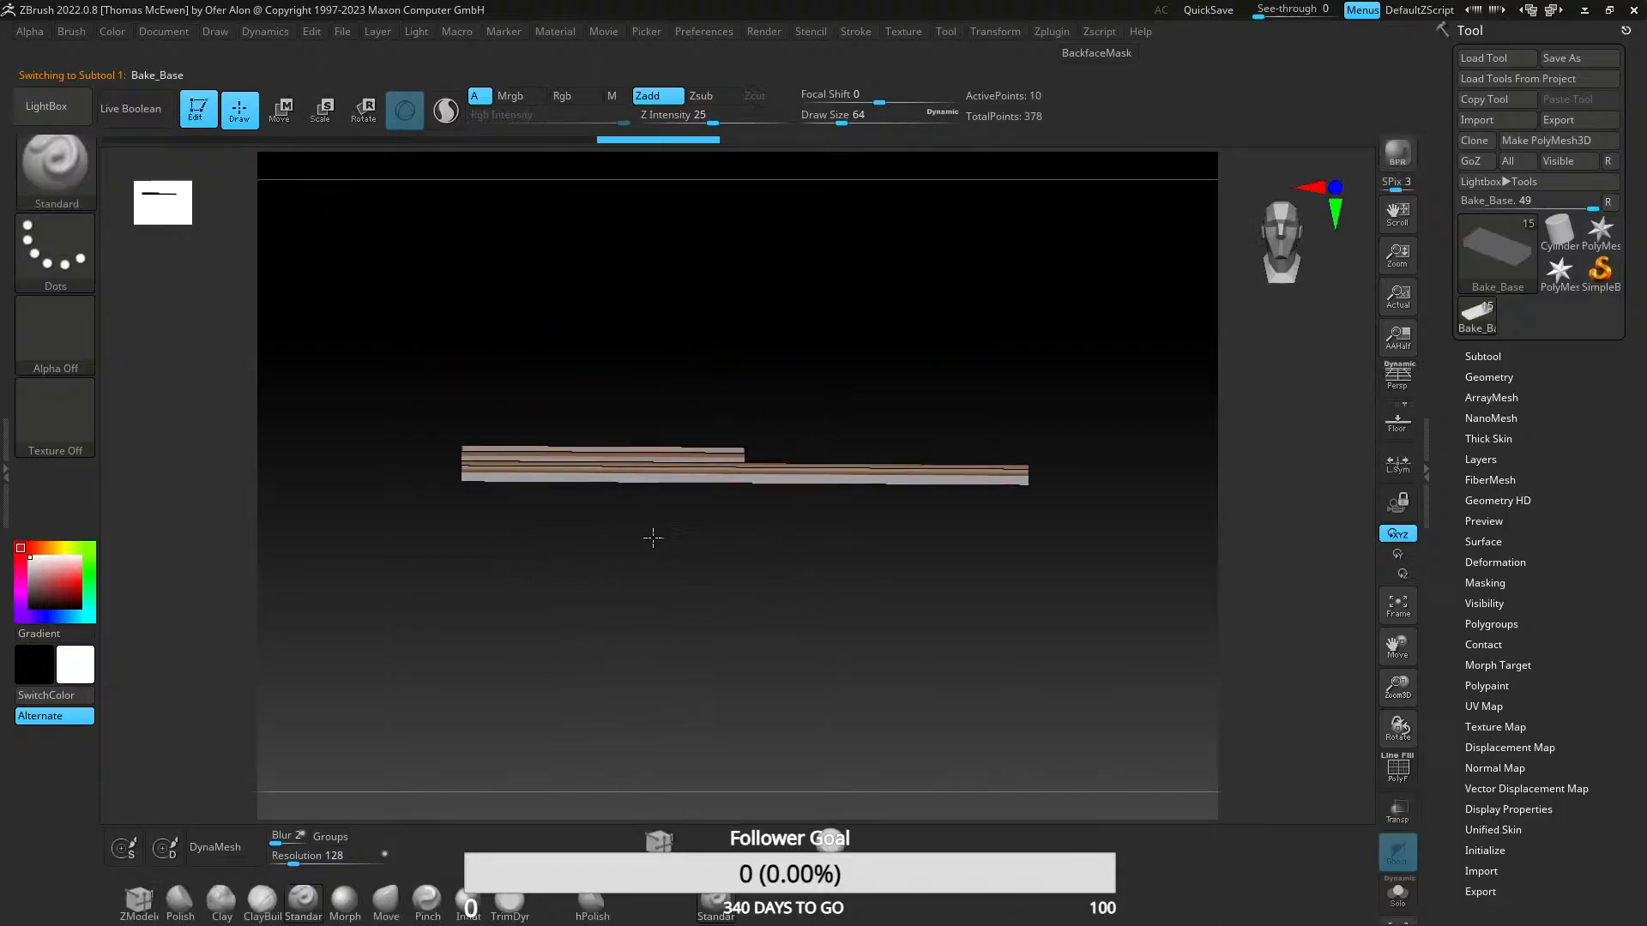
{"action": "left_click_drag", "start_coordinate": [654, 540], "coordinate": [730, 626]}
{"action": "mouse_move", "coordinate": [800, 441]}
{"action": "right_mouse_down"}
{"action": "mouse_move", "coordinate": [746, 459]}
{"action": "mouse_move", "coordinate": [801, 466]}
{"action": "mouse_move", "coordinate": [676, 422]}
{"action": "mouse_move", "coordinate": [678, 460]}
{"action": "mouse_move", "coordinate": [651, 452]}
{"action": "mouse_move", "coordinate": [761, 461]}
{"action": "mouse_move", "coordinate": [626, 468]}
{"action": "mouse_move", "coordinate": [788, 470]}
{"action": "right_mouse_up"}
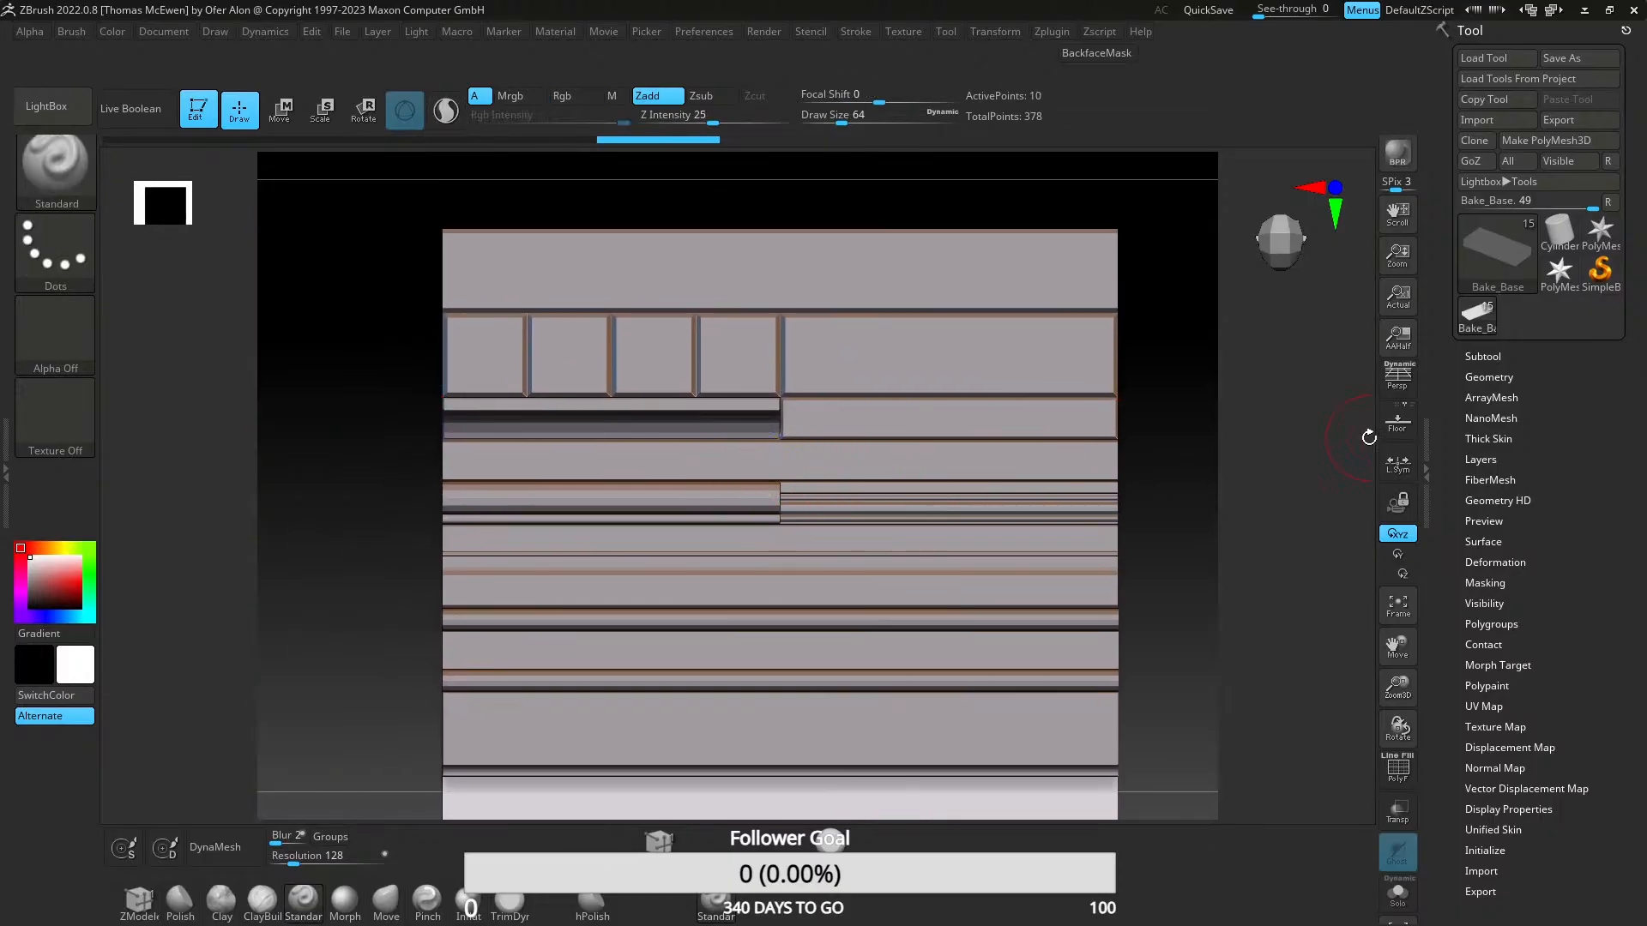
- Make Trim_01 the active subtool and hide the Bake_Base, Trim_03 and Trim_04 subtools
{"action": "left_click", "coordinate": [1482, 356]}
{"action": "left_click", "coordinate": [1490, 348]}
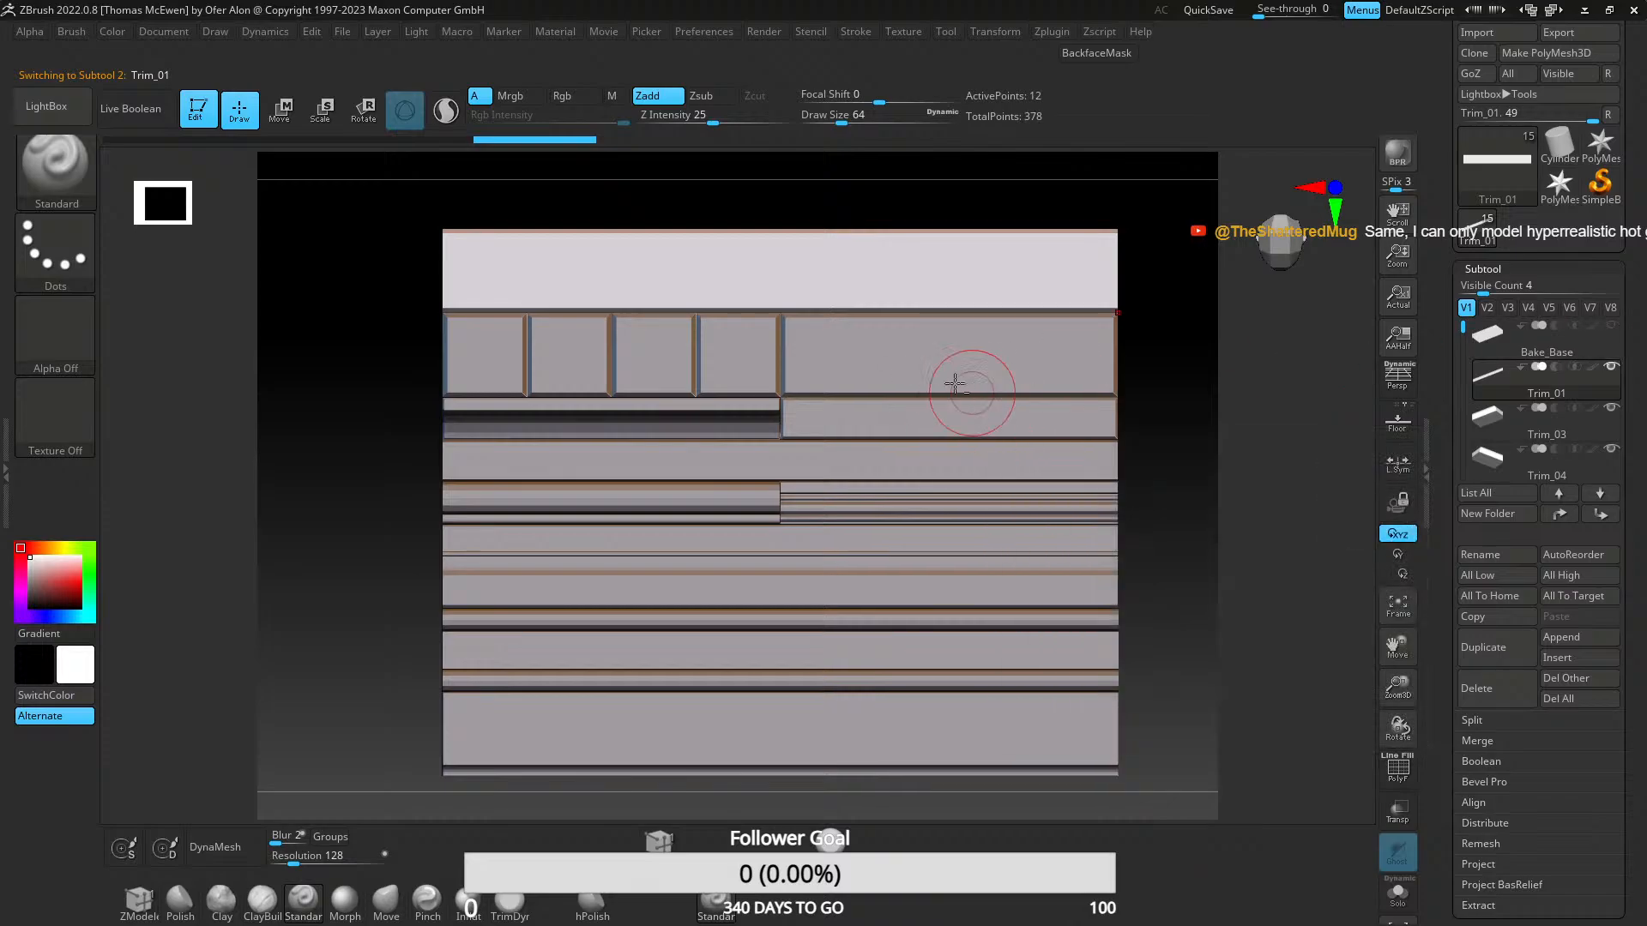
{"action": "right_click_drag", "start_coordinate": [807, 347], "coordinate": [851, 530], "text": "alt"}
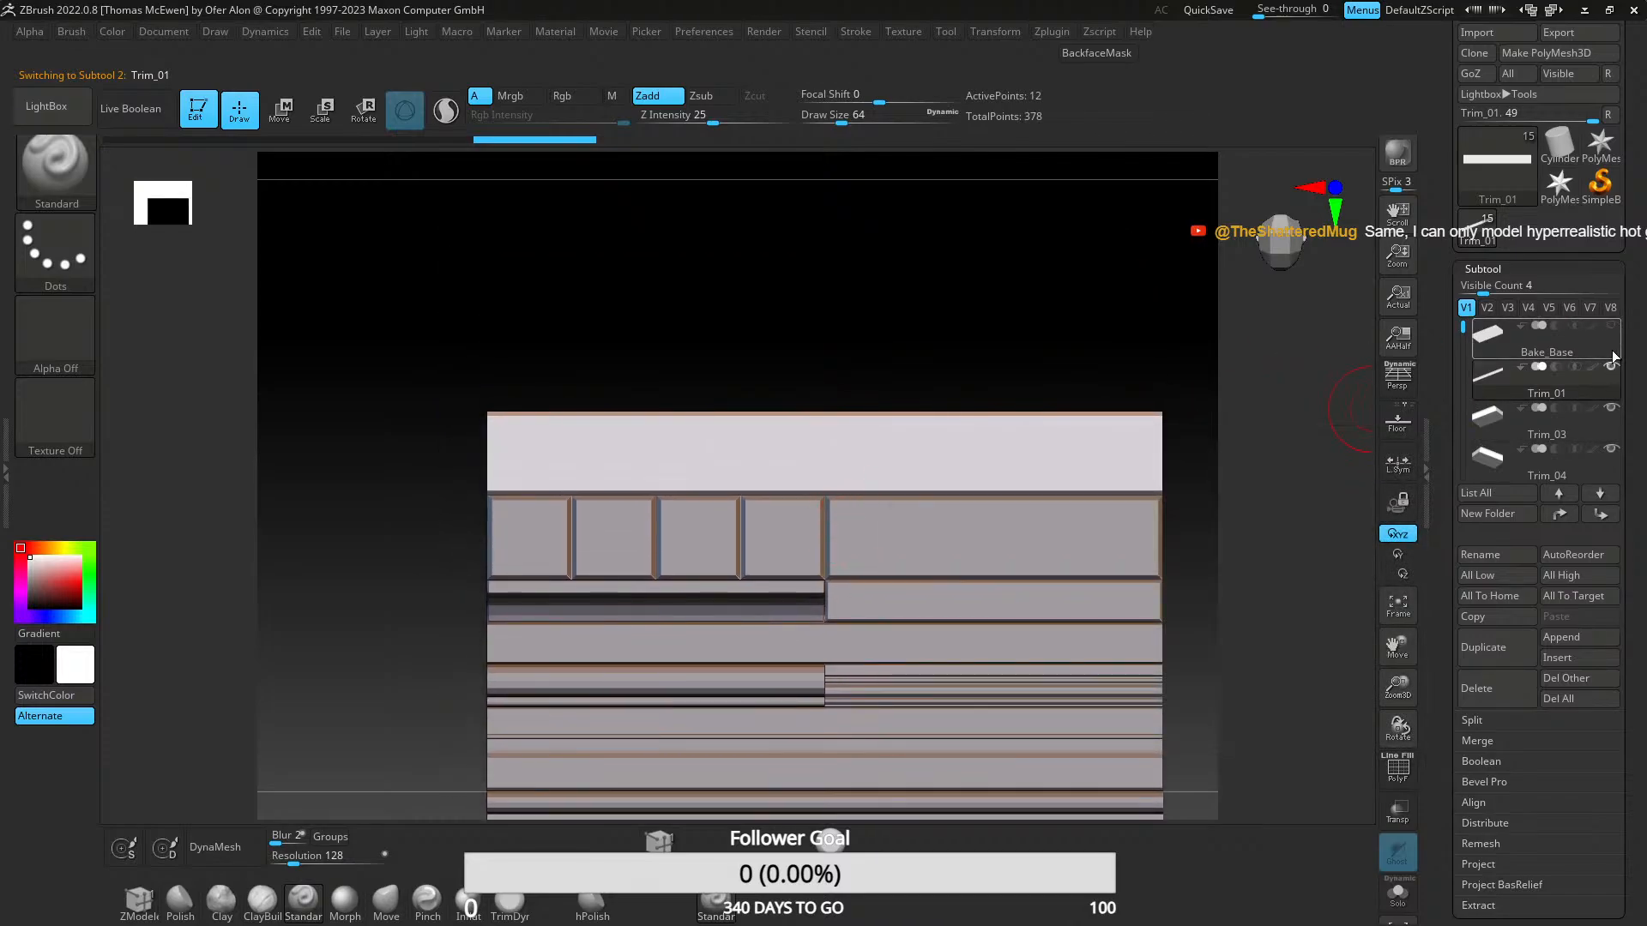
{"action": "left_click", "coordinate": [1613, 406]}
{"action": "left_click", "coordinate": [1610, 447]}
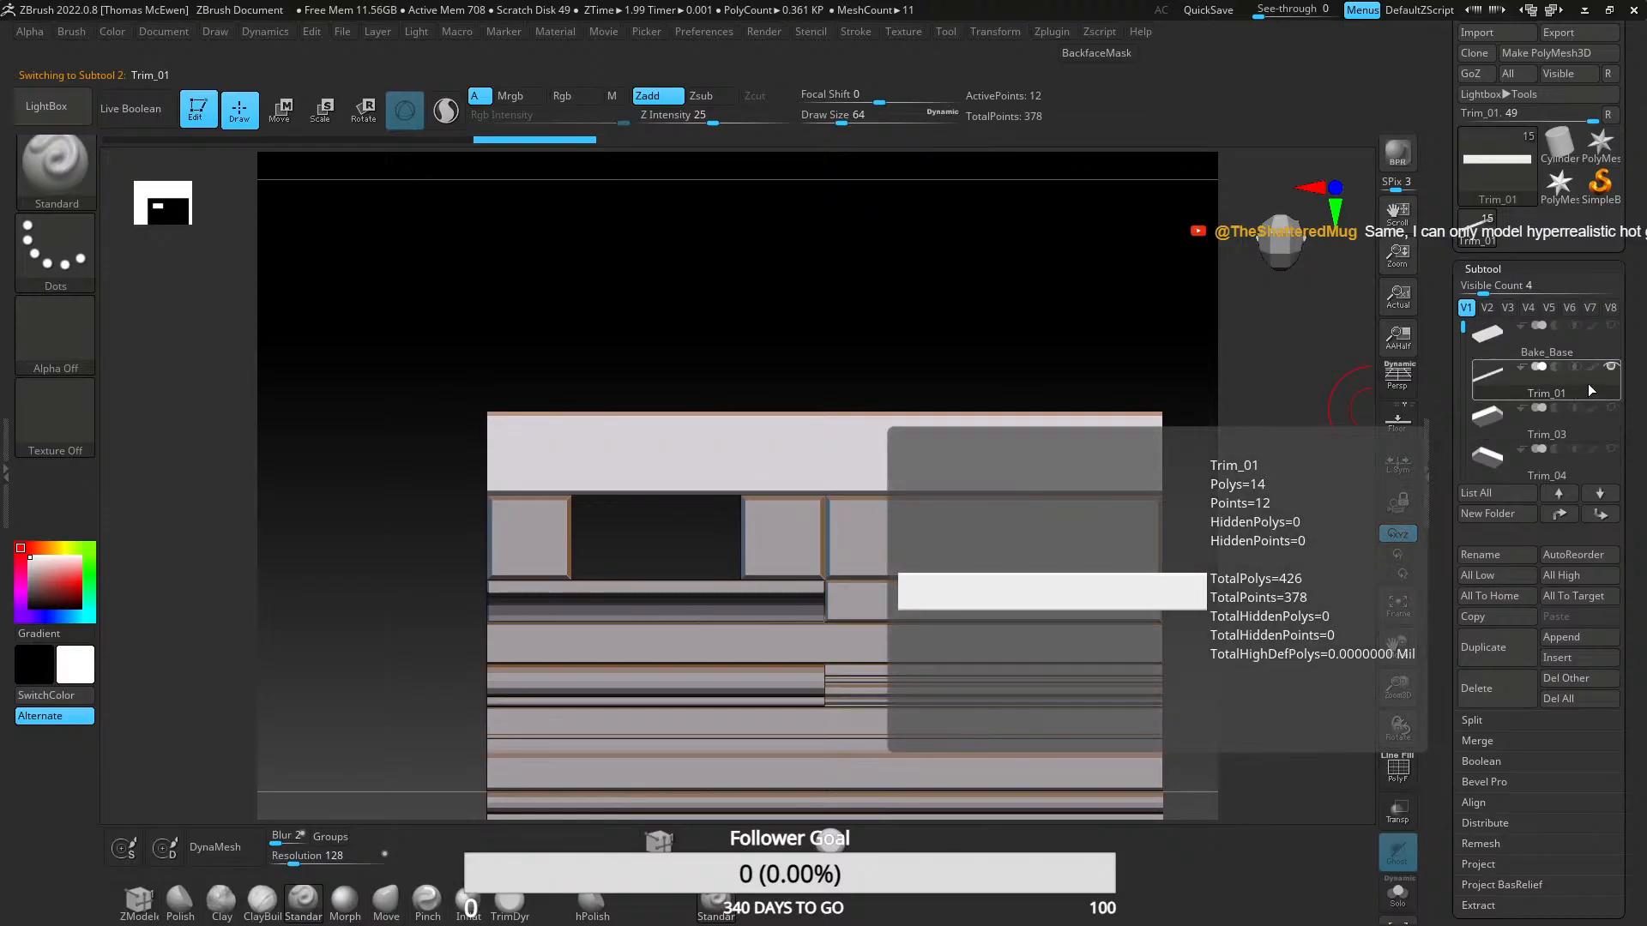
{"action": "scroll", "coordinate": [1552, 386], "scroll_direction": "down", "scroll_amount": 2}
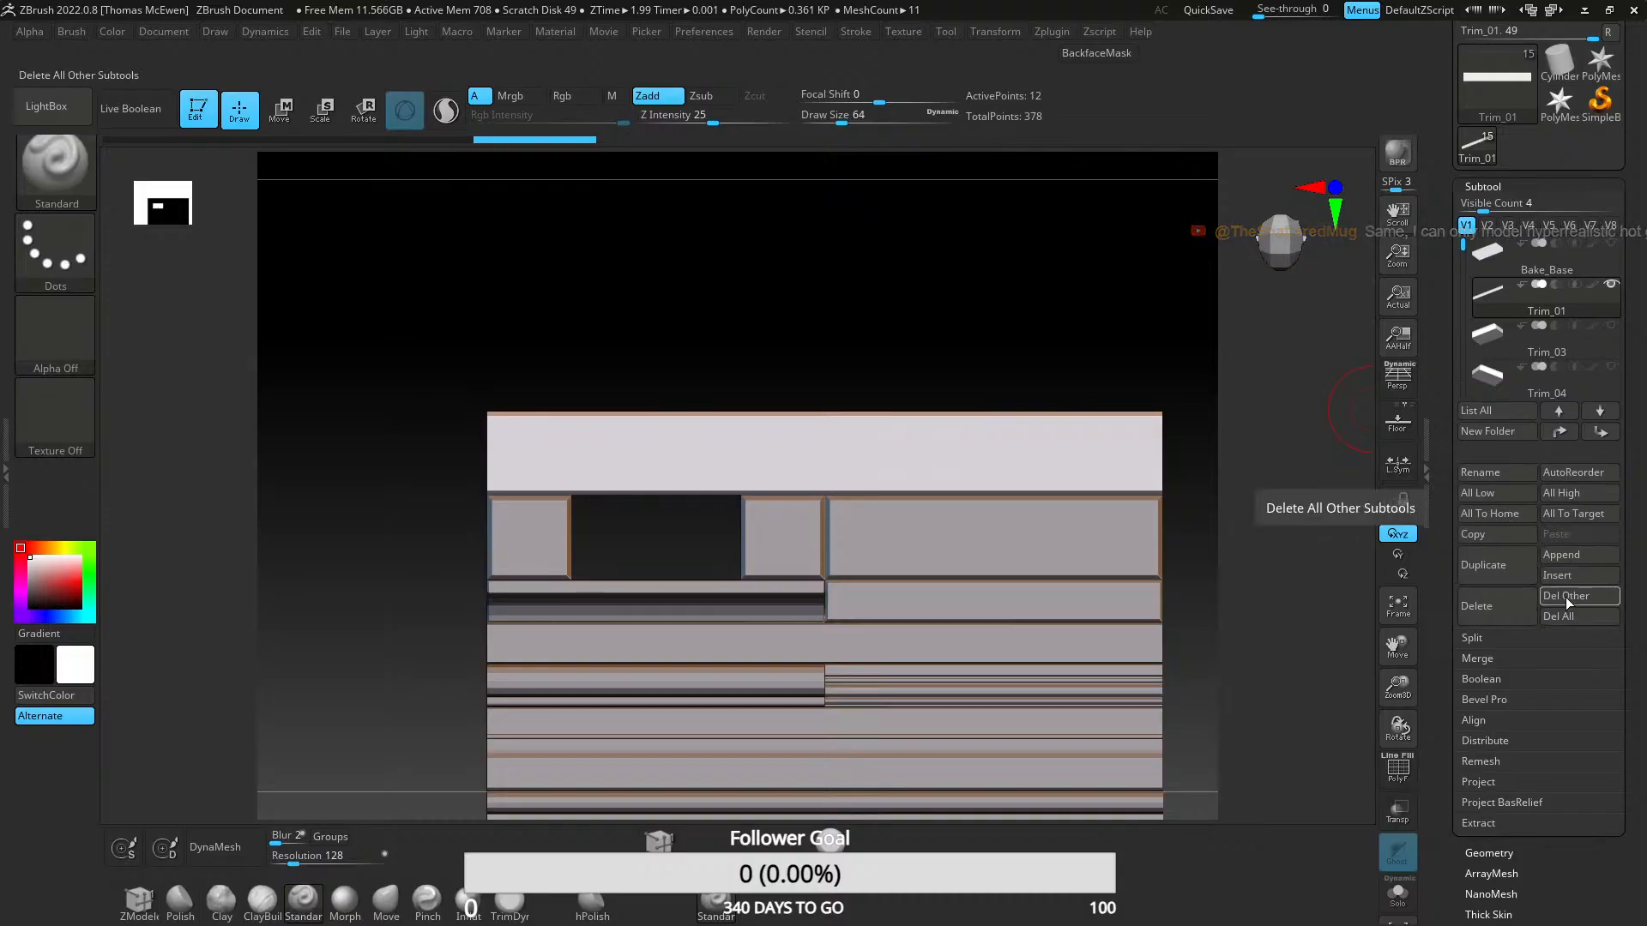
{"action": "key", "text": "ctrl+s"}
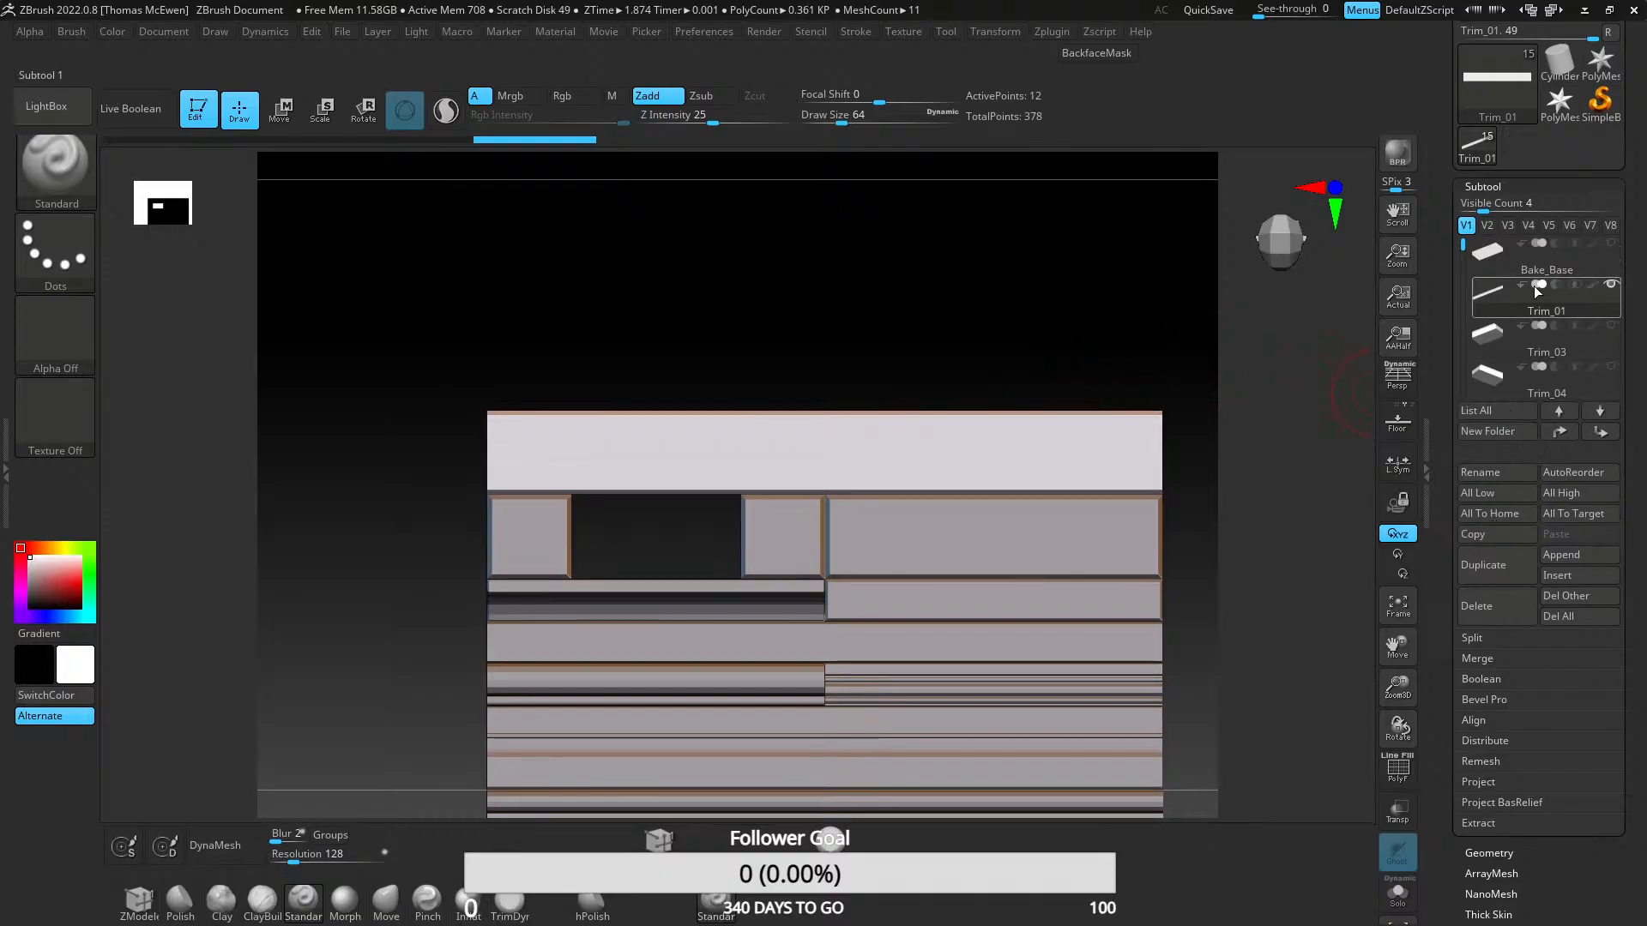
- Try dividing Trim_01 once in the Geometry settings with Smt smoothing enabled
{"action": "left_click", "coordinate": [1483, 187]}
{"action": "left_click", "coordinate": [1489, 207]}
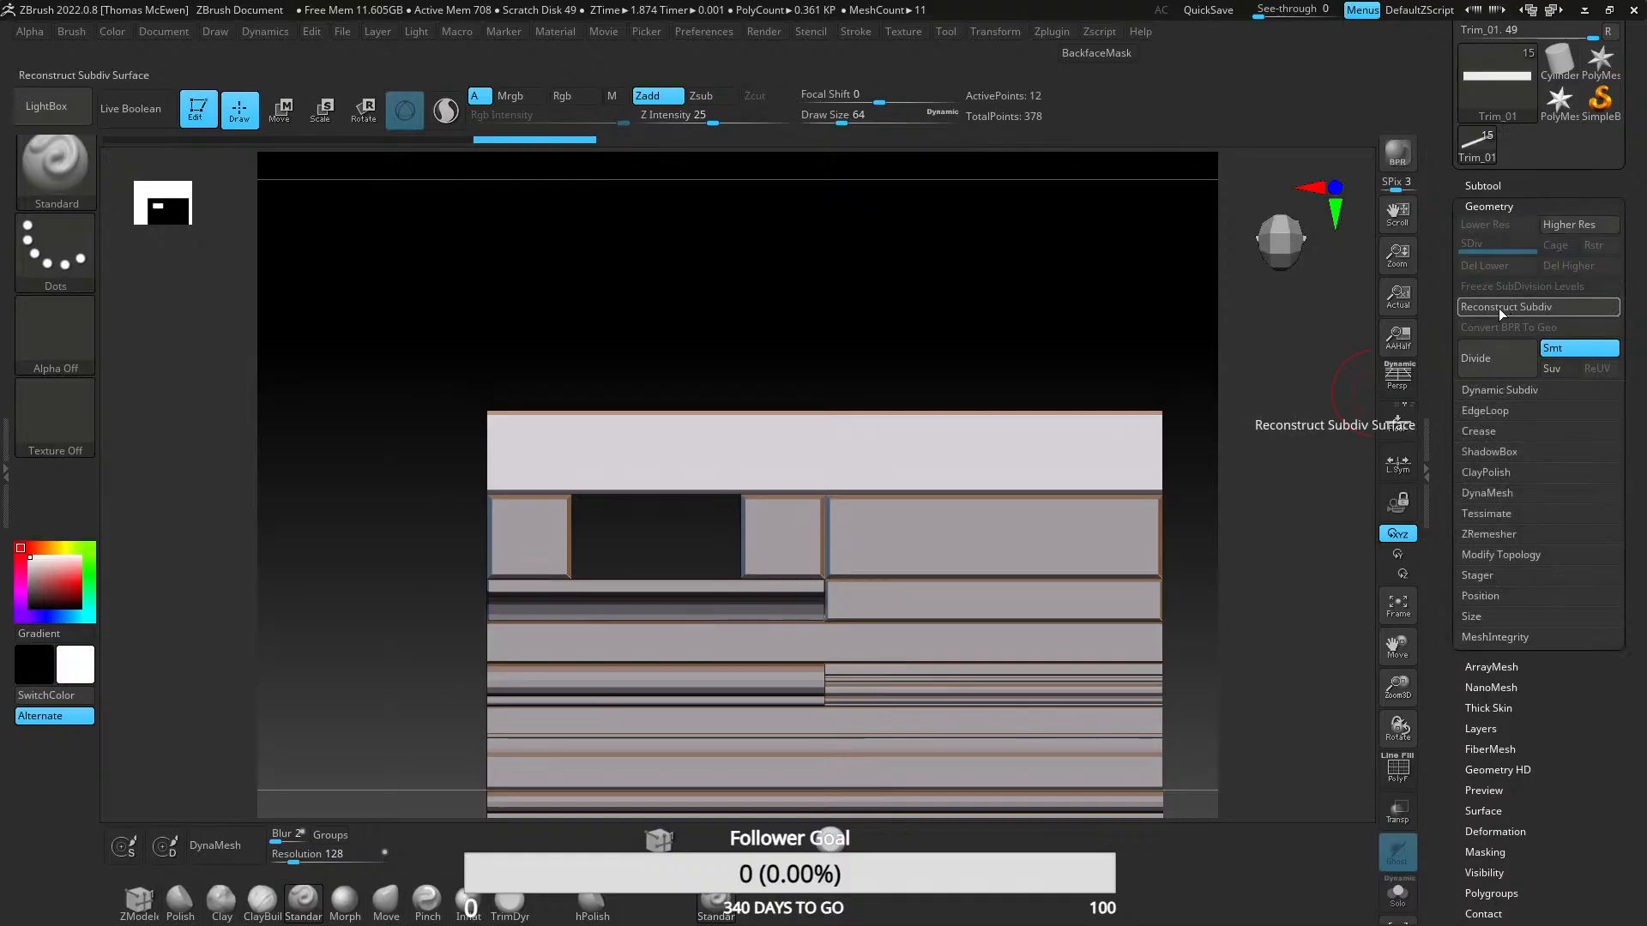
{"action": "left_click", "coordinate": [1491, 357]}
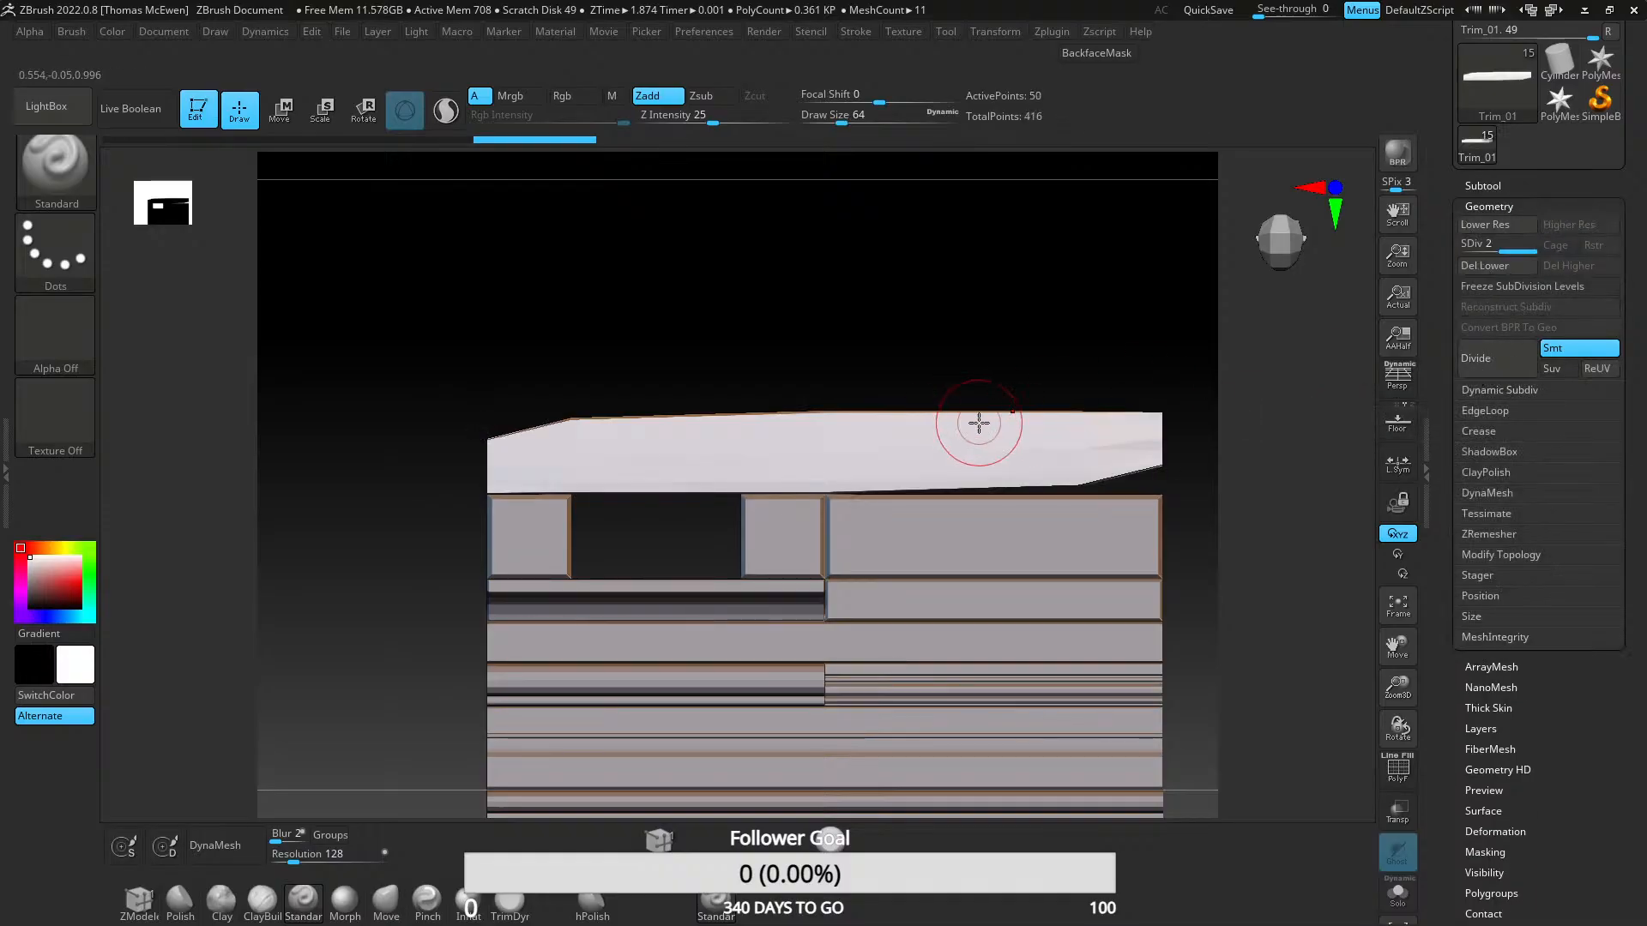
{"action": "mouse_move", "coordinate": [978, 422]}
{"action": "left_mouse_down"}
{"action": "mouse_move", "coordinate": [1037, 410]}
{"action": "mouse_move", "coordinate": [747, 517]}
{"action": "mouse_move", "coordinate": [864, 449]}
{"action": "mouse_move", "coordinate": [784, 452]}
{"action": "left_mouse_up"}
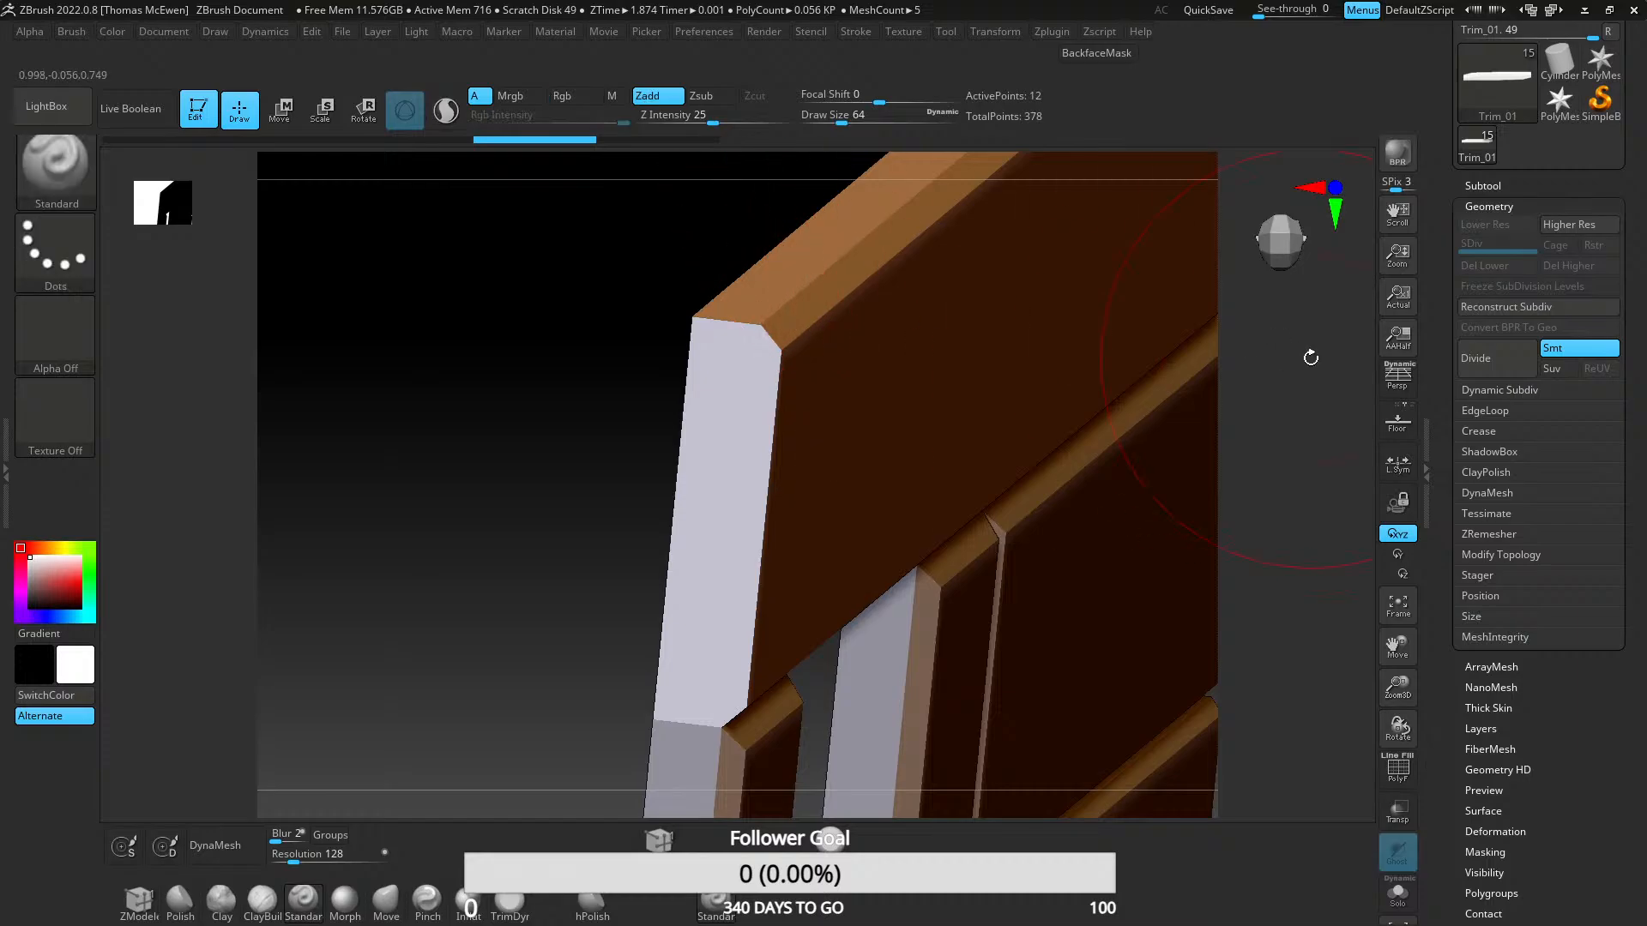
- Turn off Smt smoothing and divide Trim_01 repeatedly up to subdivision level 9
{"action": "left_click", "coordinate": [1558, 352]}
{"action": "left_click", "coordinate": [1499, 357]}
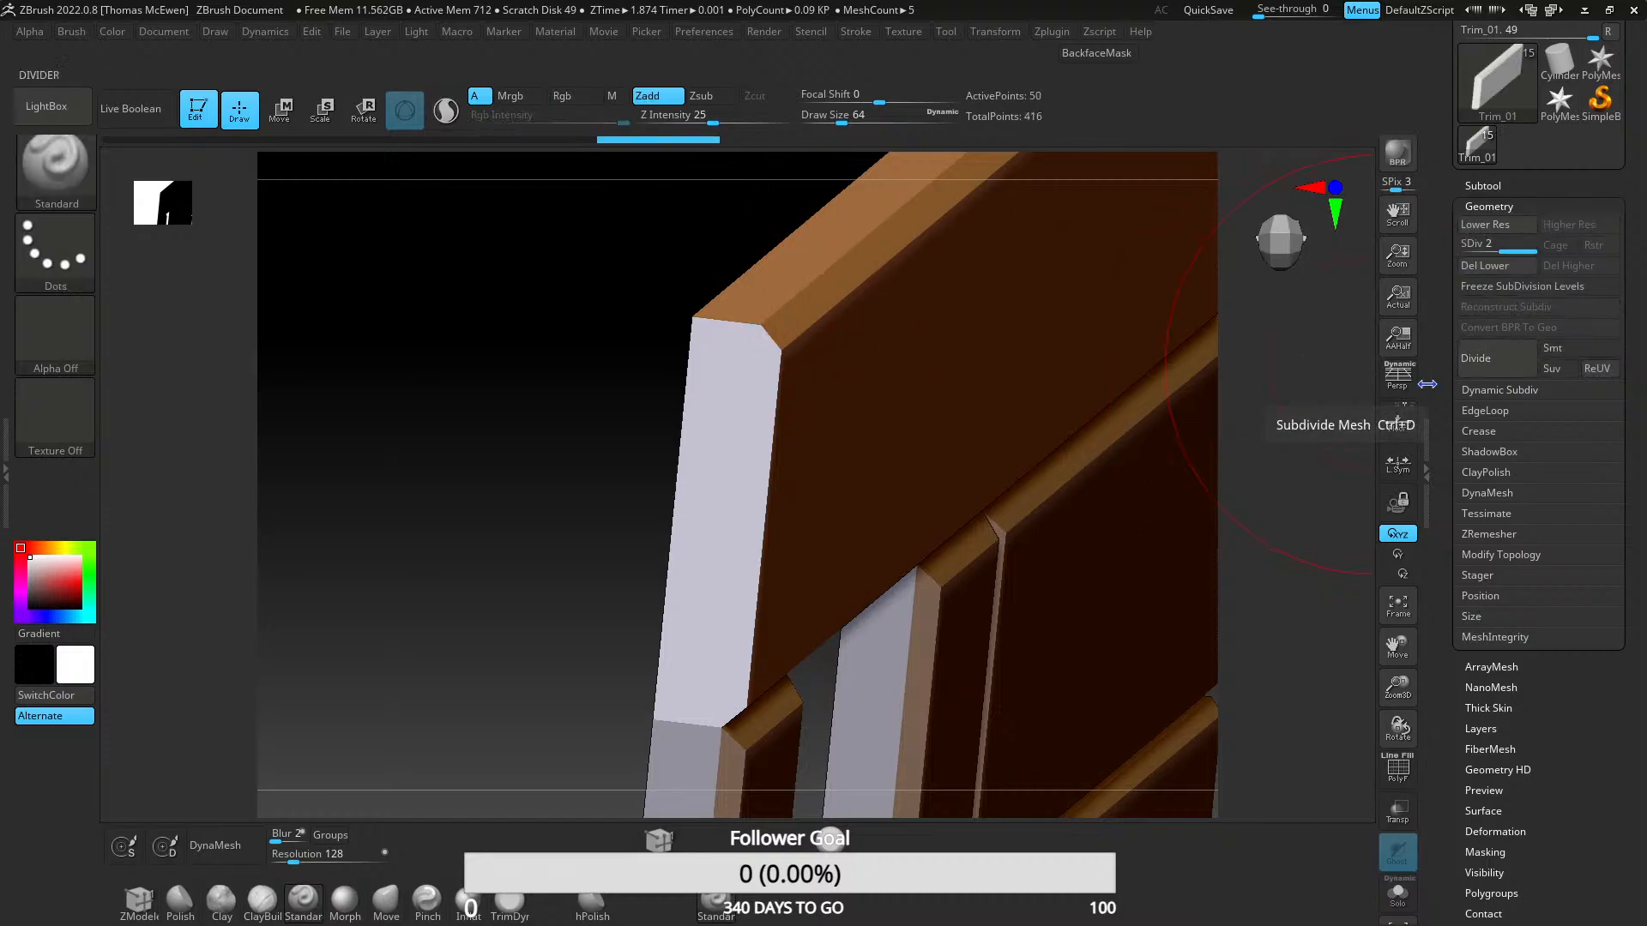
{"action": "left_click", "coordinate": [1489, 366]}
{"action": "left_click", "coordinate": [1490, 365]}
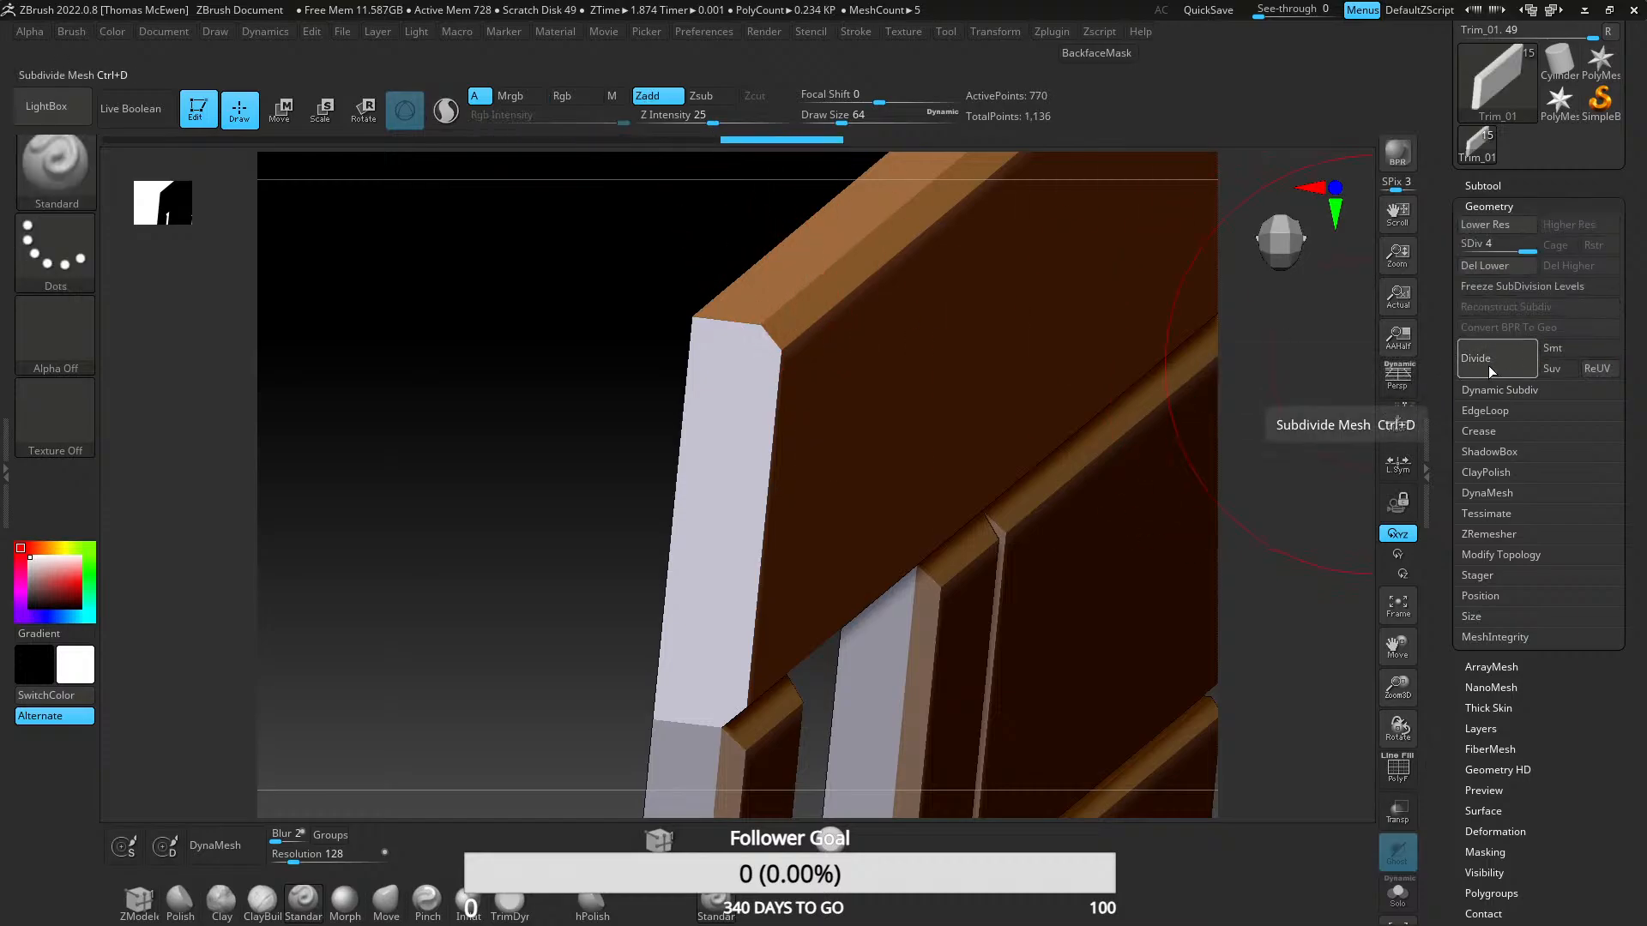
{"action": "left_click", "coordinate": [1489, 365]}
{"action": "left_click", "coordinate": [1489, 366]}
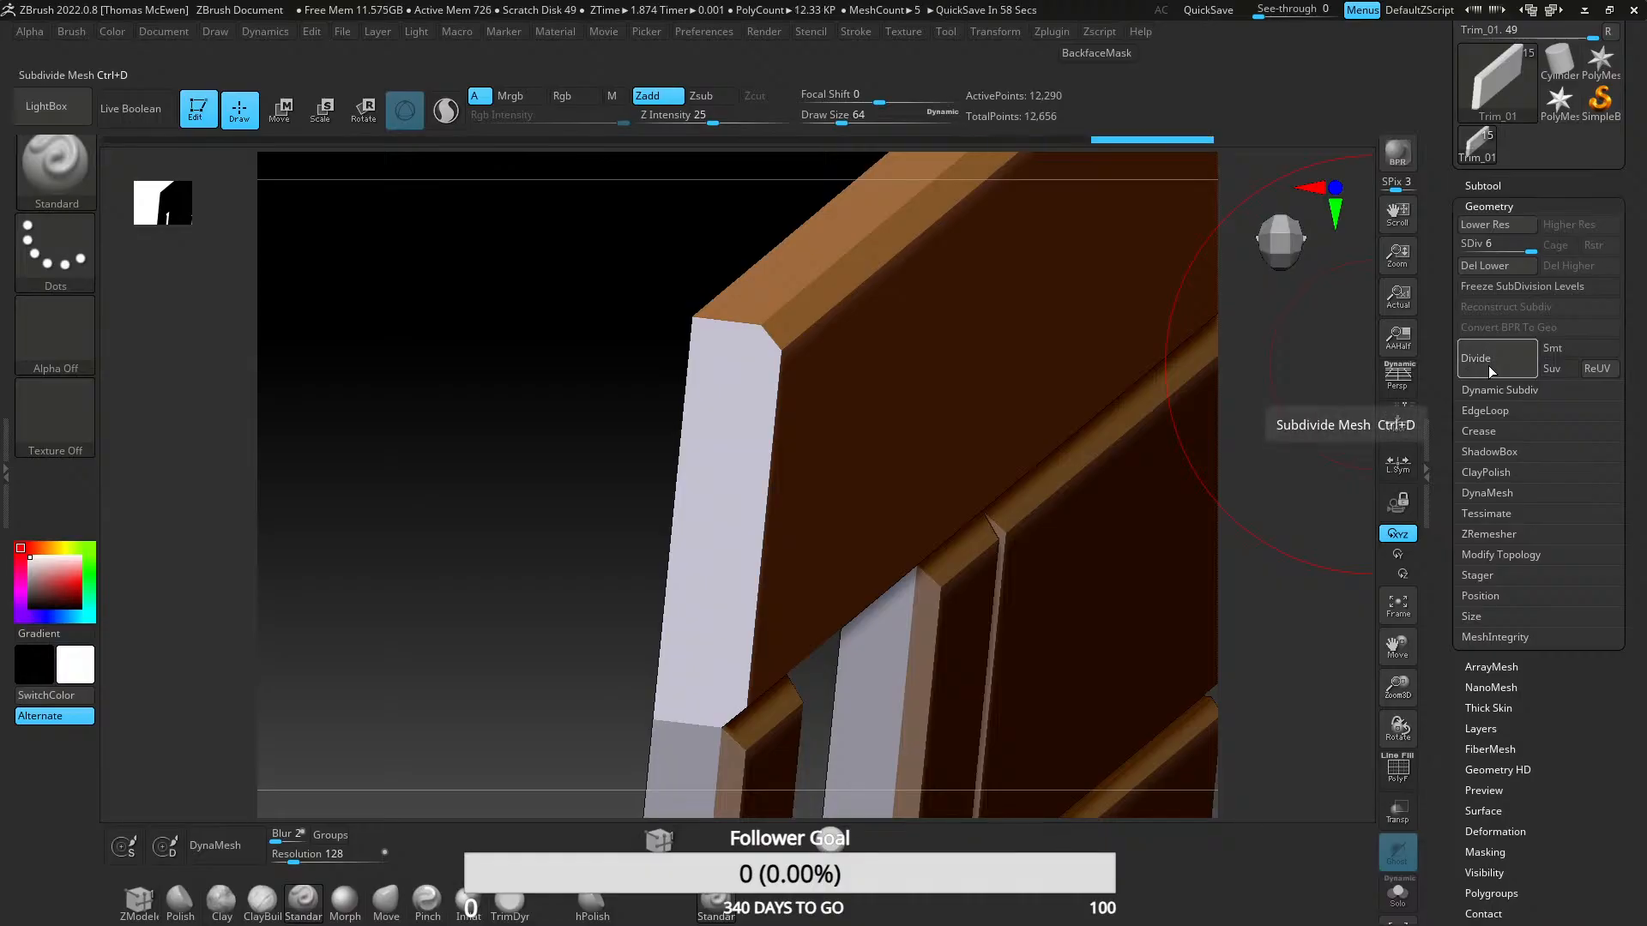
{"action": "left_click", "coordinate": [1489, 365]}
{"action": "left_click", "coordinate": [1490, 366]}
{"action": "left_click", "coordinate": [1489, 366]}
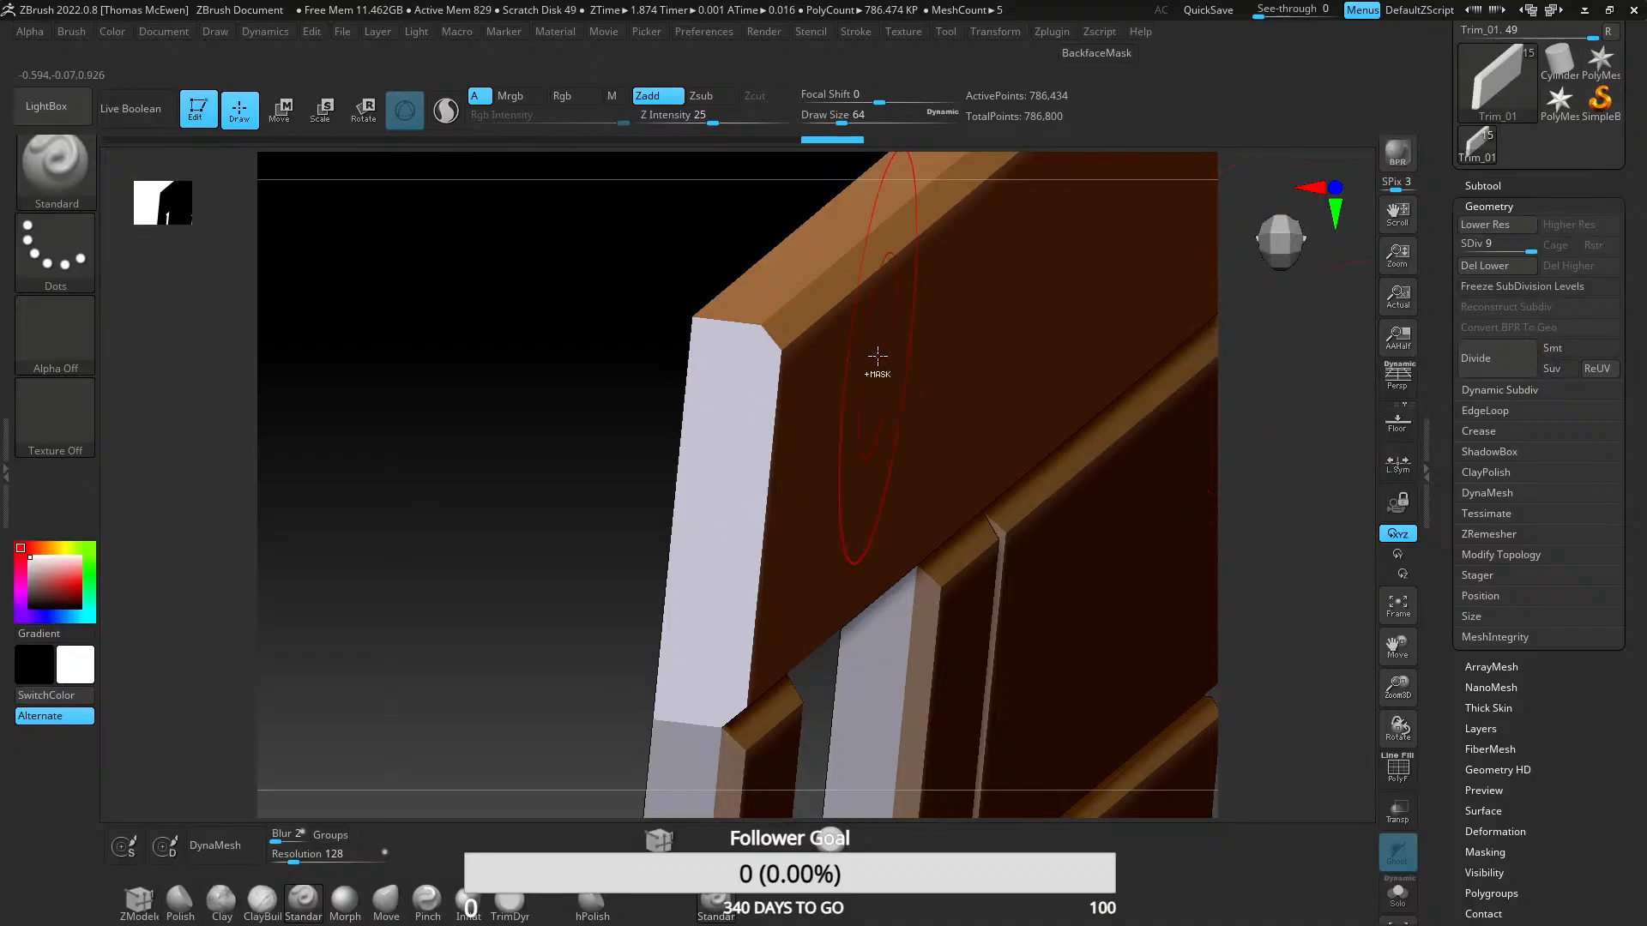
- Show the polyframe on Trim_01 and bring its subdivision back down to level 6 to compare the end face topology
{"action": "mouse_move", "coordinate": [879, 367]}
{"action": "right_mouse_down"}
{"action": "mouse_move", "coordinate": [854, 353]}
{"action": "mouse_move", "coordinate": [883, 416]}
{"action": "right_mouse_up"}
{"action": "key", "text": "shift+f"}
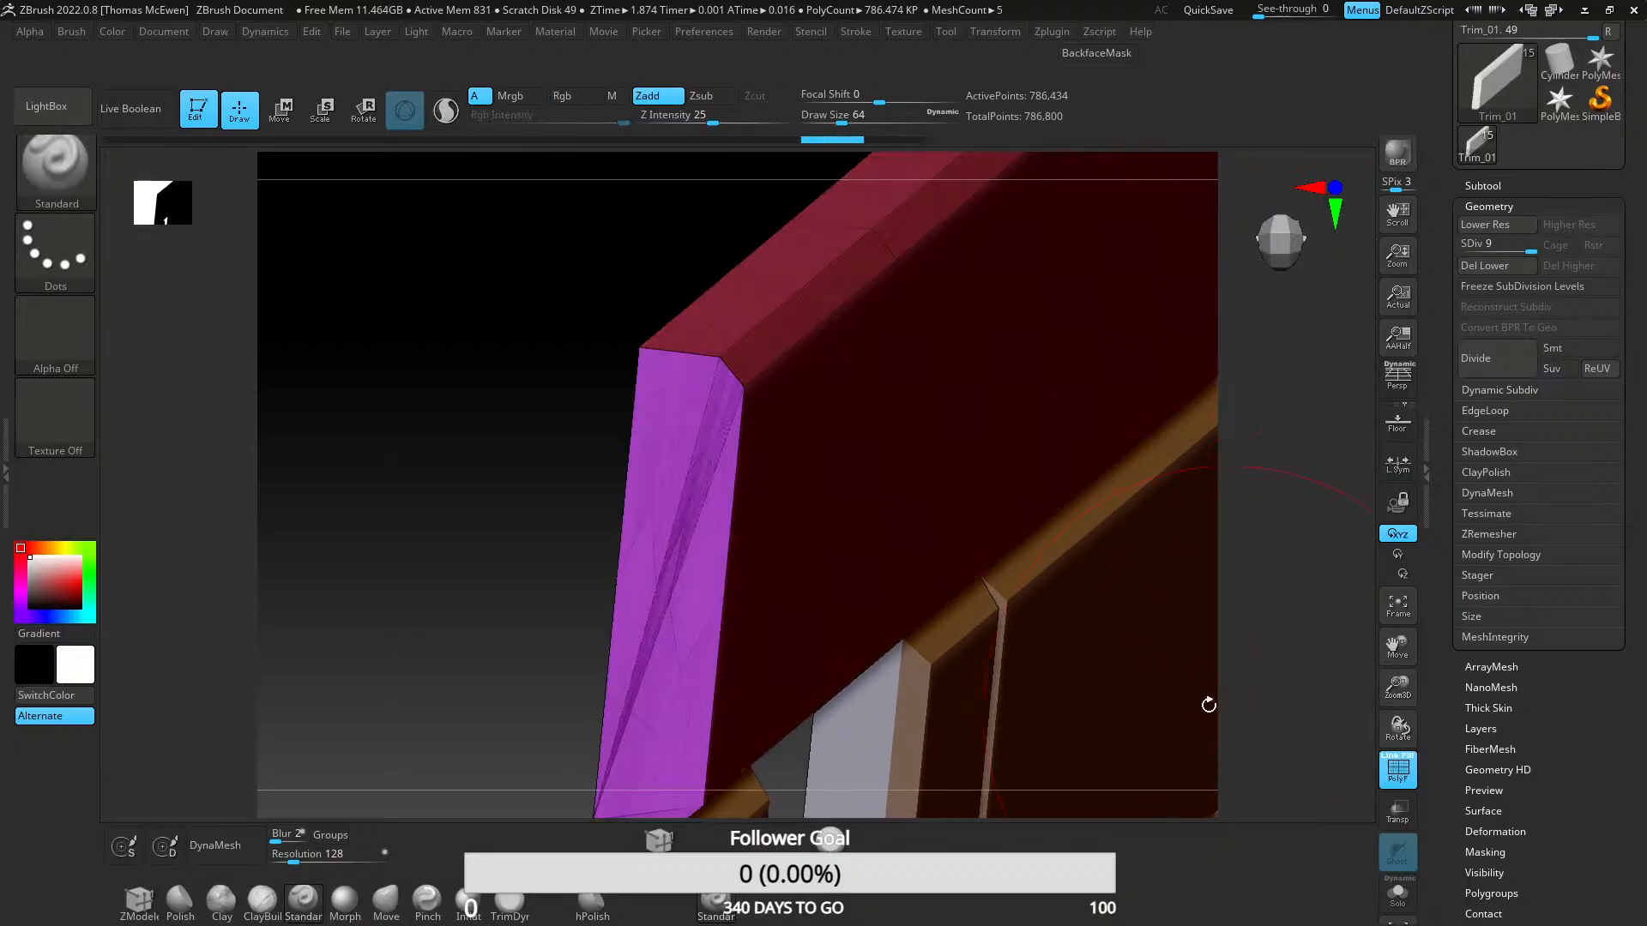
{"action": "key", "text": "shift+d"}
{"action": "key", "text": "shift+d"}
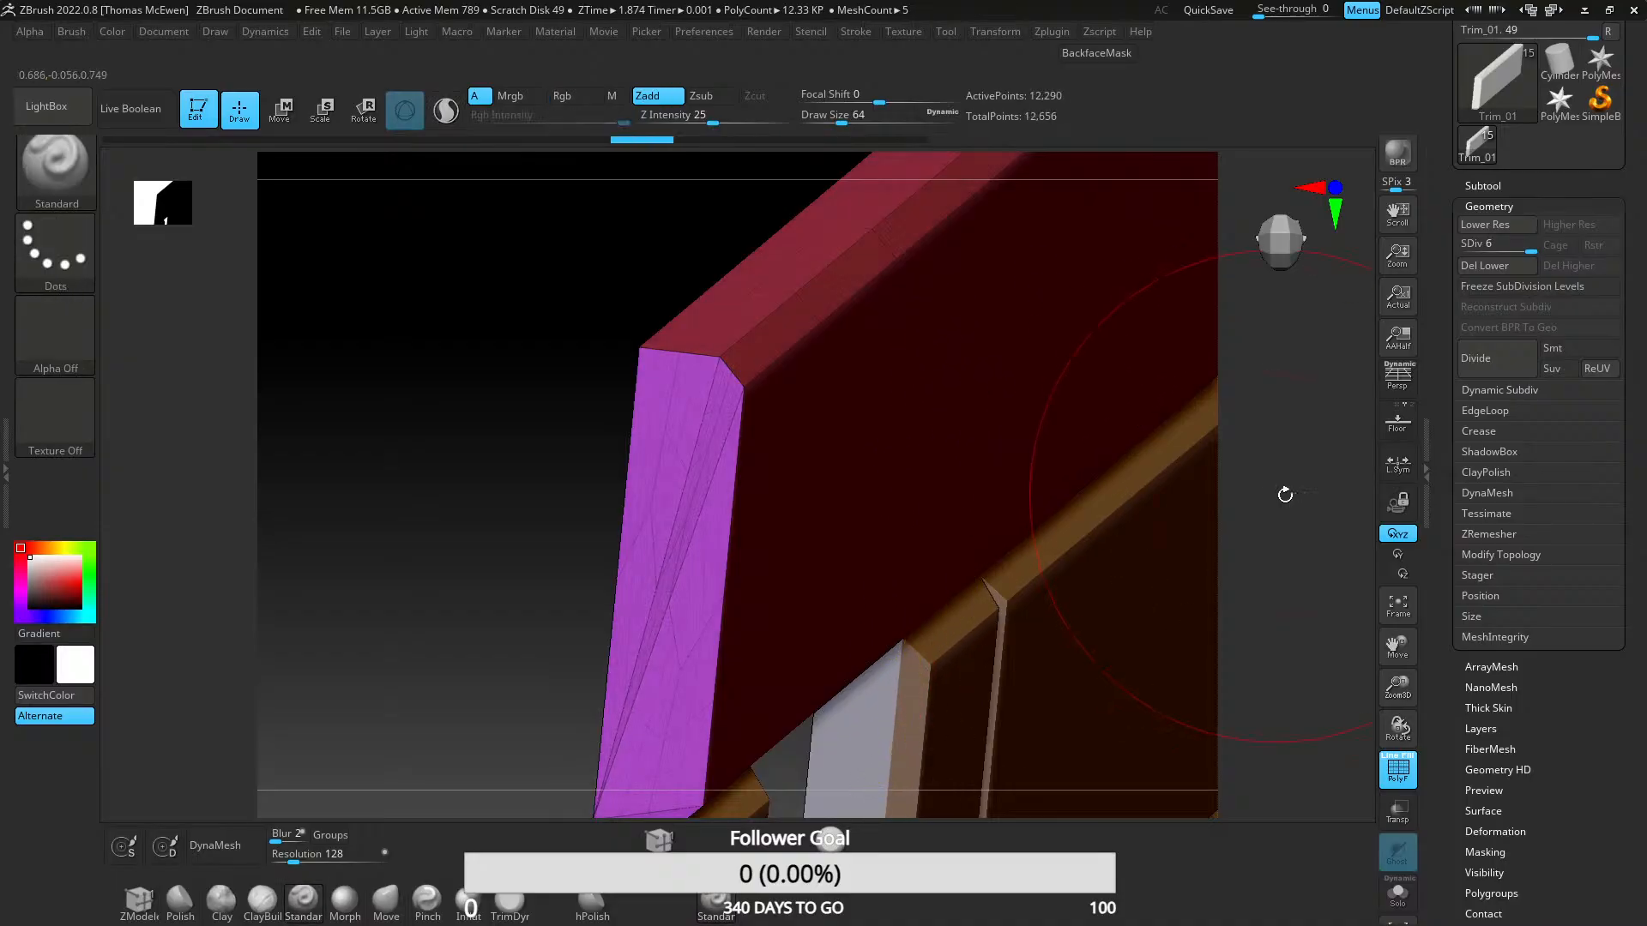
- Divide Trim_01 back up, undo the division to level 10 so it stays at level 9, and examine its end face
{"action": "left_click", "coordinate": [1496, 358]}
{"action": "left_click", "coordinate": [1496, 358]}
{"action": "left_click", "coordinate": [1496, 358]}
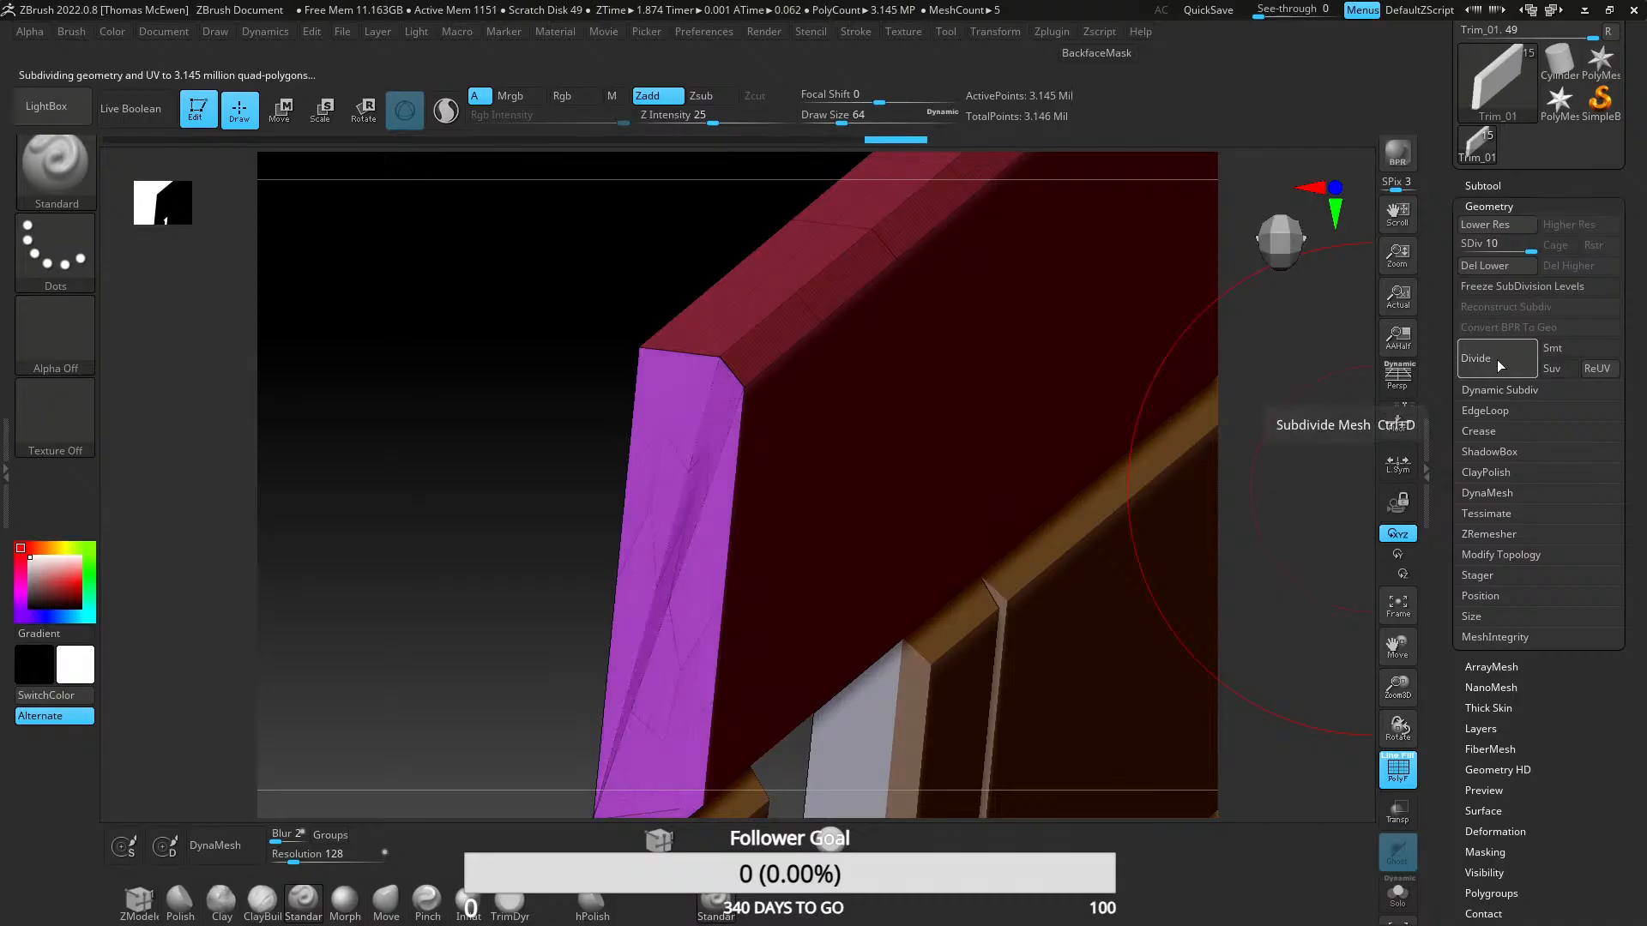
{"action": "left_click", "coordinate": [1496, 359]}
{"action": "key", "text": "ctrl+z"}
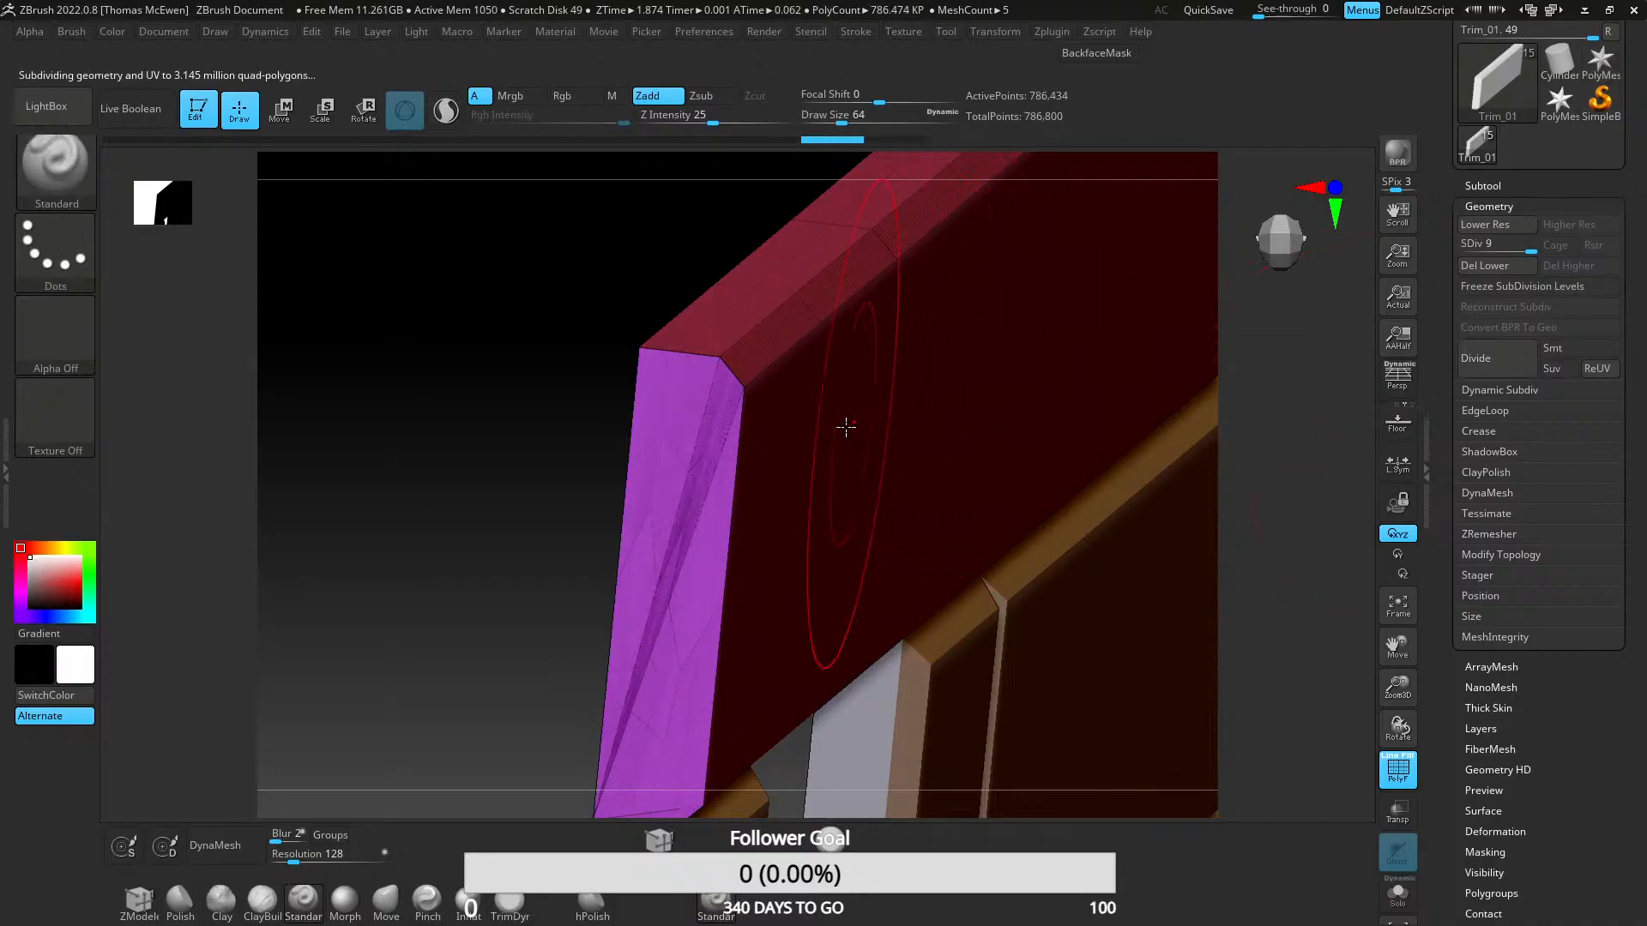
{"action": "mouse_move", "coordinate": [846, 426]}
{"action": "right_mouse_down"}
{"action": "mouse_move", "coordinate": [706, 463]}
{"action": "mouse_move", "coordinate": [886, 511]}
{"action": "mouse_move", "coordinate": [812, 512]}
{"action": "mouse_move", "coordinate": [818, 414]}
{"action": "mouse_move", "coordinate": [853, 555]}
{"action": "mouse_move", "coordinate": [832, 603]}
{"action": "mouse_move", "coordinate": [852, 419]}
{"action": "mouse_move", "coordinate": [774, 491]}
{"action": "mouse_move", "coordinate": [1011, 497]}
{"action": "mouse_move", "coordinate": [981, 452]}
{"action": "mouse_move", "coordinate": [1115, 497]}
{"action": "right_mouse_up"}
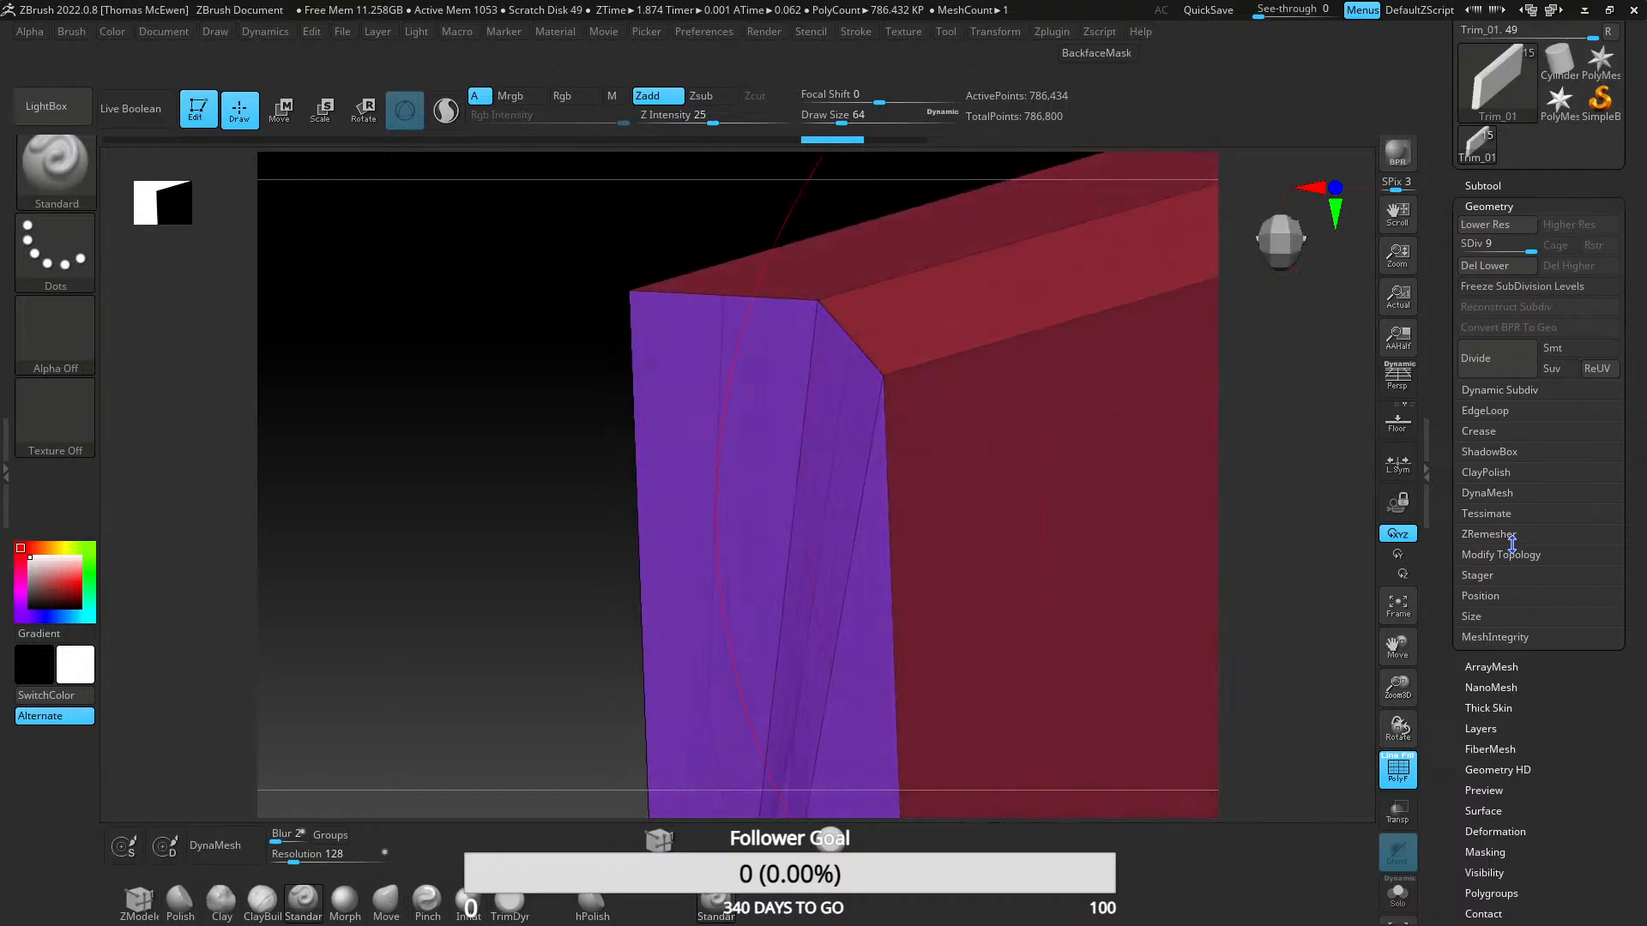
- Try DynaMesh on Trim_01 with Resolution 1080 and Blur 0, freezing the subdivision levels, and undo it
{"action": "left_click", "coordinate": [1490, 534]}
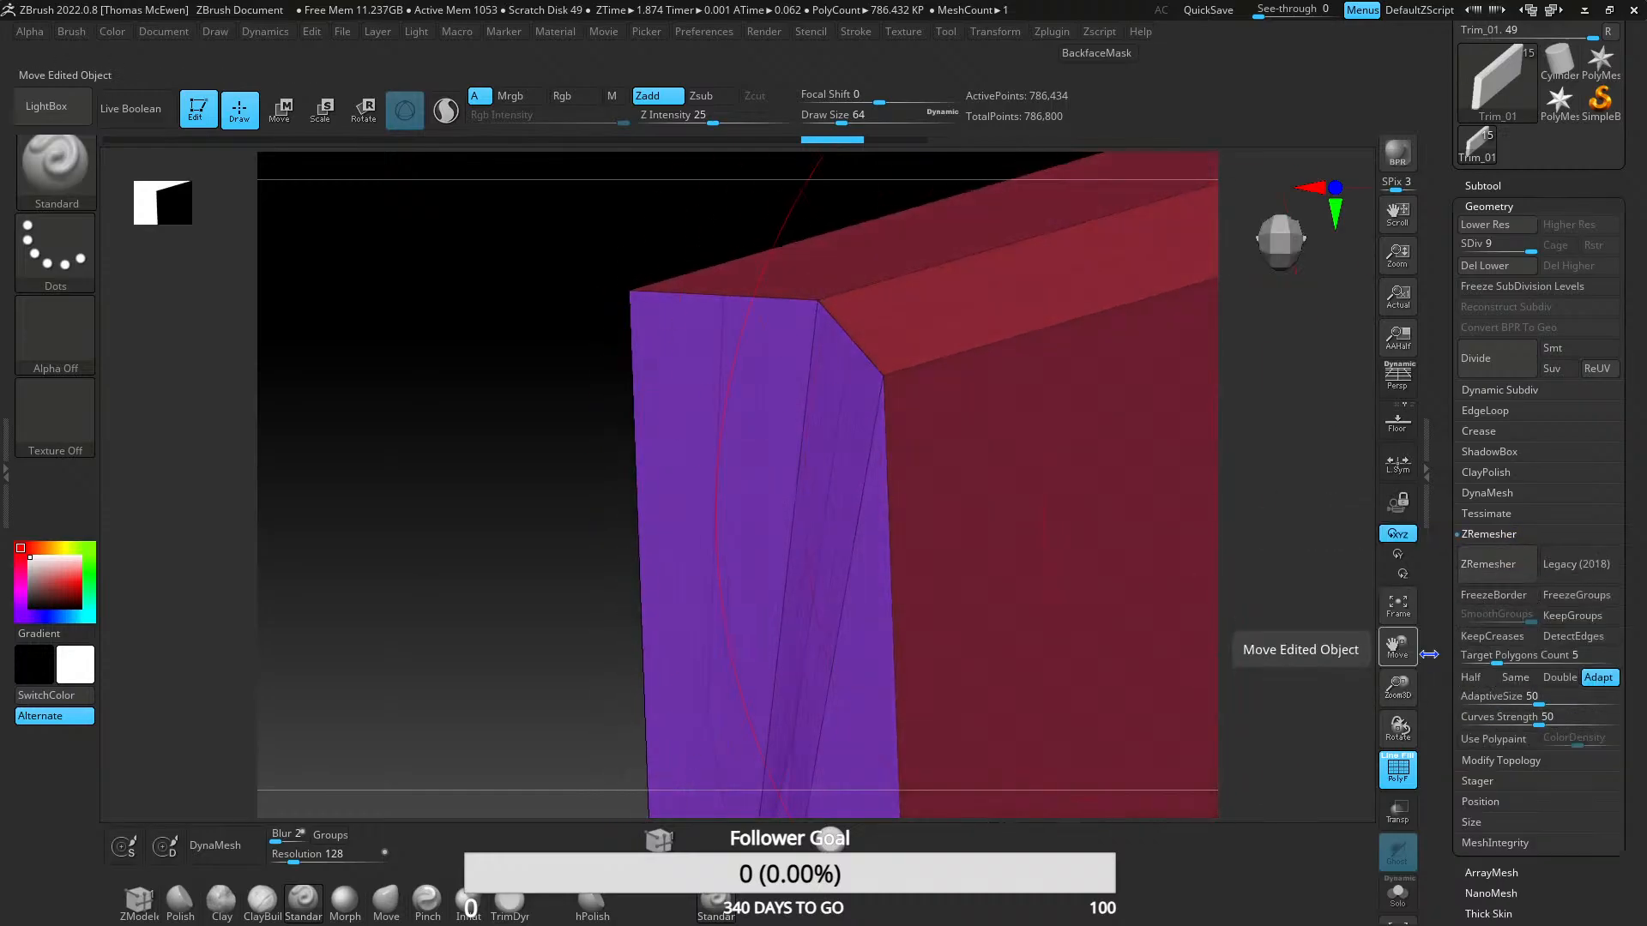
{"action": "left_click", "coordinate": [1503, 536]}
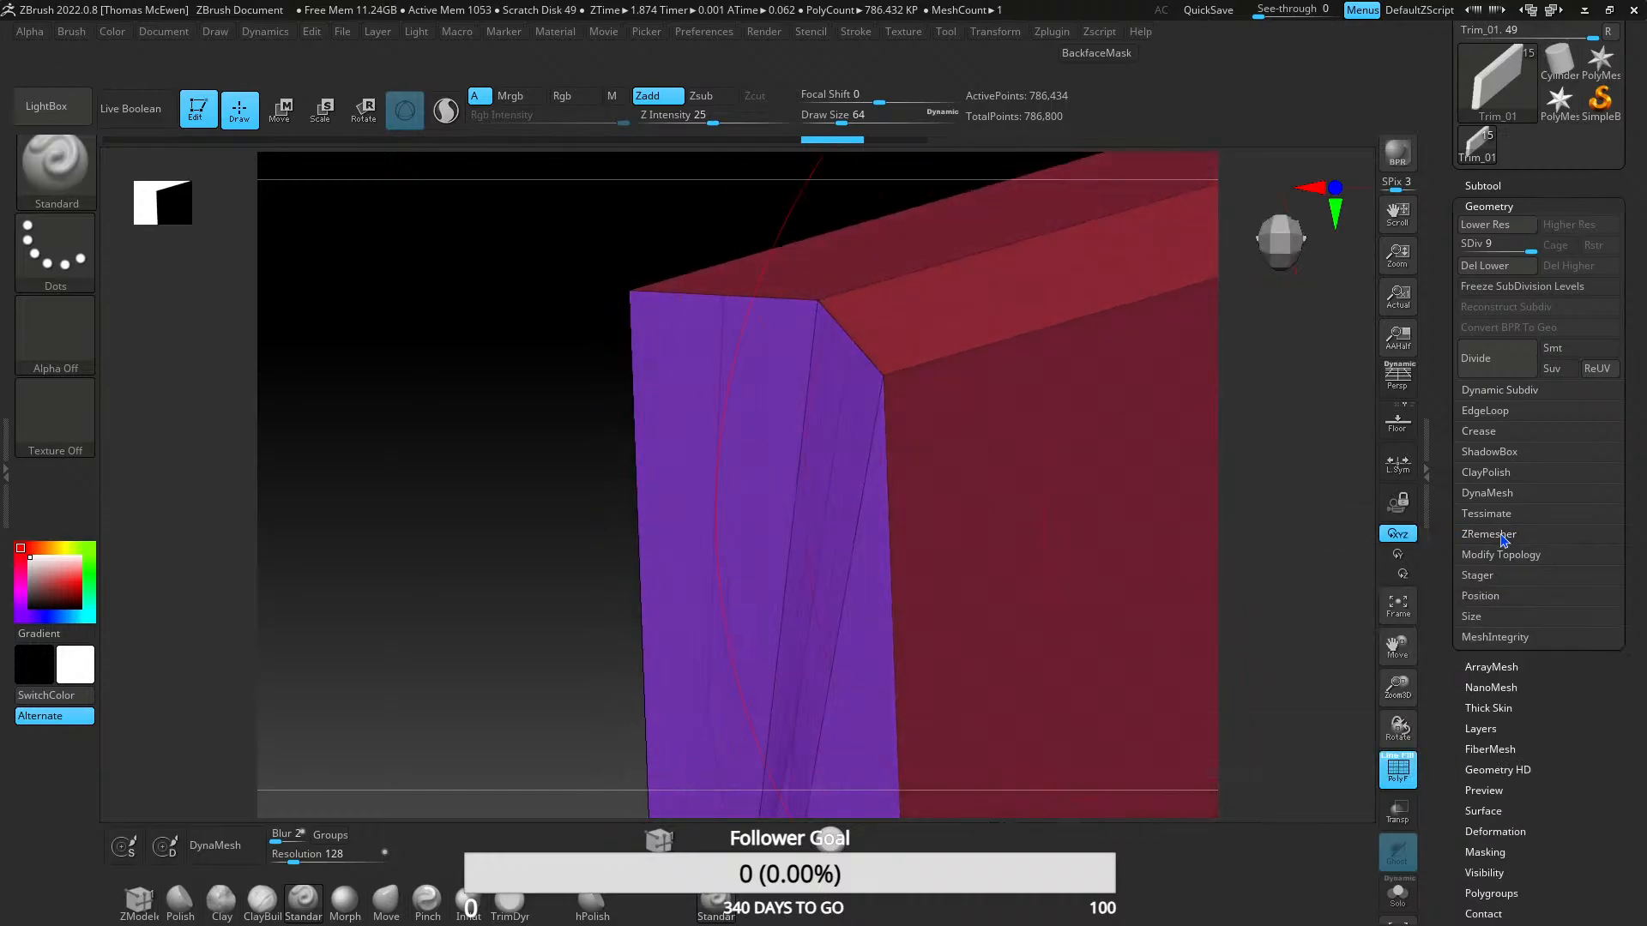
{"action": "left_click", "coordinate": [1492, 495]}
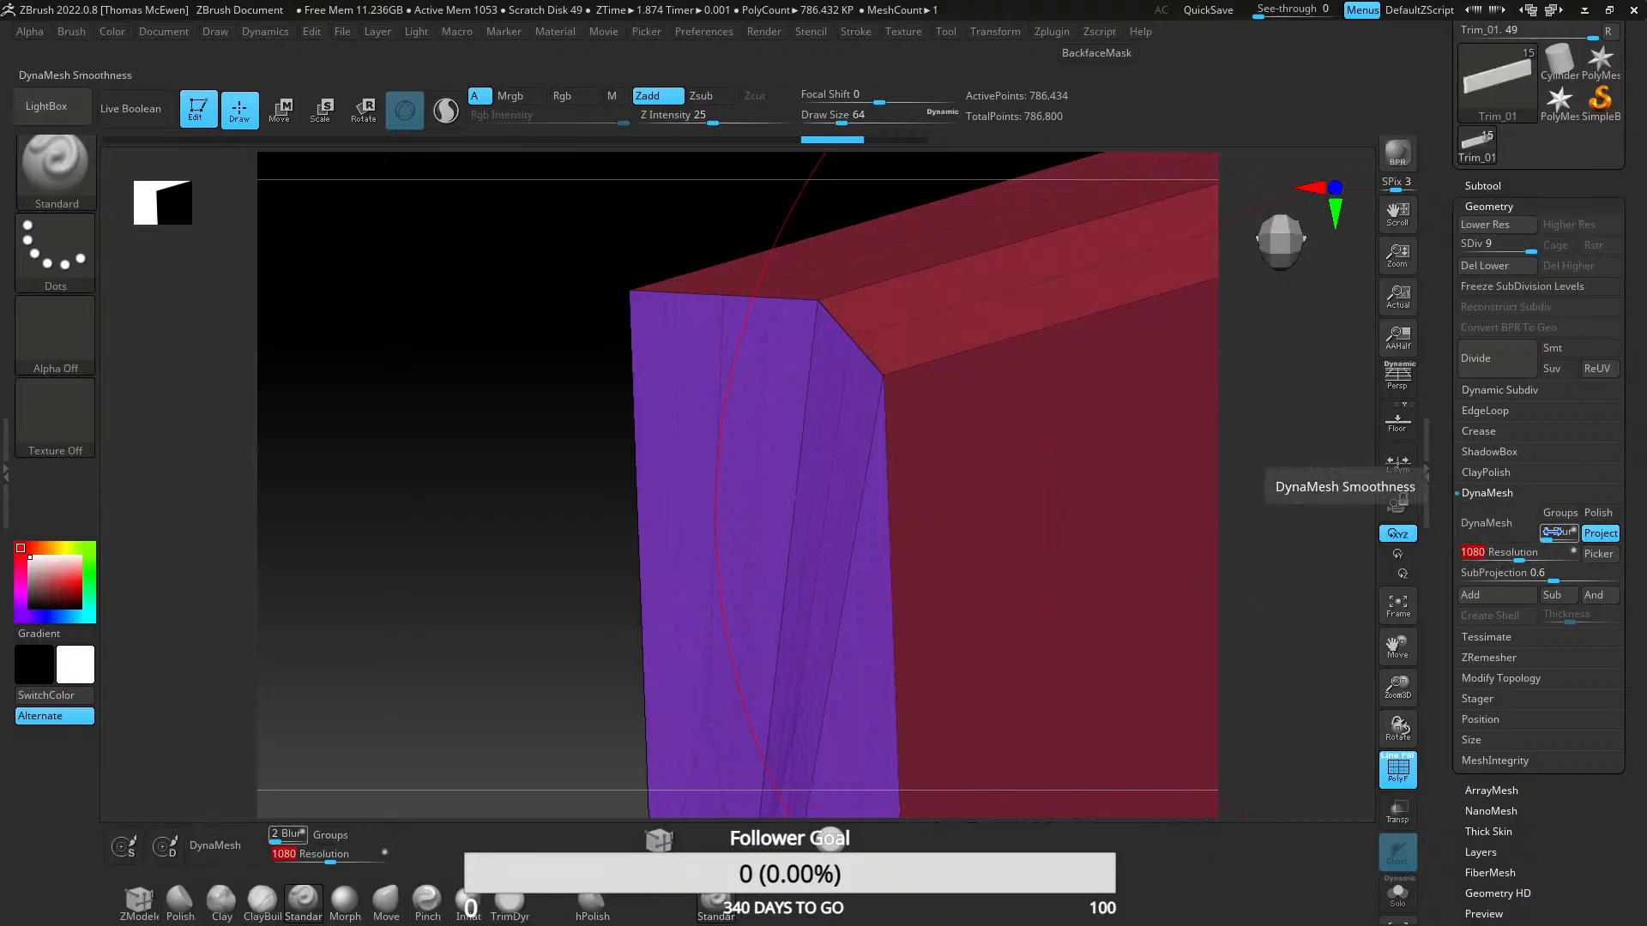
{"action": "left_click", "coordinate": [1489, 526]}
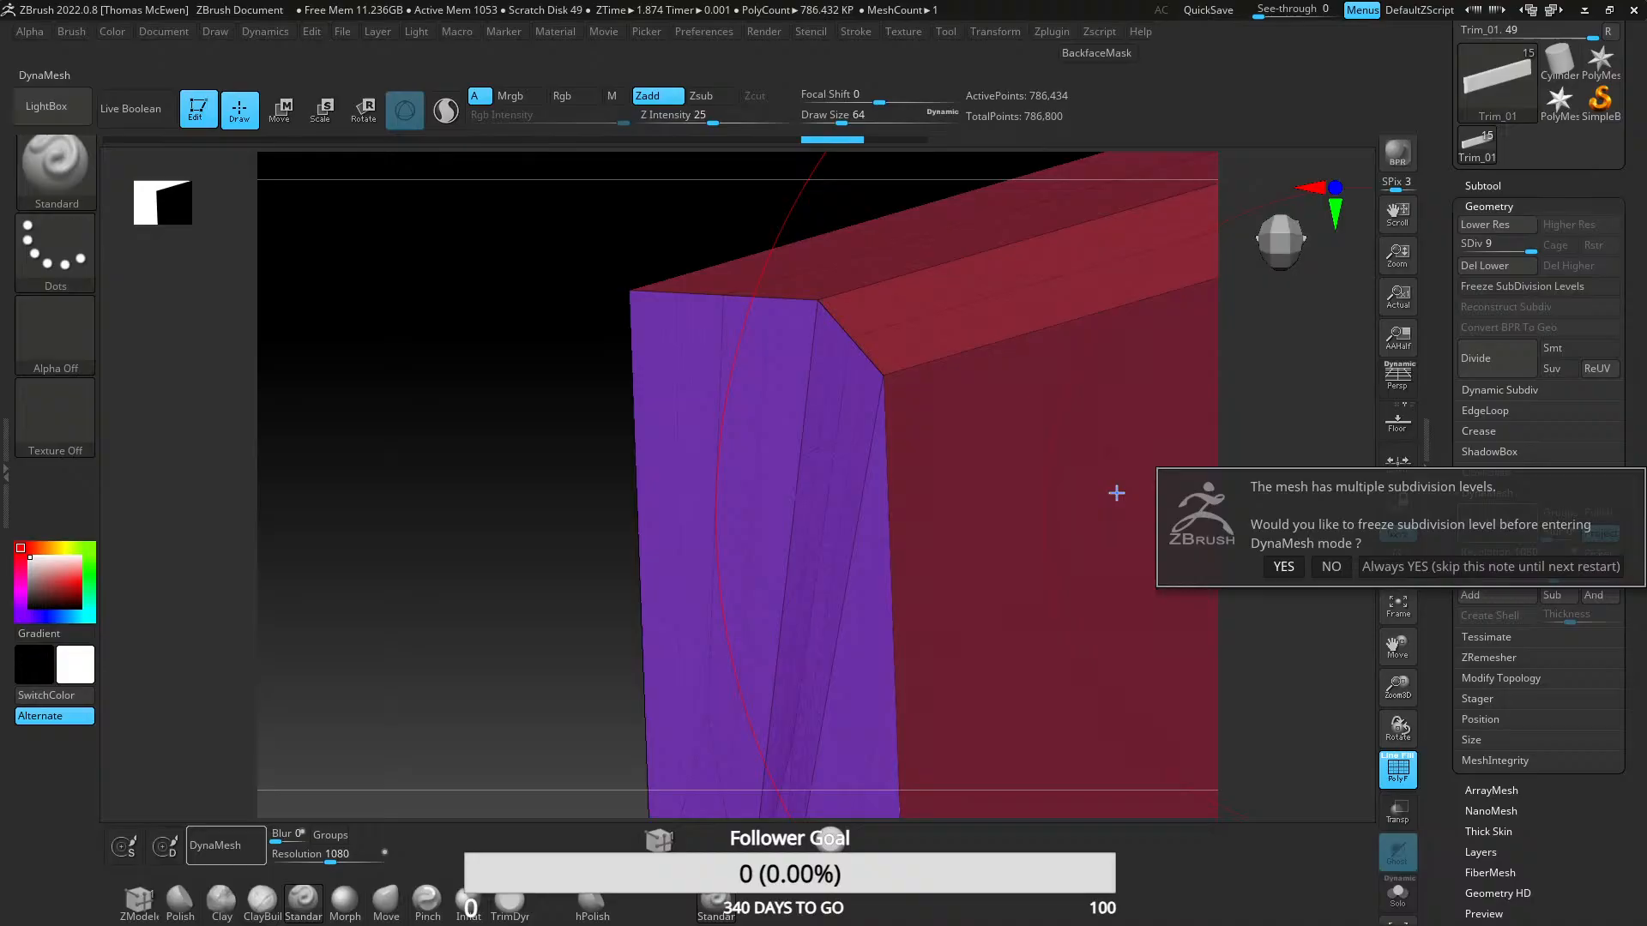
{"action": "left_click", "coordinate": [1284, 566]}
{"action": "right_click_drag", "start_coordinate": [959, 520], "coordinate": [813, 447]}
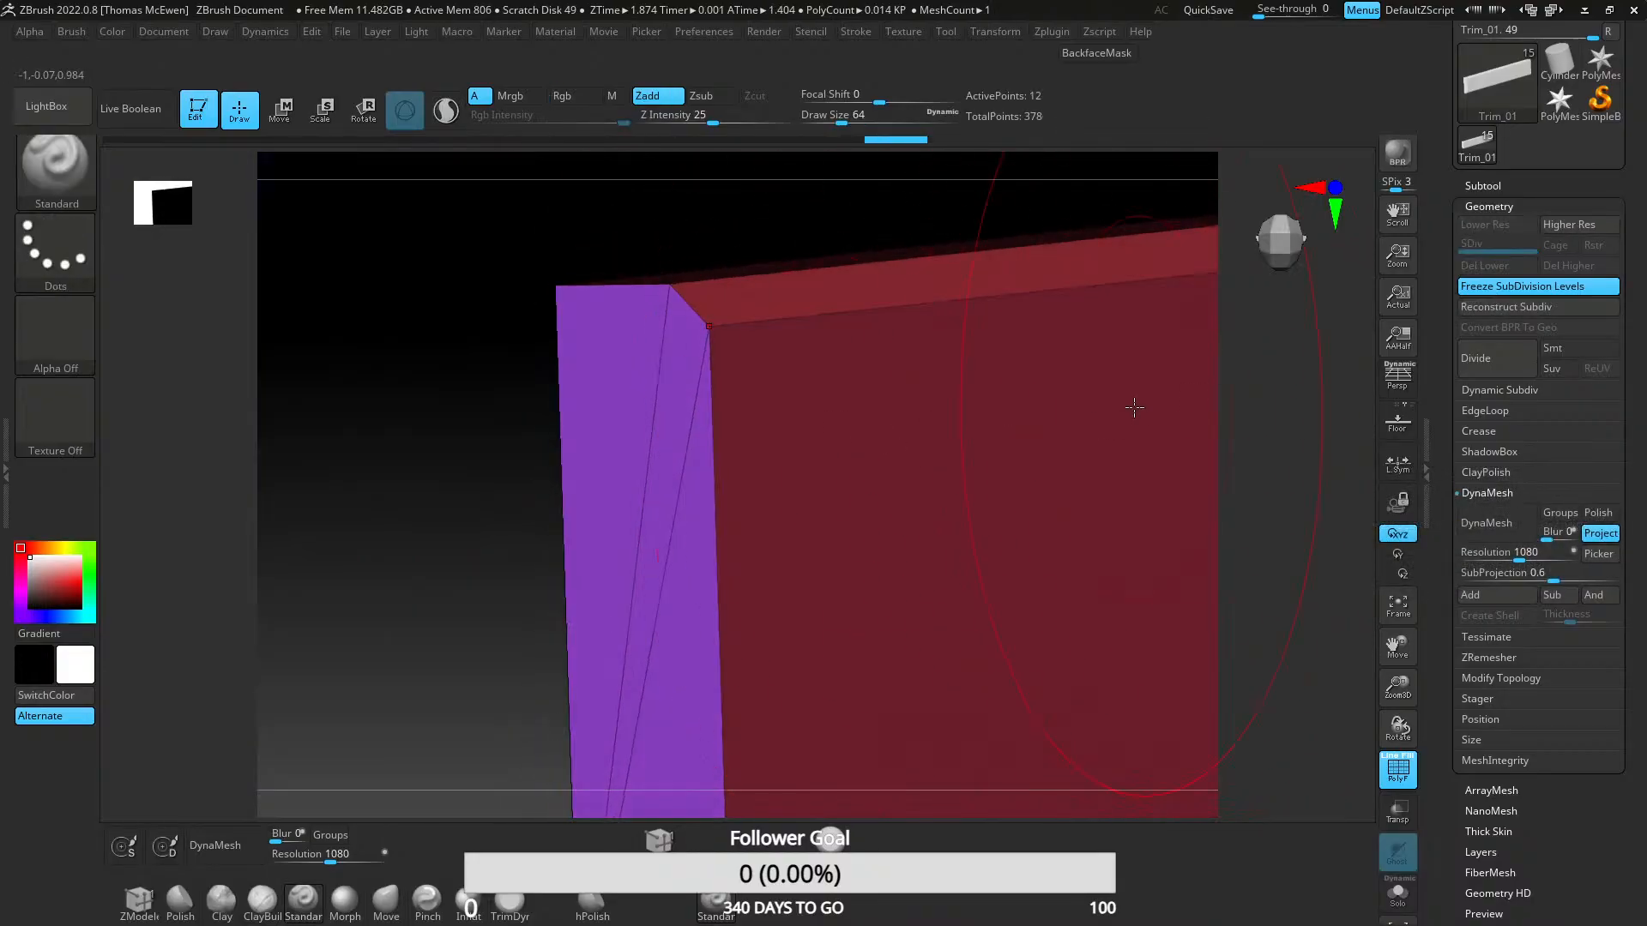
{"action": "key", "text": "ctrl+z"}
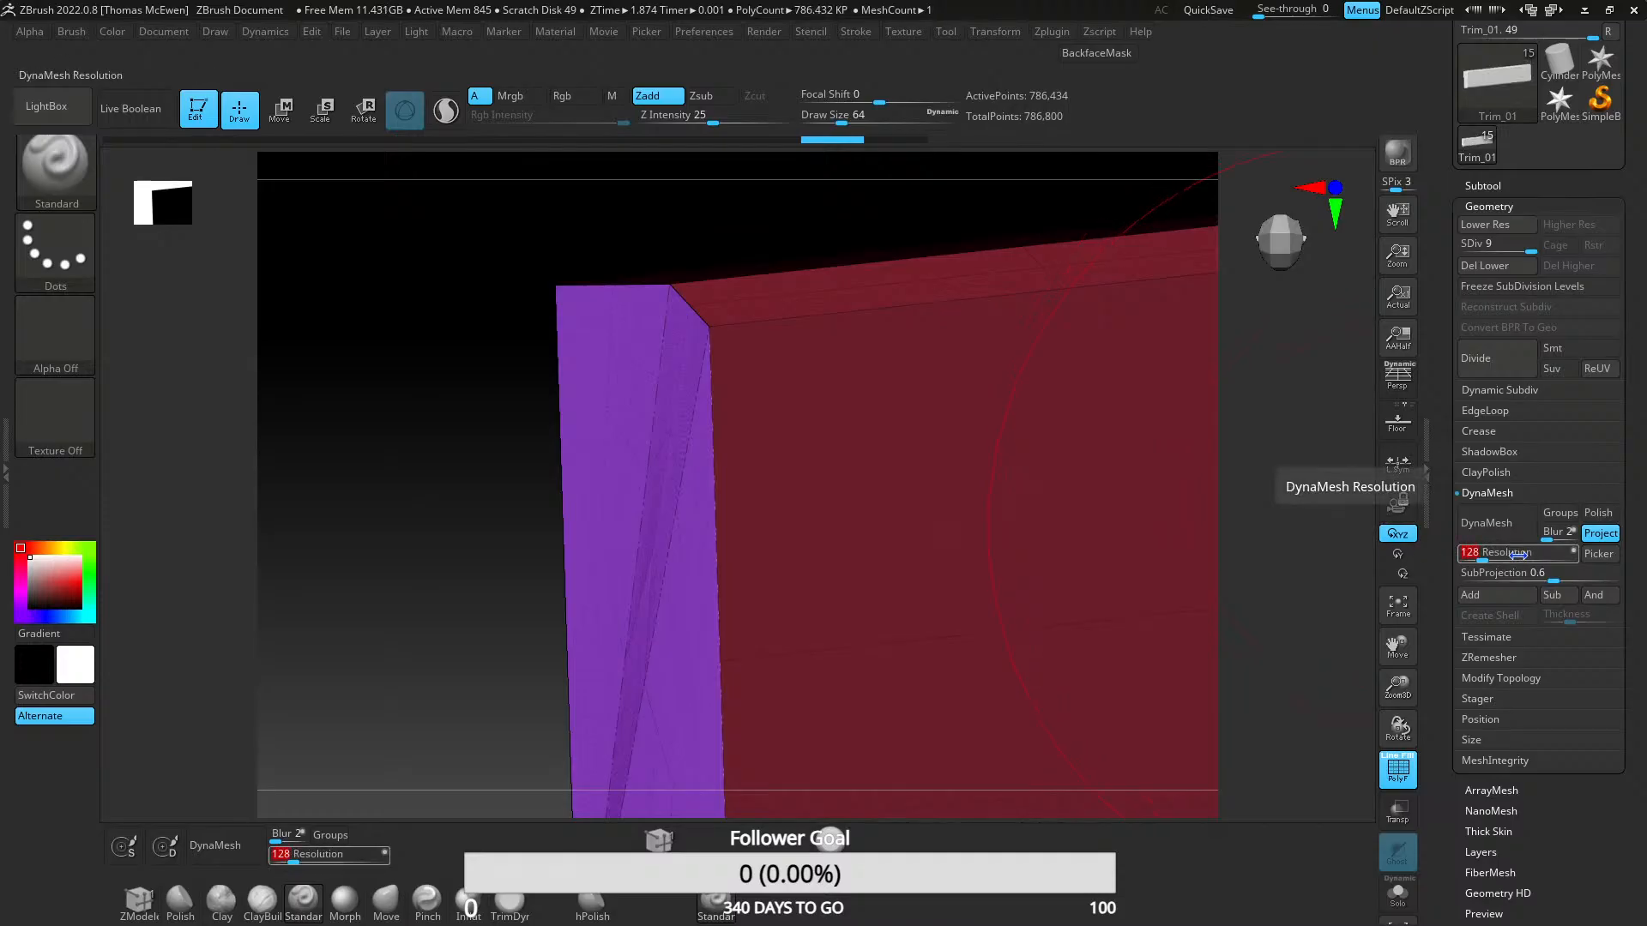
- Try DynaMesh on Trim_01 at Resolution 128, first freezing the subdivision levels and then without freezing, undoing both attempts
{"action": "scroll", "coordinate": [1519, 555], "scroll_direction": "down", "scroll_amount": 1}
{"action": "left_click", "coordinate": [1489, 480]}
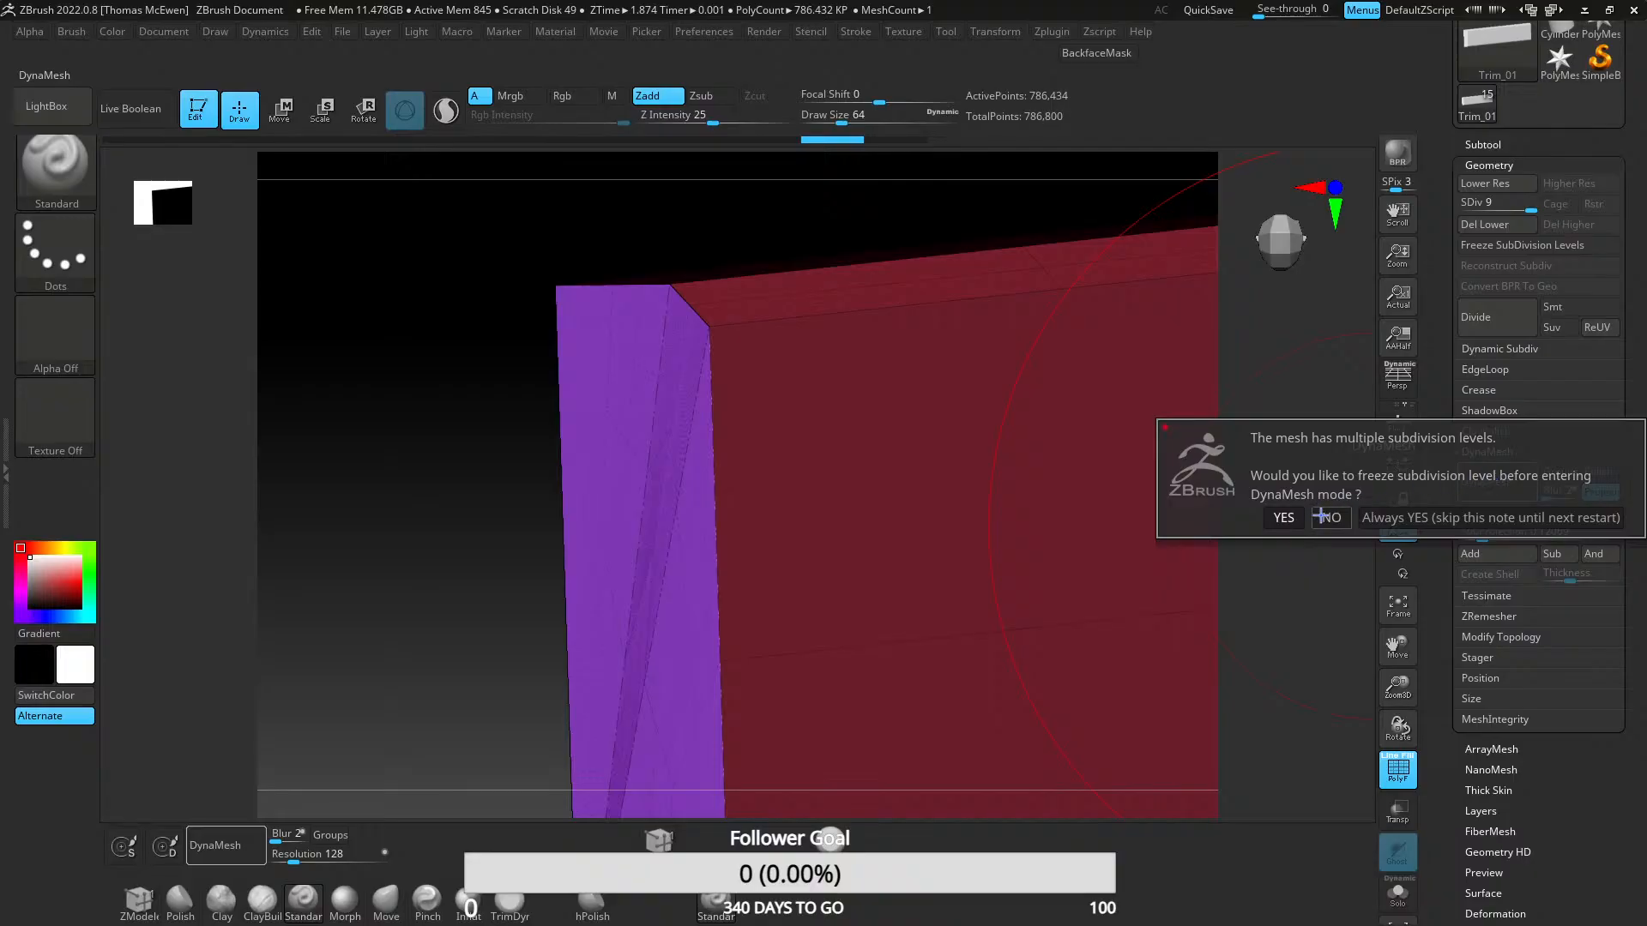
{"action": "left_click", "coordinate": [1283, 517]}
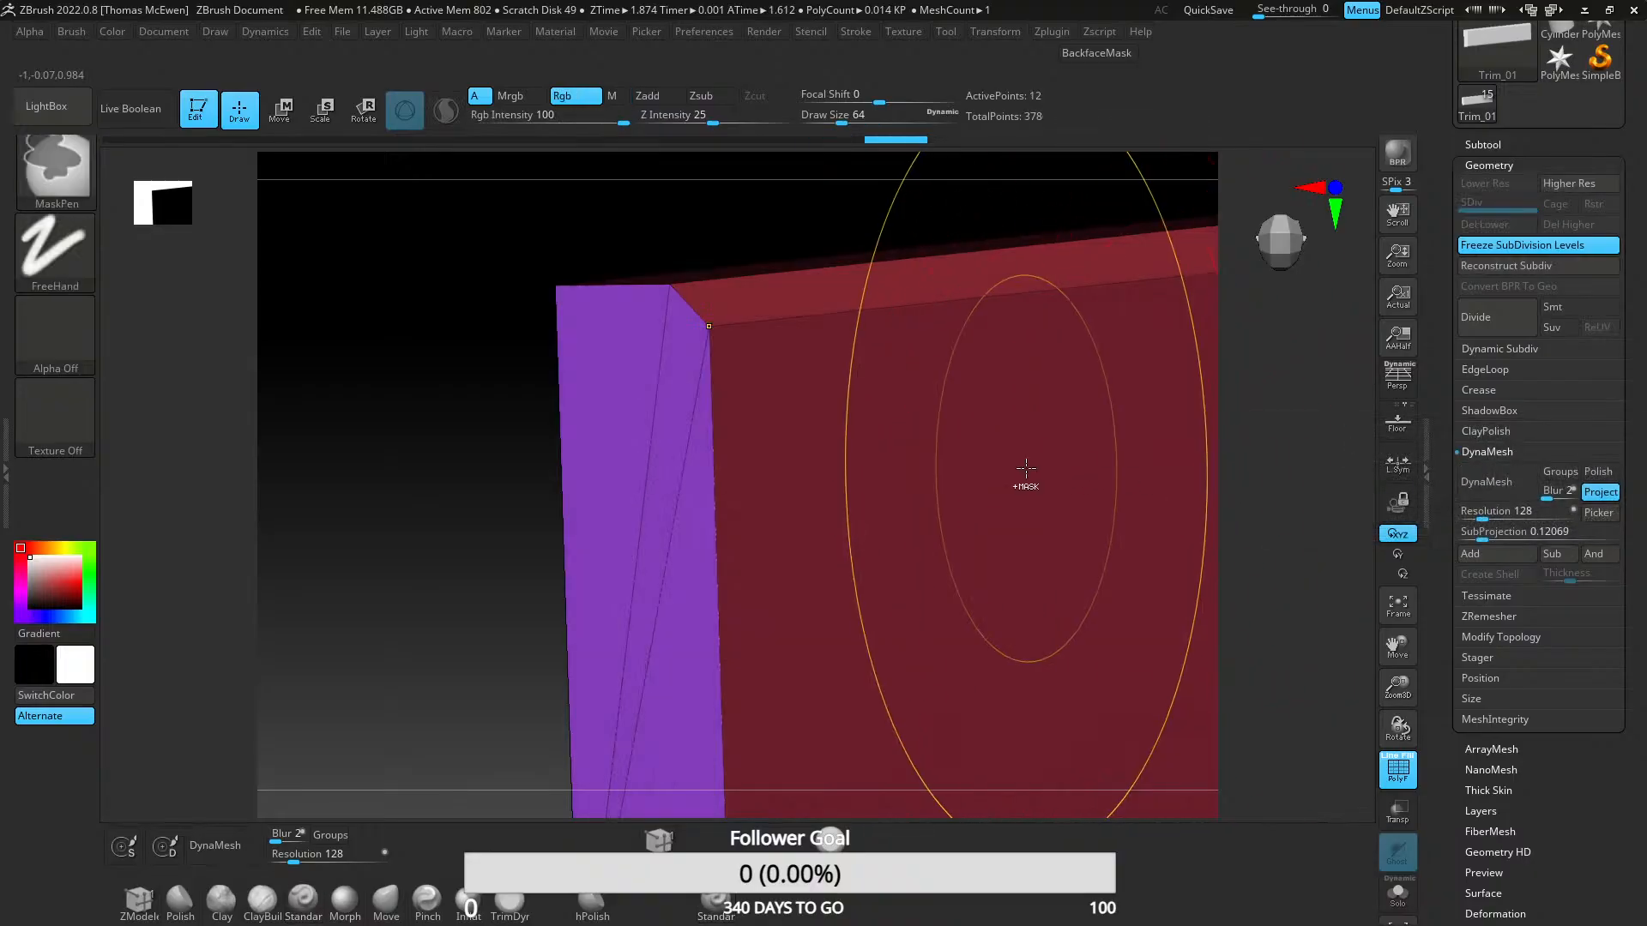
{"action": "key", "text": "ctrl+z"}
{"action": "left_click", "coordinate": [1466, 487]}
{"action": "left_click", "coordinate": [1328, 516]}
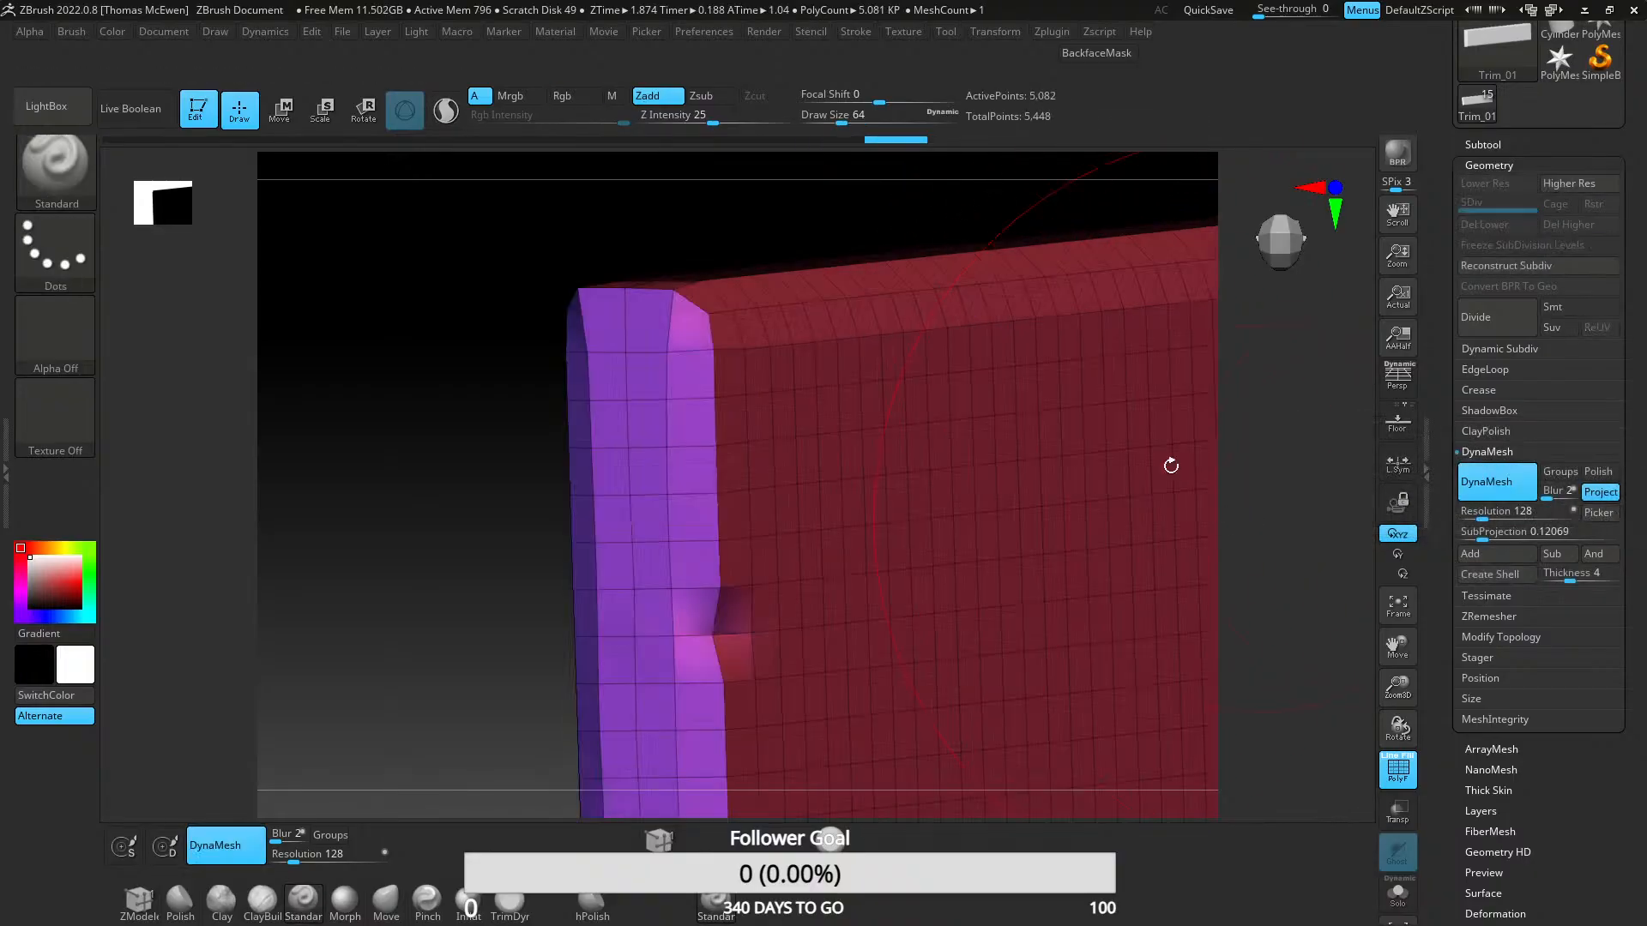
{"action": "right_click_drag", "start_coordinate": [973, 450], "coordinate": [909, 273], "text": "ctrl"}
{"action": "key", "text": "ctrl+z"}
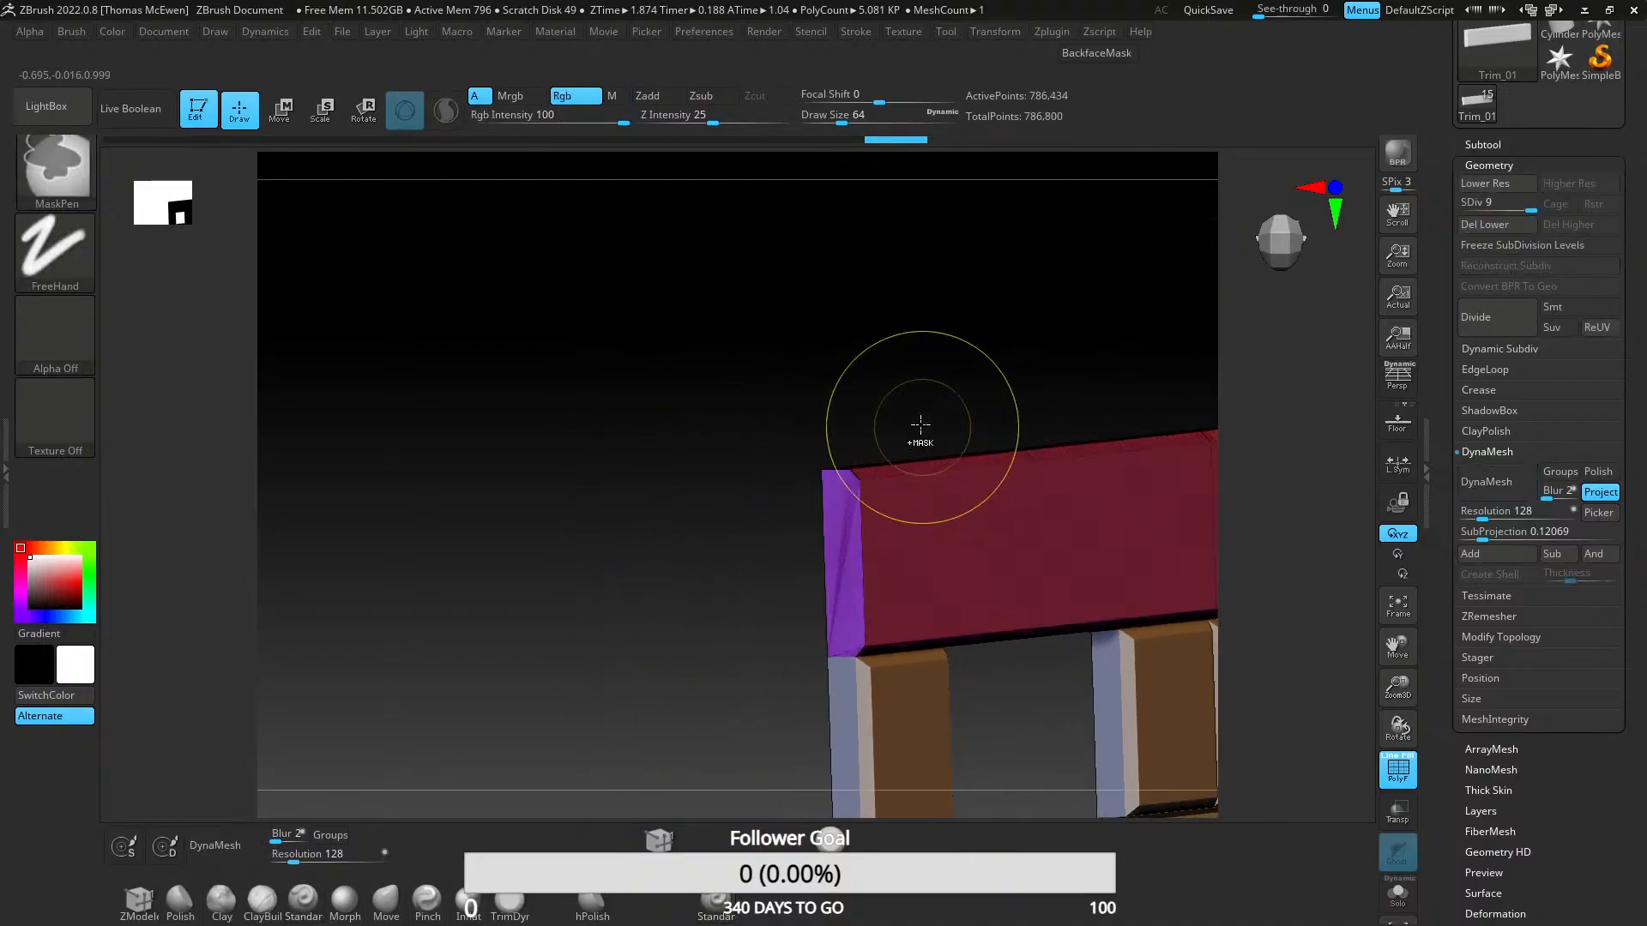
- Try DynaMesh on Trim_01 with Resolution 1080 and Blur 2, without freezing the subdivision levels
{"action": "right_click_drag", "start_coordinate": [918, 426], "coordinate": [878, 601], "text": "ctrl"}
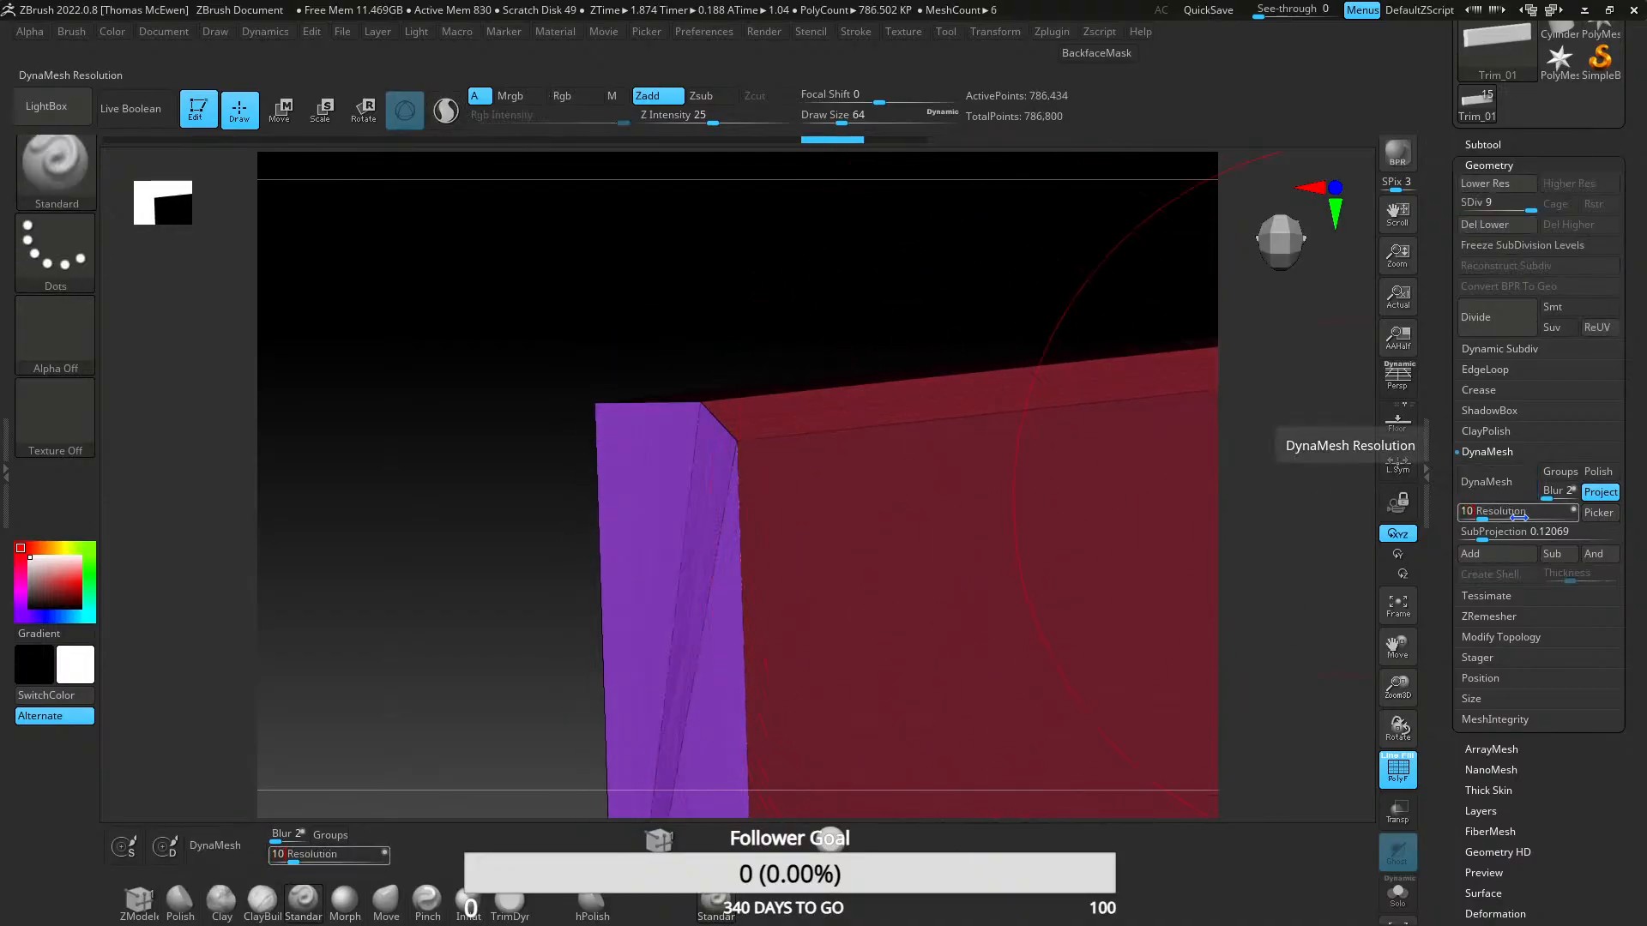
{"action": "left_click", "coordinate": [1490, 492]}
{"action": "left_click", "coordinate": [1346, 518]}
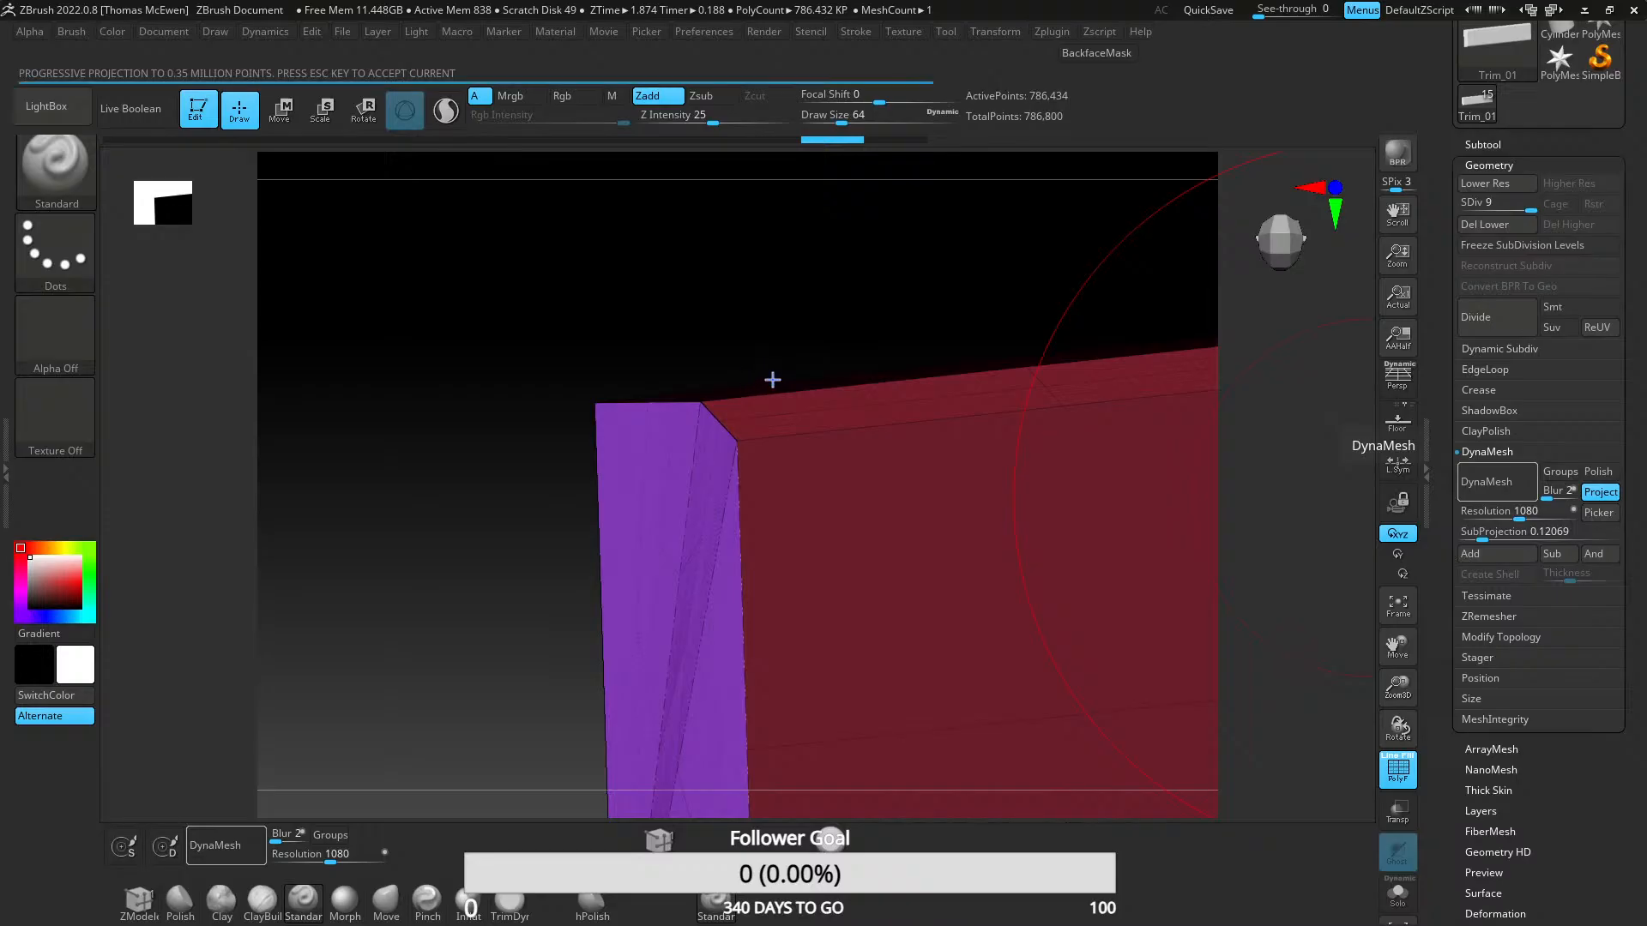
{"action": "right_click_drag", "start_coordinate": [810, 489], "coordinate": [828, 146]}
{"action": "right_click_drag", "start_coordinate": [1251, 483], "coordinate": [864, 492], "text": "alt"}
{"action": "right_click_drag", "start_coordinate": [864, 491], "coordinate": [855, 437], "text": "ctrl"}
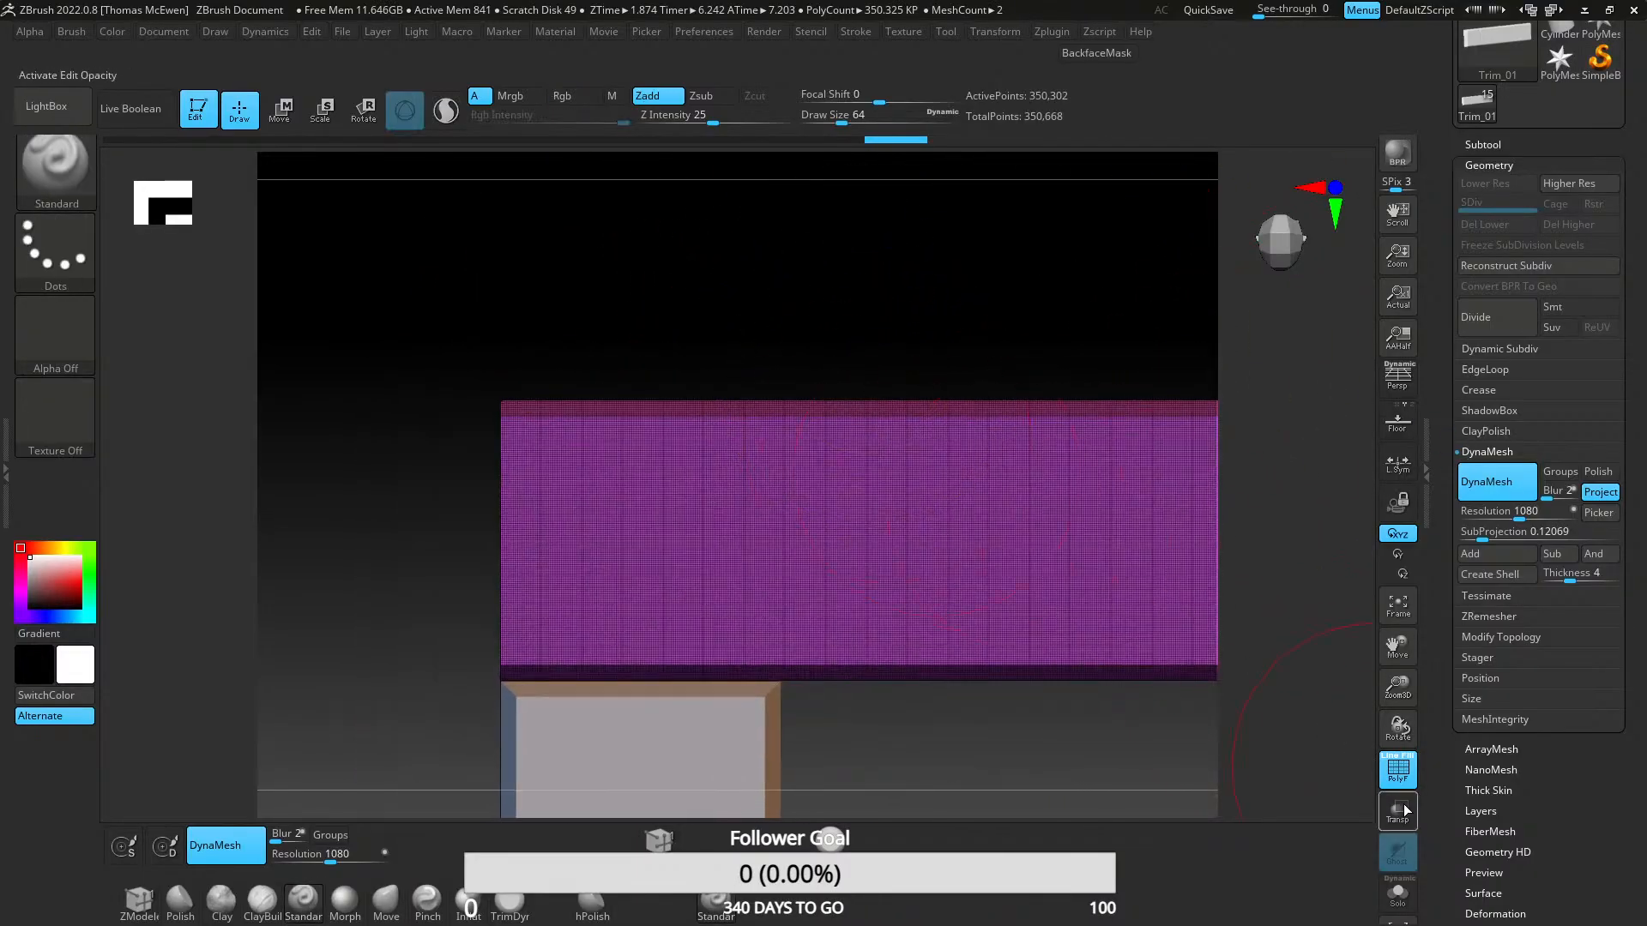
- Examine the DynaMeshed end faces and bevel edges of Trim_01 with the polyframe turned off and back on
{"action": "key", "text": "shift+f"}
{"action": "right_click_drag", "start_coordinate": [934, 537], "coordinate": [882, 452]}
{"action": "left_click_drag", "start_coordinate": [1399, 686], "coordinate": [1399, 703]}
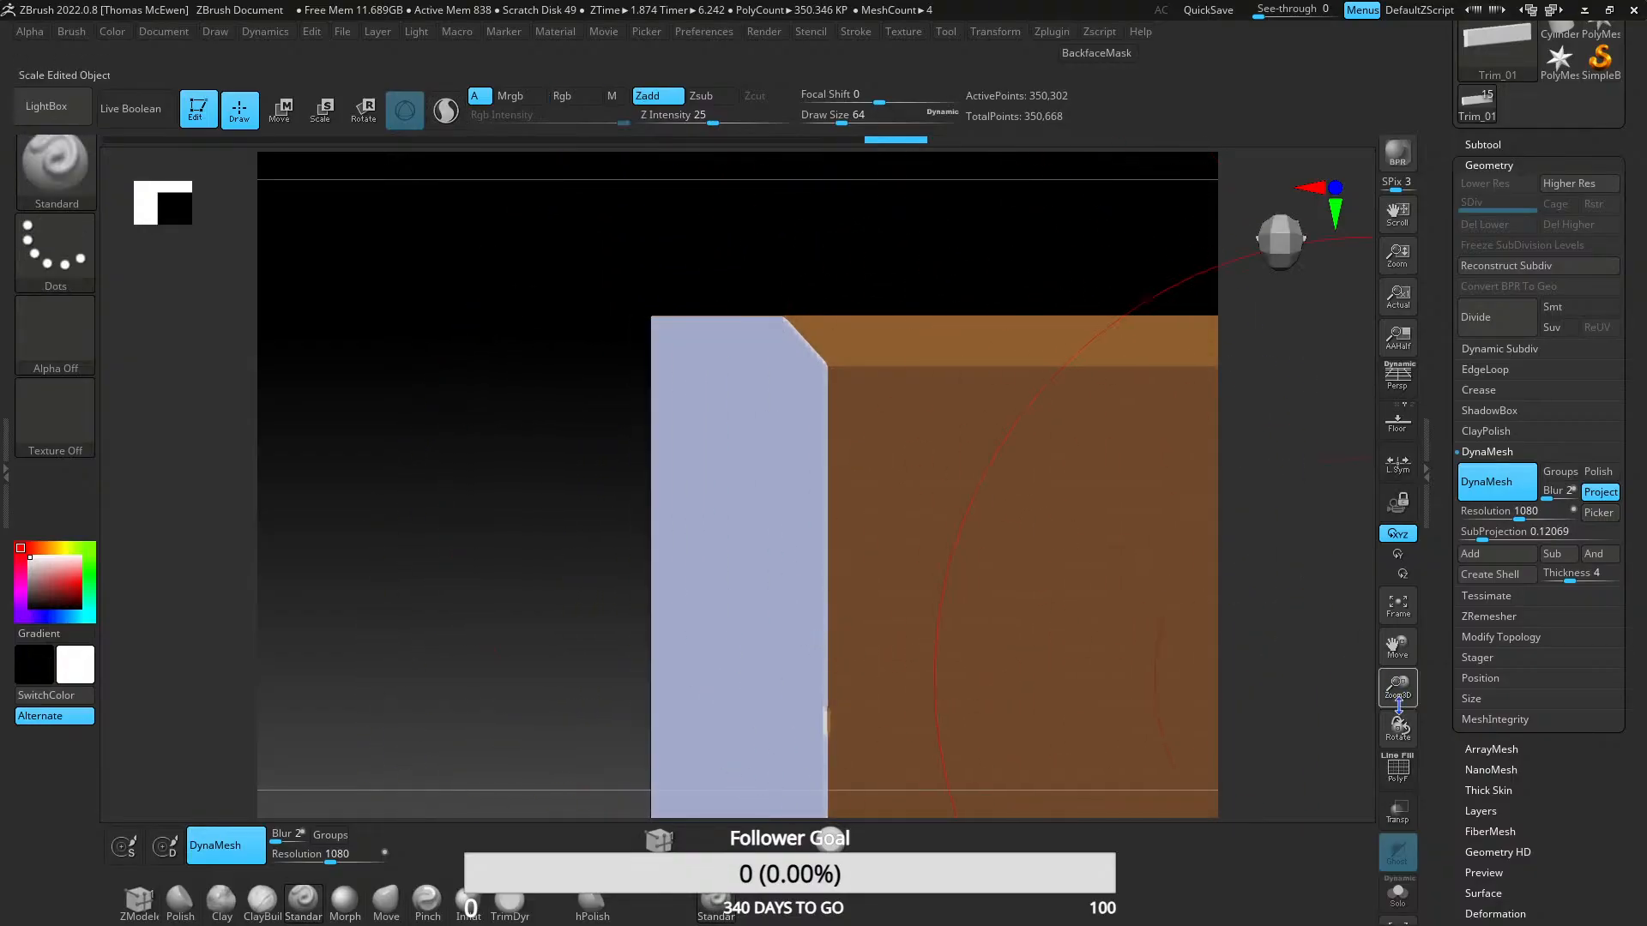
{"action": "key", "text": "shift+f"}
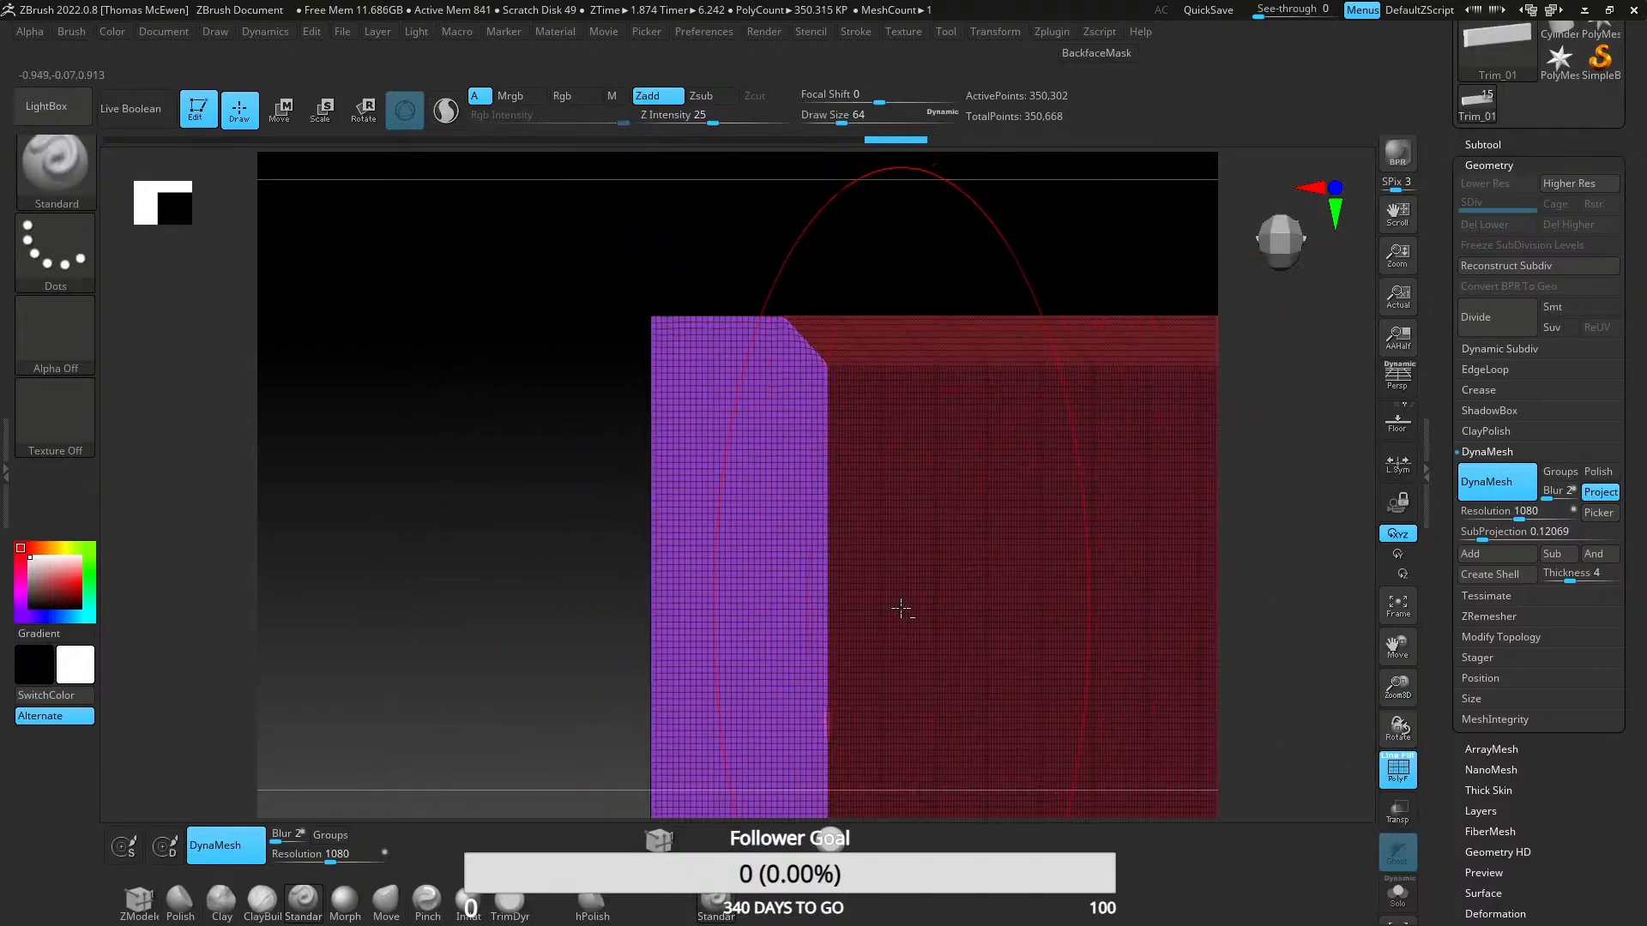
{"action": "right_click_drag", "start_coordinate": [901, 608], "coordinate": [867, 386], "text": "alt"}
{"action": "right_click_drag", "start_coordinate": [955, 543], "coordinate": [702, 470], "text": "alt"}
{"action": "right_click_drag", "start_coordinate": [360, 515], "coordinate": [968, 469]}
{"action": "right_click_drag", "start_coordinate": [798, 460], "coordinate": [798, 605], "text": "ctrl"}
{"action": "right_click_drag", "start_coordinate": [754, 481], "coordinate": [796, 360]}
{"action": "mouse_move", "coordinate": [796, 360]}
{"action": "right_mouse_down"}
{"action": "mouse_move", "coordinate": [790, 466]}
{"action": "mouse_move", "coordinate": [812, 373]}
{"action": "right_mouse_up"}
{"action": "right_click_drag", "start_coordinate": [812, 373], "coordinate": [804, 575], "text": "ctrl"}
- Undo the DynaMesh on Trim_01 to return to its subdivided mesh
{"action": "key", "text": "ctrl+z"}
{"action": "key", "text": "ctrl+z"}
{"action": "key", "text": "ctrl+z"}
{"action": "key", "text": "ctrl+z"}
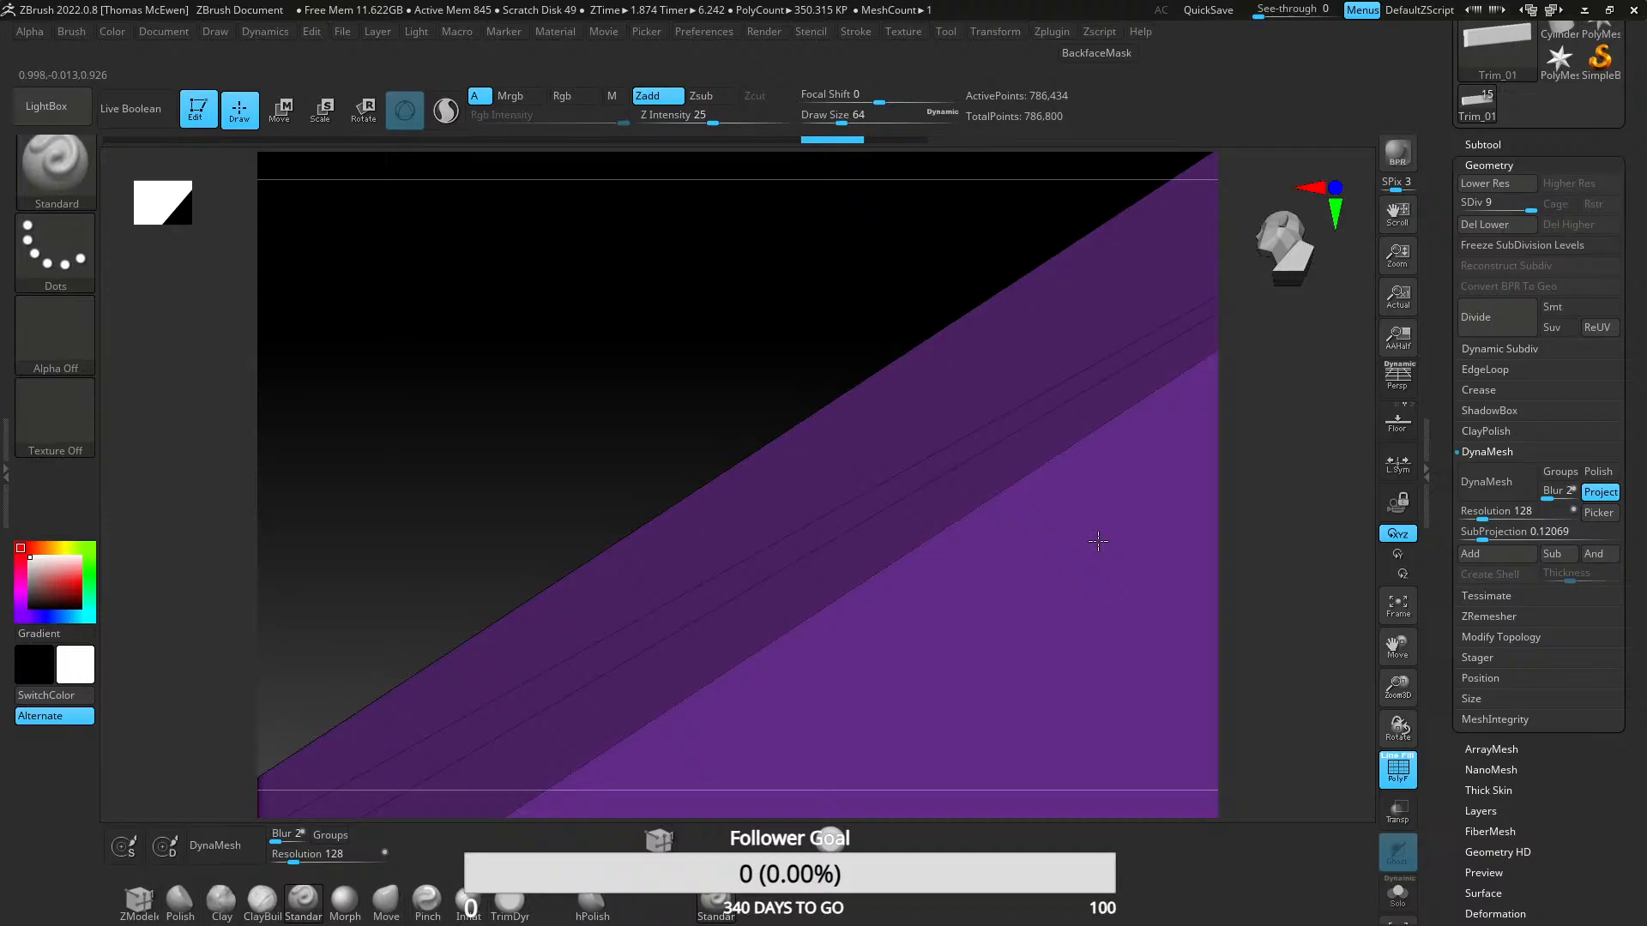
- DynaMesh Trim_01 with Resolution 1080 and Blur 0, without freezing the subdivision levels
{"action": "right_click_drag", "start_coordinate": [1098, 542], "coordinate": [1147, 495]}
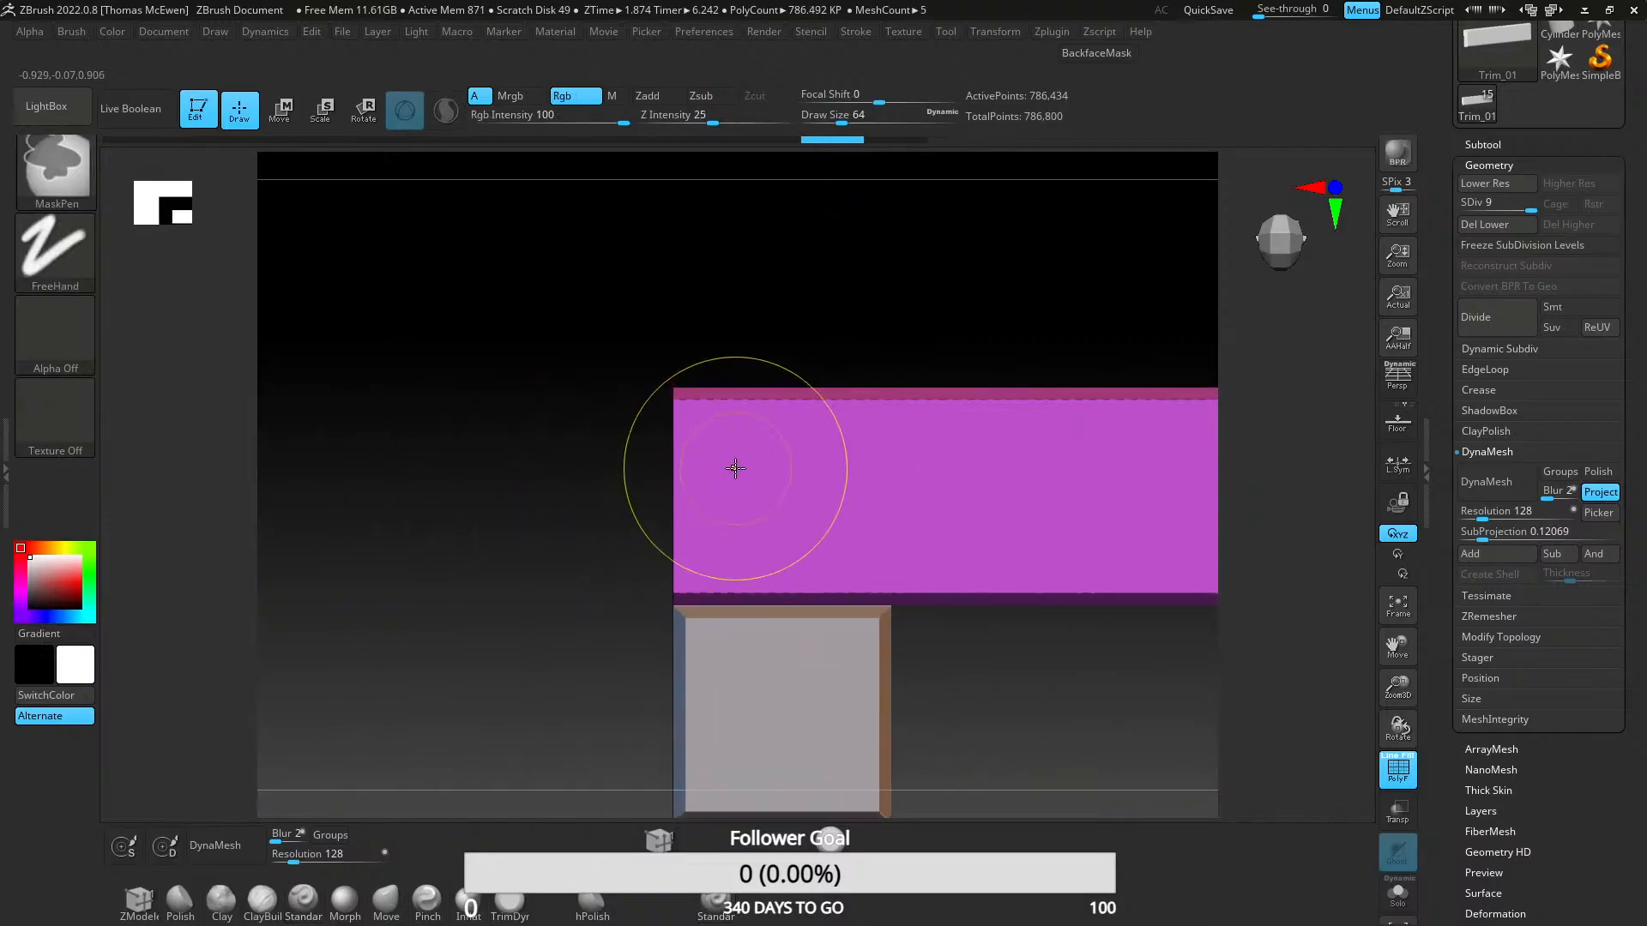
{"action": "right_click_drag", "start_coordinate": [735, 467], "coordinate": [871, 447], "text": "ctrl"}
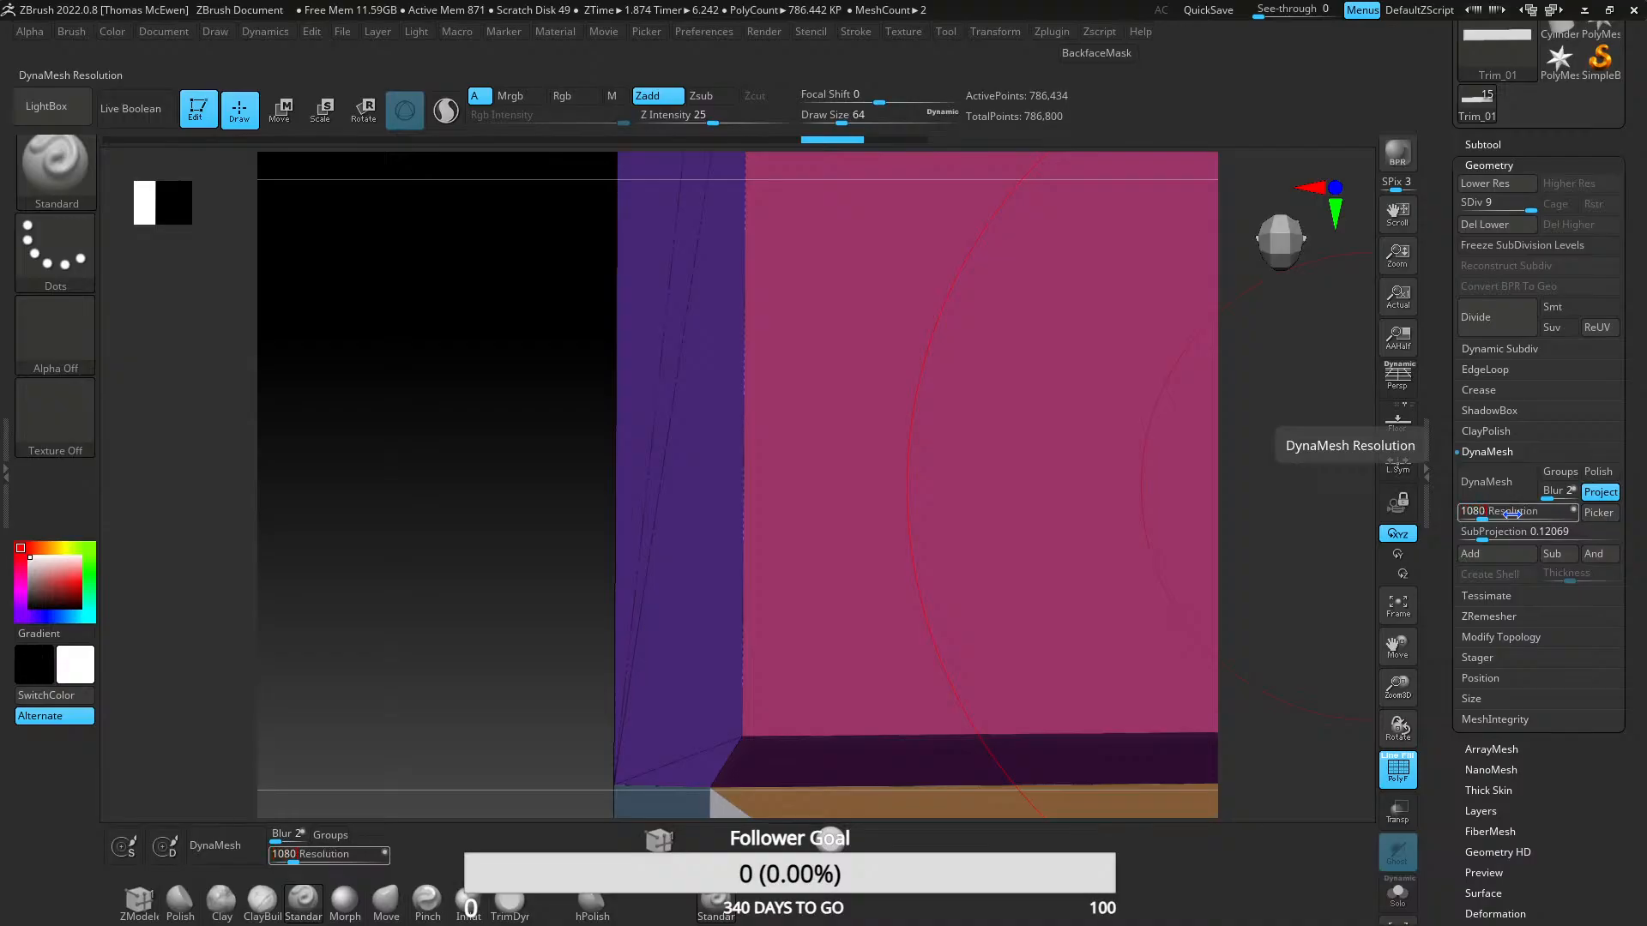
{"action": "left_click_drag", "start_coordinate": [1562, 483], "coordinate": [1551, 485]}
{"action": "left_click", "coordinate": [1478, 491]}
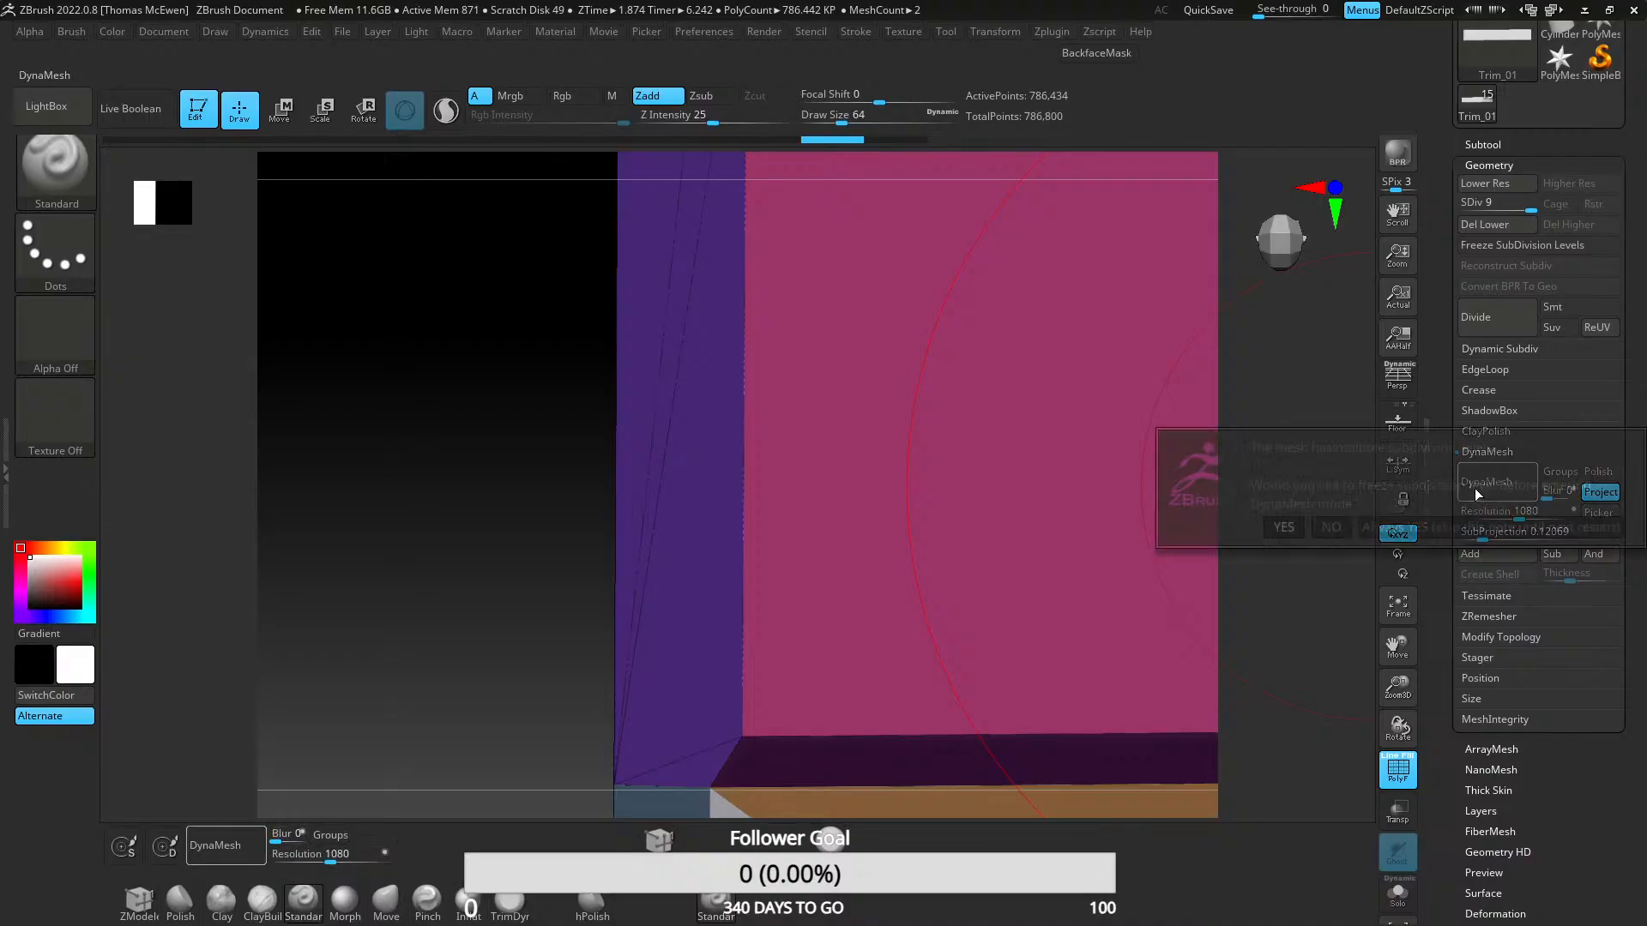
{"action": "left_click", "coordinate": [1331, 530]}
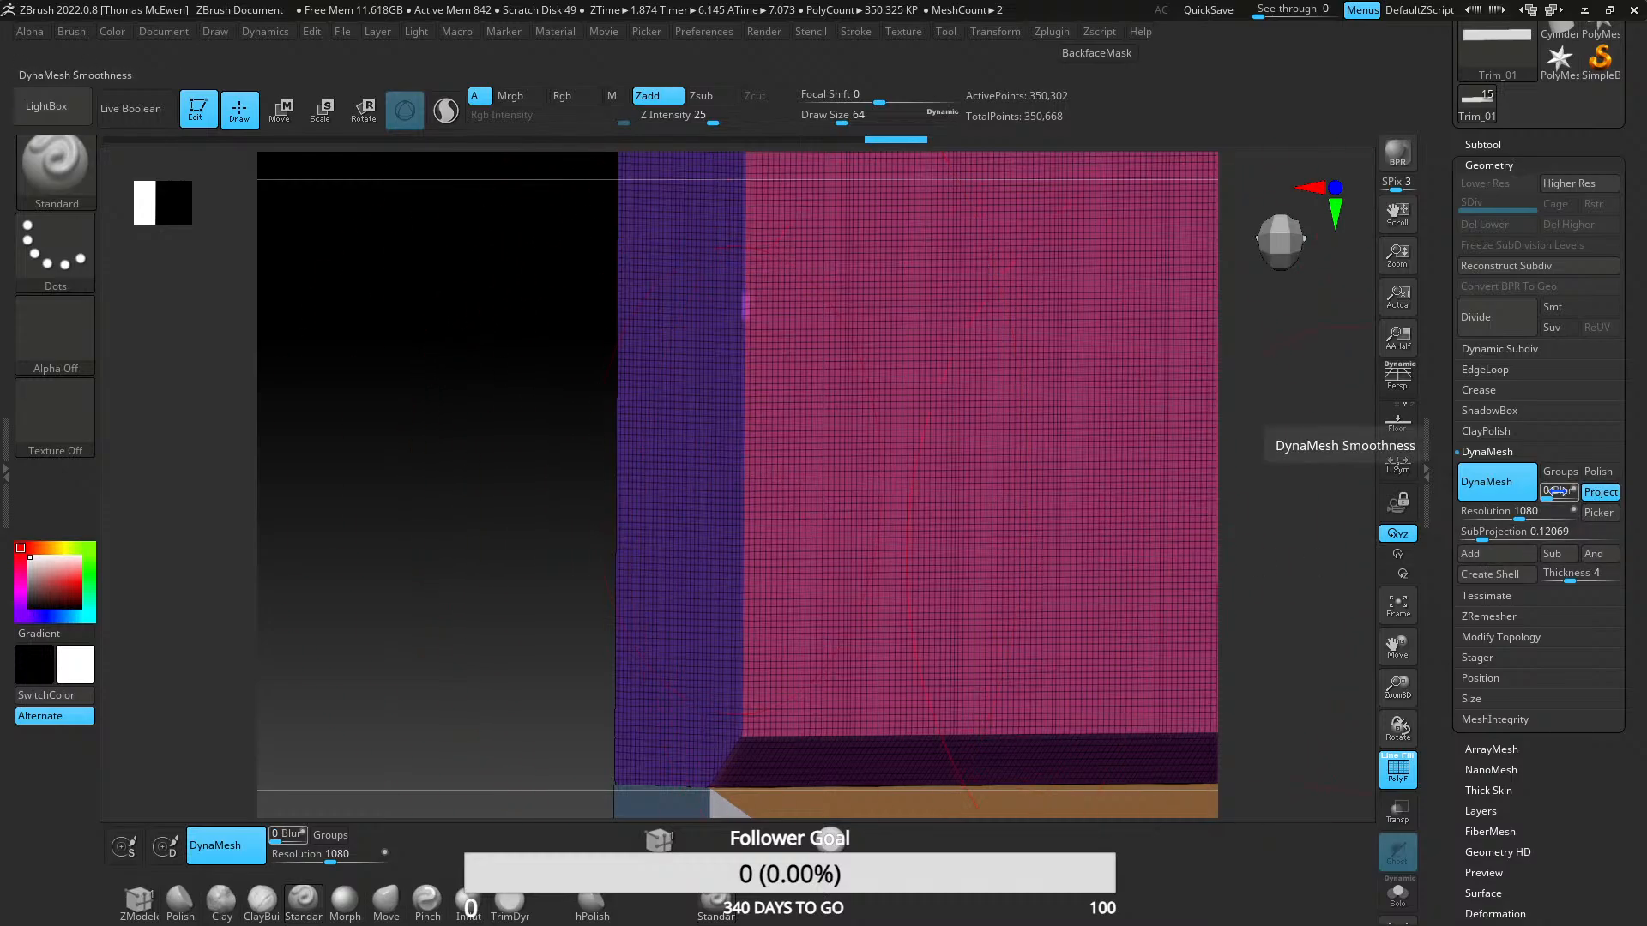
- Examine the new DynaMesh topology along Trim_01 and at both of its beveled end faces
{"action": "left_click", "coordinate": [1600, 471]}
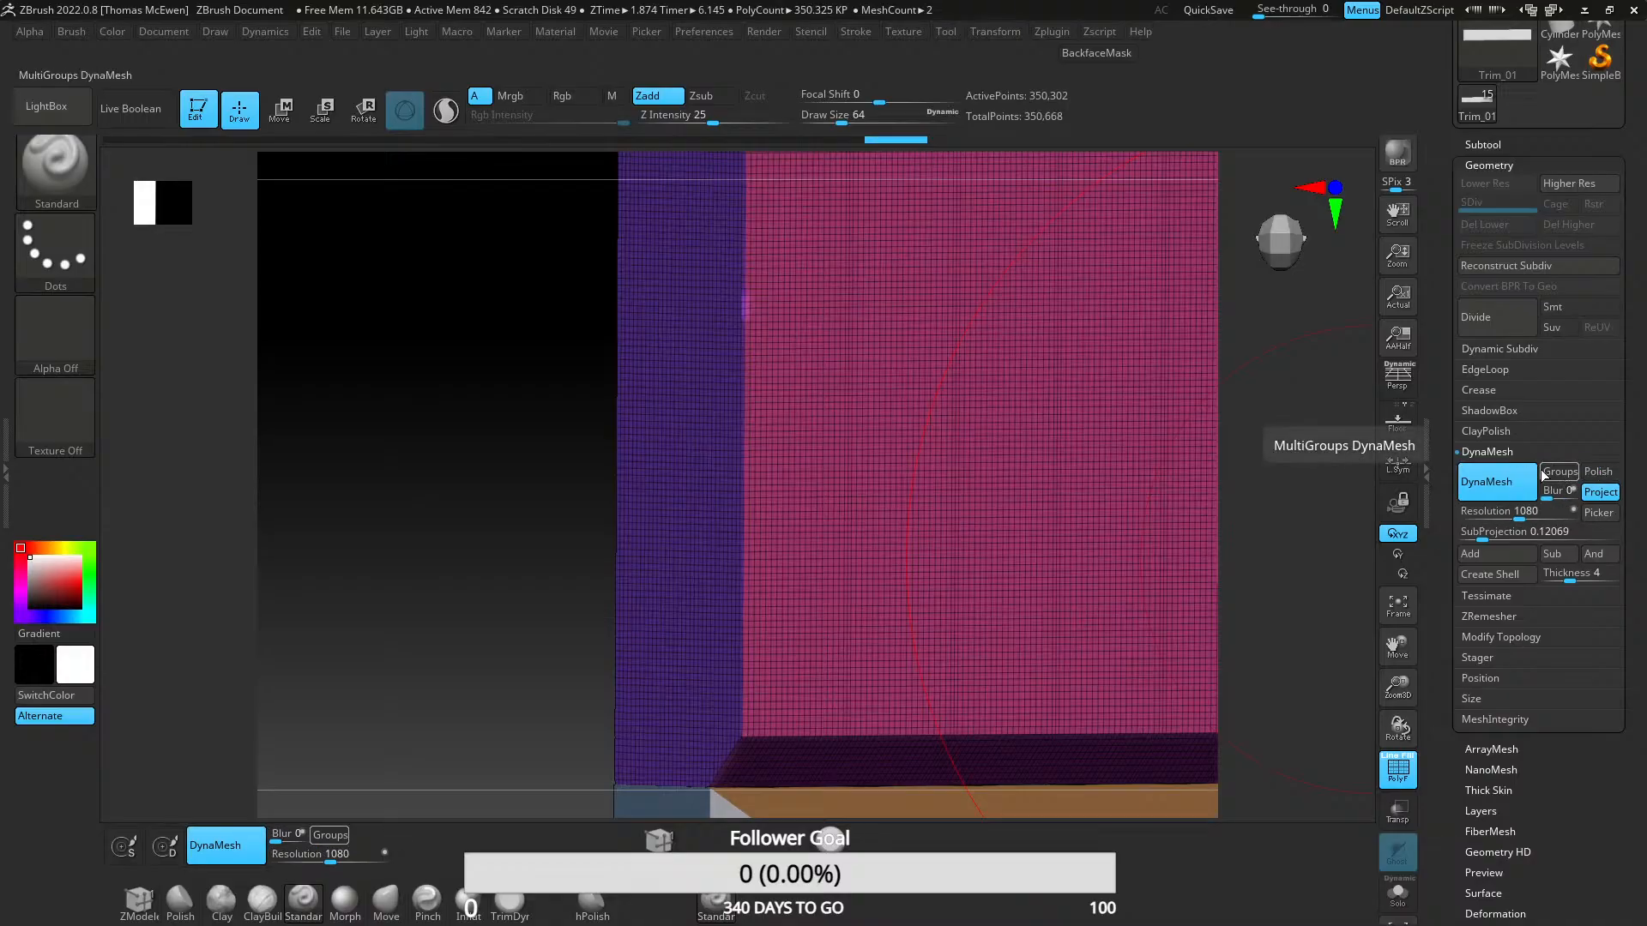
{"action": "right_click_drag", "start_coordinate": [857, 544], "coordinate": [356, 410], "text": "ctrl"}
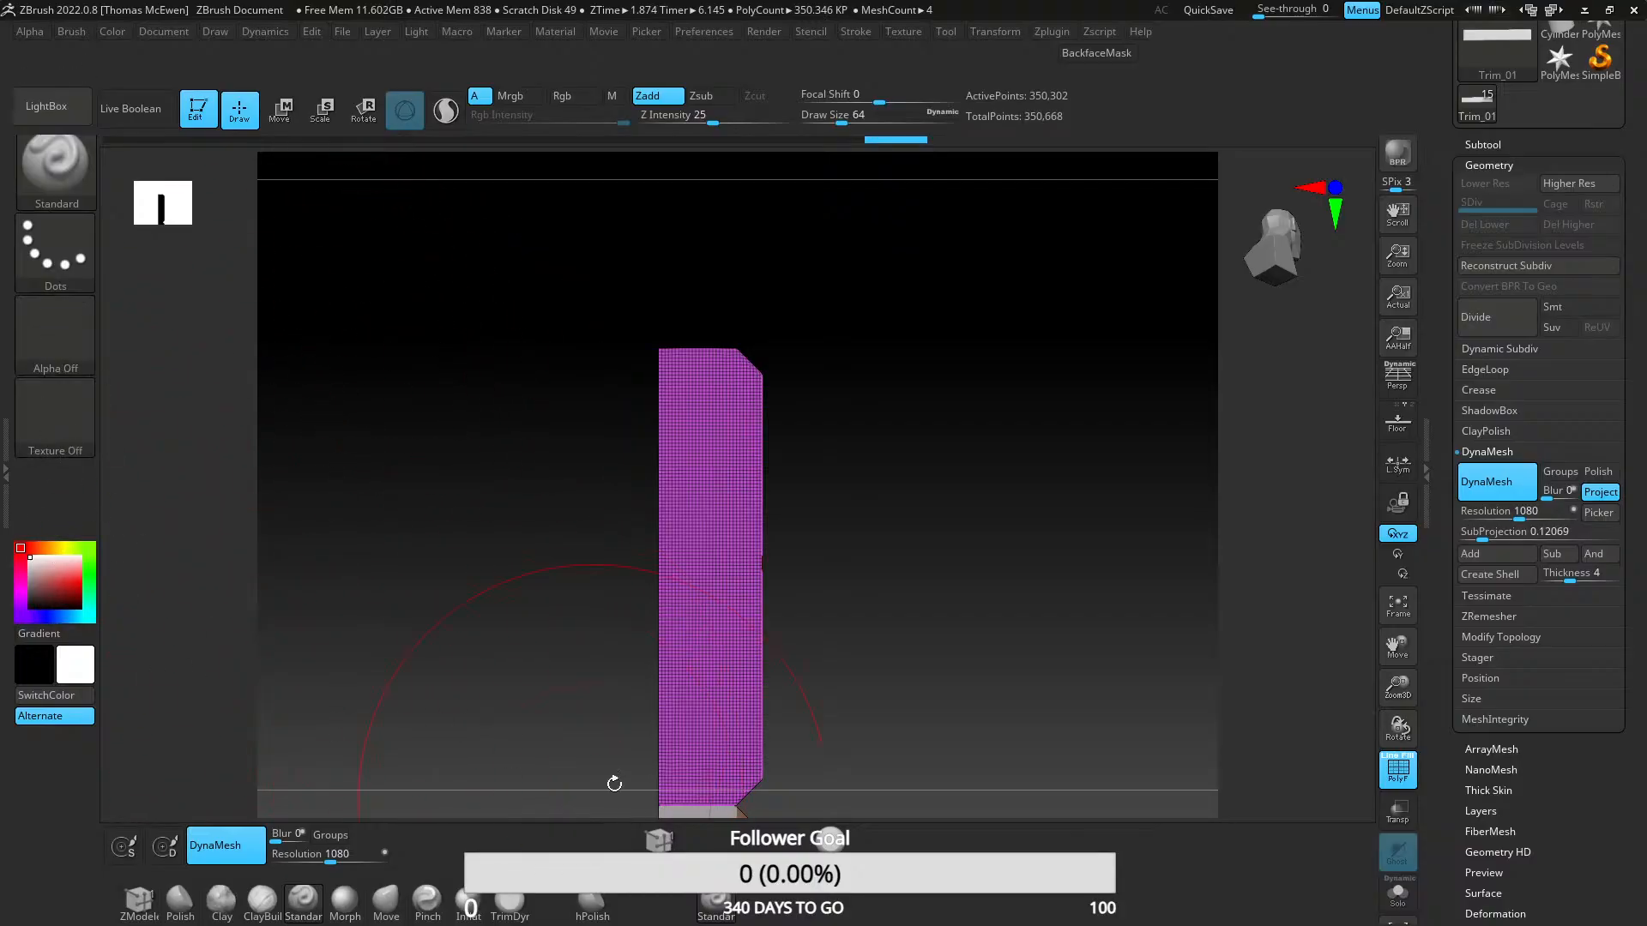
{"action": "right_click_drag", "start_coordinate": [639, 432], "coordinate": [577, 460]}
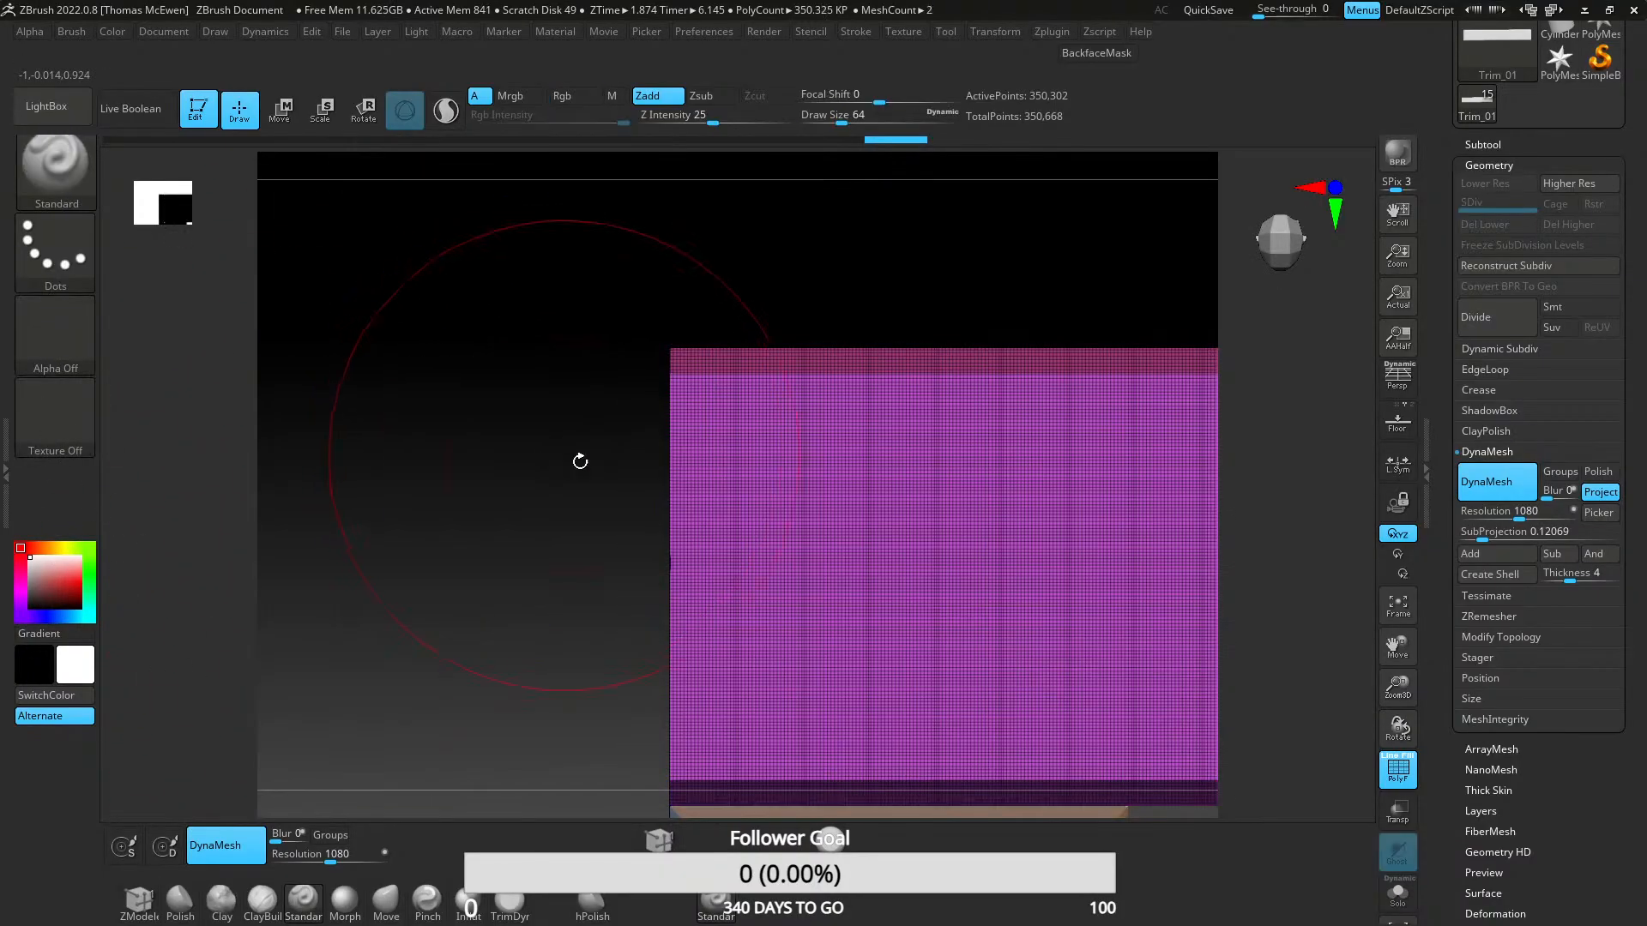
{"action": "right_click_drag", "start_coordinate": [950, 673], "coordinate": [734, 369], "text": "alt"}
{"action": "right_click_drag", "start_coordinate": [967, 441], "coordinate": [514, 443], "text": "alt"}
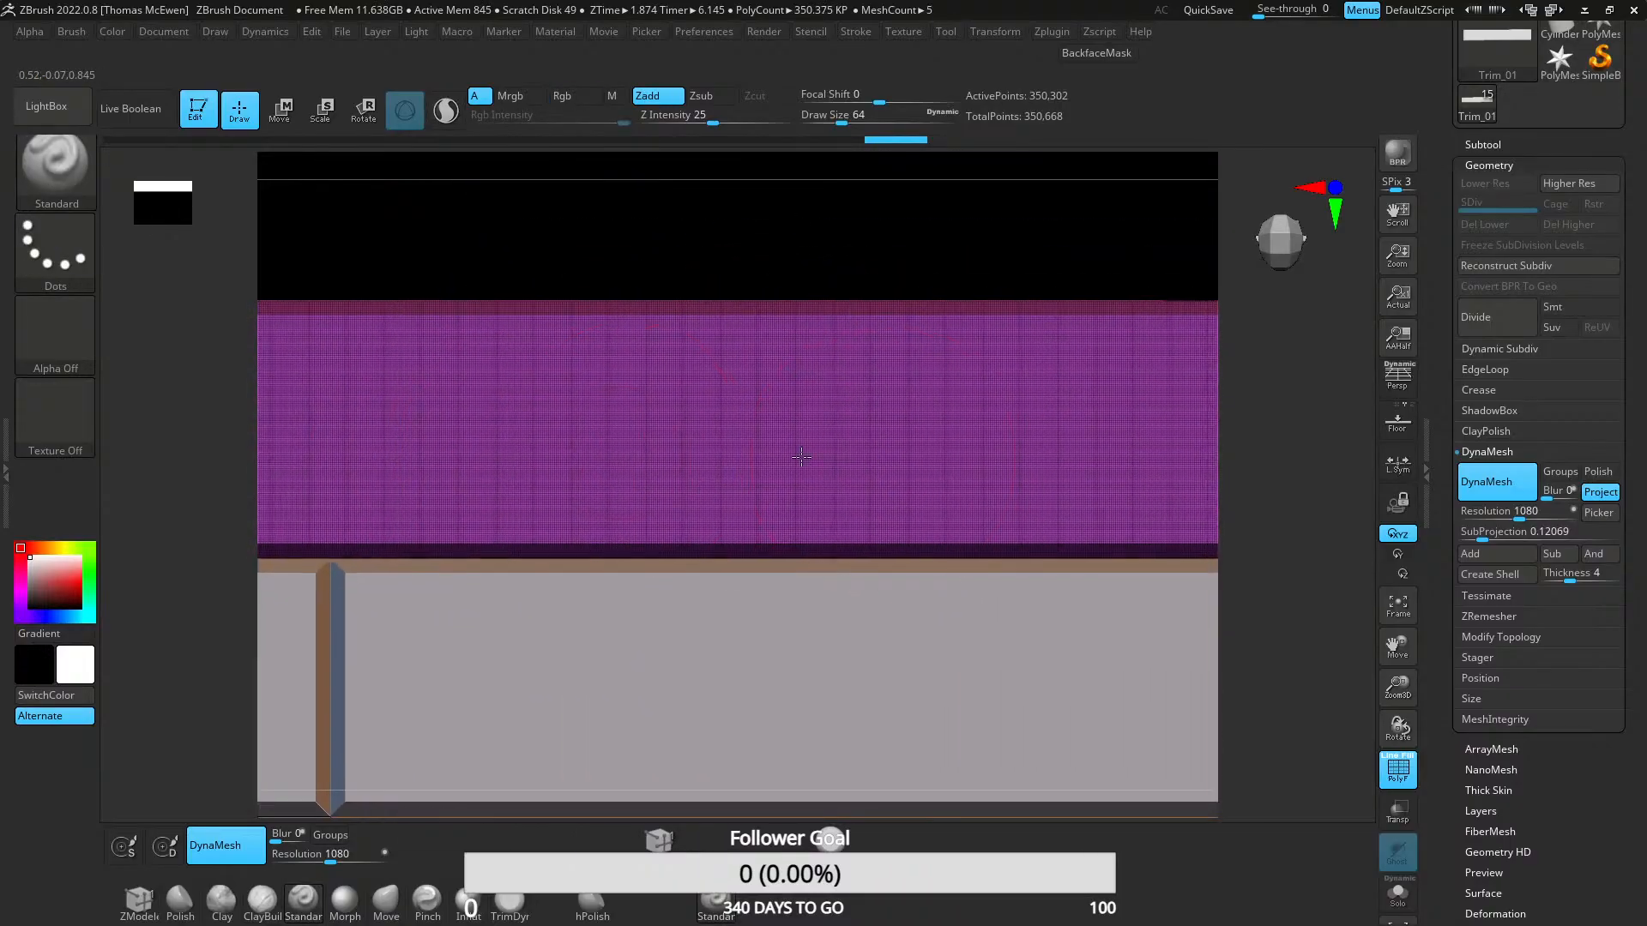
{"action": "right_click_drag", "start_coordinate": [1201, 421], "coordinate": [713, 666], "text": "alt"}
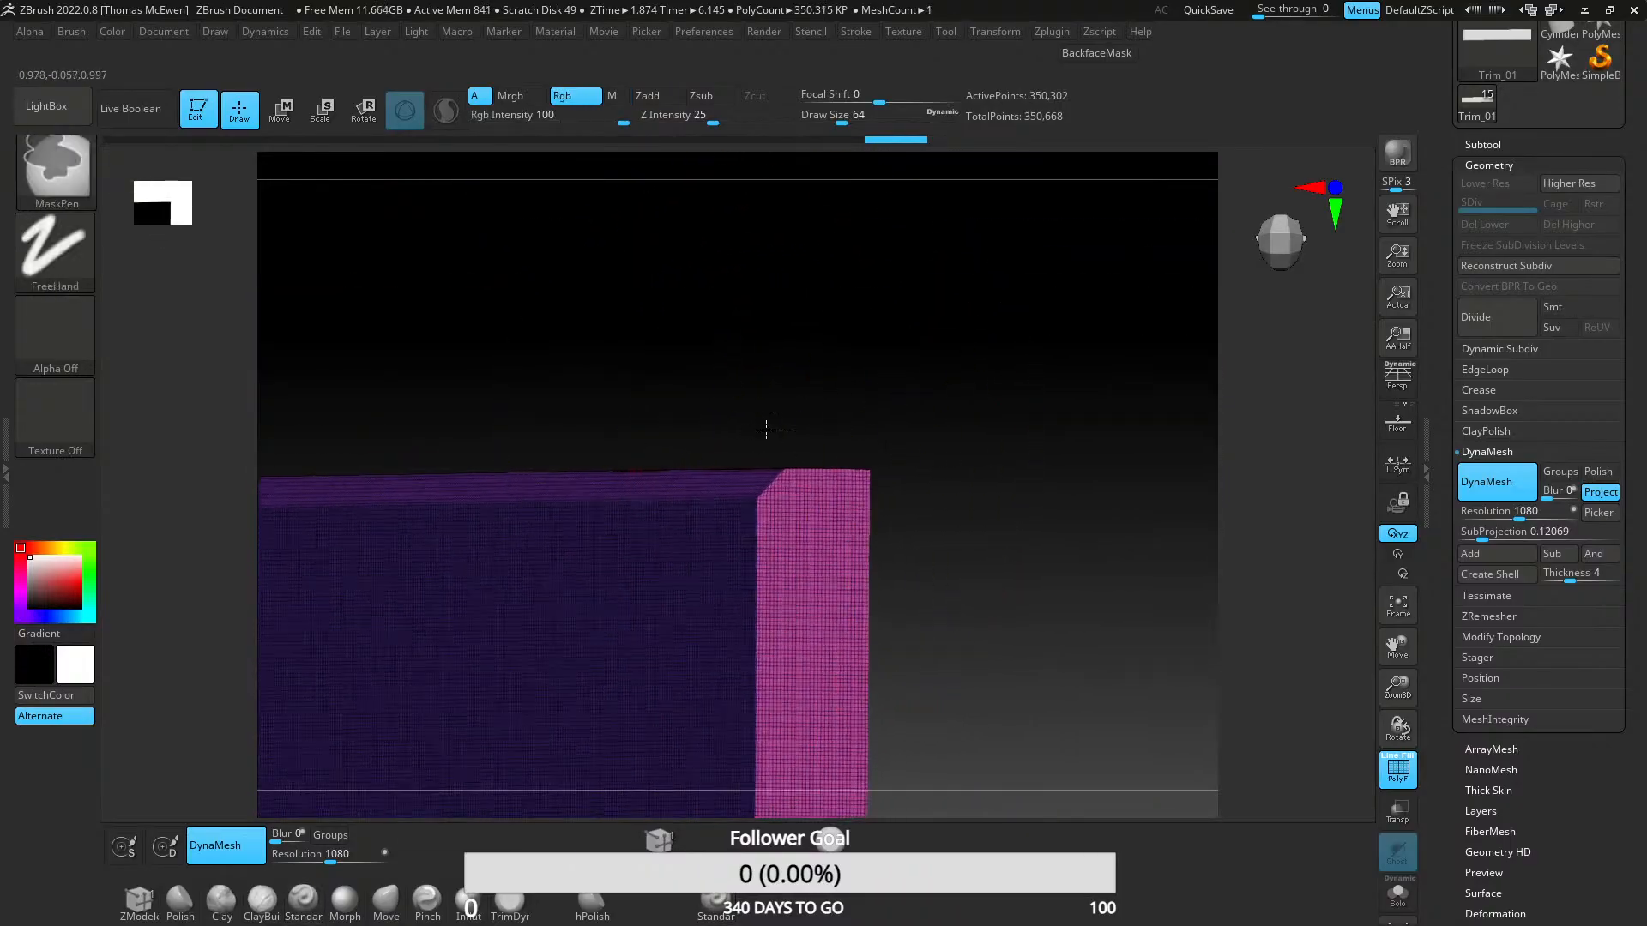
{"action": "mouse_move", "coordinate": [764, 430]}
{"action": "right_mouse_down", "text": "ctrl"}
{"action": "mouse_move", "coordinate": [805, 463]}
{"action": "mouse_move", "coordinate": [785, 493]}
{"action": "mouse_move", "coordinate": [795, 557]}
{"action": "mouse_move", "coordinate": [729, 513]}
{"action": "mouse_move", "coordinate": [829, 486]}
{"action": "mouse_move", "coordinate": [808, 411]}
{"action": "right_mouse_up", "text": "ctrl"}
{"action": "mouse_move", "coordinate": [808, 412]}
{"action": "right_mouse_down", "text": "ctrl"}
{"action": "mouse_move", "coordinate": [823, 440]}
{"action": "mouse_move", "coordinate": [1072, 484]}
{"action": "mouse_move", "coordinate": [945, 386]}
{"action": "mouse_move", "coordinate": [860, 471]}
{"action": "mouse_move", "coordinate": [853, 430]}
{"action": "mouse_move", "coordinate": [941, 466]}
{"action": "mouse_move", "coordinate": [798, 544]}
{"action": "right_mouse_up", "text": "ctrl"}
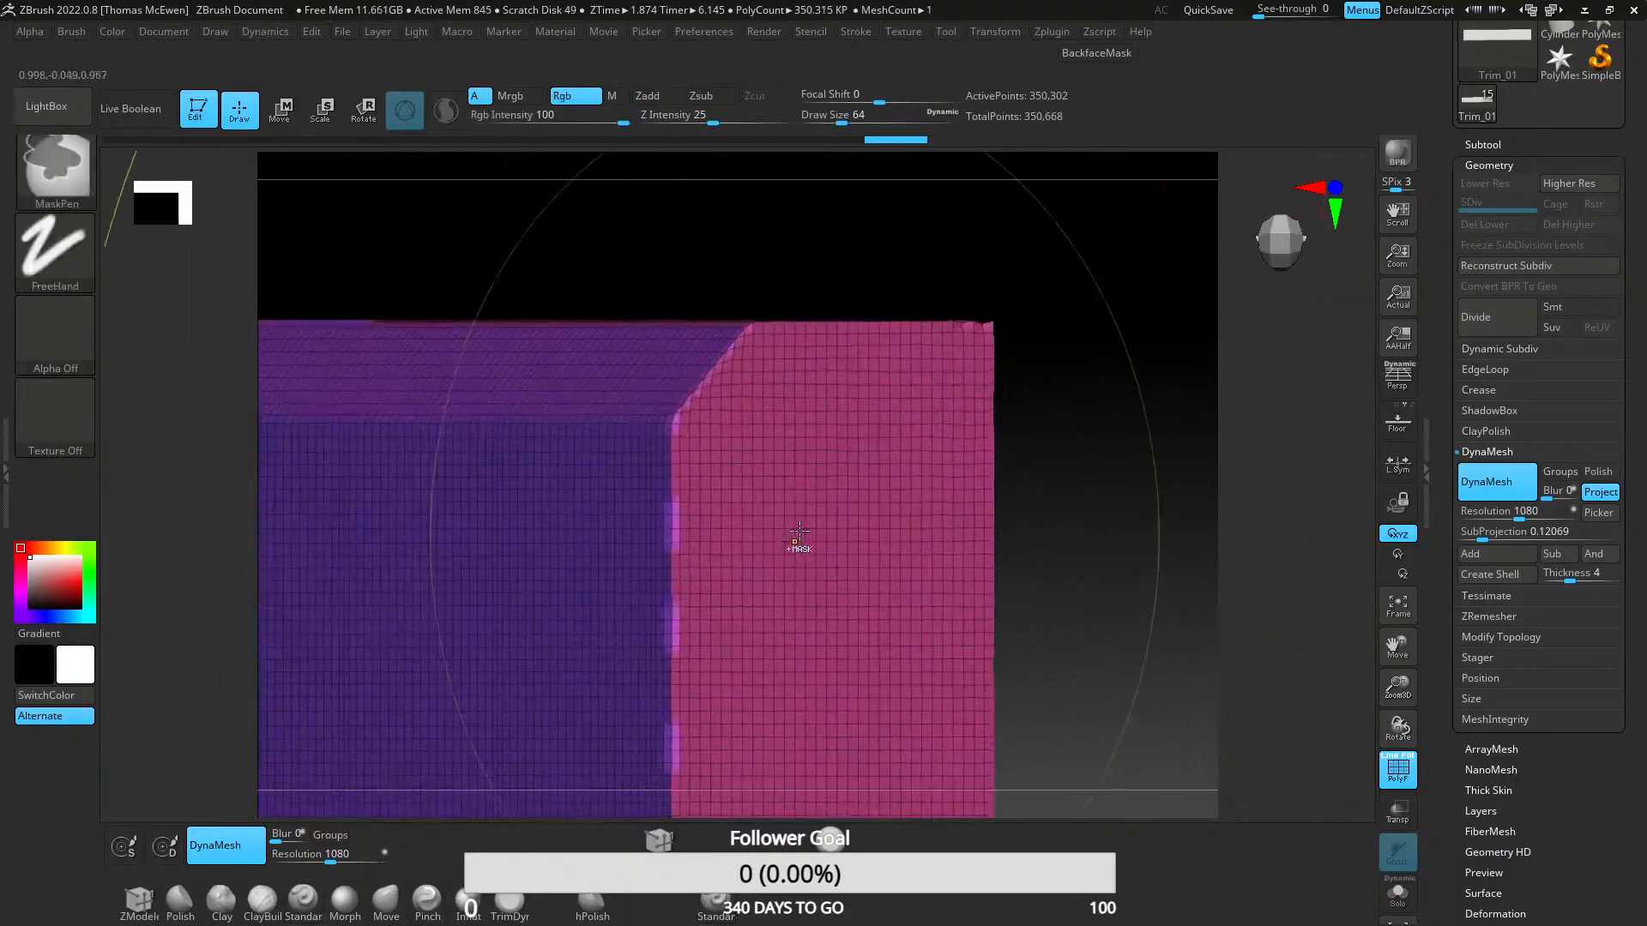
- Try dividing the DynaMeshed Trim_01 once to subdivision level 2, inspect its density, and undo the division
{"action": "left_click", "coordinate": [1512, 453]}
{"action": "left_click", "coordinate": [1510, 350]}
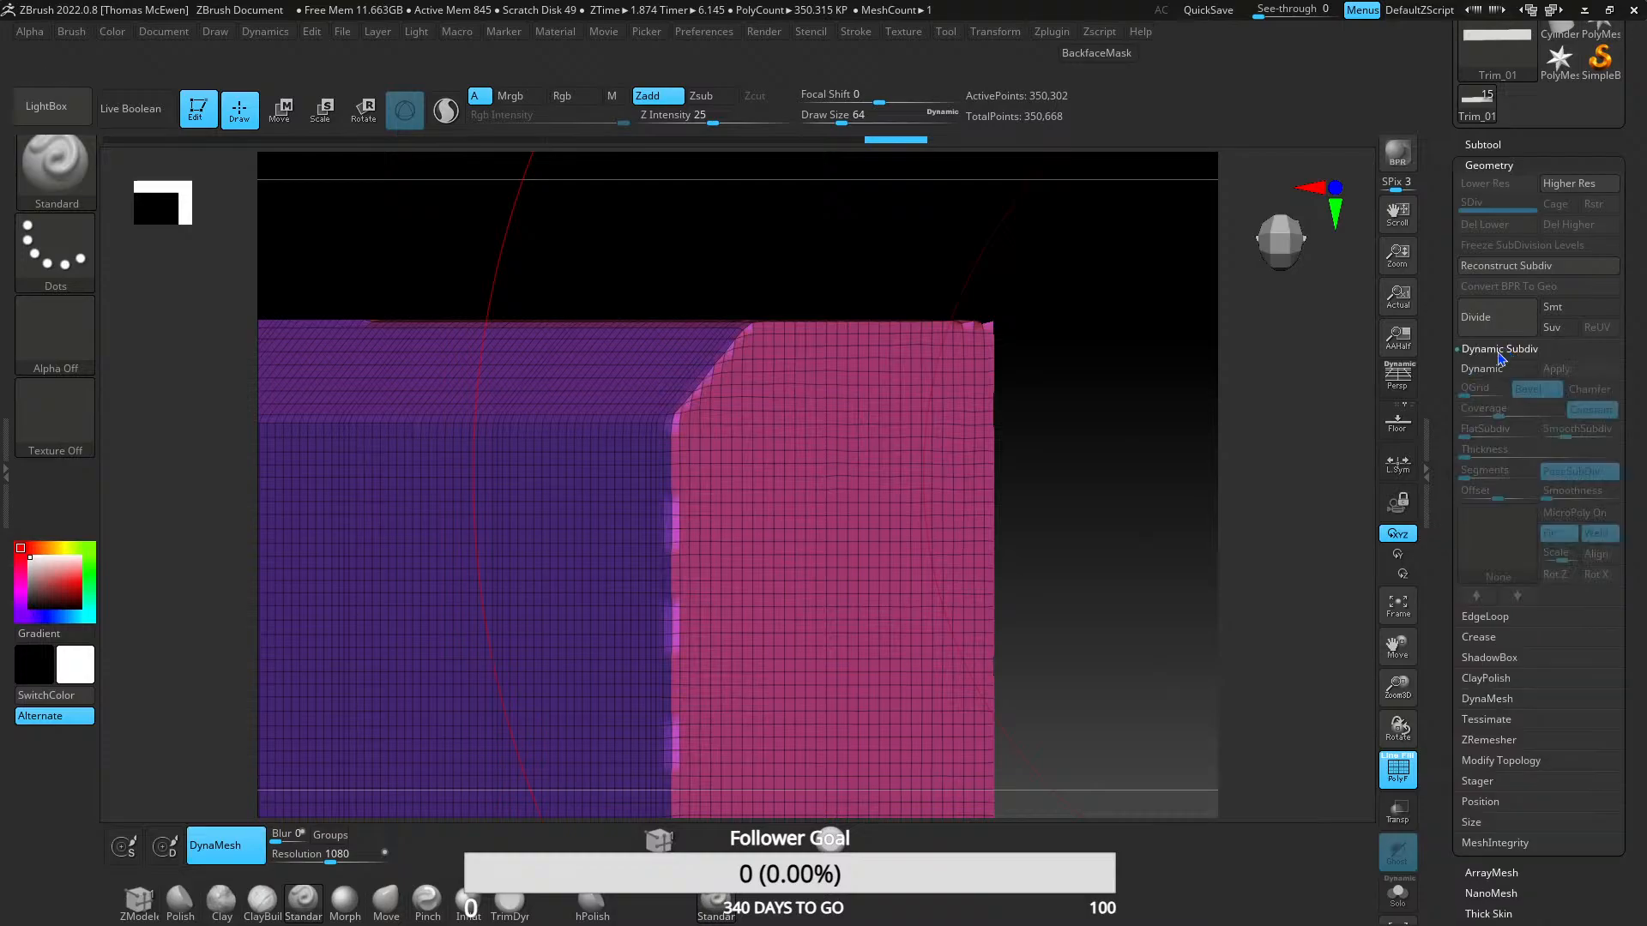
{"action": "left_click", "coordinate": [1497, 350]}
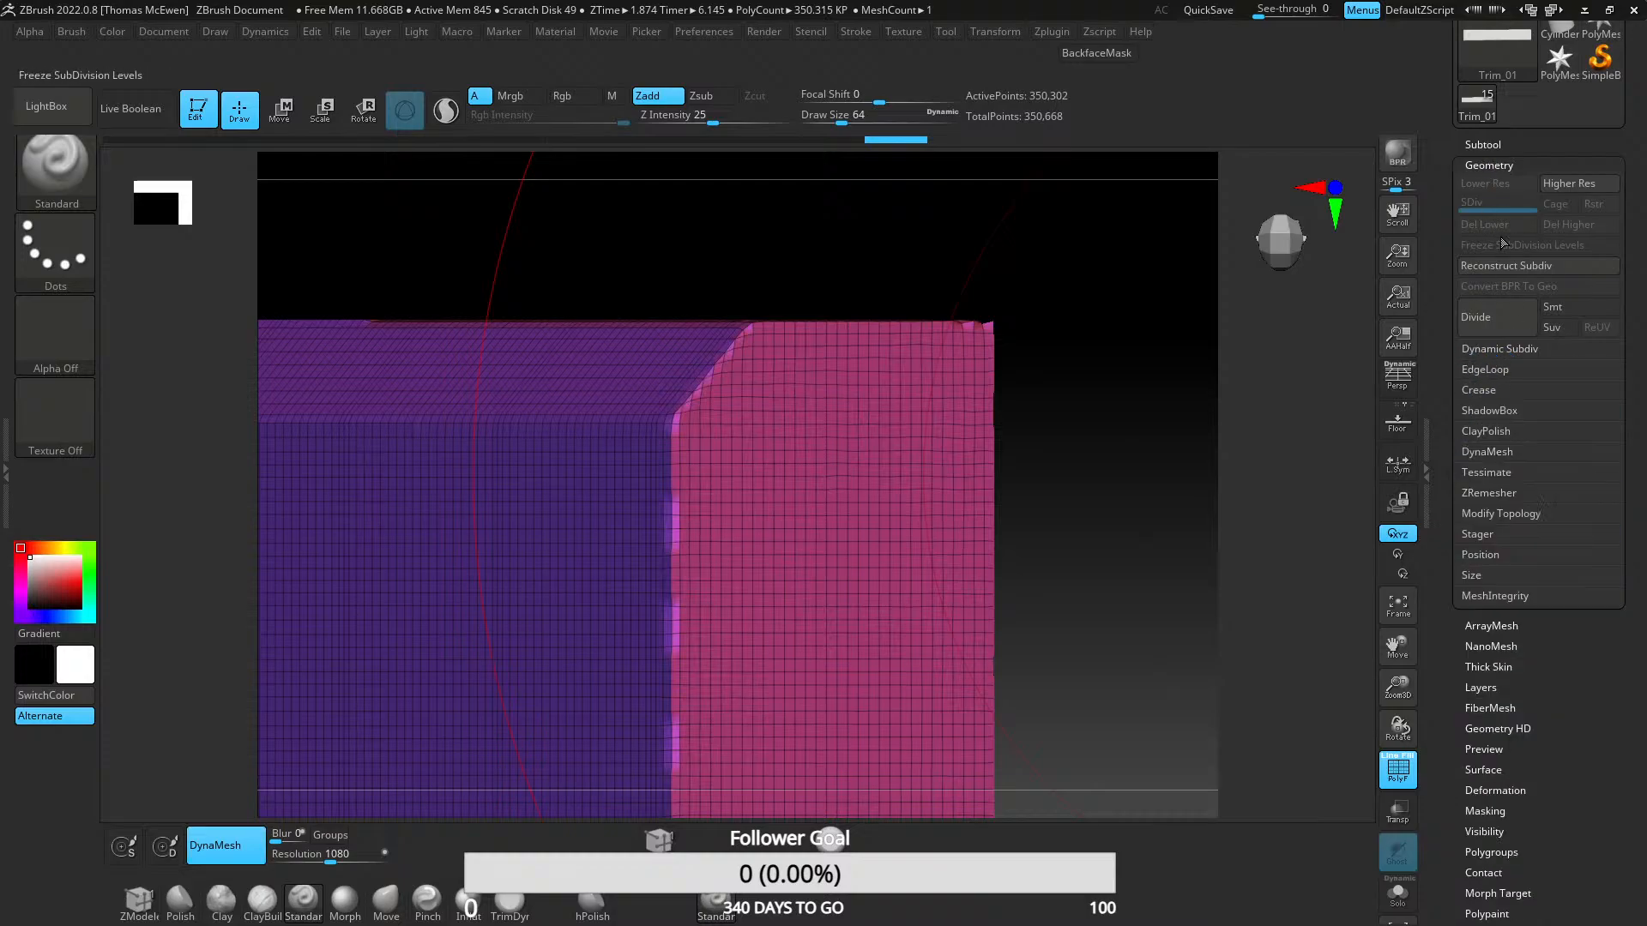
{"action": "left_click", "coordinate": [1489, 317]}
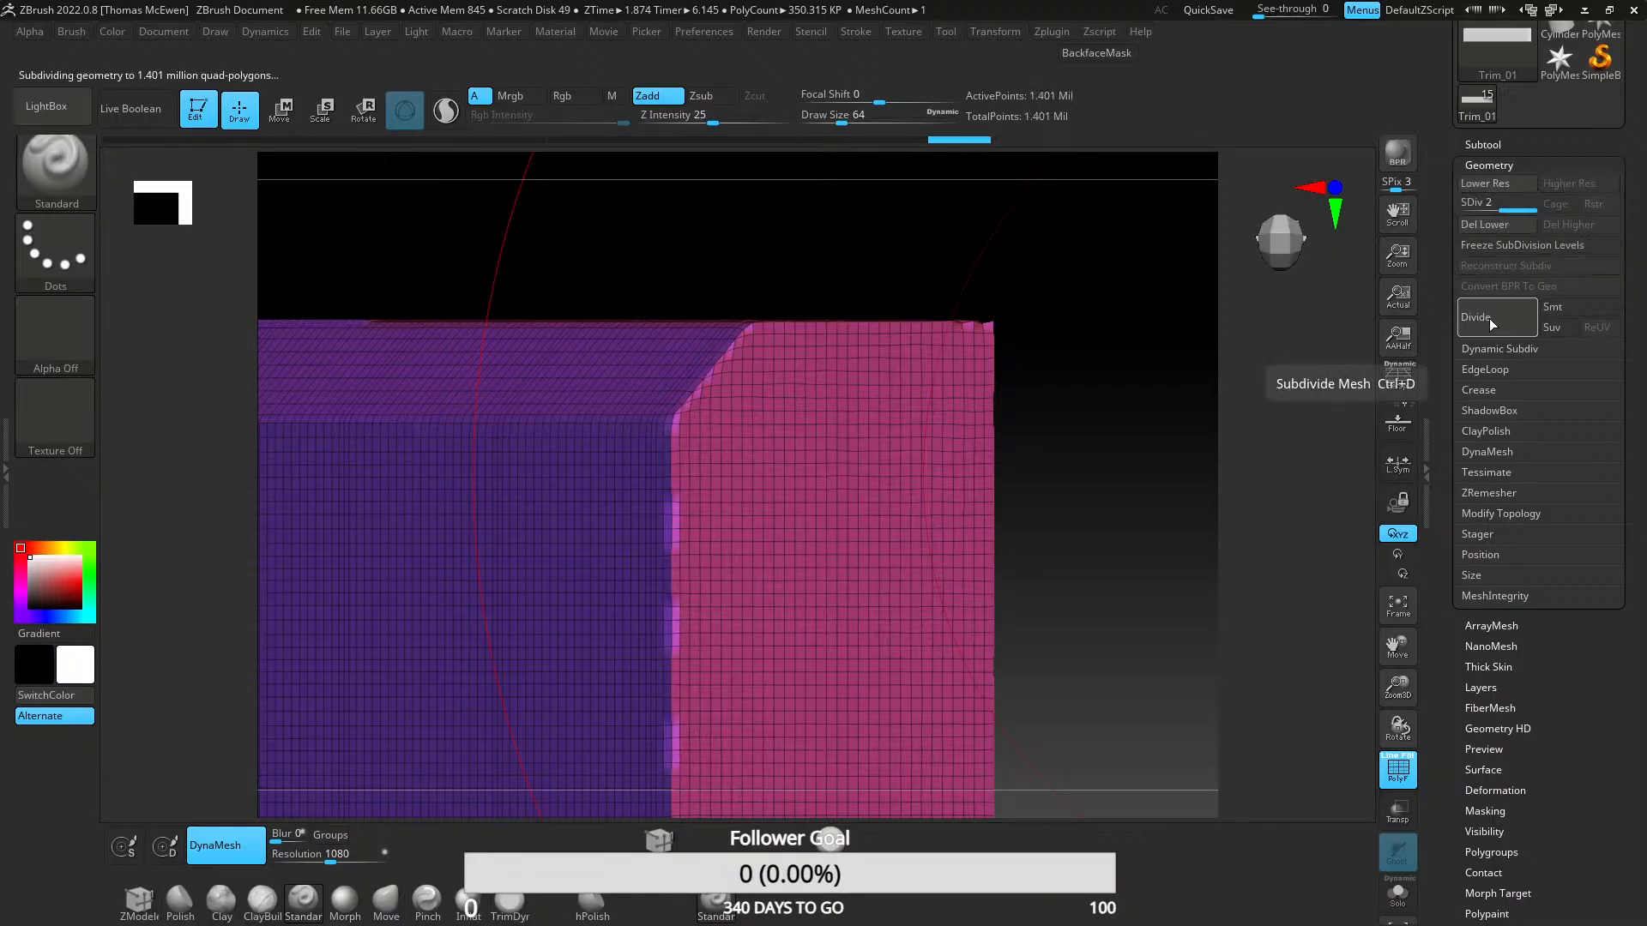
{"action": "right_click_drag", "start_coordinate": [812, 452], "coordinate": [657, 467], "text": "ctrl"}
{"action": "right_click_drag", "start_coordinate": [600, 454], "coordinate": [969, 515], "text": "alt"}
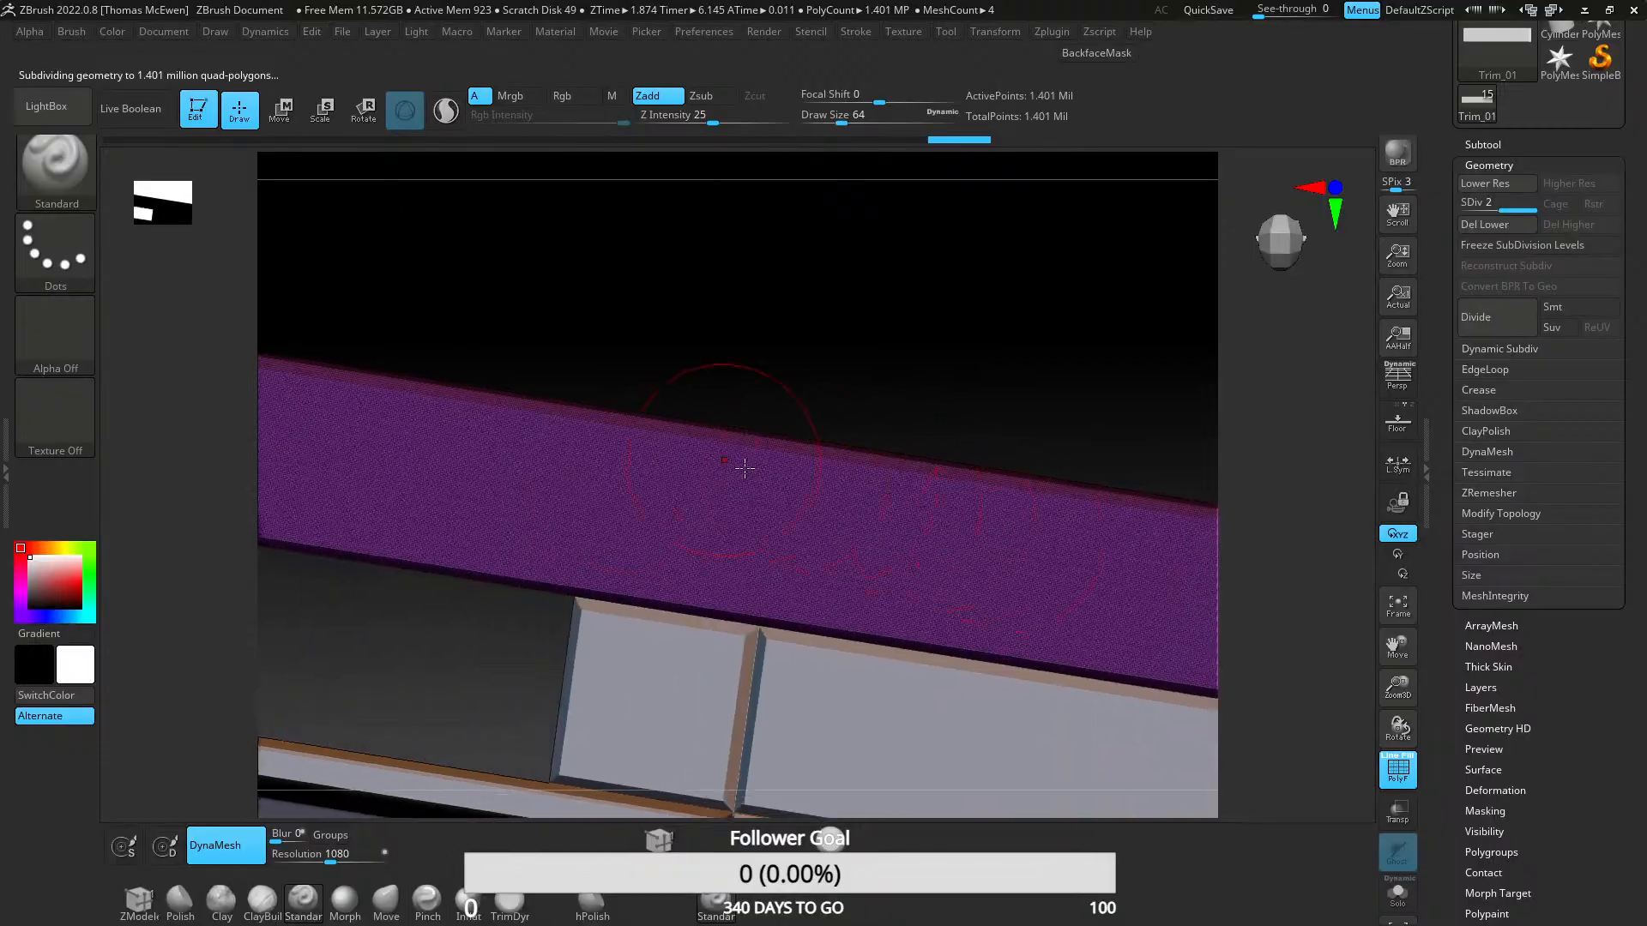
{"action": "right_click_drag", "start_coordinate": [600, 421], "coordinate": [1192, 497], "text": "alt"}
{"action": "right_click_drag", "start_coordinate": [905, 469], "coordinate": [897, 773], "text": "ctrl"}
{"action": "right_click_drag", "start_coordinate": [887, 526], "coordinate": [927, 531], "text": "alt"}
{"action": "key", "text": "ctrl+z"}
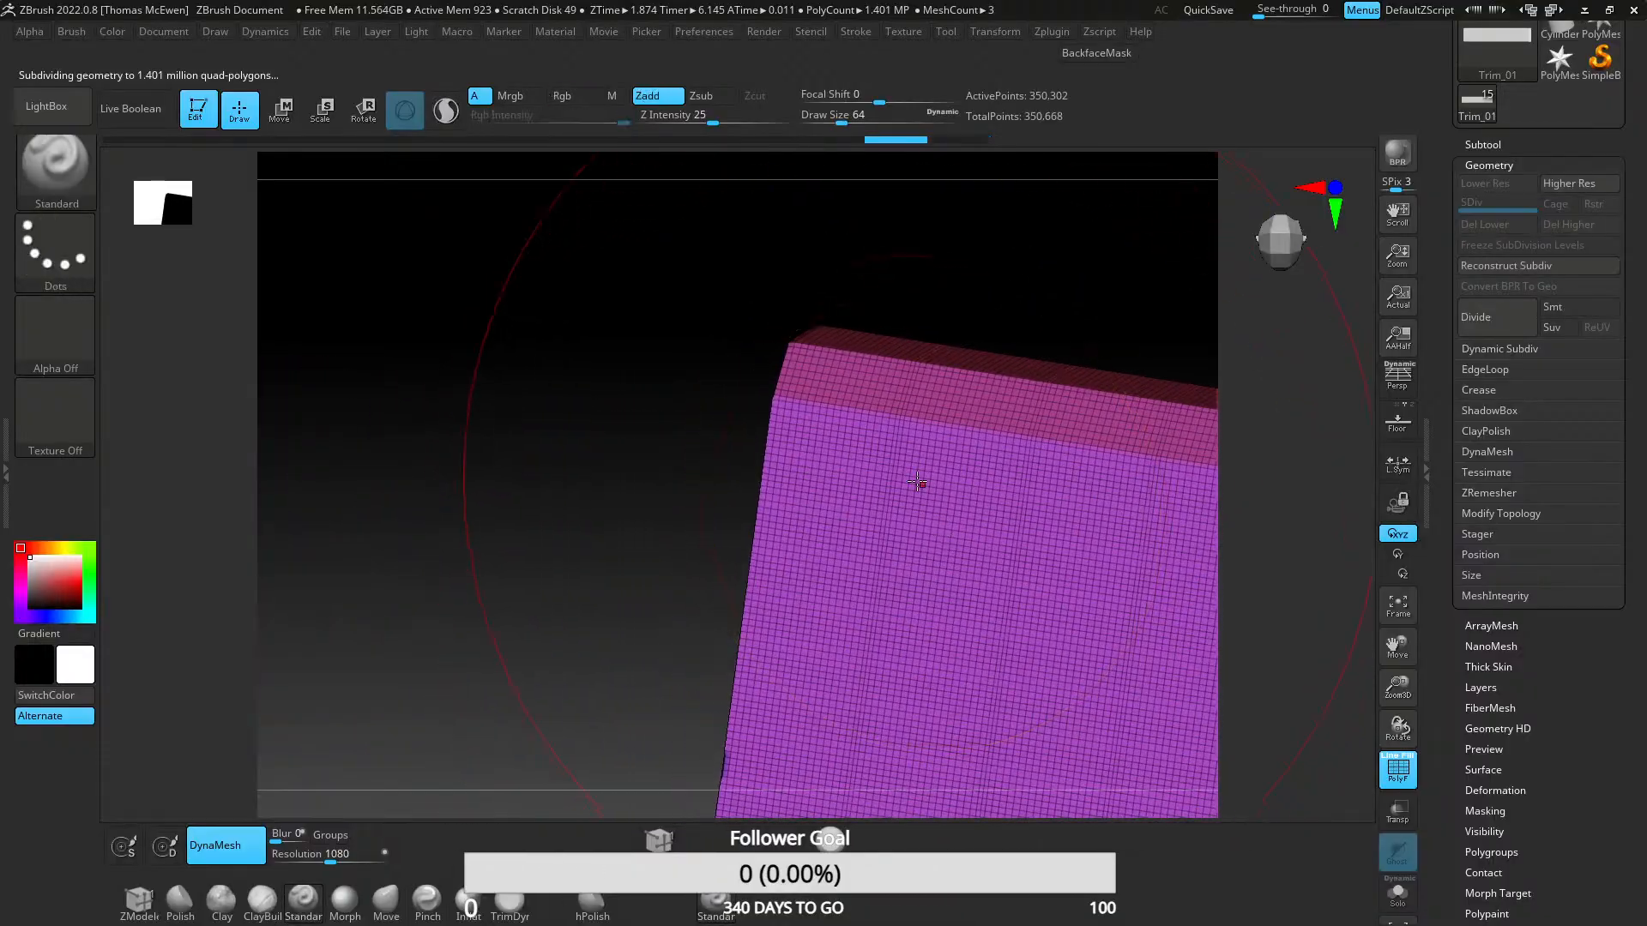
- Inspect the DynaMeshed edges of Trim_01, and open the subtool list to check Trim_06's visibility
{"action": "right_click_drag", "start_coordinate": [890, 636], "coordinate": [842, 416], "text": "alt"}
{"action": "mouse_move", "coordinate": [855, 477]}
{"action": "right_mouse_down", "text": "ctrl"}
{"action": "mouse_move", "coordinate": [858, 348]}
{"action": "mouse_move", "coordinate": [895, 509]}
{"action": "mouse_move", "coordinate": [863, 503]}
{"action": "mouse_move", "coordinate": [730, 346]}
{"action": "mouse_move", "coordinate": [738, 457]}
{"action": "right_mouse_up", "text": "ctrl"}
{"action": "right_click_drag", "start_coordinate": [703, 348], "coordinate": [686, 396]}
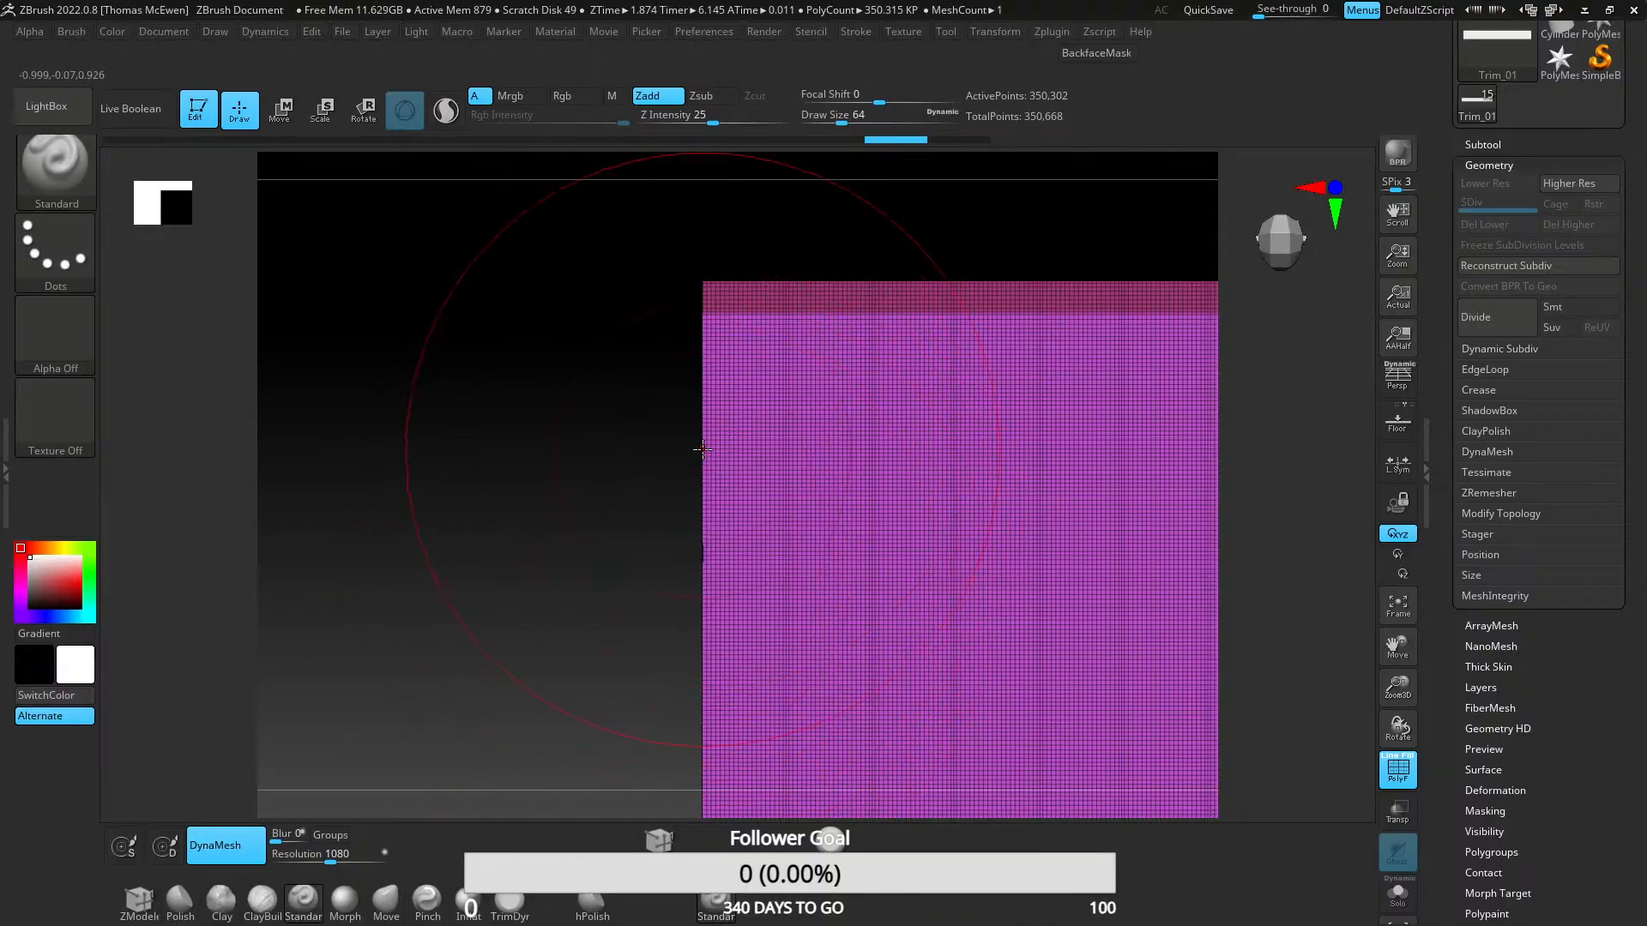
{"action": "mouse_move", "coordinate": [703, 449]}
{"action": "right_mouse_down"}
{"action": "mouse_move", "coordinate": [730, 549]}
{"action": "mouse_move", "coordinate": [699, 515]}
{"action": "mouse_move", "coordinate": [763, 463]}
{"action": "mouse_move", "coordinate": [732, 471]}
{"action": "mouse_move", "coordinate": [754, 368]}
{"action": "mouse_move", "coordinate": [828, 455]}
{"action": "right_mouse_up"}
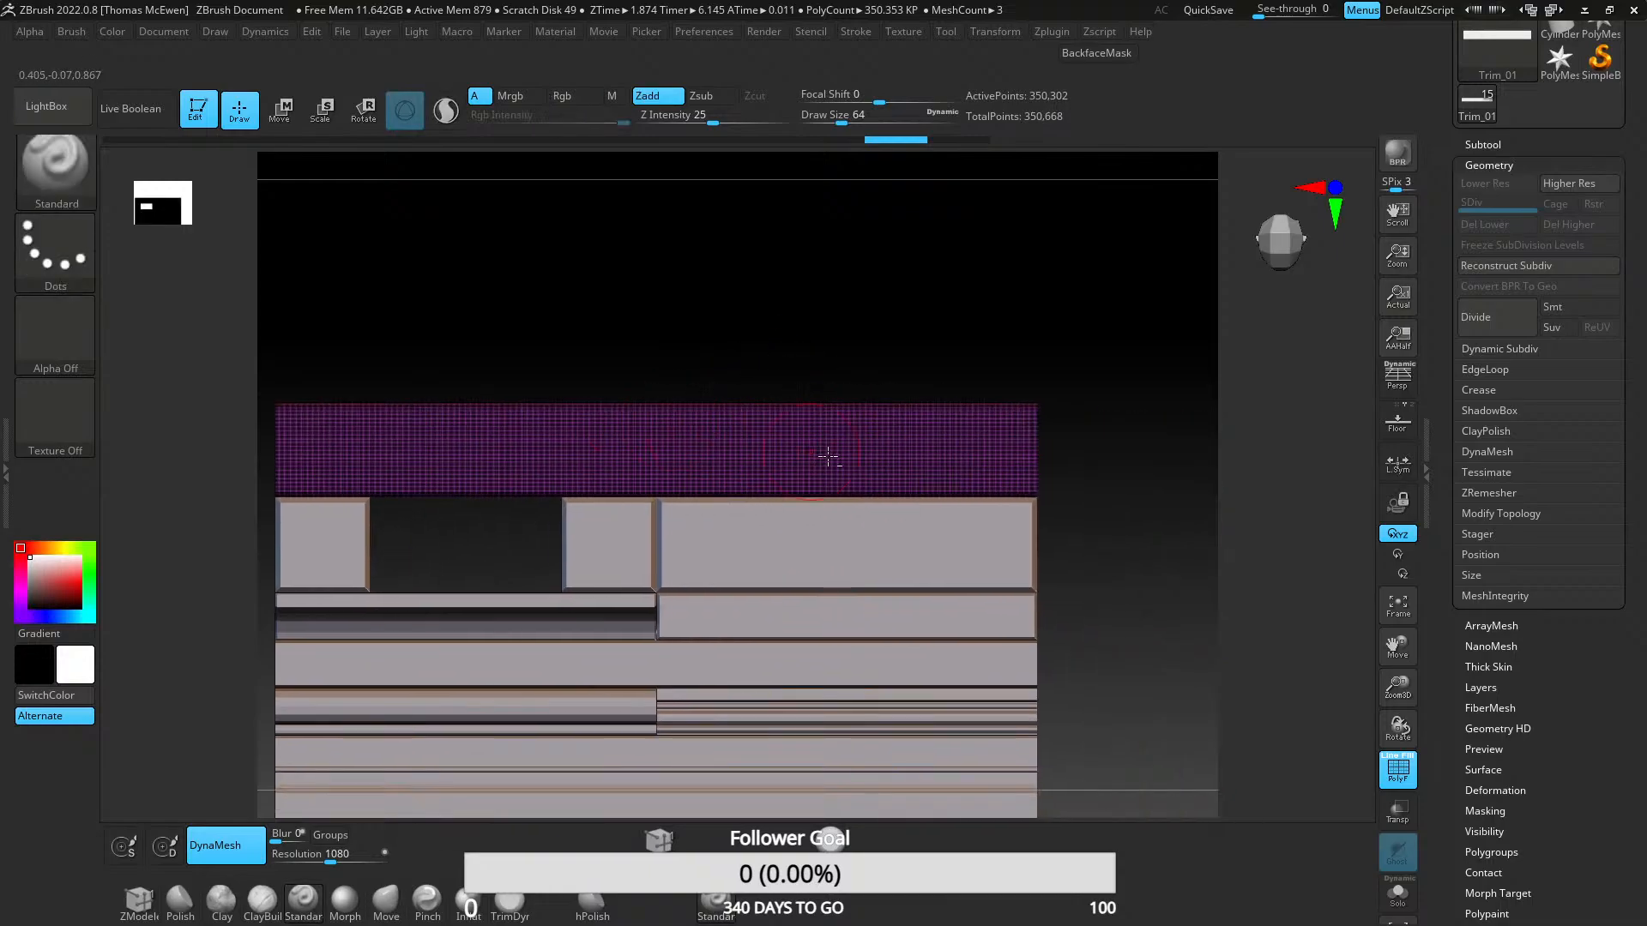
{"action": "mouse_move", "coordinate": [727, 455]}
{"action": "right_mouse_down"}
{"action": "mouse_move", "coordinate": [710, 433]}
{"action": "mouse_move", "coordinate": [441, 441]}
{"action": "mouse_move", "coordinate": [922, 461]}
{"action": "mouse_move", "coordinate": [739, 548]}
{"action": "mouse_move", "coordinate": [772, 515]}
{"action": "mouse_move", "coordinate": [706, 448]}
{"action": "mouse_move", "coordinate": [877, 430]}
{"action": "right_mouse_up"}
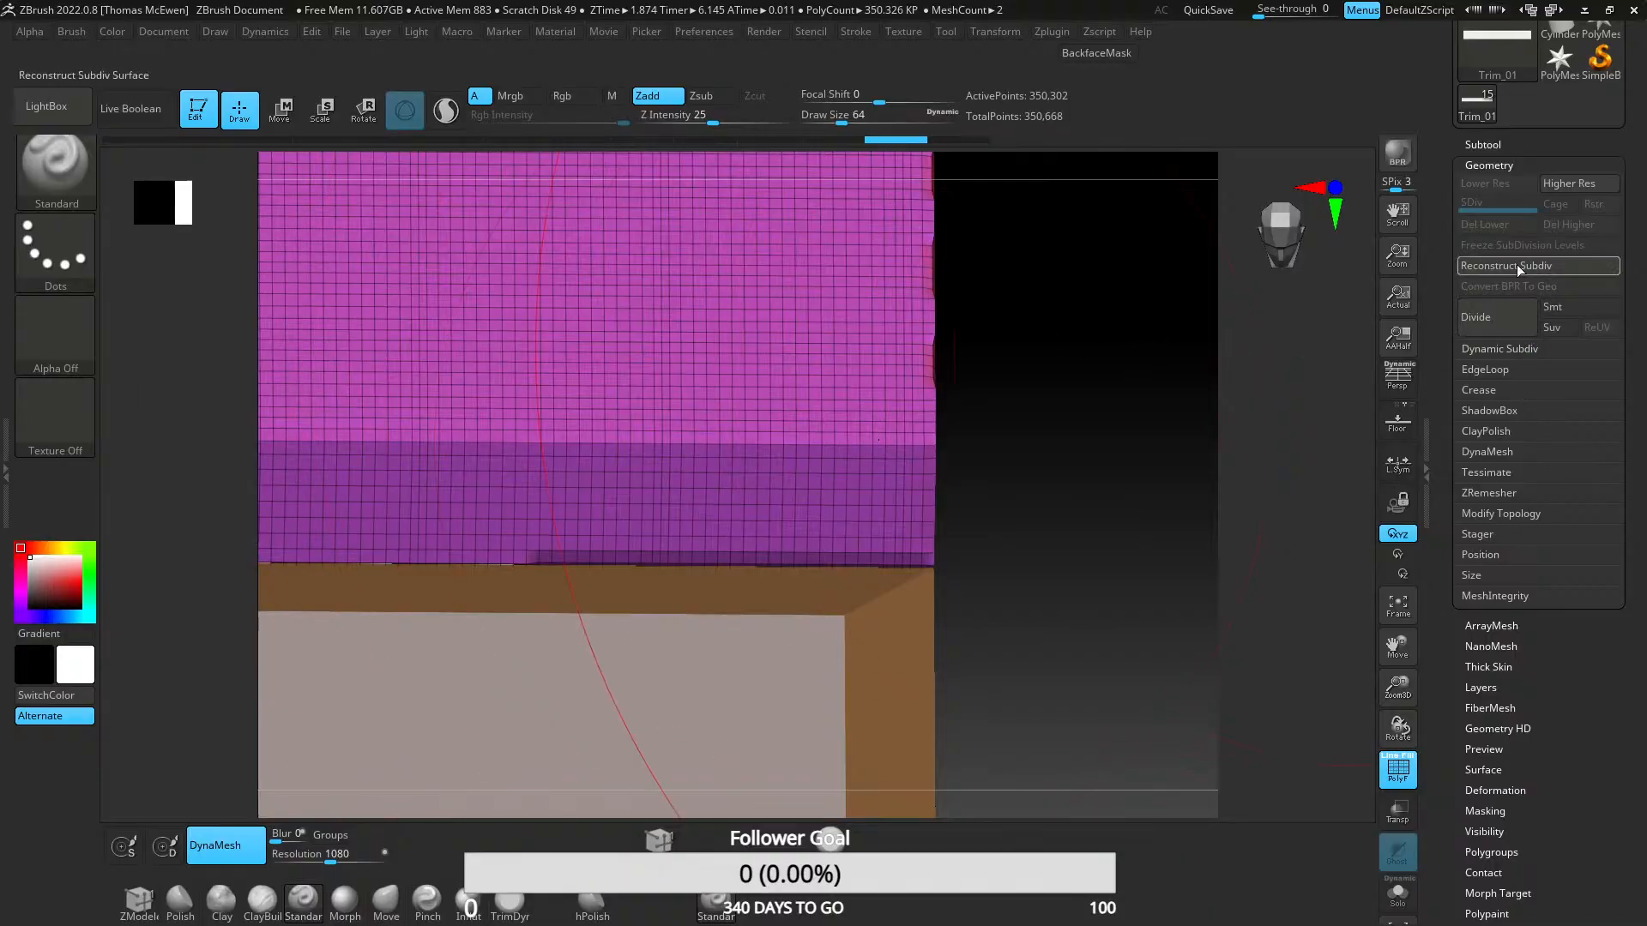
{"action": "left_click", "coordinate": [1490, 164]}
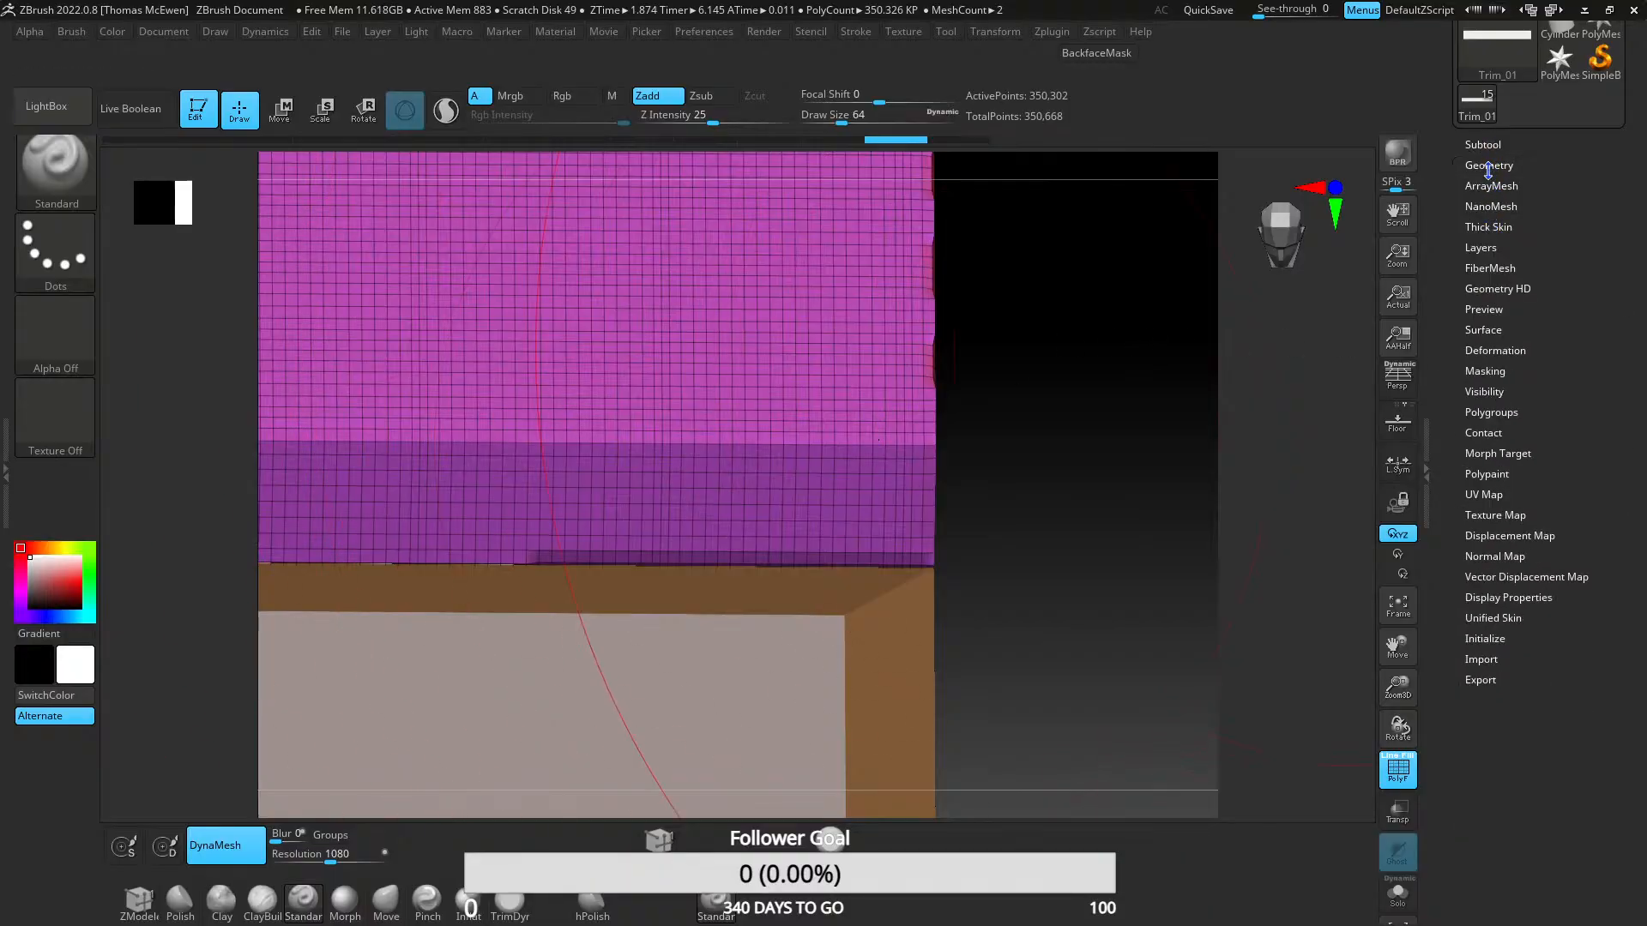
{"action": "left_click", "coordinate": [1483, 145]}
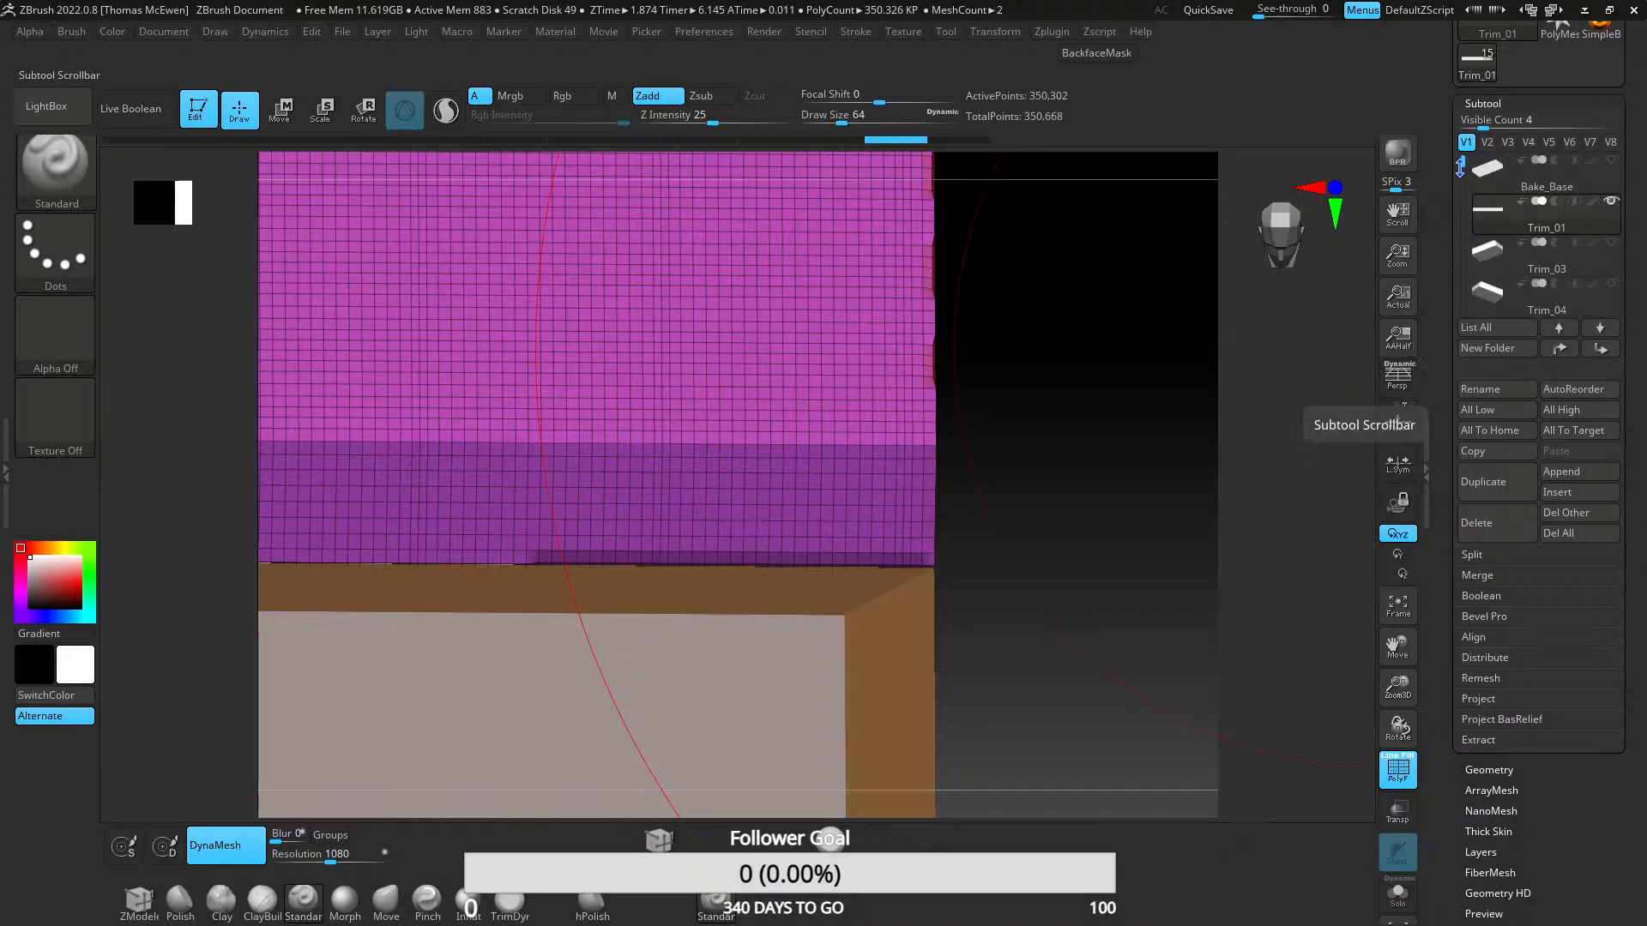
{"action": "left_click_drag", "start_coordinate": [1461, 167], "coordinate": [1472, 279]}
{"action": "left_click", "coordinate": [1613, 168]}
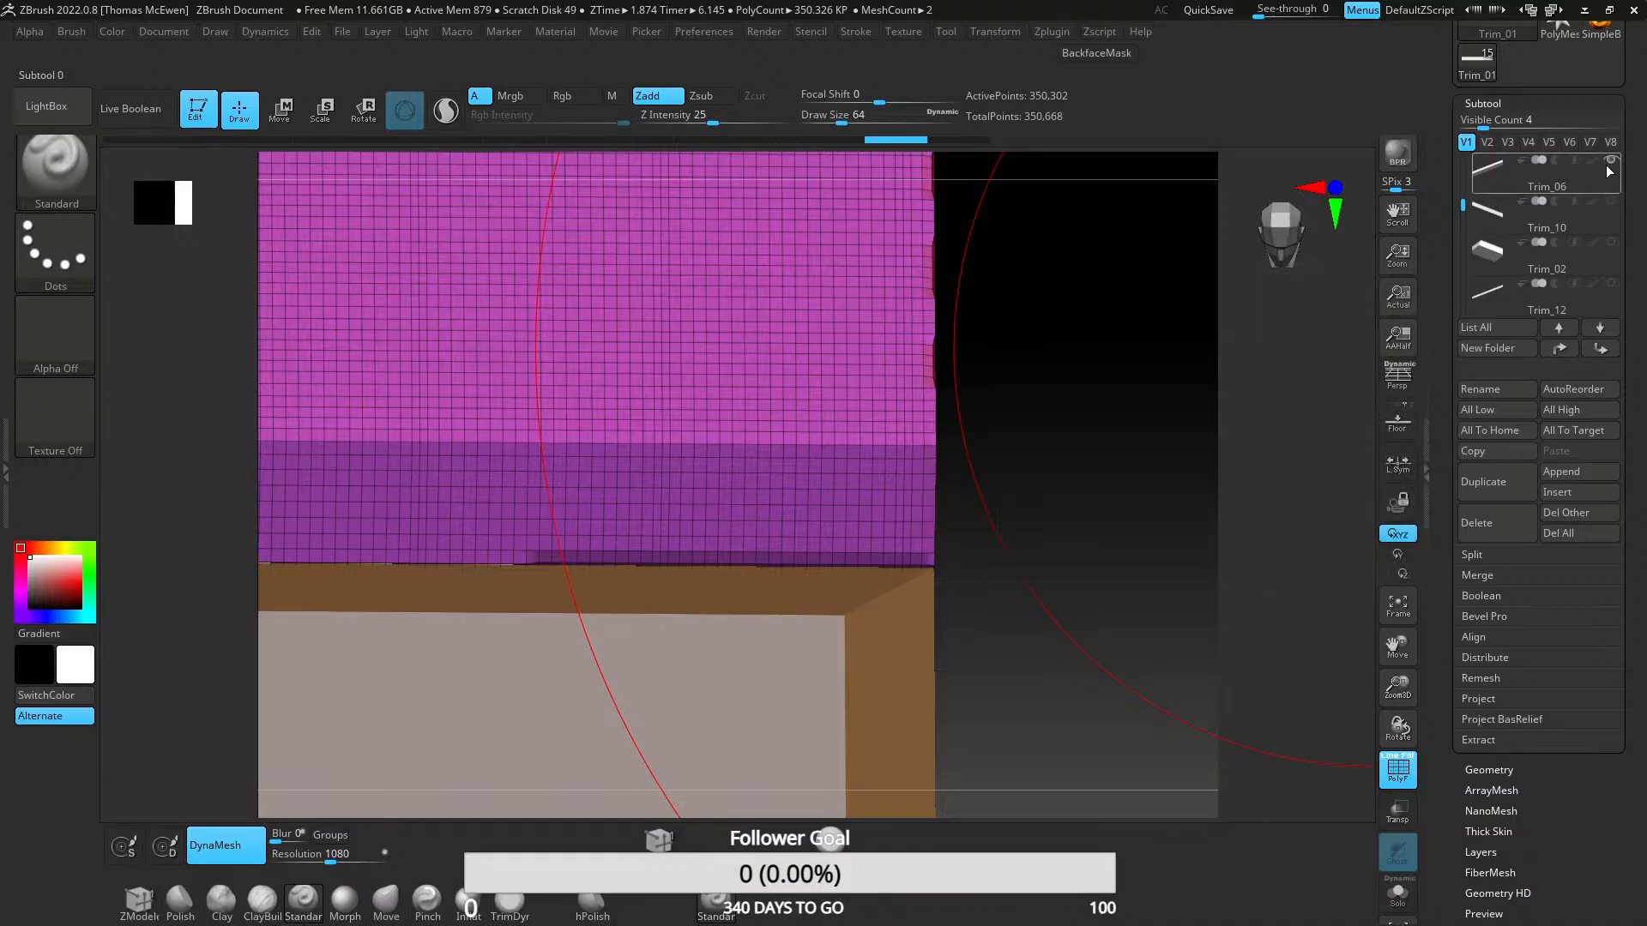
{"action": "left_click", "coordinate": [1606, 165]}
{"action": "left_click_drag", "start_coordinate": [1464, 205], "coordinate": [1465, 160]}
- Reduce the brush Draw Size to about 4.3, try a Standard brush stroke on Trim_01's bevel edge, and undo the stroke
{"action": "right_click_drag", "start_coordinate": [832, 489], "coordinate": [748, 421], "text": "ctrl"}
{"action": "right_click_drag", "start_coordinate": [748, 420], "coordinate": [665, 393], "text": "ctrl"}
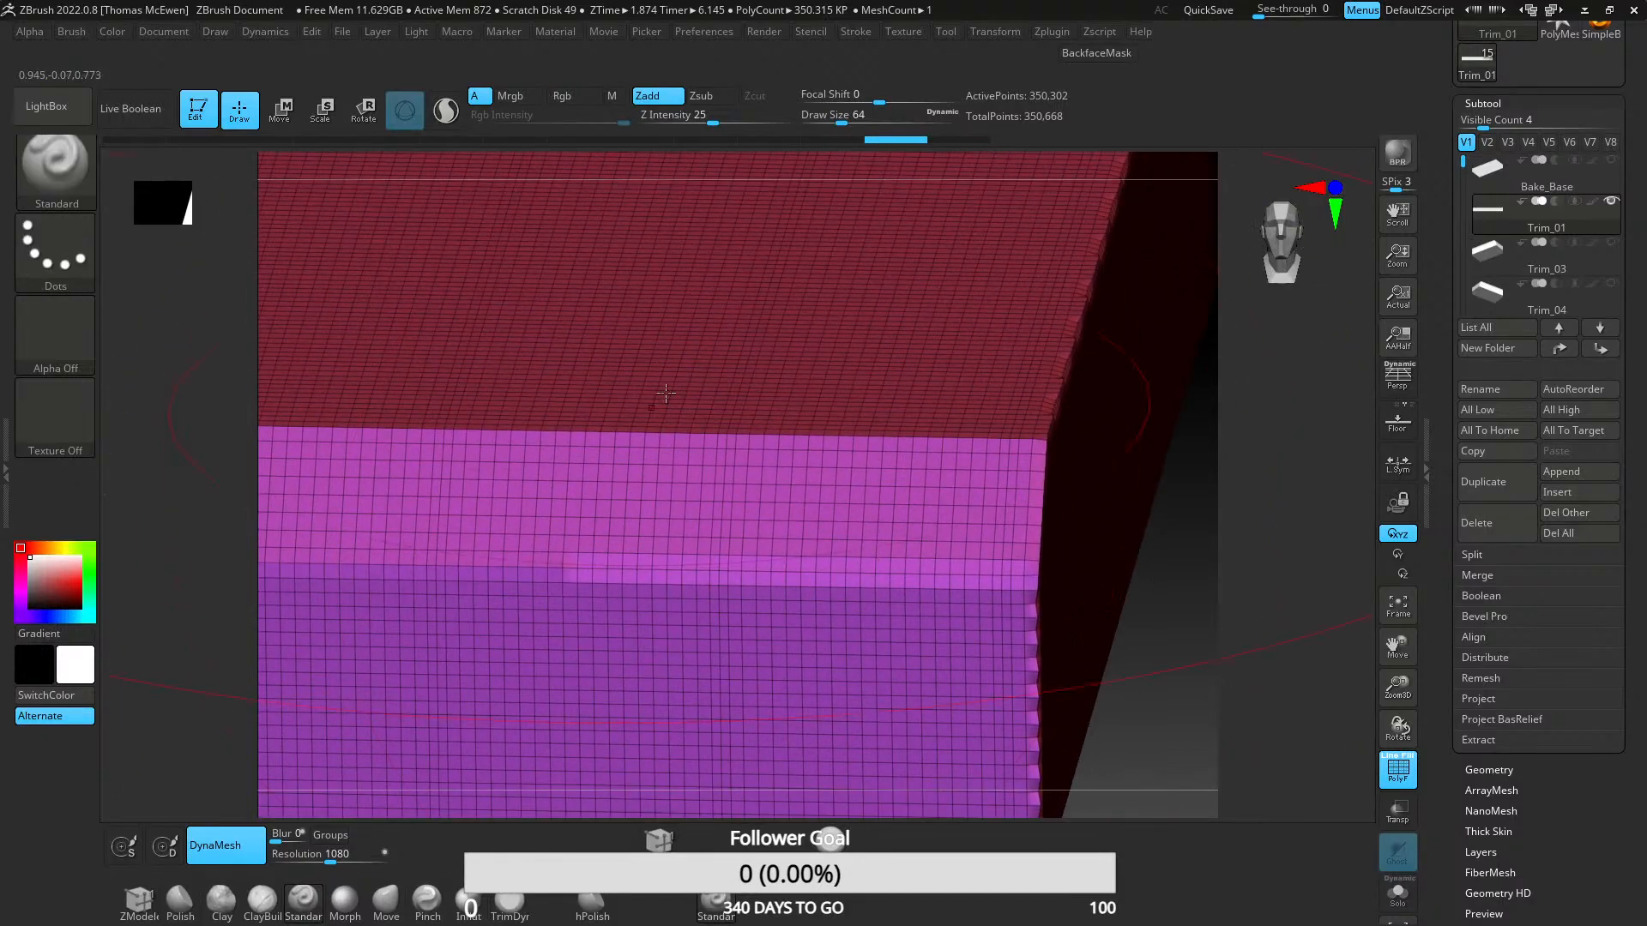
{"action": "left_click_drag", "start_coordinate": [876, 120], "coordinate": [830, 121]}
{"action": "left_click_drag", "start_coordinate": [749, 414], "coordinate": [618, 425]}
{"action": "key", "text": "ctrl"}
{"action": "key", "text": "ctrl+z"}
{"action": "right_click_drag", "start_coordinate": [615, 397], "coordinate": [377, 600]}
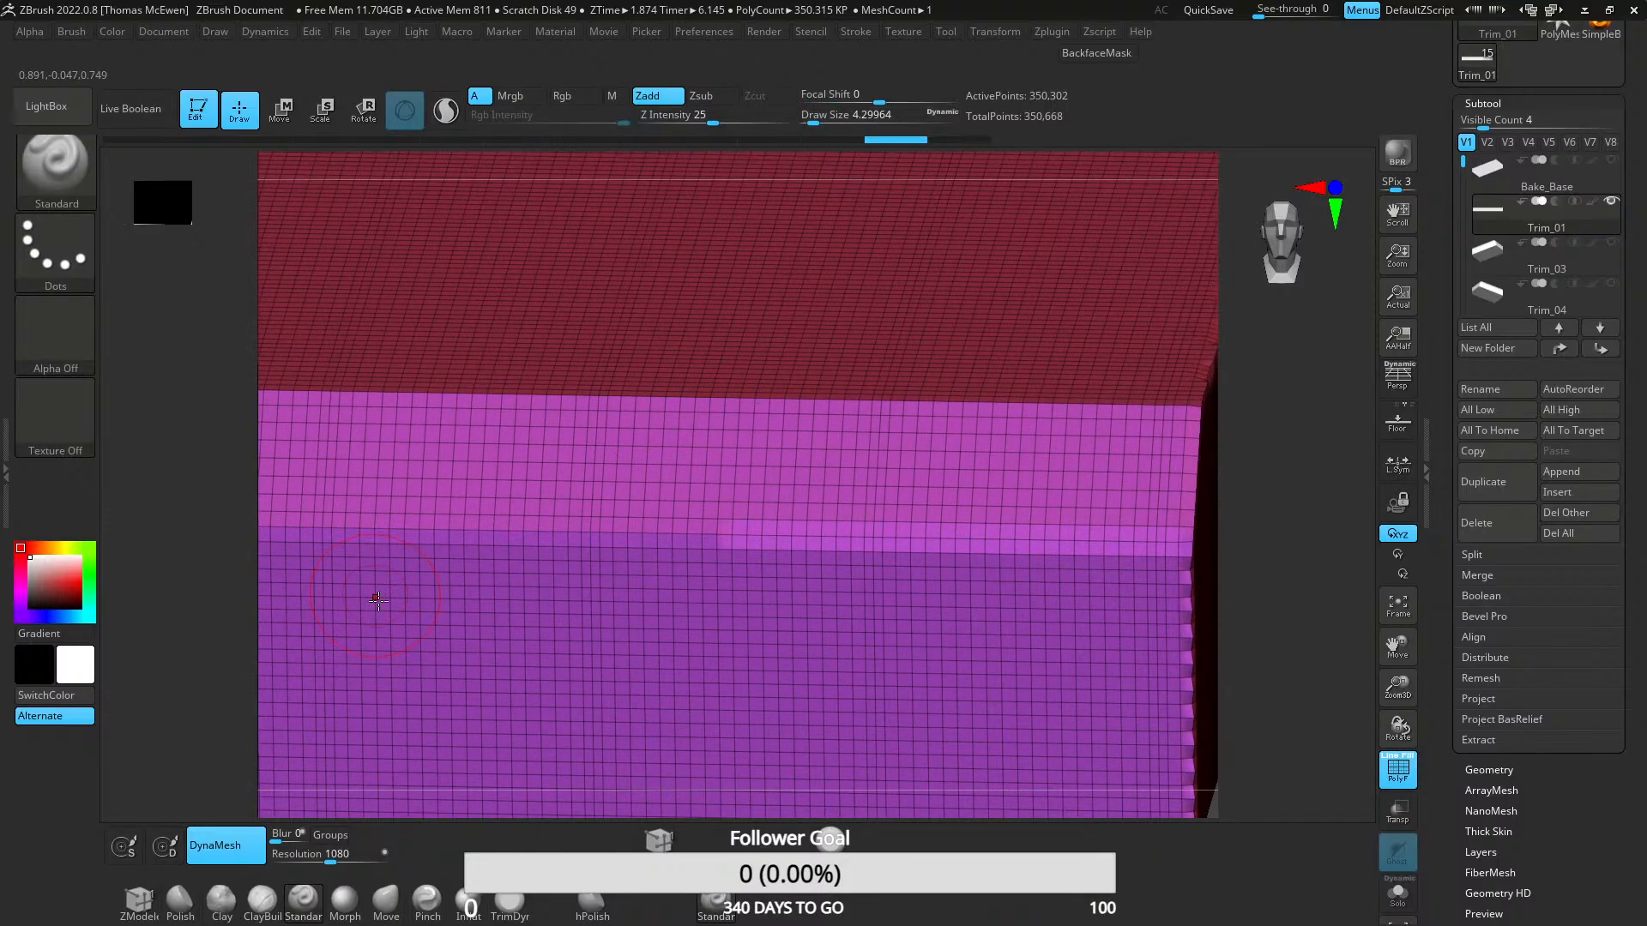
- Test the TrimDynamic brush with strokes along the bevel edge near the end of Trim_01
{"action": "left_click", "coordinate": [507, 903]}
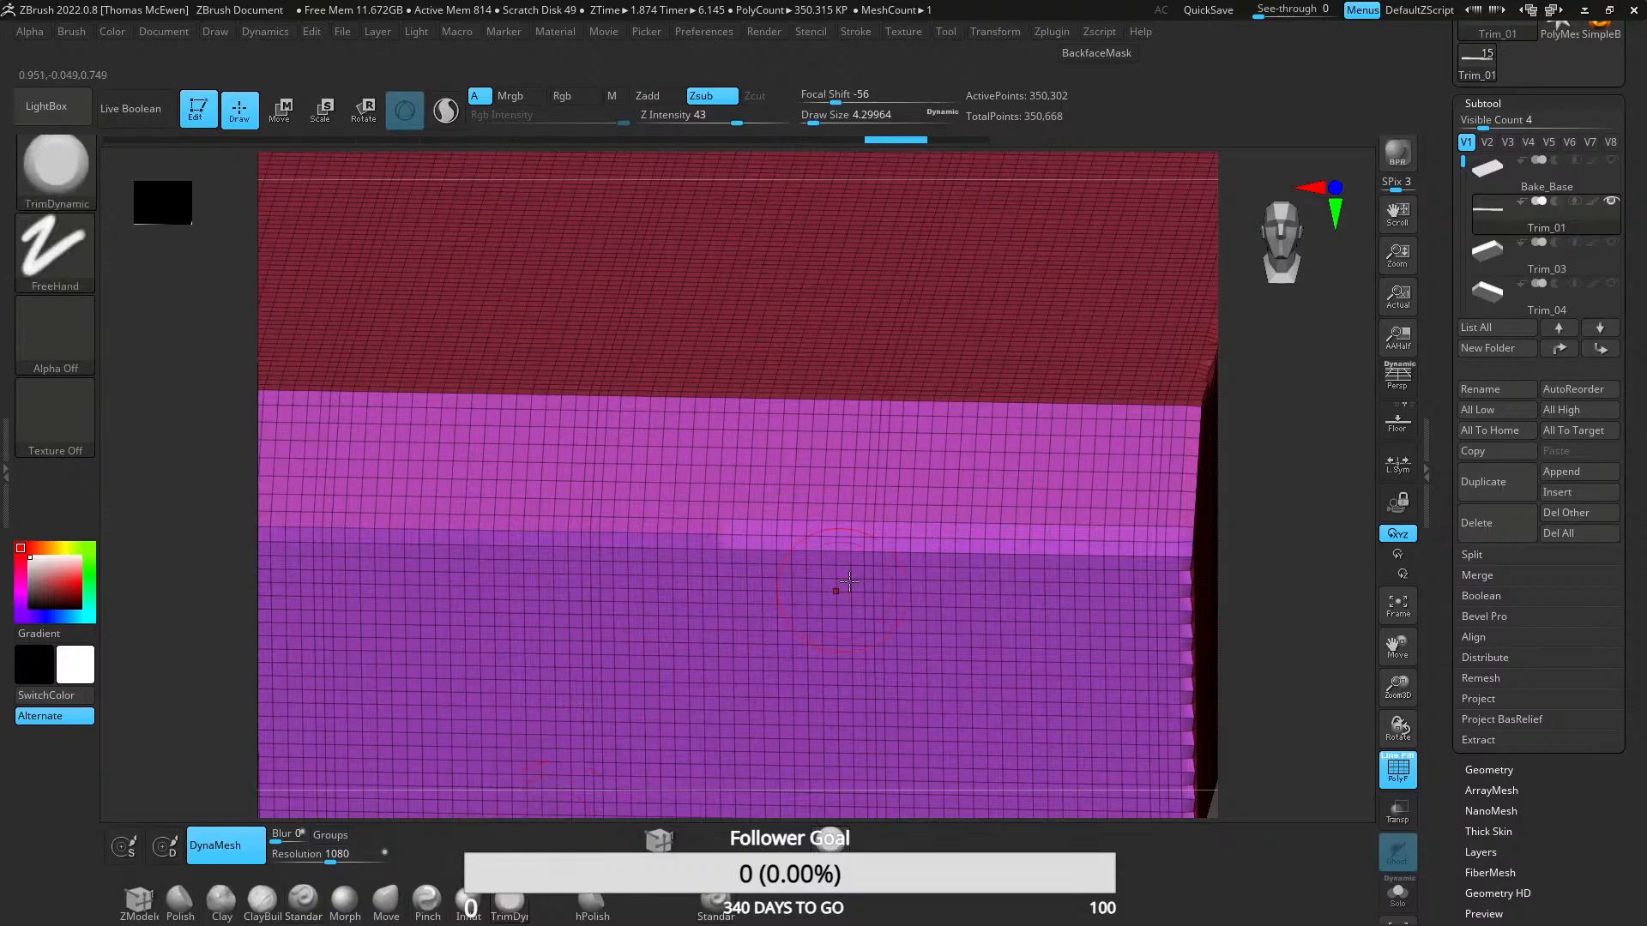
{"action": "left_click_drag", "start_coordinate": [968, 402], "coordinate": [631, 418]}
{"action": "mouse_move", "coordinate": [815, 412]}
{"action": "left_mouse_down"}
{"action": "mouse_move", "coordinate": [609, 419]}
{"action": "mouse_move", "coordinate": [1085, 461]}
{"action": "left_mouse_up"}
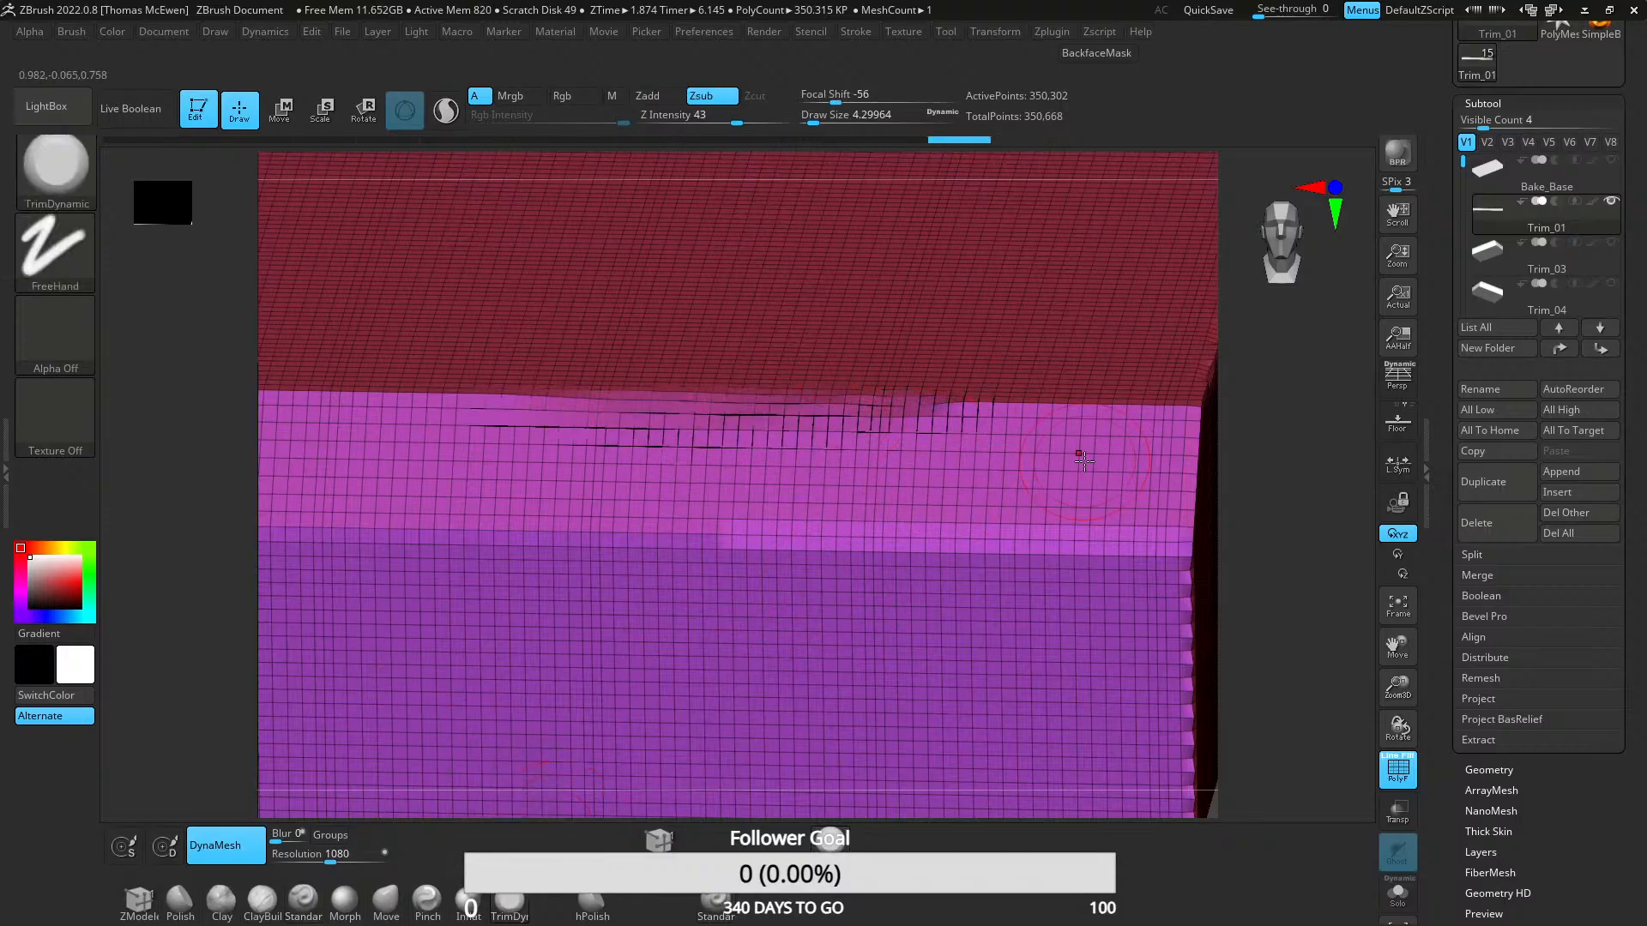
- Turn off the PolyFrame display, try TrimDynamic strokes along the bevel edges near the end of Trim_01, and undo the strokes
{"action": "left_click", "coordinate": [1397, 782]}
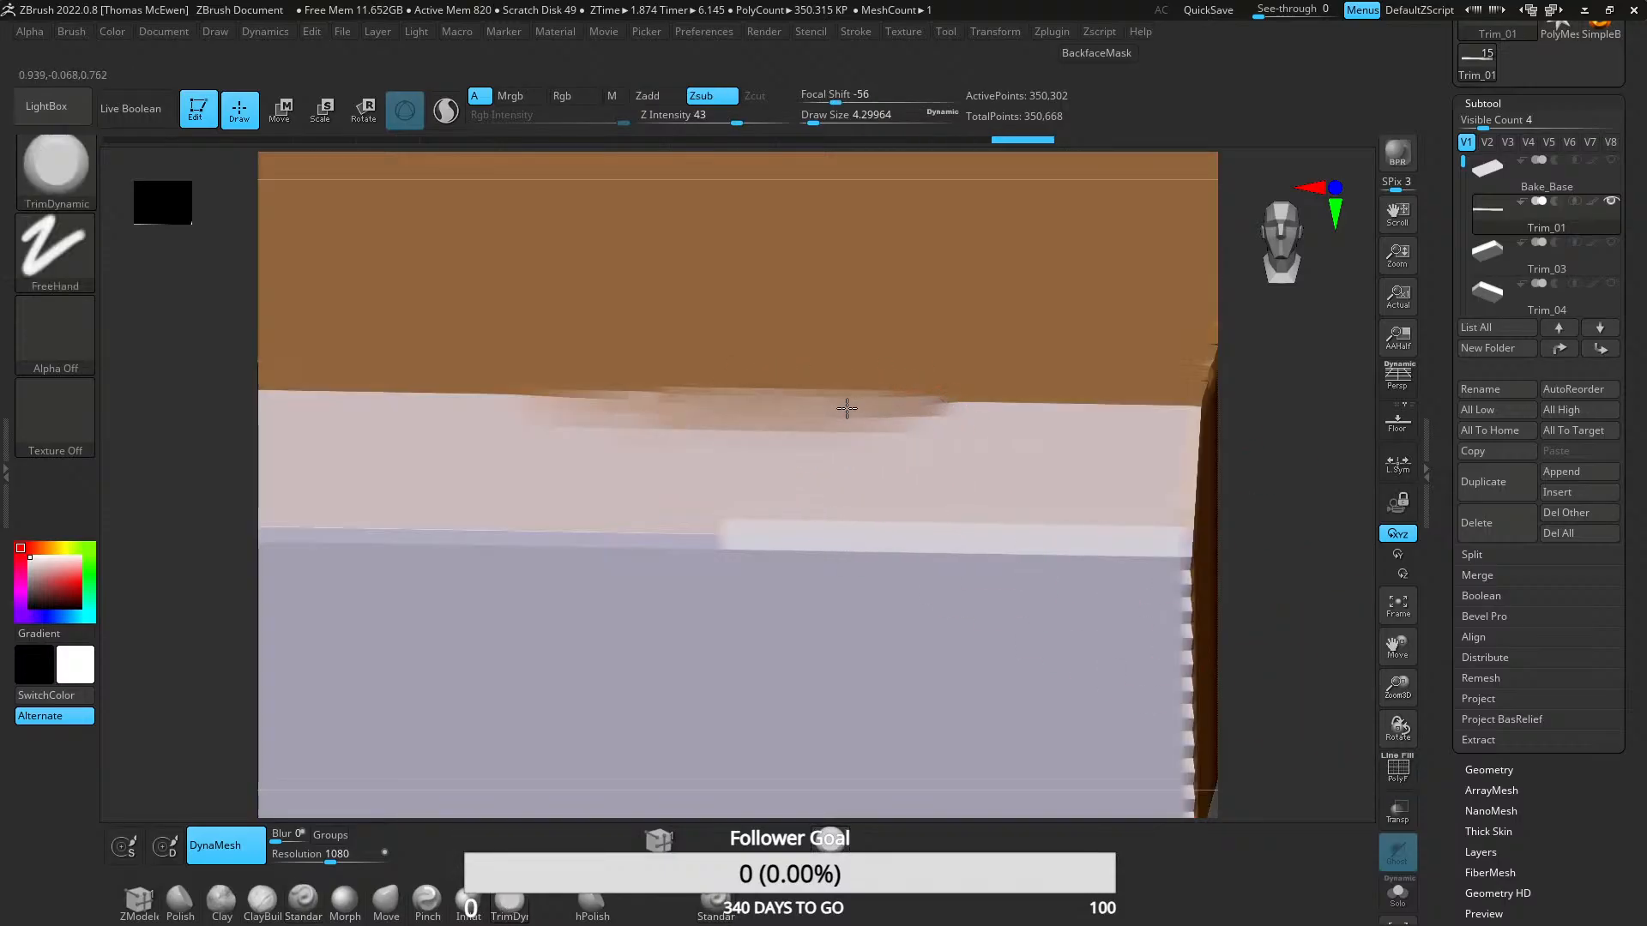
{"action": "mouse_move", "coordinate": [846, 409]}
{"action": "left_mouse_down"}
{"action": "mouse_move", "coordinate": [993, 397]}
{"action": "mouse_move", "coordinate": [935, 426]}
{"action": "left_mouse_up"}
{"action": "right_click_drag", "start_coordinate": [890, 416], "coordinate": [800, 615]}
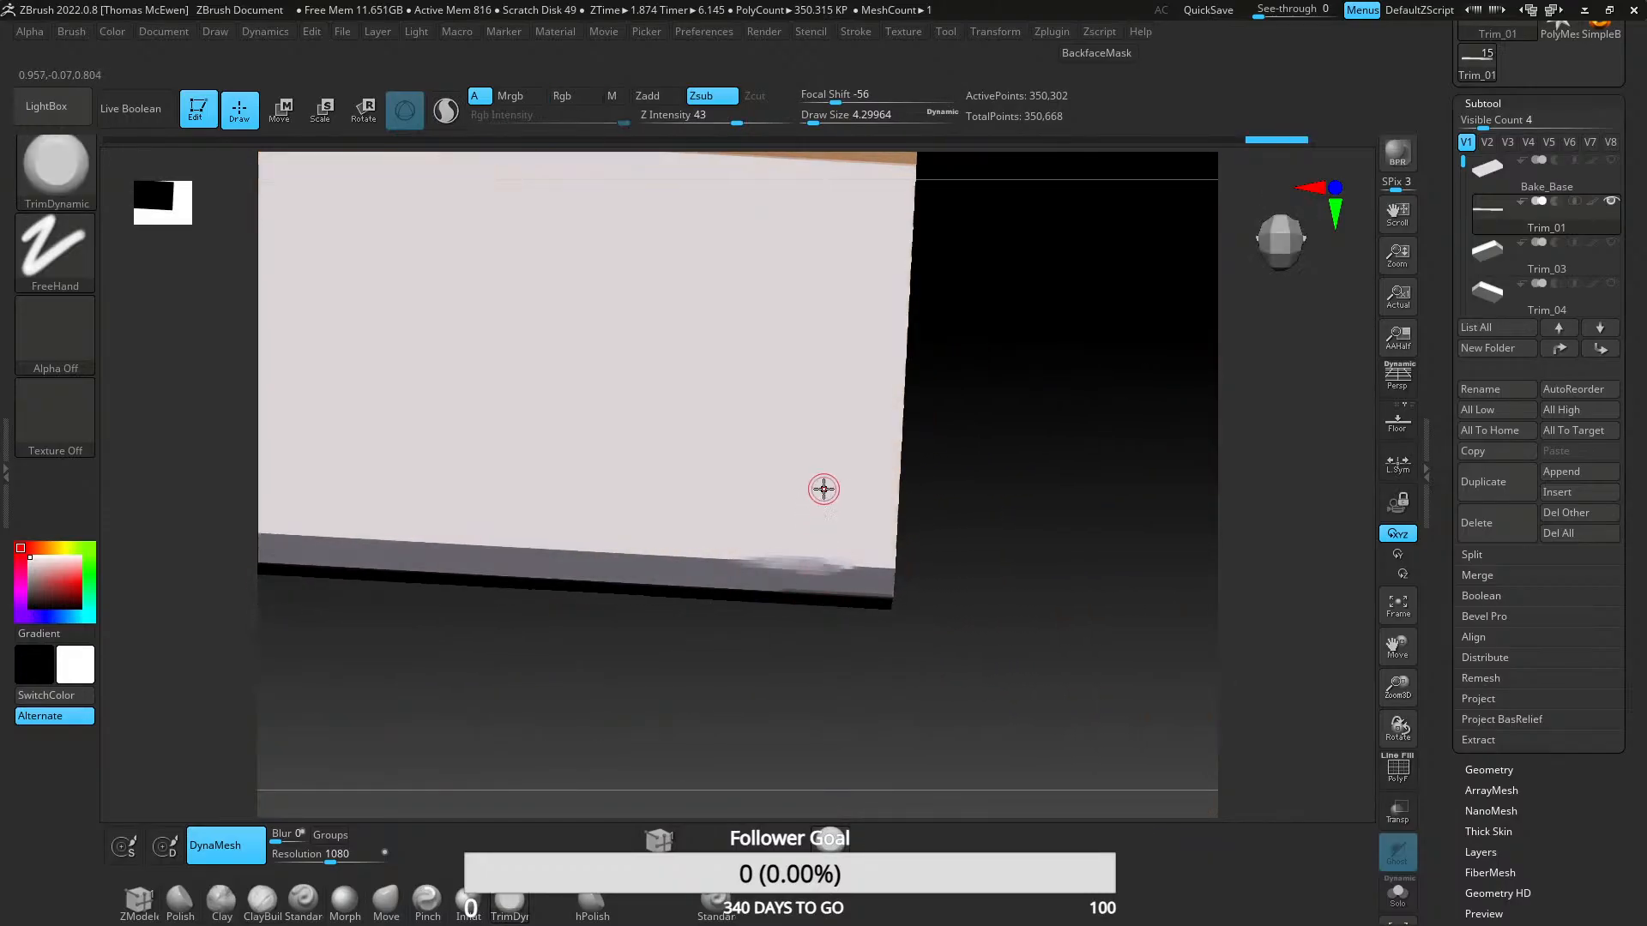
{"action": "right_click_drag", "start_coordinate": [823, 489], "coordinate": [724, 416]}
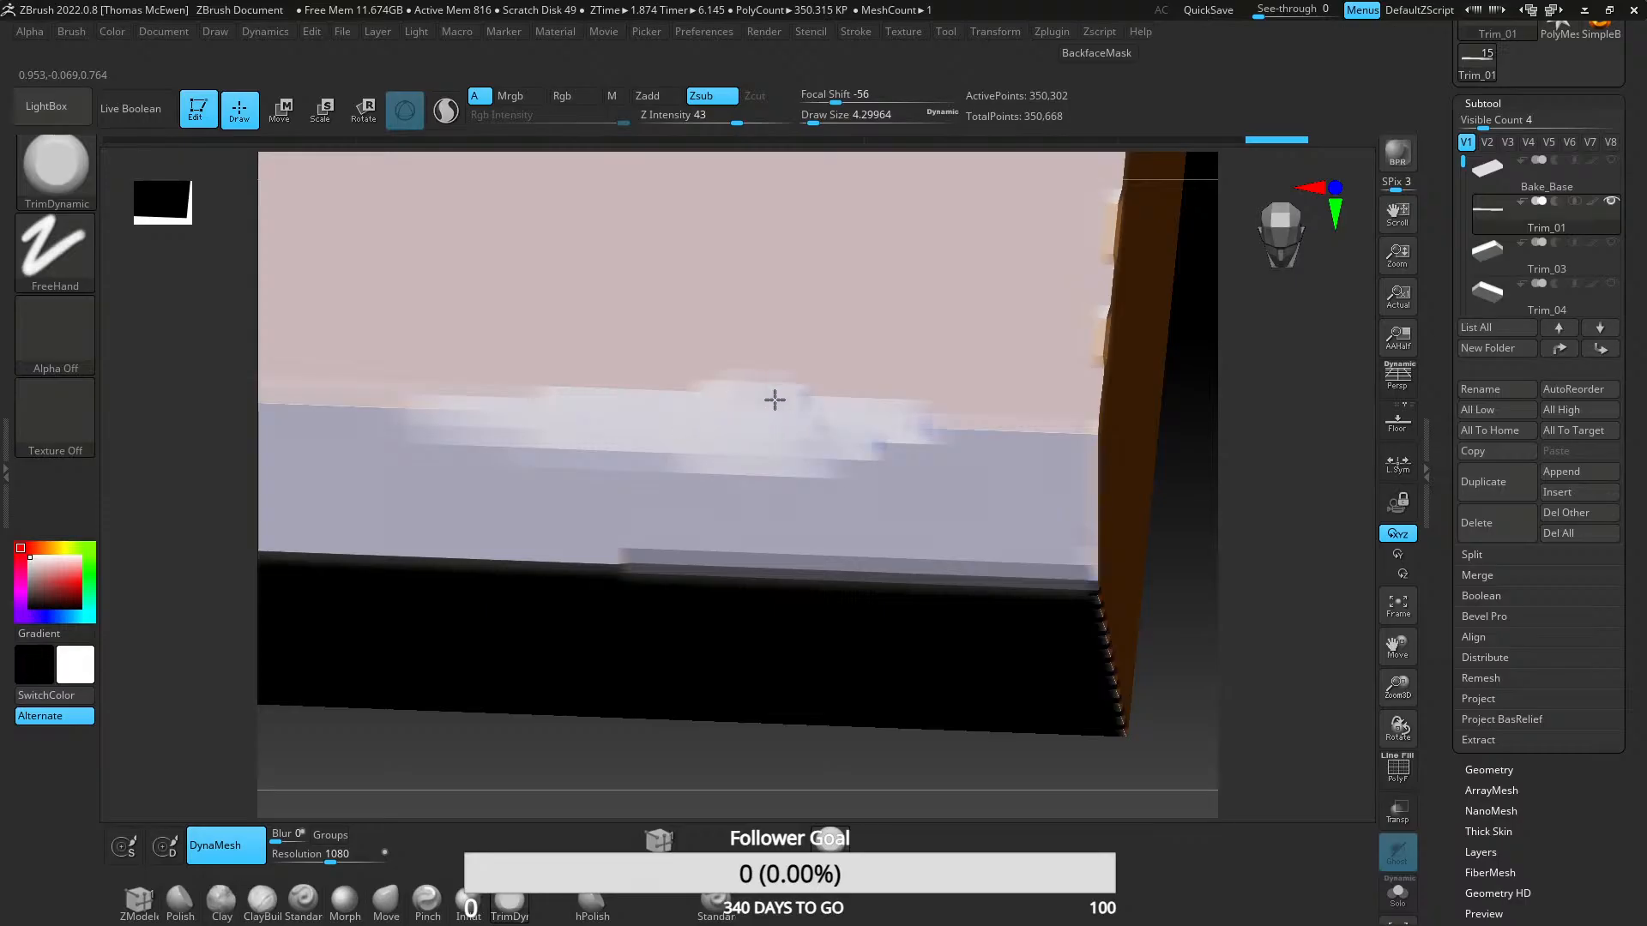
{"action": "key", "text": "ctrl"}
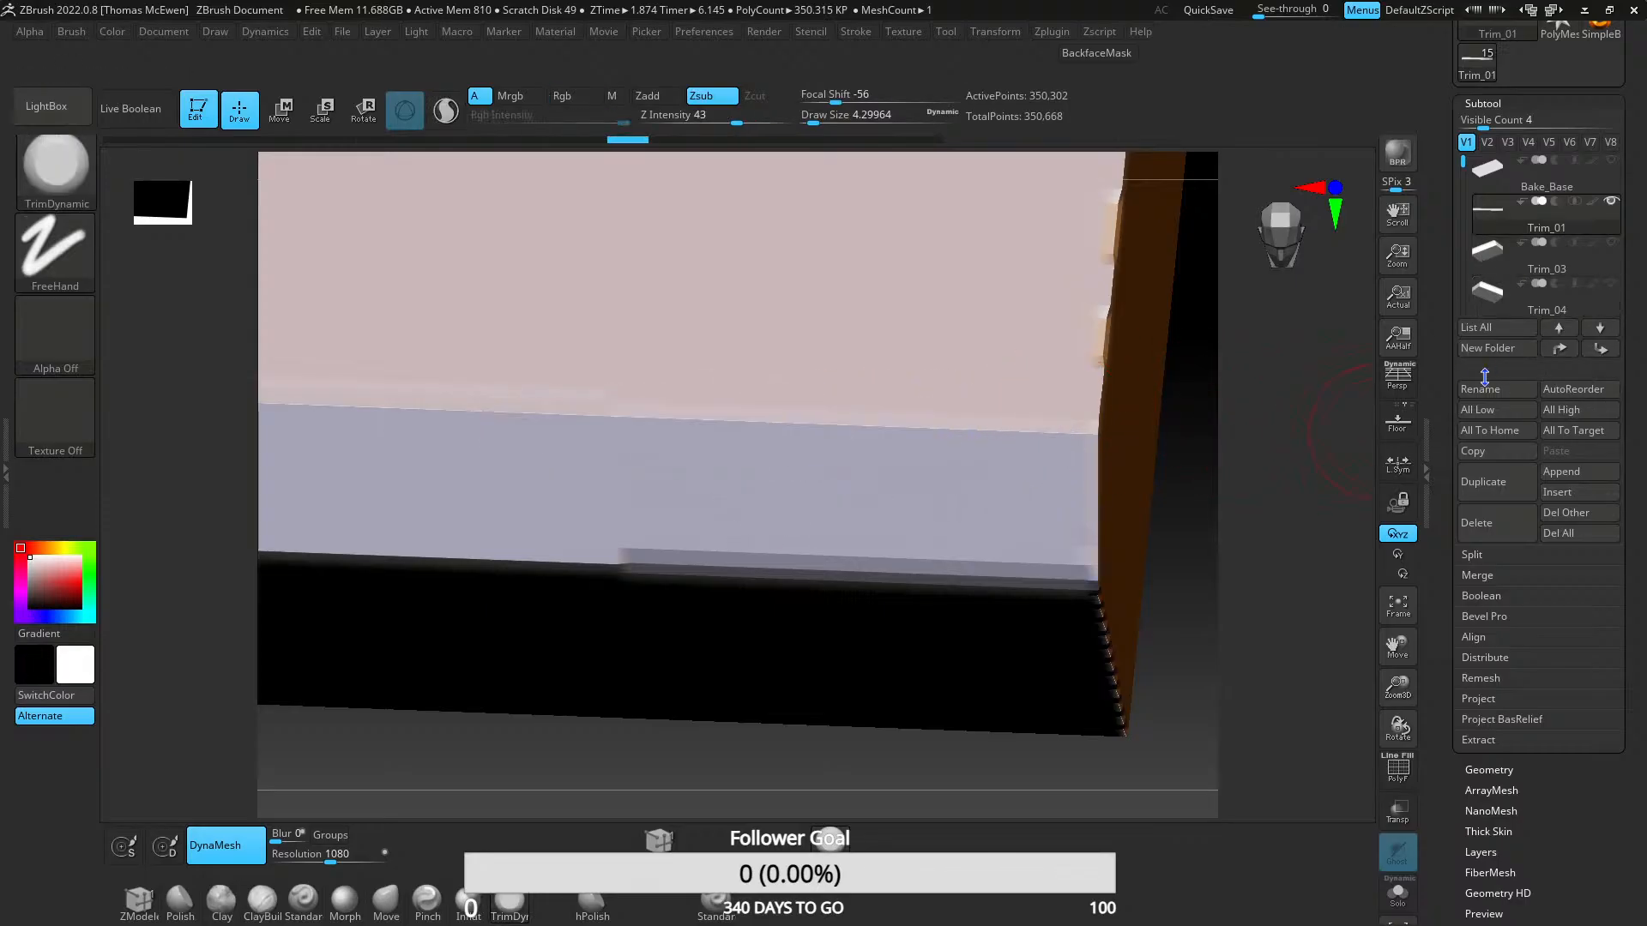
- Divide Trim_01 once to subdivision level 2 and test TrimDynamic strokes on the bevel edge near its end
{"action": "left_click", "coordinate": [1491, 772]}
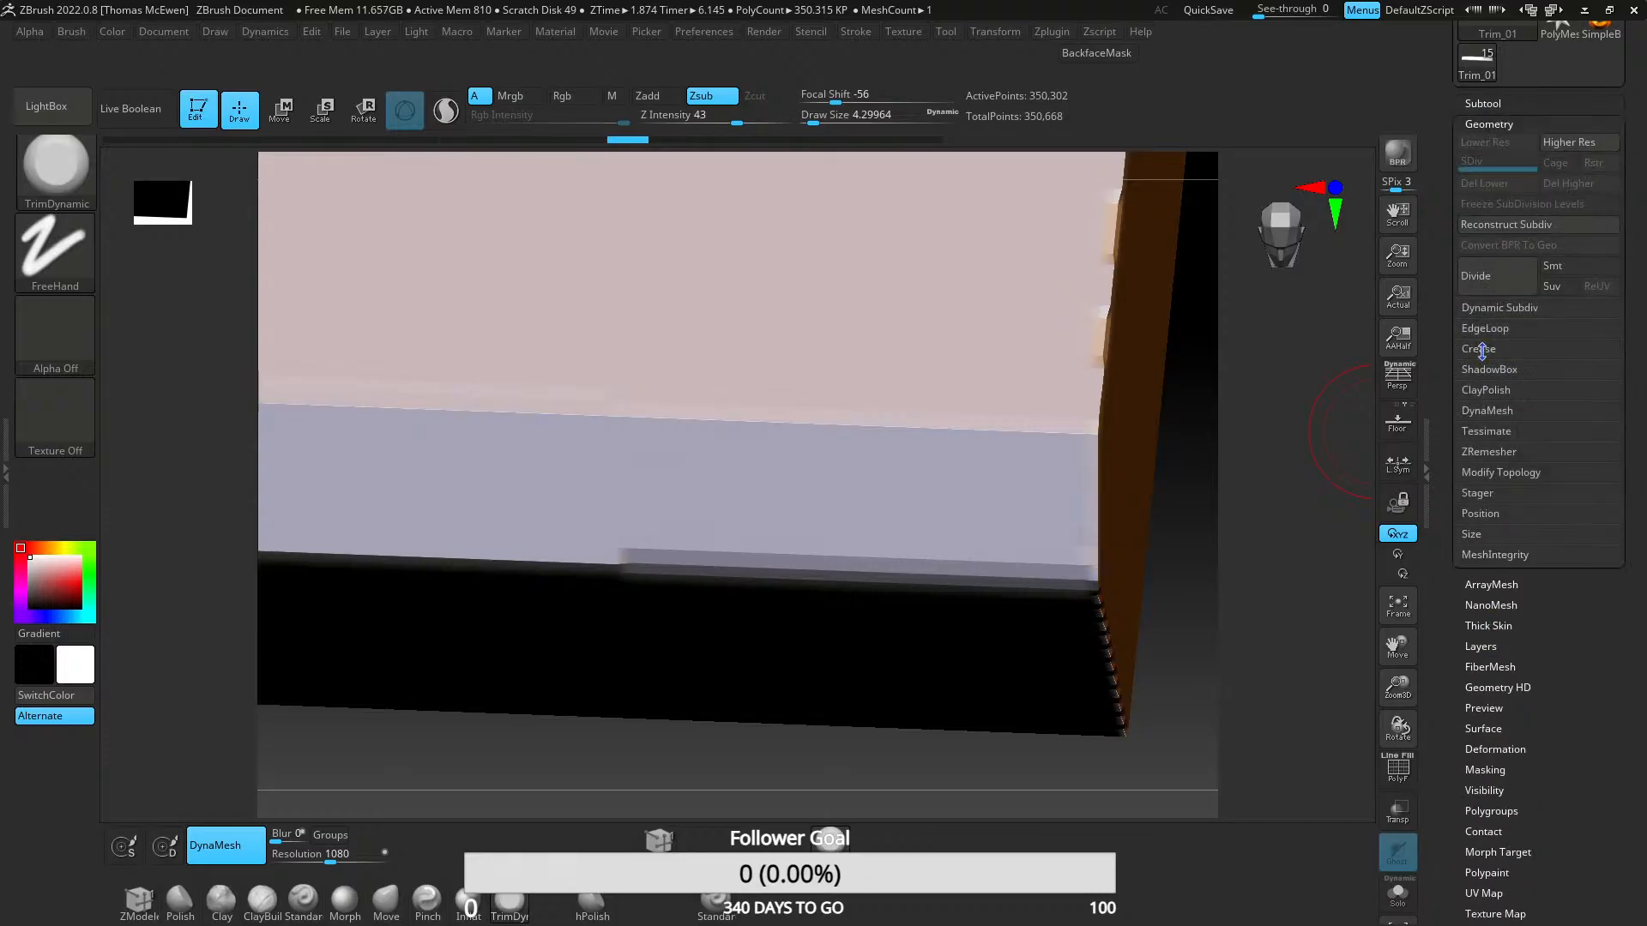
{"action": "left_click", "coordinate": [1494, 291]}
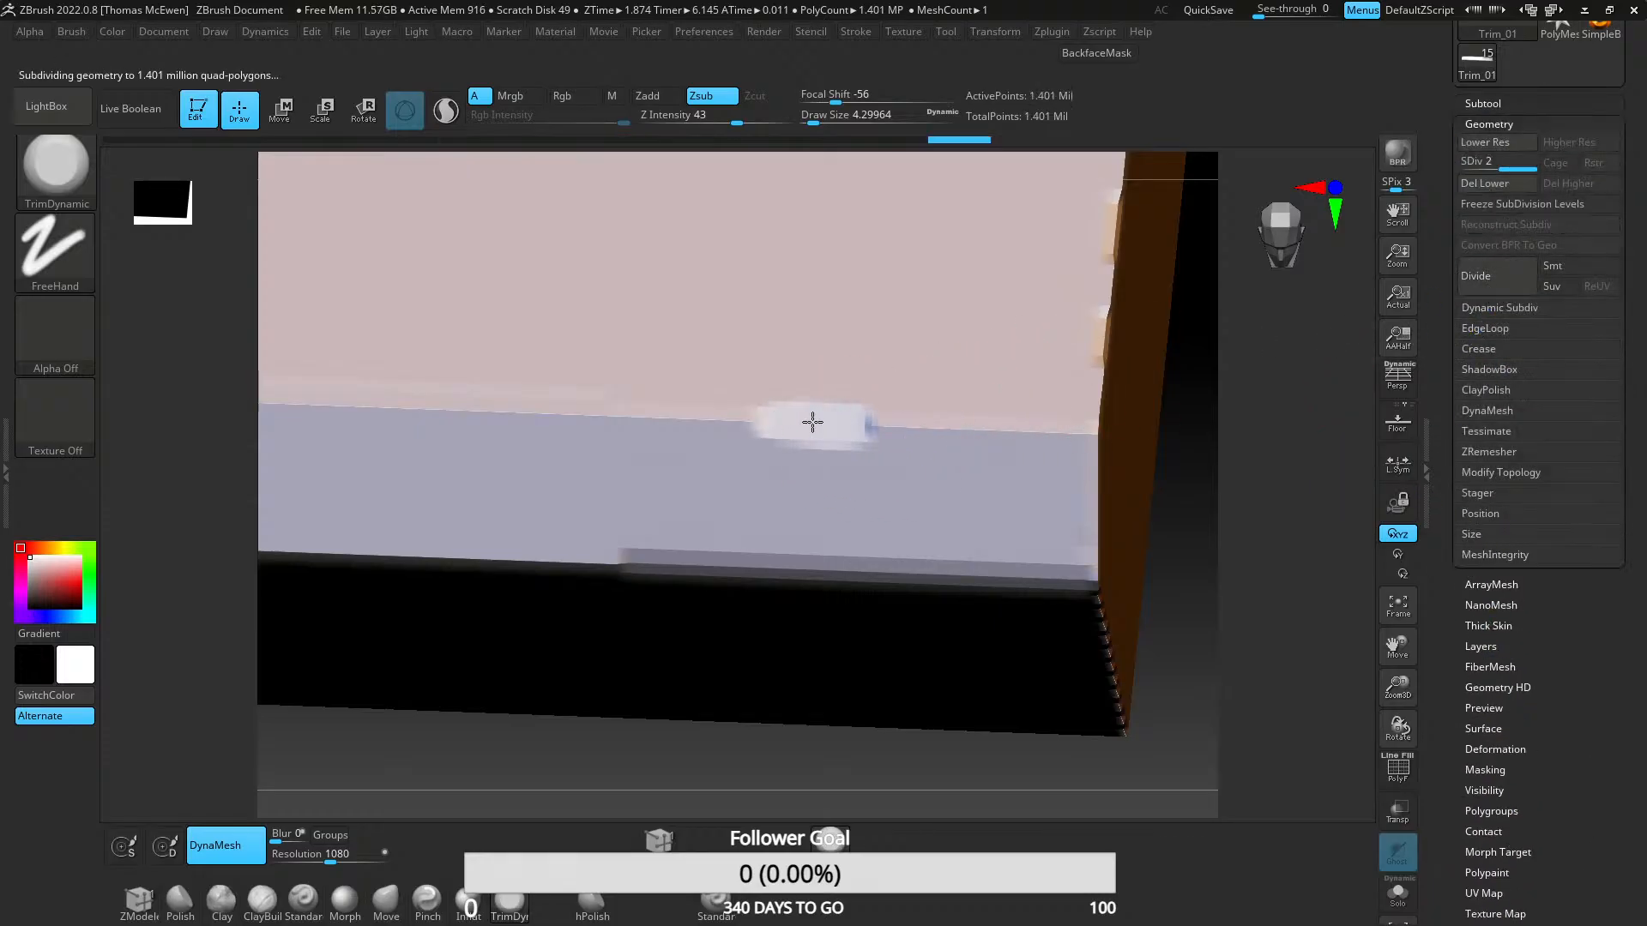
{"action": "left_click_drag", "start_coordinate": [766, 435], "coordinate": [569, 415]}
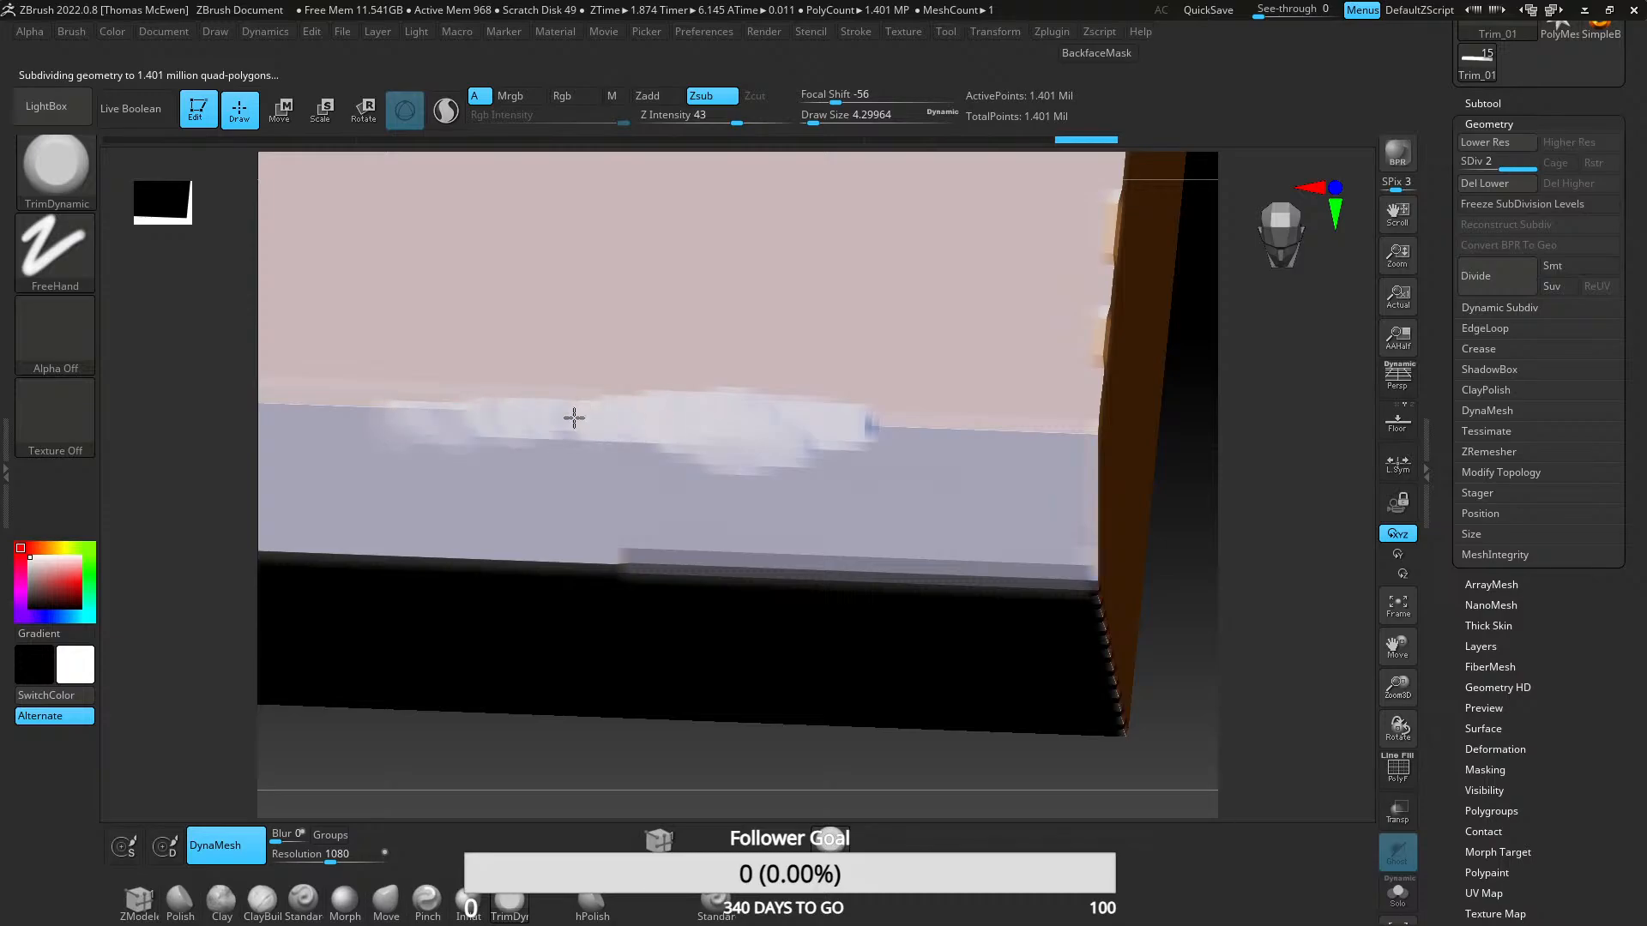
{"action": "right_click_drag", "start_coordinate": [757, 246], "coordinate": [757, 193], "text": "ctrl"}
{"action": "mouse_move", "coordinate": [761, 382]}
{"action": "right_mouse_down", "text": "ctrl"}
{"action": "mouse_move", "coordinate": [753, 344]}
{"action": "mouse_move", "coordinate": [812, 595]}
{"action": "right_mouse_up", "text": "ctrl"}
{"action": "mouse_move", "coordinate": [781, 471]}
{"action": "left_mouse_down"}
{"action": "mouse_move", "coordinate": [570, 452]}
{"action": "mouse_move", "coordinate": [721, 434]}
{"action": "mouse_move", "coordinate": [657, 474]}
{"action": "mouse_move", "coordinate": [654, 434]}
{"action": "mouse_move", "coordinate": [789, 416]}
{"action": "left_mouse_up"}
{"action": "left_click_drag", "start_coordinate": [704, 446], "coordinate": [721, 463]}
{"action": "right_click_drag", "start_coordinate": [746, 481], "coordinate": [853, 360], "text": "ctrl"}
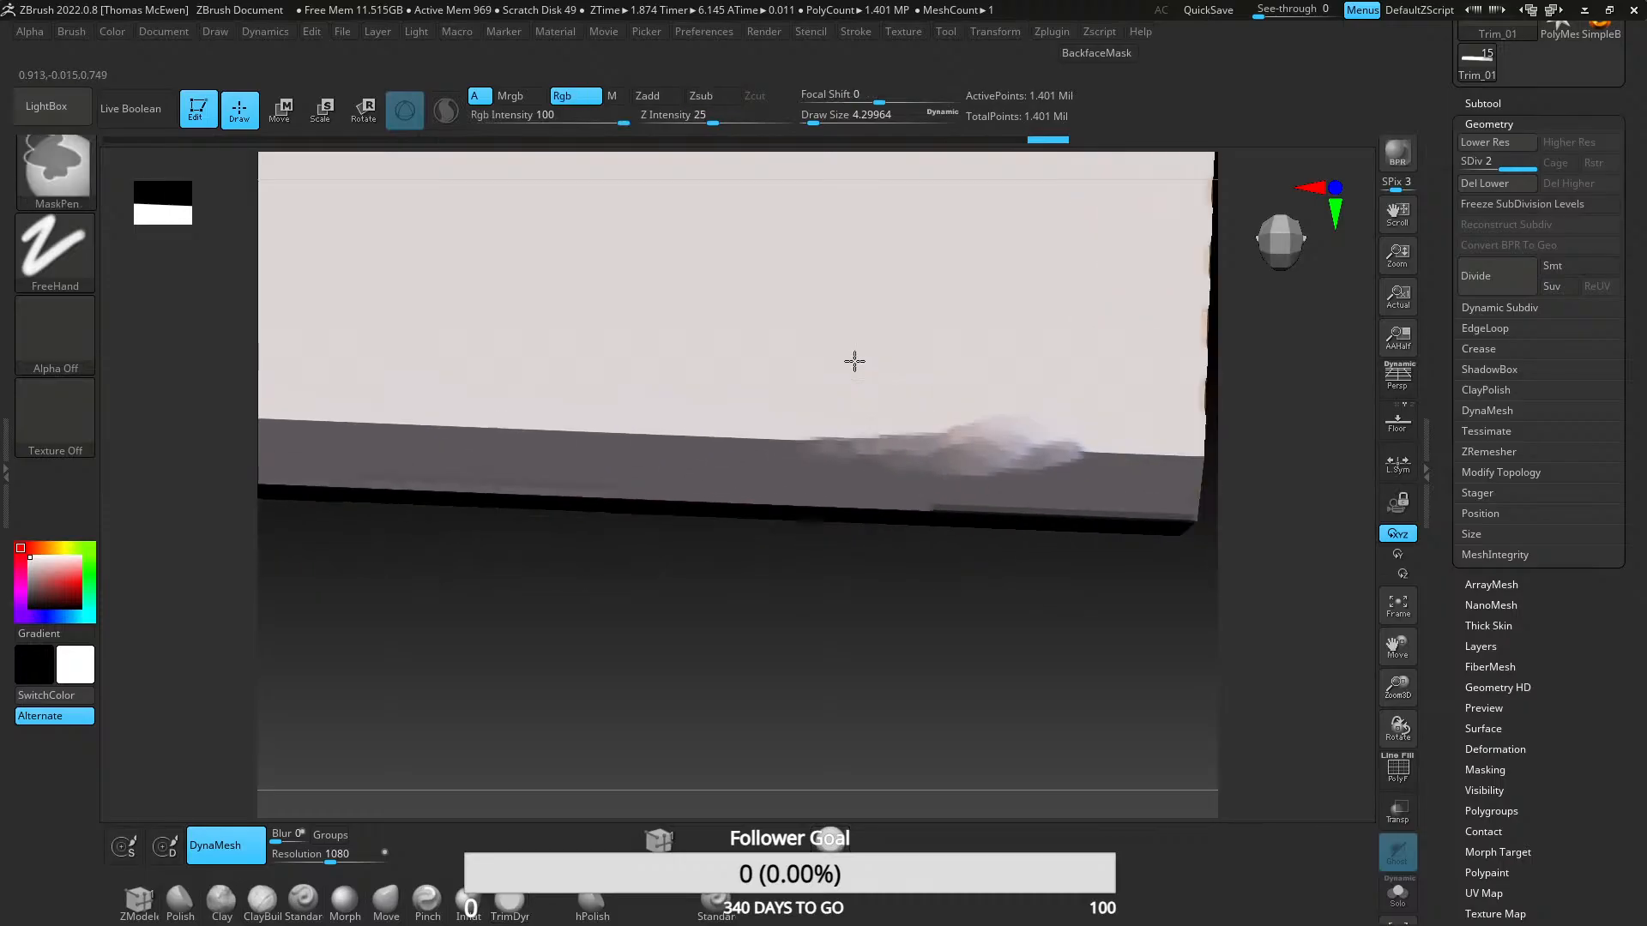
- Chip a section of Trim_01's bevel edge farther from the end with TrimDynamic strokes, and smooth the dent
{"action": "mouse_move", "coordinate": [805, 515]}
{"action": "right_mouse_down", "text": "ctrl"}
{"action": "mouse_move", "coordinate": [728, 442]}
{"action": "mouse_move", "coordinate": [720, 503]}
{"action": "right_mouse_up", "text": "ctrl"}
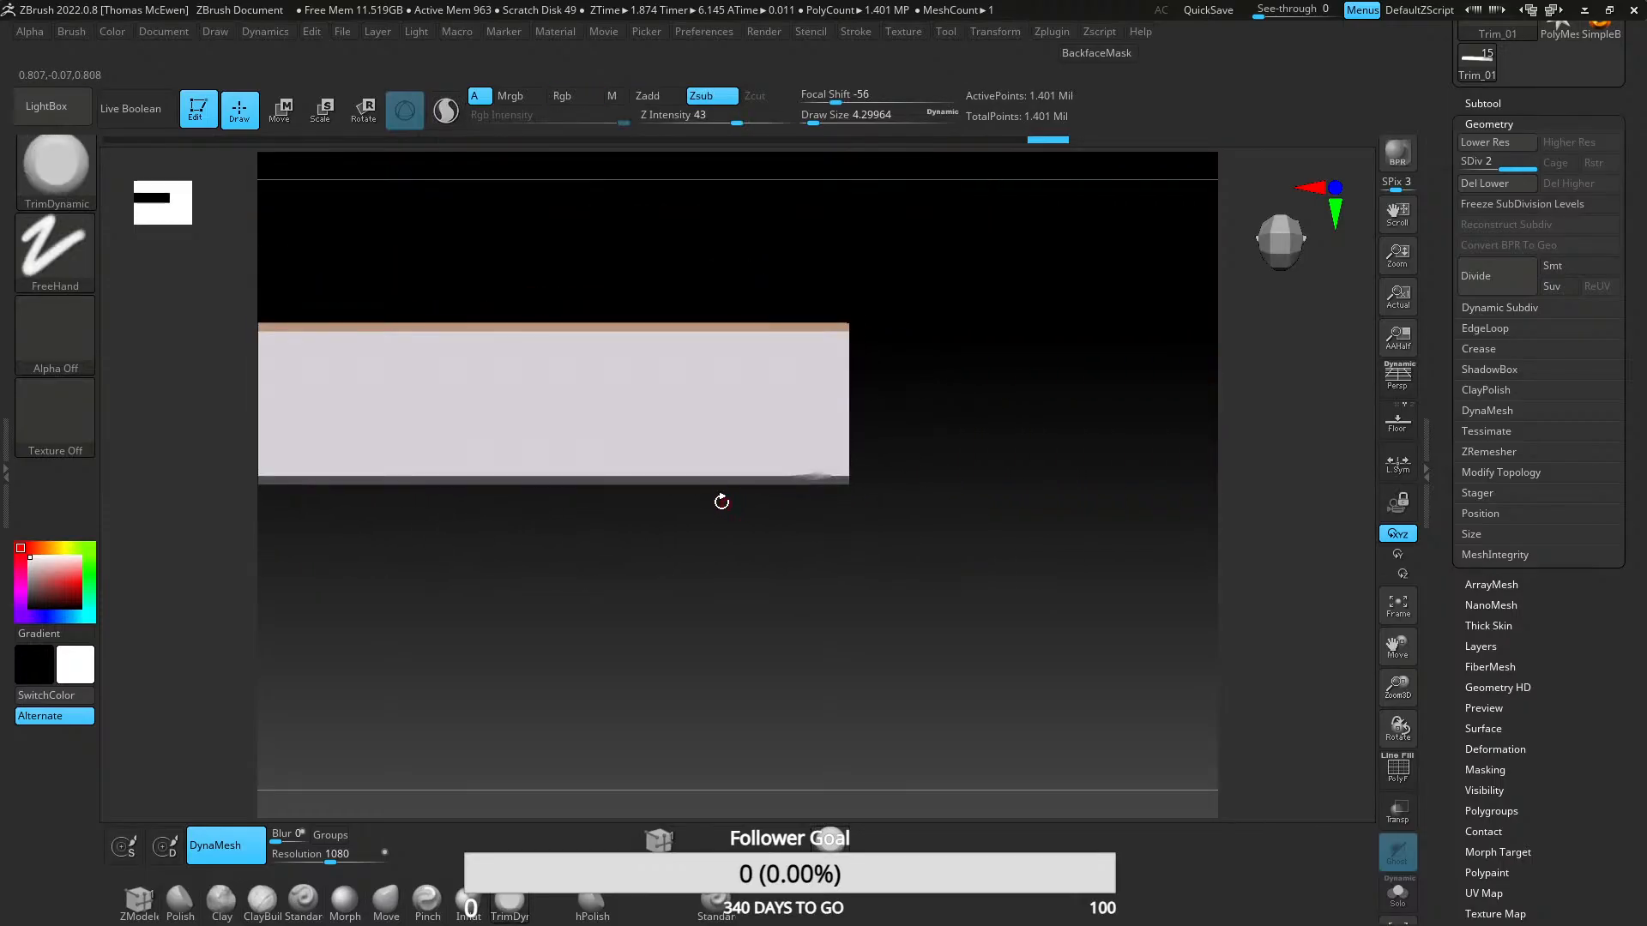
{"action": "right_click_drag", "start_coordinate": [592, 474], "coordinate": [973, 446], "text": "alt"}
{"action": "right_click_drag", "start_coordinate": [710, 515], "coordinate": [468, 581], "text": "alt"}
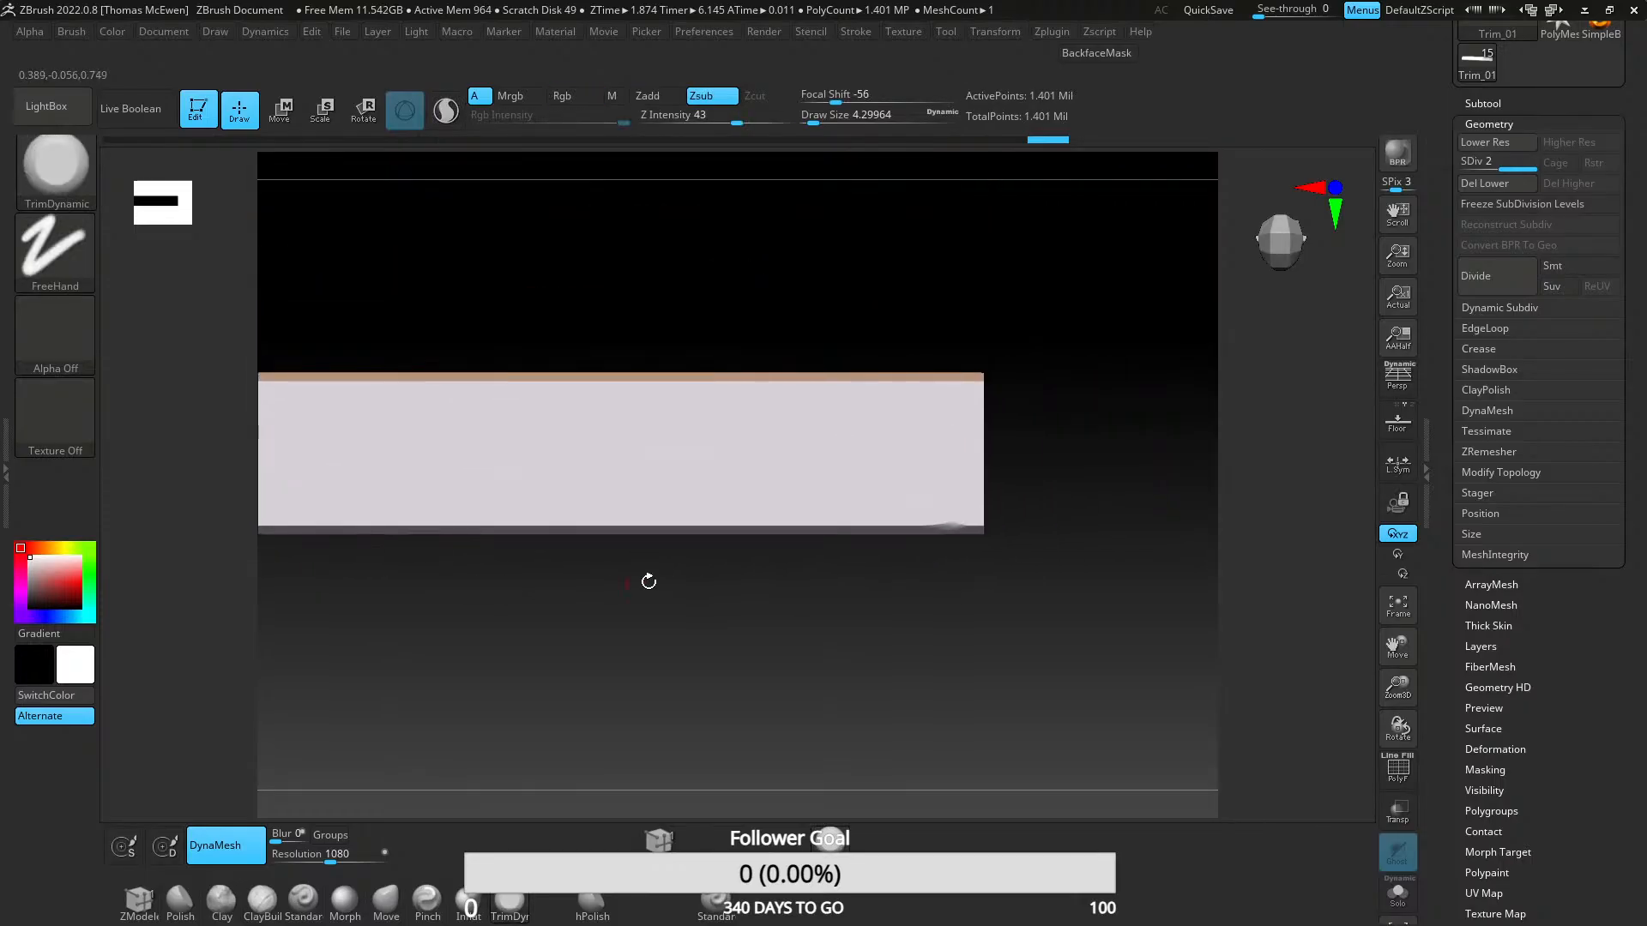
{"action": "mouse_move", "coordinate": [832, 490]}
{"action": "right_mouse_down", "text": "ctrl"}
{"action": "mouse_move", "coordinate": [805, 656]}
{"action": "mouse_move", "coordinate": [813, 606]}
{"action": "mouse_move", "coordinate": [840, 600]}
{"action": "right_mouse_up", "text": "ctrl"}
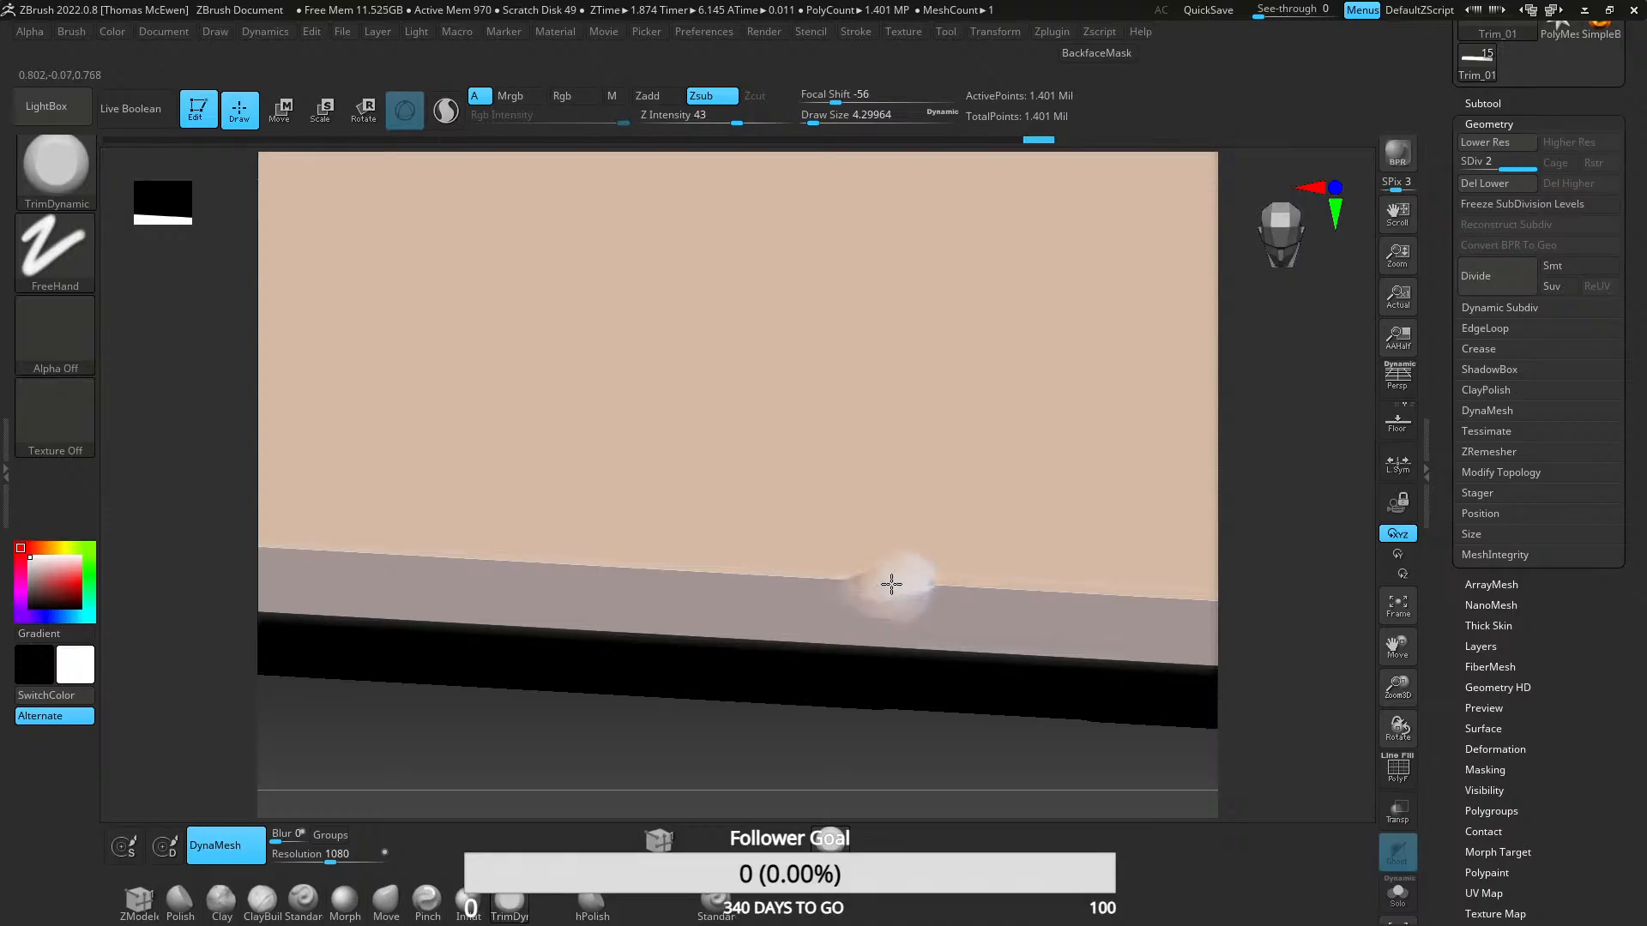
{"action": "right_click_drag", "start_coordinate": [889, 580], "coordinate": [819, 484]}
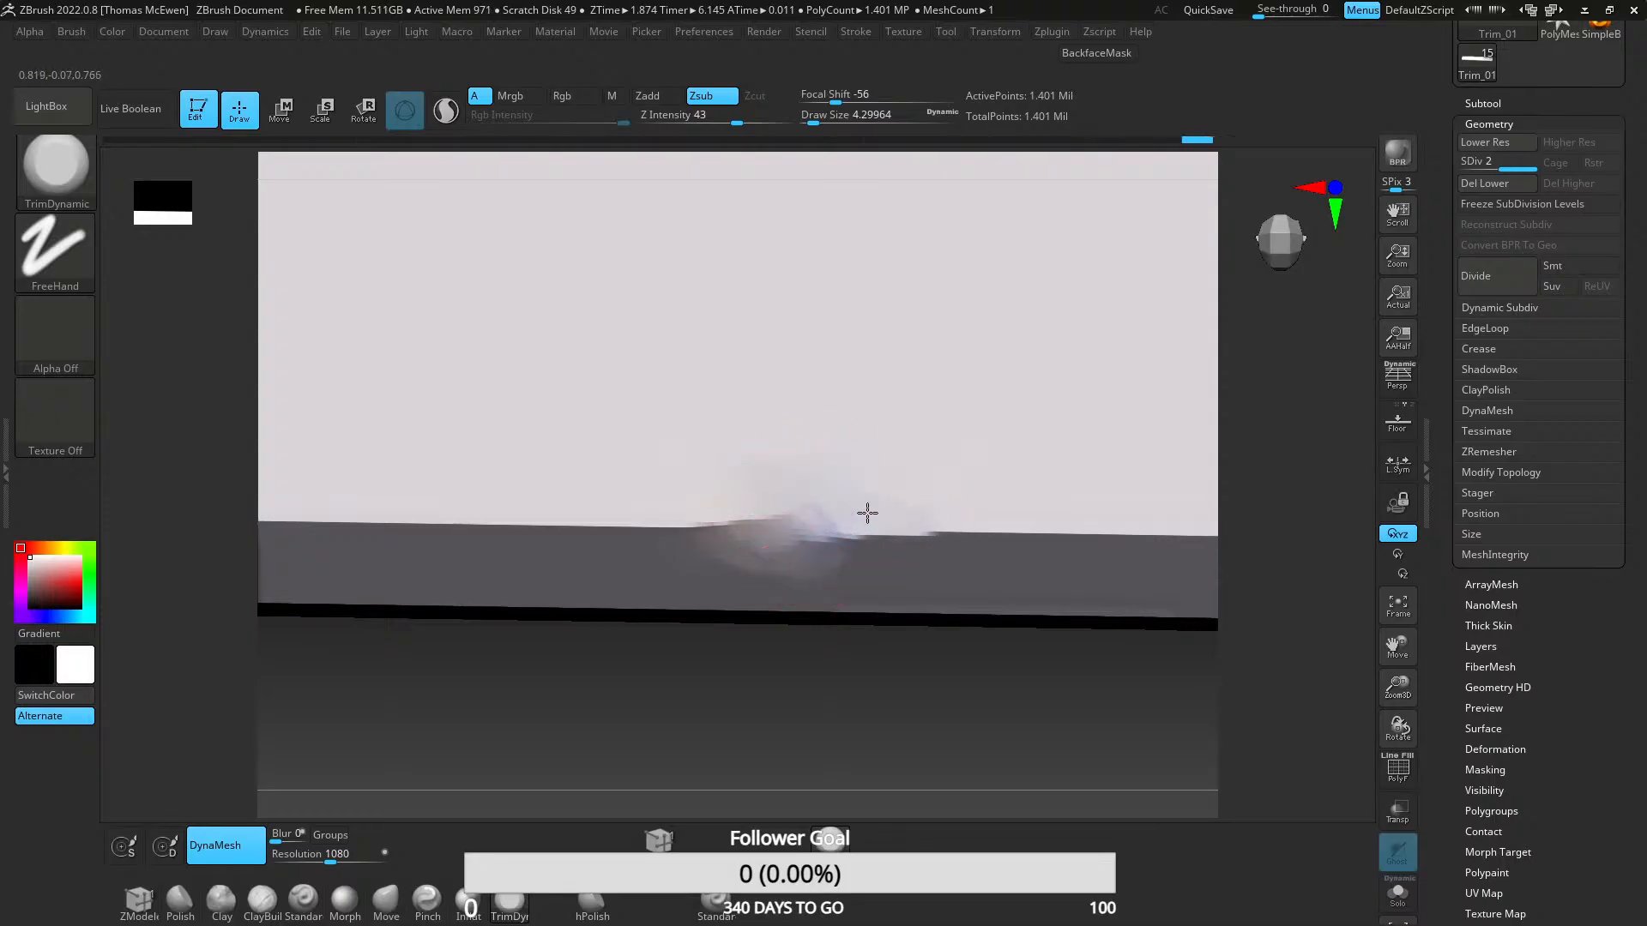
{"action": "right_click_drag", "start_coordinate": [912, 495], "coordinate": [923, 562]}
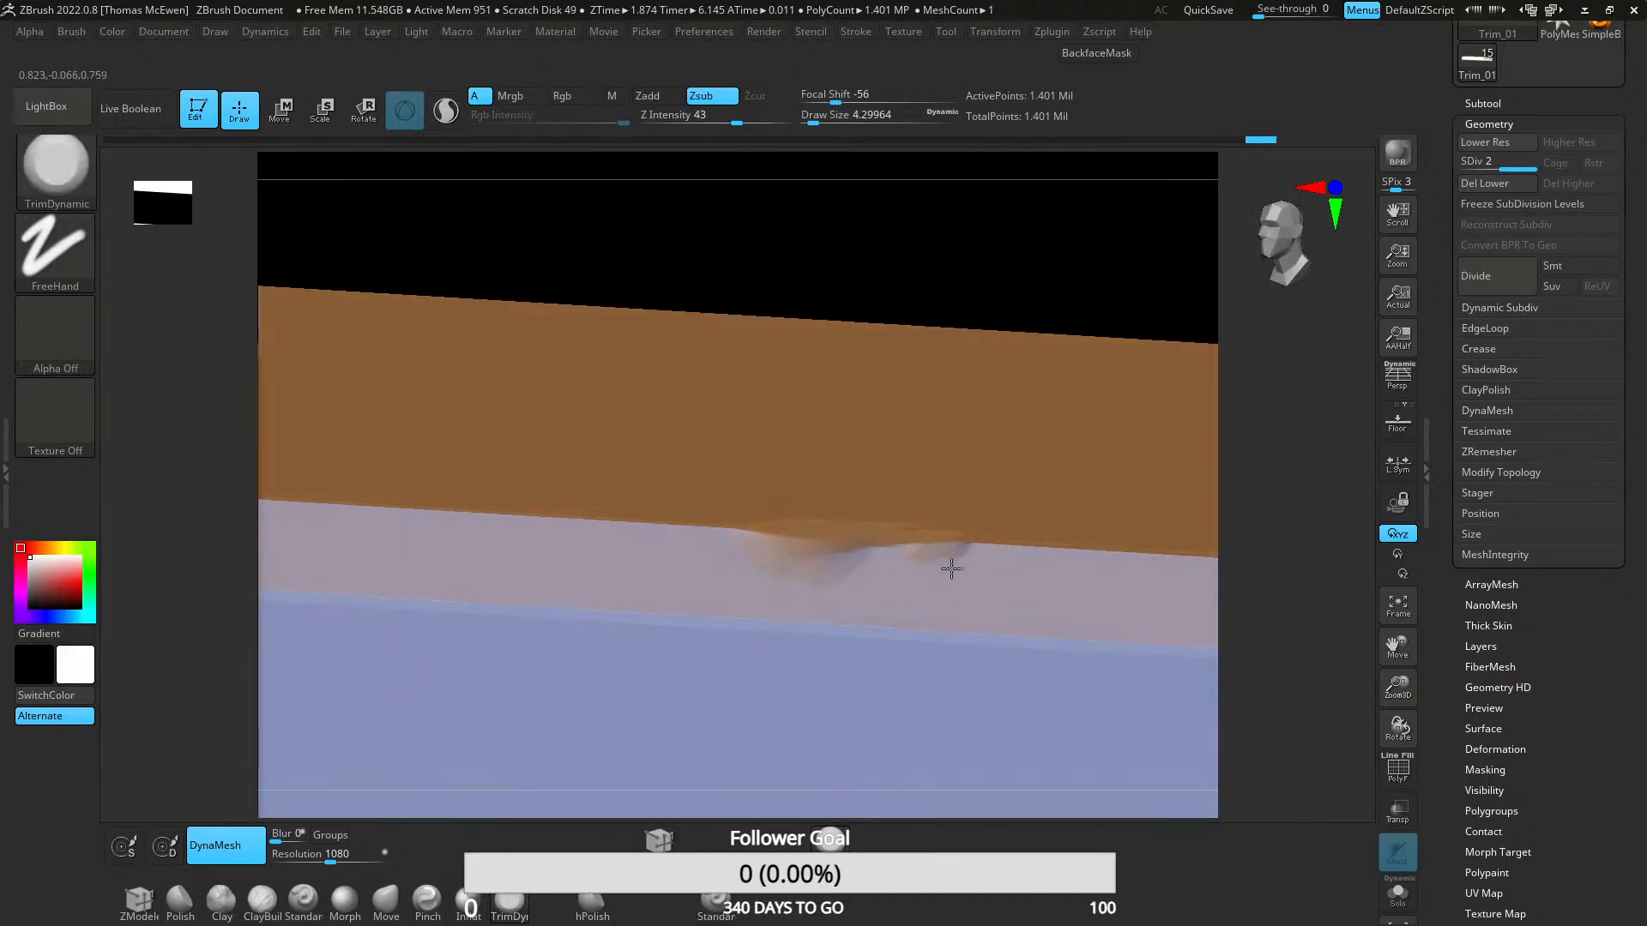
{"action": "left_click_drag", "start_coordinate": [904, 551], "coordinate": [895, 552]}
{"action": "left_click_drag", "start_coordinate": [895, 552], "coordinate": [845, 550], "text": "shift"}
{"action": "mouse_move", "coordinate": [845, 551]}
{"action": "left_mouse_down"}
{"action": "mouse_move", "coordinate": [868, 556]}
{"action": "mouse_move", "coordinate": [844, 545]}
{"action": "left_mouse_up"}
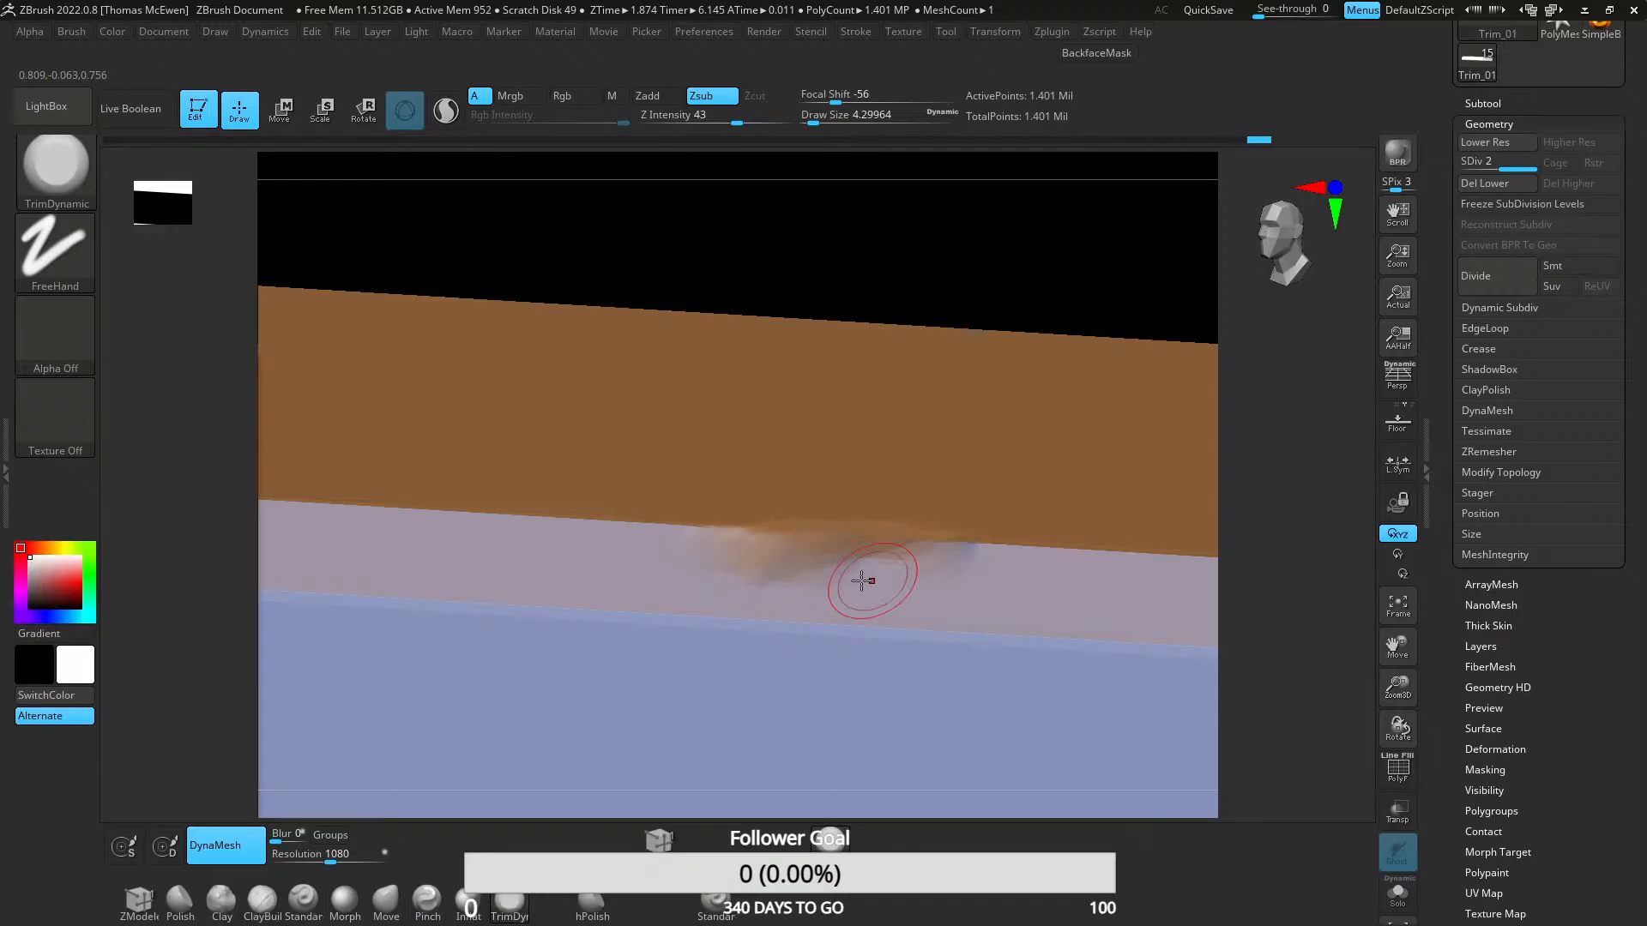
{"action": "left_click_drag", "start_coordinate": [813, 580], "coordinate": [681, 570]}
- Flatten a long stretch of the untouched bevel edge farther along Trim_01 with overlapping TrimDynamic strokes
{"action": "mouse_move", "coordinate": [901, 579]}
{"action": "right_mouse_down", "text": "ctrl"}
{"action": "mouse_move", "coordinate": [813, 331]}
{"action": "mouse_move", "coordinate": [821, 577]}
{"action": "right_mouse_up", "text": "ctrl"}
{"action": "mouse_move", "coordinate": [821, 577]}
{"action": "right_mouse_down", "text": "ctrl"}
{"action": "mouse_move", "coordinate": [801, 489]}
{"action": "mouse_move", "coordinate": [779, 581]}
{"action": "mouse_move", "coordinate": [805, 581]}
{"action": "mouse_move", "coordinate": [775, 549]}
{"action": "mouse_move", "coordinate": [801, 666]}
{"action": "mouse_move", "coordinate": [785, 682]}
{"action": "right_mouse_up", "text": "ctrl"}
{"action": "right_click_drag", "start_coordinate": [784, 682], "coordinate": [1102, 401], "text": "alt"}
{"action": "right_click_drag", "start_coordinate": [772, 588], "coordinate": [784, 652], "text": "ctrl"}
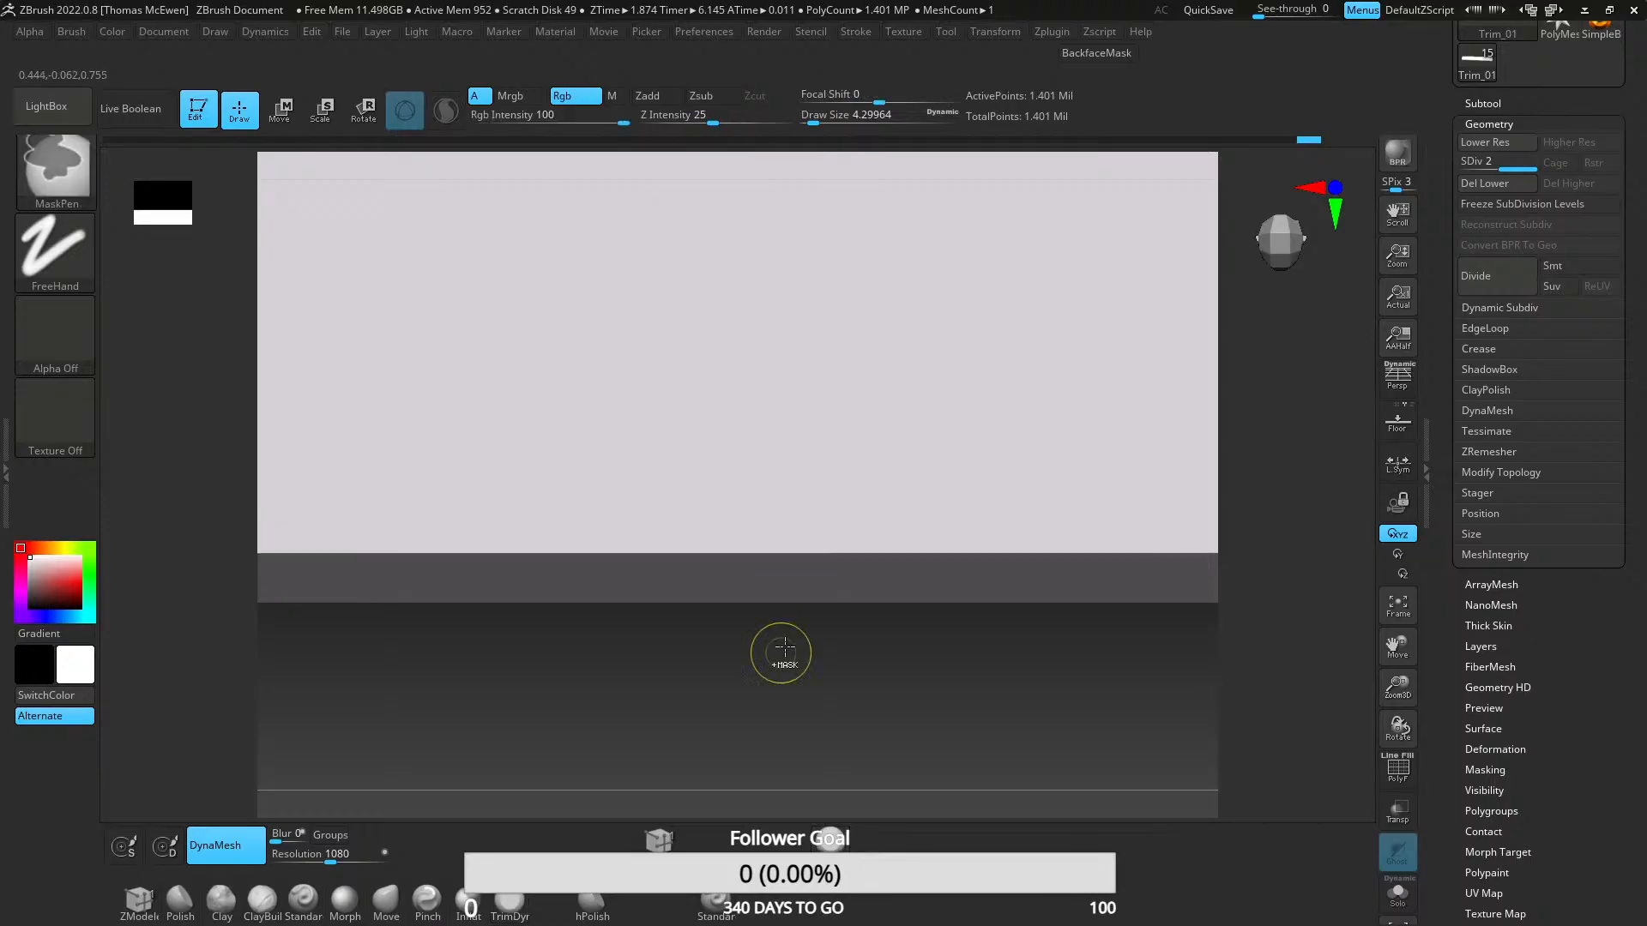
{"action": "mouse_move", "coordinate": [854, 555]}
{"action": "left_mouse_down"}
{"action": "mouse_move", "coordinate": [545, 564]}
{"action": "mouse_move", "coordinate": [708, 562]}
{"action": "left_mouse_up"}
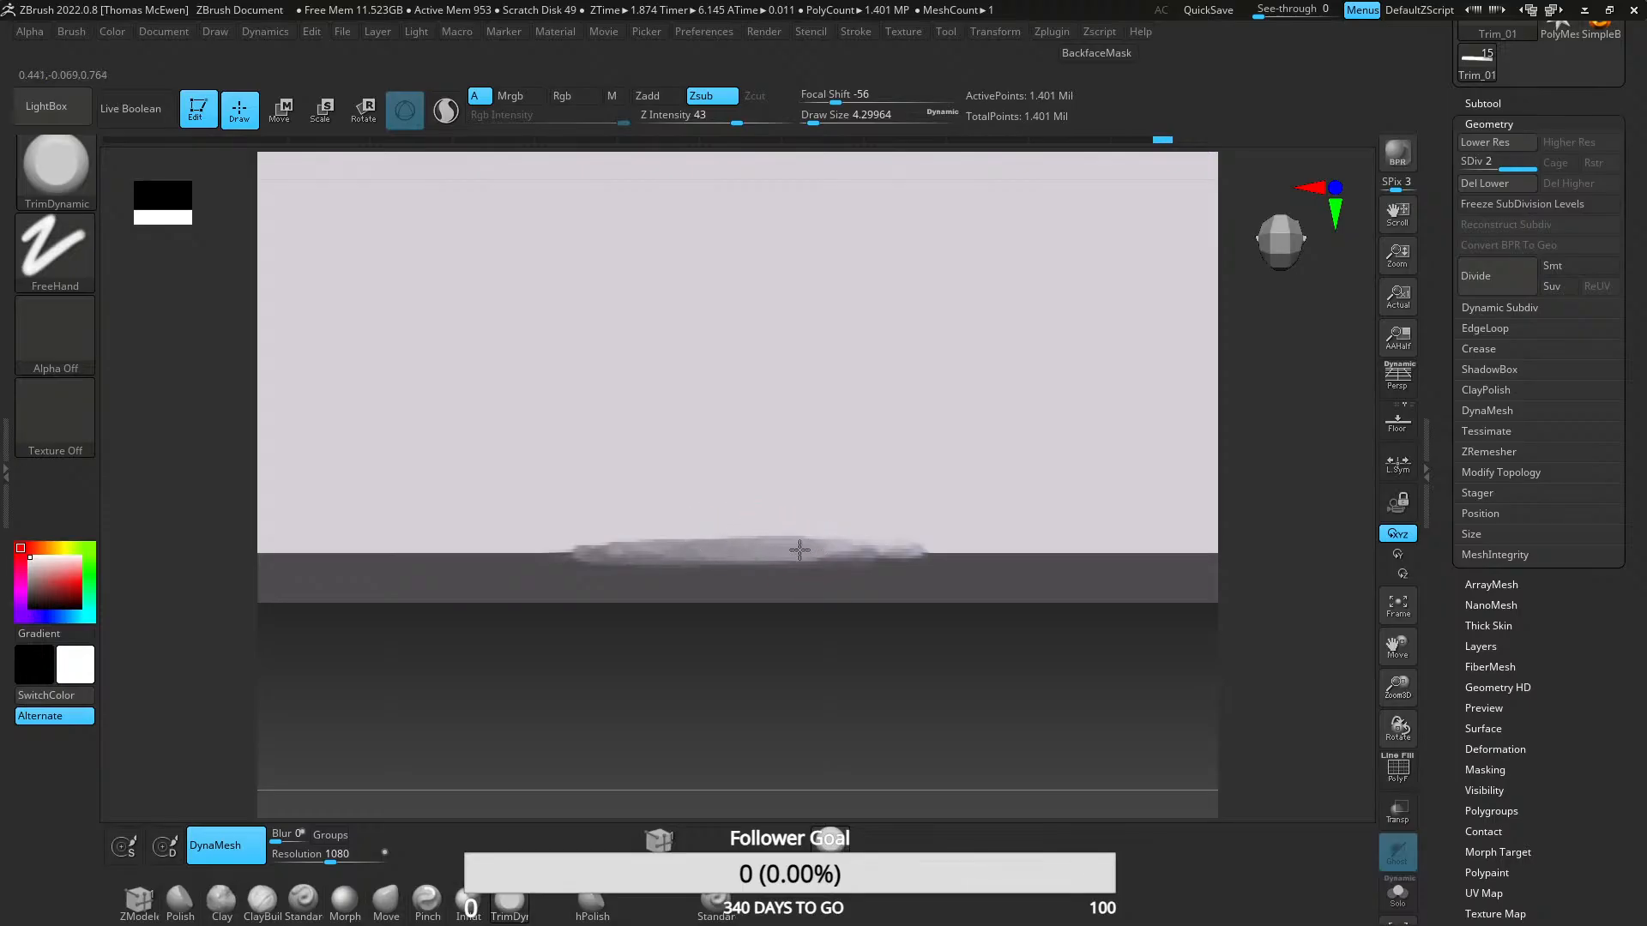
{"action": "left_click_drag", "start_coordinate": [799, 550], "coordinate": [856, 549]}
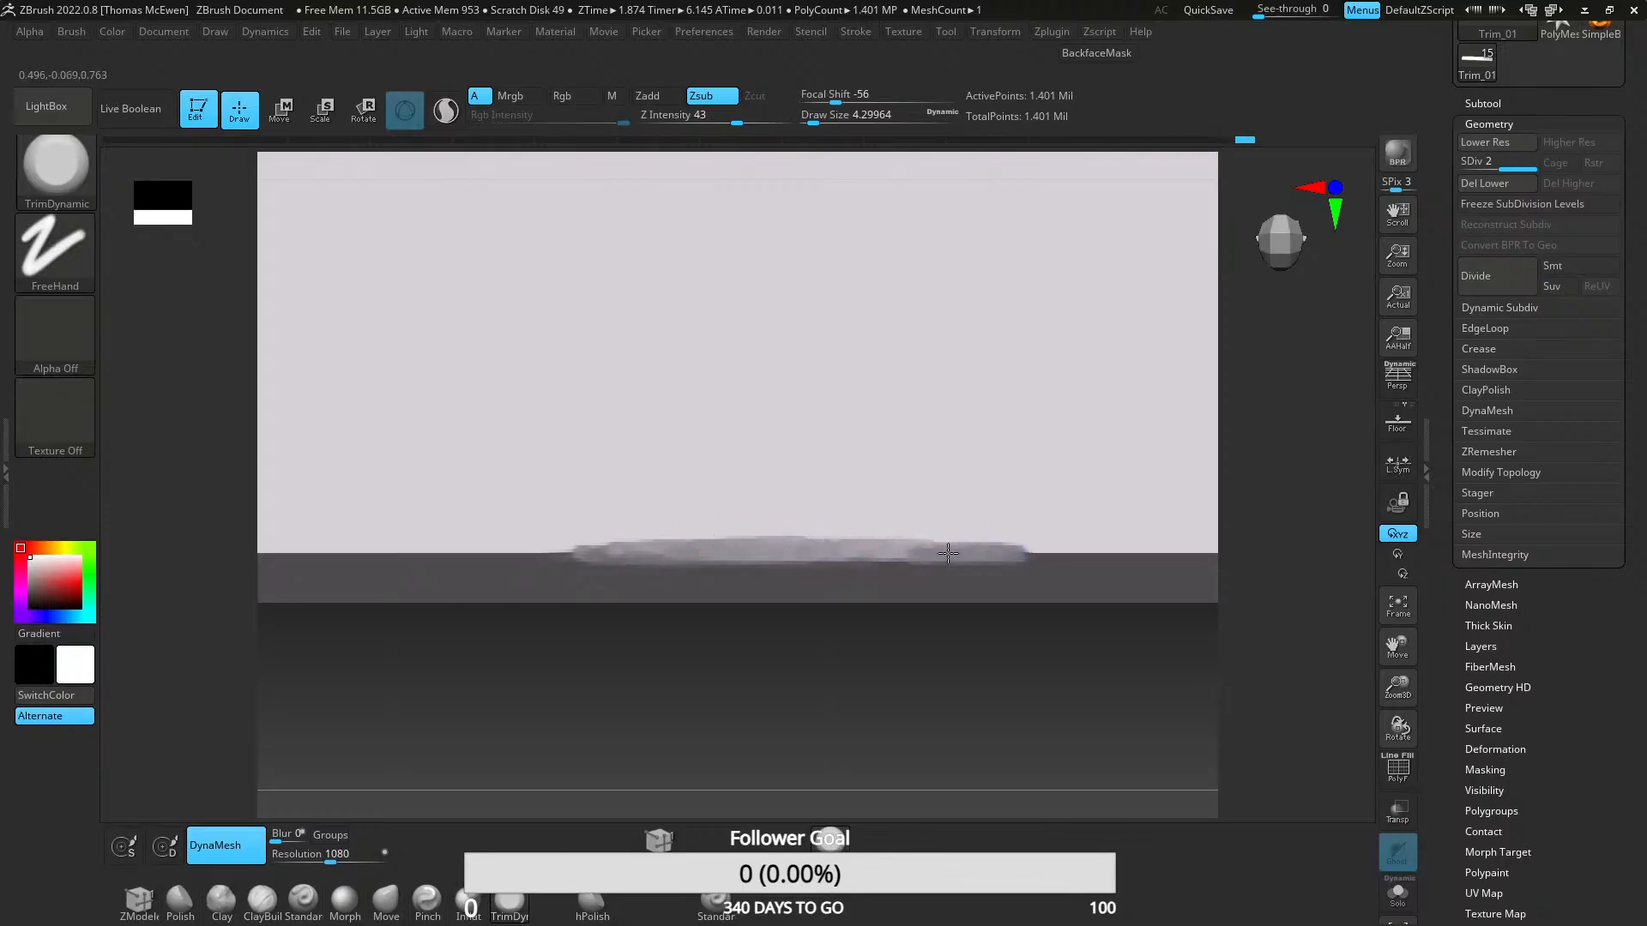
{"action": "left_click_drag", "start_coordinate": [993, 556], "coordinate": [832, 554]}
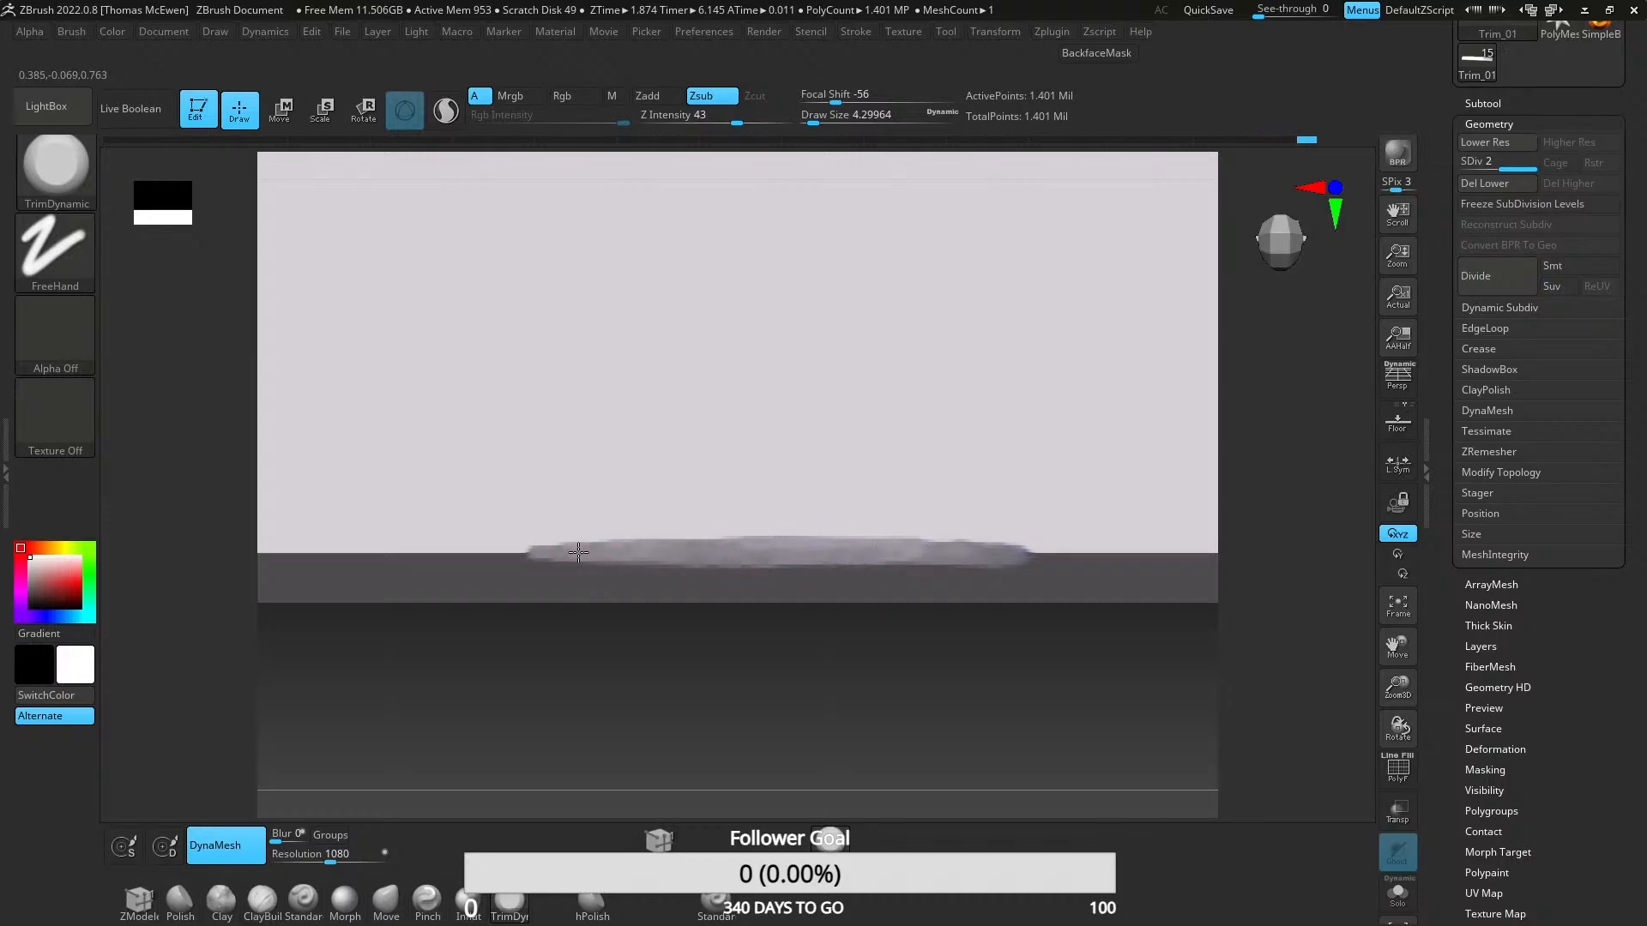
{"action": "left_click_drag", "start_coordinate": [500, 557], "coordinate": [576, 555]}
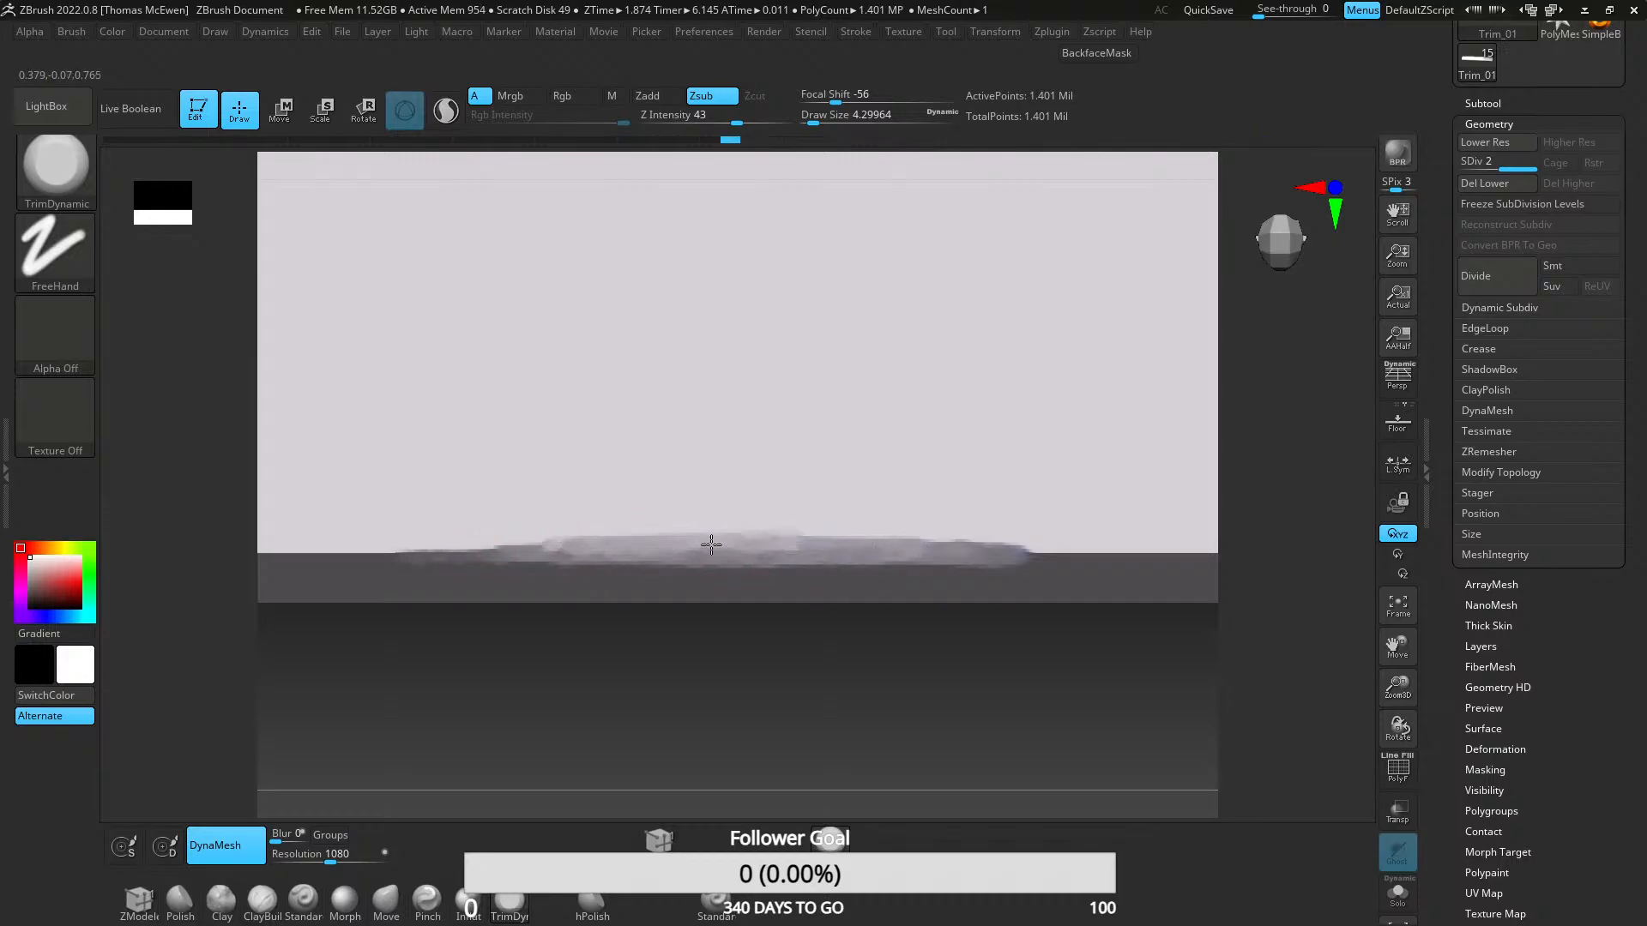
- Raise the TrimDynamic Draw Size to about 5 and Z Intensity to 65, testing strokes on the worn edge
{"action": "left_click_drag", "start_coordinate": [826, 119], "coordinate": [815, 119]}
{"action": "left_click_drag", "start_coordinate": [789, 547], "coordinate": [767, 534]}
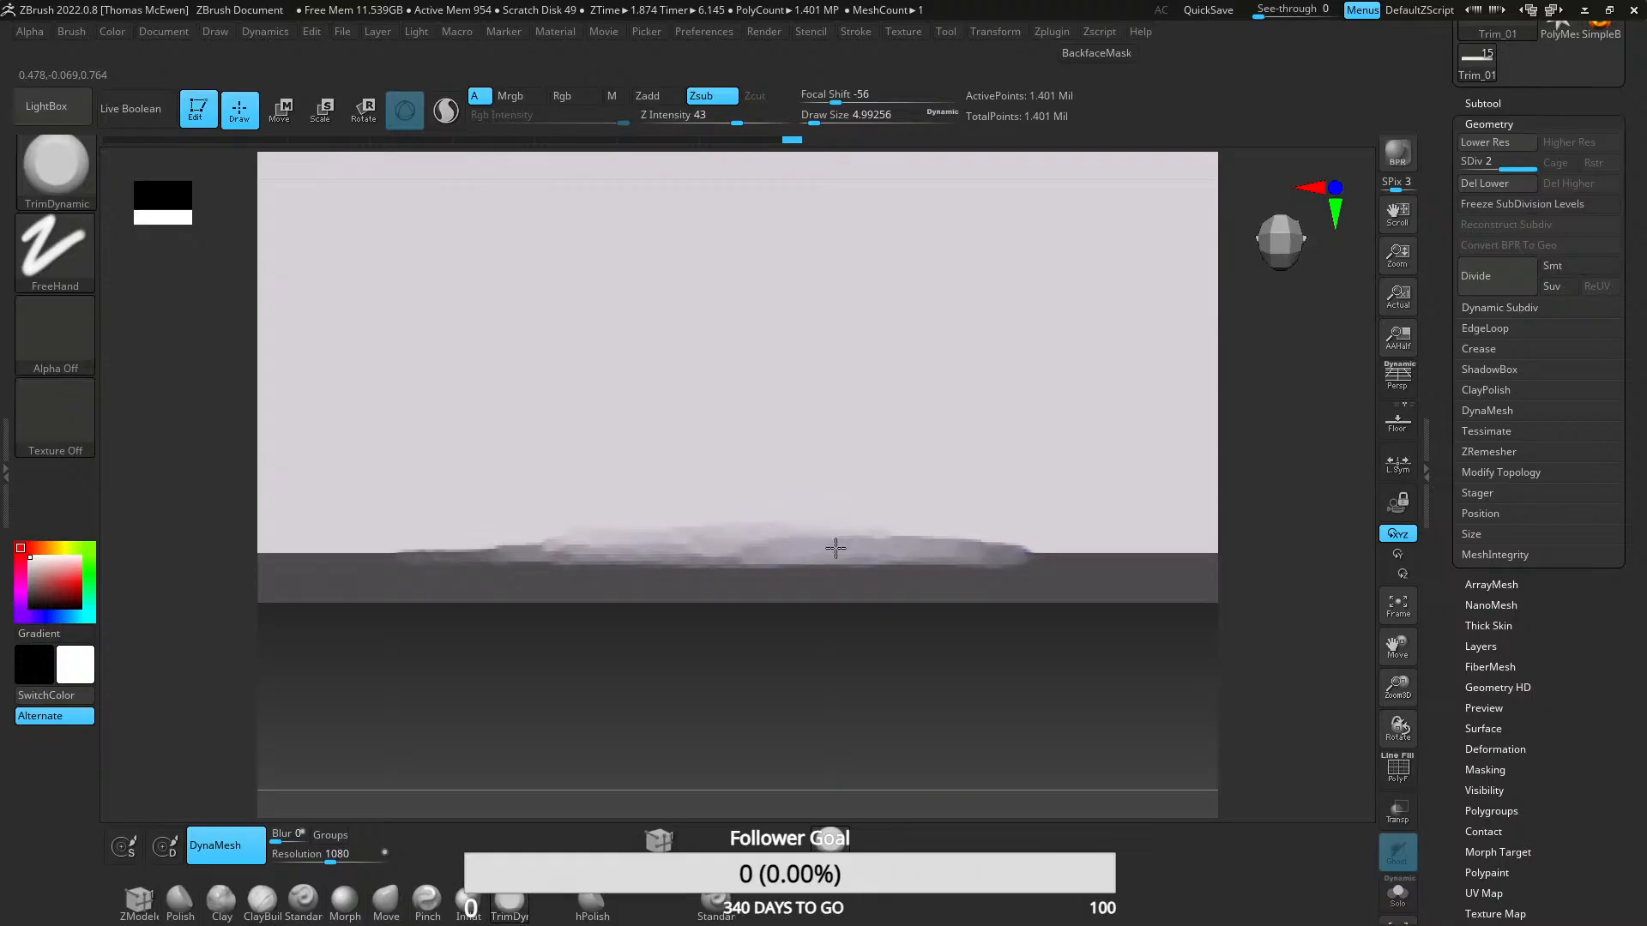
{"action": "left_click_drag", "start_coordinate": [739, 119], "coordinate": [759, 120]}
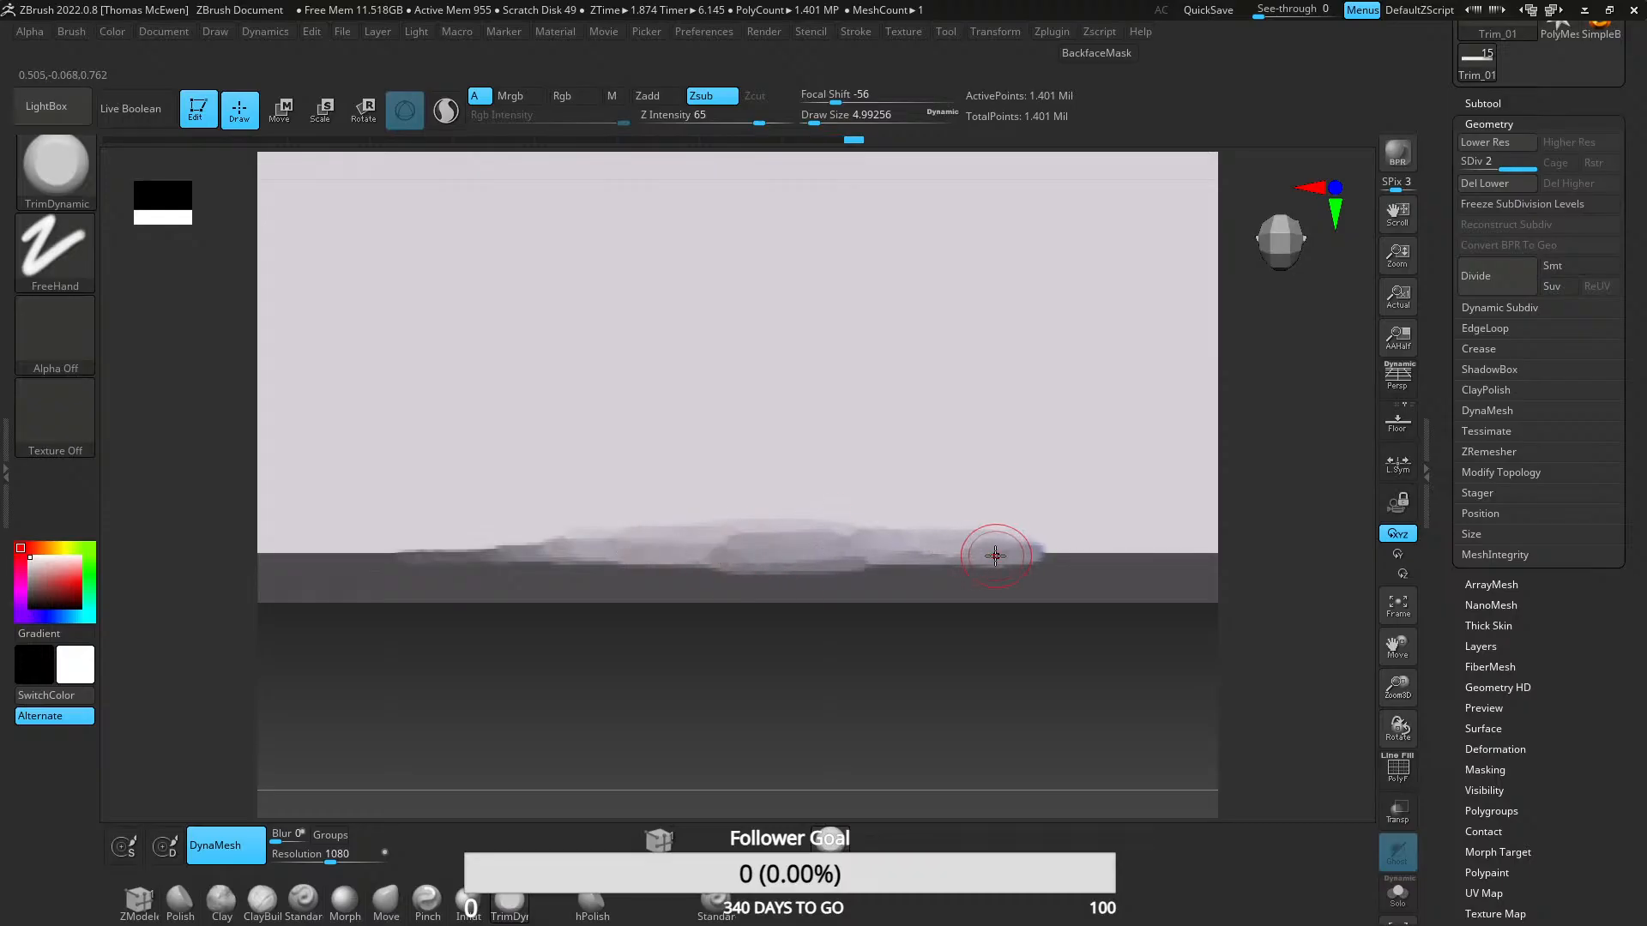
{"action": "left_click_drag", "start_coordinate": [879, 559], "coordinate": [876, 562]}
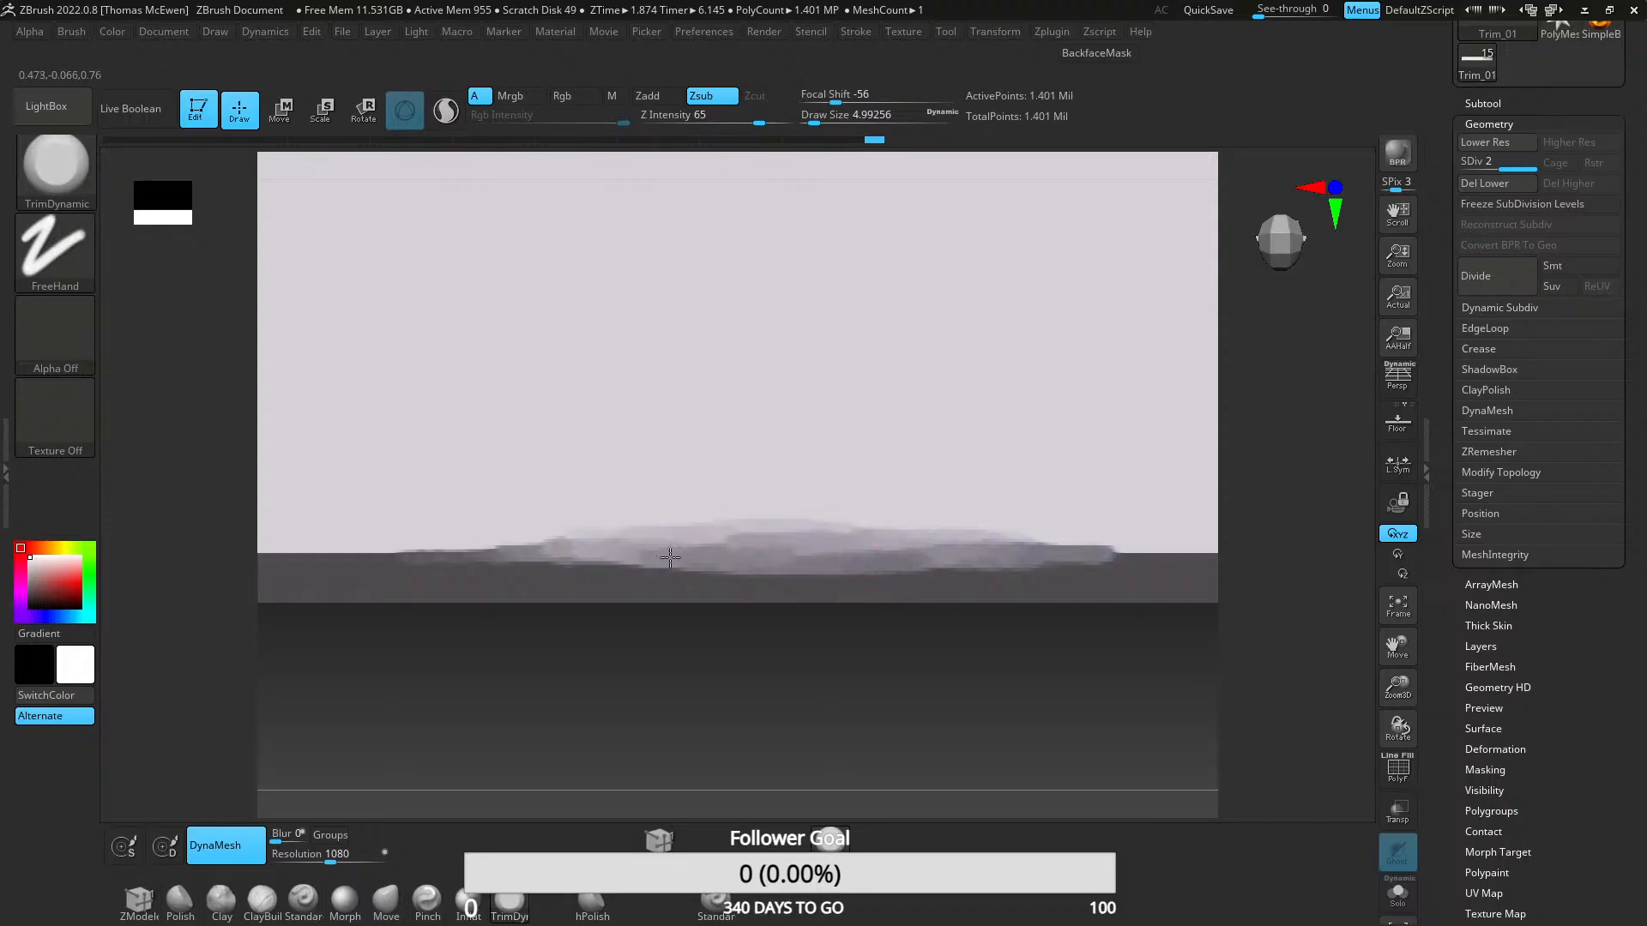
{"action": "left_click_drag", "start_coordinate": [670, 558], "coordinate": [559, 555]}
- Inspect the worn edge of Trim_01 up close and undo the latest TrimDynamic strokes
{"action": "mouse_move", "coordinate": [770, 499]}
{"action": "right_mouse_down", "text": "ctrl"}
{"action": "mouse_move", "coordinate": [780, 367]}
{"action": "mouse_move", "coordinate": [812, 672]}
{"action": "mouse_move", "coordinate": [806, 369]}
{"action": "right_mouse_up", "text": "ctrl"}
{"action": "mouse_move", "coordinate": [793, 429]}
{"action": "right_mouse_down"}
{"action": "mouse_move", "coordinate": [827, 522]}
{"action": "mouse_move", "coordinate": [876, 502]}
{"action": "mouse_move", "coordinate": [868, 533]}
{"action": "right_mouse_up"}
{"action": "key", "text": "ctrl+z"}
{"action": "key", "text": "ctrl+z"}
{"action": "key", "text": "ctrl+z"}
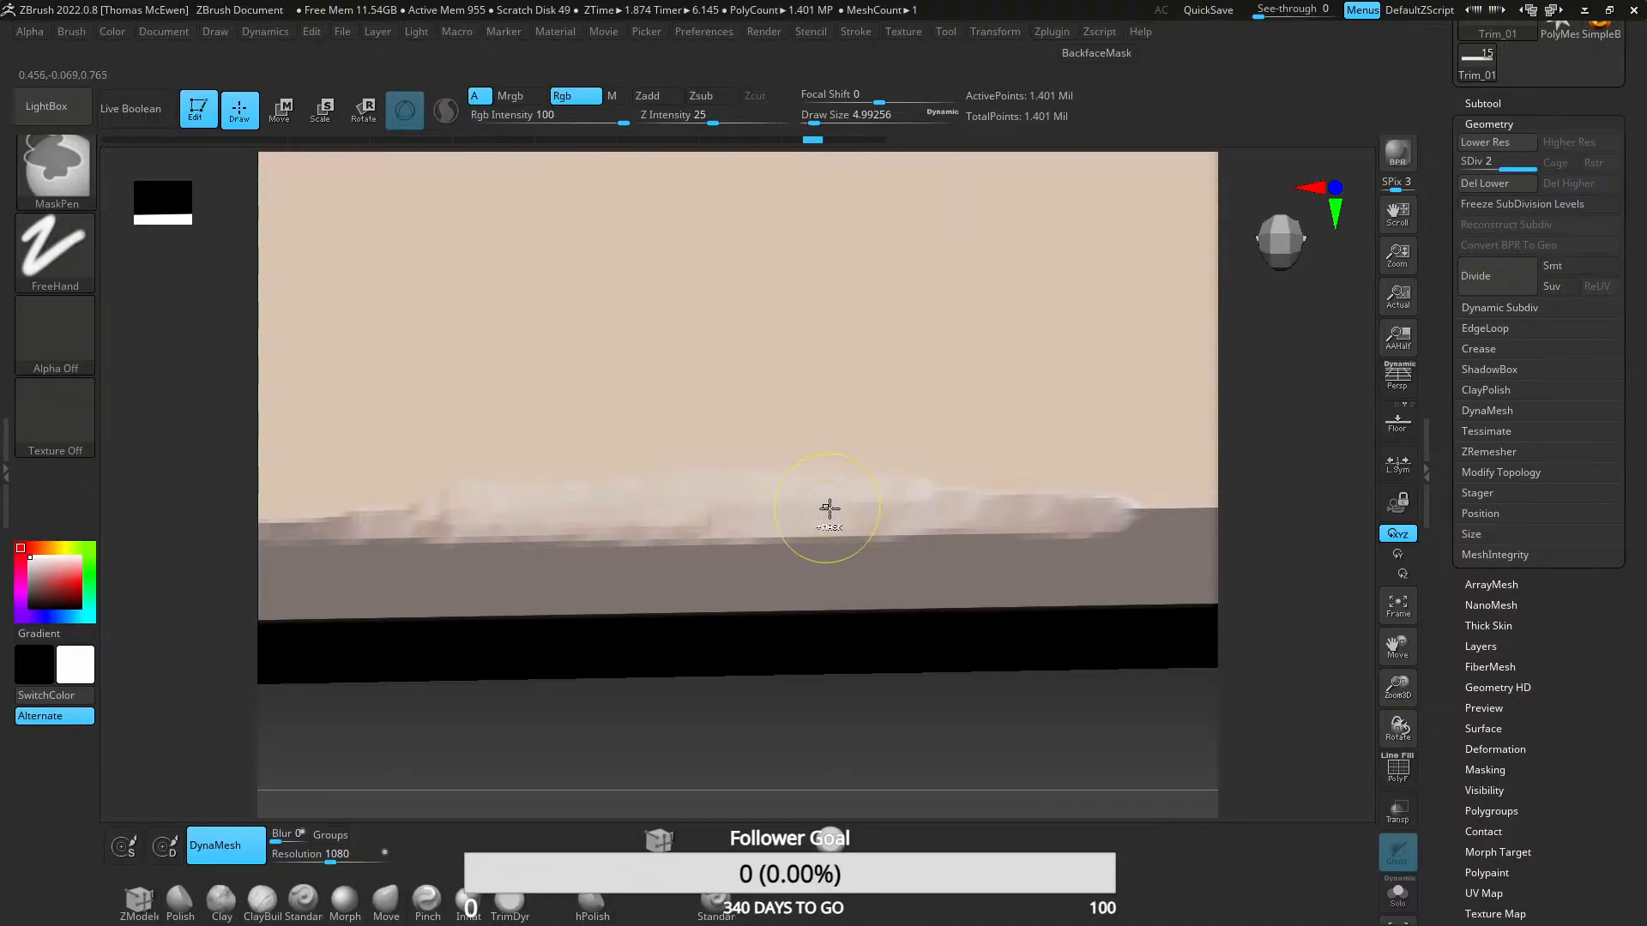
{"action": "key", "text": "ctrl+z"}
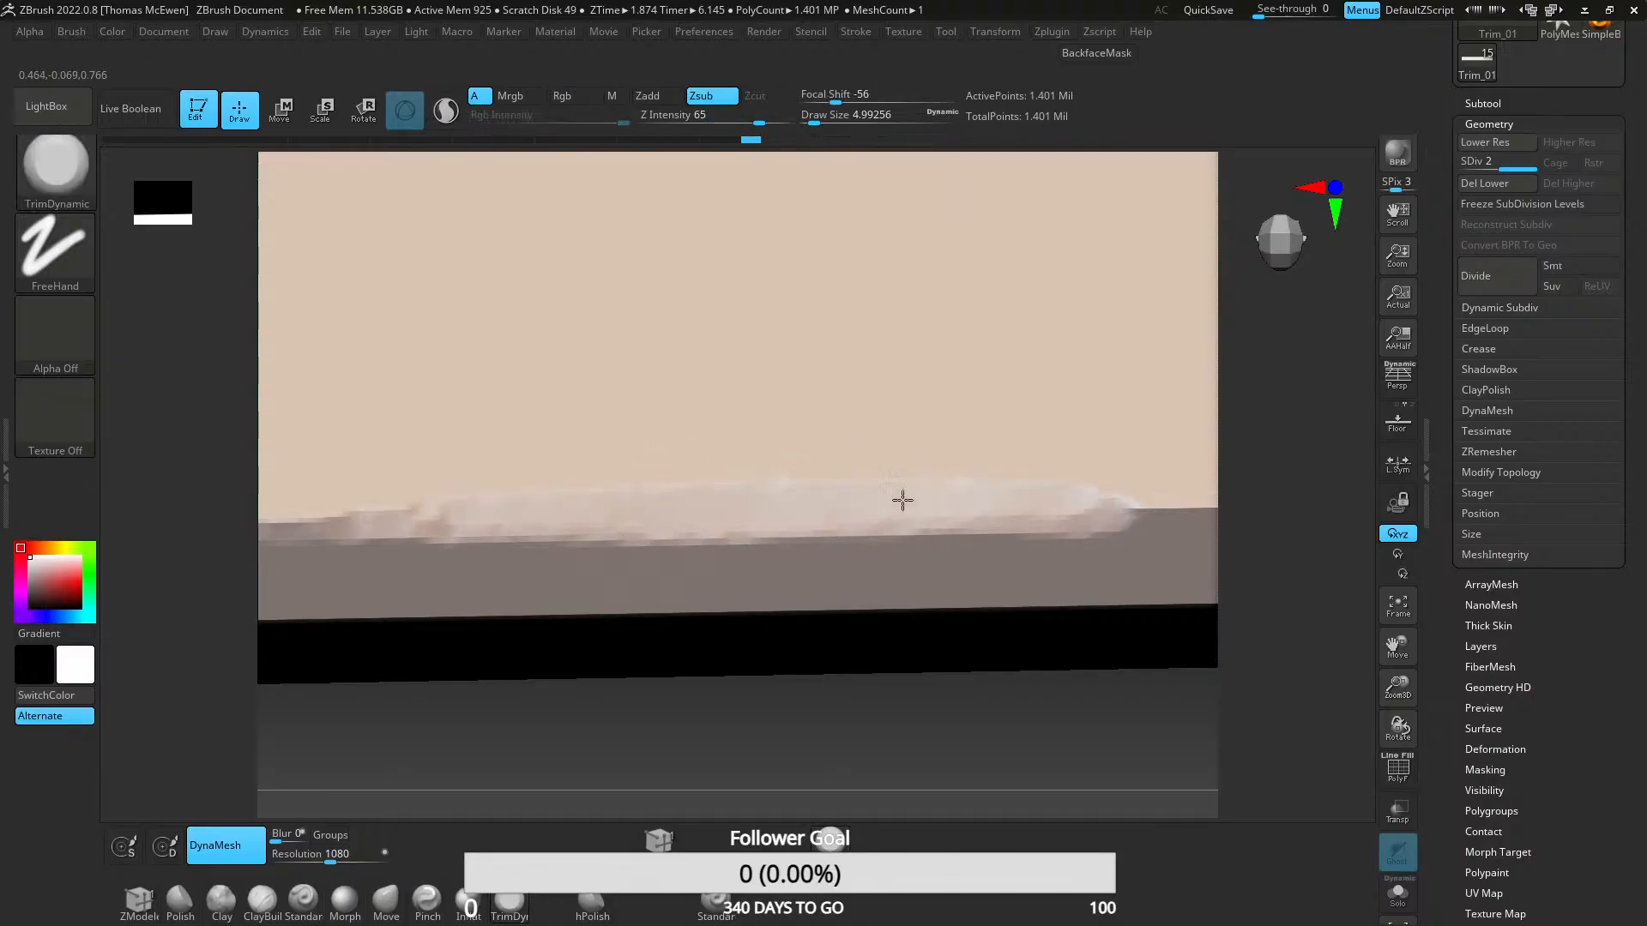
- Increase the Draw Size to about 8.4 and broaden the worn bevel on Trim_01 with TrimDynamic strokes
{"action": "mouse_move", "coordinate": [902, 500]}
{"action": "left_mouse_down"}
{"action": "mouse_move", "coordinate": [857, 519]}
{"action": "mouse_move", "coordinate": [870, 538]}
{"action": "left_mouse_up"}
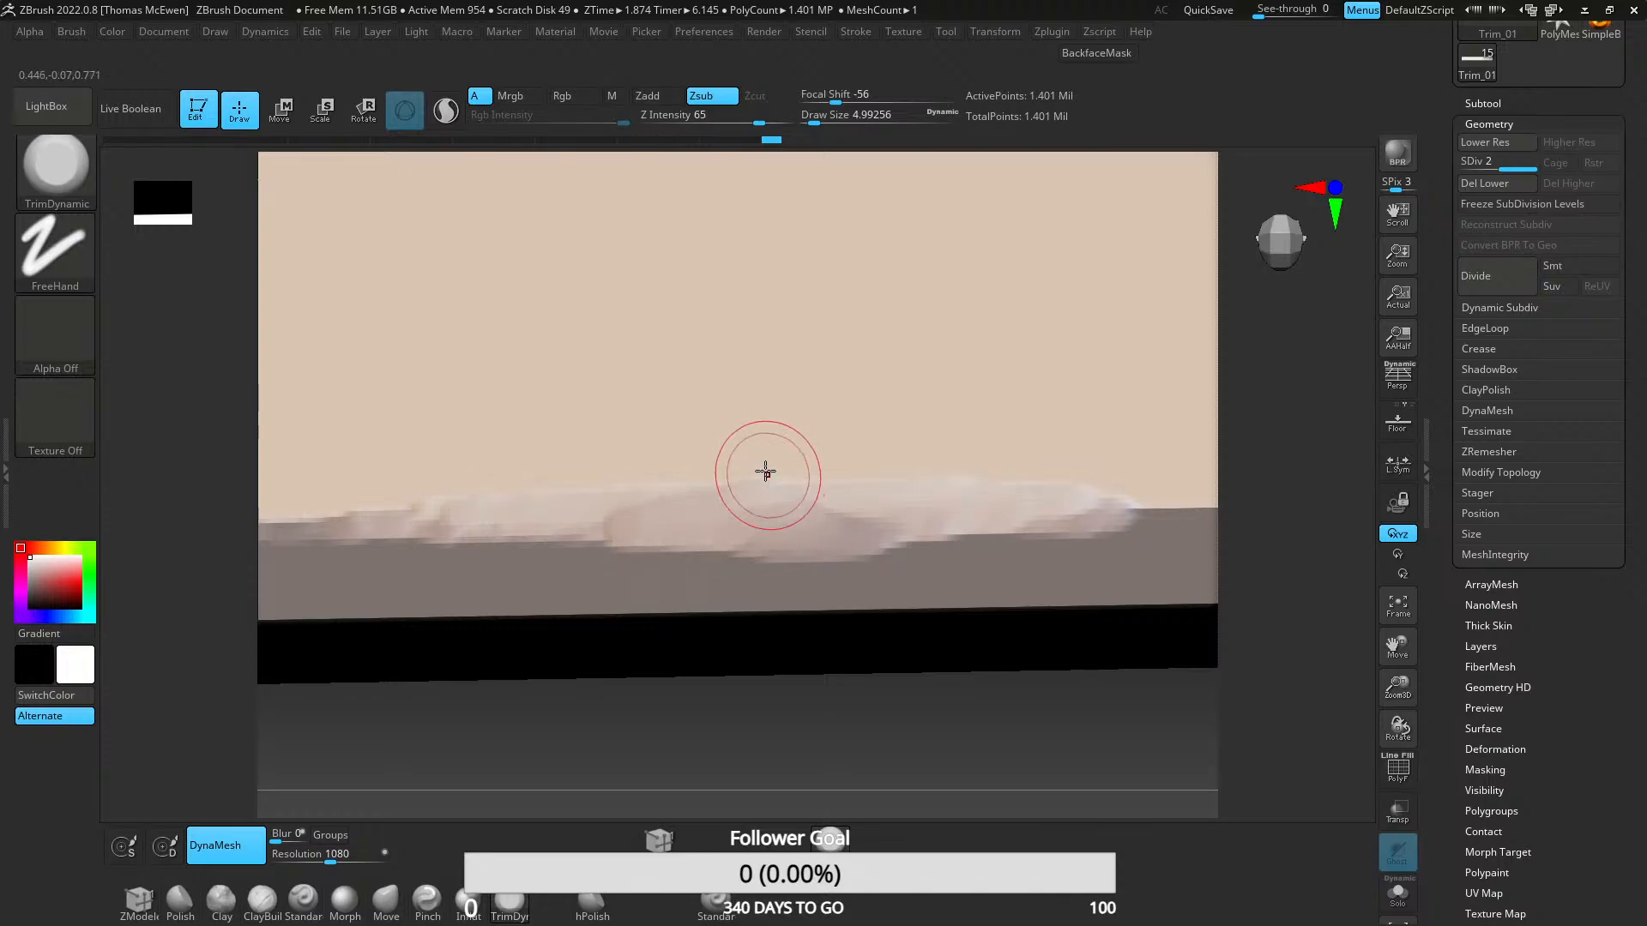
{"action": "left_click_drag", "start_coordinate": [813, 122], "coordinate": [808, 120]}
{"action": "mouse_move", "coordinate": [764, 518]}
{"action": "left_mouse_down"}
{"action": "mouse_move", "coordinate": [743, 519]}
{"action": "mouse_move", "coordinate": [783, 527]}
{"action": "mouse_move", "coordinate": [695, 509]}
{"action": "mouse_move", "coordinate": [421, 527]}
{"action": "left_mouse_up"}
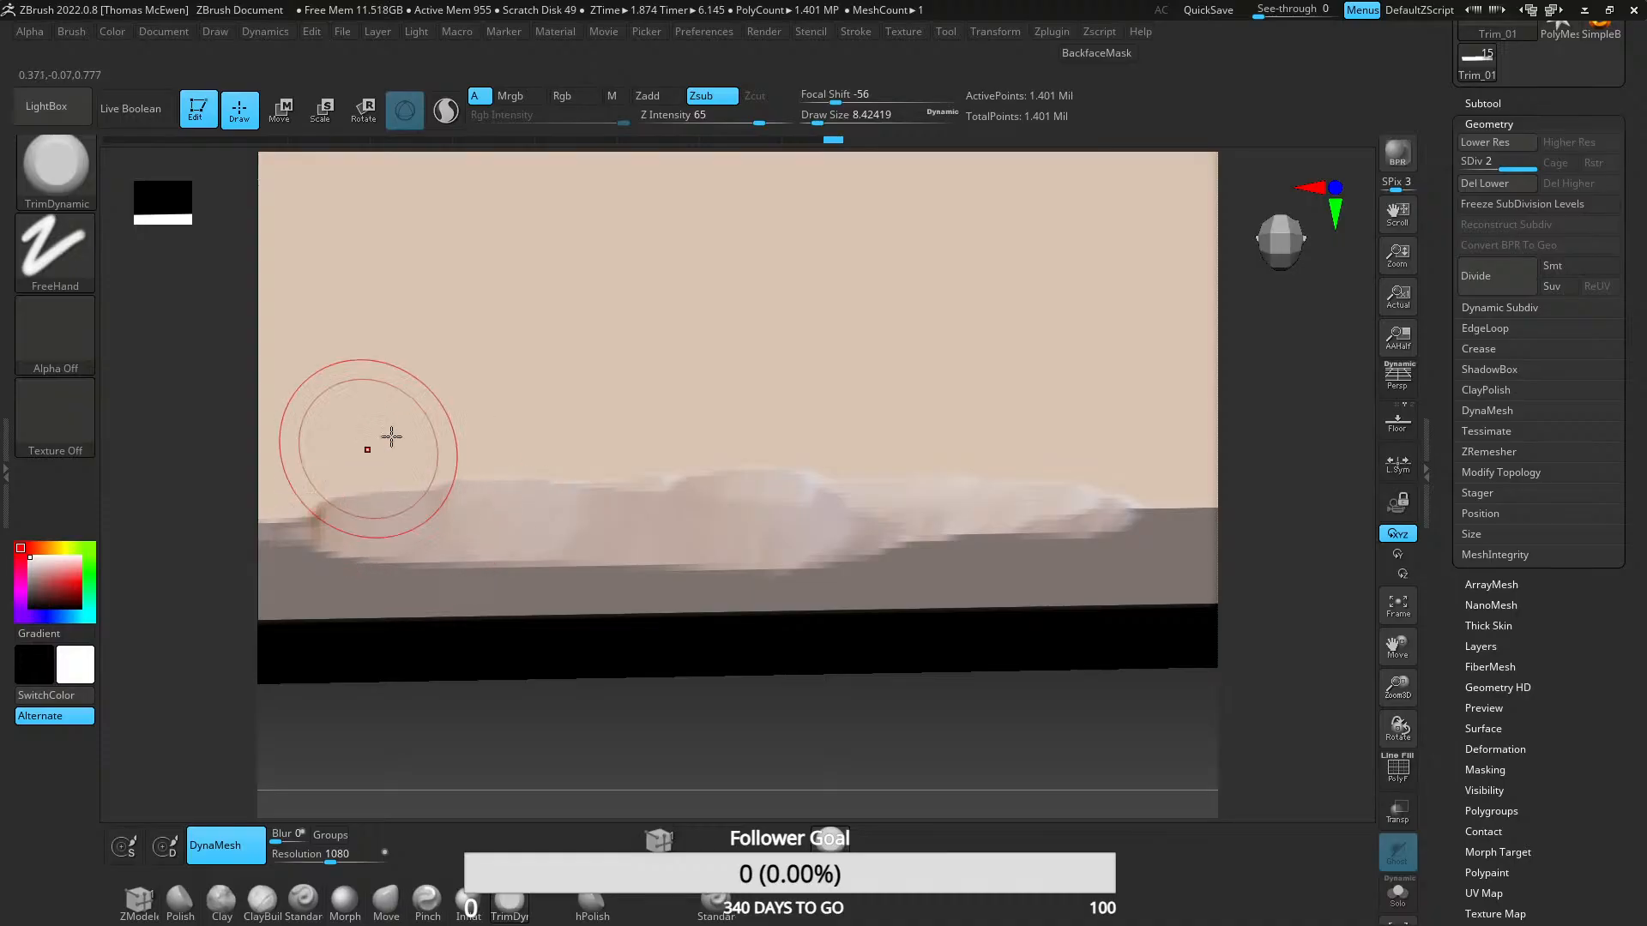
- Assign the square Alpha 28 to the TrimDynamic brush and cut along the whole worn stretch of the bevel edge
{"action": "left_click", "coordinate": [55, 253]}
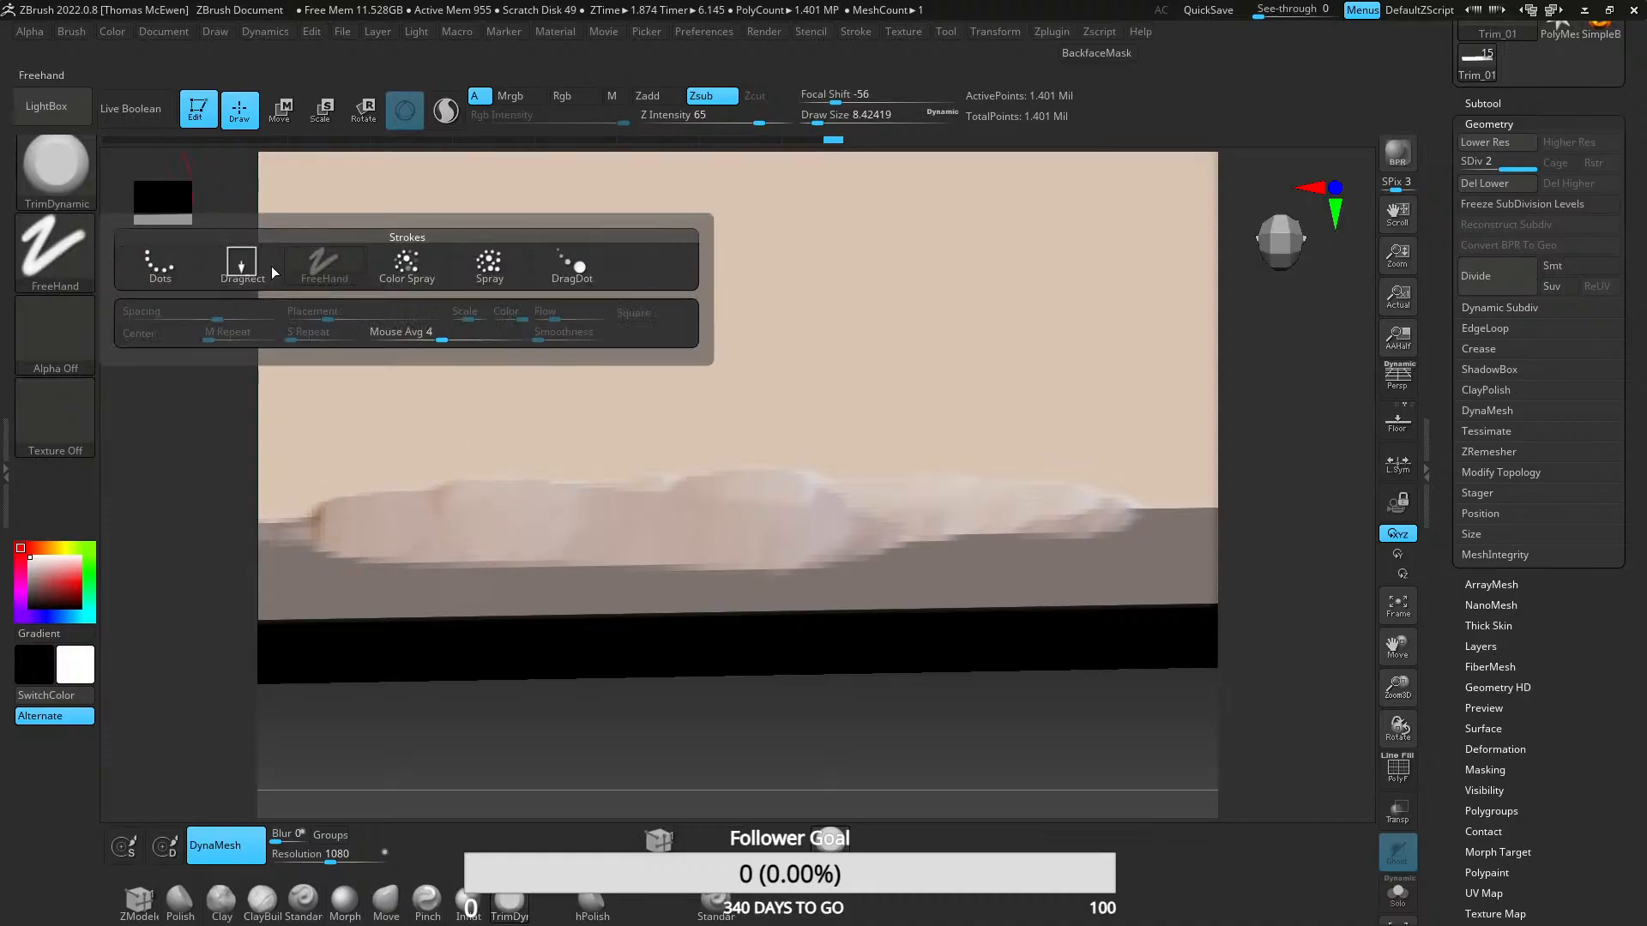
{"action": "left_click", "coordinate": [76, 336]}
{"action": "left_click", "coordinate": [59, 319]}
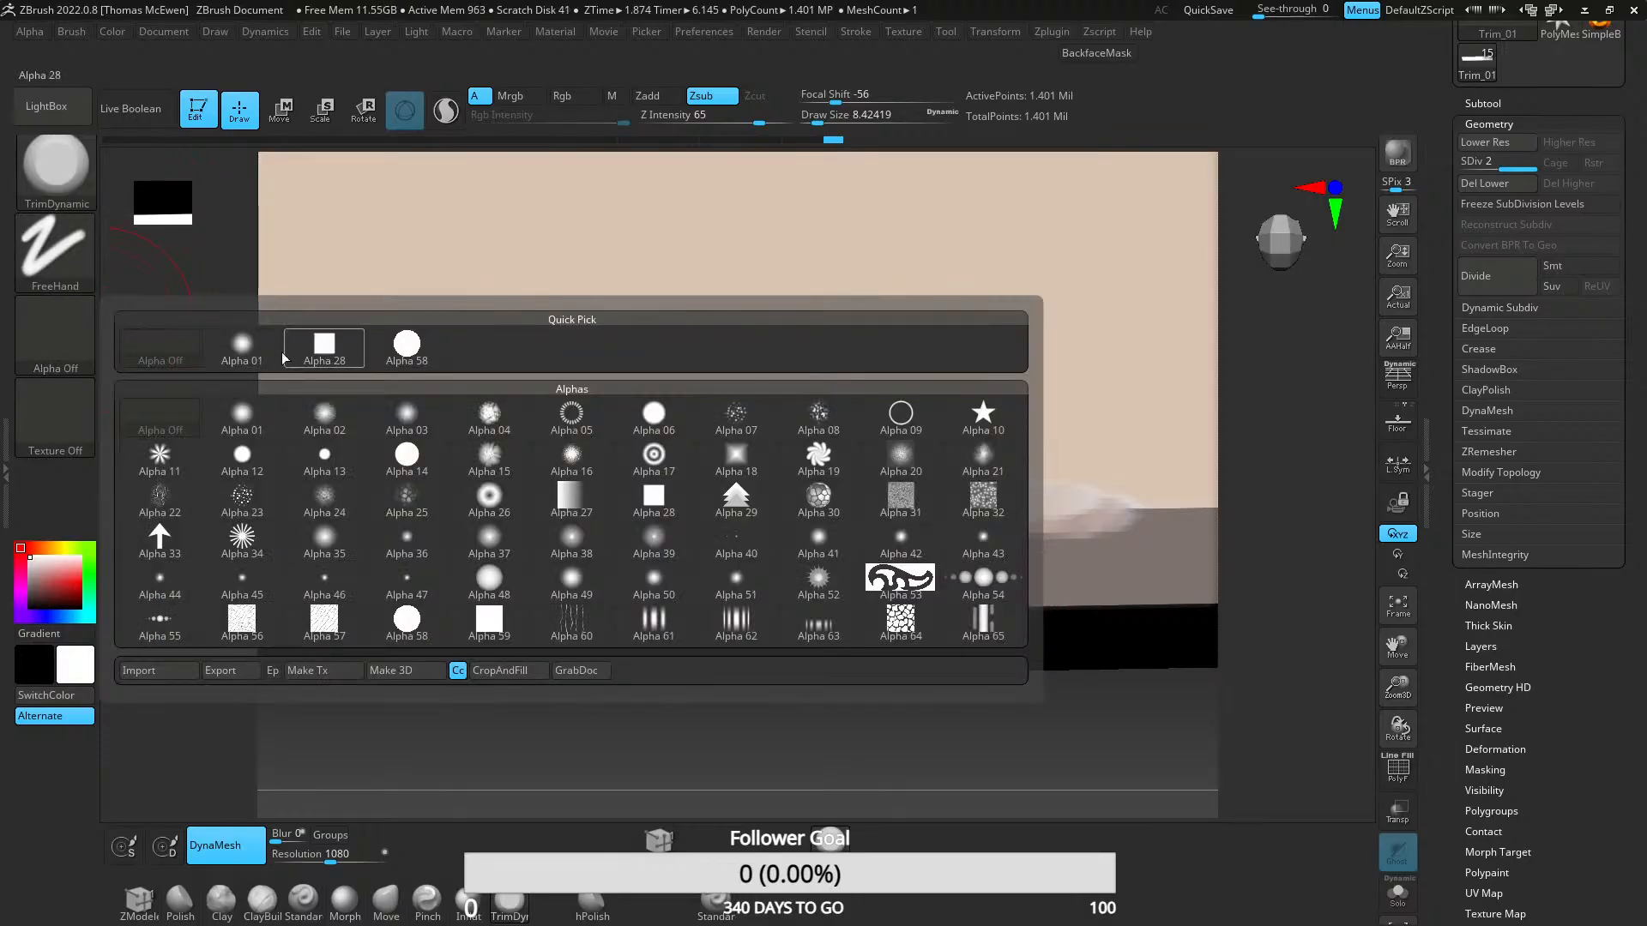
{"action": "left_click", "coordinate": [318, 353]}
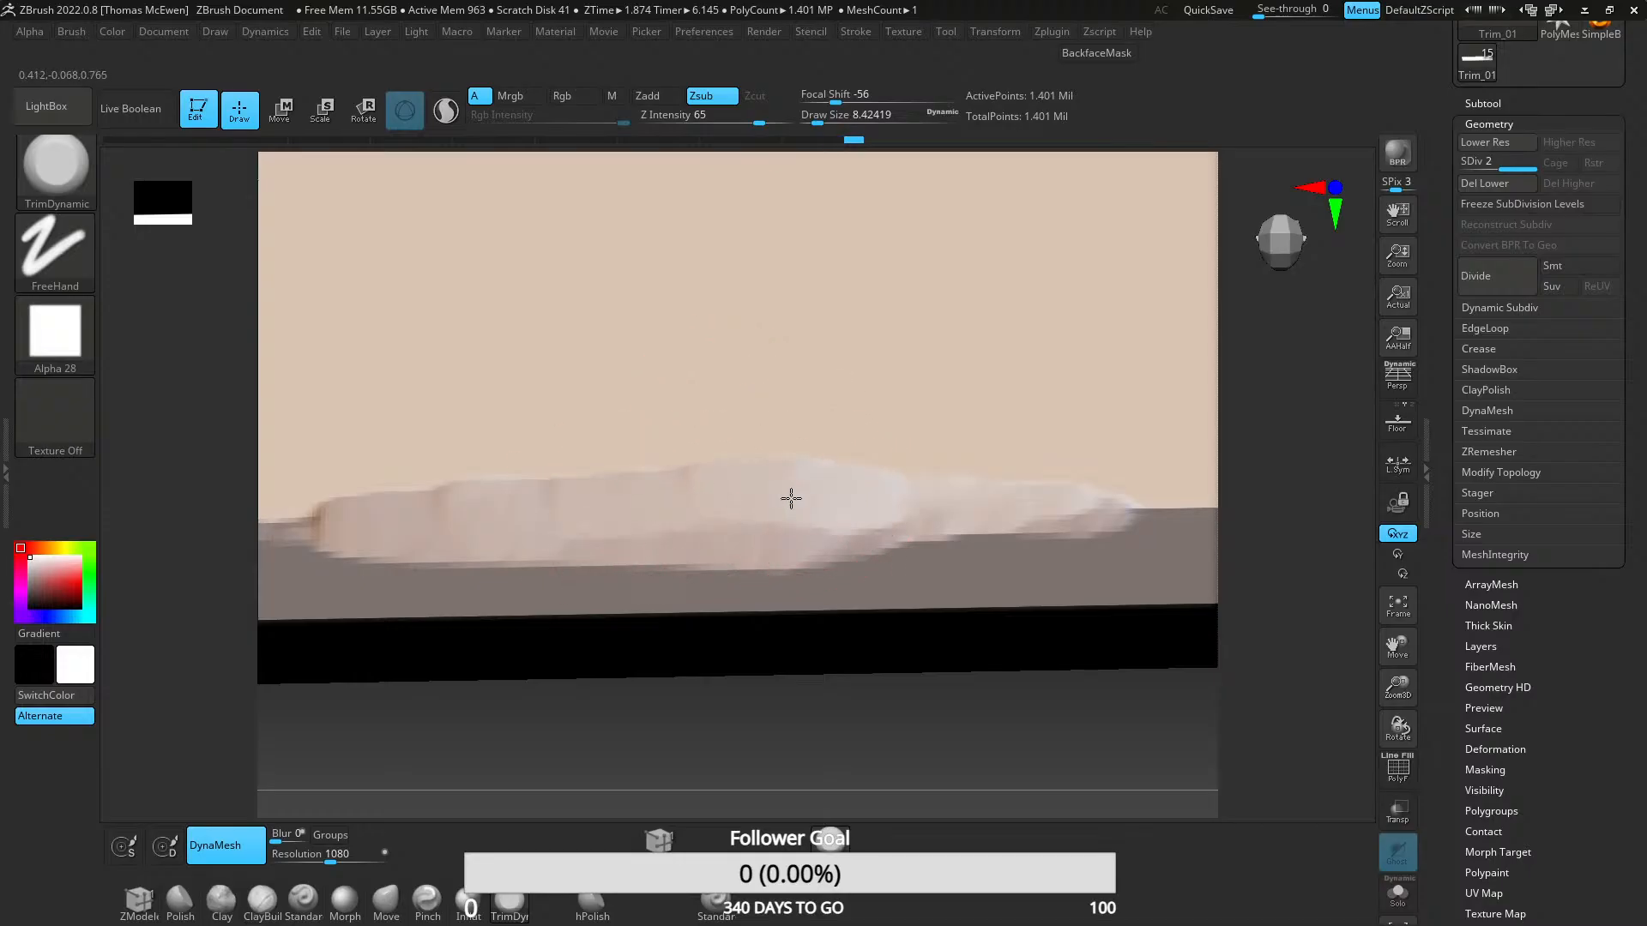
{"action": "left_click_drag", "start_coordinate": [790, 498], "coordinate": [1051, 502]}
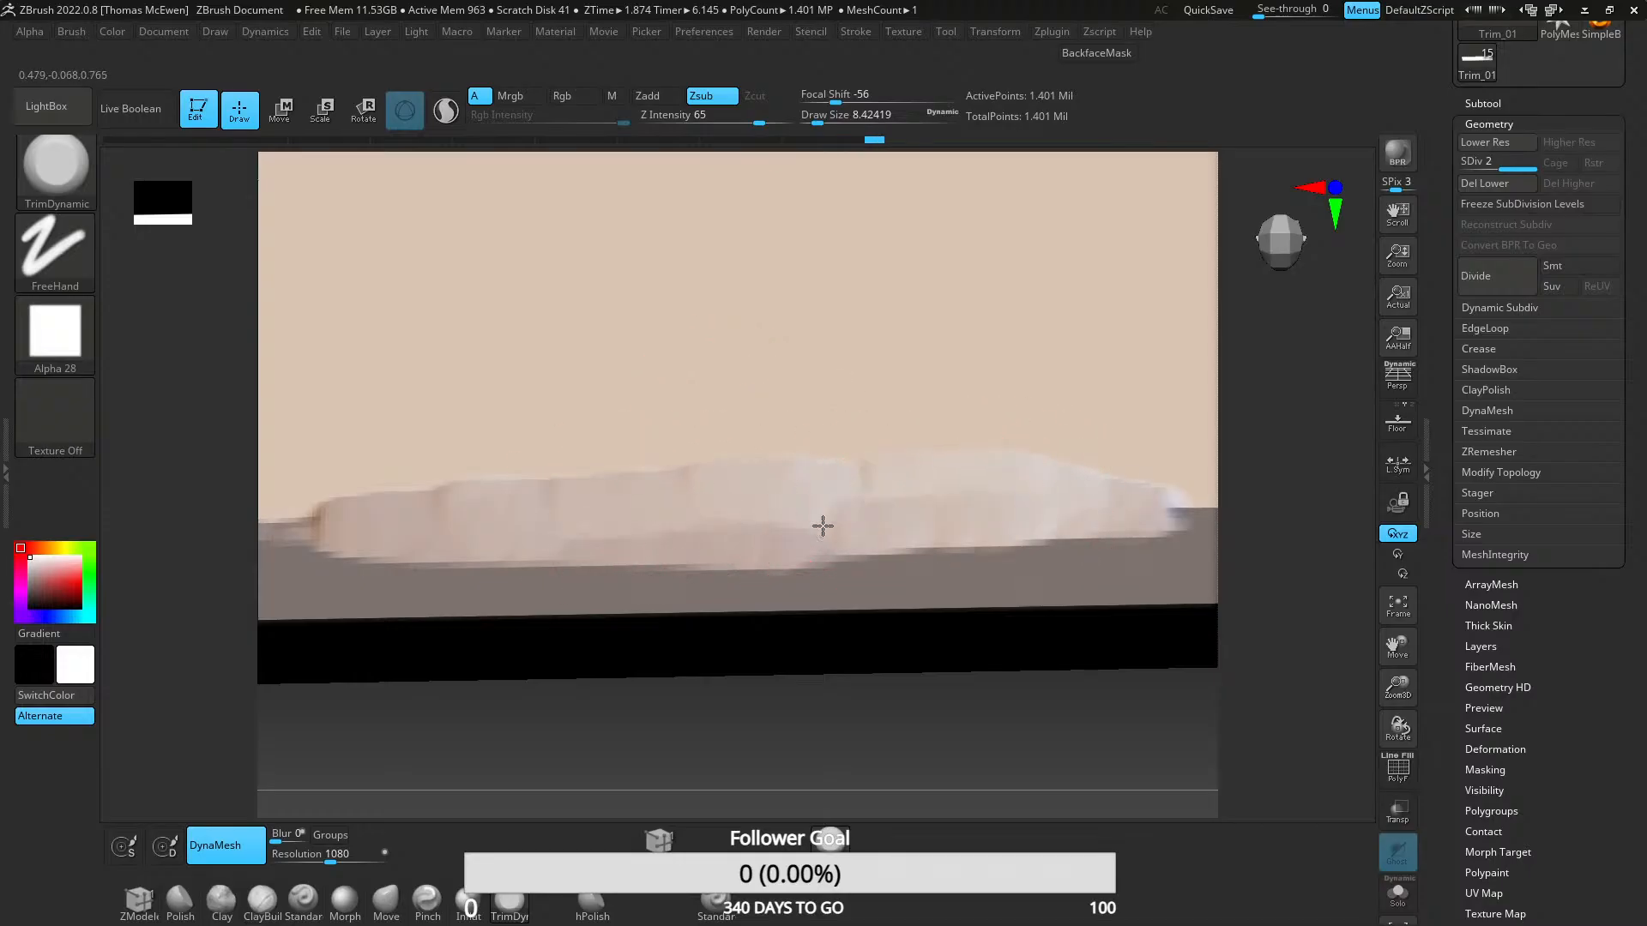
{"action": "left_click_drag", "start_coordinate": [823, 526], "coordinate": [408, 559]}
{"action": "mouse_move", "coordinate": [516, 525]}
{"action": "left_mouse_down"}
{"action": "mouse_move", "coordinate": [394, 541]}
{"action": "mouse_move", "coordinate": [449, 523]}
{"action": "left_mouse_up"}
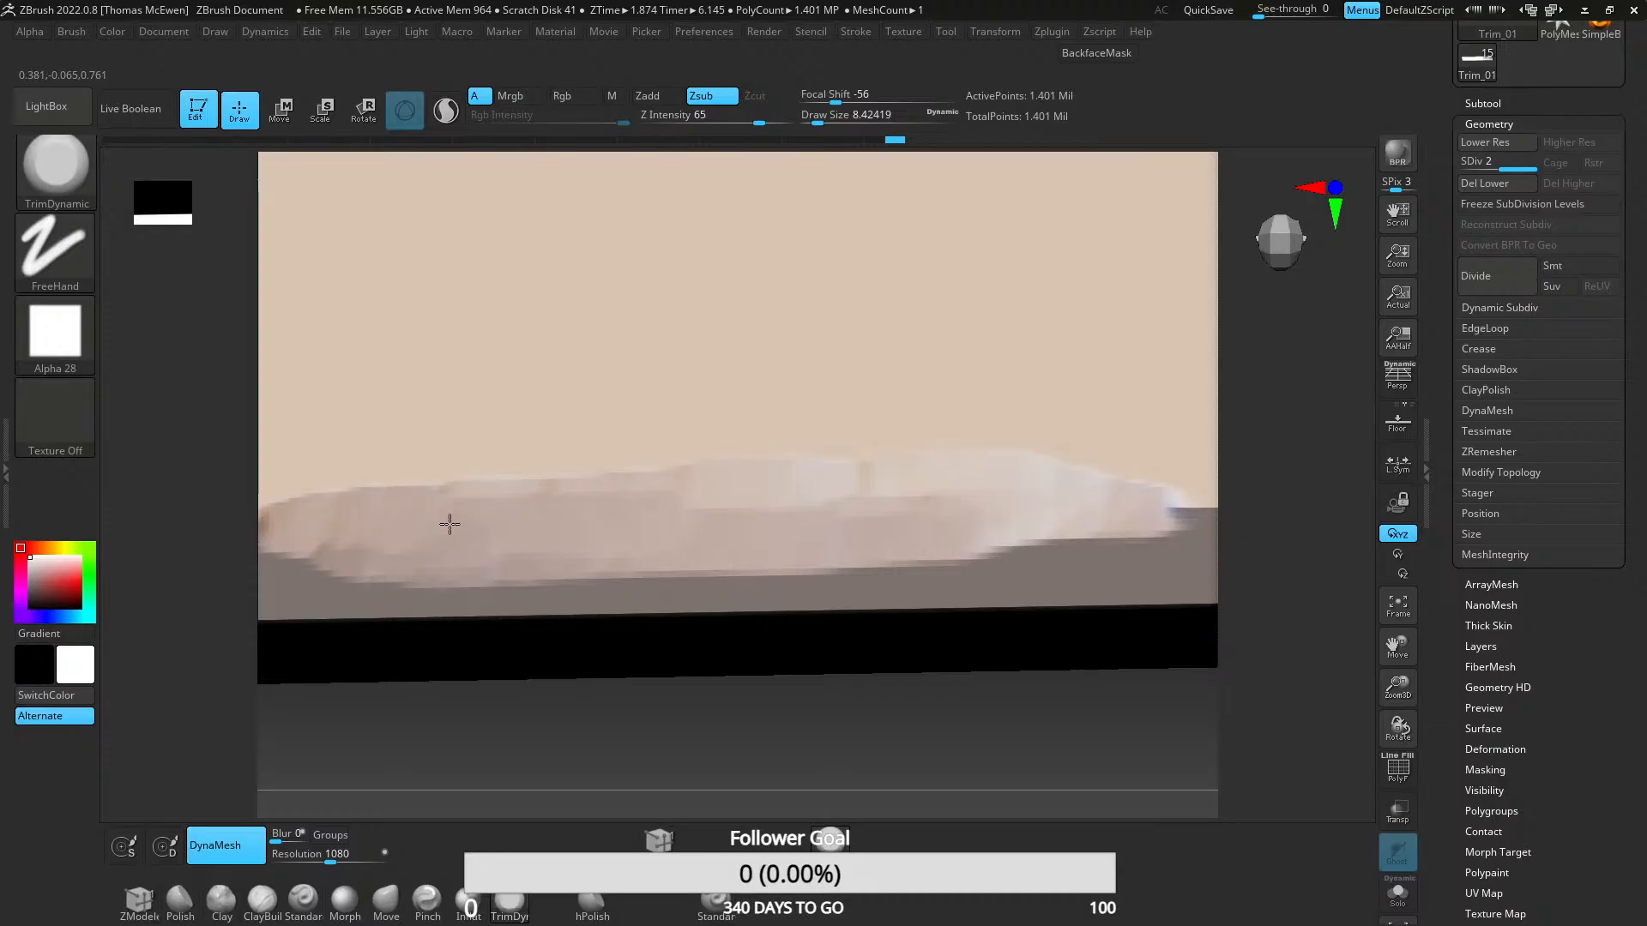
- Carve more TrimDynamic damage with the square alpha into the bevel edge near Trim_01's end and on the previously chipped section
{"action": "right_click_drag", "start_coordinate": [780, 523], "coordinate": [760, 480], "text": "ctrl"}
{"action": "mouse_move", "coordinate": [759, 480]}
{"action": "right_mouse_down", "text": "ctrl"}
{"action": "mouse_move", "coordinate": [766, 581]}
{"action": "mouse_move", "coordinate": [661, 661]}
{"action": "mouse_move", "coordinate": [790, 746]}
{"action": "mouse_move", "coordinate": [806, 481]}
{"action": "right_mouse_up", "text": "ctrl"}
{"action": "mouse_move", "coordinate": [845, 544]}
{"action": "left_mouse_down"}
{"action": "mouse_move", "coordinate": [681, 570]}
{"action": "mouse_move", "coordinate": [1016, 534]}
{"action": "mouse_move", "coordinate": [548, 563]}
{"action": "mouse_move", "coordinate": [662, 533]}
{"action": "mouse_move", "coordinate": [781, 582]}
{"action": "left_mouse_up"}
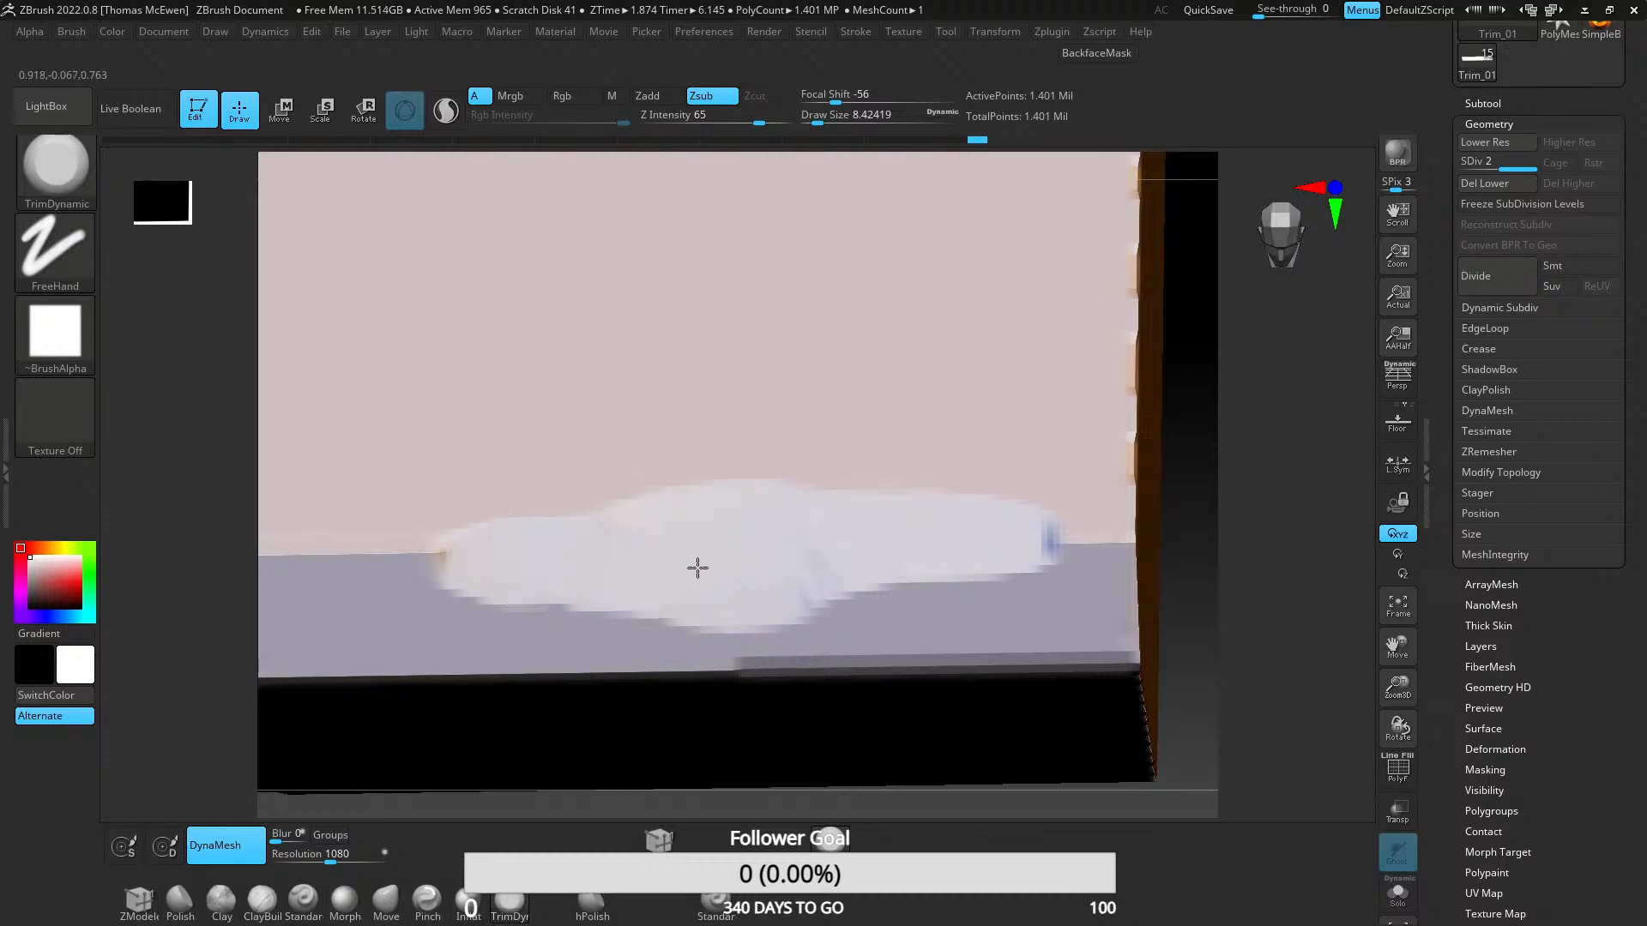
{"action": "right_click_drag", "start_coordinate": [697, 568], "coordinate": [755, 451], "text": "ctrl"}
{"action": "mouse_move", "coordinate": [755, 450]}
{"action": "right_mouse_down"}
{"action": "mouse_move", "coordinate": [735, 503]}
{"action": "mouse_move", "coordinate": [769, 618]}
{"action": "mouse_move", "coordinate": [795, 553]}
{"action": "mouse_move", "coordinate": [834, 578]}
{"action": "right_mouse_up"}
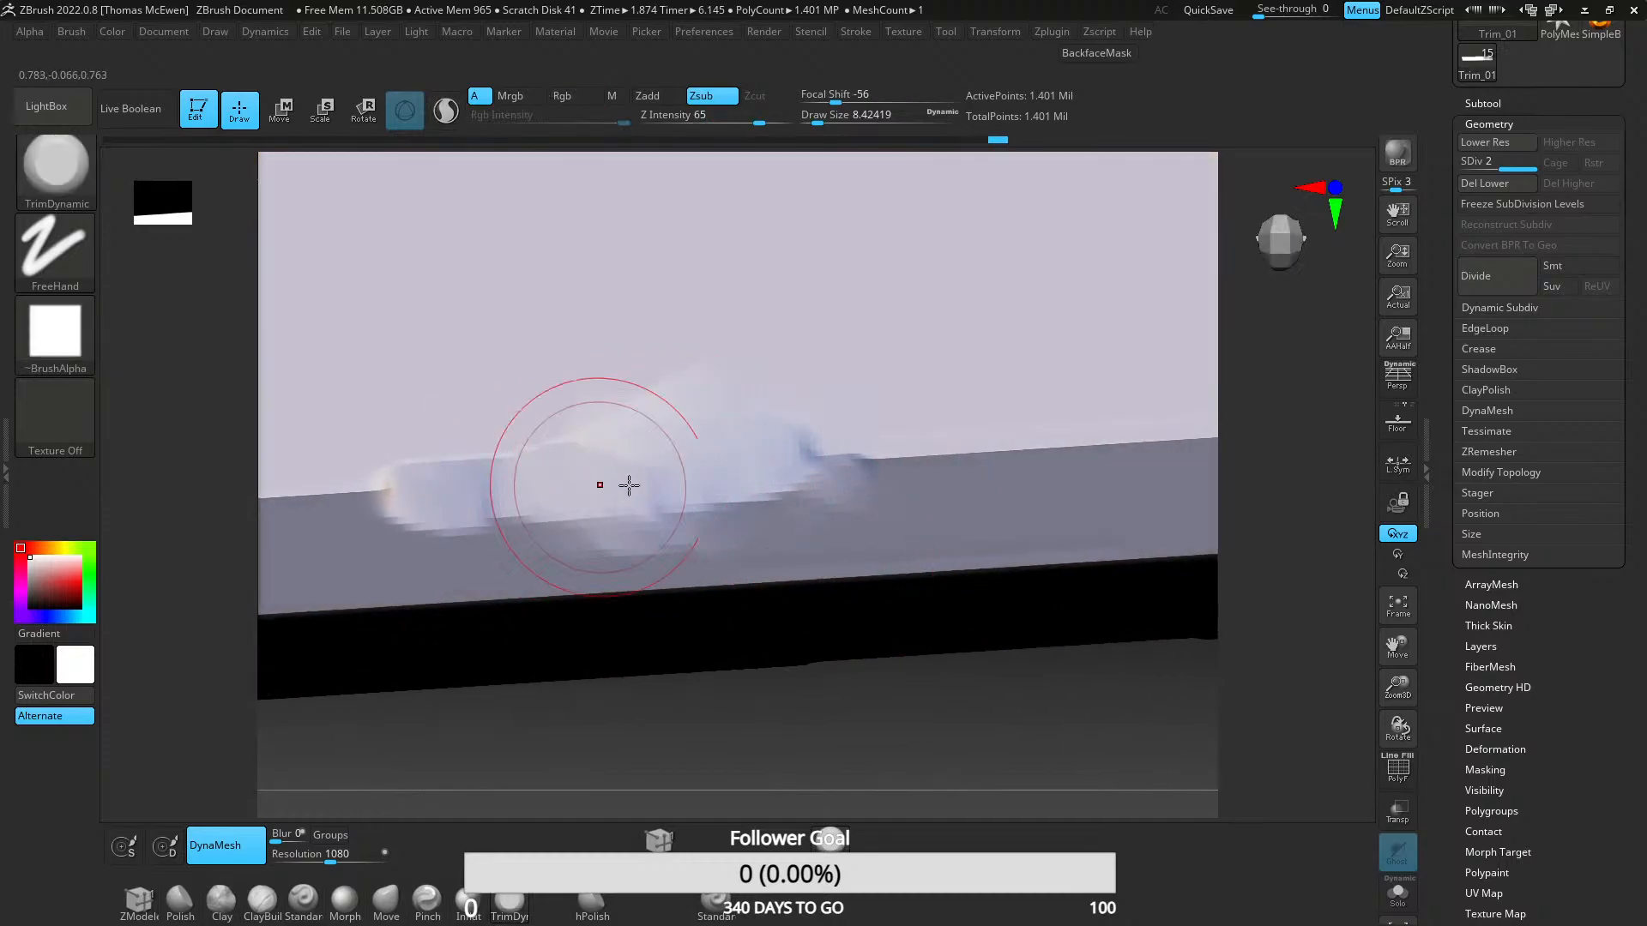
{"action": "mouse_move", "coordinate": [629, 485]}
{"action": "left_mouse_down"}
{"action": "mouse_move", "coordinate": [501, 515]}
{"action": "mouse_move", "coordinate": [1022, 459]}
{"action": "mouse_move", "coordinate": [842, 405]}
{"action": "left_mouse_up"}
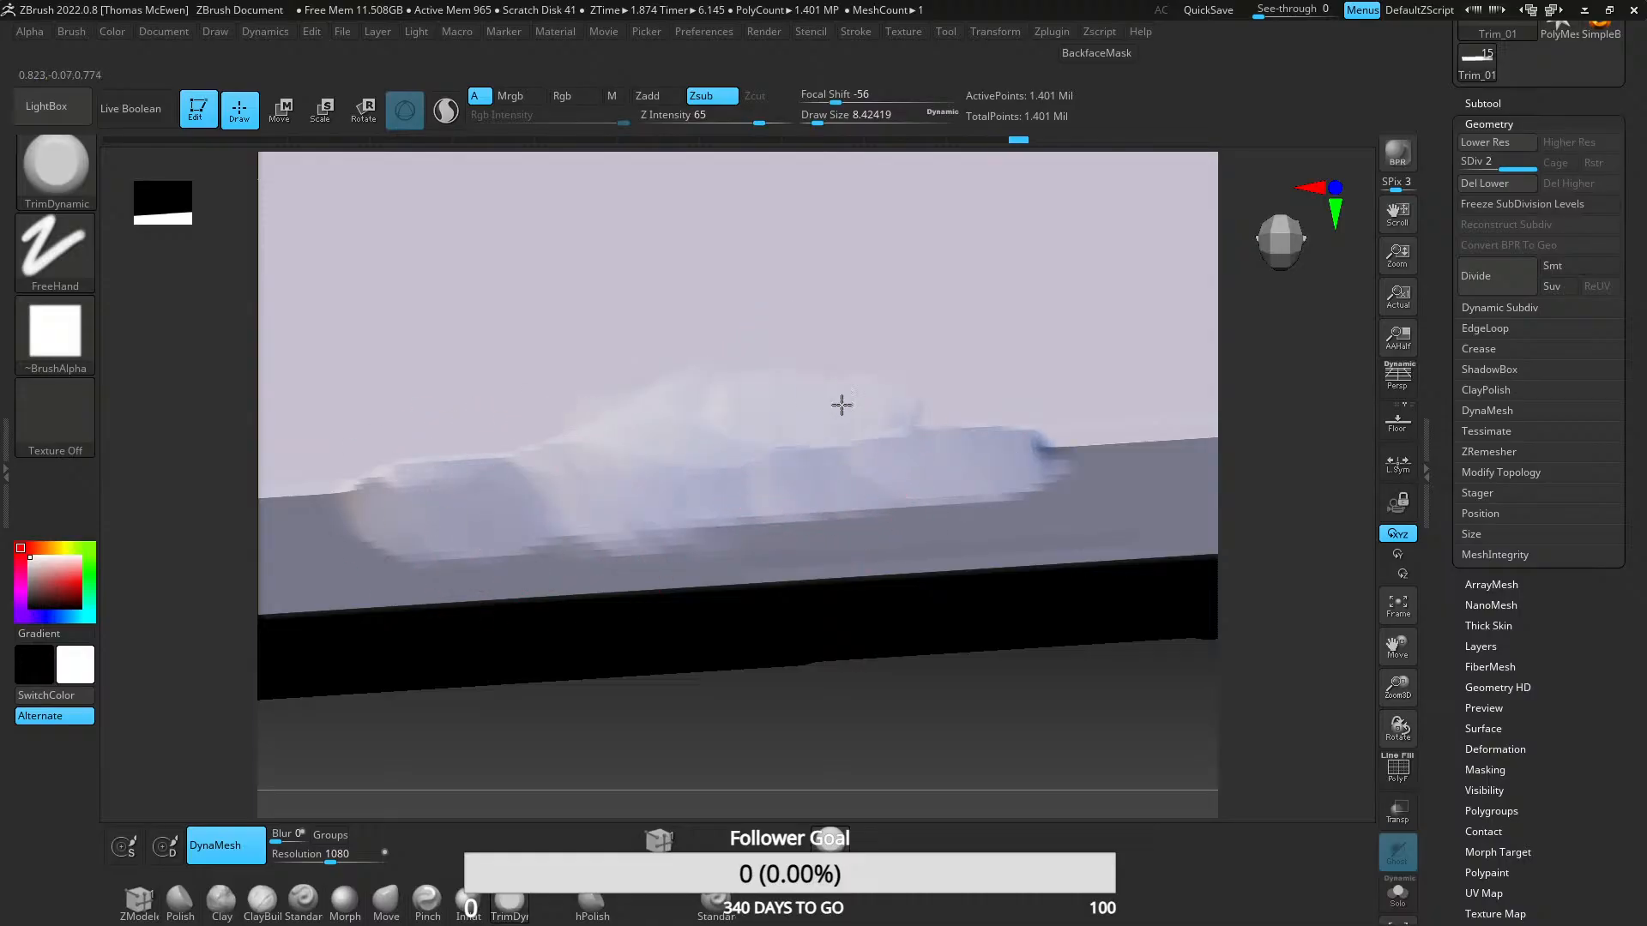
{"action": "mouse_move", "coordinate": [608, 423]}
{"action": "left_mouse_down"}
{"action": "mouse_move", "coordinate": [724, 466]}
{"action": "mouse_move", "coordinate": [661, 474]}
{"action": "mouse_move", "coordinate": [778, 463]}
{"action": "left_mouse_up"}
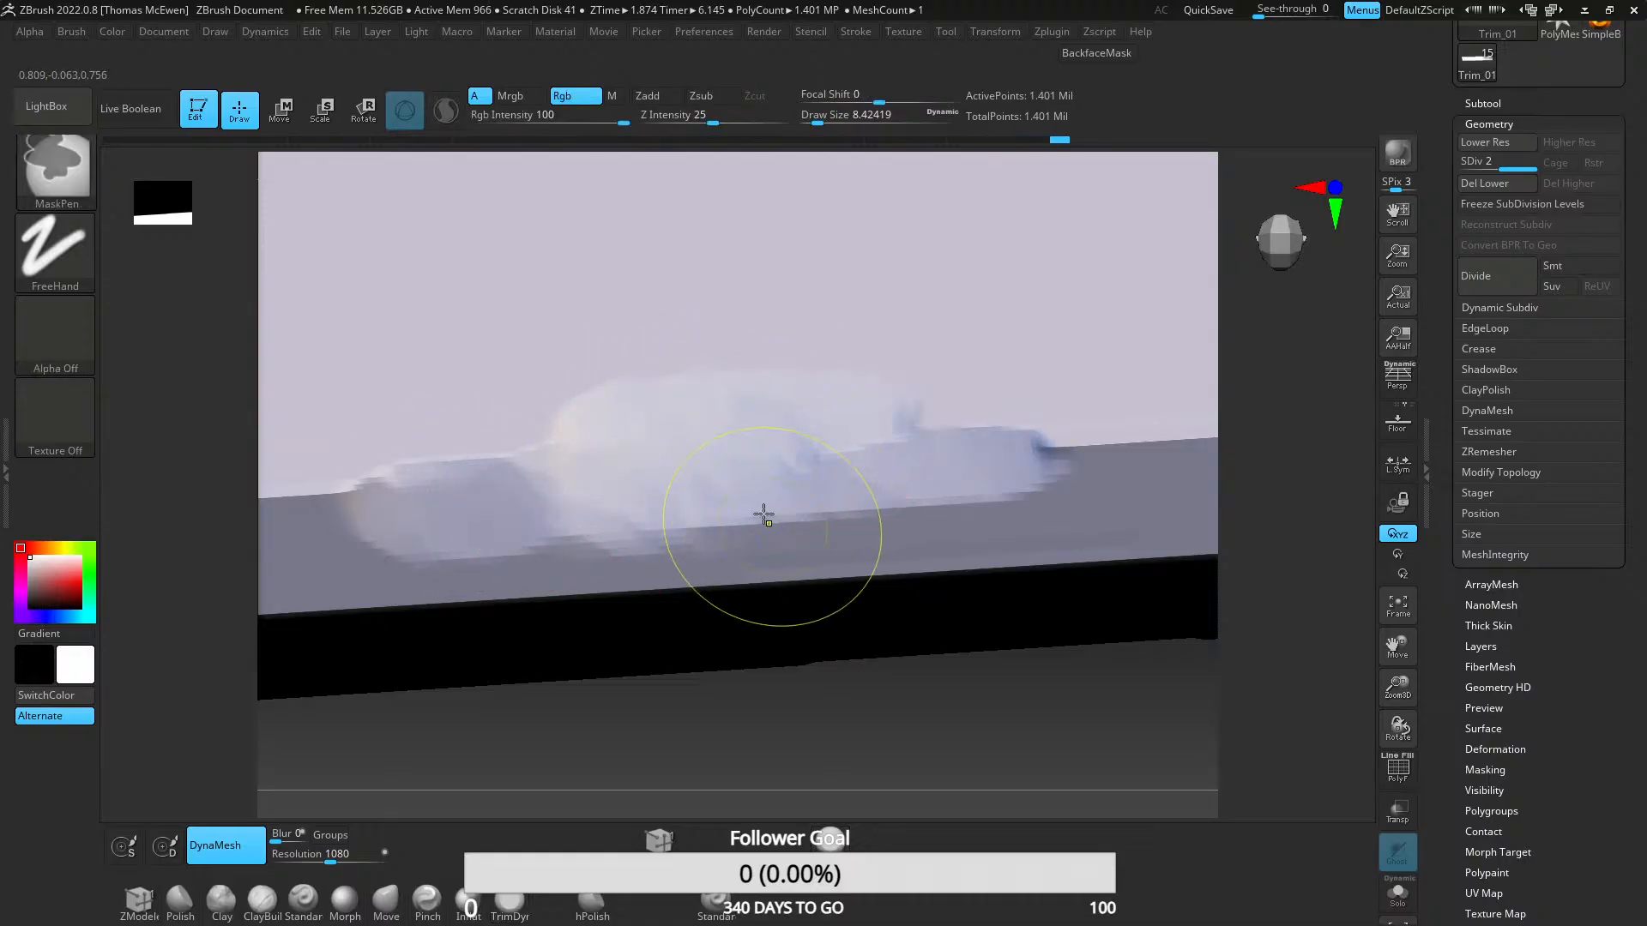
- Wear down the middle stretch of Trim_01's lower bevel edge with TrimDynamic strokes using the square alpha
{"action": "mouse_move", "coordinate": [761, 518]}
{"action": "right_mouse_down", "text": "ctrl"}
{"action": "mouse_move", "coordinate": [688, 507]}
{"action": "mouse_move", "coordinate": [779, 434]}
{"action": "mouse_move", "coordinate": [753, 710]}
{"action": "mouse_move", "coordinate": [736, 687]}
{"action": "mouse_move", "coordinate": [746, 606]}
{"action": "right_mouse_up", "text": "ctrl"}
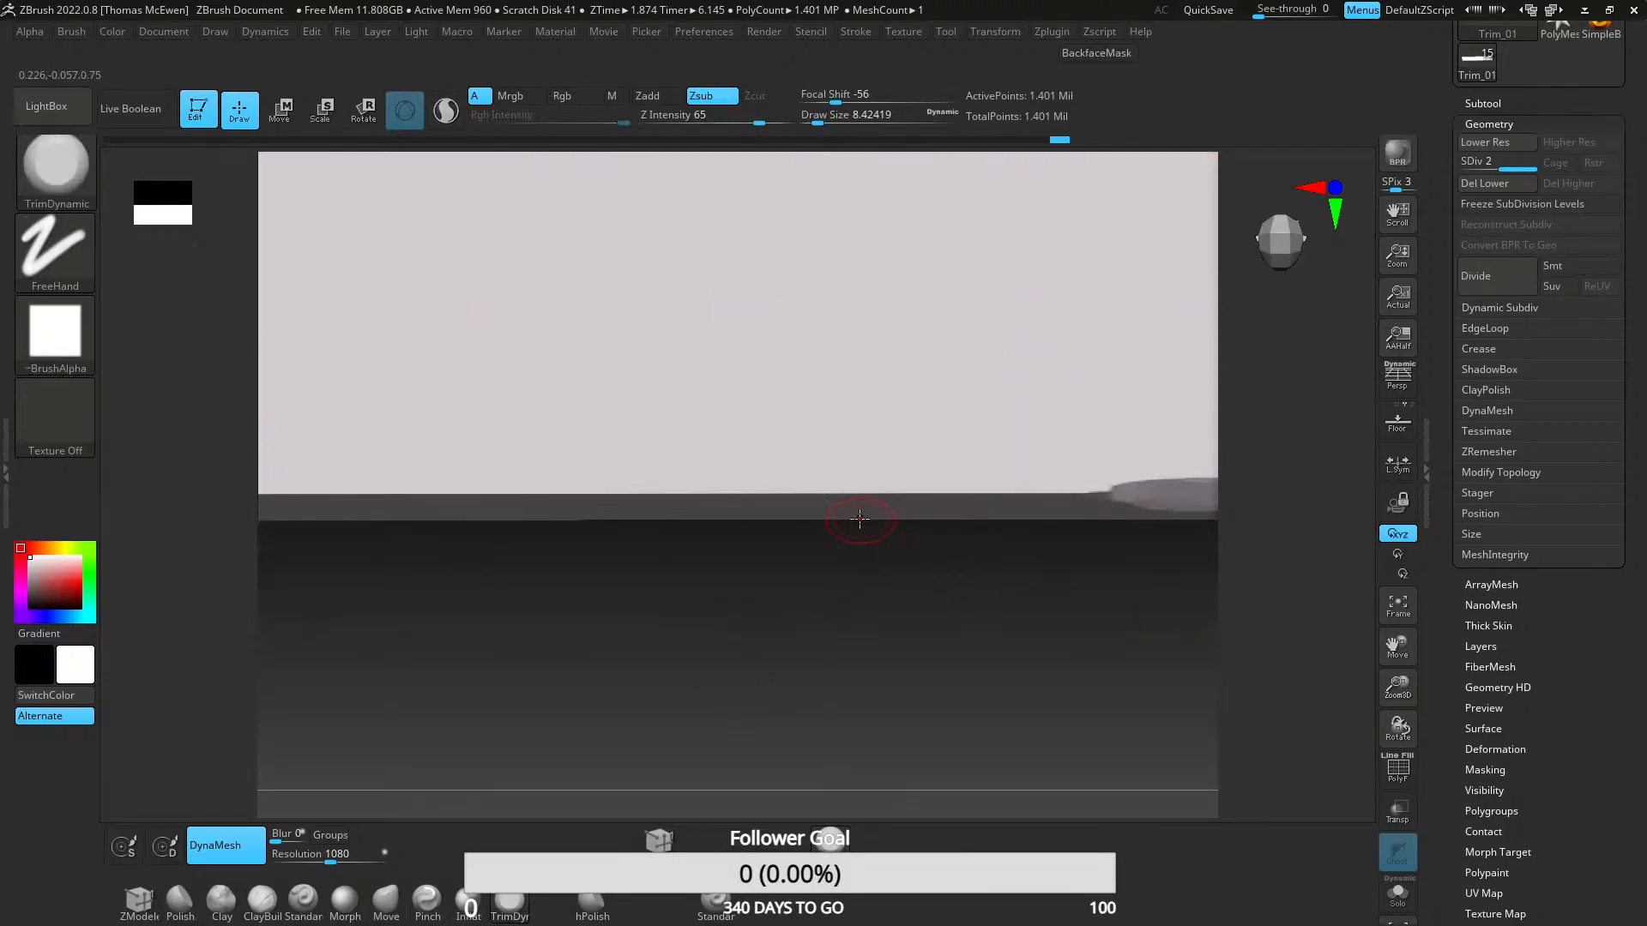
{"action": "left_click_drag", "start_coordinate": [623, 498], "coordinate": [561, 497]}
{"action": "left_click_drag", "start_coordinate": [858, 490], "coordinate": [973, 487]}
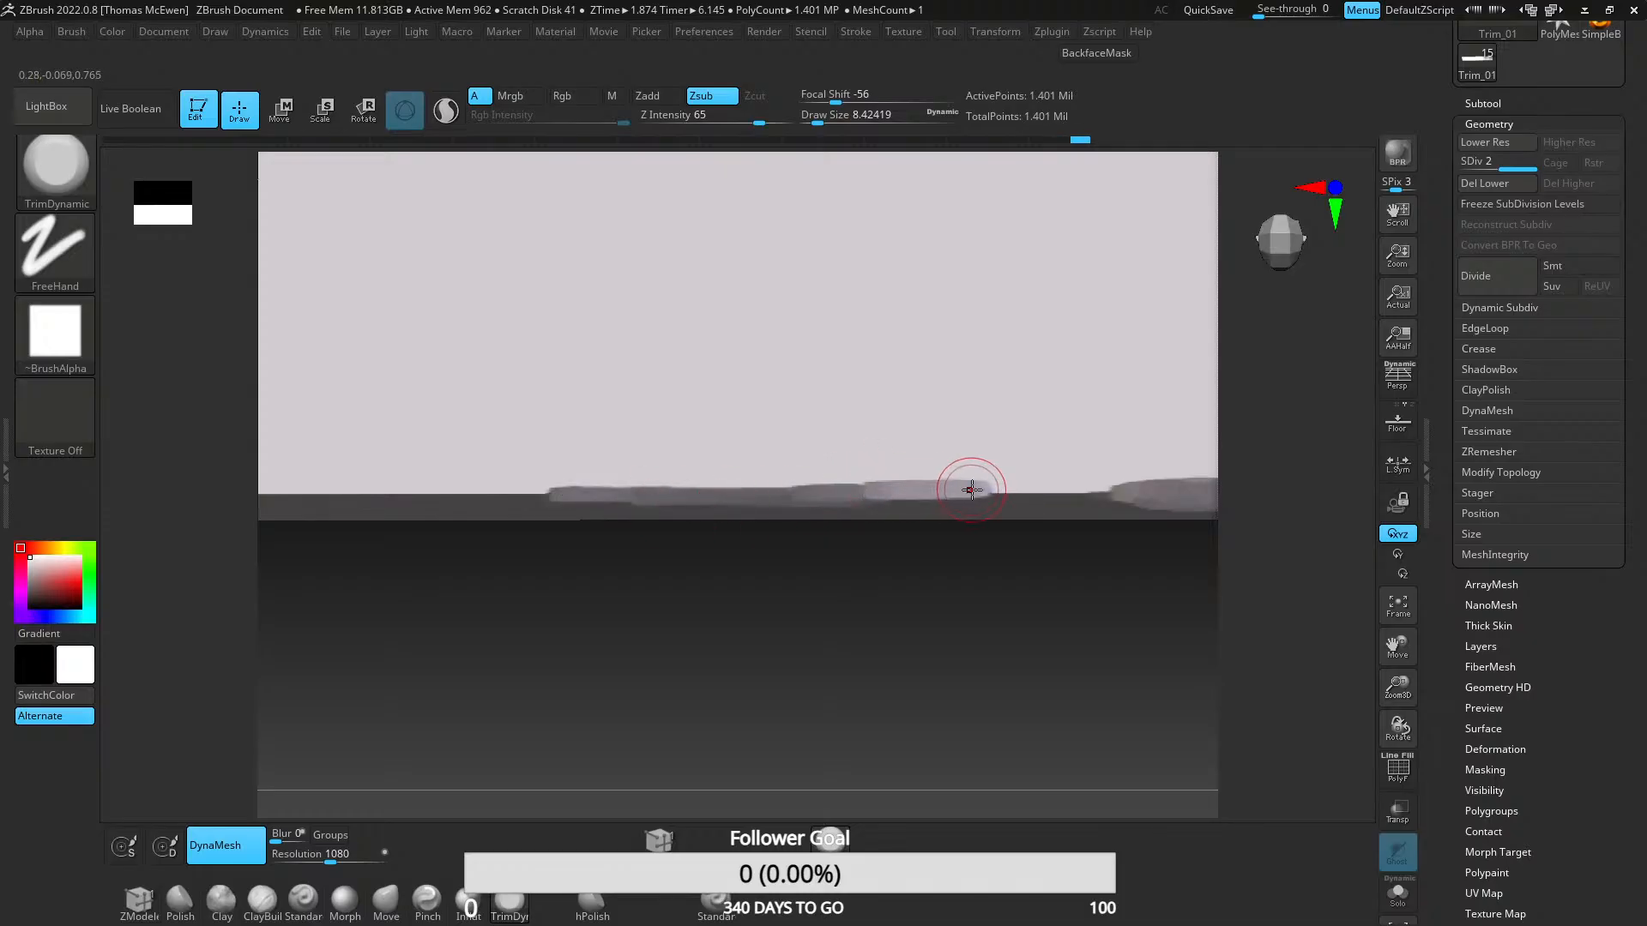
{"action": "right_click_drag", "start_coordinate": [865, 519], "coordinate": [862, 487], "text": "ctrl"}
{"action": "mouse_move", "coordinate": [1080, 495]}
{"action": "right_mouse_down", "text": "ctrl"}
{"action": "mouse_move", "coordinate": [956, 463]}
{"action": "mouse_move", "coordinate": [805, 507]}
{"action": "mouse_move", "coordinate": [926, 526]}
{"action": "mouse_move", "coordinate": [833, 632]}
{"action": "mouse_move", "coordinate": [780, 581]}
{"action": "mouse_move", "coordinate": [777, 610]}
{"action": "mouse_move", "coordinate": [777, 582]}
{"action": "right_mouse_up", "text": "ctrl"}
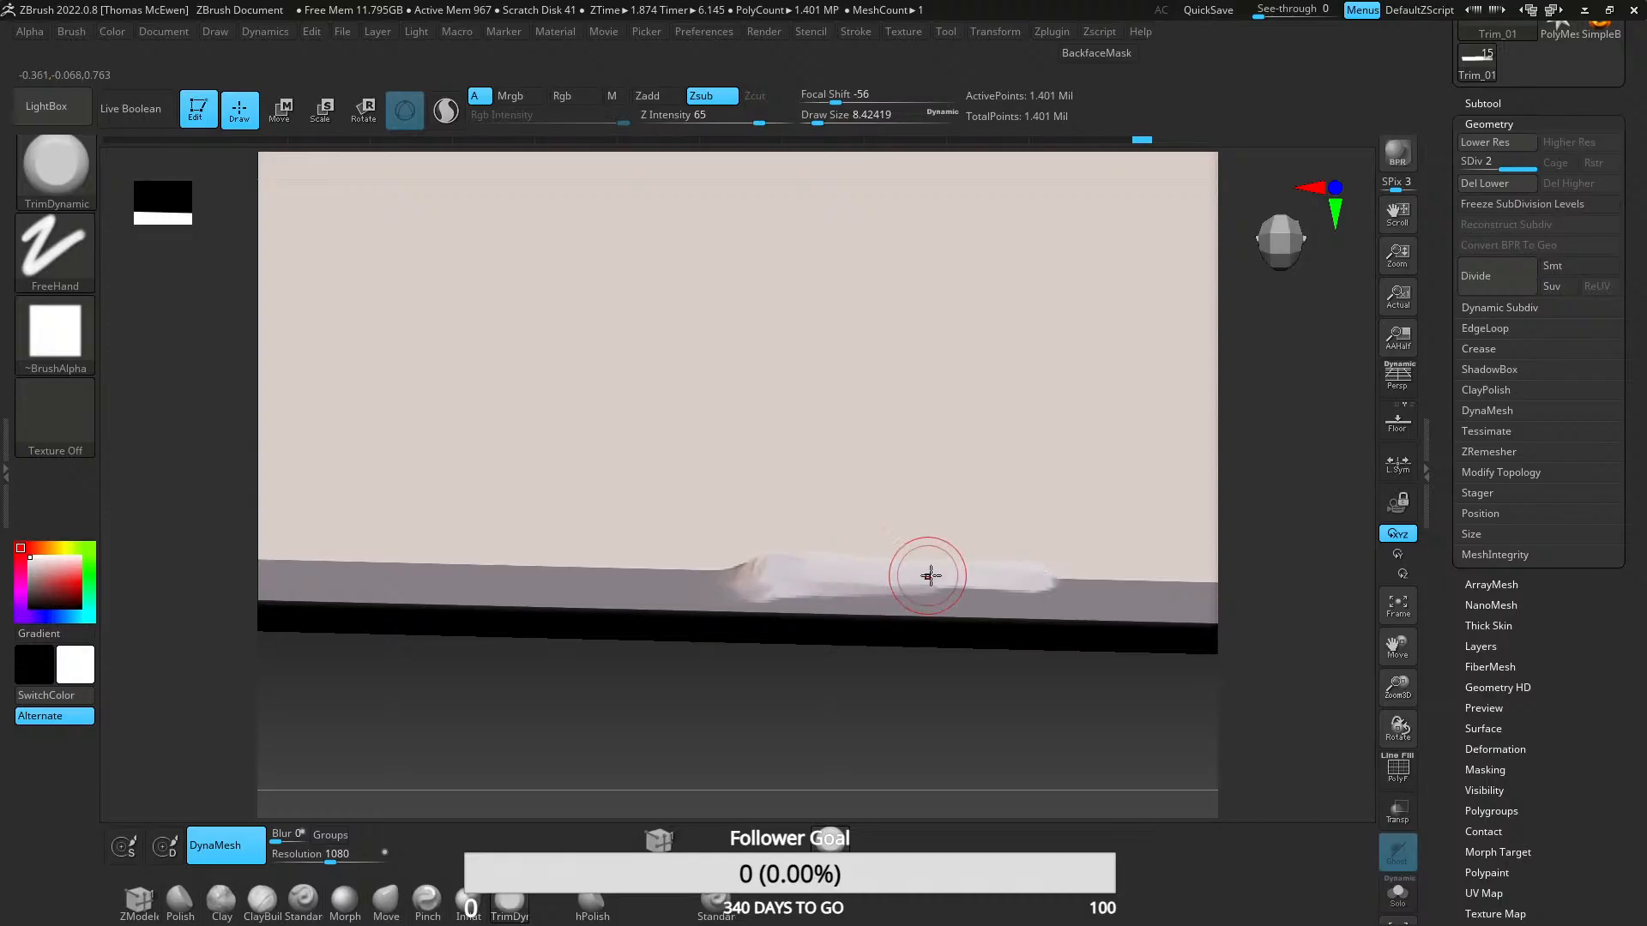
- Chip the lower bevel edge close to Trim_01's left end with TrimDynamic
{"action": "mouse_move", "coordinate": [930, 574]}
{"action": "right_mouse_down"}
{"action": "mouse_move", "coordinate": [809, 434]}
{"action": "mouse_move", "coordinate": [914, 647]}
{"action": "mouse_move", "coordinate": [783, 599]}
{"action": "mouse_move", "coordinate": [798, 625]}
{"action": "mouse_move", "coordinate": [810, 520]}
{"action": "mouse_move", "coordinate": [629, 677]}
{"action": "mouse_move", "coordinate": [537, 665]}
{"action": "mouse_move", "coordinate": [665, 535]}
{"action": "mouse_move", "coordinate": [518, 581]}
{"action": "right_mouse_up"}
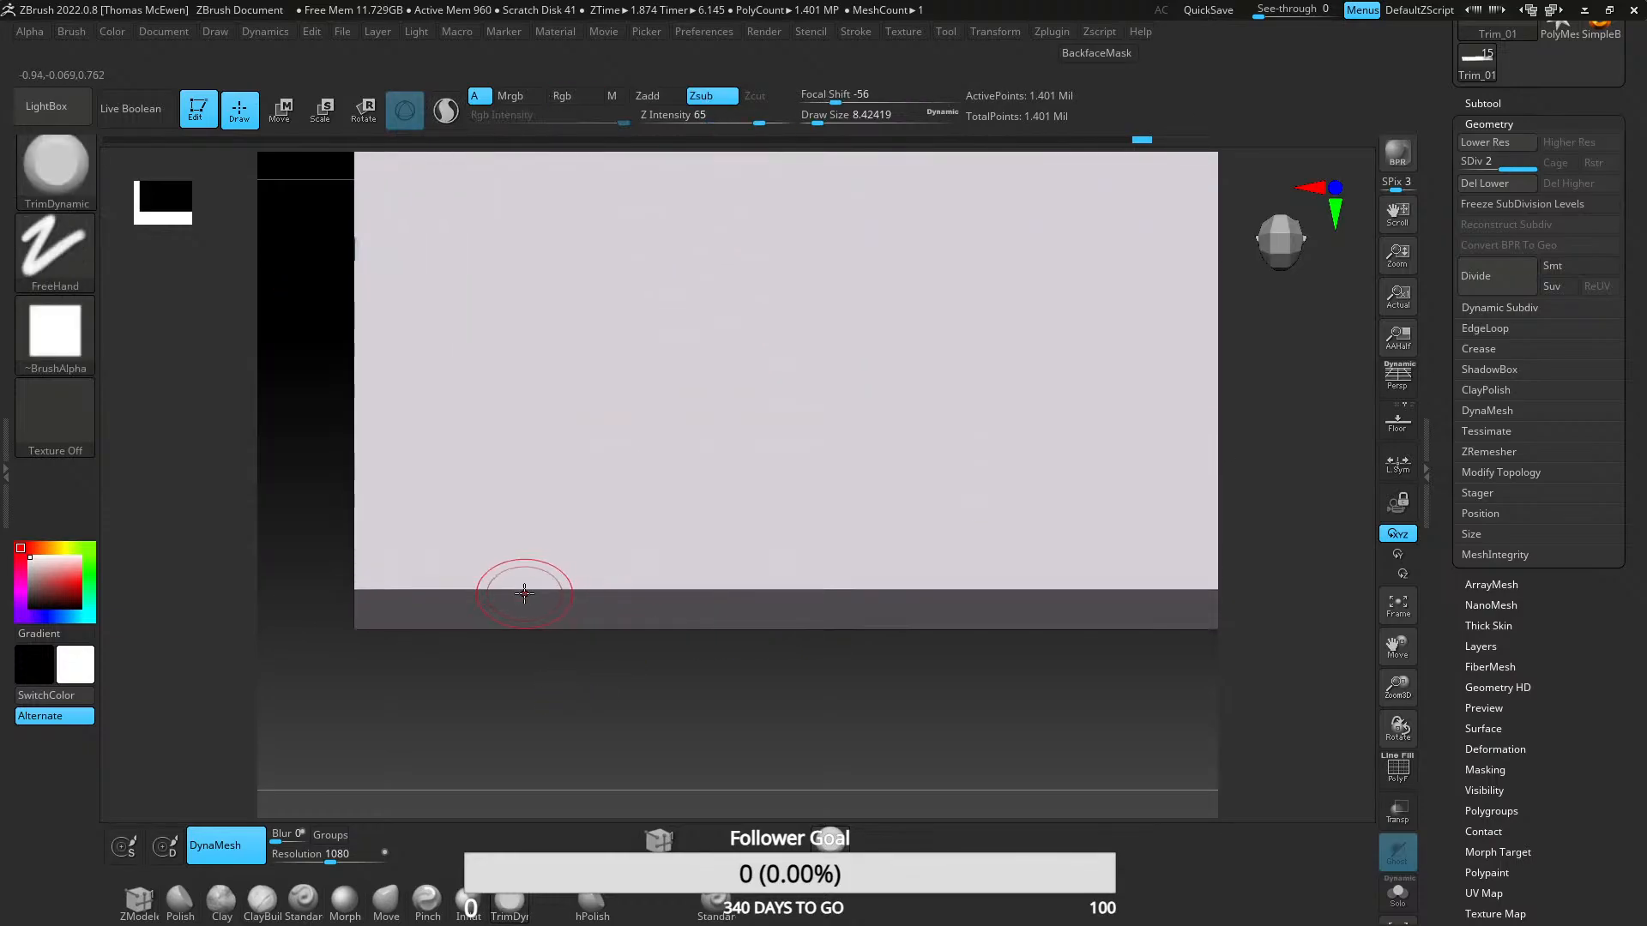
{"action": "left_click_drag", "start_coordinate": [518, 580], "coordinate": [705, 584]}
{"action": "mouse_move", "coordinate": [809, 584]}
{"action": "left_mouse_down"}
{"action": "mouse_move", "coordinate": [824, 591]}
{"action": "mouse_move", "coordinate": [497, 580]}
{"action": "mouse_move", "coordinate": [773, 591]}
{"action": "left_mouse_up"}
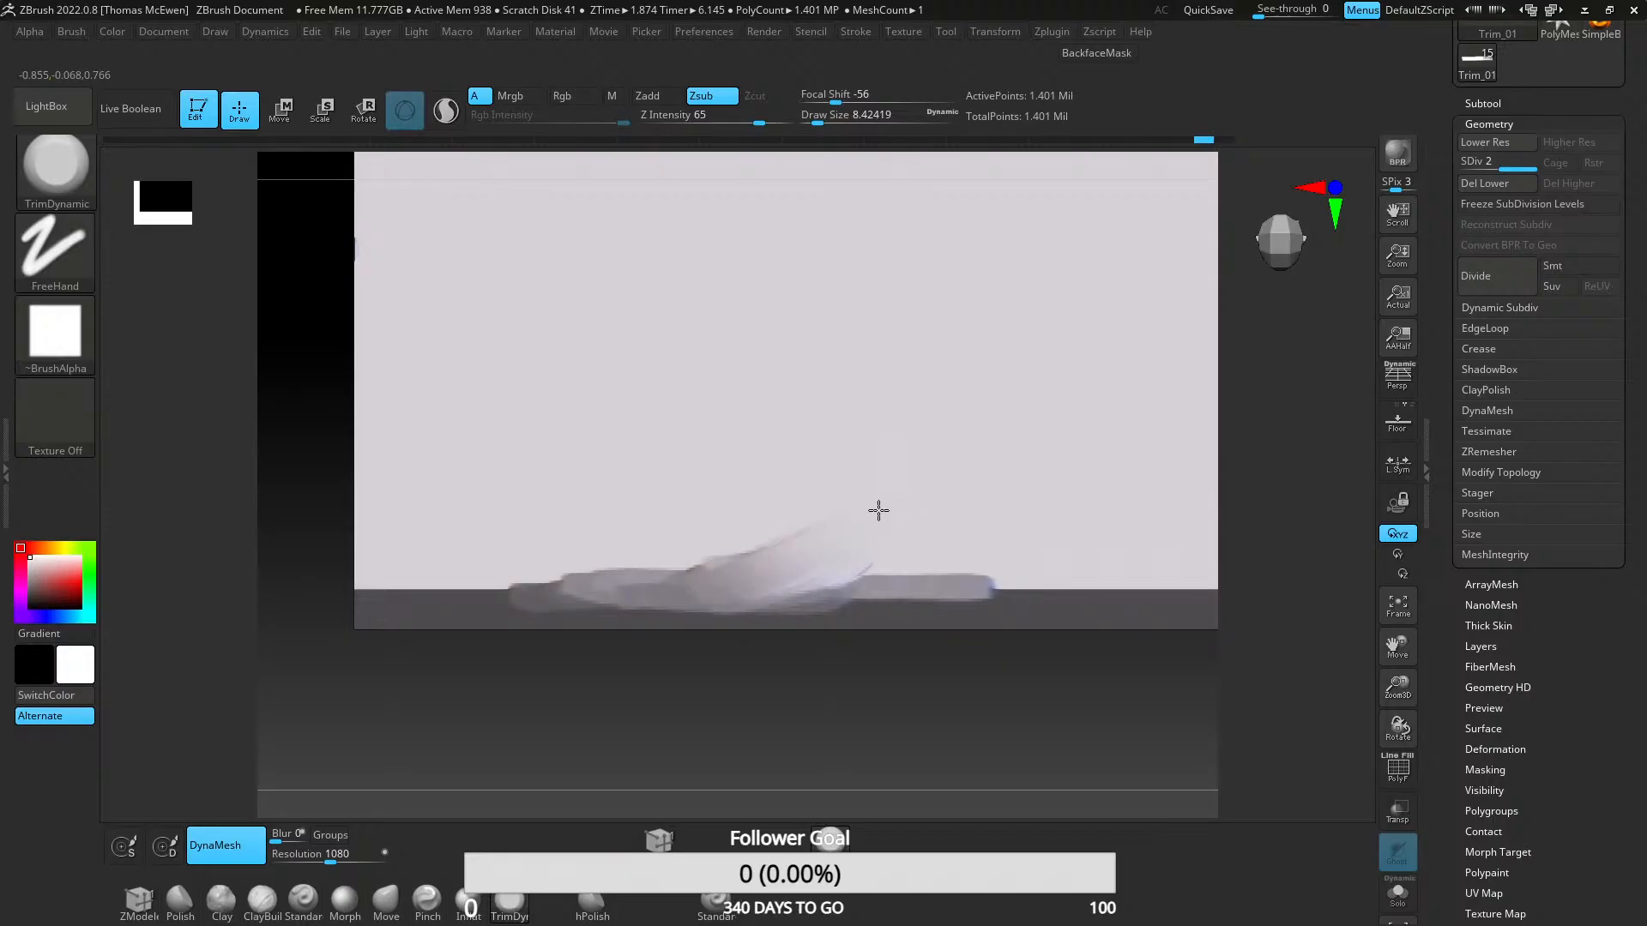
- Cut diagonal TrimDynamic gouges from the worn lower edge near the left end up into the front face
{"action": "left_click_drag", "start_coordinate": [728, 584], "coordinate": [858, 542]}
{"action": "right_click_drag", "start_coordinate": [820, 619], "coordinate": [815, 656], "text": "ctrl"}
{"action": "right_click_drag", "start_coordinate": [815, 656], "coordinate": [798, 604]}
{"action": "left_click_drag", "start_coordinate": [714, 592], "coordinate": [996, 437]}
{"action": "right_click_drag", "start_coordinate": [996, 437], "coordinate": [549, 399], "text": "alt"}
{"action": "mouse_move", "coordinate": [1041, 595]}
{"action": "right_mouse_down", "text": "ctrl"}
{"action": "mouse_move", "coordinate": [1019, 430]}
{"action": "mouse_move", "coordinate": [932, 438]}
{"action": "right_mouse_up", "text": "ctrl"}
{"action": "right_click_drag", "start_coordinate": [963, 569], "coordinate": [726, 527], "text": "alt"}
{"action": "mouse_move", "coordinate": [614, 577]}
{"action": "right_mouse_down"}
{"action": "mouse_move", "coordinate": [768, 589]}
{"action": "mouse_move", "coordinate": [735, 515]}
{"action": "mouse_move", "coordinate": [696, 614]}
{"action": "mouse_move", "coordinate": [747, 650]}
{"action": "mouse_move", "coordinate": [765, 610]}
{"action": "right_mouse_up"}
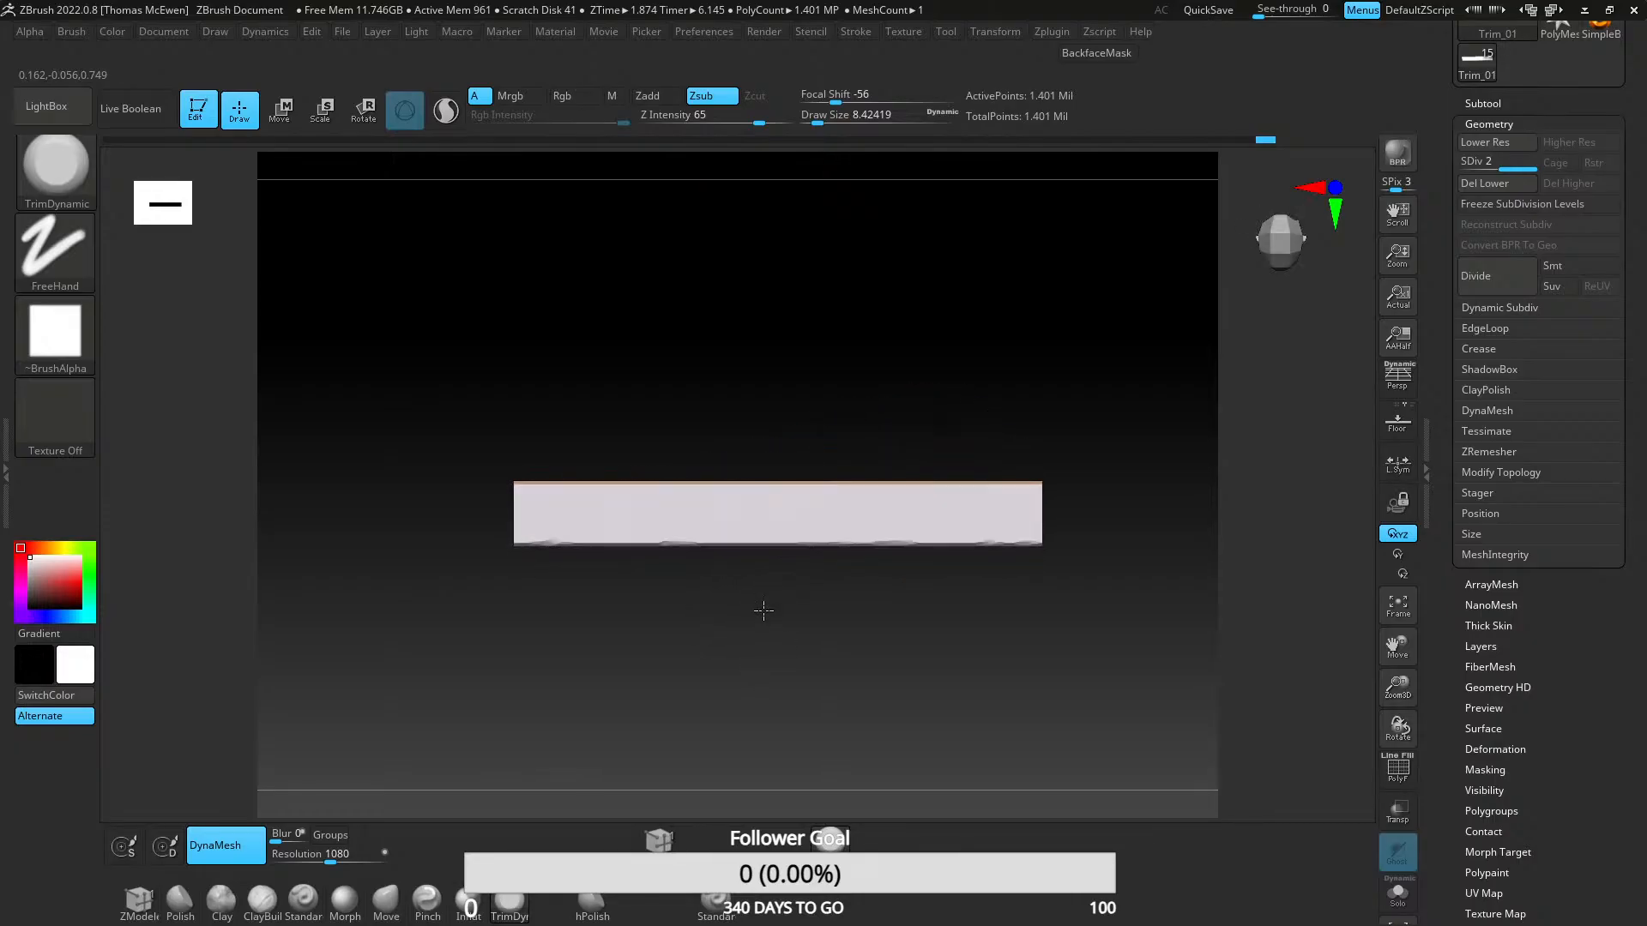
- Chip the lower edge between the left-end and central damage, add a short diagonal gouge, and undo the last stroke
{"action": "mouse_move", "coordinate": [585, 495]}
{"action": "right_mouse_down", "text": "ctrl"}
{"action": "mouse_move", "coordinate": [677, 622]}
{"action": "mouse_move", "coordinate": [762, 586]}
{"action": "right_mouse_up", "text": "ctrl"}
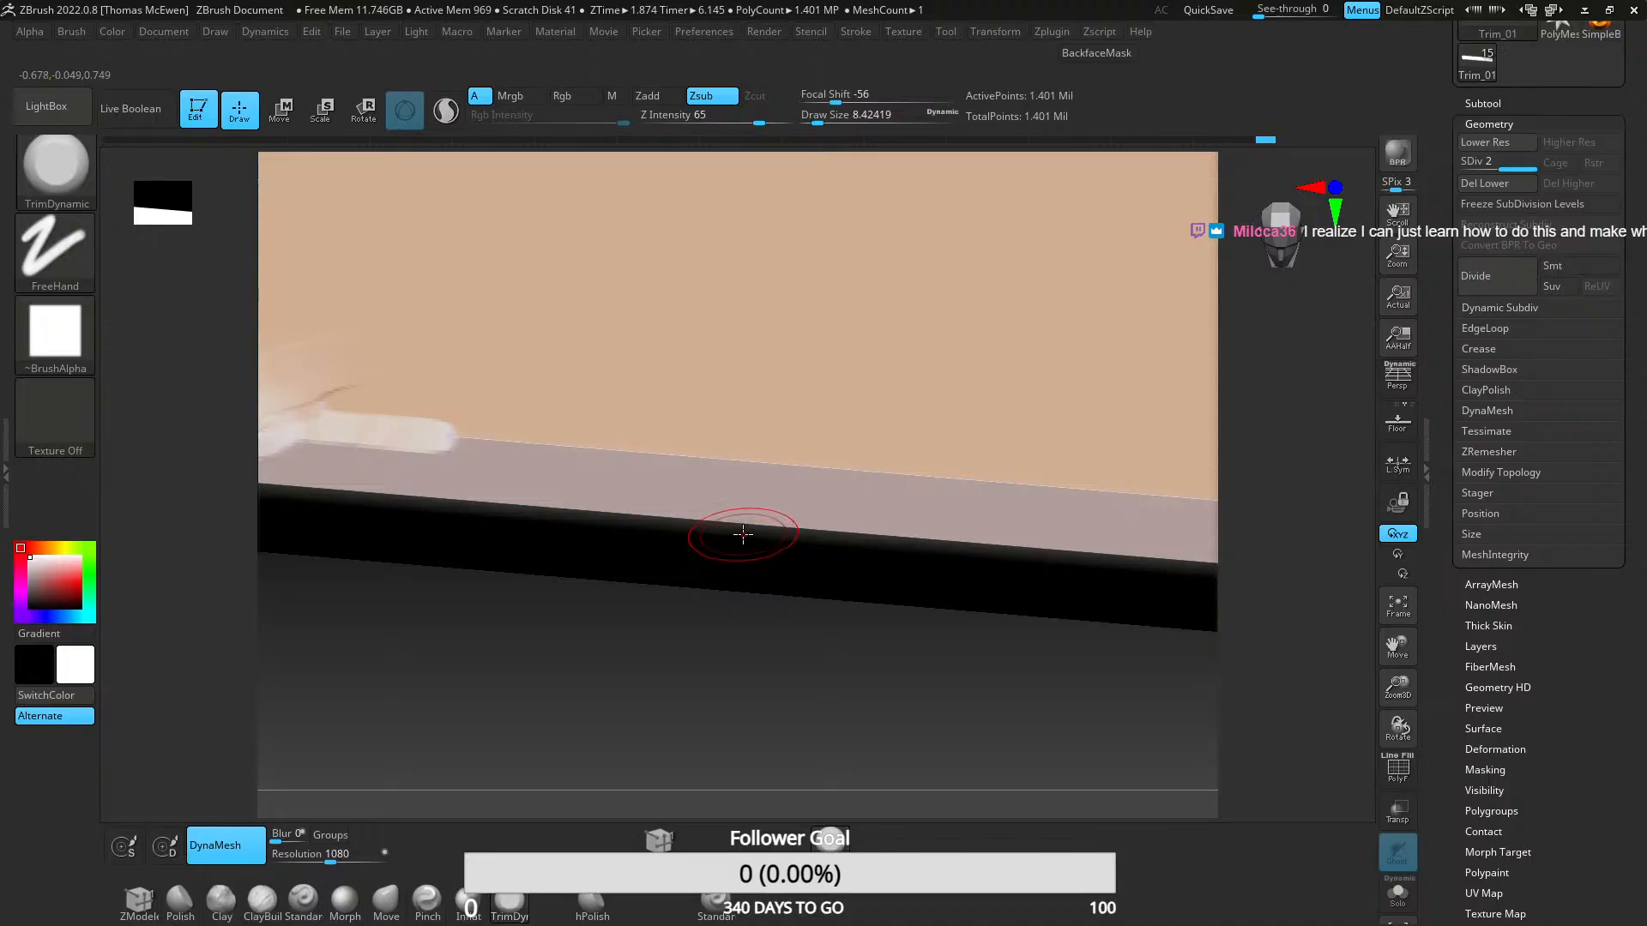
{"action": "right_click_drag", "start_coordinate": [913, 485], "coordinate": [719, 489]}
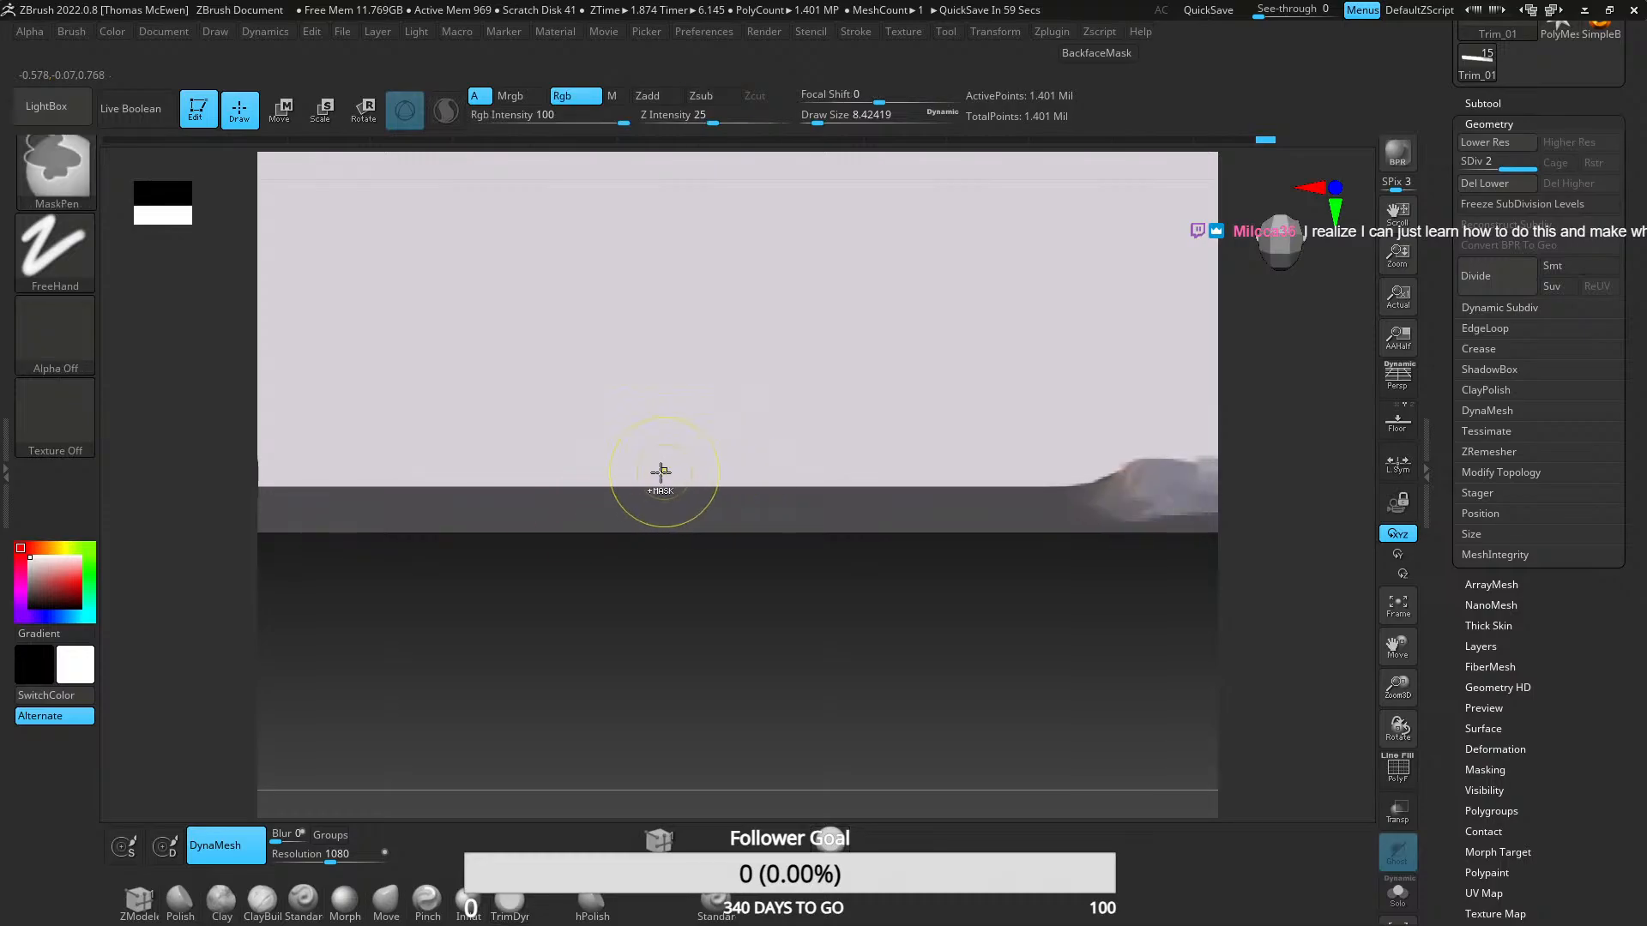
{"action": "mouse_move", "coordinate": [661, 472]}
{"action": "left_mouse_down", "text": "alt"}
{"action": "mouse_move", "coordinate": [532, 493]}
{"action": "mouse_move", "coordinate": [858, 489]}
{"action": "mouse_move", "coordinate": [714, 486]}
{"action": "mouse_move", "coordinate": [746, 489]}
{"action": "left_mouse_up", "text": "alt"}
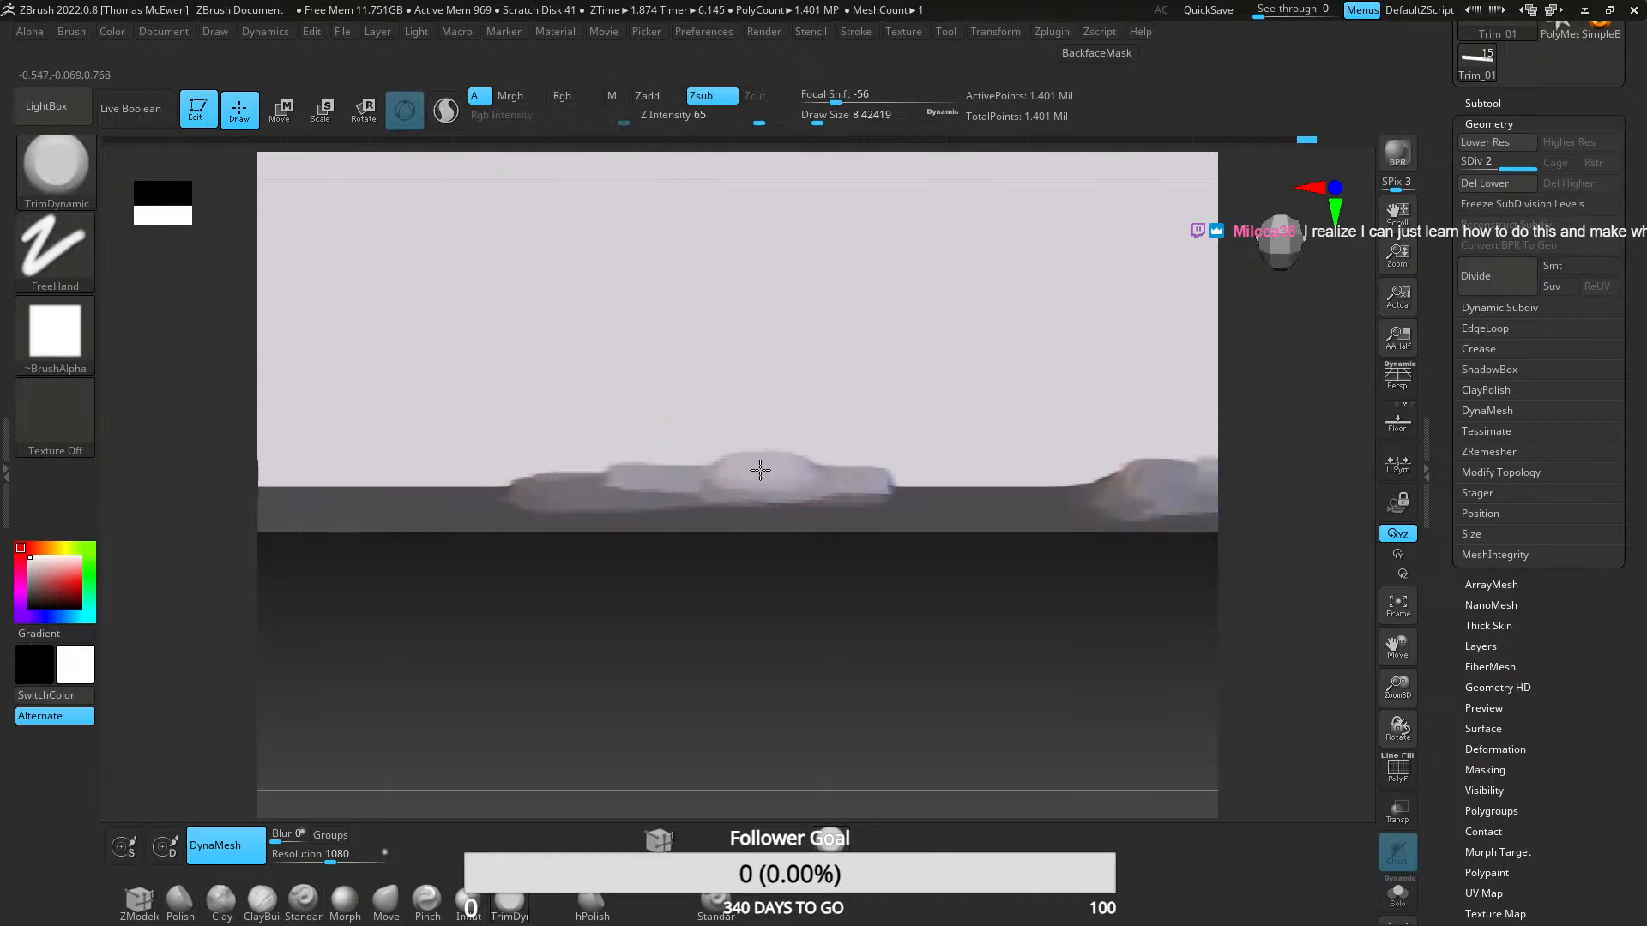
{"action": "mouse_move", "coordinate": [743, 491]}
{"action": "left_mouse_down", "text": "alt"}
{"action": "mouse_move", "coordinate": [986, 486]}
{"action": "mouse_move", "coordinate": [892, 485]}
{"action": "left_mouse_up", "text": "alt"}
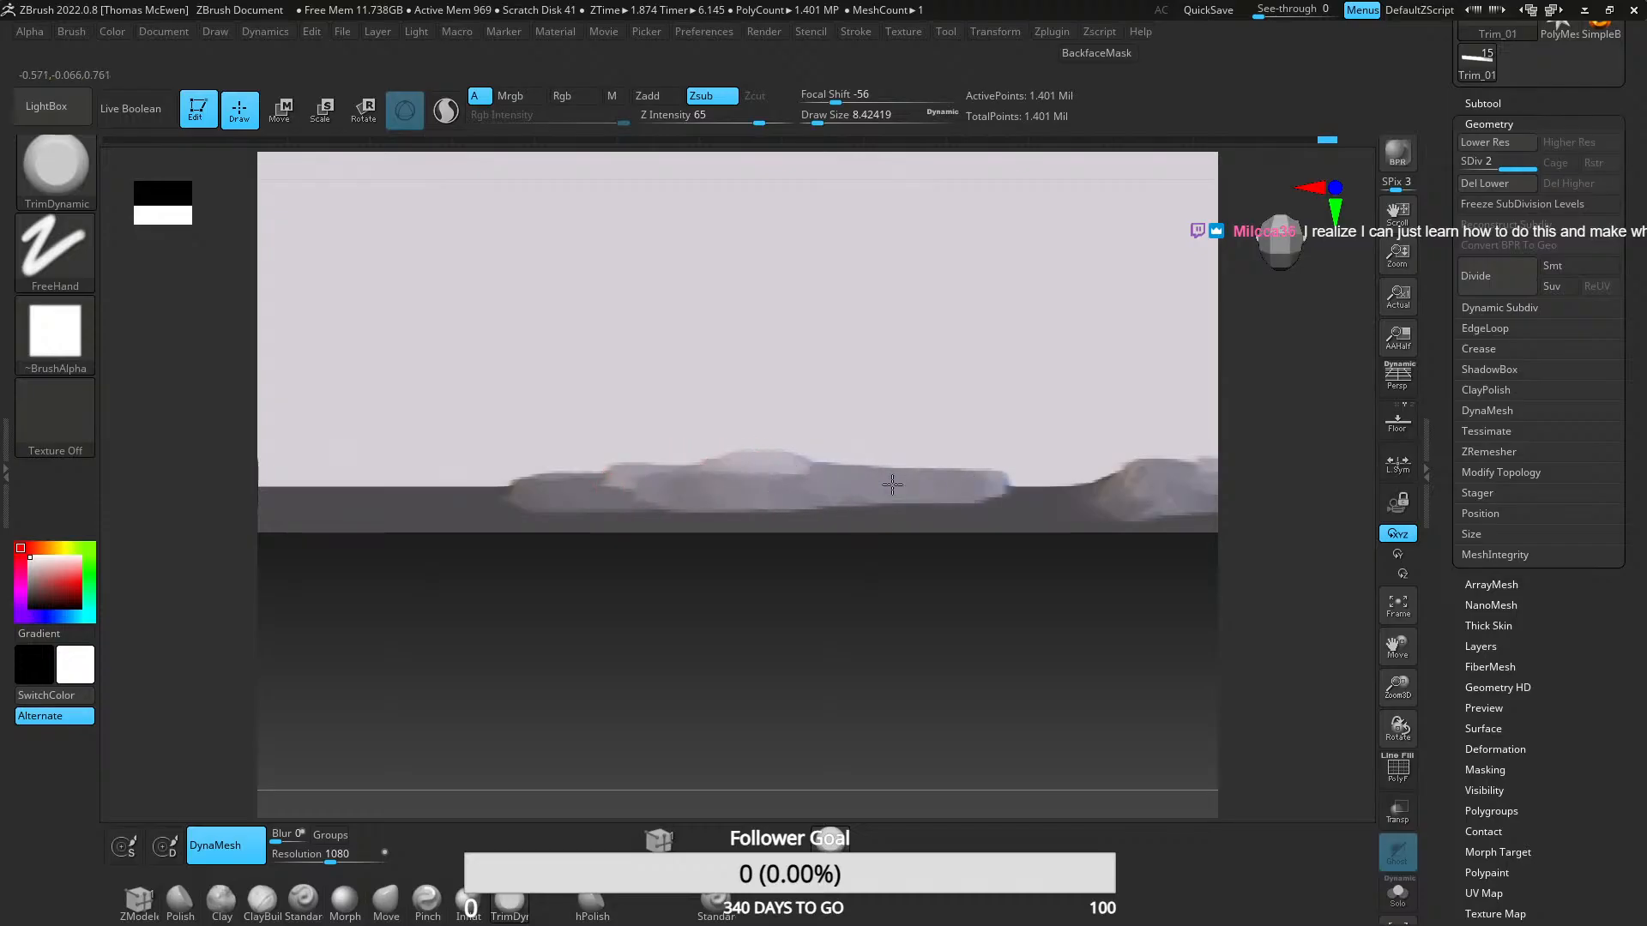
{"action": "left_click_drag", "start_coordinate": [727, 479], "coordinate": [825, 441], "text": "alt"}
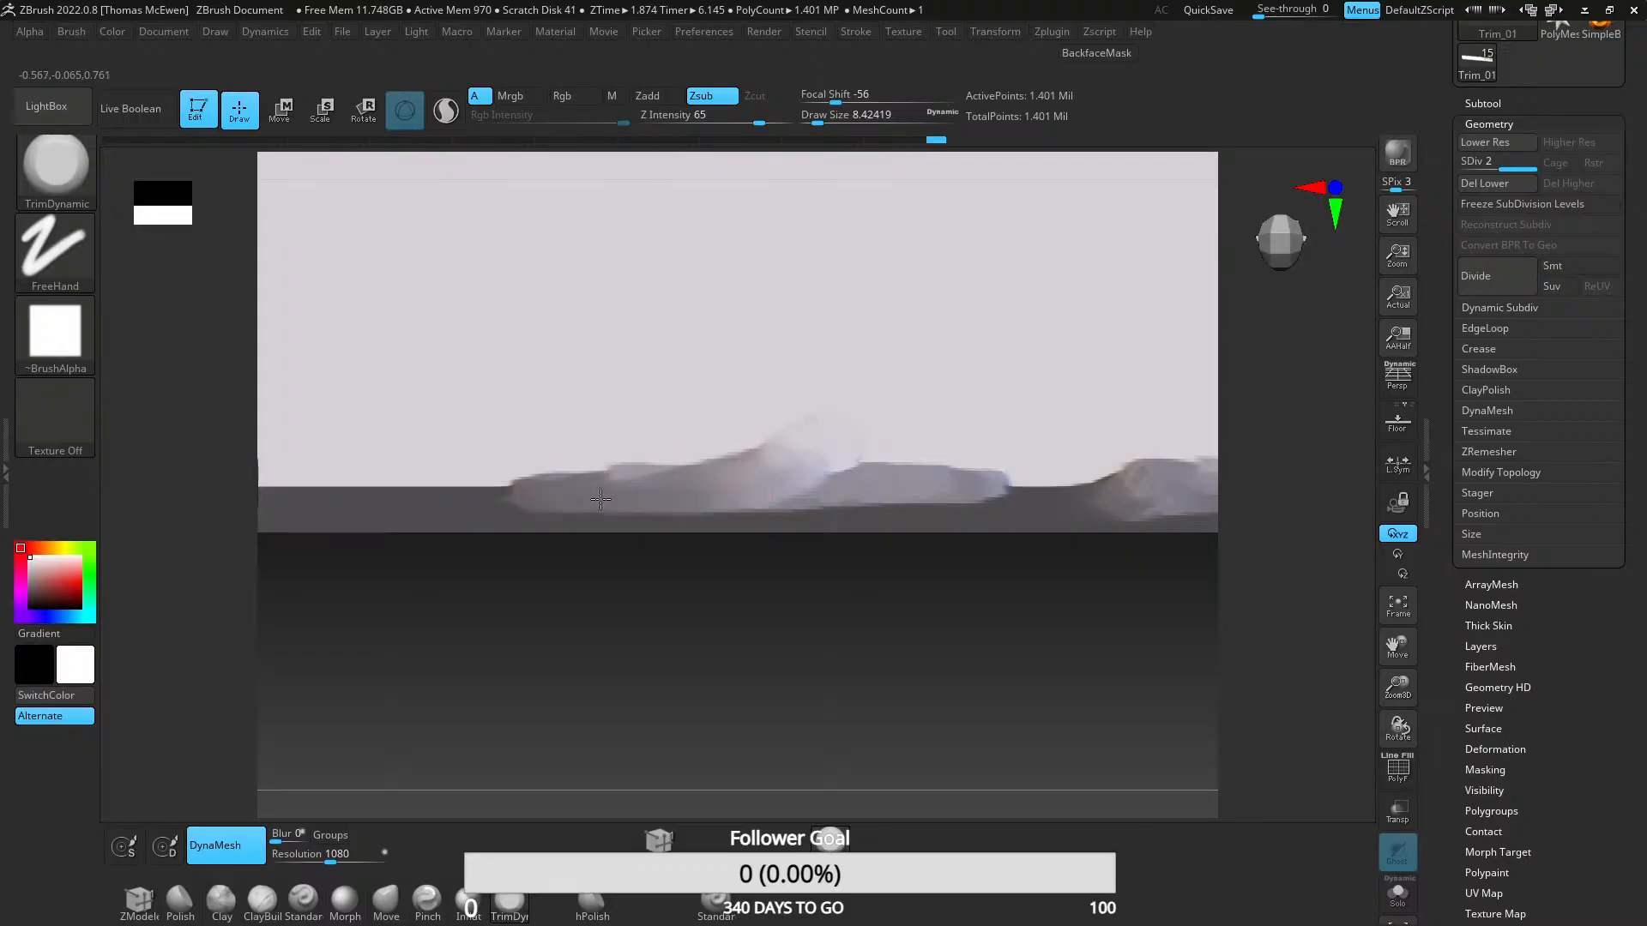
{"action": "mouse_move", "coordinate": [550, 501]}
{"action": "left_mouse_down"}
{"action": "mouse_move", "coordinate": [511, 474]}
{"action": "mouse_move", "coordinate": [369, 489]}
{"action": "mouse_move", "coordinate": [902, 496]}
{"action": "left_mouse_up"}
{"action": "key", "text": "ctrl+z"}
- Try TrimDynamic strokes along Trim_01's upper bevel edge near its left end
{"action": "mouse_move", "coordinate": [809, 512]}
{"action": "right_mouse_down", "text": "ctrl"}
{"action": "mouse_move", "coordinate": [823, 327]}
{"action": "mouse_move", "coordinate": [823, 445]}
{"action": "mouse_move", "coordinate": [793, 484]}
{"action": "mouse_move", "coordinate": [823, 467]}
{"action": "mouse_move", "coordinate": [706, 507]}
{"action": "mouse_move", "coordinate": [737, 487]}
{"action": "right_mouse_up", "text": "ctrl"}
{"action": "mouse_move", "coordinate": [672, 423]}
{"action": "right_mouse_down", "text": "ctrl"}
{"action": "mouse_move", "coordinate": [717, 559]}
{"action": "mouse_move", "coordinate": [783, 485]}
{"action": "mouse_move", "coordinate": [735, 497]}
{"action": "mouse_move", "coordinate": [779, 482]}
{"action": "mouse_move", "coordinate": [754, 483]}
{"action": "mouse_move", "coordinate": [1043, 606]}
{"action": "right_mouse_up", "text": "ctrl"}
{"action": "mouse_move", "coordinate": [684, 486]}
{"action": "right_mouse_down", "text": "ctrl"}
{"action": "mouse_move", "coordinate": [629, 617]}
{"action": "mouse_move", "coordinate": [929, 555]}
{"action": "right_mouse_up", "text": "ctrl"}
{"action": "right_click_drag", "start_coordinate": [599, 526], "coordinate": [607, 676], "text": "ctrl"}
{"action": "right_click_drag", "start_coordinate": [614, 478], "coordinate": [570, 510], "text": "ctrl"}
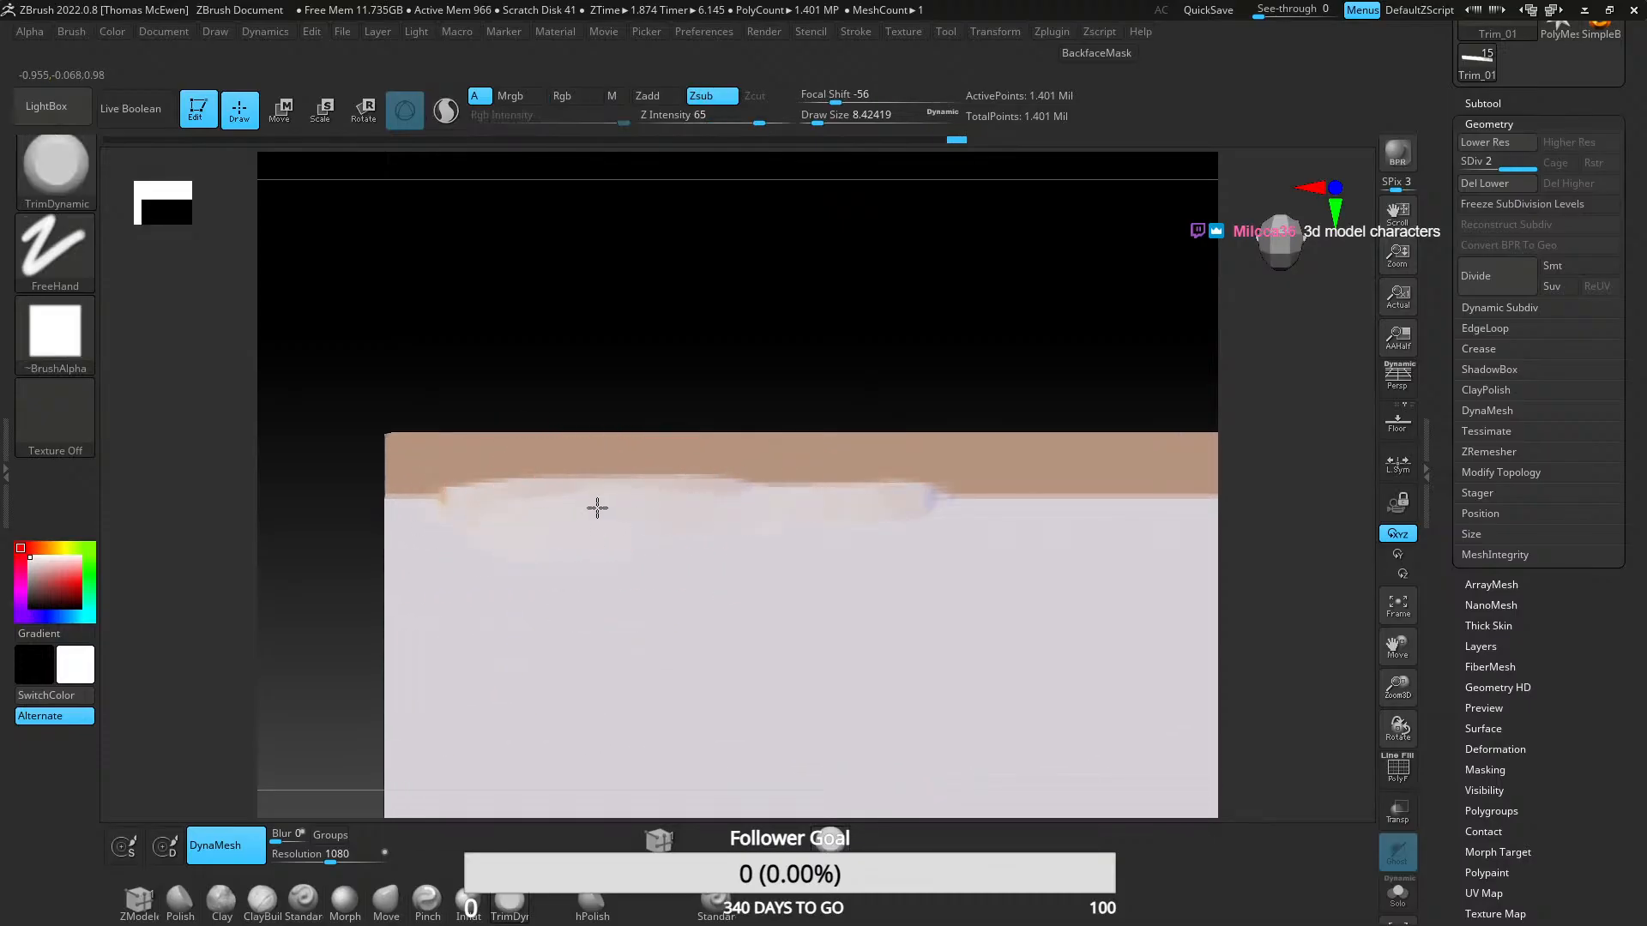
{"action": "mouse_move", "coordinate": [597, 508]}
{"action": "left_mouse_down"}
{"action": "mouse_move", "coordinate": [1096, 488]}
{"action": "mouse_move", "coordinate": [885, 495]}
{"action": "left_mouse_up"}
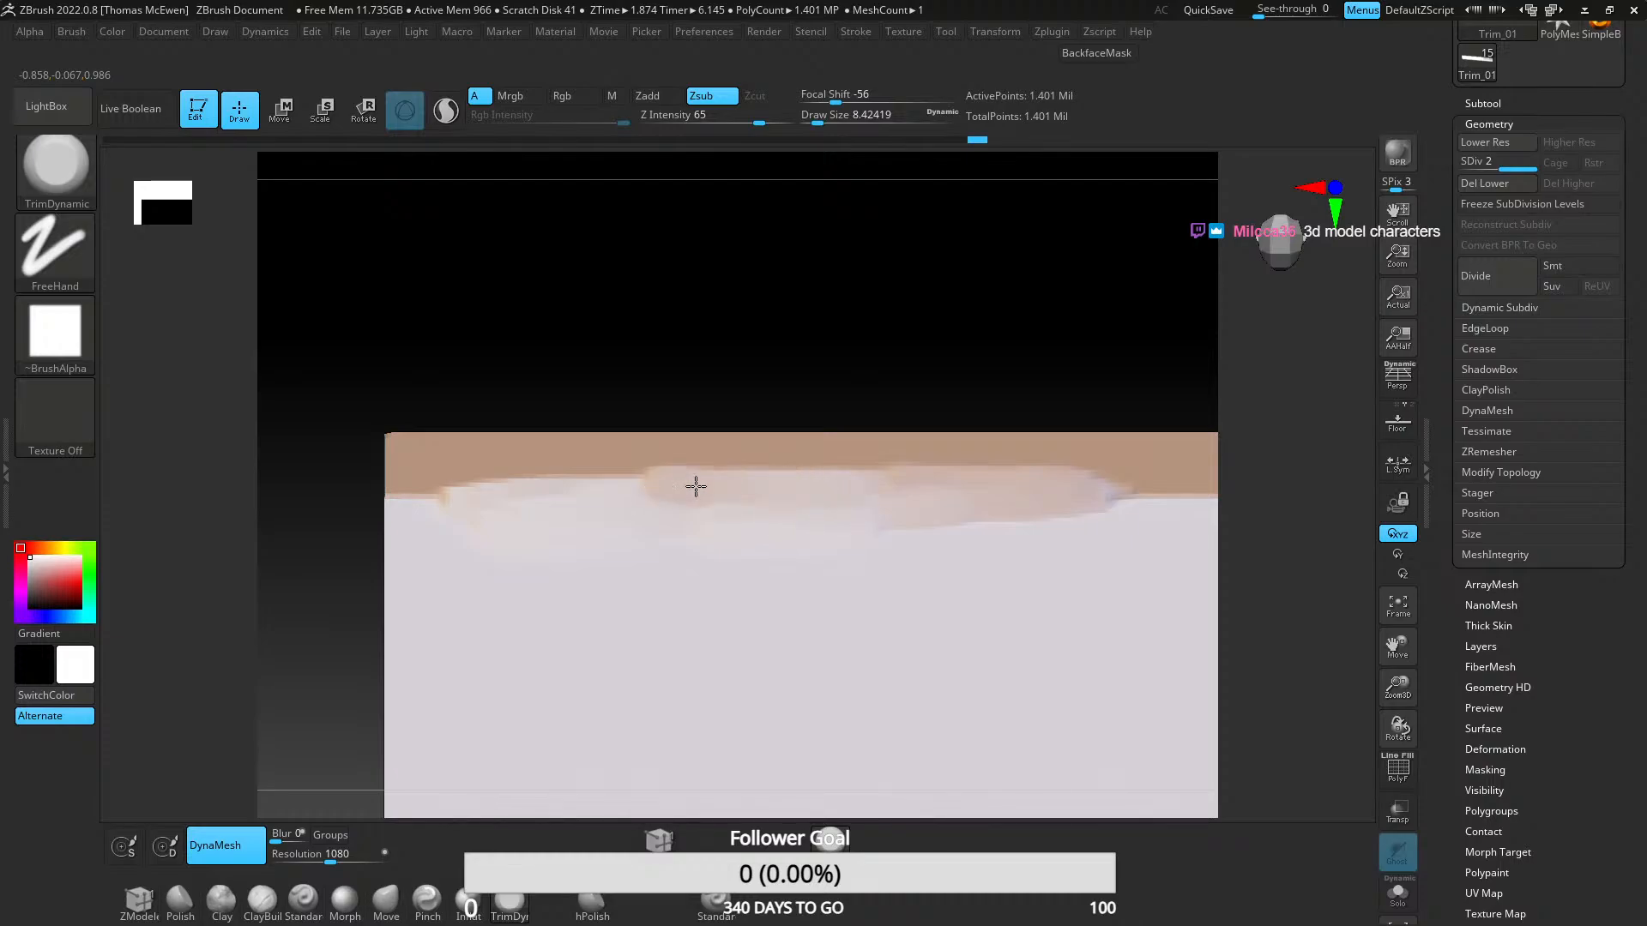
{"action": "left_click_drag", "start_coordinate": [461, 503], "coordinate": [772, 506]}
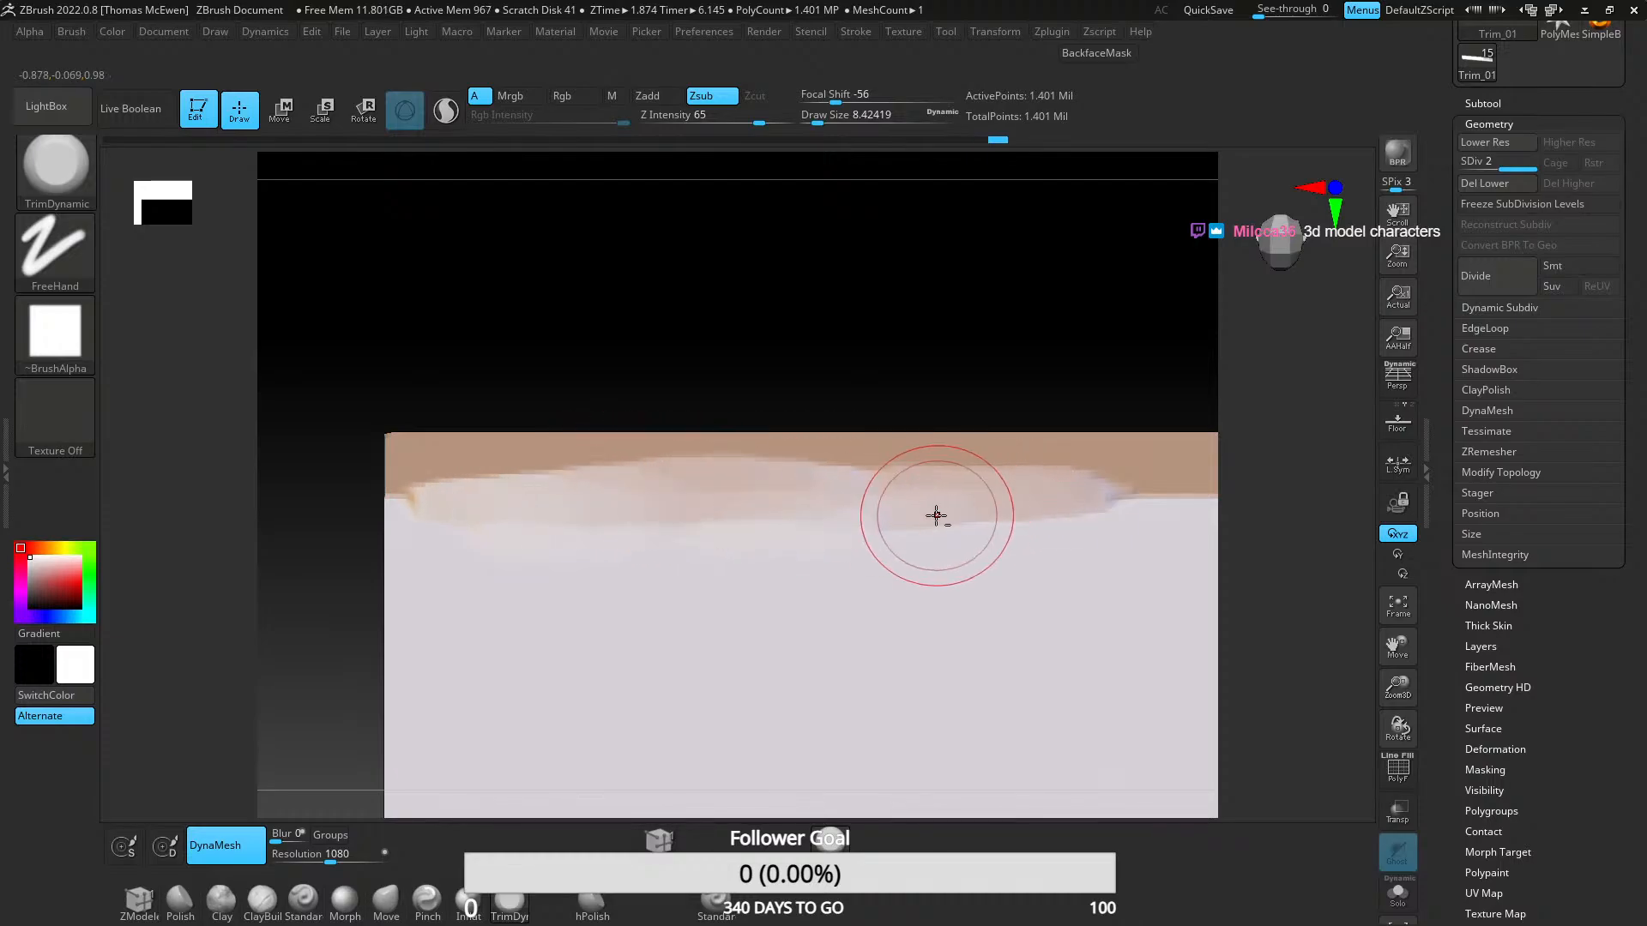
- Undo all the TrimDynamic strokes made on the upper bevel edge
{"action": "mouse_move", "coordinate": [937, 515]}
{"action": "right_mouse_down", "text": "alt"}
{"action": "mouse_move", "coordinate": [564, 519]}
{"action": "mouse_move", "coordinate": [939, 502]}
{"action": "right_mouse_up", "text": "alt"}
{"action": "key", "text": "ctrl+z"}
{"action": "key", "text": "ctrl+z"}
{"action": "key", "text": "ctrl+z"}
{"action": "key", "text": "ctrl+z"}
{"action": "key", "text": "ctrl+z"}
{"action": "key", "text": "ctrl+z"}
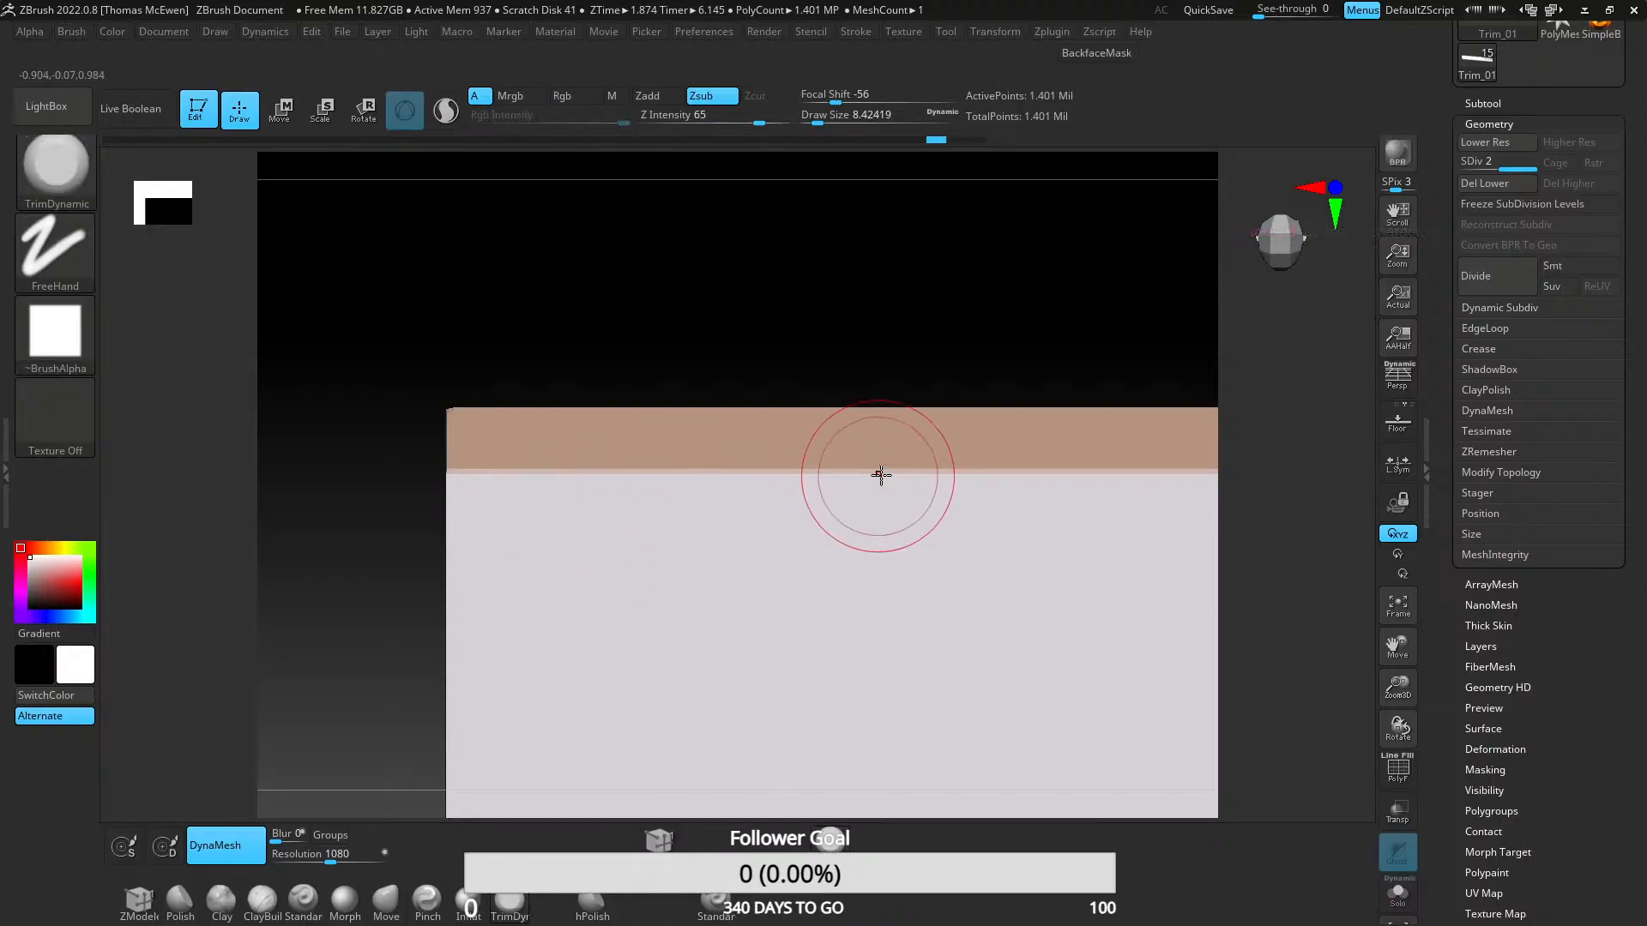
- Chip the upper bevel edge near Trim_01's left end with fresh TrimDynamic strokes
{"action": "mouse_move", "coordinate": [878, 474]}
{"action": "left_mouse_down"}
{"action": "mouse_move", "coordinate": [717, 475]}
{"action": "mouse_move", "coordinate": [846, 478]}
{"action": "left_mouse_up"}
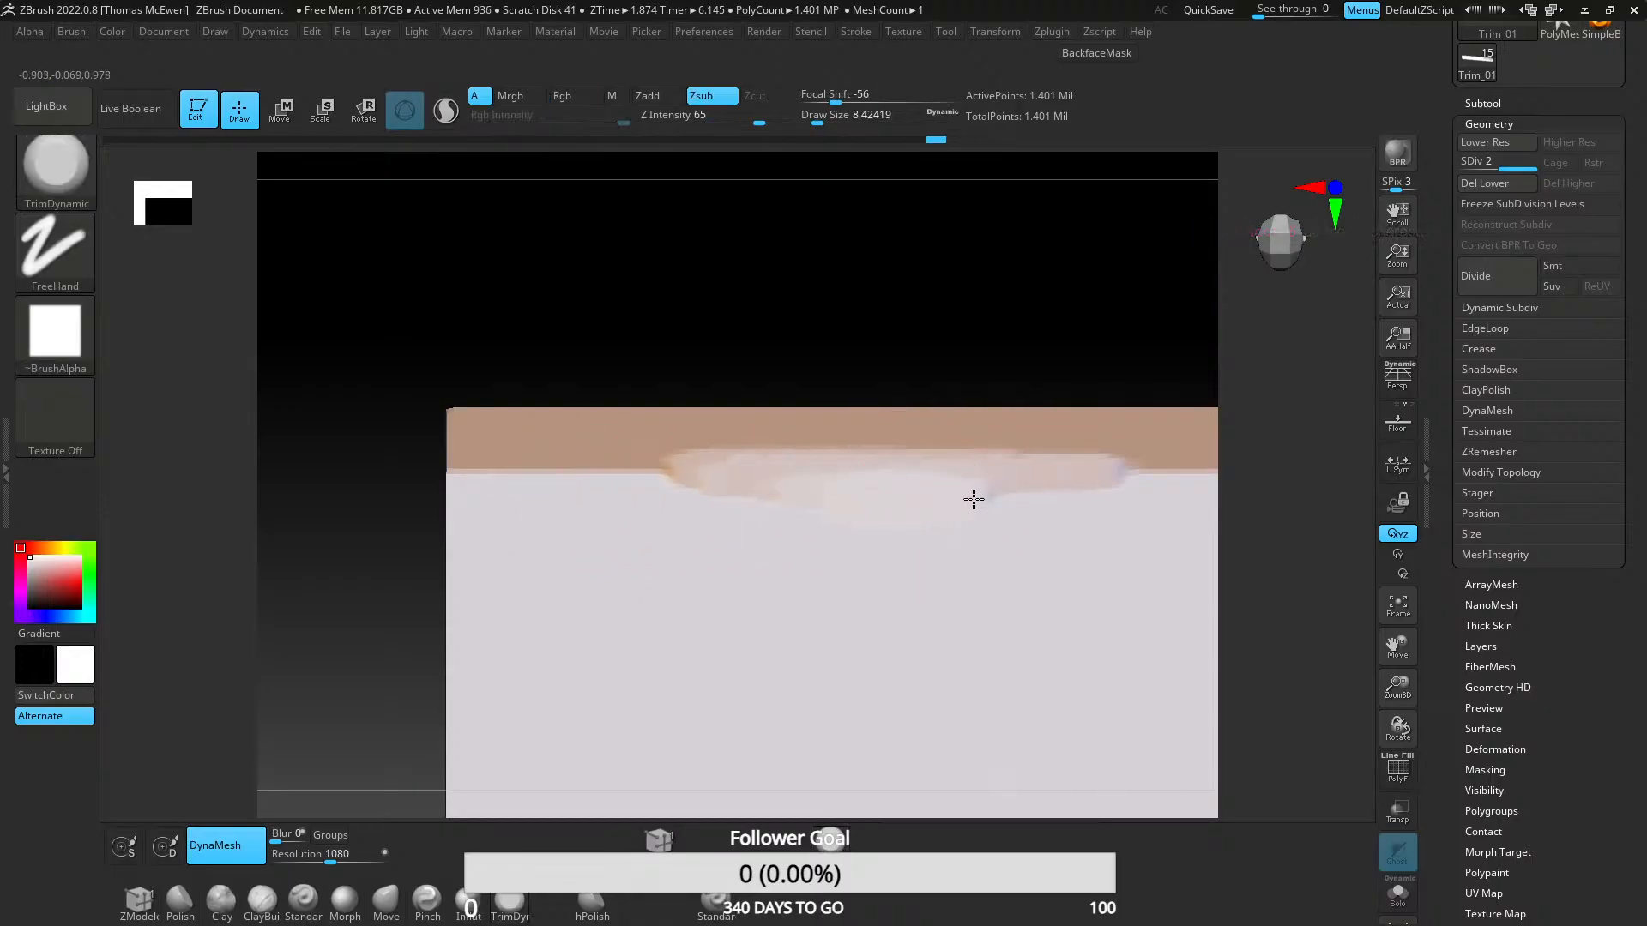
{"action": "right_click_drag", "start_coordinate": [973, 499], "coordinate": [647, 489], "text": "alt"}
{"action": "mouse_move", "coordinate": [593, 477]}
{"action": "left_mouse_down"}
{"action": "mouse_move", "coordinate": [430, 476]}
{"action": "mouse_move", "coordinate": [853, 477]}
{"action": "left_mouse_up"}
{"action": "mouse_move", "coordinate": [510, 489]}
{"action": "left_mouse_down"}
{"action": "mouse_move", "coordinate": [522, 471]}
{"action": "mouse_move", "coordinate": [533, 491]}
{"action": "left_mouse_up"}
- Continue the TrimDynamic edge wear along the upper bevel between the left end and the centre
{"action": "right_click_drag", "start_coordinate": [840, 508], "coordinate": [816, 394], "text": "ctrl"}
{"action": "mouse_move", "coordinate": [915, 555]}
{"action": "right_mouse_down", "text": "alt"}
{"action": "mouse_move", "coordinate": [691, 474]}
{"action": "mouse_move", "coordinate": [676, 581]}
{"action": "right_mouse_up", "text": "alt"}
{"action": "mouse_move", "coordinate": [657, 491]}
{"action": "left_mouse_down"}
{"action": "mouse_move", "coordinate": [791, 486]}
{"action": "mouse_move", "coordinate": [679, 491]}
{"action": "left_mouse_up"}
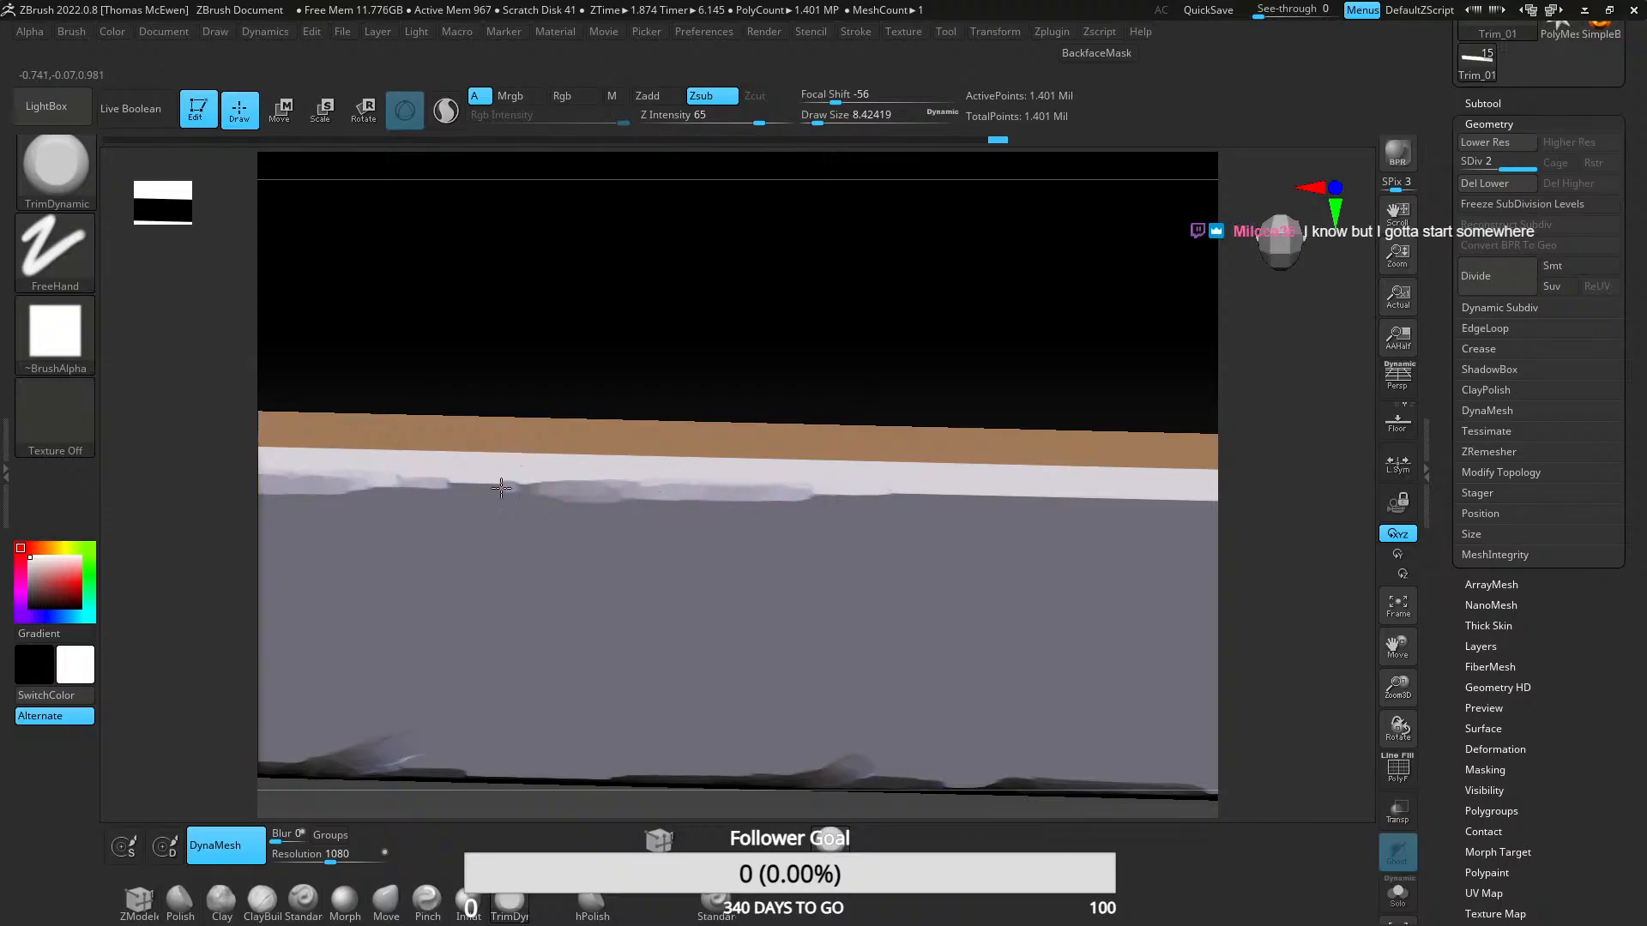
{"action": "right_click_drag", "start_coordinate": [958, 507], "coordinate": [676, 503]}
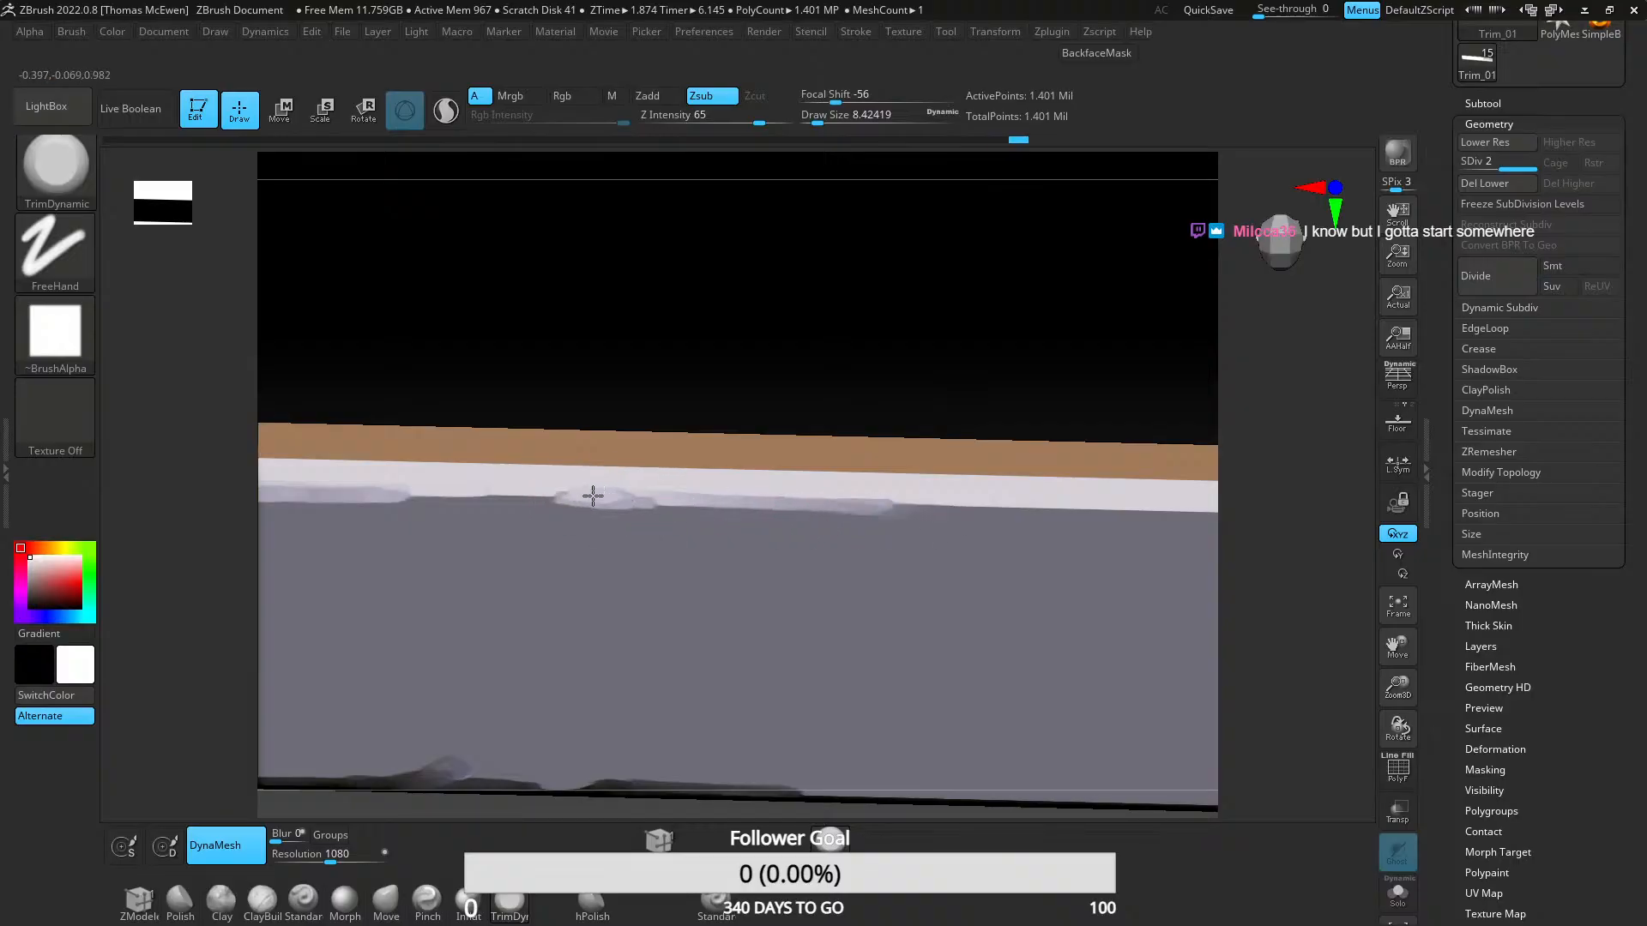
- Wear the upper bevel edge around the centre of Trim_01 with short overlapping TrimDynamic strokes
{"action": "right_click_drag", "start_coordinate": [531, 507], "coordinate": [546, 565]}
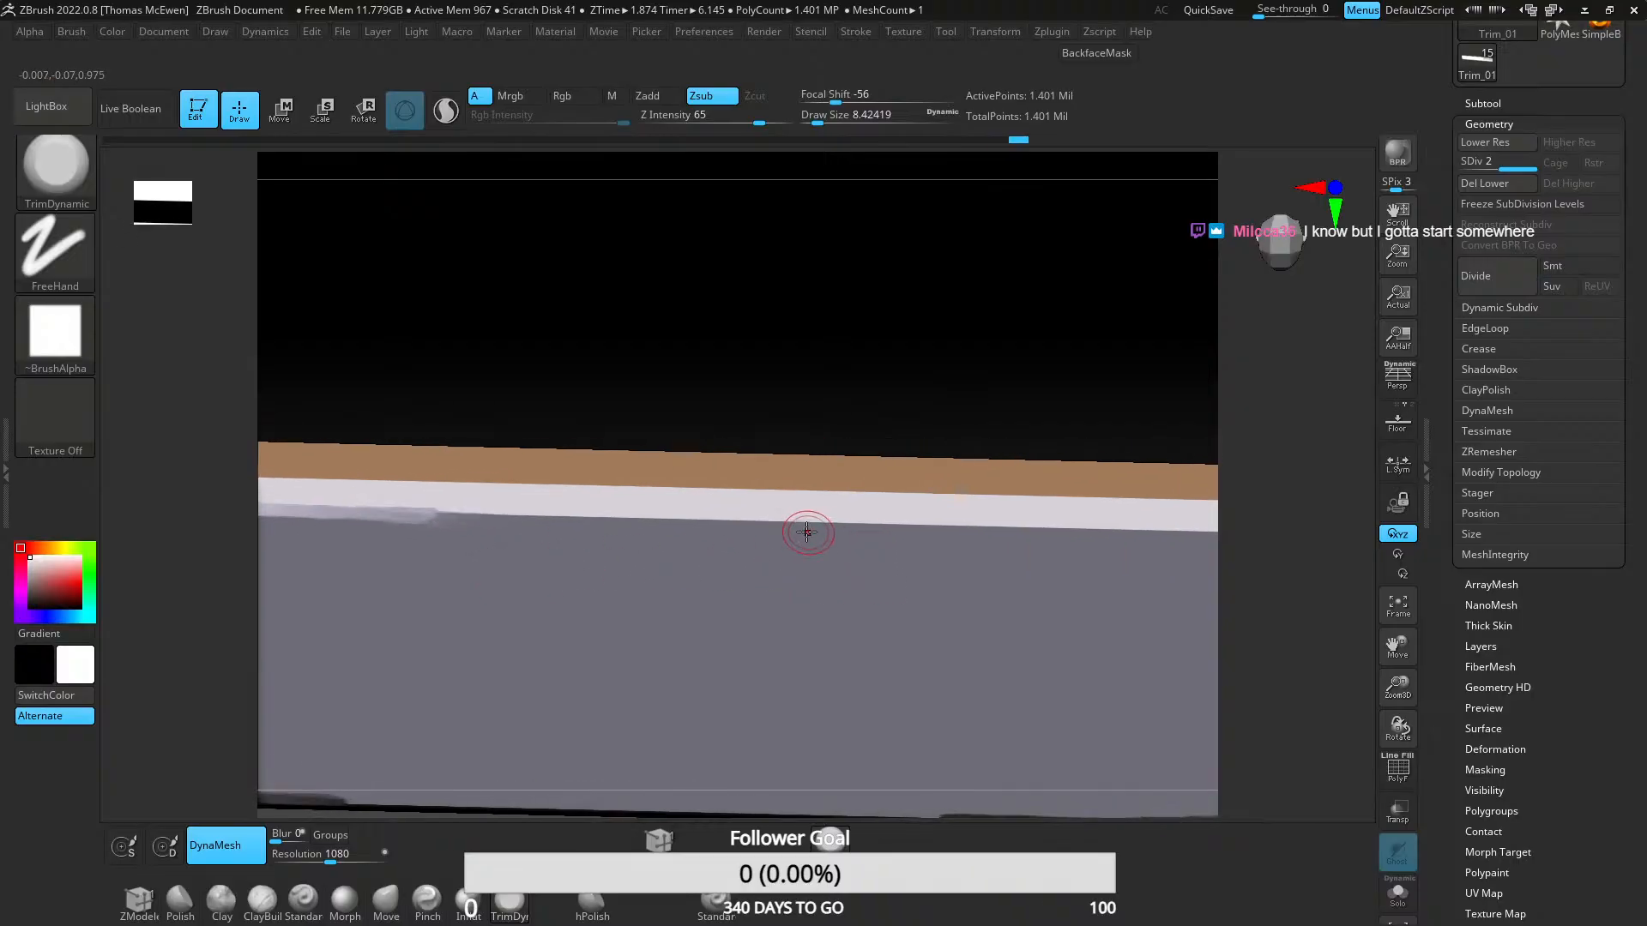
{"action": "mouse_move", "coordinate": [808, 533]}
{"action": "left_mouse_down"}
{"action": "mouse_move", "coordinate": [647, 516]}
{"action": "mouse_move", "coordinate": [738, 525]}
{"action": "left_mouse_up"}
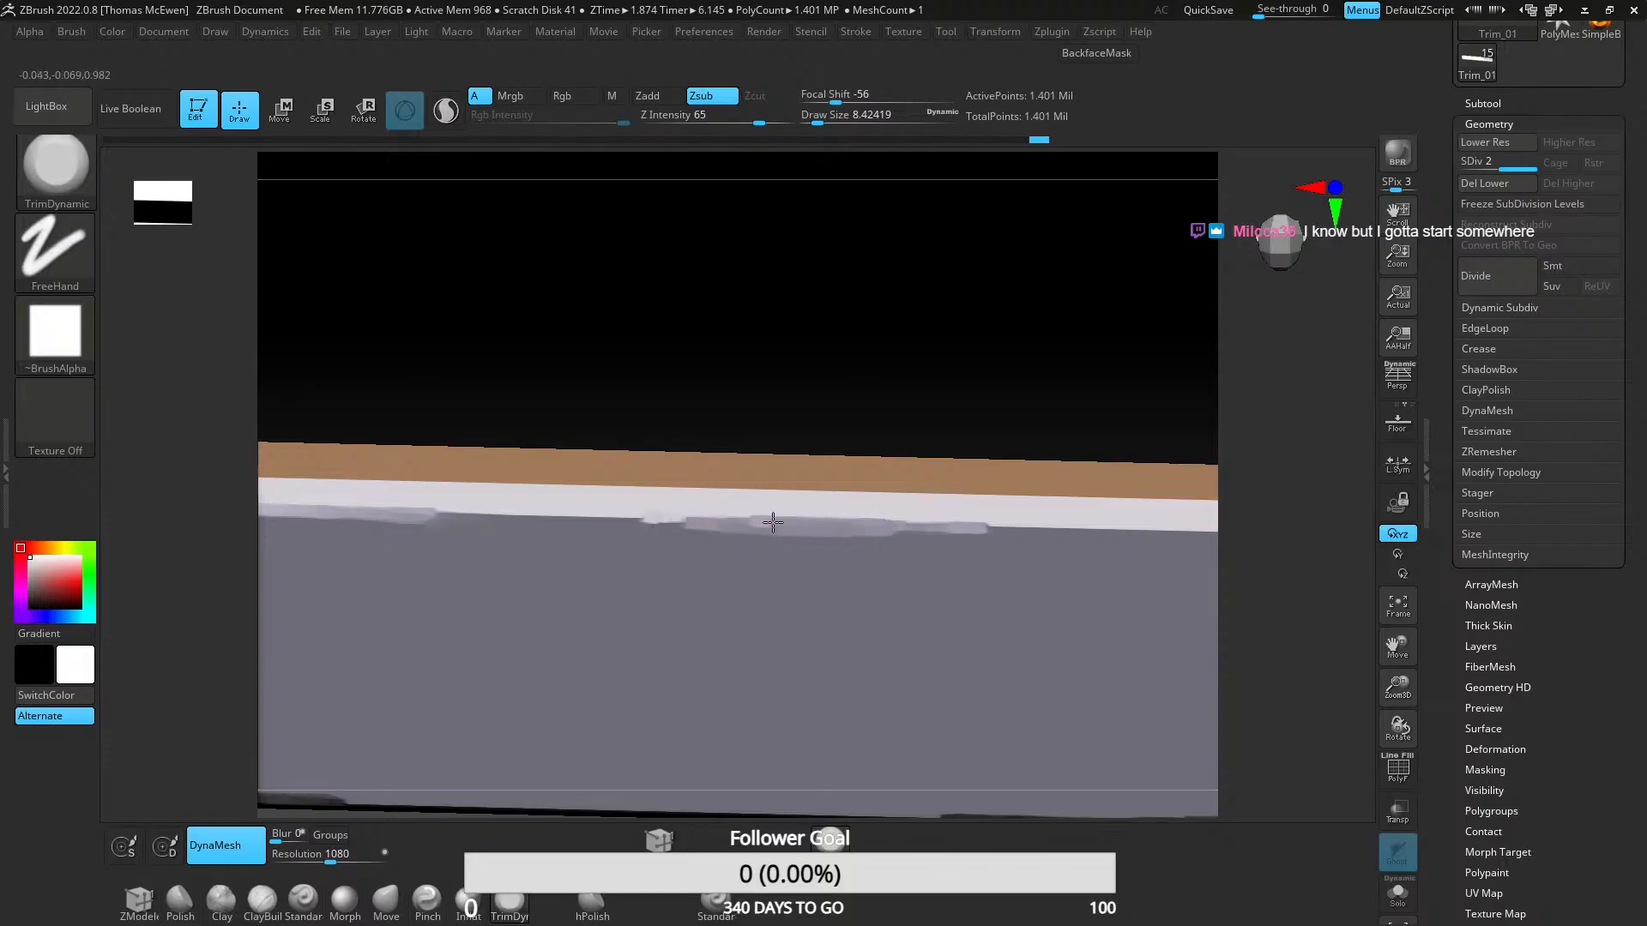
{"action": "left_click_drag", "start_coordinate": [852, 521], "coordinate": [941, 524]}
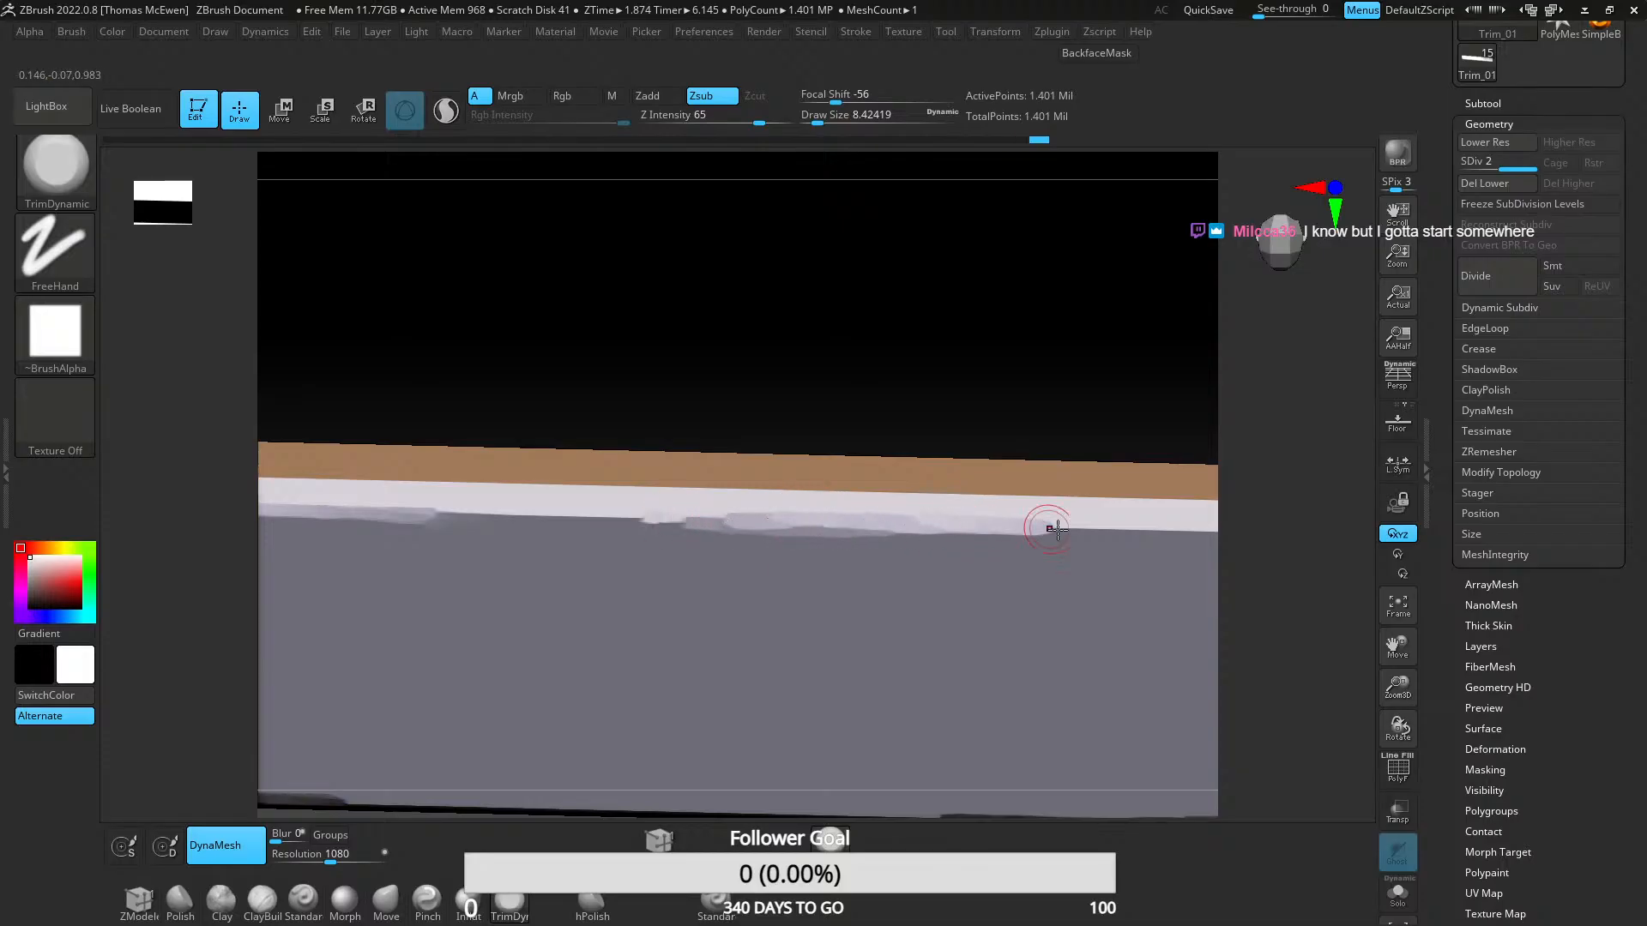
{"action": "right_click_drag", "start_coordinate": [1057, 529], "coordinate": [754, 566]}
- Undo the latest strokes right of centre and chip that stretch of the upper bevel edge again with TrimDynamic
{"action": "mouse_move", "coordinate": [663, 546]}
{"action": "left_mouse_down"}
{"action": "mouse_move", "coordinate": [503, 541]}
{"action": "mouse_move", "coordinate": [664, 550]}
{"action": "left_mouse_up"}
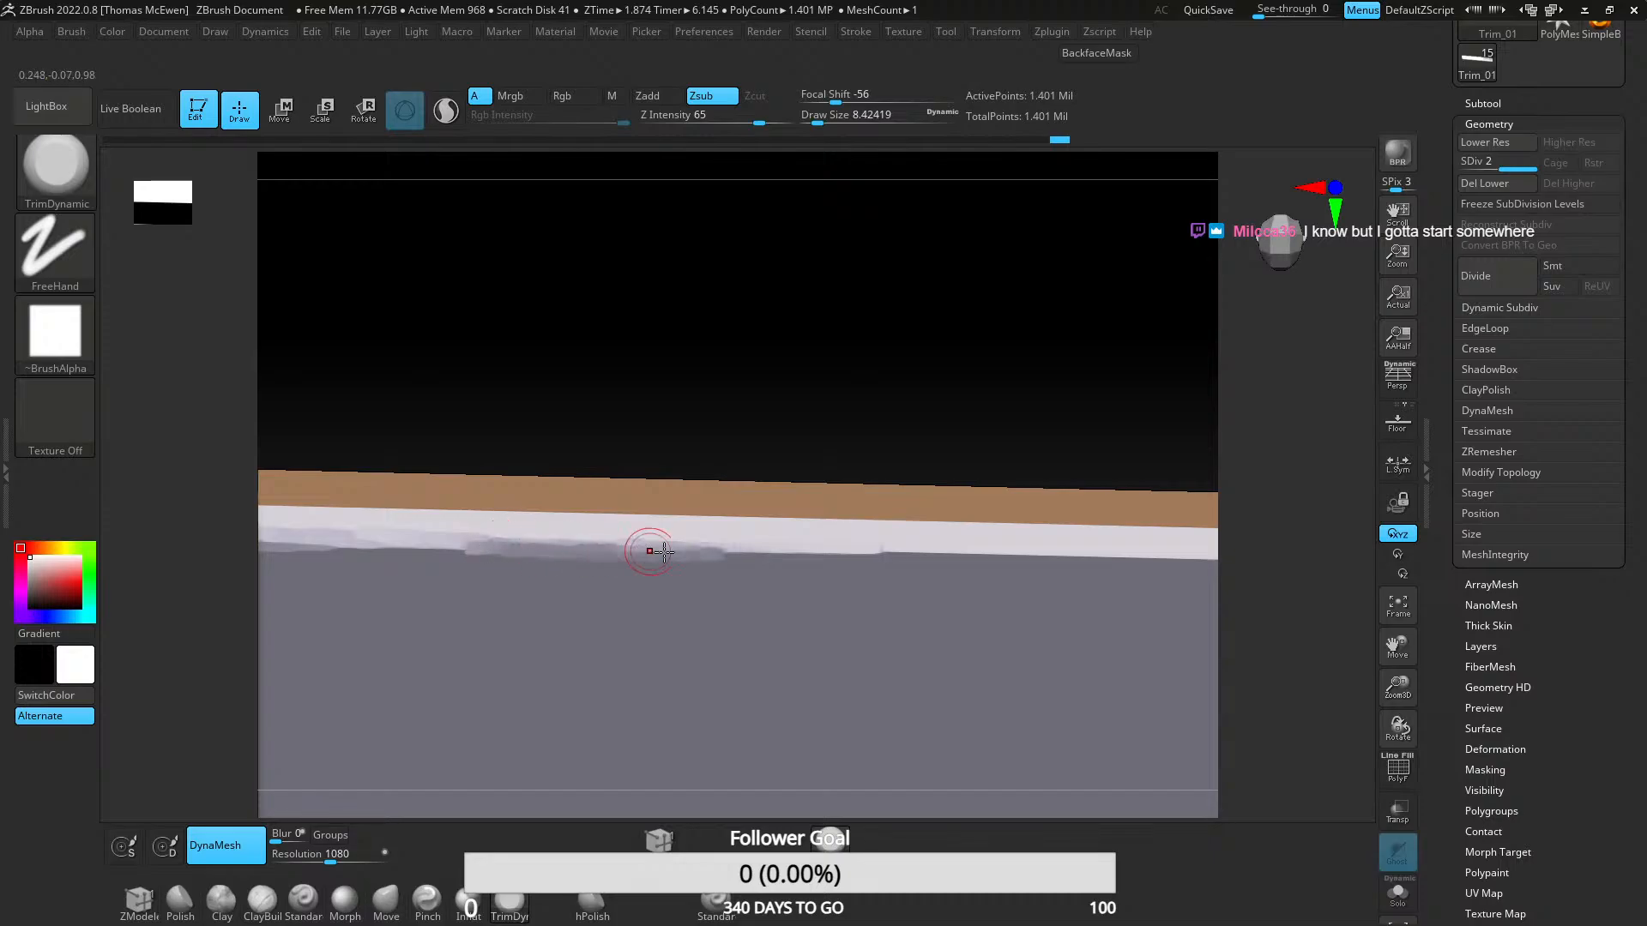
{"action": "key", "text": "ctrl+z"}
{"action": "key", "text": "ctrl+z"}
{"action": "mouse_move", "coordinate": [687, 584]}
{"action": "right_mouse_down", "text": "ctrl"}
{"action": "mouse_move", "coordinate": [706, 582]}
{"action": "mouse_move", "coordinate": [723, 496]}
{"action": "mouse_move", "coordinate": [717, 454]}
{"action": "mouse_move", "coordinate": [697, 472]}
{"action": "right_mouse_up", "text": "ctrl"}
{"action": "mouse_move", "coordinate": [697, 473]}
{"action": "right_mouse_down", "text": "ctrl"}
{"action": "mouse_move", "coordinate": [661, 658]}
{"action": "mouse_move", "coordinate": [665, 789]}
{"action": "mouse_move", "coordinate": [659, 518]}
{"action": "right_mouse_up", "text": "ctrl"}
{"action": "mouse_move", "coordinate": [581, 412]}
{"action": "left_mouse_down"}
{"action": "mouse_move", "coordinate": [537, 409]}
{"action": "mouse_move", "coordinate": [730, 405]}
{"action": "left_mouse_up"}
{"action": "mouse_move", "coordinate": [594, 414]}
{"action": "left_mouse_down"}
{"action": "mouse_move", "coordinate": [920, 407]}
{"action": "mouse_move", "coordinate": [846, 404]}
{"action": "left_mouse_up"}
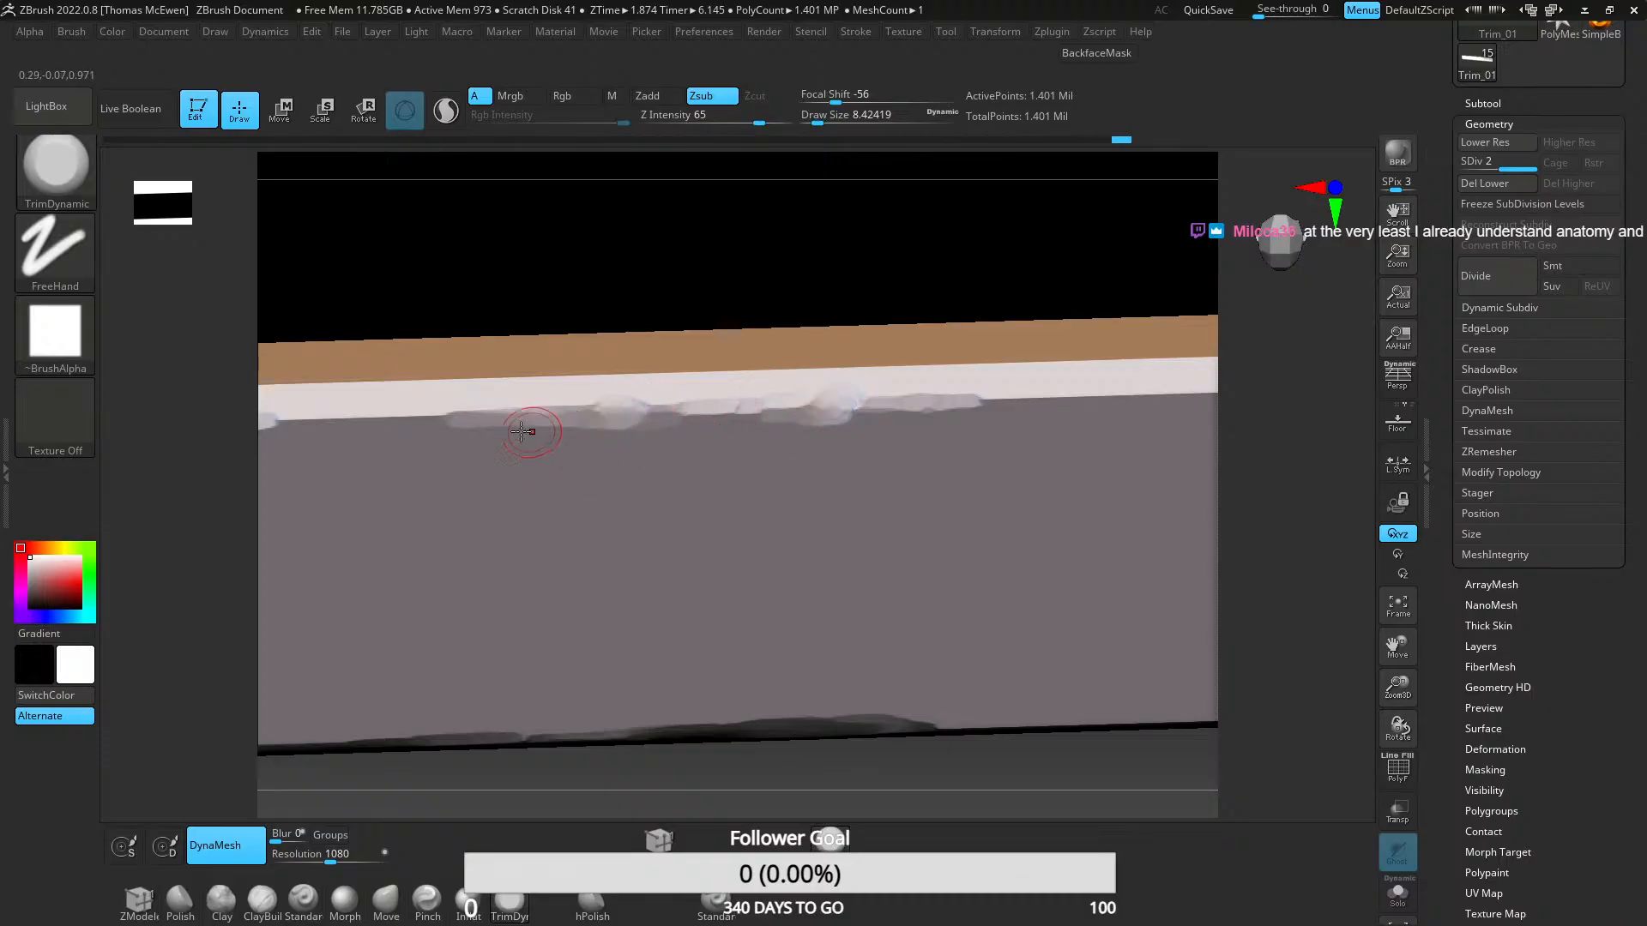
- Extend the upper edge wear with TrimDynamic strokes as far as Trim_01's right end
{"action": "right_click_drag", "start_coordinate": [815, 511], "coordinate": [387, 564], "text": "alt"}
{"action": "mouse_move", "coordinate": [815, 450]}
{"action": "left_mouse_down"}
{"action": "mouse_move", "coordinate": [1028, 440]}
{"action": "mouse_move", "coordinate": [690, 451]}
{"action": "left_mouse_up"}
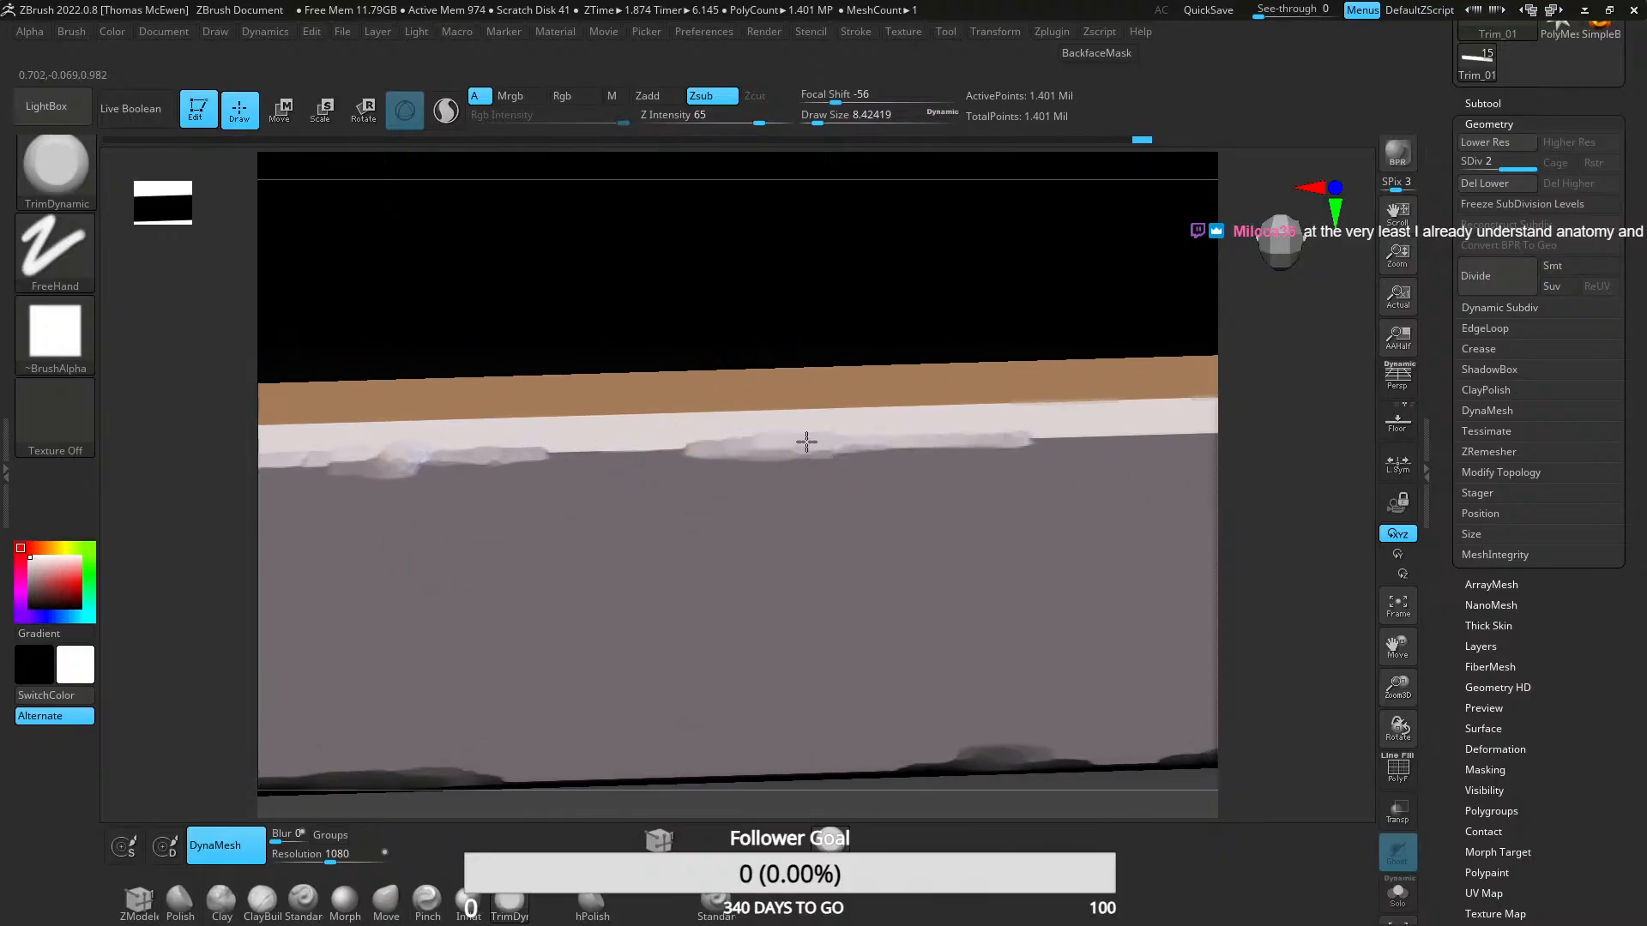
{"action": "right_click_drag", "start_coordinate": [807, 442], "coordinate": [626, 508], "text": "alt"}
{"action": "mouse_move", "coordinate": [687, 502]}
{"action": "left_mouse_down"}
{"action": "mouse_move", "coordinate": [527, 515]}
{"action": "mouse_move", "coordinate": [572, 515]}
{"action": "left_mouse_up"}
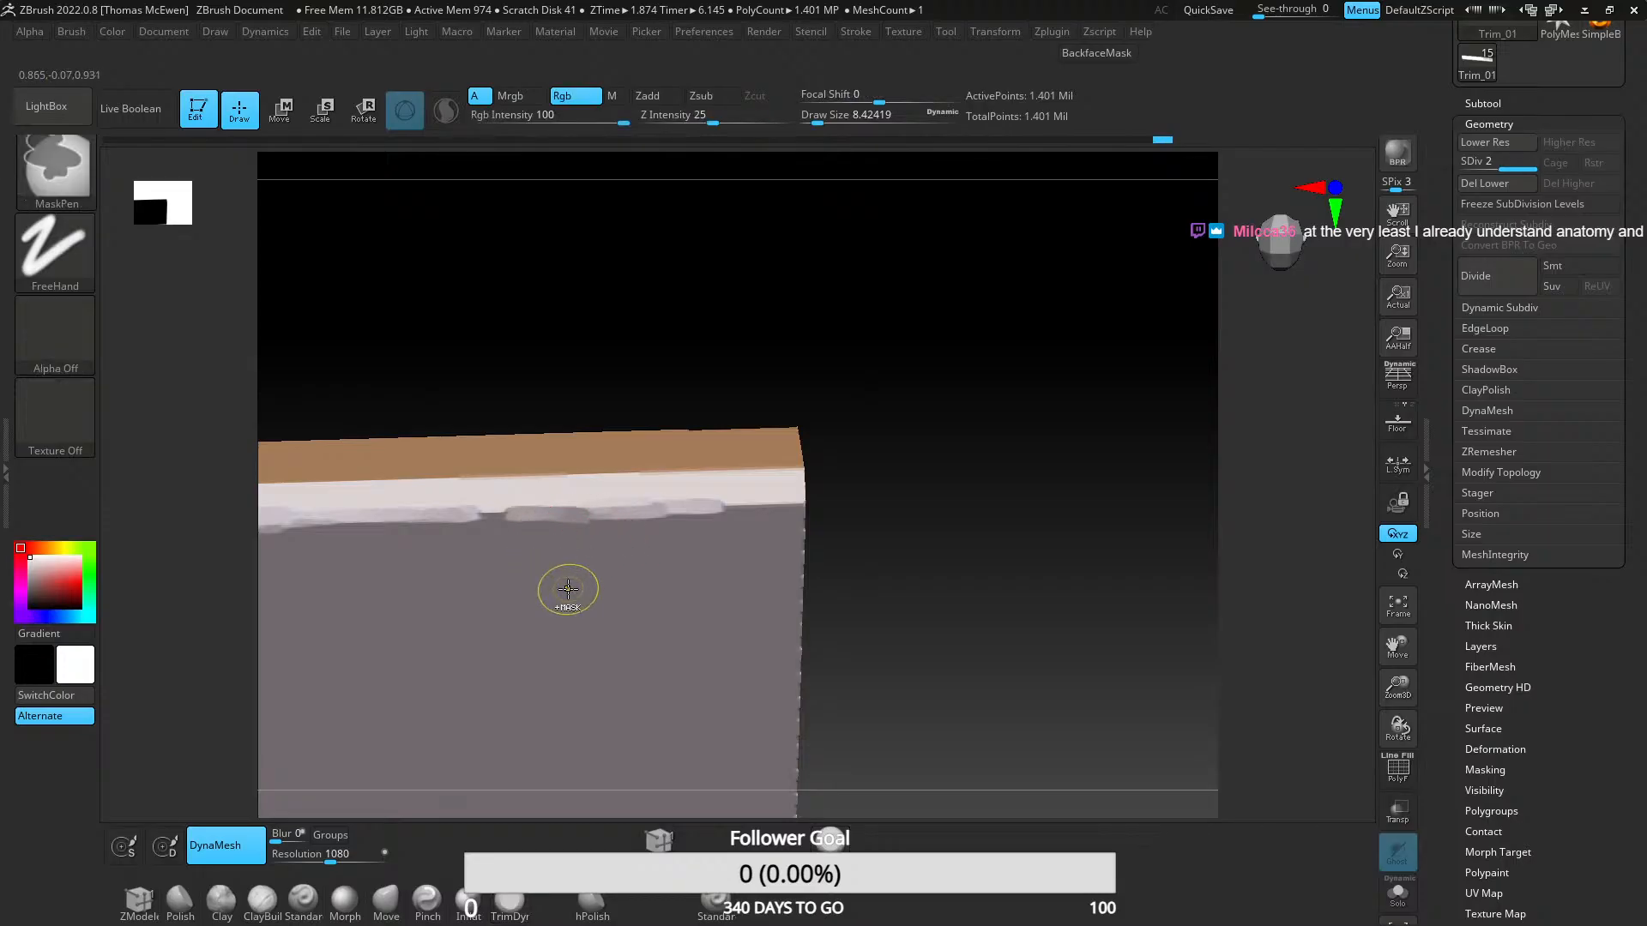
- Cut a deep vertical gouge across the upper bevel edge near Trim_01's centre with TrimDynamic
{"action": "right_click_drag", "start_coordinate": [584, 590], "coordinate": [565, 231], "text": "ctrl"}
{"action": "right_click_drag", "start_coordinate": [495, 467], "coordinate": [491, 429]}
{"action": "right_click_drag", "start_coordinate": [403, 506], "coordinate": [906, 408], "text": "alt"}
{"action": "right_click_drag", "start_coordinate": [687, 457], "coordinate": [706, 375]}
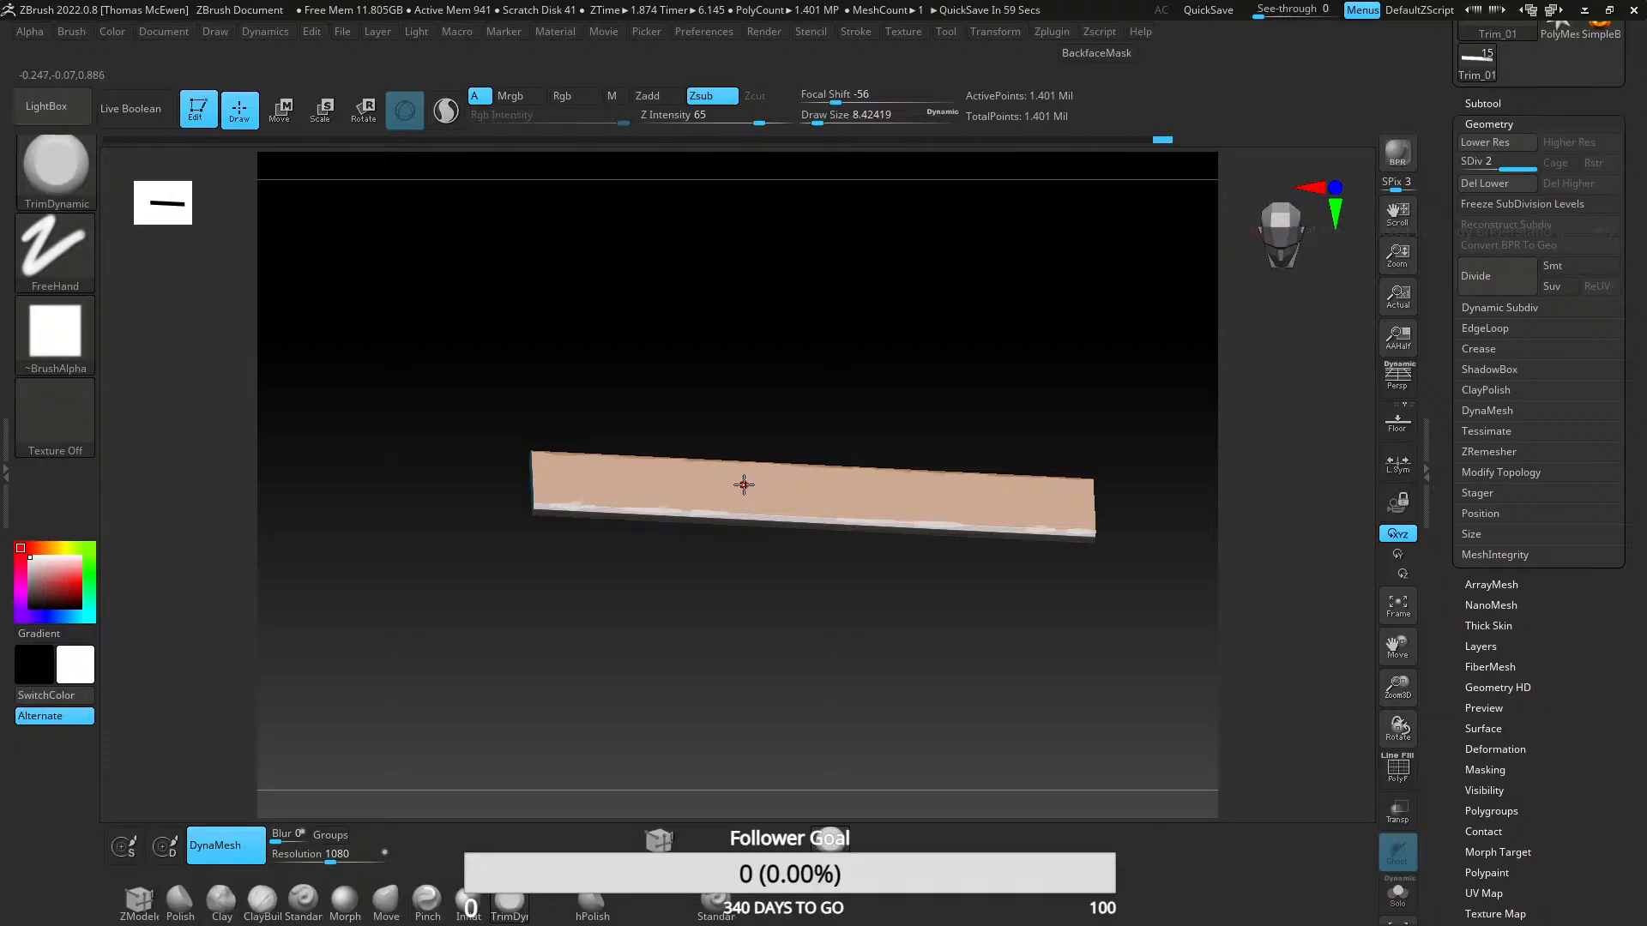
{"action": "mouse_move", "coordinate": [806, 412]}
{"action": "right_mouse_down", "text": "alt"}
{"action": "mouse_move", "coordinate": [739, 655]}
{"action": "mouse_move", "coordinate": [733, 746]}
{"action": "right_mouse_up", "text": "alt"}
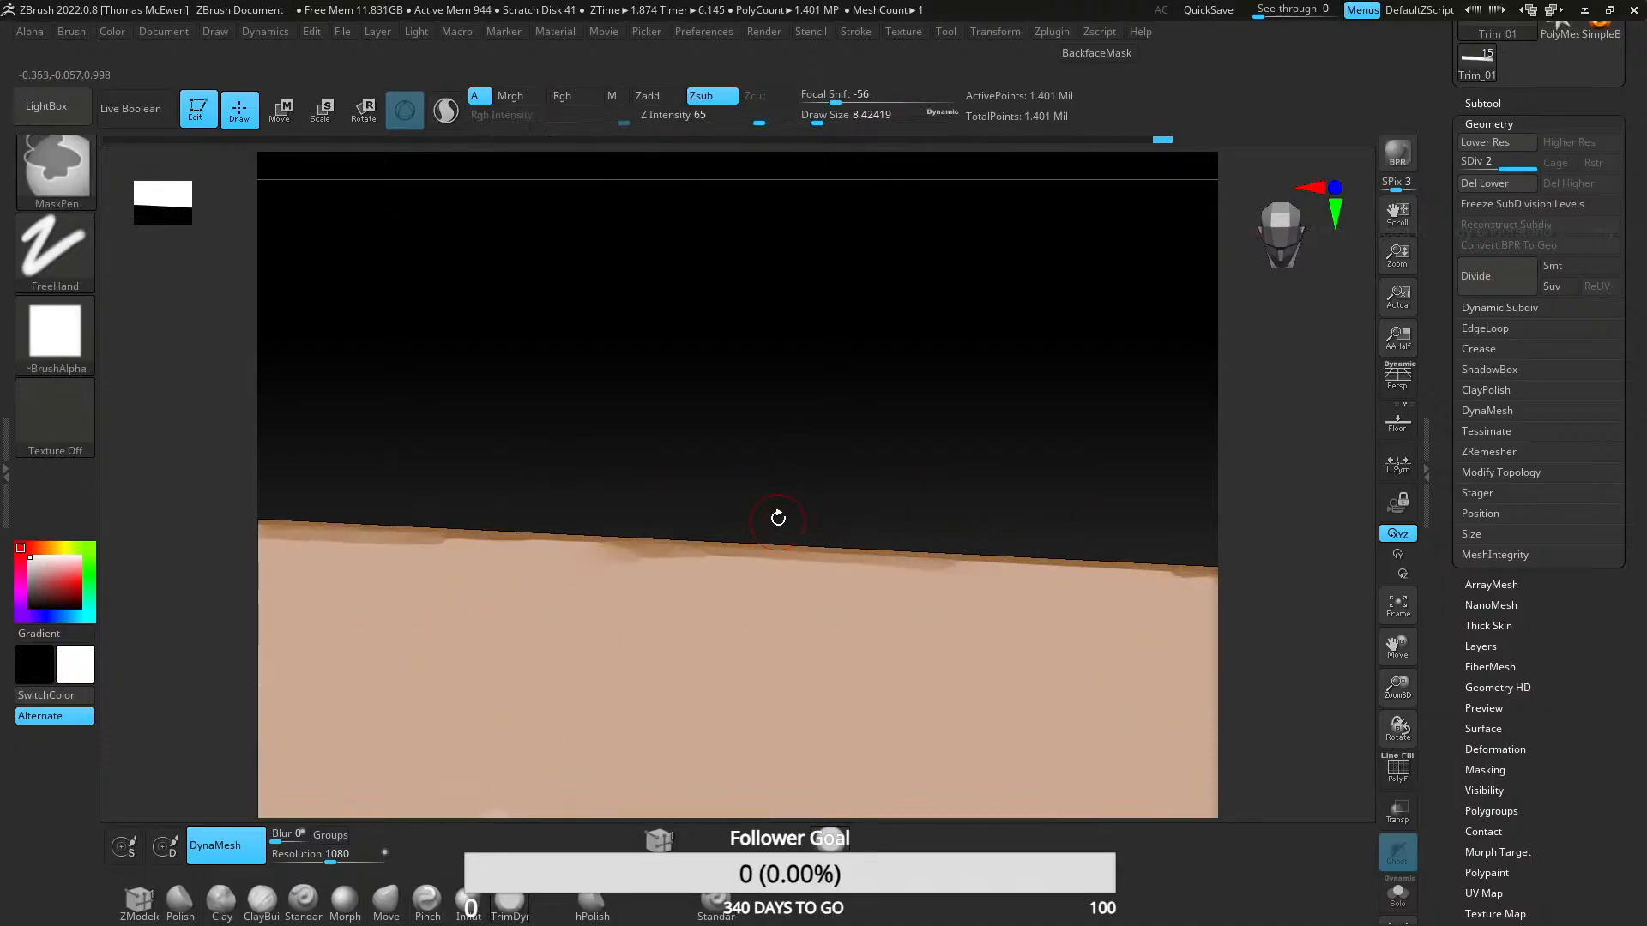
{"action": "mouse_move", "coordinate": [775, 514]}
{"action": "right_mouse_down"}
{"action": "mouse_move", "coordinate": [793, 596]}
{"action": "mouse_move", "coordinate": [758, 471]}
{"action": "mouse_move", "coordinate": [688, 617]}
{"action": "mouse_move", "coordinate": [813, 481]}
{"action": "right_mouse_up"}
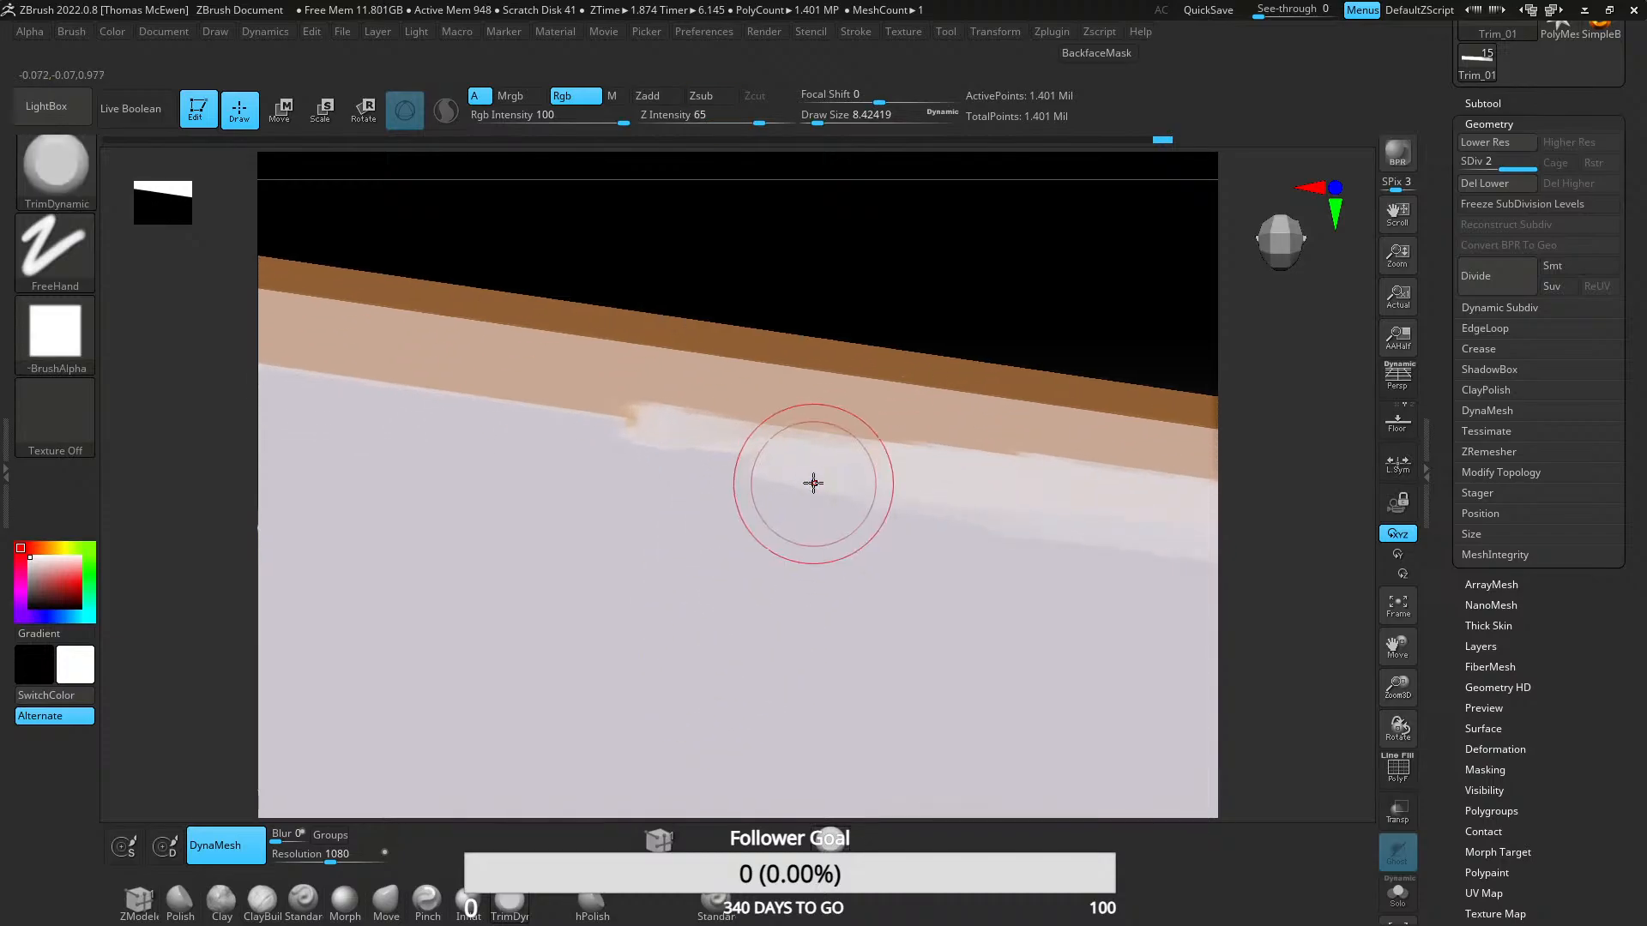
{"action": "right_click_drag", "start_coordinate": [949, 481], "coordinate": [749, 452]}
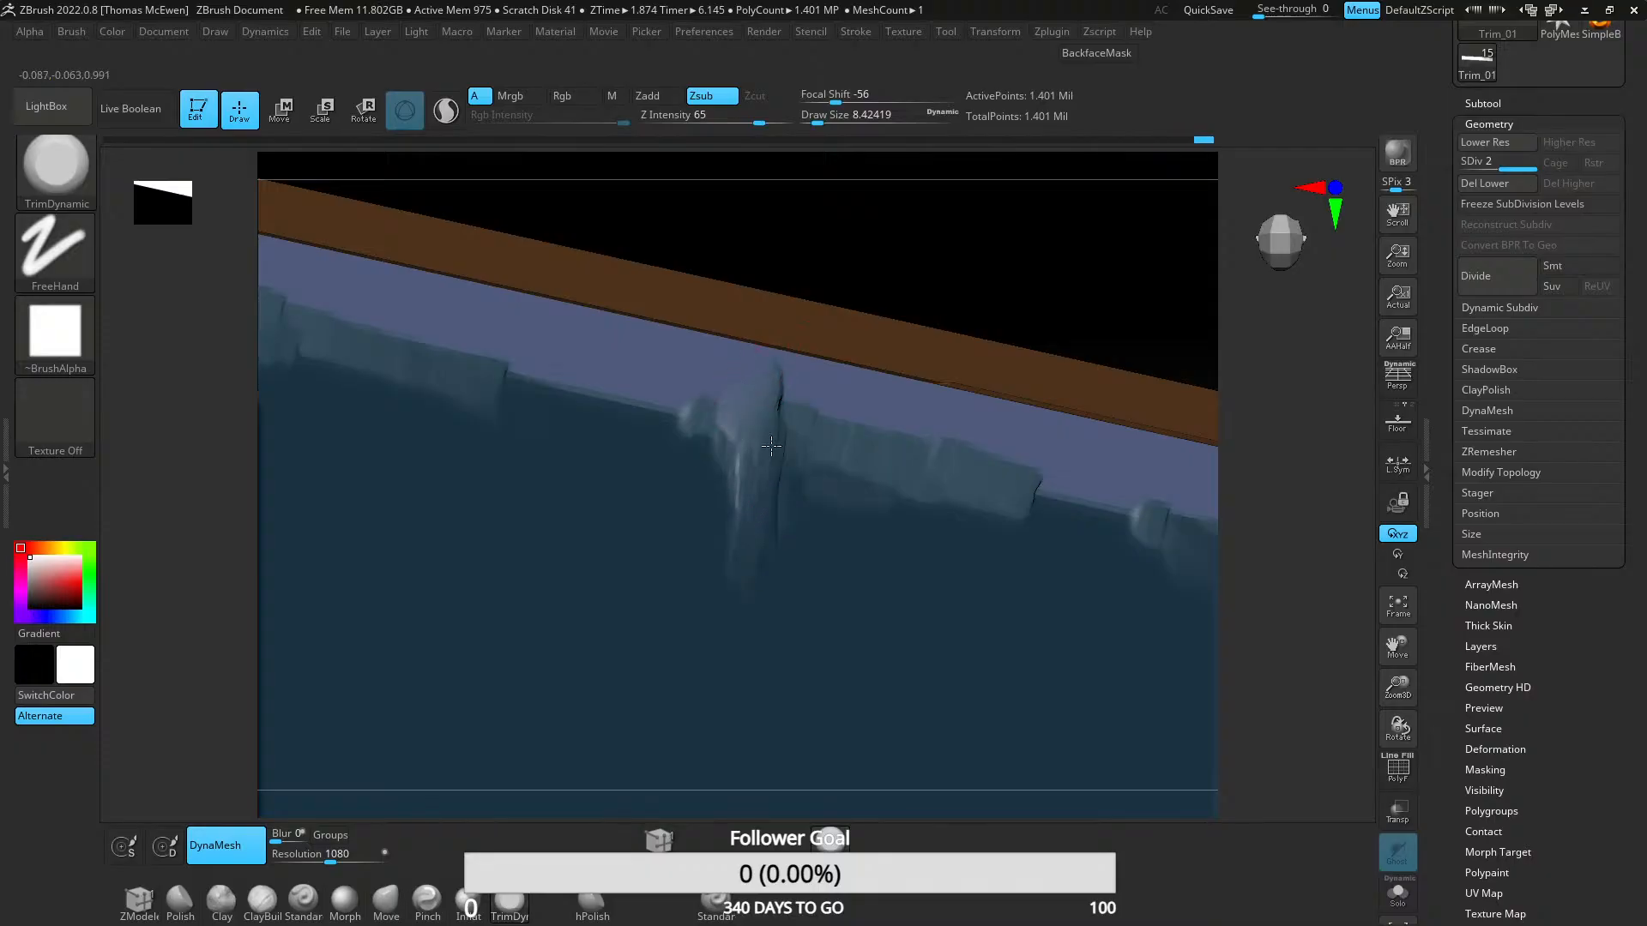
- Widen the central gouge into a broad diagonal chip reaching down the front face, undoing the smoothing stroke
{"action": "mouse_move", "coordinate": [733, 619]}
{"action": "right_mouse_down"}
{"action": "mouse_move", "coordinate": [790, 599]}
{"action": "mouse_move", "coordinate": [775, 672]}
{"action": "mouse_move", "coordinate": [775, 518]}
{"action": "mouse_move", "coordinate": [729, 605]}
{"action": "right_mouse_up"}
{"action": "mouse_move", "coordinate": [738, 541]}
{"action": "left_mouse_down"}
{"action": "mouse_move", "coordinate": [687, 643]}
{"action": "mouse_move", "coordinate": [676, 617]}
{"action": "mouse_move", "coordinate": [665, 633]}
{"action": "left_mouse_up"}
{"action": "mouse_move", "coordinate": [777, 549]}
{"action": "left_mouse_down"}
{"action": "mouse_move", "coordinate": [651, 643]}
{"action": "mouse_move", "coordinate": [676, 612]}
{"action": "mouse_move", "coordinate": [639, 642]}
{"action": "mouse_move", "coordinate": [646, 621]}
{"action": "left_mouse_up"}
{"action": "mouse_move", "coordinate": [640, 519]}
{"action": "left_mouse_down", "text": "shift"}
{"action": "mouse_move", "coordinate": [548, 496]}
{"action": "mouse_move", "coordinate": [563, 537]}
{"action": "left_mouse_up", "text": "shift"}
{"action": "key", "text": "ctrl+z"}
{"action": "left_click_drag", "start_coordinate": [666, 556], "coordinate": [604, 575]}
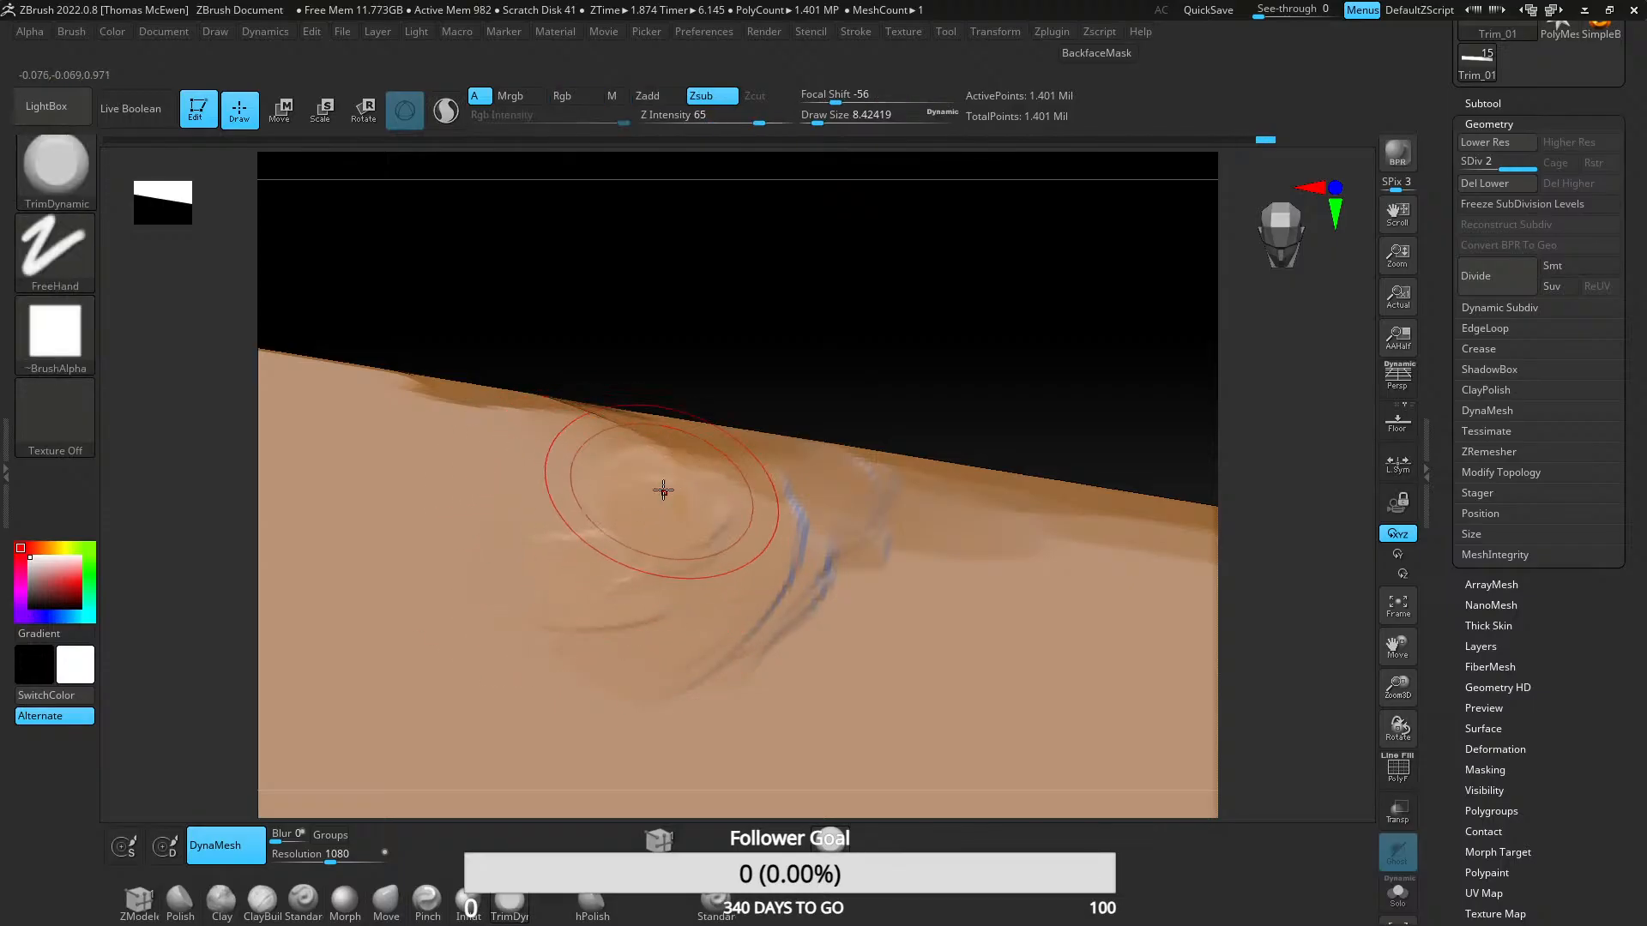
{"action": "left_click_drag", "start_coordinate": [687, 507], "coordinate": [658, 588]}
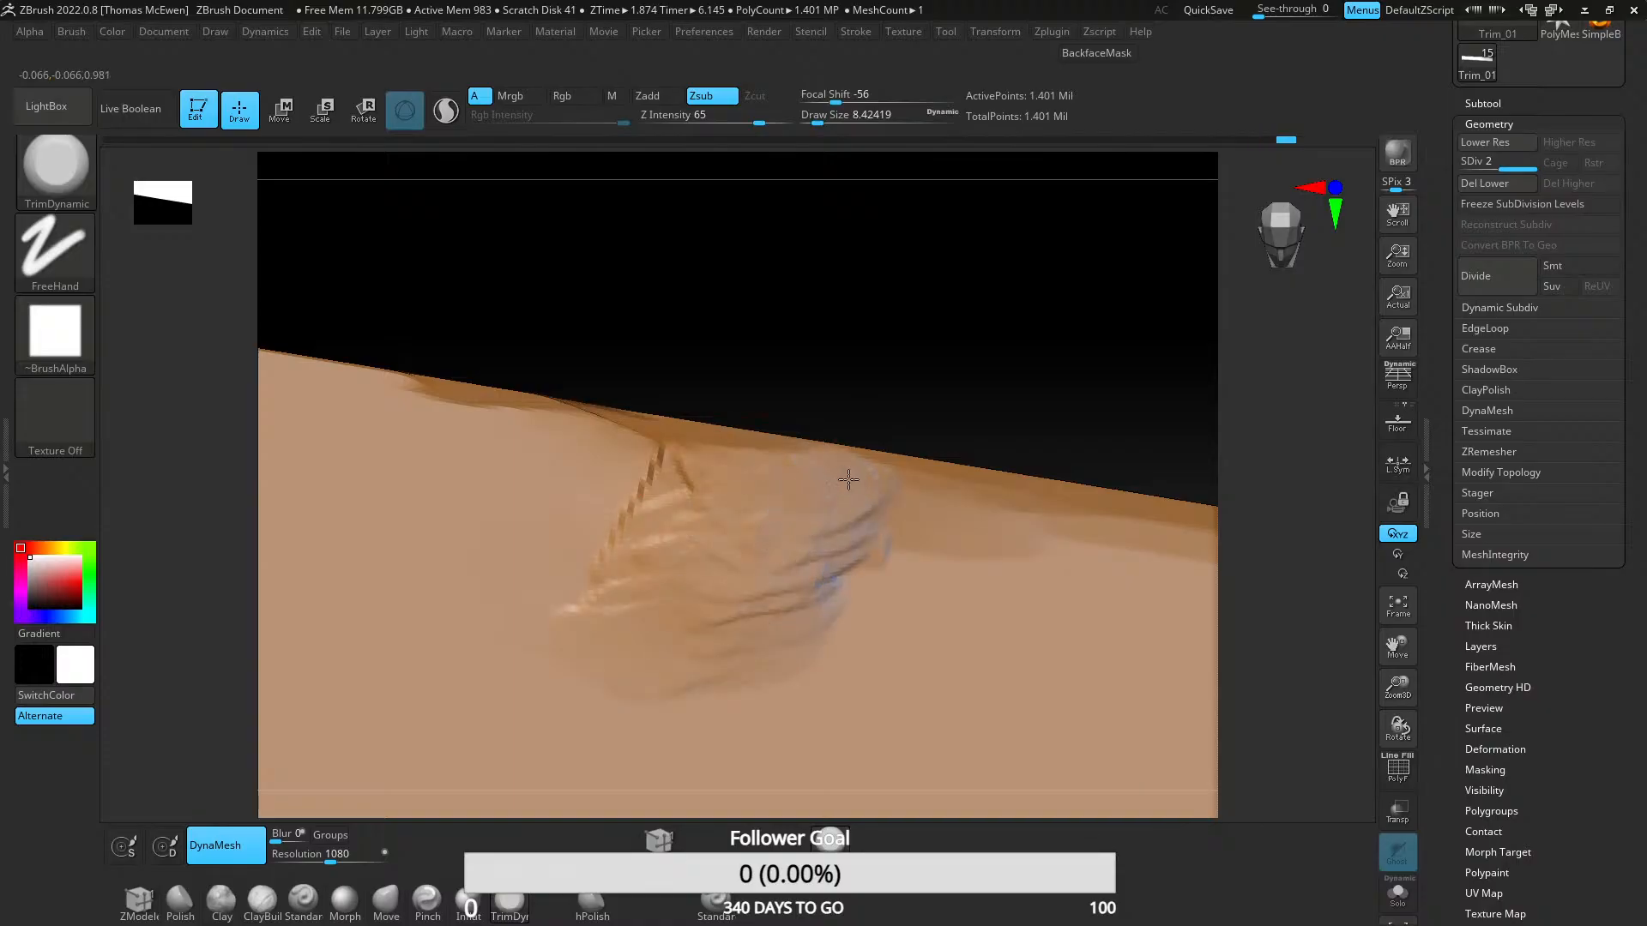
- Carve a large diagonal chip from the upper bevel edge into the front face near Trim_01's right end with TrimDynamic
{"action": "right_click_drag", "start_coordinate": [848, 479], "coordinate": [797, 420], "text": "ctrl"}
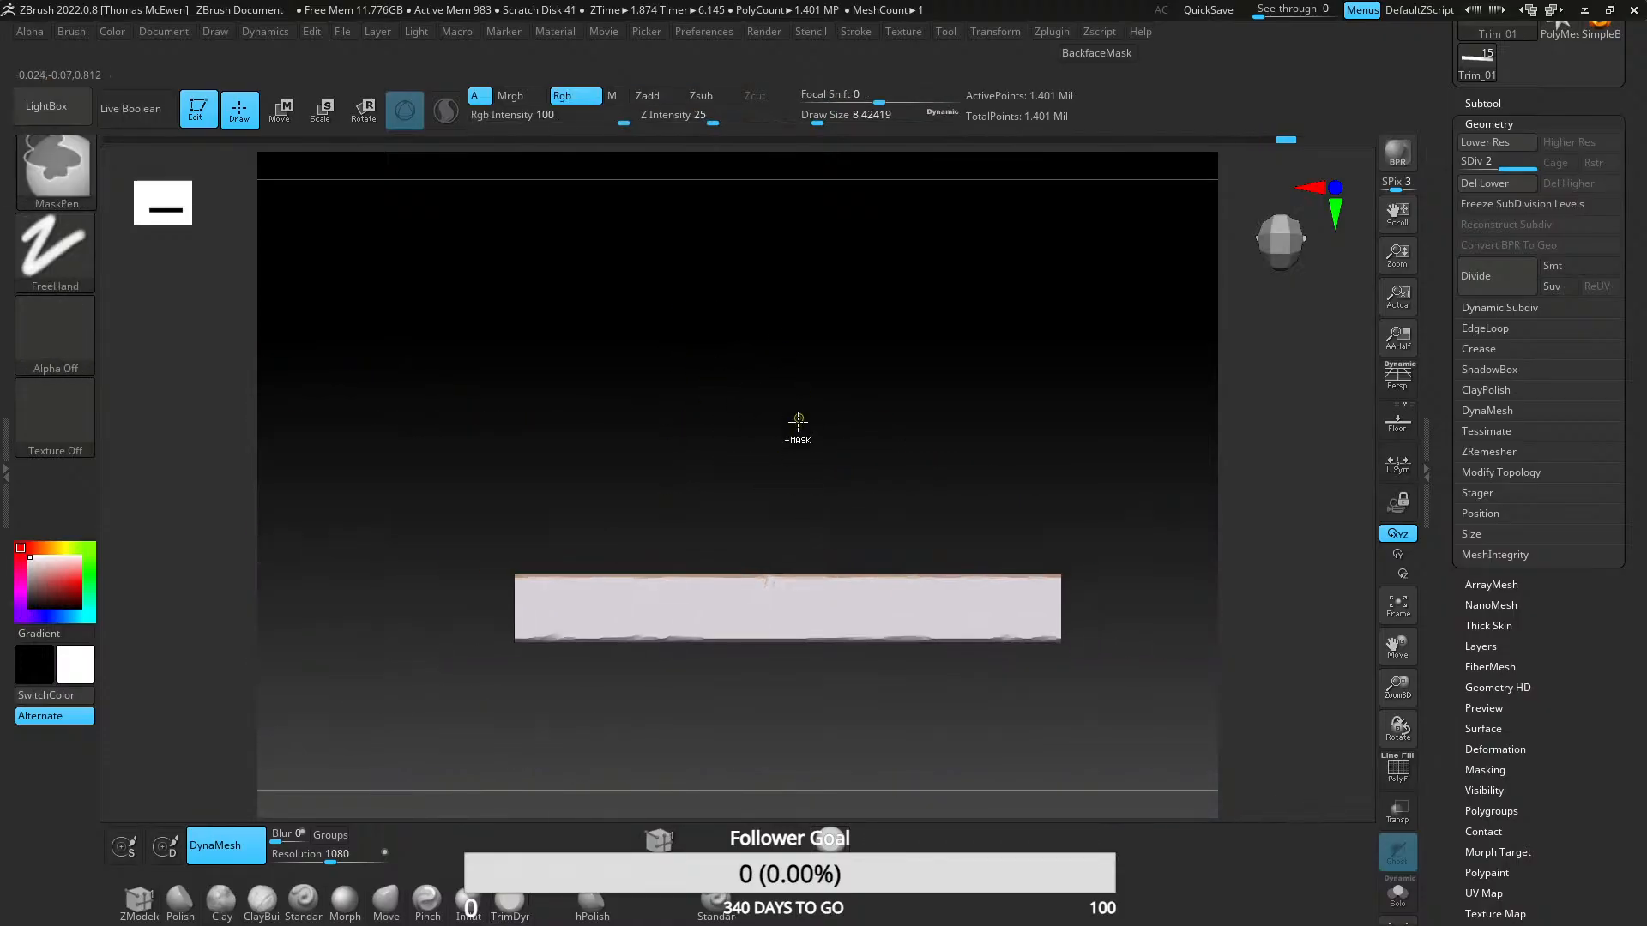
{"action": "mouse_move", "coordinate": [817, 507]}
{"action": "right_mouse_down", "text": "alt"}
{"action": "mouse_move", "coordinate": [769, 389]}
{"action": "mouse_move", "coordinate": [886, 485]}
{"action": "mouse_move", "coordinate": [758, 537]}
{"action": "mouse_move", "coordinate": [791, 524]}
{"action": "mouse_move", "coordinate": [820, 429]}
{"action": "mouse_move", "coordinate": [802, 517]}
{"action": "right_mouse_up", "text": "alt"}
{"action": "right_click_drag", "start_coordinate": [802, 517], "coordinate": [837, 382], "text": "ctrl"}
{"action": "right_click_drag", "start_coordinate": [837, 381], "coordinate": [817, 436]}
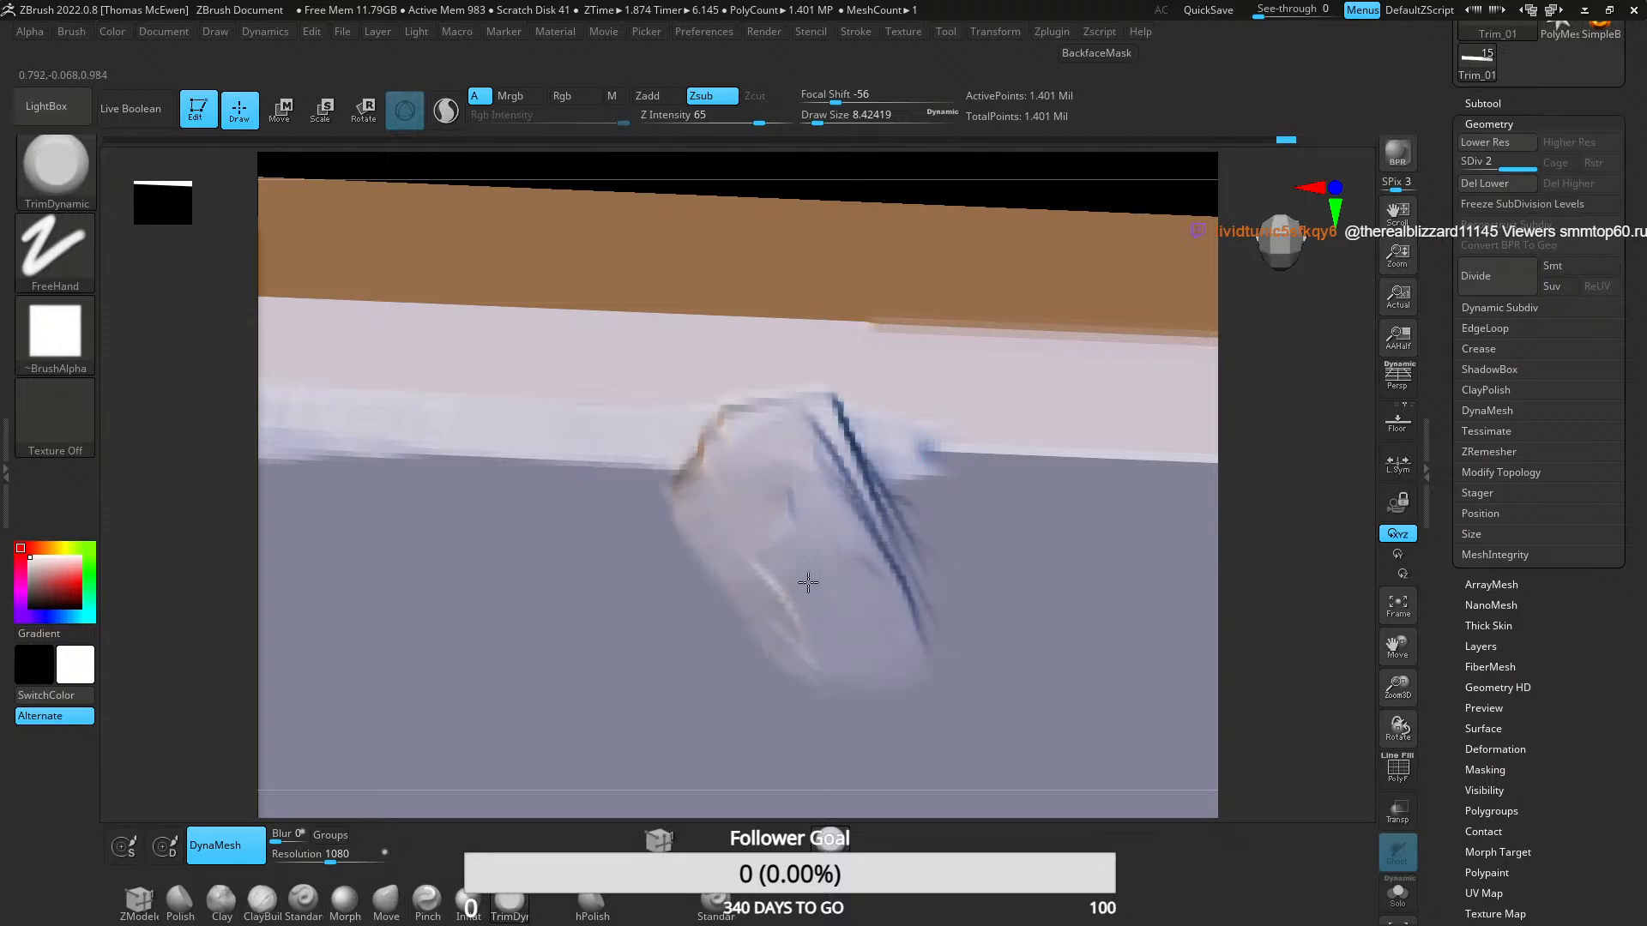
{"action": "left_click_drag", "start_coordinate": [664, 422], "coordinate": [795, 430]}
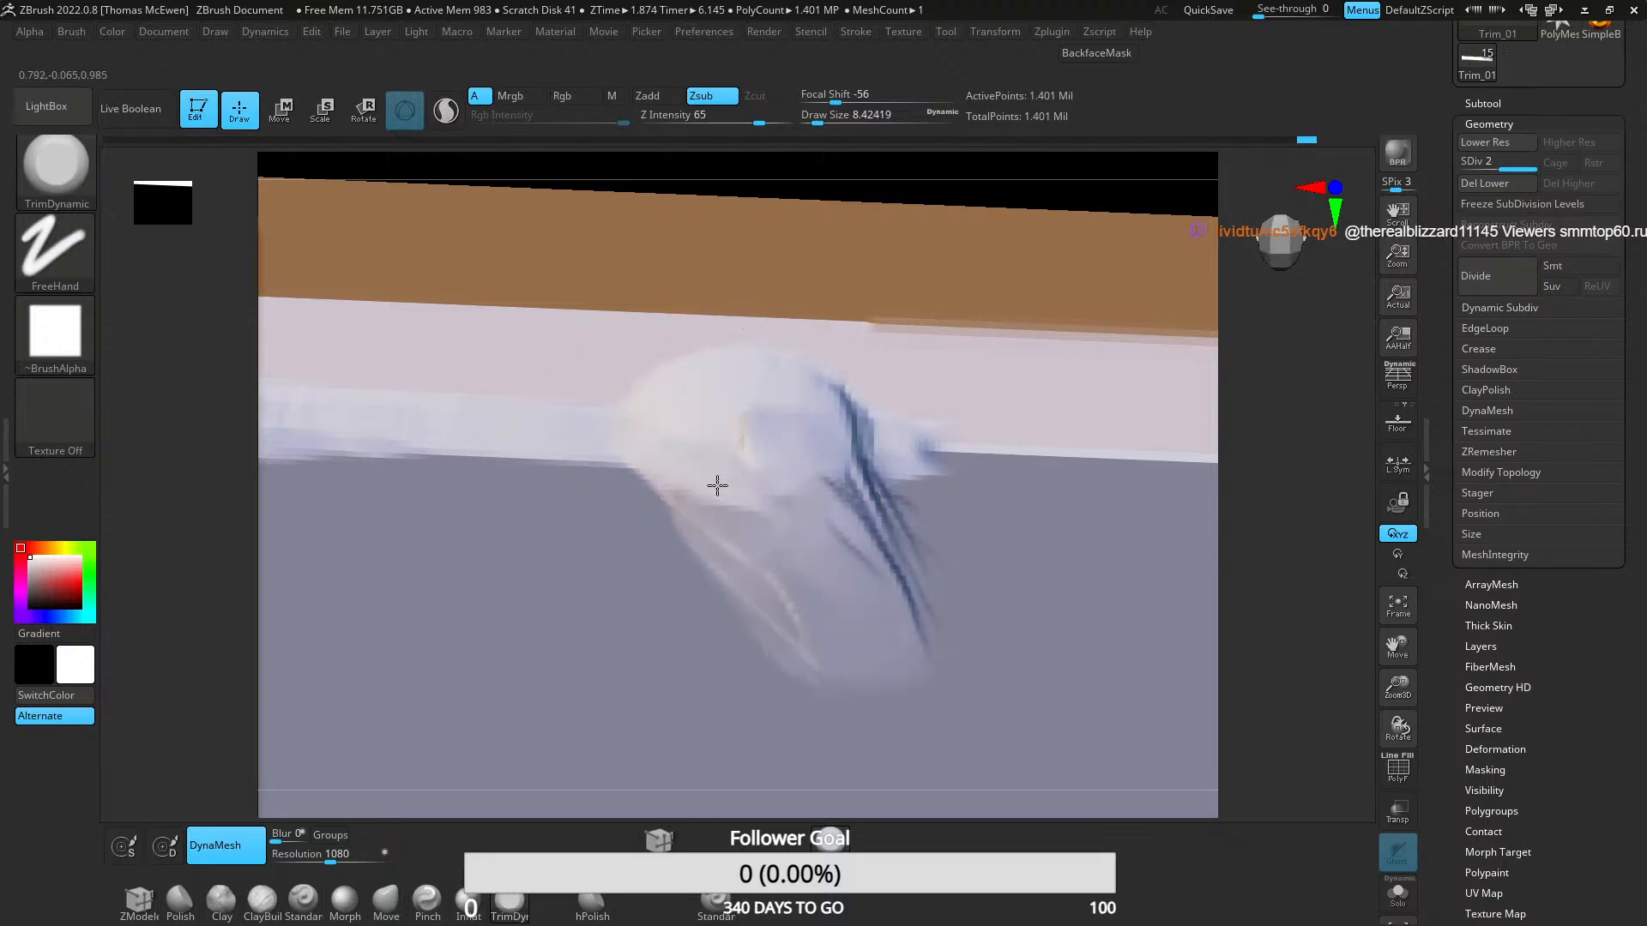
{"action": "left_click_drag", "start_coordinate": [717, 485], "coordinate": [876, 661]}
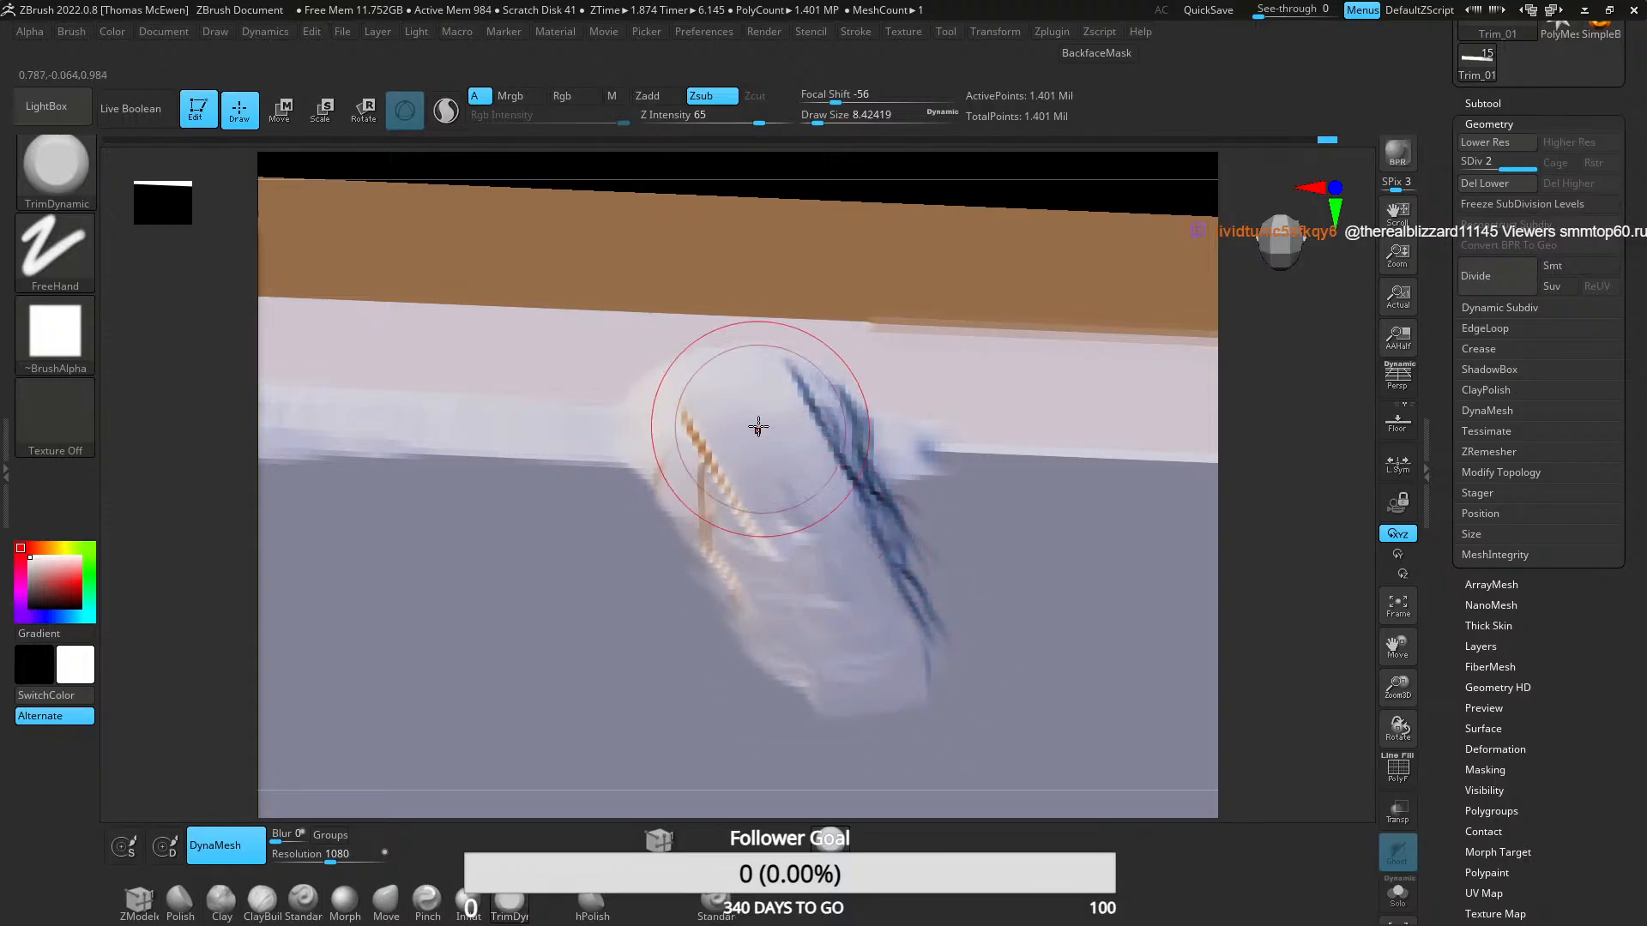
- Undo the last strokes on the diagonal chip near Trim_01's right end and recarve it with longer diagonal TrimDynamic strokes
{"action": "key", "text": "ctrl+z"}
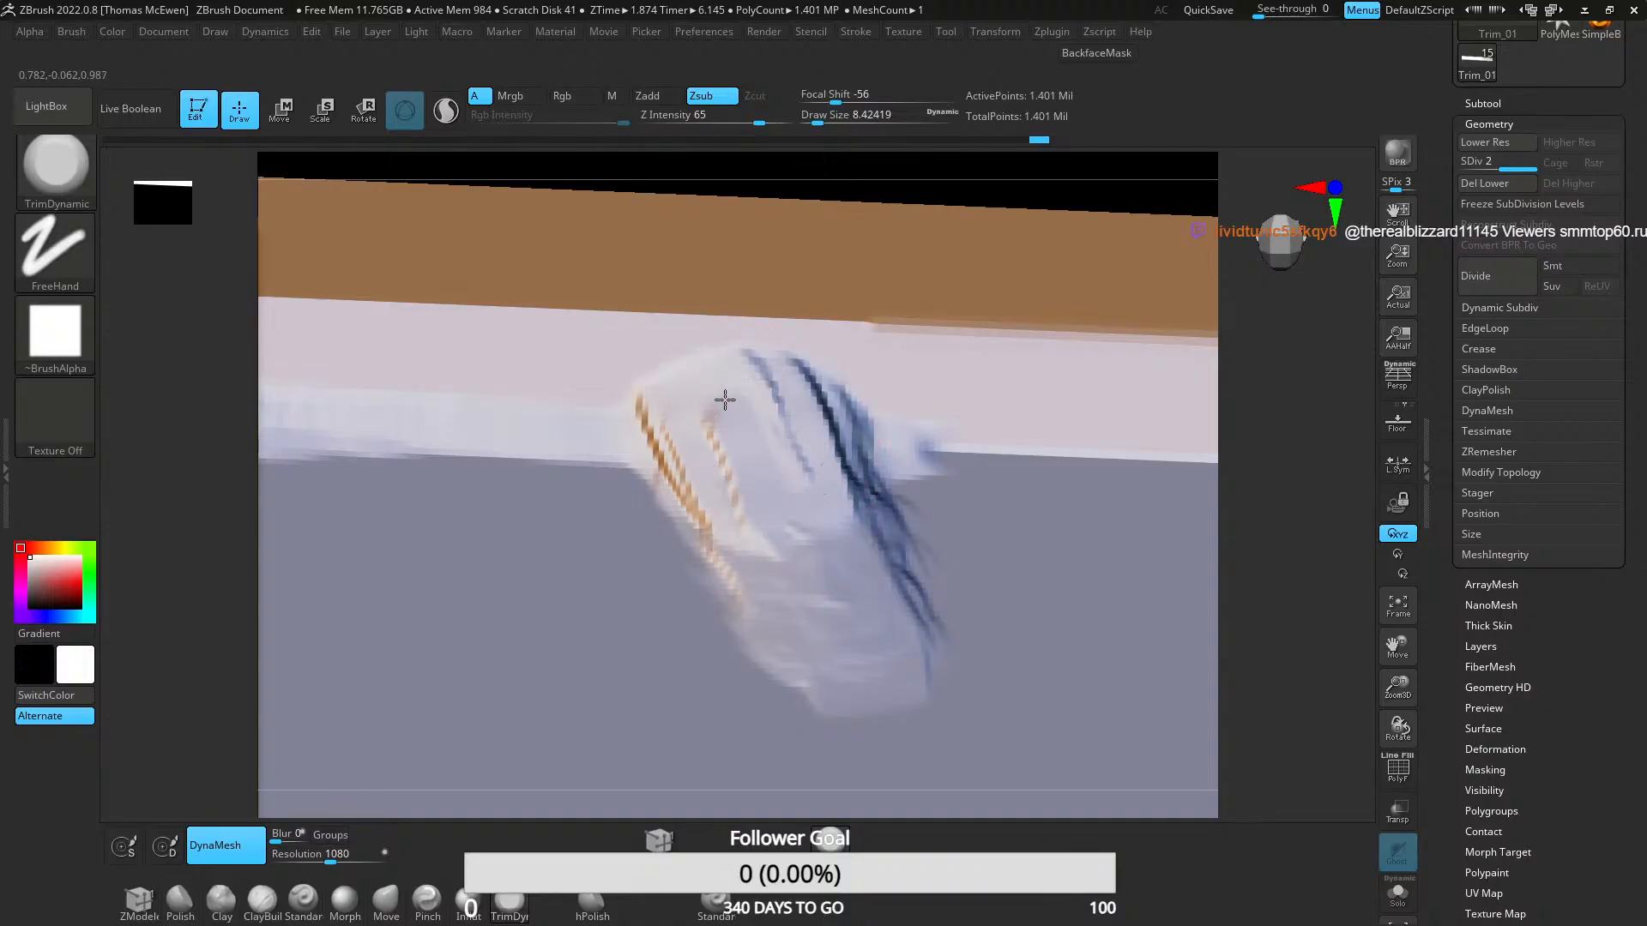
{"action": "mouse_move", "coordinate": [714, 413]}
{"action": "left_mouse_down", "text": "shift"}
{"action": "mouse_move", "coordinate": [750, 518]}
{"action": "mouse_move", "coordinate": [779, 544]}
{"action": "mouse_move", "coordinate": [735, 562]}
{"action": "left_mouse_up", "text": "shift"}
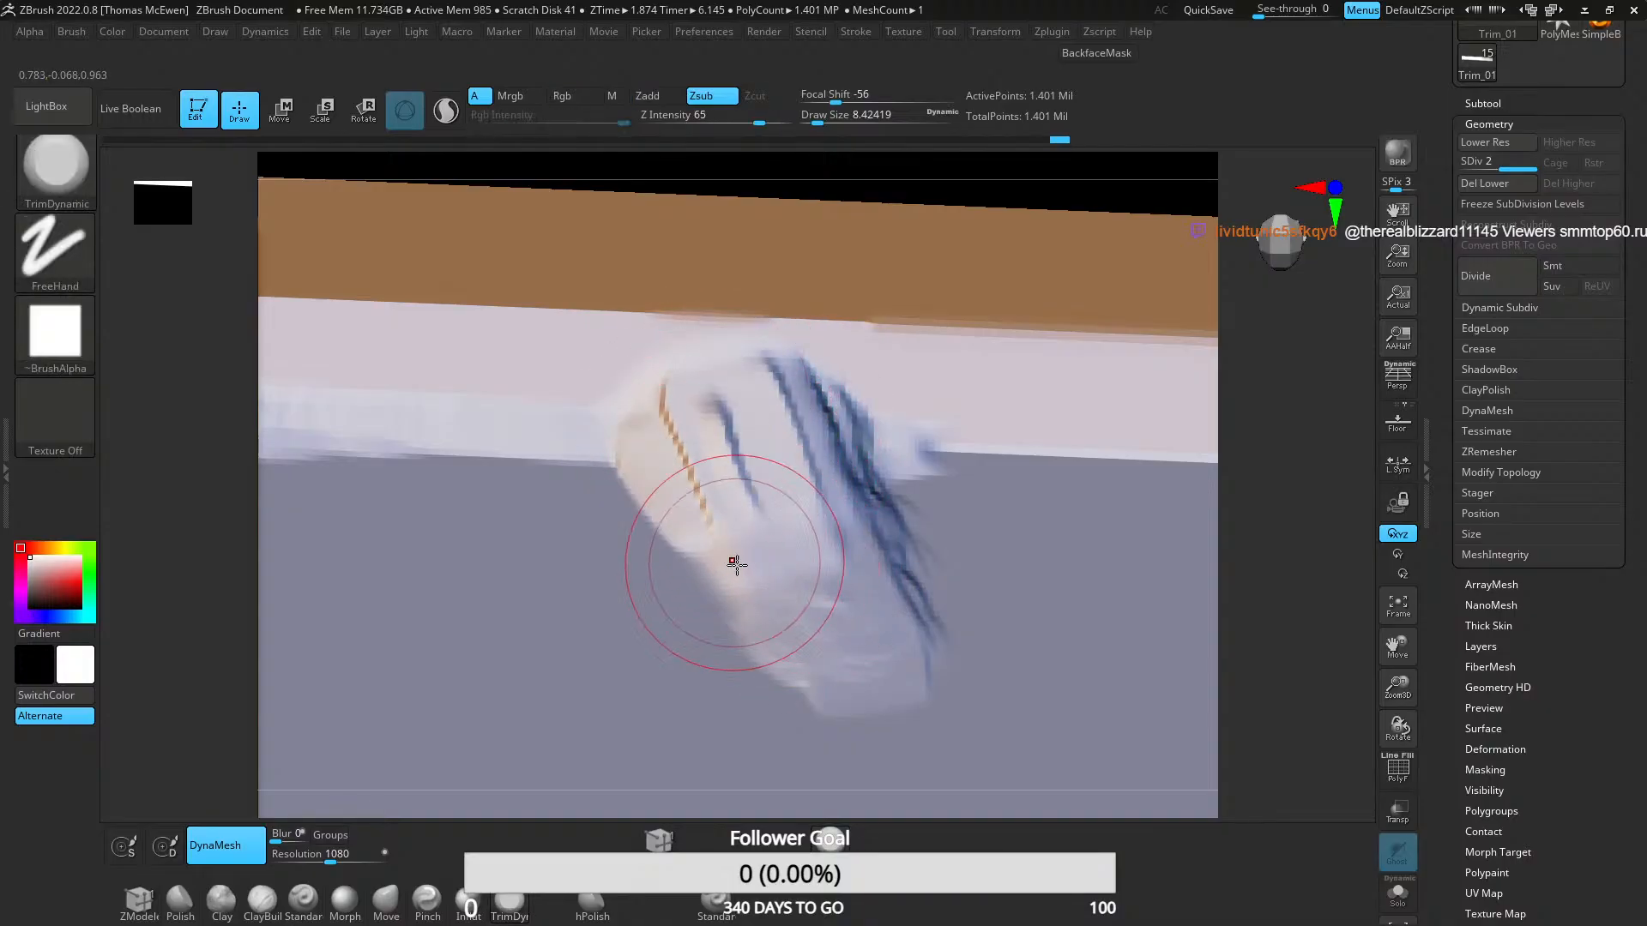
{"action": "key", "text": "ctrl+z"}
{"action": "key", "text": "ctrl+z"}
{"action": "left_click_drag", "start_coordinate": [735, 400], "coordinate": [828, 649]}
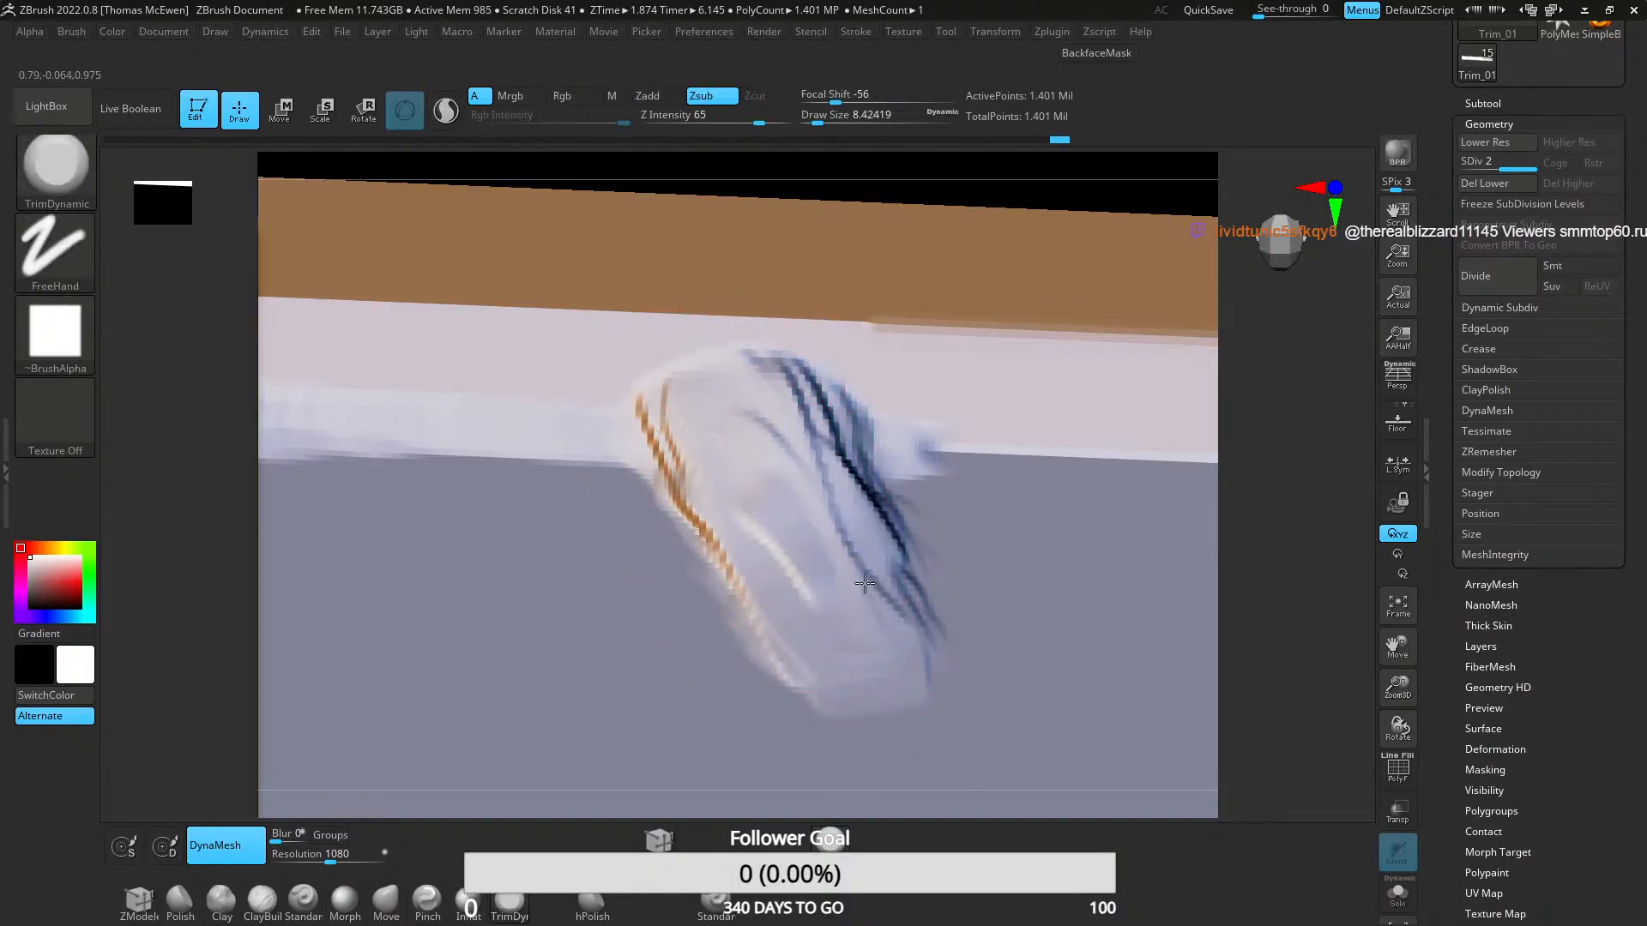
{"action": "left_click_drag", "start_coordinate": [743, 363], "coordinate": [867, 703]}
{"action": "mouse_move", "coordinate": [713, 376]}
{"action": "left_mouse_down"}
{"action": "mouse_move", "coordinate": [684, 404]}
{"action": "mouse_move", "coordinate": [811, 605]}
{"action": "left_mouse_up"}
- Smooth the surface of the right-end chip and blend it into Trim_01's front face with further strokes
{"action": "right_click_drag", "start_coordinate": [811, 604], "coordinate": [768, 570], "text": "ctrl"}
{"action": "right_click_drag", "start_coordinate": [768, 570], "coordinate": [762, 560]}
{"action": "right_click_drag", "start_coordinate": [740, 675], "coordinate": [750, 478], "text": "alt"}
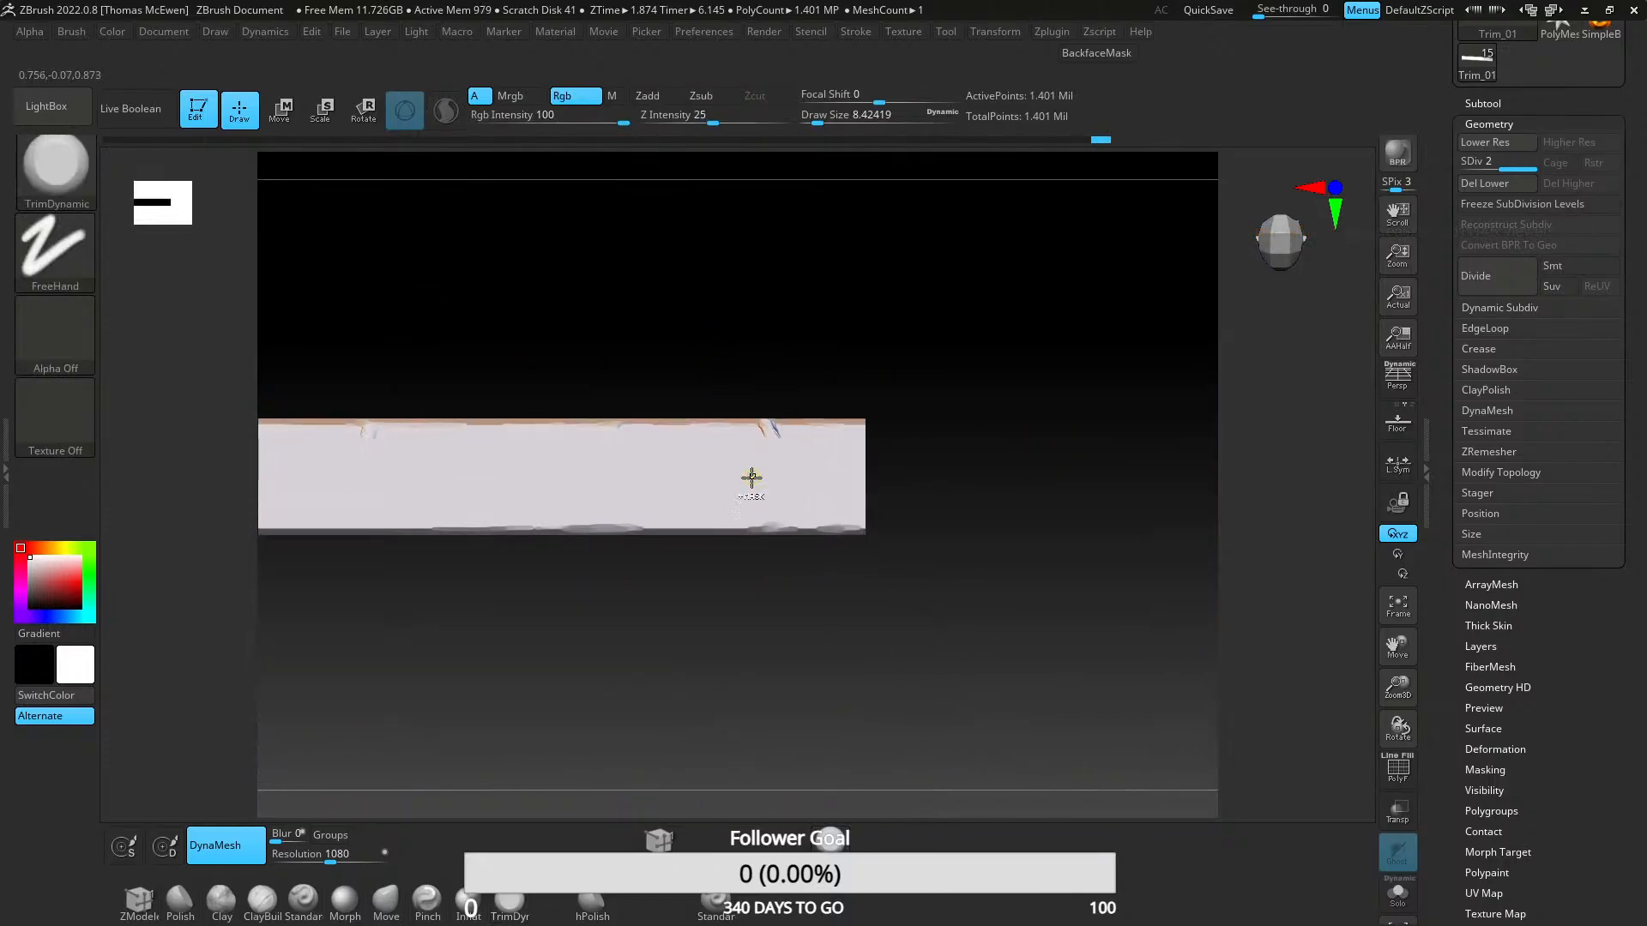
{"action": "right_click_drag", "start_coordinate": [786, 411], "coordinate": [797, 493], "text": "ctrl"}
{"action": "mouse_move", "coordinate": [792, 517]}
{"action": "left_mouse_down", "text": "shift"}
{"action": "mouse_move", "coordinate": [754, 446]}
{"action": "mouse_move", "coordinate": [728, 489]}
{"action": "mouse_move", "coordinate": [662, 433]}
{"action": "left_mouse_up", "text": "shift"}
{"action": "mouse_move", "coordinate": [782, 482]}
{"action": "left_mouse_down"}
{"action": "mouse_move", "coordinate": [617, 478]}
{"action": "mouse_move", "coordinate": [673, 478]}
{"action": "left_mouse_up"}
{"action": "mouse_move", "coordinate": [680, 477]}
{"action": "left_mouse_down"}
{"action": "mouse_move", "coordinate": [618, 486]}
{"action": "mouse_move", "coordinate": [686, 411]}
{"action": "mouse_move", "coordinate": [710, 482]}
{"action": "mouse_move", "coordinate": [652, 338]}
{"action": "mouse_move", "coordinate": [827, 466]}
{"action": "mouse_move", "coordinate": [766, 426]}
{"action": "mouse_move", "coordinate": [930, 415]}
{"action": "mouse_move", "coordinate": [885, 433]}
{"action": "mouse_move", "coordinate": [868, 407]}
{"action": "mouse_move", "coordinate": [868, 449]}
{"action": "mouse_move", "coordinate": [884, 420]}
{"action": "mouse_move", "coordinate": [868, 438]}
{"action": "mouse_move", "coordinate": [860, 404]}
{"action": "mouse_move", "coordinate": [897, 529]}
{"action": "mouse_move", "coordinate": [846, 518]}
{"action": "mouse_move", "coordinate": [916, 422]}
{"action": "mouse_move", "coordinate": [893, 455]}
{"action": "mouse_move", "coordinate": [970, 552]}
{"action": "left_mouse_up"}
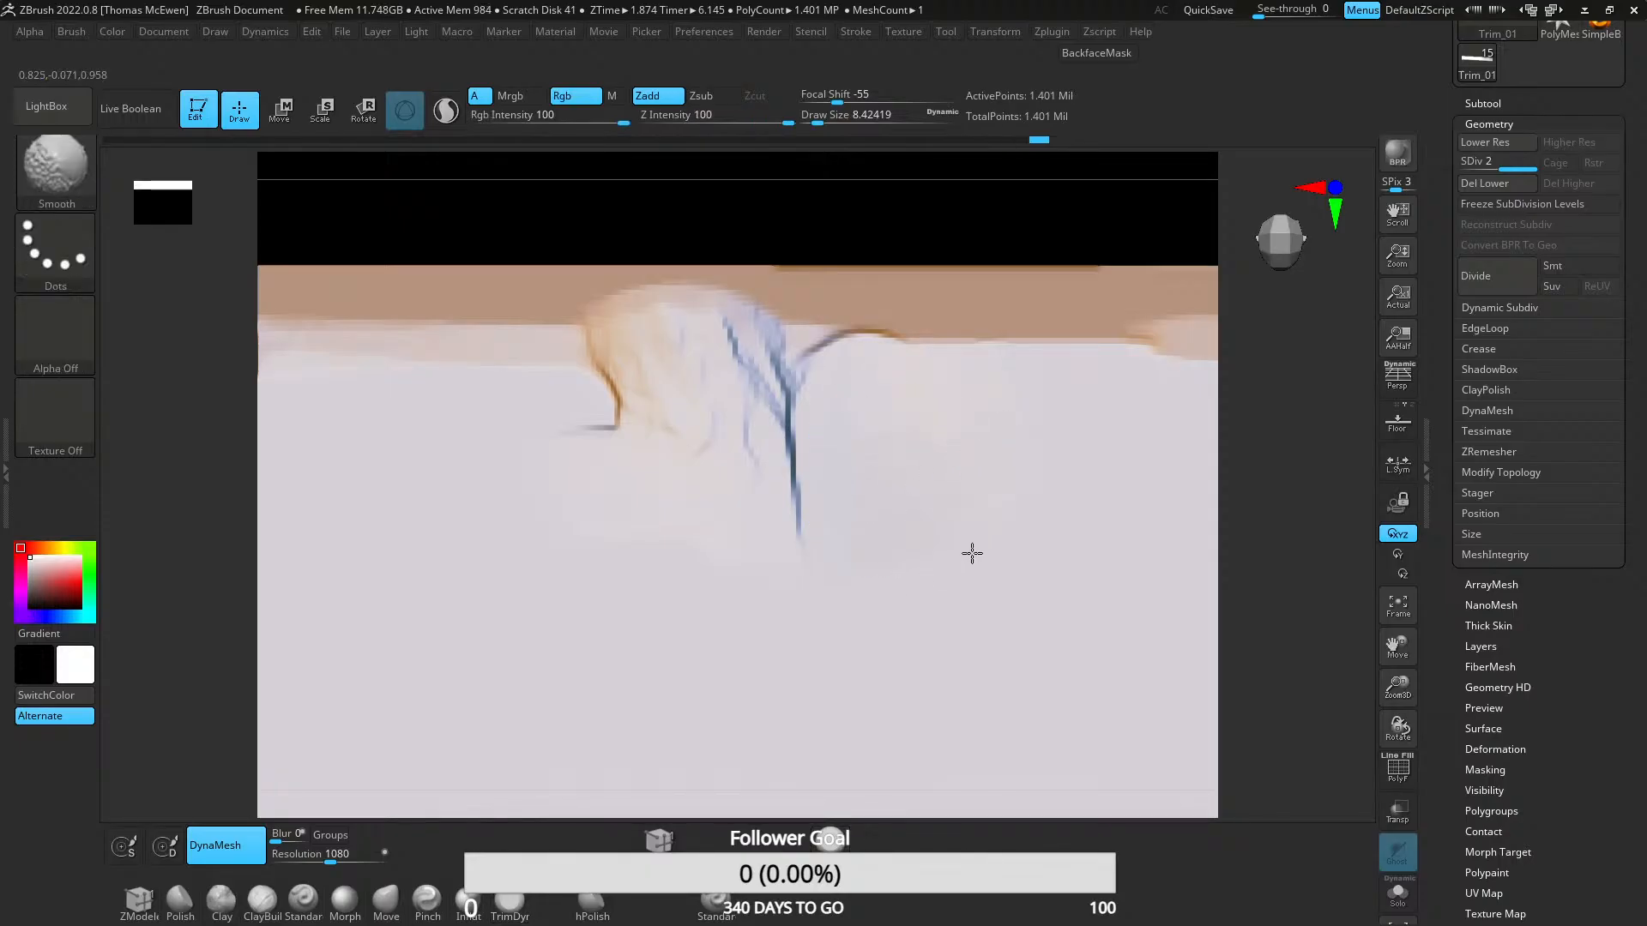
{"action": "right_click_drag", "start_coordinate": [970, 551], "coordinate": [892, 291], "text": "ctrl"}
{"action": "mouse_move", "coordinate": [864, 515]}
{"action": "right_mouse_down"}
{"action": "mouse_move", "coordinate": [887, 588]}
{"action": "mouse_move", "coordinate": [834, 456]}
{"action": "mouse_move", "coordinate": [823, 526]}
{"action": "mouse_move", "coordinate": [821, 460]}
{"action": "right_mouse_up"}
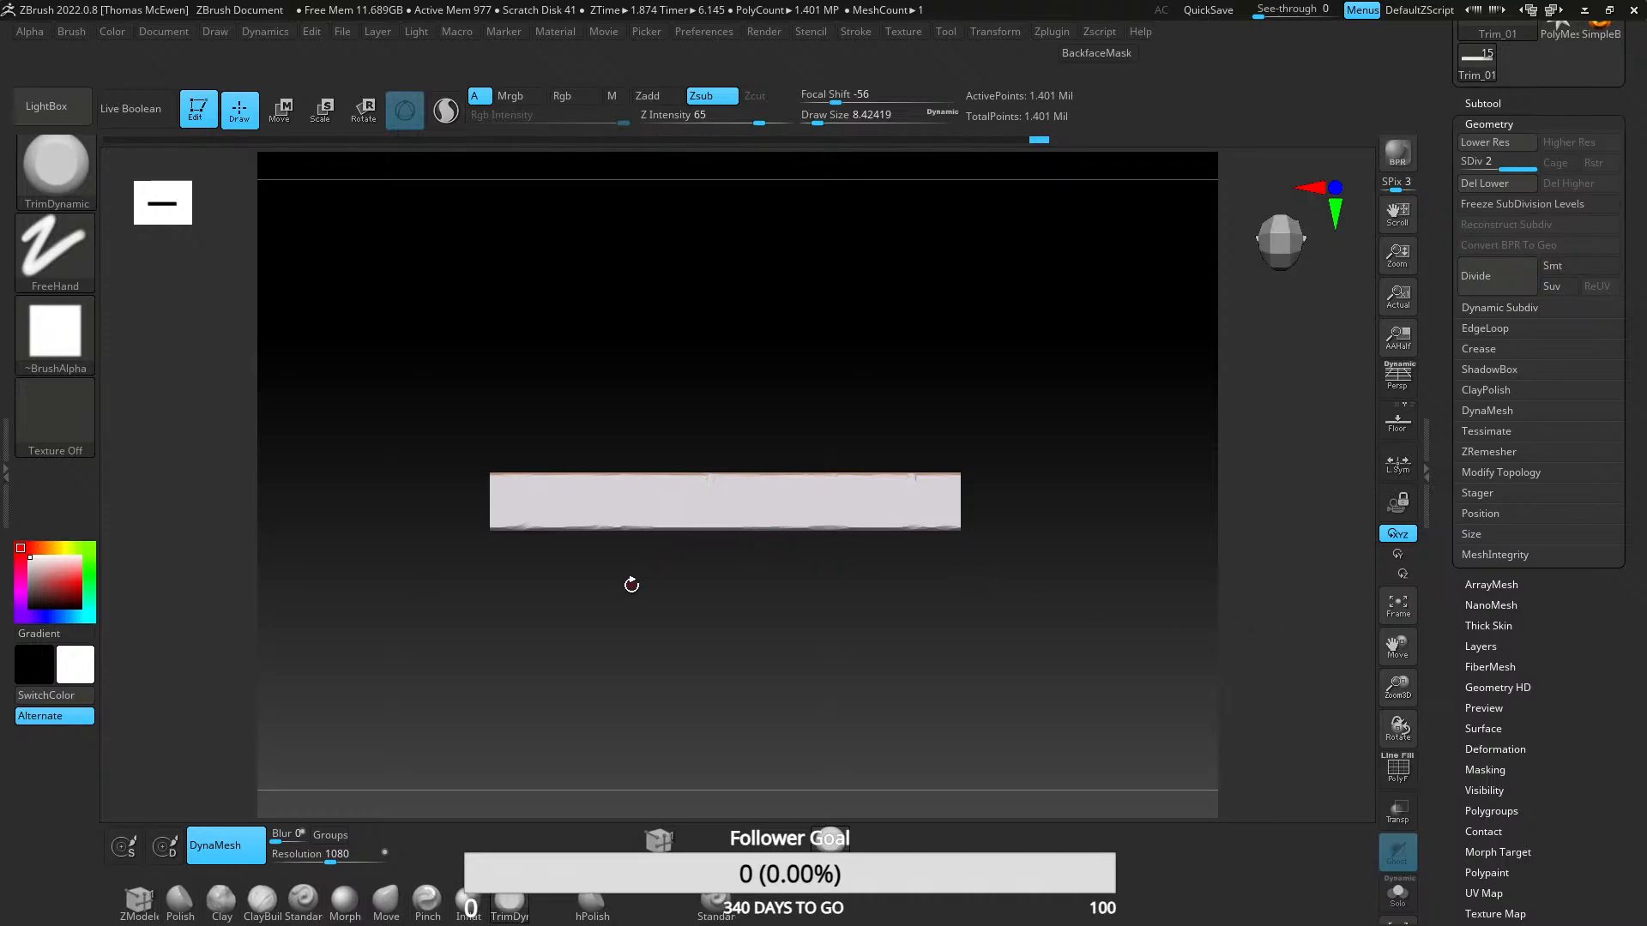
- Examine the worn upper and lower edges along the left part of Trim_01
{"action": "right_click_drag", "start_coordinate": [587, 478], "coordinate": [553, 613], "text": "ctrl"}
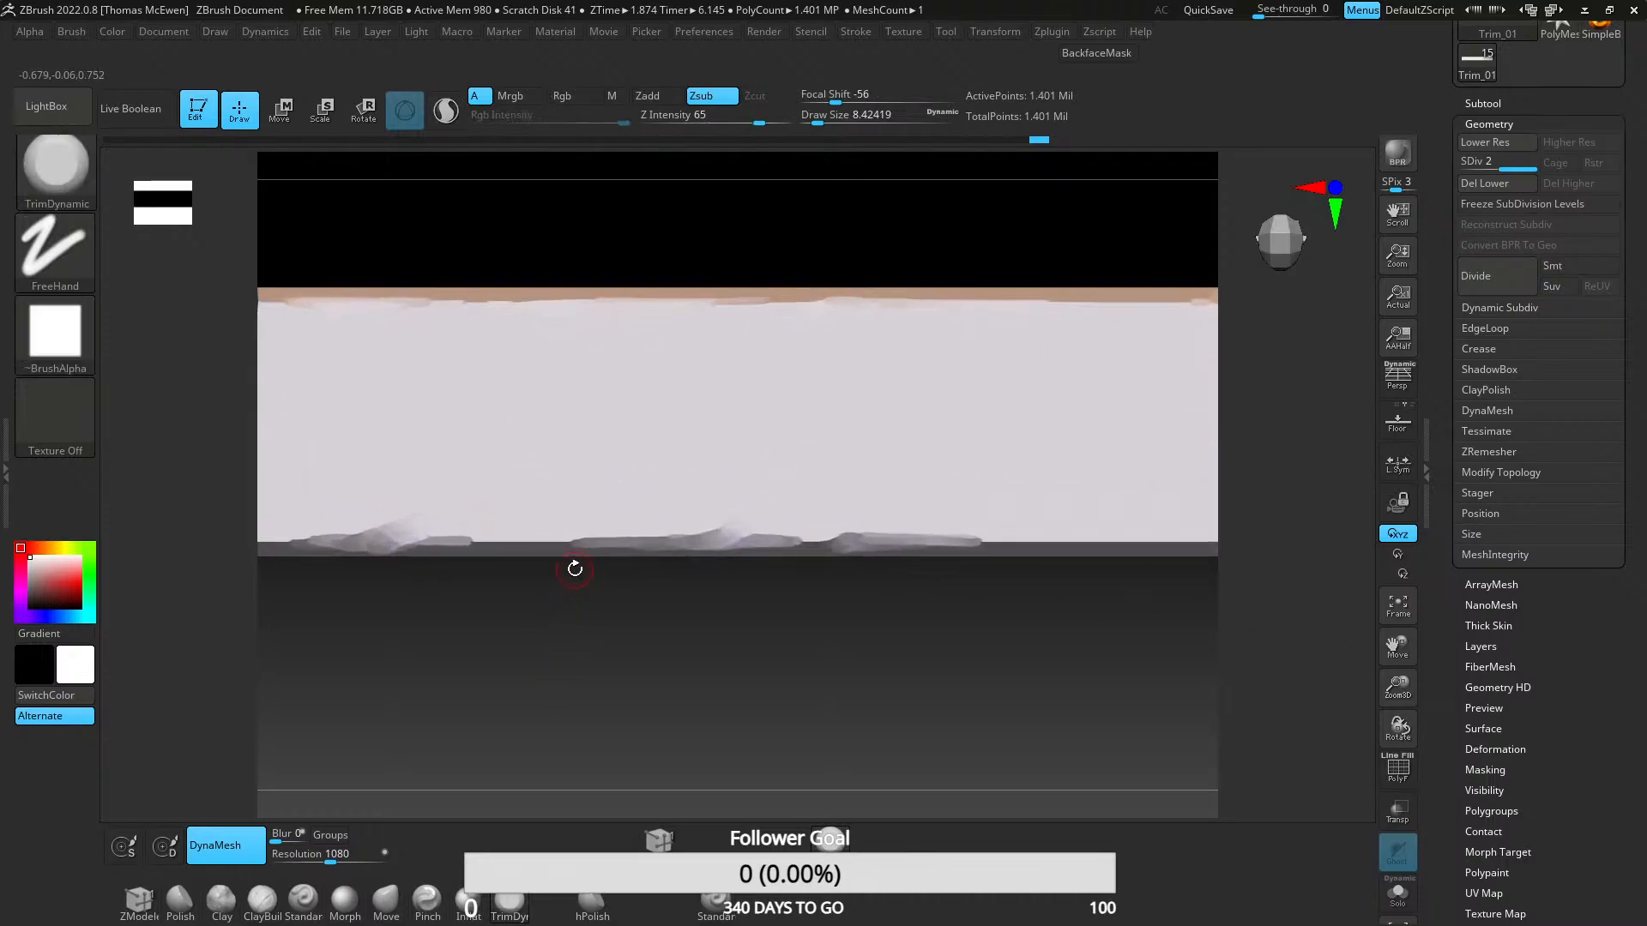
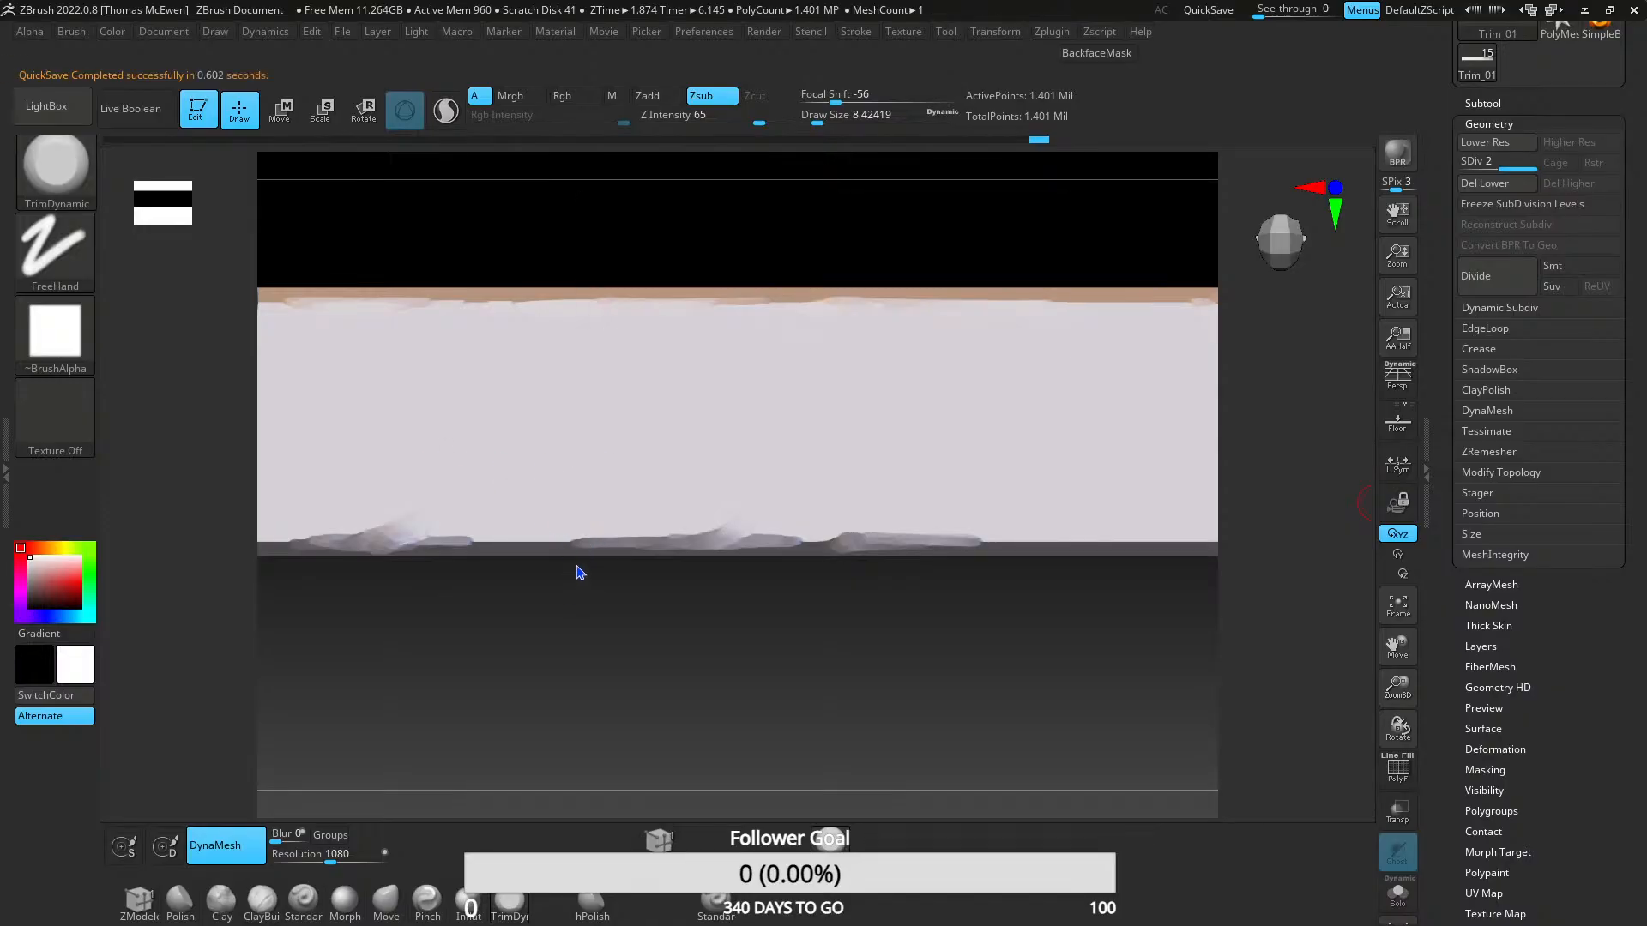
{"action": "mouse_move", "coordinate": [635, 662]}
{"action": "left_mouse_down"}
{"action": "mouse_move", "coordinate": [632, 589]}
{"action": "mouse_move", "coordinate": [610, 563]}
{"action": "mouse_move", "coordinate": [607, 594]}
{"action": "mouse_move", "coordinate": [721, 497]}
{"action": "mouse_move", "coordinate": [651, 489]}
{"action": "mouse_move", "coordinate": [735, 448]}
{"action": "left_mouse_up"}
{"action": "right_click_drag", "start_coordinate": [804, 330], "coordinate": [805, 486], "text": "ctrl"}
{"action": "mouse_move", "coordinate": [762, 202]}
{"action": "right_mouse_down", "text": "alt"}
{"action": "mouse_move", "coordinate": [896, 482]}
{"action": "mouse_move", "coordinate": [821, 430]}
{"action": "mouse_move", "coordinate": [797, 382]}
{"action": "mouse_move", "coordinate": [764, 382]}
{"action": "right_mouse_up", "text": "alt"}
{"action": "mouse_move", "coordinate": [764, 382]}
{"action": "left_mouse_down"}
{"action": "mouse_move", "coordinate": [783, 455]}
{"action": "mouse_move", "coordinate": [743, 357]}
{"action": "mouse_move", "coordinate": [797, 430]}
{"action": "left_mouse_up"}
{"action": "key", "text": "ctrl+z"}
{"action": "right_click_drag", "start_coordinate": [797, 537], "coordinate": [776, 338], "text": "ctrl"}
{"action": "right_click_drag", "start_coordinate": [467, 542], "coordinate": [812, 481], "text": "alt"}
{"action": "mouse_move", "coordinate": [733, 590]}
{"action": "right_mouse_down", "text": "alt"}
{"action": "mouse_move", "coordinate": [942, 529]}
{"action": "mouse_move", "coordinate": [783, 452]}
{"action": "mouse_move", "coordinate": [798, 459]}
{"action": "mouse_move", "coordinate": [794, 435]}
{"action": "mouse_move", "coordinate": [764, 471]}
{"action": "mouse_move", "coordinate": [780, 471]}
{"action": "mouse_move", "coordinate": [753, 633]}
{"action": "mouse_move", "coordinate": [661, 544]}
{"action": "mouse_move", "coordinate": [669, 608]}
{"action": "mouse_move", "coordinate": [724, 559]}
{"action": "right_mouse_up", "text": "alt"}
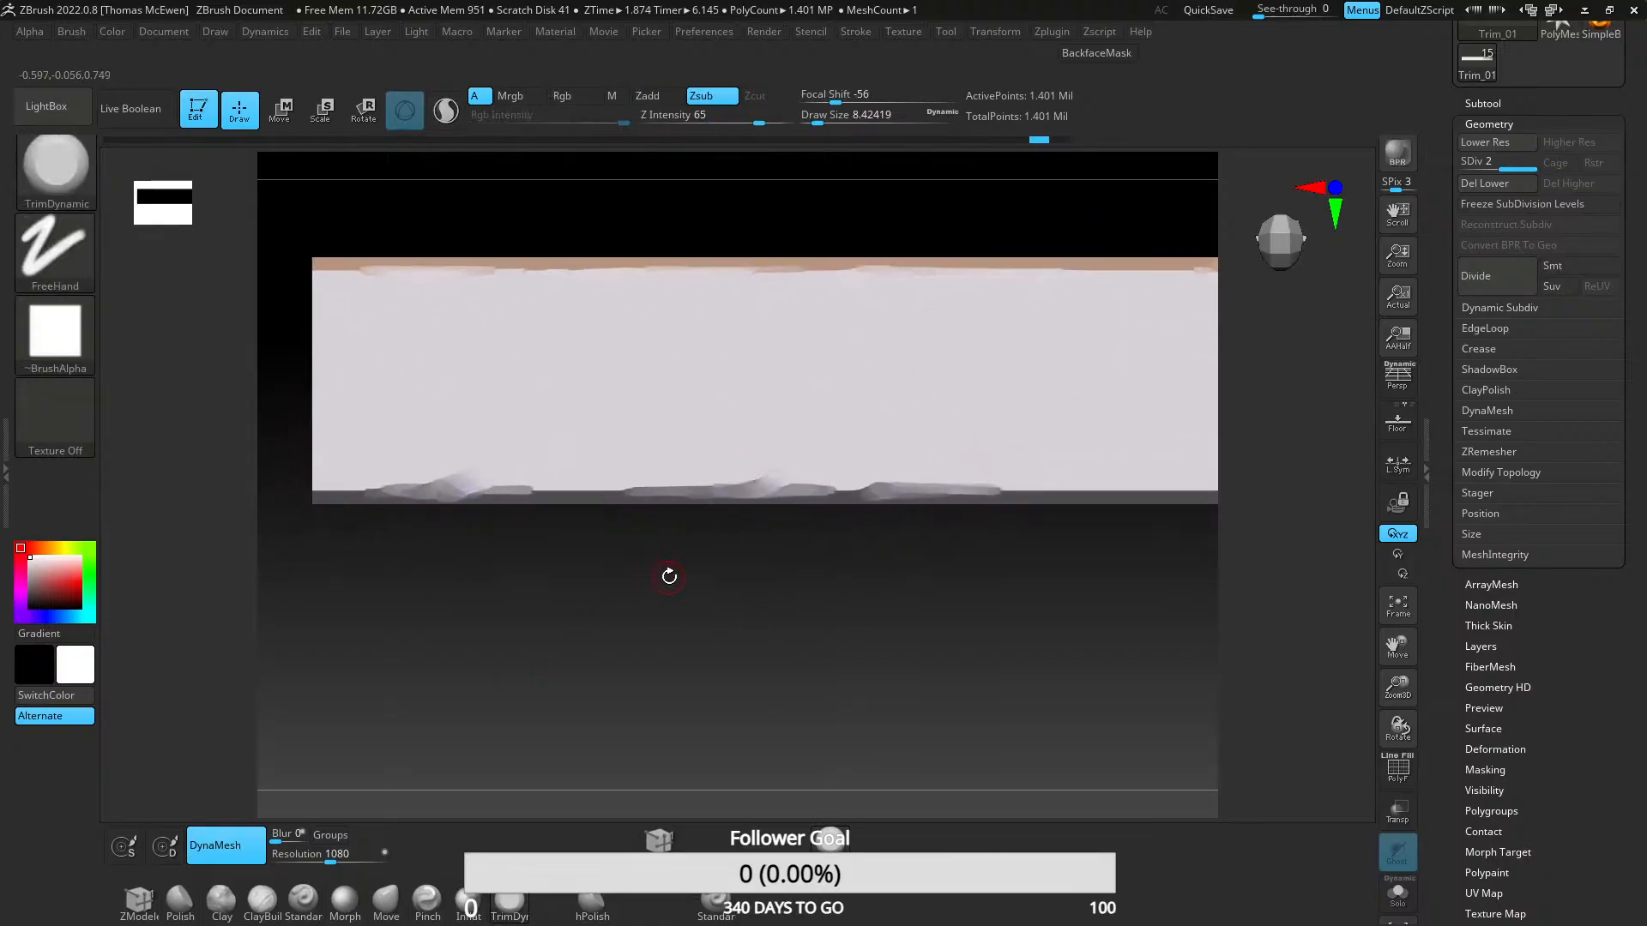
- Start loading a brush preset and browse to the JoltBugBrushes folder inside ZBrush_Brushes, Brushes, Rock Brushes
{"action": "left_click", "coordinate": [74, 29]}
{"action": "mouse_move", "coordinate": [33, 33]}
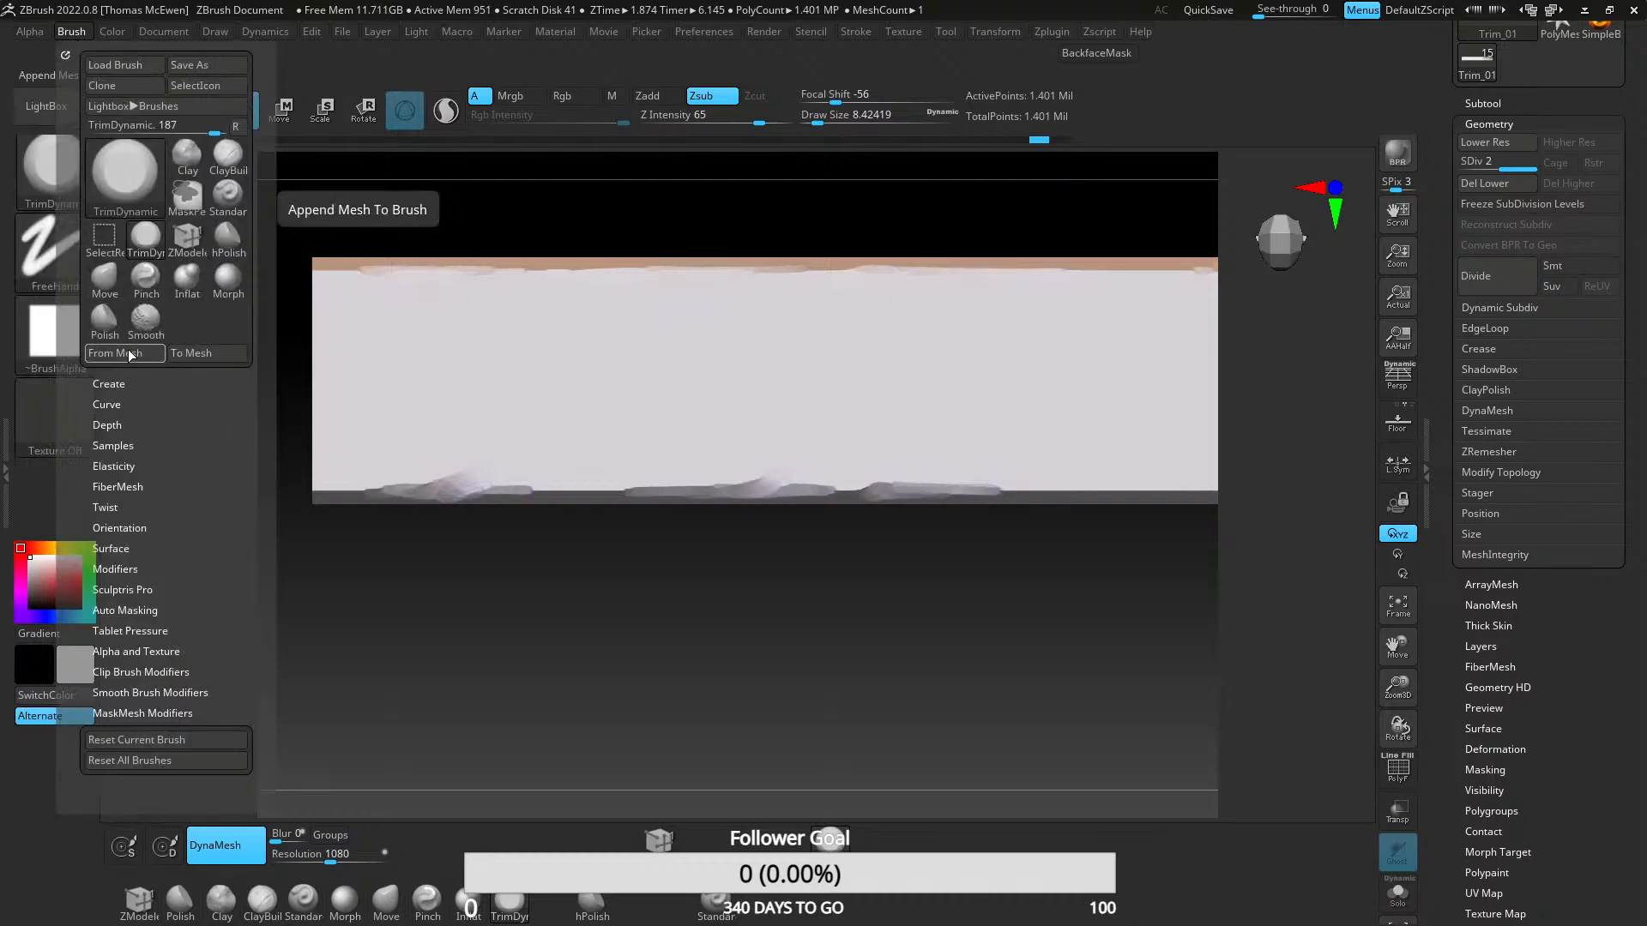
{"action": "left_click", "coordinate": [126, 73]}
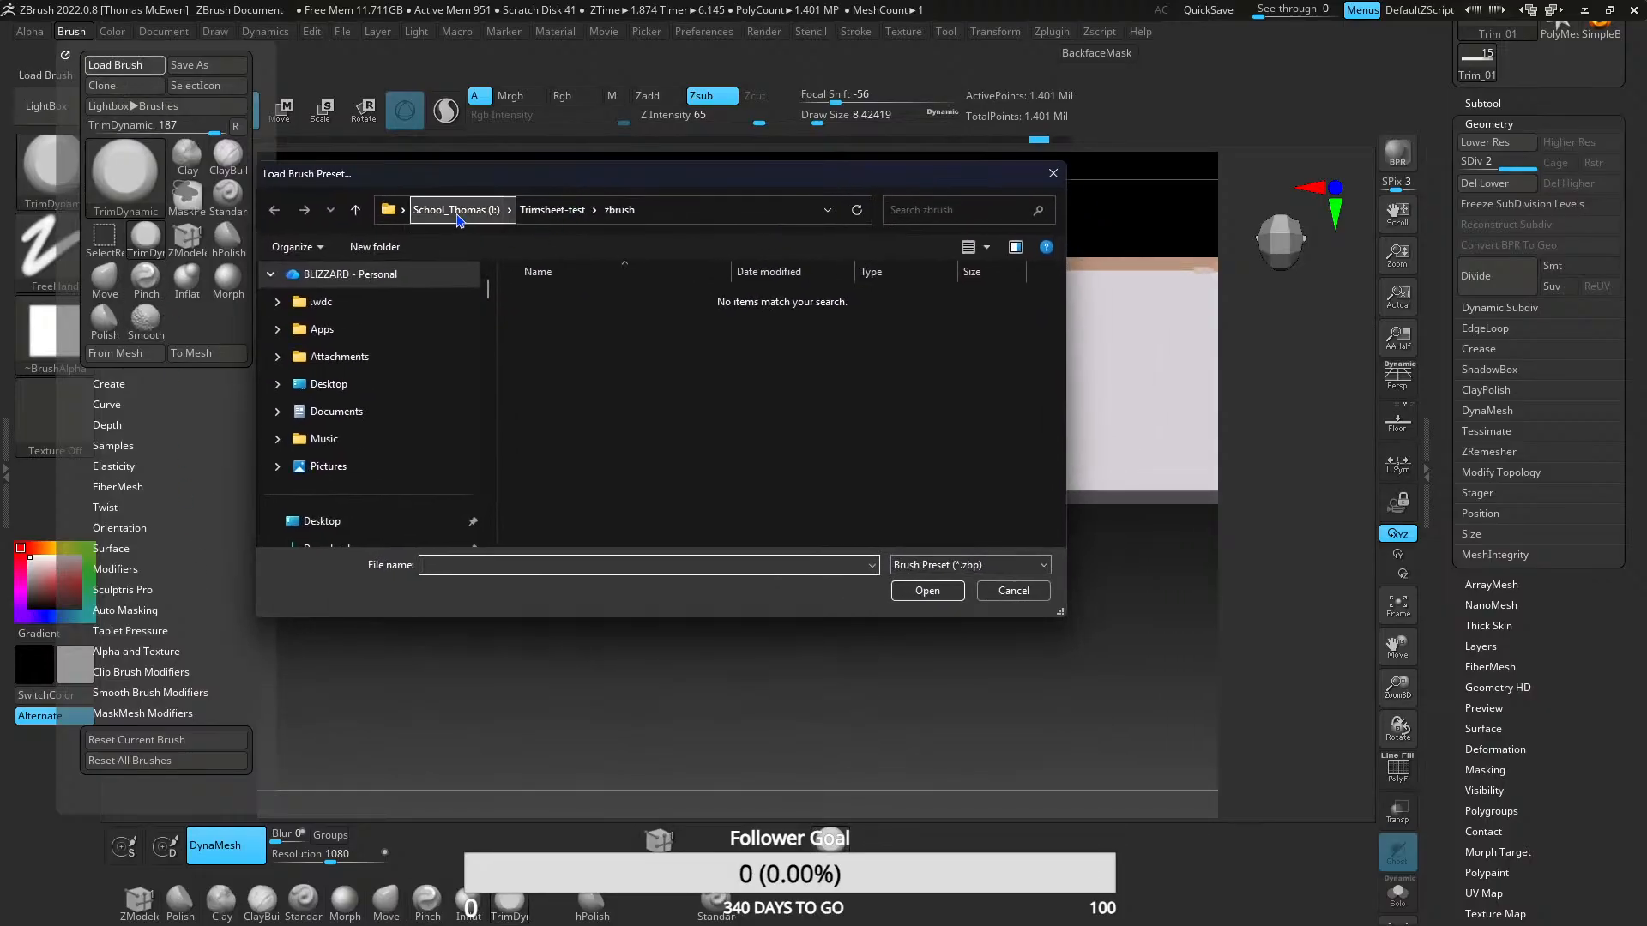
{"action": "left_click", "coordinate": [457, 212]}
{"action": "double_click", "coordinate": [614, 512]}
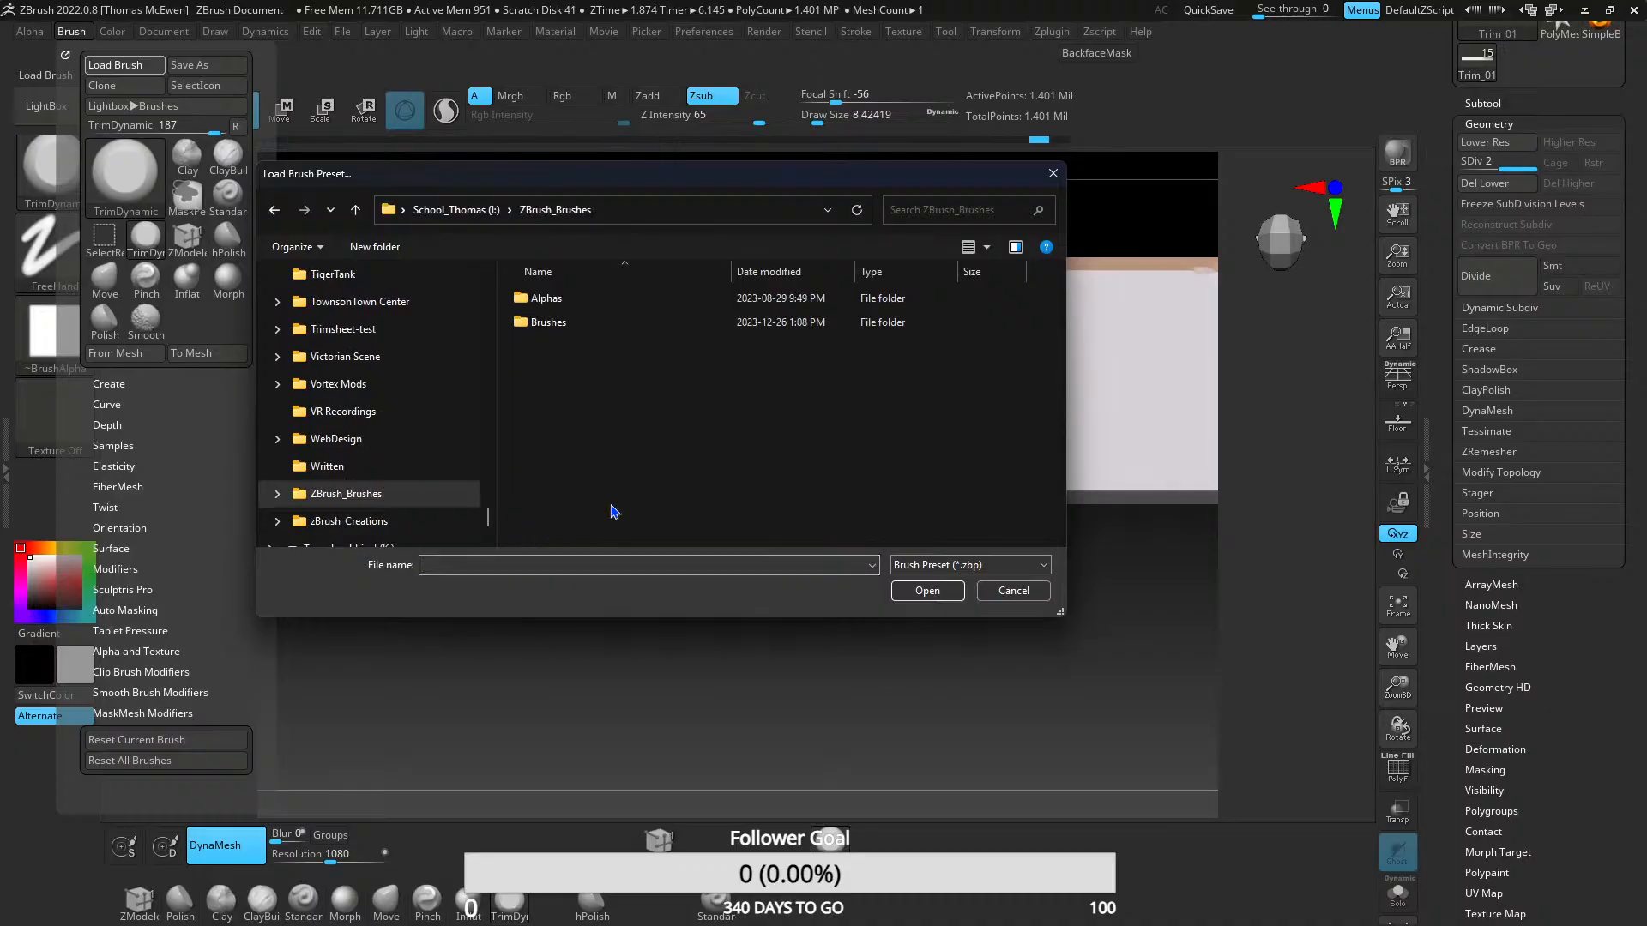
{"action": "double_click", "coordinate": [559, 302]}
{"action": "left_click", "coordinate": [555, 209]}
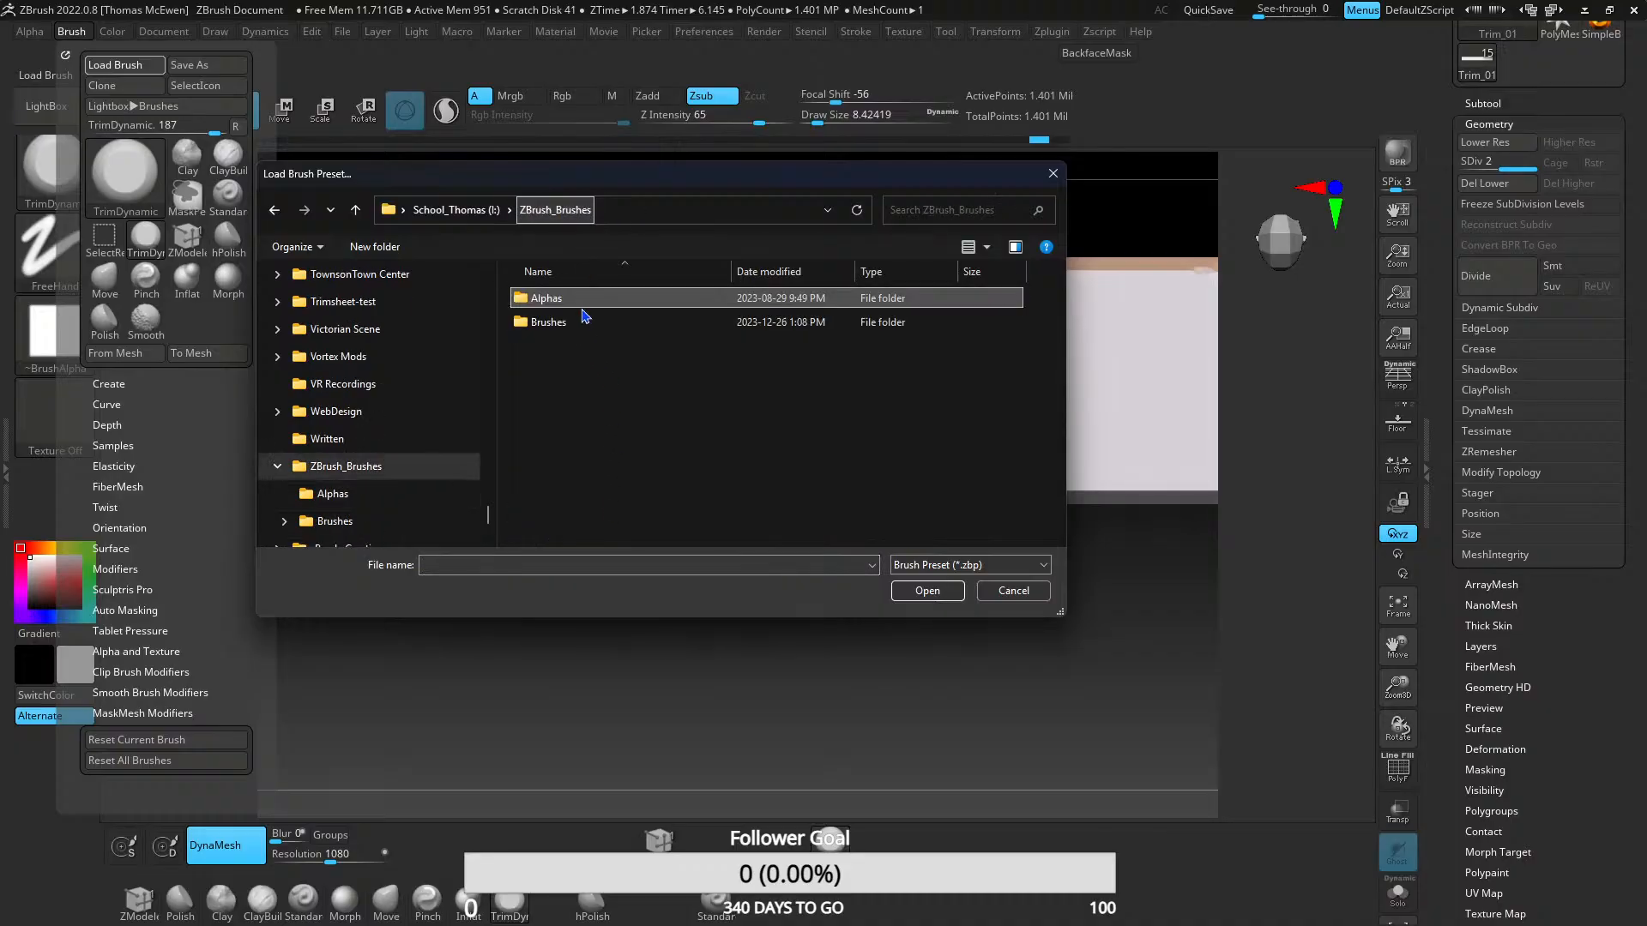
{"action": "double_click", "coordinate": [583, 319]}
{"action": "left_click", "coordinate": [594, 346]}
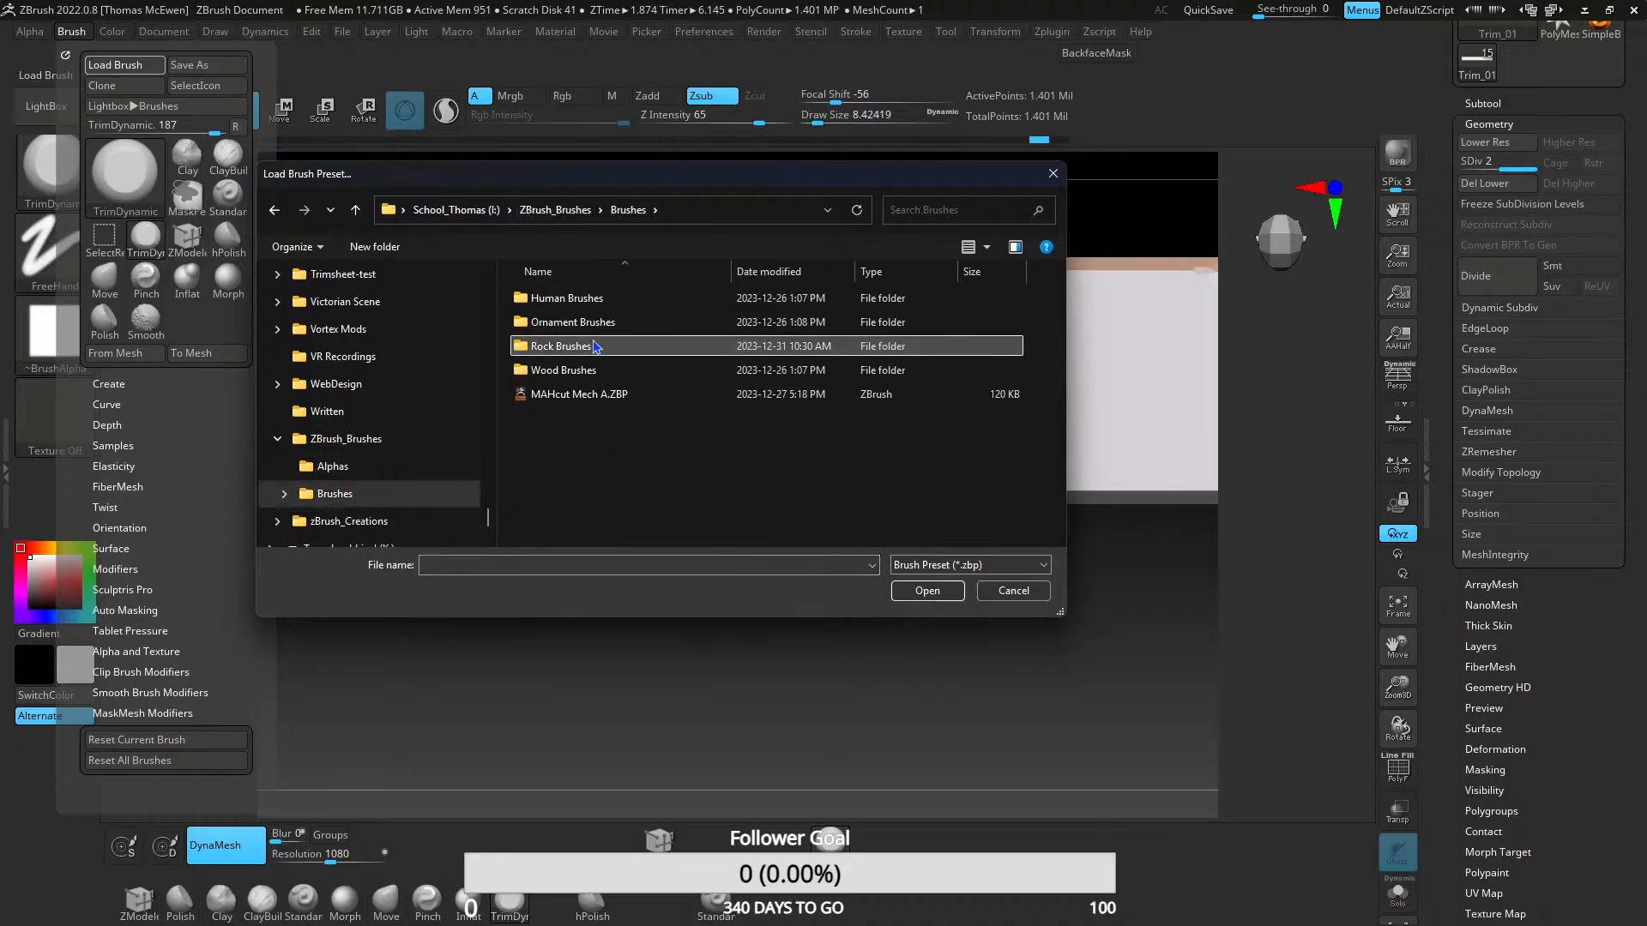
{"action": "double_click", "coordinate": [594, 346]}
{"action": "double_click", "coordinate": [605, 322]}
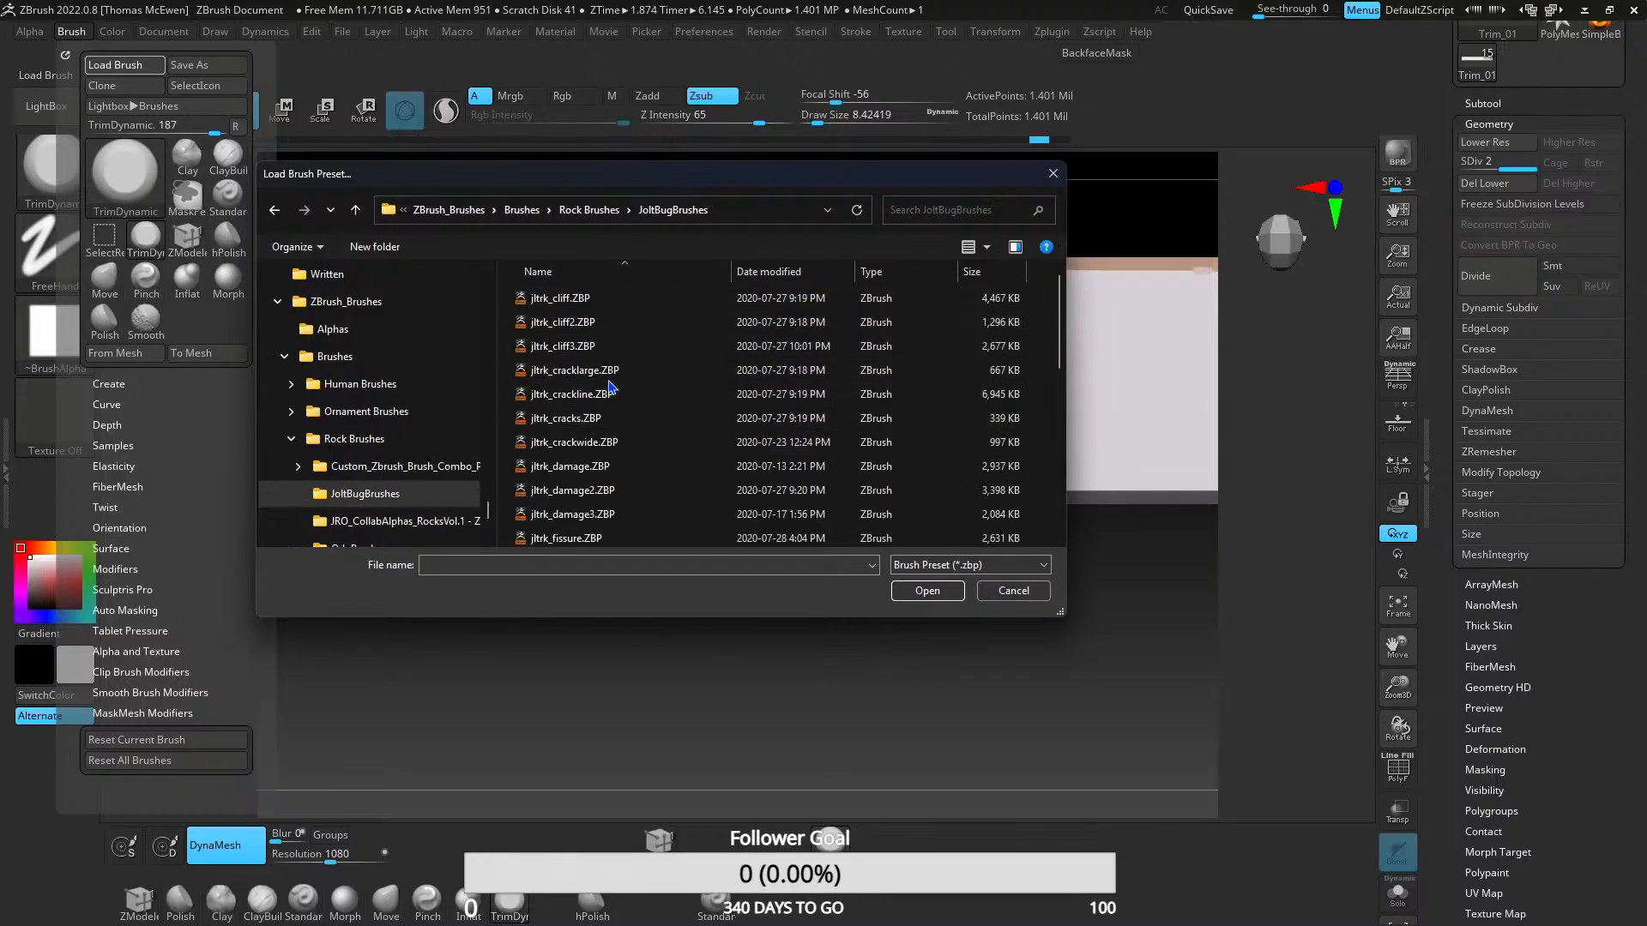
- Load the brush presets from jltrk_cliff.ZBP through jltrk_surface10.ZBP in the JoltBugBrushes folder
{"action": "scroll", "coordinate": [607, 399], "scroll_direction": "down", "scroll_amount": 7}
{"action": "scroll", "coordinate": [605, 429], "scroll_direction": "up", "scroll_amount": 7}
{"action": "left_click", "coordinate": [577, 298]}
{"action": "scroll", "coordinate": [624, 513], "scroll_direction": "down", "scroll_amount": 7}
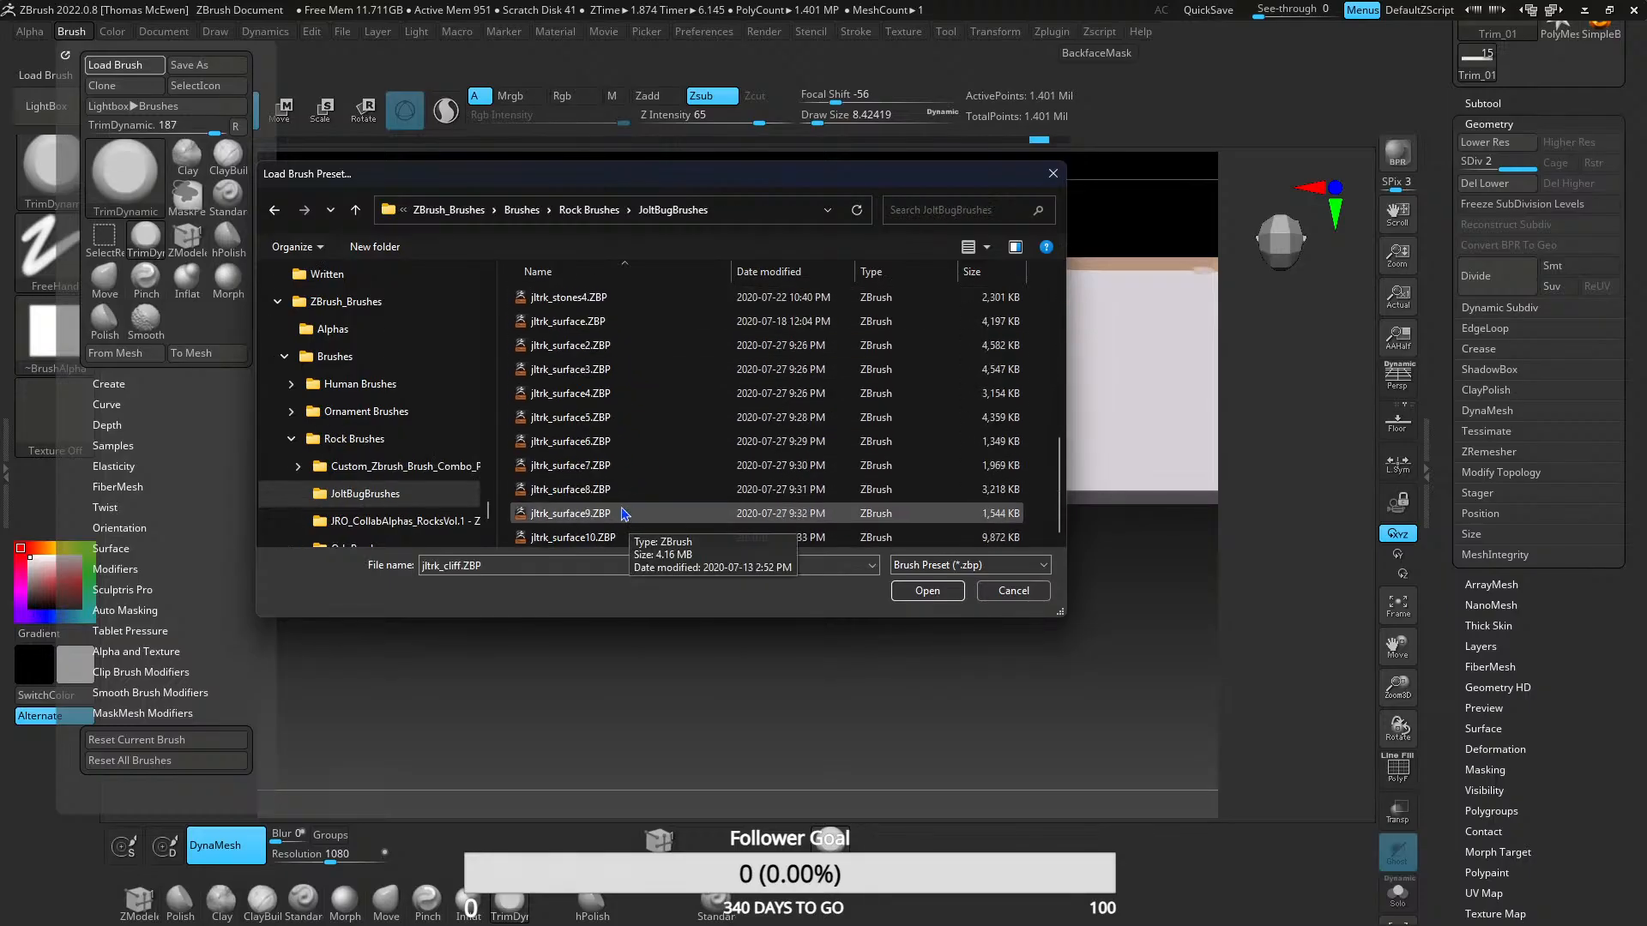
{"action": "left_click", "coordinate": [603, 537], "text": "shift"}
{"action": "left_click", "coordinate": [927, 590]}
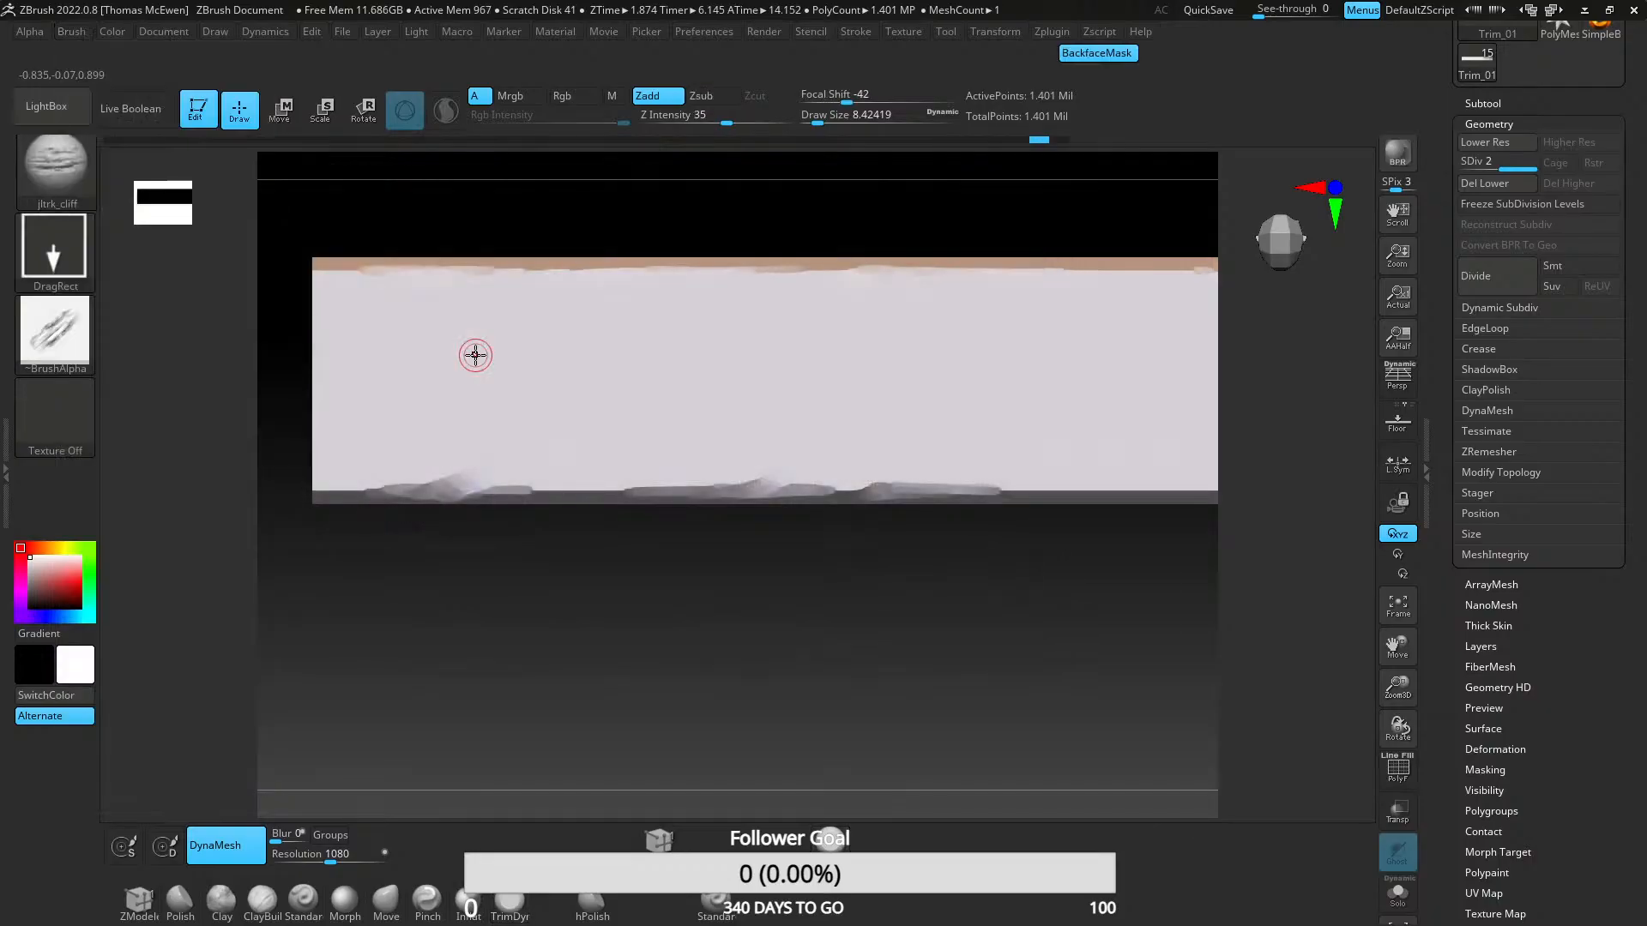
{"action": "left_click", "coordinate": [70, 31]}
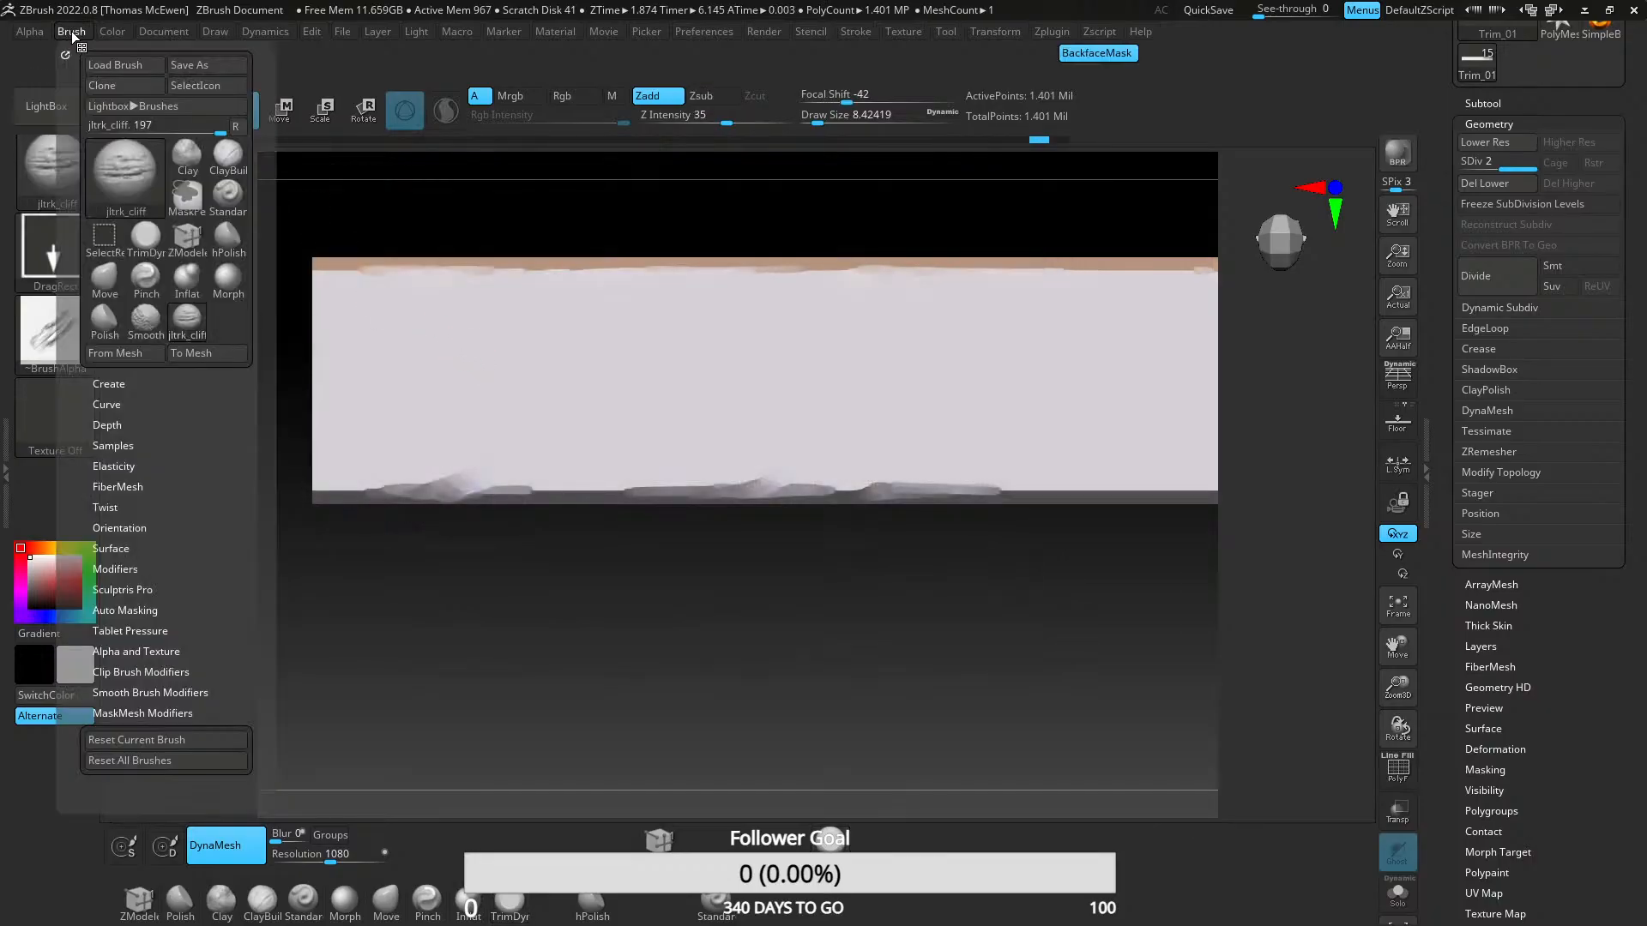
{"action": "left_click", "coordinate": [53, 101]}
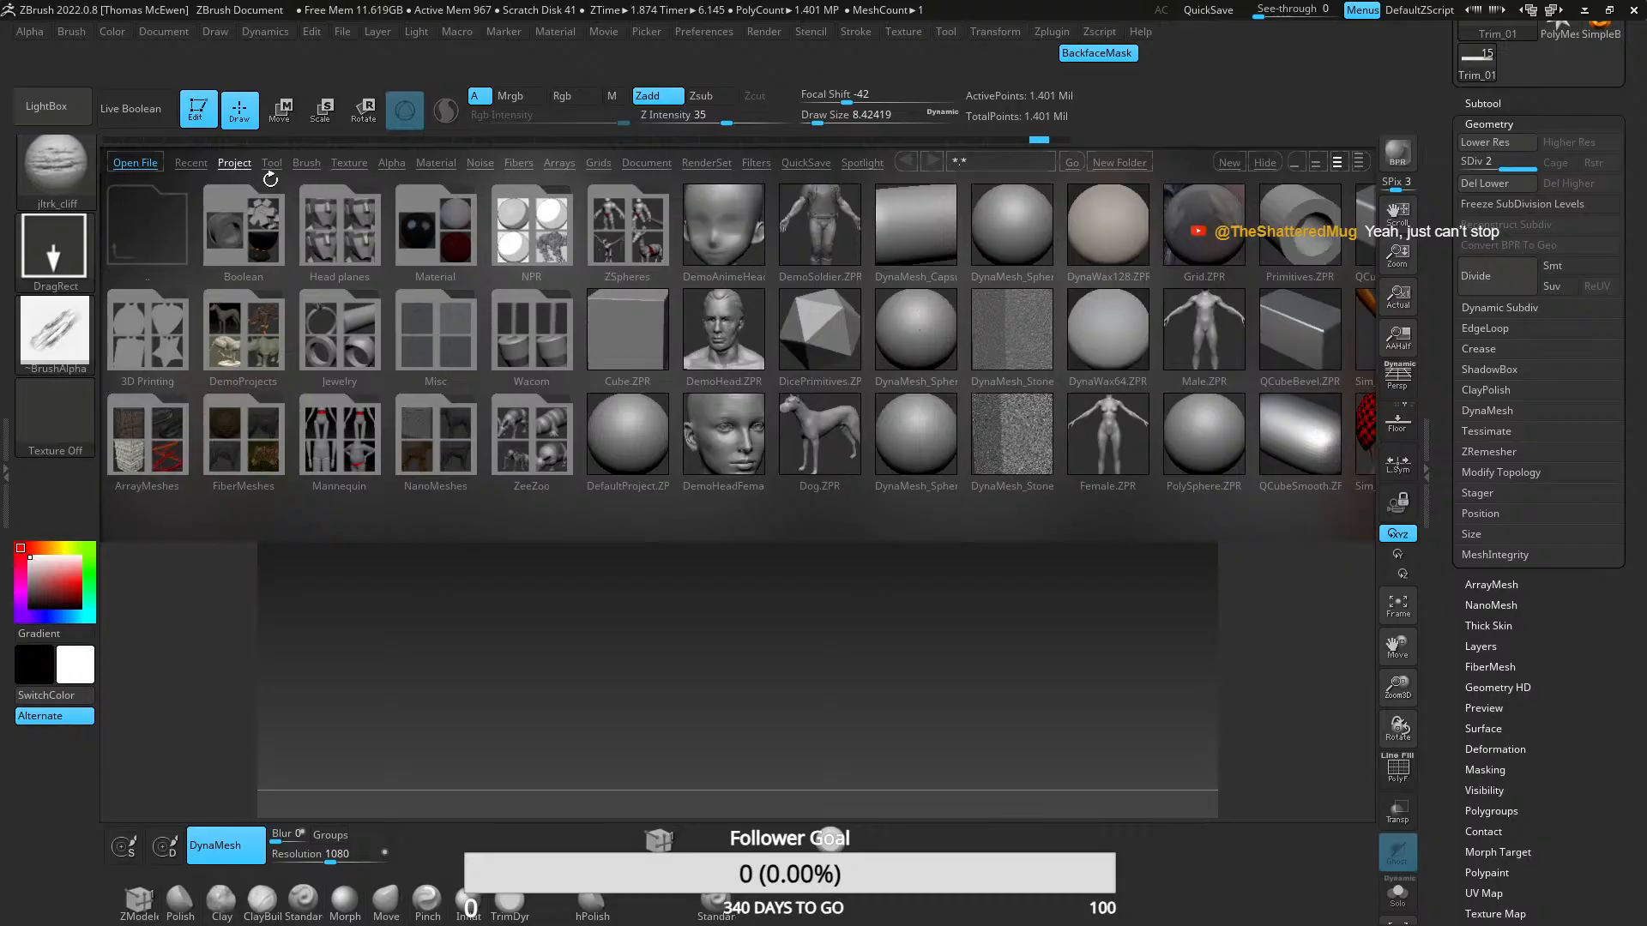
{"action": "left_click", "coordinate": [307, 163]}
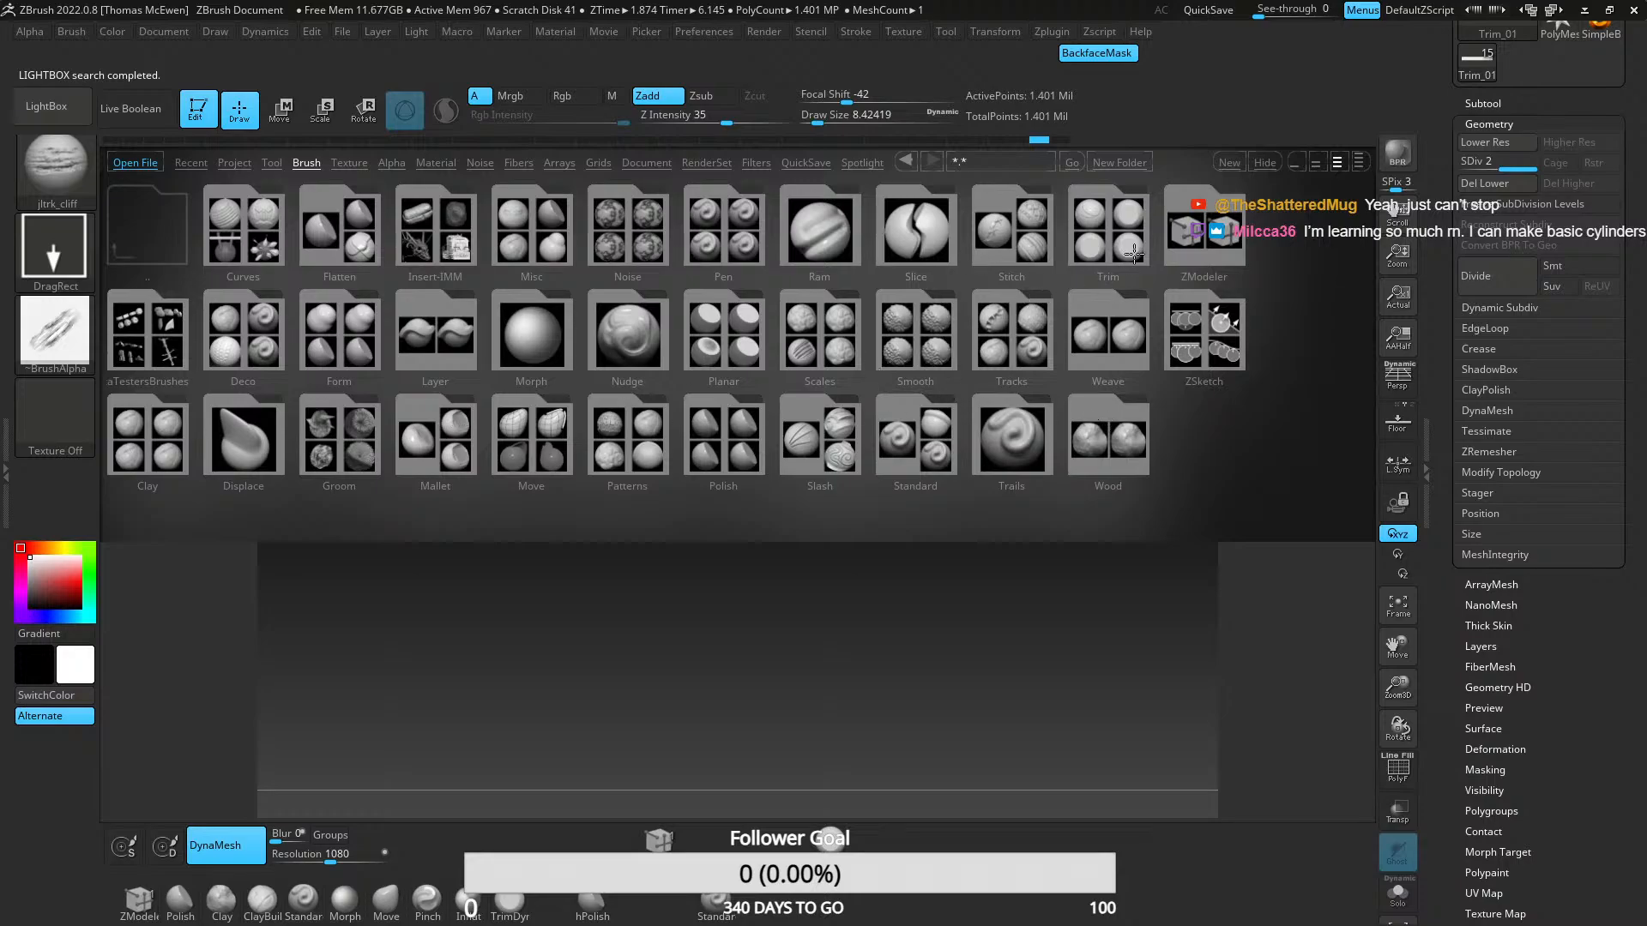
{"action": "left_click", "coordinate": [134, 161]}
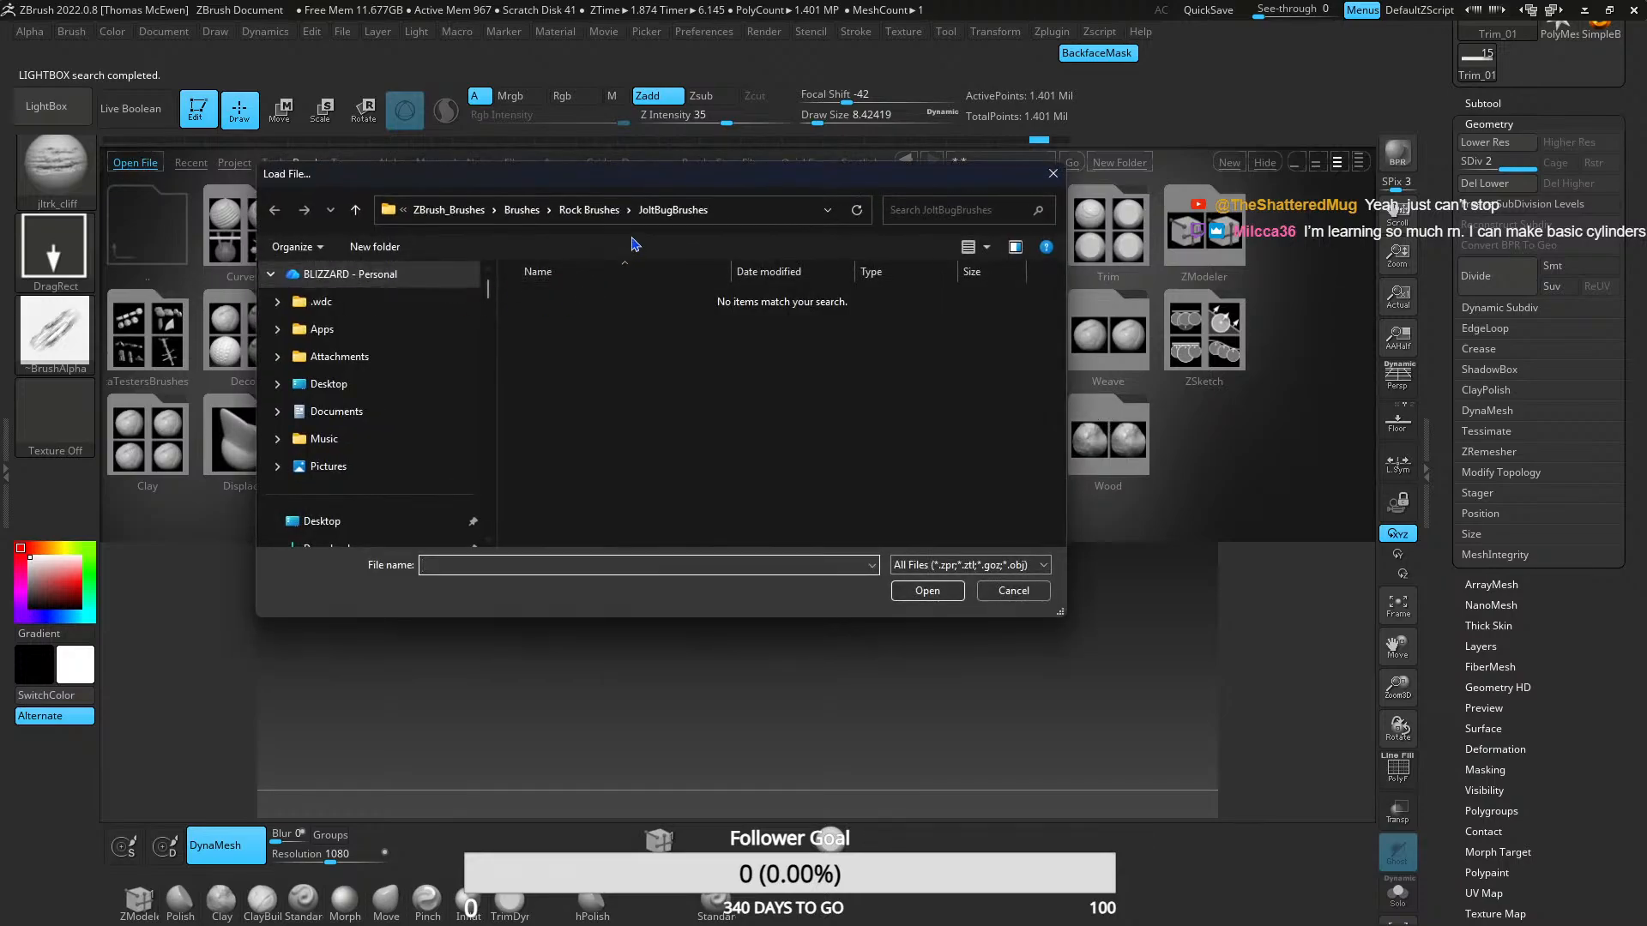
{"action": "left_click", "coordinate": [588, 211]}
{"action": "double_click", "coordinate": [559, 323]}
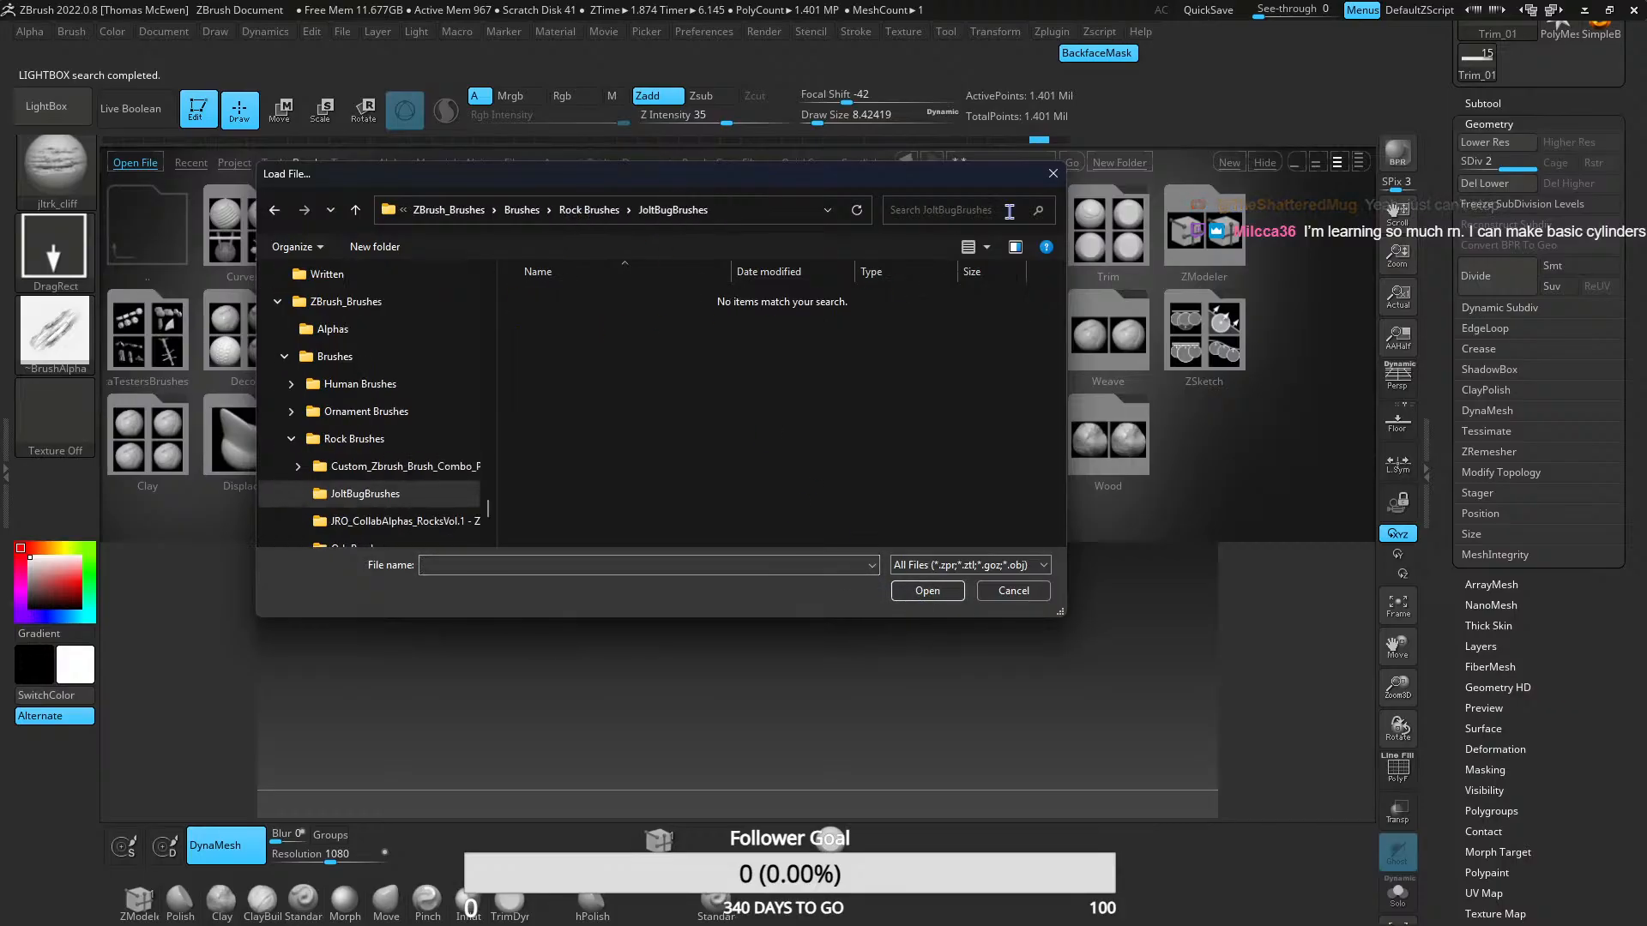
{"action": "left_click", "coordinate": [1052, 173]}
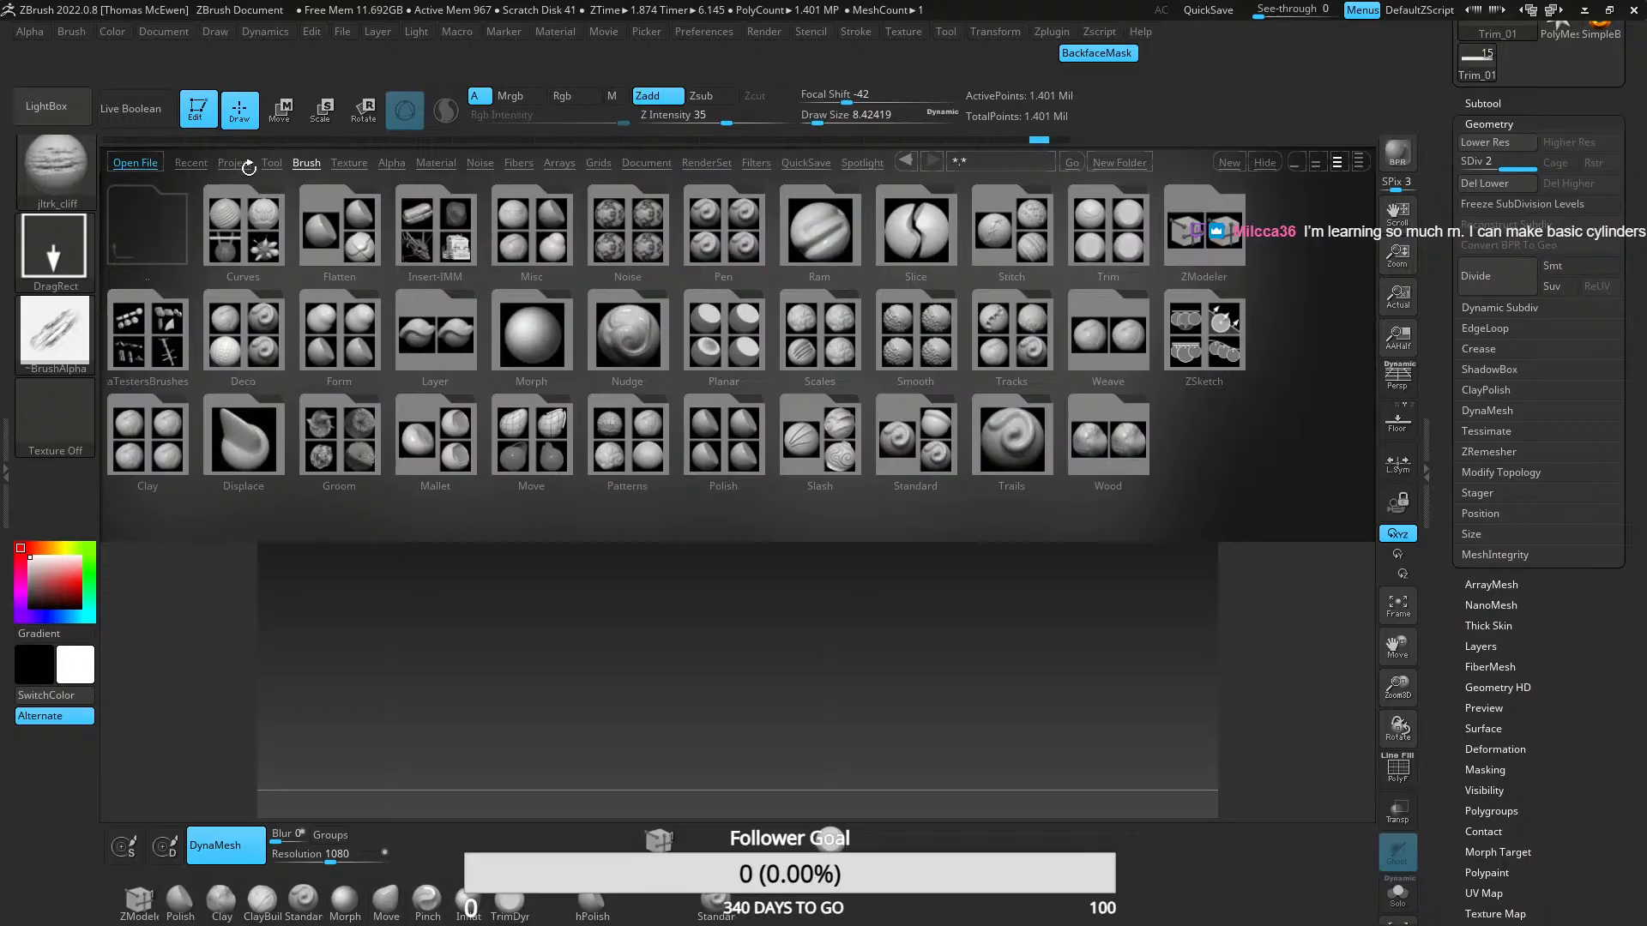
- Load the JRO_Rocks06.ZBP brush preset from the JRO_CollabAlphas_RocksVol.1 folder and hide LightBox
{"action": "left_click", "coordinate": [74, 31]}
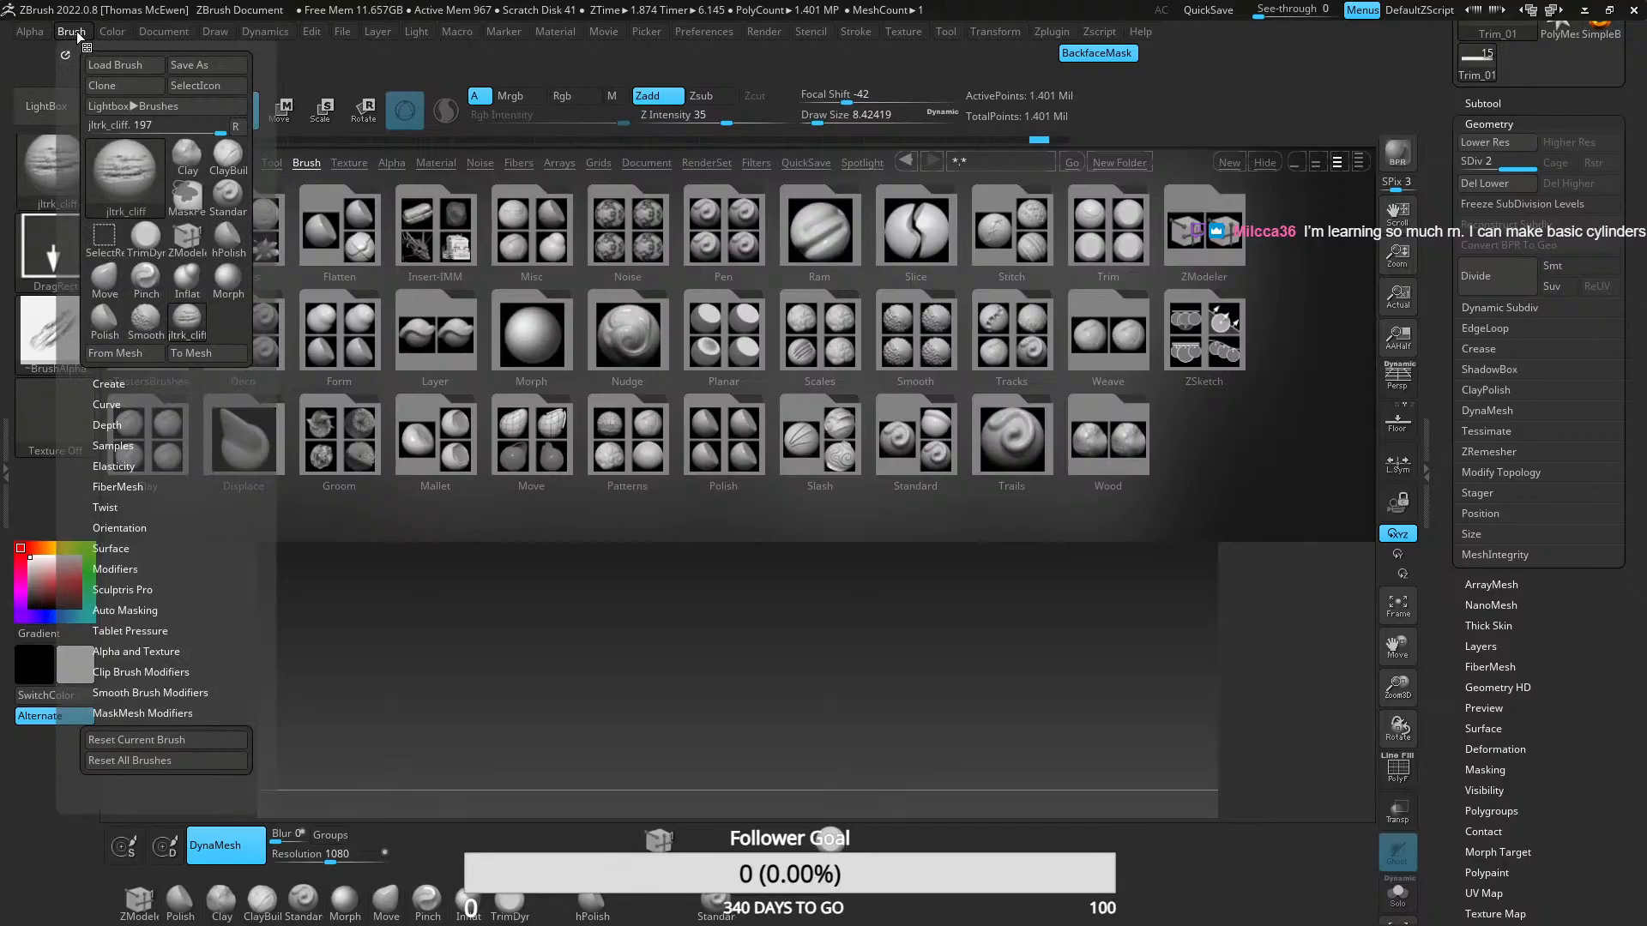
{"action": "left_click", "coordinate": [135, 66]}
{"action": "left_click", "coordinate": [588, 209]}
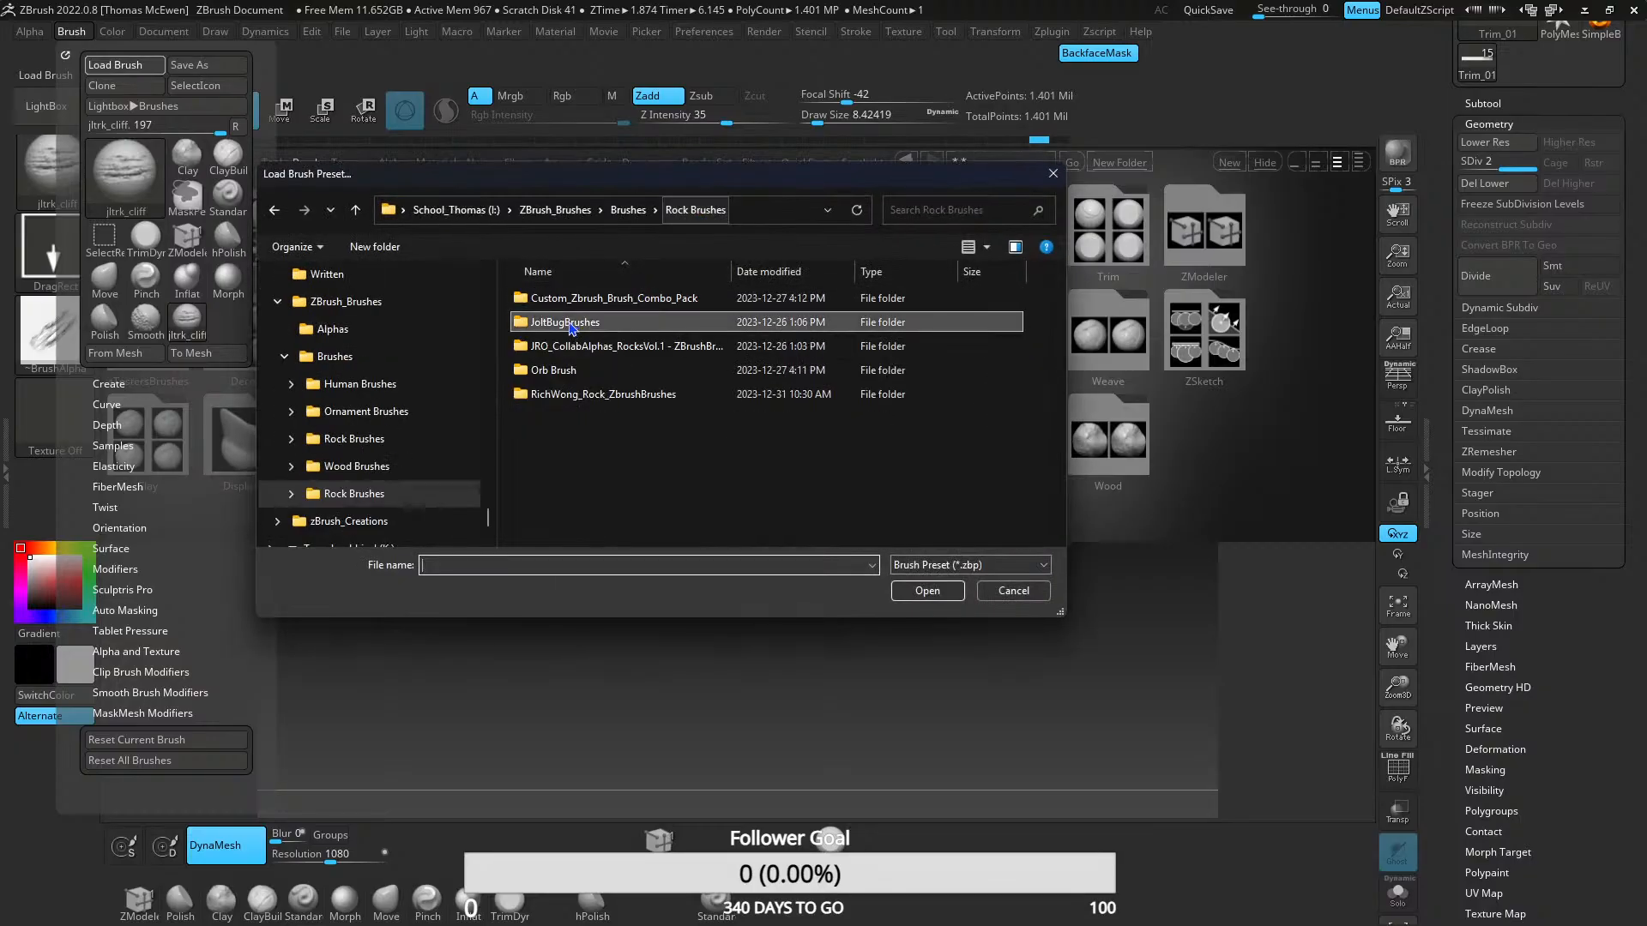
{"action": "double_click", "coordinate": [570, 347]}
{"action": "scroll", "coordinate": [569, 346], "scroll_direction": "down", "scroll_amount": 4}
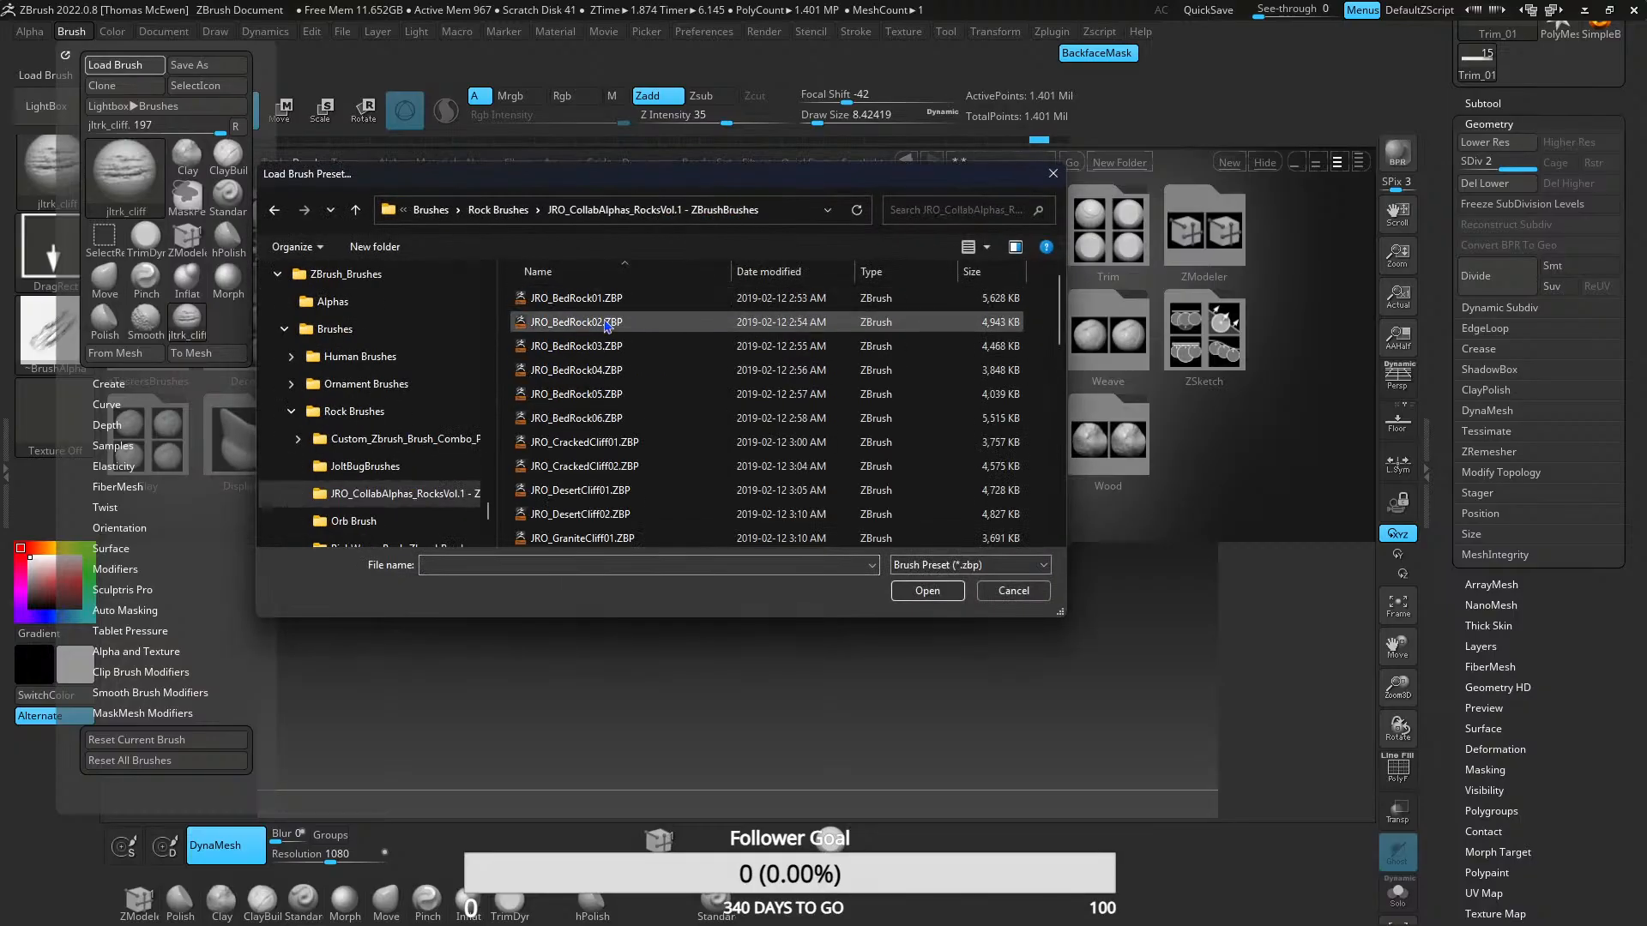
{"action": "scroll", "coordinate": [615, 386], "scroll_direction": "down", "scroll_amount": 4}
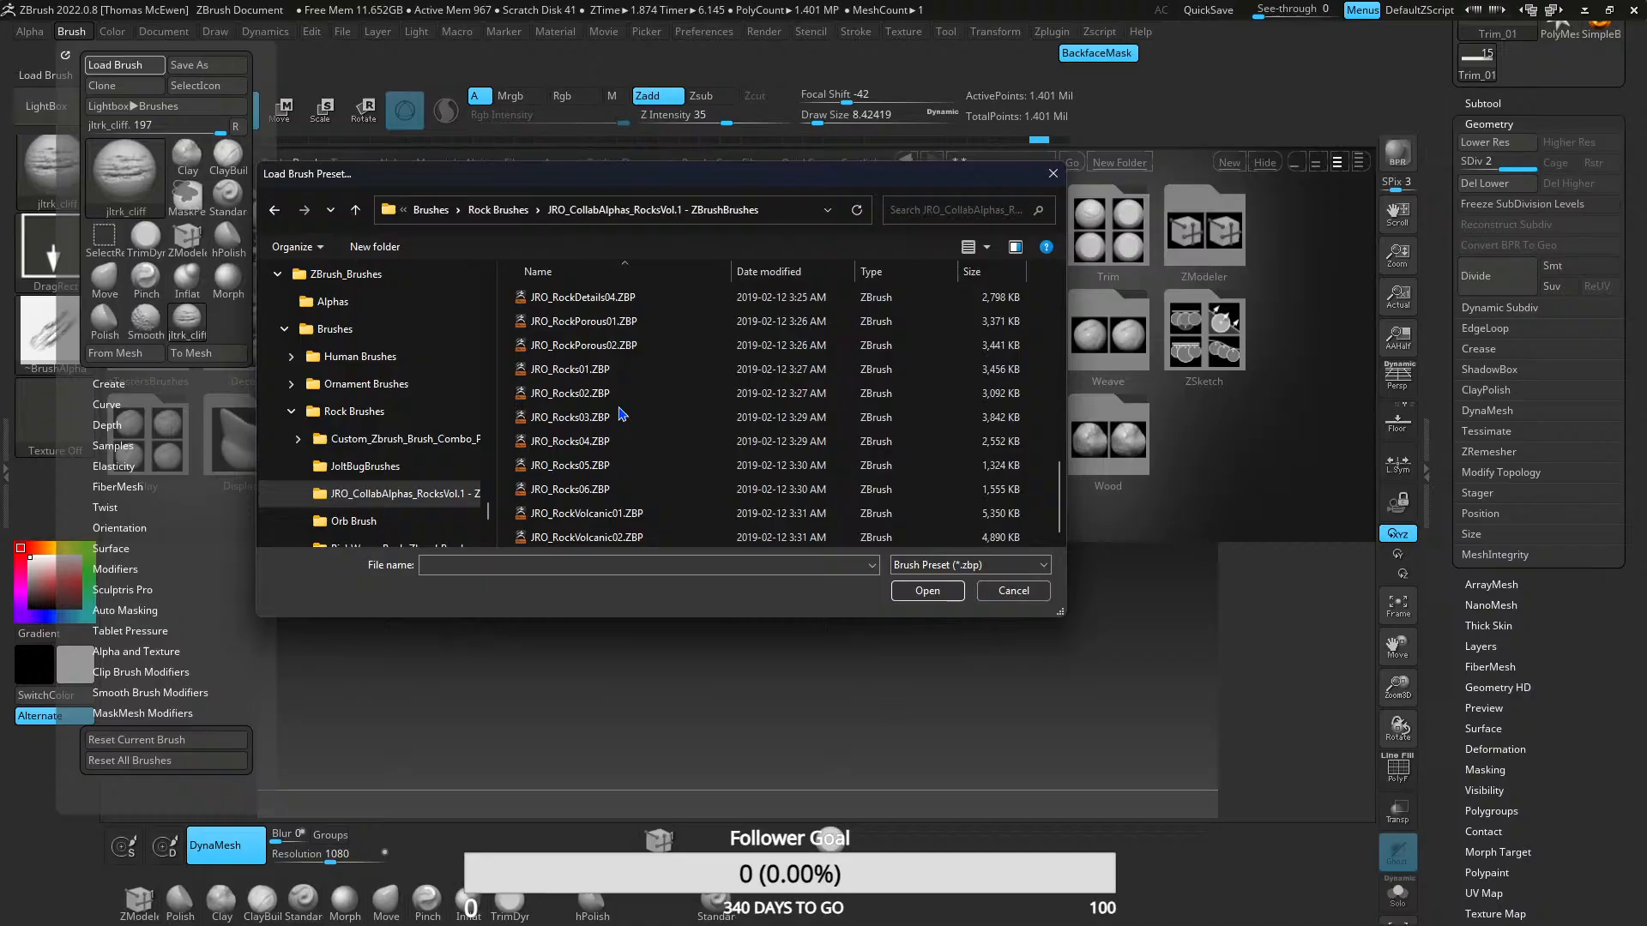
{"action": "left_click", "coordinate": [615, 492]}
{"action": "double_click", "coordinate": [615, 494]}
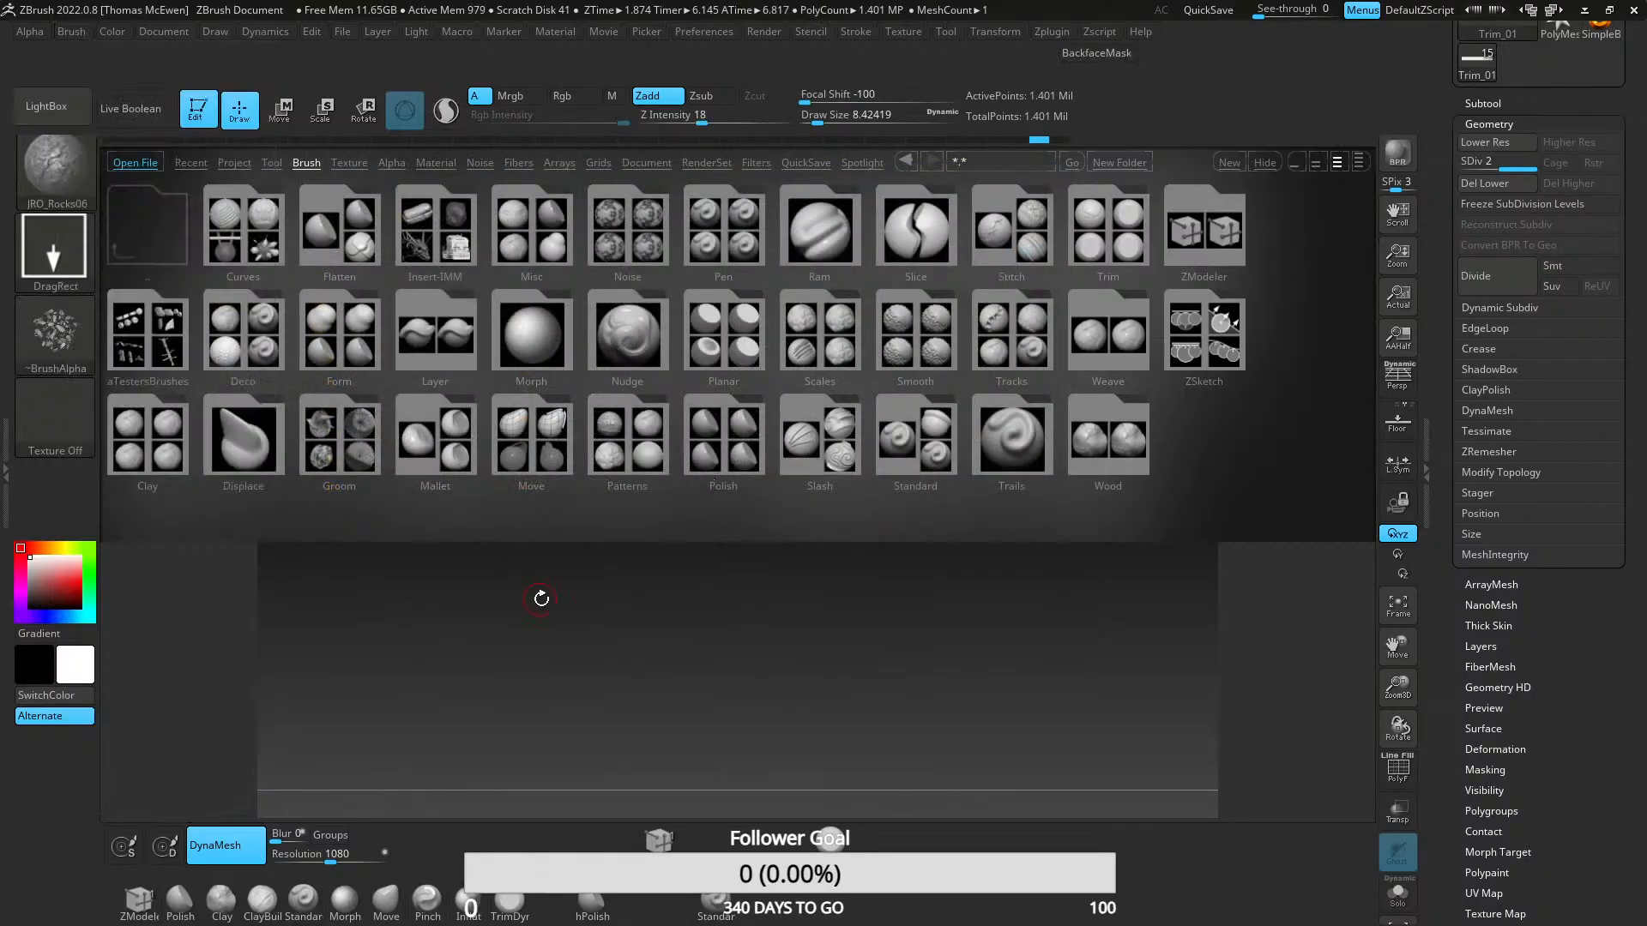
{"action": "left_click", "coordinate": [1257, 162]}
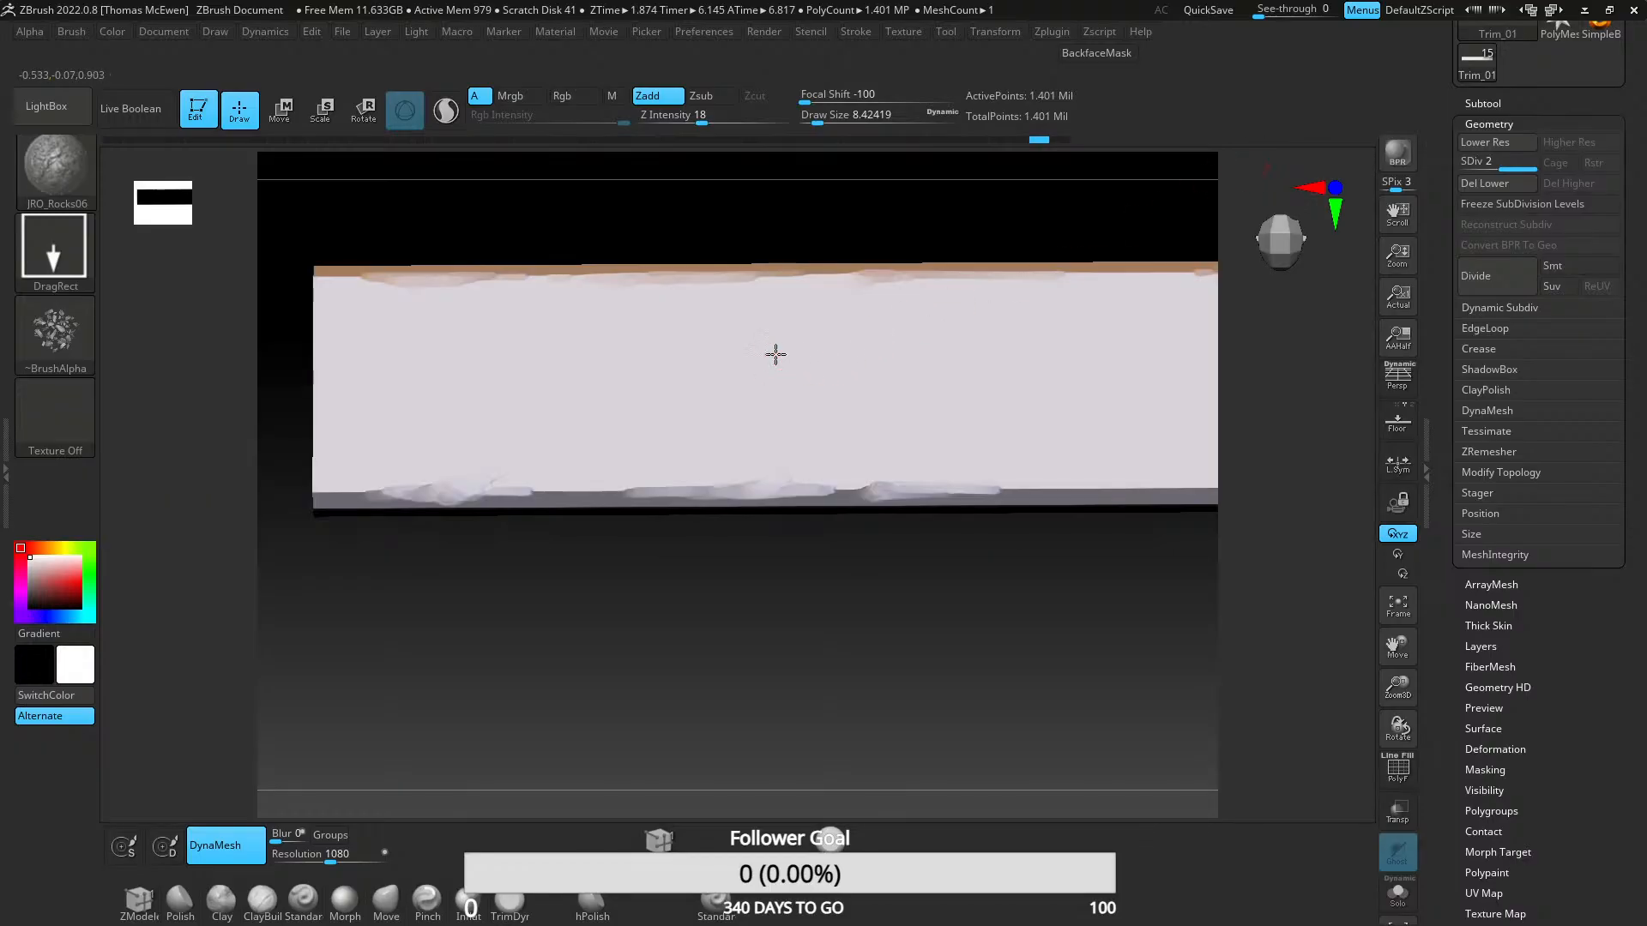
- Test a JRO_Rocks06 stamp on Trim_01's front face, then load a JRO_RockDetails brush preset from the same folder
{"action": "left_click_drag", "start_coordinate": [772, 352], "coordinate": [945, 592]}
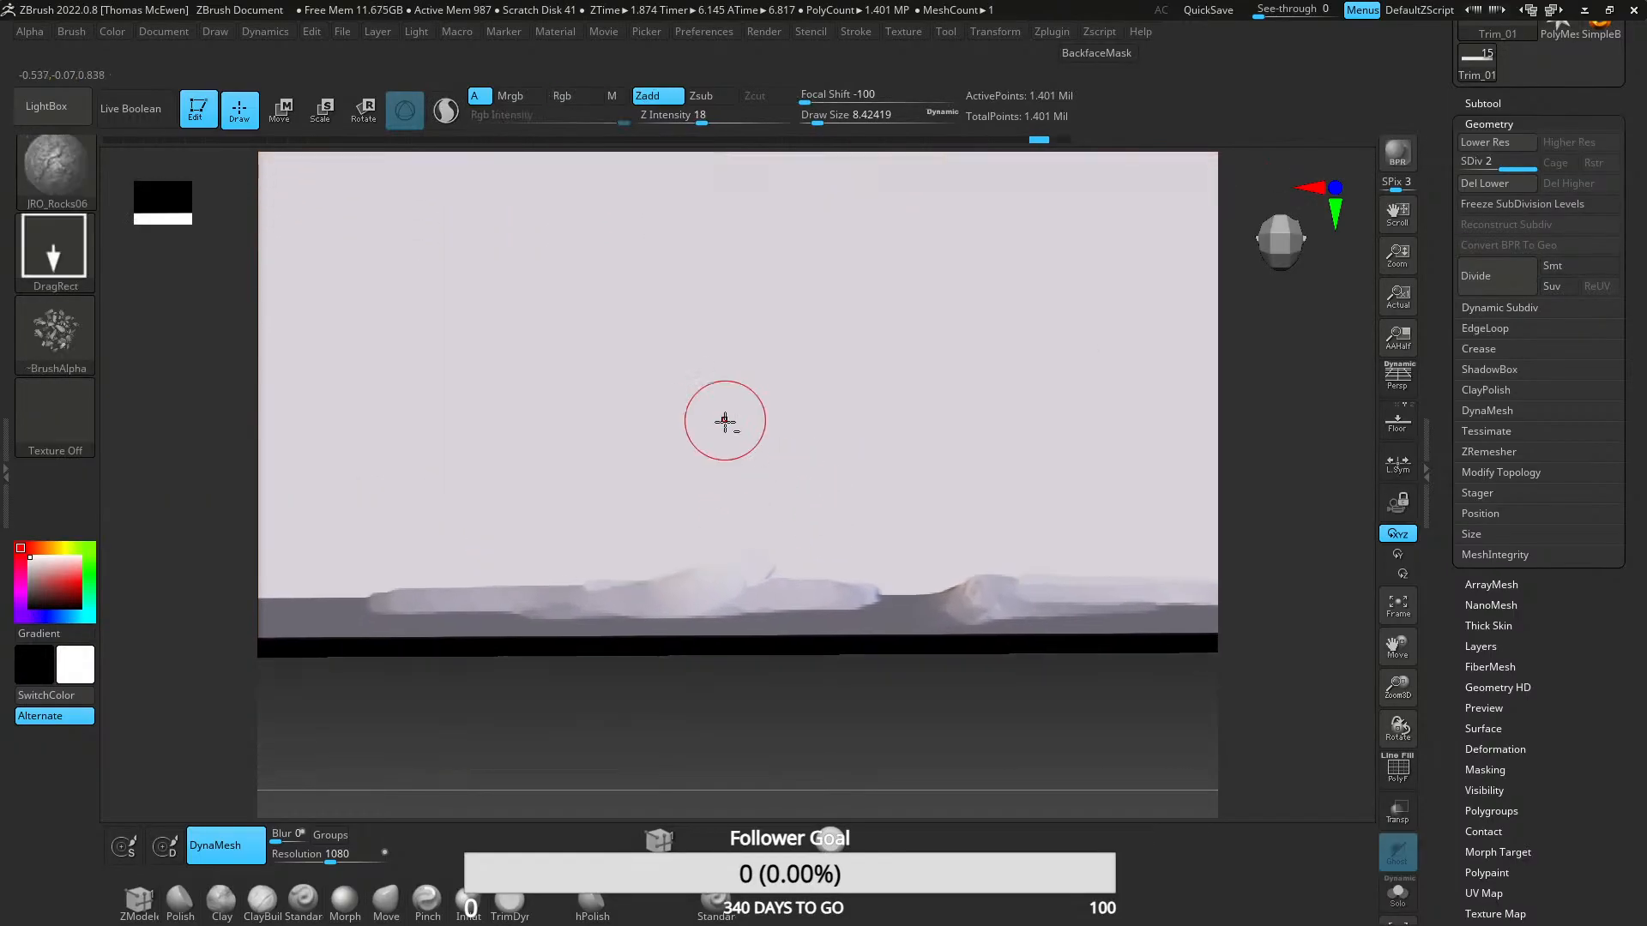
{"action": "left_click", "coordinate": [30, 31]}
{"action": "left_click", "coordinate": [72, 30]}
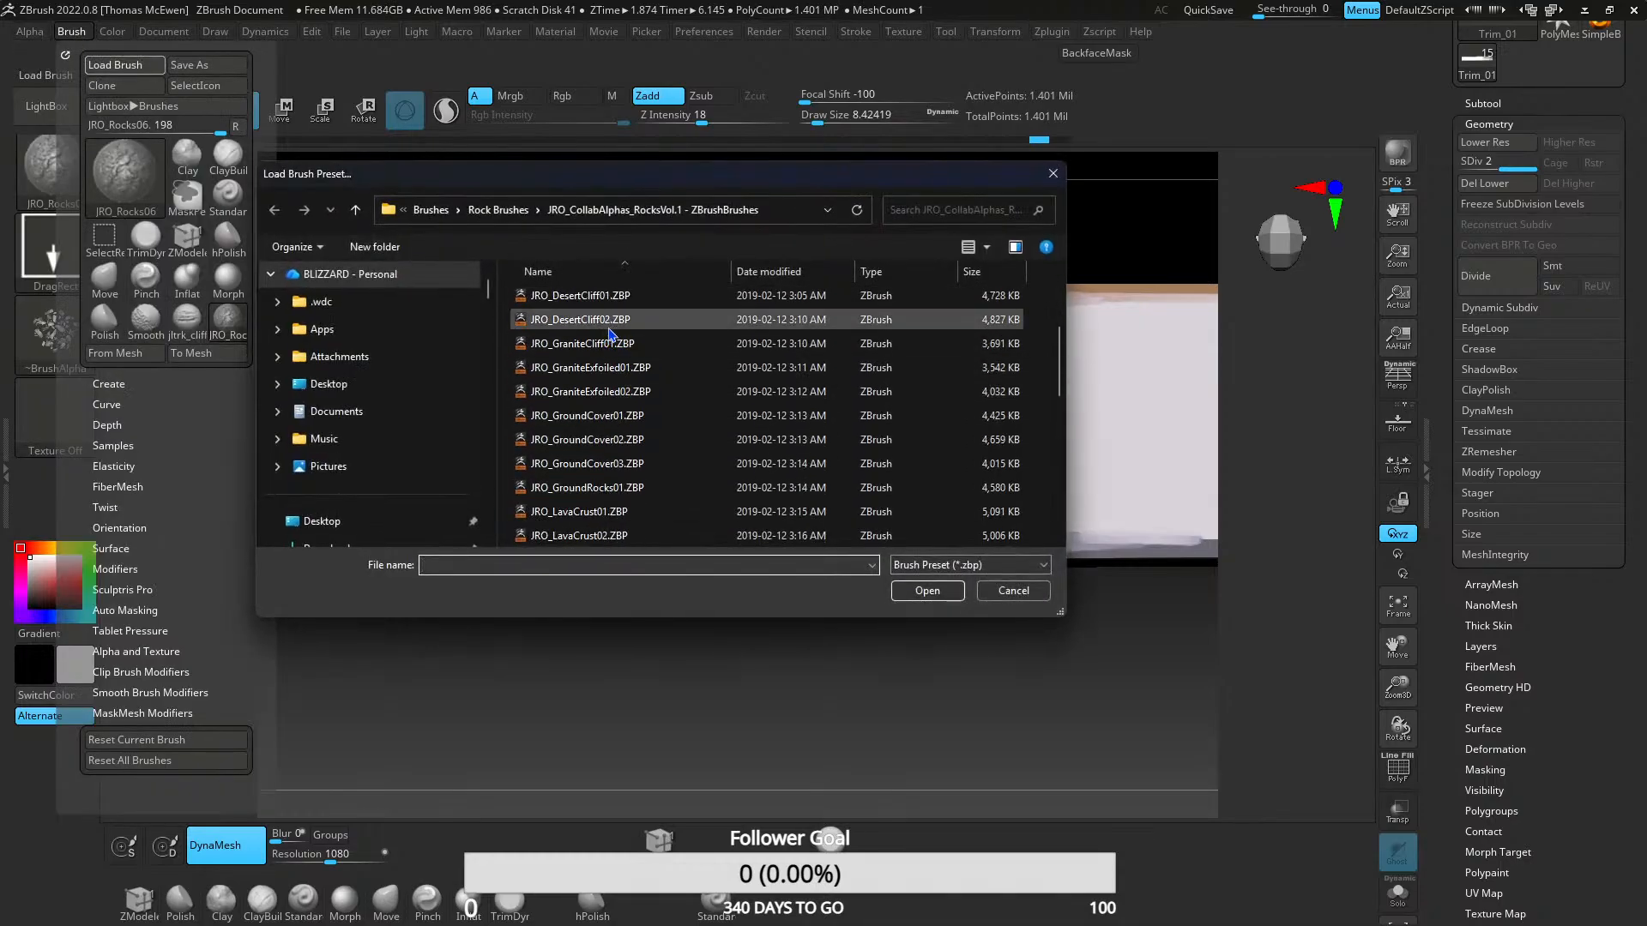
{"action": "scroll", "coordinate": [611, 386], "scroll_direction": "down", "scroll_amount": 6}
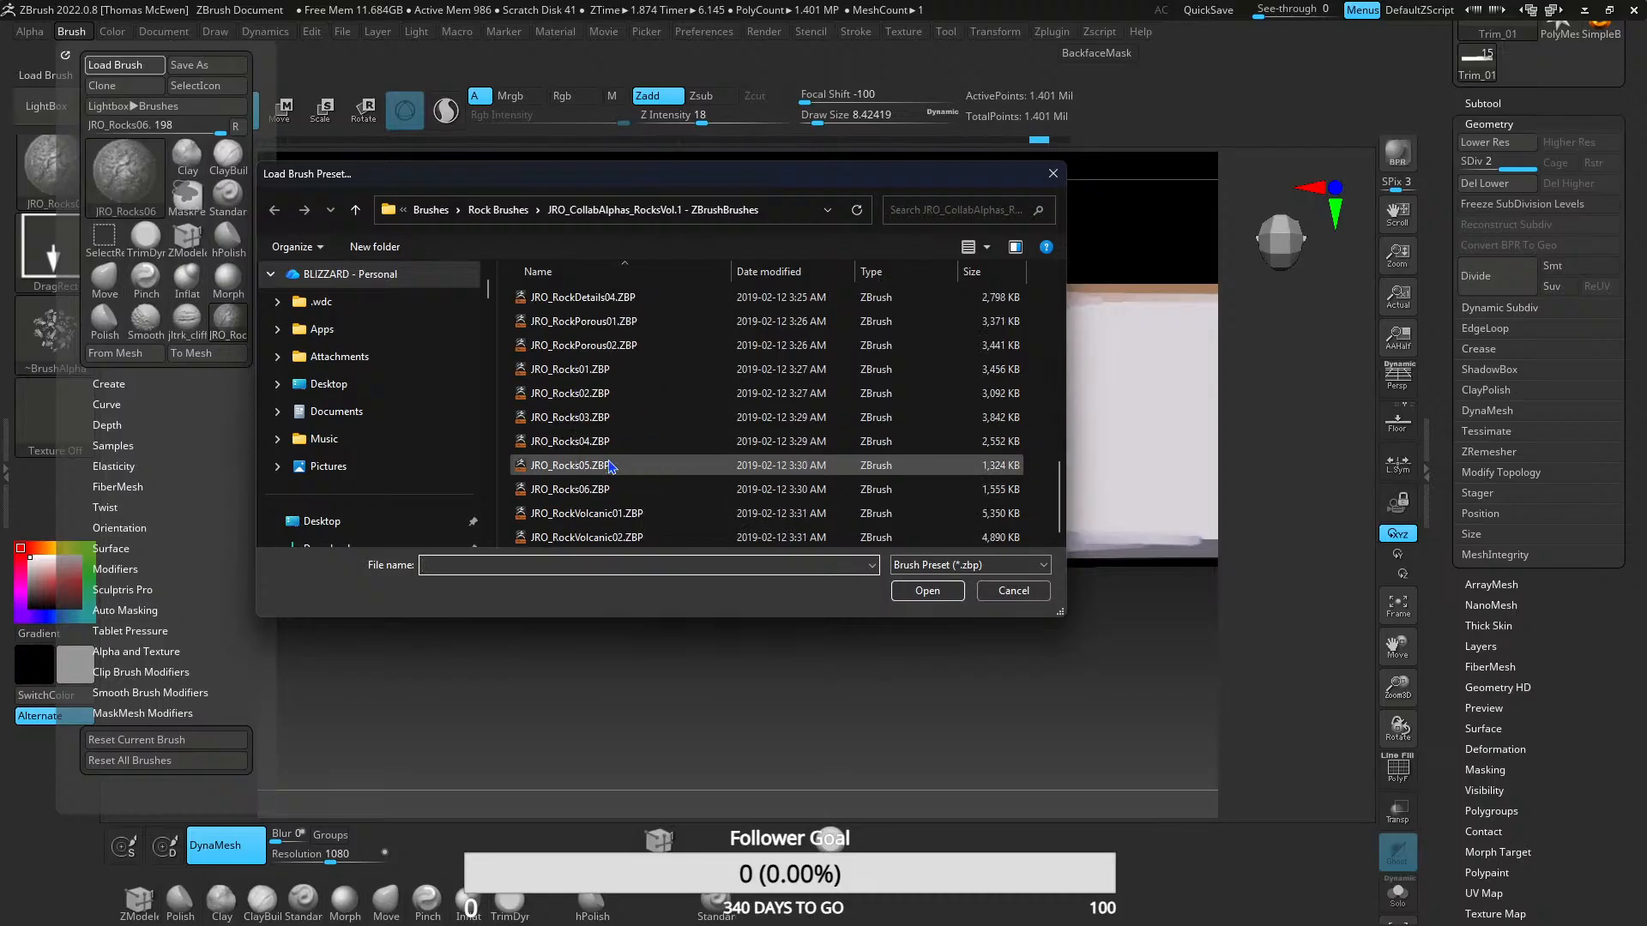
{"action": "scroll", "coordinate": [611, 463], "scroll_direction": "up", "scroll_amount": 2}
{"action": "double_click", "coordinate": [624, 370]}
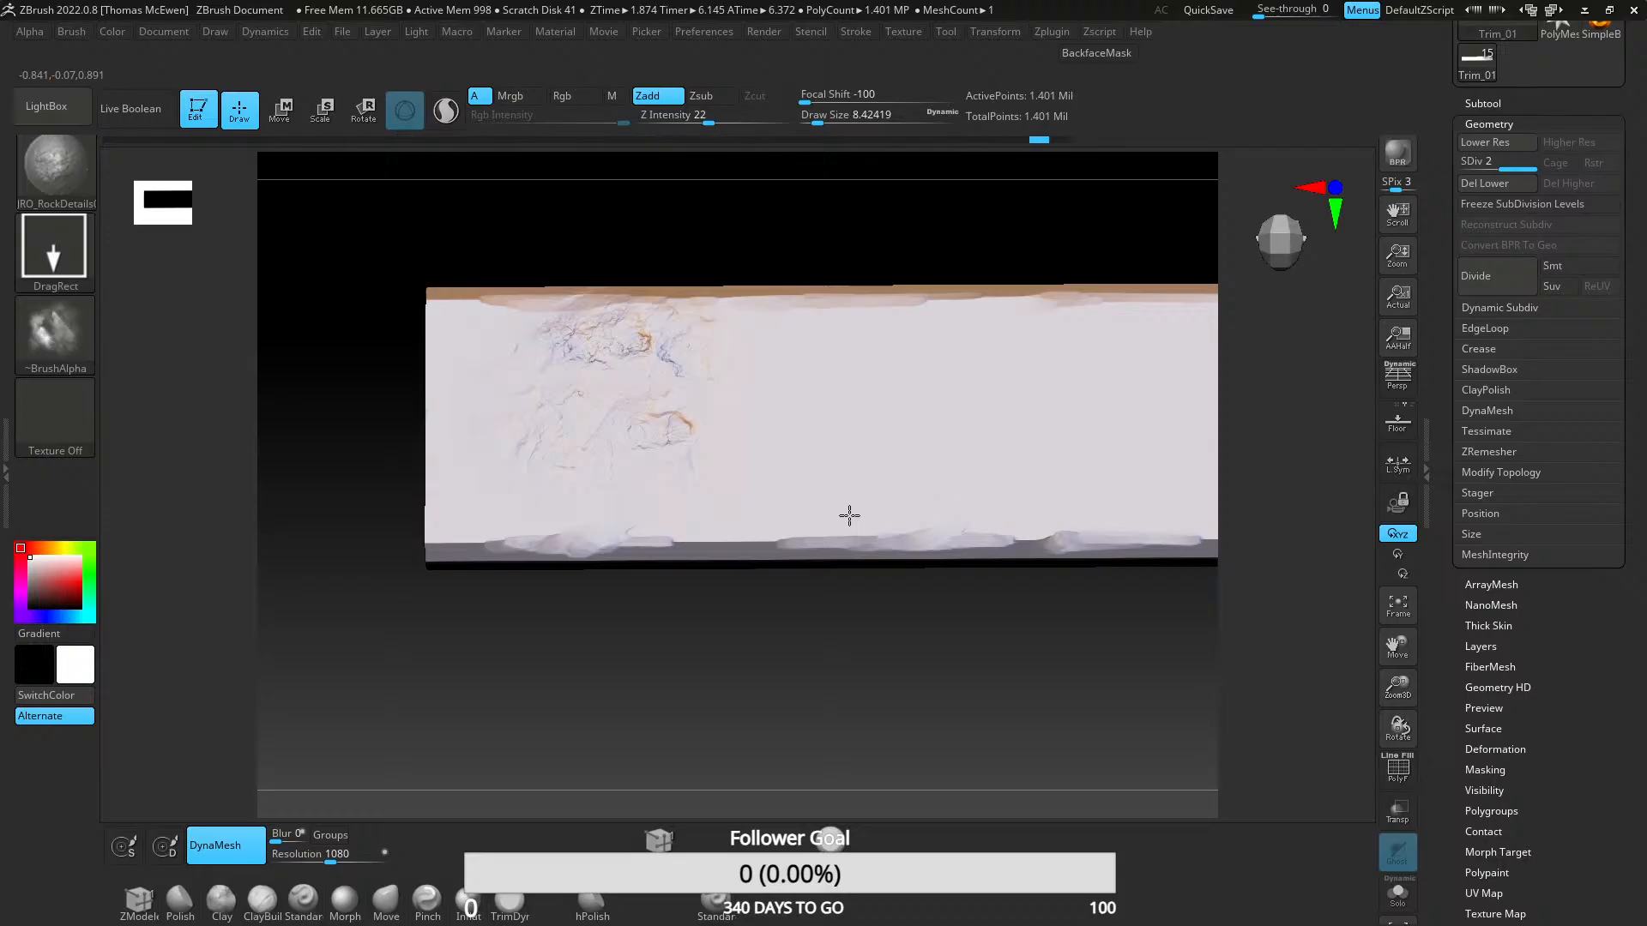
- Try JRO_RockDetails stamps on the left part of Trim_01's front face and undo them
{"action": "left_click_drag", "start_coordinate": [849, 515], "coordinate": [1010, 571]}
{"action": "key", "text": "ctrl+z"}
{"action": "left_click_drag", "start_coordinate": [704, 377], "coordinate": [740, 452], "text": "ctrl"}
{"action": "key", "text": "ctrl+z"}
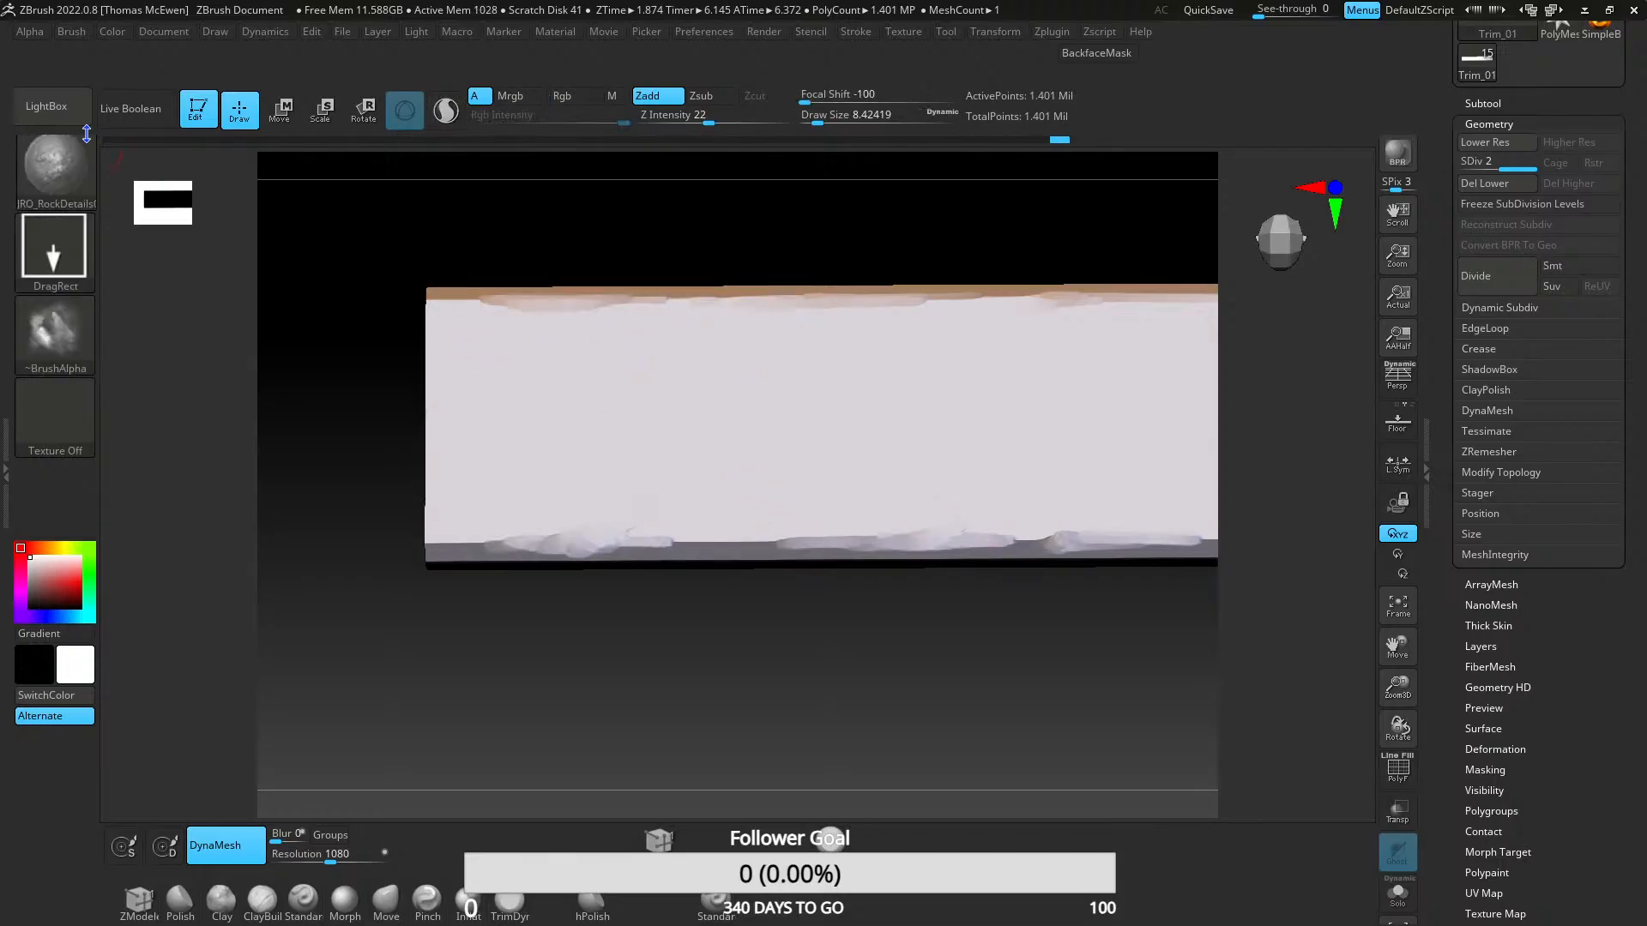
{"action": "left_click", "coordinate": [92, 171]}
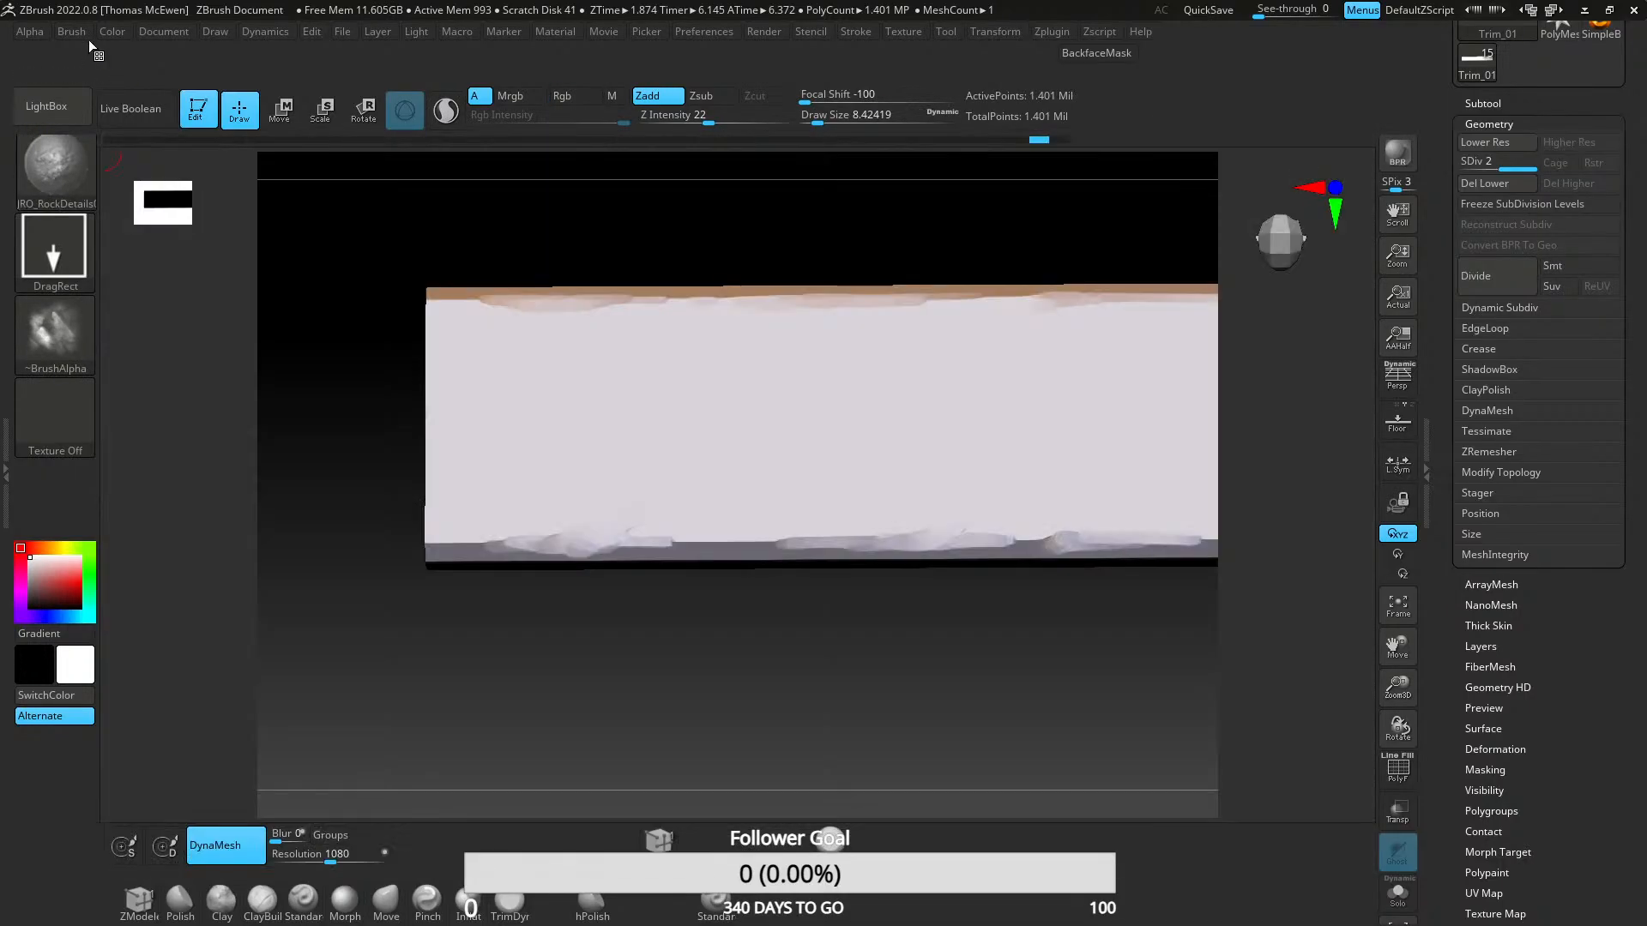
- Load the JRO_CrackedCliff02.ZBP brush preset, try a stamp on Trim_01's front face and undo it
{"action": "left_click", "coordinate": [71, 31]}
{"action": "left_click", "coordinate": [115, 69]}
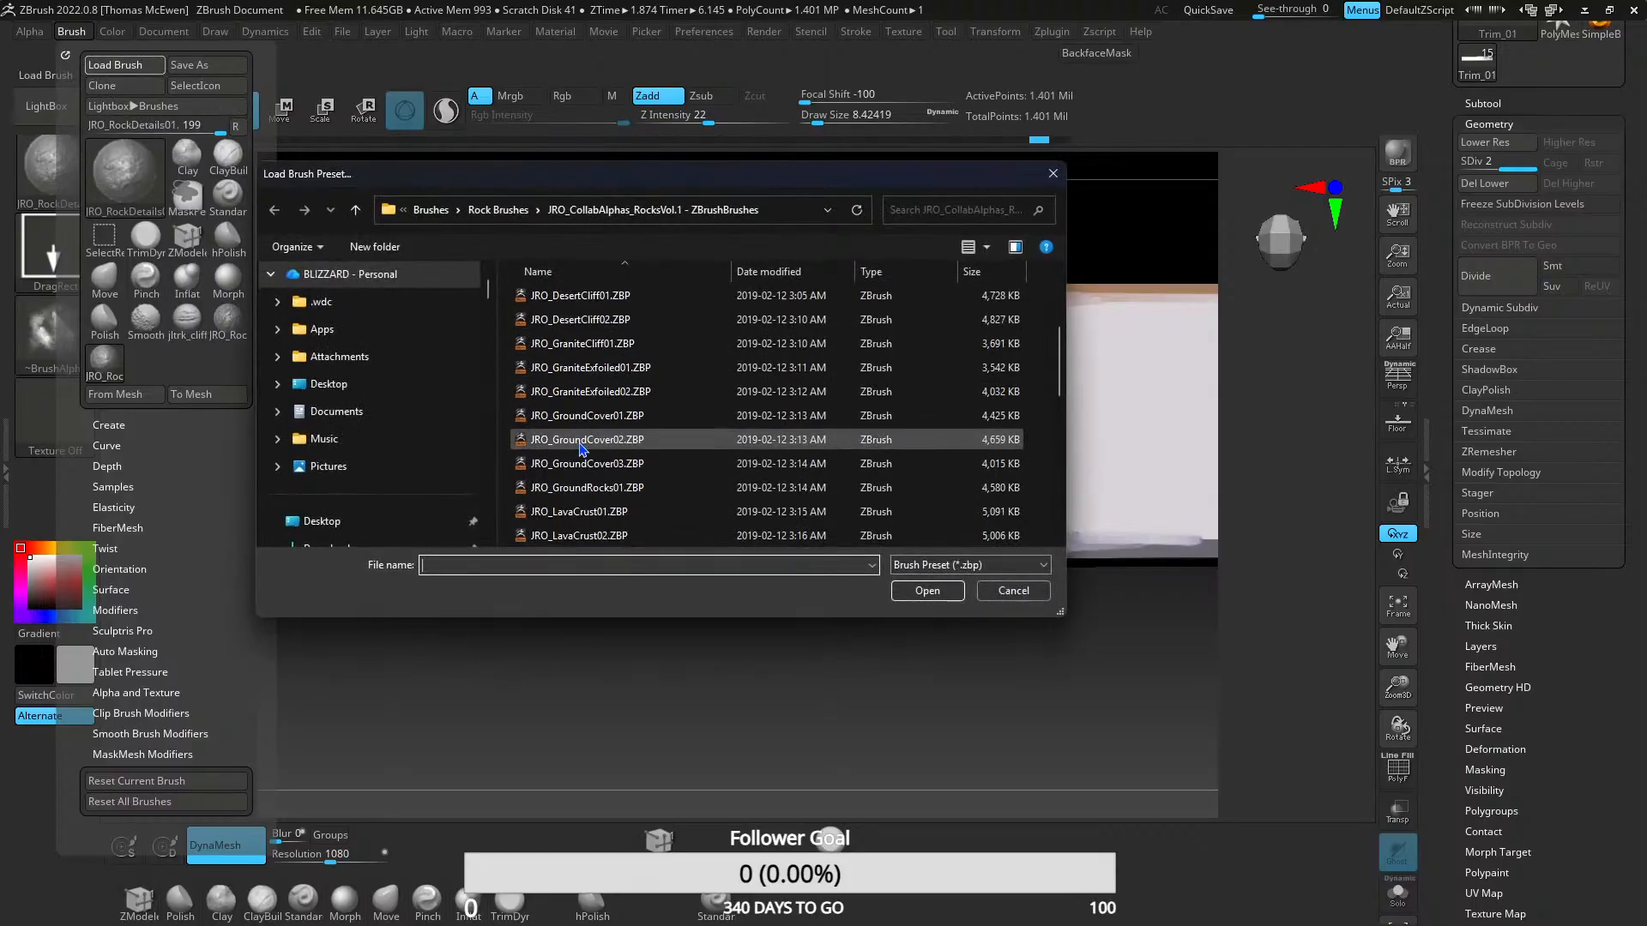
{"action": "scroll", "coordinate": [589, 448], "scroll_direction": "up", "scroll_amount": 2}
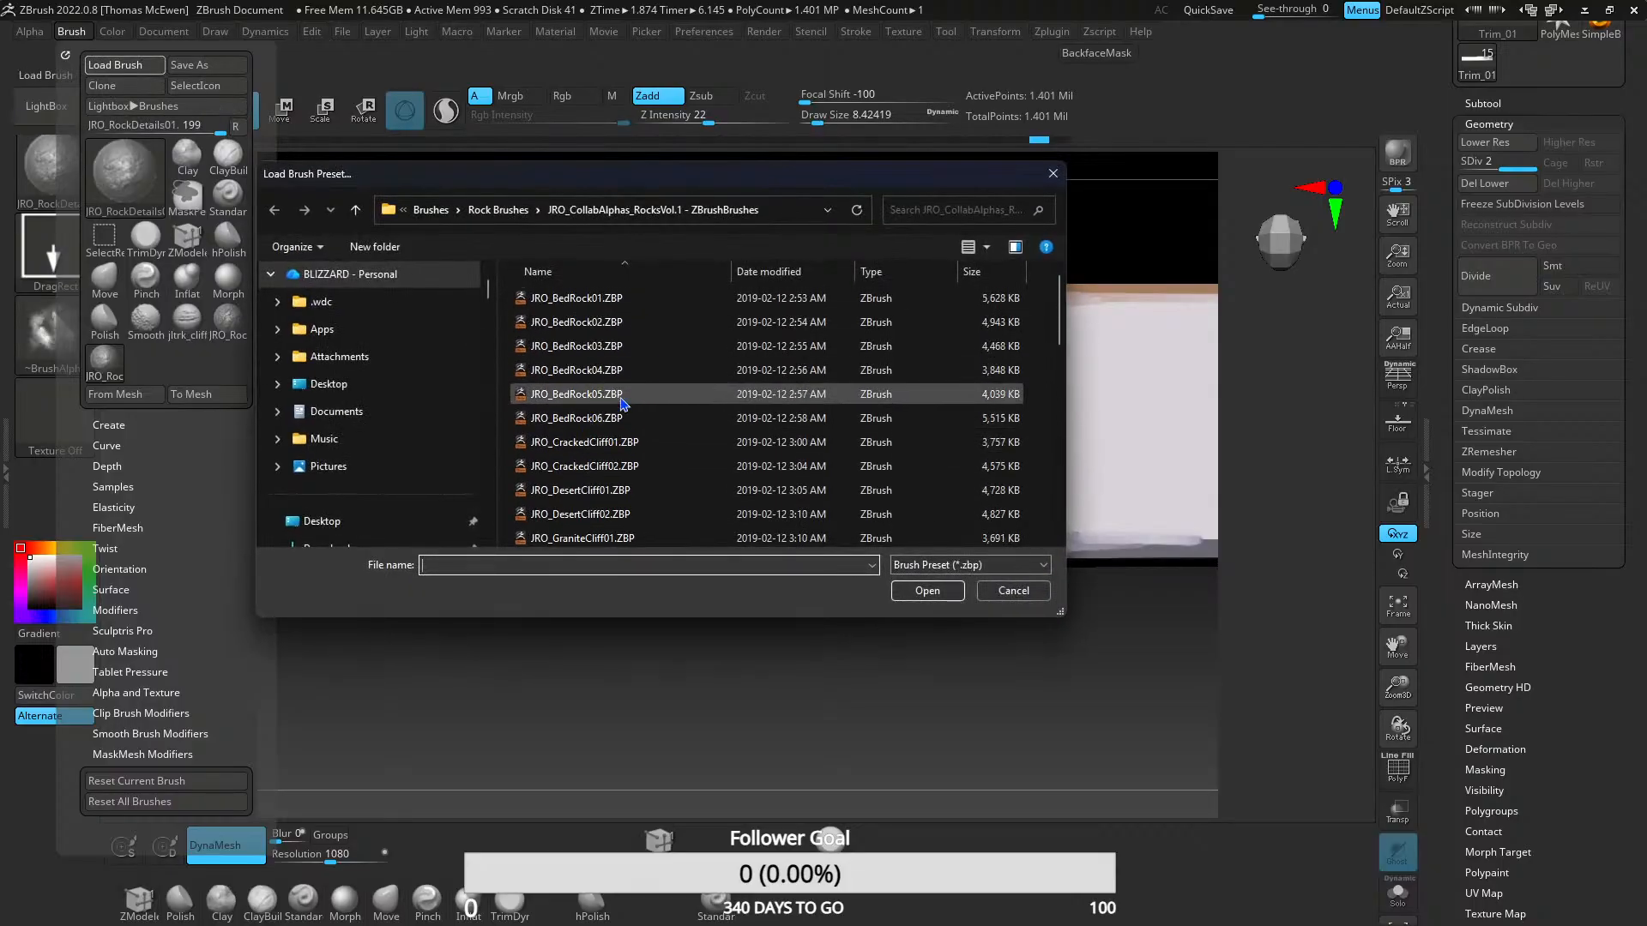
{"action": "double_click", "coordinate": [622, 469]}
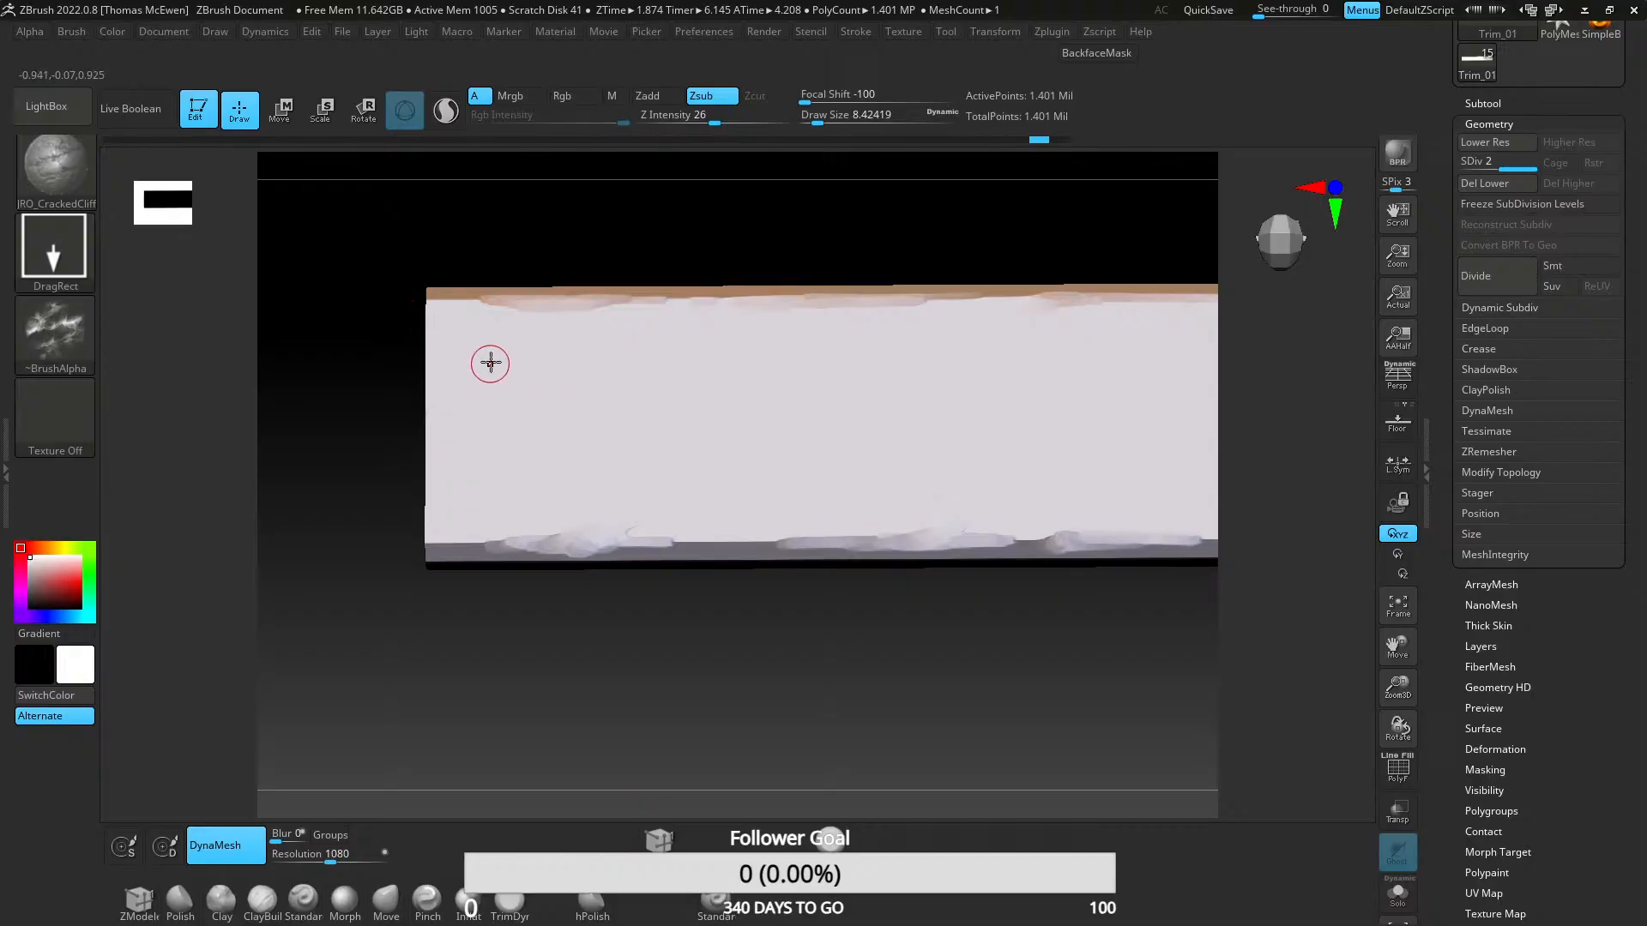
{"action": "left_click_drag", "start_coordinate": [490, 364], "coordinate": [872, 507]}
{"action": "right_click_drag", "start_coordinate": [662, 460], "coordinate": [644, 263], "text": "ctrl"}
{"action": "key", "text": "ctrl+z"}
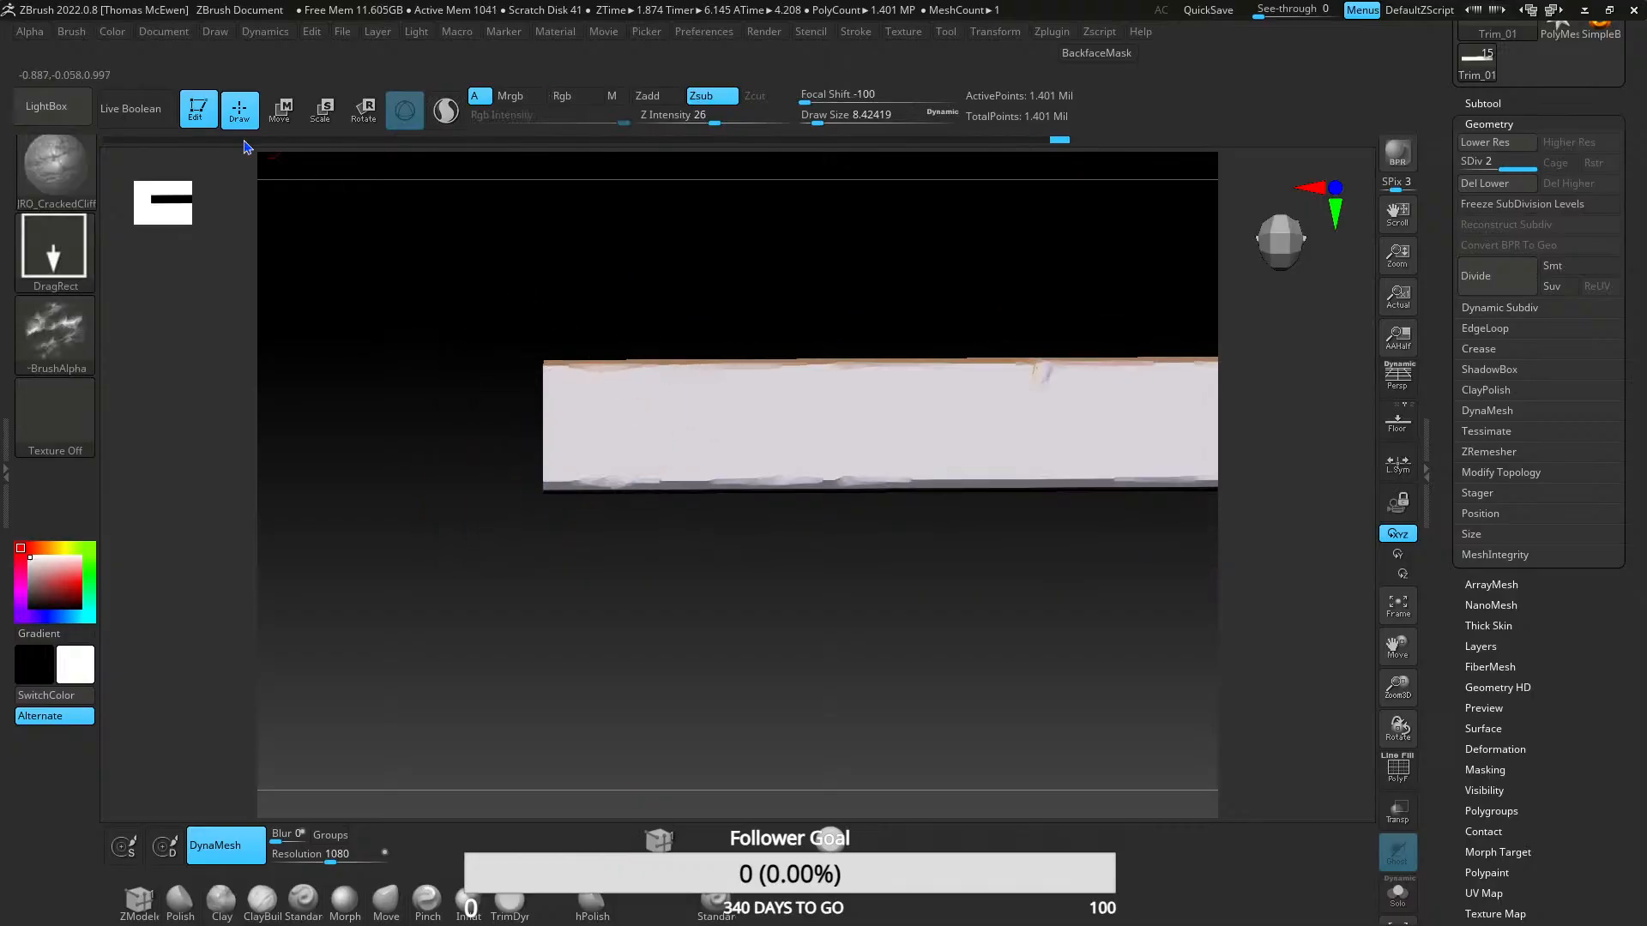
- Load the JRO_LavaCrust02.ZBP brush preset and try a stamp on the left part of Trim_01's front face
{"action": "left_click", "coordinate": [70, 25]}
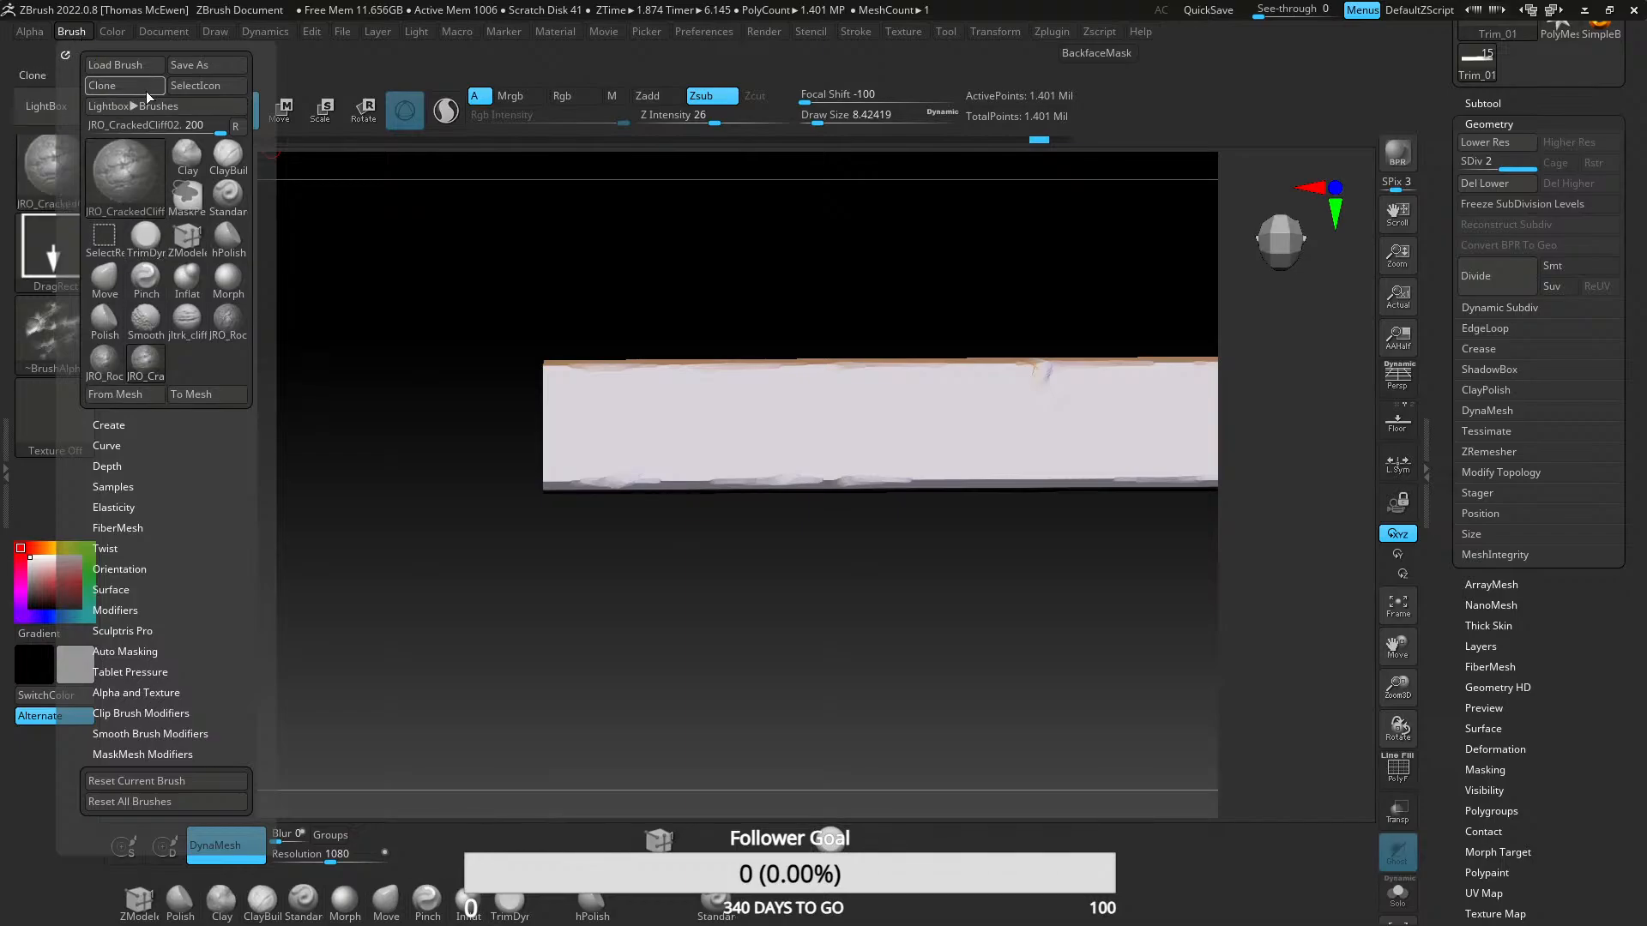
{"action": "left_click", "coordinate": [124, 66]}
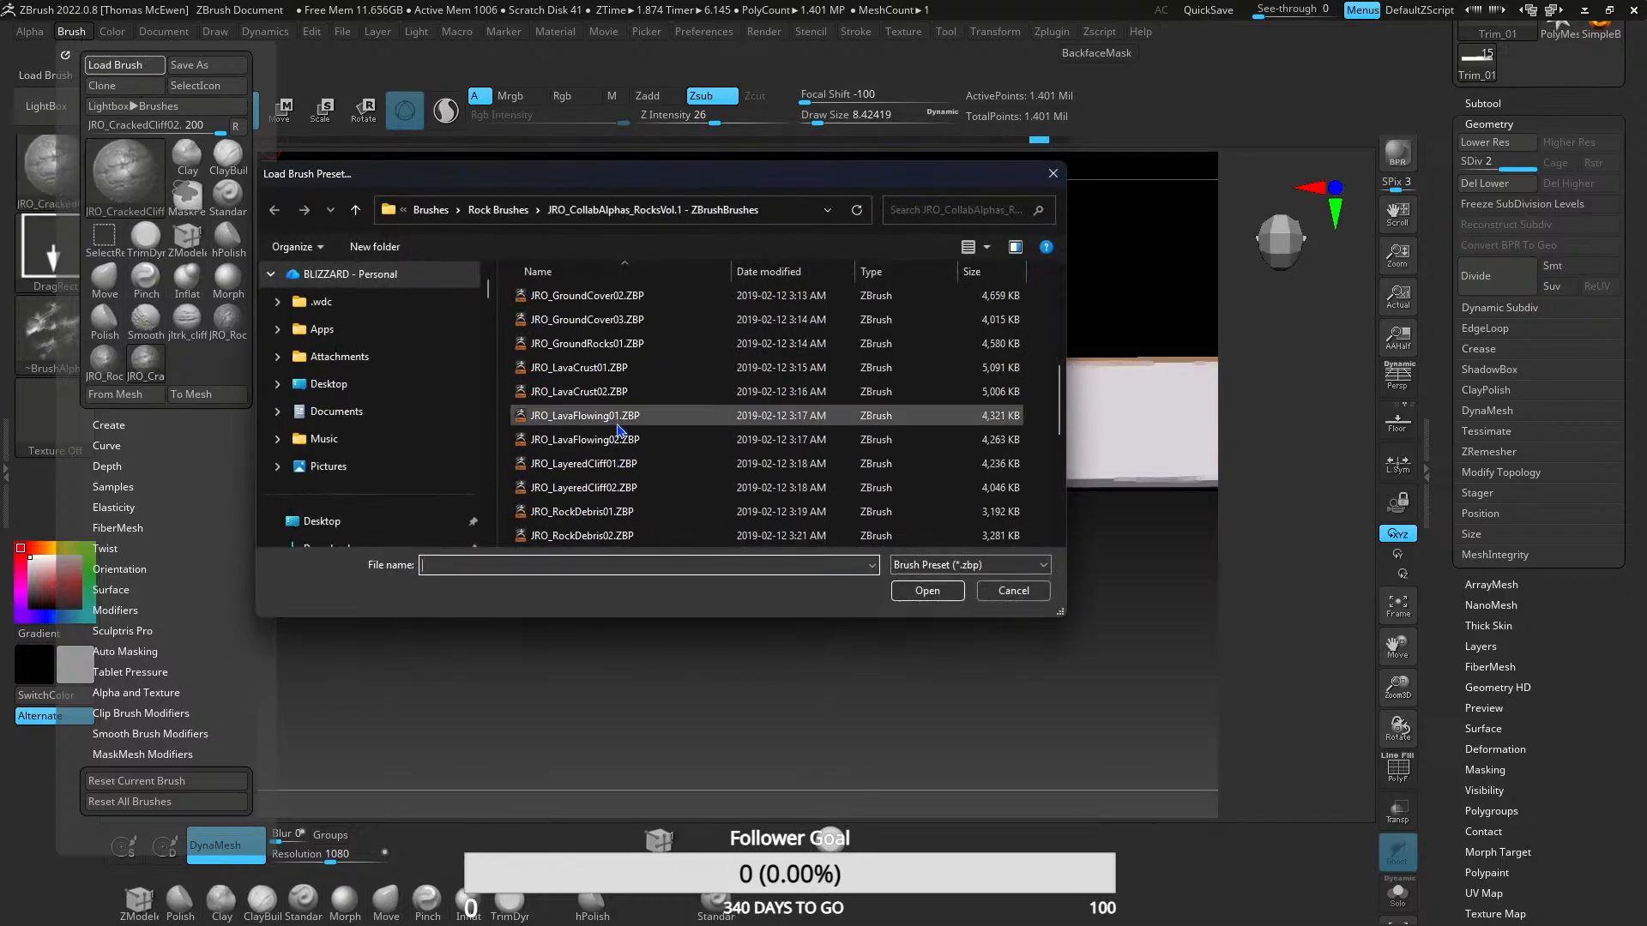
{"action": "double_click", "coordinate": [605, 391]}
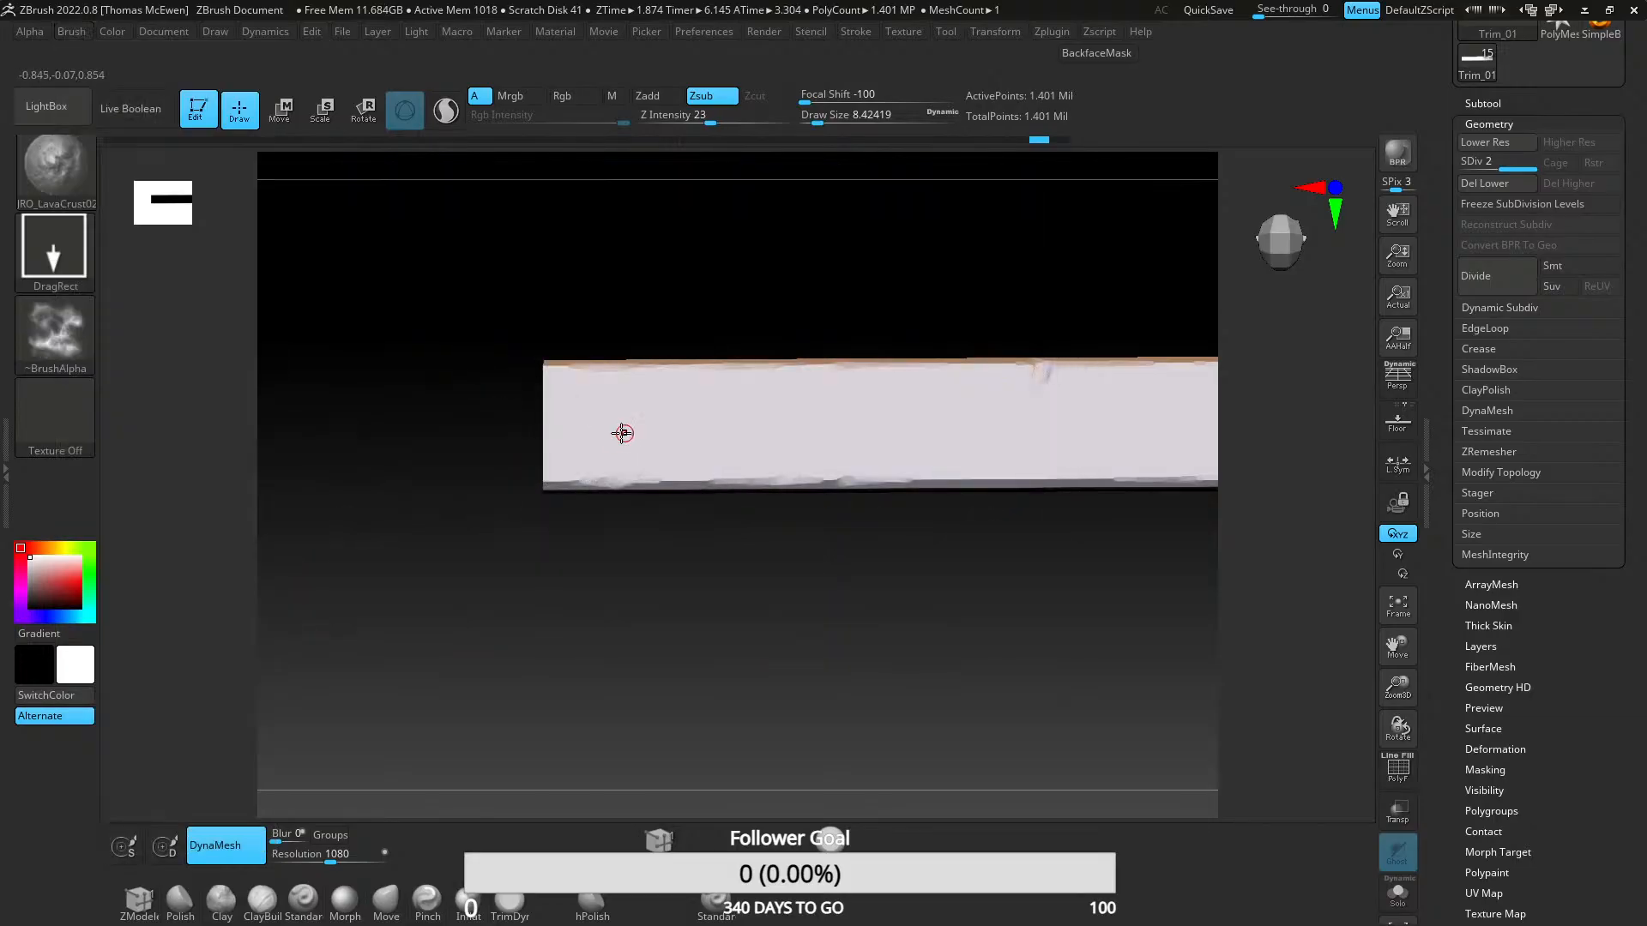
{"action": "mouse_move", "coordinate": [782, 487]}
{"action": "left_mouse_down"}
{"action": "mouse_move", "coordinate": [867, 544]}
{"action": "mouse_move", "coordinate": [558, 636]}
{"action": "mouse_move", "coordinate": [534, 682]}
{"action": "left_mouse_up"}
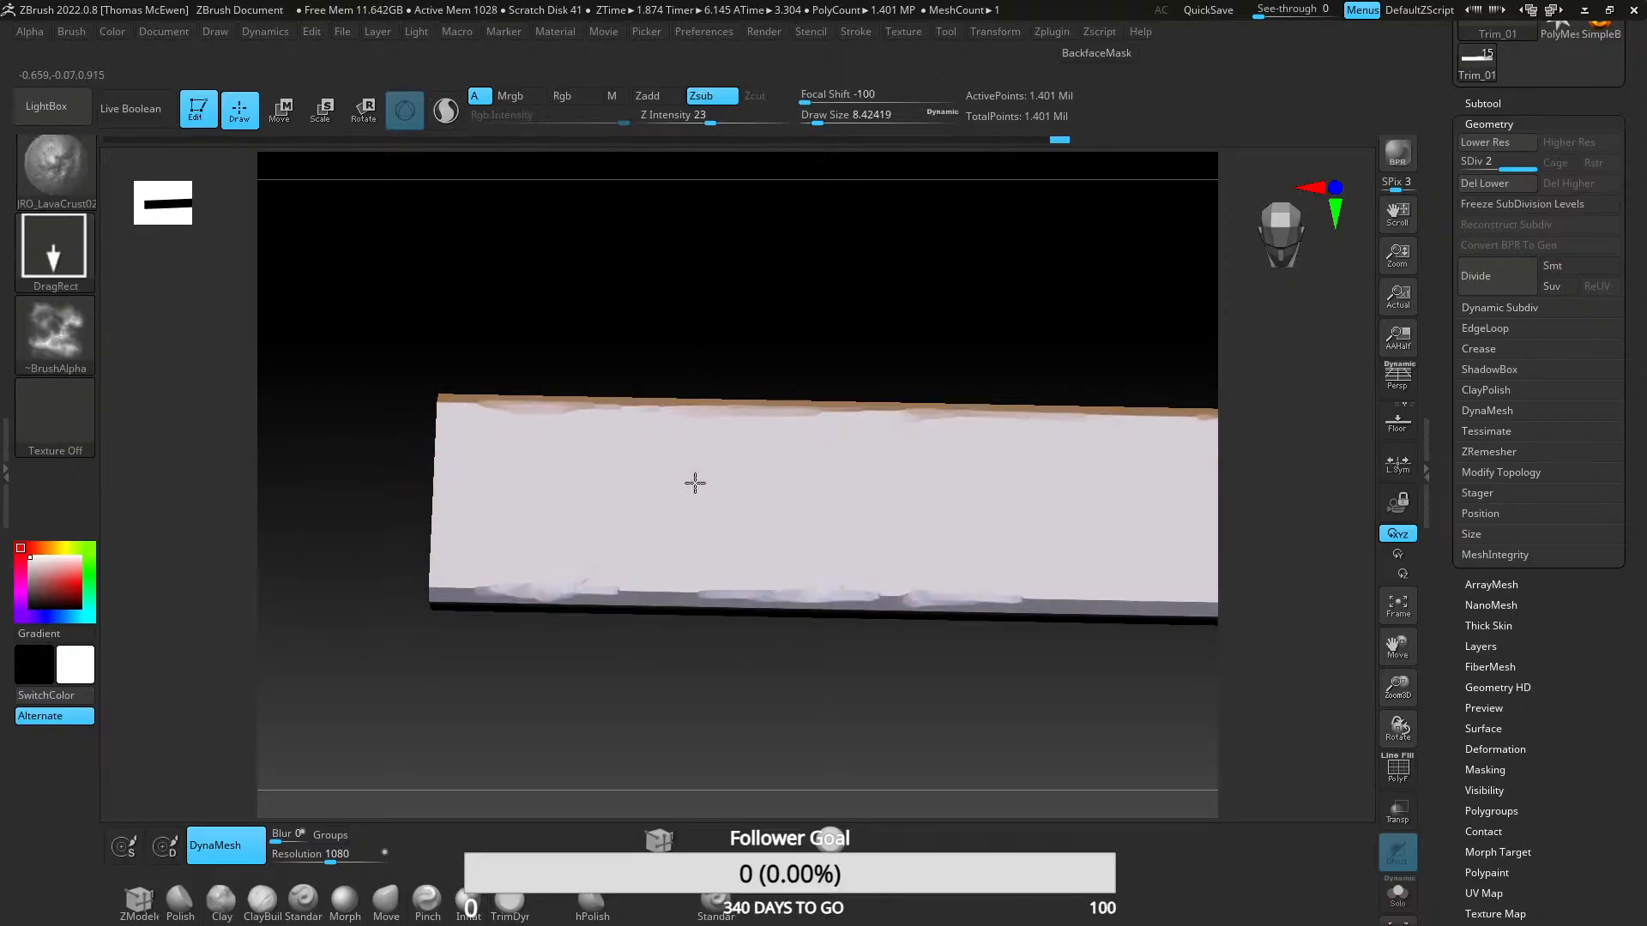
{"action": "left_click_drag", "start_coordinate": [412, 291], "coordinate": [389, 262], "text": "shift"}
- Look through the brush presets in the Orb Brush folder for a suitable rock surface brush
{"action": "left_click", "coordinate": [74, 33]}
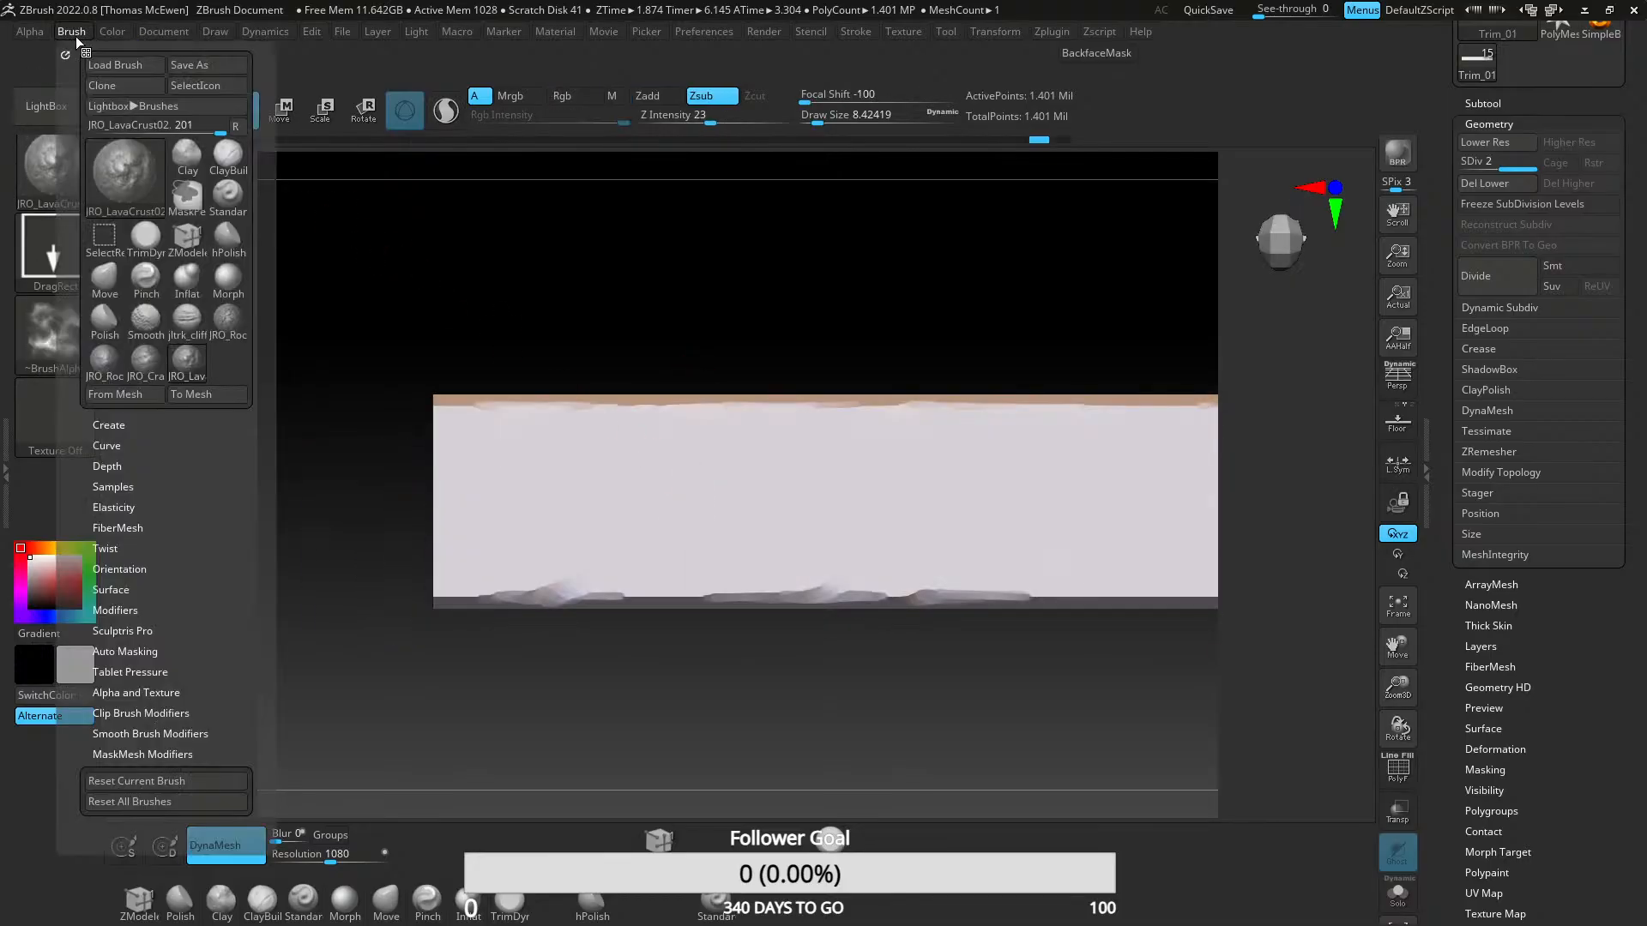
{"action": "left_click", "coordinate": [114, 65]}
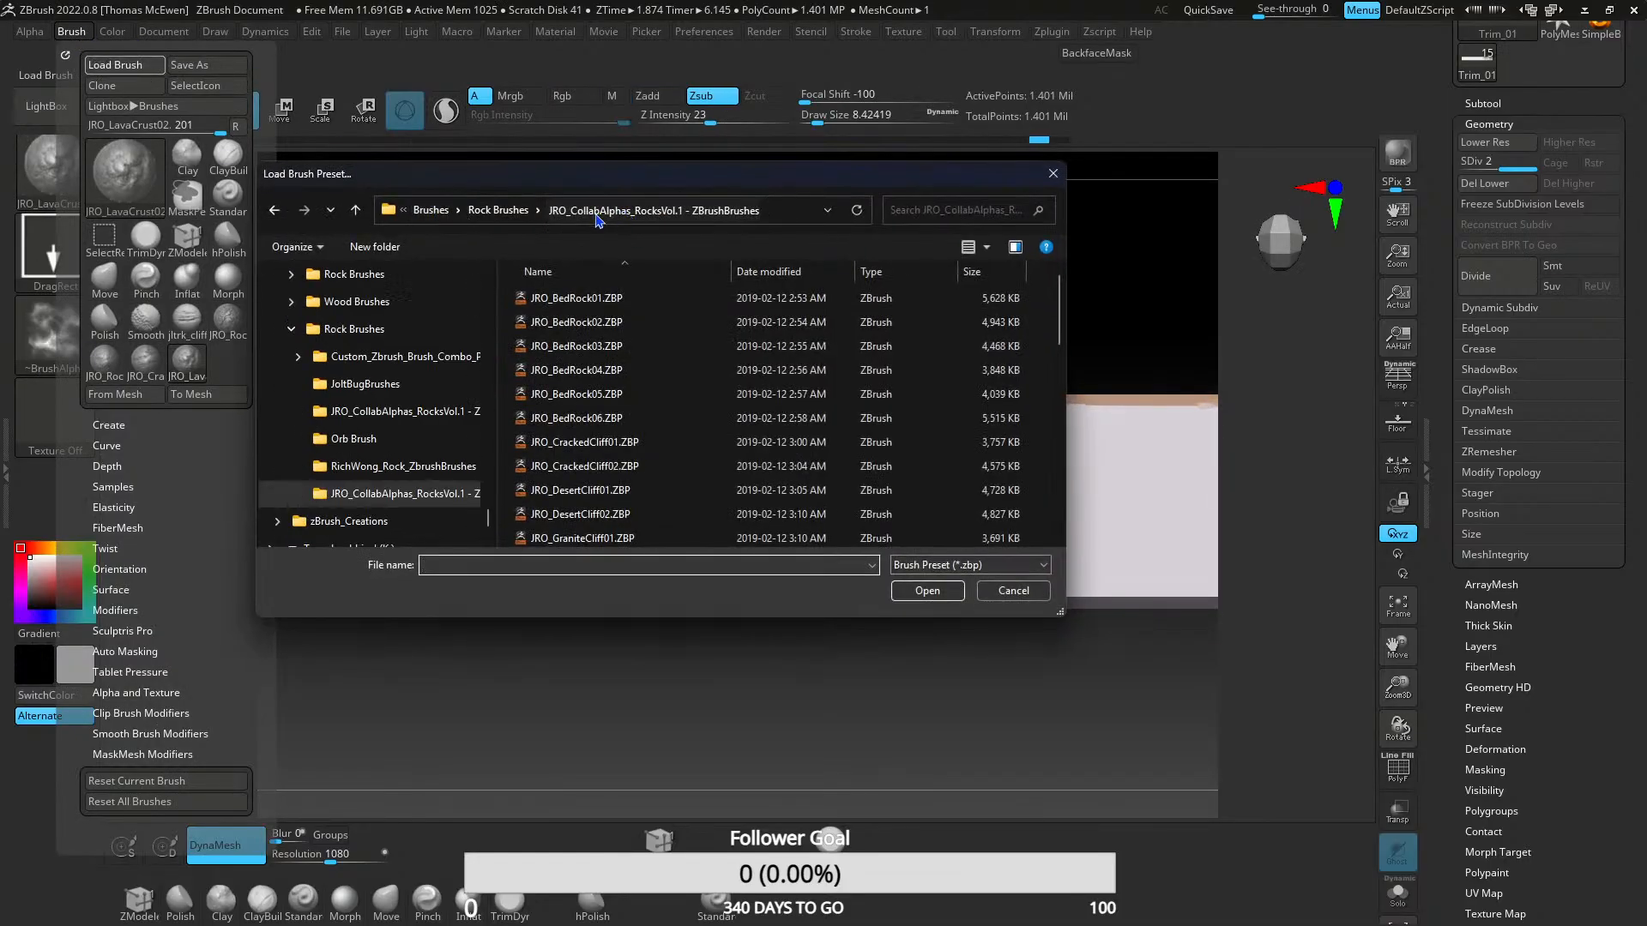
{"action": "left_click", "coordinate": [497, 209]}
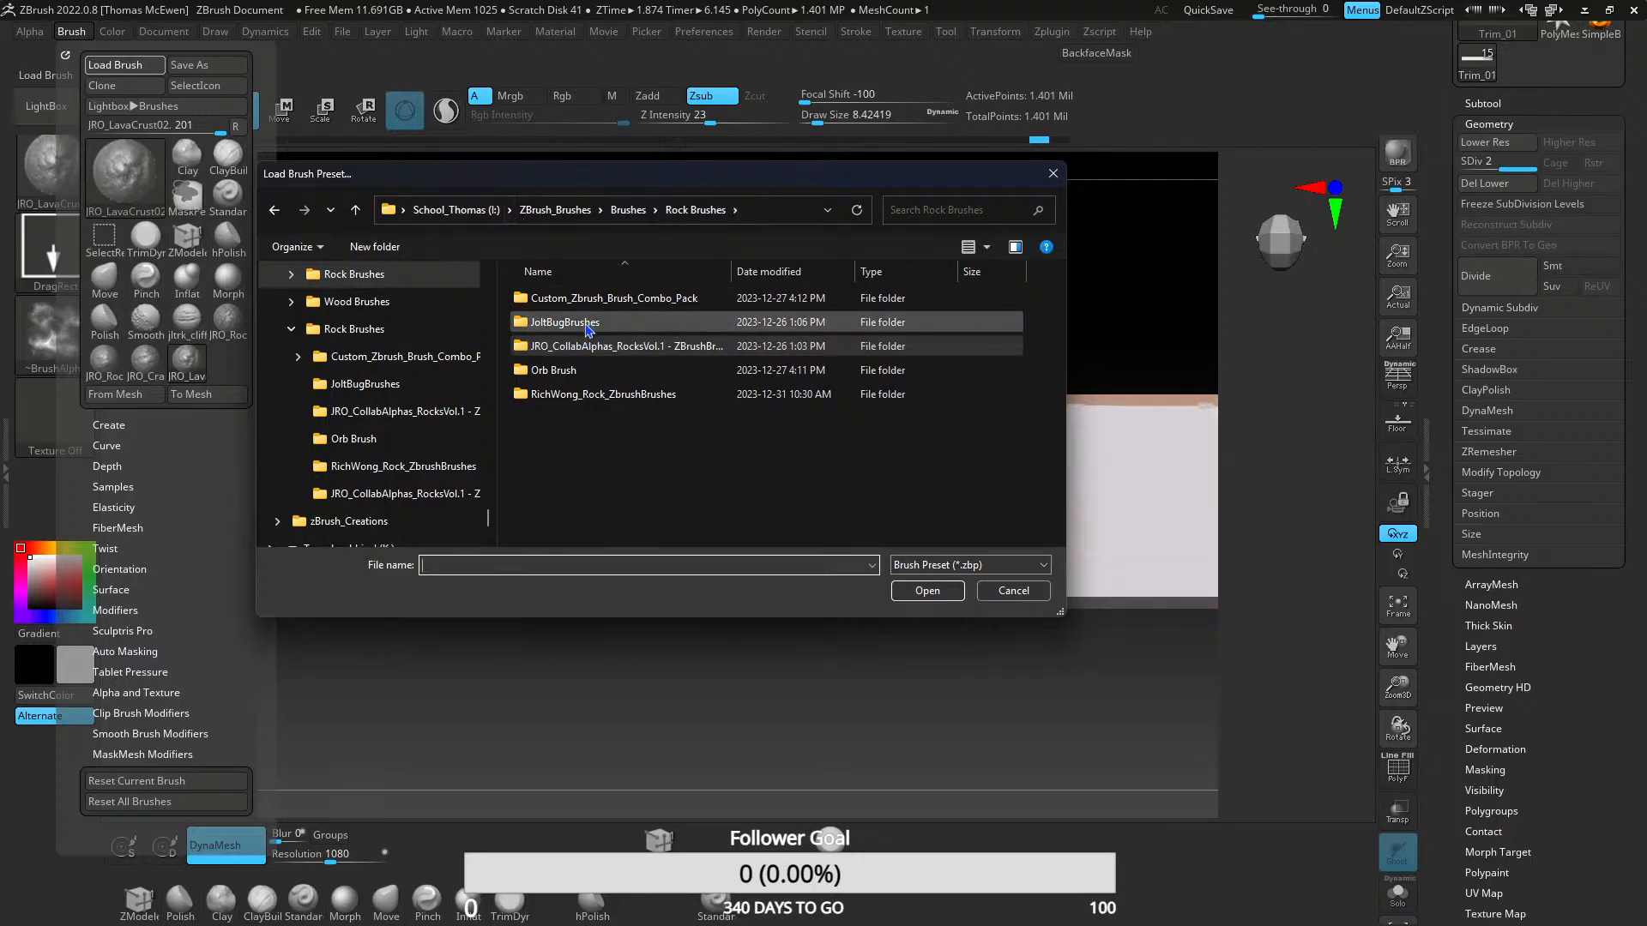
{"action": "double_click", "coordinate": [554, 370]}
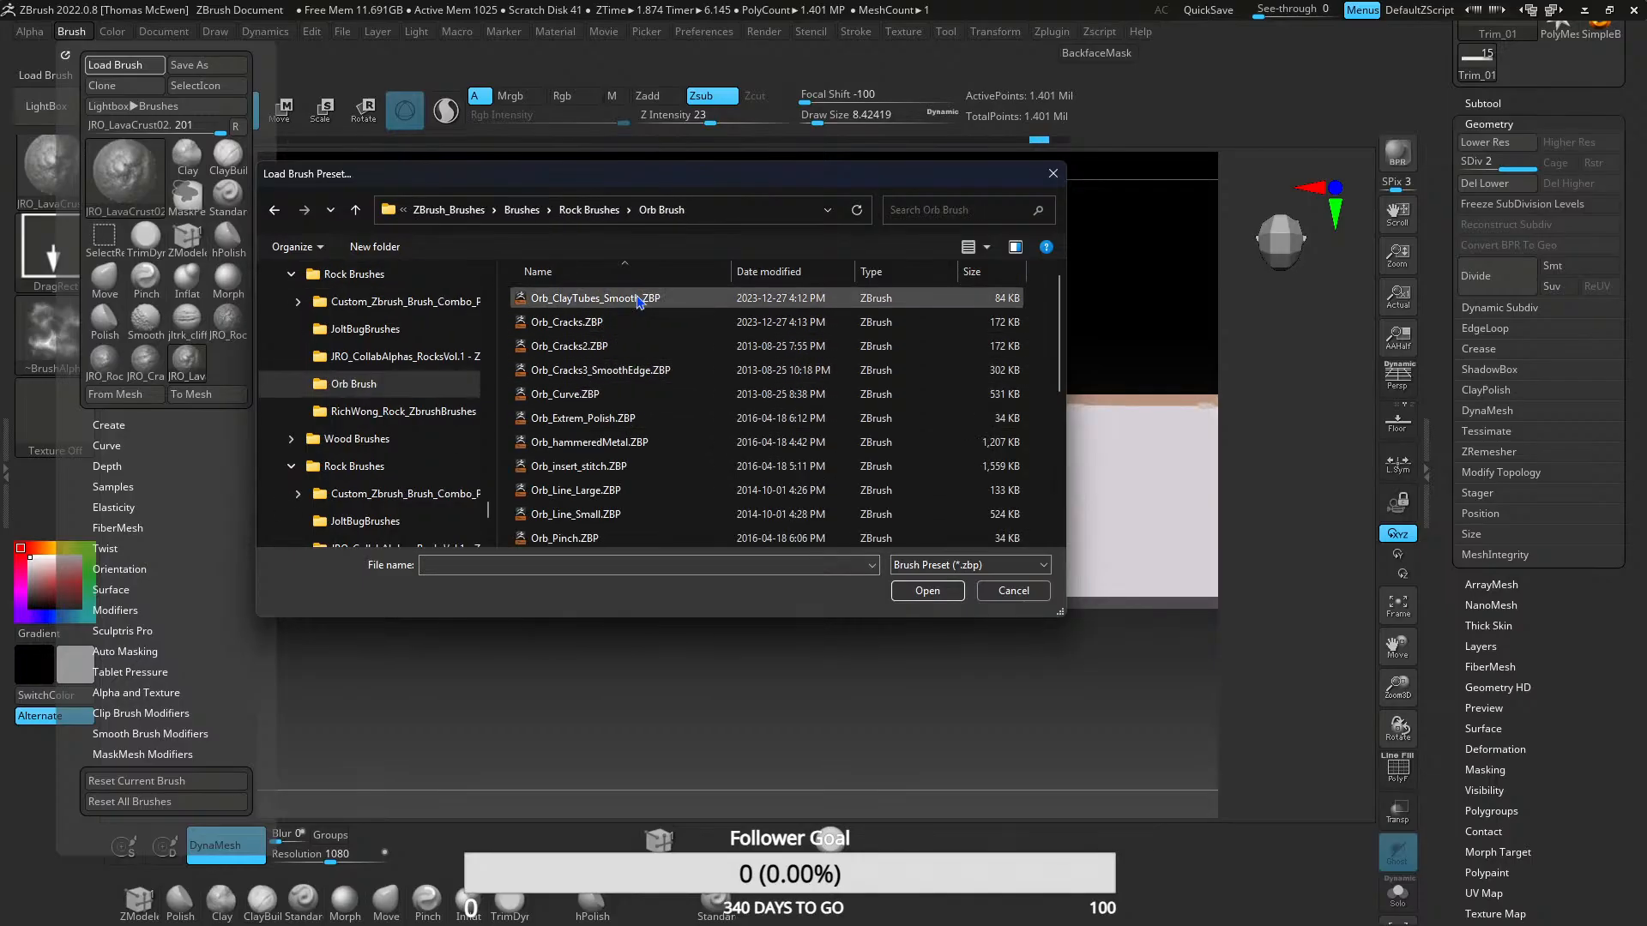
{"action": "scroll", "coordinate": [633, 414], "scroll_direction": "down", "scroll_amount": 2}
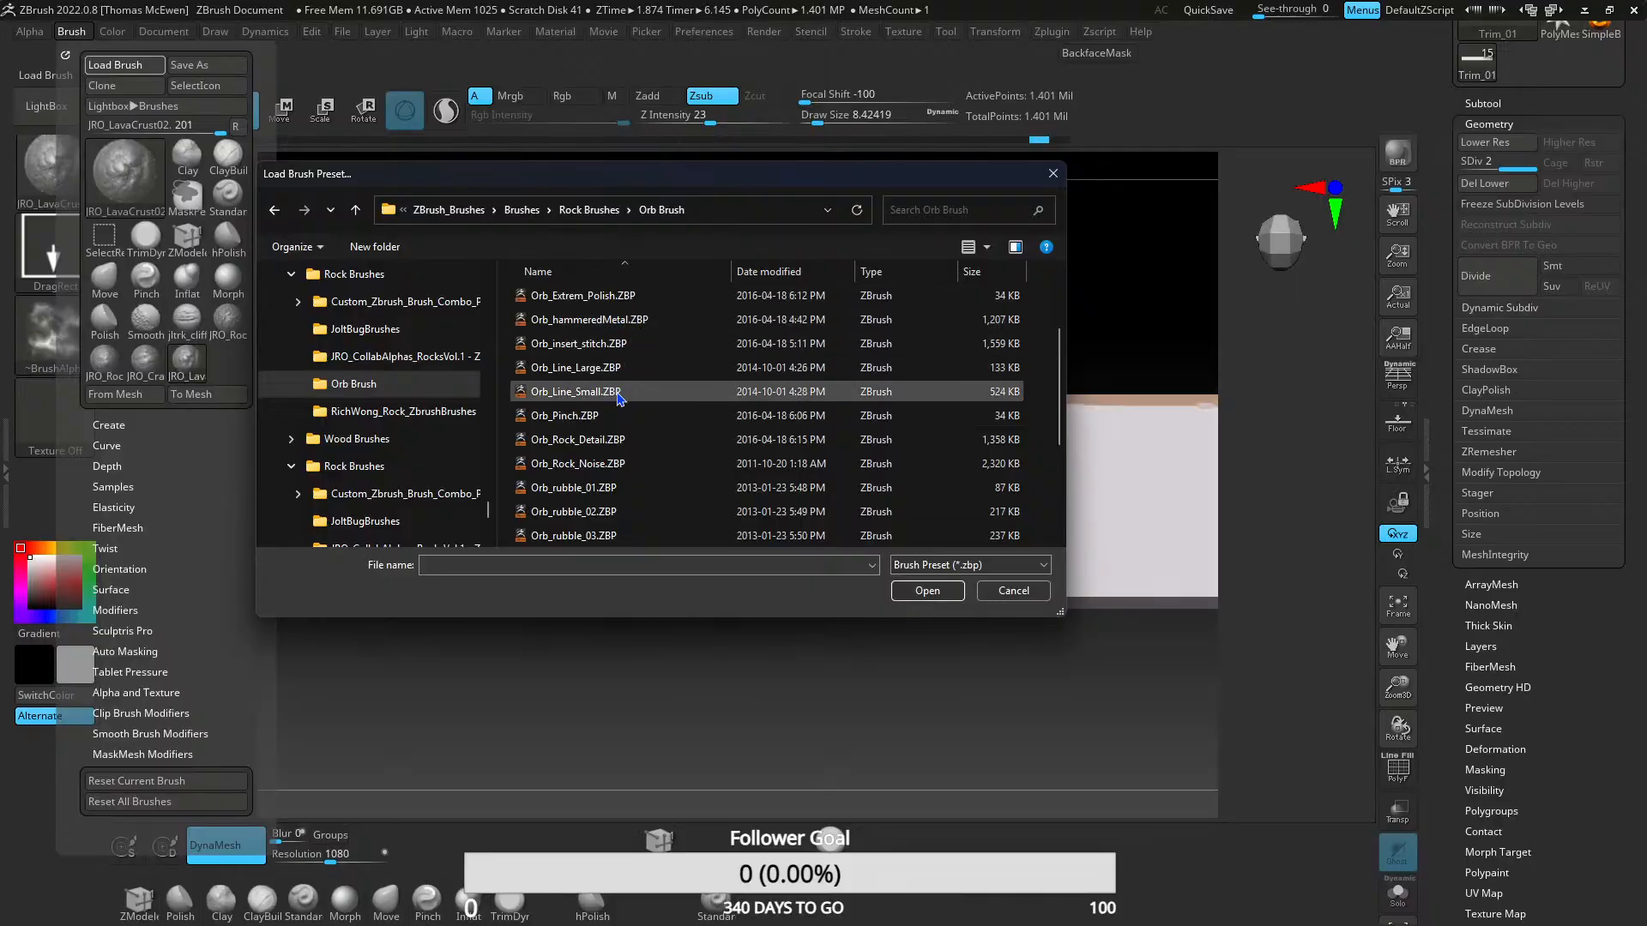
{"action": "scroll", "coordinate": [618, 397], "scroll_direction": "down", "scroll_amount": 3}
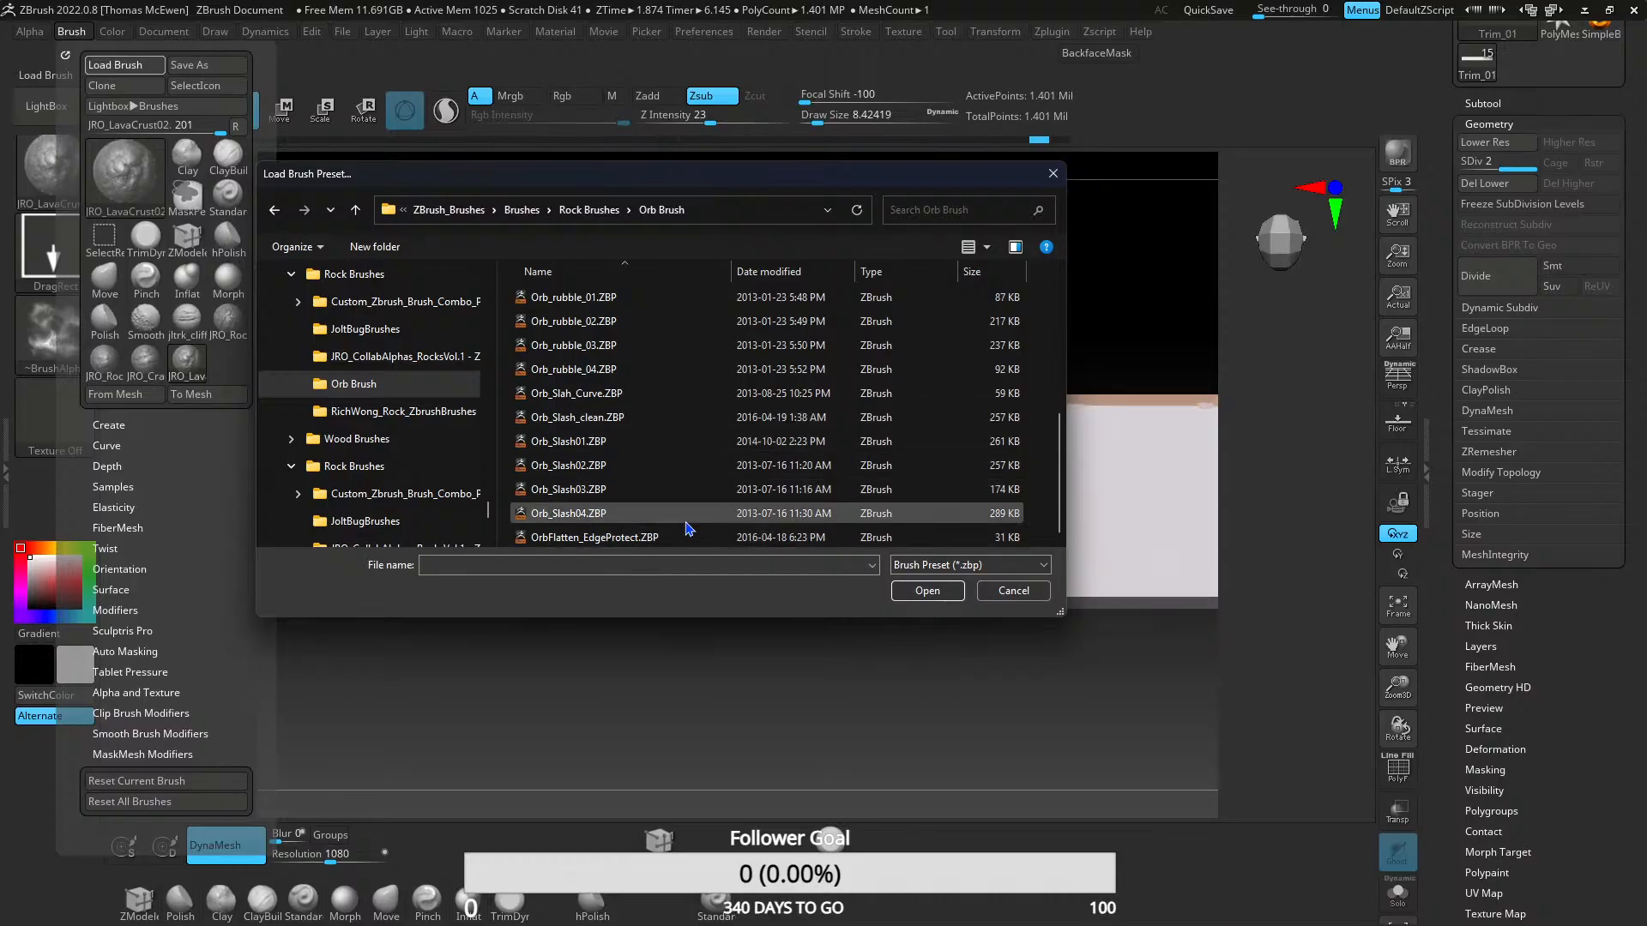
{"action": "scroll", "coordinate": [656, 527], "scroll_direction": "up", "scroll_amount": 4}
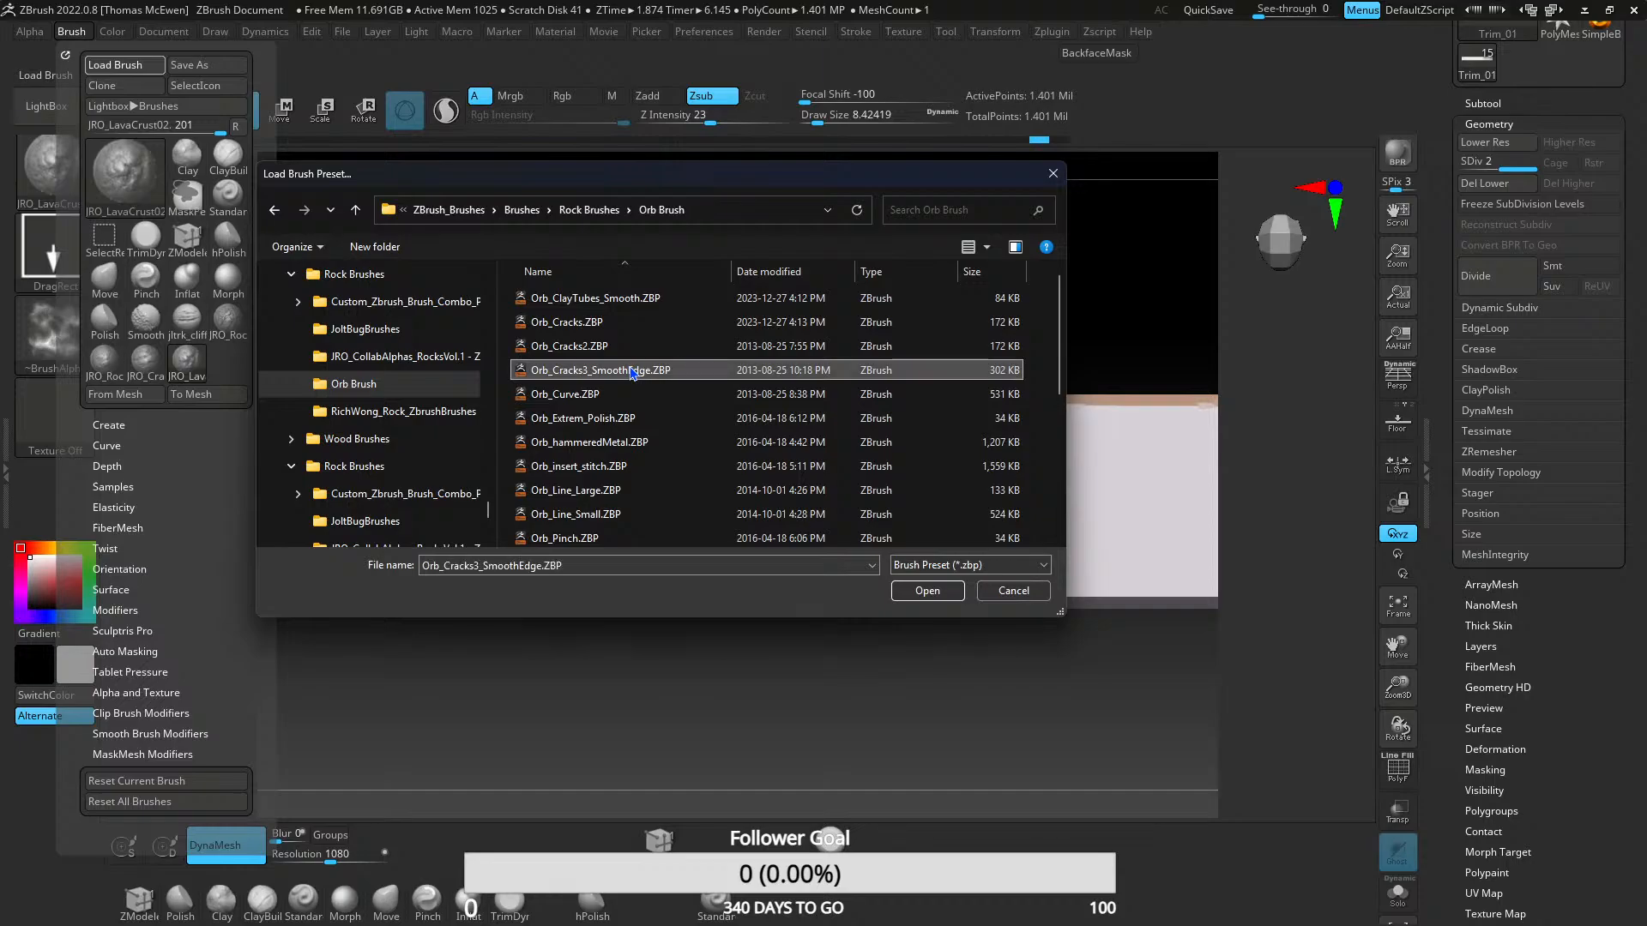
{"action": "left_click", "coordinate": [631, 396]}
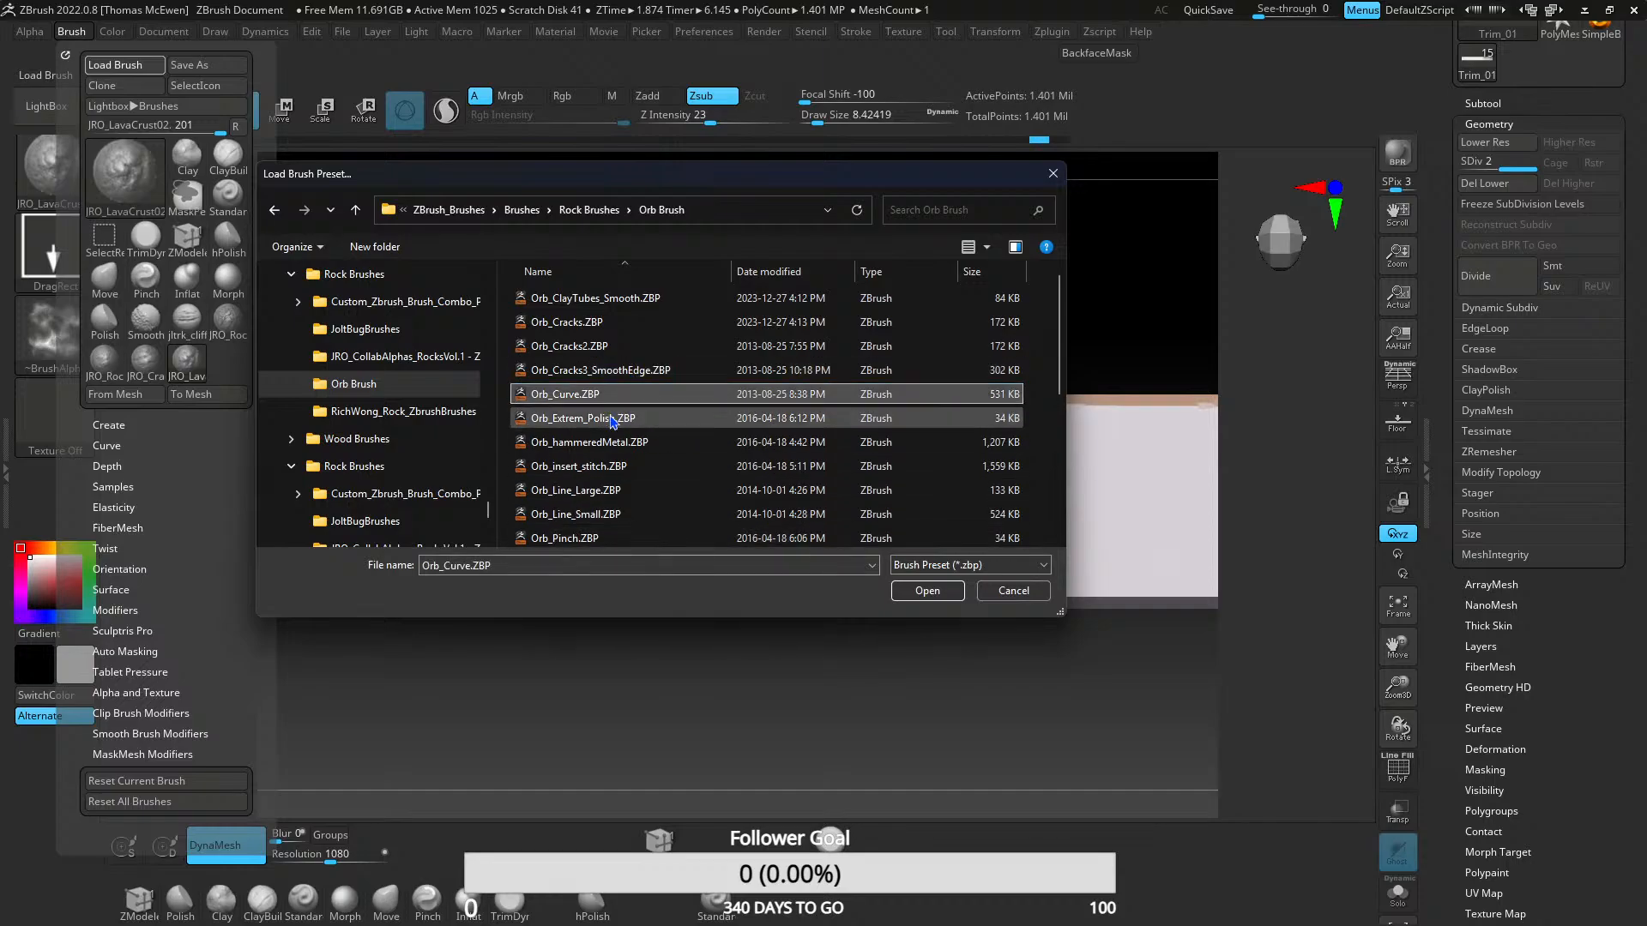
{"action": "left_click", "coordinate": [645, 444]}
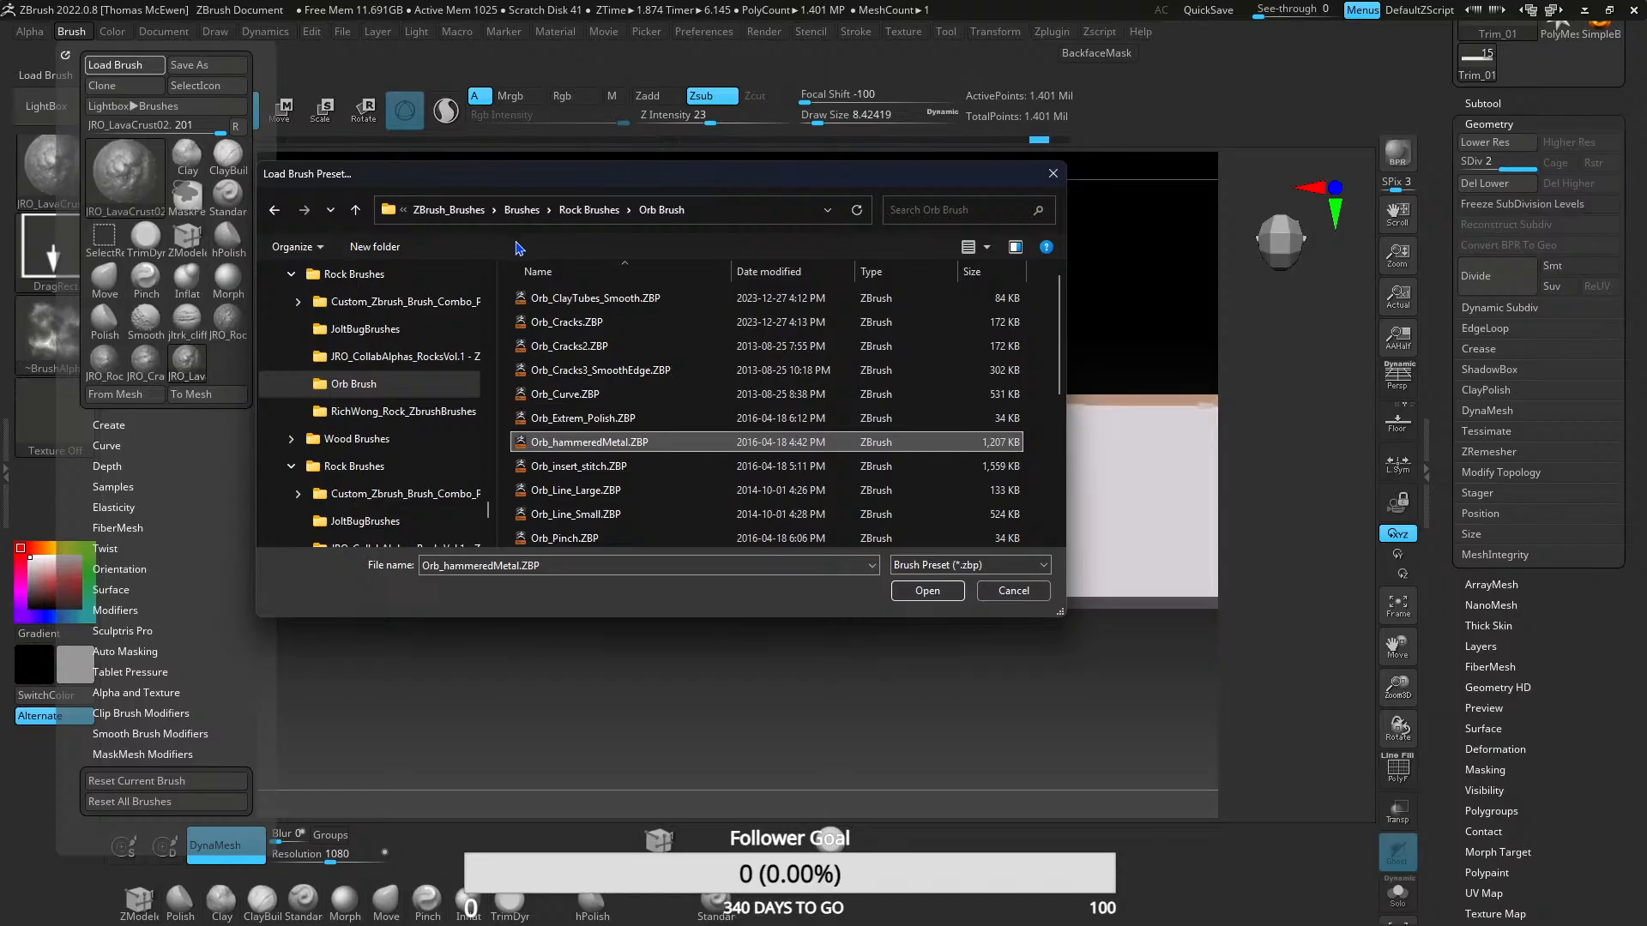
- Load Rock_WaterWorn_01.zbp from the RichWong_Rock_ZbrushBrushes folder, try it on Trim_01's front face and undo the stamps
{"action": "left_click", "coordinate": [587, 211]}
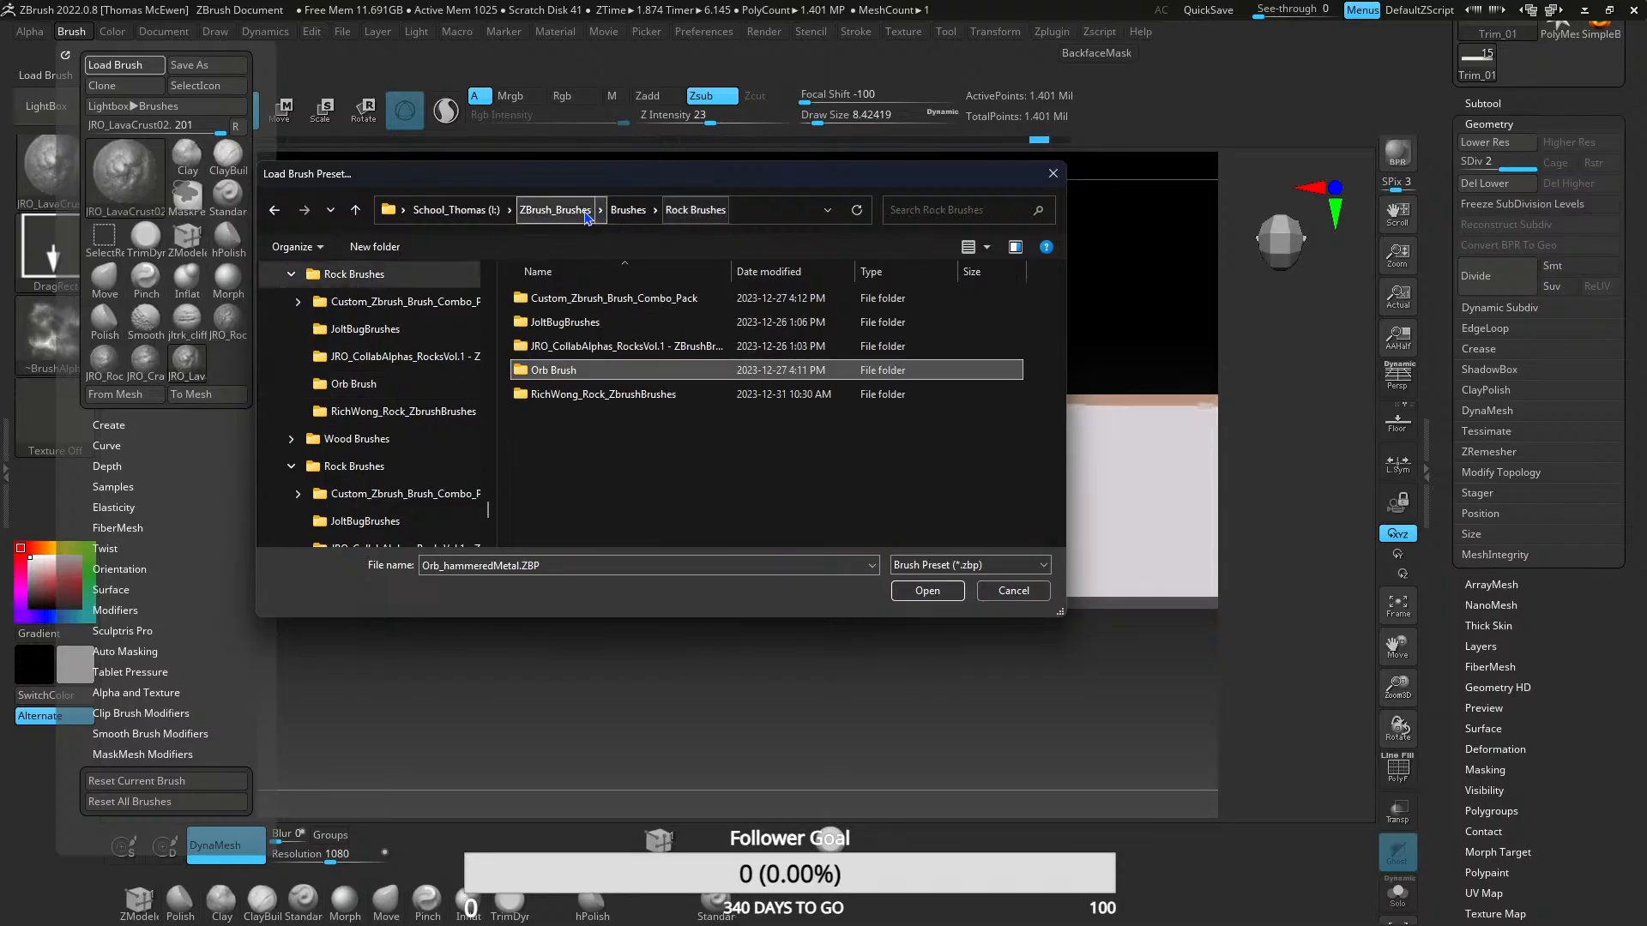
{"action": "double_click", "coordinate": [583, 397]}
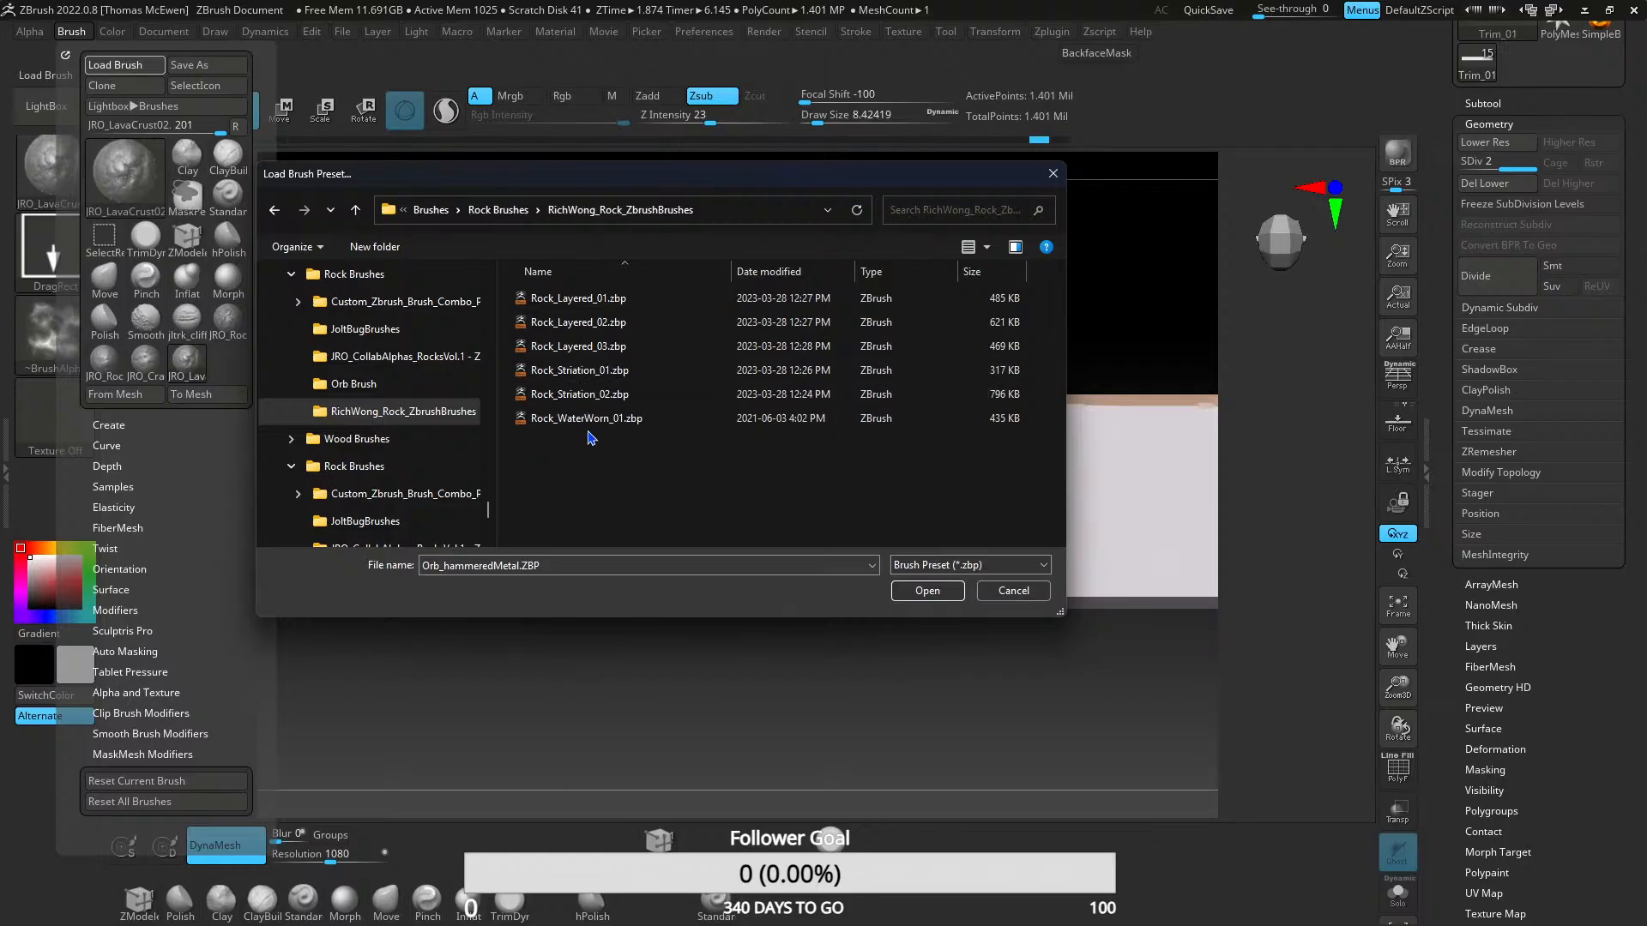
{"action": "double_click", "coordinate": [596, 419]}
{"action": "mouse_move", "coordinate": [600, 463]}
{"action": "left_mouse_down"}
{"action": "mouse_move", "coordinate": [709, 537]}
{"action": "mouse_move", "coordinate": [875, 577]}
{"action": "left_mouse_up"}
{"action": "left_click_drag", "start_coordinate": [802, 506], "coordinate": [796, 507]}
{"action": "right_click_drag", "start_coordinate": [794, 506], "coordinate": [388, 314], "text": "ctrl"}
{"action": "key", "text": "ctrl+z"}
{"action": "key", "text": "ctrl+z"}
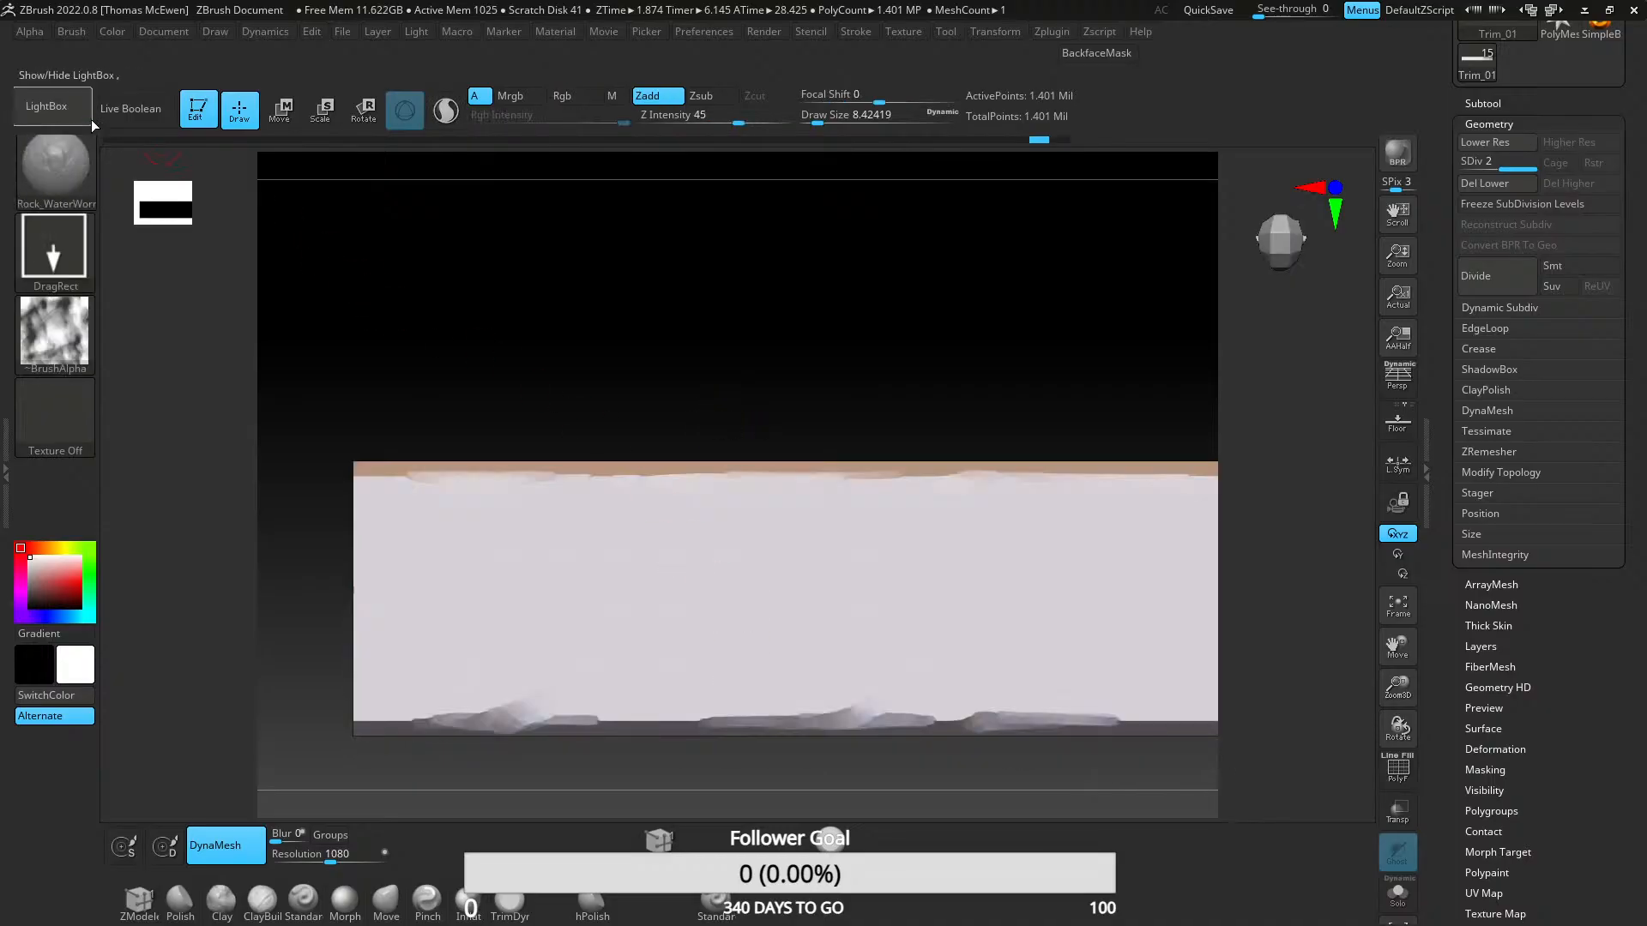
- Load dc_Rock_Pattern.ZBP from Brush_Set_1 in Custom_Zbrush_Brush_Combo_Pack, try a stamp on Trim_01's front face and undo it
{"action": "left_click", "coordinate": [73, 31]}
{"action": "left_click", "coordinate": [115, 64]}
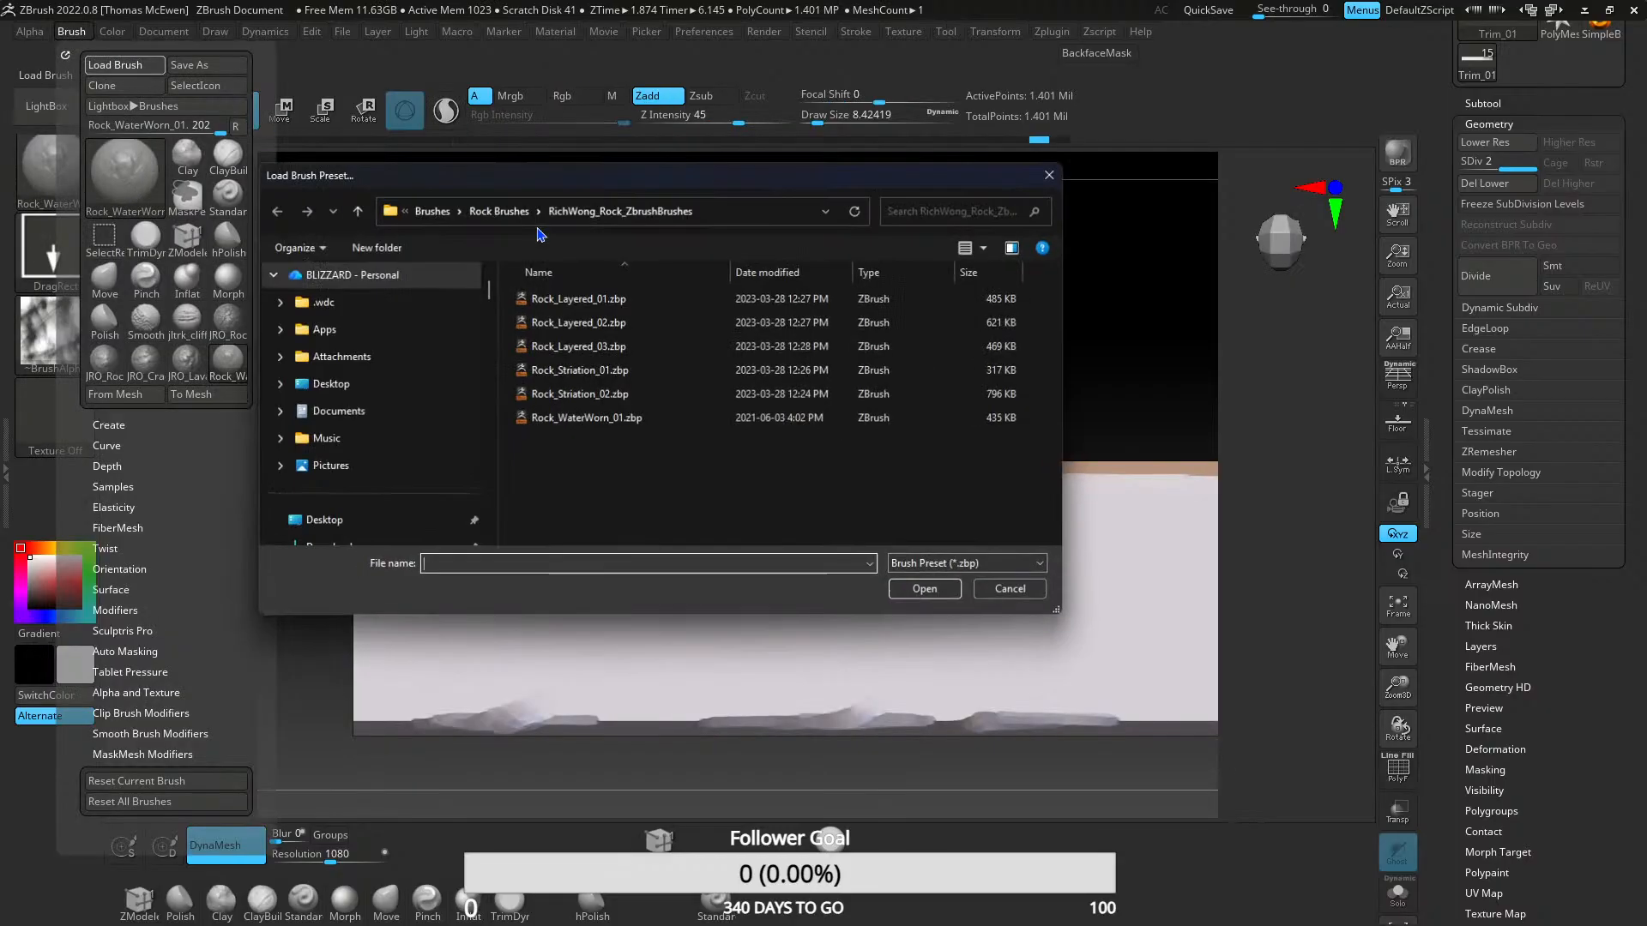
{"action": "left_click", "coordinate": [504, 214]}
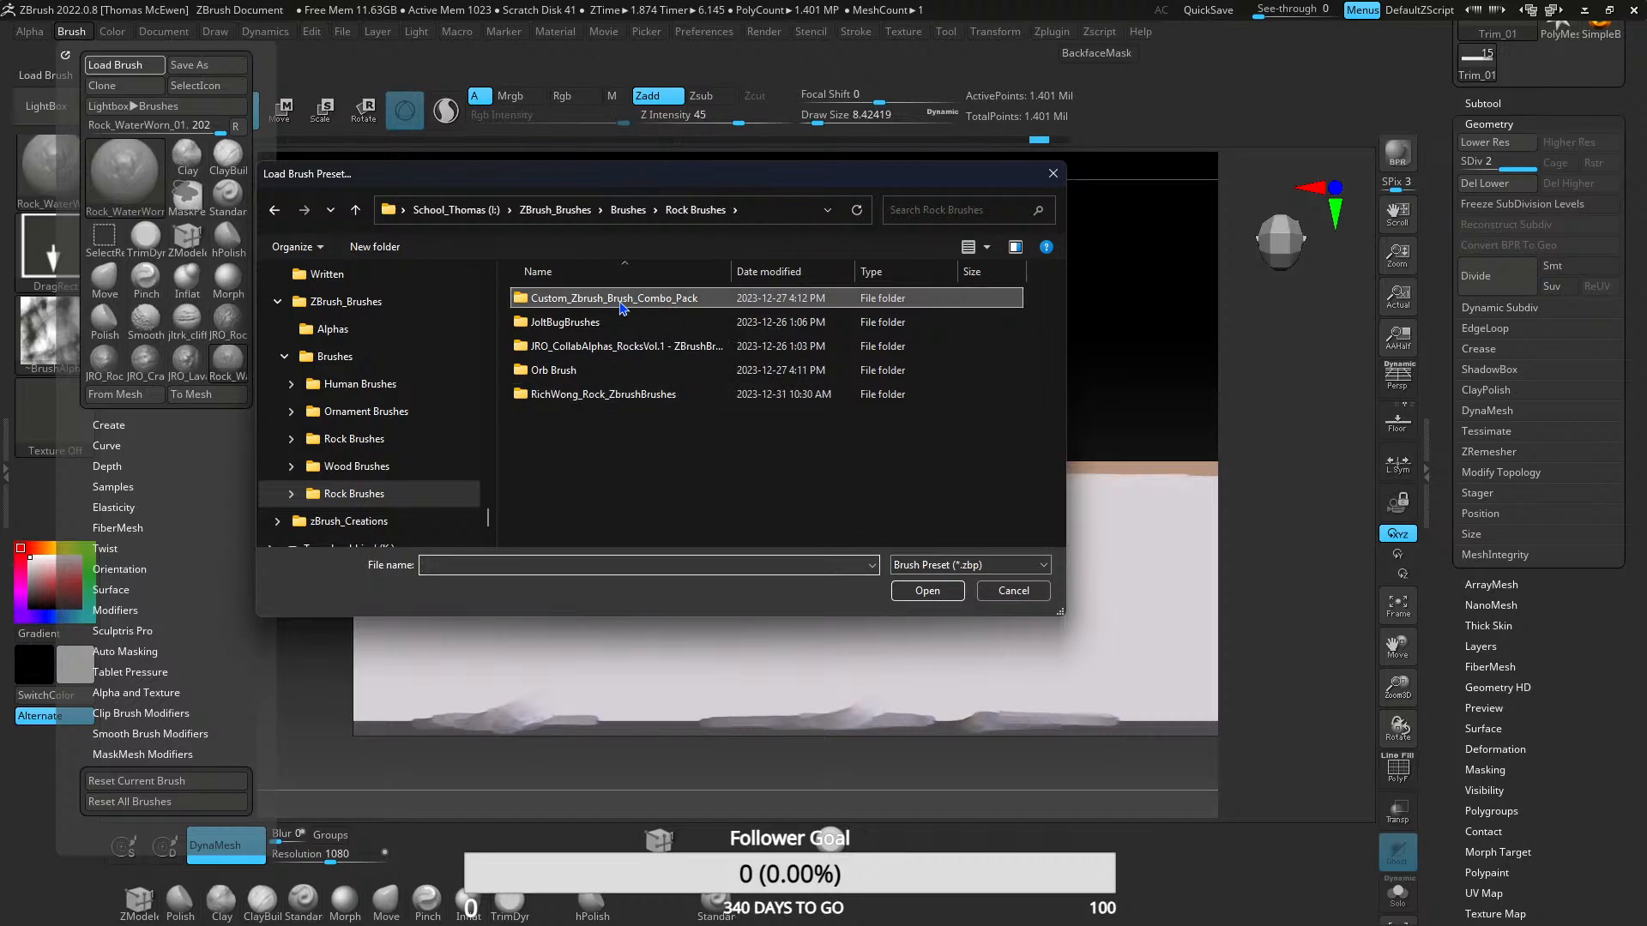
{"action": "double_click", "coordinate": [619, 302]}
{"action": "double_click", "coordinate": [583, 299]}
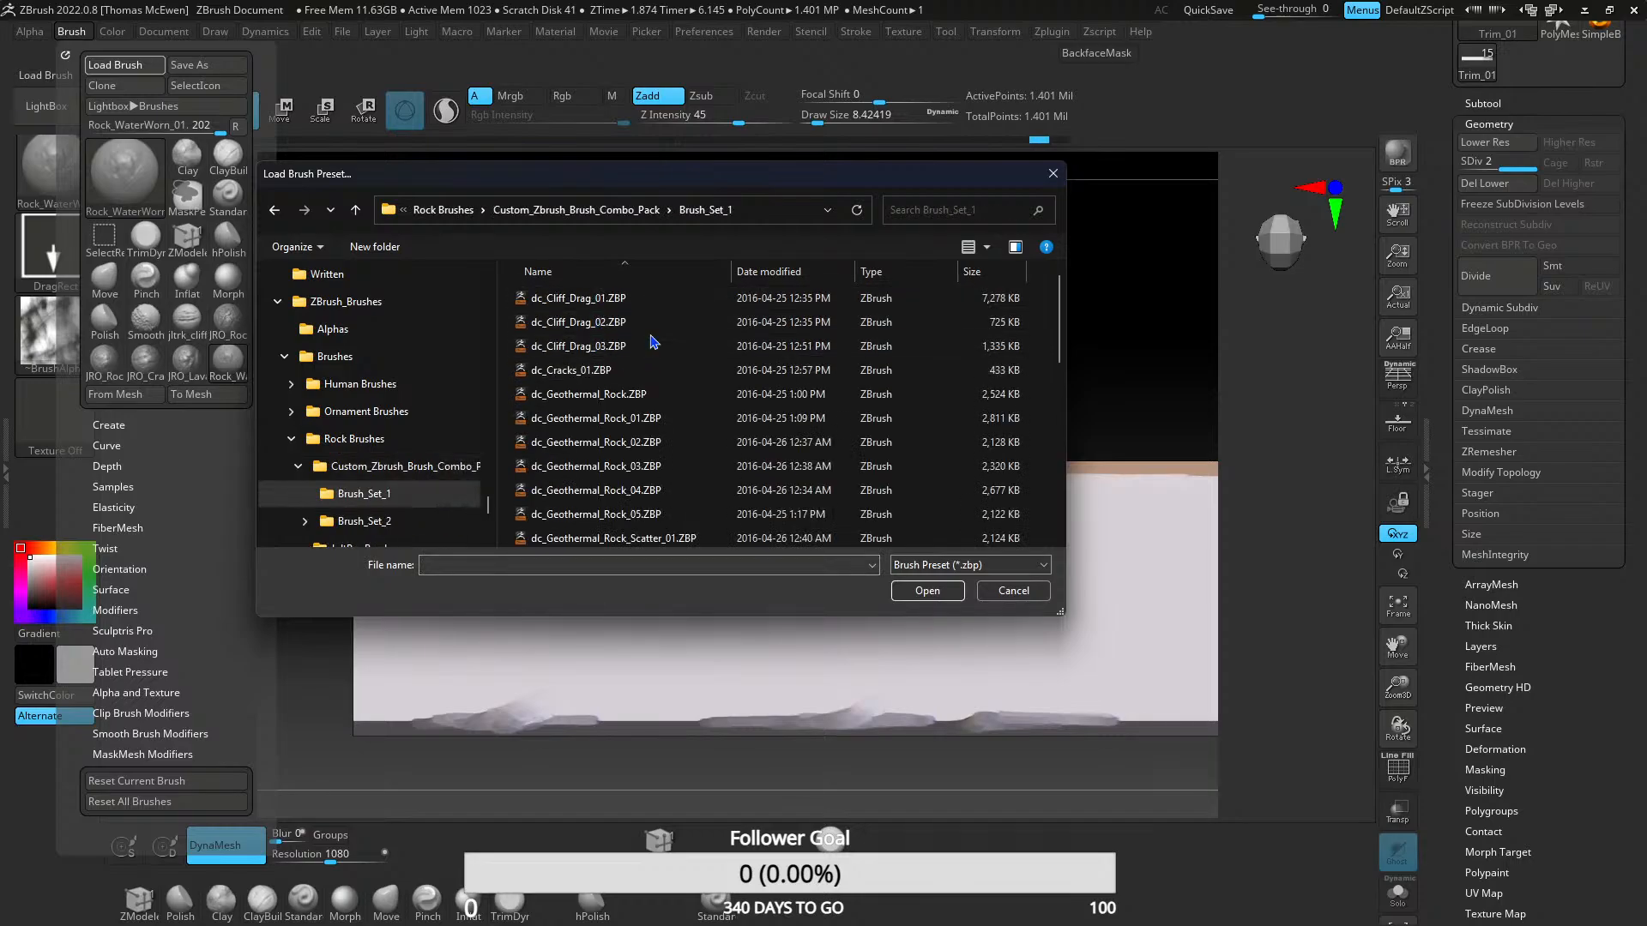
{"action": "scroll", "coordinate": [639, 409], "scroll_direction": "down", "scroll_amount": 3}
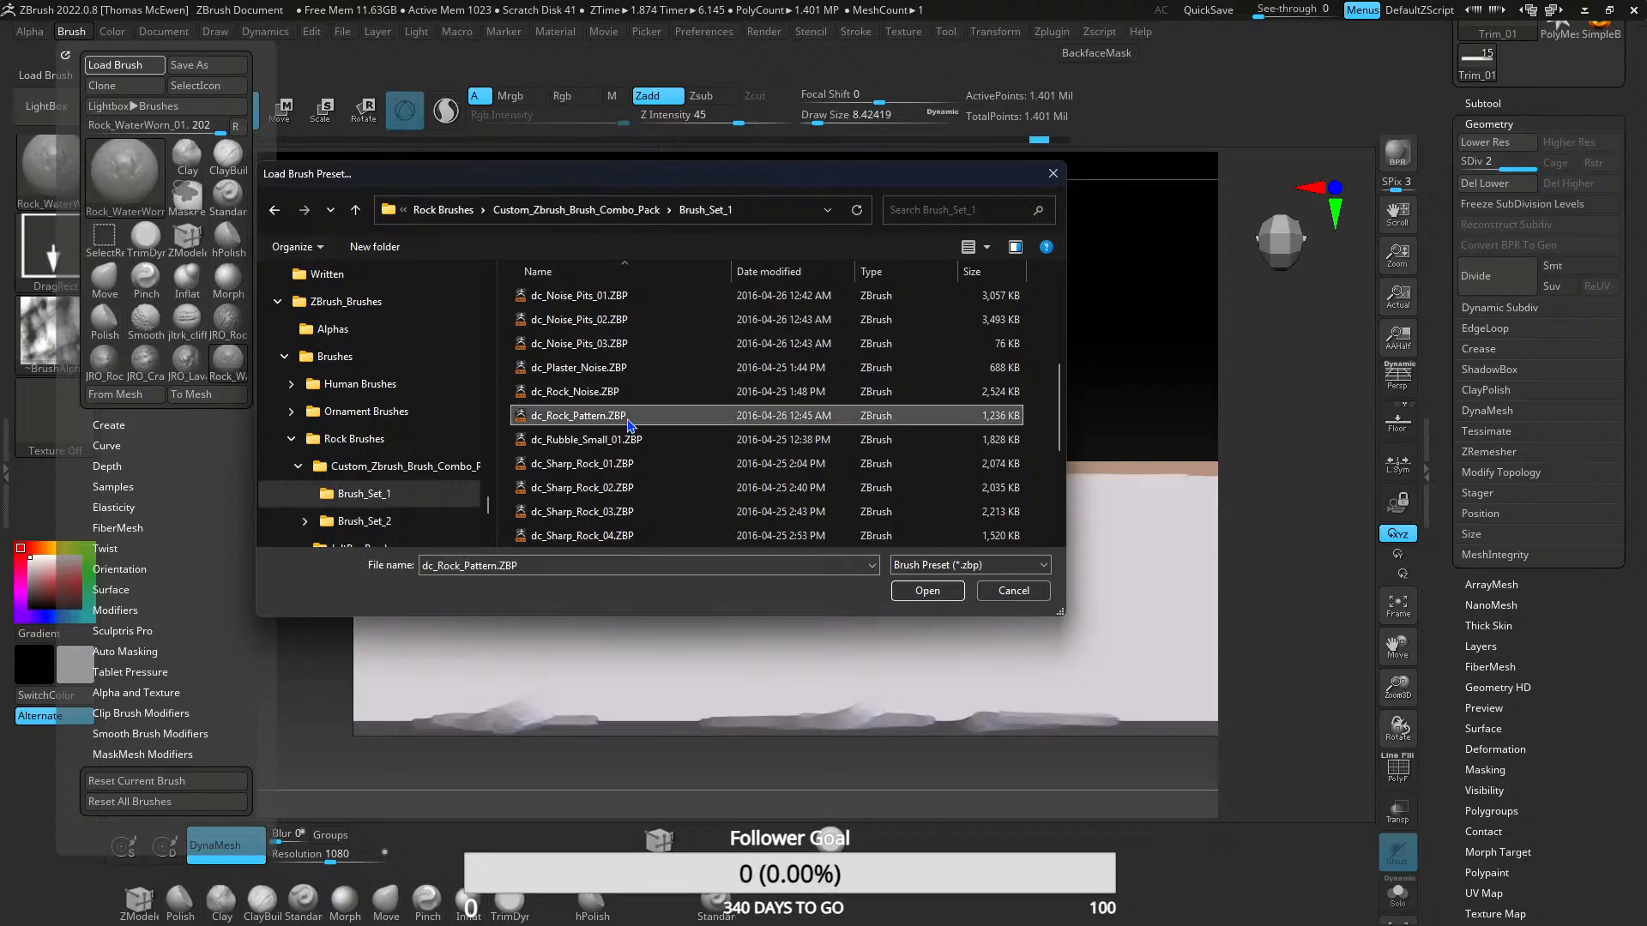
{"action": "double_click", "coordinate": [629, 420]}
{"action": "mouse_move", "coordinate": [603, 522]}
{"action": "left_mouse_down"}
{"action": "mouse_move", "coordinate": [820, 600]}
{"action": "mouse_move", "coordinate": [790, 549]}
{"action": "left_mouse_up"}
{"action": "key", "text": "ctrl+z"}
- Load the dc_Stone_Pattern_01.ZBP brush preset from Brush_Set_1, try a stamp on Trim_01's front face and undo it
{"action": "left_click", "coordinate": [79, 32]}
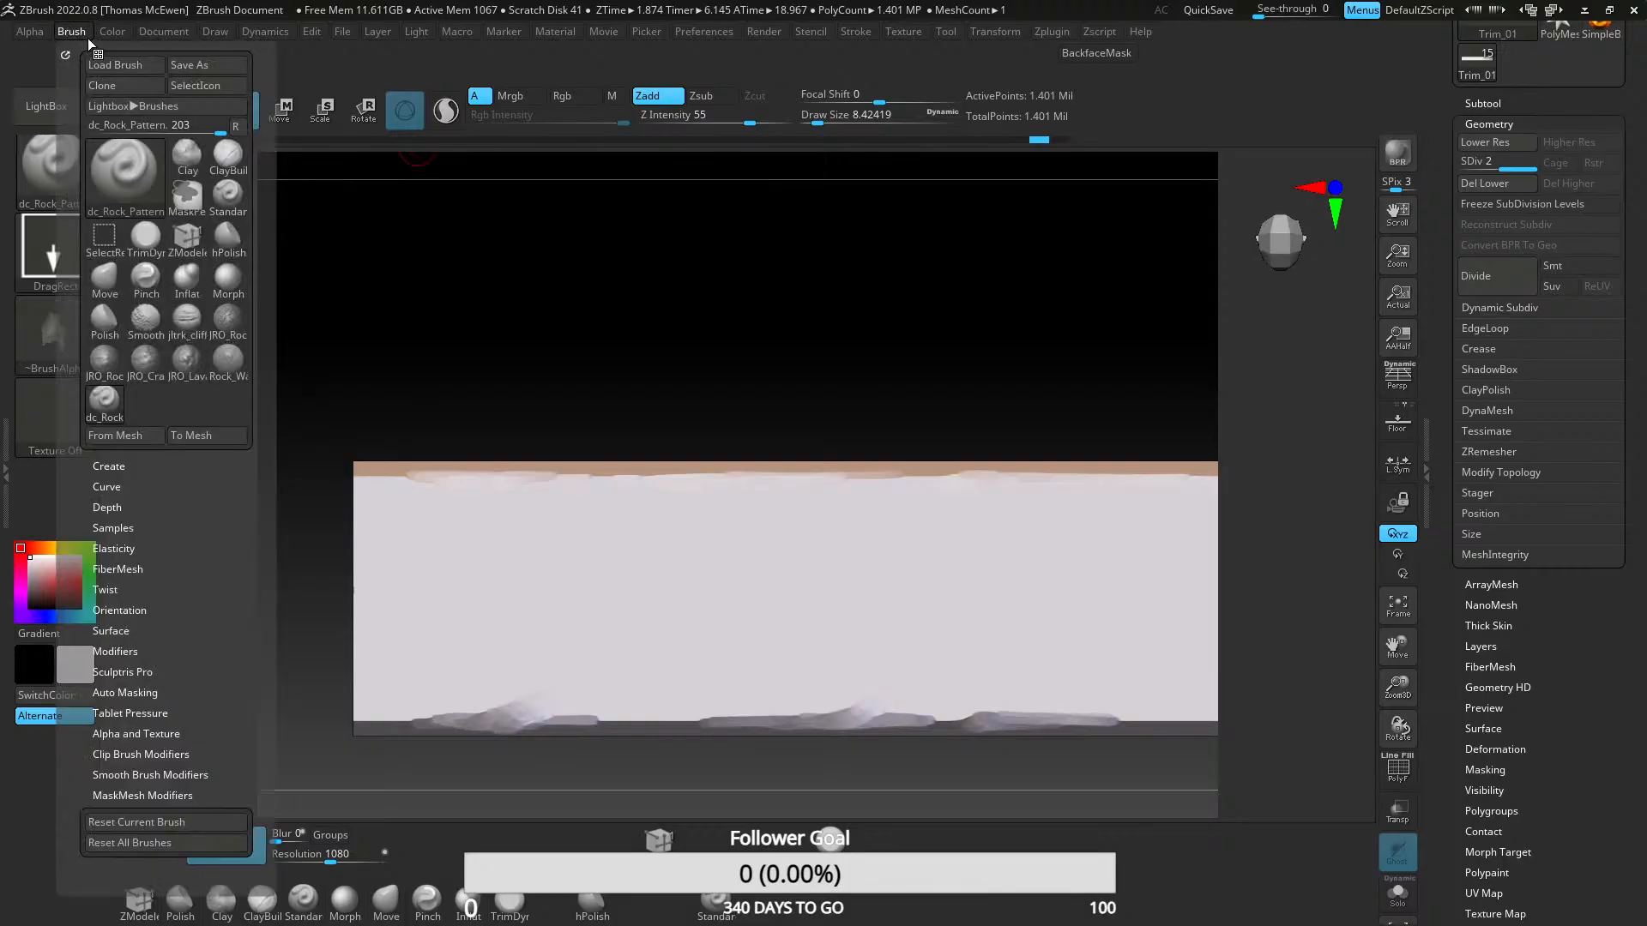
{"action": "left_click", "coordinate": [111, 64]}
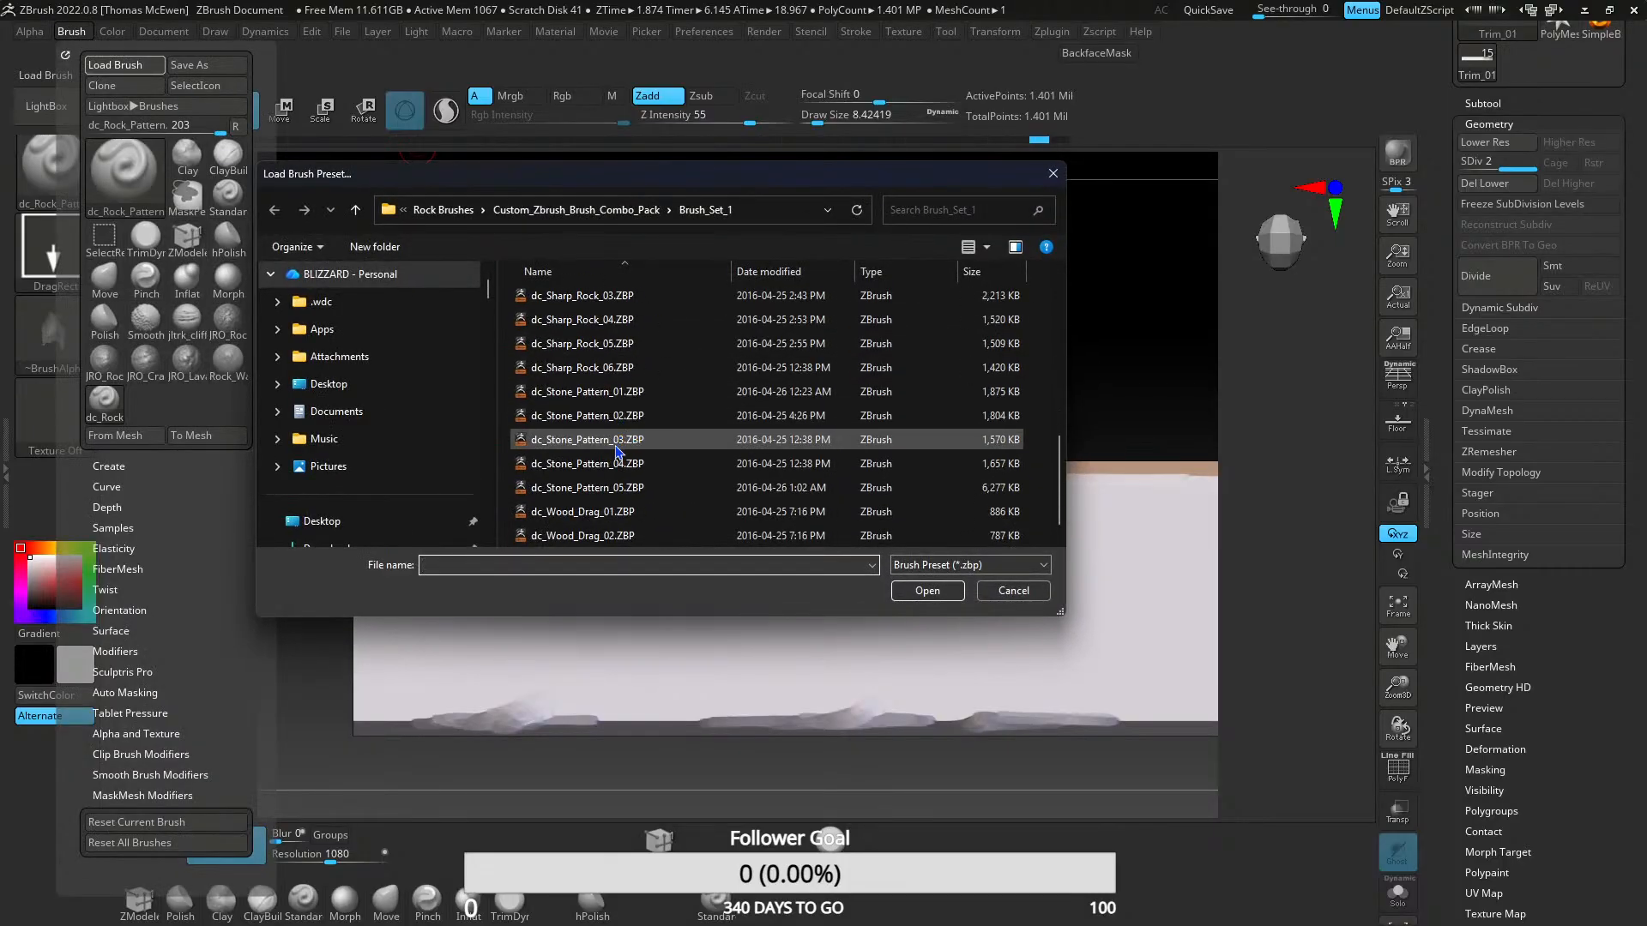
{"action": "double_click", "coordinate": [592, 415]}
{"action": "left_click_drag", "start_coordinate": [606, 540], "coordinate": [723, 605]}
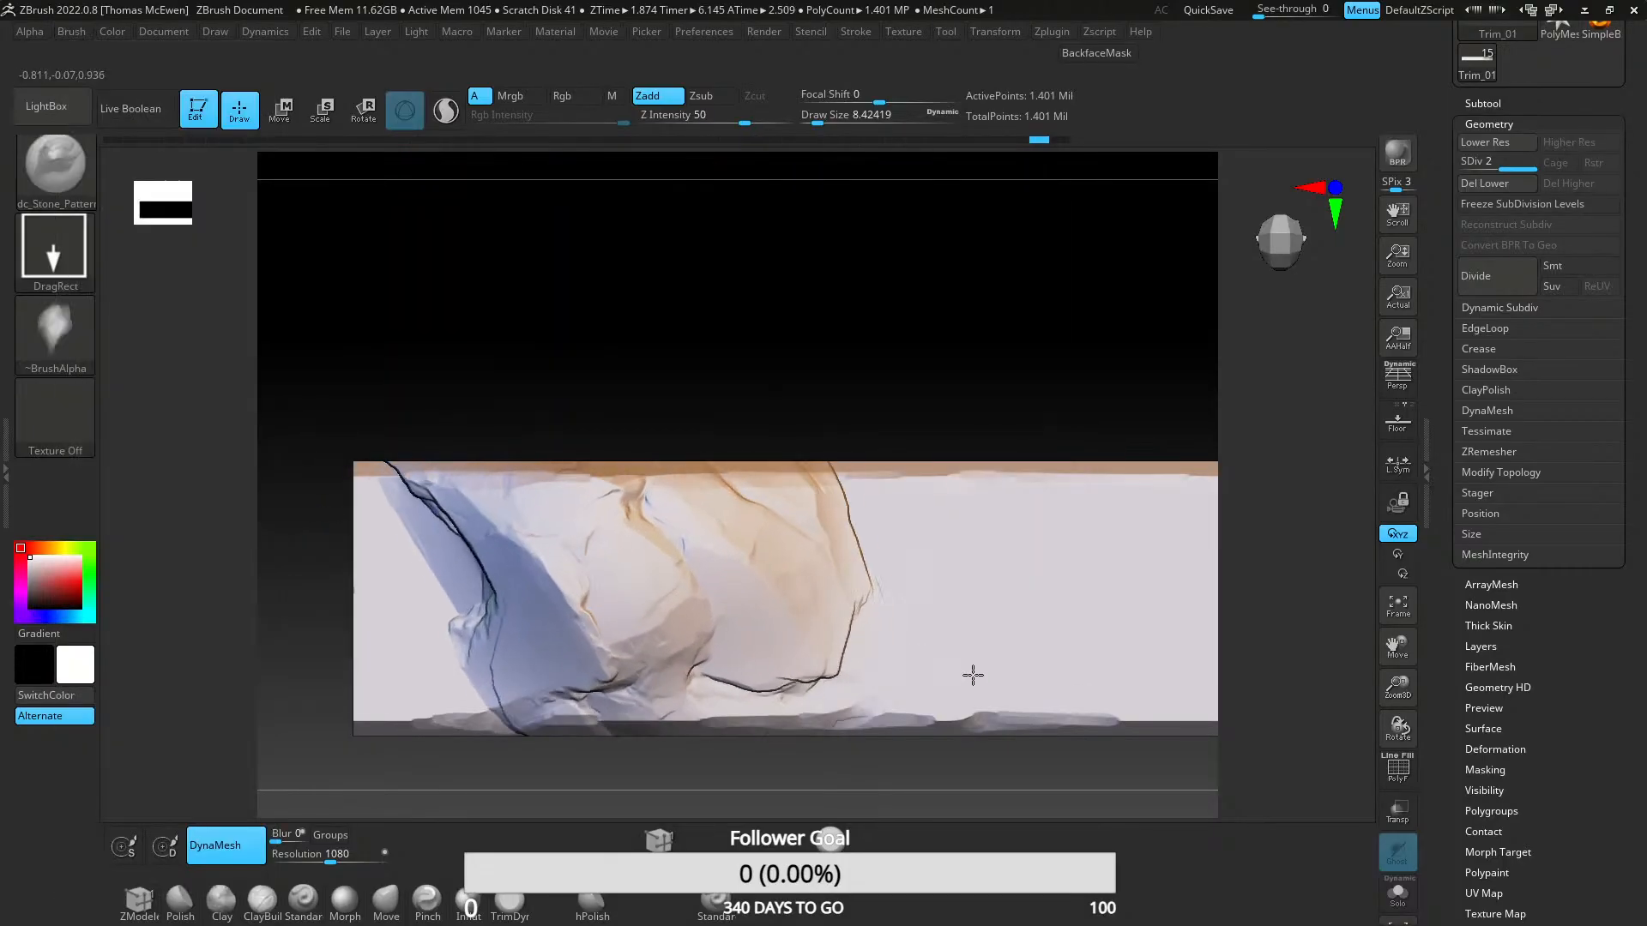
{"action": "key", "text": "ctrl+z"}
- Look through the brush presets in Brush_Set_1 and in the Cliff_Boulder and Damage folders of Brush_Set_2
{"action": "left_click", "coordinate": [72, 32]}
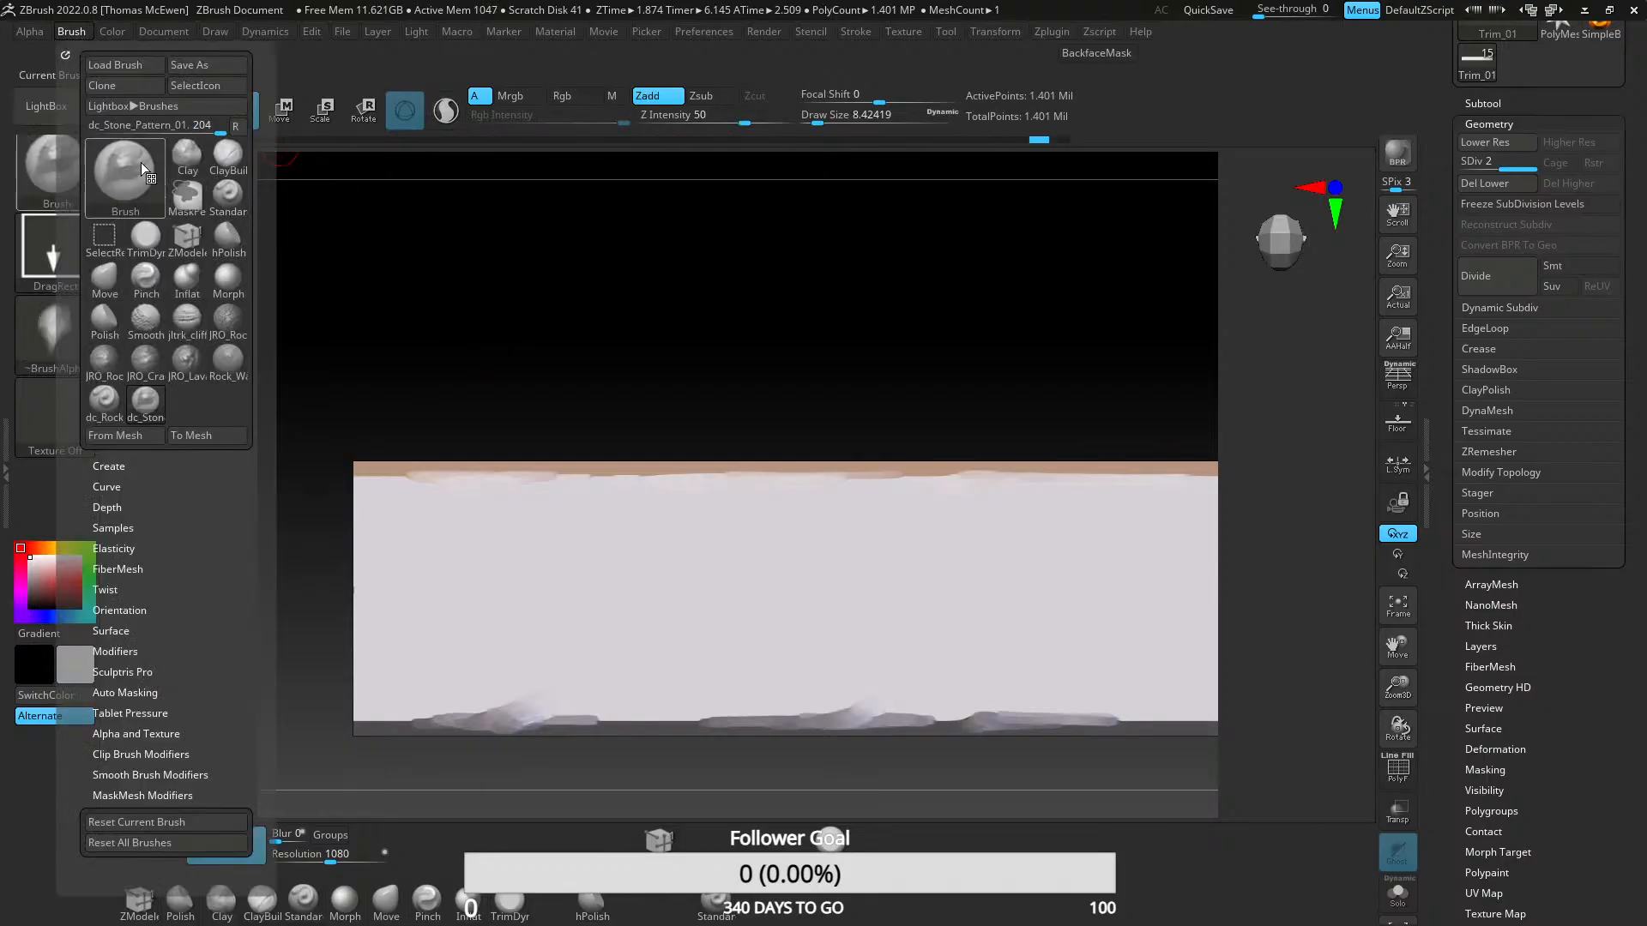
{"action": "left_click", "coordinate": [114, 74]}
{"action": "scroll", "coordinate": [614, 502], "scroll_direction": "down", "scroll_amount": 1}
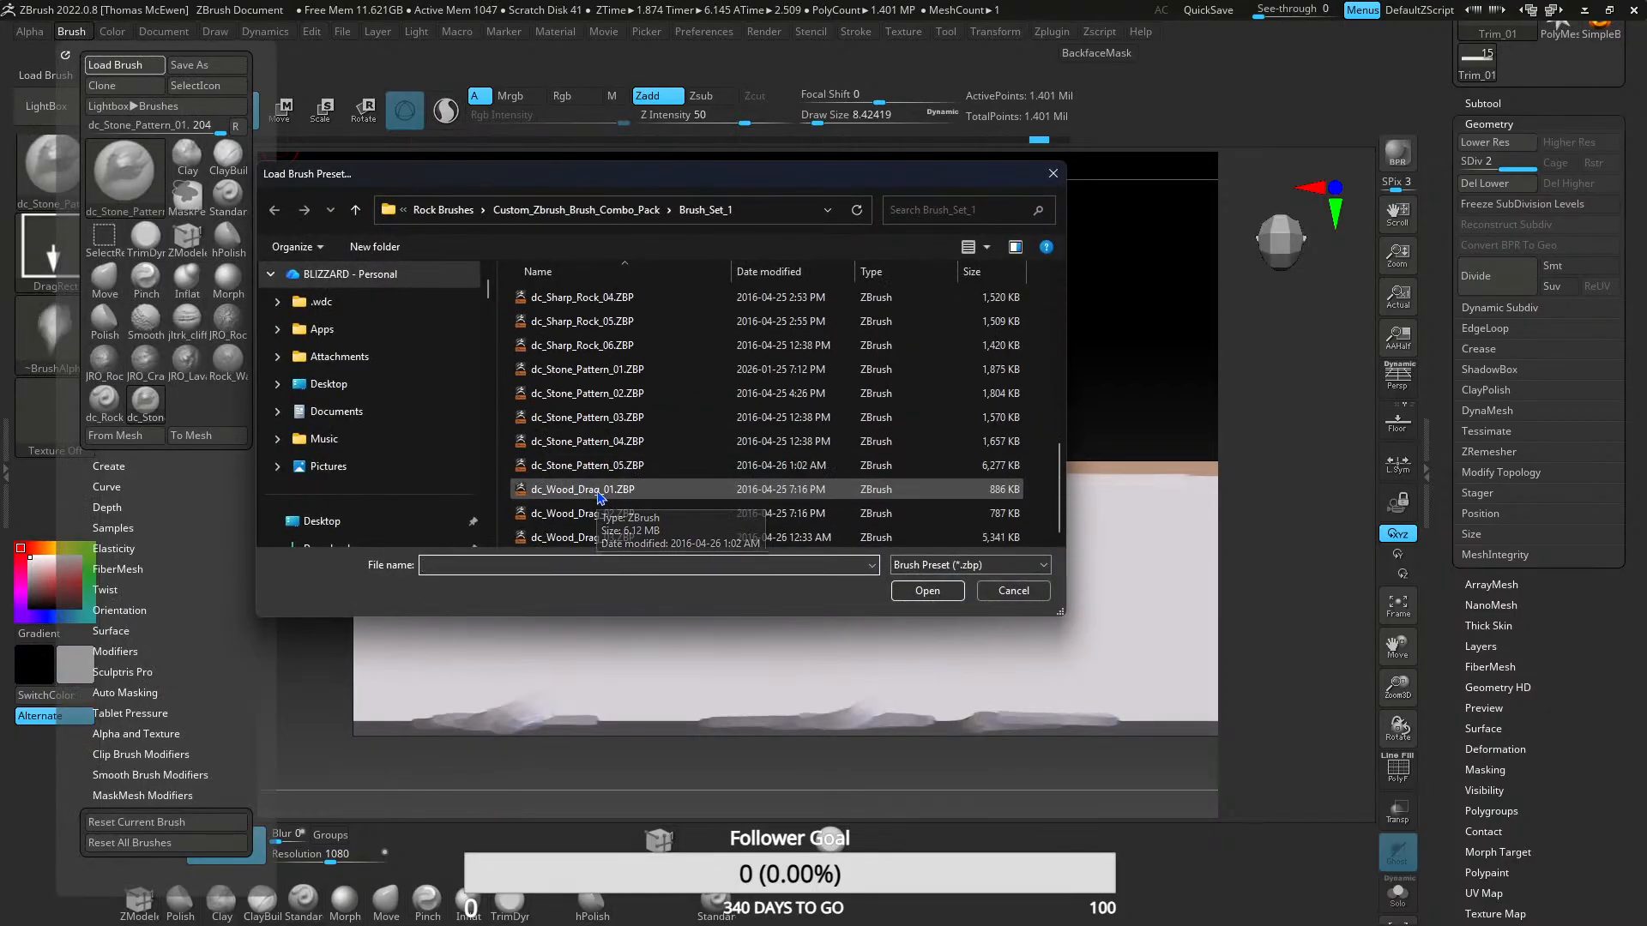
{"action": "scroll", "coordinate": [614, 497], "scroll_direction": "down", "scroll_amount": 1}
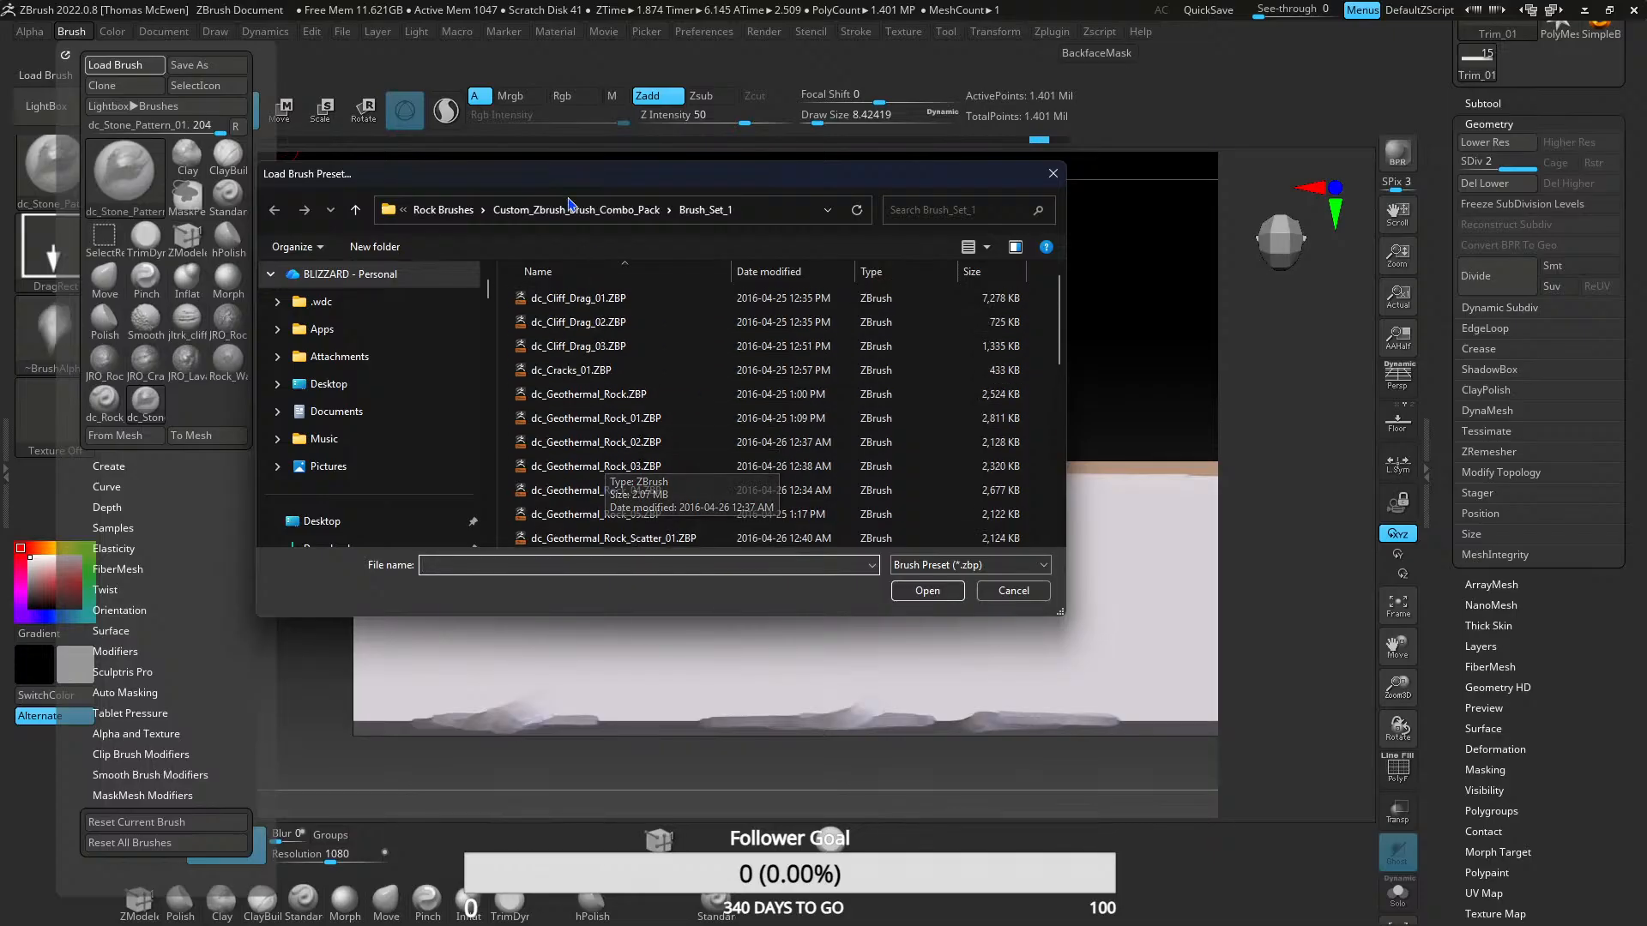
{"action": "left_click", "coordinate": [575, 210]}
{"action": "double_click", "coordinate": [573, 322]}
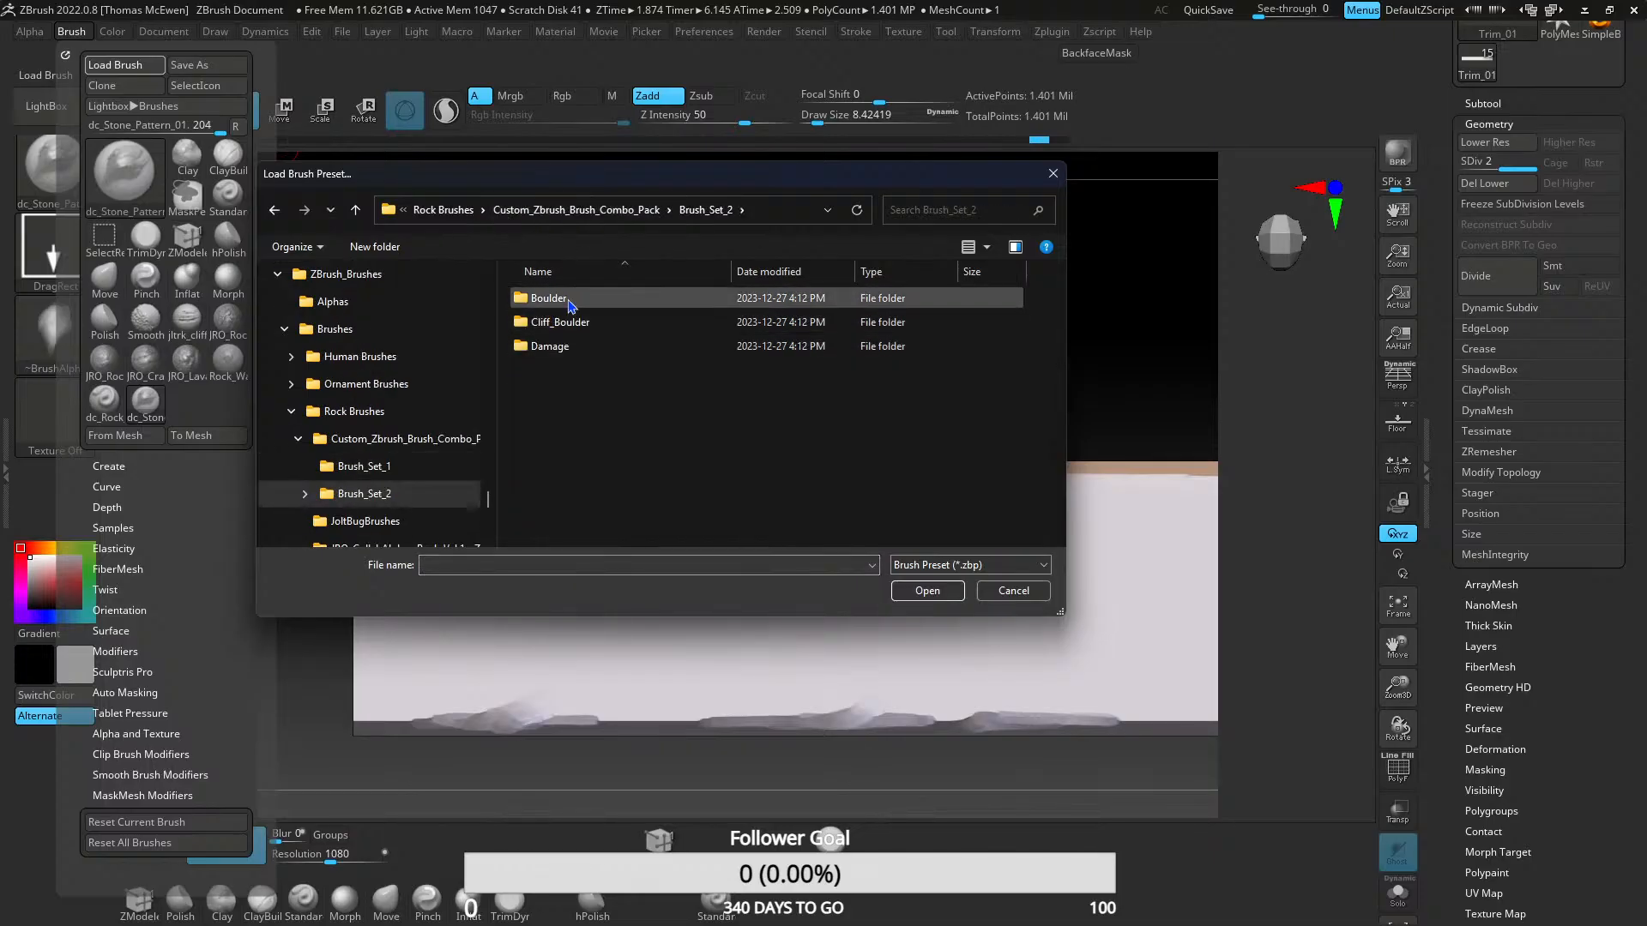
{"action": "double_click", "coordinate": [598, 325]}
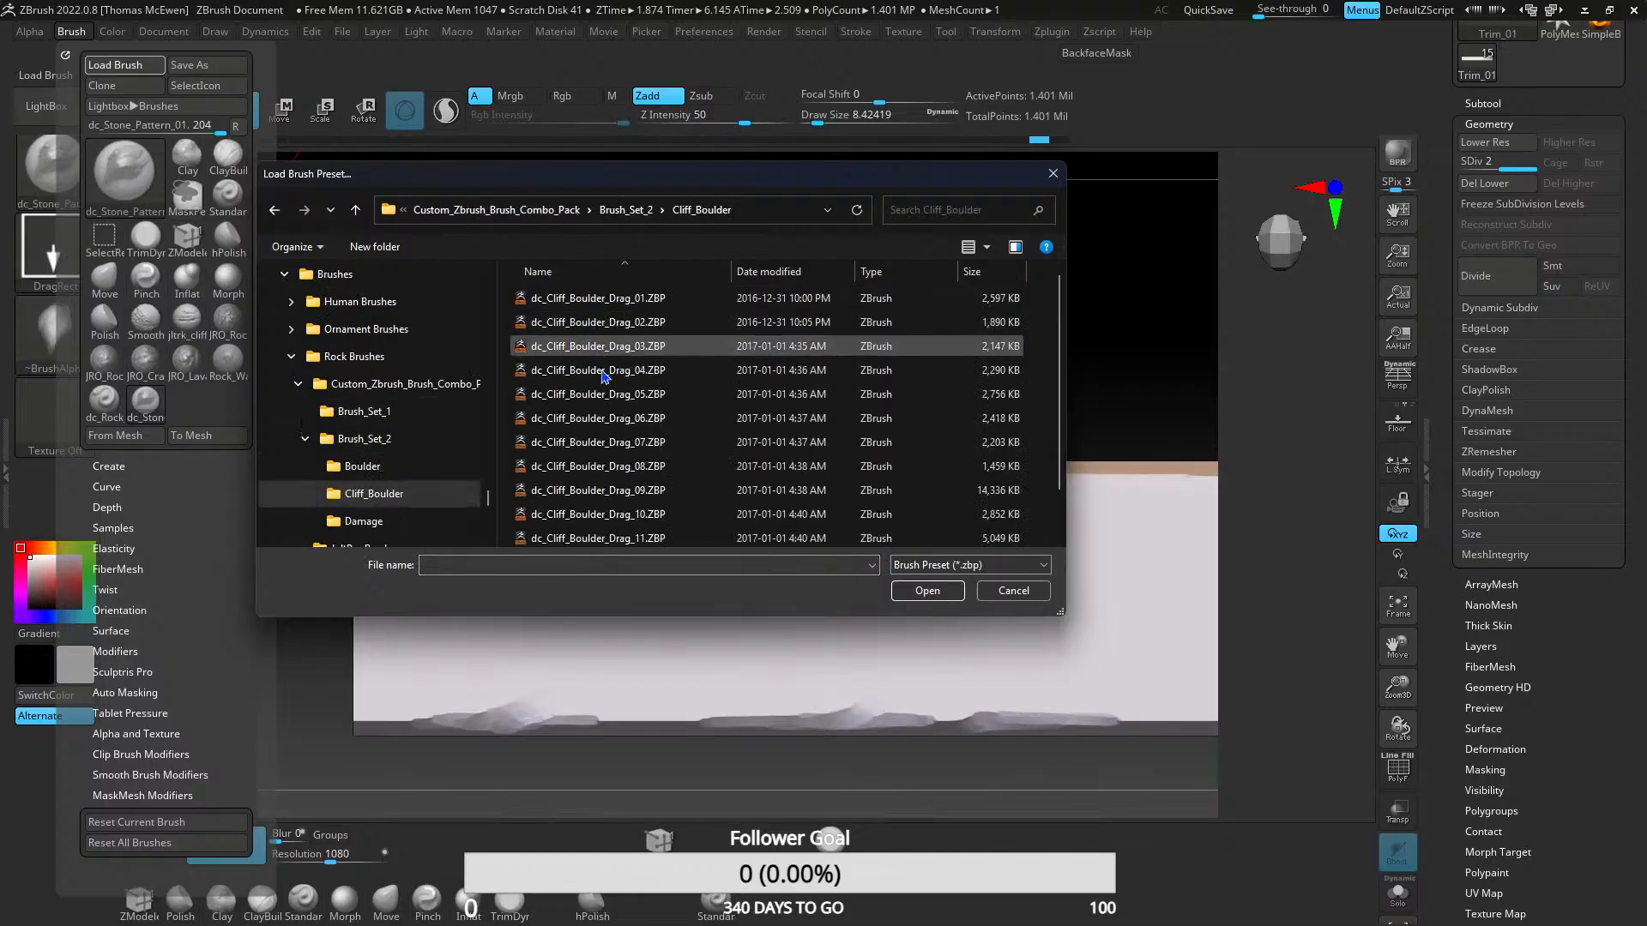
{"action": "left_click", "coordinate": [631, 209]}
{"action": "double_click", "coordinate": [584, 345]}
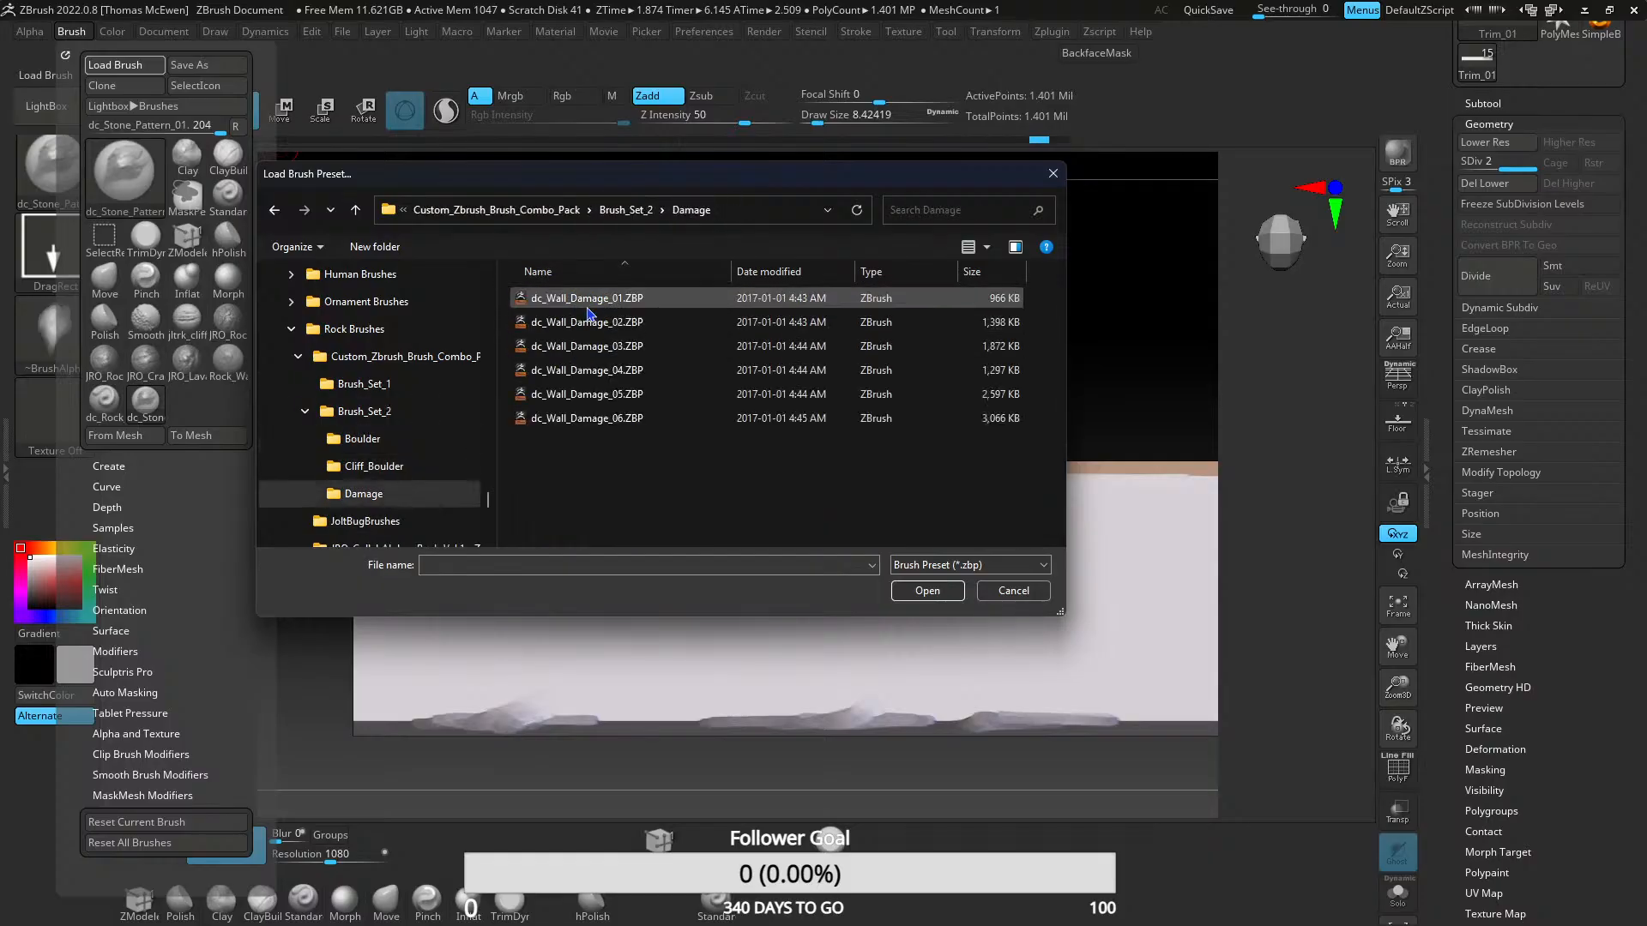
- Load jltrk_surface.ZBP from the JoltBugBrushes folder in Rock Brushes, try a stamp on Trim_01's front face and undo it
{"action": "left_click", "coordinate": [549, 211]}
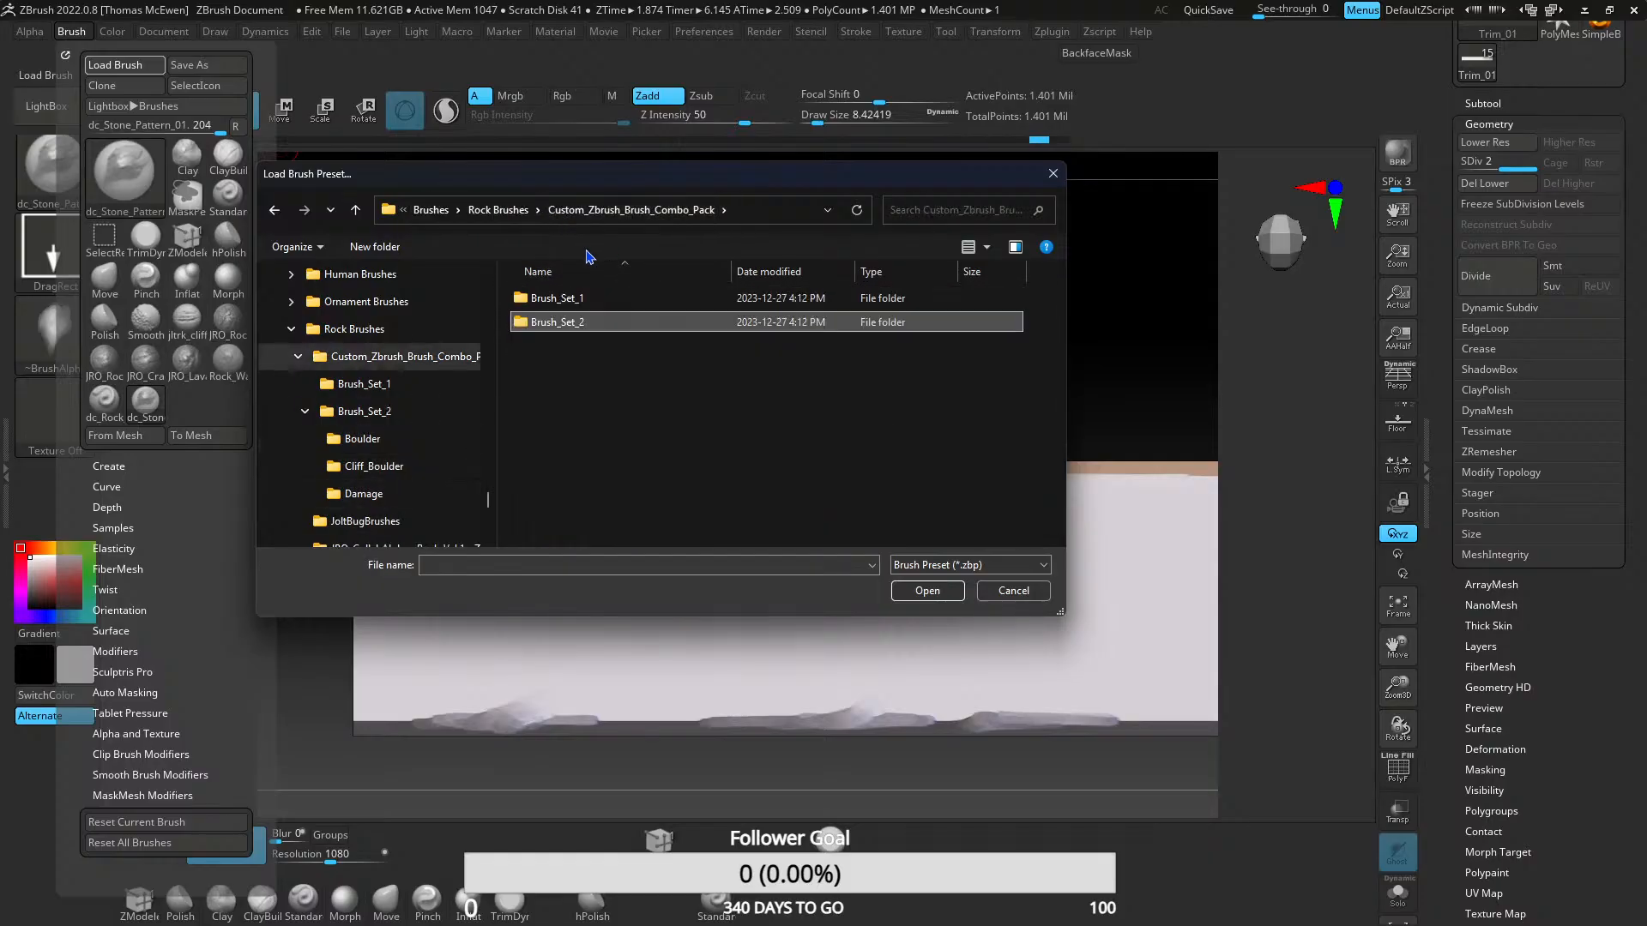
{"action": "left_click", "coordinate": [505, 211]}
{"action": "double_click", "coordinate": [565, 321]}
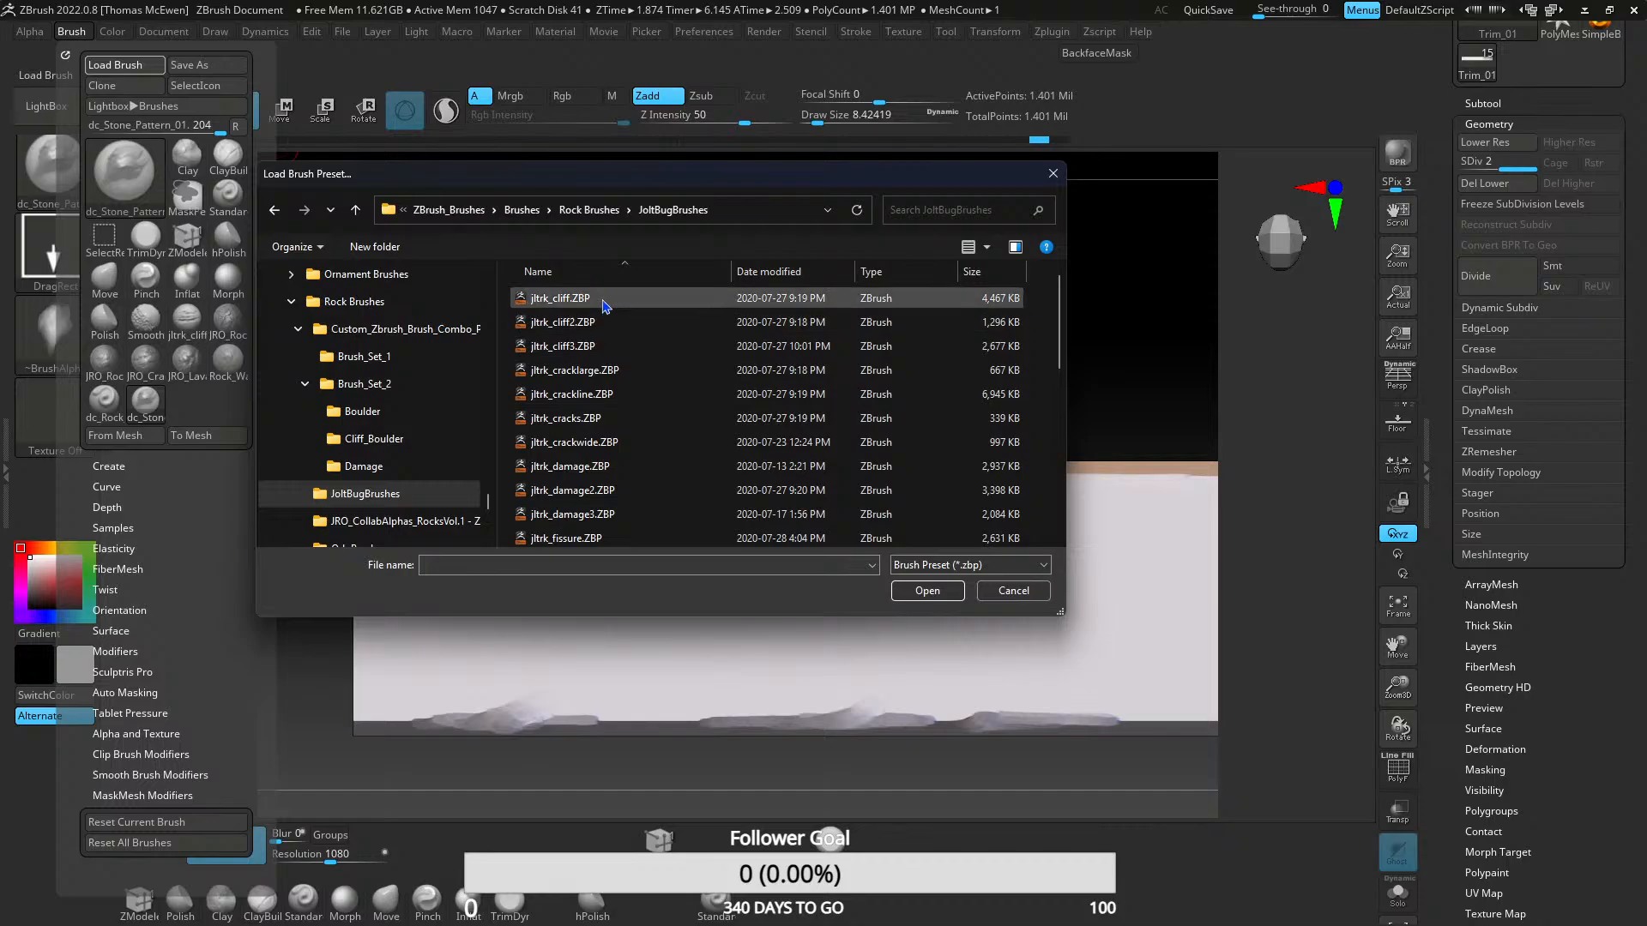
{"action": "scroll", "coordinate": [606, 377], "scroll_direction": "down", "scroll_amount": 4}
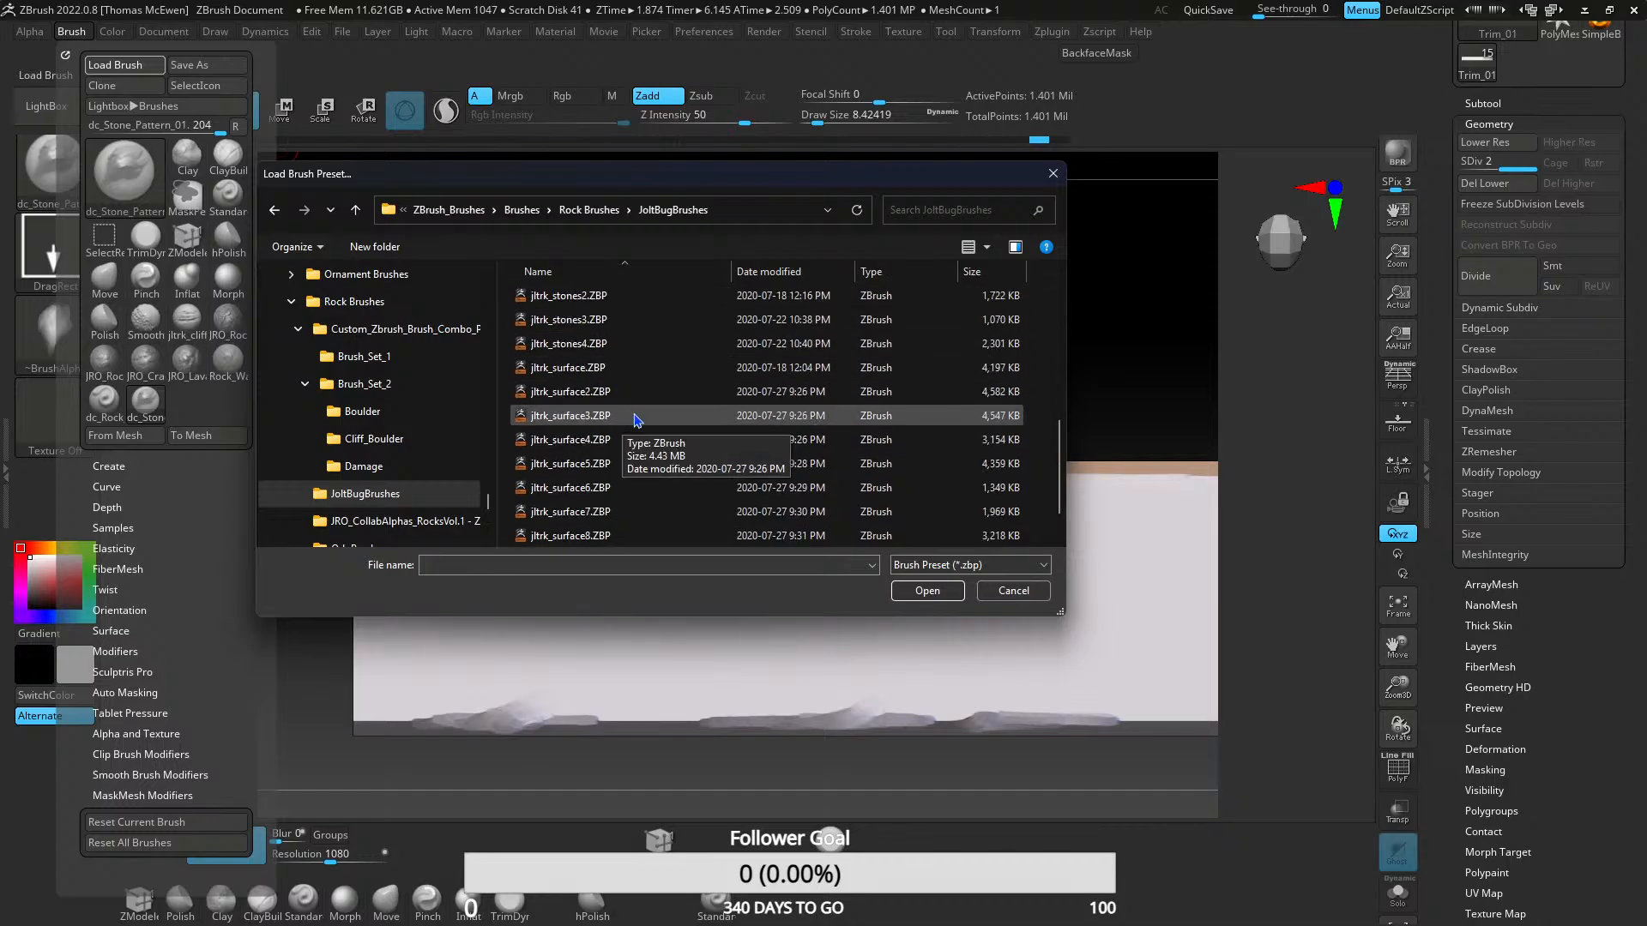
{"action": "double_click", "coordinate": [605, 376]}
{"action": "left_click_drag", "start_coordinate": [523, 595], "coordinate": [849, 686]}
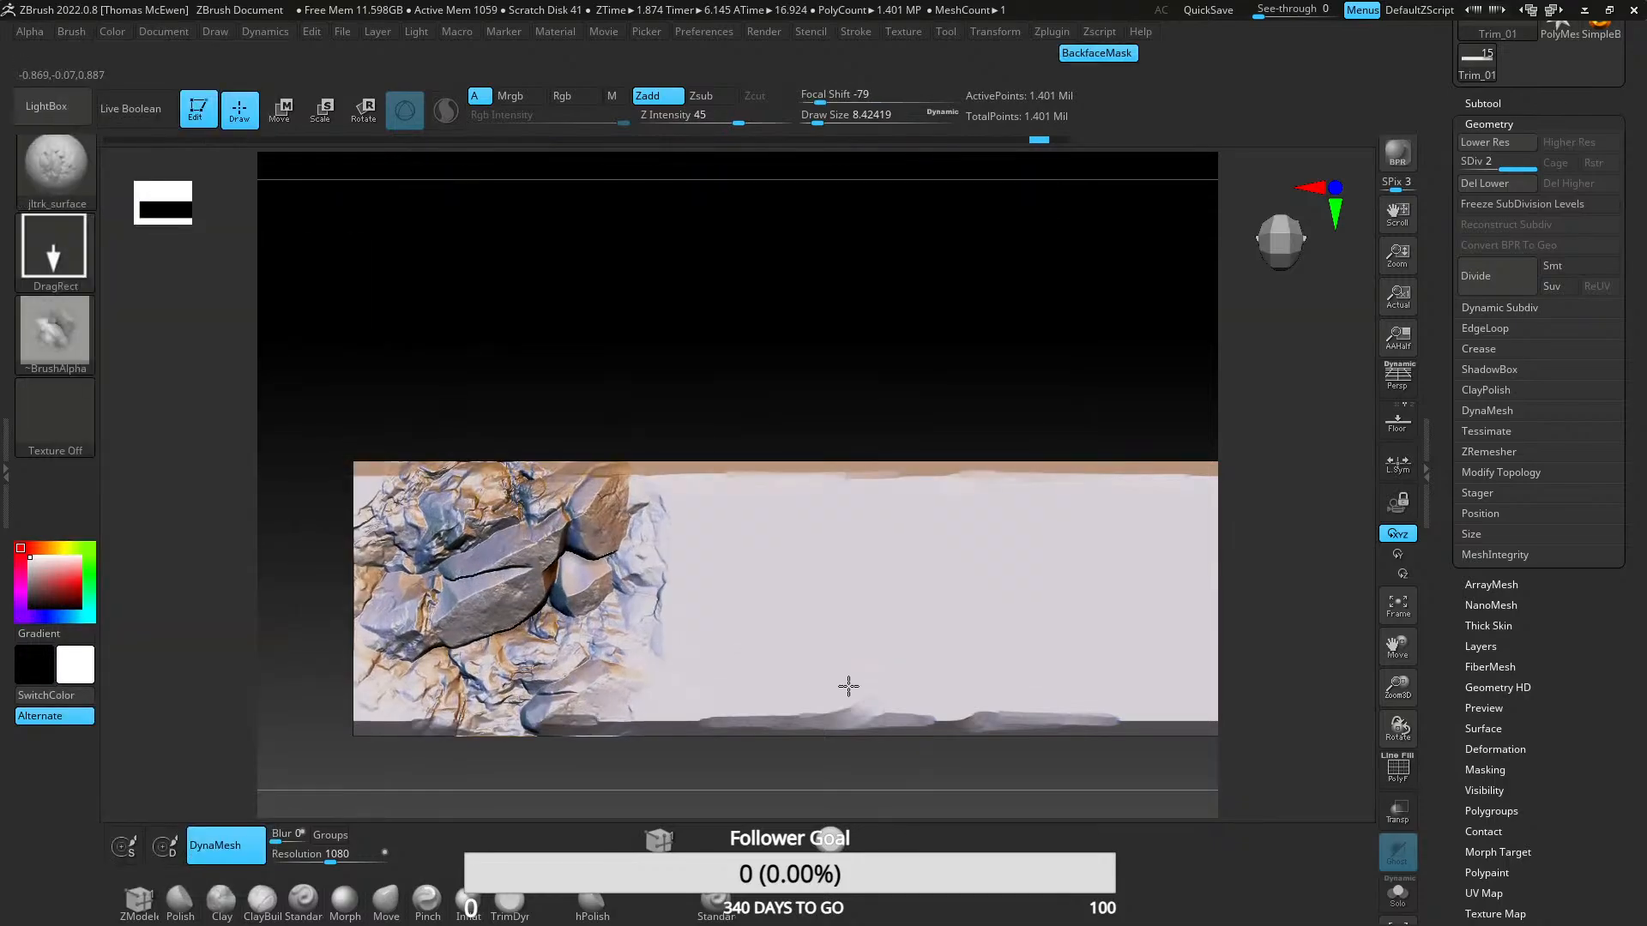
{"action": "key", "text": "ctrl+z"}
- Load the jltrk_surface6.ZBP brush preset from JoltBugBrushes, try a stamp on Trim_01's front face and undo it
{"action": "left_click", "coordinate": [72, 31]}
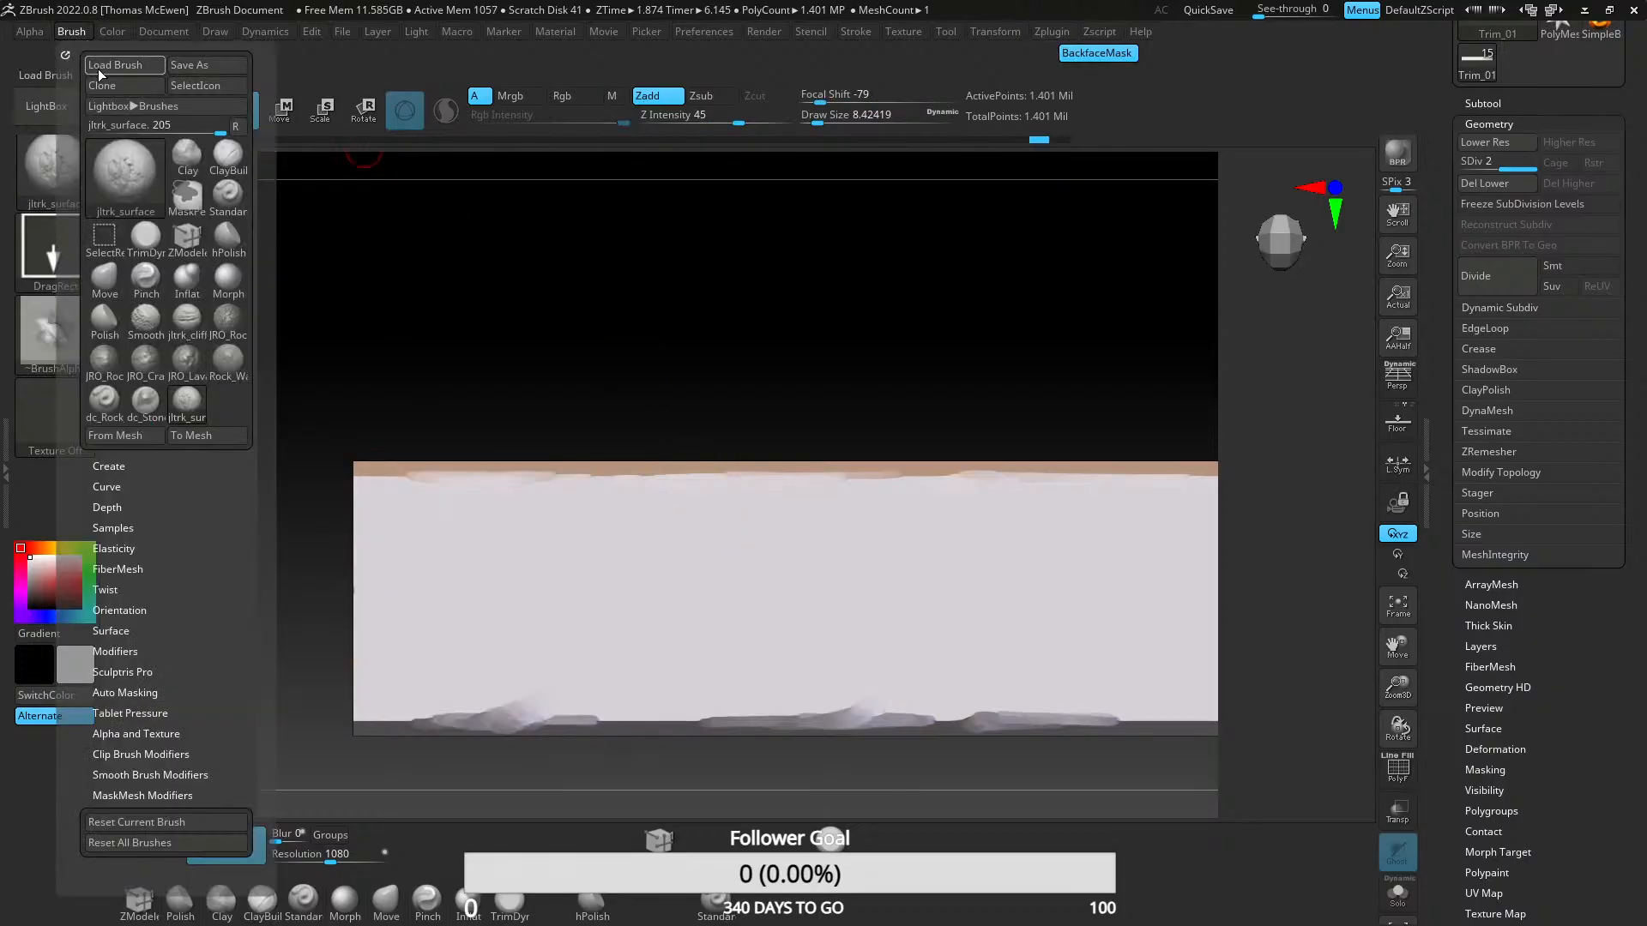
{"action": "left_click", "coordinate": [98, 66]}
{"action": "scroll", "coordinate": [587, 455], "scroll_direction": "down", "scroll_amount": 2}
{"action": "double_click", "coordinate": [585, 446]}
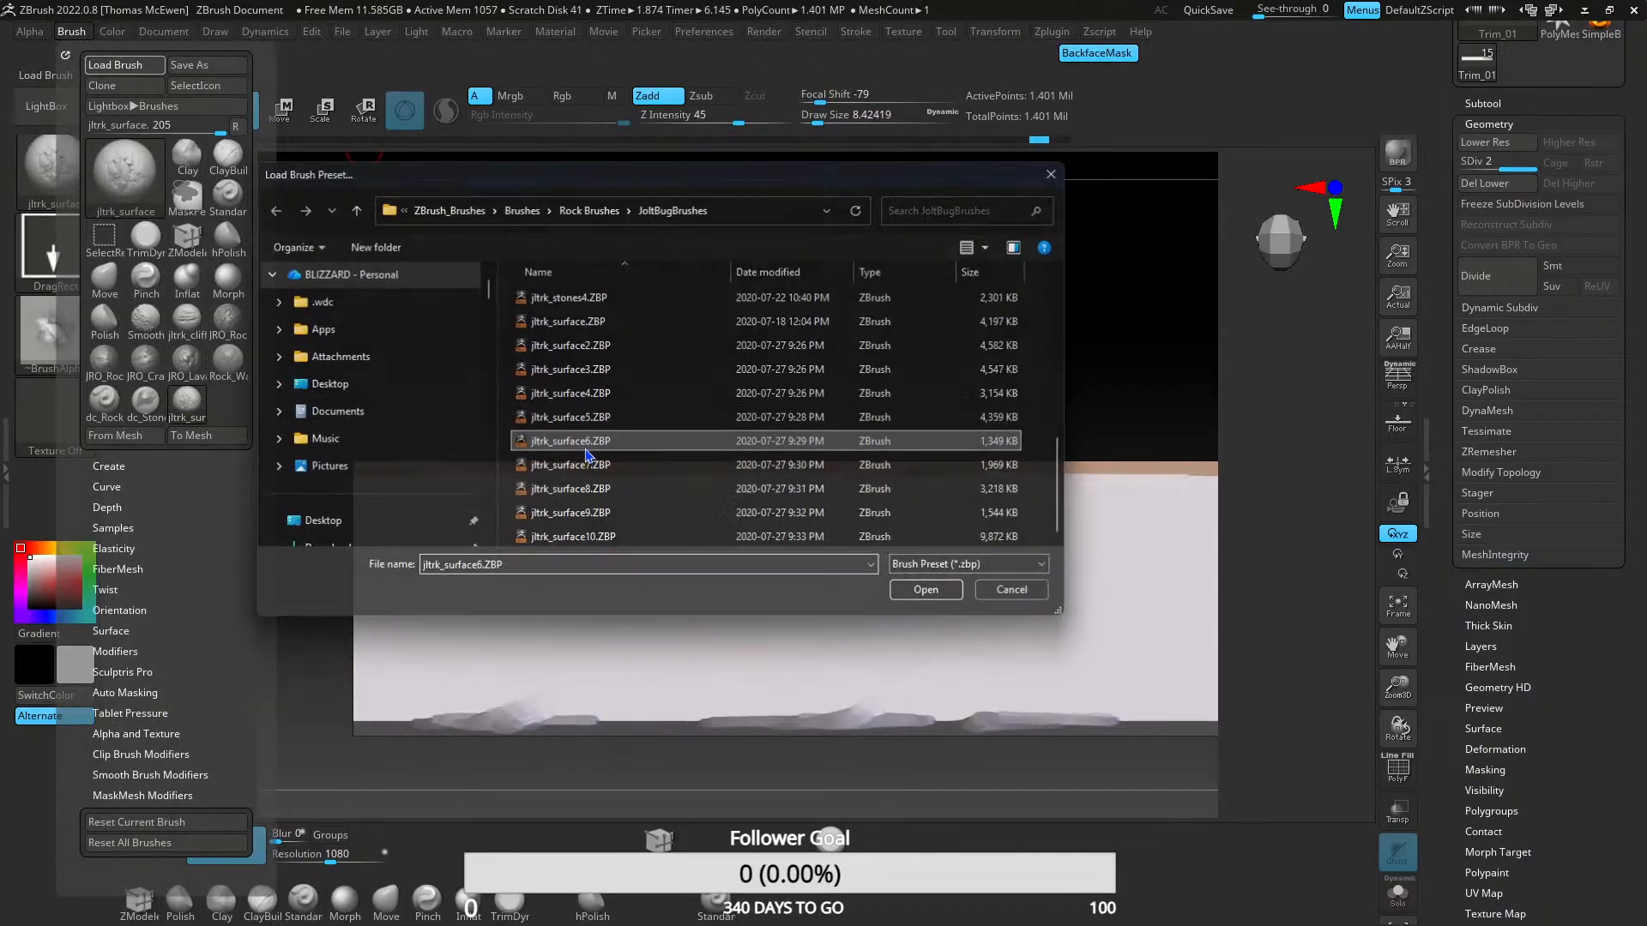
{"action": "left_click_drag", "start_coordinate": [519, 500], "coordinate": [894, 554]}
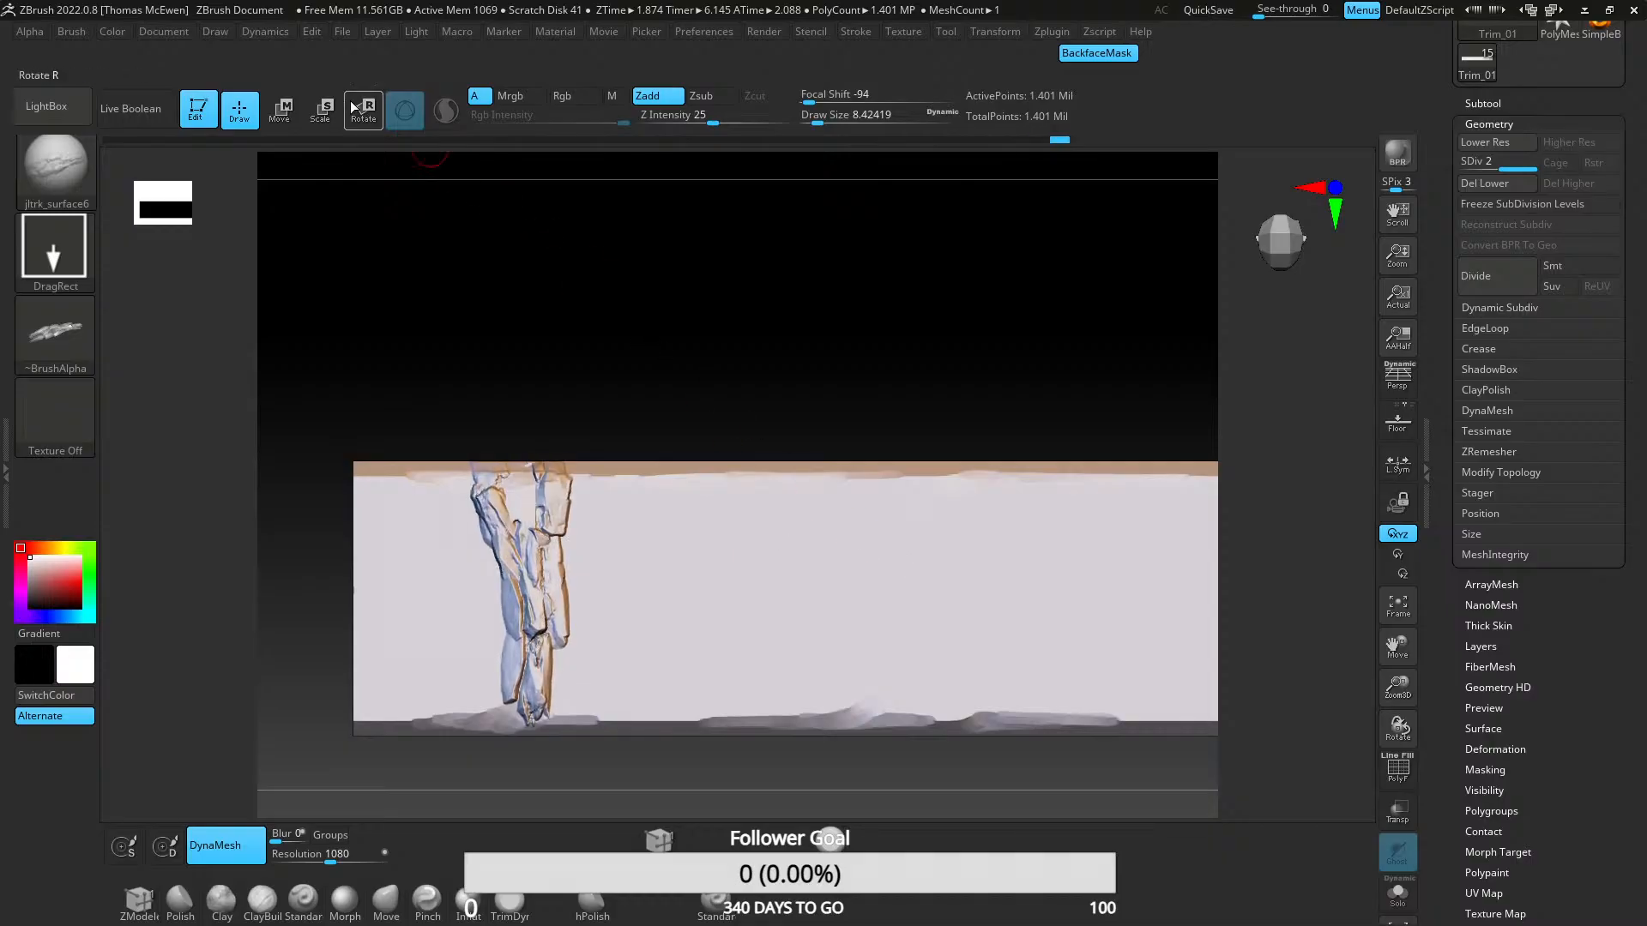
{"action": "key", "text": "ctrl+z"}
- Load the jltrk_cliff.ZBP brush preset from JoltBugBrushes, try a stamp on Trim_01's front face and undo it
{"action": "left_click", "coordinate": [71, 32]}
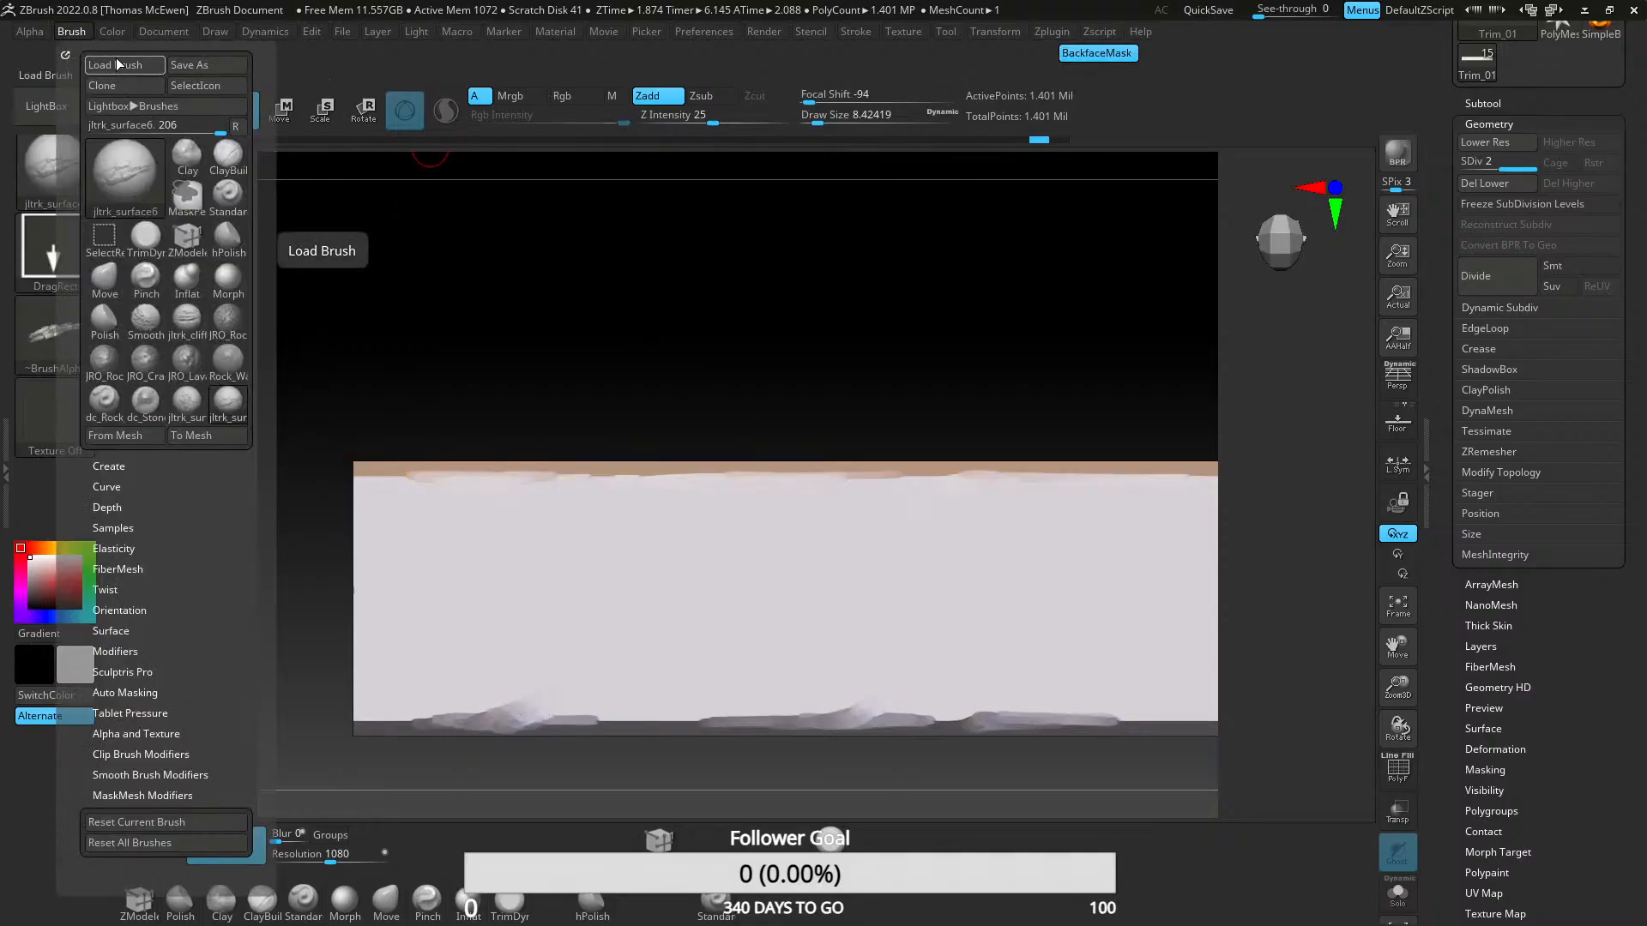
{"action": "left_click", "coordinate": [141, 67]}
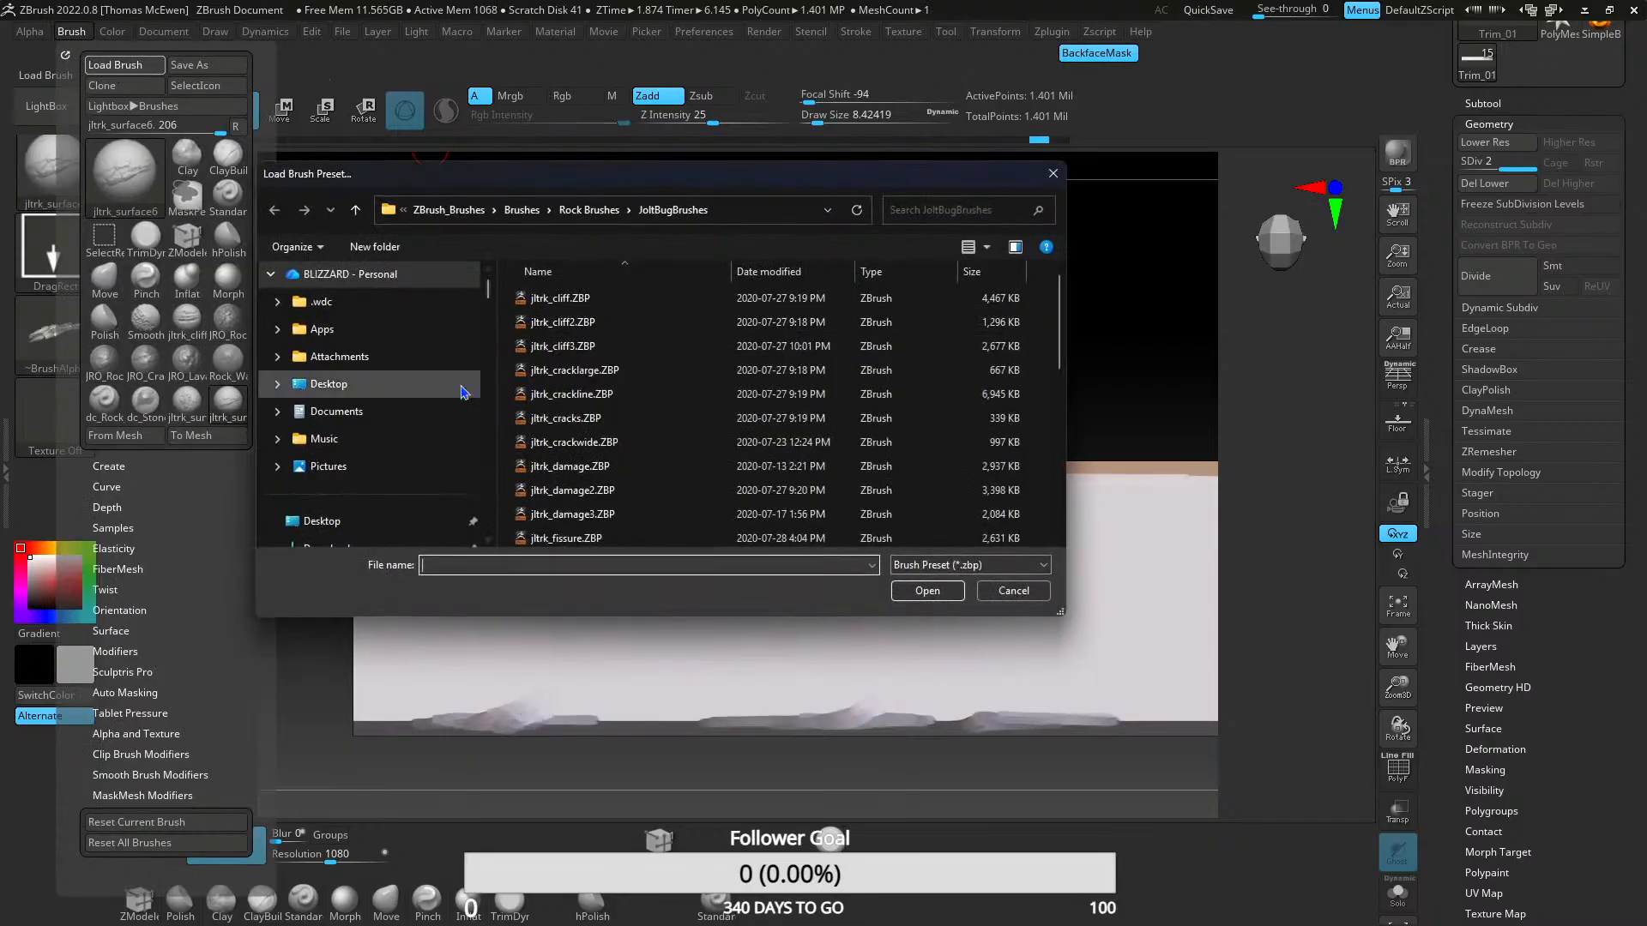
{"action": "double_click", "coordinate": [562, 298]}
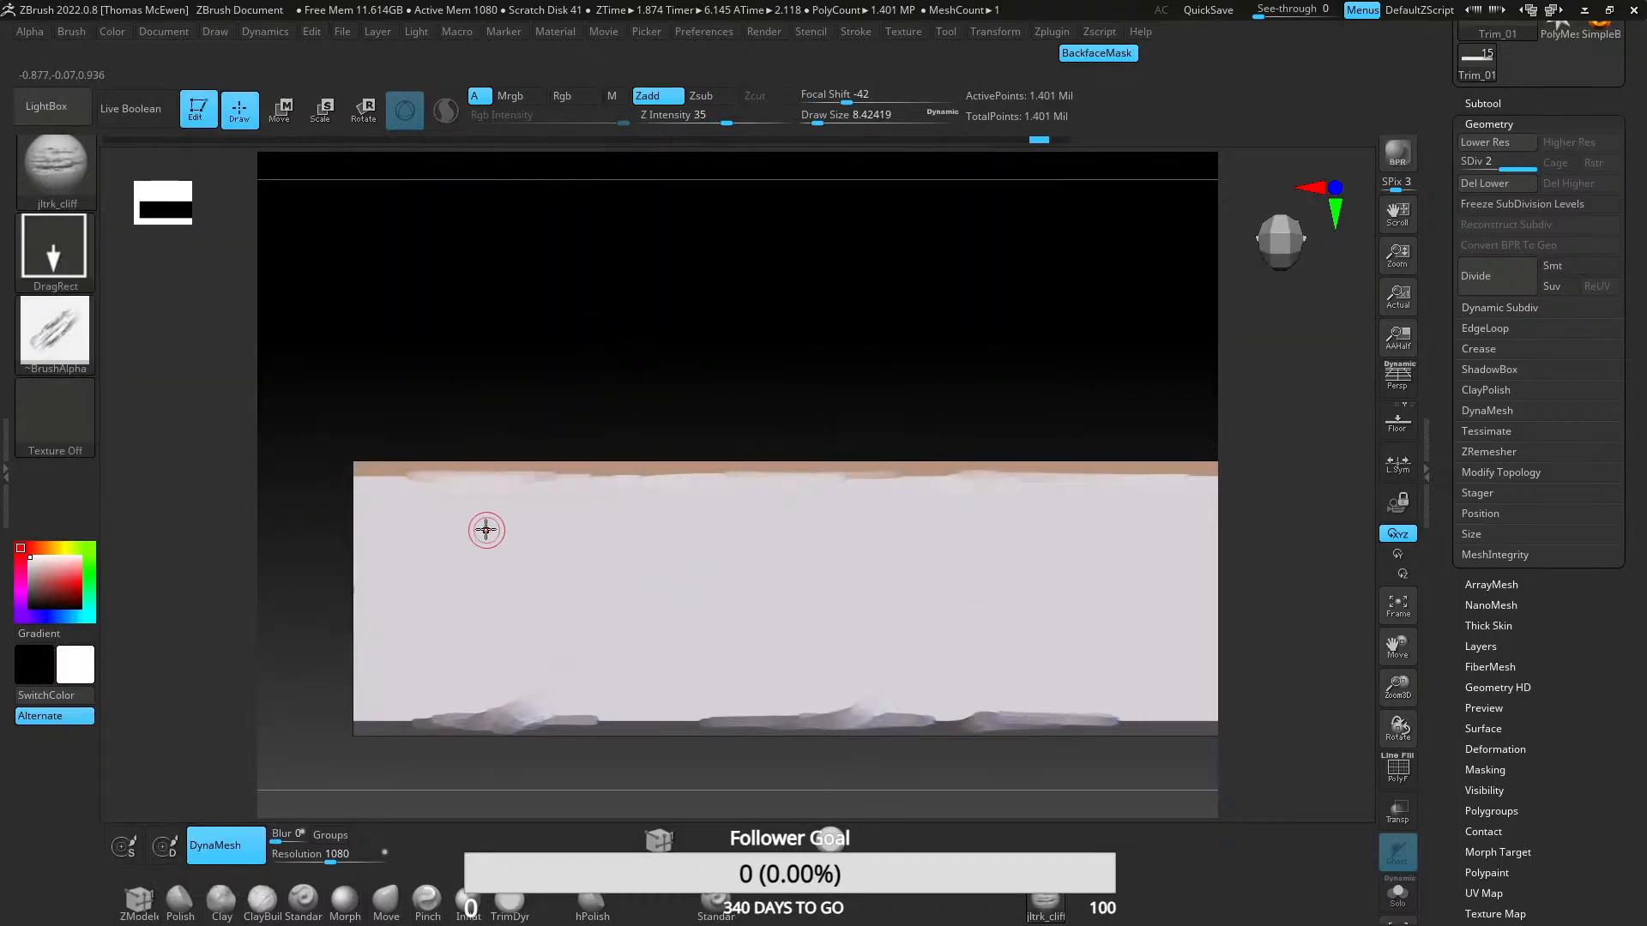
{"action": "left_click_drag", "start_coordinate": [488, 532], "coordinate": [909, 599]}
{"action": "key", "text": "ctrl+z"}
- Load the jltrk_cracklarge.ZBP brush preset from the JoltBugBrushes folder
{"action": "left_click", "coordinate": [73, 31]}
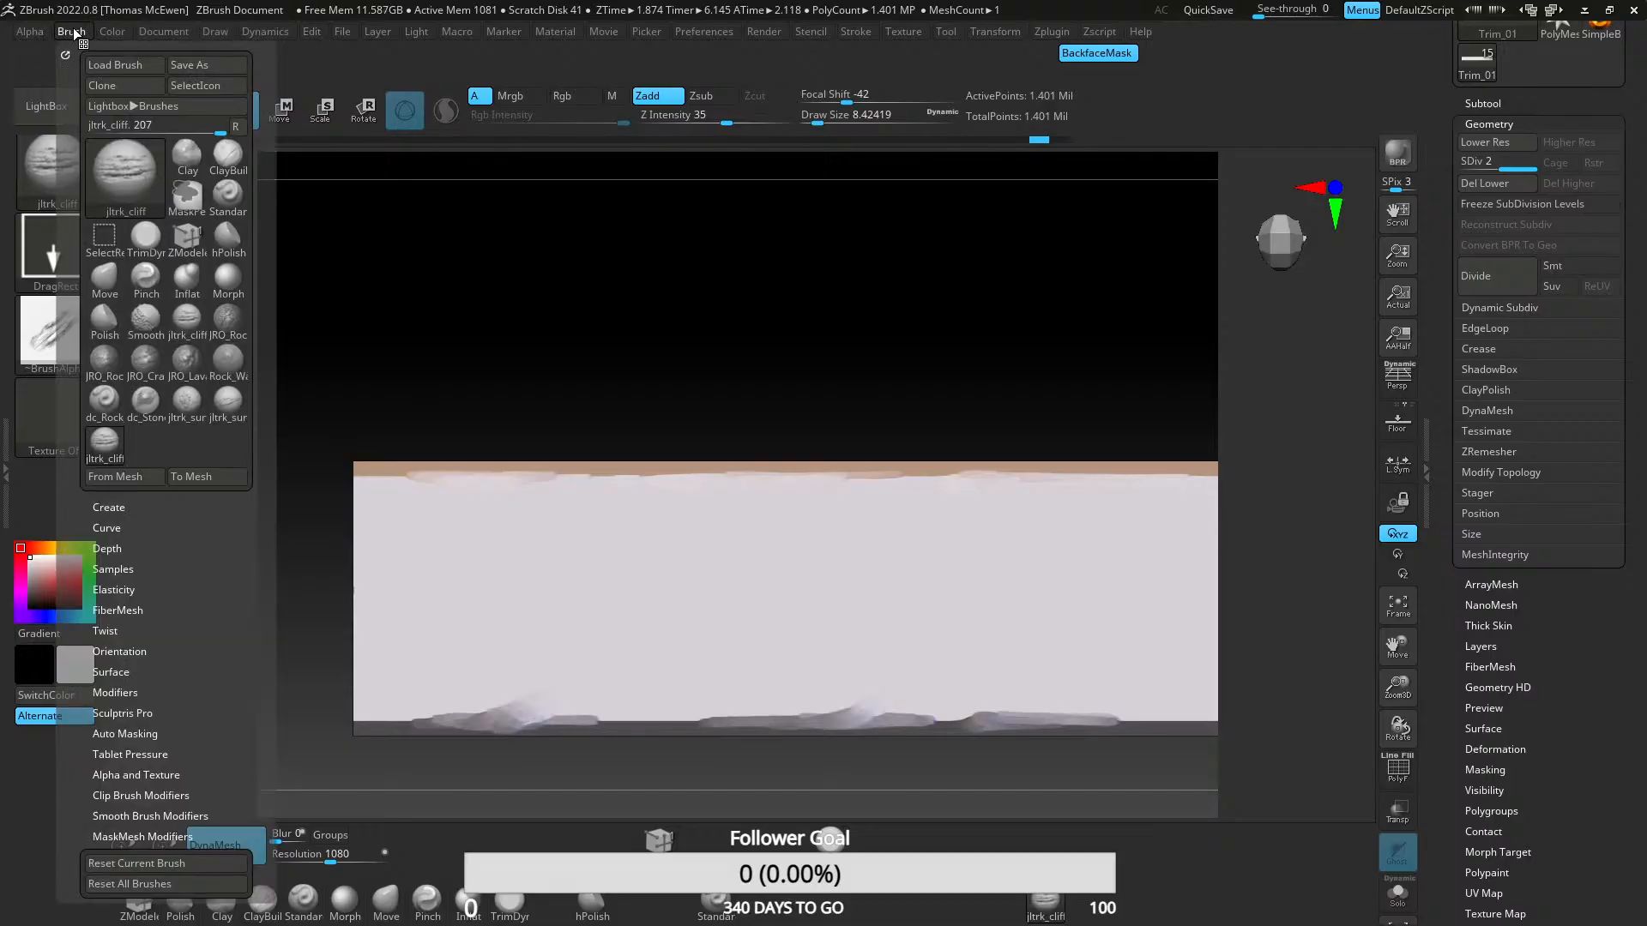
{"action": "left_click", "coordinate": [115, 64]}
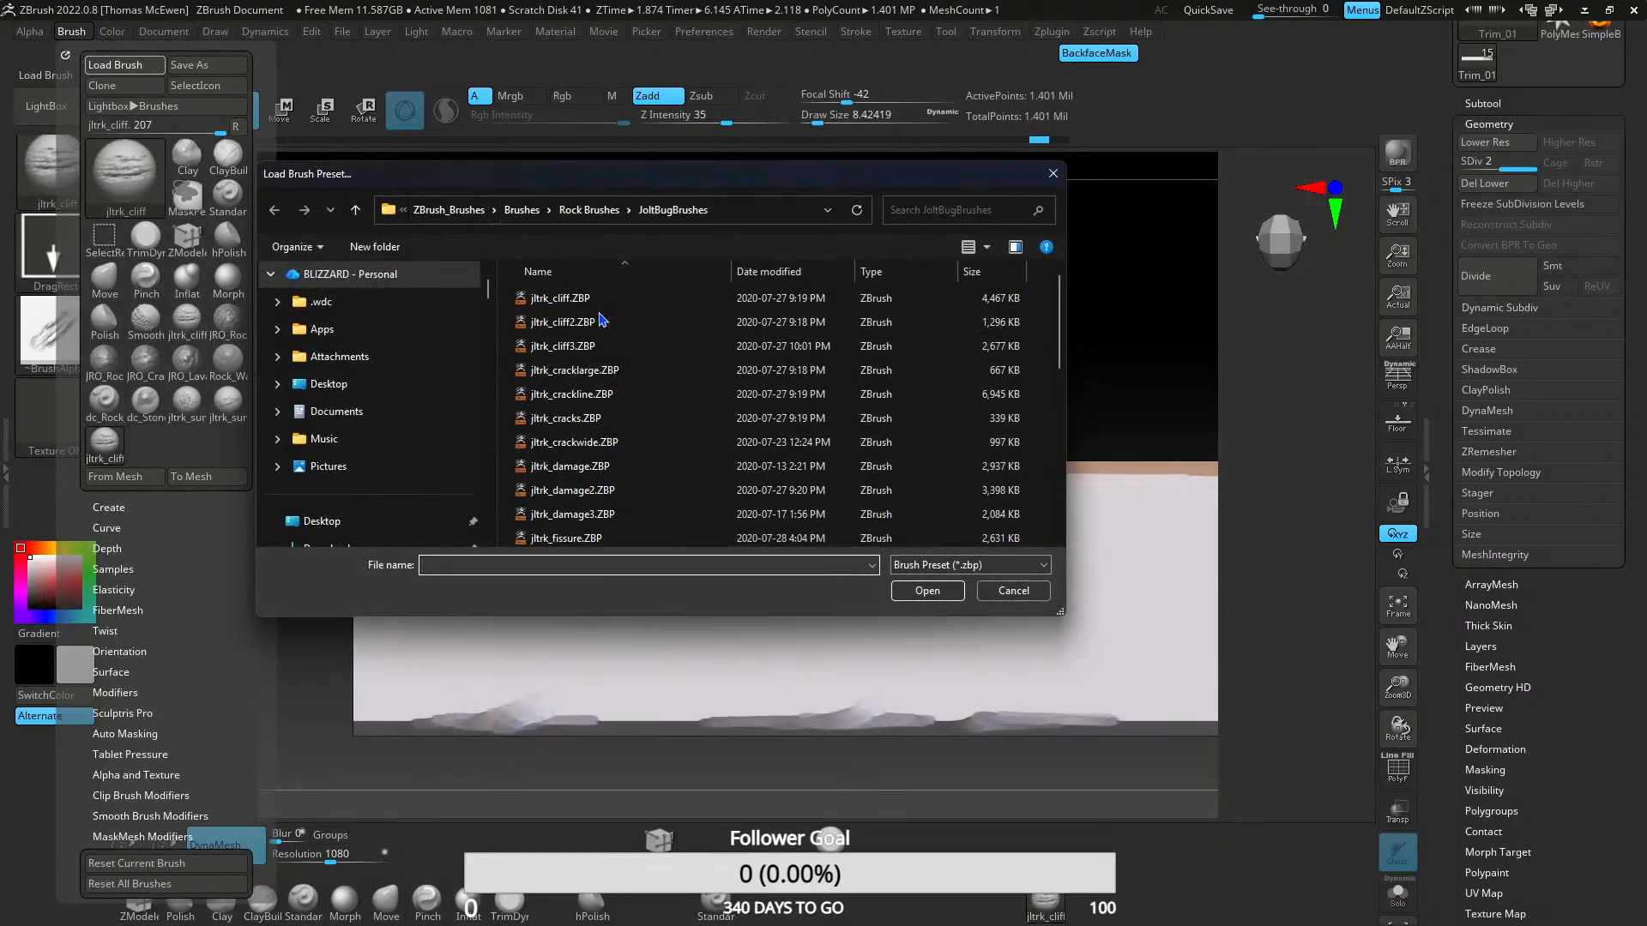
{"action": "double_click", "coordinate": [628, 377]}
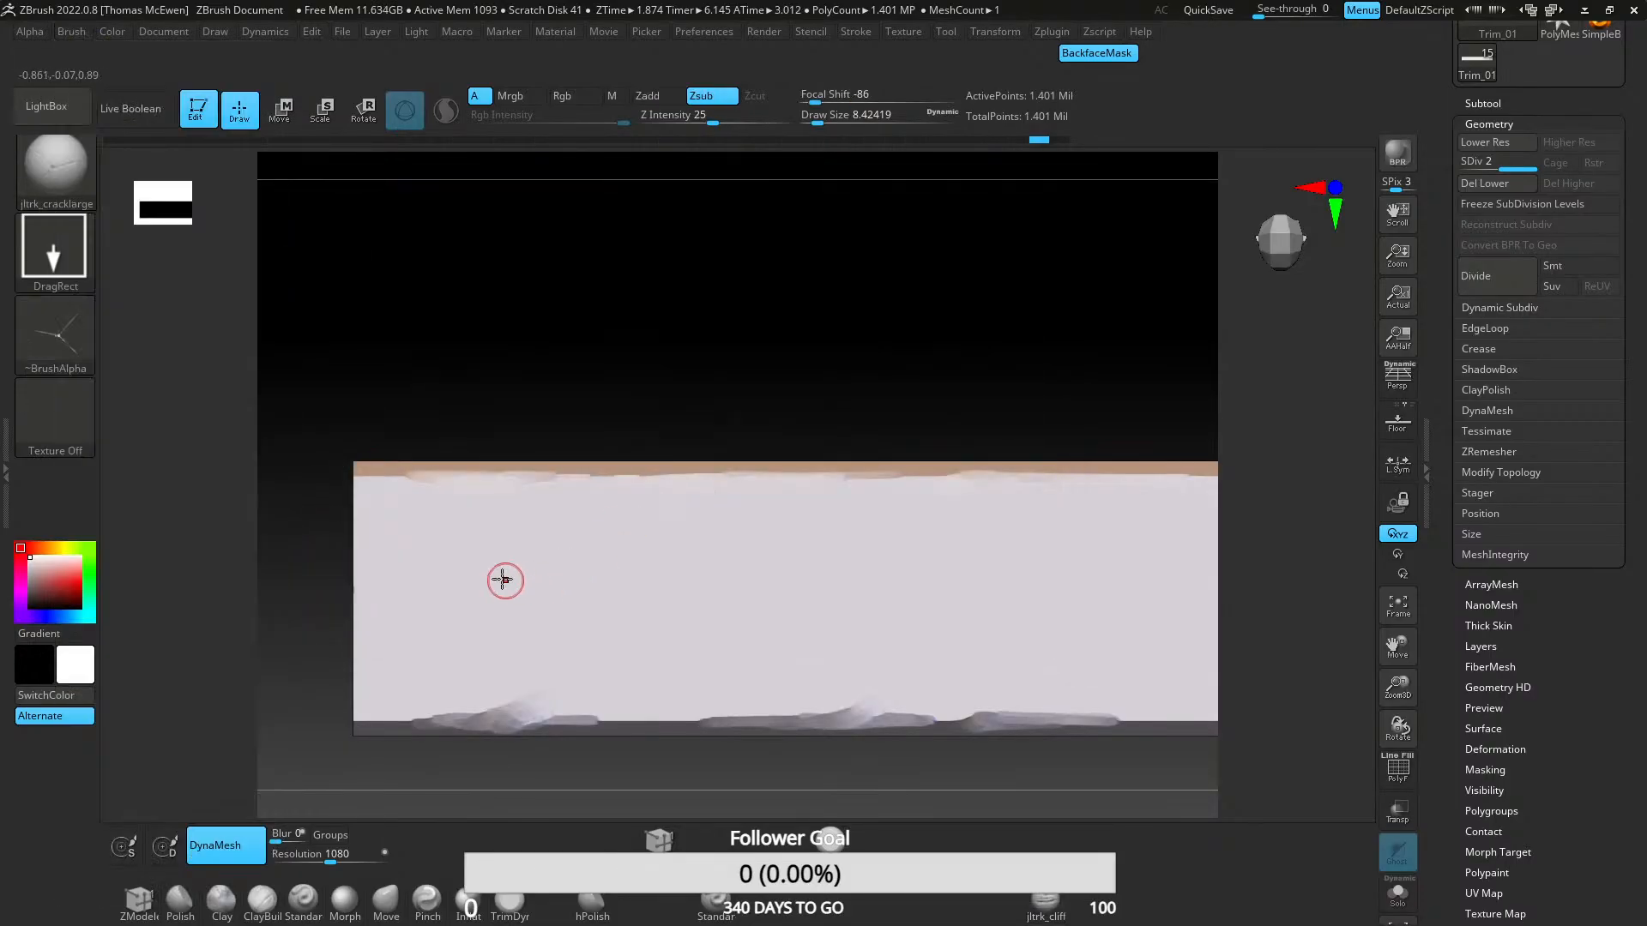
- Try large branching crack stamps at different spots on Trim_01's front face with jltrk_cracklarge and undo each one
{"action": "left_click_drag", "start_coordinate": [504, 577], "coordinate": [1000, 687]}
{"action": "mouse_move", "coordinate": [743, 619]}
{"action": "right_mouse_down", "text": "ctrl"}
{"action": "mouse_move", "coordinate": [766, 607]}
{"action": "mouse_move", "coordinate": [477, 452]}
{"action": "right_mouse_up", "text": "ctrl"}
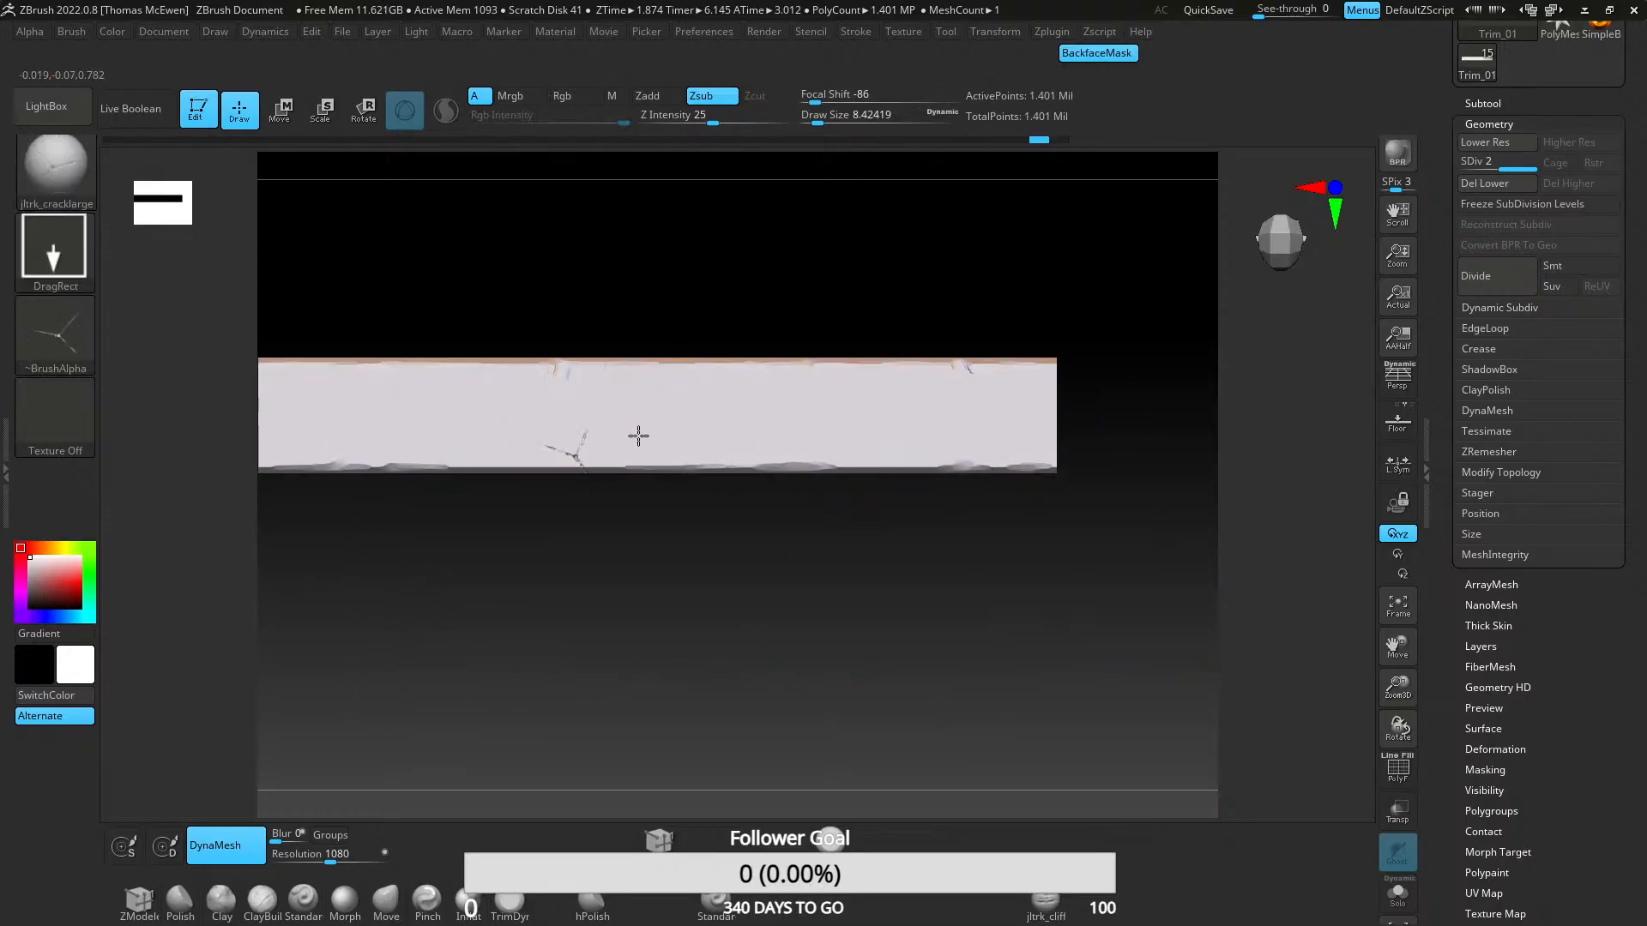
{"action": "right_click_drag", "start_coordinate": [674, 500], "coordinate": [629, 349]}
{"action": "right_click_drag", "start_coordinate": [602, 411], "coordinate": [735, 621], "text": "alt"}
{"action": "key", "text": "ctrl+z"}
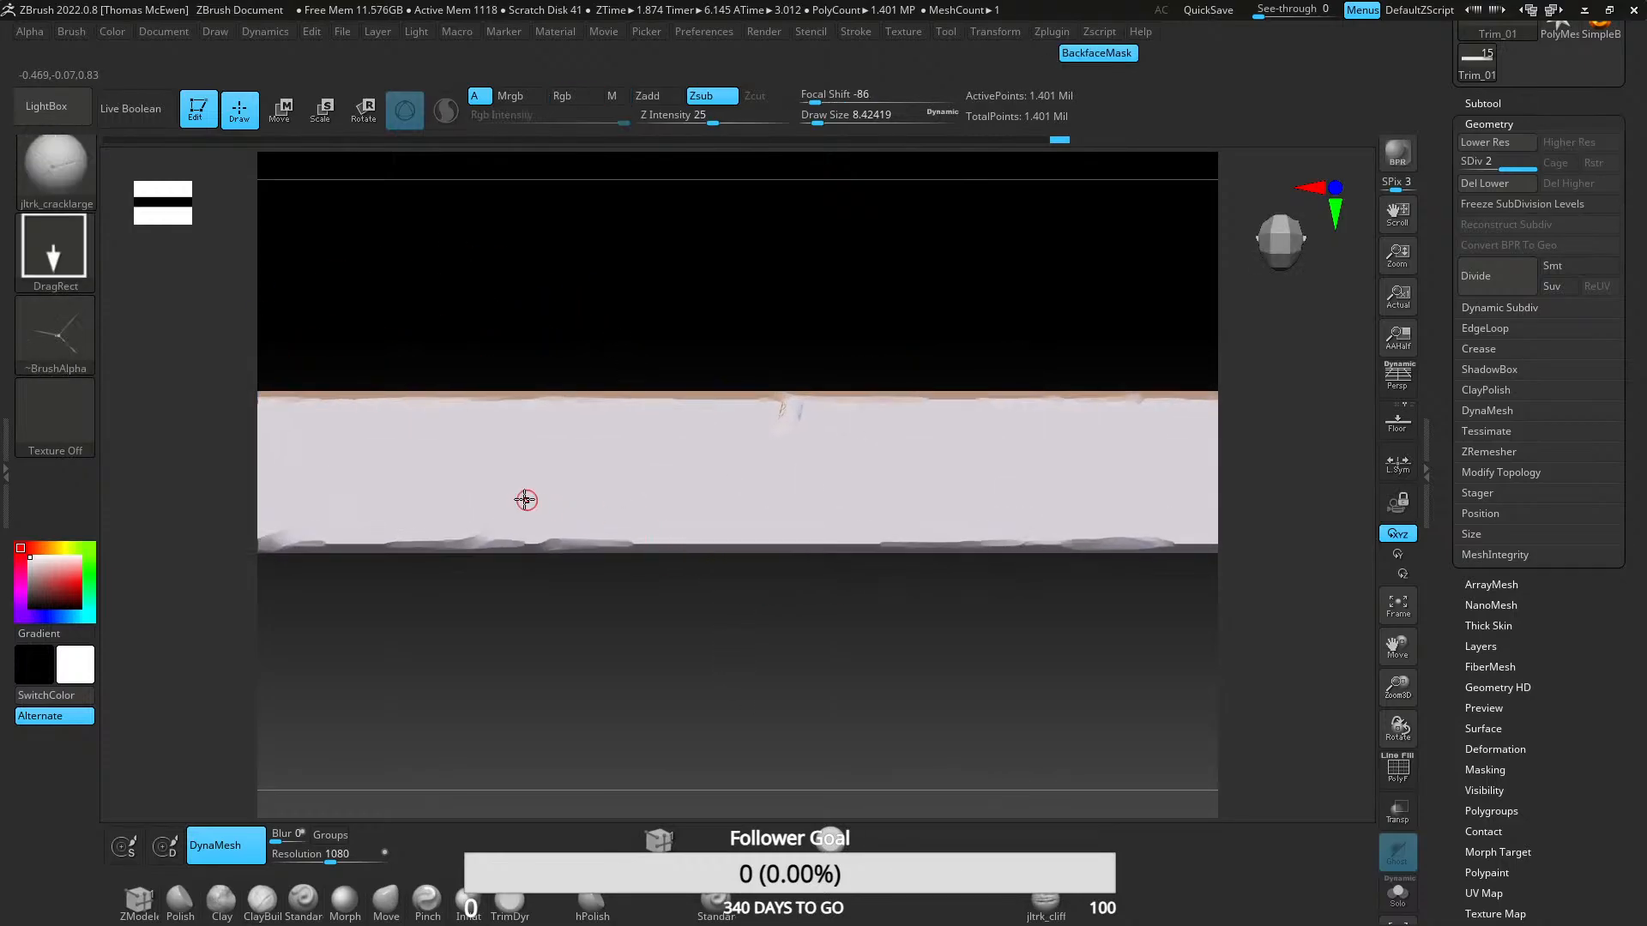
{"action": "left_click_drag", "start_coordinate": [513, 493], "coordinate": [933, 507]}
{"action": "right_click_drag", "start_coordinate": [933, 506], "coordinate": [777, 416], "text": "ctrl"}
{"action": "key", "text": "ctrl+z"}
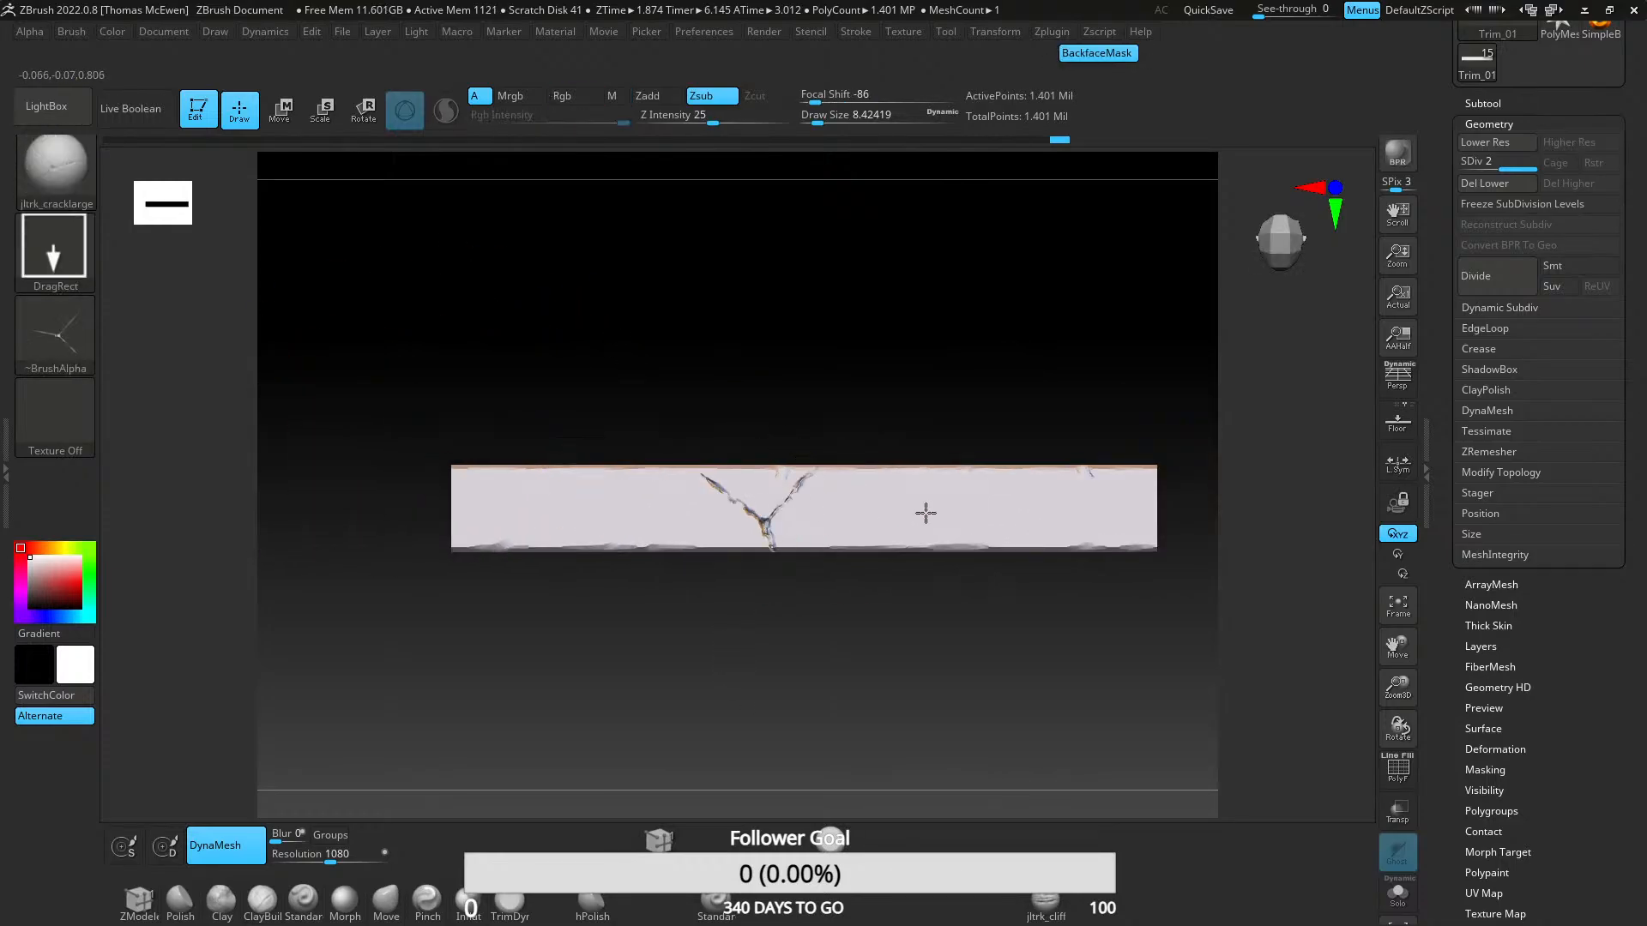
{"action": "right_click_drag", "start_coordinate": [837, 551], "coordinate": [633, 673], "text": "ctrl"}
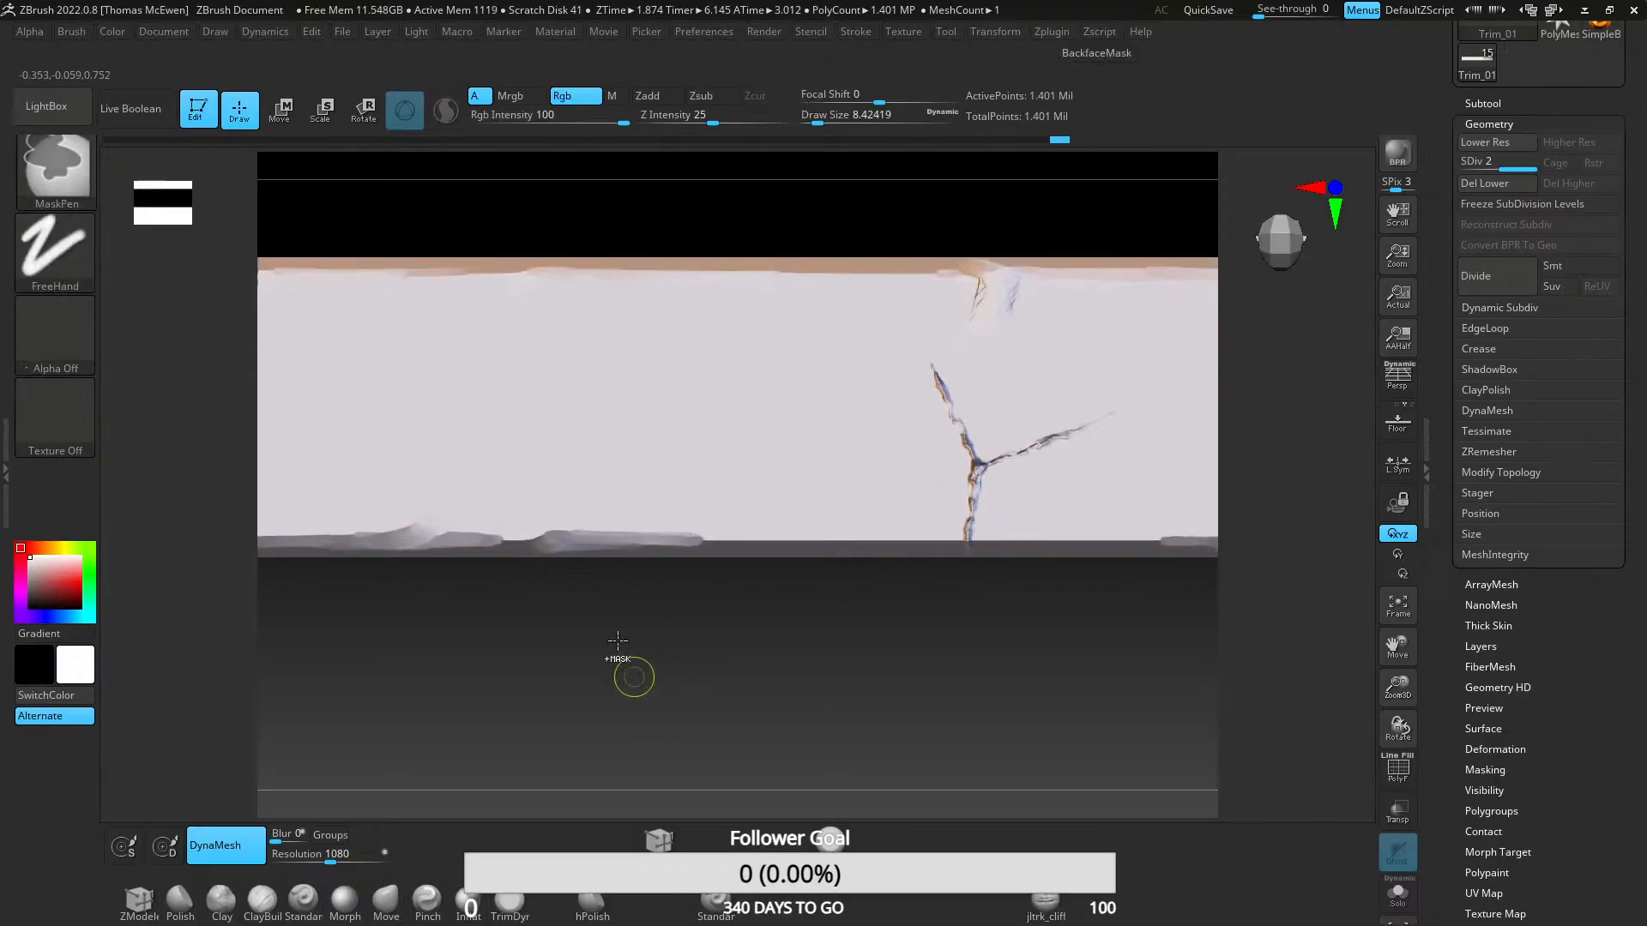
{"action": "key", "text": "ctrl+z"}
- Stamp small jltrk_cracklarge cracks into the upper edge of Trim_01 towards the strip's right end
{"action": "left_click_drag", "start_coordinate": [532, 554], "coordinate": [531, 555]}
{"action": "right_click_drag", "start_coordinate": [949, 549], "coordinate": [377, 569], "text": "alt"}
{"action": "right_click_drag", "start_coordinate": [782, 448], "coordinate": [484, 554], "text": "alt"}
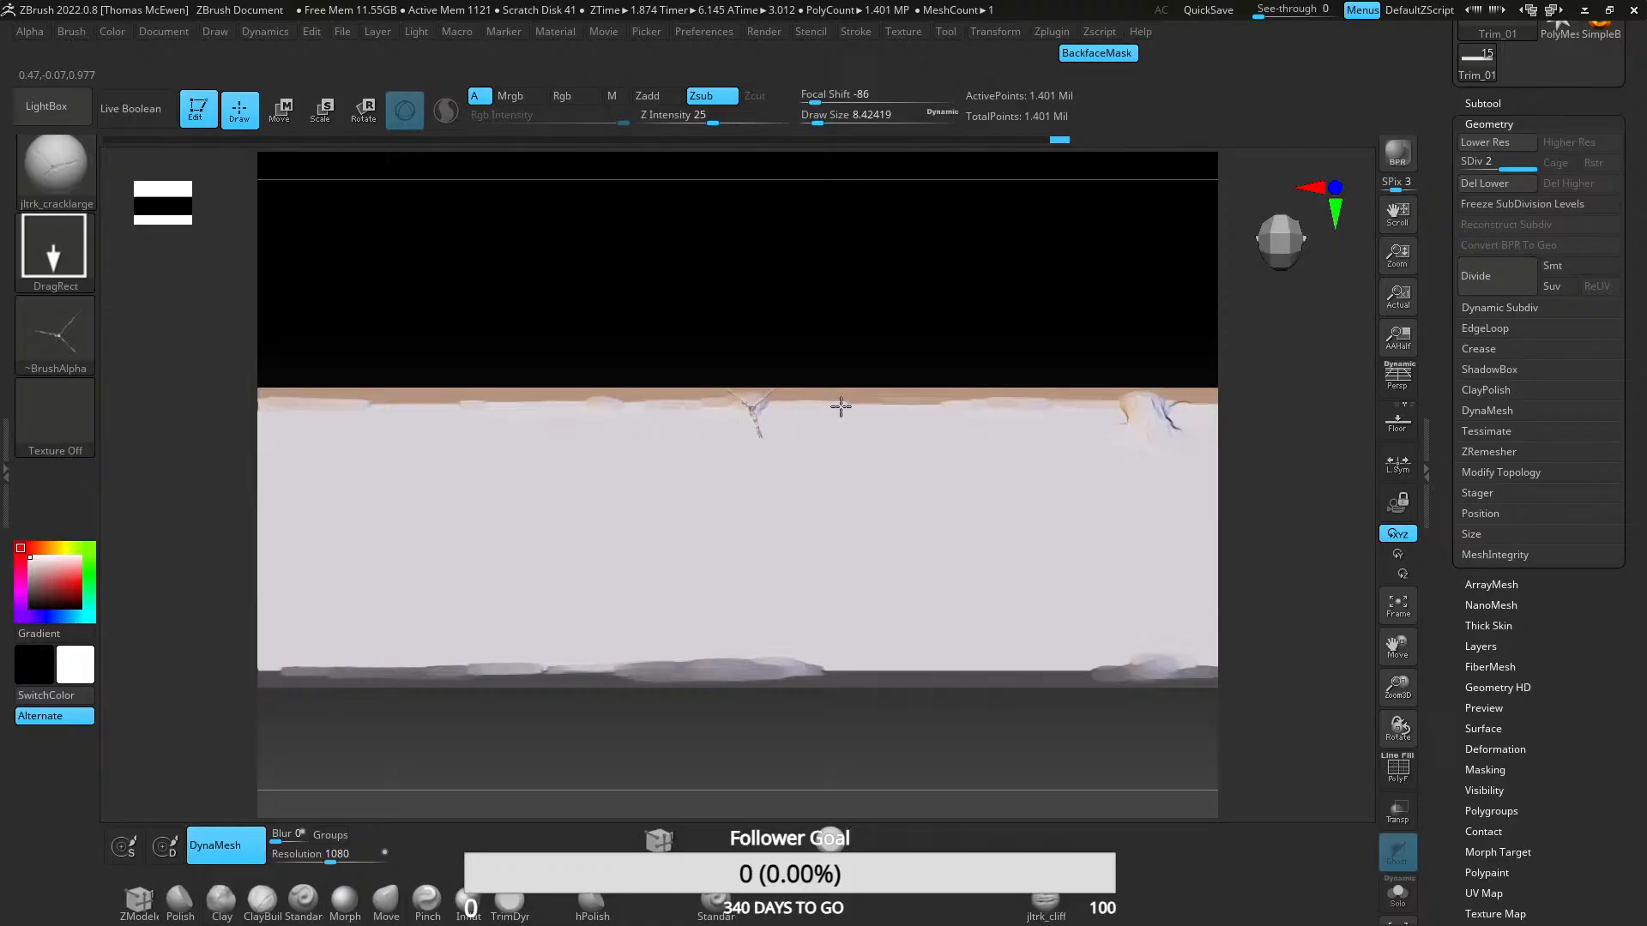
{"action": "mouse_move", "coordinate": [827, 452]}
{"action": "right_mouse_down"}
{"action": "mouse_move", "coordinate": [816, 518]}
{"action": "mouse_move", "coordinate": [819, 486]}
{"action": "mouse_move", "coordinate": [698, 417]}
{"action": "right_mouse_up"}
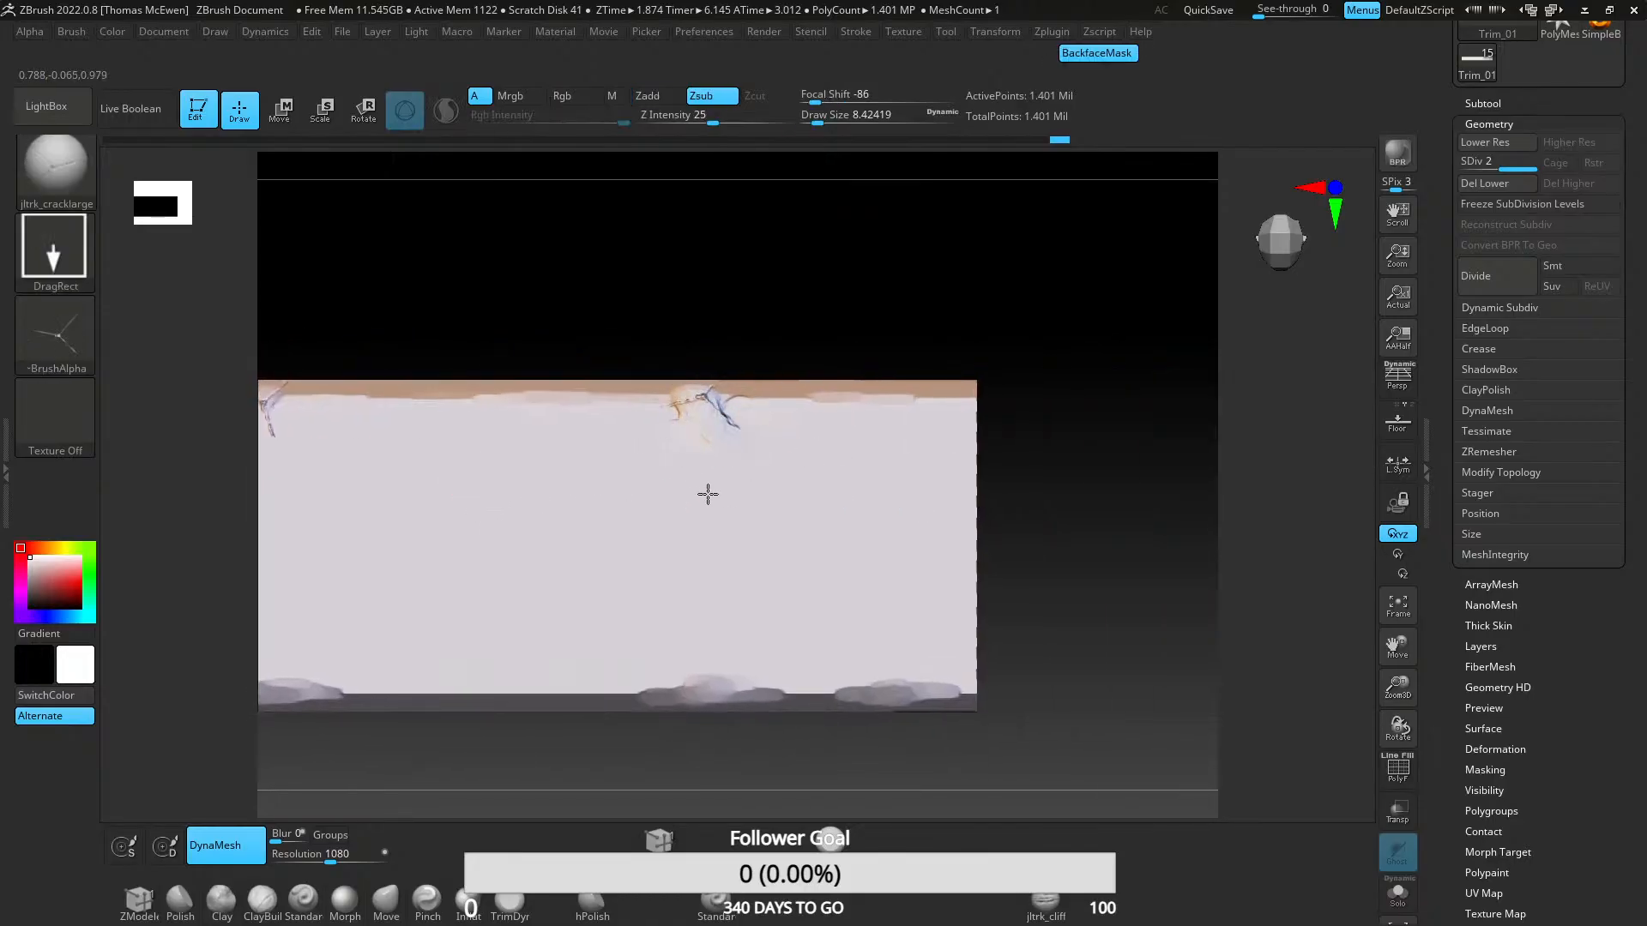
- Load the jltrk_crackline.ZBP brush preset from the JoltBugBrushes folder
{"action": "right_click_drag", "start_coordinate": [708, 494], "coordinate": [657, 438], "text": "ctrl"}
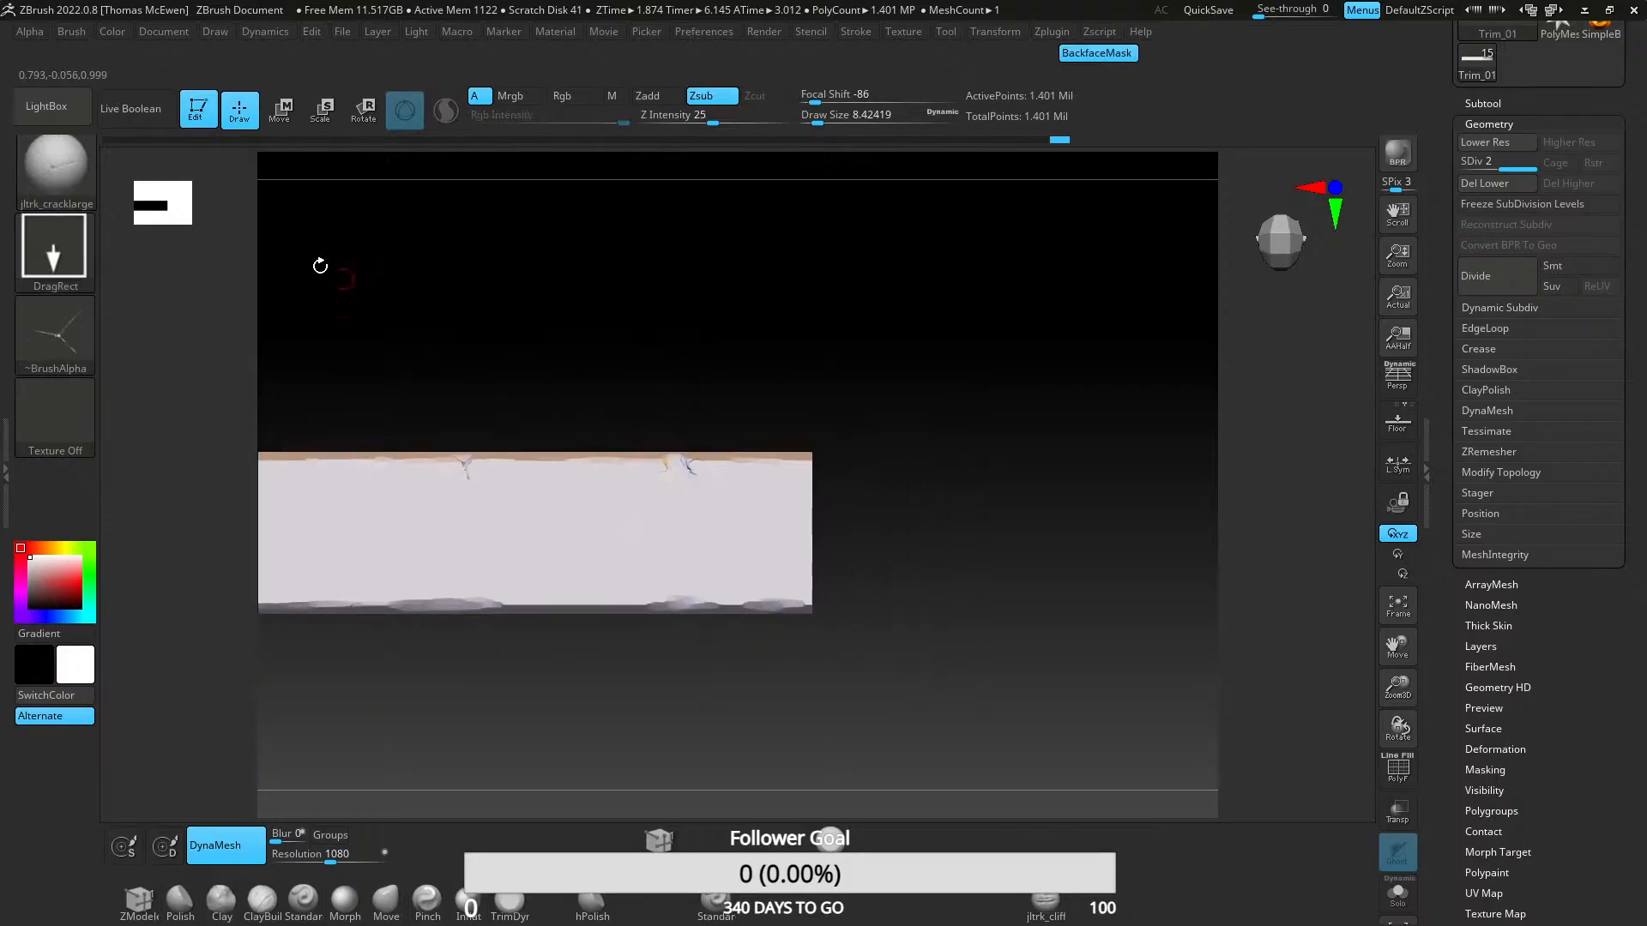
{"action": "left_click", "coordinate": [75, 34]}
{"action": "left_click", "coordinate": [115, 65]}
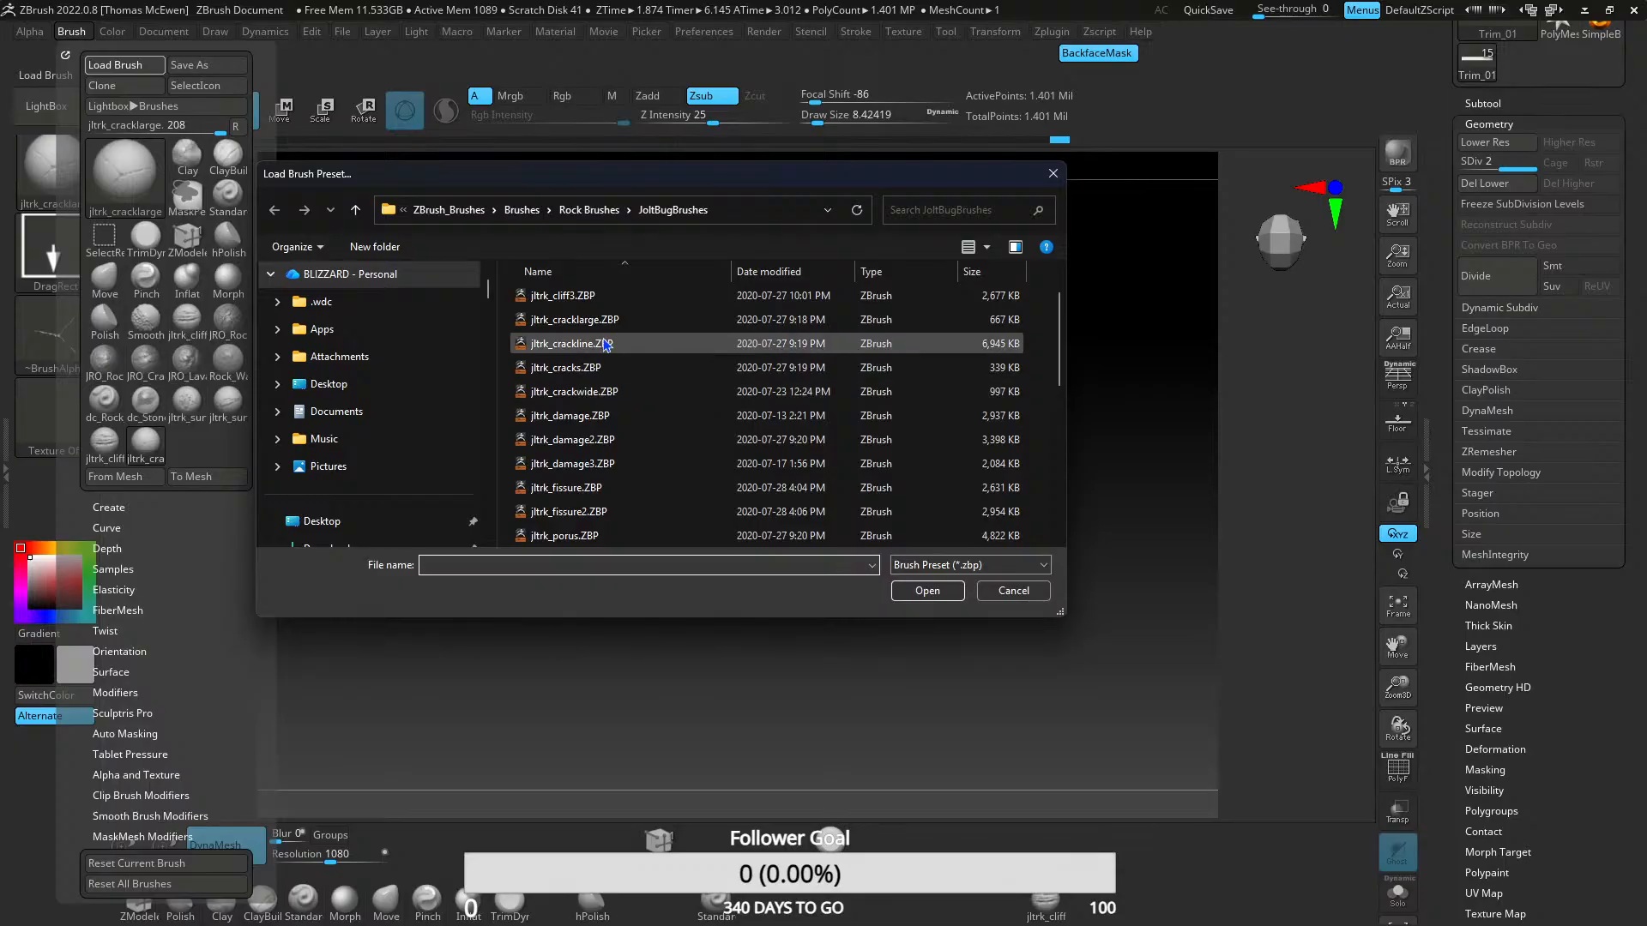
{"action": "double_click", "coordinate": [573, 343]}
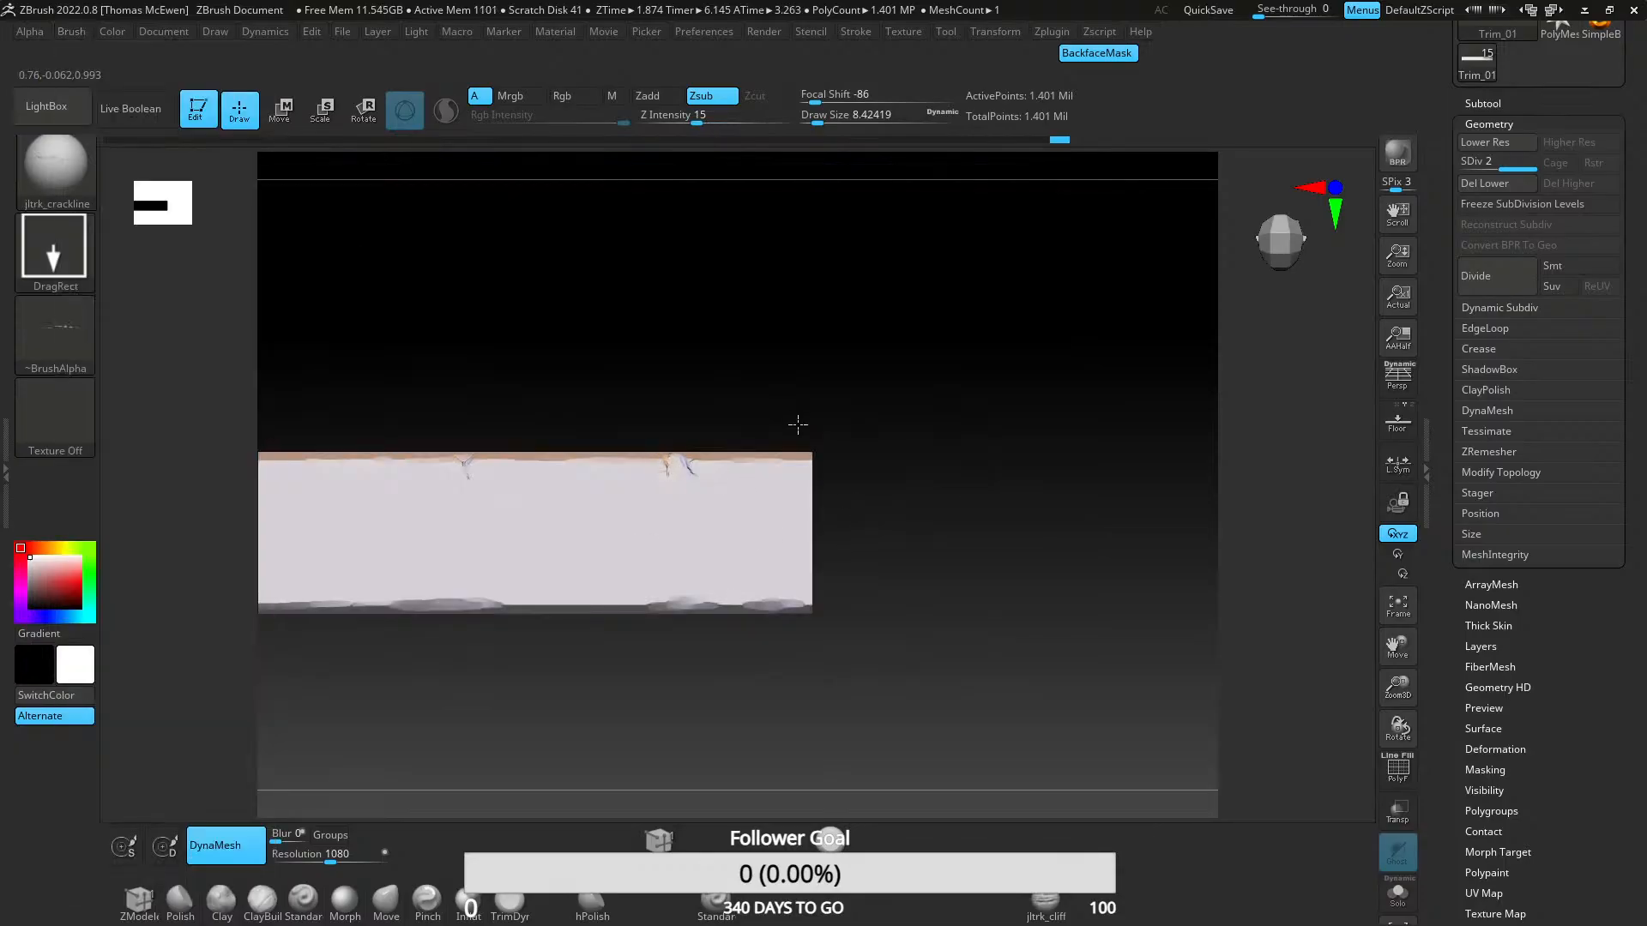
- Try crack-line stamps running down from the damaged notch on the trim's upper edge and across the chipped lower edge
{"action": "right_click_drag", "start_coordinate": [673, 458], "coordinate": [713, 515], "text": "ctrl"}
{"action": "left_click_drag", "start_coordinate": [725, 482], "coordinate": [949, 582]}
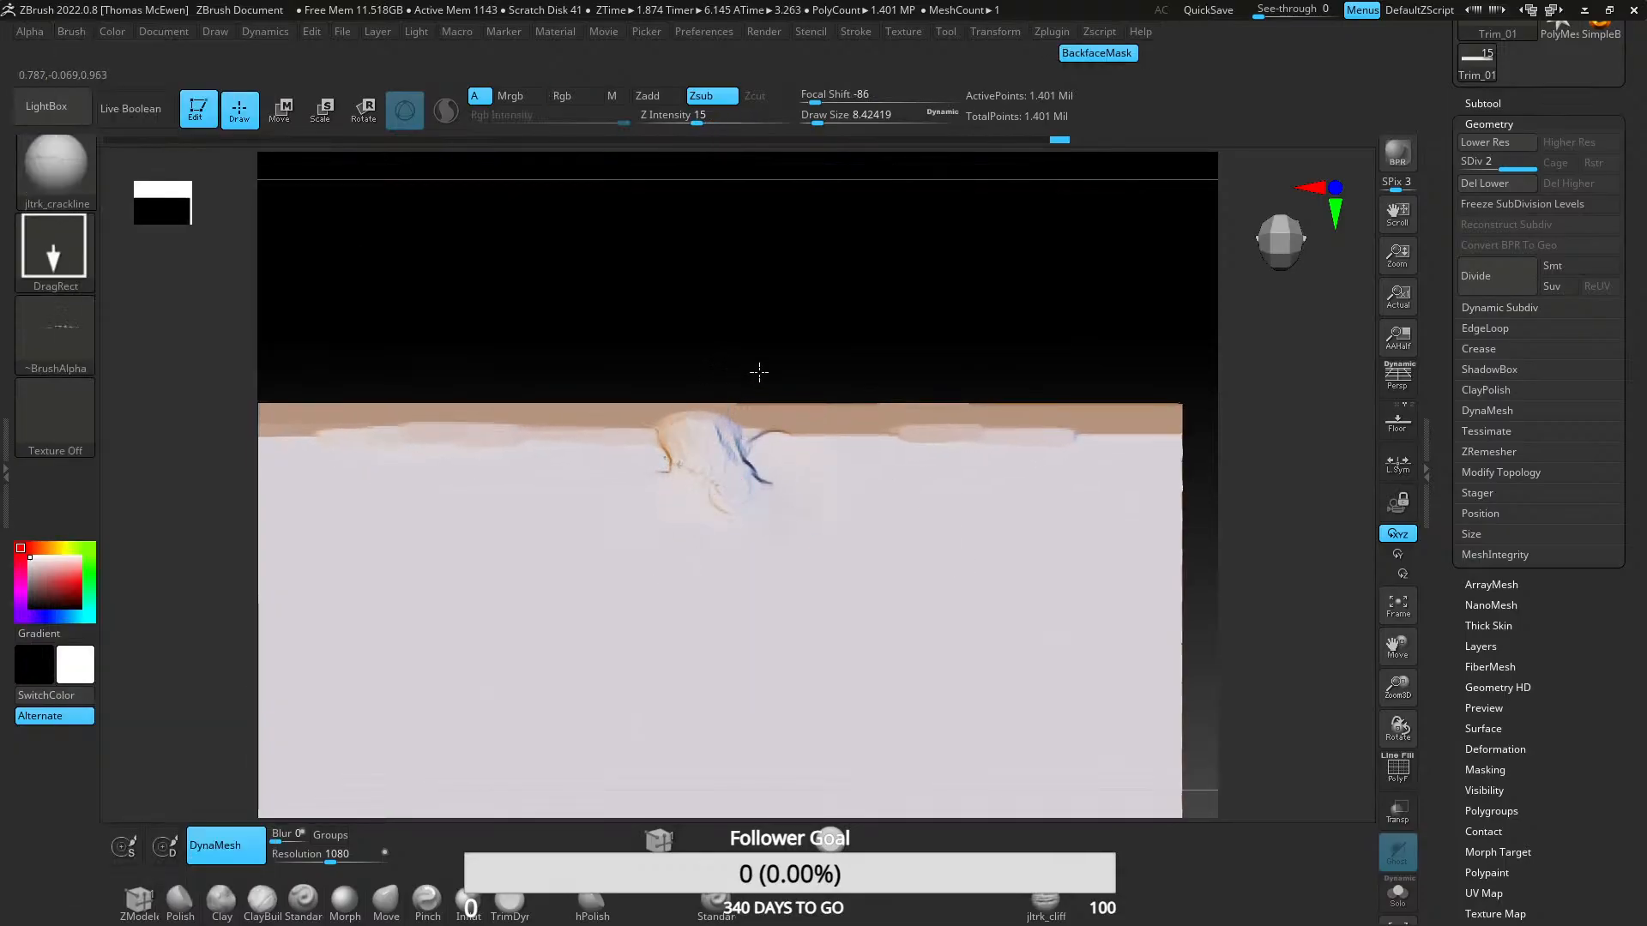
{"action": "key", "text": "ctrl+z"}
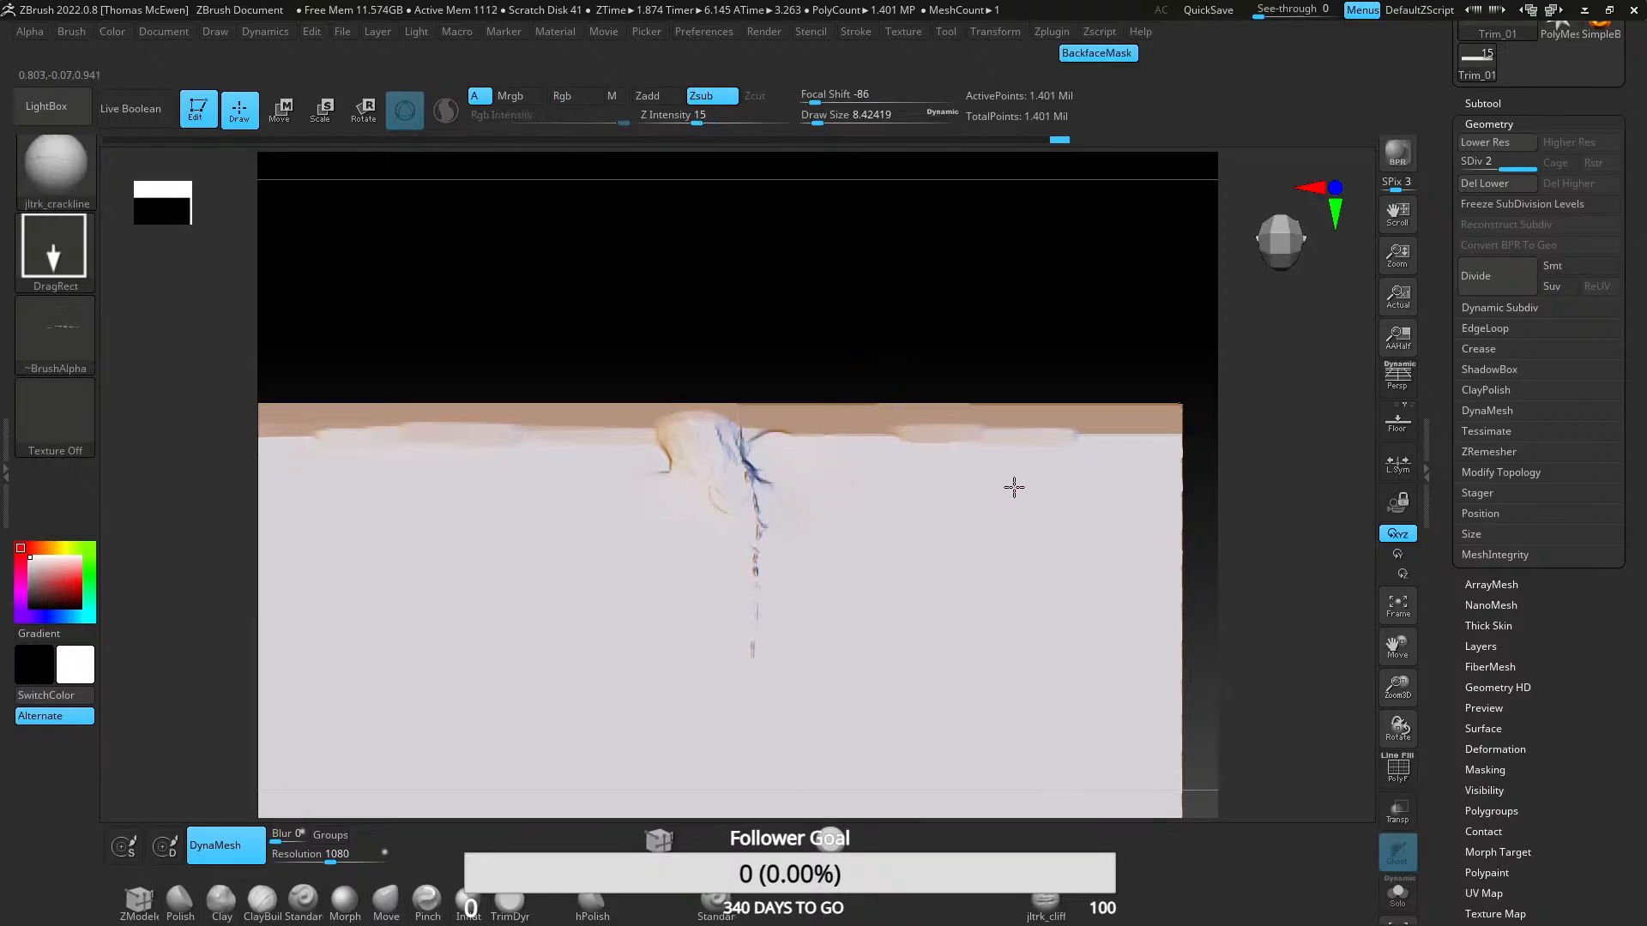
{"action": "right_click_drag", "start_coordinate": [941, 511], "coordinate": [883, 349], "text": "ctrl"}
{"action": "mouse_move", "coordinate": [871, 480]}
{"action": "right_mouse_down"}
{"action": "mouse_move", "coordinate": [725, 549]}
{"action": "mouse_move", "coordinate": [845, 613]}
{"action": "mouse_move", "coordinate": [826, 637]}
{"action": "mouse_move", "coordinate": [727, 343]}
{"action": "right_mouse_up"}
{"action": "right_click_drag", "start_coordinate": [727, 343], "coordinate": [614, 598], "text": "ctrl"}
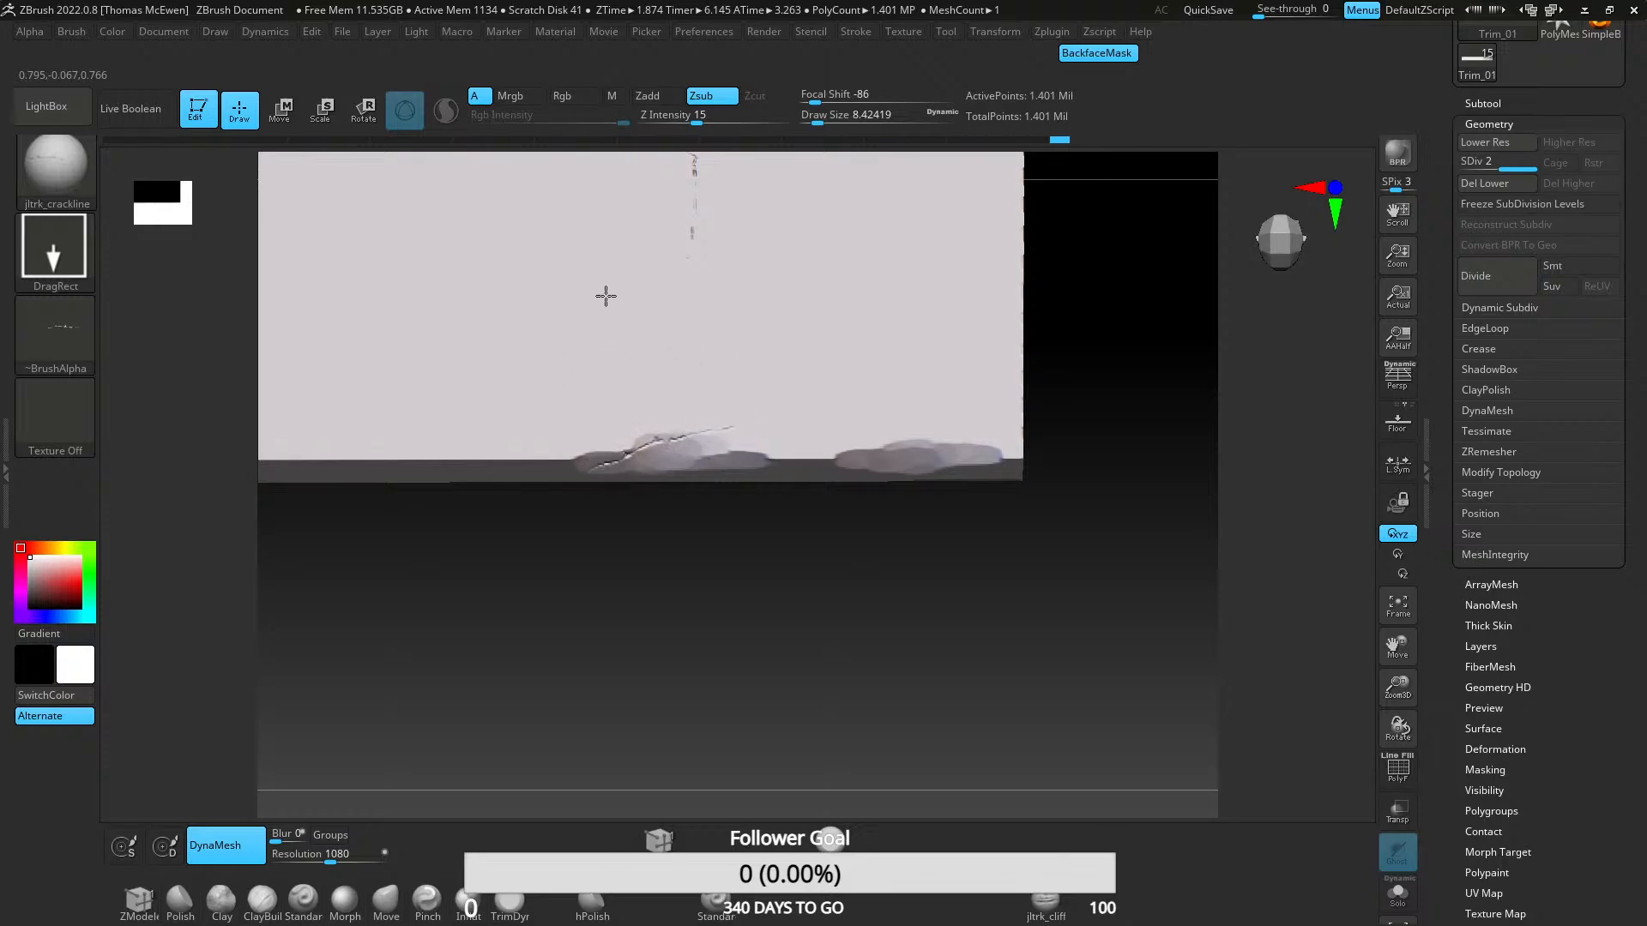
- Try a long horizontal crack line along the front face near the trim's left end and undo it
{"action": "right_click_drag", "start_coordinate": [636, 297], "coordinate": [799, 395], "text": "ctrl"}
{"action": "right_click_drag", "start_coordinate": [513, 387], "coordinate": [803, 395], "text": "alt"}
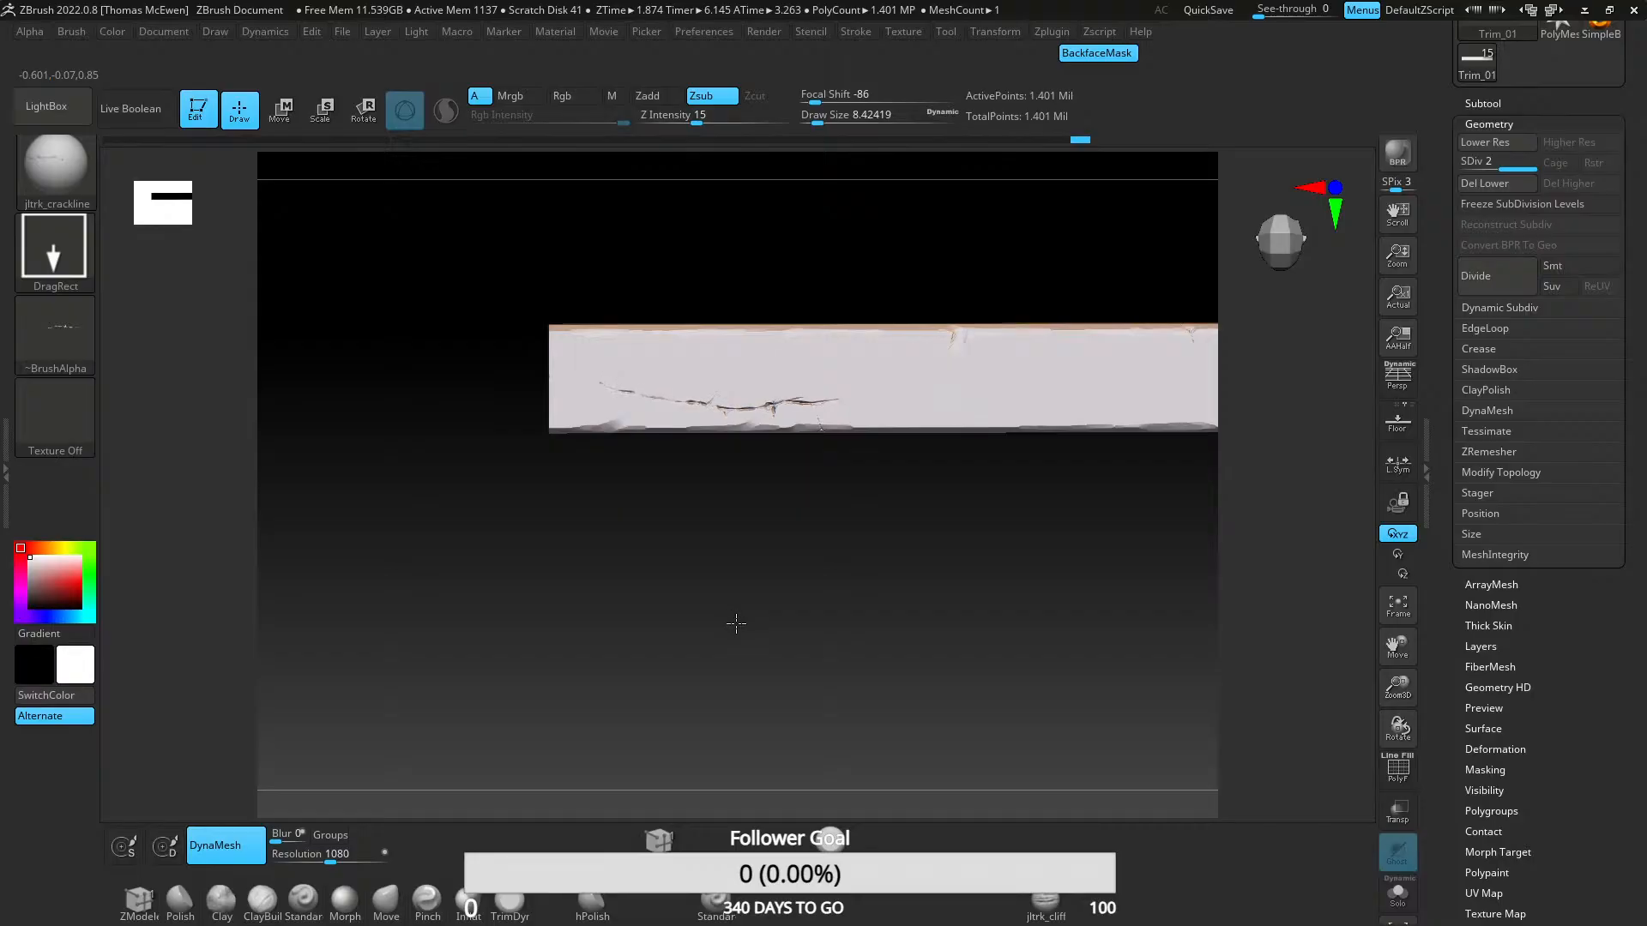
{"action": "key", "text": "ctrl+z"}
{"action": "right_click_drag", "start_coordinate": [548, 464], "coordinate": [774, 395], "text": "alt"}
- Load the jltrk_fissure2.ZBP brush preset from the JoltBugBrushes folder
{"action": "left_click", "coordinate": [77, 34]}
{"action": "left_click", "coordinate": [114, 65]}
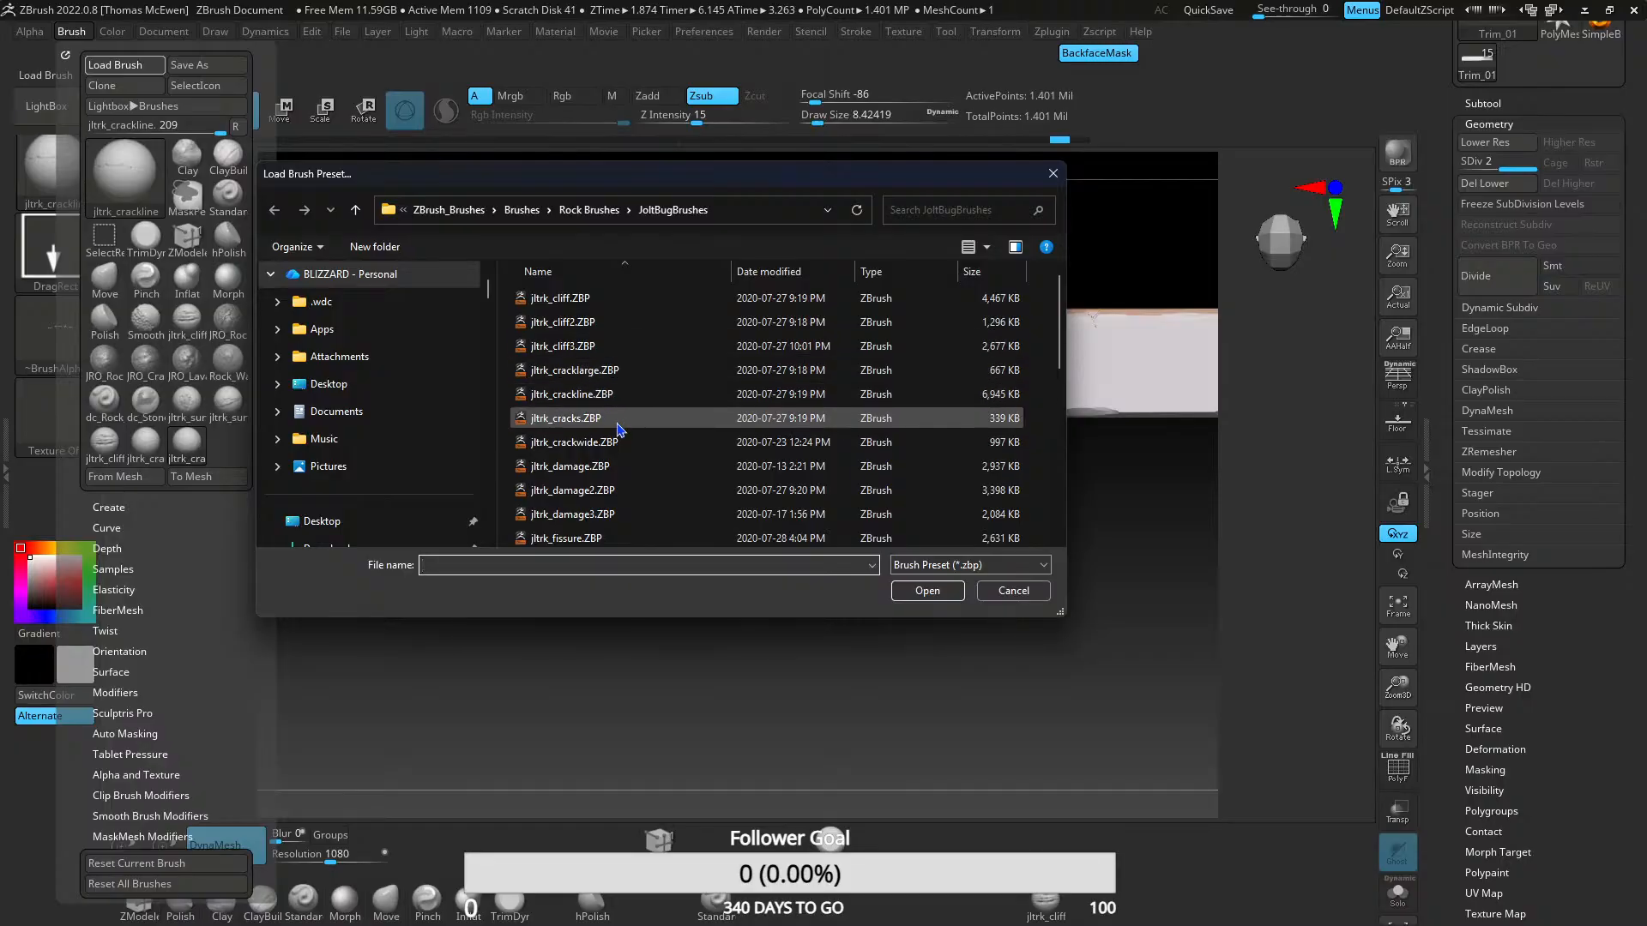
{"action": "scroll", "coordinate": [622, 426], "scroll_direction": "down", "scroll_amount": 1}
{"action": "scroll", "coordinate": [622, 426], "scroll_direction": "down", "scroll_amount": 2}
{"action": "double_click", "coordinate": [600, 441]}
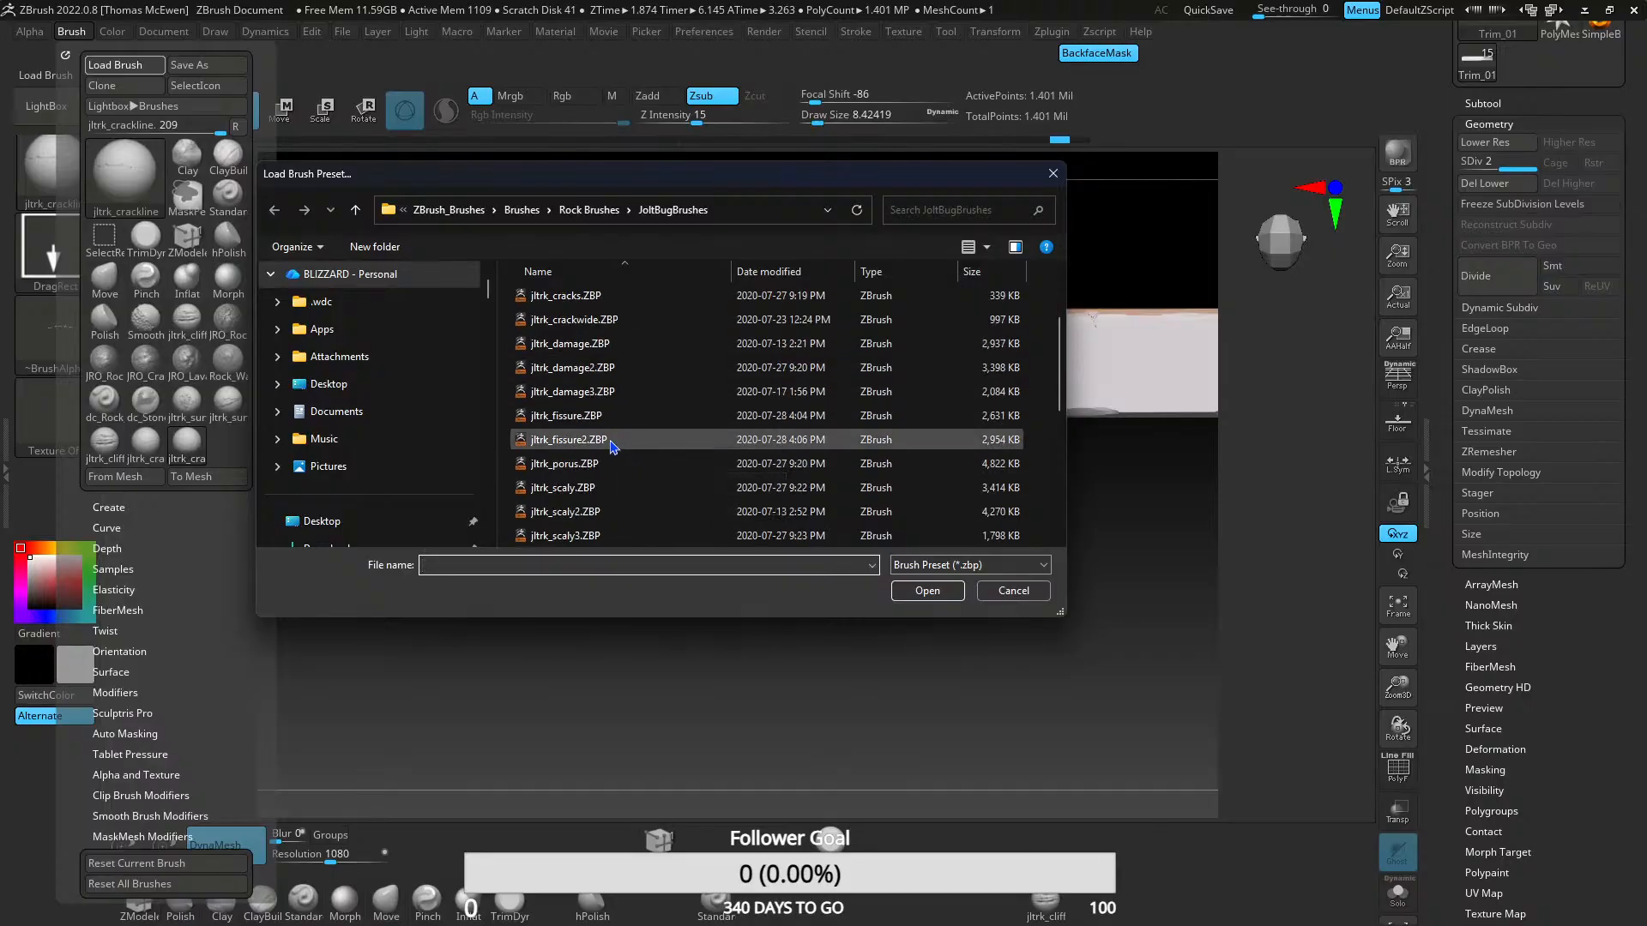
- Try fissure stamps of different sizes on the trim's front face and undo them
{"action": "left_click_drag", "start_coordinate": [600, 364], "coordinate": [808, 429]}
{"action": "key", "text": "ctrl+z"}
{"action": "left_click_drag", "start_coordinate": [739, 365], "coordinate": [784, 81]}
{"action": "mouse_move", "coordinate": [845, 425]}
{"action": "right_mouse_down", "text": "alt"}
{"action": "mouse_move", "coordinate": [589, 506]}
{"action": "mouse_move", "coordinate": [579, 468]}
{"action": "right_mouse_up", "text": "alt"}
{"action": "key", "text": "ctrl+z"}
- Load the jltrk_porus brush preset and try a pore stamp on the front face at Z Intensity 15
{"action": "left_click", "coordinate": [72, 31]}
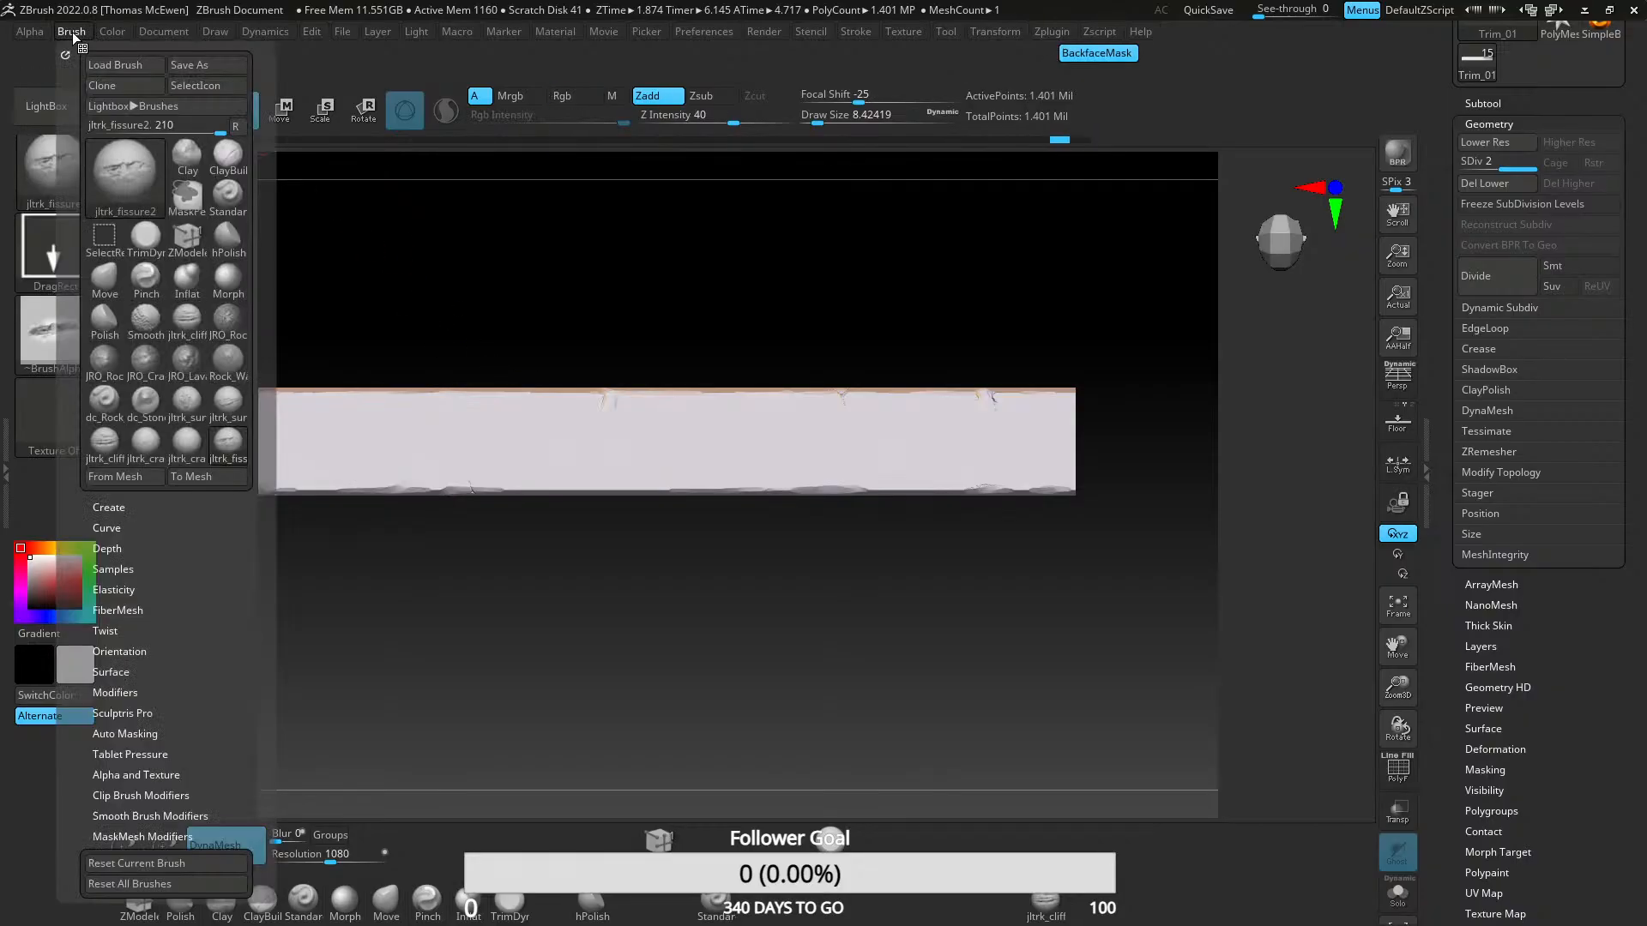
{"action": "left_click", "coordinate": [120, 72]}
{"action": "scroll", "coordinate": [614, 476], "scroll_direction": "down", "scroll_amount": 3}
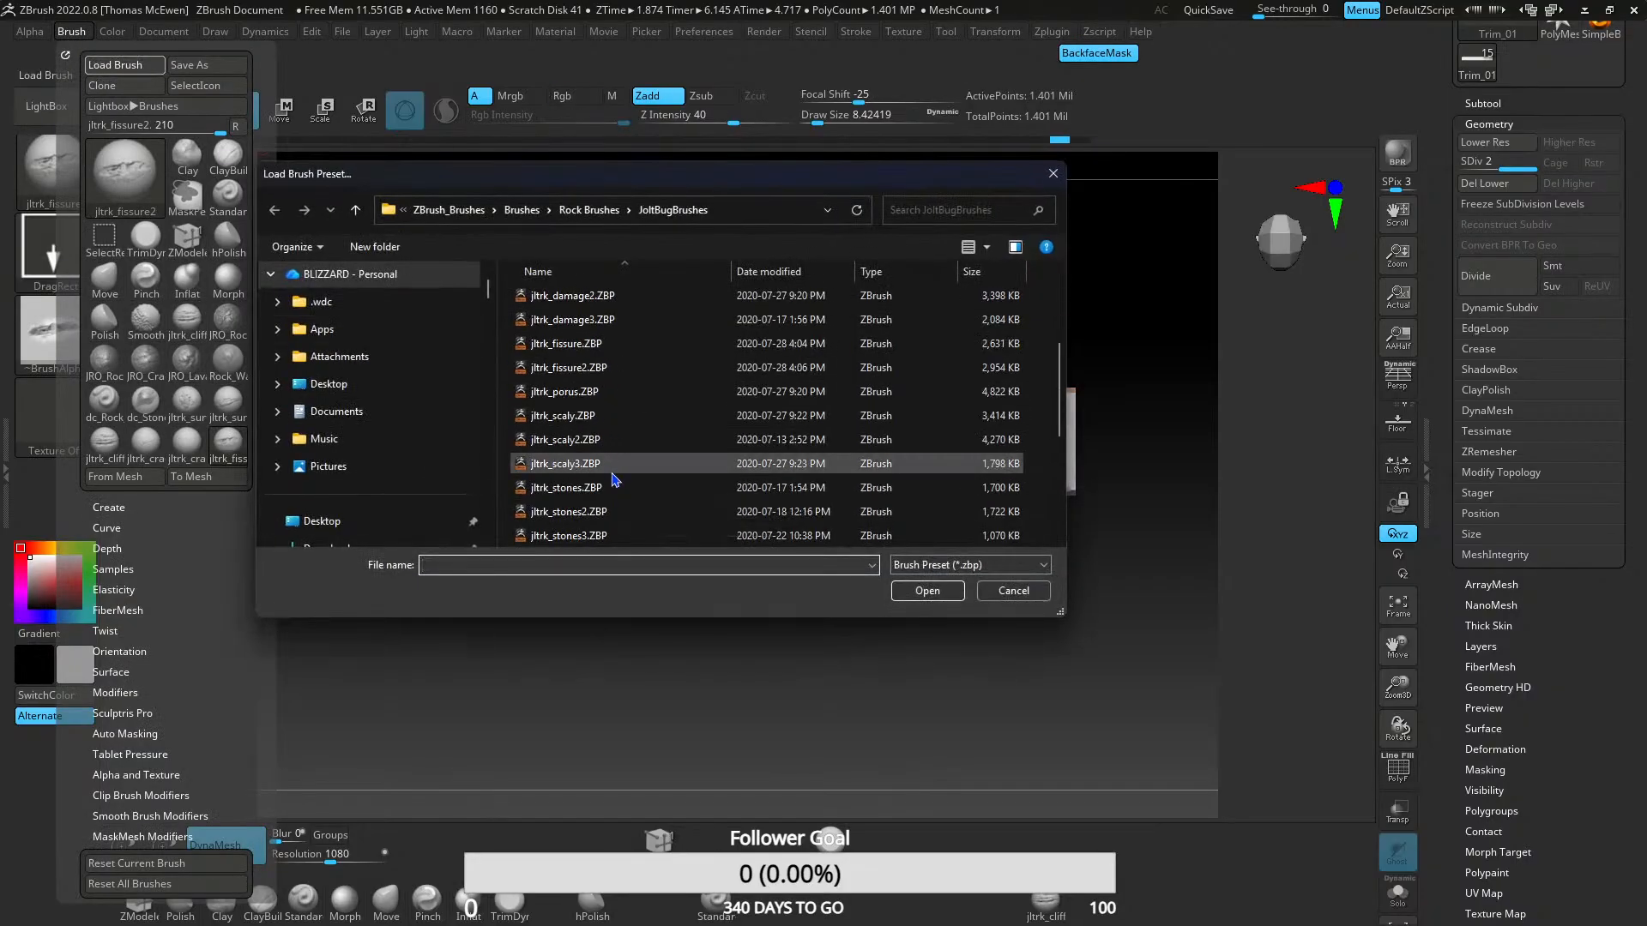
{"action": "left_click_drag", "start_coordinate": [541, 442], "coordinate": [743, 542]}
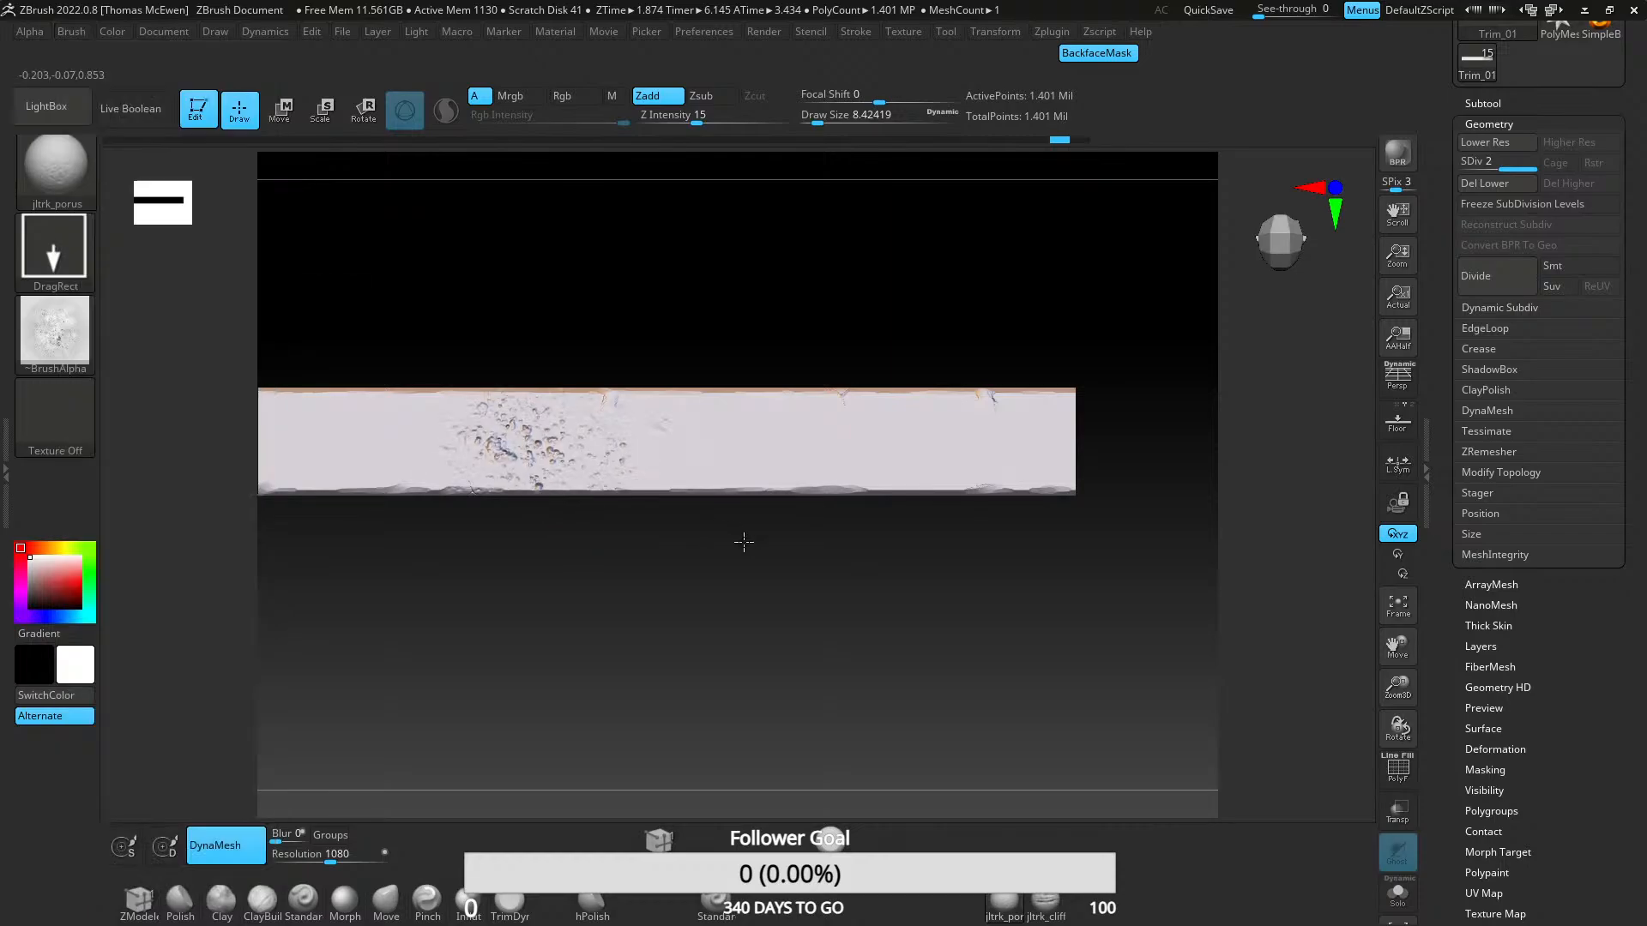
- Set the brush Z Intensity to 7 and stamp faint pores on the front face near the trim's left end
{"action": "right_click_drag", "start_coordinate": [392, 464], "coordinate": [609, 603], "text": "alt"}
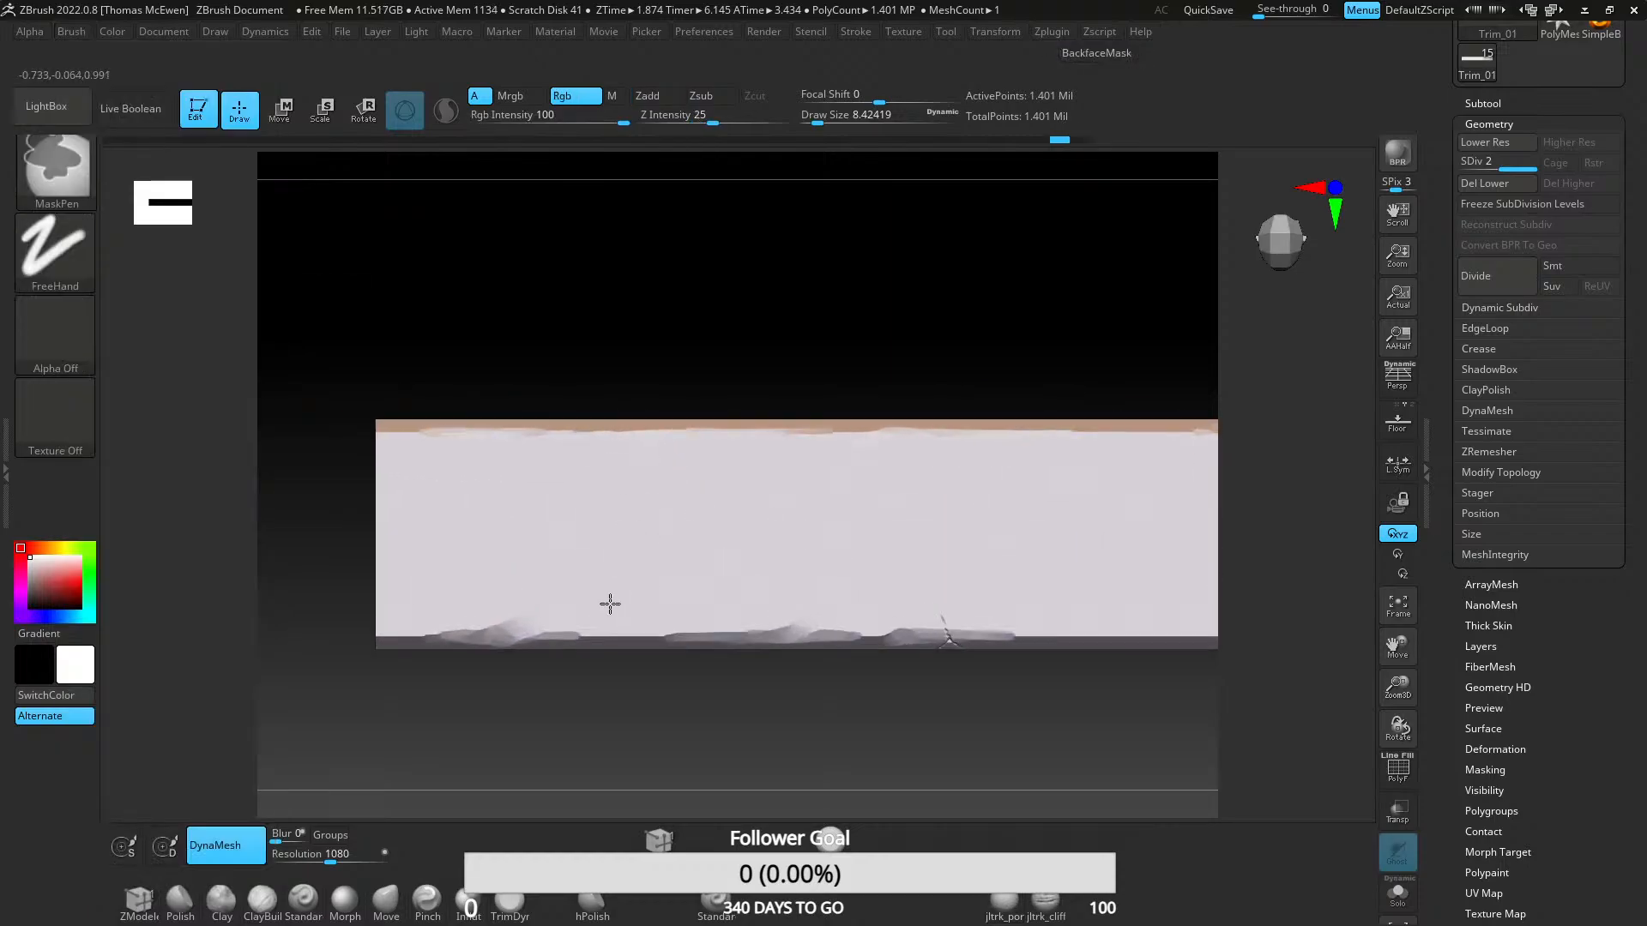
{"action": "right_click_drag", "start_coordinate": [565, 528], "coordinate": [694, 399], "text": "alt"}
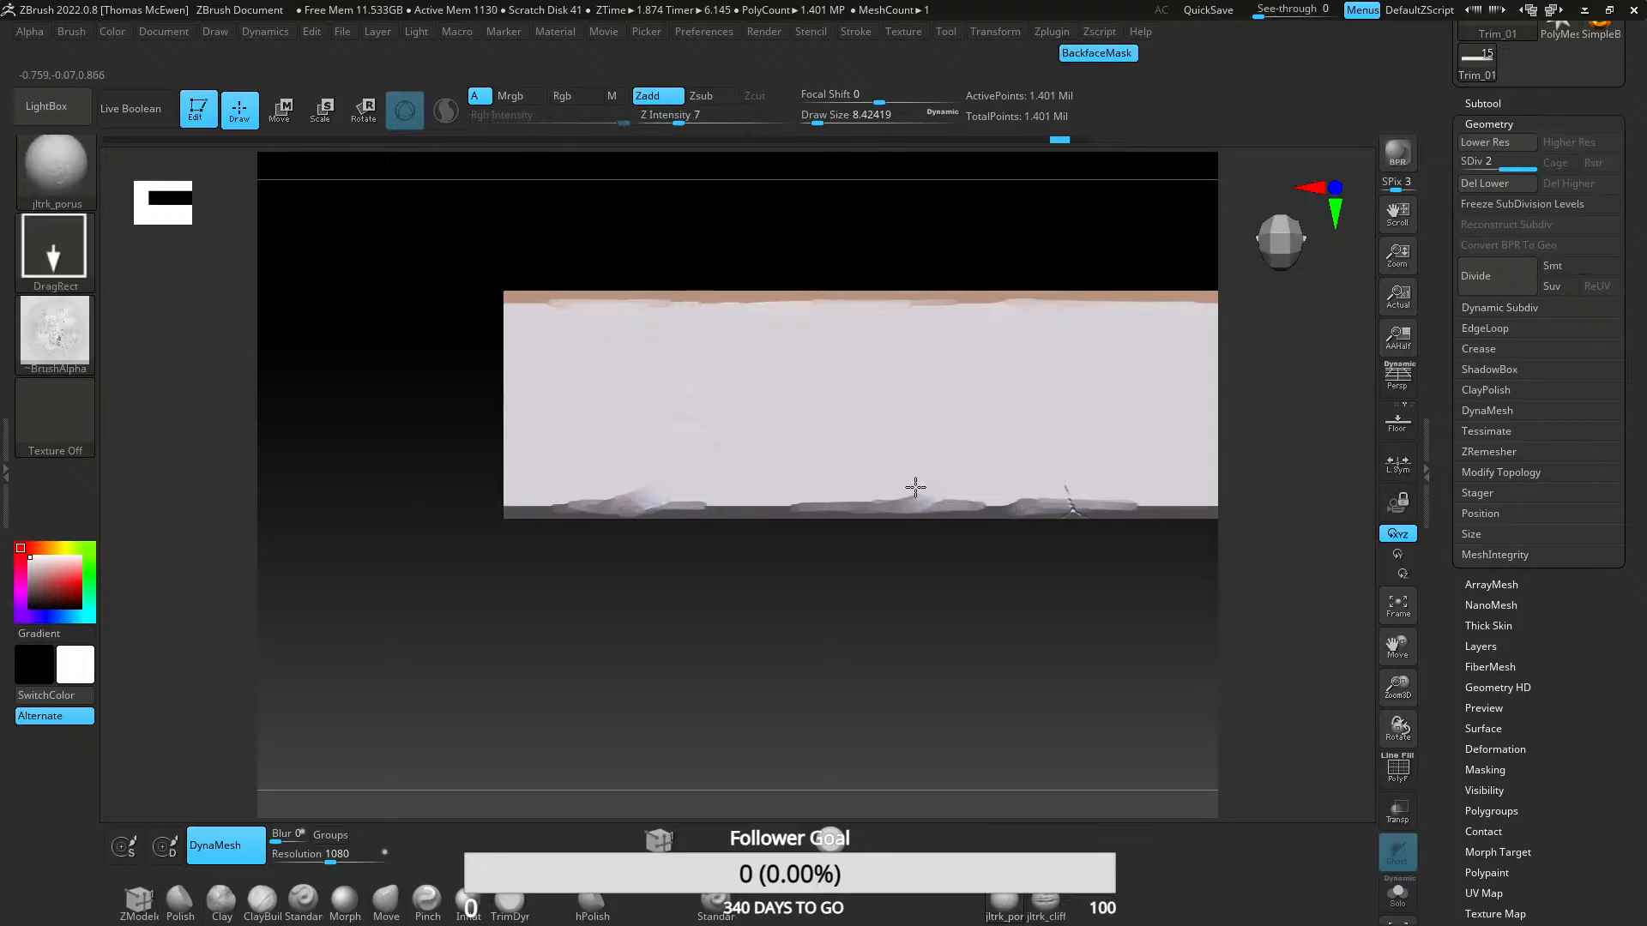
{"action": "right_click_drag", "start_coordinate": [1001, 539], "coordinate": [744, 403]}
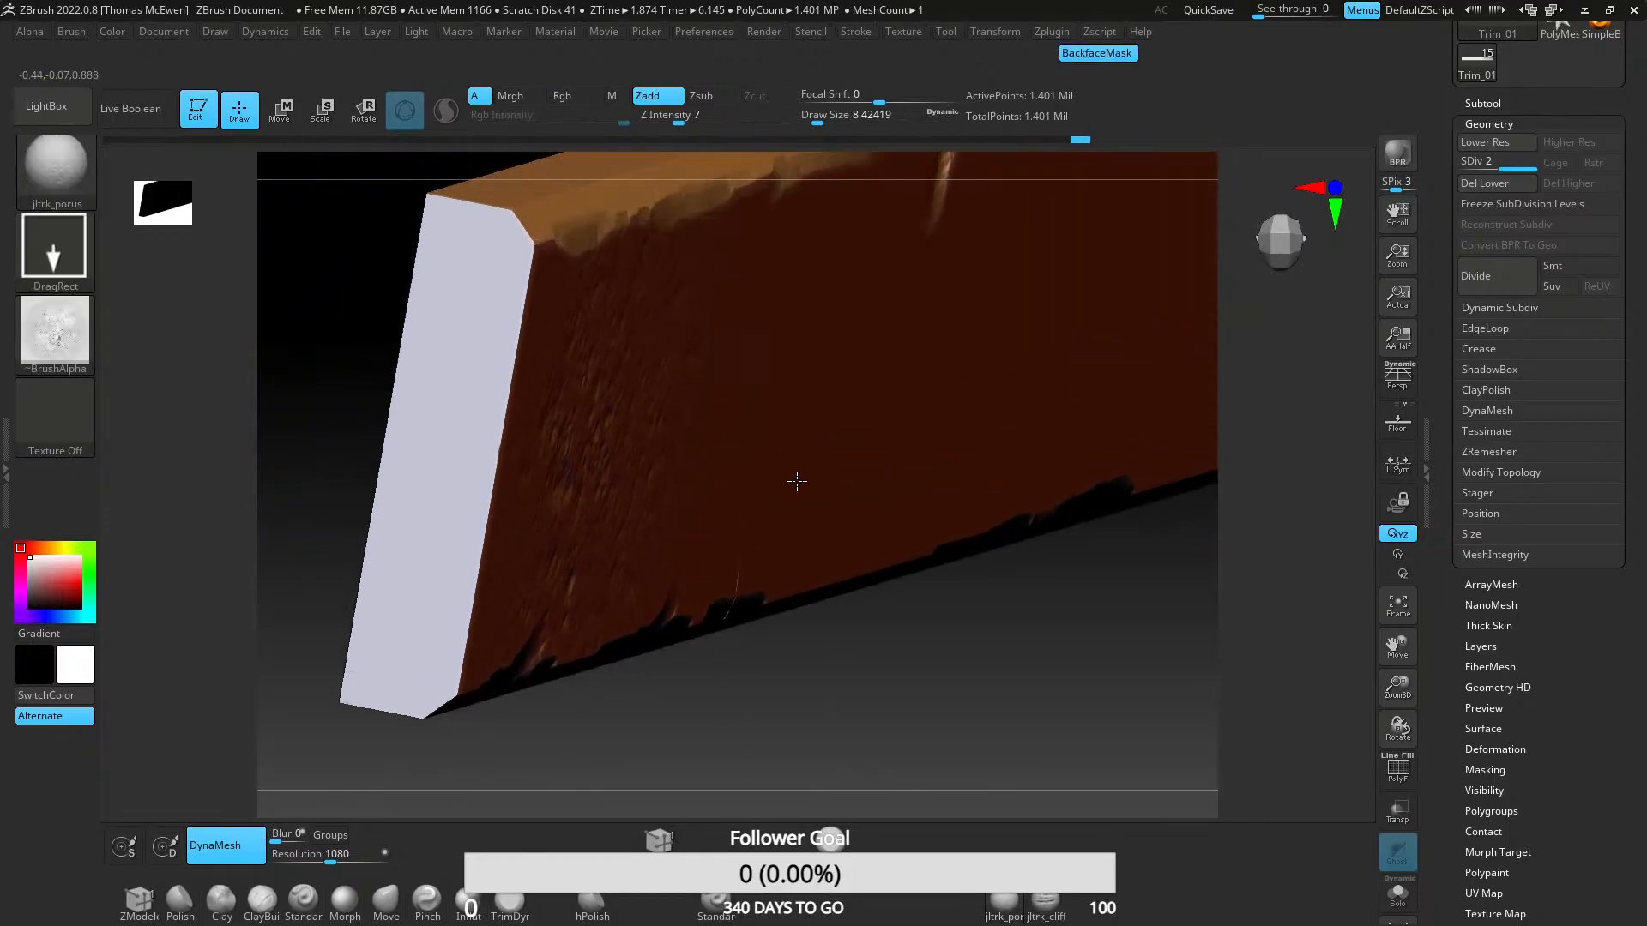
{"action": "mouse_move", "coordinate": [1118, 661]}
{"action": "right_mouse_down"}
{"action": "mouse_move", "coordinate": [867, 529]}
{"action": "mouse_move", "coordinate": [780, 518]}
{"action": "mouse_move", "coordinate": [710, 463]}
{"action": "mouse_move", "coordinate": [742, 561]}
{"action": "mouse_move", "coordinate": [739, 477]}
{"action": "mouse_move", "coordinate": [927, 463]}
{"action": "right_mouse_up"}
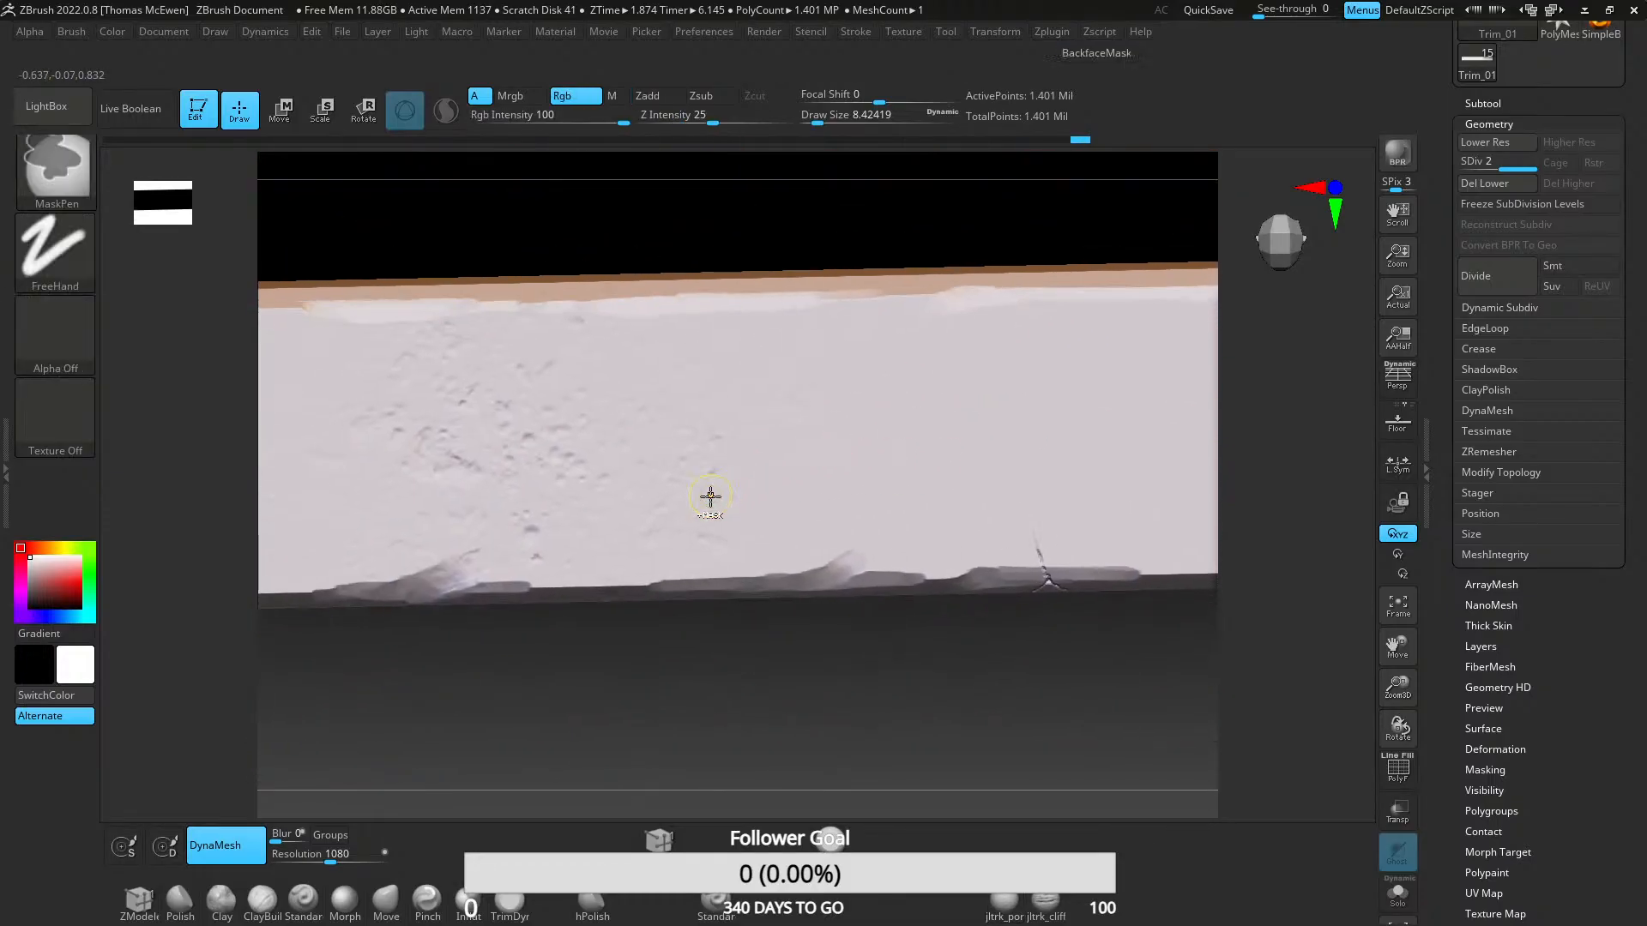
{"action": "mouse_move", "coordinate": [709, 497]}
{"action": "right_mouse_down", "text": "ctrl"}
{"action": "mouse_move", "coordinate": [763, 464]}
{"action": "mouse_move", "coordinate": [760, 434]}
{"action": "mouse_move", "coordinate": [699, 650]}
{"action": "mouse_move", "coordinate": [743, 512]}
{"action": "mouse_move", "coordinate": [523, 540]}
{"action": "mouse_move", "coordinate": [761, 492]}
{"action": "mouse_move", "coordinate": [772, 394]}
{"action": "right_mouse_up", "text": "ctrl"}
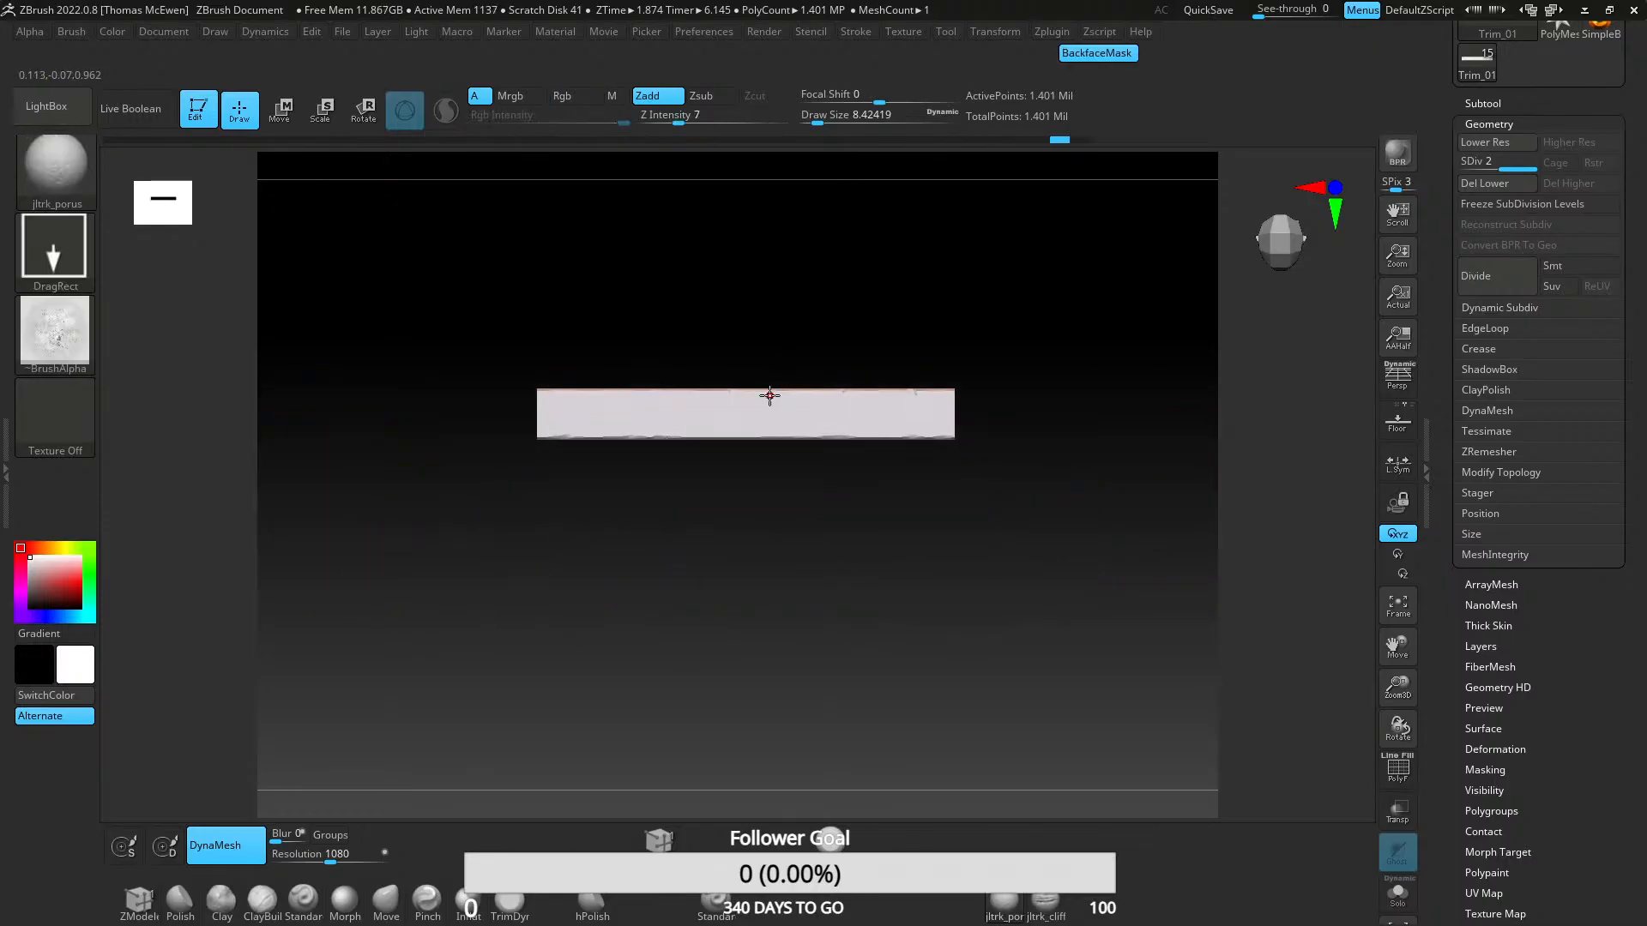
{"action": "right_click_drag", "start_coordinate": [514, 381], "coordinate": [772, 504]}
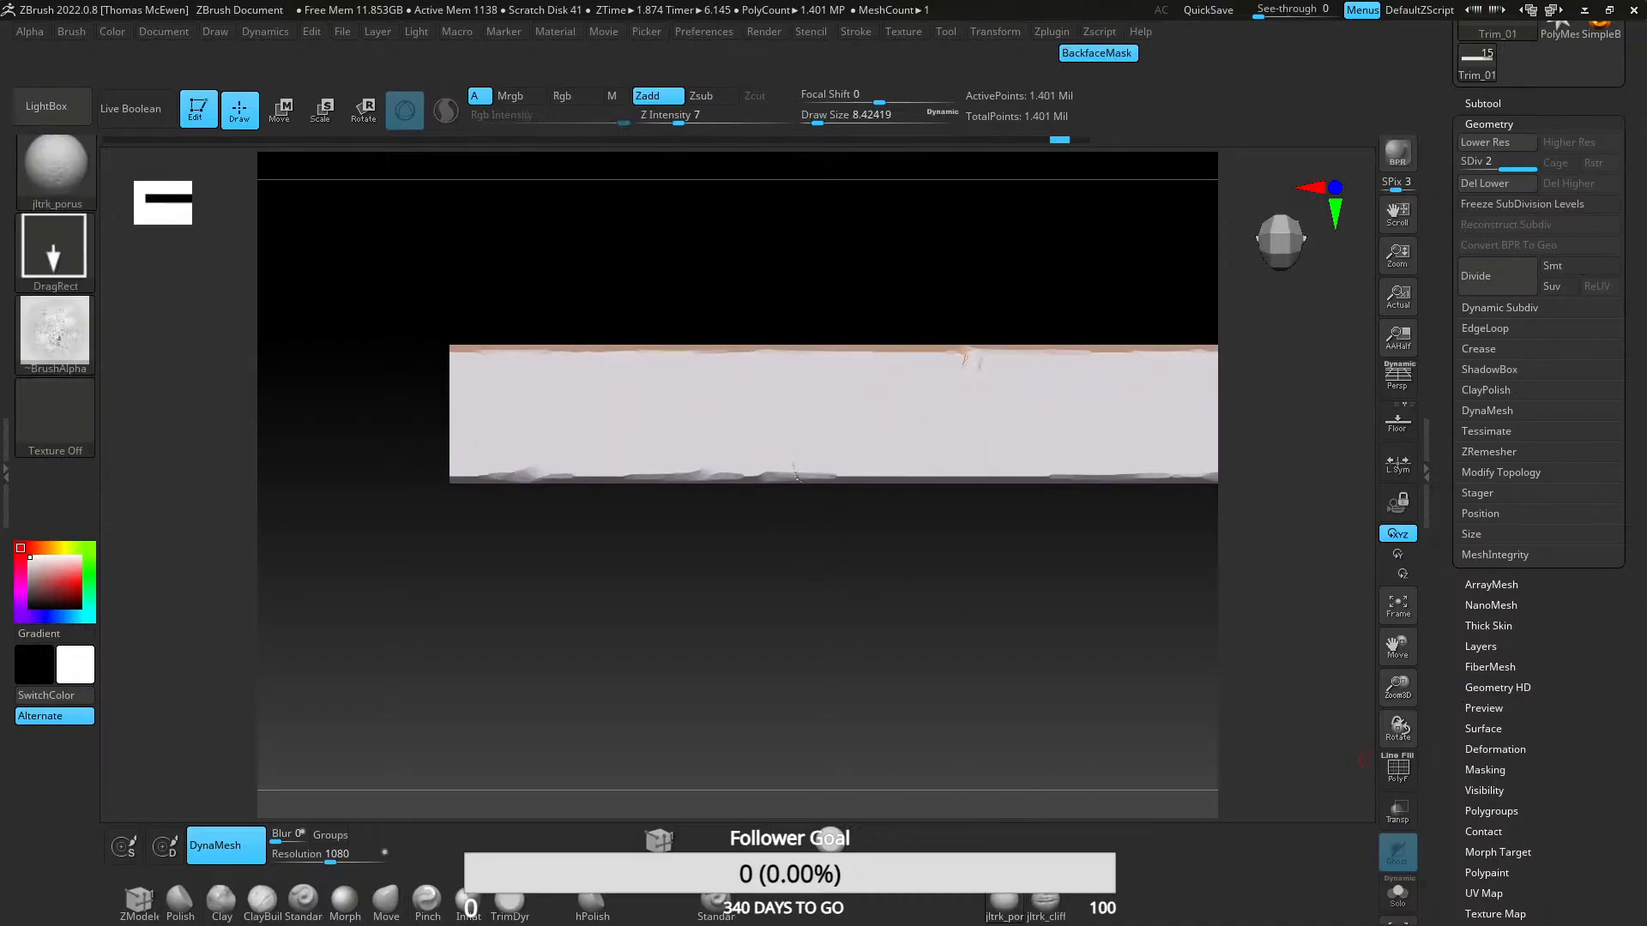
- Switch to the reference image board and examine the column and pulpit stonework in the eagle lectern photos
{"action": "key", "text": "alt+Tab"}
{"action": "scroll", "coordinate": [1066, 486], "scroll_direction": "down", "scroll_amount": 3}
{"action": "scroll", "coordinate": [851, 506], "scroll_direction": "up", "scroll_amount": 10}
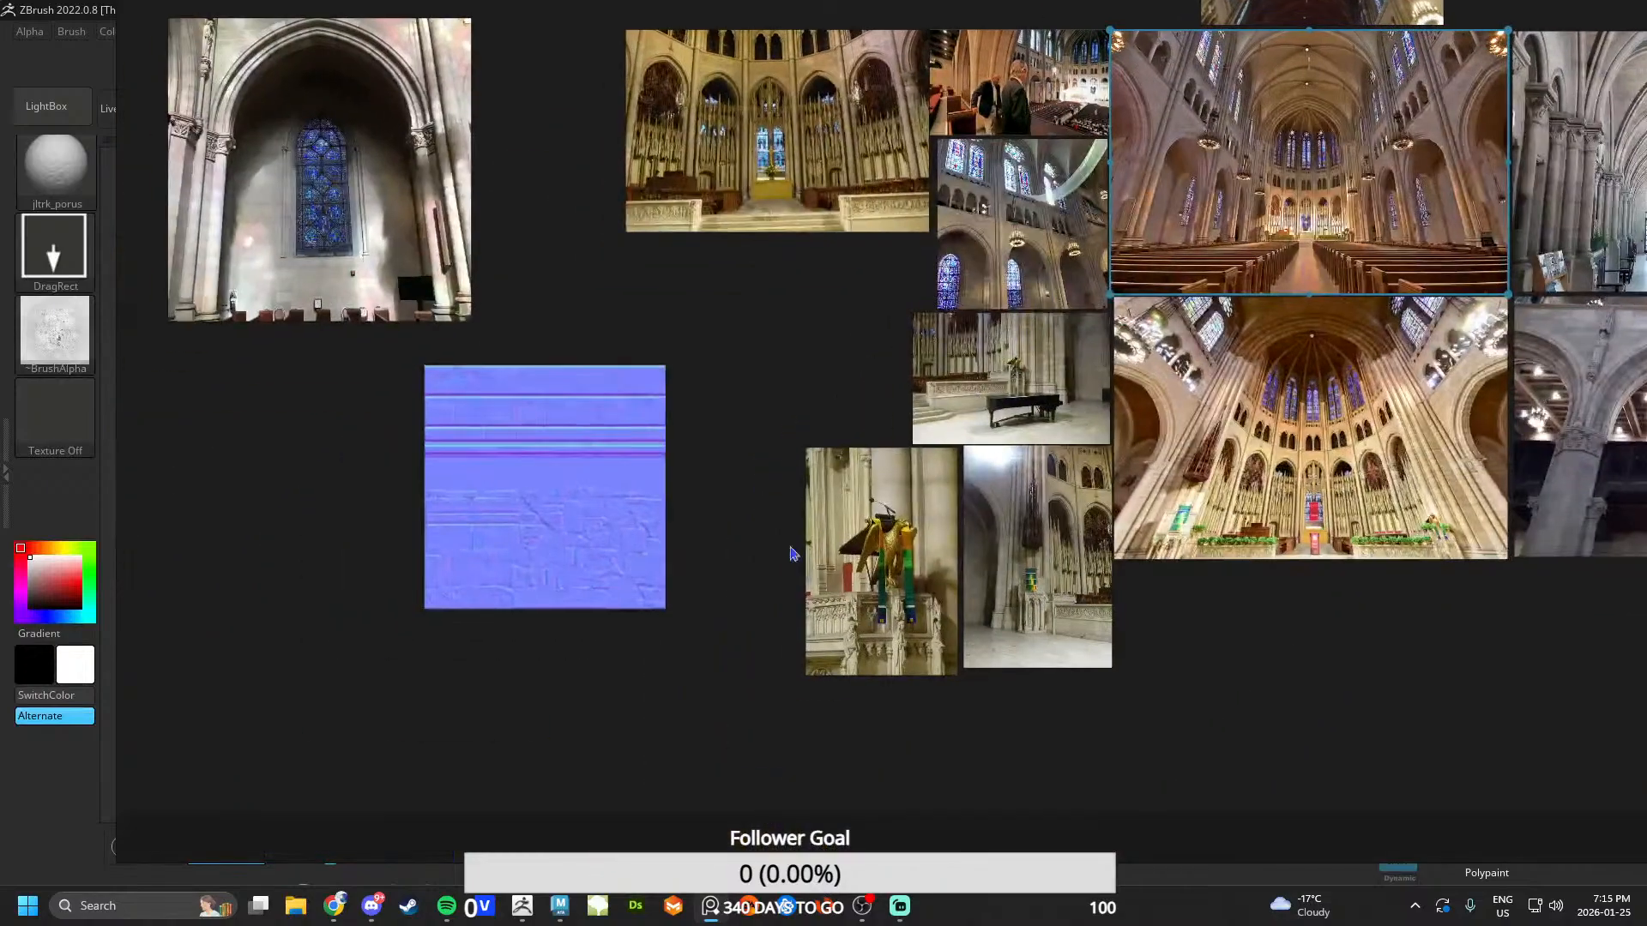
{"action": "scroll", "coordinate": [849, 502], "scroll_direction": "down", "scroll_amount": 3}
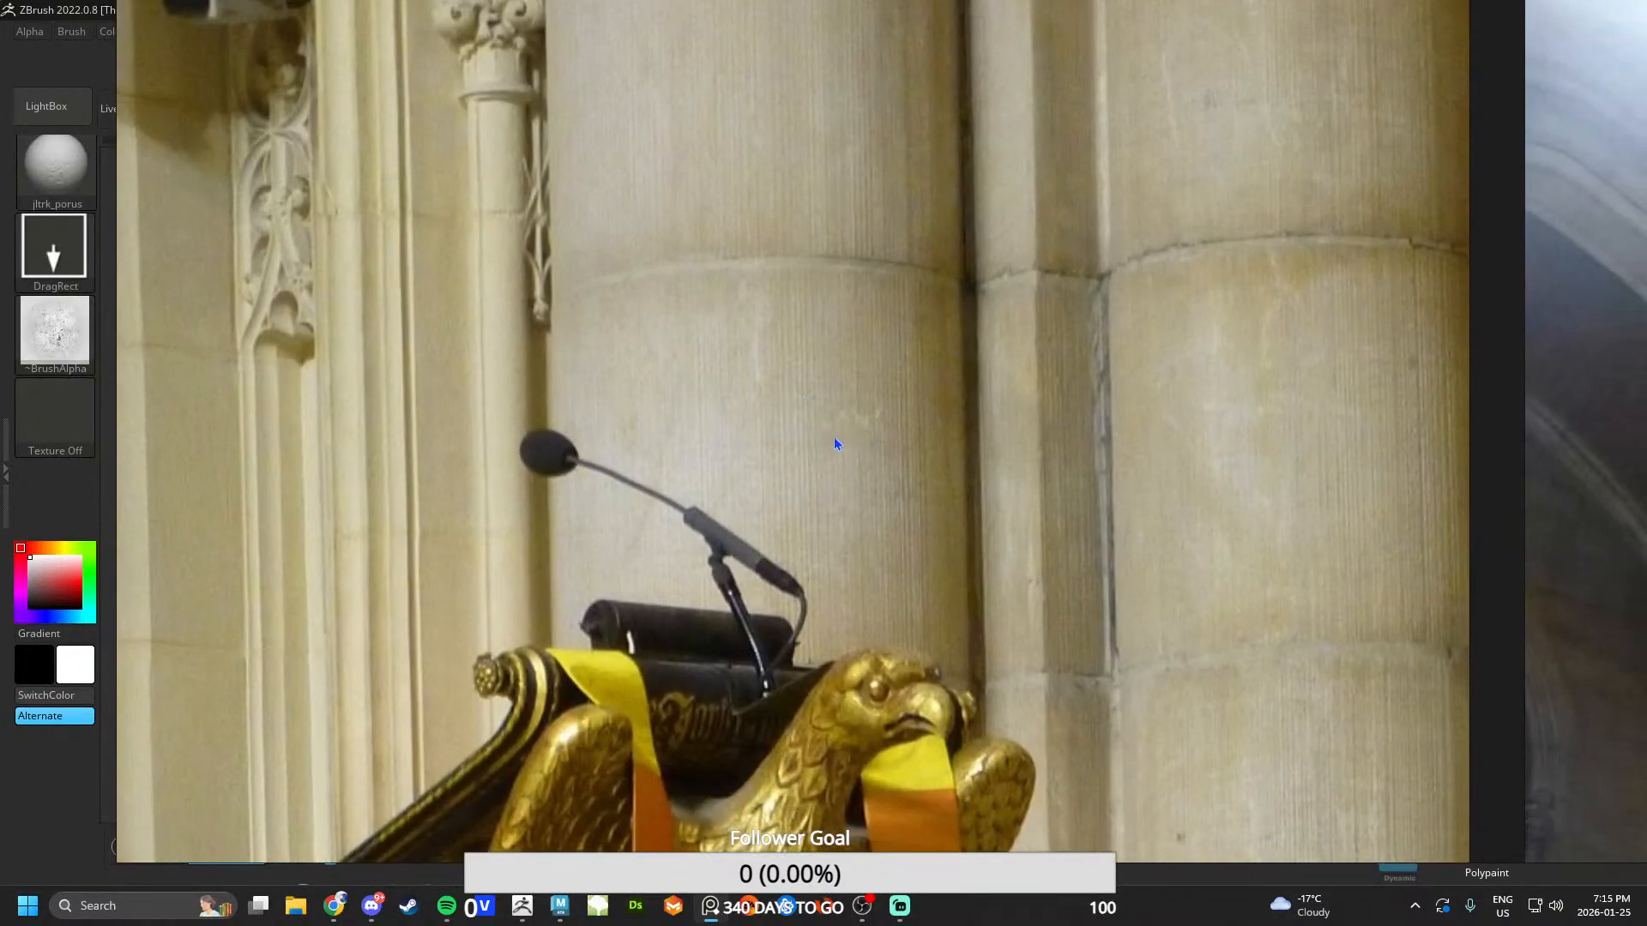
{"action": "scroll", "coordinate": [858, 429], "scroll_direction": "down", "scroll_amount": 5}
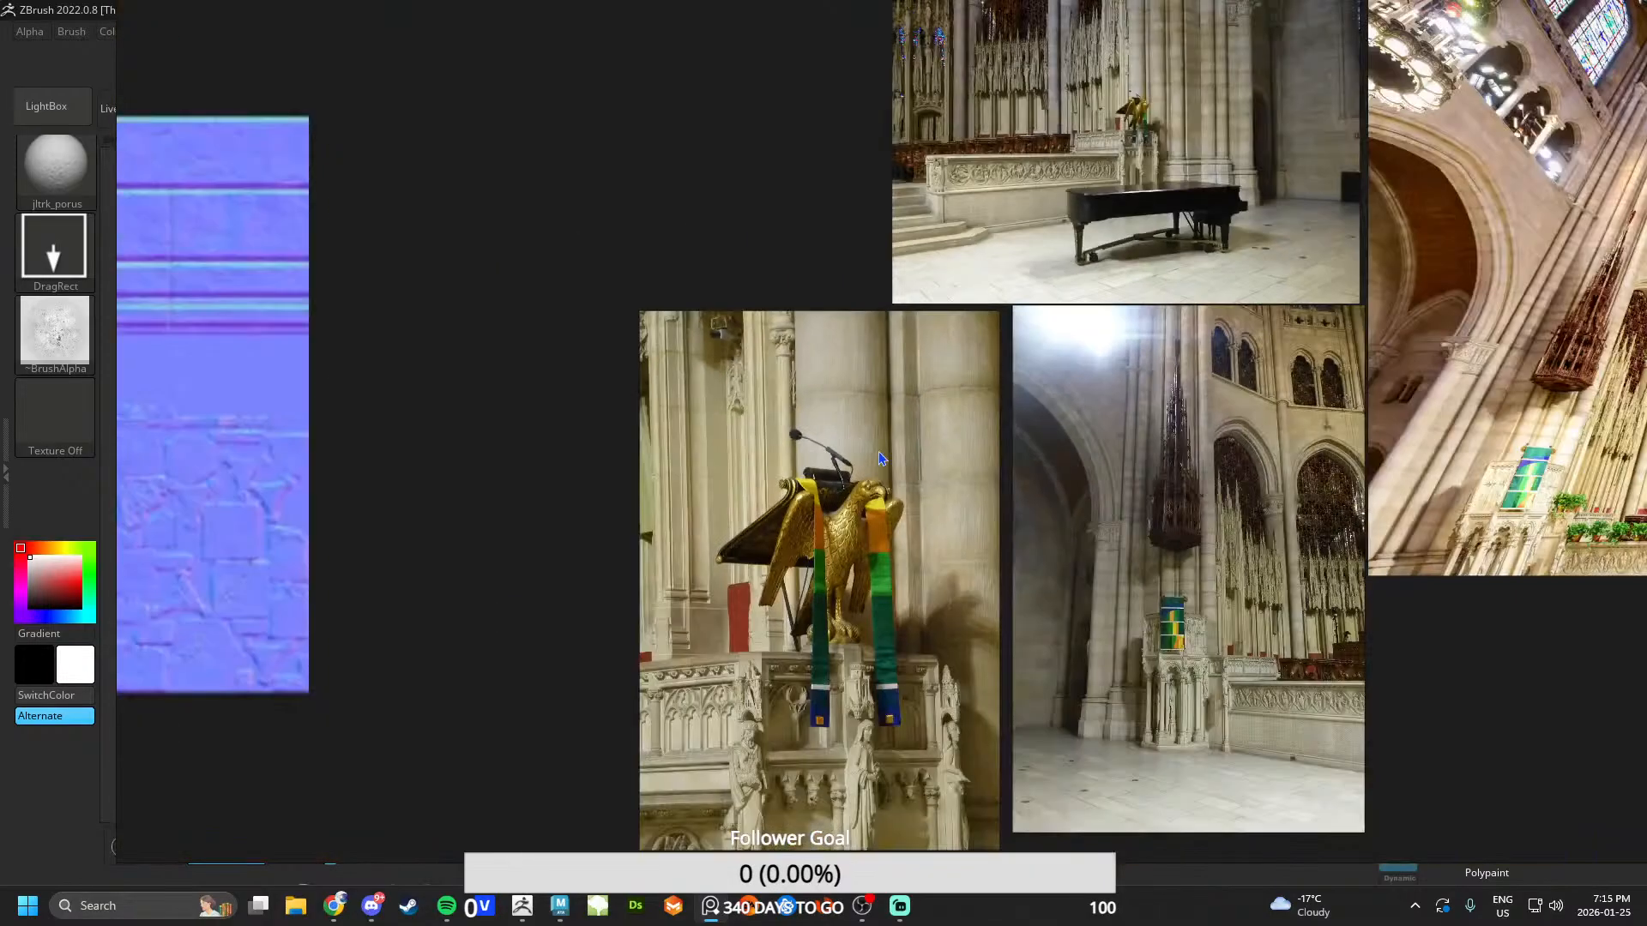
{"action": "scroll", "coordinate": [878, 451], "scroll_direction": "up", "scroll_amount": 4}
{"action": "scroll", "coordinate": [734, 427], "scroll_direction": "down", "scroll_amount": 4}
{"action": "scroll", "coordinate": [722, 440], "scroll_direction": "up", "scroll_amount": 5}
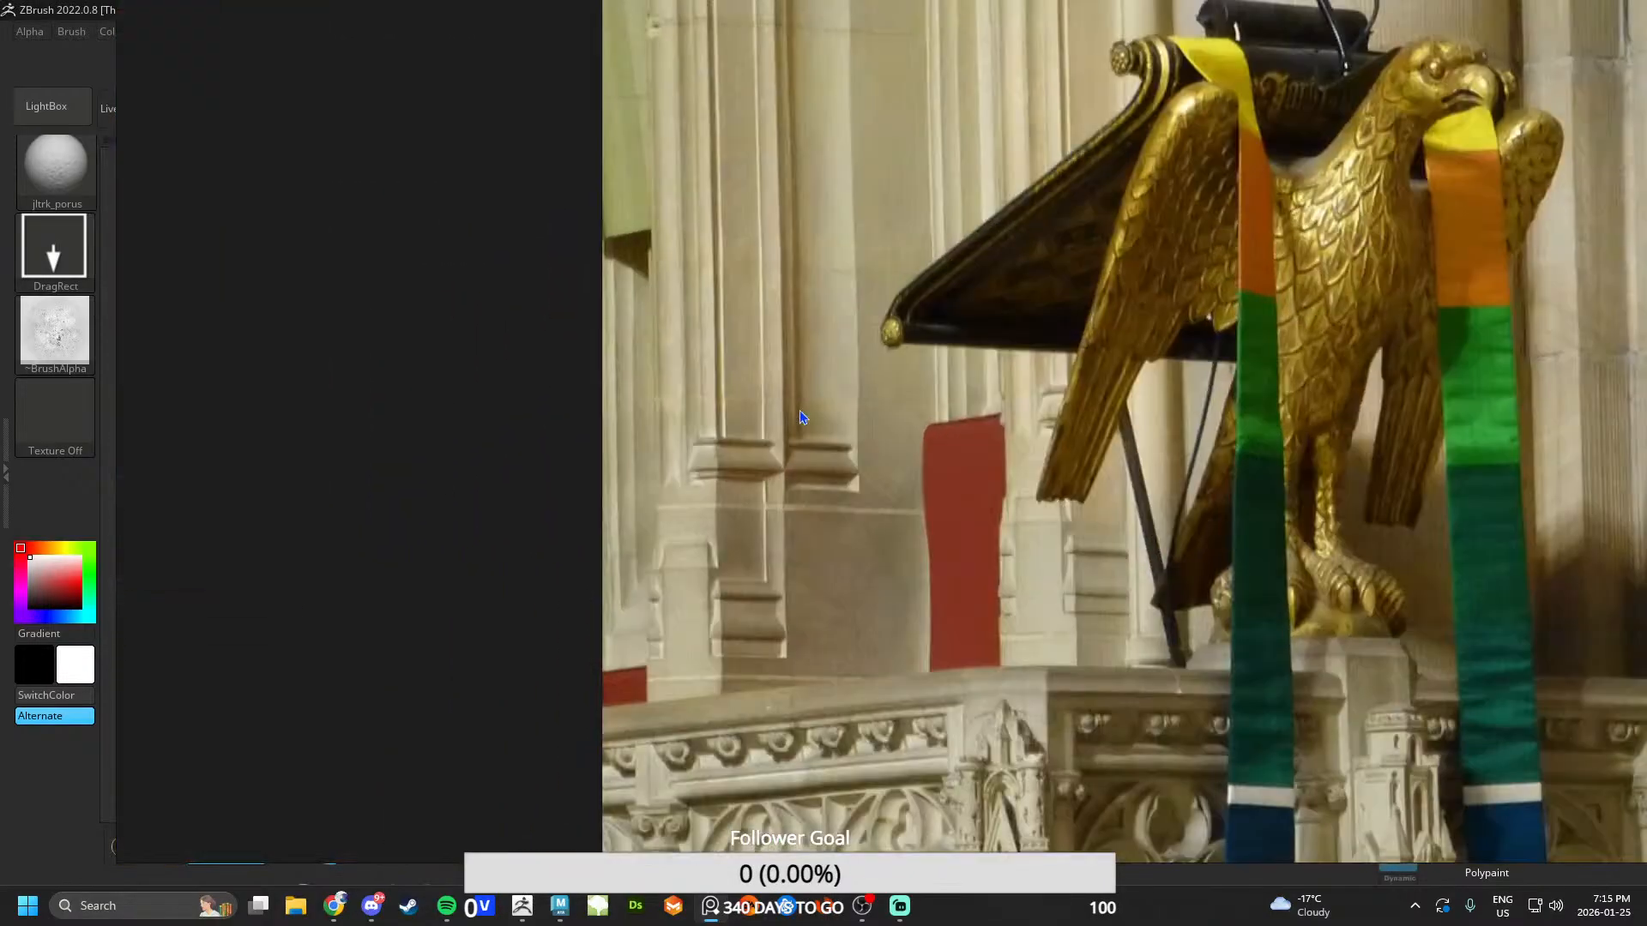
{"action": "scroll", "coordinate": [800, 410], "scroll_direction": "down", "scroll_amount": 6}
{"action": "middle_click_drag", "start_coordinate": [1024, 511], "coordinate": [804, 445]}
{"action": "scroll", "coordinate": [958, 446], "scroll_direction": "up", "scroll_amount": 5}
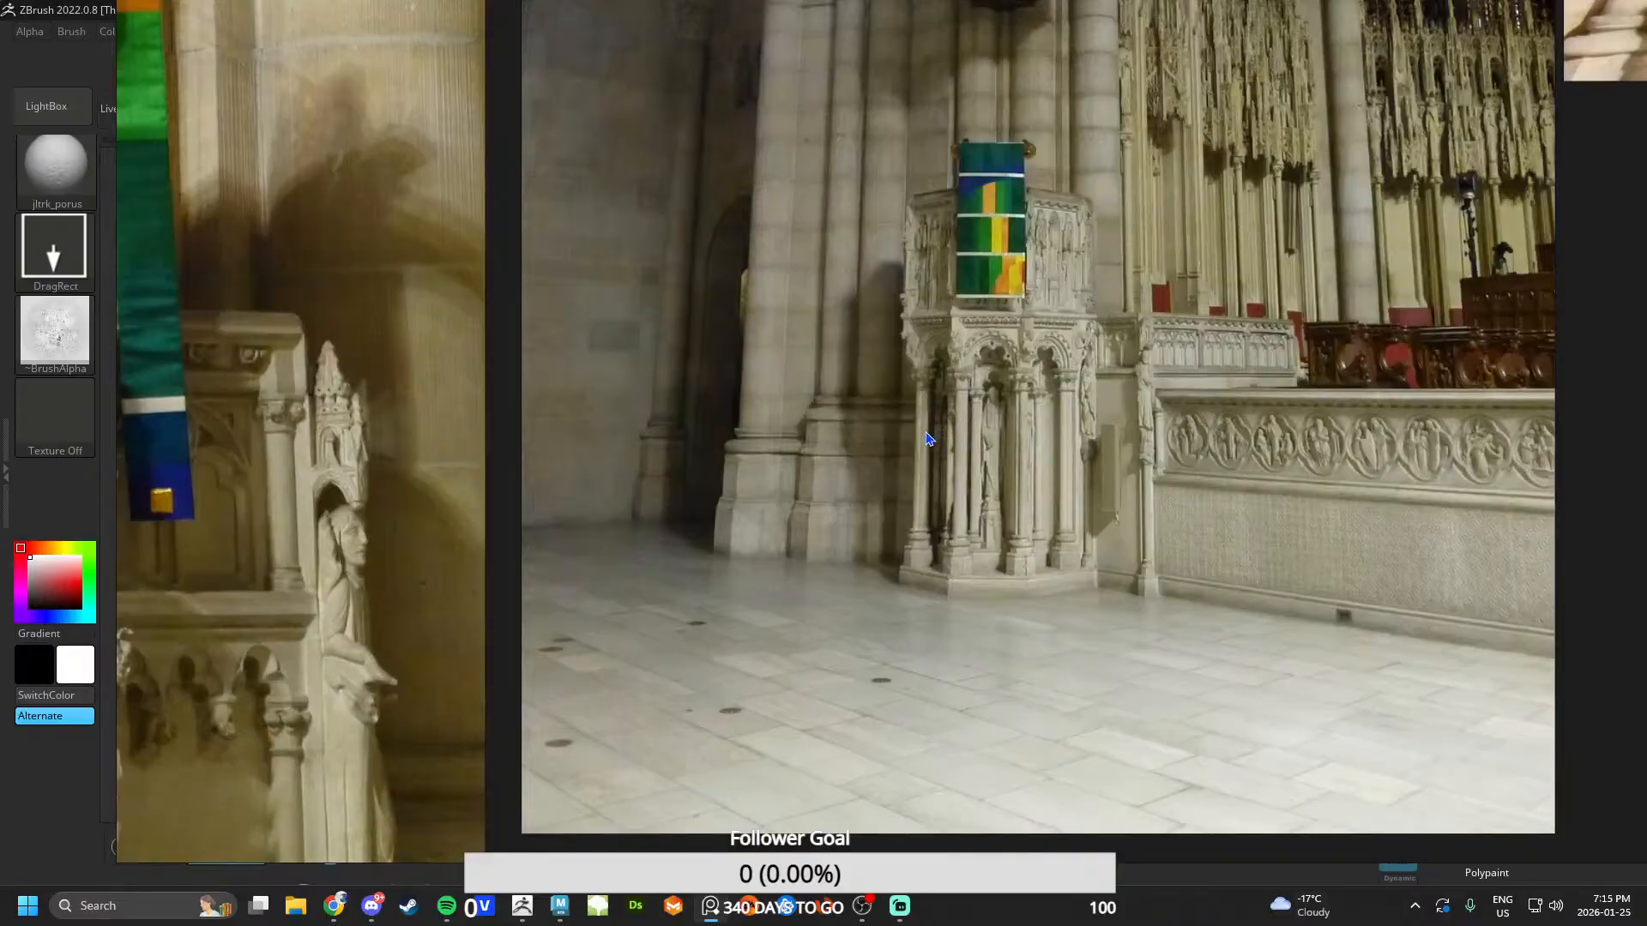
- Examine the banded moldings and stone blocks in the trim sheet normal map reference
{"action": "scroll", "coordinate": [926, 432], "scroll_direction": "down", "scroll_amount": 7}
{"action": "middle_click_drag", "start_coordinate": [419, 330], "coordinate": [809, 489]}
{"action": "middle_click_drag", "start_coordinate": [725, 393], "coordinate": [962, 656]}
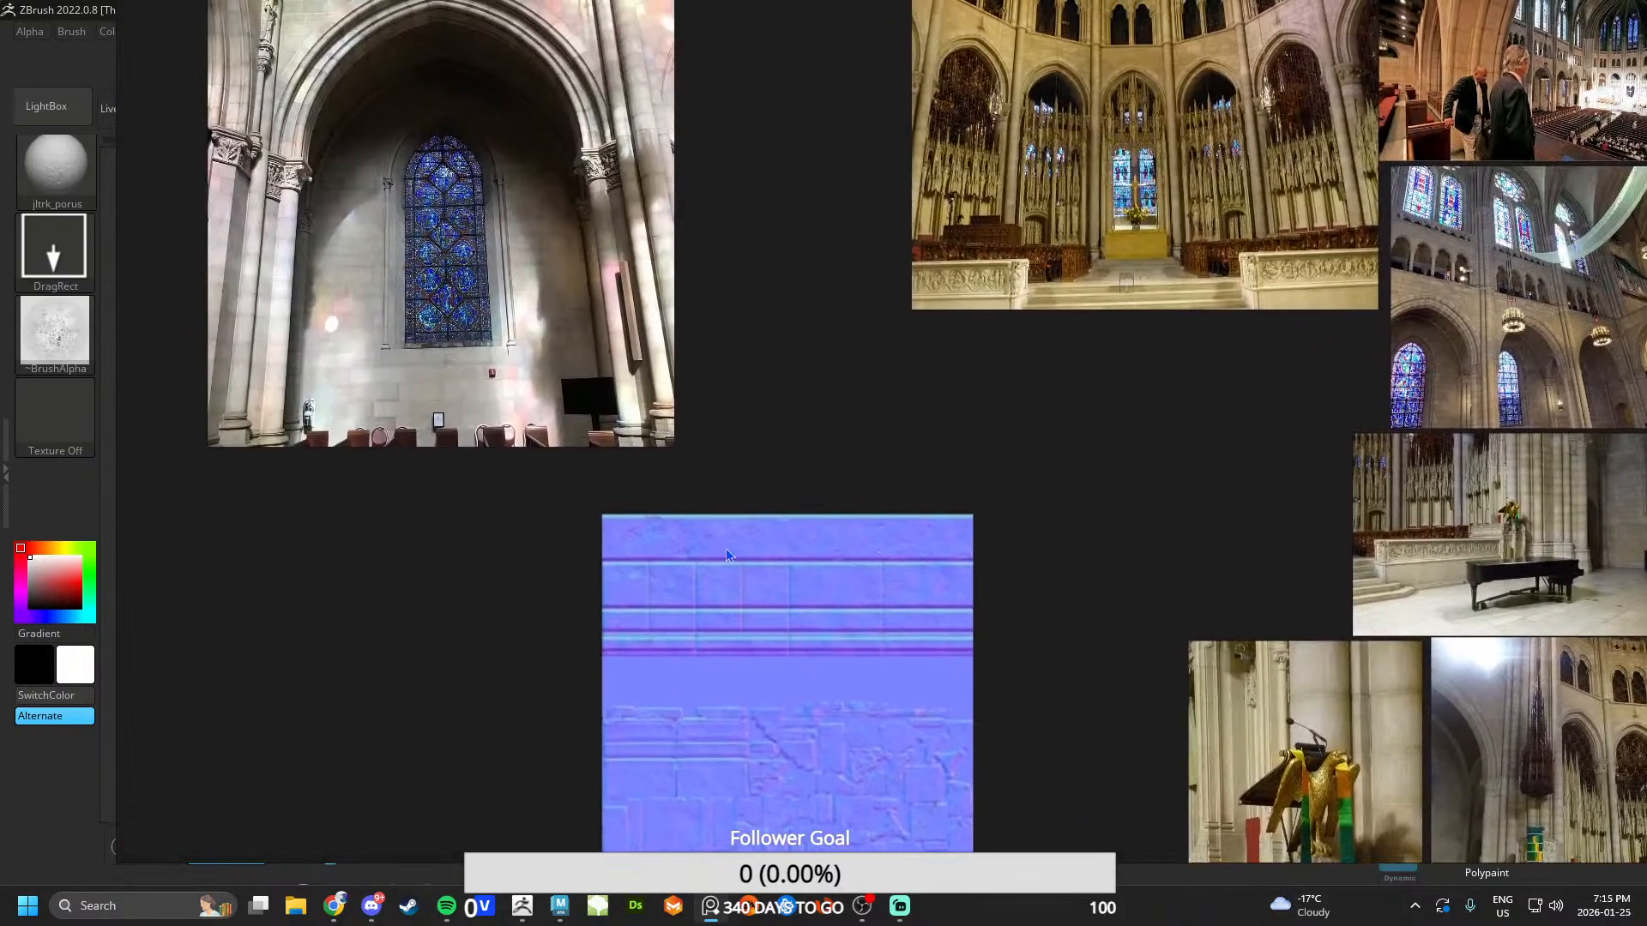
{"action": "scroll", "coordinate": [725, 555], "scroll_direction": "up", "scroll_amount": 3}
{"action": "middle_click_drag", "start_coordinate": [739, 569], "coordinate": [764, 404]}
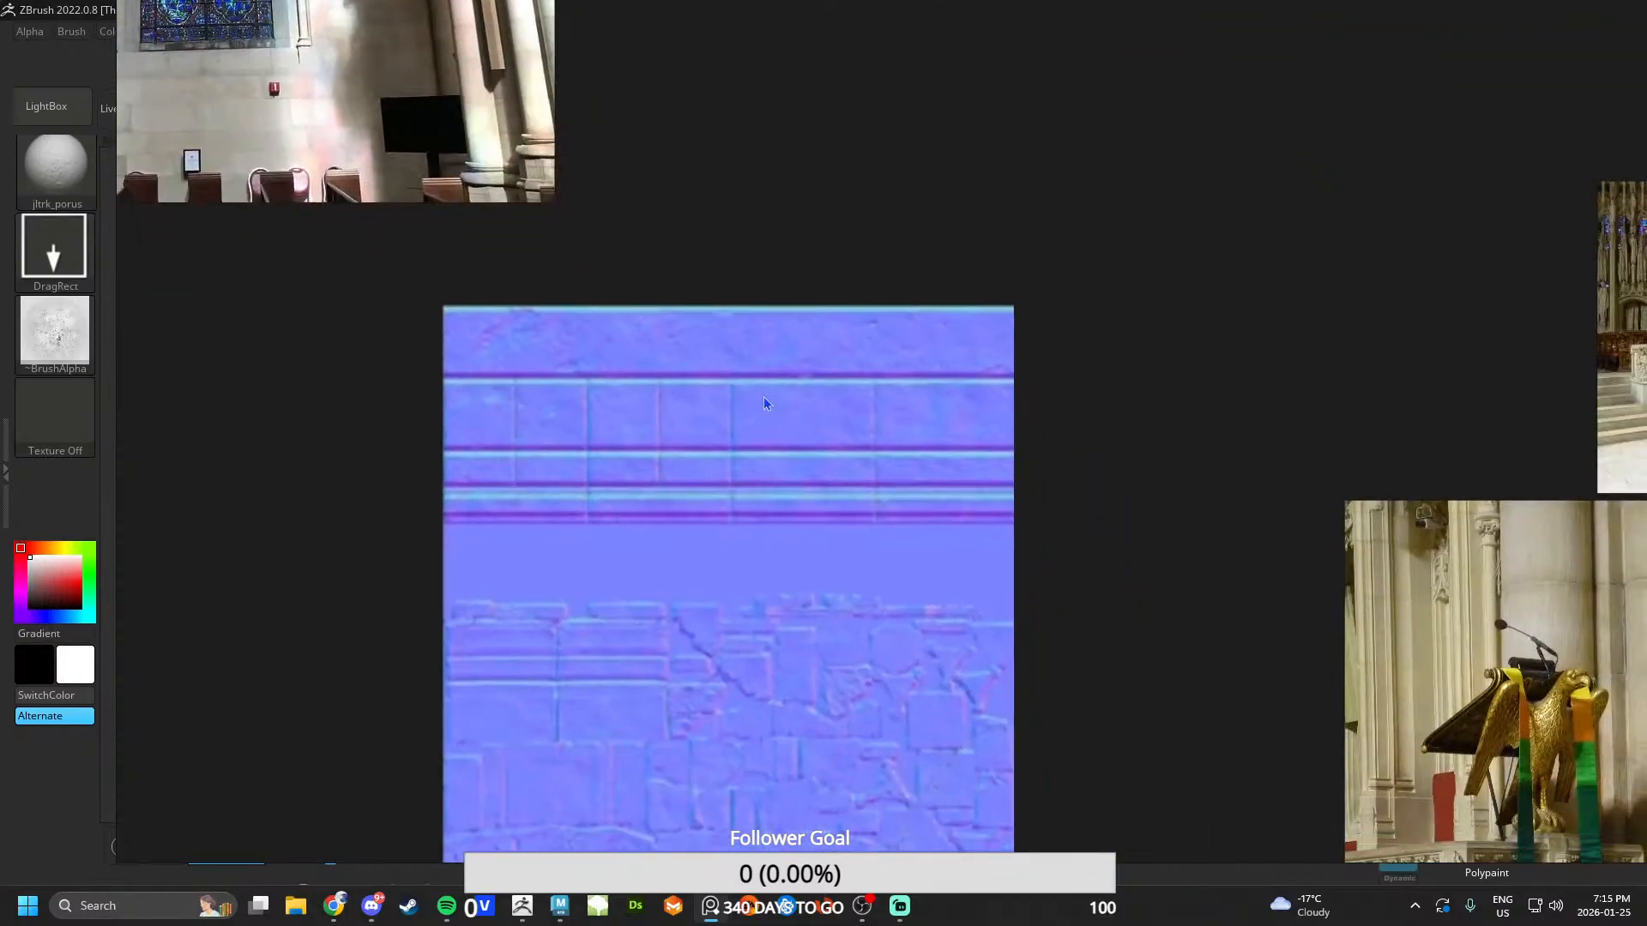
{"action": "scroll", "coordinate": [764, 396], "scroll_direction": "down", "scroll_amount": 1}
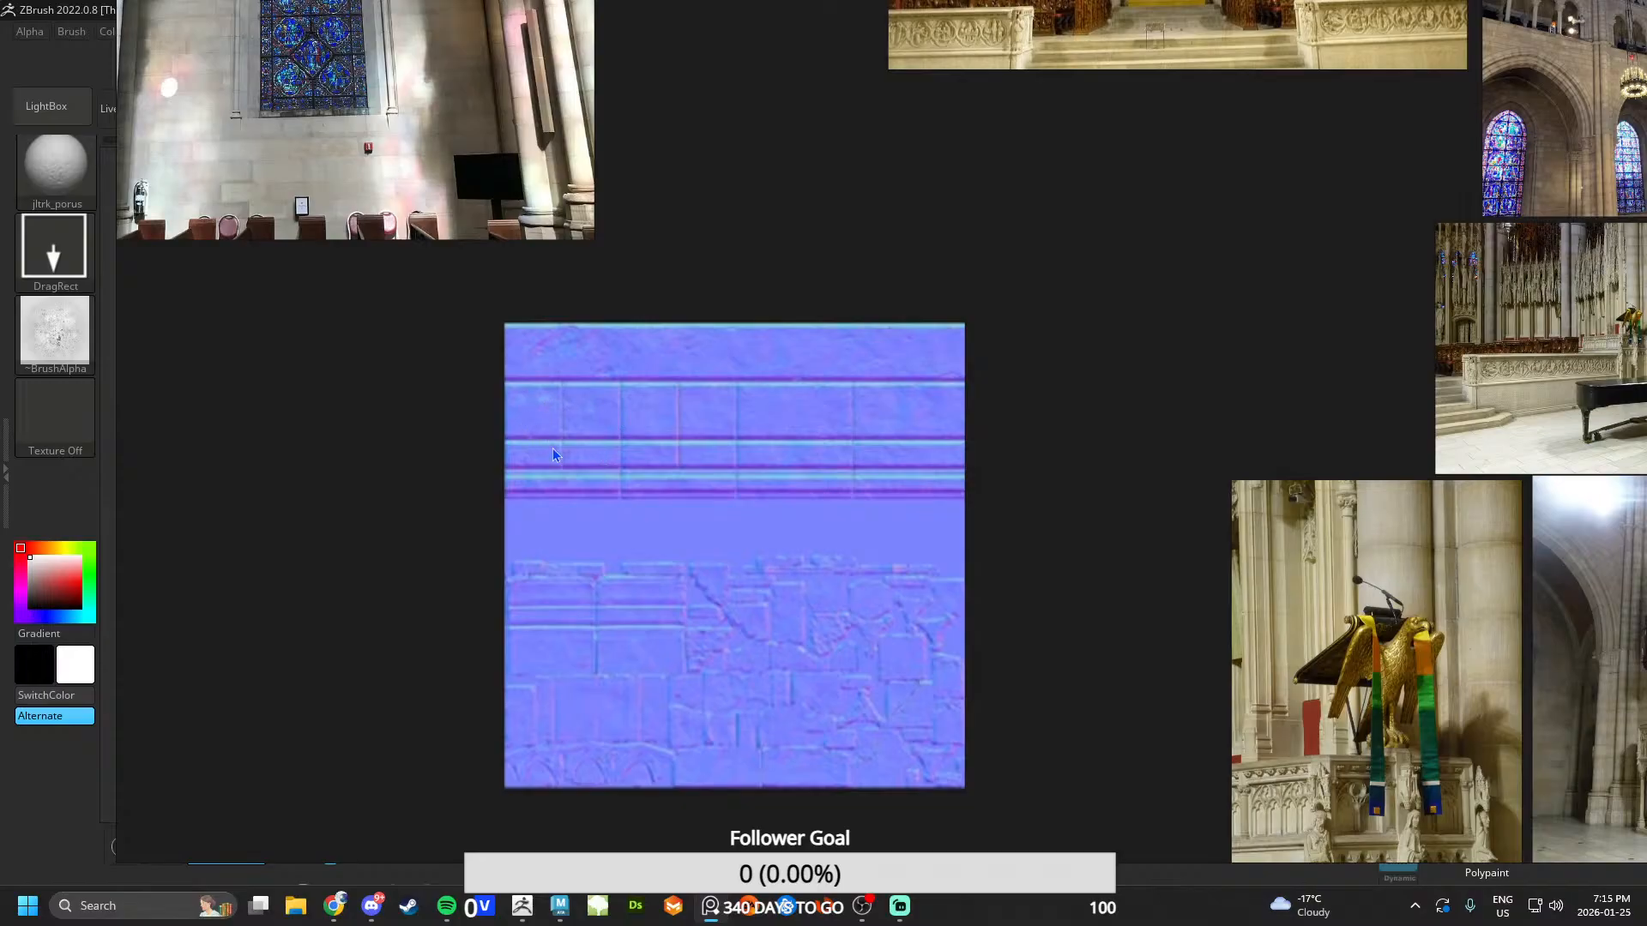
- Examine the wall and arch stonework in the arched stained-glass window, chancel and nave reference photos
{"action": "scroll", "coordinate": [610, 426], "scroll_direction": "down", "scroll_amount": 3}
{"action": "scroll", "coordinate": [532, 308], "scroll_direction": "up", "scroll_amount": 4}
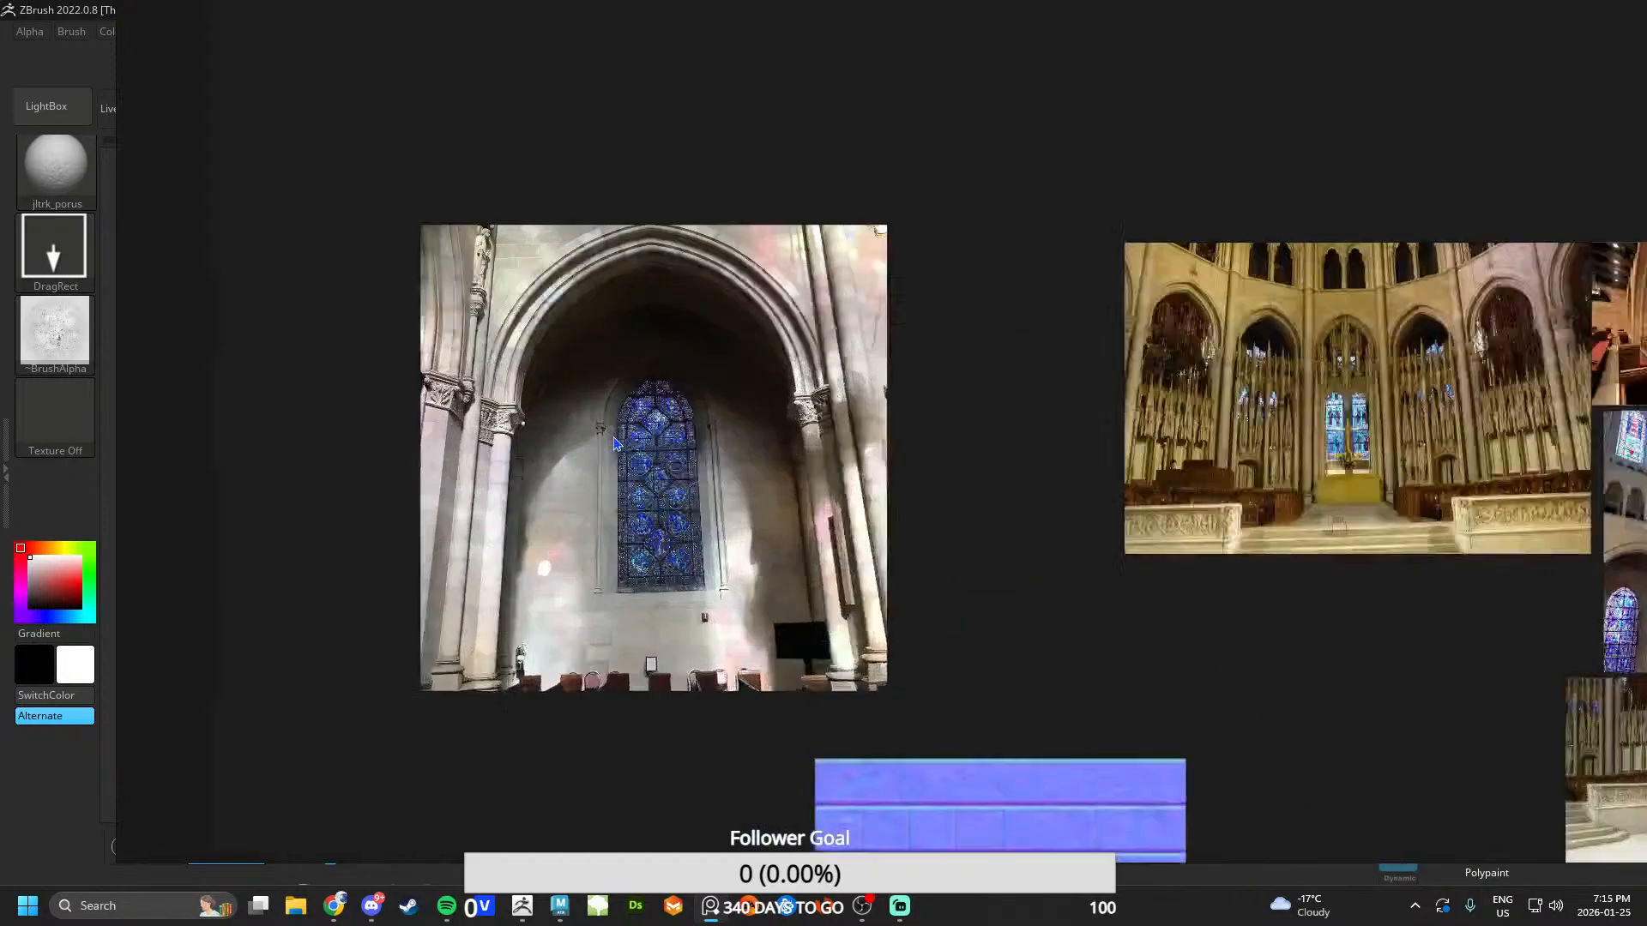
{"action": "middle_click_drag", "start_coordinate": [955, 600], "coordinate": [819, 489]}
{"action": "scroll", "coordinate": [819, 489], "scroll_direction": "down", "scroll_amount": 3}
{"action": "middle_click_drag", "start_coordinate": [965, 465], "coordinate": [453, 472]}
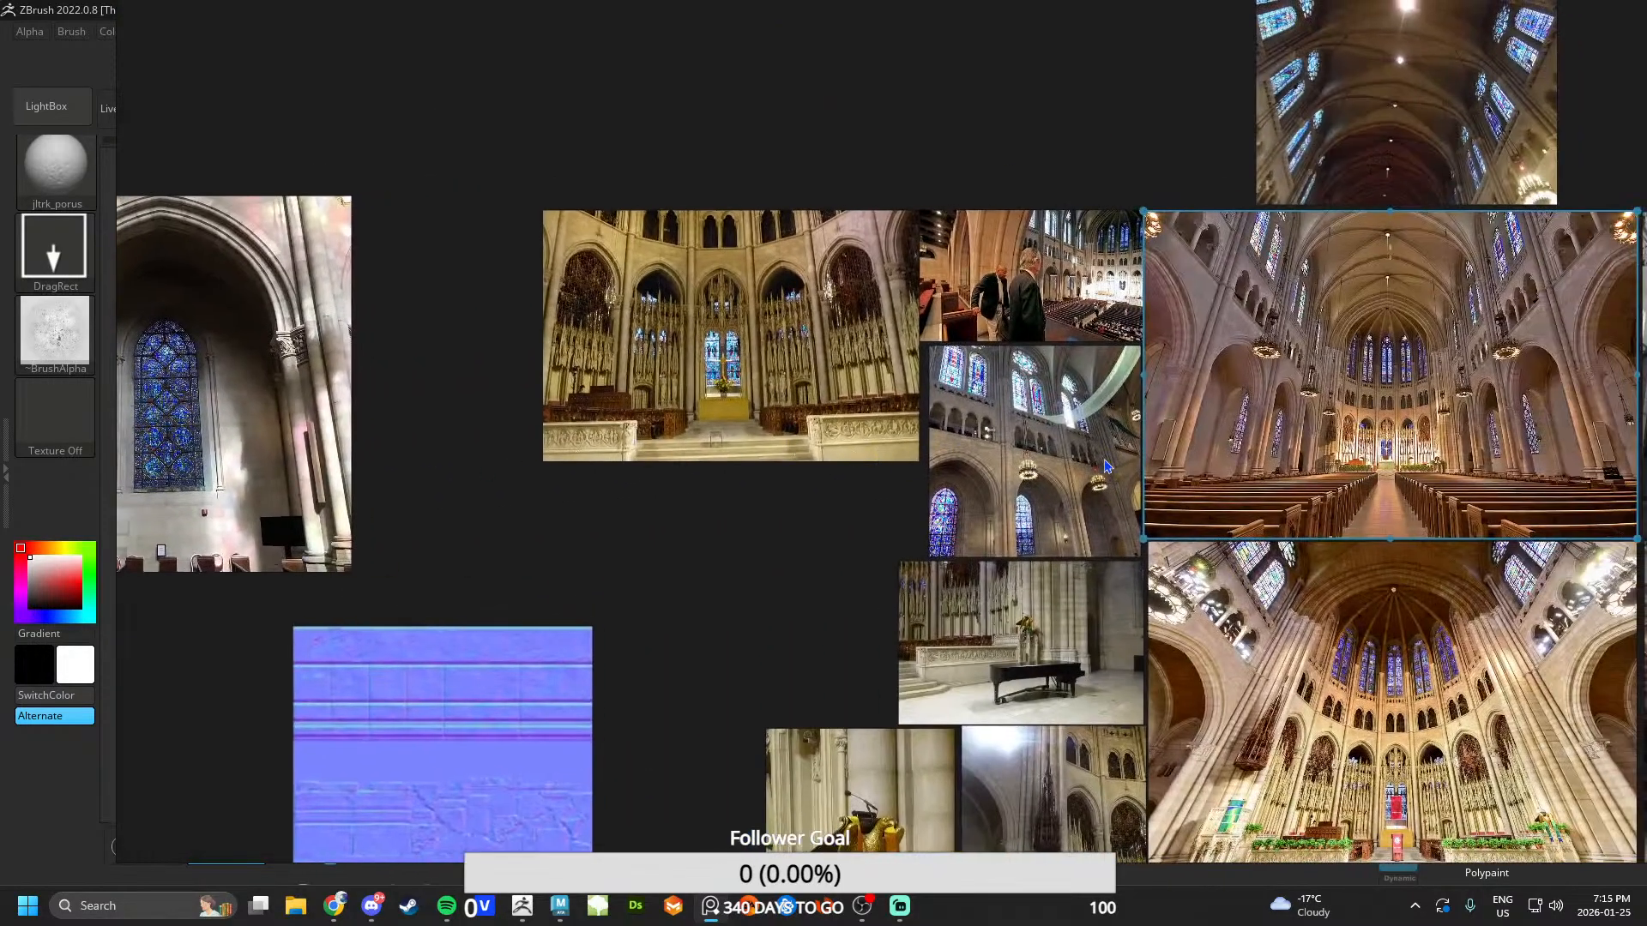
{"action": "middle_click_drag", "start_coordinate": [838, 545], "coordinate": [592, 519]}
{"action": "middle_click_drag", "start_coordinate": [852, 346], "coordinate": [836, 368]}
{"action": "scroll", "coordinate": [837, 369], "scroll_direction": "up", "scroll_amount": 5}
{"action": "scroll", "coordinate": [712, 549], "scroll_direction": "down", "scroll_amount": 3}
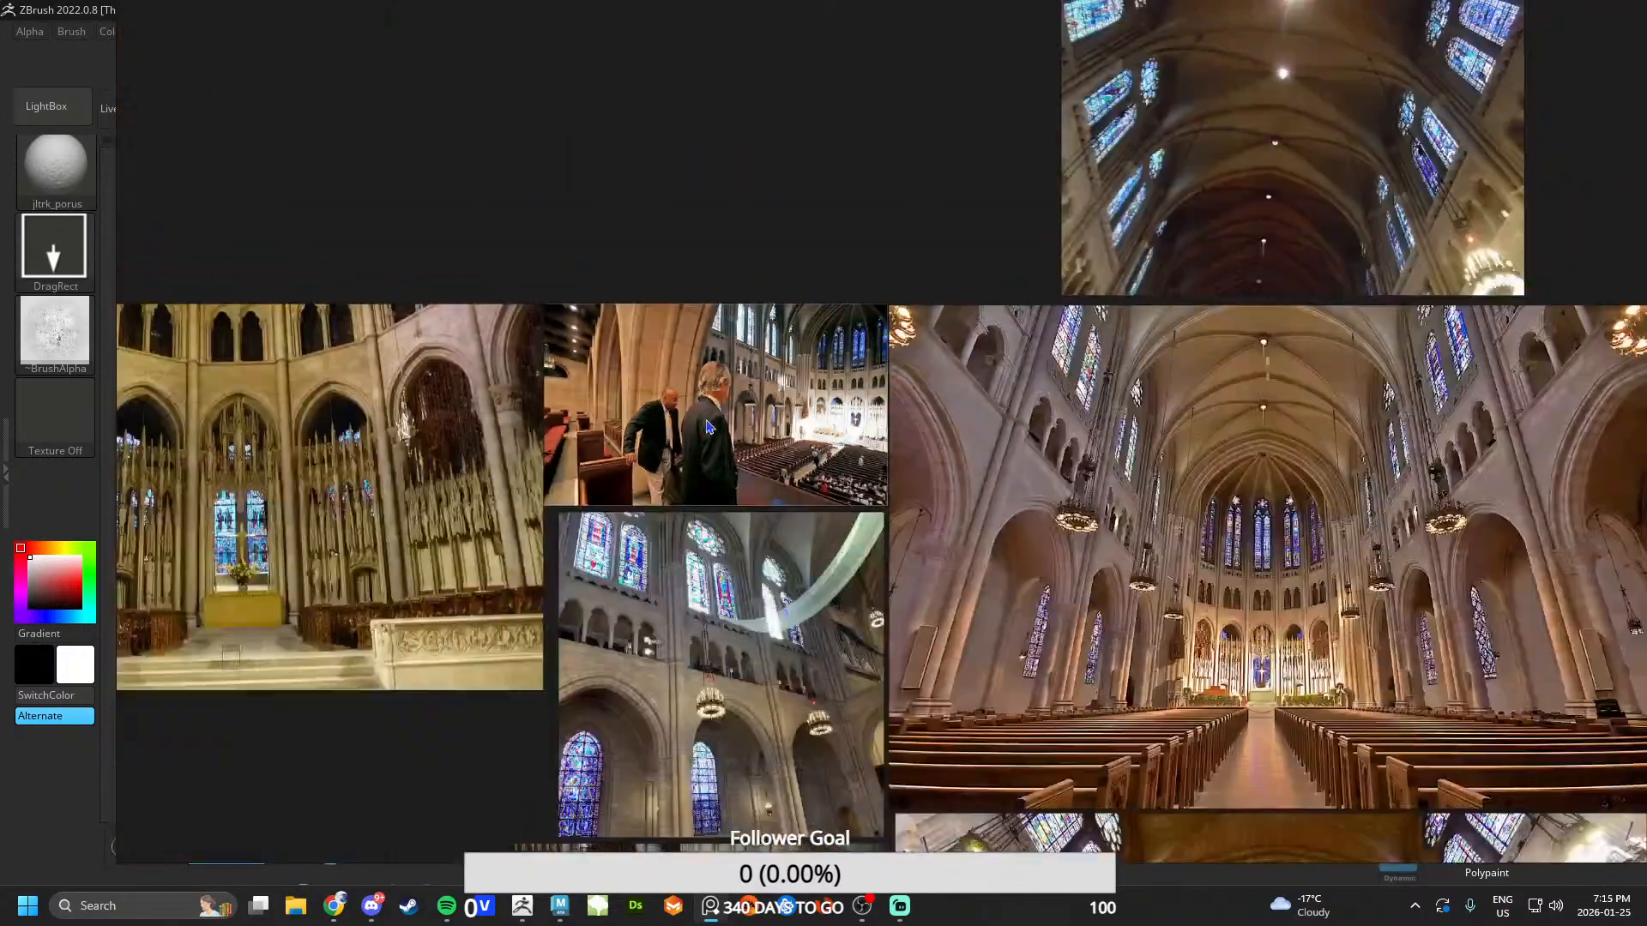
{"action": "middle_click_drag", "start_coordinate": [712, 549], "coordinate": [957, 412]}
{"action": "scroll", "coordinate": [956, 412], "scroll_direction": "up", "scroll_amount": 8}
{"action": "scroll", "coordinate": [841, 396], "scroll_direction": "down", "scroll_amount": 7}
{"action": "middle_click_drag", "start_coordinate": [497, 421], "coordinate": [858, 386]}
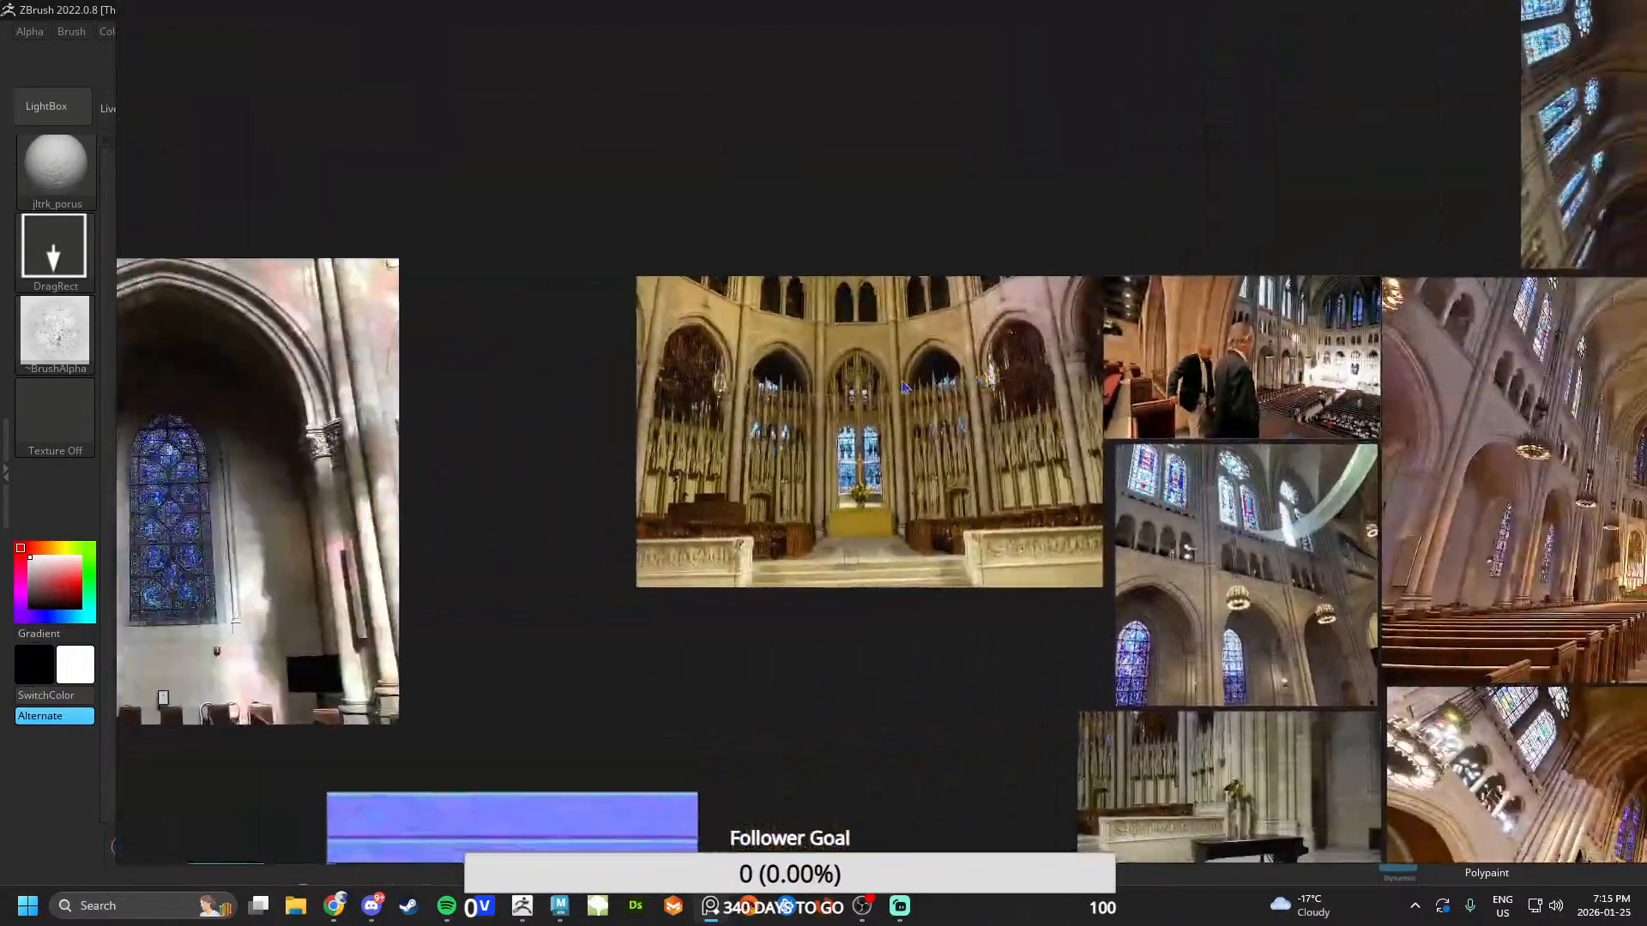
{"action": "scroll", "coordinate": [858, 388], "scroll_direction": "up", "scroll_amount": 8}
{"action": "scroll", "coordinate": [865, 416], "scroll_direction": "down", "scroll_amount": 5}
{"action": "scroll", "coordinate": [911, 436], "scroll_direction": "down", "scroll_amount": 5}
- Examine the ceiling, nave, vaulted corridor and large arcade arch photos for stone block and molding detail
{"action": "middle_click_drag", "start_coordinate": [1075, 88], "coordinate": [696, 202]}
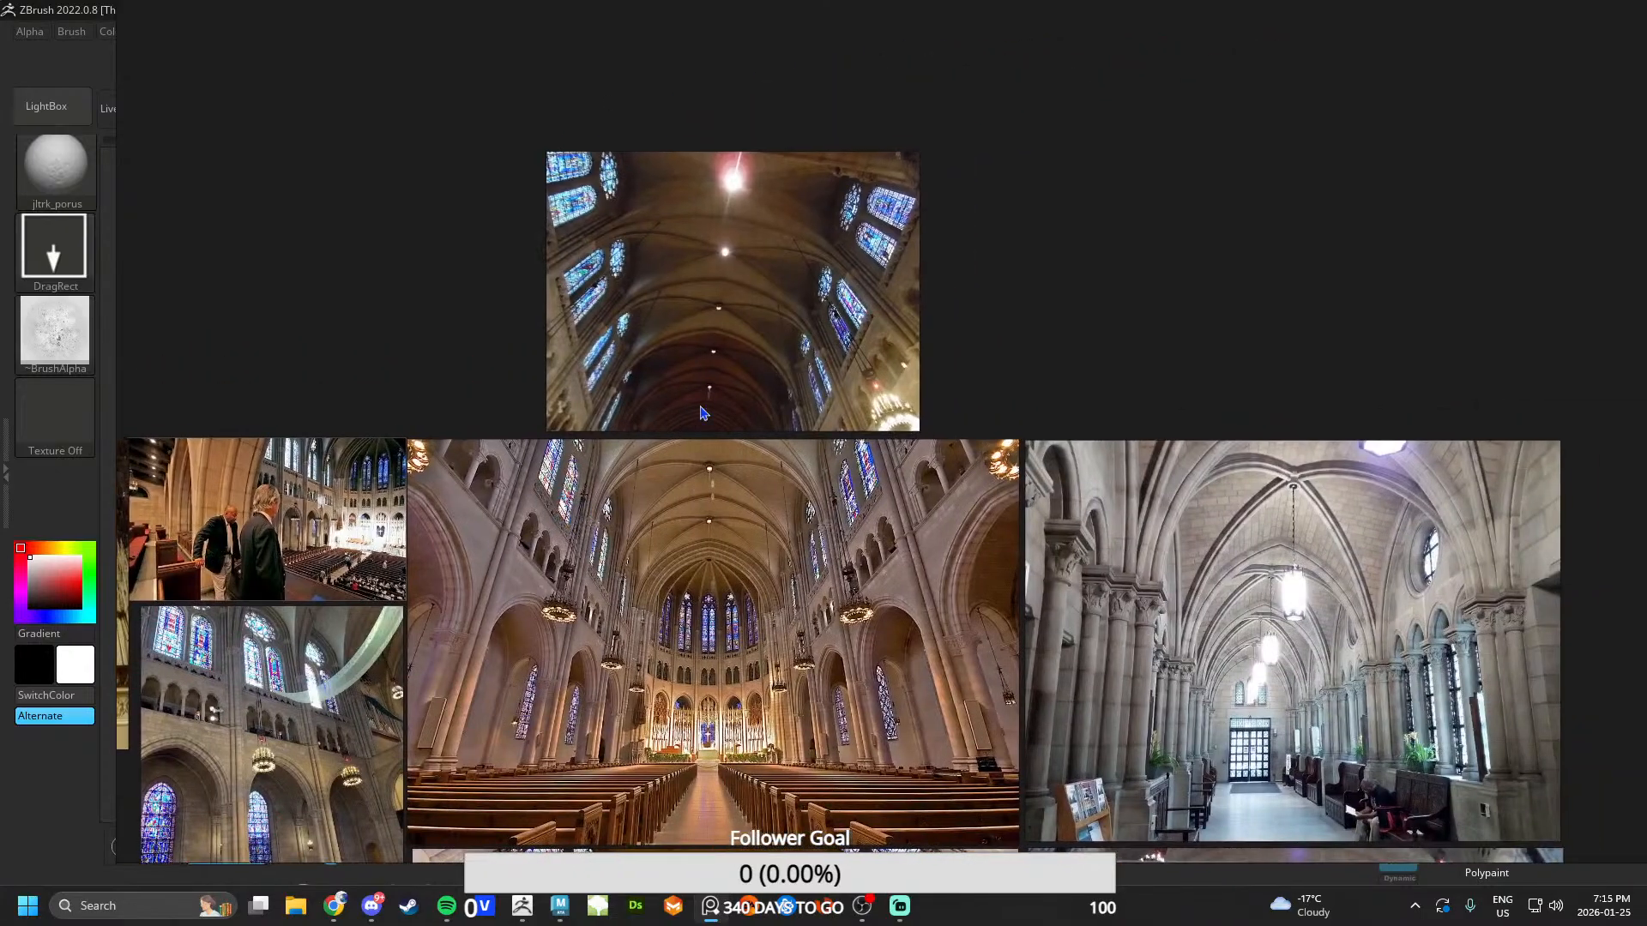
{"action": "scroll", "coordinate": [697, 203], "scroll_direction": "up", "scroll_amount": 3}
{"action": "middle_click_drag", "start_coordinate": [1278, 798], "coordinate": [590, 201]}
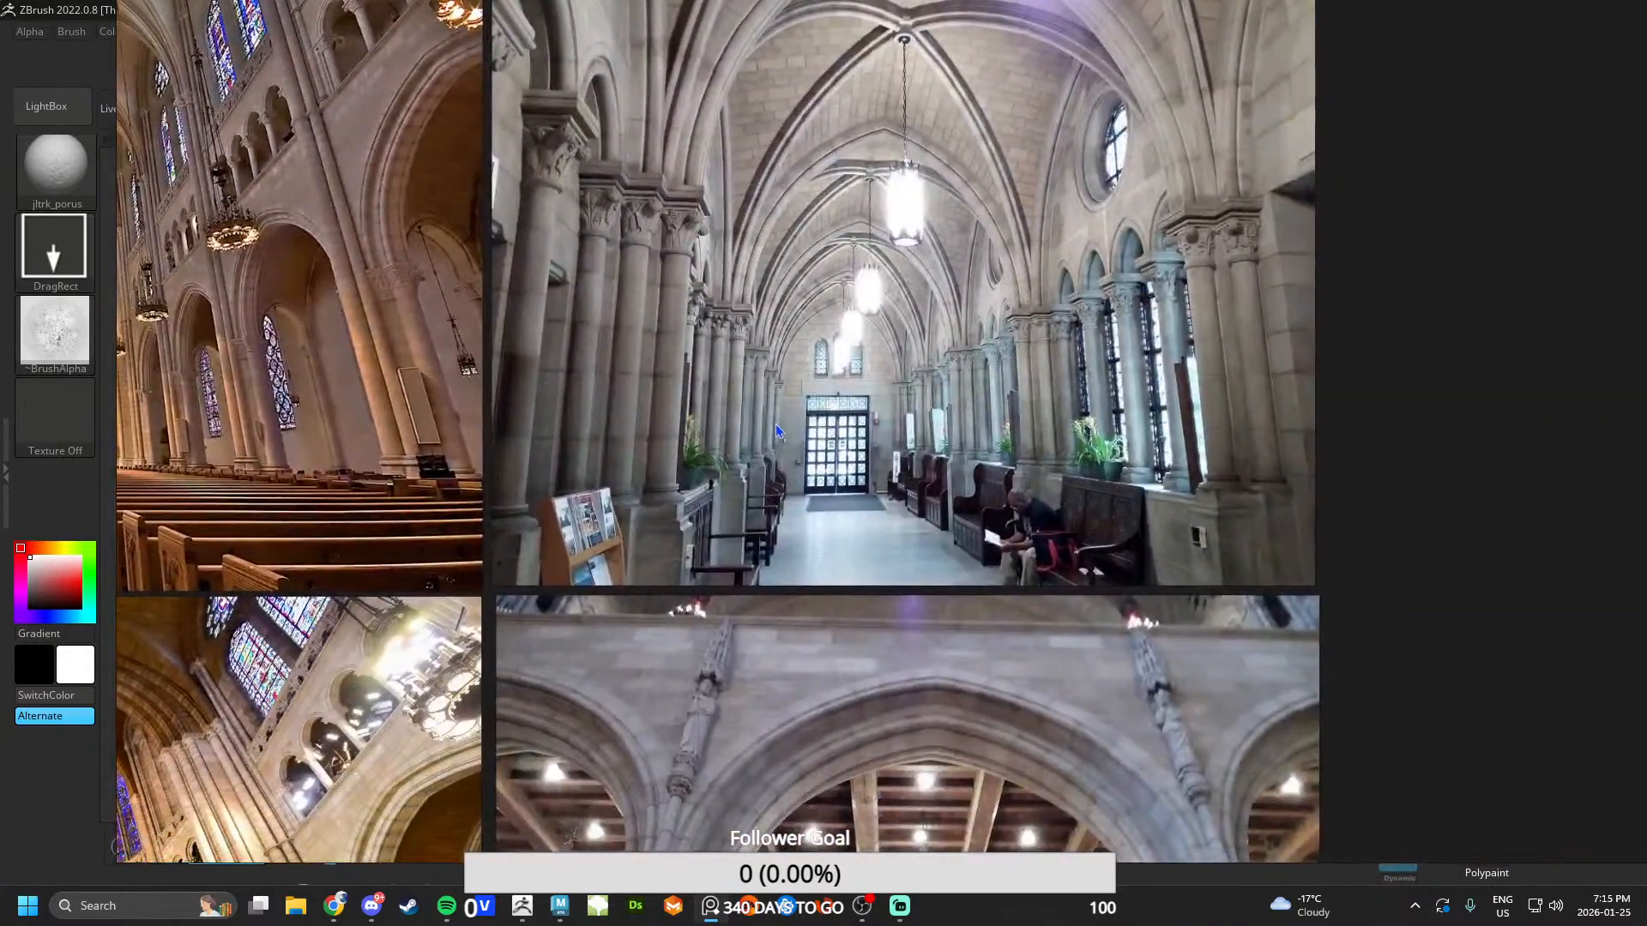
{"action": "scroll", "coordinate": [775, 424], "scroll_direction": "down", "scroll_amount": 3}
{"action": "middle_click_drag", "start_coordinate": [630, 549], "coordinate": [1097, 429]}
{"action": "middle_click_drag", "start_coordinate": [676, 614], "coordinate": [679, 596]}
{"action": "middle_click_drag", "start_coordinate": [1195, 560], "coordinate": [652, 394]}
{"action": "scroll", "coordinate": [651, 394], "scroll_direction": "up", "scroll_amount": 5}
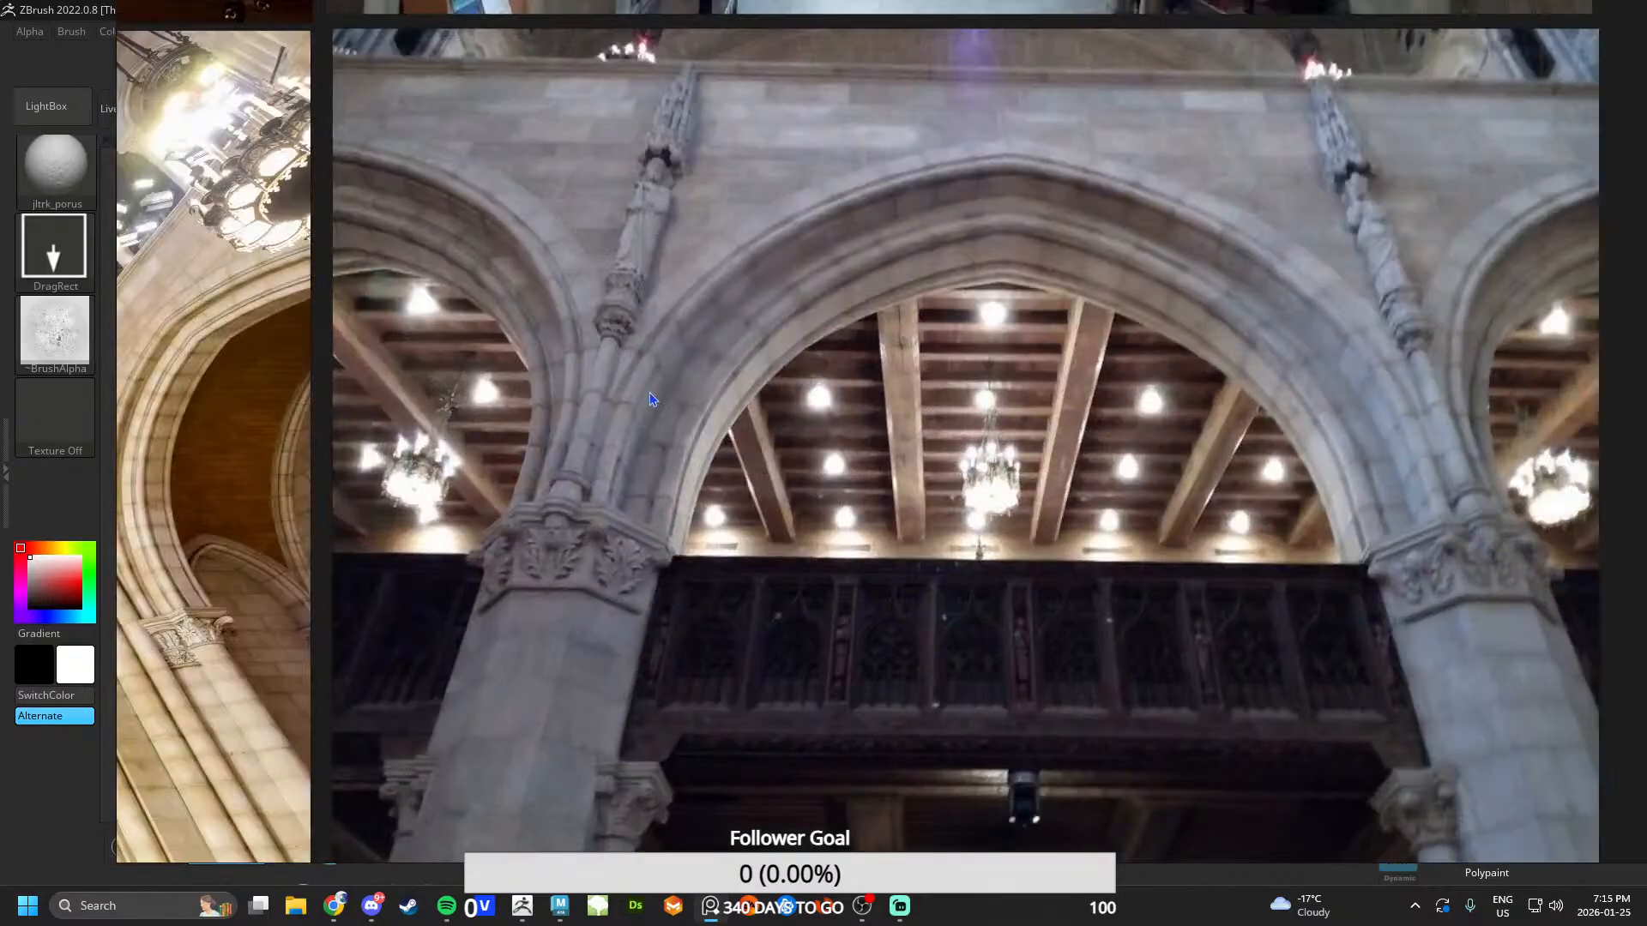
{"action": "scroll", "coordinate": [650, 393], "scroll_direction": "down", "scroll_amount": 5}
- Examine the arches, columns and walls in the pew, chandelier and balcony arcade reference photos
{"action": "middle_click_drag", "start_coordinate": [991, 422], "coordinate": [411, 496]}
{"action": "scroll", "coordinate": [1006, 399], "scroll_direction": "up", "scroll_amount": 4}
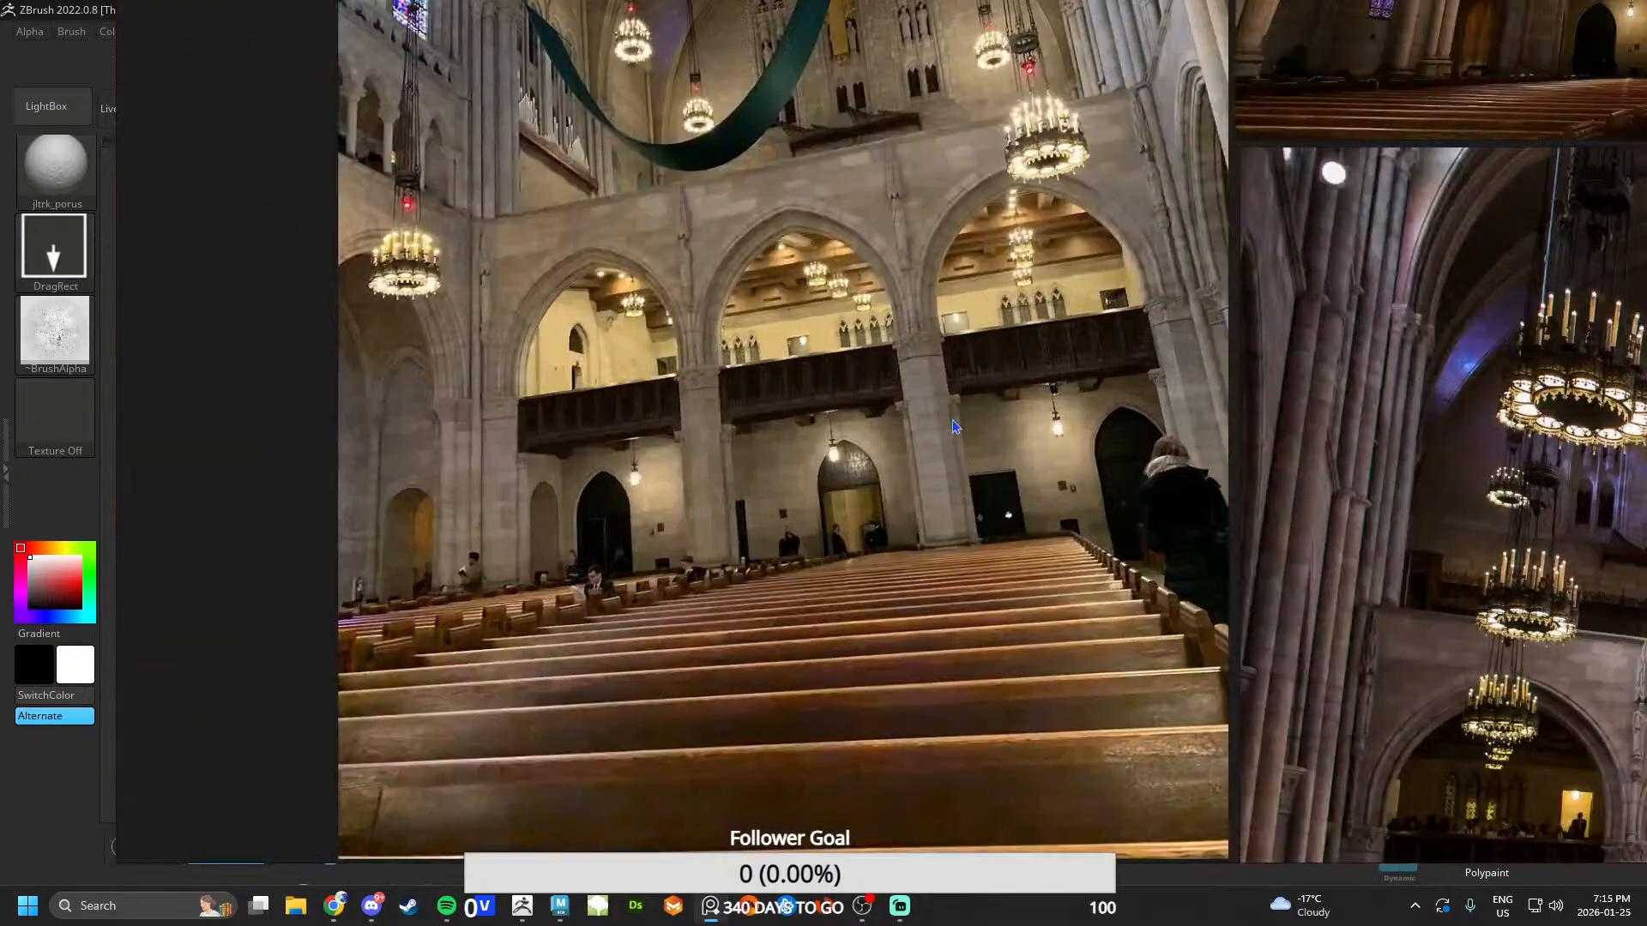
{"action": "scroll", "coordinate": [986, 463], "scroll_direction": "down", "scroll_amount": 4}
{"action": "scroll", "coordinate": [1043, 515], "scroll_direction": "up", "scroll_amount": 6}
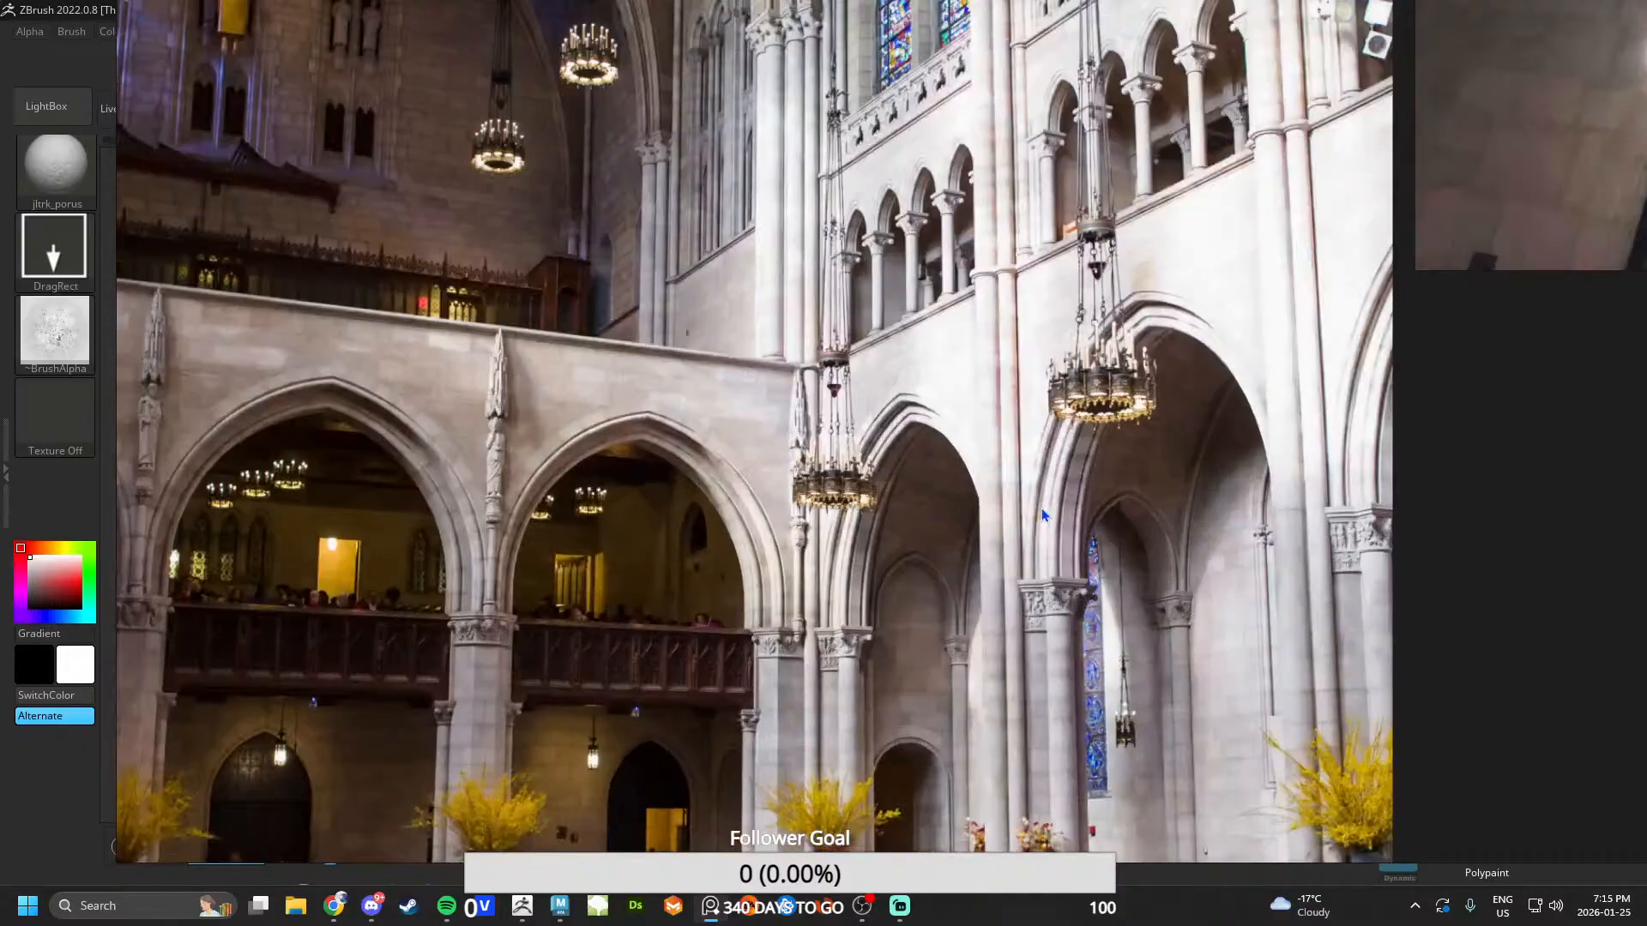
{"action": "scroll", "coordinate": [1043, 513], "scroll_direction": "down", "scroll_amount": 5}
{"action": "scroll", "coordinate": [863, 496], "scroll_direction": "up", "scroll_amount": 5}
{"action": "scroll", "coordinate": [863, 495], "scroll_direction": "down", "scroll_amount": 1}
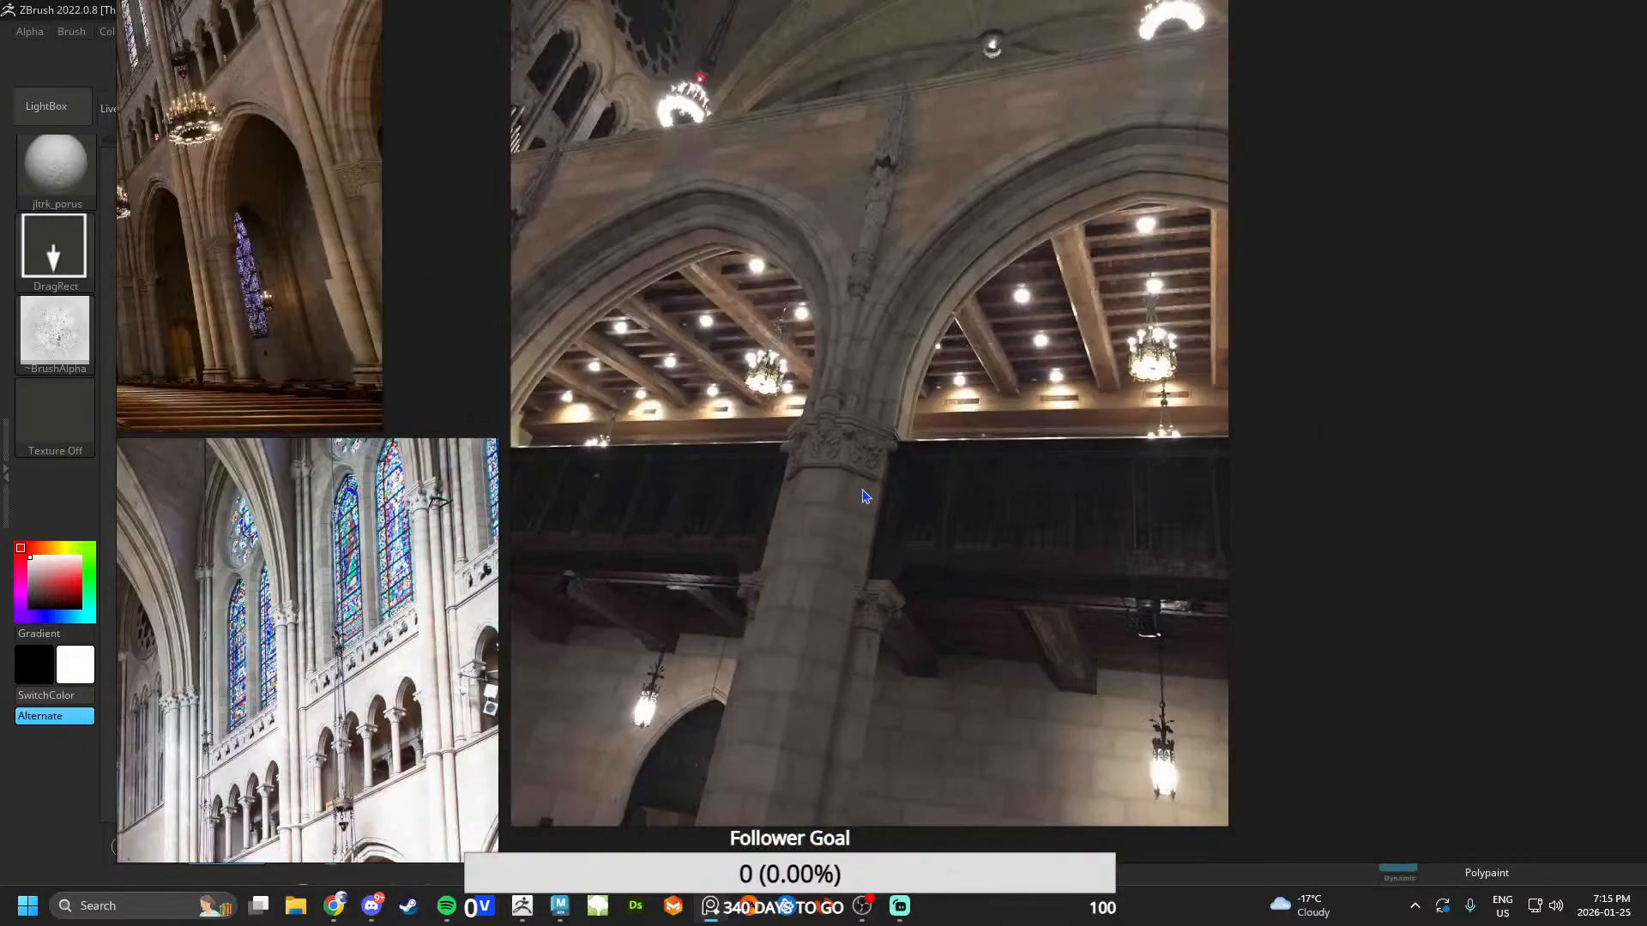
{"action": "scroll", "coordinate": [863, 496], "scroll_direction": "down", "scroll_amount": 5}
{"action": "scroll", "coordinate": [755, 508], "scroll_direction": "up", "scroll_amount": 6}
{"action": "scroll", "coordinate": [755, 511], "scroll_direction": "down", "scroll_amount": 2}
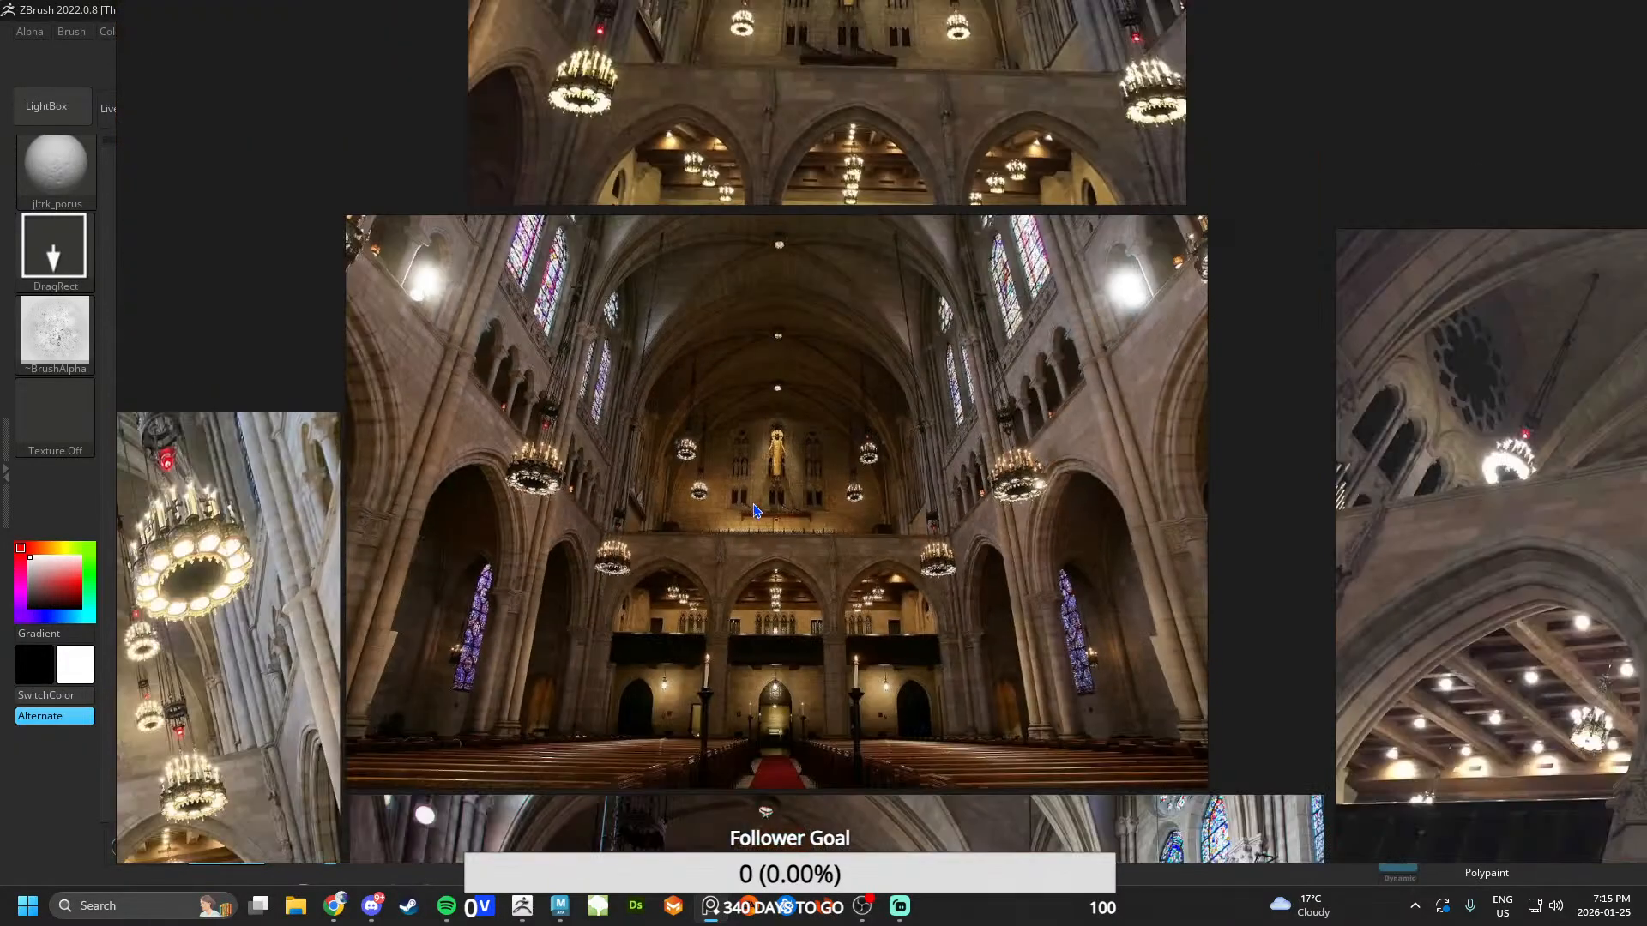
{"action": "scroll", "coordinate": [754, 506], "scroll_direction": "down", "scroll_amount": 5}
- Examine the stone floor and walls in the piano photo and the column surfaces behind the eagle lectern
{"action": "middle_click_drag", "start_coordinate": [530, 544], "coordinate": [1458, 206]}
{"action": "middle_click_drag", "start_coordinate": [393, 624], "coordinate": [1114, 498]}
{"action": "scroll", "coordinate": [744, 350], "scroll_direction": "up", "scroll_amount": 10}
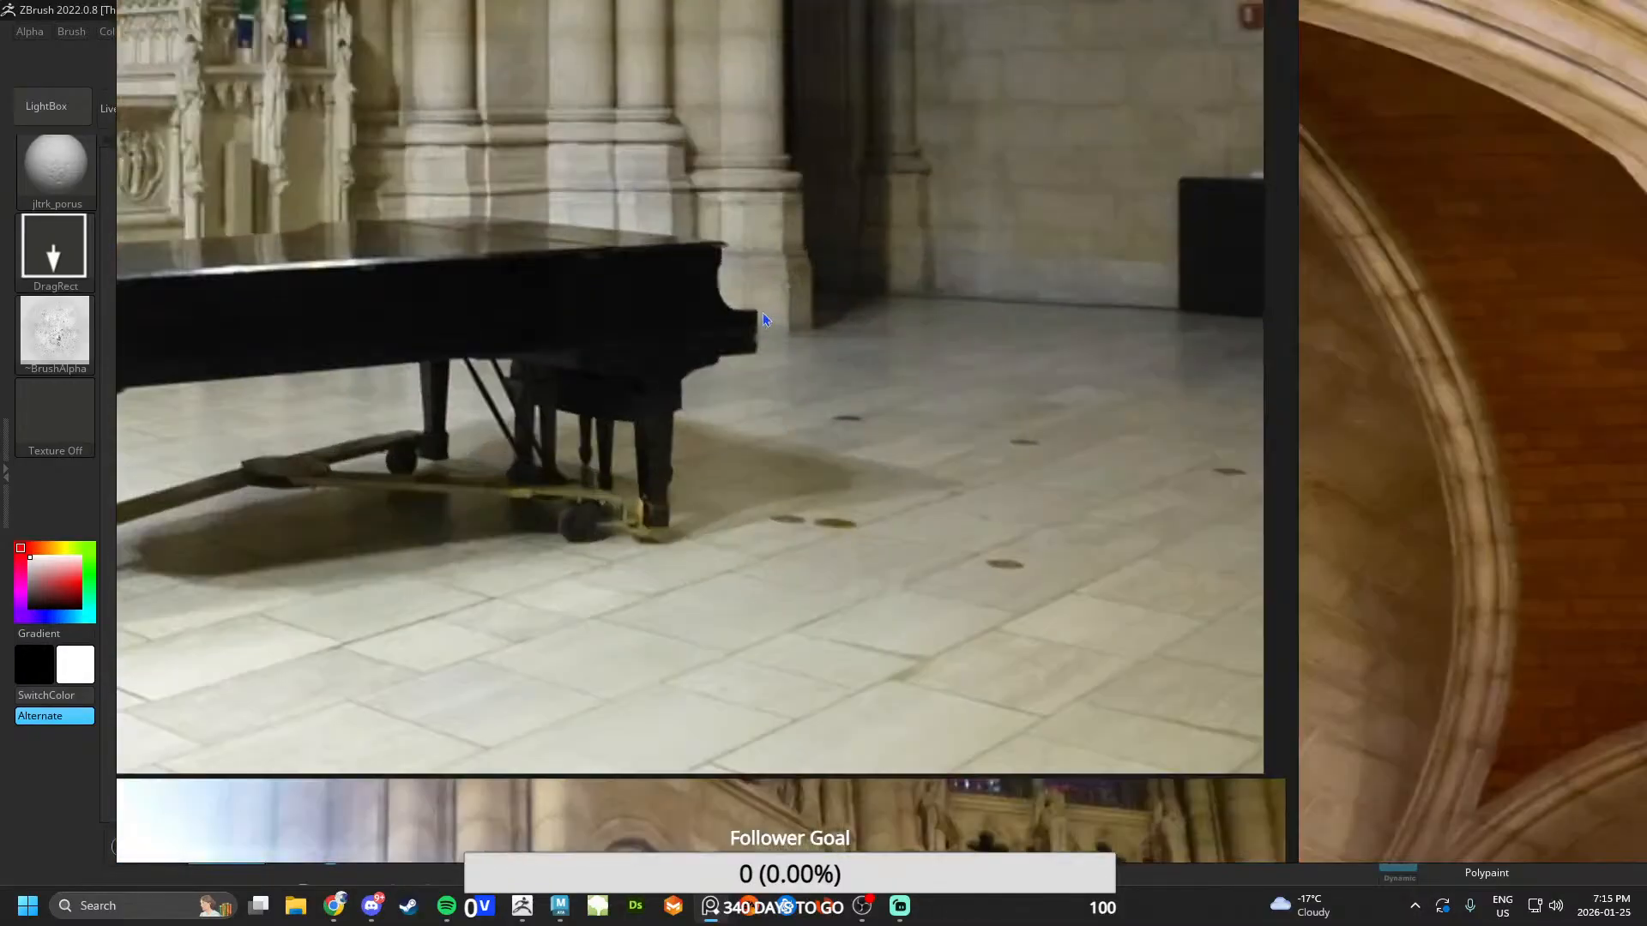
{"action": "scroll", "coordinate": [763, 319], "scroll_direction": "down", "scroll_amount": 8}
{"action": "scroll", "coordinate": [663, 609], "scroll_direction": "up", "scroll_amount": 8}
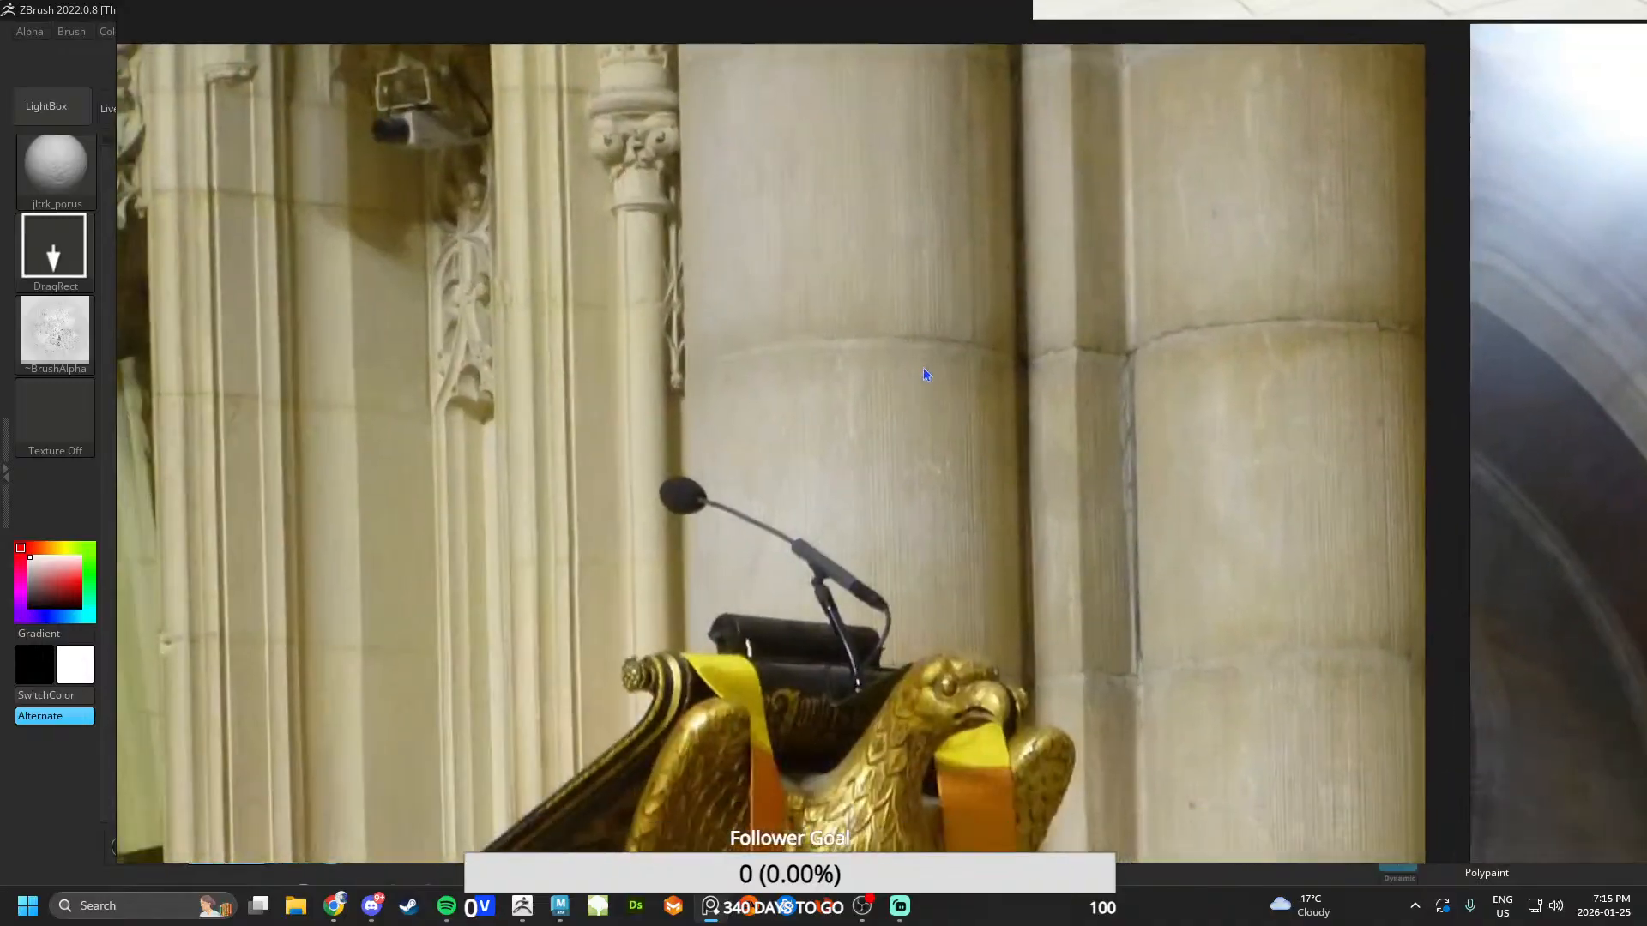
{"action": "scroll", "coordinate": [901, 427], "scroll_direction": "up", "scroll_amount": 4}
{"action": "scroll", "coordinate": [871, 467], "scroll_direction": "down", "scroll_amount": 4}
{"action": "middle_click_drag", "start_coordinate": [872, 467], "coordinate": [796, 455]}
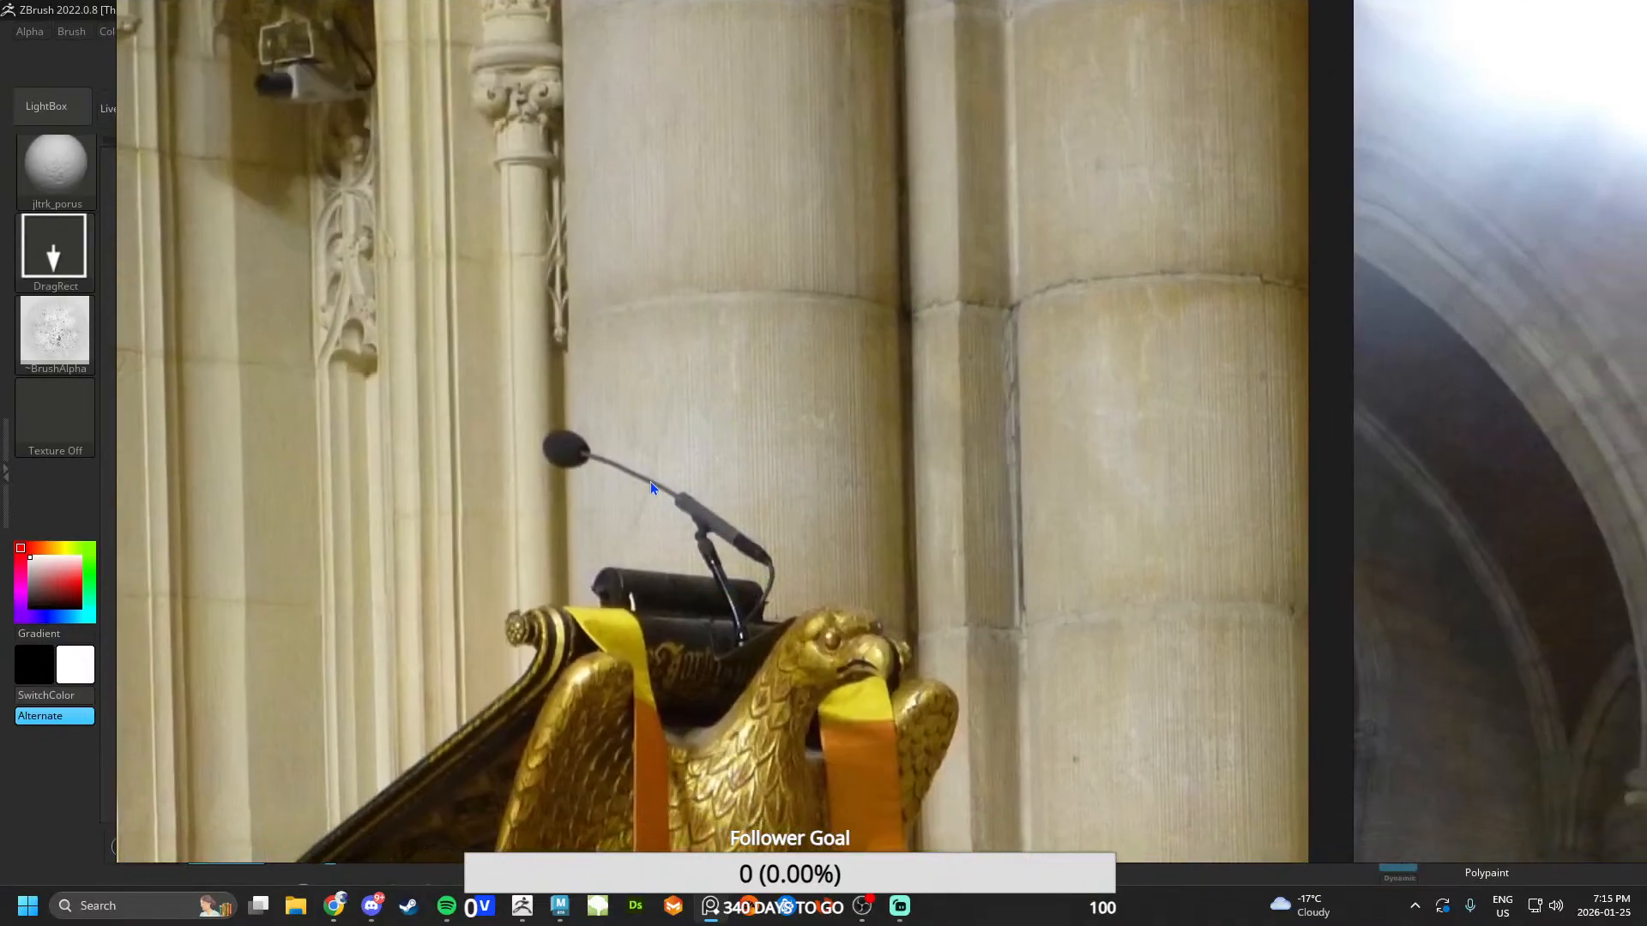
{"action": "scroll", "coordinate": [732, 529], "scroll_direction": "down", "scroll_amount": 3}
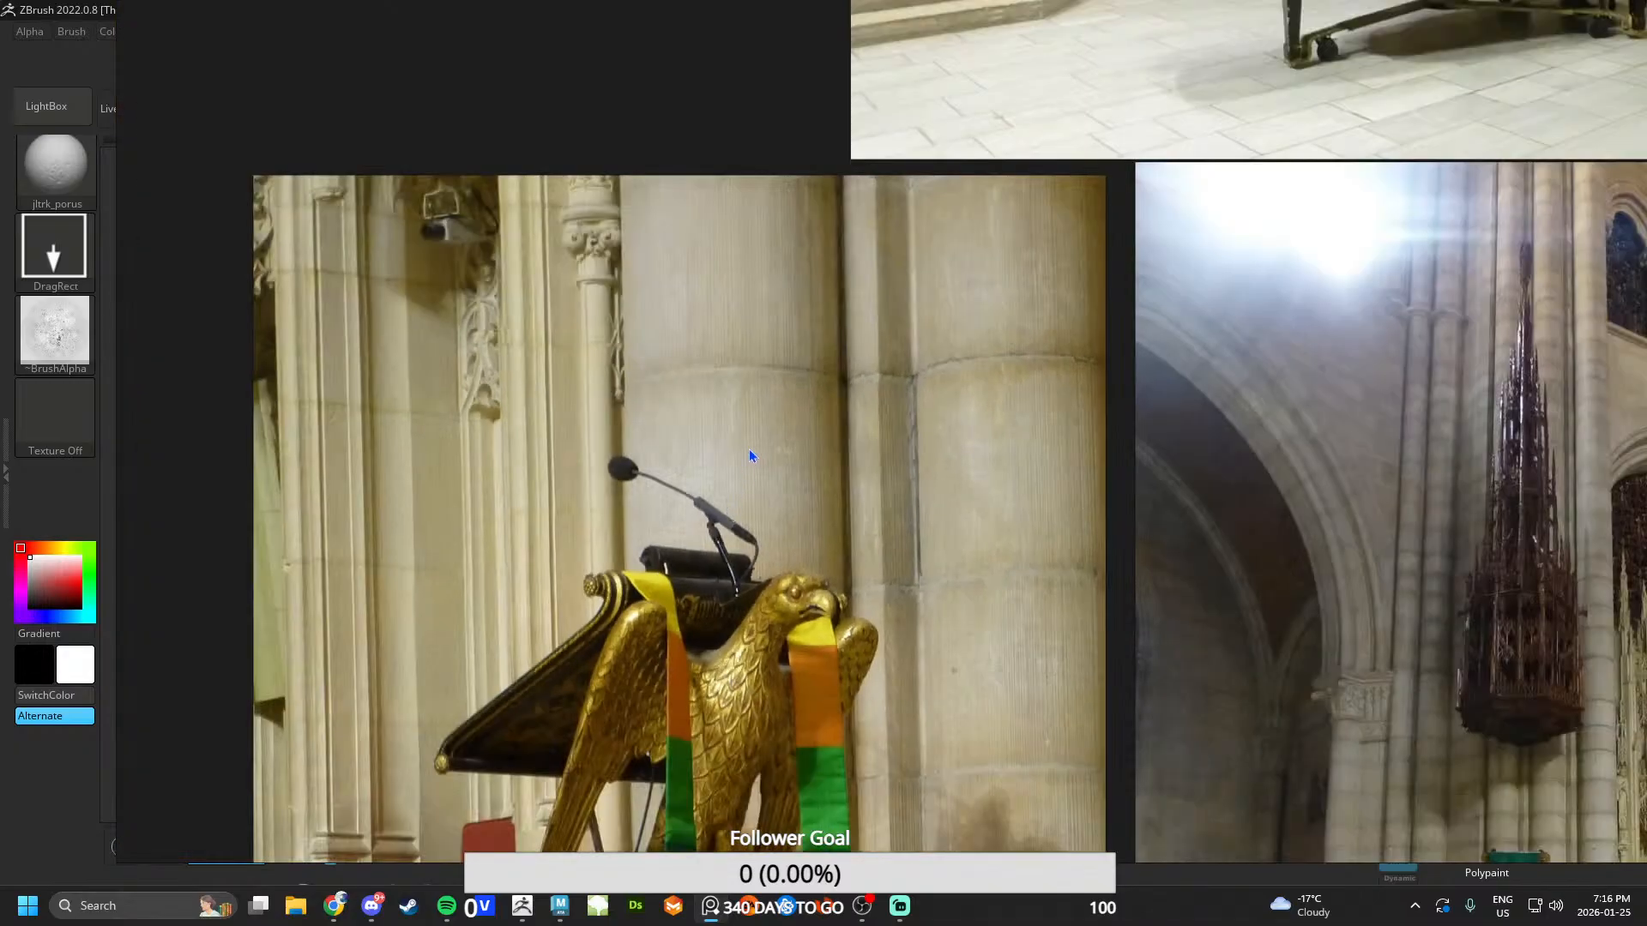
{"action": "middle_click_drag", "start_coordinate": [750, 456], "coordinate": [664, 520]}
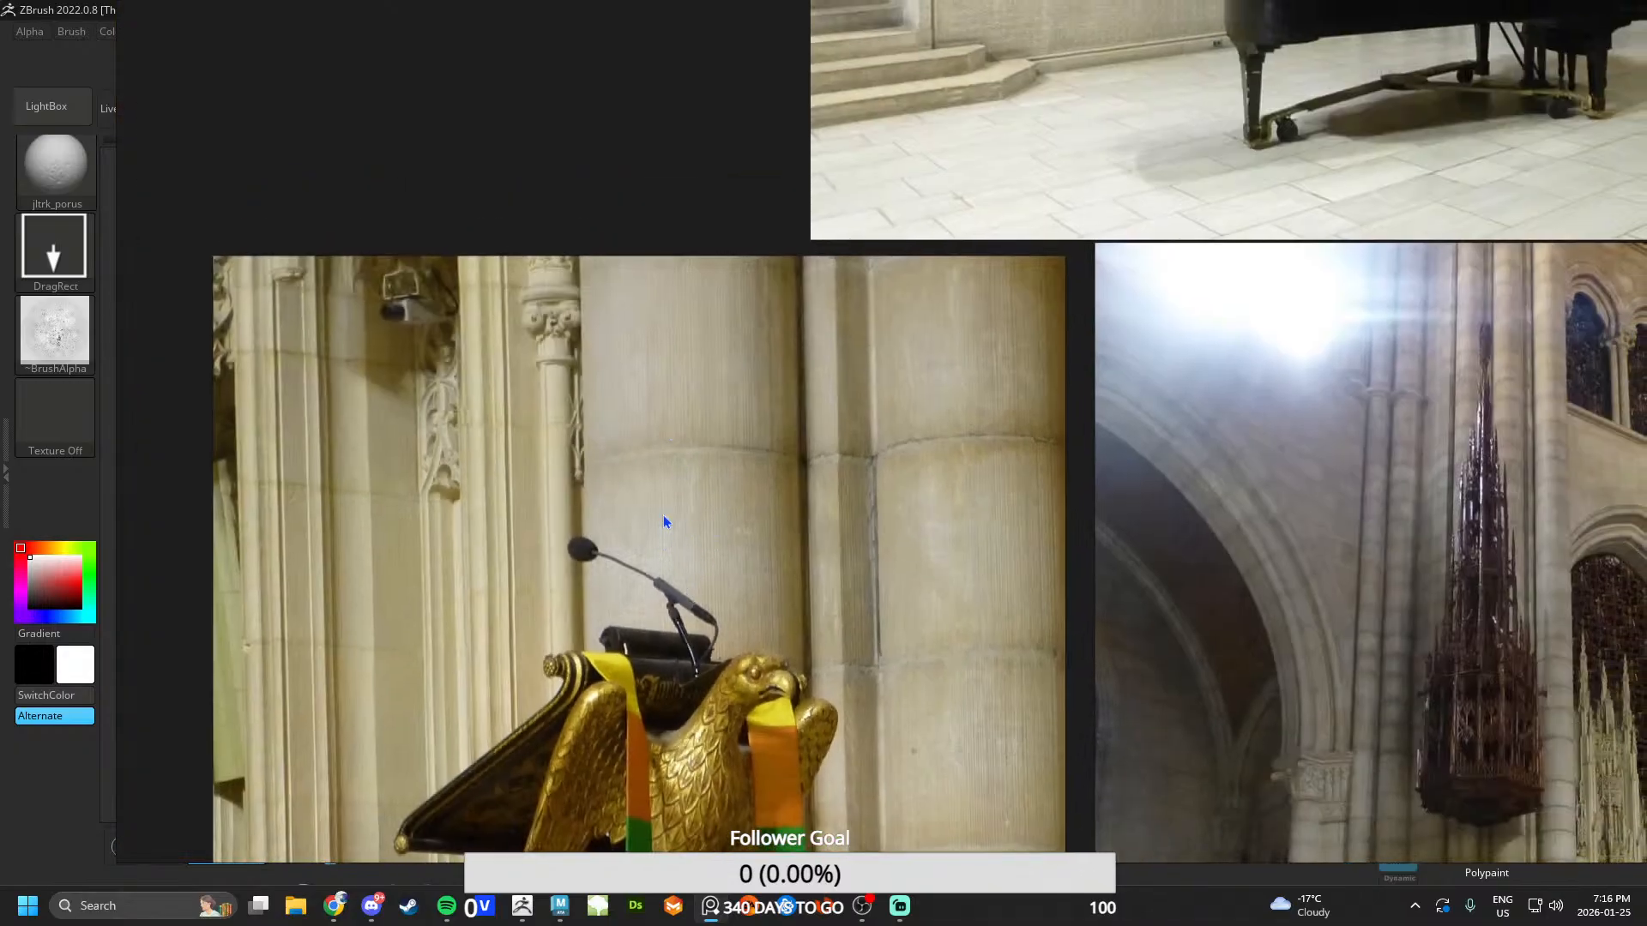
- Switch to ZBrush and check the trim's front face from a full view and close to its left end
{"action": "left_click", "coordinate": [562, 907]}
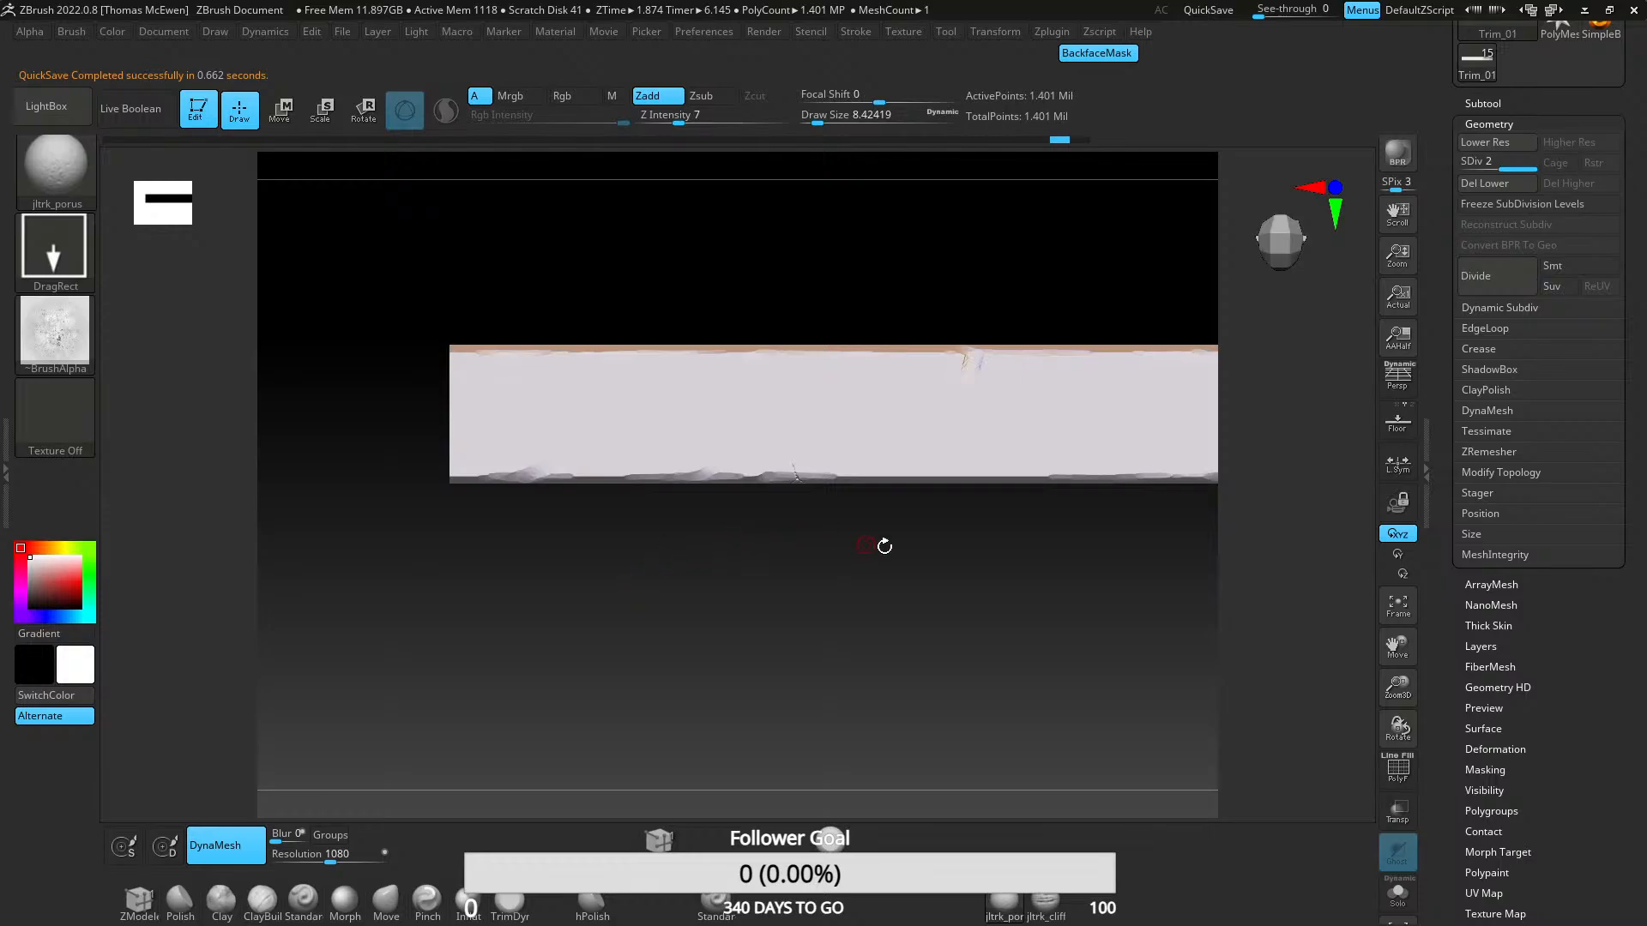
{"action": "left_click_drag", "start_coordinate": [885, 547], "coordinate": [780, 513]}
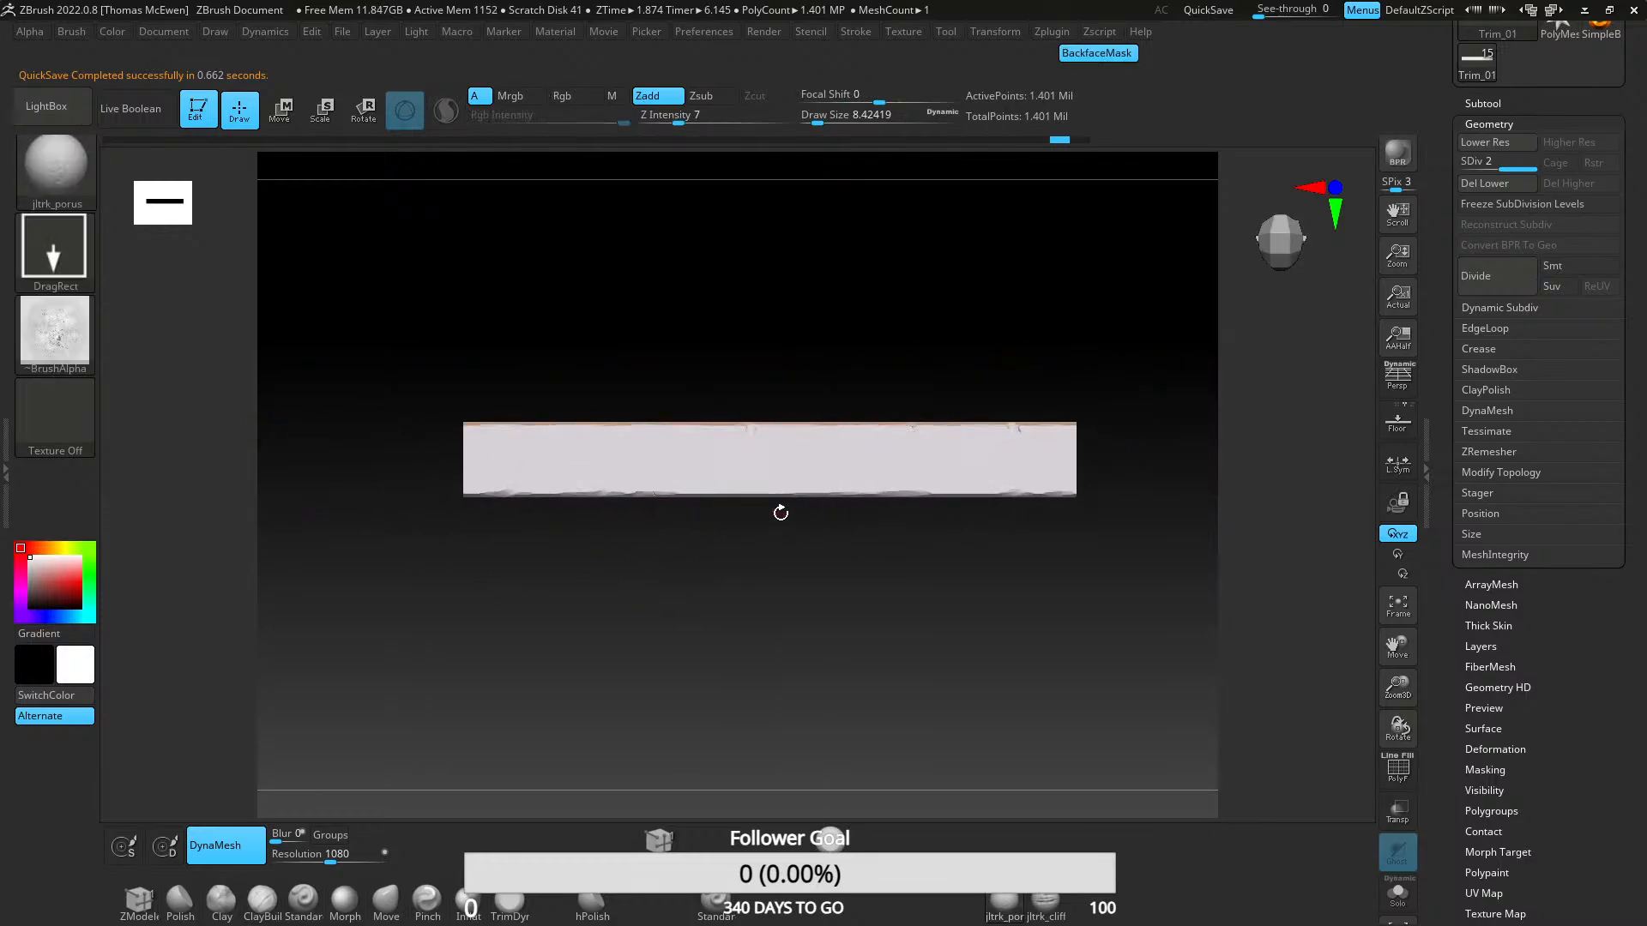
{"action": "mouse_move", "coordinate": [669, 519]}
{"action": "right_mouse_down", "text": "ctrl"}
{"action": "mouse_move", "coordinate": [658, 640]}
{"action": "mouse_move", "coordinate": [667, 515]}
{"action": "right_mouse_up", "text": "ctrl"}
{"action": "mouse_move", "coordinate": [667, 515]}
{"action": "right_mouse_down", "text": "ctrl"}
{"action": "mouse_move", "coordinate": [669, 343]}
{"action": "mouse_move", "coordinate": [662, 495]}
{"action": "mouse_move", "coordinate": [687, 518]}
{"action": "mouse_move", "coordinate": [567, 563]}
{"action": "right_mouse_up", "text": "ctrl"}
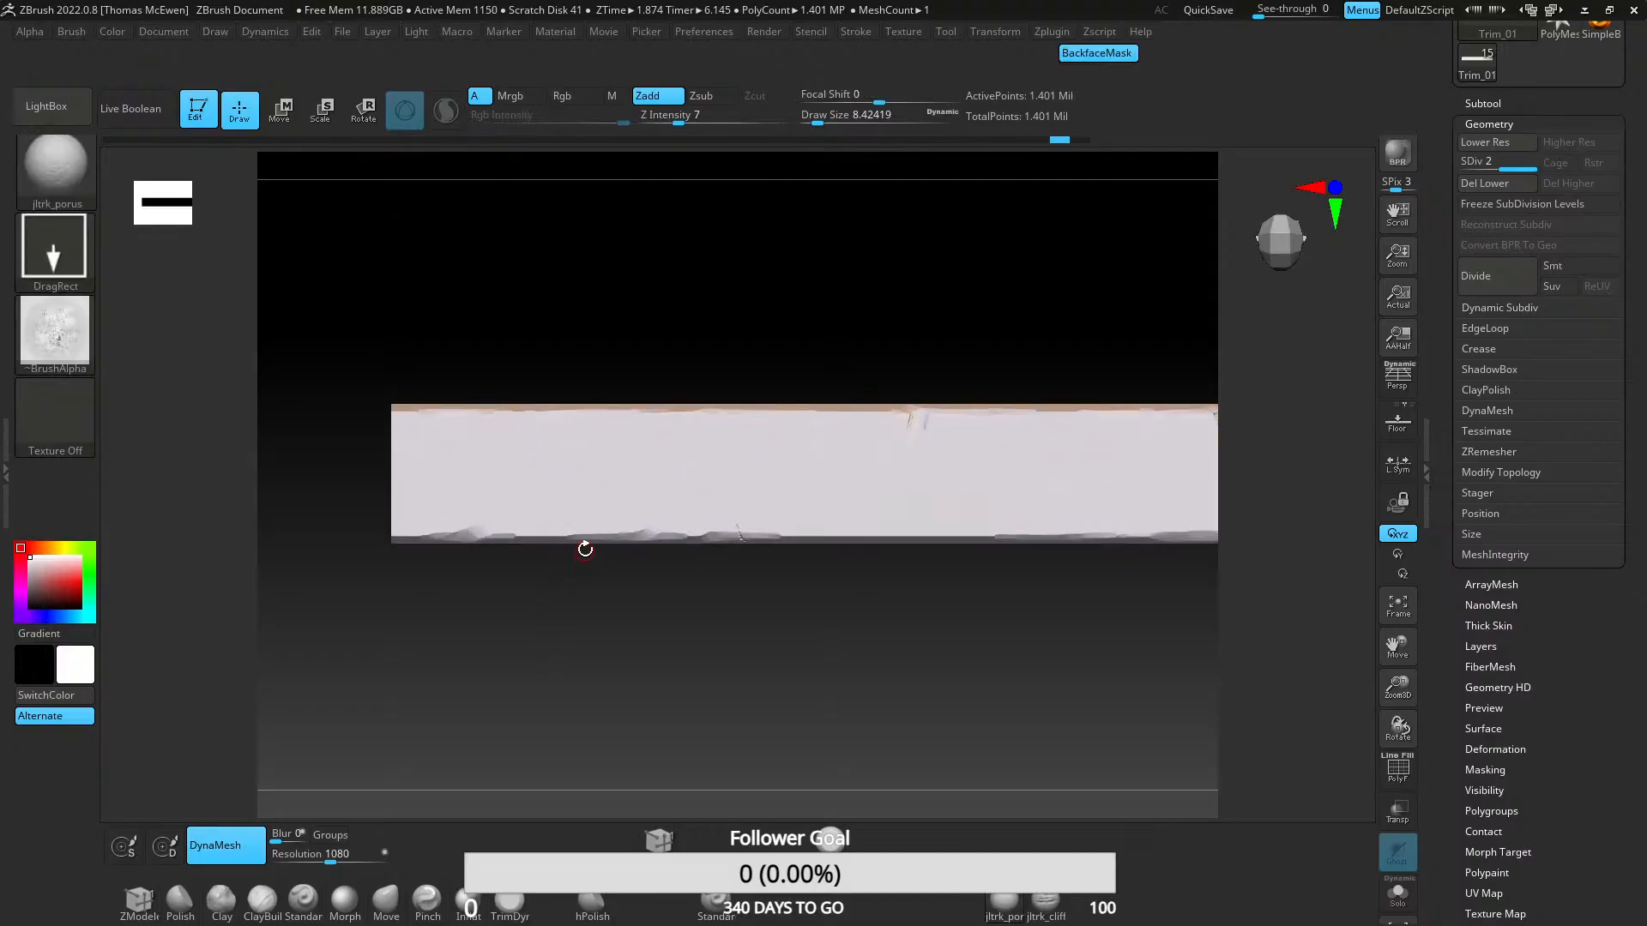
- Return to the PureRef board and study the lectern's column joints and the stonework around the piano
{"action": "key", "text": "alt+Tab"}
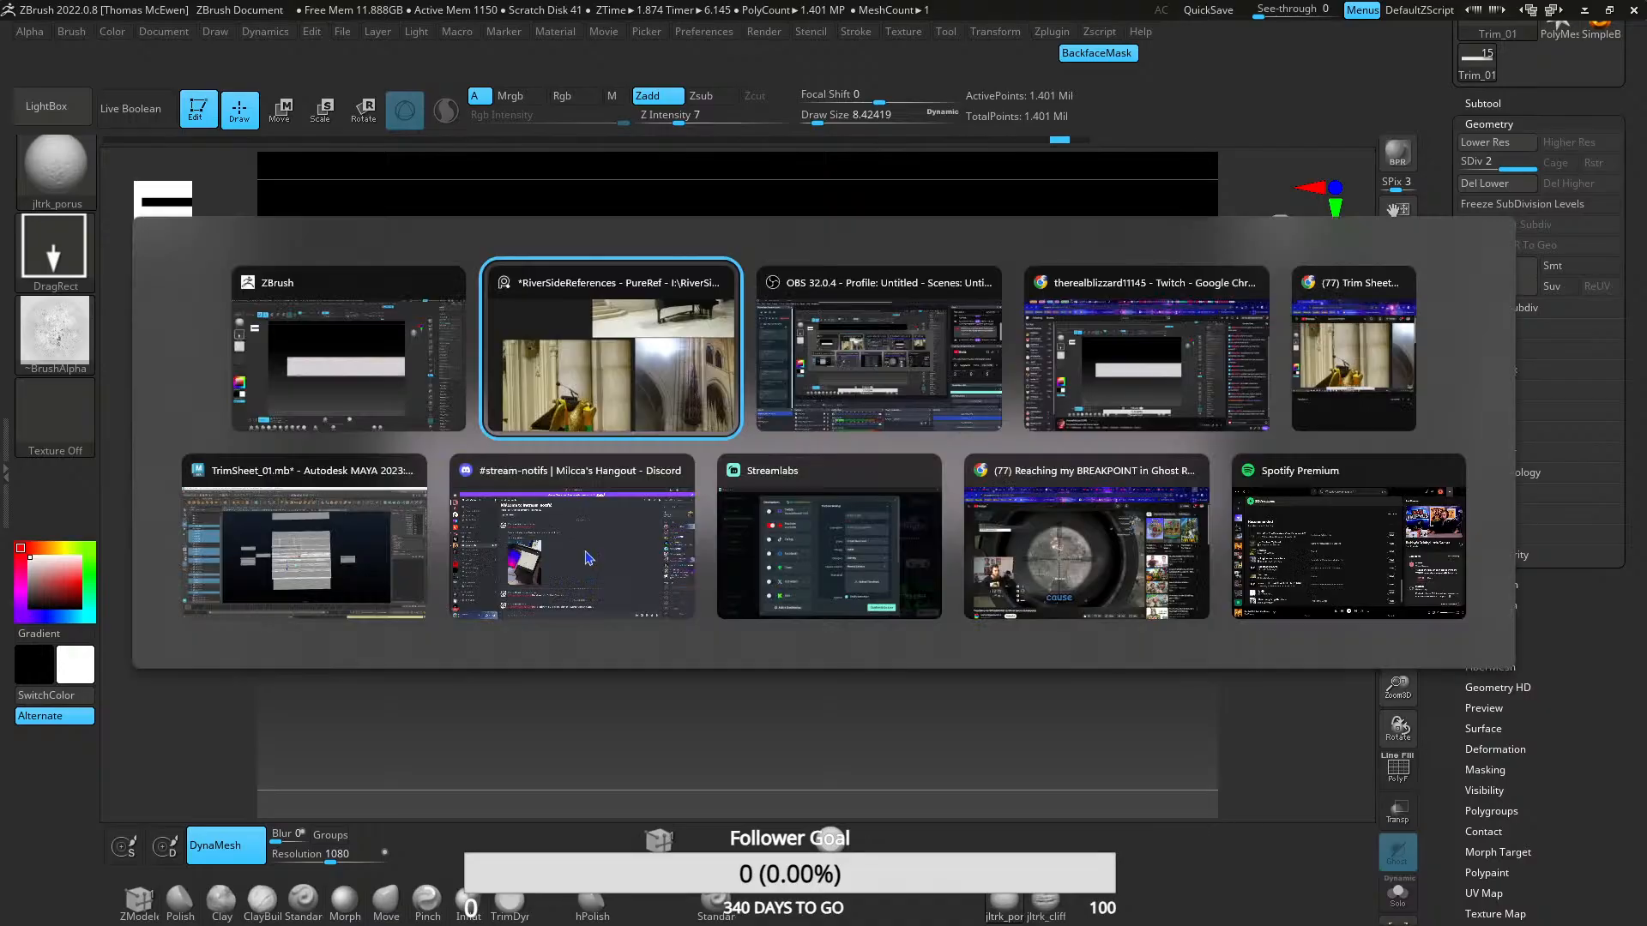
{"action": "scroll", "coordinate": [776, 388], "scroll_direction": "up", "scroll_amount": 5}
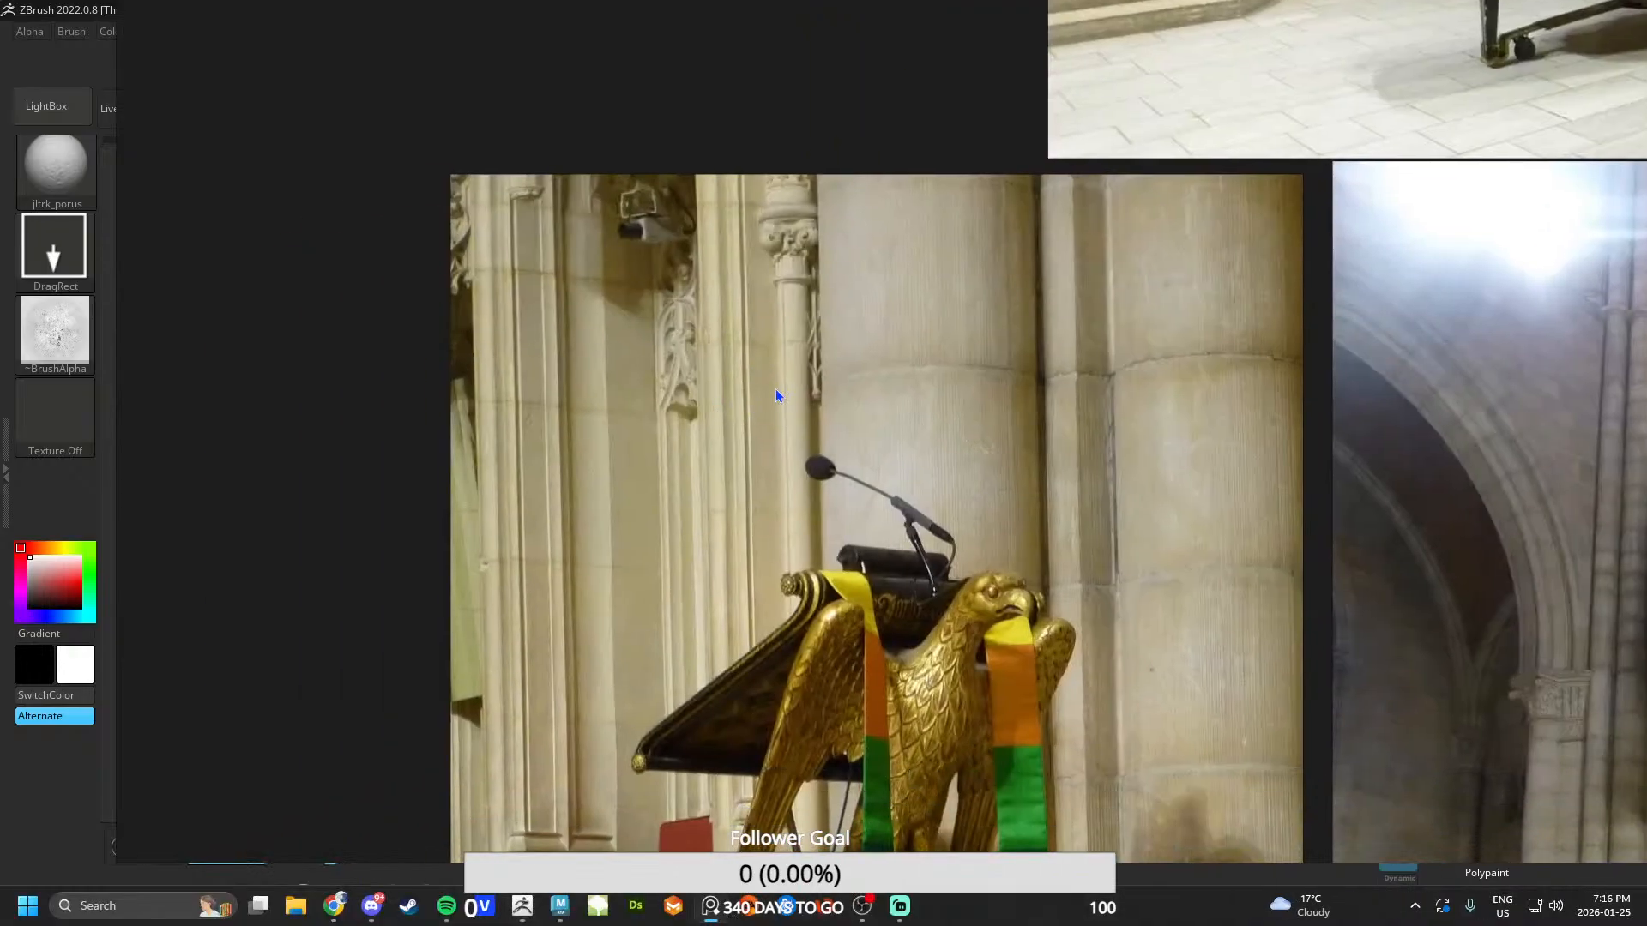
{"action": "scroll", "coordinate": [806, 358], "scroll_direction": "down", "scroll_amount": 5}
{"action": "scroll", "coordinate": [798, 362], "scroll_direction": "up", "scroll_amount": 5}
{"action": "scroll", "coordinate": [802, 362], "scroll_direction": "down", "scroll_amount": 5}
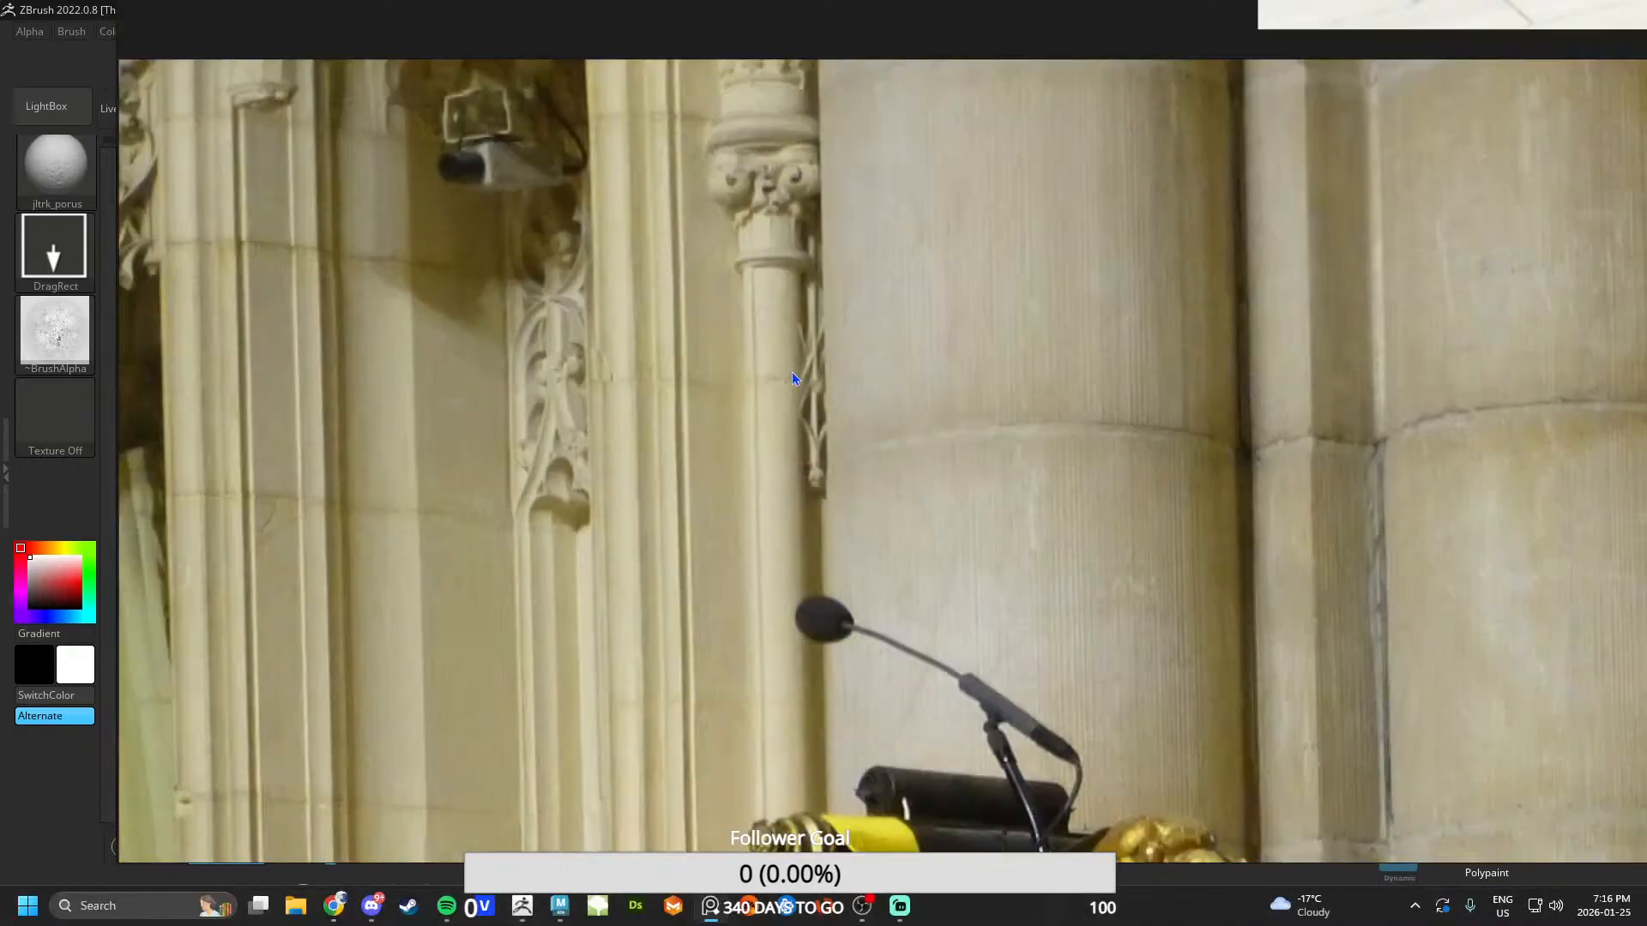
{"action": "scroll", "coordinate": [815, 360], "scroll_direction": "down", "scroll_amount": 3}
{"action": "scroll", "coordinate": [868, 330], "scroll_direction": "up", "scroll_amount": 5}
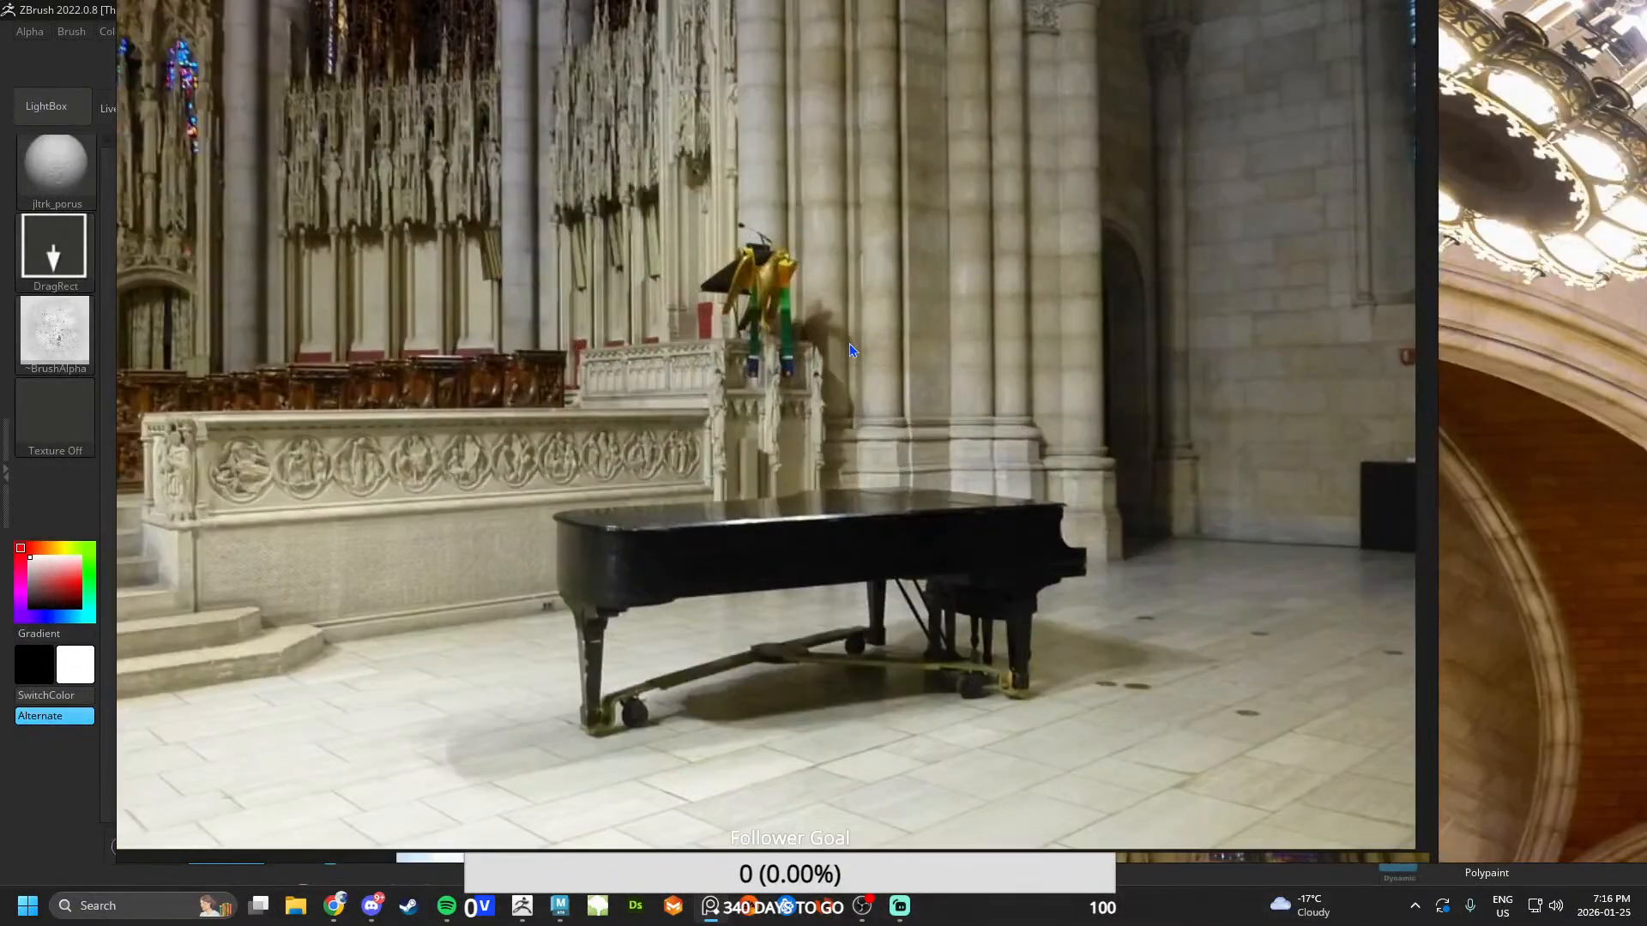
{"action": "scroll", "coordinate": [850, 344], "scroll_direction": "down", "scroll_amount": 5}
- Study the nave wall and arch moldings and the column capitals in the vaulted corridor photo
{"action": "middle_click_drag", "start_coordinate": [297, 149], "coordinate": [270, 418]}
{"action": "scroll", "coordinate": [777, 417], "scroll_direction": "down", "scroll_amount": 3}
{"action": "middle_click_drag", "start_coordinate": [1433, 416], "coordinate": [836, 353]}
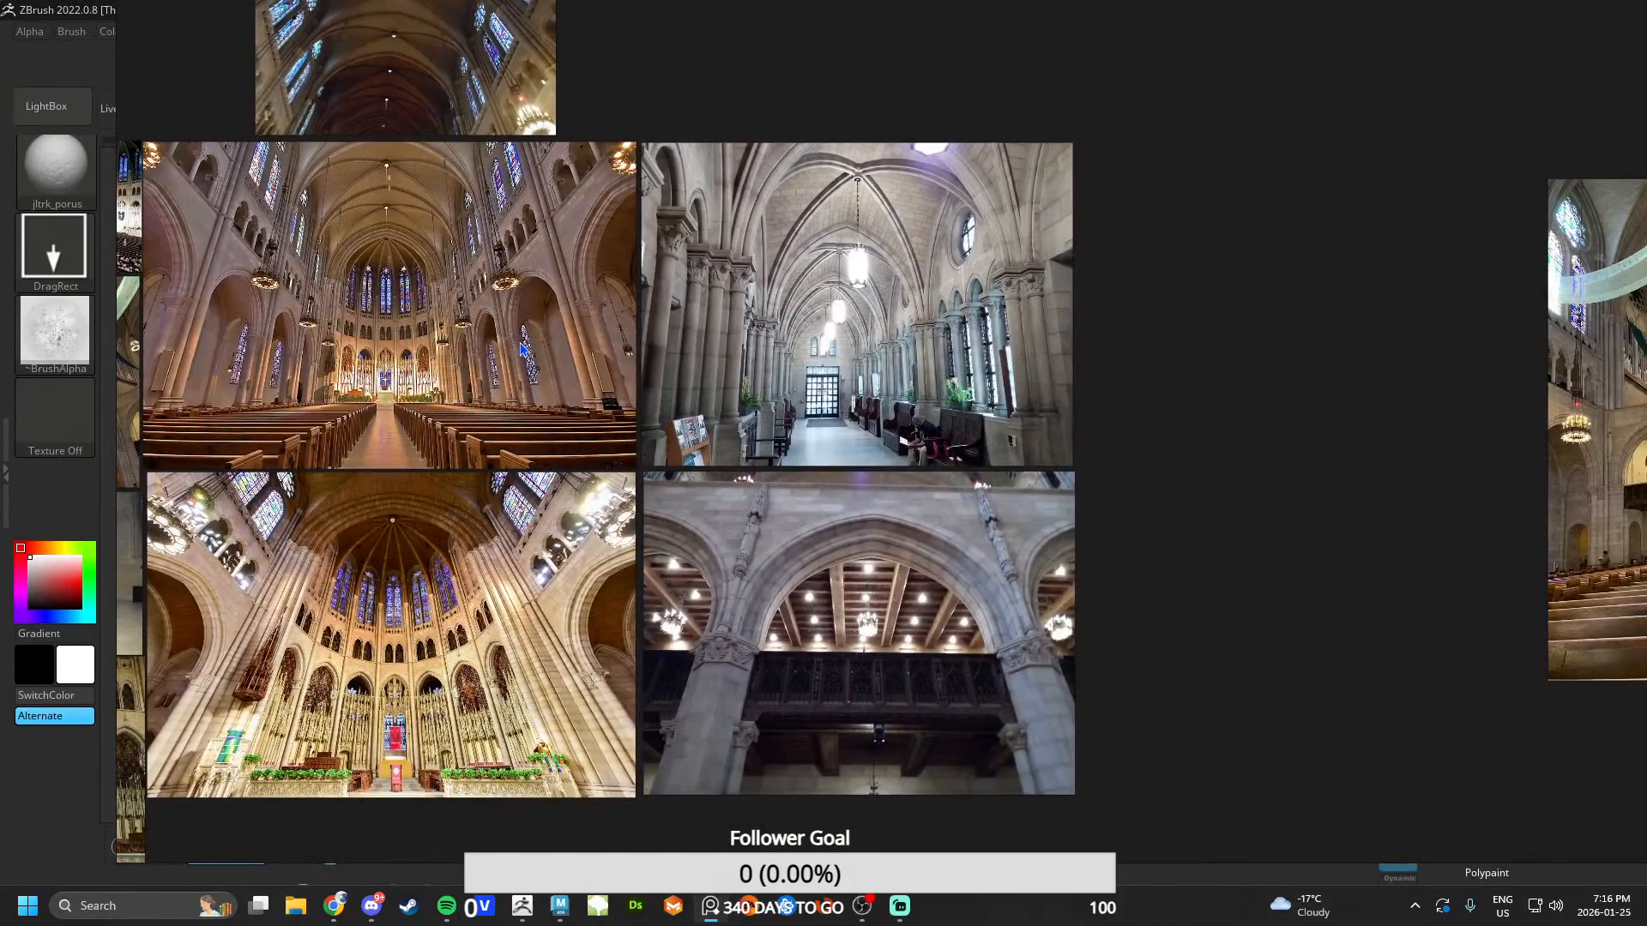
{"action": "scroll", "coordinate": [524, 349], "scroll_direction": "up", "scroll_amount": 8}
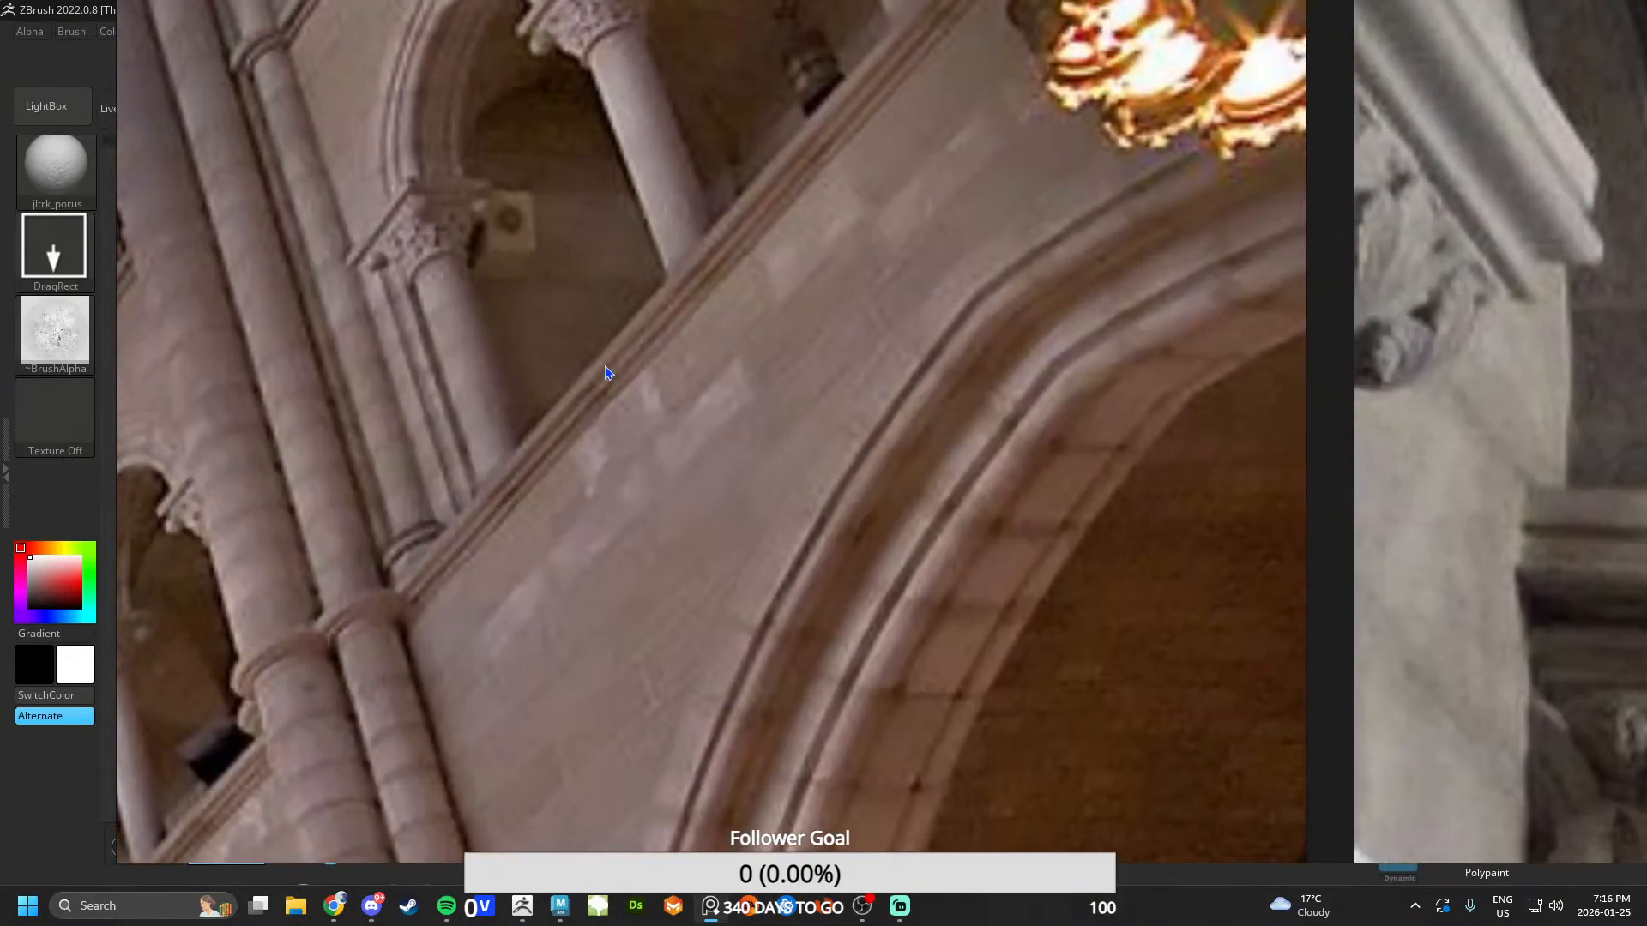
{"action": "scroll", "coordinate": [610, 372], "scroll_direction": "down", "scroll_amount": 10}
{"action": "middle_click_drag", "start_coordinate": [839, 458], "coordinate": [646, 254]}
{"action": "scroll", "coordinate": [647, 254], "scroll_direction": "up", "scroll_amount": 5}
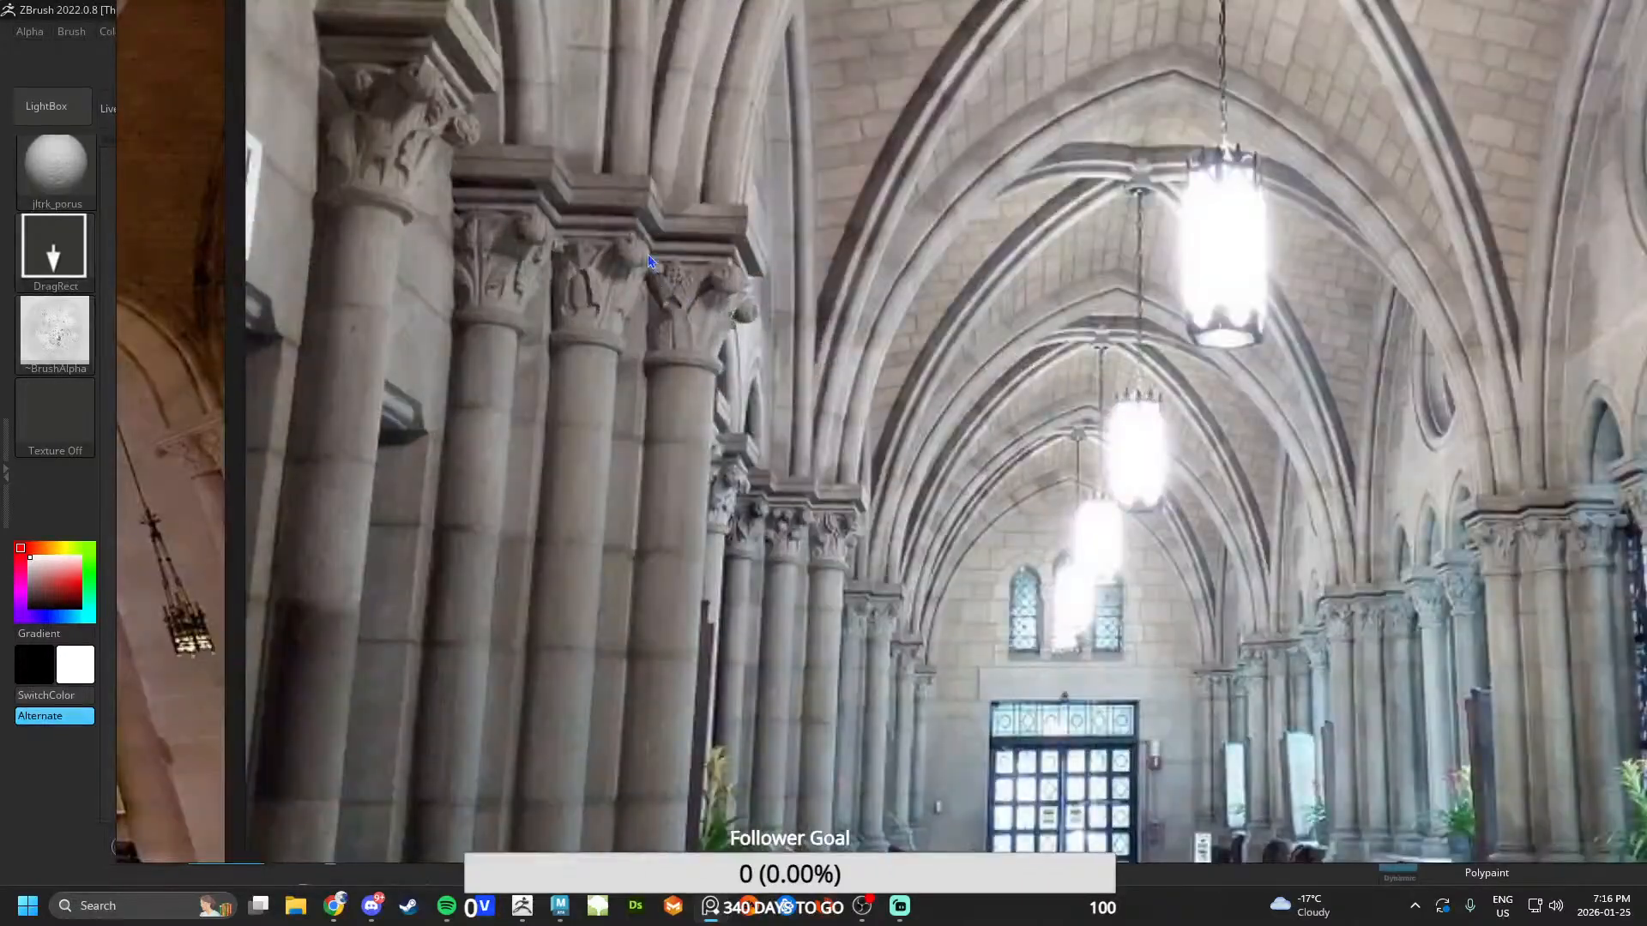
{"action": "scroll", "coordinate": [628, 377], "scroll_direction": "down", "scroll_amount": 3}
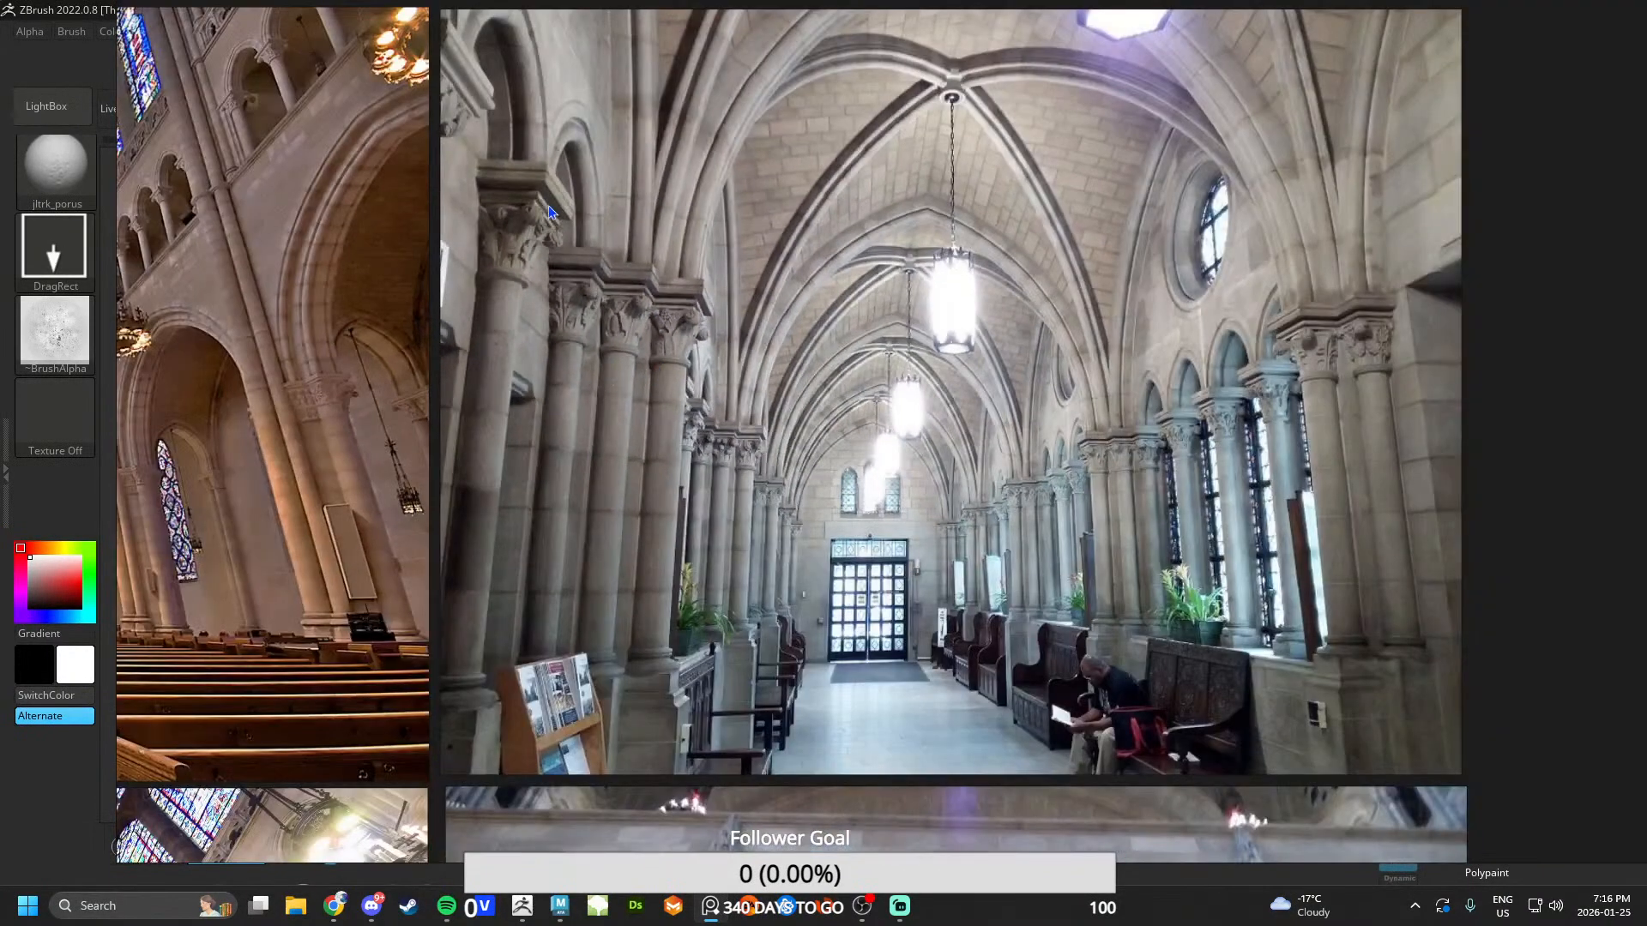
{"action": "scroll", "coordinate": [607, 407], "scroll_direction": "down", "scroll_amount": 5}
- Study the clustered columns and arch moldings in the apse photo and the neighbouring timber-ceiling arcade photo
{"action": "middle_click_drag", "start_coordinate": [332, 657], "coordinate": [674, 408]}
{"action": "scroll", "coordinate": [673, 408], "scroll_direction": "up", "scroll_amount": 6}
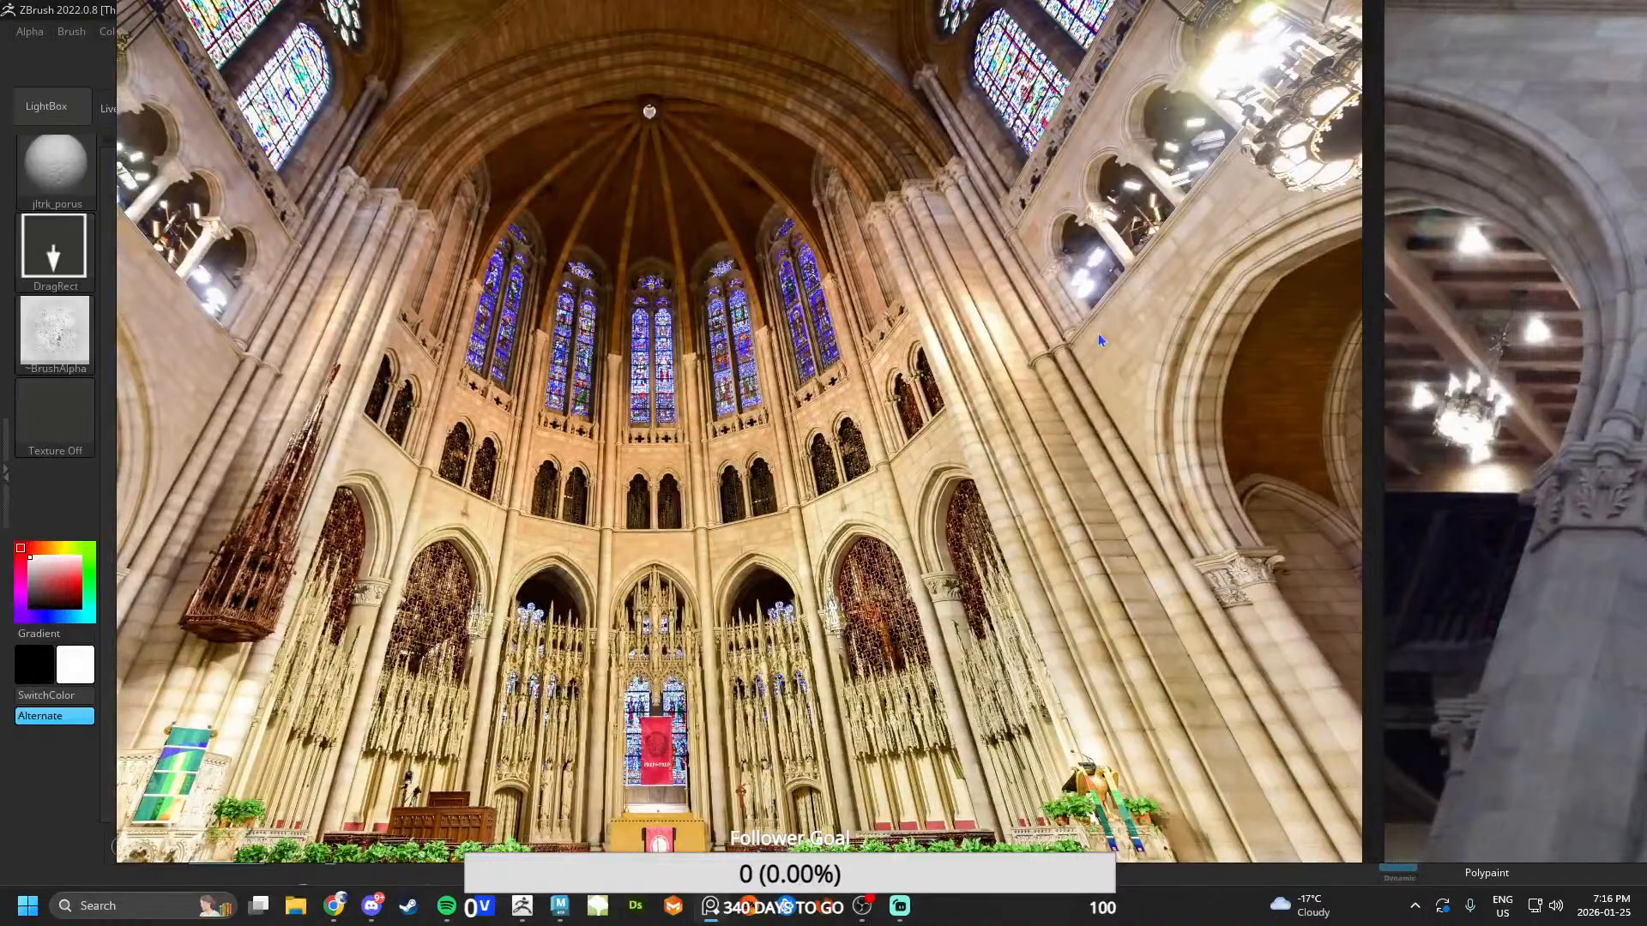
{"action": "scroll", "coordinate": [1101, 339], "scroll_direction": "up", "scroll_amount": 4}
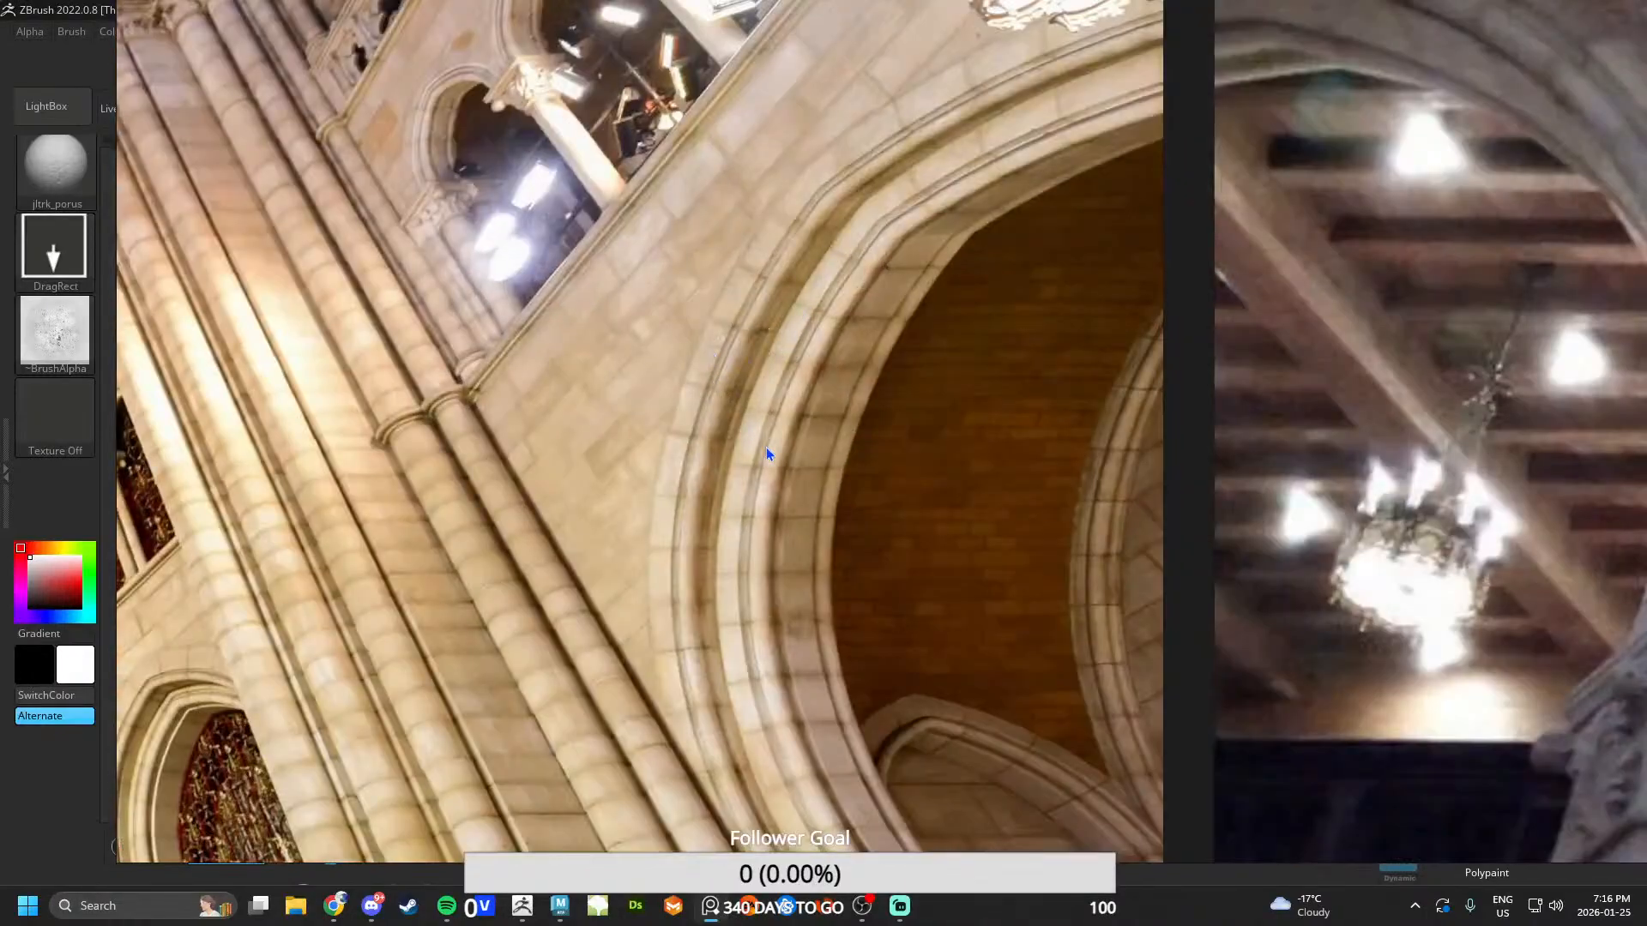
{"action": "scroll", "coordinate": [767, 452], "scroll_direction": "down", "scroll_amount": 4}
{"action": "middle_click_drag", "start_coordinate": [1394, 504], "coordinate": [940, 437]}
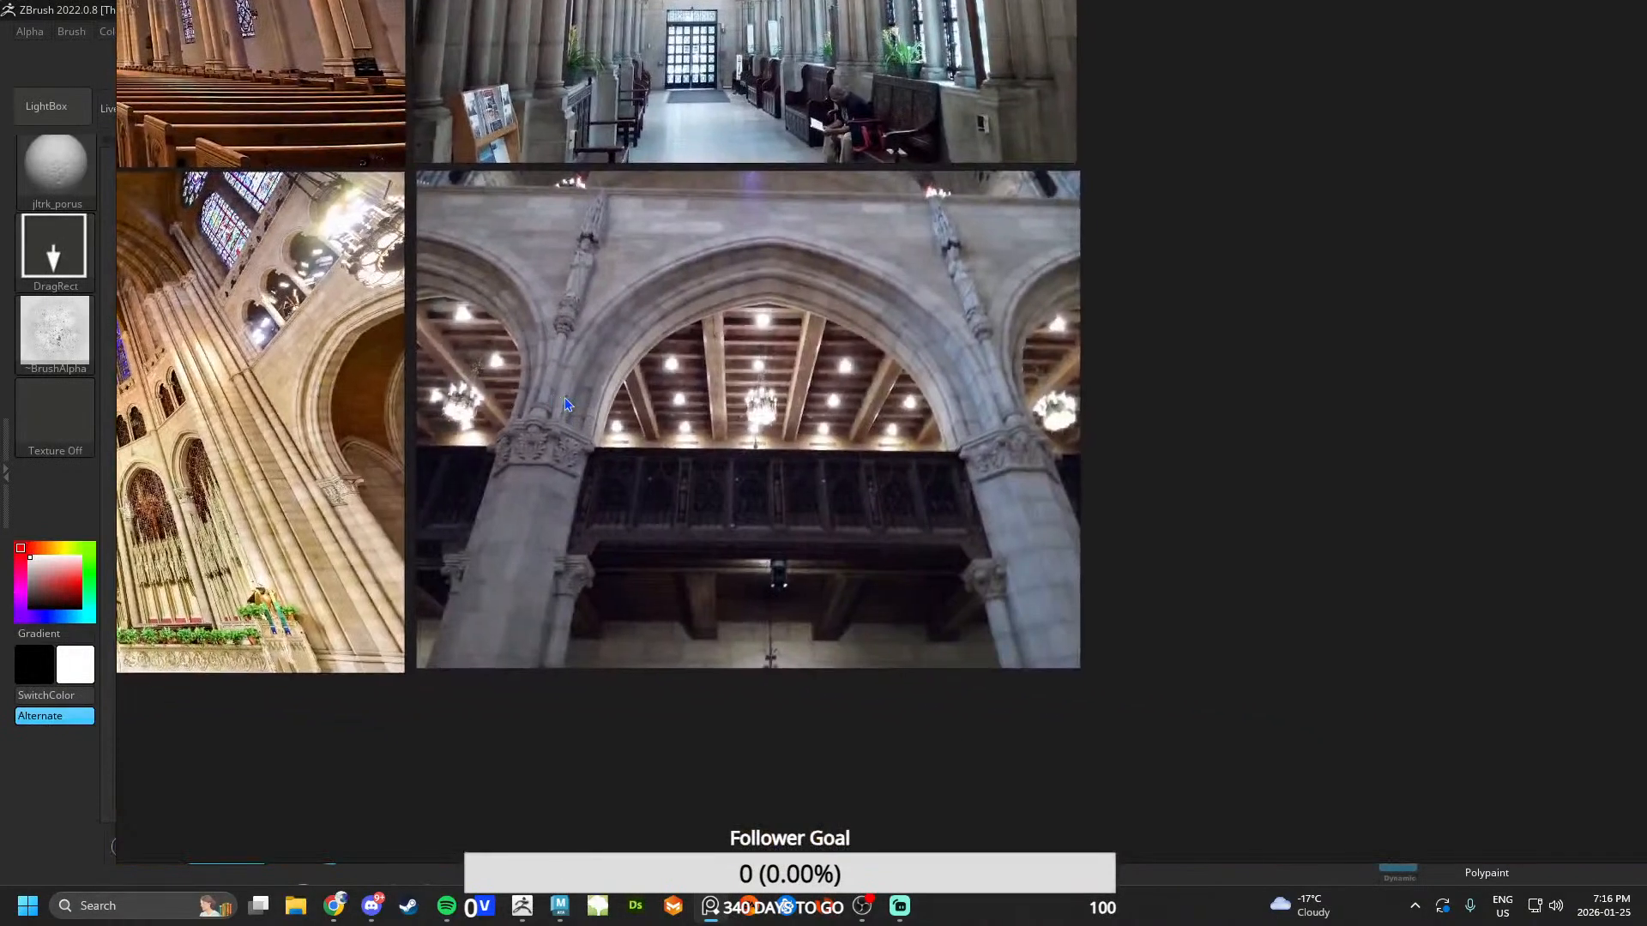
{"action": "scroll", "coordinate": [940, 437], "scroll_direction": "up", "scroll_amount": 4}
{"action": "scroll", "coordinate": [873, 426], "scroll_direction": "down", "scroll_amount": 5}
- Look closely at the balcony arches and pale columns in the crowded nave photo
{"action": "middle_click_drag", "start_coordinate": [1338, 403], "coordinate": [840, 399]}
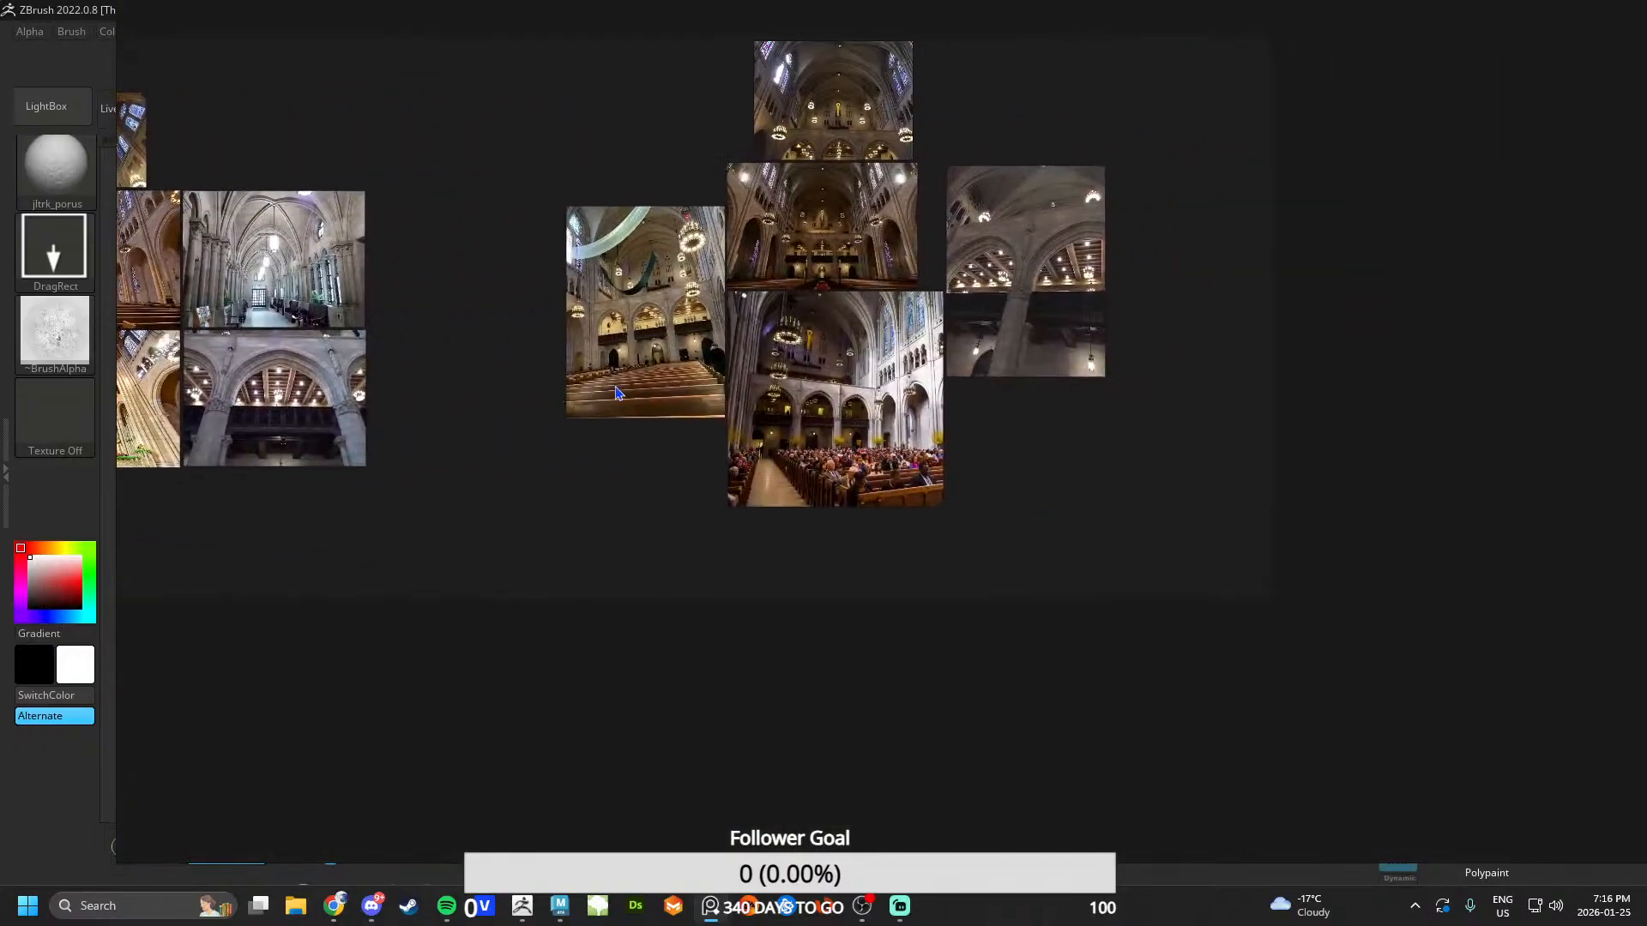
{"action": "scroll", "coordinate": [832, 399], "scroll_direction": "up", "scroll_amount": 4}
{"action": "scroll", "coordinate": [892, 433], "scroll_direction": "up", "scroll_amount": 3}
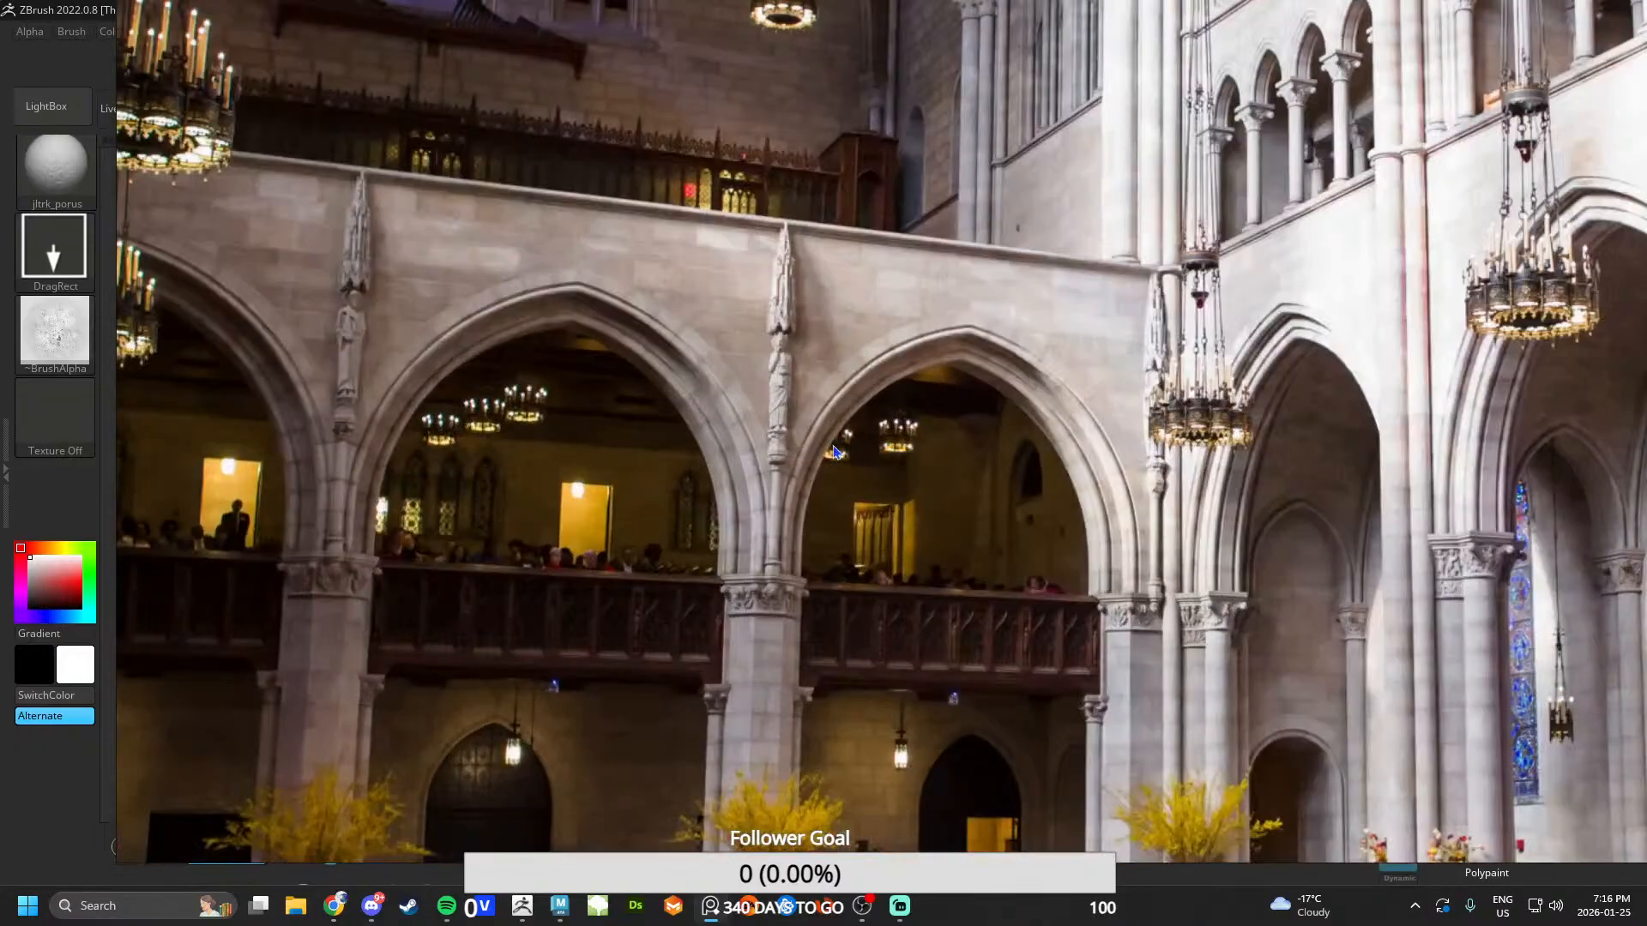
{"action": "scroll", "coordinate": [834, 452], "scroll_direction": "down", "scroll_amount": 5}
{"action": "scroll", "coordinate": [819, 279], "scroll_direction": "down", "scroll_amount": 6}
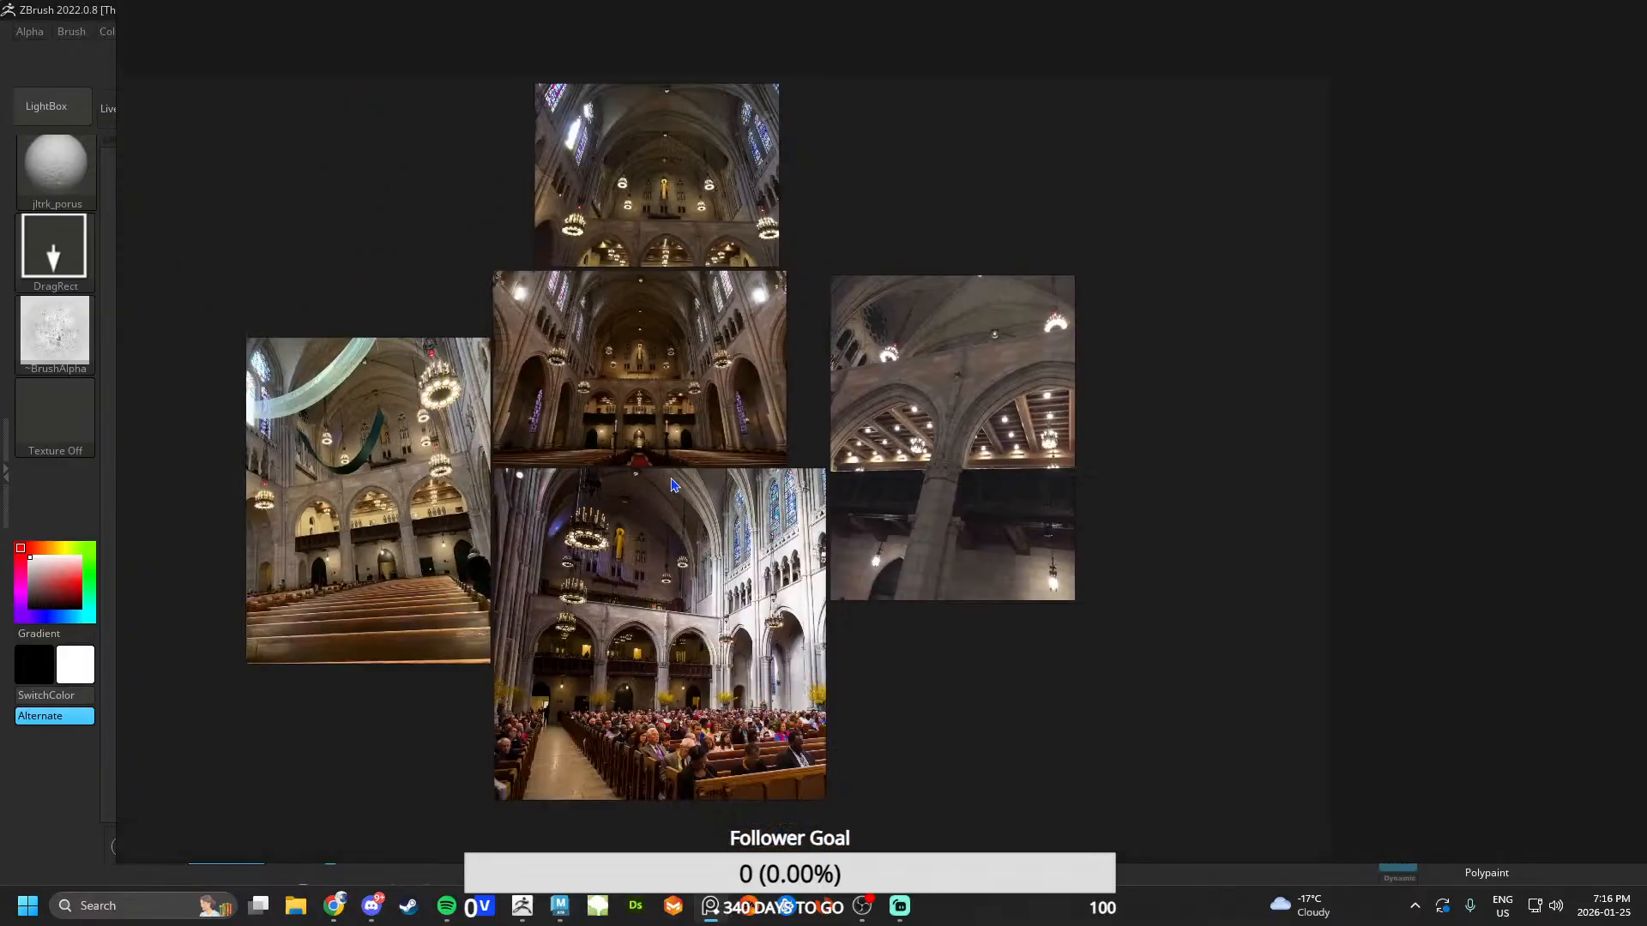
- Compare the stonework in the eagle lectern photo with the adjacent hanging spire photo
{"action": "scroll", "coordinate": [782, 458], "scroll_direction": "up", "scroll_amount": 5}
{"action": "scroll", "coordinate": [780, 458], "scroll_direction": "up", "scroll_amount": 5}
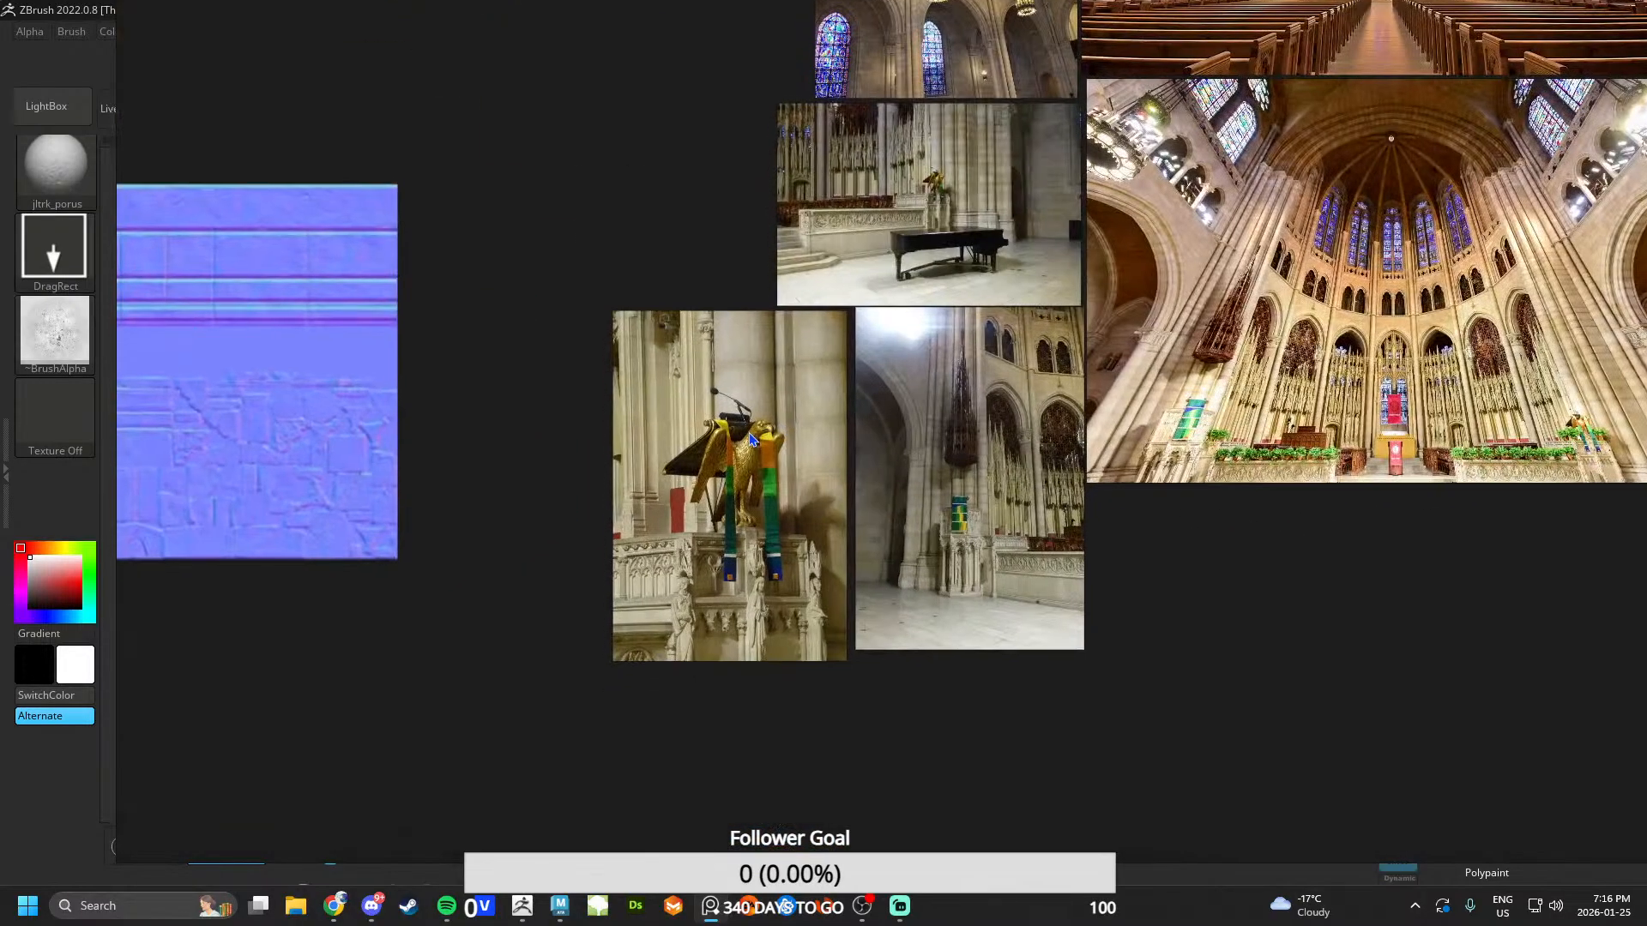
{"action": "scroll", "coordinate": [779, 420], "scroll_direction": "down", "scroll_amount": 1}
{"action": "scroll", "coordinate": [782, 386], "scroll_direction": "up", "scroll_amount": 4}
{"action": "scroll", "coordinate": [785, 369], "scroll_direction": "down", "scroll_amount": 2}
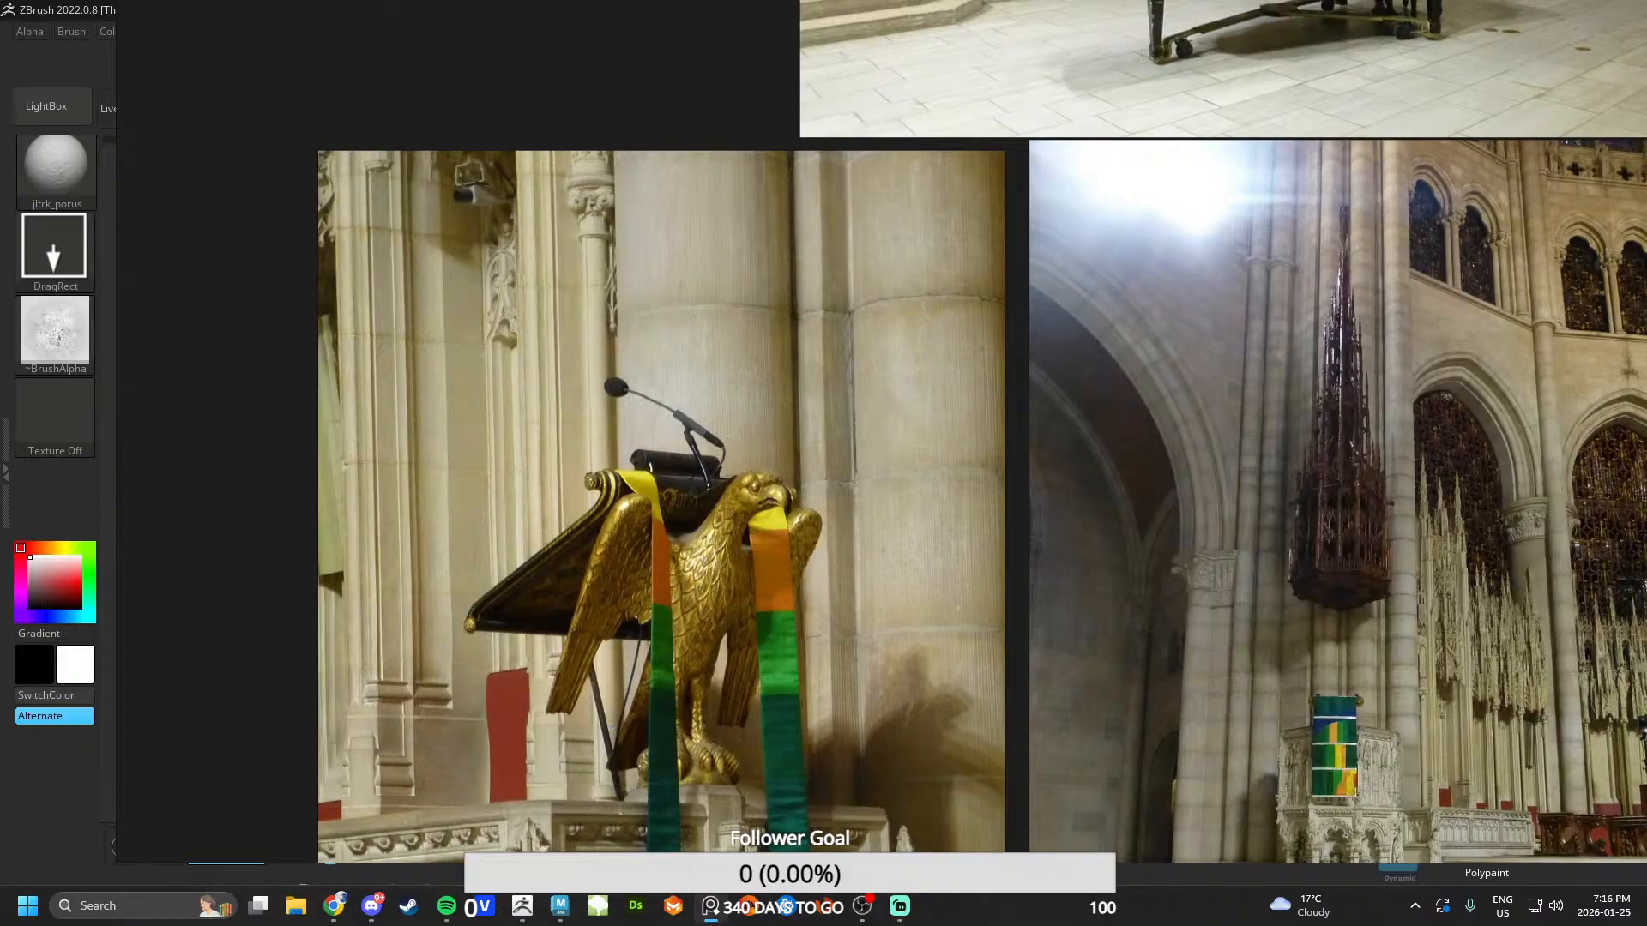
- Switch back to ZBrush and inspect the trim's front face and chipped edges along its length from several angles
{"action": "left_click", "coordinate": [562, 907]}
{"action": "left_click", "coordinate": [563, 901]}
{"action": "left_click", "coordinate": [522, 906]}
{"action": "right_click_drag", "start_coordinate": [881, 523], "coordinate": [747, 481], "text": "alt"}
{"action": "right_click_drag", "start_coordinate": [747, 480], "coordinate": [794, 434], "text": "ctrl"}
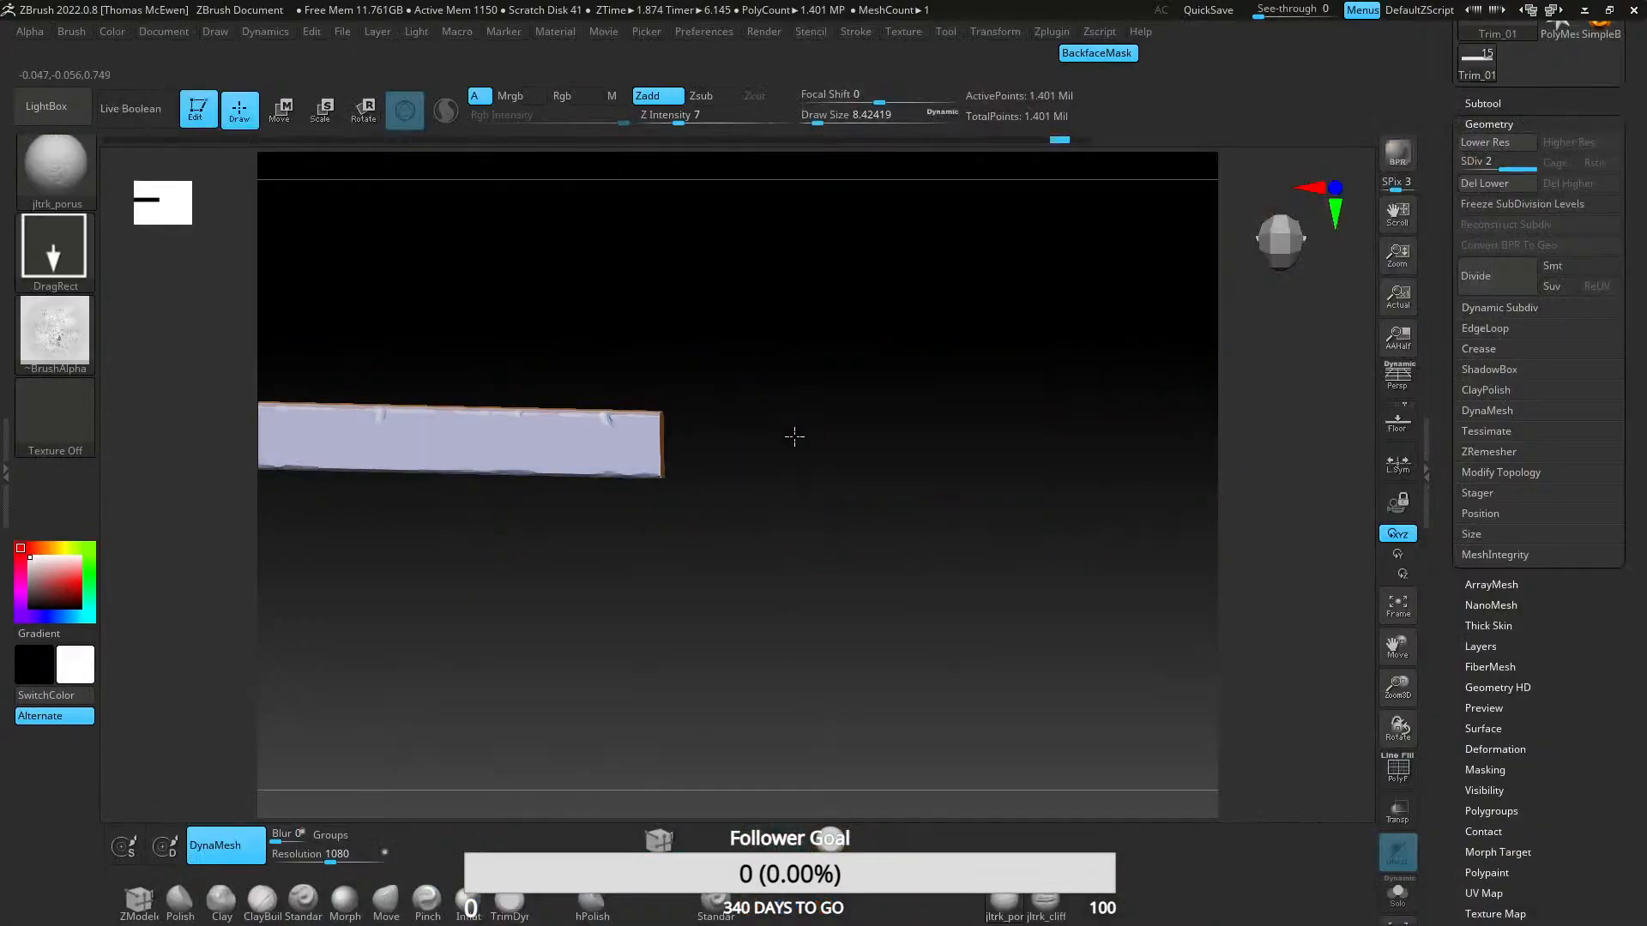
{"action": "right_click_drag", "start_coordinate": [514, 395], "coordinate": [708, 469], "text": "alt"}
{"action": "right_click_drag", "start_coordinate": [805, 434], "coordinate": [691, 437]}
{"action": "right_click_drag", "start_coordinate": [397, 494], "coordinate": [754, 408], "text": "alt"}
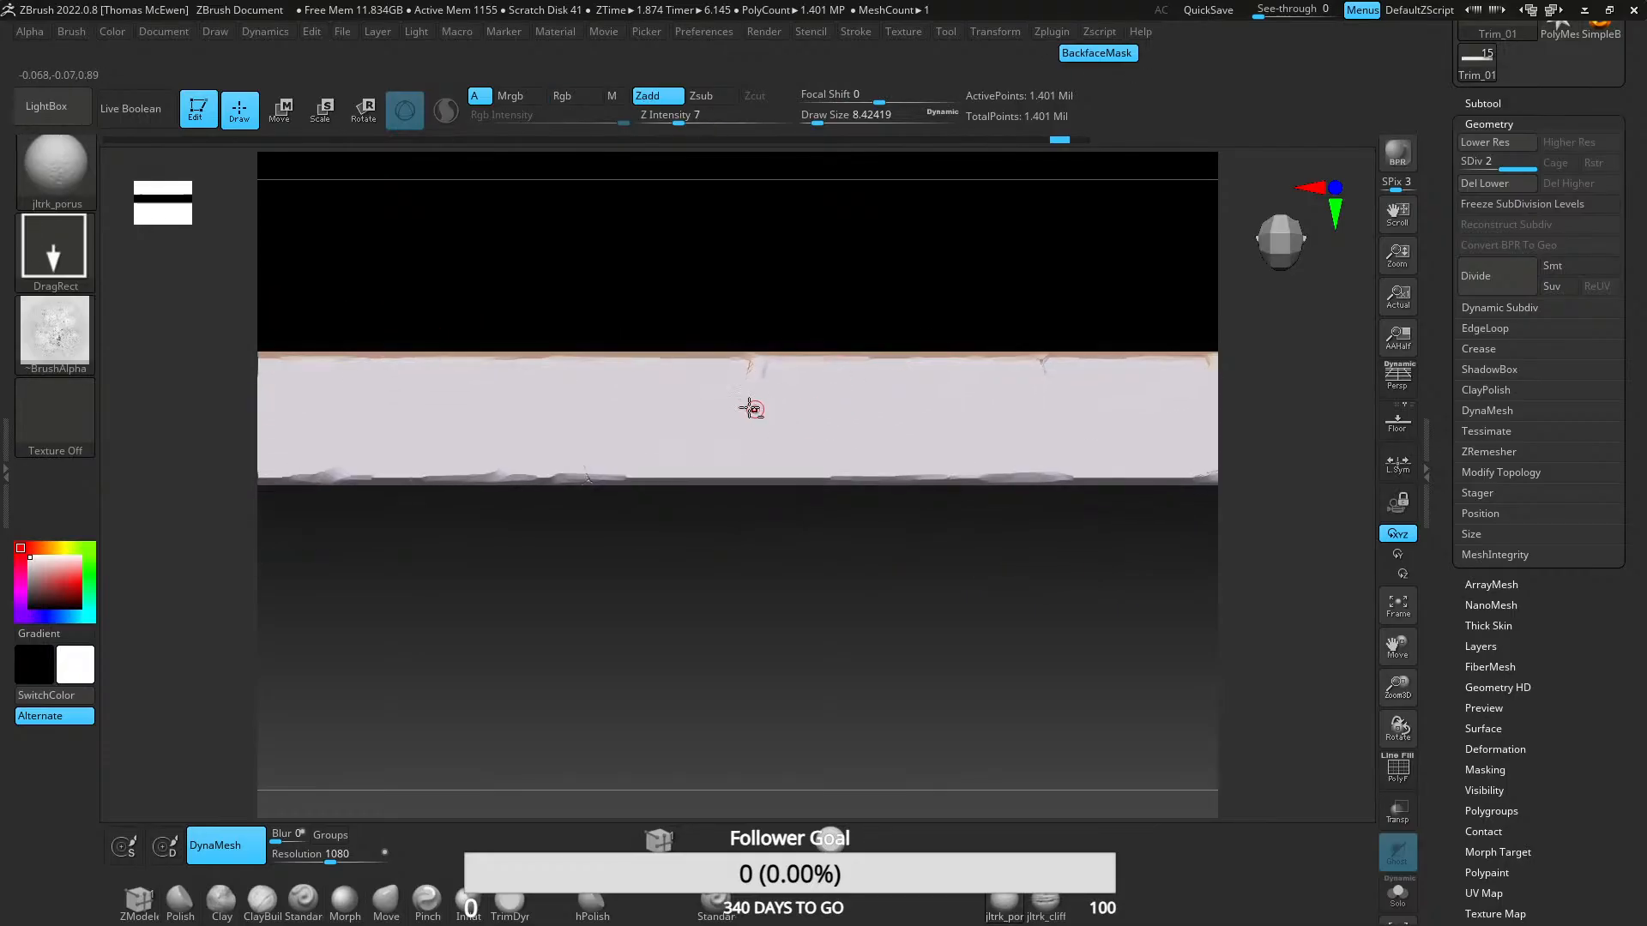
{"action": "right_click_drag", "start_coordinate": [462, 415], "coordinate": [705, 427], "text": "alt"}
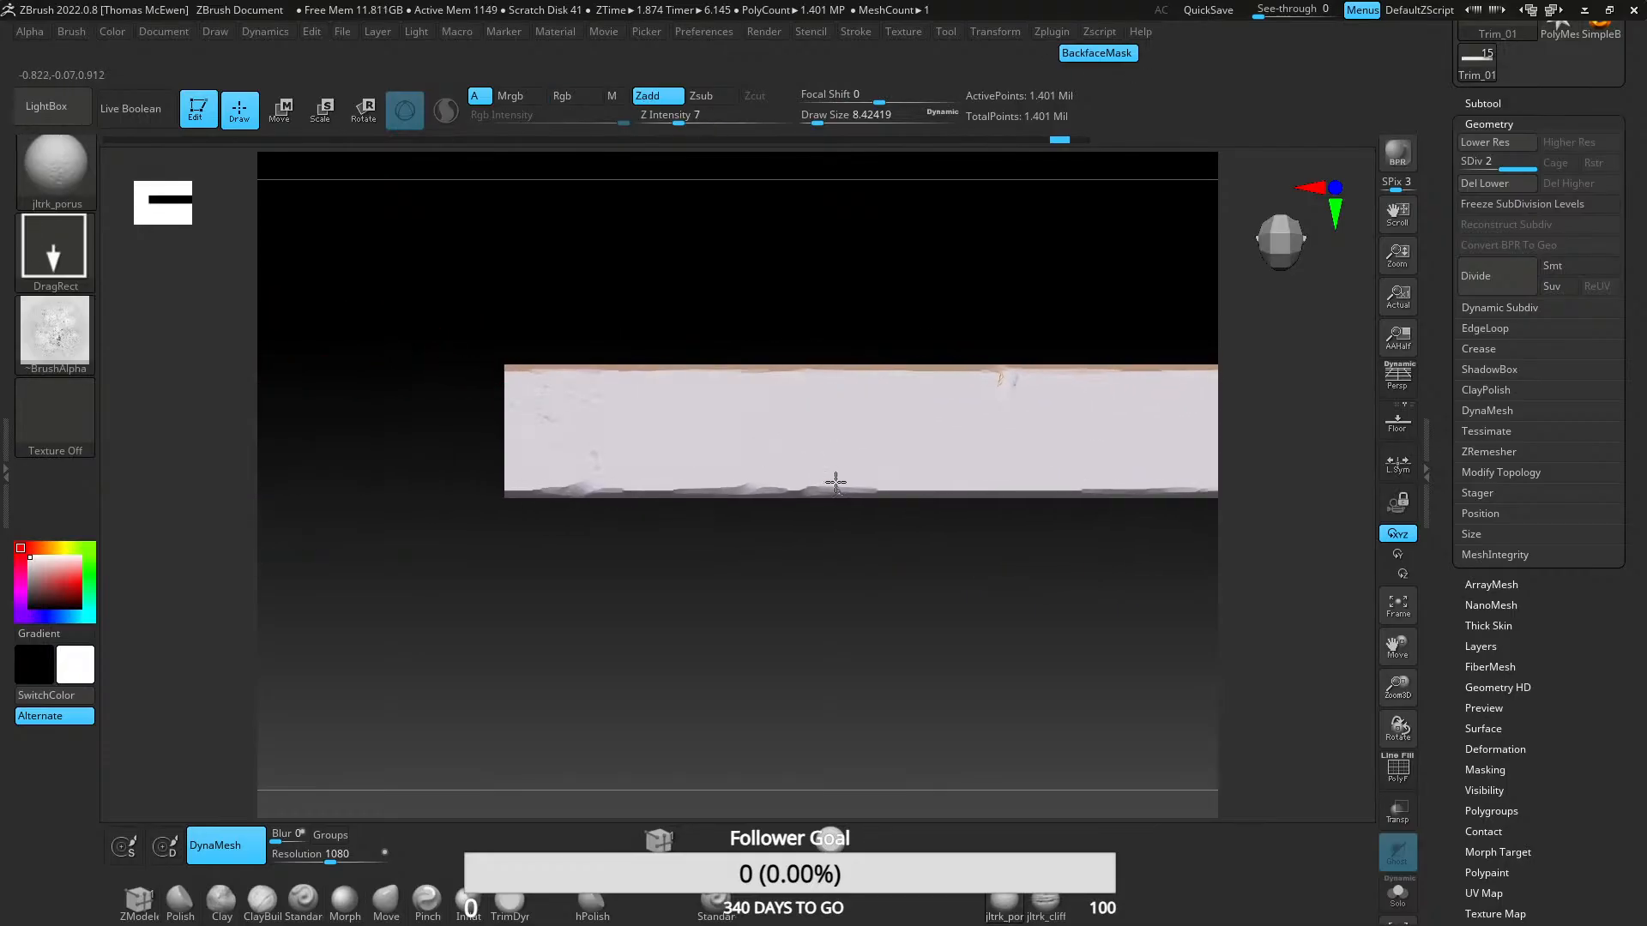
{"action": "right_click_drag", "start_coordinate": [682, 408], "coordinate": [520, 404]}
- Load the jltrk_scaly3 brush from JoltBugBrushes, test its scaly texture on the trim's front face, and undo the test stamps
{"action": "left_click", "coordinate": [71, 30]}
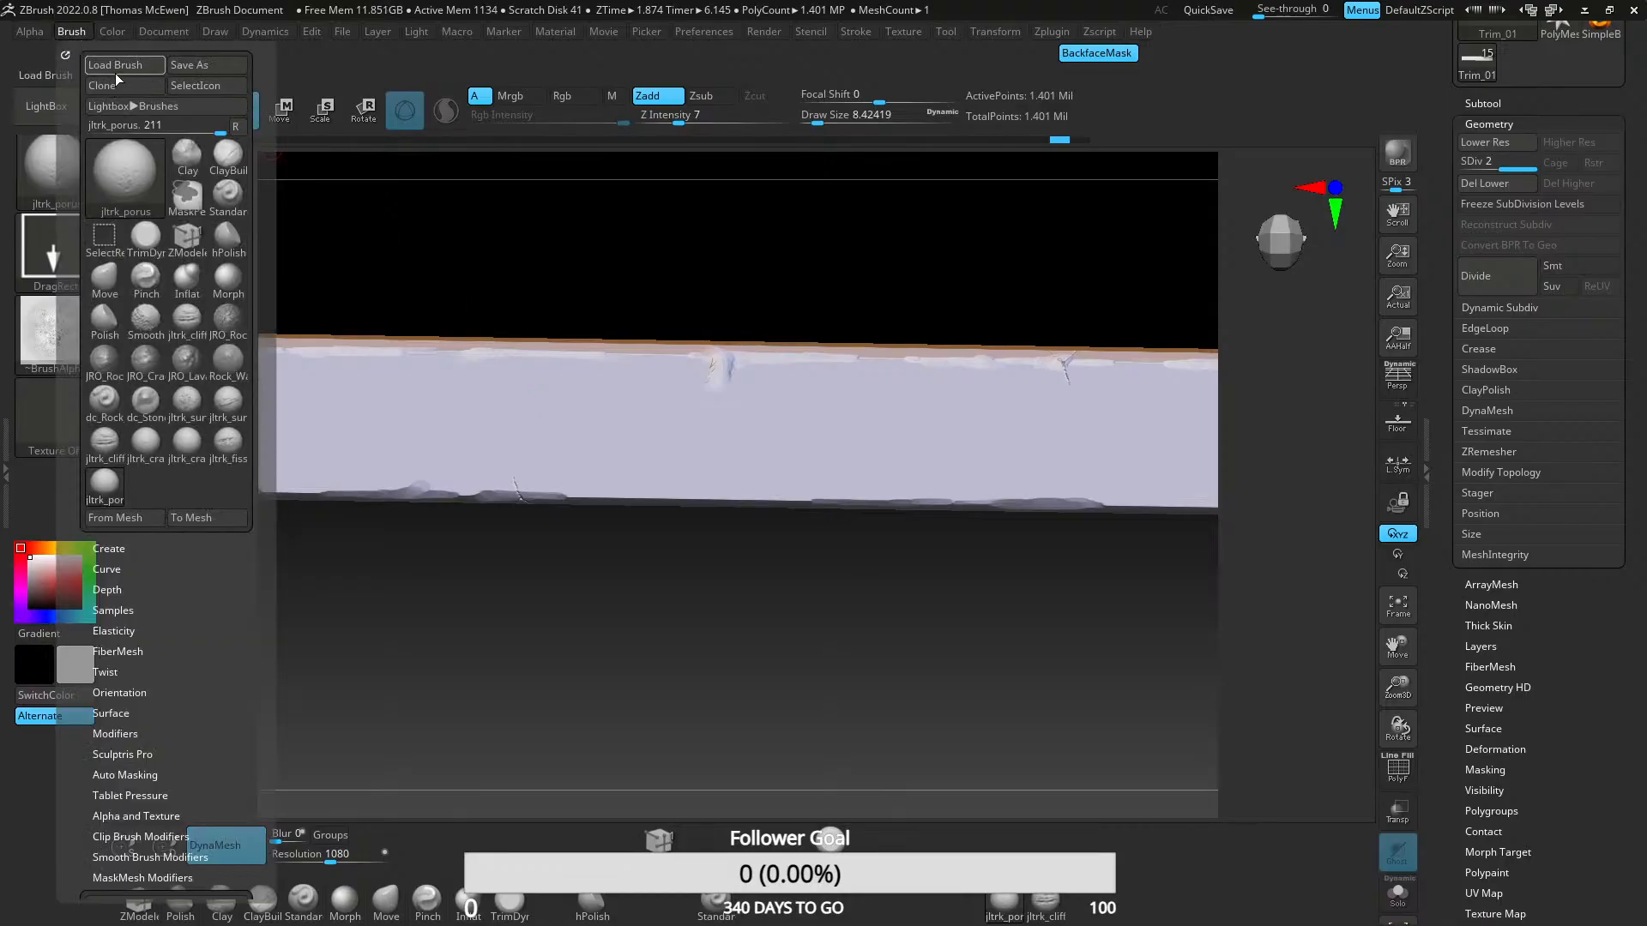
{"action": "left_click", "coordinate": [124, 64]}
{"action": "scroll", "coordinate": [617, 438], "scroll_direction": "down", "scroll_amount": 3}
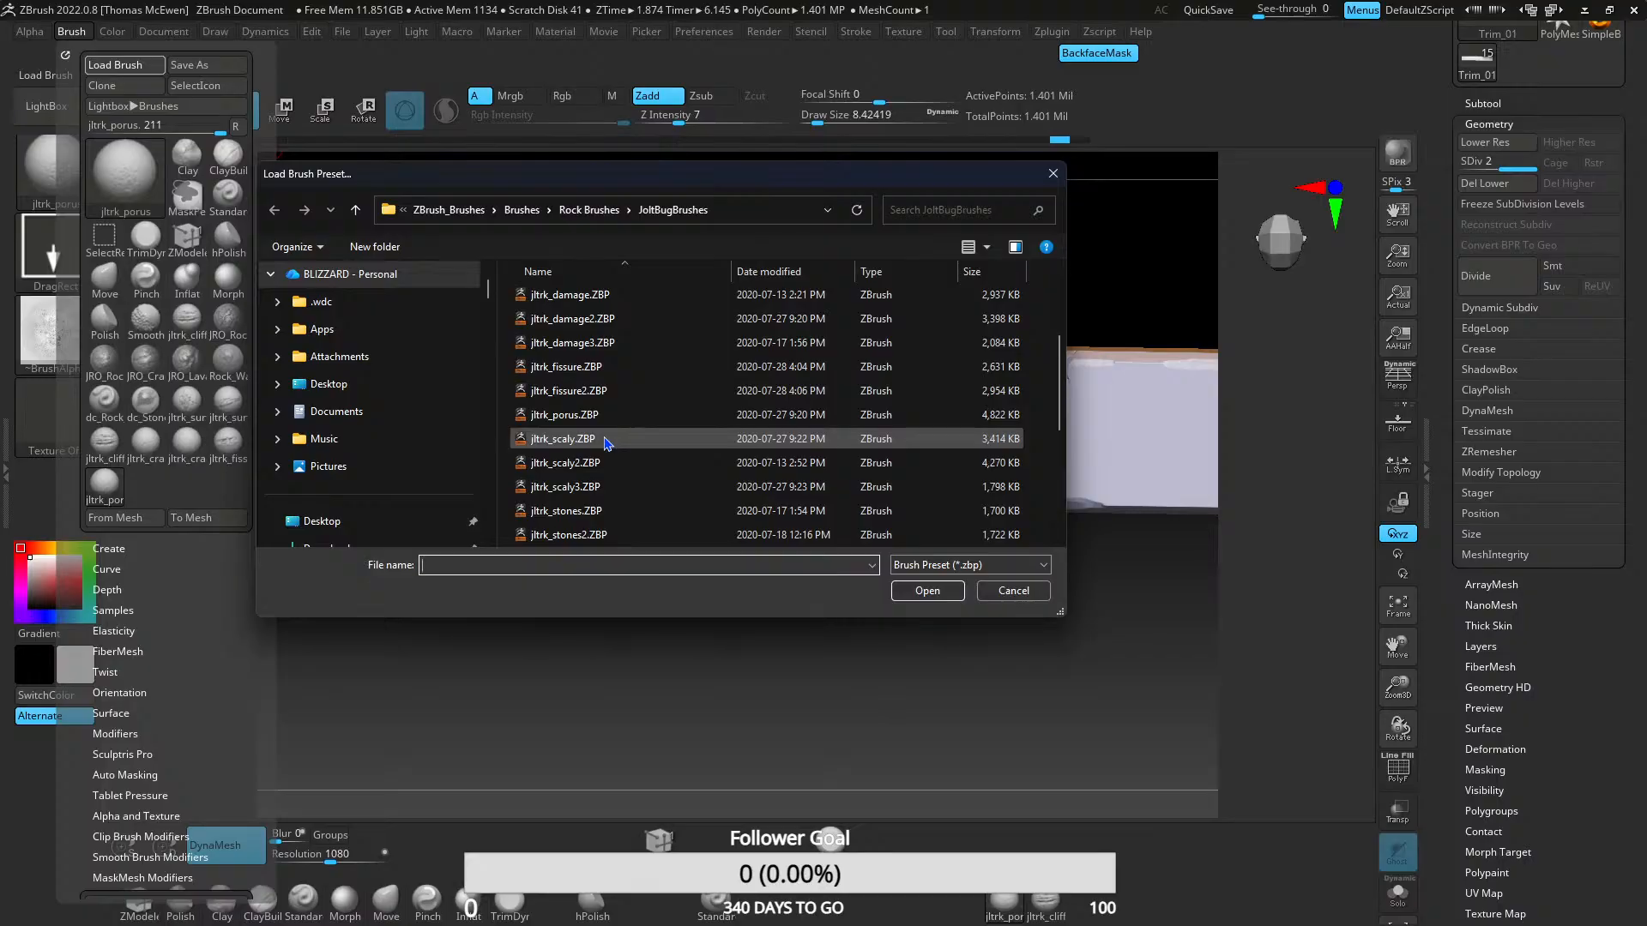
{"action": "double_click", "coordinate": [566, 486]}
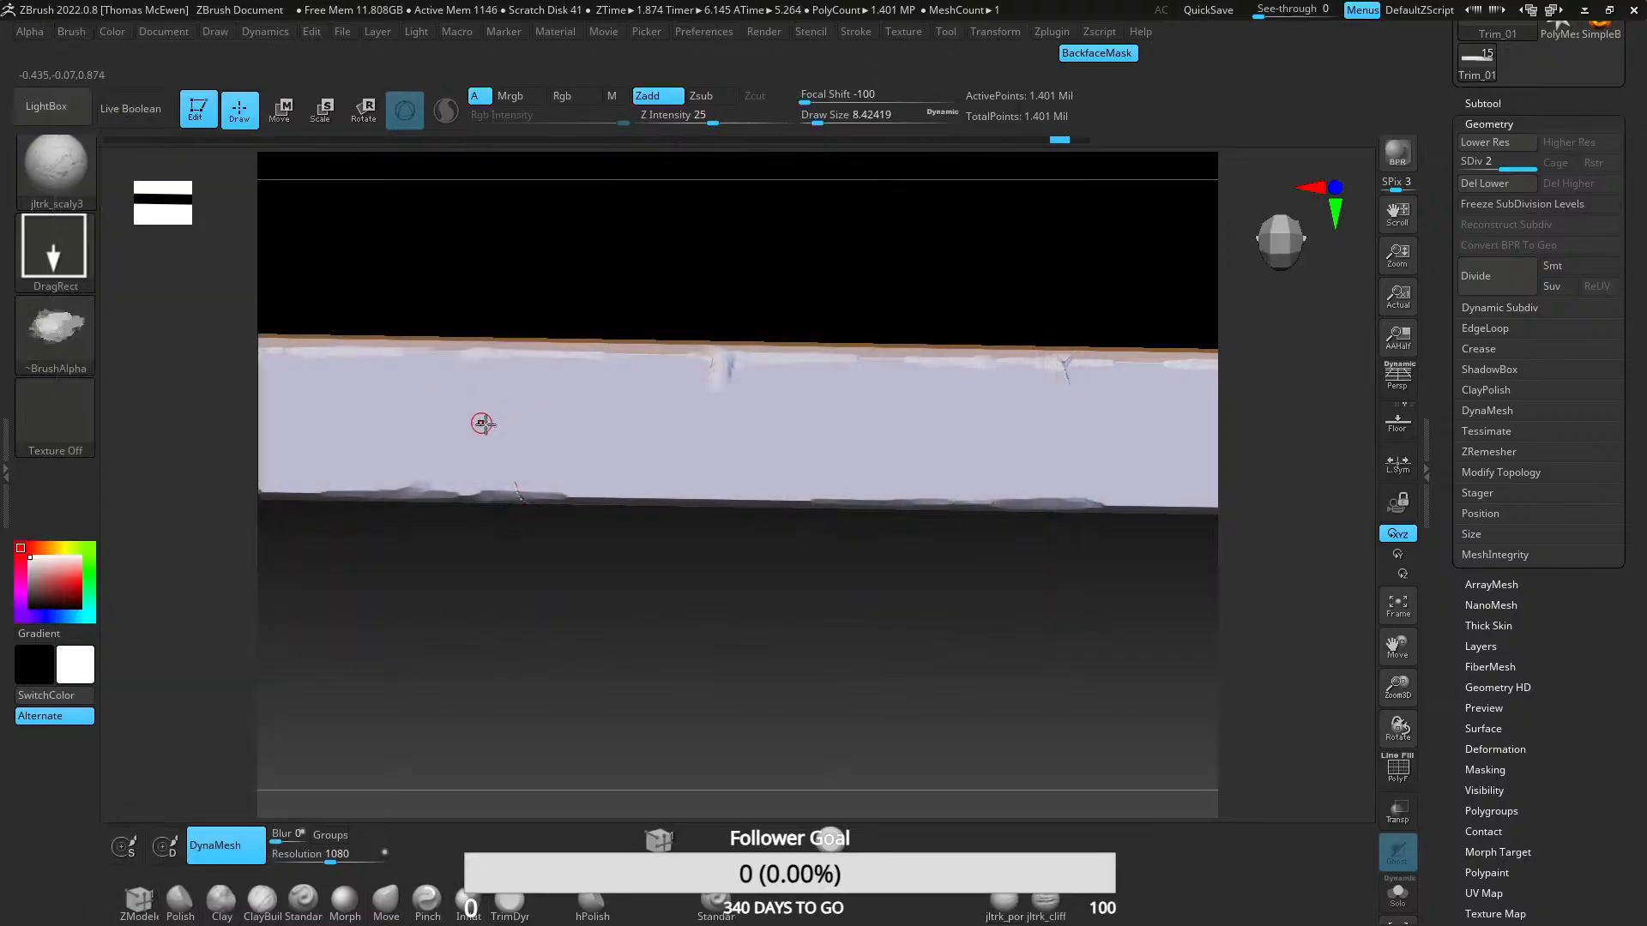
{"action": "left_click_drag", "start_coordinate": [673, 427], "coordinate": [671, 326]}
{"action": "key", "text": "ctrl+z"}
{"action": "left_click_drag", "start_coordinate": [581, 461], "coordinate": [1010, 420]}
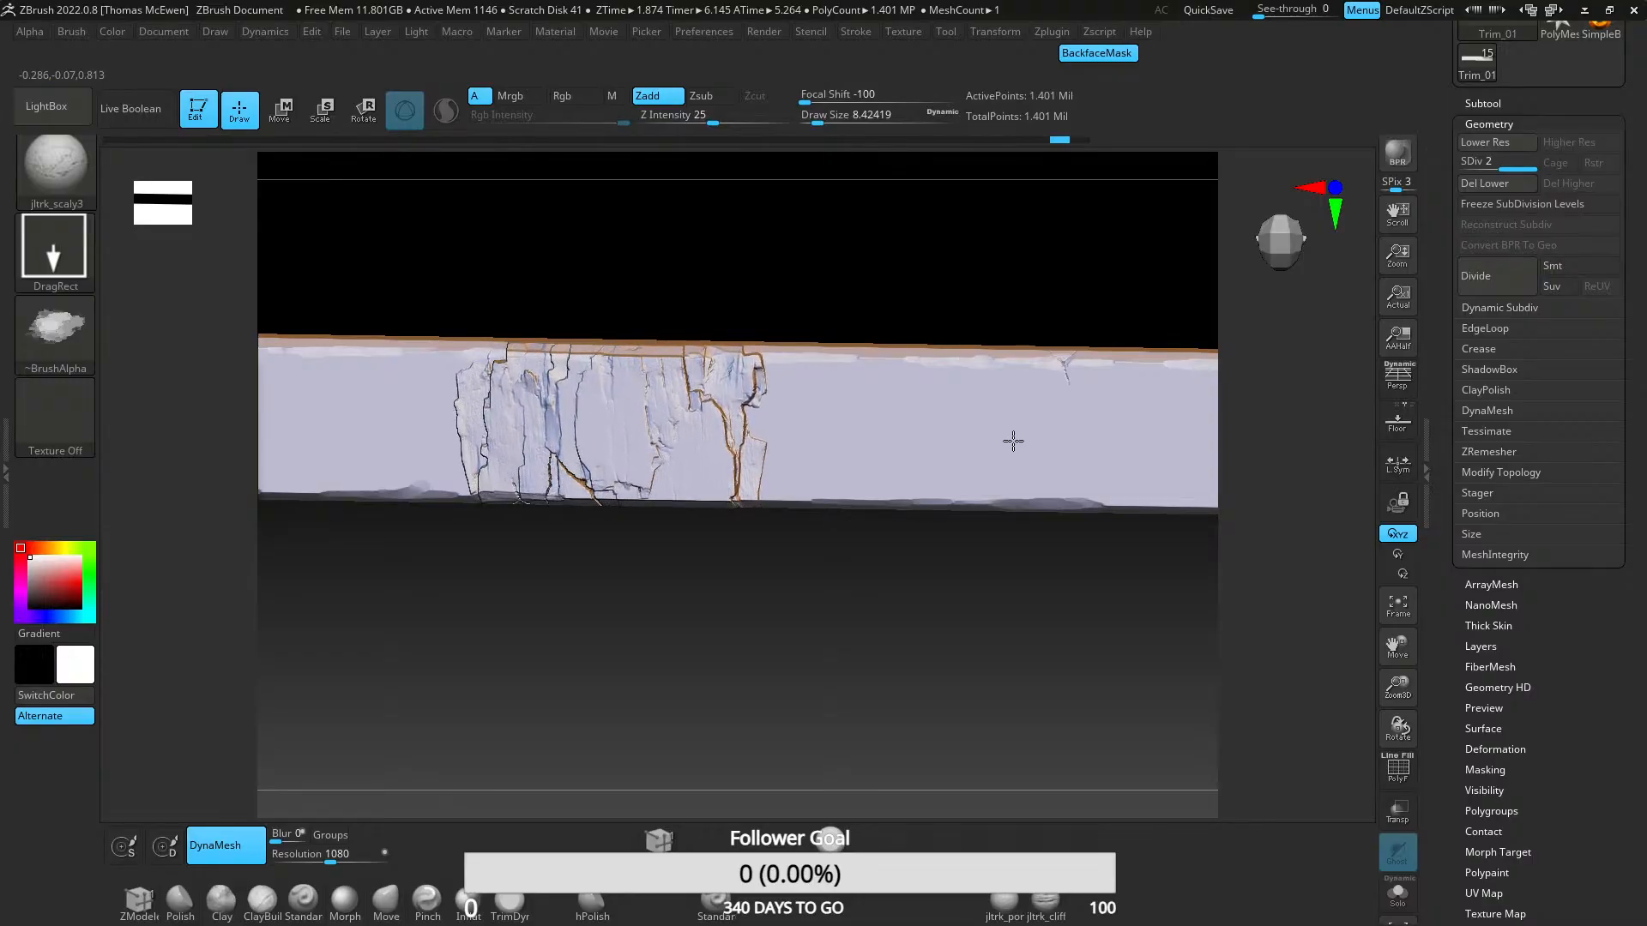
{"action": "key", "text": "ctrl+z"}
- Load the jltrk_cliff brush from JoltBugBrushes, test its cliff texture on the front face, and undo the stamps
{"action": "left_click", "coordinate": [69, 31]}
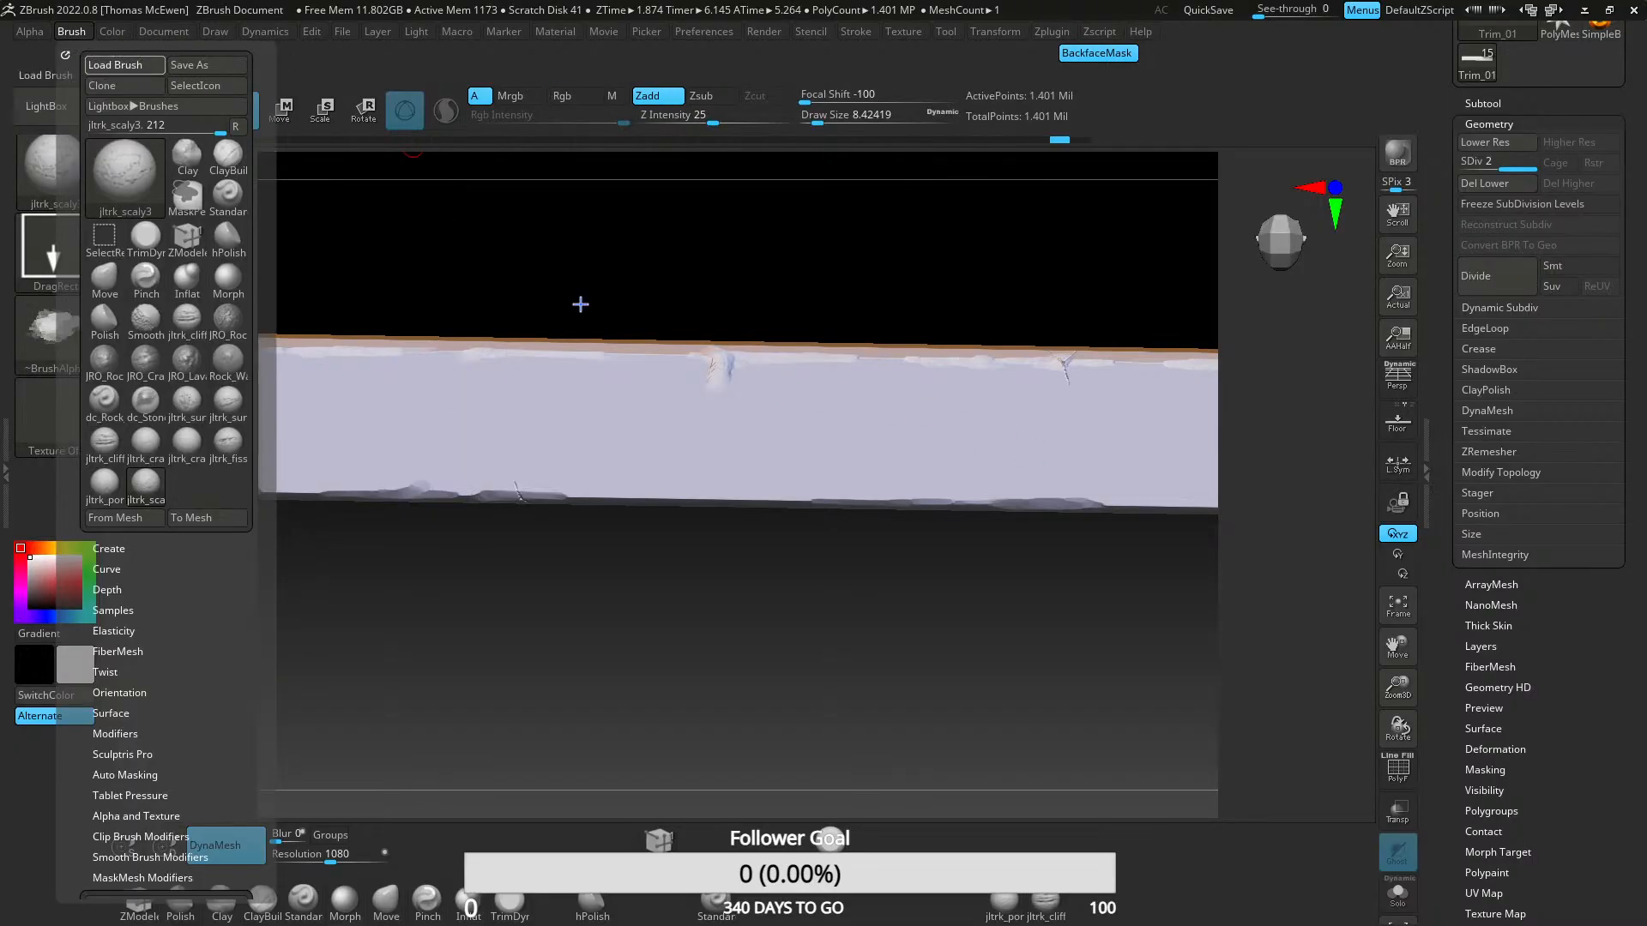
{"action": "scroll", "coordinate": [617, 470], "scroll_direction": "down", "scroll_amount": 1}
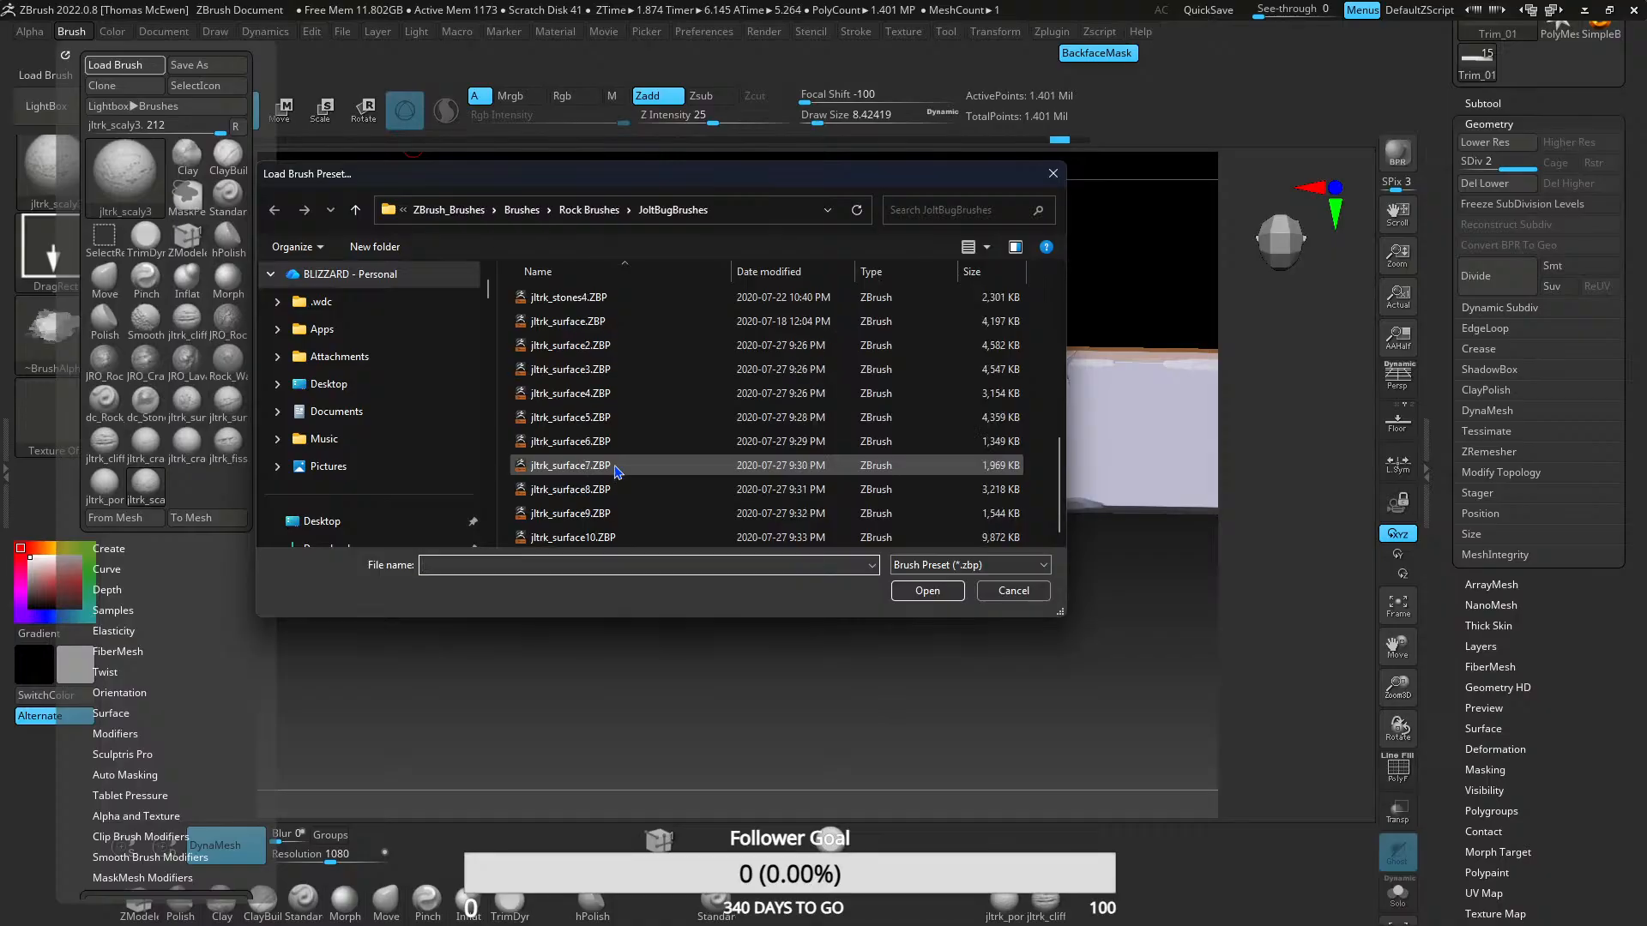
{"action": "scroll", "coordinate": [616, 471], "scroll_direction": "up", "scroll_amount": 3}
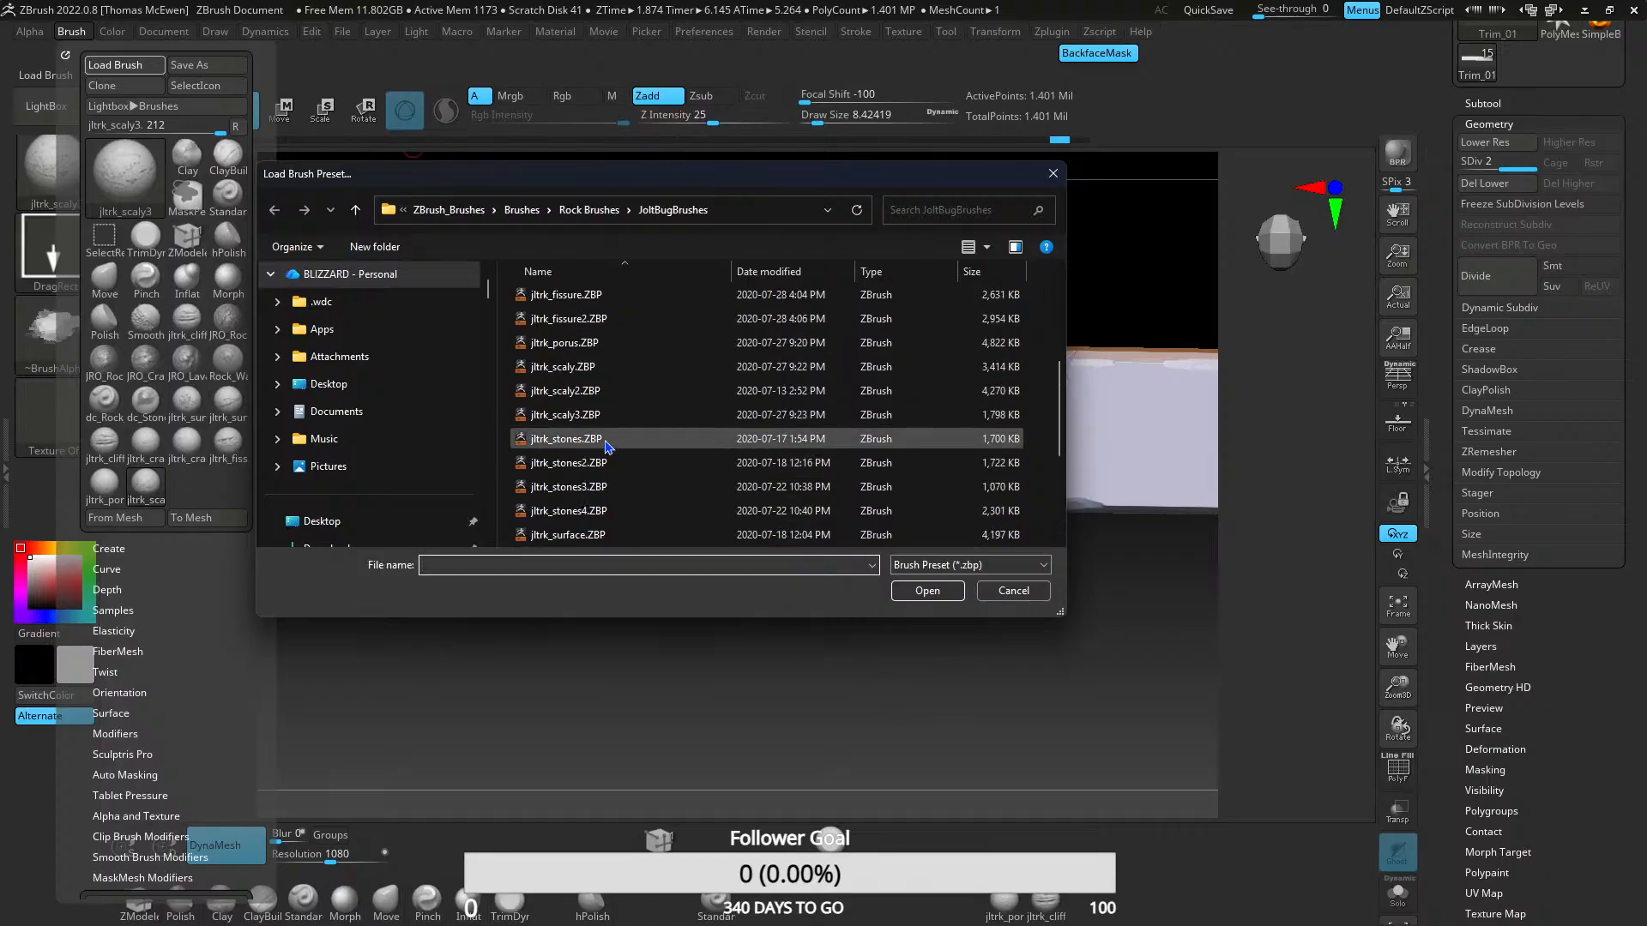
{"action": "scroll", "coordinate": [607, 445], "scroll_direction": "up", "scroll_amount": 1}
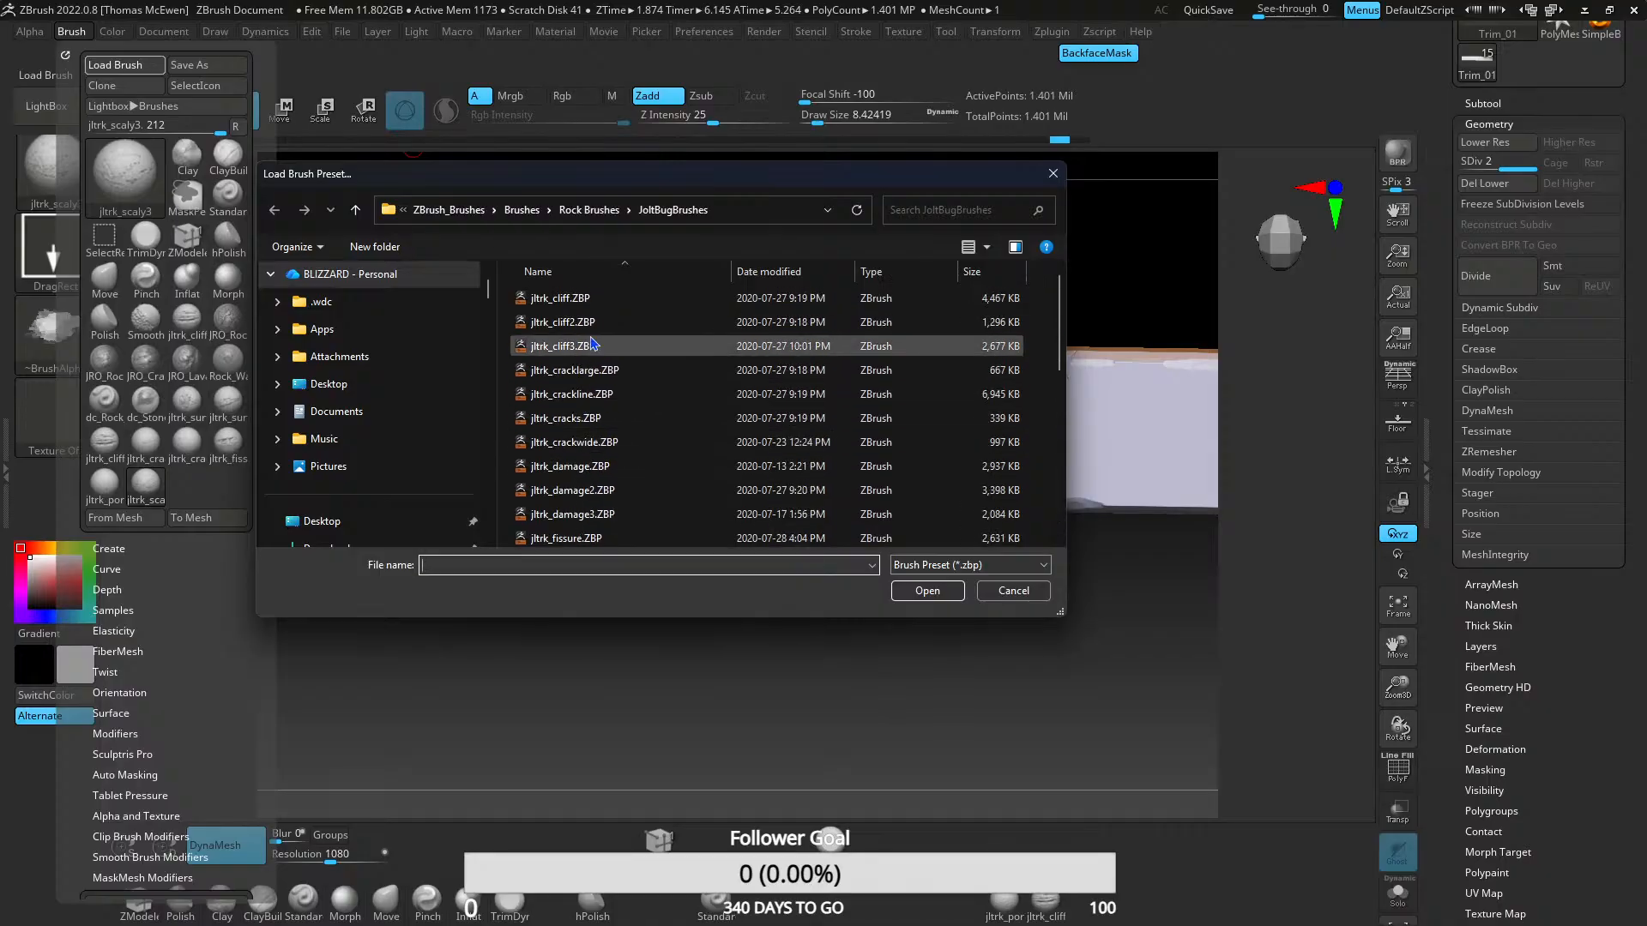
{"action": "double_click", "coordinate": [567, 298]}
{"action": "mouse_move", "coordinate": [571, 404]}
{"action": "left_mouse_down"}
{"action": "mouse_move", "coordinate": [966, 420]}
{"action": "mouse_move", "coordinate": [755, 652]}
{"action": "mouse_move", "coordinate": [924, 735]}
{"action": "left_mouse_up"}
{"action": "key", "text": "ctrl+z"}
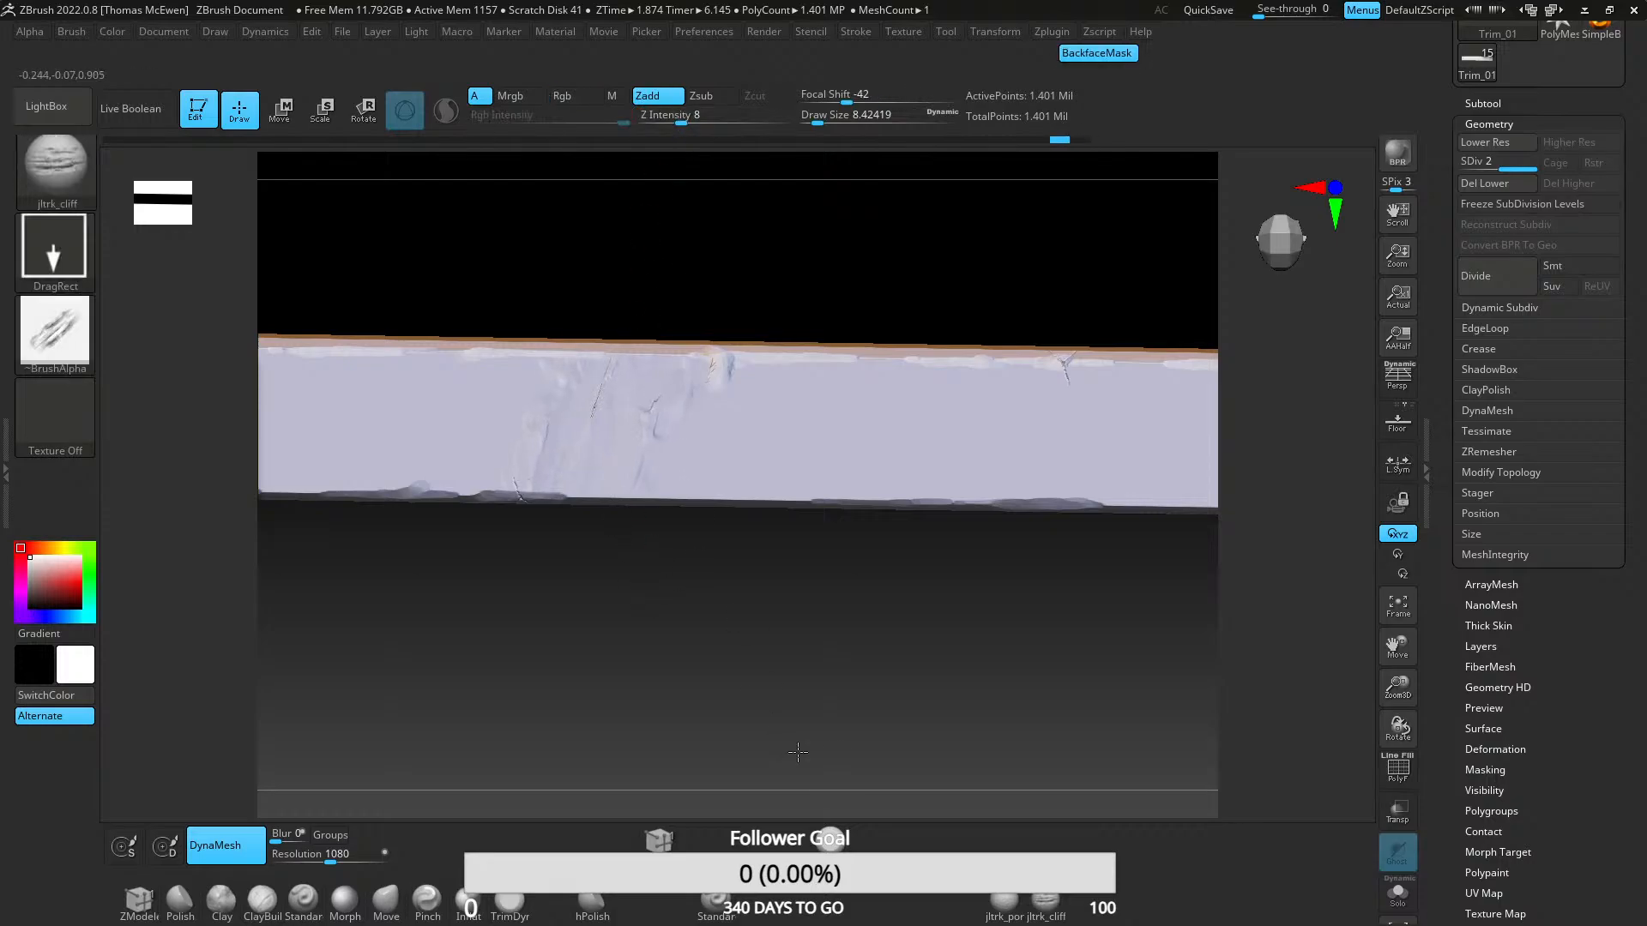
{"action": "mouse_move", "coordinate": [943, 755]}
{"action": "right_mouse_down", "text": "ctrl"}
{"action": "mouse_move", "coordinate": [671, 420]}
{"action": "mouse_move", "coordinate": [638, 463]}
{"action": "mouse_move", "coordinate": [684, 510]}
{"action": "mouse_move", "coordinate": [672, 432]}
{"action": "mouse_move", "coordinate": [602, 551]}
{"action": "right_mouse_up", "text": "ctrl"}
{"action": "key", "text": "ctrl+z"}
{"action": "right_click_drag", "start_coordinate": [603, 550], "coordinate": [700, 505], "text": "alt"}
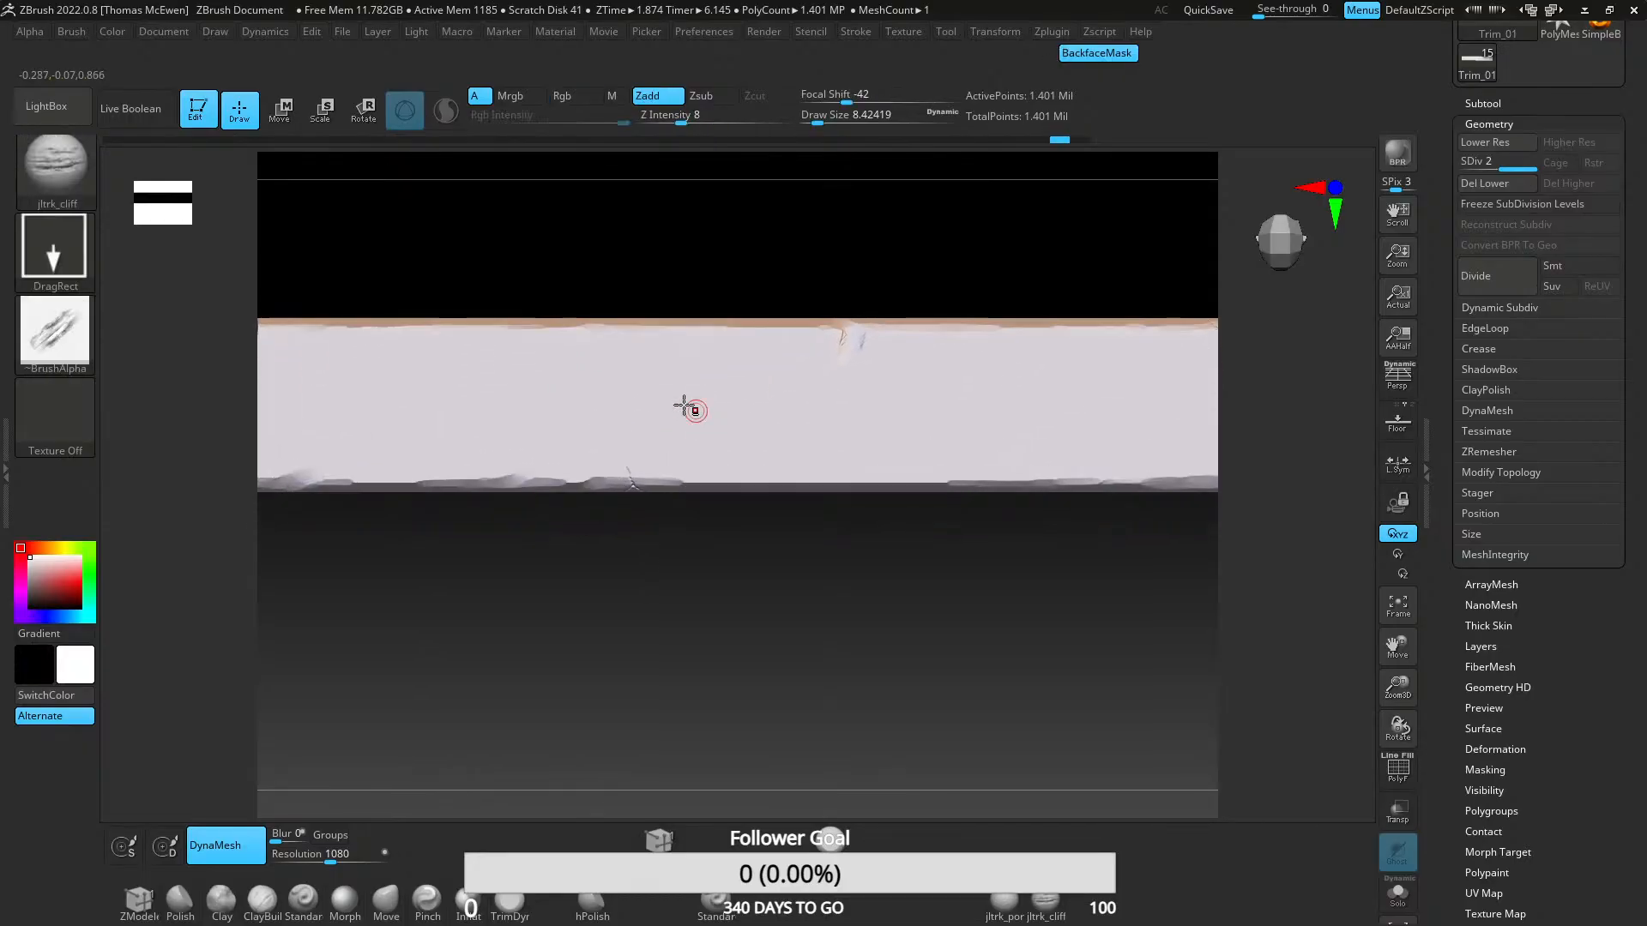
- Browse the Rock Brushes folders, load jltrk_crackline from JoltBugBrushes, and try a diagonal crack across the front face
{"action": "left_click", "coordinate": [71, 32]}
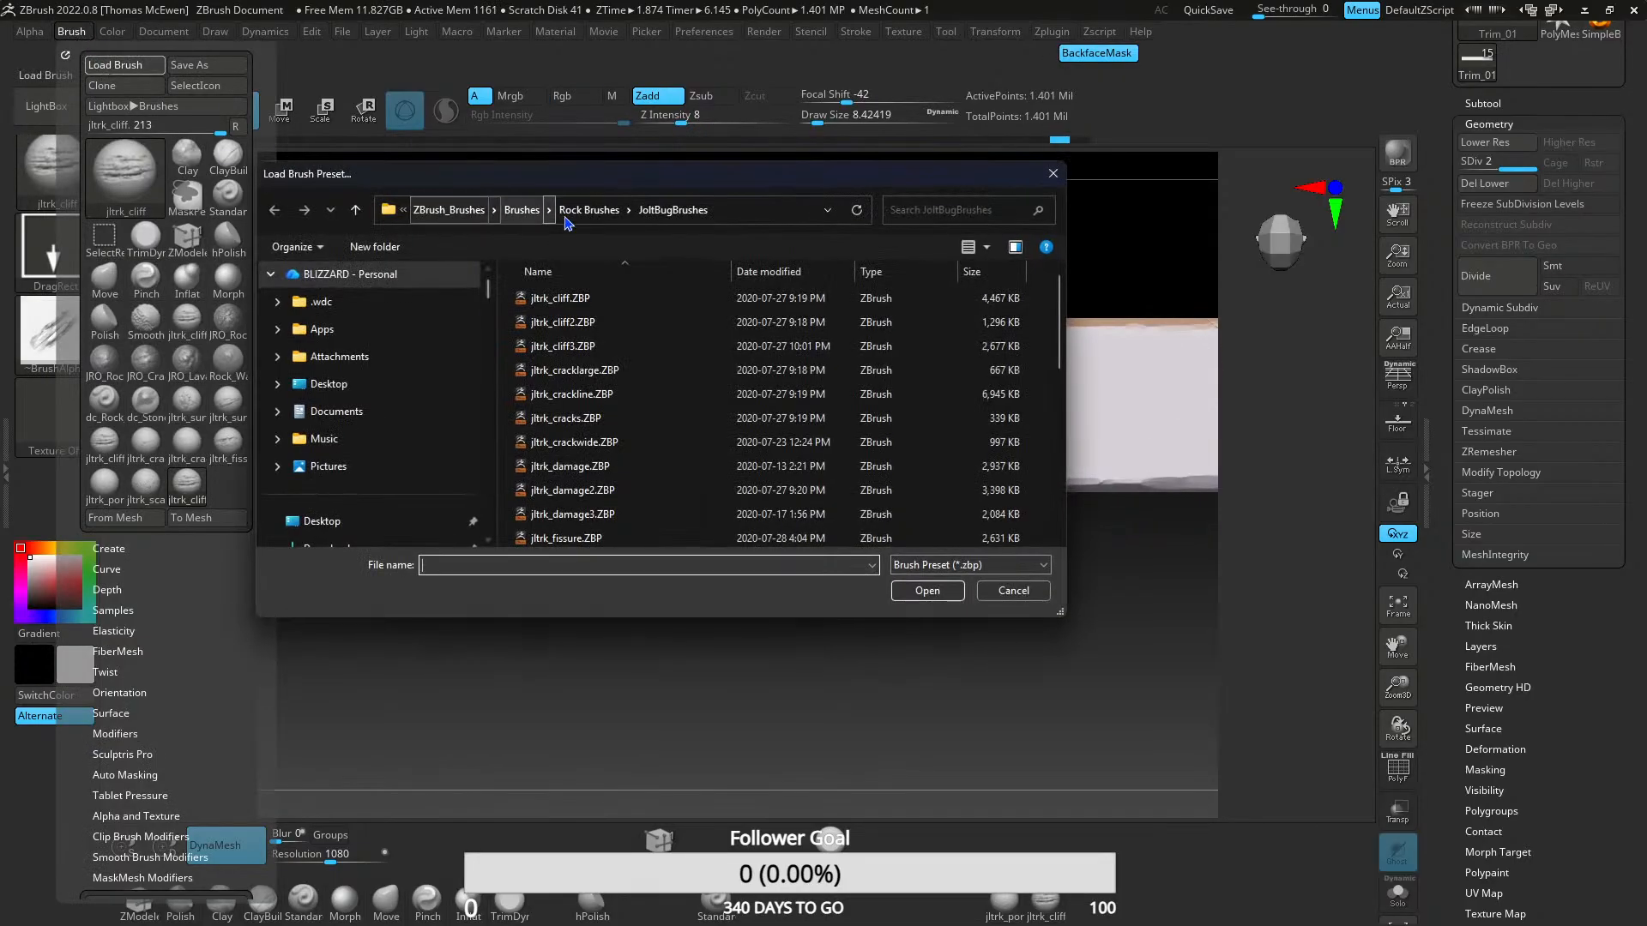
{"action": "left_click", "coordinate": [591, 214]}
{"action": "double_click", "coordinate": [610, 346]}
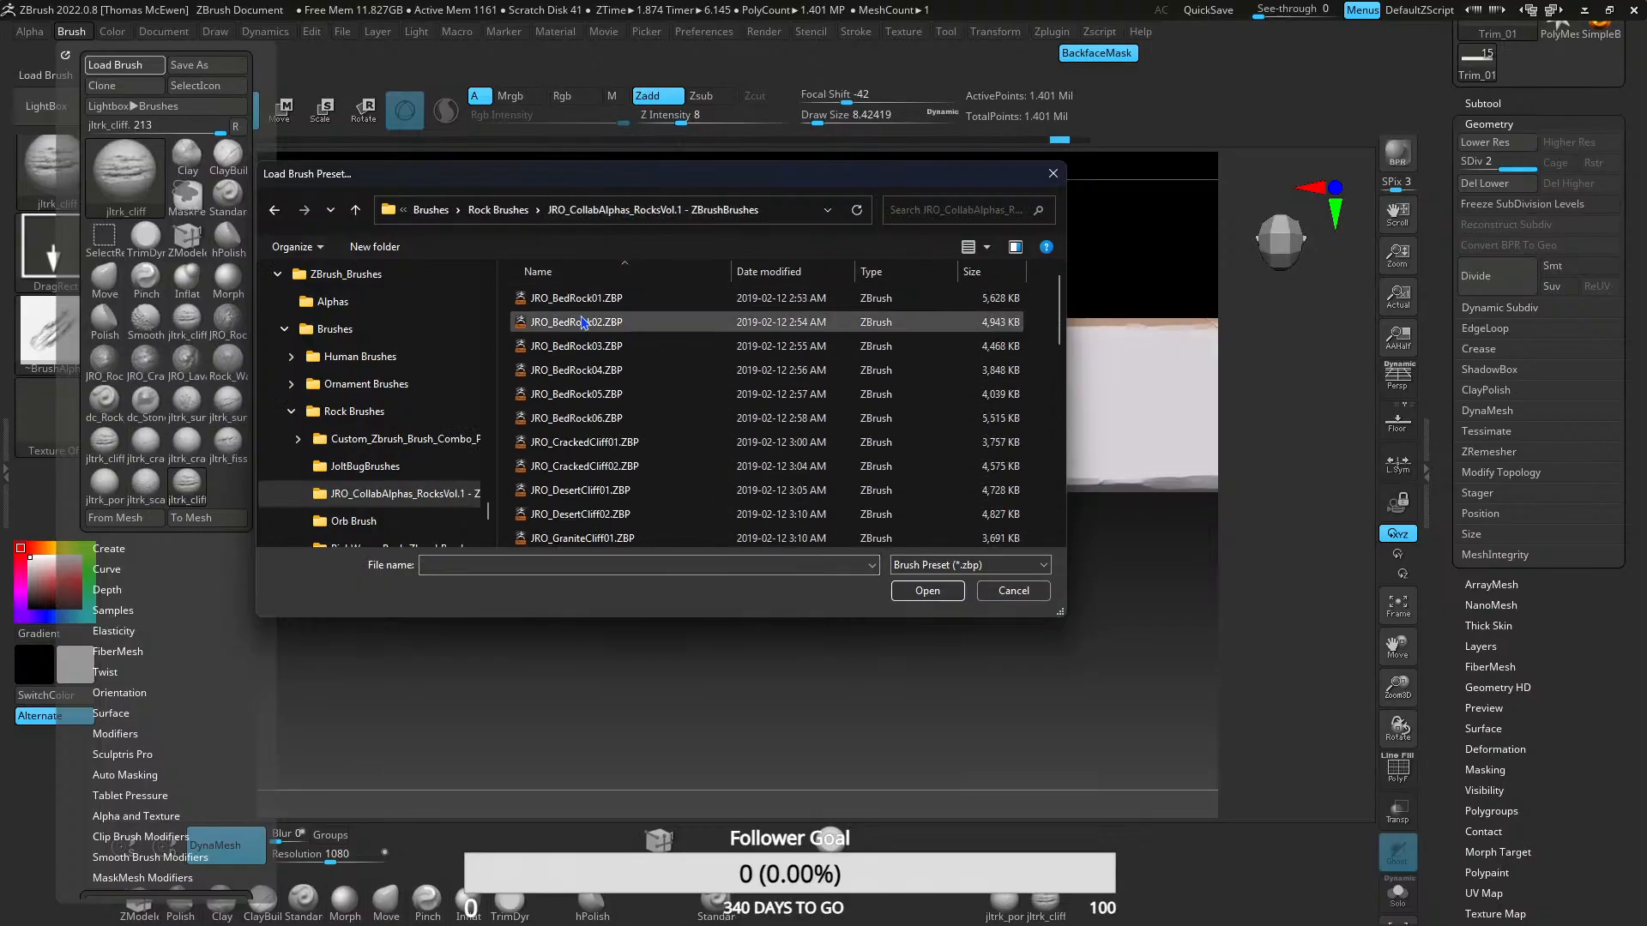
{"action": "left_click", "coordinate": [529, 214]}
{"action": "double_click", "coordinate": [587, 321]}
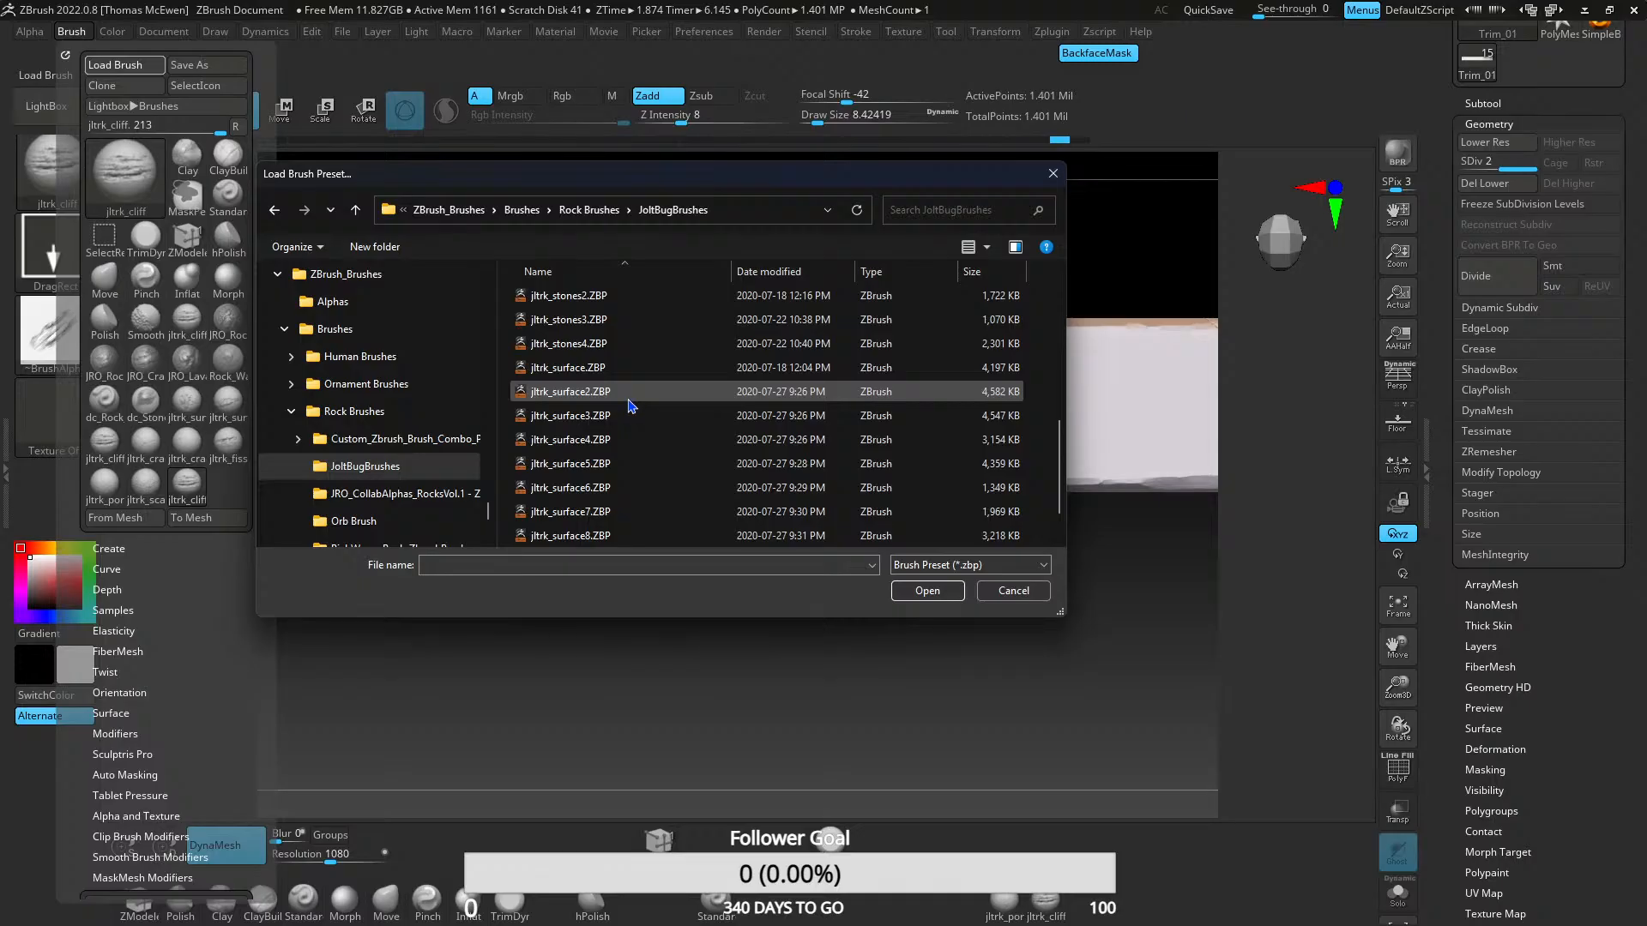
{"action": "scroll", "coordinate": [631, 403], "scroll_direction": "up", "scroll_amount": 5}
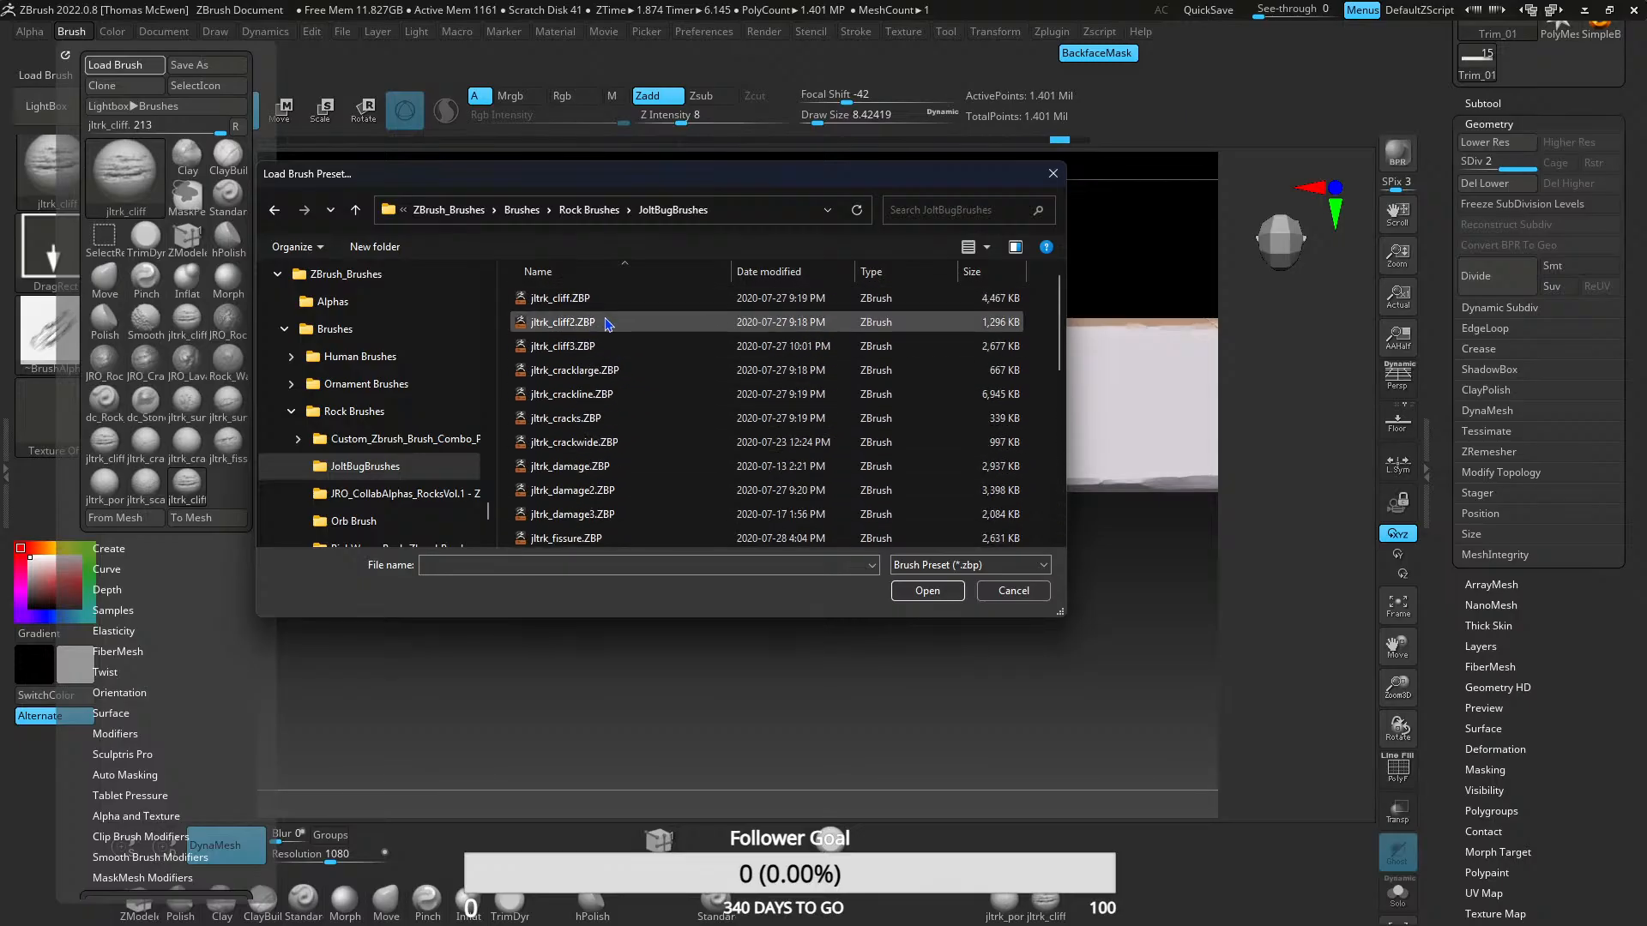
{"action": "double_click", "coordinate": [610, 393]}
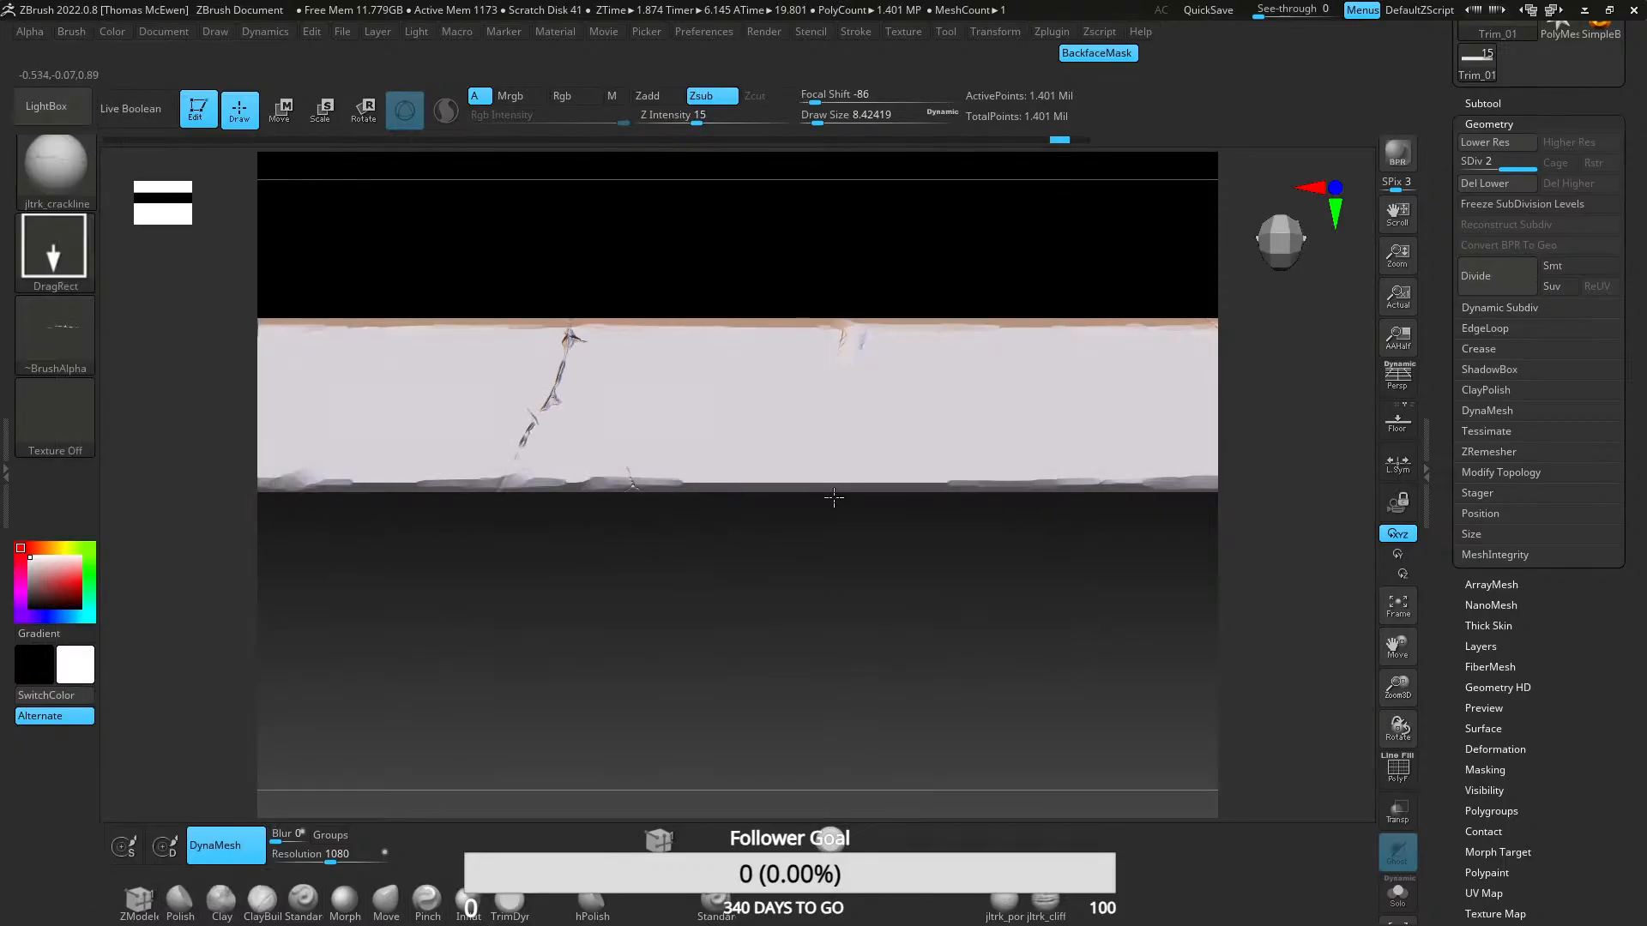
{"action": "key", "text": "f"}
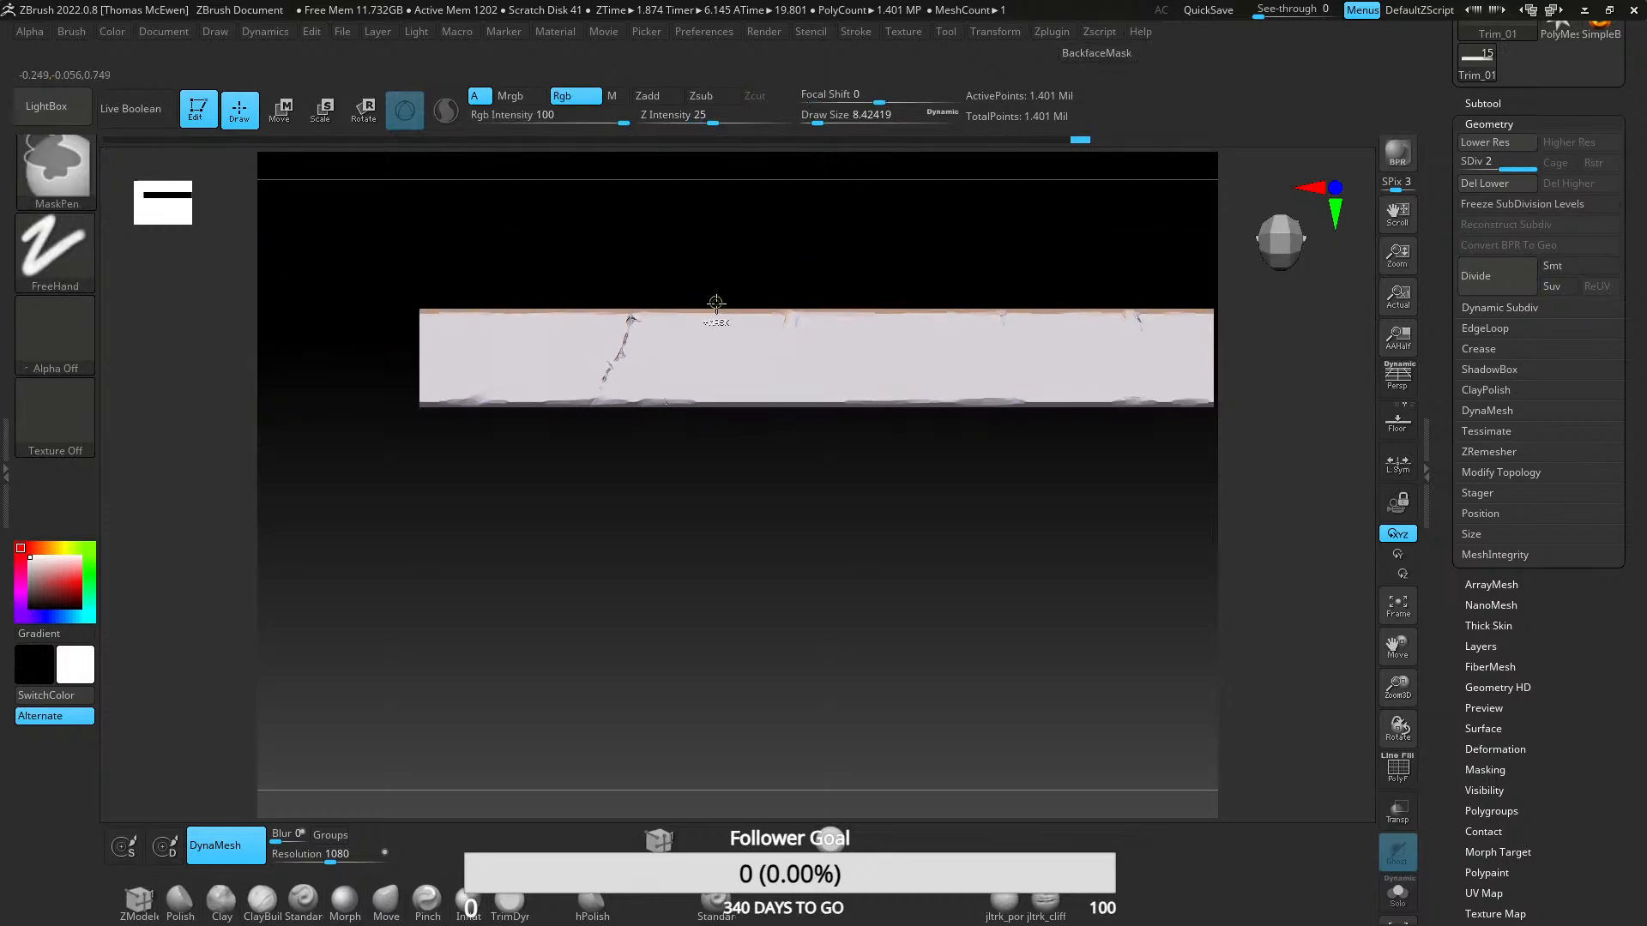
{"action": "mouse_move", "coordinate": [709, 301]}
{"action": "left_mouse_down"}
{"action": "mouse_move", "coordinate": [732, 412]}
{"action": "mouse_move", "coordinate": [758, 430]}
{"action": "mouse_move", "coordinate": [780, 411]}
{"action": "mouse_move", "coordinate": [691, 467]}
{"action": "mouse_move", "coordinate": [768, 390]}
{"action": "mouse_move", "coordinate": [717, 426]}
{"action": "mouse_move", "coordinate": [729, 452]}
{"action": "mouse_move", "coordinate": [626, 471]}
{"action": "mouse_move", "coordinate": [639, 405]}
{"action": "mouse_move", "coordinate": [621, 441]}
{"action": "mouse_move", "coordinate": [640, 526]}
{"action": "mouse_move", "coordinate": [658, 463]}
{"action": "mouse_move", "coordinate": [560, 818]}
{"action": "left_mouse_up"}
- Try wearing down the lower front edge between two existing chips with the hPolish brush
{"action": "left_click", "coordinate": [593, 905]}
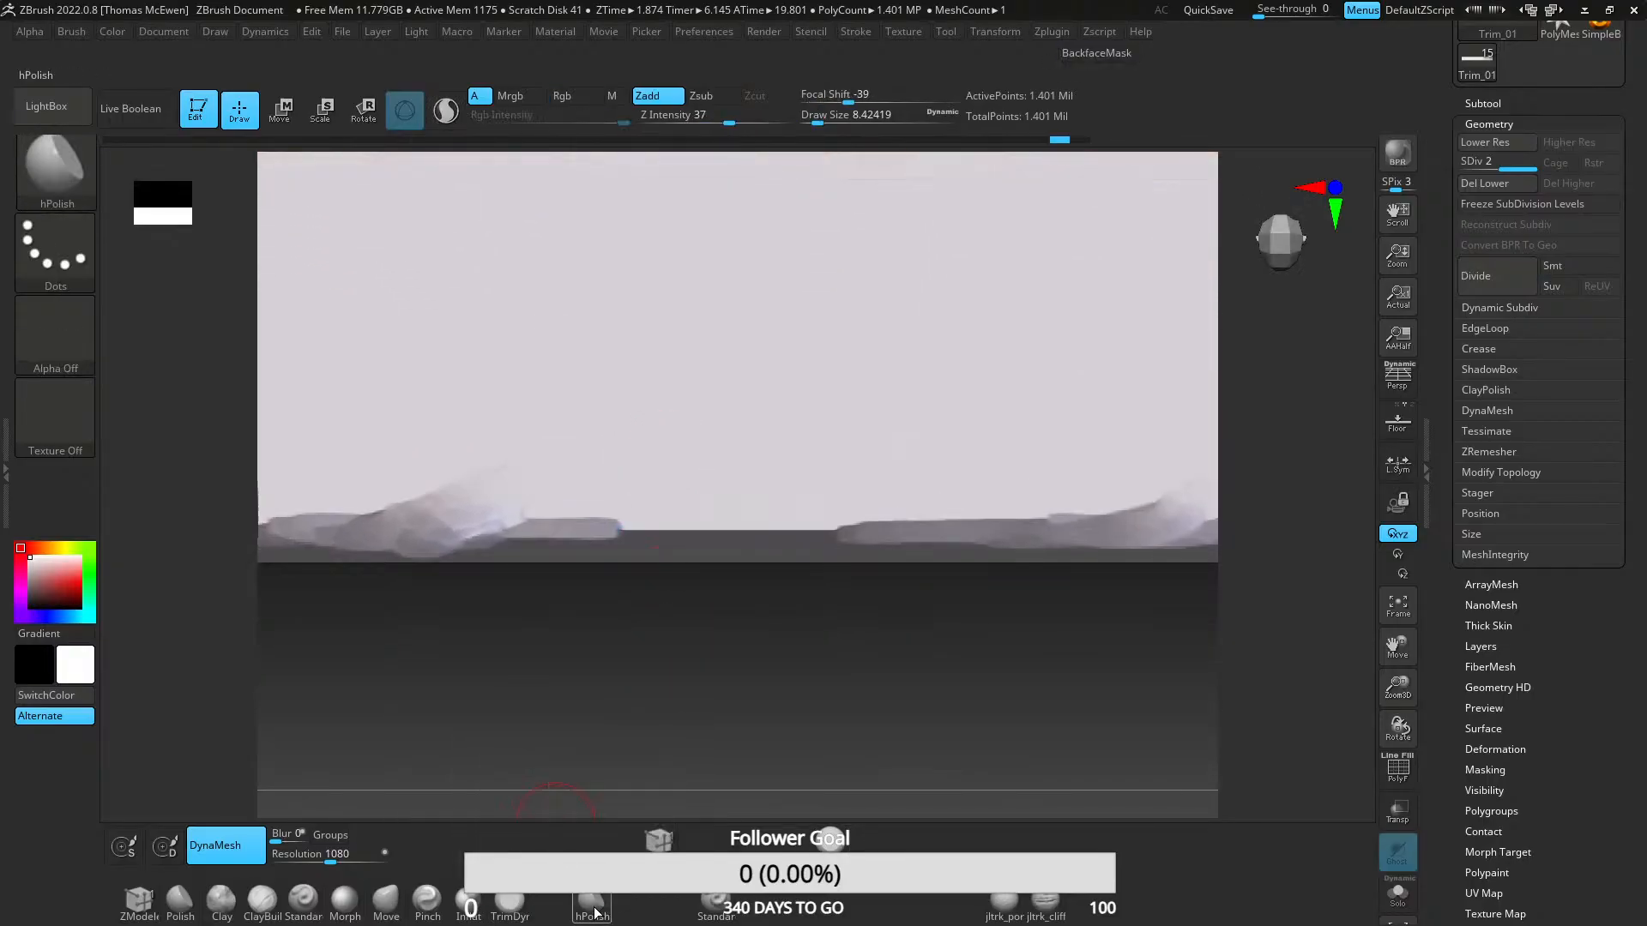
{"action": "mouse_move", "coordinate": [802, 534]}
{"action": "left_mouse_down"}
{"action": "mouse_move", "coordinate": [868, 533]}
{"action": "mouse_move", "coordinate": [592, 525]}
{"action": "left_mouse_up"}
{"action": "right_click_drag", "start_coordinate": [764, 524], "coordinate": [797, 369], "text": "ctrl"}
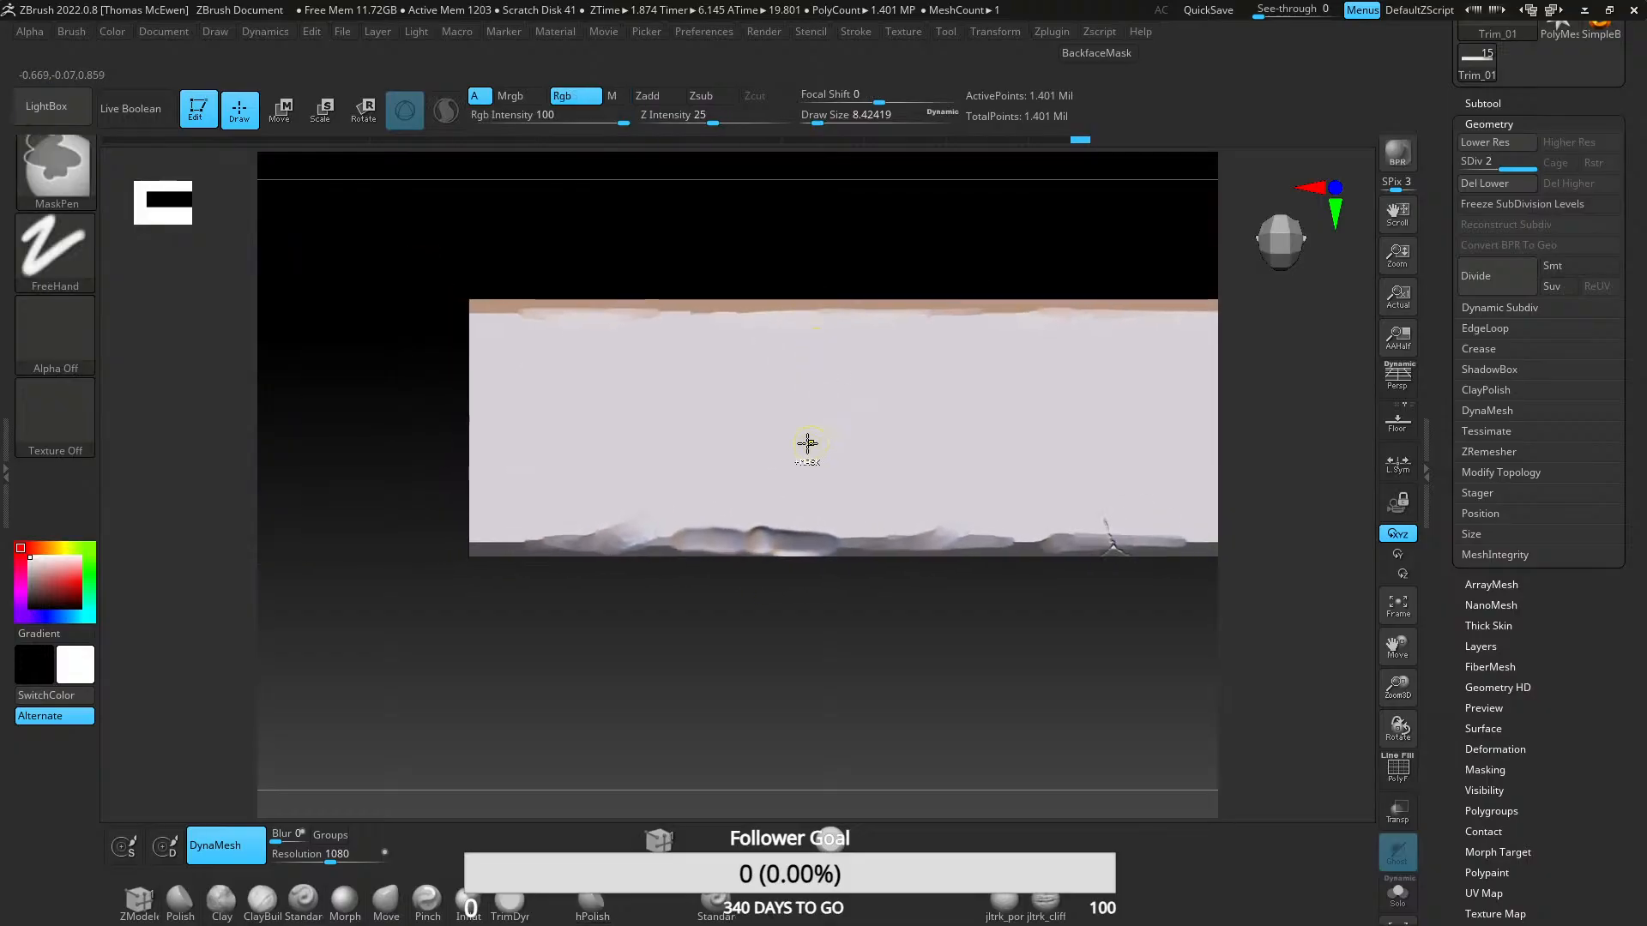
{"action": "mouse_move", "coordinate": [805, 444]}
{"action": "right_mouse_down", "text": "ctrl"}
{"action": "mouse_move", "coordinate": [746, 626]}
{"action": "mouse_move", "coordinate": [768, 518]}
{"action": "mouse_move", "coordinate": [523, 782]}
{"action": "right_mouse_up", "text": "ctrl"}
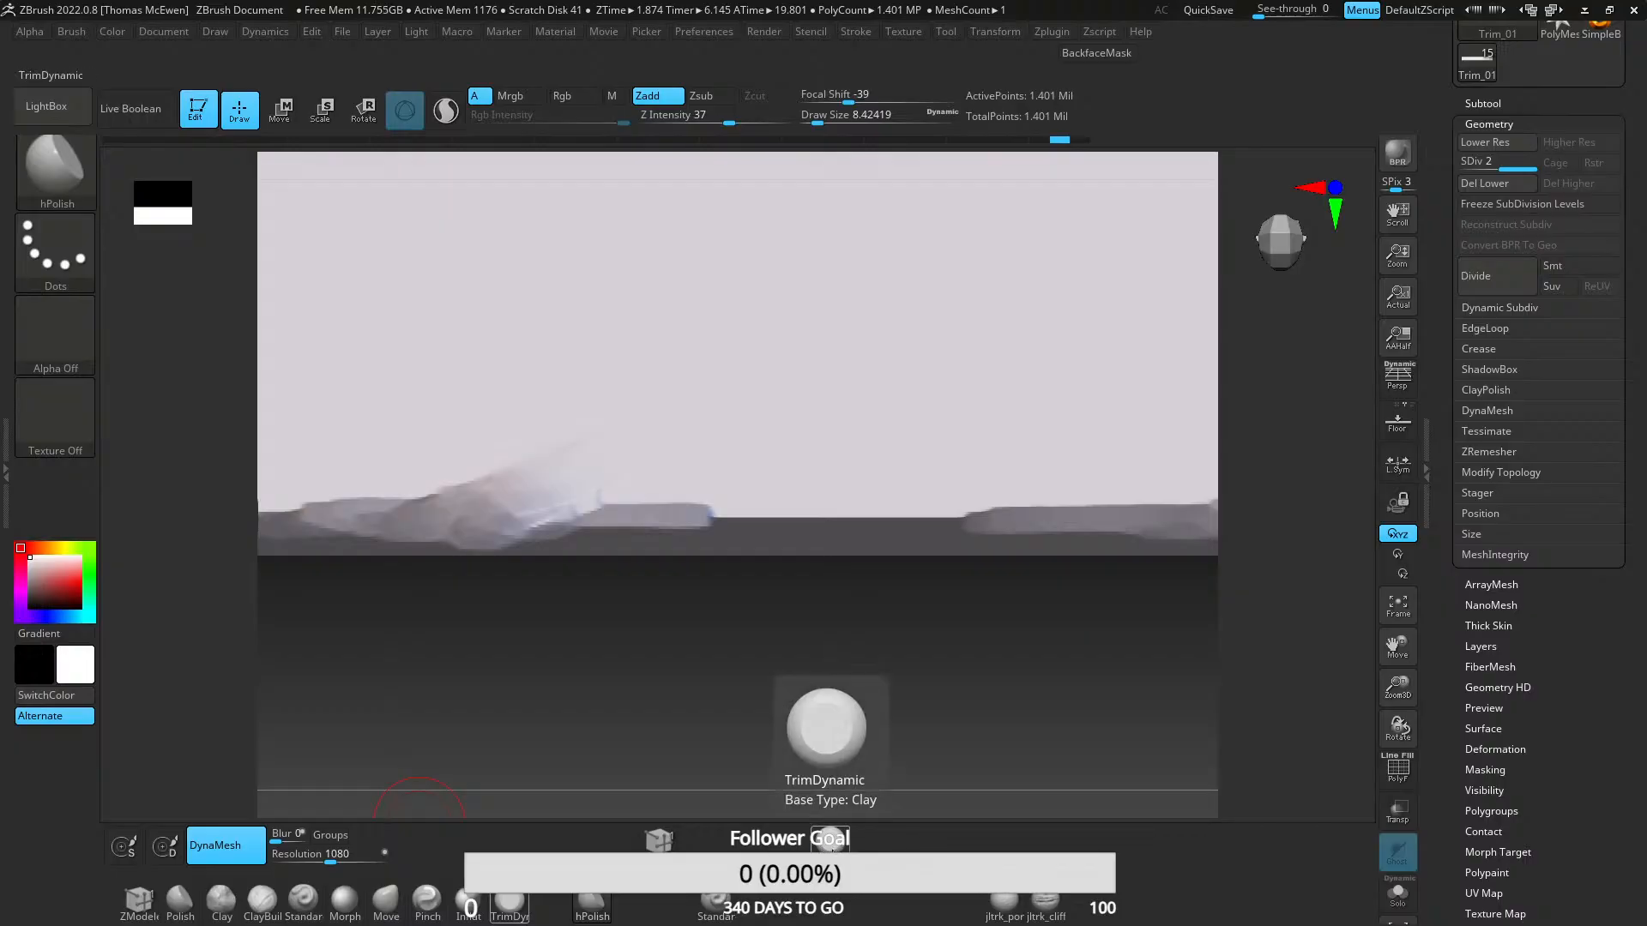
- Try stamping pores at several spots along the front face with the jltrk_porus brush at Z Intensity 7
{"action": "left_click", "coordinate": [1006, 902]}
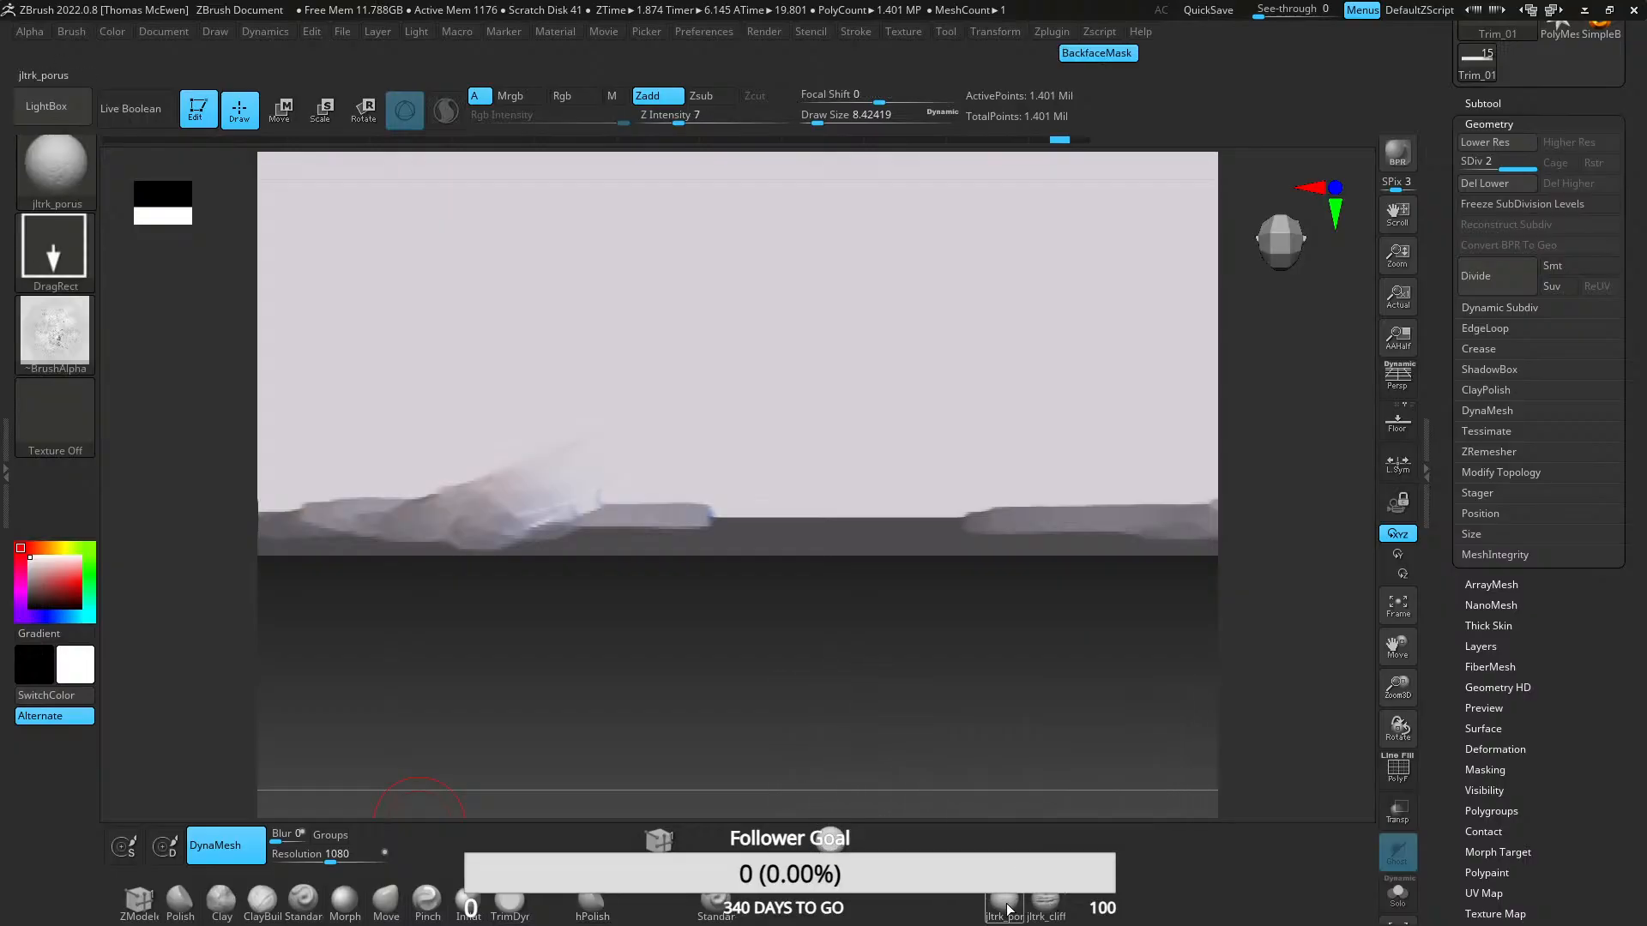
{"action": "right_click_drag", "start_coordinate": [702, 422], "coordinate": [708, 669], "text": "alt"}
{"action": "right_click_drag", "start_coordinate": [707, 669], "coordinate": [724, 493], "text": "ctrl"}
{"action": "left_click_drag", "start_coordinate": [645, 545], "coordinate": [767, 601]}
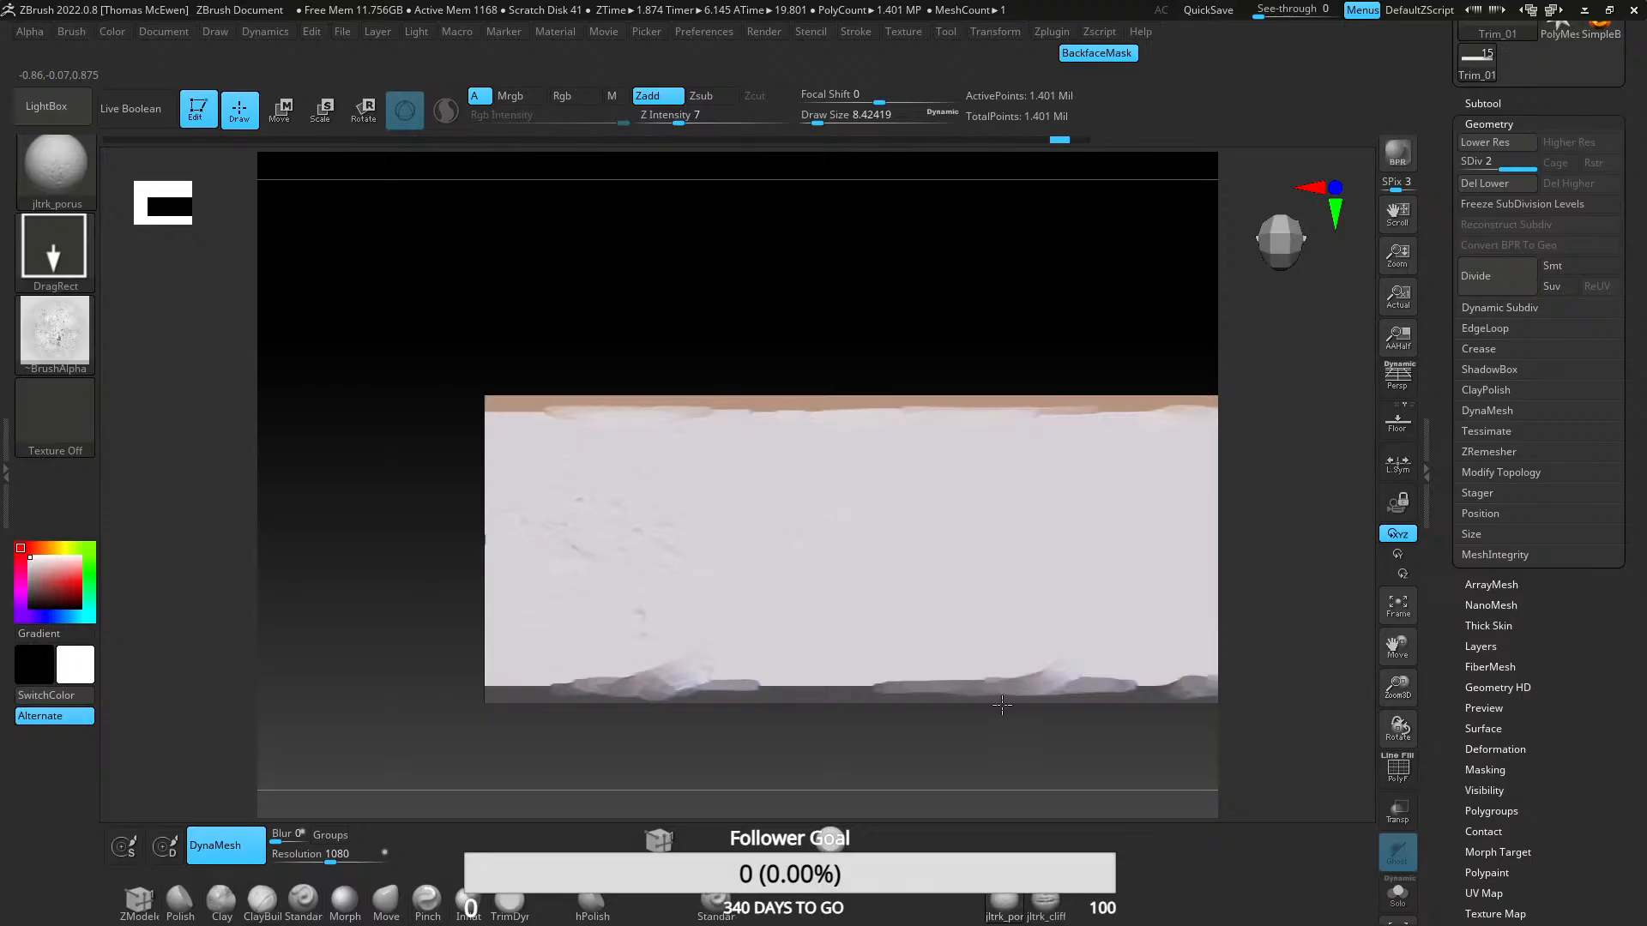
{"action": "right_click_drag", "start_coordinate": [860, 657], "coordinate": [703, 426], "text": "alt"}
{"action": "left_click_drag", "start_coordinate": [683, 450], "coordinate": [755, 490]}
{"action": "left_click_drag", "start_coordinate": [976, 477], "coordinate": [970, 499]}
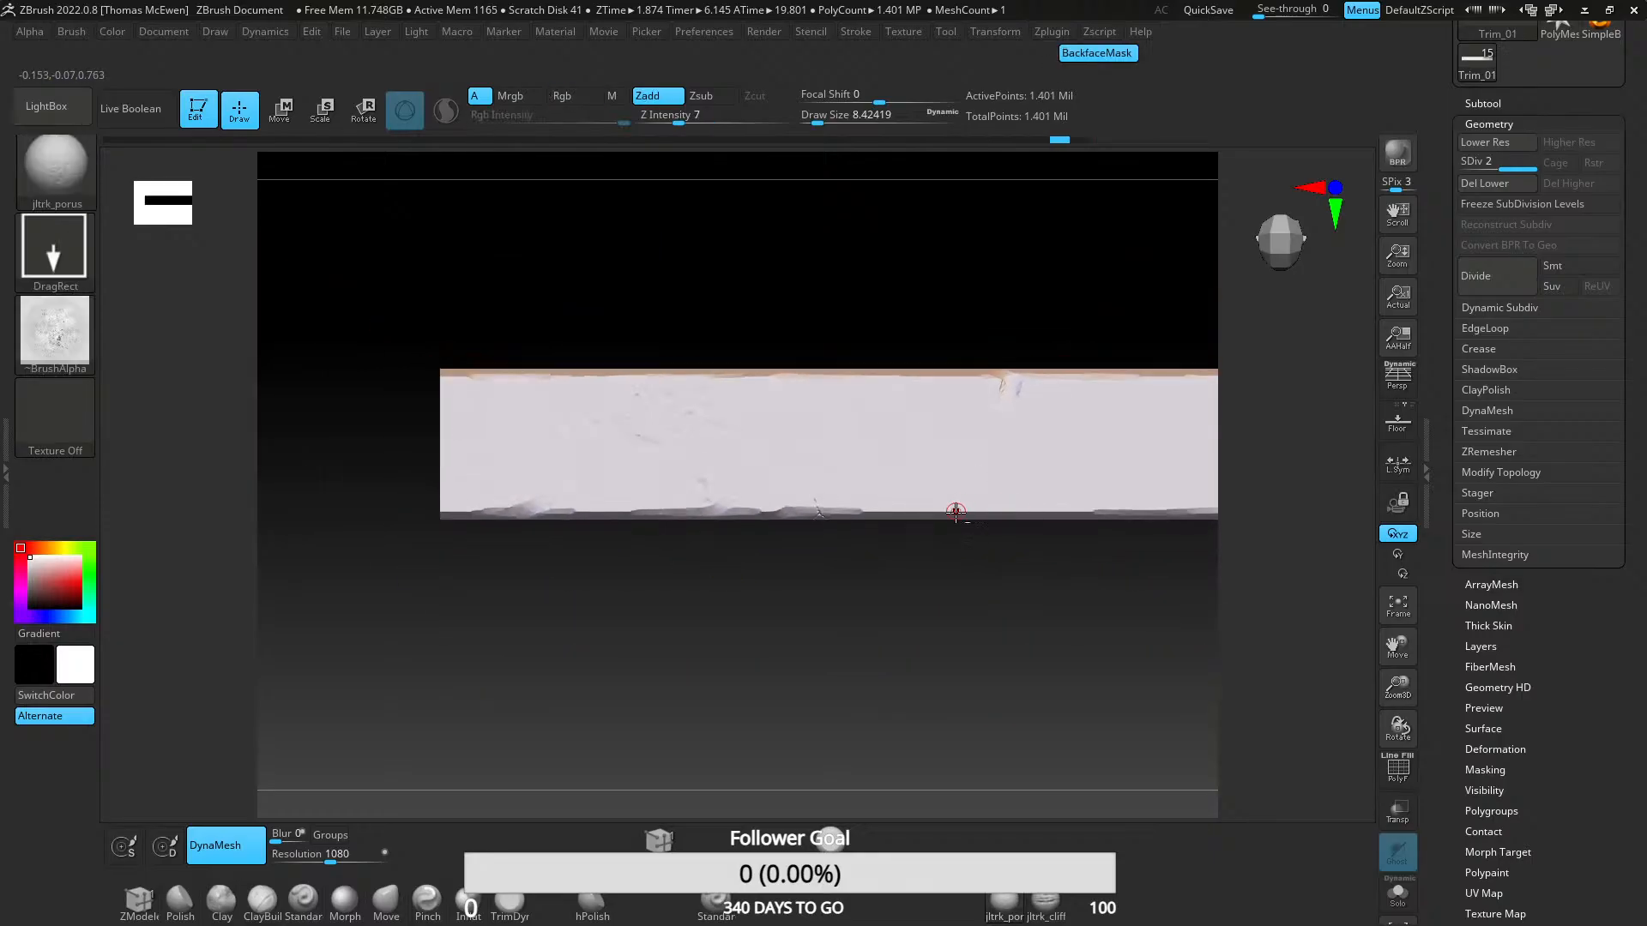
{"action": "right_click_drag", "start_coordinate": [955, 511], "coordinate": [698, 540]}
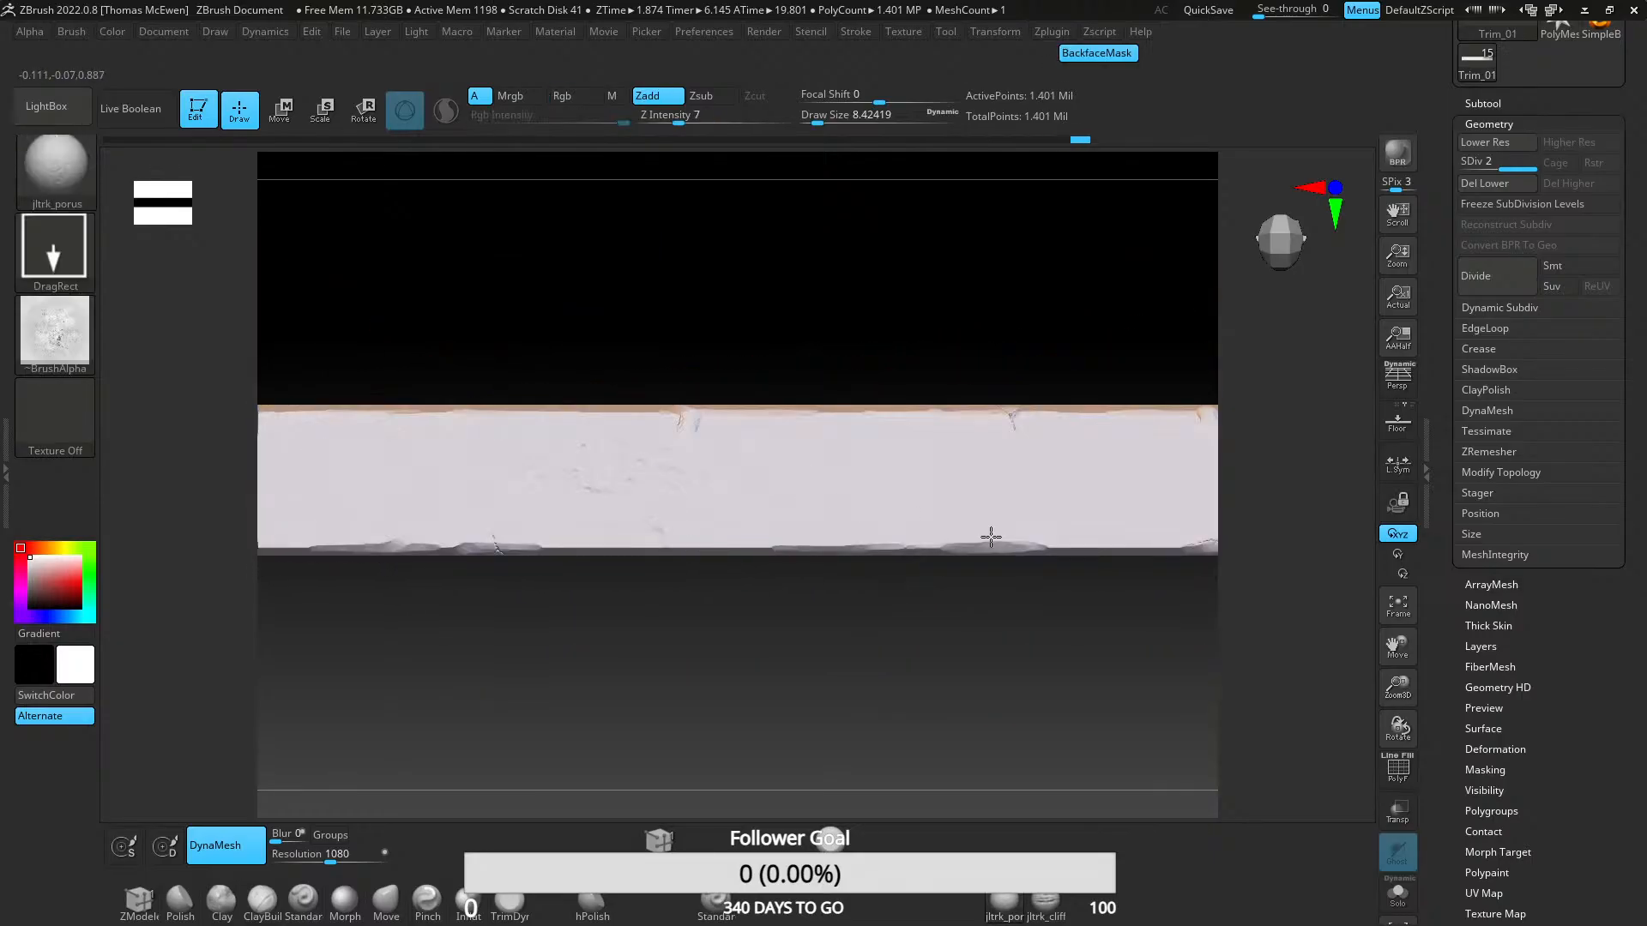
{"action": "right_click_drag", "start_coordinate": [991, 537], "coordinate": [842, 570]}
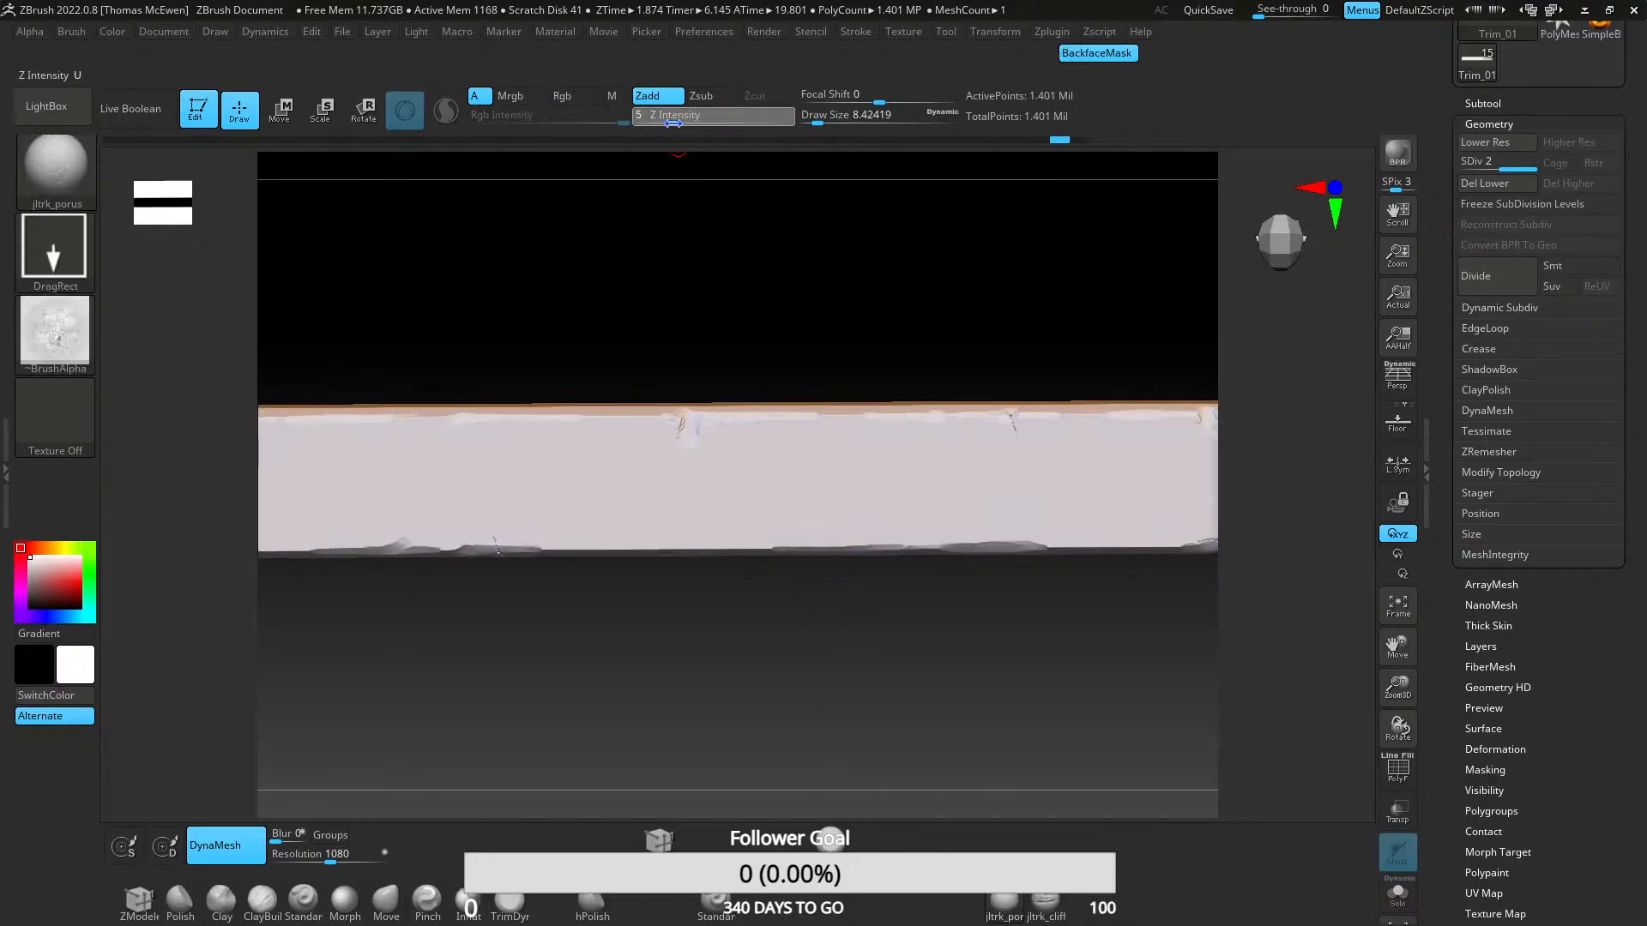
- Set the jltrk_porus brush to Z Intensity 9 and try stamping pores near the trim's end
{"action": "mouse_move", "coordinate": [961, 576]}
{"action": "right_mouse_down"}
{"action": "mouse_move", "coordinate": [806, 489]}
{"action": "mouse_move", "coordinate": [812, 511]}
{"action": "mouse_move", "coordinate": [820, 460]}
{"action": "mouse_move", "coordinate": [698, 477]}
{"action": "mouse_move", "coordinate": [661, 566]}
{"action": "mouse_move", "coordinate": [695, 573]}
{"action": "mouse_move", "coordinate": [702, 489]}
{"action": "right_mouse_up"}
{"action": "left_click", "coordinate": [808, 459], "text": "ctrl"}
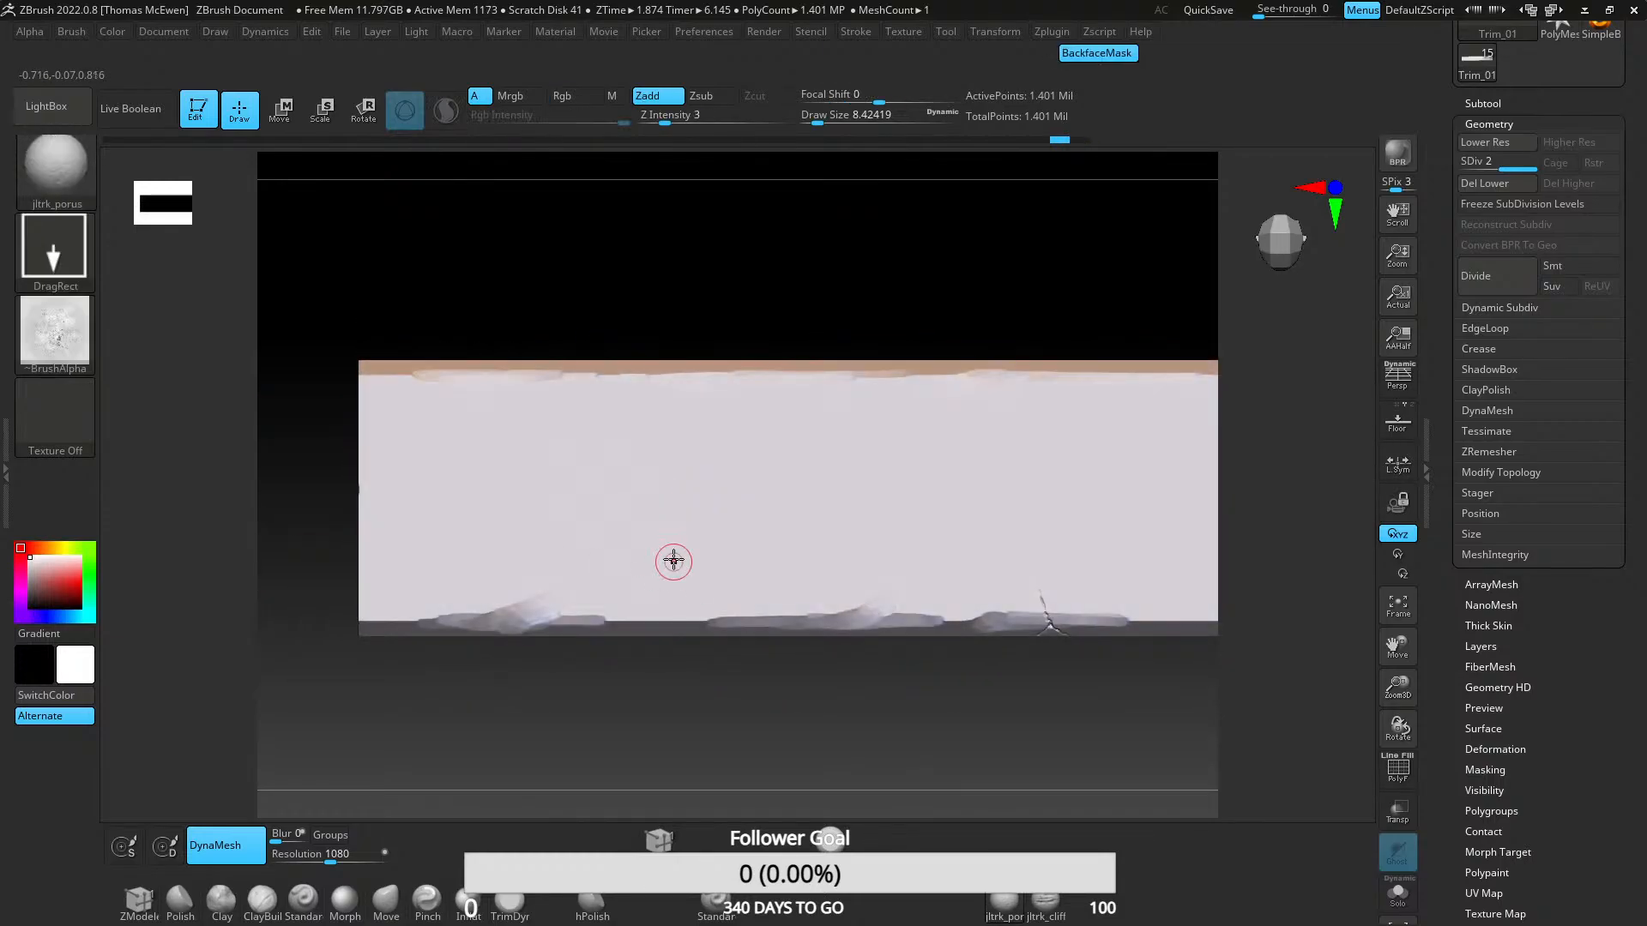
{"action": "left_click", "coordinate": [683, 121]}
{"action": "right_click_drag", "start_coordinate": [729, 497], "coordinate": [860, 428]}
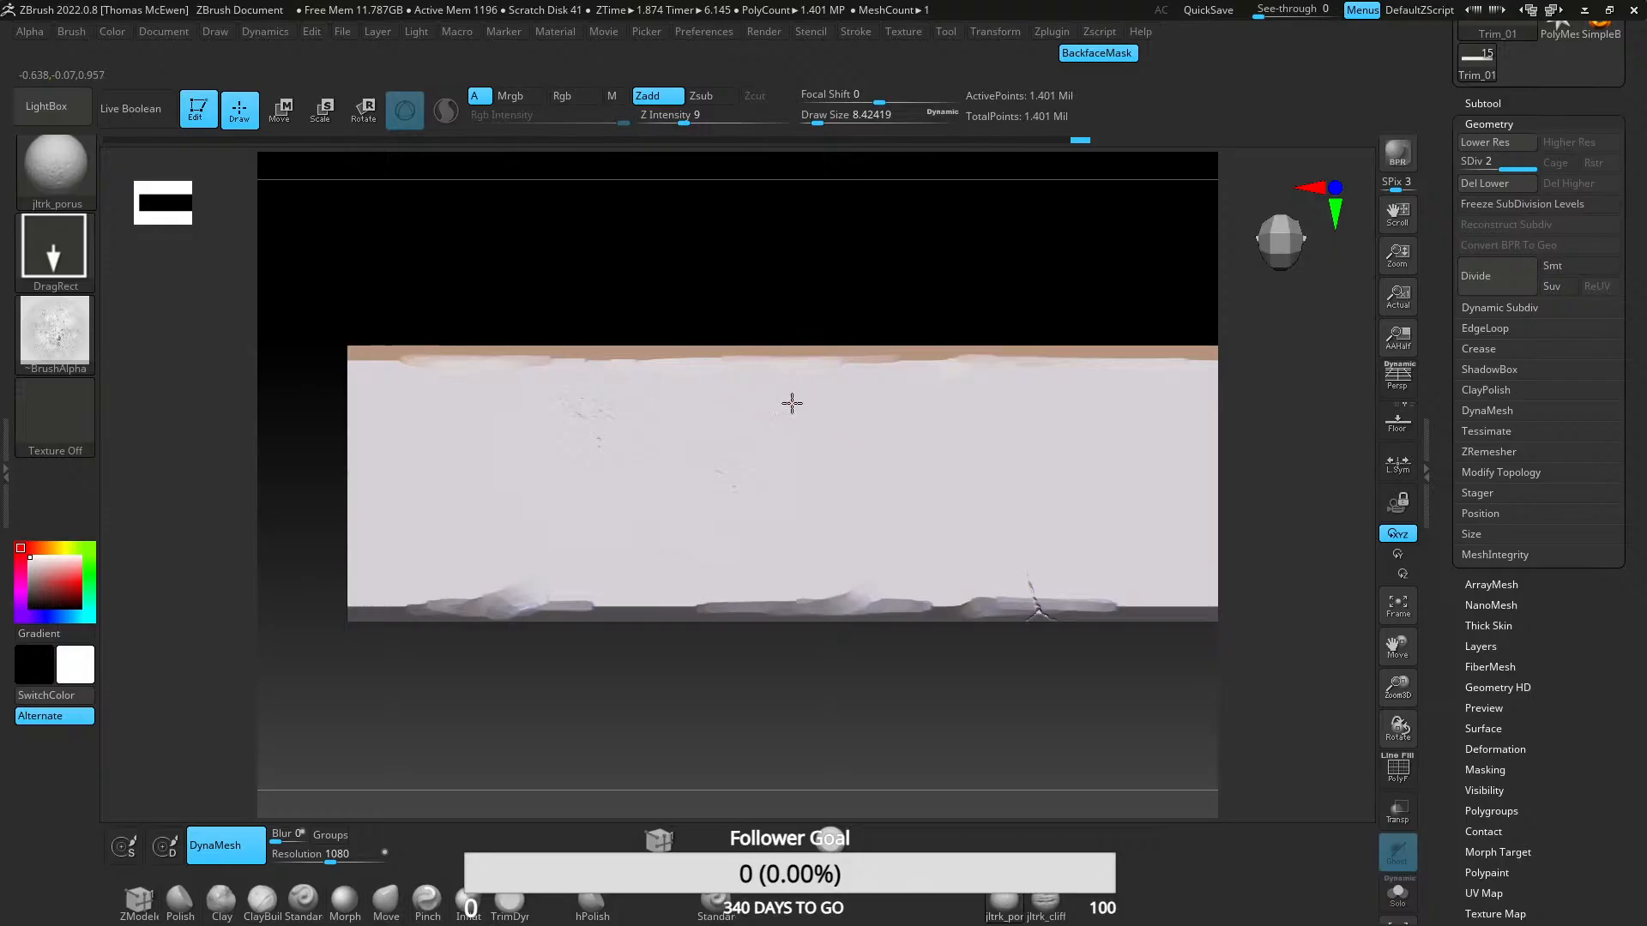
{"action": "right_click_drag", "start_coordinate": [784, 468], "coordinate": [794, 544]}
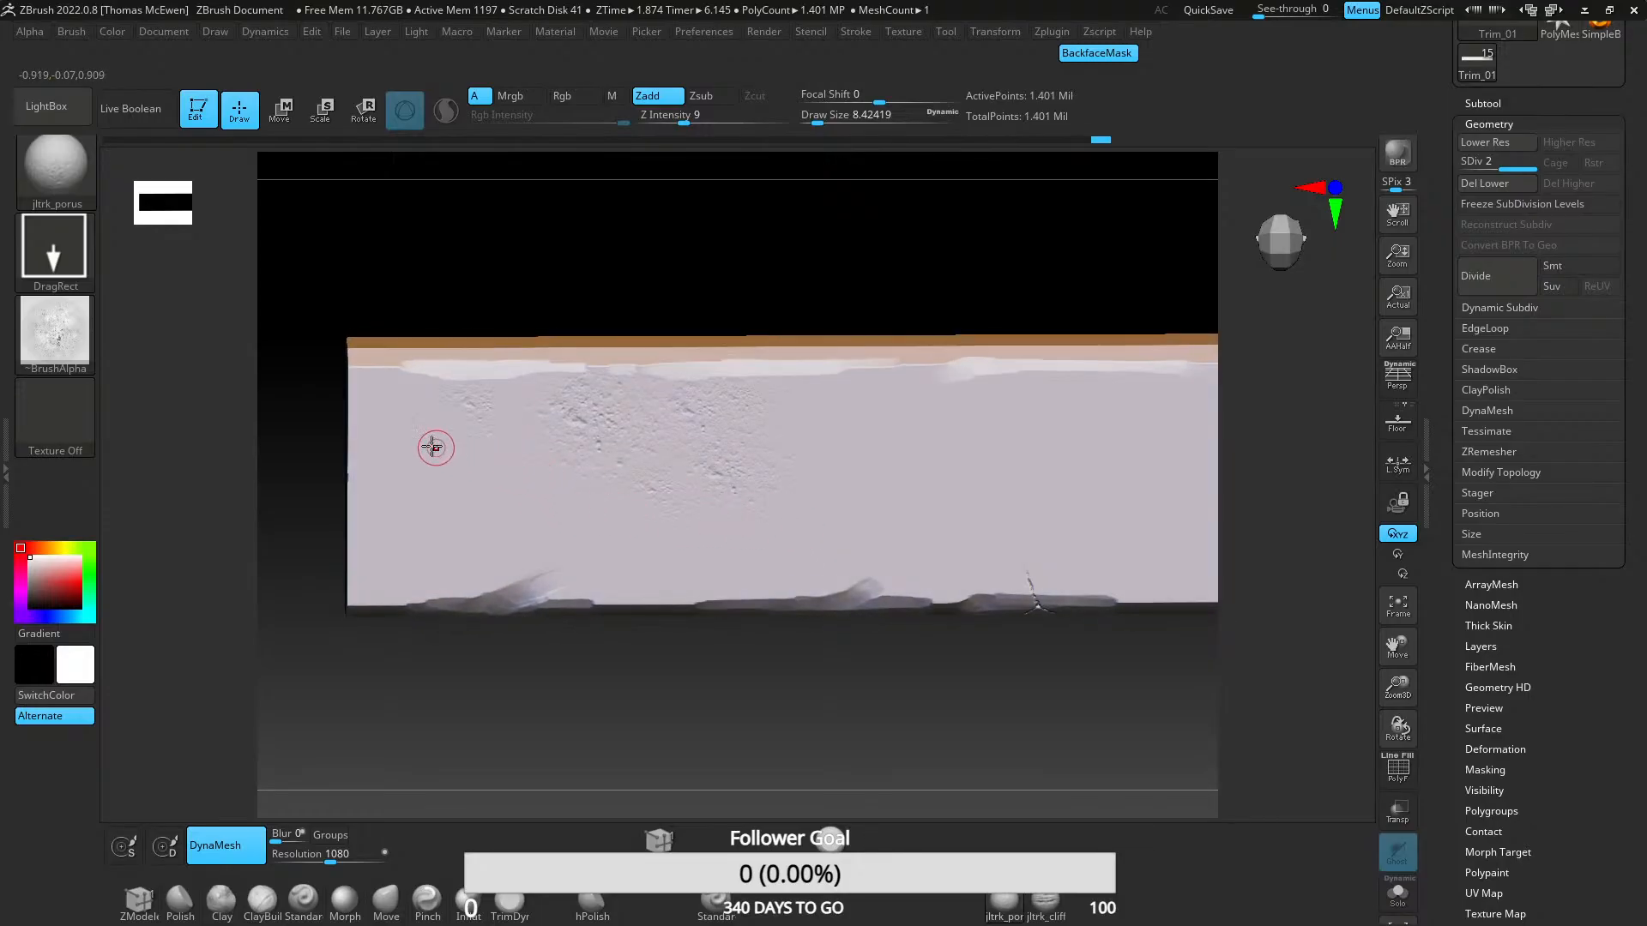
{"action": "mouse_move", "coordinate": [672, 501]}
{"action": "right_mouse_down"}
{"action": "mouse_move", "coordinate": [731, 452]}
{"action": "mouse_move", "coordinate": [748, 515]}
{"action": "mouse_move", "coordinate": [766, 437]}
{"action": "mouse_move", "coordinate": [823, 426]}
{"action": "mouse_move", "coordinate": [804, 396]}
{"action": "mouse_move", "coordinate": [779, 538]}
{"action": "mouse_move", "coordinate": [717, 640]}
{"action": "mouse_move", "coordinate": [695, 364]}
{"action": "mouse_move", "coordinate": [544, 327]}
{"action": "mouse_move", "coordinate": [755, 360]}
{"action": "mouse_move", "coordinate": [706, 459]}
{"action": "mouse_move", "coordinate": [592, 392]}
{"action": "right_mouse_up"}
{"action": "key", "text": "1"}
- Chip the trim's lower front edge beyond the end of an existing chip with TrimDynamic, and smooth the cut lightly
{"action": "left_click", "coordinate": [836, 847]}
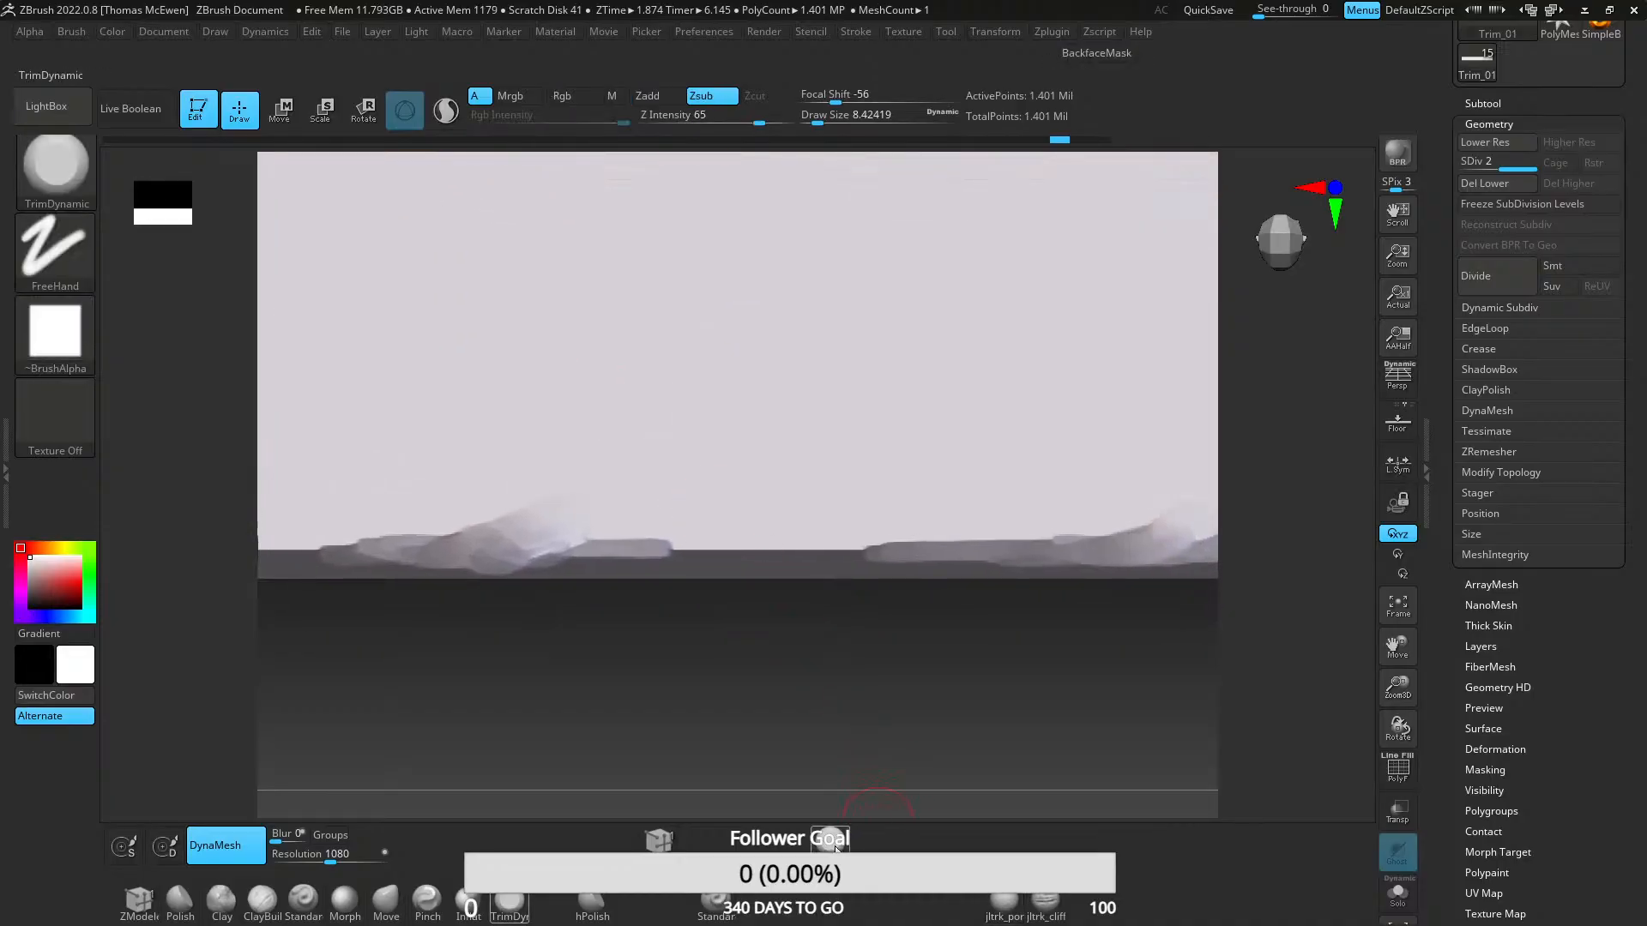
{"action": "right_click_drag", "start_coordinate": [691, 577], "coordinate": [742, 527]}
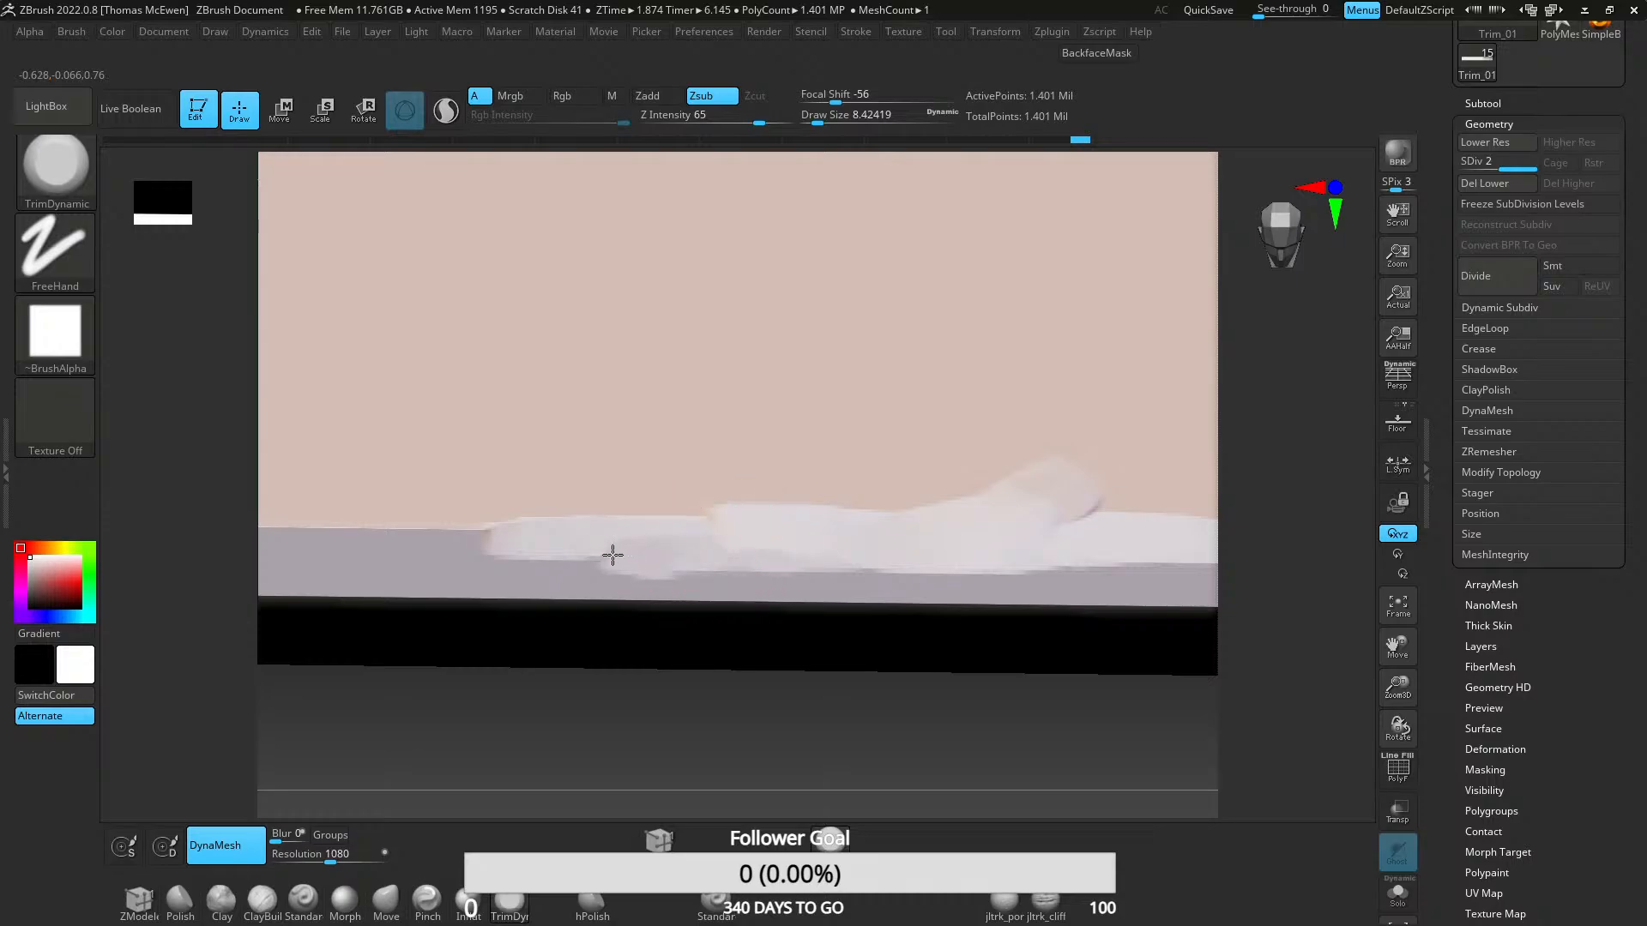
{"action": "left_click_drag", "start_coordinate": [613, 556], "coordinate": [527, 556]}
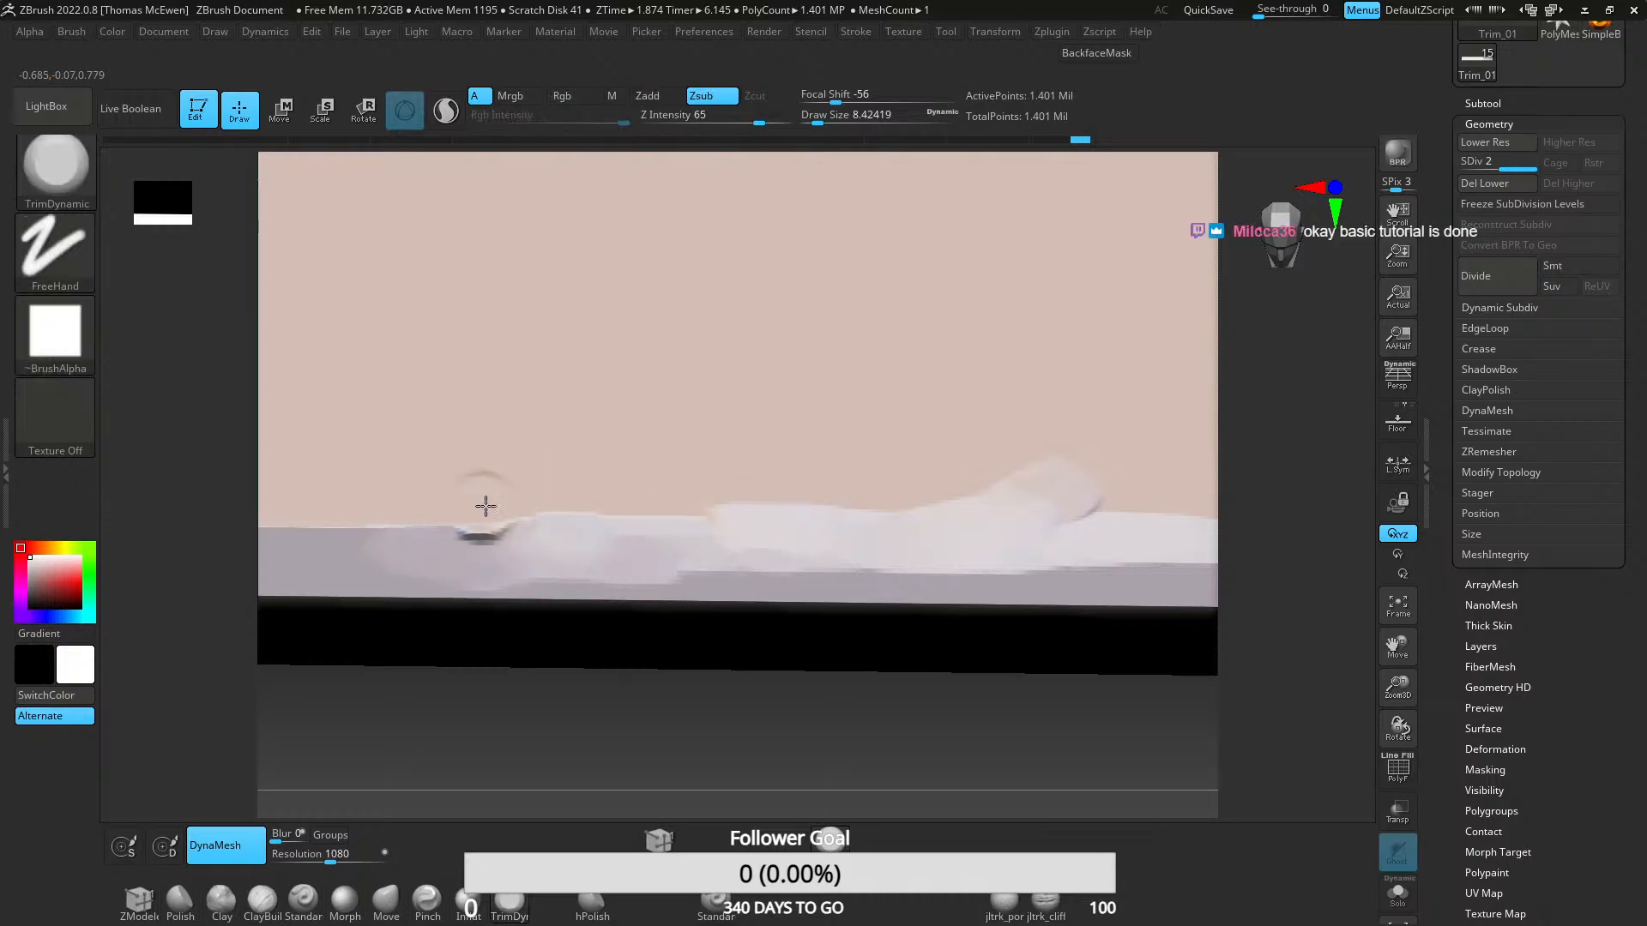
{"action": "left_click_drag", "start_coordinate": [417, 502], "coordinate": [447, 470]}
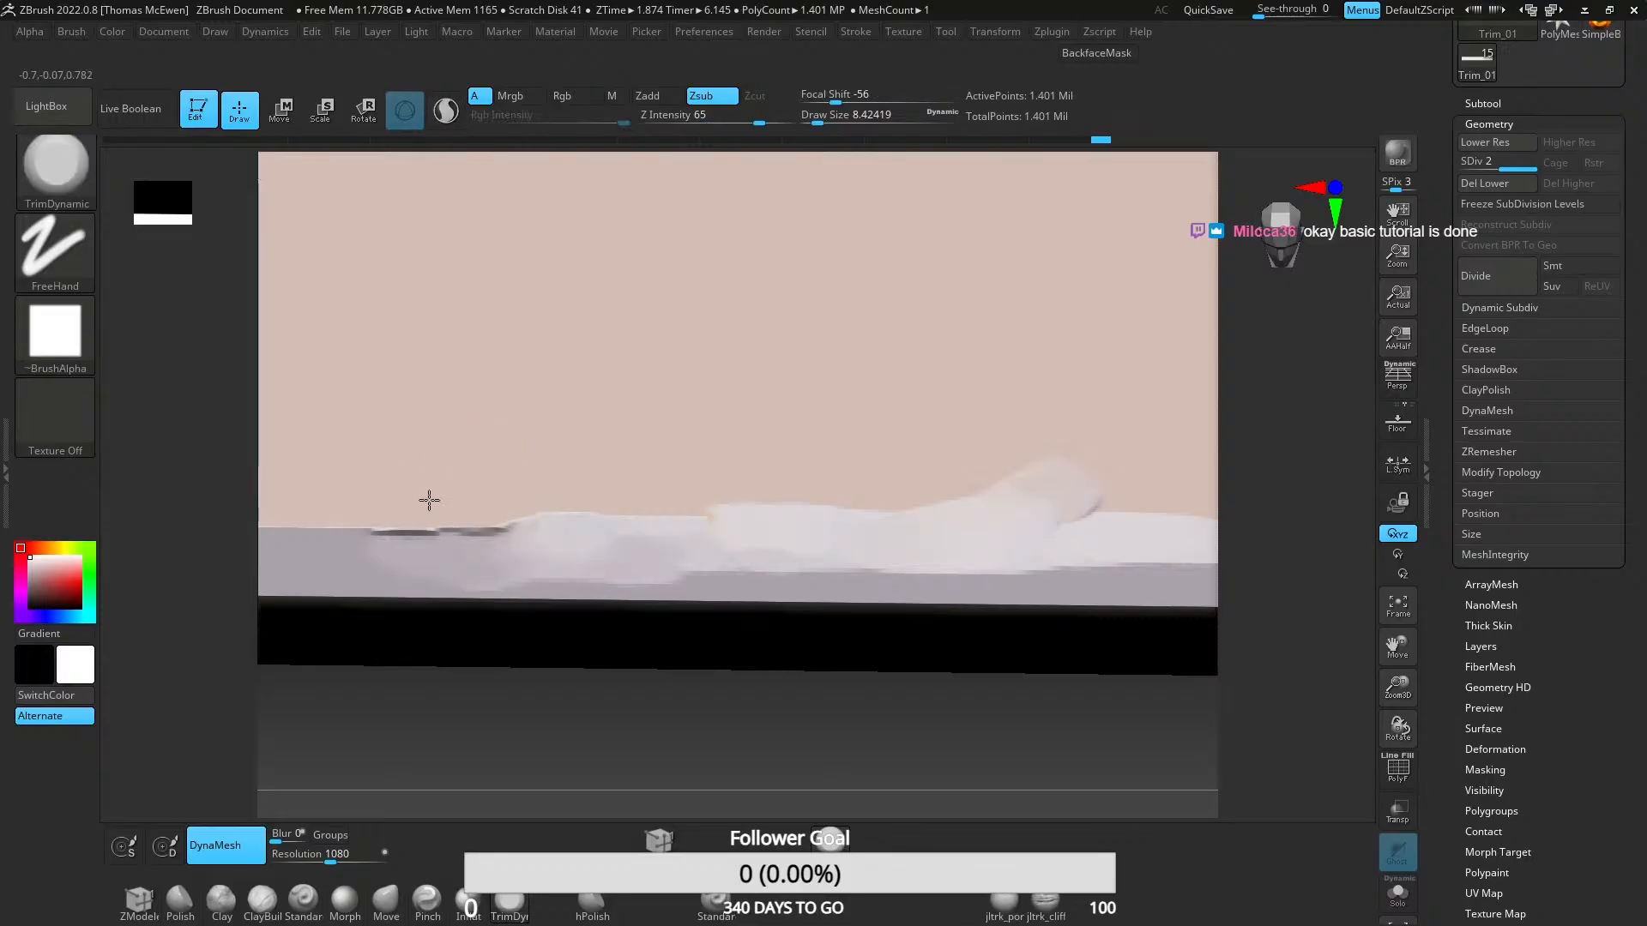
{"action": "mouse_move", "coordinate": [515, 495]}
{"action": "left_mouse_down"}
{"action": "mouse_move", "coordinate": [522, 467]}
{"action": "mouse_move", "coordinate": [409, 452]}
{"action": "left_mouse_up"}
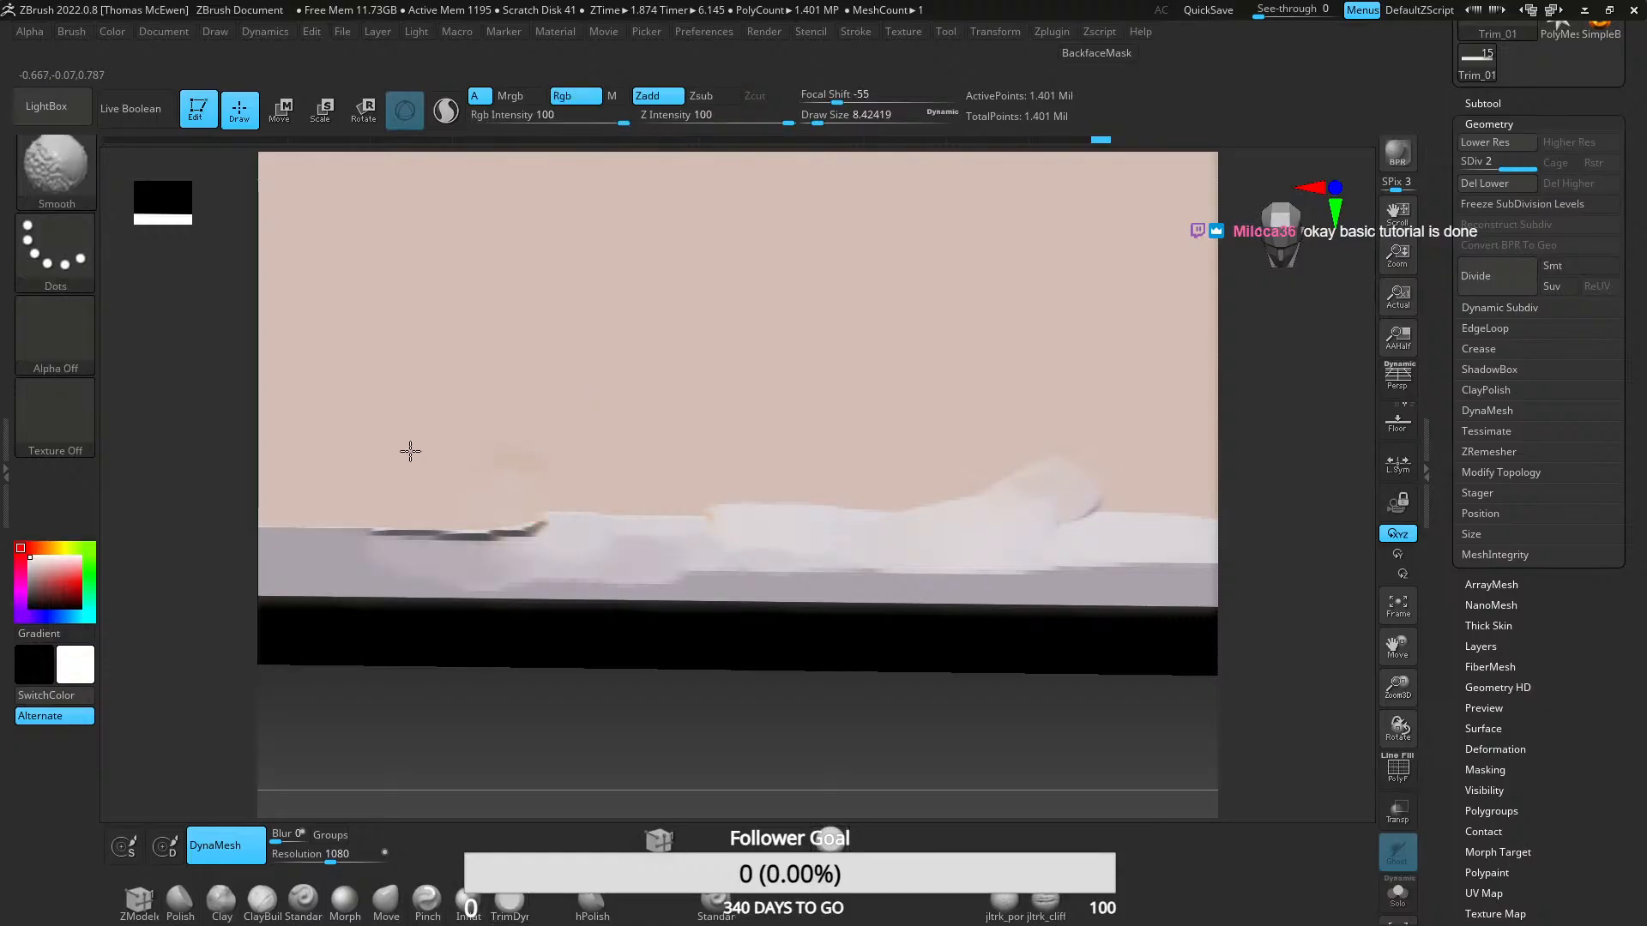
- Extend the end of the chip beside the crack on the lower front edge with TrimDynamic, and smooth the cut lightly
{"action": "mouse_move", "coordinate": [623, 383]}
{"action": "right_mouse_down", "text": "ctrl"}
{"action": "mouse_move", "coordinate": [655, 464]}
{"action": "mouse_move", "coordinate": [650, 540]}
{"action": "mouse_move", "coordinate": [728, 463]}
{"action": "right_mouse_up", "text": "ctrl"}
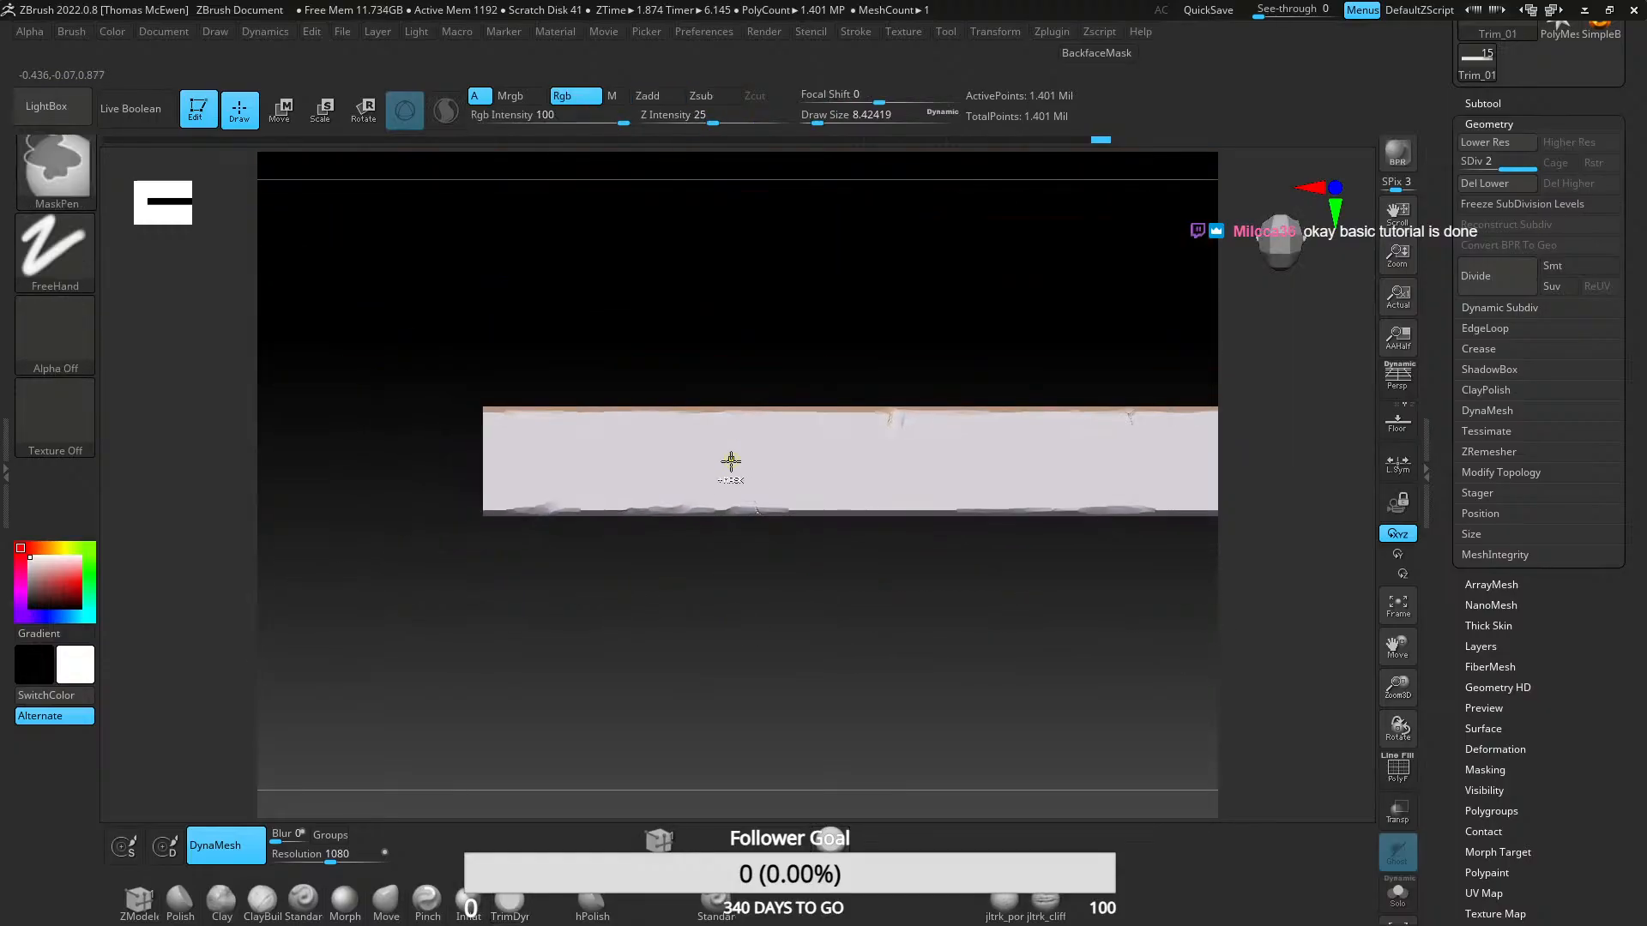
{"action": "right_click_drag", "start_coordinate": [827, 537], "coordinate": [658, 516], "text": "alt"}
{"action": "mouse_move", "coordinate": [659, 517]}
{"action": "right_mouse_down", "text": "ctrl"}
{"action": "mouse_move", "coordinate": [591, 665]}
{"action": "mouse_move", "coordinate": [687, 691]}
{"action": "mouse_move", "coordinate": [673, 446]}
{"action": "right_mouse_up", "text": "ctrl"}
{"action": "right_click_drag", "start_coordinate": [673, 446], "coordinate": [662, 643], "text": "ctrl"}
{"action": "left_click_drag", "start_coordinate": [732, 478], "coordinate": [663, 461]}
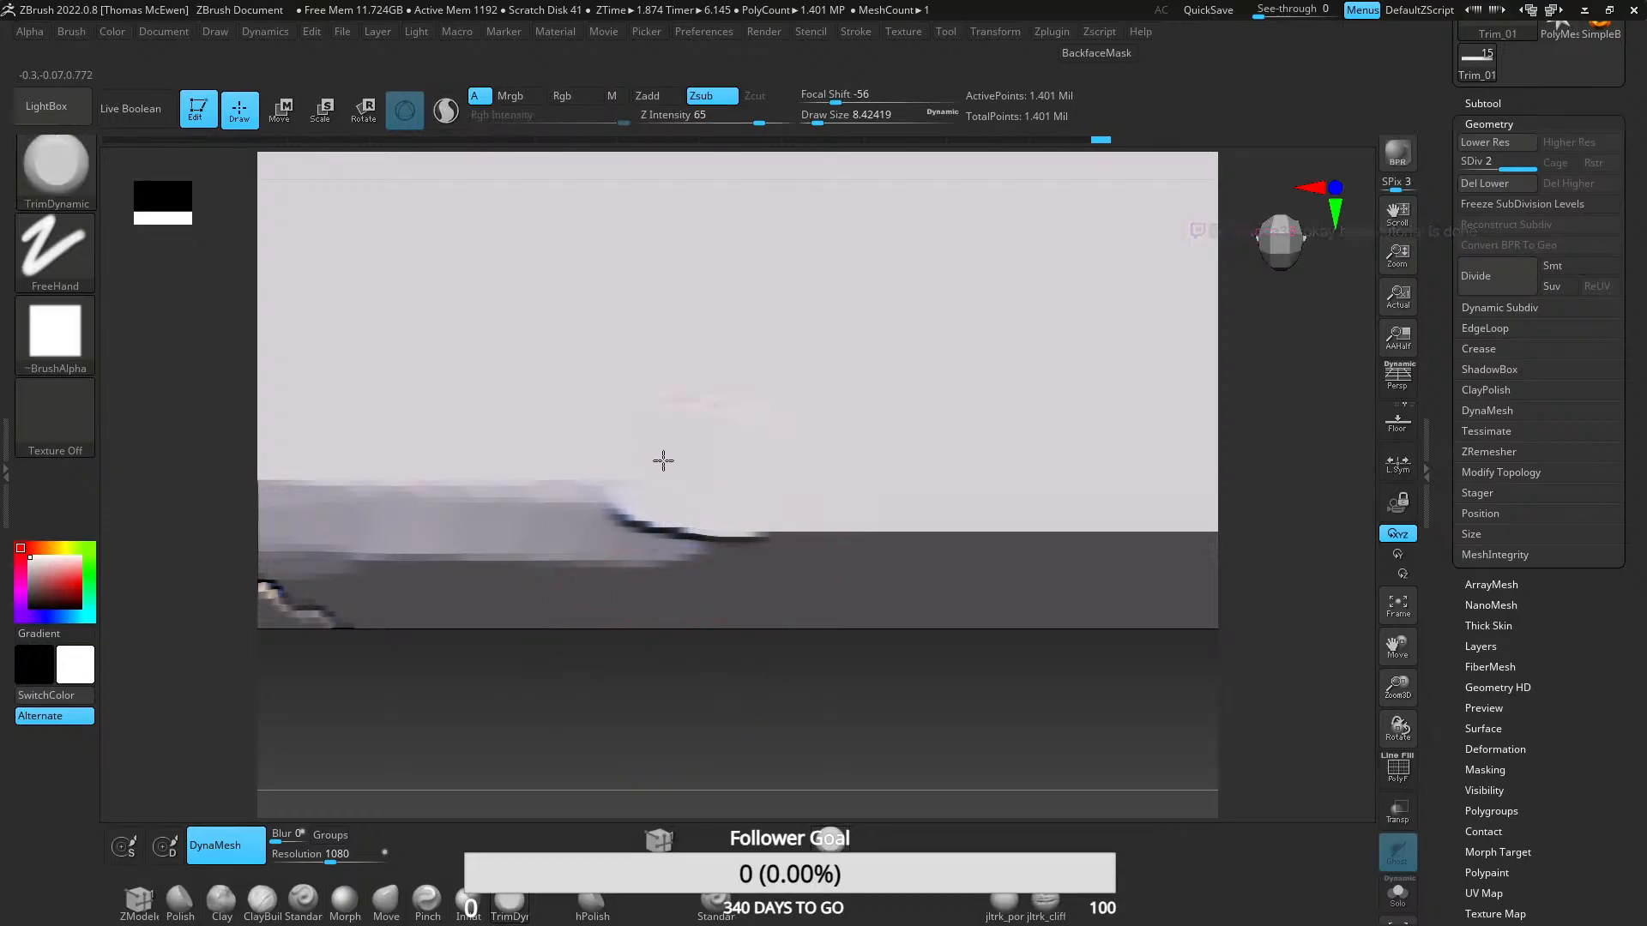
{"action": "left_click_drag", "start_coordinate": [789, 476], "coordinate": [815, 476]}
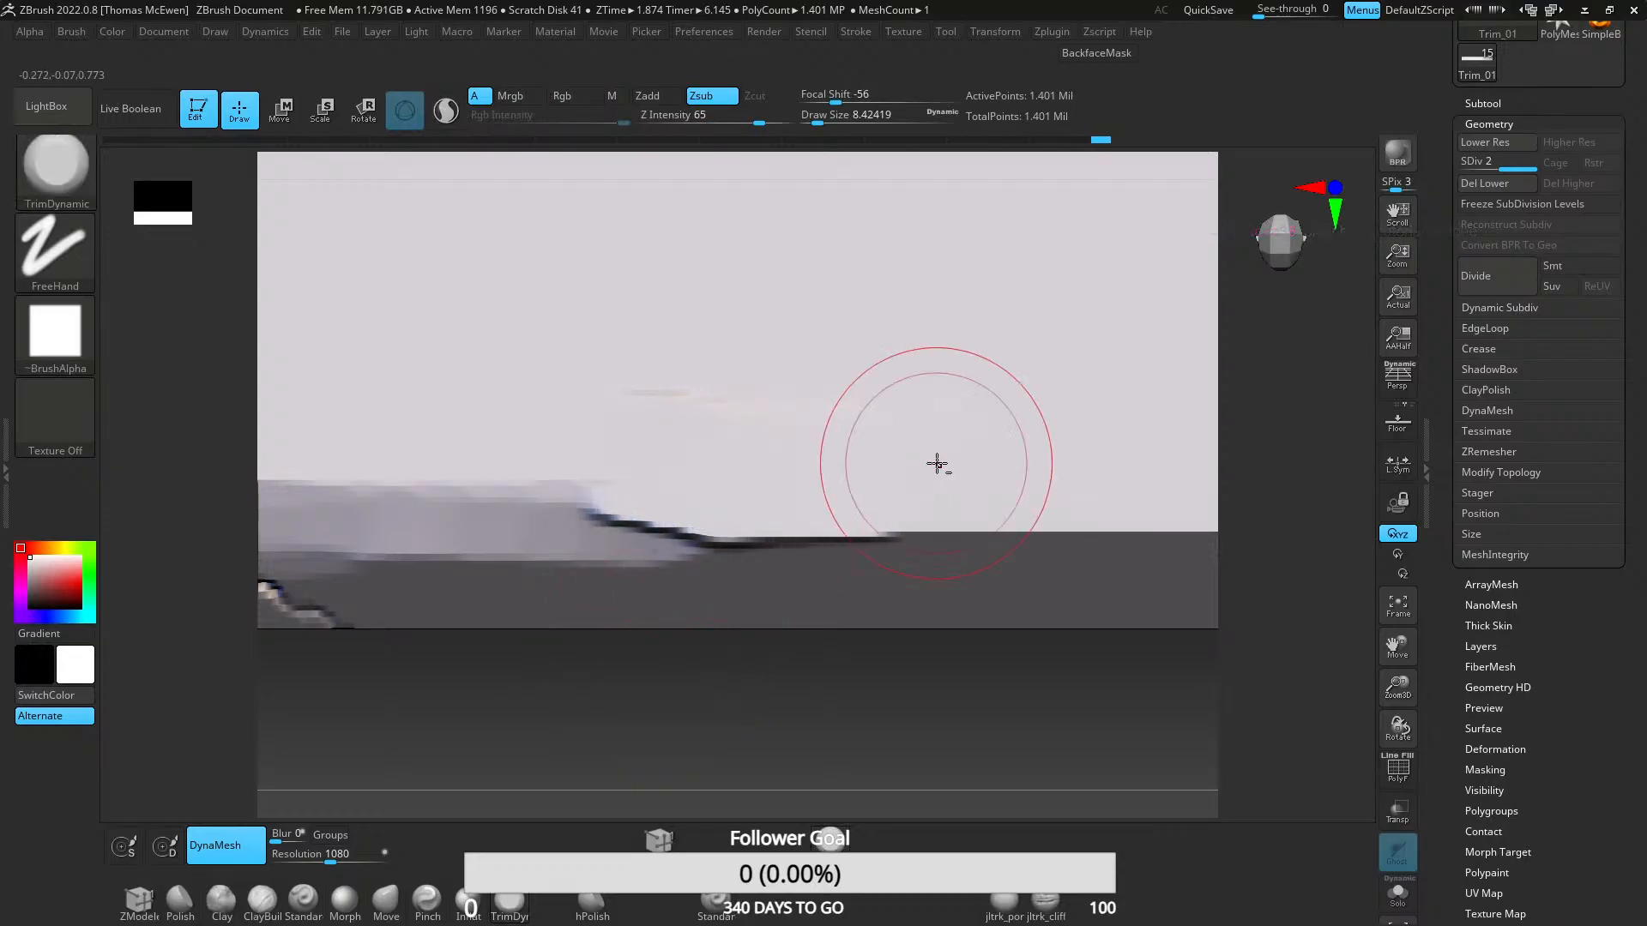
{"action": "left_click_drag", "start_coordinate": [884, 421], "coordinate": [567, 356], "text": "shift"}
{"action": "mouse_move", "coordinate": [769, 646]}
{"action": "right_mouse_down", "text": "ctrl"}
{"action": "mouse_move", "coordinate": [708, 400]}
{"action": "mouse_move", "coordinate": [719, 287]}
{"action": "right_mouse_up", "text": "ctrl"}
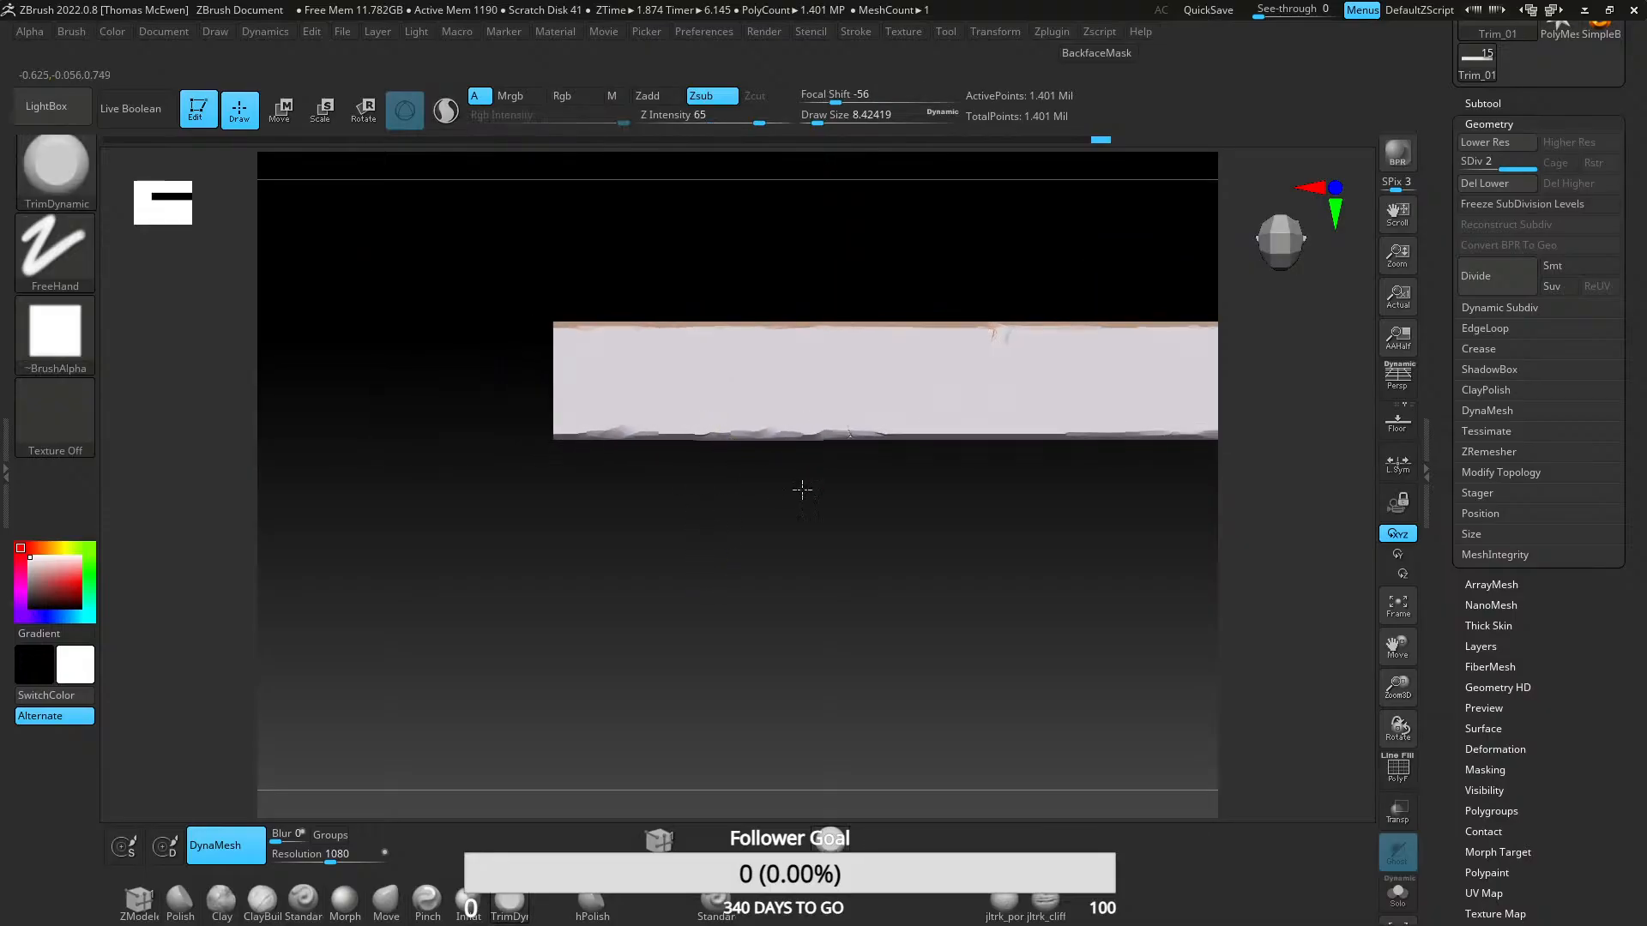
- Smooth away the lowest creases beneath the deep chip in the trim's upper front edge
{"action": "right_click_drag", "start_coordinate": [801, 489], "coordinate": [526, 558], "text": "alt"}
{"action": "mouse_move", "coordinate": [670, 581]}
{"action": "right_mouse_down"}
{"action": "mouse_move", "coordinate": [666, 635]}
{"action": "mouse_move", "coordinate": [709, 471]}
{"action": "mouse_move", "coordinate": [675, 508]}
{"action": "right_mouse_up"}
{"action": "right_click_drag", "start_coordinate": [675, 508], "coordinate": [662, 772], "text": "ctrl"}
{"action": "right_click_drag", "start_coordinate": [679, 399], "coordinate": [660, 560], "text": "alt"}
{"action": "right_click_drag", "start_coordinate": [661, 559], "coordinate": [595, 794], "text": "ctrl"}
{"action": "right_click_drag", "start_coordinate": [682, 447], "coordinate": [686, 604], "text": "alt"}
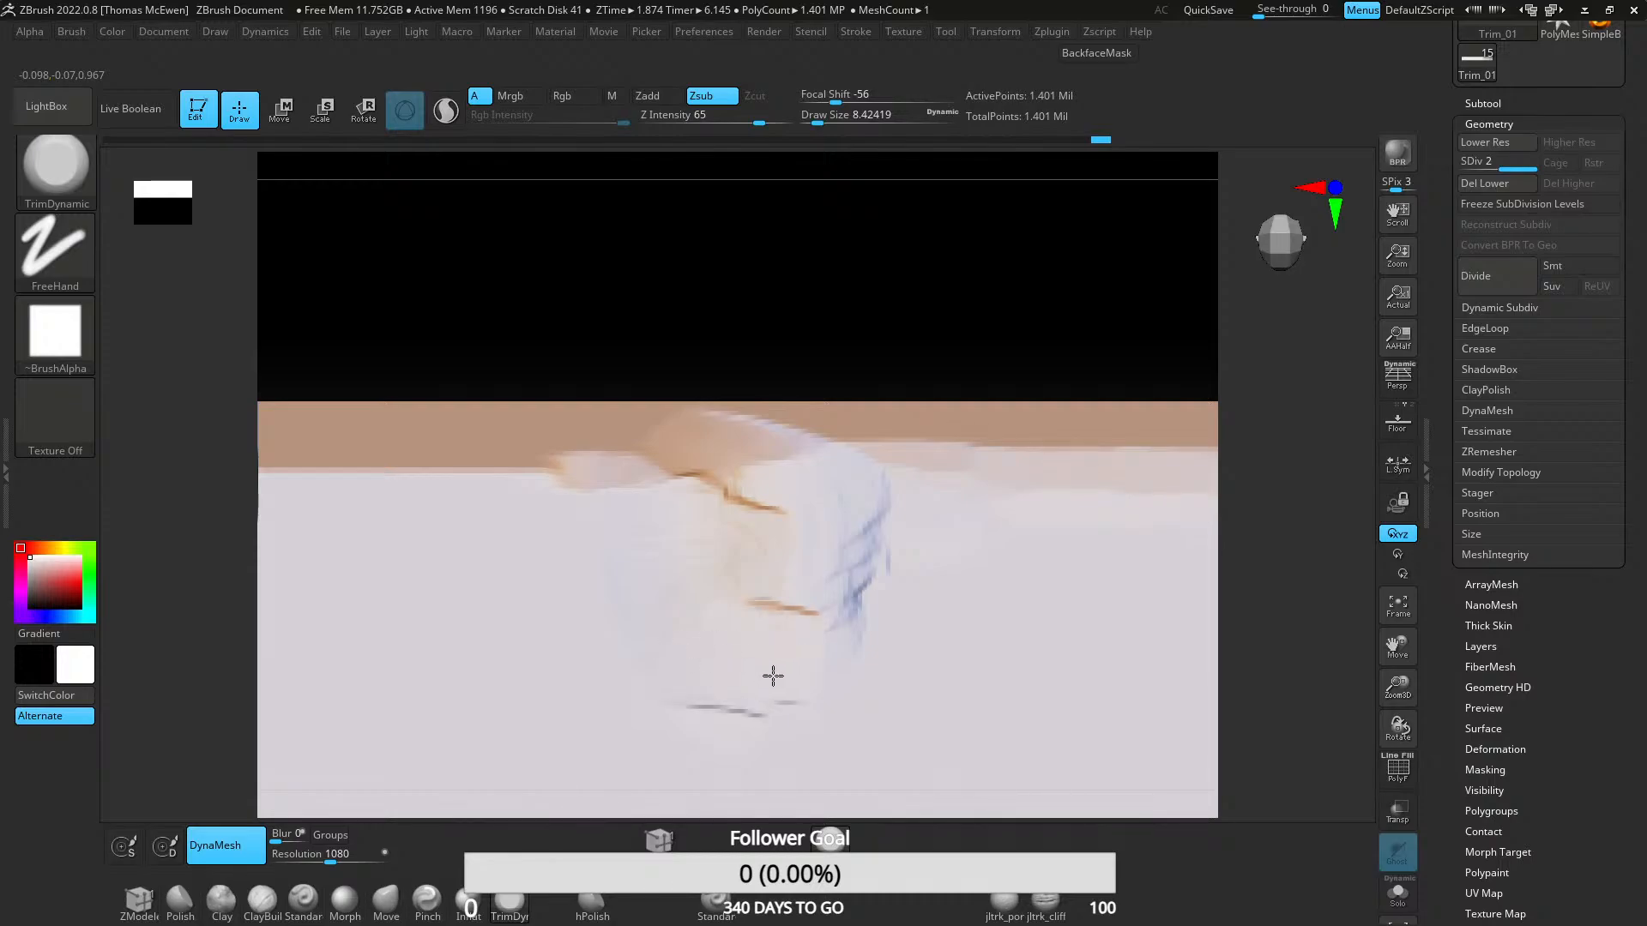
{"action": "key", "text": "shift"}
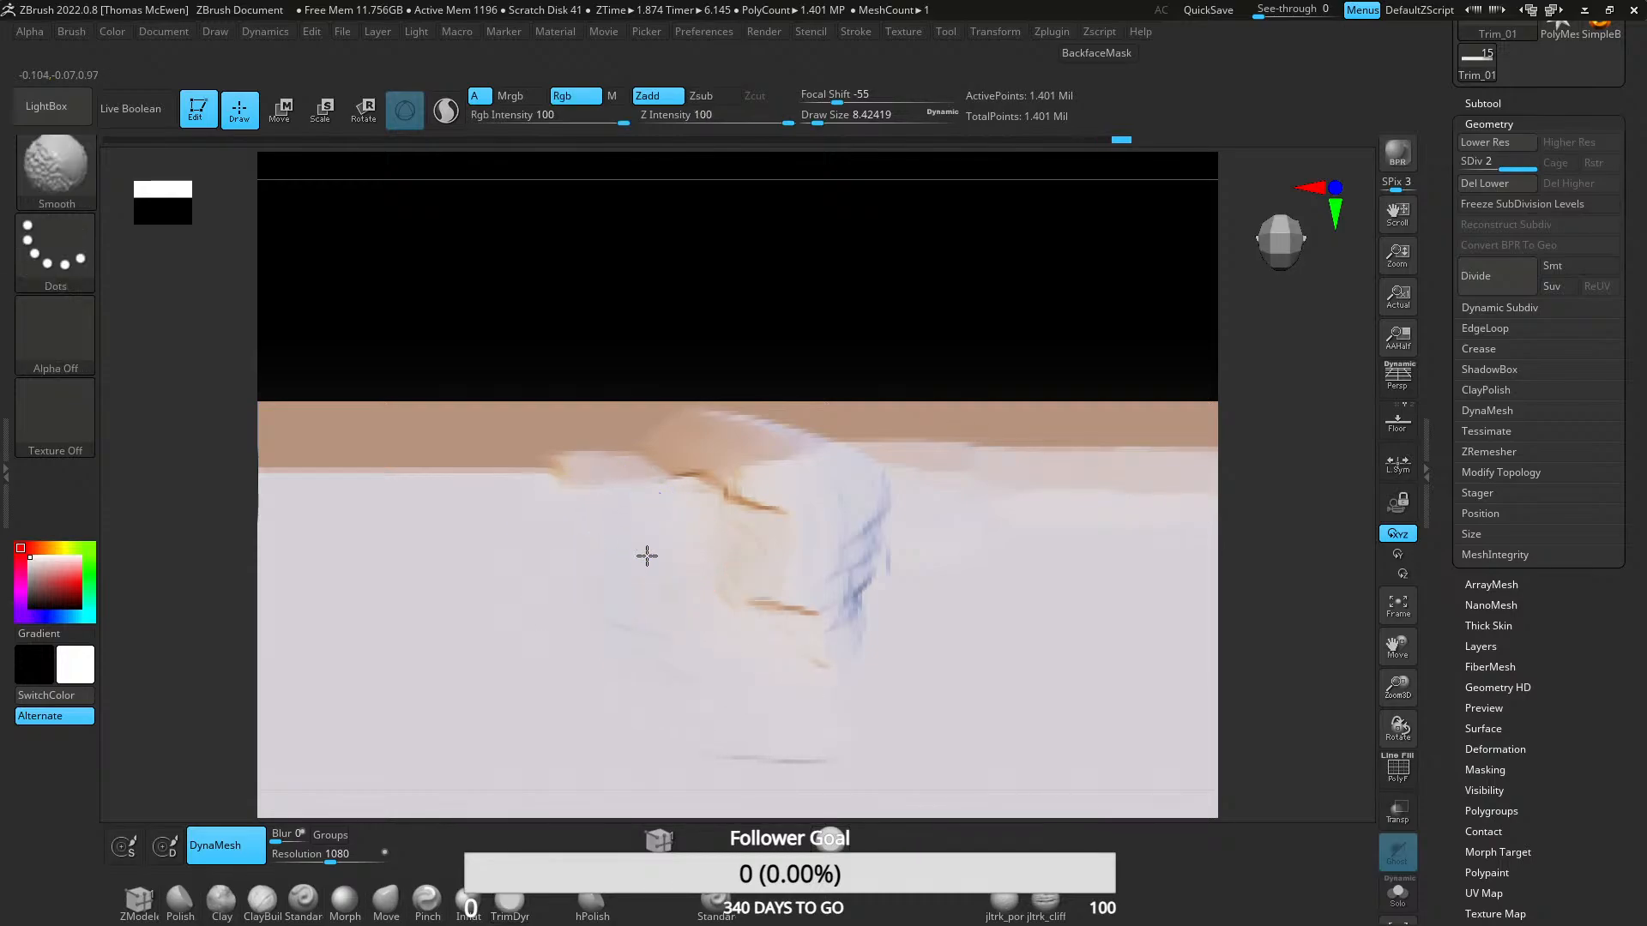
- Try widening and recutting the deep chip in the upper front edge with TrimDynamic
{"action": "mouse_move", "coordinate": [789, 507]}
{"action": "left_mouse_down"}
{"action": "mouse_move", "coordinate": [790, 547]}
{"action": "mouse_move", "coordinate": [751, 442]}
{"action": "mouse_move", "coordinate": [910, 443]}
{"action": "left_mouse_up"}
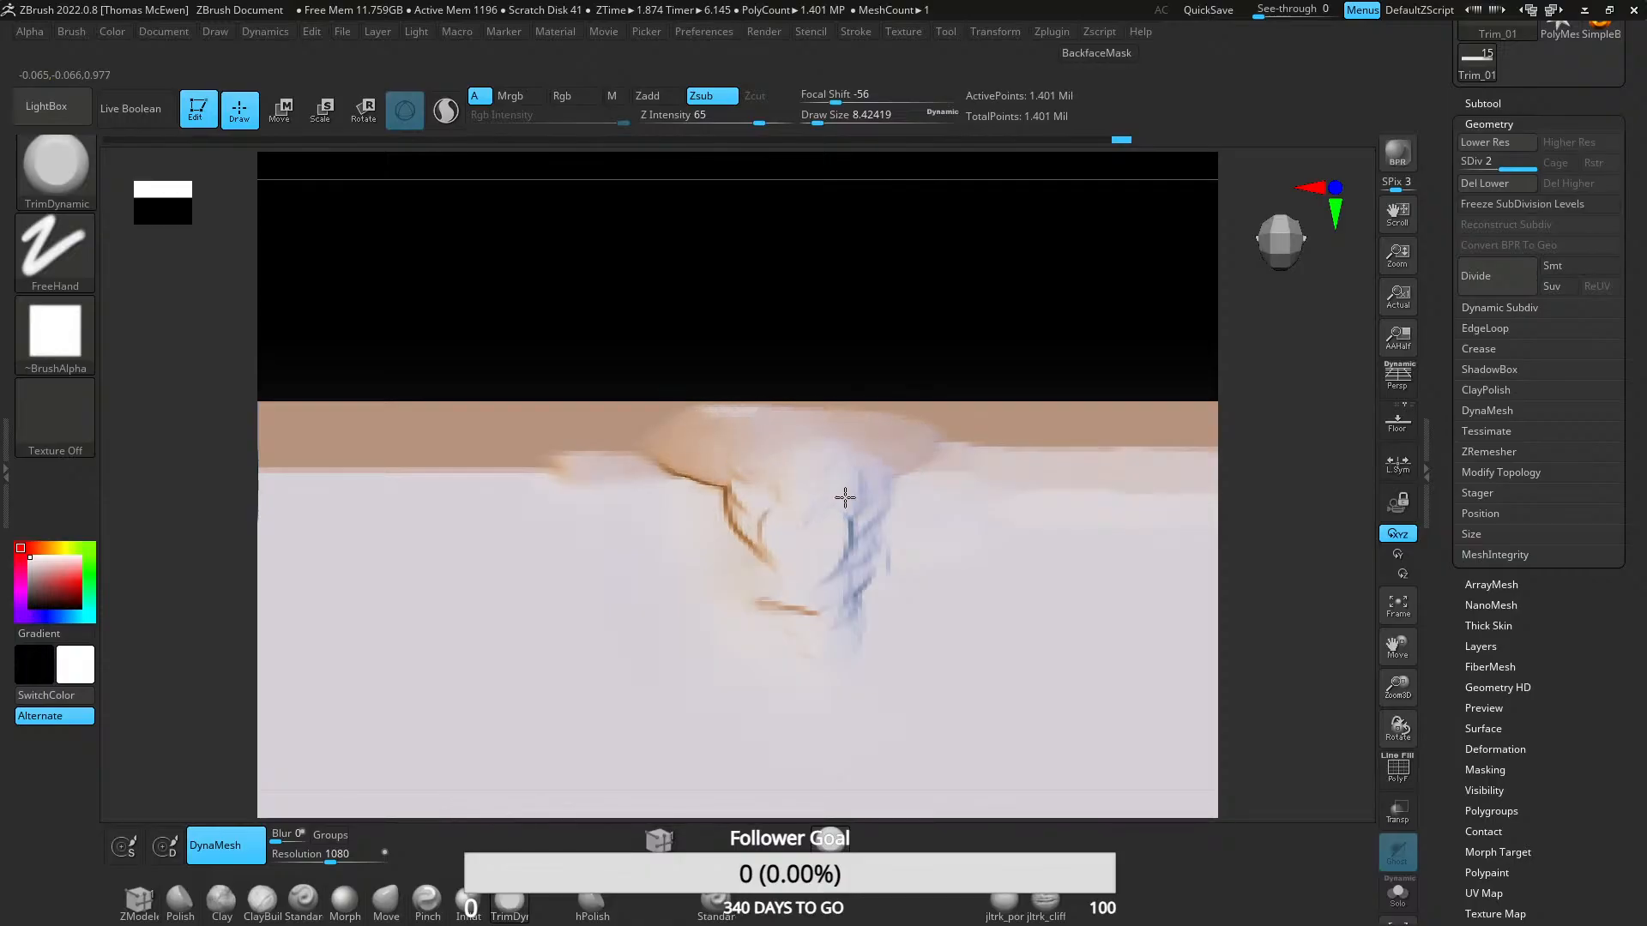
{"action": "left_click_drag", "start_coordinate": [845, 498], "coordinate": [839, 601]}
{"action": "mouse_move", "coordinate": [839, 592]}
{"action": "right_mouse_down", "text": "ctrl"}
{"action": "mouse_move", "coordinate": [816, 432]}
{"action": "mouse_move", "coordinate": [830, 595]}
{"action": "right_mouse_up", "text": "ctrl"}
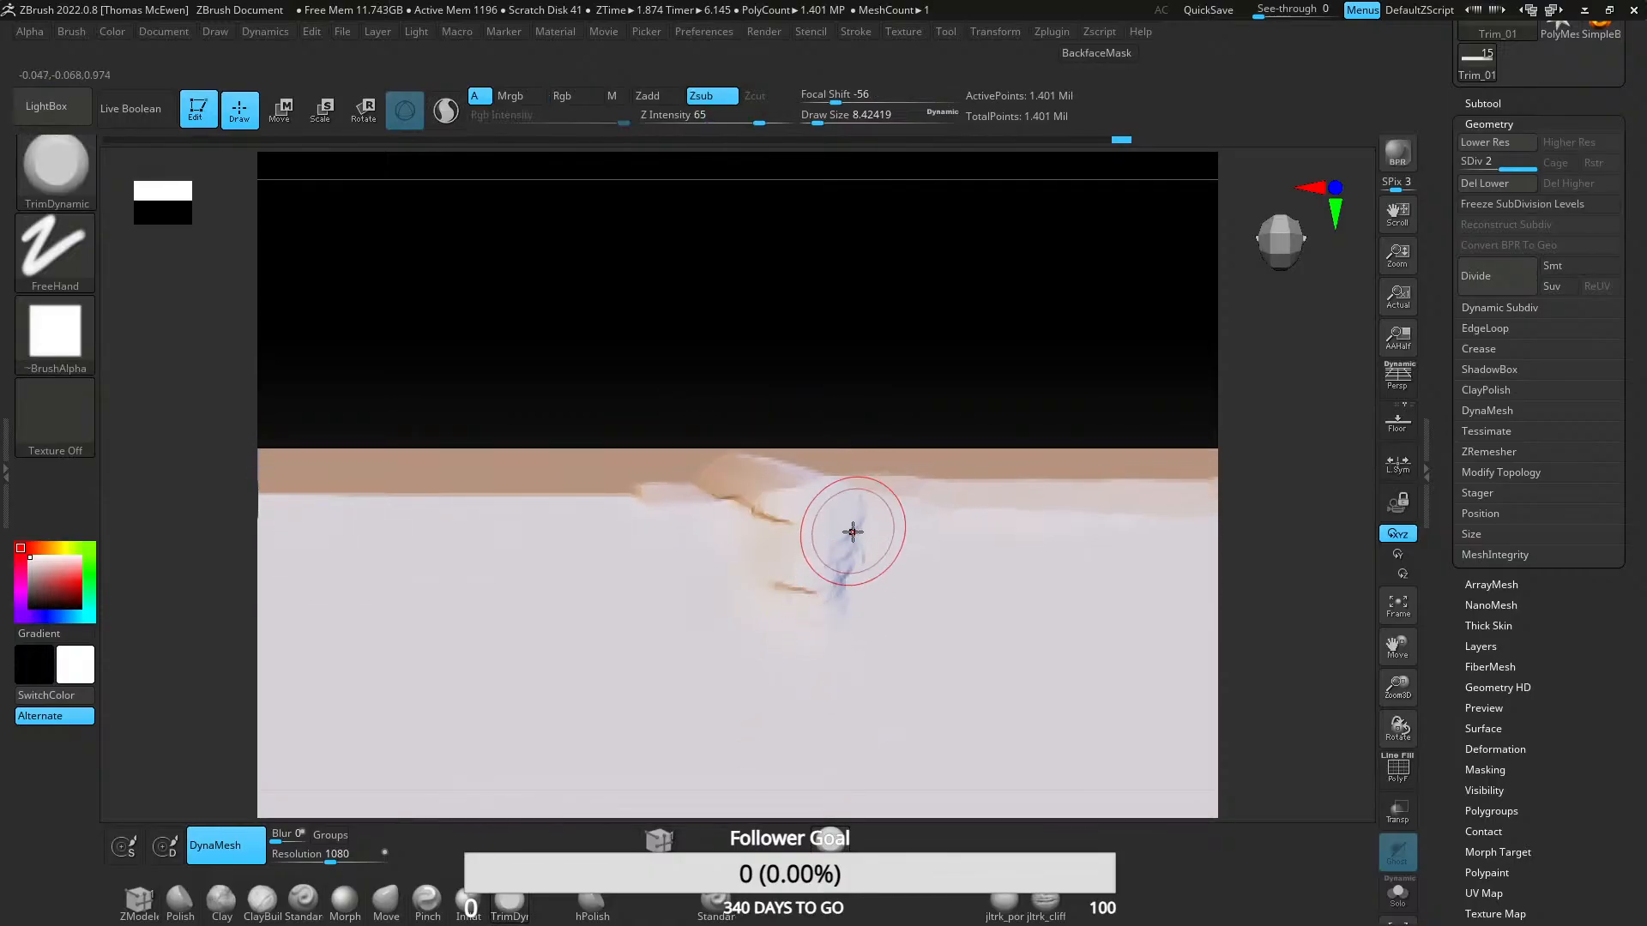
- Set TrimDynamic's Draw Size to about 3.67 and wear down the upper front edge between two existing chips, smoothing lightly
{"action": "mouse_move", "coordinate": [853, 532]}
{"action": "right_mouse_down"}
{"action": "mouse_move", "coordinate": [849, 676]}
{"action": "mouse_move", "coordinate": [868, 420]}
{"action": "mouse_move", "coordinate": [875, 515]}
{"action": "right_mouse_up"}
{"action": "mouse_move", "coordinate": [995, 643]}
{"action": "right_mouse_down", "text": "alt"}
{"action": "mouse_move", "coordinate": [804, 544]}
{"action": "mouse_move", "coordinate": [827, 526]}
{"action": "mouse_move", "coordinate": [809, 569]}
{"action": "mouse_move", "coordinate": [838, 574]}
{"action": "mouse_move", "coordinate": [761, 618]}
{"action": "mouse_move", "coordinate": [746, 551]}
{"action": "mouse_move", "coordinate": [796, 435]}
{"action": "mouse_move", "coordinate": [667, 474]}
{"action": "right_mouse_up", "text": "alt"}
{"action": "mouse_move", "coordinate": [620, 497]}
{"action": "left_mouse_down"}
{"action": "mouse_move", "coordinate": [676, 497]}
{"action": "mouse_move", "coordinate": [672, 525]}
{"action": "mouse_move", "coordinate": [516, 542]}
{"action": "left_mouse_up"}
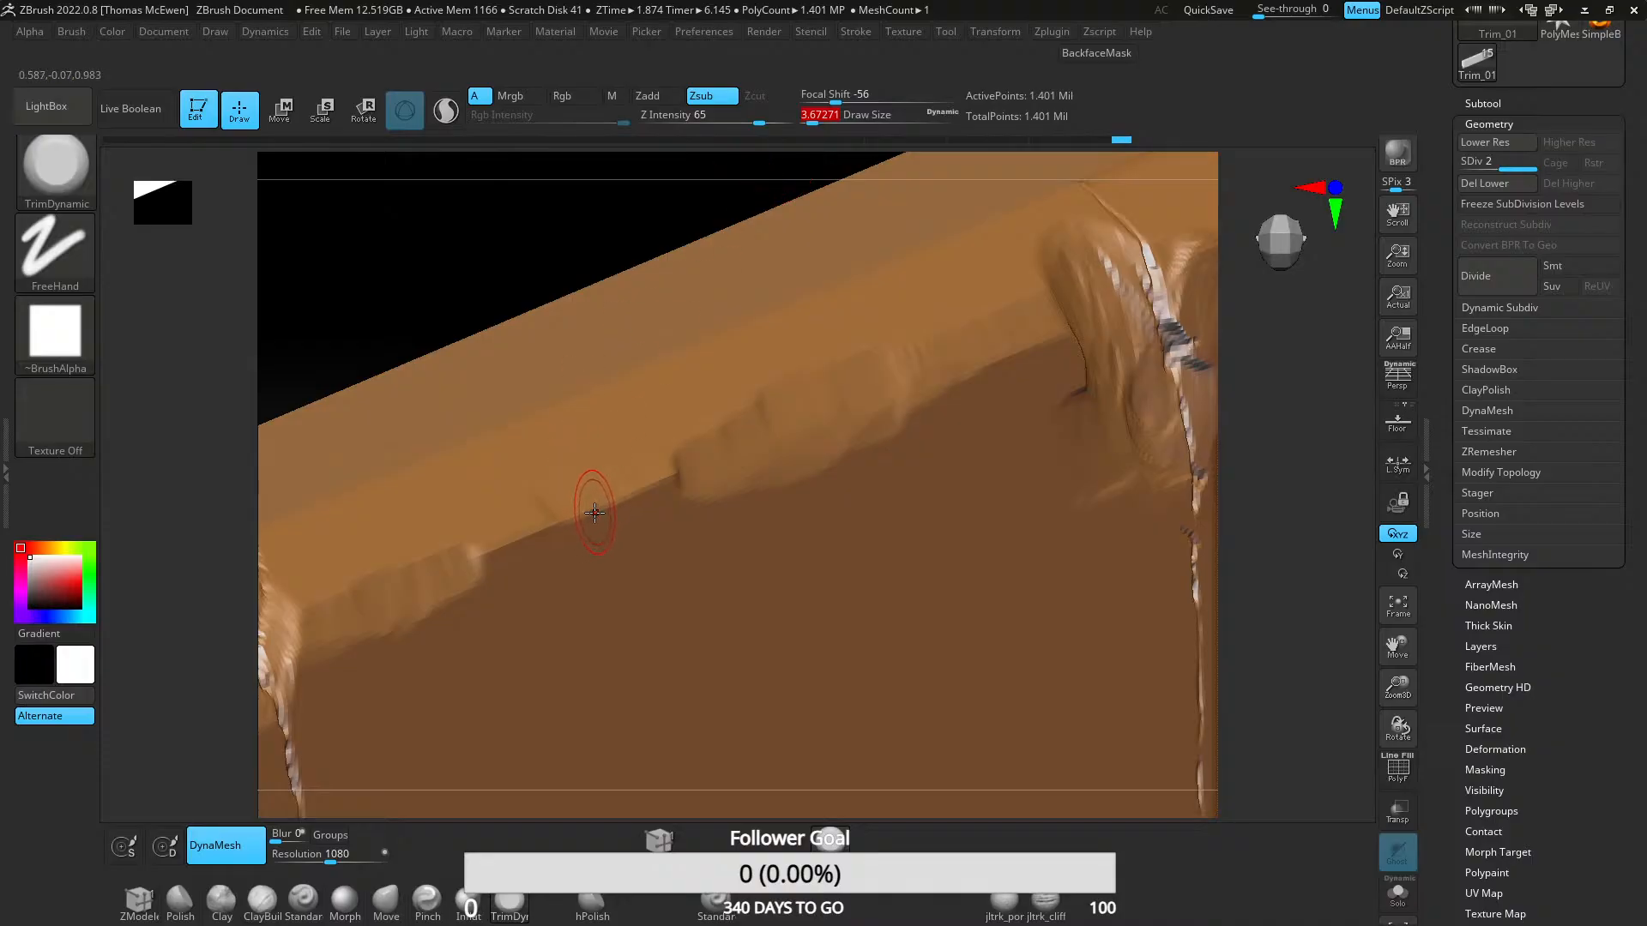
{"action": "mouse_move", "coordinate": [671, 479]}
{"action": "left_mouse_down", "text": "shift"}
{"action": "mouse_move", "coordinate": [575, 463]}
{"action": "mouse_move", "coordinate": [664, 467]}
{"action": "left_mouse_up", "text": "shift"}
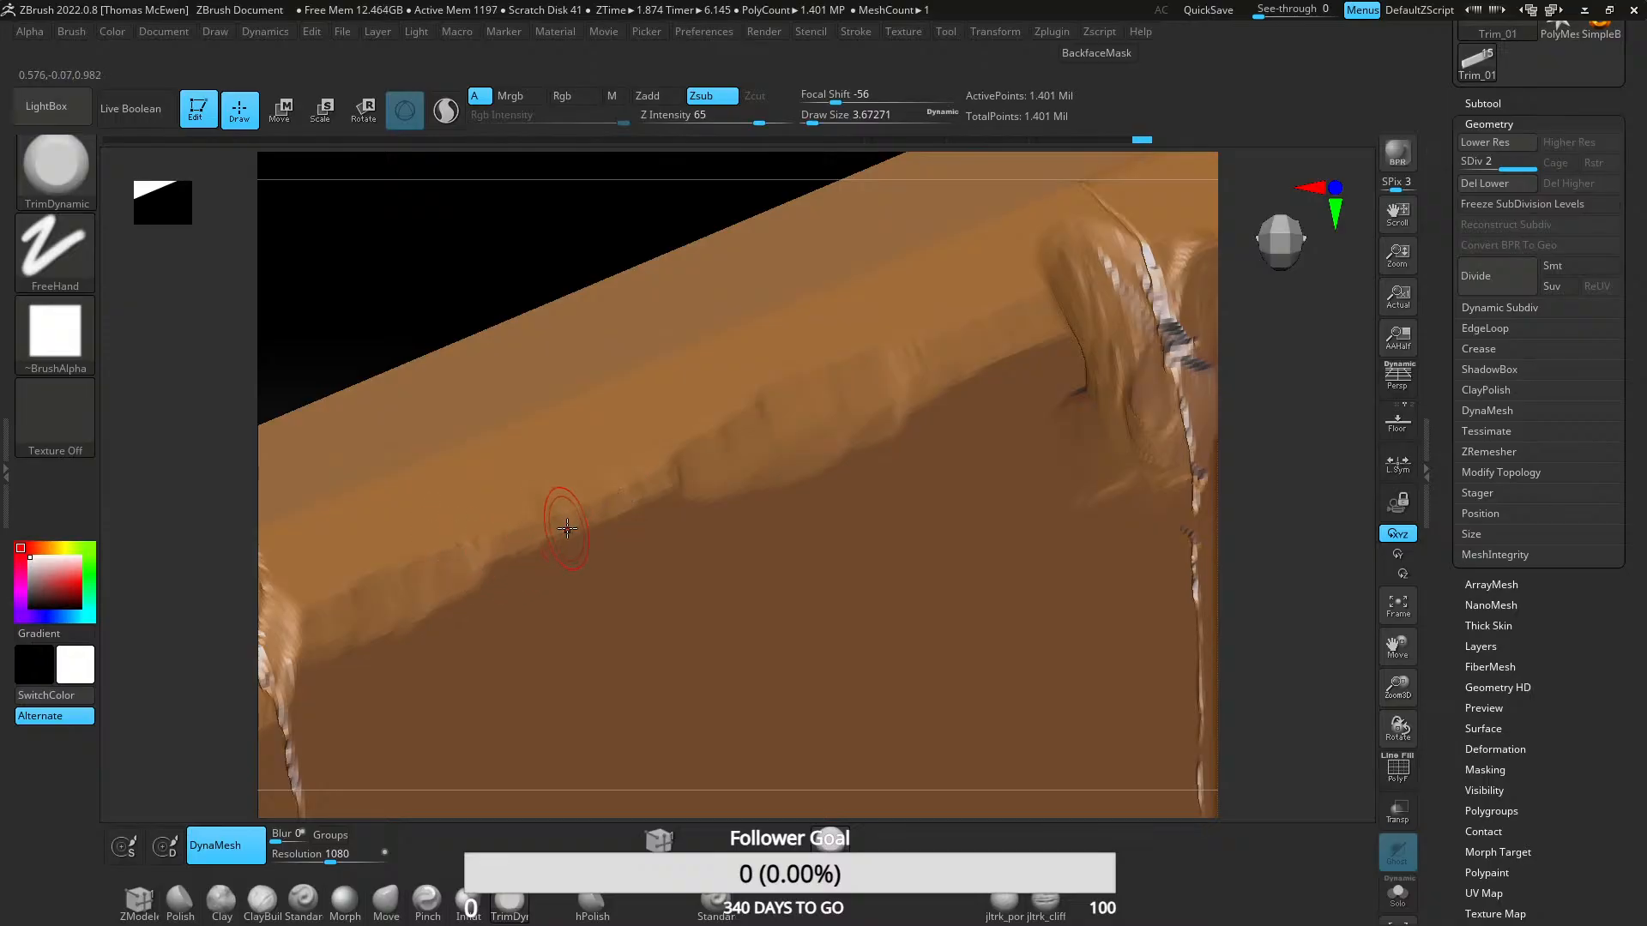
- Cut a thin strip of wear along the lower front edge from an existing chip, undoing the misplaced stroke
{"action": "mouse_move", "coordinate": [567, 529]}
{"action": "right_mouse_down", "text": "ctrl"}
{"action": "mouse_move", "coordinate": [665, 294]}
{"action": "mouse_move", "coordinate": [515, 429]}
{"action": "right_mouse_up", "text": "ctrl"}
{"action": "mouse_move", "coordinate": [432, 593]}
{"action": "right_mouse_down", "text": "alt"}
{"action": "mouse_move", "coordinate": [669, 493]}
{"action": "mouse_move", "coordinate": [794, 528]}
{"action": "right_mouse_up", "text": "alt"}
{"action": "right_click_drag", "start_coordinate": [794, 528], "coordinate": [729, 324], "text": "ctrl"}
{"action": "right_click_drag", "start_coordinate": [797, 567], "coordinate": [617, 377], "text": "alt"}
{"action": "mouse_move", "coordinate": [617, 377]}
{"action": "right_mouse_down", "text": "ctrl"}
{"action": "mouse_move", "coordinate": [704, 456]}
{"action": "mouse_move", "coordinate": [684, 563]}
{"action": "mouse_move", "coordinate": [677, 489]}
{"action": "right_mouse_up", "text": "ctrl"}
{"action": "left_click_drag", "start_coordinate": [531, 511], "coordinate": [507, 500]}
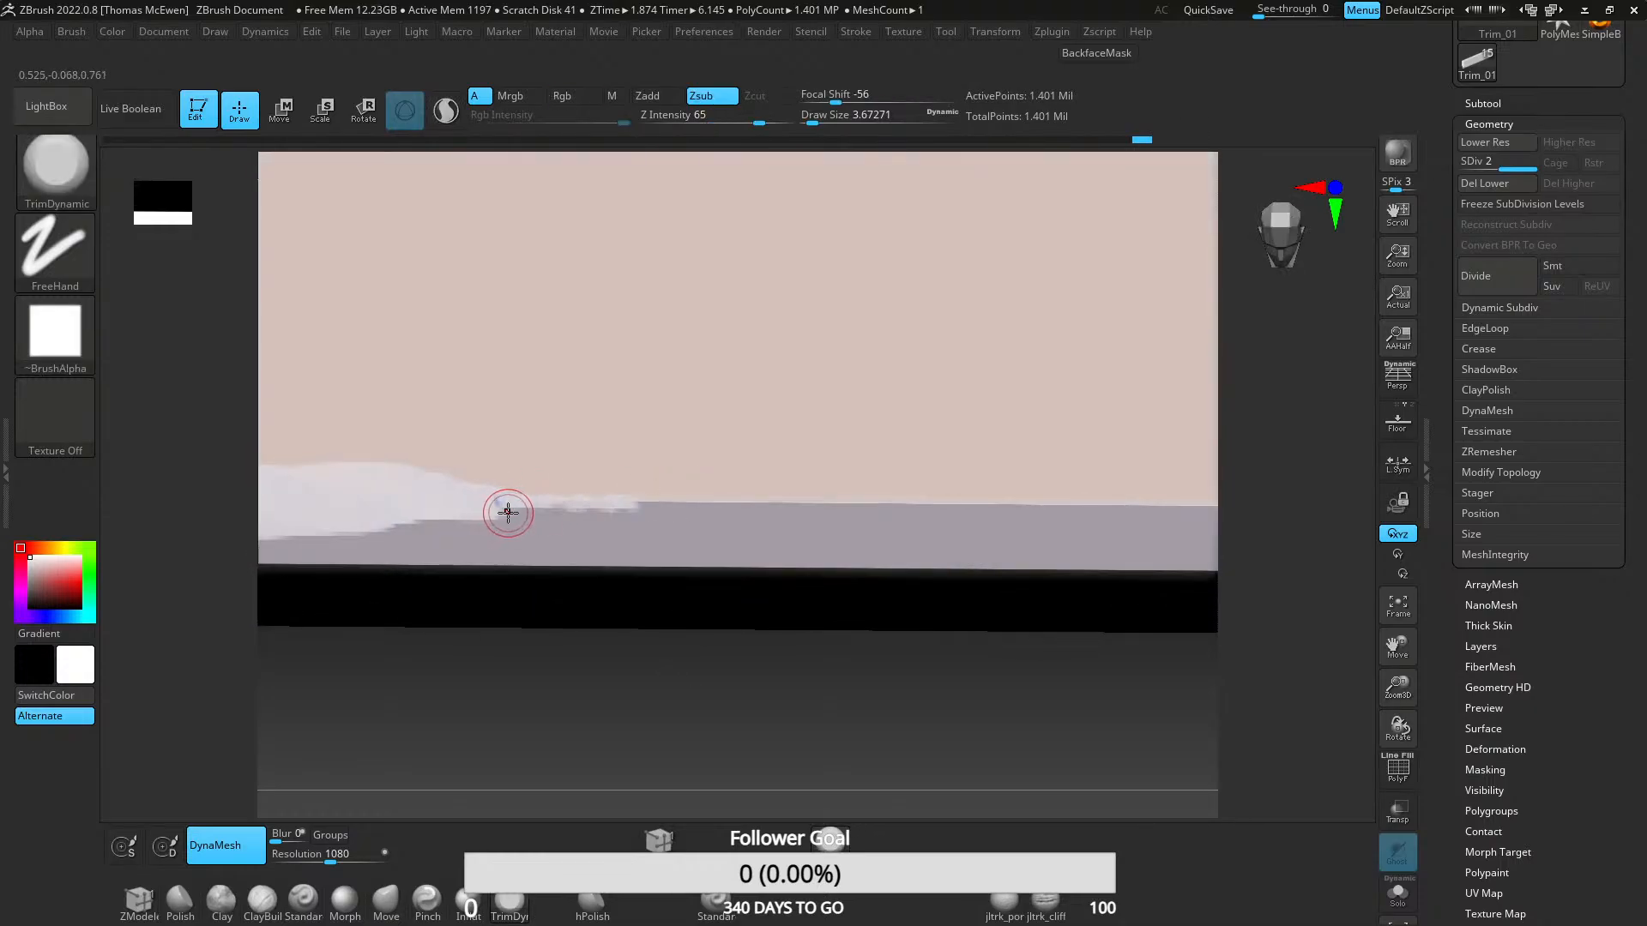
{"action": "key", "text": "ctrl+z"}
{"action": "right_click_drag", "start_coordinate": [680, 401], "coordinate": [720, 430], "text": "ctrl"}
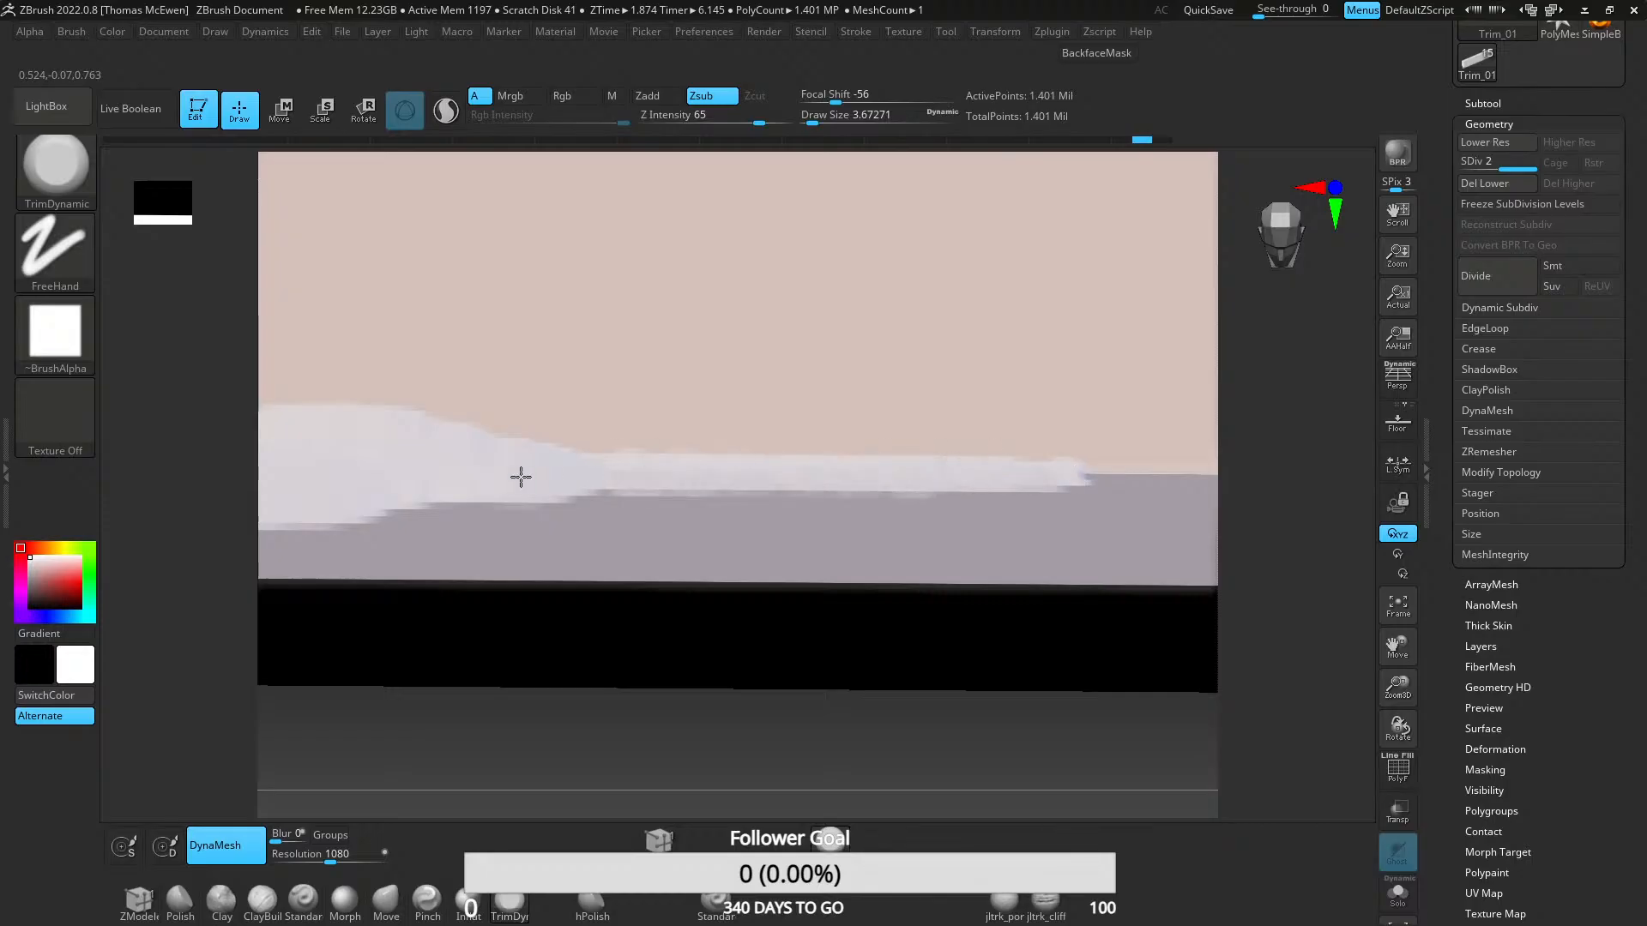
- Continue the thin TrimDynamic wear along the lower front edge toward the chip near the trim's end
{"action": "right_click_drag", "start_coordinate": [521, 477], "coordinate": [776, 678]}
{"action": "right_click_drag", "start_coordinate": [777, 678], "coordinate": [558, 442], "text": "alt"}
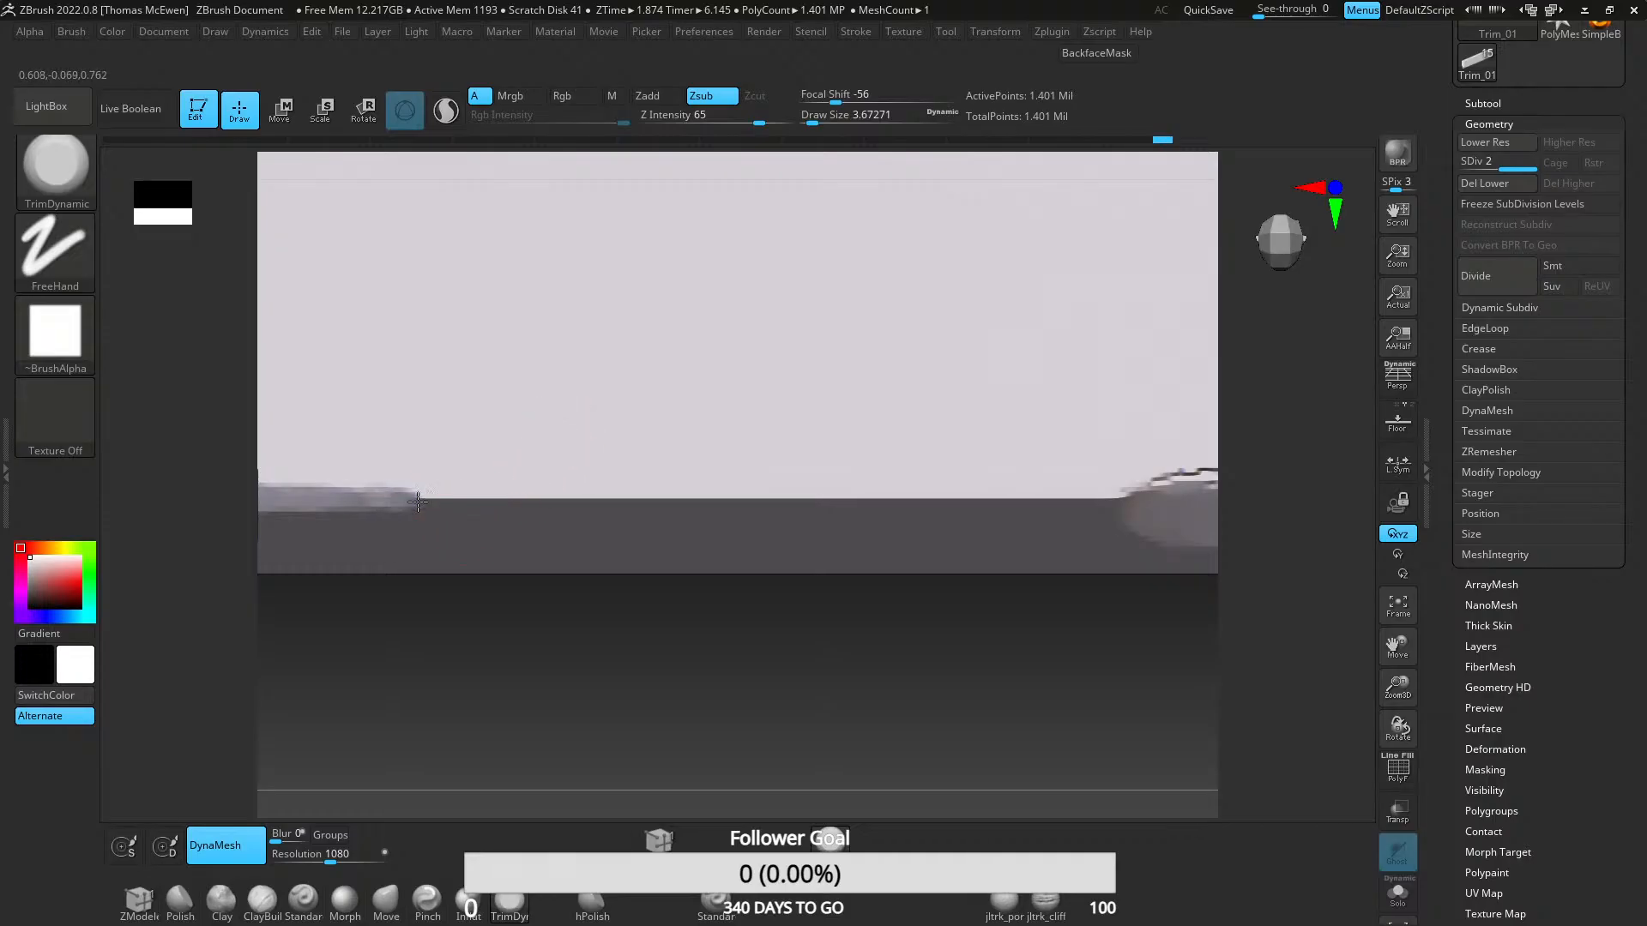
{"action": "mouse_move", "coordinate": [418, 501]}
{"action": "left_mouse_down"}
{"action": "mouse_move", "coordinate": [1141, 502]}
{"action": "mouse_move", "coordinate": [693, 510]}
{"action": "mouse_move", "coordinate": [961, 505]}
{"action": "mouse_move", "coordinate": [813, 508]}
{"action": "left_mouse_up"}
{"action": "mouse_move", "coordinate": [289, 499]}
{"action": "left_mouse_down"}
{"action": "mouse_move", "coordinate": [1094, 500]}
{"action": "mouse_move", "coordinate": [845, 508]}
{"action": "left_mouse_up"}
- Set the Draw Size to about 10.54 and Focal Shift to -89, and trim a broader chip over the thin lower-edge wear
{"action": "mouse_move", "coordinate": [836, 531]}
{"action": "right_mouse_down", "text": "ctrl"}
{"action": "mouse_move", "coordinate": [629, 400]}
{"action": "mouse_move", "coordinate": [610, 555]}
{"action": "mouse_move", "coordinate": [637, 405]}
{"action": "mouse_move", "coordinate": [629, 423]}
{"action": "right_mouse_up", "text": "ctrl"}
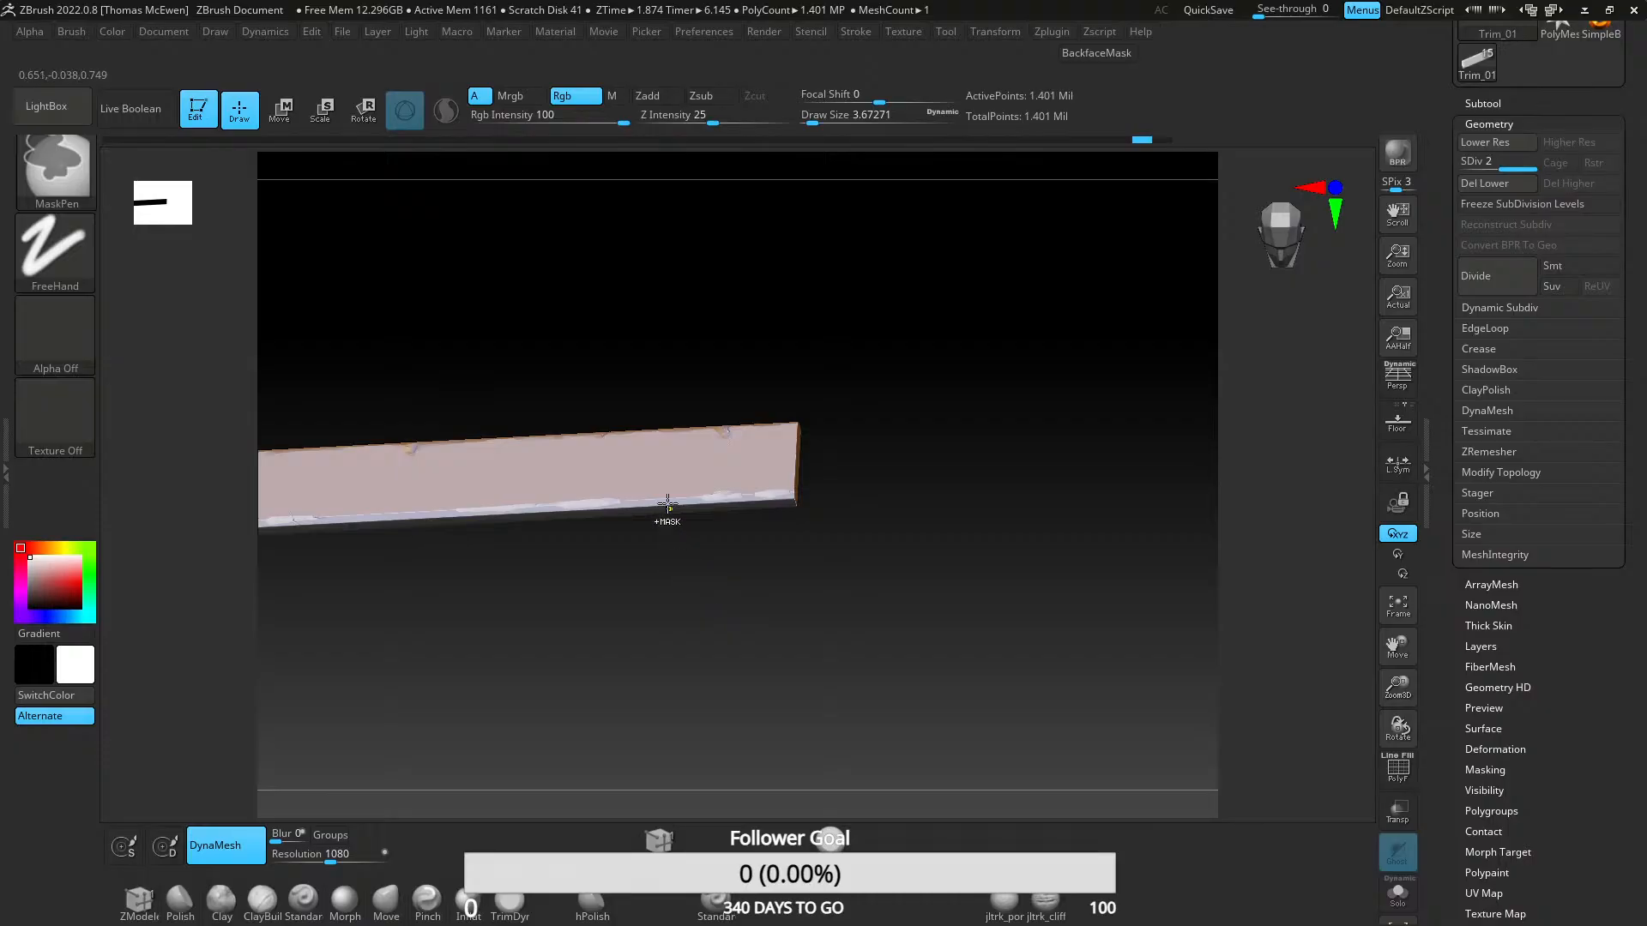
{"action": "right_click_drag", "start_coordinate": [667, 503], "coordinate": [631, 537], "text": "ctrl"}
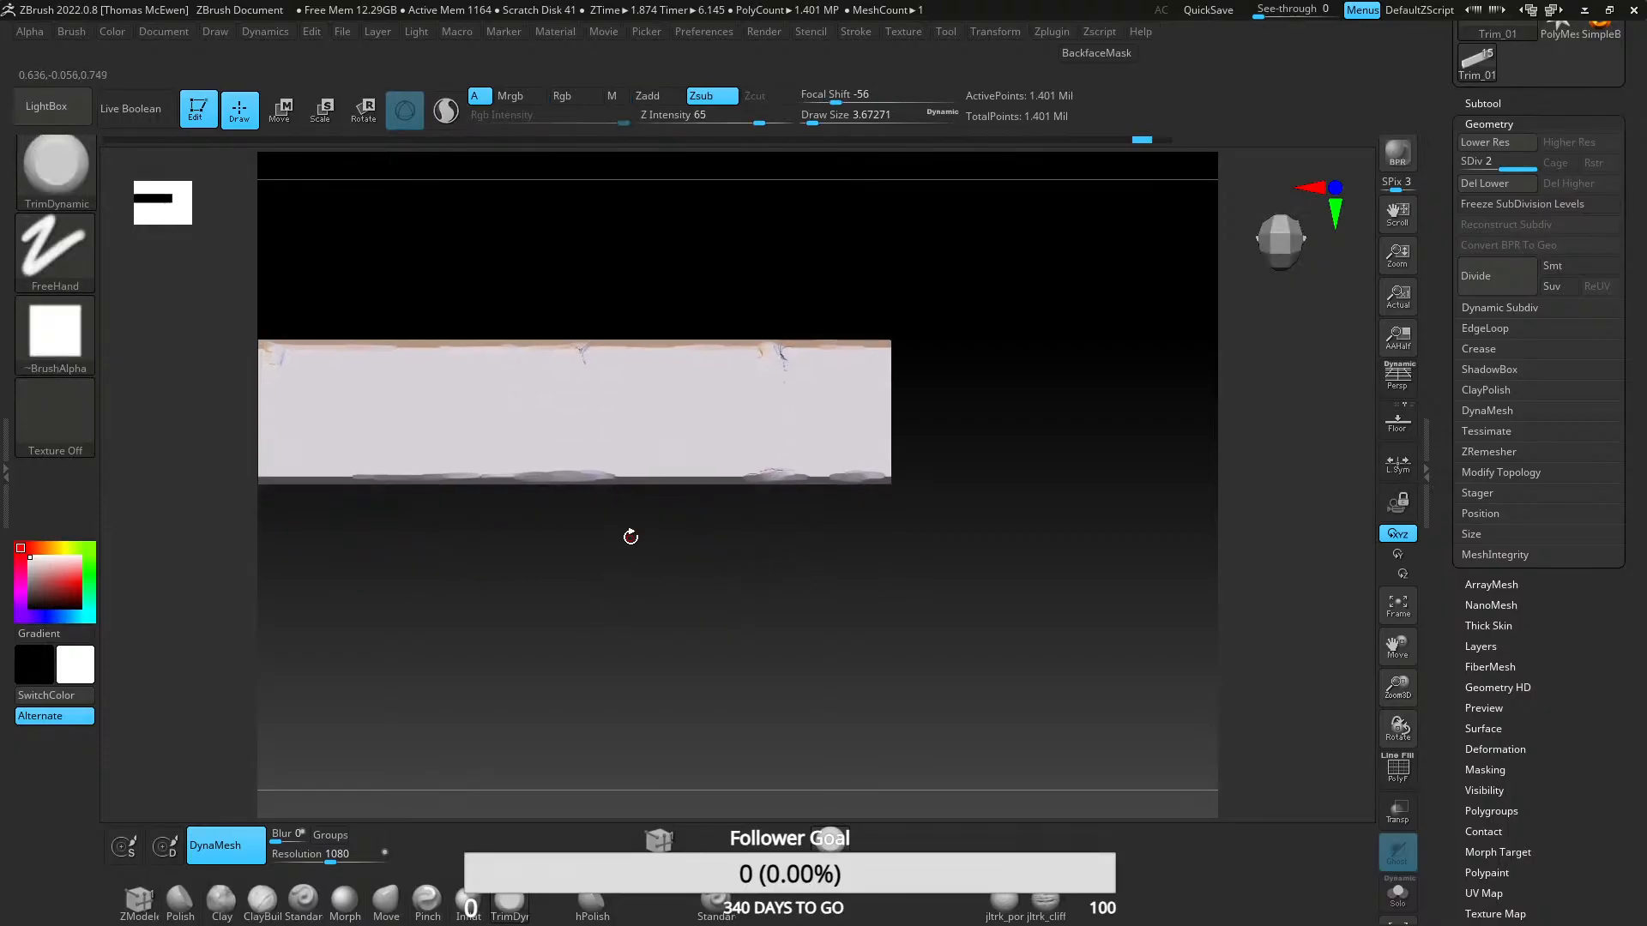
{"action": "mouse_move", "coordinate": [659, 454]}
{"action": "right_mouse_down", "text": "ctrl"}
{"action": "mouse_move", "coordinate": [680, 669]}
{"action": "mouse_move", "coordinate": [688, 606]}
{"action": "right_mouse_up", "text": "ctrl"}
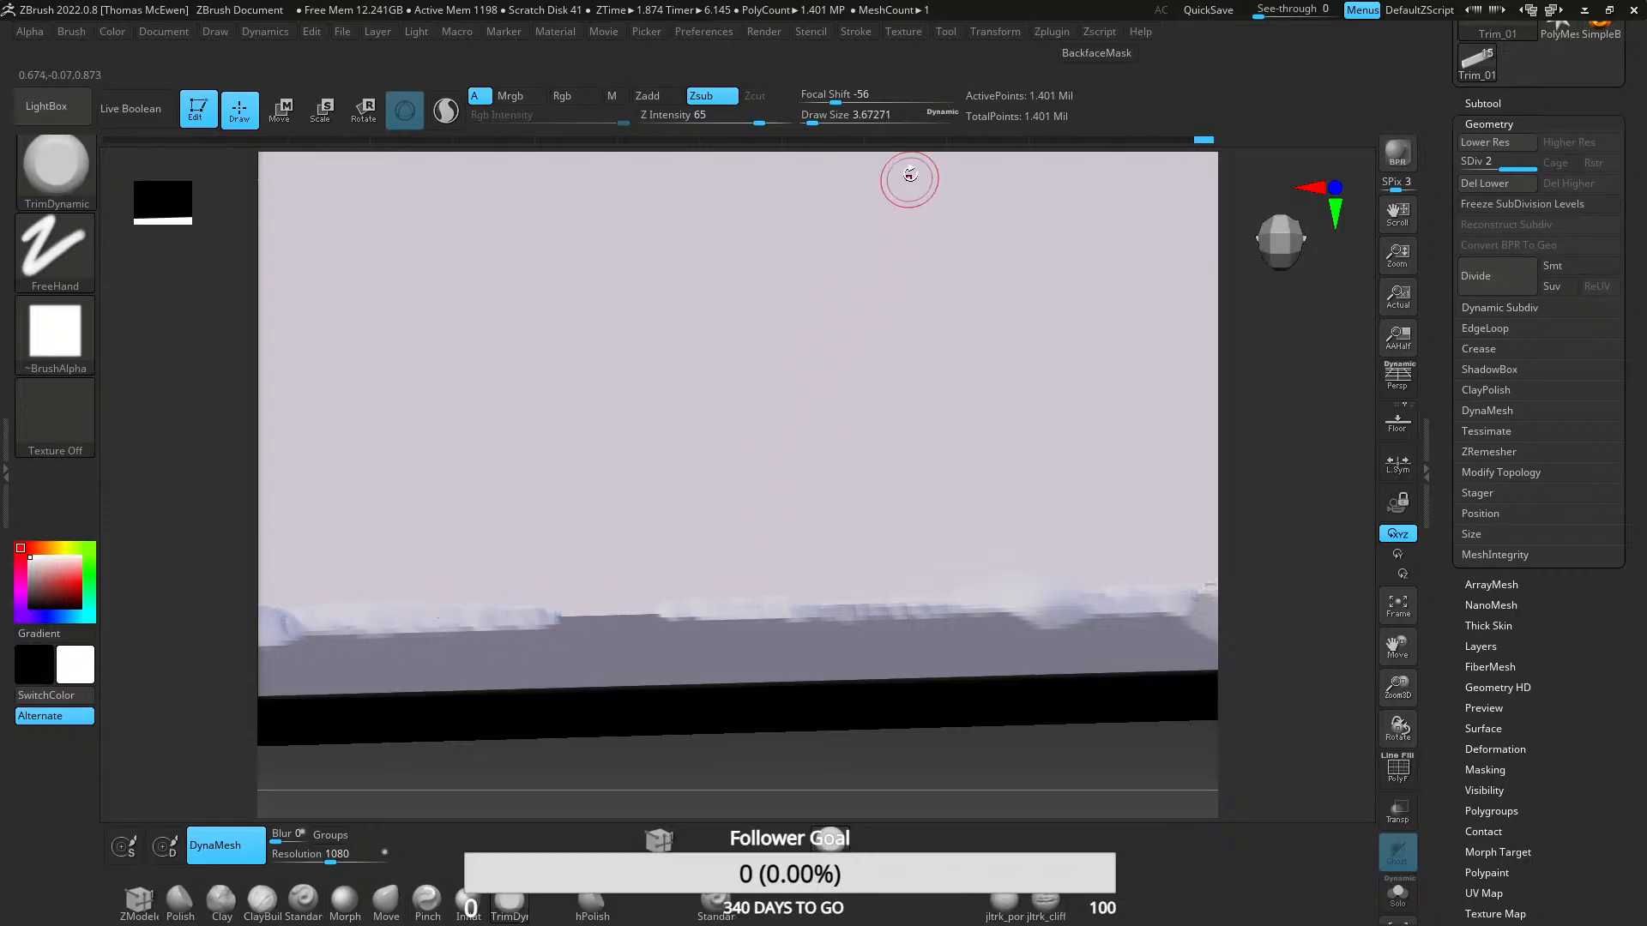
{"action": "left_click_drag", "start_coordinate": [816, 121], "coordinate": [810, 100]}
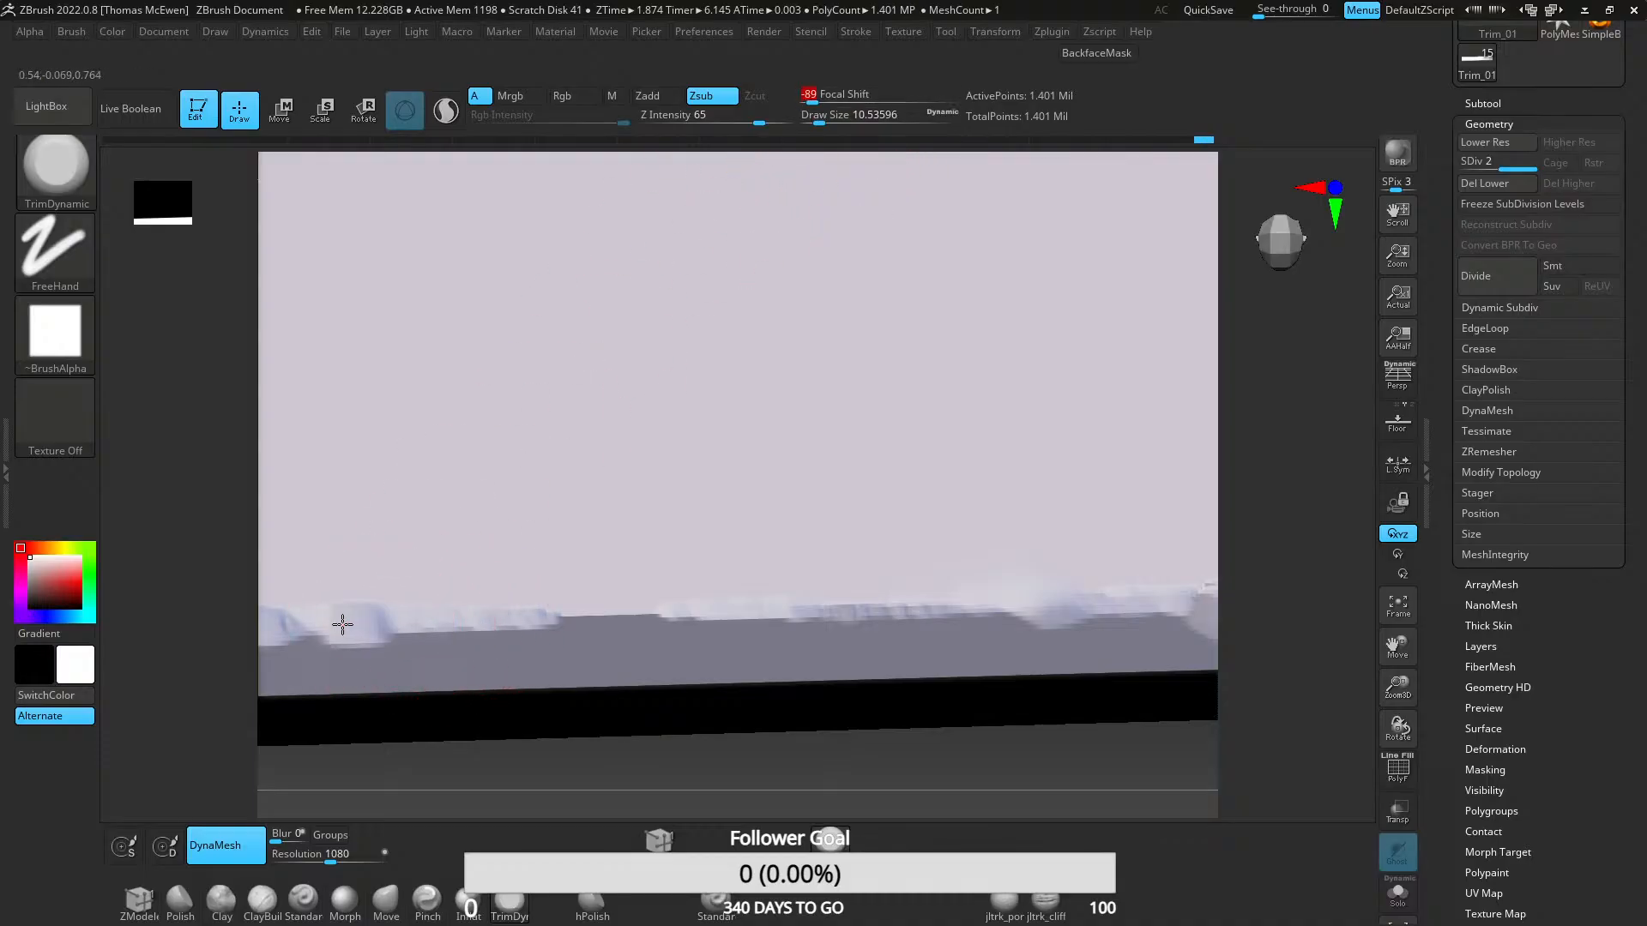
{"action": "left_click_drag", "start_coordinate": [272, 628], "coordinate": [583, 621]}
{"action": "key", "text": "ctrl"}
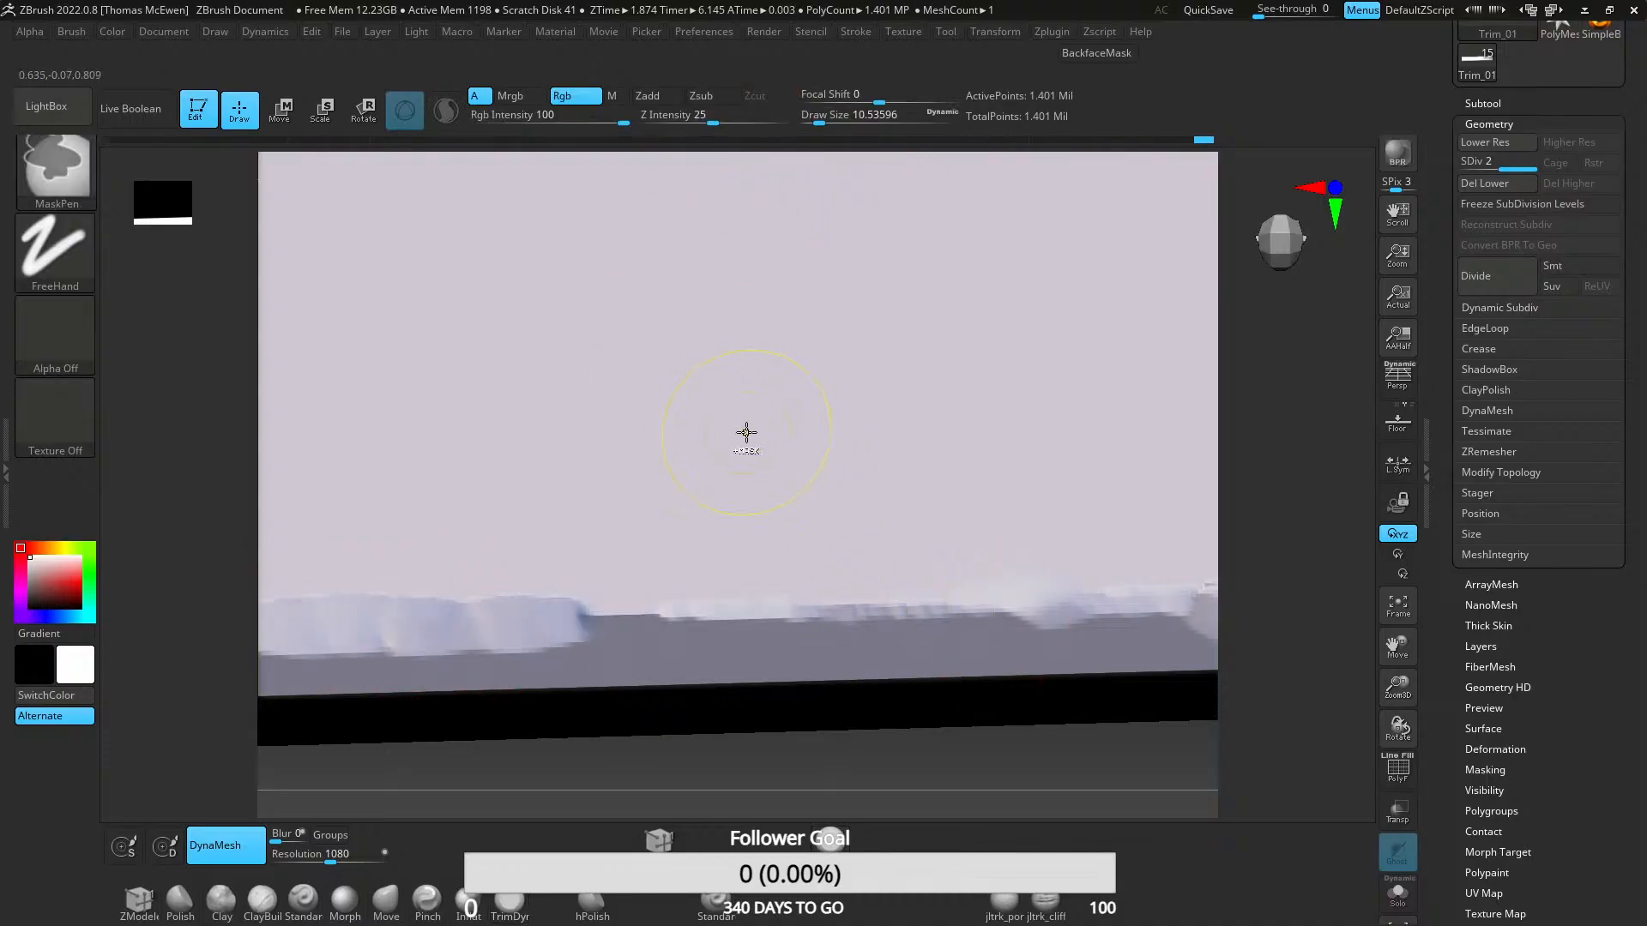
- Reduce the Draw Size to about 6.58 and vary the lower front edge wear beside the large chip near the trim's end
{"action": "left_click_drag", "start_coordinate": [819, 121], "coordinate": [816, 121]}
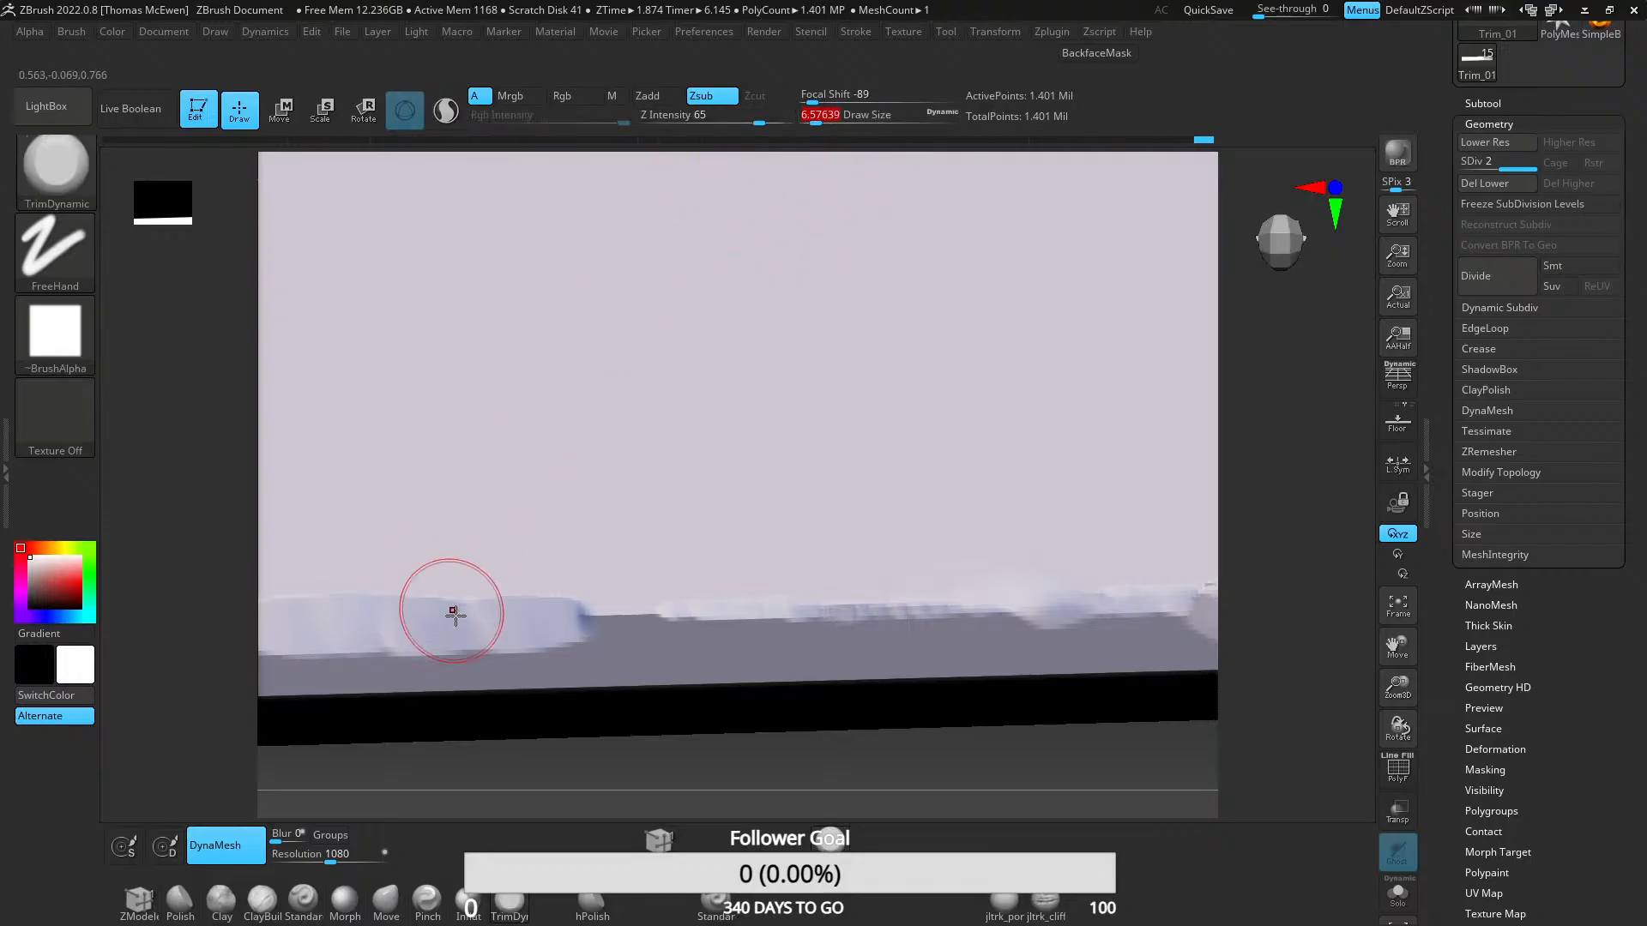
{"action": "left_click_drag", "start_coordinate": [832, 608], "coordinate": [1115, 618]}
{"action": "right_click_drag", "start_coordinate": [962, 615], "coordinate": [541, 549], "text": "alt"}
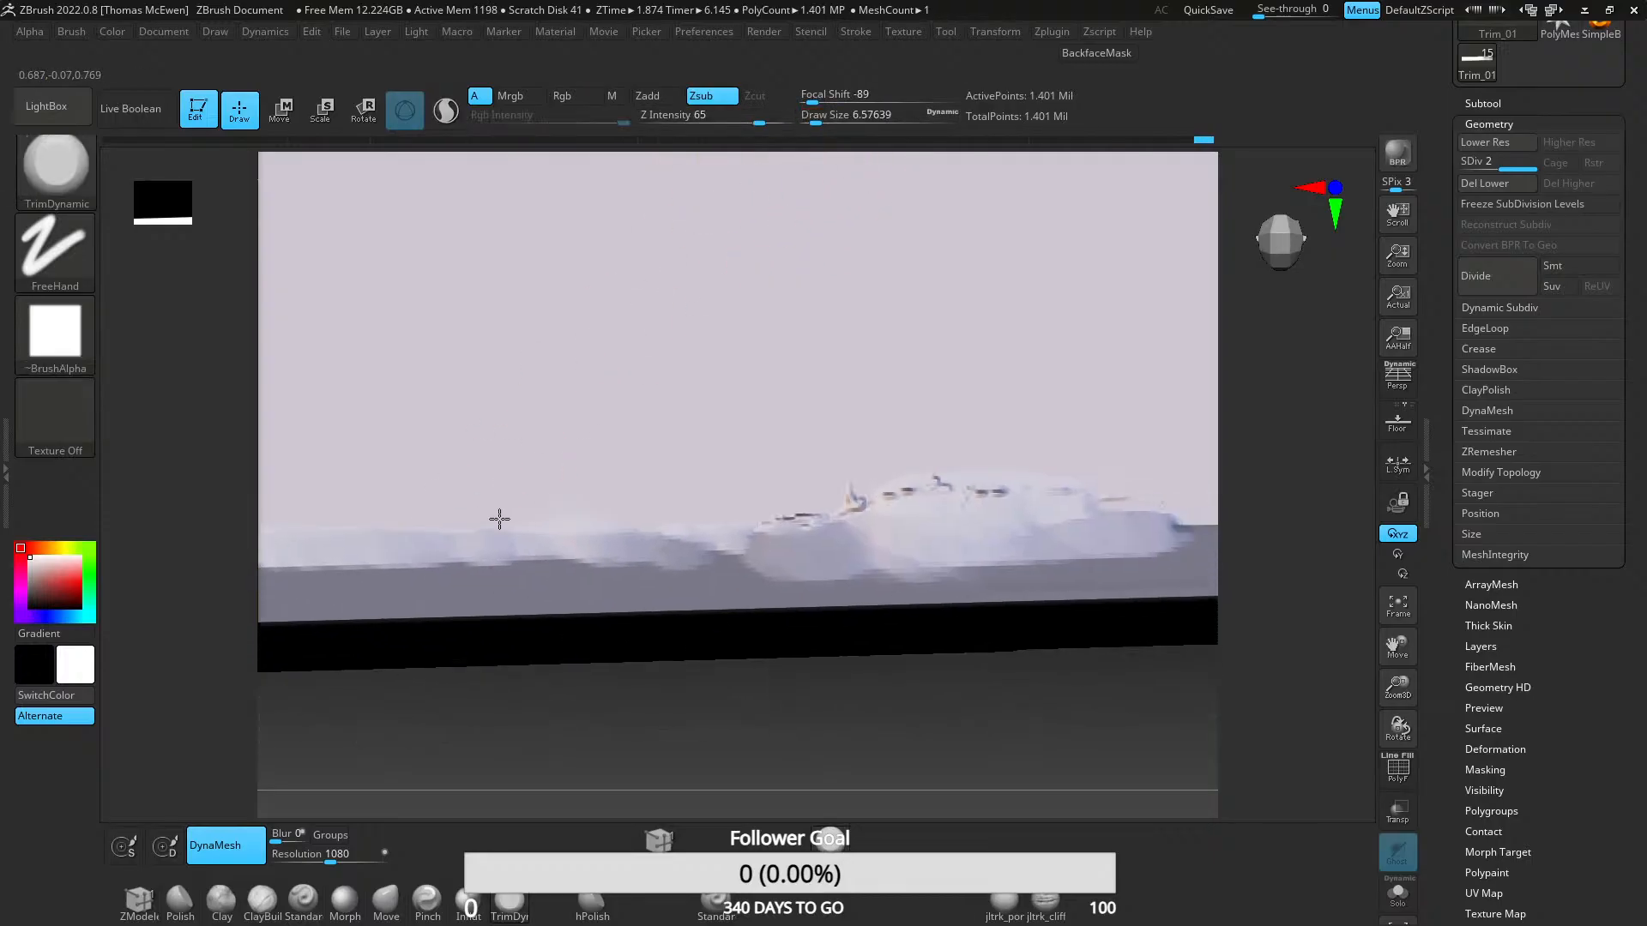
{"action": "left_click_drag", "start_coordinate": [733, 546], "coordinate": [562, 547]}
{"action": "right_click_drag", "start_coordinate": [754, 296], "coordinate": [753, 488], "text": "ctrl"}
{"action": "mouse_move", "coordinate": [351, 452]}
{"action": "right_mouse_down", "text": "alt"}
{"action": "mouse_move", "coordinate": [592, 437]}
{"action": "mouse_move", "coordinate": [592, 325]}
{"action": "right_mouse_up", "text": "alt"}
{"action": "mouse_move", "coordinate": [555, 548]}
{"action": "left_mouse_down"}
{"action": "mouse_move", "coordinate": [423, 578]}
{"action": "mouse_move", "coordinate": [243, 581]}
{"action": "left_mouse_up"}
- Wear down the lower front edge around the middle of the trim with TrimDynamic
{"action": "mouse_move", "coordinate": [243, 581]}
{"action": "right_mouse_down"}
{"action": "mouse_move", "coordinate": [595, 438]}
{"action": "mouse_move", "coordinate": [527, 420]}
{"action": "mouse_move", "coordinate": [520, 472]}
{"action": "mouse_move", "coordinate": [913, 463]}
{"action": "right_mouse_up"}
{"action": "right_click_drag", "start_coordinate": [678, 495], "coordinate": [883, 497], "text": "alt"}
{"action": "right_click_drag", "start_coordinate": [723, 562], "coordinate": [697, 378], "text": "ctrl"}
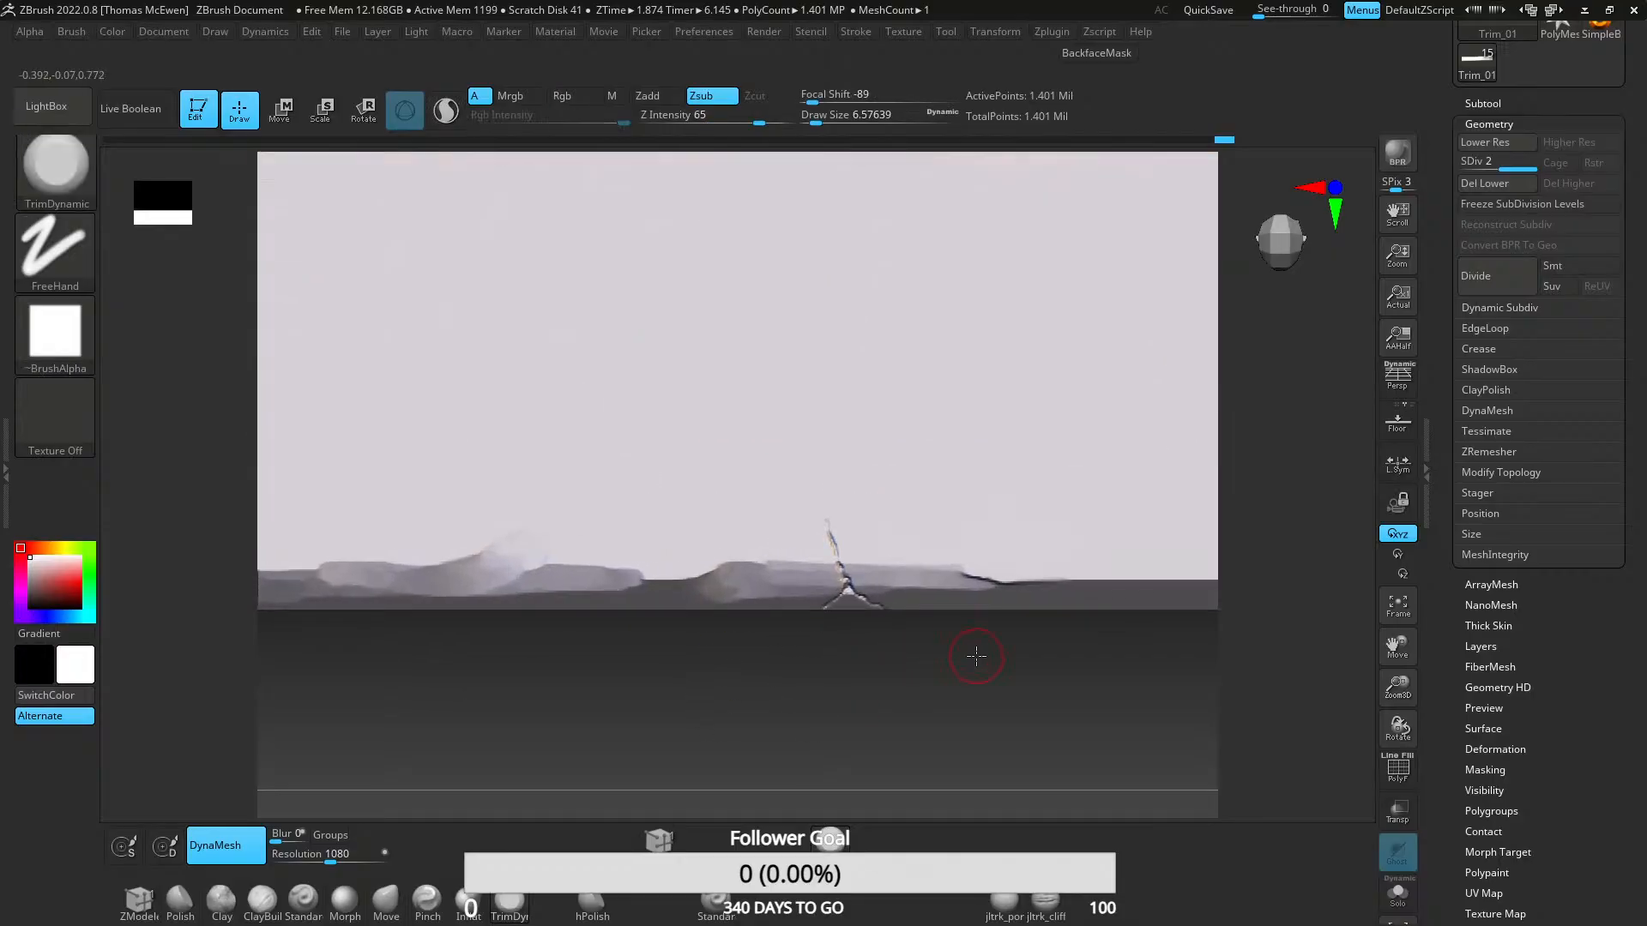
{"action": "right_click_drag", "start_coordinate": [975, 658], "coordinate": [317, 569], "text": "alt"}
{"action": "right_click_drag", "start_coordinate": [953, 511], "coordinate": [935, 447], "text": "ctrl"}
{"action": "right_click_drag", "start_coordinate": [886, 581], "coordinate": [870, 506]}
{"action": "mouse_move", "coordinate": [871, 490]}
{"action": "left_mouse_down"}
{"action": "mouse_move", "coordinate": [757, 504]}
{"action": "mouse_move", "coordinate": [886, 510]}
{"action": "mouse_move", "coordinate": [625, 492]}
{"action": "mouse_move", "coordinate": [456, 523]}
{"action": "mouse_move", "coordinate": [668, 547]}
{"action": "left_mouse_up"}
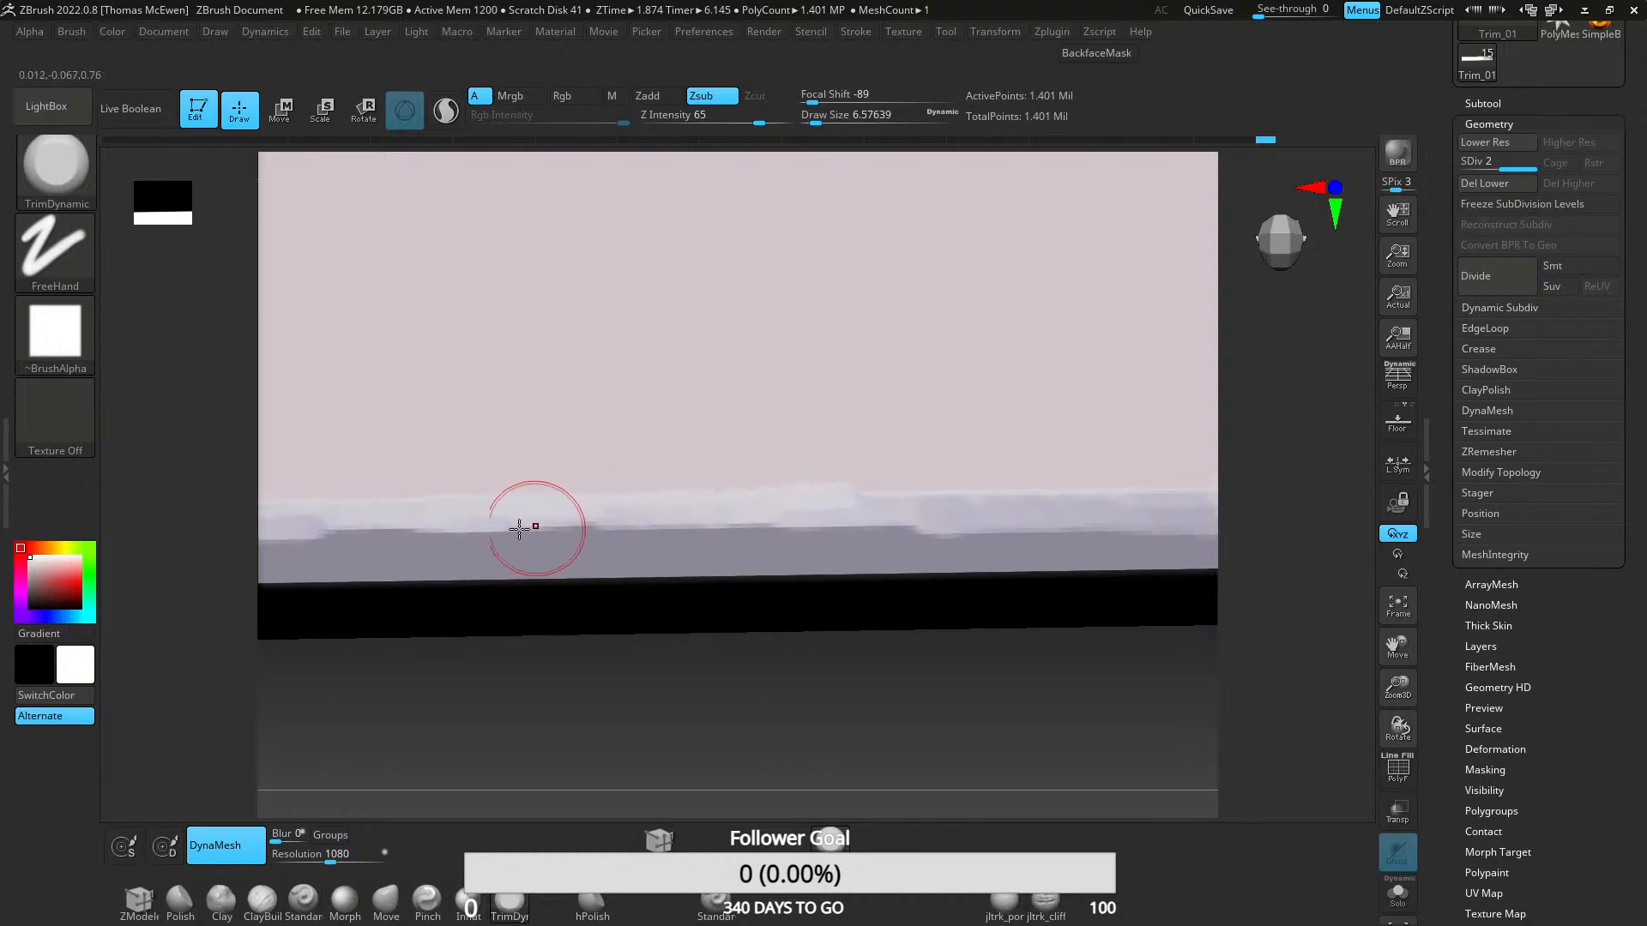
- Carry the lower-edge wear from the middle over to the cracked chip, and smooth the transition
{"action": "right_click_drag", "start_coordinate": [326, 535], "coordinate": [687, 514], "text": "alt"}
{"action": "right_click_drag", "start_coordinate": [288, 516], "coordinate": [727, 498], "text": "alt"}
{"action": "left_click_drag", "start_coordinate": [818, 481], "coordinate": [1029, 478]}
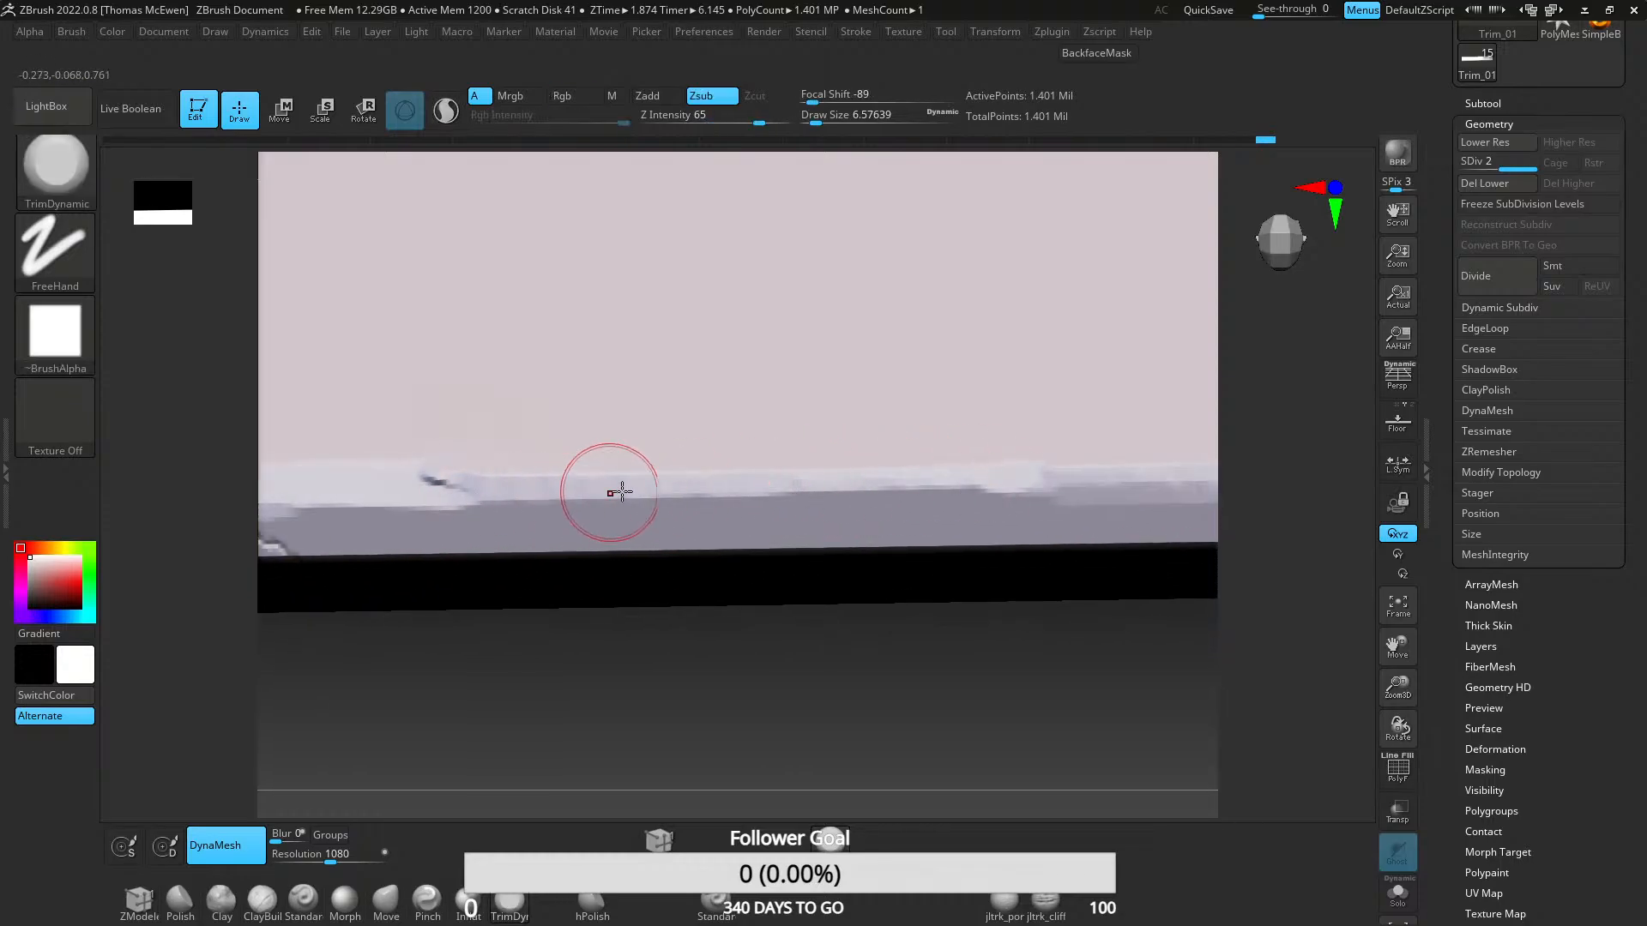
{"action": "mouse_move", "coordinate": [601, 480]}
{"action": "left_mouse_down", "text": "shift"}
{"action": "mouse_move", "coordinate": [555, 460]}
{"action": "mouse_move", "coordinate": [755, 468]}
{"action": "mouse_move", "coordinate": [714, 451]}
{"action": "mouse_move", "coordinate": [849, 449]}
{"action": "mouse_move", "coordinate": [622, 409]}
{"action": "mouse_move", "coordinate": [720, 414]}
{"action": "left_mouse_up", "text": "shift"}
- Smooth the edge between the lower bevel and the underside around the trim's middle
{"action": "mouse_move", "coordinate": [824, 446]}
{"action": "right_mouse_down", "text": "ctrl"}
{"action": "mouse_move", "coordinate": [844, 348]}
{"action": "mouse_move", "coordinate": [772, 471]}
{"action": "mouse_move", "coordinate": [772, 506]}
{"action": "right_mouse_up", "text": "ctrl"}
{"action": "right_click_drag", "start_coordinate": [772, 507], "coordinate": [772, 522], "text": "shift"}
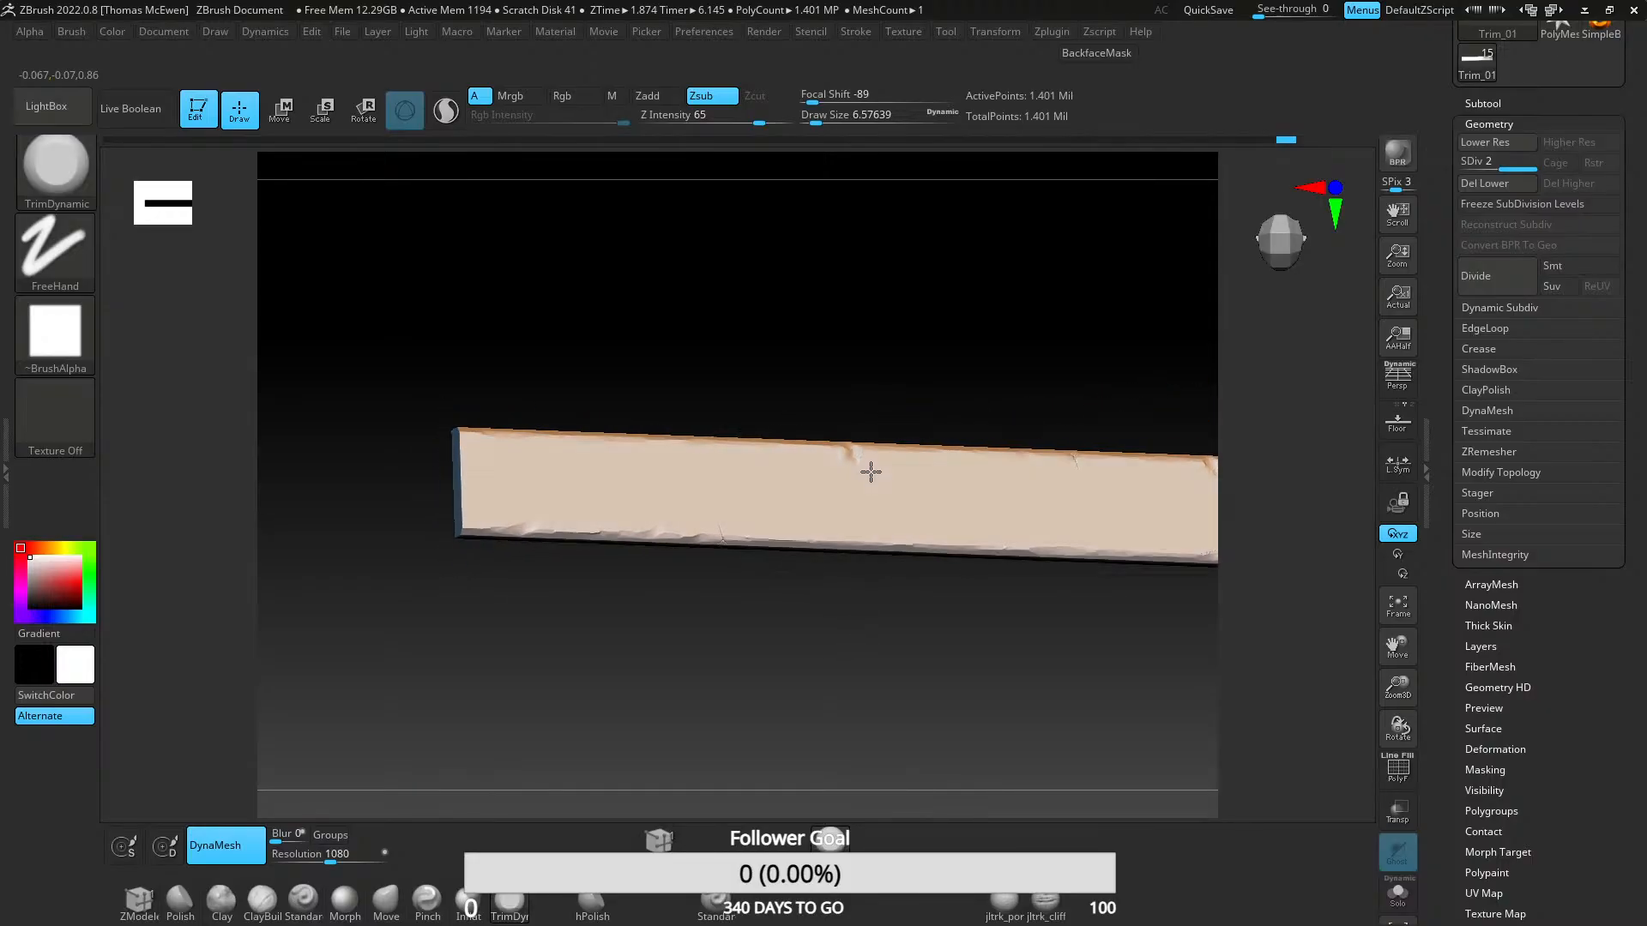
{"action": "right_click_drag", "start_coordinate": [871, 471], "coordinate": [854, 500]}
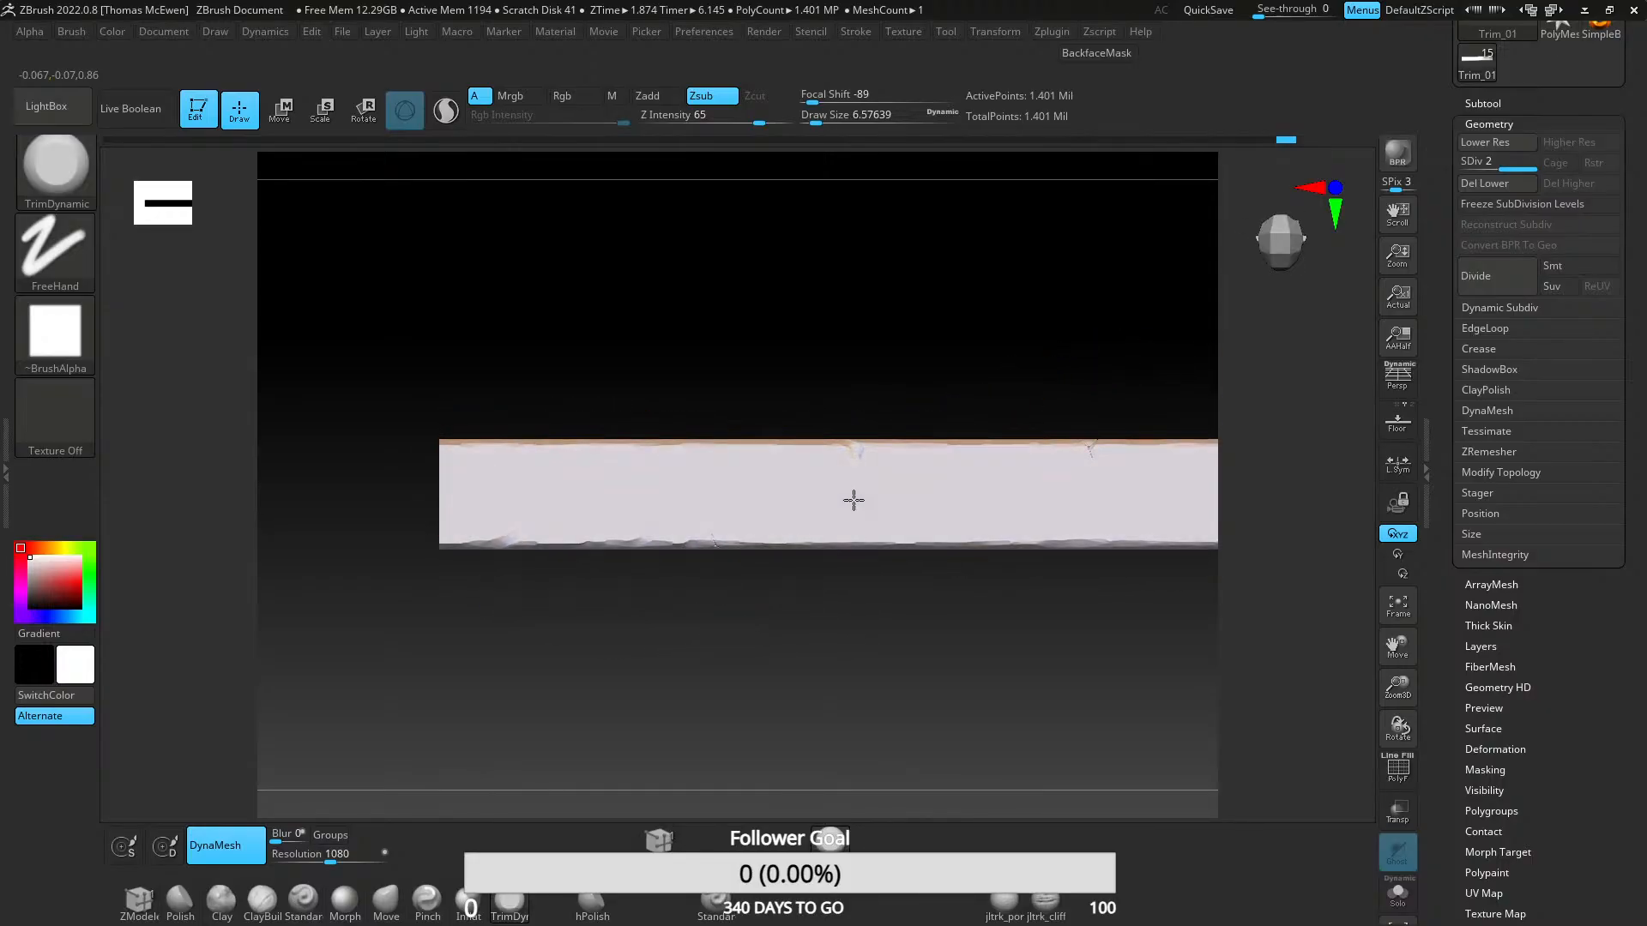
{"action": "scroll", "coordinate": [851, 500], "scroll_direction": "down", "scroll_amount": 3}
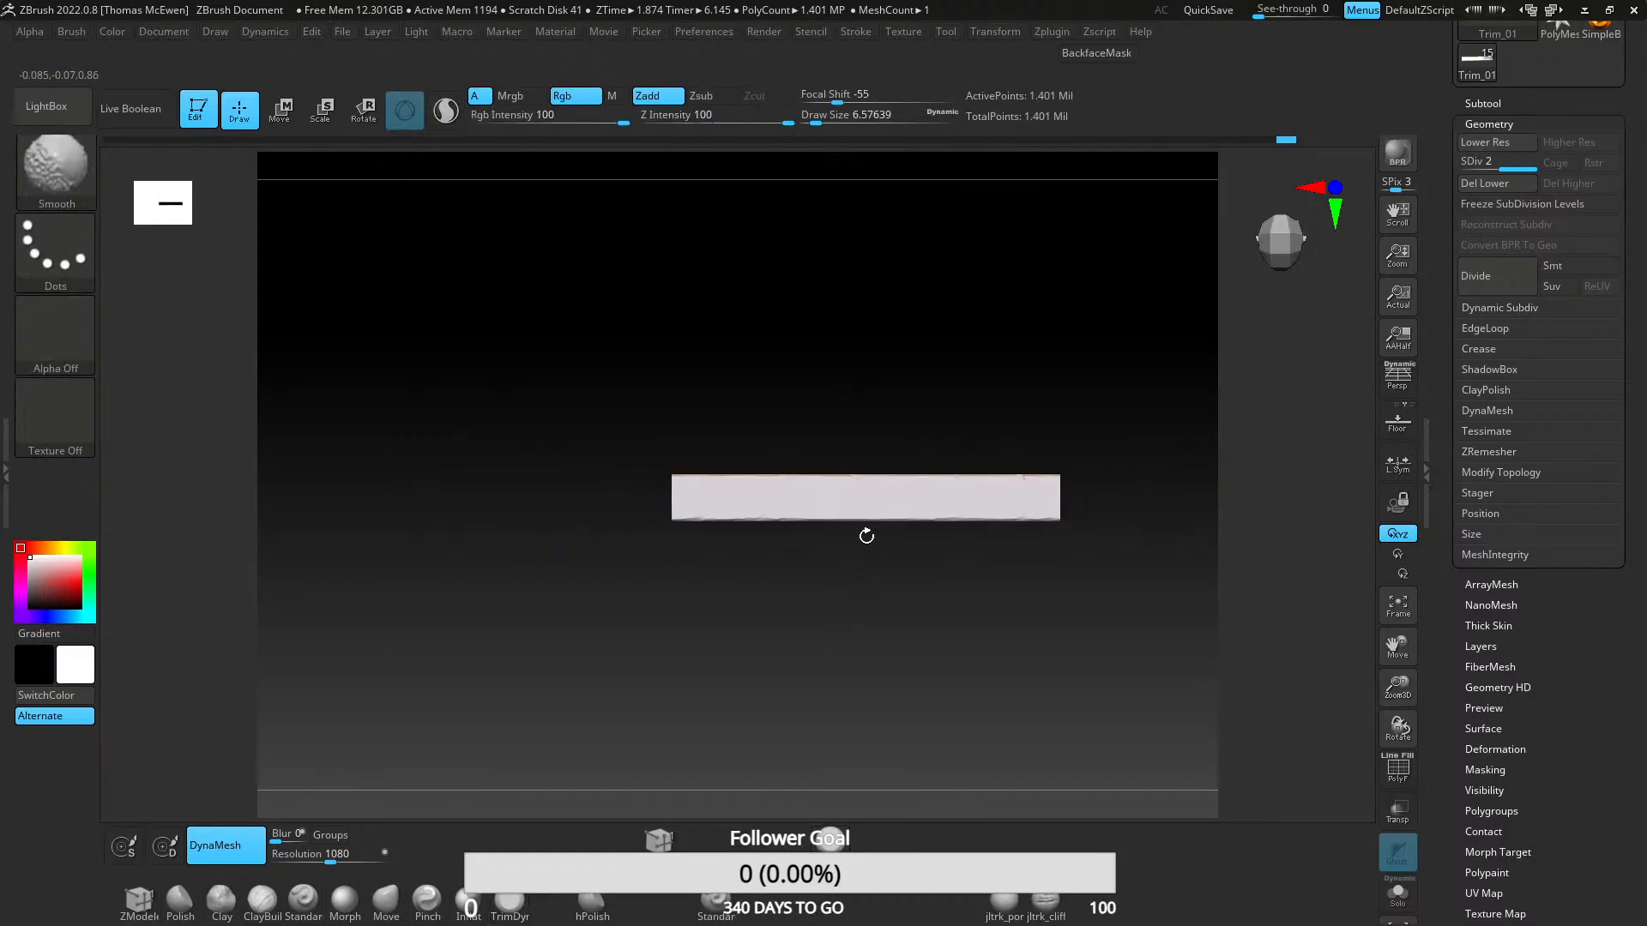
{"action": "scroll", "coordinate": [863, 533], "scroll_direction": "up", "scroll_amount": 5}
{"action": "mouse_move", "coordinate": [836, 546]}
{"action": "right_mouse_down"}
{"action": "mouse_move", "coordinate": [812, 415]}
{"action": "mouse_move", "coordinate": [849, 507]}
{"action": "mouse_move", "coordinate": [769, 544]}
{"action": "mouse_move", "coordinate": [809, 552]}
{"action": "mouse_move", "coordinate": [813, 617]}
{"action": "mouse_move", "coordinate": [812, 455]}
{"action": "mouse_move", "coordinate": [699, 679]}
{"action": "mouse_move", "coordinate": [621, 525]}
{"action": "right_mouse_up"}
{"action": "key", "text": "ctrl"}
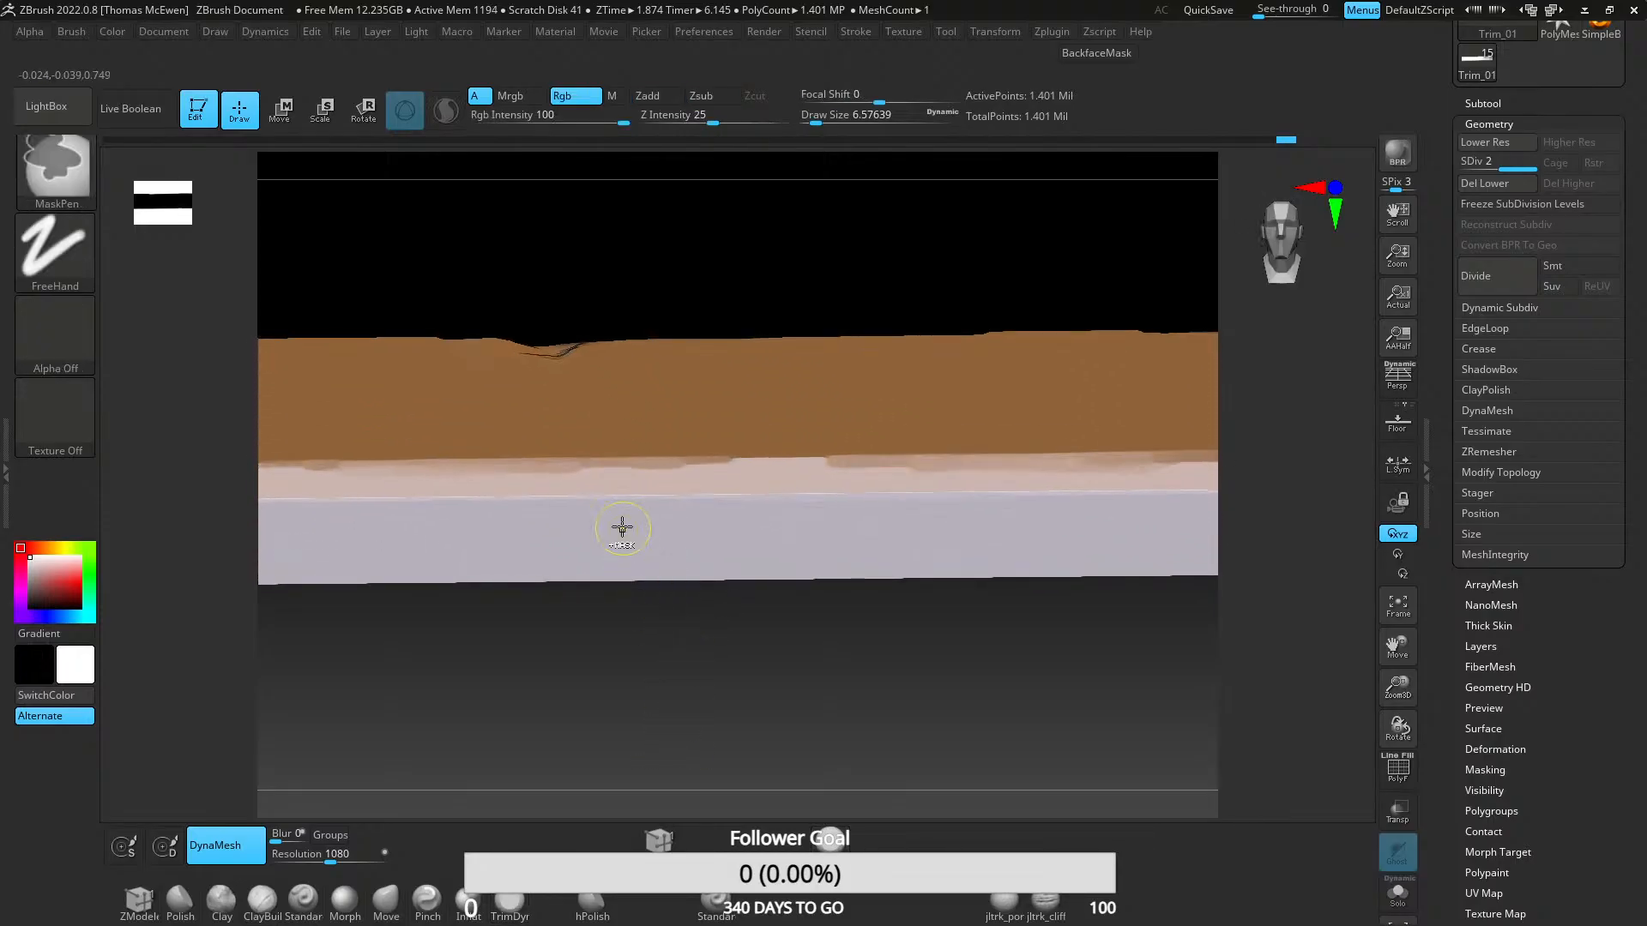
{"action": "key", "text": "shift"}
{"action": "left_click_drag", "start_coordinate": [830, 509], "coordinate": [758, 499], "text": "shift"}
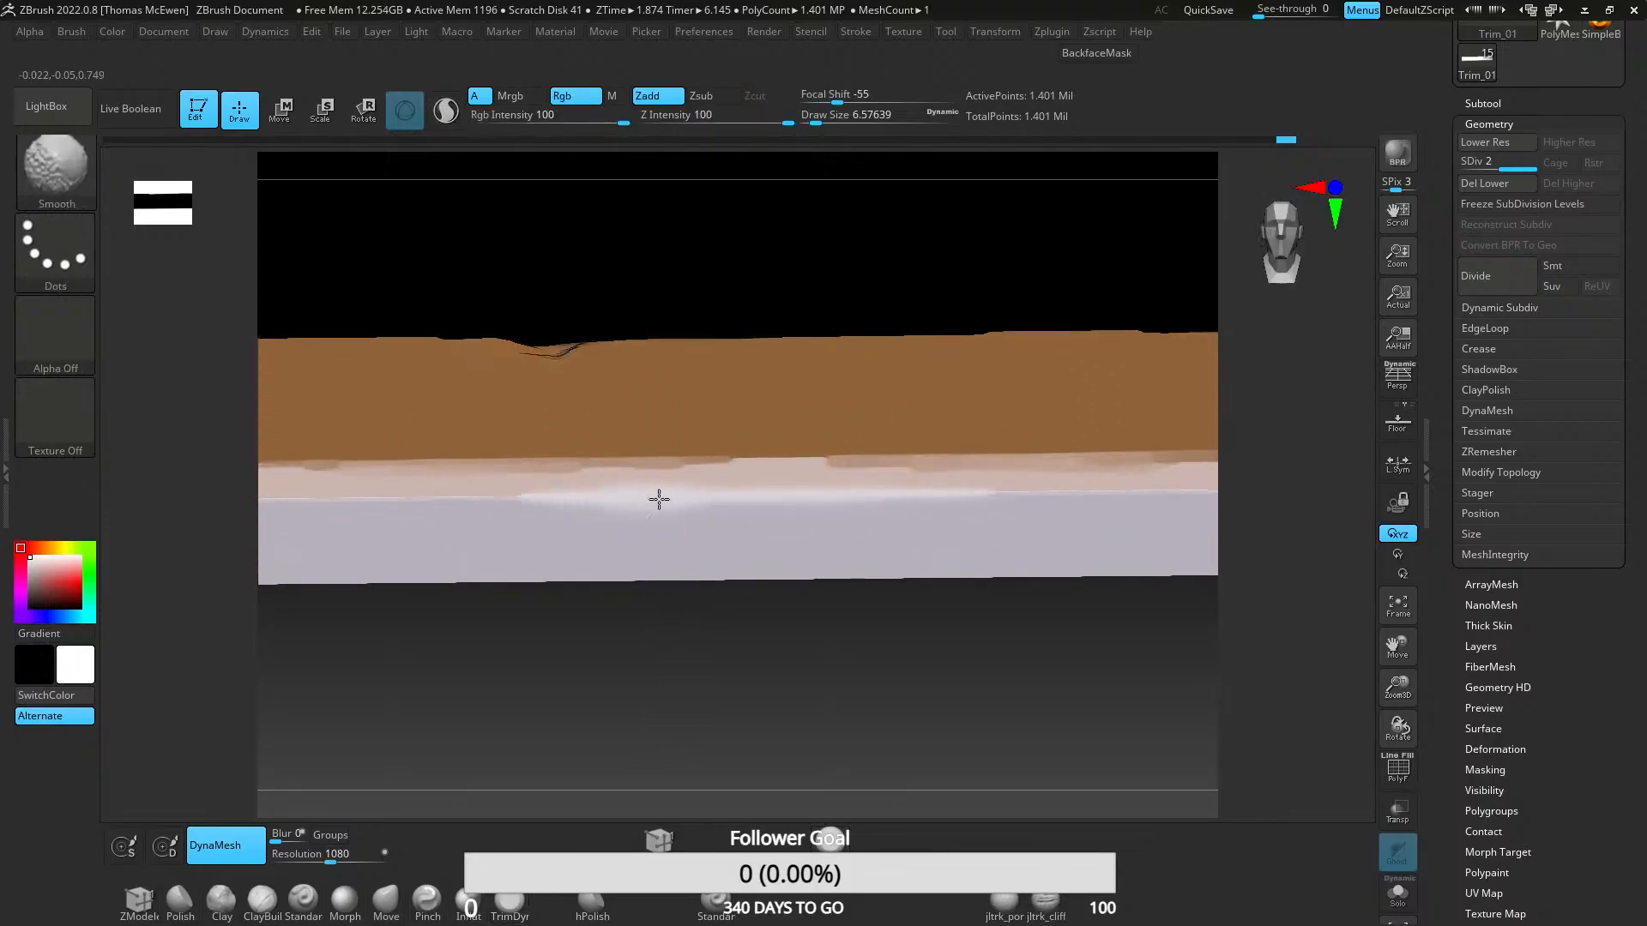
{"action": "key", "text": "ctrl"}
- Chip the vertical edge at the trim's end about halfway up with TrimDynamic
{"action": "mouse_move", "coordinate": [809, 412]}
{"action": "right_mouse_down"}
{"action": "mouse_move", "coordinate": [827, 566]}
{"action": "mouse_move", "coordinate": [883, 661]}
{"action": "mouse_move", "coordinate": [842, 558]}
{"action": "mouse_move", "coordinate": [859, 562]}
{"action": "right_mouse_up"}
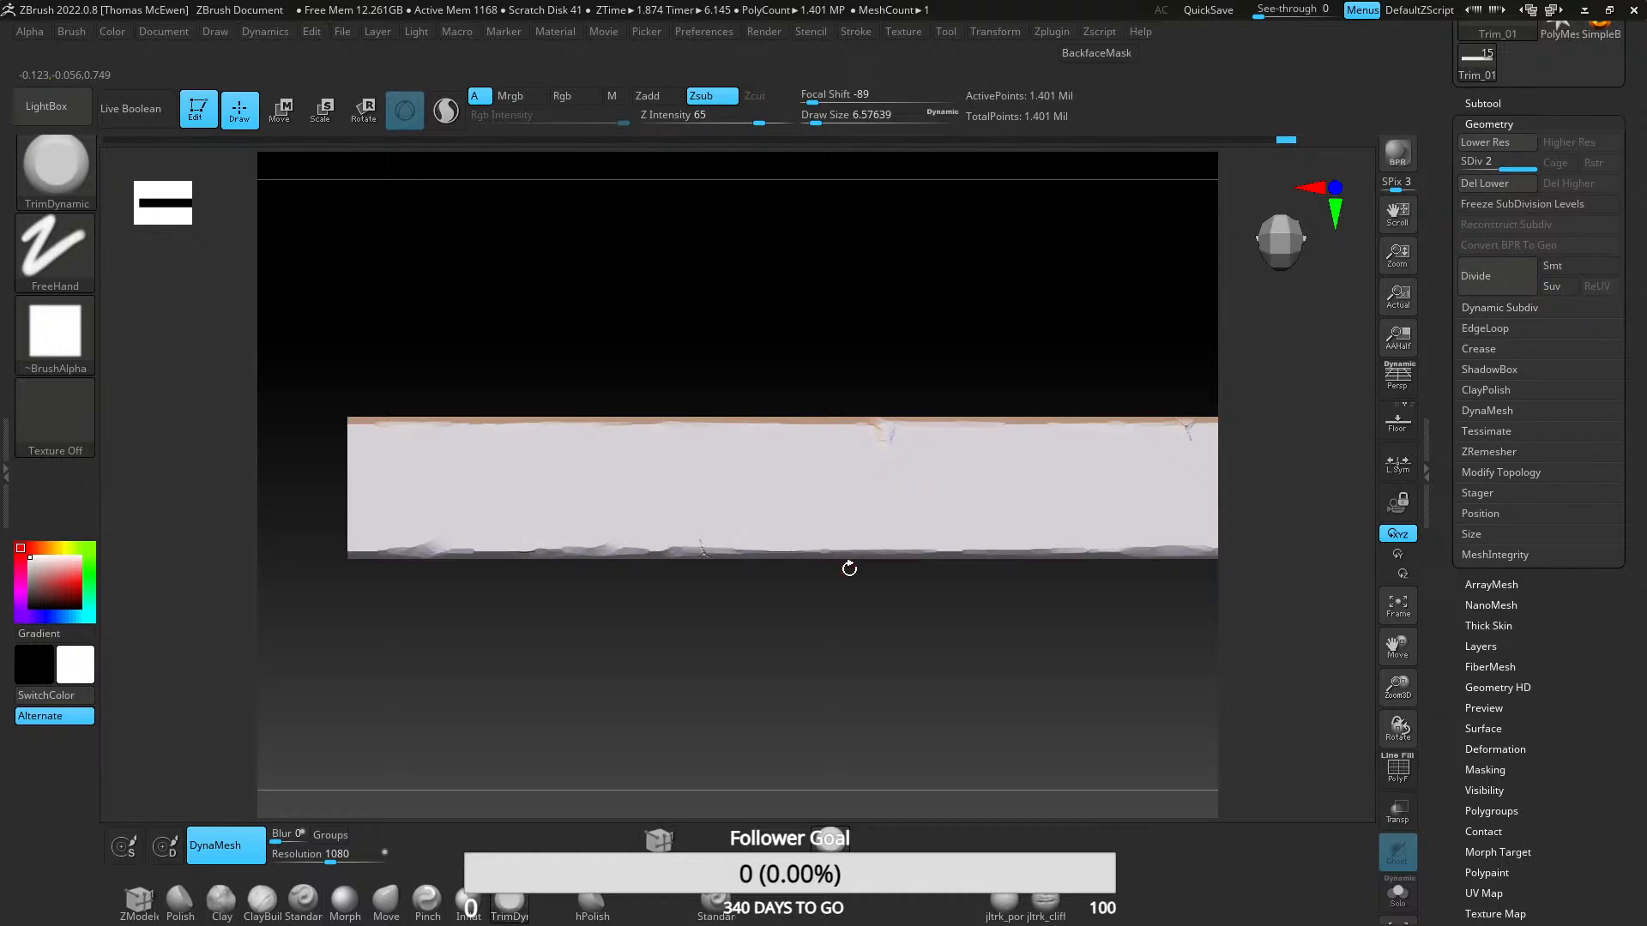
{"action": "right_click_drag", "start_coordinate": [768, 403], "coordinate": [574, 424]}
{"action": "key", "text": "ctrl"}
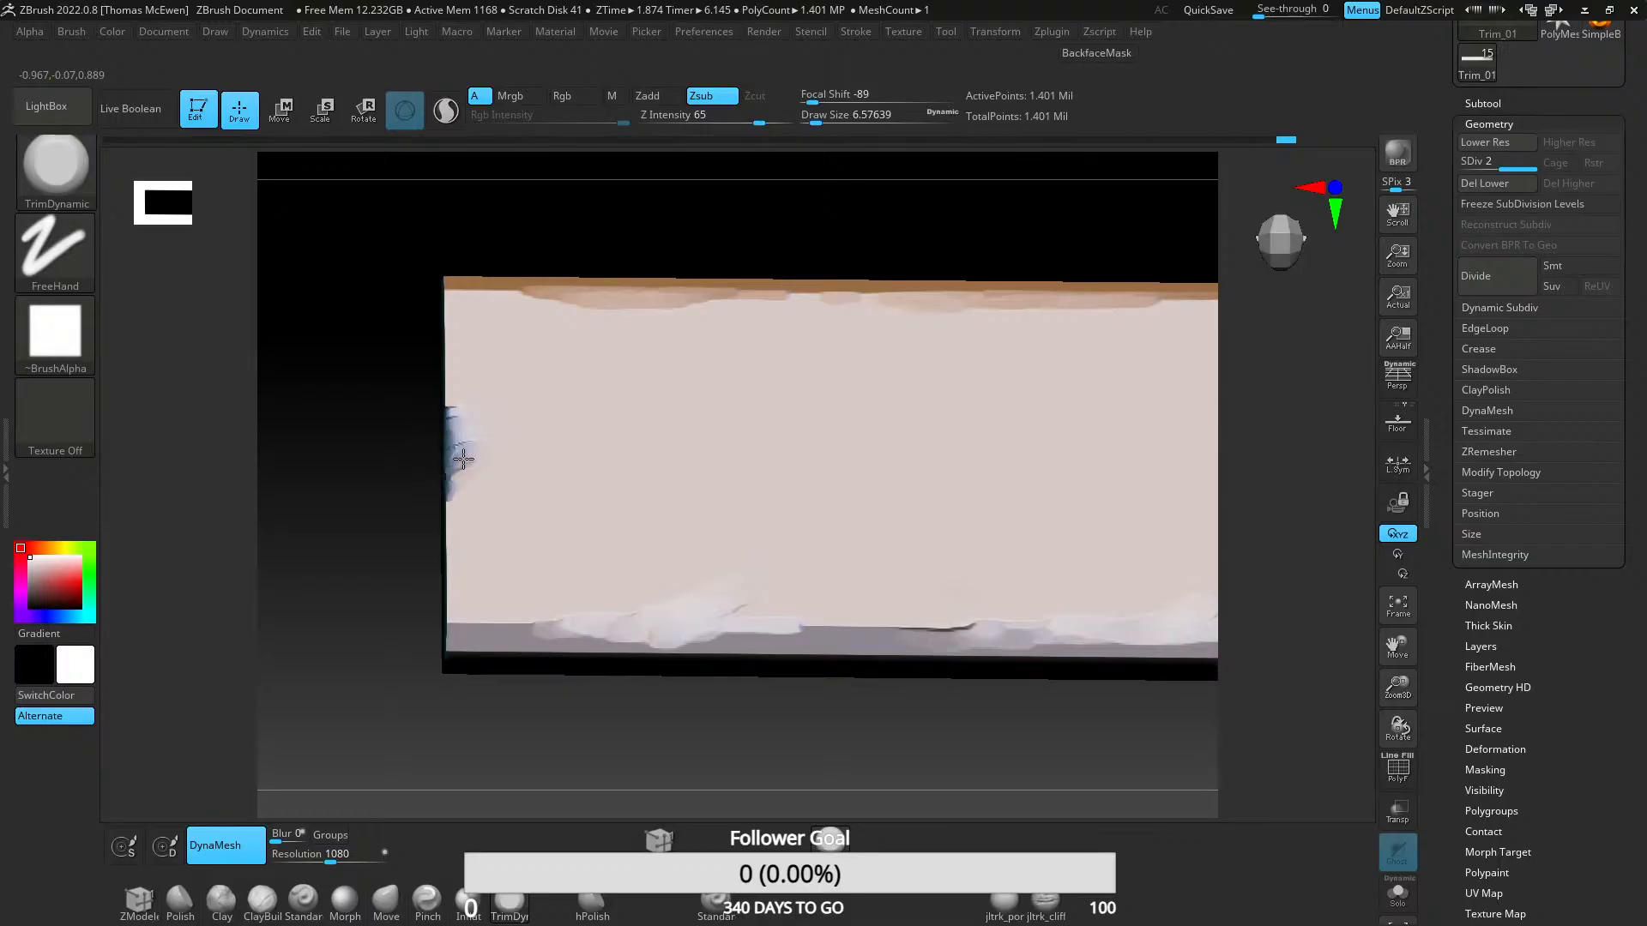
{"action": "right_click_drag", "start_coordinate": [479, 404], "coordinate": [800, 442], "text": "ctrl"}
{"action": "right_click_drag", "start_coordinate": [292, 436], "coordinate": [749, 386], "text": "alt"}
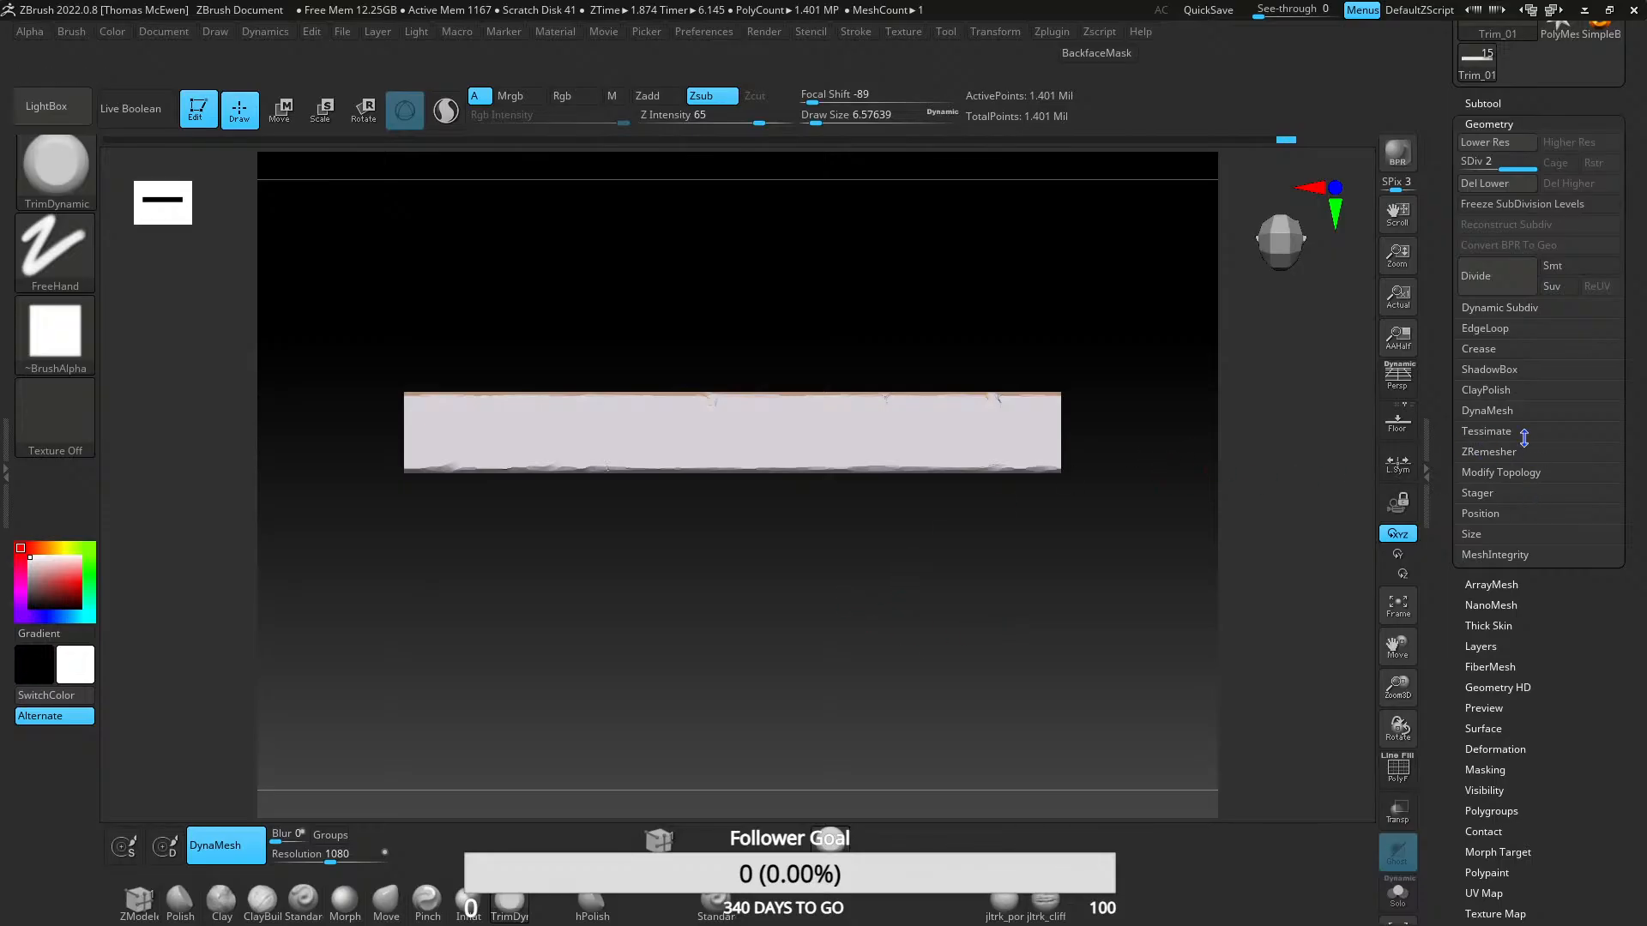
- Browse the subtool list and briefly show Bake_Base beneath Trim_01 before hiding it again
{"action": "left_click", "coordinate": [1488, 124]}
{"action": "left_click", "coordinate": [1483, 103]}
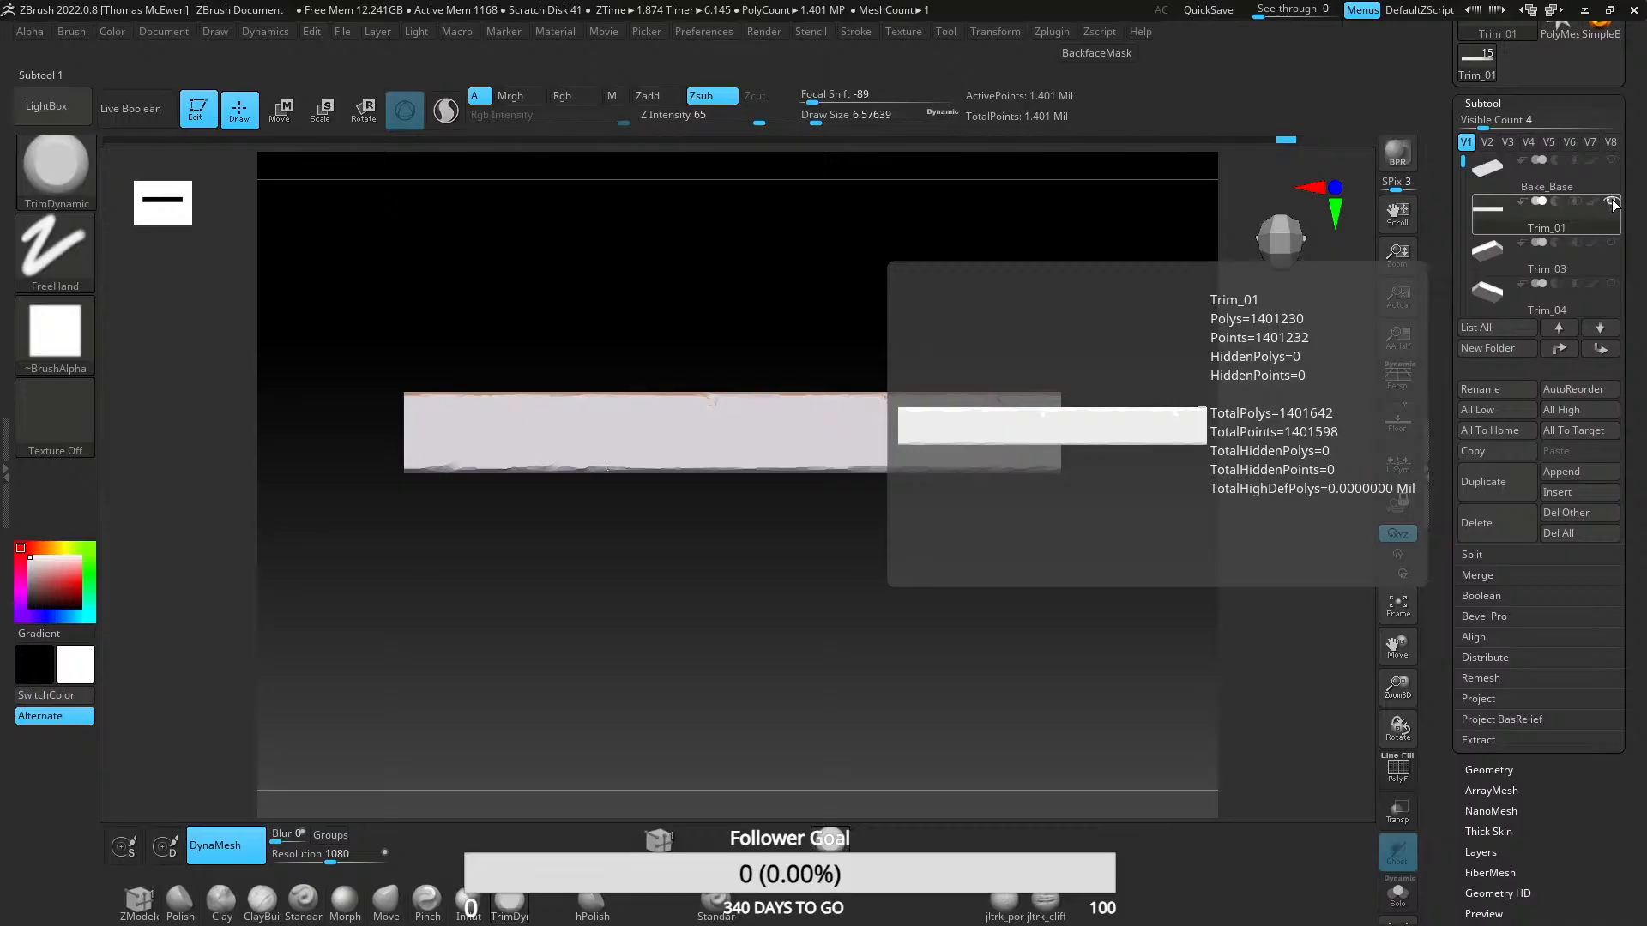
{"action": "left_click_drag", "start_coordinate": [1629, 141], "coordinate": [1629, 312]}
{"action": "left_click_drag", "start_coordinate": [1462, 334], "coordinate": [1460, 360]}
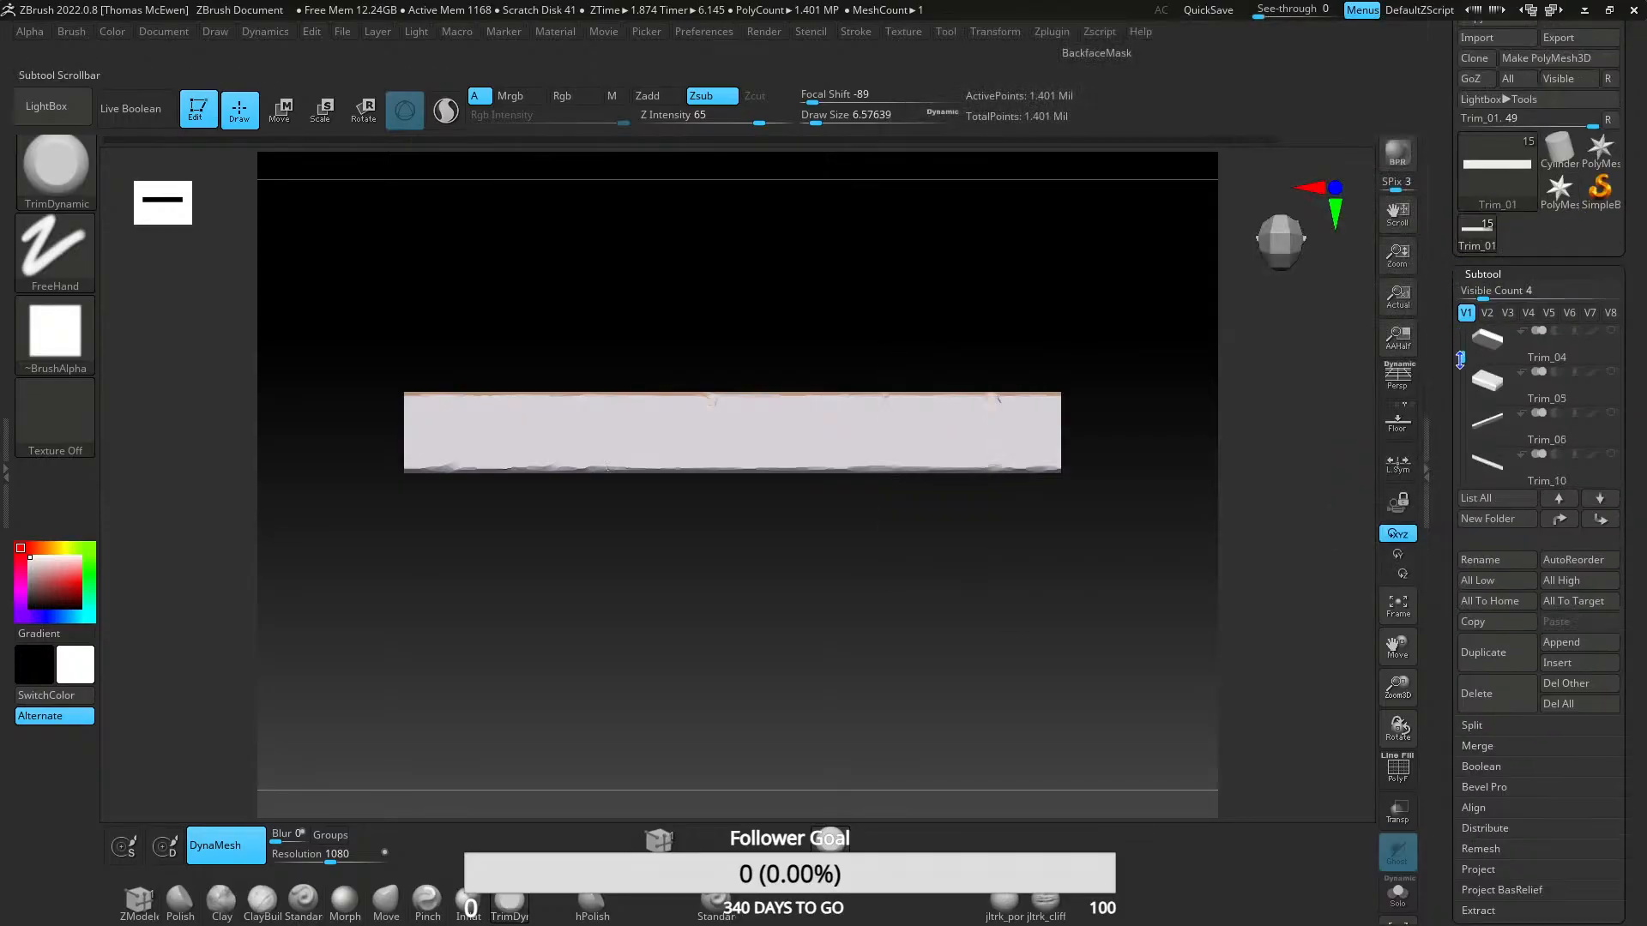
{"action": "left_click_drag", "start_coordinate": [1464, 455], "coordinate": [1463, 333]}
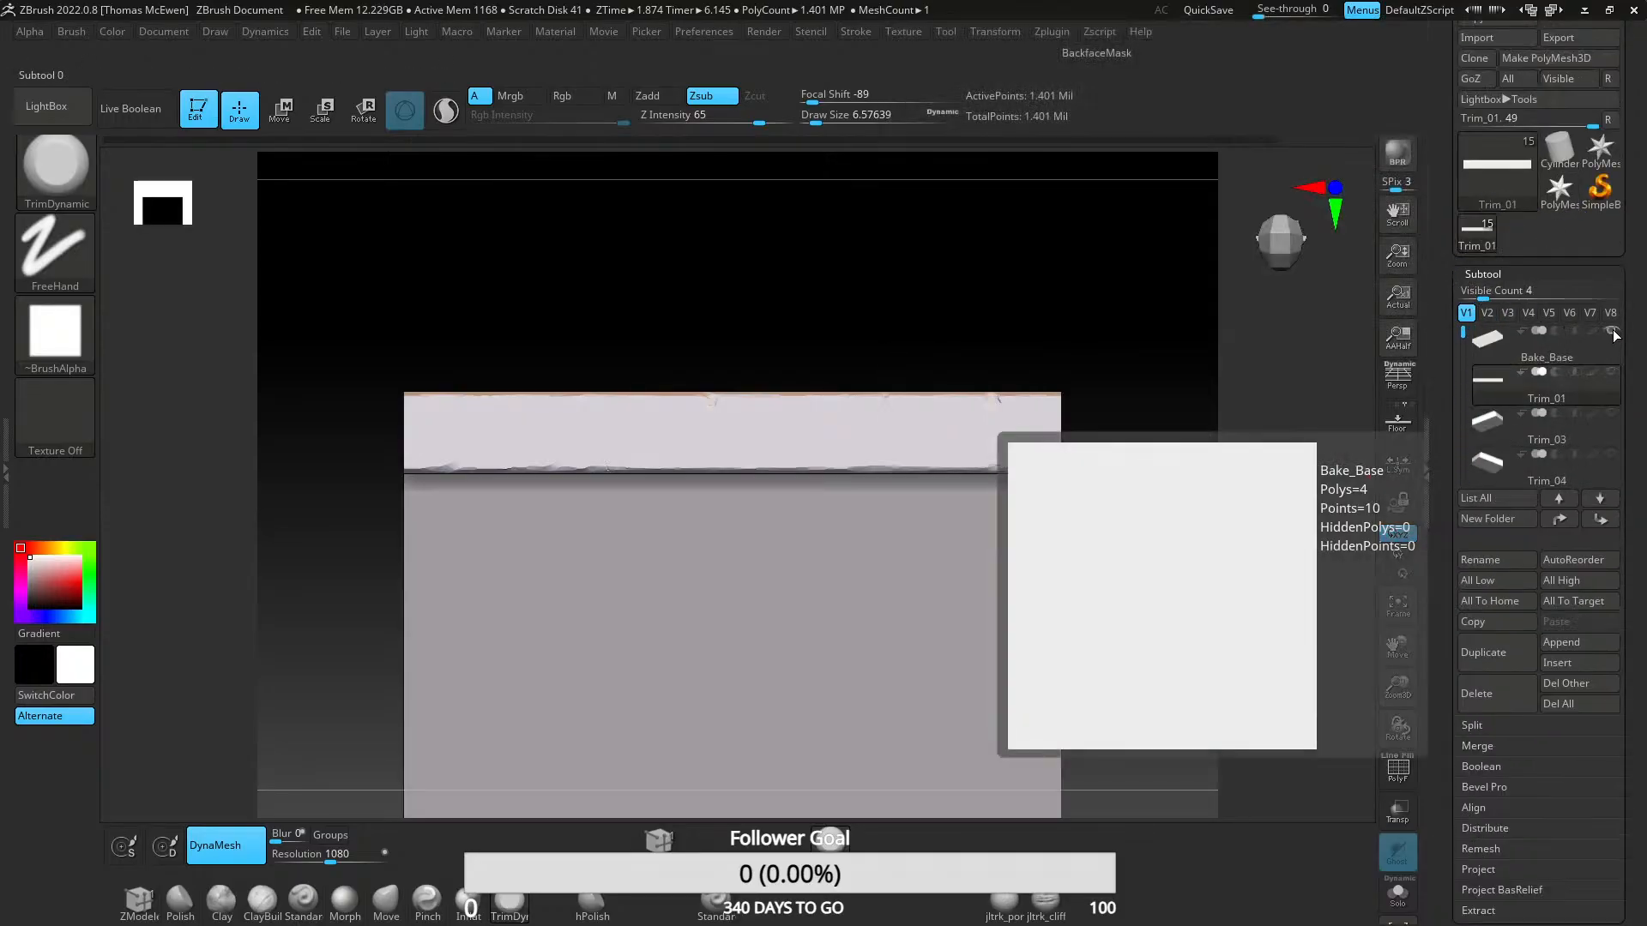
{"action": "left_click", "coordinate": [1606, 384]}
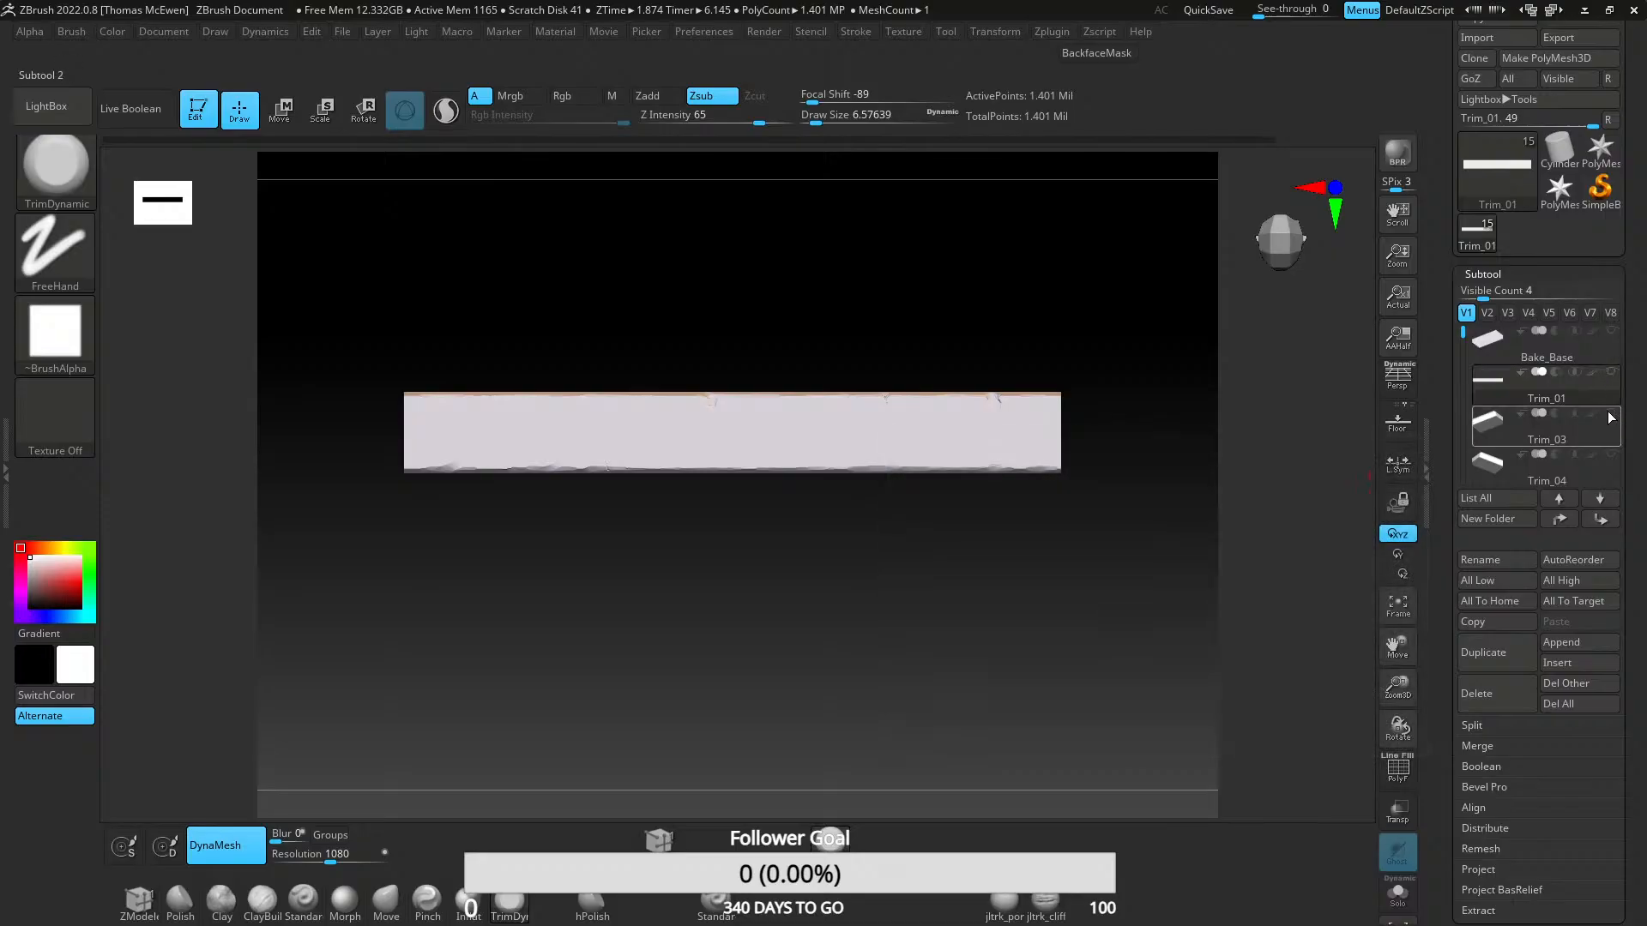
- Make the Trim_03 subtool active and leave only it visible for sculpting
{"action": "left_click", "coordinate": [1611, 412]}
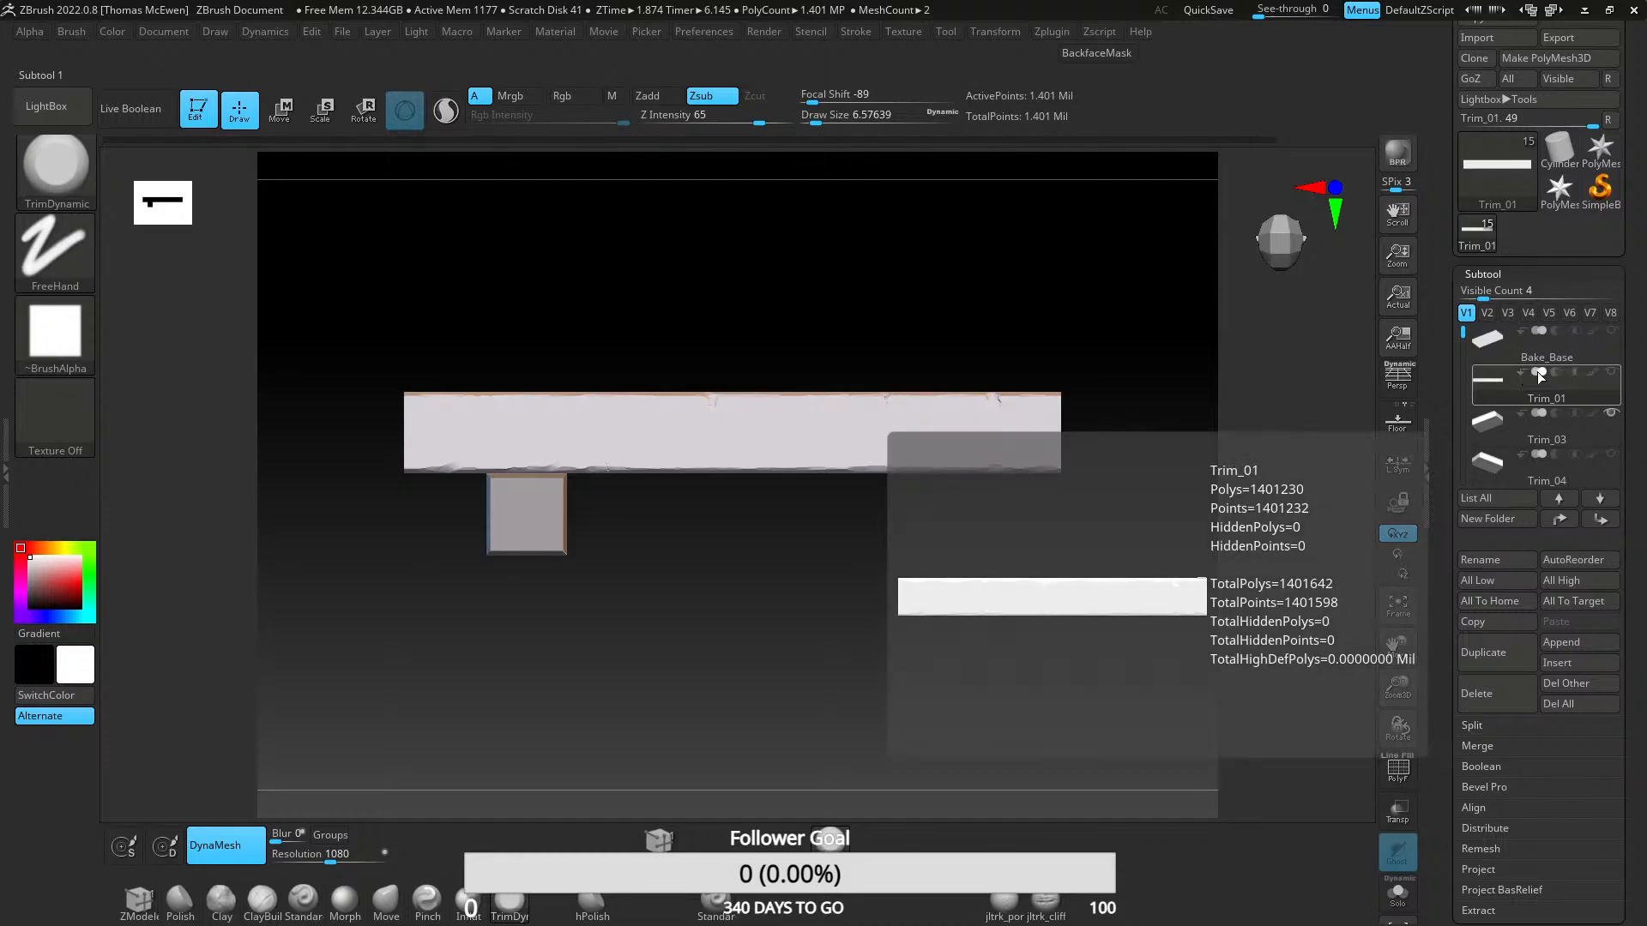
{"action": "left_click", "coordinate": [1503, 436]}
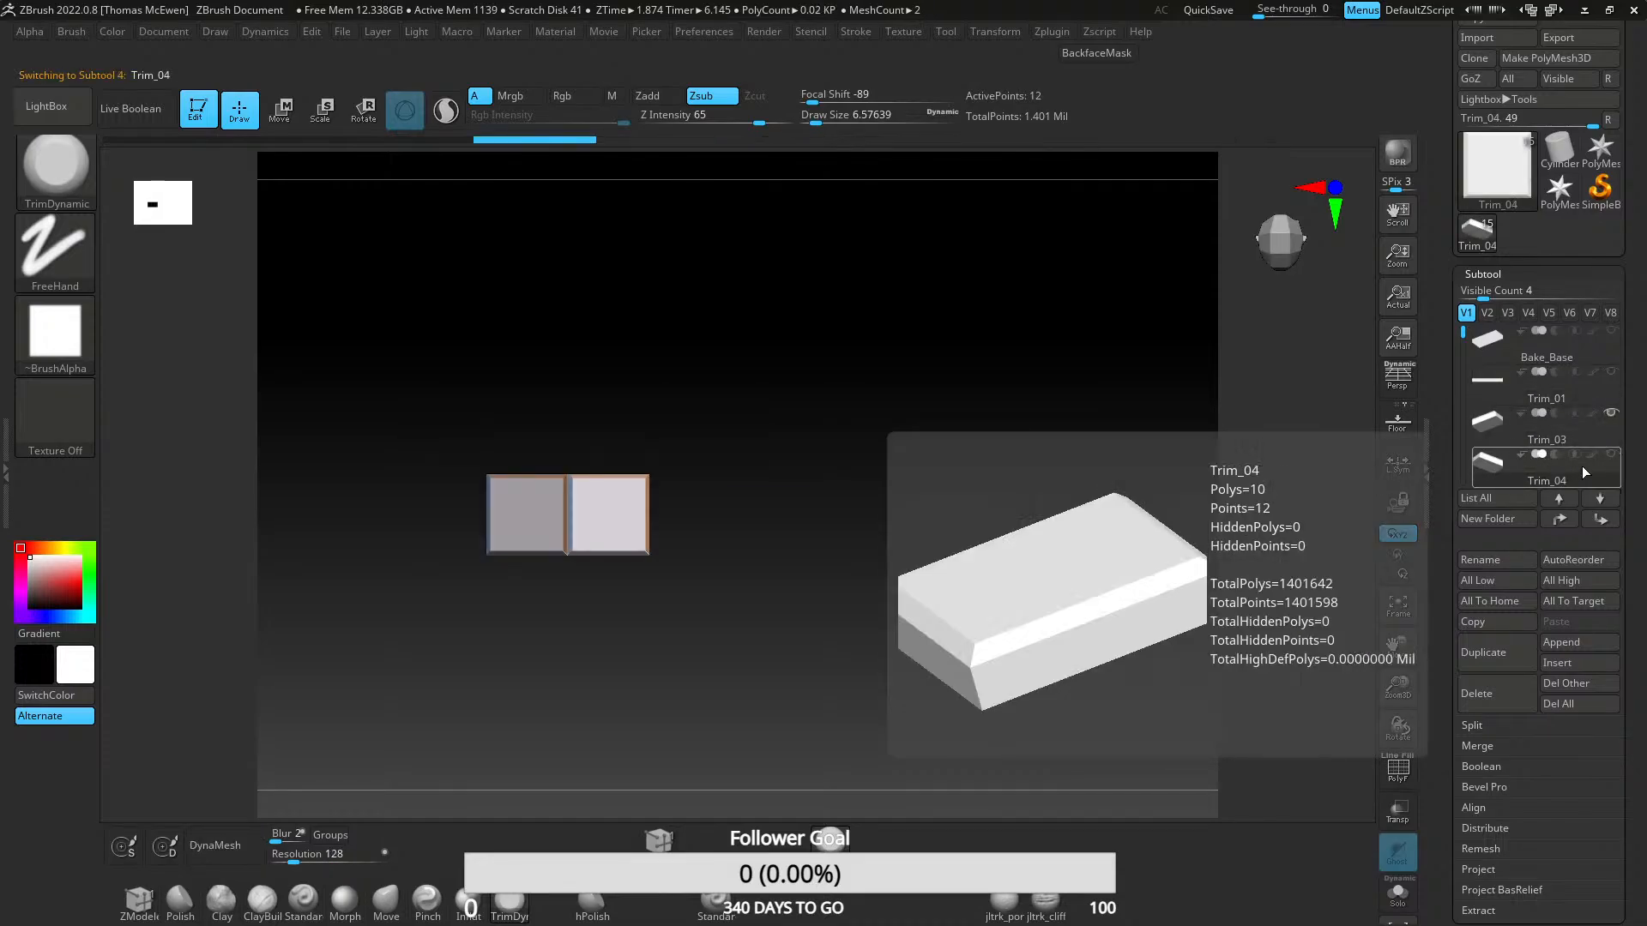
{"action": "right_click_drag", "start_coordinate": [648, 415], "coordinate": [831, 345], "text": "alt"}
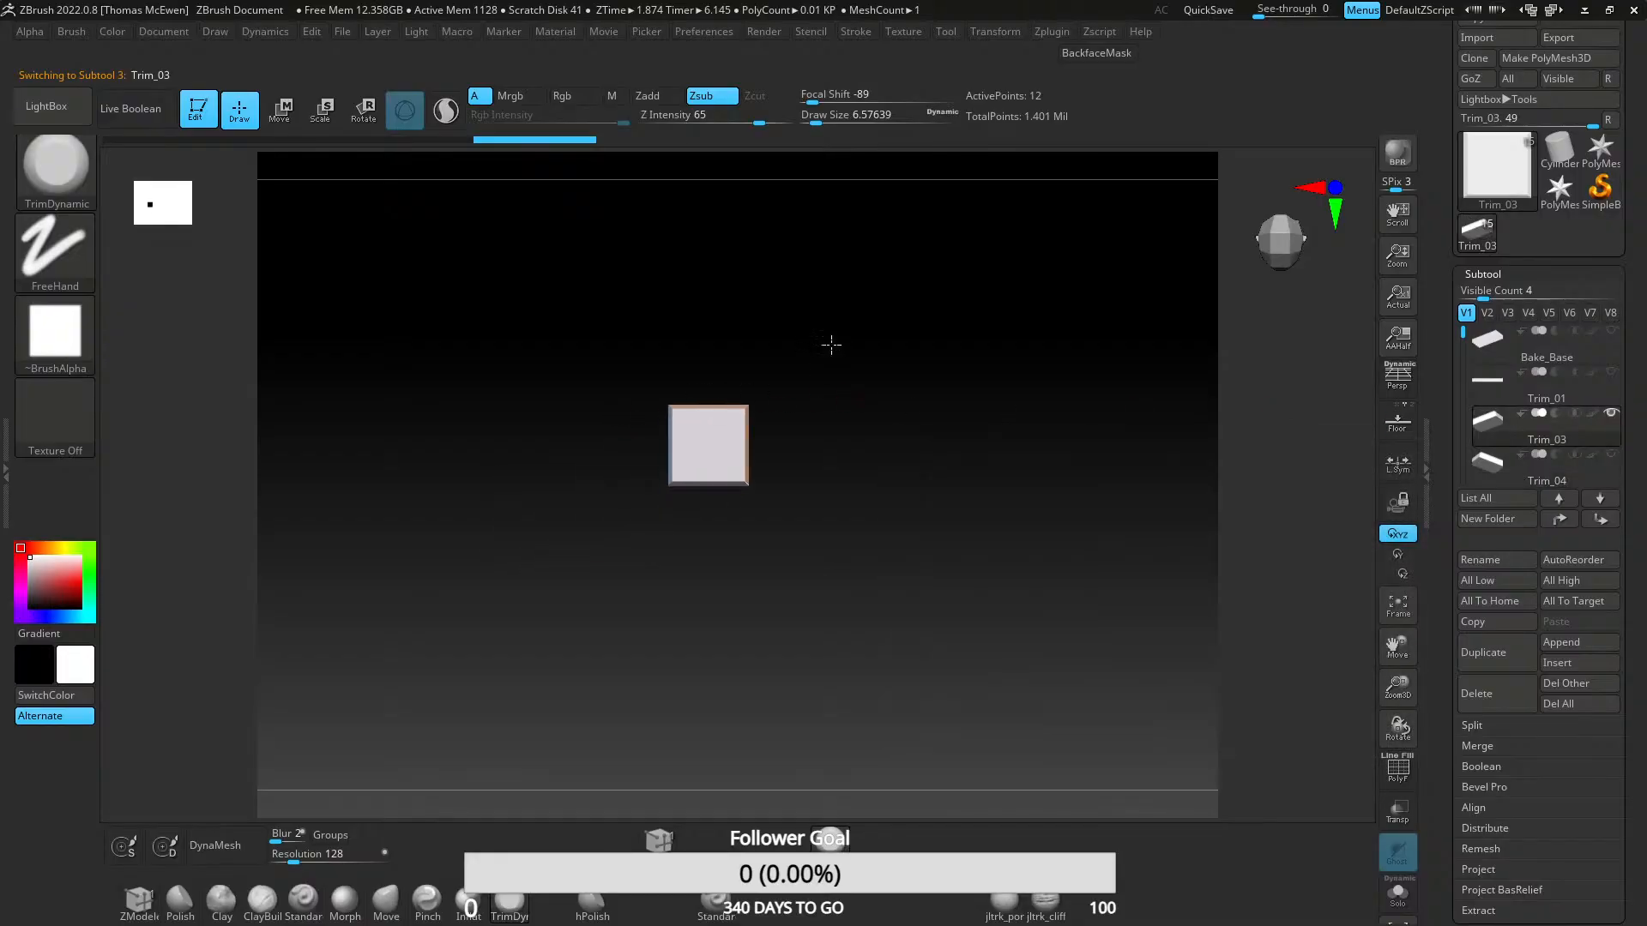
{"action": "mouse_move", "coordinate": [755, 410]}
{"action": "right_mouse_down", "text": "ctrl"}
{"action": "mouse_move", "coordinate": [720, 492]}
{"action": "mouse_move", "coordinate": [693, 494]}
{"action": "mouse_move", "coordinate": [941, 503]}
{"action": "mouse_move", "coordinate": [745, 486]}
{"action": "right_mouse_up", "text": "ctrl"}
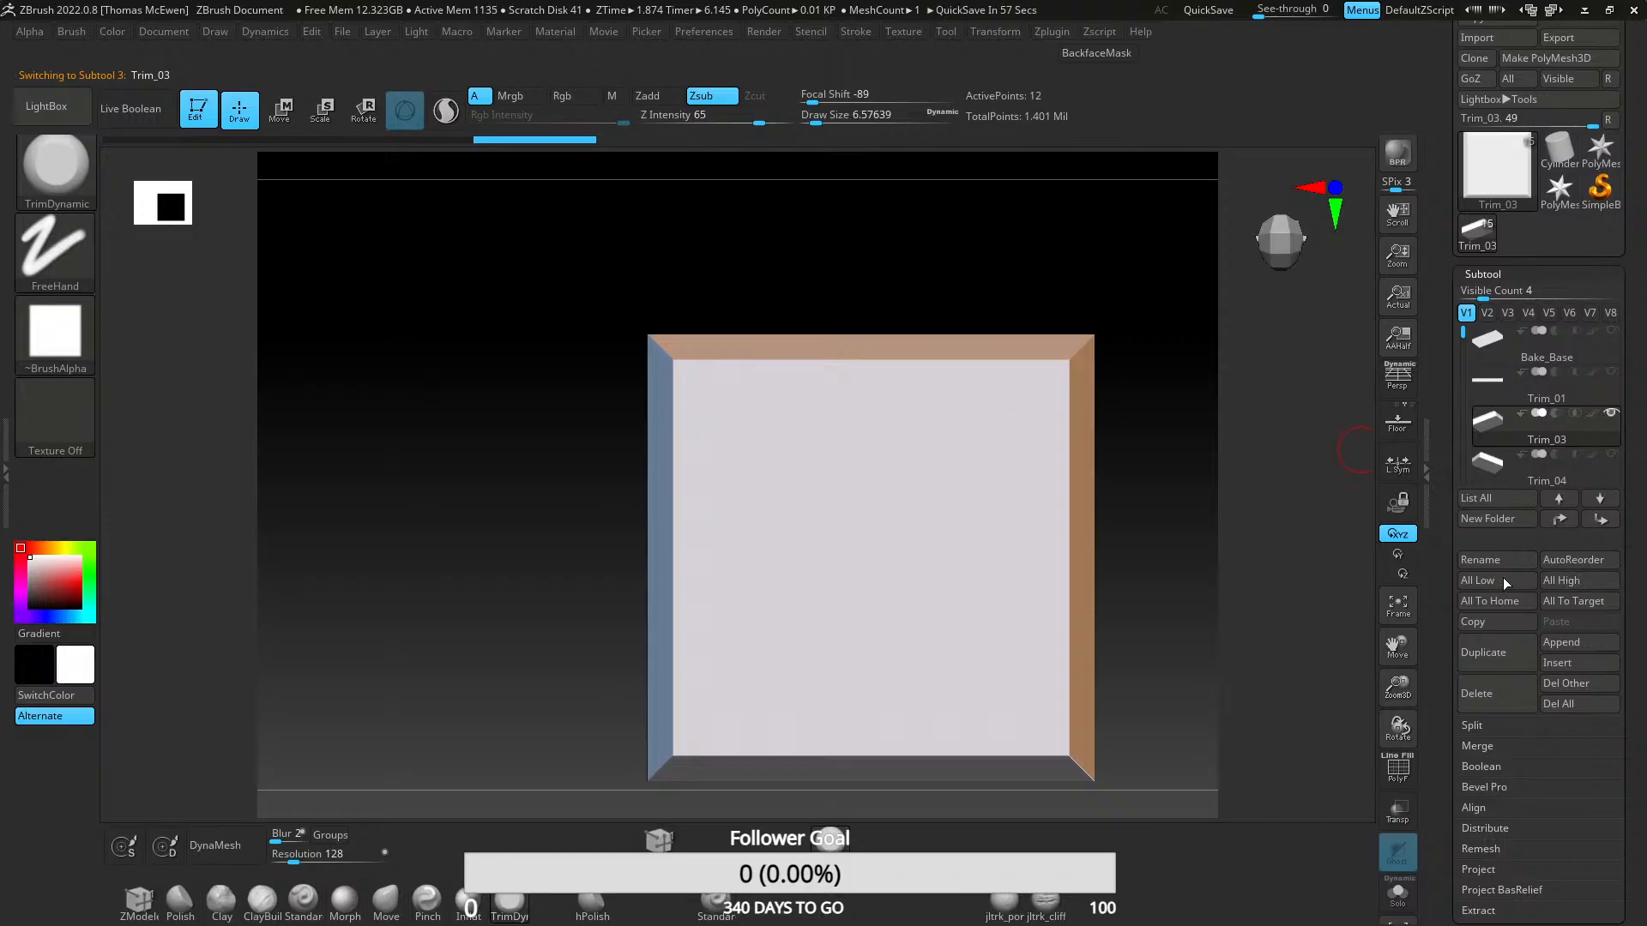
- DynaMesh Trim_03 at a resolution of 1080 and divide the mesh twice, up to subdivision level 3
{"action": "left_click", "coordinate": [1483, 275]}
{"action": "left_click", "coordinate": [1489, 296]}
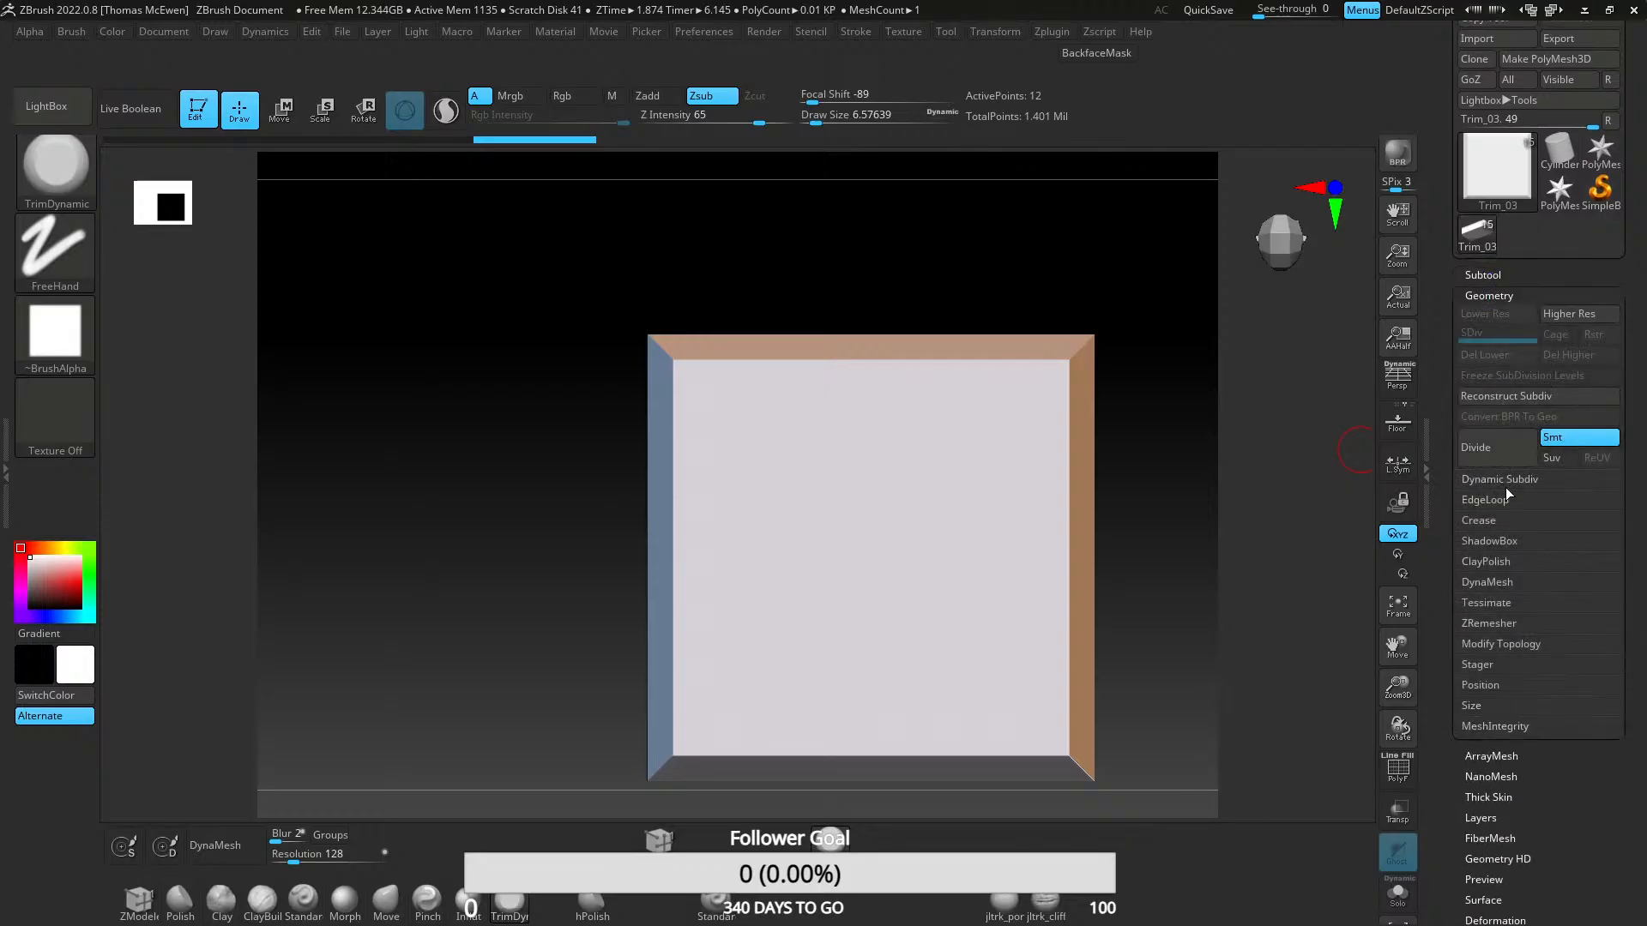
{"action": "left_click", "coordinate": [1489, 587]}
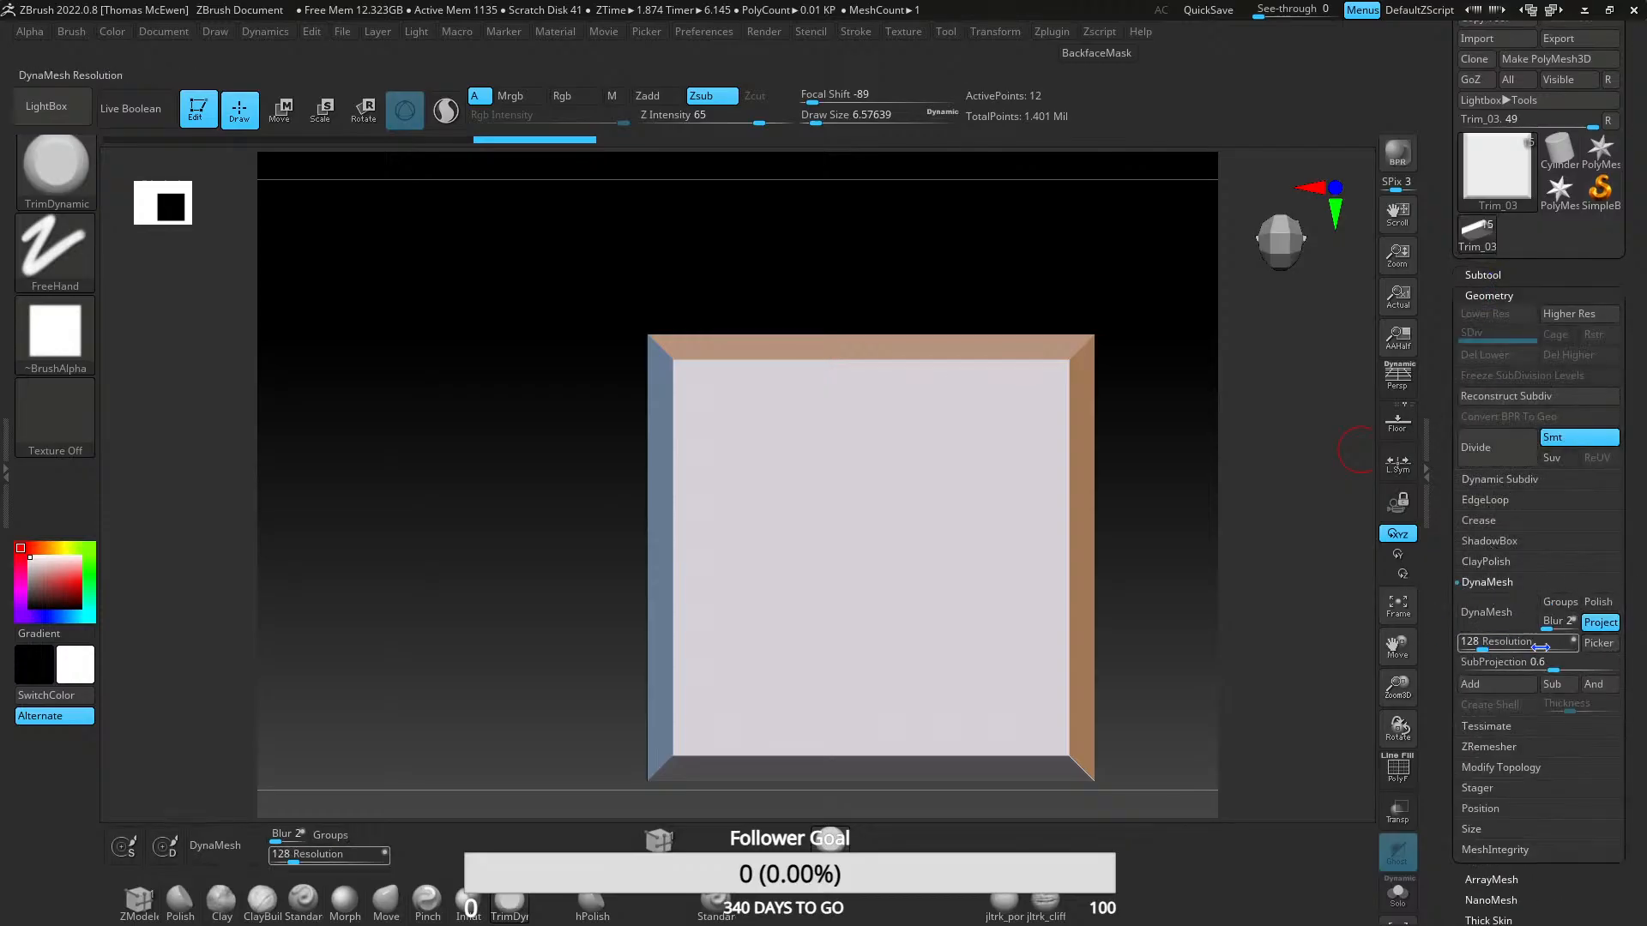
{"action": "type", "text": "1"}
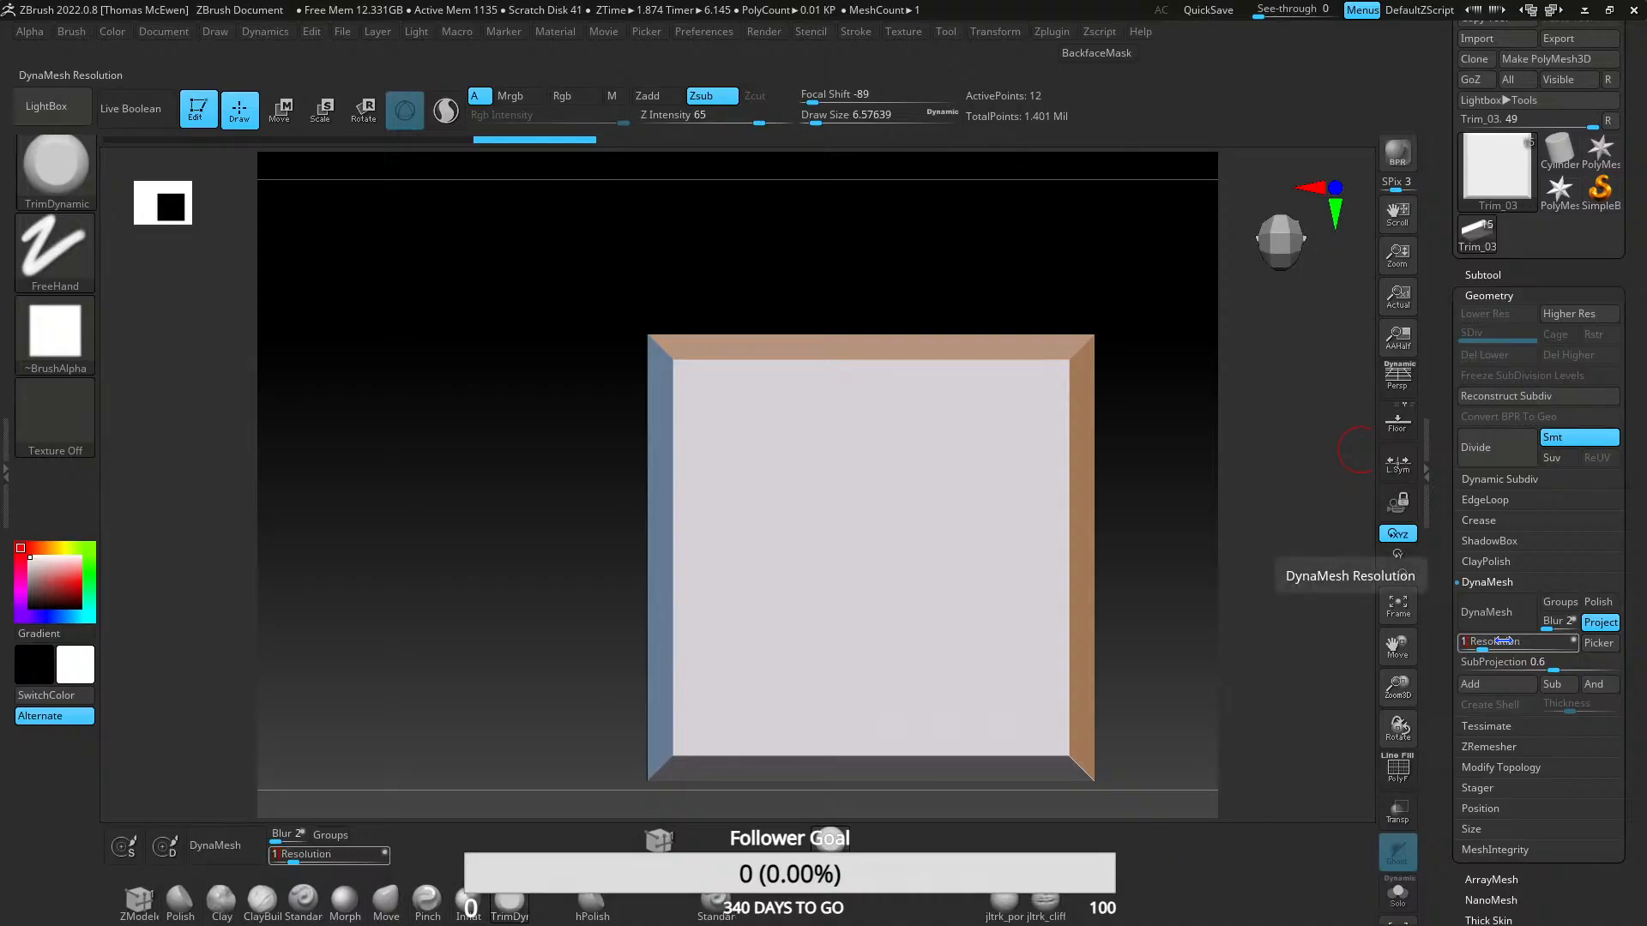
{"action": "type", "text": "080"}
{"action": "key", "text": "Return"}
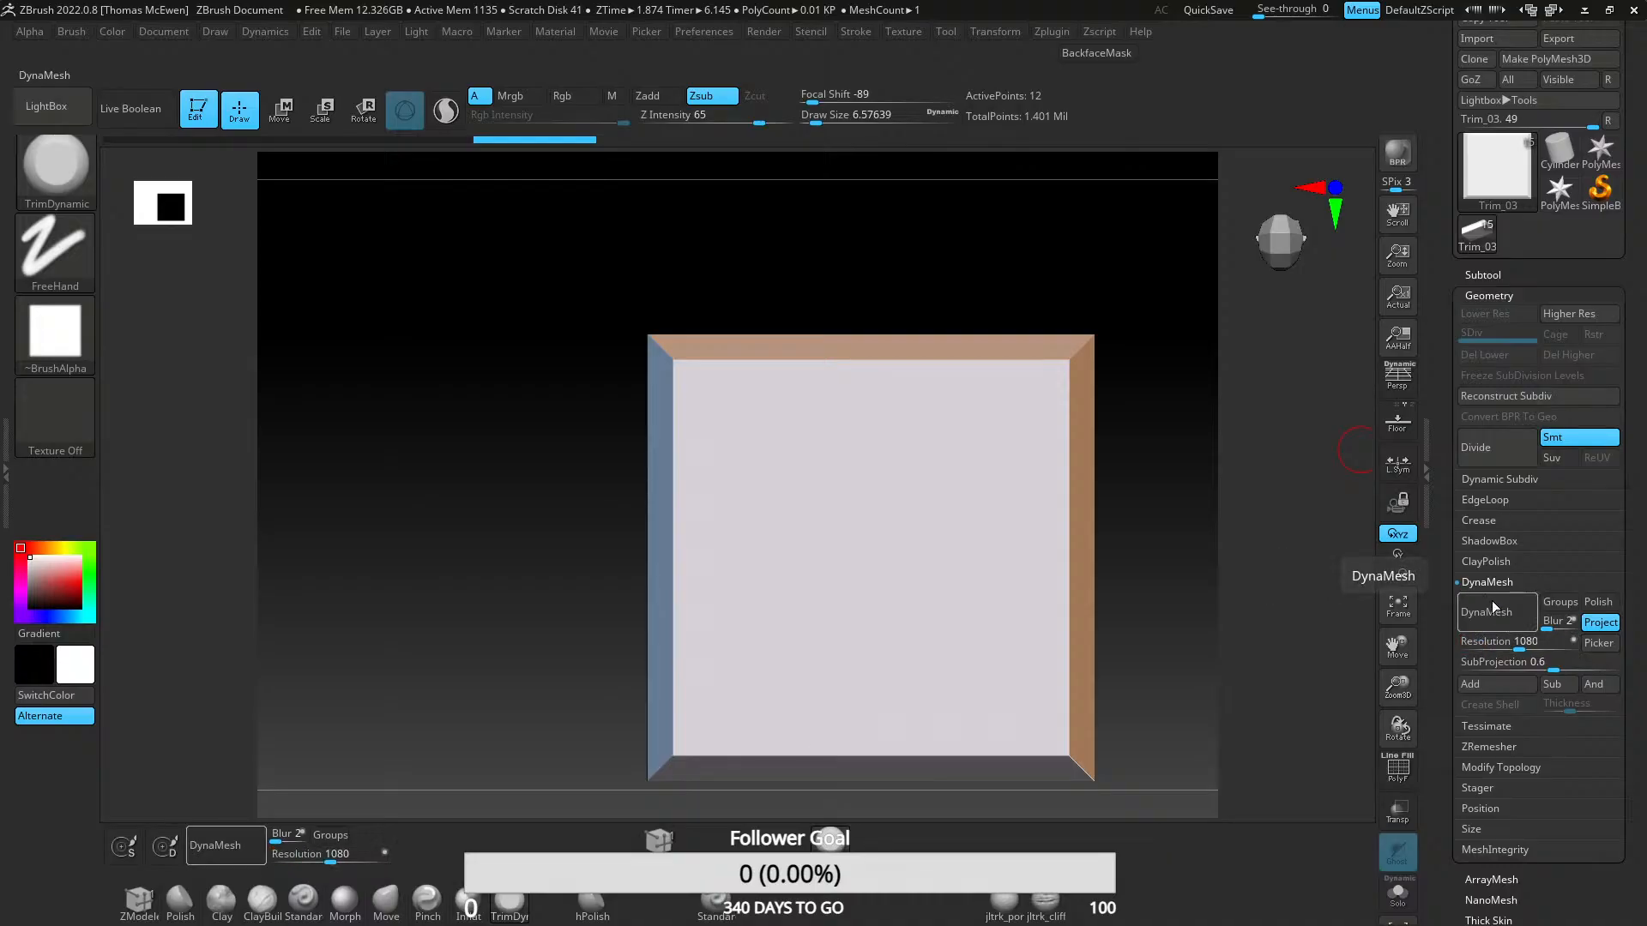
{"action": "left_click", "coordinate": [1496, 611]}
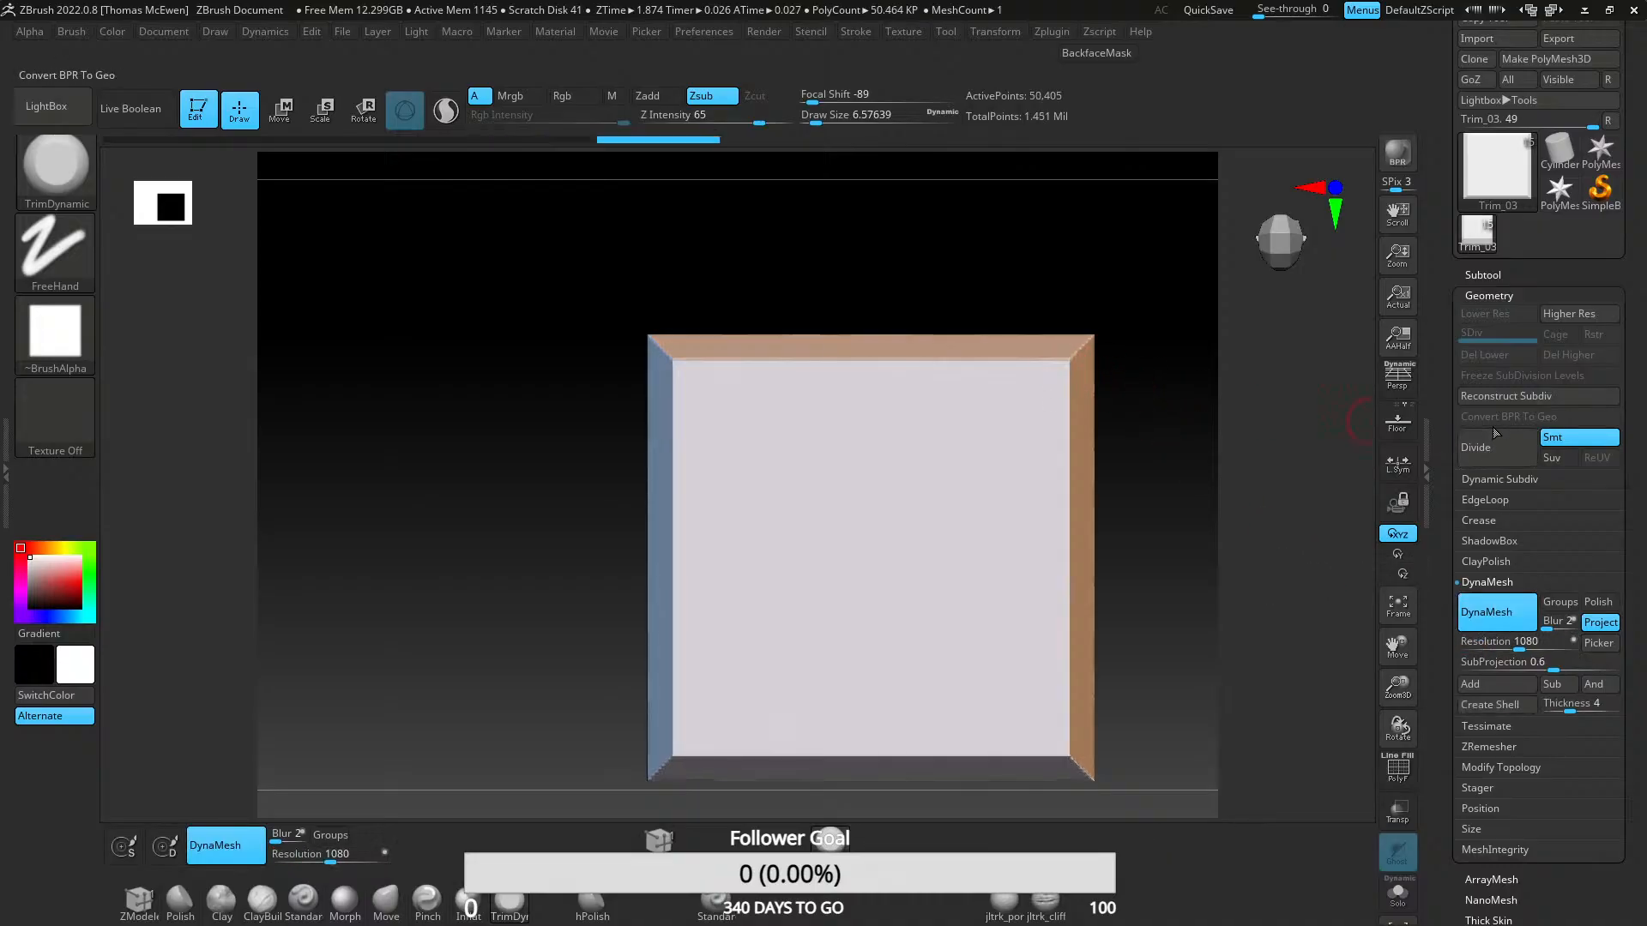
{"action": "left_click", "coordinate": [1511, 452]}
{"action": "left_click", "coordinate": [1511, 451]}
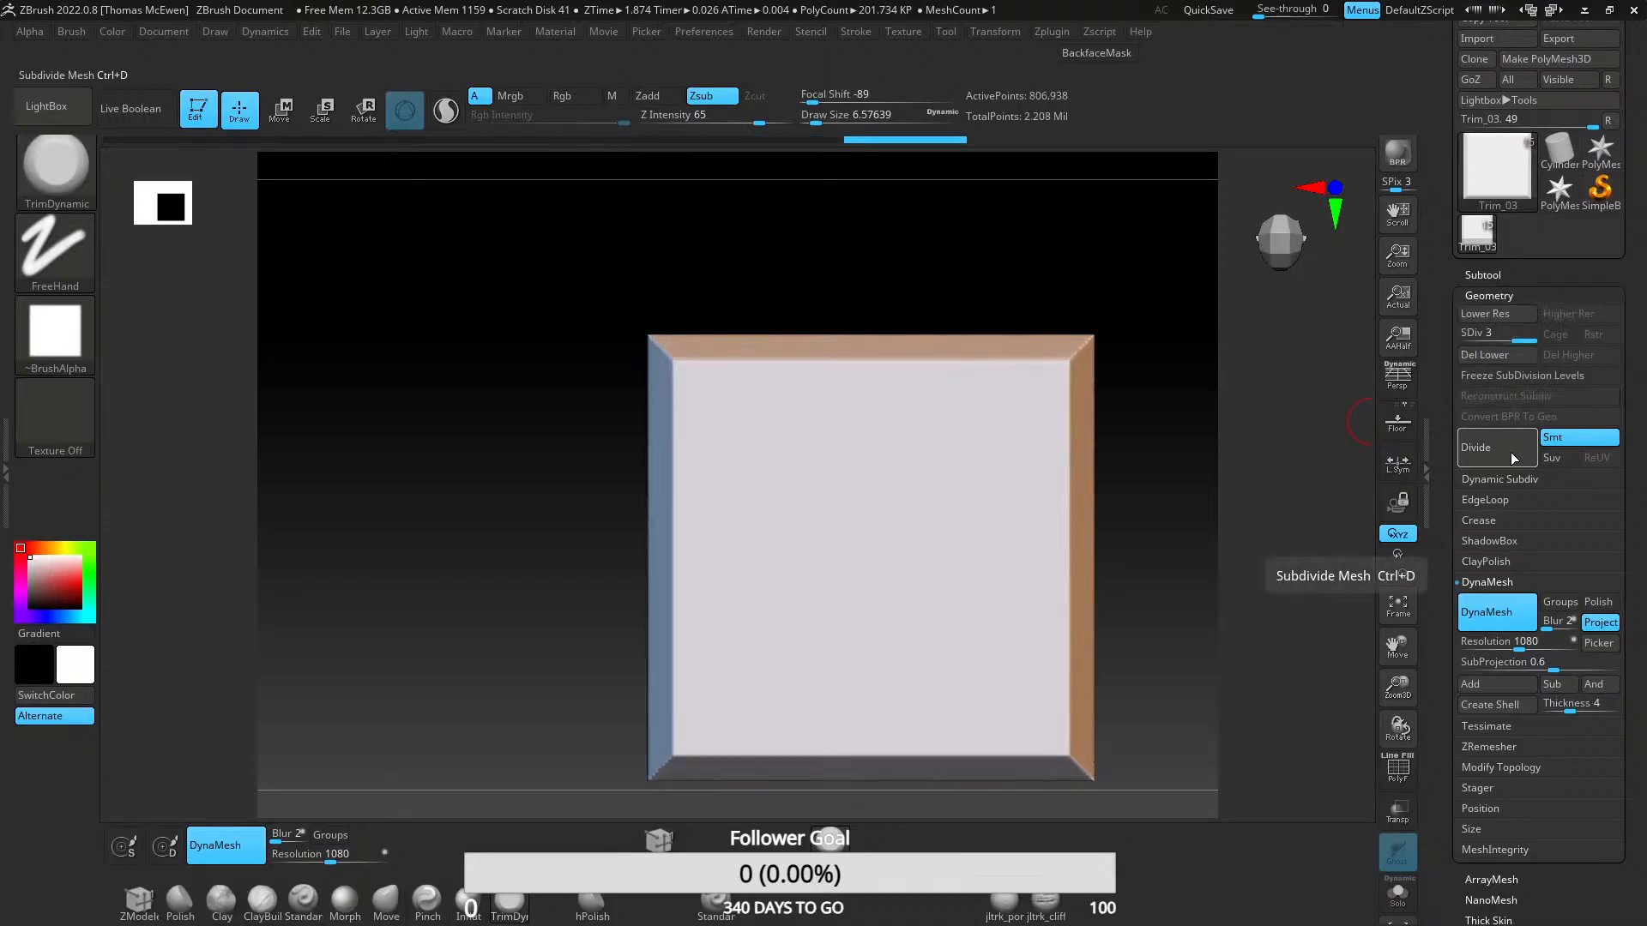
- Chip Trim_03's upper-left corner with TrimDynamic and carry the wear along the top edge to the upper-right corner
{"action": "right_click_drag", "start_coordinate": [882, 515], "coordinate": [873, 412], "text": "alt"}
{"action": "right_click_drag", "start_coordinate": [873, 412], "coordinate": [635, 386], "text": "ctrl"}
{"action": "right_click_drag", "start_coordinate": [635, 386], "coordinate": [796, 567]}
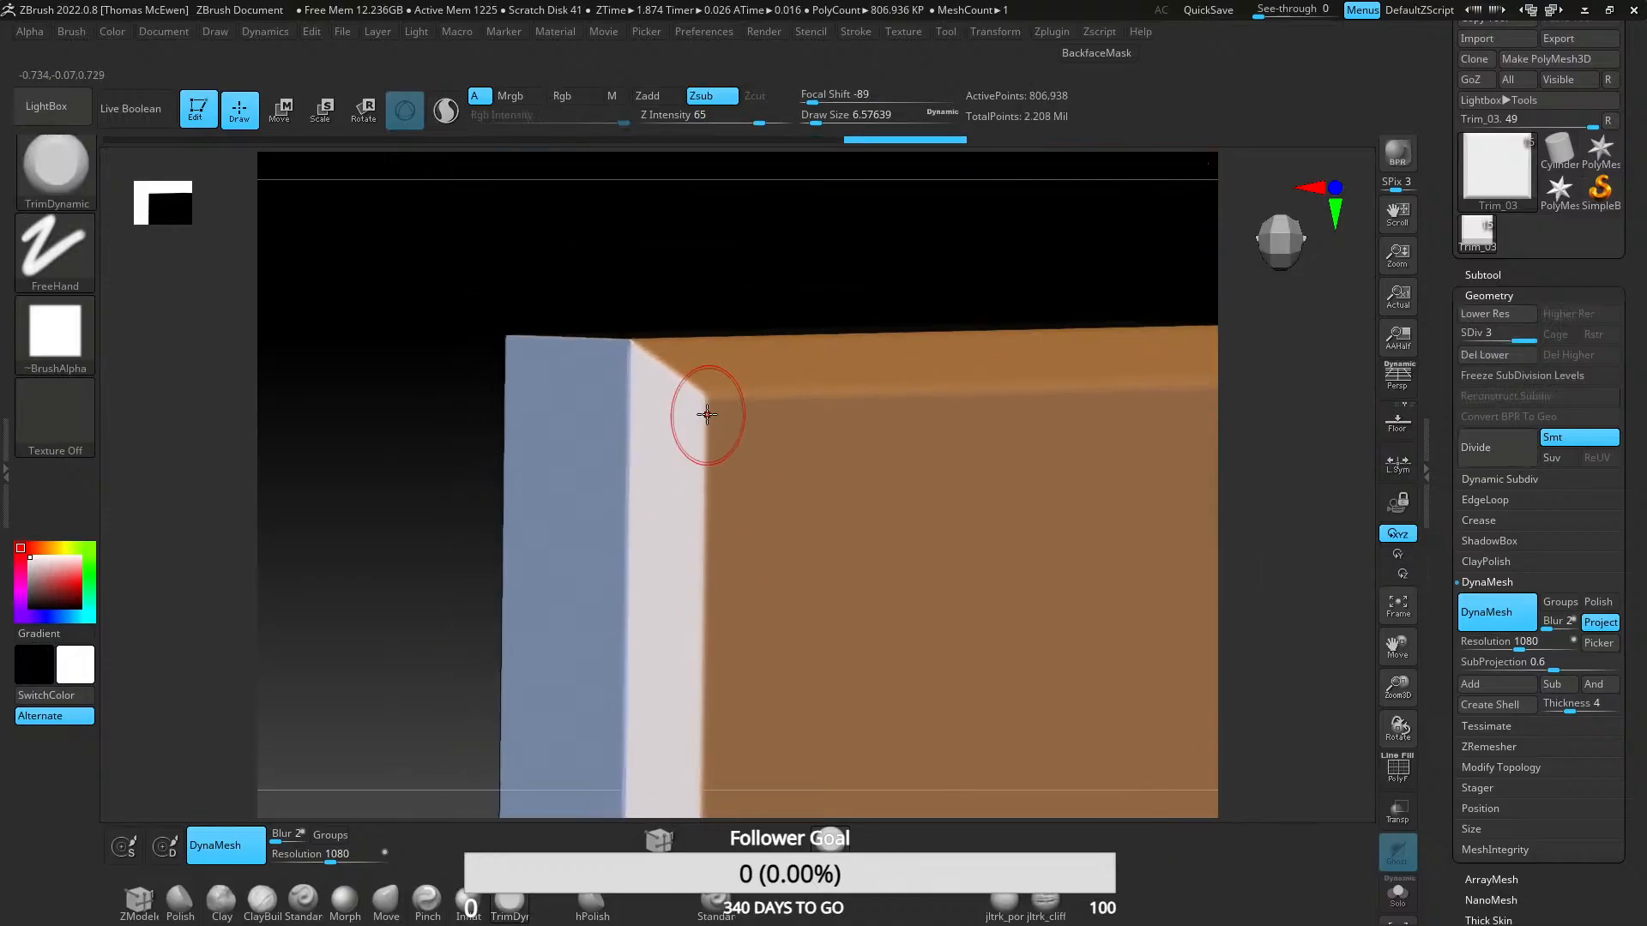
{"action": "mouse_move", "coordinate": [707, 412]}
{"action": "left_mouse_down", "text": "shift"}
{"action": "mouse_move", "coordinate": [704, 393]}
{"action": "mouse_move", "coordinate": [716, 421]}
{"action": "left_mouse_up", "text": "shift"}
{"action": "right_click_drag", "start_coordinate": [719, 425], "coordinate": [730, 403], "text": "ctrl"}
{"action": "right_click_drag", "start_coordinate": [731, 403], "coordinate": [812, 470]}
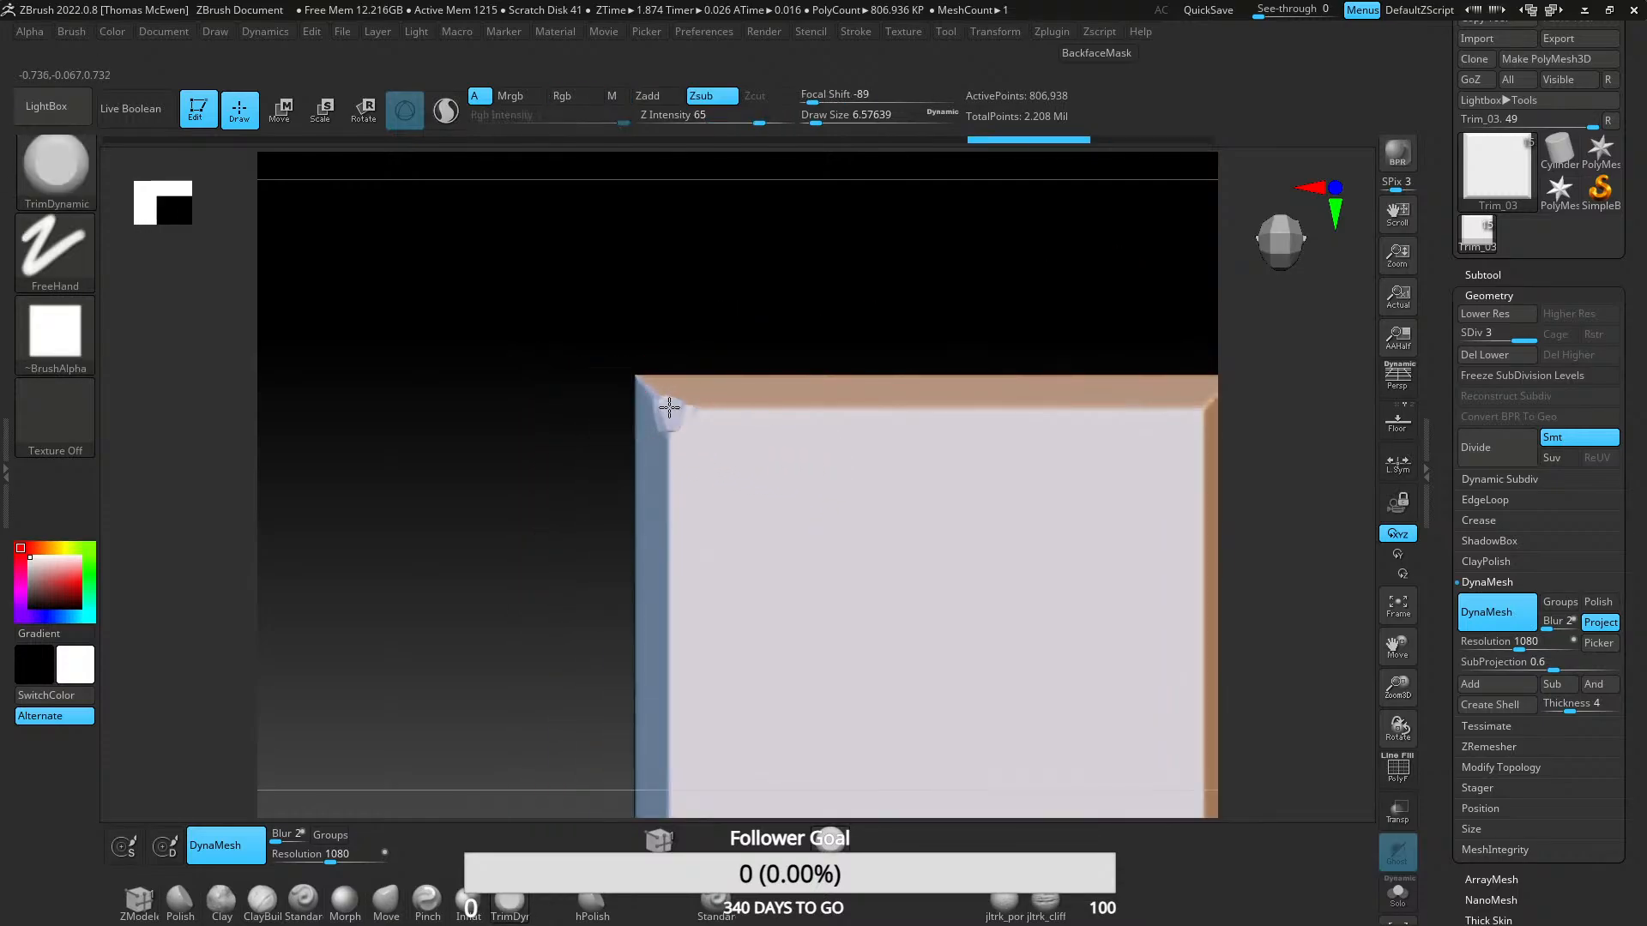
{"action": "left_click_drag", "start_coordinate": [686, 411], "coordinate": [678, 421]}
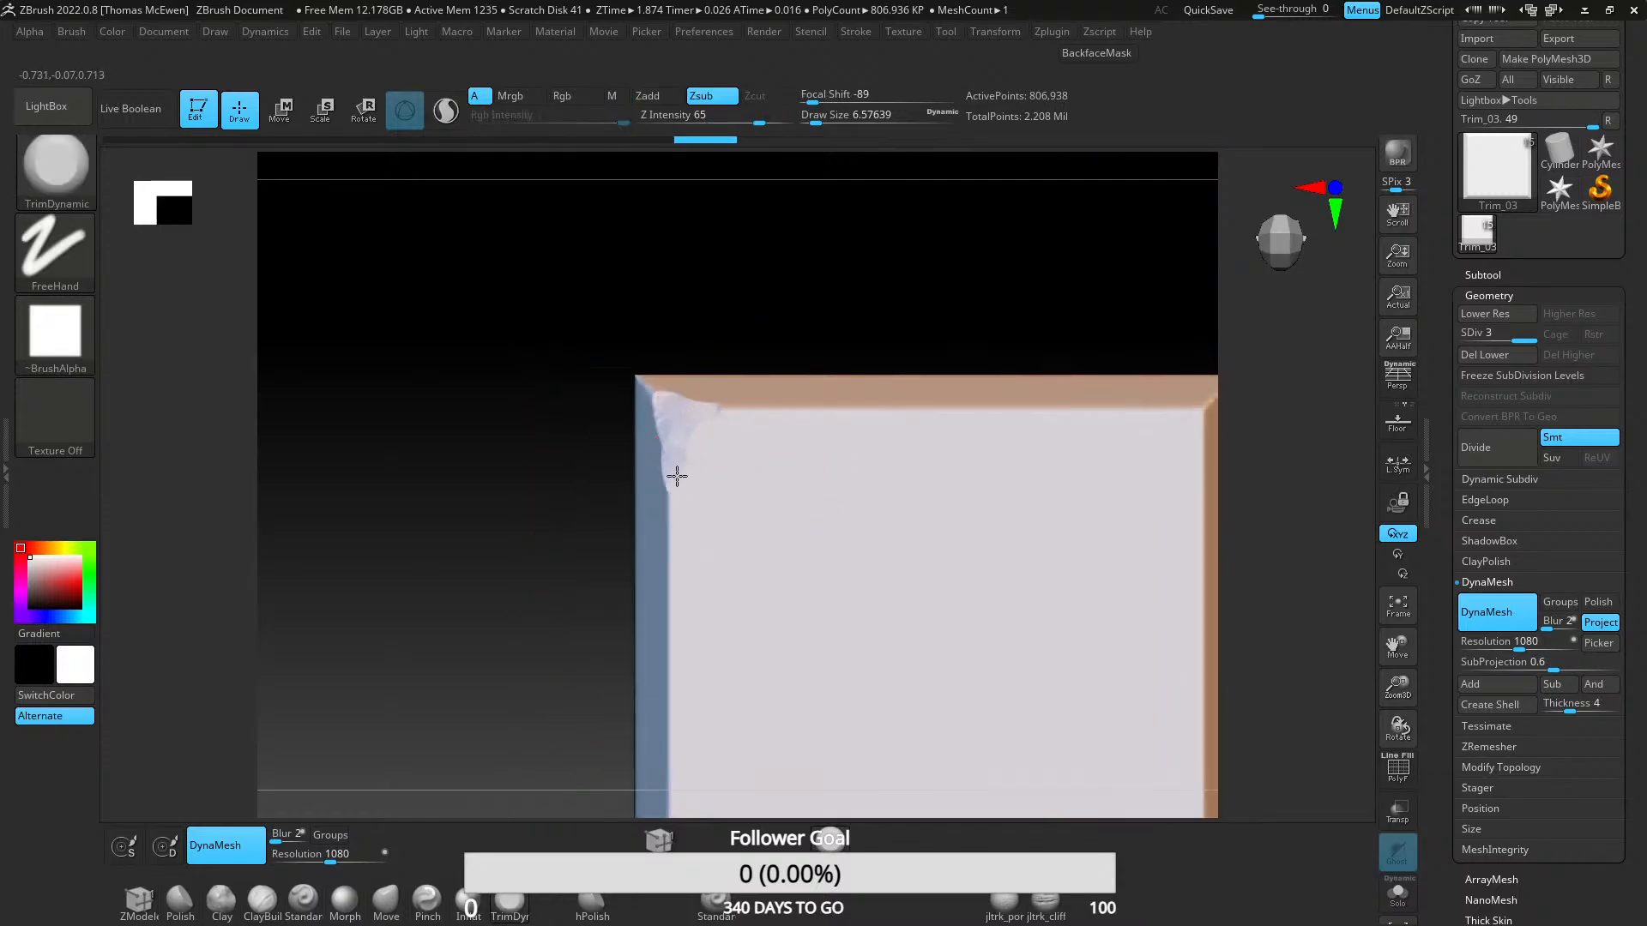
{"action": "left_click_drag", "start_coordinate": [658, 394], "coordinate": [737, 414]}
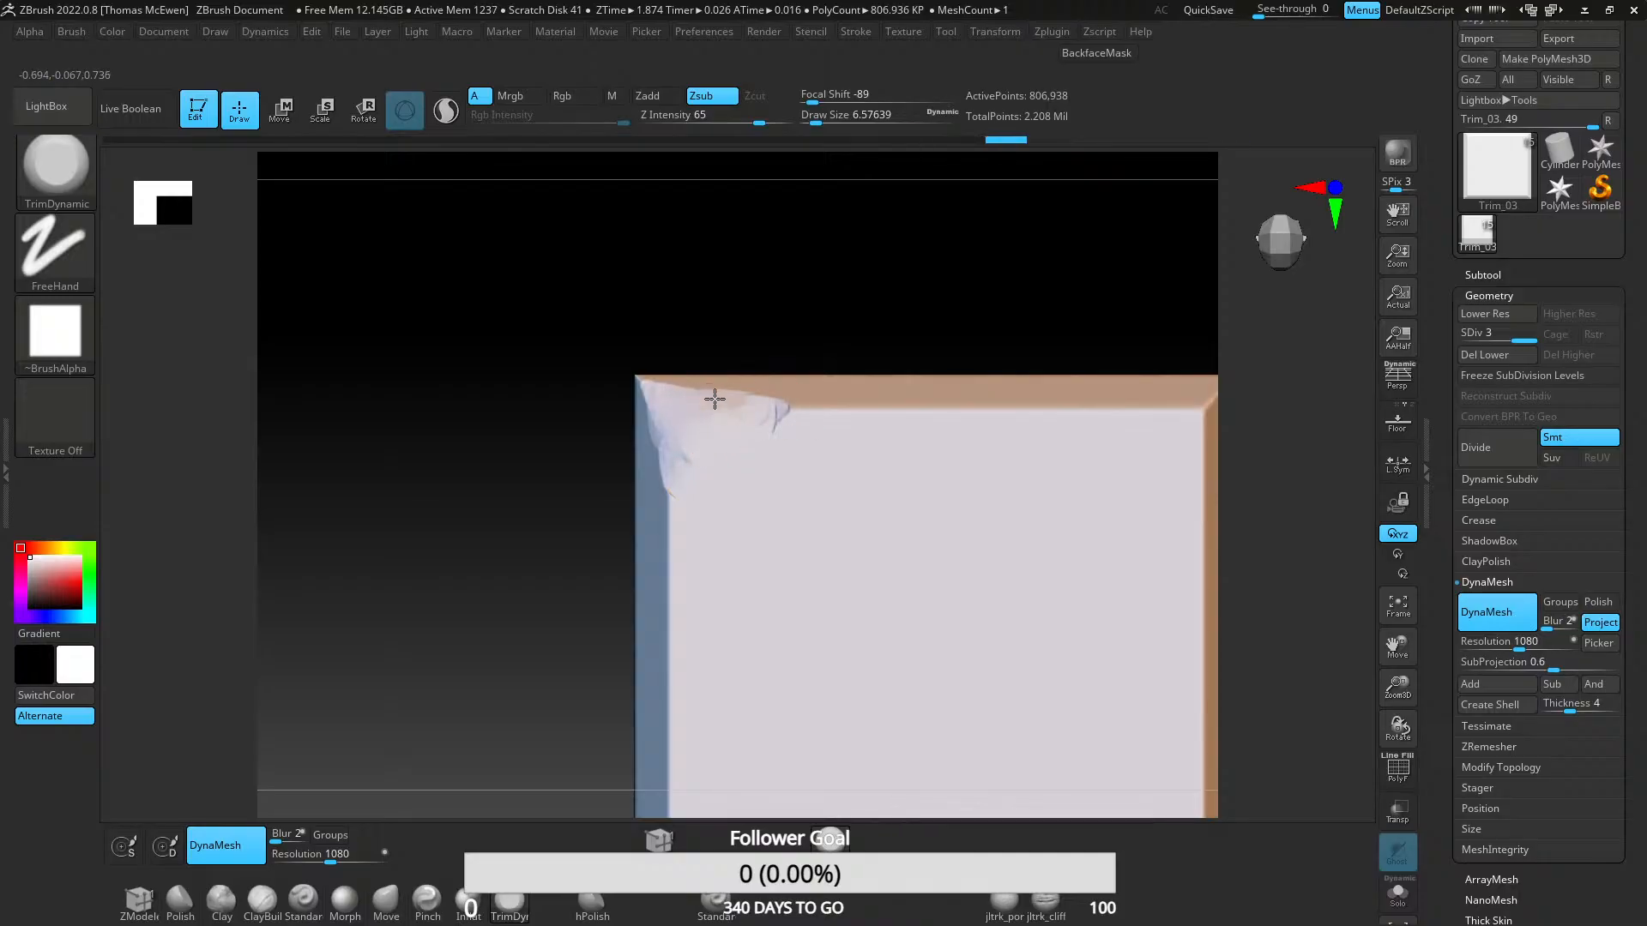
{"action": "mouse_move", "coordinate": [722, 399]}
{"action": "right_mouse_down", "text": "ctrl"}
{"action": "mouse_move", "coordinate": [802, 446]}
{"action": "mouse_move", "coordinate": [819, 512]}
{"action": "mouse_move", "coordinate": [780, 548]}
{"action": "mouse_move", "coordinate": [915, 460]}
{"action": "mouse_move", "coordinate": [714, 462]}
{"action": "right_mouse_up", "text": "ctrl"}
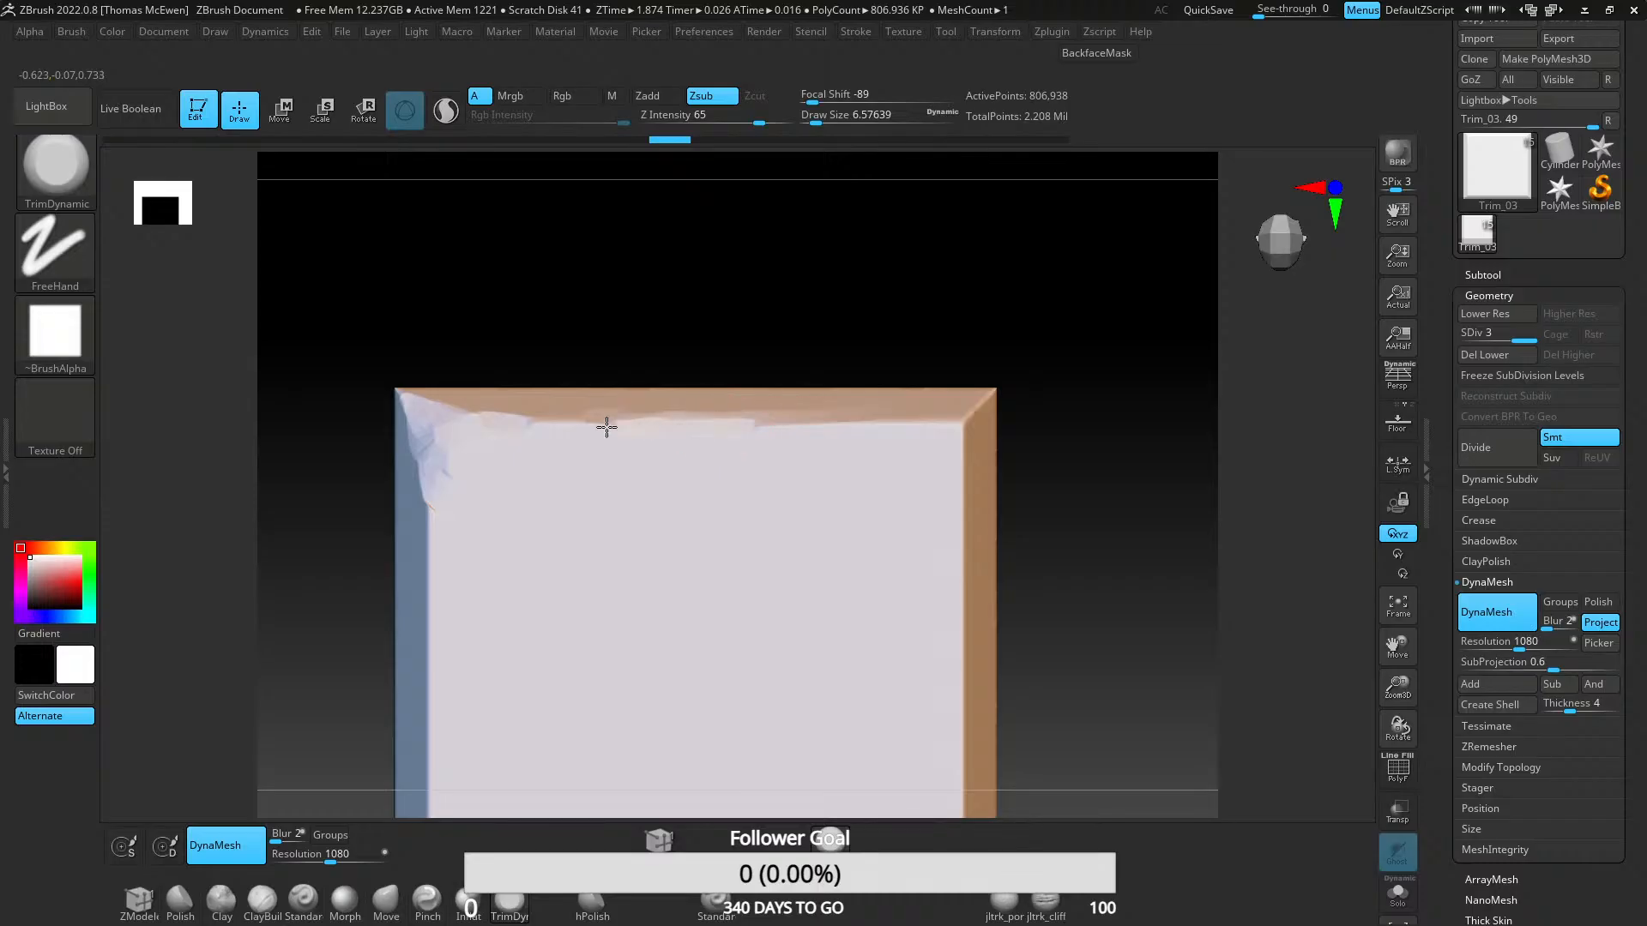
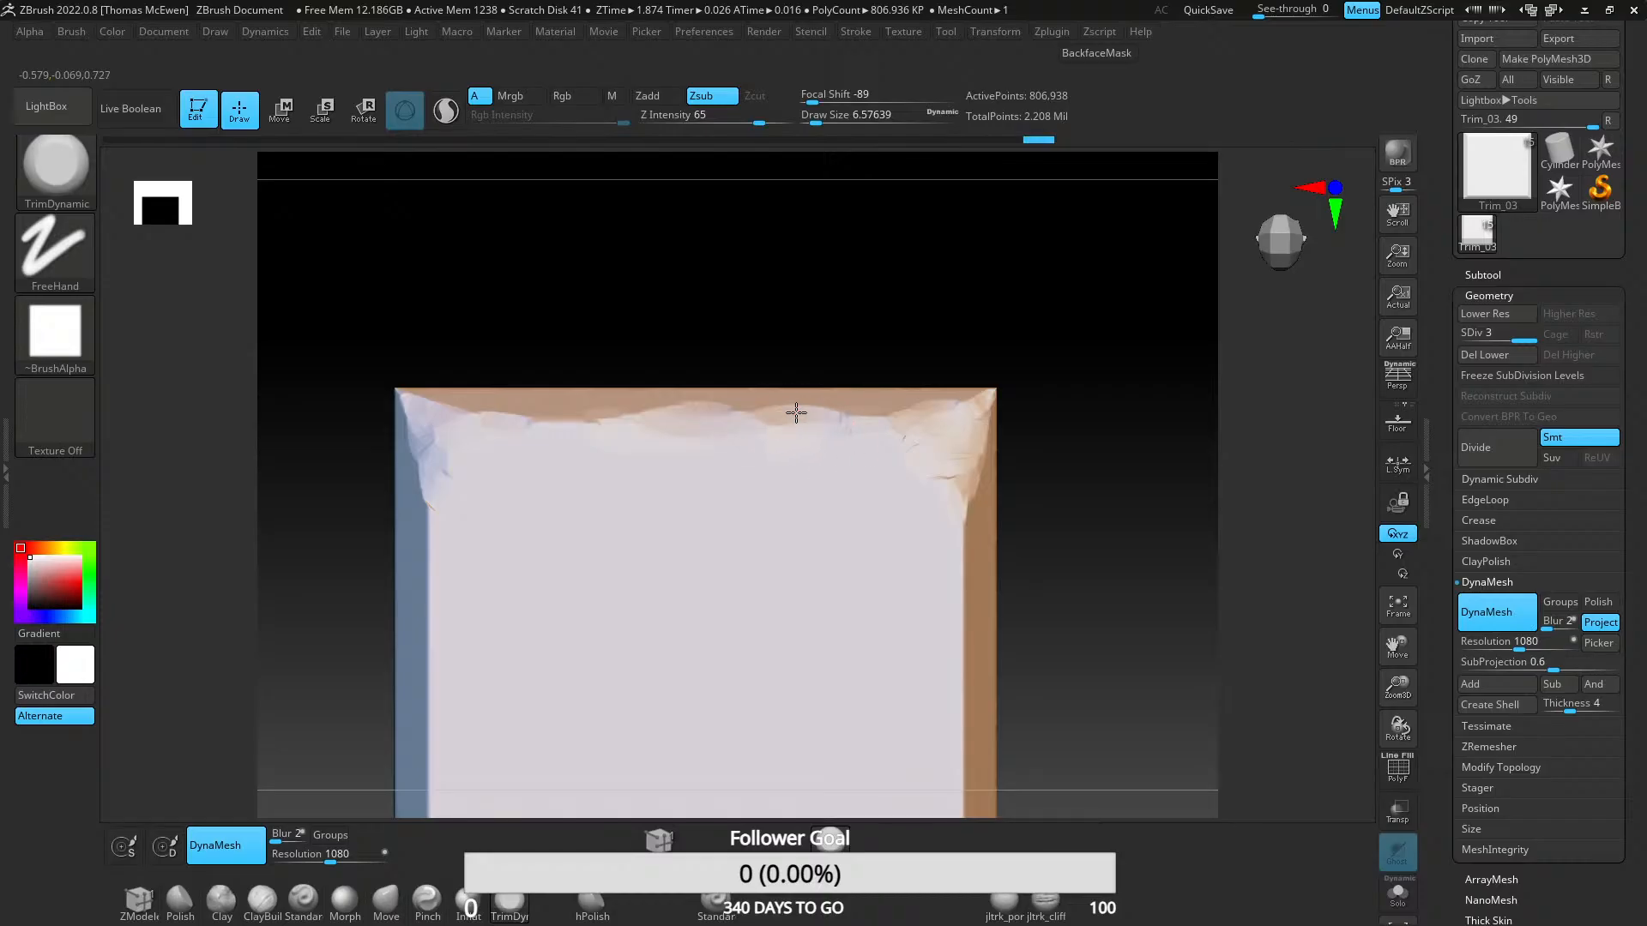
- Chip Trim_03's lower-left corner with TrimDynamic and extend uneven wear along the adjoining bottom edge
{"action": "right_click_drag", "start_coordinate": [790, 529], "coordinate": [618, 515], "text": "ctrl"}
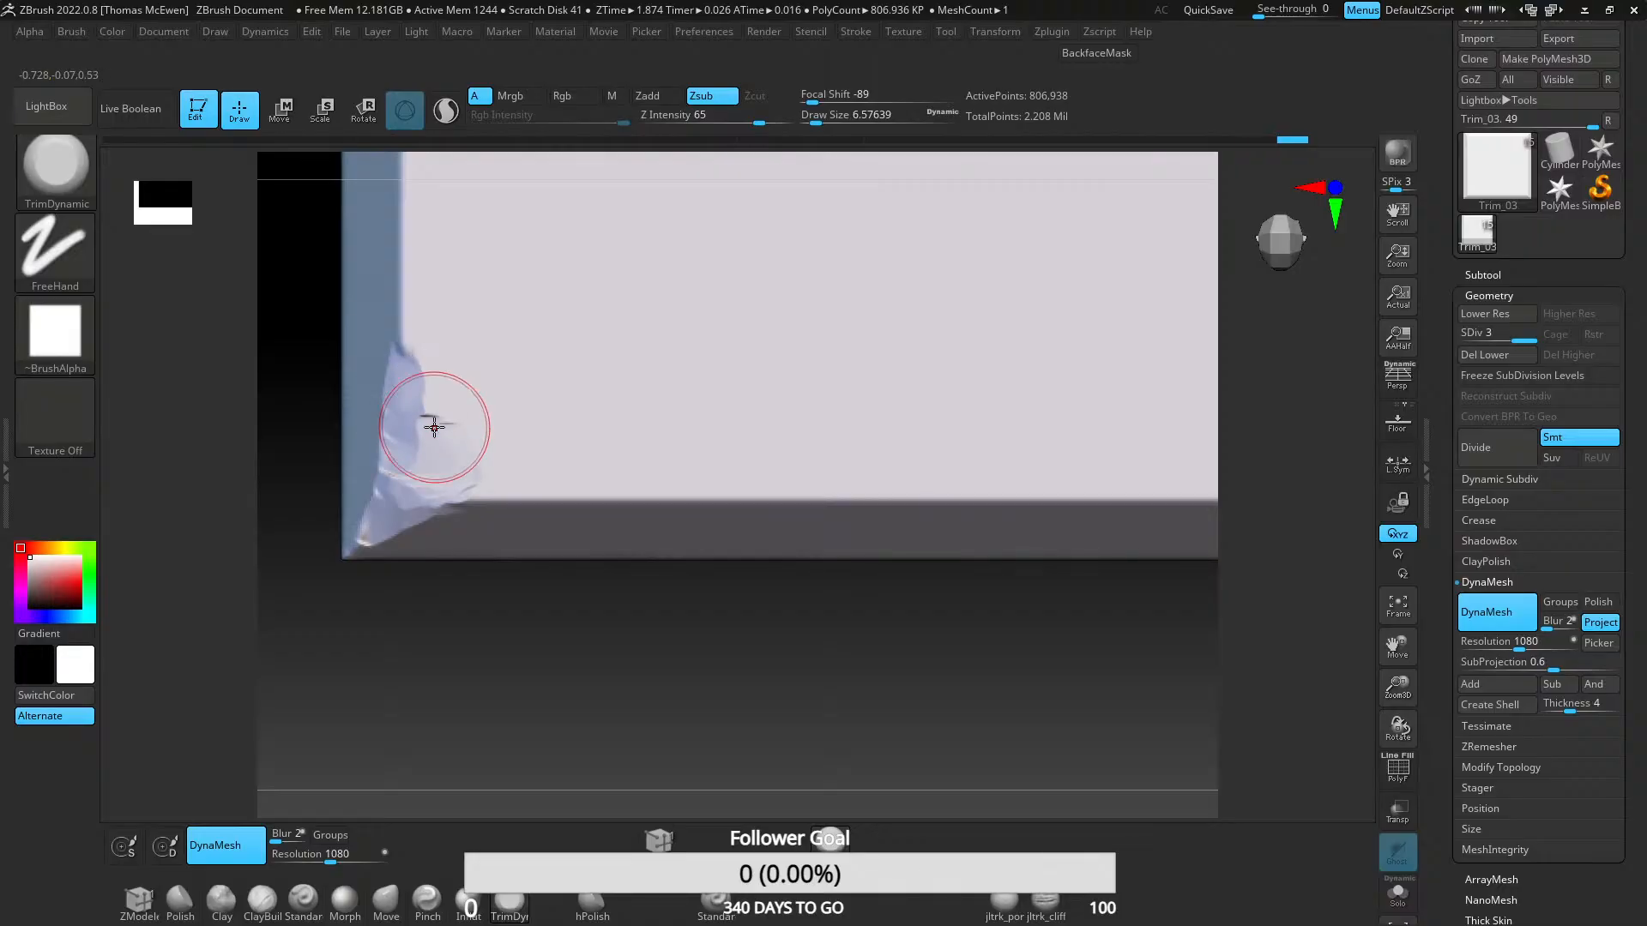
{"action": "mouse_move", "coordinate": [434, 426]}
{"action": "left_mouse_down"}
{"action": "mouse_move", "coordinate": [397, 360]}
{"action": "mouse_move", "coordinate": [407, 344]}
{"action": "left_mouse_up"}
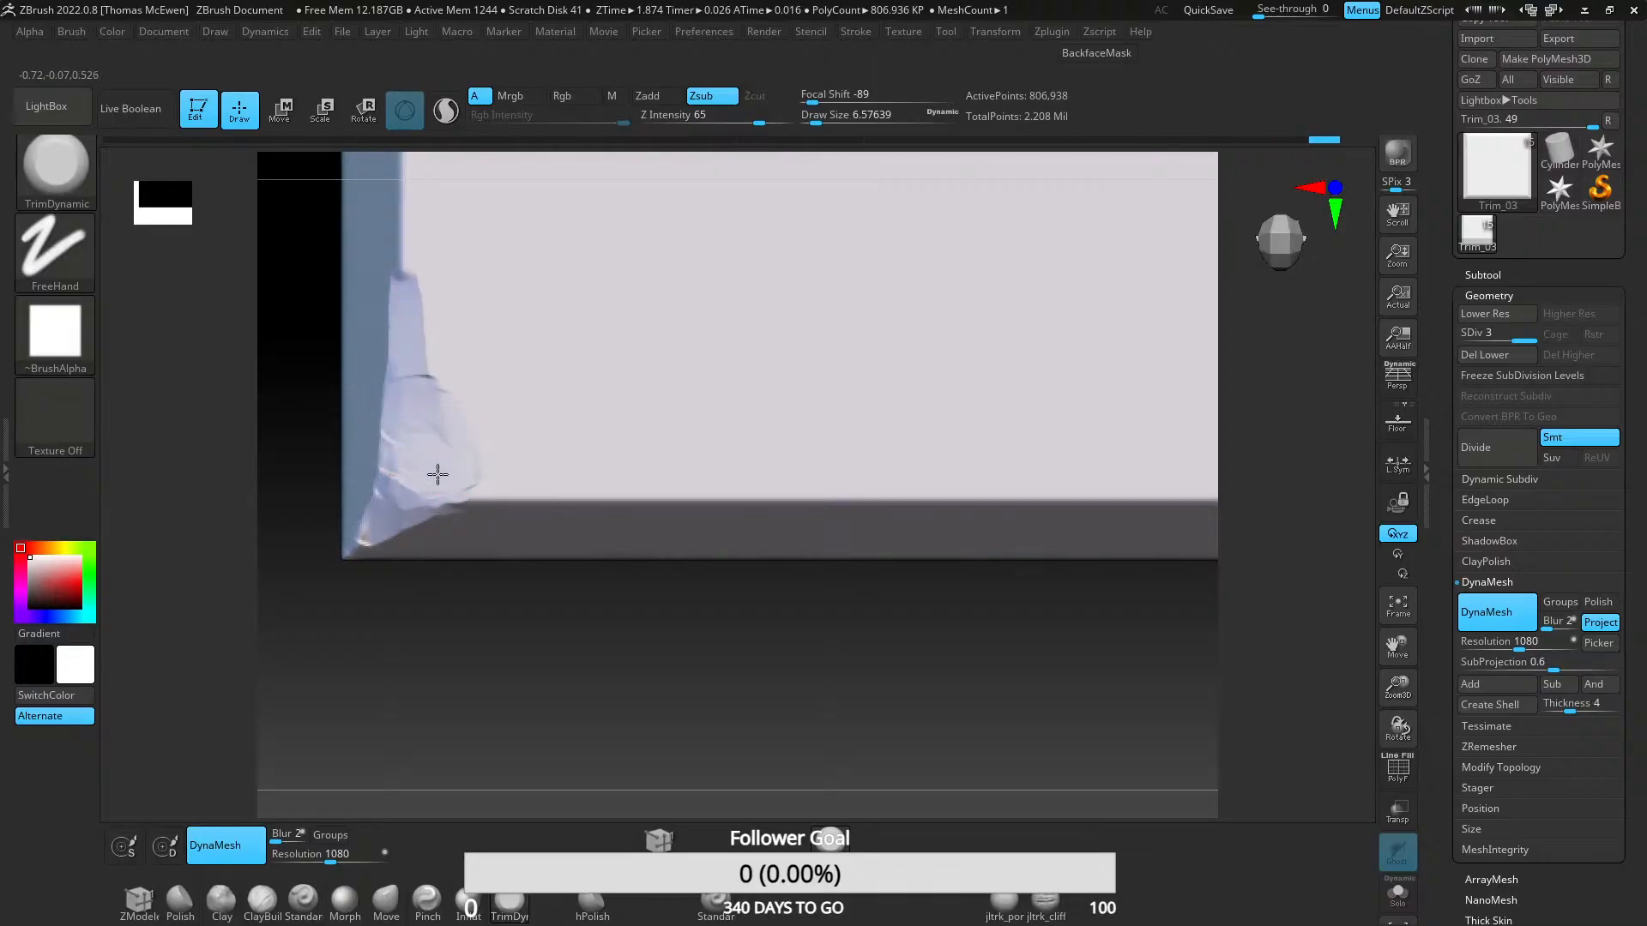
{"action": "mouse_move", "coordinate": [438, 475]}
{"action": "left_mouse_down"}
{"action": "mouse_move", "coordinate": [449, 492]}
{"action": "mouse_move", "coordinate": [512, 482]}
{"action": "mouse_move", "coordinate": [441, 436]}
{"action": "mouse_move", "coordinate": [390, 514]}
{"action": "mouse_move", "coordinate": [412, 423]}
{"action": "mouse_move", "coordinate": [403, 326]}
{"action": "mouse_move", "coordinate": [414, 375]}
{"action": "left_mouse_up"}
{"action": "mouse_move", "coordinate": [472, 487]}
{"action": "left_mouse_down"}
{"action": "mouse_move", "coordinate": [552, 504]}
{"action": "mouse_move", "coordinate": [699, 481]}
{"action": "mouse_move", "coordinate": [580, 481]}
{"action": "mouse_move", "coordinate": [865, 498]}
{"action": "mouse_move", "coordinate": [754, 478]}
{"action": "mouse_move", "coordinate": [754, 503]}
{"action": "mouse_move", "coordinate": [507, 460]}
{"action": "mouse_move", "coordinate": [707, 516]}
{"action": "left_mouse_up"}
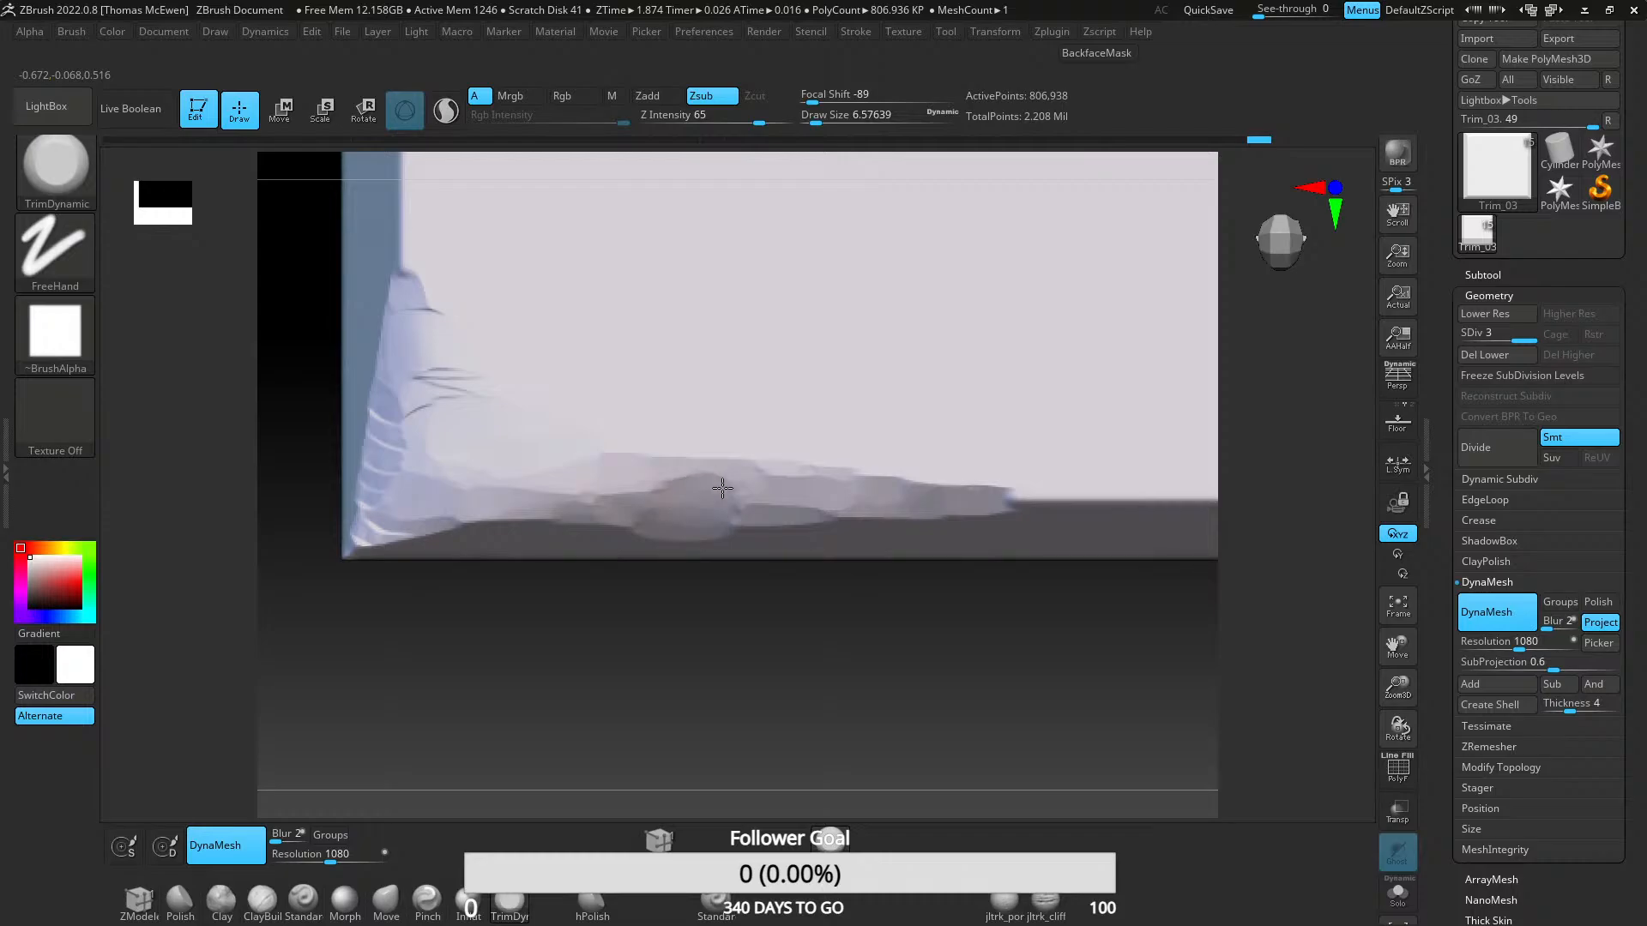
- Wear down the upper half of Trim_03's right edge with TrimDynamic, blending it into the chipped upper-right corner
{"action": "right_click_drag", "start_coordinate": [829, 521], "coordinate": [549, 498], "text": "alt"}
{"action": "mouse_move", "coordinate": [549, 498]}
{"action": "right_mouse_down", "text": "ctrl"}
{"action": "mouse_move", "coordinate": [658, 295]}
{"action": "mouse_move", "coordinate": [648, 215]}
{"action": "right_mouse_up", "text": "ctrl"}
{"action": "mouse_move", "coordinate": [640, 372]}
{"action": "right_mouse_down"}
{"action": "mouse_move", "coordinate": [607, 345]}
{"action": "mouse_move", "coordinate": [669, 481]}
{"action": "right_mouse_up"}
{"action": "mouse_move", "coordinate": [669, 480]}
{"action": "right_mouse_down", "text": "ctrl"}
{"action": "mouse_move", "coordinate": [676, 521]}
{"action": "mouse_move", "coordinate": [706, 393]}
{"action": "mouse_move", "coordinate": [761, 627]}
{"action": "mouse_move", "coordinate": [712, 481]}
{"action": "right_mouse_up", "text": "ctrl"}
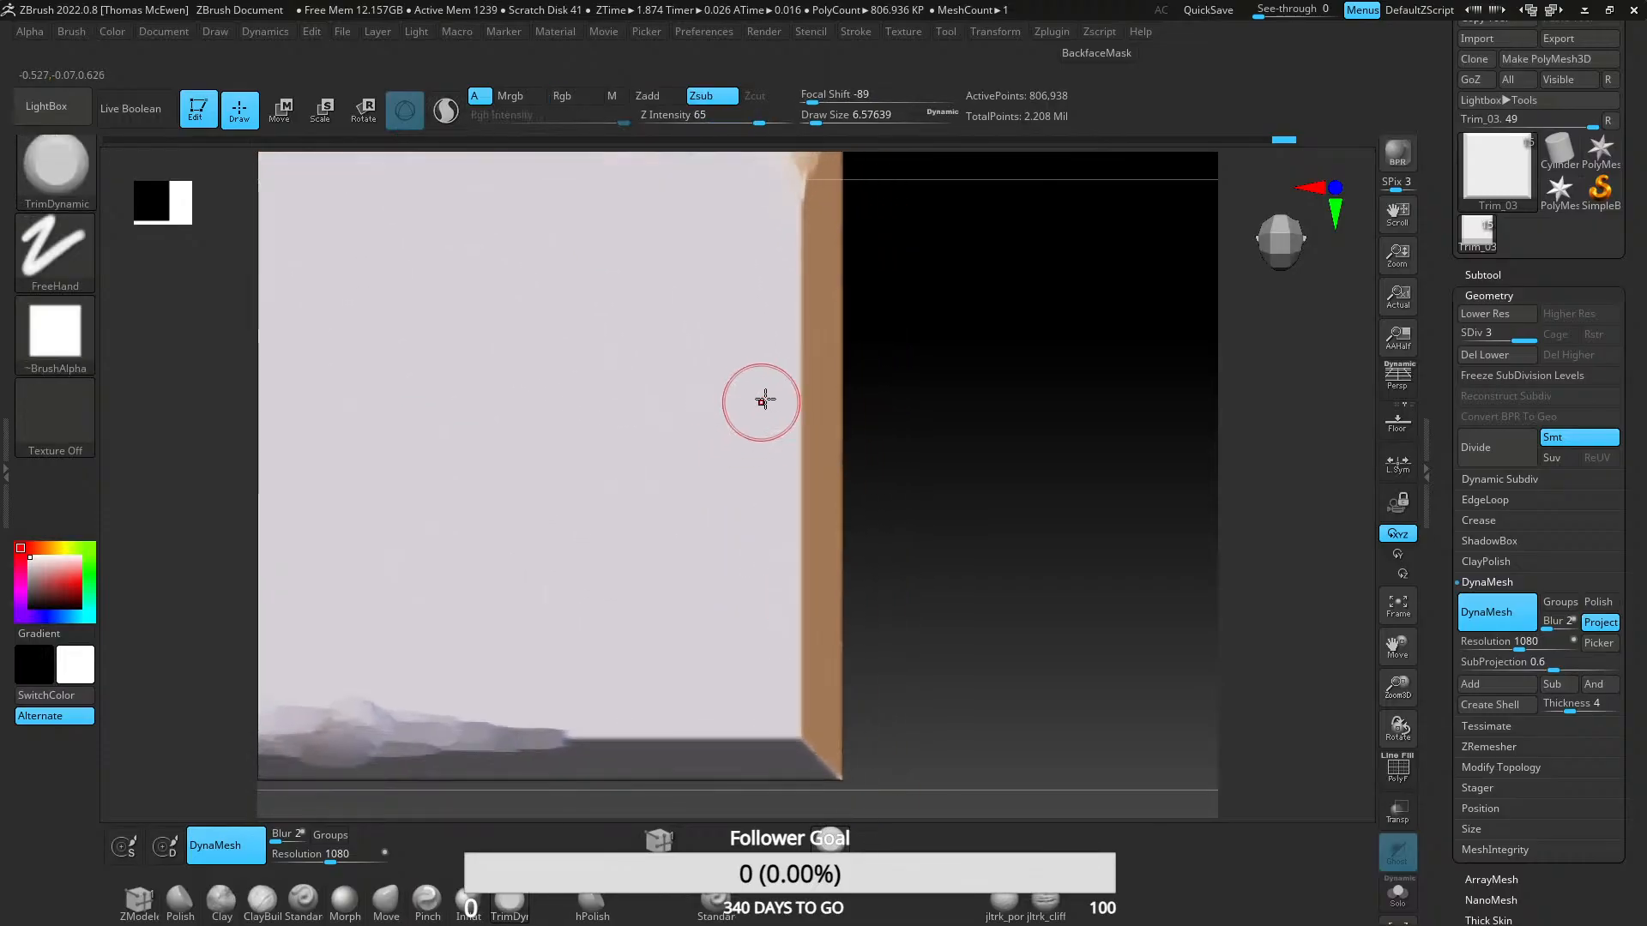
{"action": "left_click_drag", "start_coordinate": [800, 311], "coordinate": [806, 513]}
{"action": "left_click_drag", "start_coordinate": [802, 252], "coordinate": [800, 194]}
{"action": "left_click_drag", "start_coordinate": [799, 327], "coordinate": [803, 271]}
{"action": "right_click_drag", "start_coordinate": [803, 263], "coordinate": [801, 424], "text": "alt"}
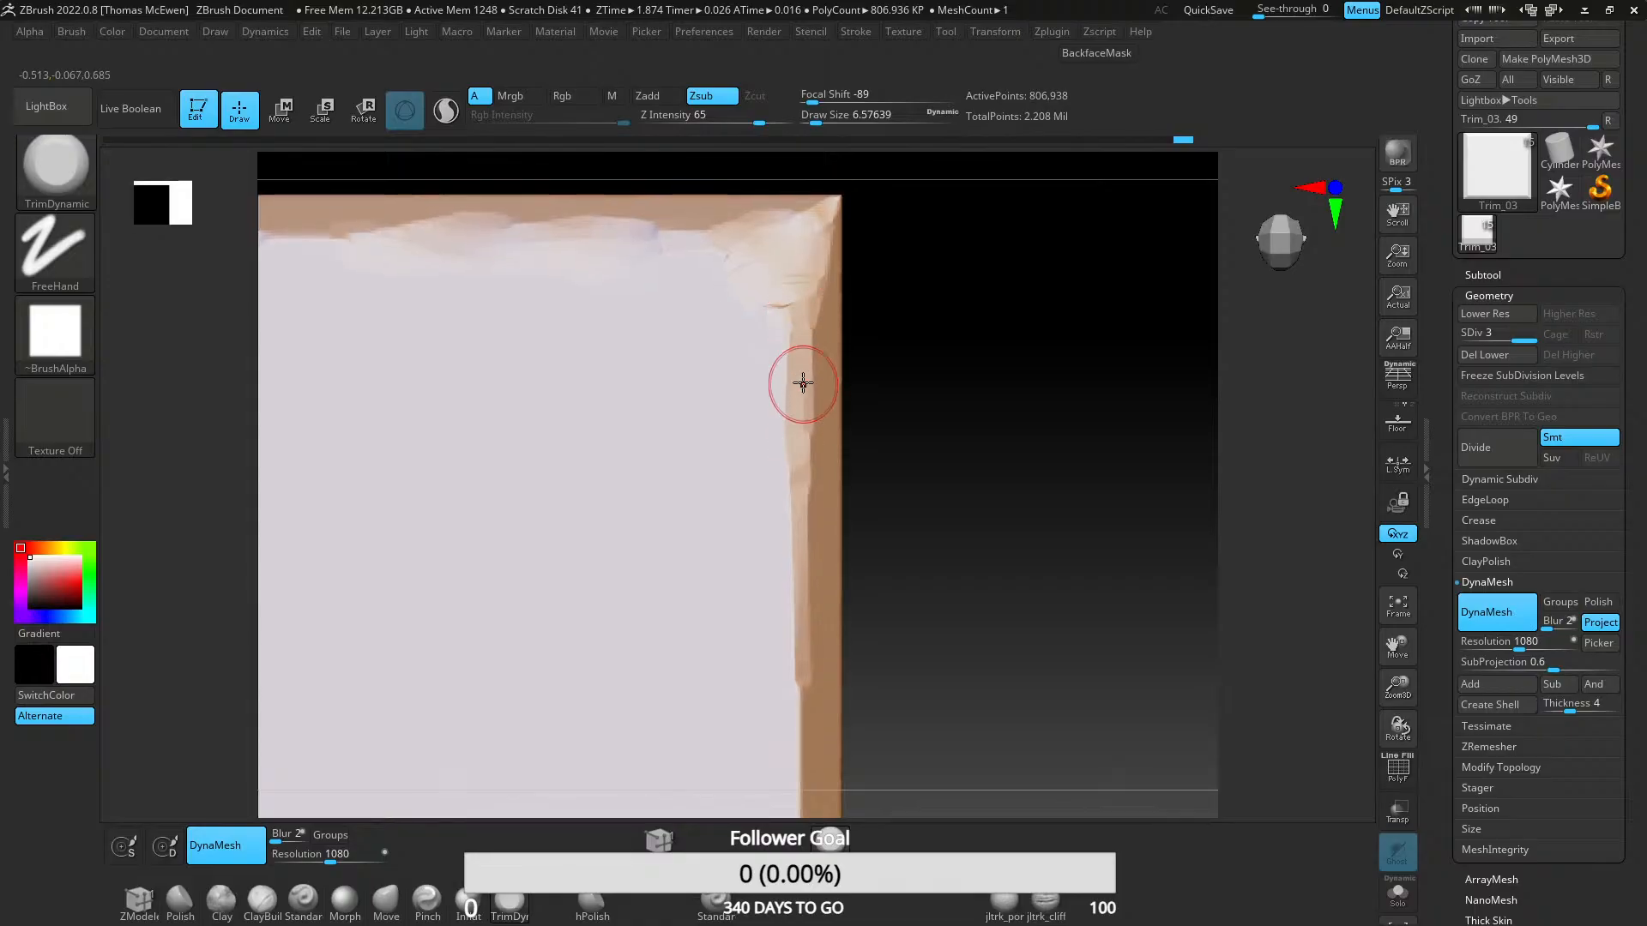
{"action": "left_click_drag", "start_coordinate": [802, 382], "coordinate": [801, 307]}
{"action": "left_click_drag", "start_coordinate": [794, 366], "coordinate": [787, 466]}
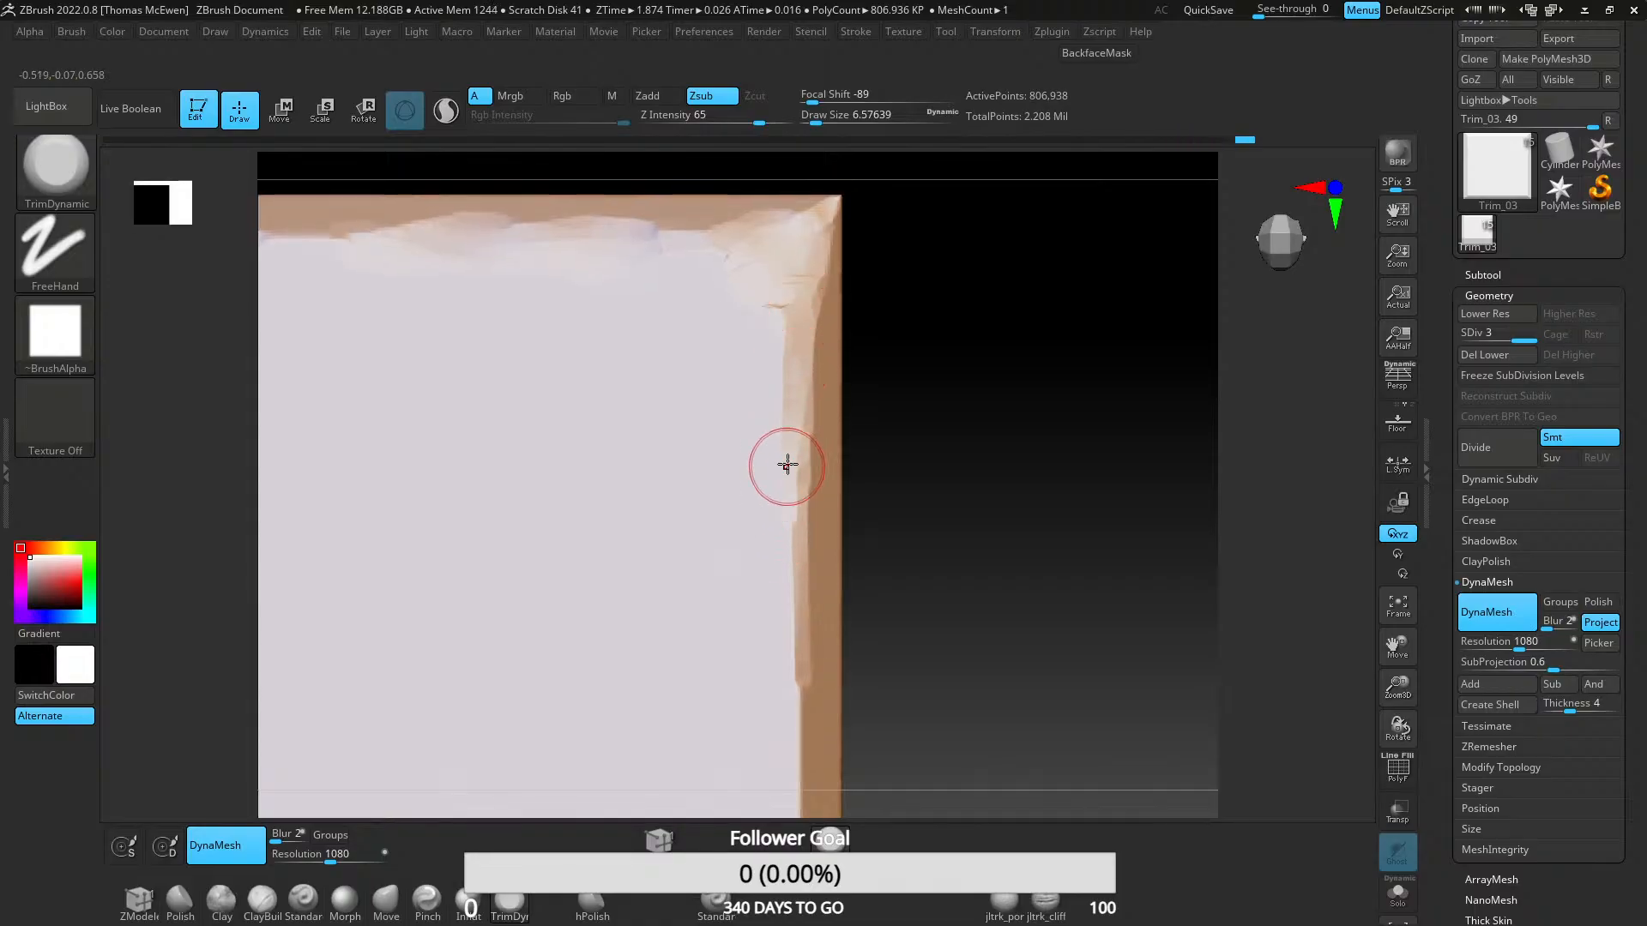
- Continue the wear down Trim_03's right edge, around the lower-right corner and along the rest of the bottom edge
{"action": "right_click_drag", "start_coordinate": [785, 664], "coordinate": [801, 452], "text": "alt"}
{"action": "left_click_drag", "start_coordinate": [802, 451], "coordinate": [801, 549]}
{"action": "right_click_drag", "start_coordinate": [801, 595], "coordinate": [794, 544], "text": "ctrl"}
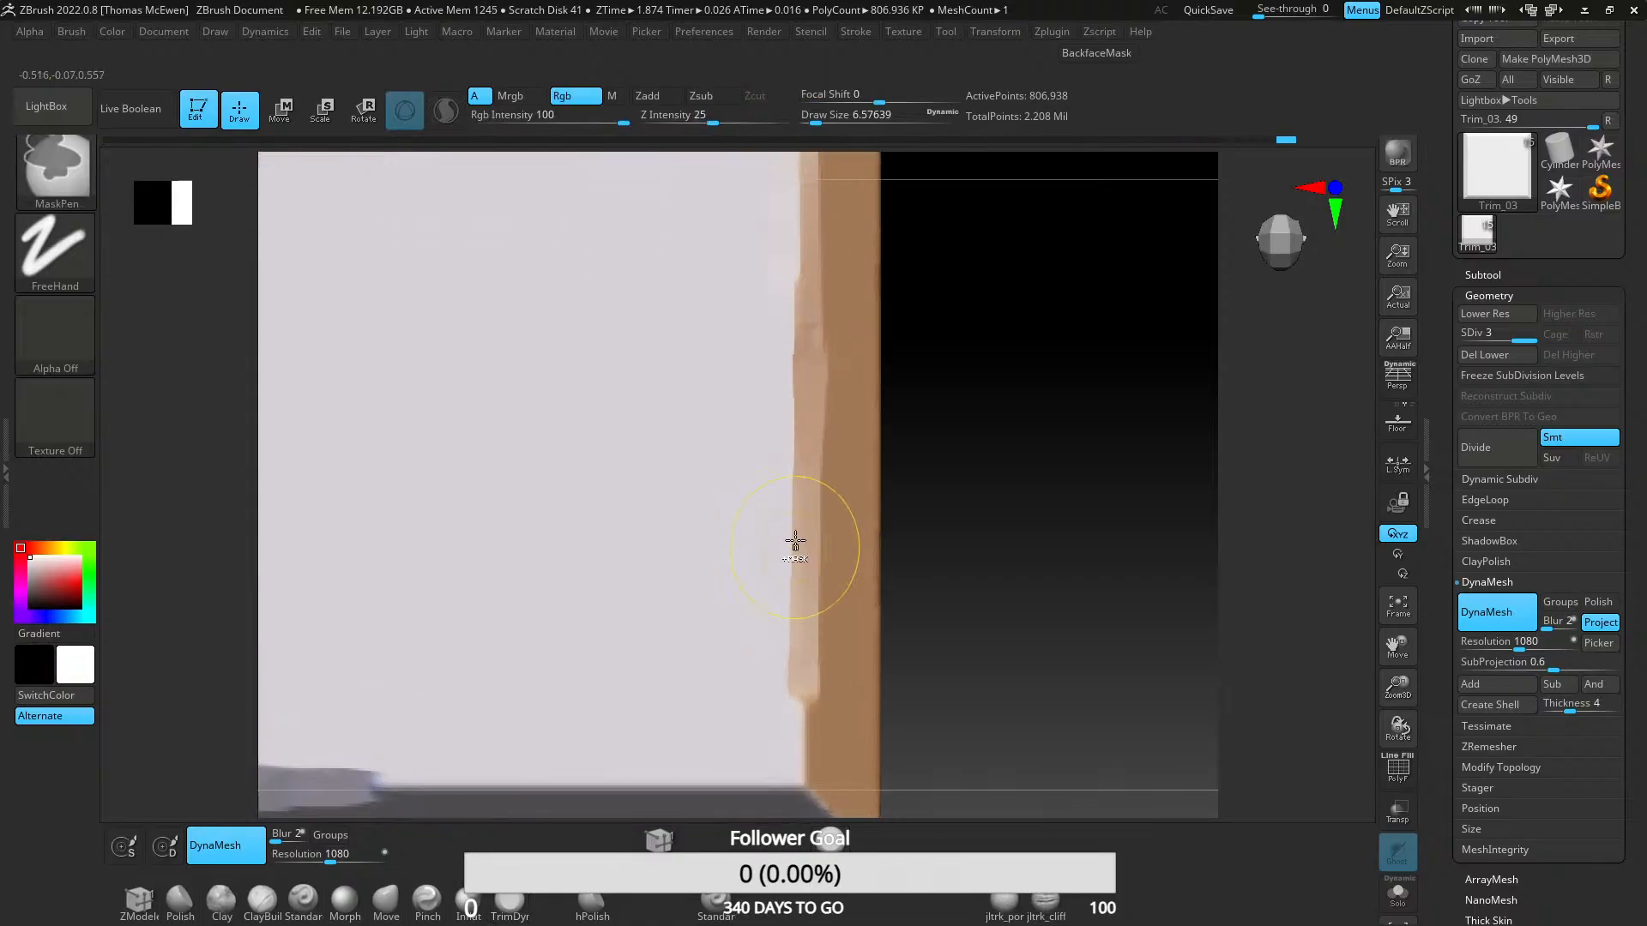
{"action": "left_click_drag", "start_coordinate": [795, 498], "coordinate": [798, 600]}
{"action": "right_click_drag", "start_coordinate": [798, 606], "coordinate": [805, 361], "text": "alt"}
{"action": "mouse_move", "coordinate": [809, 363]}
{"action": "left_mouse_down"}
{"action": "mouse_move", "coordinate": [799, 491]}
{"action": "mouse_move", "coordinate": [832, 563]}
{"action": "mouse_move", "coordinate": [808, 505]}
{"action": "mouse_move", "coordinate": [626, 537]}
{"action": "mouse_move", "coordinate": [378, 544]}
{"action": "mouse_move", "coordinate": [537, 509]}
{"action": "mouse_move", "coordinate": [533, 552]}
{"action": "mouse_move", "coordinate": [455, 511]}
{"action": "mouse_move", "coordinate": [456, 544]}
{"action": "mouse_move", "coordinate": [517, 537]}
{"action": "mouse_move", "coordinate": [523, 557]}
{"action": "mouse_move", "coordinate": [504, 515]}
{"action": "mouse_move", "coordinate": [736, 515]}
{"action": "mouse_move", "coordinate": [441, 540]}
{"action": "mouse_move", "coordinate": [371, 514]}
{"action": "mouse_move", "coordinate": [345, 537]}
{"action": "mouse_move", "coordinate": [515, 557]}
{"action": "left_mouse_up"}
- Check the whole block, and flatten more uneven facets into the bevel along Trim_03's right edge
{"action": "right_click_drag", "start_coordinate": [375, 562], "coordinate": [850, 594], "text": "alt"}
{"action": "key", "text": "f"}
{"action": "right_click_drag", "start_coordinate": [709, 324], "coordinate": [731, 422]}
{"action": "right_click_drag", "start_coordinate": [730, 422], "coordinate": [636, 459]}
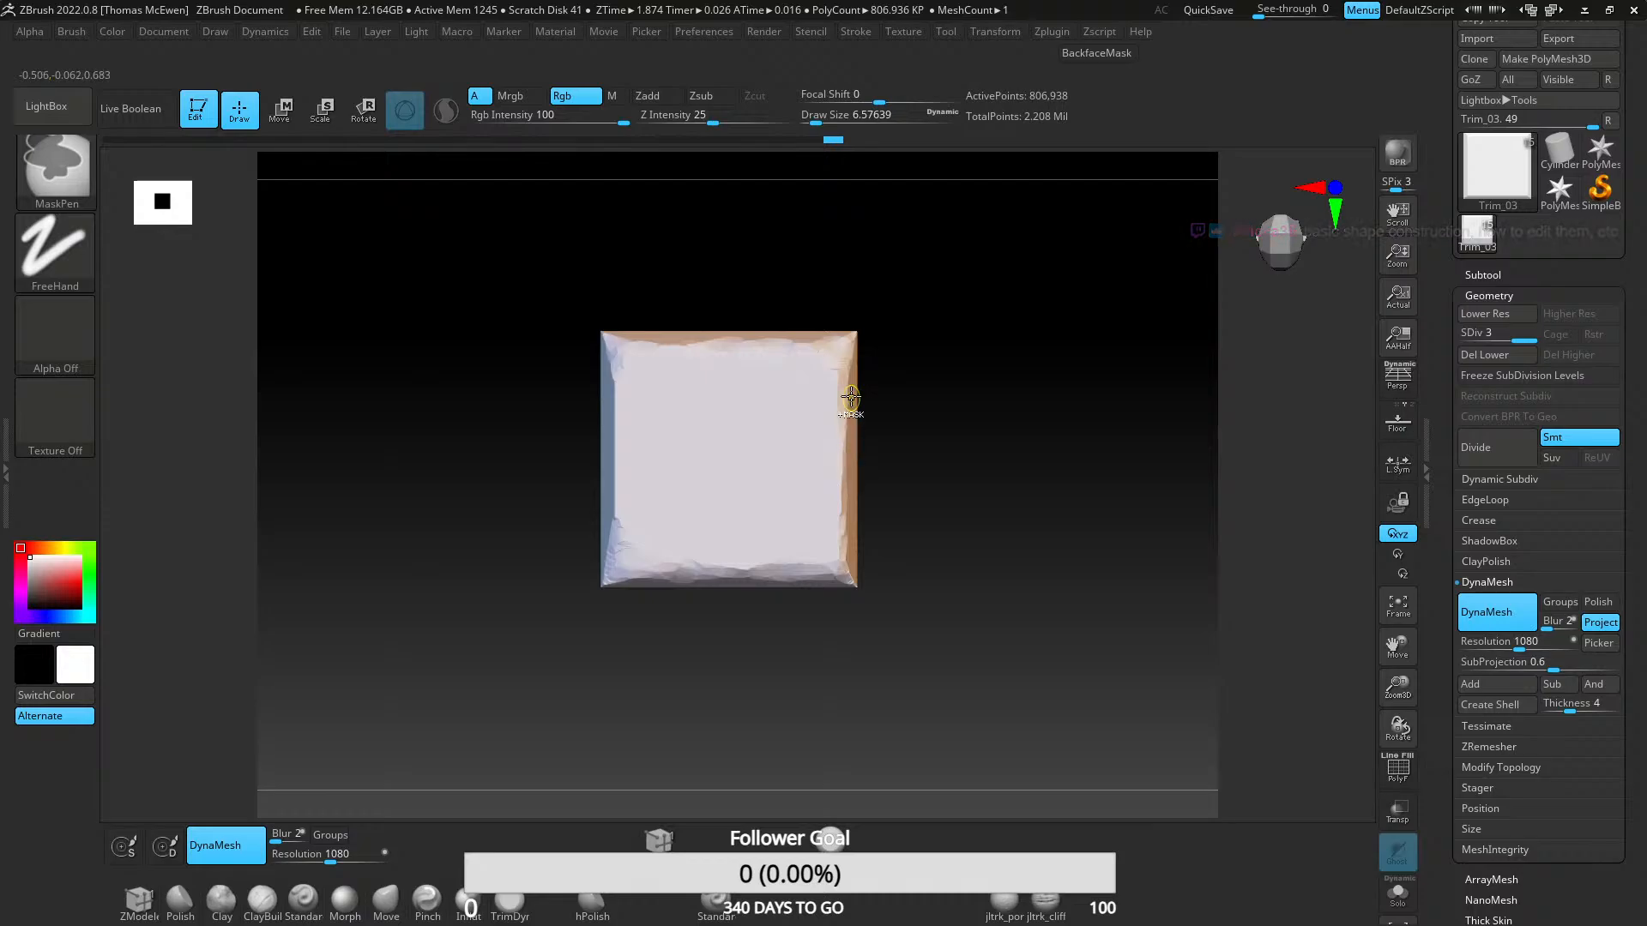
{"action": "mouse_move", "coordinate": [846, 403]}
{"action": "right_mouse_down", "text": "ctrl"}
{"action": "mouse_move", "coordinate": [816, 515]}
{"action": "mouse_move", "coordinate": [772, 473]}
{"action": "mouse_move", "coordinate": [744, 590]}
{"action": "mouse_move", "coordinate": [694, 575]}
{"action": "mouse_move", "coordinate": [743, 433]}
{"action": "right_mouse_up", "text": "ctrl"}
{"action": "mouse_move", "coordinate": [743, 433]}
{"action": "left_mouse_down"}
{"action": "mouse_move", "coordinate": [741, 477]}
{"action": "mouse_move", "coordinate": [746, 235]}
{"action": "mouse_move", "coordinate": [735, 332]}
{"action": "left_mouse_up"}
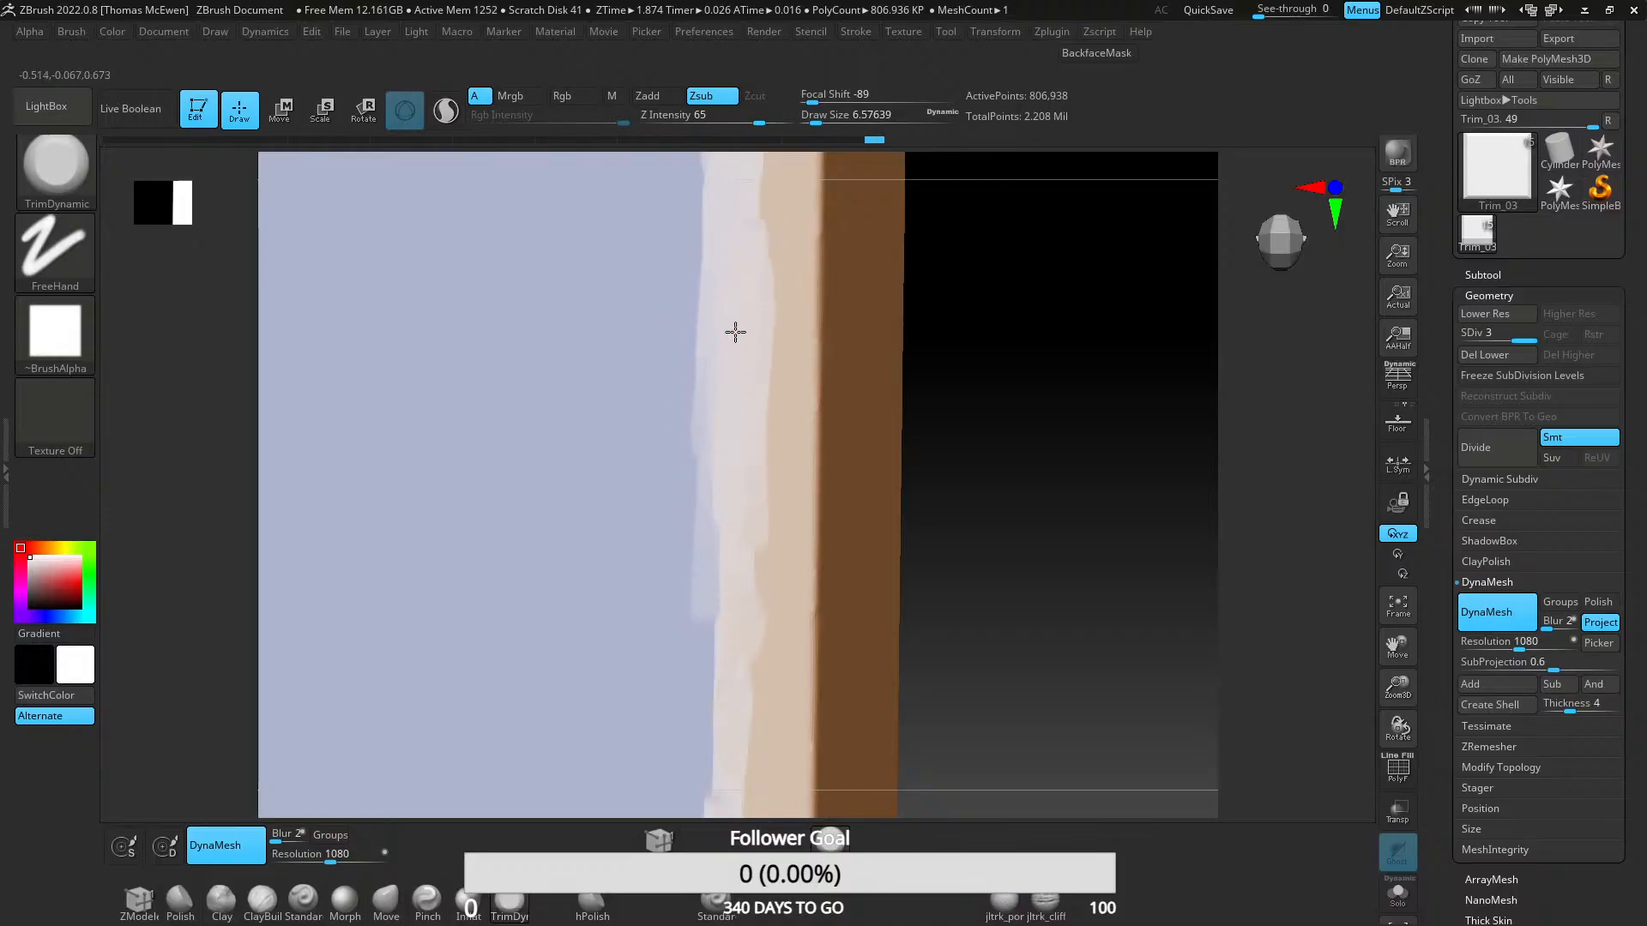
{"action": "left_click_drag", "start_coordinate": [742, 435], "coordinate": [746, 607]}
- Wear the straight stretch of Trim_03's left edge between its two chipped corners, and review the whole block
{"action": "right_click_drag", "start_coordinate": [727, 709], "coordinate": [705, 317], "text": "ctrl"}
{"action": "right_click_drag", "start_coordinate": [705, 317], "coordinate": [438, 522]}
{"action": "mouse_move", "coordinate": [438, 522]}
{"action": "right_mouse_down", "text": "alt"}
{"action": "mouse_move", "coordinate": [758, 430]}
{"action": "mouse_move", "coordinate": [789, 569]}
{"action": "mouse_move", "coordinate": [957, 343]}
{"action": "right_mouse_up", "text": "alt"}
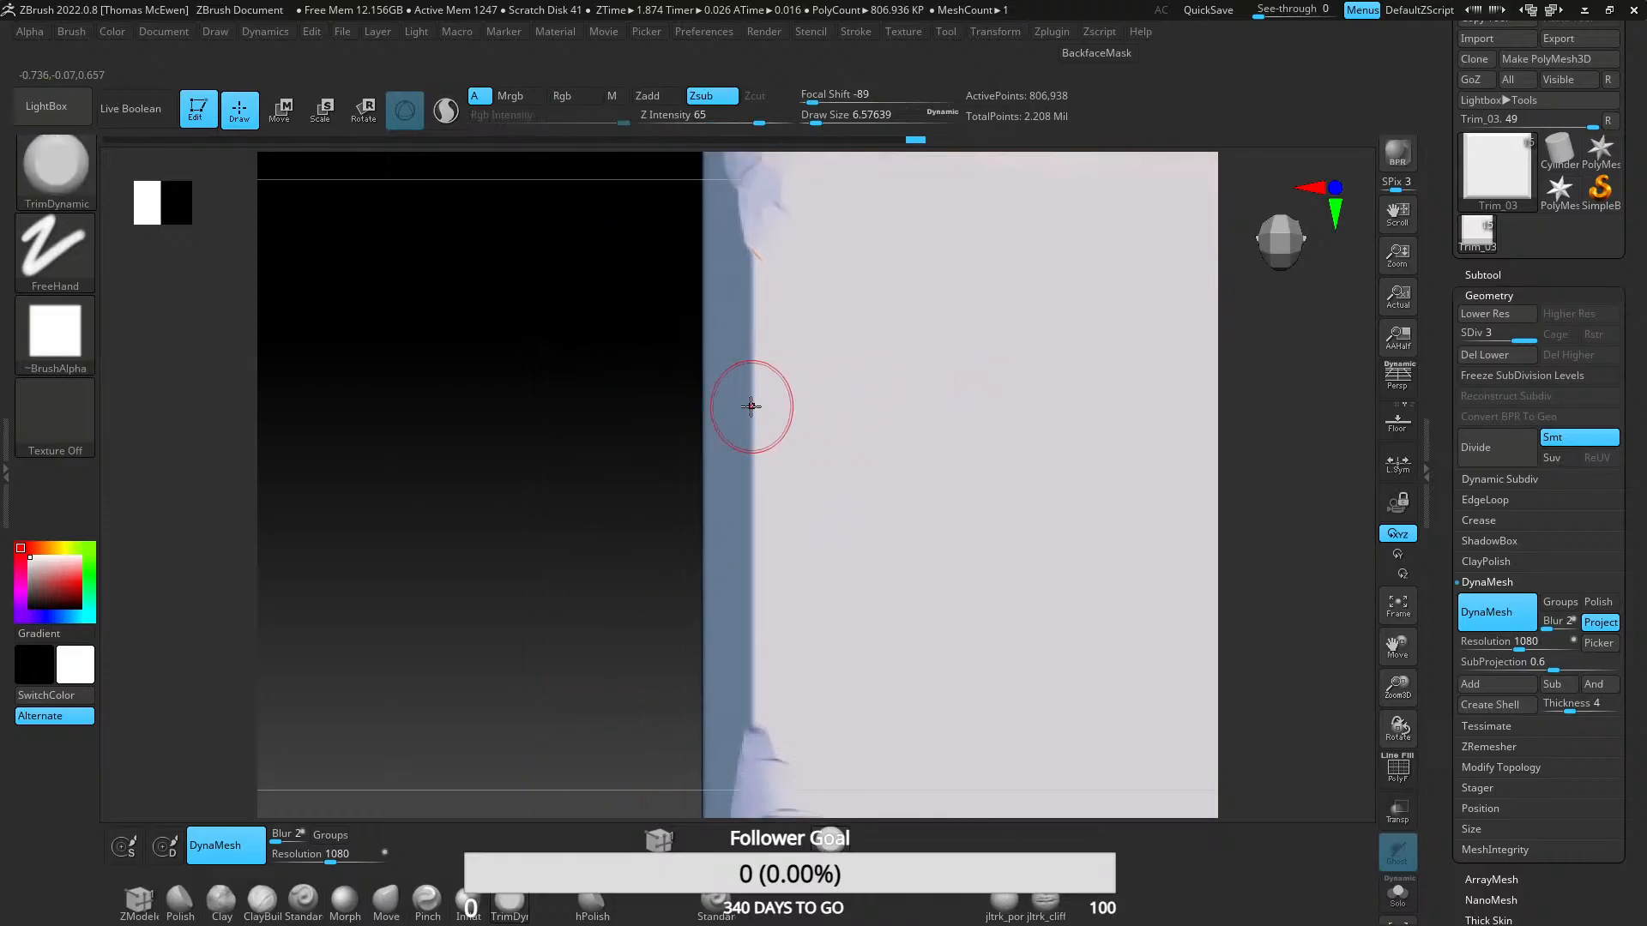
{"action": "left_click_drag", "start_coordinate": [750, 404], "coordinate": [765, 591]}
{"action": "right_click_drag", "start_coordinate": [785, 632], "coordinate": [816, 460], "text": "ctrl"}
{"action": "mouse_move", "coordinate": [862, 532]}
{"action": "right_mouse_down"}
{"action": "mouse_move", "coordinate": [844, 547]}
{"action": "mouse_move", "coordinate": [899, 583]}
{"action": "right_mouse_up"}
{"action": "right_click_drag", "start_coordinate": [899, 584], "coordinate": [948, 480], "text": "ctrl"}
{"action": "right_click_drag", "start_coordinate": [952, 532], "coordinate": [762, 445], "text": "alt"}
{"action": "right_click_drag", "start_coordinate": [763, 468], "coordinate": [757, 651]}
{"action": "right_click_drag", "start_coordinate": [700, 549], "coordinate": [824, 451], "text": "alt"}
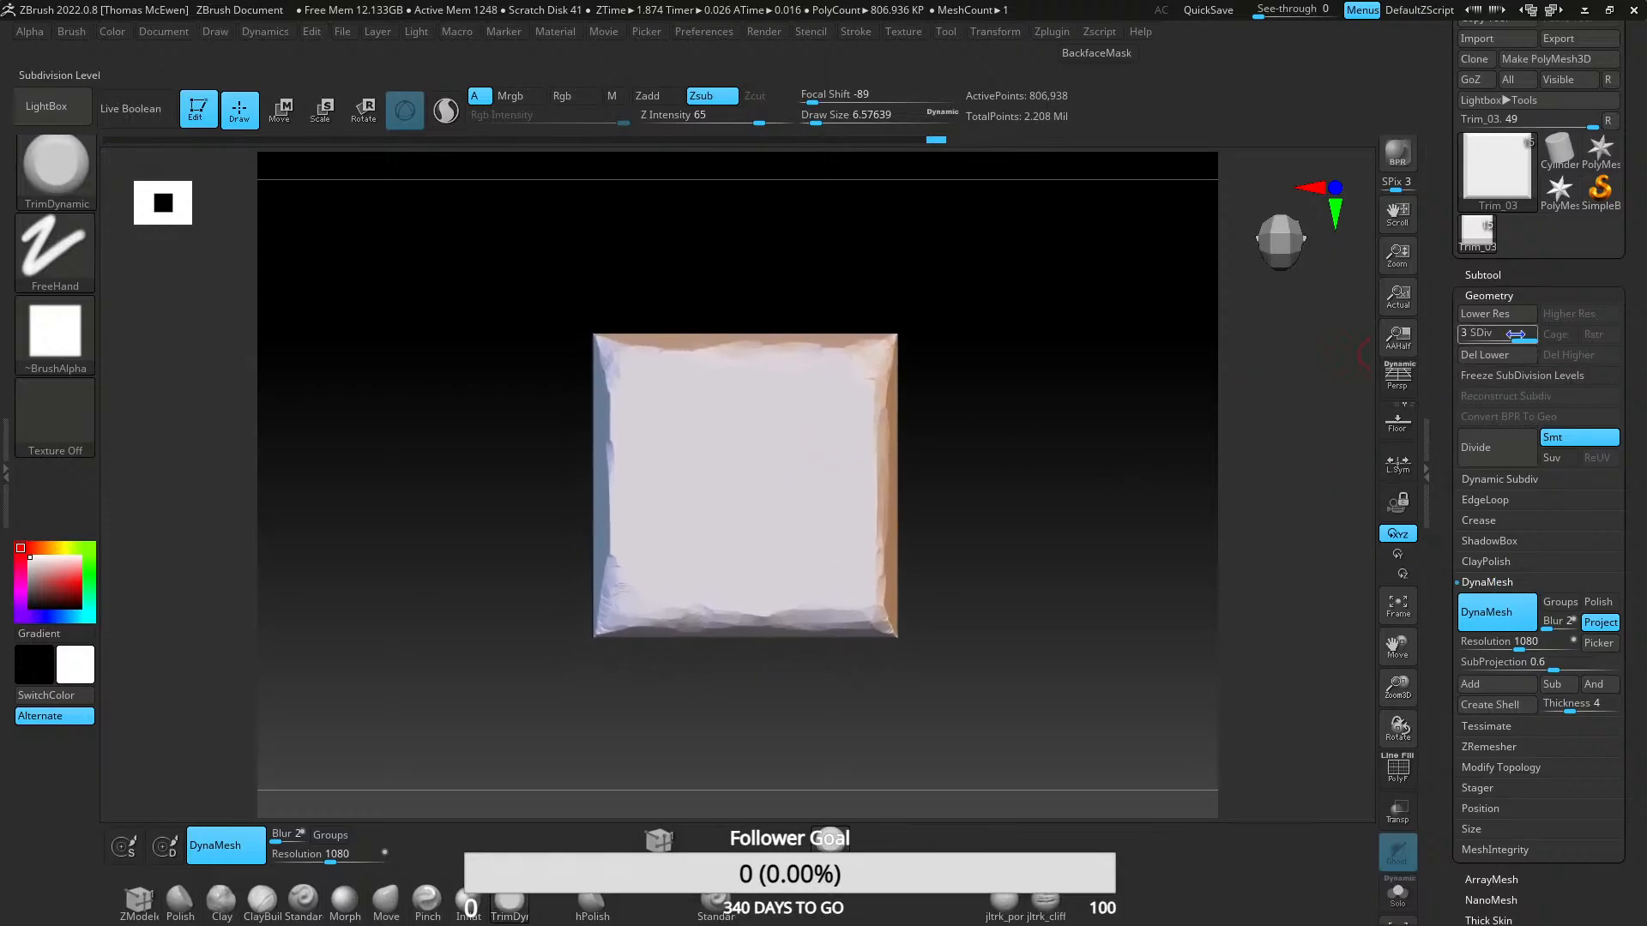
- Switch to the Trim_04 subtool and center the block in view
{"action": "left_click", "coordinate": [1483, 275]}
{"action": "mouse_move", "coordinate": [1517, 430]}
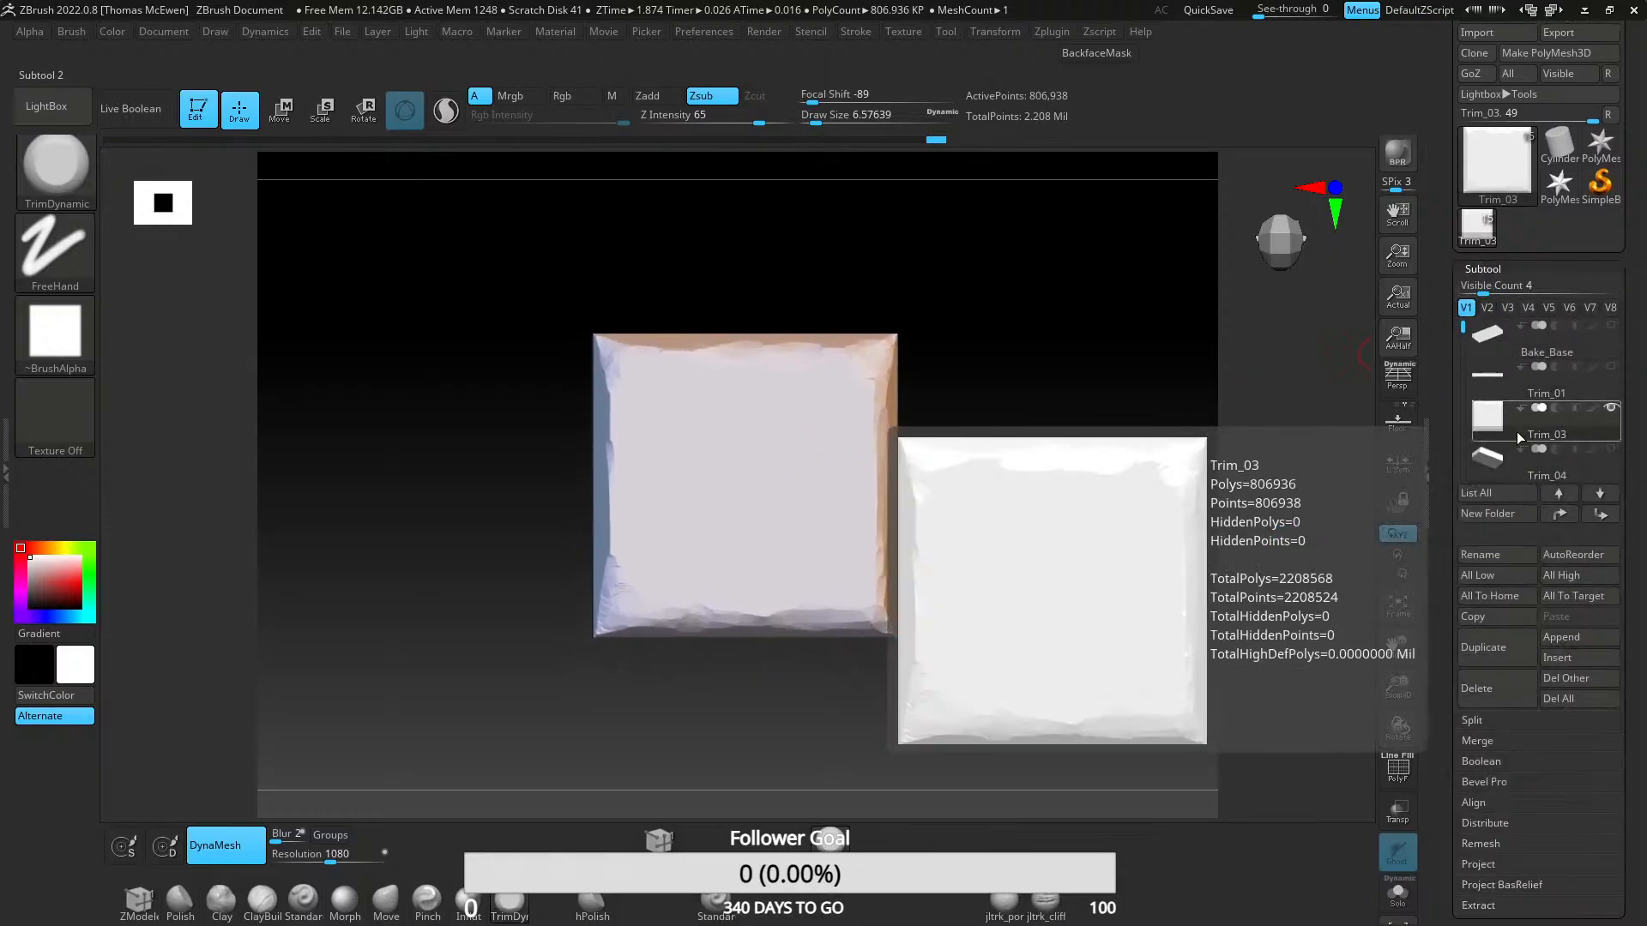
{"action": "left_click", "coordinate": [1501, 465]}
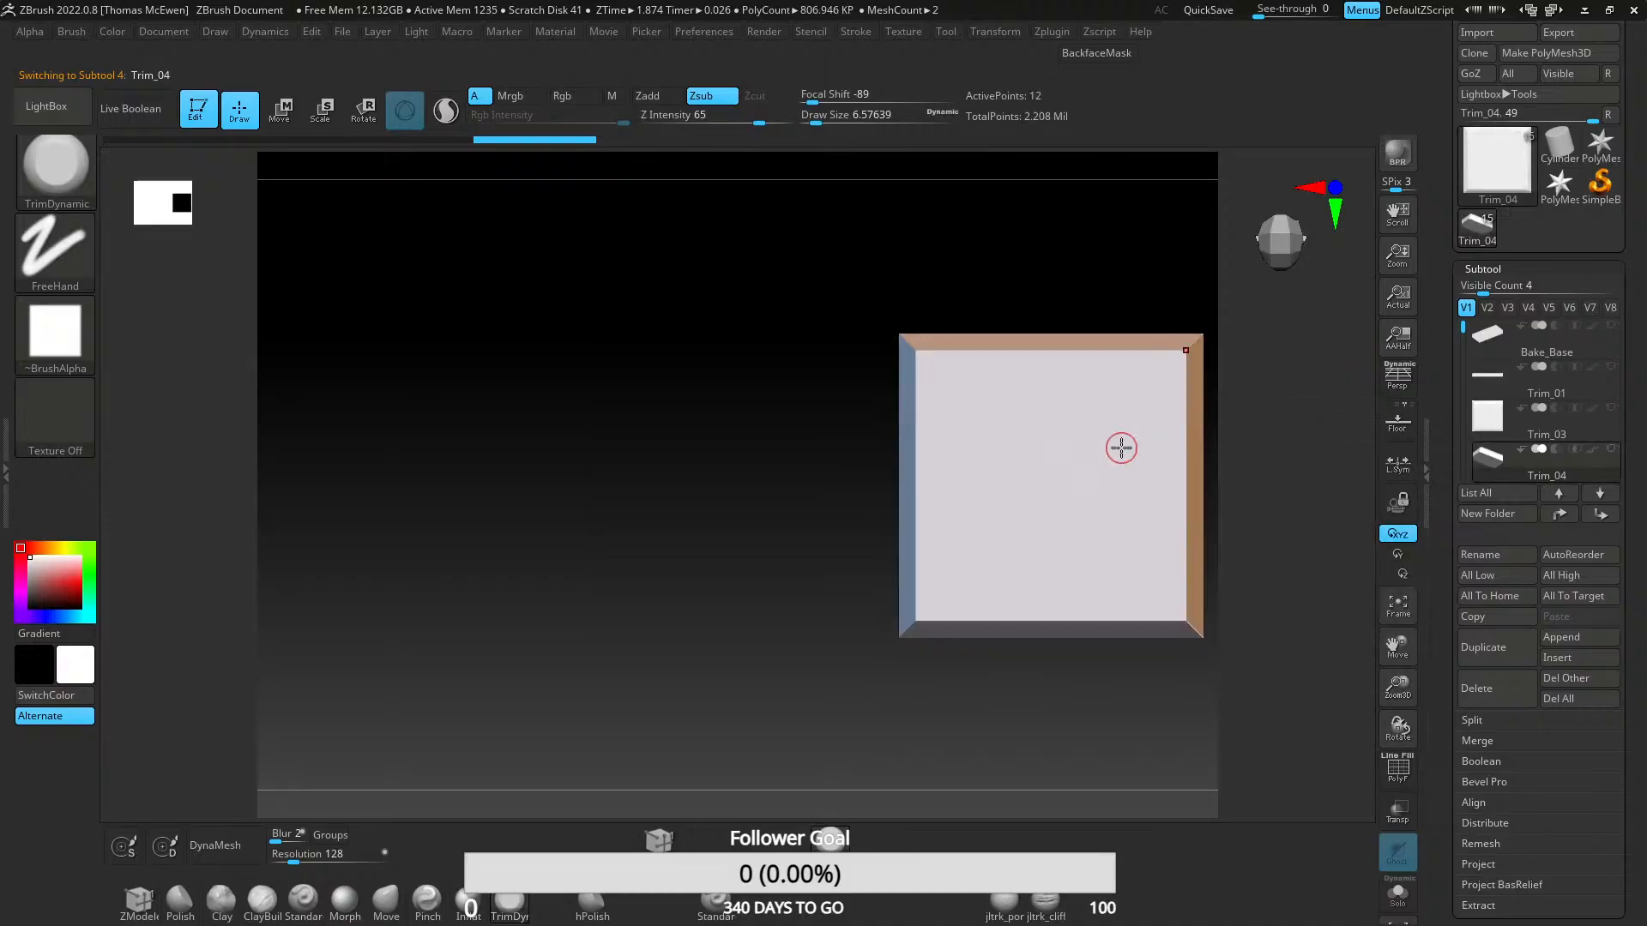
{"action": "right_click_drag", "start_coordinate": [1121, 448], "coordinate": [842, 409], "text": "alt"}
- DynaMesh Trim_04 at a resolution of 1080 and divide it twice, up to subdivision level 3
{"action": "left_click", "coordinate": [1484, 270]}
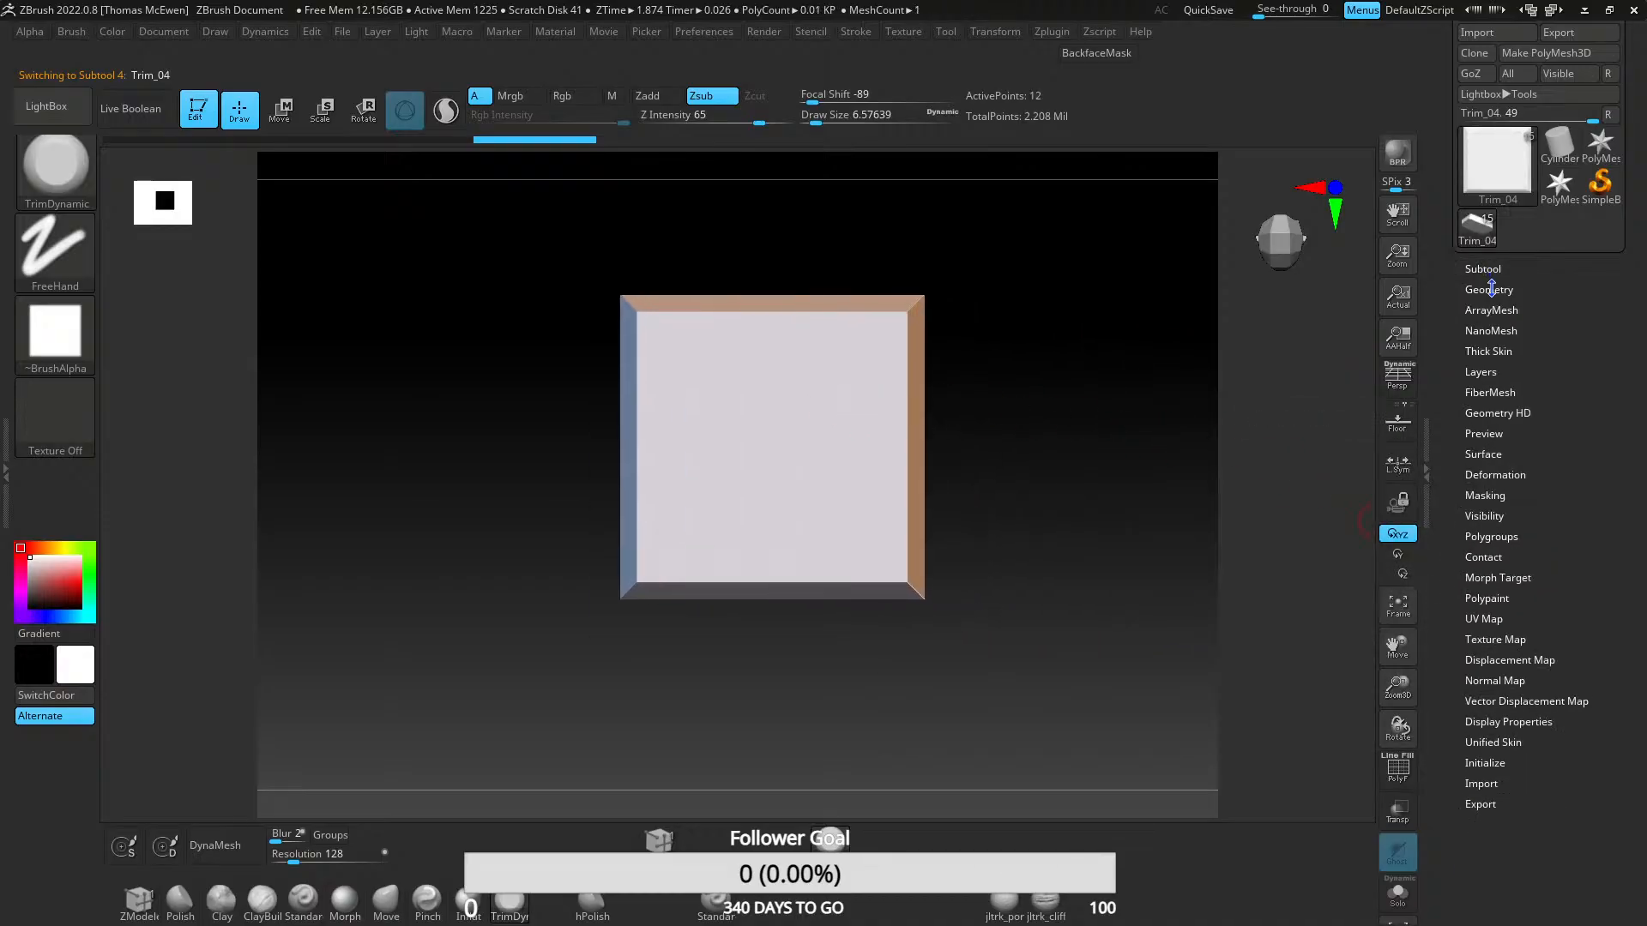
{"action": "left_click", "coordinate": [1490, 289]}
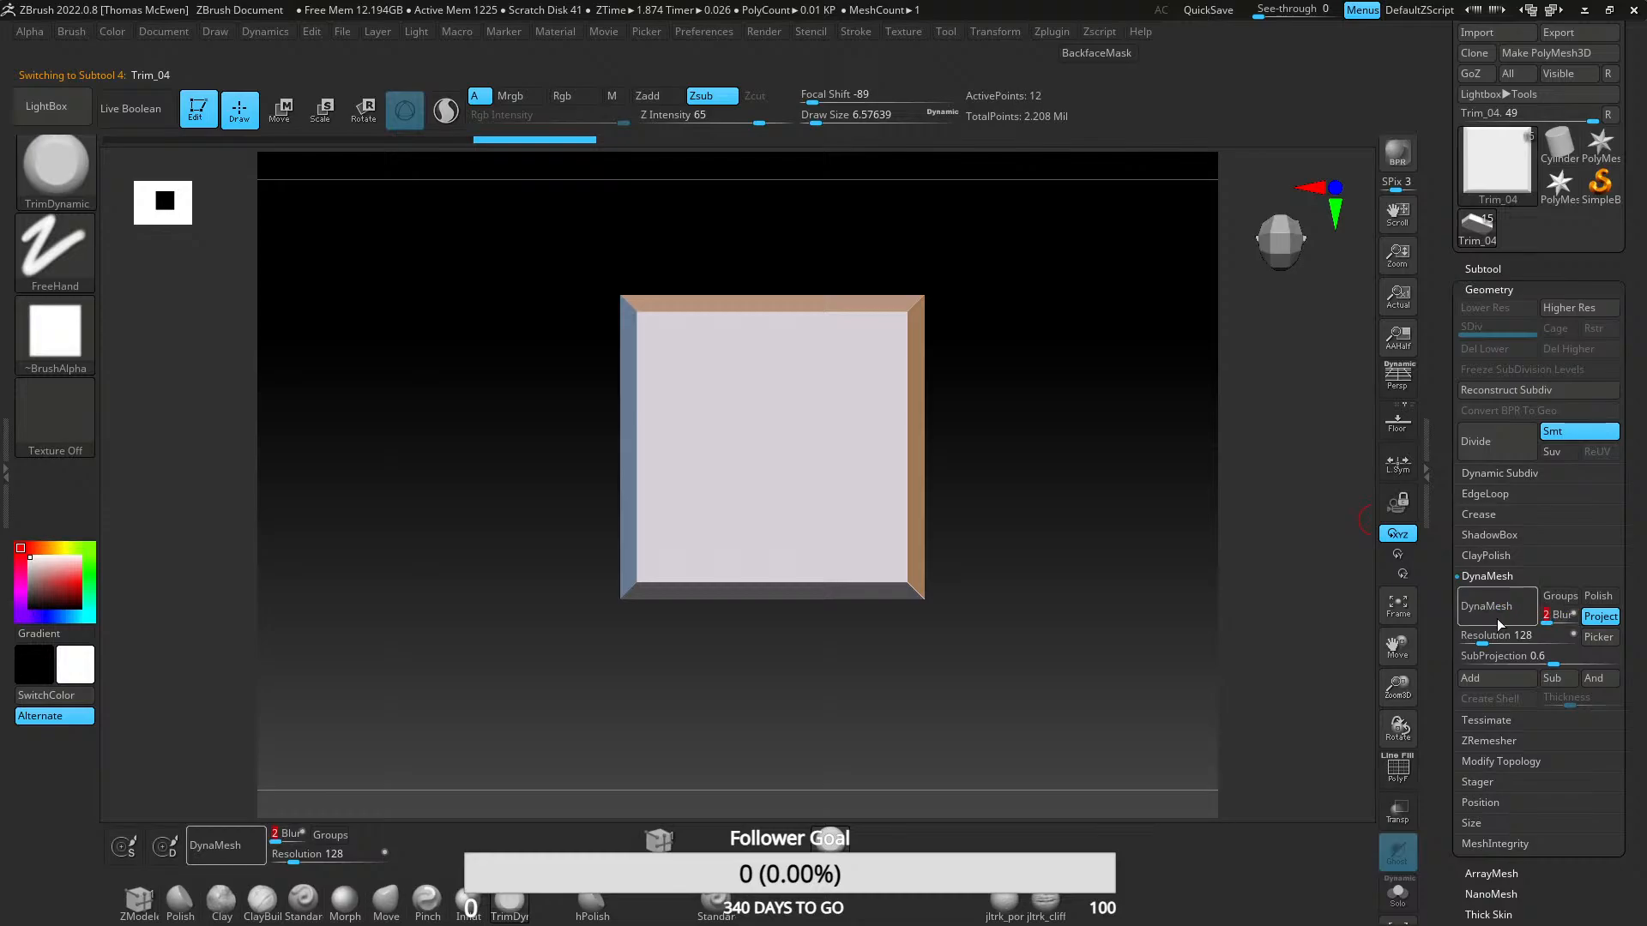
{"action": "type", "text": "1"}
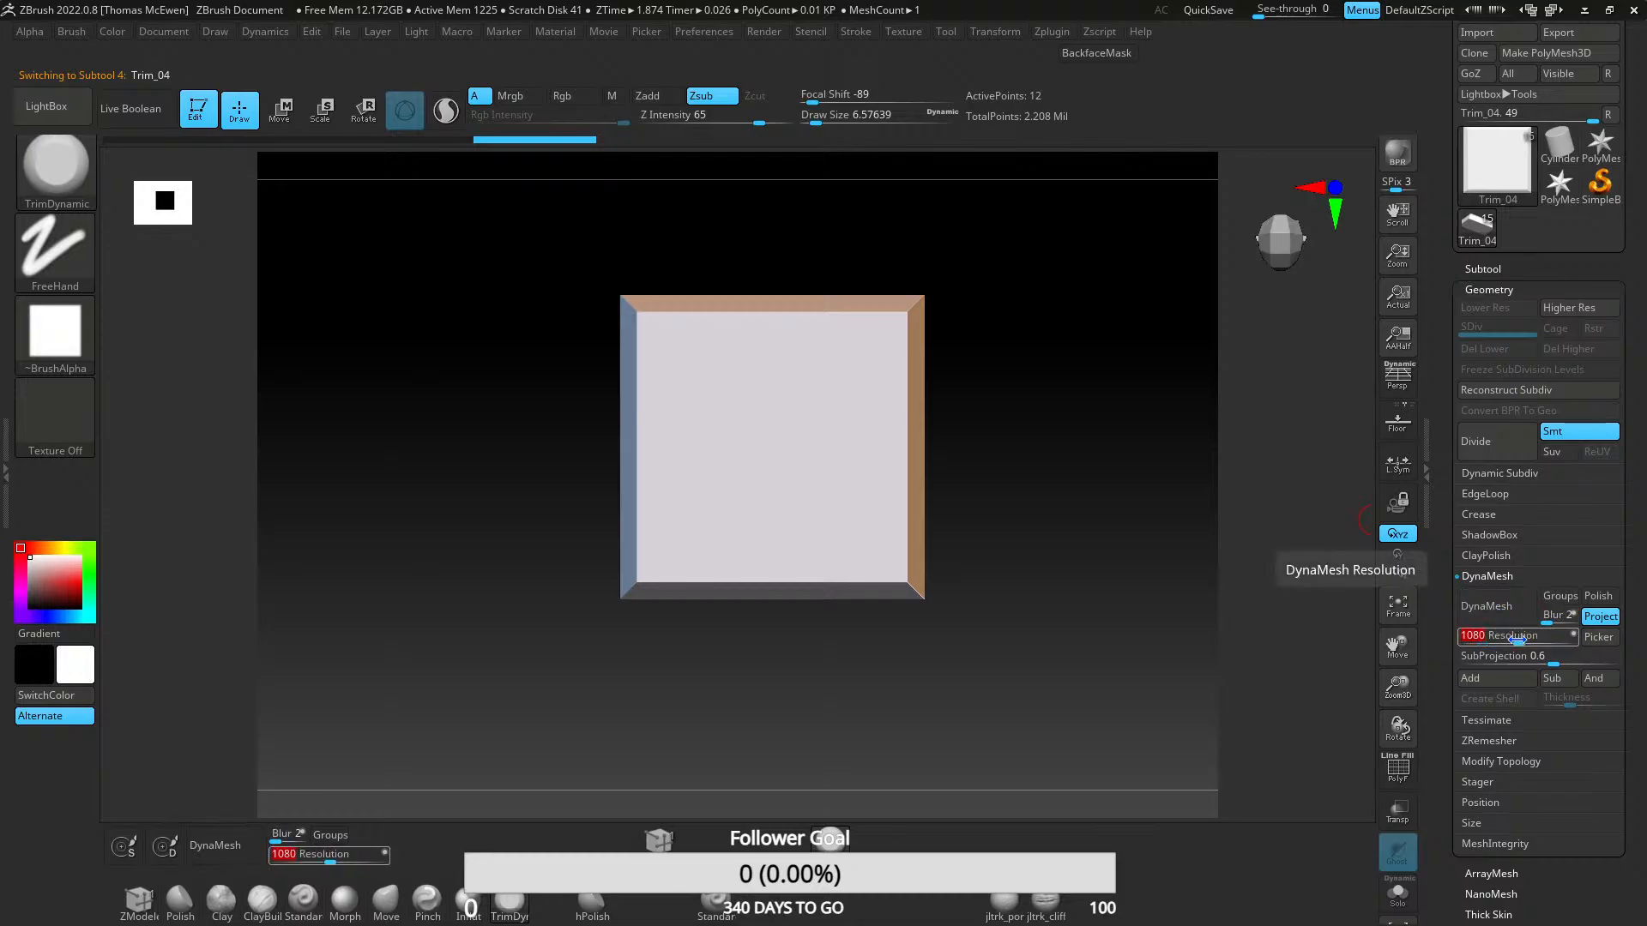
{"action": "key", "text": "Return"}
{"action": "left_click", "coordinate": [1501, 606]}
{"action": "left_click", "coordinate": [1494, 441]}
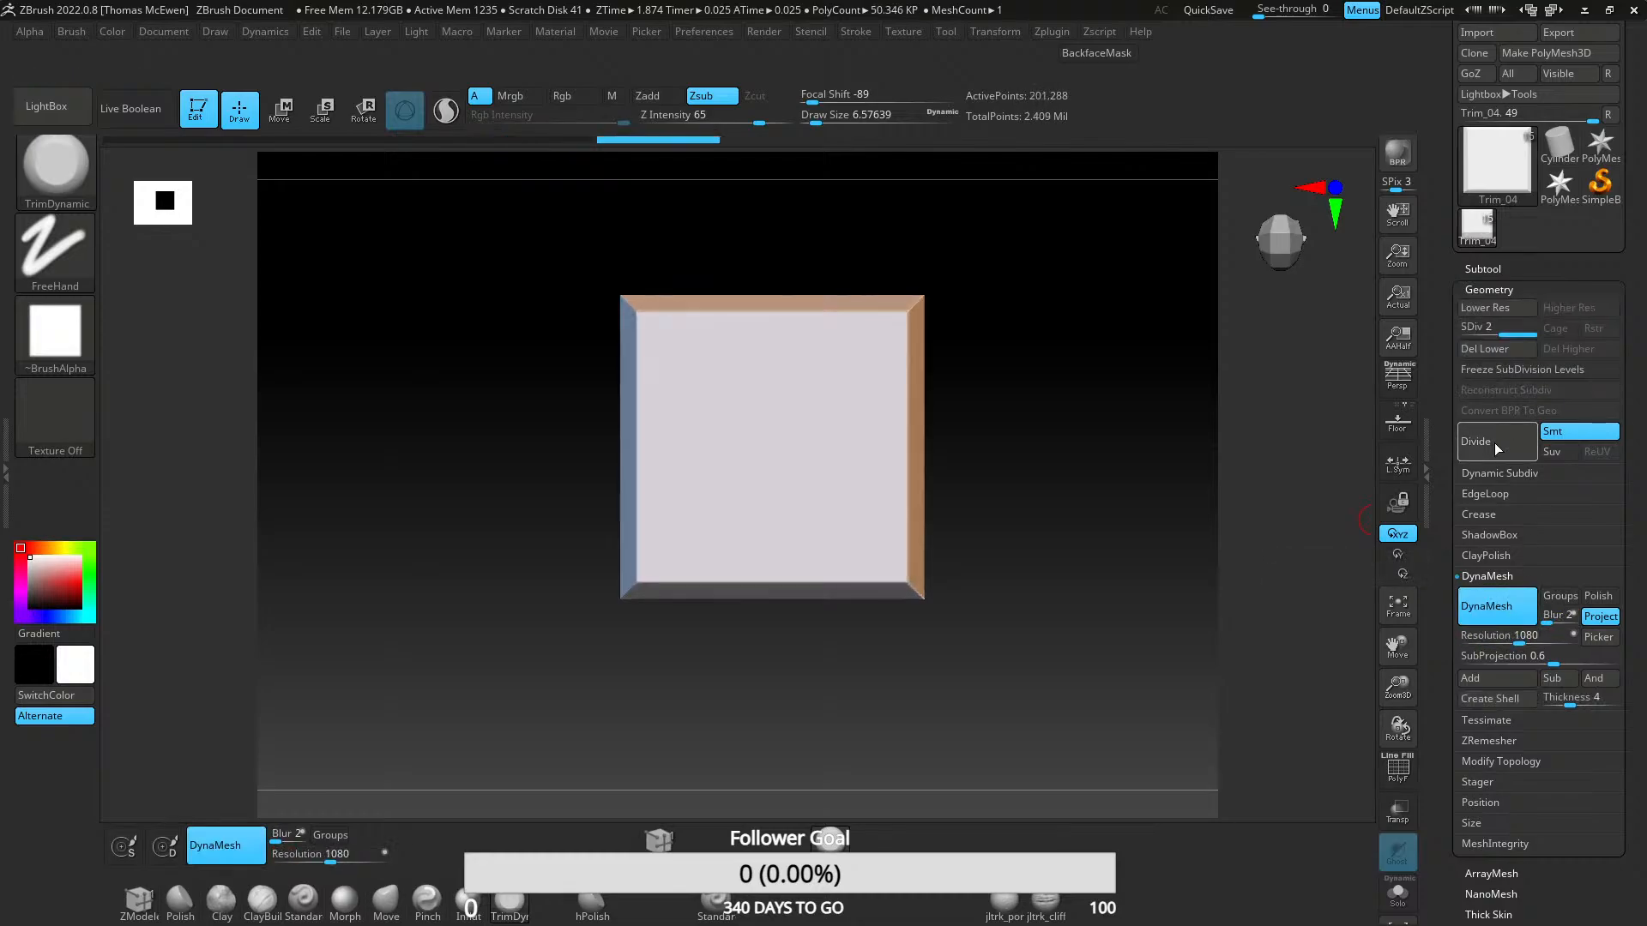
{"action": "left_click", "coordinate": [1495, 443]}
- Display the polygon wireframe on Trim_04 and examine the mesh density near its upper-left corner
{"action": "right_click_drag", "start_coordinate": [795, 441], "coordinate": [725, 440], "text": "ctrl"}
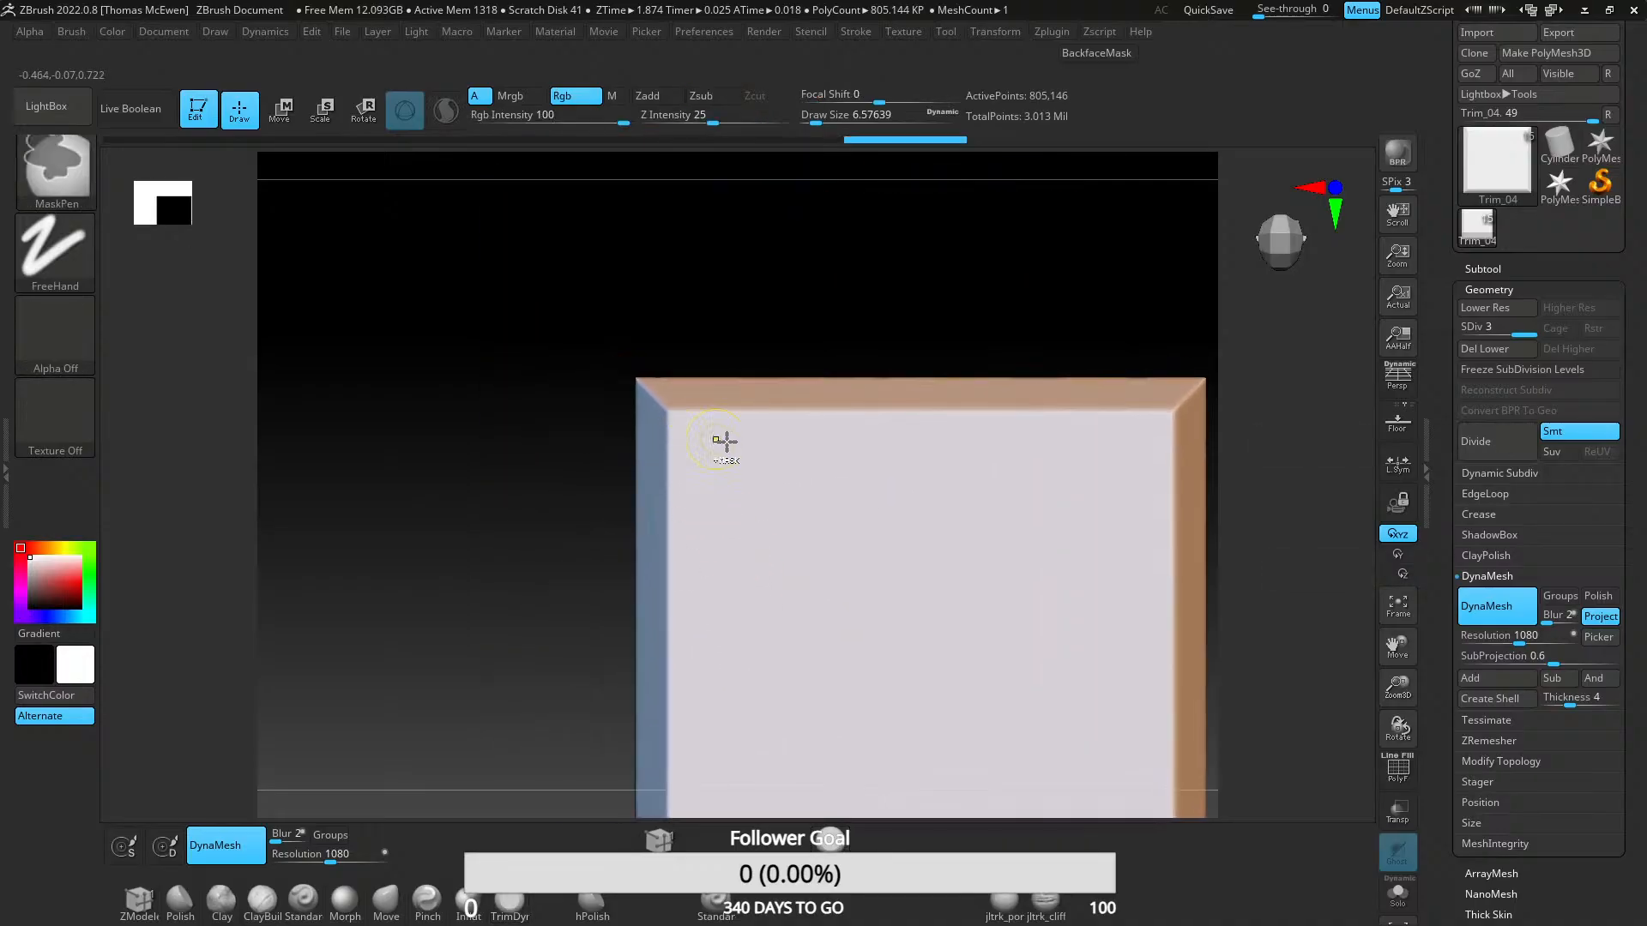
{"action": "key", "text": "shift+f"}
{"action": "mouse_move", "coordinate": [893, 615]}
{"action": "right_mouse_down", "text": "shift"}
{"action": "mouse_move", "coordinate": [1040, 614]}
{"action": "mouse_move", "coordinate": [1030, 624]}
{"action": "right_mouse_up", "text": "shift"}
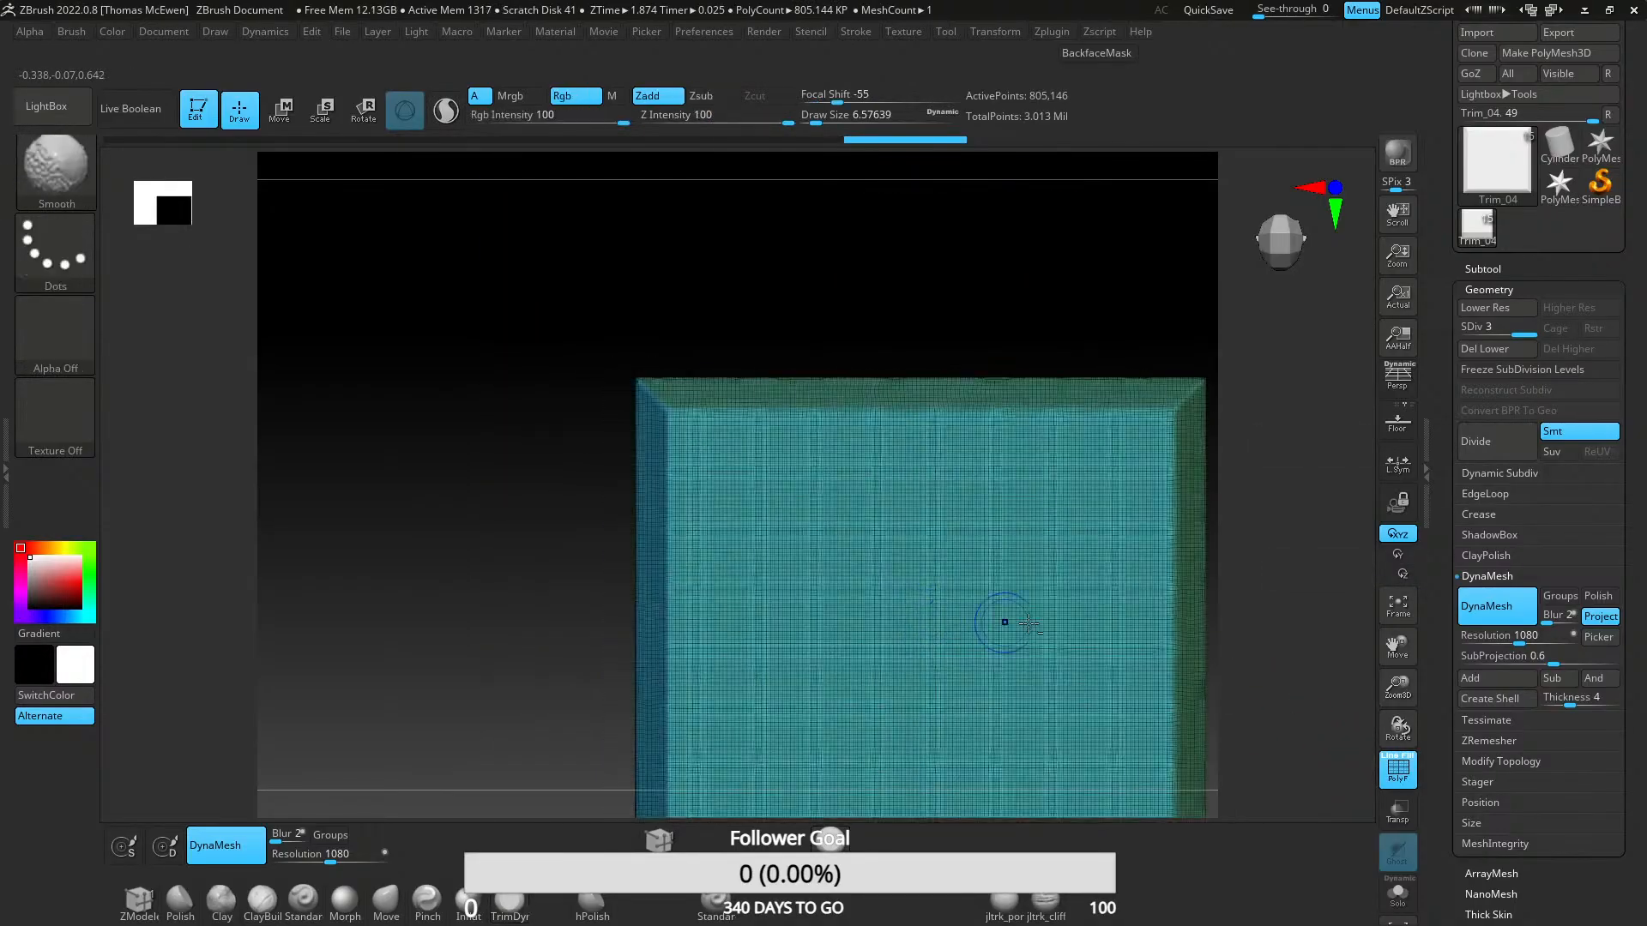
- Hide the wireframe and wear Trim_04's left edge from the upper-left corner around the lower-left corner with the TrimDynamic brush
{"action": "key", "text": "shift+f"}
{"action": "mouse_move", "coordinate": [872, 431]}
{"action": "right_mouse_down", "text": "alt"}
{"action": "mouse_move", "coordinate": [643, 405]}
{"action": "mouse_move", "coordinate": [712, 463]}
{"action": "mouse_move", "coordinate": [573, 451]}
{"action": "right_mouse_up", "text": "alt"}
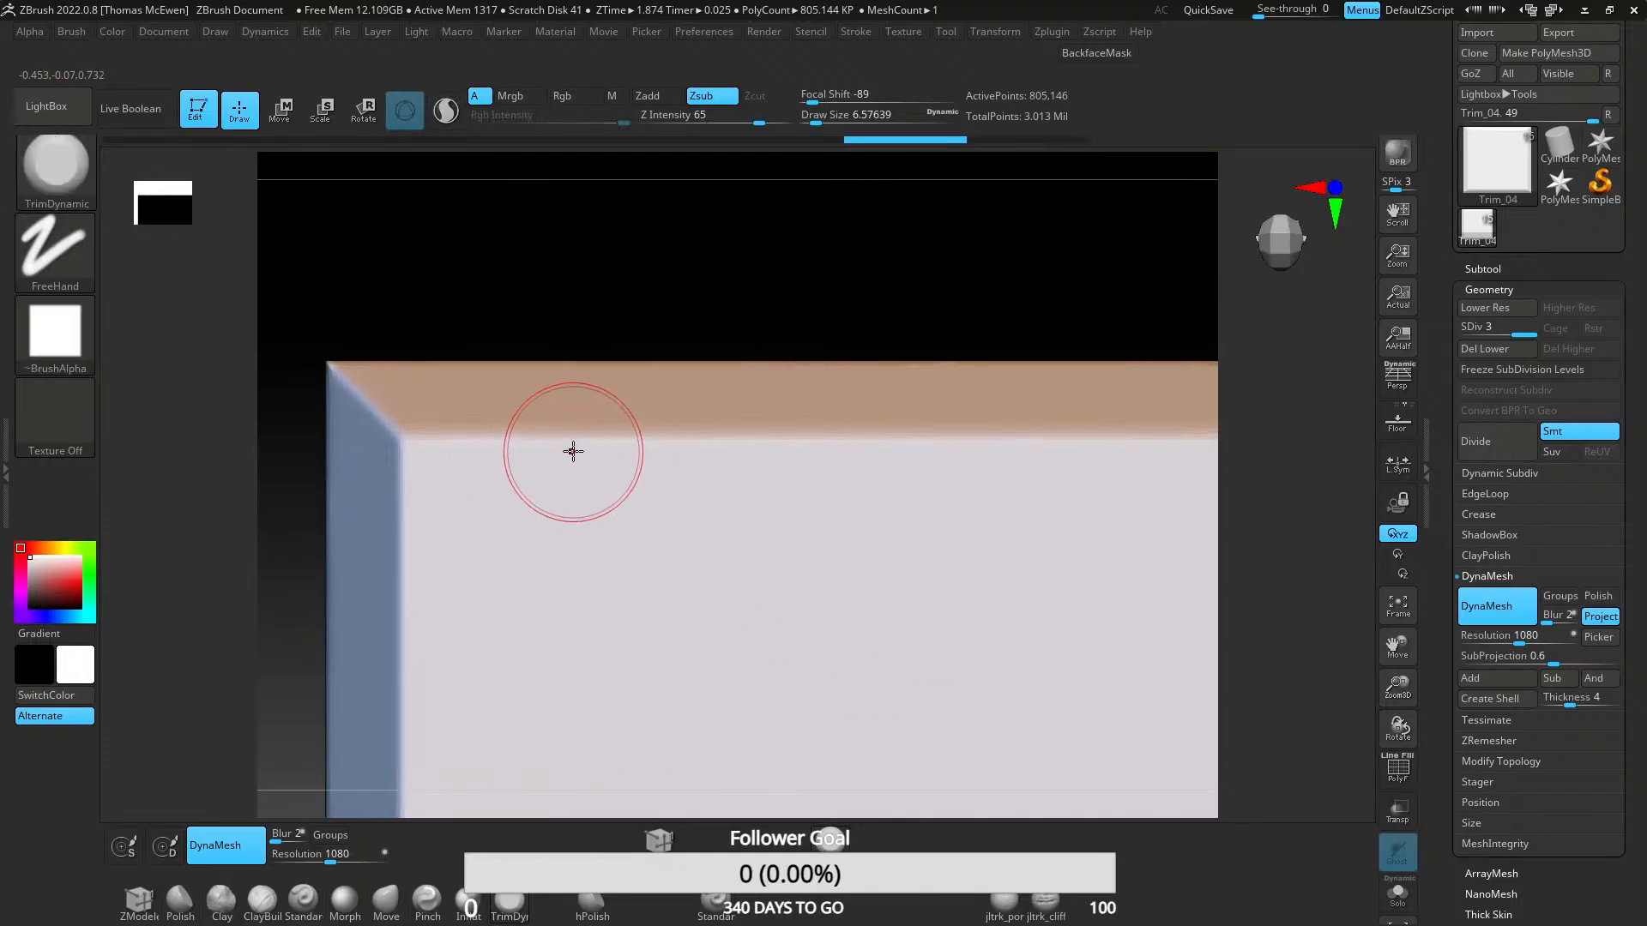
{"action": "mouse_move", "coordinate": [573, 451]}
{"action": "left_mouse_down"}
{"action": "mouse_move", "coordinate": [883, 449]}
{"action": "mouse_move", "coordinate": [710, 435]}
{"action": "mouse_move", "coordinate": [790, 440]}
{"action": "mouse_move", "coordinate": [426, 448]}
{"action": "mouse_move", "coordinate": [408, 469]}
{"action": "mouse_move", "coordinate": [427, 669]}
{"action": "left_mouse_up"}
{"action": "right_click_drag", "start_coordinate": [426, 669], "coordinate": [584, 342], "text": "alt"}
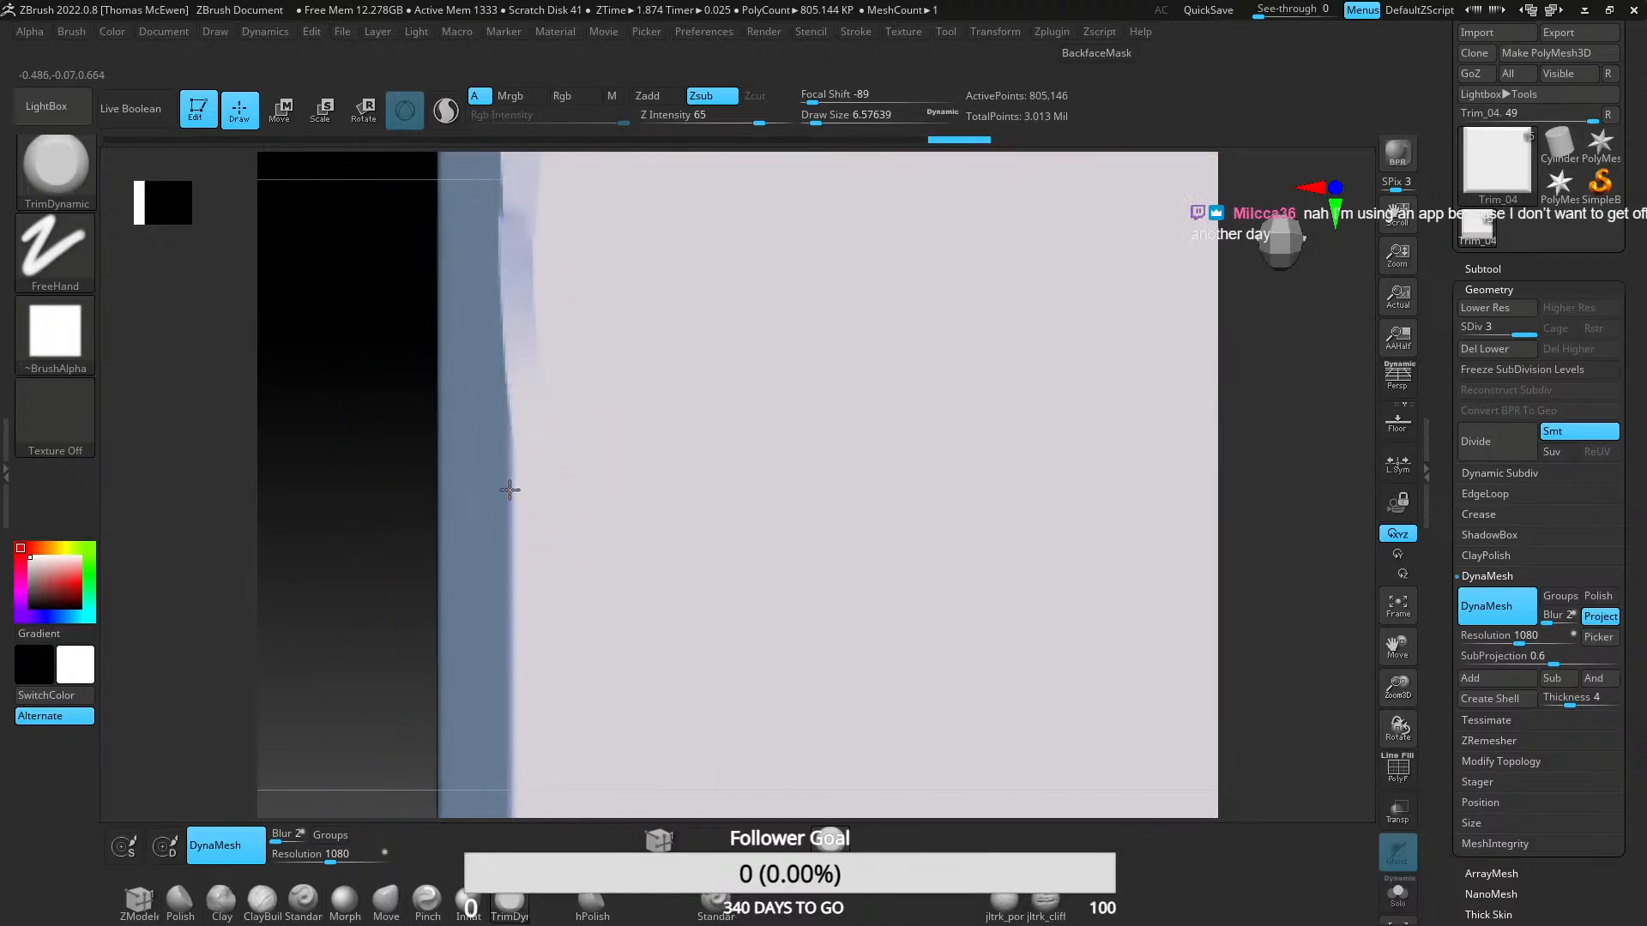
{"action": "mouse_move", "coordinate": [510, 489]}
{"action": "left_mouse_down"}
{"action": "mouse_move", "coordinate": [523, 632]}
{"action": "mouse_move", "coordinate": [569, 772]}
{"action": "left_mouse_up"}
{"action": "mouse_move", "coordinate": [570, 772]}
{"action": "right_mouse_down", "text": "alt"}
{"action": "mouse_move", "coordinate": [595, 526]}
{"action": "mouse_move", "coordinate": [673, 286]}
{"action": "right_mouse_up", "text": "alt"}
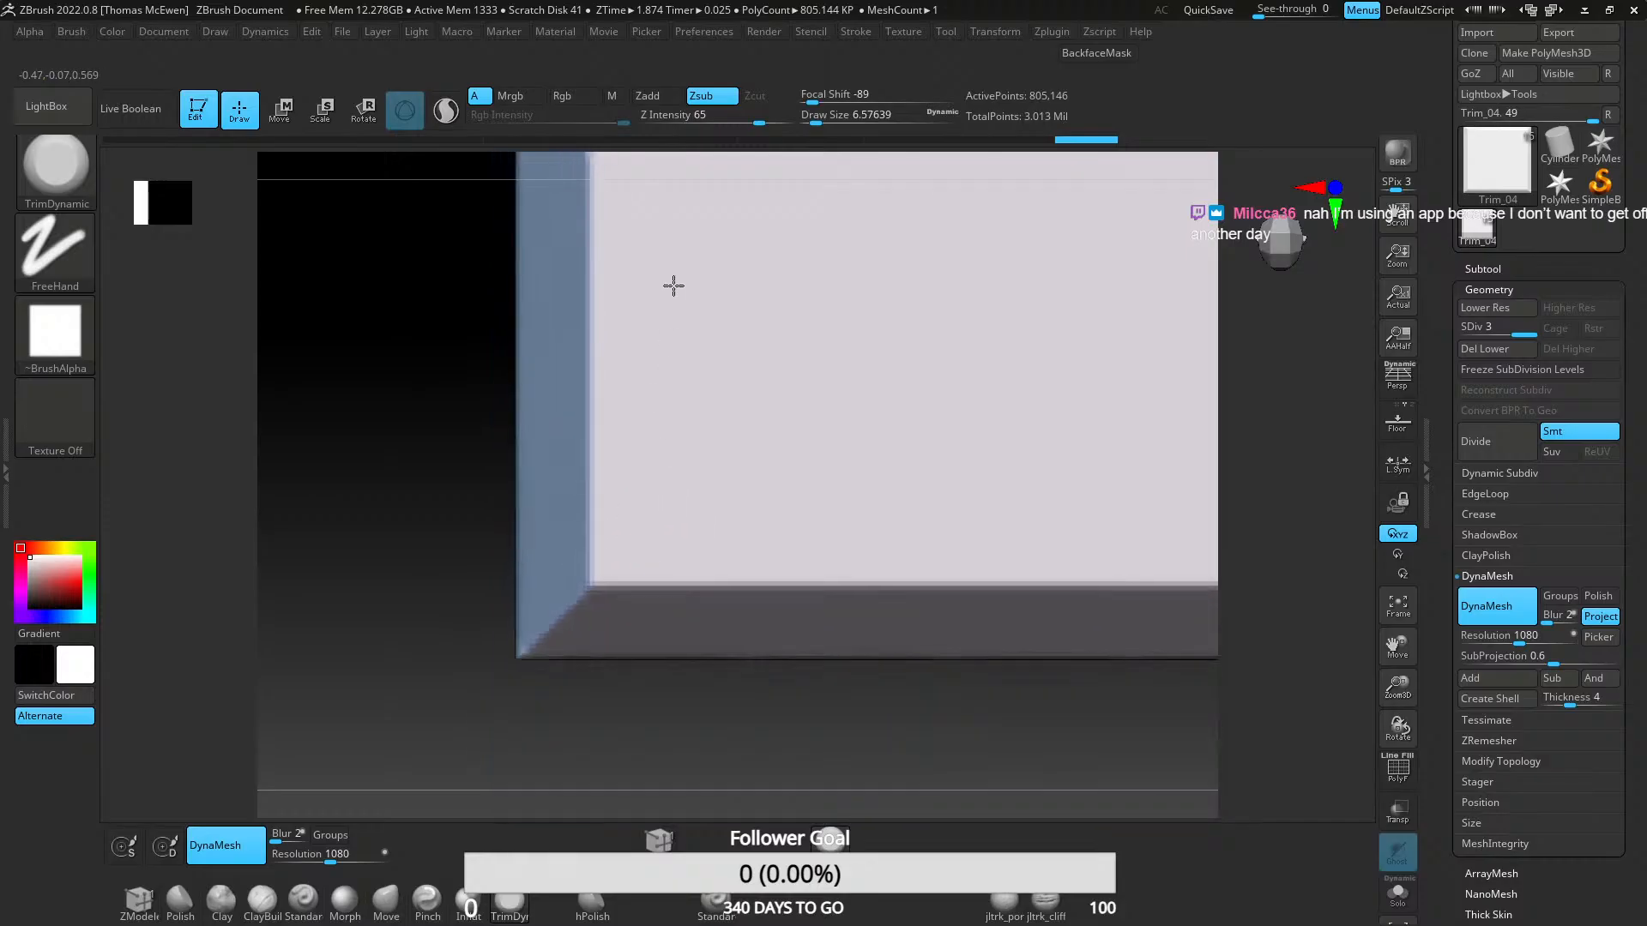
{"action": "mouse_move", "coordinate": [589, 518]}
{"action": "left_mouse_down"}
{"action": "mouse_move", "coordinate": [581, 581]}
{"action": "mouse_move", "coordinate": [1059, 581]}
{"action": "left_mouse_up"}
- Roughen Trim_04's top edge and continue the wear around the upper-right corner onto the start of the right edge
{"action": "mouse_move", "coordinate": [619, 536]}
{"action": "right_mouse_down", "text": "ctrl"}
{"action": "mouse_move", "coordinate": [603, 280]}
{"action": "mouse_move", "coordinate": [709, 265]}
{"action": "mouse_move", "coordinate": [769, 423]}
{"action": "mouse_move", "coordinate": [761, 456]}
{"action": "mouse_move", "coordinate": [794, 334]}
{"action": "mouse_move", "coordinate": [728, 519]}
{"action": "mouse_move", "coordinate": [698, 423]}
{"action": "right_mouse_up", "text": "ctrl"}
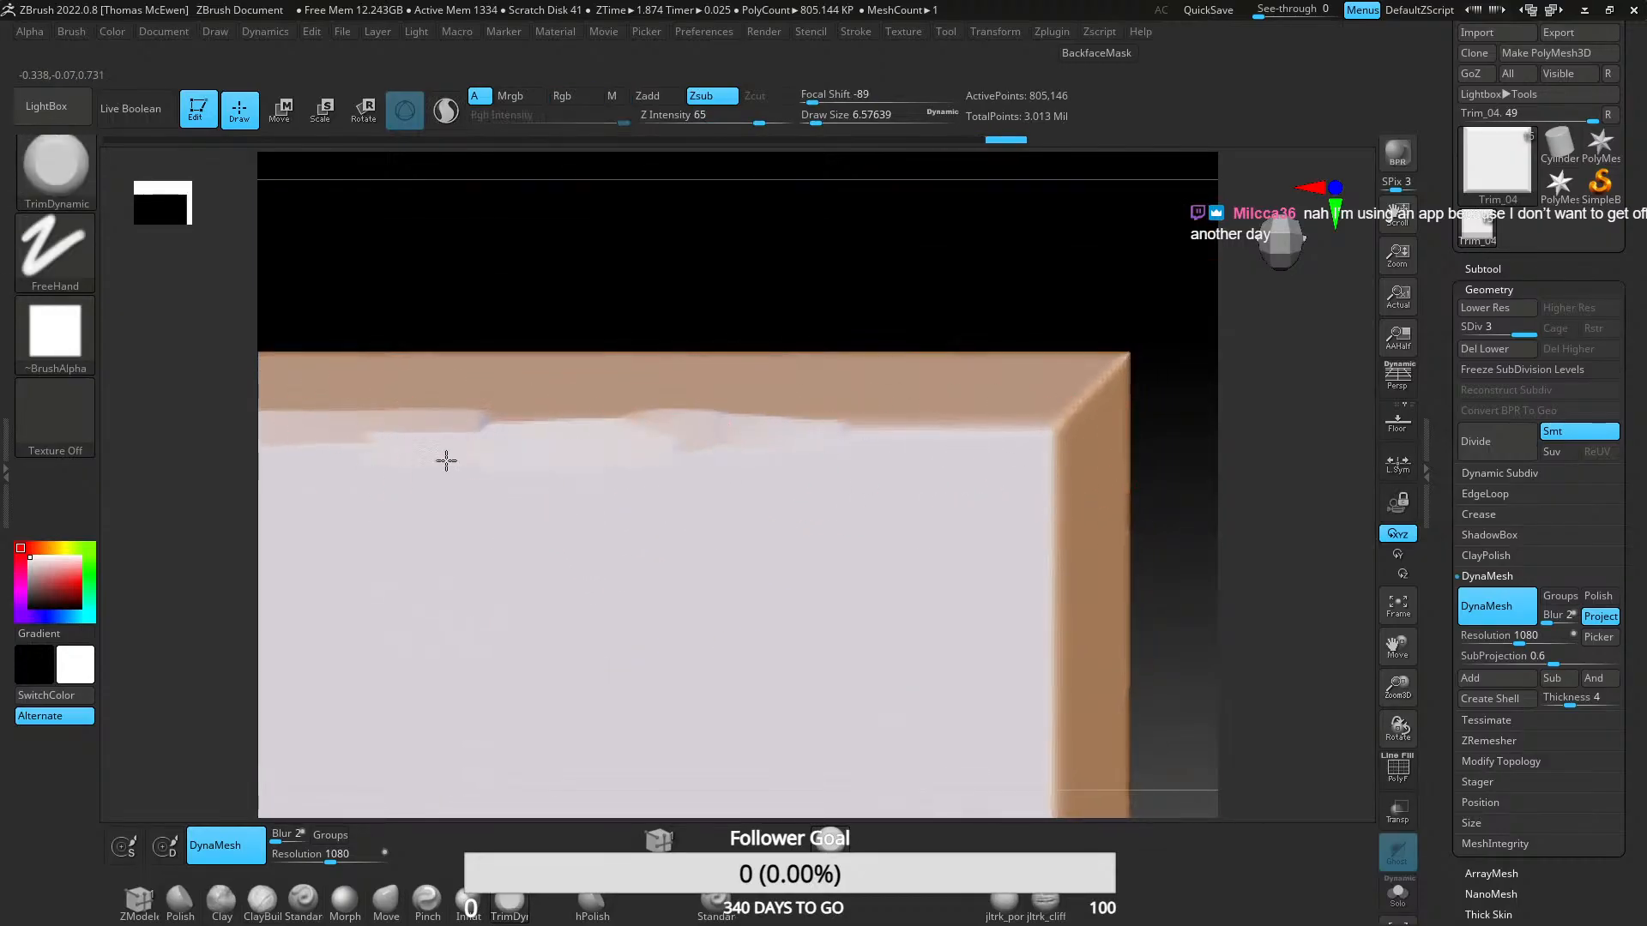
{"action": "mouse_move", "coordinate": [445, 460]}
{"action": "left_mouse_down"}
{"action": "mouse_move", "coordinate": [750, 430]}
{"action": "mouse_move", "coordinate": [1055, 427]}
{"action": "mouse_move", "coordinate": [1076, 382]}
{"action": "mouse_move", "coordinate": [1047, 430]}
{"action": "mouse_move", "coordinate": [1043, 732]}
{"action": "left_mouse_up"}
{"action": "mouse_move", "coordinate": [1033, 669]}
{"action": "left_mouse_down", "text": "alt"}
{"action": "mouse_move", "coordinate": [912, 283]}
{"action": "mouse_move", "coordinate": [828, 430]}
{"action": "mouse_move", "coordinate": [815, 338]}
{"action": "left_mouse_up", "text": "alt"}
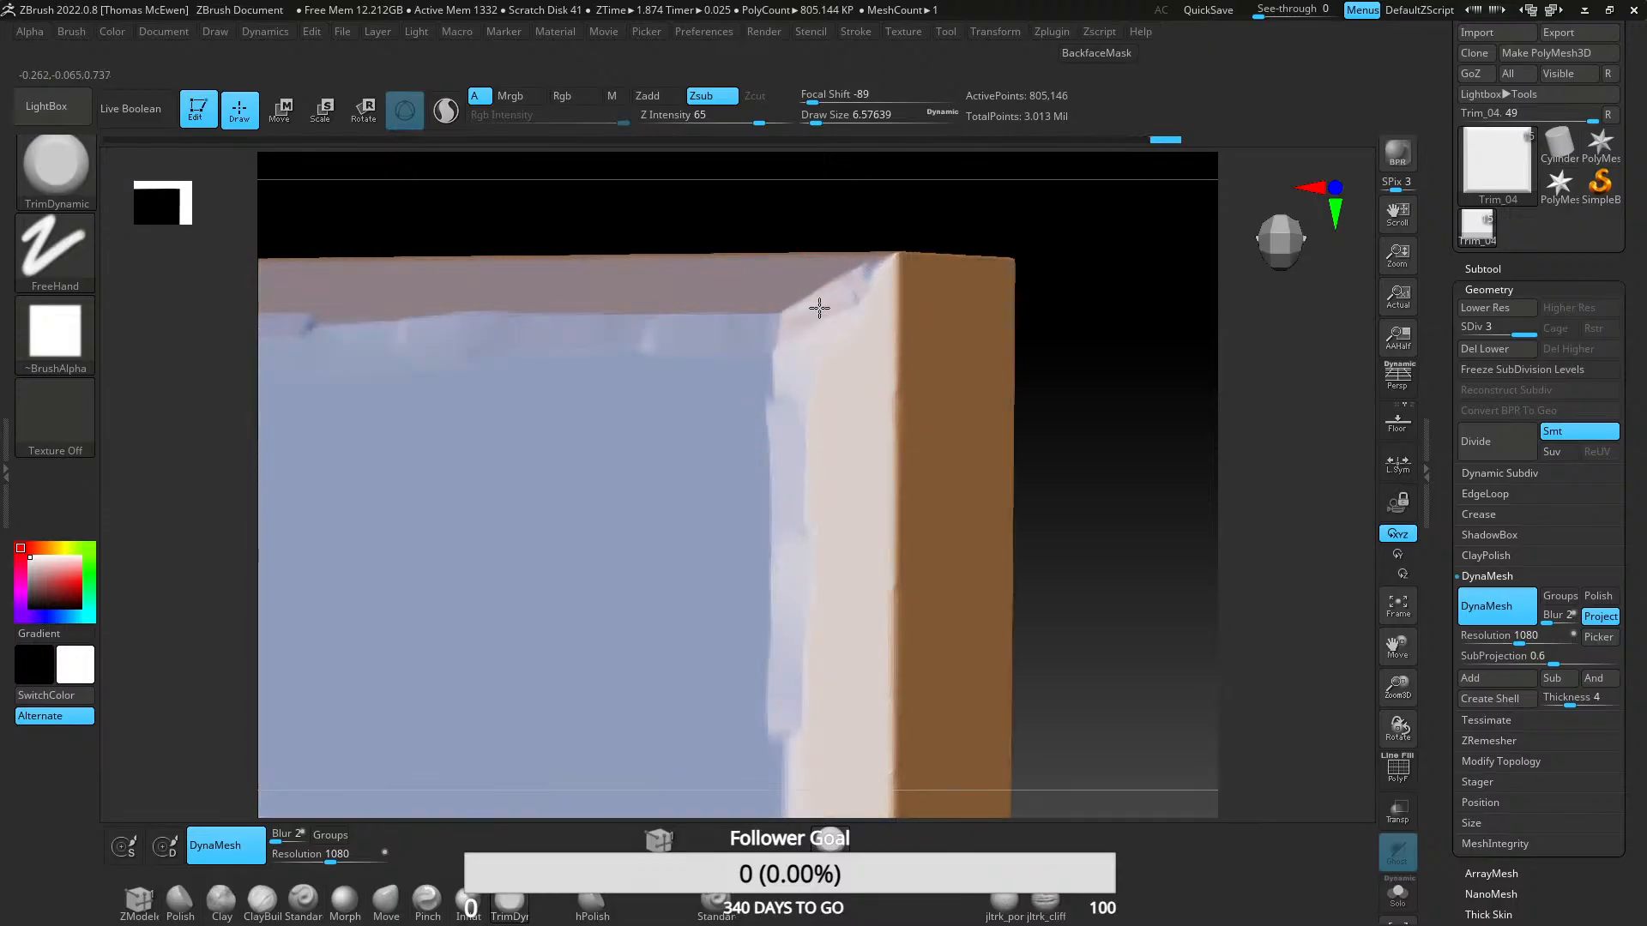
{"action": "left_click_drag", "start_coordinate": [823, 577], "coordinate": [802, 445], "text": "alt"}
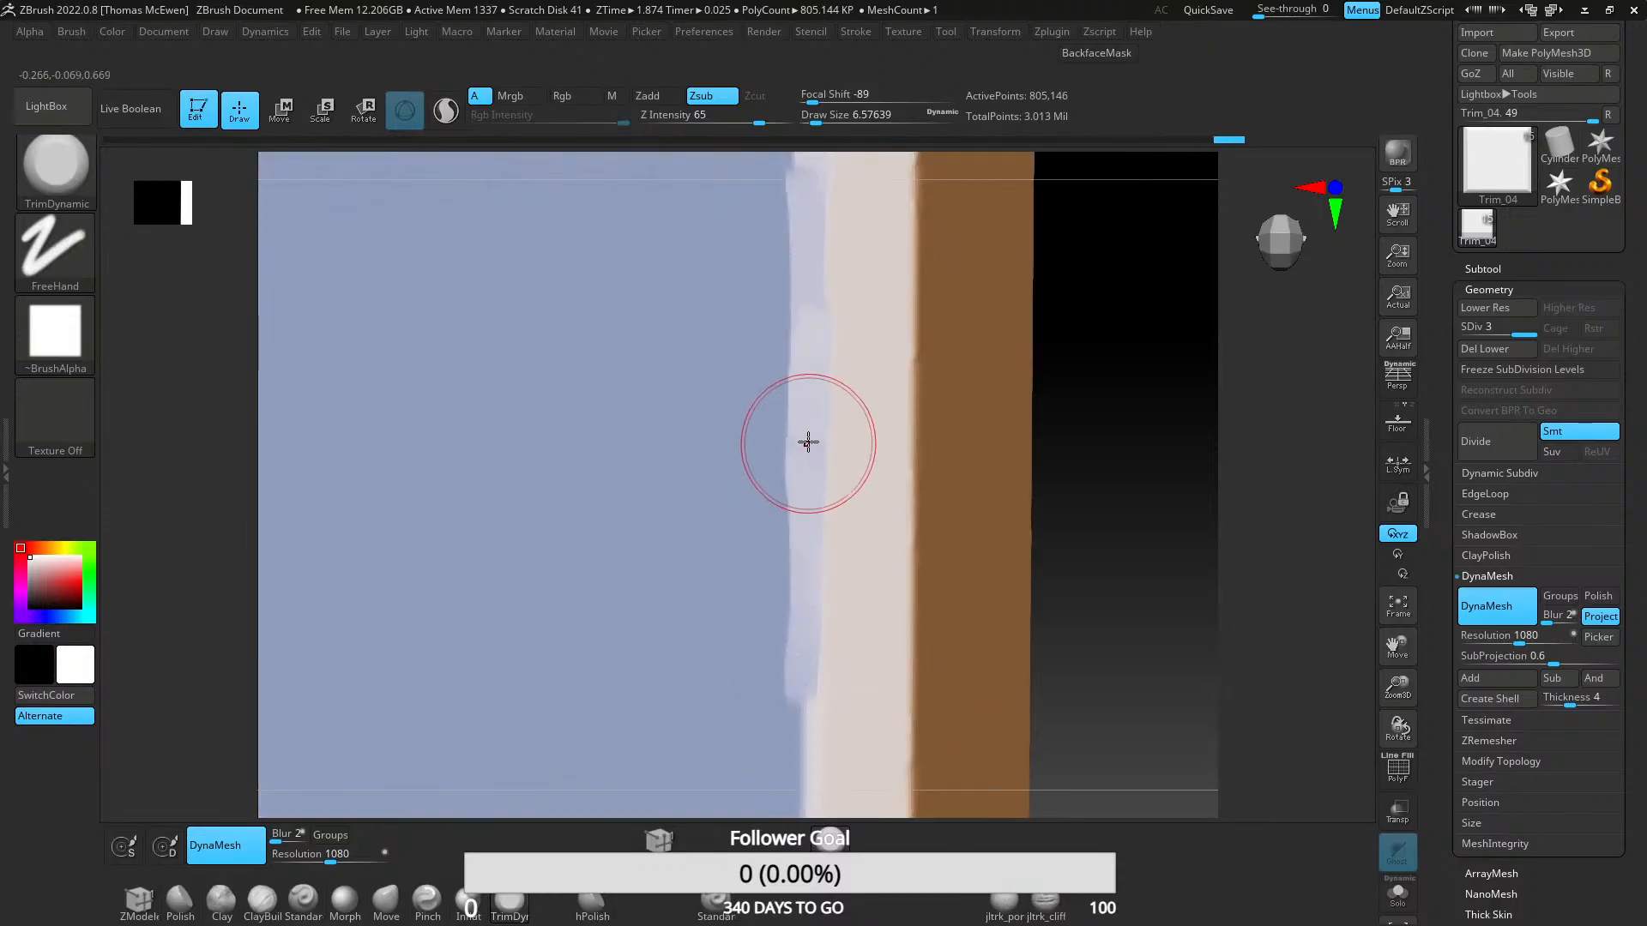
- Carve uneven wear along the middle and lower stretches of Trim_04's right edge with TrimDynamic, undoing one stroke
{"action": "right_click_drag", "start_coordinate": [786, 422], "coordinate": [824, 274], "text": "ctrl"}
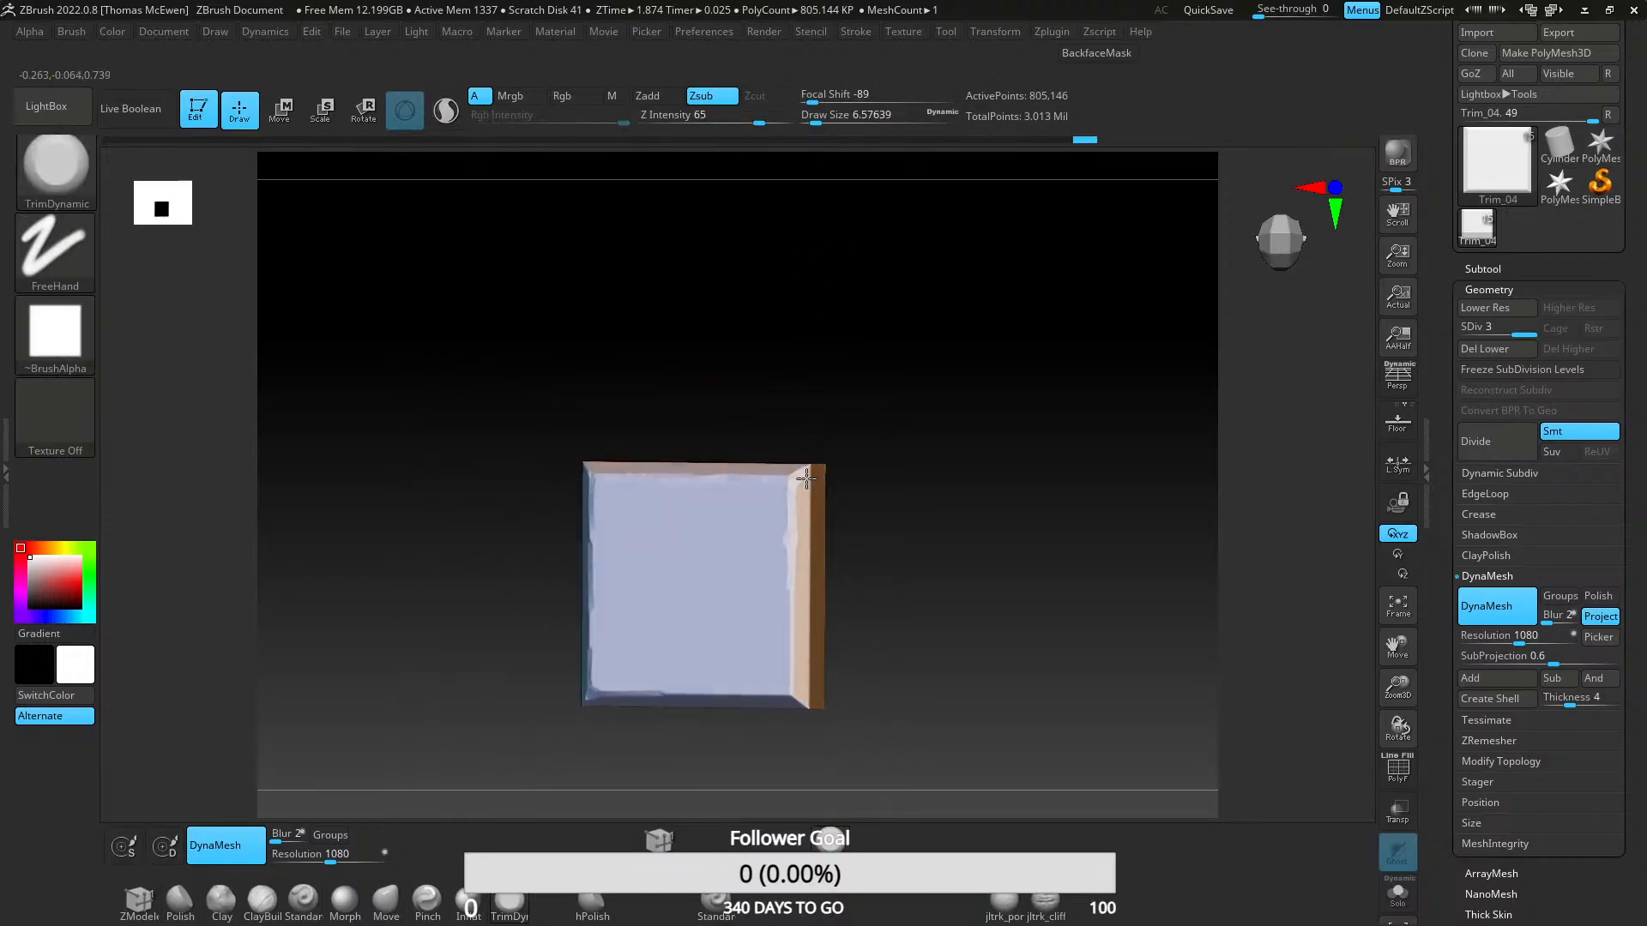
{"action": "right_click_drag", "start_coordinate": [801, 471], "coordinate": [809, 532], "text": "shift"}
{"action": "right_click_drag", "start_coordinate": [809, 590], "coordinate": [783, 407], "text": "alt"}
{"action": "mouse_move", "coordinate": [783, 408]}
{"action": "right_mouse_down", "text": "ctrl"}
{"action": "mouse_move", "coordinate": [735, 632]}
{"action": "mouse_move", "coordinate": [772, 665]}
{"action": "mouse_move", "coordinate": [764, 556]}
{"action": "right_mouse_up", "text": "ctrl"}
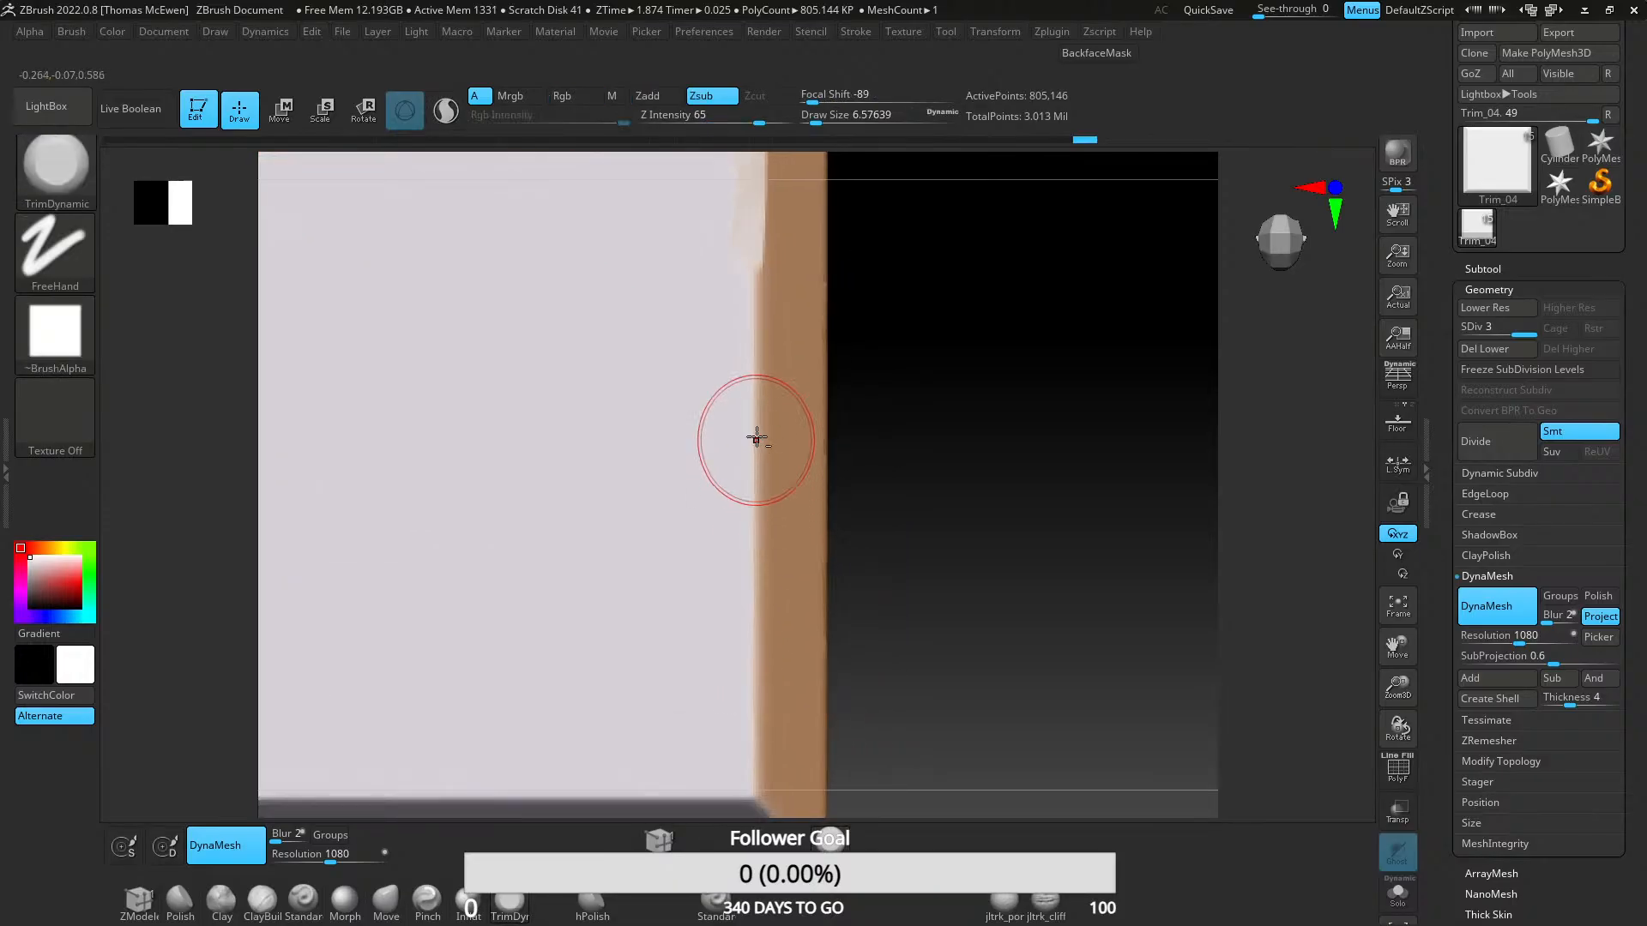
{"action": "left_click_drag", "start_coordinate": [758, 437], "coordinate": [752, 296]}
{"action": "right_click_drag", "start_coordinate": [750, 634], "coordinate": [757, 521], "text": "alt"}
{"action": "key", "text": "ctrl+z"}
{"action": "left_click_drag", "start_coordinate": [763, 407], "coordinate": [764, 450]}
{"action": "right_click_drag", "start_coordinate": [820, 592], "coordinate": [760, 515]}
{"action": "left_click_drag", "start_coordinate": [736, 290], "coordinate": [738, 319]}
{"action": "mouse_move", "coordinate": [772, 328]}
{"action": "right_mouse_down", "text": "alt"}
{"action": "mouse_move", "coordinate": [773, 500]}
{"action": "mouse_move", "coordinate": [741, 556]}
{"action": "right_mouse_up", "text": "alt"}
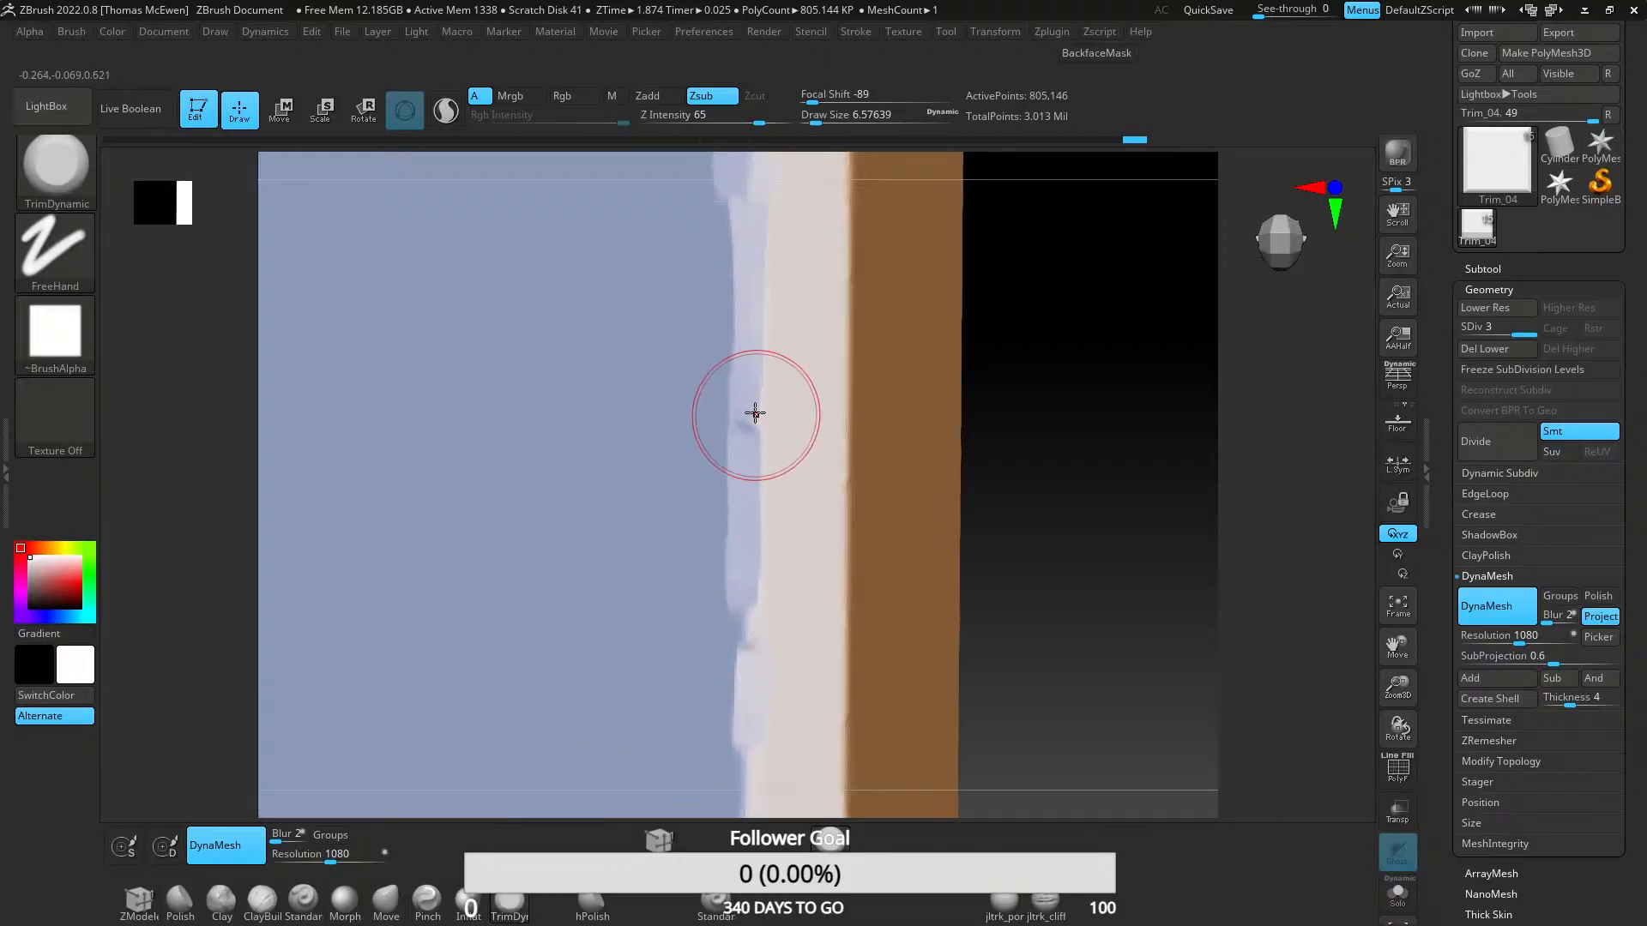
- Chip Trim_04's lower-right corner and flatten the adjoining start of the bottom bevel
{"action": "right_click_drag", "start_coordinate": [775, 679], "coordinate": [744, 485], "text": "alt"}
{"action": "mouse_move", "coordinate": [743, 640]}
{"action": "right_mouse_down", "text": "alt"}
{"action": "mouse_move", "coordinate": [757, 465]}
{"action": "mouse_move", "coordinate": [763, 549]}
{"action": "right_mouse_up", "text": "alt"}
{"action": "right_click_drag", "start_coordinate": [764, 549], "coordinate": [766, 507]}
{"action": "mouse_move", "coordinate": [760, 502]}
{"action": "left_mouse_down"}
{"action": "mouse_move", "coordinate": [721, 577]}
{"action": "mouse_move", "coordinate": [726, 514]}
{"action": "mouse_move", "coordinate": [331, 569]}
{"action": "left_mouse_up"}
{"action": "left_click_drag", "start_coordinate": [753, 497], "coordinate": [724, 529]}
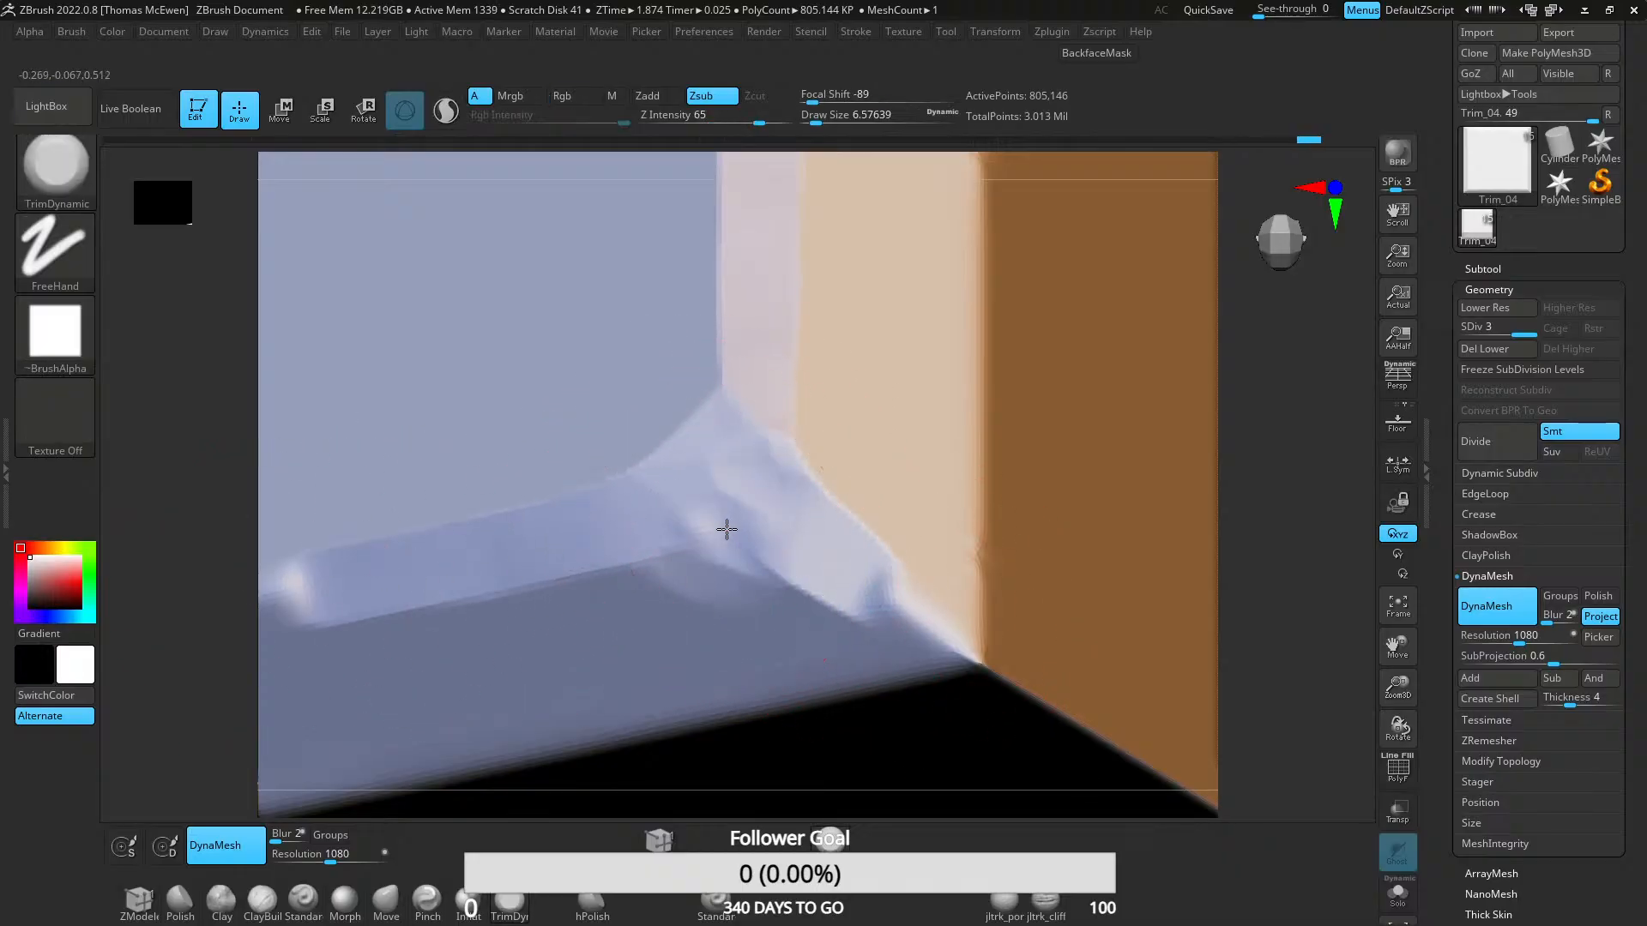
- Wear the full length of Trim_04's bottom edge with overlapping TrimDynamic strokes
{"action": "right_click_drag", "start_coordinate": [448, 585], "coordinate": [949, 471], "text": "alt"}
{"action": "right_click_drag", "start_coordinate": [738, 480], "coordinate": [790, 485]}
{"action": "left_click_drag", "start_coordinate": [790, 486], "coordinate": [570, 558]}
{"action": "mouse_move", "coordinate": [666, 588]}
{"action": "right_mouse_down", "text": "ctrl"}
{"action": "mouse_move", "coordinate": [614, 537]}
{"action": "mouse_move", "coordinate": [842, 547]}
{"action": "right_mouse_up", "text": "ctrl"}
{"action": "left_click_drag", "start_coordinate": [842, 547], "coordinate": [283, 642]}
{"action": "right_click_drag", "start_coordinate": [522, 621], "coordinate": [754, 524], "text": "ctrl"}
{"action": "left_click_drag", "start_coordinate": [601, 582], "coordinate": [923, 547]}
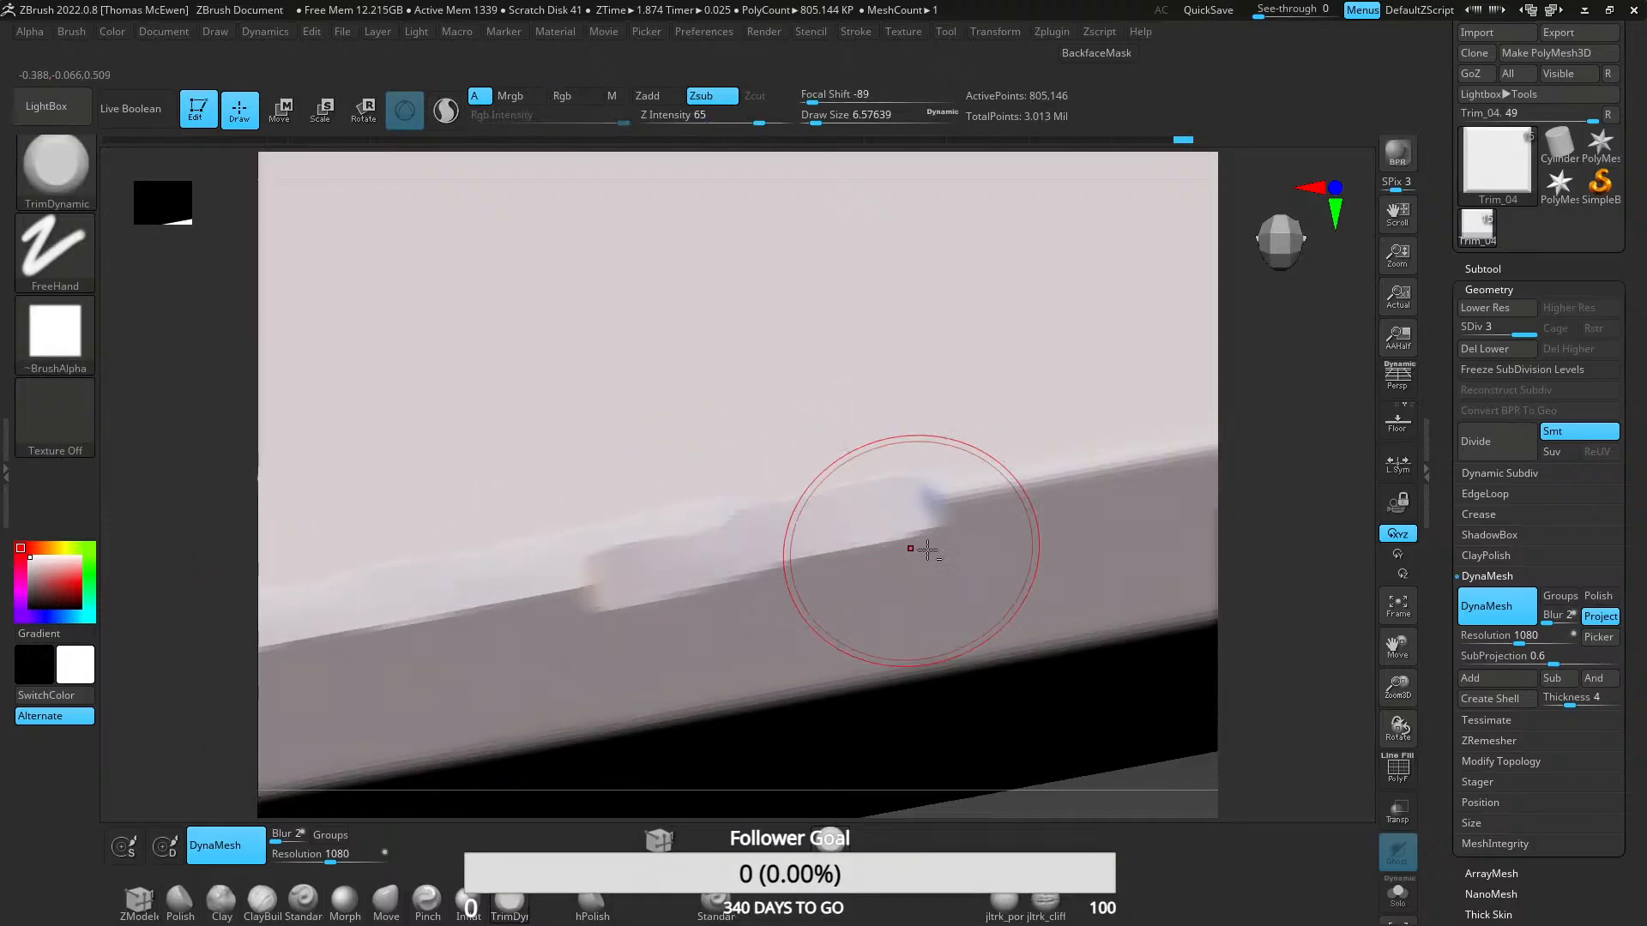
{"action": "right_click_drag", "start_coordinate": [922, 548], "coordinate": [345, 628], "text": "alt"}
{"action": "left_click_drag", "start_coordinate": [412, 595], "coordinate": [836, 506]}
- Carve a larger chip into the middle of Trim_04's top edge and frame the whole block for review
{"action": "mouse_move", "coordinate": [782, 521]}
{"action": "right_mouse_down", "text": "ctrl"}
{"action": "mouse_move", "coordinate": [795, 372]}
{"action": "mouse_move", "coordinate": [815, 470]}
{"action": "mouse_move", "coordinate": [765, 518]}
{"action": "mouse_move", "coordinate": [820, 544]}
{"action": "mouse_move", "coordinate": [813, 342]}
{"action": "right_mouse_up", "text": "ctrl"}
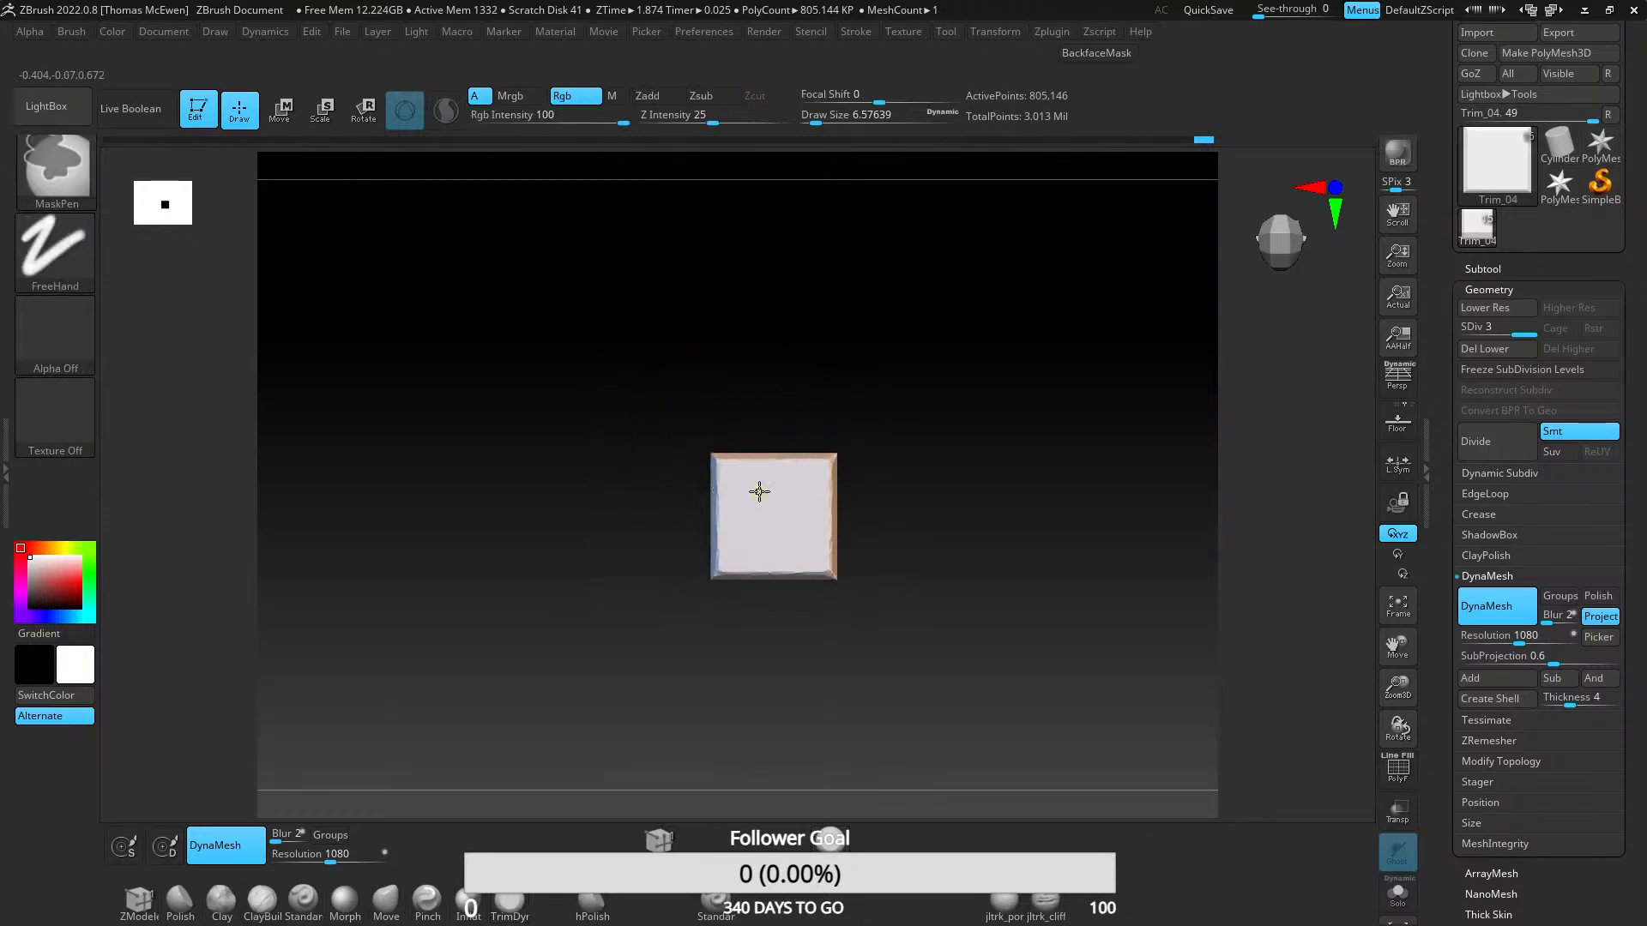
{"action": "mouse_move", "coordinate": [757, 489]}
{"action": "right_mouse_down", "text": "ctrl"}
{"action": "mouse_move", "coordinate": [769, 515]}
{"action": "mouse_move", "coordinate": [724, 429]}
{"action": "mouse_move", "coordinate": [796, 566]}
{"action": "right_mouse_up", "text": "ctrl"}
{"action": "mouse_move", "coordinate": [917, 457]}
{"action": "left_mouse_down"}
{"action": "mouse_move", "coordinate": [802, 437]}
{"action": "mouse_move", "coordinate": [863, 426]}
{"action": "mouse_move", "coordinate": [885, 455]}
{"action": "mouse_move", "coordinate": [860, 409]}
{"action": "mouse_move", "coordinate": [777, 447]}
{"action": "mouse_move", "coordinate": [956, 460]}
{"action": "left_mouse_up"}
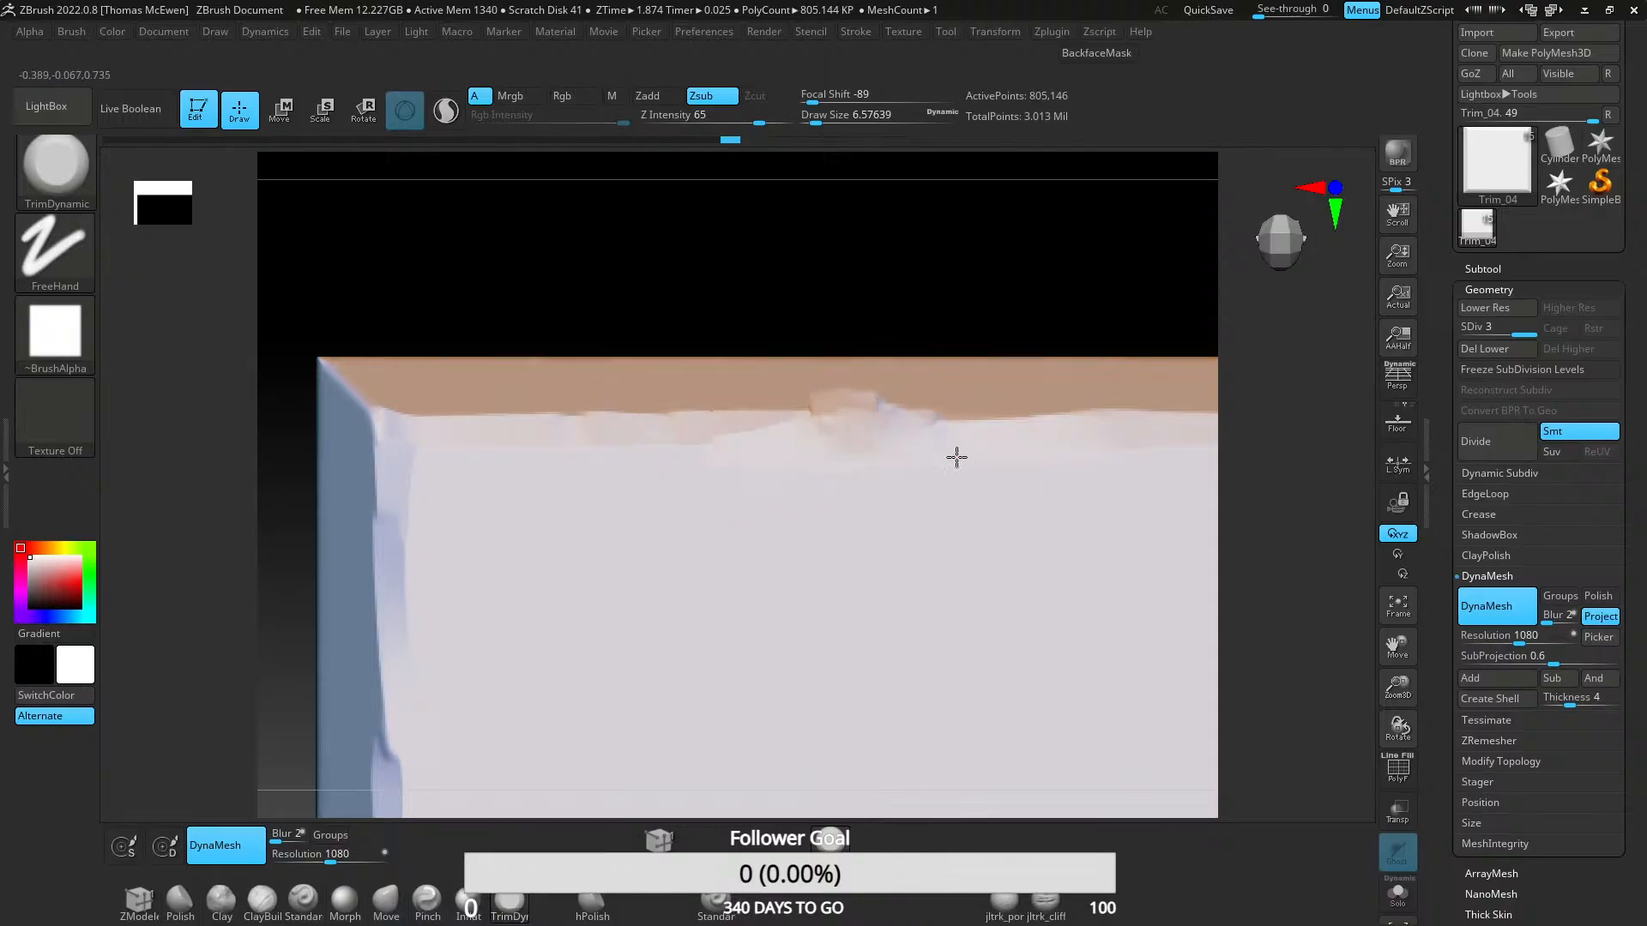
{"action": "mouse_move", "coordinate": [849, 426]}
{"action": "right_mouse_down", "text": "ctrl"}
{"action": "mouse_move", "coordinate": [775, 309]}
{"action": "mouse_move", "coordinate": [763, 206]}
{"action": "right_mouse_up", "text": "ctrl"}
{"action": "key", "text": "f"}
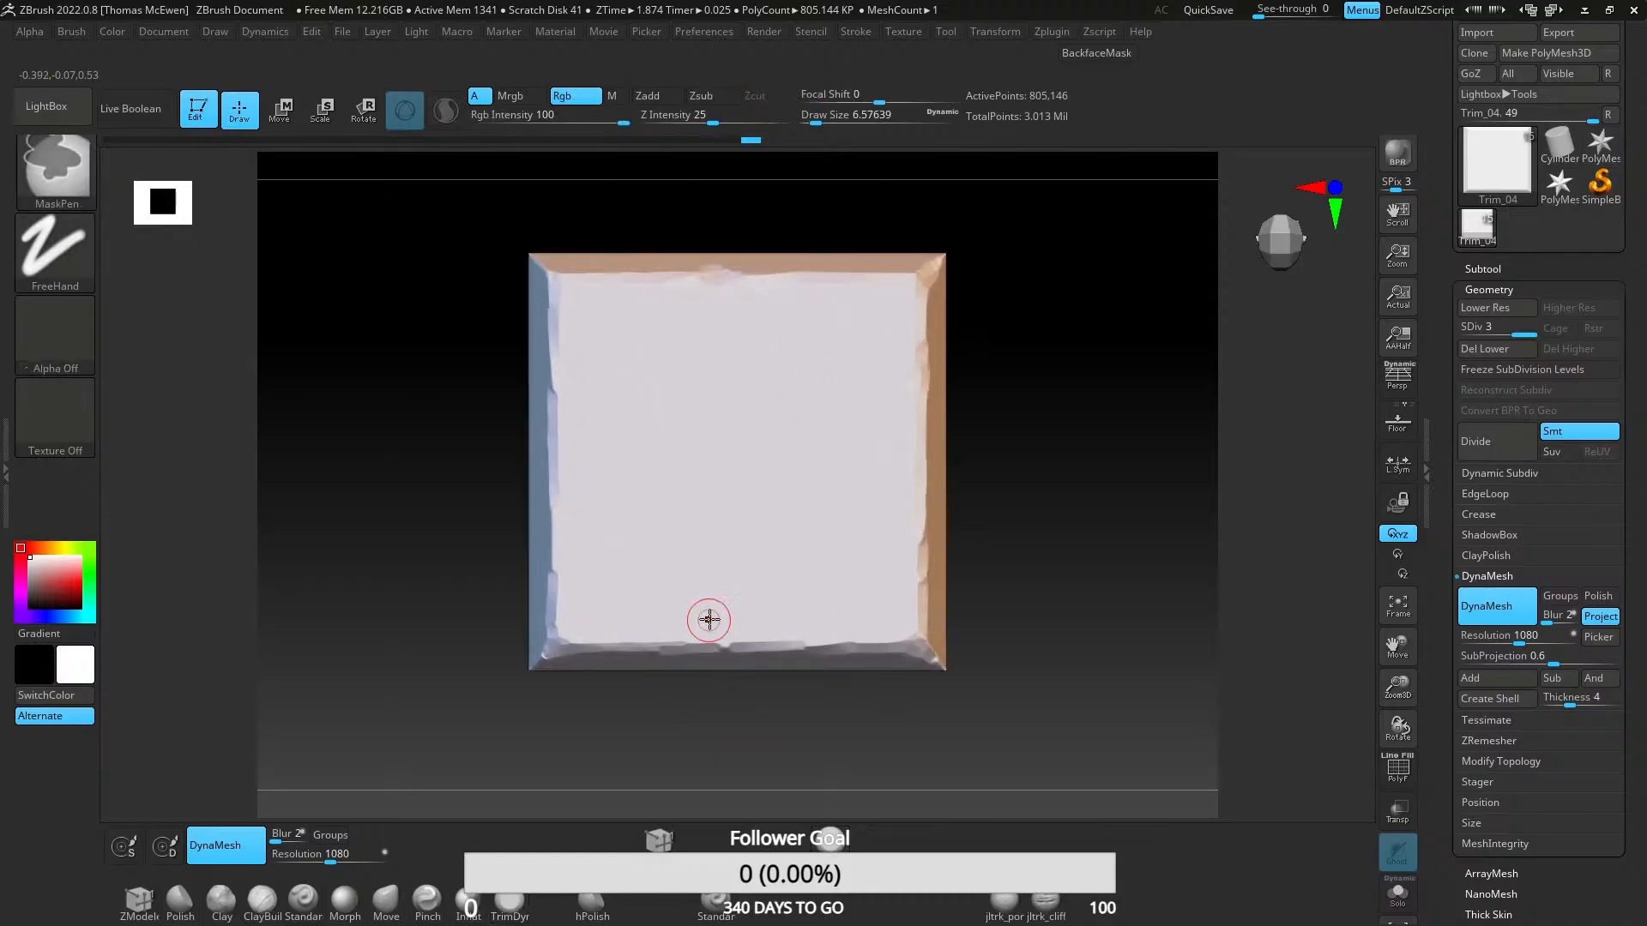
{"action": "mouse_move", "coordinate": [709, 618]}
{"action": "right_mouse_down"}
{"action": "mouse_move", "coordinate": [739, 595]}
{"action": "mouse_move", "coordinate": [721, 585]}
{"action": "mouse_move", "coordinate": [717, 605]}
{"action": "right_mouse_up"}
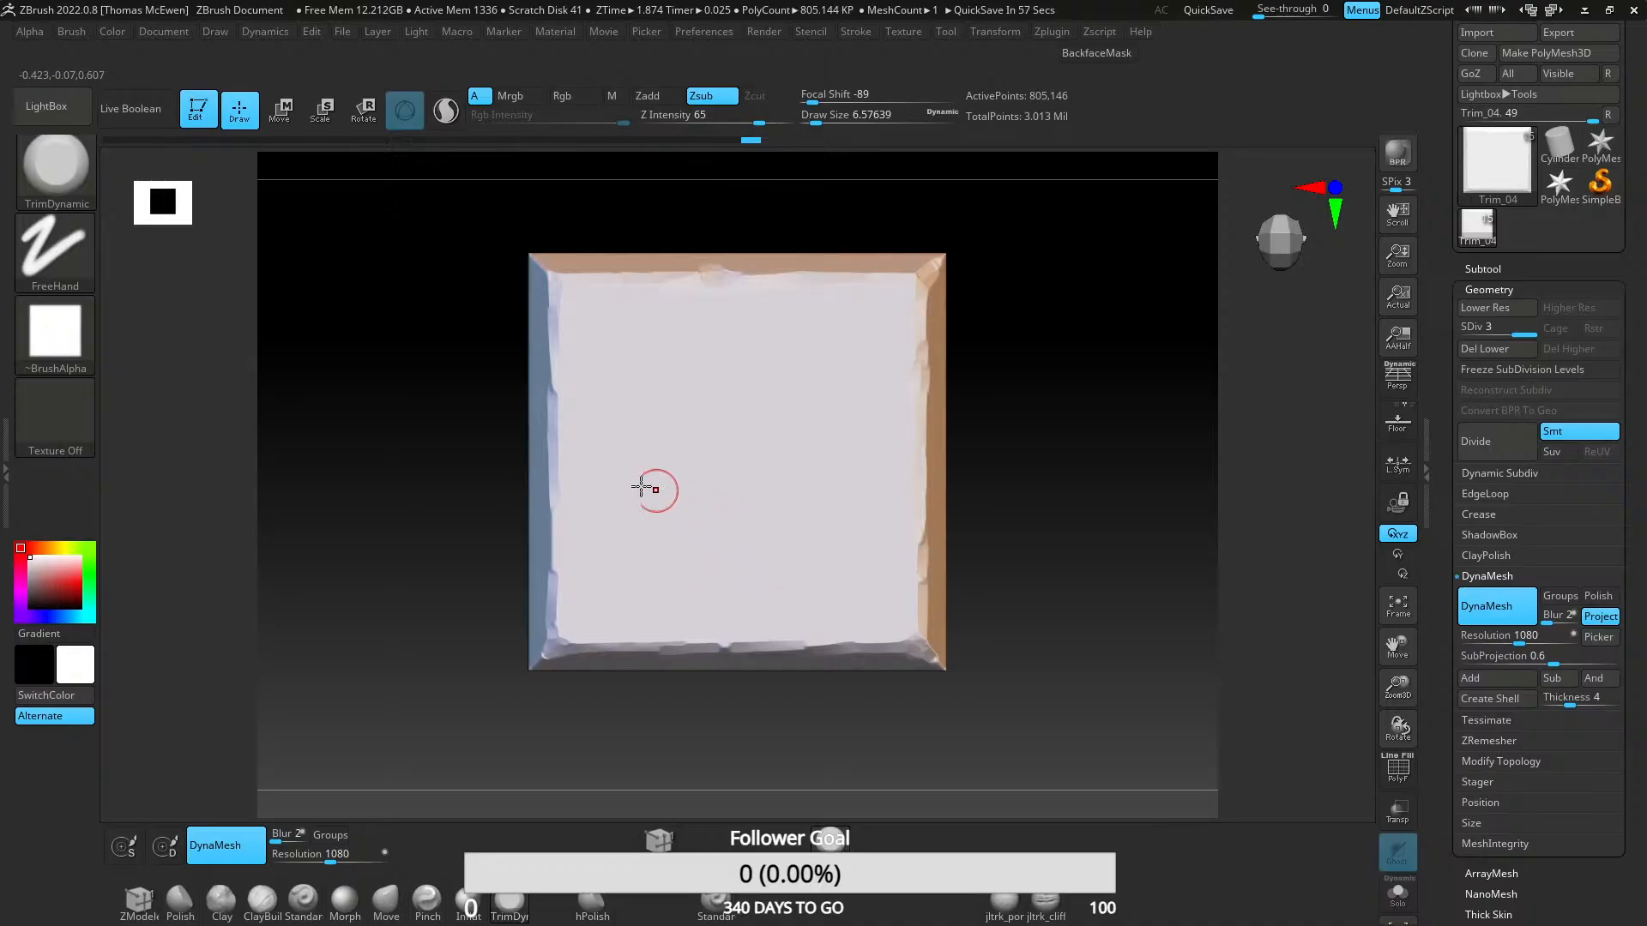
- Carve a larger chip into the middle of Trim_04's left edge and review the finished block
{"action": "right_click_drag", "start_coordinate": [642, 487], "coordinate": [570, 618], "text": "ctrl"}
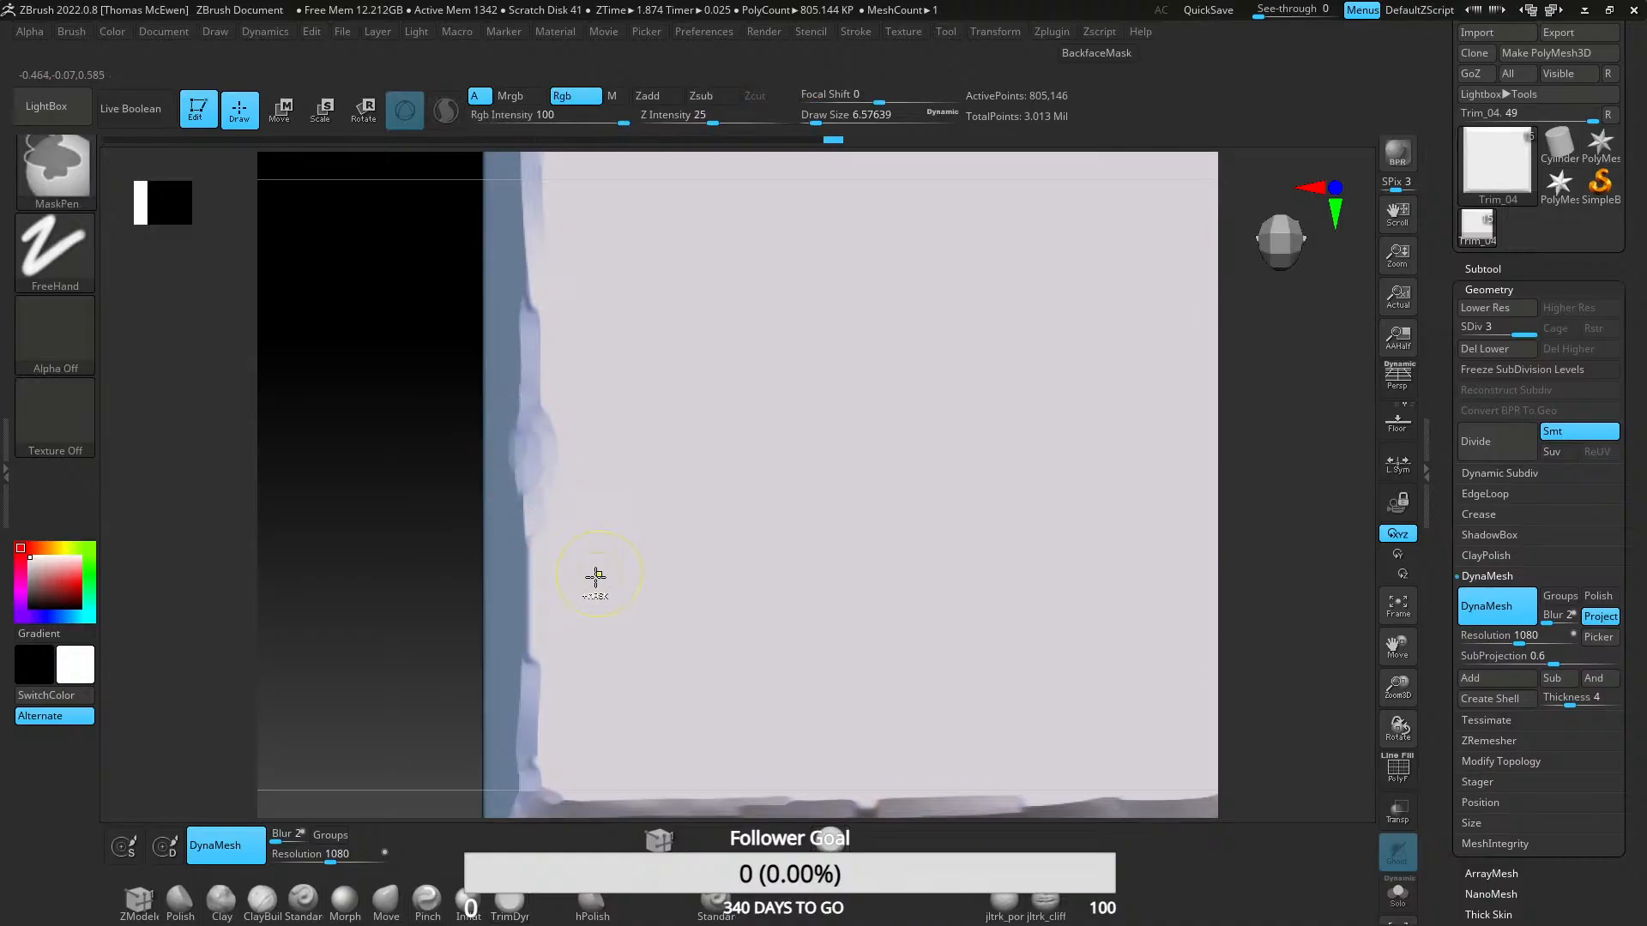
{"action": "key", "text": "f"}
{"action": "mouse_move", "coordinate": [786, 530]}
{"action": "right_mouse_down", "text": "alt"}
{"action": "mouse_move", "coordinate": [592, 471]}
{"action": "mouse_move", "coordinate": [588, 563]}
{"action": "mouse_move", "coordinate": [928, 564]}
{"action": "right_mouse_up", "text": "alt"}
{"action": "right_click_drag", "start_coordinate": [928, 565], "coordinate": [758, 404], "text": "ctrl"}
{"action": "mouse_move", "coordinate": [769, 519]}
{"action": "right_mouse_down", "text": "alt"}
{"action": "mouse_move", "coordinate": [735, 443]}
{"action": "mouse_move", "coordinate": [746, 389]}
{"action": "mouse_move", "coordinate": [721, 452]}
{"action": "mouse_move", "coordinate": [744, 532]}
{"action": "mouse_move", "coordinate": [738, 630]}
{"action": "mouse_move", "coordinate": [760, 530]}
{"action": "mouse_move", "coordinate": [739, 485]}
{"action": "right_mouse_up", "text": "alt"}
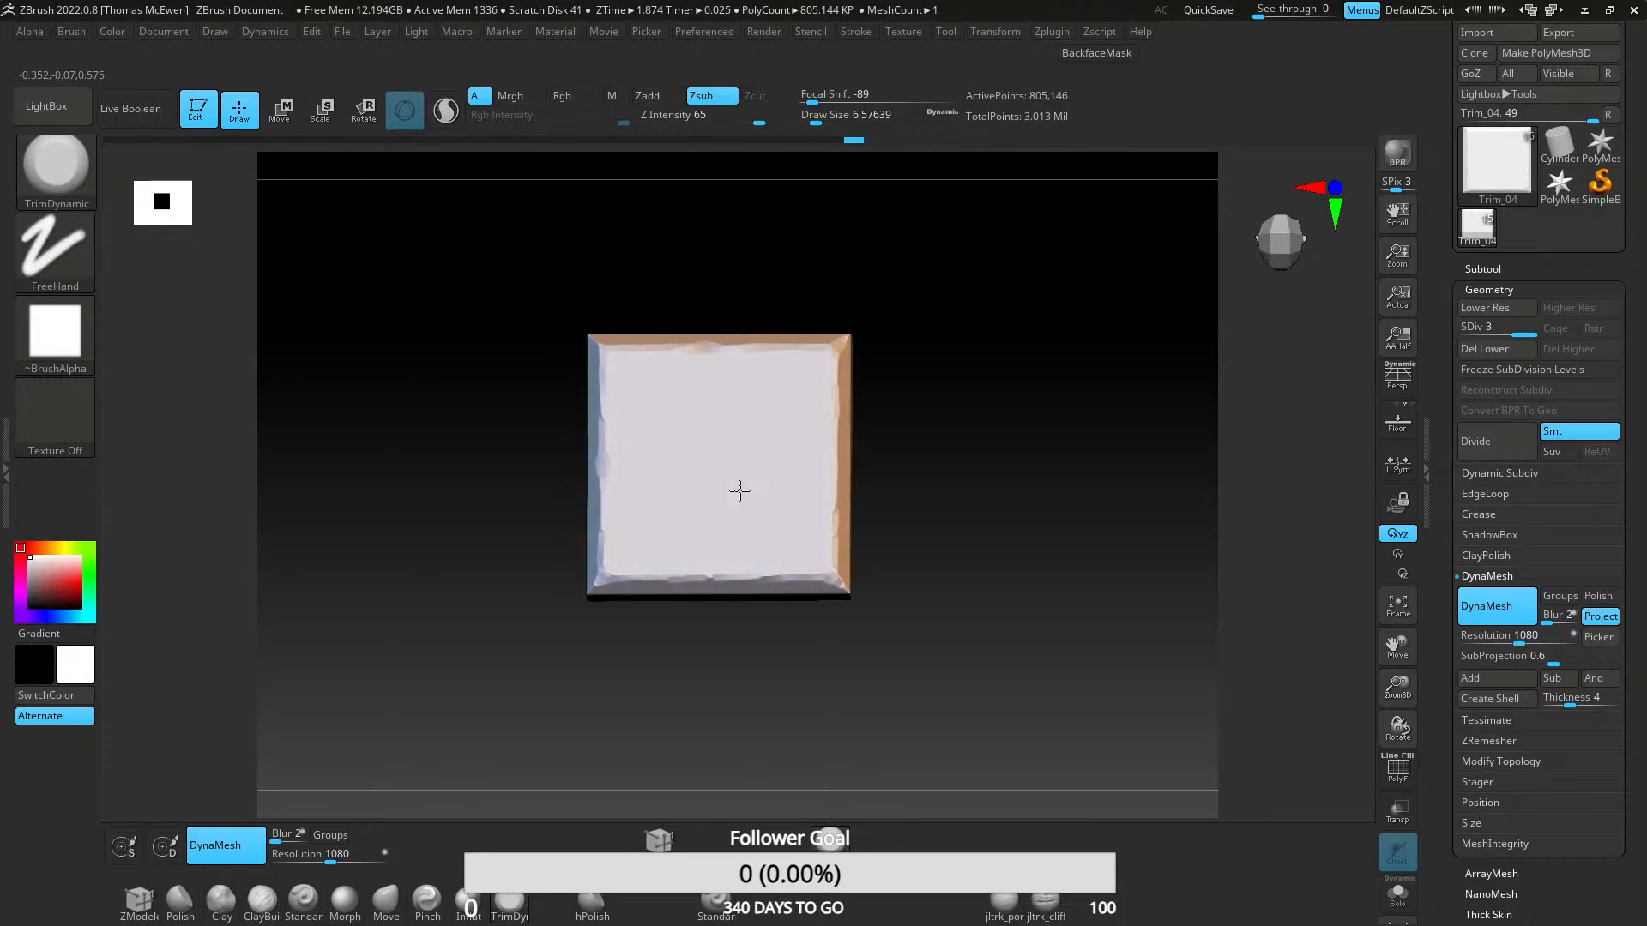
- Find the Trim_05 subtool in the subtool list and make it active
{"action": "left_click", "coordinate": [1491, 269]}
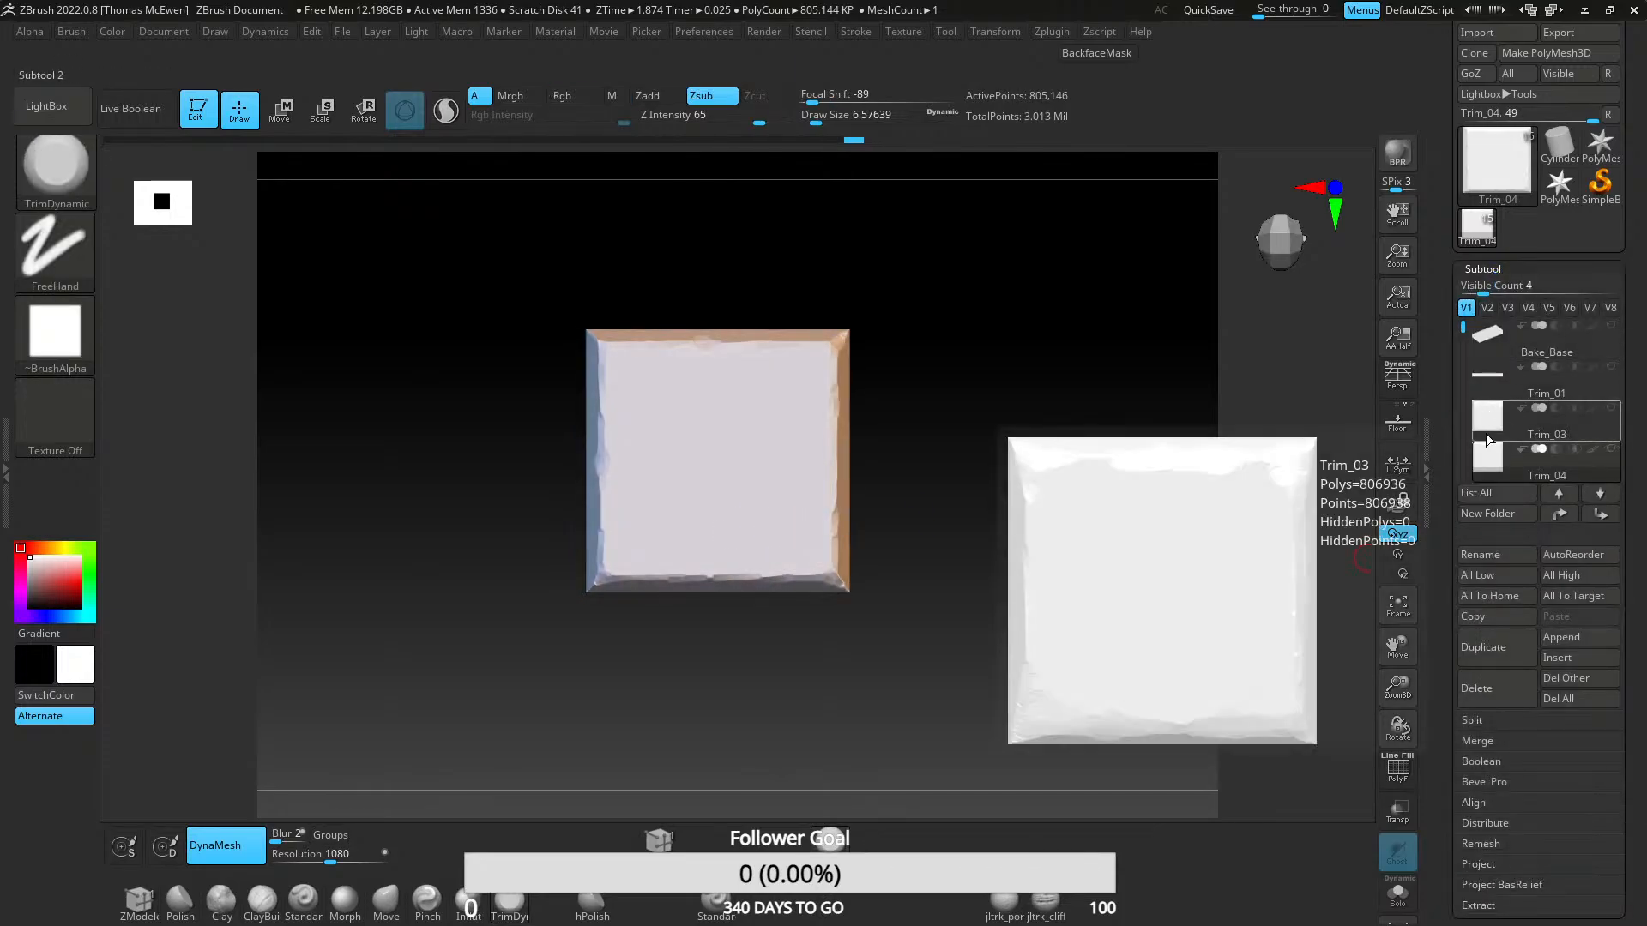
{"action": "left_click_drag", "start_coordinate": [1459, 431], "coordinate": [1459, 390]}
{"action": "left_click_drag", "start_coordinate": [1466, 292], "coordinate": [1462, 303]}
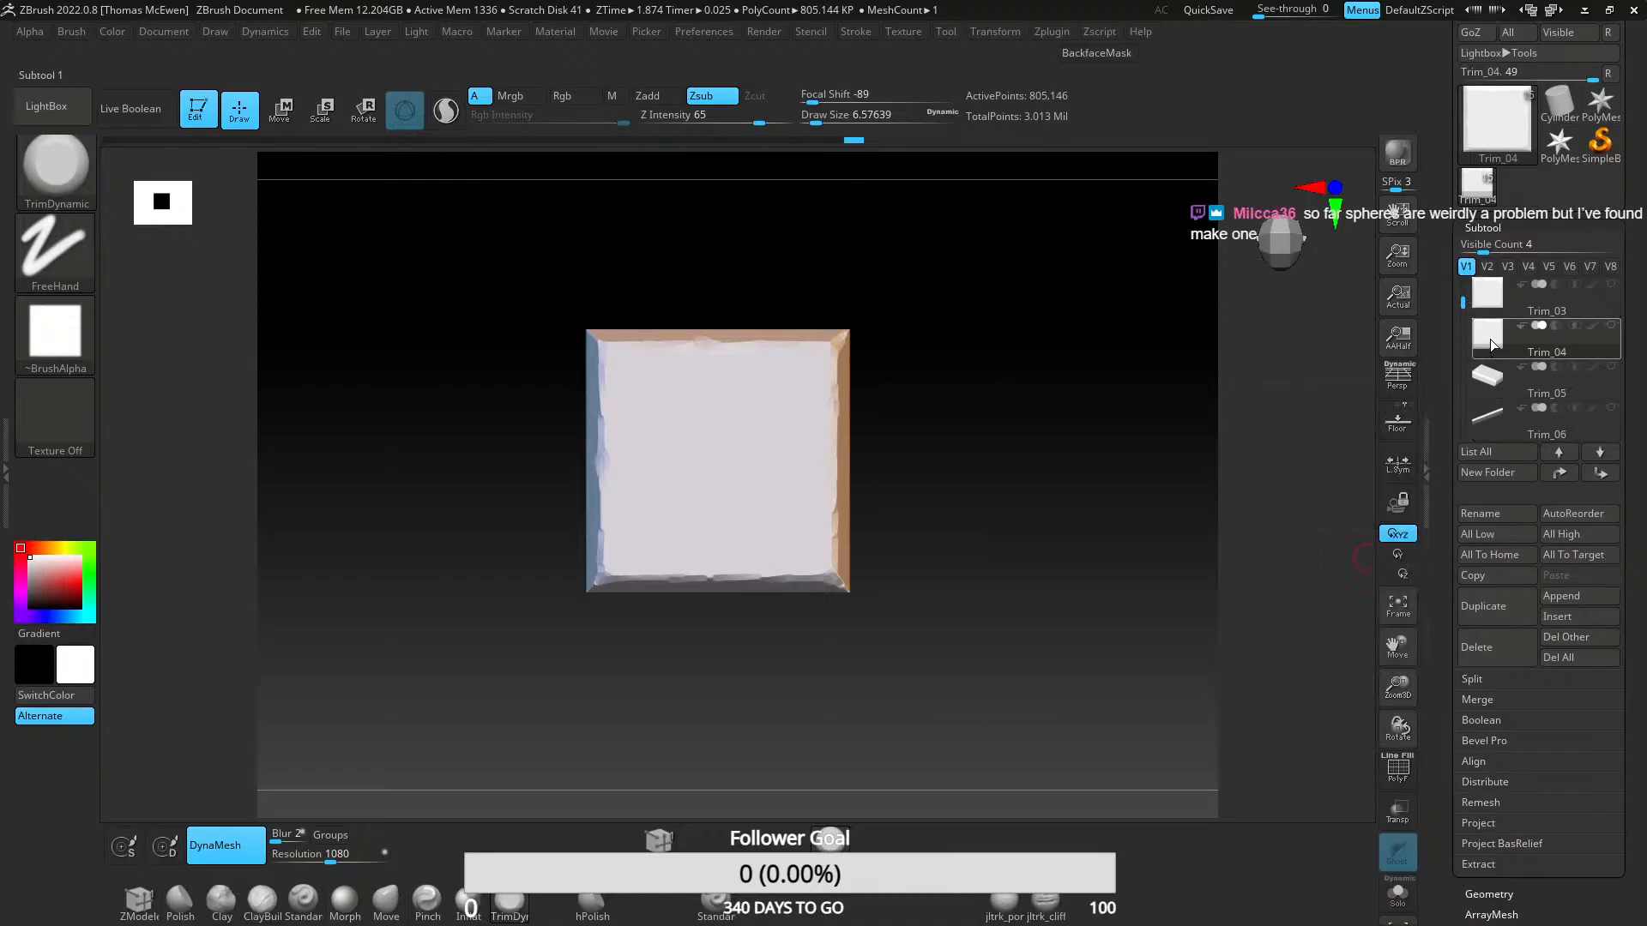
{"action": "mouse_move", "coordinate": [1611, 329]}
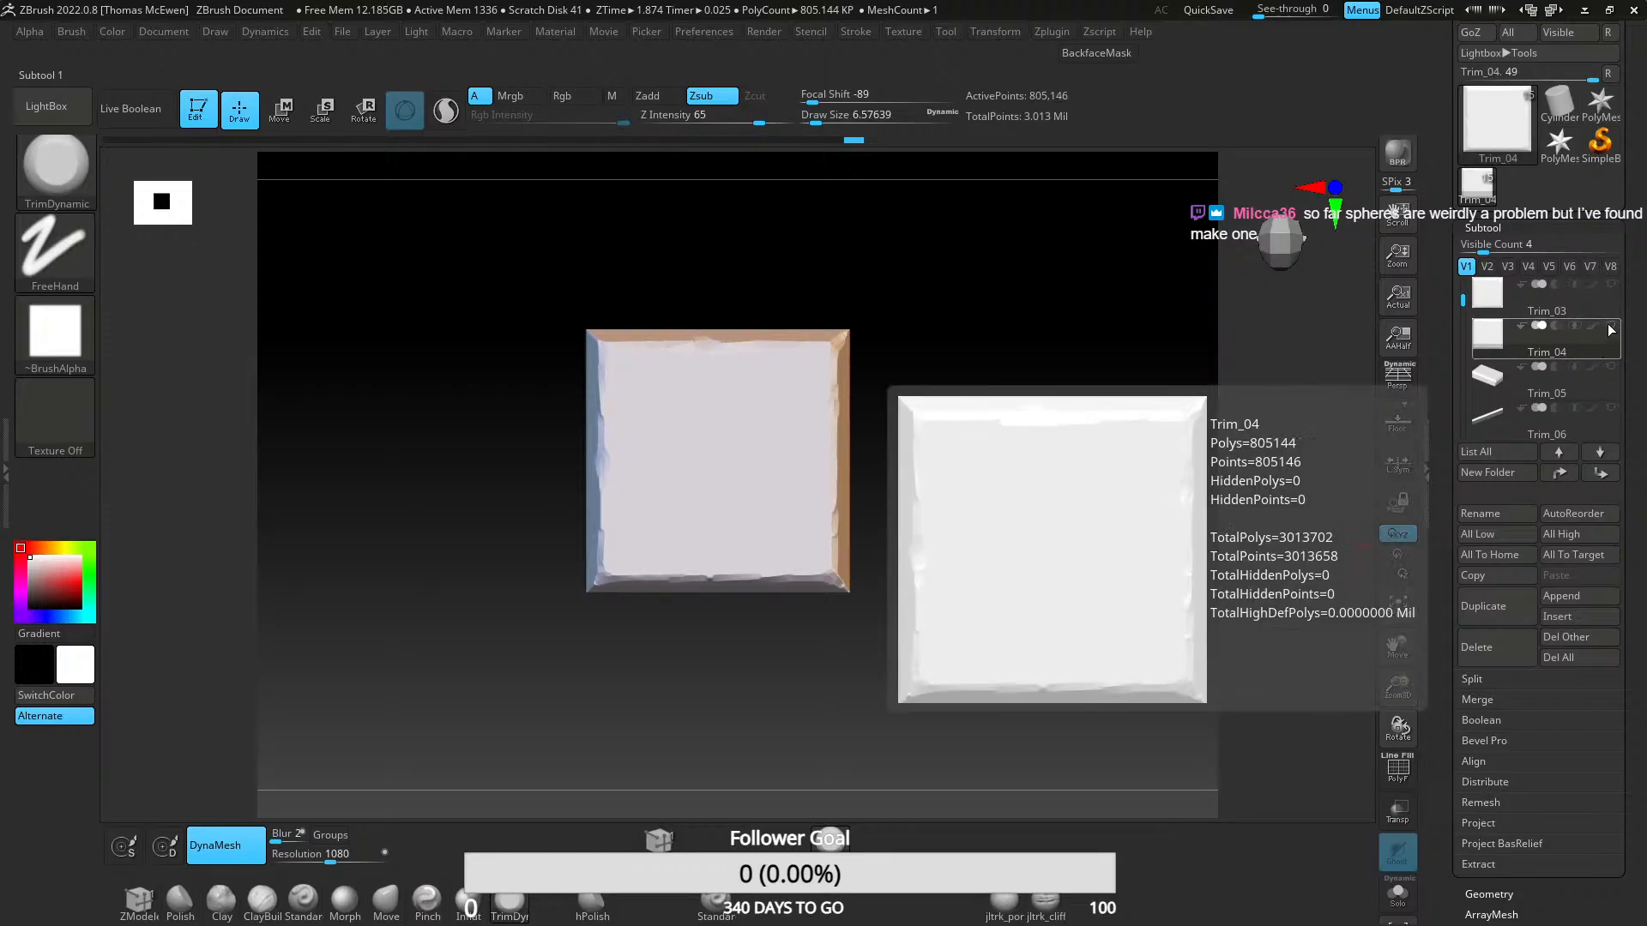
{"action": "left_click", "coordinate": [1488, 383]}
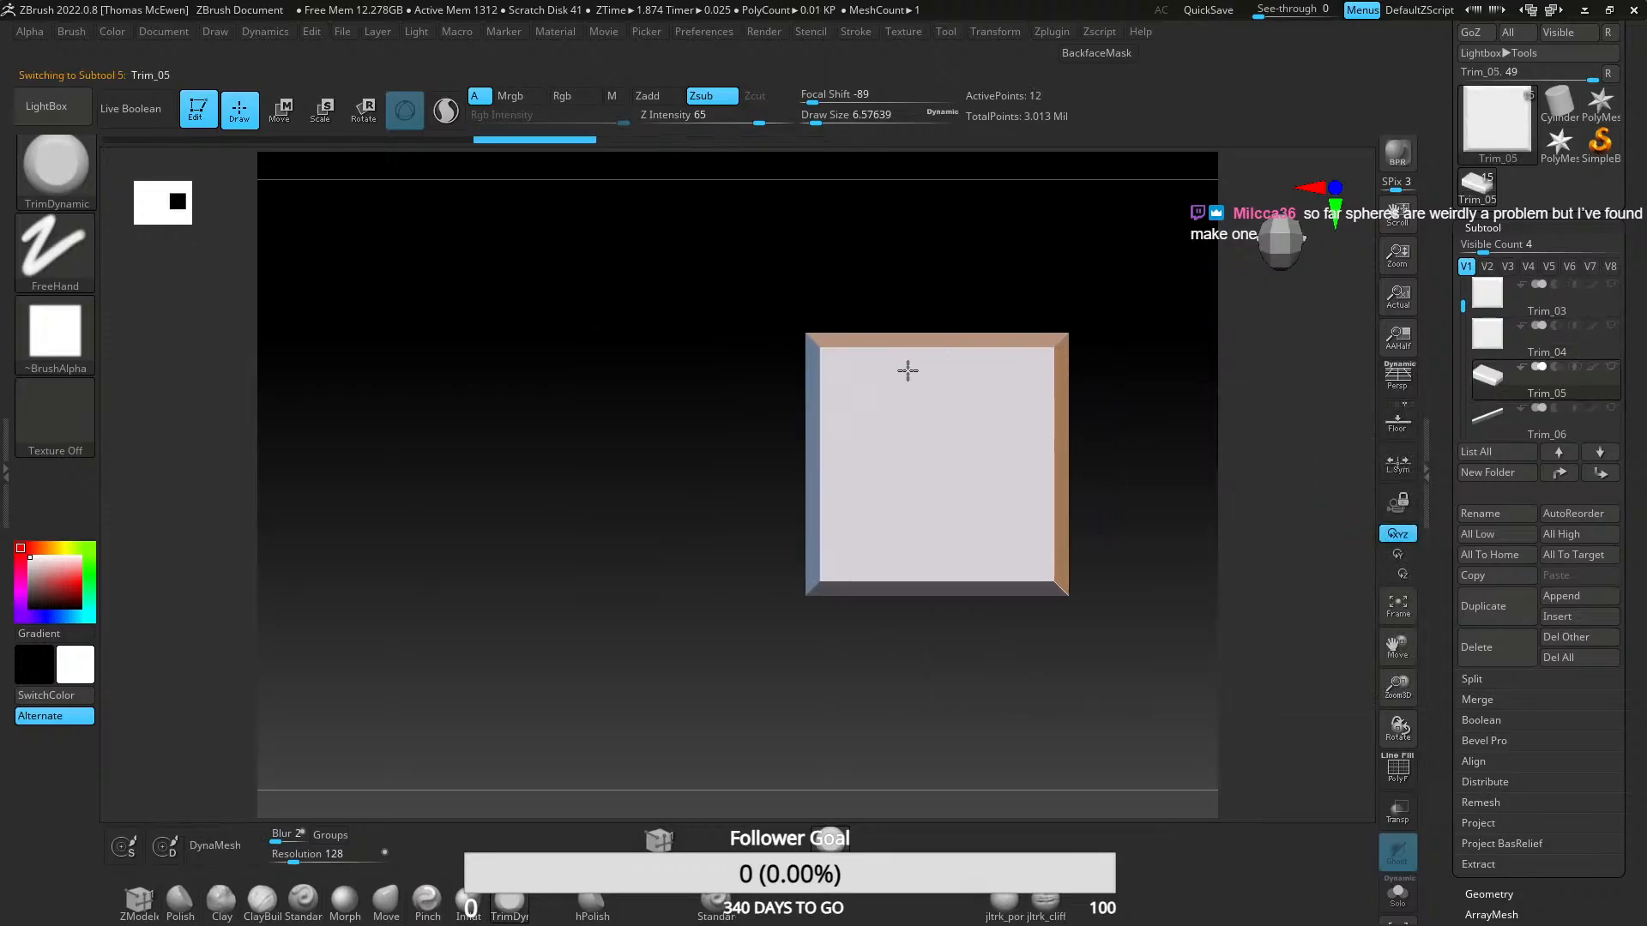
- DynaMesh Trim_05 at a resolution of 1080 and divide it twice, up to subdivision level 3
{"action": "left_click", "coordinate": [1484, 228]}
{"action": "left_click", "coordinate": [1487, 248]}
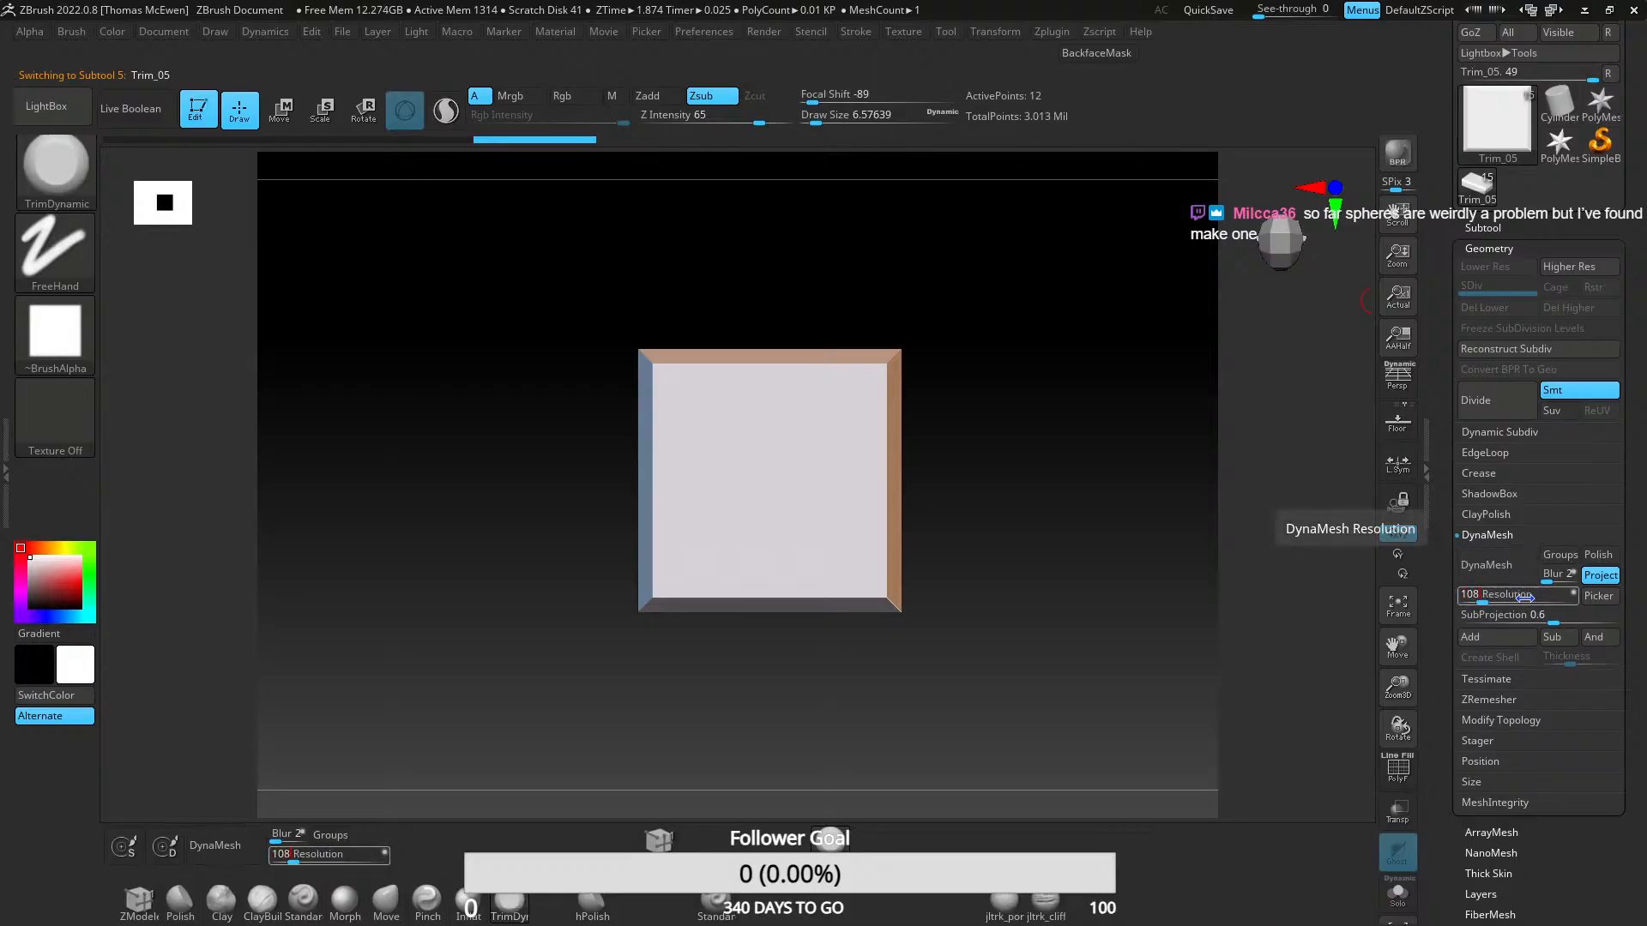
{"action": "left_click", "coordinate": [1487, 567]}
{"action": "left_click", "coordinate": [1479, 409]}
{"action": "left_click", "coordinate": [1479, 410]}
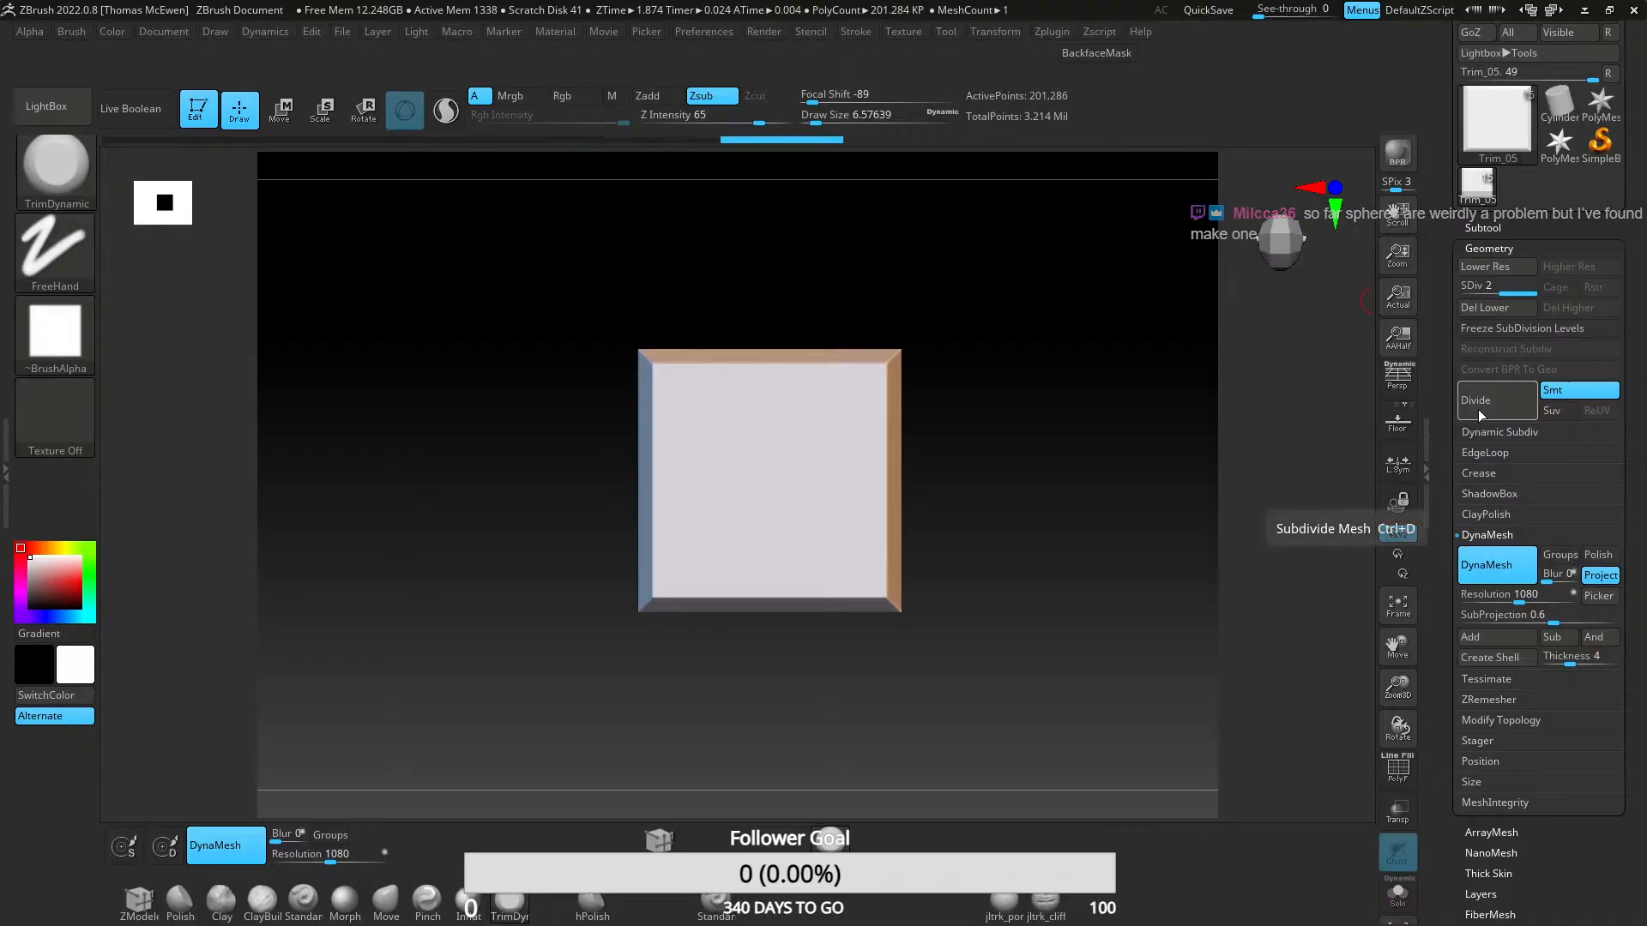
- Soften Trim_05's upper-left corner and its beveled inner edges all around with the Smooth brush
{"action": "right_click_drag", "start_coordinate": [657, 367], "coordinate": [691, 634], "text": "ctrl"}
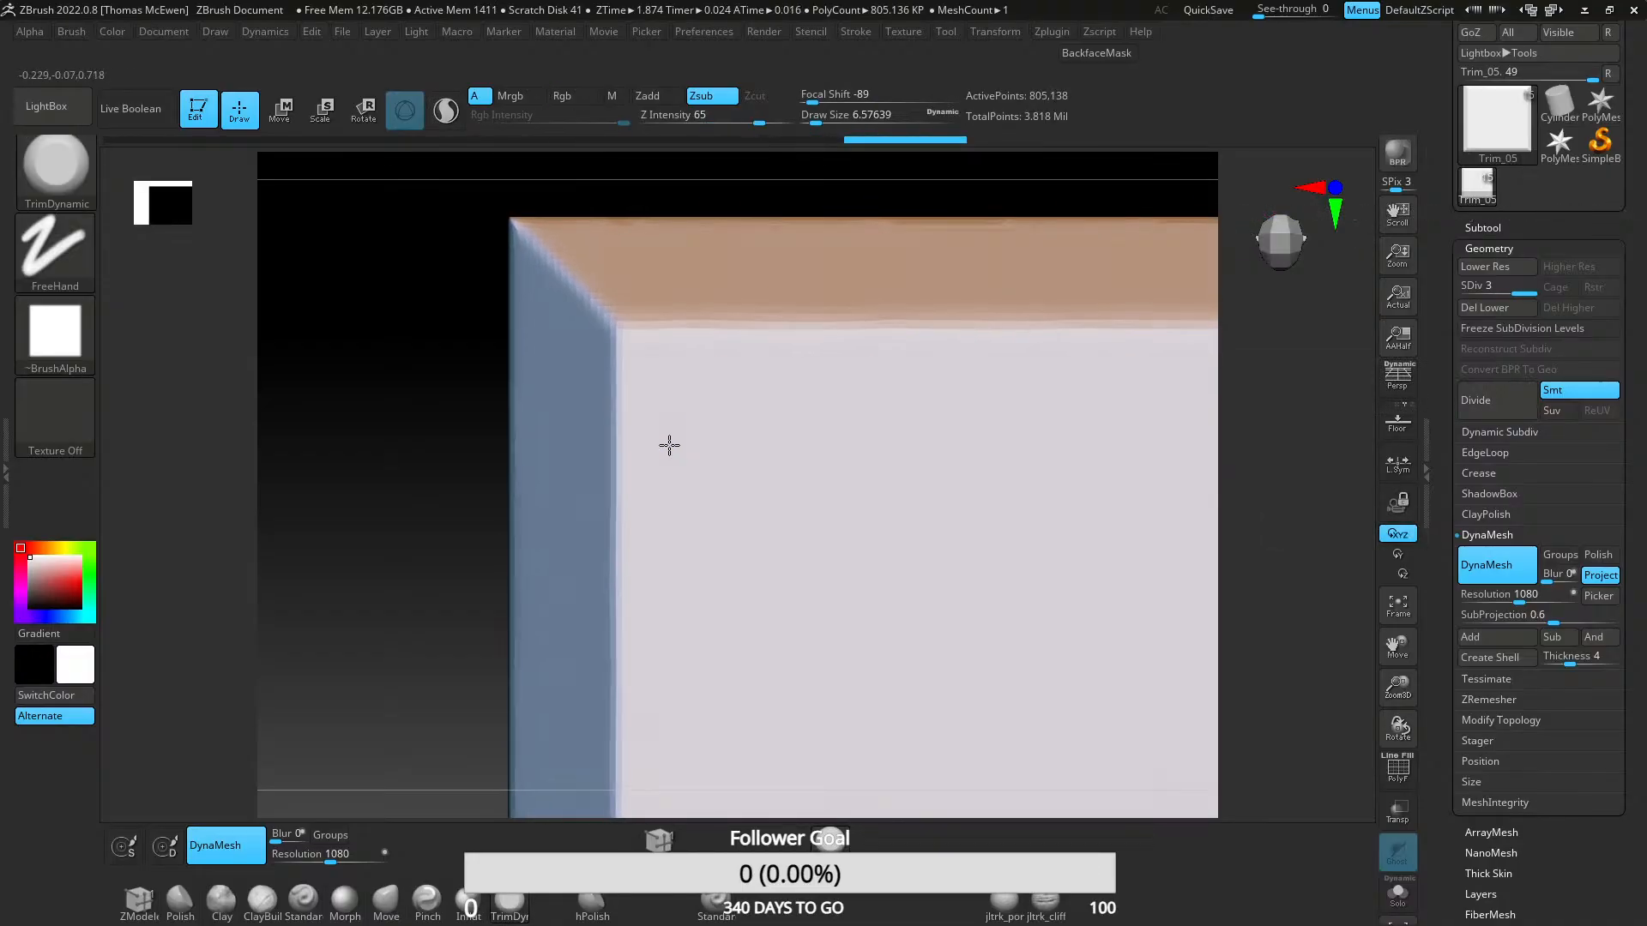
{"action": "right_click_drag", "start_coordinate": [613, 345], "coordinate": [644, 336]}
{"action": "key", "text": "shift"}
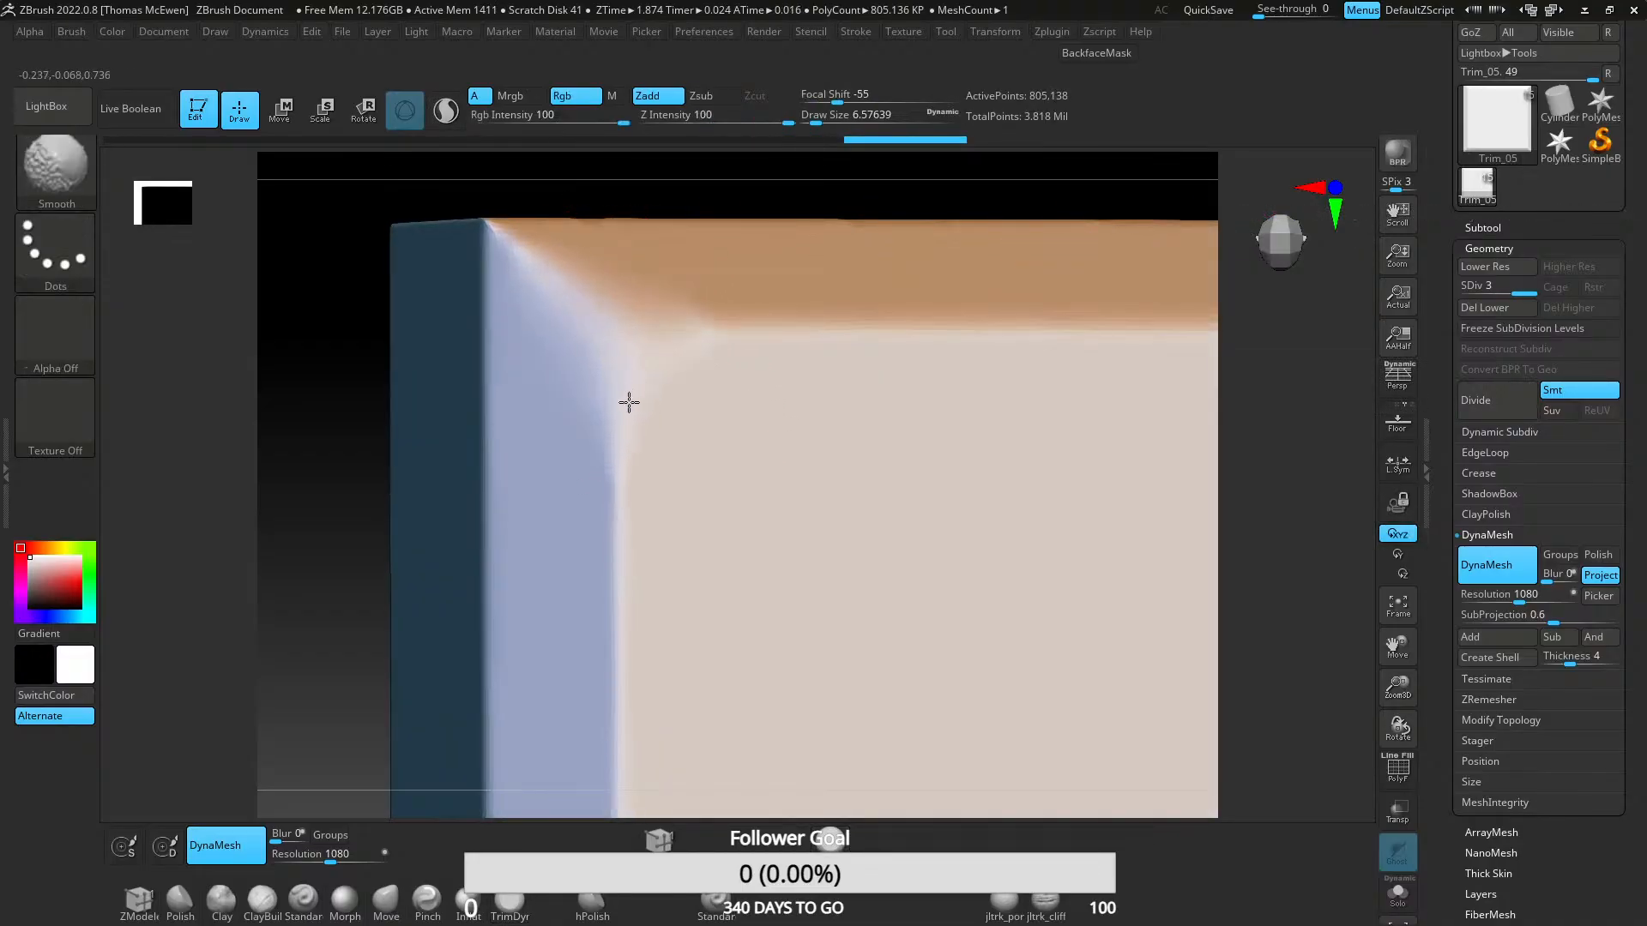
{"action": "left_click_drag", "start_coordinate": [629, 402], "coordinate": [648, 358], "text": "shift"}
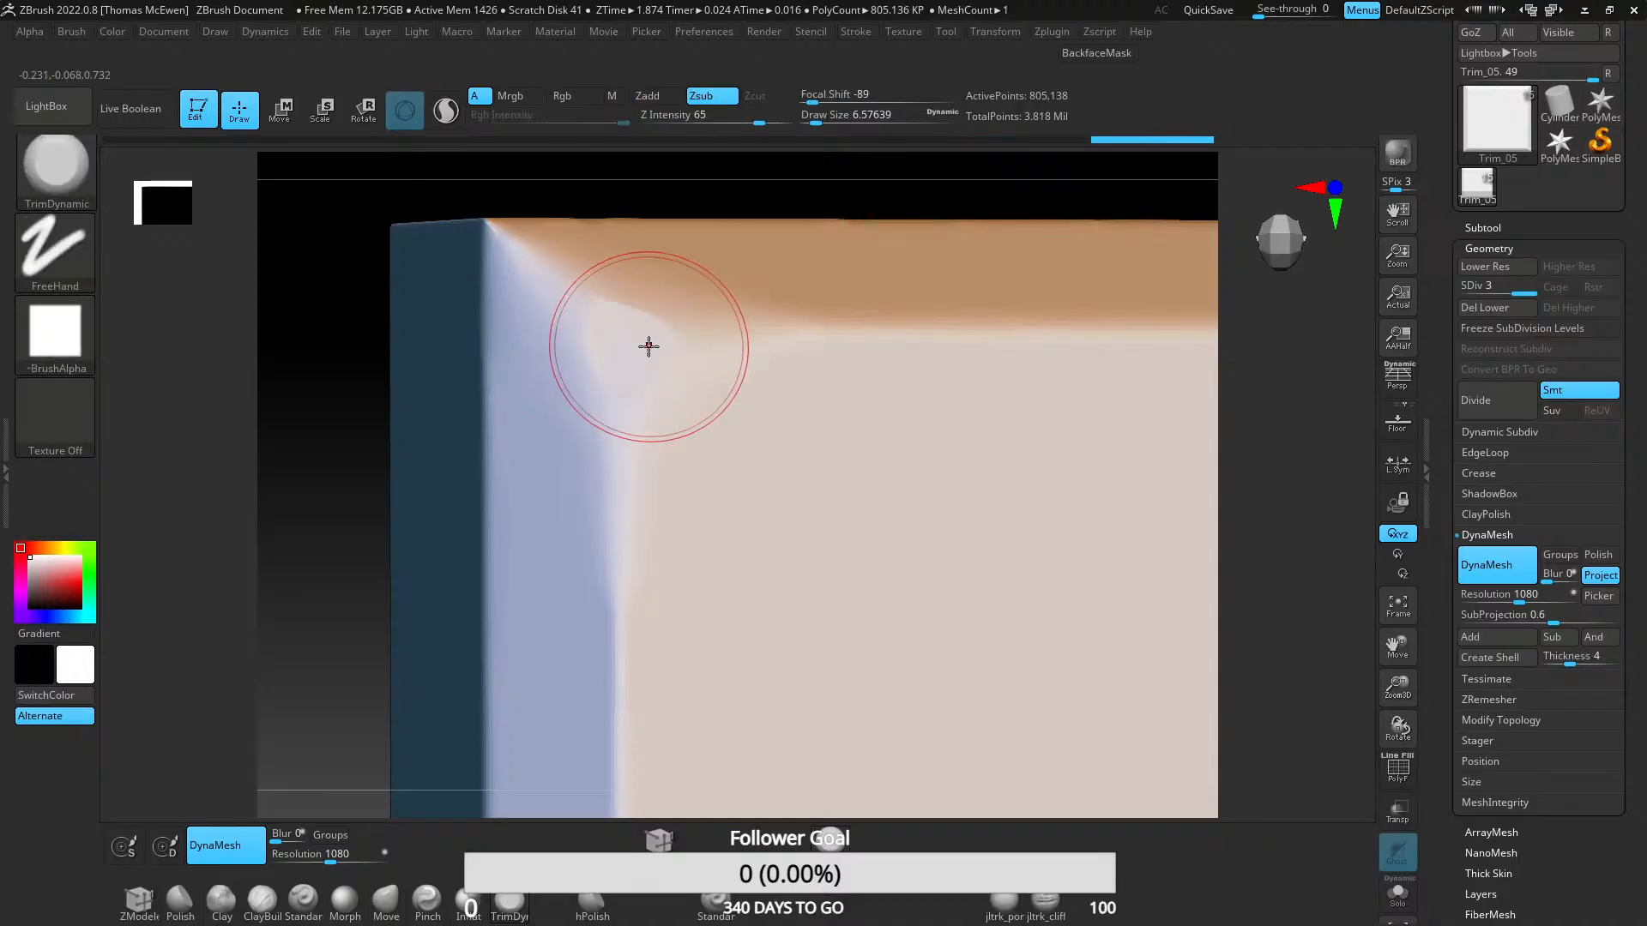
{"action": "mouse_move", "coordinate": [648, 346]}
{"action": "right_mouse_down", "text": "ctrl"}
{"action": "mouse_move", "coordinate": [747, 285]}
{"action": "mouse_move", "coordinate": [754, 232]}
{"action": "right_mouse_up", "text": "ctrl"}
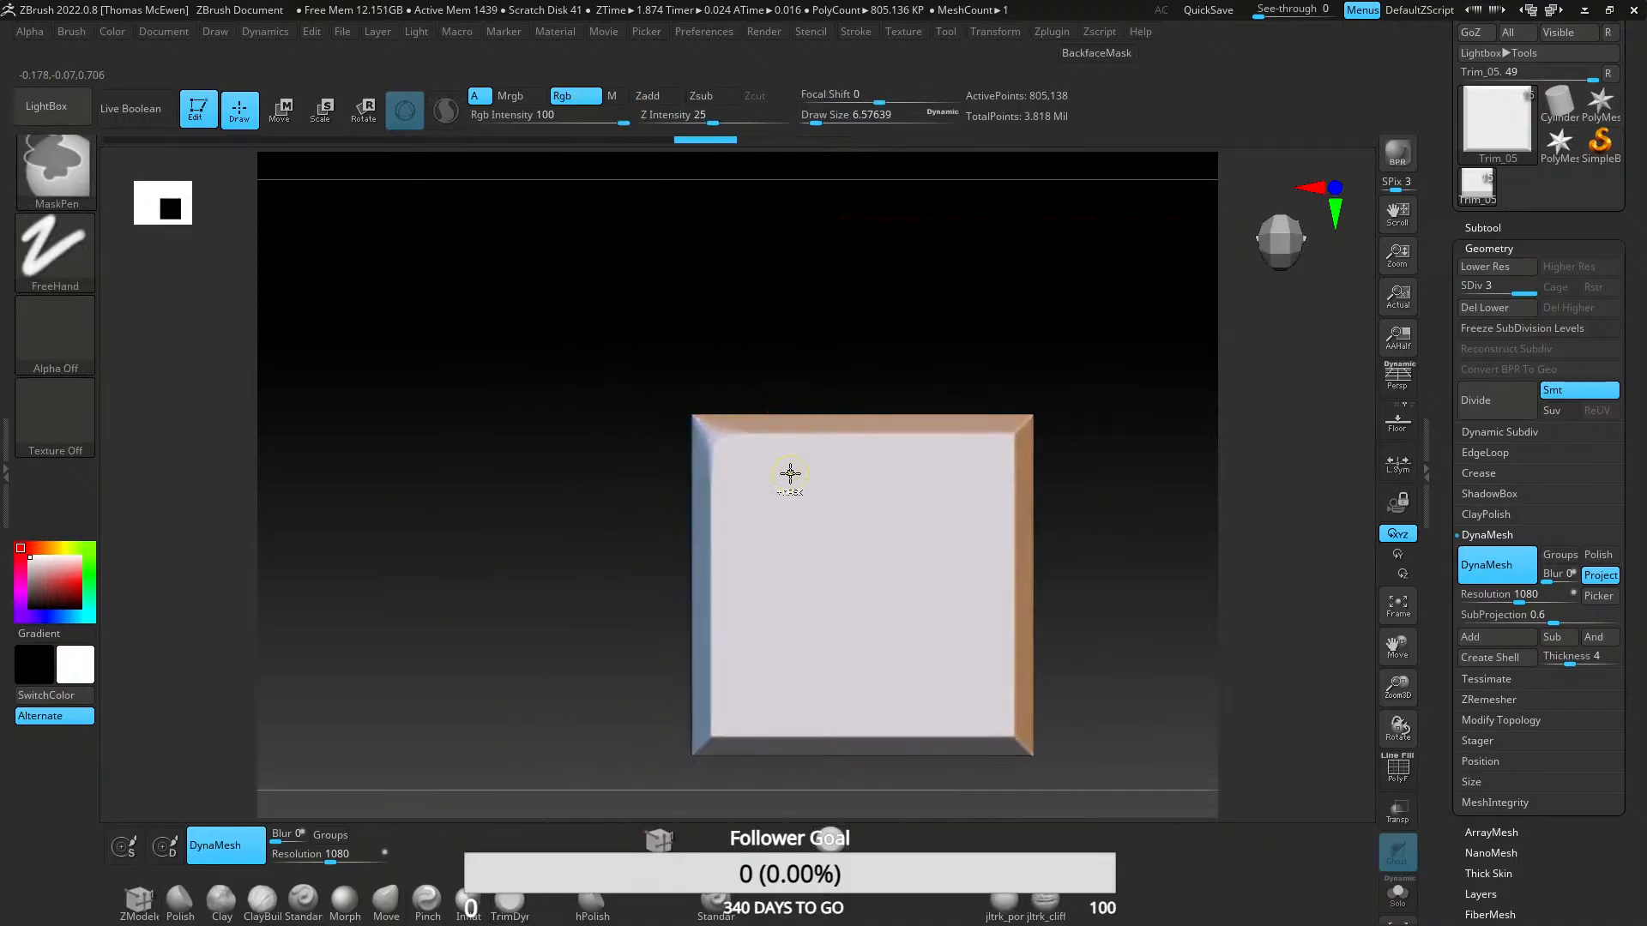
{"action": "key", "text": "shift"}
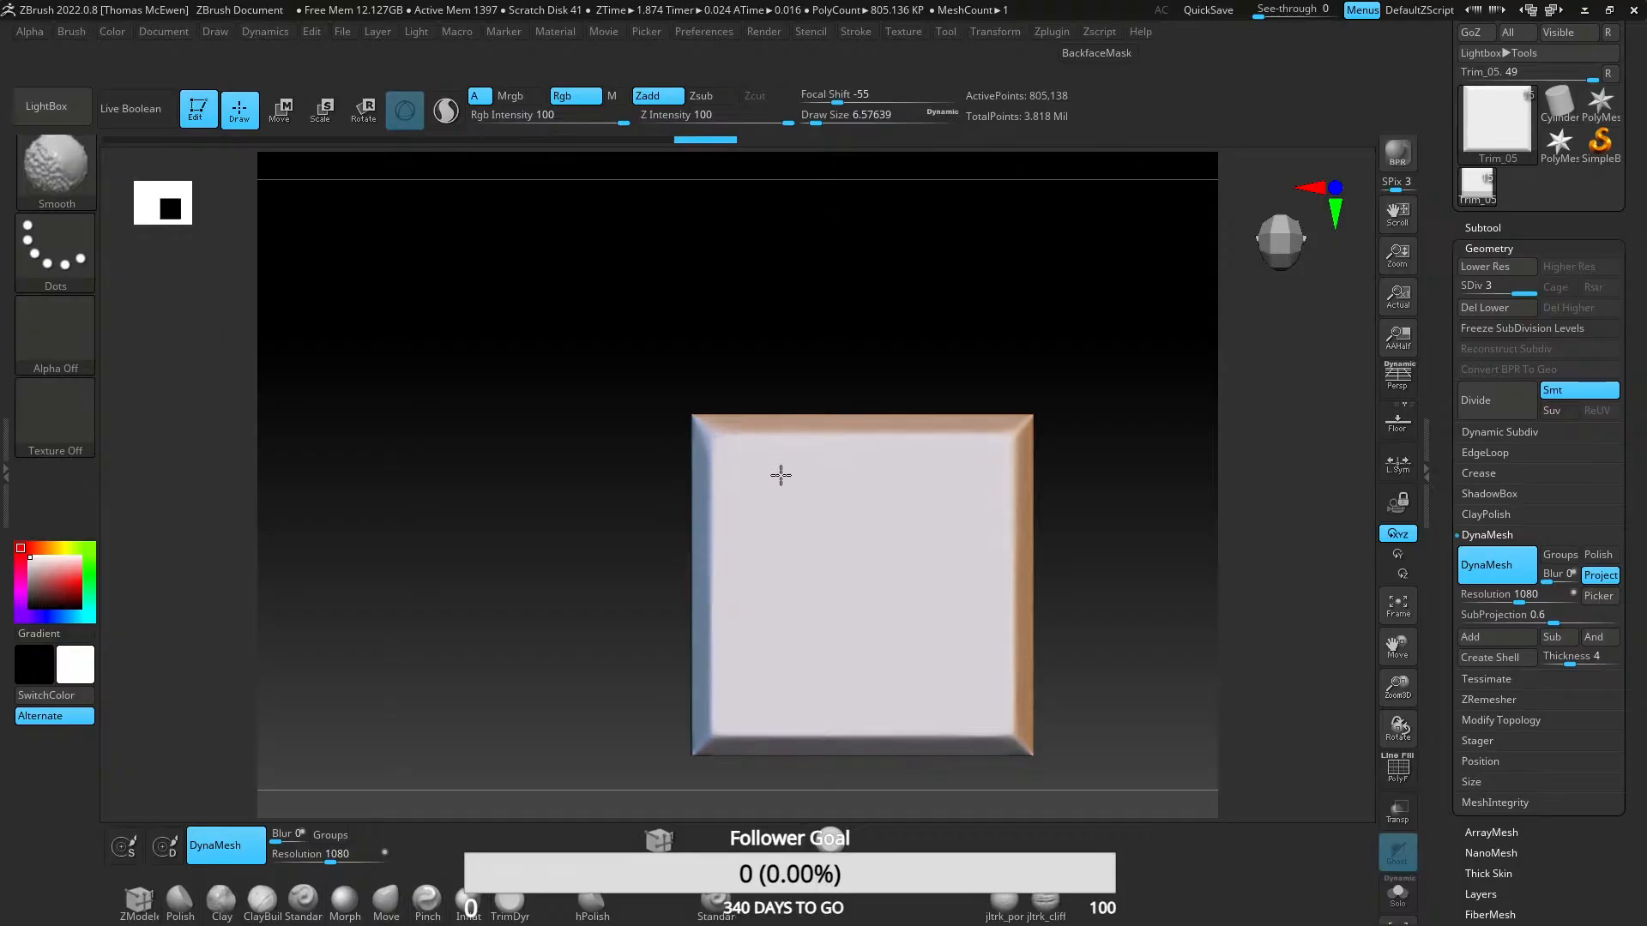
- Set the TrimDynamic brush's Z Intensity to 34 and lightly wear Trim_05's top edge
{"action": "mouse_move", "coordinate": [781, 476]}
{"action": "right_mouse_down", "text": "ctrl"}
{"action": "mouse_move", "coordinate": [795, 445]}
{"action": "mouse_move", "coordinate": [763, 542]}
{"action": "mouse_move", "coordinate": [811, 531]}
{"action": "mouse_move", "coordinate": [744, 648]}
{"action": "right_mouse_up", "text": "ctrl"}
{"action": "right_click_drag", "start_coordinate": [760, 403], "coordinate": [748, 668], "text": "ctrl"}
{"action": "left_click_drag", "start_coordinate": [853, 415], "coordinate": [983, 416]}
{"action": "right_click_drag", "start_coordinate": [963, 445], "coordinate": [754, 423], "text": "alt"}
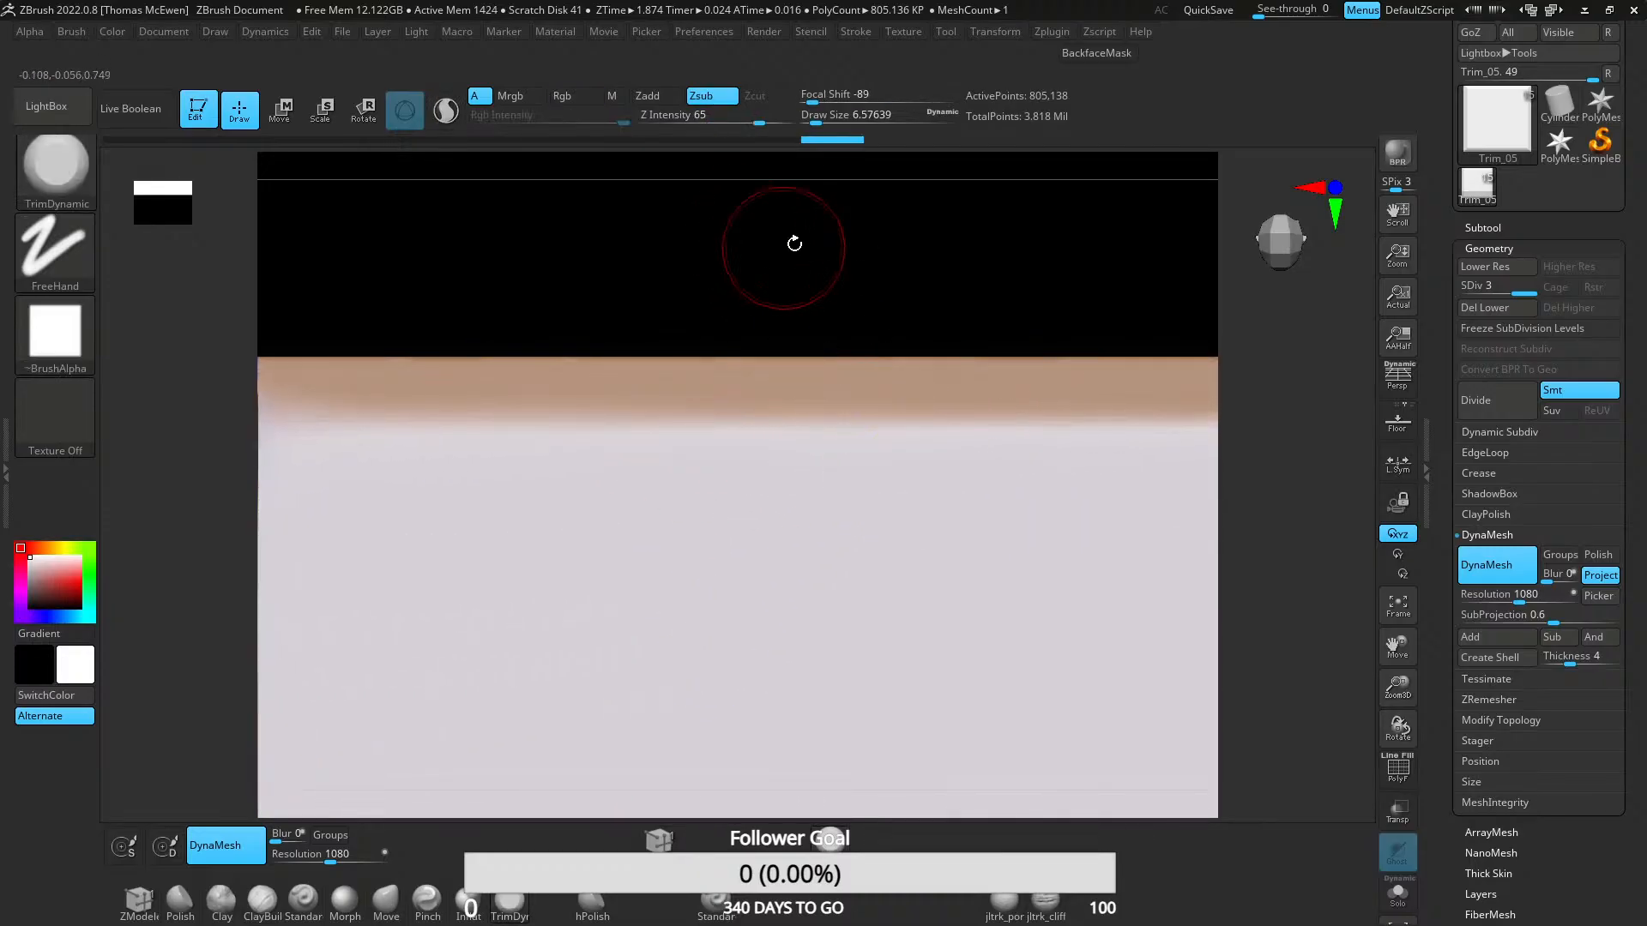
{"action": "left_click_drag", "start_coordinate": [757, 122], "coordinate": [726, 123]}
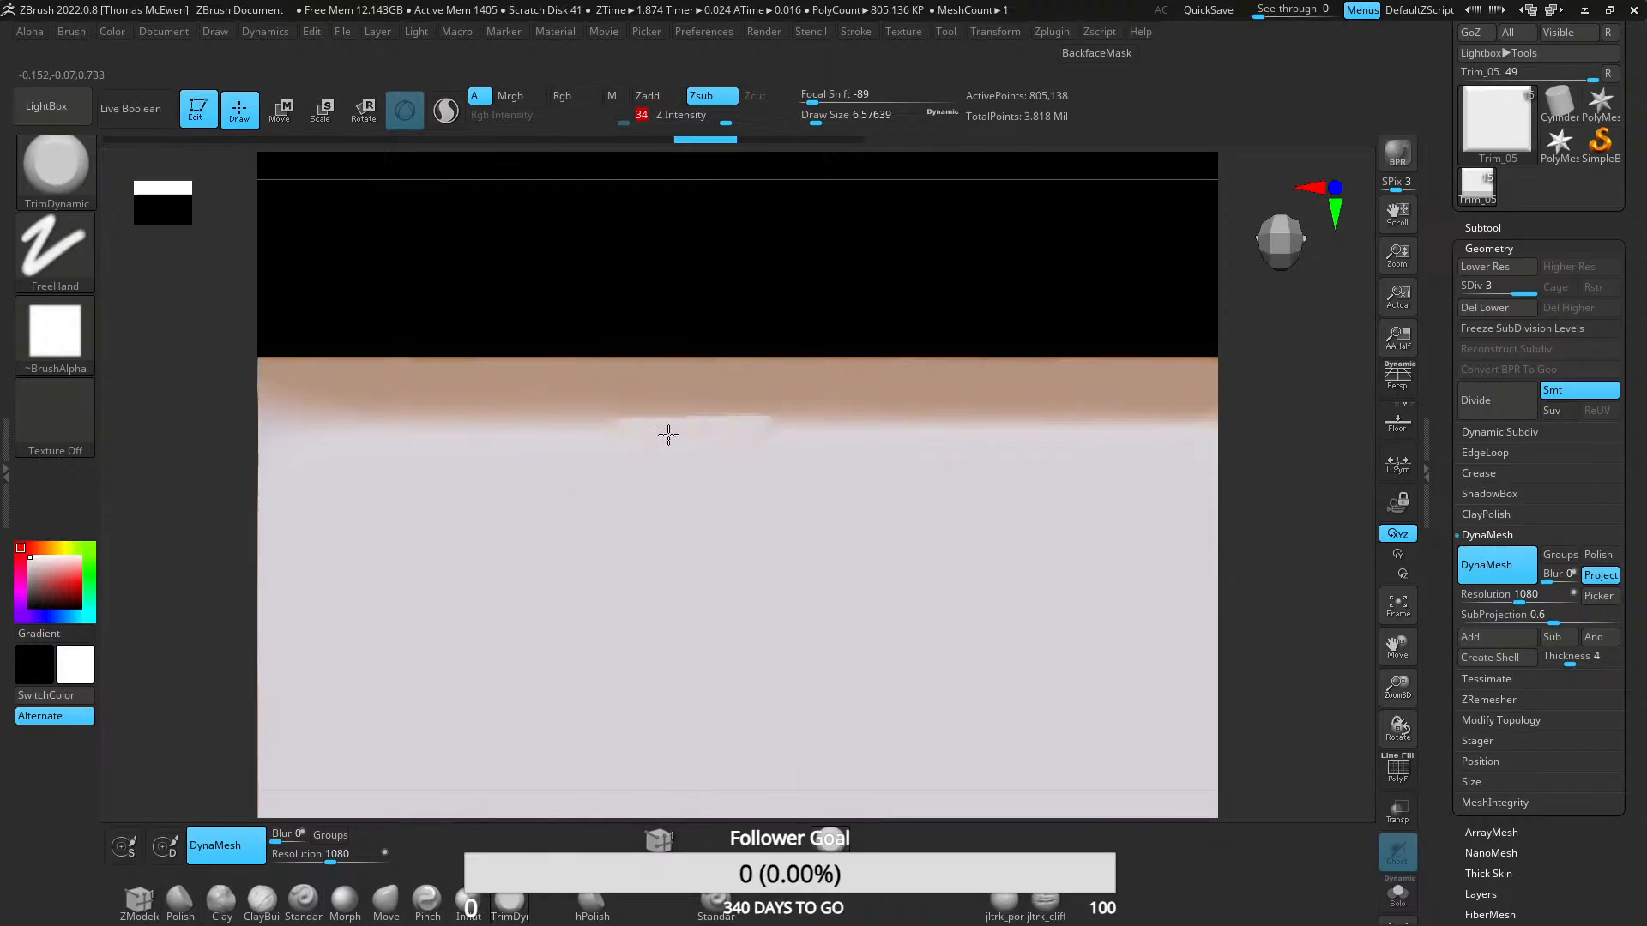
{"action": "left_click_drag", "start_coordinate": [668, 435], "coordinate": [728, 434]}
{"action": "mouse_move", "coordinate": [581, 434]}
{"action": "left_mouse_down"}
{"action": "mouse_move", "coordinate": [522, 414]}
{"action": "mouse_move", "coordinate": [711, 423]}
{"action": "left_mouse_up"}
{"action": "left_click_drag", "start_coordinate": [849, 436], "coordinate": [911, 436]}
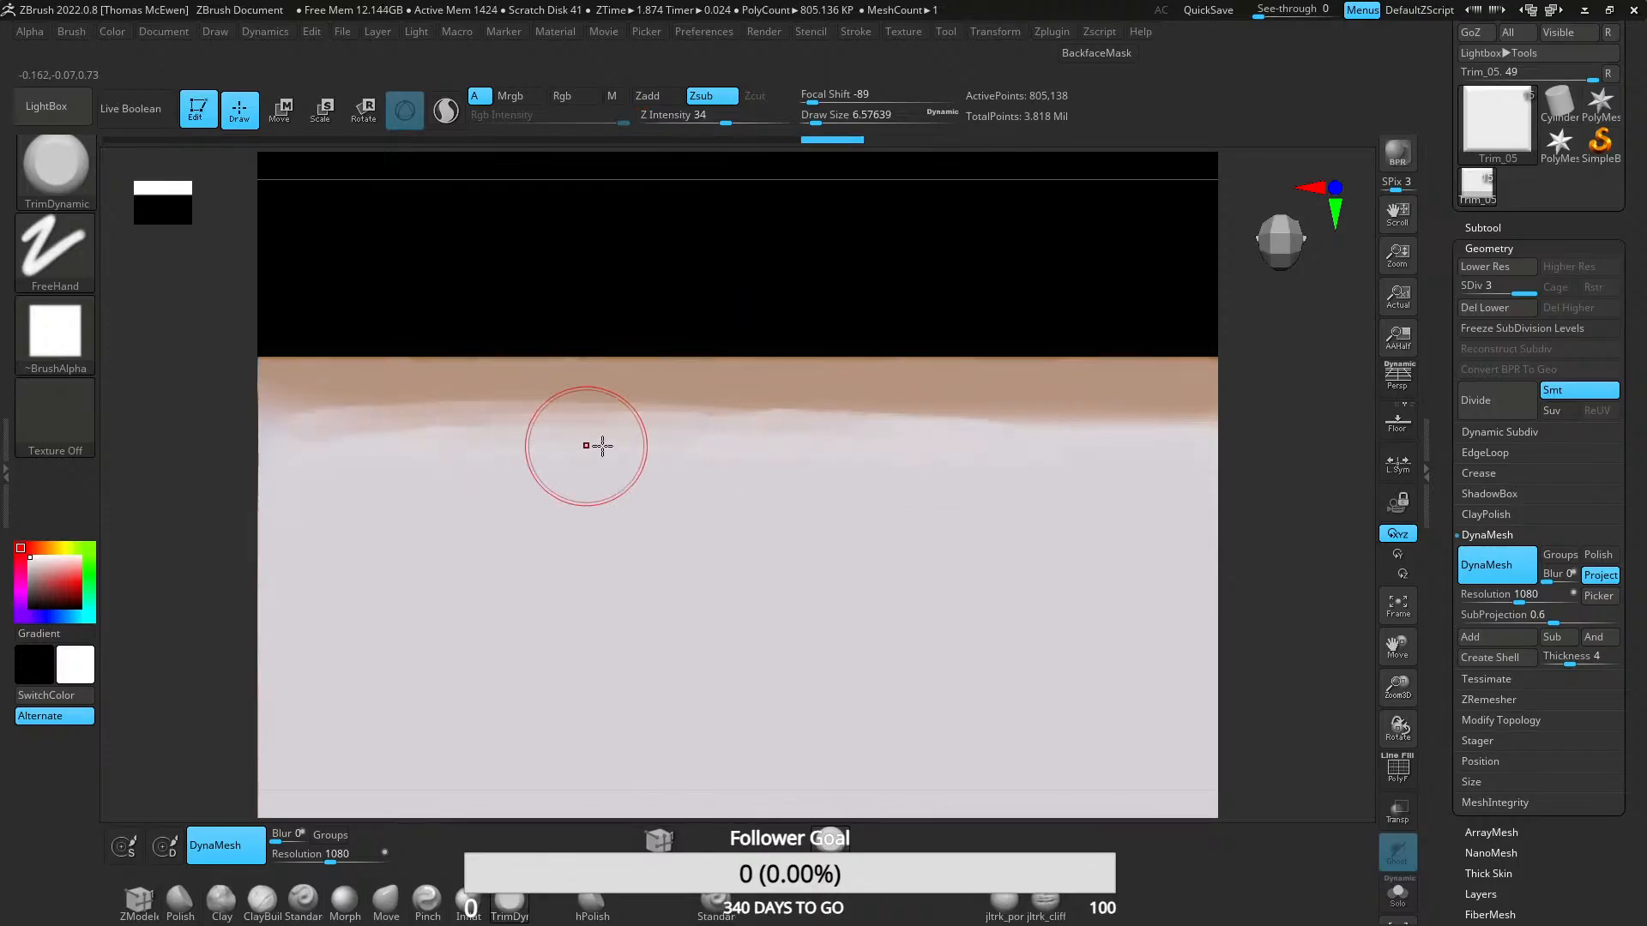
- Chip Trim_05's upper-right corner with TrimDynamic, undoing the first strokes and recarving them
{"action": "right_click_drag", "start_coordinate": [1218, 463], "coordinate": [746, 426], "text": "alt"}
{"action": "mouse_move", "coordinate": [724, 393]}
{"action": "left_mouse_down"}
{"action": "mouse_move", "coordinate": [751, 382]}
{"action": "mouse_move", "coordinate": [694, 395]}
{"action": "left_mouse_up"}
{"action": "key", "text": "ctrl+z"}
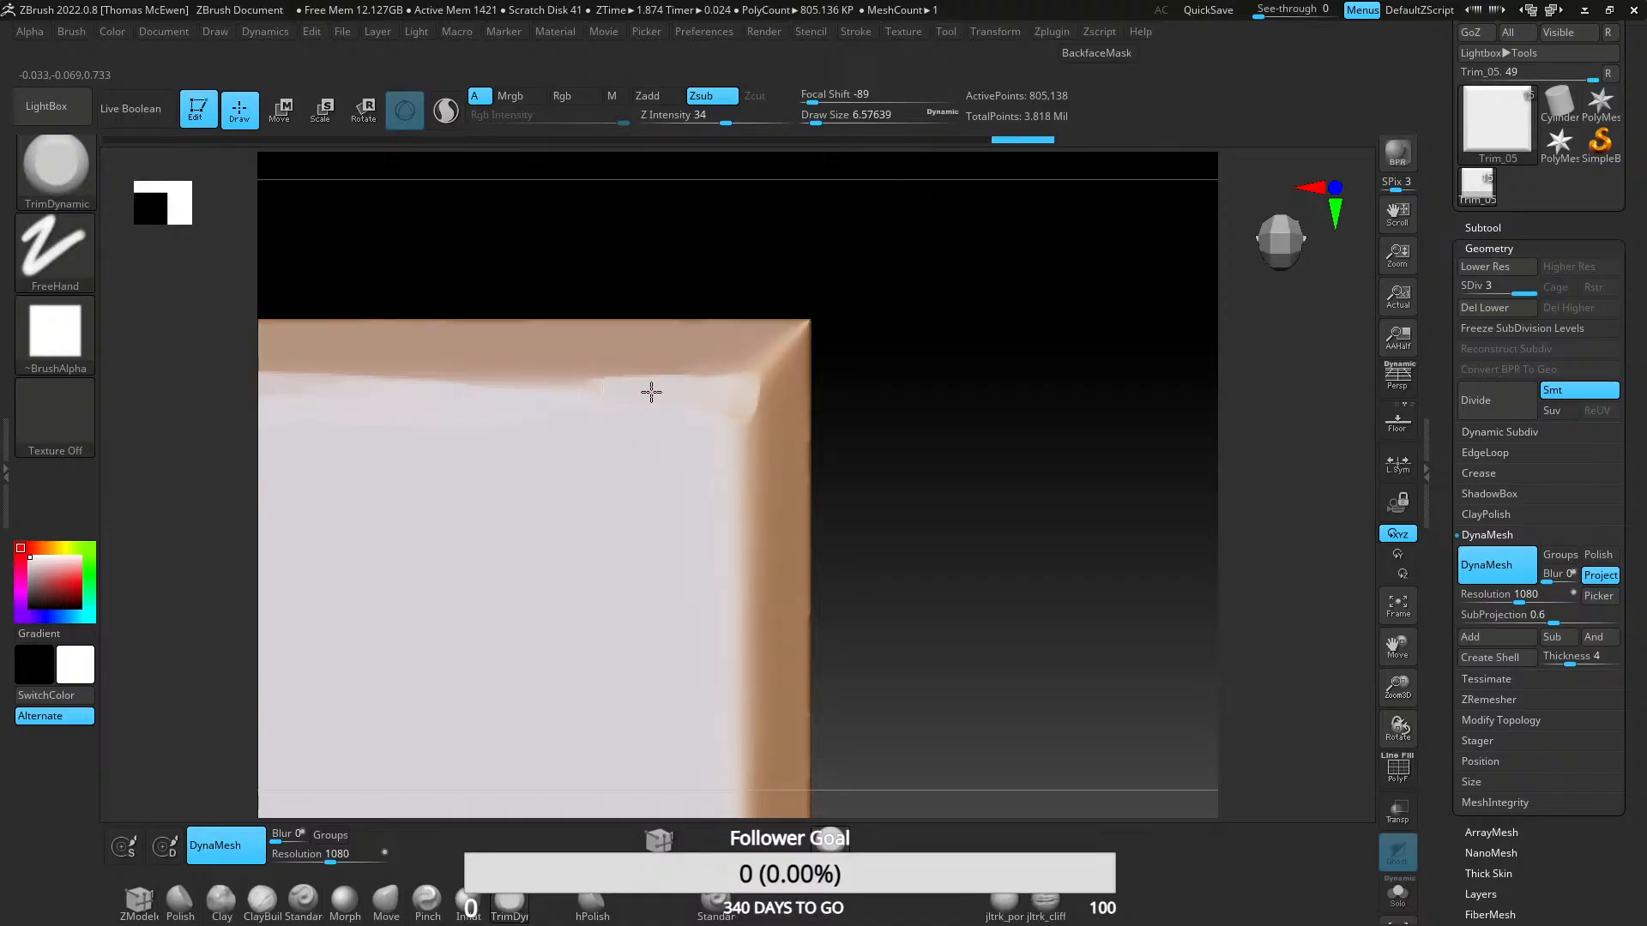
{"action": "key", "text": "ctrl+z"}
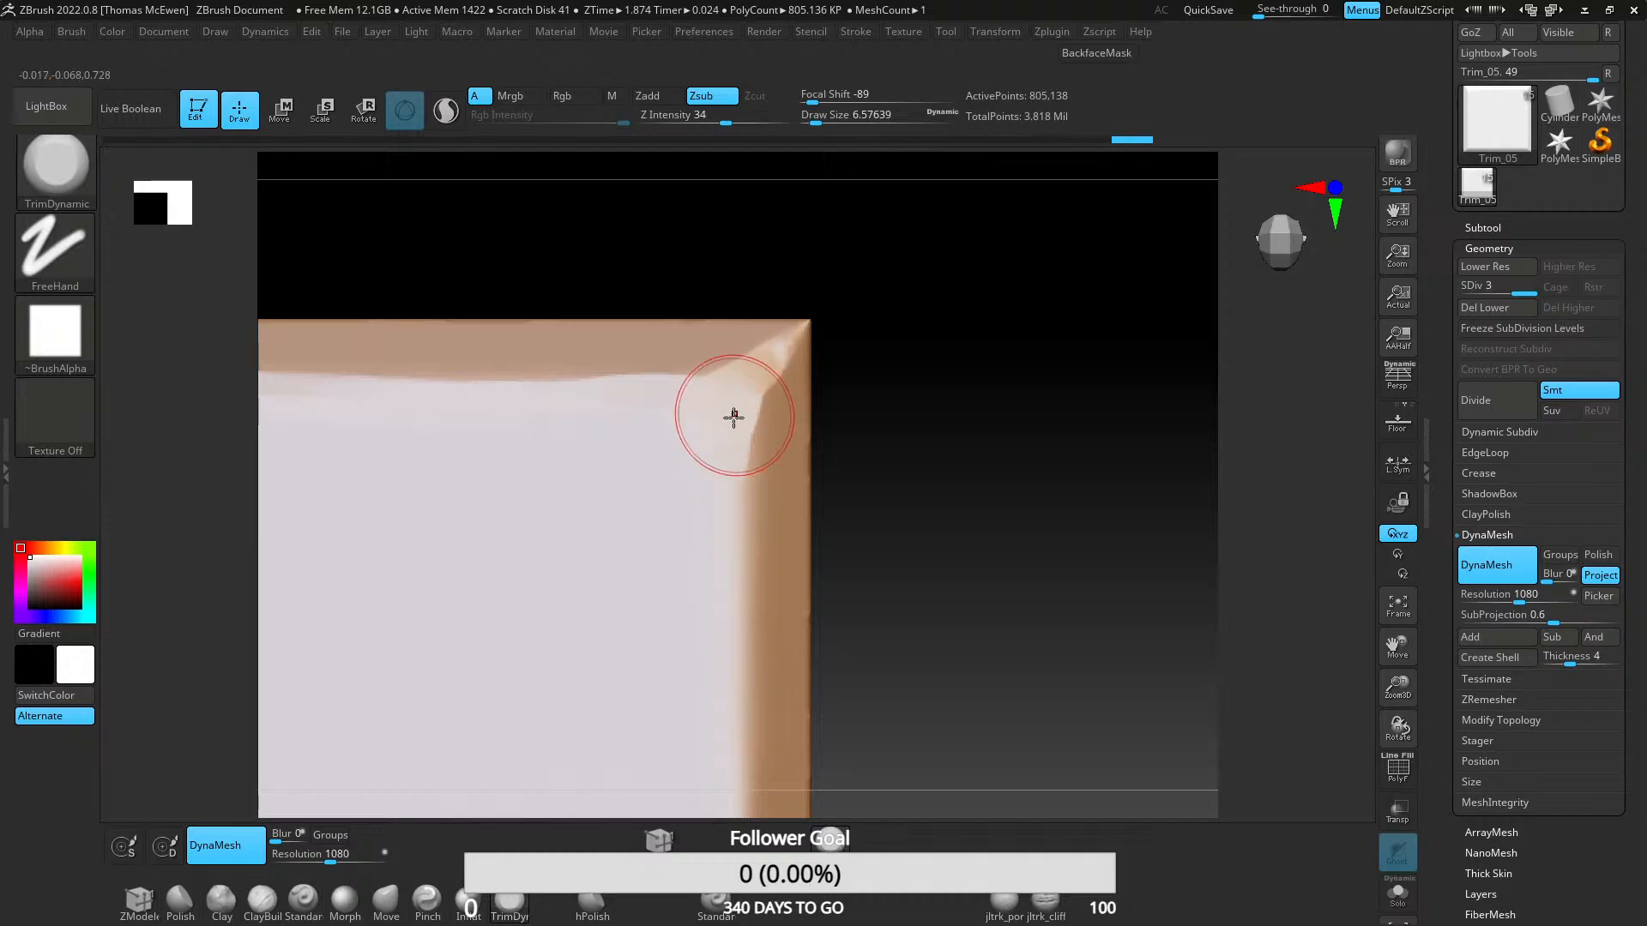
{"action": "mouse_move", "coordinate": [735, 445]}
{"action": "left_mouse_down"}
{"action": "mouse_move", "coordinate": [738, 595]}
{"action": "mouse_move", "coordinate": [743, 420]}
{"action": "left_mouse_up"}
- Wear the upper stretch of Trim_05's right edge, just below the chipped upper-right corner
{"action": "right_click_drag", "start_coordinate": [772, 446], "coordinate": [742, 500]}
{"action": "left_click_drag", "start_coordinate": [743, 500], "coordinate": [733, 434]}
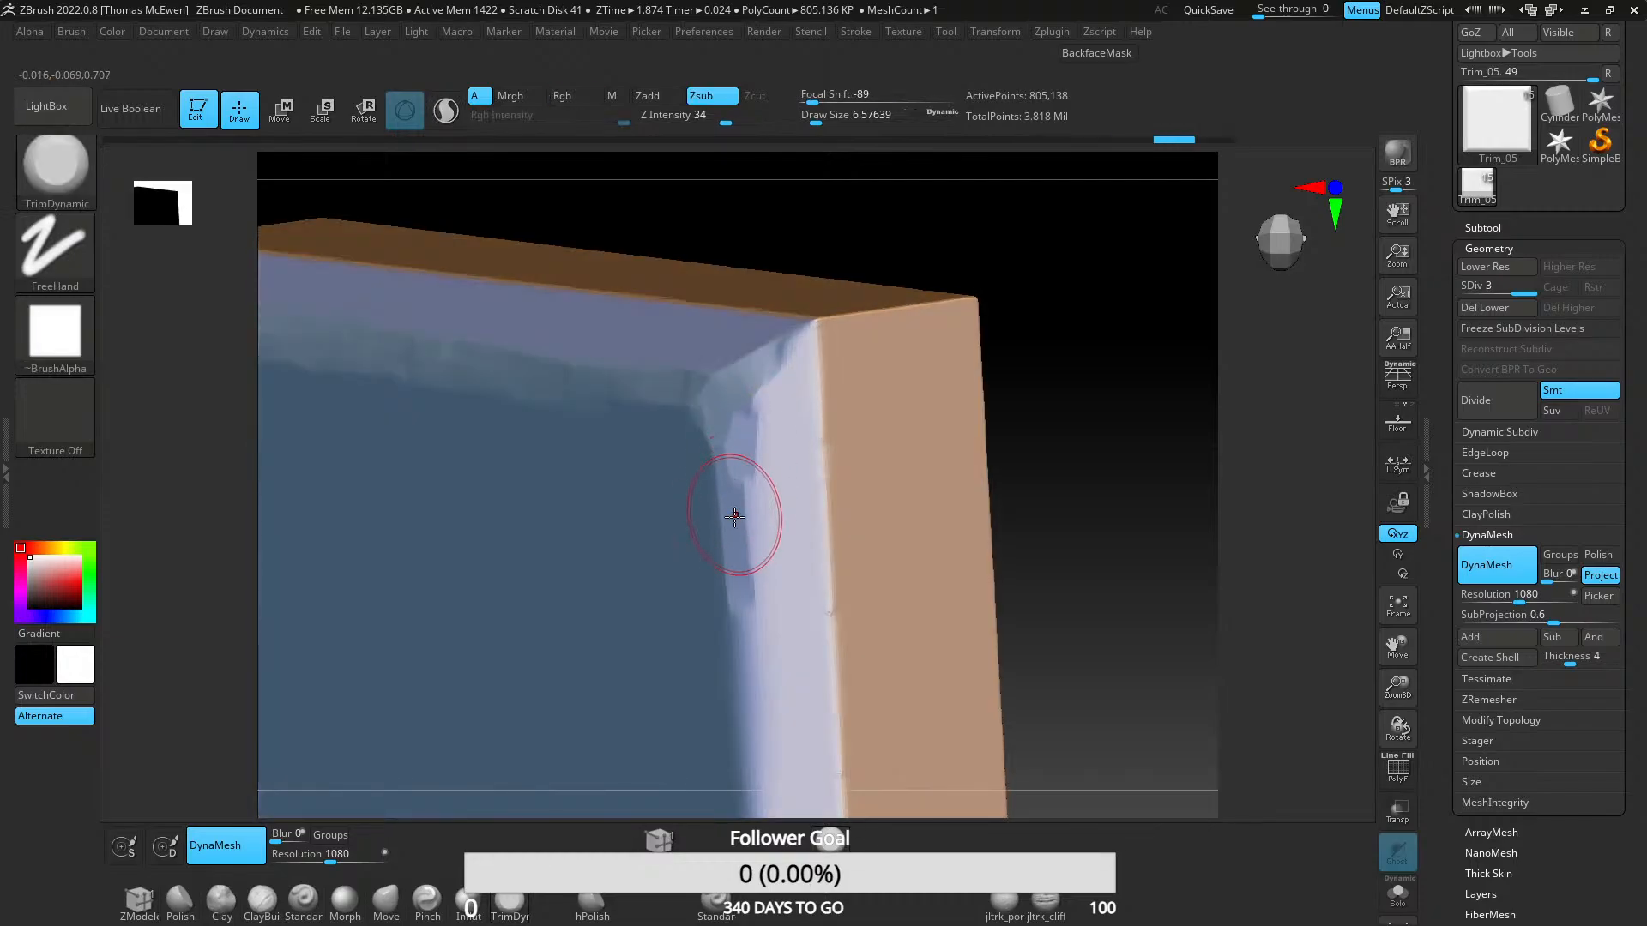
{"action": "left_click_drag", "start_coordinate": [735, 517], "coordinate": [751, 560]}
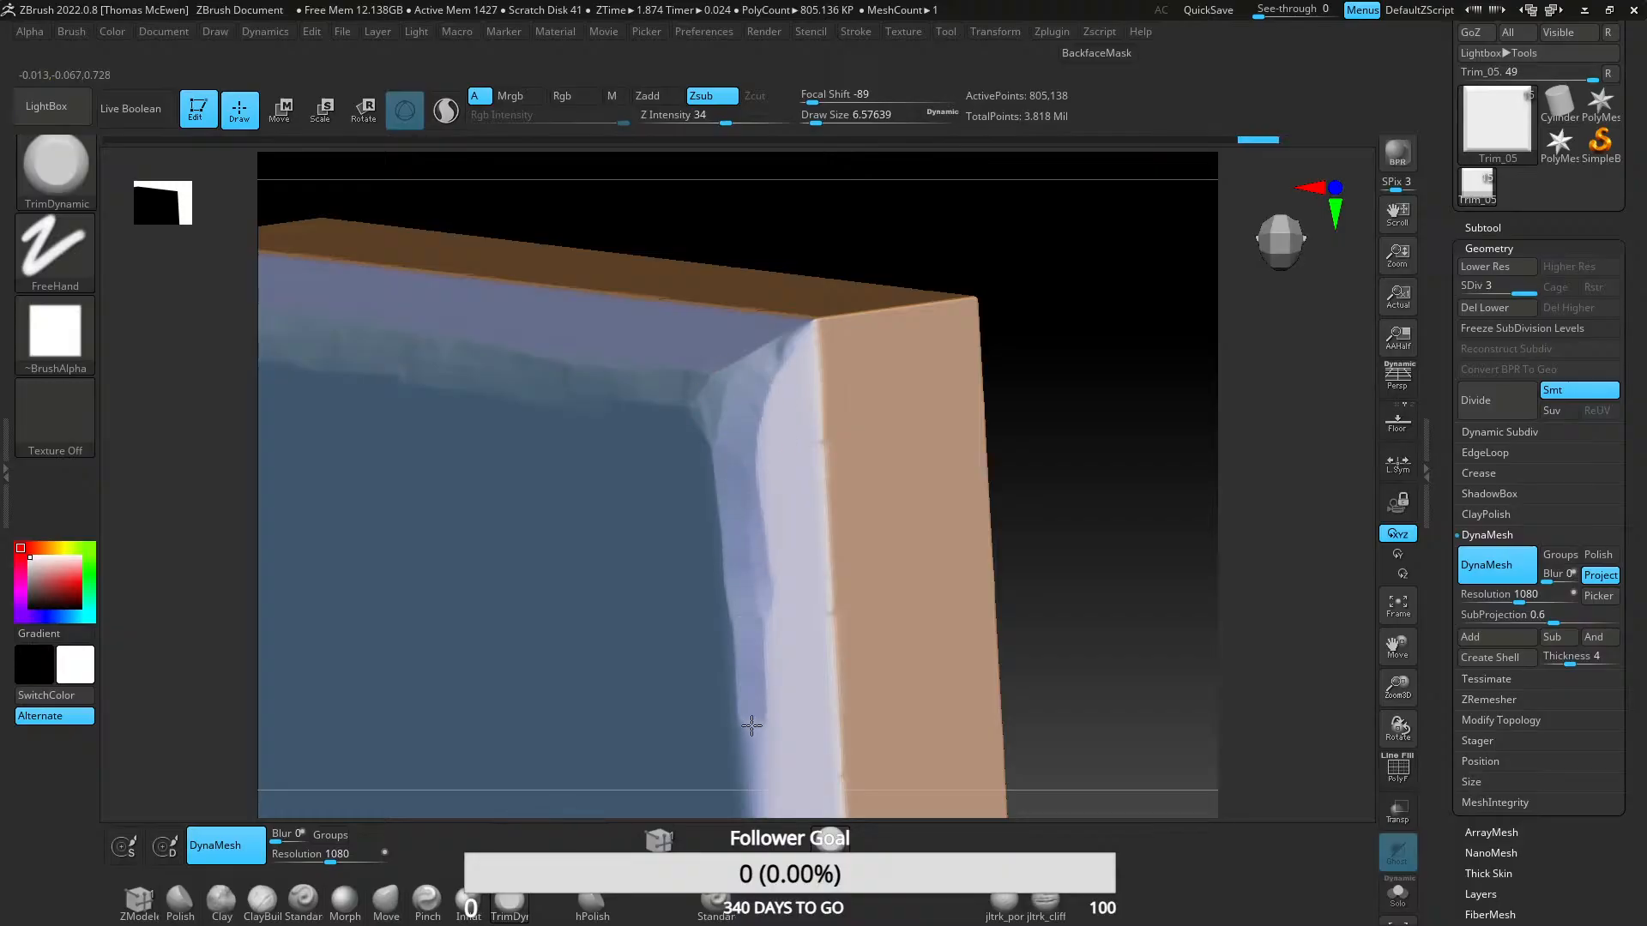
- Wear the rest of Trim_05's right edge down through the lower-right corner and onto the start of the bottom edge with TrimDynamic
{"action": "left_click_drag", "start_coordinate": [752, 726], "coordinate": [750, 681]}
{"action": "mouse_move", "coordinate": [750, 680]}
{"action": "right_mouse_down"}
{"action": "mouse_move", "coordinate": [721, 481]}
{"action": "mouse_move", "coordinate": [764, 518]}
{"action": "mouse_move", "coordinate": [748, 328]}
{"action": "right_mouse_up"}
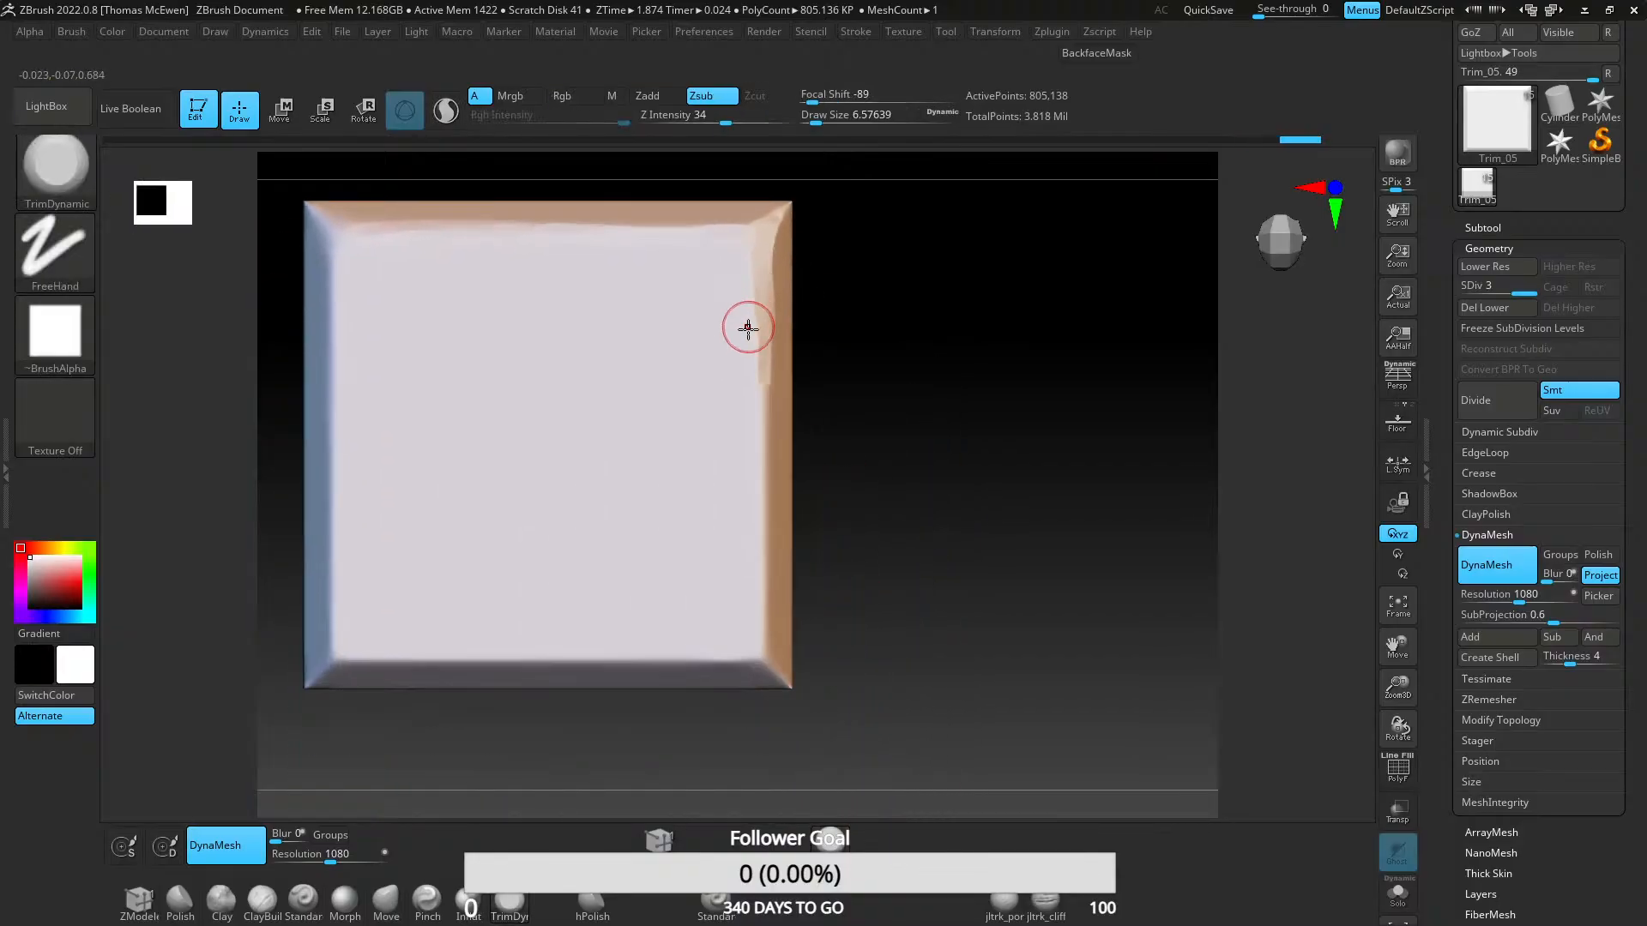
{"action": "key", "text": "ctrl+z"}
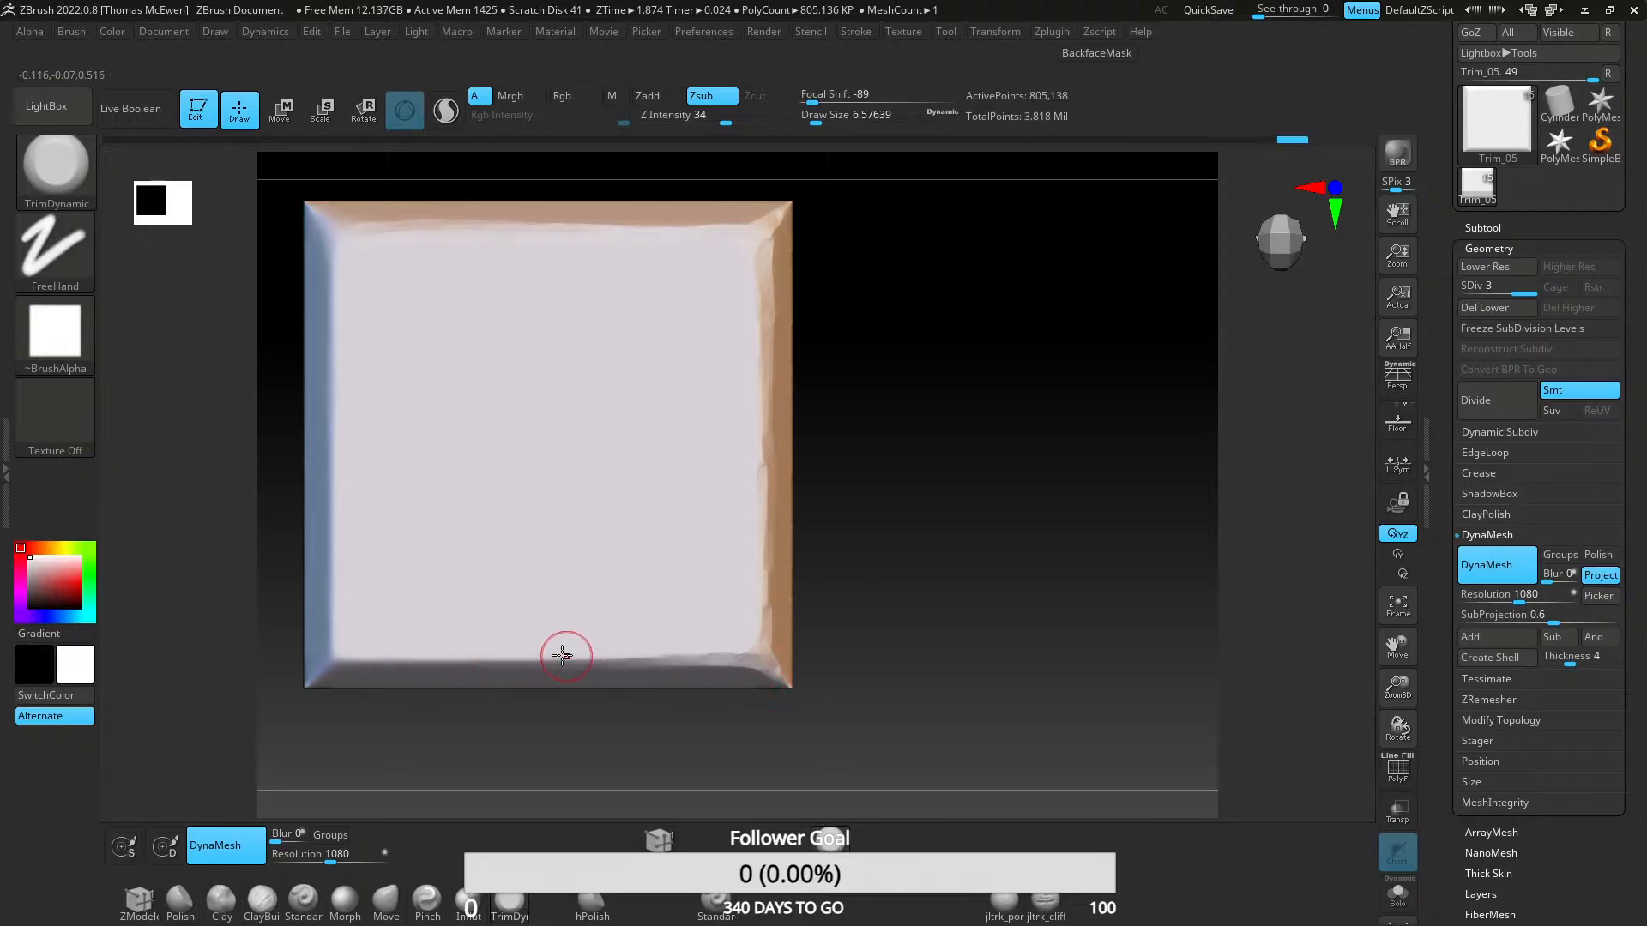
- Chip Trim_05's lower-left corner and wear the adjoining stretch of the bottom edge with TrimDynamic
{"action": "mouse_move", "coordinate": [563, 656]}
{"action": "right_mouse_down", "text": "alt"}
{"action": "mouse_move", "coordinate": [801, 563]}
{"action": "mouse_move", "coordinate": [754, 643]}
{"action": "right_mouse_up", "text": "alt"}
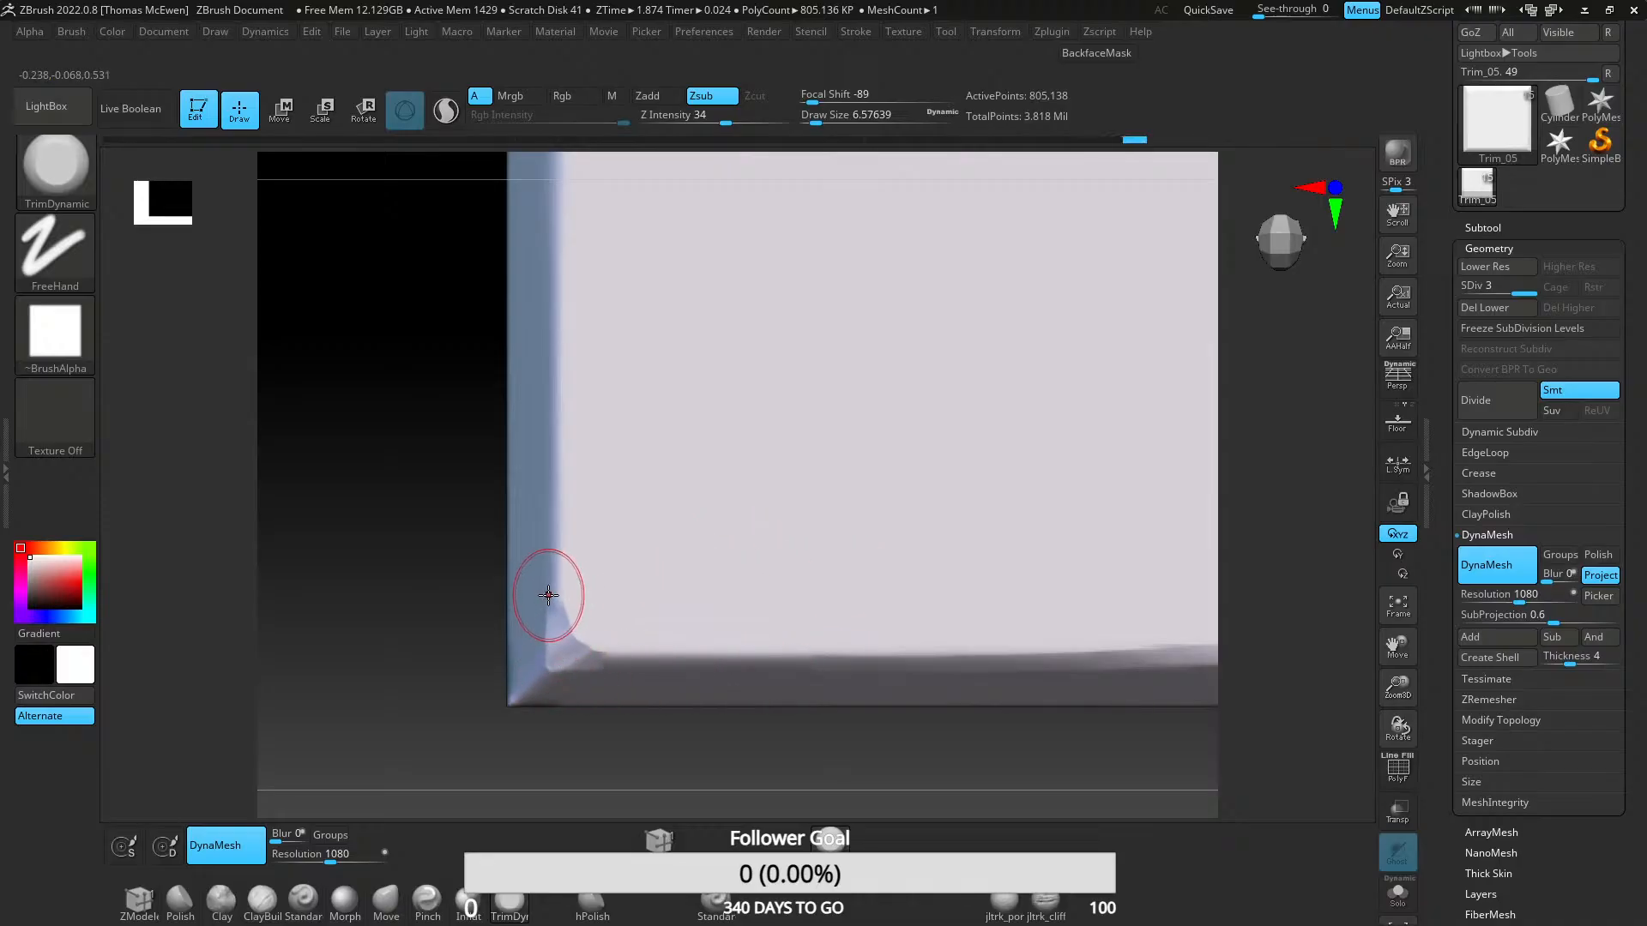
{"action": "left_click_drag", "start_coordinate": [562, 663], "coordinate": [609, 657]}
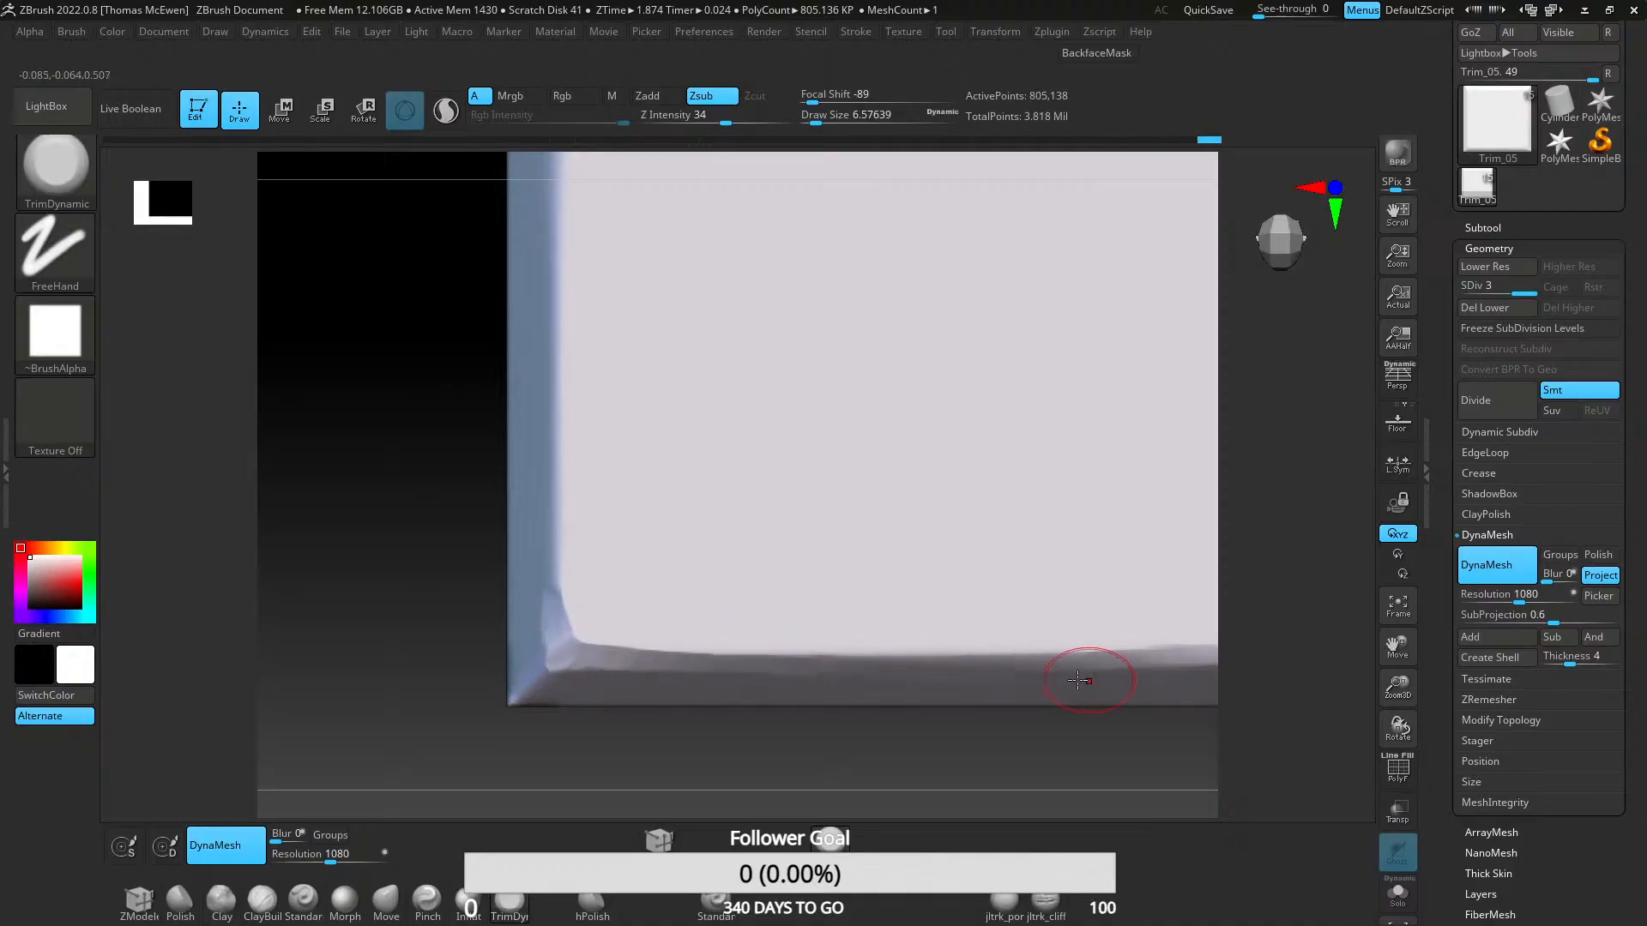
{"action": "mouse_move", "coordinate": [947, 664]}
{"action": "left_mouse_down"}
{"action": "mouse_move", "coordinate": [731, 650]}
{"action": "mouse_move", "coordinate": [797, 656]}
{"action": "left_mouse_up"}
- Wear Trim_05's inner left edge with uneven TrimDynamic strokes from the lower-left corner up to the upper-left corner
{"action": "right_click_drag", "start_coordinate": [680, 617], "coordinate": [788, 645], "text": "alt"}
{"action": "left_click_drag", "start_coordinate": [666, 631], "coordinate": [667, 515]}
{"action": "right_click_drag", "start_coordinate": [670, 379], "coordinate": [702, 532], "text": "alt"}
{"action": "left_click_drag", "start_coordinate": [699, 415], "coordinate": [698, 497]}
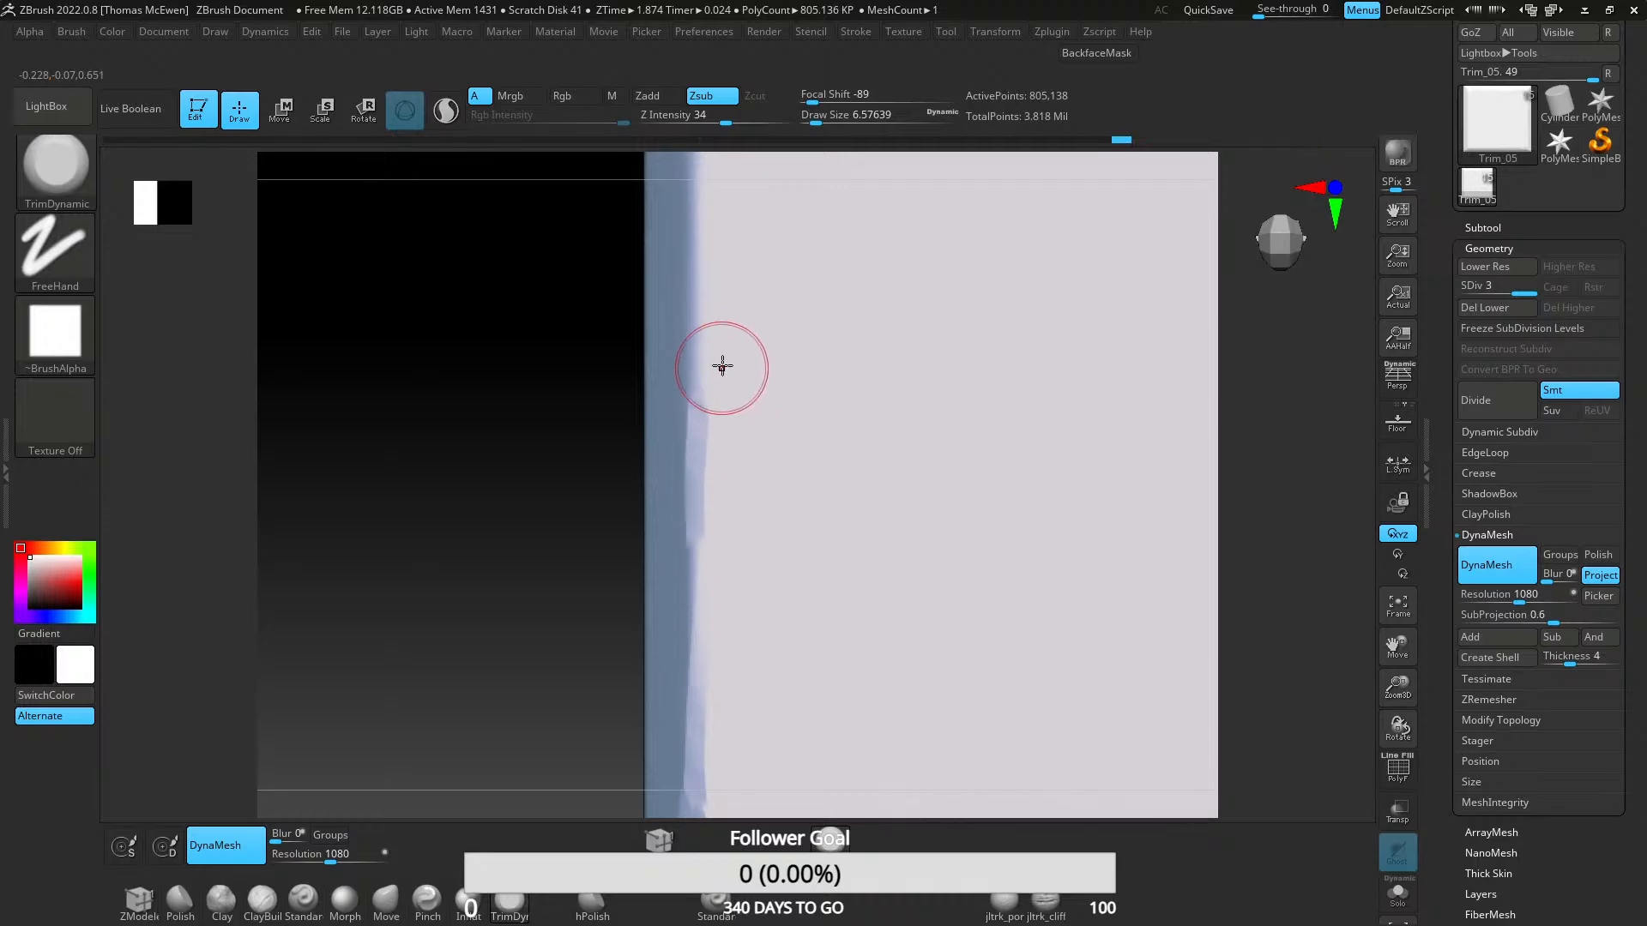
{"action": "right_click_drag", "start_coordinate": [734, 304], "coordinate": [724, 567], "text": "alt"}
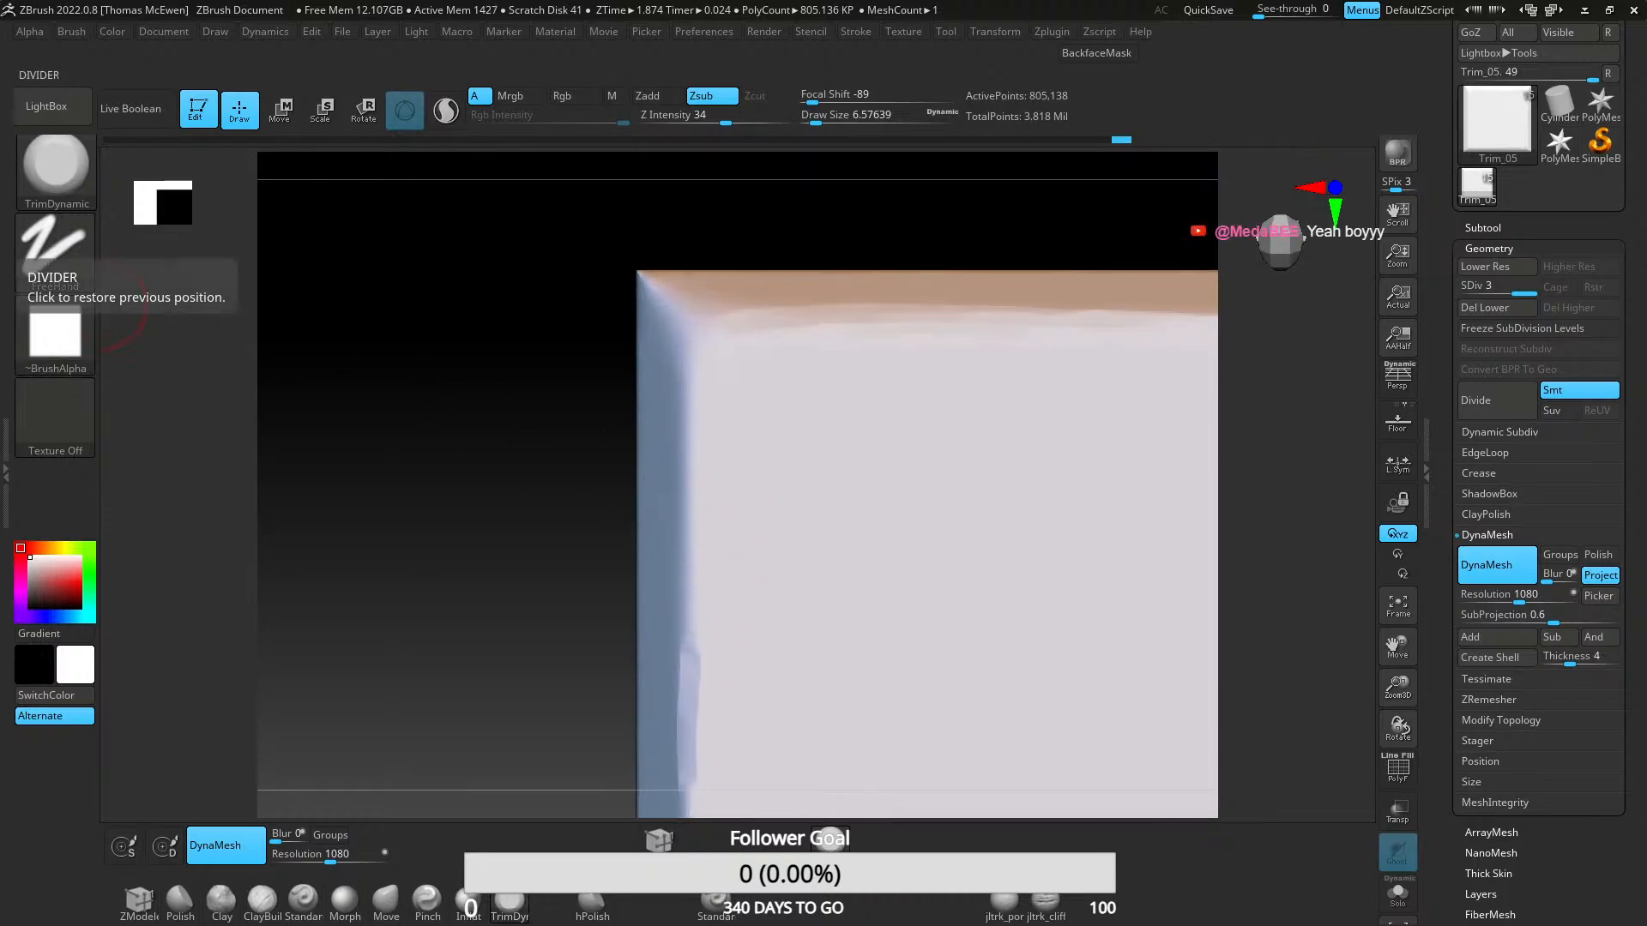
{"action": "right_click_drag", "start_coordinate": [434, 360], "coordinate": [504, 404], "text": "alt"}
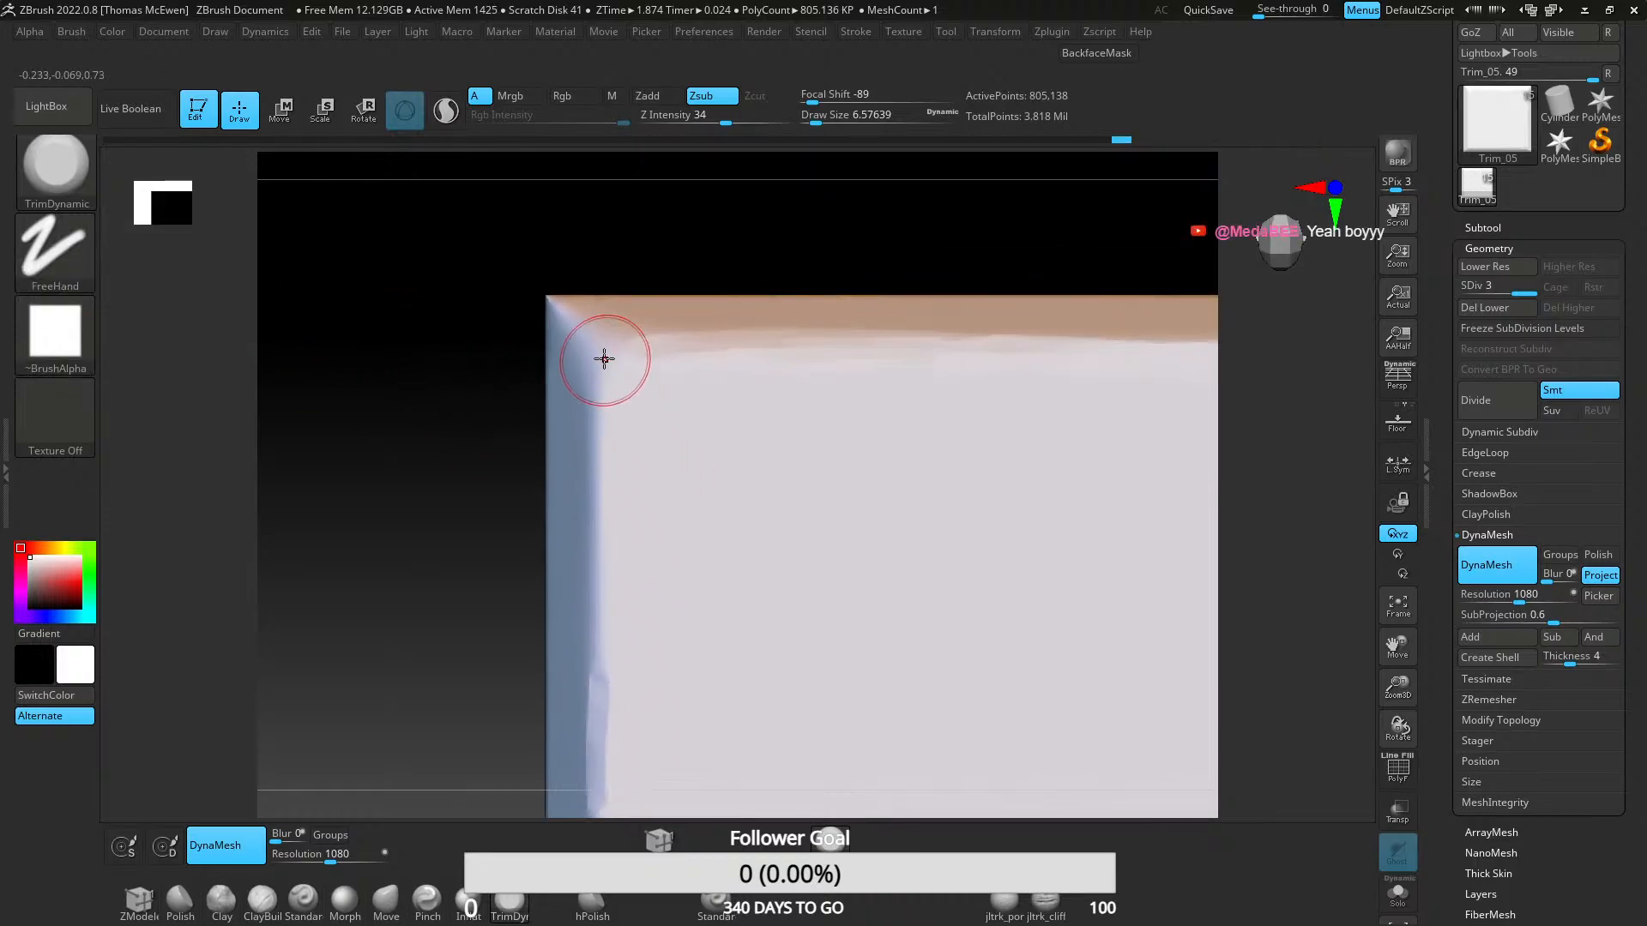
{"action": "left_click_drag", "start_coordinate": [600, 467], "coordinate": [596, 749]}
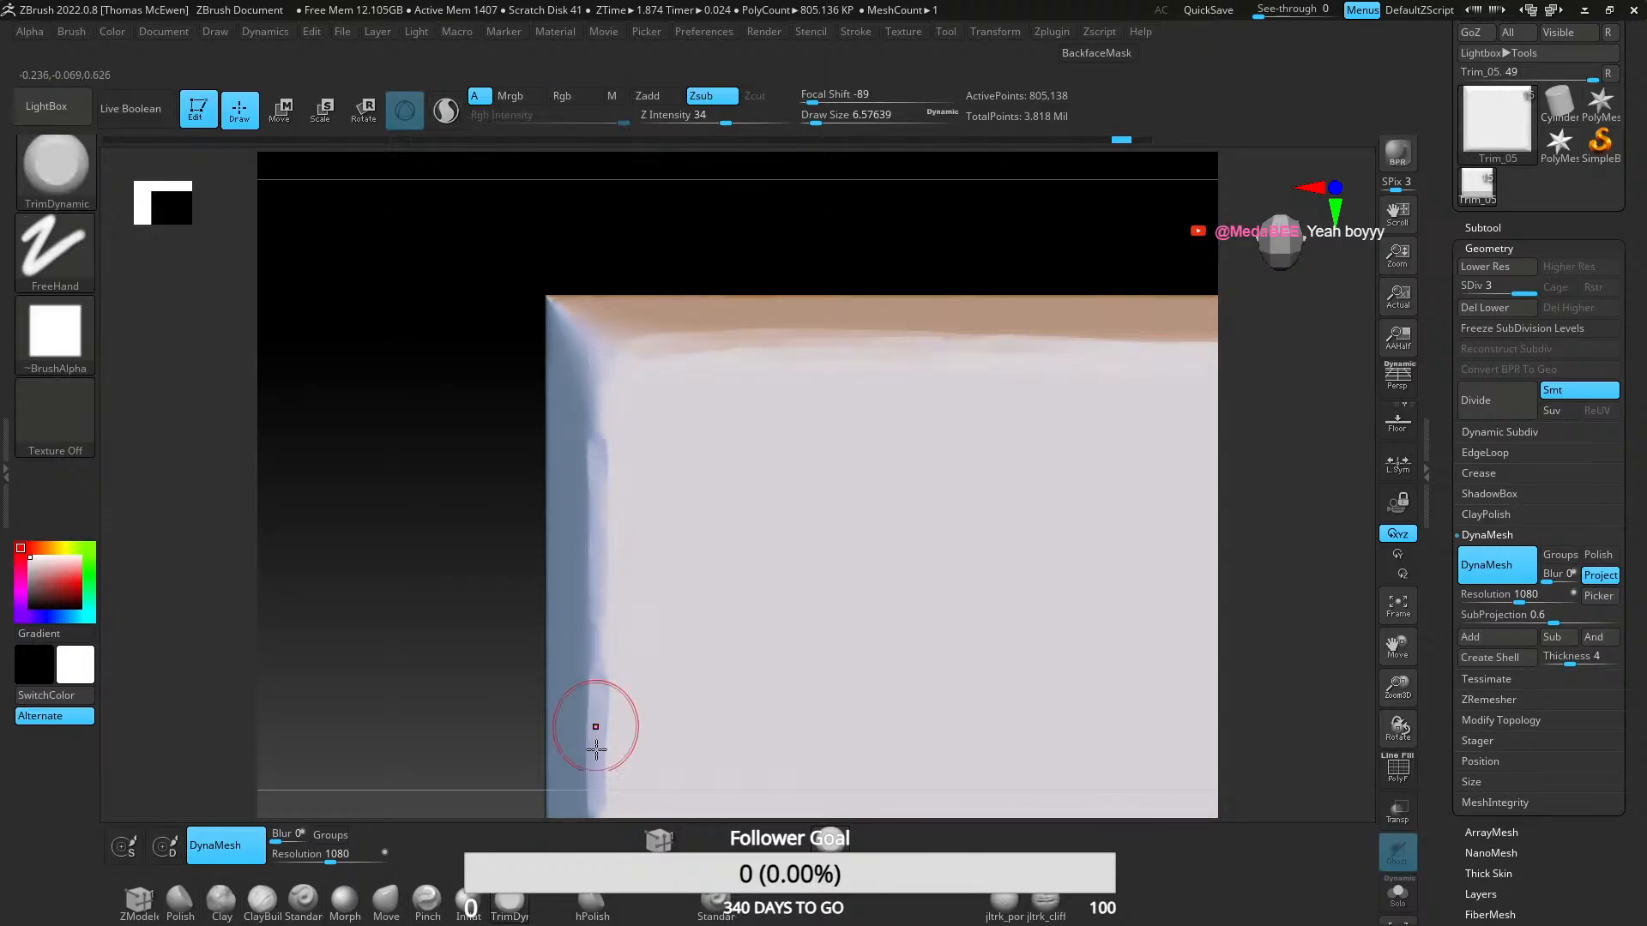
{"action": "left_click_drag", "start_coordinate": [603, 415], "coordinate": [606, 596]}
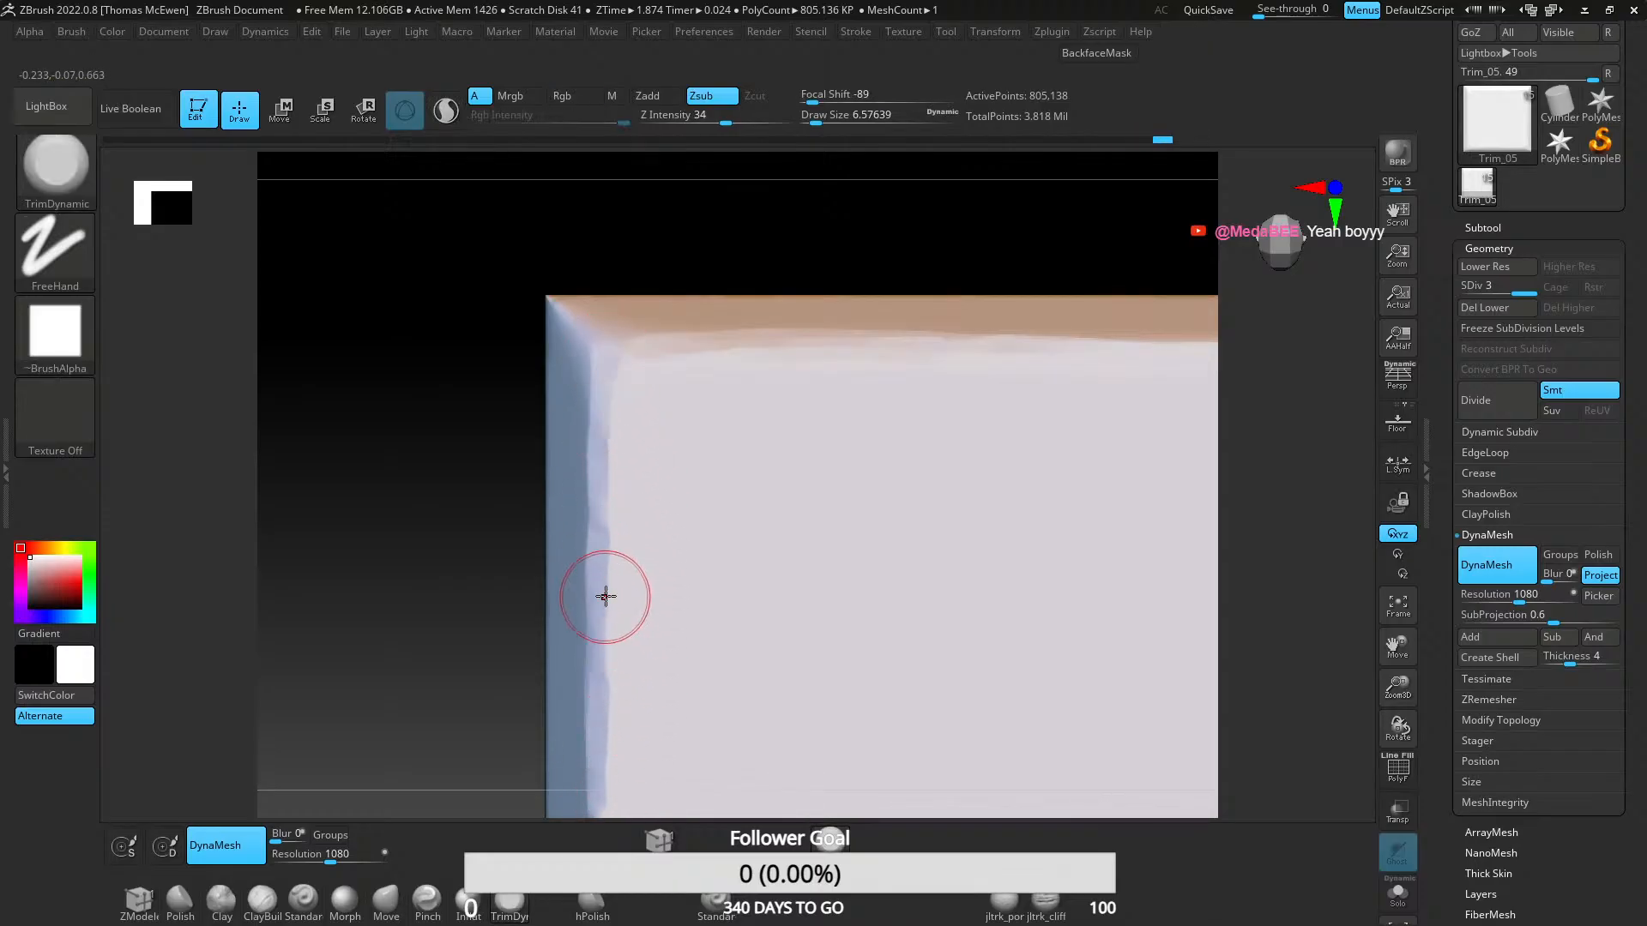
- Carve a broad, shallow chip into the top bevel near the upper-right corner and smooth the face surface beside that corner
{"action": "mouse_move", "coordinate": [741, 425]}
{"action": "right_mouse_down", "text": "ctrl"}
{"action": "mouse_move", "coordinate": [703, 584]}
{"action": "mouse_move", "coordinate": [688, 404]}
{"action": "right_mouse_up", "text": "ctrl"}
{"action": "right_click_drag", "start_coordinate": [744, 550], "coordinate": [667, 524], "text": "alt"}
{"action": "mouse_move", "coordinate": [667, 523]}
{"action": "right_mouse_down"}
{"action": "mouse_move", "coordinate": [655, 548]}
{"action": "mouse_move", "coordinate": [626, 504]}
{"action": "mouse_move", "coordinate": [646, 553]}
{"action": "mouse_move", "coordinate": [695, 515]}
{"action": "mouse_move", "coordinate": [672, 544]}
{"action": "mouse_move", "coordinate": [724, 551]}
{"action": "mouse_move", "coordinate": [719, 625]}
{"action": "mouse_move", "coordinate": [732, 544]}
{"action": "mouse_move", "coordinate": [749, 536]}
{"action": "right_mouse_up"}
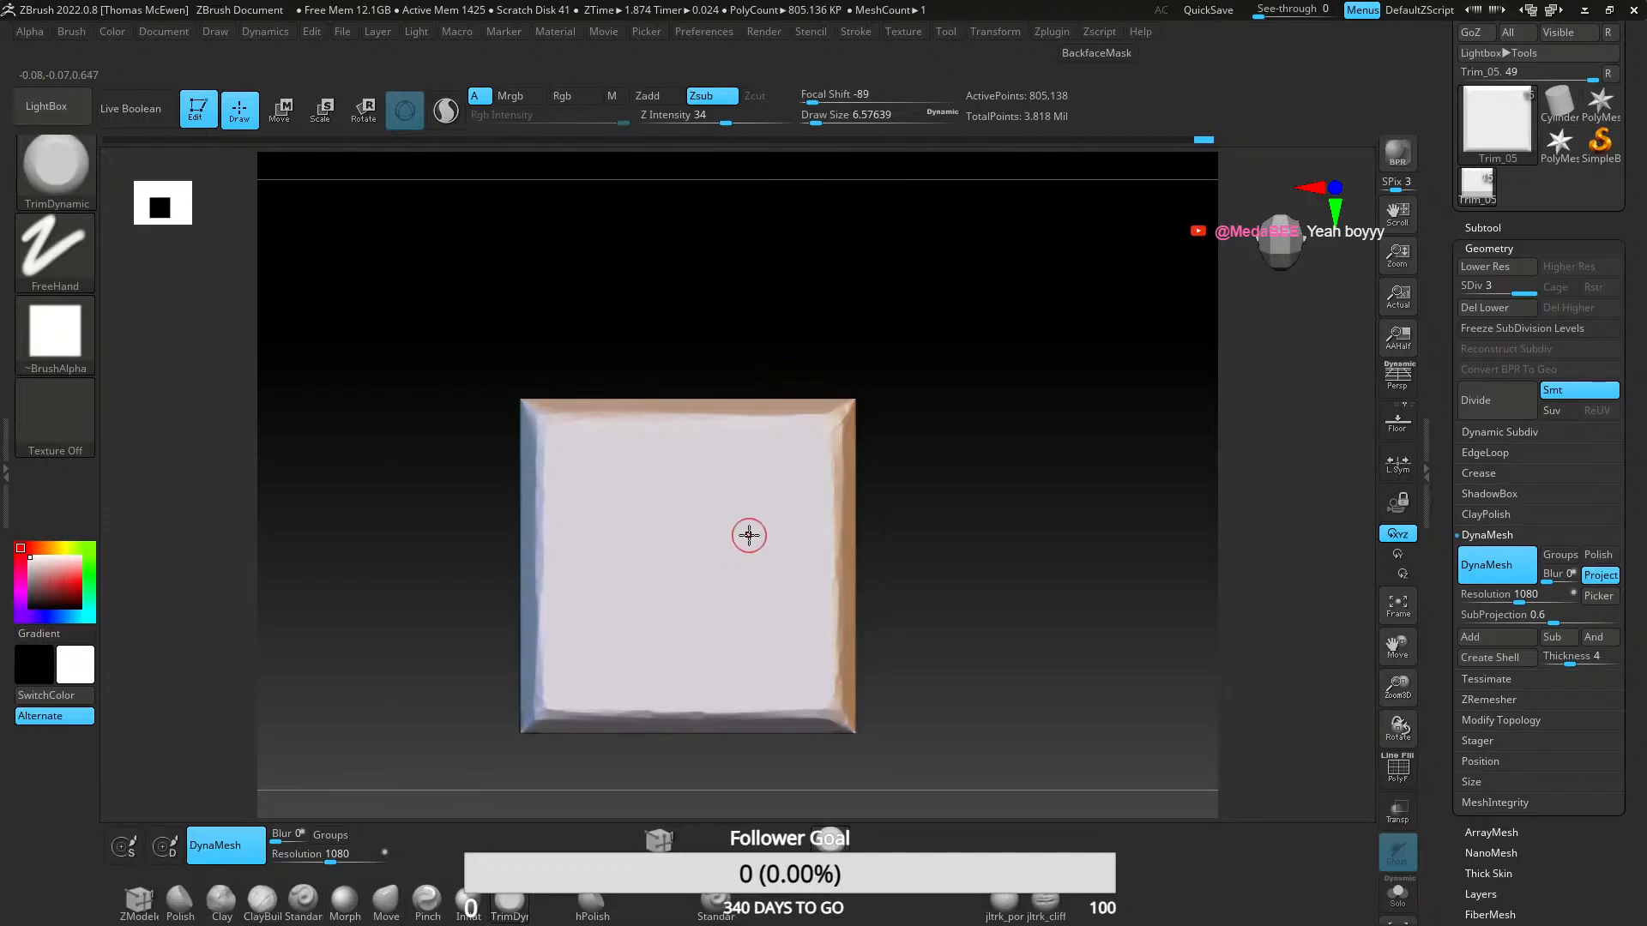
{"action": "right_click_drag", "start_coordinate": [759, 412], "coordinate": [717, 486]}
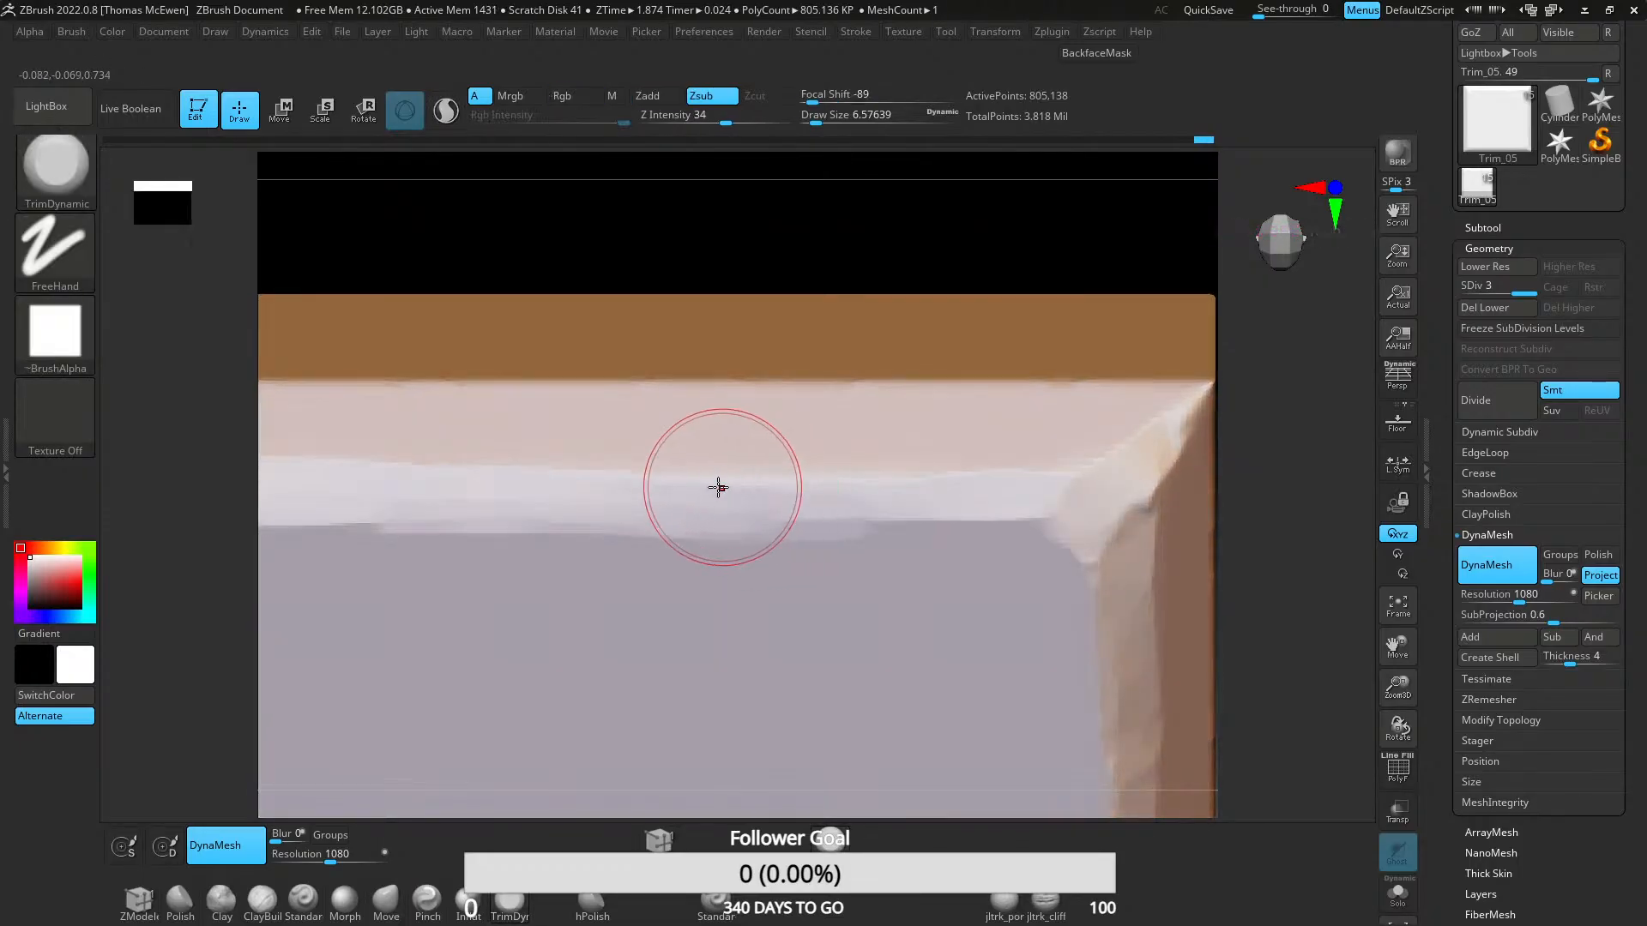
{"action": "mouse_move", "coordinate": [825, 502]}
{"action": "left_mouse_down"}
{"action": "mouse_move", "coordinate": [753, 511]}
{"action": "mouse_move", "coordinate": [783, 508]}
{"action": "mouse_move", "coordinate": [798, 471]}
{"action": "mouse_move", "coordinate": [633, 518]}
{"action": "mouse_move", "coordinate": [906, 519]}
{"action": "mouse_move", "coordinate": [806, 470]}
{"action": "left_mouse_up"}
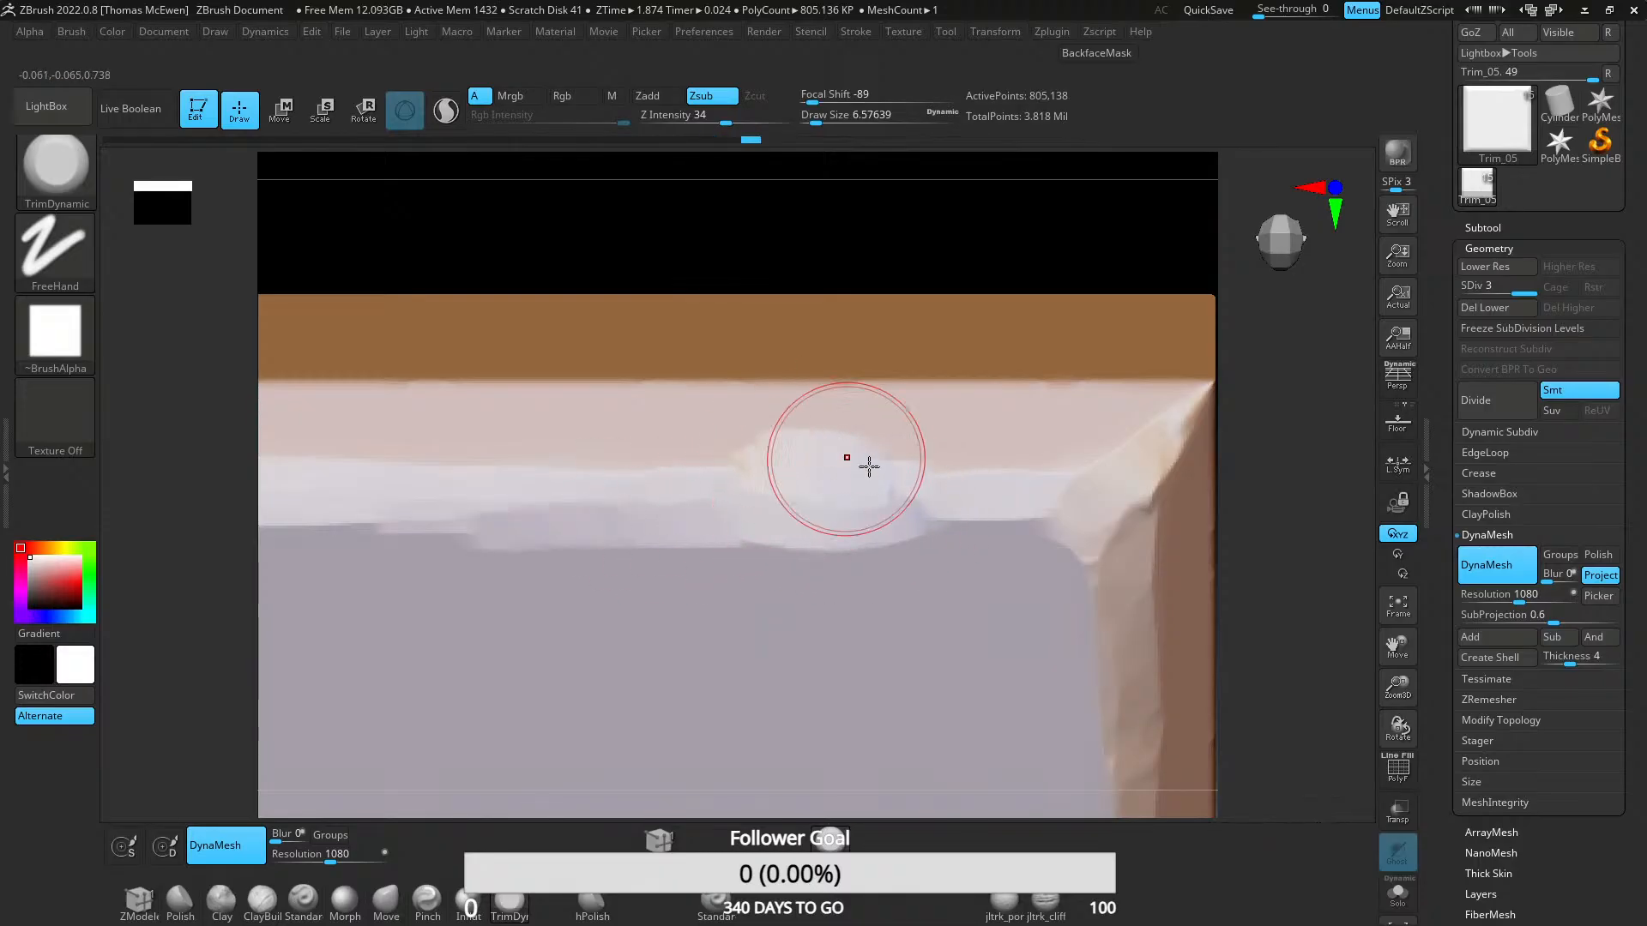
{"action": "mouse_move", "coordinate": [858, 480]}
{"action": "right_mouse_down", "text": "ctrl"}
{"action": "mouse_move", "coordinate": [772, 434]}
{"action": "mouse_move", "coordinate": [784, 563]}
{"action": "mouse_move", "coordinate": [864, 438]}
{"action": "mouse_move", "coordinate": [705, 493]}
{"action": "right_mouse_up", "text": "ctrl"}
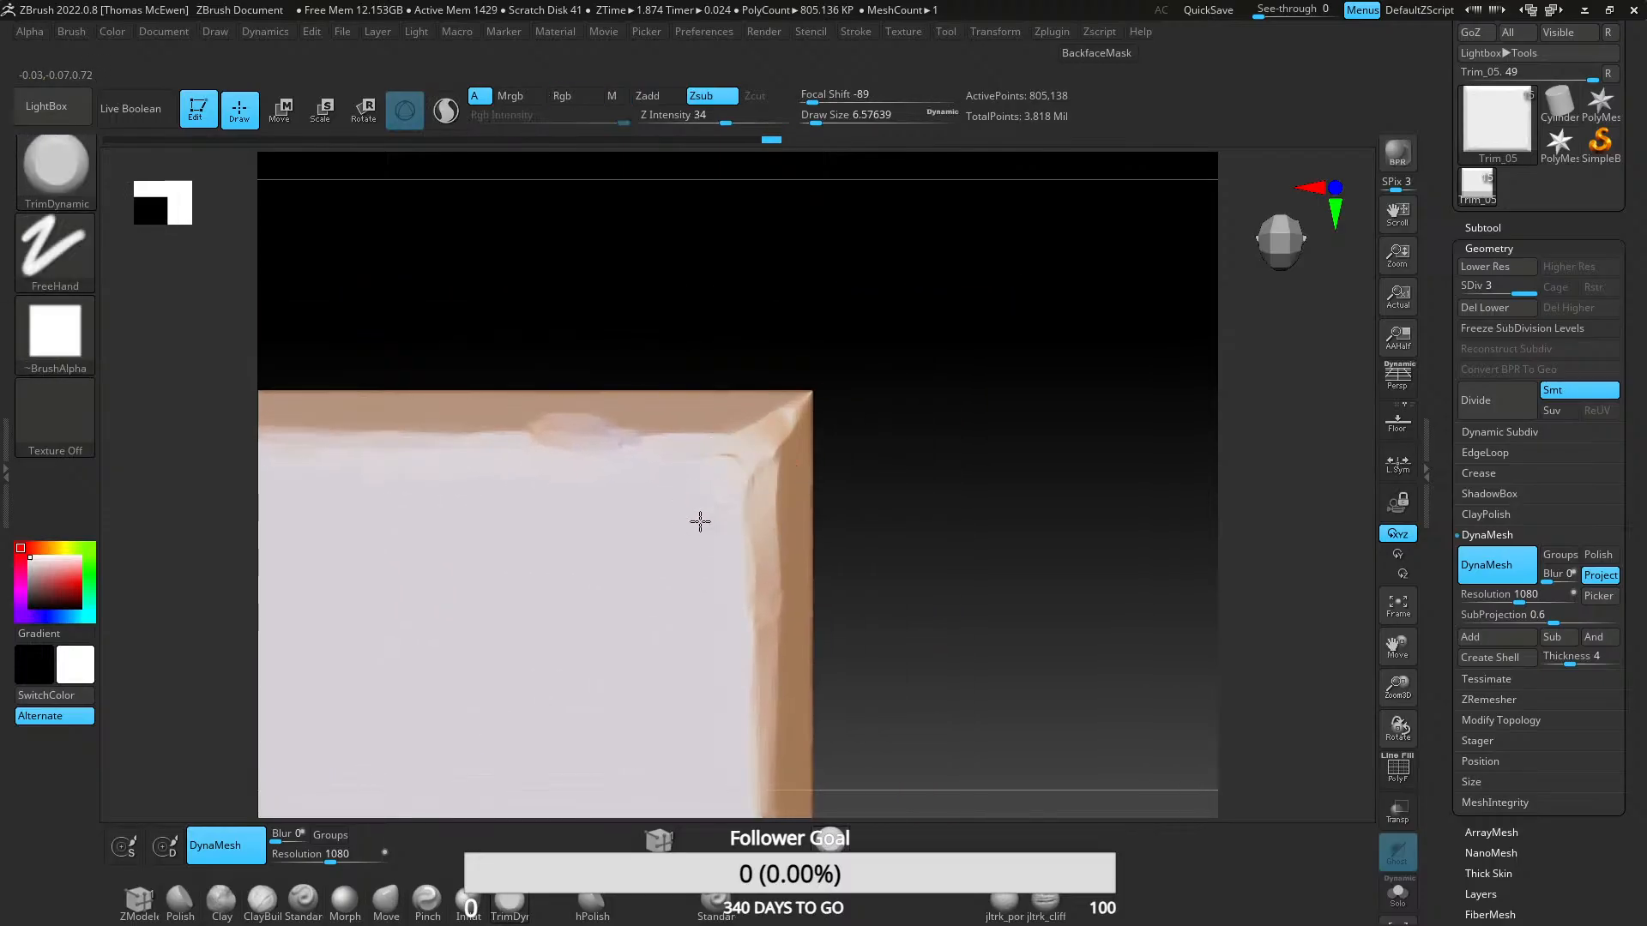
{"action": "mouse_move", "coordinate": [692, 493]}
{"action": "left_mouse_down", "text": "shift"}
{"action": "mouse_move", "coordinate": [672, 519]}
{"action": "mouse_move", "coordinate": [692, 490]}
{"action": "left_mouse_up", "text": "shift"}
- Trim the front face's upper-left corner with TrimDynamic and soften the resulting marks with the Smooth brush
{"action": "mouse_move", "coordinate": [599, 625]}
{"action": "right_mouse_down", "text": "ctrl"}
{"action": "mouse_move", "coordinate": [661, 518]}
{"action": "mouse_move", "coordinate": [647, 445]}
{"action": "mouse_move", "coordinate": [643, 512]}
{"action": "mouse_move", "coordinate": [736, 394]}
{"action": "mouse_move", "coordinate": [695, 493]}
{"action": "mouse_move", "coordinate": [588, 324]}
{"action": "right_mouse_up", "text": "ctrl"}
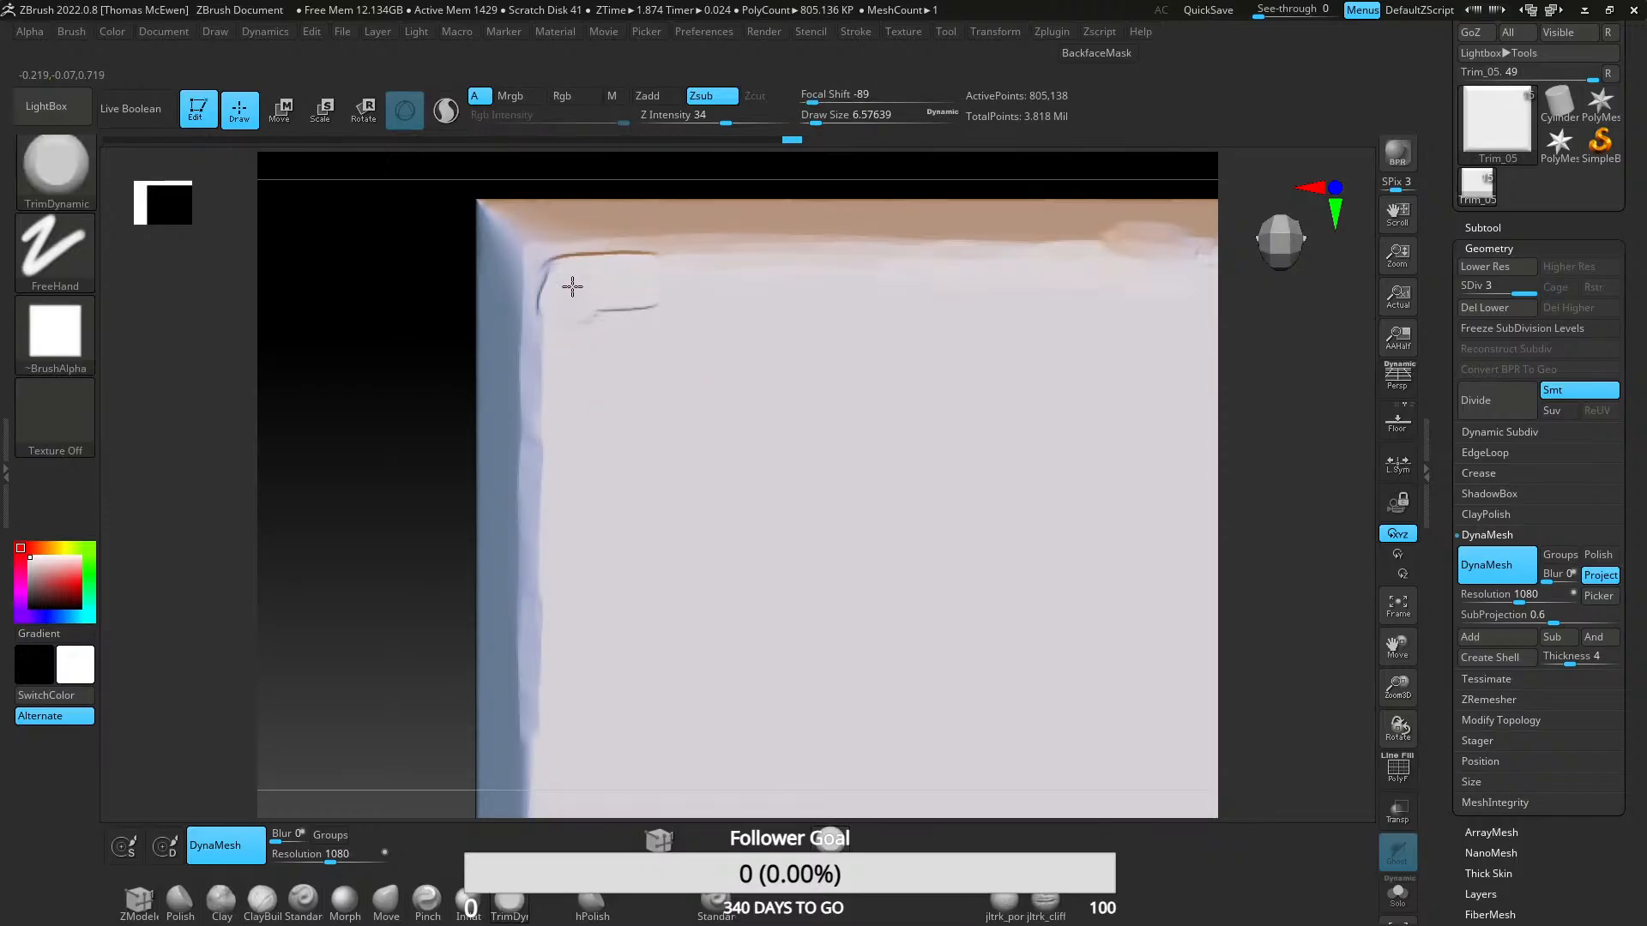
{"action": "mouse_move", "coordinate": [579, 279]}
{"action": "left_mouse_down"}
{"action": "mouse_move", "coordinate": [651, 280]}
{"action": "mouse_move", "coordinate": [621, 296]}
{"action": "mouse_move", "coordinate": [607, 336]}
{"action": "left_mouse_up"}
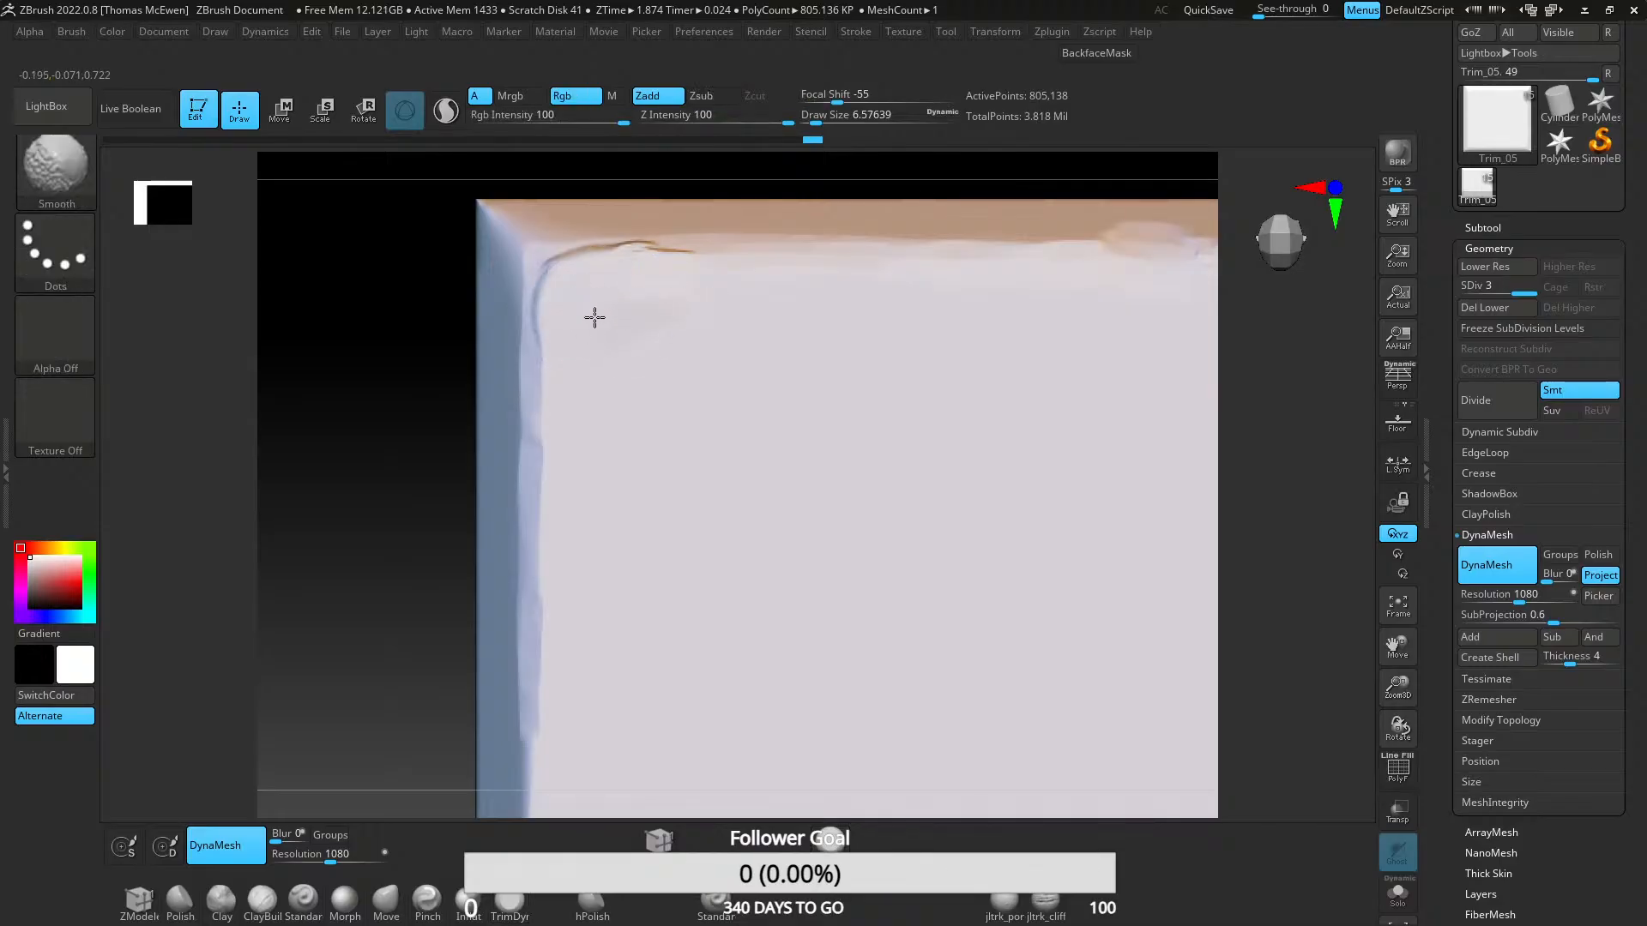
{"action": "left_click_drag", "start_coordinate": [702, 298], "coordinate": [672, 301]}
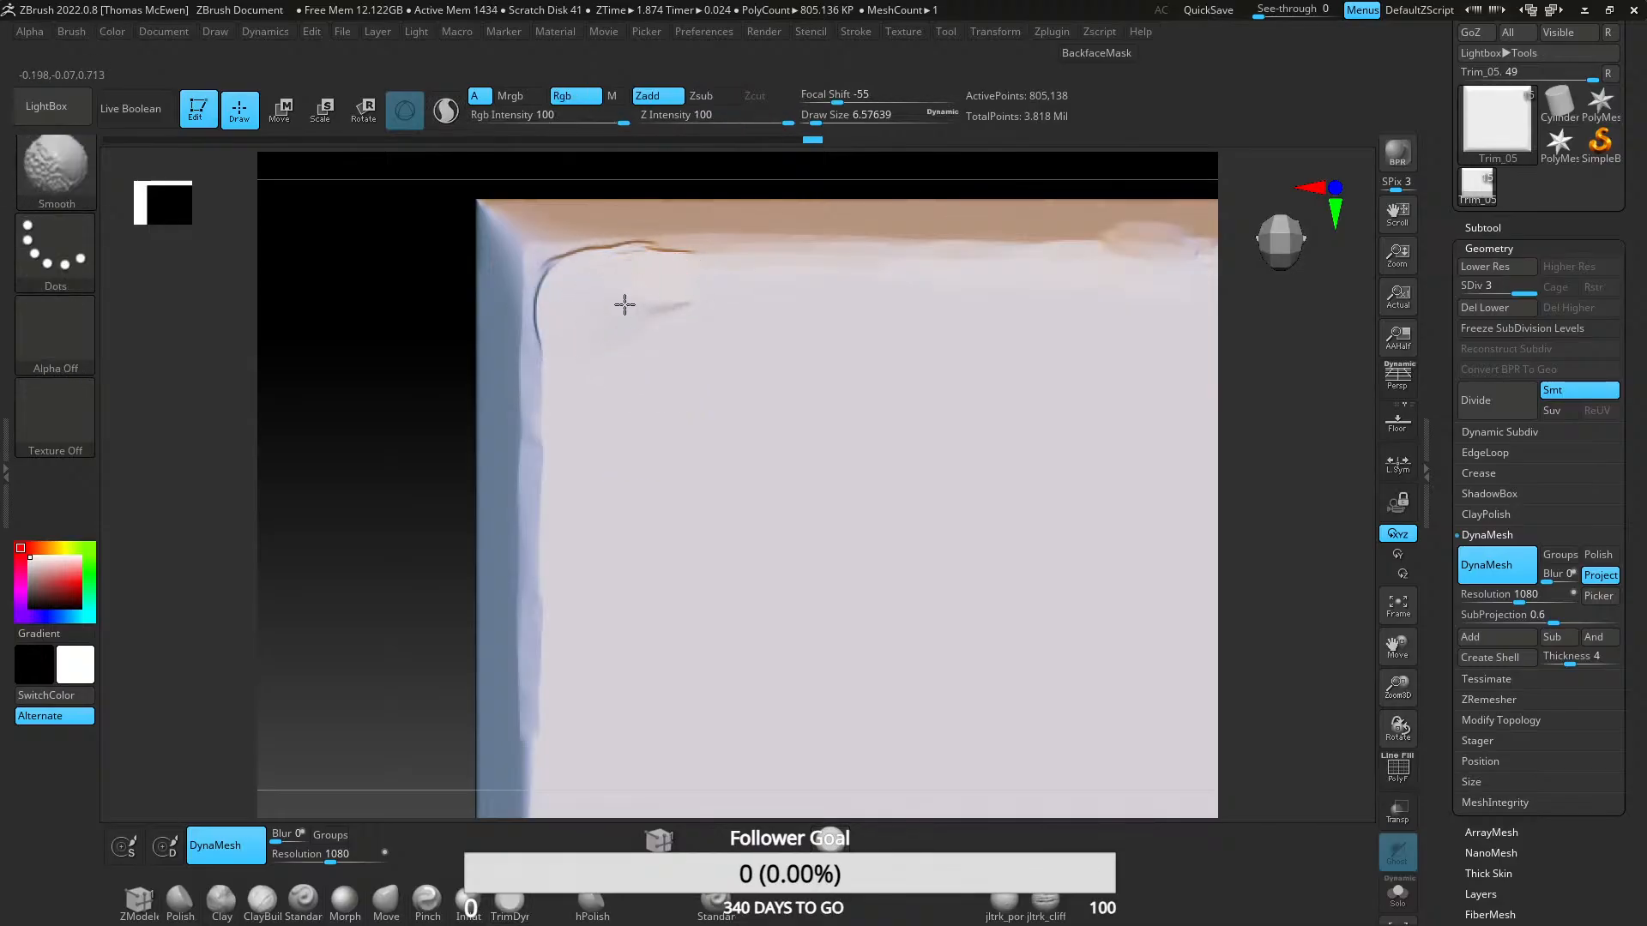
- Recut a thin crease around the front face's upper-left corner, extending it along the top edge and down the left edge
{"action": "key", "text": "f"}
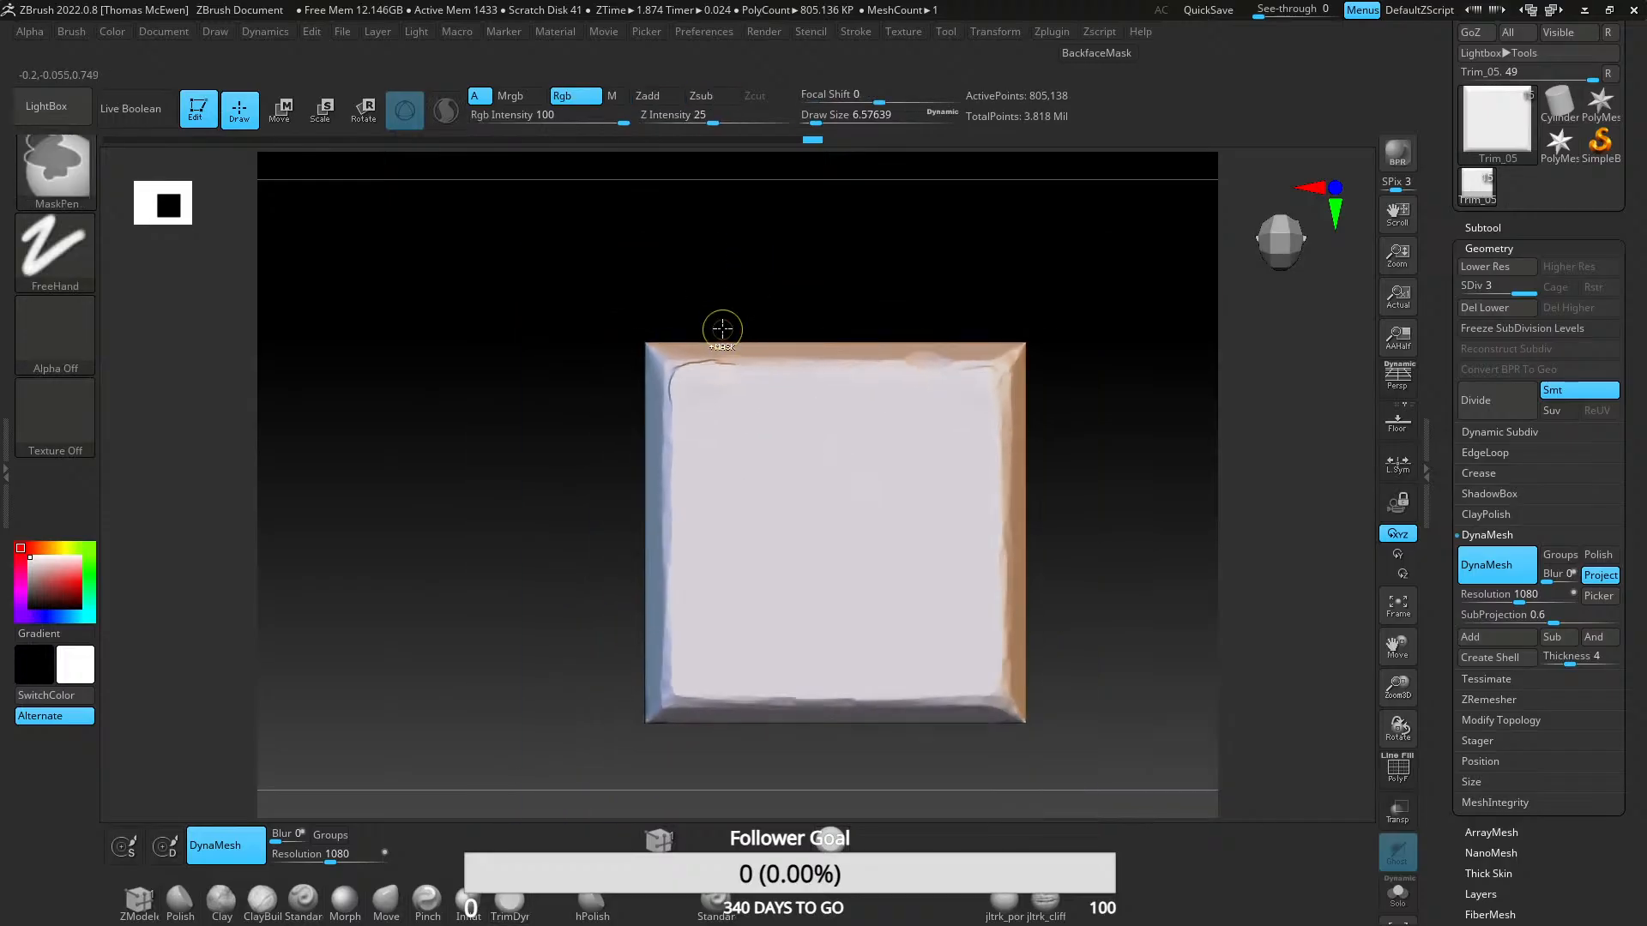
{"action": "left_click_drag", "start_coordinate": [720, 327], "coordinate": [740, 411]}
{"action": "right_click_drag", "start_coordinate": [739, 410], "coordinate": [743, 406], "text": "shift"}
{"action": "right_click_drag", "start_coordinate": [743, 407], "coordinate": [789, 289], "text": "ctrl"}
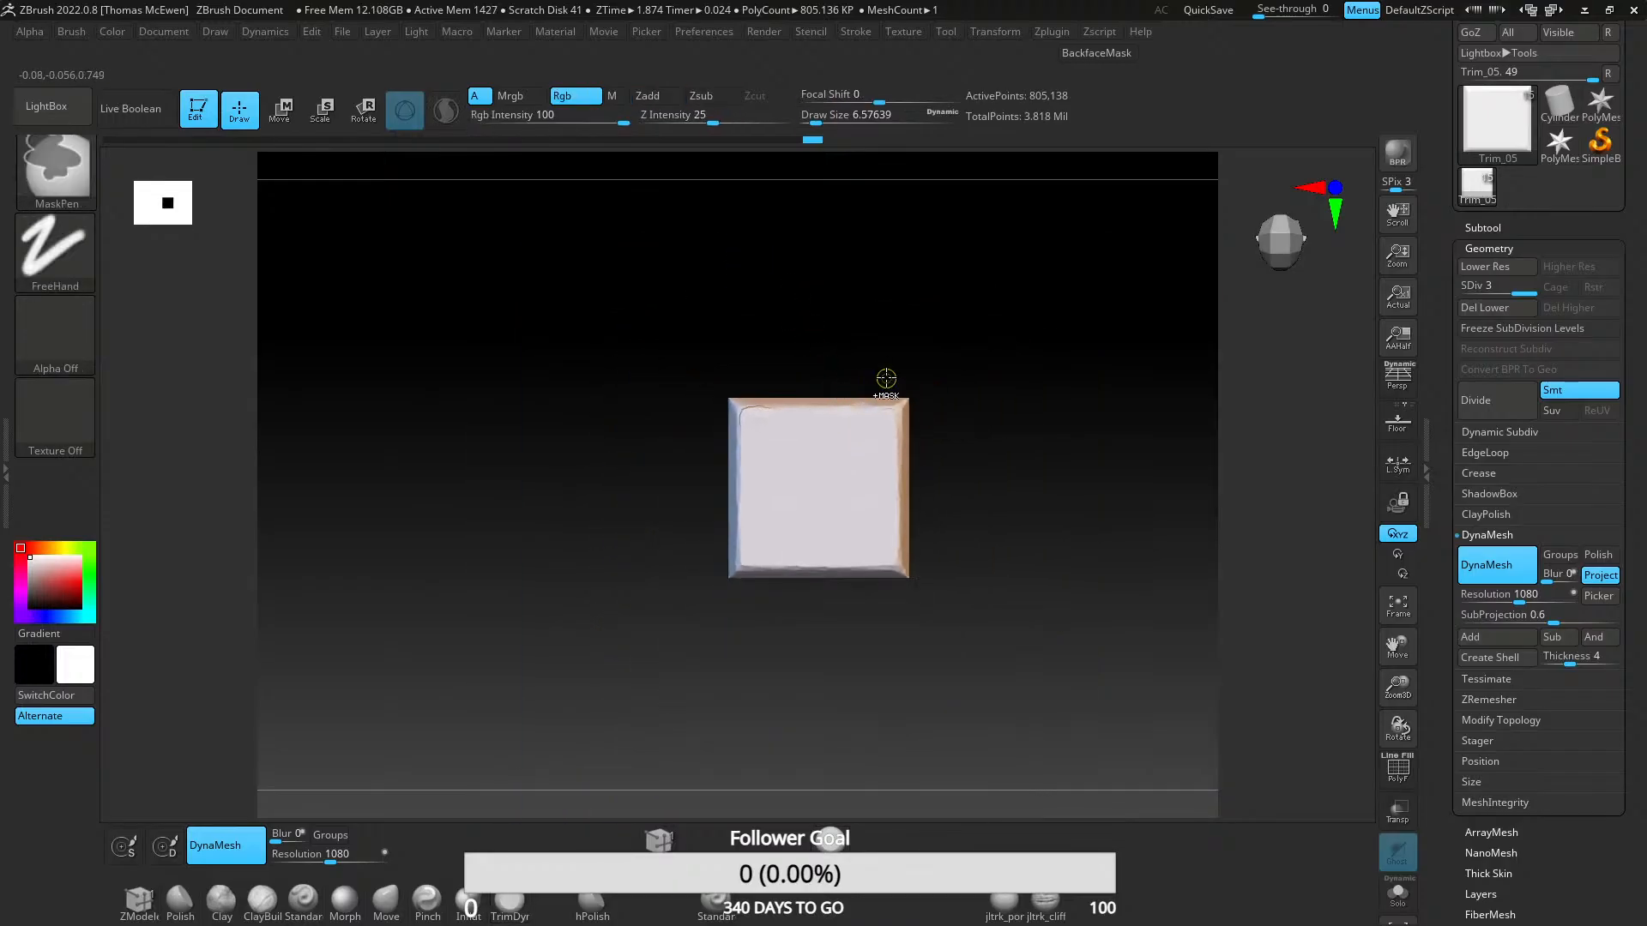
{"action": "mouse_move", "coordinate": [813, 364]}
{"action": "right_mouse_down", "text": "ctrl"}
{"action": "mouse_move", "coordinate": [706, 363]}
{"action": "mouse_move", "coordinate": [654, 331]}
{"action": "right_mouse_up", "text": "ctrl"}
{"action": "right_click_drag", "start_coordinate": [653, 331], "coordinate": [690, 411], "text": "alt"}
{"action": "right_click_drag", "start_coordinate": [690, 412], "coordinate": [680, 557], "text": "ctrl"}
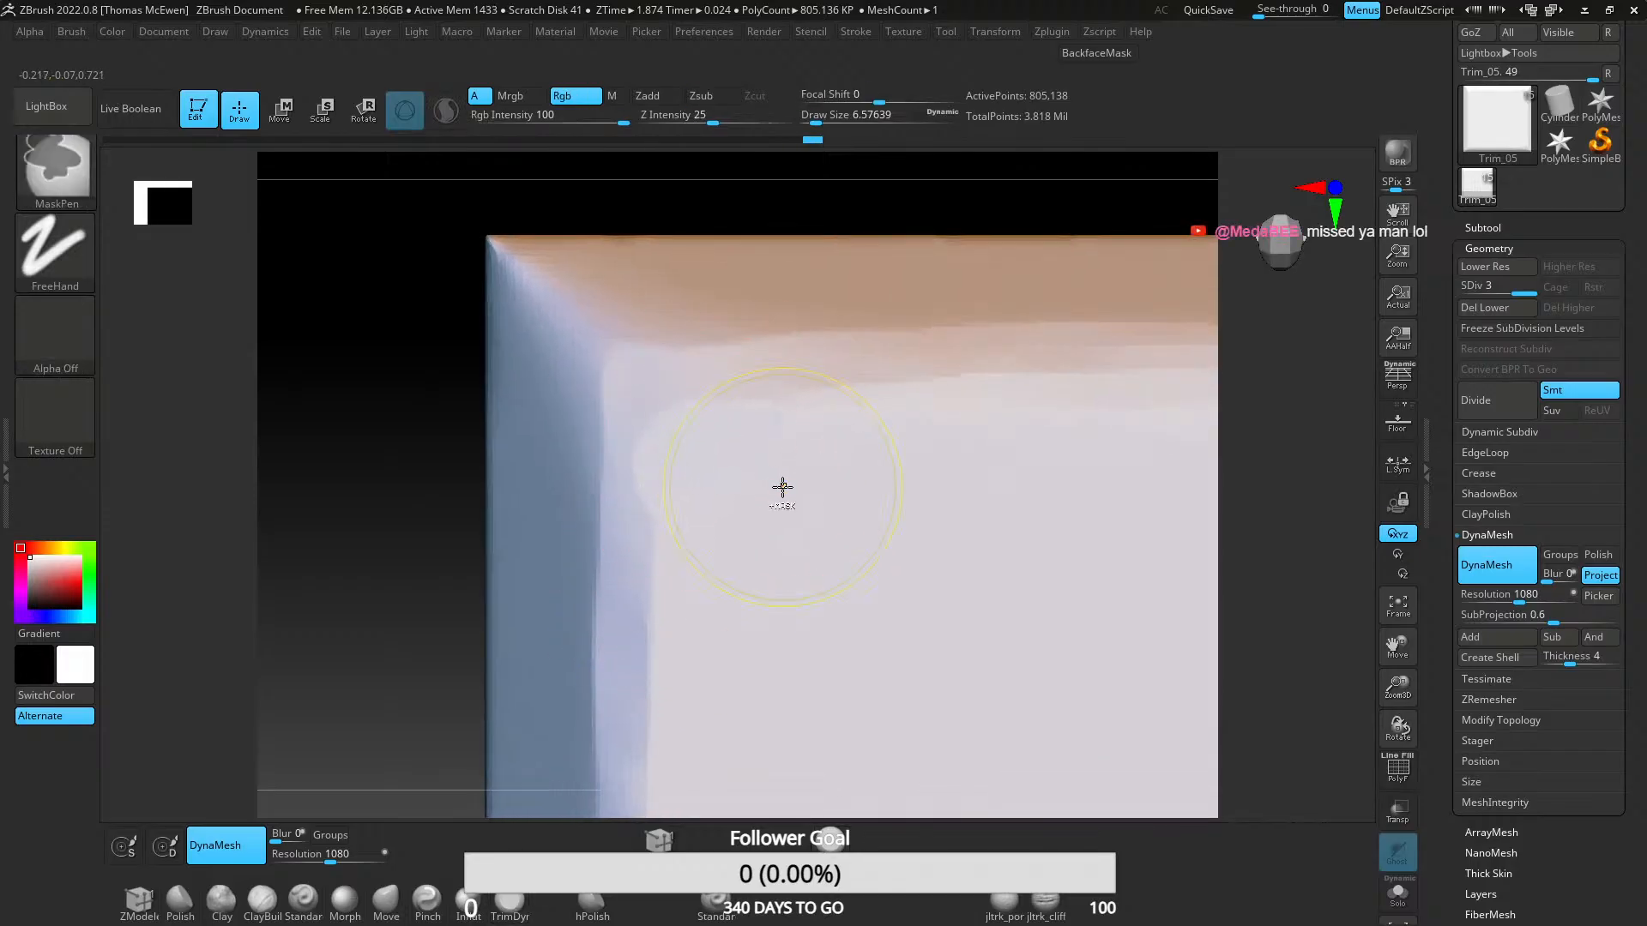
{"action": "mouse_move", "coordinate": [768, 479]}
{"action": "left_mouse_down"}
{"action": "mouse_move", "coordinate": [800, 516]}
{"action": "mouse_move", "coordinate": [735, 507]}
{"action": "mouse_move", "coordinate": [907, 514]}
{"action": "left_mouse_up"}
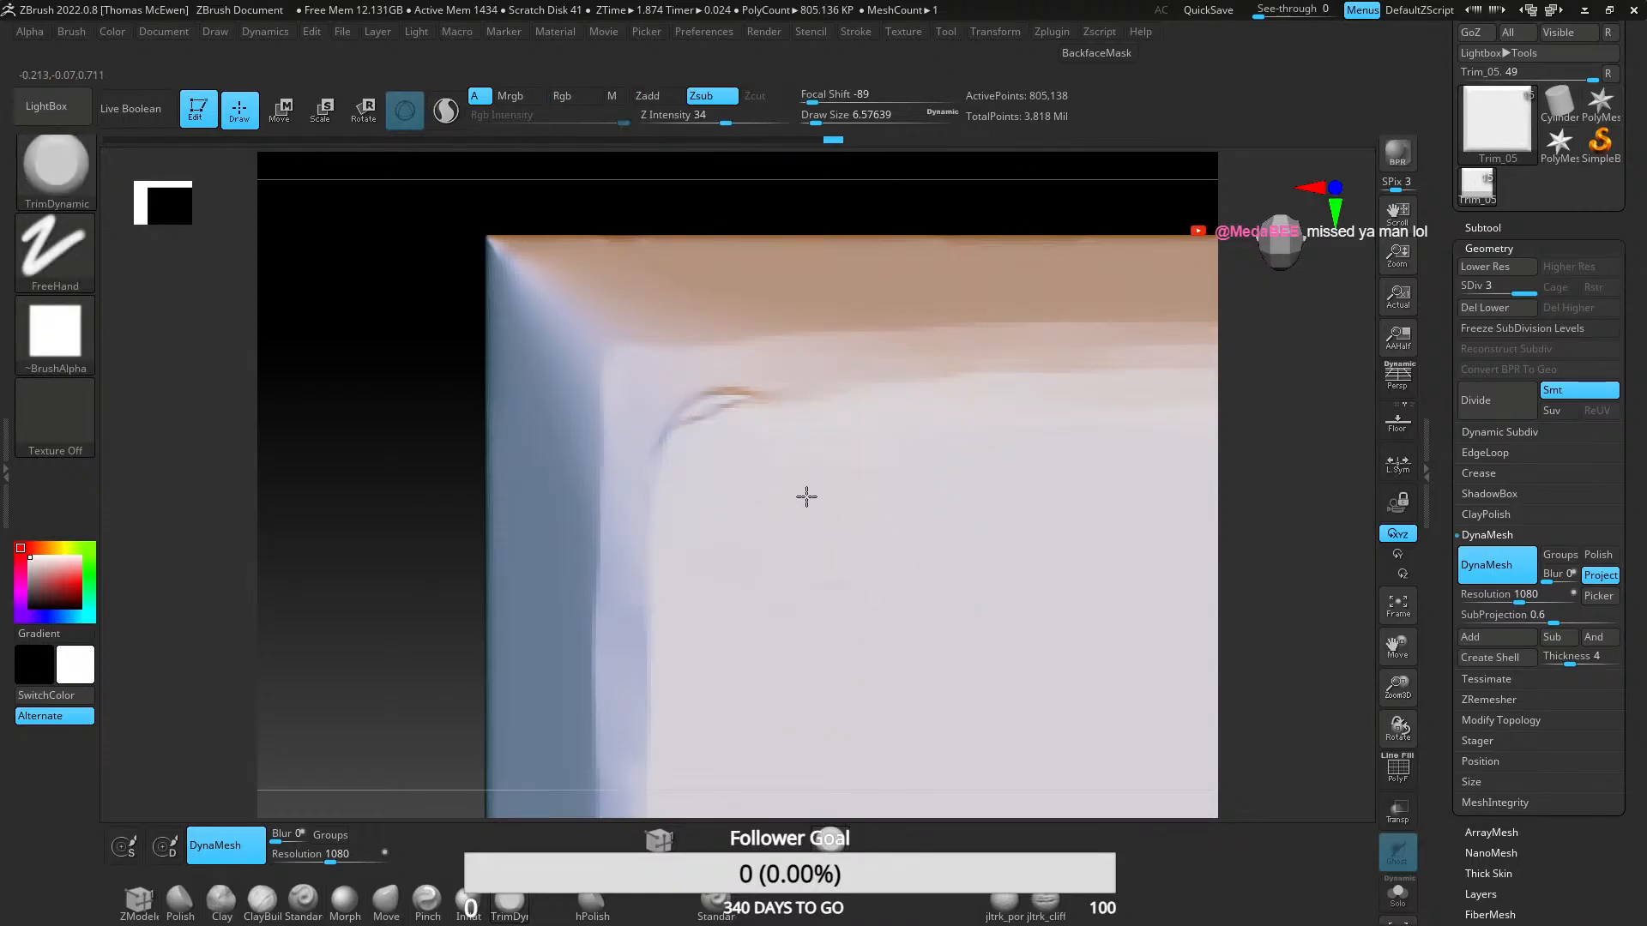
{"action": "mouse_move", "coordinate": [806, 497]}
{"action": "left_mouse_down"}
{"action": "mouse_move", "coordinate": [761, 452]}
{"action": "mouse_move", "coordinate": [944, 481]}
{"action": "mouse_move", "coordinate": [843, 569]}
{"action": "left_mouse_up"}
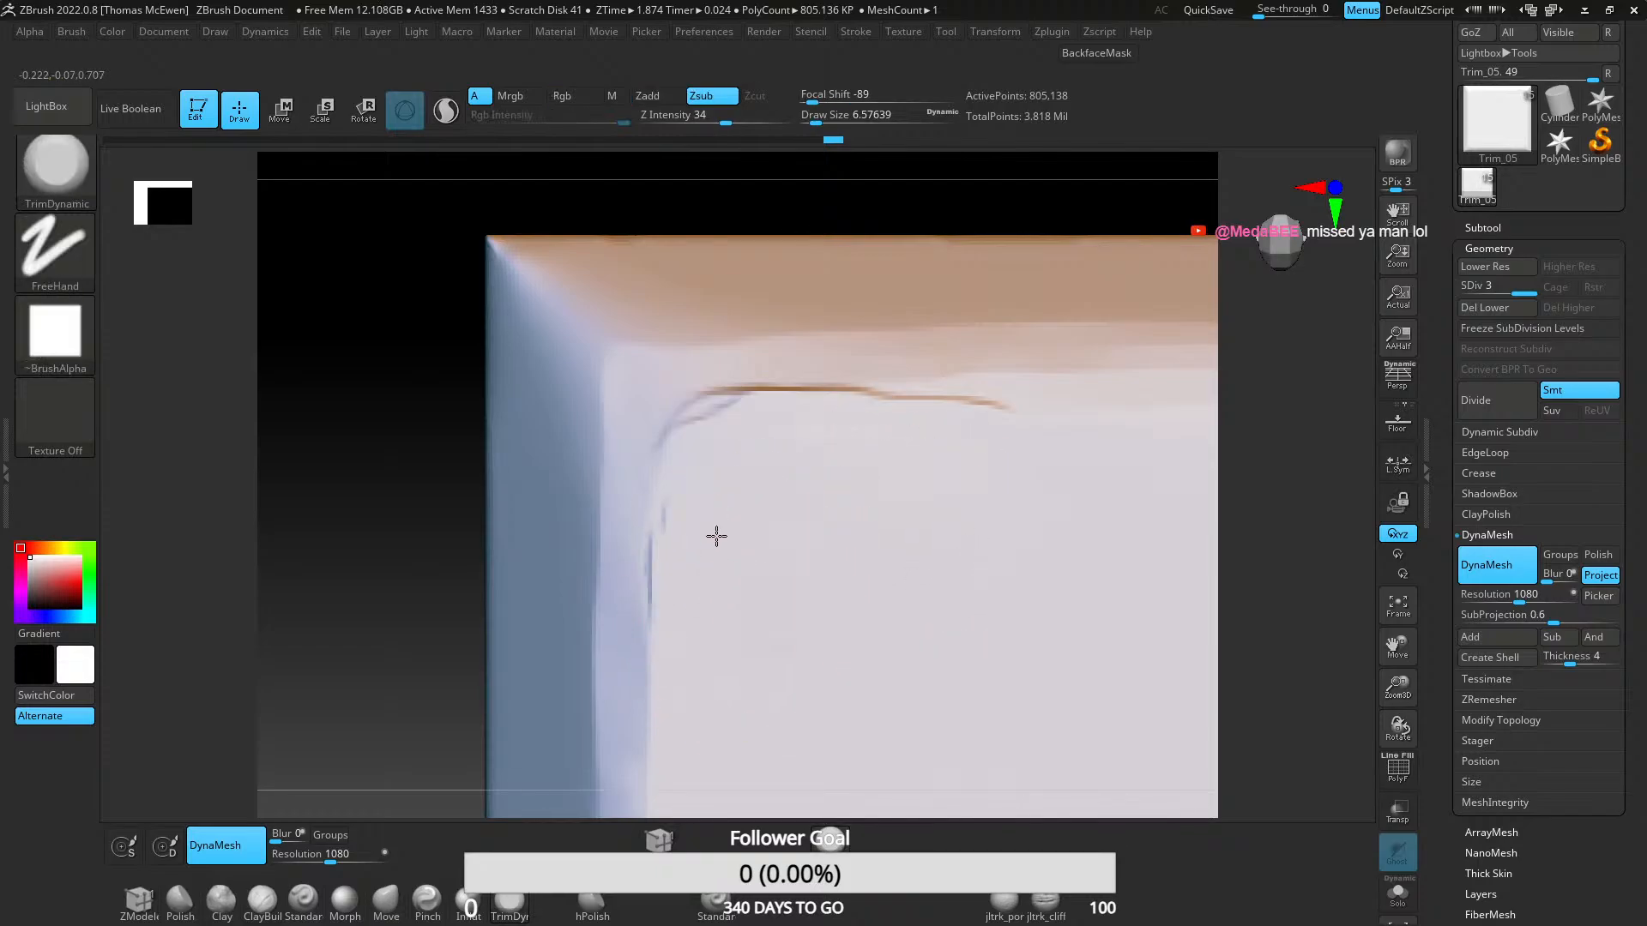
{"action": "mouse_move", "coordinate": [716, 536]}
{"action": "left_mouse_down"}
{"action": "mouse_move", "coordinate": [710, 632]}
{"action": "mouse_move", "coordinate": [709, 534]}
{"action": "mouse_move", "coordinate": [834, 651]}
{"action": "left_mouse_up"}
- Cut thin creases along the lower stretch of the left edge and the middle of the bottom edge with TrimDynamic
{"action": "mouse_move", "coordinate": [849, 617]}
{"action": "right_mouse_down", "text": "ctrl"}
{"action": "mouse_move", "coordinate": [790, 482]}
{"action": "mouse_move", "coordinate": [864, 569]}
{"action": "mouse_move", "coordinate": [742, 346]}
{"action": "mouse_move", "coordinate": [655, 625]}
{"action": "mouse_move", "coordinate": [669, 378]}
{"action": "mouse_move", "coordinate": [632, 466]}
{"action": "right_mouse_up", "text": "ctrl"}
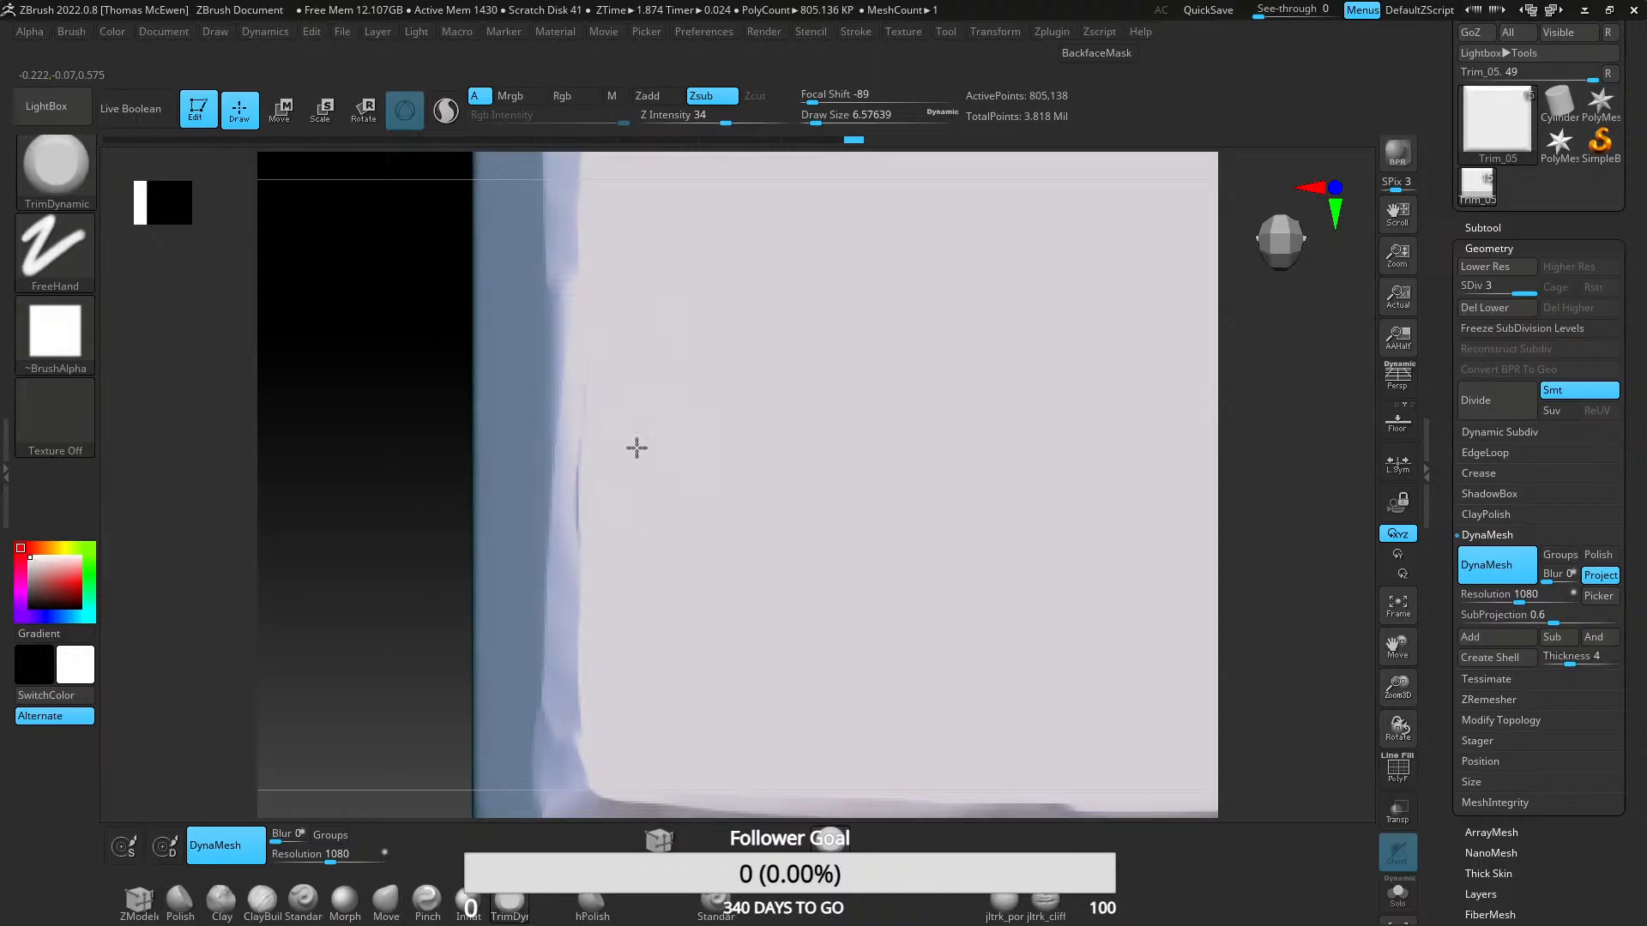
{"action": "mouse_move", "coordinate": [621, 254]}
{"action": "right_mouse_down", "text": "ctrl"}
{"action": "mouse_move", "coordinate": [654, 320]}
{"action": "mouse_move", "coordinate": [666, 493]}
{"action": "right_mouse_up", "text": "ctrl"}
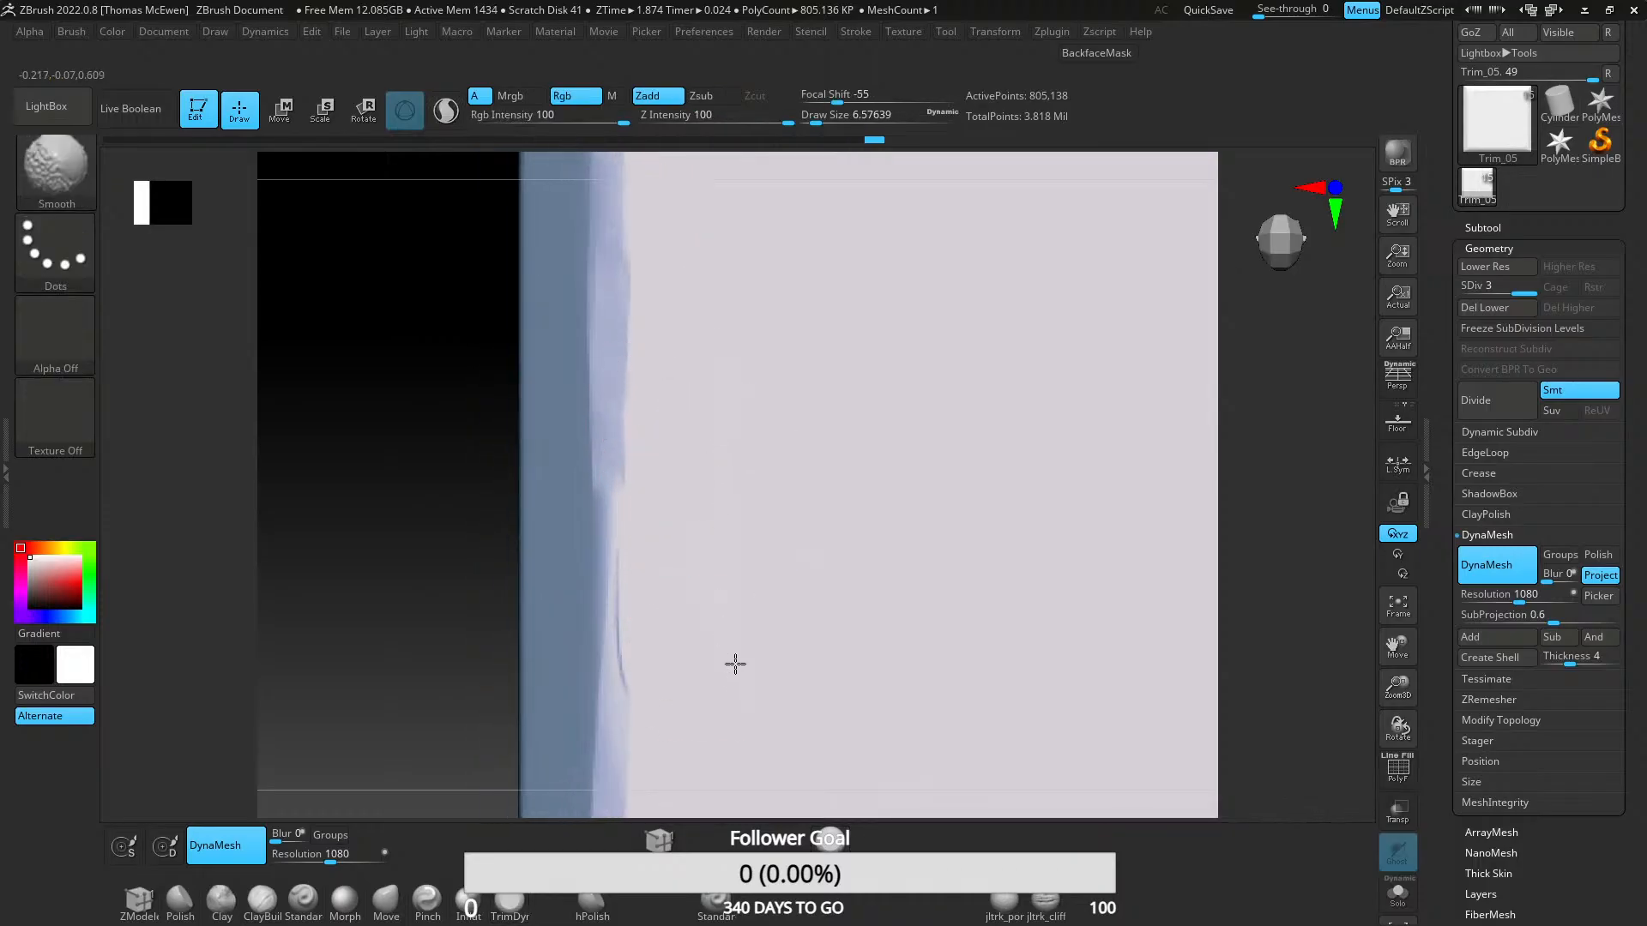
{"action": "mouse_move", "coordinate": [698, 684]}
{"action": "right_mouse_down", "text": "ctrl"}
{"action": "mouse_move", "coordinate": [651, 449]}
{"action": "mouse_move", "coordinate": [800, 538]}
{"action": "mouse_move", "coordinate": [683, 615]}
{"action": "mouse_move", "coordinate": [632, 496]}
{"action": "mouse_move", "coordinate": [668, 502]}
{"action": "right_mouse_up", "text": "ctrl"}
{"action": "left_click_drag", "start_coordinate": [589, 507], "coordinate": [557, 514]}
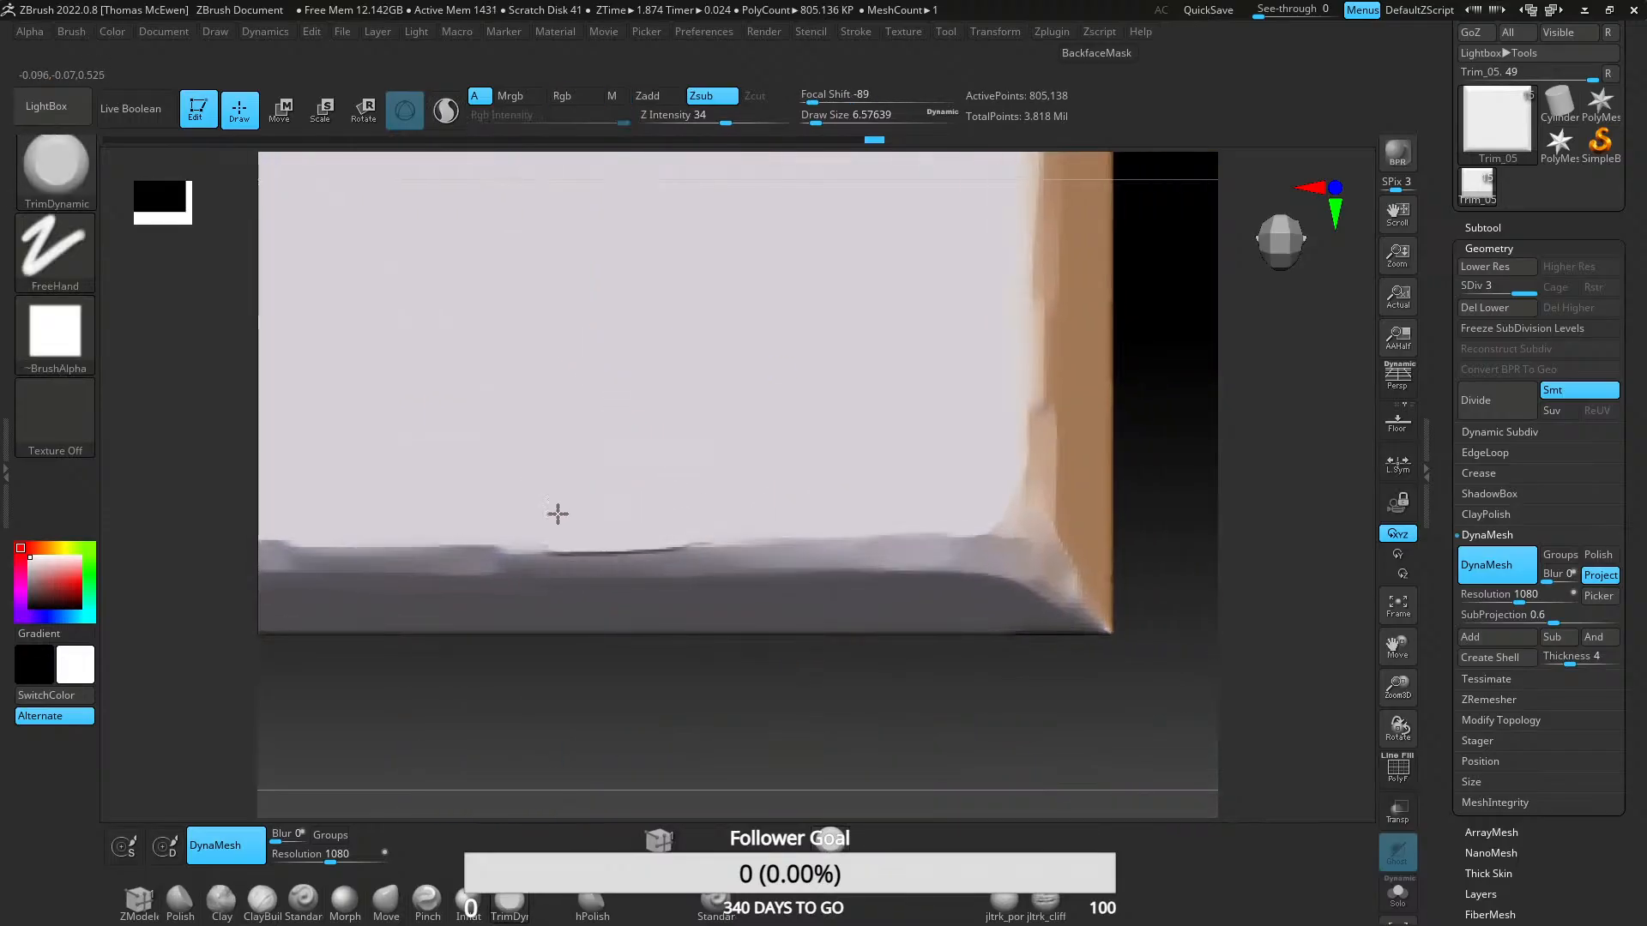
{"action": "left_click_drag", "start_coordinate": [738, 503], "coordinate": [630, 513]}
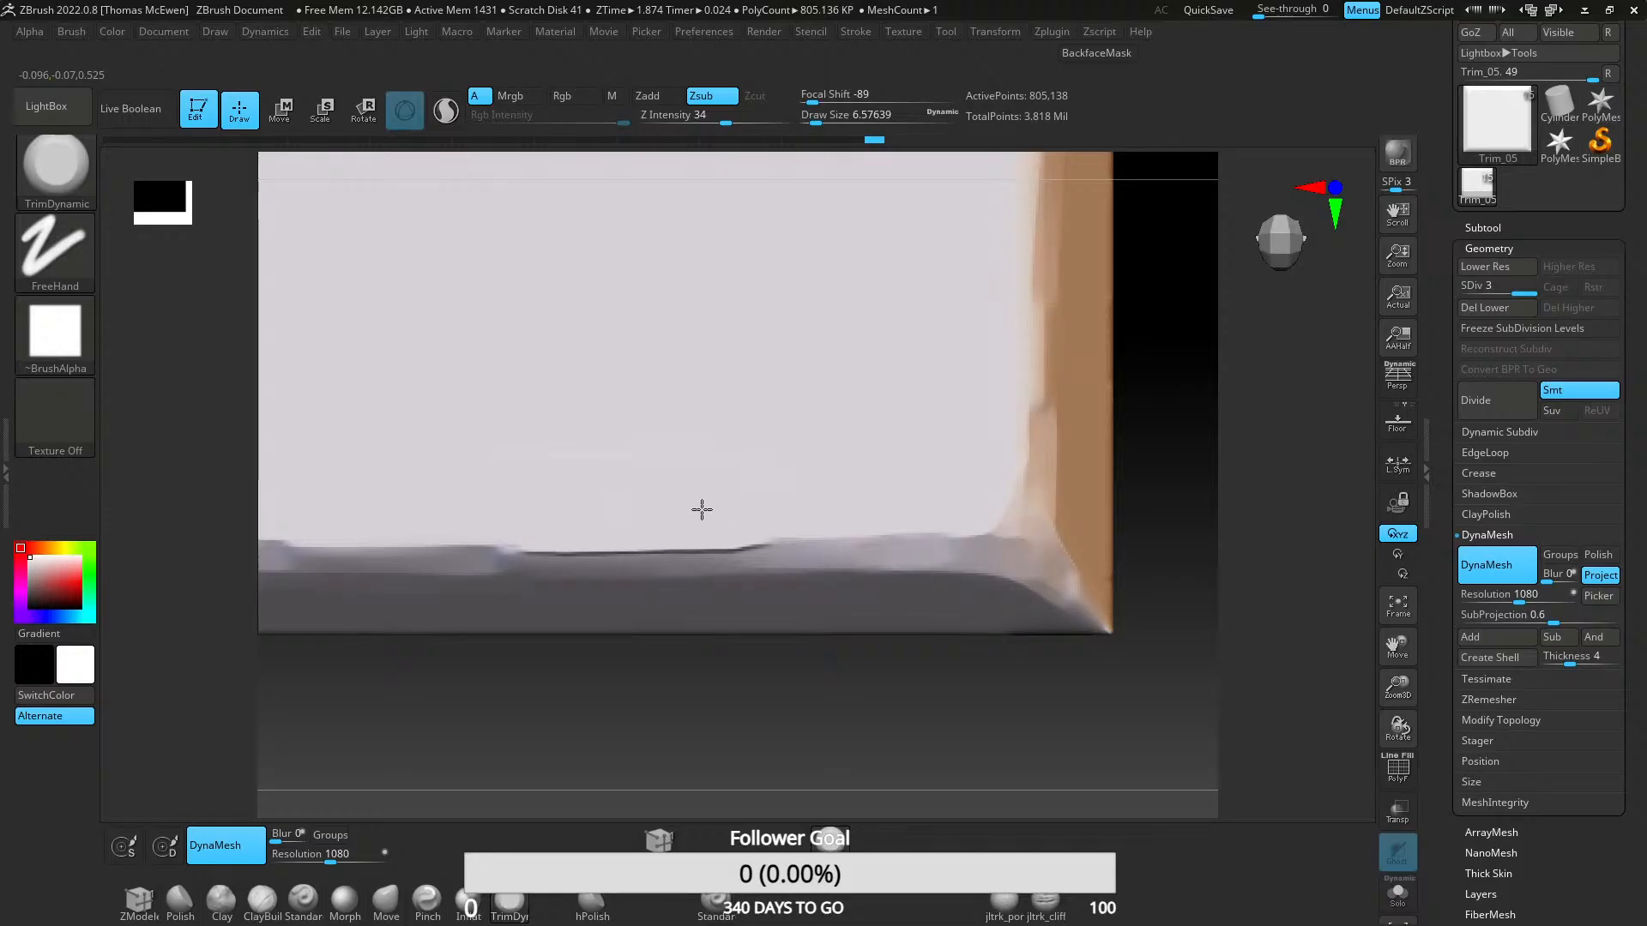
- Carve thin, irregular creases where the front face meets the right bevel, working up the right edge
{"action": "mouse_move", "coordinate": [563, 455]}
{"action": "right_mouse_down", "text": "ctrl"}
{"action": "mouse_move", "coordinate": [563, 426]}
{"action": "mouse_move", "coordinate": [666, 353]}
{"action": "mouse_move", "coordinate": [656, 537]}
{"action": "mouse_move", "coordinate": [706, 452]}
{"action": "mouse_move", "coordinate": [681, 507]}
{"action": "right_mouse_up", "text": "ctrl"}
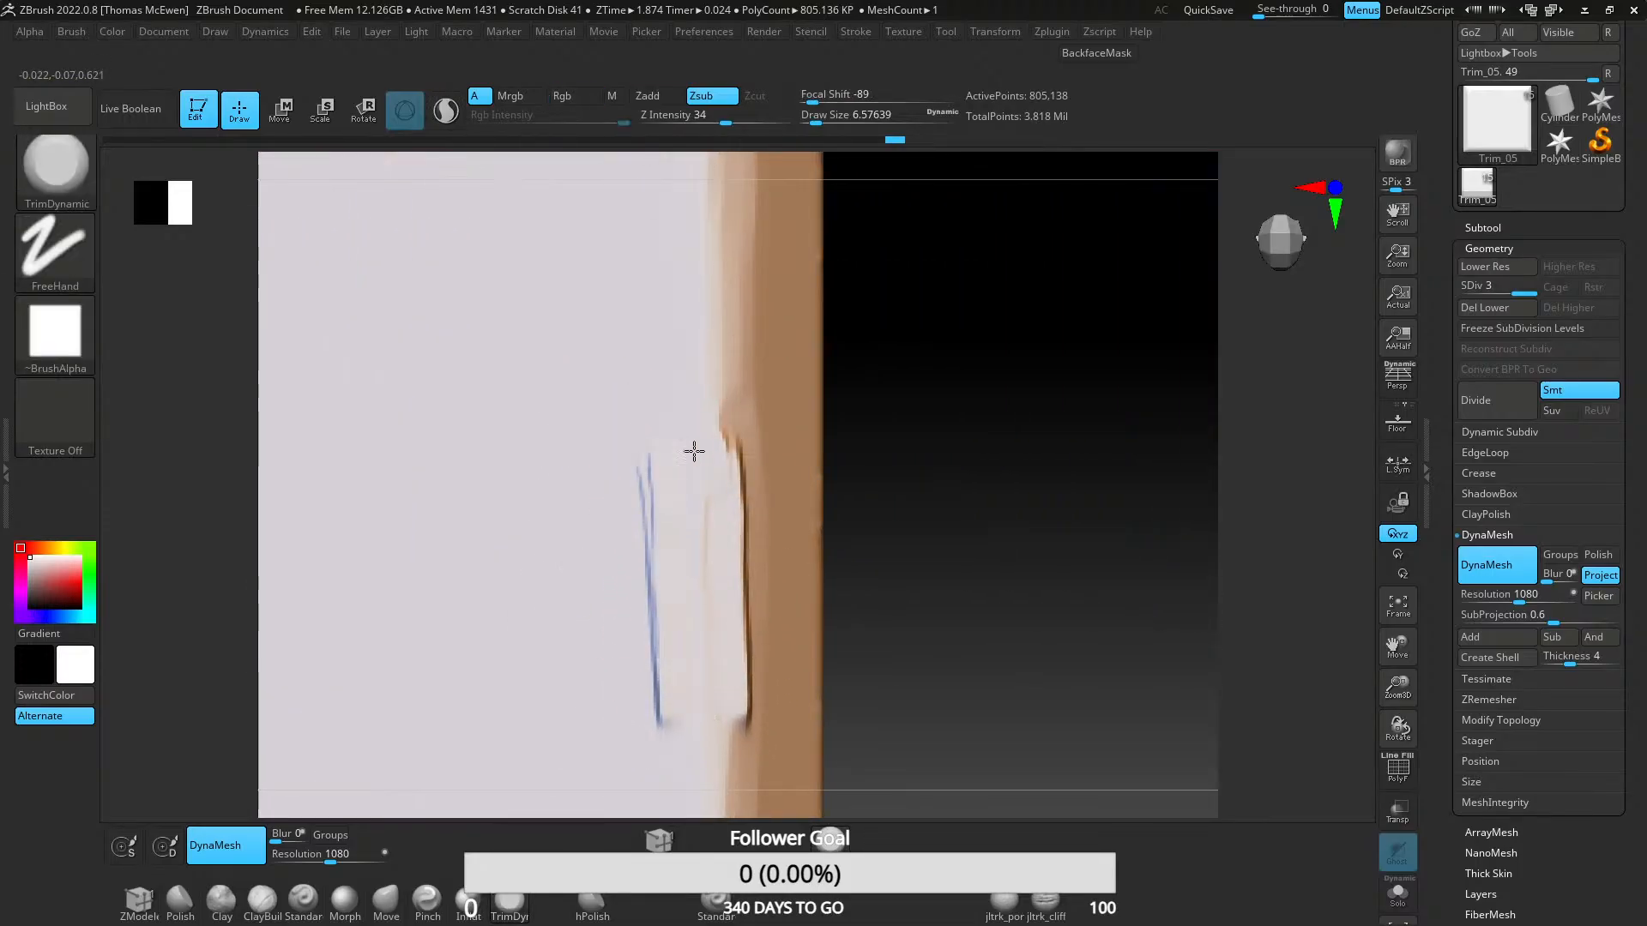
{"action": "left_click_drag", "start_coordinate": [664, 401], "coordinate": [659, 439]}
{"action": "left_click_drag", "start_coordinate": [659, 702], "coordinate": [656, 738]}
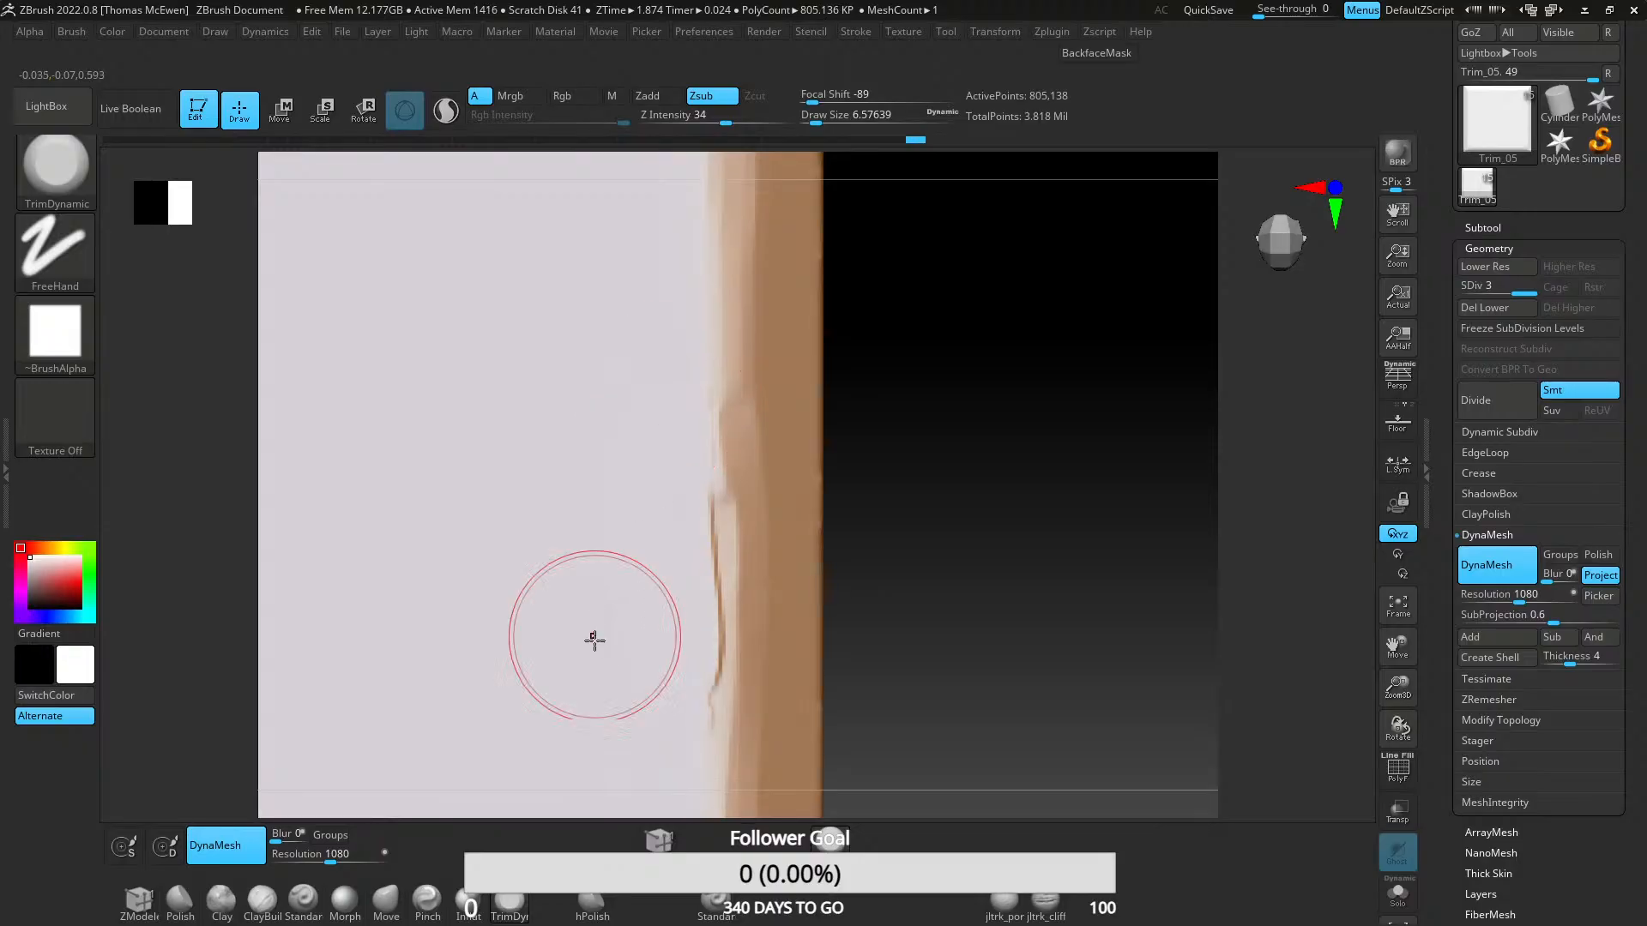
{"action": "right_click_drag", "start_coordinate": [638, 211], "coordinate": [713, 520], "text": "alt"}
{"action": "mouse_move", "coordinate": [727, 395]}
{"action": "left_mouse_down"}
{"action": "mouse_move", "coordinate": [721, 519]}
{"action": "mouse_move", "coordinate": [746, 511]}
{"action": "mouse_move", "coordinate": [721, 460]}
{"action": "left_mouse_up"}
- Smooth the rough marks by the front face's upper-right corner and cut a thin crease below the top bevel there
{"action": "key", "text": "f"}
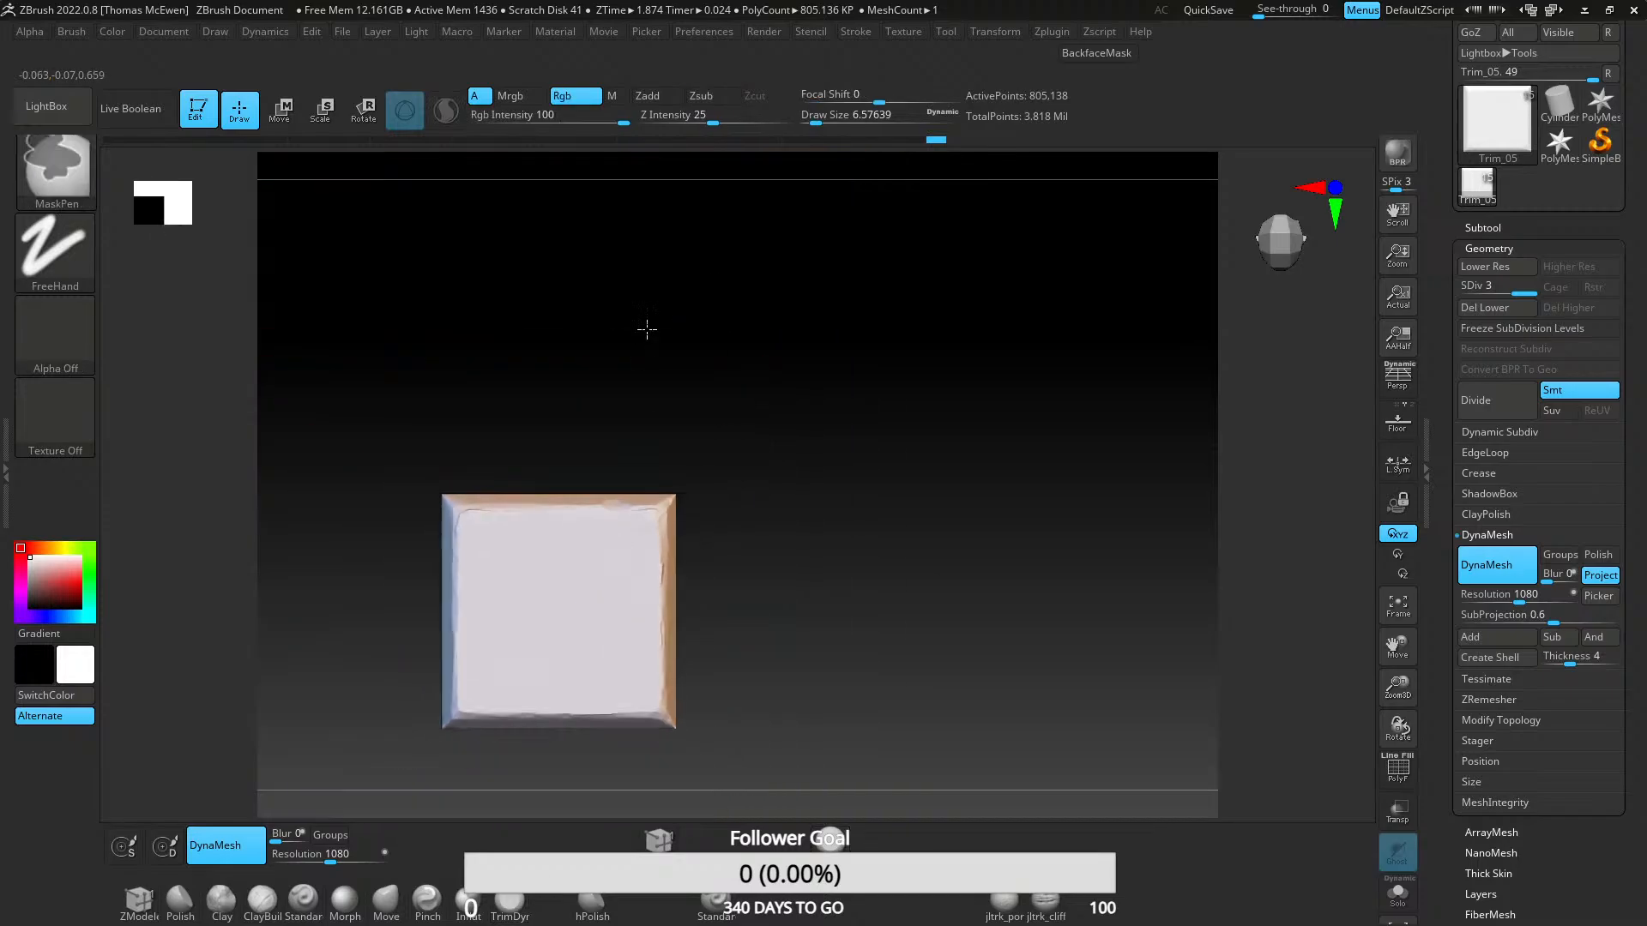
{"action": "mouse_move", "coordinate": [830, 398]}
{"action": "right_mouse_down", "text": "ctrl"}
{"action": "mouse_move", "coordinate": [842, 600]}
{"action": "mouse_move", "coordinate": [867, 558]}
{"action": "right_mouse_up", "text": "ctrl"}
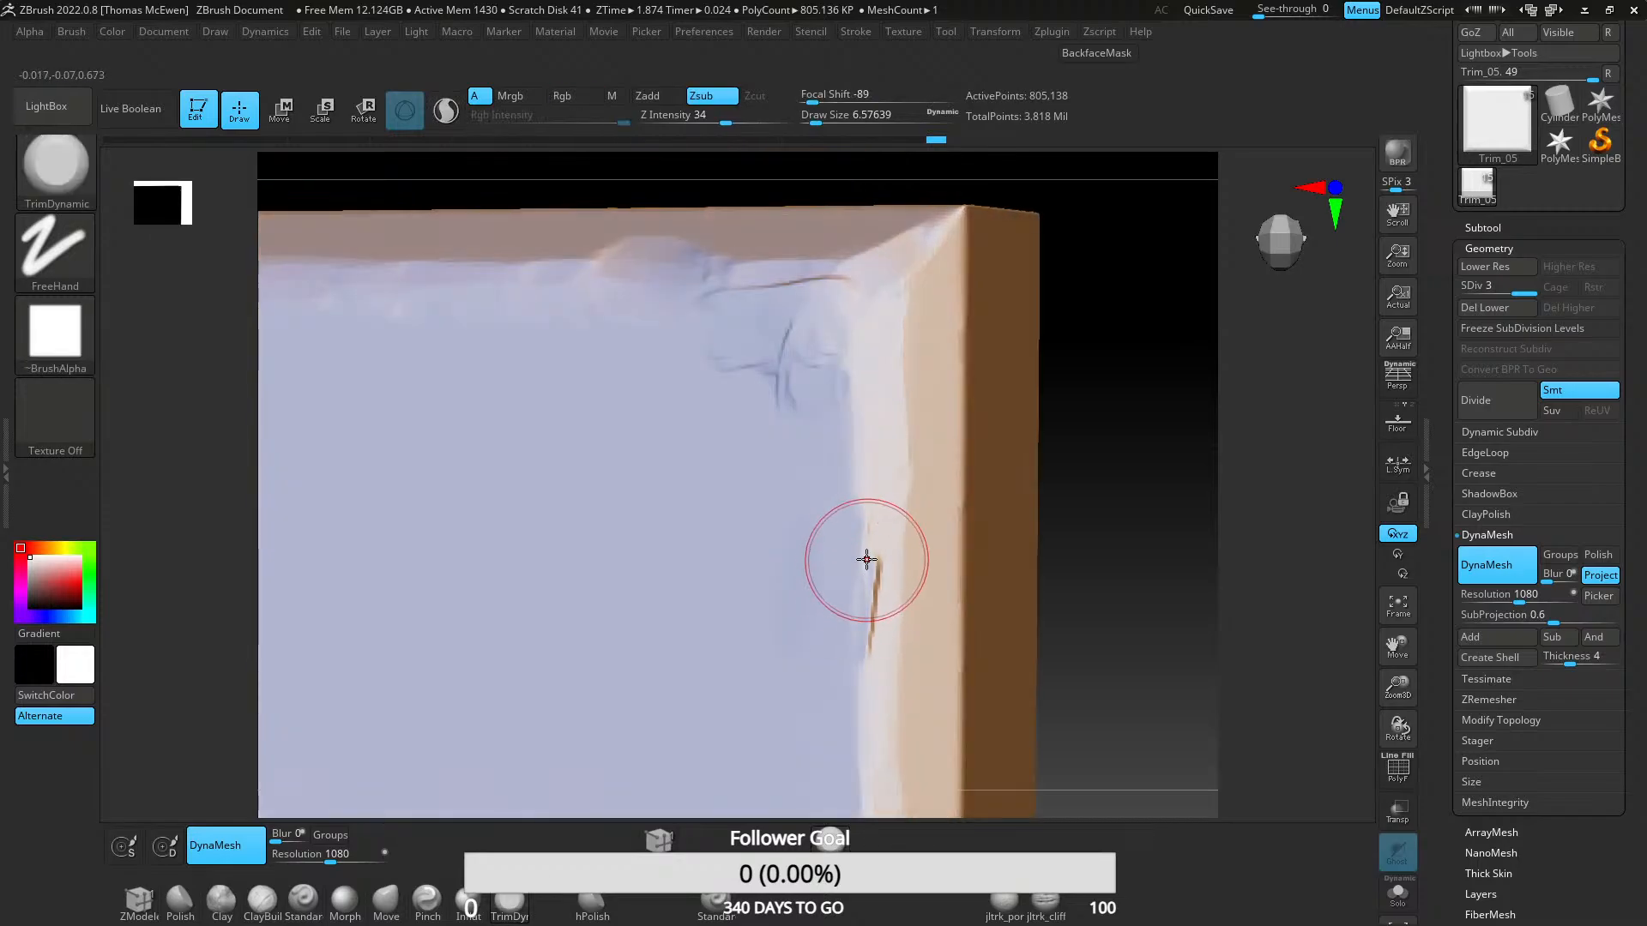
{"action": "mouse_move", "coordinate": [721, 648]}
{"action": "right_mouse_down", "text": "ctrl"}
{"action": "mouse_move", "coordinate": [751, 452]}
{"action": "mouse_move", "coordinate": [659, 585]}
{"action": "mouse_move", "coordinate": [705, 484]}
{"action": "mouse_move", "coordinate": [893, 555]}
{"action": "mouse_move", "coordinate": [755, 445]}
{"action": "mouse_move", "coordinate": [783, 523]}
{"action": "mouse_move", "coordinate": [771, 584]}
{"action": "mouse_move", "coordinate": [765, 514]}
{"action": "right_mouse_up", "text": "ctrl"}
{"action": "mouse_move", "coordinate": [995, 377]}
{"action": "right_mouse_down", "text": "alt"}
{"action": "mouse_move", "coordinate": [750, 427]}
{"action": "mouse_move", "coordinate": [710, 661]}
{"action": "right_mouse_up", "text": "alt"}
{"action": "left_click_drag", "start_coordinate": [711, 511], "coordinate": [625, 519], "text": "shift"}
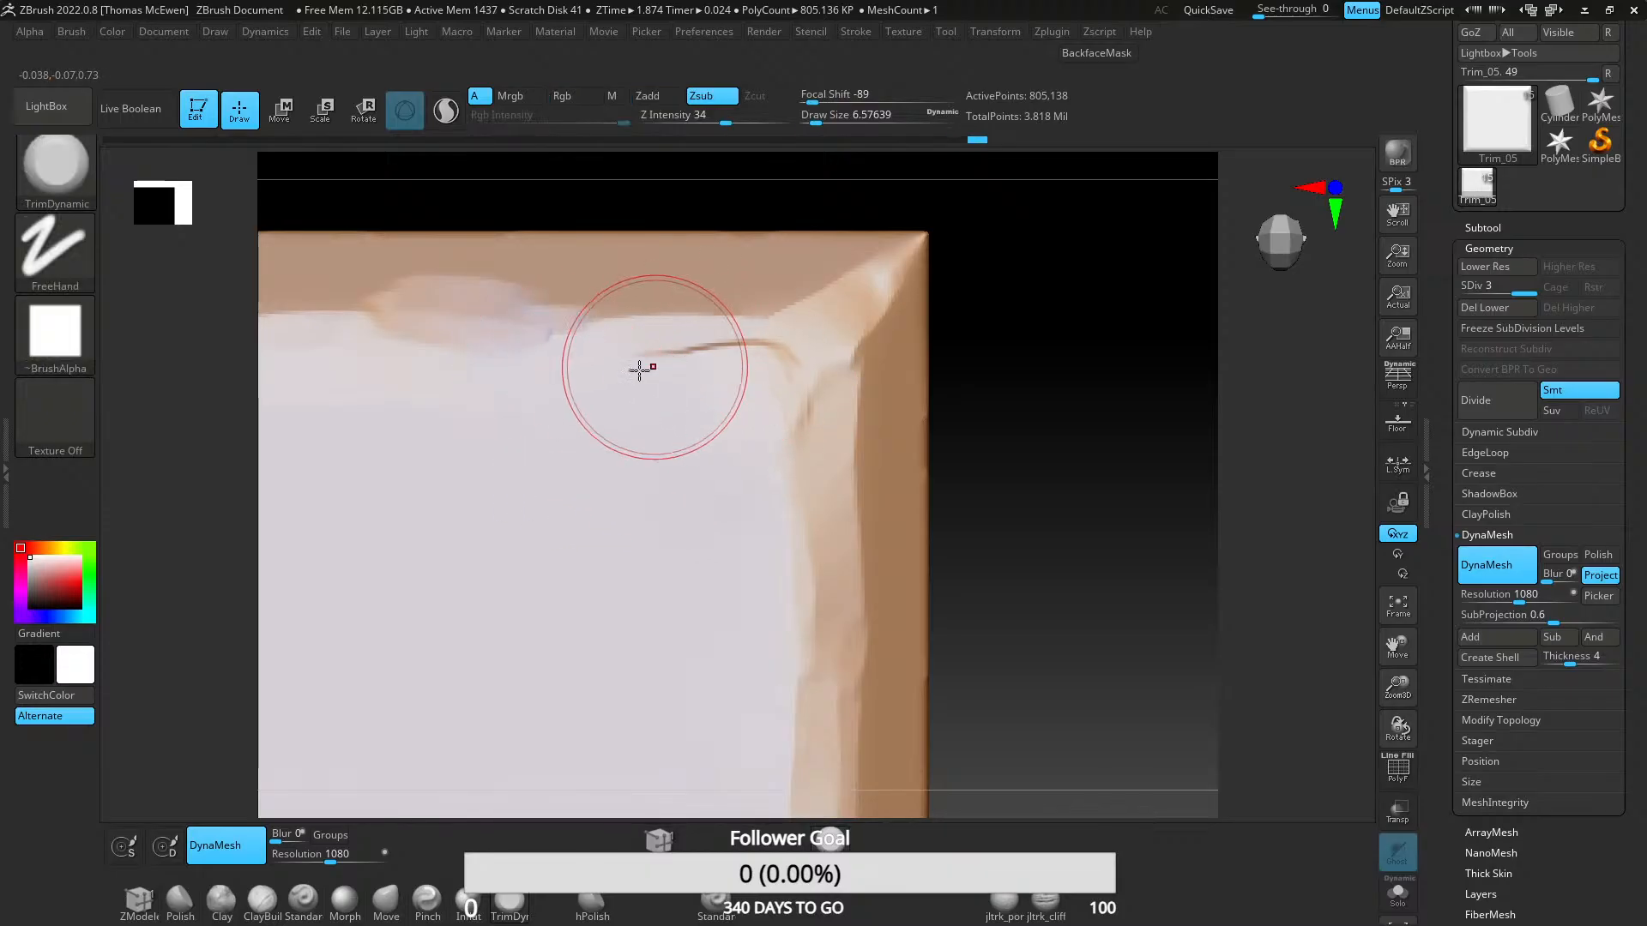
{"action": "mouse_move", "coordinate": [640, 368]}
{"action": "left_mouse_down"}
{"action": "mouse_move", "coordinate": [872, 343]}
{"action": "mouse_move", "coordinate": [719, 353]}
{"action": "left_mouse_up"}
- Deepen the crease around the front face's upper-left corner with TrimDynamic and smooth the surface next to it
{"action": "mouse_move", "coordinate": [757, 588]}
{"action": "right_mouse_down", "text": "ctrl"}
{"action": "mouse_move", "coordinate": [746, 320]}
{"action": "mouse_move", "coordinate": [644, 320]}
{"action": "mouse_move", "coordinate": [678, 592]}
{"action": "right_mouse_up", "text": "ctrl"}
{"action": "mouse_move", "coordinate": [609, 481]}
{"action": "left_mouse_down"}
{"action": "mouse_move", "coordinate": [581, 468]}
{"action": "mouse_move", "coordinate": [584, 418]}
{"action": "mouse_move", "coordinate": [692, 441]}
{"action": "mouse_move", "coordinate": [604, 566]}
{"action": "mouse_move", "coordinate": [743, 558]}
{"action": "mouse_move", "coordinate": [706, 499]}
{"action": "left_mouse_up"}
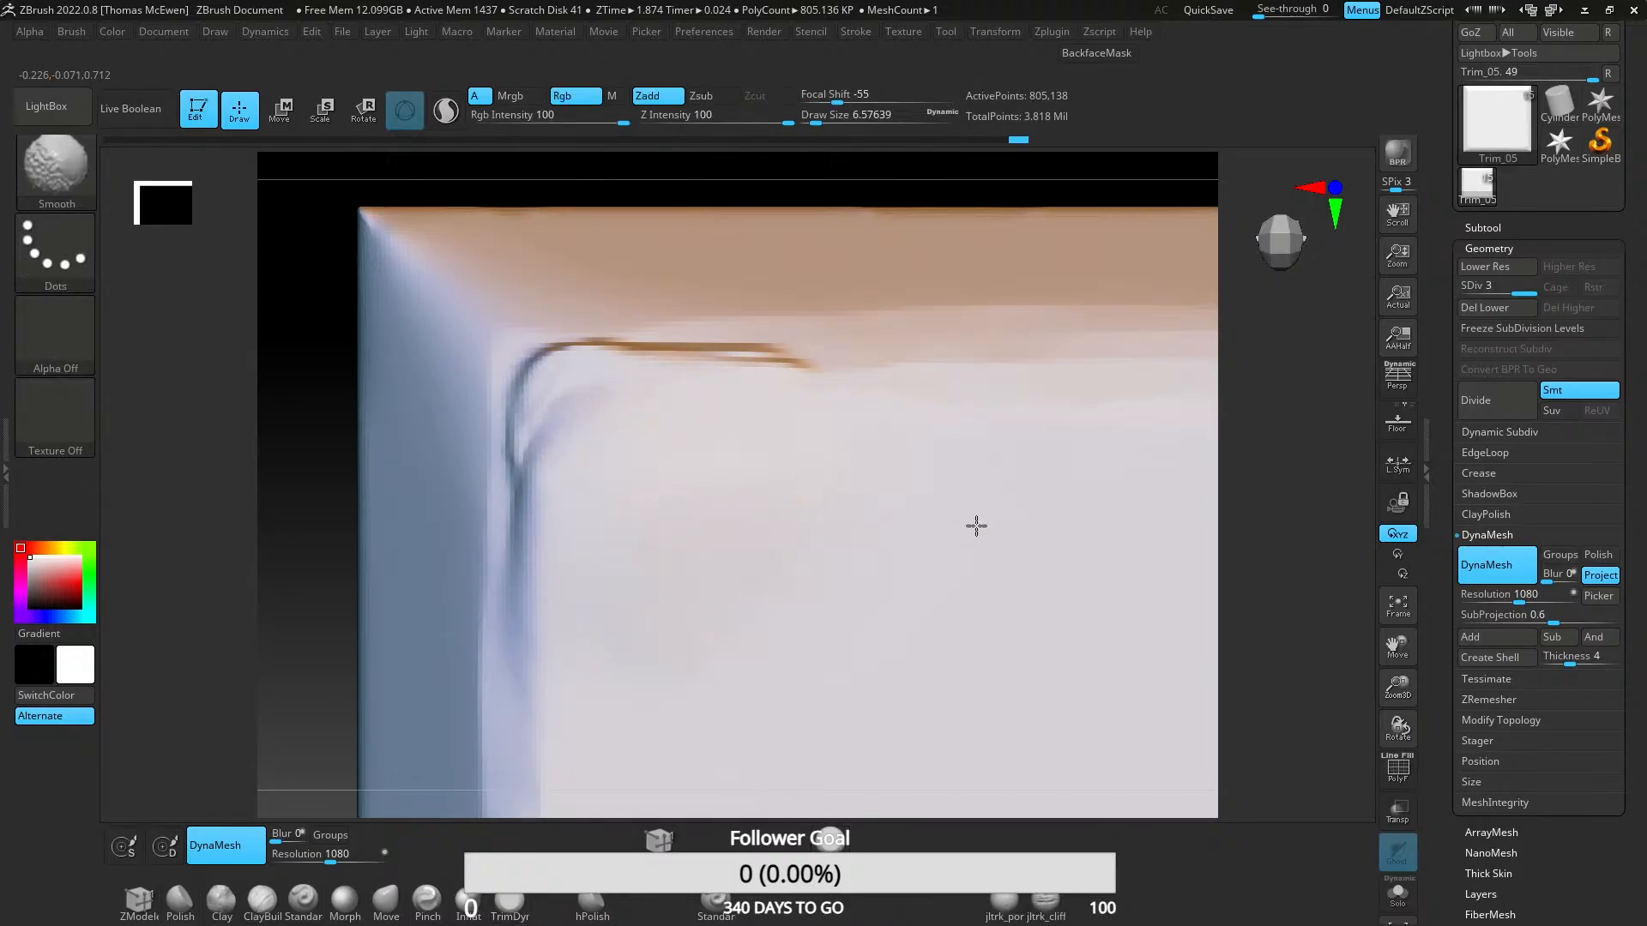
{"action": "right_click_drag", "start_coordinate": [836, 730], "coordinate": [816, 394], "text": "ctrl"}
{"action": "key", "text": "space"}
{"action": "left_click_drag", "start_coordinate": [952, 626], "coordinate": [795, 466]}
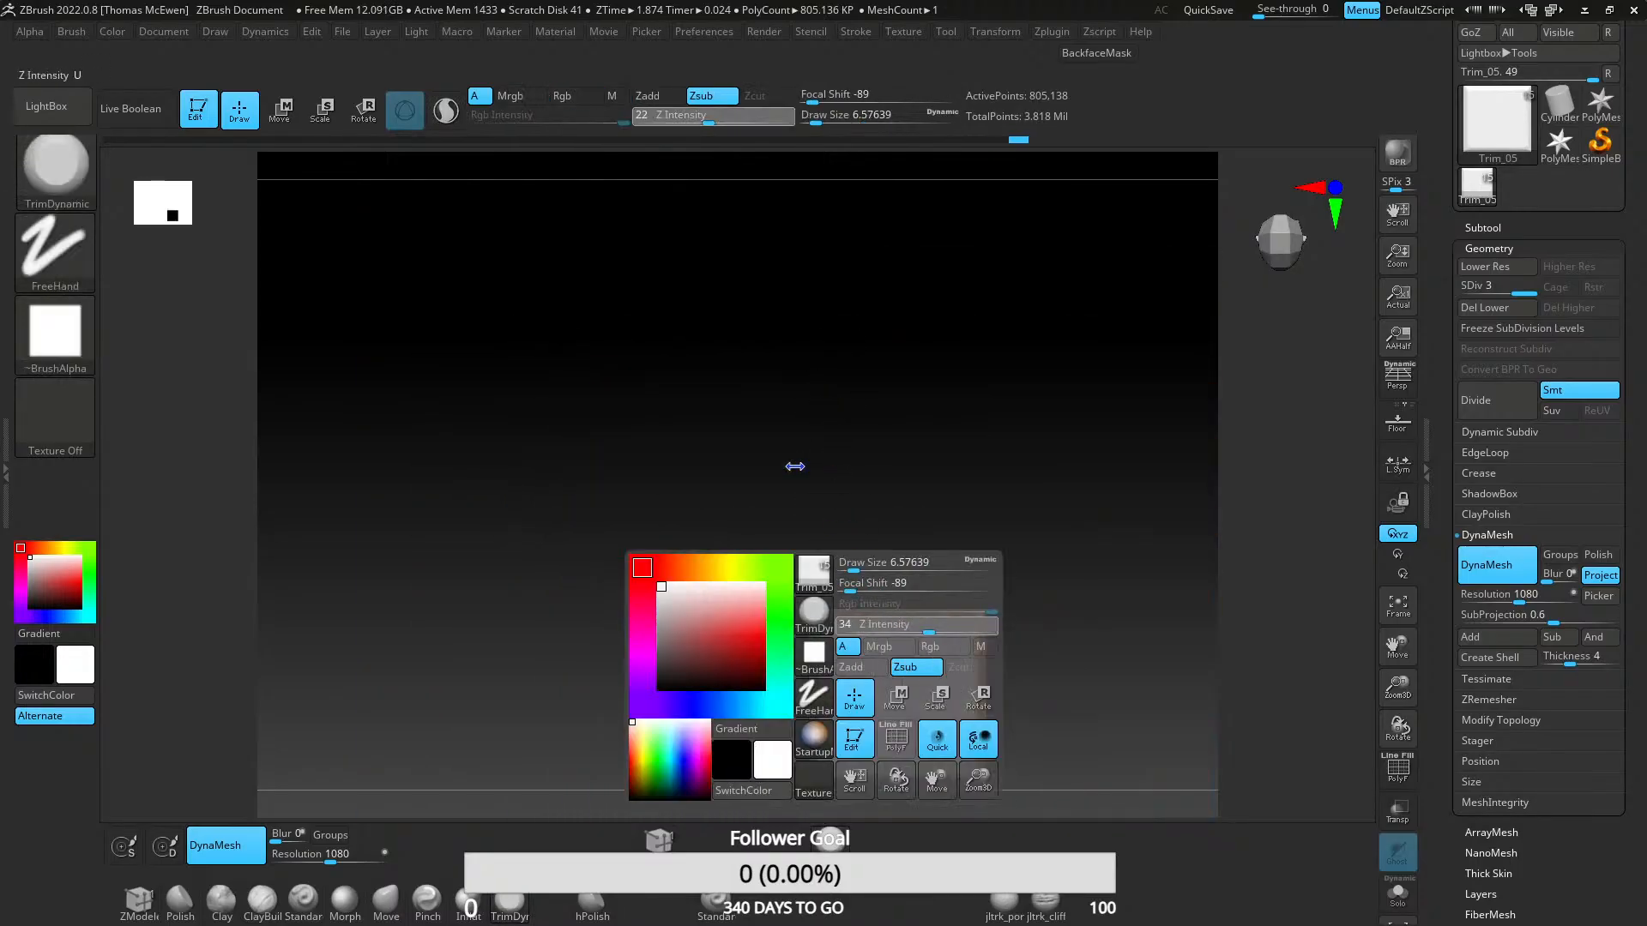
- Smooth down the raised crease lip at the front face's upper-left corner from a steep angle and reselect the TrimDynamic brush
{"action": "right_click_drag", "start_coordinate": [769, 368], "coordinate": [805, 419], "text": "ctrl"}
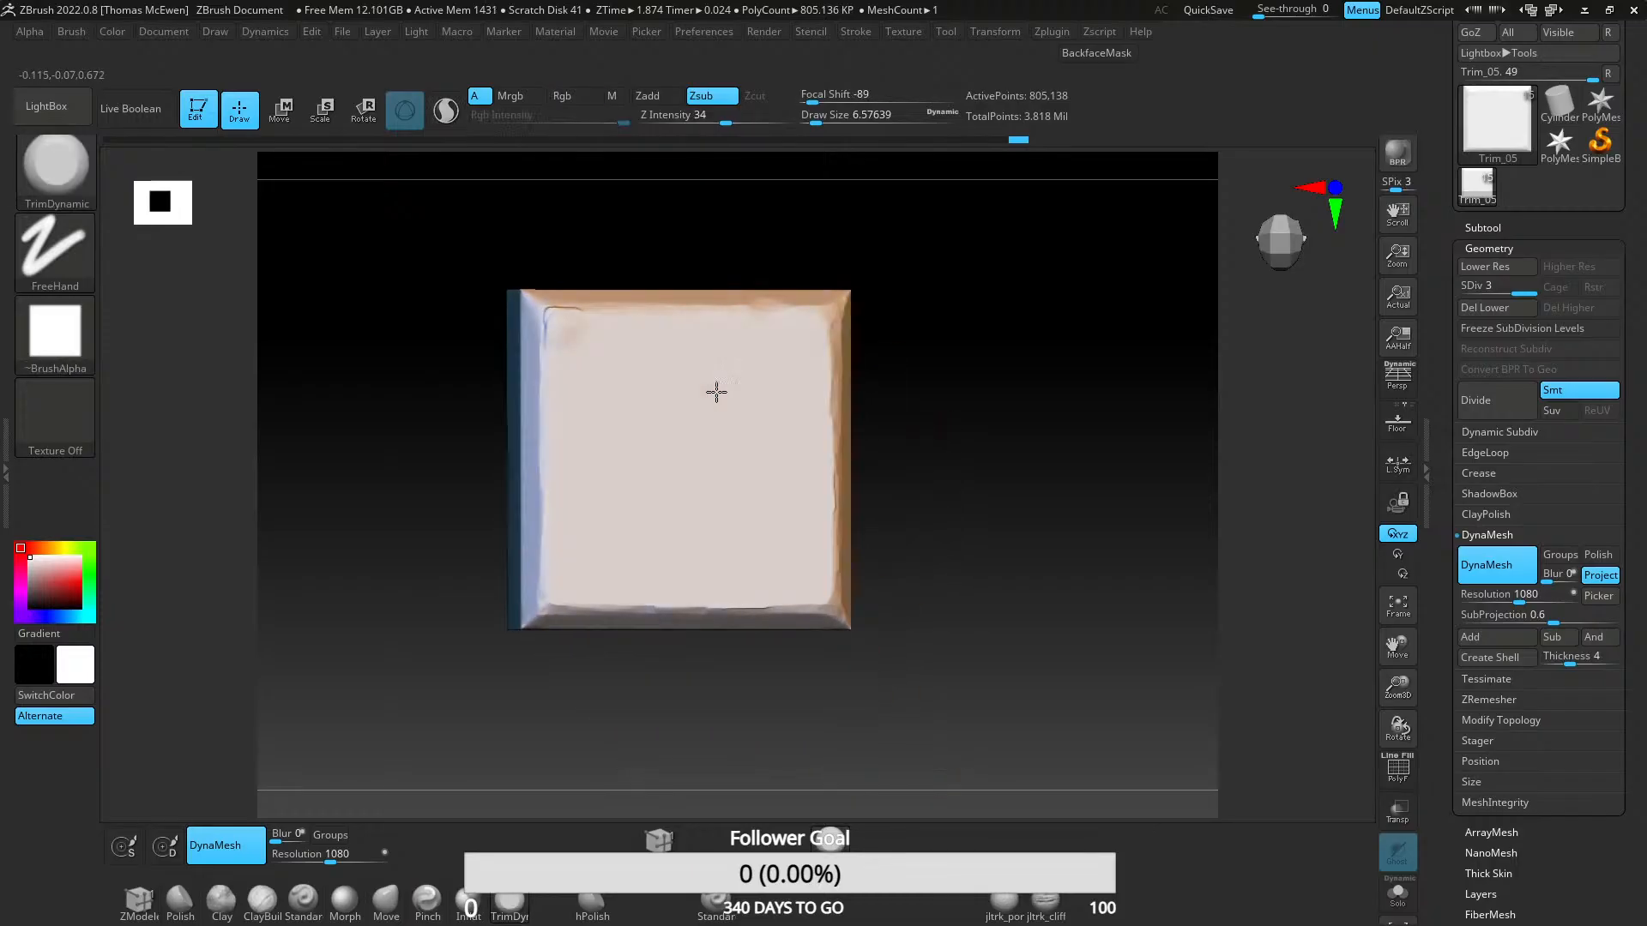
{"action": "mouse_move", "coordinate": [716, 392]}
{"action": "right_mouse_down"}
{"action": "mouse_move", "coordinate": [765, 397]}
{"action": "mouse_move", "coordinate": [758, 489]}
{"action": "mouse_move", "coordinate": [730, 534]}
{"action": "right_mouse_up"}
{"action": "right_click_drag", "start_coordinate": [618, 382], "coordinate": [599, 570], "text": "ctrl"}
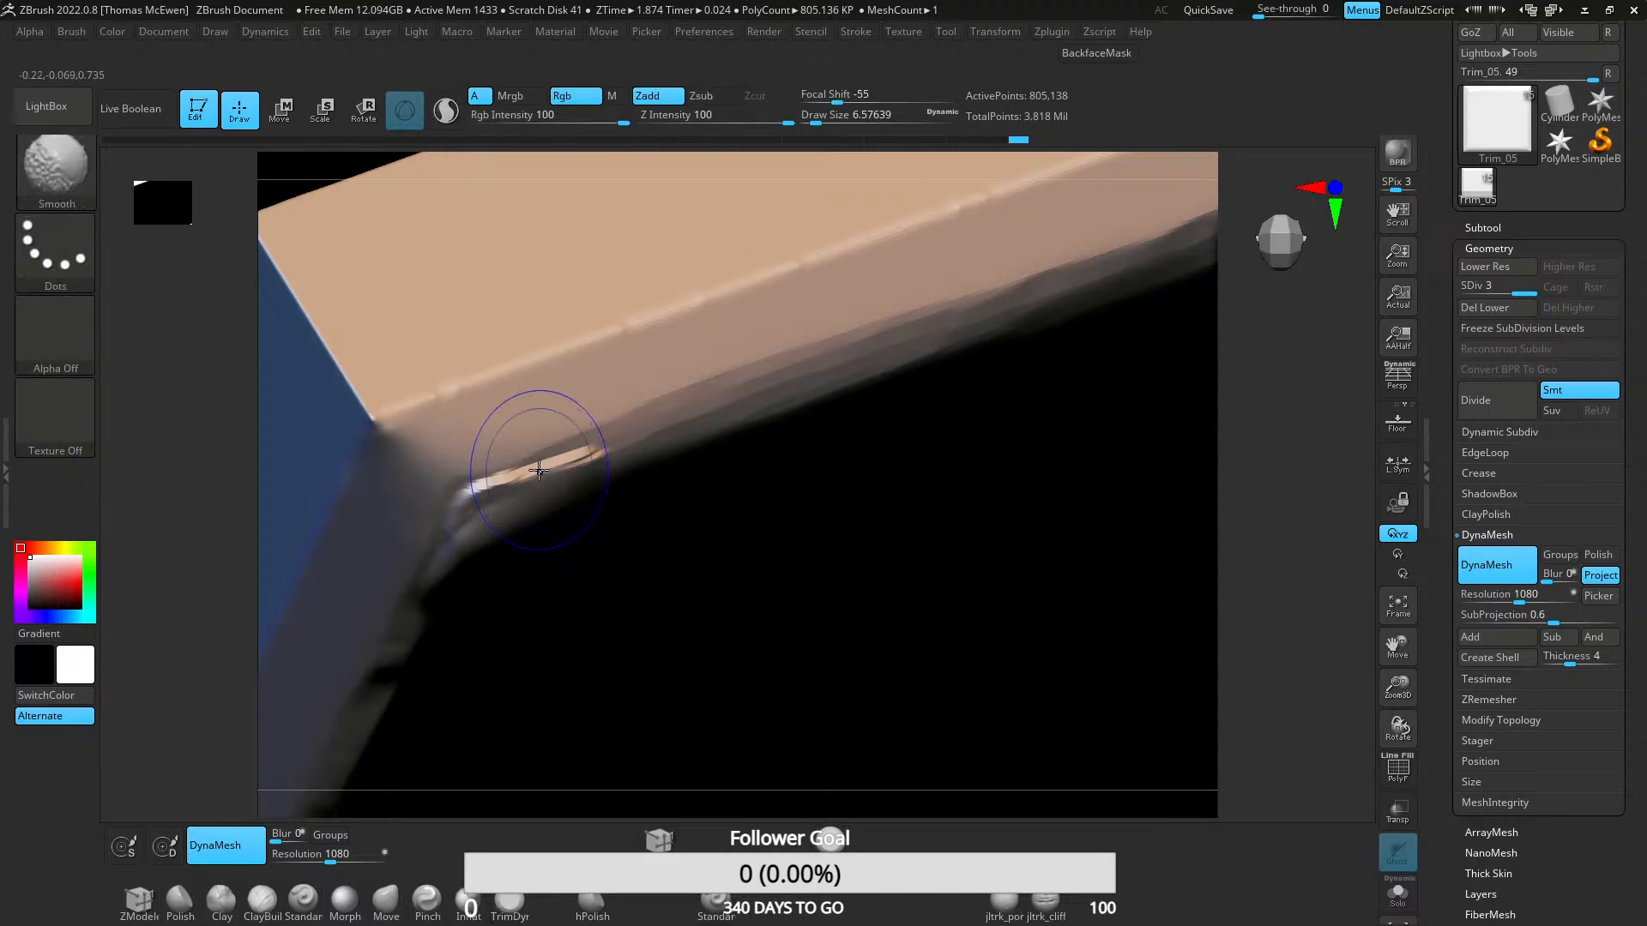
{"action": "left_click_drag", "start_coordinate": [572, 469], "coordinate": [592, 459], "text": "shift"}
{"action": "right_click_drag", "start_coordinate": [642, 576], "coordinate": [592, 403]}
{"action": "key", "text": "b"}
{"action": "key", "text": "t"}
{"action": "key", "text": "d"}
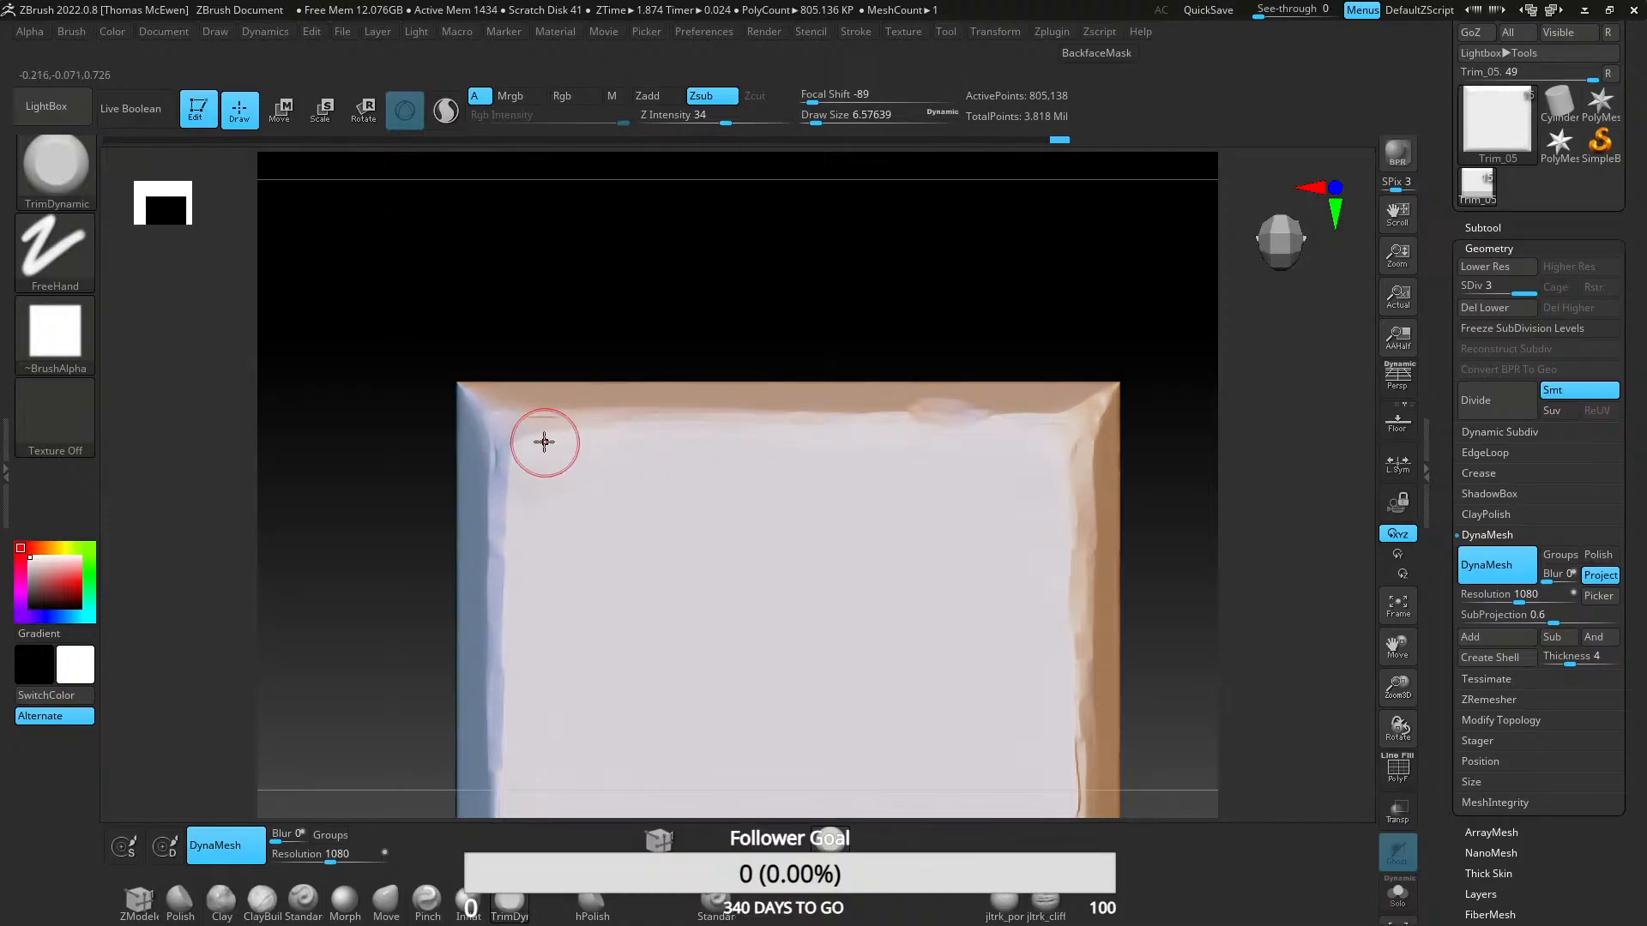
- Flatten the wear at the front face's upper-left corner with TrimDynamic strokes and undo the last stroke
{"action": "left_click_drag", "start_coordinate": [538, 414], "coordinate": [511, 445]}
{"action": "right_click_drag", "start_coordinate": [631, 476], "coordinate": [625, 356], "text": "ctrl"}
{"action": "right_click_drag", "start_coordinate": [630, 542], "coordinate": [611, 419], "text": "alt"}
{"action": "right_click_drag", "start_coordinate": [610, 418], "coordinate": [592, 605], "text": "ctrl"}
{"action": "right_click_drag", "start_coordinate": [589, 371], "coordinate": [665, 477]}
{"action": "mouse_move", "coordinate": [673, 477]}
{"action": "left_mouse_down"}
{"action": "mouse_move", "coordinate": [688, 452]}
{"action": "mouse_move", "coordinate": [644, 483]}
{"action": "left_mouse_up"}
{"action": "mouse_move", "coordinate": [636, 600]}
{"action": "left_mouse_down"}
{"action": "mouse_move", "coordinate": [599, 607]}
{"action": "mouse_move", "coordinate": [629, 452]}
{"action": "mouse_move", "coordinate": [669, 419]}
{"action": "mouse_move", "coordinate": [728, 412]}
{"action": "mouse_move", "coordinate": [606, 721]}
{"action": "mouse_move", "coordinate": [750, 509]}
{"action": "mouse_move", "coordinate": [710, 460]}
{"action": "mouse_move", "coordinate": [775, 581]}
{"action": "mouse_move", "coordinate": [792, 451]}
{"action": "mouse_move", "coordinate": [923, 411]}
{"action": "mouse_move", "coordinate": [923, 437]}
{"action": "left_mouse_up"}
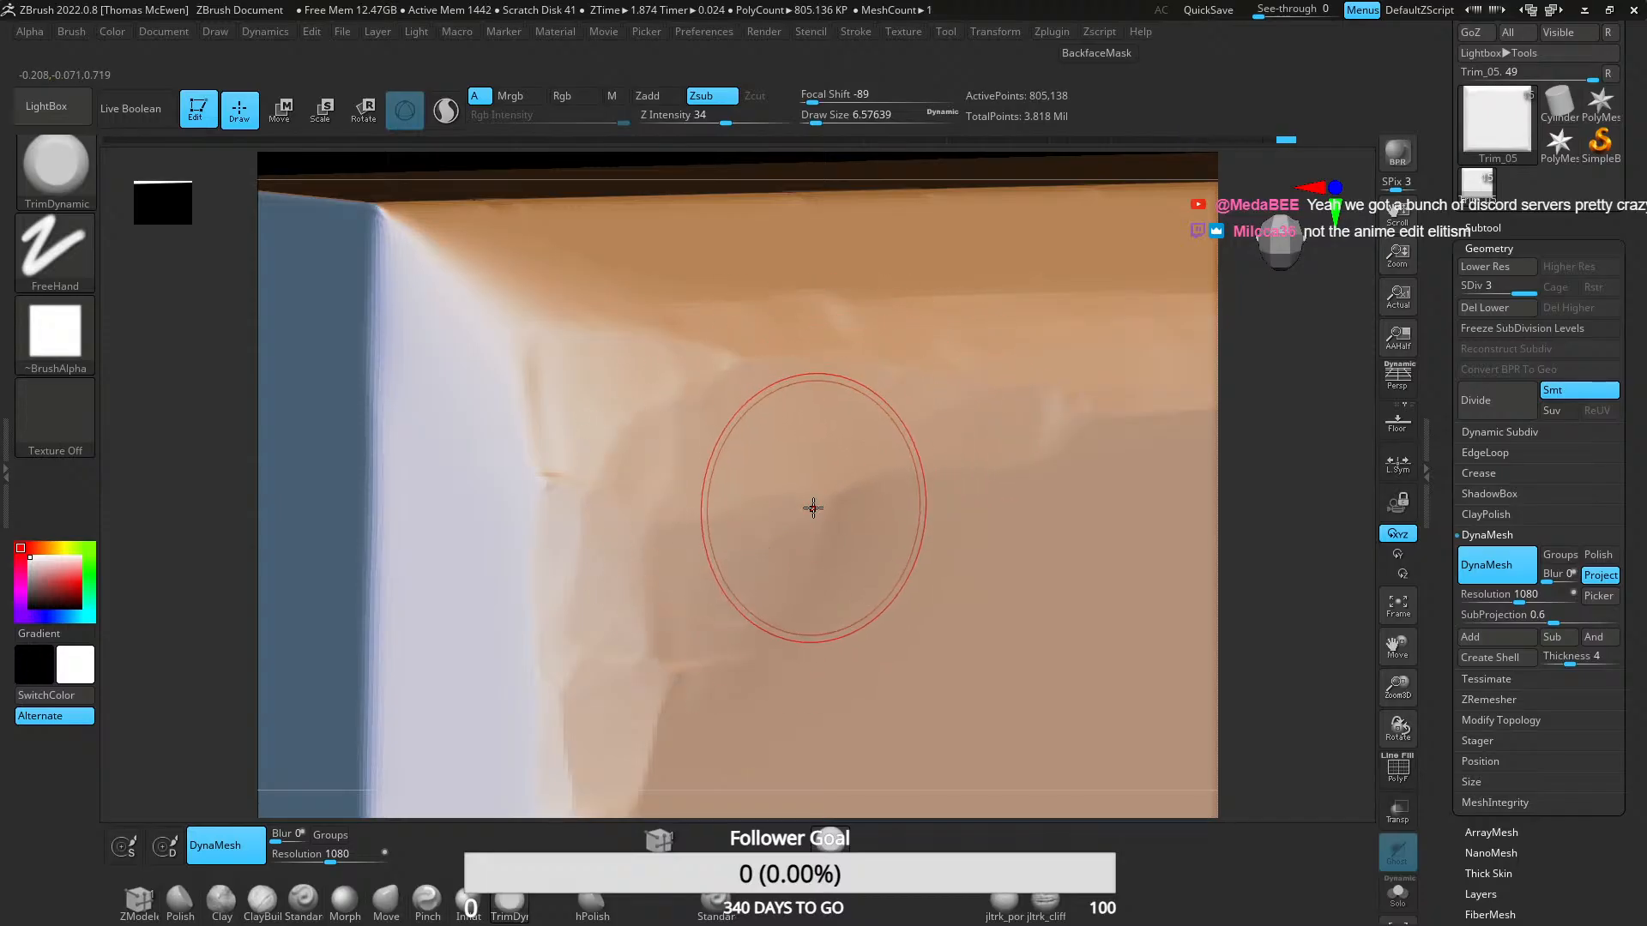
{"action": "key", "text": "ctrl"}
{"action": "key", "text": "ctrl+z"}
- Carve a thin curved crease into the front face near its upper-left corner and smooth the surface beside it
{"action": "mouse_move", "coordinate": [757, 600]}
{"action": "left_mouse_down"}
{"action": "mouse_move", "coordinate": [759, 654]}
{"action": "mouse_move", "coordinate": [754, 608]}
{"action": "left_mouse_up"}
{"action": "right_click_drag", "start_coordinate": [857, 618], "coordinate": [743, 508]}
{"action": "left_click_drag", "start_coordinate": [697, 433], "coordinate": [646, 508]}
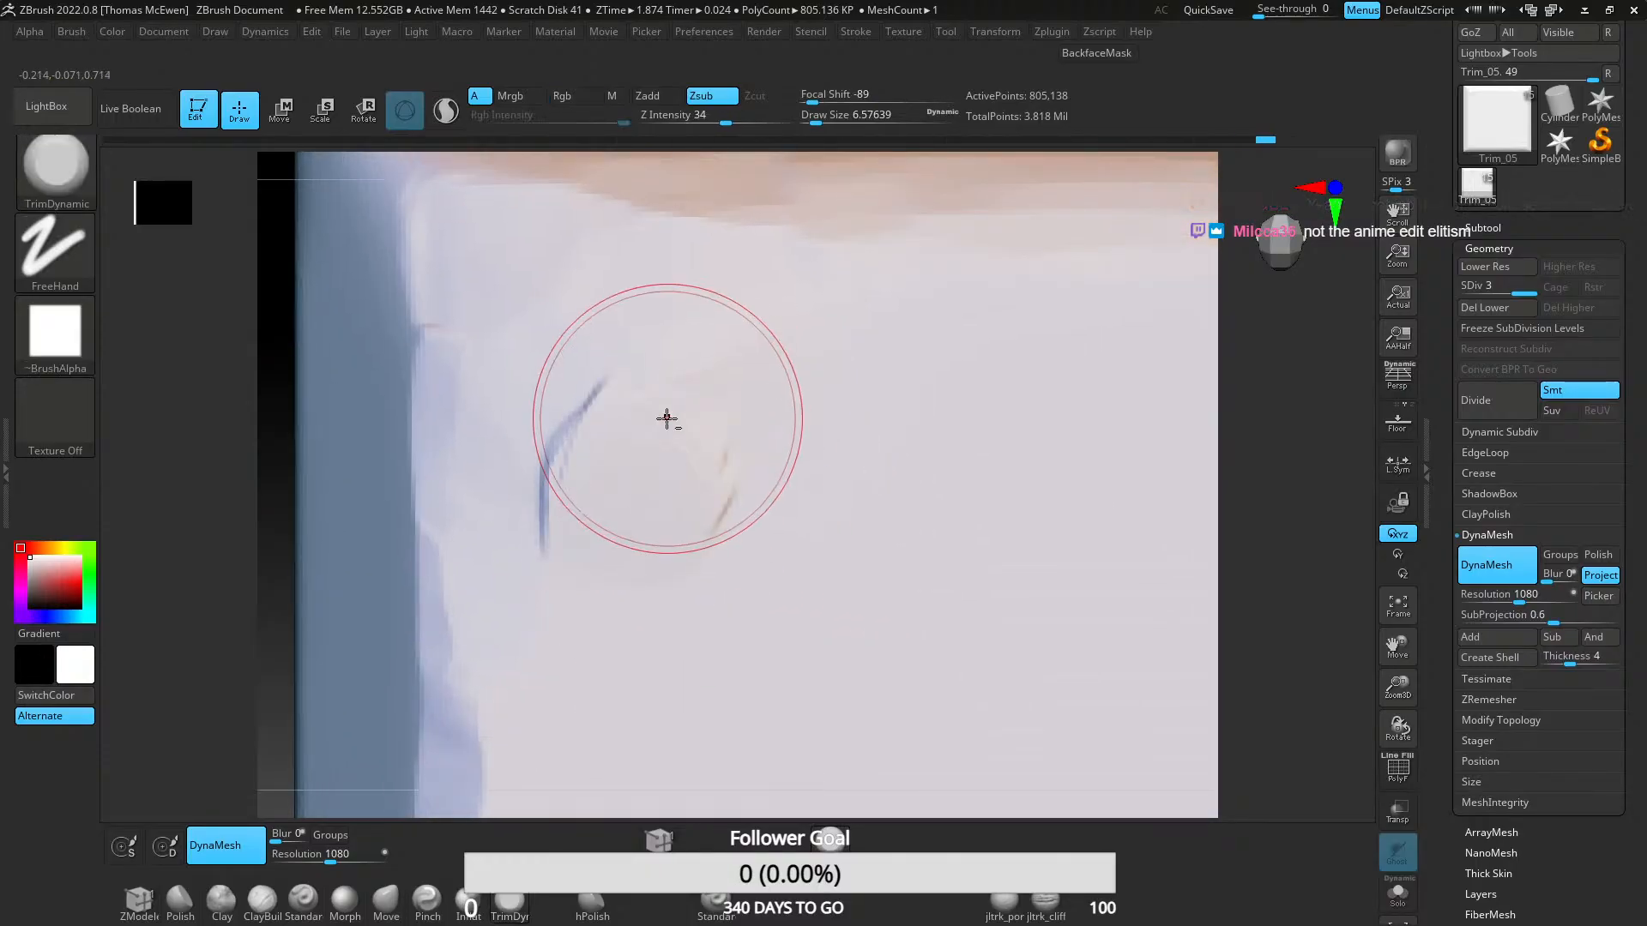
{"action": "mouse_move", "coordinate": [731, 396]}
{"action": "left_mouse_down"}
{"action": "mouse_move", "coordinate": [782, 393]}
{"action": "mouse_move", "coordinate": [740, 412]}
{"action": "left_mouse_up"}
{"action": "mouse_move", "coordinate": [738, 412]}
{"action": "left_mouse_down"}
{"action": "mouse_move", "coordinate": [666, 435]}
{"action": "mouse_move", "coordinate": [592, 678]}
{"action": "left_mouse_up"}
{"action": "left_click_drag", "start_coordinate": [592, 688], "coordinate": [575, 706]}
{"action": "left_click_drag", "start_coordinate": [702, 581], "coordinate": [693, 622], "text": "shift"}
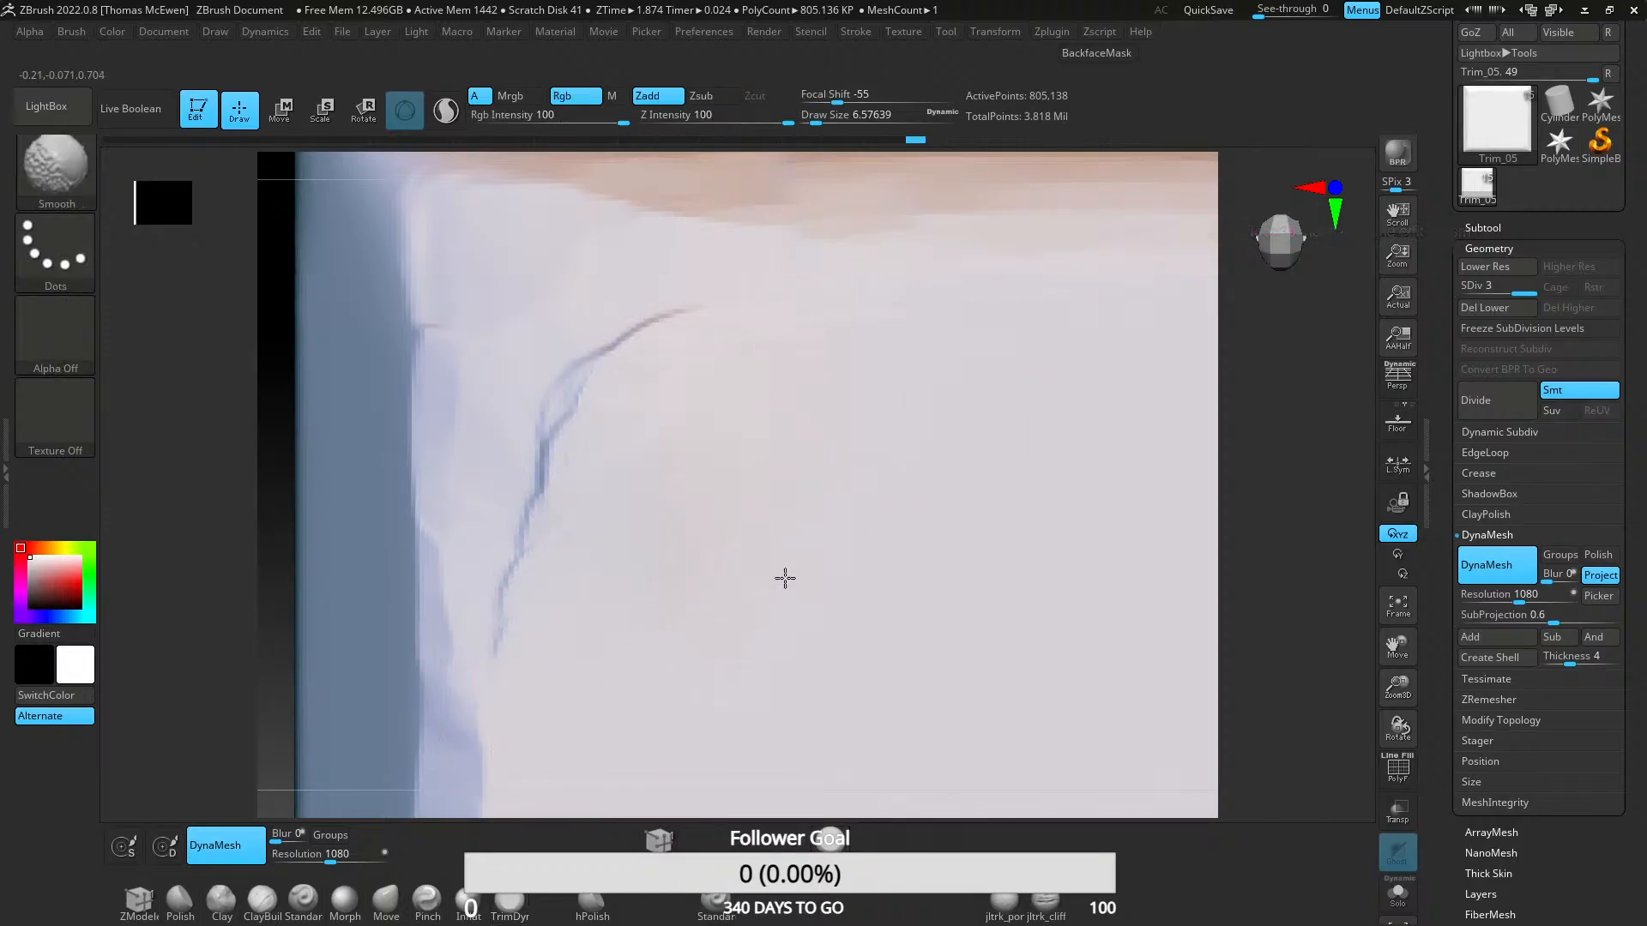
{"action": "mouse_move", "coordinate": [693, 554]}
{"action": "right_mouse_down", "text": "ctrl"}
{"action": "mouse_move", "coordinate": [669, 666]}
{"action": "mouse_move", "coordinate": [686, 729]}
{"action": "mouse_move", "coordinate": [683, 489]}
{"action": "mouse_move", "coordinate": [742, 510]}
{"action": "mouse_move", "coordinate": [691, 522]}
{"action": "mouse_move", "coordinate": [739, 507]}
{"action": "right_mouse_up", "text": "ctrl"}
{"action": "right_click_drag", "start_coordinate": [704, 592], "coordinate": [643, 437], "text": "ctrl"}
{"action": "mouse_move", "coordinate": [643, 438]}
{"action": "right_mouse_down", "text": "alt"}
{"action": "mouse_move", "coordinate": [646, 597]}
{"action": "mouse_move", "coordinate": [636, 476]}
{"action": "mouse_move", "coordinate": [681, 414]}
{"action": "right_mouse_up", "text": "alt"}
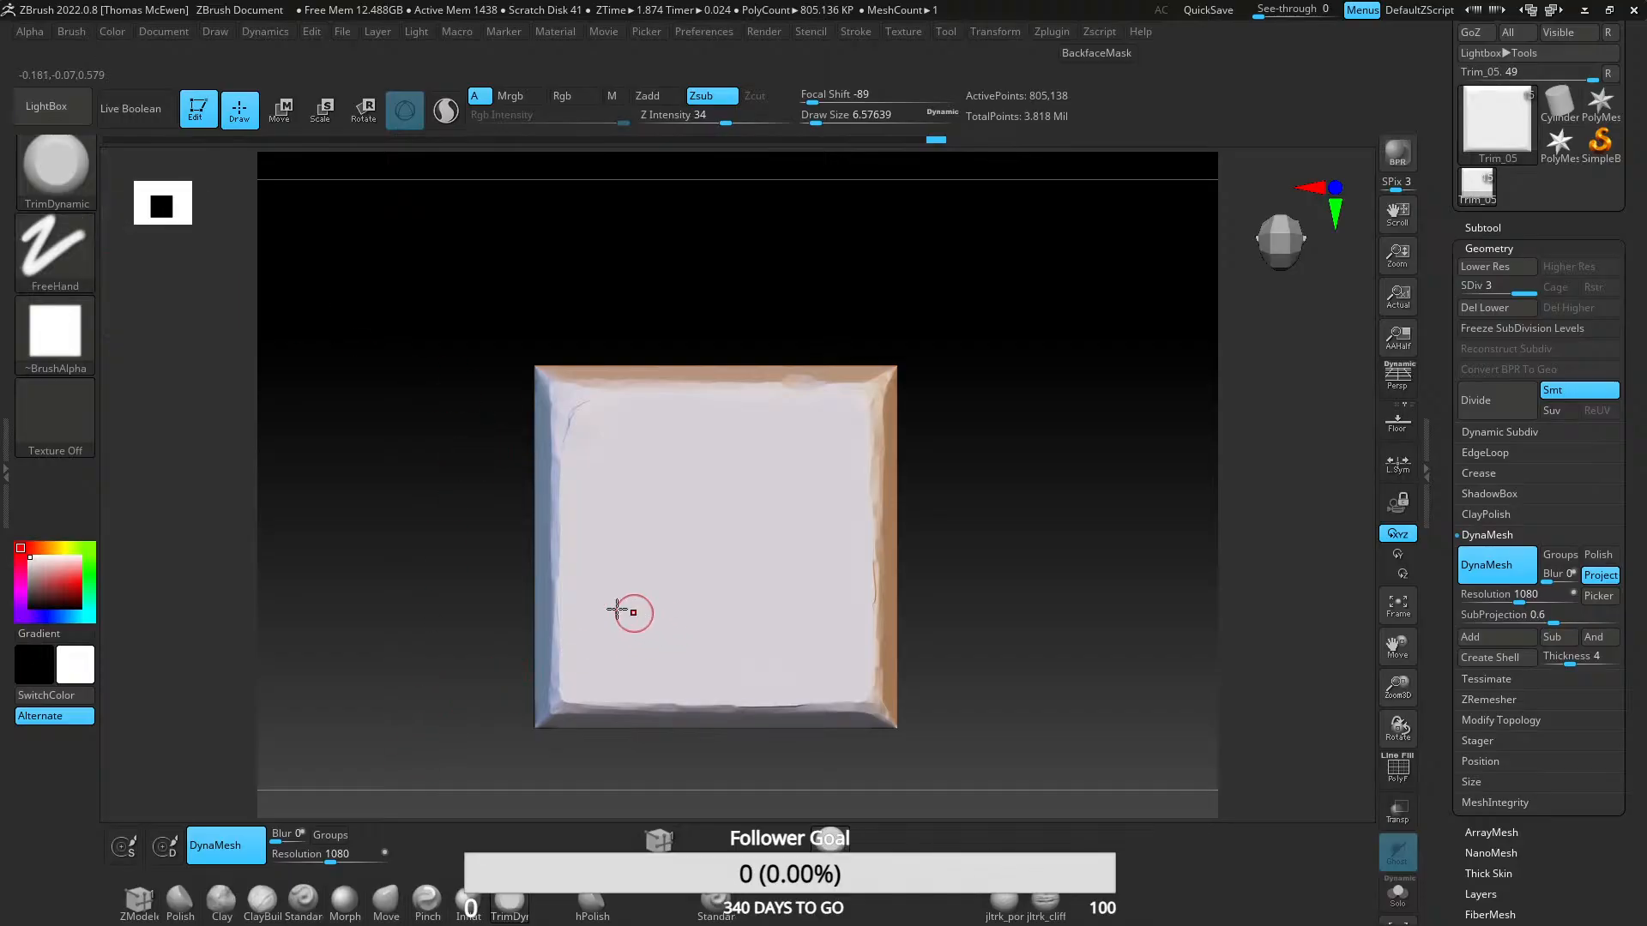
{"action": "key", "text": "alt+Tab"}
{"action": "key", "text": "alt+Tab"}
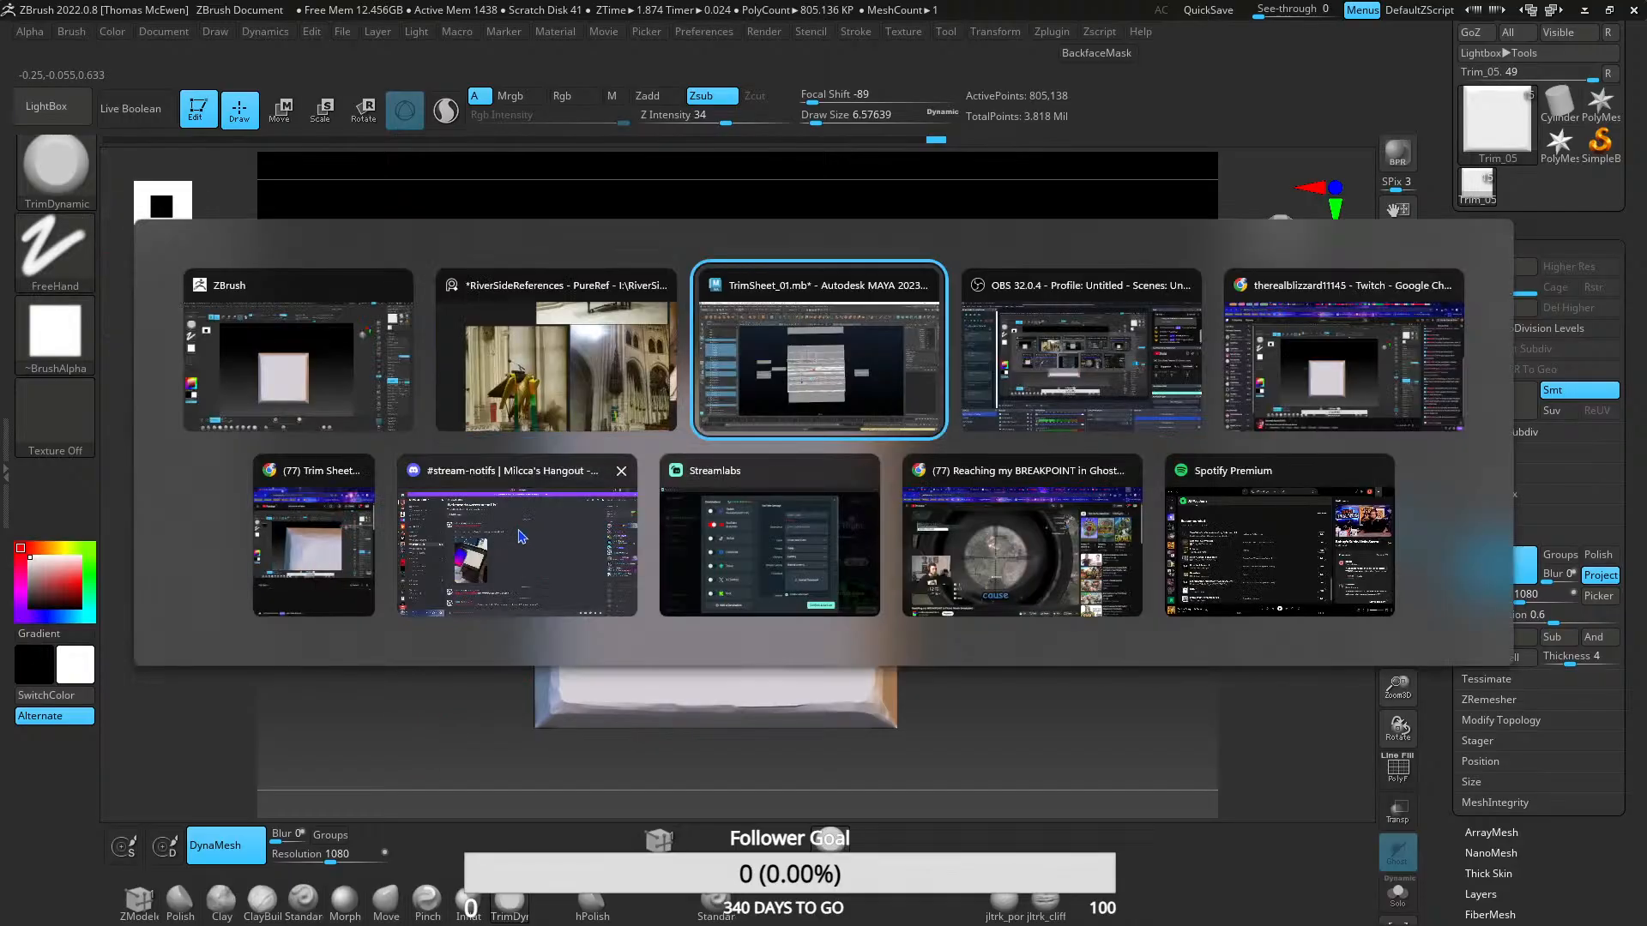
{"action": "key", "text": "alt+Tab"}
{"action": "key", "text": "alt+Tab"}
{"action": "key", "text": "alt+Tab"}
{"action": "key", "text": "alt+Tab"}
{"action": "key", "text": "Escape"}
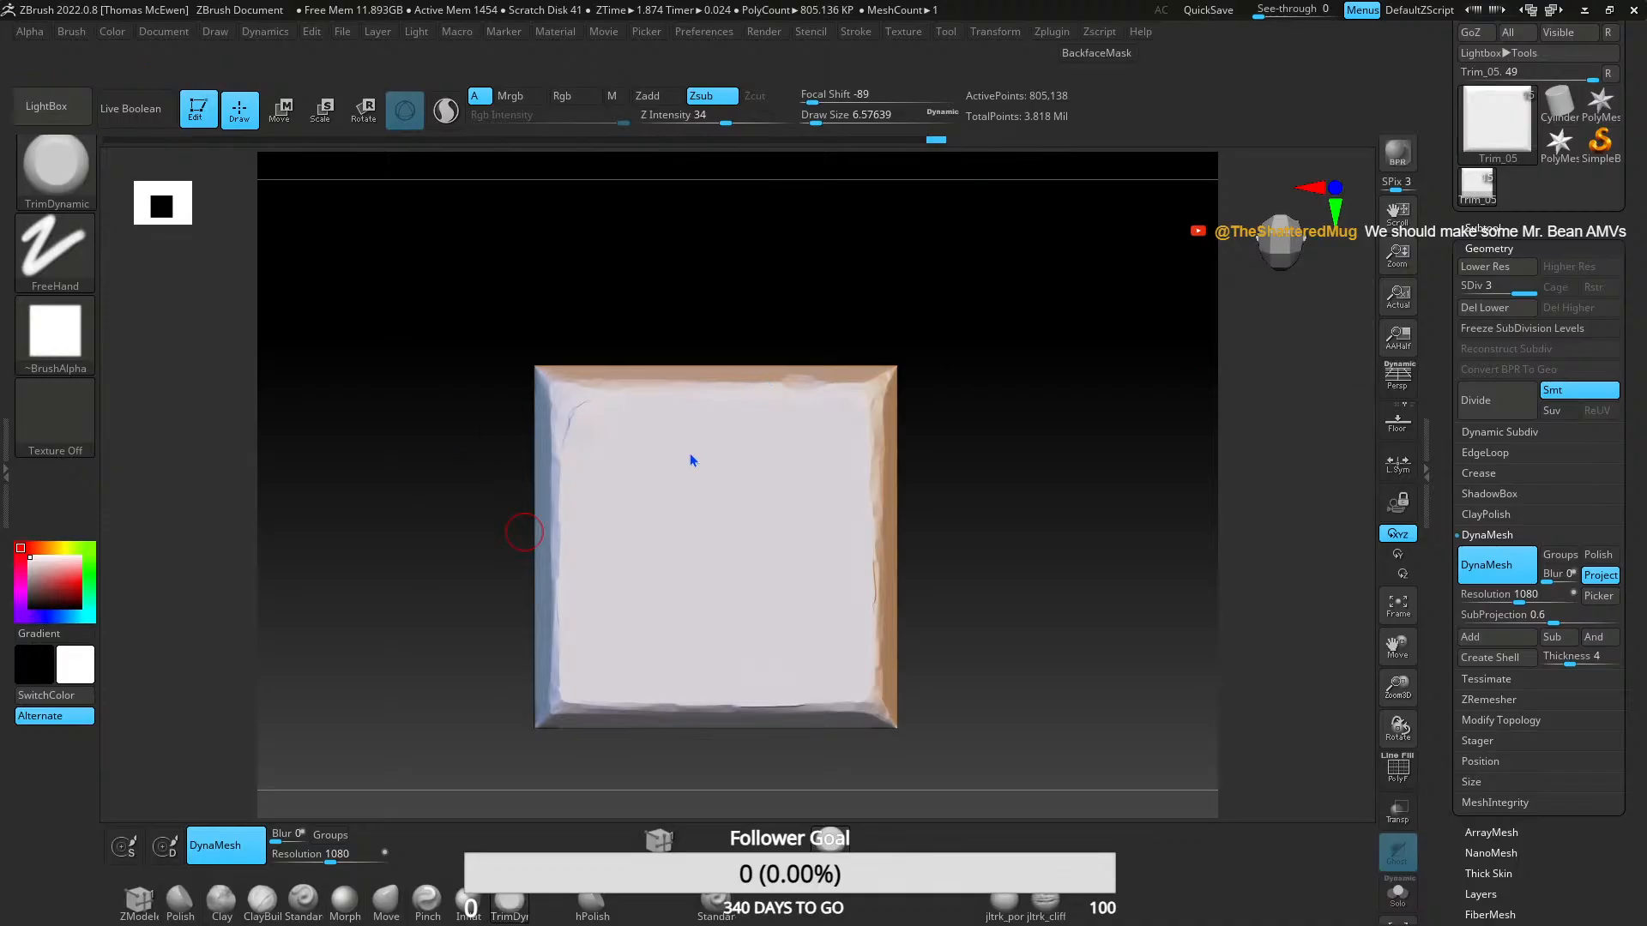
- Trim small chips into the middle of the front face's left edge and into its bottom edge
{"action": "left_click_drag", "start_coordinate": [524, 533], "coordinate": [666, 459]}
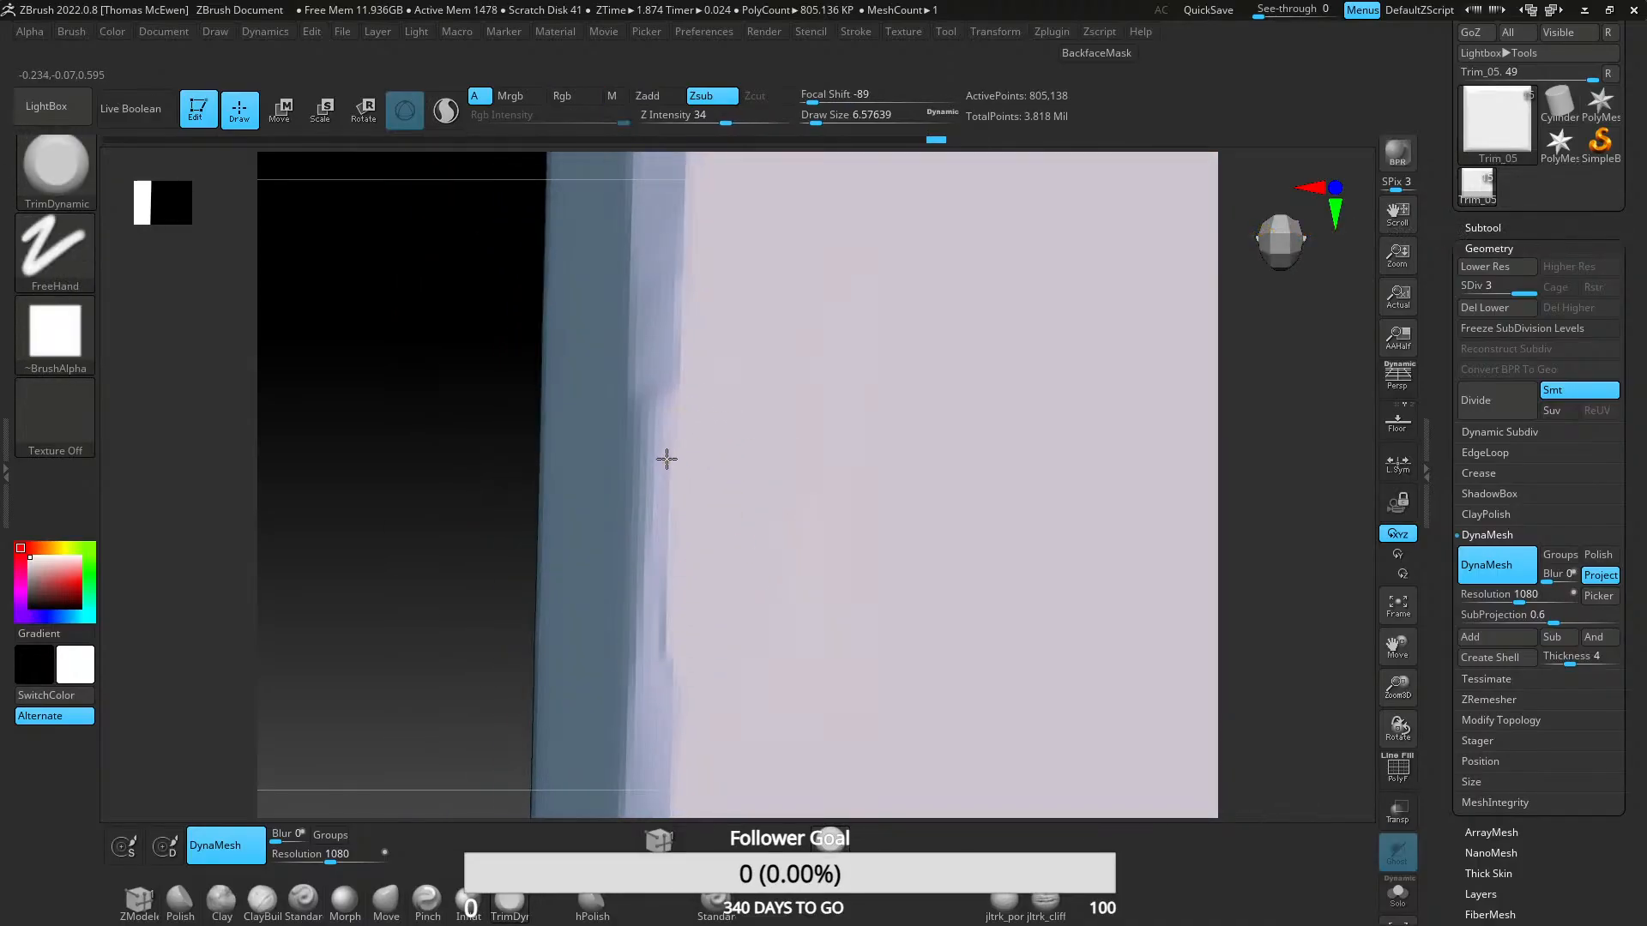
{"action": "key", "text": "space"}
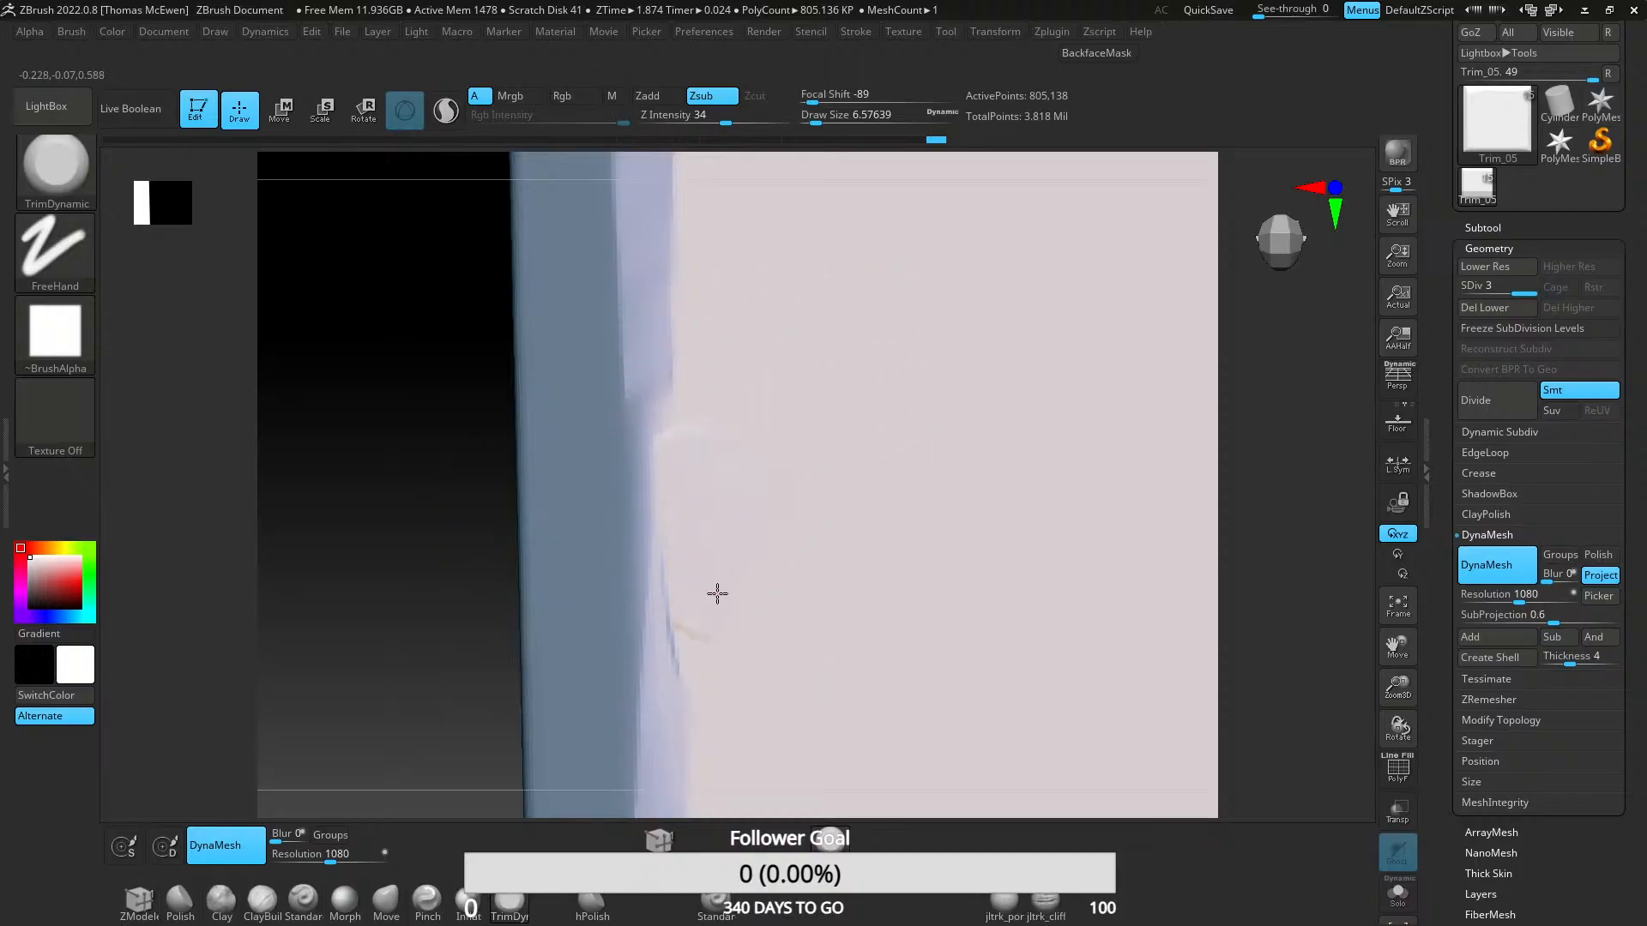
{"action": "mouse_move", "coordinate": [761, 555]}
{"action": "right_mouse_down", "text": "ctrl"}
{"action": "mouse_move", "coordinate": [809, 331]}
{"action": "mouse_move", "coordinate": [783, 478]}
{"action": "mouse_move", "coordinate": [687, 393]}
{"action": "mouse_move", "coordinate": [695, 588]}
{"action": "right_mouse_up", "text": "ctrl"}
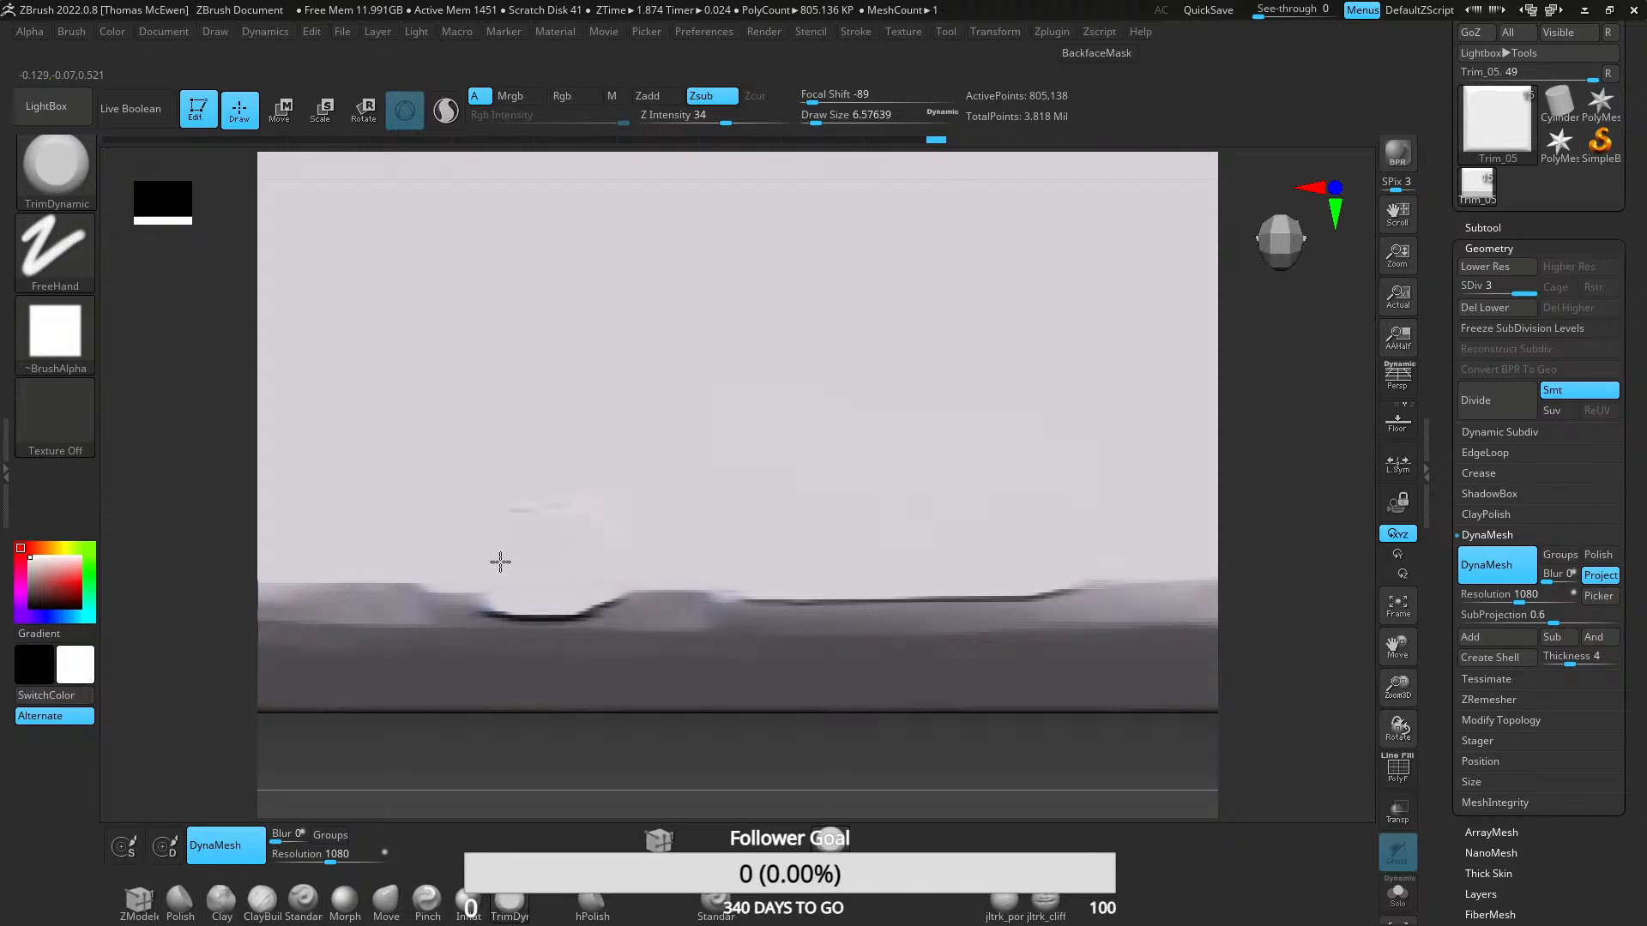
{"action": "mouse_move", "coordinate": [438, 478]}
{"action": "right_mouse_down"}
{"action": "mouse_move", "coordinate": [647, 295]}
{"action": "mouse_move", "coordinate": [600, 382]}
{"action": "mouse_move", "coordinate": [604, 426]}
{"action": "mouse_move", "coordinate": [709, 525]}
{"action": "mouse_move", "coordinate": [720, 467]}
{"action": "mouse_move", "coordinate": [692, 467]}
{"action": "mouse_move", "coordinate": [708, 530]}
{"action": "mouse_move", "coordinate": [702, 493]}
{"action": "mouse_move", "coordinate": [746, 481]}
{"action": "mouse_move", "coordinate": [717, 463]}
{"action": "mouse_move", "coordinate": [724, 423]}
{"action": "mouse_move", "coordinate": [743, 518]}
{"action": "mouse_move", "coordinate": [973, 466]}
{"action": "right_mouse_up"}
- Select Trim_04 in the subtool list and show Trim_01 and Trim_03 alongside Trim_05 to compare the sculpted trims
{"action": "left_click", "coordinate": [1523, 246]}
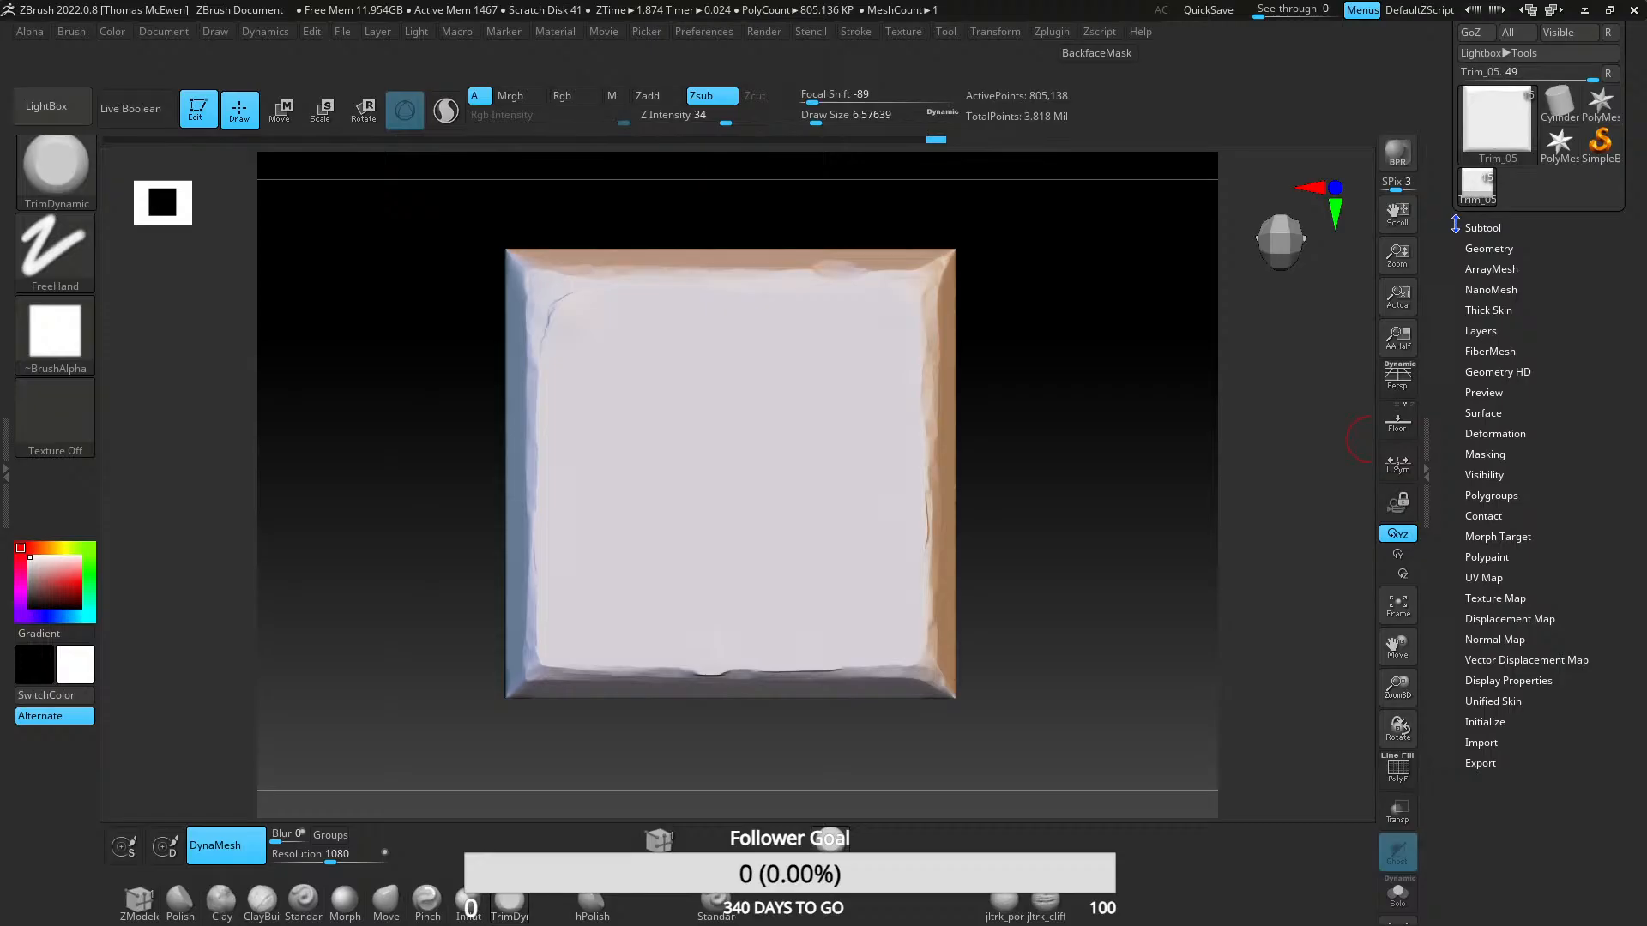
{"action": "left_click", "coordinate": [1507, 248]}
{"action": "left_click", "coordinate": [1484, 251]}
{"action": "left_click", "coordinate": [1488, 227]}
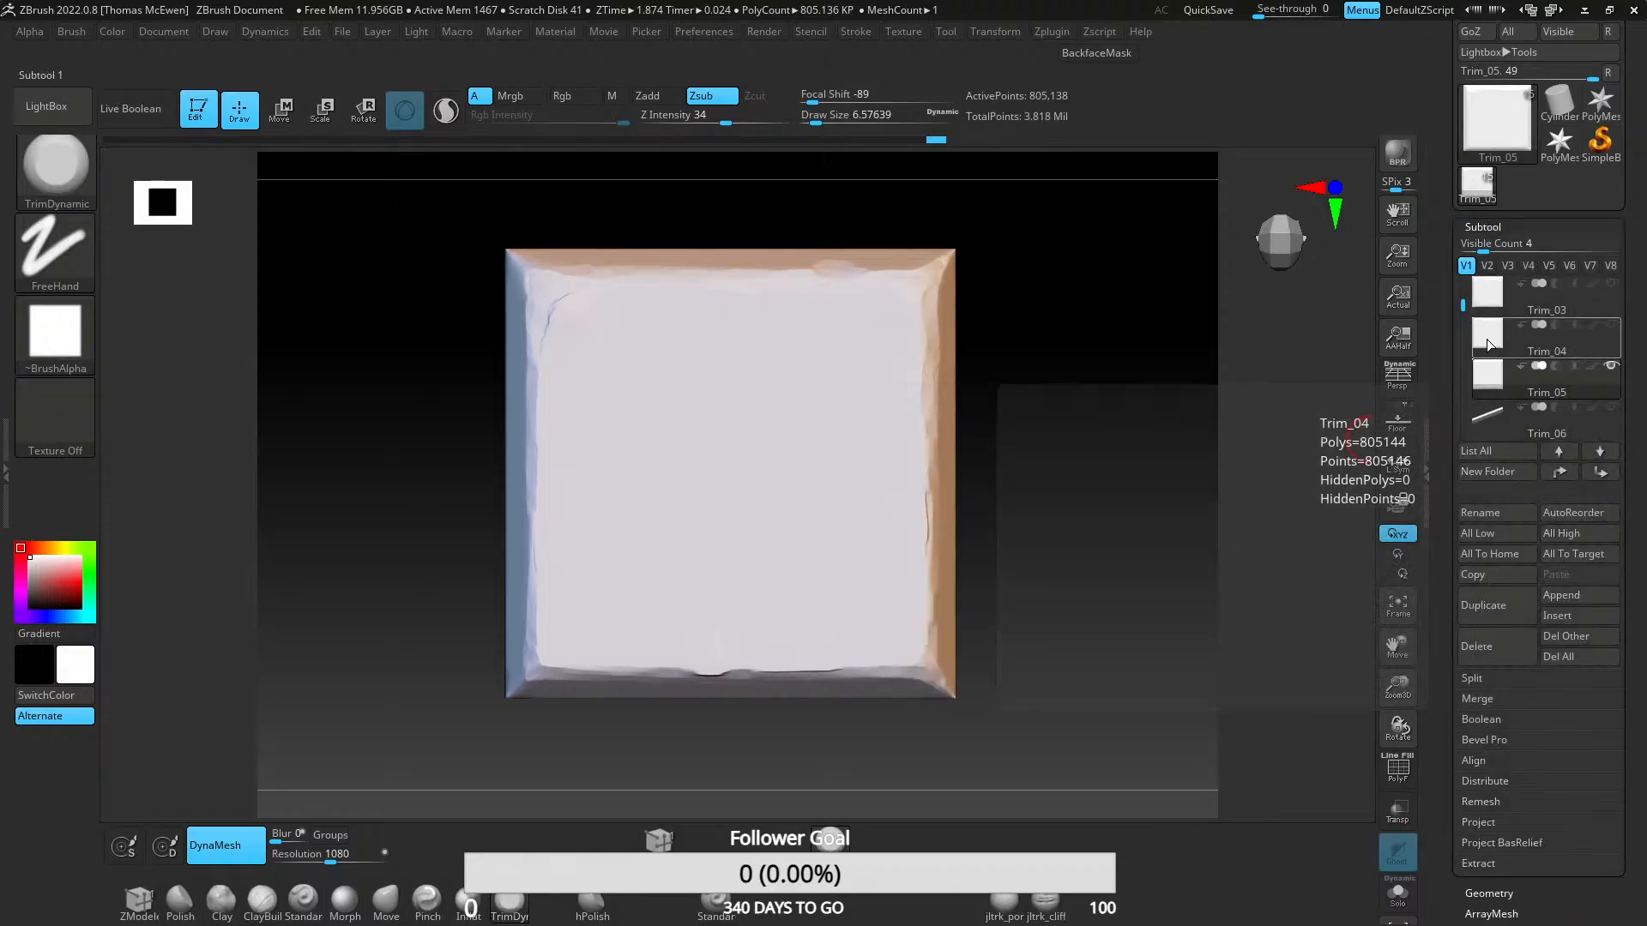
{"action": "left_click", "coordinate": [1487, 295]}
{"action": "left_click", "coordinate": [1487, 345]}
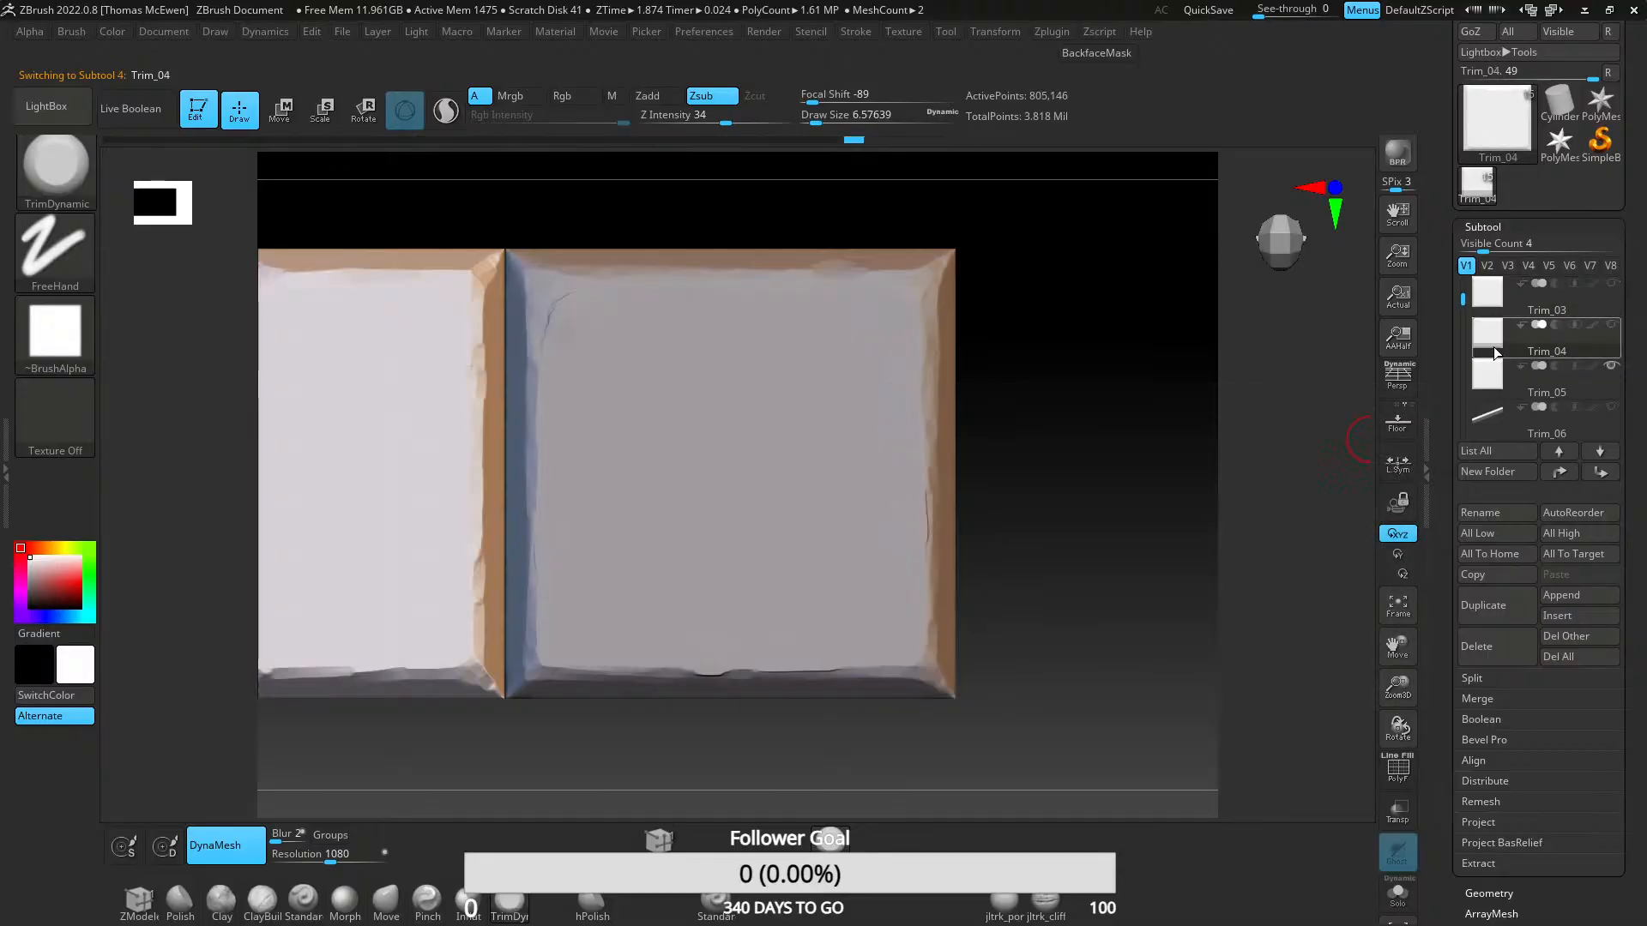
{"action": "left_click_drag", "start_coordinate": [1462, 340], "coordinate": [1459, 328]}
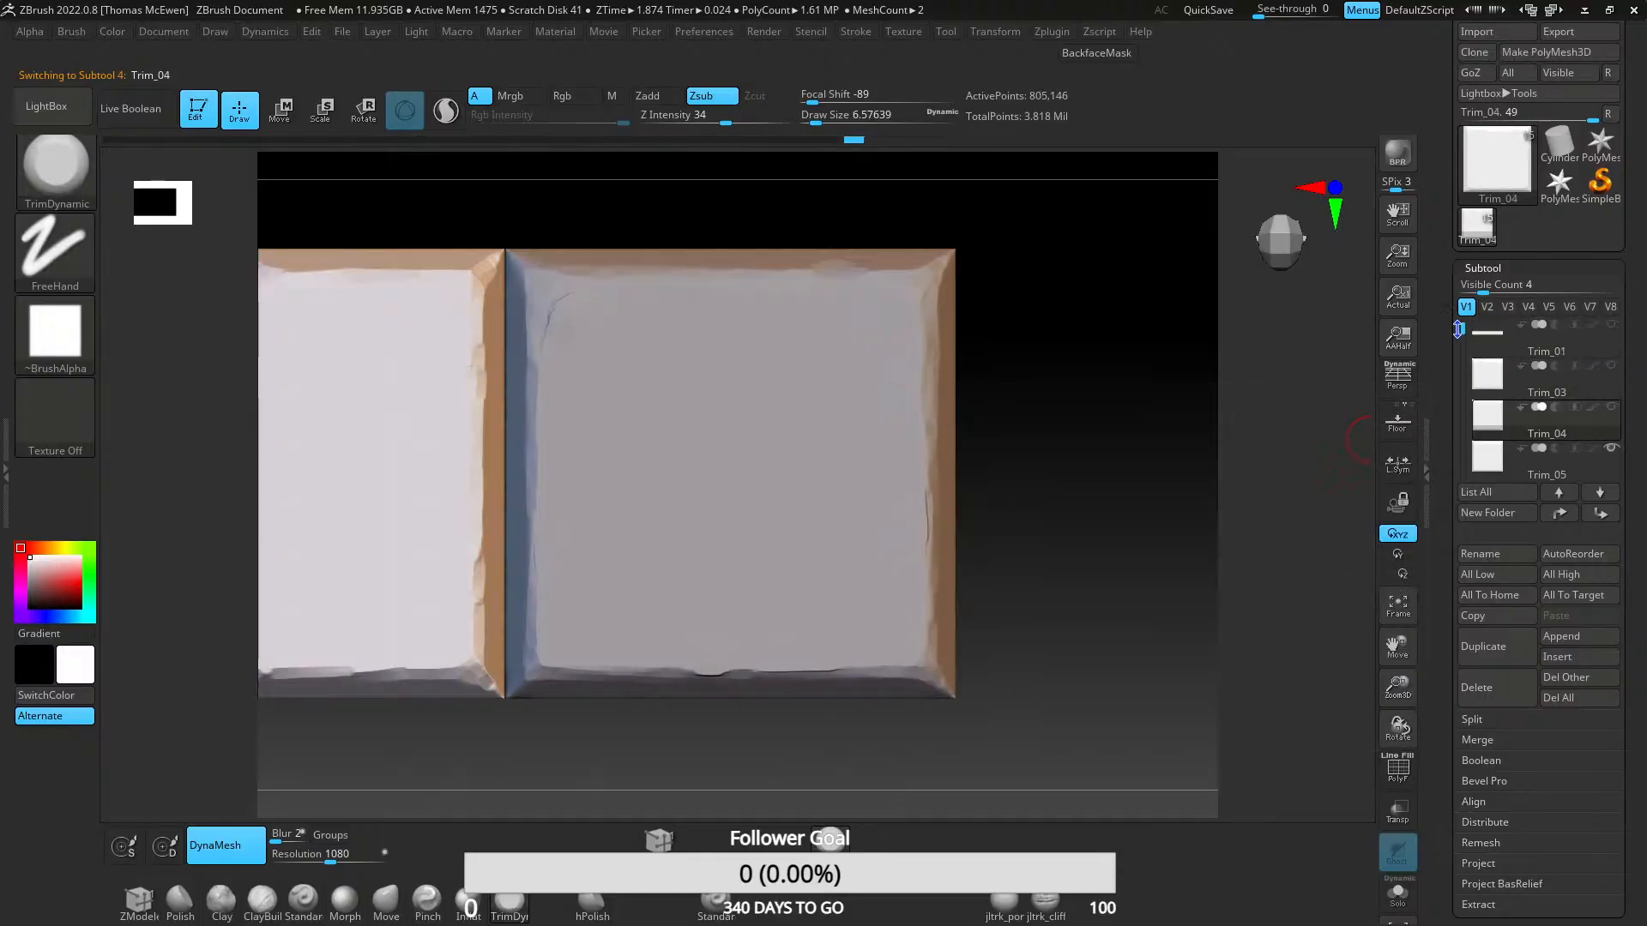
{"action": "left_click", "coordinate": [1610, 366]}
{"action": "left_click_drag", "start_coordinate": [972, 406], "coordinate": [944, 359], "text": "alt"}
{"action": "scroll", "coordinate": [1475, 369], "scroll_direction": "up", "scroll_amount": 1}
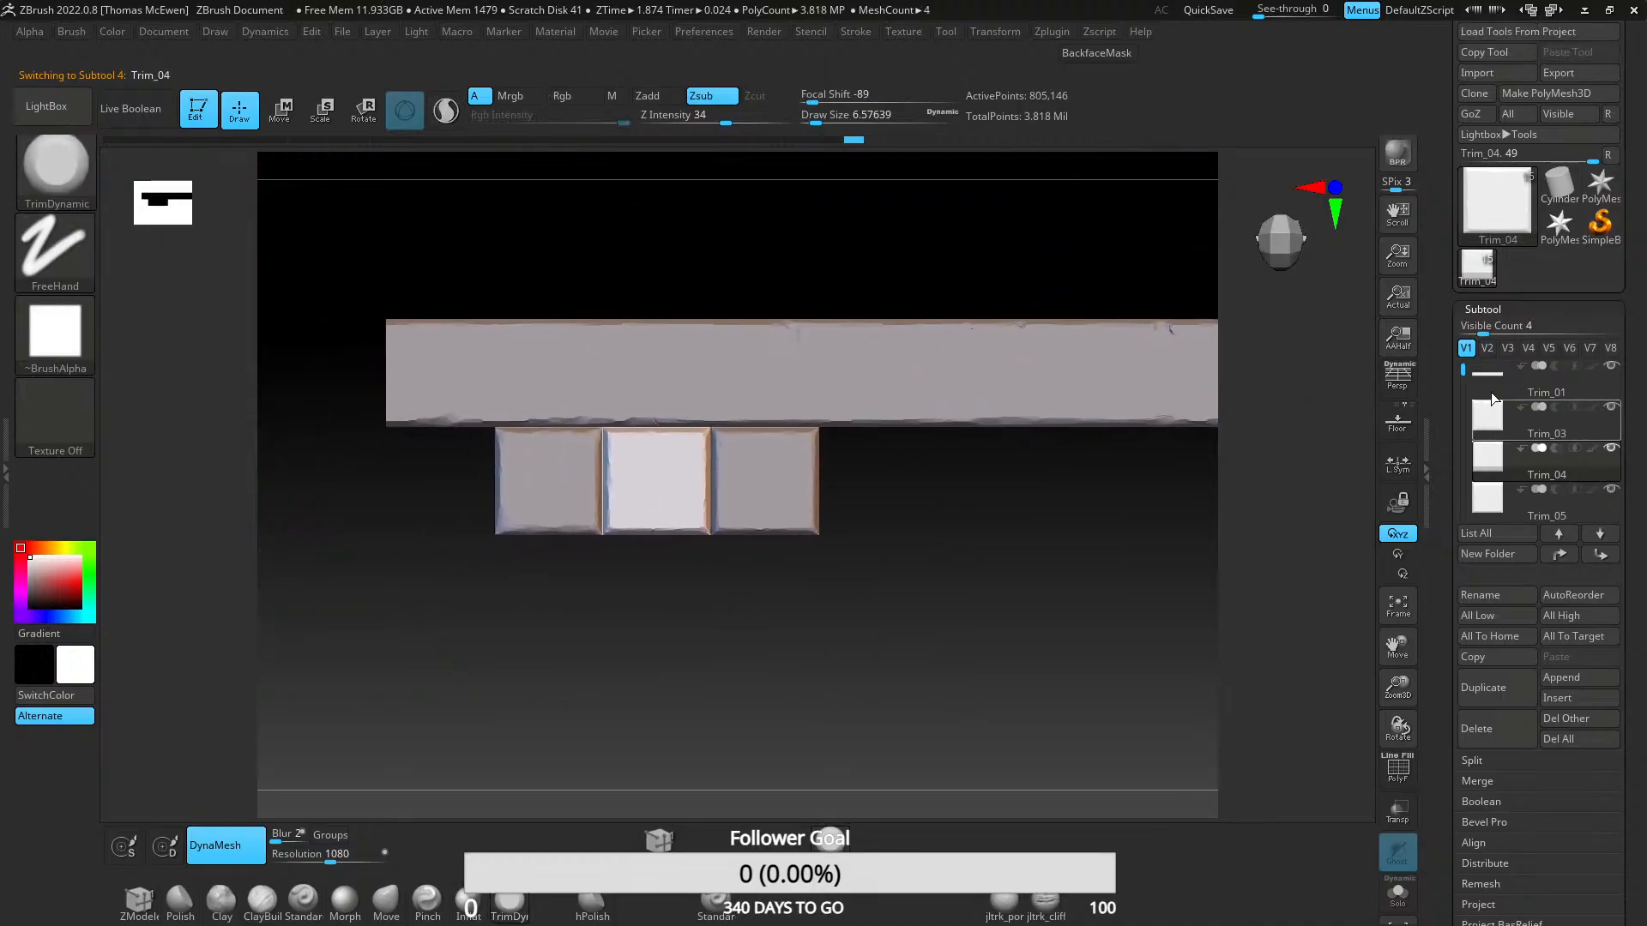
- Look through the subtool list and select Bake_Base to check the trim layout against it
{"action": "left_click_drag", "start_coordinate": [1463, 368], "coordinate": [1465, 403]}
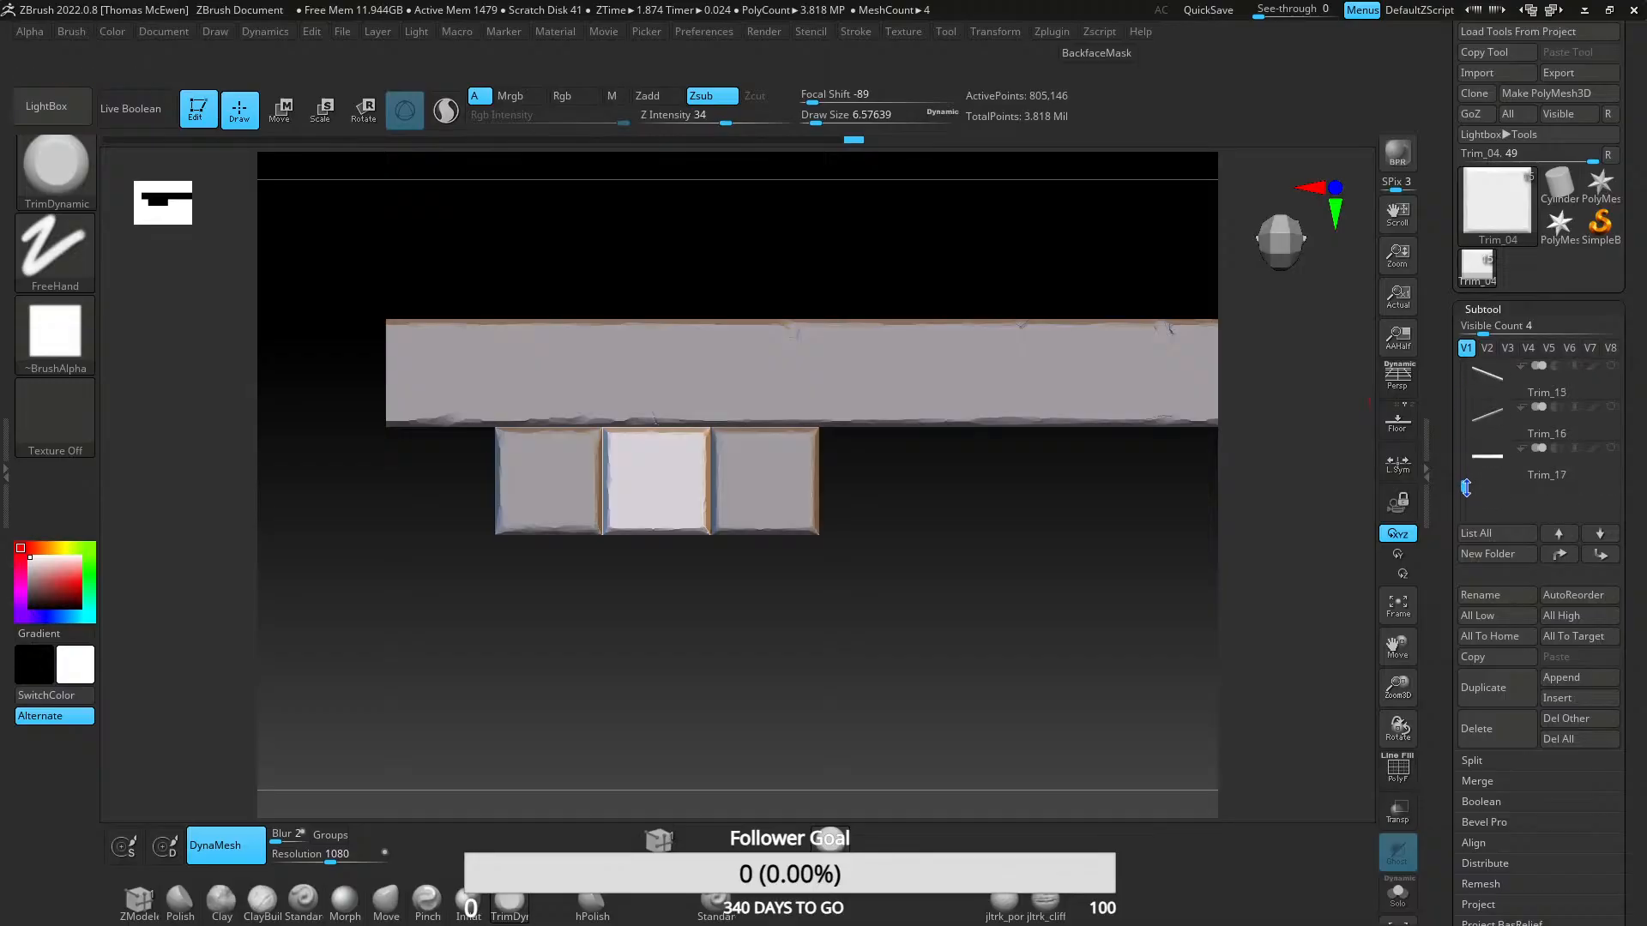
{"action": "left_click_drag", "start_coordinate": [1465, 504], "coordinate": [1458, 376]}
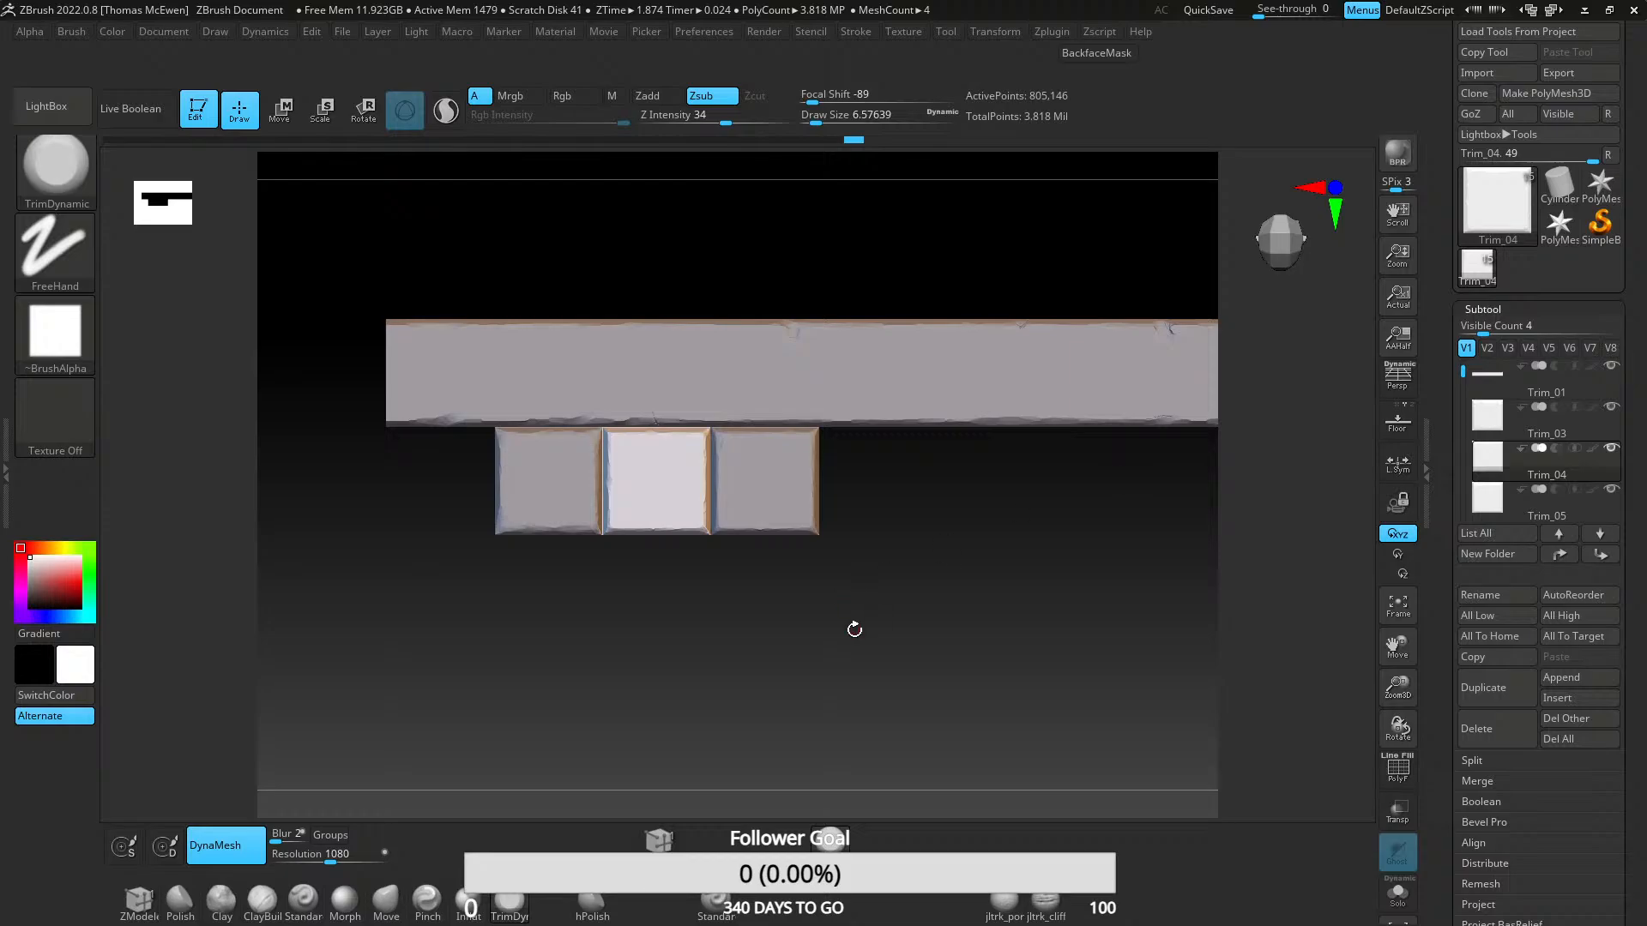
{"action": "left_click_drag", "start_coordinate": [1454, 384], "coordinate": [1457, 353]}
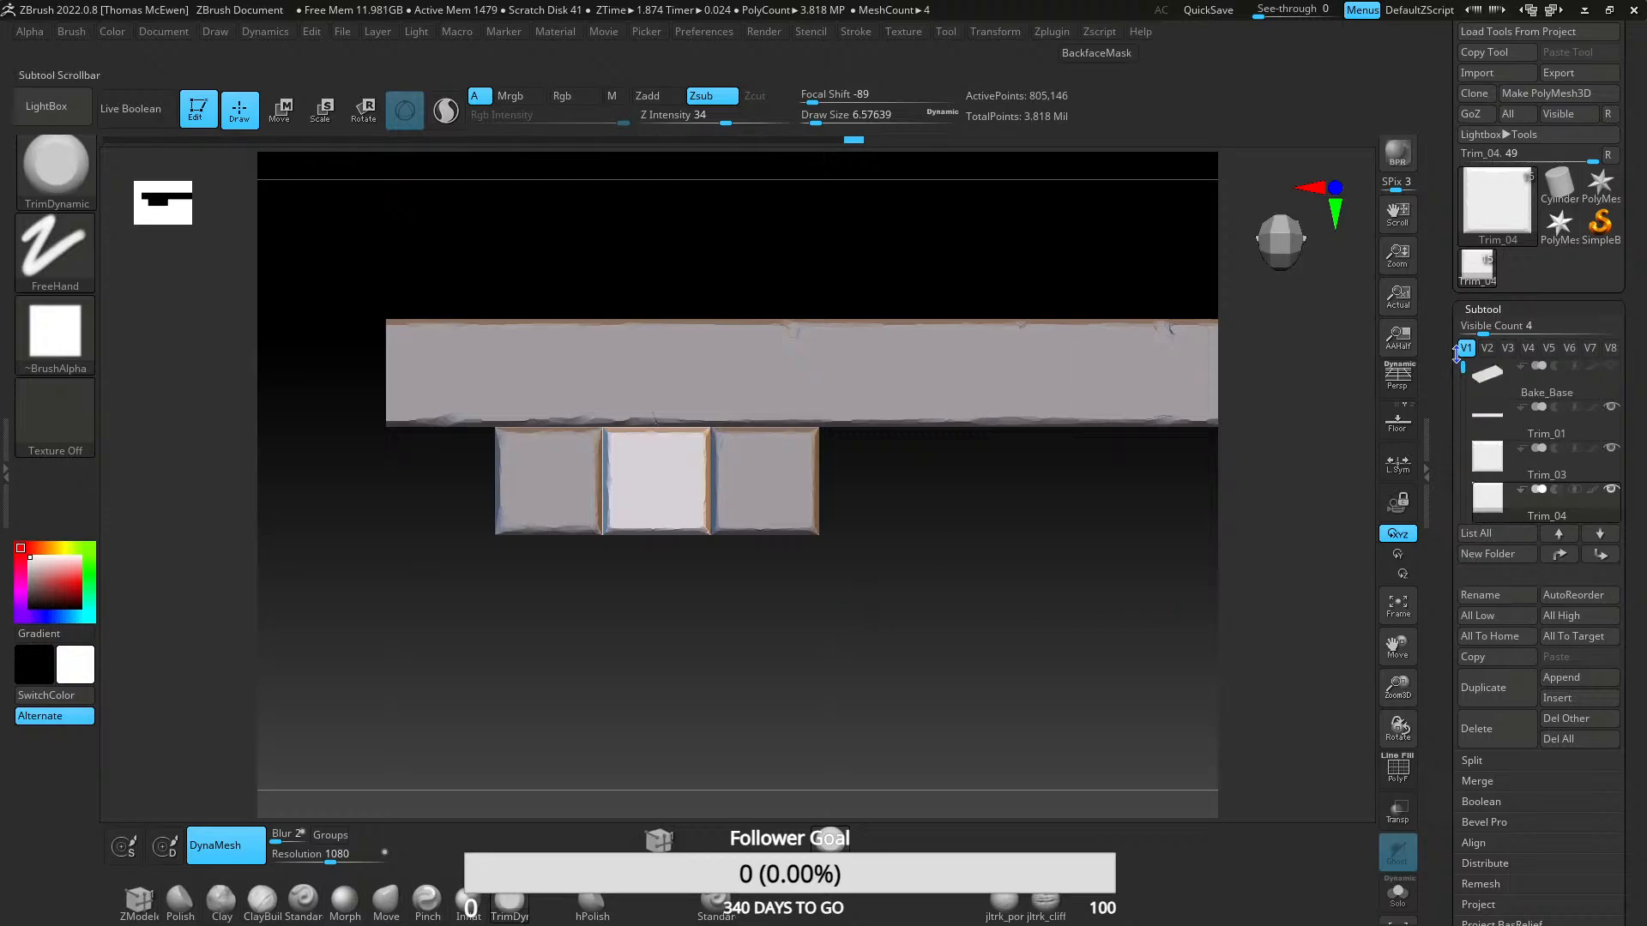
{"action": "left_click", "coordinate": [1490, 378]}
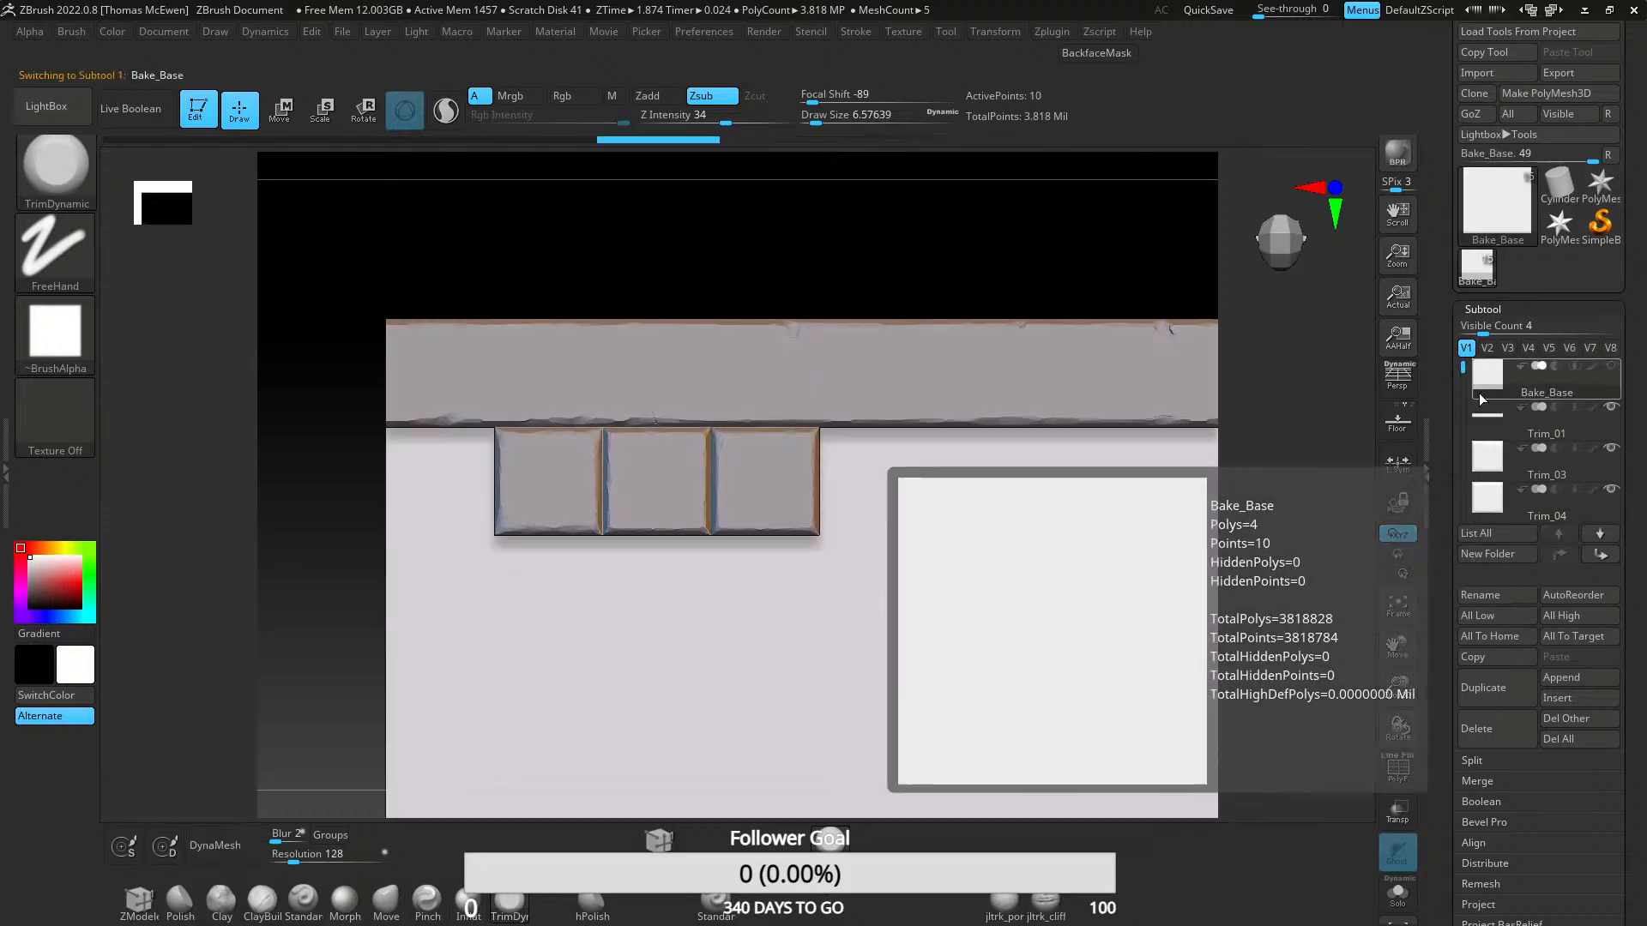
- Hide the Trim_01, Trim_03, Trim_04 and Trim_05 subtools
{"action": "left_click", "coordinate": [1611, 409]}
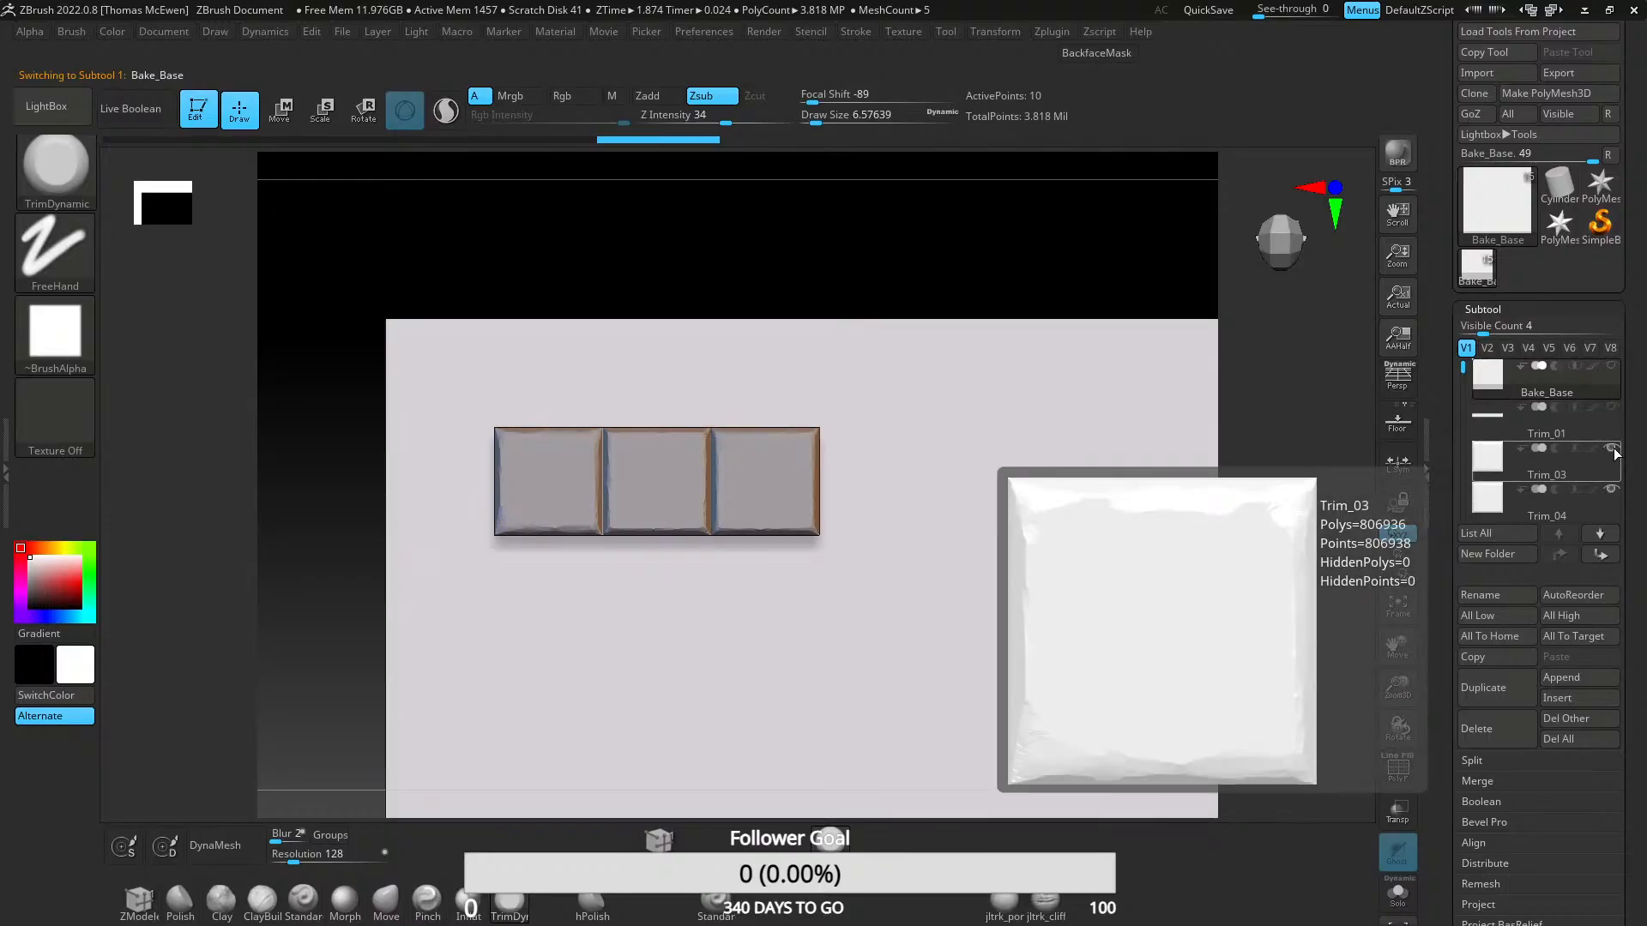
{"action": "left_click", "coordinate": [1611, 449]}
{"action": "left_click", "coordinate": [1610, 488]}
{"action": "left_click_drag", "start_coordinate": [1460, 401], "coordinate": [1464, 372]}
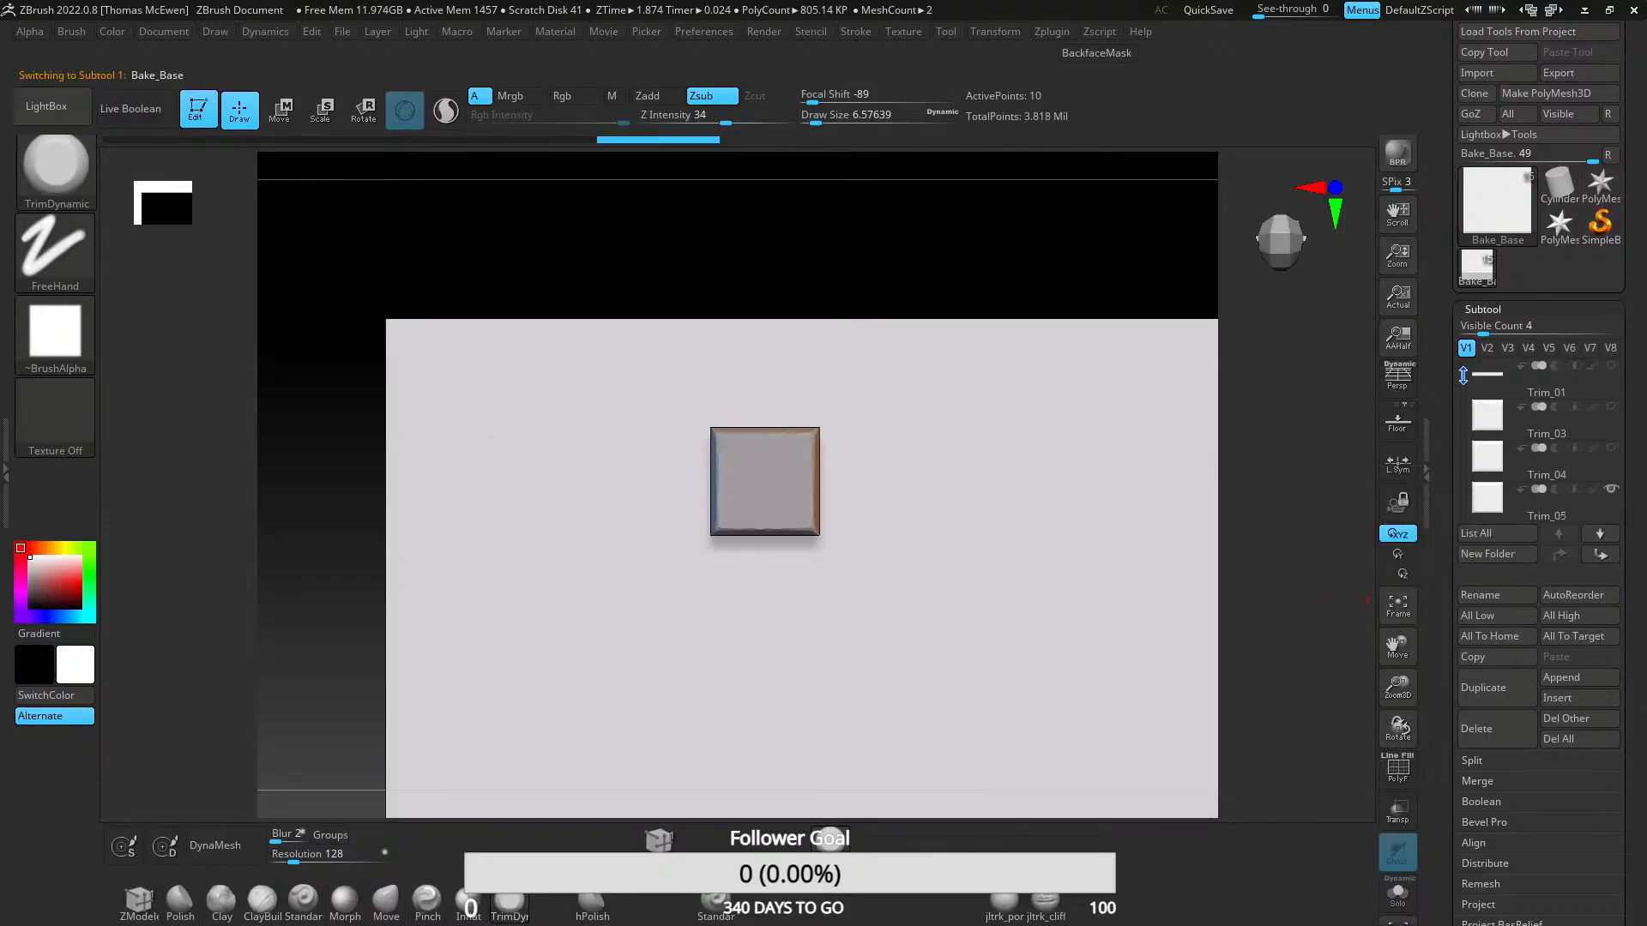
{"action": "left_click", "coordinate": [1610, 408]}
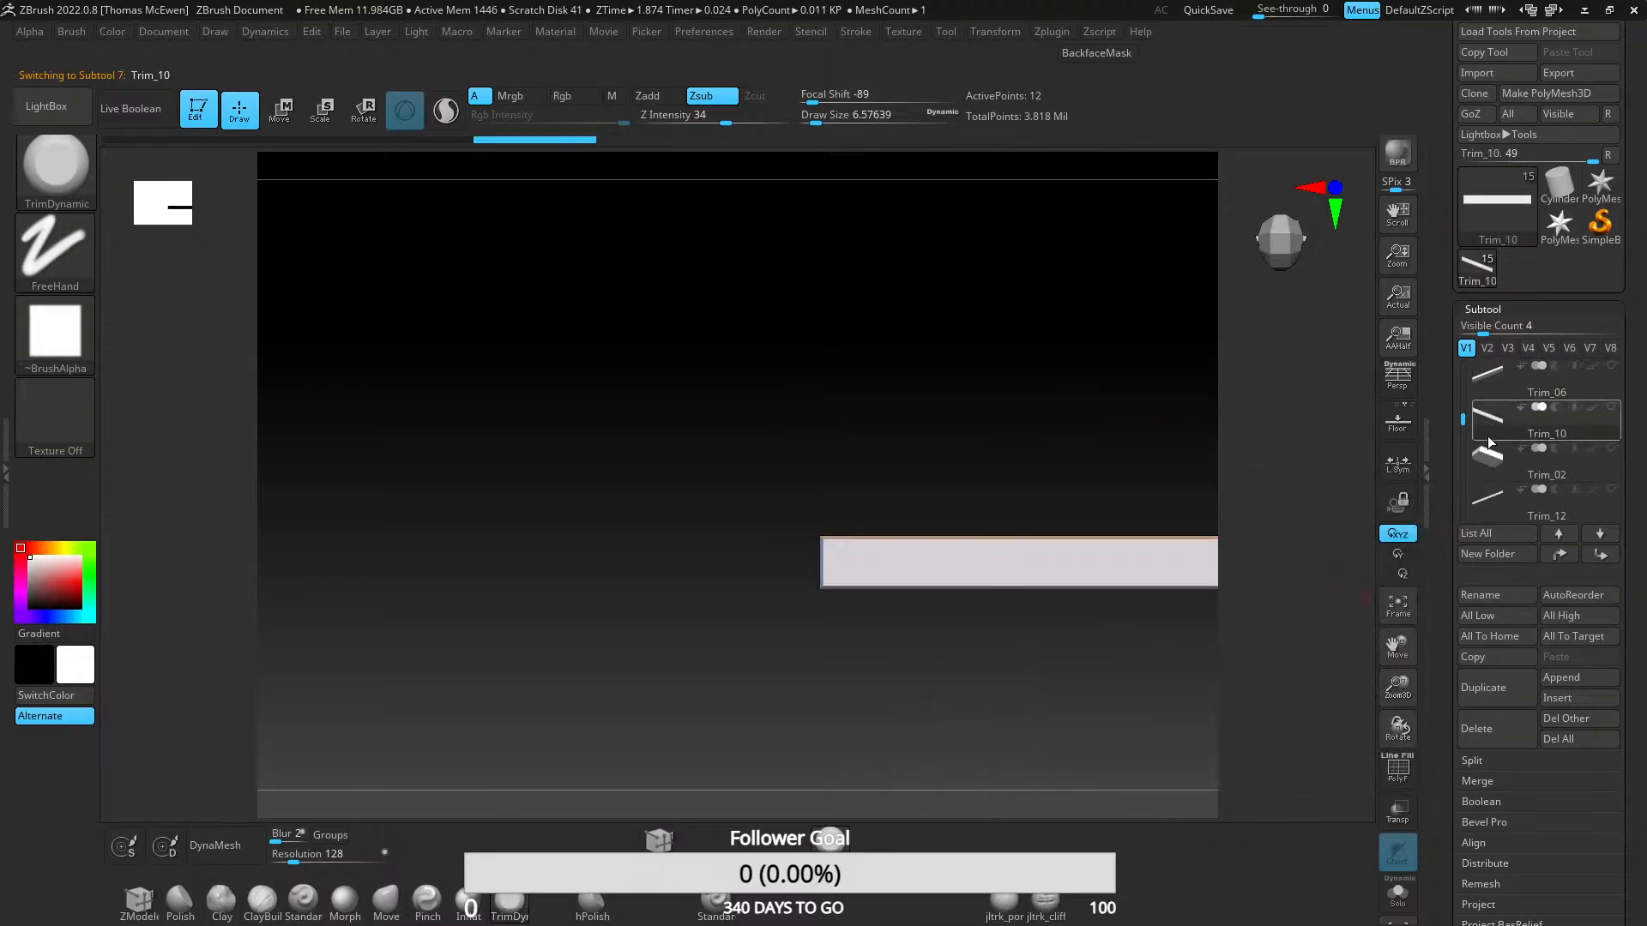
- Select Trim_02 and move it up the subtool list to sit between Trim_01 and Trim_03
{"action": "left_click", "coordinate": [1494, 466]}
{"action": "mouse_move", "coordinate": [1494, 466]}
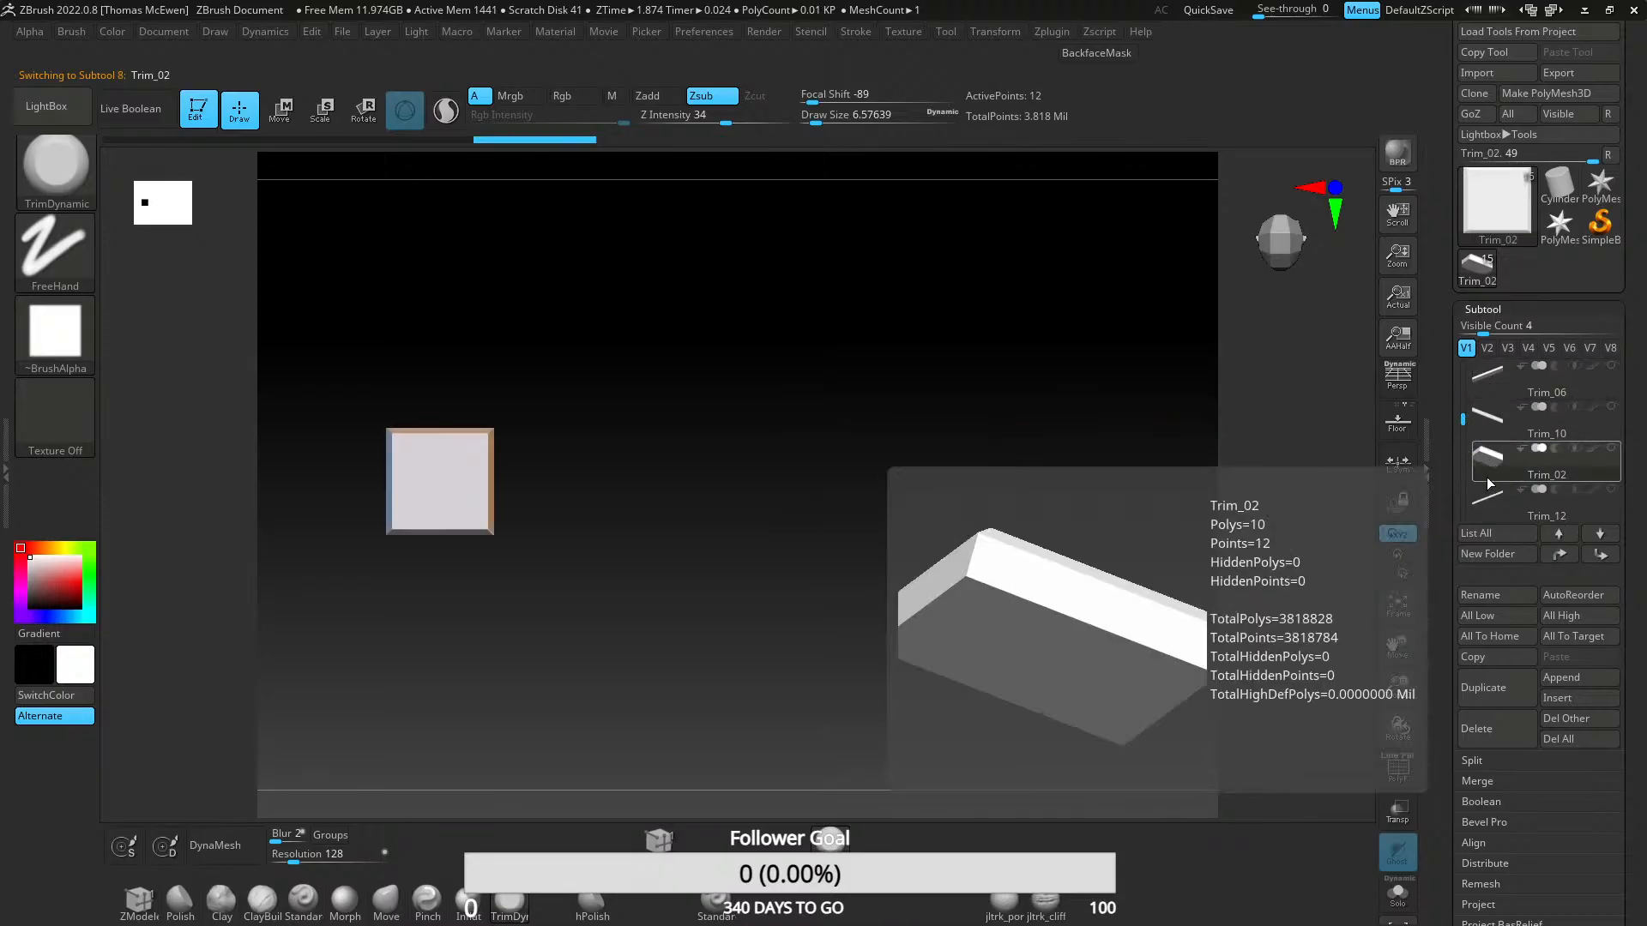
{"action": "mouse_move", "coordinate": [1462, 419]}
{"action": "left_mouse_down"}
{"action": "mouse_move", "coordinate": [1460, 369]}
{"action": "mouse_move", "coordinate": [1452, 407]}
{"action": "left_mouse_up"}
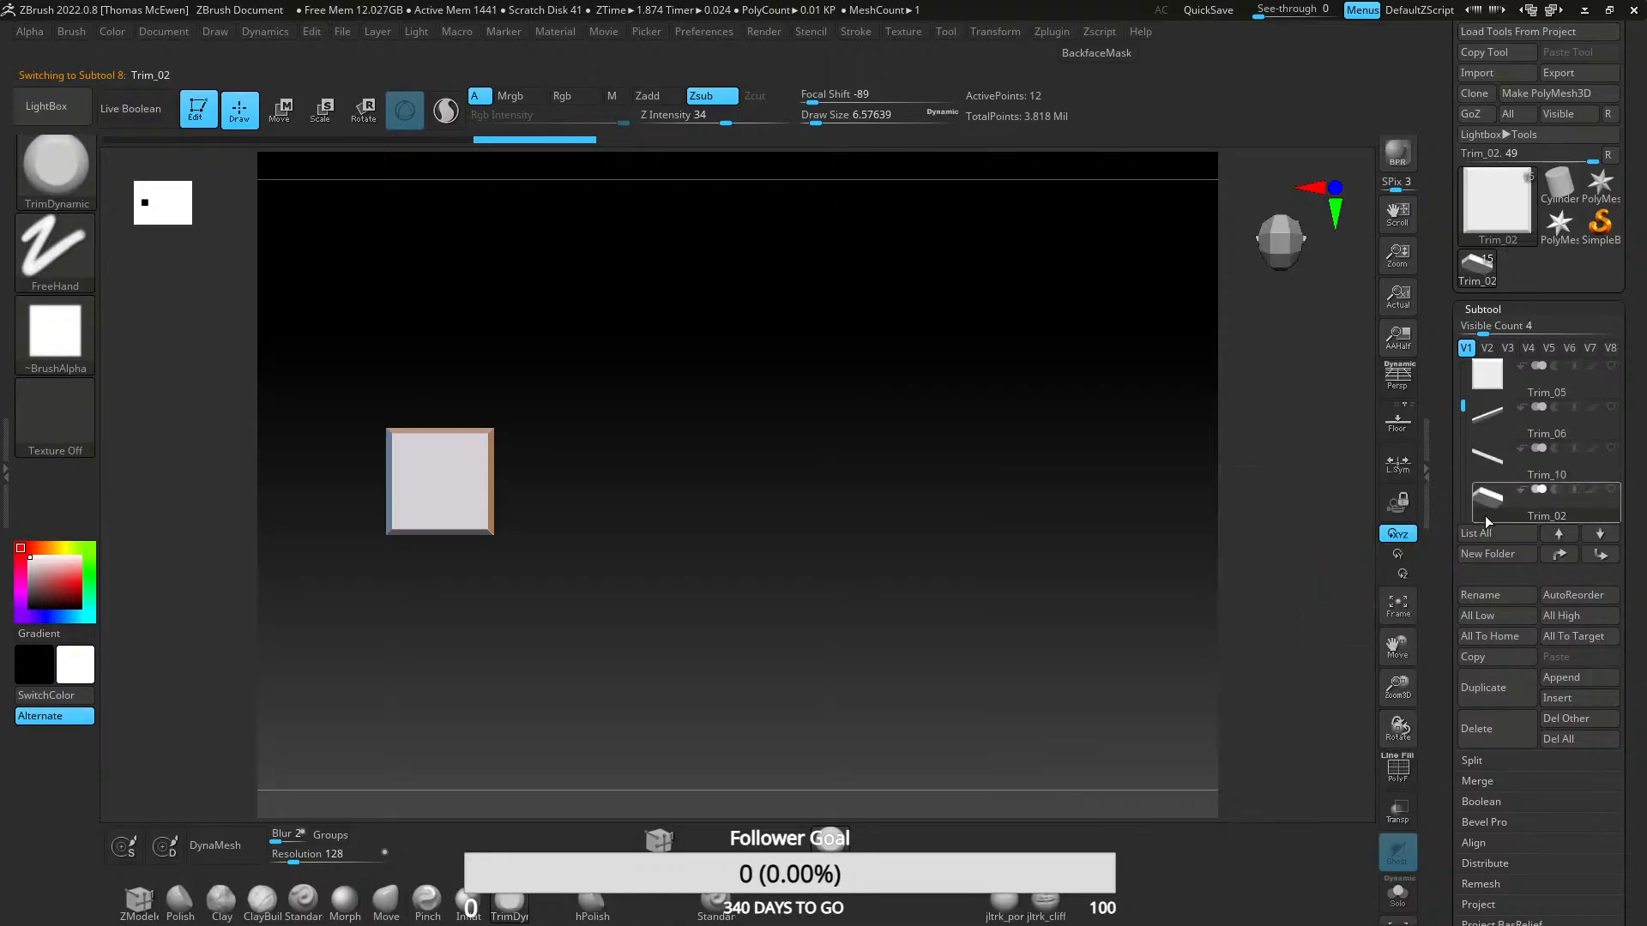
{"action": "scroll", "coordinate": [1484, 373], "scroll_direction": "up", "scroll_amount": 3}
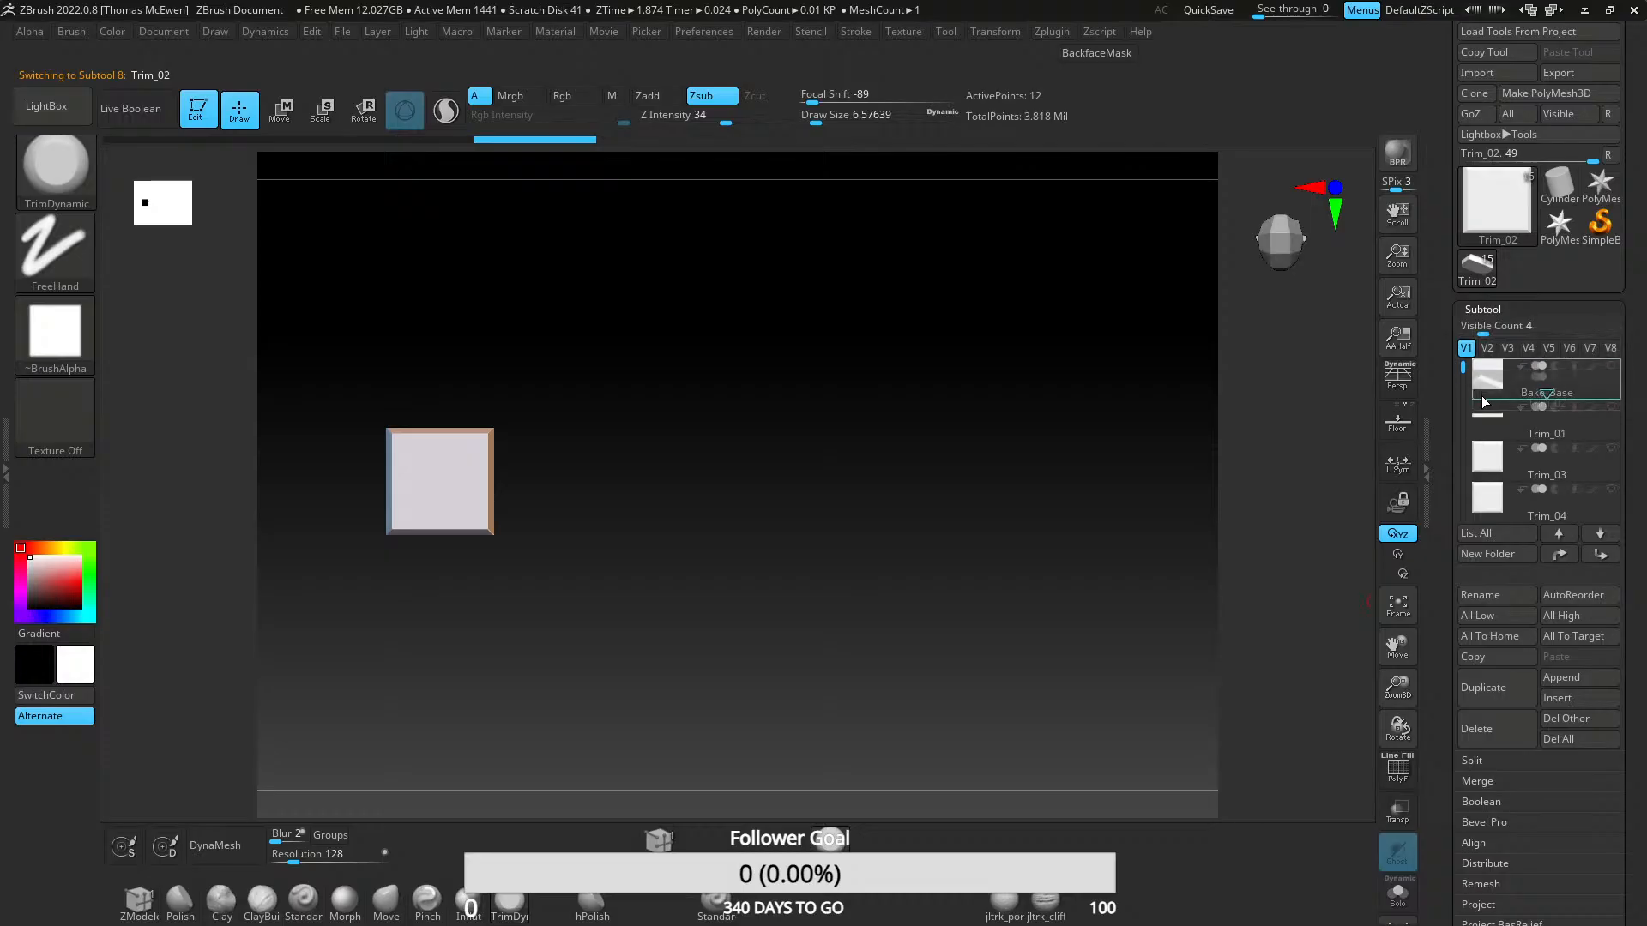
{"action": "left_click_drag", "start_coordinate": [1481, 440], "coordinate": [1481, 441]}
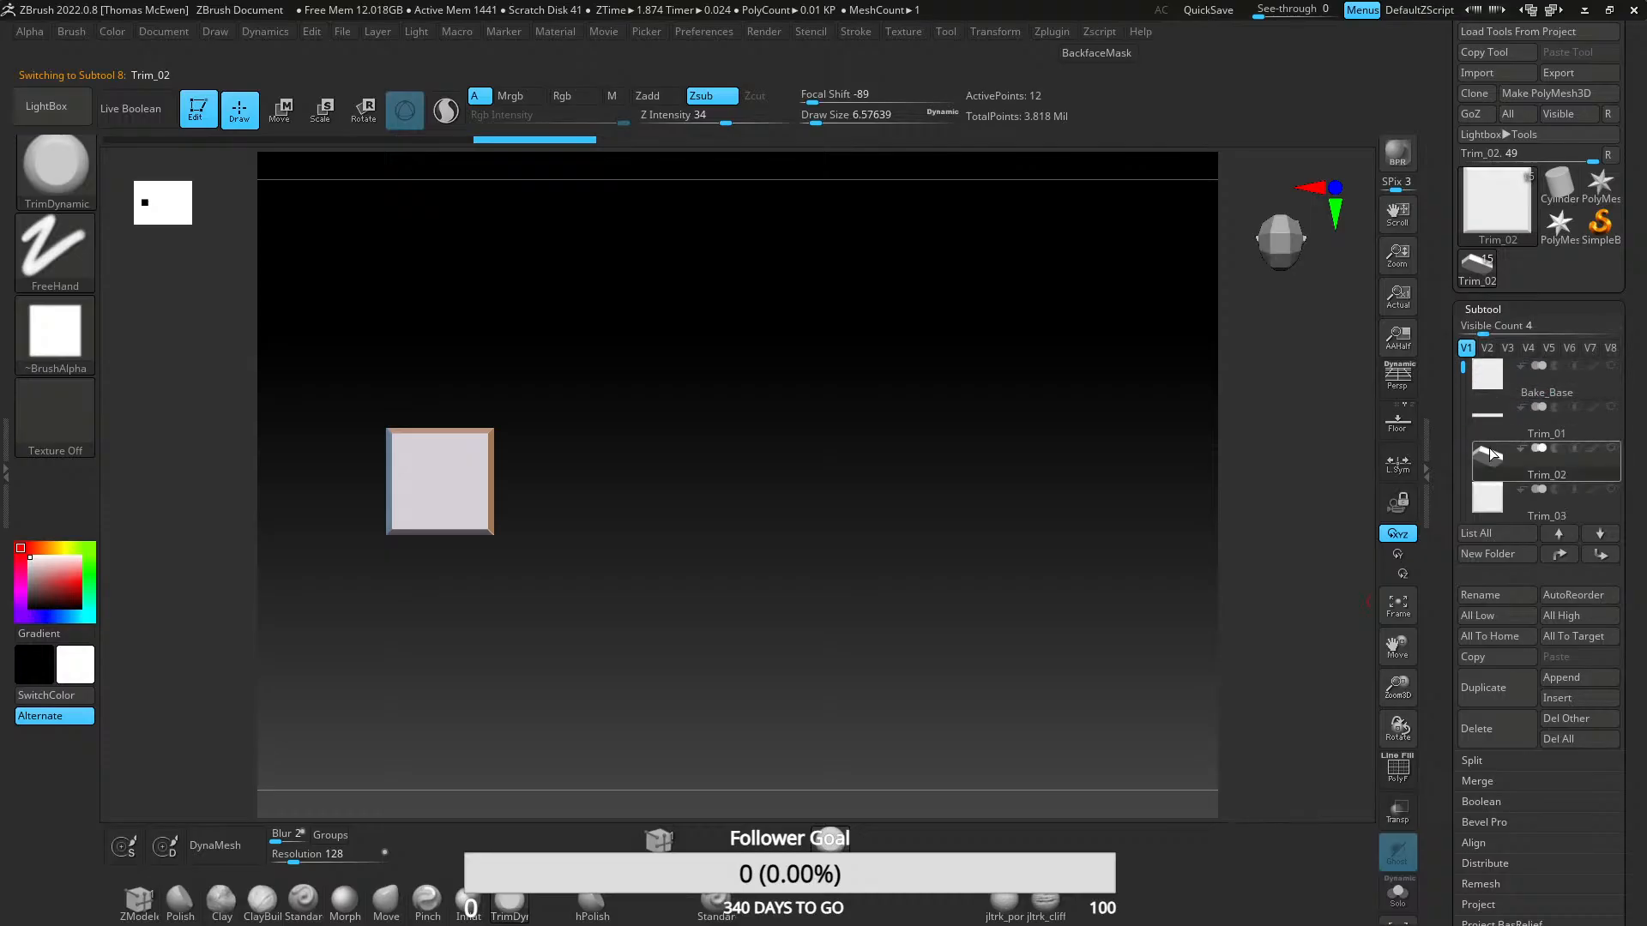
{"action": "mouse_move", "coordinate": [1507, 461]}
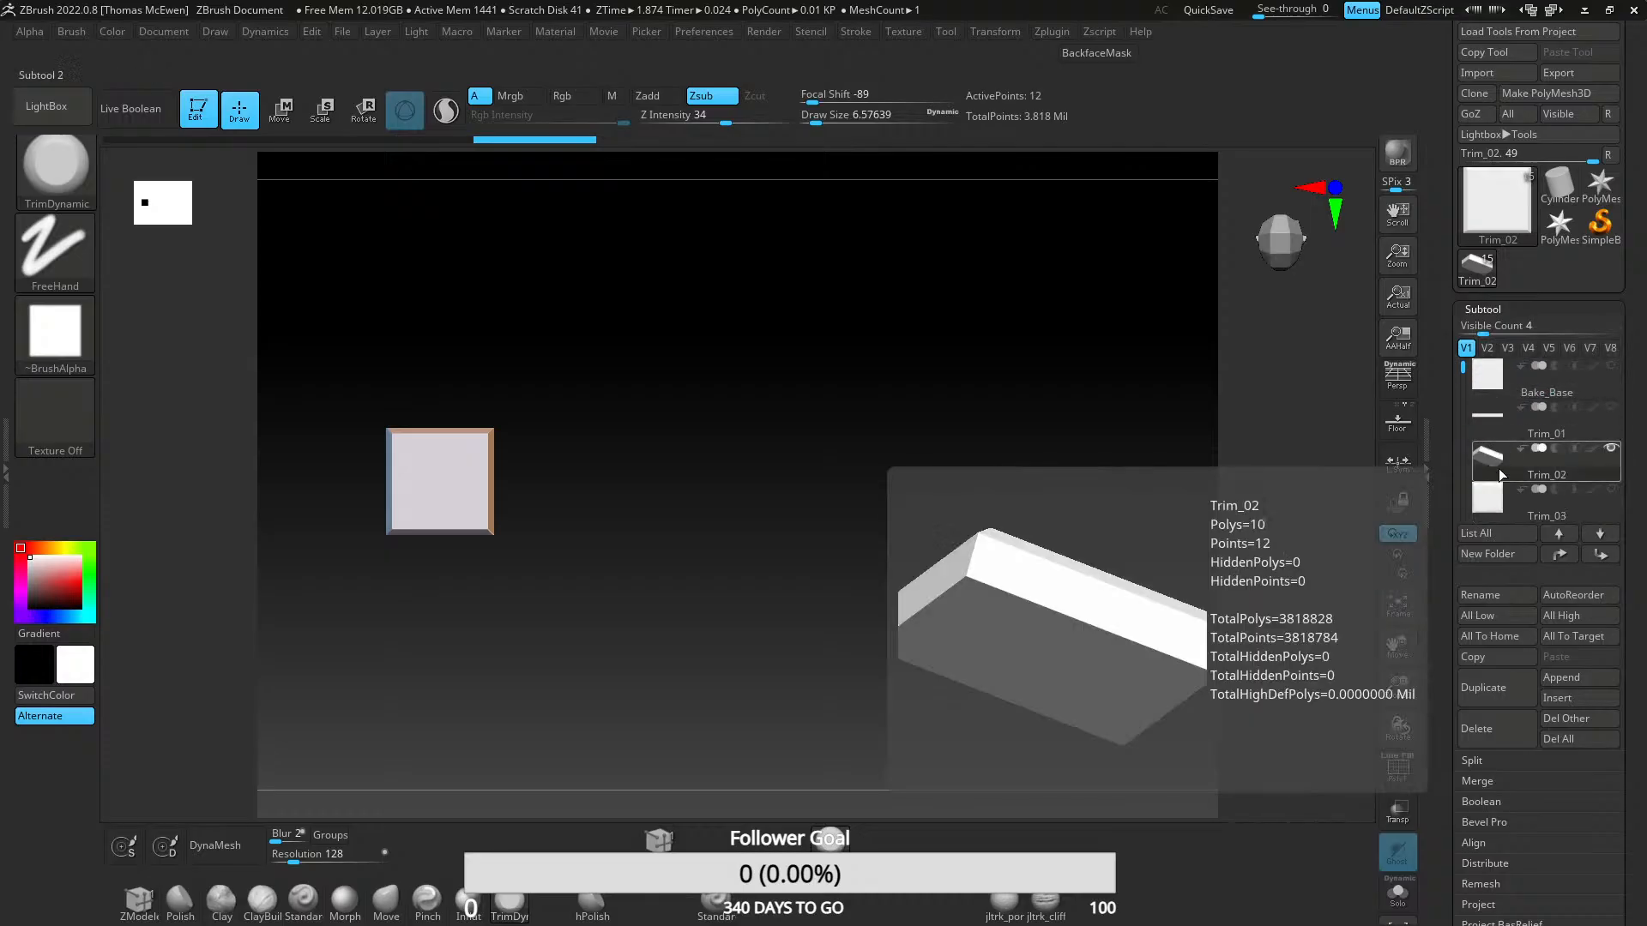
{"action": "left_click", "coordinate": [1599, 429]}
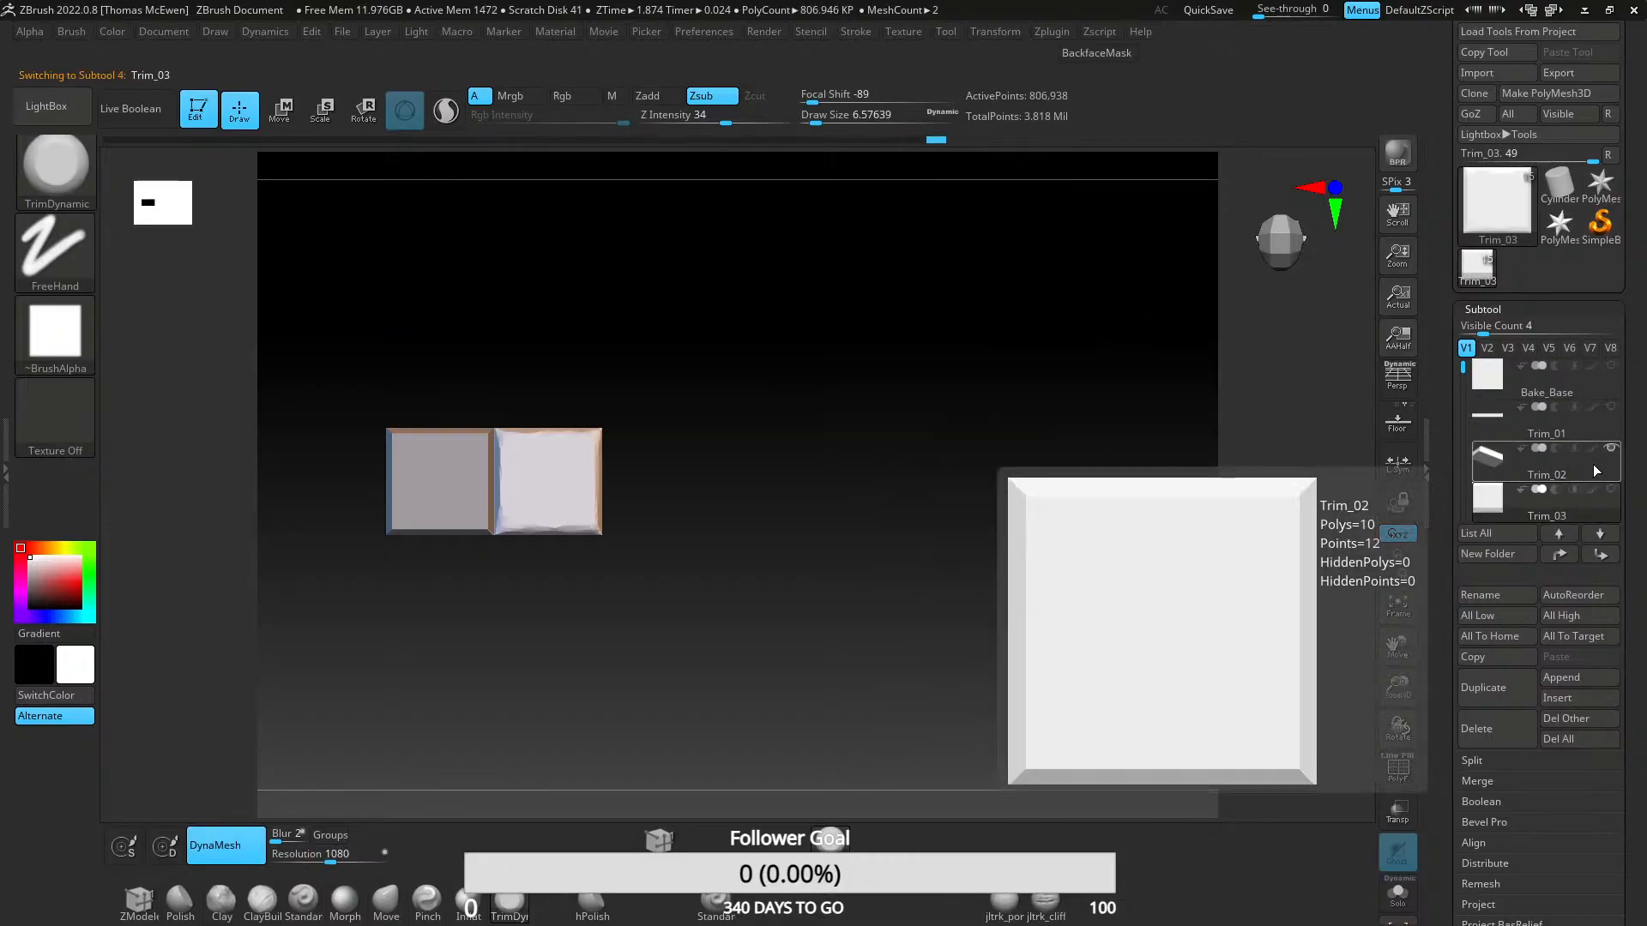
{"action": "mouse_move", "coordinate": [1594, 462]}
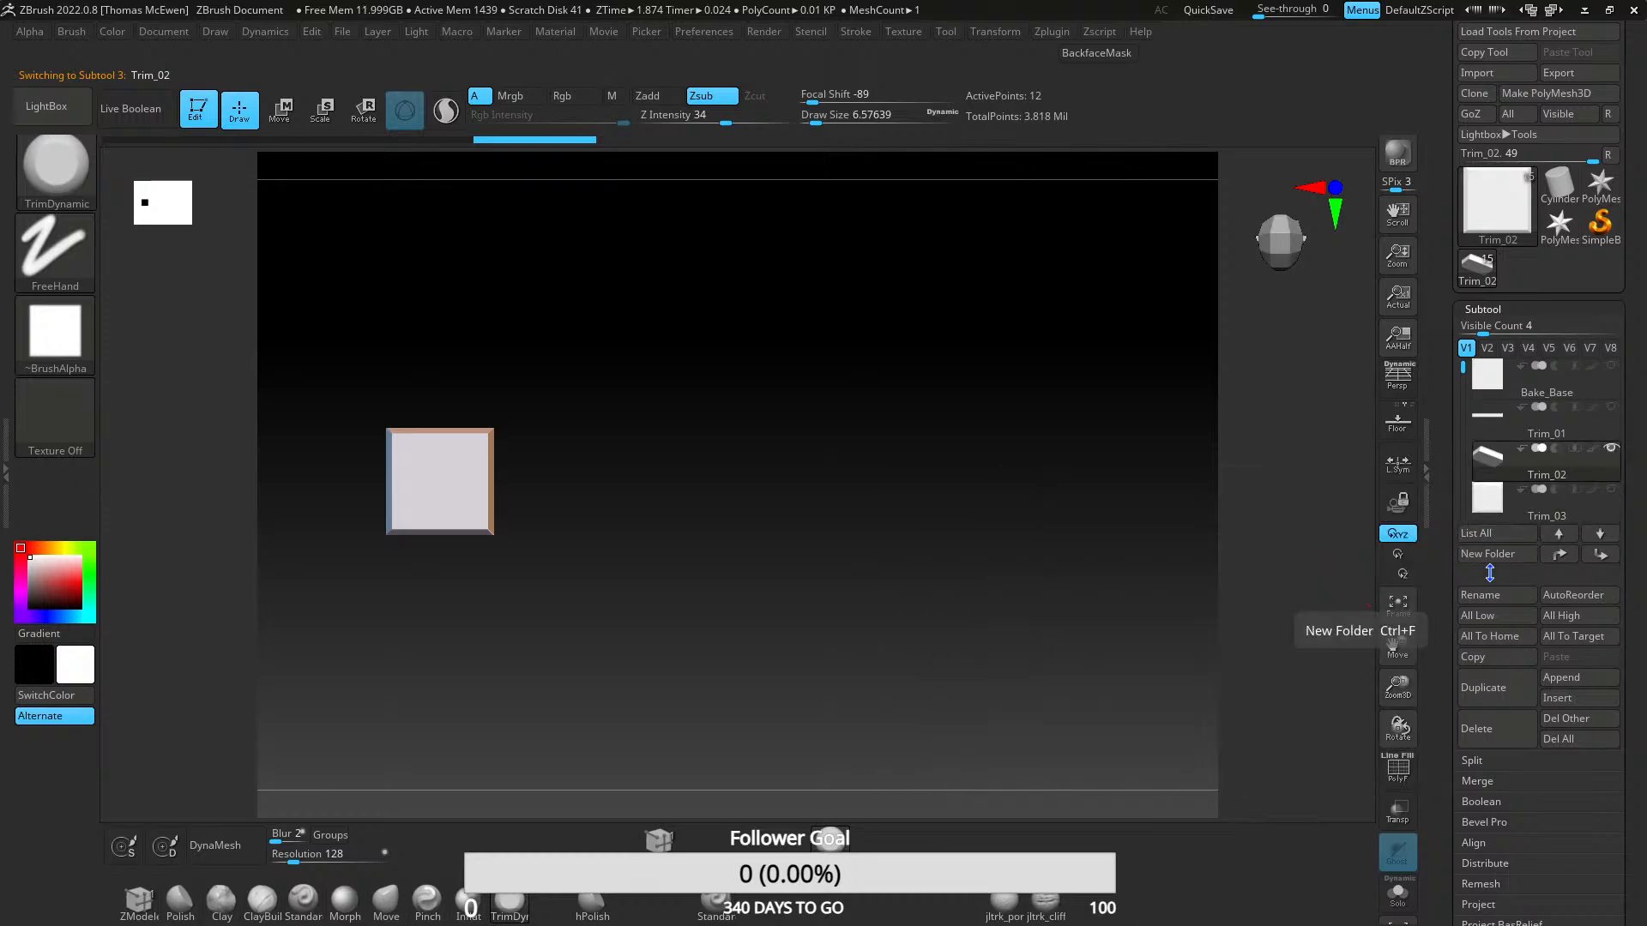
{"action": "mouse_move", "coordinate": [1496, 432]}
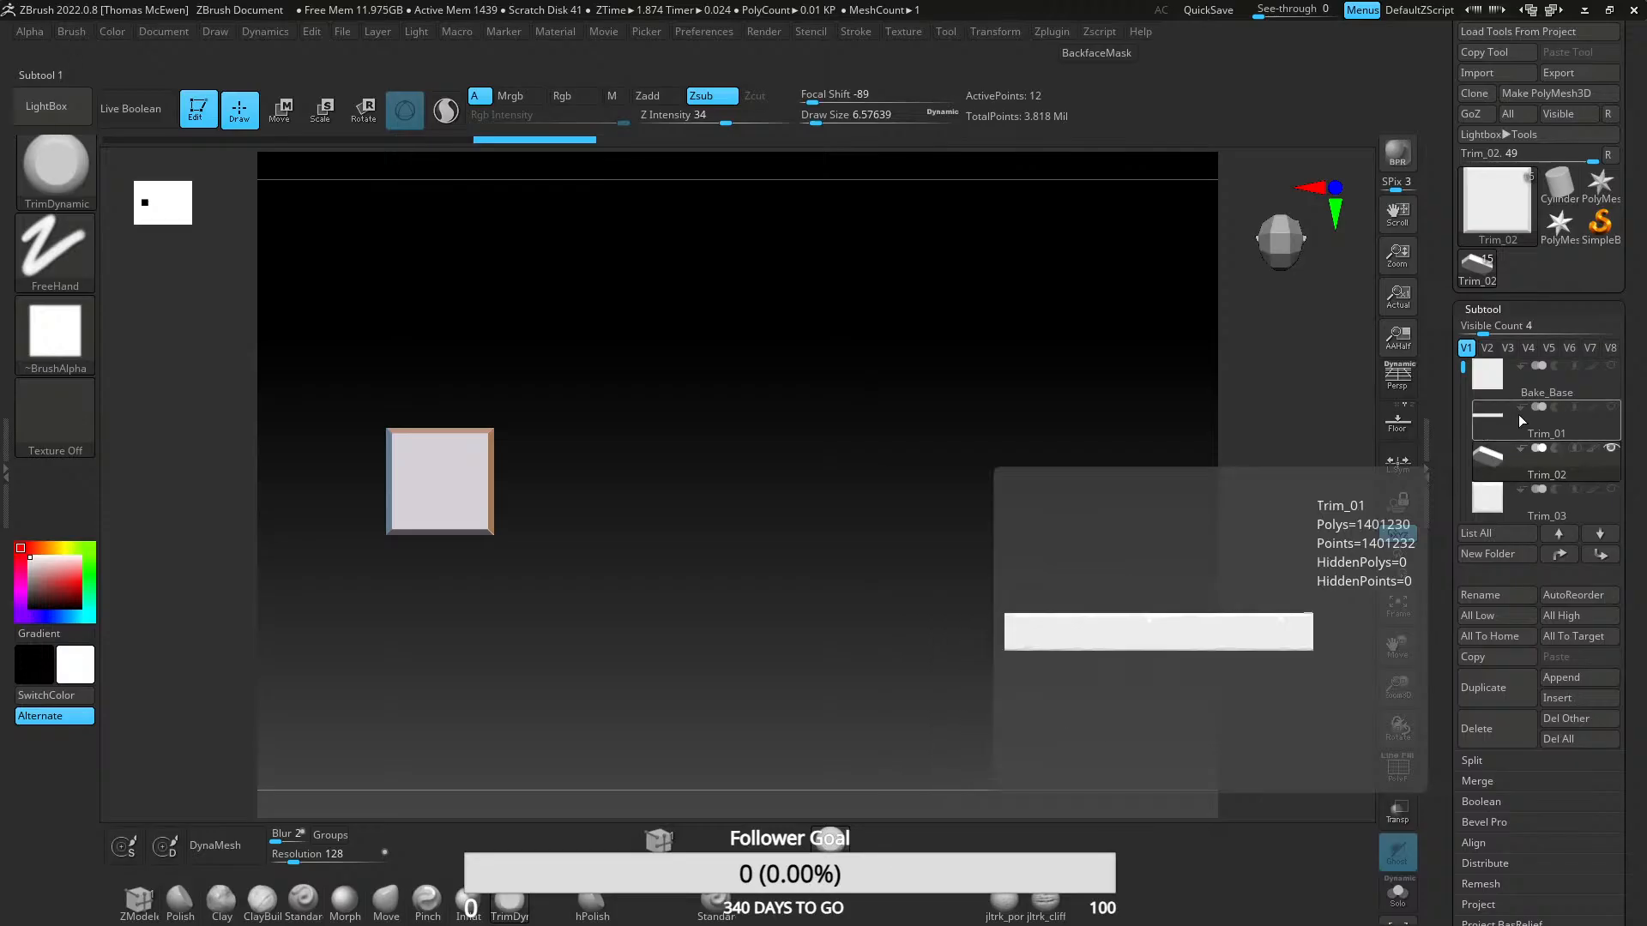
- DynaMesh Trim_02 at resolution 1080 and subdivide it twice to SDiv 3
{"action": "left_click", "coordinate": [1484, 310]}
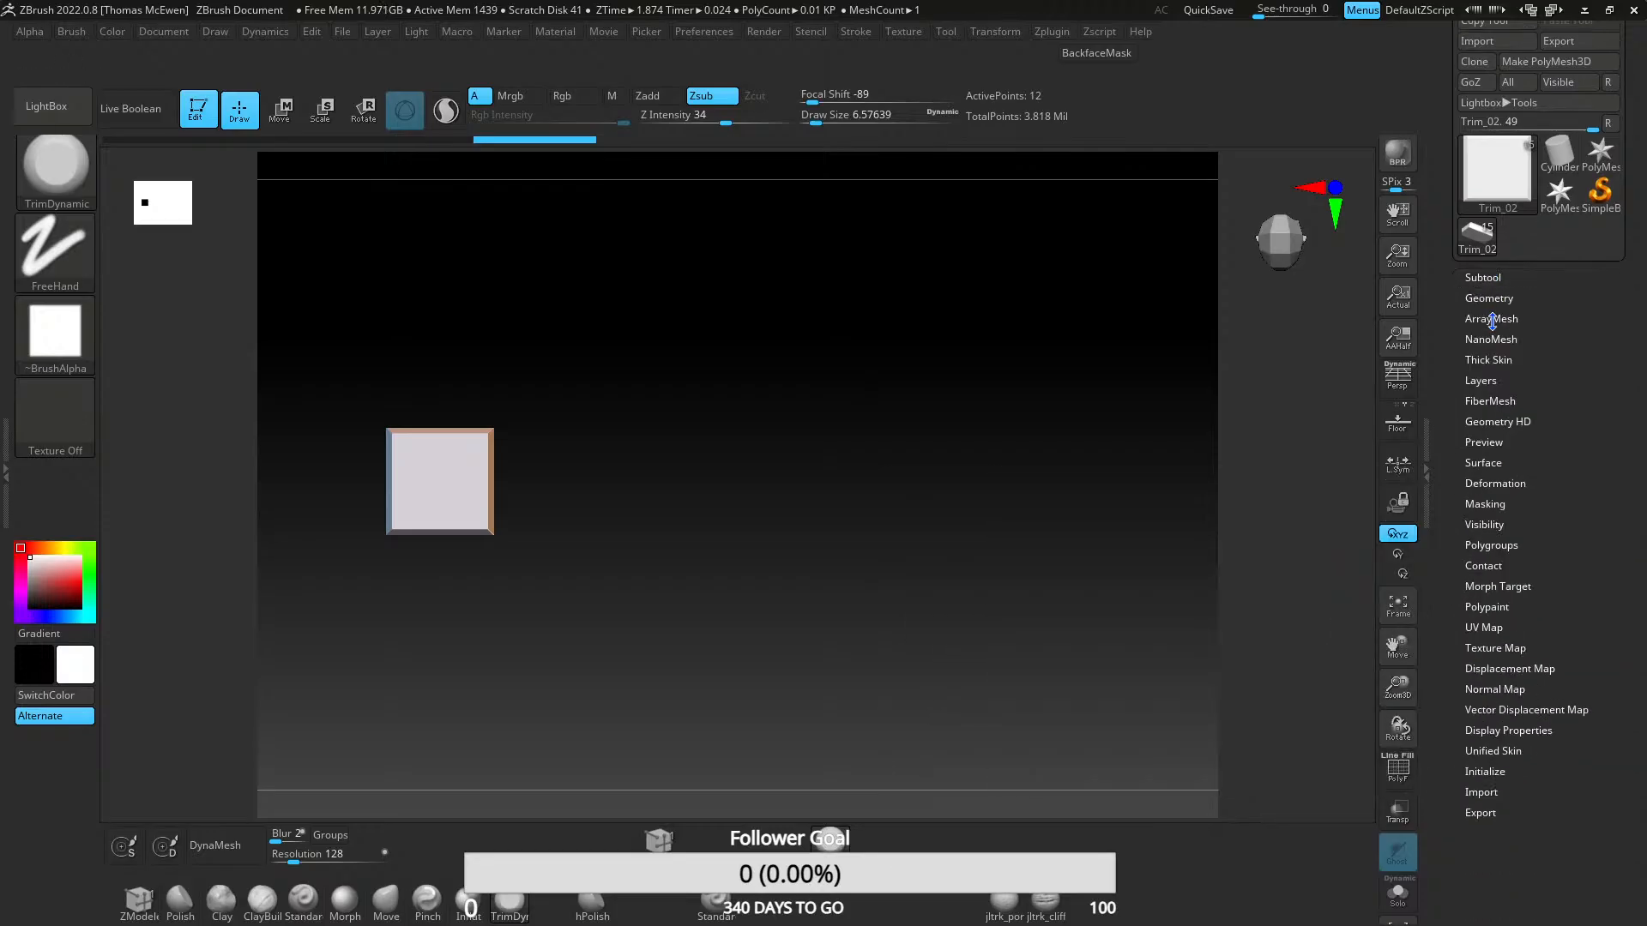
{"action": "left_click", "coordinate": [1490, 300]}
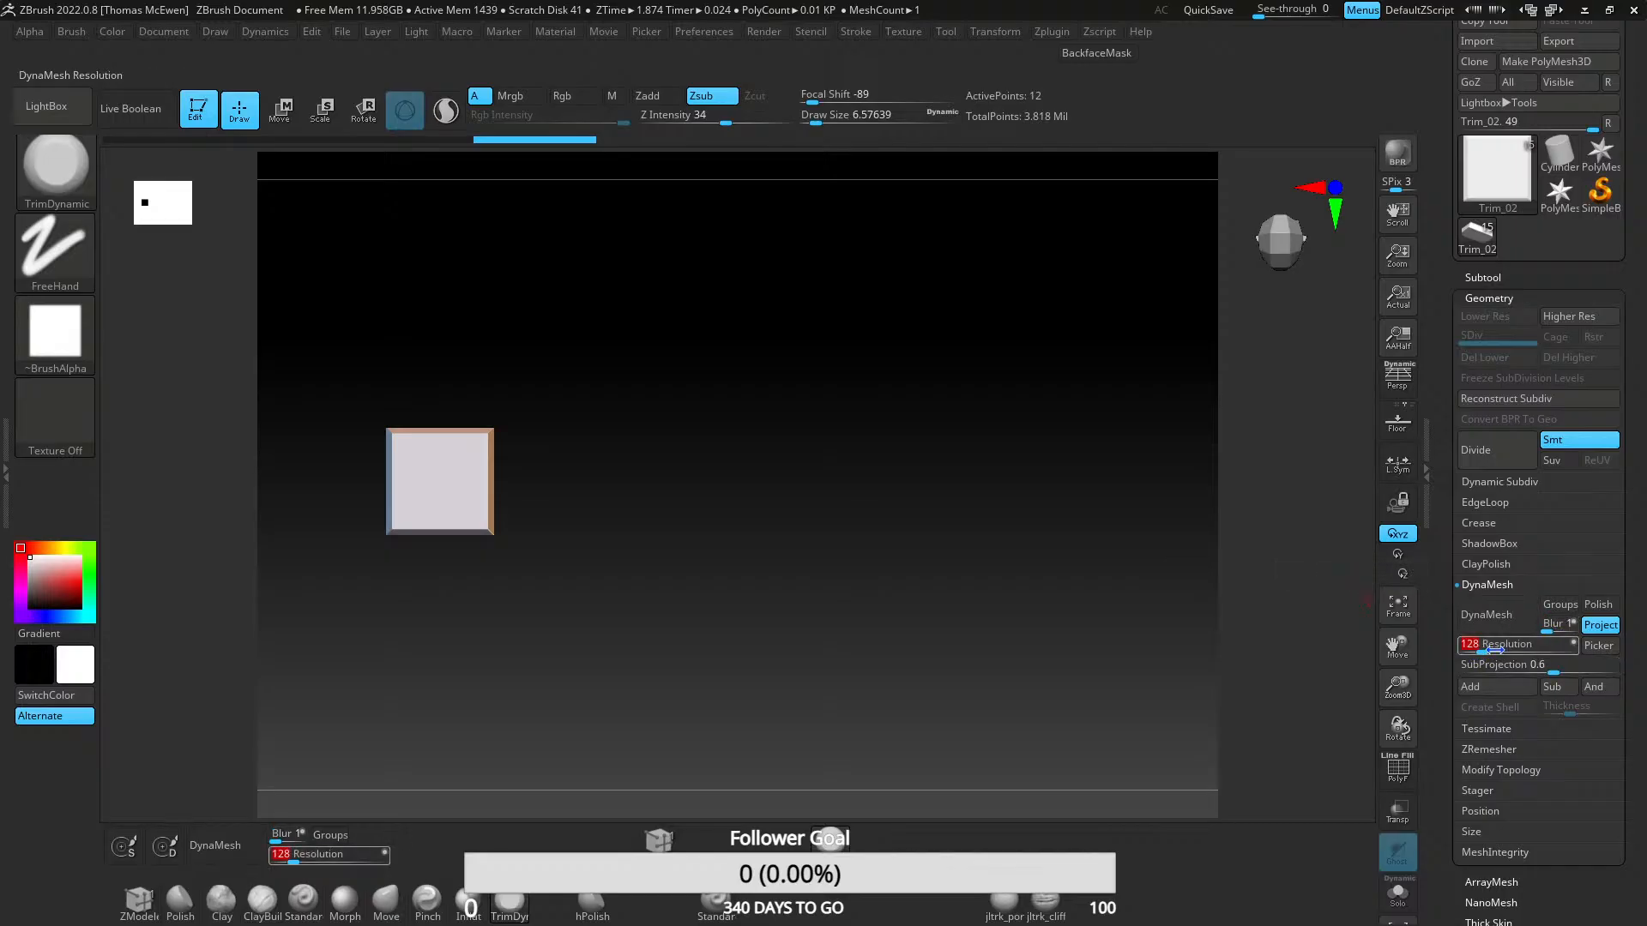
{"action": "type", "text": "1"}
{"action": "left_click", "coordinate": [1479, 626]}
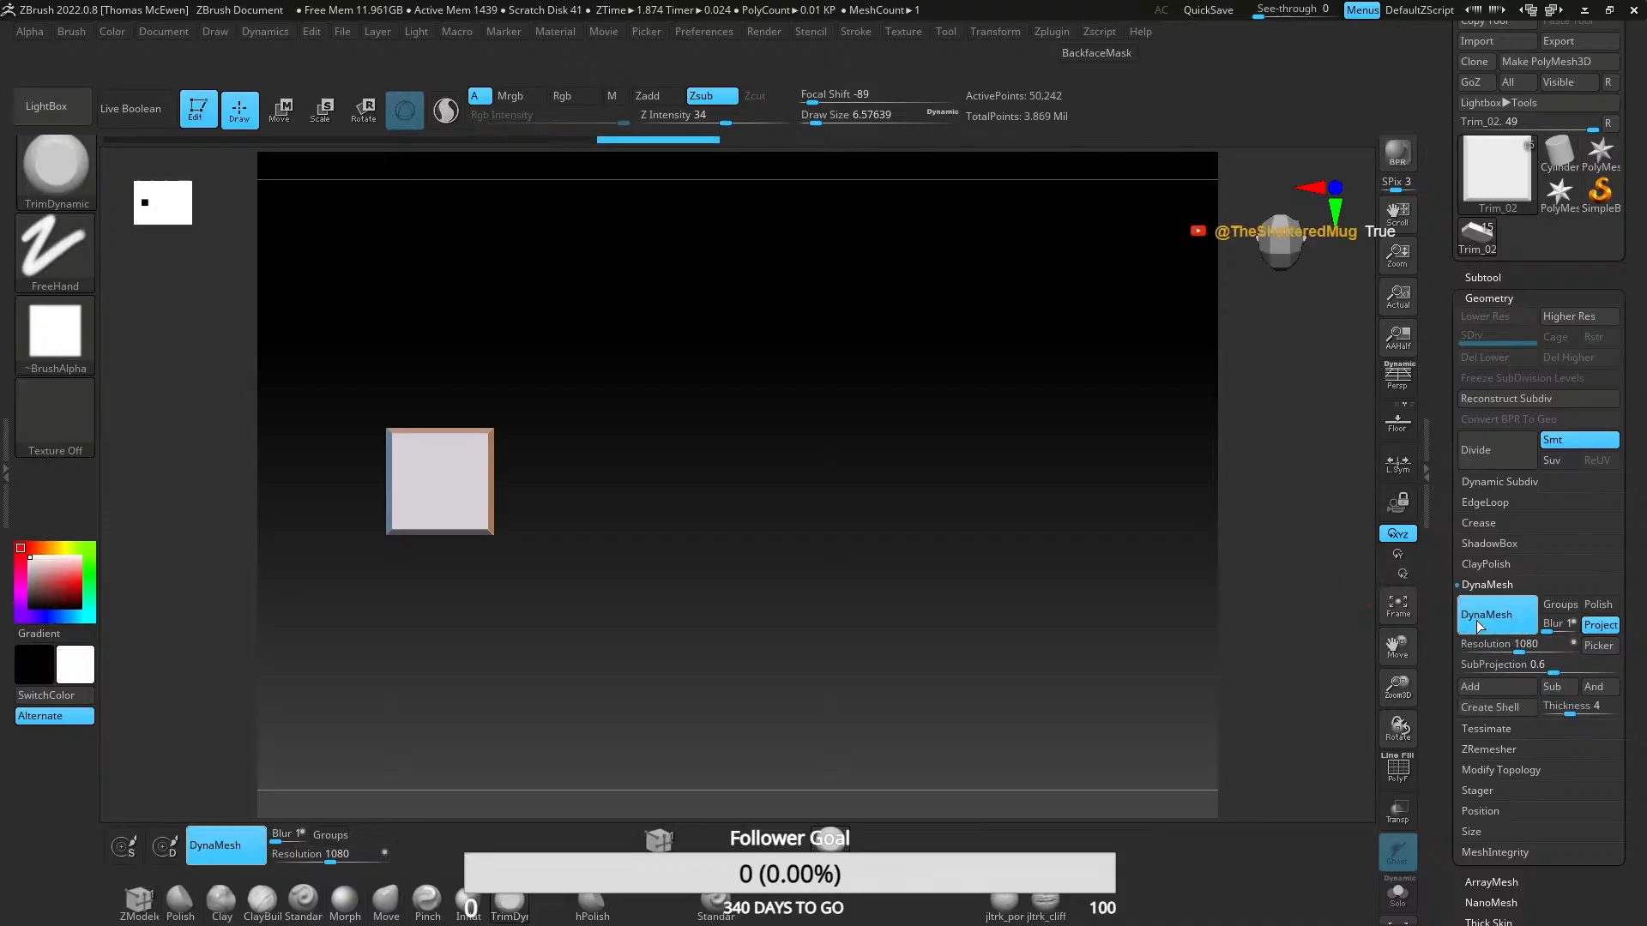
{"action": "left_click", "coordinate": [1486, 456]}
{"action": "left_click", "coordinate": [1486, 455]}
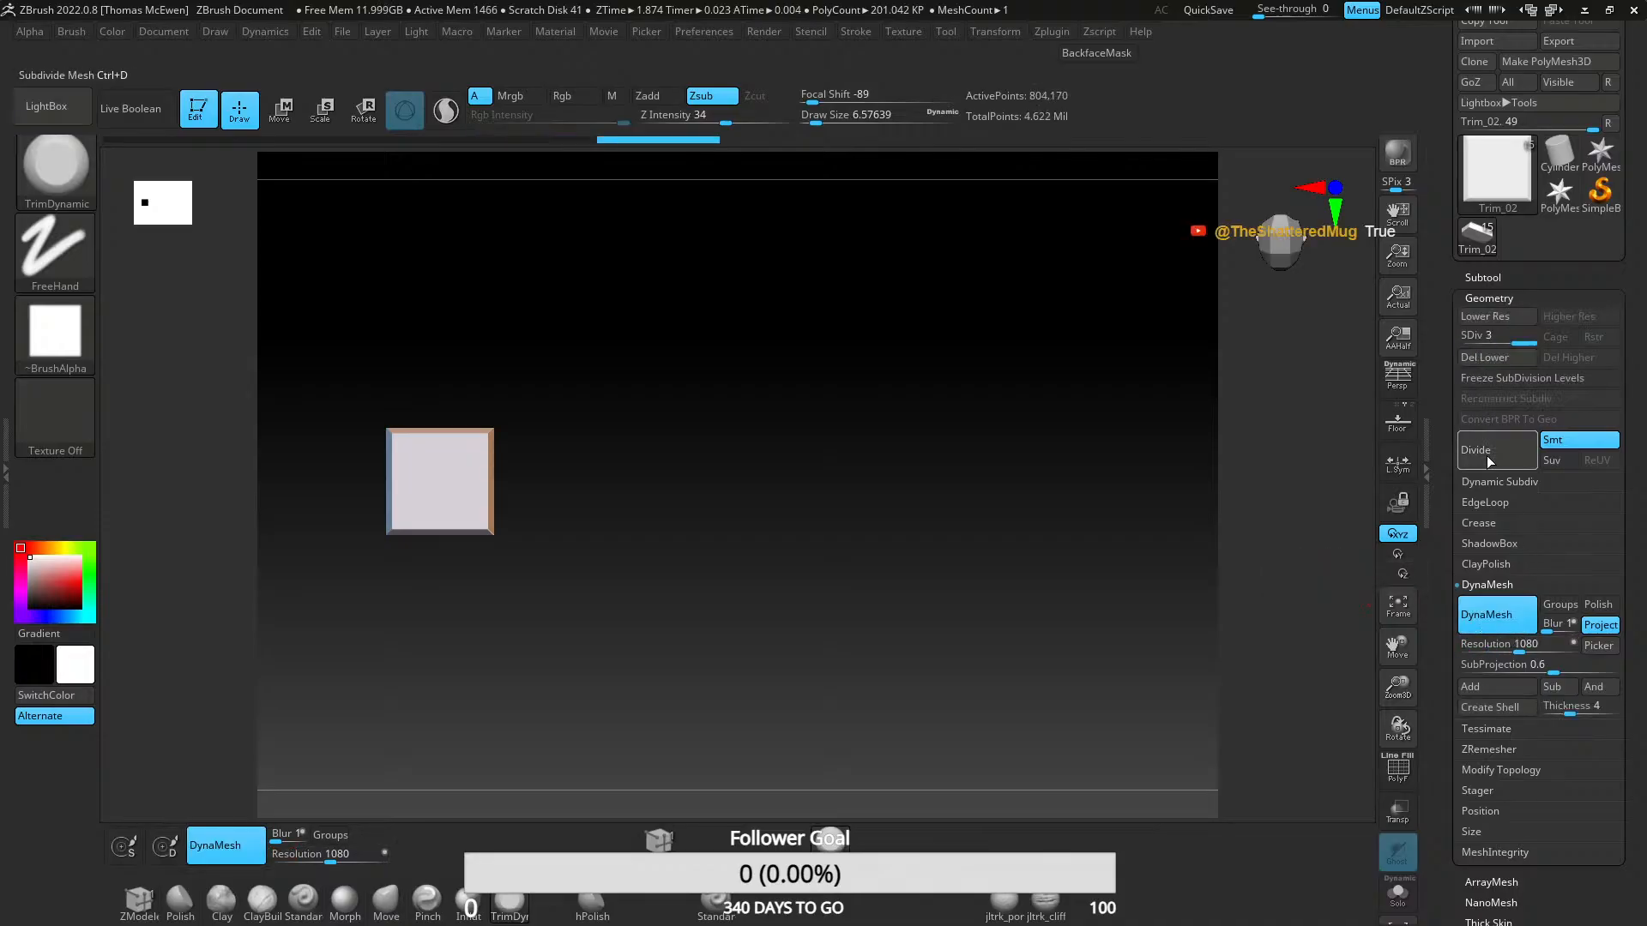
- Chip the upper-left inner bevel corner of Trim_02 with the TrimDynamic brush, wearing down the start of the left edge
{"action": "right_click_drag", "start_coordinate": [409, 440], "coordinate": [660, 393], "text": "alt"}
{"action": "right_click_drag", "start_coordinate": [660, 394], "coordinate": [592, 558], "text": "ctrl"}
{"action": "mouse_move", "coordinate": [588, 506]}
{"action": "right_mouse_down"}
{"action": "mouse_move", "coordinate": [618, 447]}
{"action": "mouse_move", "coordinate": [680, 404]}
{"action": "mouse_move", "coordinate": [699, 519]}
{"action": "mouse_move", "coordinate": [618, 464]}
{"action": "right_mouse_up"}
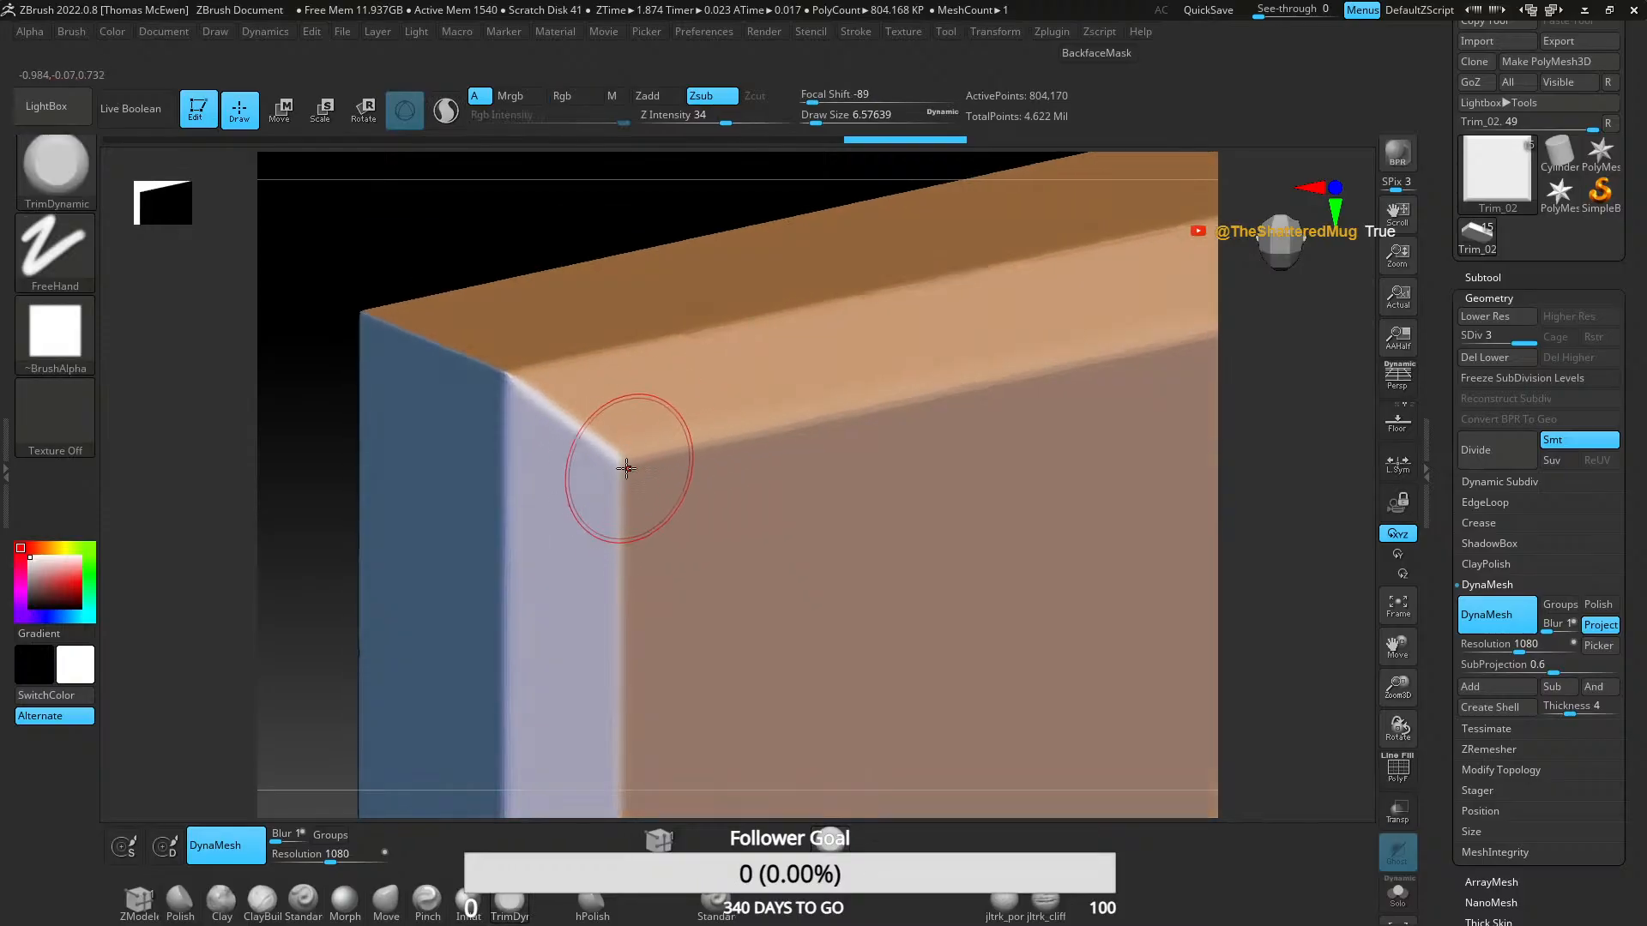
{"action": "mouse_move", "coordinate": [617, 463]}
{"action": "left_mouse_down"}
{"action": "mouse_move", "coordinate": [632, 558]}
{"action": "mouse_move", "coordinate": [620, 729]}
{"action": "left_mouse_up"}
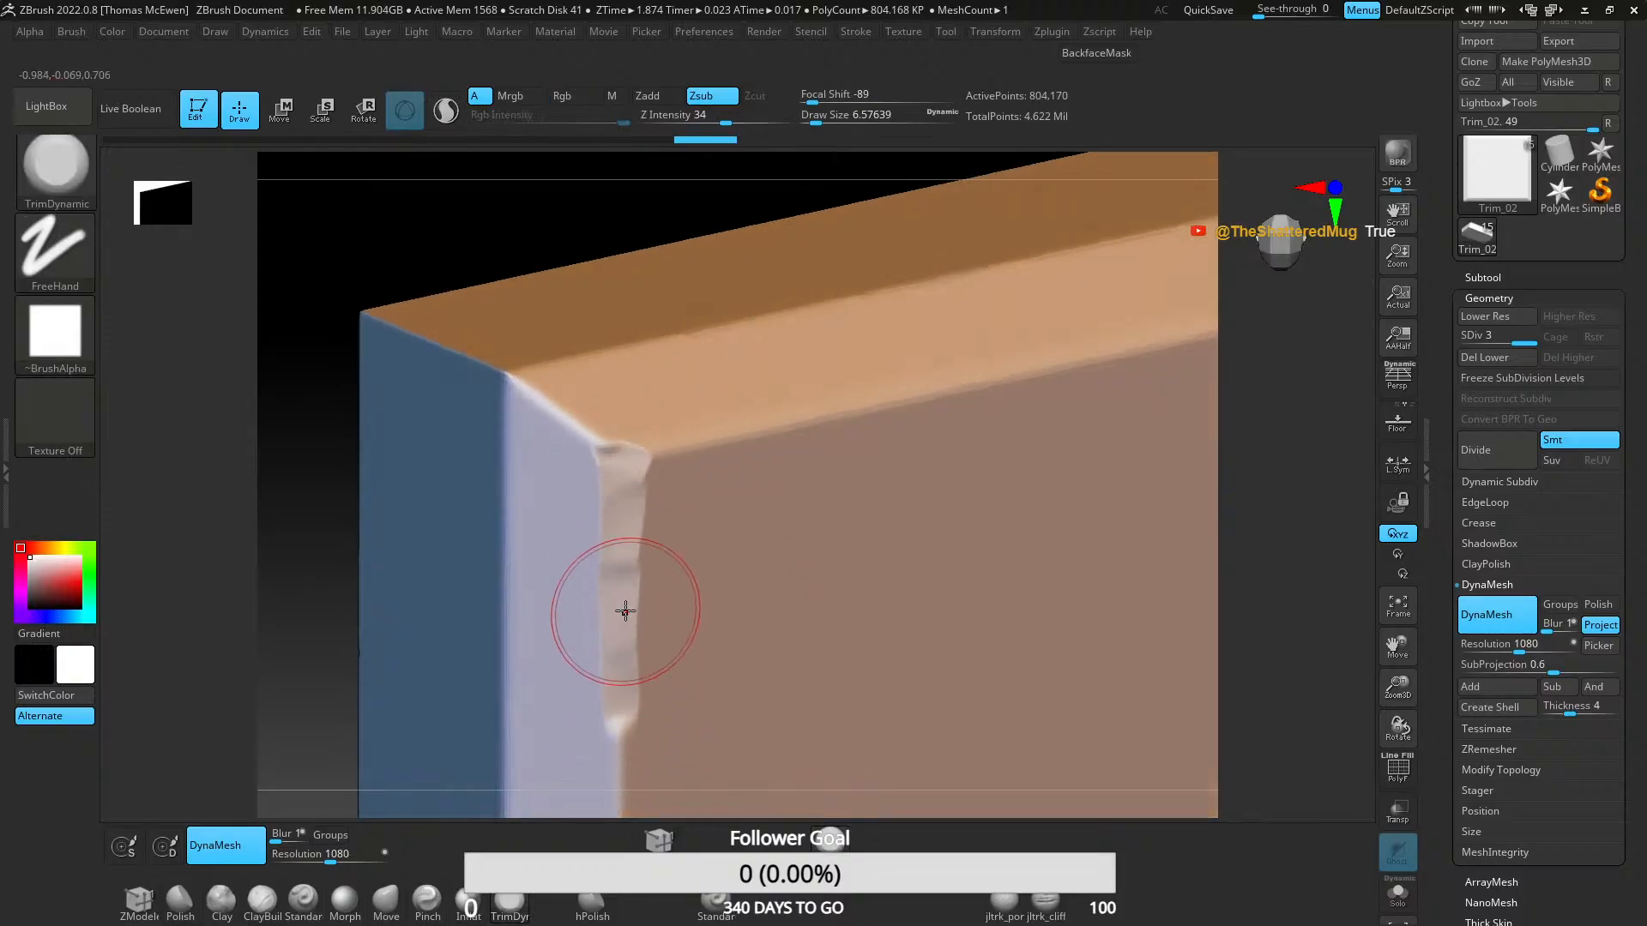
{"action": "mouse_move", "coordinate": [641, 472]}
{"action": "left_mouse_down"}
{"action": "mouse_move", "coordinate": [640, 503]}
{"action": "mouse_move", "coordinate": [675, 454]}
{"action": "mouse_move", "coordinate": [577, 436]}
{"action": "mouse_move", "coordinate": [521, 394]}
{"action": "left_mouse_up"}
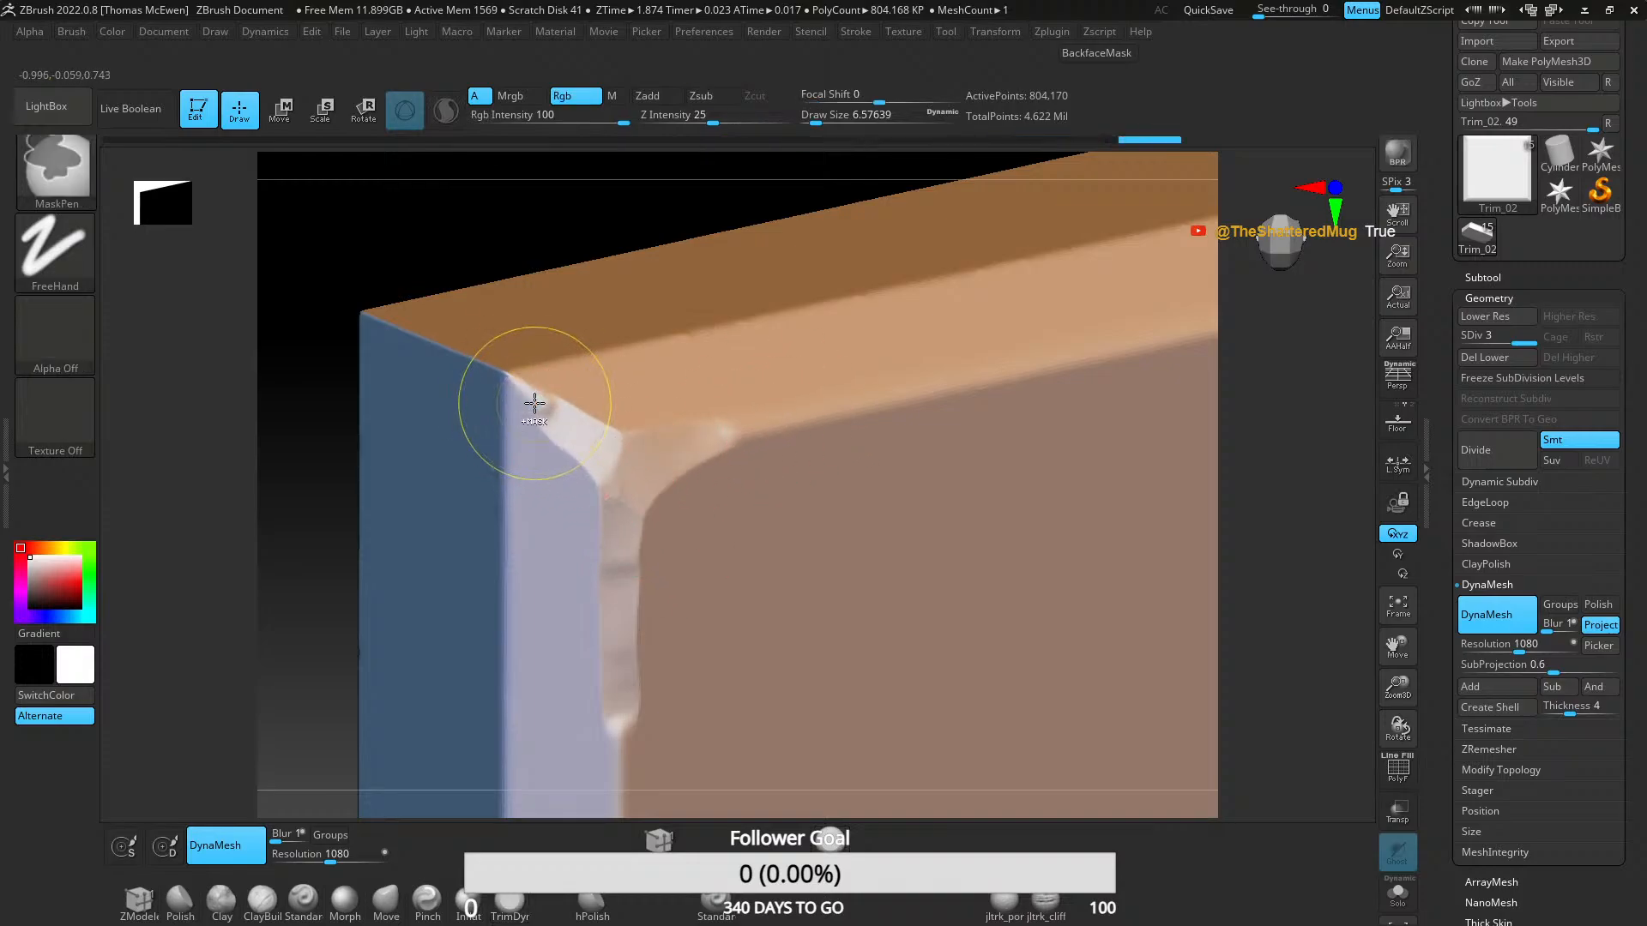
{"action": "key", "text": "ctrl+z"}
{"action": "key", "text": "ctrl+z"}
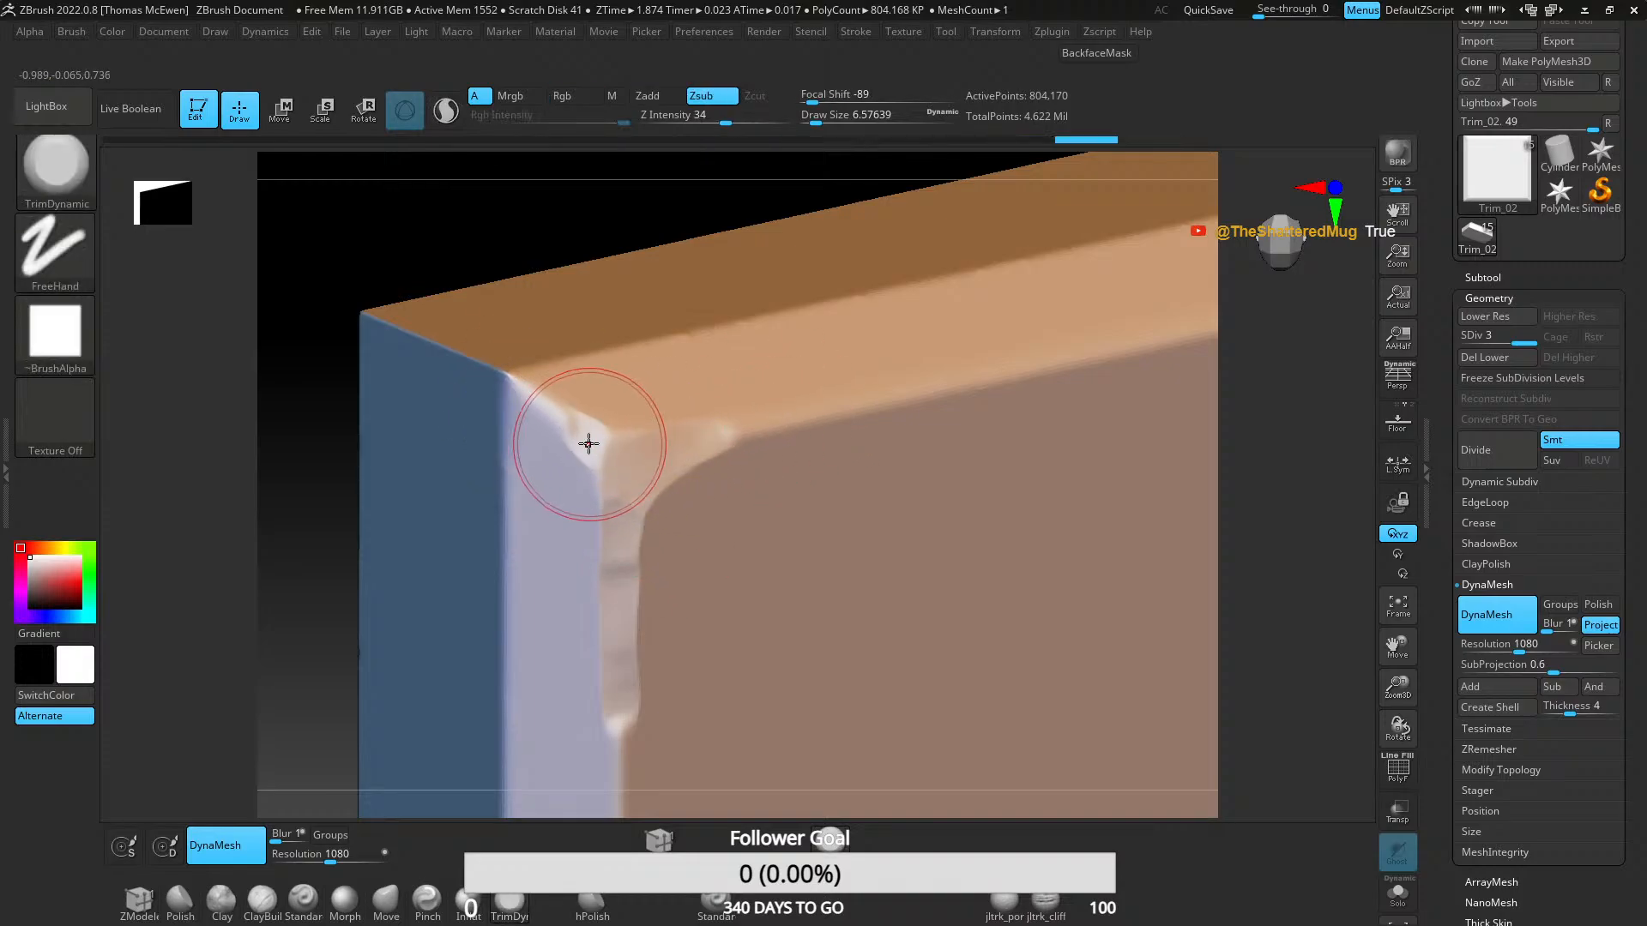
{"action": "key", "text": "ctrl+z"}
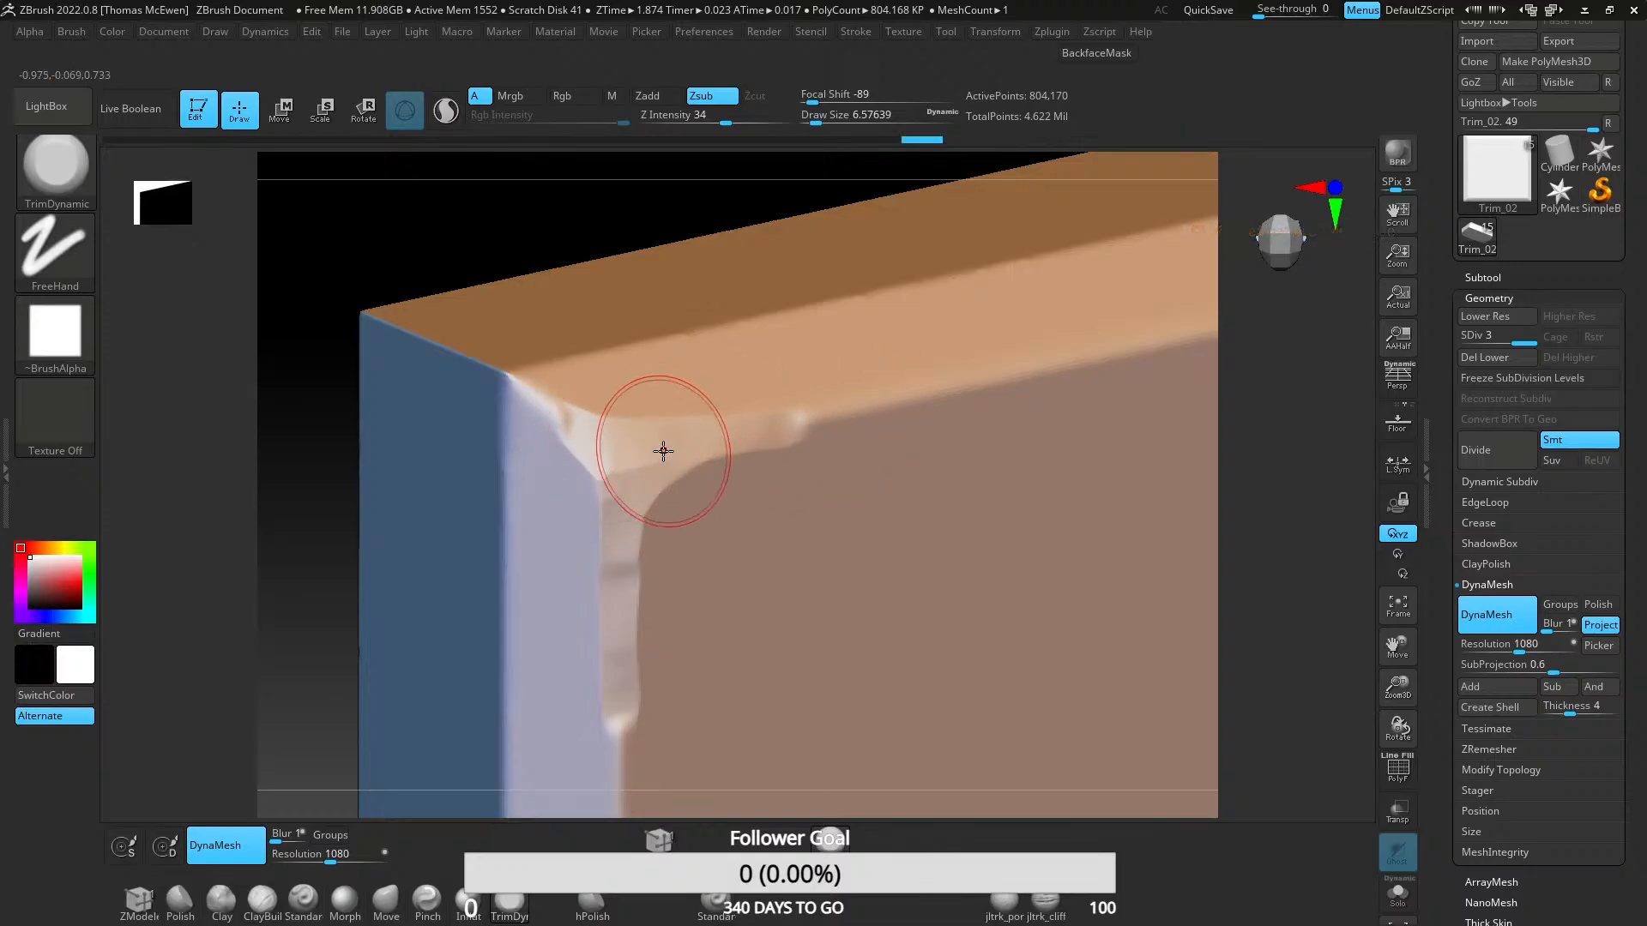
- Extend the wear from Trim_02's upper-left corner along the upper bevel edge and blend the corner facets together
{"action": "key", "text": "ctrl+shift+z"}
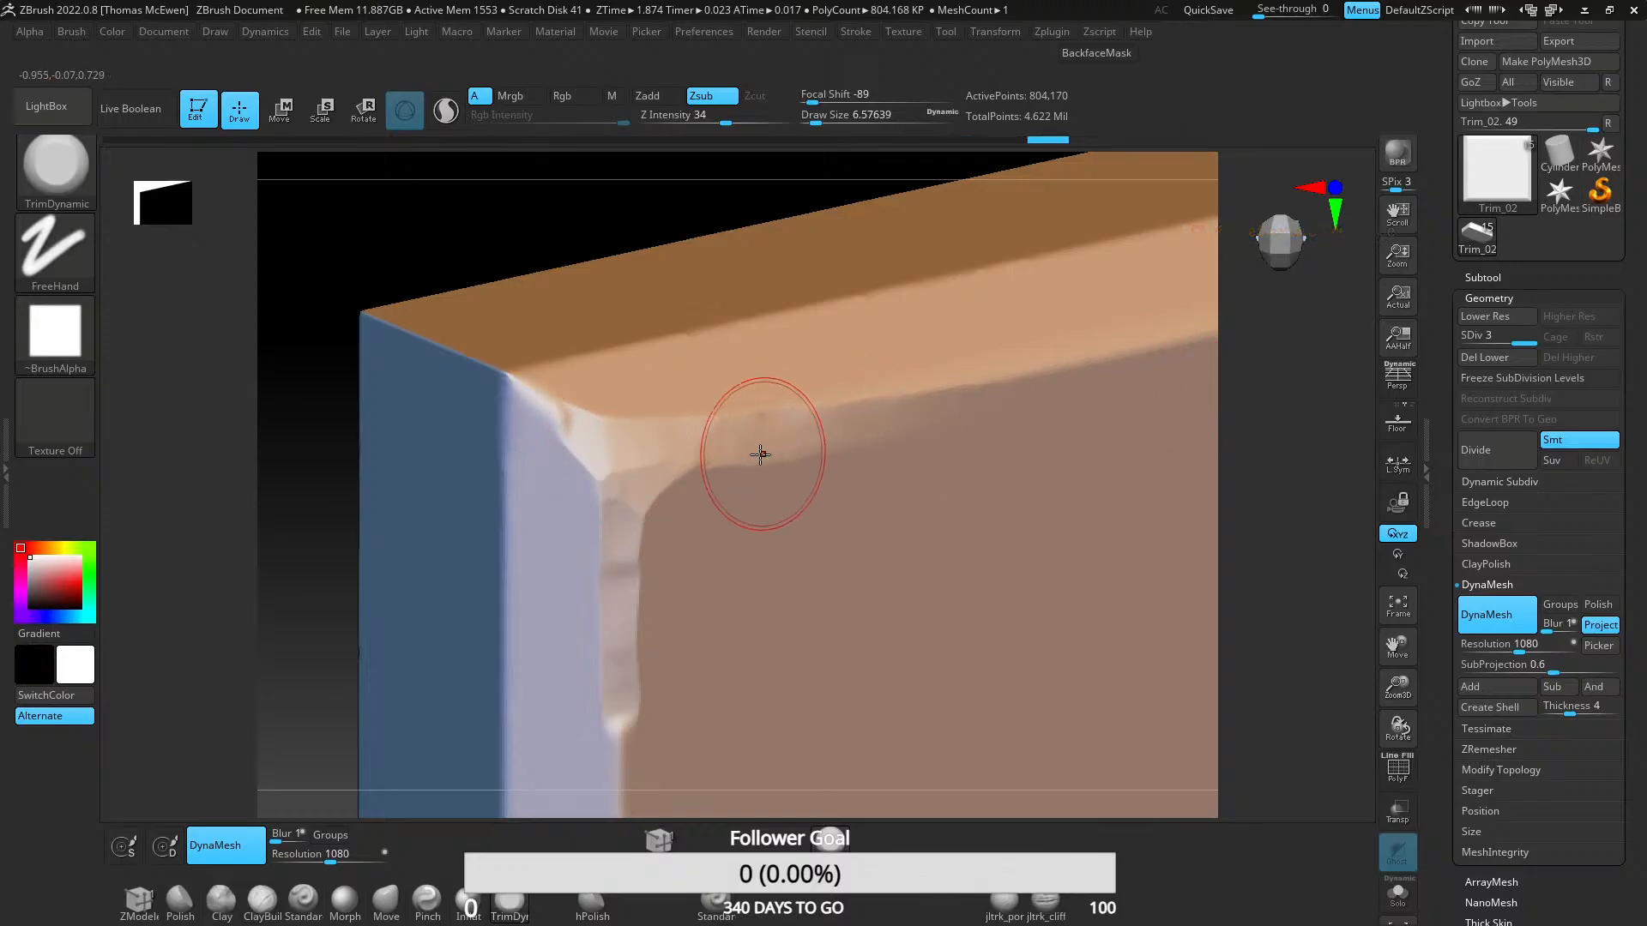
{"action": "key", "text": "ctrl+shift+z"}
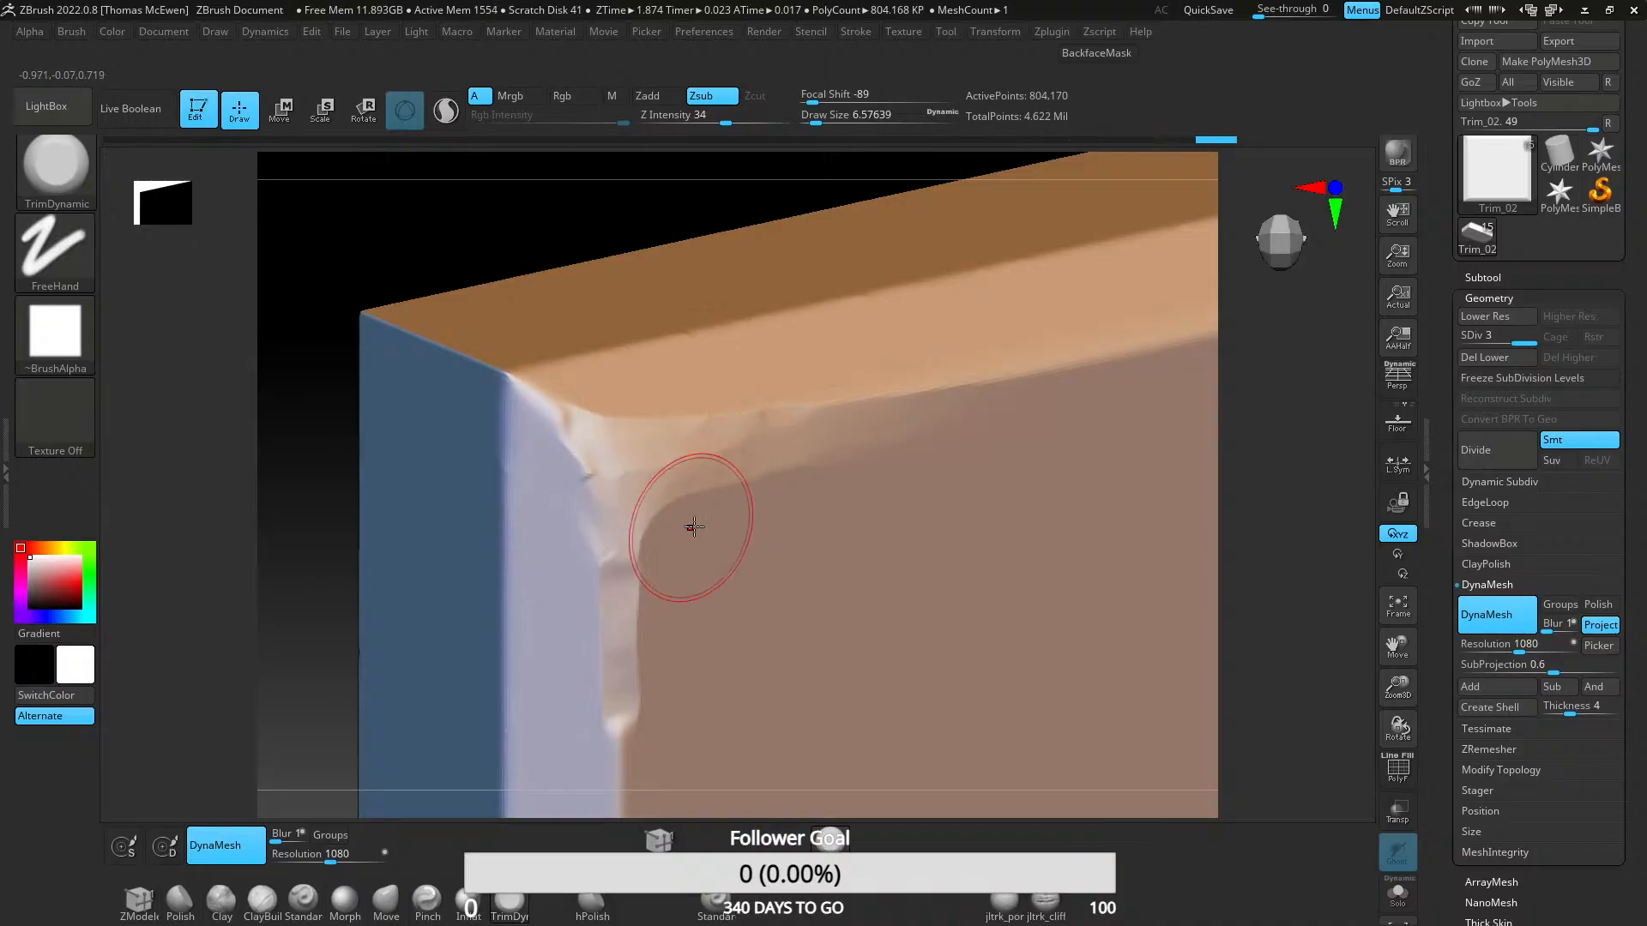
{"action": "key", "text": "ctrl+shift+z"}
{"action": "key", "text": "ctrl+z"}
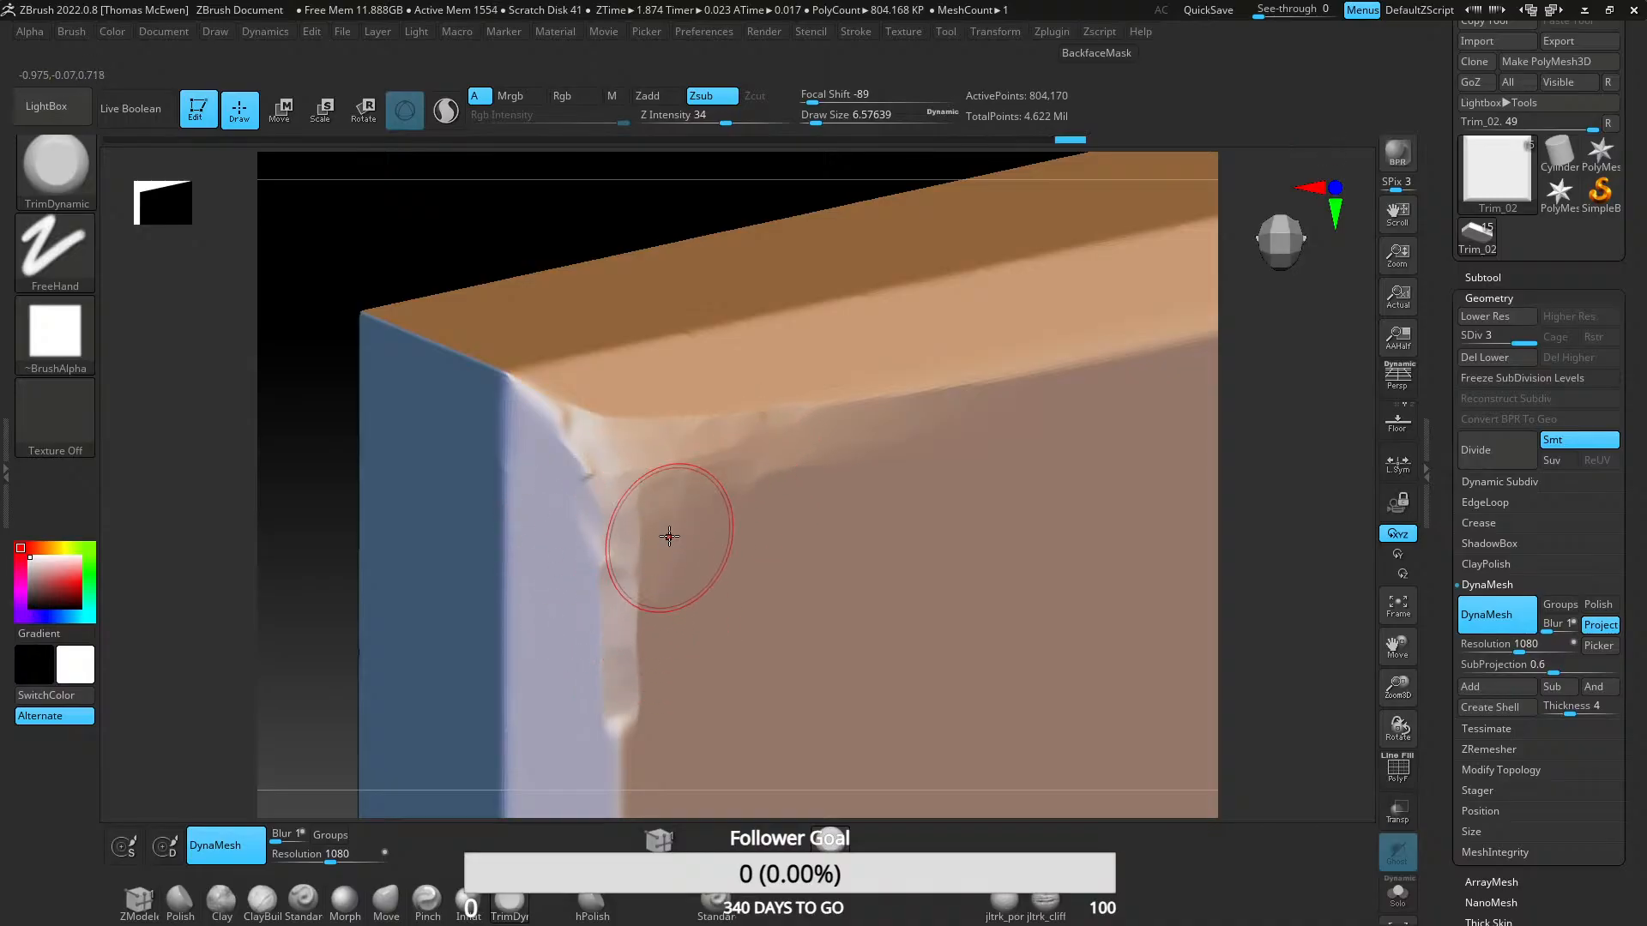
{"action": "key", "text": "ctrl+shift+z"}
{"action": "key", "text": "ctrl+shift+z"}
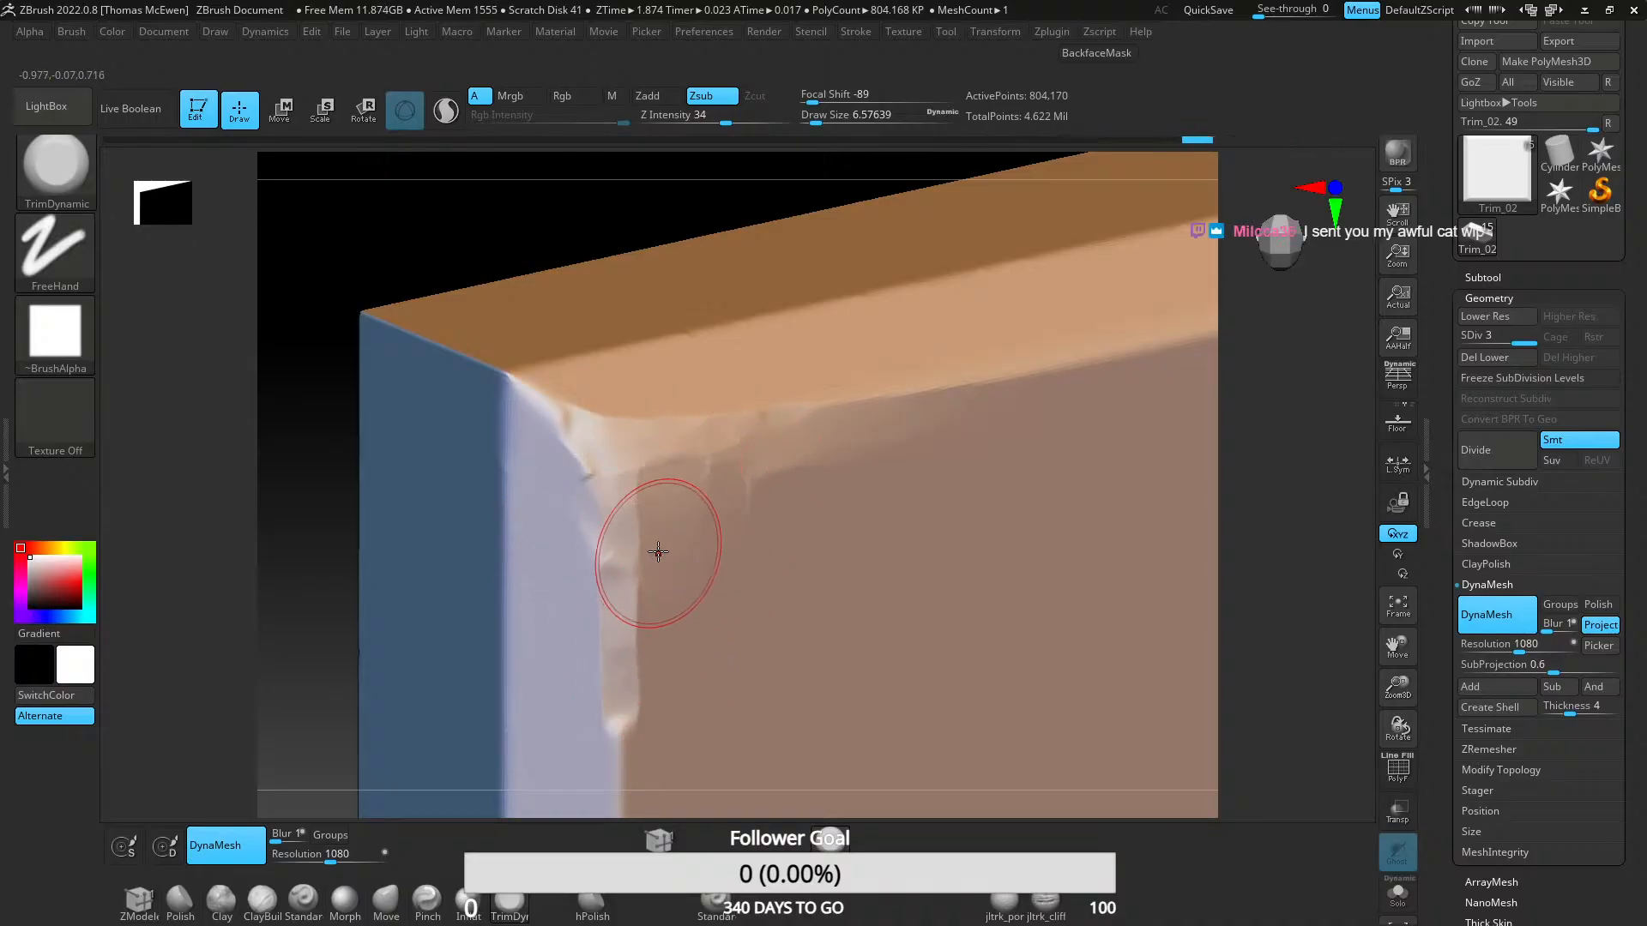
{"action": "key", "text": "ctrl+shift+z"}
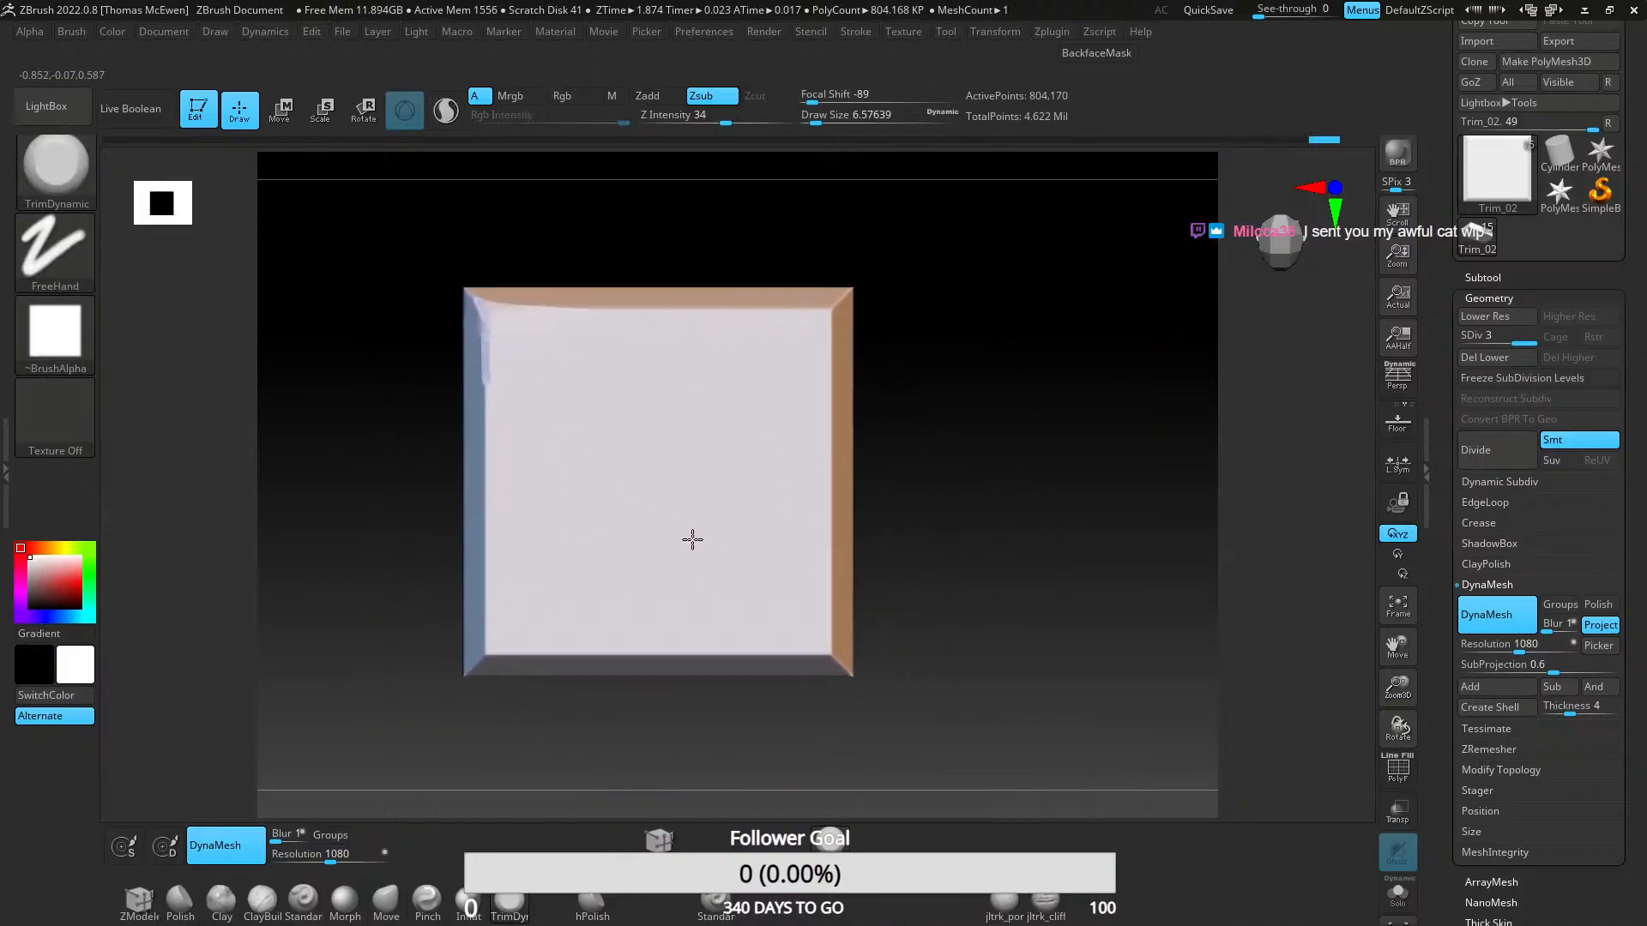
- Carve irregular chips along the middle of Trim_02's upper bevel edge with TrimDynamic
{"action": "mouse_move", "coordinate": [384, 398]}
{"action": "left_mouse_down"}
{"action": "mouse_move", "coordinate": [426, 375]}
{"action": "mouse_move", "coordinate": [743, 359]}
{"action": "mouse_move", "coordinate": [561, 383]}
{"action": "left_mouse_up"}
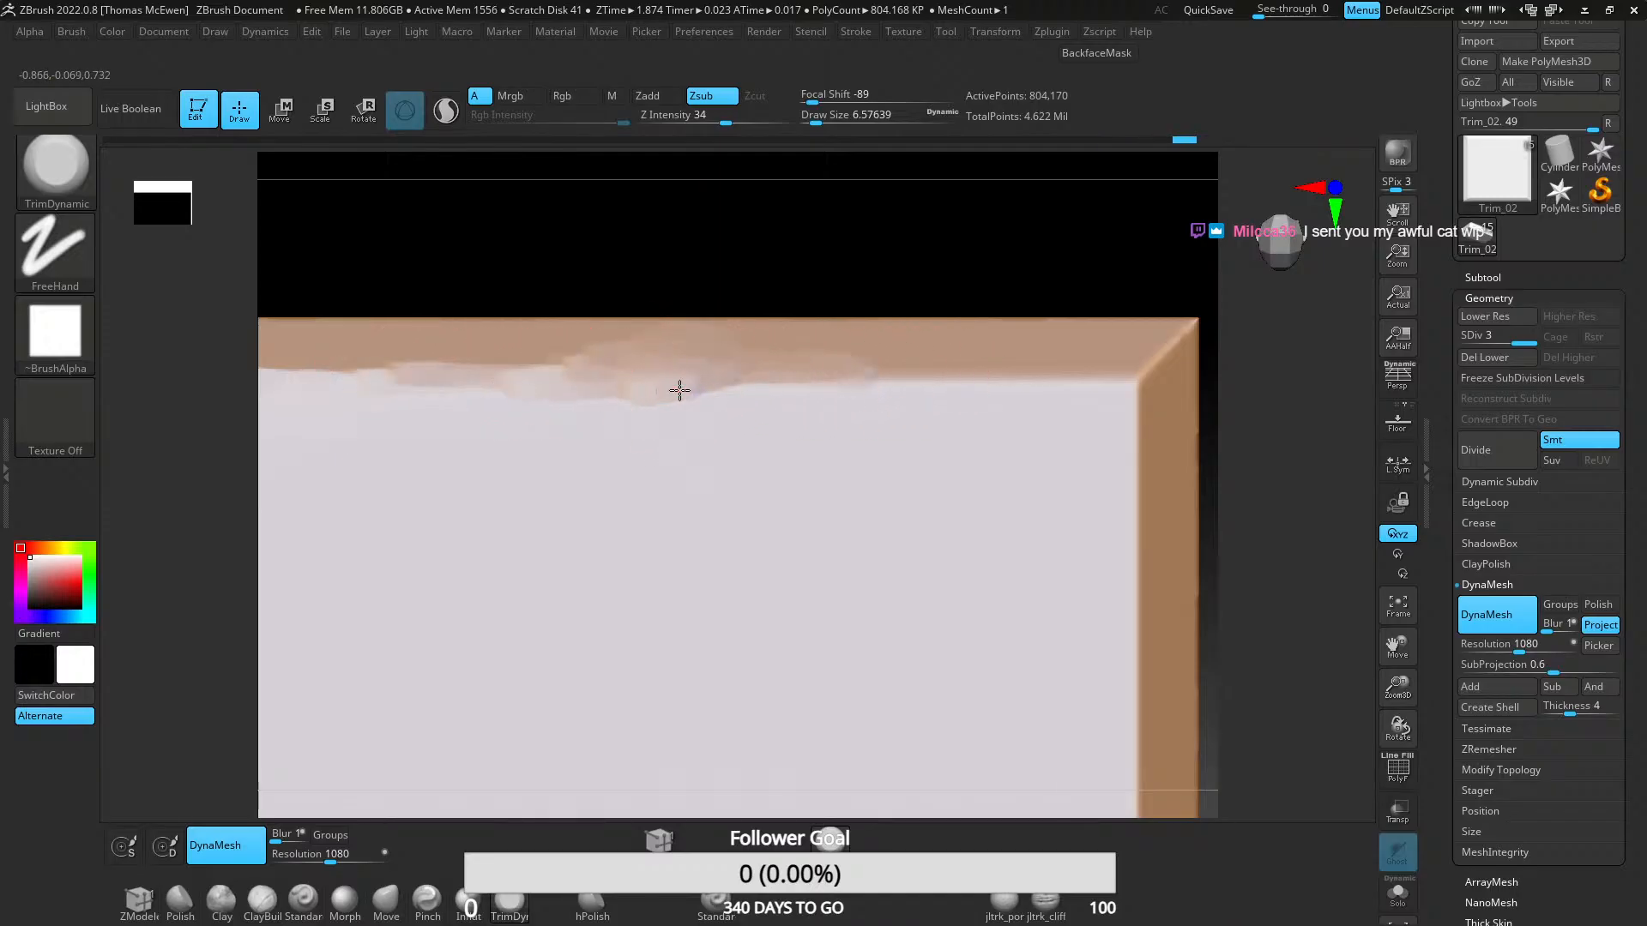
{"action": "mouse_move", "coordinate": [587, 420]}
{"action": "left_mouse_down"}
{"action": "mouse_move", "coordinate": [626, 390]}
{"action": "mouse_move", "coordinate": [600, 417]}
{"action": "left_mouse_up"}
{"action": "right_click_drag", "start_coordinate": [768, 469], "coordinate": [530, 479], "text": "alt"}
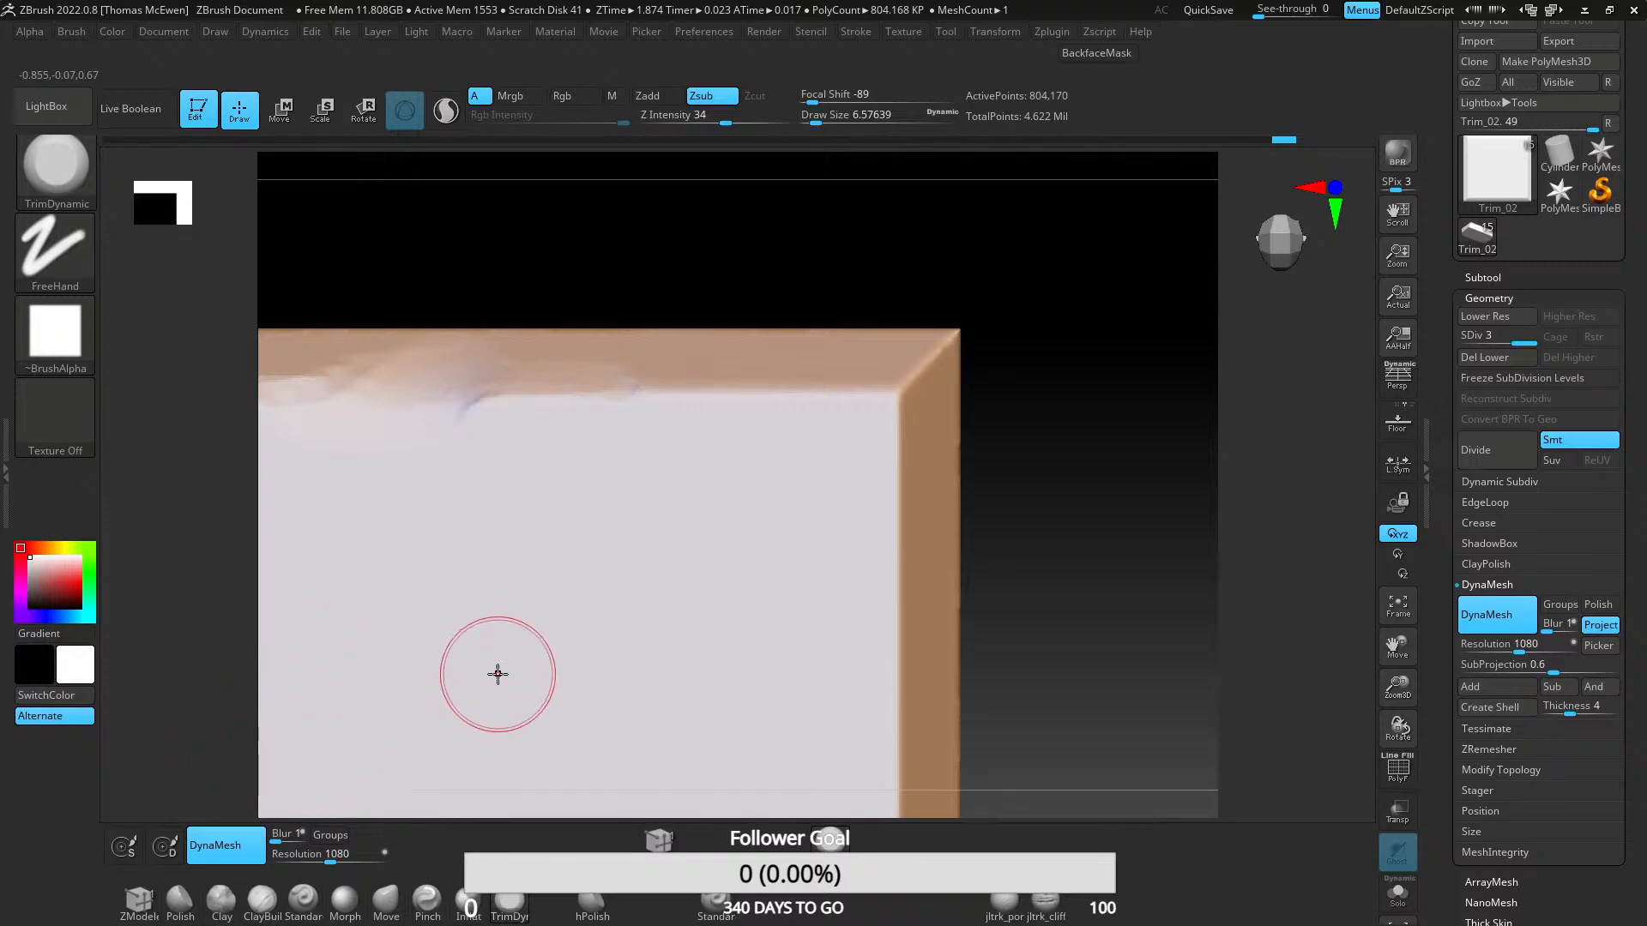
{"action": "key", "text": "alt+Tab"}
{"action": "key", "text": "Tab"}
{"action": "key", "text": "Escape"}
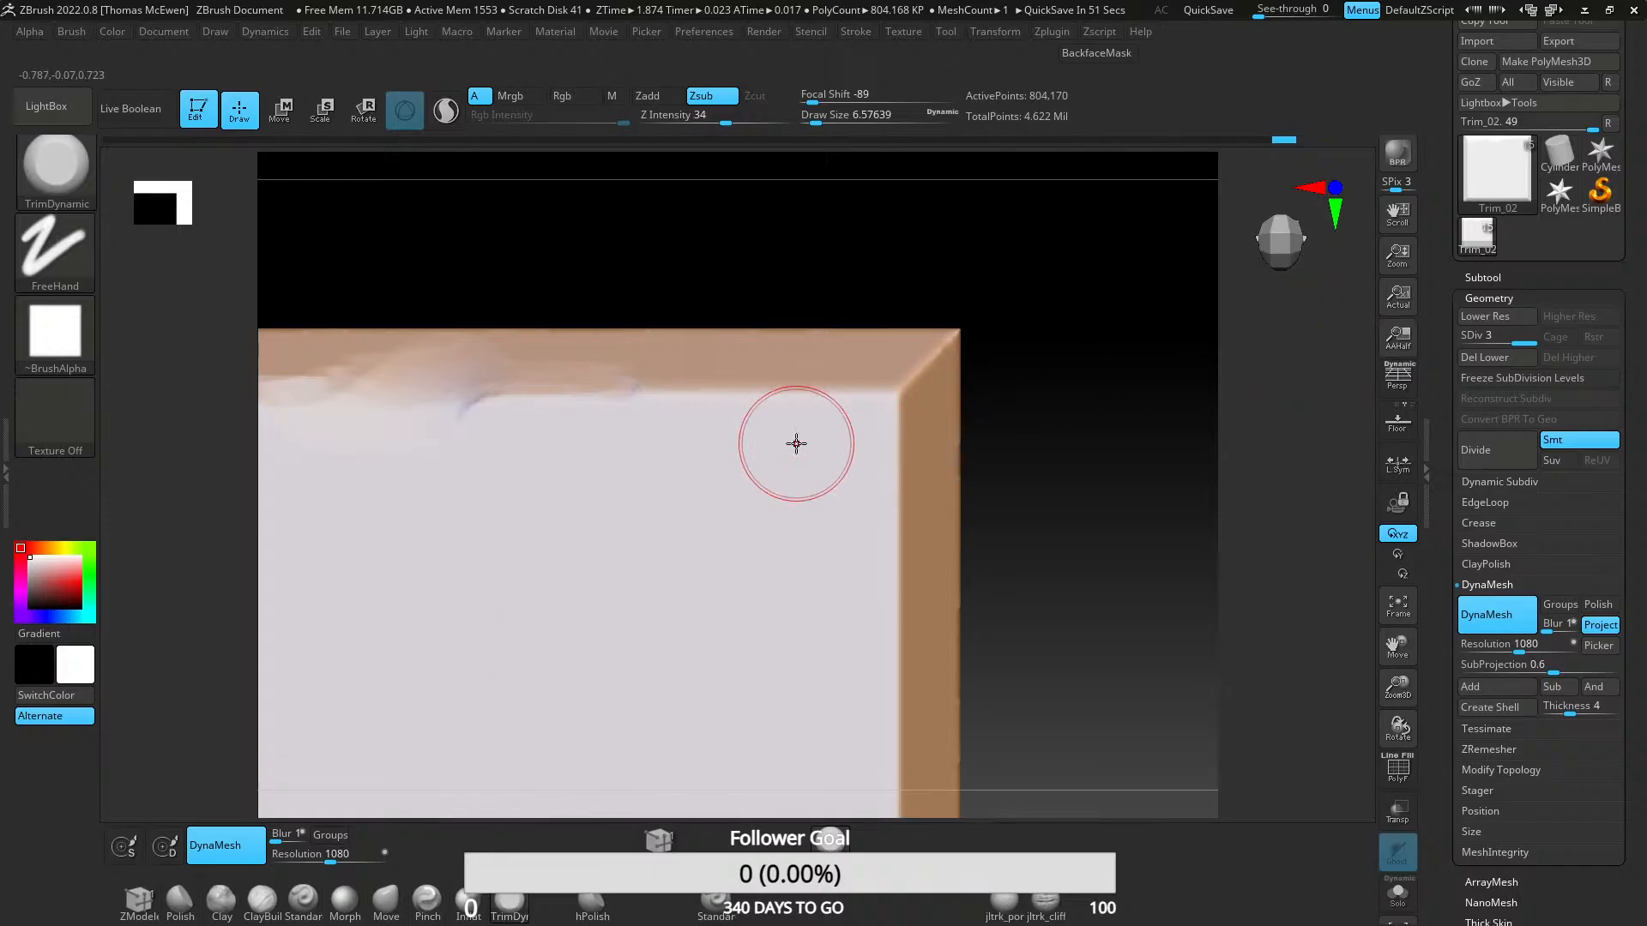
- Chip Trim_02's upper-right corner and continue the wear along the adjoining stretch of the upper bevel edge
{"action": "right_click_drag", "start_coordinate": [798, 473], "coordinate": [783, 426], "text": "alt"}
{"action": "right_click_drag", "start_coordinate": [789, 358], "coordinate": [773, 530], "text": "ctrl"}
{"action": "right_click_drag", "start_coordinate": [806, 506], "coordinate": [755, 515]}
{"action": "mouse_move", "coordinate": [953, 334]}
{"action": "left_mouse_down"}
{"action": "mouse_move", "coordinate": [1020, 281]}
{"action": "mouse_move", "coordinate": [996, 313]}
{"action": "left_mouse_up"}
{"action": "mouse_move", "coordinate": [992, 317]}
{"action": "left_mouse_down"}
{"action": "mouse_move", "coordinate": [963, 342]}
{"action": "mouse_move", "coordinate": [956, 433]}
{"action": "left_mouse_up"}
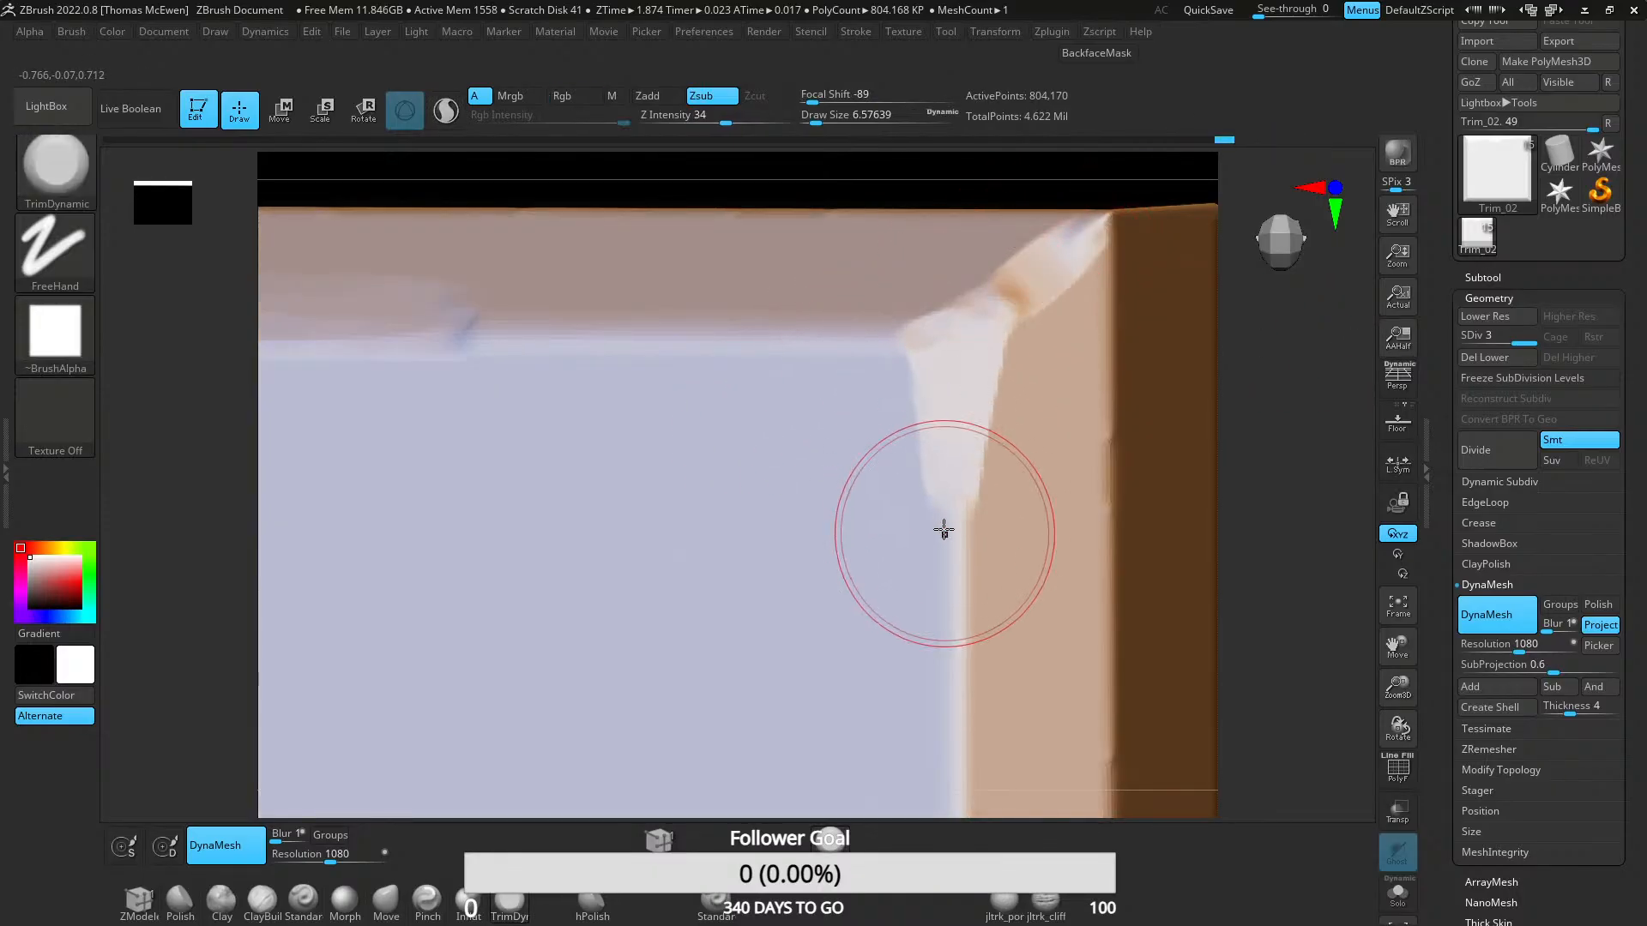
{"action": "mouse_move", "coordinate": [949, 353]}
{"action": "left_mouse_down"}
{"action": "mouse_move", "coordinate": [654, 364]}
{"action": "mouse_move", "coordinate": [539, 344]}
{"action": "mouse_move", "coordinate": [764, 331]}
{"action": "mouse_move", "coordinate": [658, 342]}
{"action": "mouse_move", "coordinate": [673, 356]}
{"action": "left_mouse_up"}
{"action": "mouse_move", "coordinate": [675, 362]}
{"action": "left_mouse_down"}
{"action": "mouse_move", "coordinate": [624, 369]}
{"action": "mouse_move", "coordinate": [713, 290]}
{"action": "mouse_move", "coordinate": [662, 402]}
{"action": "mouse_move", "coordinate": [500, 404]}
{"action": "mouse_move", "coordinate": [544, 357]}
{"action": "mouse_move", "coordinate": [603, 368]}
{"action": "mouse_move", "coordinate": [371, 347]}
{"action": "left_mouse_up"}
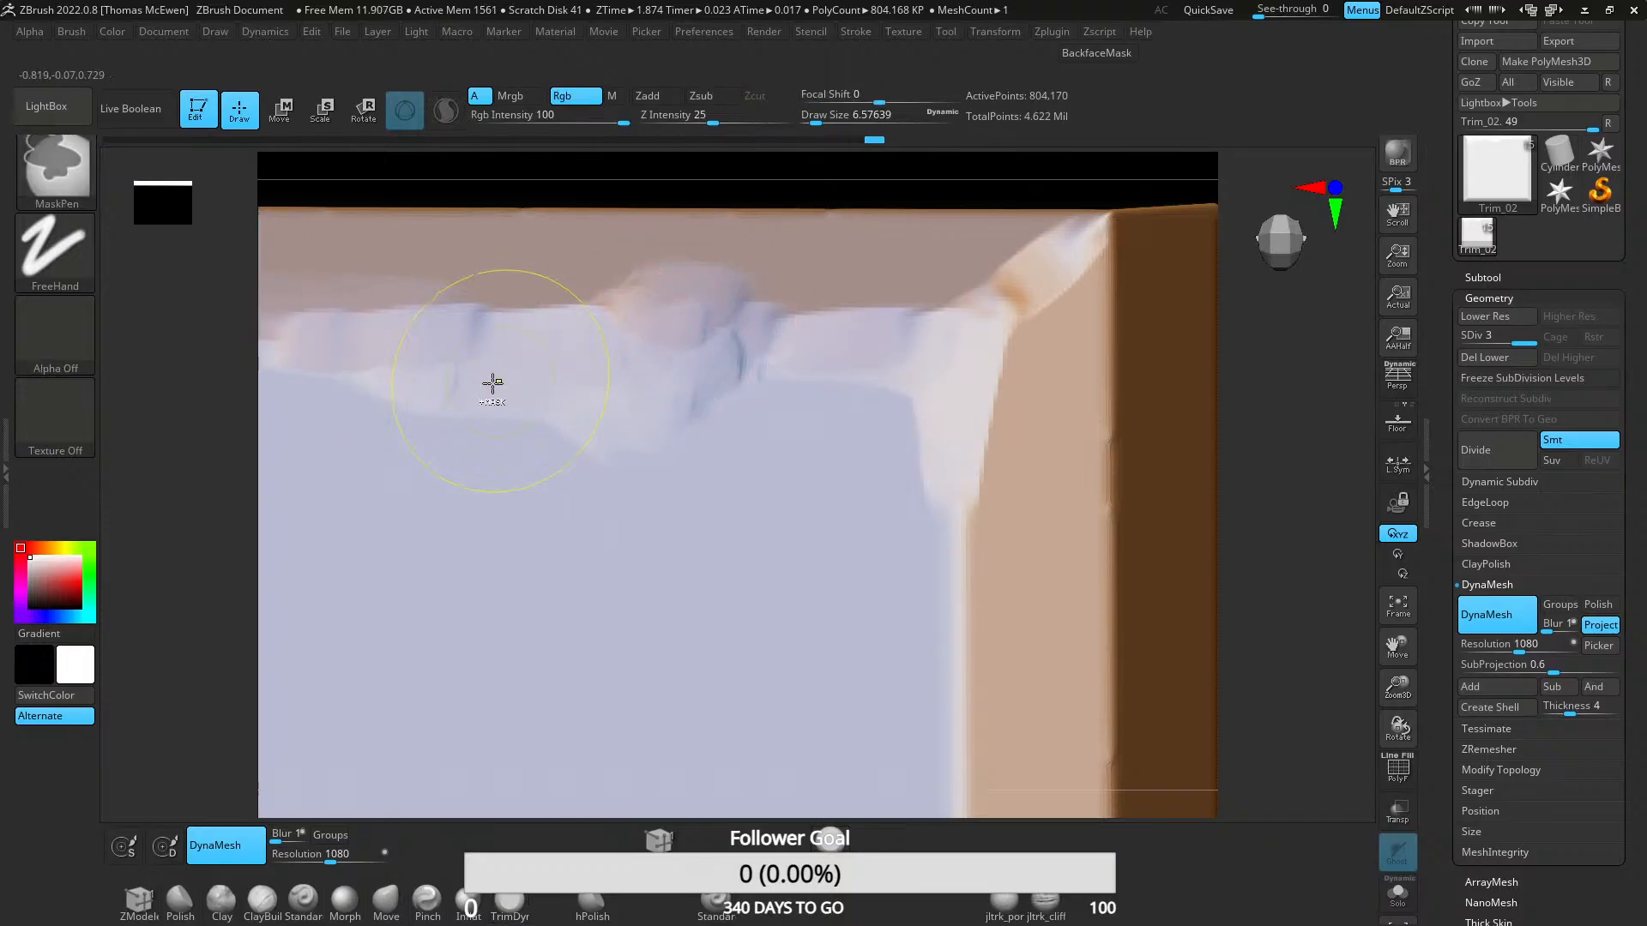
- Wear down Trim_02's right inner bevel edge from the upper-right corner towards the lower-right corner
{"action": "mouse_move", "coordinate": [492, 383]}
{"action": "right_mouse_down", "text": "ctrl"}
{"action": "mouse_move", "coordinate": [566, 309]}
{"action": "mouse_move", "coordinate": [576, 257]}
{"action": "right_mouse_up", "text": "ctrl"}
{"action": "mouse_move", "coordinate": [570, 369]}
{"action": "right_mouse_down"}
{"action": "mouse_move", "coordinate": [559, 433]}
{"action": "mouse_move", "coordinate": [503, 445]}
{"action": "mouse_move", "coordinate": [729, 425]}
{"action": "right_mouse_up"}
{"action": "mouse_move", "coordinate": [729, 424]}
{"action": "right_mouse_down", "text": "ctrl"}
{"action": "mouse_move", "coordinate": [674, 361]}
{"action": "mouse_move", "coordinate": [601, 459]}
{"action": "mouse_move", "coordinate": [769, 411]}
{"action": "mouse_move", "coordinate": [730, 573]}
{"action": "mouse_move", "coordinate": [674, 497]}
{"action": "mouse_move", "coordinate": [702, 563]}
{"action": "mouse_move", "coordinate": [698, 533]}
{"action": "mouse_move", "coordinate": [672, 563]}
{"action": "mouse_move", "coordinate": [680, 426]}
{"action": "right_mouse_up", "text": "ctrl"}
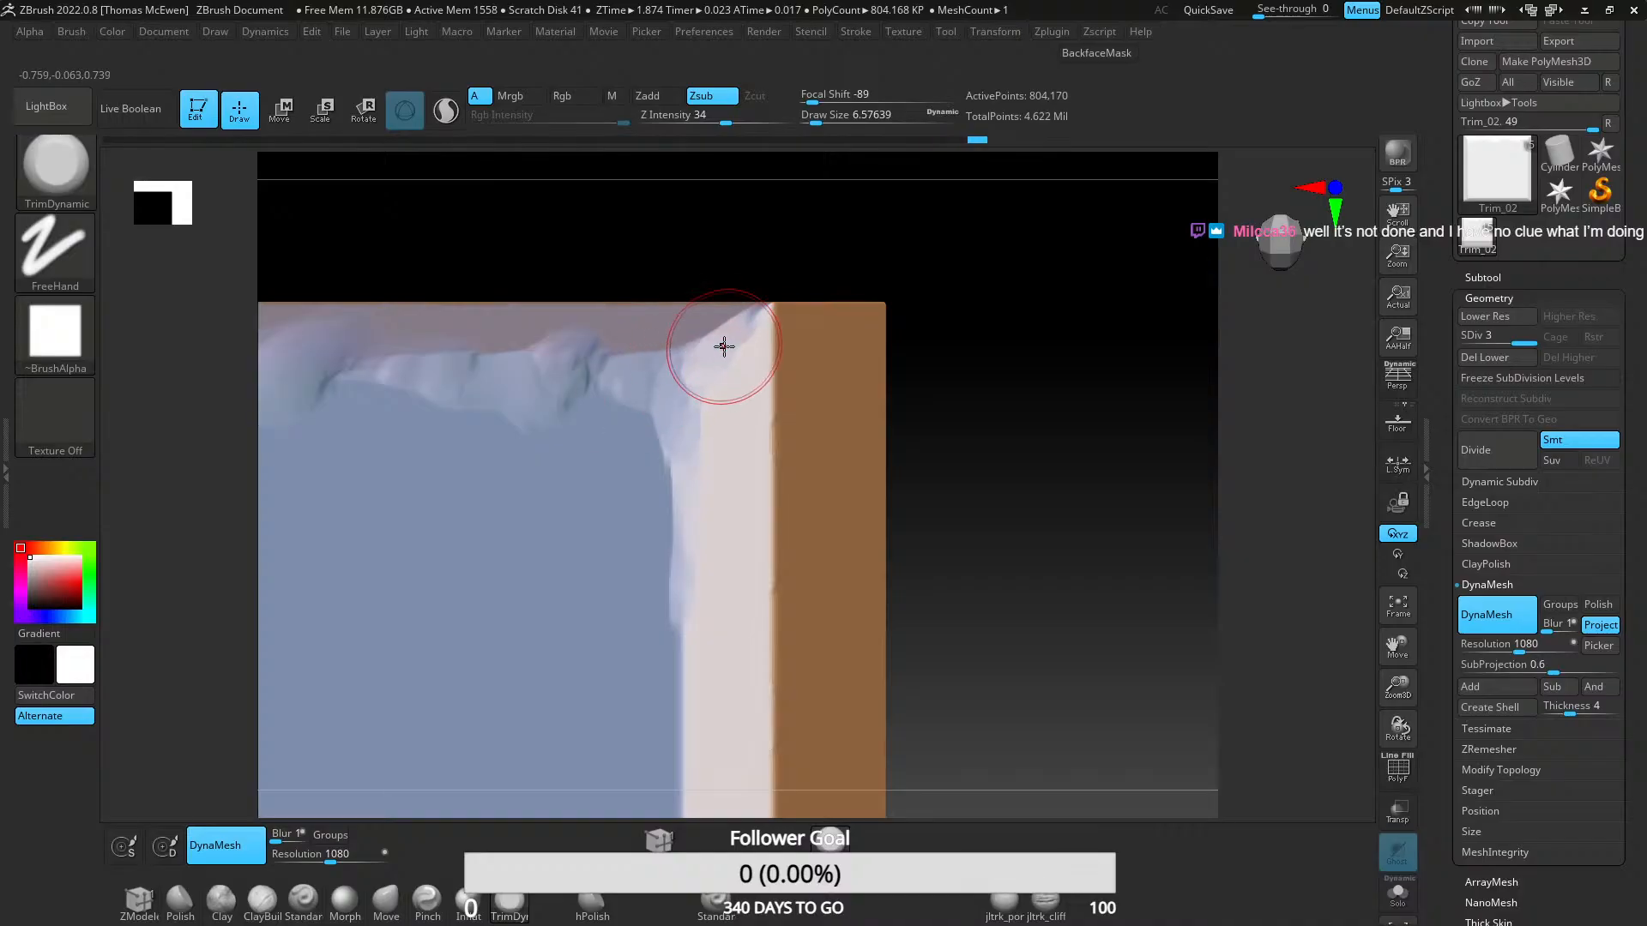
{"action": "right_click_drag", "start_coordinate": [683, 529], "coordinate": [682, 444]}
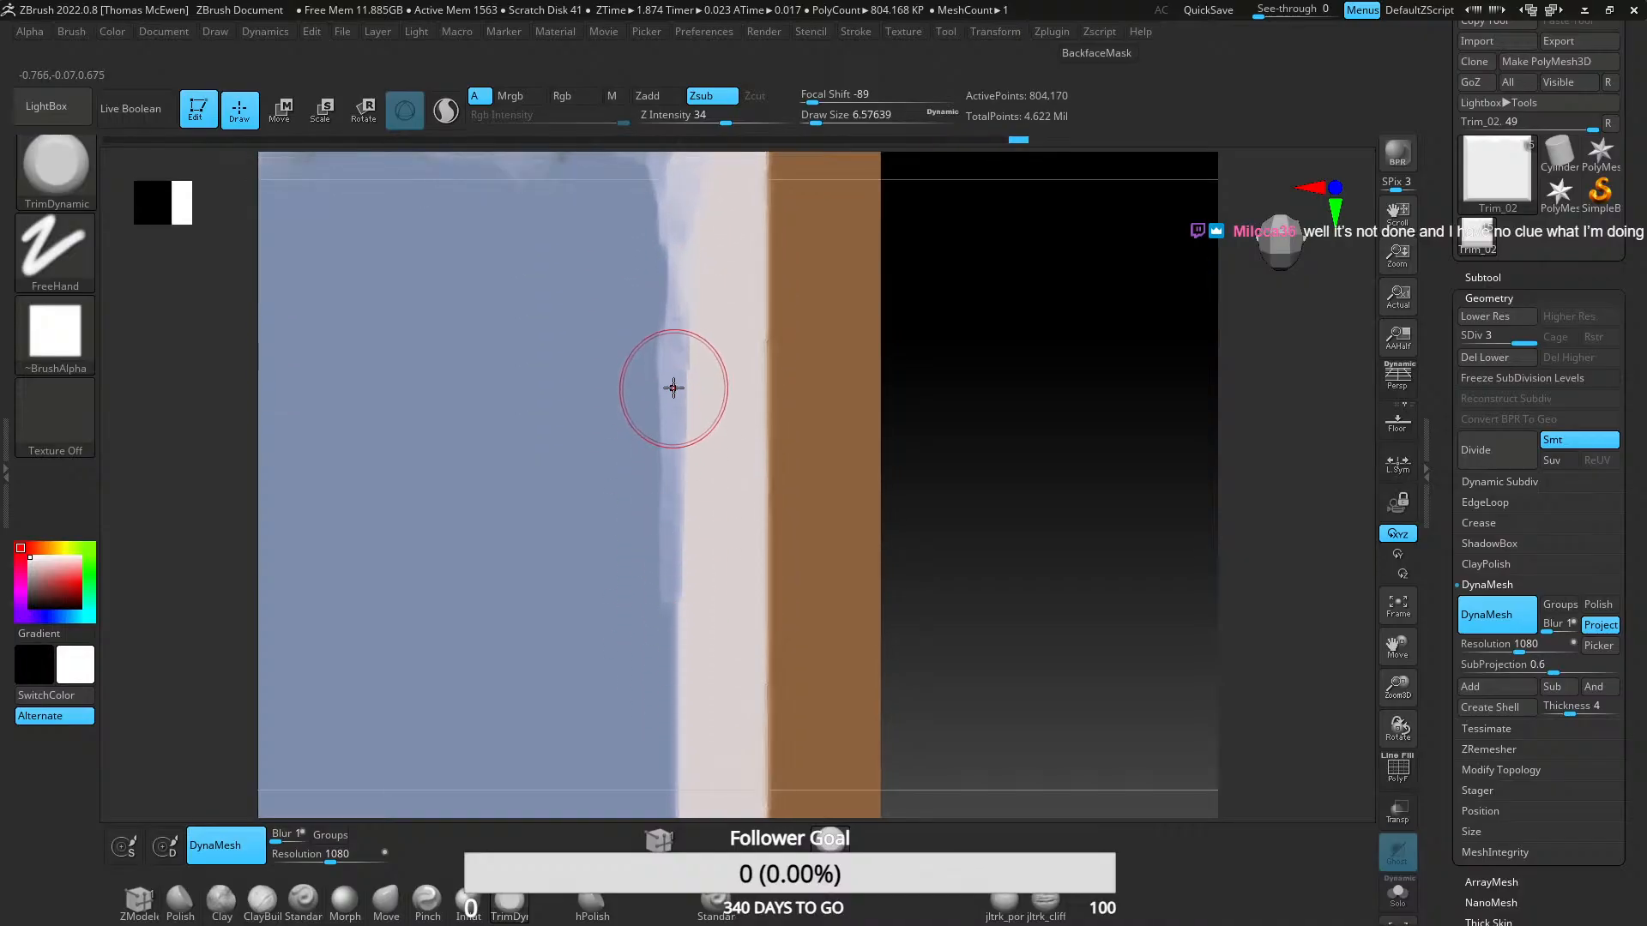
{"action": "mouse_move", "coordinate": [688, 372]}
{"action": "left_mouse_down"}
{"action": "mouse_move", "coordinate": [666, 360]}
{"action": "mouse_move", "coordinate": [679, 370]}
{"action": "left_mouse_up"}
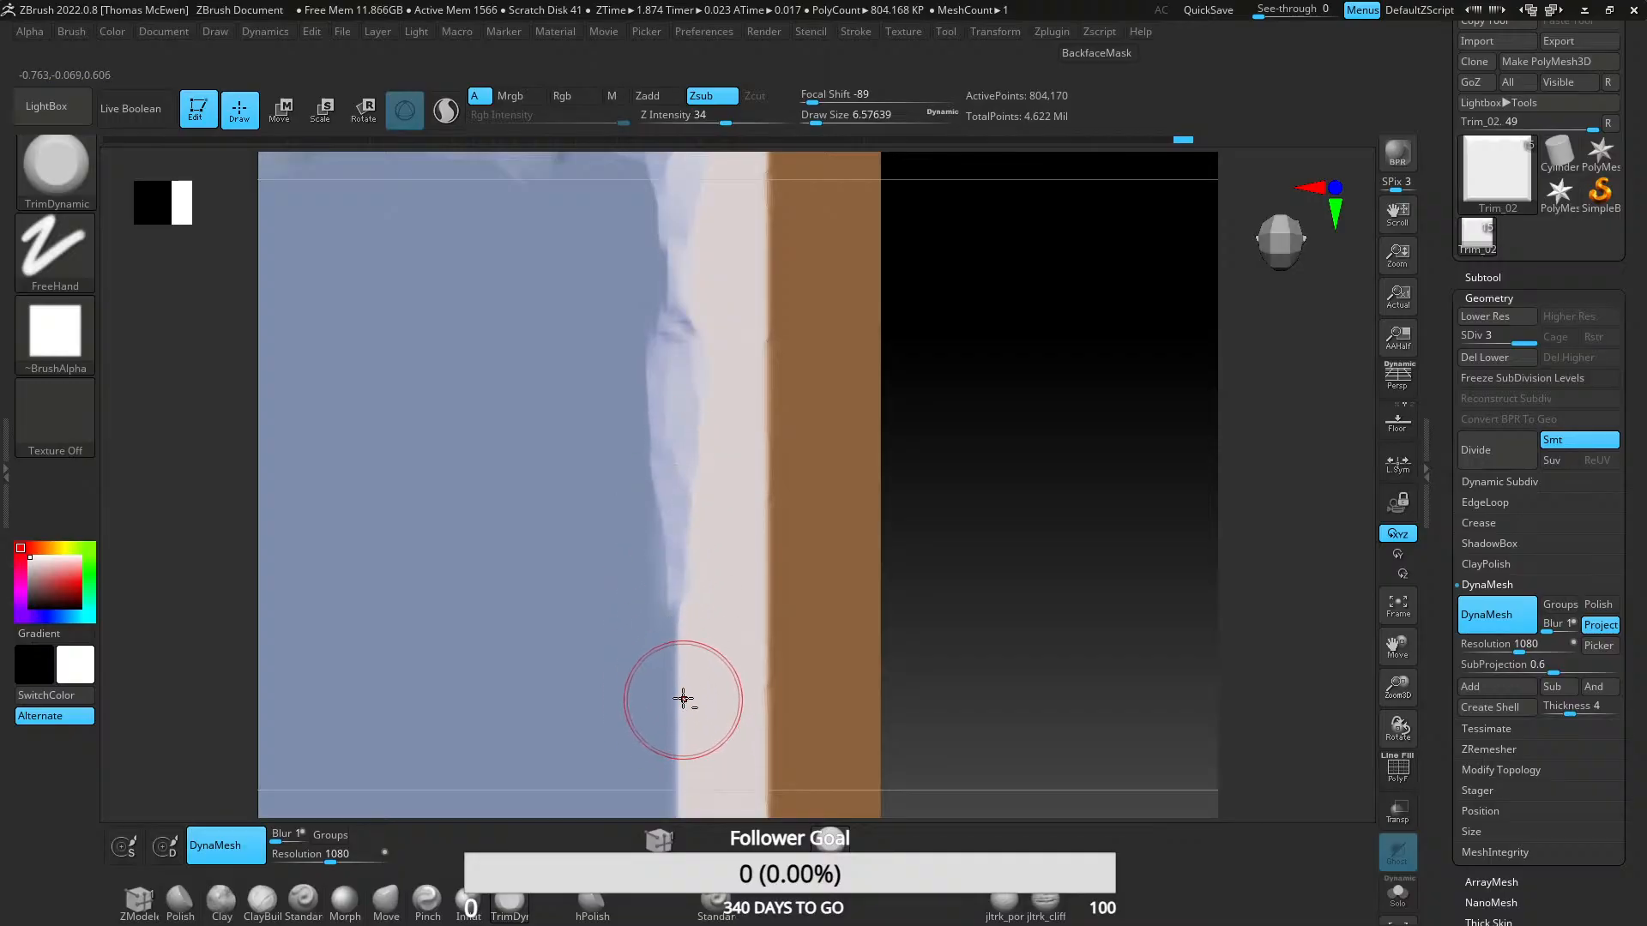
{"action": "right_click_drag", "start_coordinate": [661, 544], "coordinate": [665, 433]}
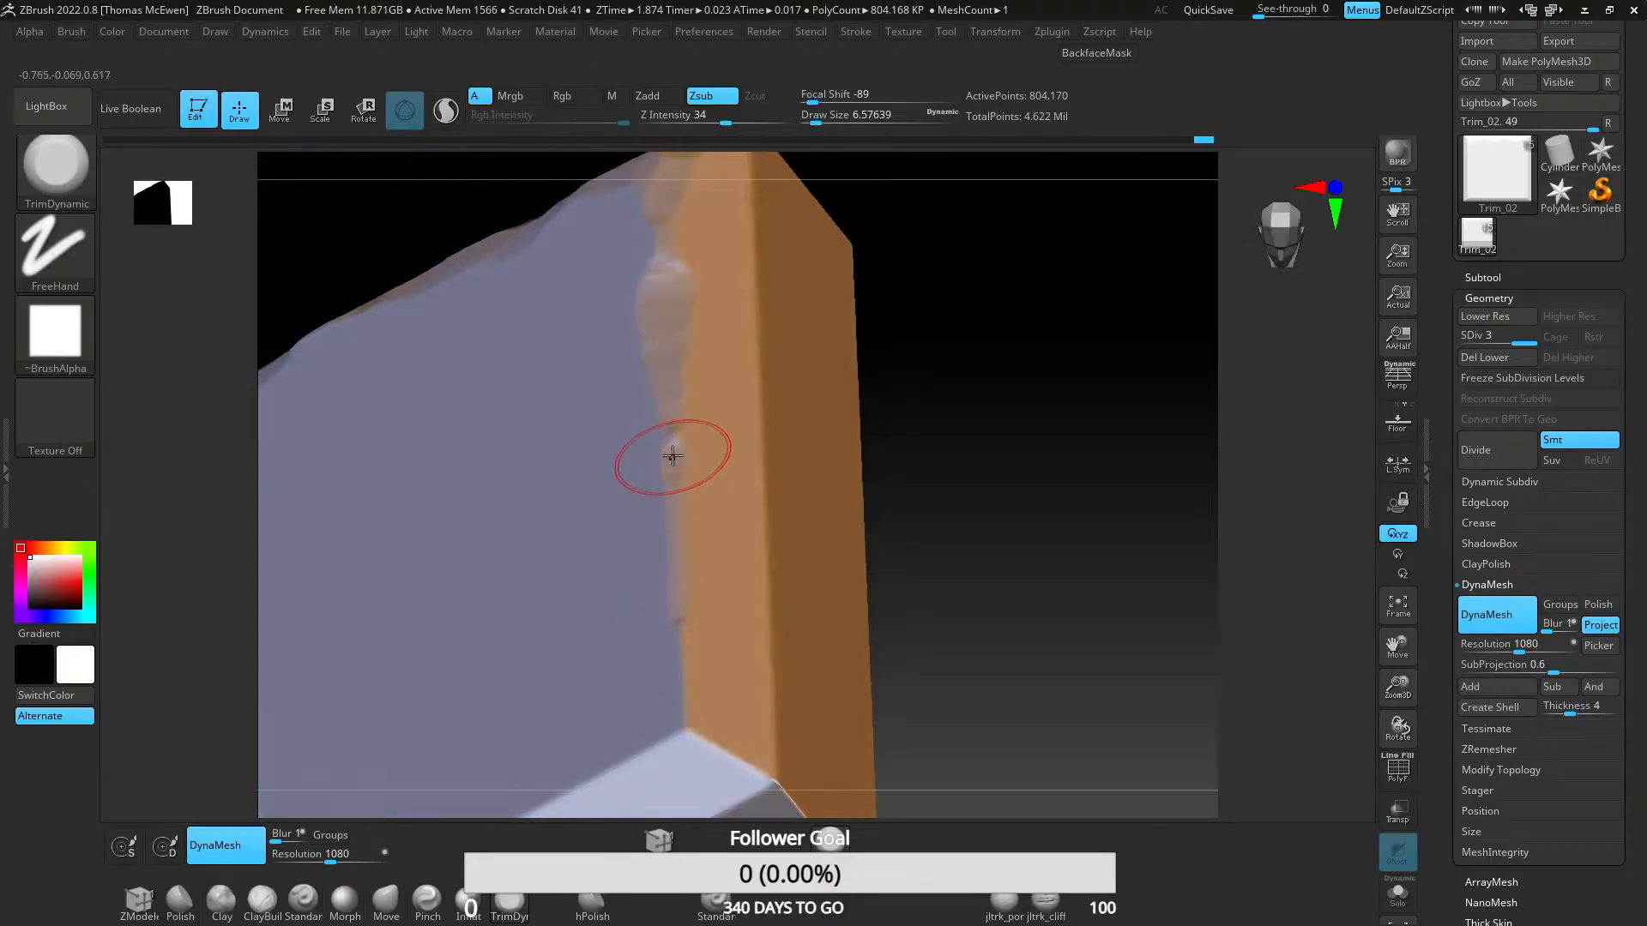
{"action": "left_click_drag", "start_coordinate": [670, 465], "coordinate": [677, 757]}
- Trim down the lower-right corner of Trim_02 where the right and lower bevels meet
{"action": "right_click_drag", "start_coordinate": [677, 757], "coordinate": [693, 534], "text": "alt"}
{"action": "right_click_drag", "start_coordinate": [693, 534], "coordinate": [698, 603], "text": "ctrl"}
{"action": "left_click_drag", "start_coordinate": [698, 603], "coordinate": [832, 613]}
{"action": "mouse_move", "coordinate": [748, 553]}
{"action": "left_mouse_down"}
{"action": "mouse_move", "coordinate": [724, 488]}
{"action": "mouse_move", "coordinate": [735, 451]}
{"action": "left_mouse_up"}
{"action": "mouse_move", "coordinate": [735, 450]}
{"action": "left_mouse_down"}
{"action": "mouse_move", "coordinate": [640, 619]}
{"action": "mouse_move", "coordinate": [677, 551]}
{"action": "mouse_move", "coordinate": [677, 592]}
{"action": "mouse_move", "coordinate": [875, 616]}
{"action": "mouse_move", "coordinate": [724, 566]}
{"action": "mouse_move", "coordinate": [731, 553]}
{"action": "left_mouse_up"}
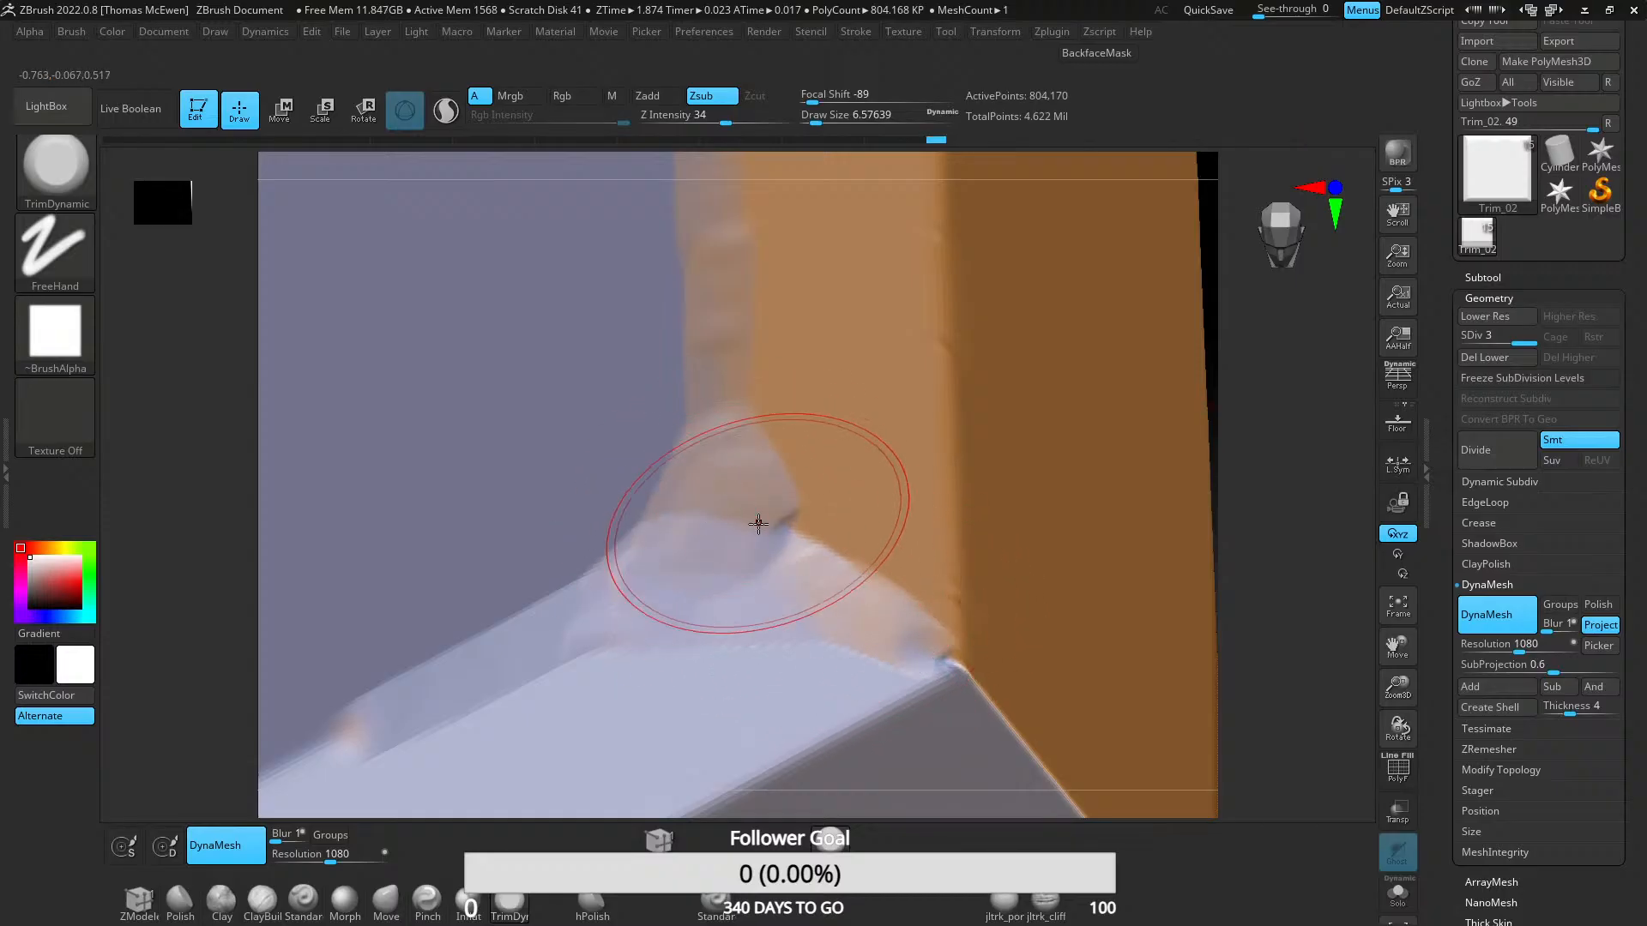
- Undo the last corner stroke and carve layered chips from the lower-right corner up the right bevel edge
{"action": "key", "text": "ctrl+z"}
{"action": "mouse_move", "coordinate": [834, 625]}
{"action": "left_mouse_down"}
{"action": "mouse_move", "coordinate": [889, 626]}
{"action": "mouse_move", "coordinate": [734, 403]}
{"action": "left_mouse_up"}
{"action": "mouse_move", "coordinate": [791, 496]}
{"action": "left_mouse_down"}
{"action": "mouse_move", "coordinate": [725, 331]}
{"action": "mouse_move", "coordinate": [719, 213]}
{"action": "left_mouse_up"}
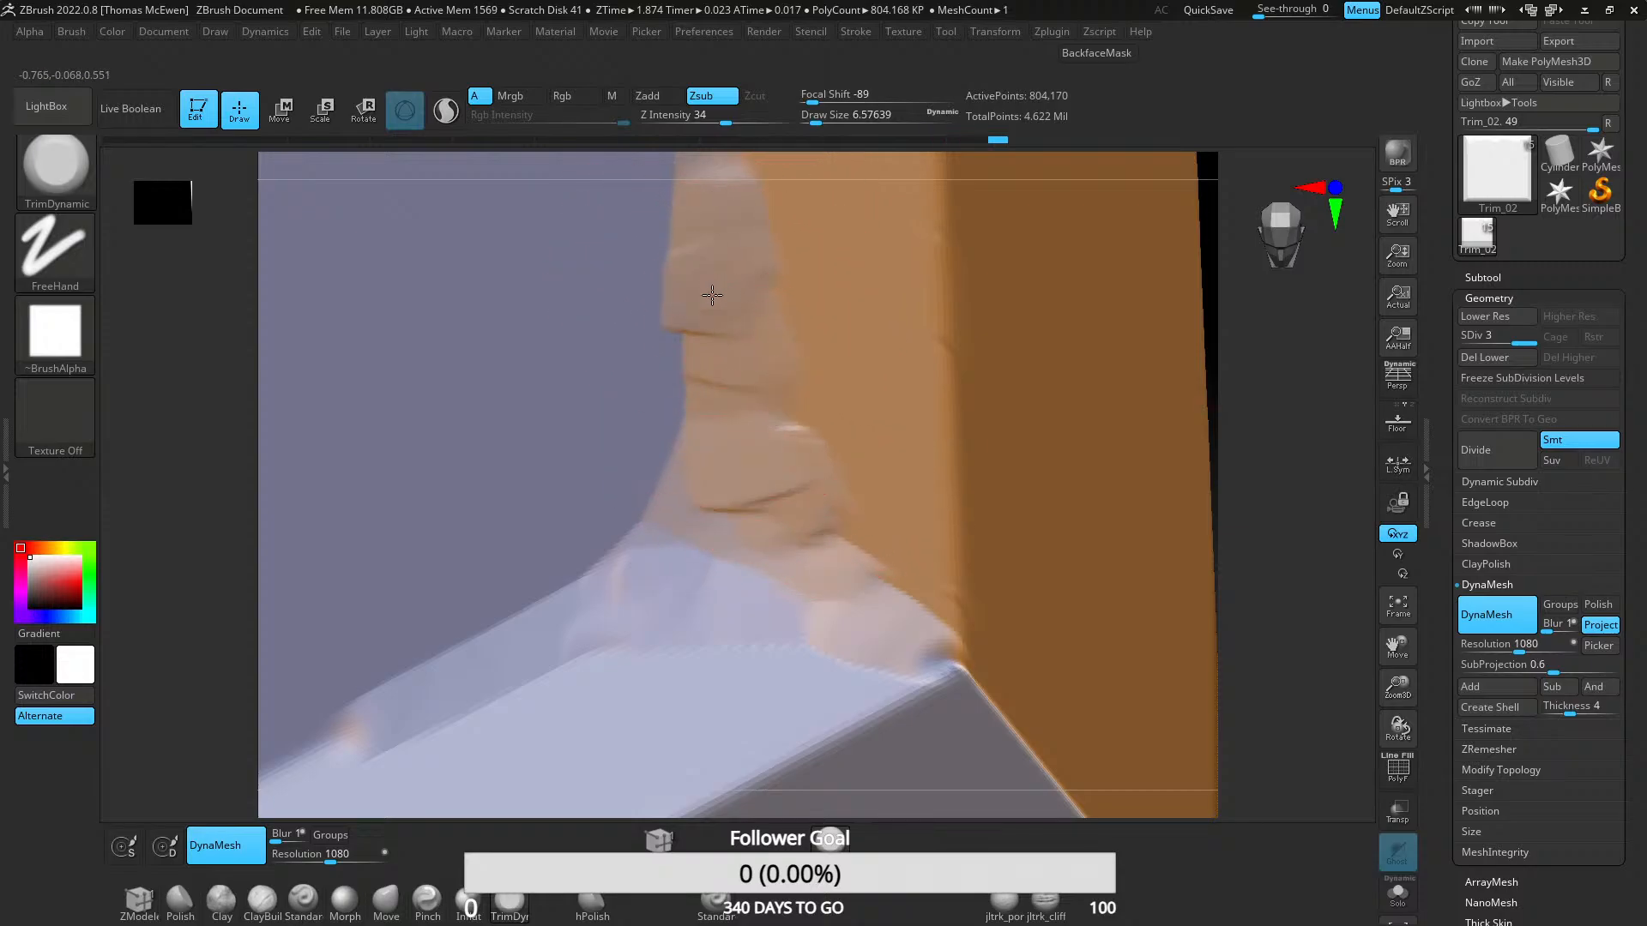
{"action": "mouse_move", "coordinate": [712, 295]}
{"action": "left_mouse_down"}
{"action": "mouse_move", "coordinate": [710, 423]}
{"action": "mouse_move", "coordinate": [606, 552]}
{"action": "mouse_move", "coordinate": [700, 564]}
{"action": "mouse_move", "coordinate": [682, 541]}
{"action": "left_mouse_up"}
{"action": "key", "text": "alt+Tab"}
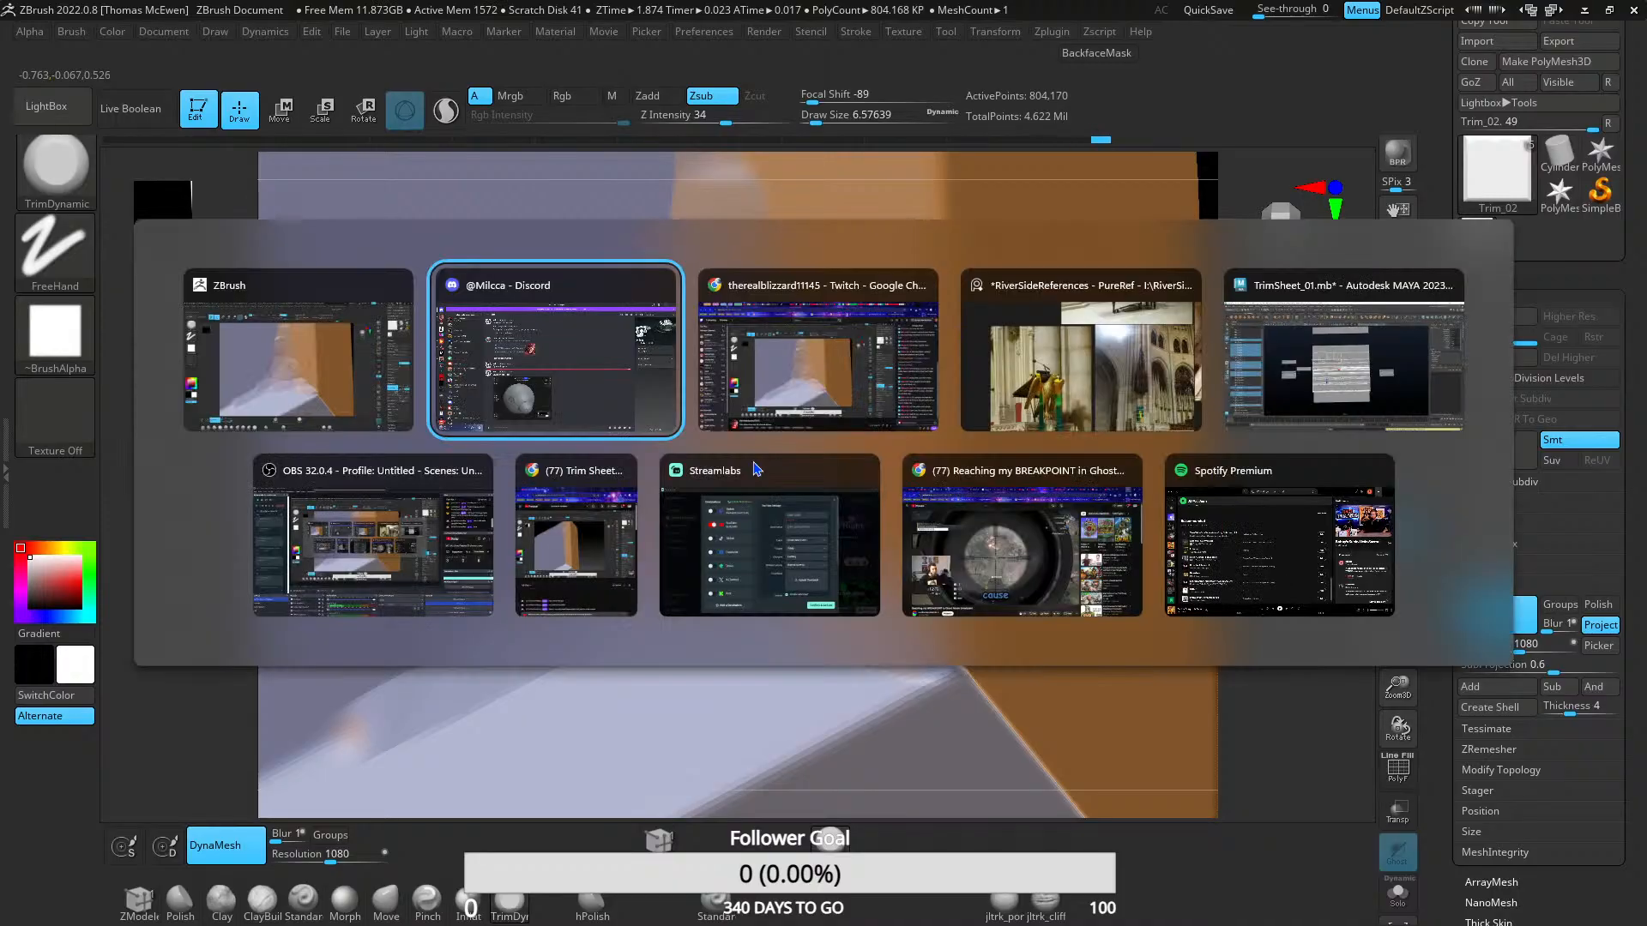
{"action": "key", "text": "Escape"}
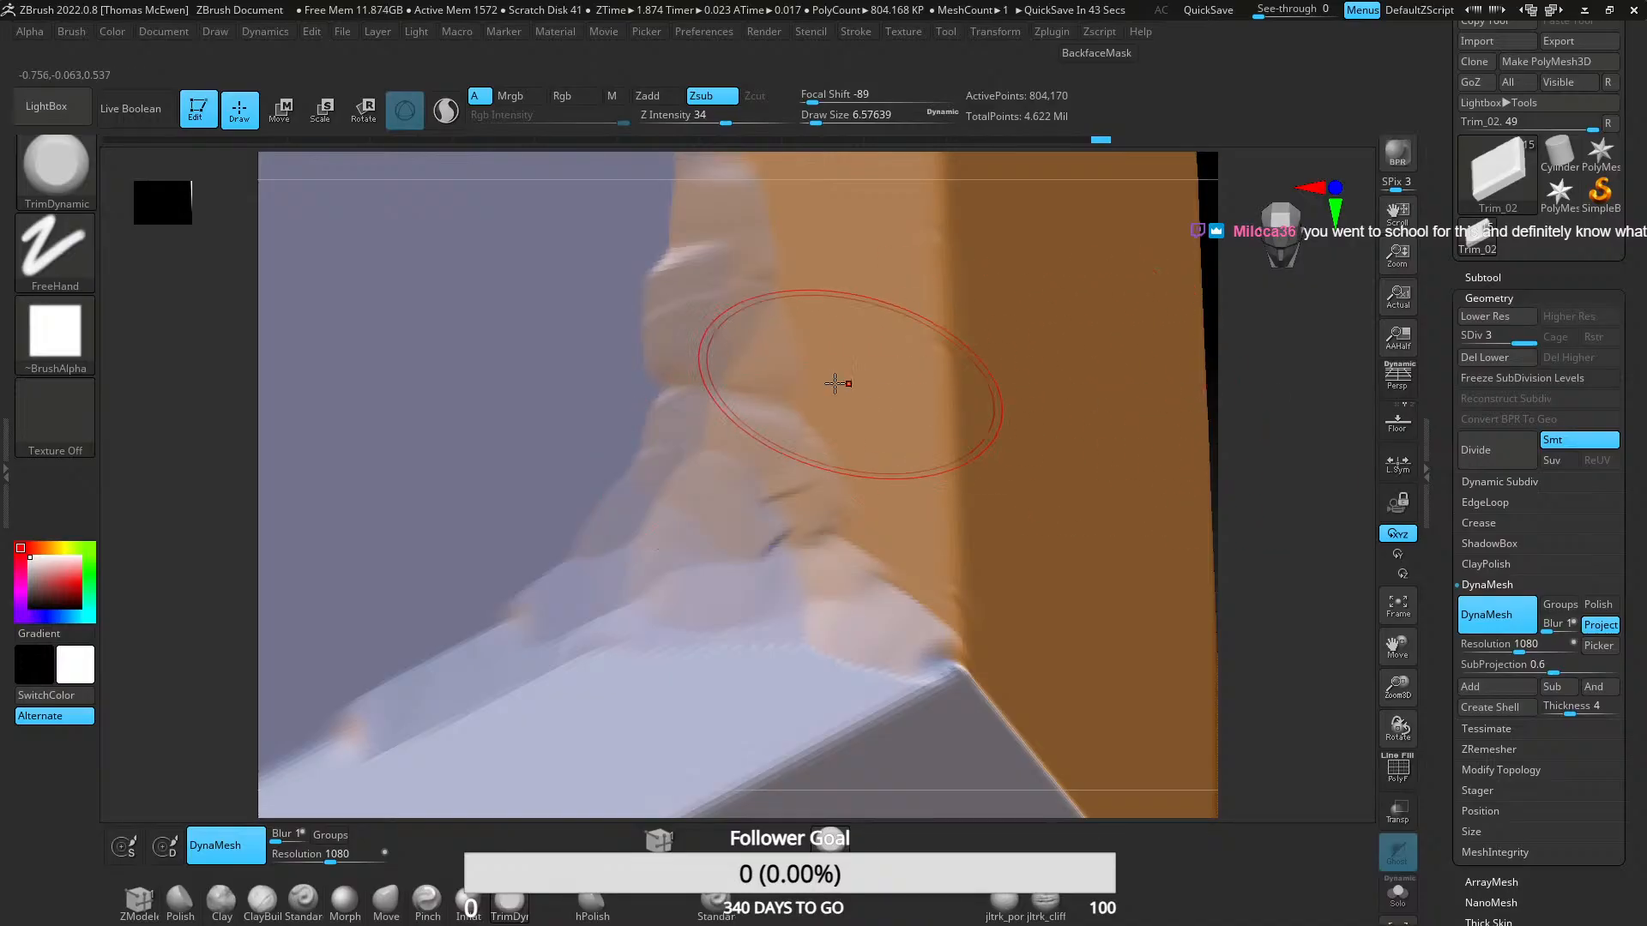
- Chip the lower bevel edge of Trim_02 next to the worn lower-right corner
{"action": "right_click_drag", "start_coordinate": [807, 410], "coordinate": [795, 427]}
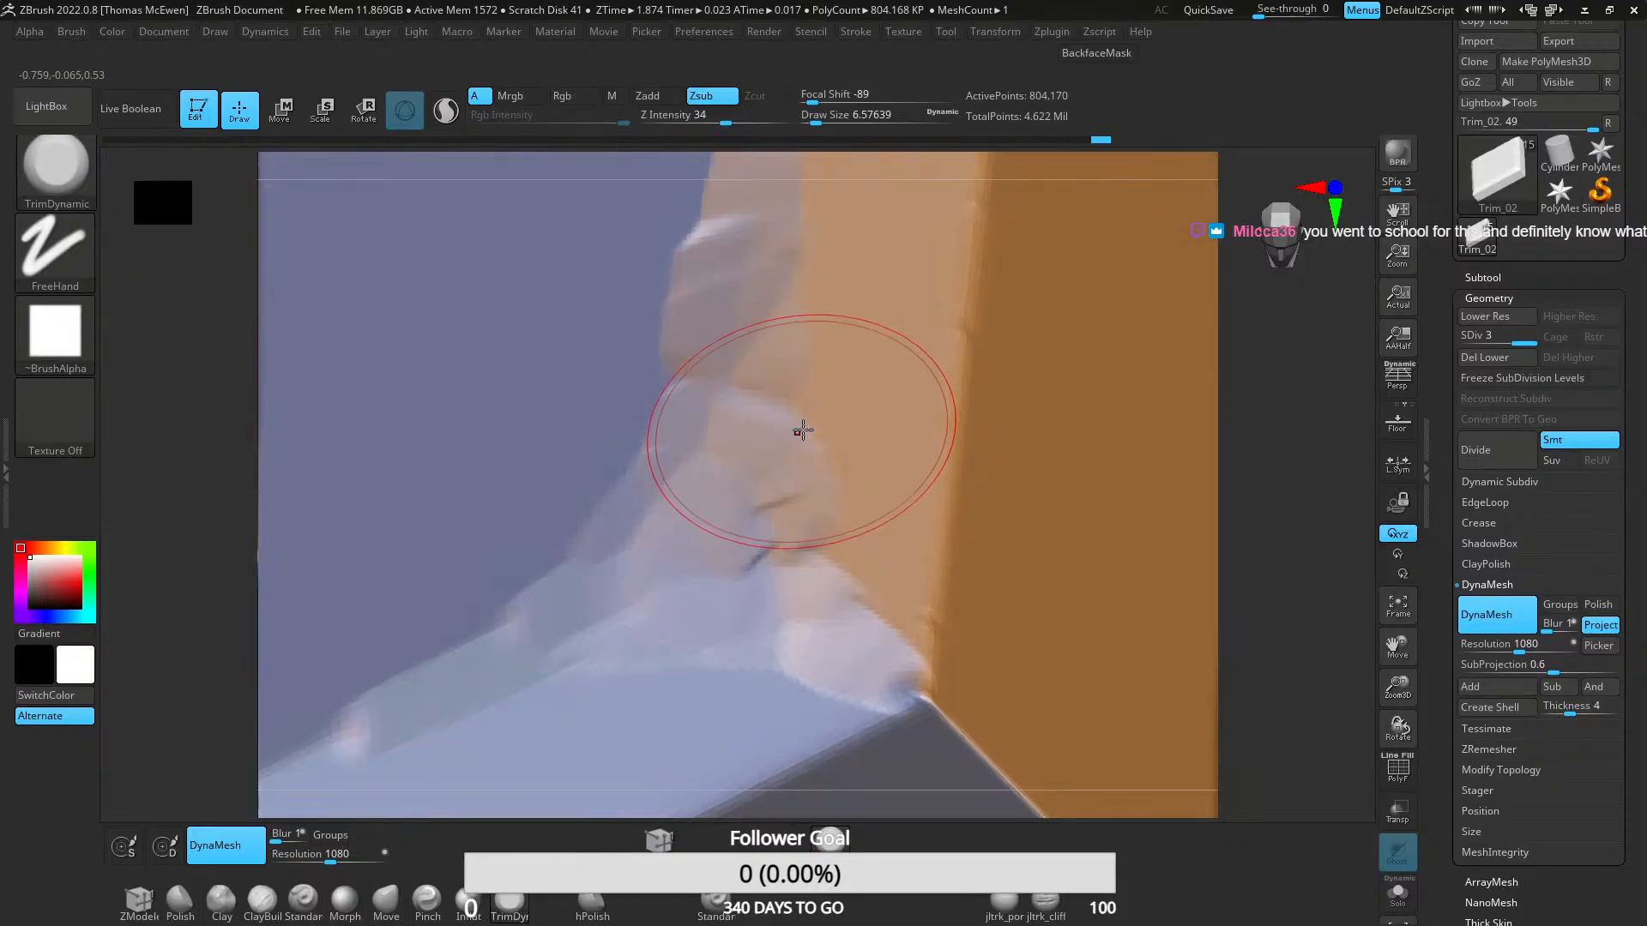
{"action": "right_click_drag", "start_coordinate": [706, 559], "coordinate": [717, 464]}
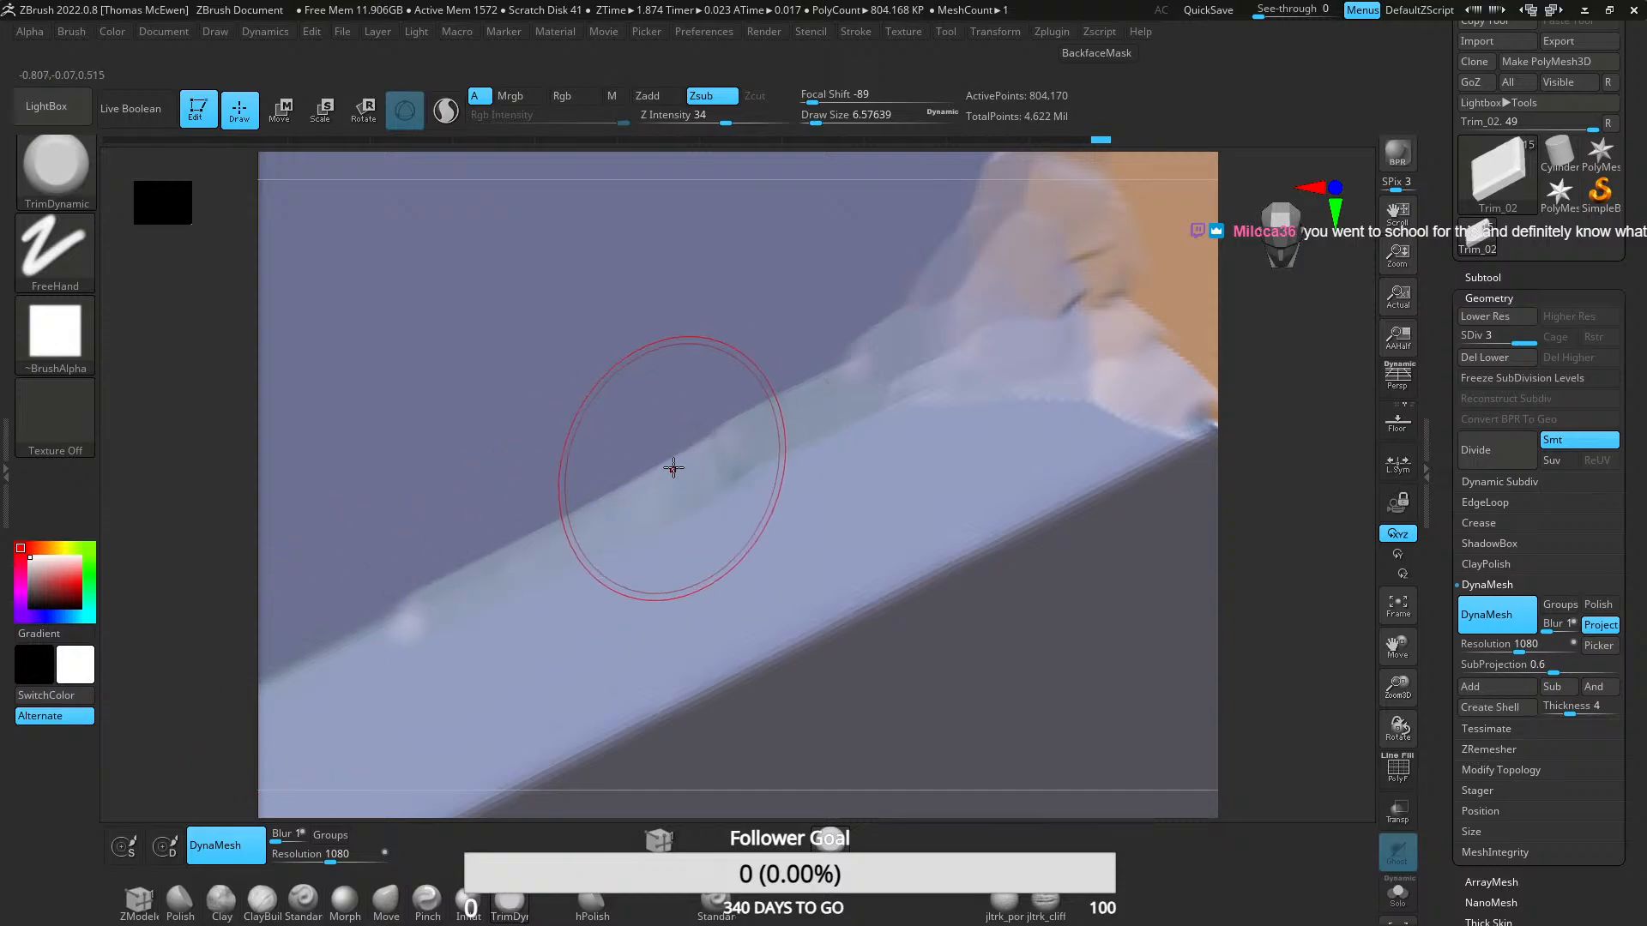
{"action": "mouse_move", "coordinate": [673, 467]}
{"action": "left_mouse_down"}
{"action": "mouse_move", "coordinate": [812, 448]}
{"action": "mouse_move", "coordinate": [842, 421]}
{"action": "left_mouse_up"}
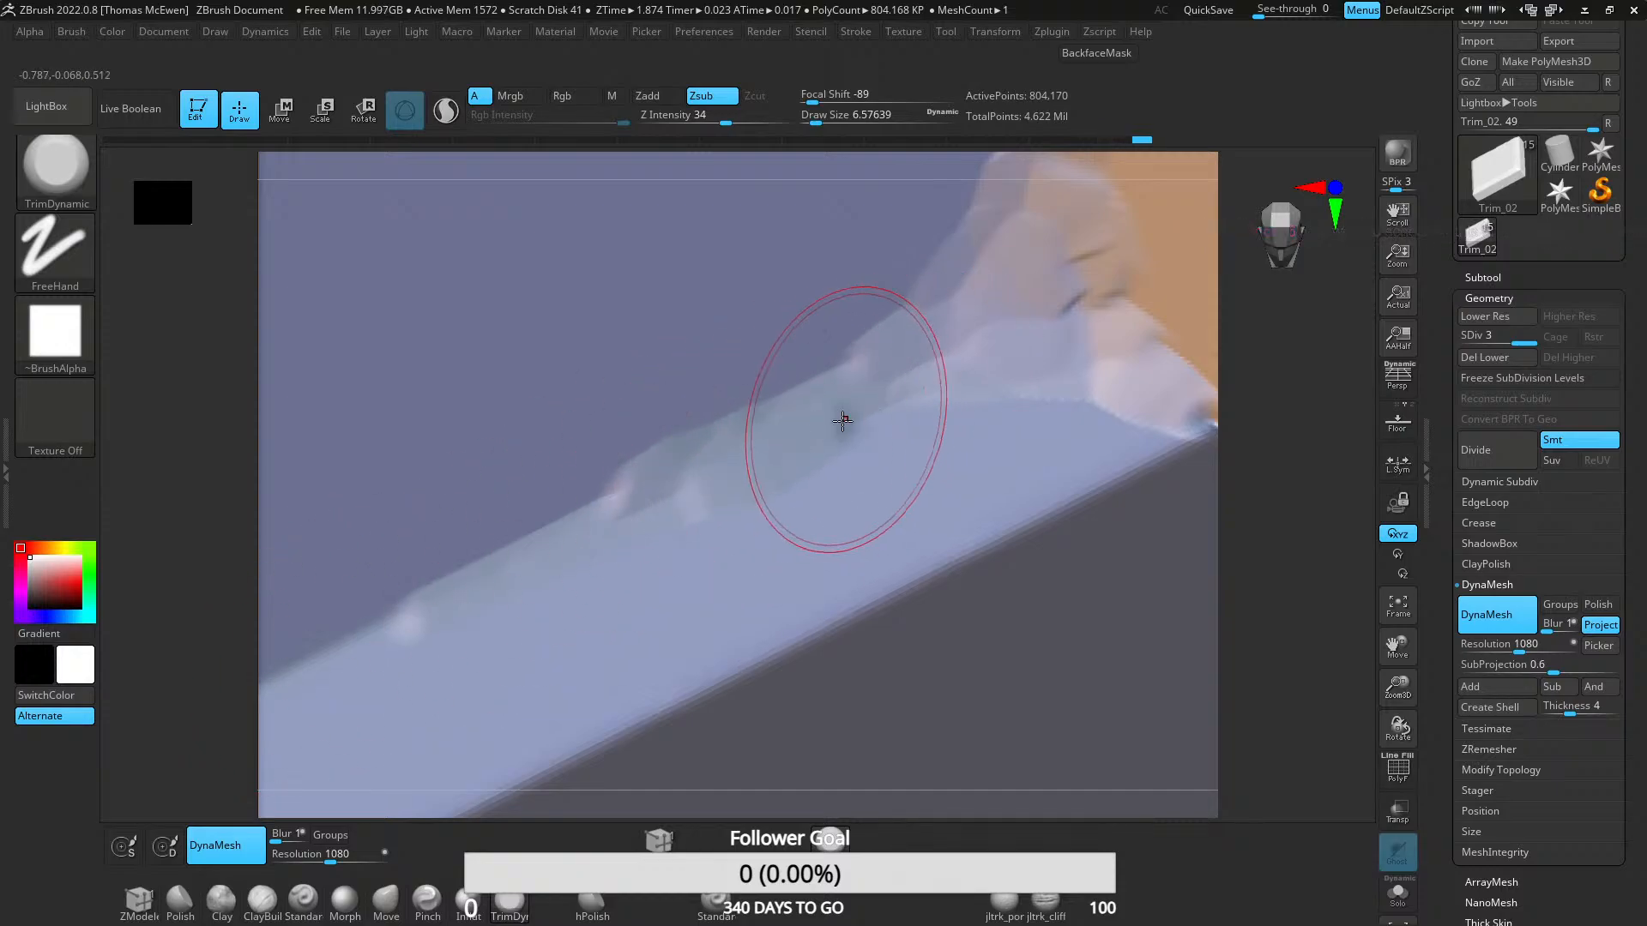
{"action": "right_click_drag", "start_coordinate": [842, 421], "coordinate": [794, 488]}
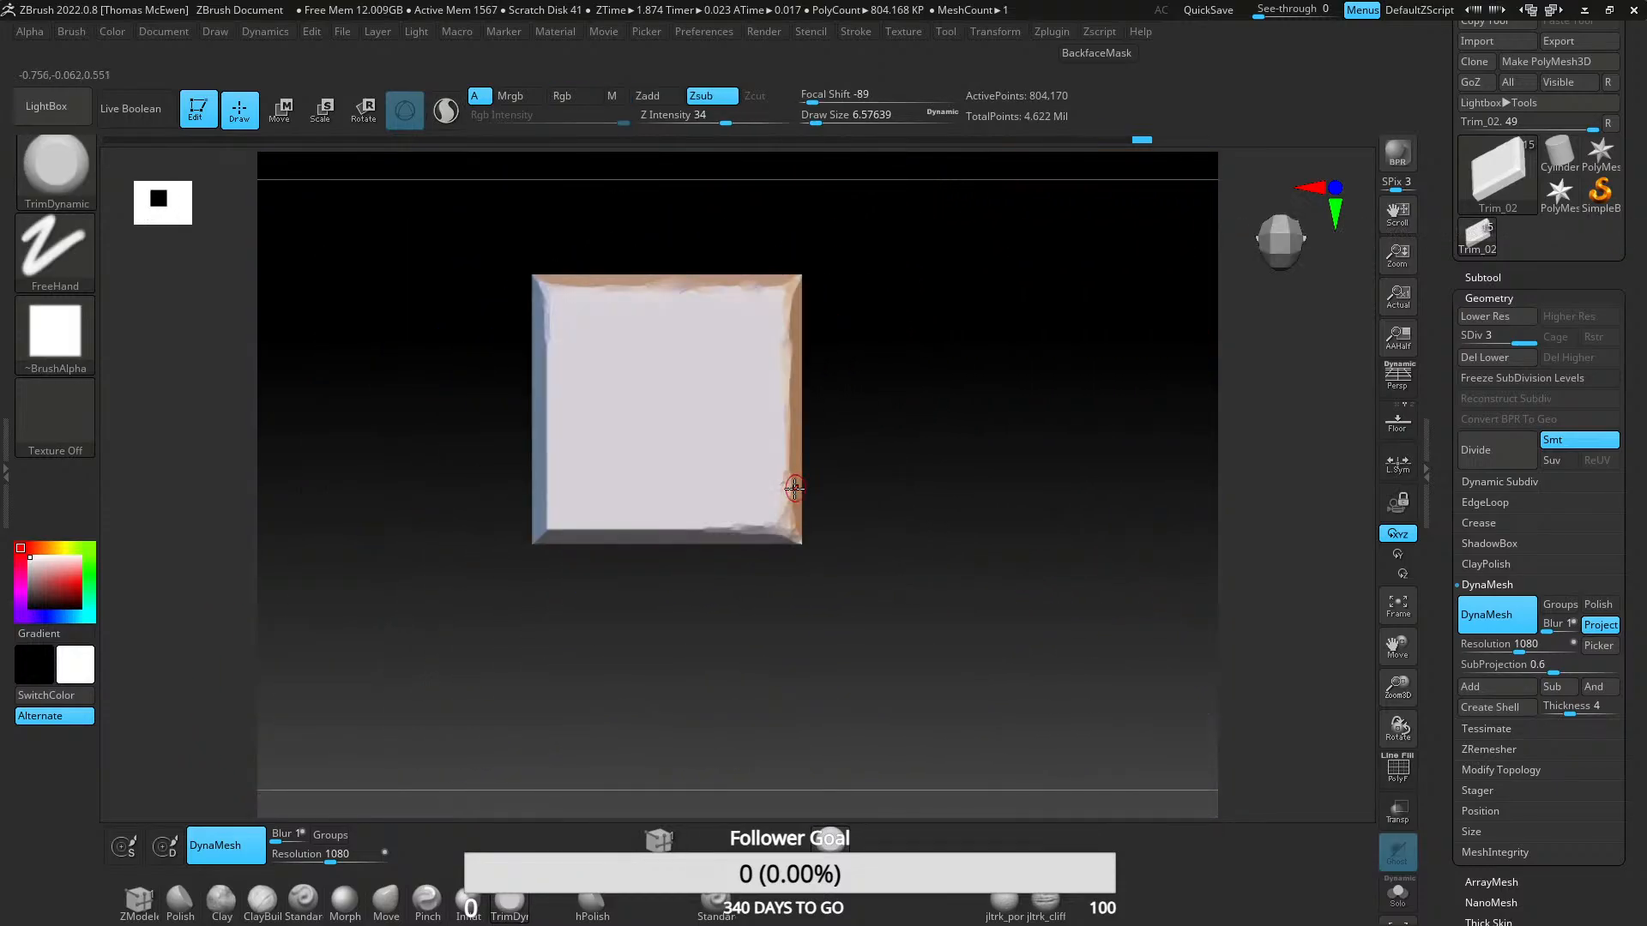
- Chip Trim_02's lower-left corner and wear down the start of the lower bevel edge beside it
{"action": "mouse_move", "coordinate": [737, 561]}
{"action": "right_mouse_down", "text": "ctrl"}
{"action": "mouse_move", "coordinate": [783, 570]}
{"action": "mouse_move", "coordinate": [617, 640]}
{"action": "mouse_move", "coordinate": [672, 438]}
{"action": "mouse_move", "coordinate": [632, 518]}
{"action": "right_mouse_up", "text": "ctrl"}
{"action": "mouse_move", "coordinate": [571, 442]}
{"action": "left_mouse_down"}
{"action": "mouse_move", "coordinate": [532, 551]}
{"action": "mouse_move", "coordinate": [576, 443]}
{"action": "mouse_move", "coordinate": [595, 470]}
{"action": "mouse_move", "coordinate": [764, 464]}
{"action": "left_mouse_up"}
{"action": "key", "text": "ctrl+a"}
{"action": "key", "text": "ctrl+z"}
{"action": "key", "text": "ctrl+z"}
{"action": "key", "text": "ctrl+z"}
{"action": "mouse_move", "coordinate": [642, 482]}
{"action": "left_mouse_down"}
{"action": "mouse_move", "coordinate": [588, 353]}
{"action": "mouse_move", "coordinate": [588, 453]}
{"action": "mouse_move", "coordinate": [651, 441]}
{"action": "mouse_move", "coordinate": [717, 496]}
{"action": "mouse_move", "coordinate": [754, 481]}
{"action": "mouse_move", "coordinate": [563, 511]}
{"action": "mouse_move", "coordinate": [600, 511]}
{"action": "mouse_move", "coordinate": [569, 453]}
{"action": "mouse_move", "coordinate": [562, 365]}
{"action": "mouse_move", "coordinate": [555, 408]}
{"action": "mouse_move", "coordinate": [585, 276]}
{"action": "mouse_move", "coordinate": [746, 452]}
{"action": "mouse_move", "coordinate": [637, 407]}
{"action": "mouse_move", "coordinate": [983, 479]}
{"action": "left_mouse_up"}
{"action": "left_click_drag", "start_coordinate": [867, 471], "coordinate": [1021, 485]}
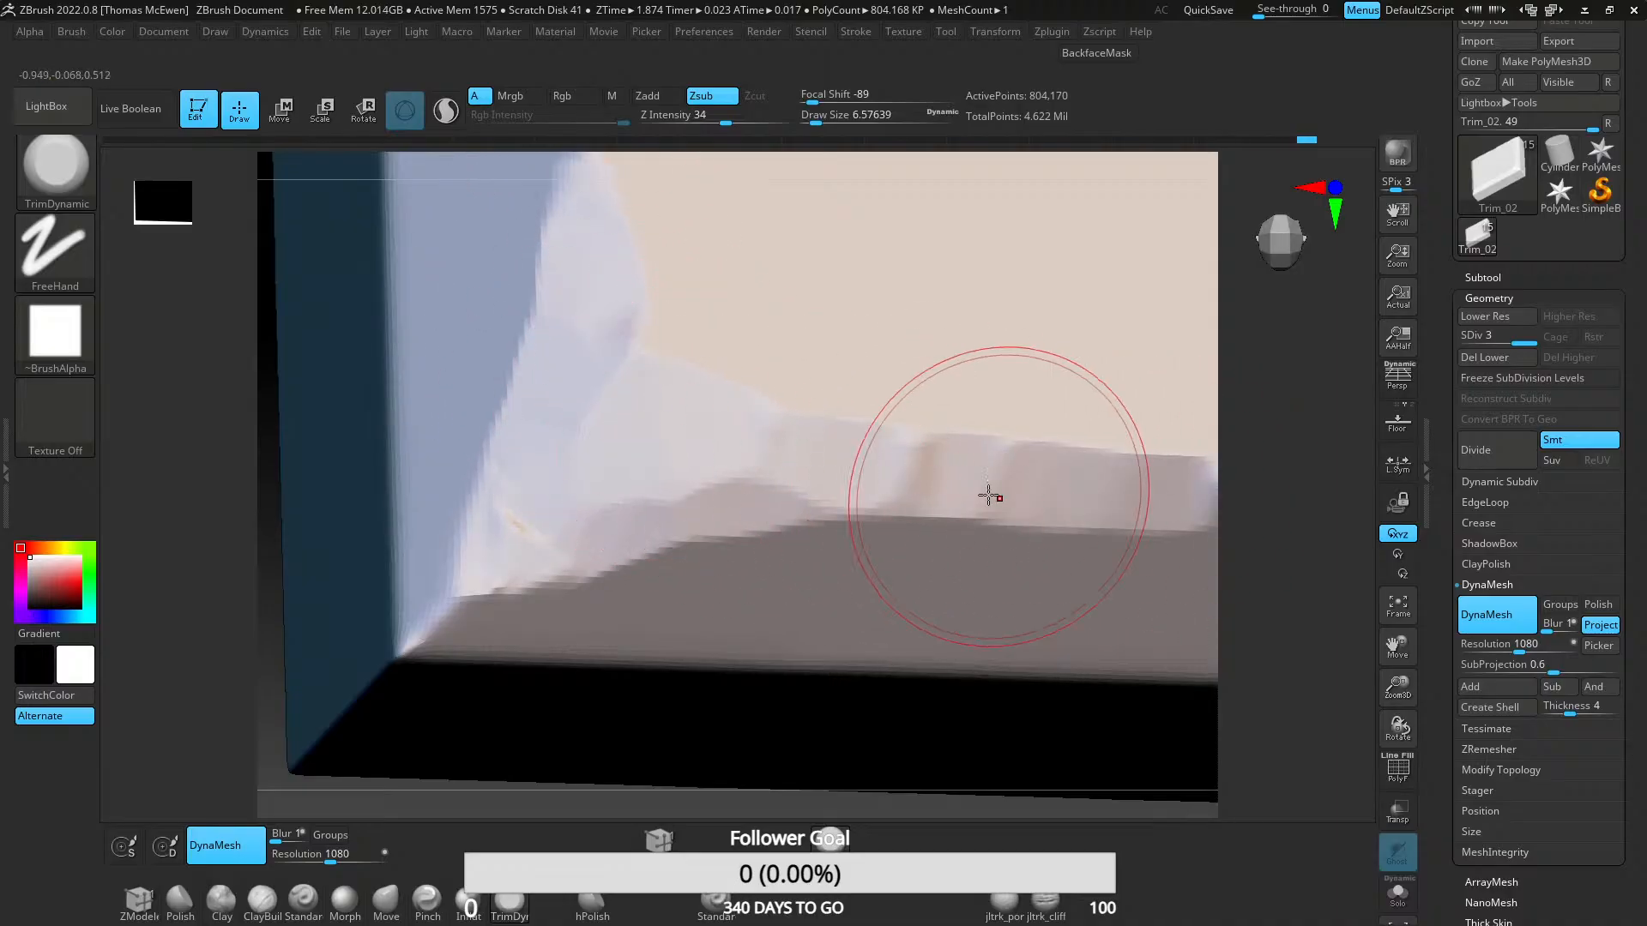
- Carve uneven chips across the remaining middle of Trim_02's lower bevel edge, joining the wear from both corners
{"action": "mouse_move", "coordinate": [816, 455]}
{"action": "right_mouse_down", "text": "ctrl"}
{"action": "mouse_move", "coordinate": [808, 375]}
{"action": "mouse_move", "coordinate": [600, 482]}
{"action": "mouse_move", "coordinate": [680, 467]}
{"action": "mouse_move", "coordinate": [586, 446]}
{"action": "right_mouse_up", "text": "ctrl"}
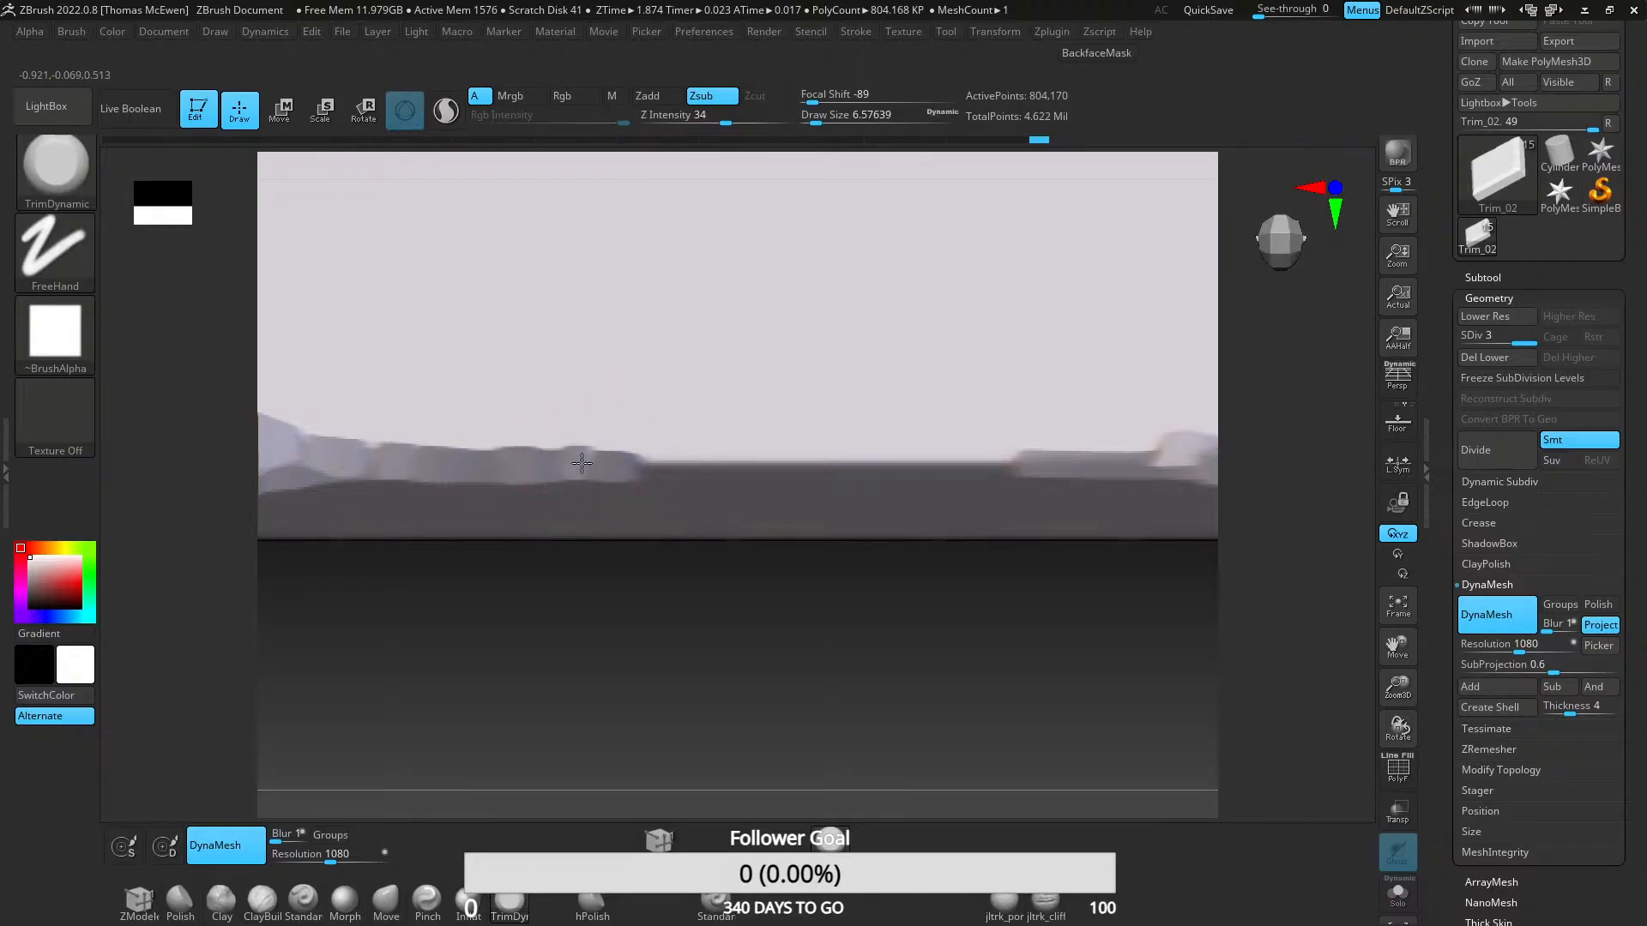
{"action": "left_click_drag", "start_coordinate": [645, 453], "coordinate": [652, 456]}
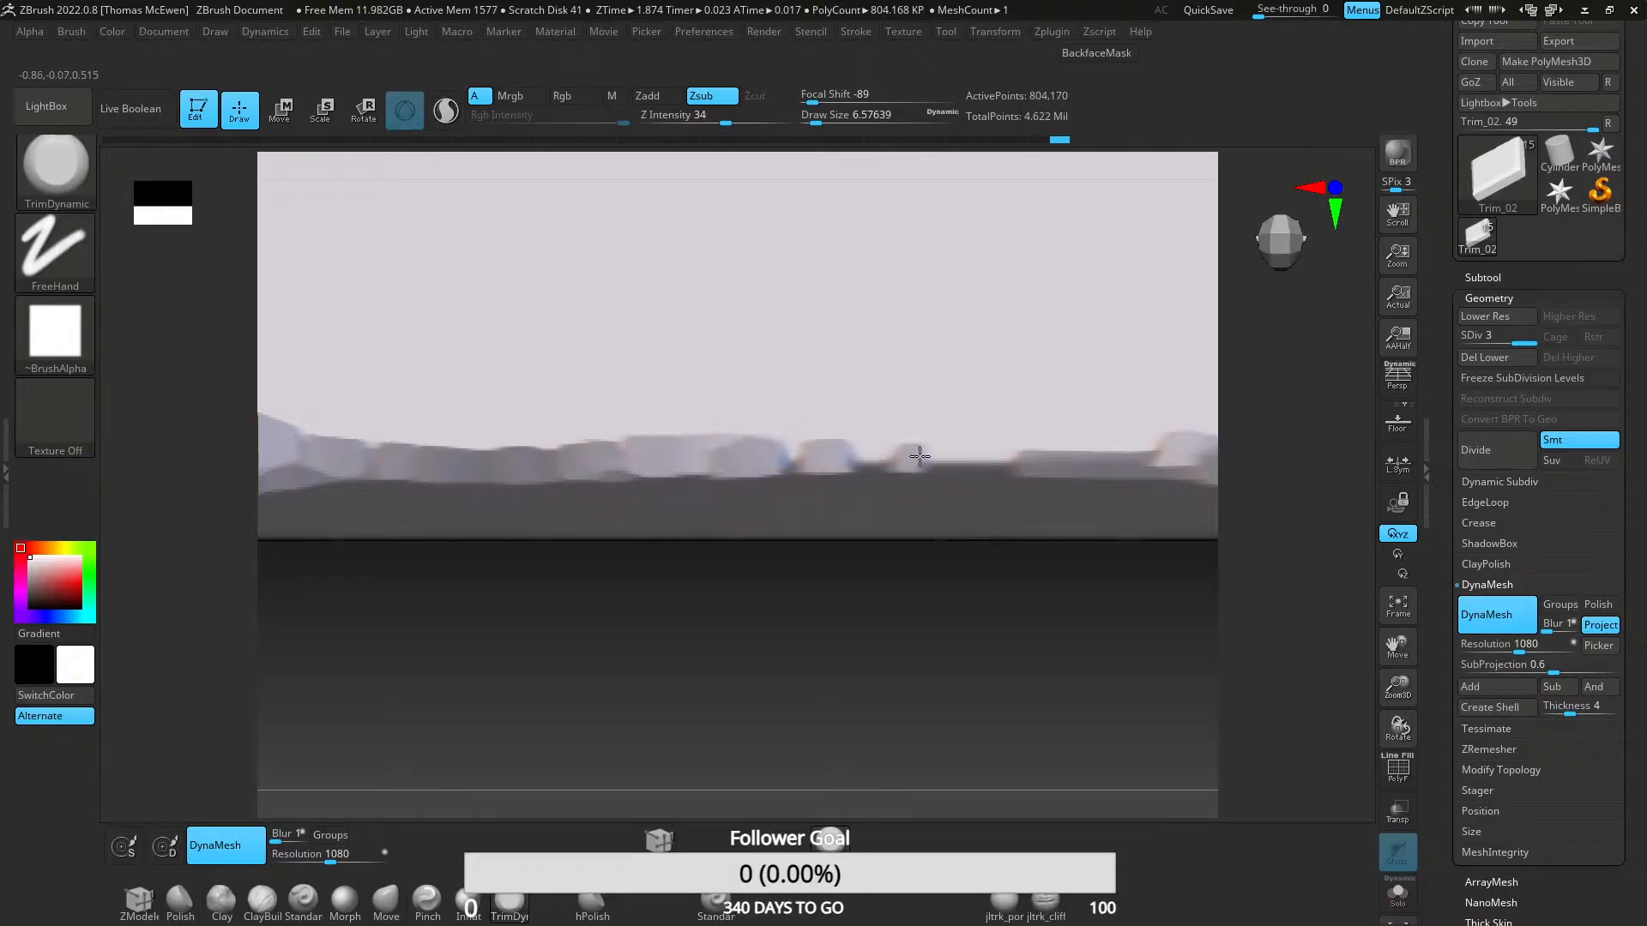
{"action": "mouse_move", "coordinate": [919, 456]}
{"action": "left_mouse_down"}
{"action": "mouse_move", "coordinate": [943, 461]}
{"action": "mouse_move", "coordinate": [783, 456]}
{"action": "left_mouse_up"}
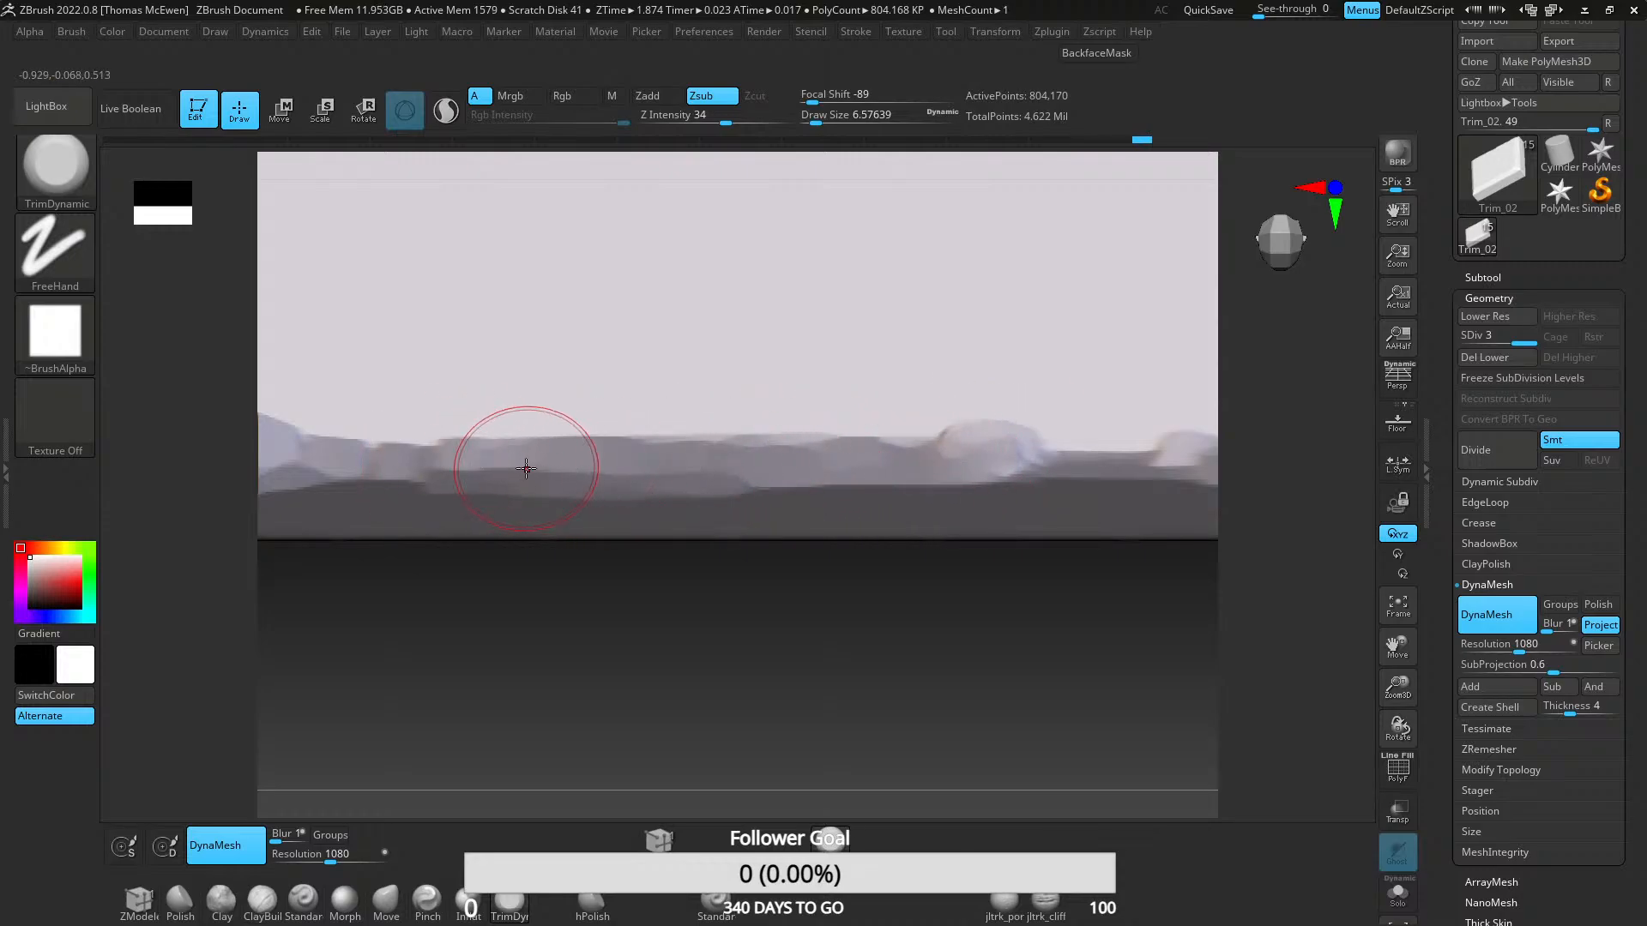
{"action": "left_click_drag", "start_coordinate": [406, 450], "coordinate": [562, 462]}
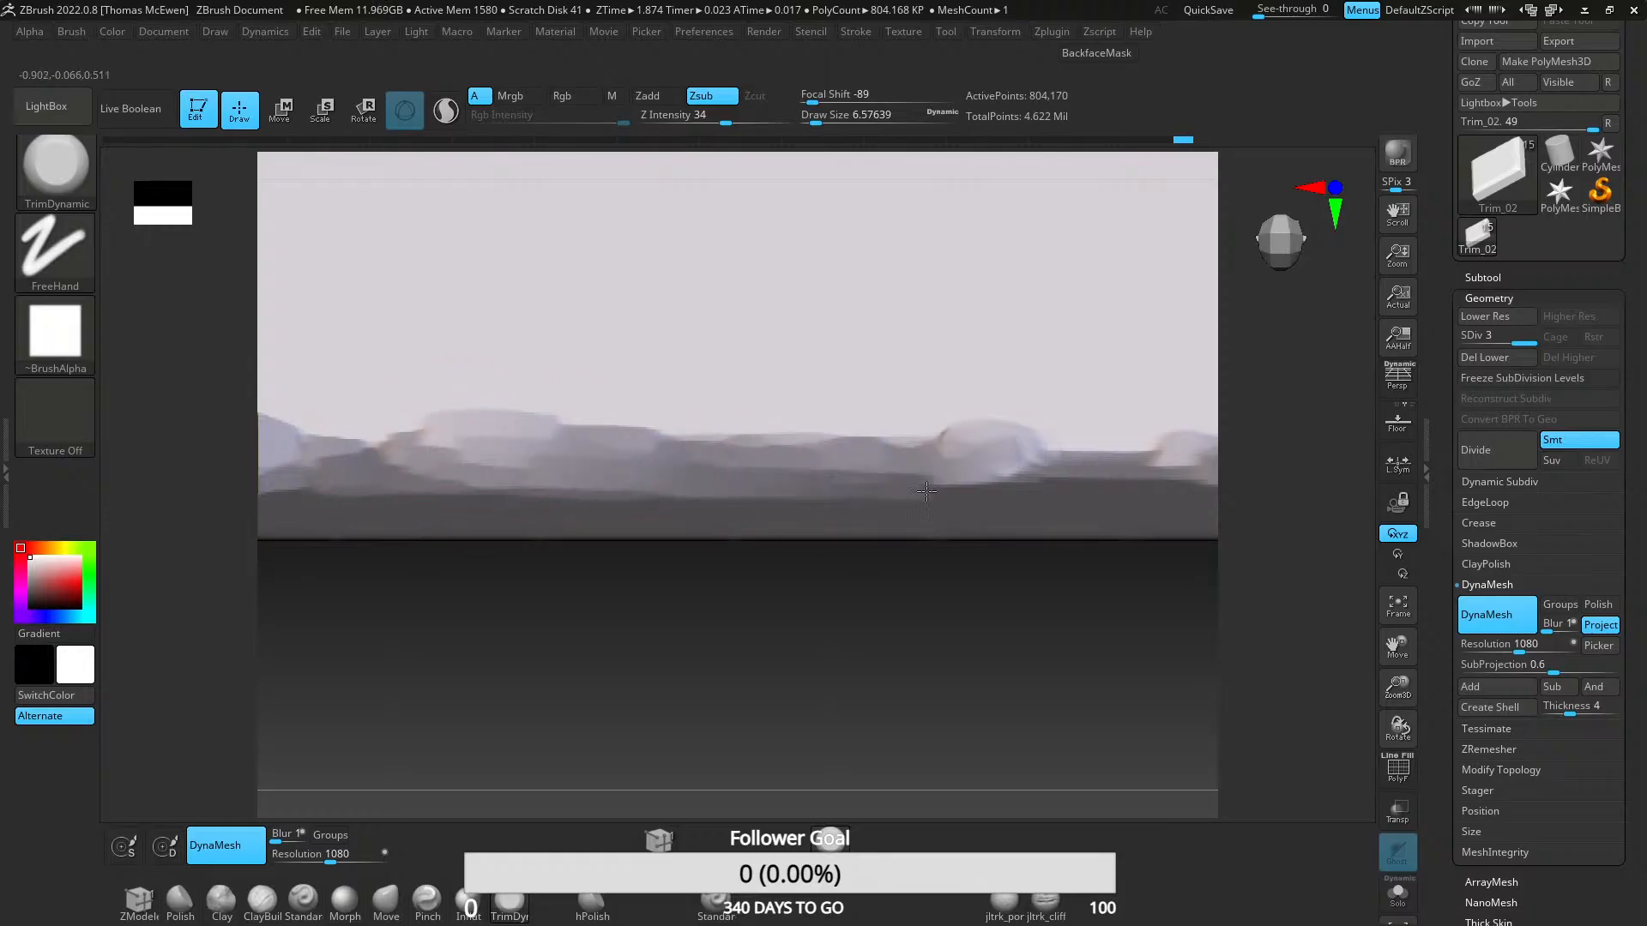
{"action": "left_click_drag", "start_coordinate": [926, 492], "coordinate": [1055, 480]}
{"action": "right_click_drag", "start_coordinate": [1055, 468], "coordinate": [579, 471], "text": "alt"}
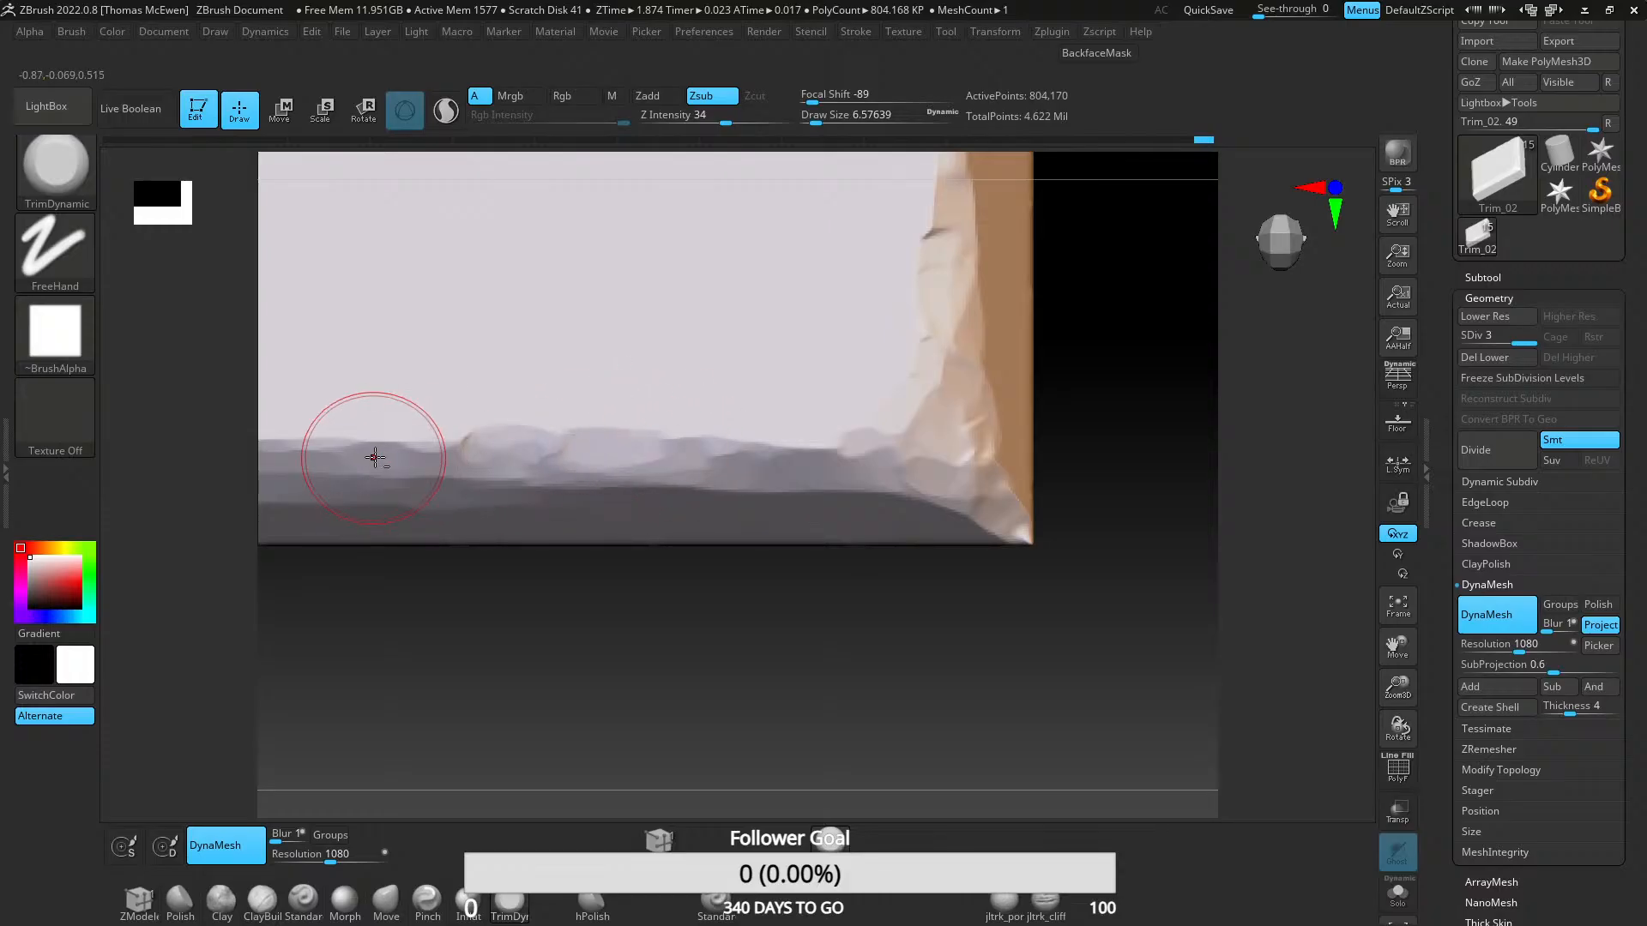
{"action": "right_click_drag", "start_coordinate": [375, 458], "coordinate": [655, 467], "text": "alt"}
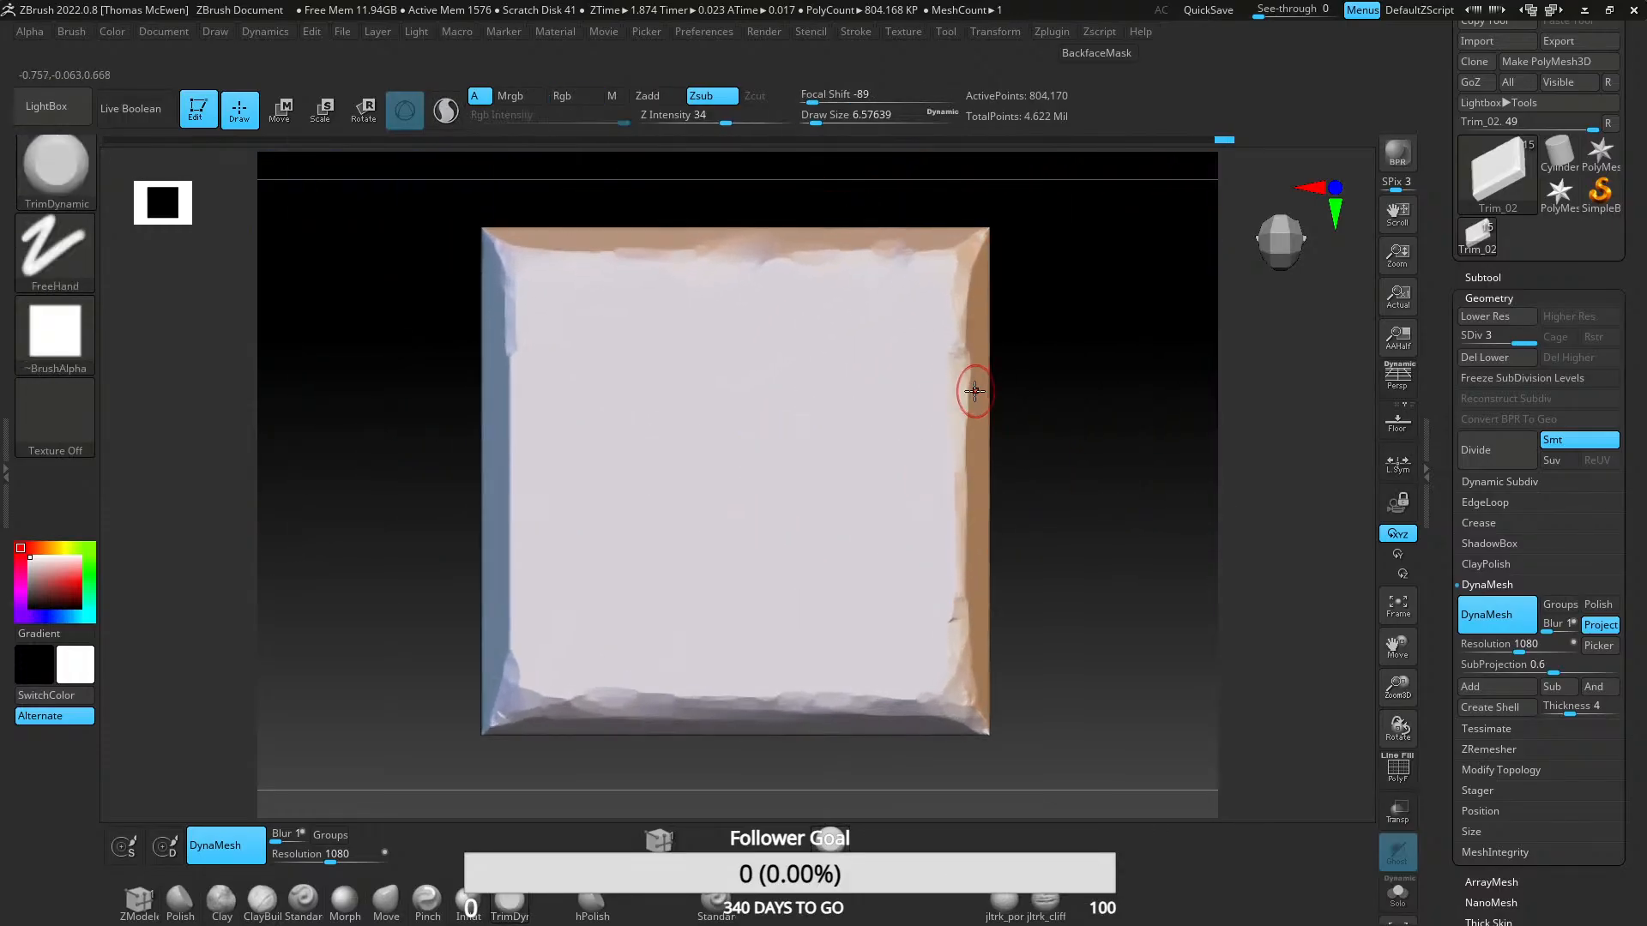
- Wear down the inner edge of Trim_02's right bevel along its middle stretch with TrimDynamic
{"action": "right_click_drag", "start_coordinate": [975, 391], "coordinate": [941, 389]}
{"action": "right_click_drag", "start_coordinate": [942, 388], "coordinate": [695, 493], "text": "alt"}
{"action": "right_click_drag", "start_coordinate": [695, 493], "coordinate": [699, 553], "text": "ctrl"}
{"action": "right_click_drag", "start_coordinate": [686, 532], "coordinate": [766, 197], "text": "alt"}
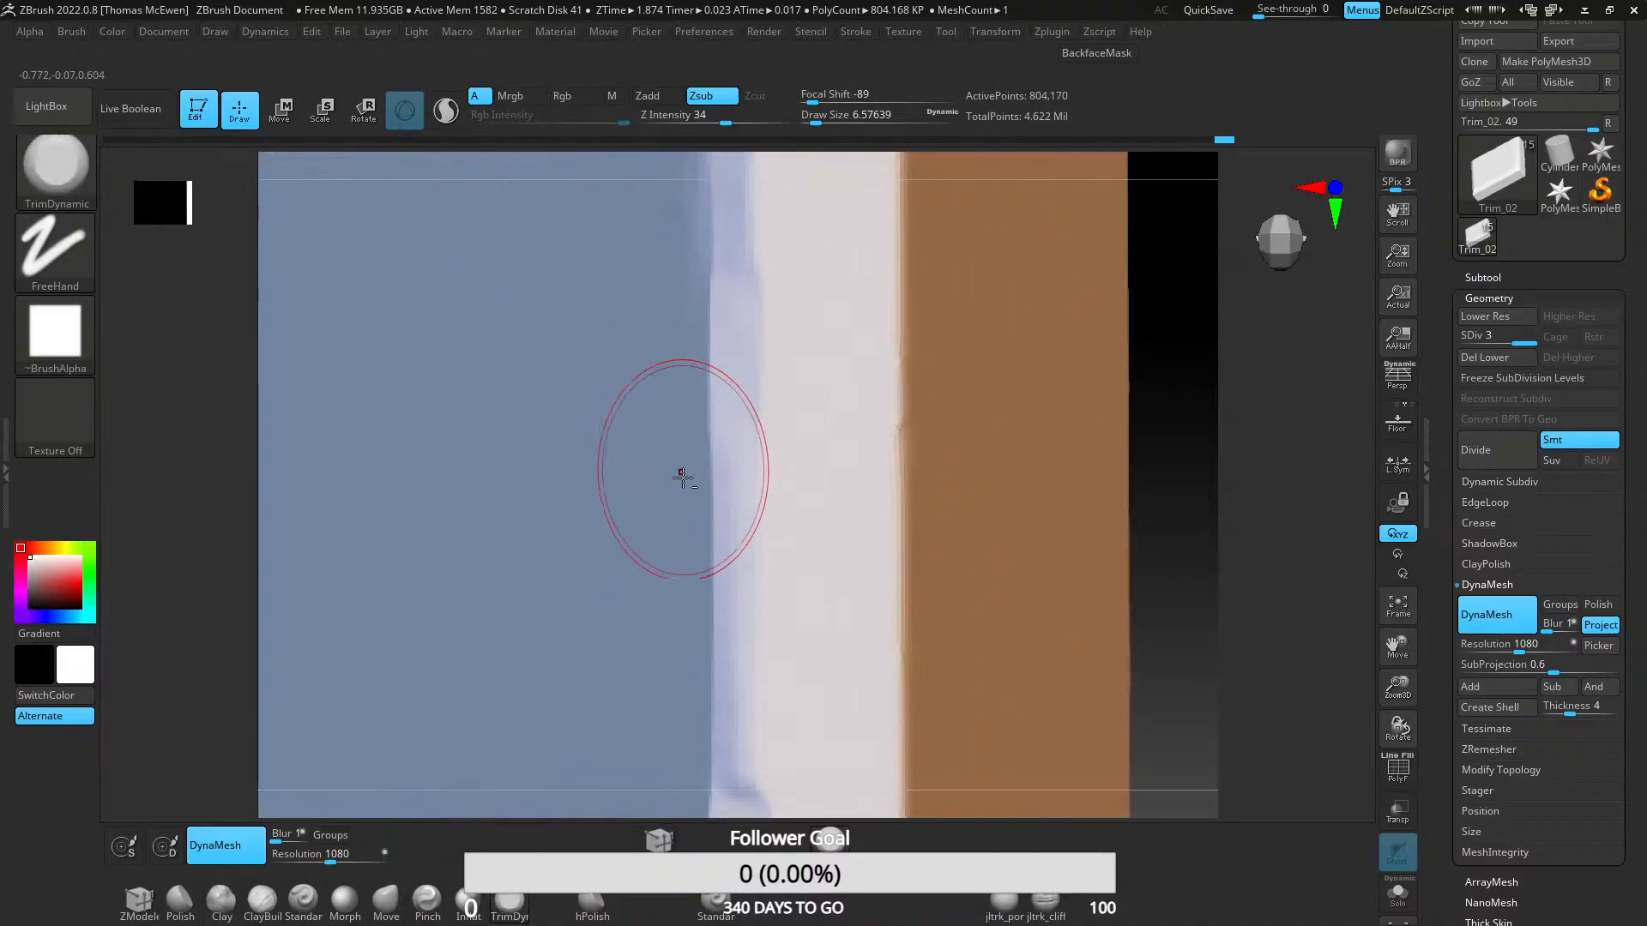
{"action": "mouse_move", "coordinate": [683, 478]}
{"action": "left_mouse_down"}
{"action": "mouse_move", "coordinate": [739, 691]}
{"action": "mouse_move", "coordinate": [724, 478]}
{"action": "mouse_move", "coordinate": [725, 654]}
{"action": "mouse_move", "coordinate": [733, 618]}
{"action": "left_mouse_up"}
{"action": "right_click_drag", "start_coordinate": [722, 673], "coordinate": [703, 488], "text": "ctrl"}
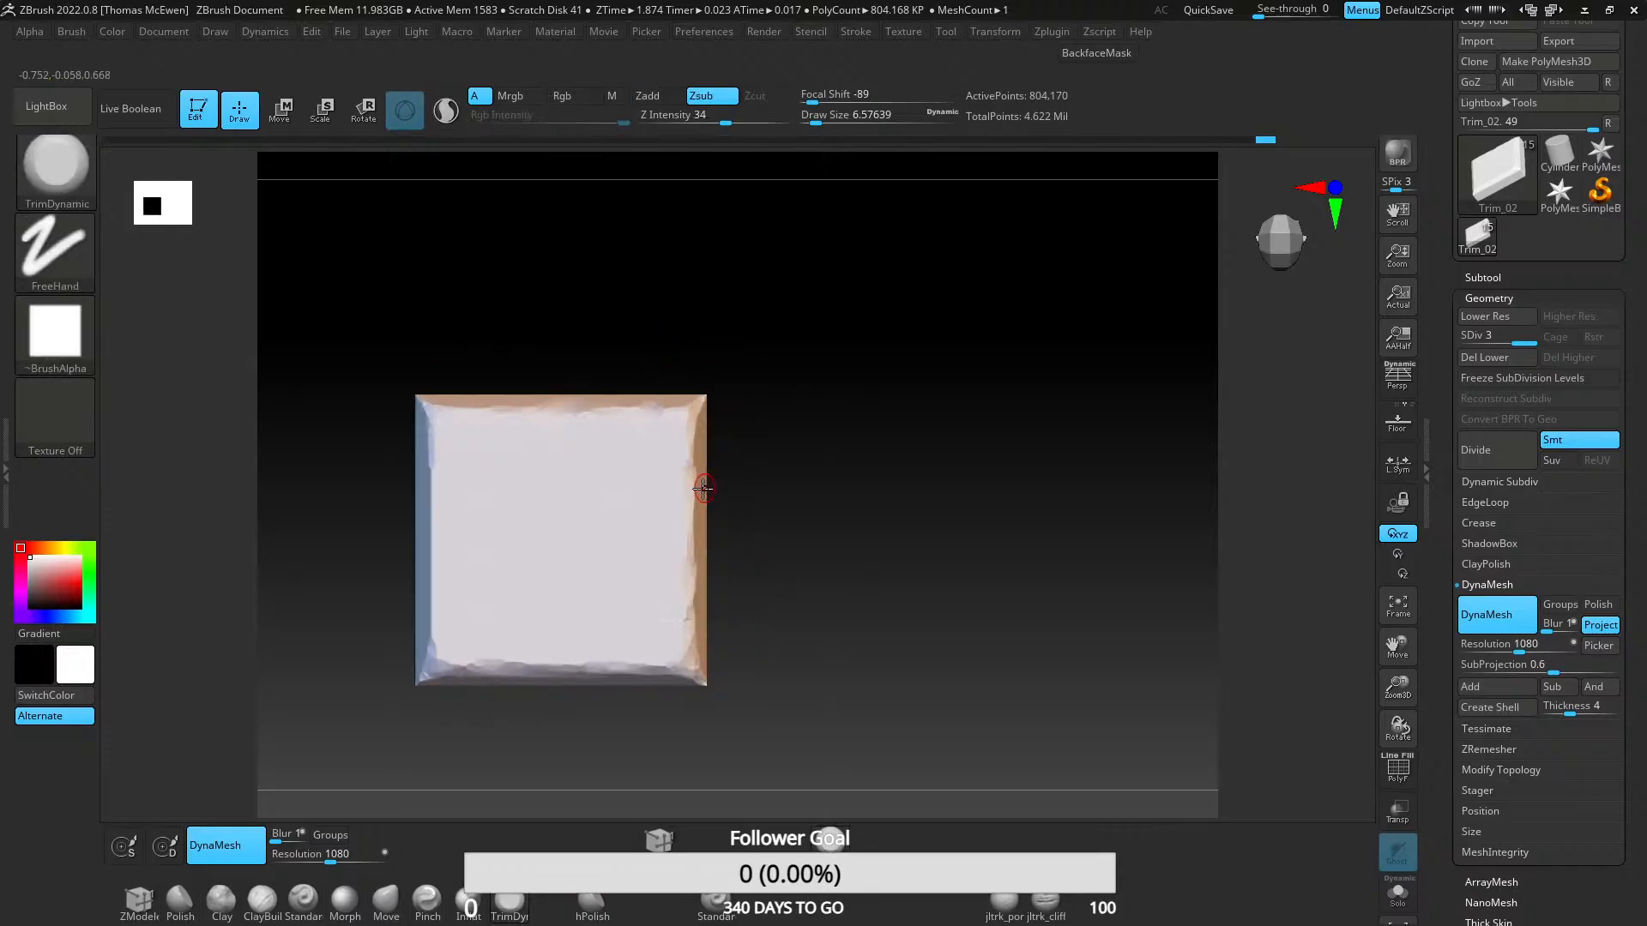
- Carve uneven chips down the plain middle of Trim_02's left bevel edge, joining the wear from both corners
{"action": "right_click_drag", "start_coordinate": [537, 498], "coordinate": [724, 465], "text": "alt"}
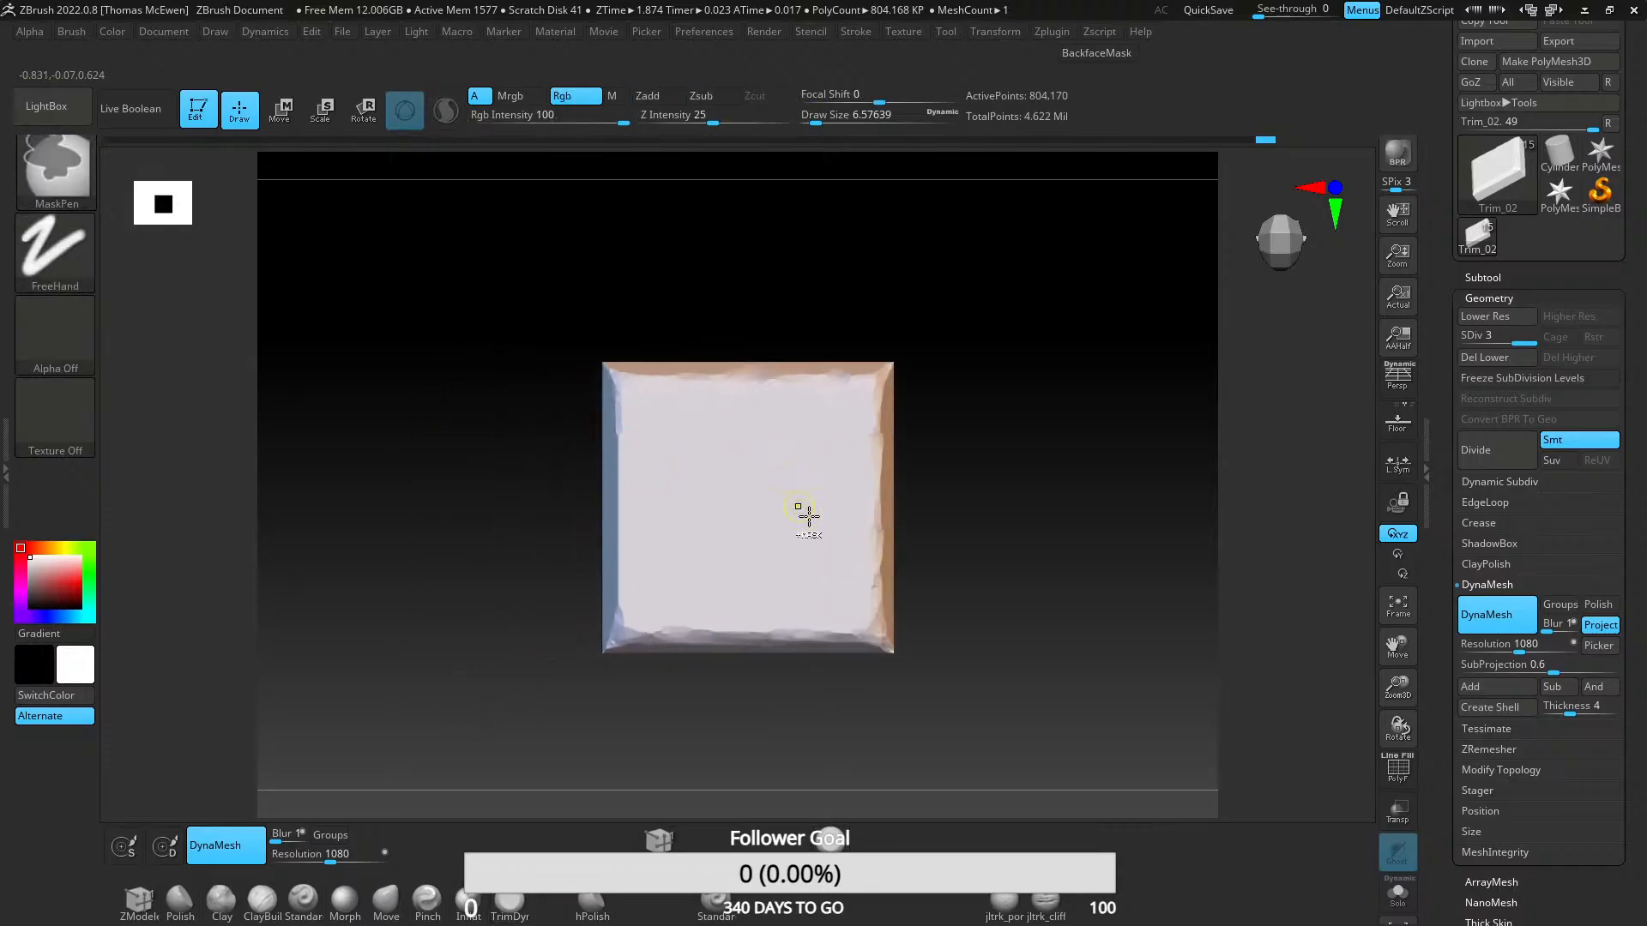
{"action": "mouse_move", "coordinate": [714, 531]}
{"action": "right_mouse_down", "text": "ctrl"}
{"action": "mouse_move", "coordinate": [617, 452]}
{"action": "mouse_move", "coordinate": [589, 644]}
{"action": "mouse_move", "coordinate": [596, 320]}
{"action": "right_mouse_up", "text": "ctrl"}
{"action": "key", "text": "ctrl+z"}
{"action": "left_click_drag", "start_coordinate": [570, 514], "coordinate": [599, 669]}
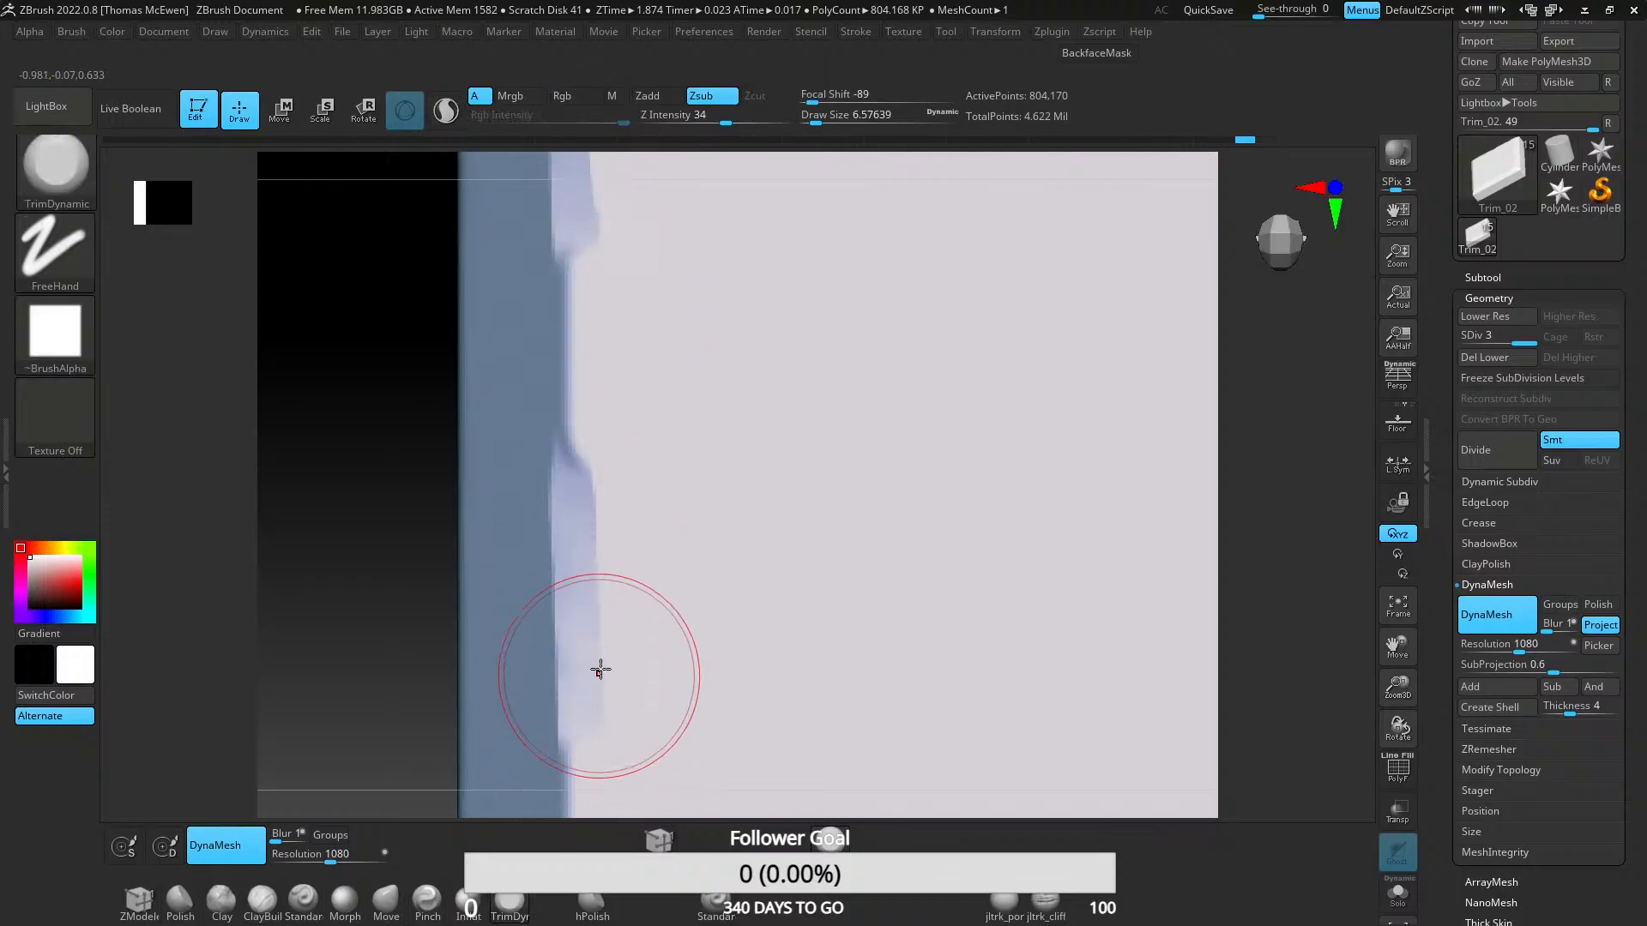
{"action": "left_click_drag", "start_coordinate": [561, 275], "coordinate": [557, 798]}
{"action": "key", "text": "ctrl+z"}
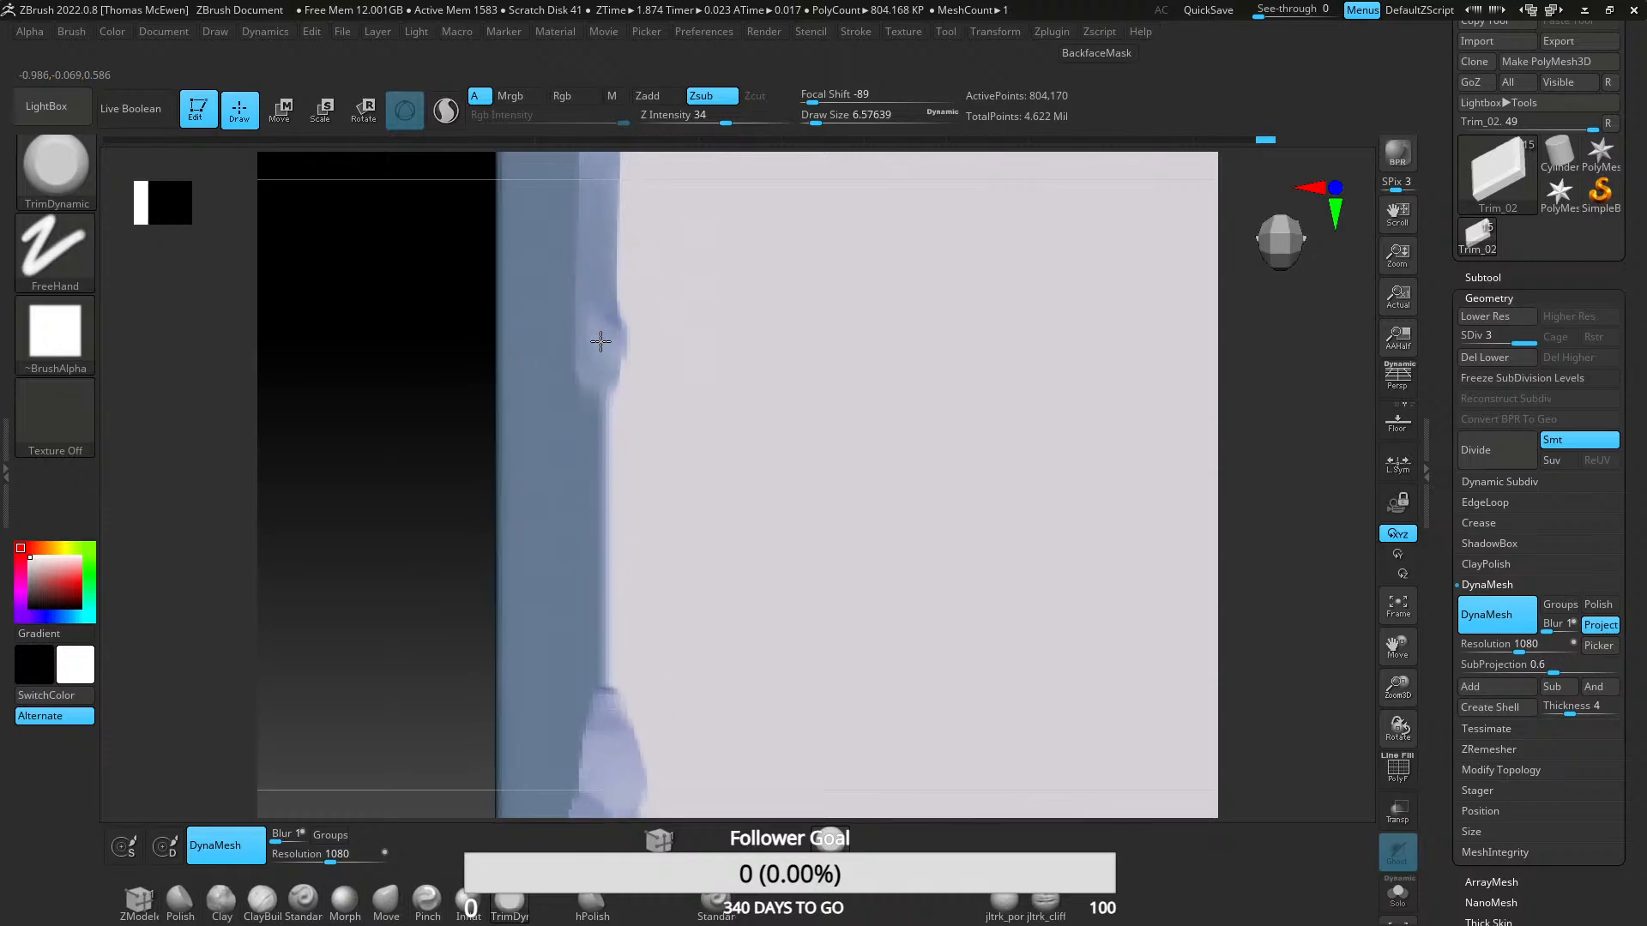
{"action": "mouse_move", "coordinate": [601, 669]}
{"action": "right_mouse_down", "text": "ctrl"}
{"action": "mouse_move", "coordinate": [633, 423]}
{"action": "mouse_move", "coordinate": [688, 622]}
{"action": "mouse_move", "coordinate": [669, 482]}
{"action": "right_mouse_up", "text": "ctrl"}
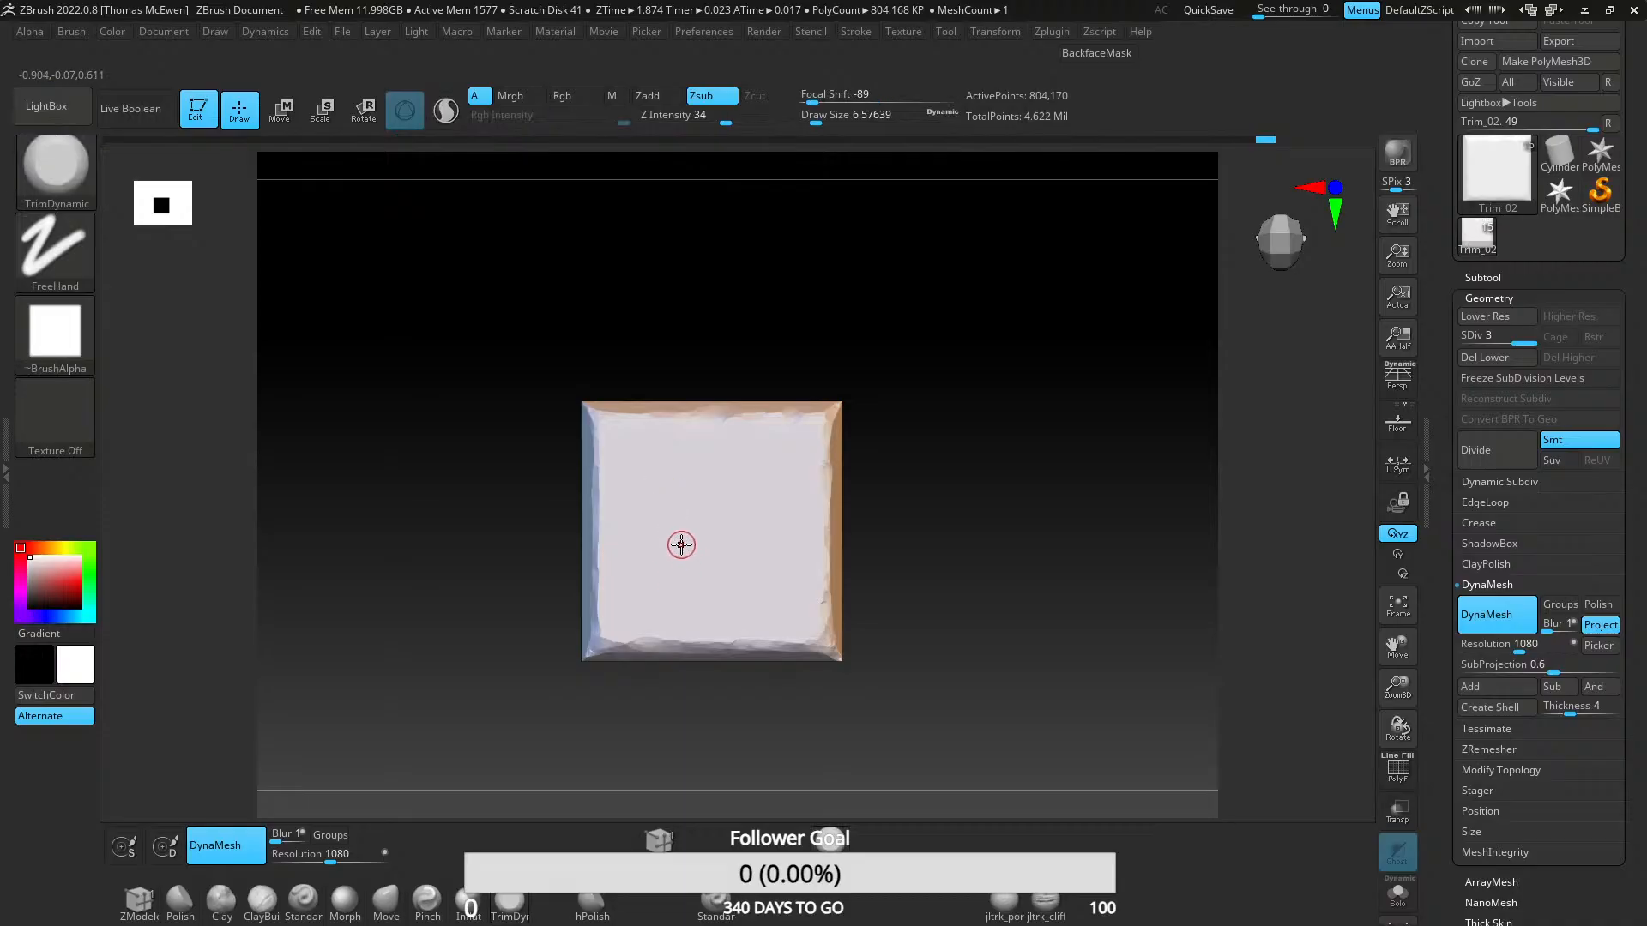
{"action": "right_click_drag", "start_coordinate": [670, 612], "coordinate": [646, 484], "text": "alt"}
{"action": "mouse_move", "coordinate": [646, 484]}
{"action": "right_mouse_down", "text": "ctrl"}
{"action": "mouse_move", "coordinate": [589, 574]}
{"action": "mouse_move", "coordinate": [584, 626]}
{"action": "right_mouse_up", "text": "ctrl"}
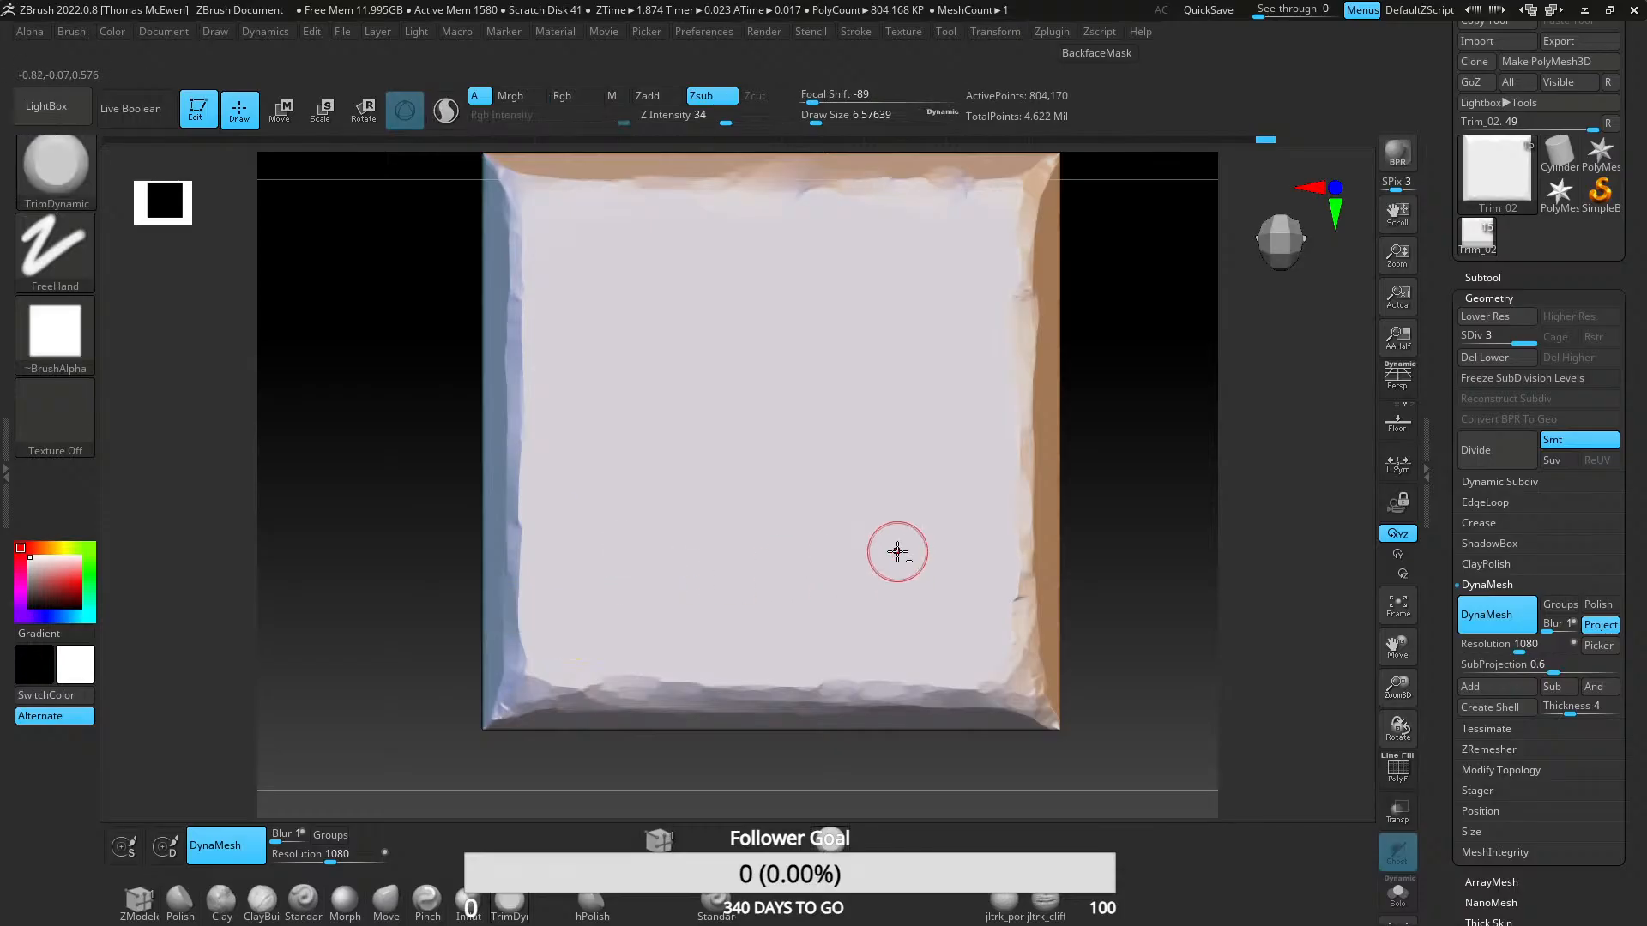
{"action": "key", "text": "alt+Tab"}
{"action": "key", "text": "Escape"}
- Chip the outer tip of Trim_02's lower-right corner where the bevels meet the side faces
{"action": "right_click_drag", "start_coordinate": [886, 445], "coordinate": [867, 452]}
{"action": "mouse_move", "coordinate": [788, 592]}
{"action": "right_mouse_down", "text": "alt"}
{"action": "mouse_move", "coordinate": [772, 456]}
{"action": "mouse_move", "coordinate": [717, 626]}
{"action": "mouse_move", "coordinate": [545, 441]}
{"action": "right_mouse_up", "text": "alt"}
{"action": "right_click_drag", "start_coordinate": [1060, 478], "coordinate": [665, 417], "text": "alt"}
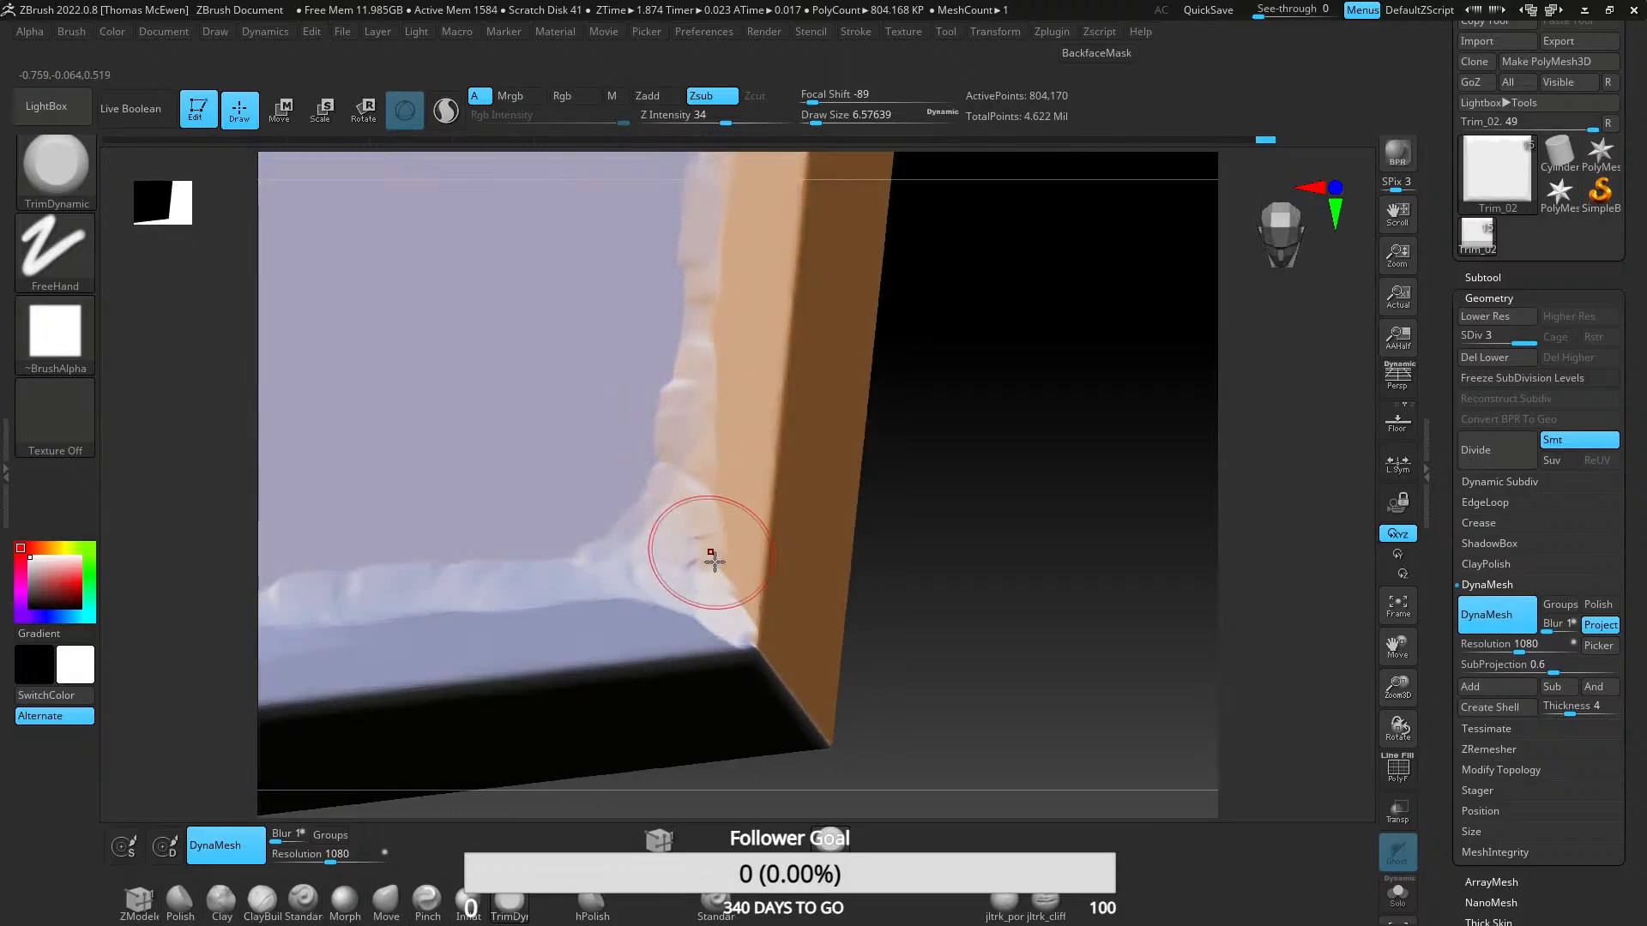
{"action": "key", "text": "shift"}
{"action": "right_click_drag", "start_coordinate": [760, 670], "coordinate": [747, 266], "text": "ctrl"}
{"action": "right_click_drag", "start_coordinate": [746, 265], "coordinate": [791, 685], "text": "shift"}
{"action": "mouse_move", "coordinate": [791, 685]}
{"action": "right_mouse_down", "text": "alt"}
{"action": "mouse_move", "coordinate": [755, 576]}
{"action": "mouse_move", "coordinate": [724, 563]}
{"action": "mouse_move", "coordinate": [724, 698]}
{"action": "mouse_move", "coordinate": [722, 542]}
{"action": "right_mouse_up", "text": "alt"}
{"action": "key", "text": "ctrl"}
{"action": "key", "text": "shift"}
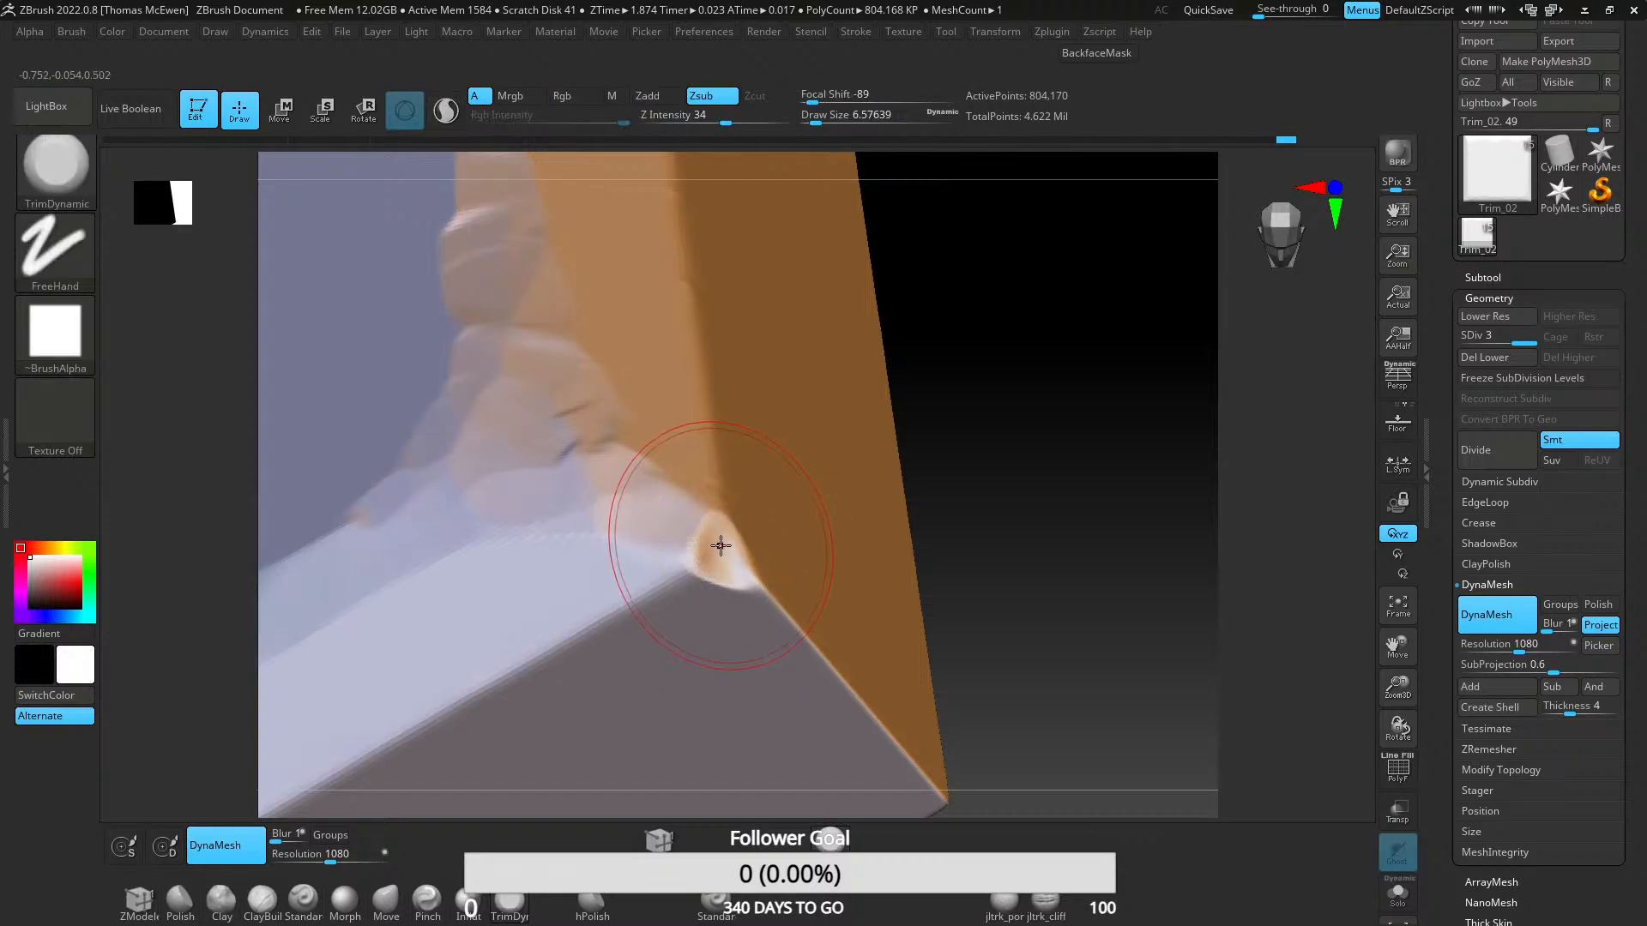
{"action": "mouse_move", "coordinate": [677, 555]}
{"action": "right_mouse_down", "text": "shift"}
{"action": "mouse_move", "coordinate": [731, 471]}
{"action": "mouse_move", "coordinate": [738, 683]}
{"action": "mouse_move", "coordinate": [717, 663]}
{"action": "mouse_move", "coordinate": [687, 448]}
{"action": "right_mouse_up", "text": "shift"}
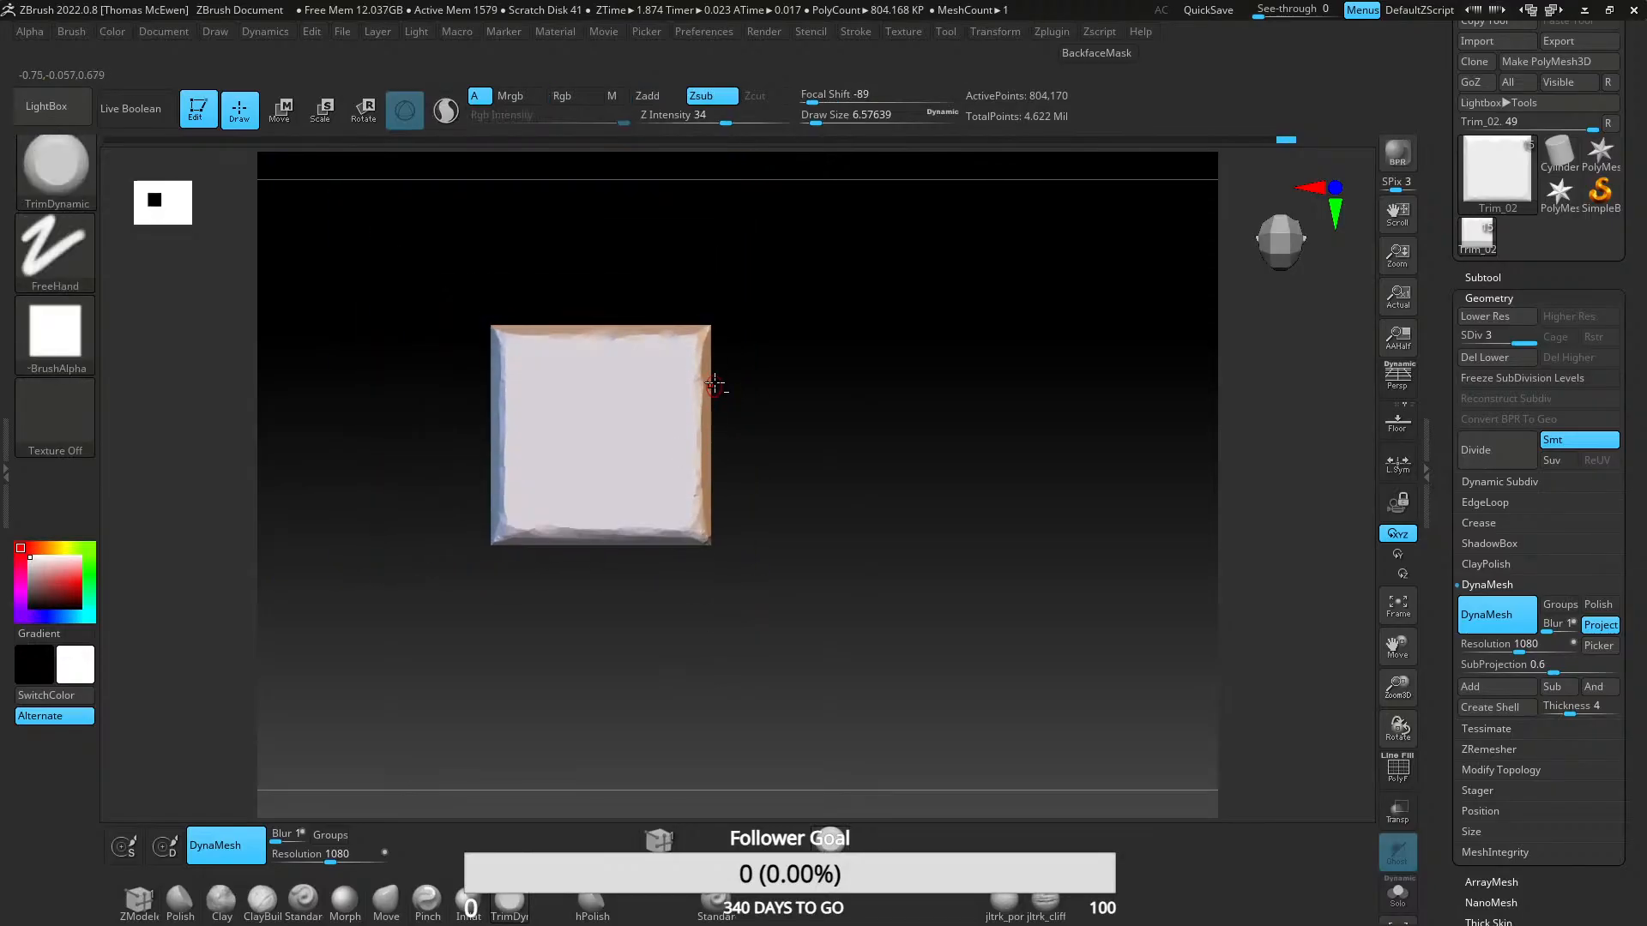
- Chip the outer tip of Trim_02's upper-right corner where the bevels meet the side faces
{"action": "right_click_drag", "start_coordinate": [713, 383], "coordinate": [700, 540], "text": "alt"}
{"action": "right_click_drag", "start_coordinate": [700, 540], "coordinate": [706, 639], "text": "ctrl"}
{"action": "mouse_move", "coordinate": [754, 368]}
{"action": "right_mouse_down", "text": "alt"}
{"action": "mouse_move", "coordinate": [743, 492]}
{"action": "mouse_move", "coordinate": [739, 437]}
{"action": "mouse_move", "coordinate": [665, 626]}
{"action": "right_mouse_up", "text": "alt"}
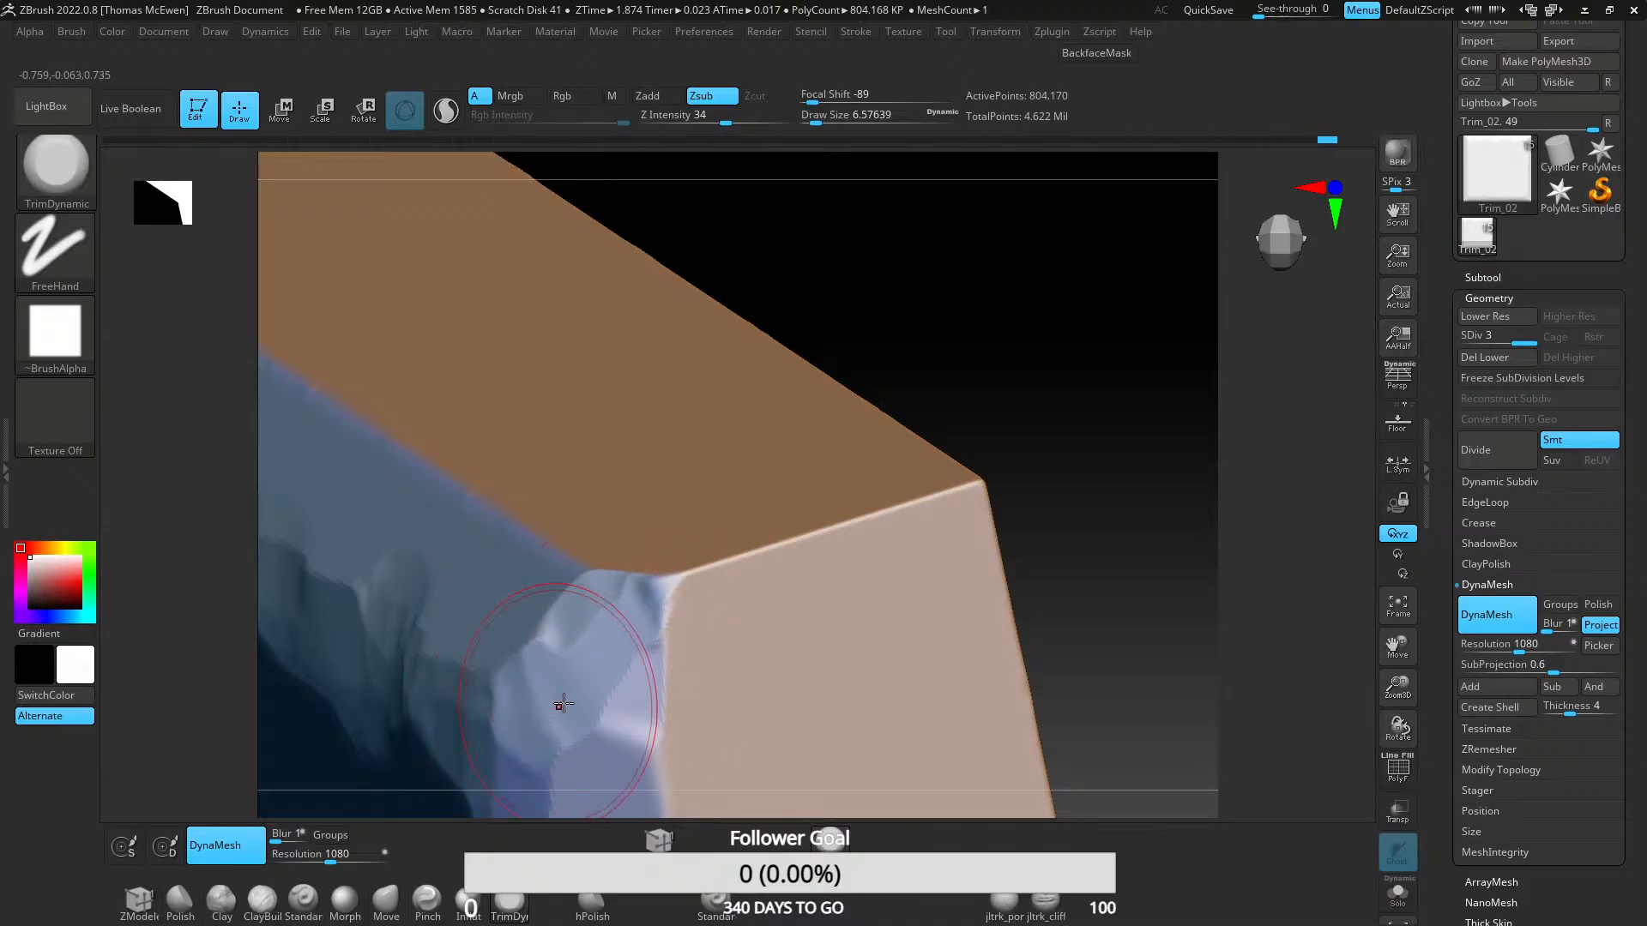
{"action": "left_click_drag", "start_coordinate": [650, 597], "coordinate": [600, 621]}
{"action": "mouse_move", "coordinate": [529, 772]}
{"action": "right_mouse_down", "text": "ctrl"}
{"action": "mouse_move", "coordinate": [655, 343]}
{"action": "mouse_move", "coordinate": [659, 197]}
{"action": "right_mouse_up", "text": "ctrl"}
- Trim the sharp side edge at Trim_02's upper-left corner and blend it into the worn bevels
{"action": "right_click_drag", "start_coordinate": [664, 513], "coordinate": [812, 441], "text": "shift"}
{"action": "right_click_drag", "start_coordinate": [739, 416], "coordinate": [712, 567], "text": "ctrl"}
{"action": "right_click_drag", "start_coordinate": [640, 417], "coordinate": [857, 595], "text": "alt"}
{"action": "right_click_drag", "start_coordinate": [602, 396], "coordinate": [699, 495]}
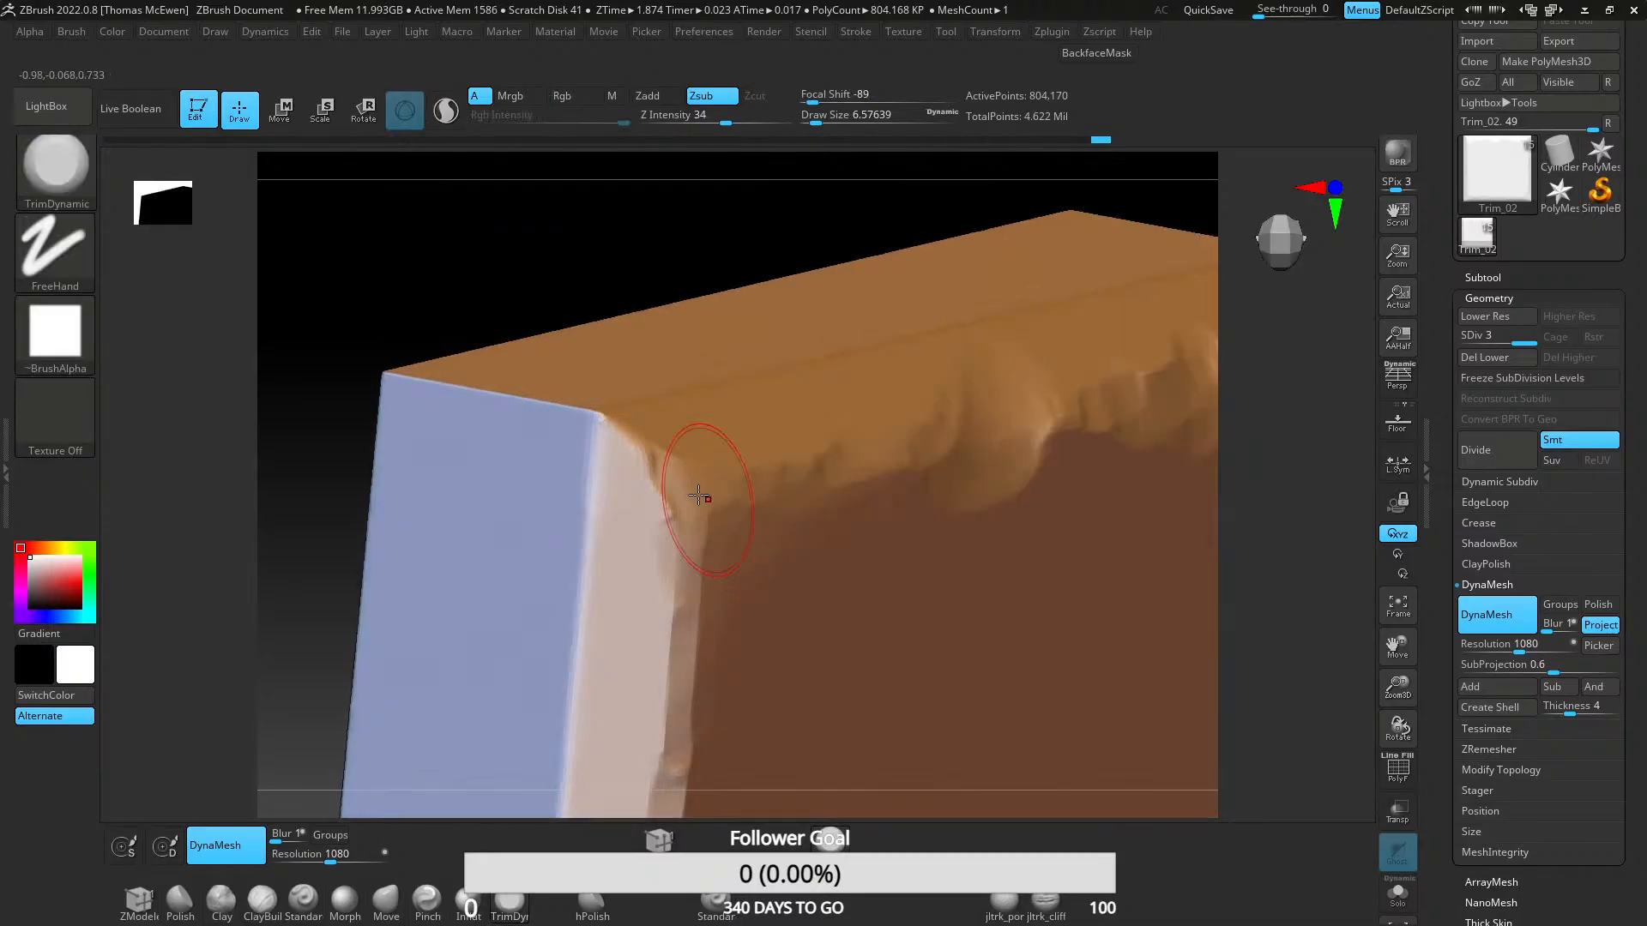
{"action": "right_click_drag", "start_coordinate": [645, 437], "coordinate": [586, 442]}
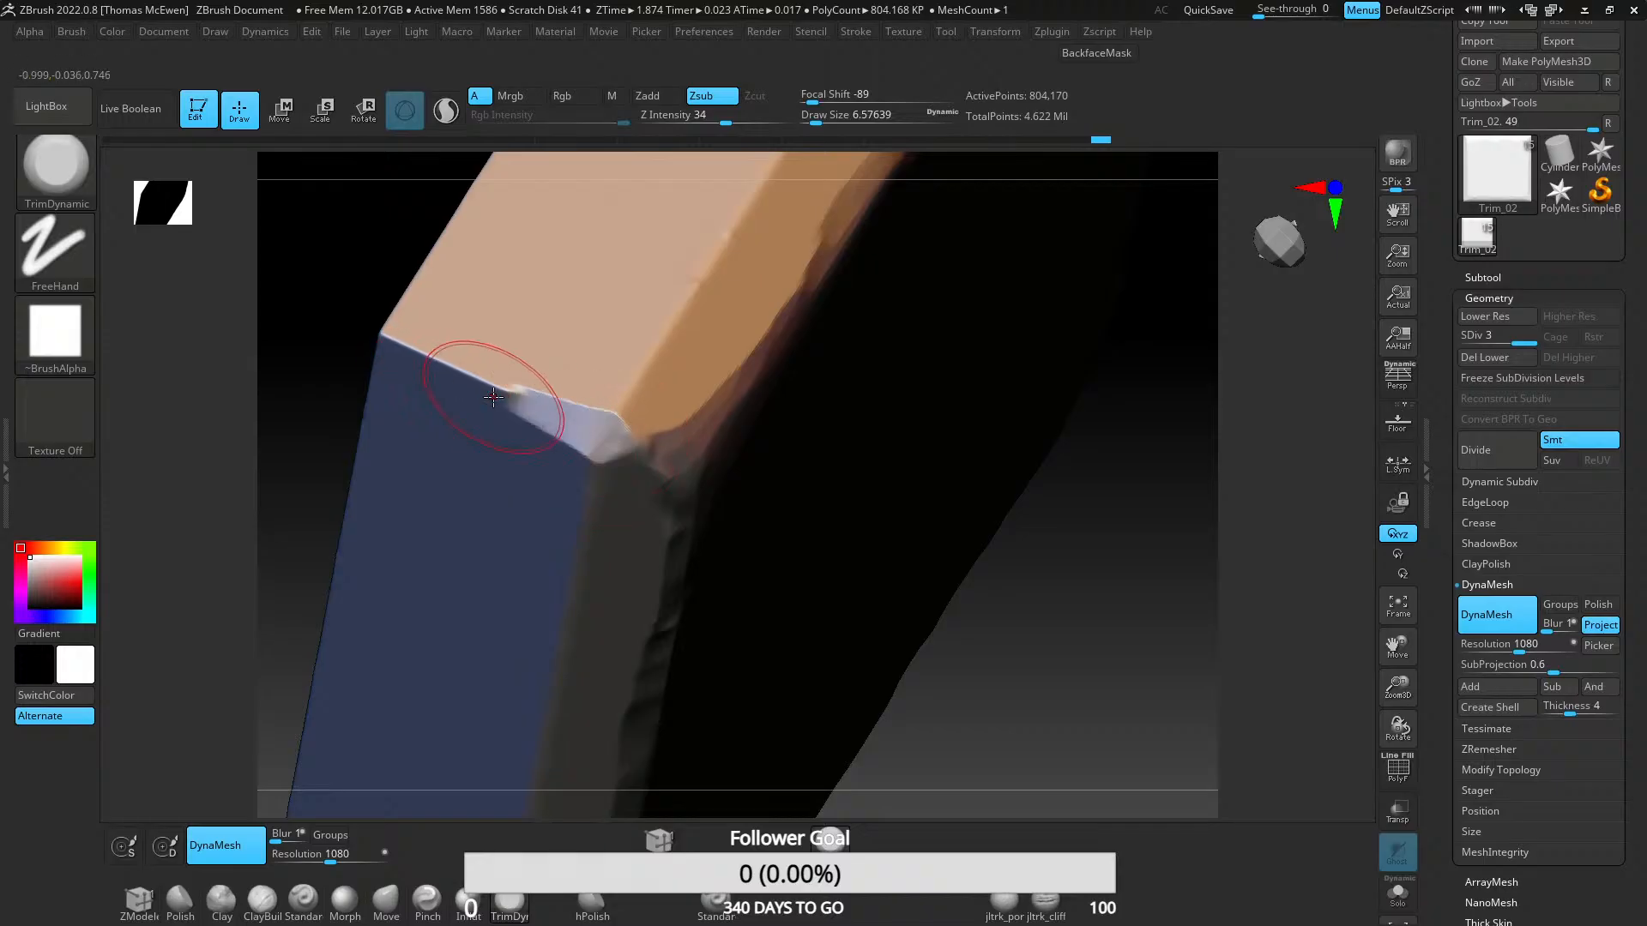
{"action": "mouse_move", "coordinate": [493, 397]}
{"action": "left_mouse_down"}
{"action": "mouse_move", "coordinate": [444, 390]}
{"action": "mouse_move", "coordinate": [664, 442]}
{"action": "mouse_move", "coordinate": [643, 415]}
{"action": "mouse_move", "coordinate": [655, 469]}
{"action": "left_mouse_up"}
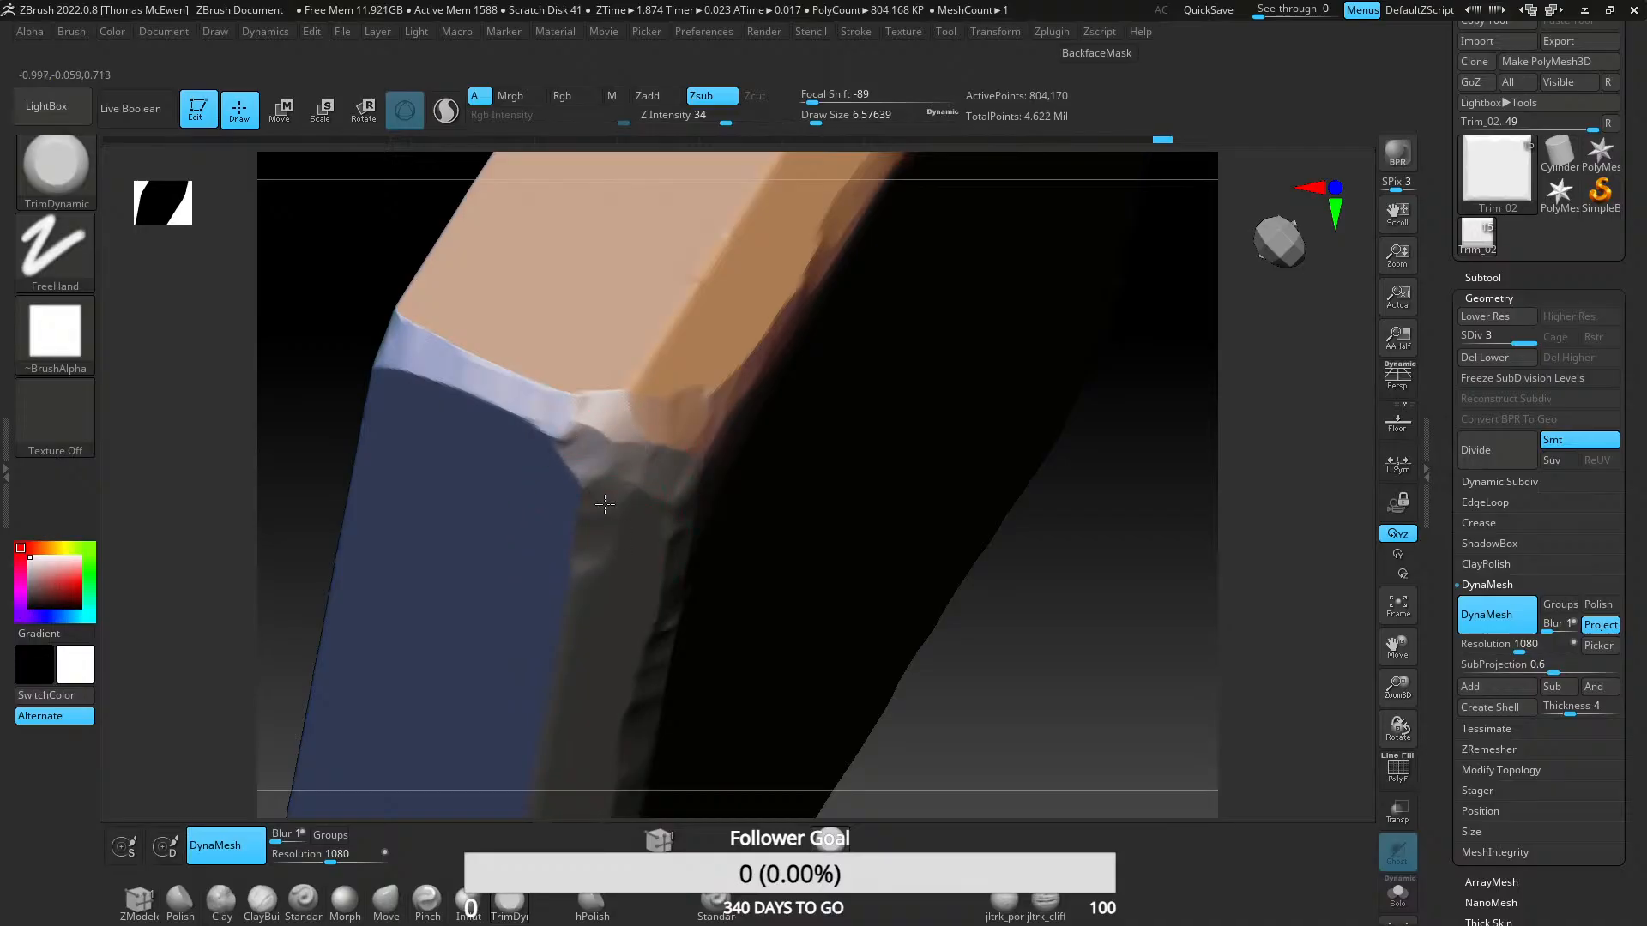
- Trim down the sharp side edge at Trim_02's lower-left corner along the thickness of the block
{"action": "right_click_drag", "start_coordinate": [604, 505], "coordinate": [665, 287]}
{"action": "mouse_move", "coordinate": [636, 346]}
{"action": "right_mouse_down", "text": "ctrl"}
{"action": "mouse_move", "coordinate": [655, 625]}
{"action": "mouse_move", "coordinate": [687, 655]}
{"action": "mouse_move", "coordinate": [676, 505]}
{"action": "mouse_move", "coordinate": [678, 549]}
{"action": "right_mouse_up", "text": "ctrl"}
{"action": "mouse_move", "coordinate": [707, 579]}
{"action": "left_mouse_down"}
{"action": "mouse_move", "coordinate": [634, 604]}
{"action": "mouse_move", "coordinate": [625, 589]}
{"action": "mouse_move", "coordinate": [376, 682]}
{"action": "left_mouse_up"}
{"action": "left_click_drag", "start_coordinate": [474, 659], "coordinate": [579, 639]}
{"action": "right_click_drag", "start_coordinate": [631, 695], "coordinate": [603, 662]}
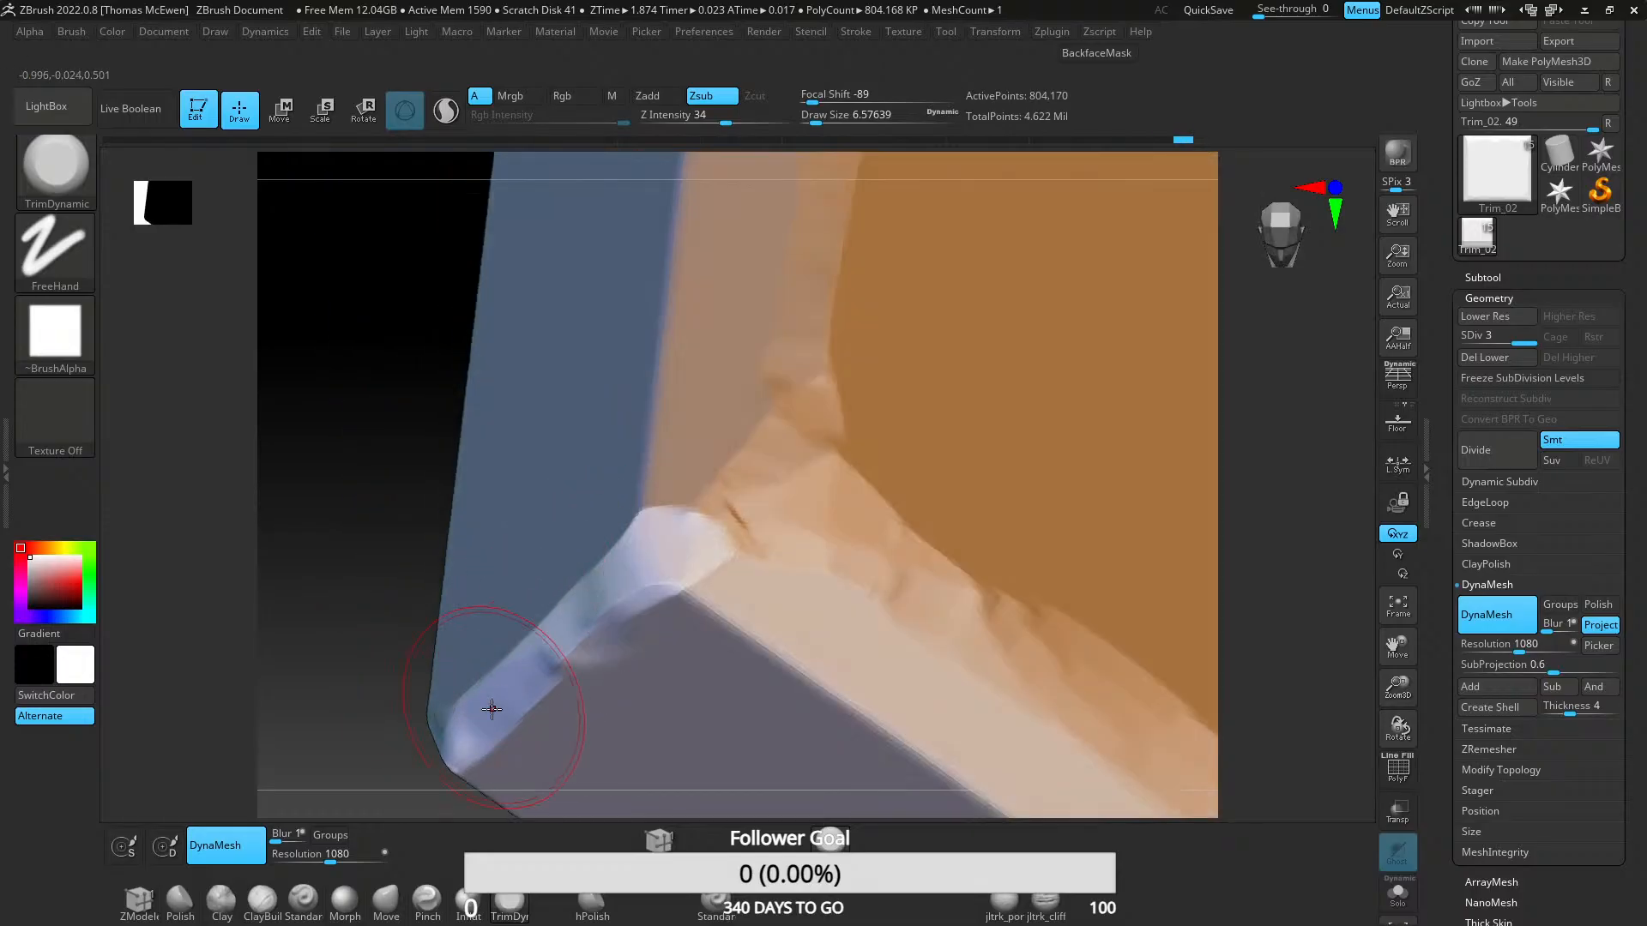
- Round Trim_02's lower-left corner with broad overlapping facets where both bevels meet the side edge
{"action": "mouse_move", "coordinate": [492, 709]}
{"action": "left_mouse_down"}
{"action": "mouse_move", "coordinate": [668, 591]}
{"action": "mouse_move", "coordinate": [701, 596]}
{"action": "mouse_move", "coordinate": [676, 573]}
{"action": "left_mouse_up"}
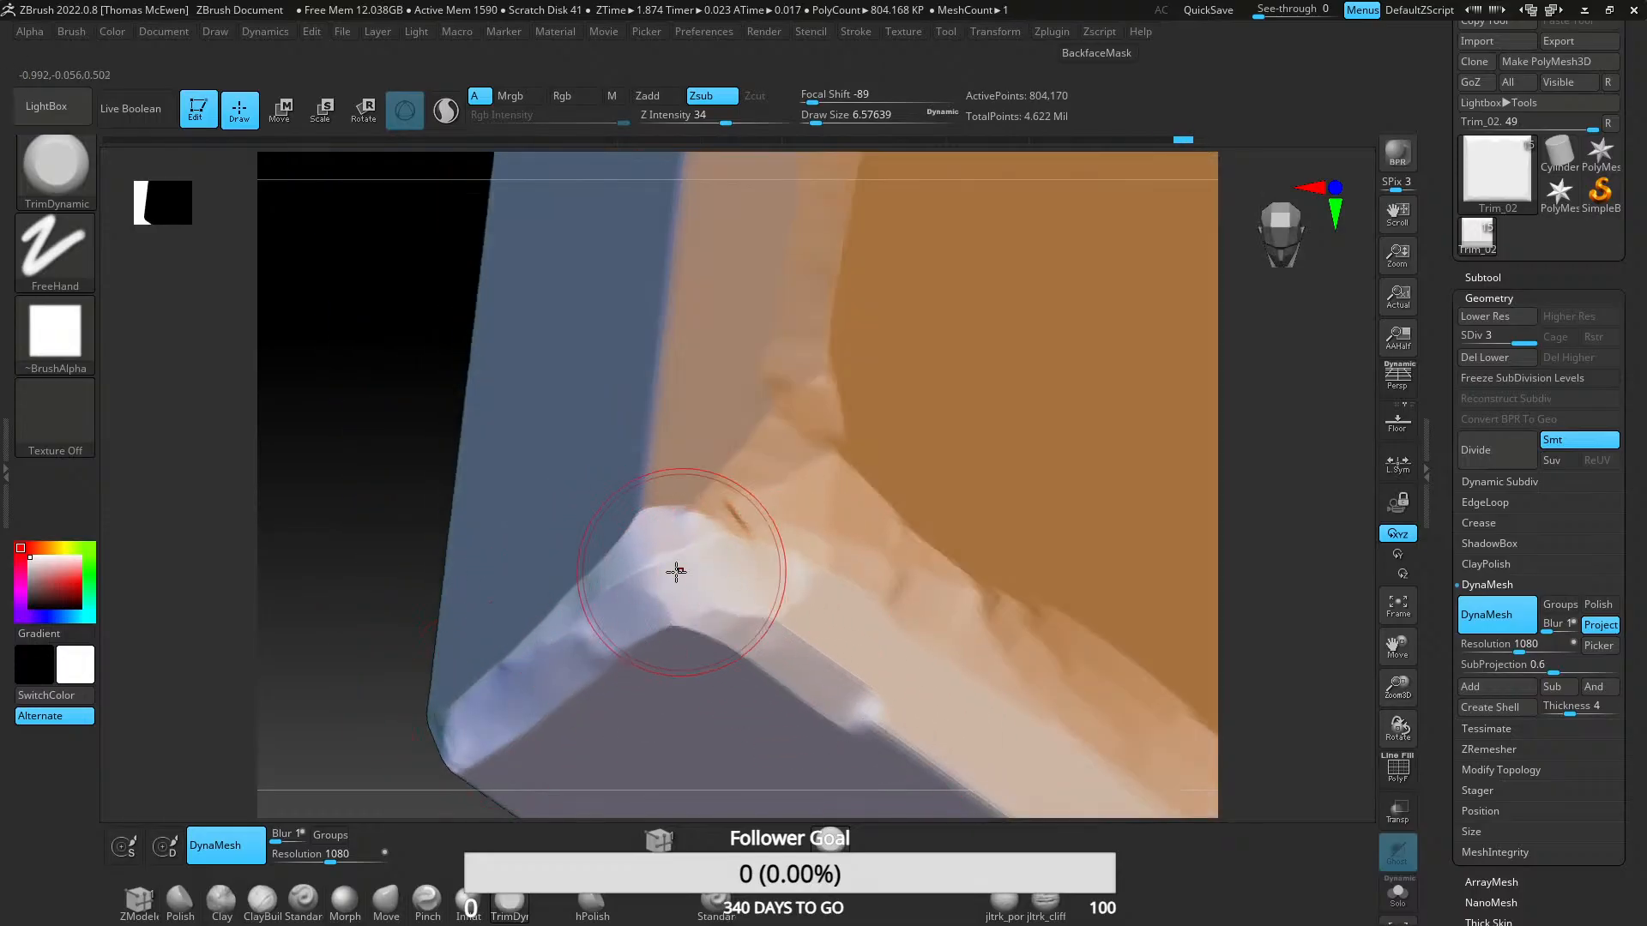
{"action": "left_click_drag", "start_coordinate": [869, 602], "coordinate": [814, 610]}
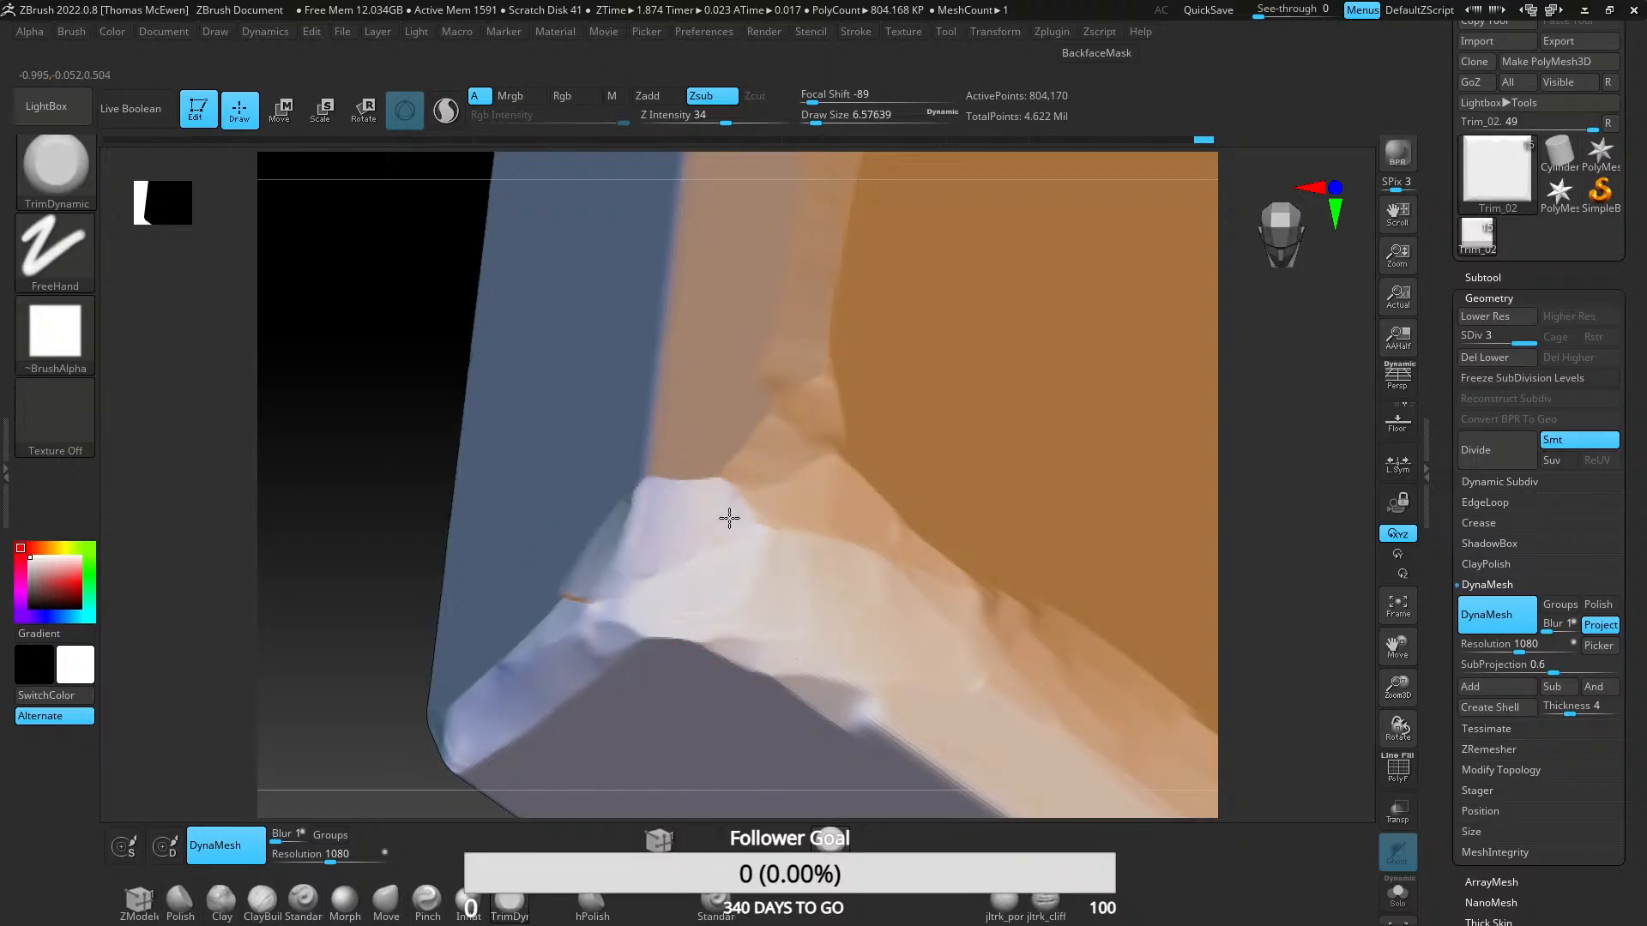
{"action": "mouse_move", "coordinate": [729, 518]}
{"action": "left_mouse_down"}
{"action": "mouse_move", "coordinate": [545, 654]}
{"action": "mouse_move", "coordinate": [631, 579]}
{"action": "left_mouse_up"}
{"action": "left_click_drag", "start_coordinate": [746, 555], "coordinate": [634, 483]}
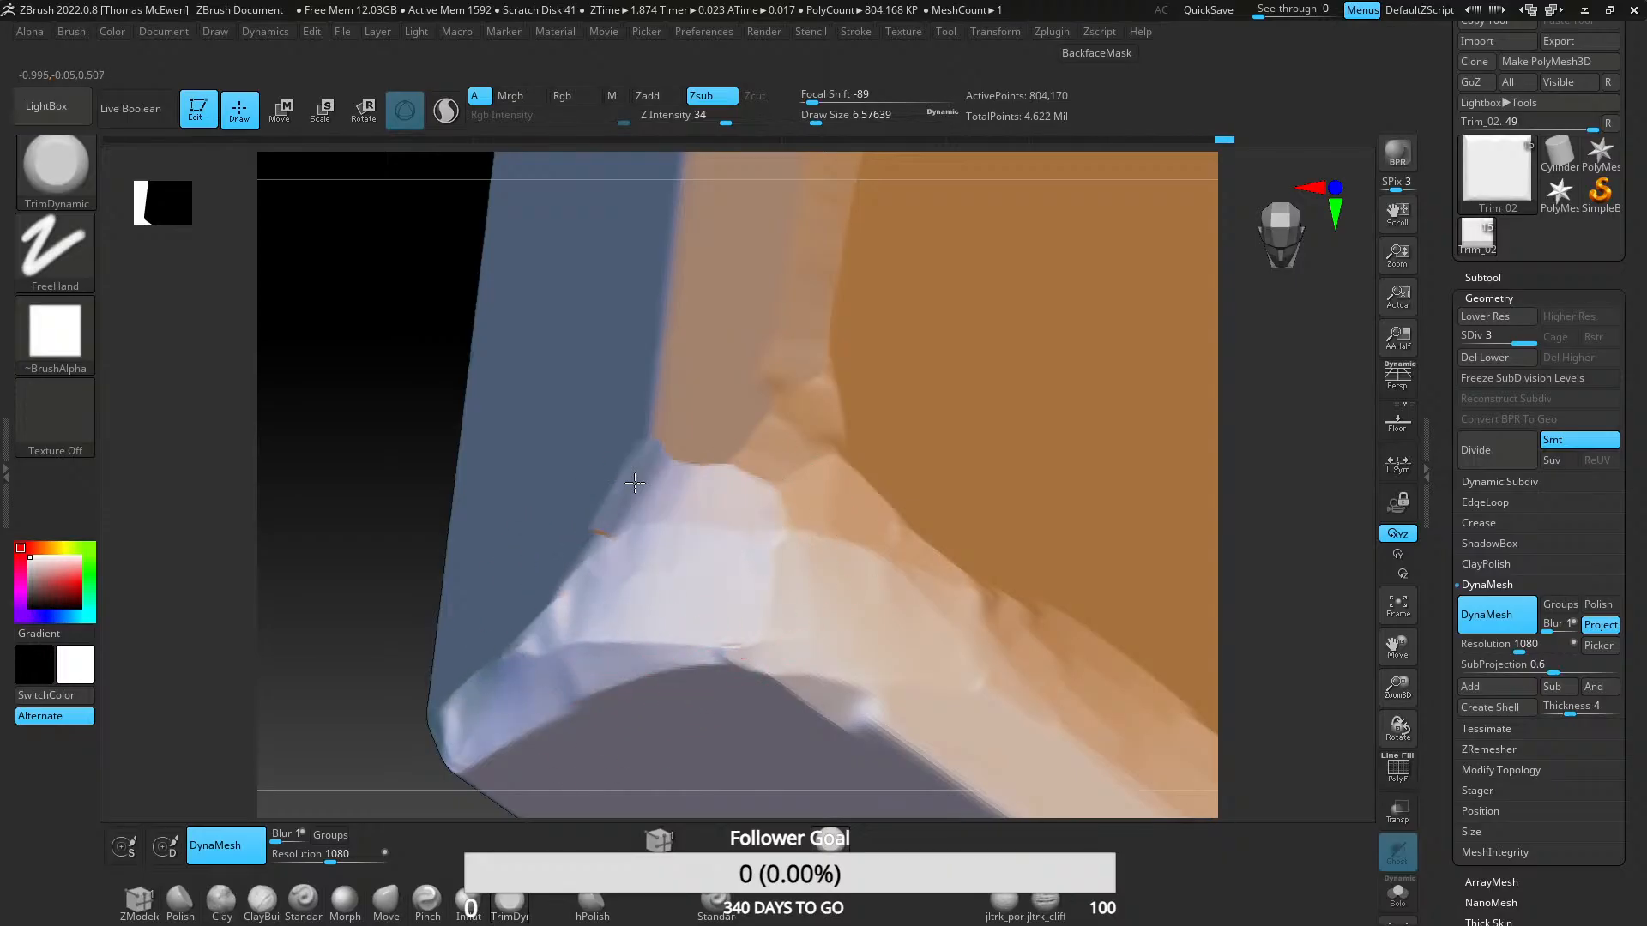
{"action": "mouse_move", "coordinate": [772, 549]}
{"action": "left_mouse_down"}
{"action": "mouse_move", "coordinate": [739, 500]}
{"action": "mouse_move", "coordinate": [757, 468]}
{"action": "left_mouse_up"}
- Wear the outer edge of Trim_02's lower bevel outward from the rounded lower-left corner
{"action": "mouse_move", "coordinate": [787, 404]}
{"action": "right_mouse_down", "text": "ctrl"}
{"action": "mouse_move", "coordinate": [787, 520]}
{"action": "mouse_move", "coordinate": [788, 481]}
{"action": "right_mouse_up", "text": "ctrl"}
{"action": "right_click_drag", "start_coordinate": [789, 481], "coordinate": [823, 557]}
{"action": "right_click_drag", "start_coordinate": [833, 618], "coordinate": [687, 386], "text": "alt"}
{"action": "right_click_drag", "start_coordinate": [687, 386], "coordinate": [687, 661], "text": "ctrl"}
{"action": "right_click_drag", "start_coordinate": [686, 661], "coordinate": [683, 534]}
{"action": "mouse_move", "coordinate": [573, 562]}
{"action": "left_mouse_down"}
{"action": "mouse_move", "coordinate": [735, 544]}
{"action": "mouse_move", "coordinate": [564, 556]}
{"action": "left_mouse_up"}
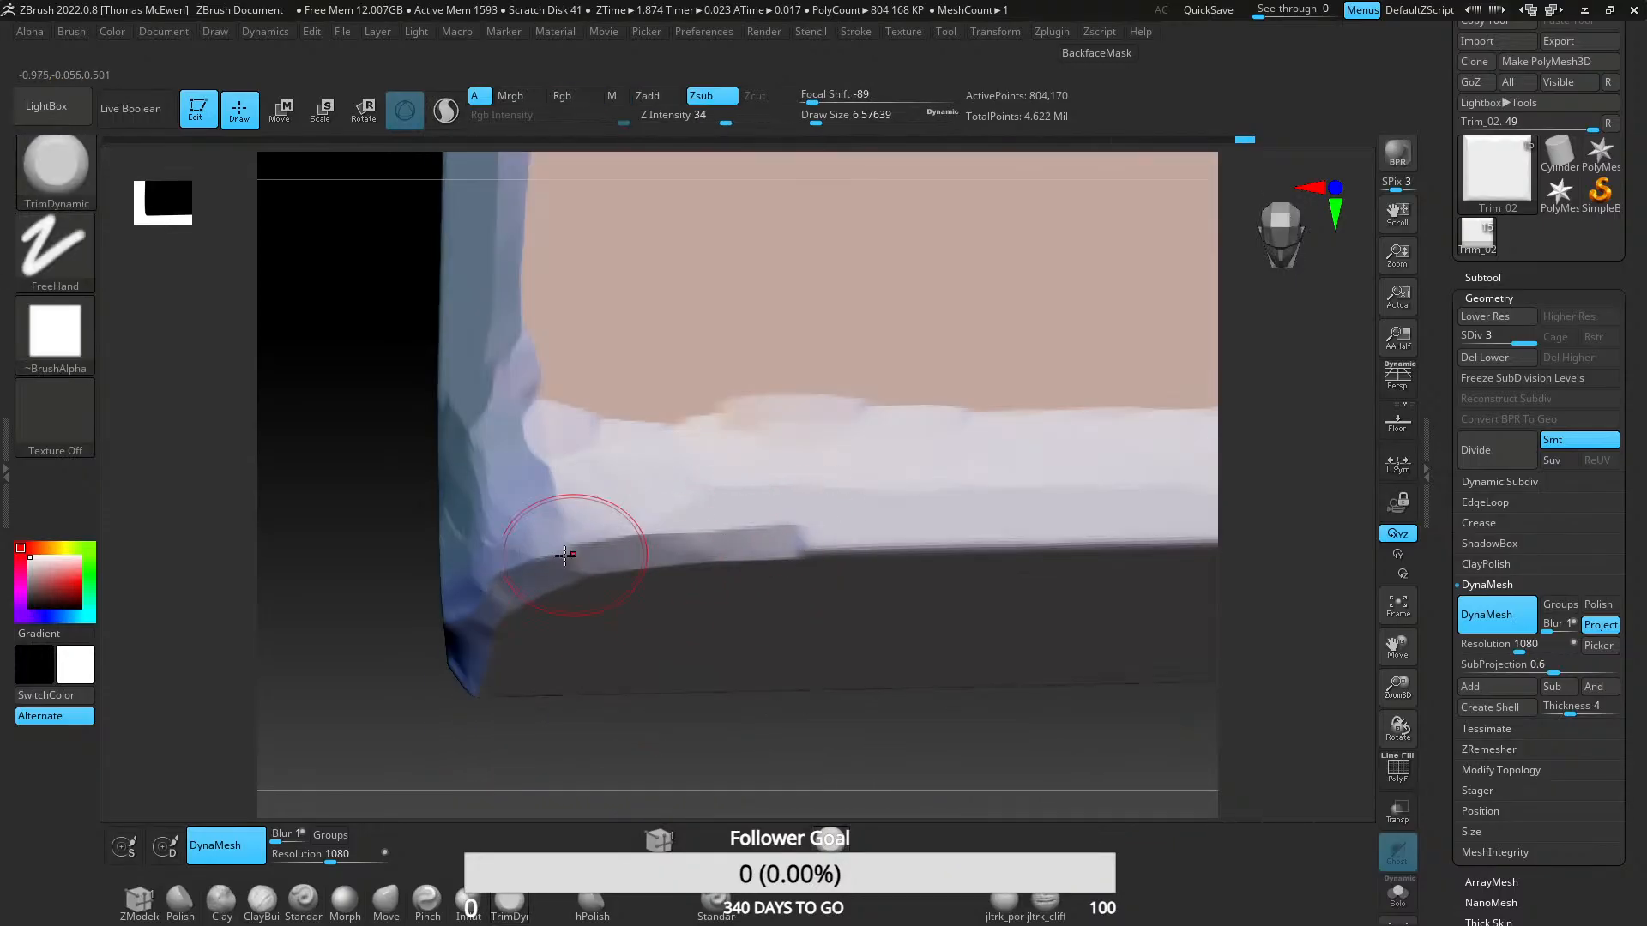
{"action": "mouse_move", "coordinate": [679, 532]}
{"action": "left_mouse_down"}
{"action": "mouse_move", "coordinate": [852, 497]}
{"action": "mouse_move", "coordinate": [1059, 533]}
{"action": "mouse_move", "coordinate": [1115, 506]}
{"action": "mouse_move", "coordinate": [832, 506]}
{"action": "left_mouse_up"}
- Add small chips along the middle of the lower bevel's outer edge on Trim_02
{"action": "mouse_move", "coordinate": [868, 530]}
{"action": "right_mouse_down", "text": "ctrl"}
{"action": "mouse_move", "coordinate": [899, 446]}
{"action": "mouse_move", "coordinate": [948, 537]}
{"action": "mouse_move", "coordinate": [786, 596]}
{"action": "right_mouse_up", "text": "ctrl"}
{"action": "right_click_drag", "start_coordinate": [775, 541], "coordinate": [711, 746], "text": "ctrl"}
{"action": "mouse_move", "coordinate": [710, 747]}
{"action": "right_mouse_down", "text": "alt"}
{"action": "mouse_move", "coordinate": [747, 526]}
{"action": "mouse_move", "coordinate": [758, 682]}
{"action": "mouse_move", "coordinate": [759, 578]}
{"action": "right_mouse_up", "text": "alt"}
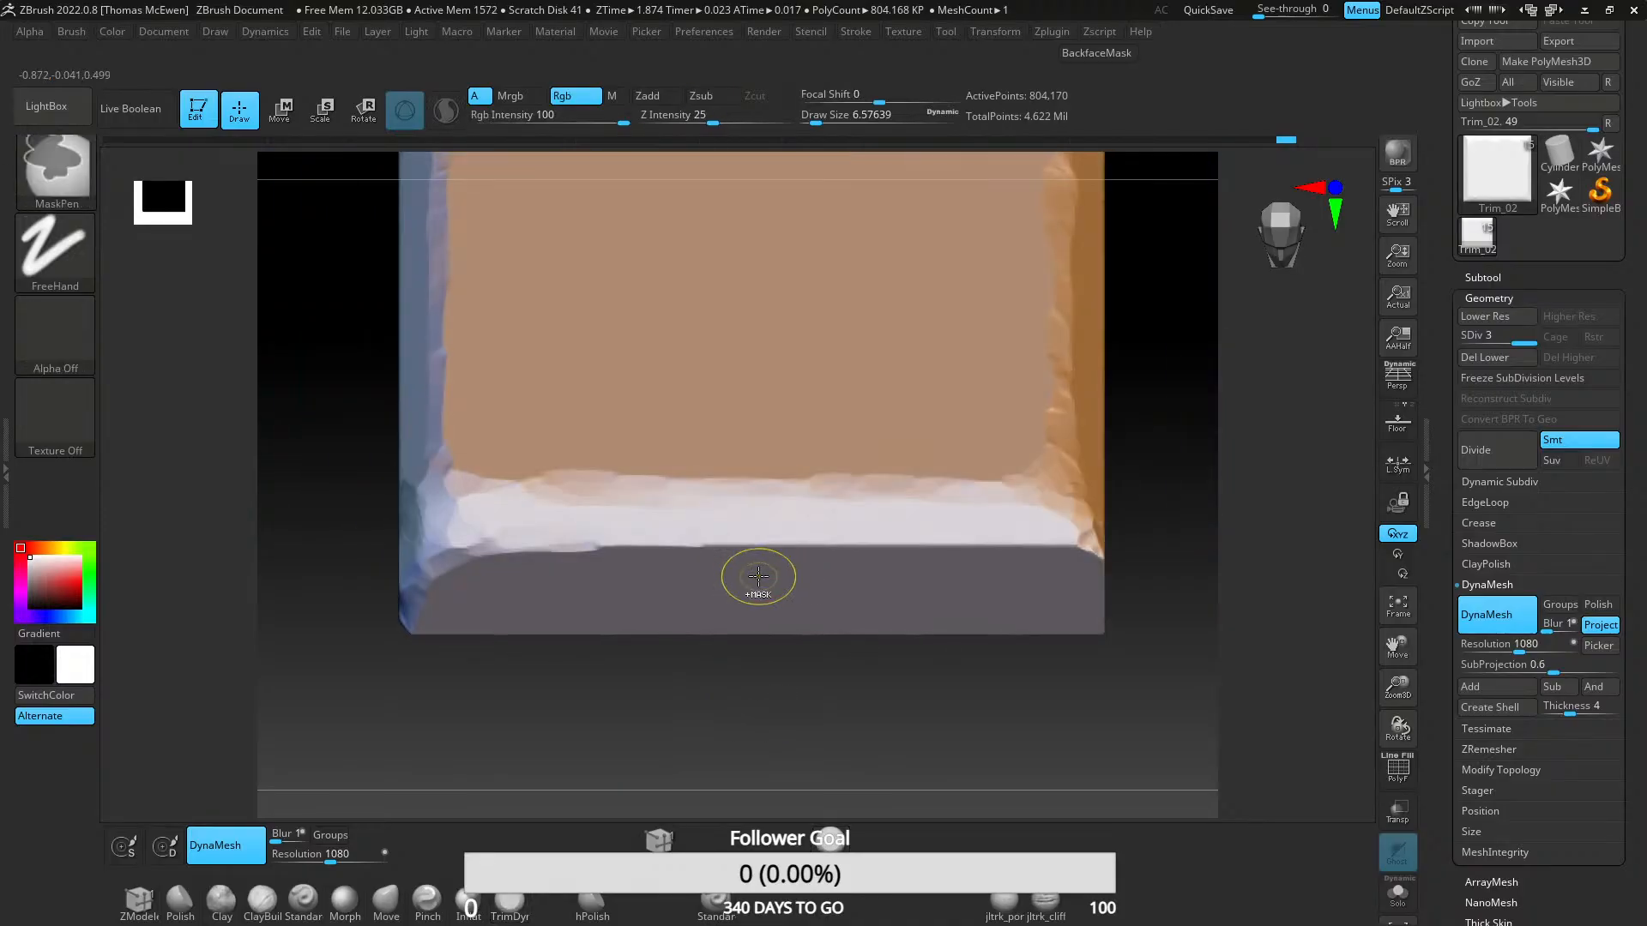
{"action": "key", "text": "ctrl+z"}
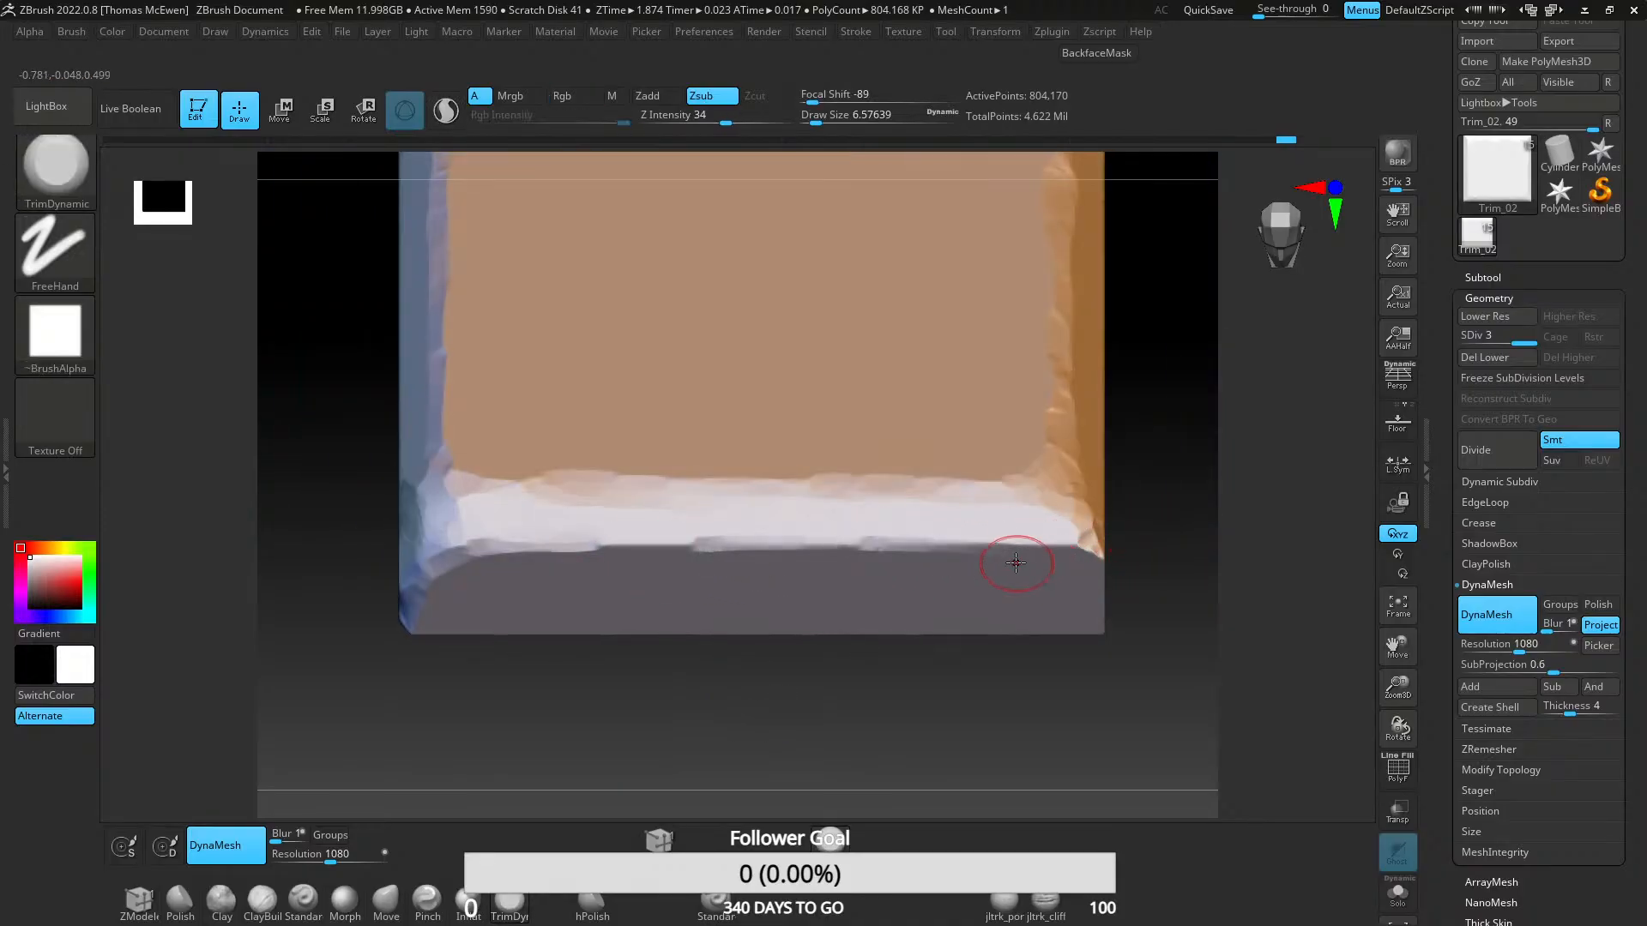
- Cut back the side edge at Trim_02's lower-right corner and wear the adjoining outer edge of the right bevel
{"action": "right_click_drag", "start_coordinate": [1076, 549], "coordinate": [1091, 550]}
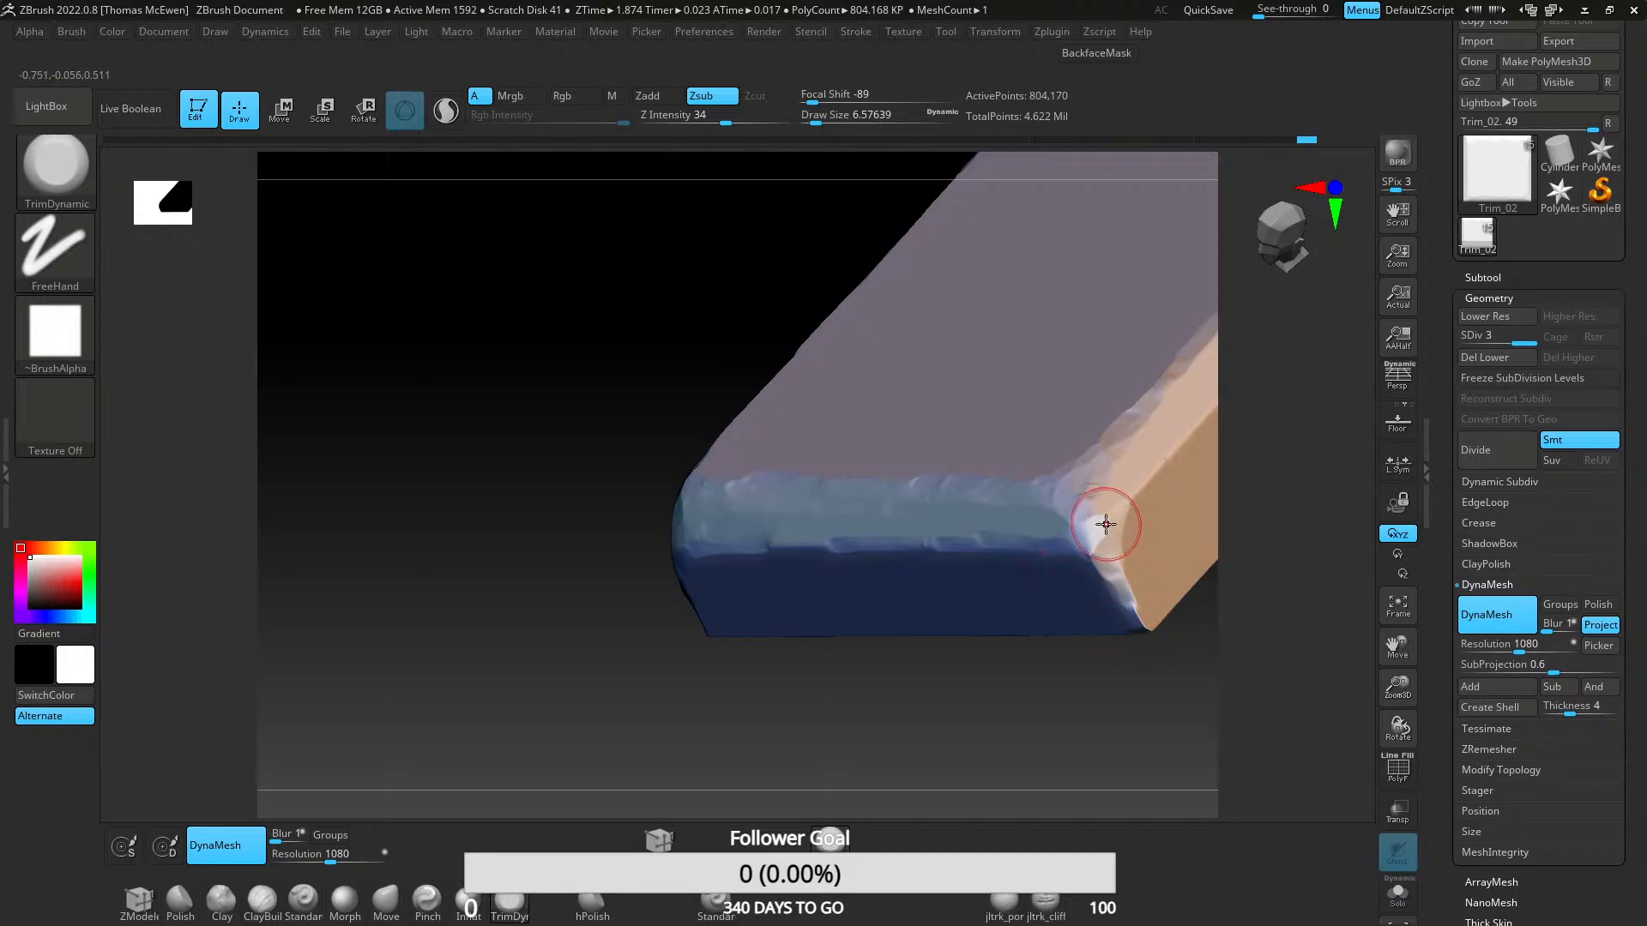
{"action": "right_click_drag", "start_coordinate": [1103, 535], "coordinate": [749, 519]}
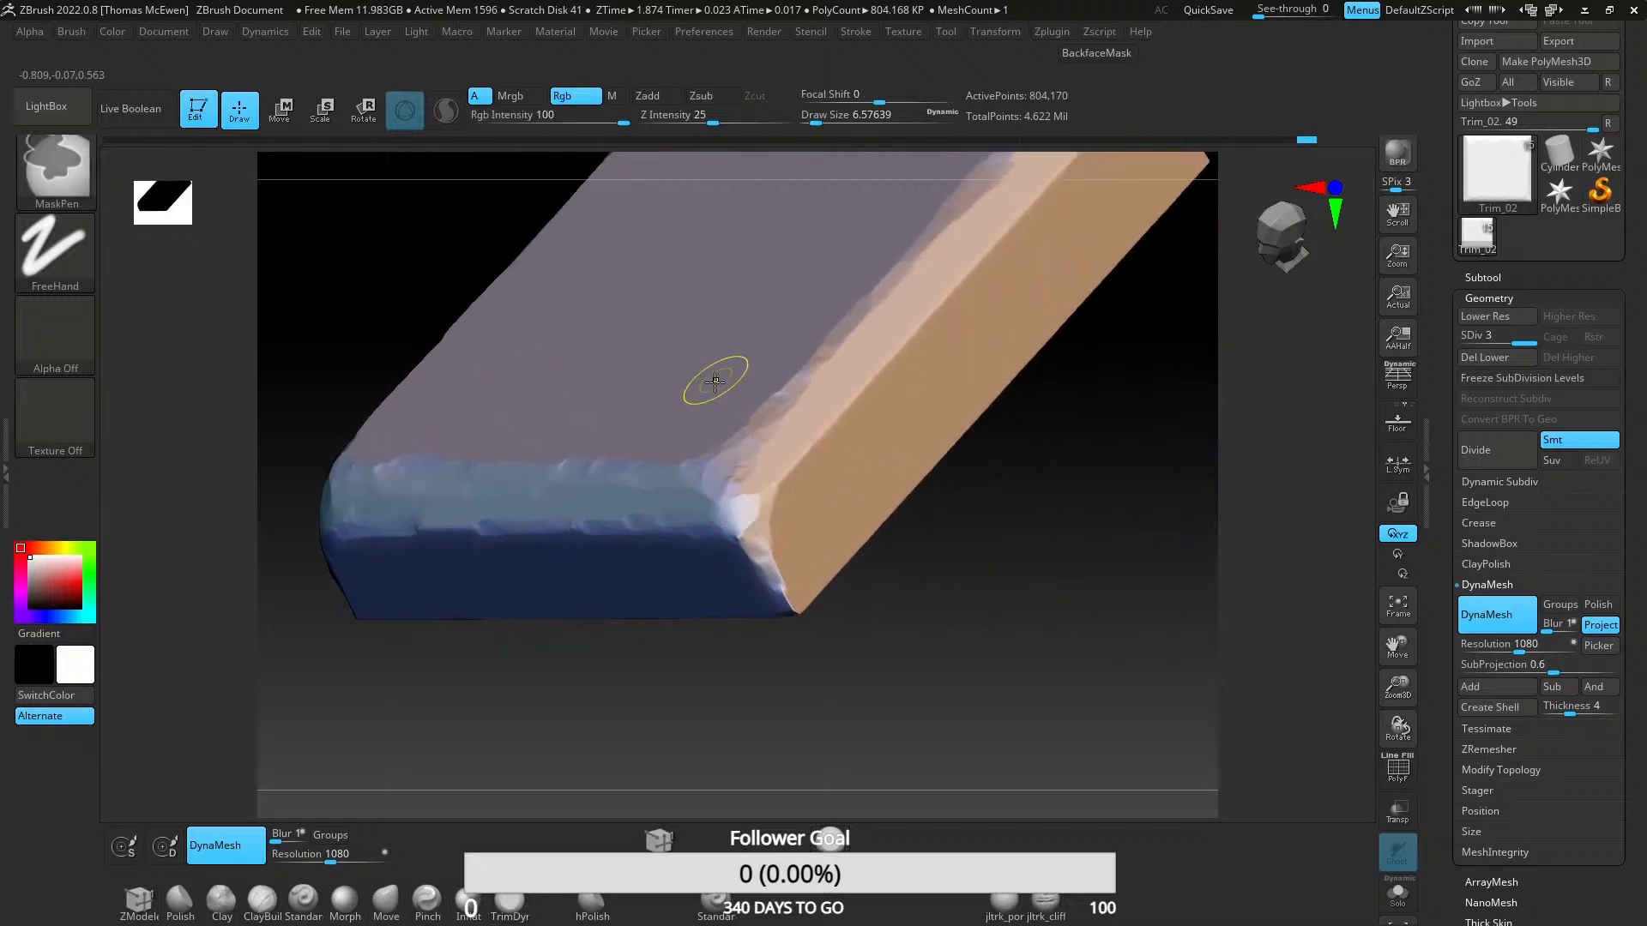
{"action": "right_click_drag", "start_coordinate": [709, 375], "coordinate": [806, 578], "text": "ctrl"}
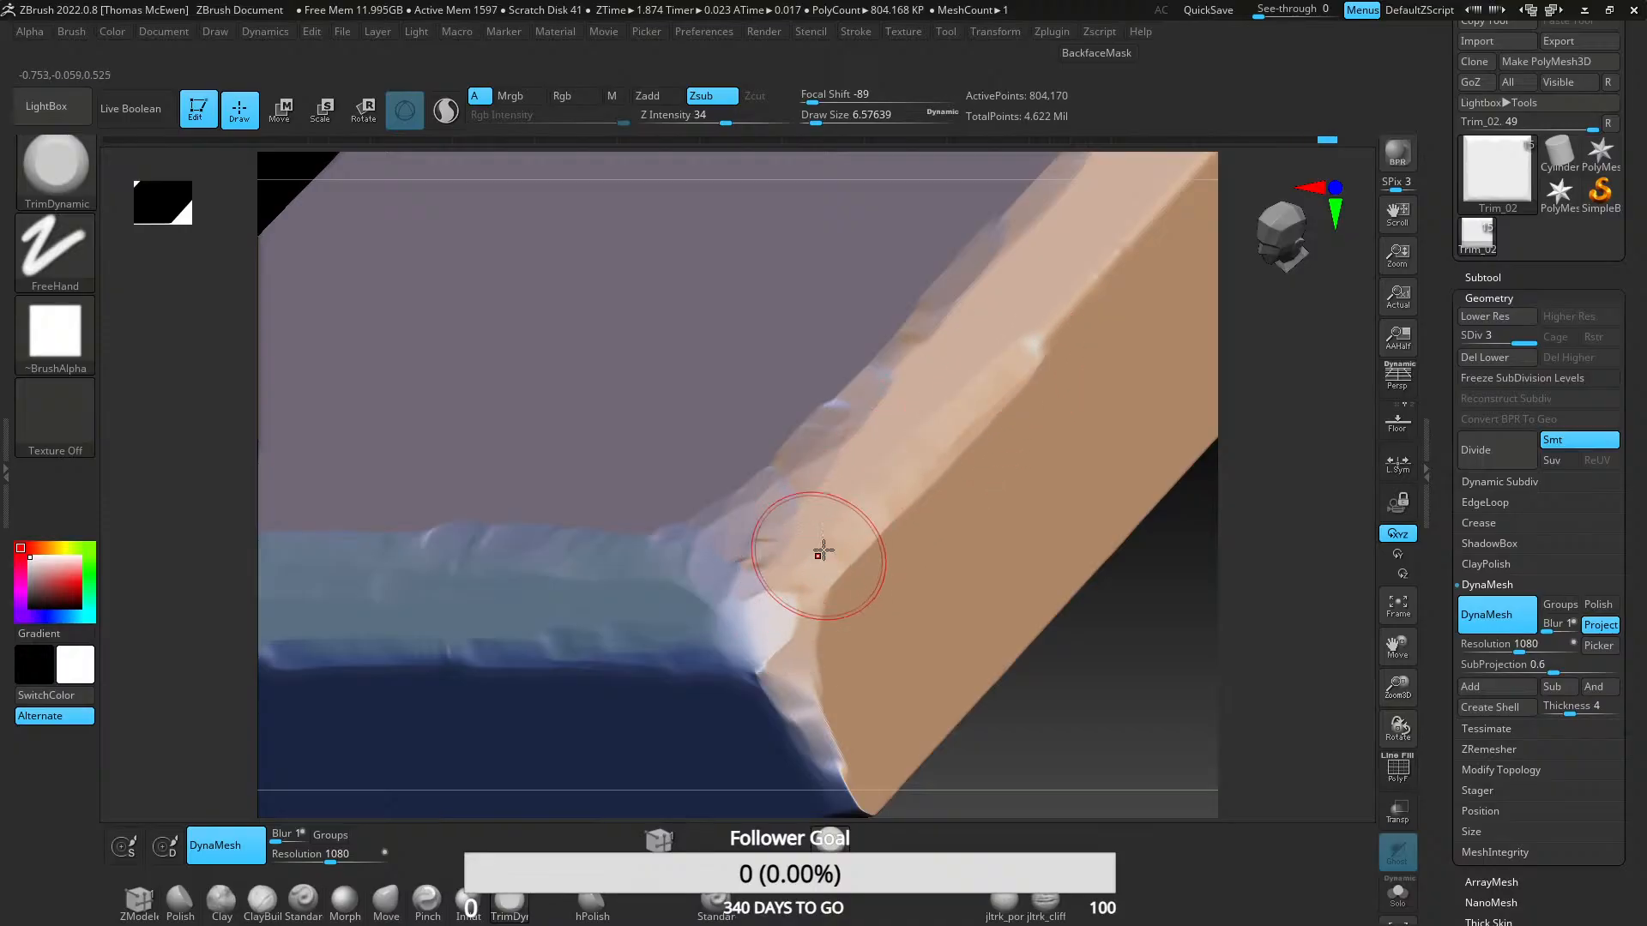
{"action": "left_click_drag", "start_coordinate": [817, 601], "coordinate": [833, 758]}
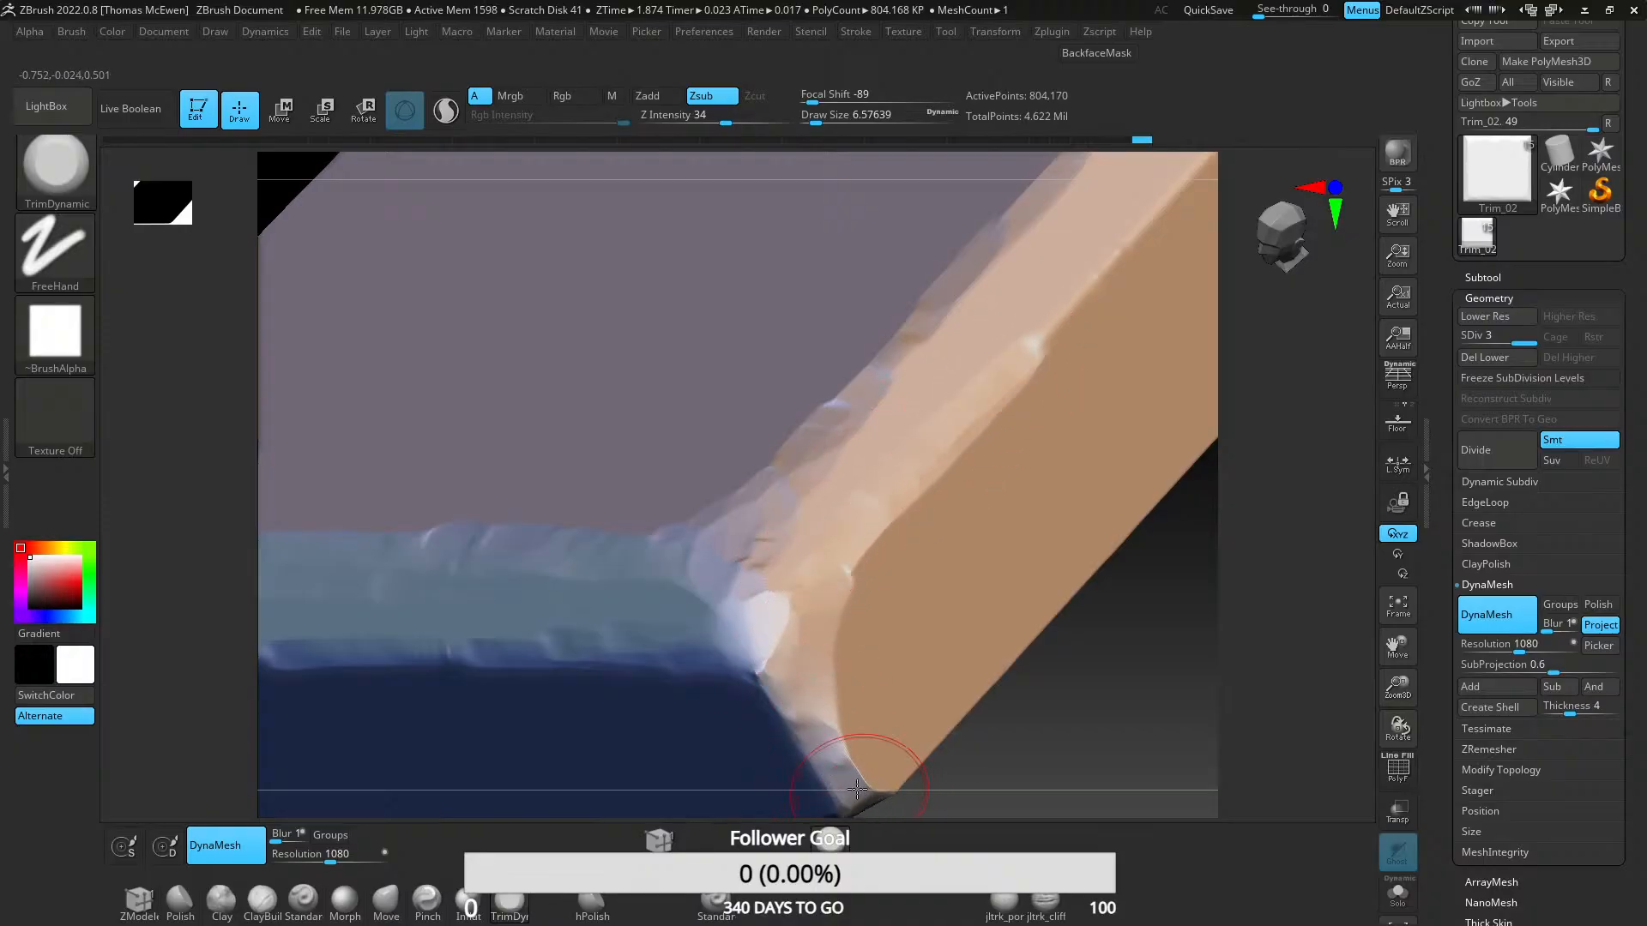
{"action": "right_click_drag", "start_coordinate": [827, 754], "coordinate": [775, 632], "text": "ctrl"}
- Carve stepped chips down the side edge below Trim_02's lower-right corner and soften the corner itself
{"action": "right_click_drag", "start_coordinate": [844, 491], "coordinate": [827, 518]}
{"action": "right_click", "coordinate": [827, 518]}
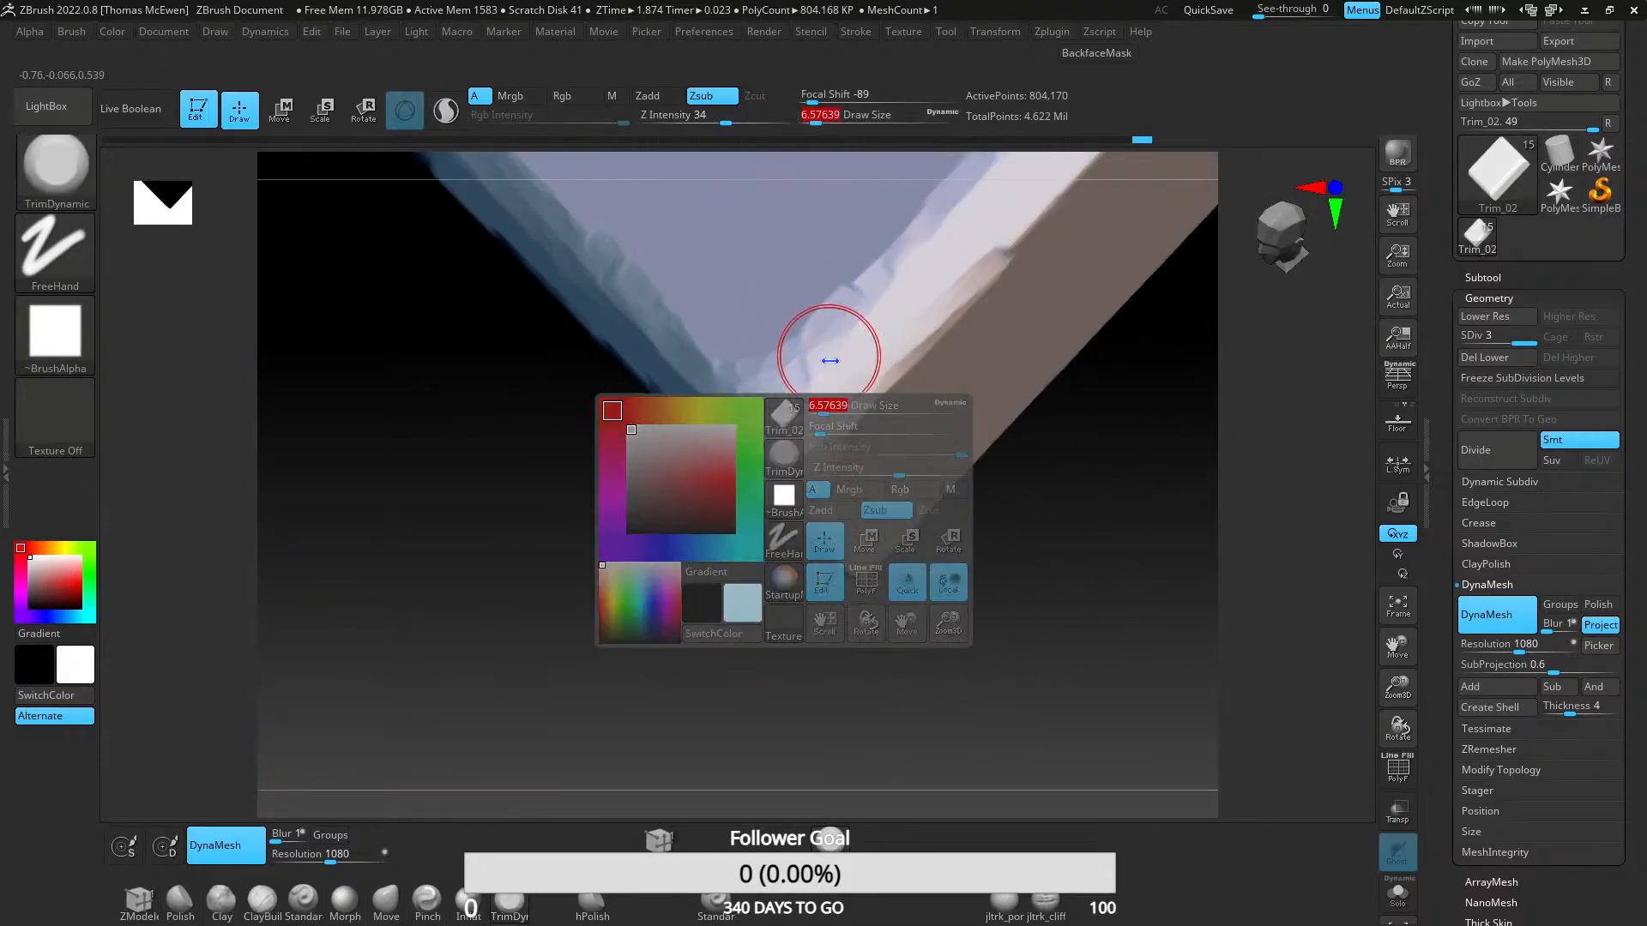
{"action": "mouse_move", "coordinate": [827, 360]}
{"action": "right_mouse_down"}
{"action": "mouse_move", "coordinate": [842, 331]}
{"action": "mouse_move", "coordinate": [838, 471]}
{"action": "right_mouse_up"}
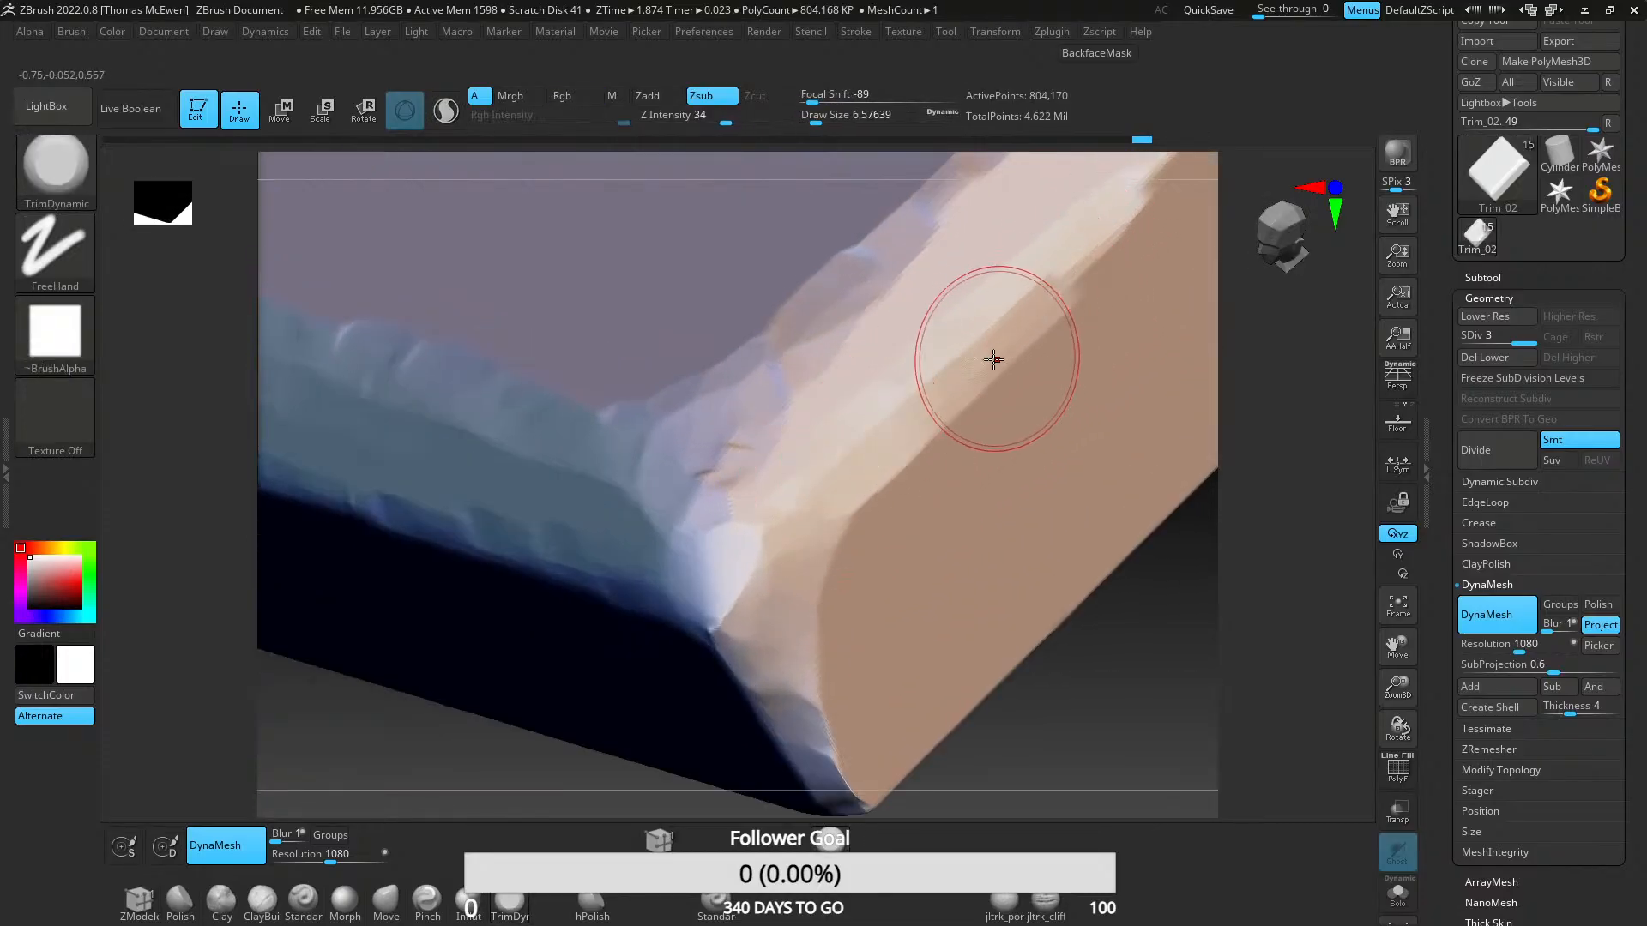
{"action": "mouse_move", "coordinate": [782, 516]}
{"action": "left_mouse_down"}
{"action": "mouse_move", "coordinate": [724, 636]}
{"action": "mouse_move", "coordinate": [764, 582]}
{"action": "left_mouse_up"}
{"action": "right_click_drag", "start_coordinate": [763, 581], "coordinate": [748, 513]}
{"action": "left_click_drag", "start_coordinate": [726, 576], "coordinate": [769, 713]}
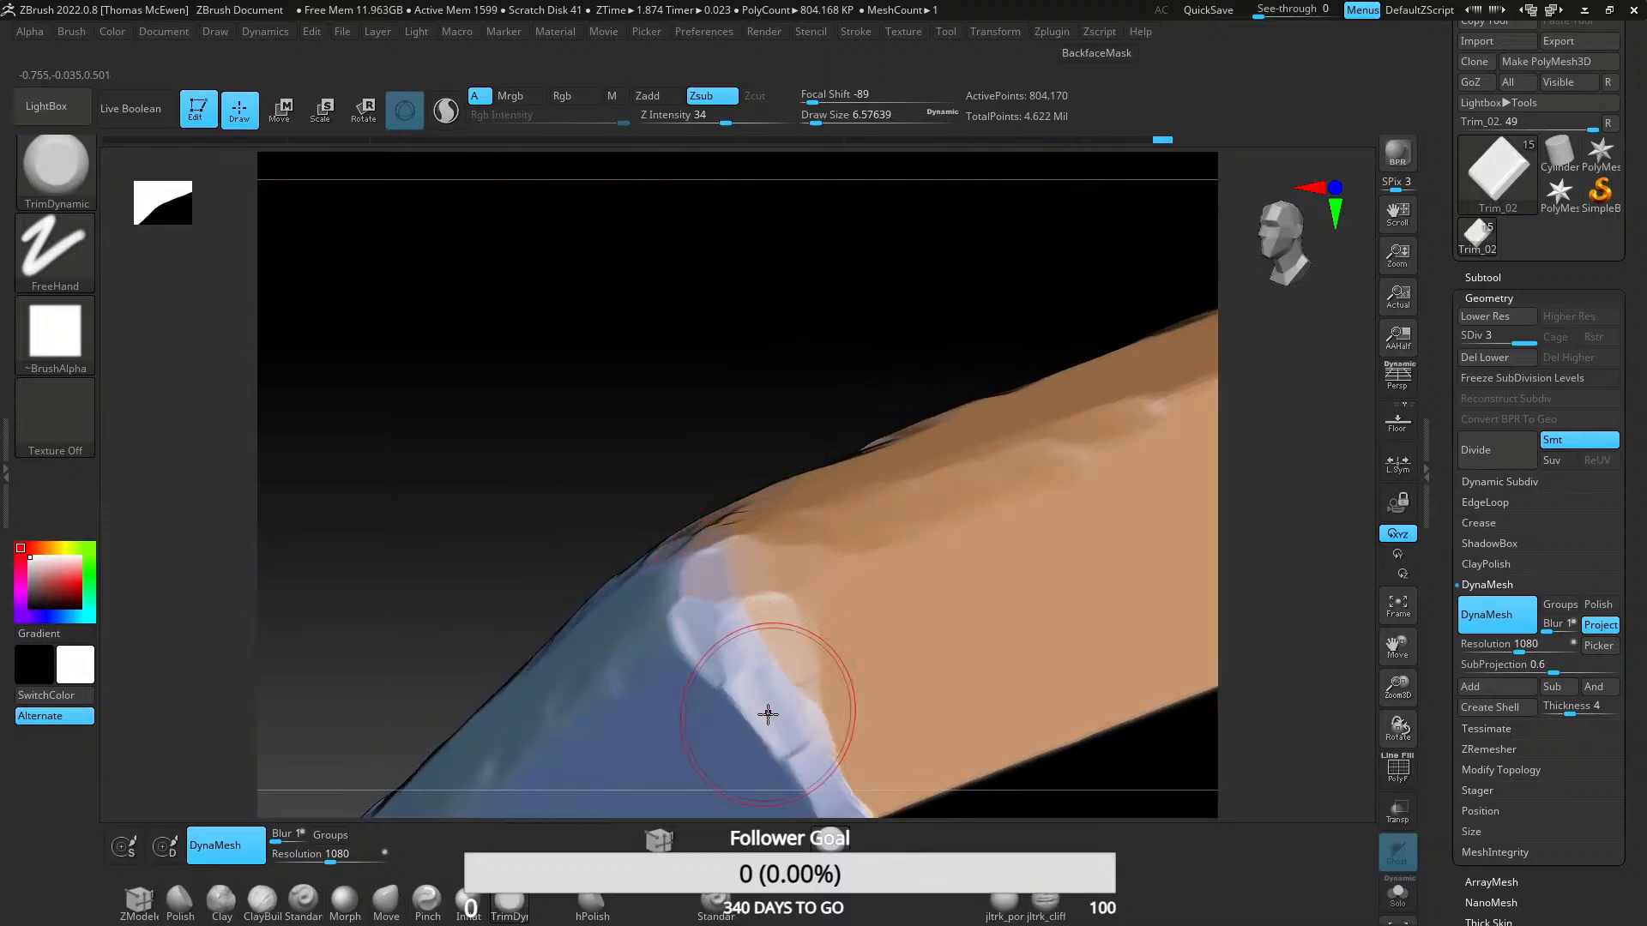
{"action": "right_click_drag", "start_coordinate": [729, 557], "coordinate": [718, 391], "text": "ctrl"}
- Flatten the chips on the lower-right corner's side edge with long overlapping trim strokes
{"action": "right_click_drag", "start_coordinate": [719, 390], "coordinate": [772, 536]}
{"action": "mouse_move", "coordinate": [763, 553]}
{"action": "right_mouse_down", "text": "shift"}
{"action": "mouse_move", "coordinate": [827, 552]}
{"action": "mouse_move", "coordinate": [720, 482]}
{"action": "mouse_move", "coordinate": [786, 528]}
{"action": "mouse_move", "coordinate": [802, 579]}
{"action": "right_mouse_up", "text": "shift"}
{"action": "right_click_drag", "start_coordinate": [802, 579], "coordinate": [764, 580]}
{"action": "right_click_drag", "start_coordinate": [728, 456], "coordinate": [778, 378], "text": "shift"}
{"action": "mouse_move", "coordinate": [783, 380]}
{"action": "left_mouse_down"}
{"action": "mouse_move", "coordinate": [570, 338]}
{"action": "mouse_move", "coordinate": [650, 297]}
{"action": "left_mouse_up"}
{"action": "mouse_move", "coordinate": [755, 425]}
{"action": "left_mouse_down"}
{"action": "mouse_move", "coordinate": [489, 368]}
{"action": "mouse_move", "coordinate": [503, 283]}
{"action": "left_mouse_up"}
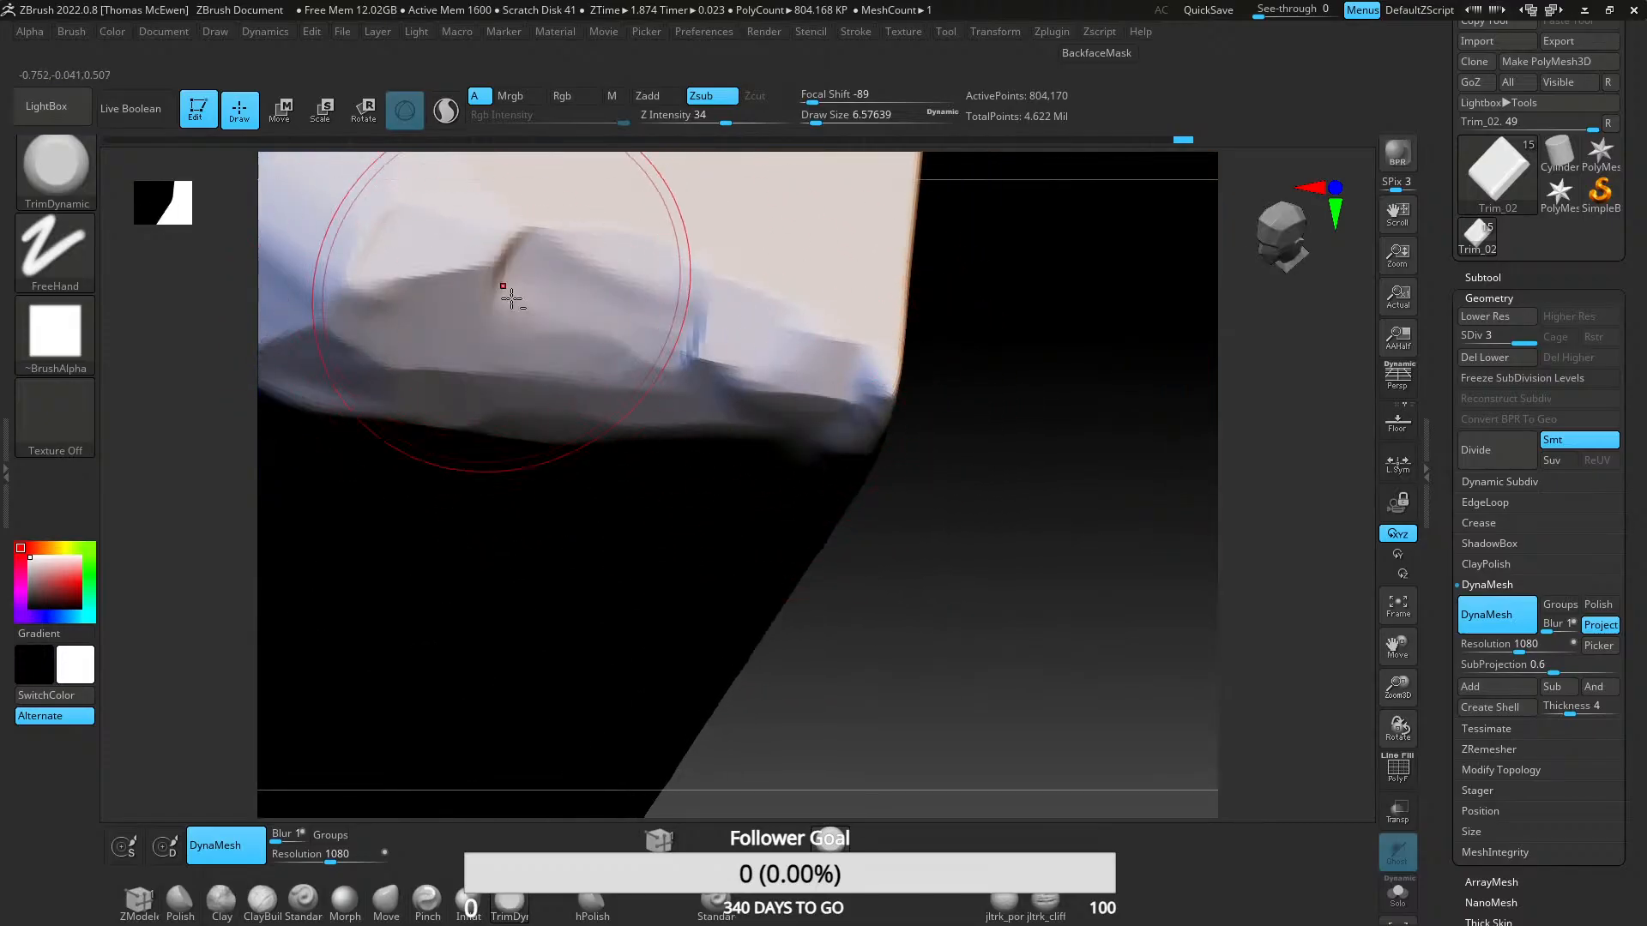
{"action": "right_click_drag", "start_coordinate": [503, 284], "coordinate": [798, 463], "text": "alt"}
{"action": "left_click_drag", "start_coordinate": [784, 442], "coordinate": [543, 378]}
{"action": "left_click_drag", "start_coordinate": [885, 417], "coordinate": [523, 318]}
{"action": "mouse_move", "coordinate": [630, 438]}
{"action": "right_mouse_down", "text": "ctrl"}
{"action": "mouse_move", "coordinate": [649, 352]}
{"action": "mouse_move", "coordinate": [801, 460]}
{"action": "mouse_move", "coordinate": [746, 417]}
{"action": "mouse_move", "coordinate": [760, 510]}
{"action": "right_mouse_up", "text": "ctrl"}
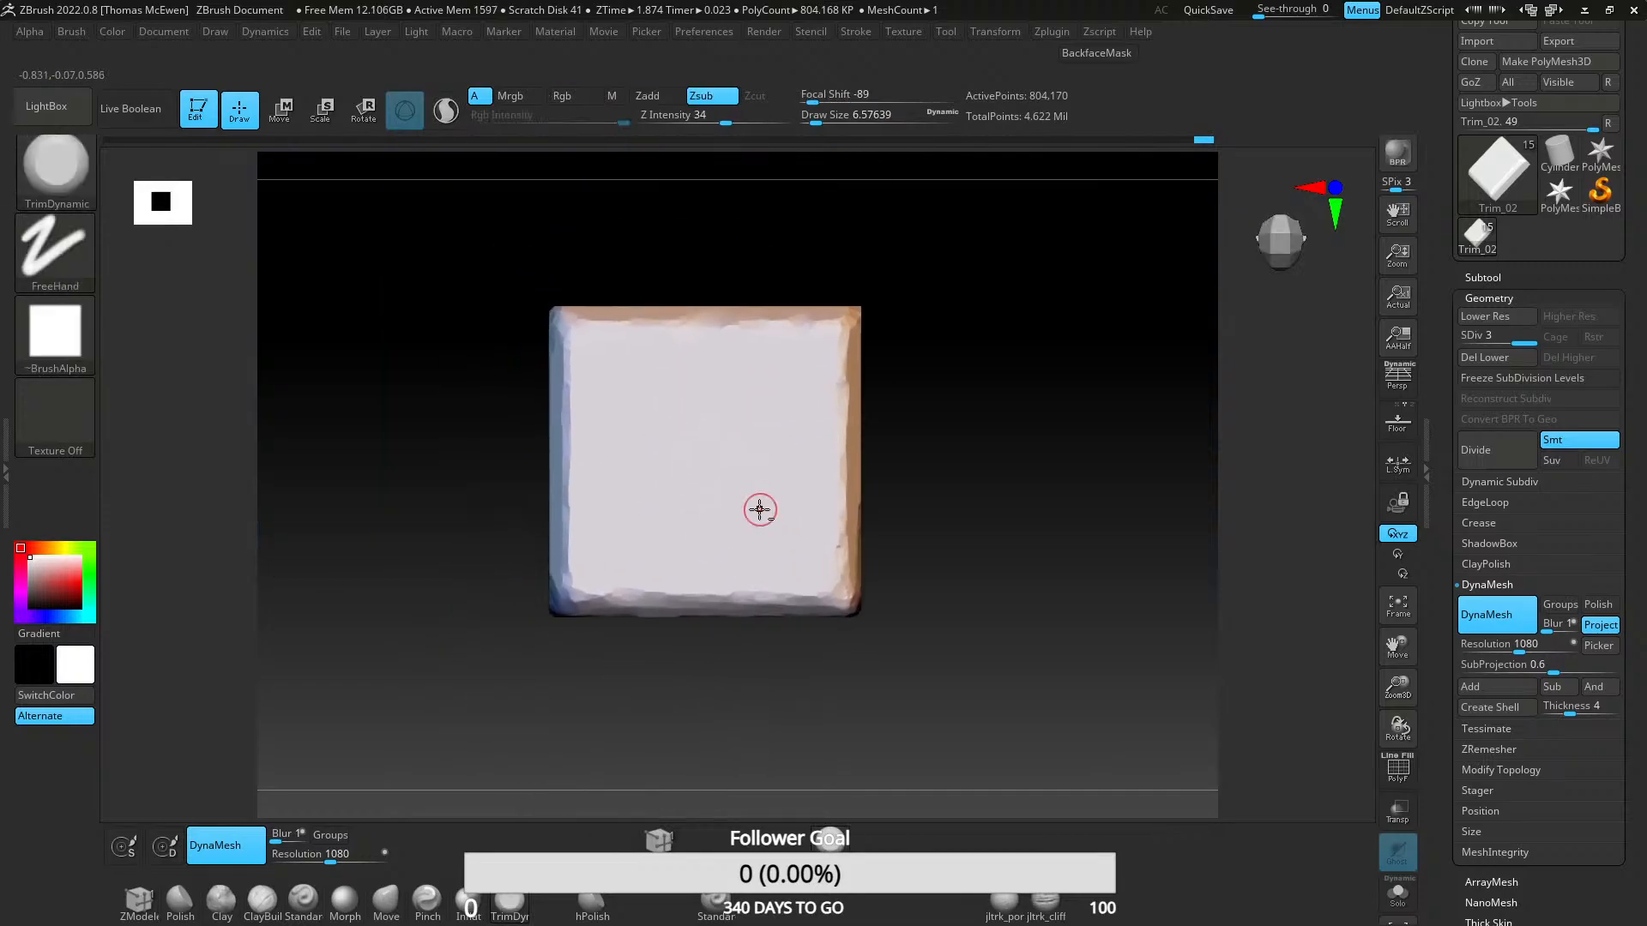
- Chip the outer edge of Trim_02's upper bevel along its length, starting near the upper-left corner
{"action": "right_click_drag", "start_coordinate": [744, 386], "coordinate": [698, 349]}
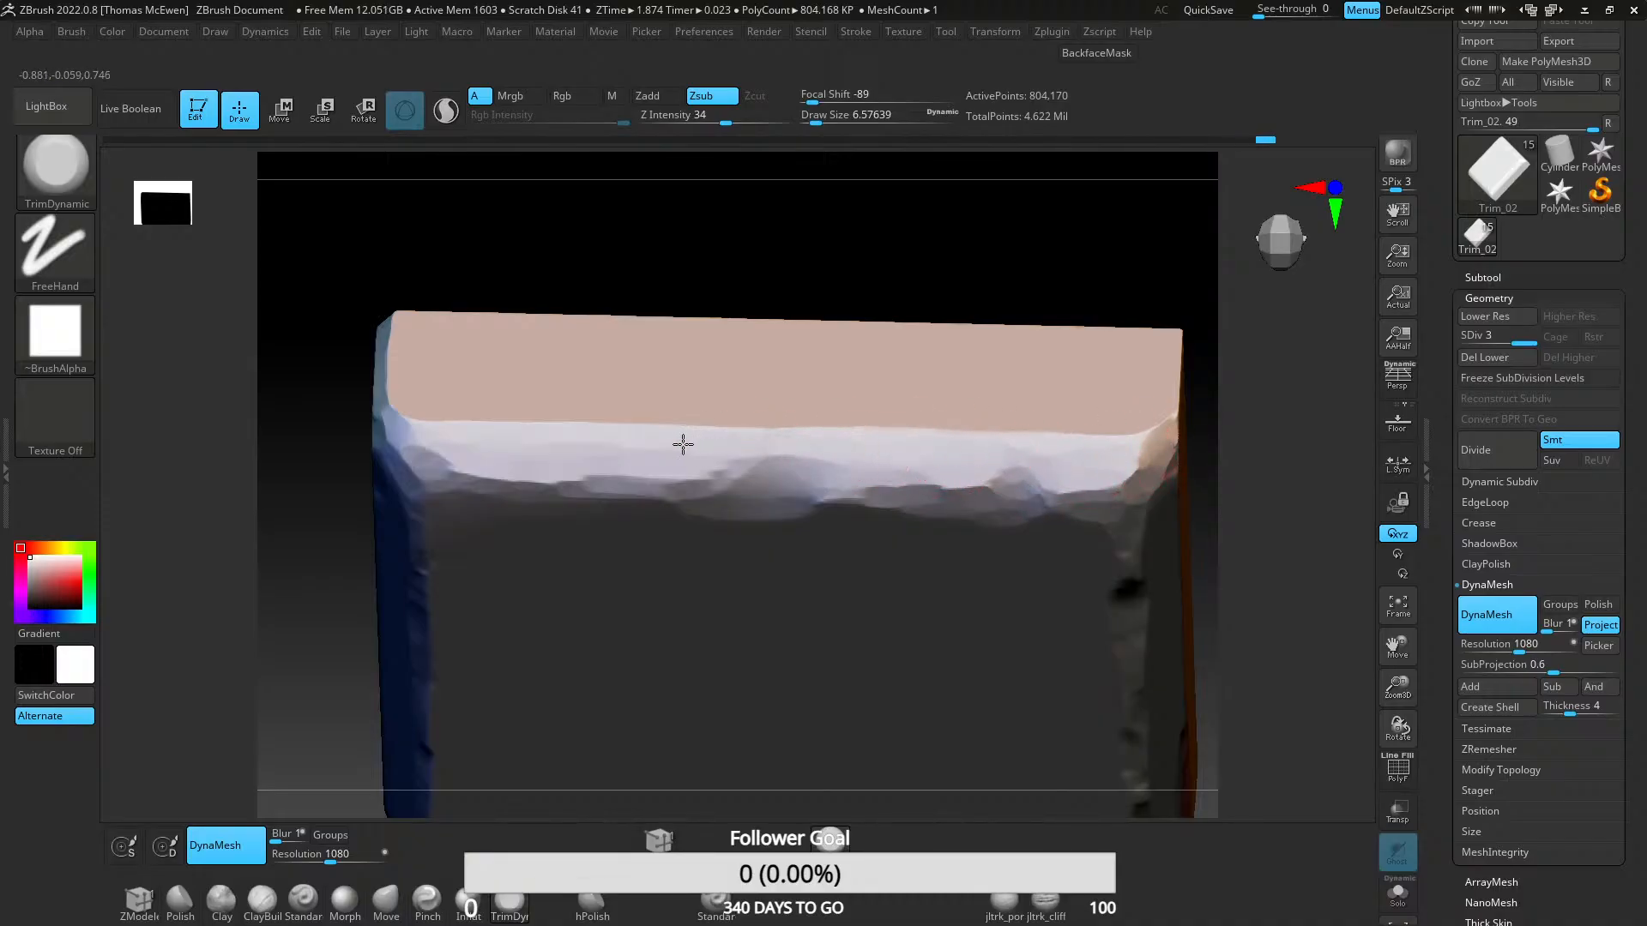
{"action": "mouse_move", "coordinate": [535, 440]}
{"action": "left_mouse_down"}
{"action": "mouse_move", "coordinate": [404, 411]}
{"action": "mouse_move", "coordinate": [605, 406]}
{"action": "left_mouse_up"}
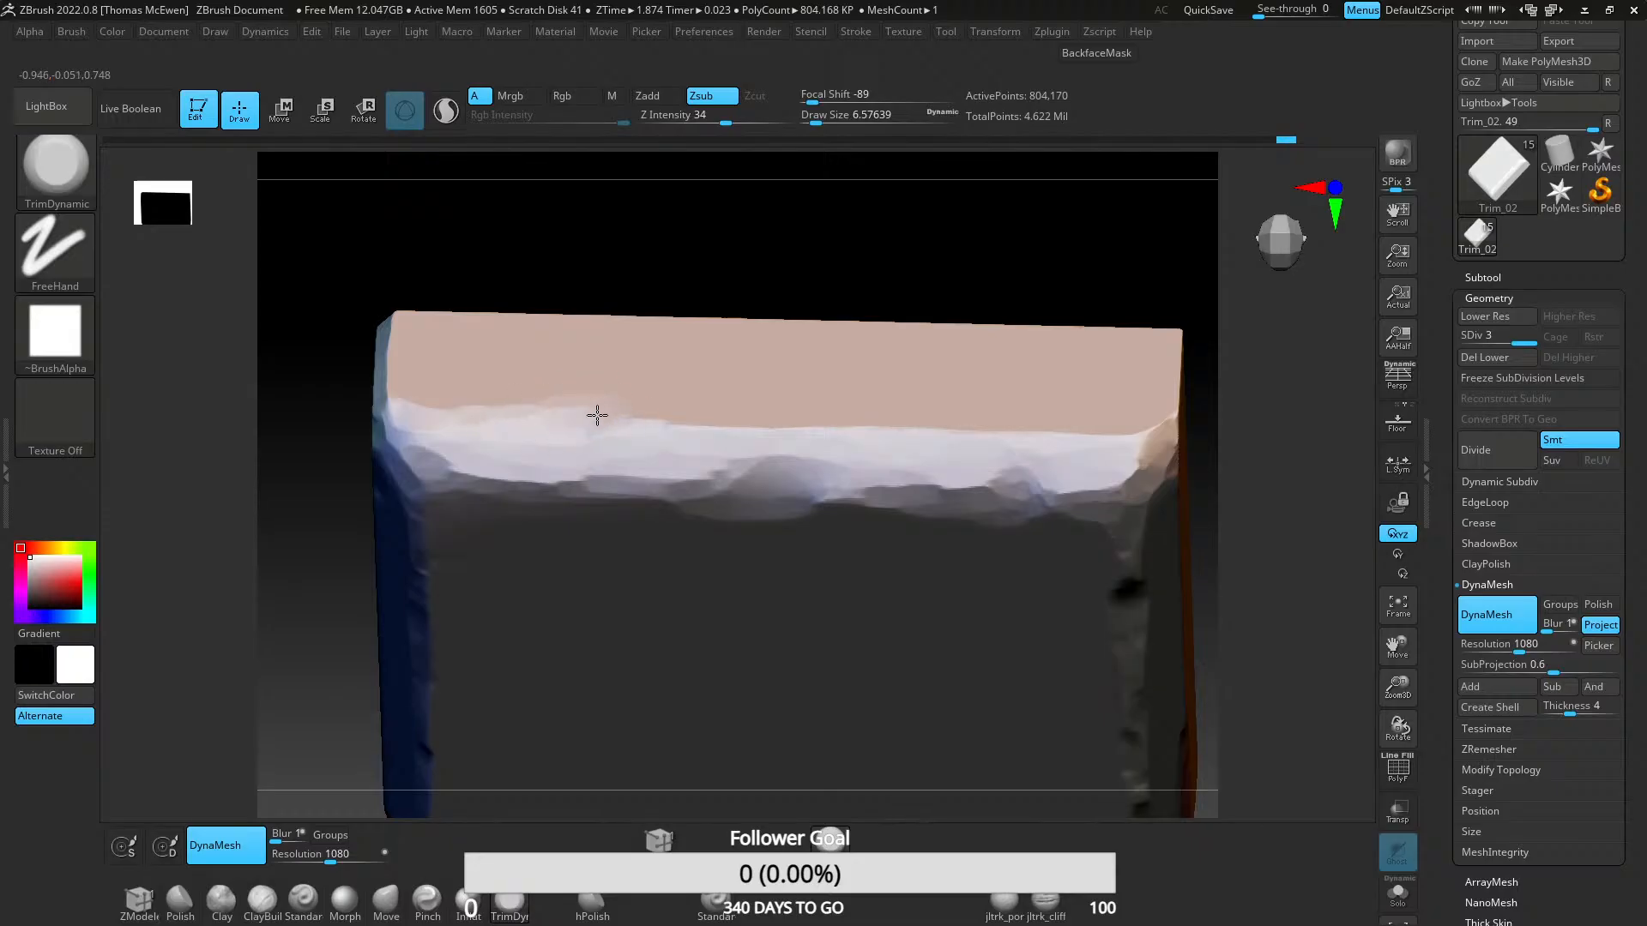
{"action": "right_click_drag", "start_coordinate": [614, 493], "coordinate": [831, 541]}
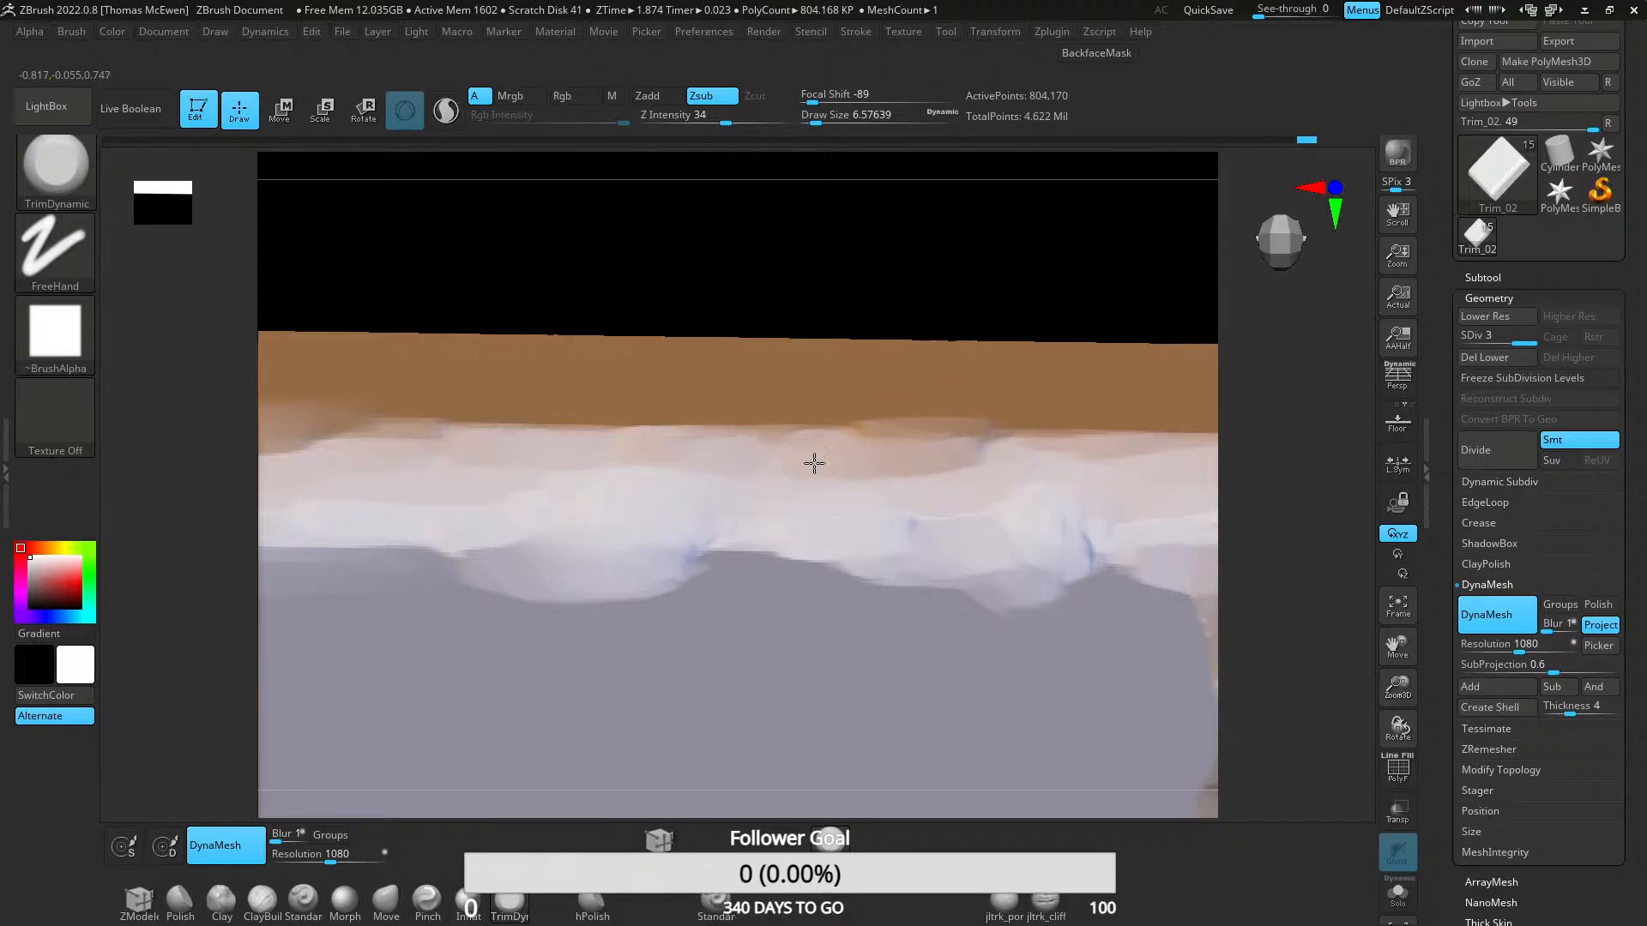
{"action": "right_click_drag", "start_coordinate": [842, 440], "coordinate": [802, 435]}
{"action": "mouse_move", "coordinate": [802, 435]}
{"action": "left_mouse_down"}
{"action": "mouse_move", "coordinate": [820, 460]}
{"action": "mouse_move", "coordinate": [754, 507]}
{"action": "mouse_move", "coordinate": [882, 456]}
{"action": "mouse_move", "coordinate": [819, 526]}
{"action": "mouse_move", "coordinate": [776, 539]}
{"action": "left_mouse_up"}
- Round Trim_02's upper-right corner and trim its sharp side edge into worn facets
{"action": "right_click_drag", "start_coordinate": [777, 538], "coordinate": [755, 266], "text": "ctrl"}
{"action": "mouse_move", "coordinate": [734, 583]}
{"action": "right_mouse_down", "text": "alt"}
{"action": "mouse_move", "coordinate": [801, 404]}
{"action": "mouse_move", "coordinate": [719, 508]}
{"action": "mouse_move", "coordinate": [746, 537]}
{"action": "mouse_move", "coordinate": [767, 322]}
{"action": "right_mouse_up", "text": "alt"}
{"action": "right_click_drag", "start_coordinate": [767, 321], "coordinate": [769, 438]}
{"action": "right_click_drag", "start_coordinate": [816, 577], "coordinate": [694, 547], "text": "alt"}
{"action": "mouse_move", "coordinate": [694, 547]}
{"action": "left_mouse_down"}
{"action": "mouse_move", "coordinate": [783, 533]}
{"action": "mouse_move", "coordinate": [746, 548]}
{"action": "mouse_move", "coordinate": [775, 555]}
{"action": "mouse_move", "coordinate": [818, 527]}
{"action": "left_mouse_up"}
{"action": "right_click_drag", "start_coordinate": [819, 527], "coordinate": [815, 526]}
{"action": "mouse_move", "coordinate": [816, 526]}
{"action": "left_mouse_down"}
{"action": "mouse_move", "coordinate": [691, 560]}
{"action": "mouse_move", "coordinate": [683, 655]}
{"action": "left_mouse_up"}
{"action": "key", "text": "alt+Tab"}
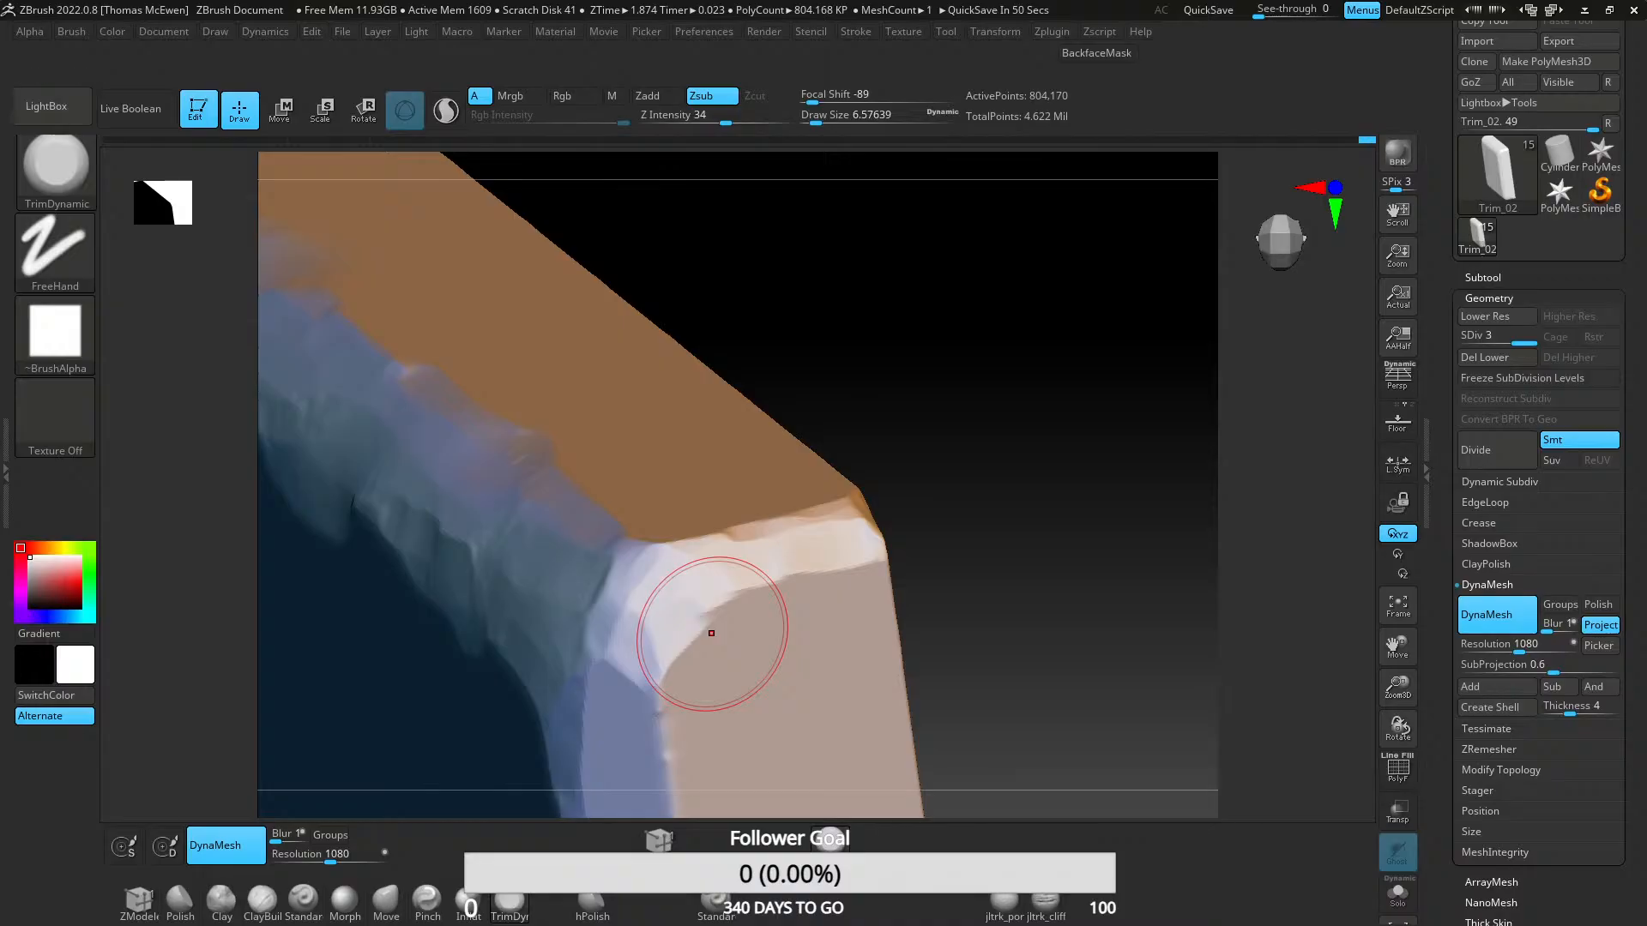
{"action": "left_click_drag", "start_coordinate": [1117, 449], "coordinate": [805, 558]}
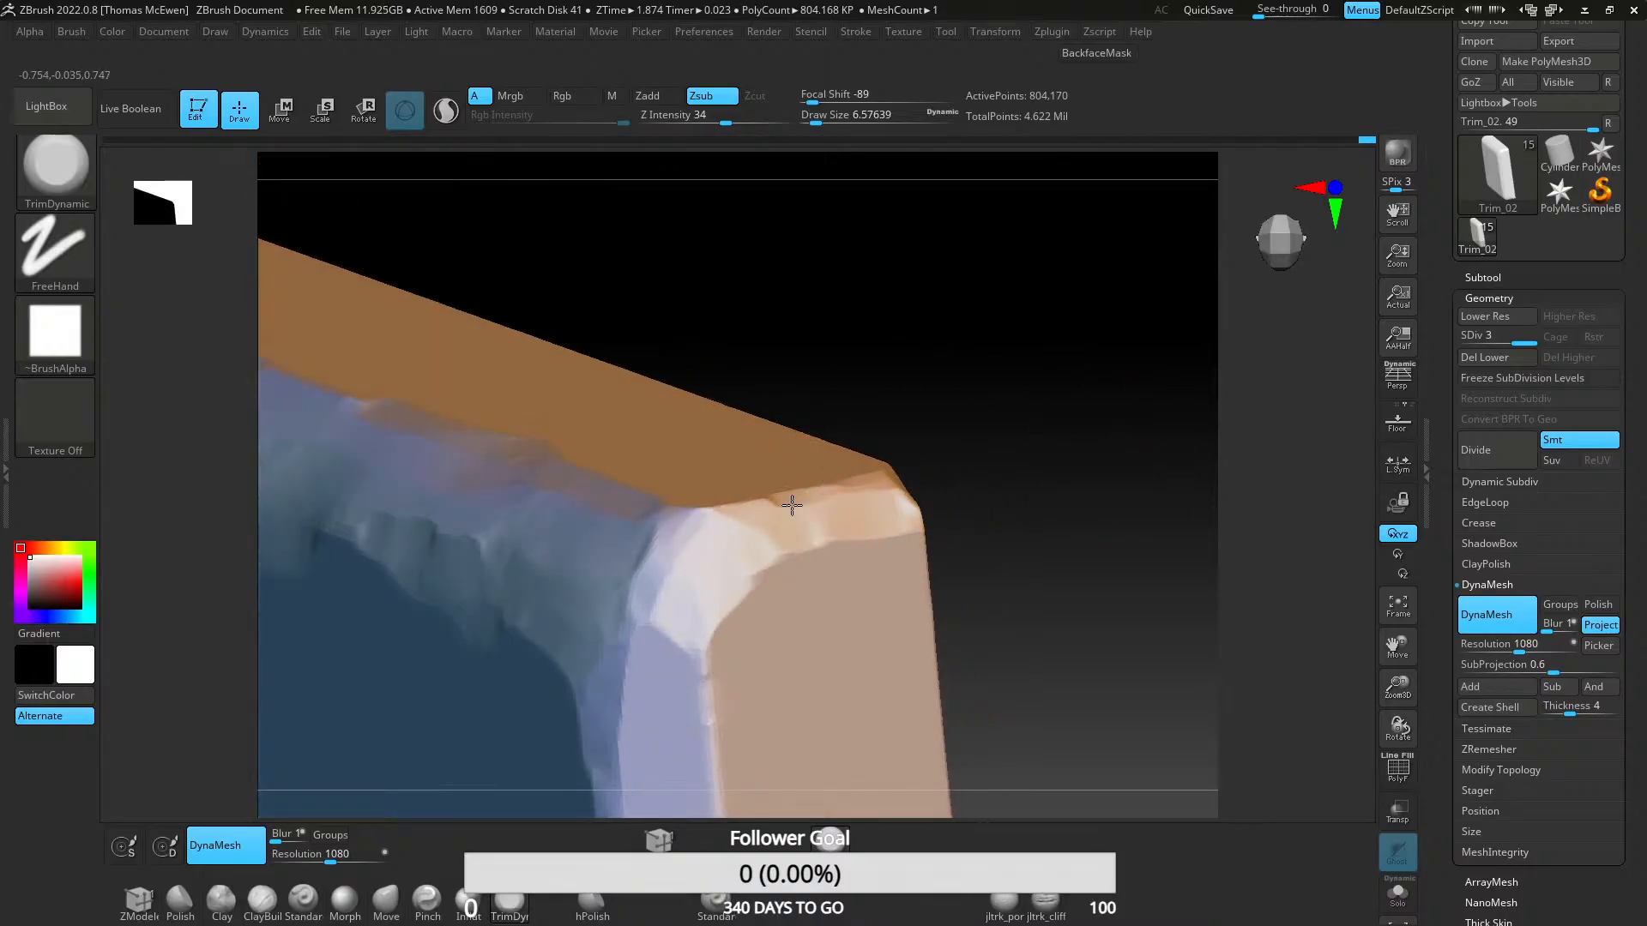
- Trim an extra worn facet into the middle of Trim_02's long side edge and check the whole block
{"action": "left_click_drag", "start_coordinate": [701, 647], "coordinate": [773, 330], "text": "alt"}
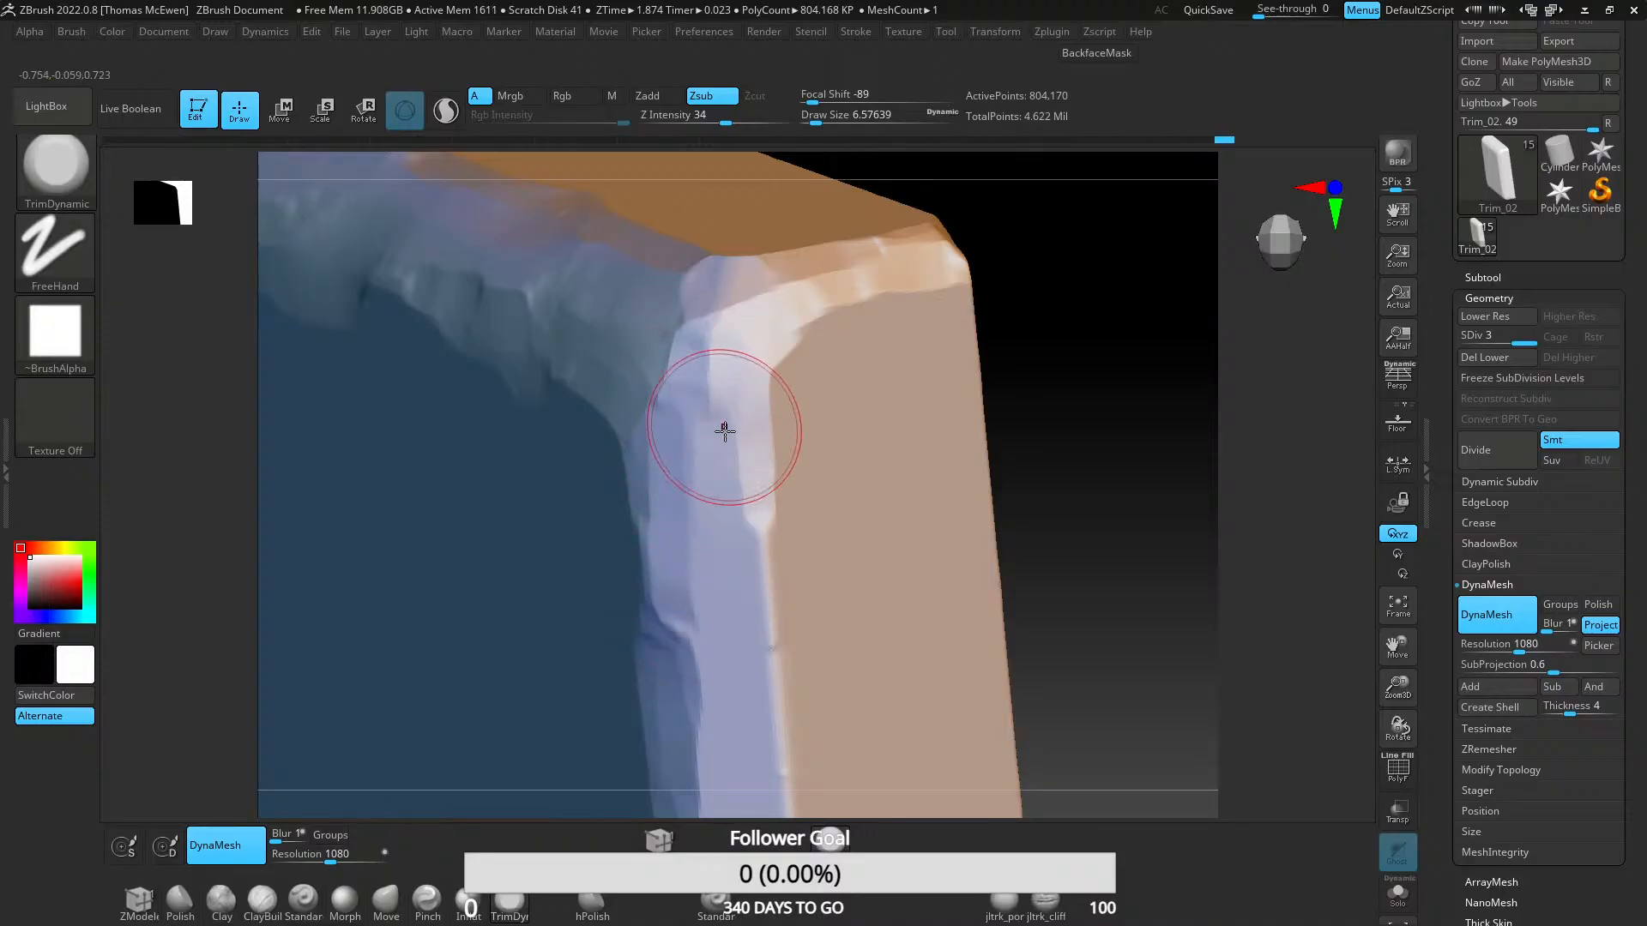
{"action": "key", "text": "f"}
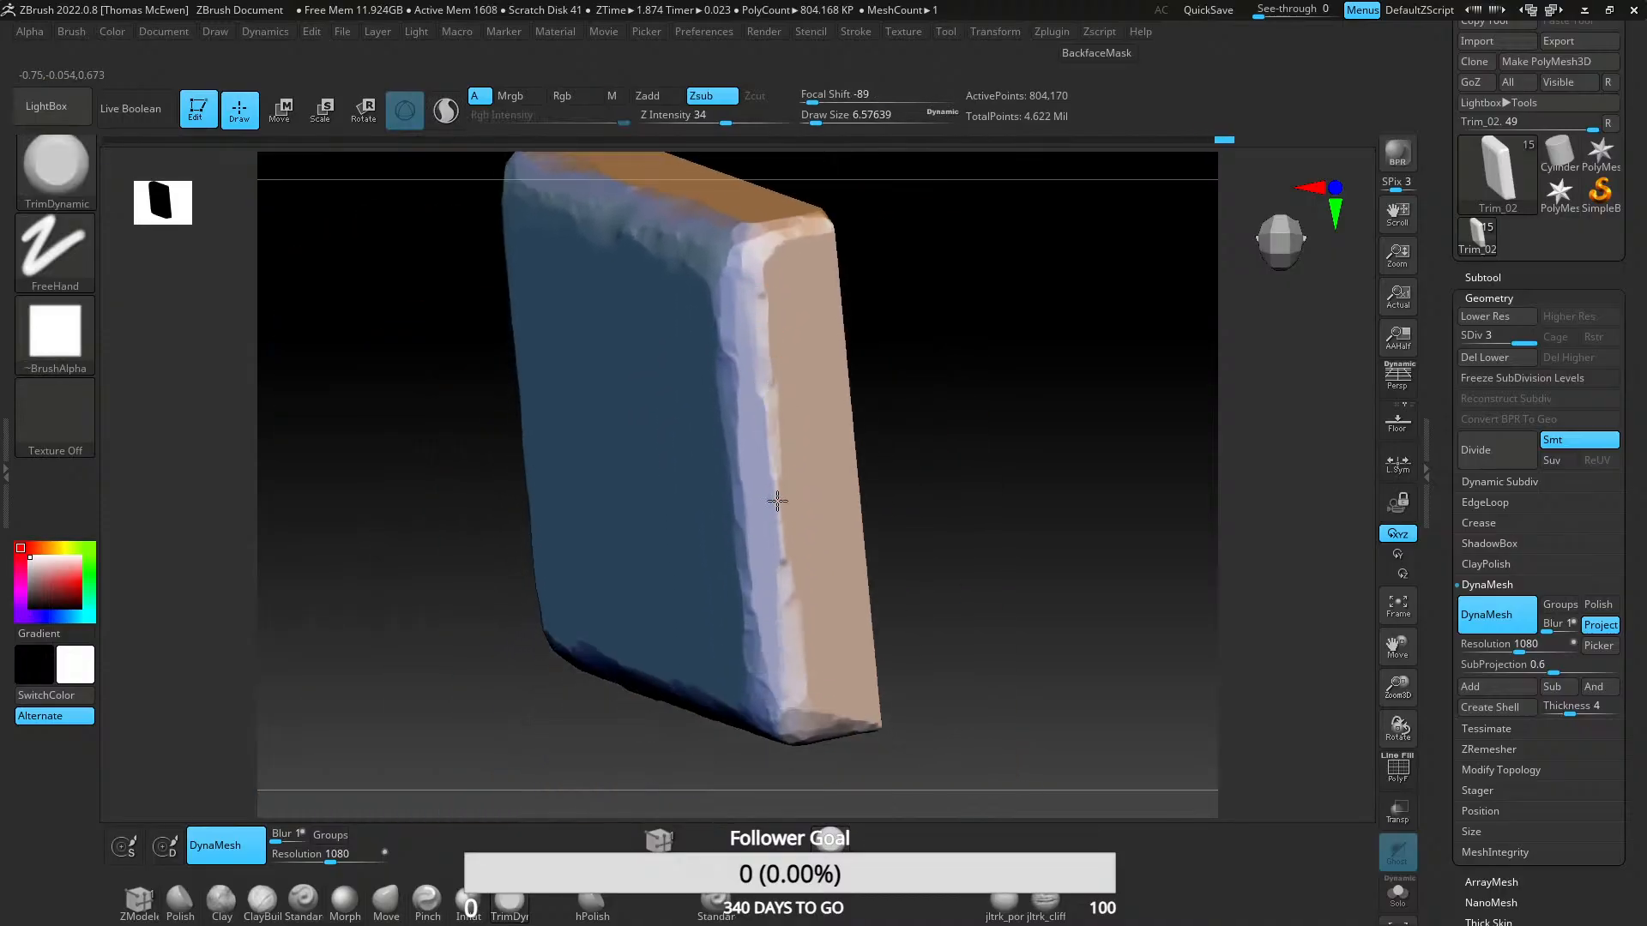
{"action": "right_click_drag", "start_coordinate": [771, 381], "coordinate": [784, 721], "text": "ctrl"}
{"action": "right_click_drag", "start_coordinate": [767, 537], "coordinate": [775, 258], "text": "ctrl"}
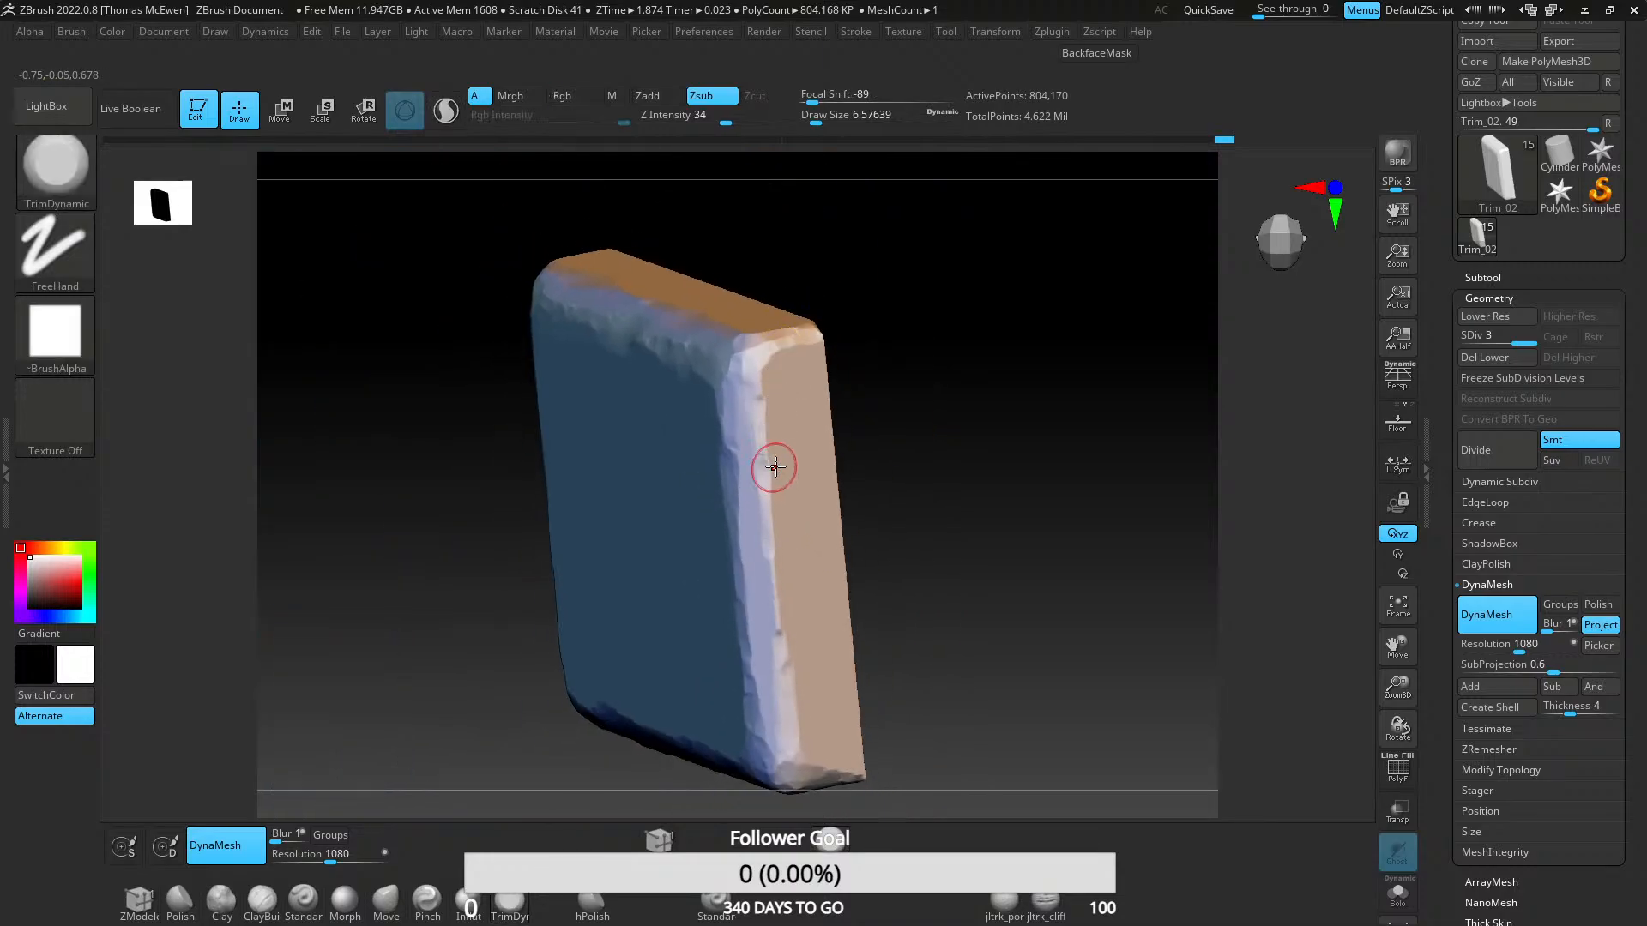
{"action": "right_click_drag", "start_coordinate": [775, 466], "coordinate": [674, 375]}
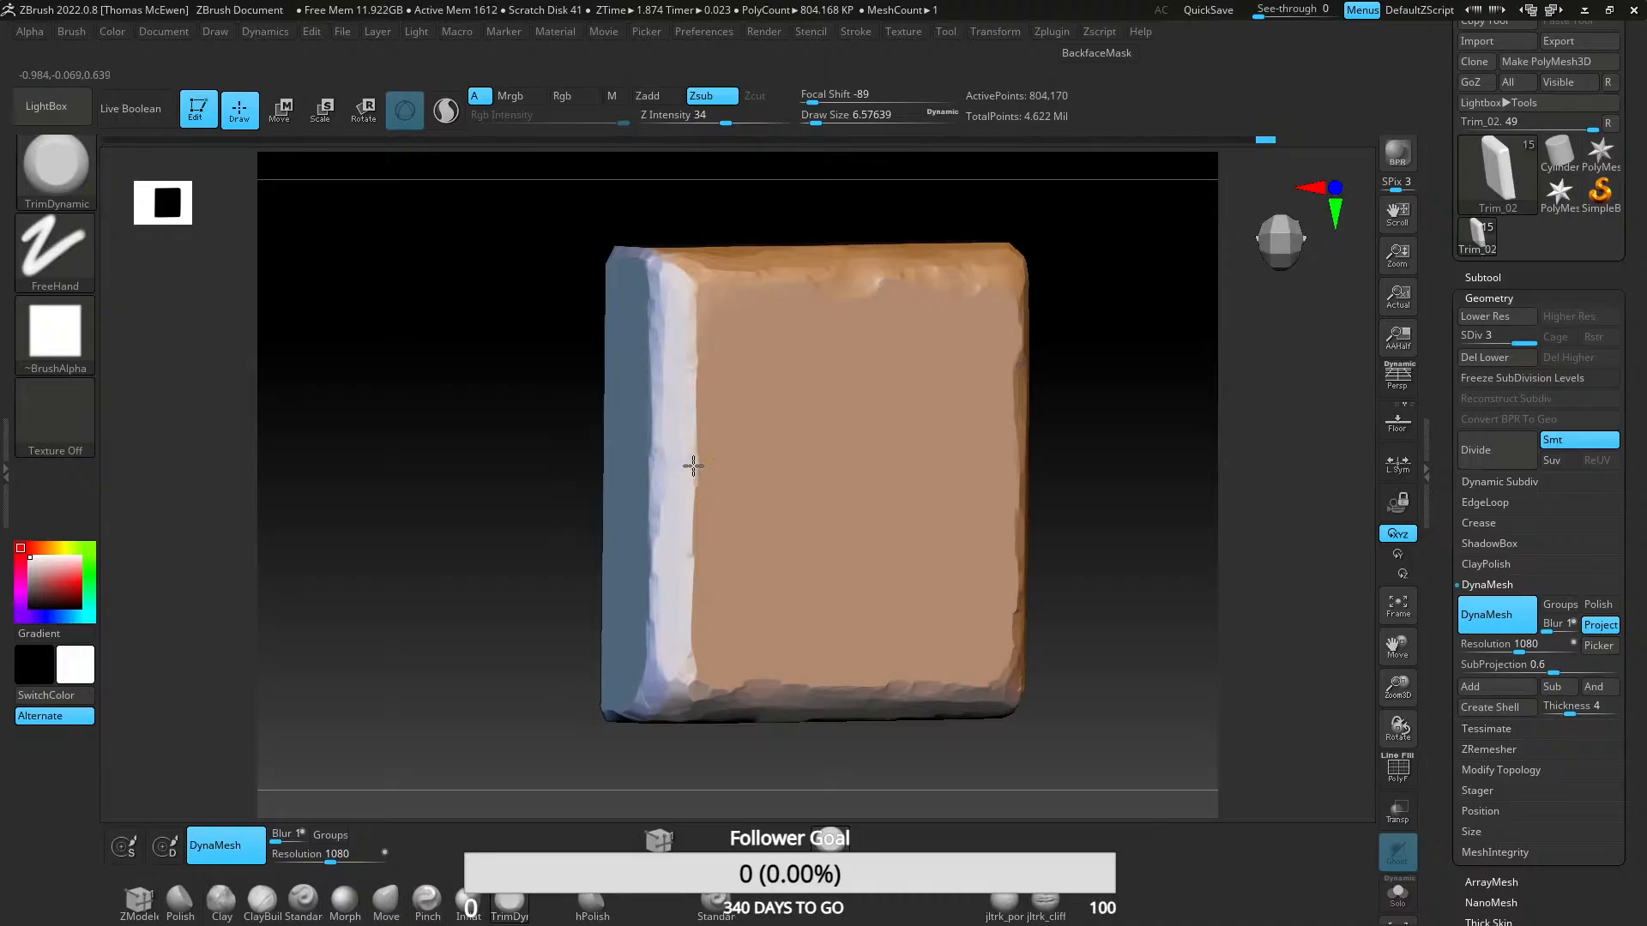
{"action": "left_click_drag", "start_coordinate": [695, 442], "coordinate": [708, 493], "text": "ctrl"}
{"action": "key", "text": "ctrl+z"}
{"action": "right_click_drag", "start_coordinate": [720, 415], "coordinate": [717, 472], "text": "ctrl"}
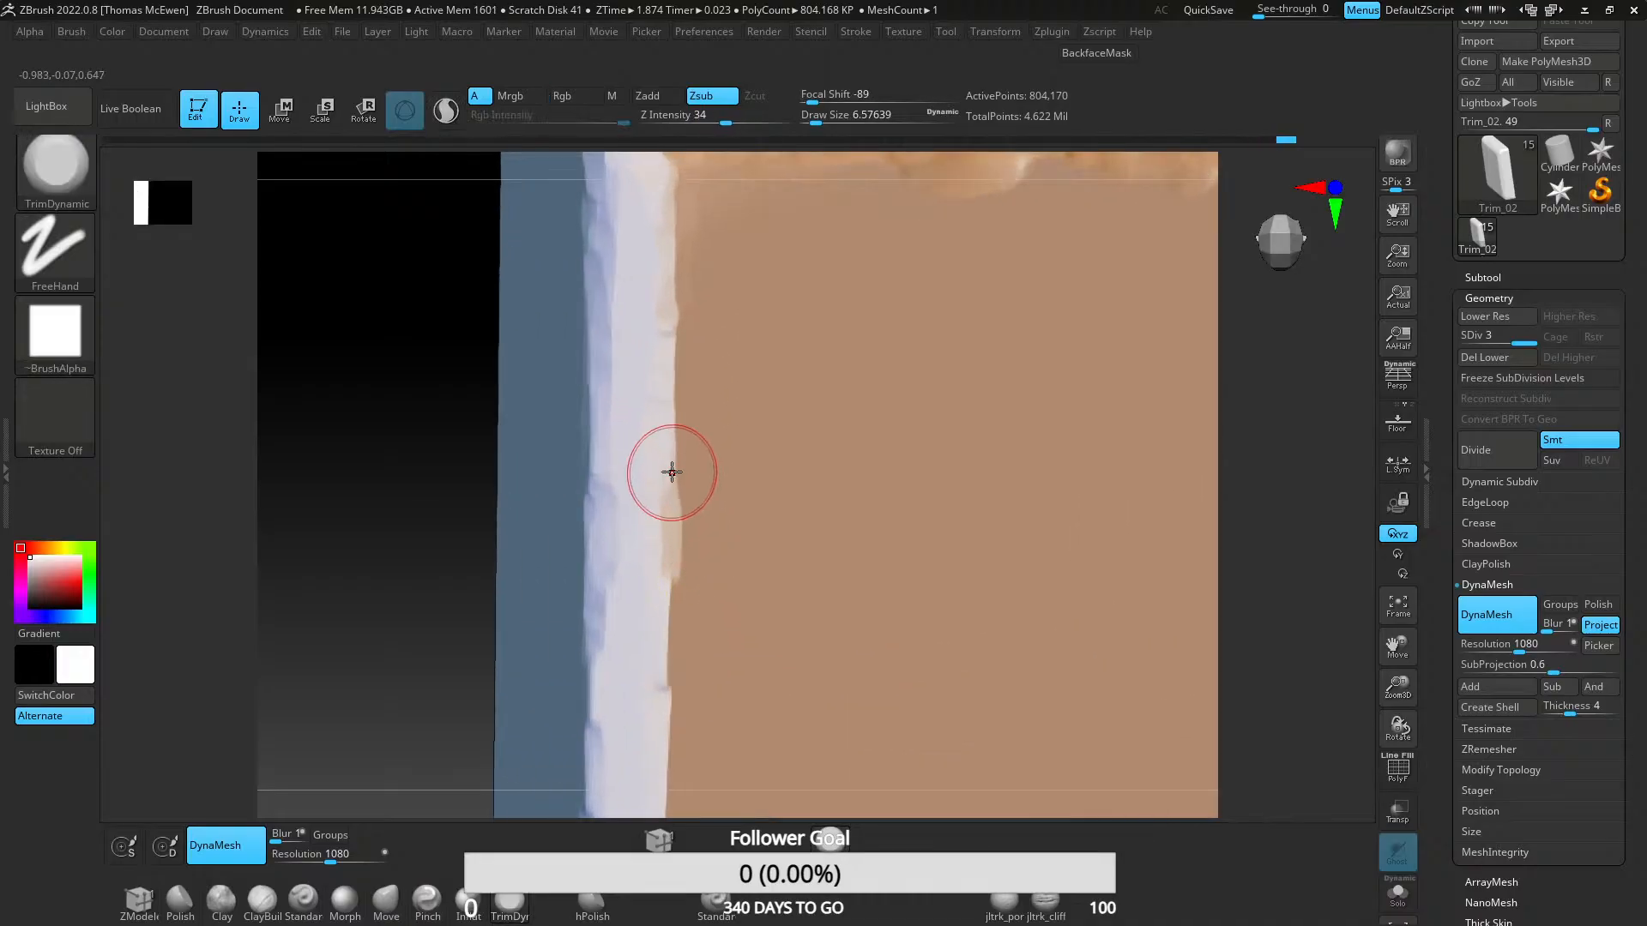
{"action": "left_click_drag", "start_coordinate": [672, 471], "coordinate": [669, 567]}
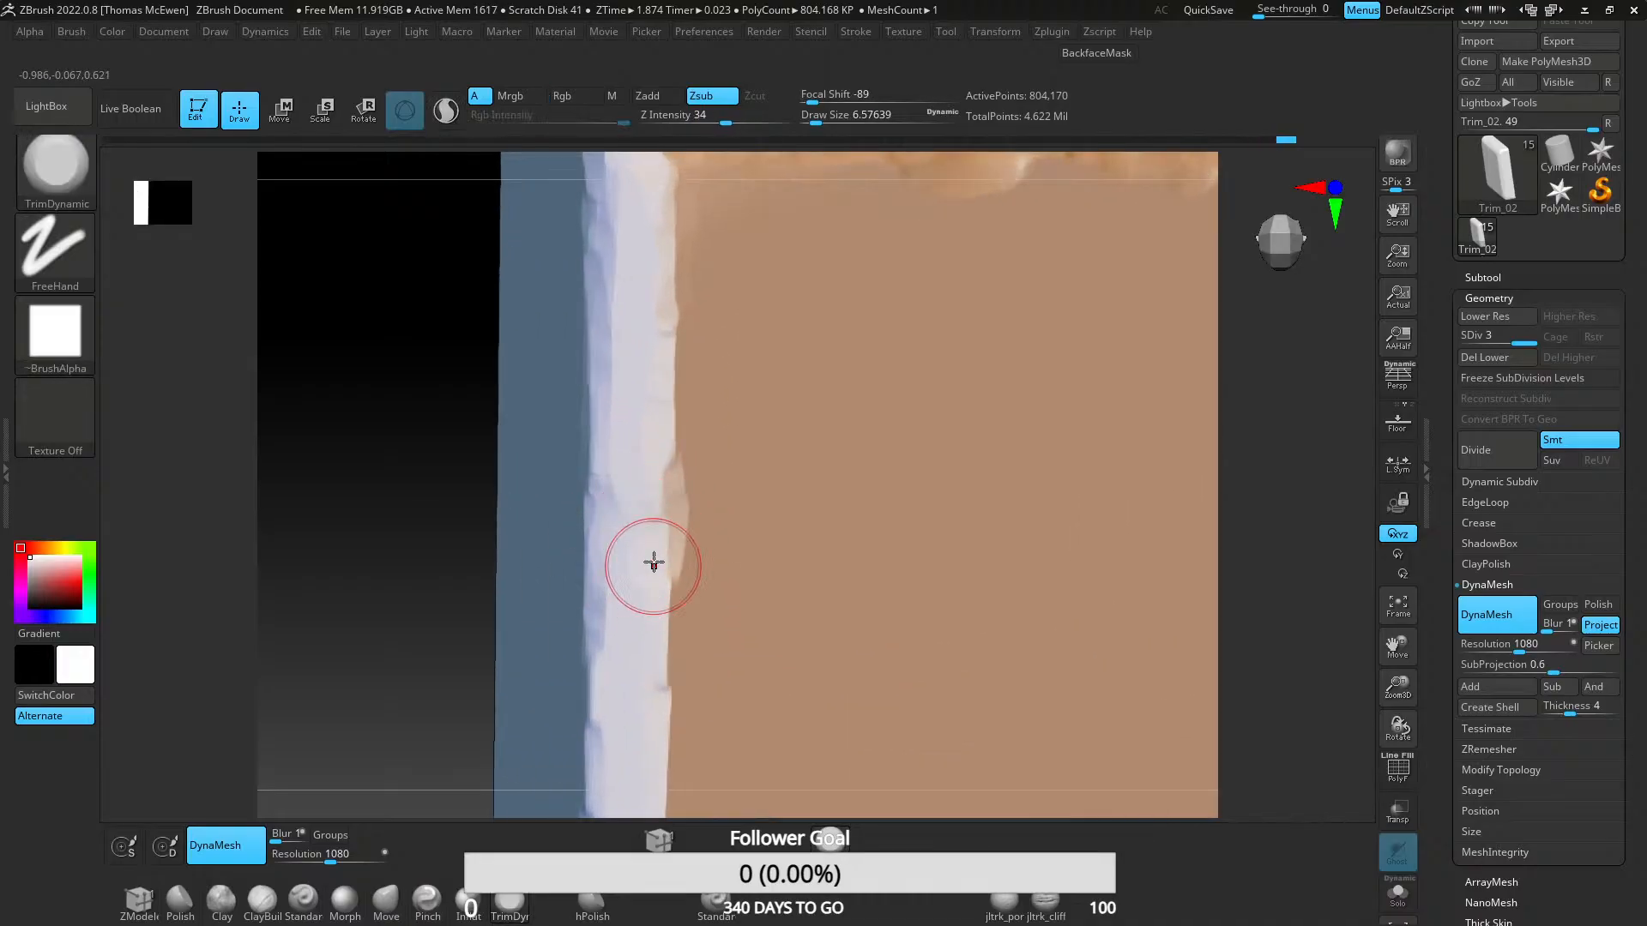
{"action": "right_click_drag", "start_coordinate": [687, 581], "coordinate": [692, 368], "text": "ctrl"}
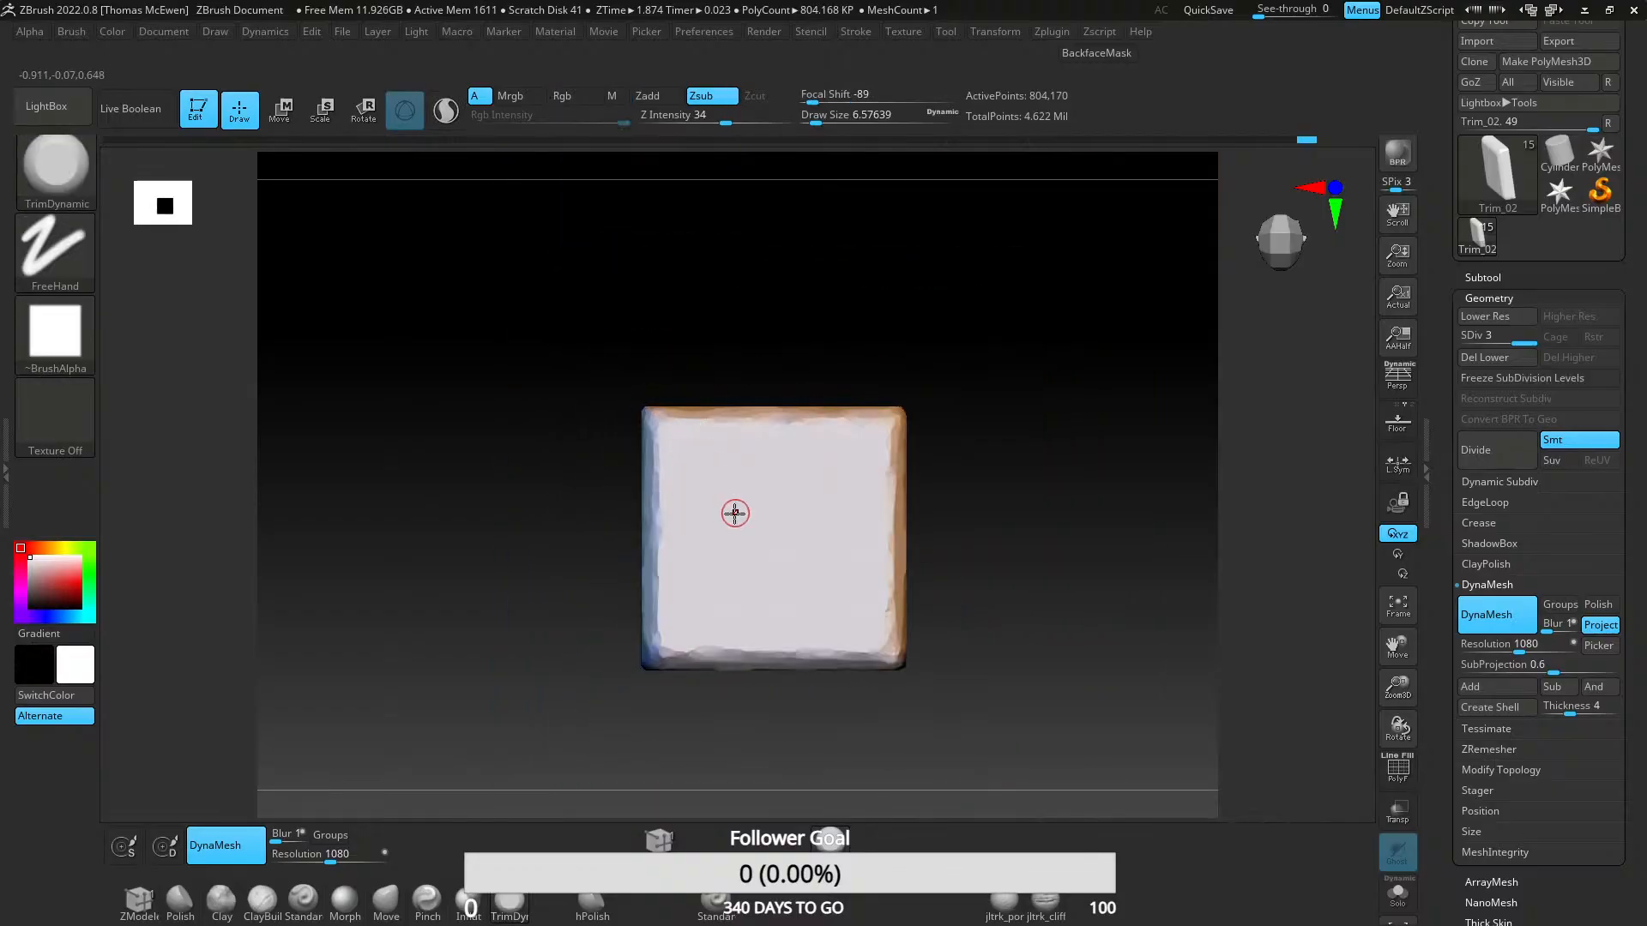
{"action": "mouse_move", "coordinate": [786, 556]}
{"action": "right_mouse_down"}
{"action": "mouse_move", "coordinate": [721, 523]}
{"action": "mouse_move", "coordinate": [738, 460]}
{"action": "mouse_move", "coordinate": [728, 400]}
{"action": "mouse_move", "coordinate": [729, 582]}
{"action": "mouse_move", "coordinate": [736, 431]}
{"action": "mouse_move", "coordinate": [753, 478]}
{"action": "mouse_move", "coordinate": [731, 452]}
{"action": "mouse_move", "coordinate": [732, 636]}
{"action": "right_mouse_up"}
{"action": "right_click_drag", "start_coordinate": [732, 636], "coordinate": [751, 432]}
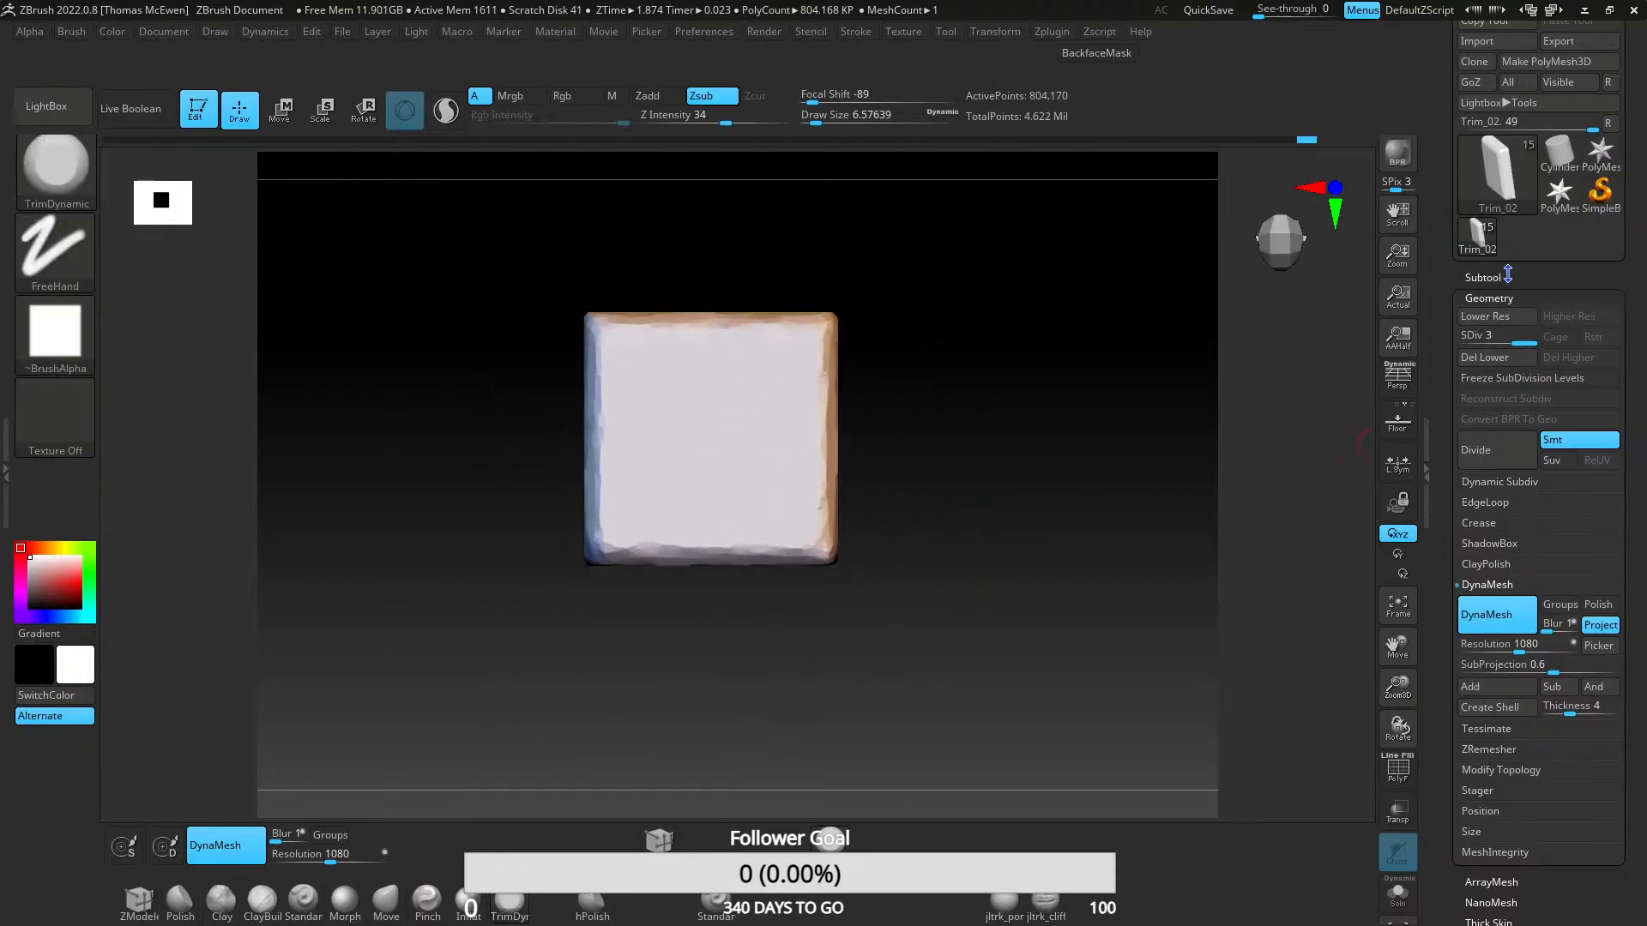
- Show Trim_01, Trim_03, Trim_04 and Trim_05 alongside Trim_02 to compare the edge wear across the blocks
{"action": "left_click", "coordinate": [1495, 298]}
{"action": "left_click", "coordinate": [1483, 318]}
{"action": "left_click", "coordinate": [1490, 316]}
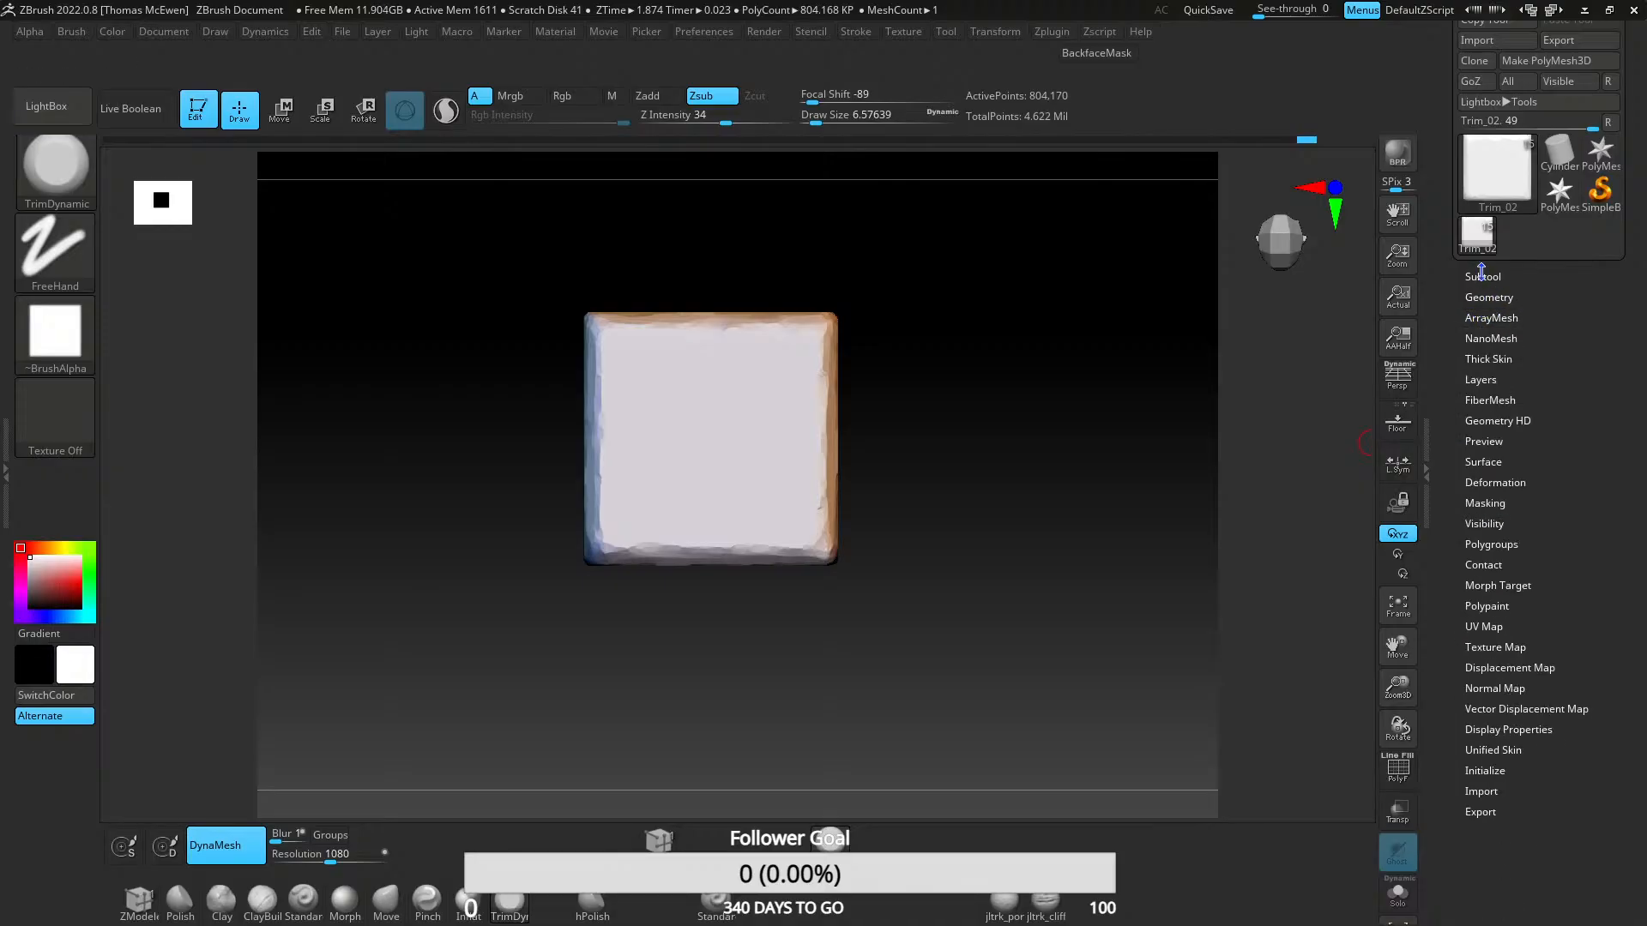
{"action": "left_click", "coordinate": [1482, 275]}
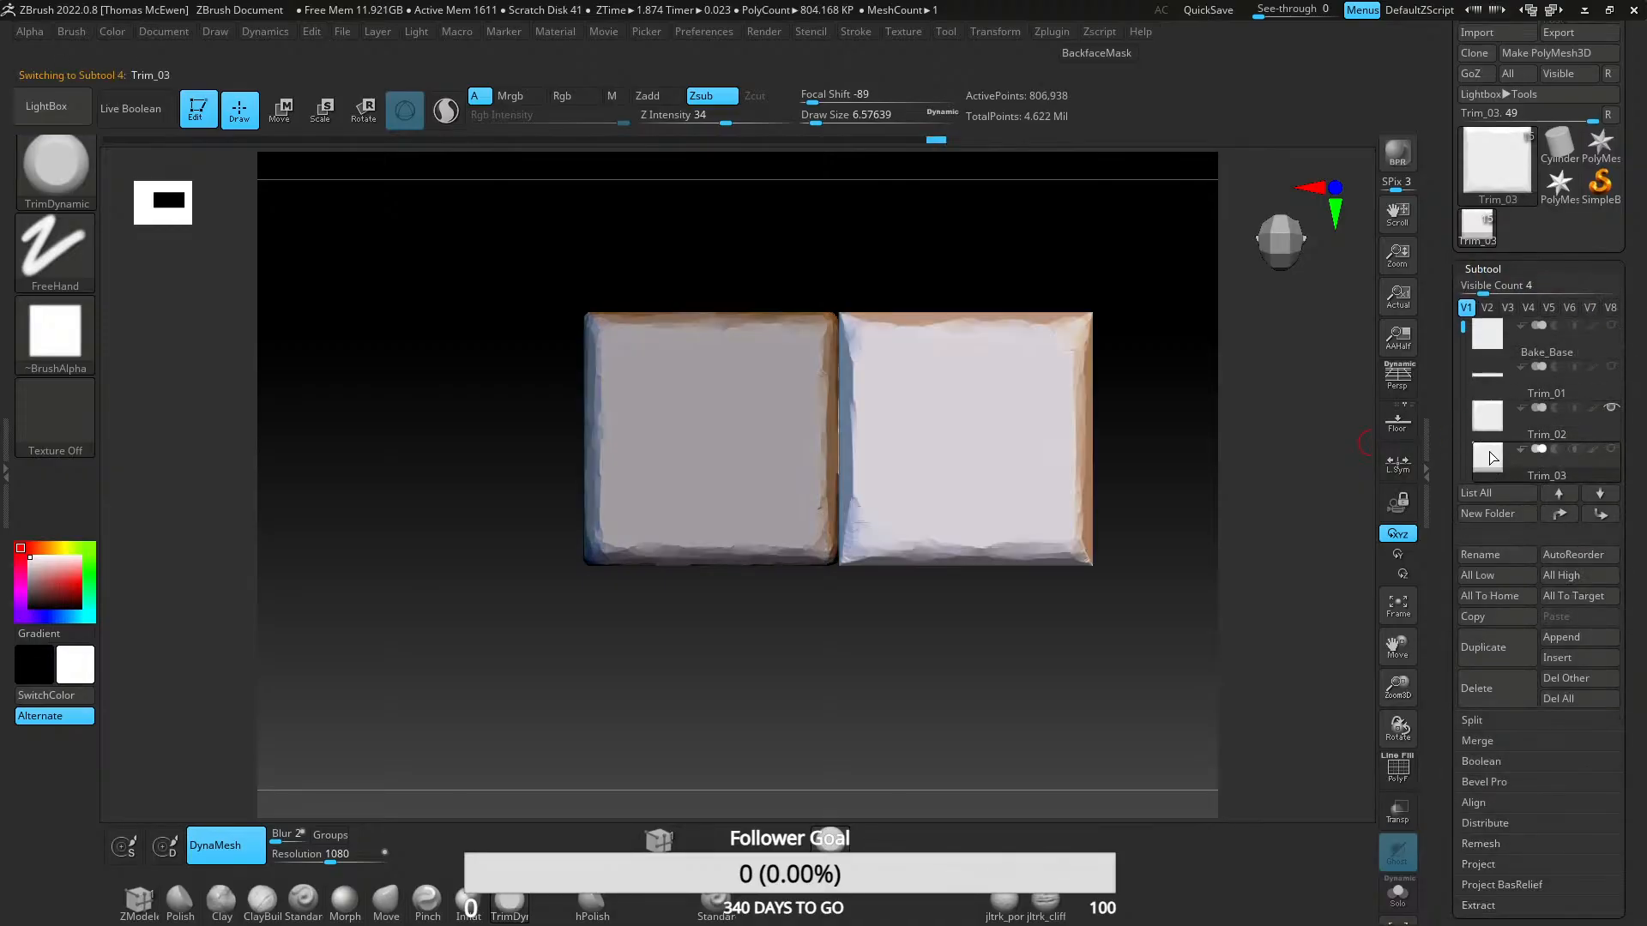
{"action": "left_click", "coordinate": [1489, 379]}
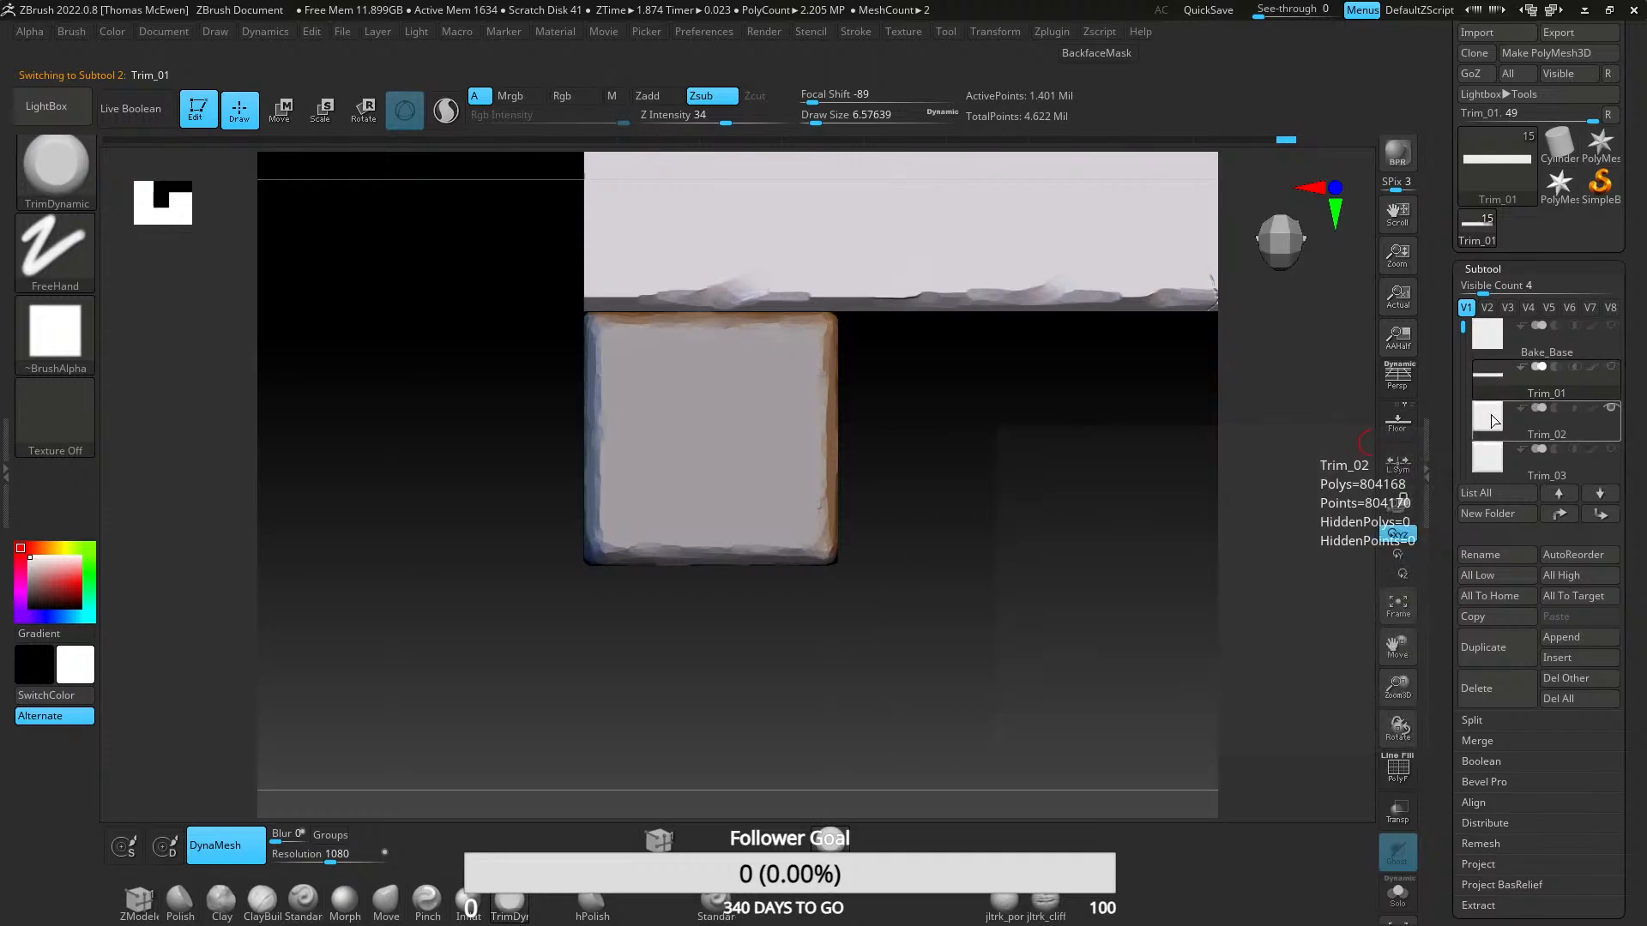
{"action": "left_click", "coordinate": [1493, 416]}
{"action": "left_click", "coordinate": [1612, 451]}
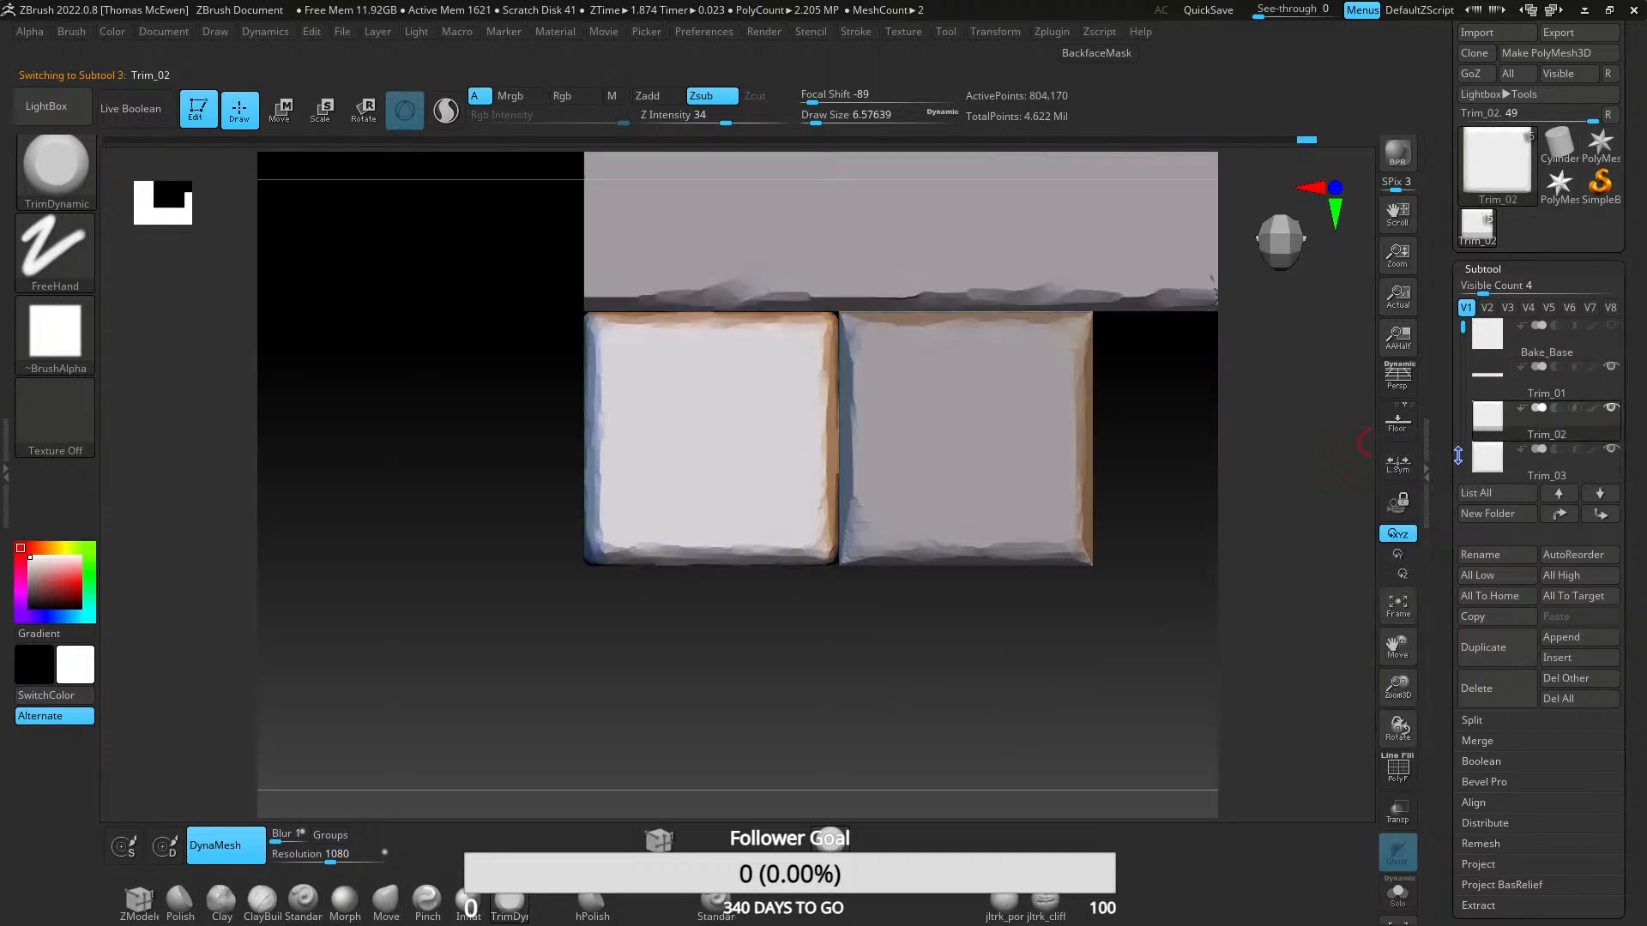
{"action": "scroll", "coordinate": [1459, 343], "scroll_direction": "down", "scroll_amount": 2}
{"action": "left_click", "coordinate": [1612, 409]}
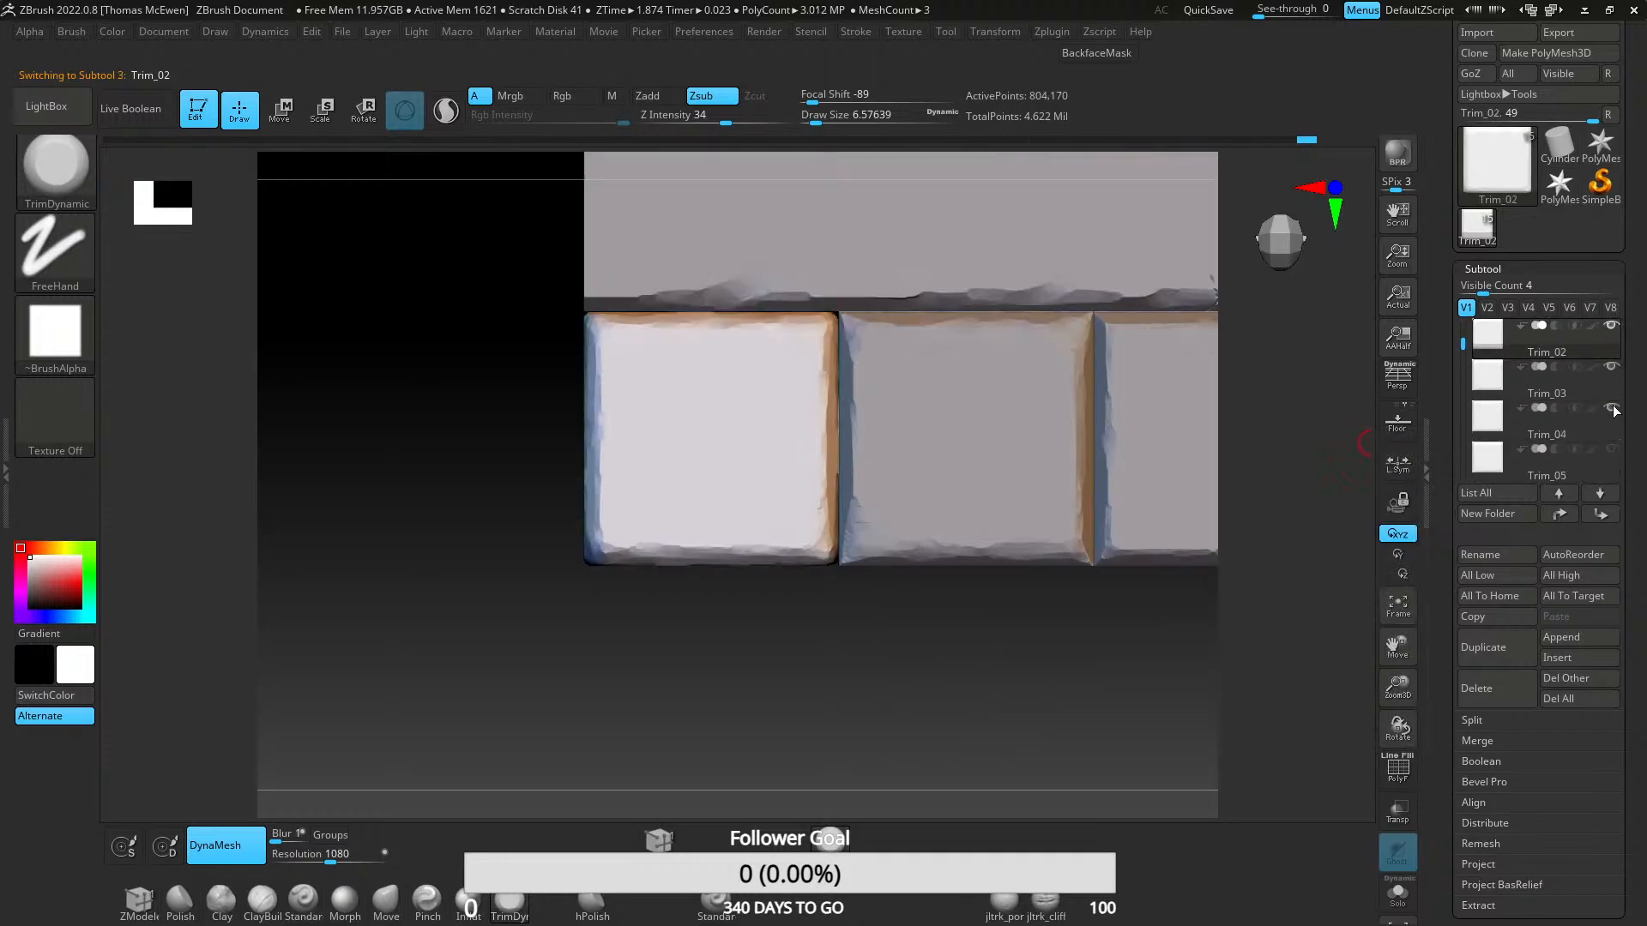
{"action": "right_click_drag", "start_coordinate": [1193, 417], "coordinate": [600, 442], "text": "alt"}
{"action": "mouse_move", "coordinate": [989, 456]}
{"action": "right_mouse_down", "text": "alt"}
{"action": "mouse_move", "coordinate": [824, 449]}
{"action": "mouse_move", "coordinate": [790, 378]}
{"action": "right_mouse_up", "text": "alt"}
{"action": "right_click_drag", "start_coordinate": [377, 468], "coordinate": [703, 457], "text": "alt"}
{"action": "mouse_move", "coordinate": [589, 481]}
{"action": "right_mouse_down", "text": "ctrl"}
{"action": "mouse_move", "coordinate": [606, 511]}
{"action": "mouse_move", "coordinate": [629, 455]}
{"action": "mouse_move", "coordinate": [588, 500]}
{"action": "mouse_move", "coordinate": [570, 357]}
{"action": "mouse_move", "coordinate": [566, 555]}
{"action": "mouse_move", "coordinate": [633, 364]}
{"action": "mouse_move", "coordinate": [1057, 394]}
{"action": "right_mouse_up", "text": "ctrl"}
{"action": "scroll", "coordinate": [1563, 352], "scroll_direction": "up", "scroll_amount": 2}
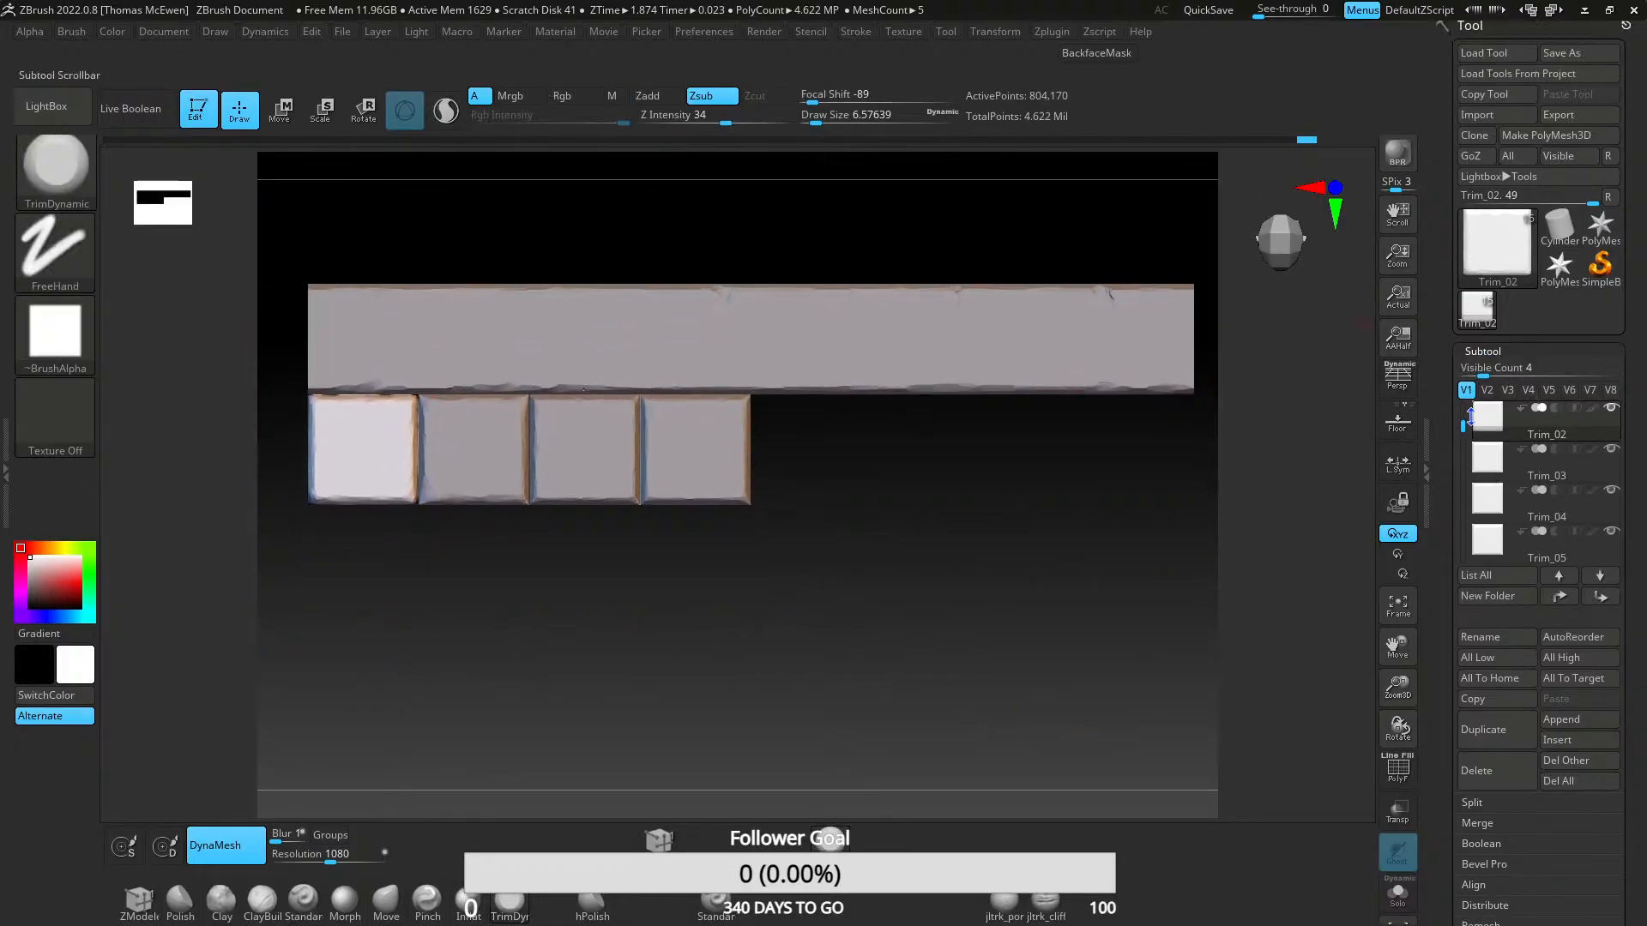
- Hide the other visible trim pieces and make Trim_06 the active subtool
{"action": "mouse_move", "coordinate": [1464, 427]}
{"action": "left_mouse_down"}
{"action": "mouse_move", "coordinate": [1470, 391]}
{"action": "mouse_move", "coordinate": [1466, 435]}
{"action": "left_mouse_up"}
{"action": "left_click", "coordinate": [1611, 450]}
{"action": "left_click", "coordinate": [1613, 532]}
{"action": "left_click", "coordinate": [1611, 450]}
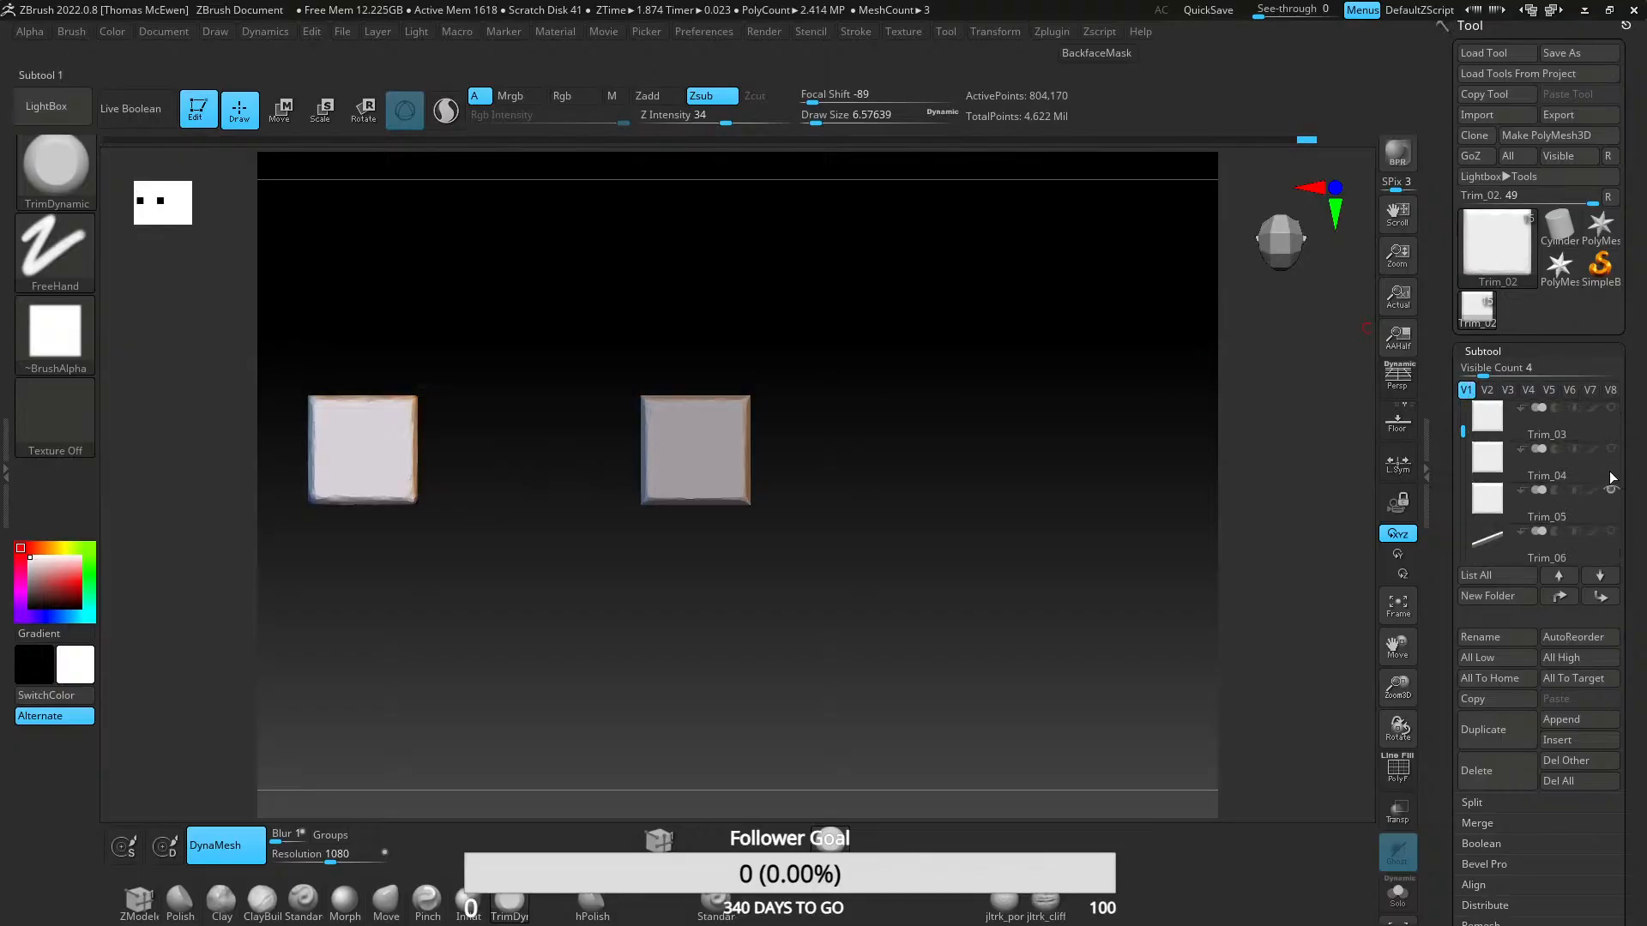
{"action": "left_click", "coordinate": [1619, 490]}
{"action": "scroll", "coordinate": [1487, 427], "scroll_direction": "down", "scroll_amount": 3}
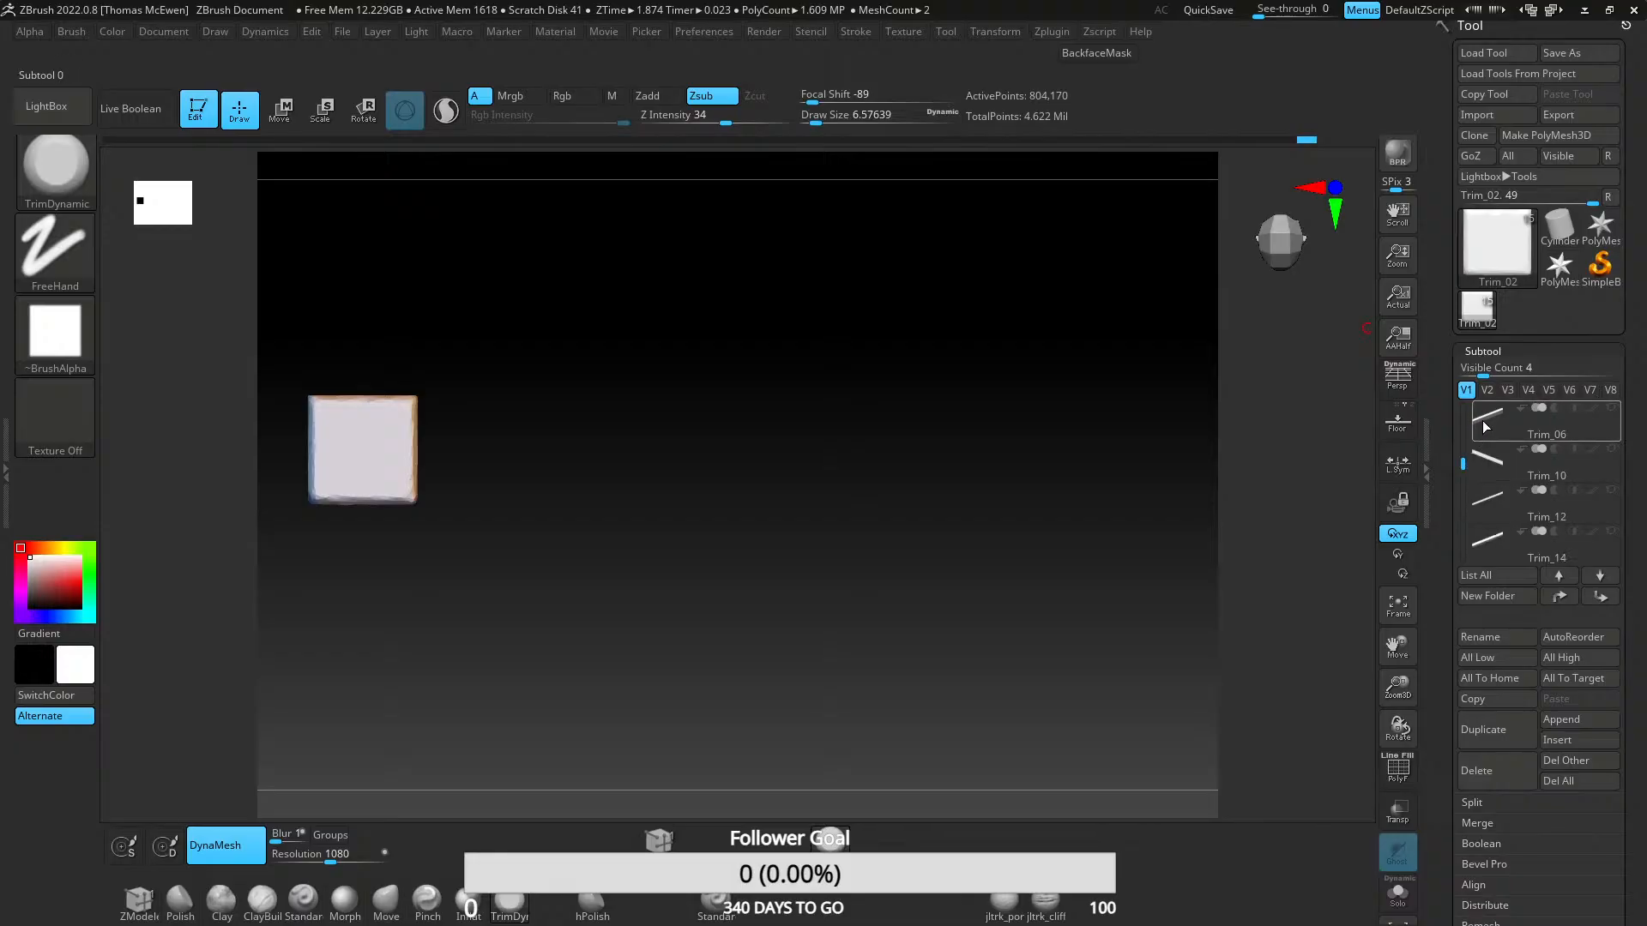
{"action": "mouse_move", "coordinate": [1557, 442]}
{"action": "left_click", "coordinate": [1499, 433]}
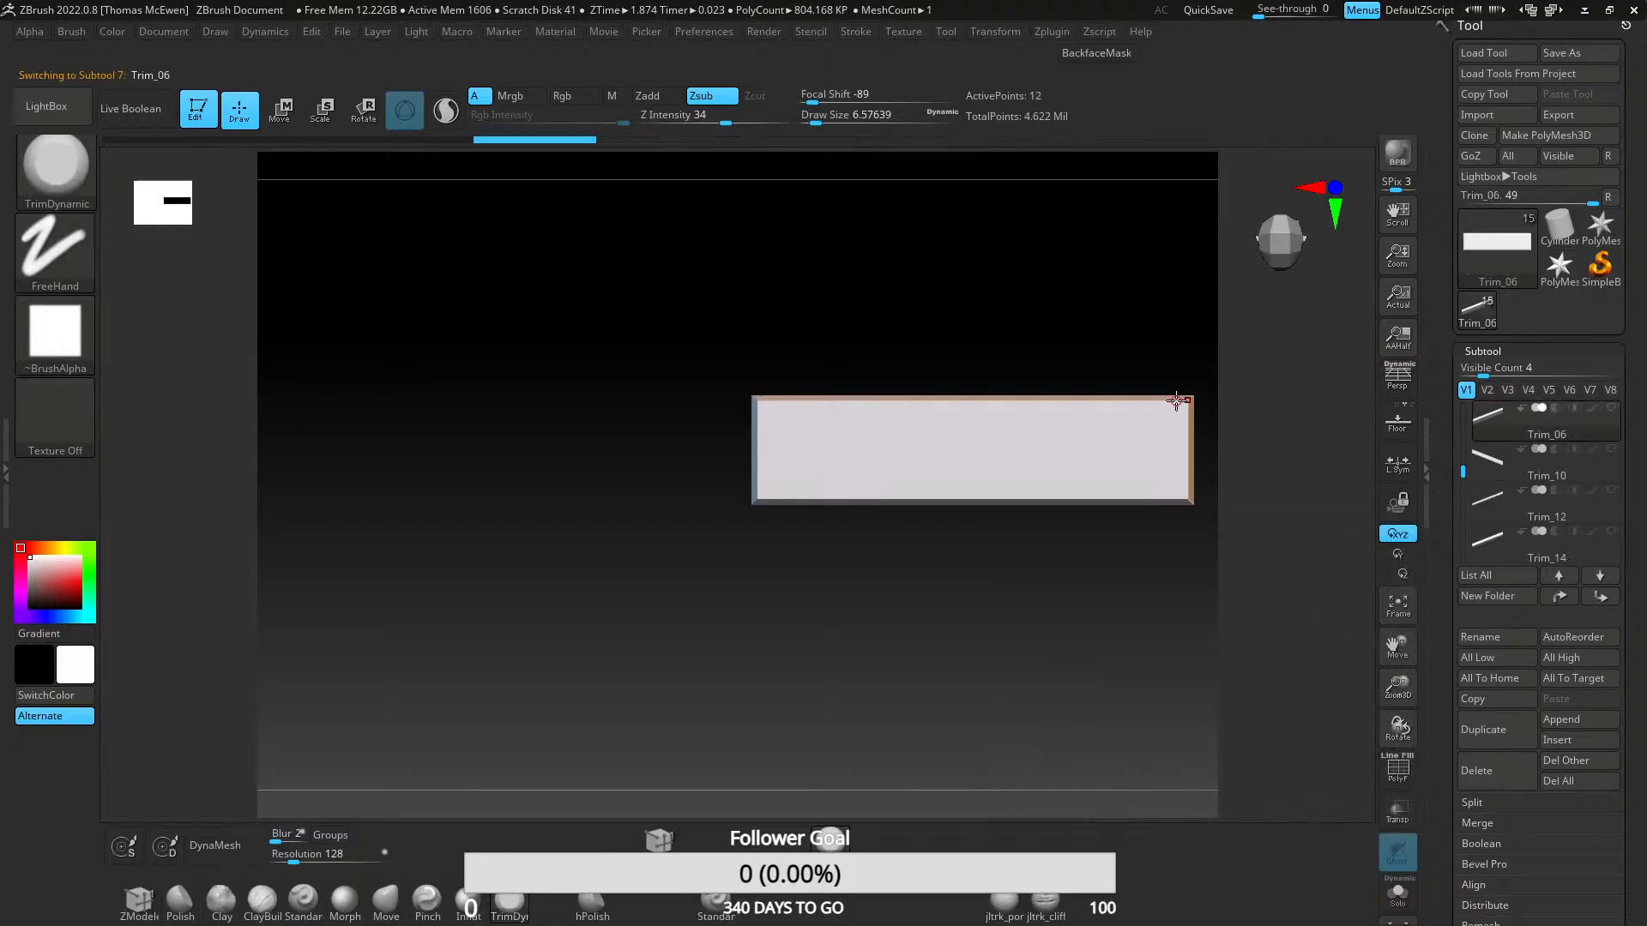
{"action": "right_click_drag", "start_coordinate": [1177, 403], "coordinate": [854, 420], "text": "alt"}
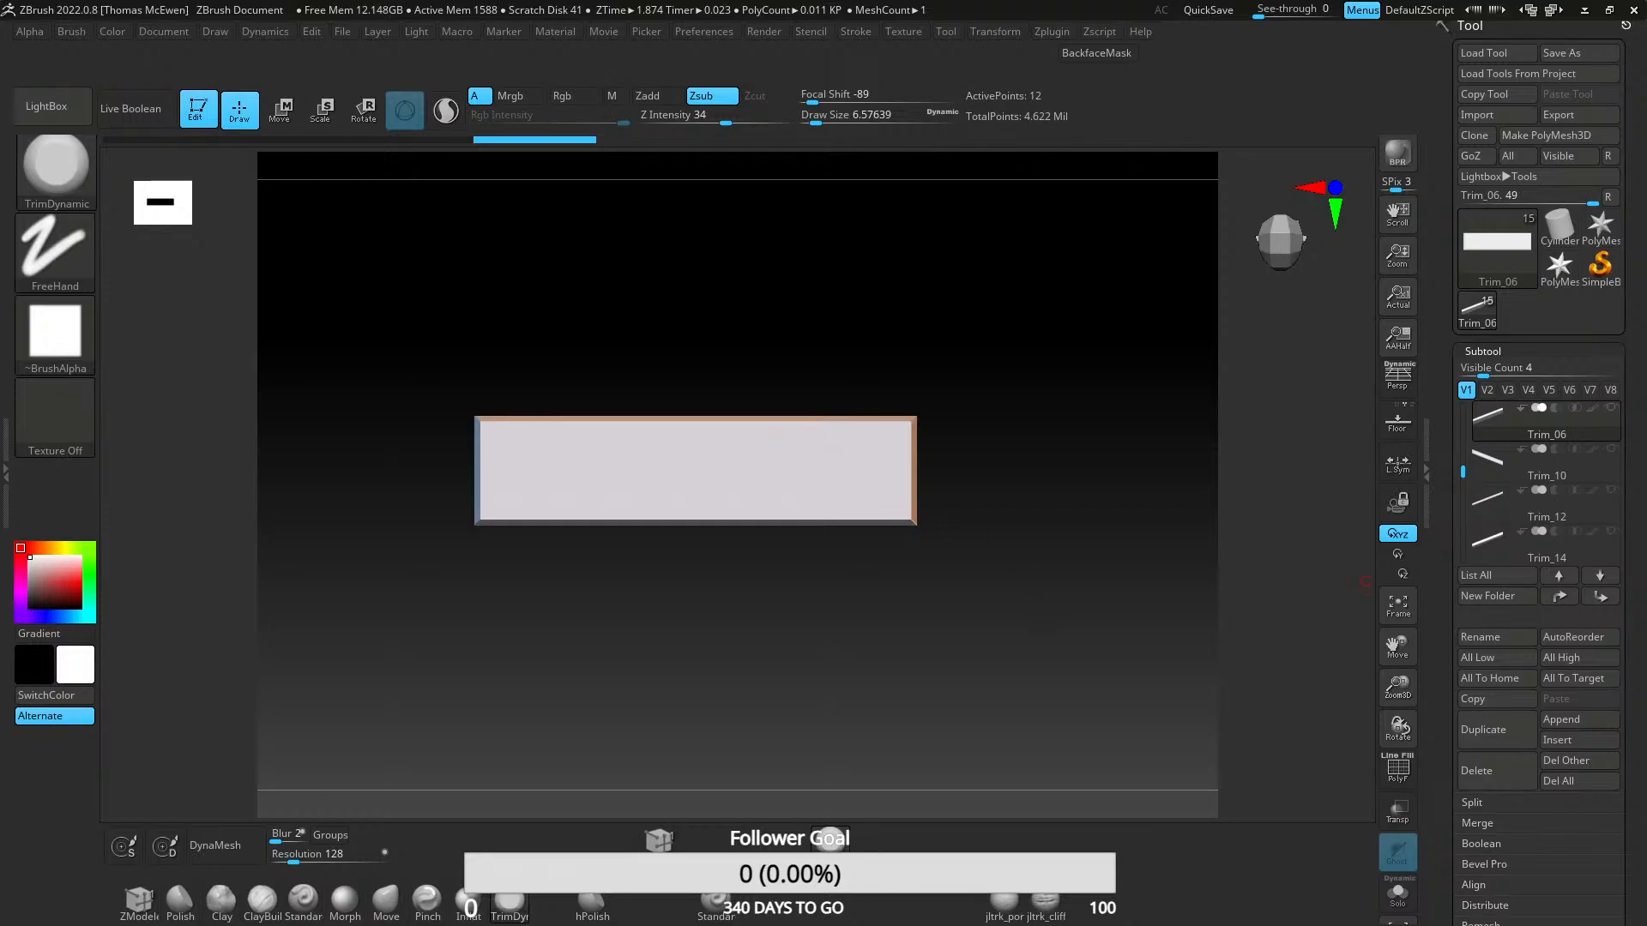
- Switch to the reference image board and examine the block layout in the normal map of the trim sheet, then return to ZBrush
{"action": "key", "text": "alt+Tab"}
{"action": "scroll", "coordinate": [749, 486], "scroll_direction": "down", "scroll_amount": 4}
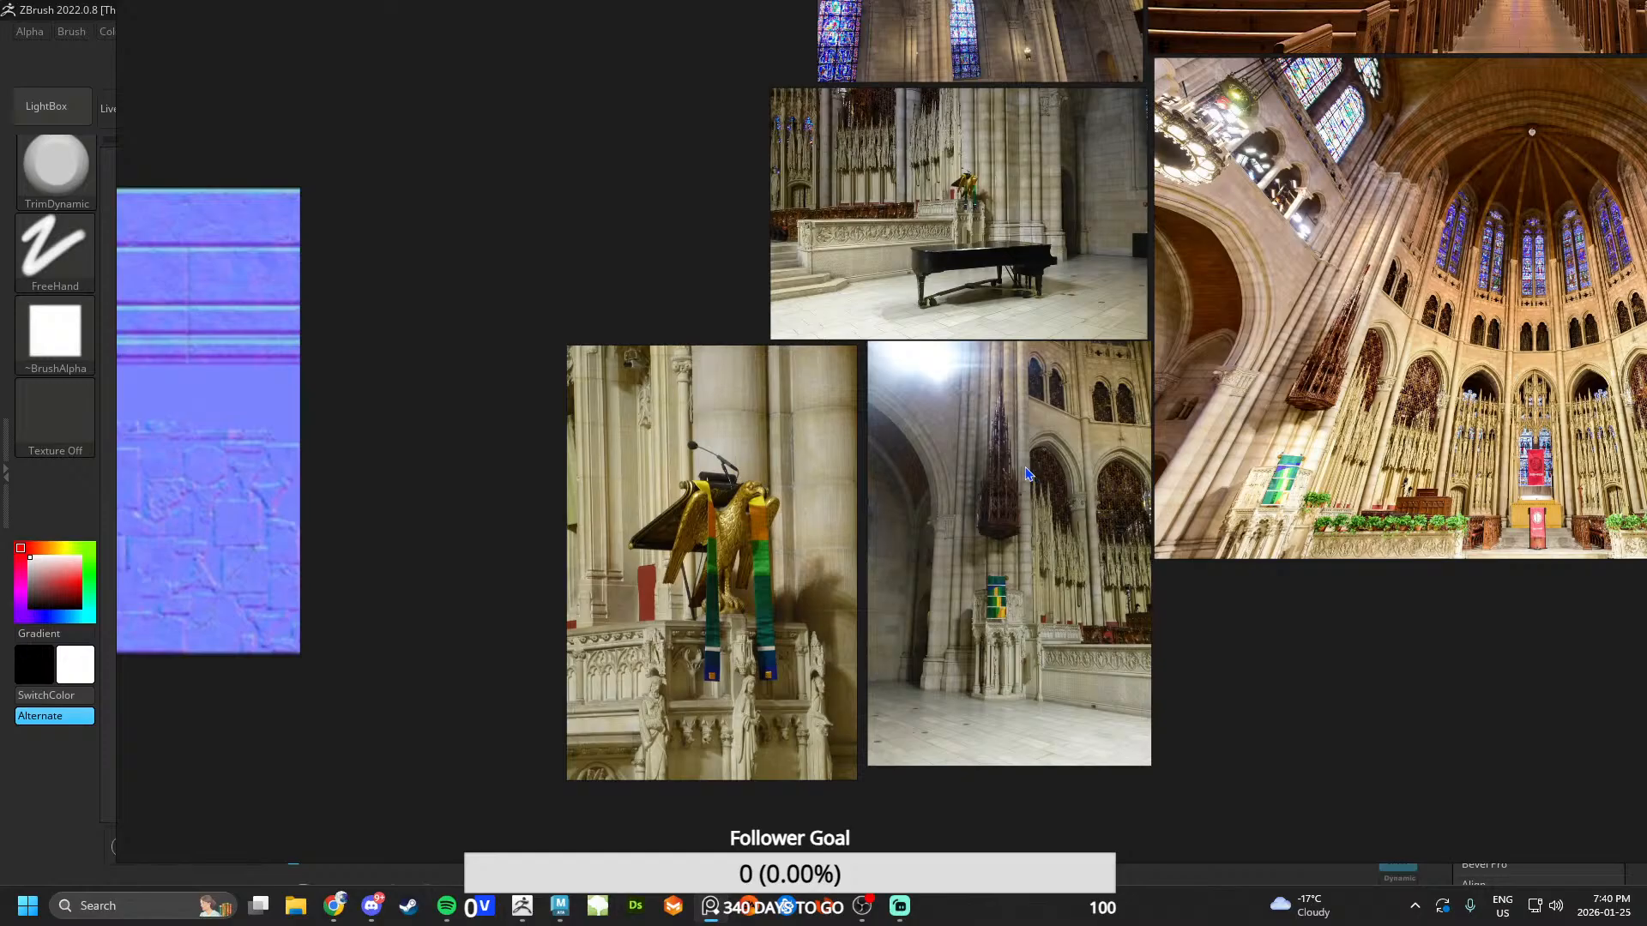
{"action": "scroll", "coordinate": [1013, 465], "scroll_direction": "down", "scroll_amount": 3}
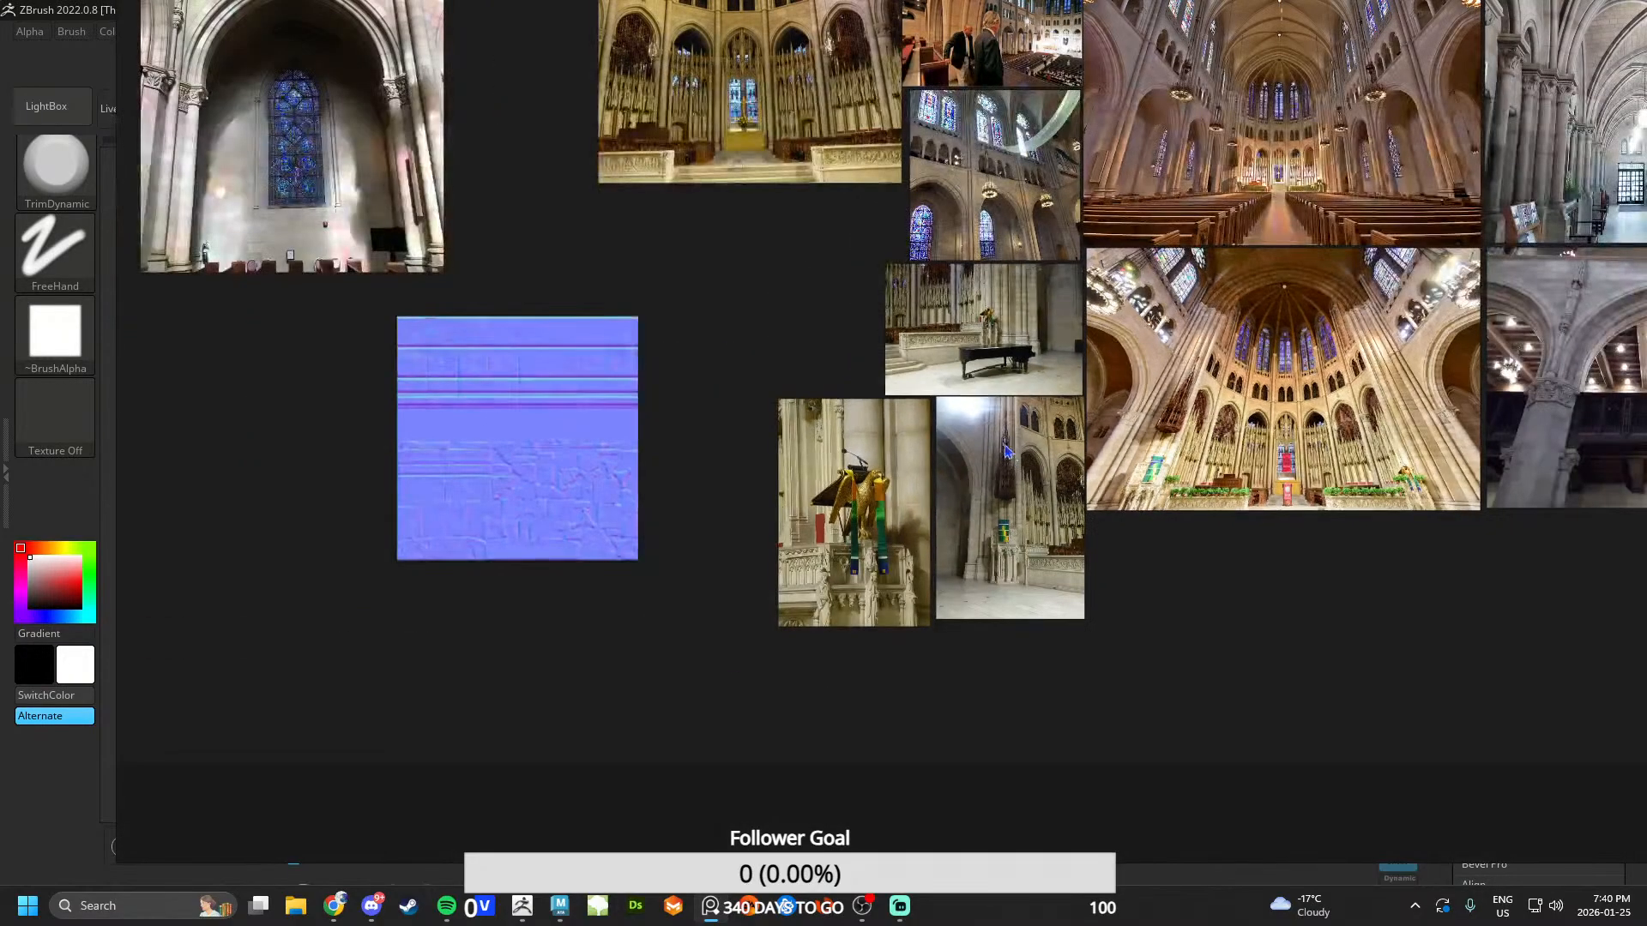
{"action": "middle_click_drag", "start_coordinate": [903, 303], "coordinate": [871, 593]}
{"action": "scroll", "coordinate": [872, 594], "scroll_direction": "up", "scroll_amount": 1}
{"action": "scroll", "coordinate": [695, 605], "scroll_direction": "down", "scroll_amount": 2}
{"action": "middle_click_drag", "start_coordinate": [695, 605], "coordinate": [944, 384]}
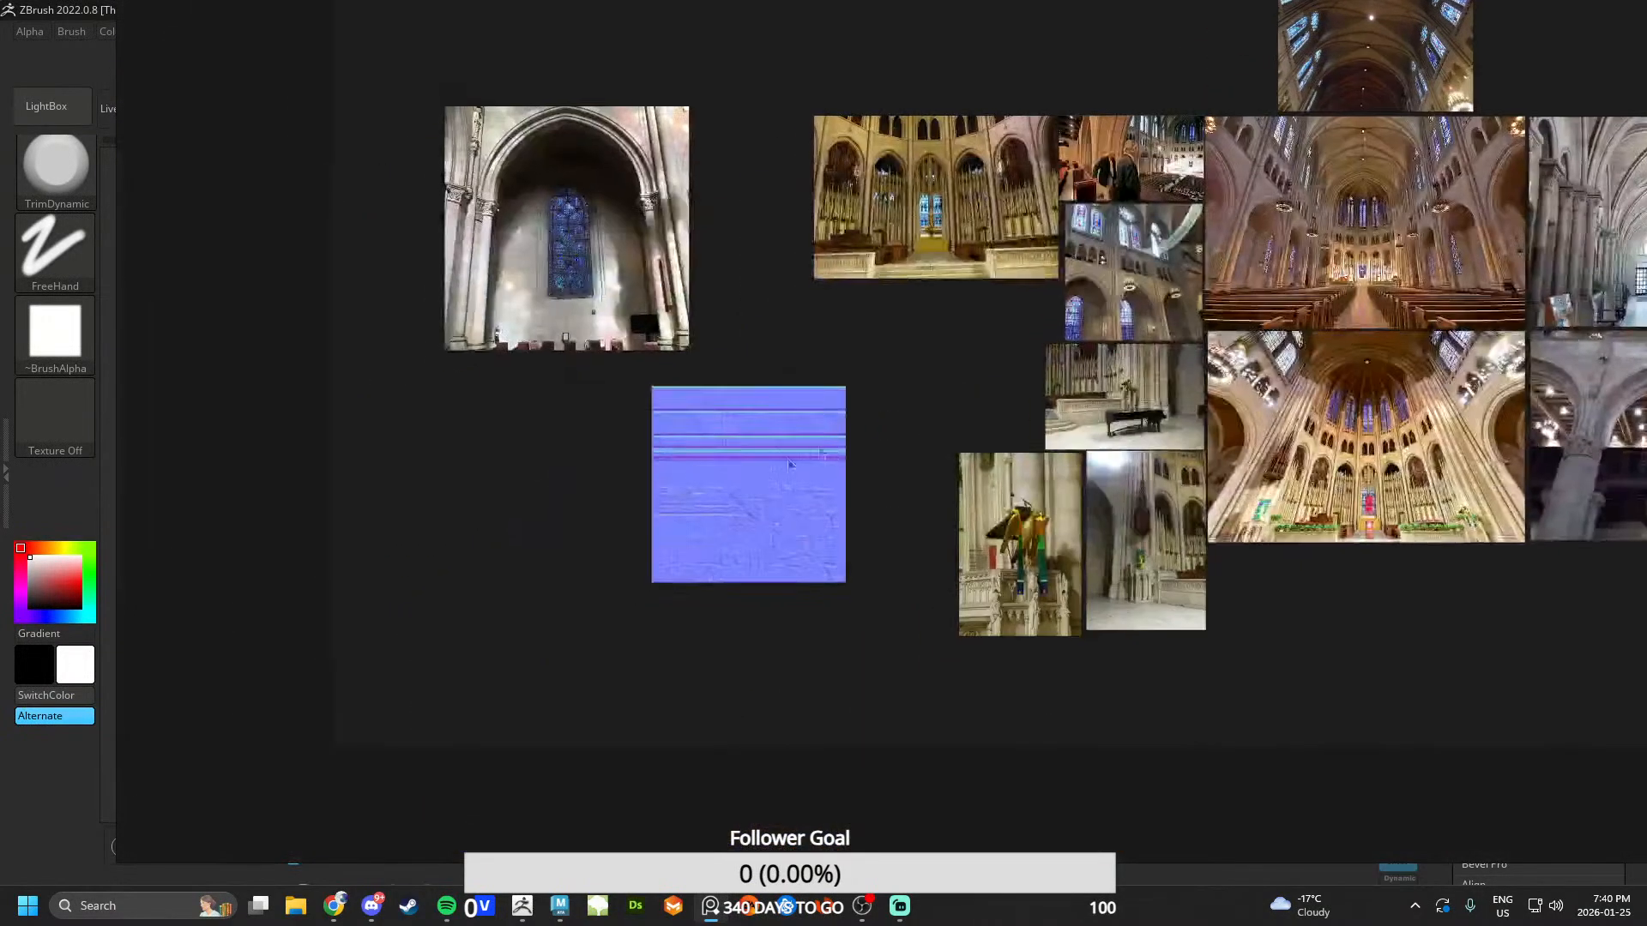
{"action": "scroll", "coordinate": [738, 458], "scroll_direction": "up", "scroll_amount": 5}
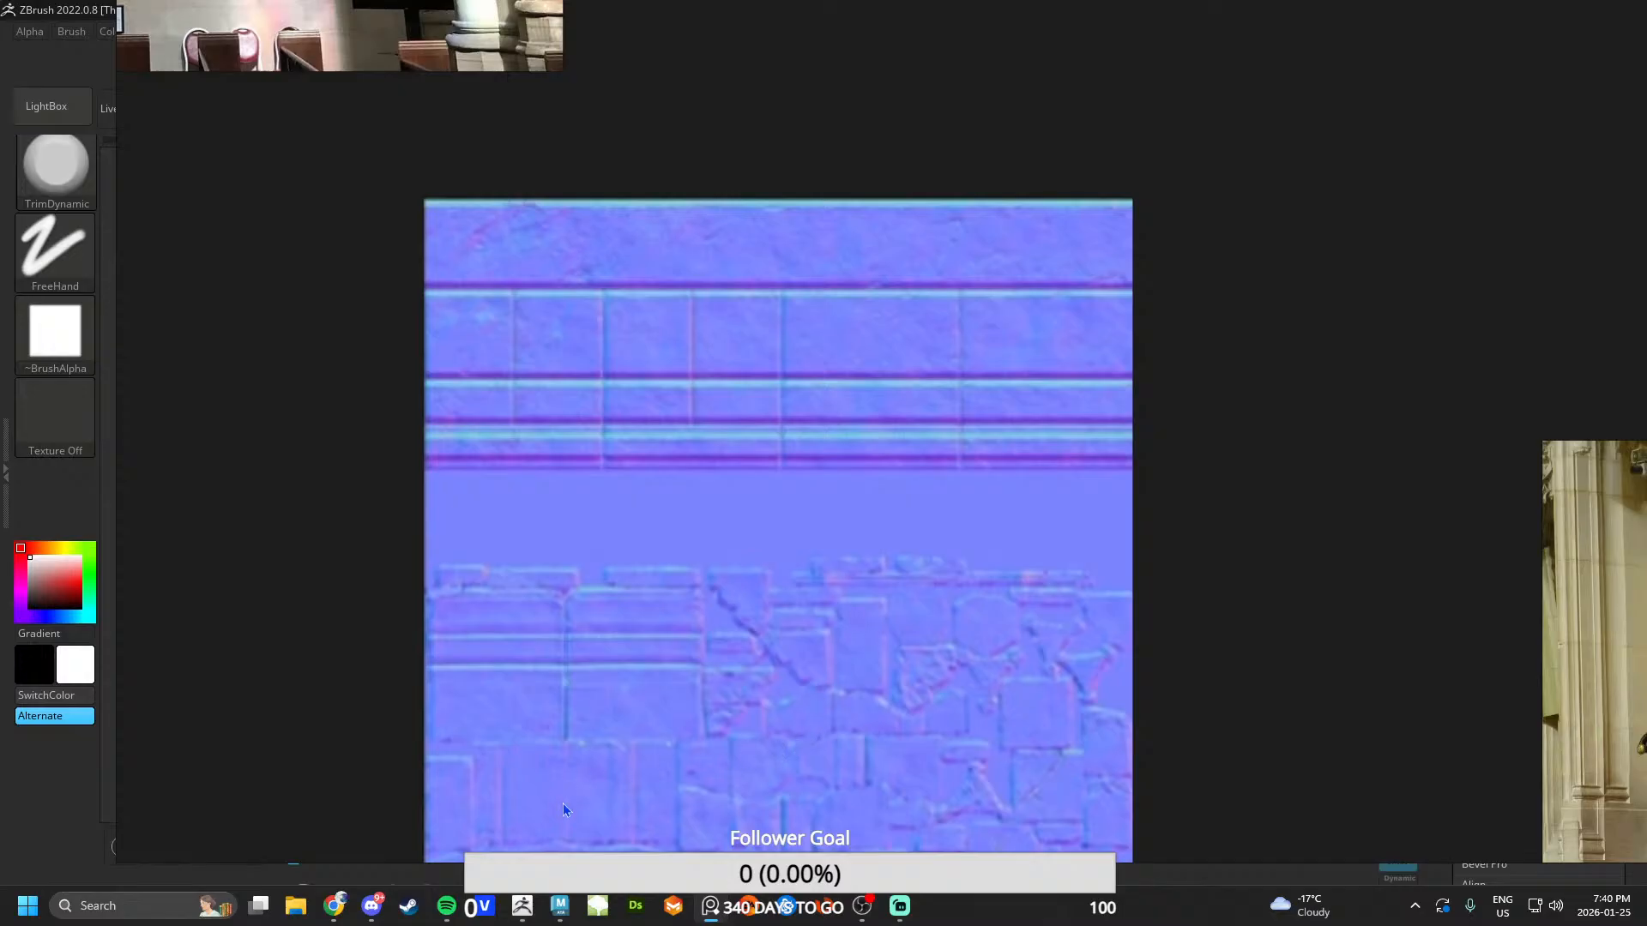
{"action": "left_click", "coordinate": [560, 906]}
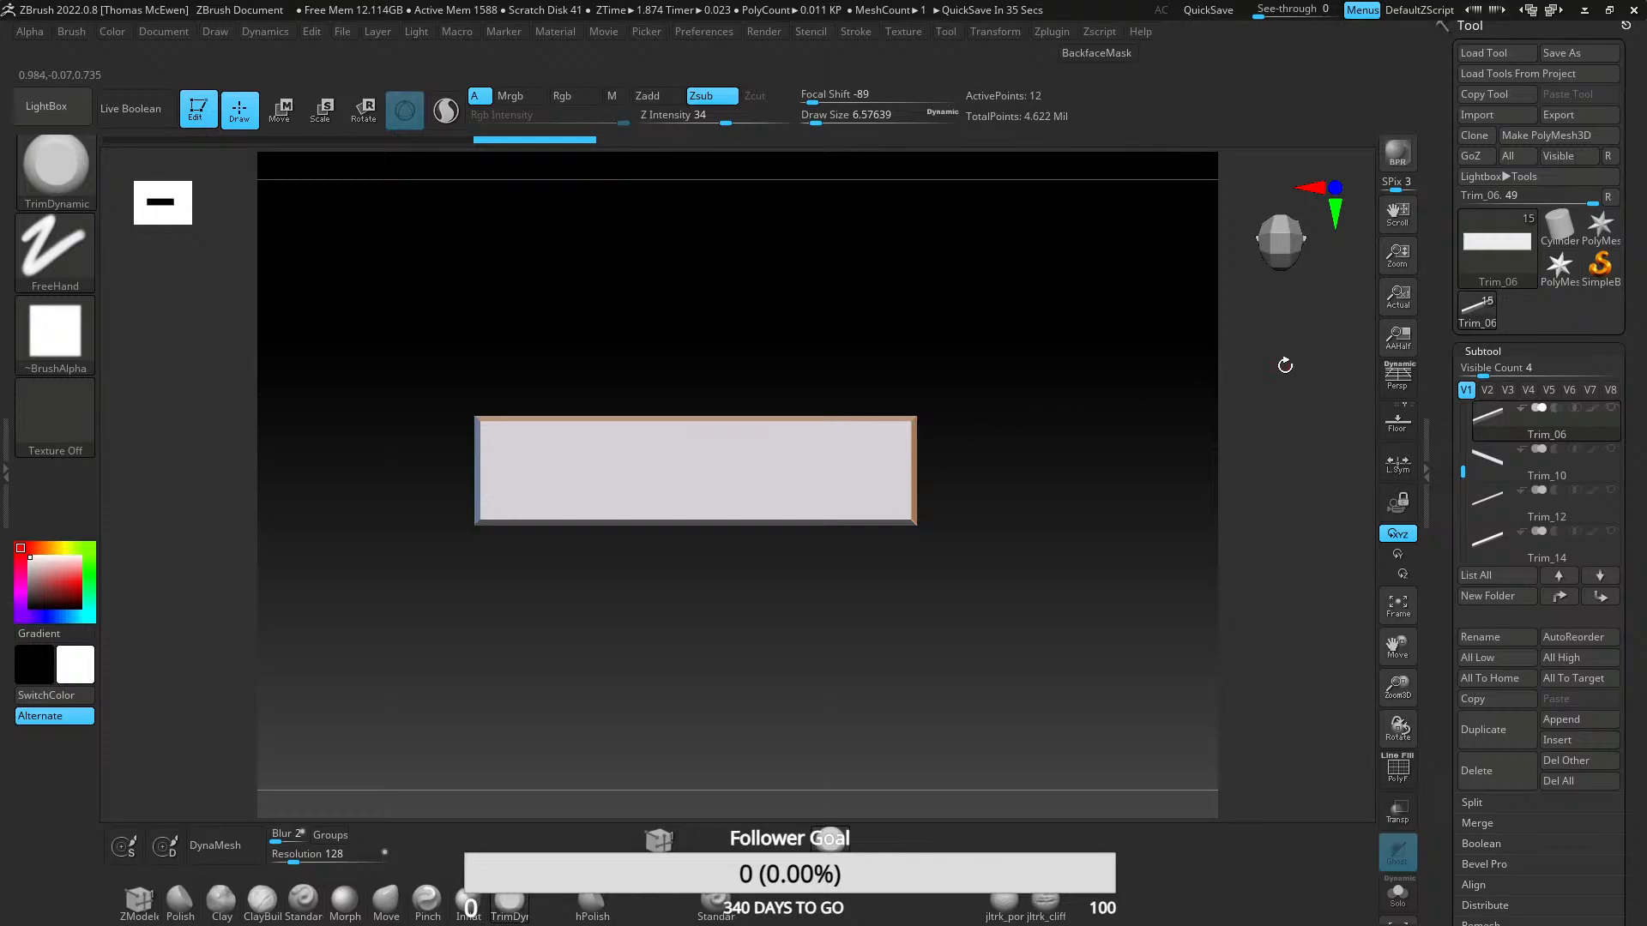
- DynaMesh the Trim_06 slab at resolution 1080 and subdivide it twice
{"action": "left_click", "coordinate": [1485, 351]}
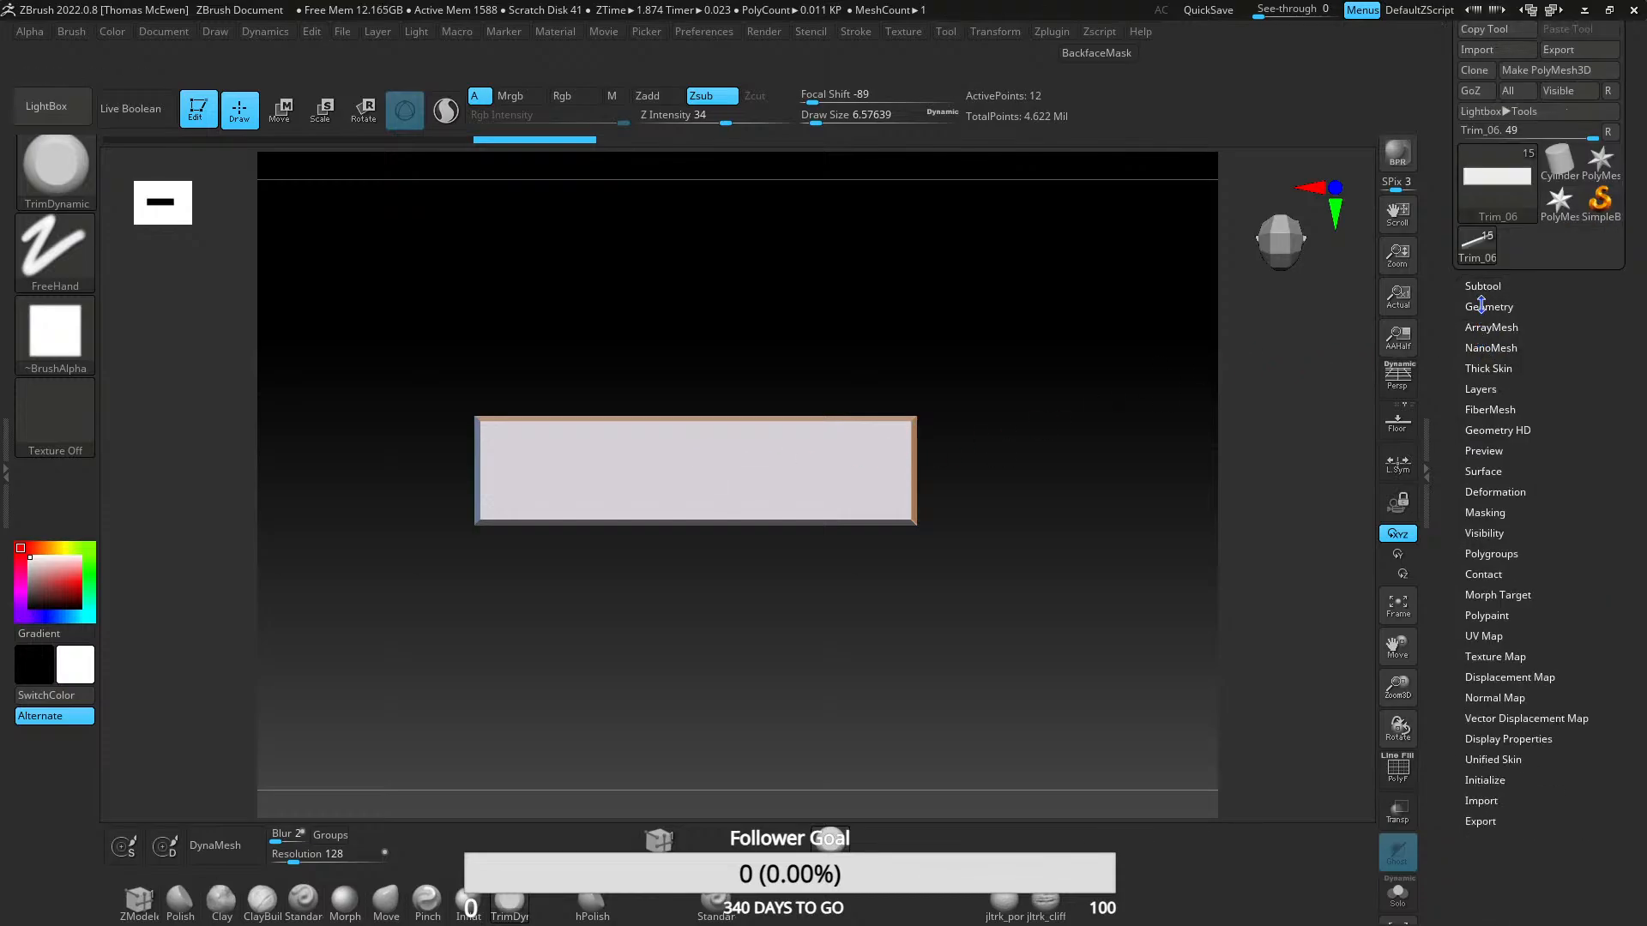
{"action": "left_click", "coordinate": [1489, 307]}
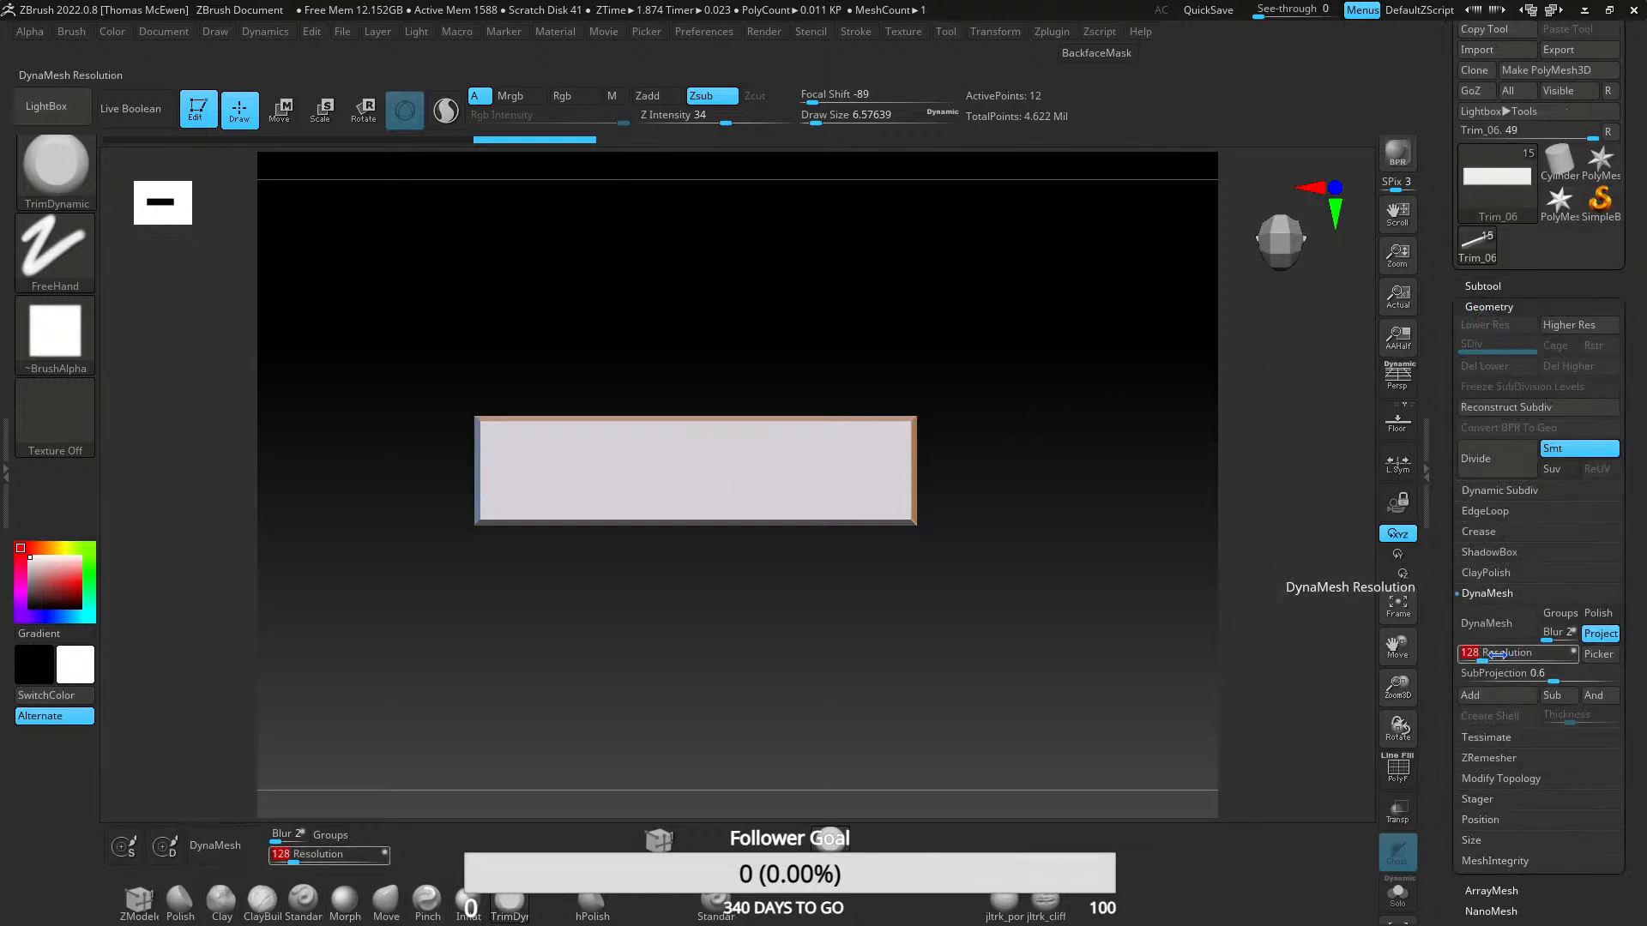
{"action": "type", "text": "1080"}
{"action": "key", "text": "Return"}
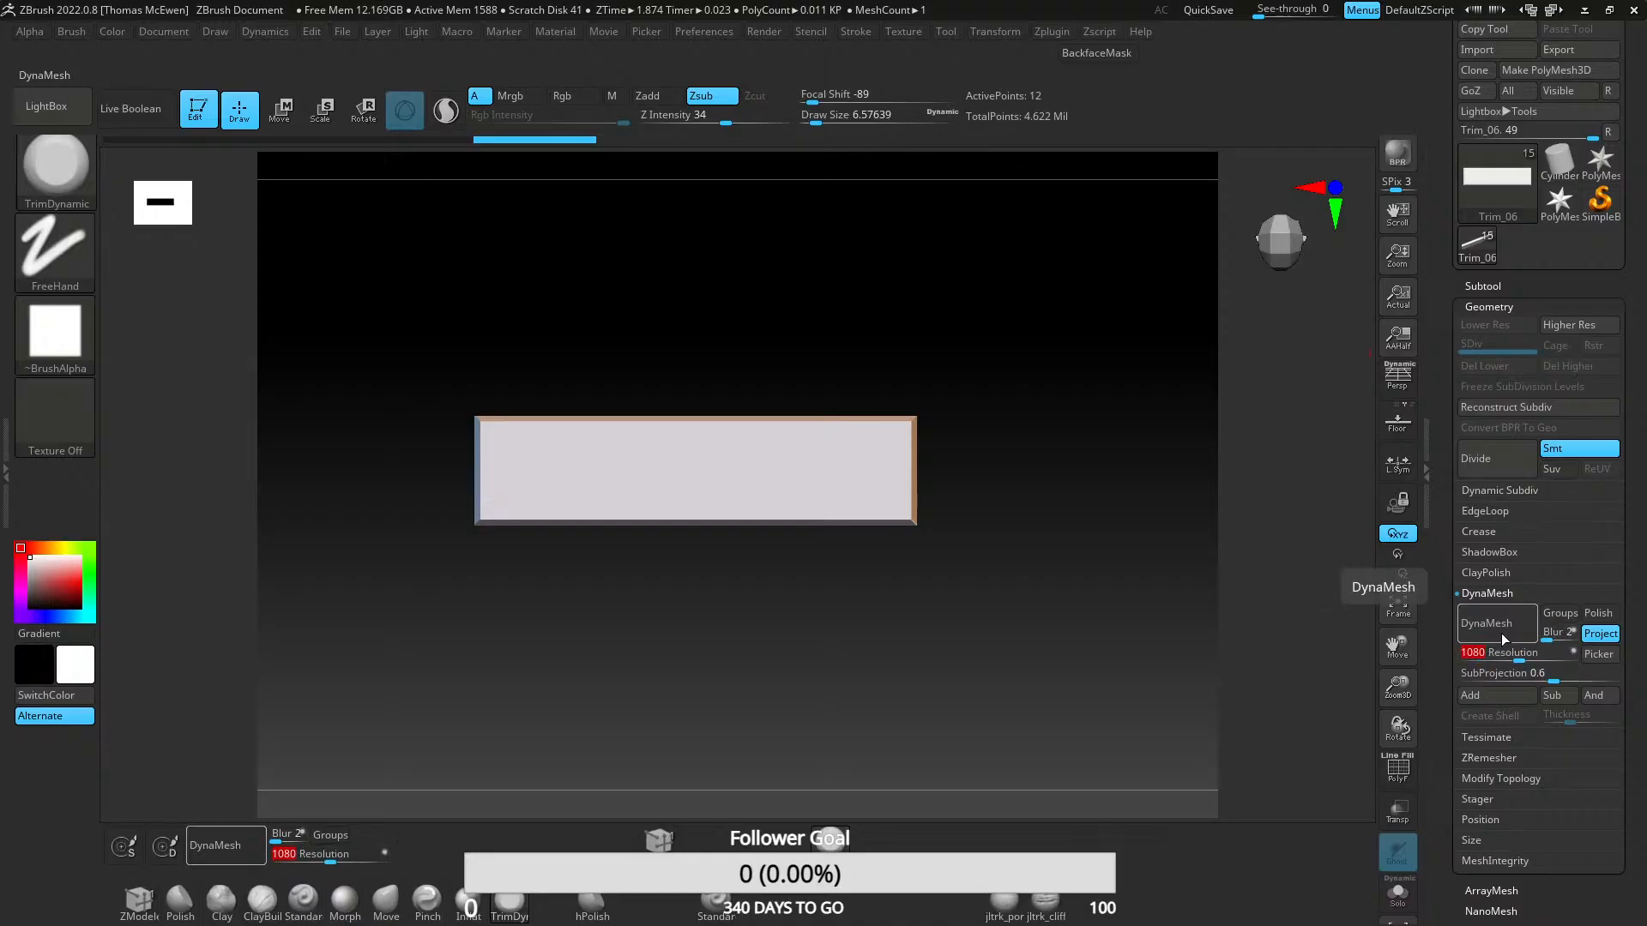
{"action": "left_click", "coordinate": [1500, 631]}
{"action": "left_click", "coordinate": [1474, 457]}
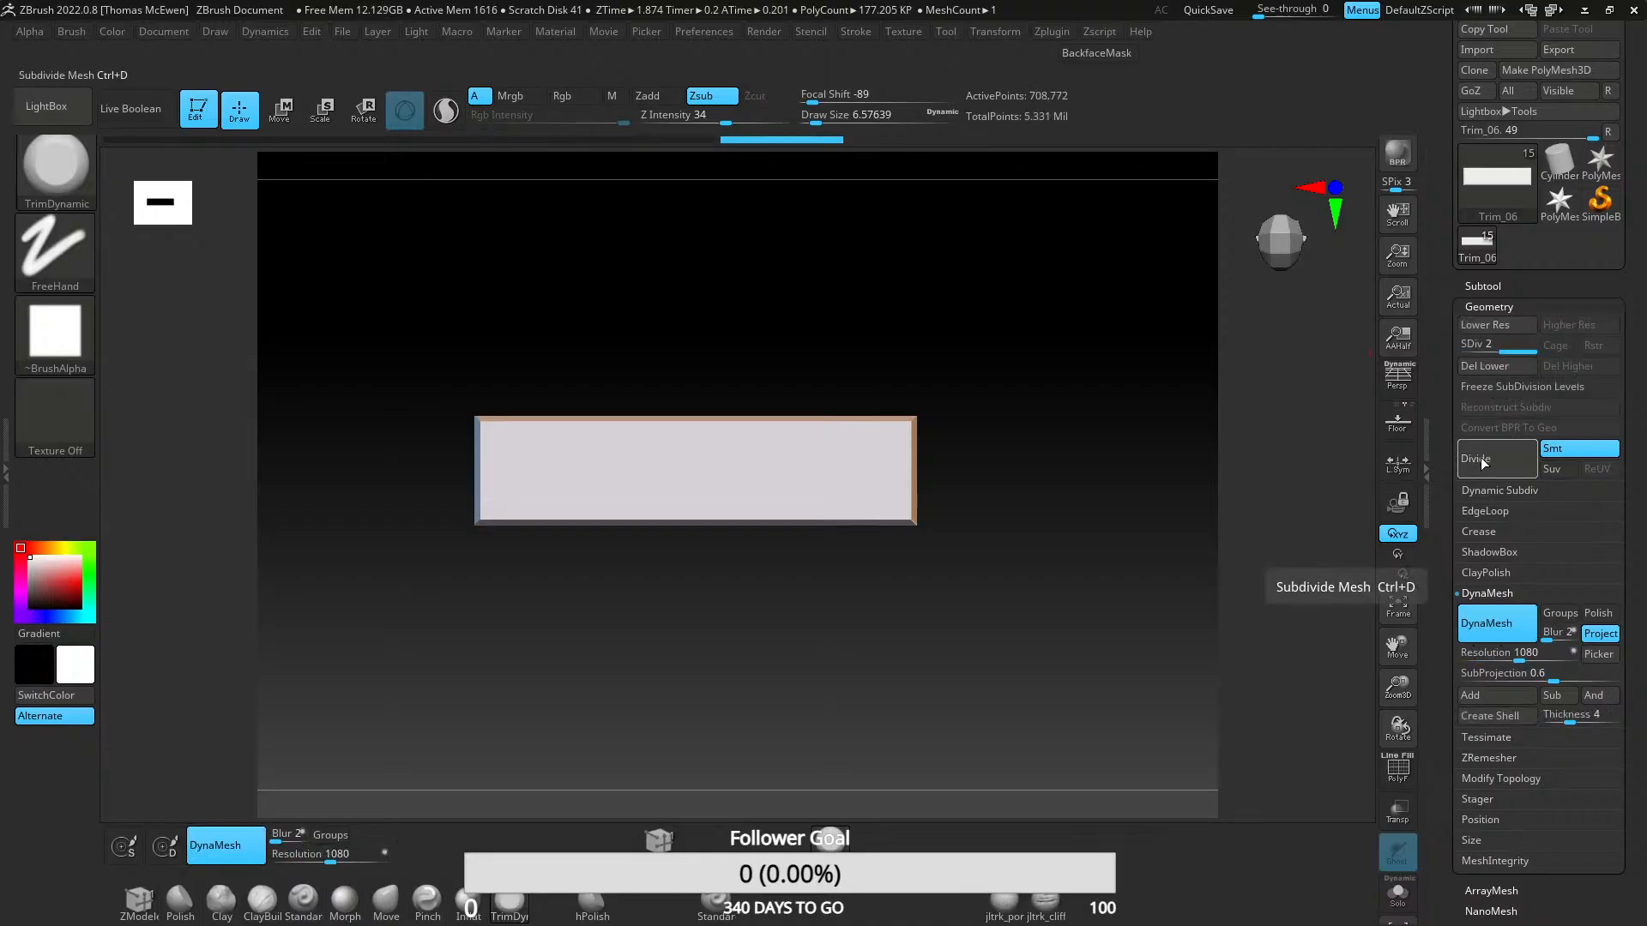
{"action": "right_click_drag", "start_coordinate": [784, 469], "coordinate": [703, 544], "text": "ctrl"}
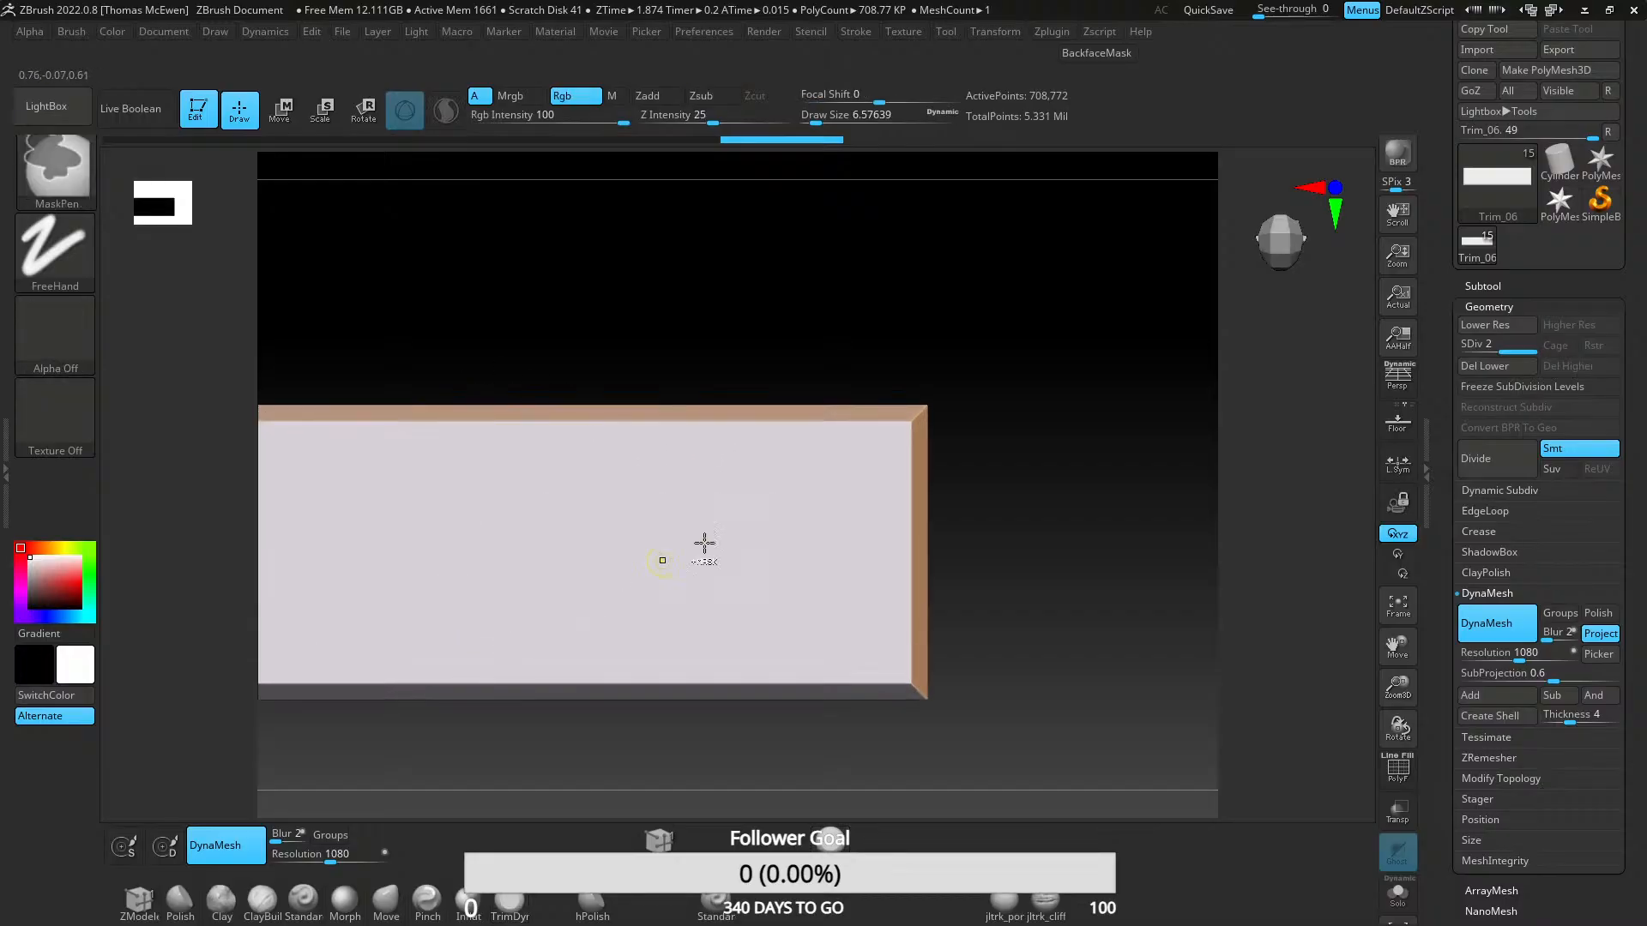
{"action": "left_click", "coordinate": [1474, 461]}
- Try trimming the upper-left front corner of the slab with the TrimDynamic brush
{"action": "mouse_move", "coordinate": [838, 489]}
{"action": "right_mouse_down"}
{"action": "mouse_move", "coordinate": [831, 471]}
{"action": "mouse_move", "coordinate": [721, 441]}
{"action": "mouse_move", "coordinate": [642, 516]}
{"action": "right_mouse_up"}
{"action": "mouse_move", "coordinate": [600, 342]}
{"action": "right_mouse_down", "text": "ctrl"}
{"action": "mouse_move", "coordinate": [585, 421]}
{"action": "mouse_move", "coordinate": [600, 568]}
{"action": "right_mouse_up", "text": "ctrl"}
{"action": "left_click_drag", "start_coordinate": [591, 468], "coordinate": [534, 417]}
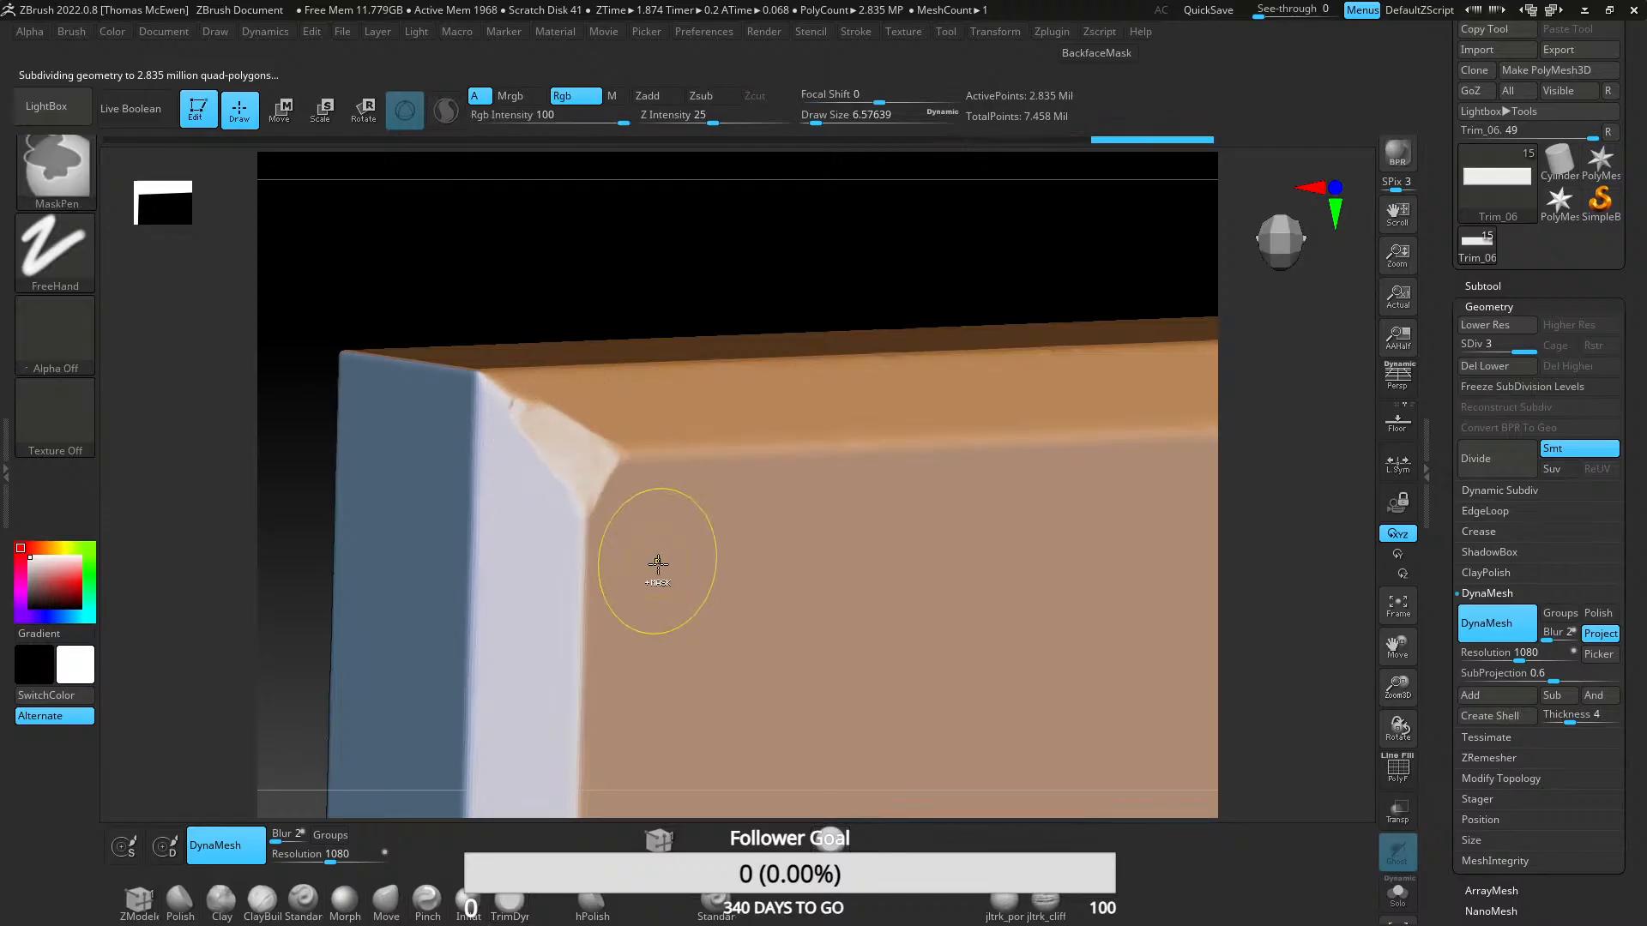
{"action": "mouse_move", "coordinate": [658, 566]}
{"action": "right_mouse_down", "text": "ctrl"}
{"action": "mouse_move", "coordinate": [709, 449]}
{"action": "mouse_move", "coordinate": [750, 546]}
{"action": "mouse_move", "coordinate": [674, 467]}
{"action": "right_mouse_up", "text": "ctrl"}
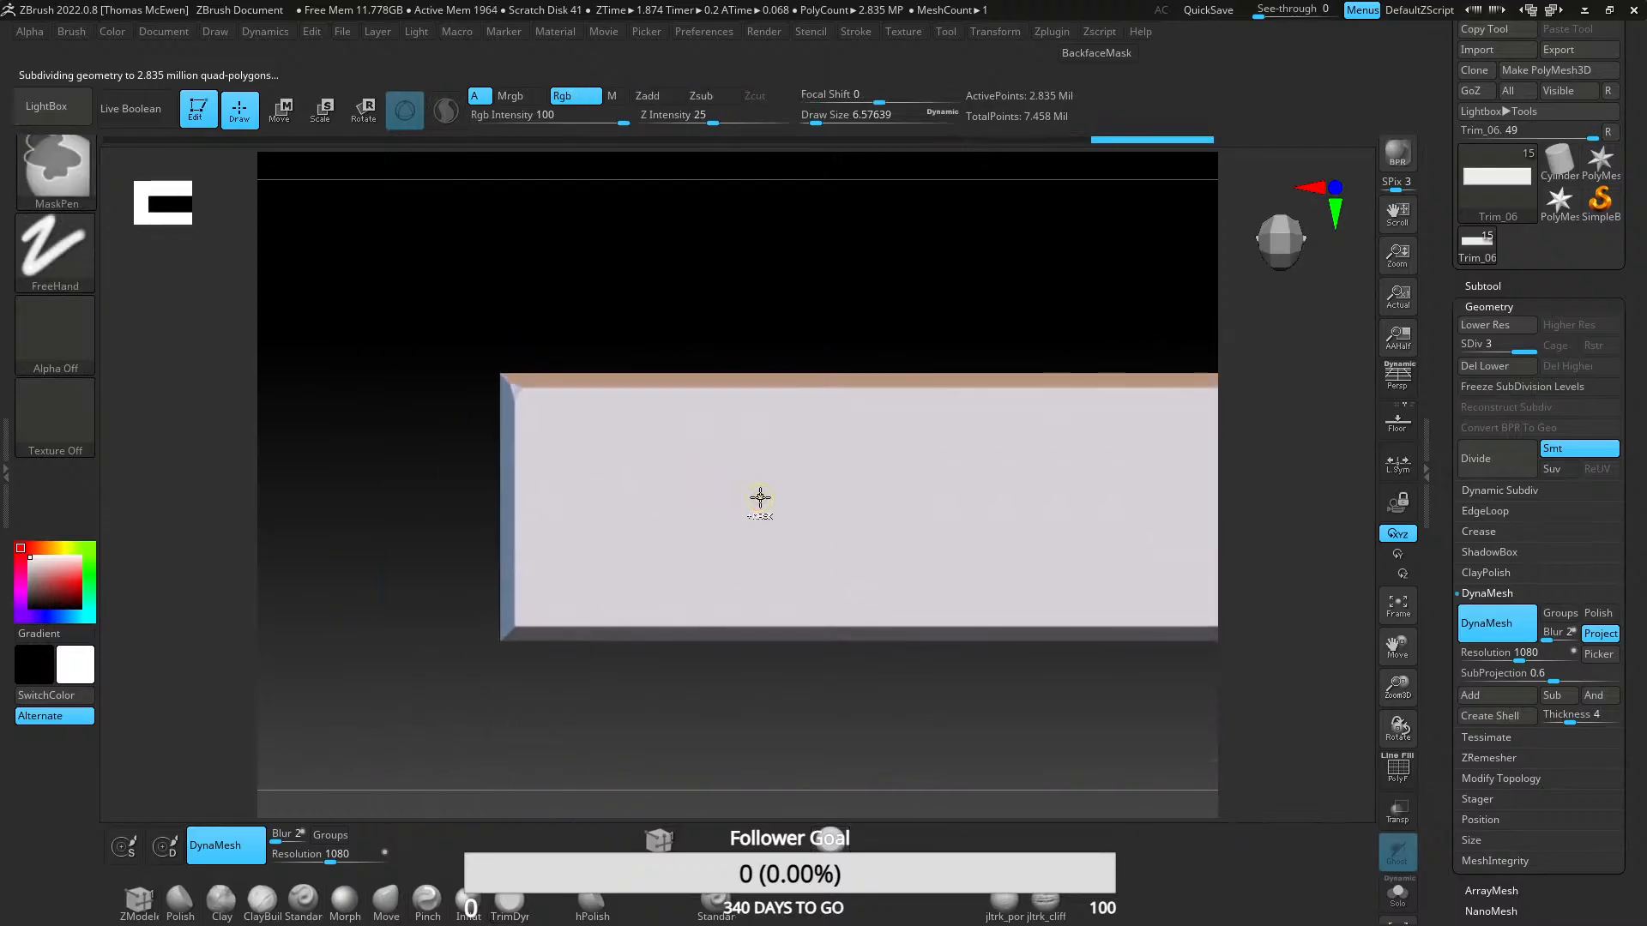
- Switch to the reference board and examine the edge wear on the trim sheet's normal map
{"action": "key", "text": "alt+Tab"}
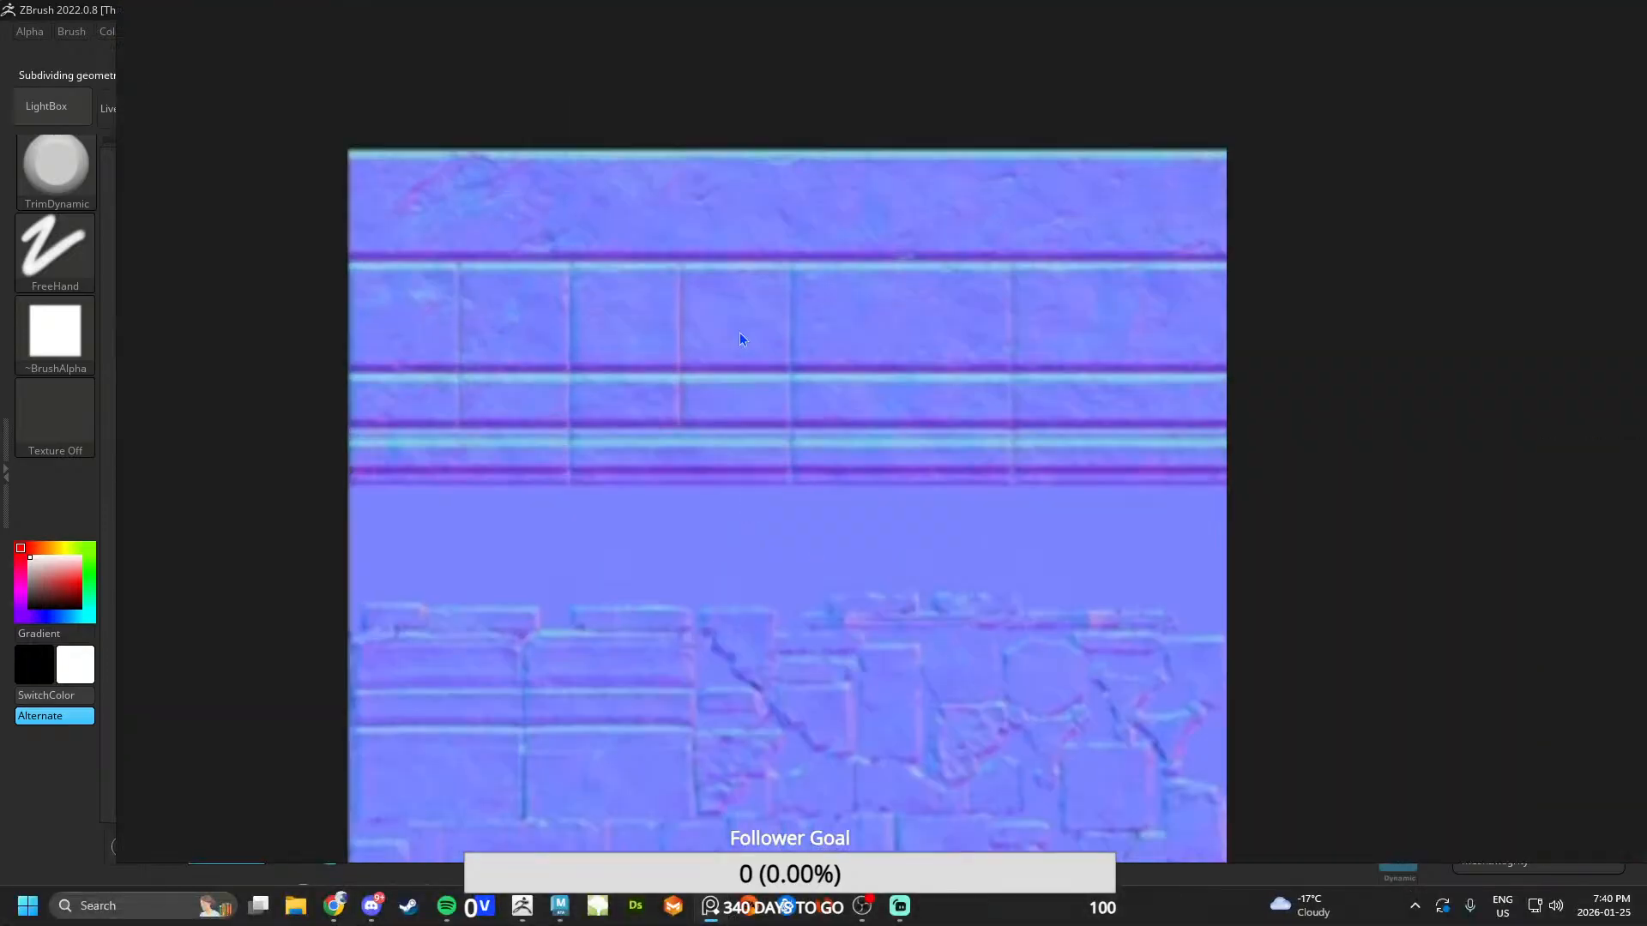
{"action": "scroll", "coordinate": [741, 321], "scroll_direction": "up", "scroll_amount": 3}
{"action": "middle_click_drag", "start_coordinate": [743, 311], "coordinate": [694, 453]}
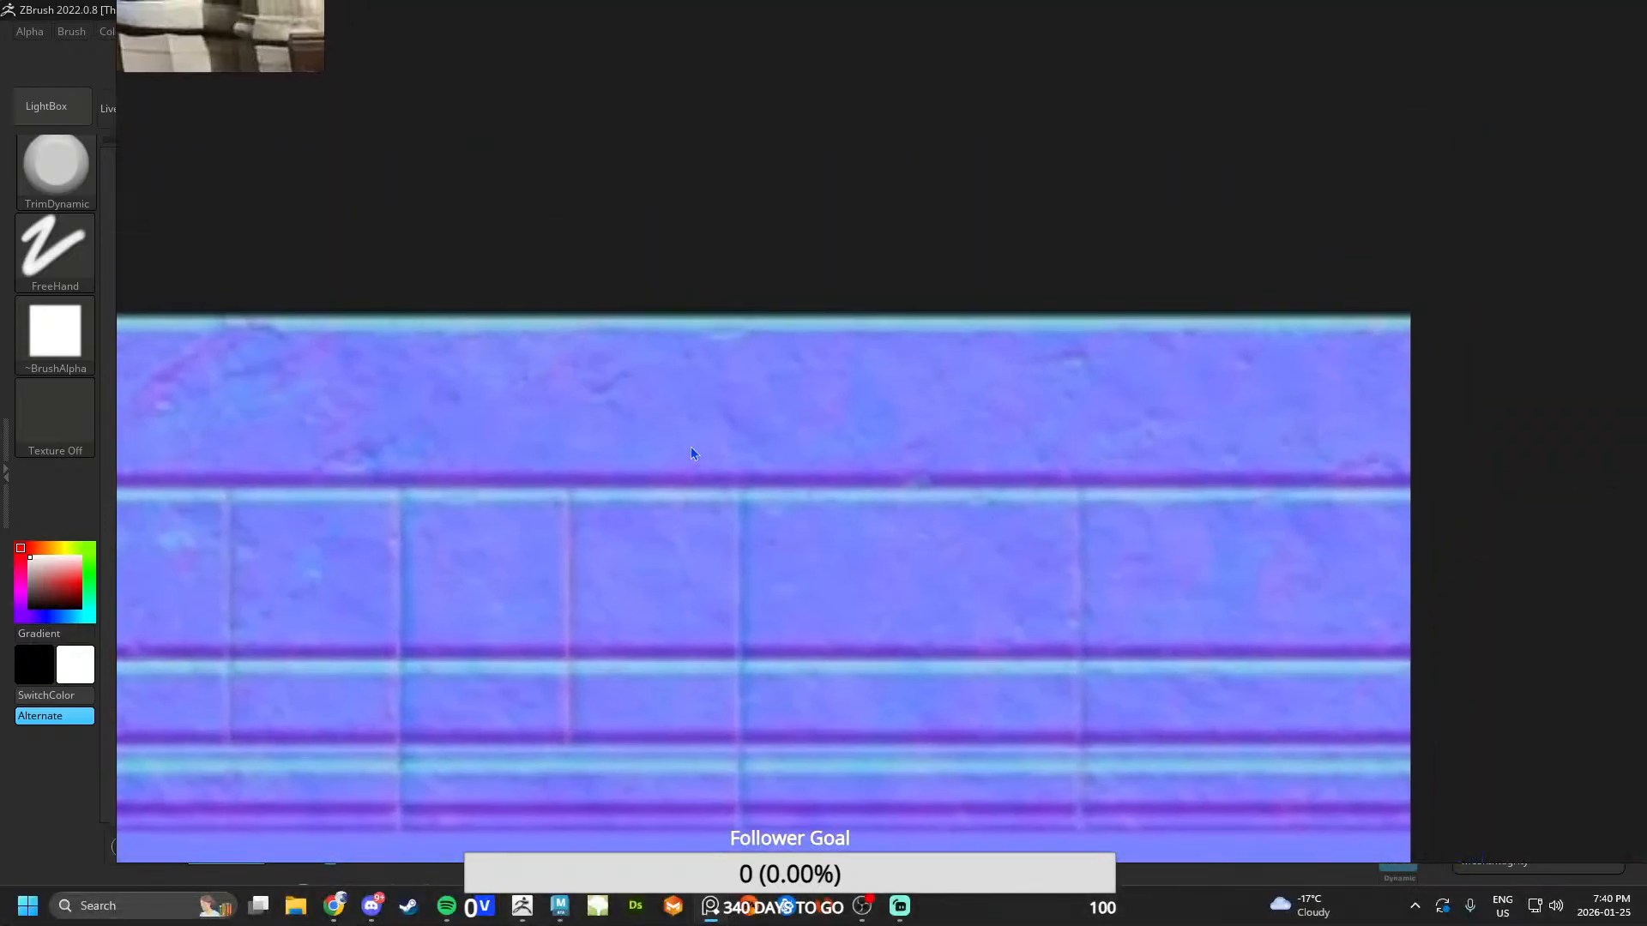
{"action": "scroll", "coordinate": [759, 317], "scroll_direction": "down", "scroll_amount": 3}
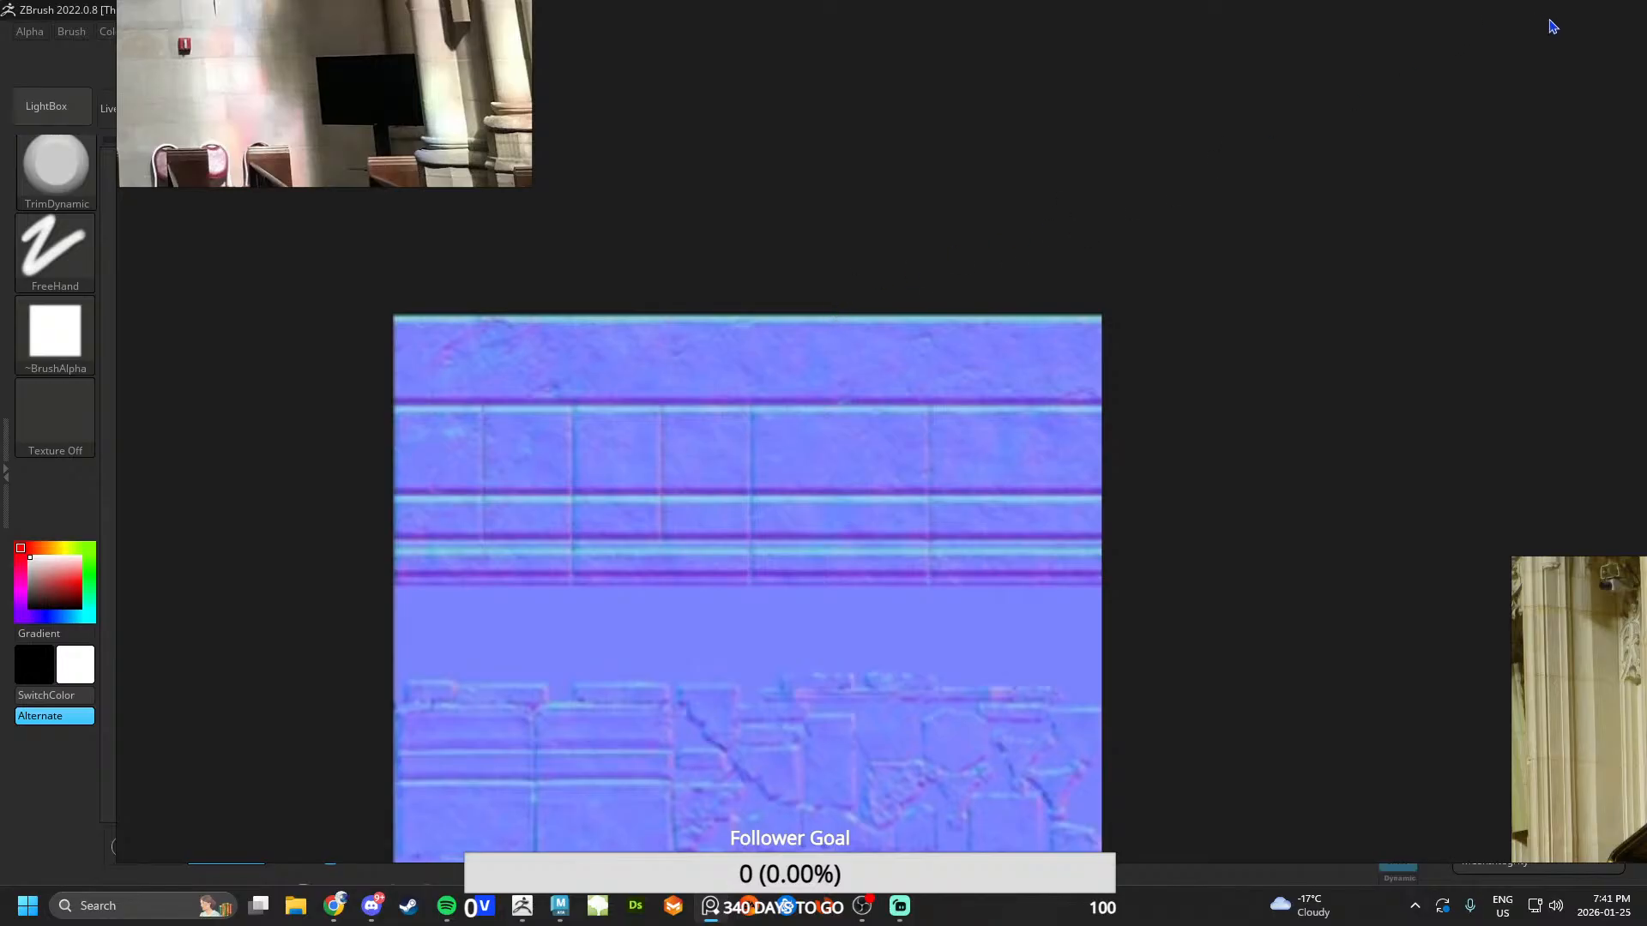
- Return to ZBrush and wear down the slab's upper-left front corner and its adjoining edges with TrimDynamic
{"action": "key", "text": "alt+Tab"}
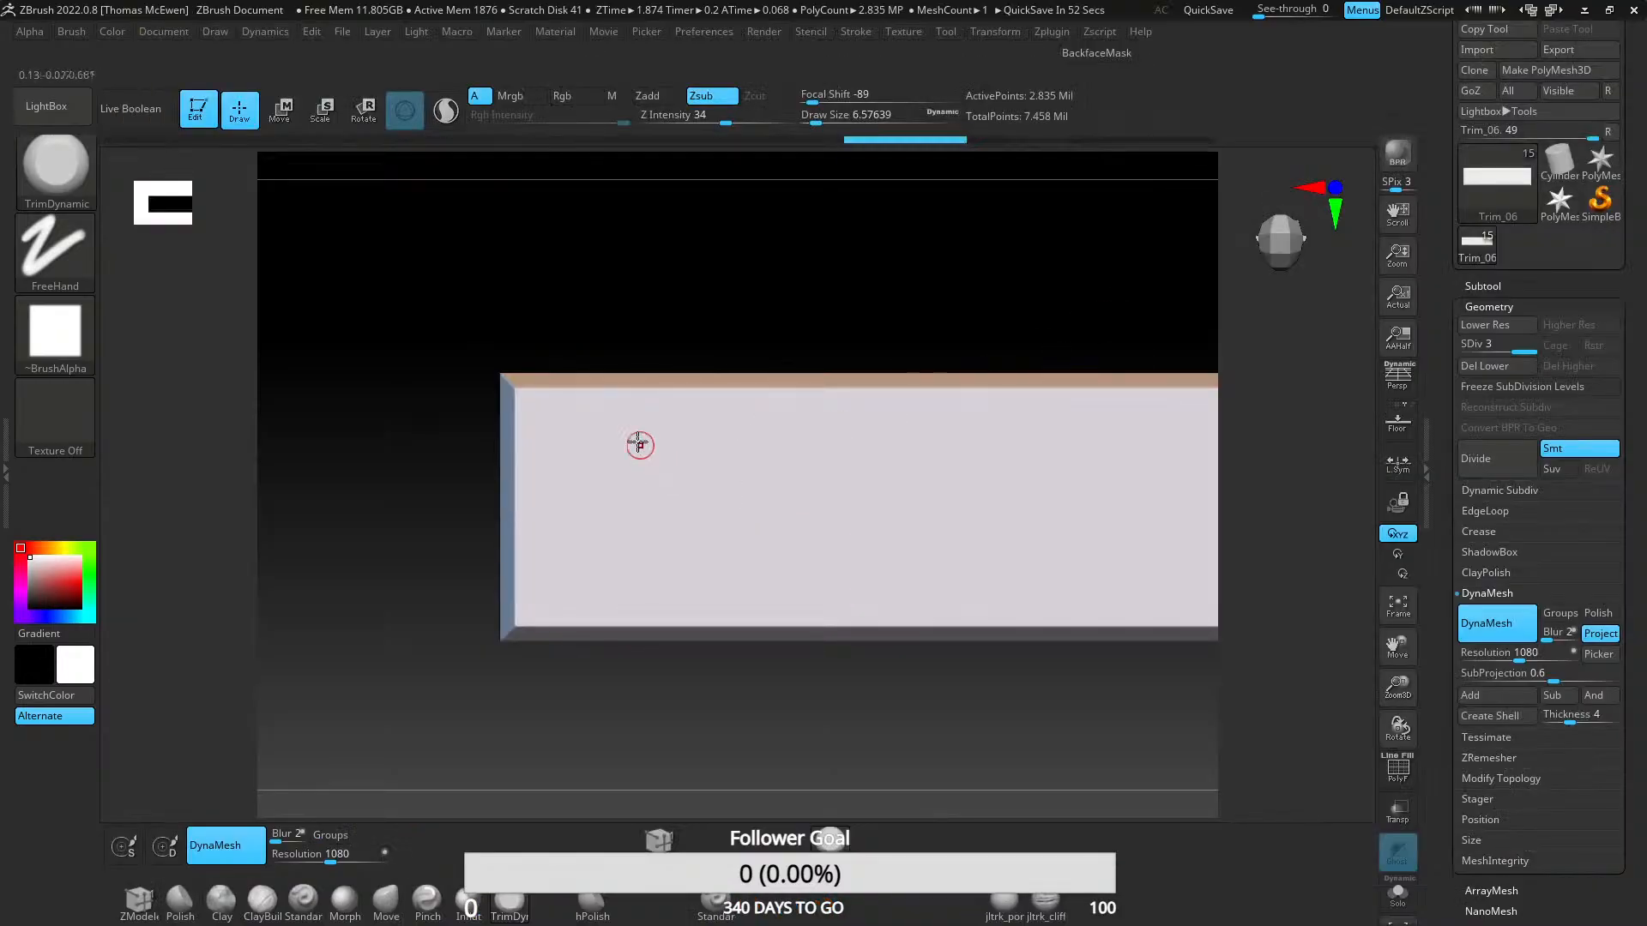
{"action": "right_click_drag", "start_coordinate": [640, 445], "coordinate": [757, 507], "text": "ctrl"}
{"action": "right_click_drag", "start_coordinate": [577, 347], "coordinate": [500, 411], "text": "alt"}
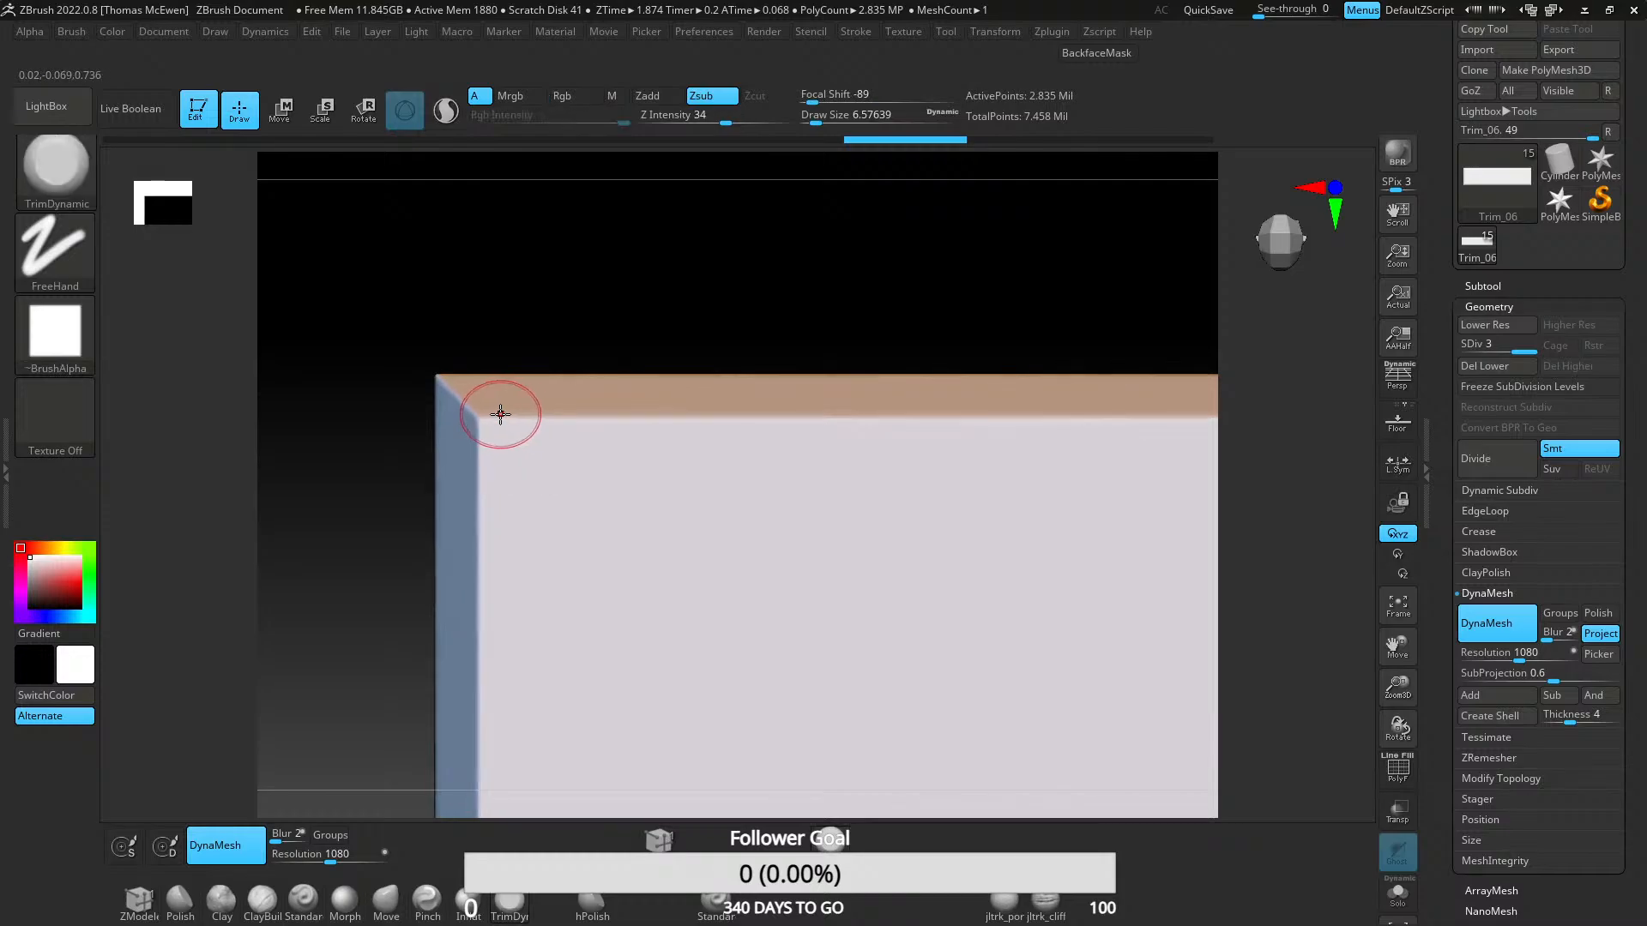
{"action": "mouse_move", "coordinate": [524, 417]}
{"action": "left_mouse_down"}
{"action": "mouse_move", "coordinate": [477, 420]}
{"action": "mouse_move", "coordinate": [482, 444]}
{"action": "mouse_move", "coordinate": [497, 416]}
{"action": "mouse_move", "coordinate": [729, 441]}
{"action": "mouse_move", "coordinate": [890, 434]}
{"action": "left_mouse_up"}
{"action": "mouse_move", "coordinate": [489, 441]}
{"action": "left_mouse_down"}
{"action": "mouse_move", "coordinate": [504, 589]}
{"action": "mouse_move", "coordinate": [489, 662]}
{"action": "left_mouse_up"}
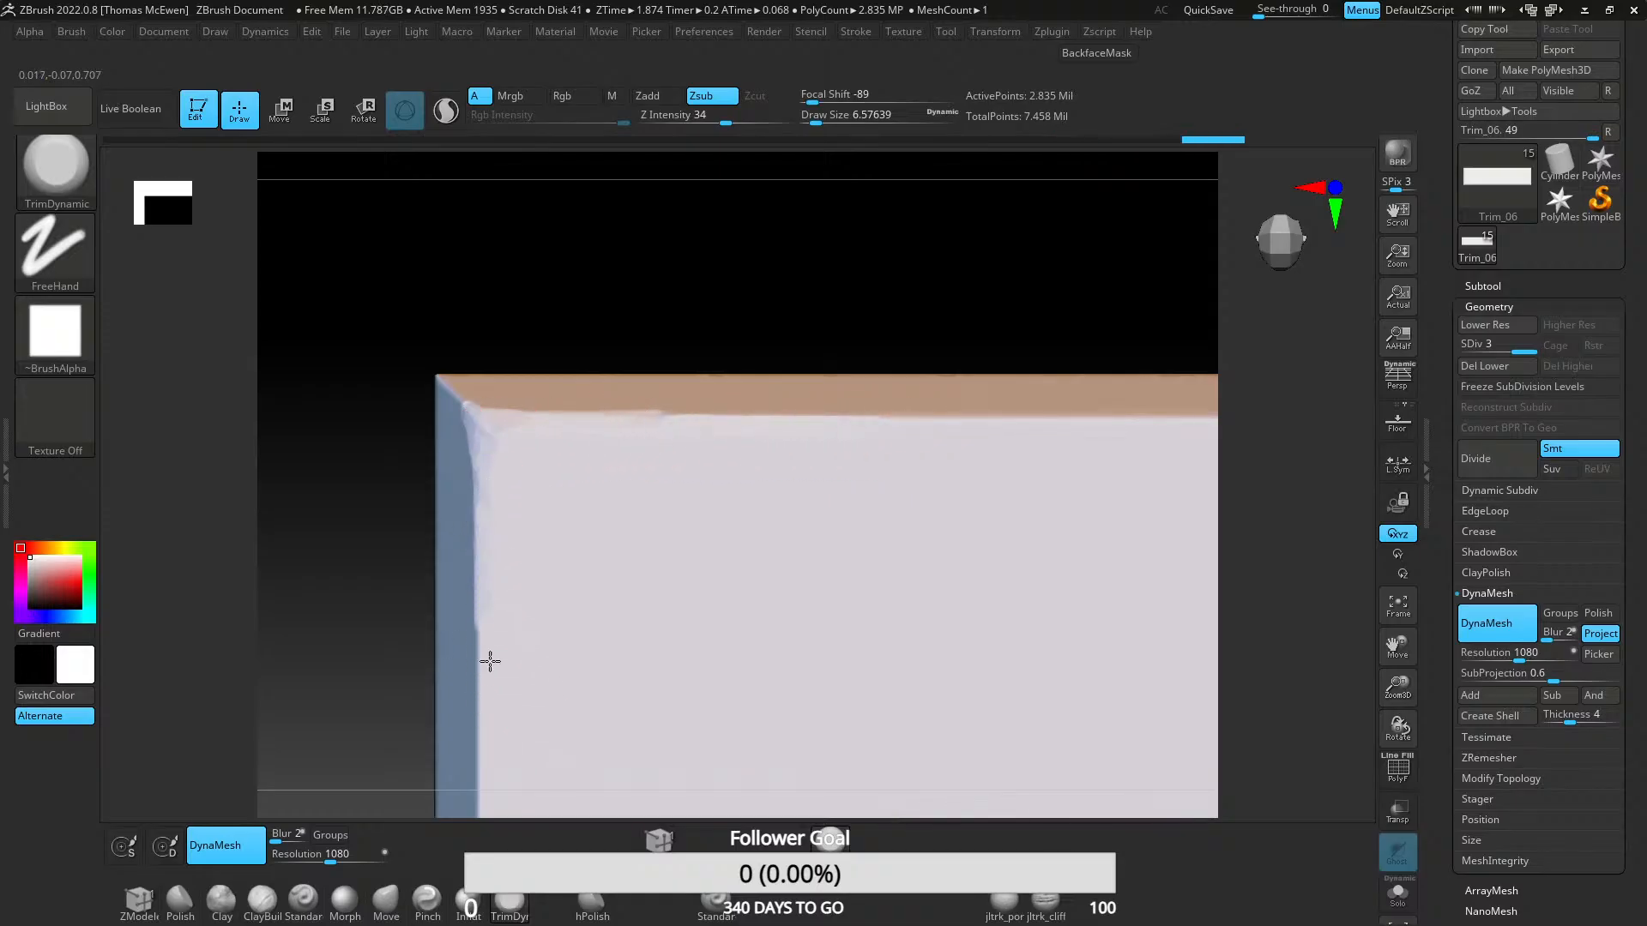
- Chip irregular wear into several spots along the slab's upper front edge with TrimDynamic
{"action": "right_click_drag", "start_coordinate": [926, 505], "coordinate": [621, 480], "text": "alt"}
{"action": "left_click_drag", "start_coordinate": [785, 403], "coordinate": [993, 407]}
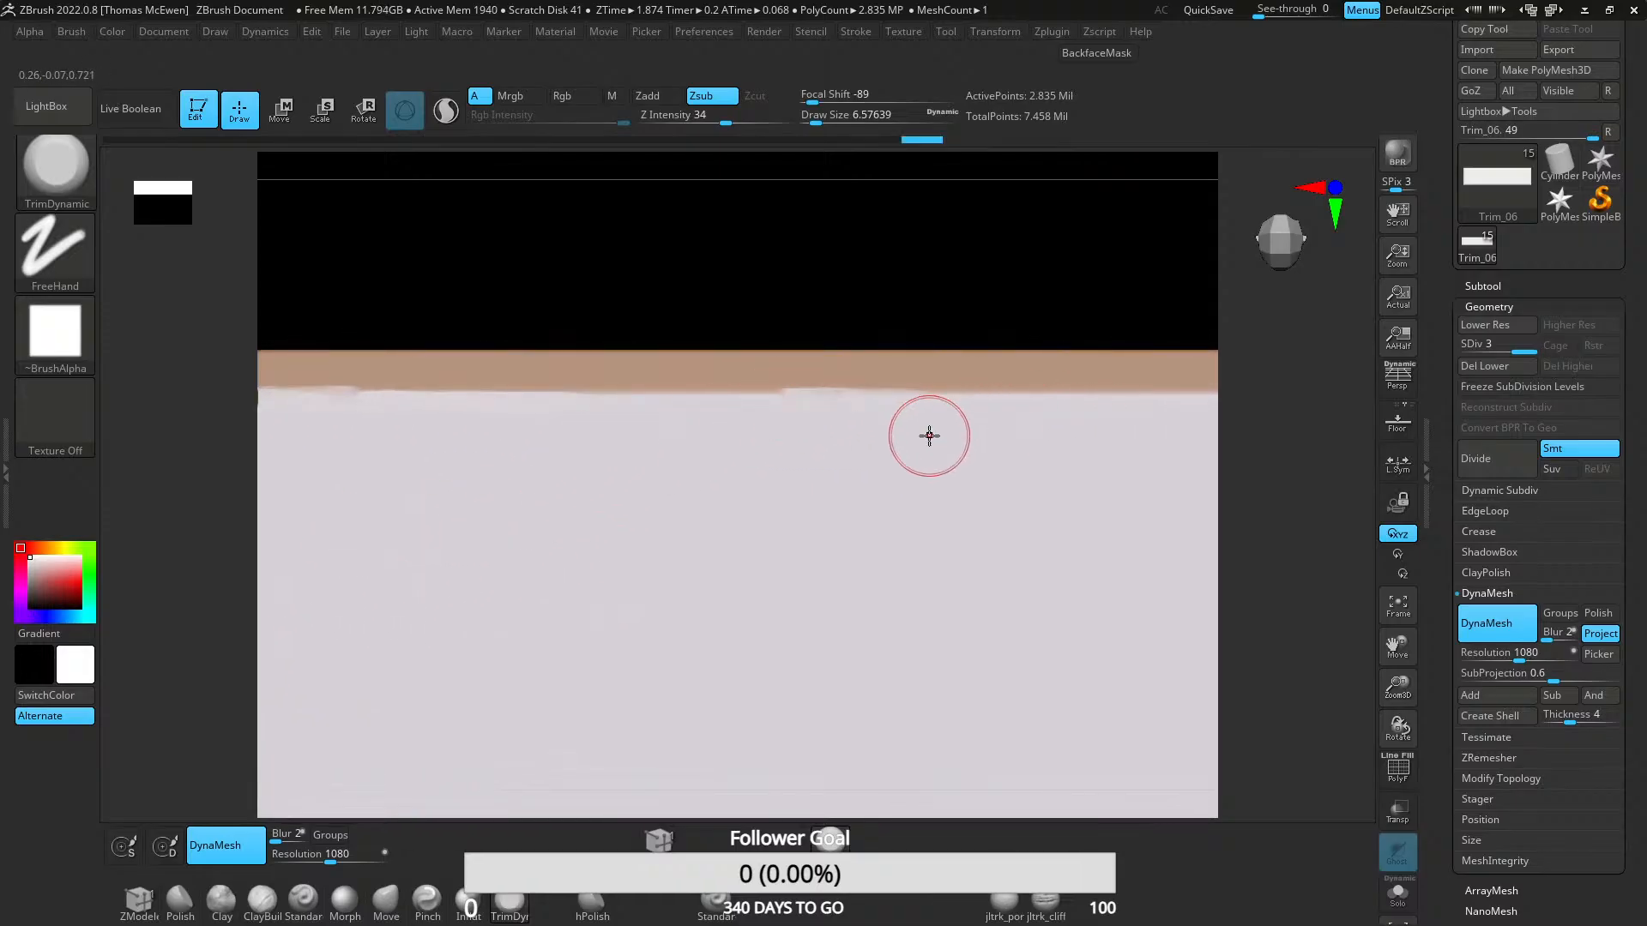
{"action": "right_click_drag", "start_coordinate": [930, 434], "coordinate": [512, 457], "text": "alt"}
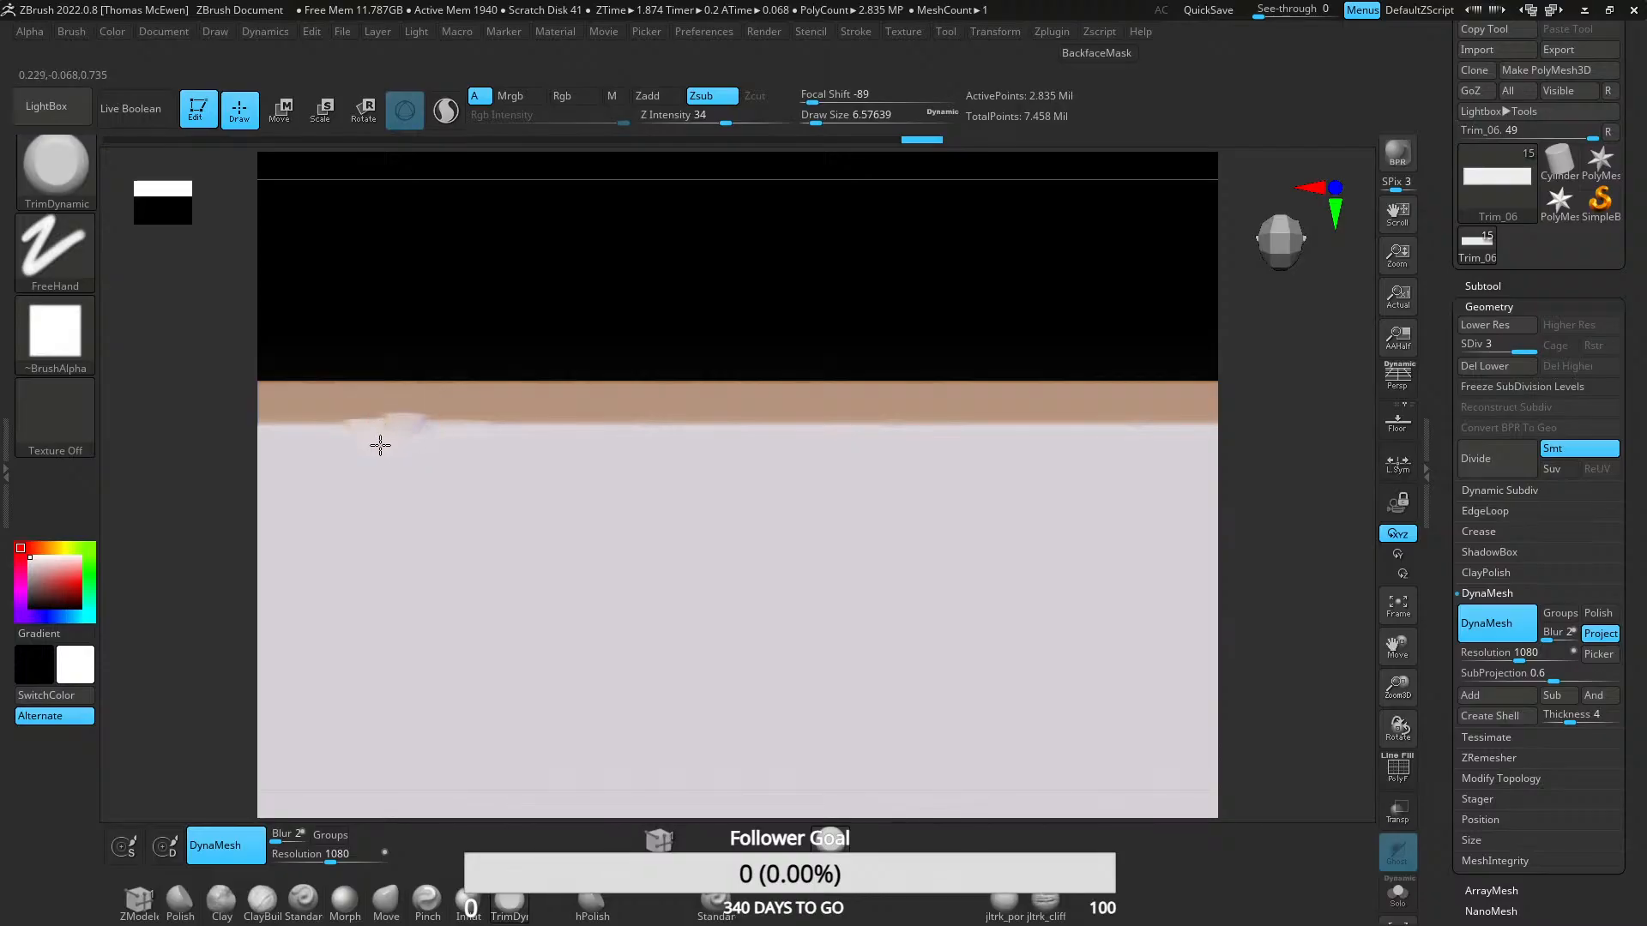
{"action": "left_click_drag", "start_coordinate": [452, 438], "coordinate": [674, 447]}
{"action": "right_click_drag", "start_coordinate": [675, 454], "coordinate": [300, 499], "text": "alt"}
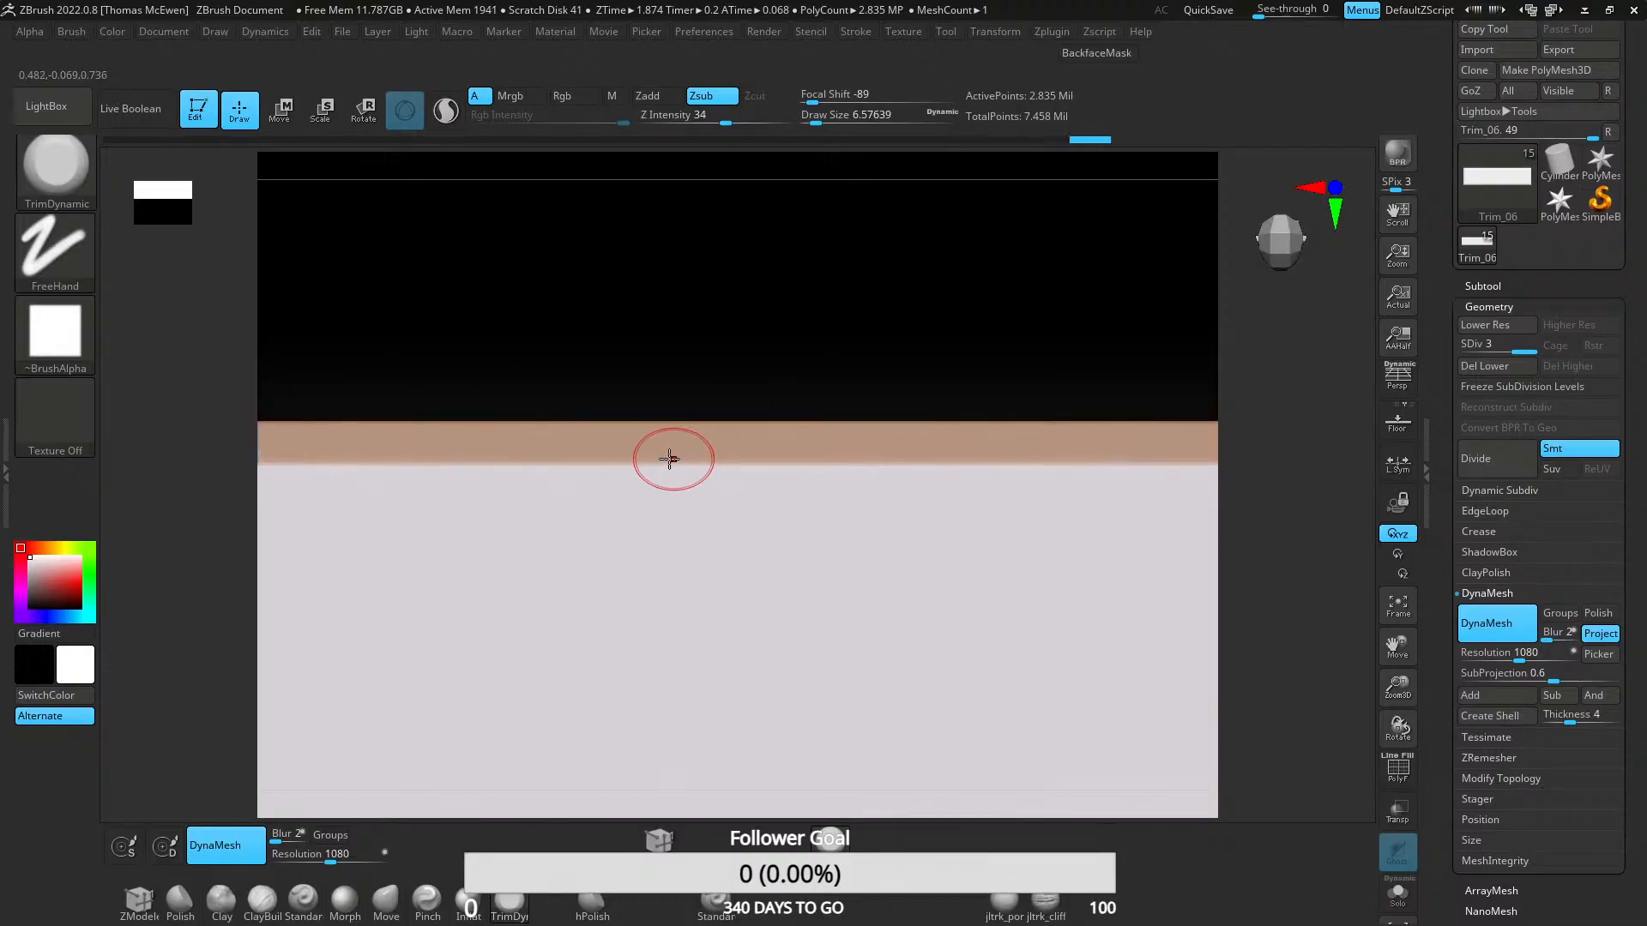
{"action": "left_click_drag", "start_coordinate": [577, 468], "coordinate": [435, 469]}
- Trim the slab's upper-right front corner and add chips along the adjoining upper and right edges
{"action": "right_click_drag", "start_coordinate": [603, 514], "coordinate": [566, 357], "text": "ctrl"}
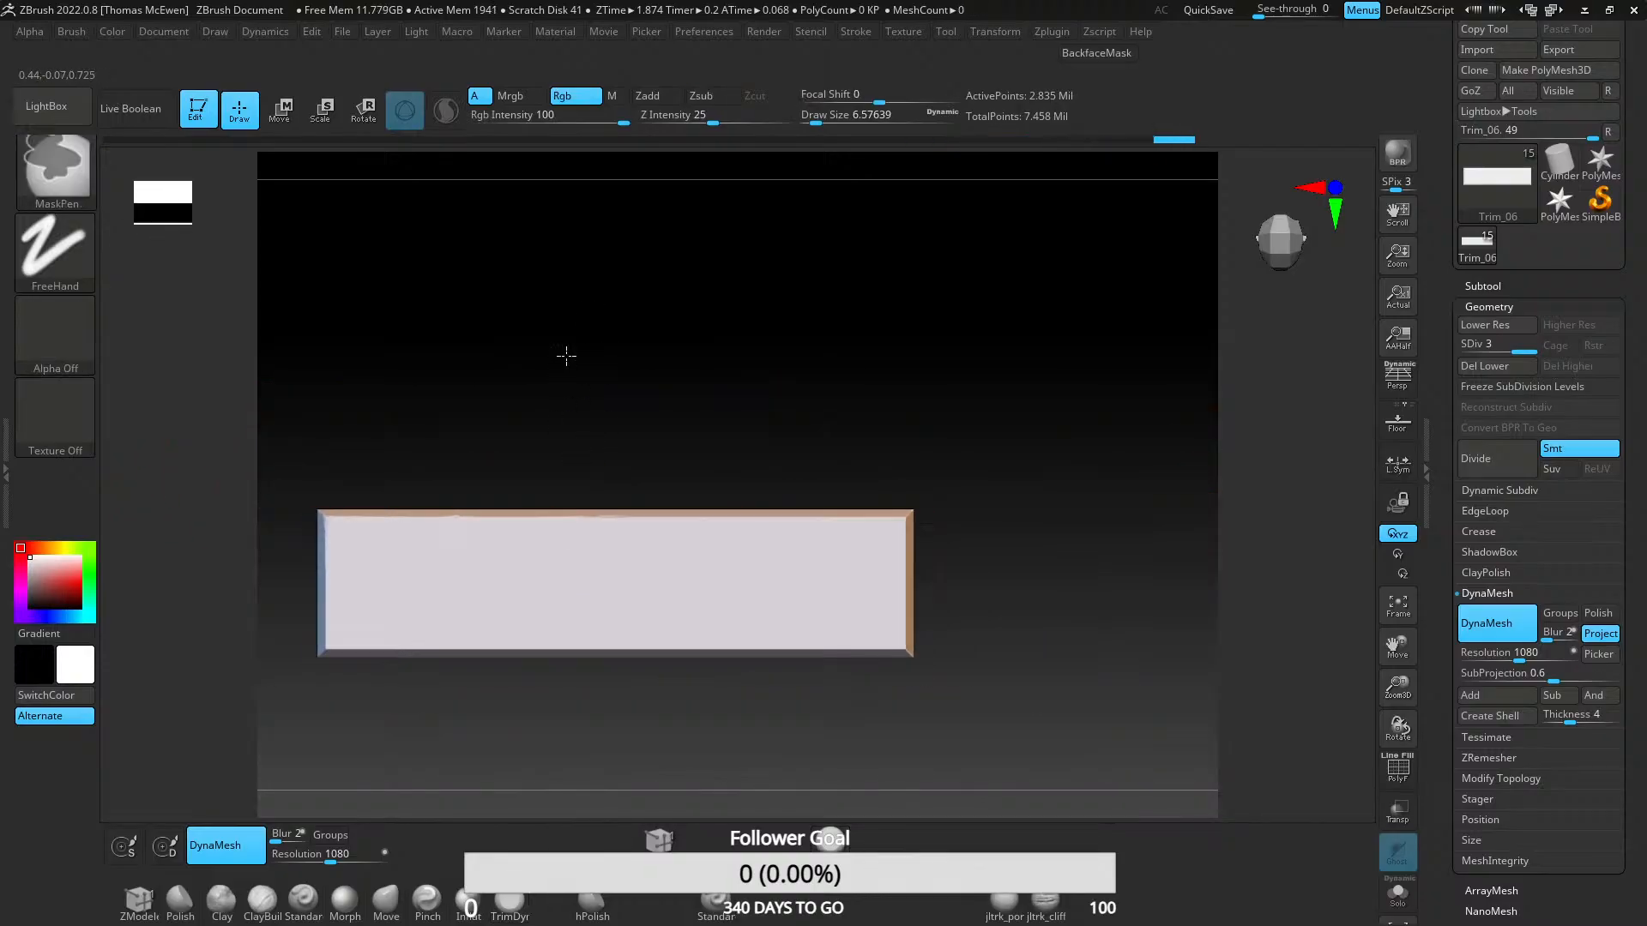
{"action": "mouse_move", "coordinate": [569, 450]}
{"action": "right_mouse_down"}
{"action": "mouse_move", "coordinate": [695, 577]}
{"action": "mouse_move", "coordinate": [835, 512]}
{"action": "mouse_move", "coordinate": [624, 485]}
{"action": "right_mouse_up"}
{"action": "right_click_drag", "start_coordinate": [896, 505], "coordinate": [651, 486], "text": "alt"}
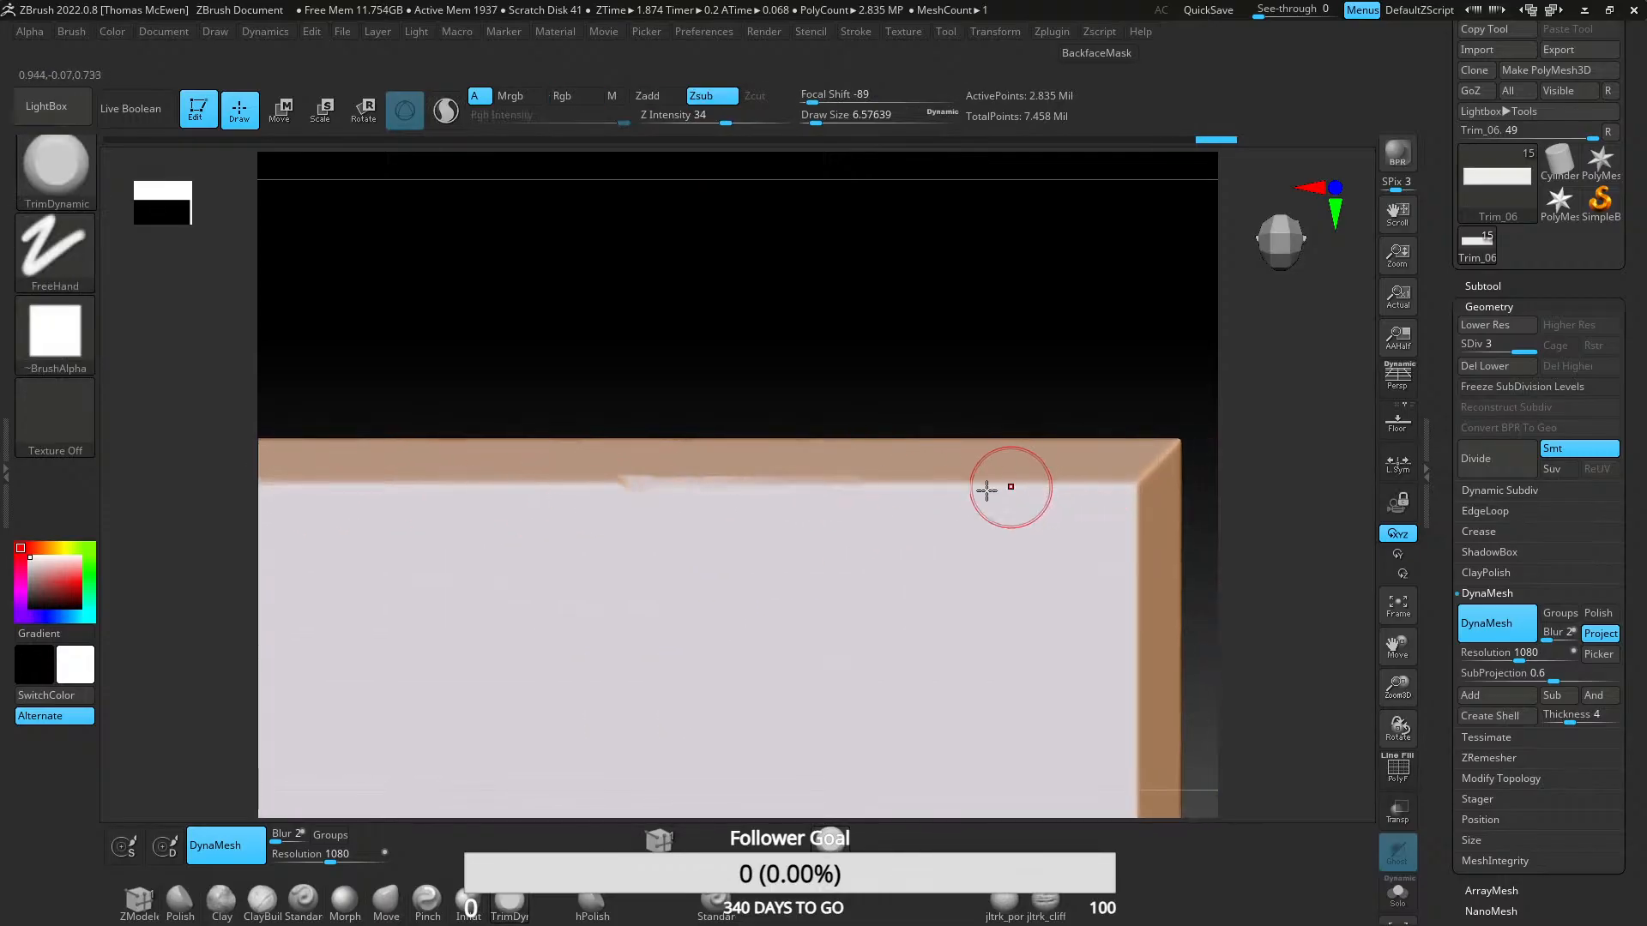
{"action": "right_click_drag", "start_coordinate": [986, 489], "coordinate": [633, 496], "text": "alt"}
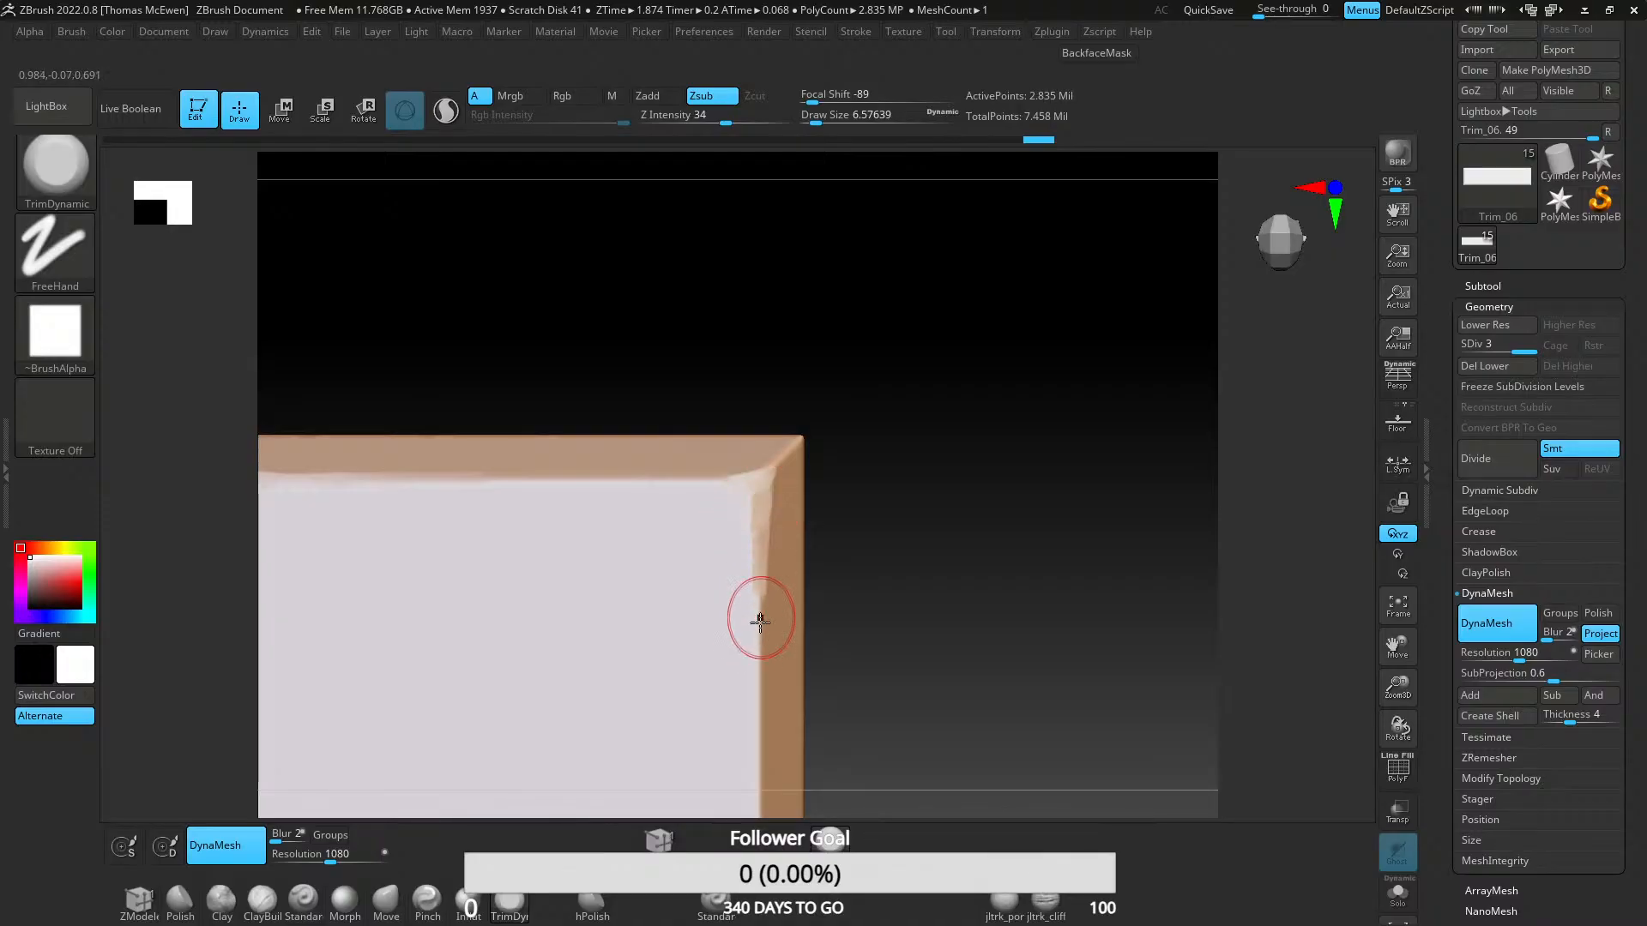
{"action": "right_click_drag", "start_coordinate": [663, 499], "coordinate": [615, 441], "text": "ctrl"}
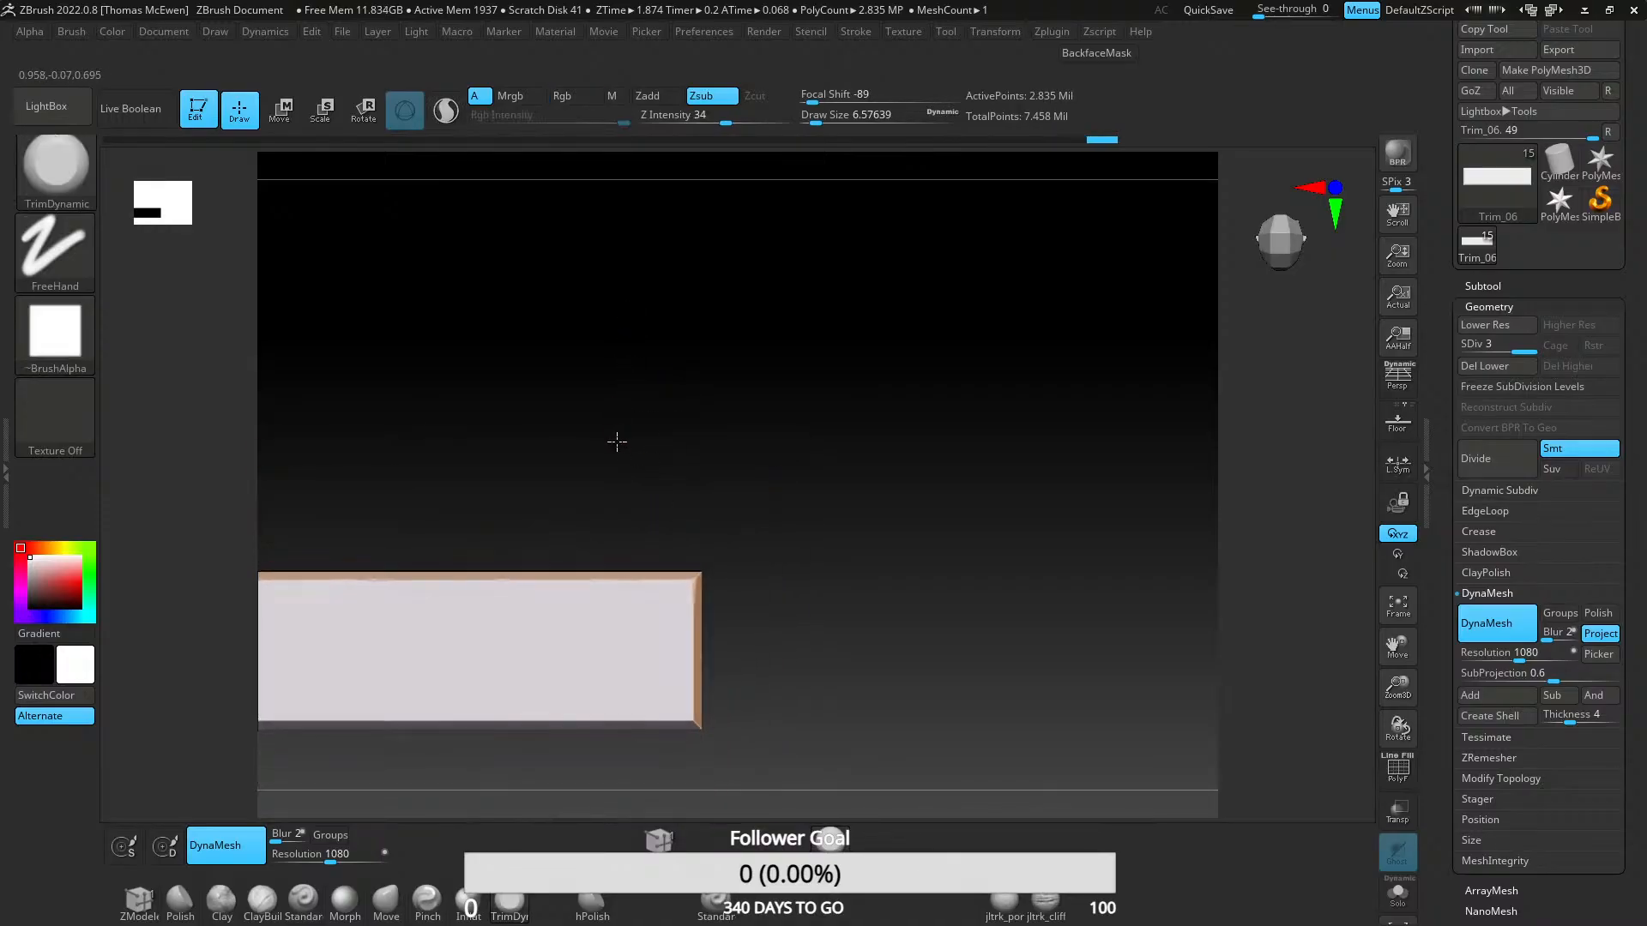
{"action": "mouse_move", "coordinate": [658, 518]}
{"action": "right_mouse_down", "text": "ctrl"}
{"action": "mouse_move", "coordinate": [661, 487]}
{"action": "mouse_move", "coordinate": [674, 549]}
{"action": "right_mouse_up", "text": "ctrl"}
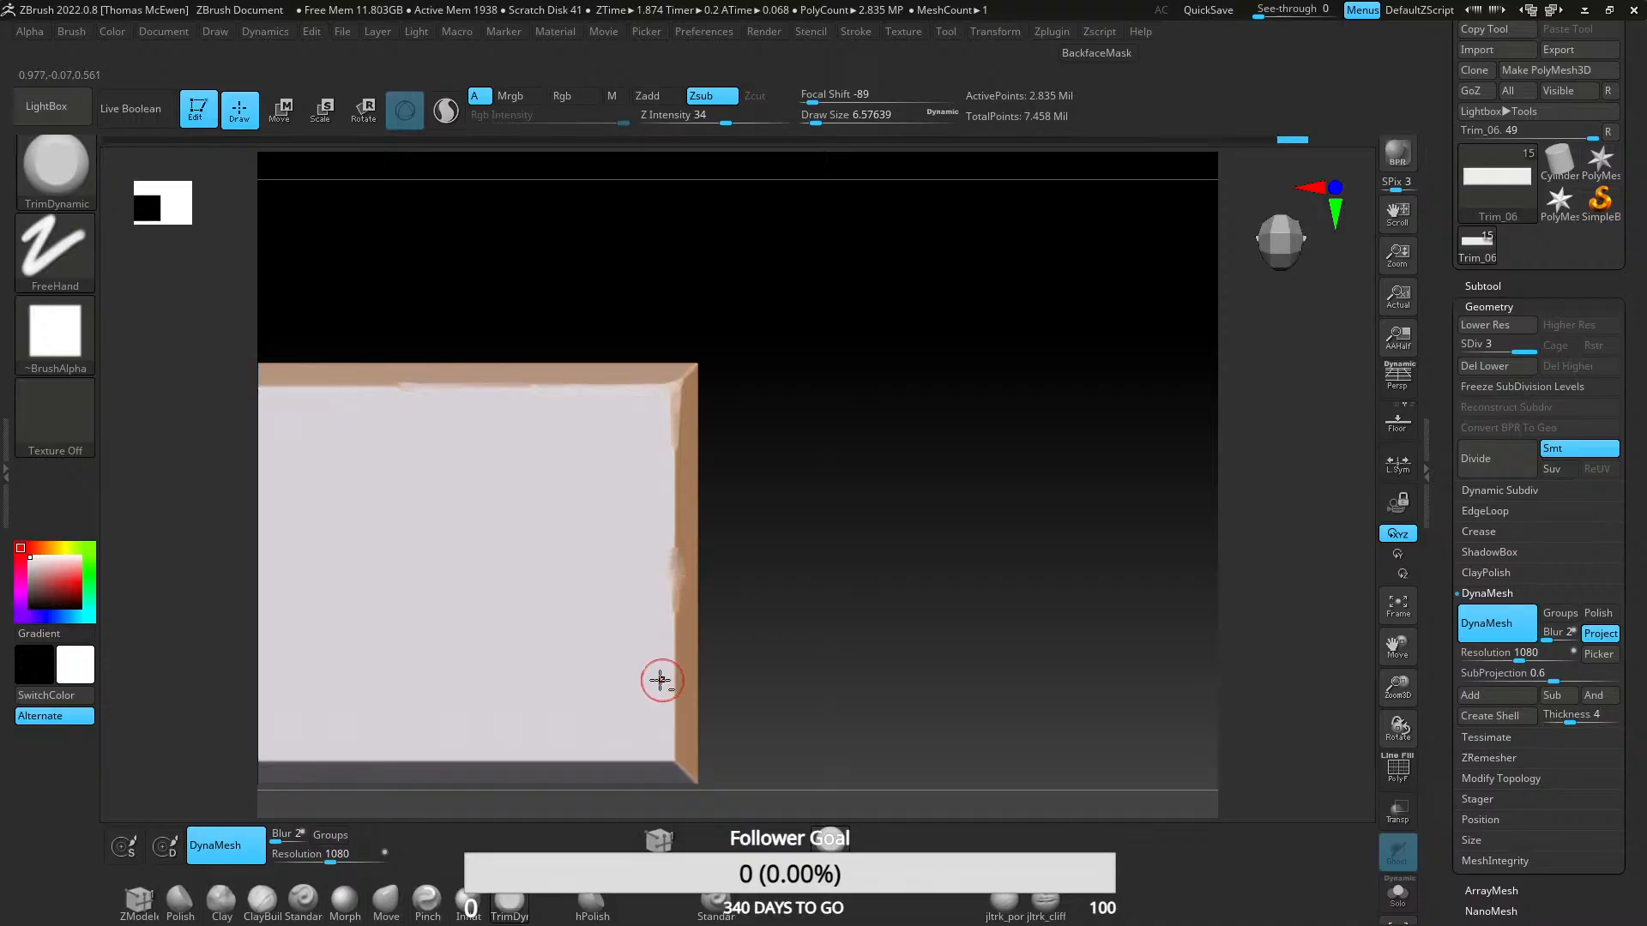
- Chip the slab's lower-right front corner with TrimDynamic, undoing the unwanted strokes
{"action": "right_click_drag", "start_coordinate": [661, 681], "coordinate": [686, 511], "text": "alt"}
{"action": "key", "text": "ctrl+z"}
{"action": "mouse_move", "coordinate": [728, 528]}
{"action": "left_mouse_down"}
{"action": "mouse_move", "coordinate": [698, 487]}
{"action": "mouse_move", "coordinate": [682, 491]}
{"action": "left_mouse_up"}
{"action": "right_click_drag", "start_coordinate": [687, 382], "coordinate": [698, 489]}
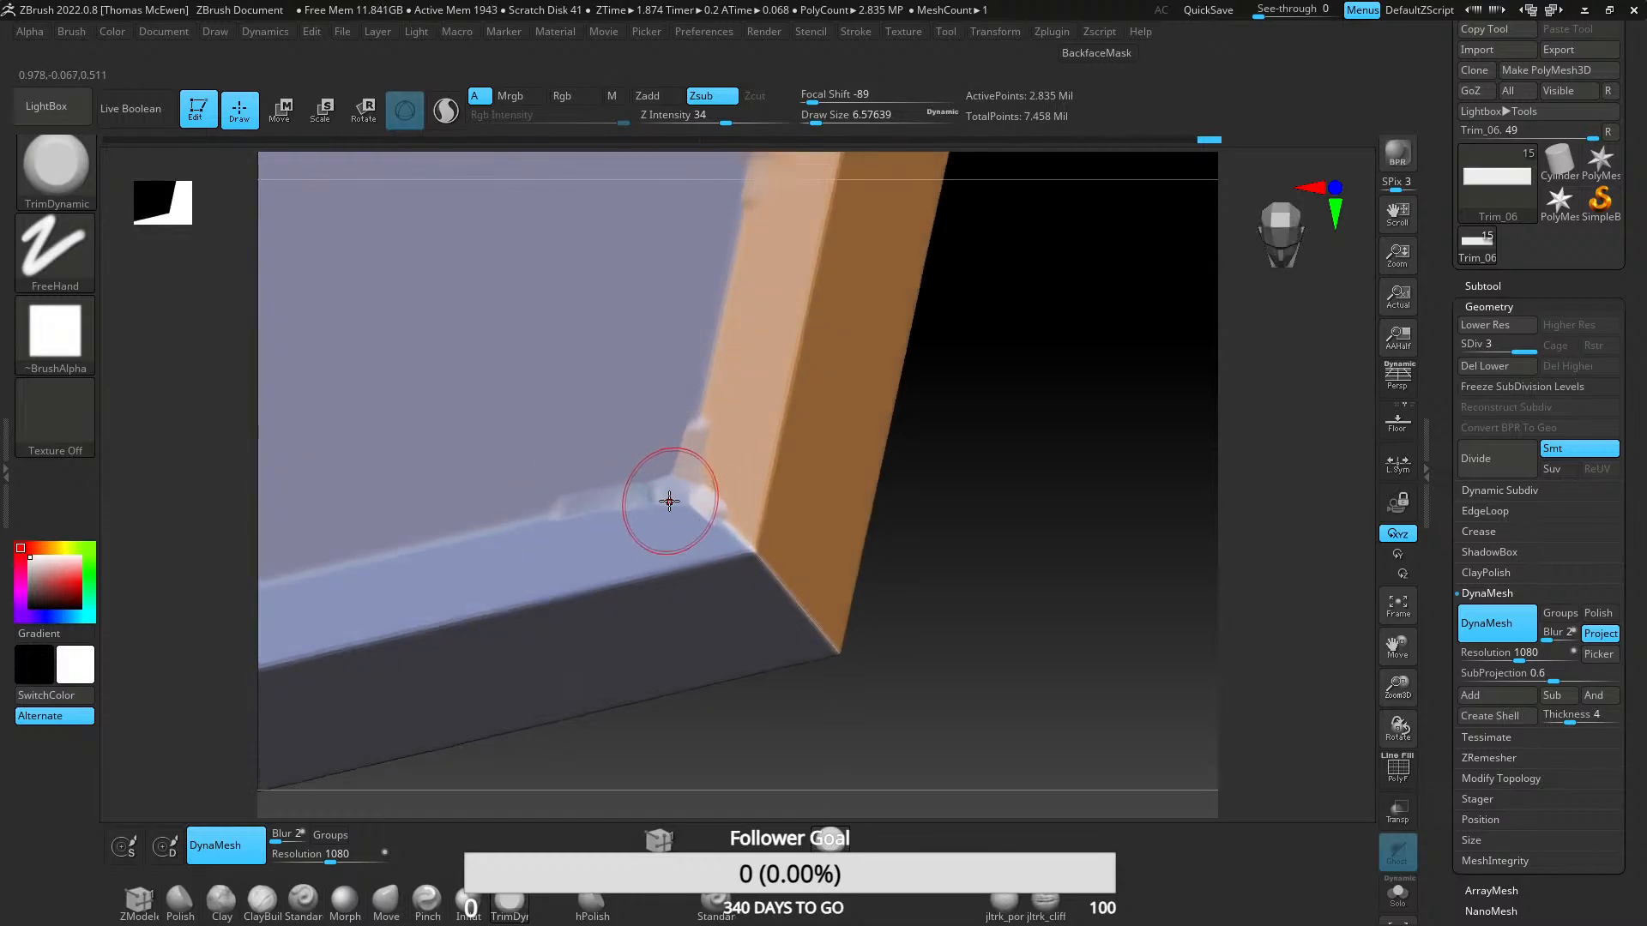
{"action": "key", "text": "ctrl+z"}
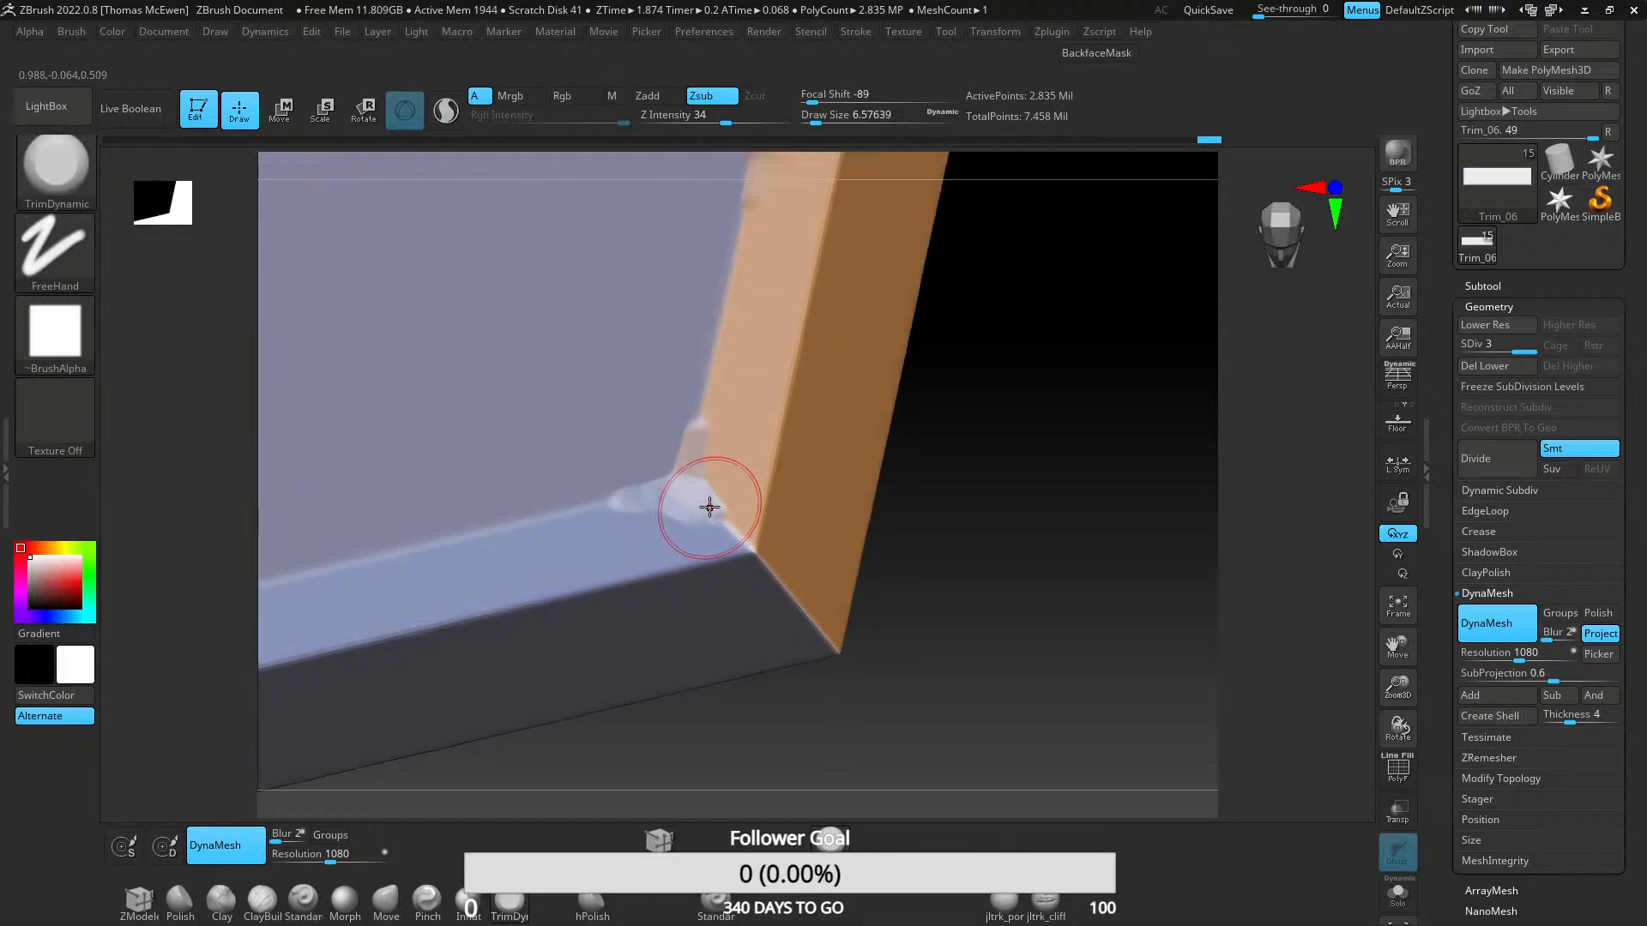
{"action": "key", "text": "alt+Tab"}
{"action": "key", "text": "alt+Tab"}
{"action": "key", "text": "Escape"}
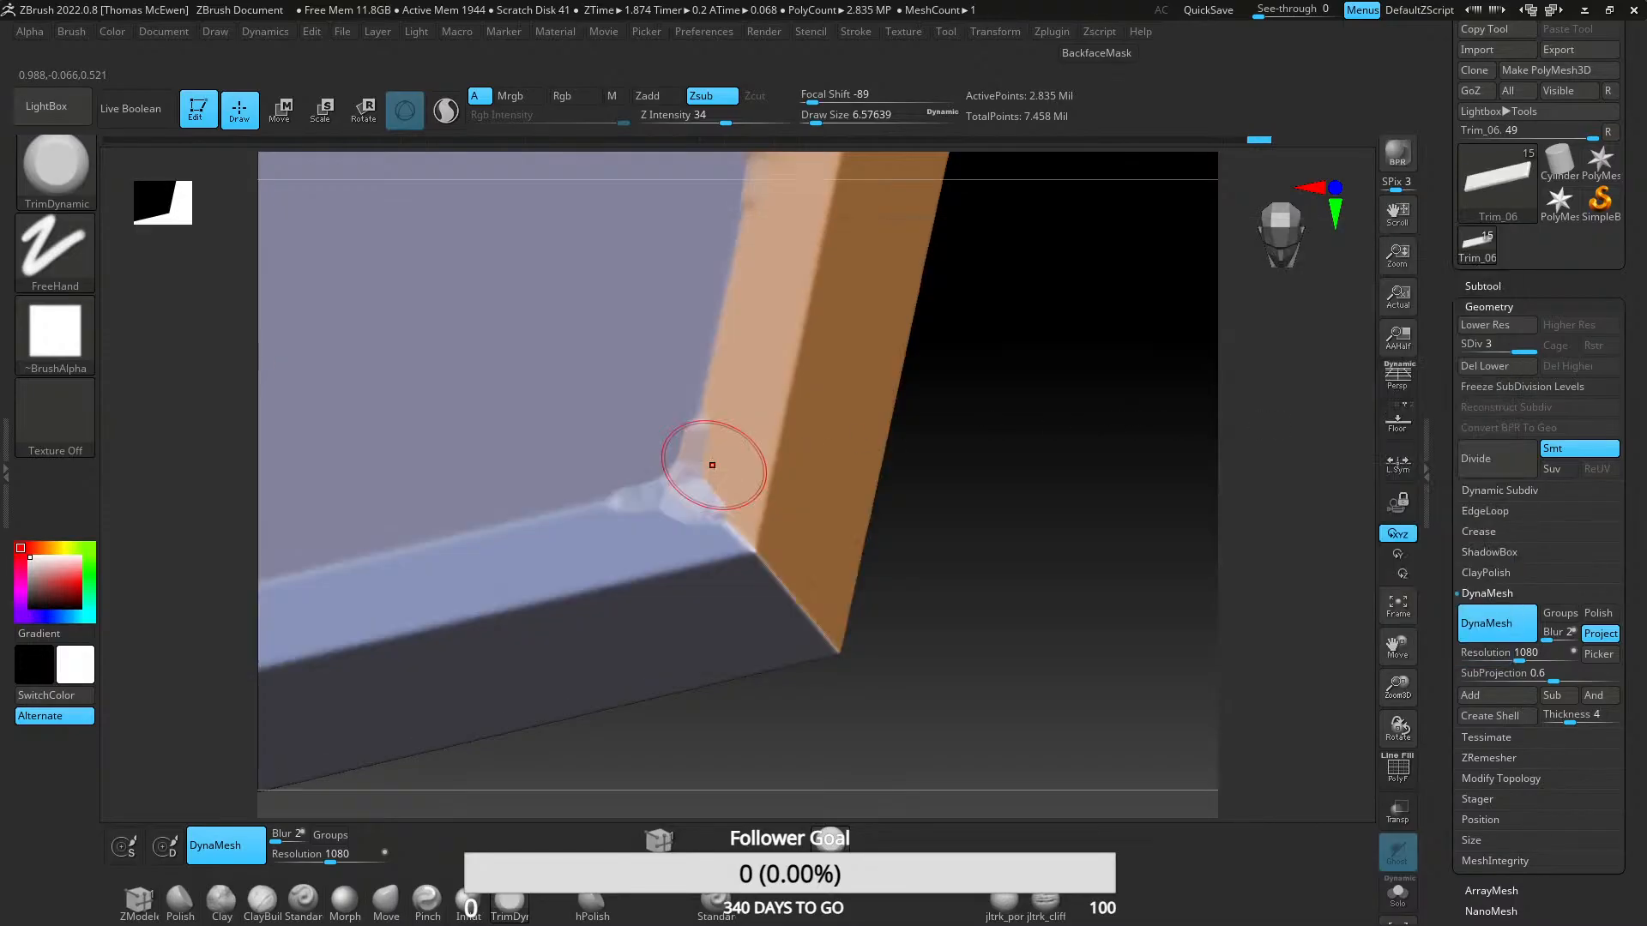
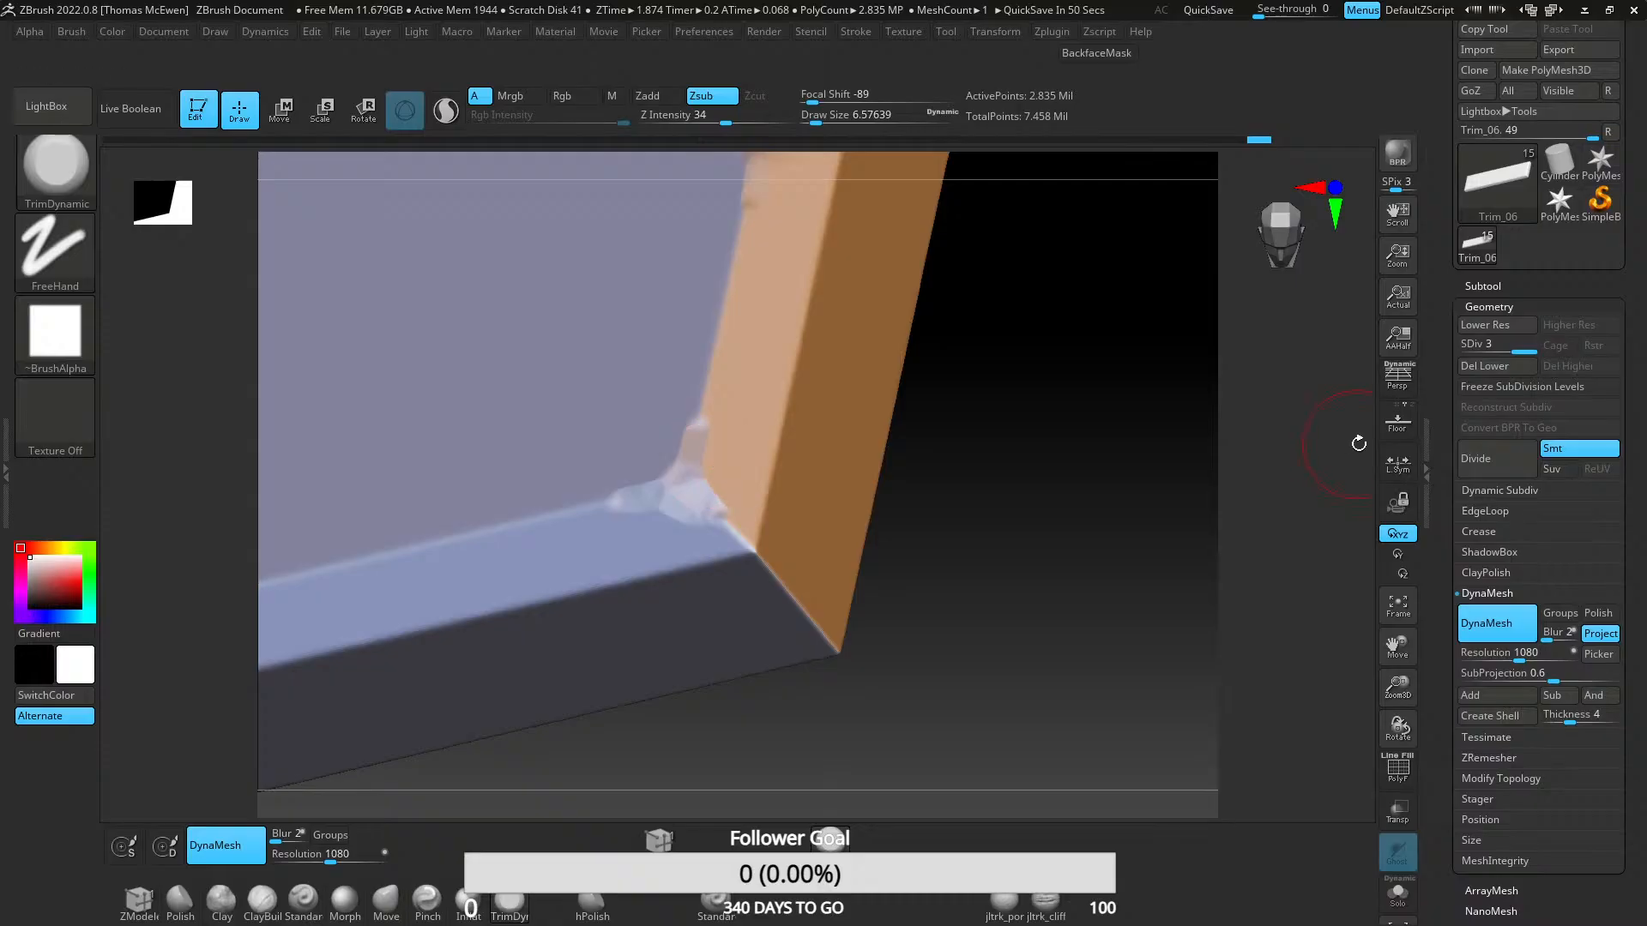
- Flatten the chipped lower-right corner further with TrimDynamic, working into the adjoining lower edge
{"action": "mouse_move", "coordinate": [791, 439]}
{"action": "right_mouse_down"}
{"action": "mouse_move", "coordinate": [607, 489]}
{"action": "mouse_move", "coordinate": [720, 570]}
{"action": "mouse_move", "coordinate": [764, 567]}
{"action": "right_mouse_up"}
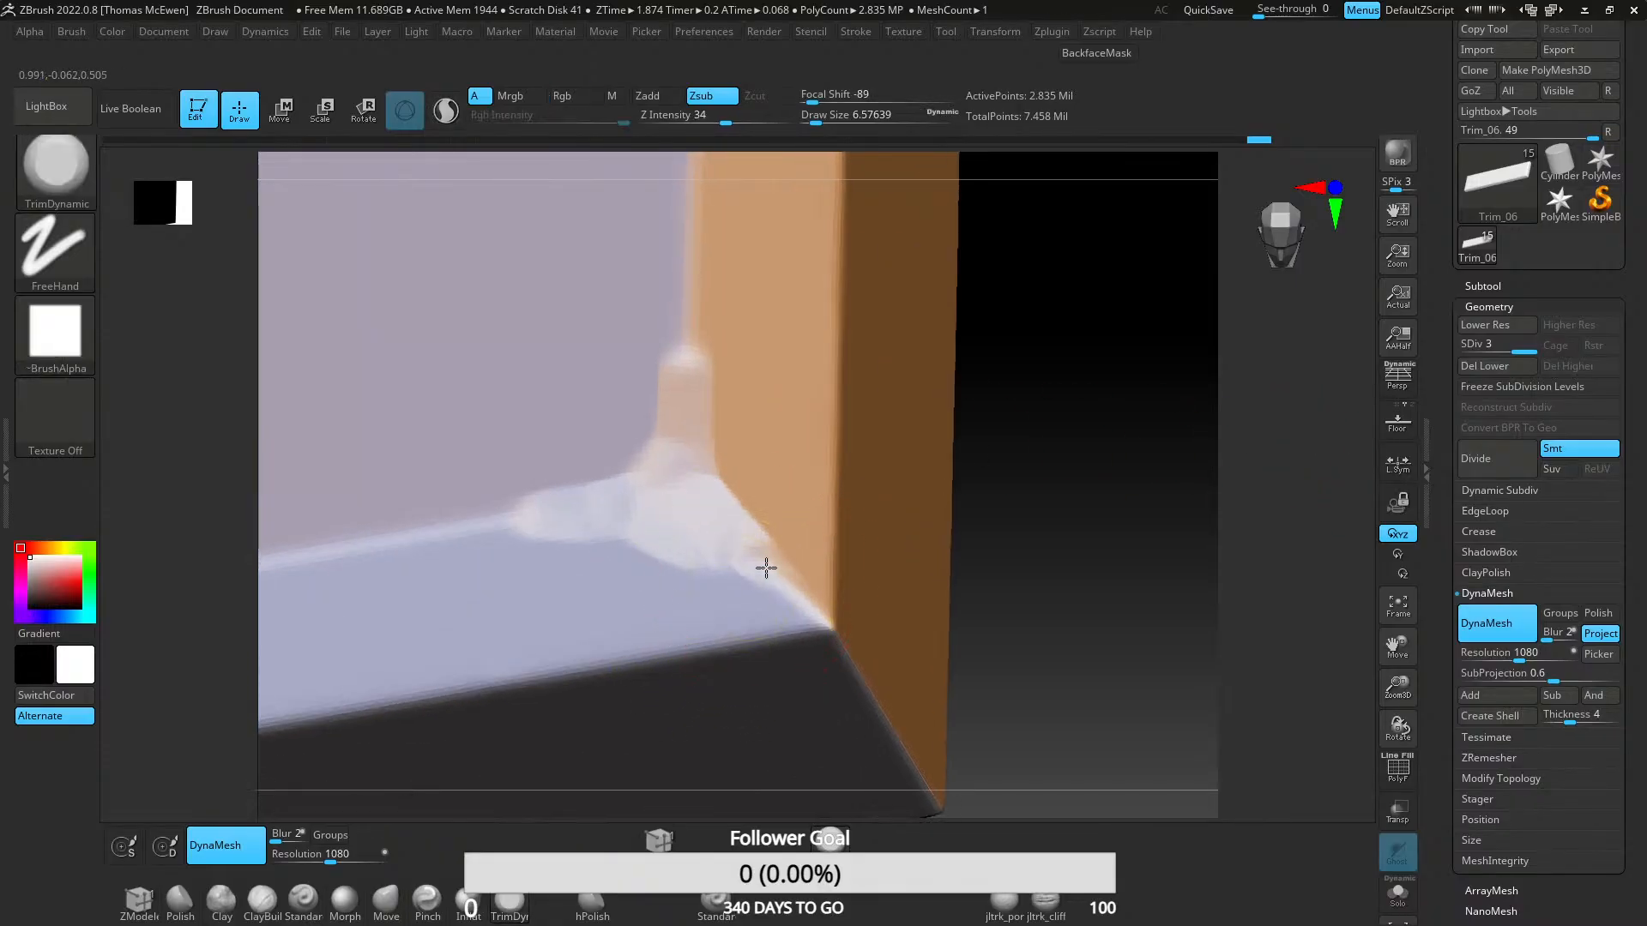
{"action": "mouse_move", "coordinate": [738, 555]}
{"action": "left_mouse_down"}
{"action": "mouse_move", "coordinate": [581, 511]}
{"action": "mouse_move", "coordinate": [526, 522]}
{"action": "mouse_move", "coordinate": [636, 460]}
{"action": "mouse_move", "coordinate": [630, 549]}
{"action": "left_mouse_up"}
{"action": "mouse_move", "coordinate": [629, 550]}
{"action": "right_mouse_down"}
{"action": "mouse_move", "coordinate": [592, 589]}
{"action": "mouse_move", "coordinate": [526, 548]}
{"action": "mouse_move", "coordinate": [967, 448]}
{"action": "right_mouse_up"}
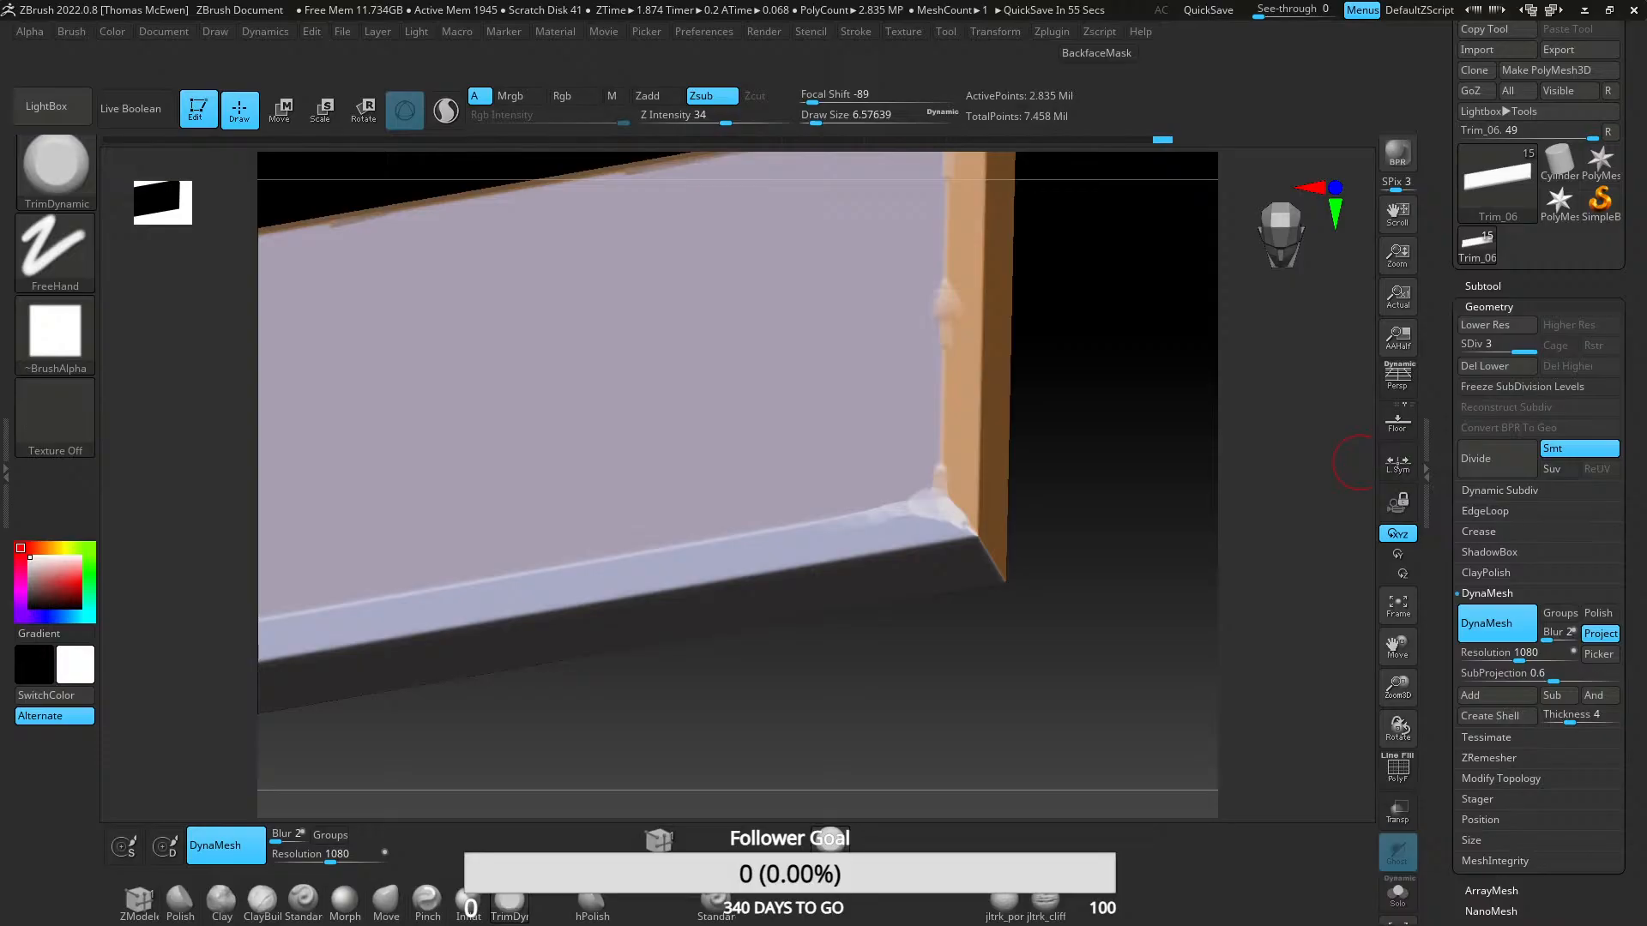
- Switch to the browser, inspect the sphere model in IMG_9374.png up close, and close the image's tab
{"action": "key", "text": "alt+Tab"}
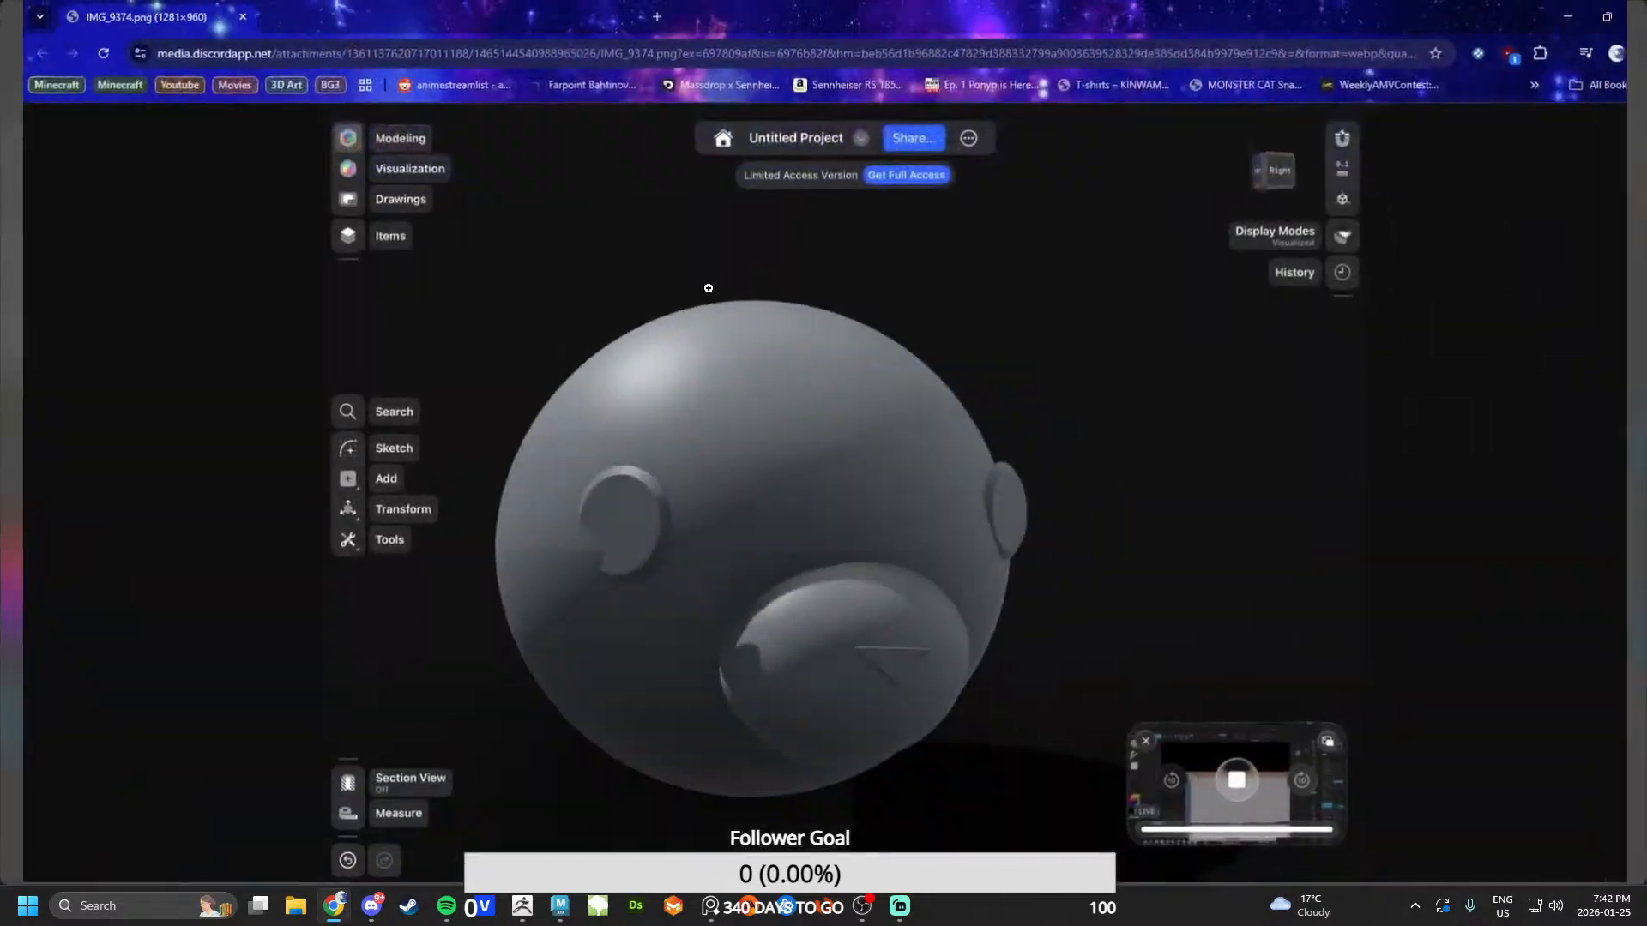
{"action": "left_click", "coordinate": [718, 536]}
{"action": "left_click", "coordinate": [644, 510]}
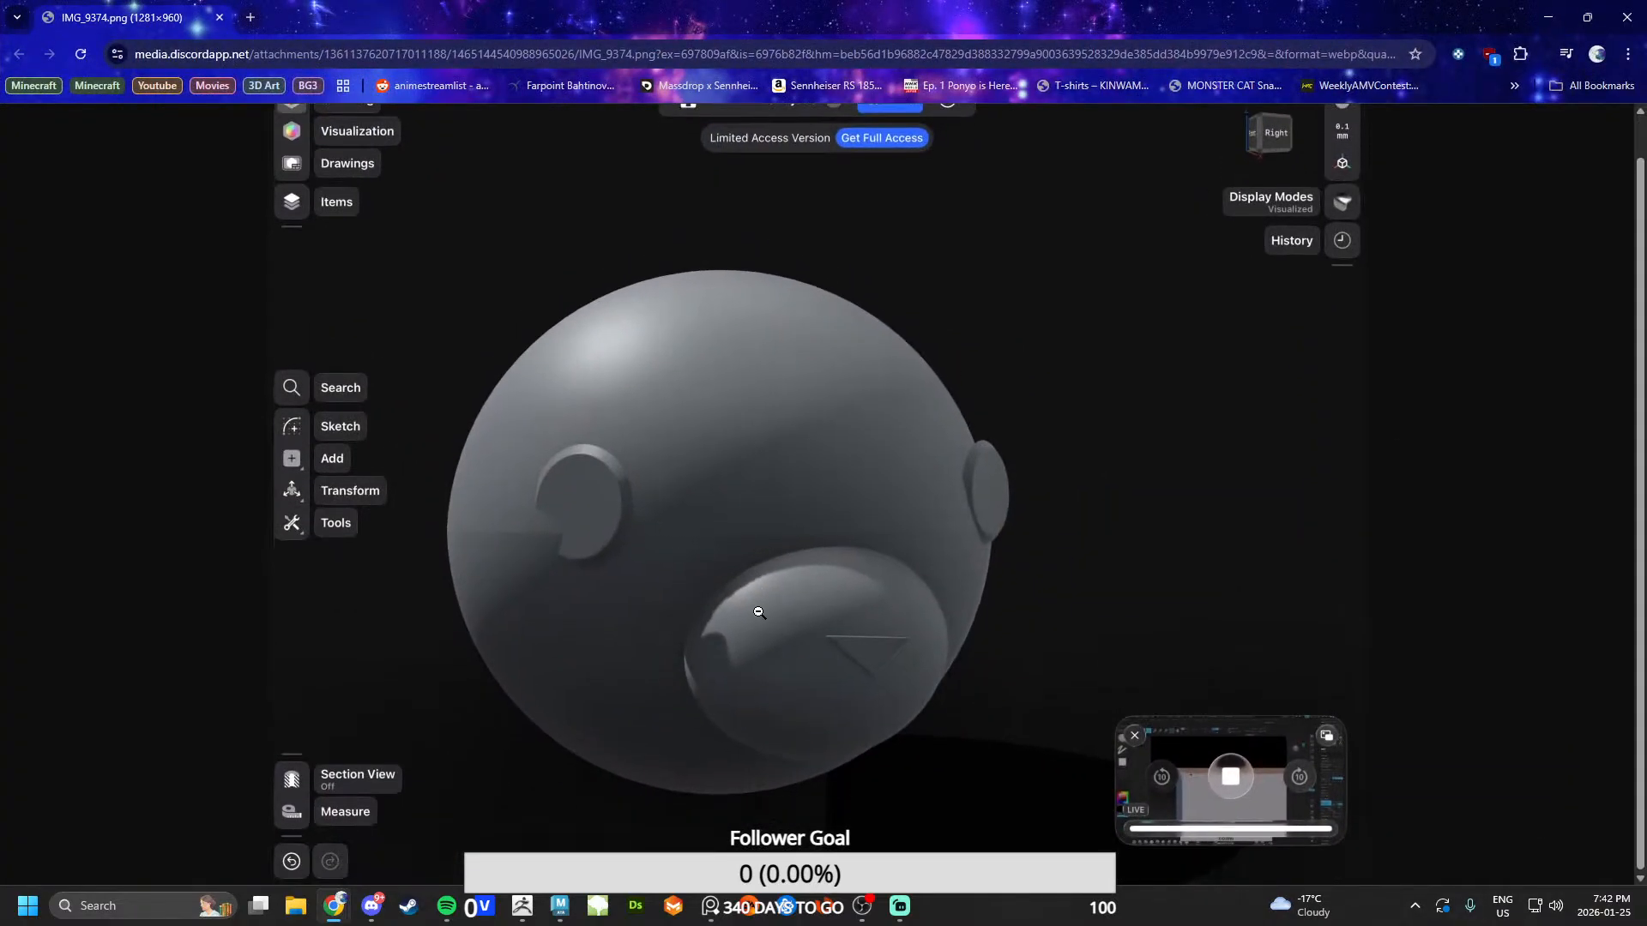
{"action": "left_click", "coordinate": [573, 485]}
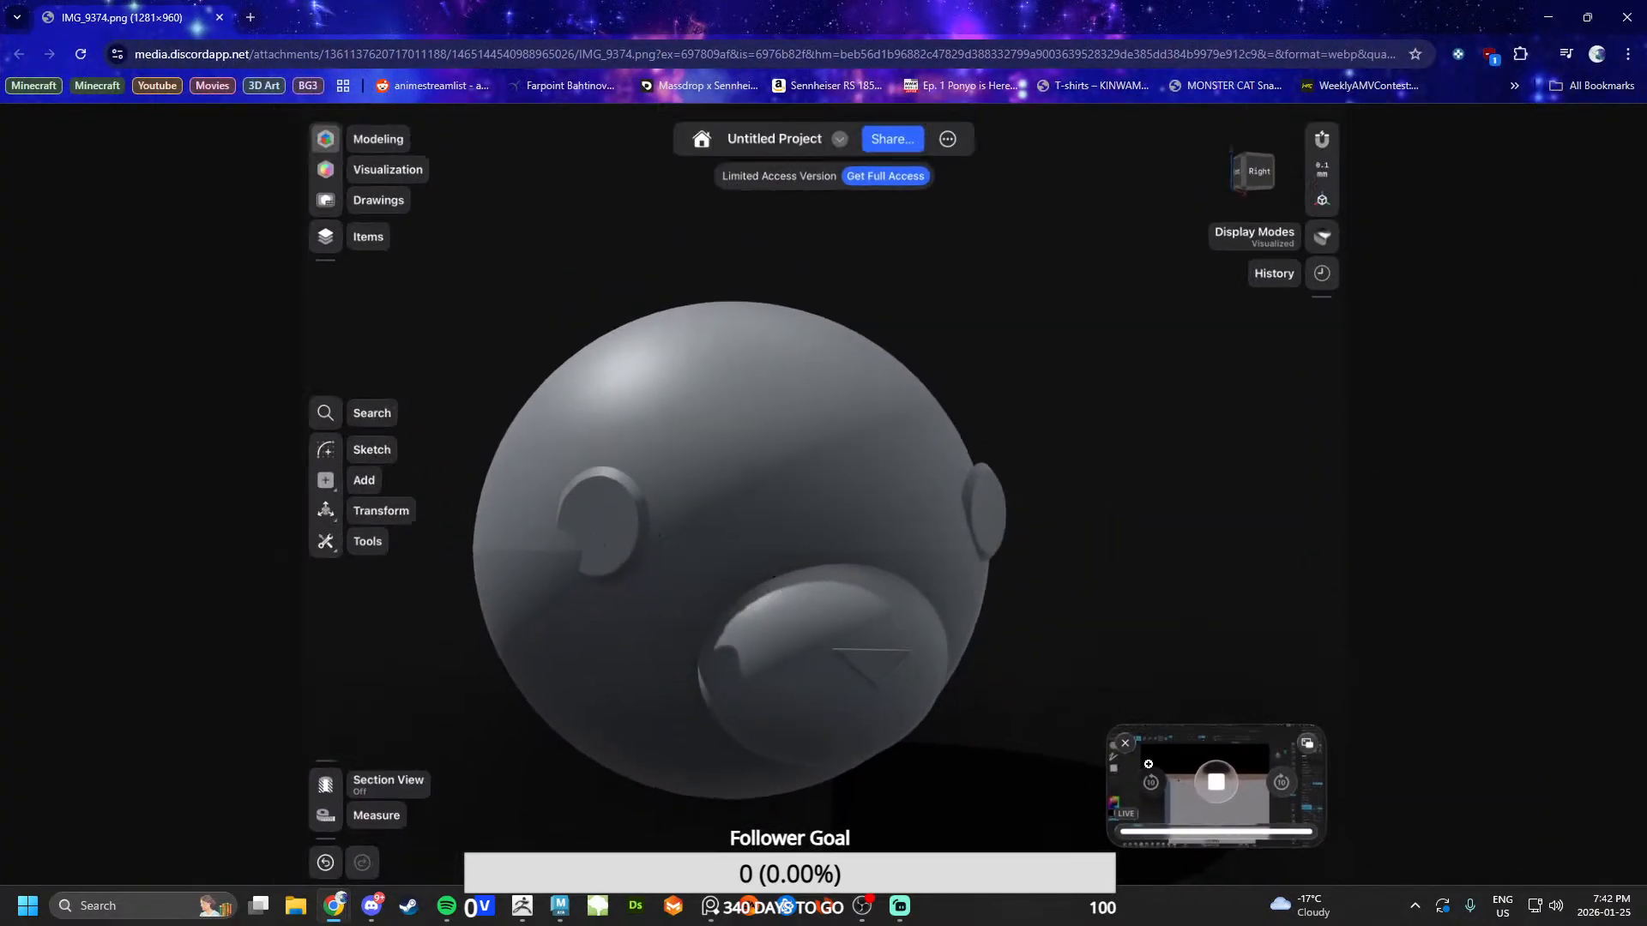
{"action": "left_click", "coordinate": [219, 17]}
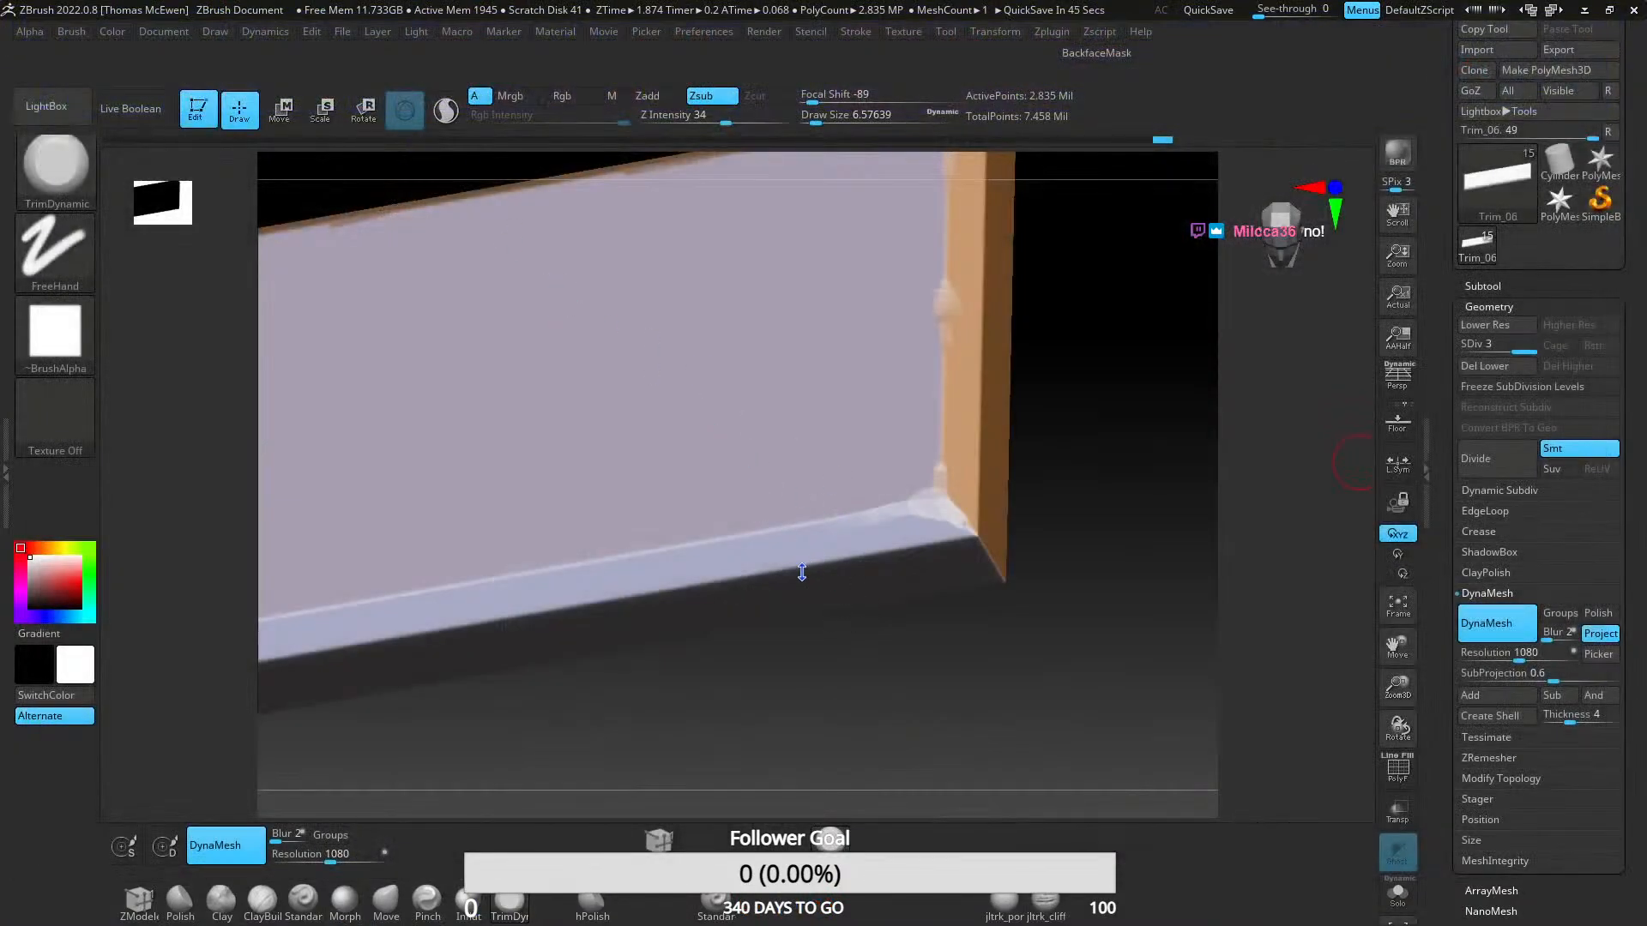
- Switch to Maya and look over the TrimSheet_01 layout and the separate trim pieces beside it
{"action": "key", "text": "alt+Tab"}
{"action": "key", "text": "alt+Tab"}
{"action": "key", "text": "alt+Tab"}
{"action": "key", "text": "alt+Tab"}
{"action": "left_click", "coordinate": [559, 349]}
{"action": "scroll", "coordinate": [618, 419], "scroll_direction": "down", "scroll_amount": 5}
{"action": "scroll", "coordinate": [613, 412], "scroll_direction": "up", "scroll_amount": 5}
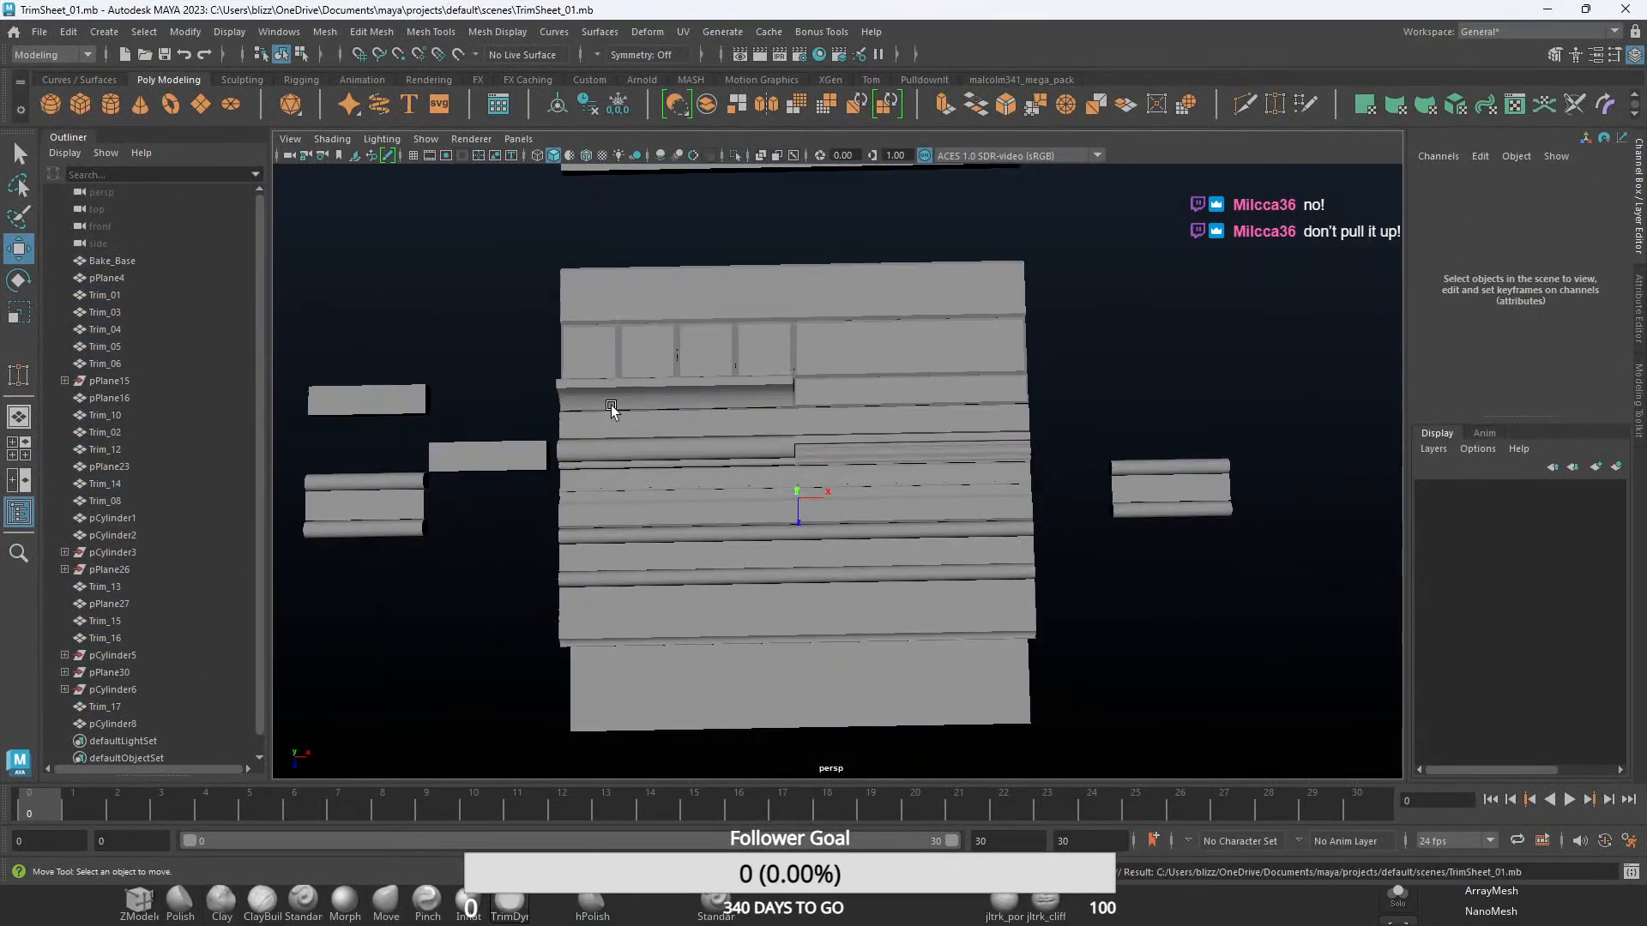
{"action": "middle_click_drag", "start_coordinate": [474, 261], "coordinate": [525, 260], "text": "alt"}
- Start a new Maya scene and display the grid in the perspective viewport
{"action": "left_click", "coordinate": [40, 31]}
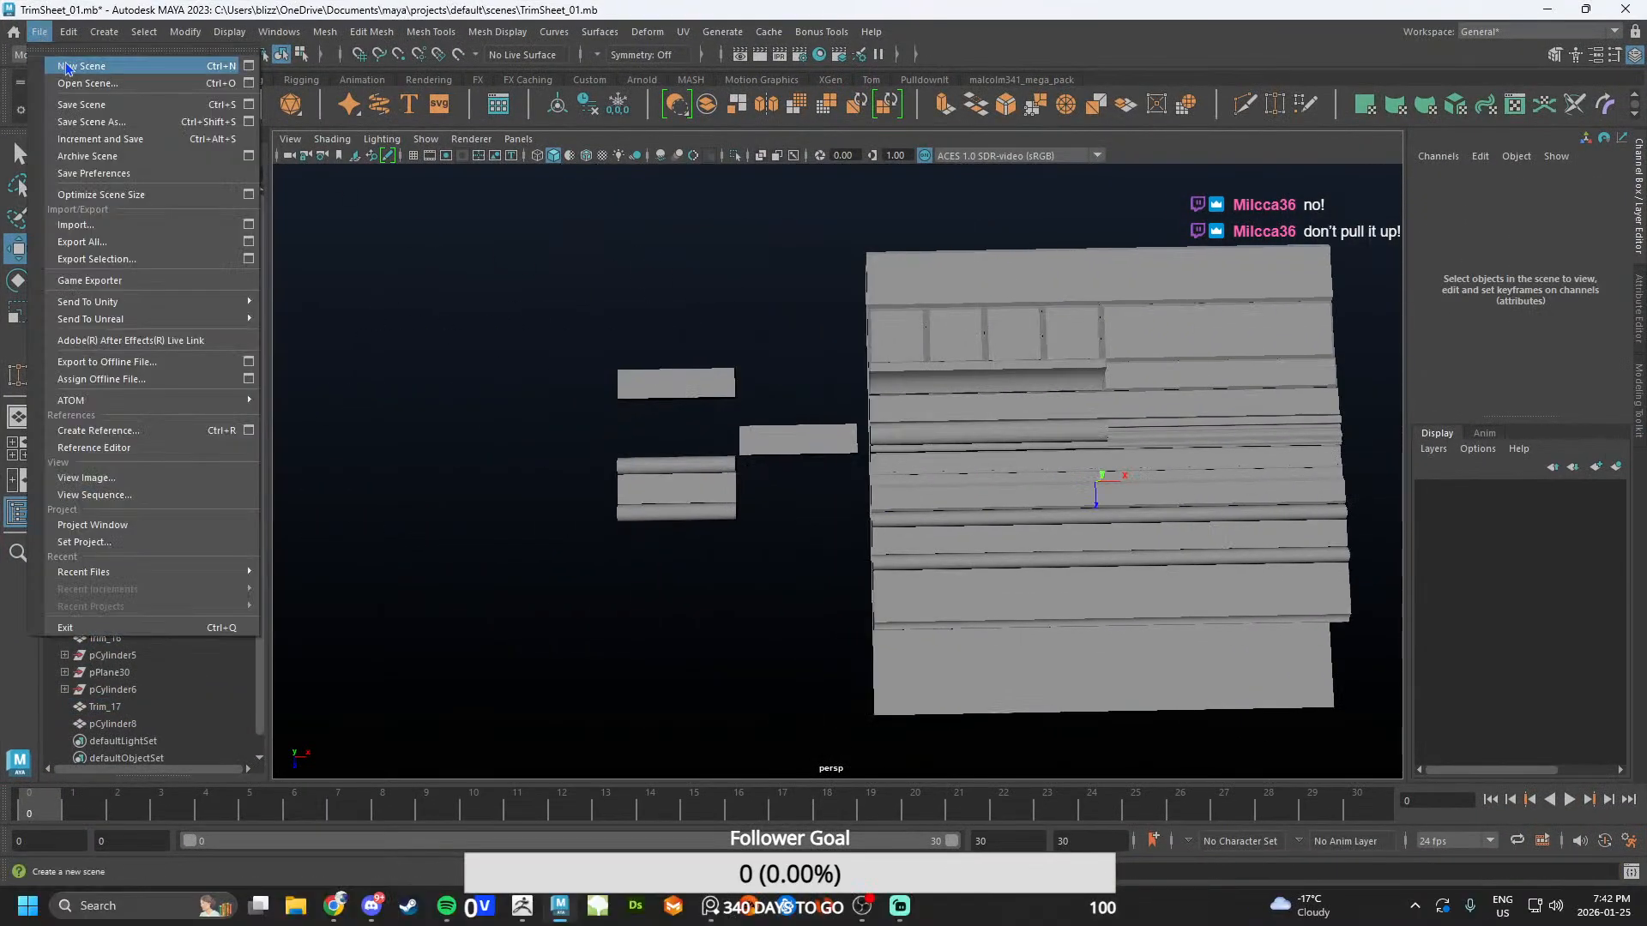
{"action": "left_click", "coordinate": [68, 41]}
{"action": "left_click", "coordinate": [828, 459]}
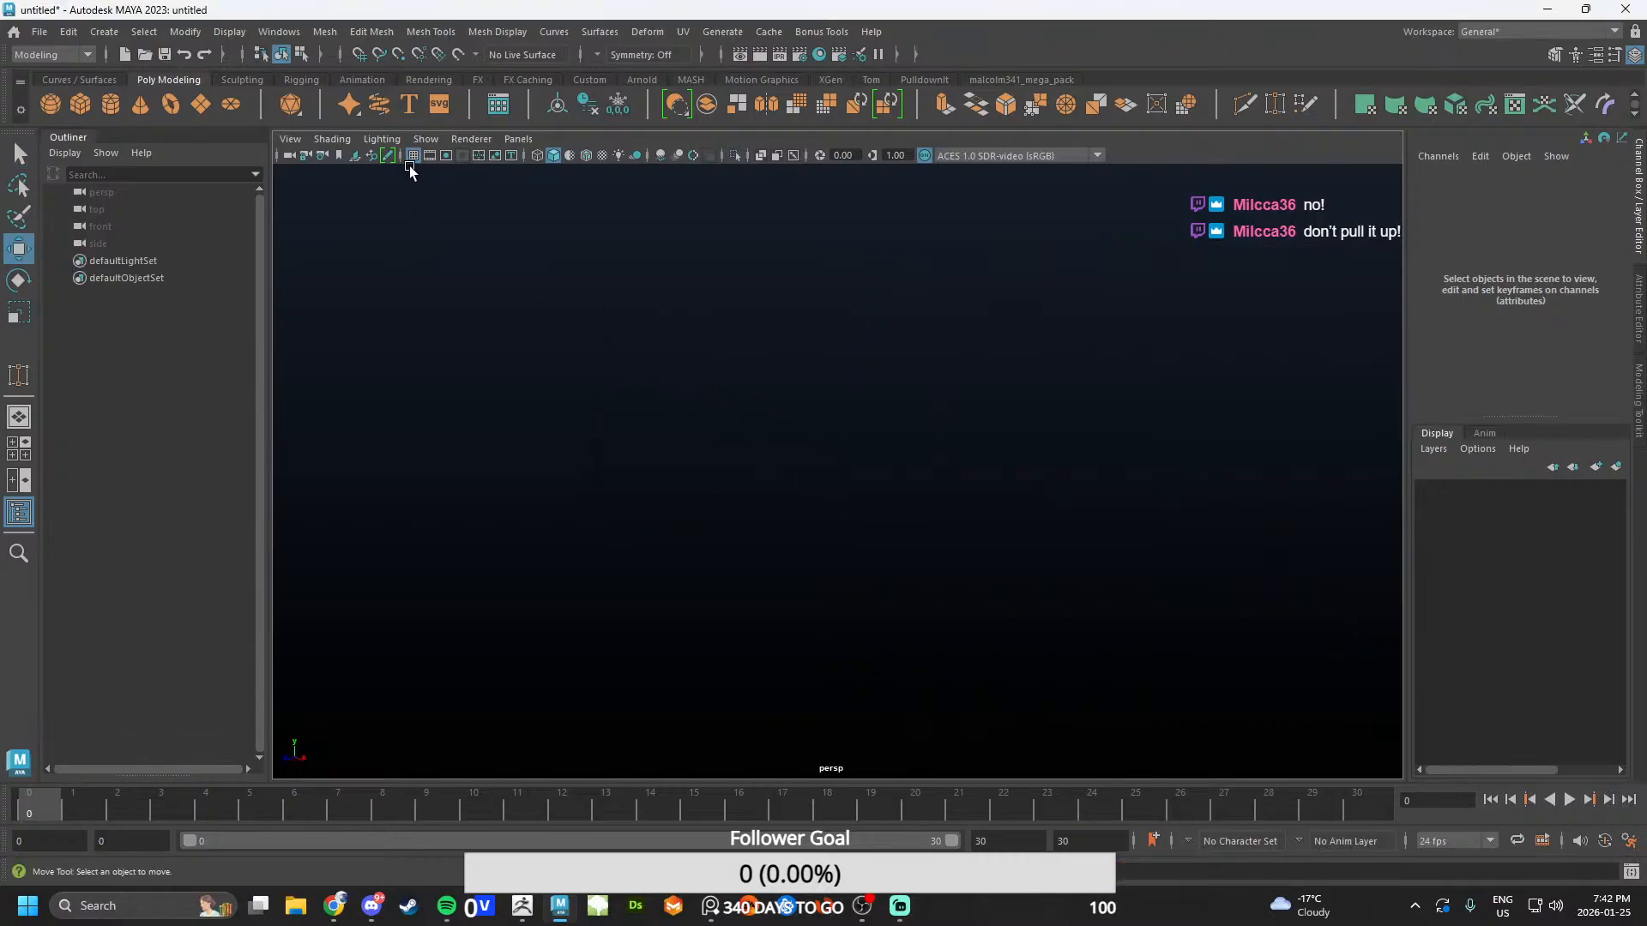
{"action": "left_click_drag", "start_coordinate": [743, 452], "coordinate": [670, 447], "text": "alt"}
{"action": "scroll", "coordinate": [670, 447], "scroll_direction": "down", "scroll_amount": 3}
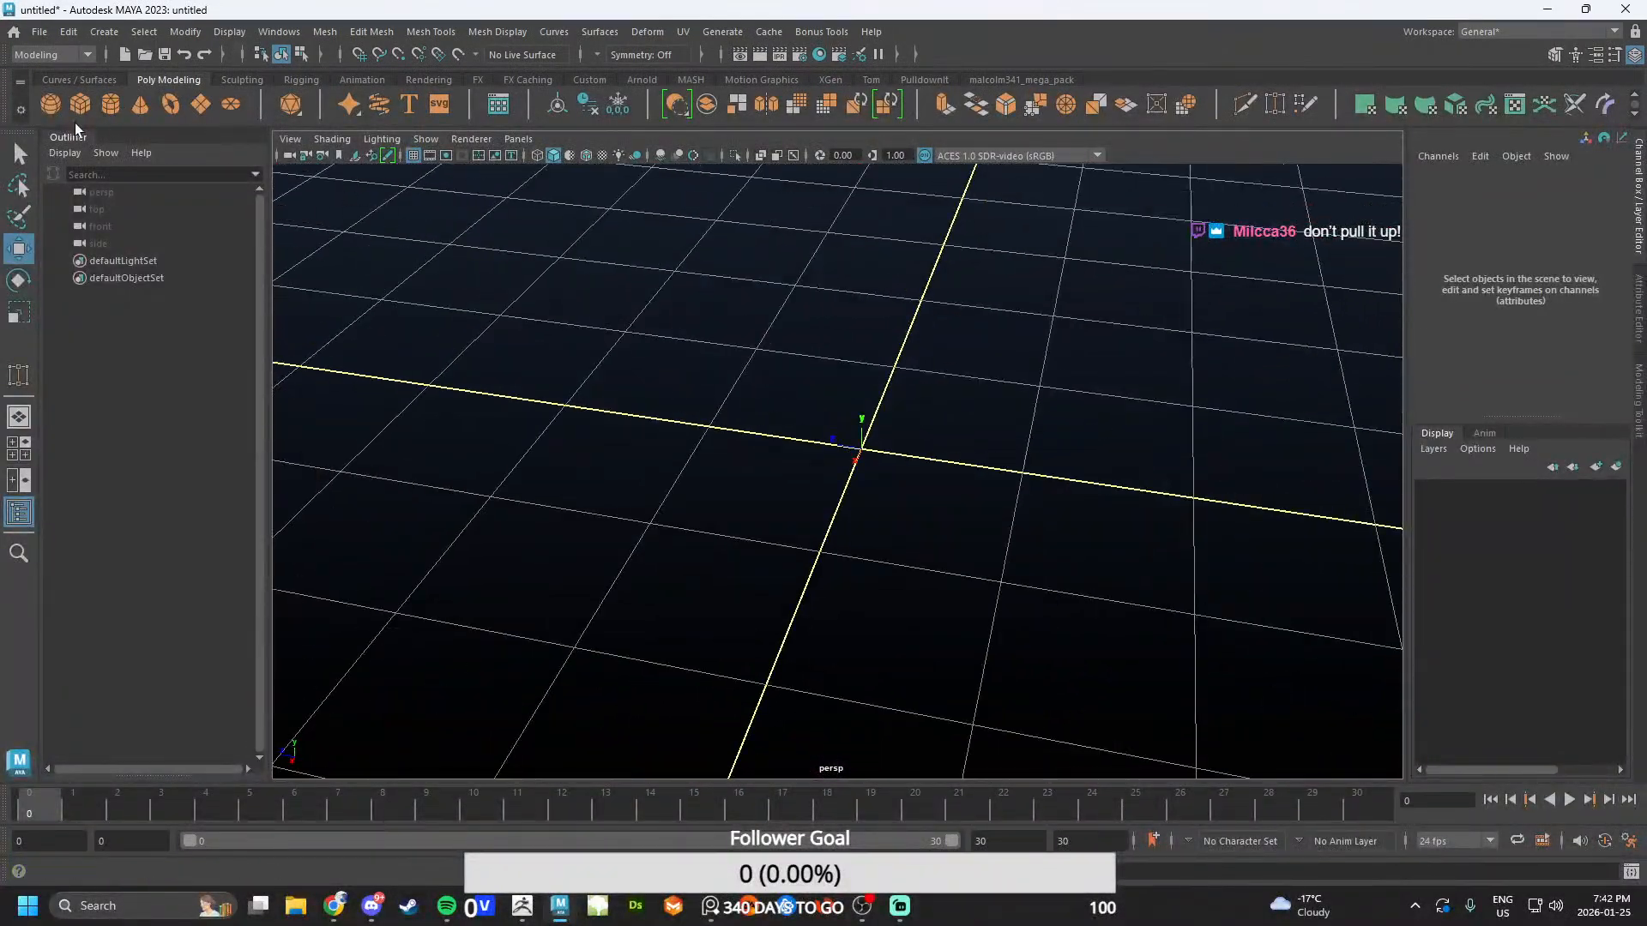
- Create a polygon sphere at the origin and scale it uniformly to about 13.6 as the head
{"action": "left_click", "coordinate": [51, 100]}
{"action": "key", "text": "r"}
{"action": "left_click_drag", "start_coordinate": [862, 446], "coordinate": [1018, 445]}
{"action": "key", "text": "w"}
{"action": "key", "text": "r"}
{"action": "key", "text": "w"}
{"action": "left_click", "coordinate": [1115, 442]}
{"action": "left_click_drag", "start_coordinate": [875, 502], "coordinate": [850, 385], "text": "alt"}
- Duplicate the head sphere, scale the copy to about 5.5 and place it as an eye near X 8.9, Y 1.28, Z 5.98
{"action": "left_click", "coordinate": [849, 383]}
{"action": "key", "text": "ctrl+d"}
{"action": "left_click_drag", "start_coordinate": [863, 463], "coordinate": [520, 607], "text": "alt"}
{"action": "key", "text": "r"}
{"action": "key", "text": "w"}
{"action": "left_click_drag", "start_coordinate": [761, 573], "coordinate": [984, 476]}
{"action": "scroll", "coordinate": [668, 521], "scroll_direction": "up", "scroll_amount": 5}
{"action": "scroll", "coordinate": [864, 518], "scroll_direction": "down", "scroll_amount": 6}
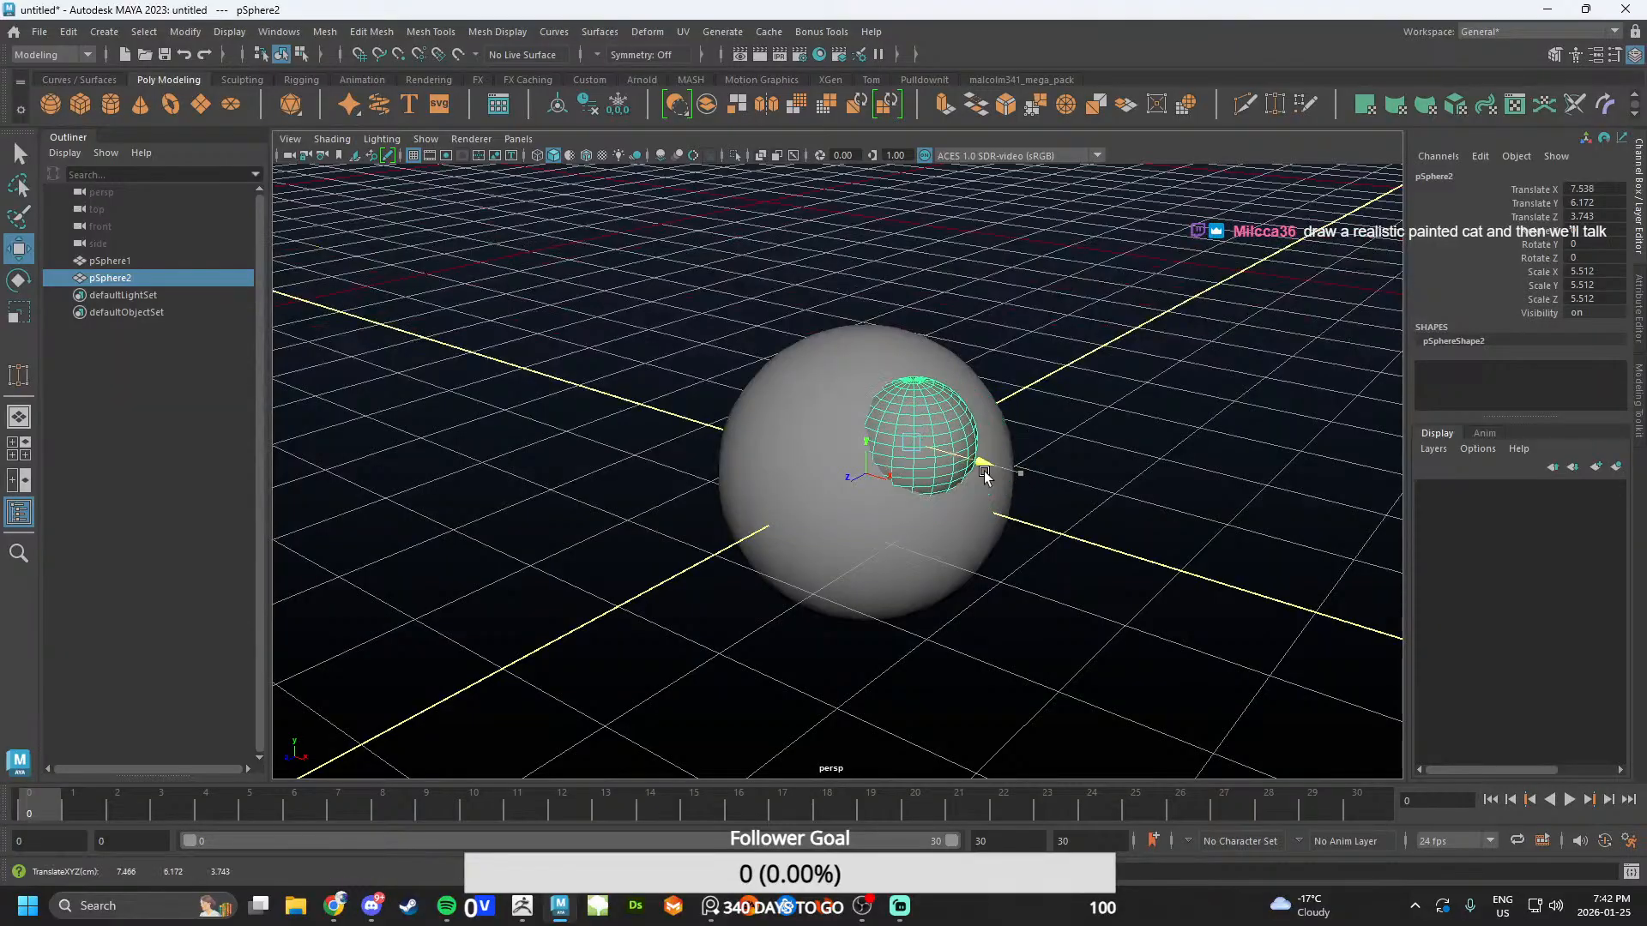
{"action": "mouse_move", "coordinate": [860, 456]}
{"action": "left_mouse_down"}
{"action": "mouse_move", "coordinate": [822, 465]}
{"action": "mouse_move", "coordinate": [839, 458]}
{"action": "left_mouse_up"}
{"action": "left_click_drag", "start_coordinate": [840, 459], "coordinate": [760, 407], "text": "alt"}
{"action": "left_click_drag", "start_coordinate": [811, 336], "coordinate": [812, 376]}
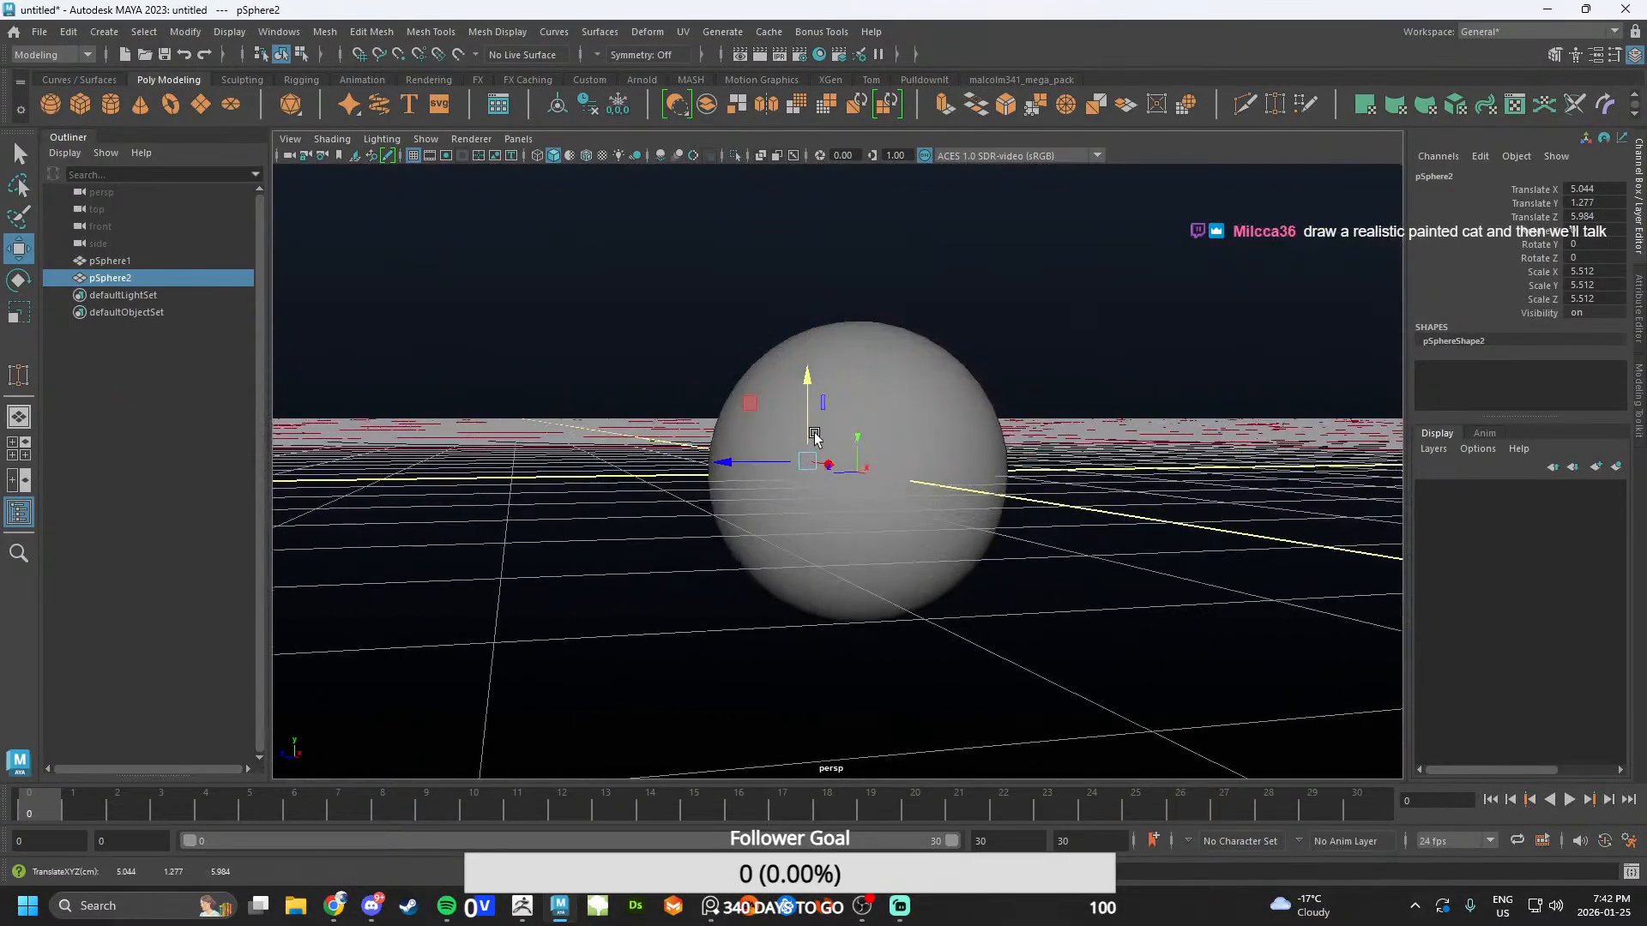
{"action": "left_click_drag", "start_coordinate": [829, 464], "coordinate": [892, 502]}
- Duplicate the eye sphere and move the copy across the face to about Z -7.9, and duplicate the first eye in place
{"action": "key", "text": "ctrl+d"}
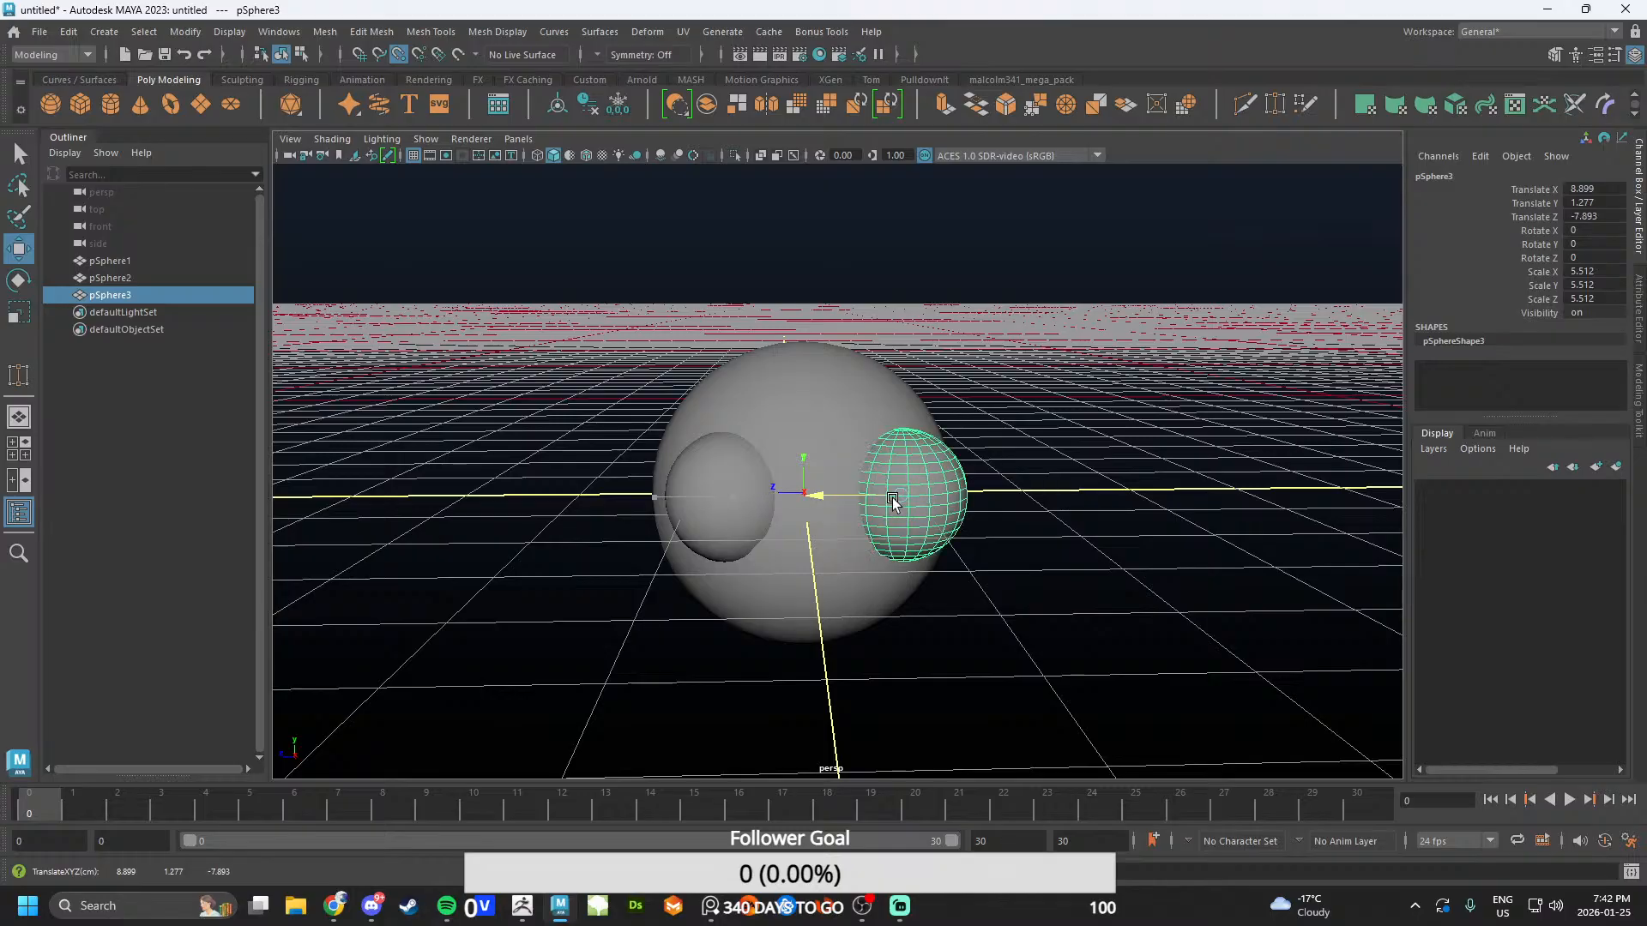
{"action": "left_click", "coordinate": [1022, 448]}
{"action": "left_click_drag", "start_coordinate": [1022, 448], "coordinate": [794, 485], "text": "alt"}
{"action": "left_click", "coordinate": [765, 481]}
{"action": "key", "text": "ctrl+d"}
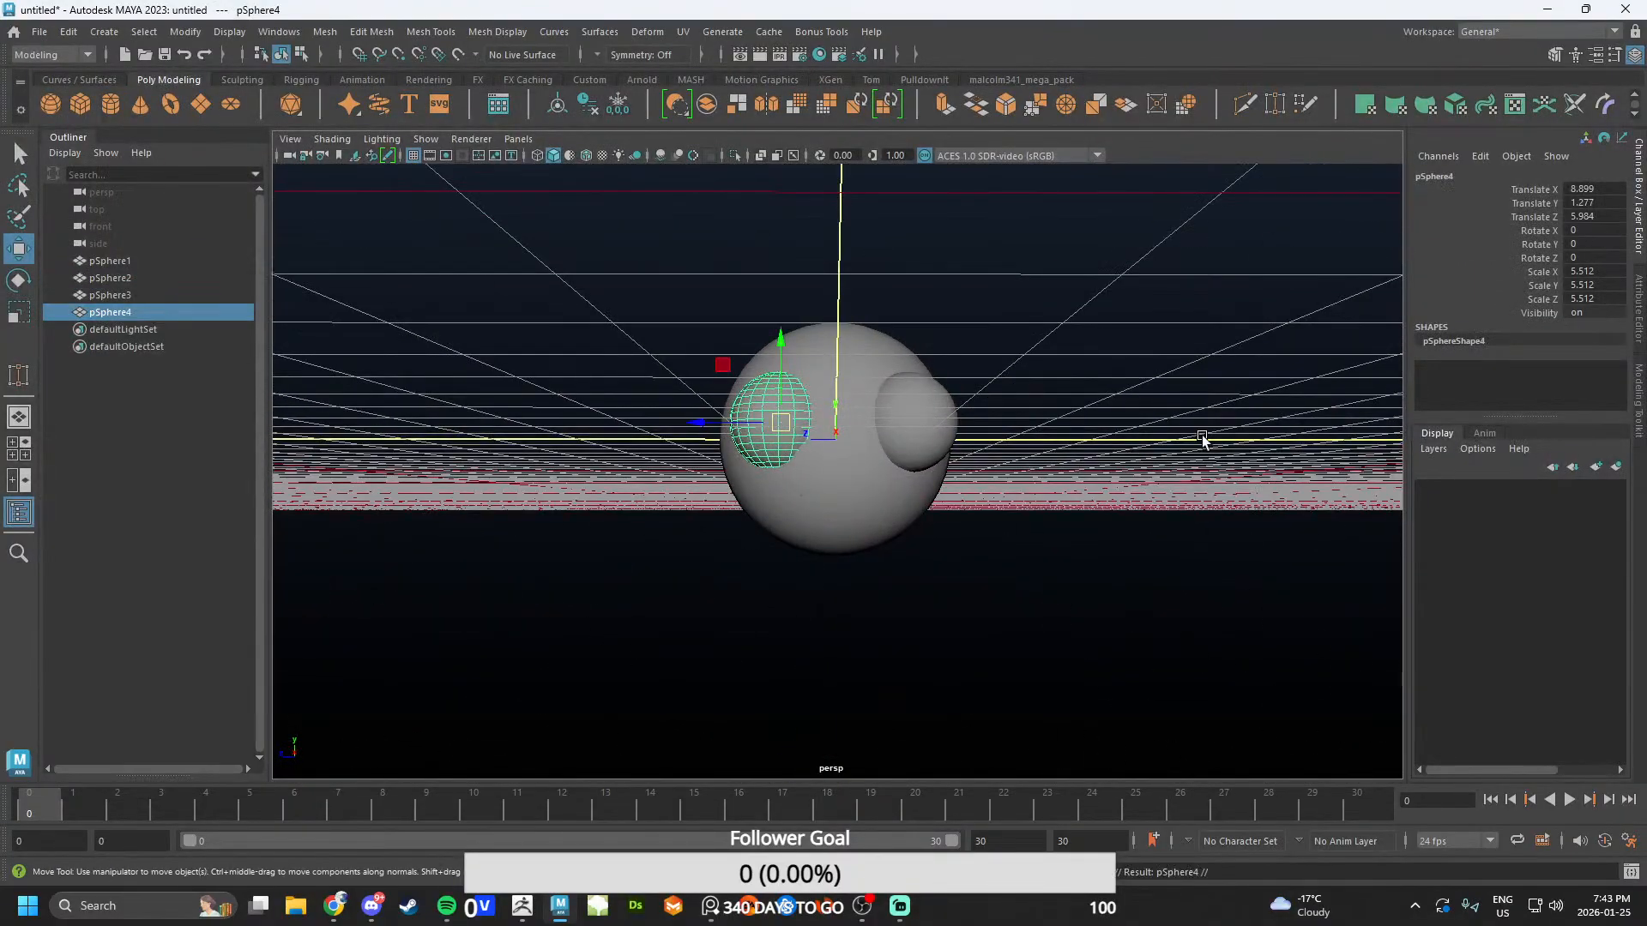
{"action": "key", "text": "alt+Tab"}
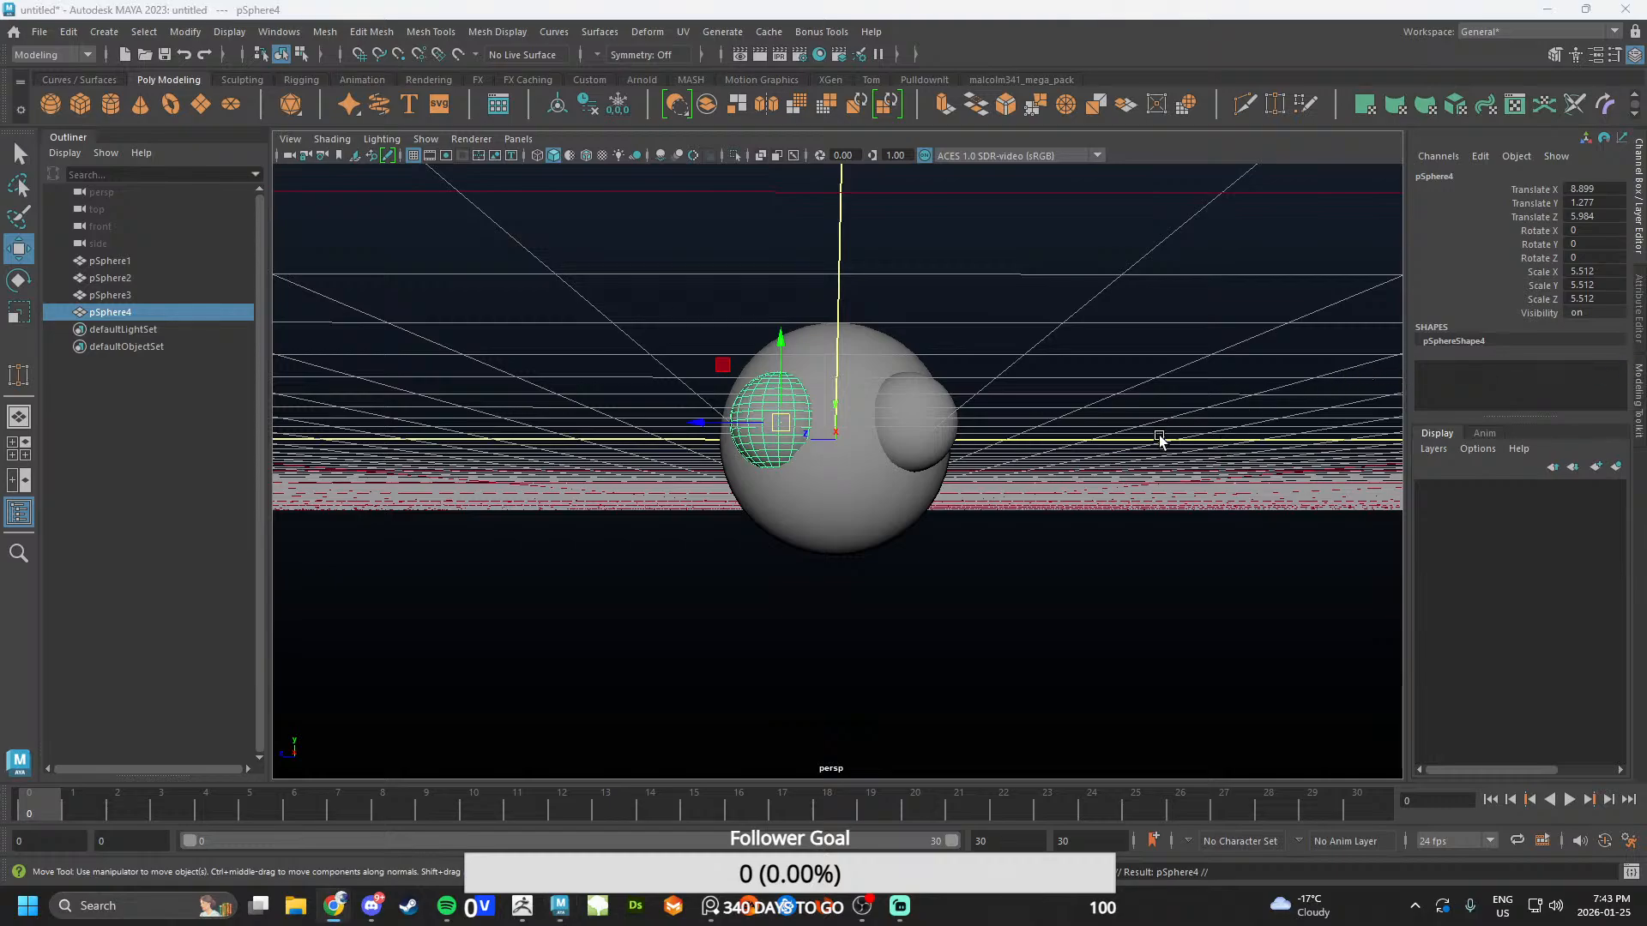
{"action": "left_click", "coordinate": [1201, 431]}
{"action": "scroll", "coordinate": [858, 445], "scroll_direction": "up", "scroll_amount": 5}
{"action": "mouse_move", "coordinate": [859, 445]}
{"action": "left_mouse_down", "text": "alt"}
{"action": "mouse_move", "coordinate": [945, 461]}
{"action": "mouse_move", "coordinate": [874, 443]}
{"action": "left_mouse_up", "text": "alt"}
{"action": "scroll", "coordinate": [874, 442], "scroll_direction": "down", "scroll_amount": 5}
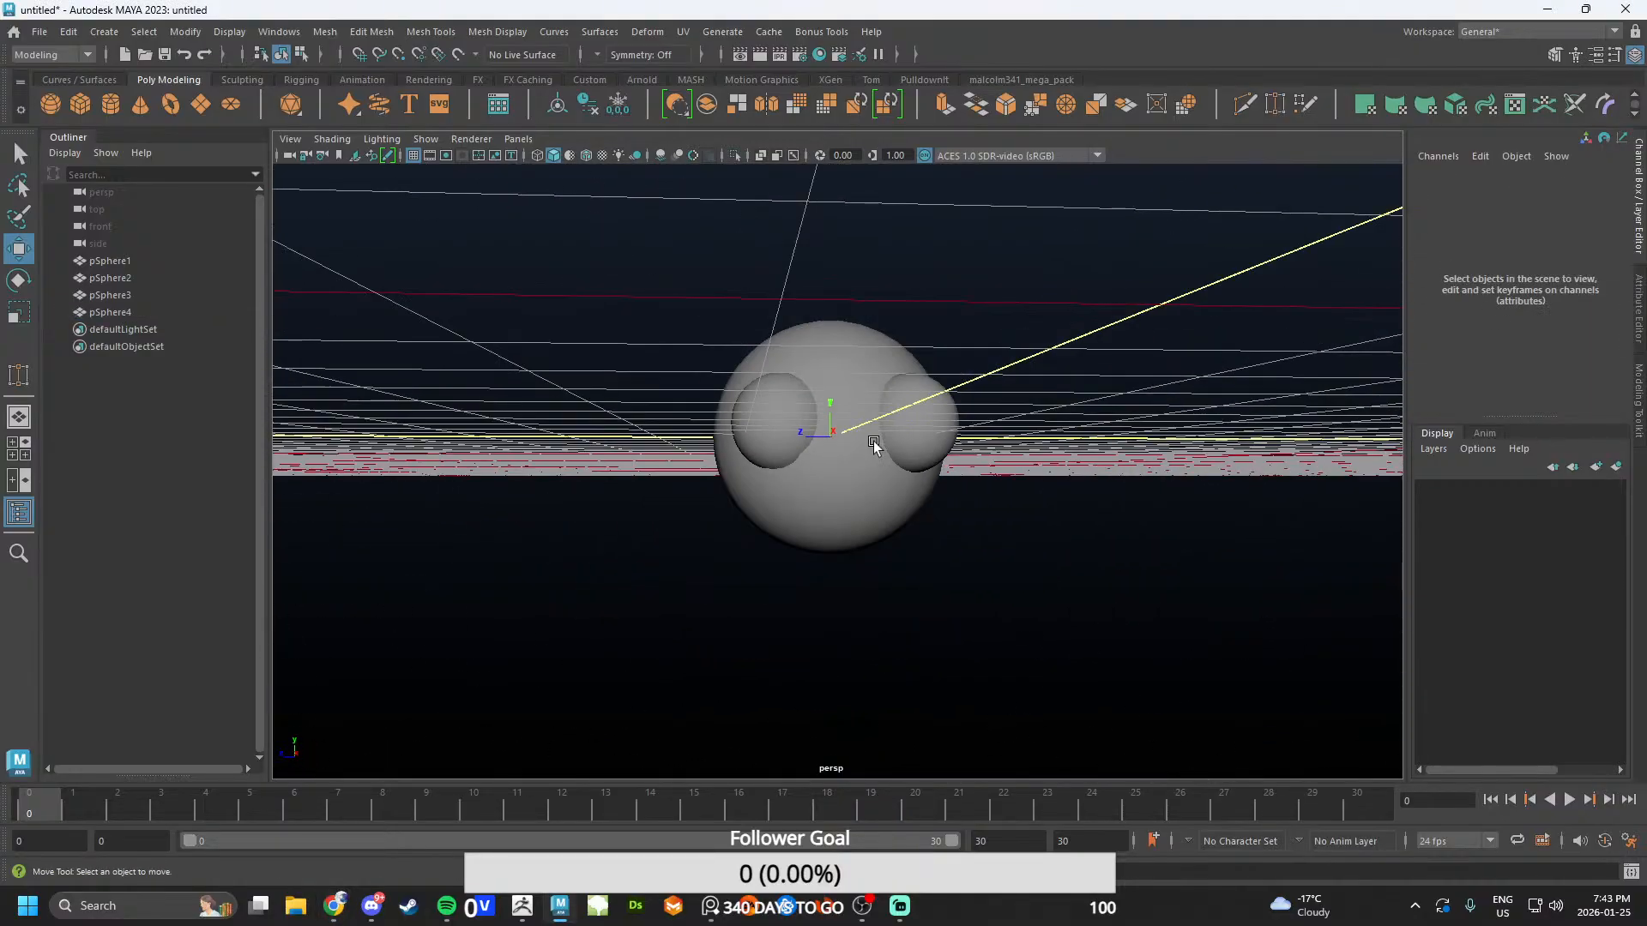
{"action": "mouse_move", "coordinate": [334, 906]}
{"action": "left_click", "coordinate": [386, 793]}
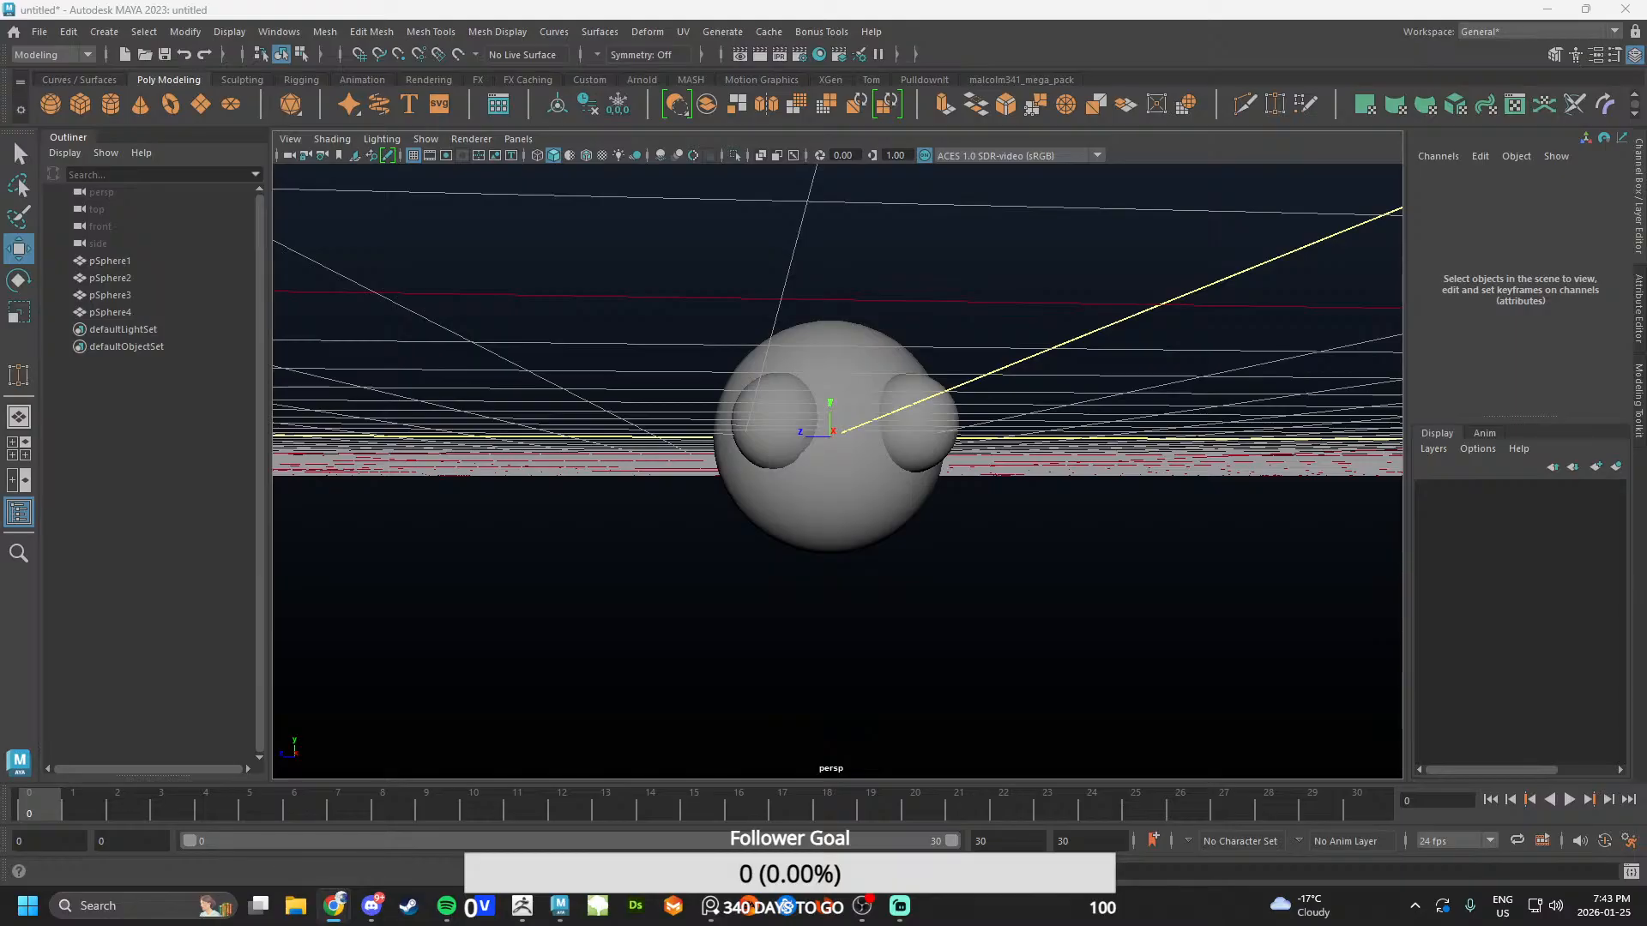
{"action": "key", "text": "alt+Tab"}
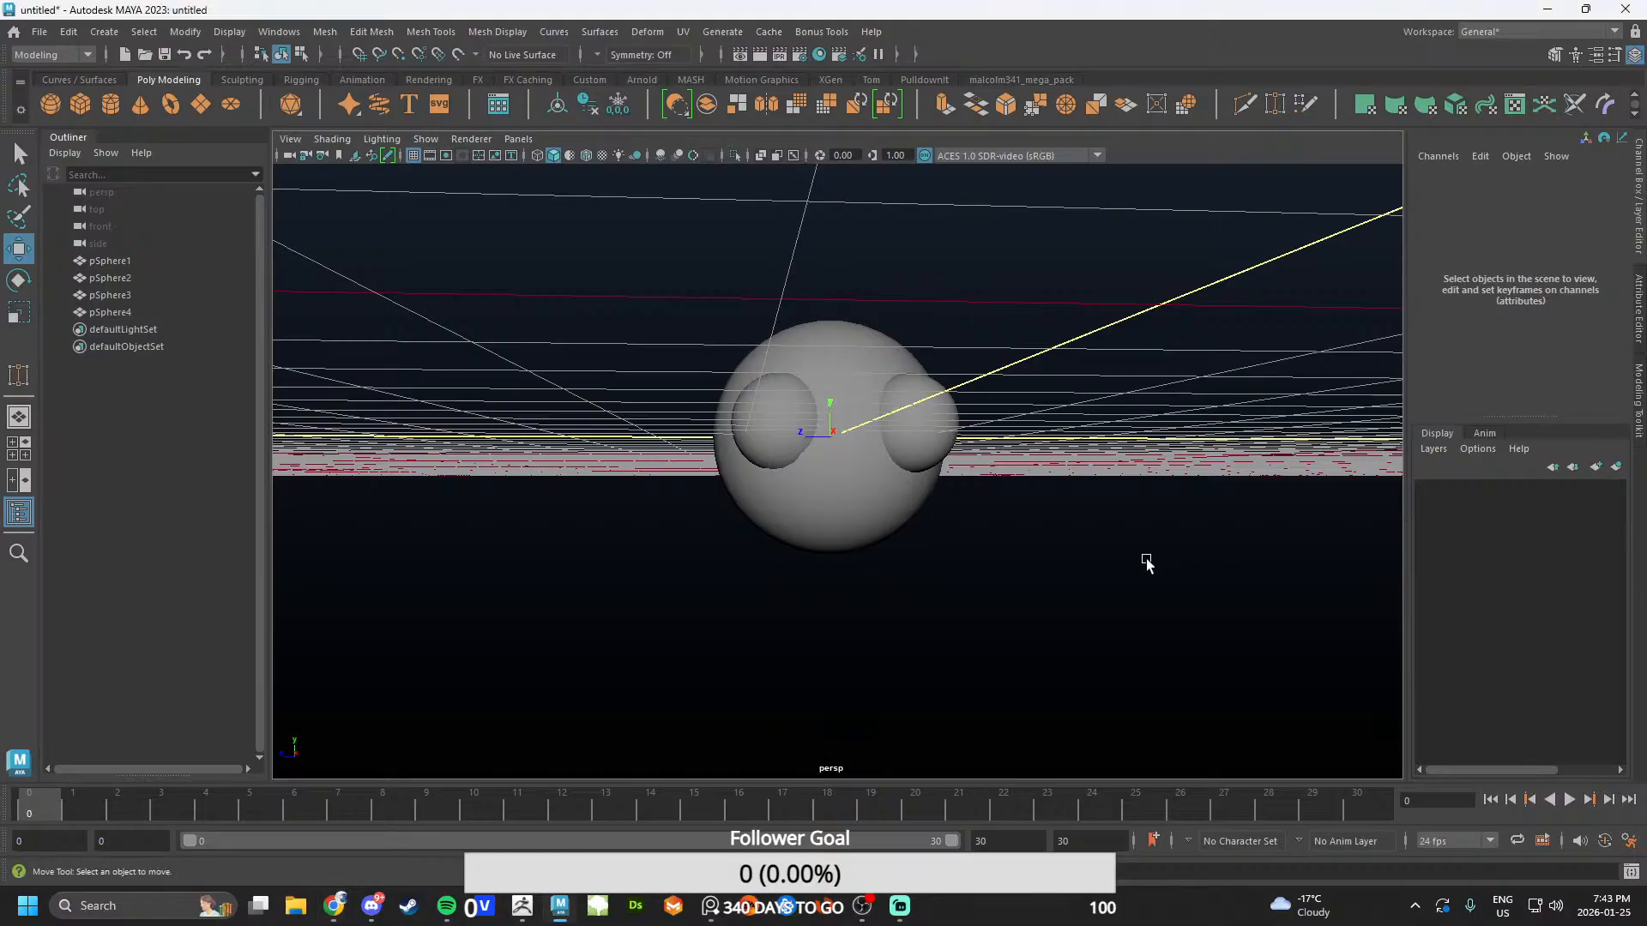
- Duplicate the eye sphere at negative Z and move the copy between and below the eyes, to about Y -4.7, Z -0.8
{"action": "left_click_drag", "start_coordinate": [1147, 564], "coordinate": [975, 569], "text": "alt"}
{"action": "scroll", "coordinate": [1078, 563], "scroll_direction": "up", "scroll_amount": 4}
{"action": "left_click", "coordinate": [1003, 375]}
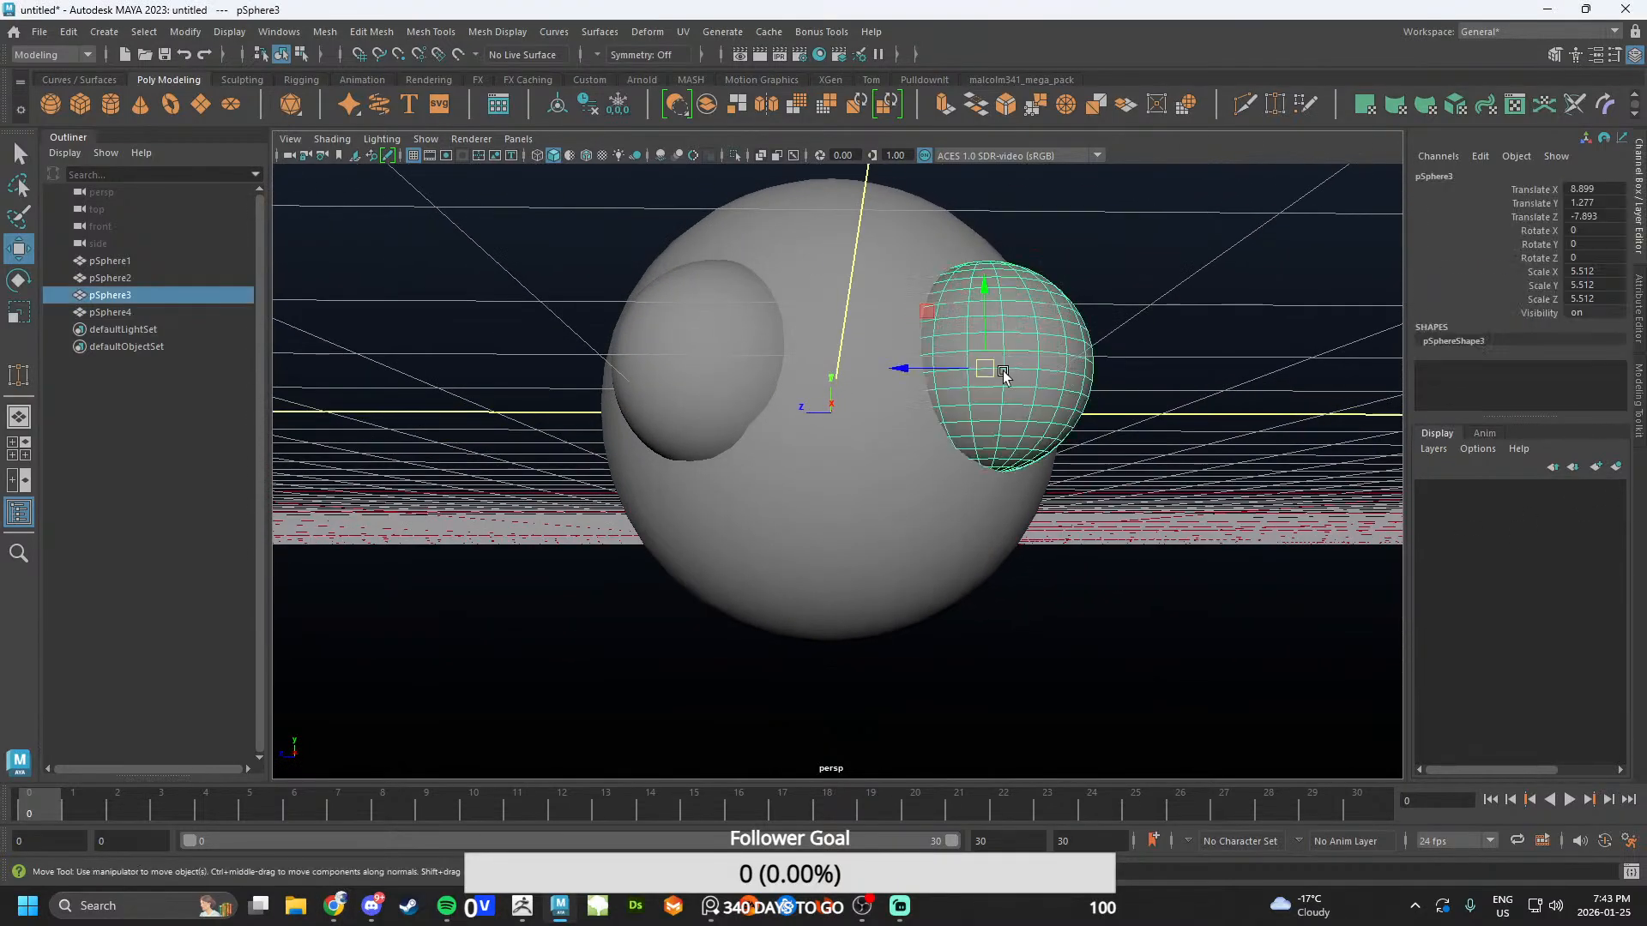
{"action": "left_click_drag", "start_coordinate": [1004, 375], "coordinate": [976, 446], "text": "alt"}
{"action": "key", "text": "ctrl+d"}
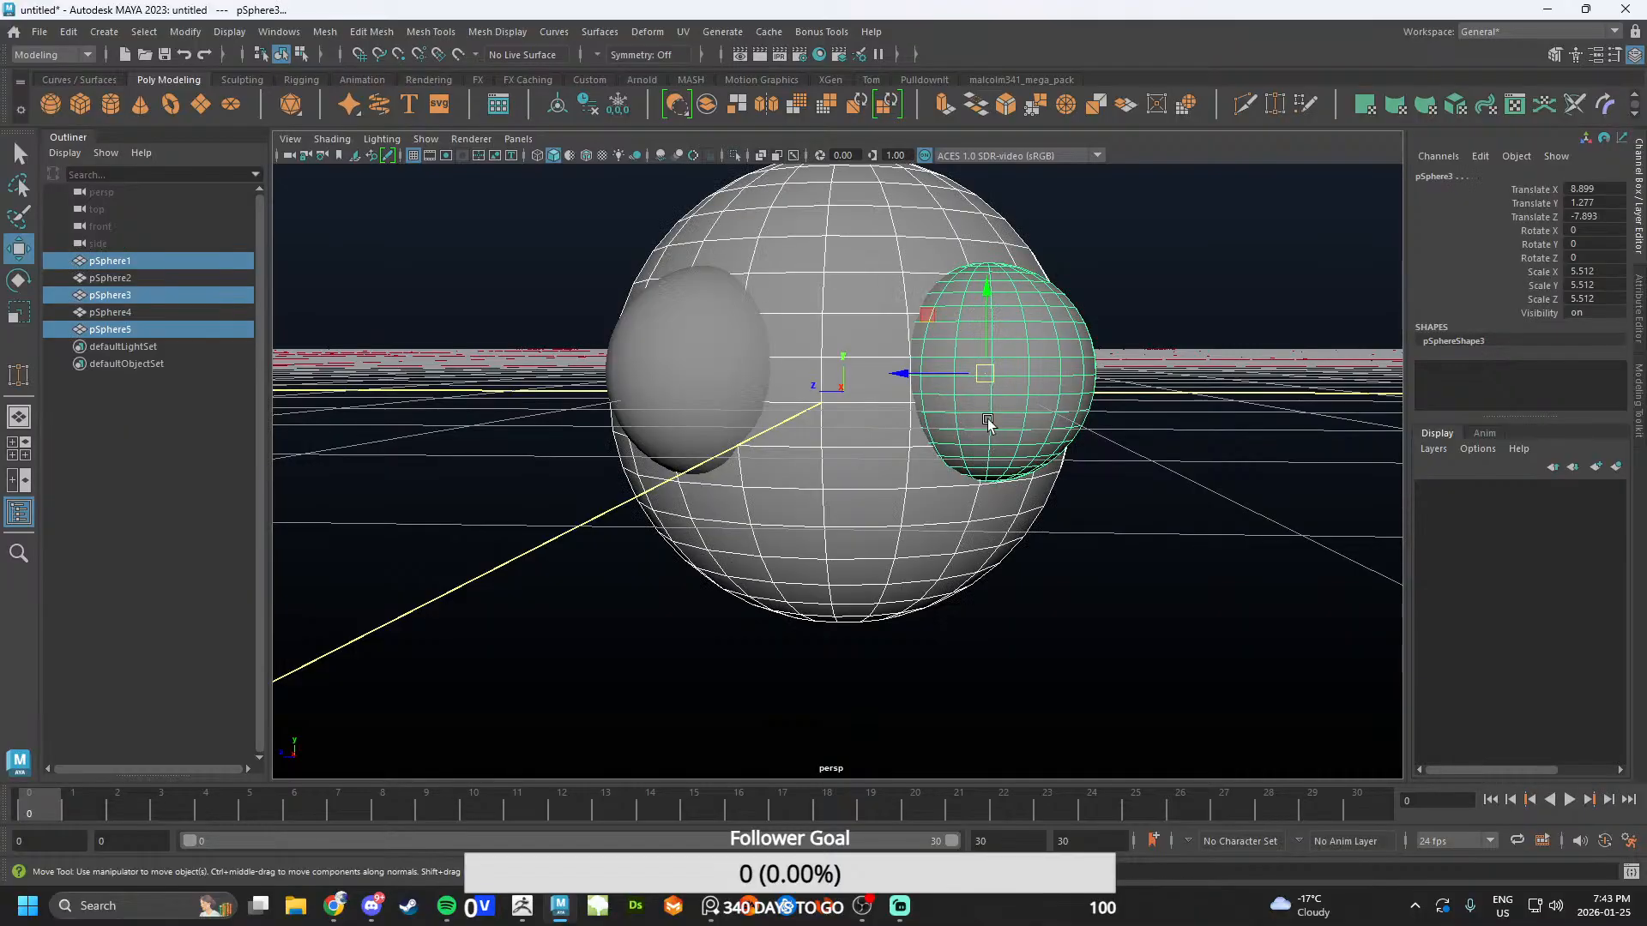
{"action": "key", "text": "ctrl+s"}
{"action": "left_click", "coordinate": [1431, 186]}
{"action": "key", "text": "ctrl+z"}
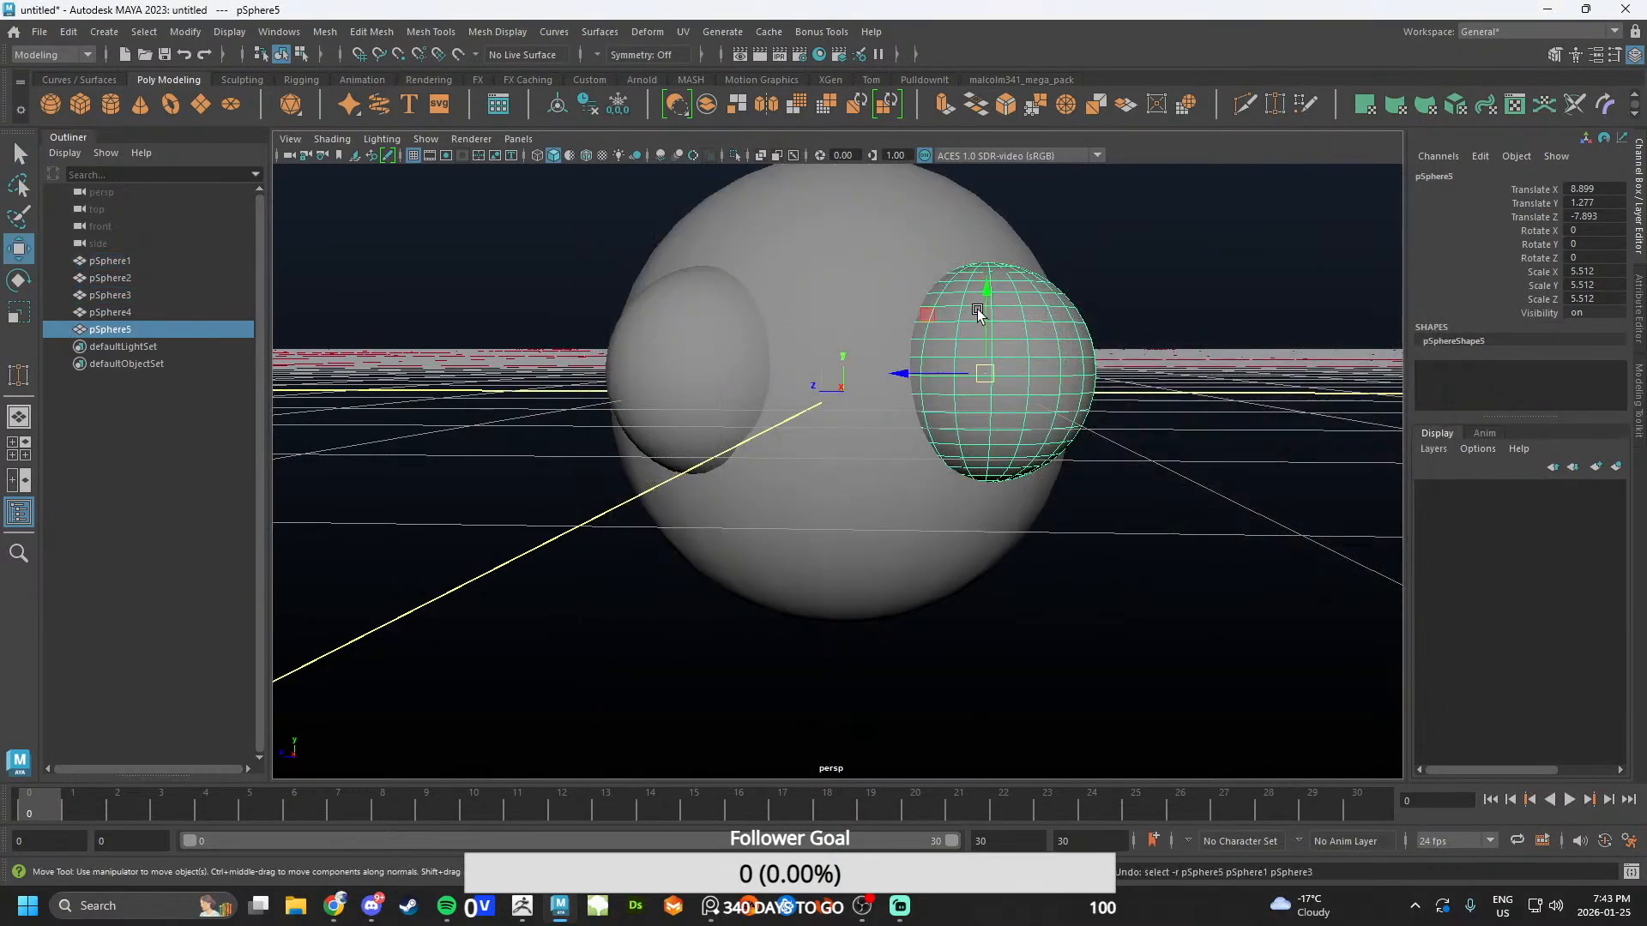
{"action": "left_click_drag", "start_coordinate": [985, 294], "coordinate": [985, 411]}
{"action": "left_click_drag", "start_coordinate": [915, 495], "coordinate": [764, 490]}
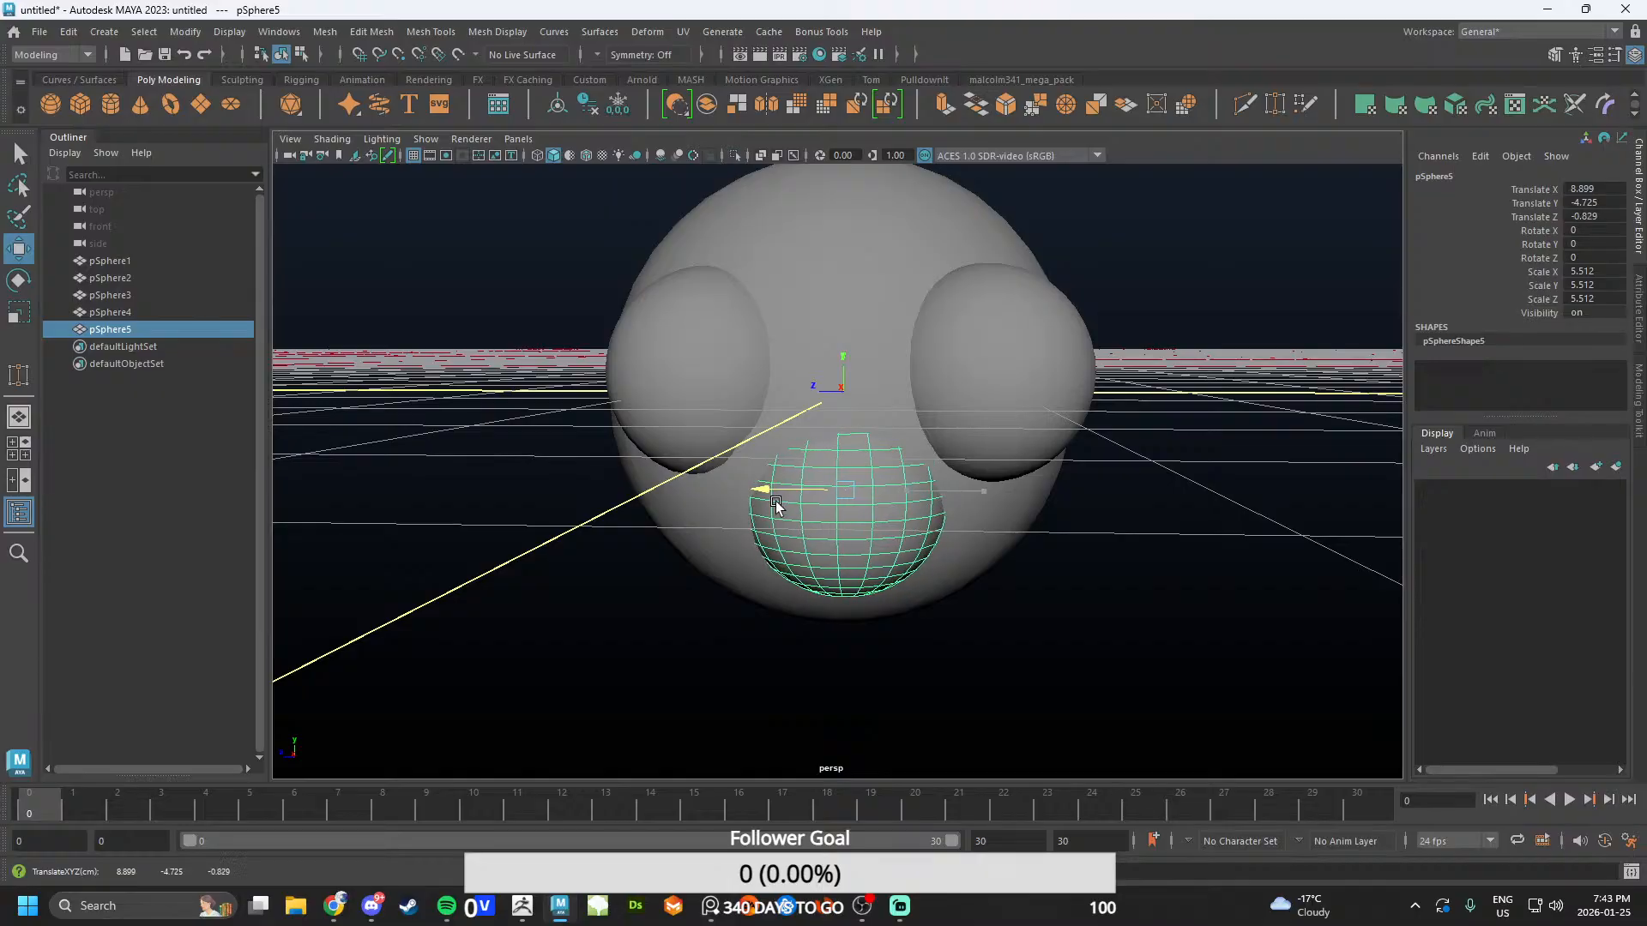
- Scale the lower sphere into a muzzle of about 3.85 × 7.09 × 7.09 and position it near X 10.5, Y -1.6, Z -0.3
{"action": "left_click_drag", "start_coordinate": [834, 440], "coordinate": [872, 388]}
{"action": "key", "text": "r"}
{"action": "key", "text": "w"}
{"action": "key", "text": "r"}
{"action": "key", "text": "w"}
{"action": "left_click_drag", "start_coordinate": [845, 326], "coordinate": [798, 393]}
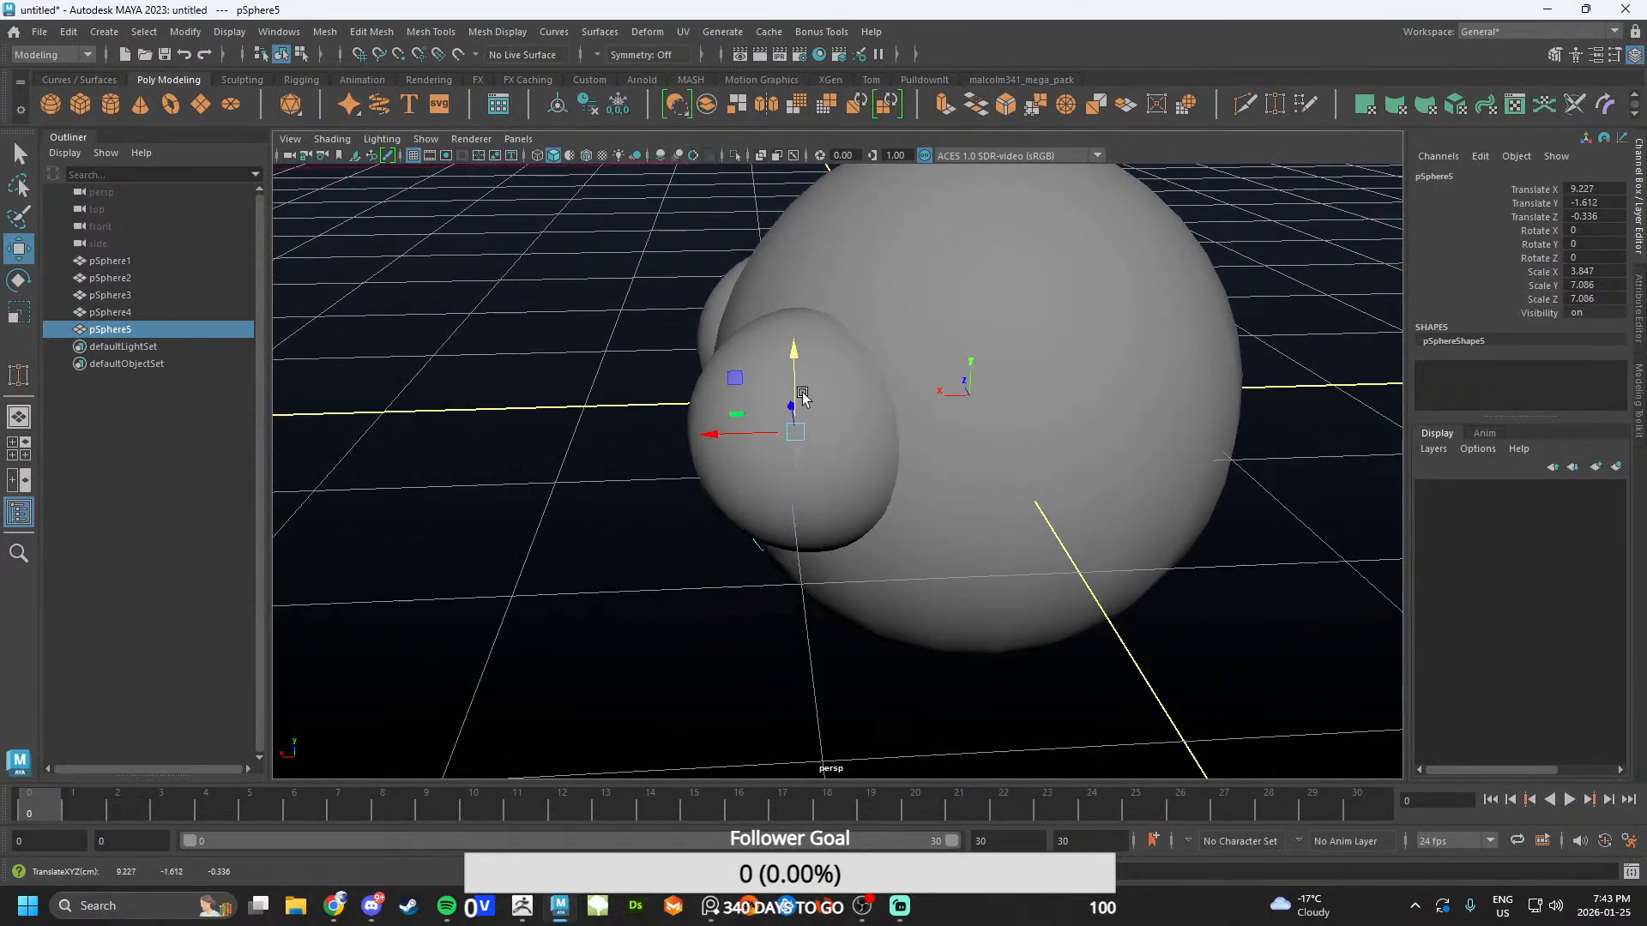
{"action": "left_click_drag", "start_coordinate": [785, 455], "coordinate": [944, 430], "text": "alt"}
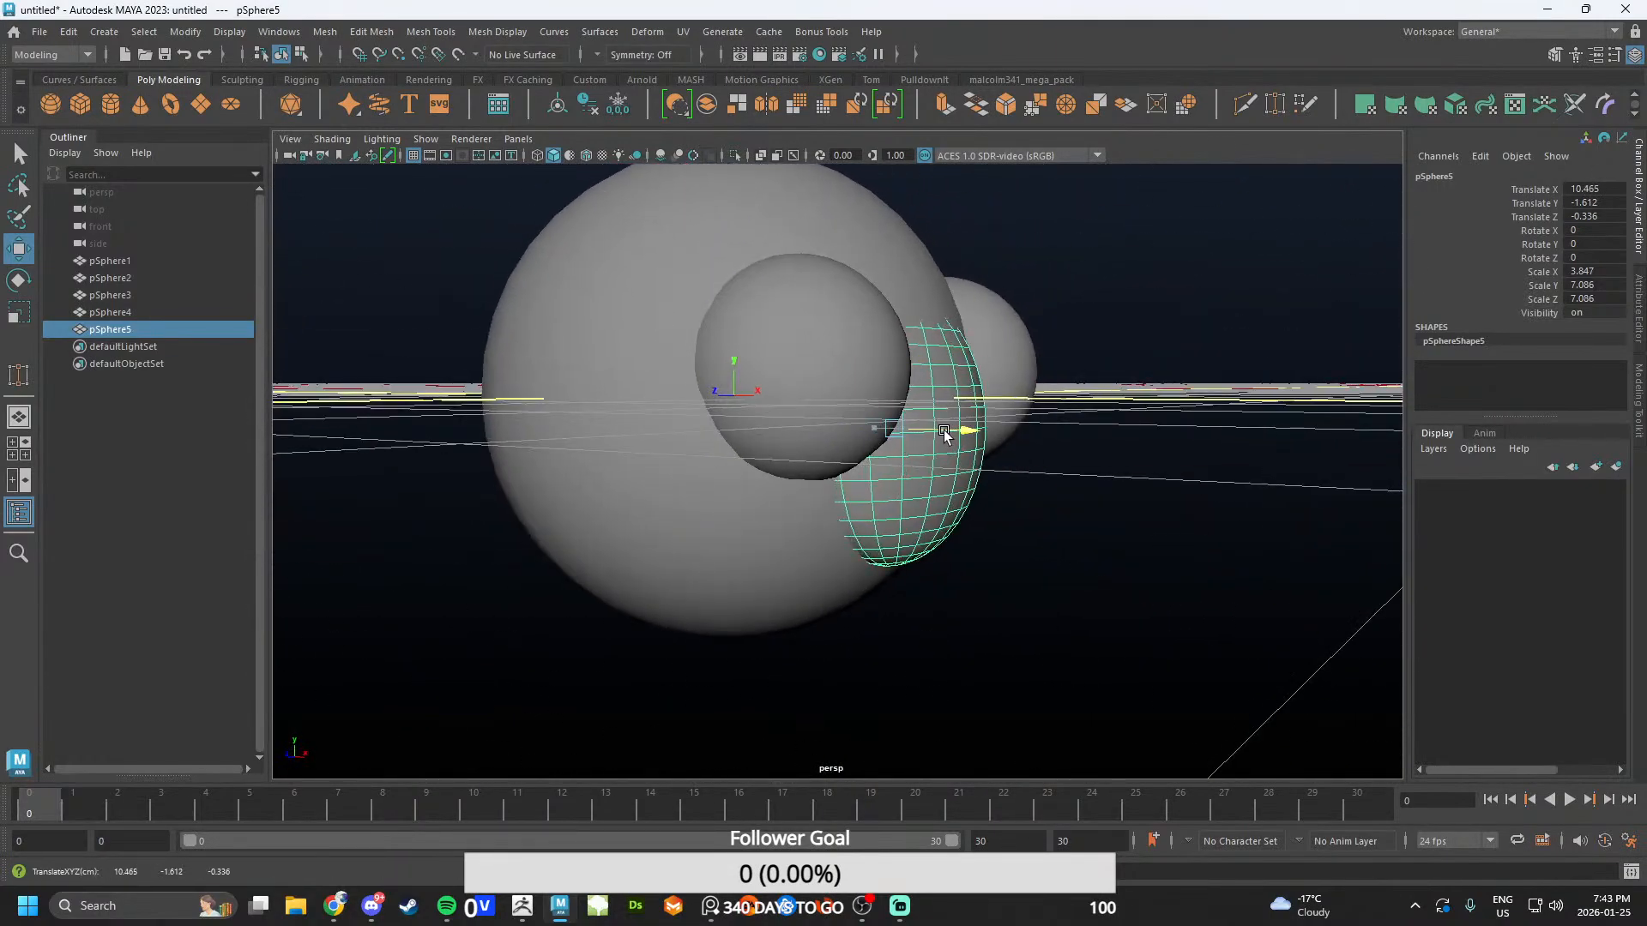
{"action": "left_click_drag", "start_coordinate": [1041, 455], "coordinate": [1029, 527], "text": "alt"}
{"action": "left_click", "coordinate": [1113, 576]}
{"action": "scroll", "coordinate": [1083, 549], "scroll_direction": "down", "scroll_amount": 5}
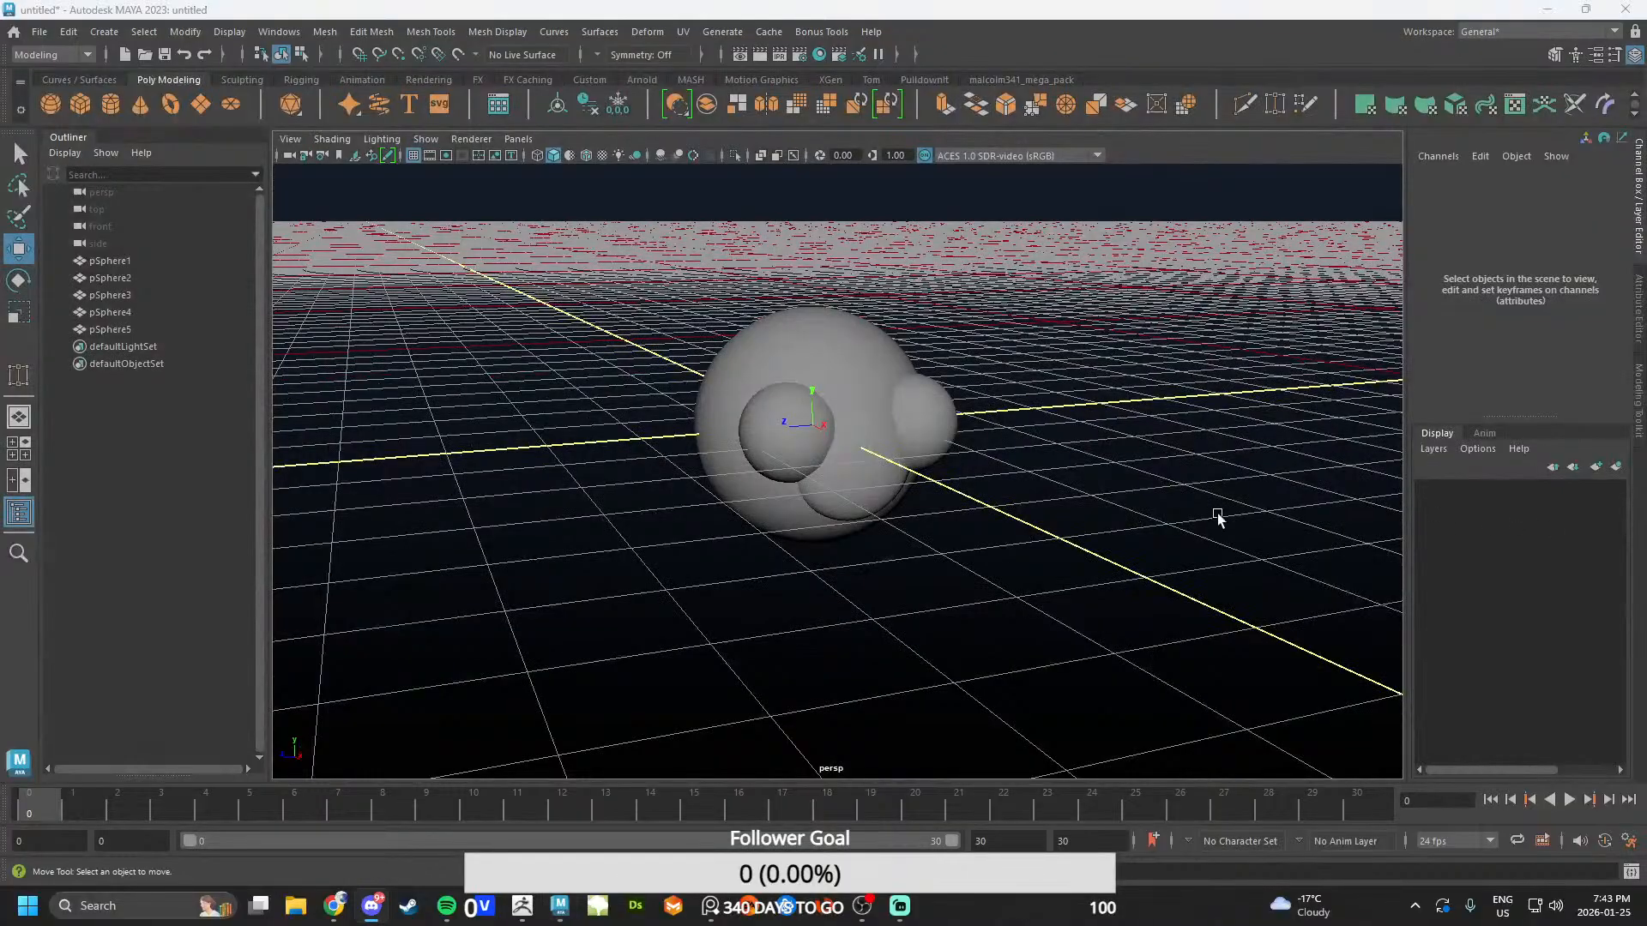
- Delete the eye spheres on both sides of the face, keeping the head and muzzle
{"action": "left_click_drag", "start_coordinate": [1217, 514], "coordinate": [1012, 517], "text": "alt"}
{"action": "left_click", "coordinate": [922, 460]}
{"action": "key", "text": "Delete"}
{"action": "left_click", "coordinate": [615, 501]}
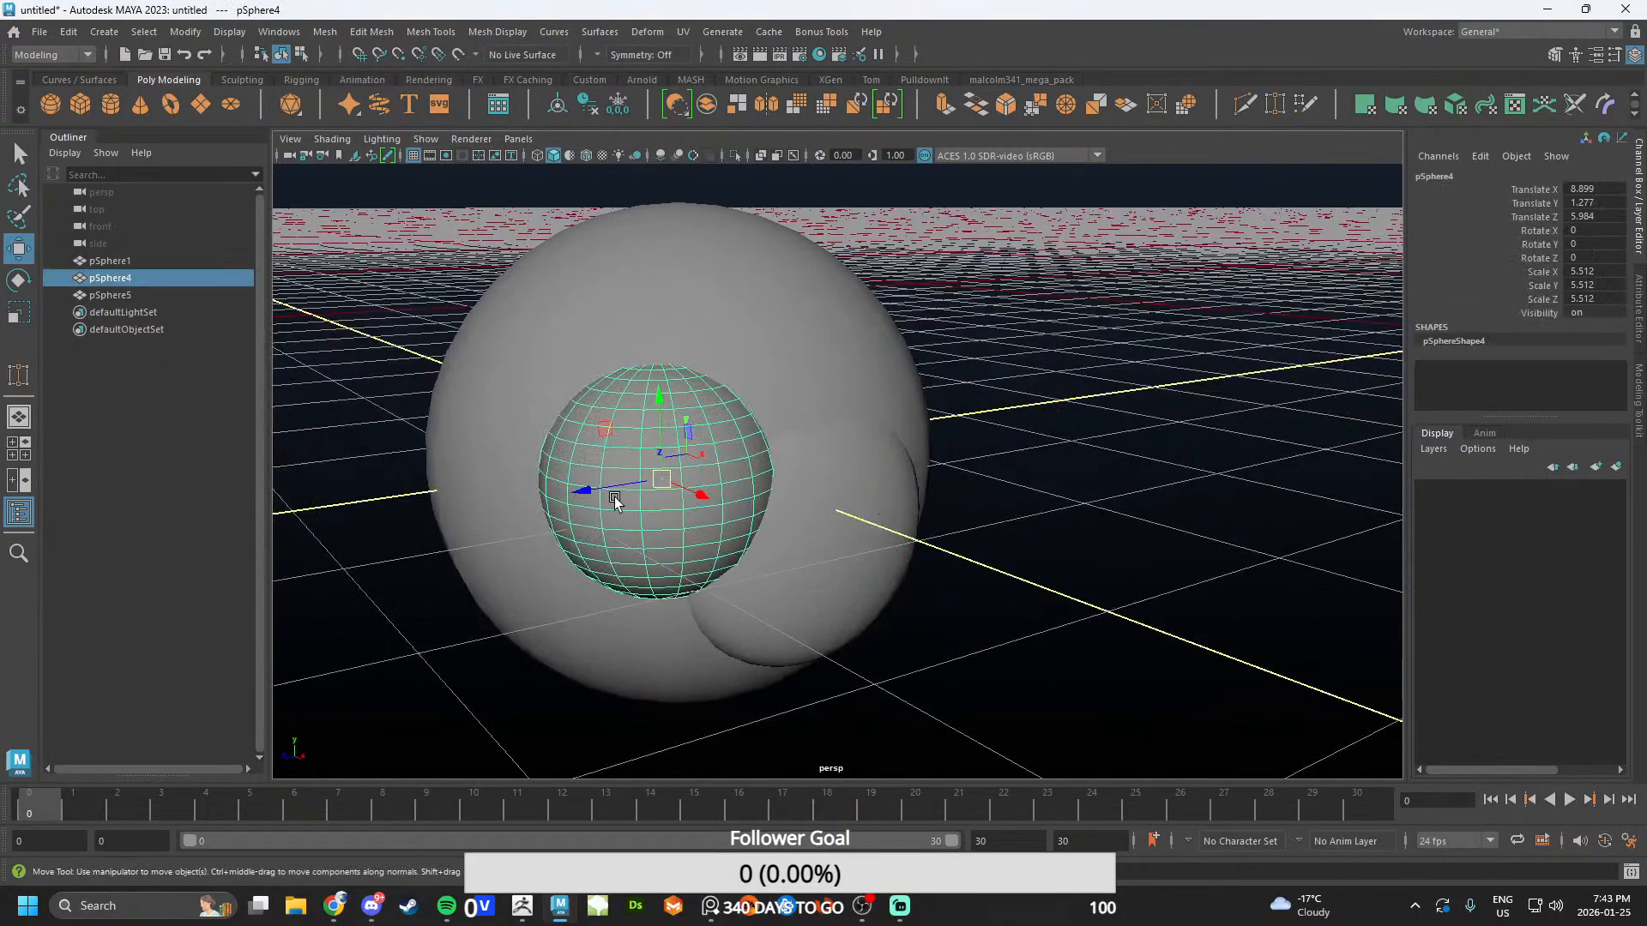
{"action": "key", "text": "Delete"}
- Rescale the muzzle to about 5.04 in X and 4.99 in Y
{"action": "left_click", "coordinate": [884, 544]}
{"action": "scroll", "coordinate": [888, 545], "scroll_direction": "up", "scroll_amount": 3}
{"action": "left_click_drag", "start_coordinate": [835, 559], "coordinate": [897, 508], "text": "alt"}
{"action": "key", "text": "r"}
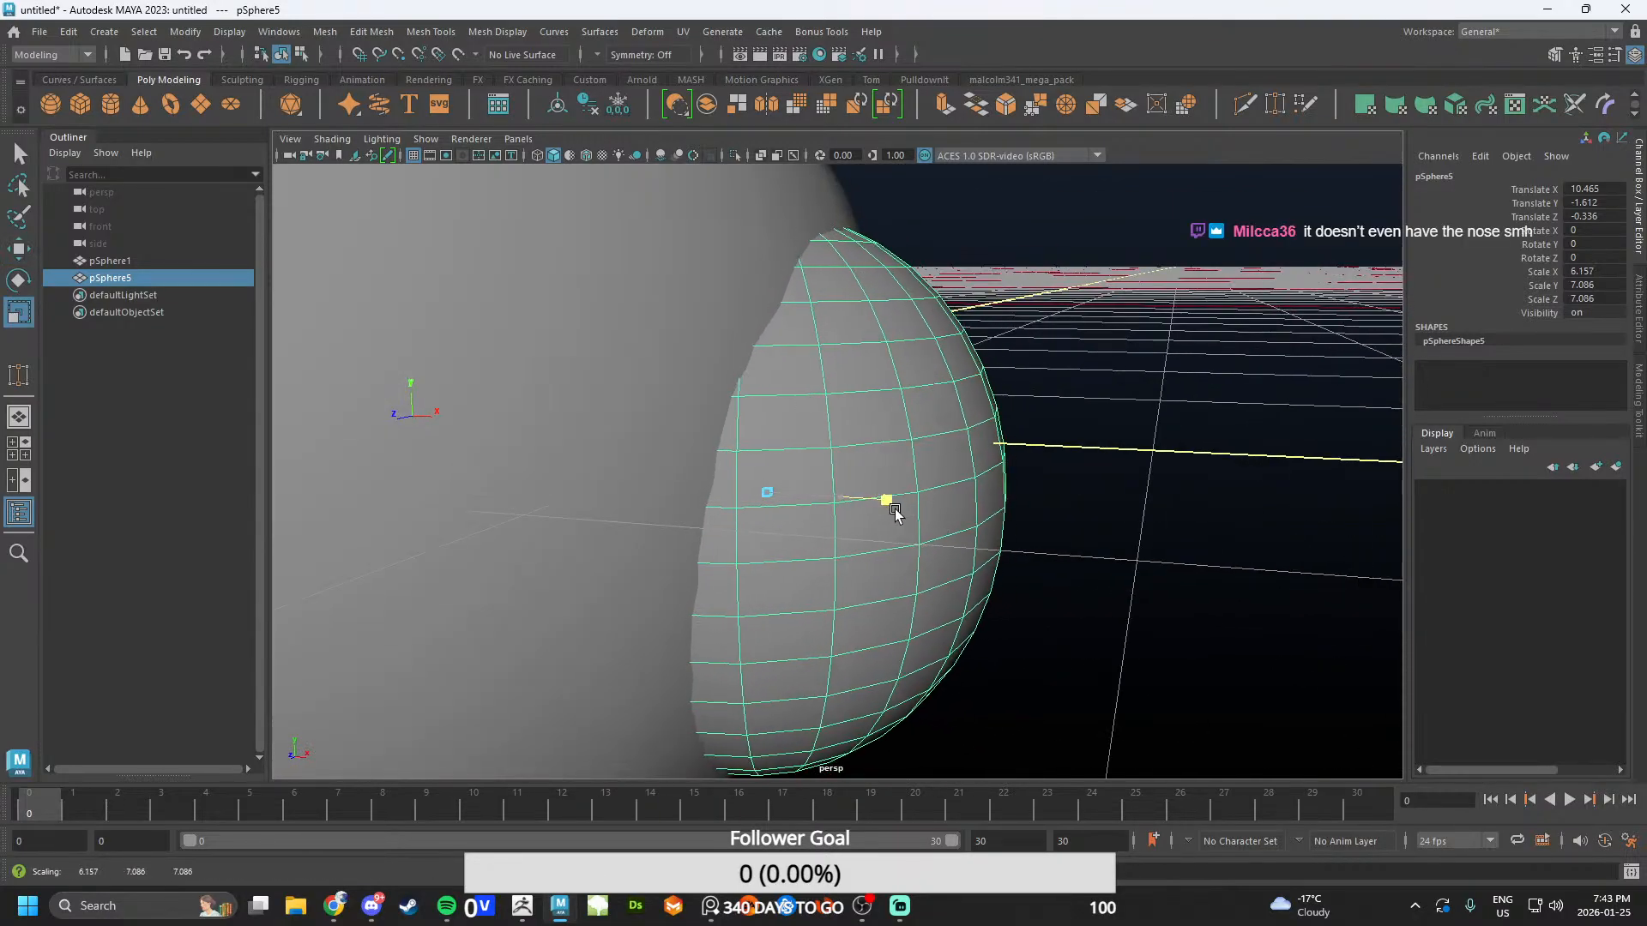
{"action": "left_click_drag", "start_coordinate": [765, 415], "coordinate": [773, 447]}
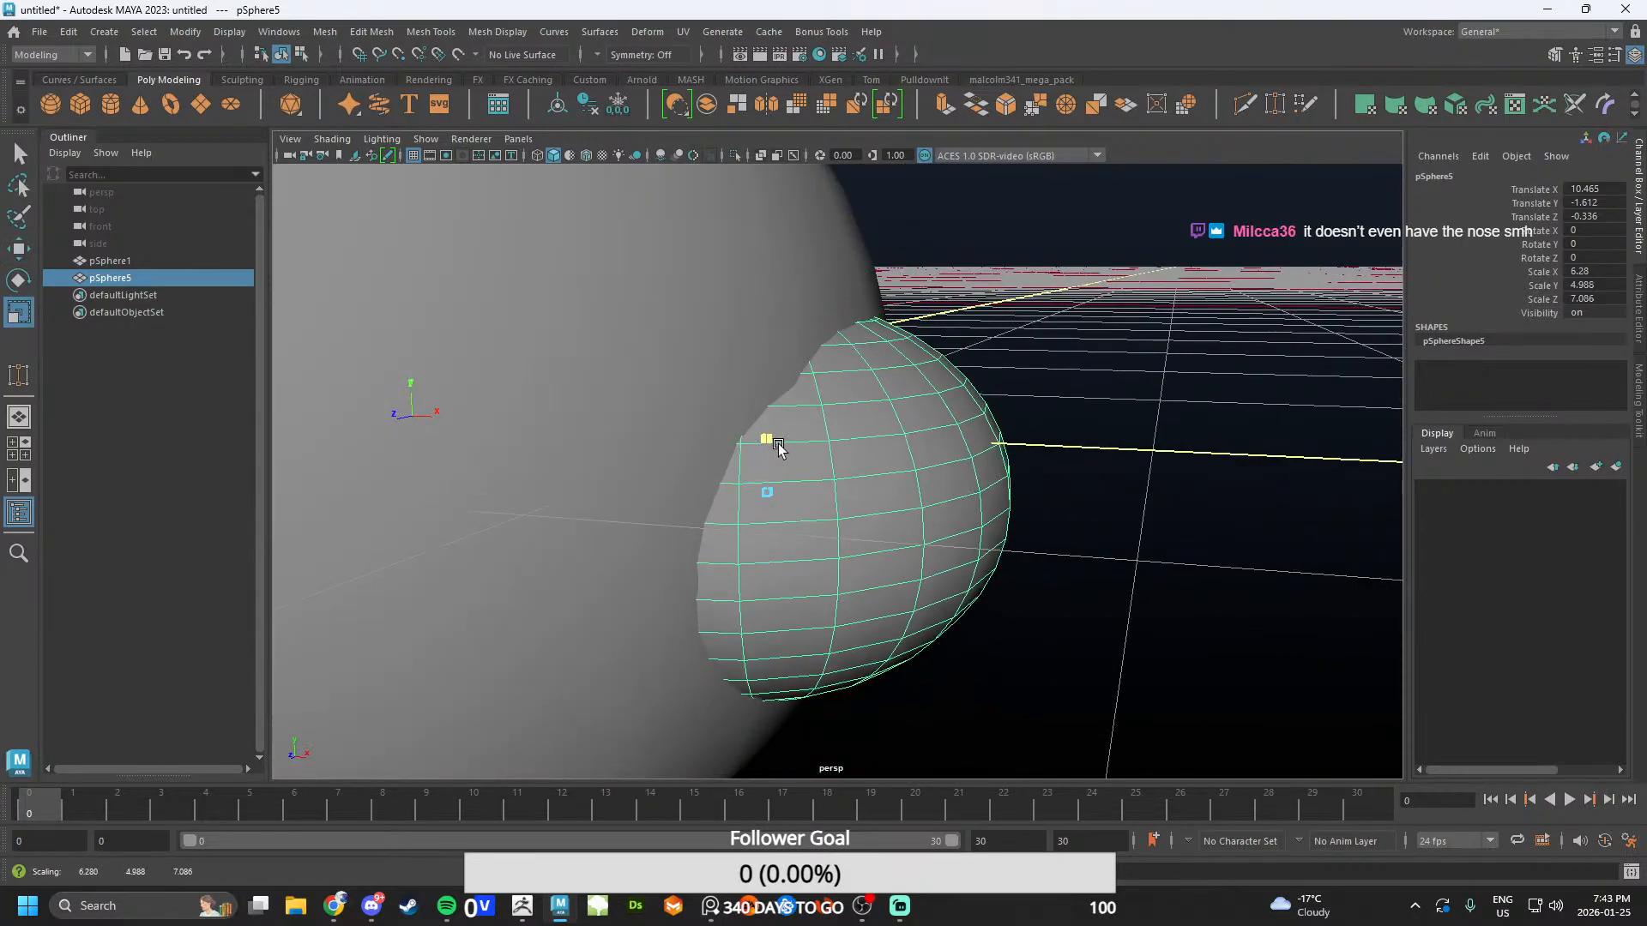
{"action": "left_click_drag", "start_coordinate": [846, 496], "coordinate": [837, 496]}
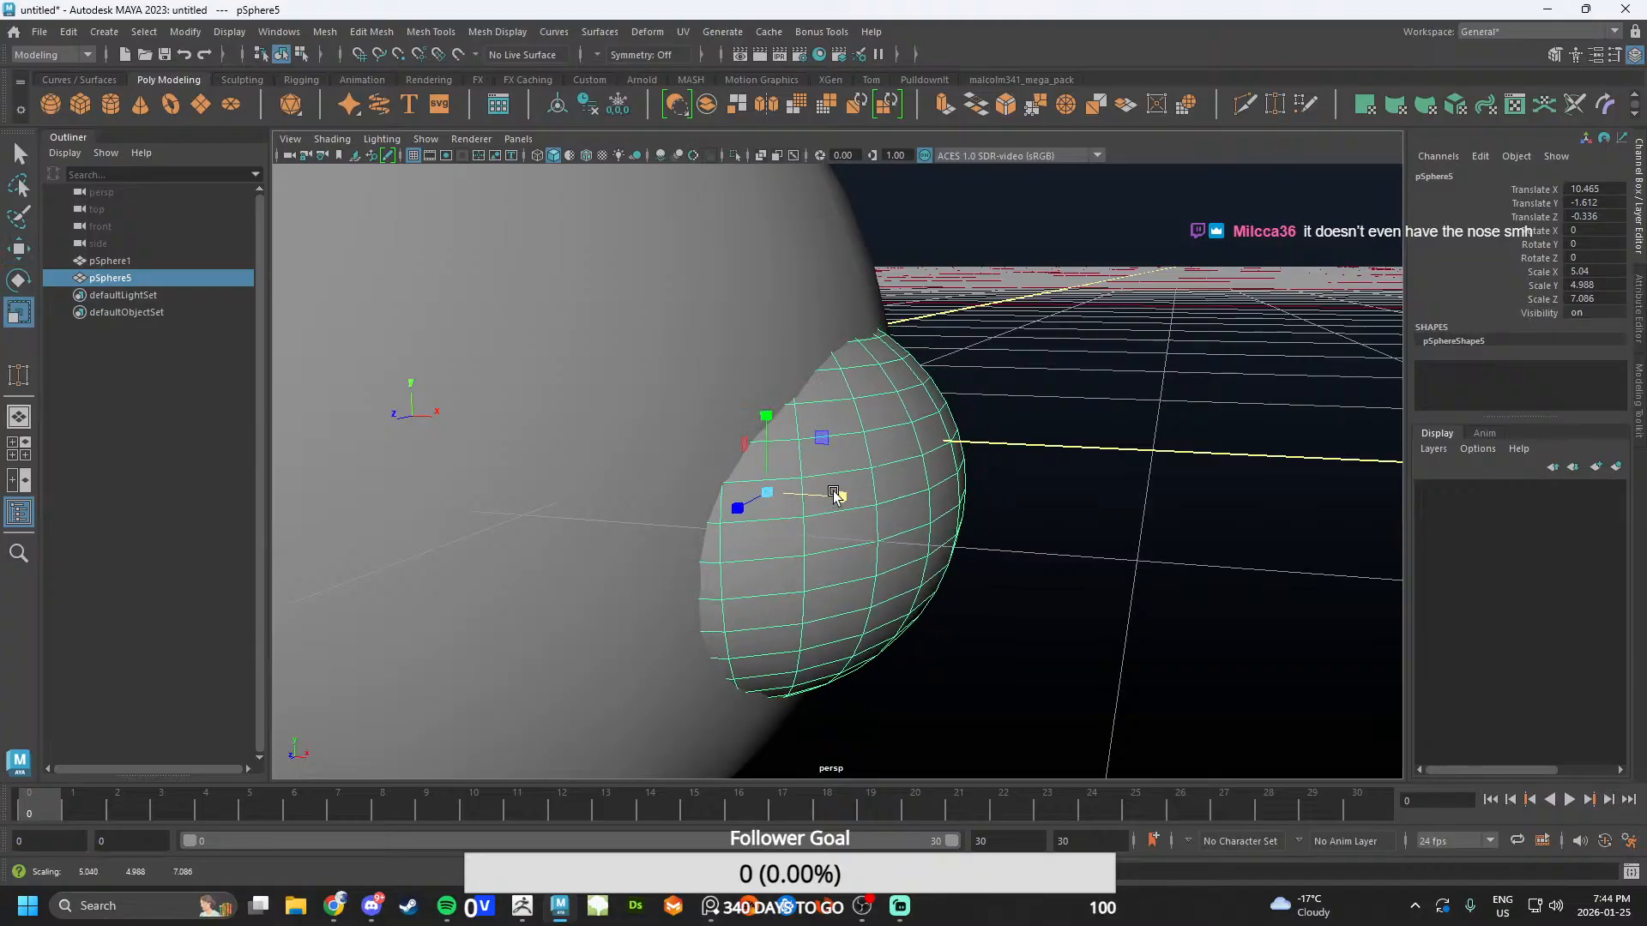
- Lower the muzzle slightly on the front of the head
{"action": "key", "text": "w"}
{"action": "left_click", "coordinate": [1115, 463]}
{"action": "left_click_drag", "start_coordinate": [1115, 463], "coordinate": [944, 489], "text": "alt"}
{"action": "left_click", "coordinate": [893, 393]}
{"action": "left_click_drag", "start_coordinate": [847, 370], "coordinate": [848, 387]}
{"action": "left_click", "coordinate": [1051, 450]}
{"action": "left_click_drag", "start_coordinate": [1051, 450], "coordinate": [875, 530], "text": "alt"}
{"action": "scroll", "coordinate": [978, 483], "scroll_direction": "down", "scroll_amount": 5}
{"action": "scroll", "coordinate": [849, 495], "scroll_direction": "up", "scroll_amount": 5}
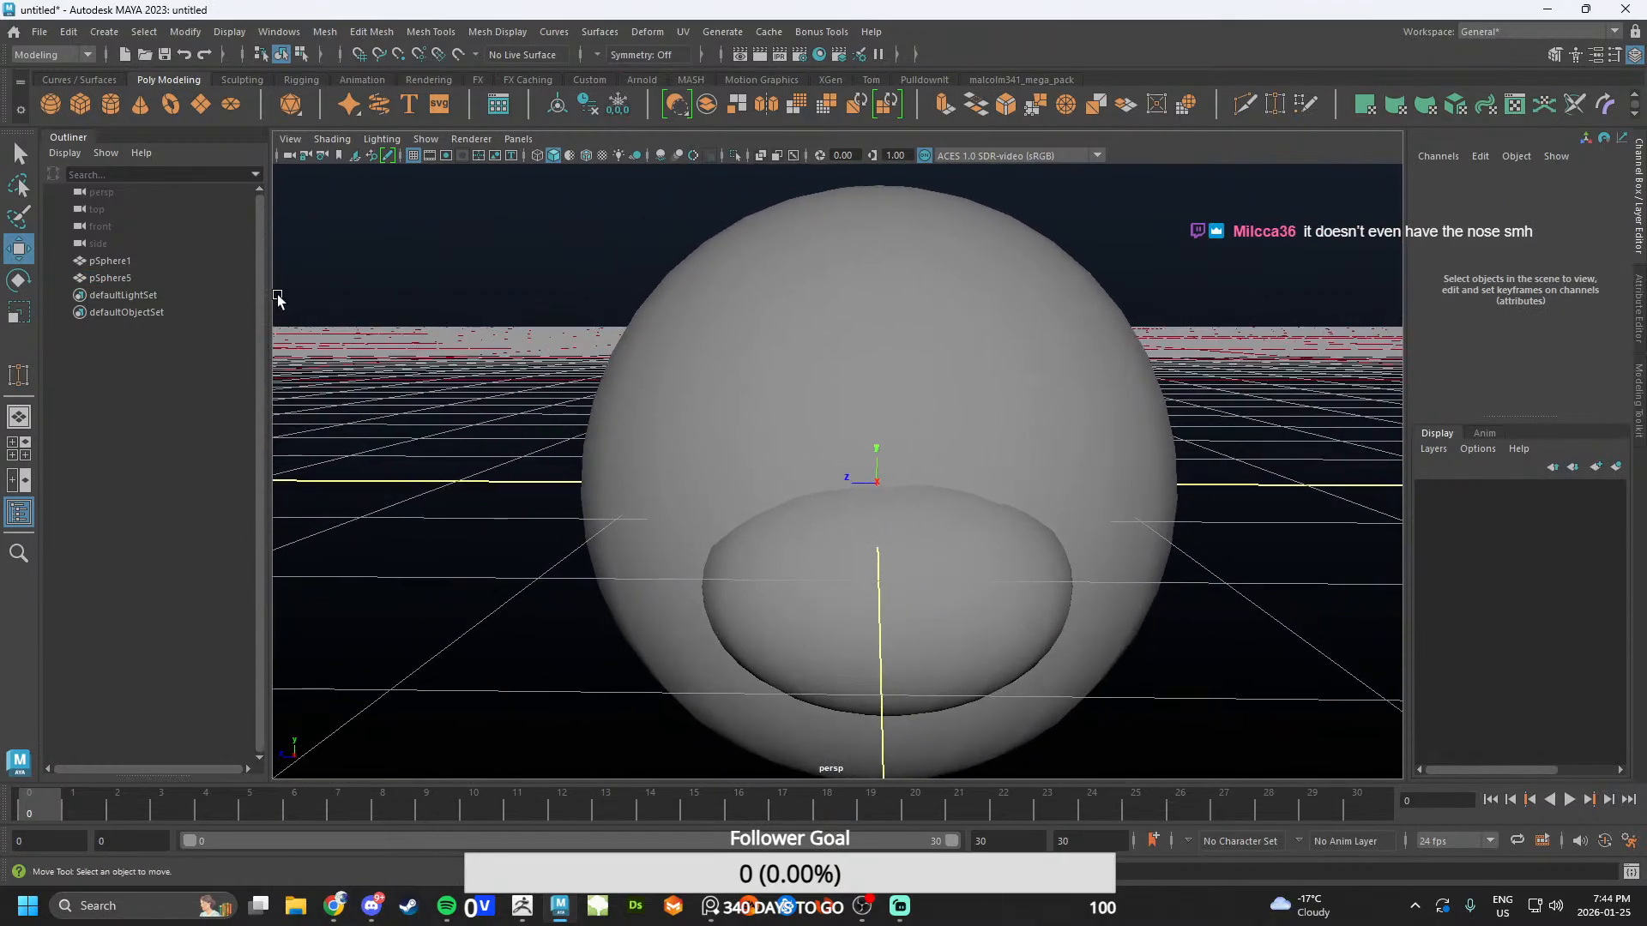
{"action": "left_click", "coordinate": [230, 104]}
{"action": "left_click_drag", "start_coordinate": [557, 377], "coordinate": [793, 451], "text": "alt"}
{"action": "scroll", "coordinate": [785, 452], "scroll_direction": "down", "scroll_amount": 5}
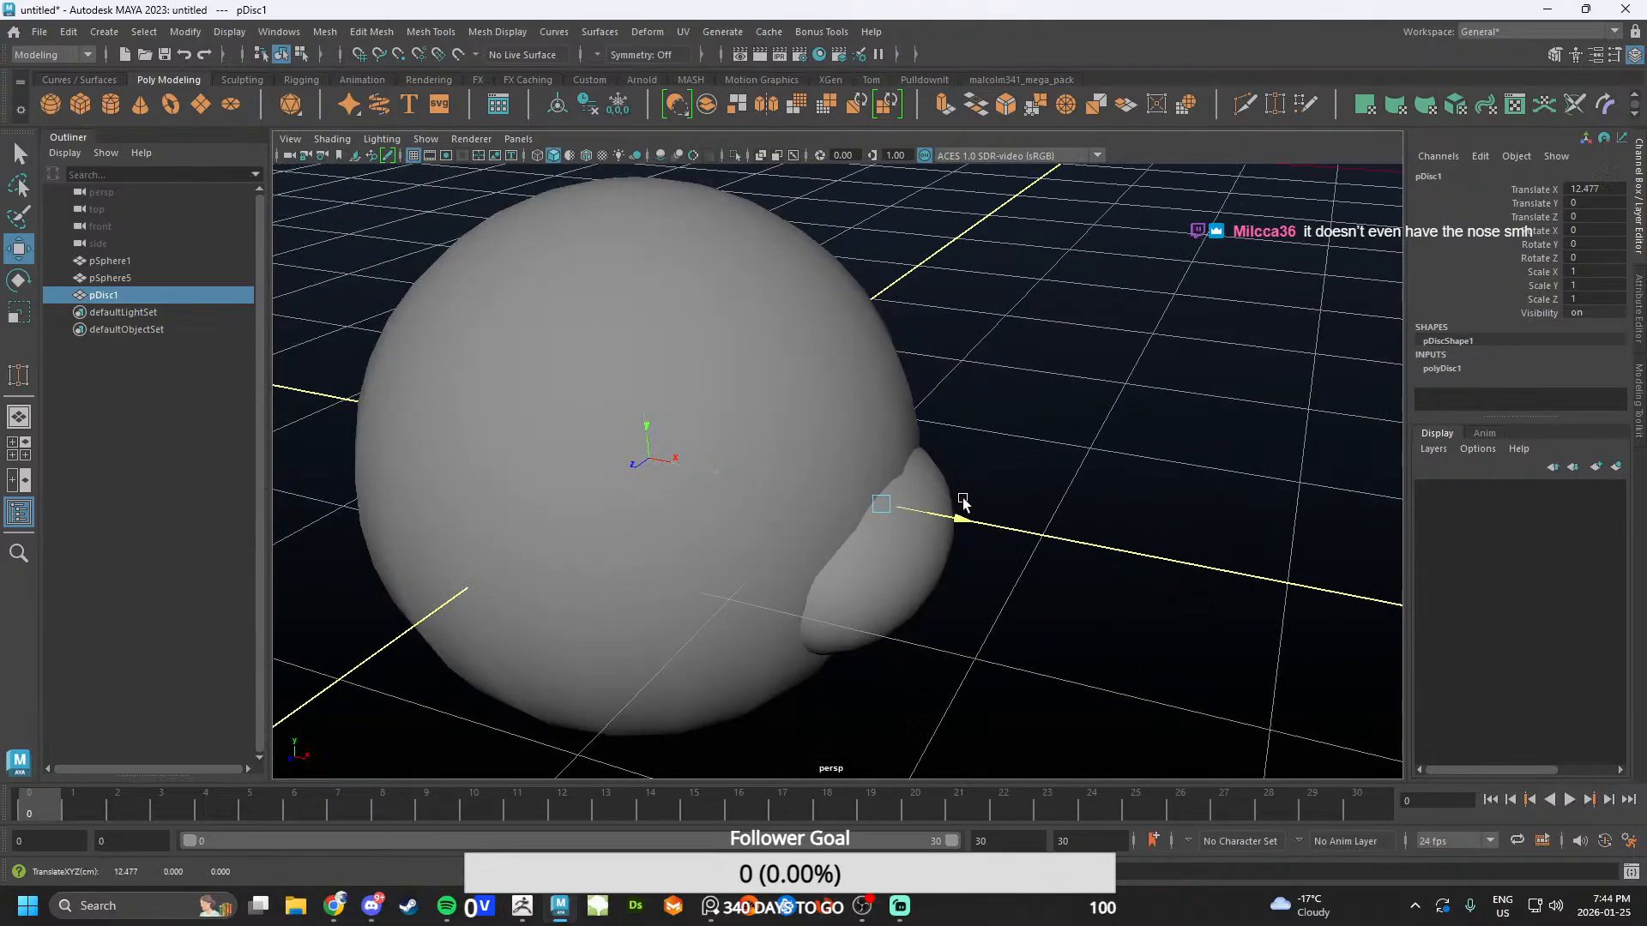
{"action": "left_click_drag", "start_coordinate": [963, 501], "coordinate": [1069, 525]}
{"action": "key", "text": "e"}
{"action": "key", "text": "ctrl+z"}
{"action": "key", "text": "ctrl+z"}
{"action": "key", "text": "ctrl+z"}
{"action": "key", "text": "ctrl+z"}
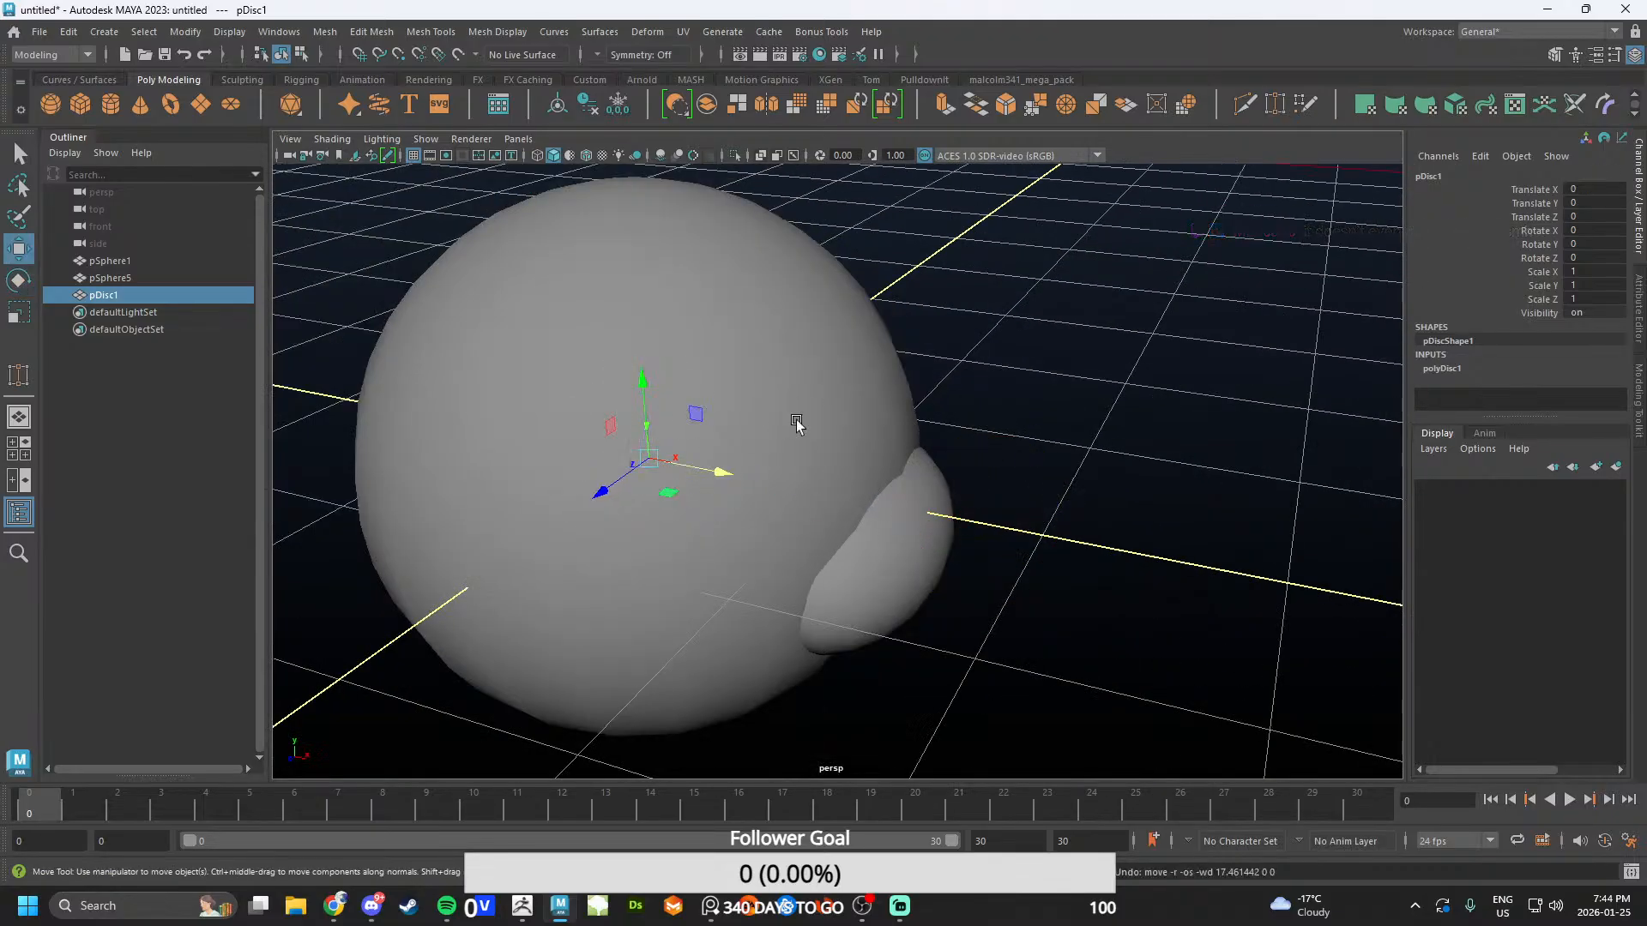
{"action": "left_click", "coordinate": [624, 346]}
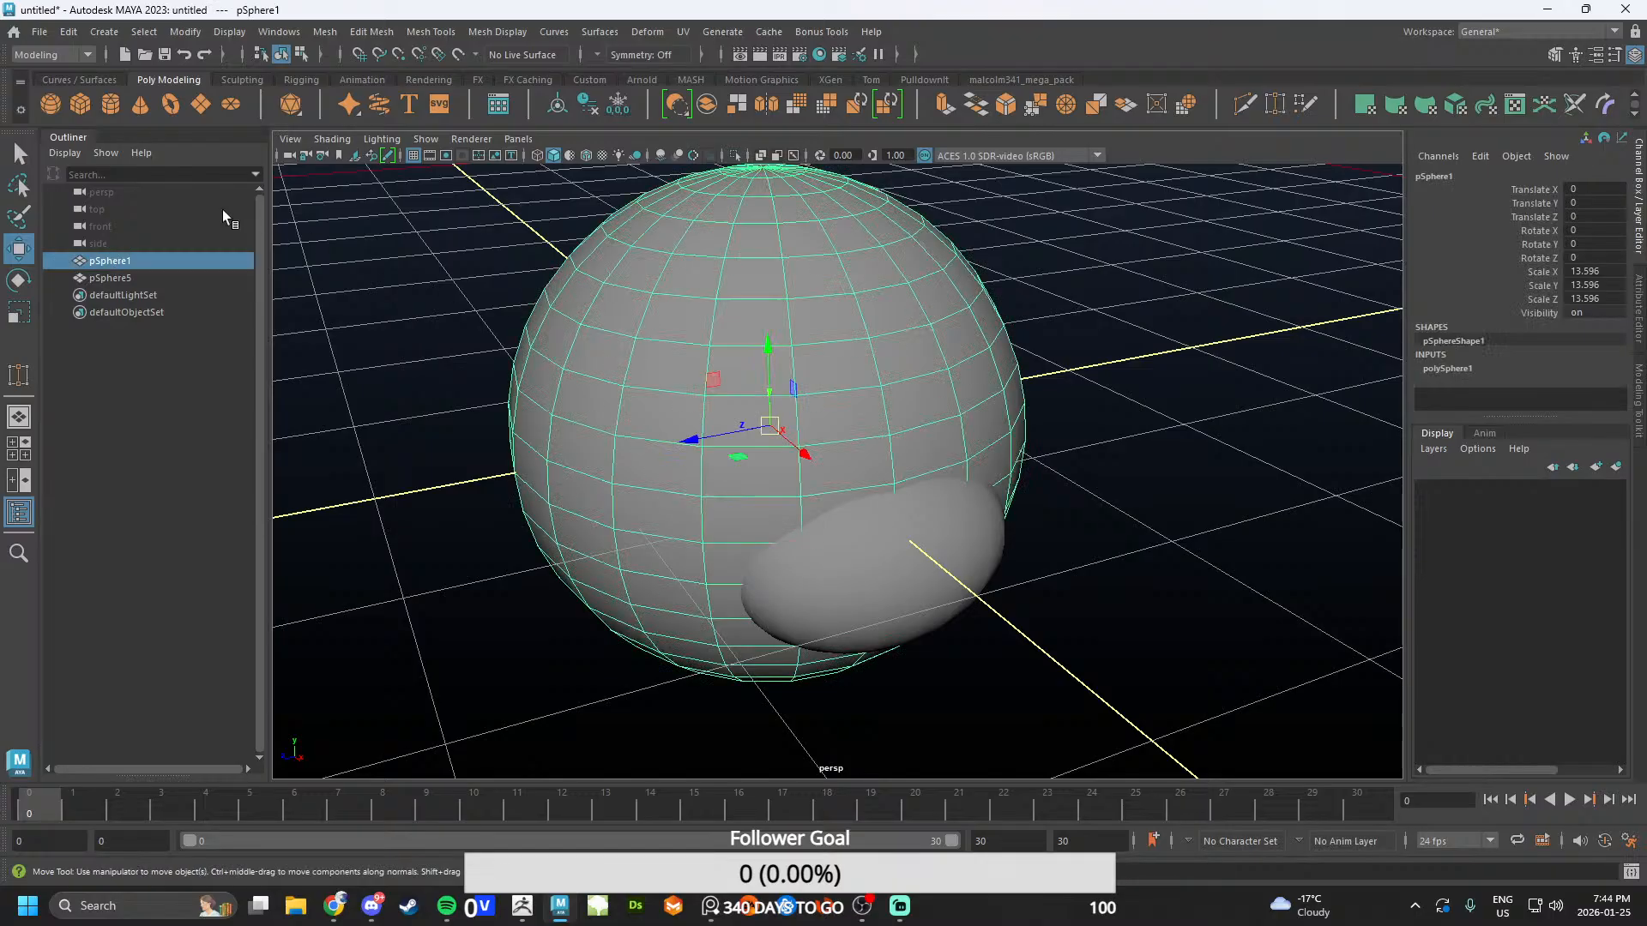
- Create a polygon cylinder and move it out of the head to one side above the muzzle, at about Y 3.97
{"action": "left_click", "coordinate": [101, 104]}
{"action": "scroll", "coordinate": [673, 342], "scroll_direction": "up", "scroll_amount": 4}
{"action": "left_click_drag", "start_coordinate": [673, 343], "coordinate": [701, 416], "text": "alt"}
{"action": "left_click_drag", "start_coordinate": [564, 418], "coordinate": [1046, 319]}
{"action": "left_click_drag", "start_coordinate": [1047, 319], "coordinate": [979, 408], "text": "alt"}
{"action": "right_click_drag", "start_coordinate": [979, 408], "coordinate": [888, 450], "text": "alt"}
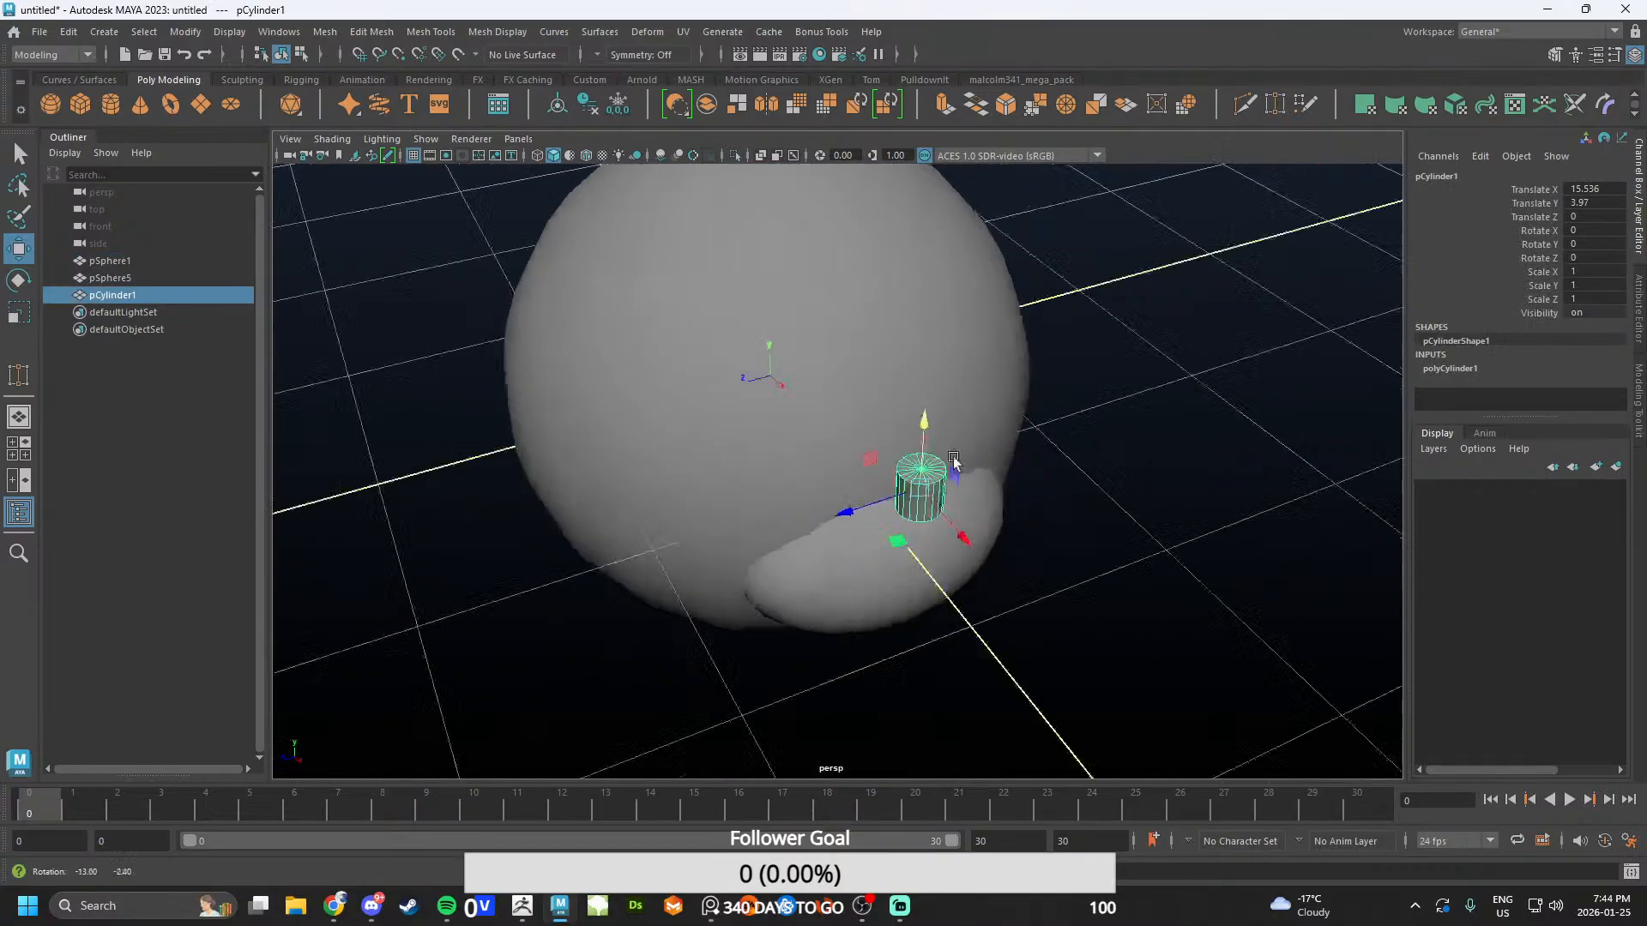
{"action": "left_click_drag", "start_coordinate": [888, 451], "coordinate": [933, 441], "text": "alt"}
{"action": "left_click_drag", "start_coordinate": [933, 441], "coordinate": [772, 445], "text": "alt"}
{"action": "left_click_drag", "start_coordinate": [817, 448], "coordinate": [659, 469]}
- Rotate the cylinder -90 degrees about Z to face forward and scale it to about 2.0 × 1.14 × 2.0
{"action": "right_click_drag", "start_coordinate": [659, 469], "coordinate": [715, 459], "text": "alt"}
{"action": "key", "text": "e"}
{"action": "left_click_drag", "start_coordinate": [716, 460], "coordinate": [944, 341], "text": "alt"}
{"action": "key", "text": "w"}
{"action": "right_click_drag", "start_coordinate": [947, 358], "coordinate": [867, 429], "text": "alt"}
{"action": "left_click_drag", "start_coordinate": [867, 429], "coordinate": [843, 469], "text": "alt"}
{"action": "key", "text": "r"}
{"action": "right_click_drag", "start_coordinate": [866, 470], "coordinate": [986, 482], "text": "alt"}
{"action": "left_click_drag", "start_coordinate": [986, 482], "coordinate": [755, 481], "text": "alt"}
{"action": "key", "text": "w"}
{"action": "key", "text": "r"}
{"action": "left_click_drag", "start_coordinate": [578, 378], "coordinate": [687, 378]}
{"action": "right_click_drag", "start_coordinate": [687, 378], "coordinate": [868, 412], "text": "alt"}
- Push the eye cylinder into the head to about X 11.4 and rotate it about X to follow the face
{"action": "key", "text": "w"}
{"action": "left_click_drag", "start_coordinate": [869, 412], "coordinate": [892, 463], "text": "alt"}
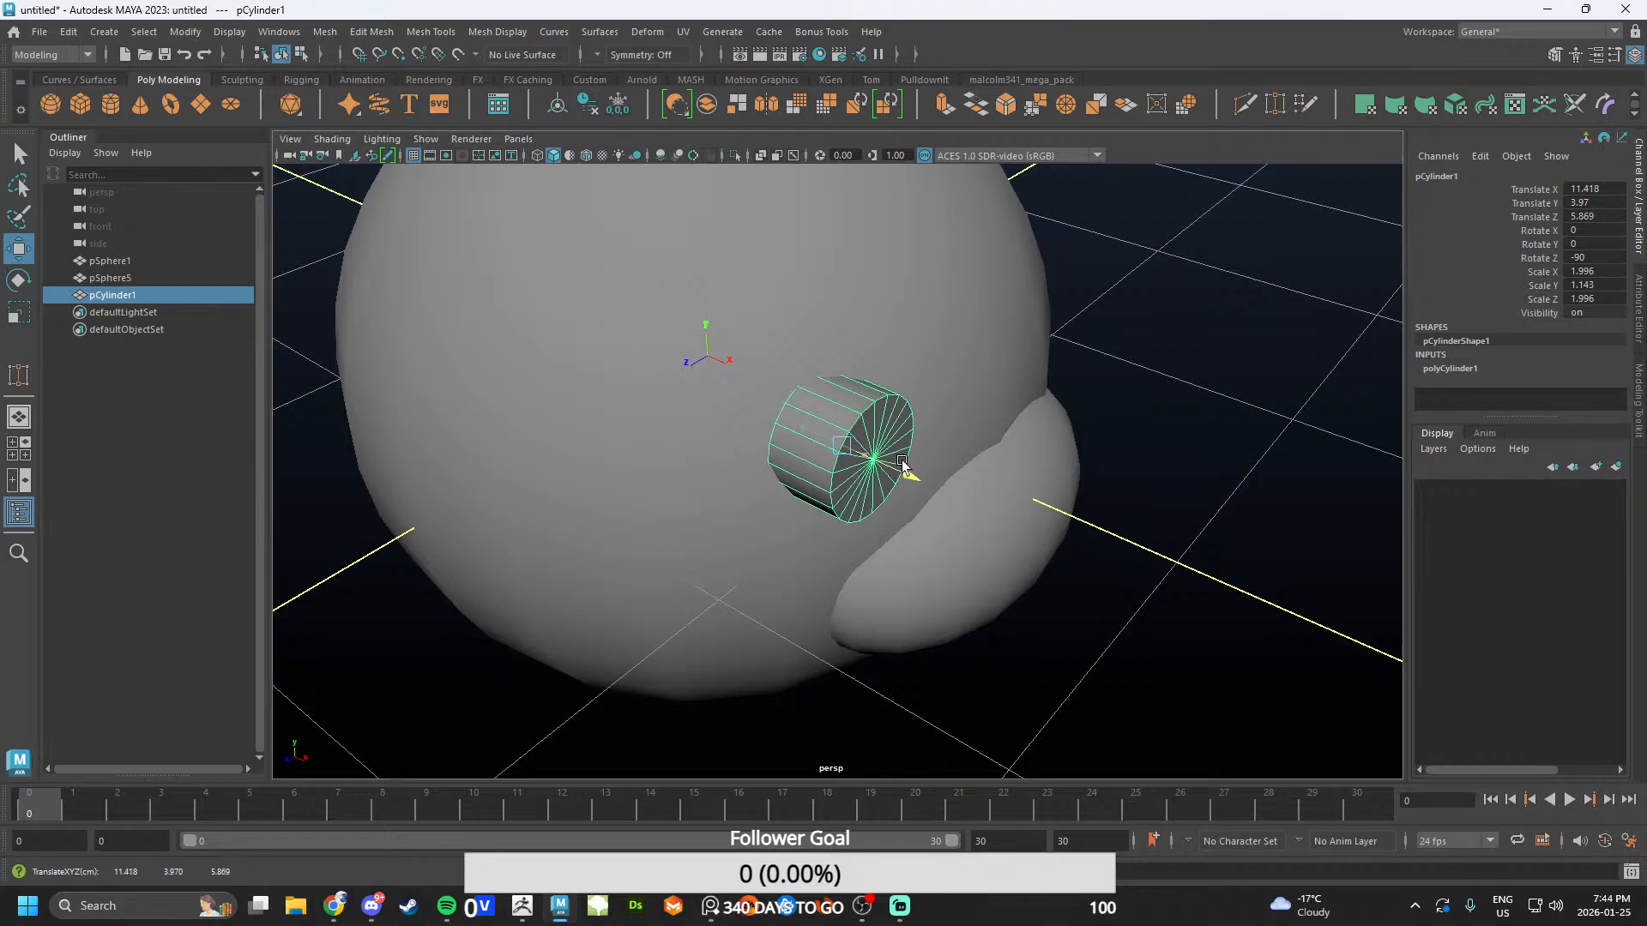
{"action": "key", "text": "e"}
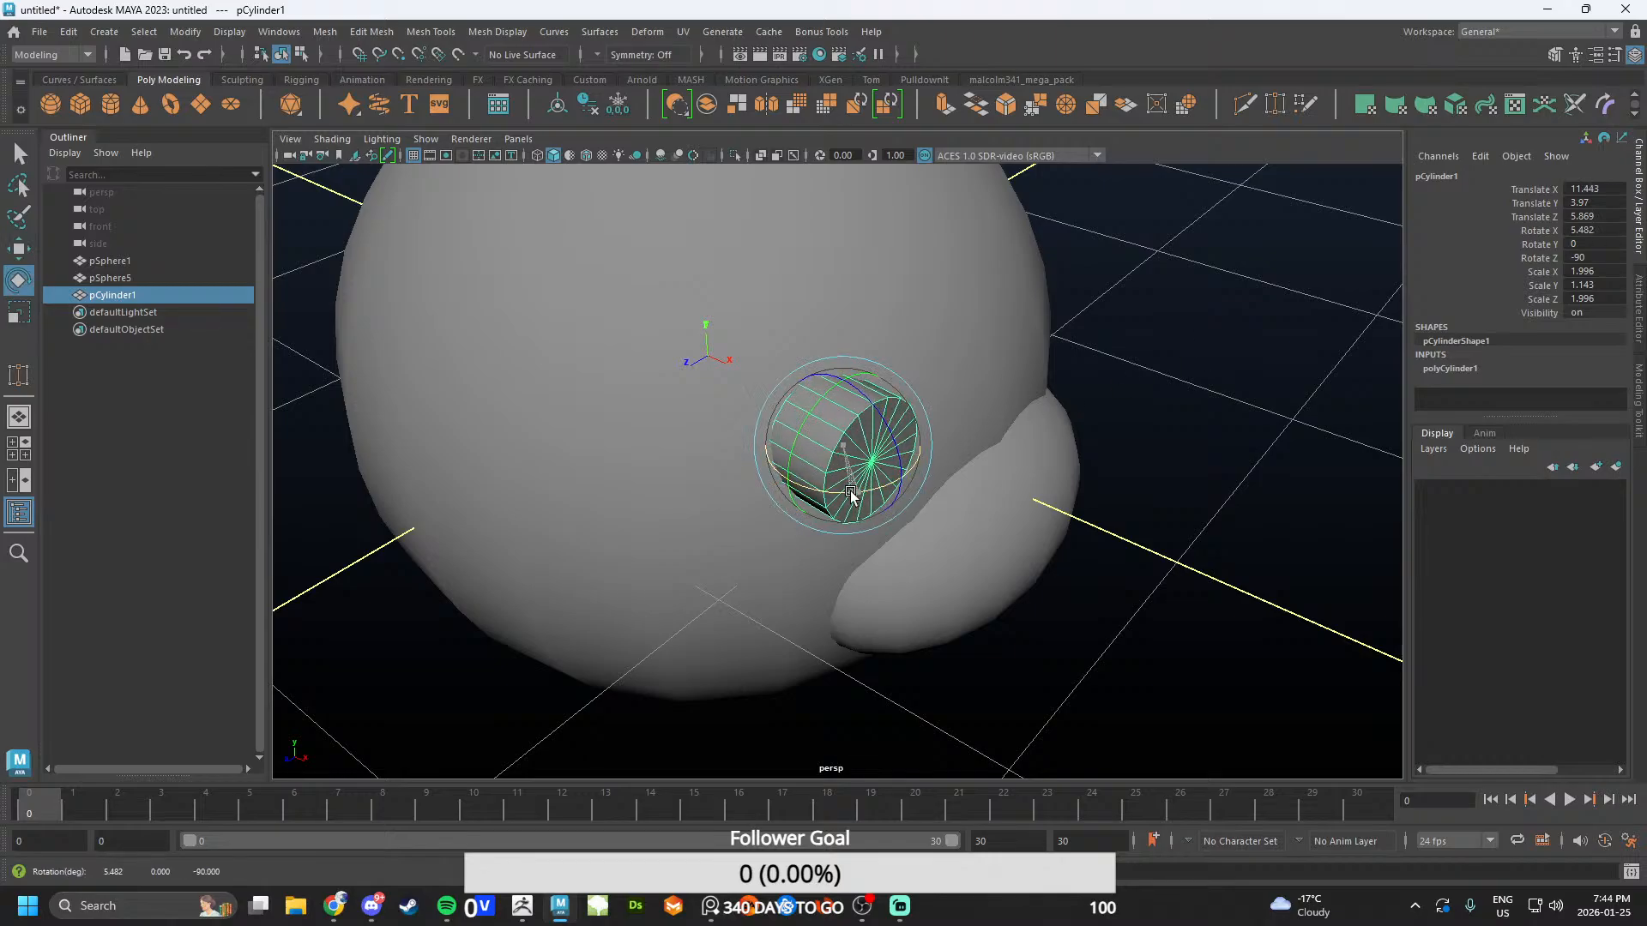
{"action": "left_click", "coordinate": [1102, 353]}
{"action": "left_click_drag", "start_coordinate": [877, 470], "coordinate": [848, 506]}
{"action": "scroll", "coordinate": [822, 424], "scroll_direction": "down", "scroll_amount": 3}
- Duplicate the eye cylinder, place the copy across the face at about Z -4.7 and rotate it to about -14.6 degrees in X
{"action": "left_click", "coordinate": [828, 440]}
{"action": "key", "text": "ctrl+d"}
{"action": "key", "text": "e"}
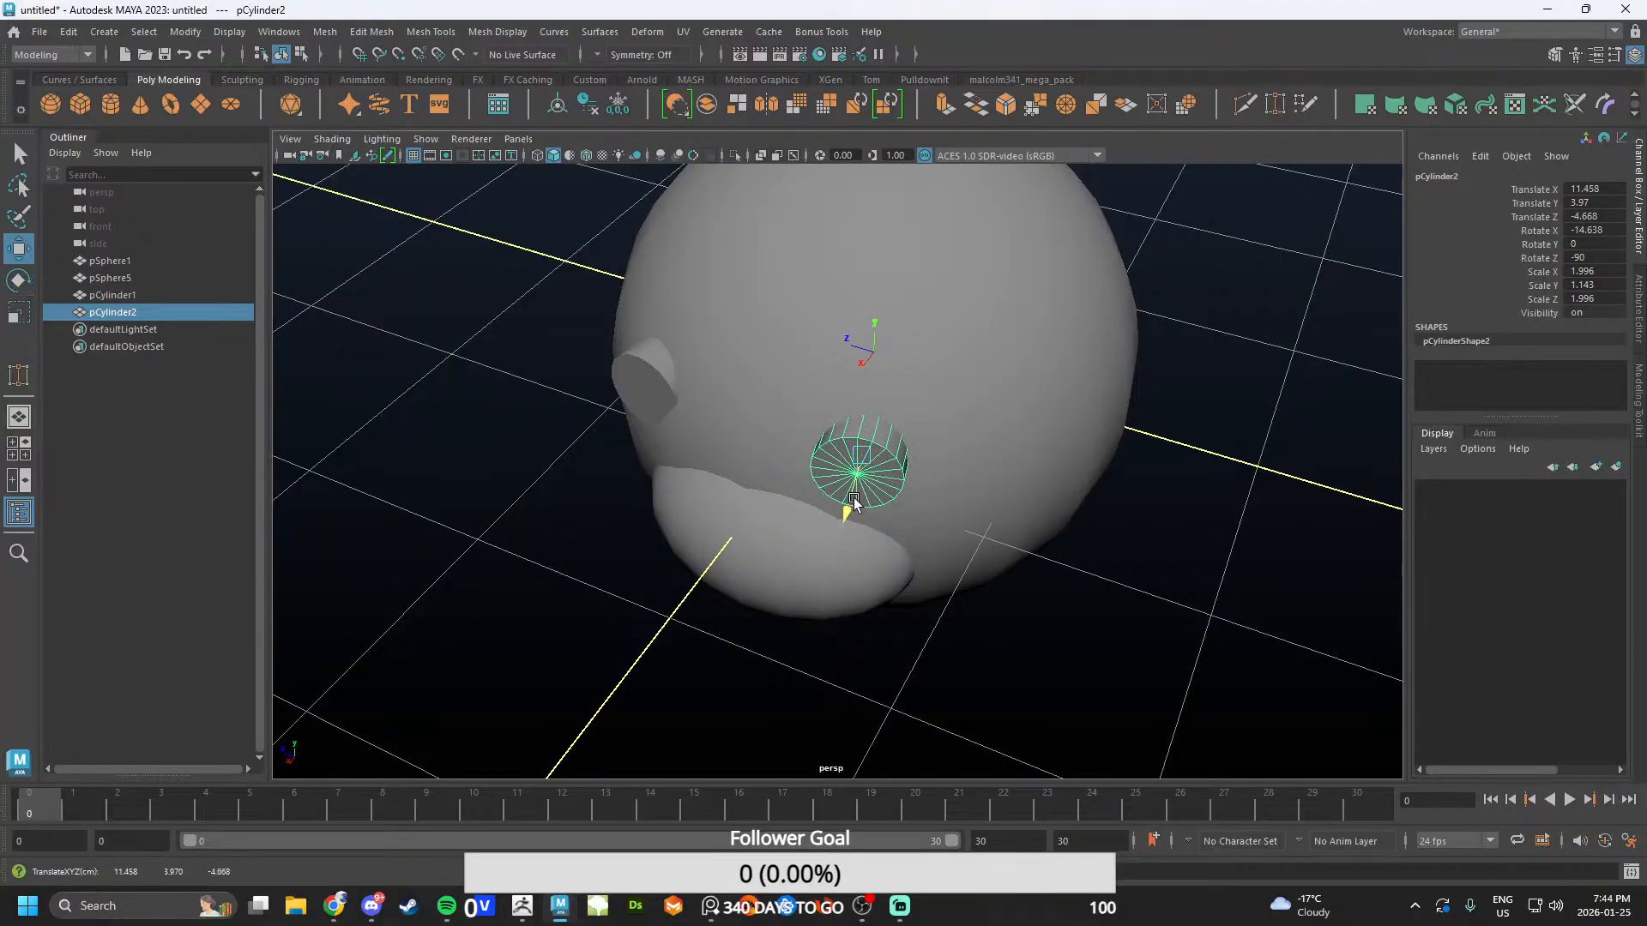
{"action": "left_click", "coordinate": [1132, 449]}
{"action": "left_click_drag", "start_coordinate": [1132, 449], "coordinate": [1040, 499], "text": "alt"}
{"action": "scroll", "coordinate": [841, 481], "scroll_direction": "down", "scroll_amount": 3}
{"action": "scroll", "coordinate": [916, 477], "scroll_direction": "up", "scroll_amount": 3}
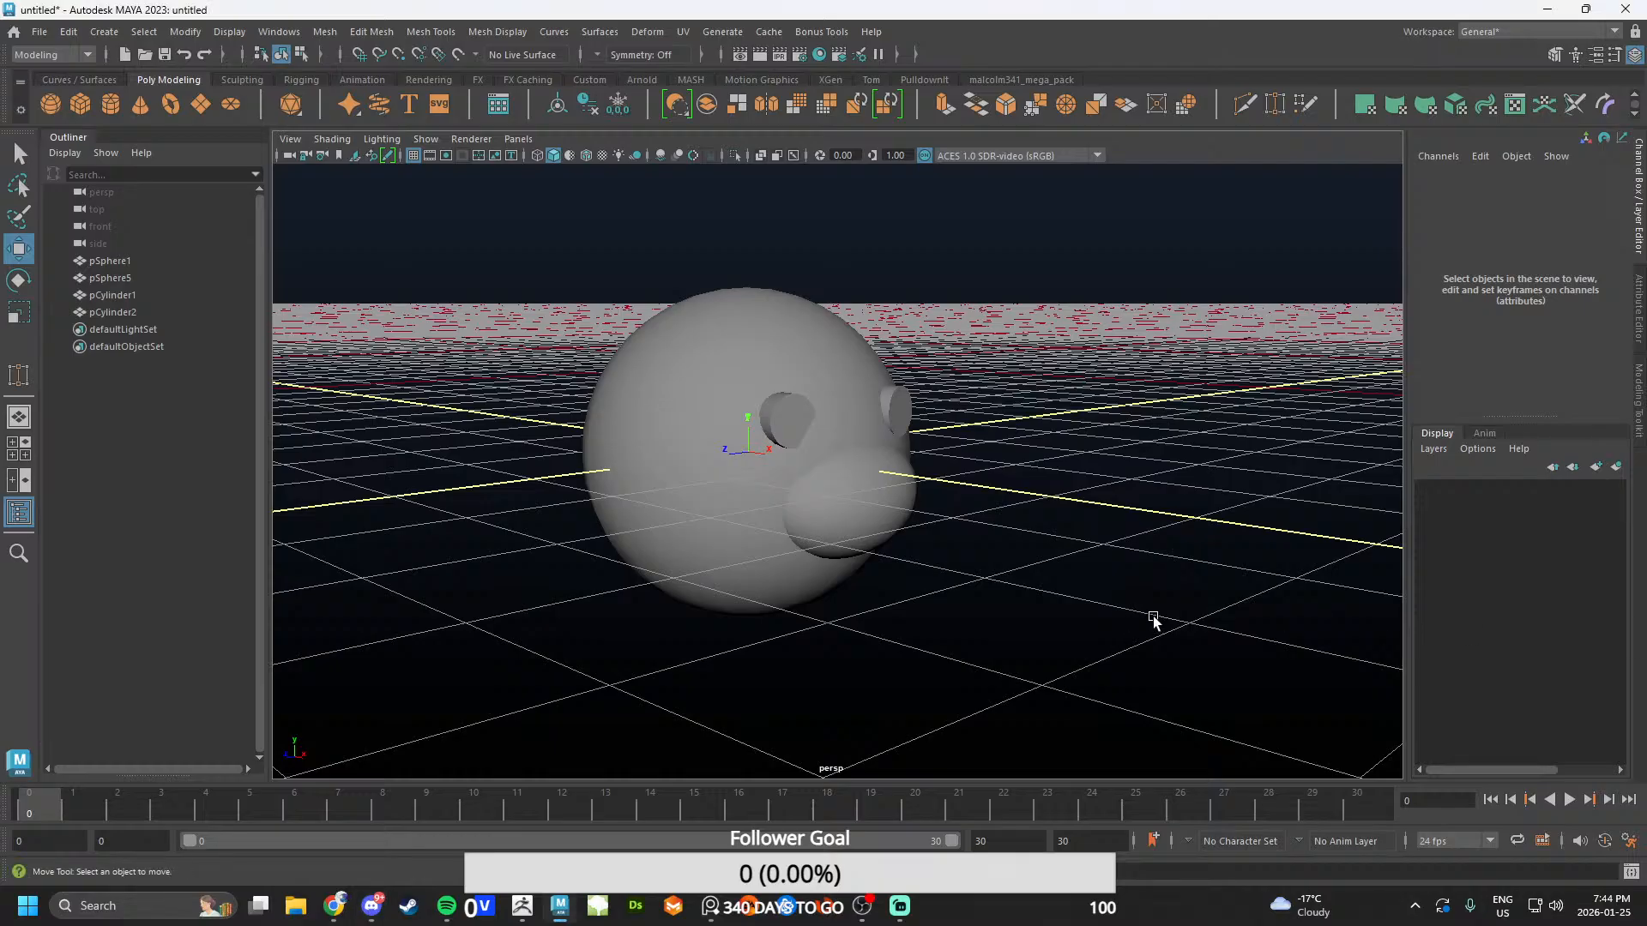
- Shift the second eye cylinder sideways and raise it to about Y 4.3 to balance the face
{"action": "left_click_drag", "start_coordinate": [1153, 619], "coordinate": [928, 501], "text": "alt"}
{"action": "left_click", "coordinate": [907, 398]}
{"action": "scroll", "coordinate": [917, 449], "scroll_direction": "up", "scroll_amount": 5}
{"action": "middle_click_drag", "start_coordinate": [928, 501], "coordinate": [881, 492], "text": "alt"}
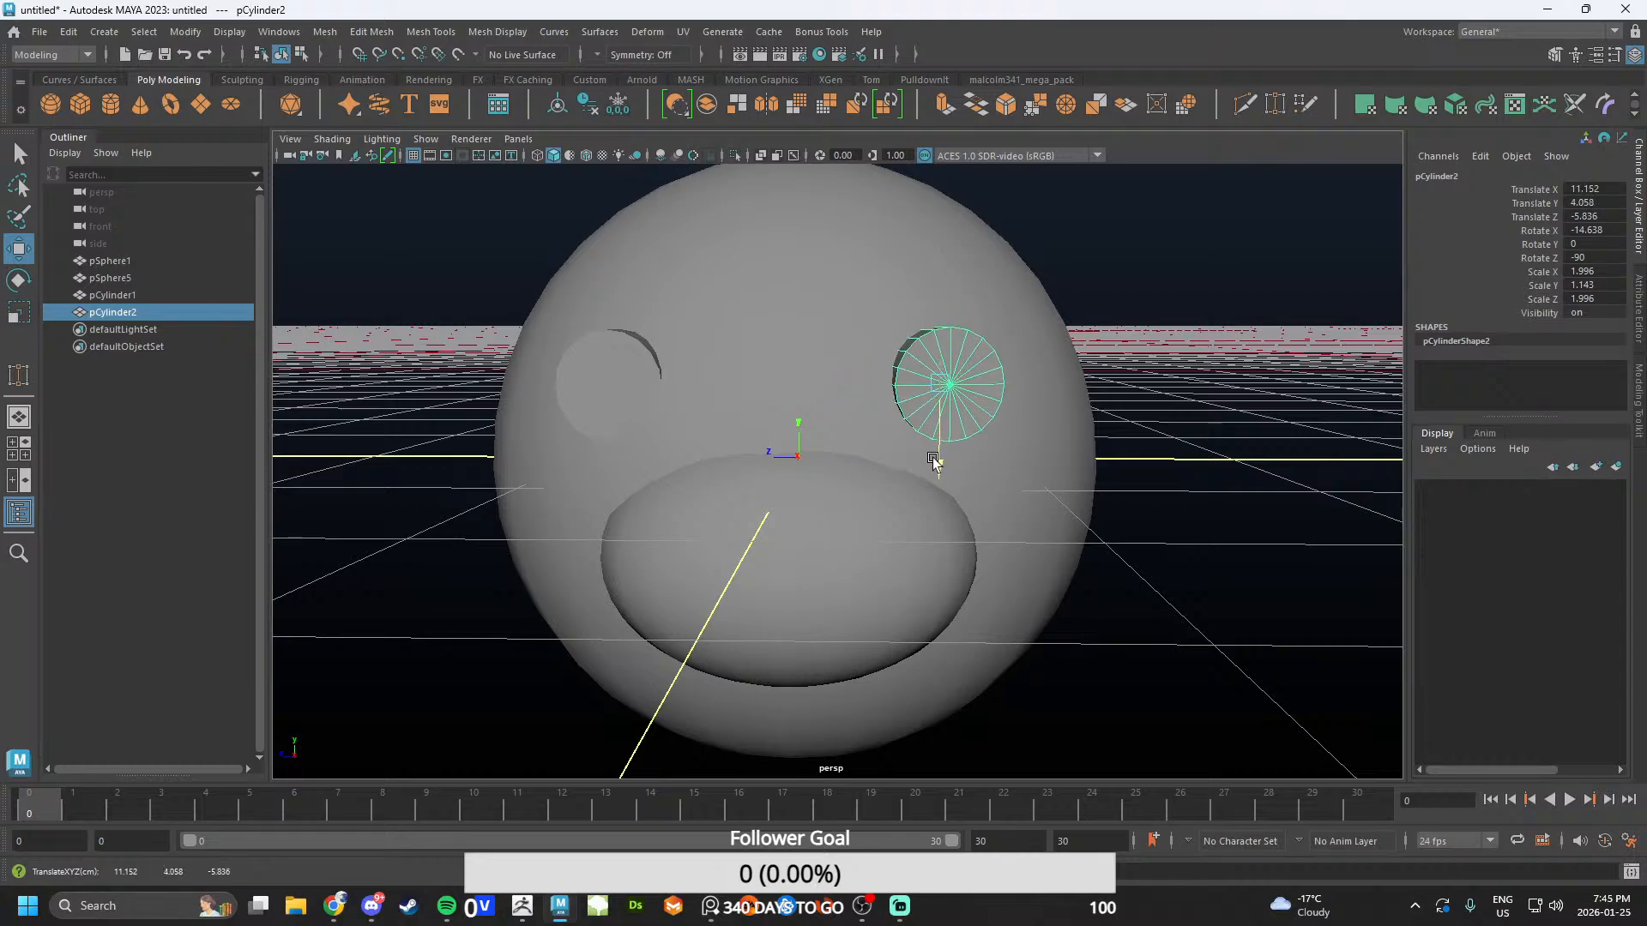
{"action": "left_click_drag", "start_coordinate": [934, 459], "coordinate": [923, 446]}
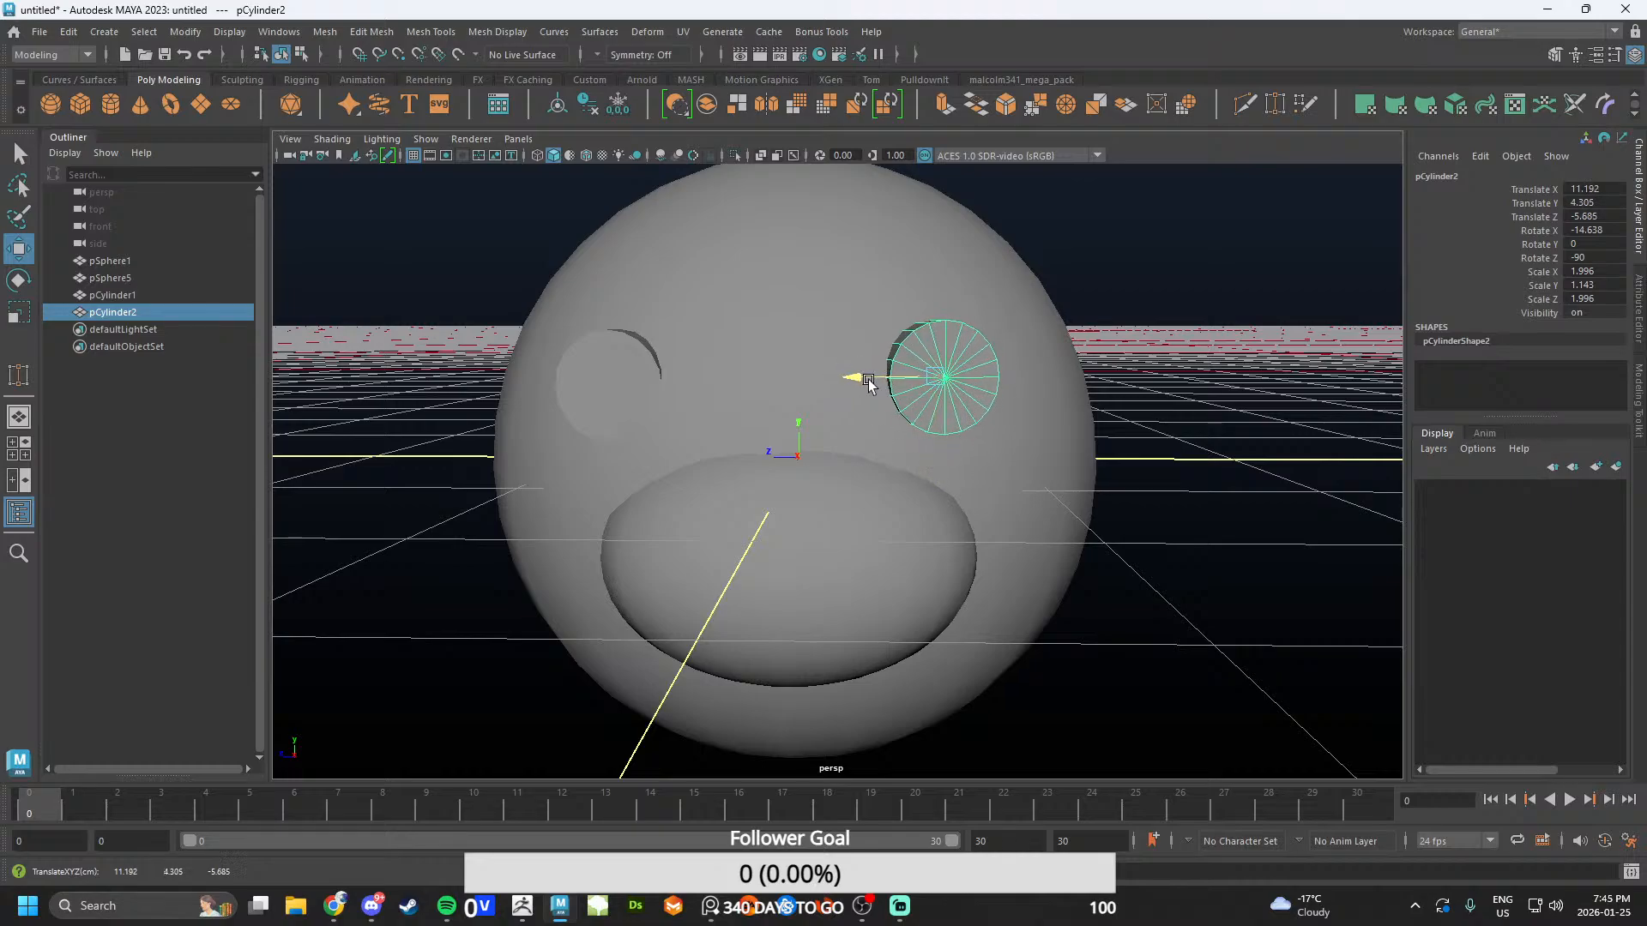
{"action": "left_click", "coordinate": [1146, 406]}
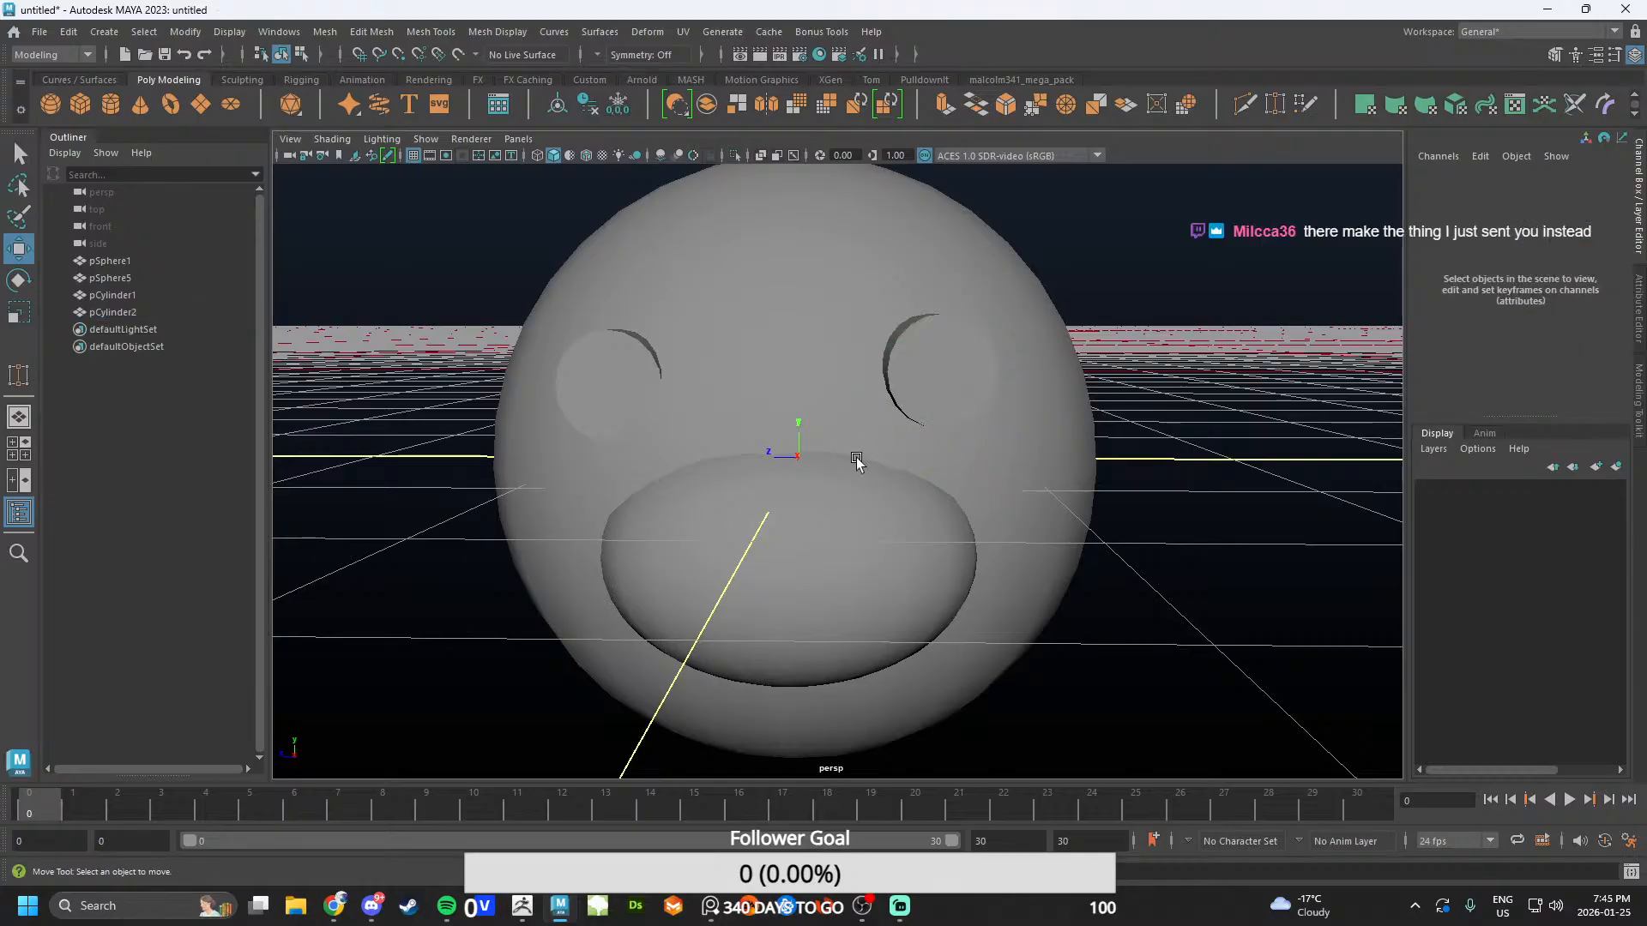
- Raise the first eye cylinder to about Y 4.45 to line it up with the second eye
{"action": "left_click_drag", "start_coordinate": [857, 460], "coordinate": [884, 513], "text": "alt"}
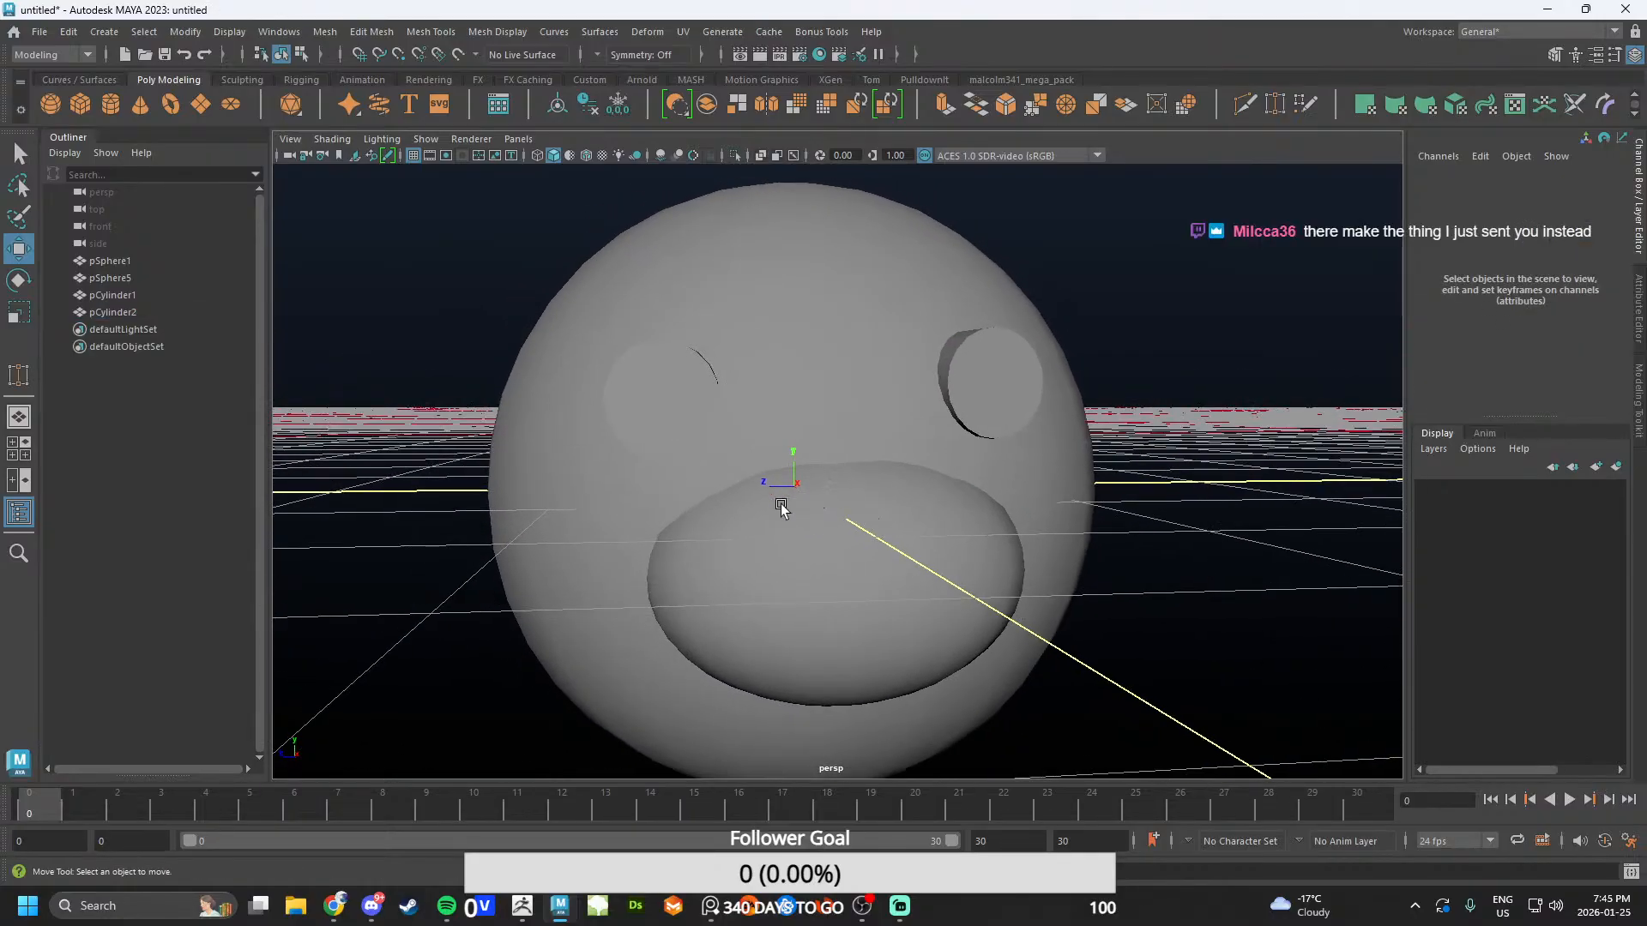
{"action": "left_click_drag", "start_coordinate": [711, 598], "coordinate": [684, 617], "text": "alt"}
{"action": "left_click", "coordinate": [634, 394]}
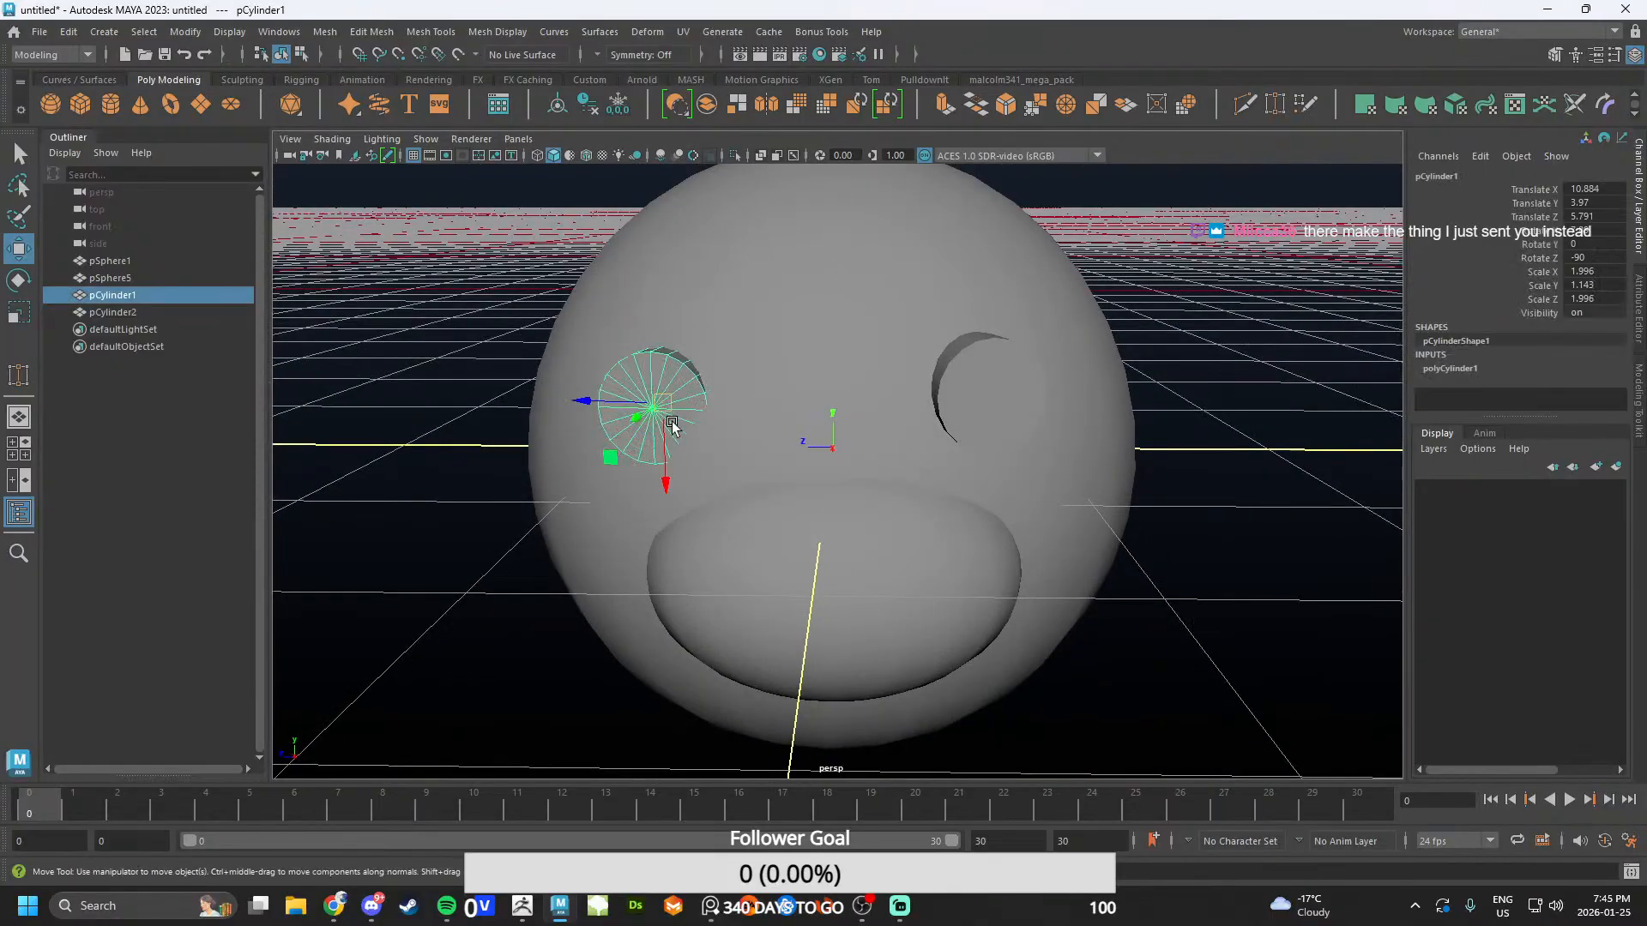
{"action": "left_click_drag", "start_coordinate": [635, 395], "coordinate": [711, 514], "text": "alt"}
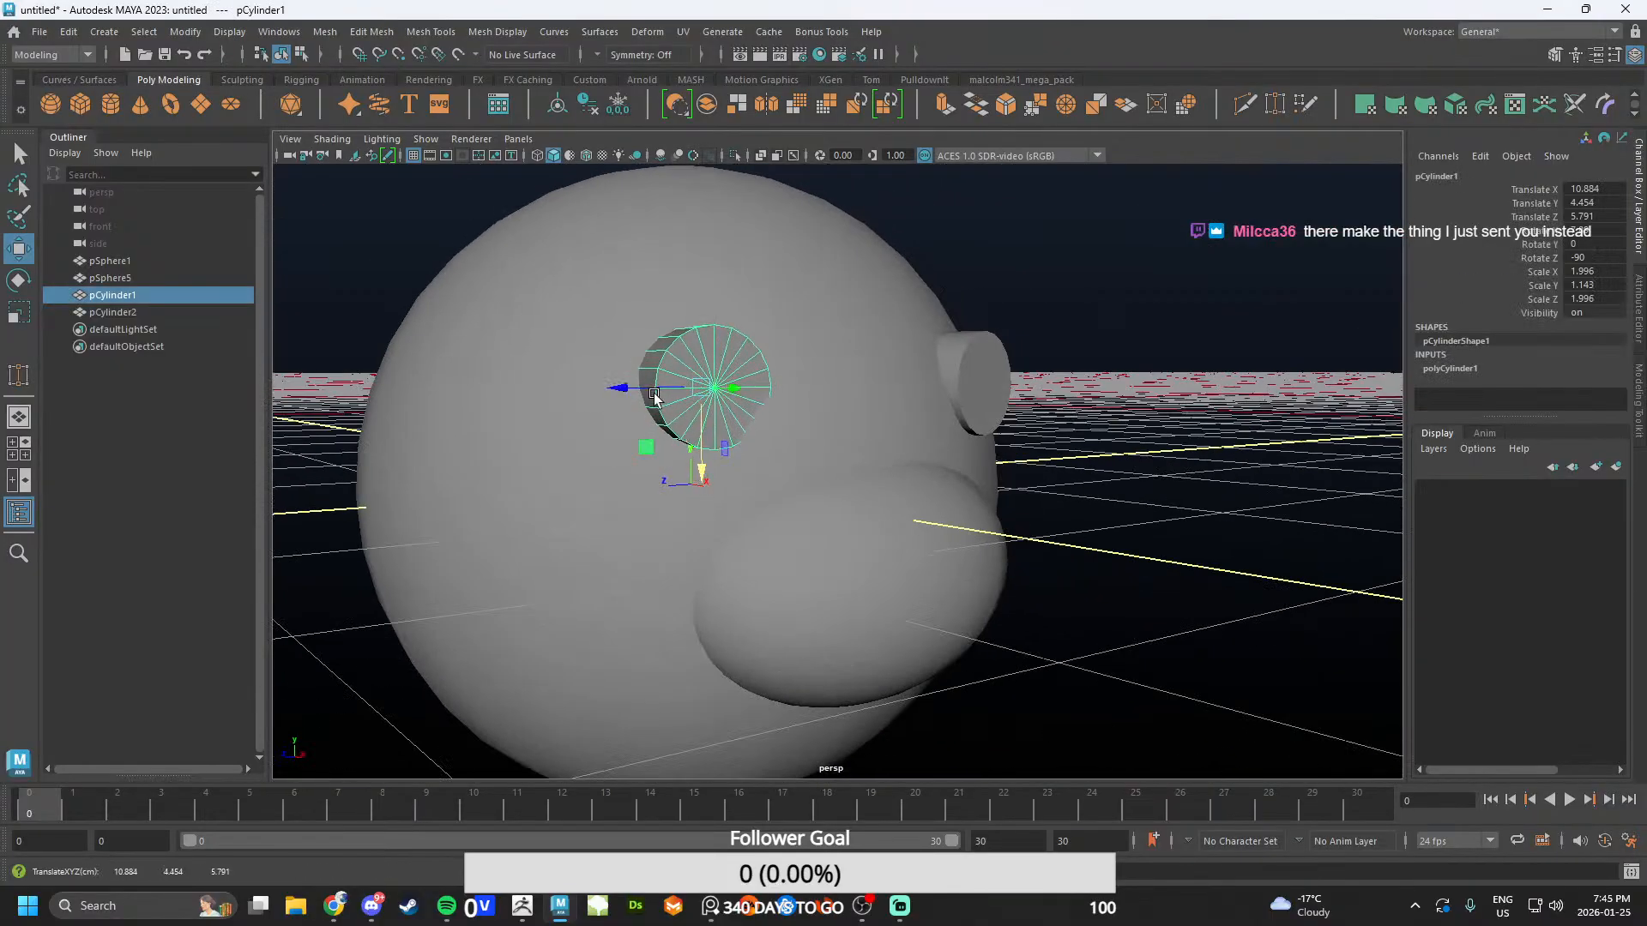
{"action": "left_click_drag", "start_coordinate": [654, 396], "coordinate": [864, 616], "text": "alt"}
{"action": "left_click", "coordinate": [813, 511]}
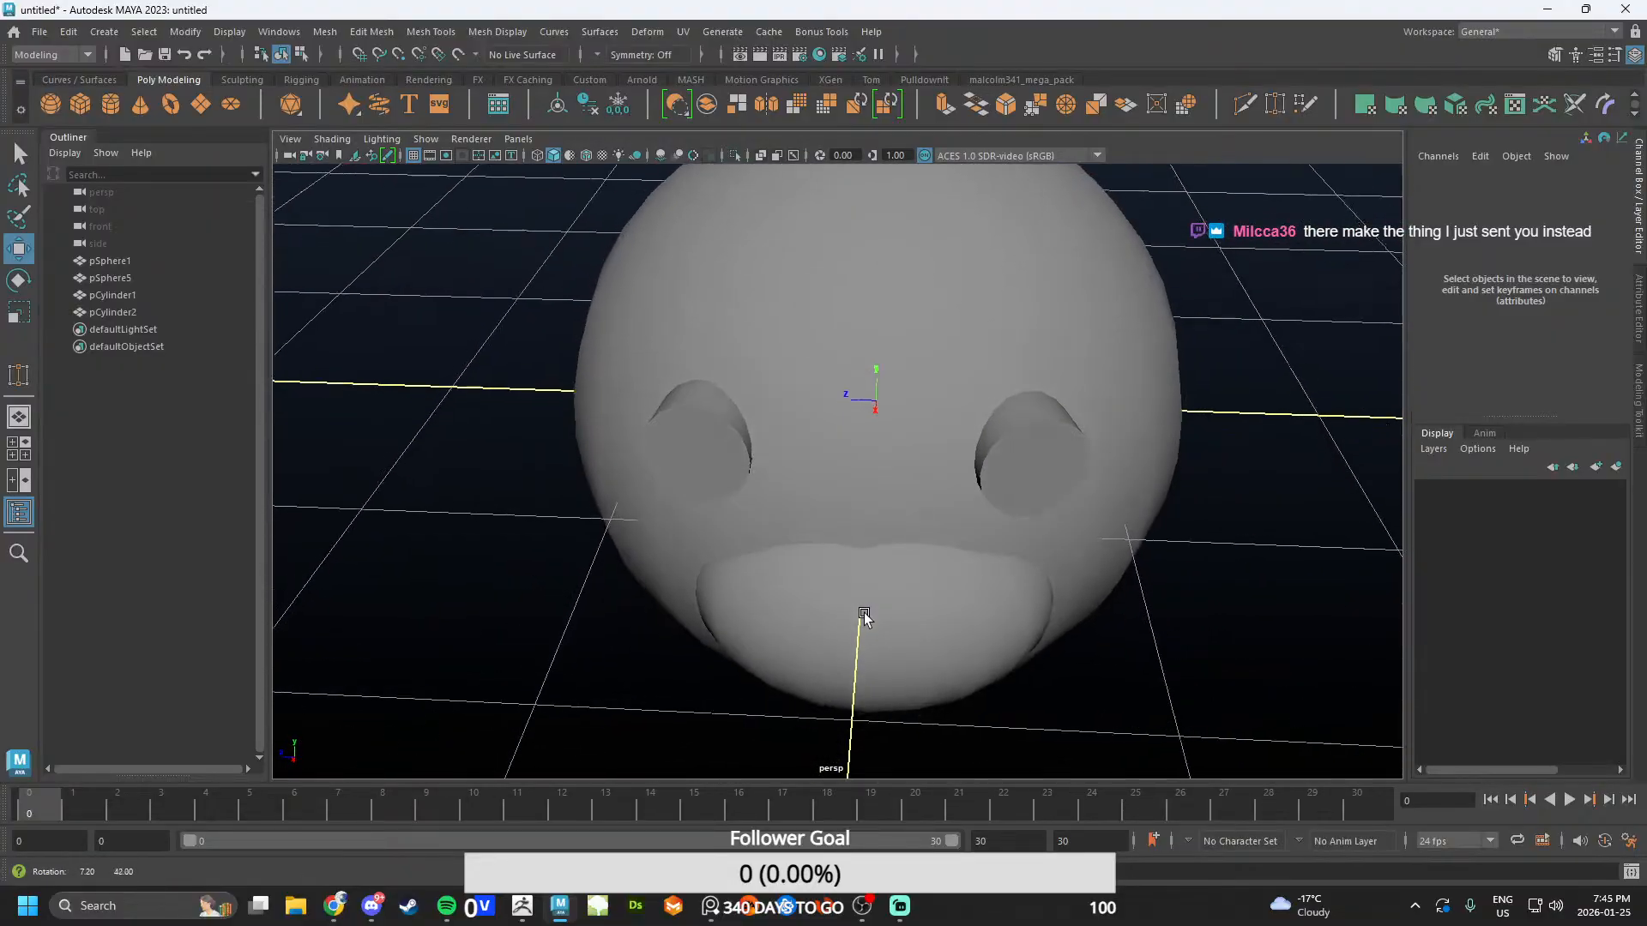
- Check how the second eye cylinder sits on the head from several angles
{"action": "left_click", "coordinate": [1016, 478]}
{"action": "left_click_drag", "start_coordinate": [1016, 478], "coordinate": [916, 408], "text": "alt"}
{"action": "left_click_drag", "start_coordinate": [885, 467], "coordinate": [966, 459], "text": "alt"}
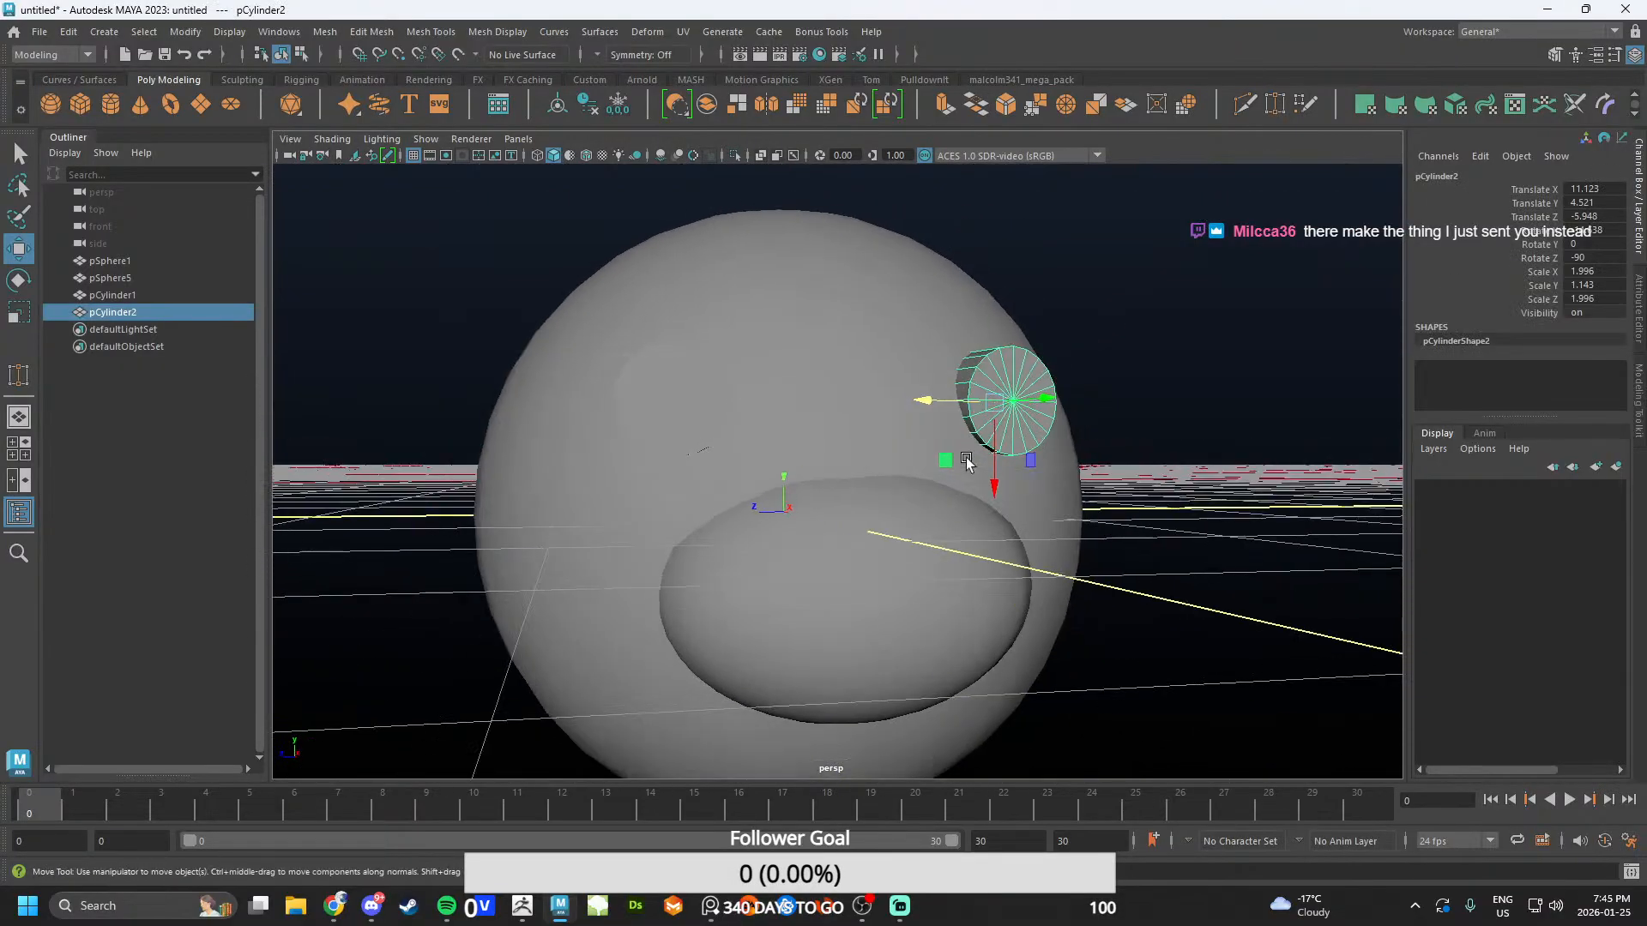
{"action": "left_click", "coordinate": [1063, 525]}
{"action": "left_click_drag", "start_coordinate": [1064, 525], "coordinate": [986, 541], "text": "alt"}
{"action": "scroll", "coordinate": [981, 521], "scroll_direction": "down", "scroll_amount": 5}
{"action": "scroll", "coordinate": [926, 536], "scroll_direction": "up", "scroll_amount": 8}
{"action": "left_click_drag", "start_coordinate": [759, 533], "coordinate": [875, 510], "text": "alt"}
{"action": "left_click", "coordinate": [813, 393]}
{"action": "left_click_drag", "start_coordinate": [814, 392], "coordinate": [772, 394], "text": "alt"}
{"action": "right_click_drag", "start_coordinate": [772, 394], "coordinate": [770, 333]}
{"action": "double_click", "coordinate": [770, 333]}
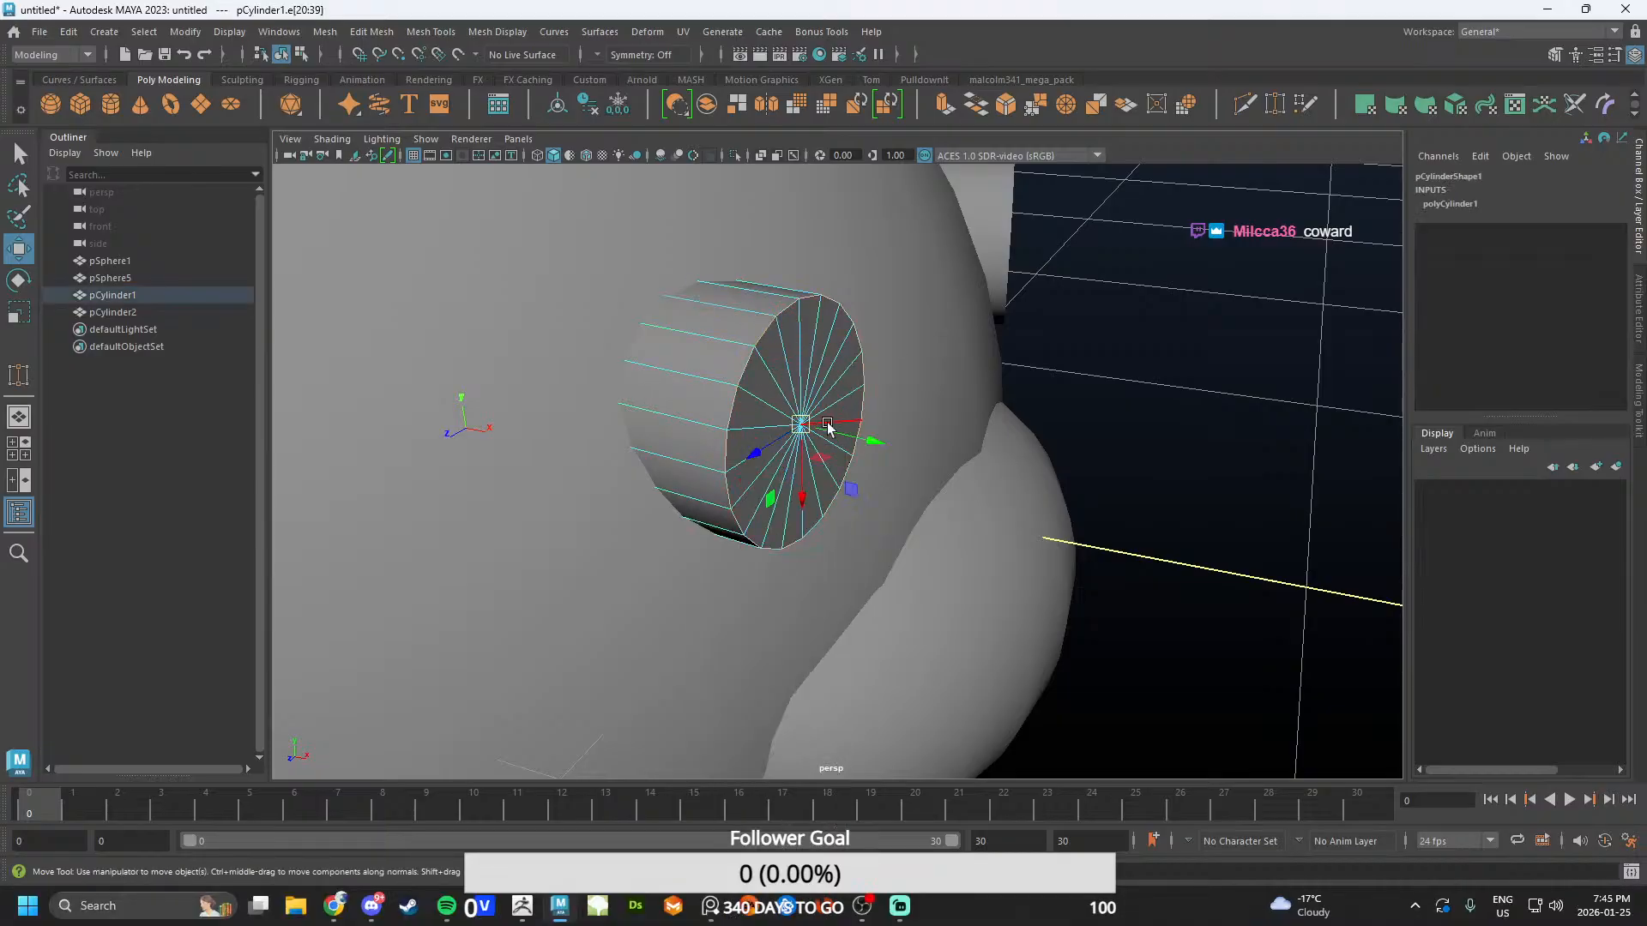
{"action": "left_click_drag", "start_coordinate": [845, 434], "coordinate": [929, 467], "text": "alt"}
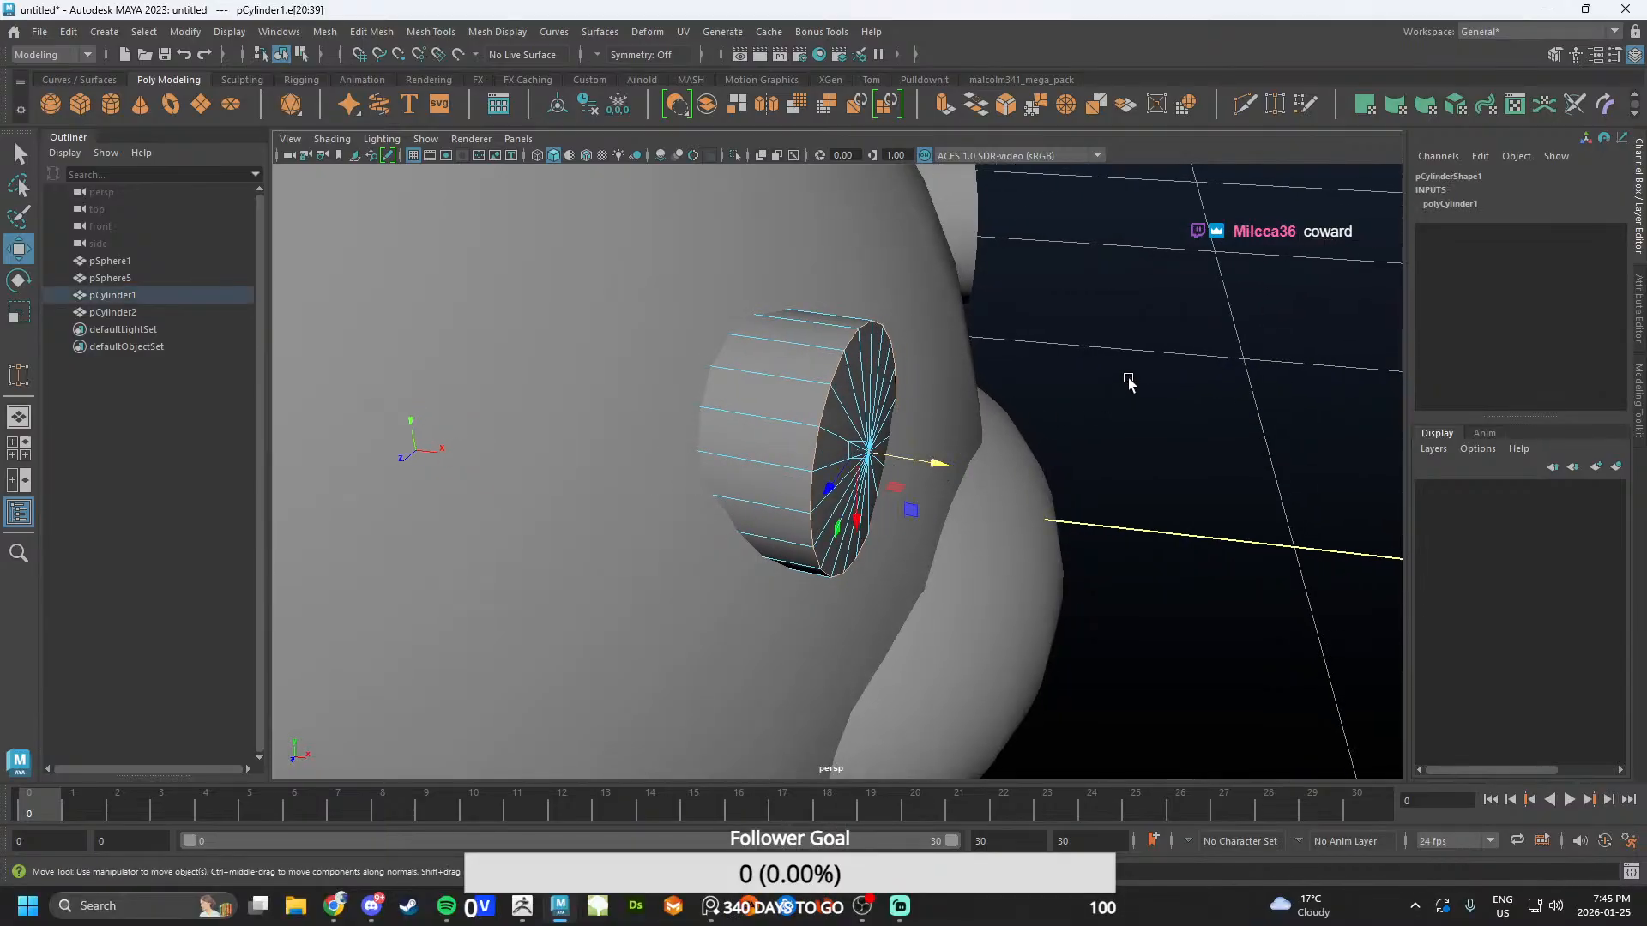
- Put the first eye cylinder in face selection and try to pick its front cap faces as a loop
{"action": "right_click_drag", "start_coordinate": [846, 399], "coordinate": [844, 433]}
{"action": "left_click", "coordinate": [843, 432]}
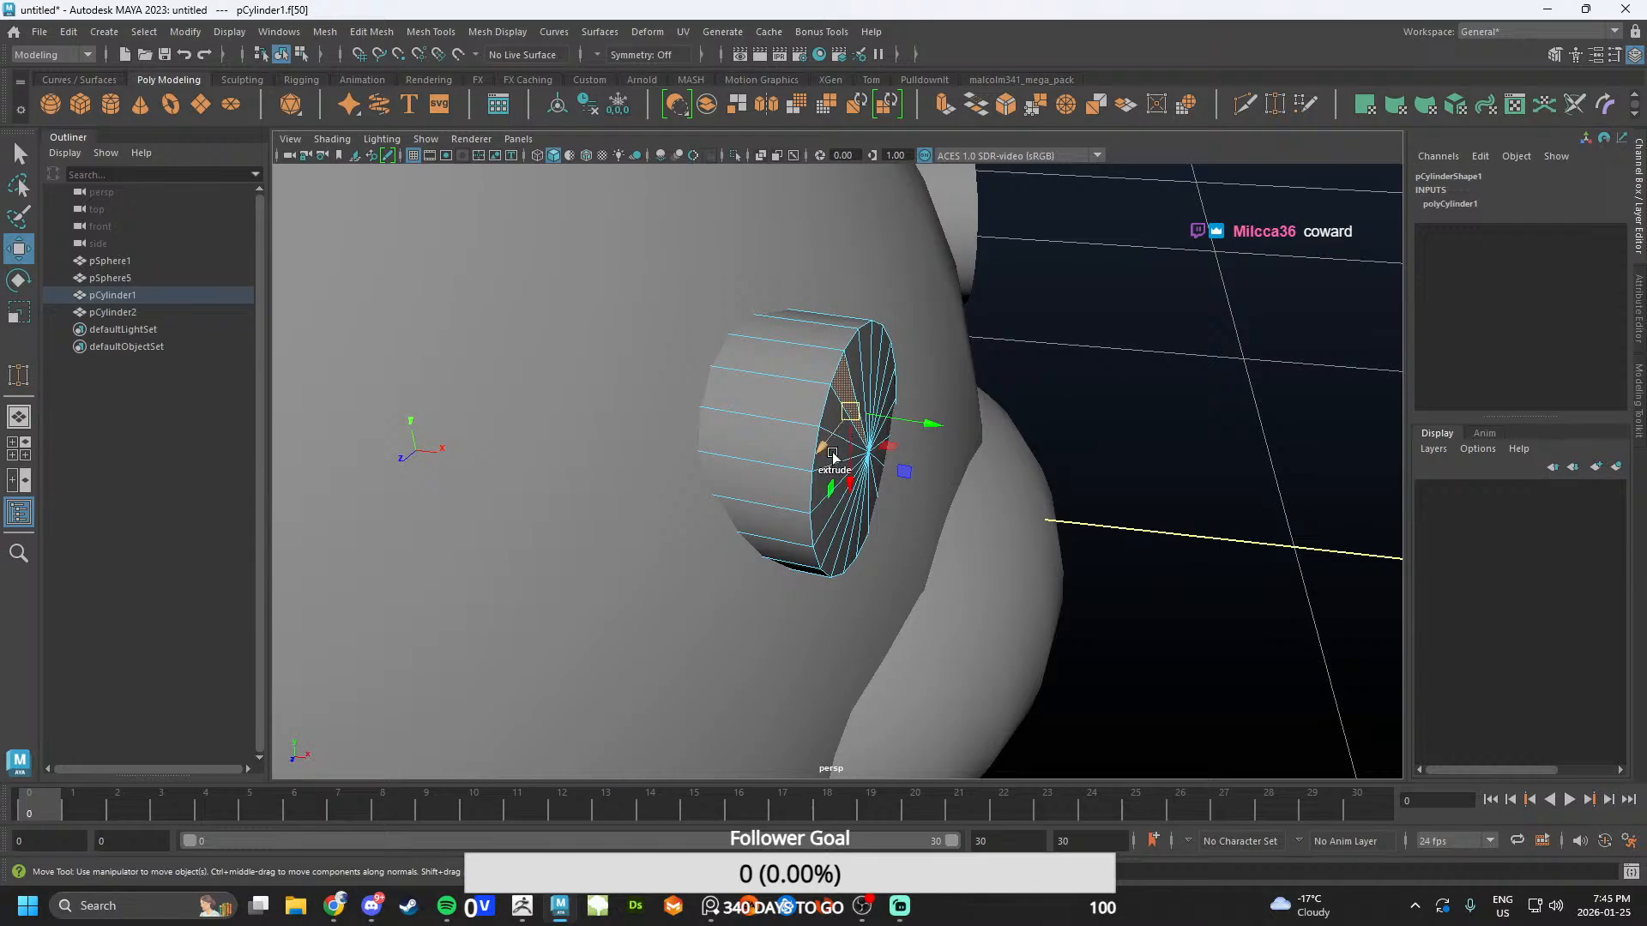
{"action": "double_click", "coordinate": [862, 394]}
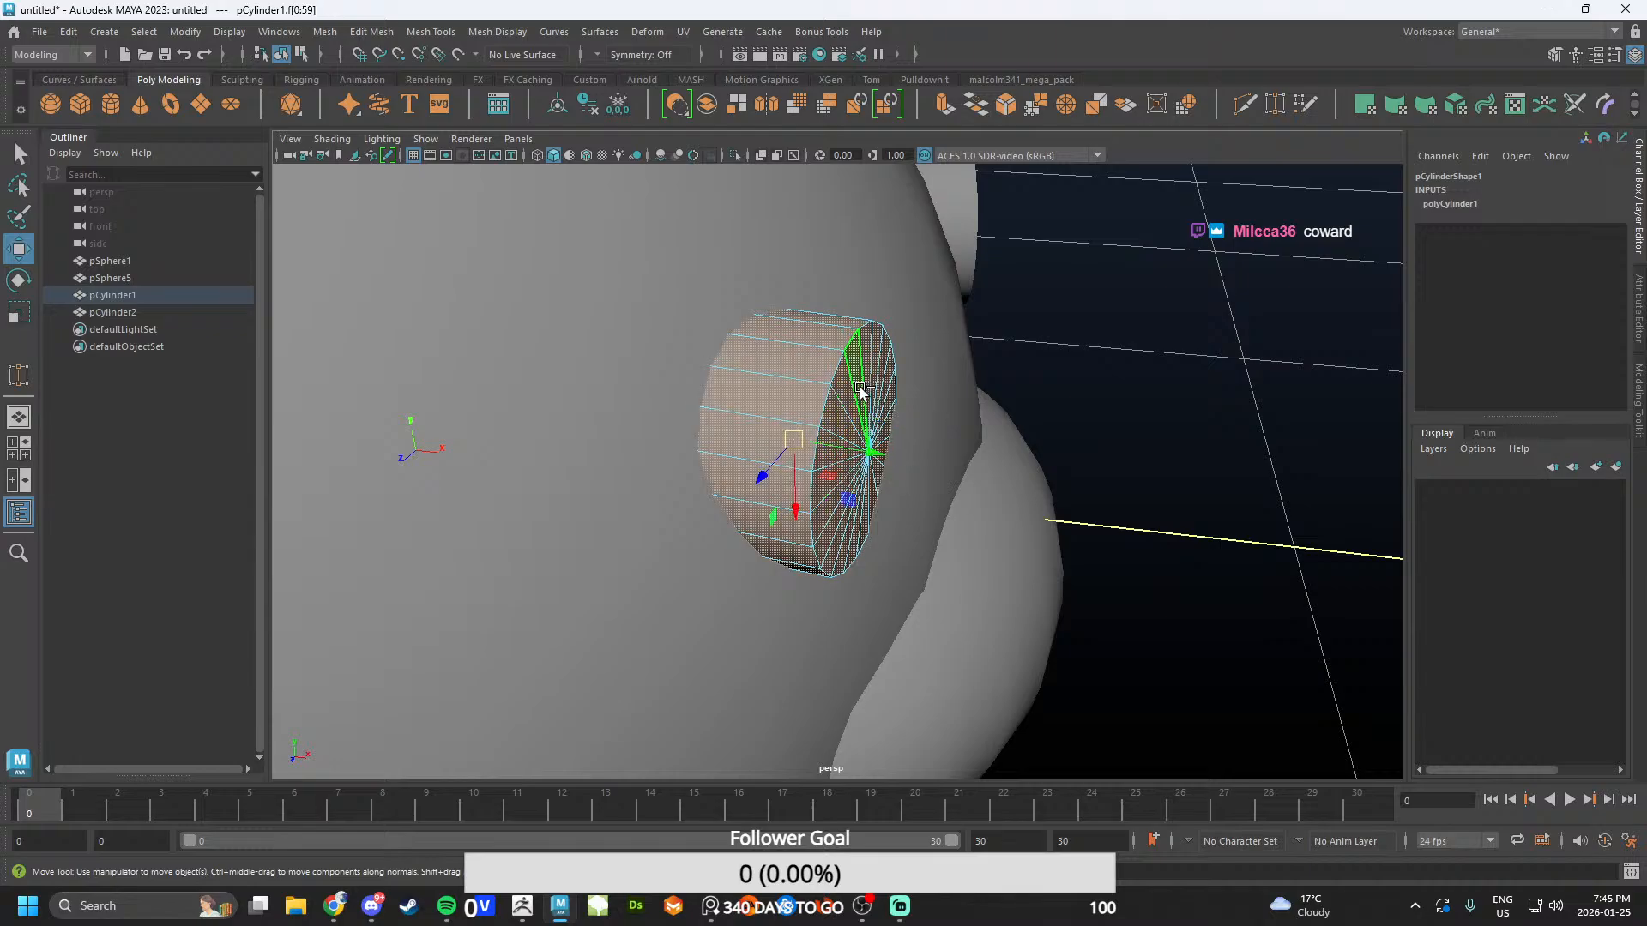
{"action": "scroll", "coordinate": [1004, 504], "scroll_direction": "up", "scroll_amount": 5}
{"action": "left_click_drag", "start_coordinate": [1003, 503], "coordinate": [845, 510], "text": "alt"}
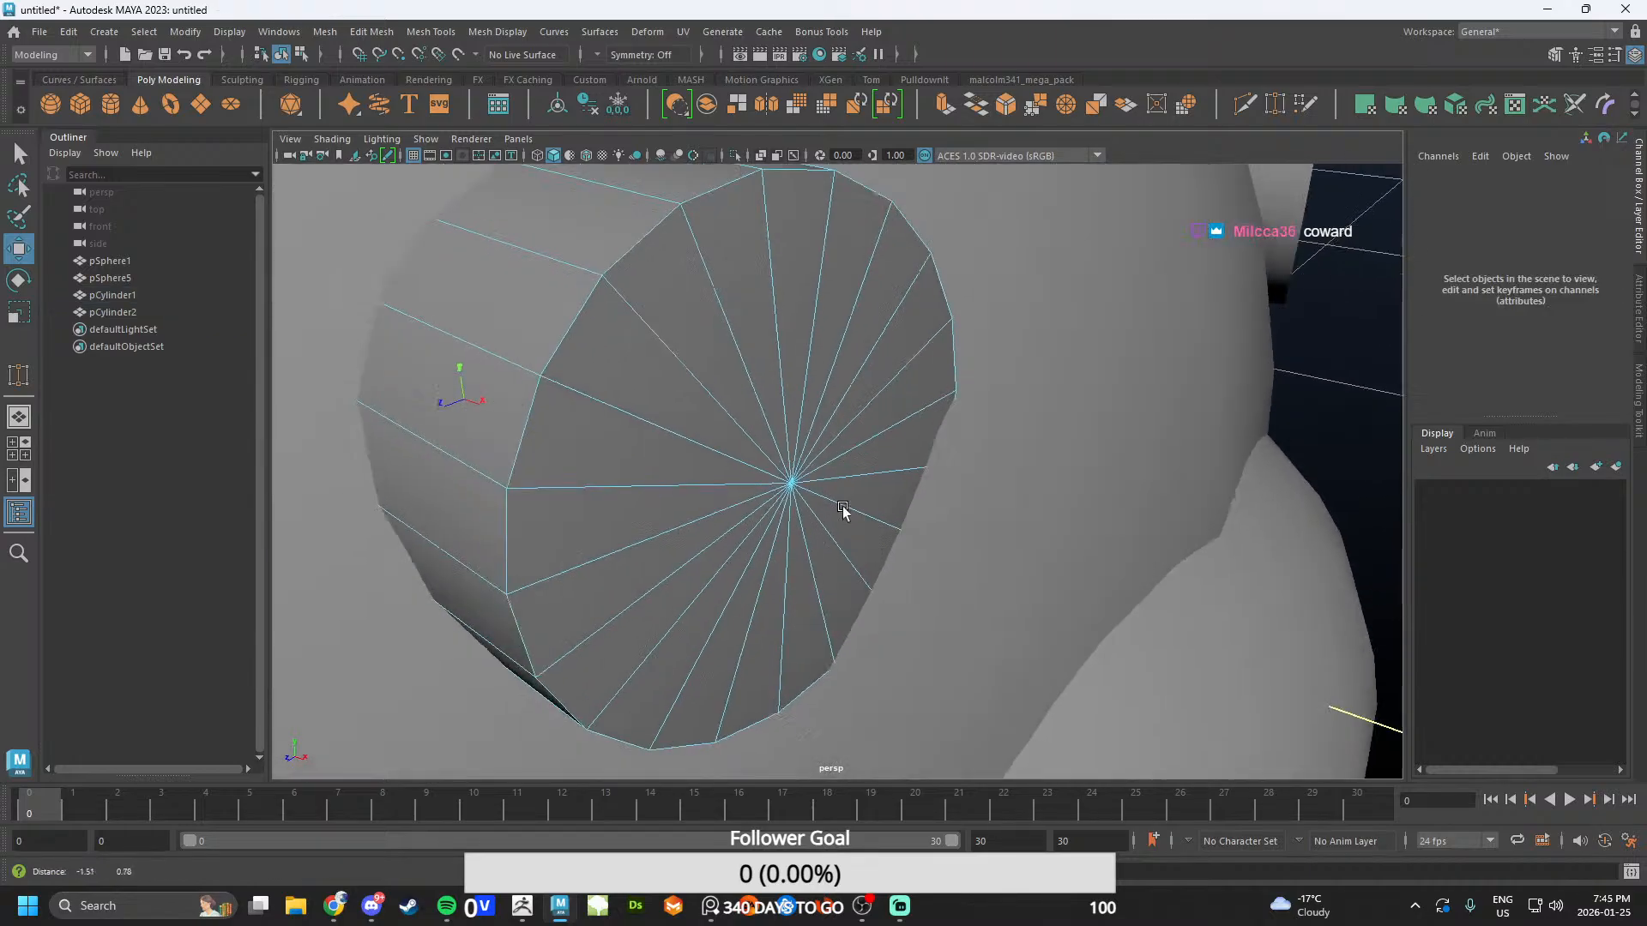
{"action": "left_click", "coordinate": [670, 390]}
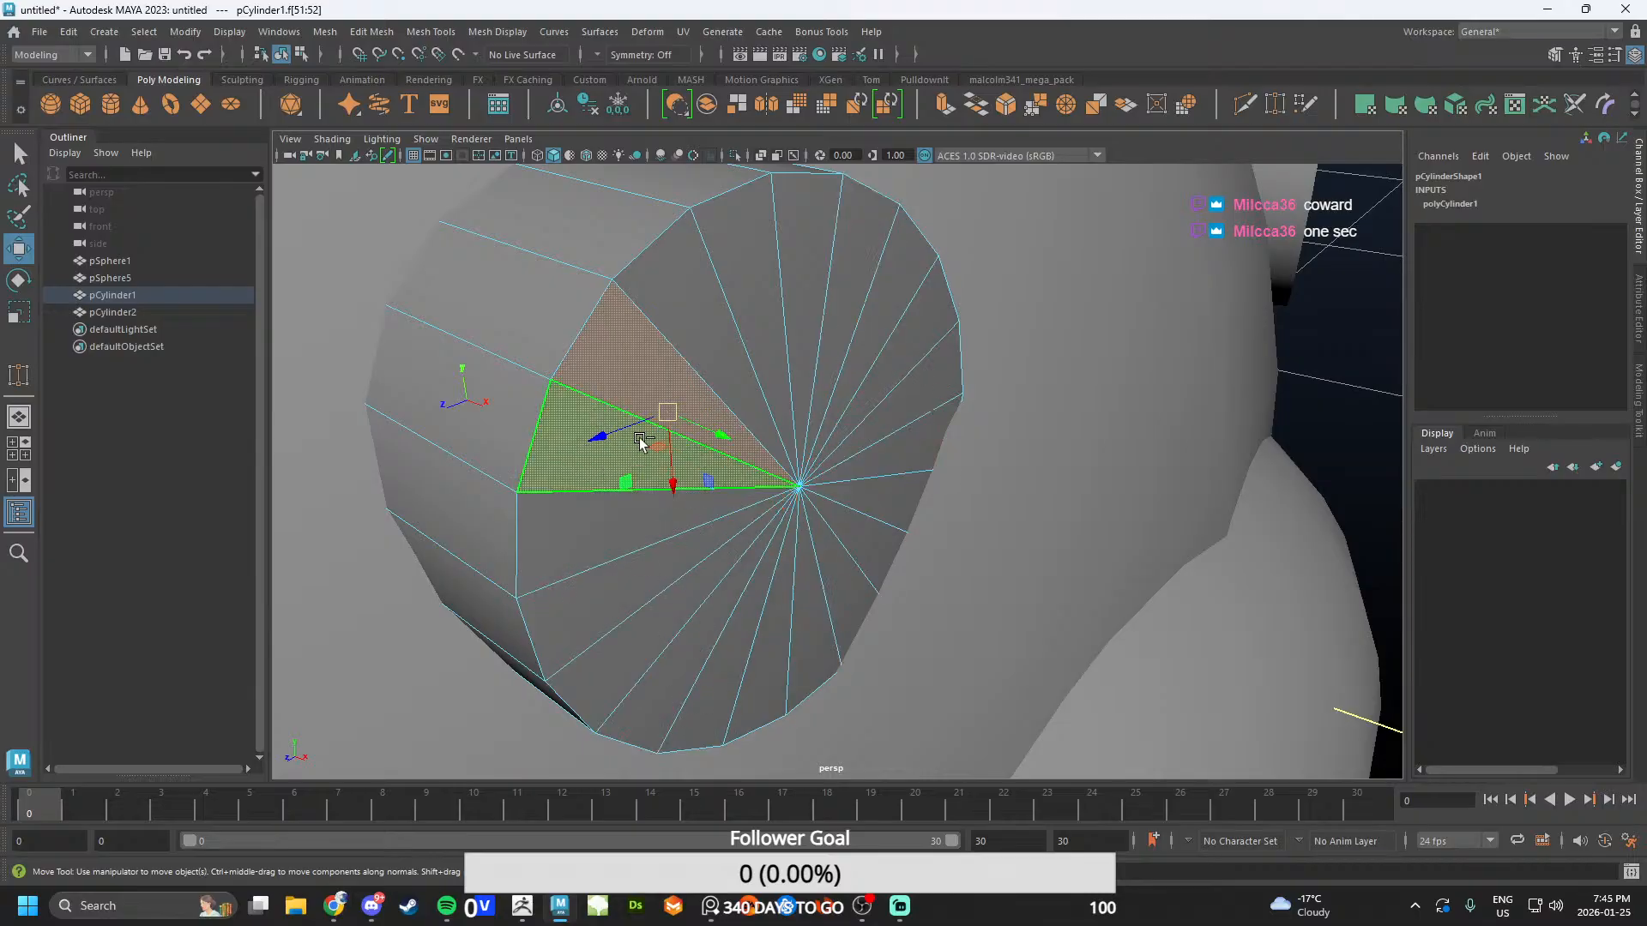
{"action": "double_click", "coordinate": [708, 348]}
{"action": "left_click", "coordinate": [1331, 414]}
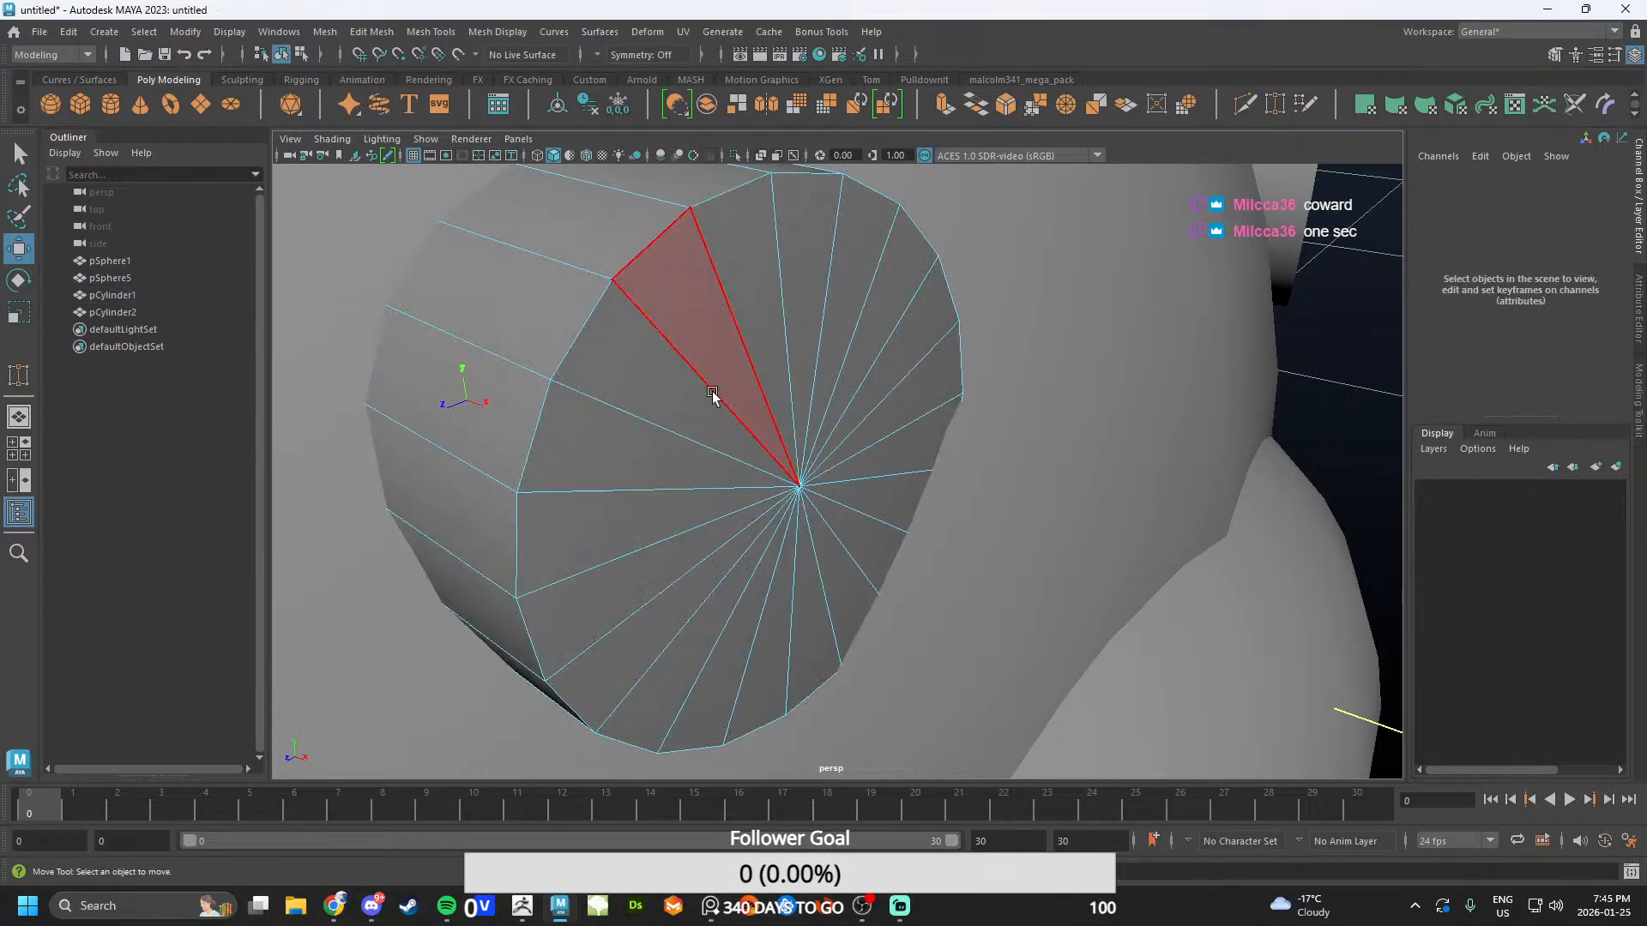
- Select all the triangular faces of the first eye cylinder's front cap
{"action": "left_click", "coordinate": [719, 366]}
{"action": "left_click", "coordinate": [761, 341], "text": "shift"}
{"action": "left_click", "coordinate": [801, 323], "text": "shift"}
{"action": "left_click", "coordinate": [840, 318], "text": "shift"}
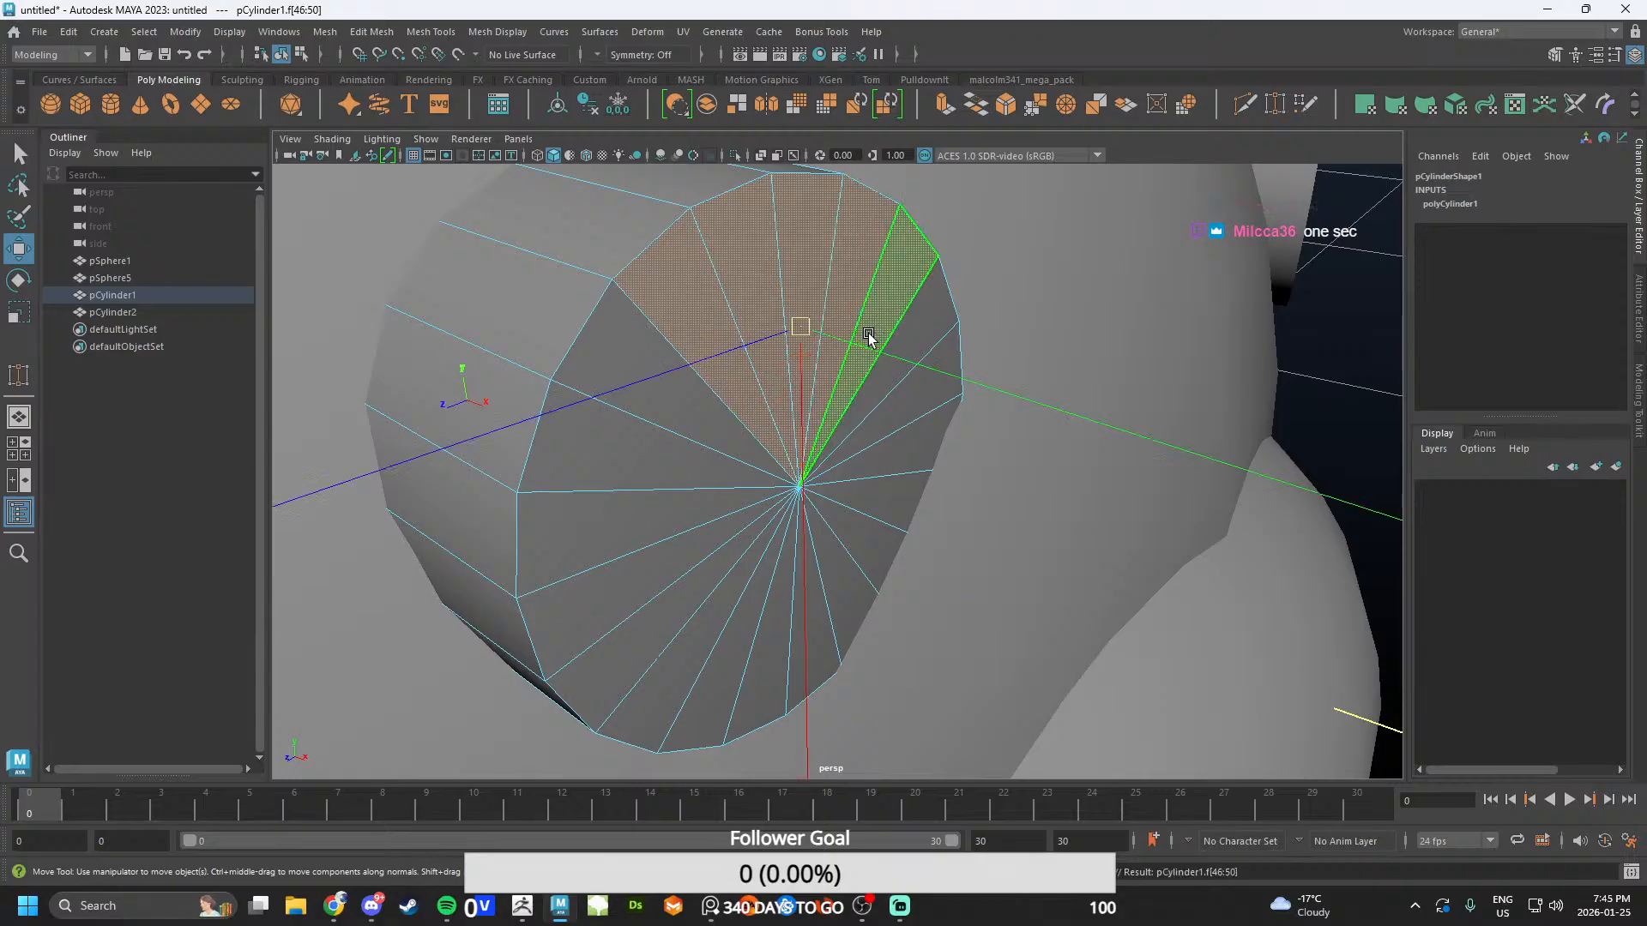
{"action": "left_click", "coordinate": [930, 339], "text": "shift"}
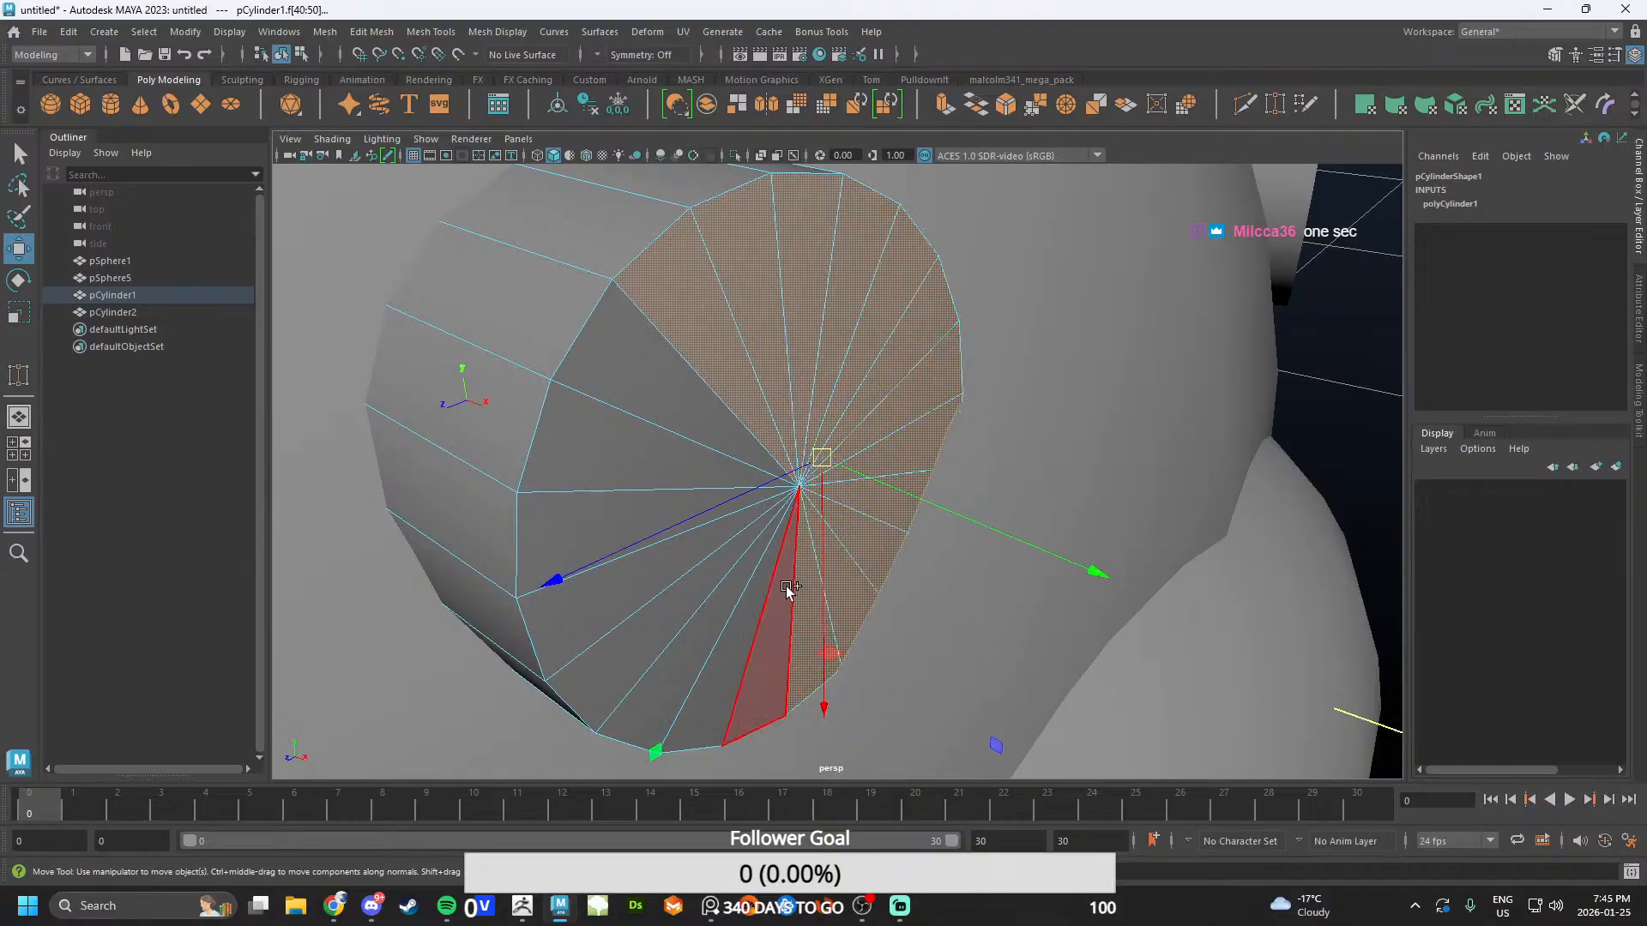
{"action": "left_click", "coordinate": [670, 598], "text": "shift"}
{"action": "left_click", "coordinate": [622, 581], "text": "shift"}
{"action": "left_click", "coordinate": [592, 523], "text": "shift"}
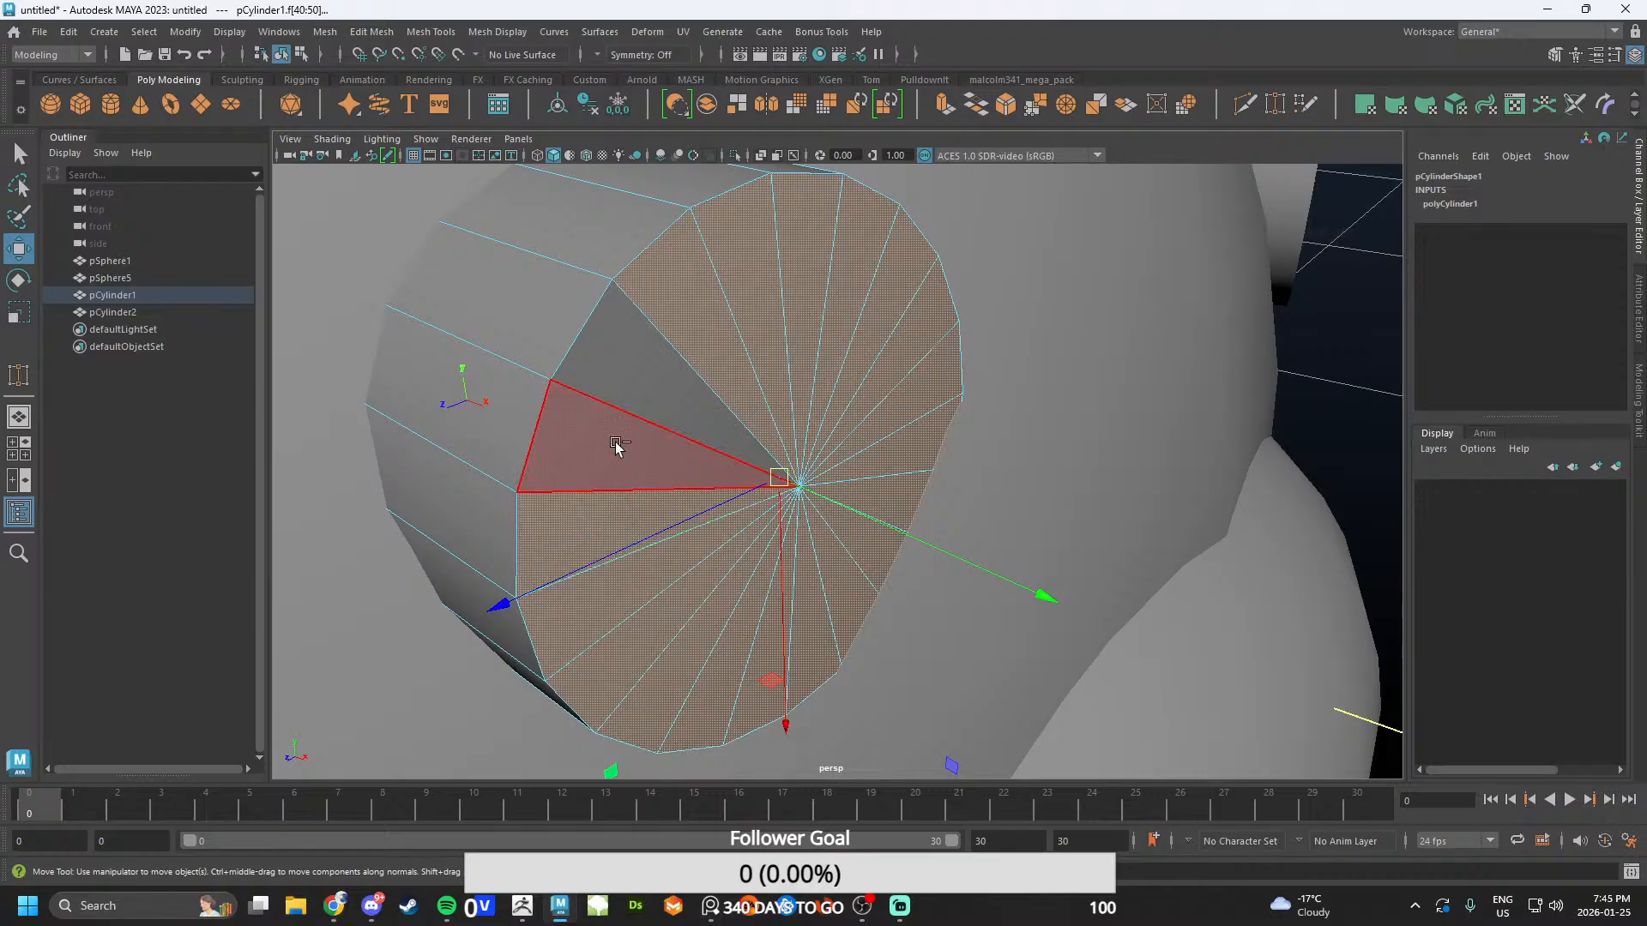
{"action": "left_click", "coordinate": [617, 446], "text": "shift"}
{"action": "left_click", "coordinate": [639, 377], "text": "shift"}
- Extrude the front cap faces, scale them inward and push them slightly outward to bevel the first eye's rim
{"action": "scroll", "coordinate": [866, 532], "scroll_direction": "down", "scroll_amount": 5}
{"action": "key", "text": "ctrl+e"}
{"action": "mouse_move", "coordinate": [939, 532]}
{"action": "left_mouse_down", "text": "alt"}
{"action": "mouse_move", "coordinate": [985, 520]}
{"action": "mouse_move", "coordinate": [941, 549]}
{"action": "left_mouse_up", "text": "alt"}
{"action": "key", "text": "r"}
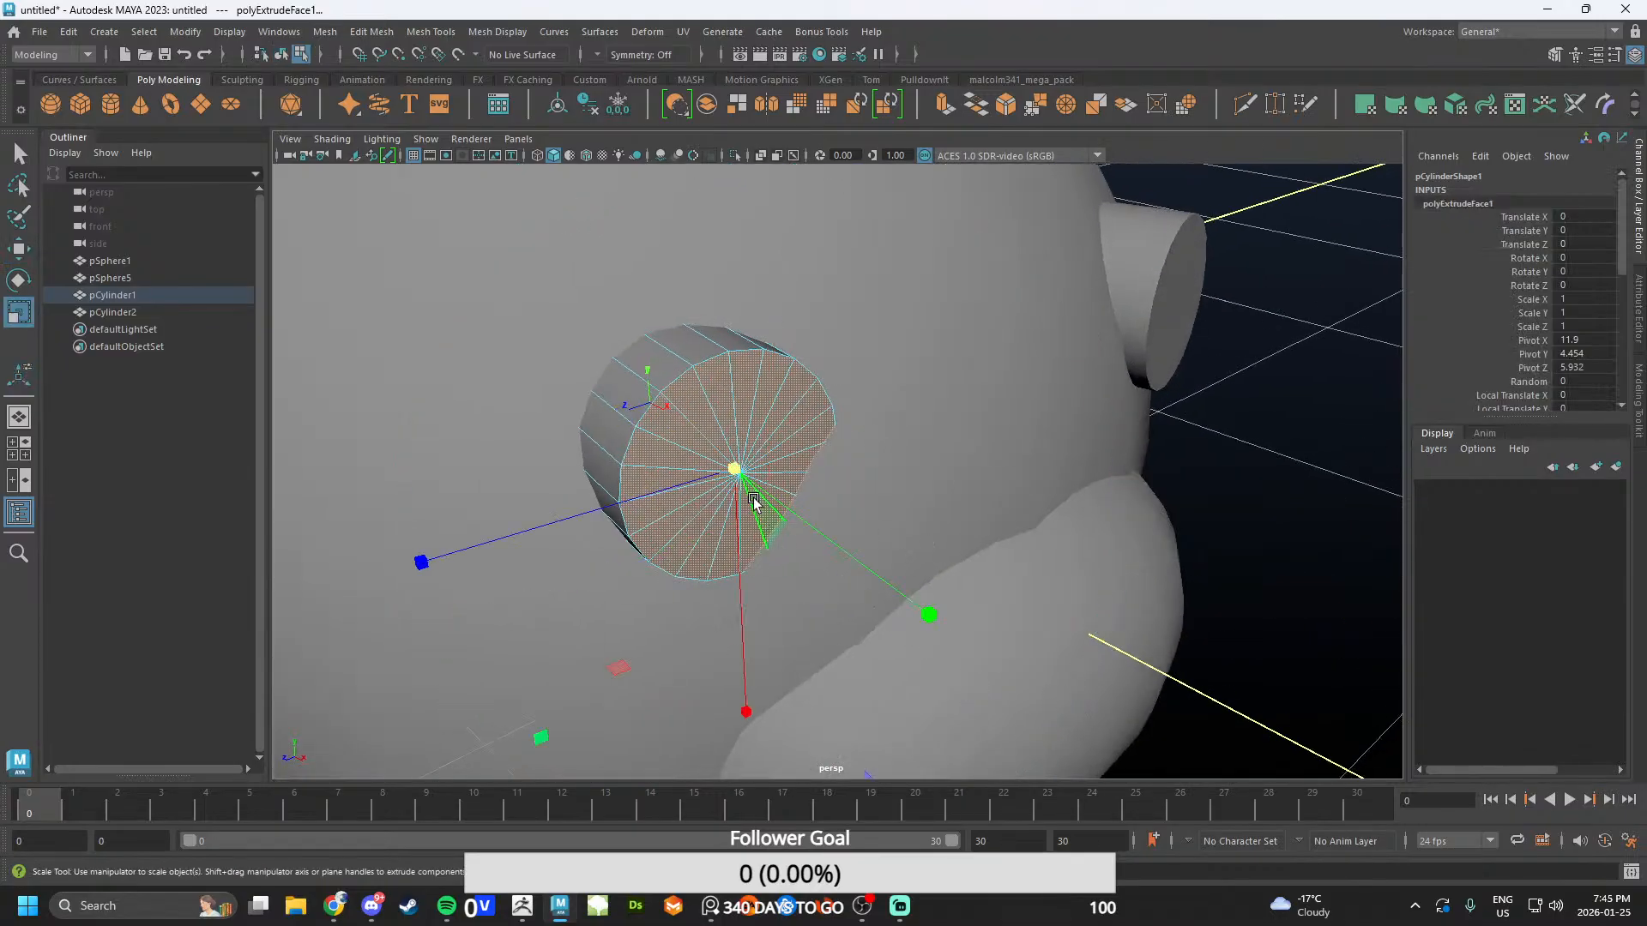
{"action": "left_click_drag", "start_coordinate": [719, 473], "coordinate": [719, 474]}
{"action": "left_click_drag", "start_coordinate": [761, 489], "coordinate": [836, 515], "text": "alt"}
{"action": "key", "text": "w"}
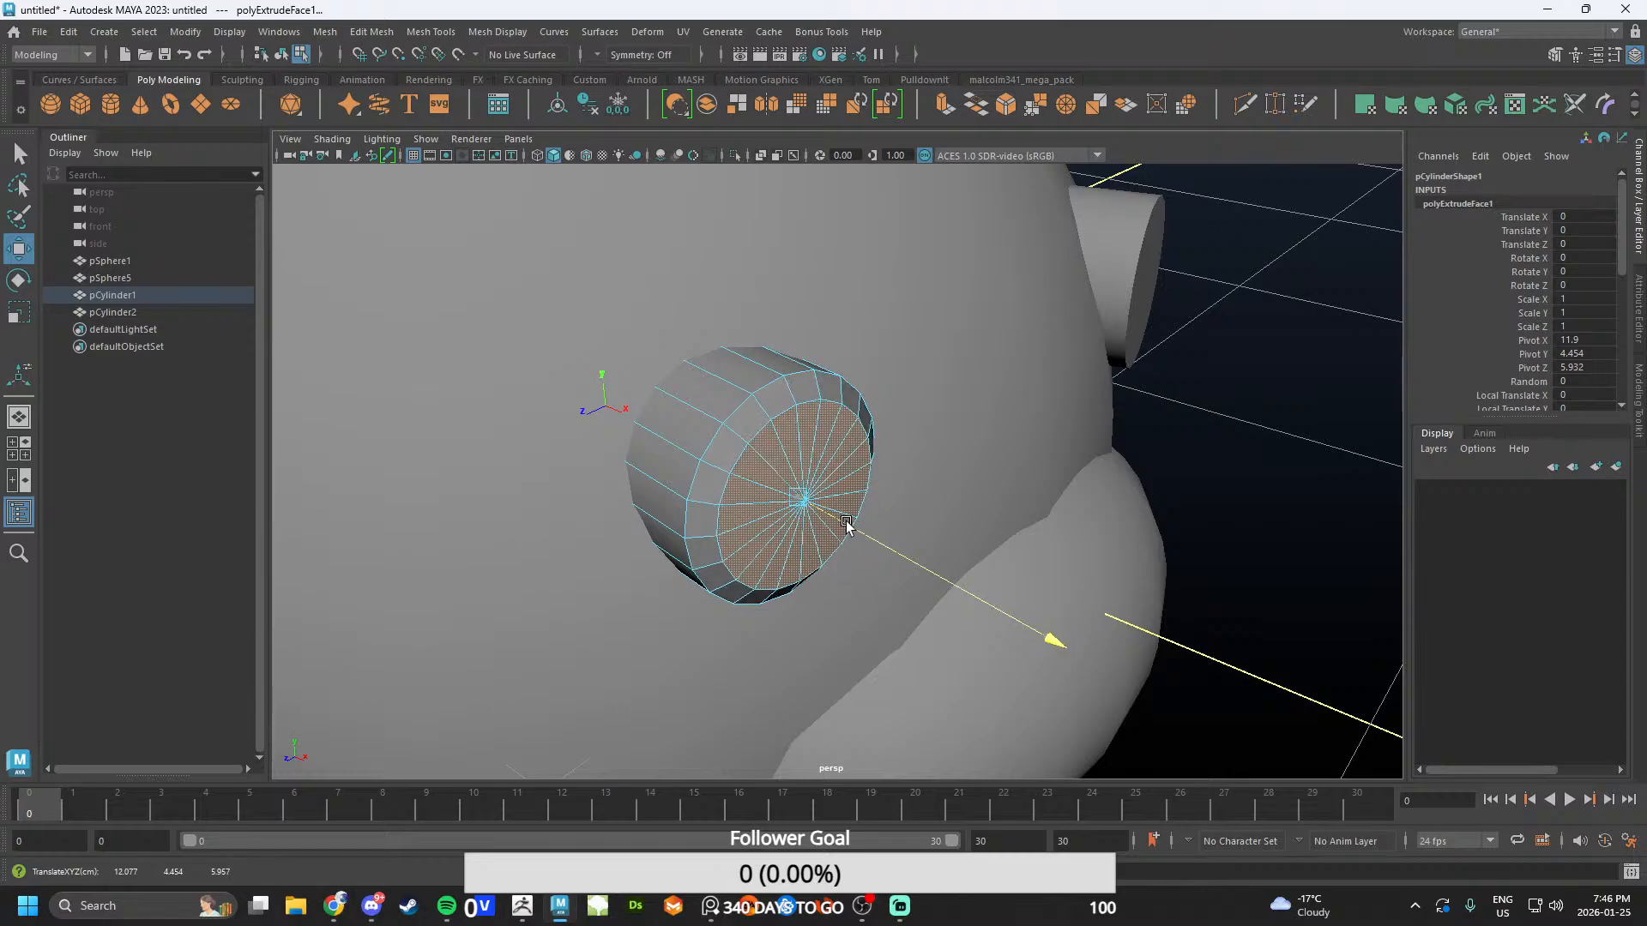
{"action": "scroll", "coordinate": [1095, 464], "scroll_direction": "down", "scroll_amount": 5}
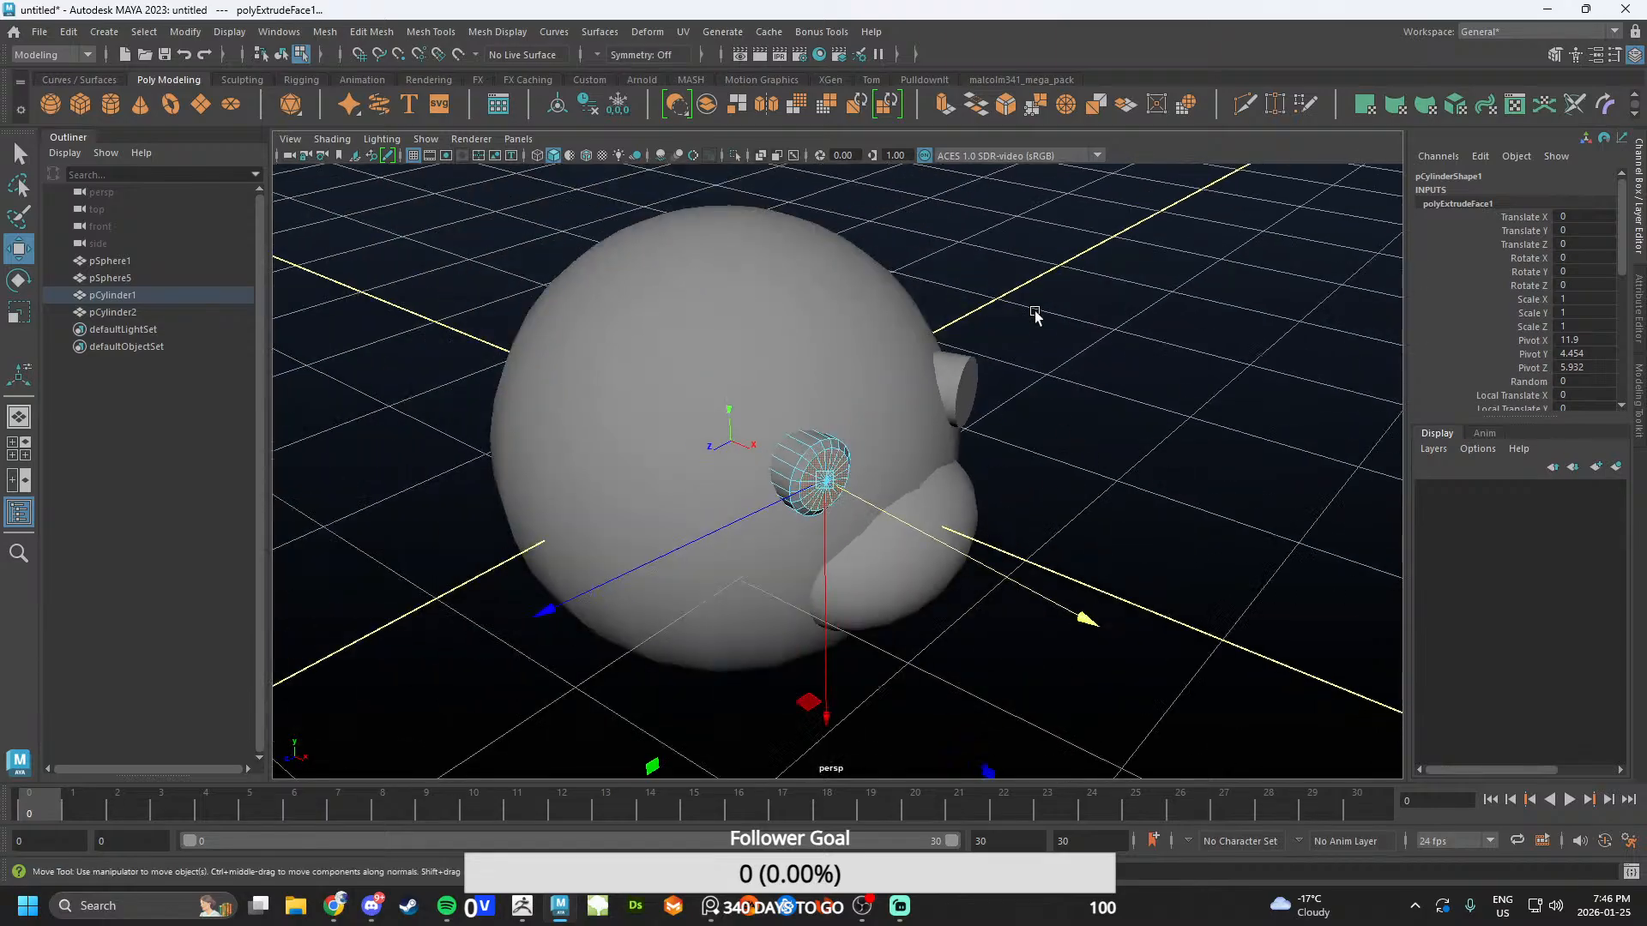
{"action": "right_click_drag", "start_coordinate": [1035, 311], "coordinate": [1103, 287]}
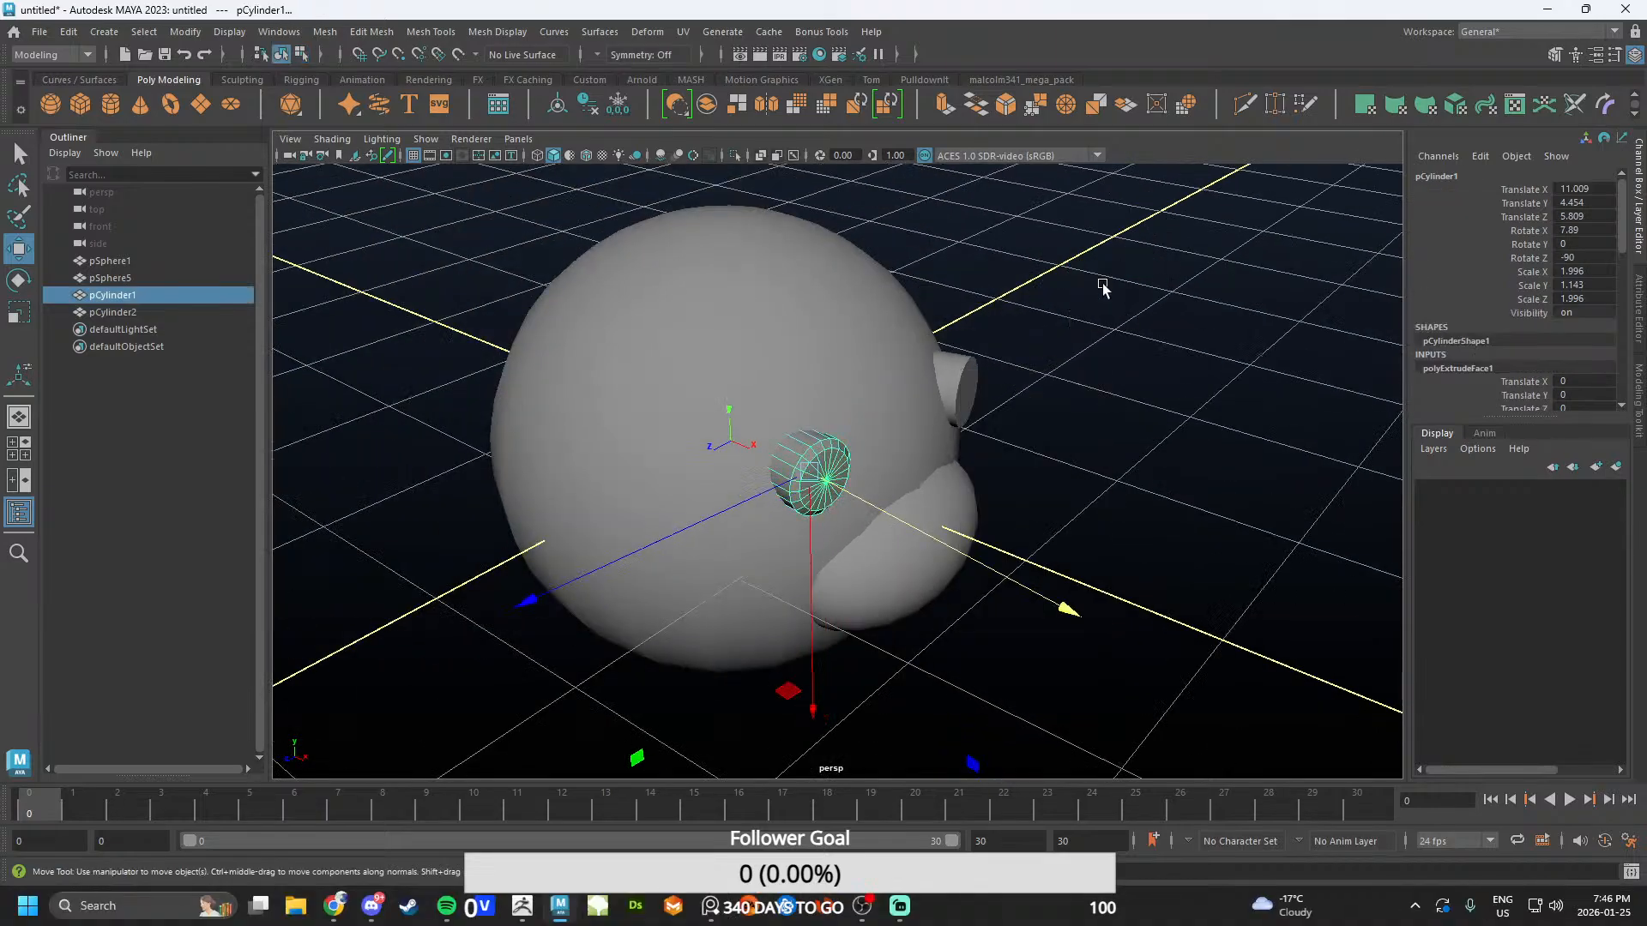
{"action": "left_click", "coordinate": [1105, 296]}
- Soften all the edges of the first eye cylinder
{"action": "left_click_drag", "start_coordinate": [1115, 524], "coordinate": [807, 420], "text": "alt"}
{"action": "scroll", "coordinate": [948, 449], "scroll_direction": "up", "scroll_amount": 3}
{"action": "middle_click_drag", "start_coordinate": [806, 420], "coordinate": [905, 443], "text": "alt"}
{"action": "scroll", "coordinate": [905, 442], "scroll_direction": "up", "scroll_amount": 3}
{"action": "scroll", "coordinate": [905, 443], "scroll_direction": "up", "scroll_amount": 3}
{"action": "left_click", "coordinate": [900, 388]}
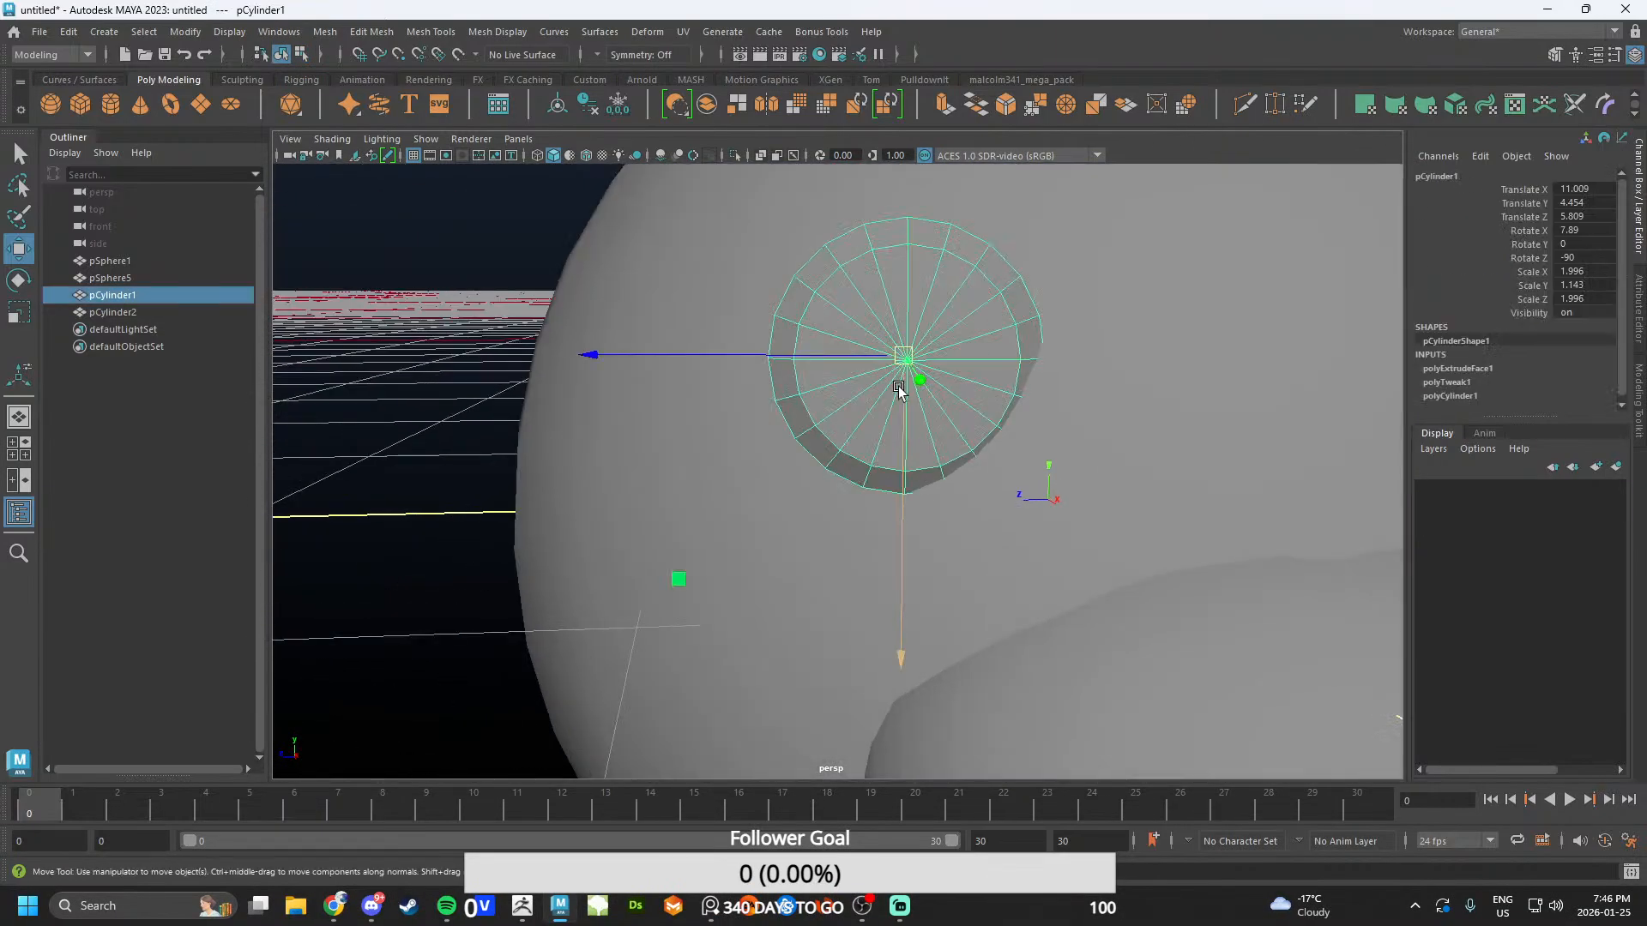
{"action": "right_click_drag", "start_coordinate": [335, 319], "coordinate": [464, 327], "text": "shift"}
{"action": "left_click", "coordinate": [406, 311]}
{"action": "scroll", "coordinate": [434, 357], "scroll_direction": "down", "scroll_amount": 5}
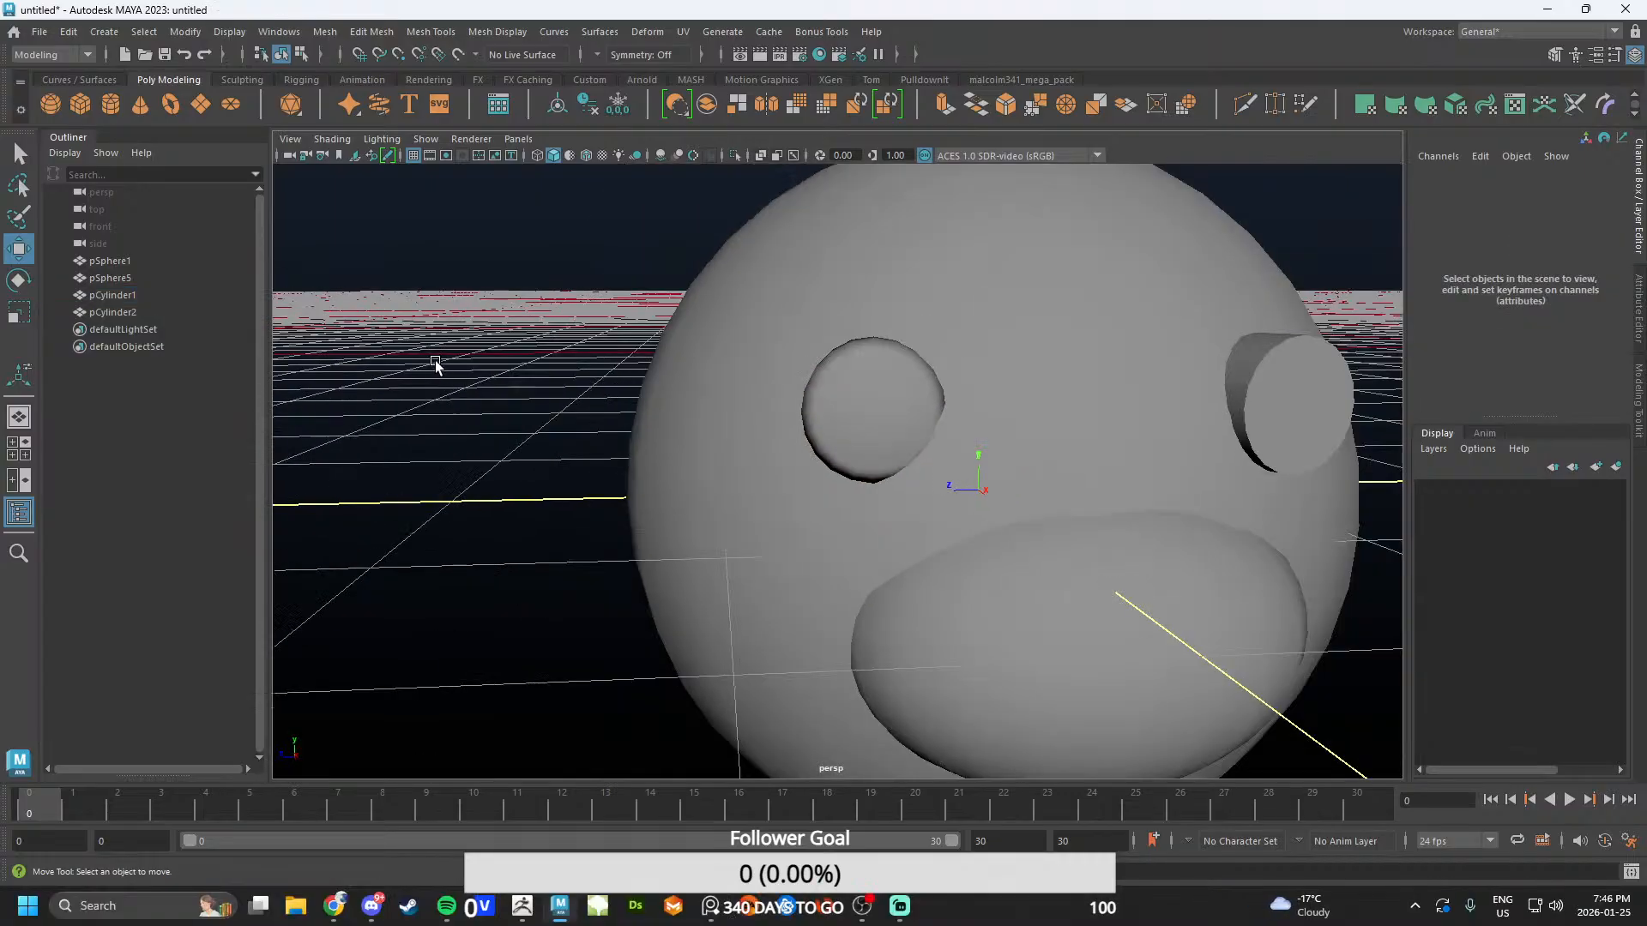
- Harden the edge loop bordering the flat front face of the first eye cylinder
{"action": "left_click_drag", "start_coordinate": [434, 356], "coordinate": [837, 412], "text": "alt"}
{"action": "left_click", "coordinate": [788, 429]}
{"action": "scroll", "coordinate": [773, 427], "scroll_direction": "up", "scroll_amount": 5}
{"action": "right_click_drag", "start_coordinate": [732, 324], "coordinate": [734, 266]}
{"action": "double_click", "coordinate": [731, 323]}
{"action": "right_click_drag", "start_coordinate": [993, 393], "coordinate": [1146, 445], "text": "shift"}
{"action": "scroll", "coordinate": [1188, 368], "scroll_direction": "down", "scroll_amount": 4}
{"action": "left_click_drag", "start_coordinate": [1187, 368], "coordinate": [1167, 440], "text": "alt"}
{"action": "key", "text": "3"}
- Harden the outer edge loop of the first eye cylinder's bevel and return to object selection
{"action": "scroll", "coordinate": [913, 422], "scroll_direction": "up", "scroll_amount": 5}
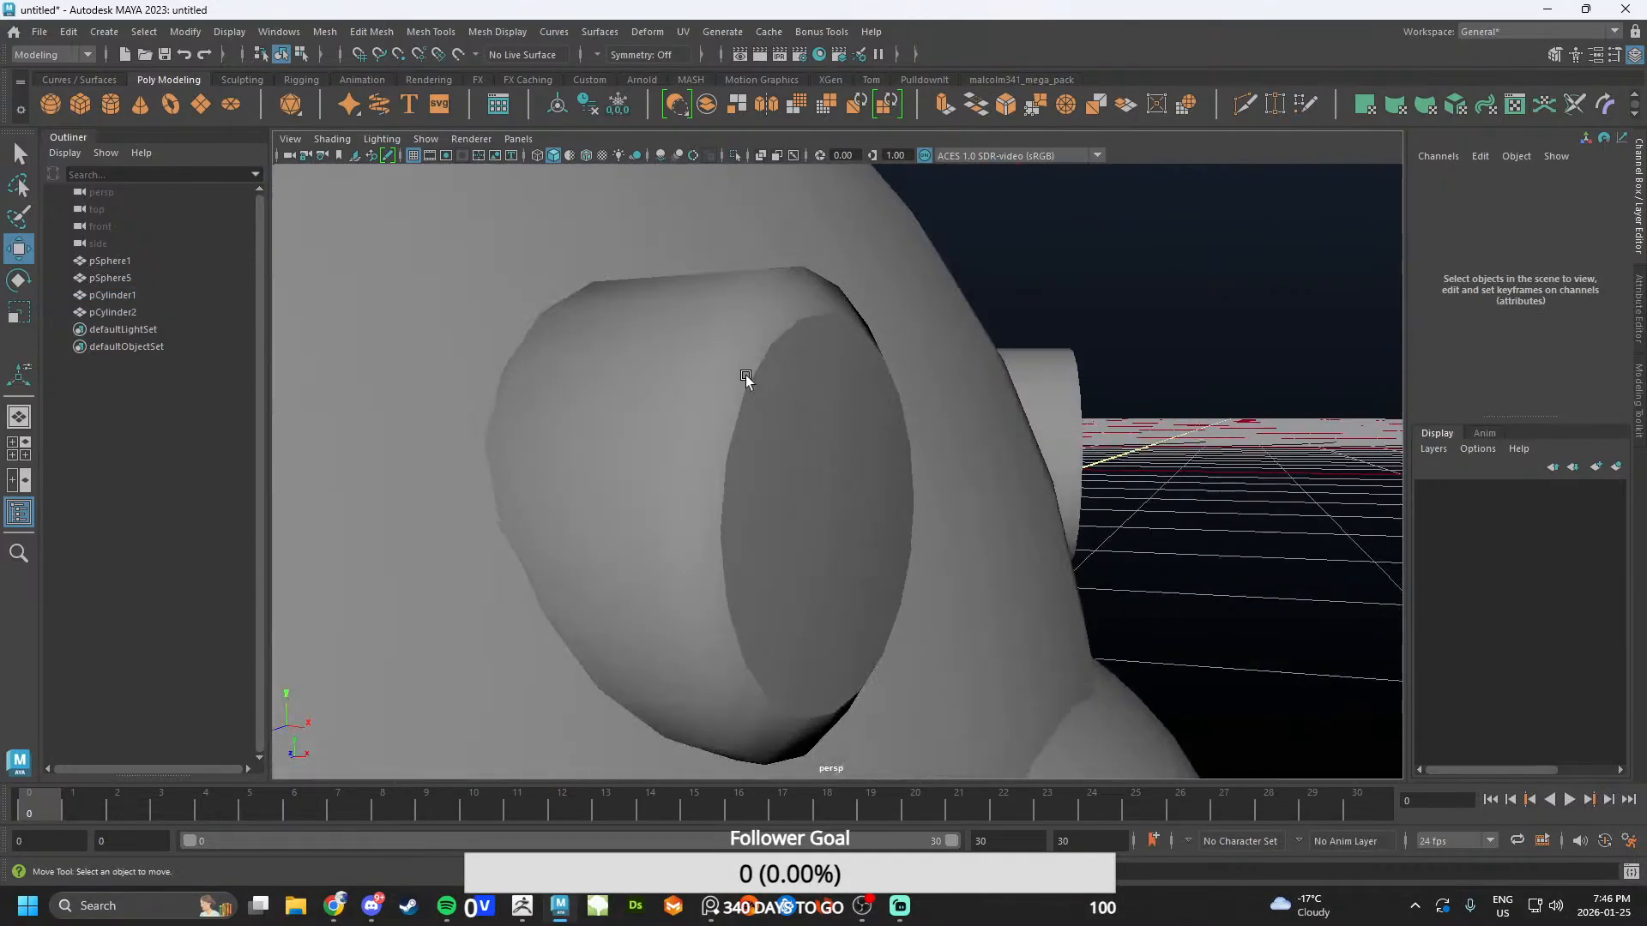
{"action": "left_click", "coordinate": [729, 367]}
{"action": "right_click_drag", "start_coordinate": [717, 356], "coordinate": [719, 307]}
{"action": "left_click", "coordinate": [712, 327]}
{"action": "double_click", "coordinate": [711, 326]}
{"action": "right_click_drag", "start_coordinate": [1181, 294], "coordinate": [1294, 331], "text": "shift"}
{"action": "left_click", "coordinate": [1167, 228]}
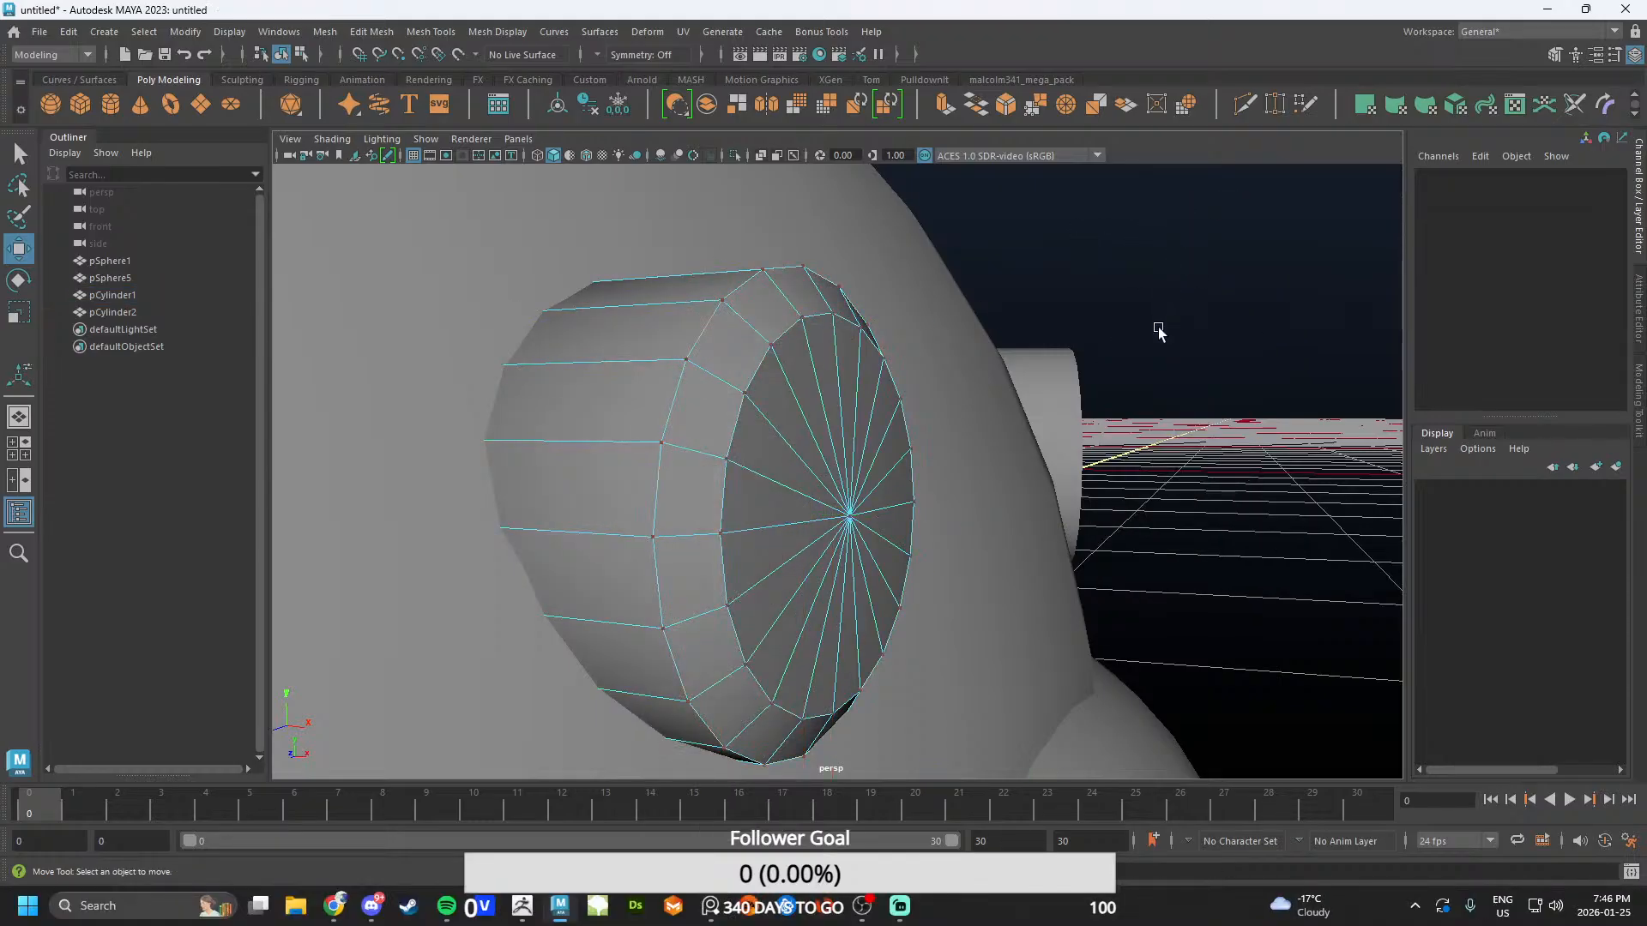
{"action": "right_click_drag", "start_coordinate": [1147, 249], "coordinate": [1237, 202]}
- Examine the whole head from several angles, comparing the beveled eye with the plain one and the mouth
{"action": "left_click_drag", "start_coordinate": [1092, 415], "coordinate": [899, 457], "text": "alt"}
{"action": "scroll", "coordinate": [895, 466], "scroll_direction": "down", "scroll_amount": 5}
{"action": "scroll", "coordinate": [894, 465], "scroll_direction": "down", "scroll_amount": 2}
{"action": "scroll", "coordinate": [923, 450], "scroll_direction": "up", "scroll_amount": 7}
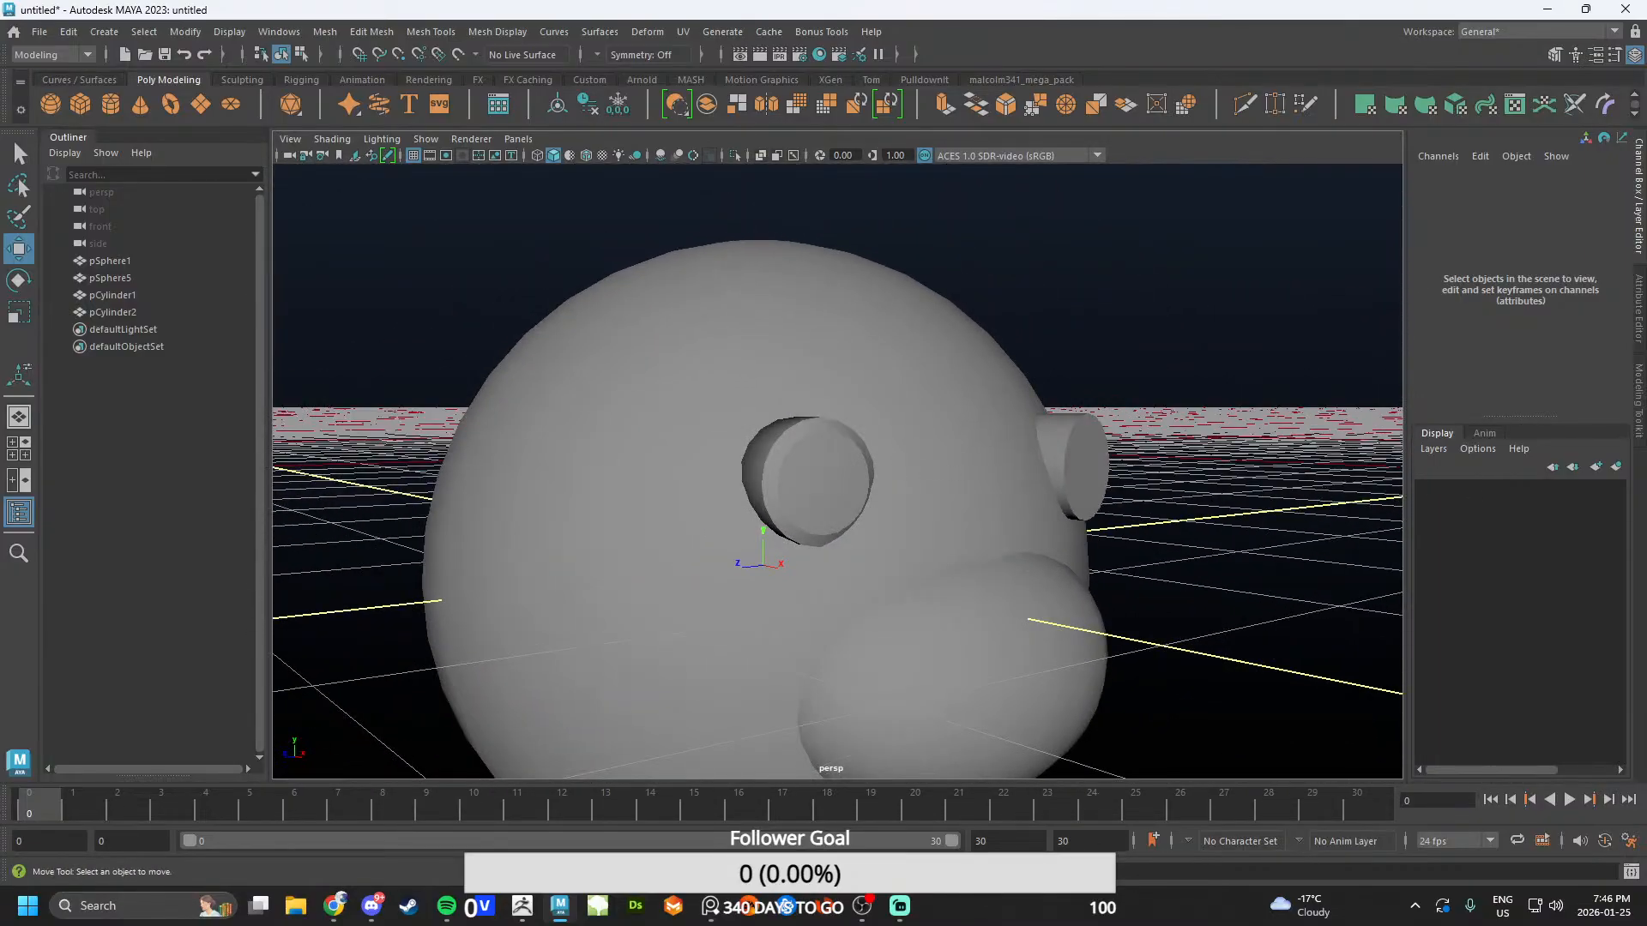
{"action": "left_click_drag", "start_coordinate": [1109, 527], "coordinate": [895, 500], "text": "alt"}
{"action": "scroll", "coordinate": [893, 500], "scroll_direction": "up", "scroll_amount": 5}
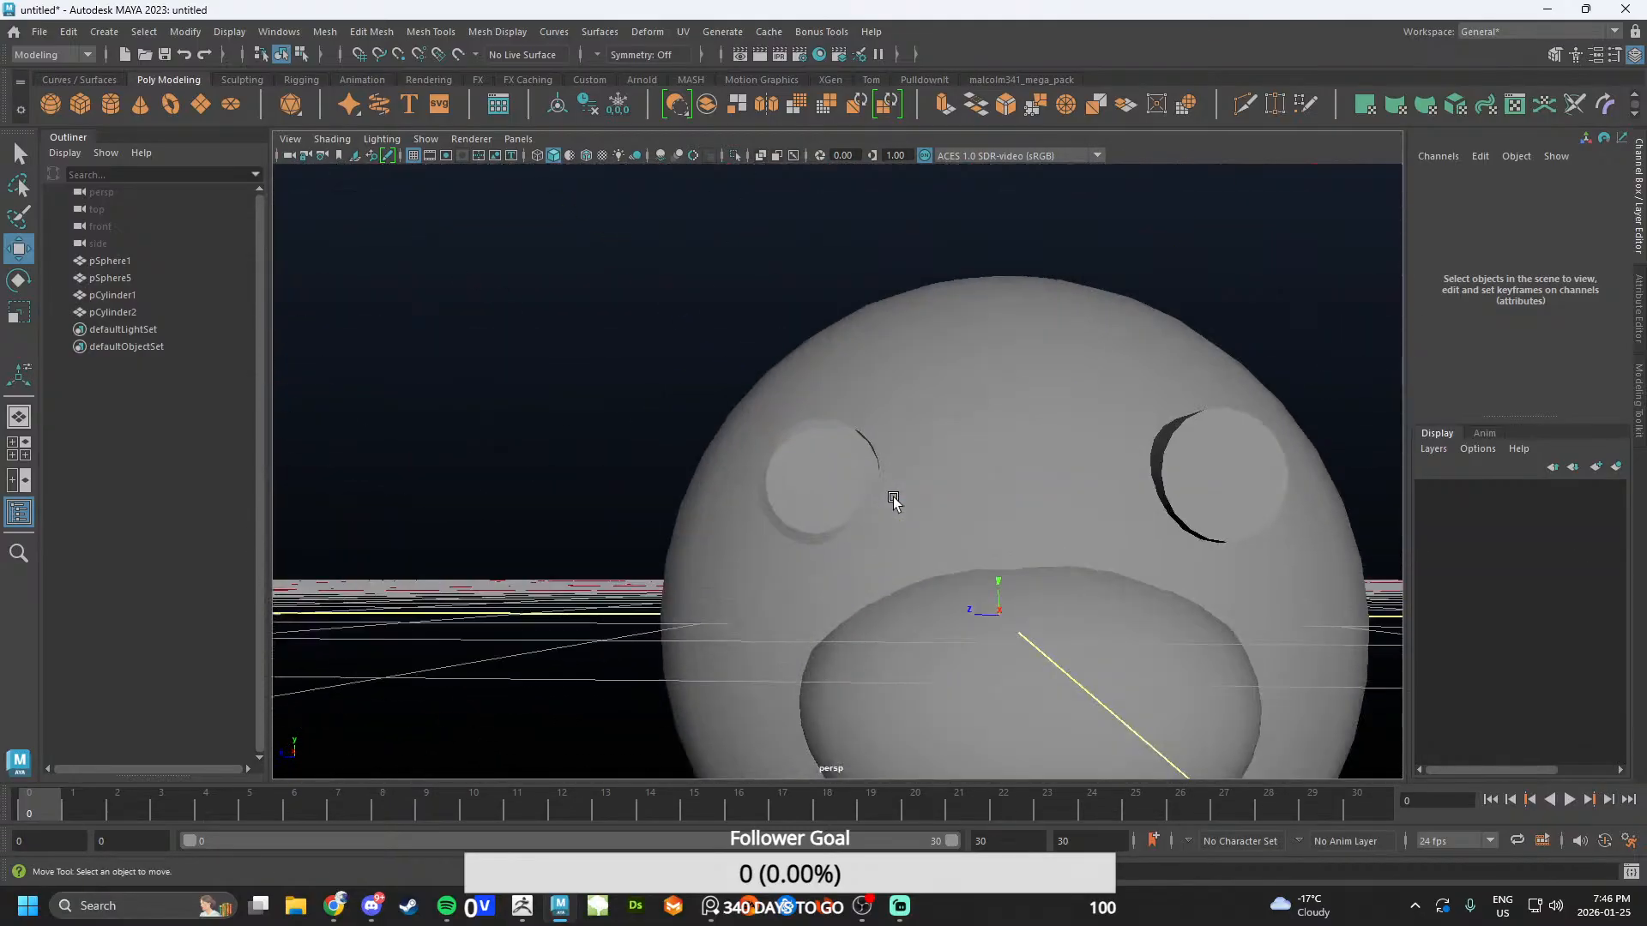
{"action": "scroll", "coordinate": [870, 557], "scroll_direction": "down", "scroll_amount": 12}
{"action": "left_click_drag", "start_coordinate": [867, 562], "coordinate": [813, 555], "text": "alt"}
{"action": "left_click_drag", "start_coordinate": [731, 360], "coordinate": [1054, 622]}
{"action": "scroll", "coordinate": [995, 570], "scroll_direction": "up", "scroll_amount": 12}
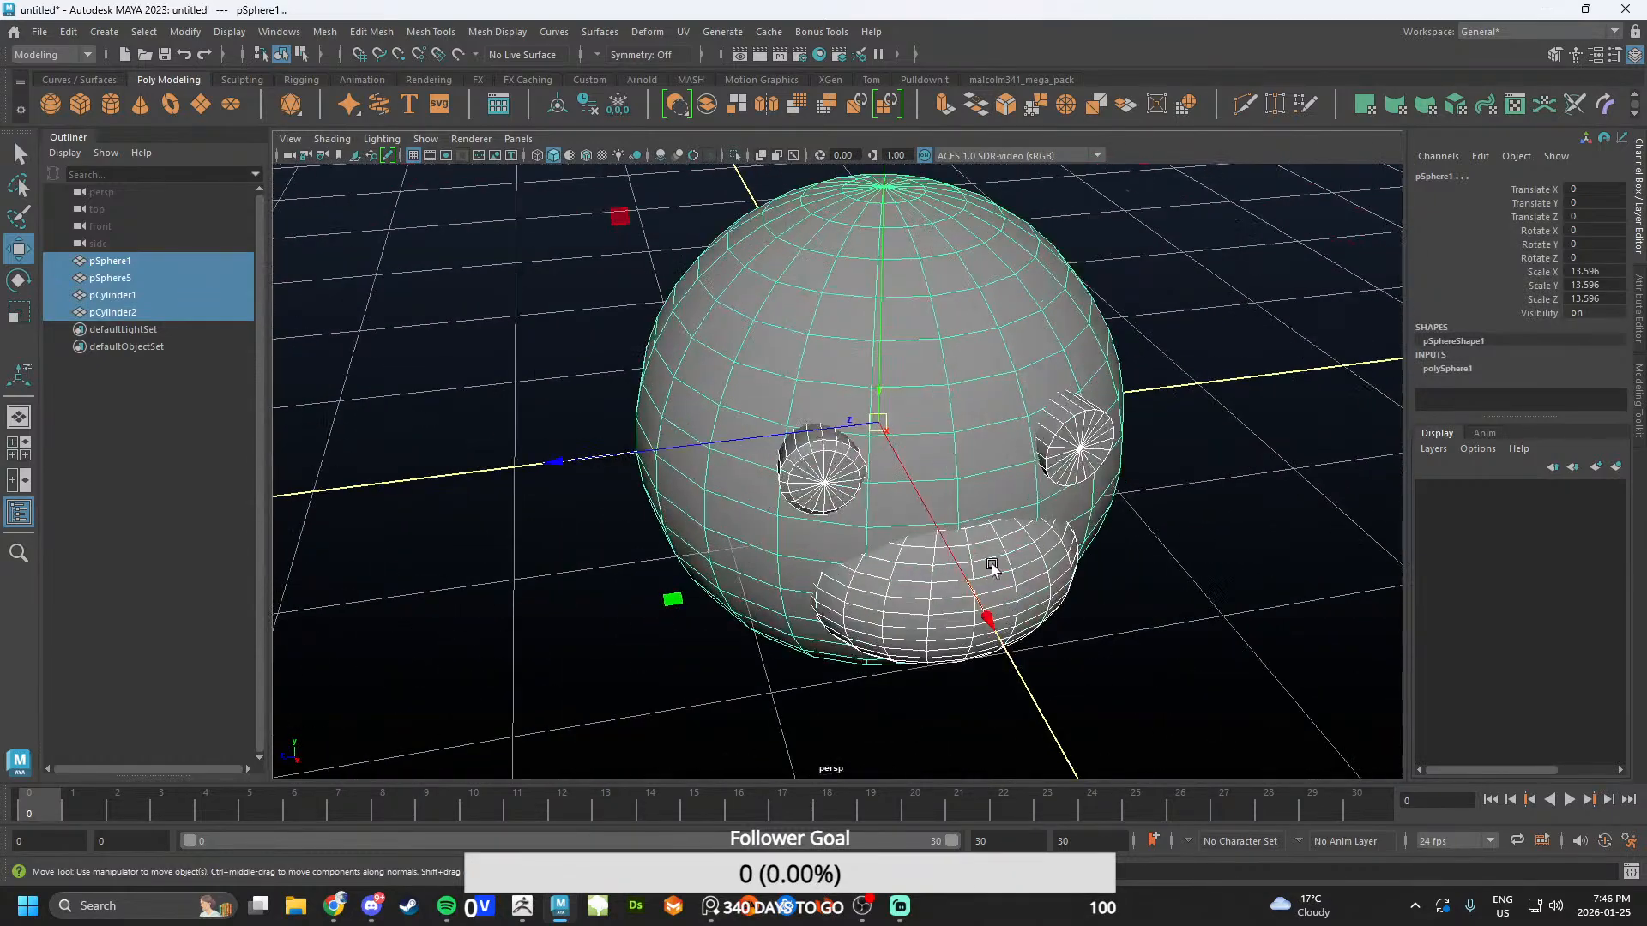
{"action": "left_click_drag", "start_coordinate": [992, 570], "coordinate": [1026, 569], "text": "alt"}
{"action": "left_click", "coordinate": [1207, 433]}
{"action": "middle_click_drag", "start_coordinate": [1026, 570], "coordinate": [893, 522], "text": "alt"}
{"action": "left_click_drag", "start_coordinate": [893, 522], "coordinate": [883, 393], "text": "alt"}
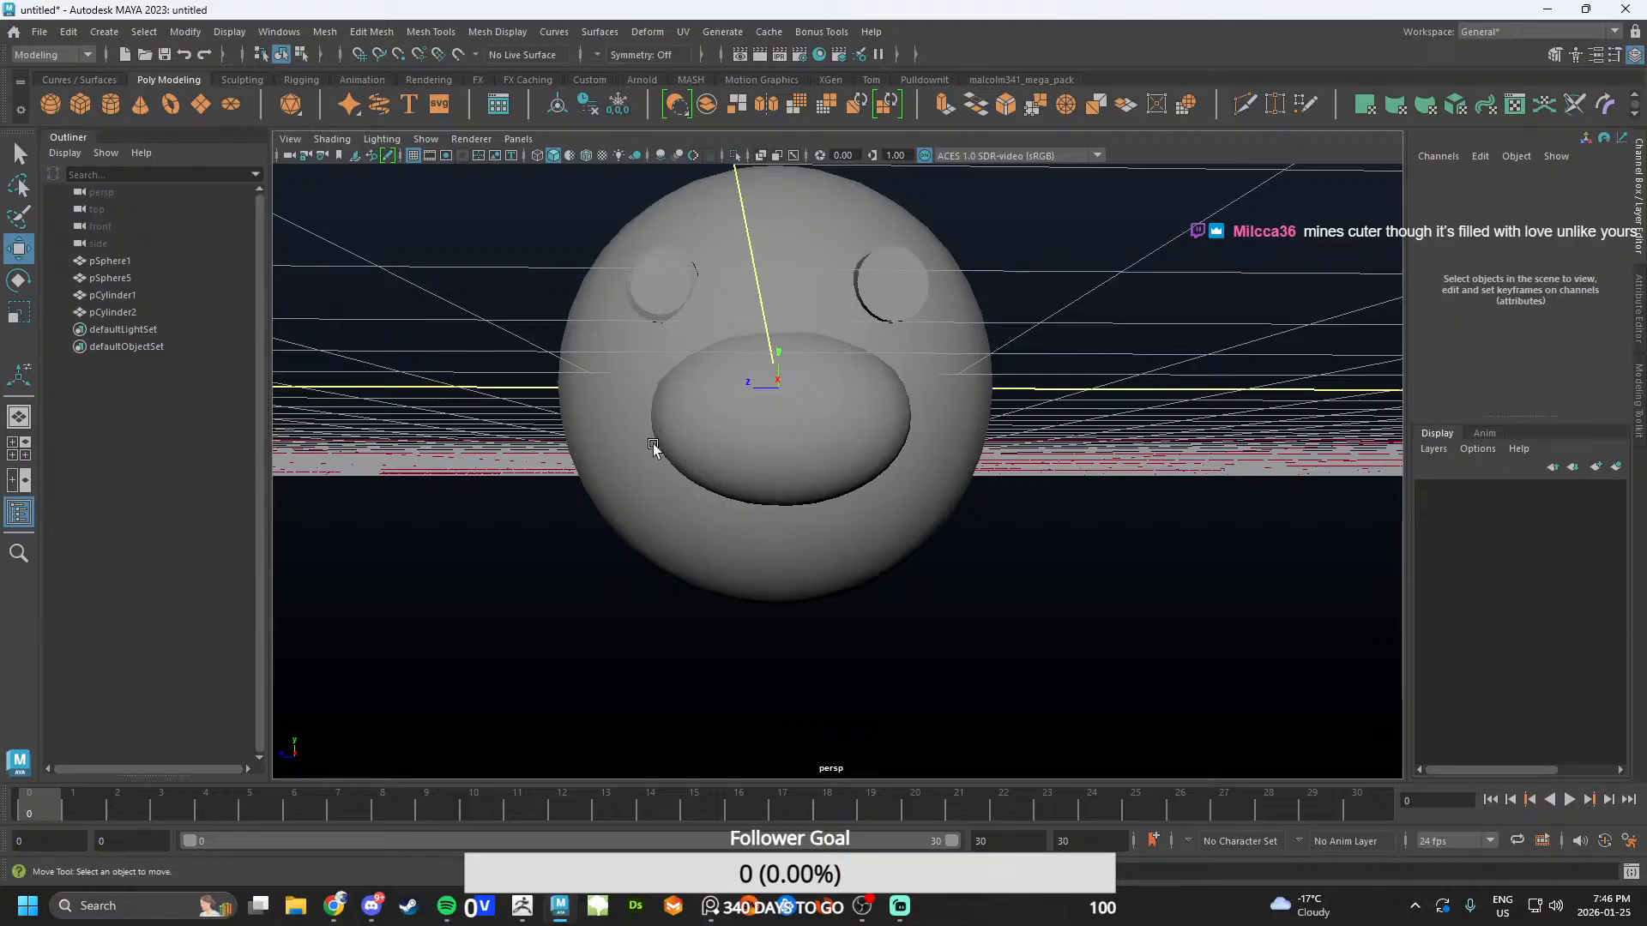
- Select a horizontal band of faces across the front of the mouth sphere and scale it vertically to about 0.62
{"action": "left_click_drag", "start_coordinate": [653, 446], "coordinate": [711, 513], "text": "alt"}
{"action": "left_click", "coordinate": [766, 489]}
{"action": "scroll", "coordinate": [777, 480], "scroll_direction": "up", "scroll_amount": 5}
{"action": "middle_click_drag", "start_coordinate": [710, 513], "coordinate": [816, 497], "text": "alt"}
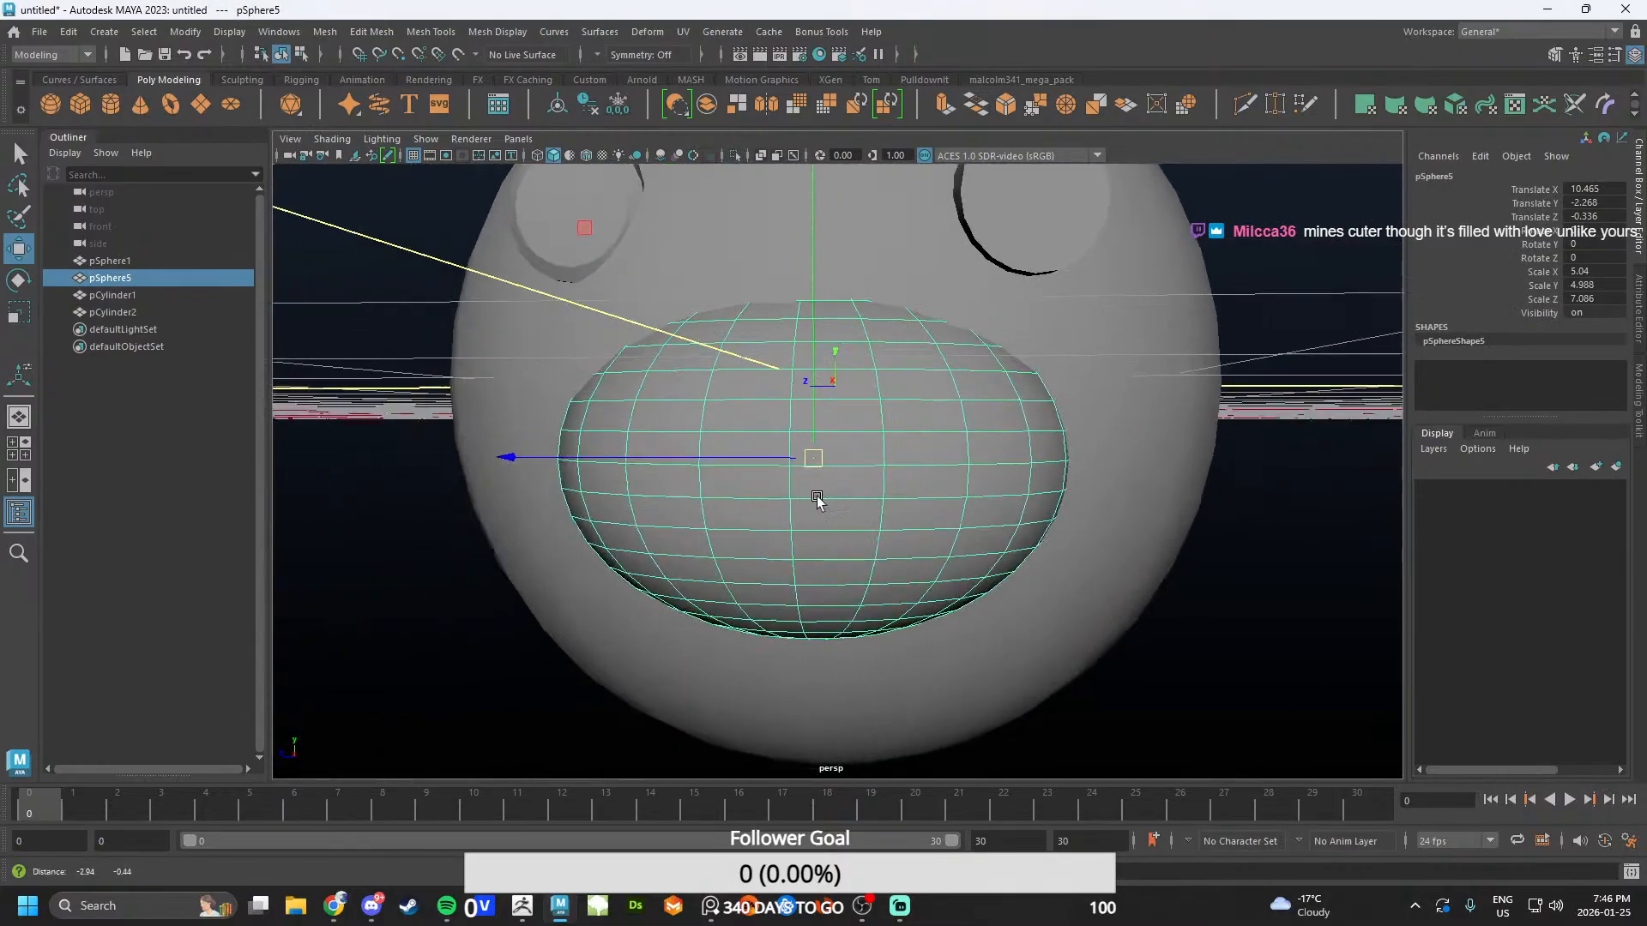
{"action": "scroll", "coordinate": [817, 496], "scroll_direction": "up", "scroll_amount": 4}
{"action": "right_click_drag", "start_coordinate": [820, 386], "coordinate": [815, 447]}
{"action": "left_click", "coordinate": [761, 390]}
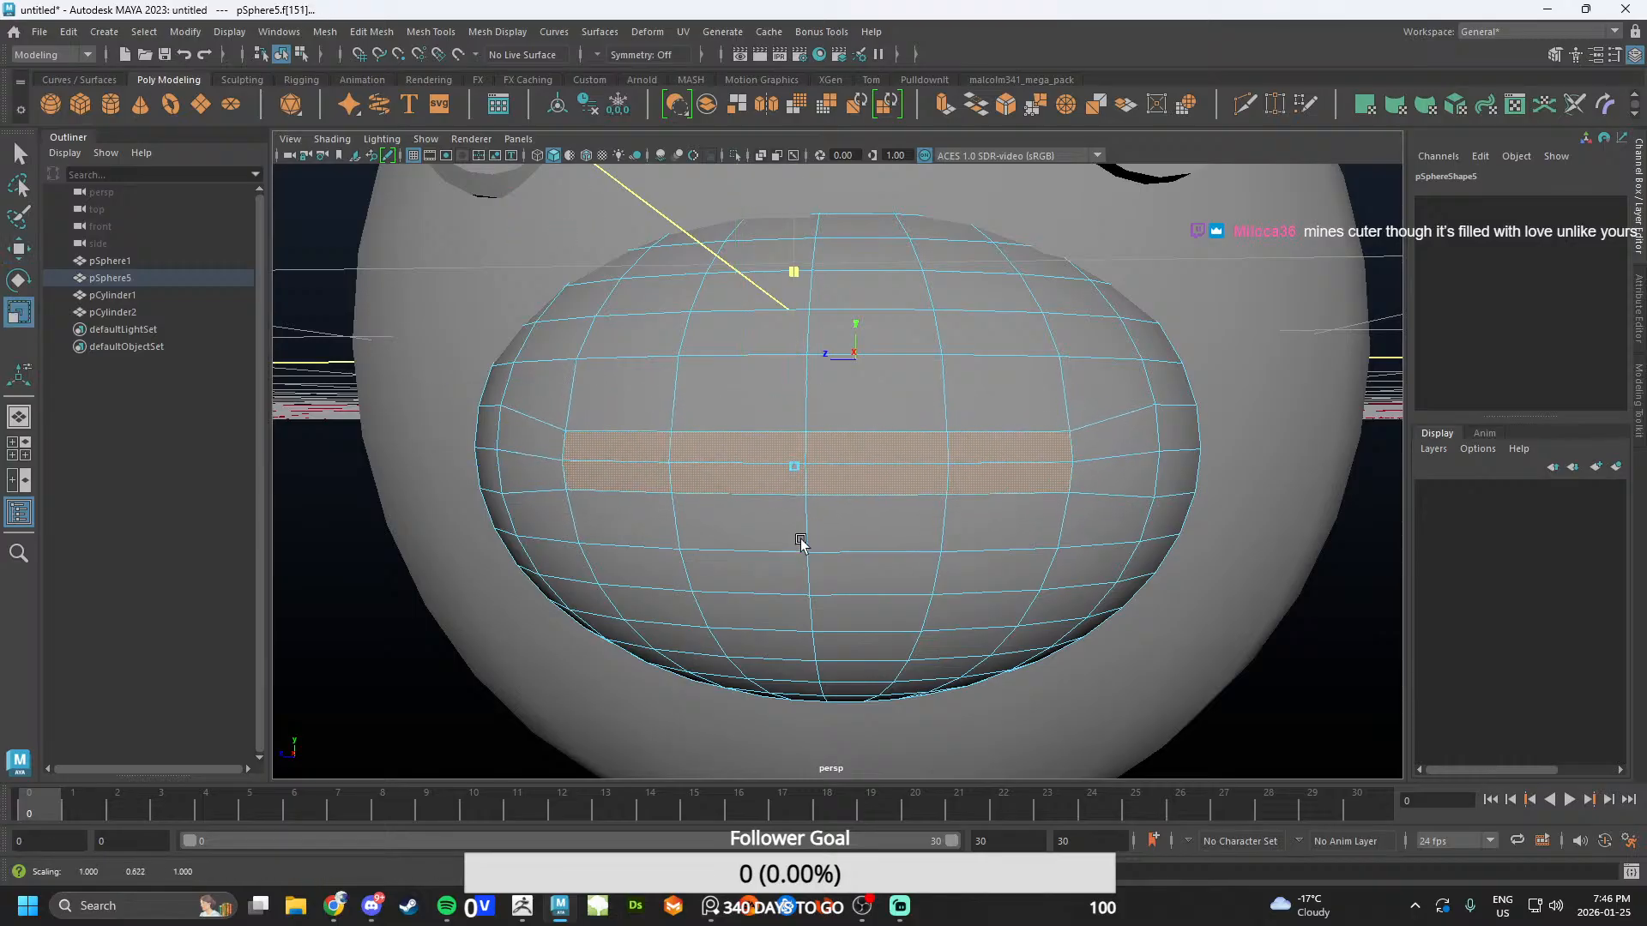
- Extrude the selected band of faces into the mouth sphere to form a slot, and return to object selection
{"action": "mouse_move", "coordinate": [705, 526]}
{"action": "left_mouse_down", "text": "alt"}
{"action": "mouse_move", "coordinate": [1001, 524]}
{"action": "mouse_move", "coordinate": [846, 543]}
{"action": "mouse_move", "coordinate": [709, 537]}
{"action": "left_mouse_up", "text": "alt"}
{"action": "key", "text": "ctrl+e"}
{"action": "scroll", "coordinate": [686, 506], "scroll_direction": "down", "scroll_amount": 4}
{"action": "right_click_drag", "start_coordinate": [592, 357], "coordinate": [665, 334]}
{"action": "left_click", "coordinate": [595, 419]}
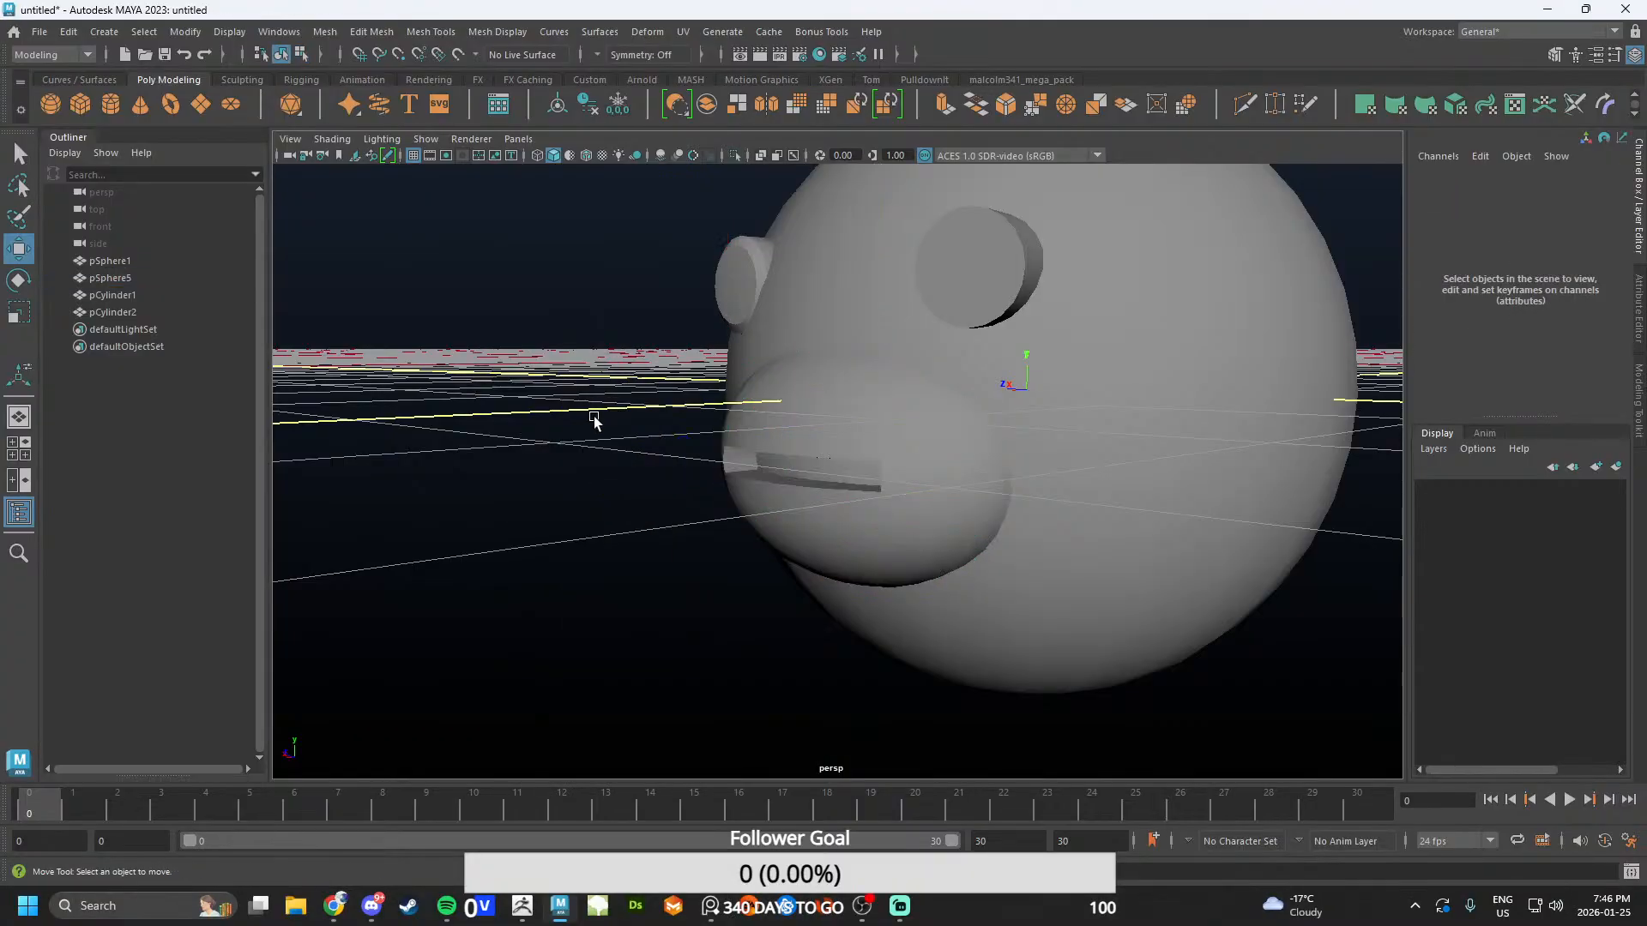
- Inspect the recessed mouth slot from the side and the front
{"action": "scroll", "coordinate": [687, 478], "scroll_direction": "down", "scroll_amount": 8}
{"action": "left_click_drag", "start_coordinate": [735, 488], "coordinate": [908, 489], "text": "alt"}
{"action": "scroll", "coordinate": [808, 503], "scroll_direction": "up", "scroll_amount": 8}
{"action": "left_click", "coordinate": [824, 410]}
{"action": "scroll", "coordinate": [909, 489], "scroll_direction": "down", "scroll_amount": 8}
{"action": "left_click", "coordinate": [1062, 518]}
{"action": "left_click_drag", "start_coordinate": [1112, 554], "coordinate": [894, 530], "text": "alt"}
{"action": "scroll", "coordinate": [963, 567], "scroll_direction": "up", "scroll_amount": 6}
{"action": "left_click", "coordinate": [952, 573]}
{"action": "scroll", "coordinate": [953, 573], "scroll_direction": "down", "scroll_amount": 5}
{"action": "scroll", "coordinate": [841, 489], "scroll_direction": "up", "scroll_amount": 4}
{"action": "right_click", "coordinate": [953, 392]}
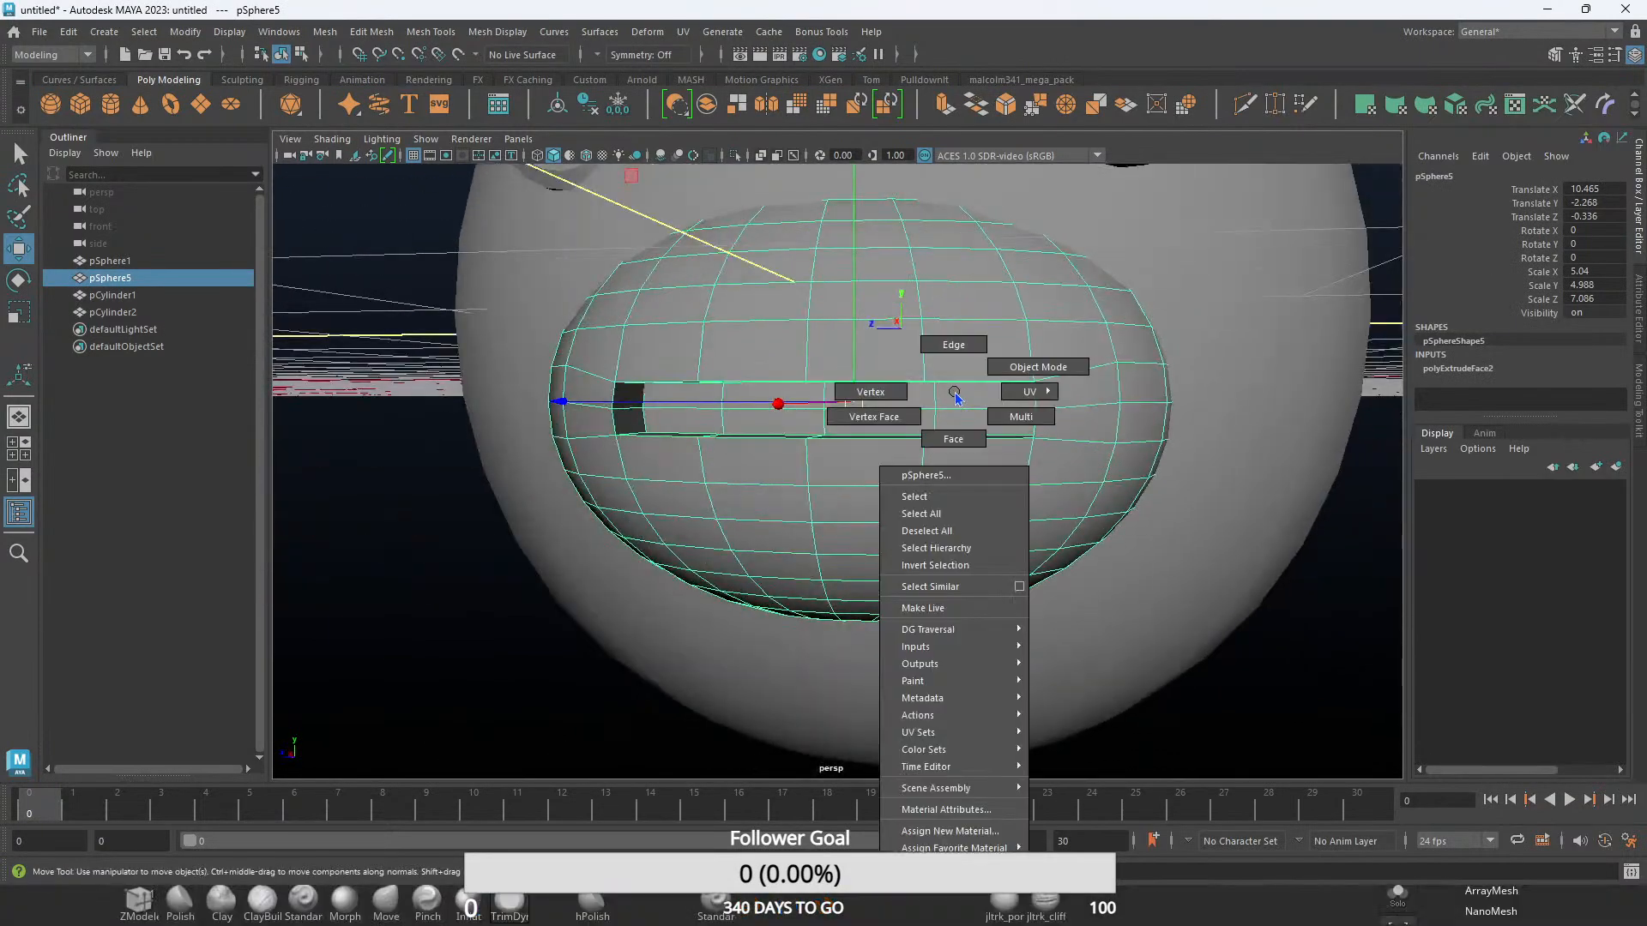
{"action": "right_click_drag", "start_coordinate": [955, 397], "coordinate": [953, 344]}
{"action": "left_click", "coordinate": [962, 369]}
{"action": "scroll", "coordinate": [616, 383], "scroll_direction": "up", "scroll_amount": 4}
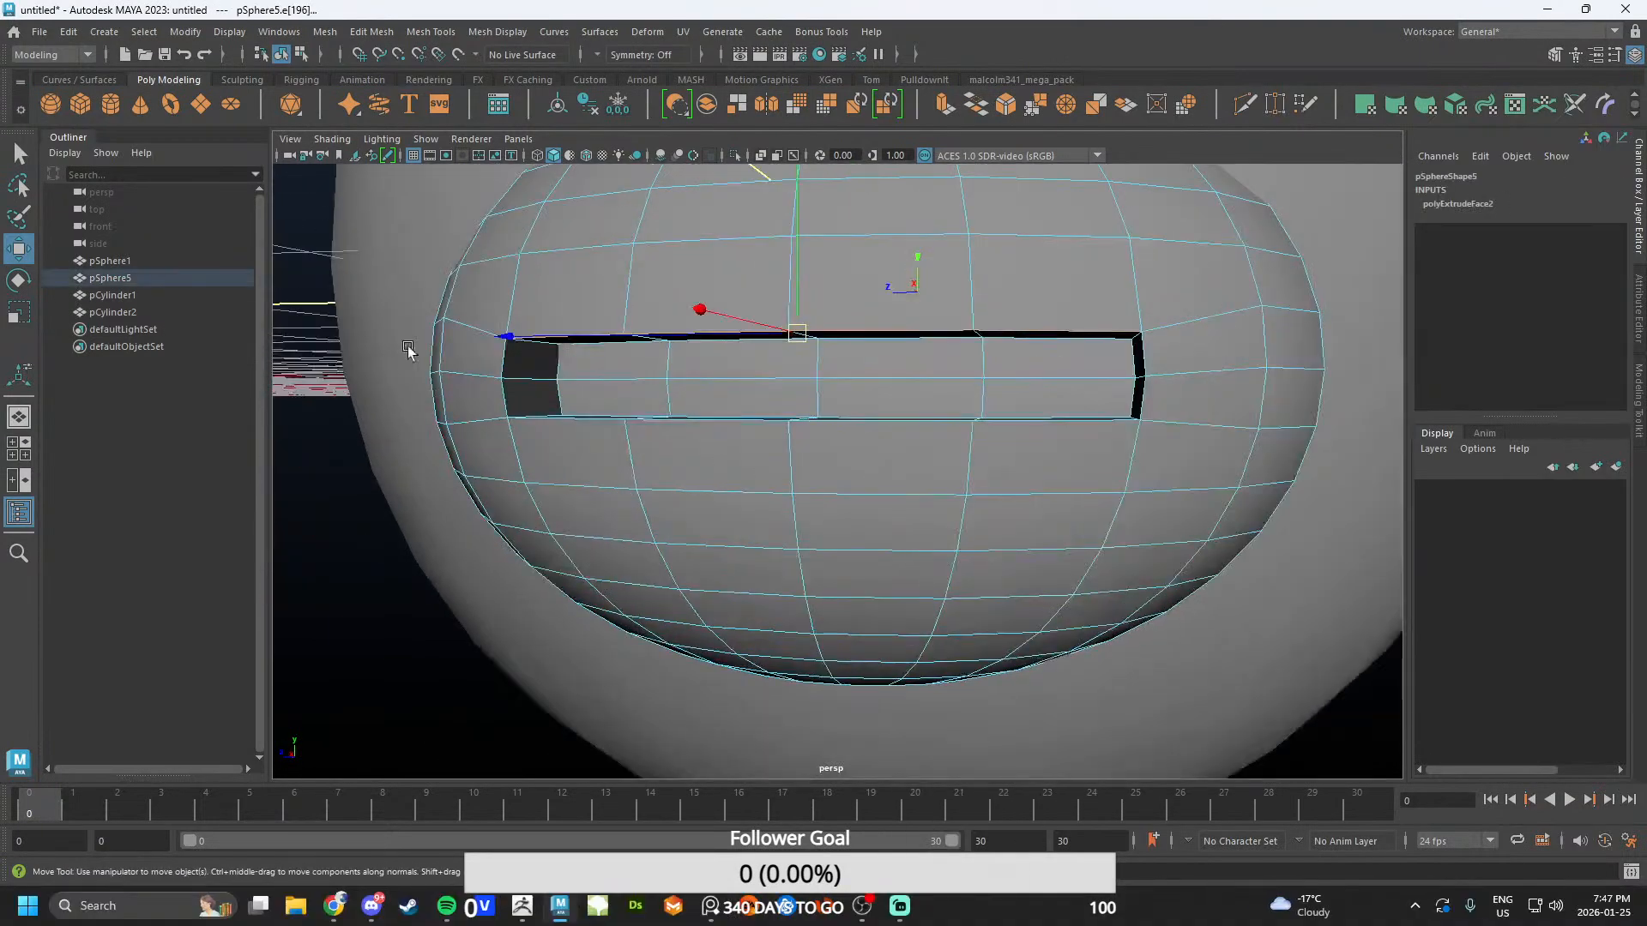
- Select the vertices around the mouth slot and pull them forward to form protruding lips
{"action": "right_click_drag", "start_coordinate": [487, 311], "coordinate": [359, 249]}
{"action": "scroll", "coordinate": [537, 397], "scroll_direction": "down", "scroll_amount": 4}
{"action": "left_click_drag", "start_coordinate": [537, 397], "coordinate": [588, 363], "text": "alt"}
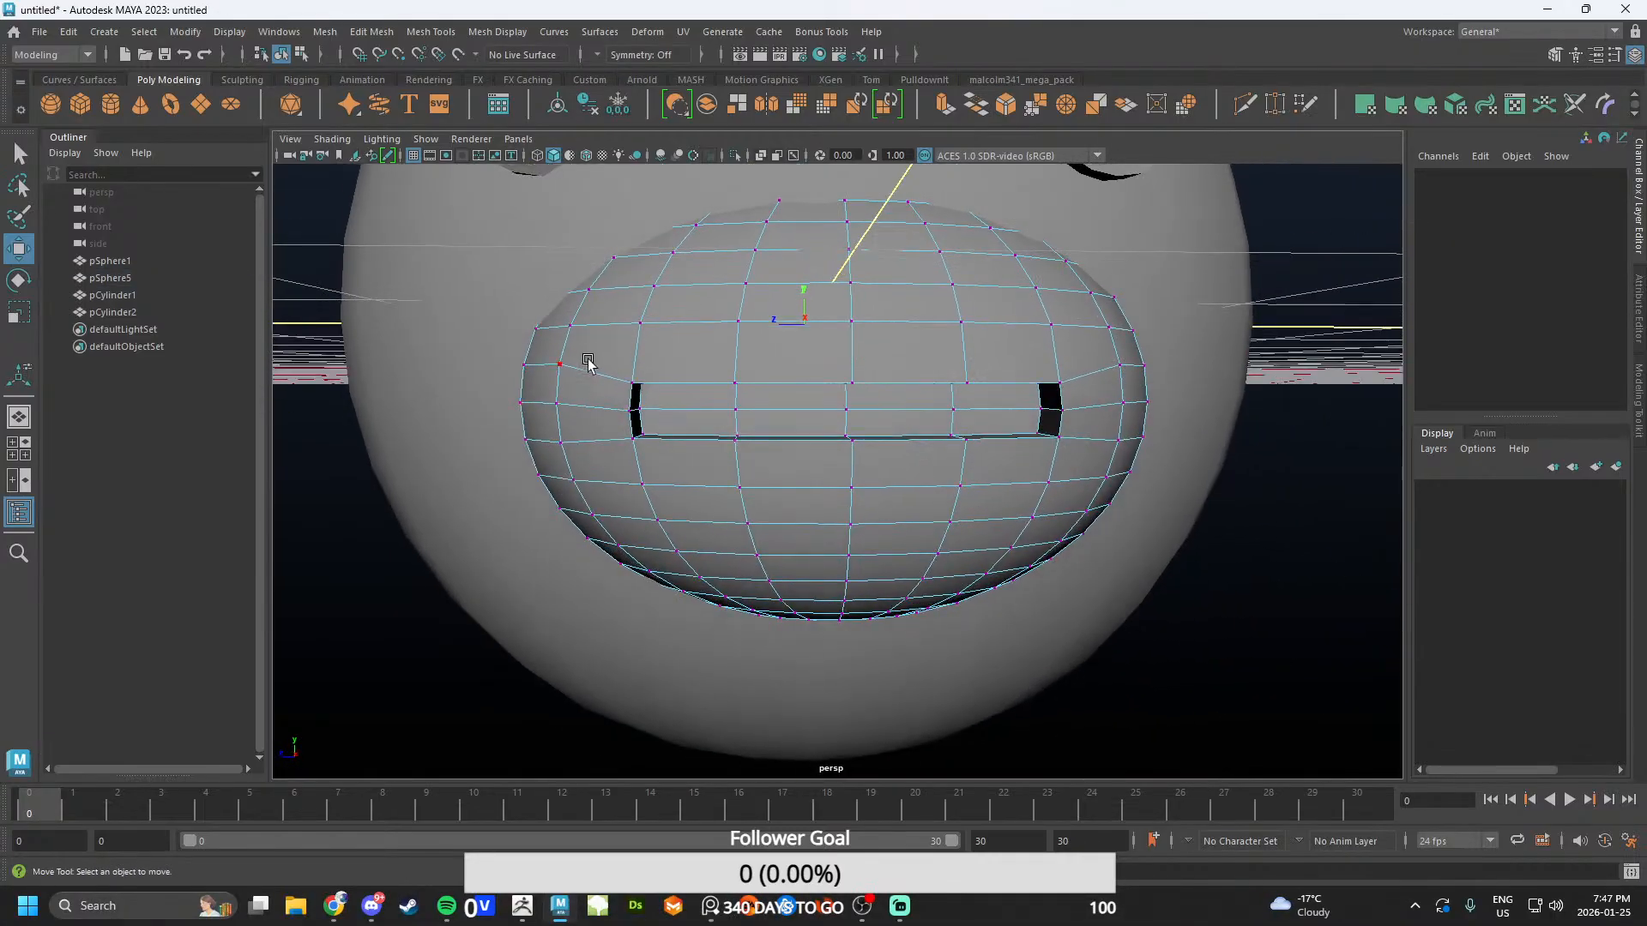
{"action": "left_click_drag", "start_coordinate": [1079, 460], "coordinate": [1079, 458]}
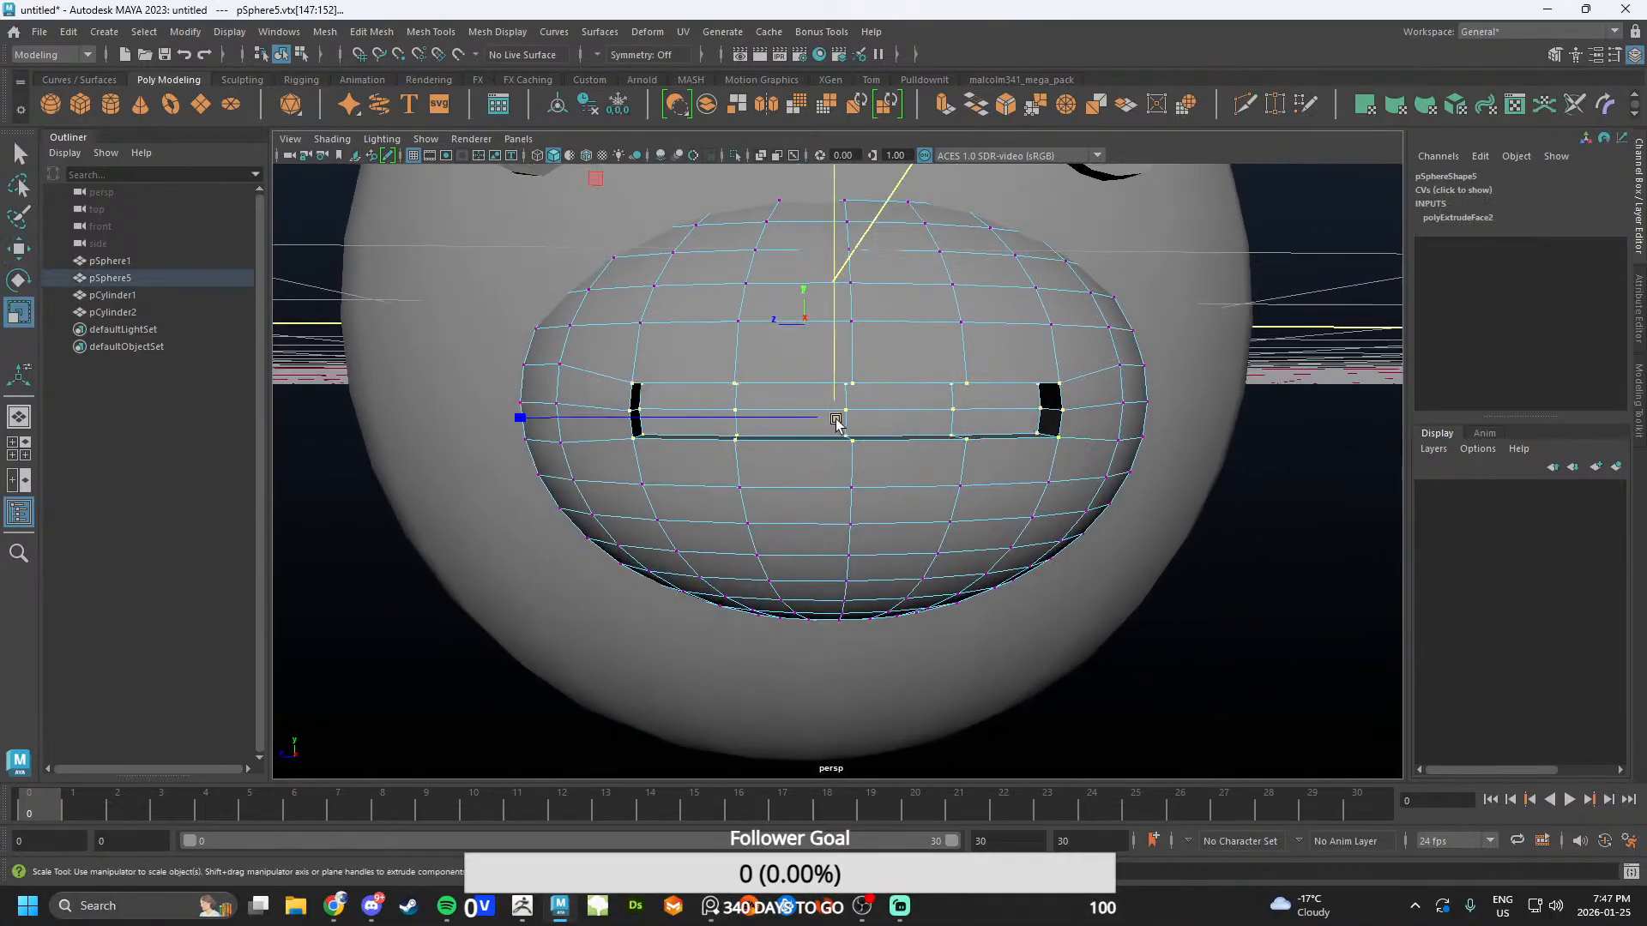
{"action": "left_click_drag", "start_coordinate": [836, 420], "coordinate": [984, 459]}
{"action": "mouse_move", "coordinate": [979, 438]}
{"action": "left_mouse_down"}
{"action": "mouse_move", "coordinate": [949, 440]}
{"action": "mouse_move", "coordinate": [1024, 447]}
{"action": "mouse_move", "coordinate": [1006, 445]}
{"action": "left_mouse_up"}
{"action": "right_click_drag", "start_coordinate": [1100, 243], "coordinate": [1208, 214]}
{"action": "key", "text": "w"}
{"action": "left_click", "coordinate": [1144, 465]}
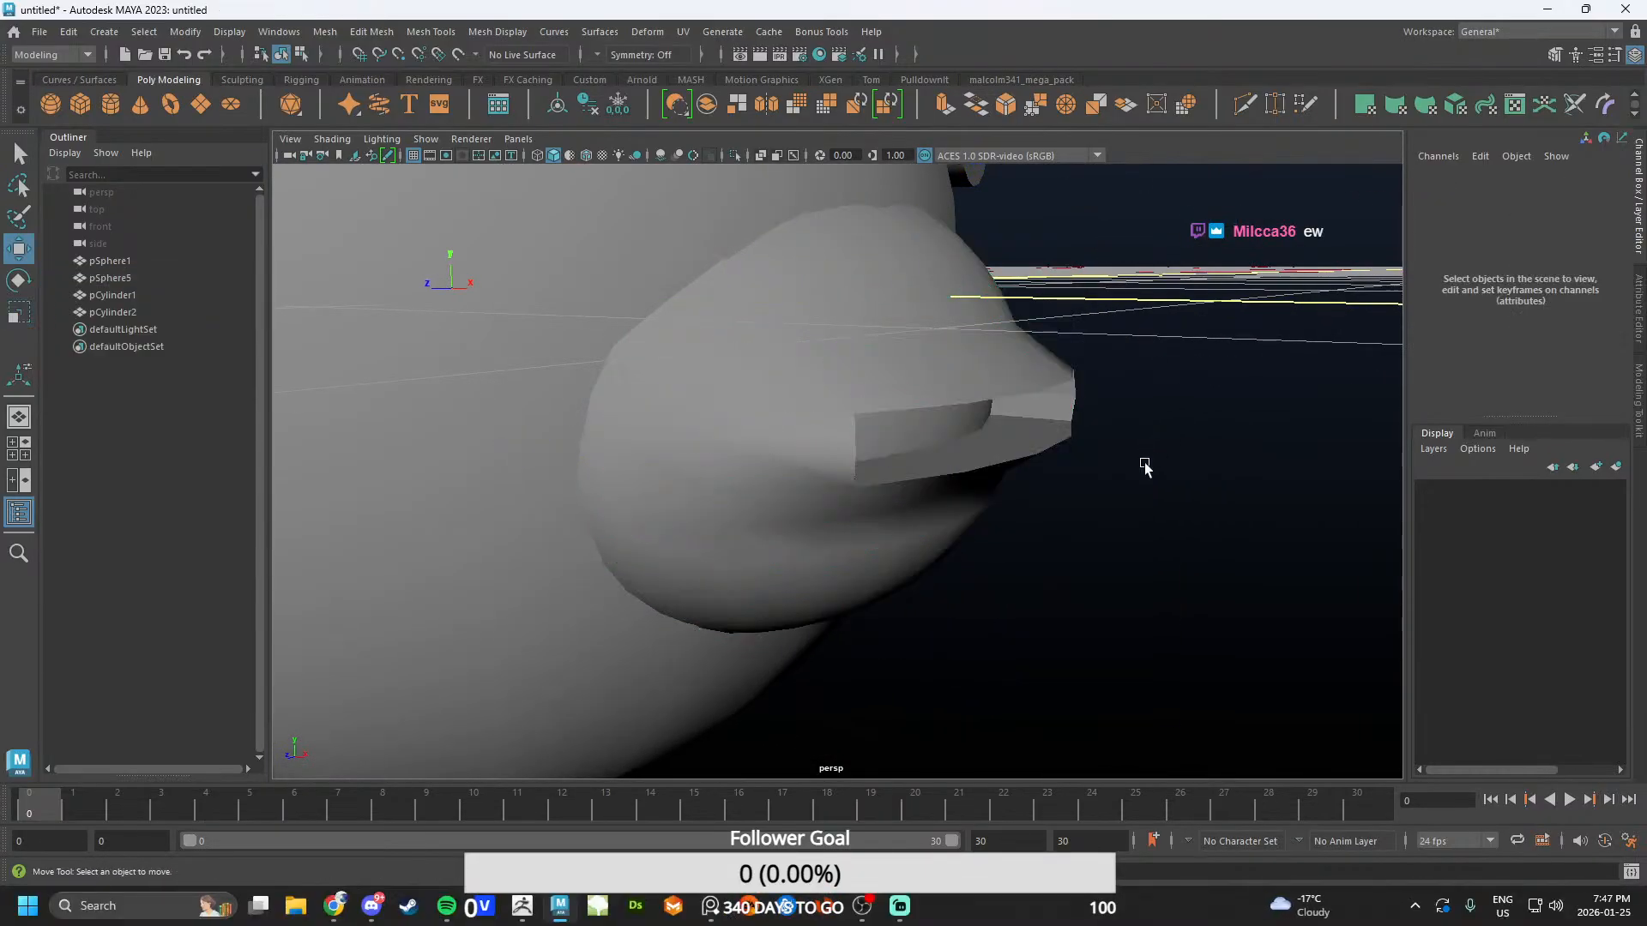
- Hide the viewport grid to view the head against a clean background
{"action": "scroll", "coordinate": [1116, 467], "scroll_direction": "down", "scroll_amount": 8}
{"action": "left_click_drag", "start_coordinate": [1000, 467], "coordinate": [874, 455], "text": "alt"}
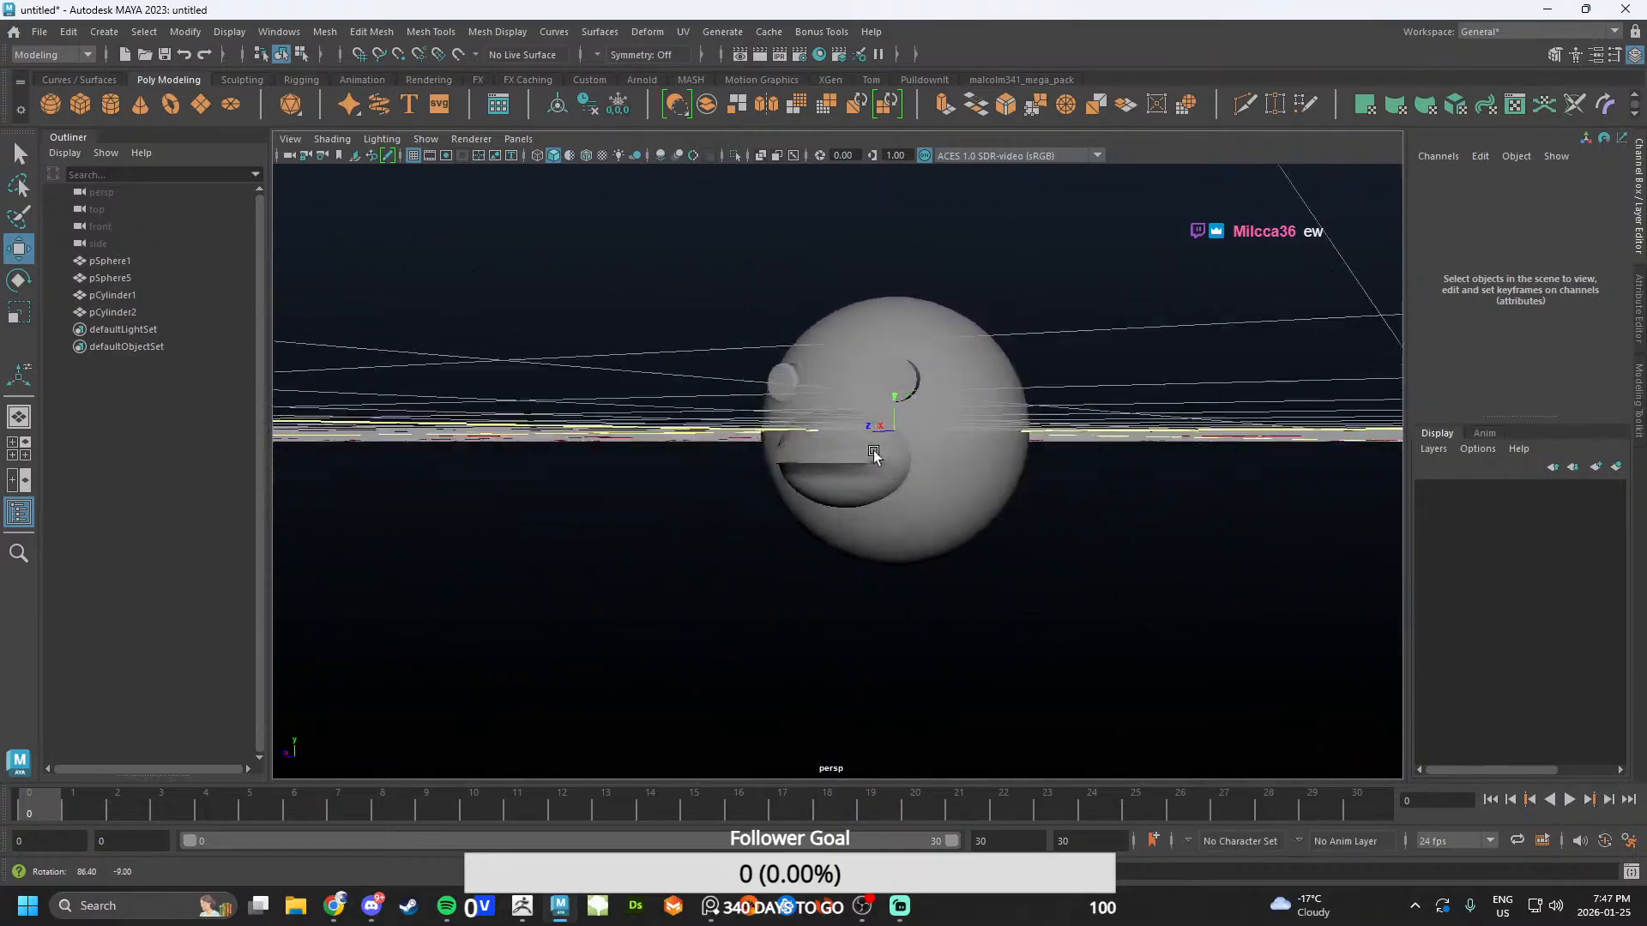
{"action": "left_click", "coordinate": [415, 154]}
{"action": "scroll", "coordinate": [626, 368], "scroll_direction": "up", "scroll_amount": 7}
{"action": "left_click_drag", "start_coordinate": [625, 368], "coordinate": [699, 457], "text": "alt"}
{"action": "scroll", "coordinate": [760, 421], "scroll_direction": "down", "scroll_amount": 7}
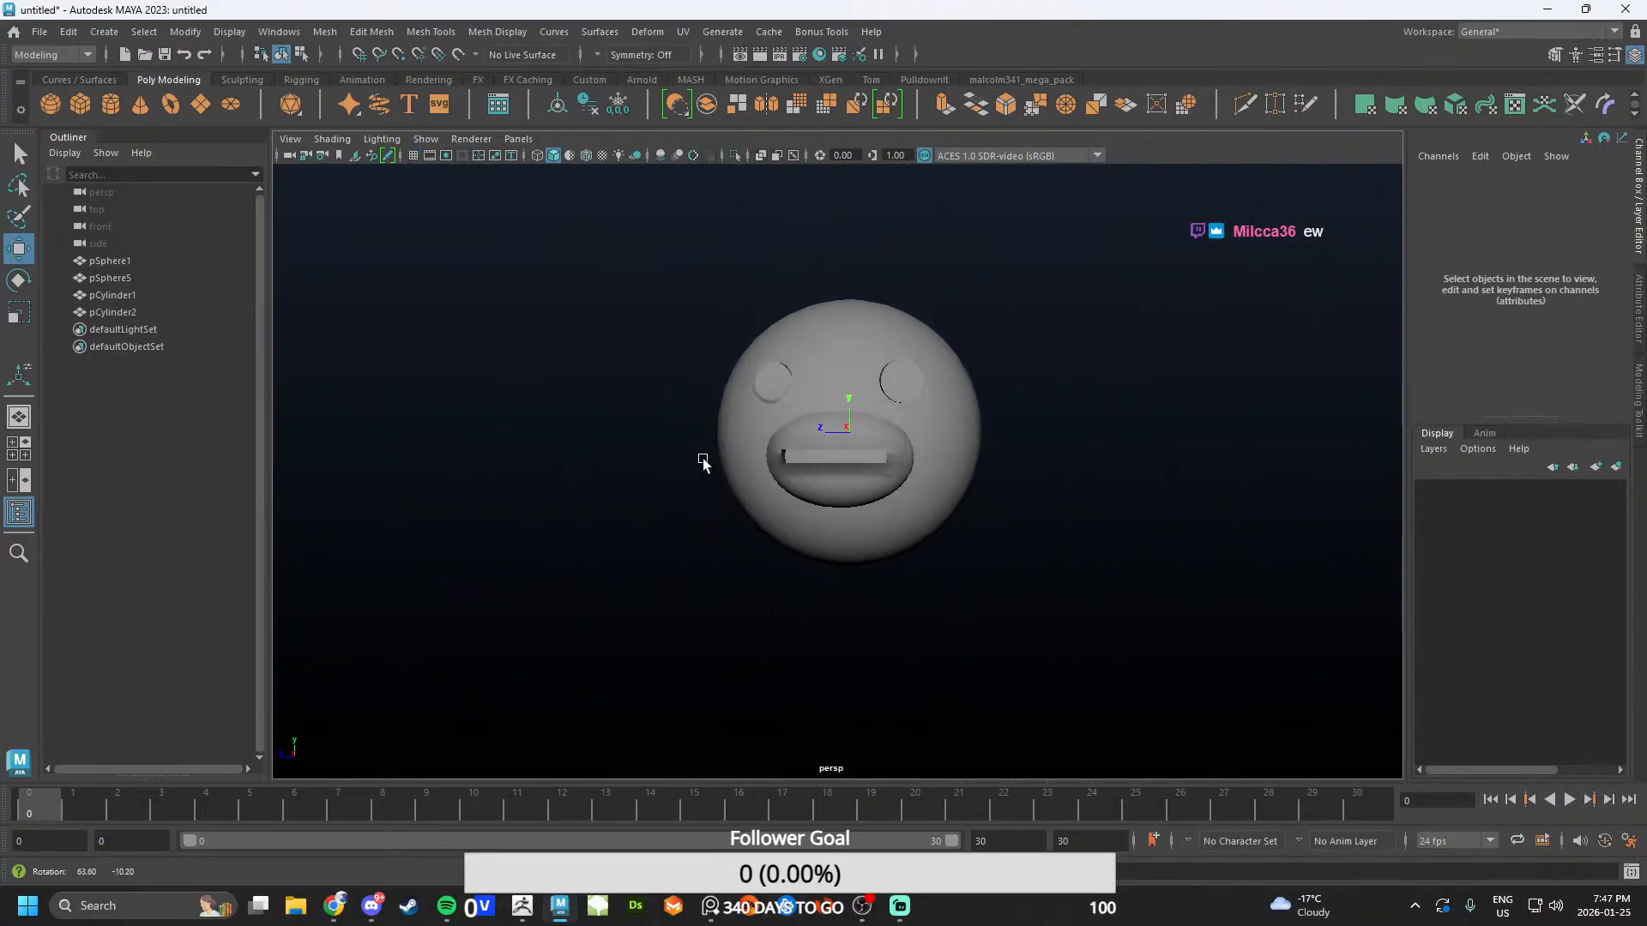
{"action": "scroll", "coordinate": [703, 463], "scroll_direction": "up", "scroll_amount": 5}
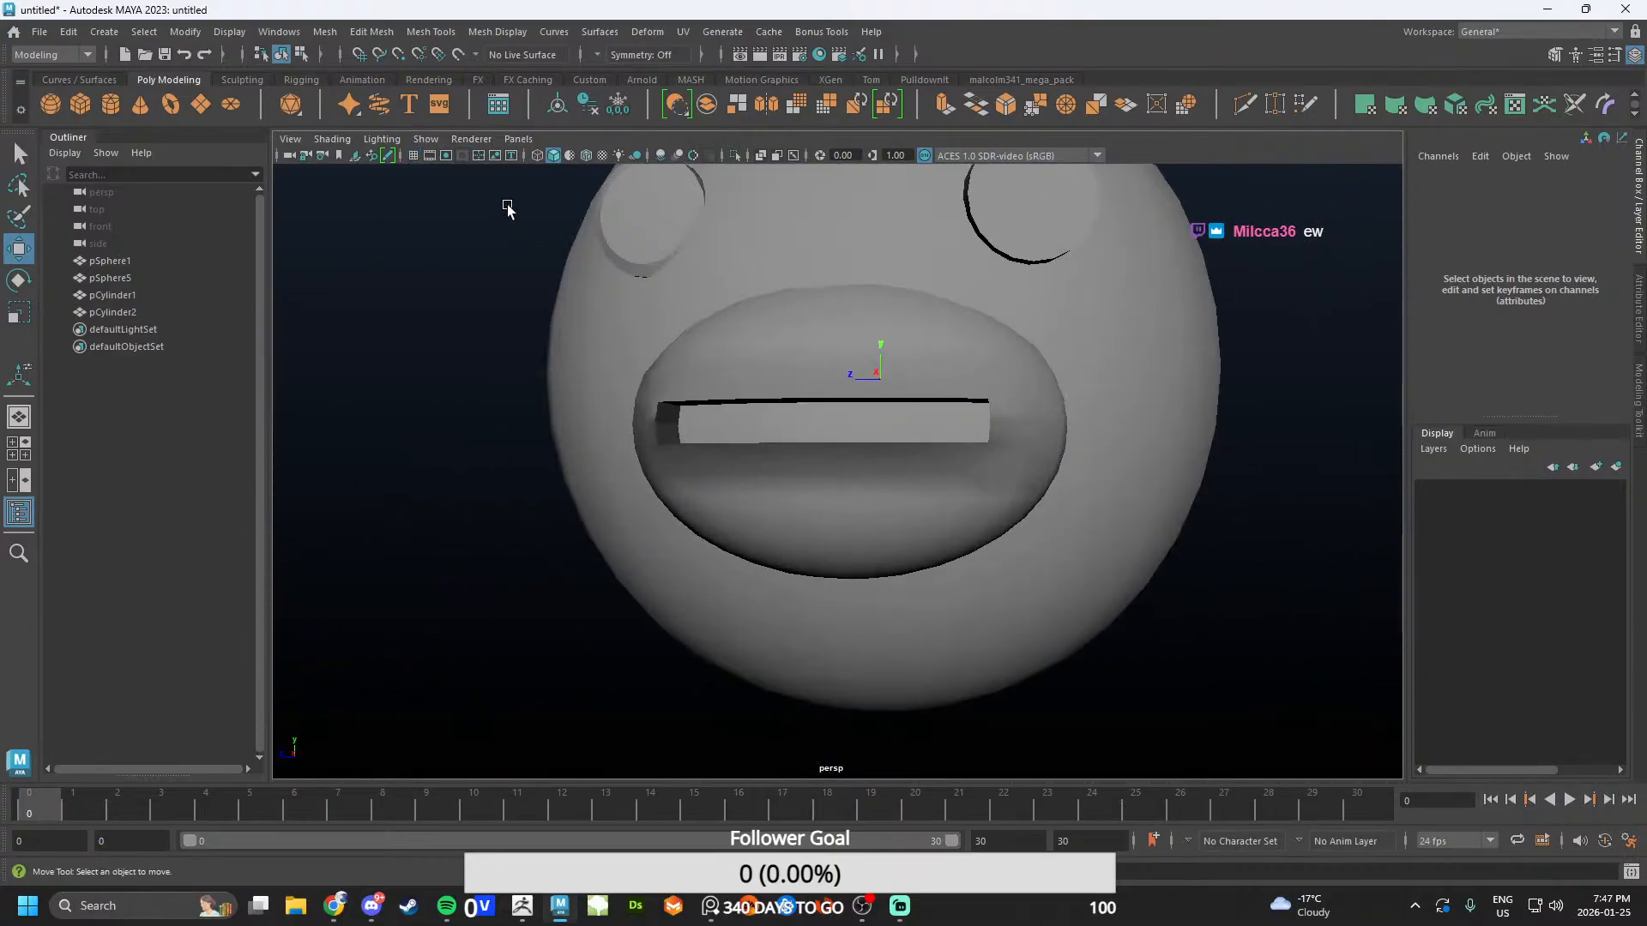
- Turn on screen-space ambient occlusion in the viewport
{"action": "left_click", "coordinate": [619, 155]}
{"action": "left_click", "coordinate": [617, 155]}
{"action": "left_click", "coordinate": [659, 155]}
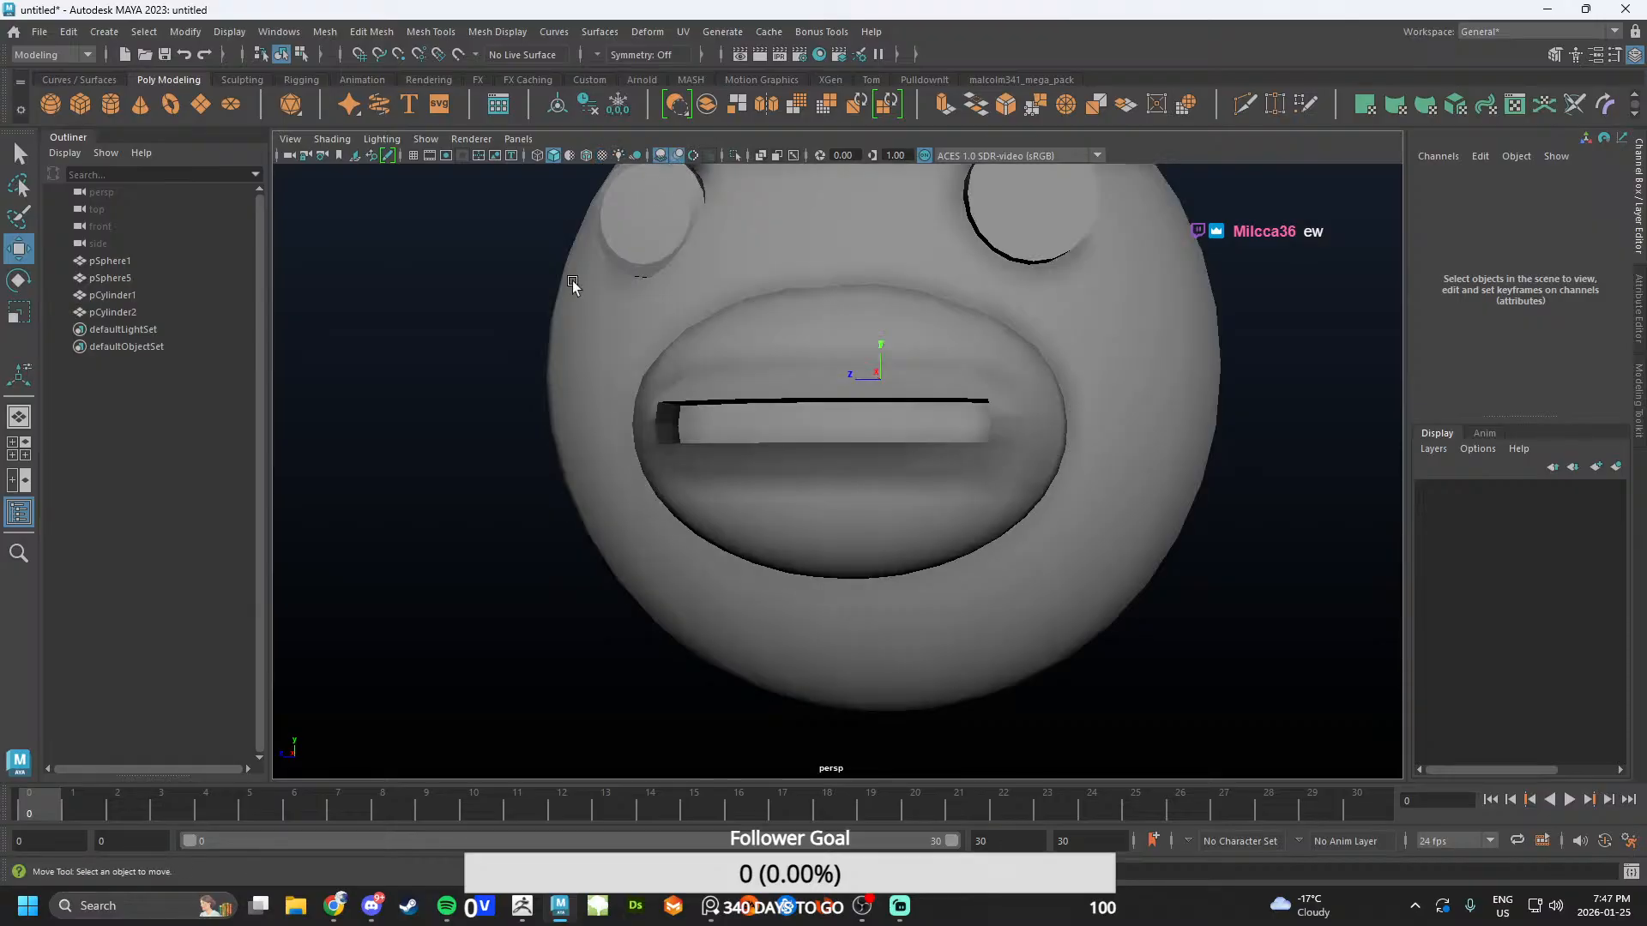
- Soften the edges of the pSphere5 mouth at a 30-degree angle and check the lips from both sides
{"action": "scroll", "coordinate": [493, 420], "scroll_direction": "down", "scroll_amount": 5}
{"action": "left_click_drag", "start_coordinate": [493, 419], "coordinate": [584, 442], "text": "alt"}
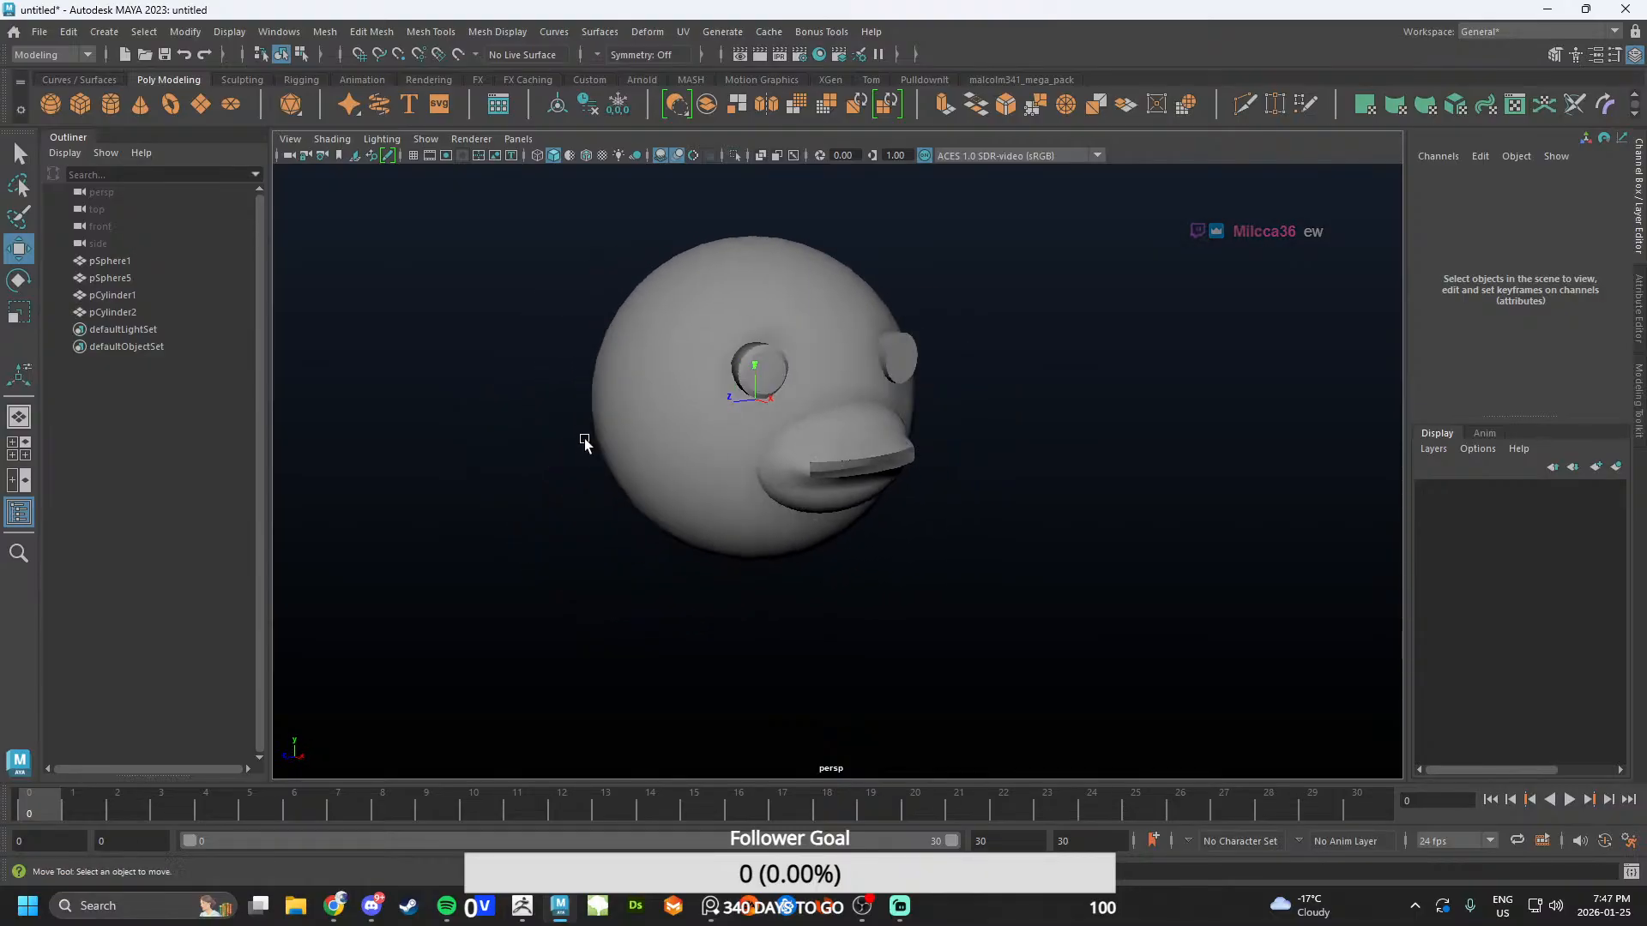
{"action": "scroll", "coordinate": [838, 386], "scroll_direction": "up", "scroll_amount": 5}
{"action": "left_click", "coordinate": [838, 386]}
{"action": "right_click_drag", "start_coordinate": [1158, 312], "coordinate": [1297, 311], "text": "shift"}
{"action": "scroll", "coordinate": [1103, 459], "scroll_direction": "down", "scroll_amount": 8}
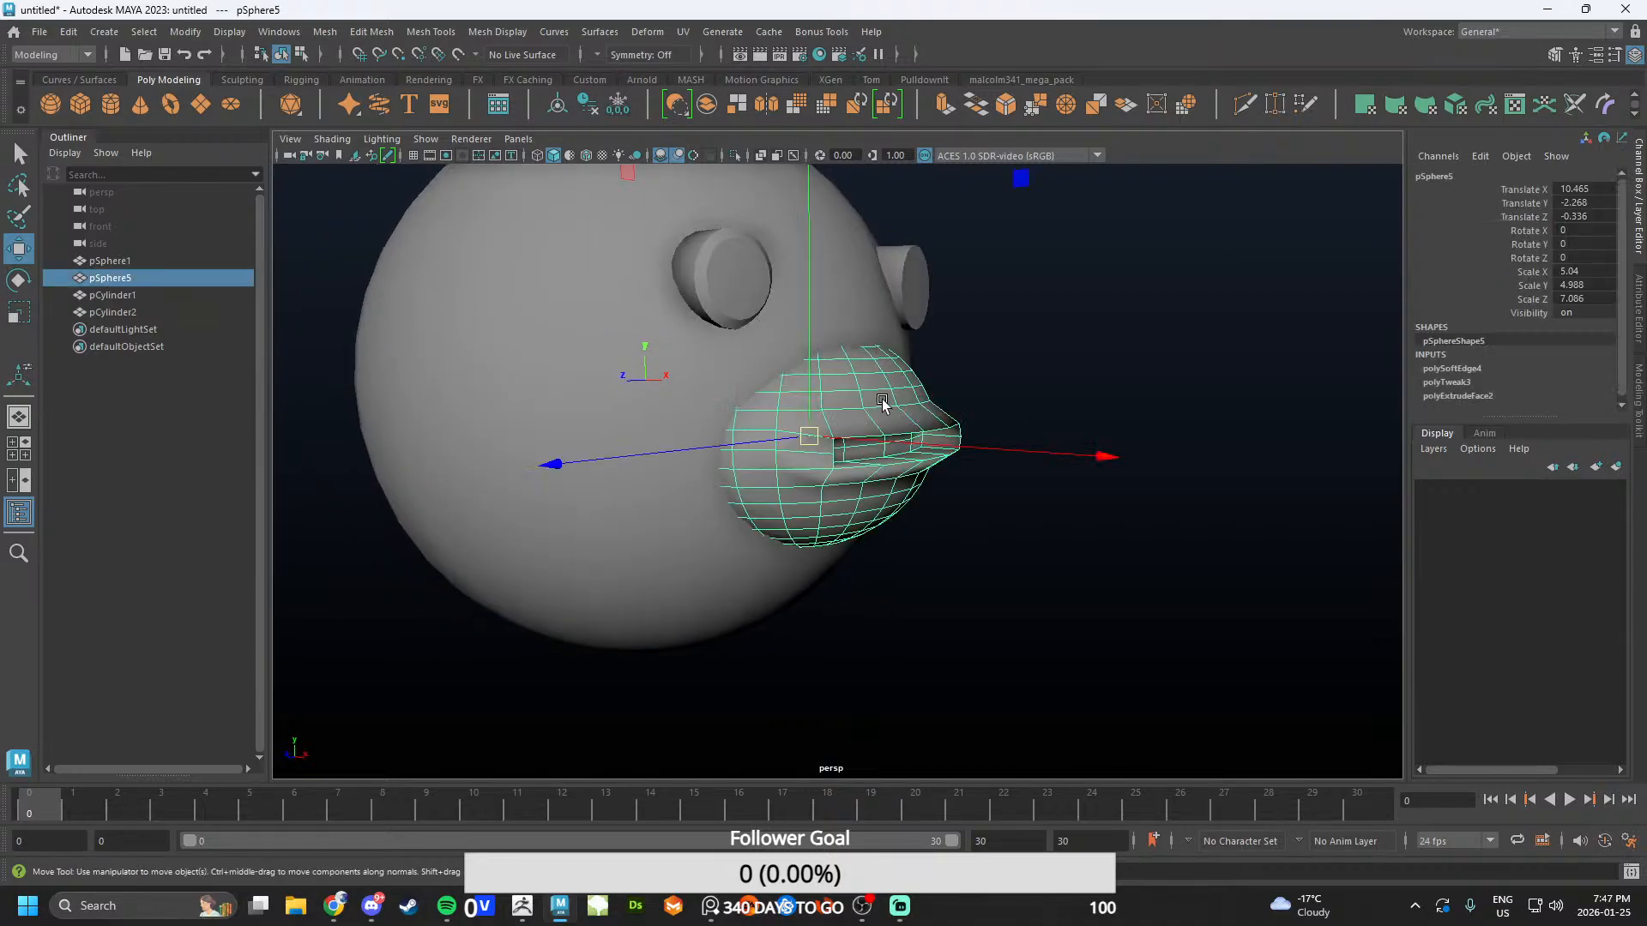
{"action": "right_click_drag", "start_coordinate": [1040, 339], "coordinate": [1106, 306]}
{"action": "left_click", "coordinate": [1071, 408]}
{"action": "left_click_drag", "start_coordinate": [1070, 408], "coordinate": [811, 422], "text": "alt"}
{"action": "left_click", "coordinate": [809, 422]}
{"action": "right_click_drag", "start_coordinate": [653, 349], "coordinate": [766, 379], "text": "shift"}
{"action": "right_click_drag", "start_coordinate": [577, 355], "coordinate": [614, 355]}
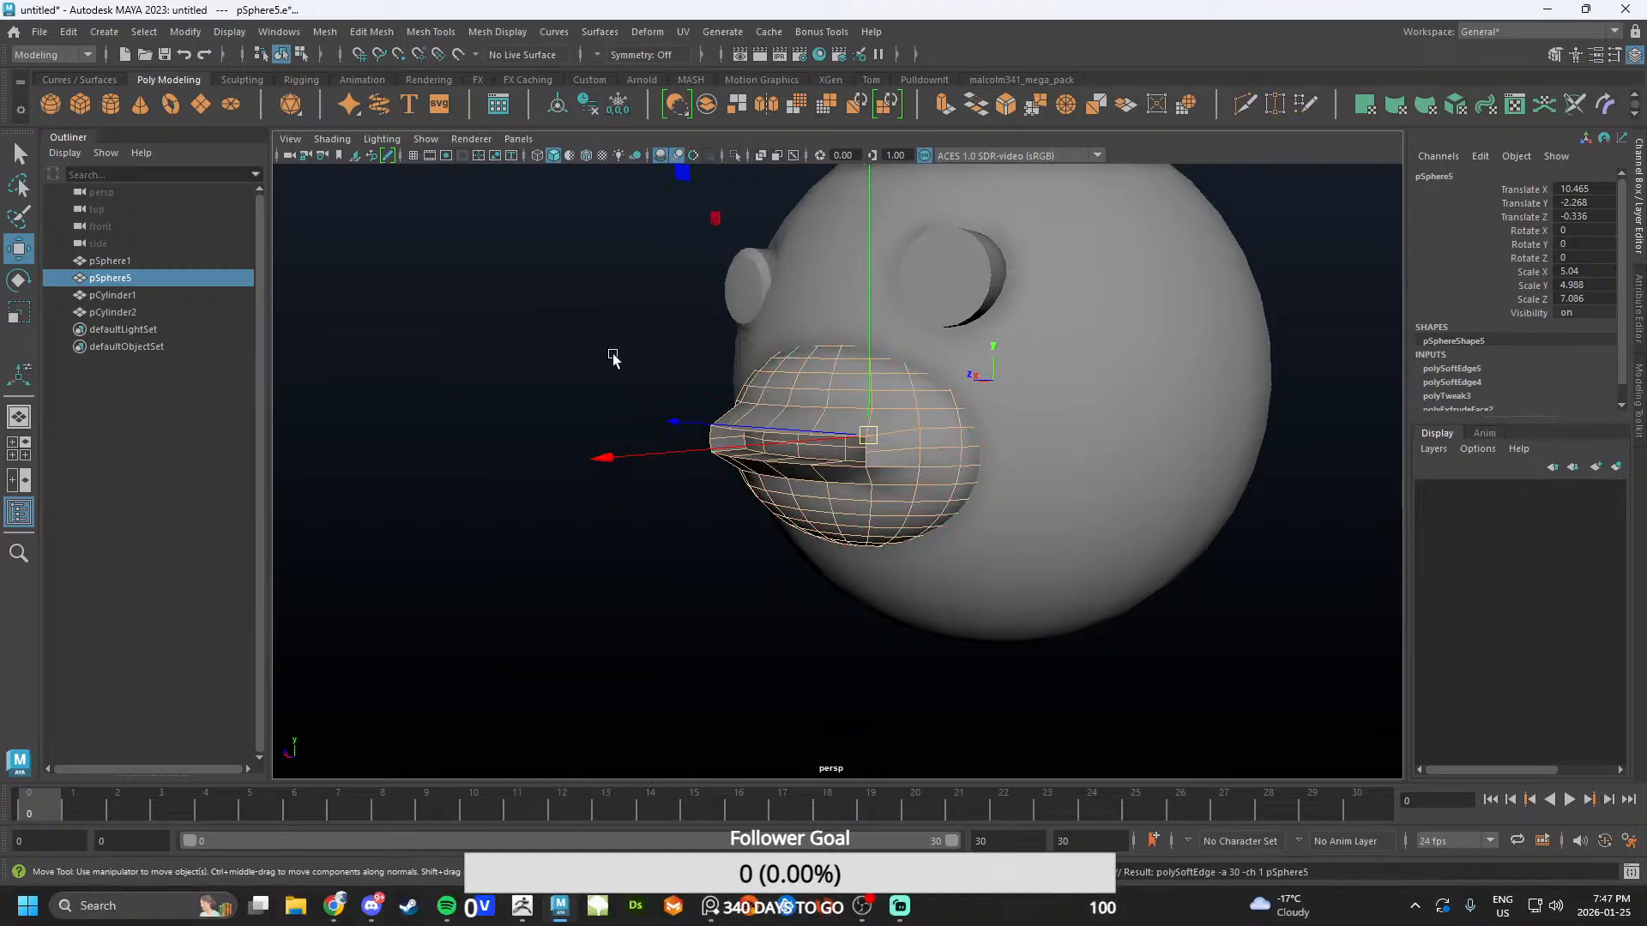
{"action": "left_click", "coordinate": [549, 413]}
{"action": "left_click_drag", "start_coordinate": [546, 415], "coordinate": [739, 481], "text": "alt"}
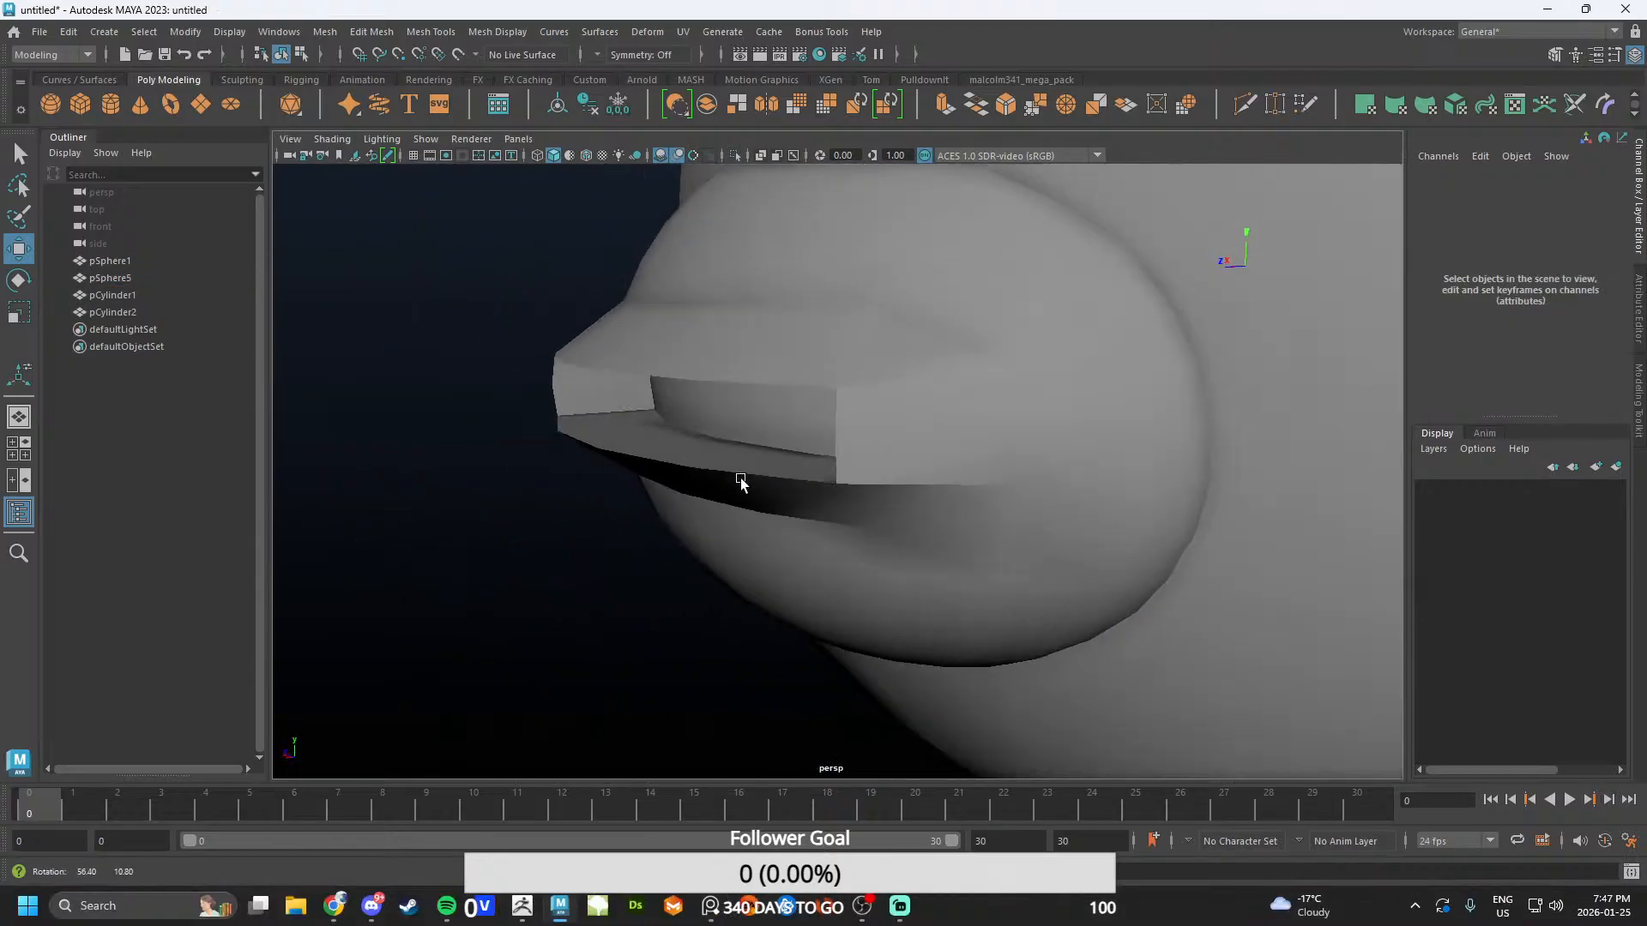
- Turn on smooth mesh preview for the mouth and both eye cylinders
{"action": "left_click", "coordinate": [783, 317]}
{"action": "right_click_drag", "start_coordinate": [486, 280], "coordinate": [660, 283], "text": "shift"}
{"action": "left_click", "coordinate": [570, 404]}
{"action": "left_click_drag", "start_coordinate": [570, 404], "coordinate": [809, 452], "text": "alt"}
{"action": "left_click", "coordinate": [1036, 308]}
{"action": "left_click", "coordinate": [723, 328]}
{"action": "key", "text": "3"}
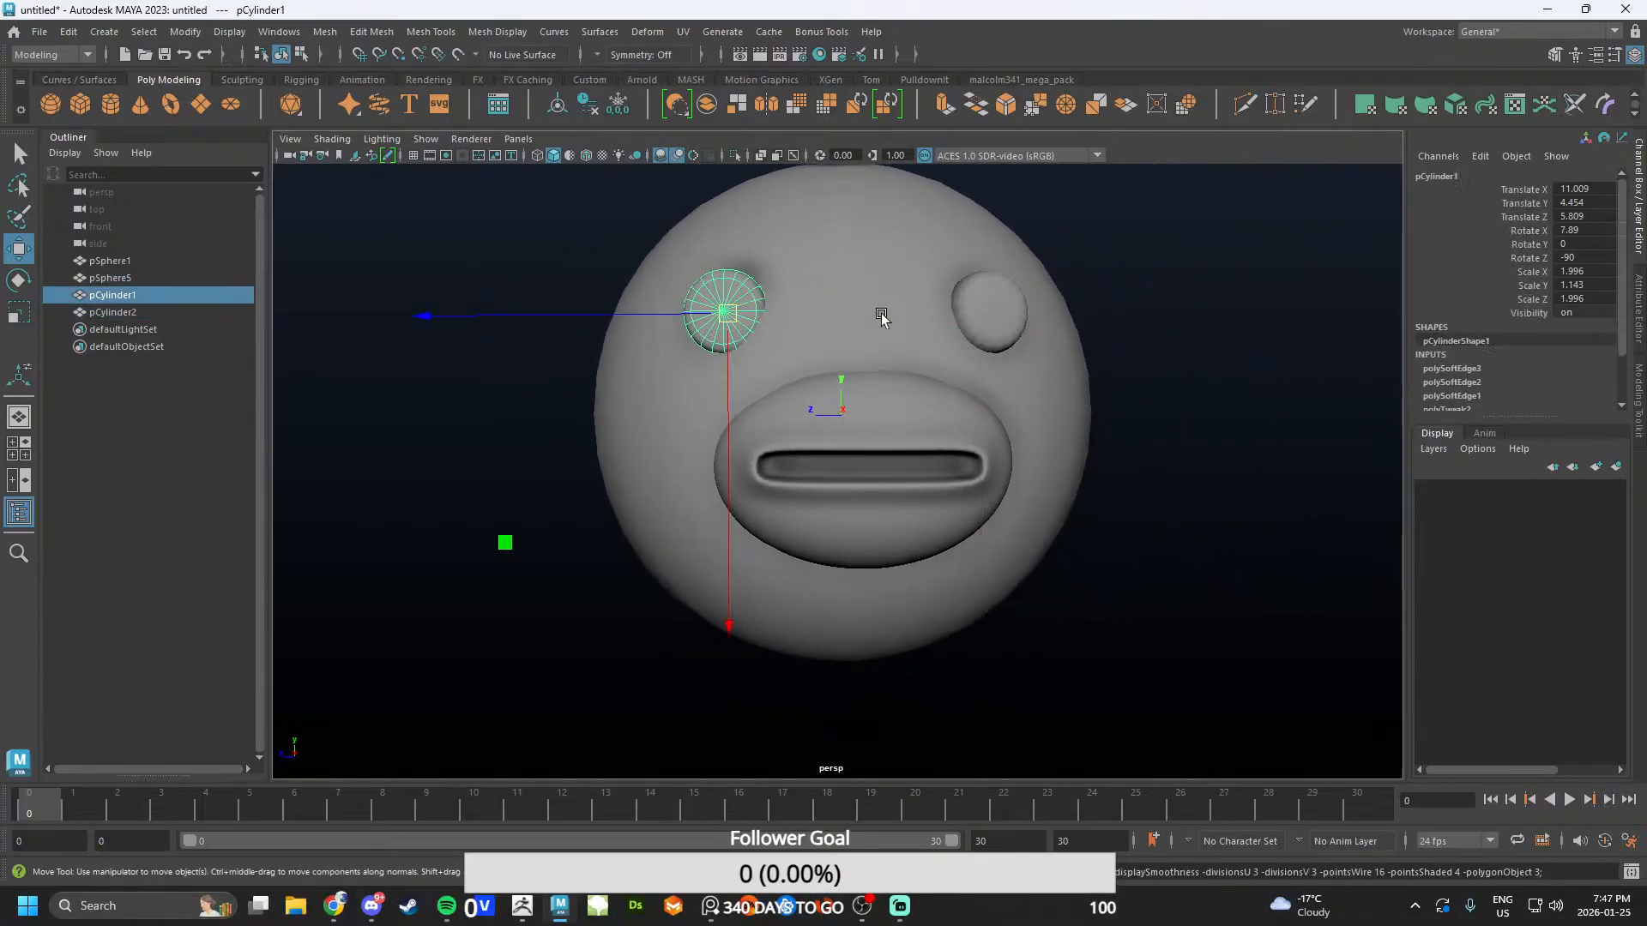
- Check the smoothed face from several angles and return the pCylinder2 eye to its unsmoothed display
{"action": "left_click", "coordinate": [1137, 343]}
{"action": "left_click_drag", "start_coordinate": [1033, 379], "coordinate": [1052, 442], "text": "alt"}
{"action": "left_click", "coordinate": [1053, 331]}
{"action": "left_click", "coordinate": [1167, 365]}
{"action": "middle_click_drag", "start_coordinate": [1077, 425], "coordinate": [1044, 522], "text": "alt"}
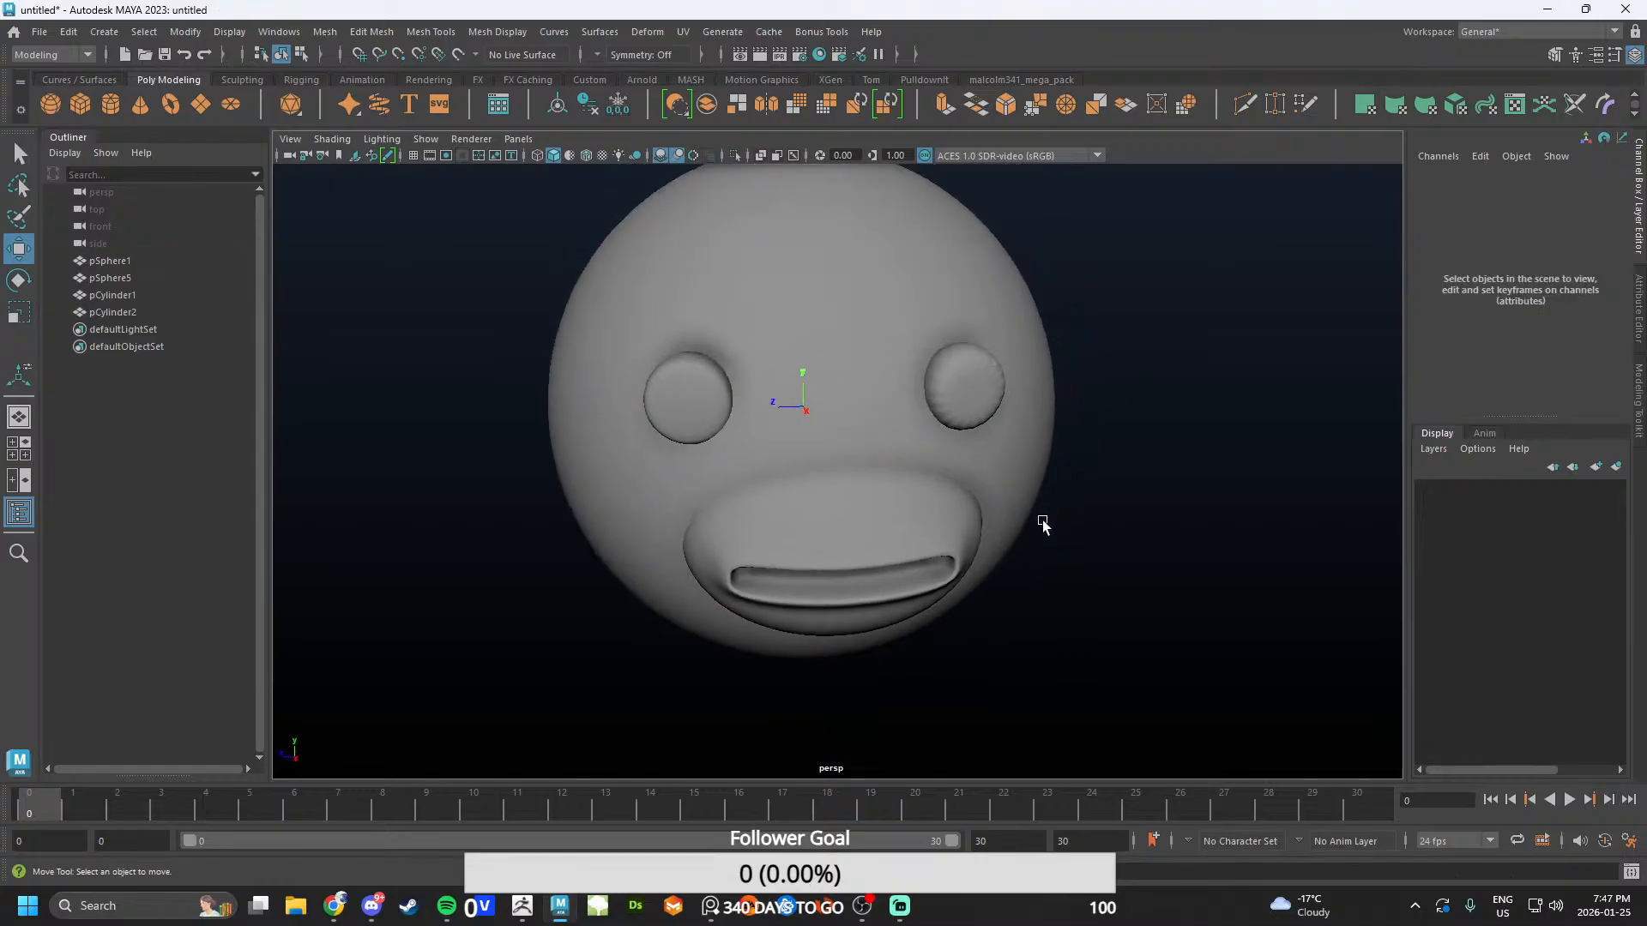
{"action": "left_click_drag", "start_coordinate": [1044, 522], "coordinate": [1009, 480], "text": "alt"}
{"action": "left_click", "coordinate": [975, 400]}
{"action": "middle_click_drag", "start_coordinate": [1077, 442], "coordinate": [957, 500], "text": "alt"}
{"action": "scroll", "coordinate": [824, 482], "scroll_direction": "up", "scroll_amount": 5}
{"action": "mouse_move", "coordinate": [824, 482]}
{"action": "left_mouse_down", "text": "alt"}
{"action": "mouse_move", "coordinate": [989, 471]}
{"action": "mouse_move", "coordinate": [845, 482]}
{"action": "left_mouse_up", "text": "alt"}
{"action": "left_click", "coordinate": [1083, 378]}
{"action": "left_click_drag", "start_coordinate": [1083, 377], "coordinate": [978, 537], "text": "alt"}
{"action": "scroll", "coordinate": [977, 537], "scroll_direction": "down", "scroll_amount": 5}
{"action": "left_click", "coordinate": [858, 459]}
{"action": "left_click_drag", "start_coordinate": [890, 466], "coordinate": [909, 472]}
{"action": "left_click", "coordinate": [979, 504]}
{"action": "left_click_drag", "start_coordinate": [979, 505], "coordinate": [977, 505], "text": "alt"}
{"action": "scroll", "coordinate": [849, 489], "scroll_direction": "up", "scroll_amount": 5}
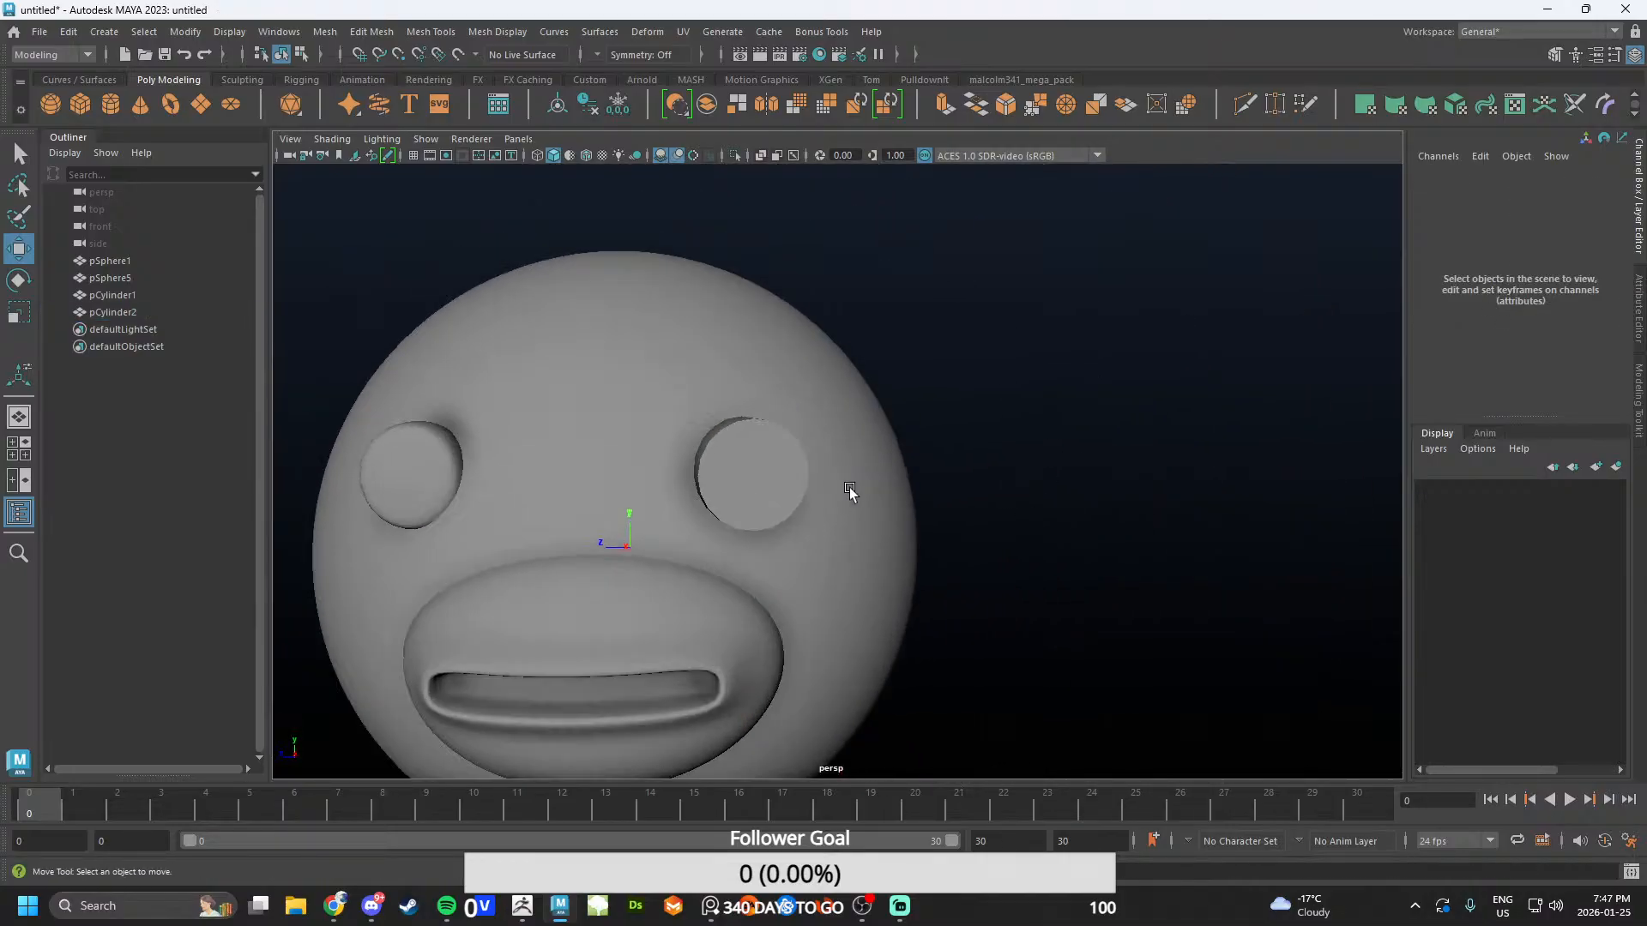
- Select the front cap faces of the pCylinder2 eye
{"action": "left_click", "coordinate": [754, 467]}
{"action": "scroll", "coordinate": [842, 343], "scroll_direction": "up", "scroll_amount": 2}
{"action": "right_click", "coordinate": [842, 334]}
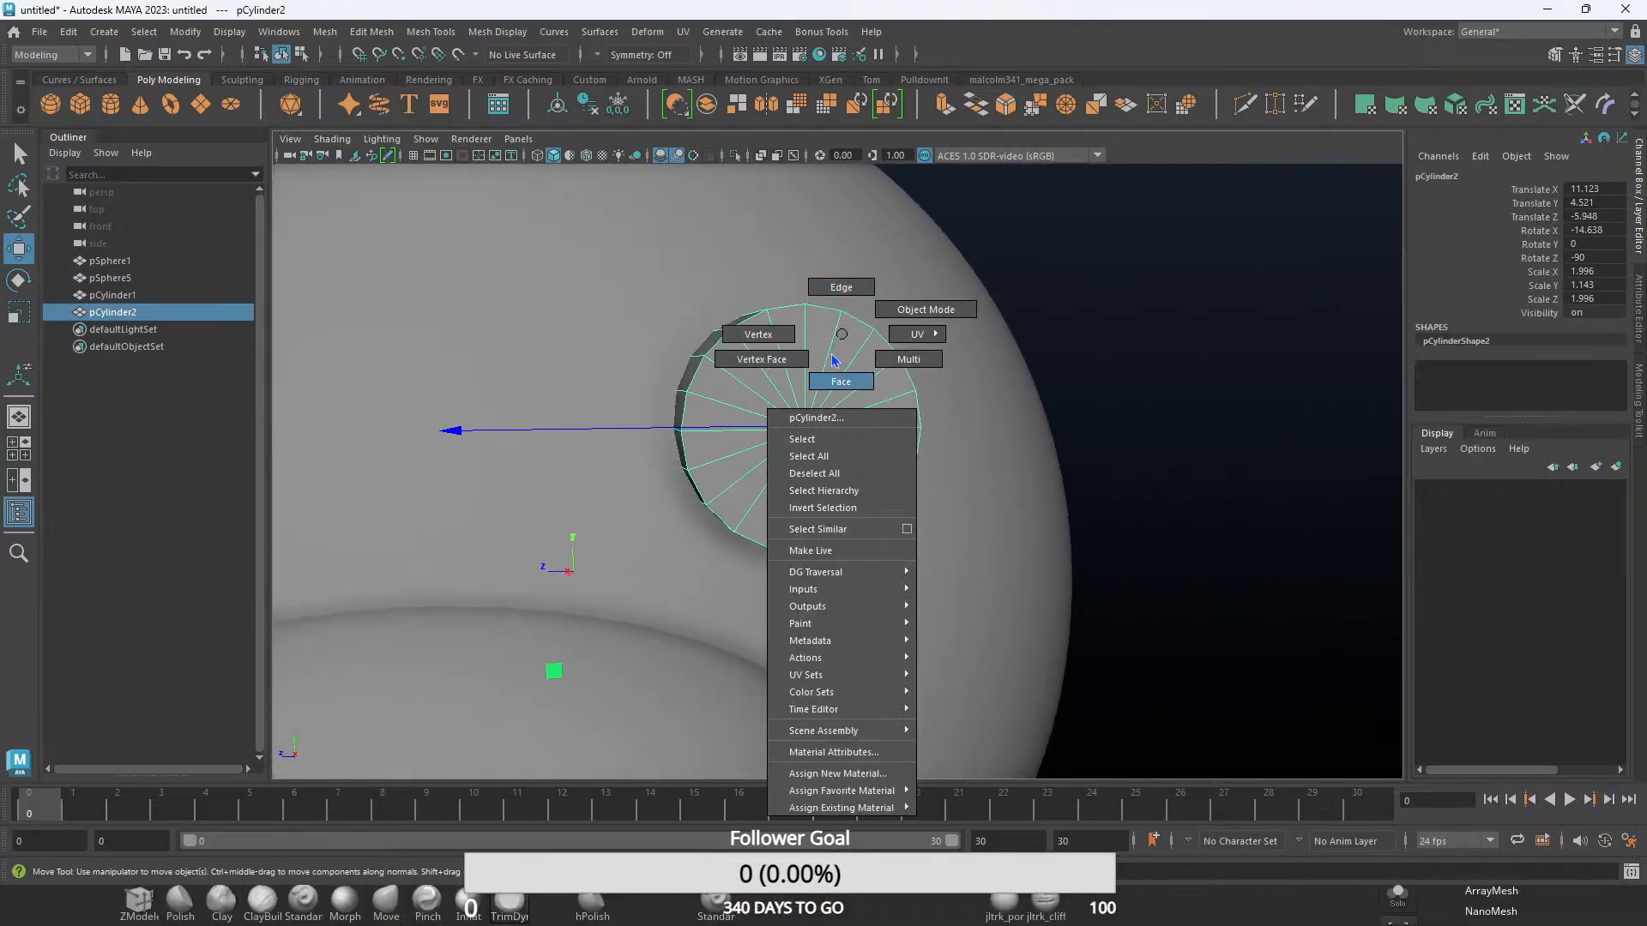
{"action": "right_click_drag", "start_coordinate": [831, 354], "coordinate": [830, 362]}
{"action": "left_click_drag", "start_coordinate": [767, 401], "coordinate": [1098, 330]}
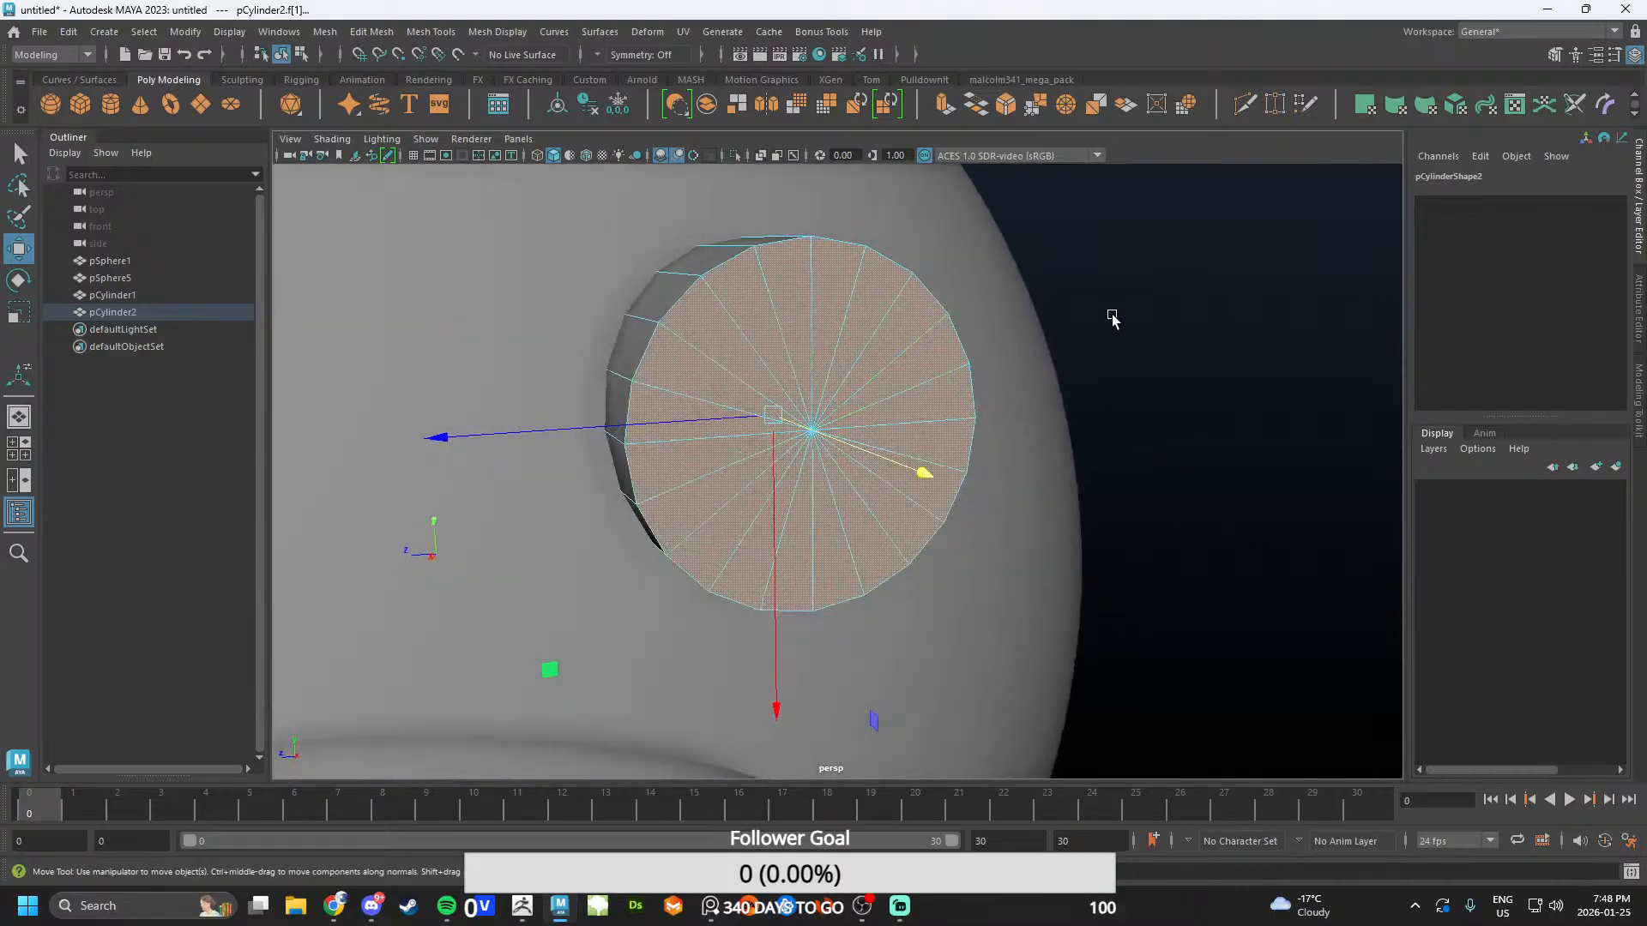
{"action": "left_click", "coordinate": [1170, 296]}
- Switch the pCylinder2 eye to vertex selection and pick the vertex at the centre of its cap
{"action": "left_click_drag", "start_coordinate": [956, 400], "coordinate": [924, 405], "text": "alt"}
{"action": "scroll", "coordinate": [923, 403], "scroll_direction": "up", "scroll_amount": 5}
{"action": "right_click_drag", "start_coordinate": [853, 386], "coordinate": [801, 394]}
{"action": "left_click", "coordinate": [819, 416]}
{"action": "scroll", "coordinate": [815, 418], "scroll_direction": "down", "scroll_amount": 4}
{"action": "mouse_move", "coordinate": [852, 449]}
{"action": "left_mouse_down", "text": "alt"}
{"action": "mouse_move", "coordinate": [943, 429]}
{"action": "mouse_move", "coordinate": [1067, 493]}
{"action": "mouse_move", "coordinate": [1227, 513]}
{"action": "mouse_move", "coordinate": [880, 452]}
{"action": "left_mouse_up", "text": "alt"}
{"action": "scroll", "coordinate": [910, 456], "scroll_direction": "down", "scroll_amount": 5}
{"action": "scroll", "coordinate": [974, 372], "scroll_direction": "down", "scroll_amount": 4}
{"action": "left_click", "coordinate": [1033, 357]}
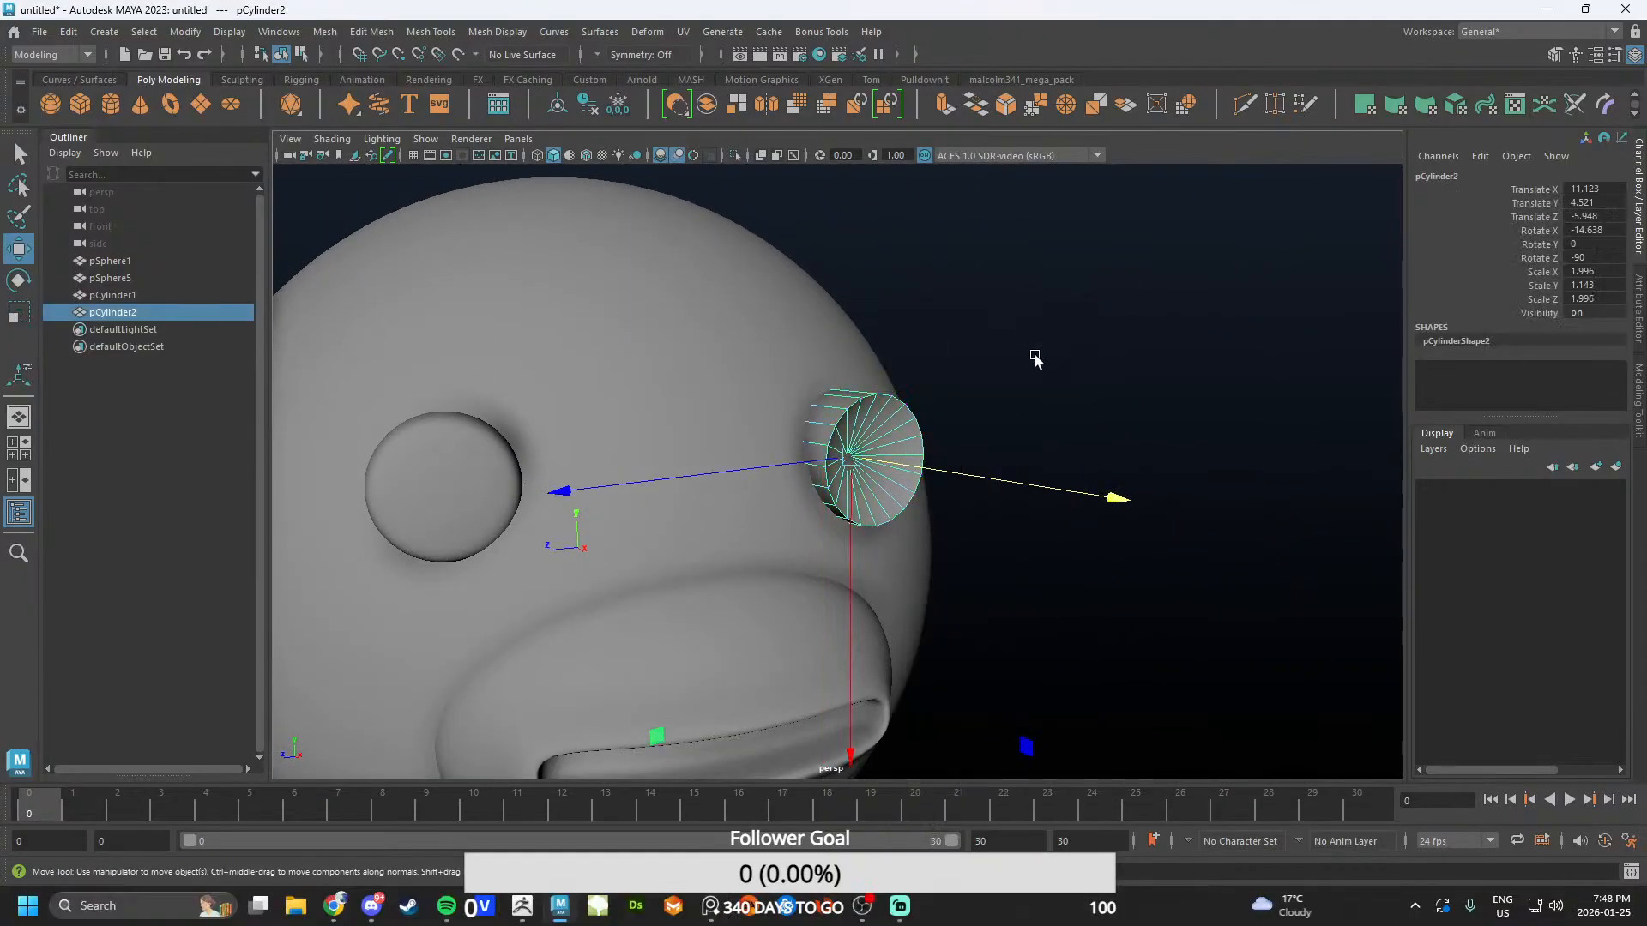
- Inspect the unsmoothed pCylinder2 eye up close, then review the whole head in object mode
{"action": "left_click_drag", "start_coordinate": [1032, 357], "coordinate": [976, 502], "text": "alt"}
{"action": "scroll", "coordinate": [876, 501], "scroll_direction": "down", "scroll_amount": 4}
{"action": "scroll", "coordinate": [905, 495], "scroll_direction": "up", "scroll_amount": 8}
{"action": "left_click", "coordinate": [838, 475]}
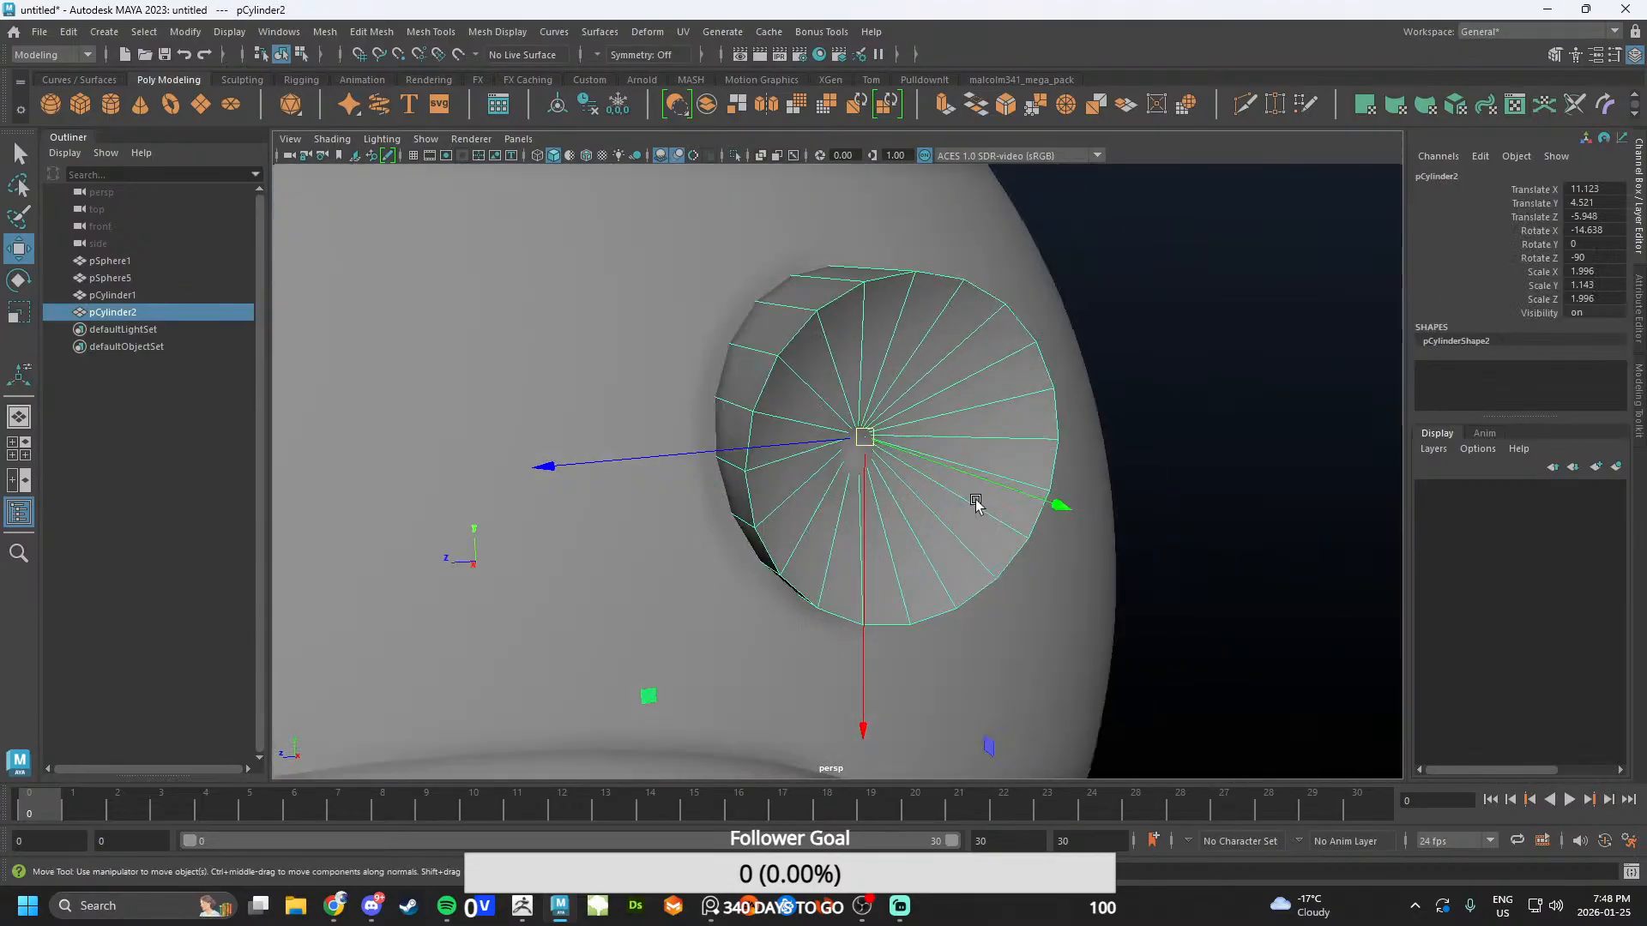
{"action": "left_click", "coordinate": [925, 453], "text": "shift"}
{"action": "left_click", "coordinate": [923, 449]}
{"action": "scroll", "coordinate": [923, 449], "scroll_direction": "down", "scroll_amount": 6}
{"action": "left_click", "coordinate": [934, 343]}
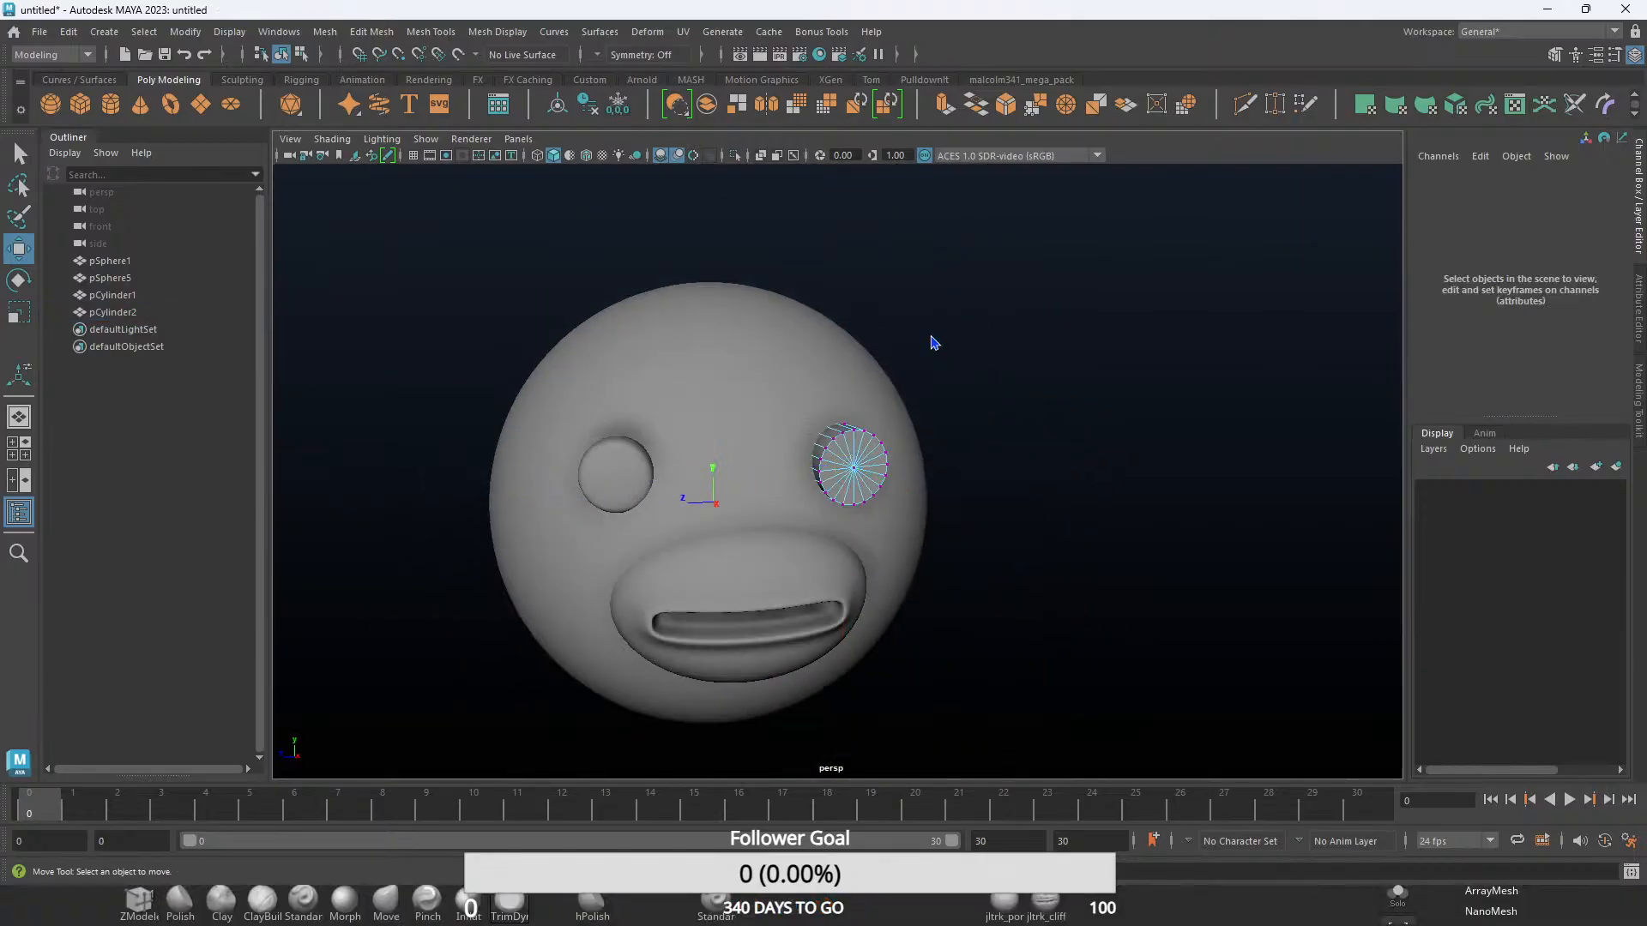
{"action": "right_click_drag", "start_coordinate": [934, 343], "coordinate": [1001, 329]}
{"action": "left_click", "coordinate": [1001, 328]}
{"action": "left_click_drag", "start_coordinate": [1001, 328], "coordinate": [928, 414], "text": "alt"}
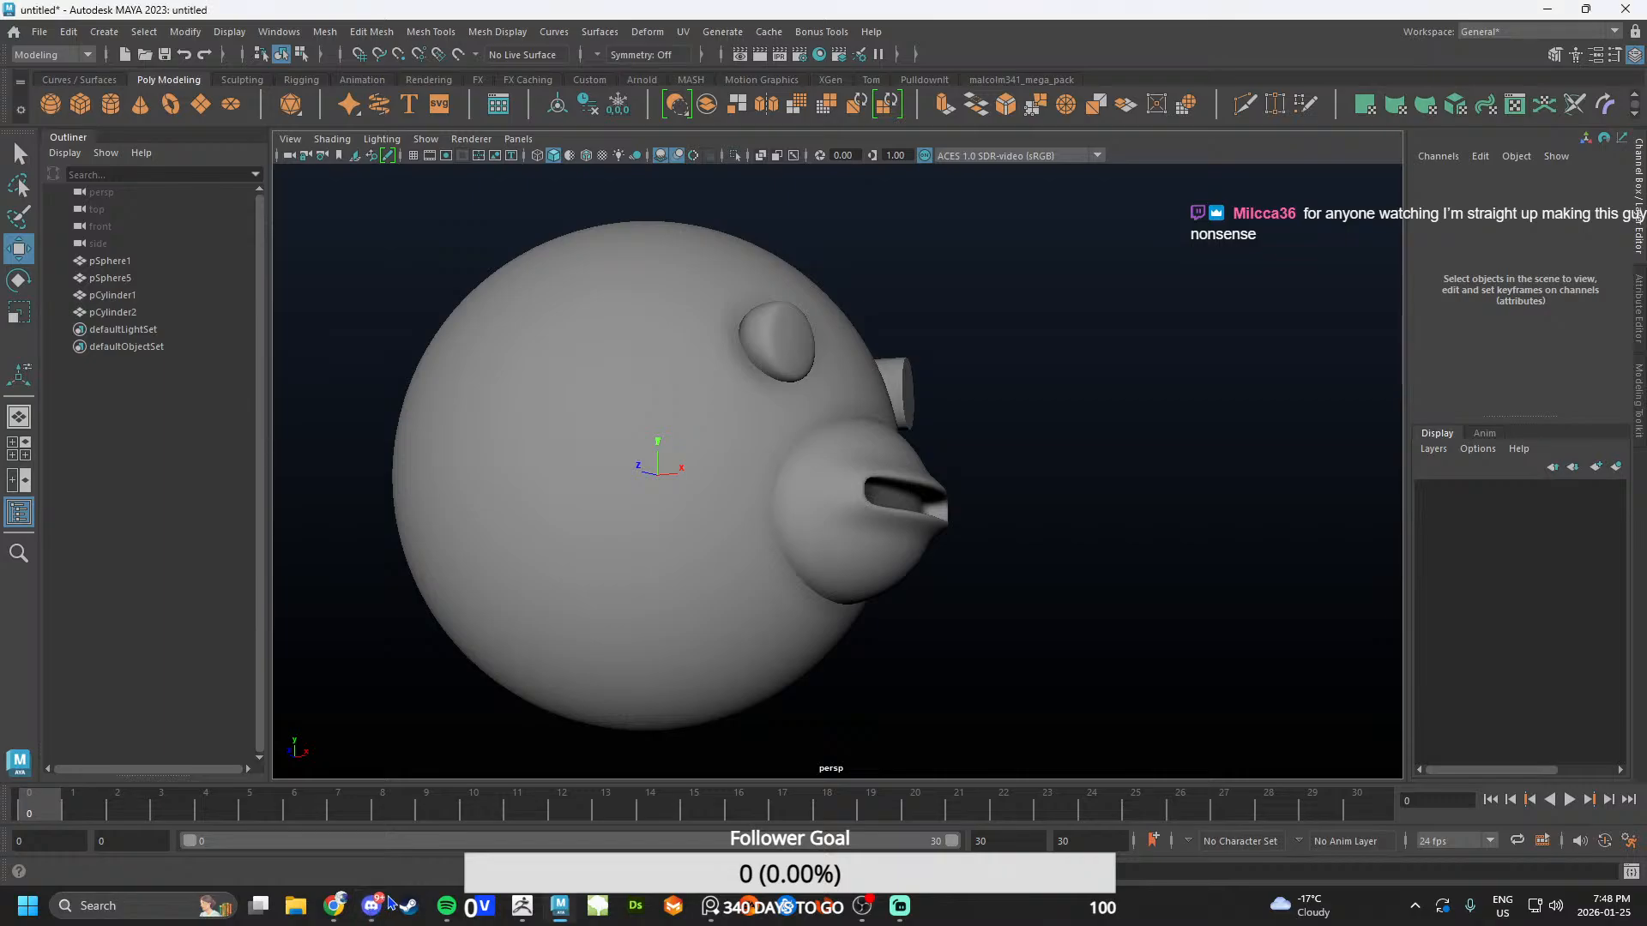
{"action": "left_click_drag", "start_coordinate": [954, 630], "coordinate": [503, 764], "text": "alt"}
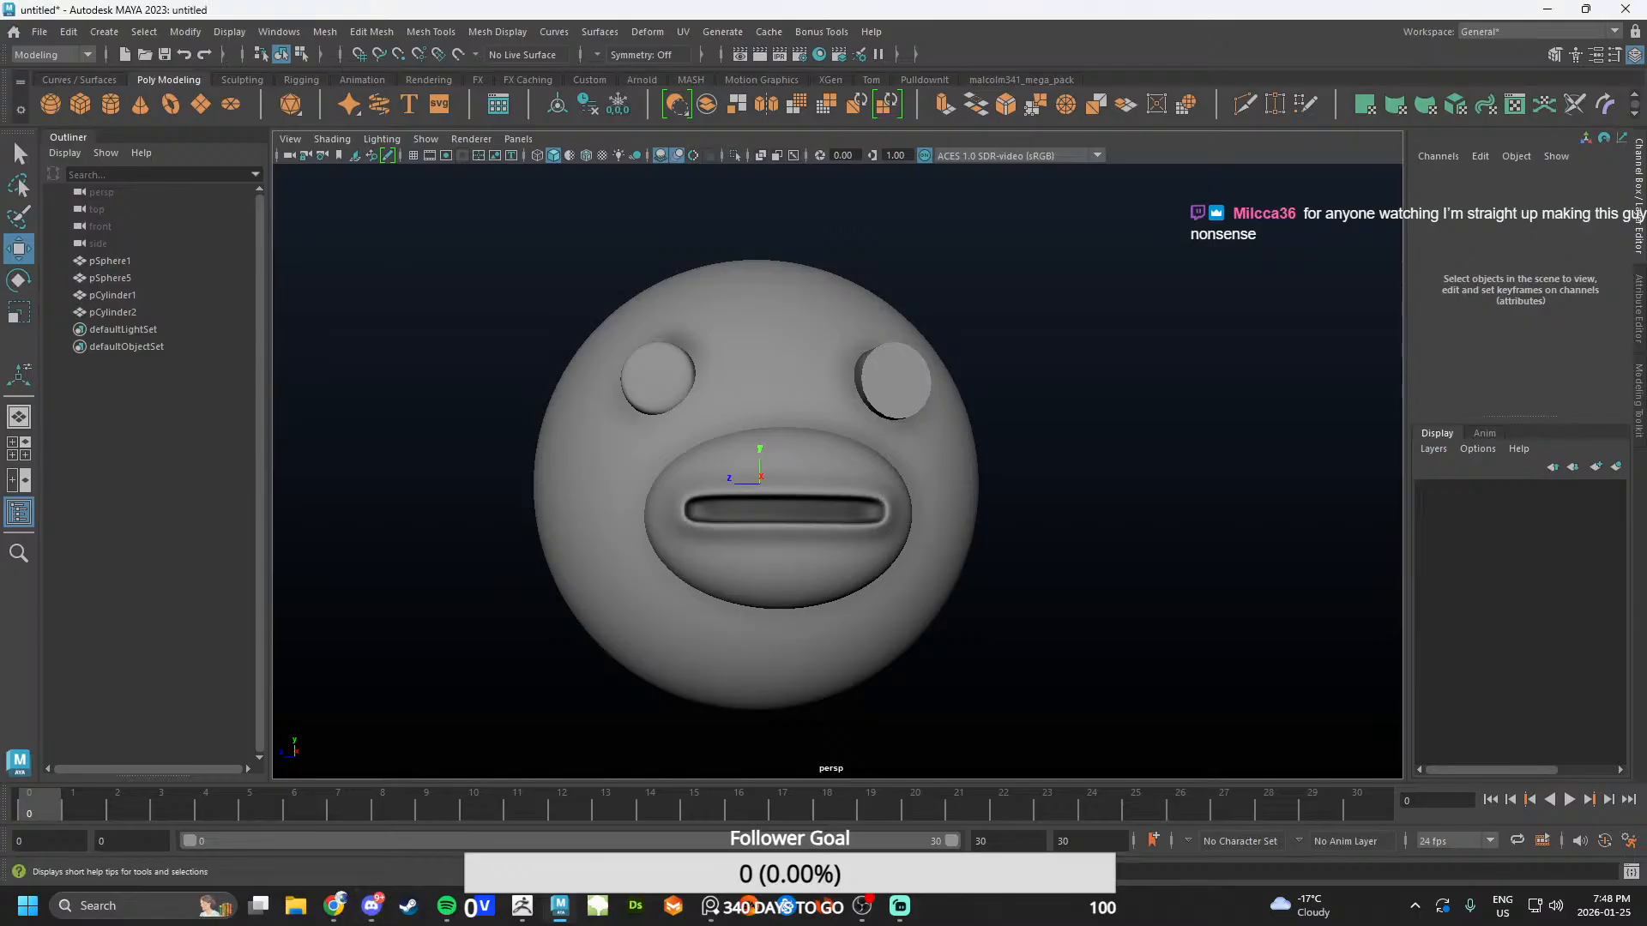
{"action": "left_click_drag", "start_coordinate": [798, 605], "coordinate": [901, 398], "text": "alt"}
- Compare the pCylinder1 eye with smooth mesh preview off and on
{"action": "left_click", "coordinate": [635, 390]}
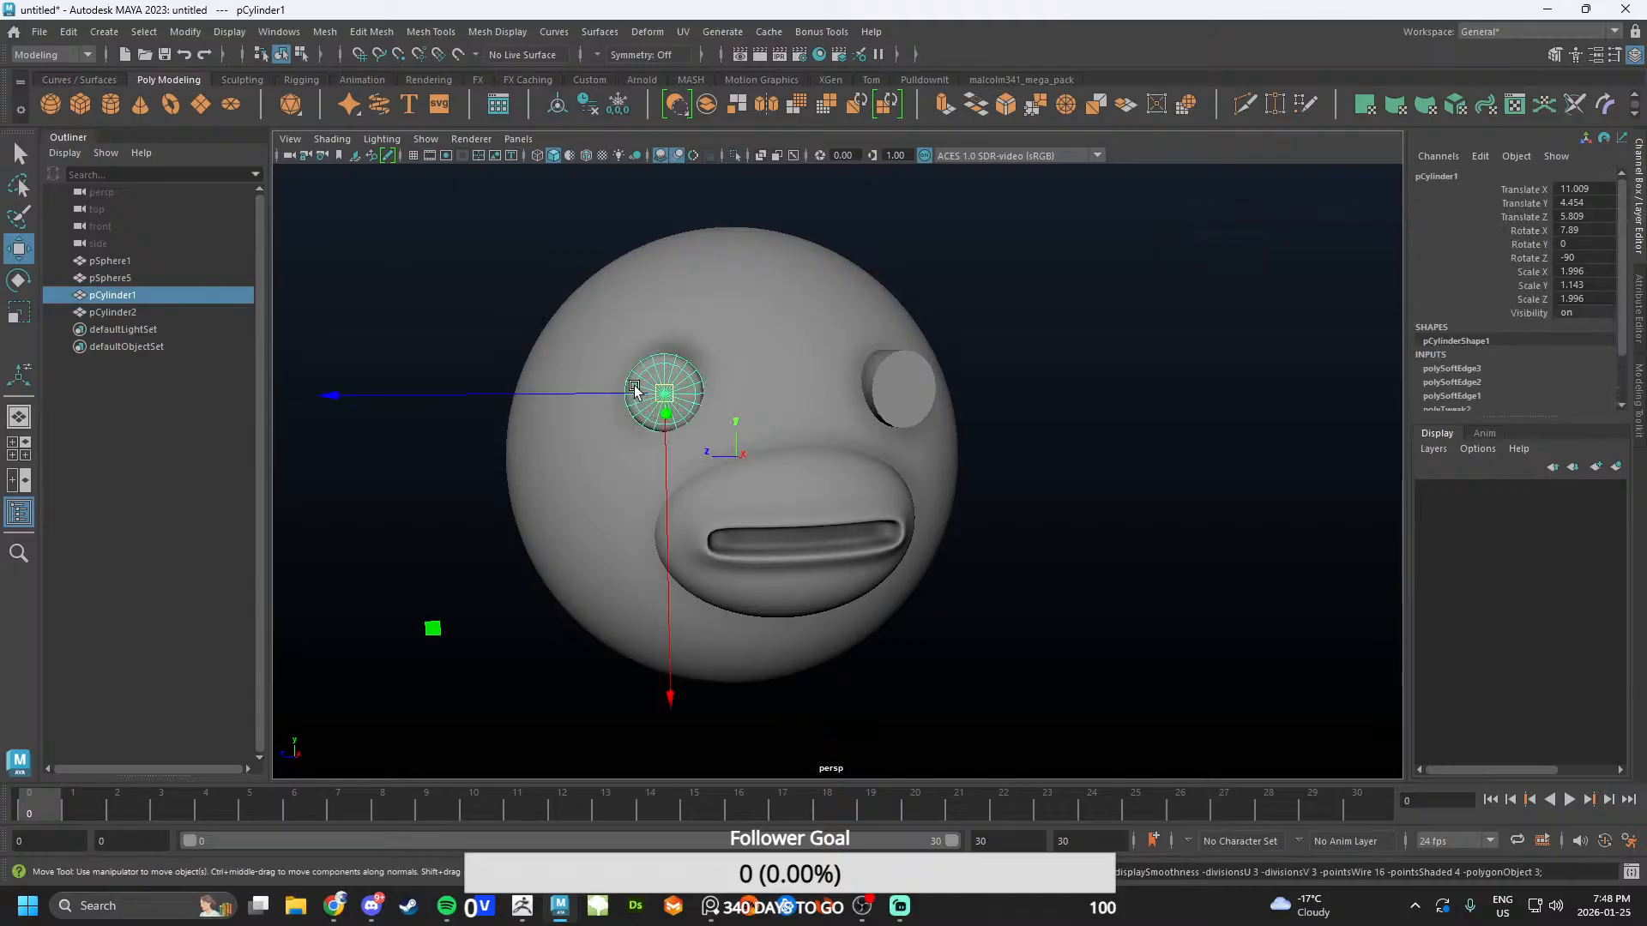
{"action": "key", "text": "1"}
{"action": "left_click", "coordinate": [1066, 372]}
{"action": "left_click_drag", "start_coordinate": [755, 421], "coordinate": [883, 430], "text": "alt"}
{"action": "middle_click_drag", "start_coordinate": [883, 430], "coordinate": [935, 493], "text": "alt"}
{"action": "scroll", "coordinate": [809, 434], "scroll_direction": "up", "scroll_amount": 5}
{"action": "left_click", "coordinate": [808, 434]}
{"action": "key", "text": "3"}
{"action": "scroll", "coordinate": [1073, 459], "scroll_direction": "down", "scroll_amount": 5}
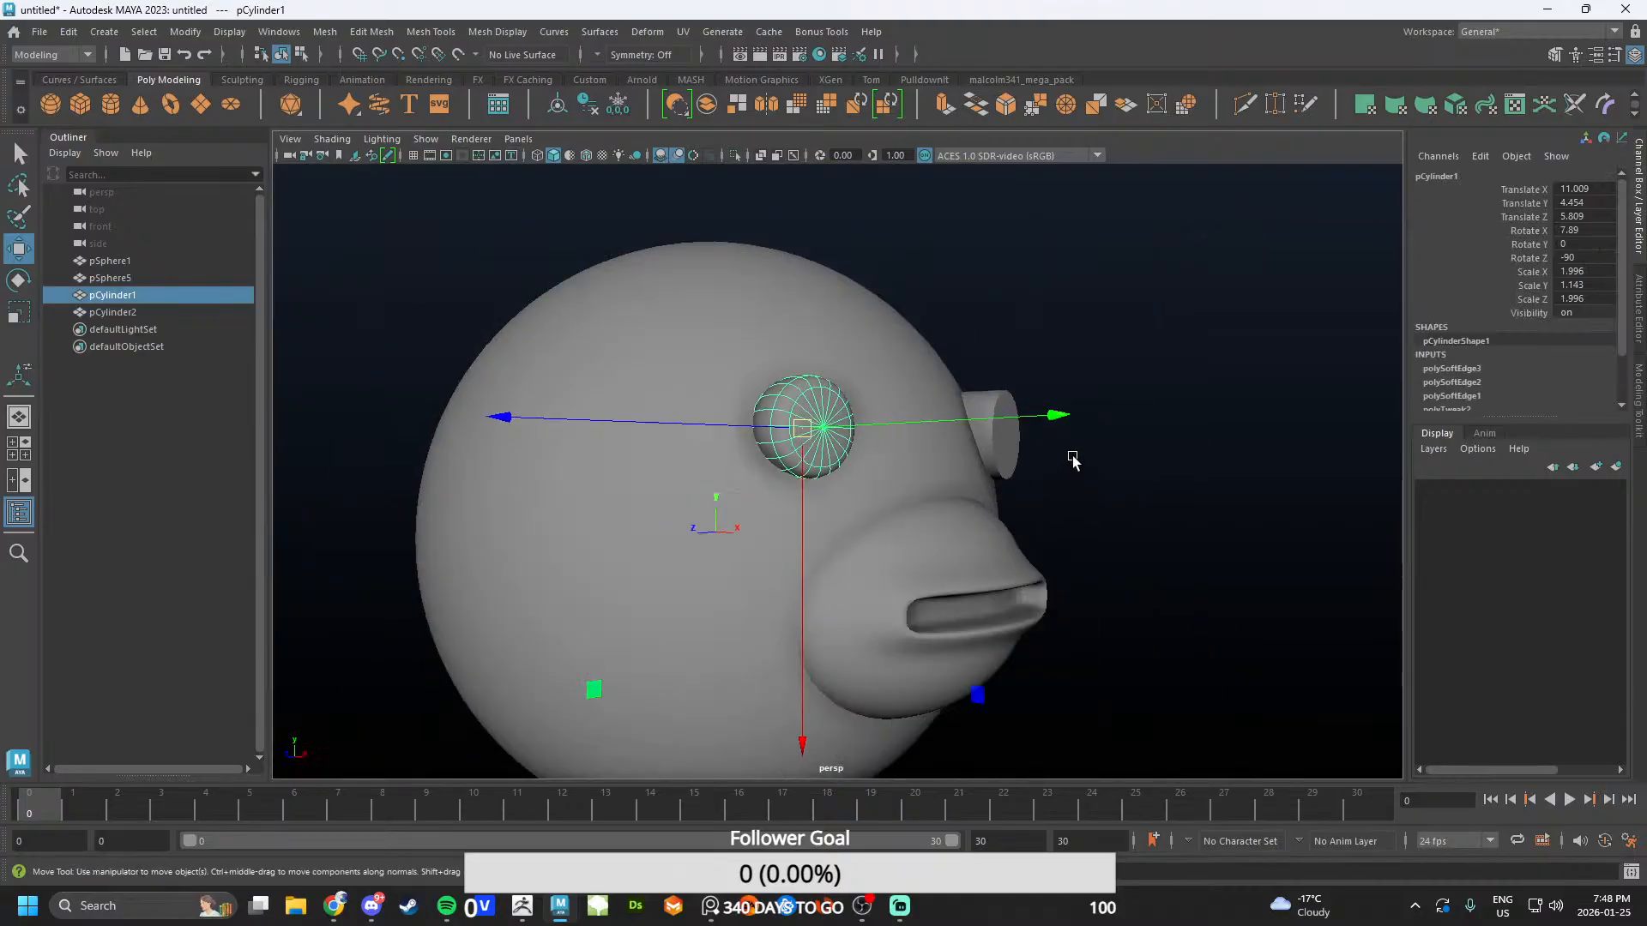
{"action": "left_click", "coordinate": [1074, 459]}
{"action": "scroll", "coordinate": [969, 489], "scroll_direction": "up", "scroll_amount": 5}
{"action": "left_click_drag", "start_coordinate": [967, 489], "coordinate": [901, 513], "text": "alt"}
- Bring up the Discord window and move it away from the Maya workspace
{"action": "left_click", "coordinate": [371, 907]}
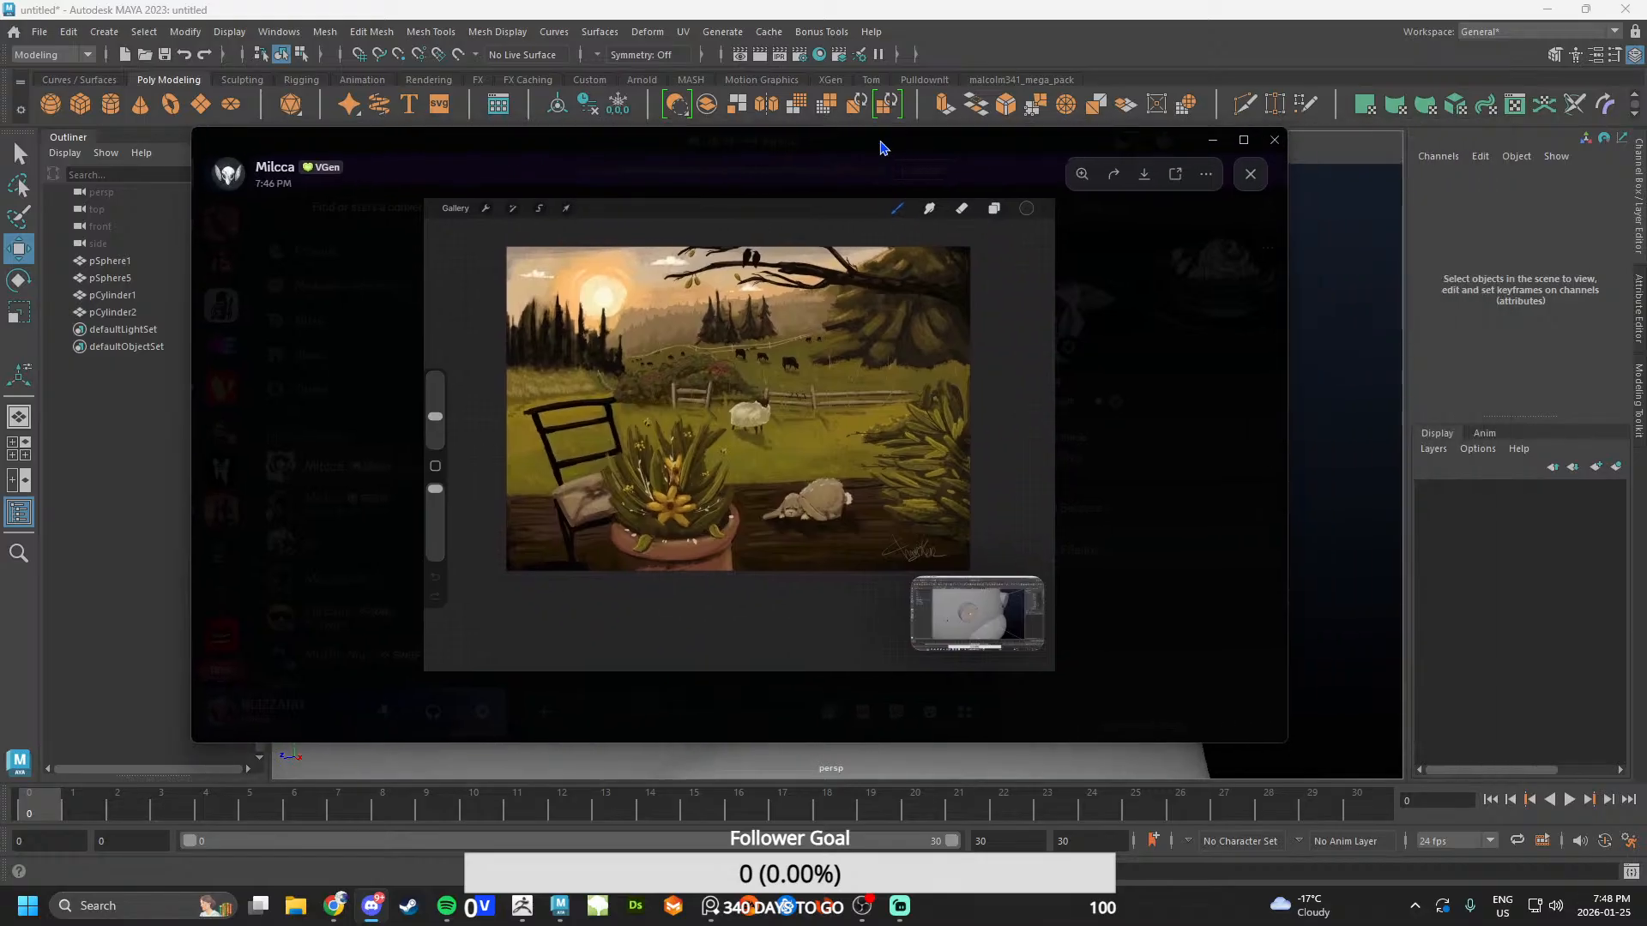
{"action": "left_click_drag", "start_coordinate": [880, 141], "coordinate": [1646, 9]}
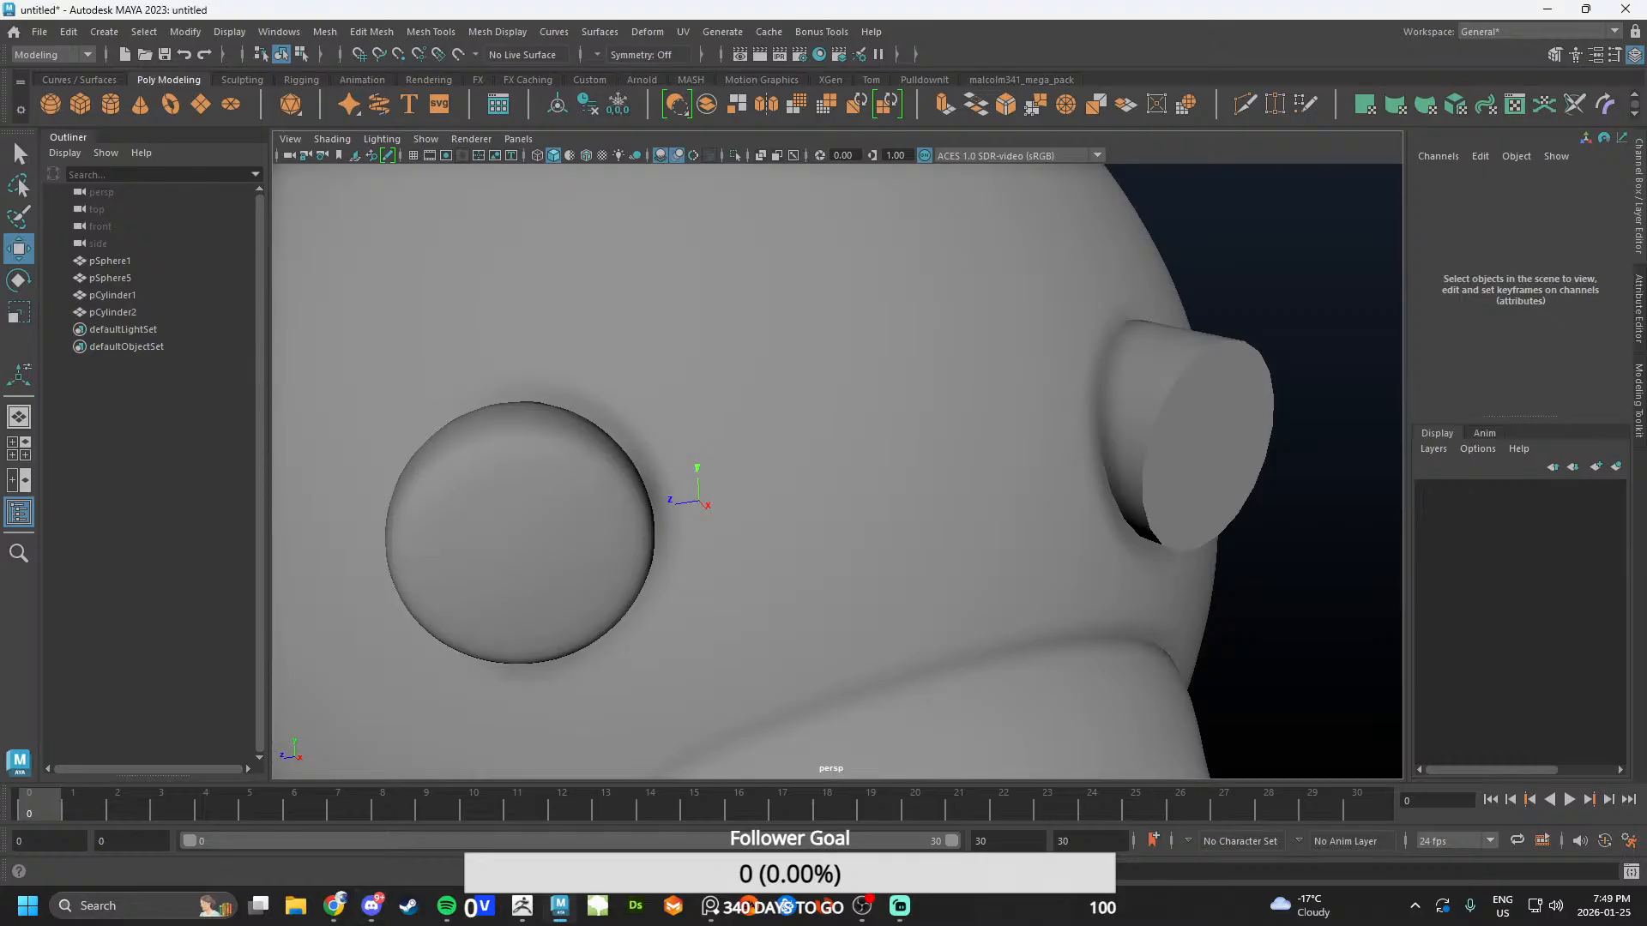
- Examine the eyes and the smoothed lips up close and from several angles
{"action": "left_click_drag", "start_coordinate": [747, 413], "coordinate": [795, 394], "text": "alt"}
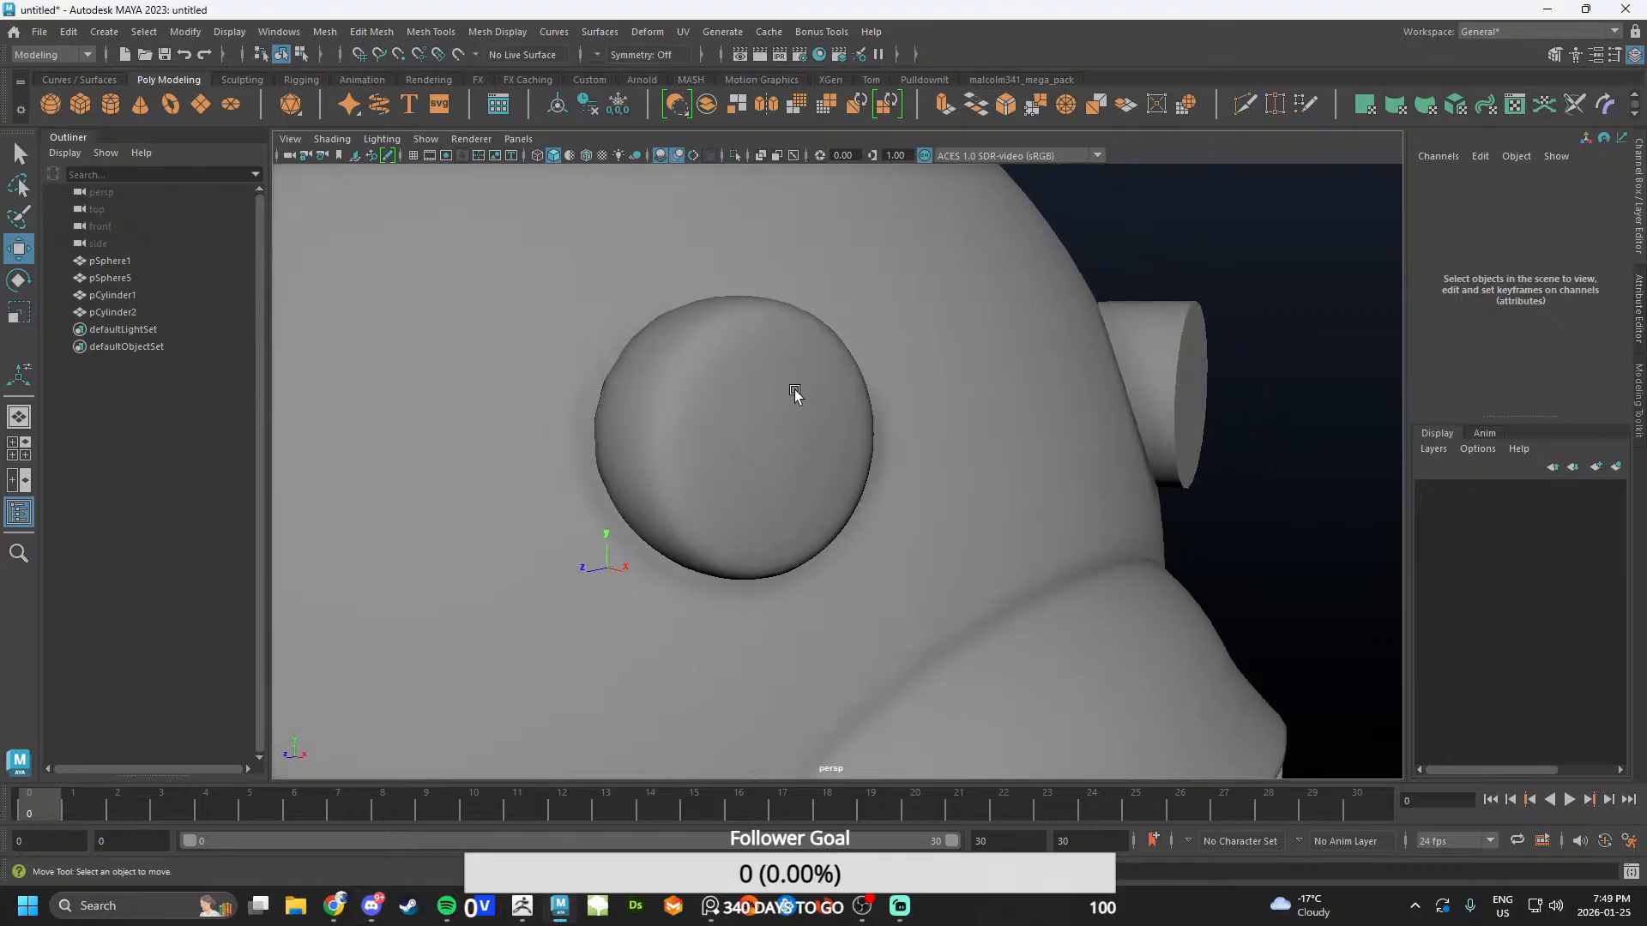
{"action": "right_click_drag", "start_coordinate": [794, 394], "coordinate": [751, 415], "text": "alt"}
{"action": "left_click_drag", "start_coordinate": [752, 415], "coordinate": [713, 336], "text": "alt"}
{"action": "right_click_drag", "start_coordinate": [712, 336], "coordinate": [730, 372], "text": "alt"}
{"action": "left_click_drag", "start_coordinate": [730, 372], "coordinate": [878, 390], "text": "alt"}
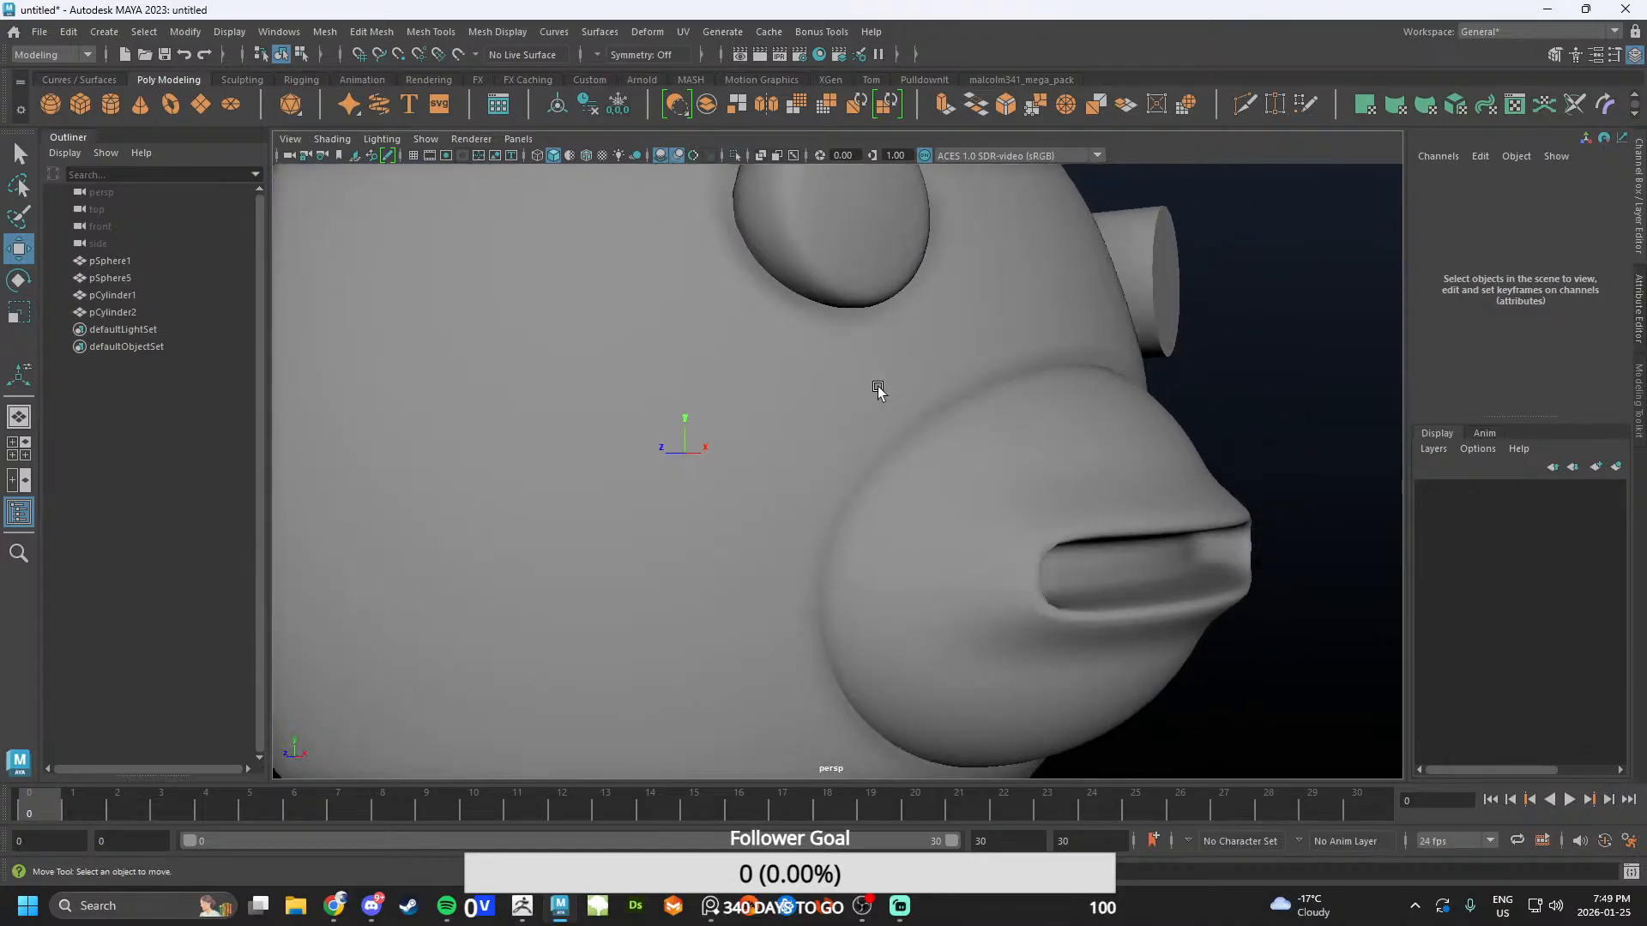
{"action": "right_click_drag", "start_coordinate": [878, 389], "coordinate": [951, 426], "text": "alt"}
{"action": "left_click_drag", "start_coordinate": [951, 427], "coordinate": [1070, 475], "text": "alt"}
{"action": "scroll", "coordinate": [846, 423], "scroll_direction": "up", "scroll_amount": 5}
{"action": "scroll", "coordinate": [1011, 449], "scroll_direction": "down", "scroll_amount": 4}
{"action": "middle_click_drag", "start_coordinate": [1070, 474], "coordinate": [975, 415], "text": "alt"}
{"action": "scroll", "coordinate": [975, 415], "scroll_direction": "up", "scroll_amount": 4}
{"action": "scroll", "coordinate": [975, 416], "scroll_direction": "down", "scroll_amount": 2}
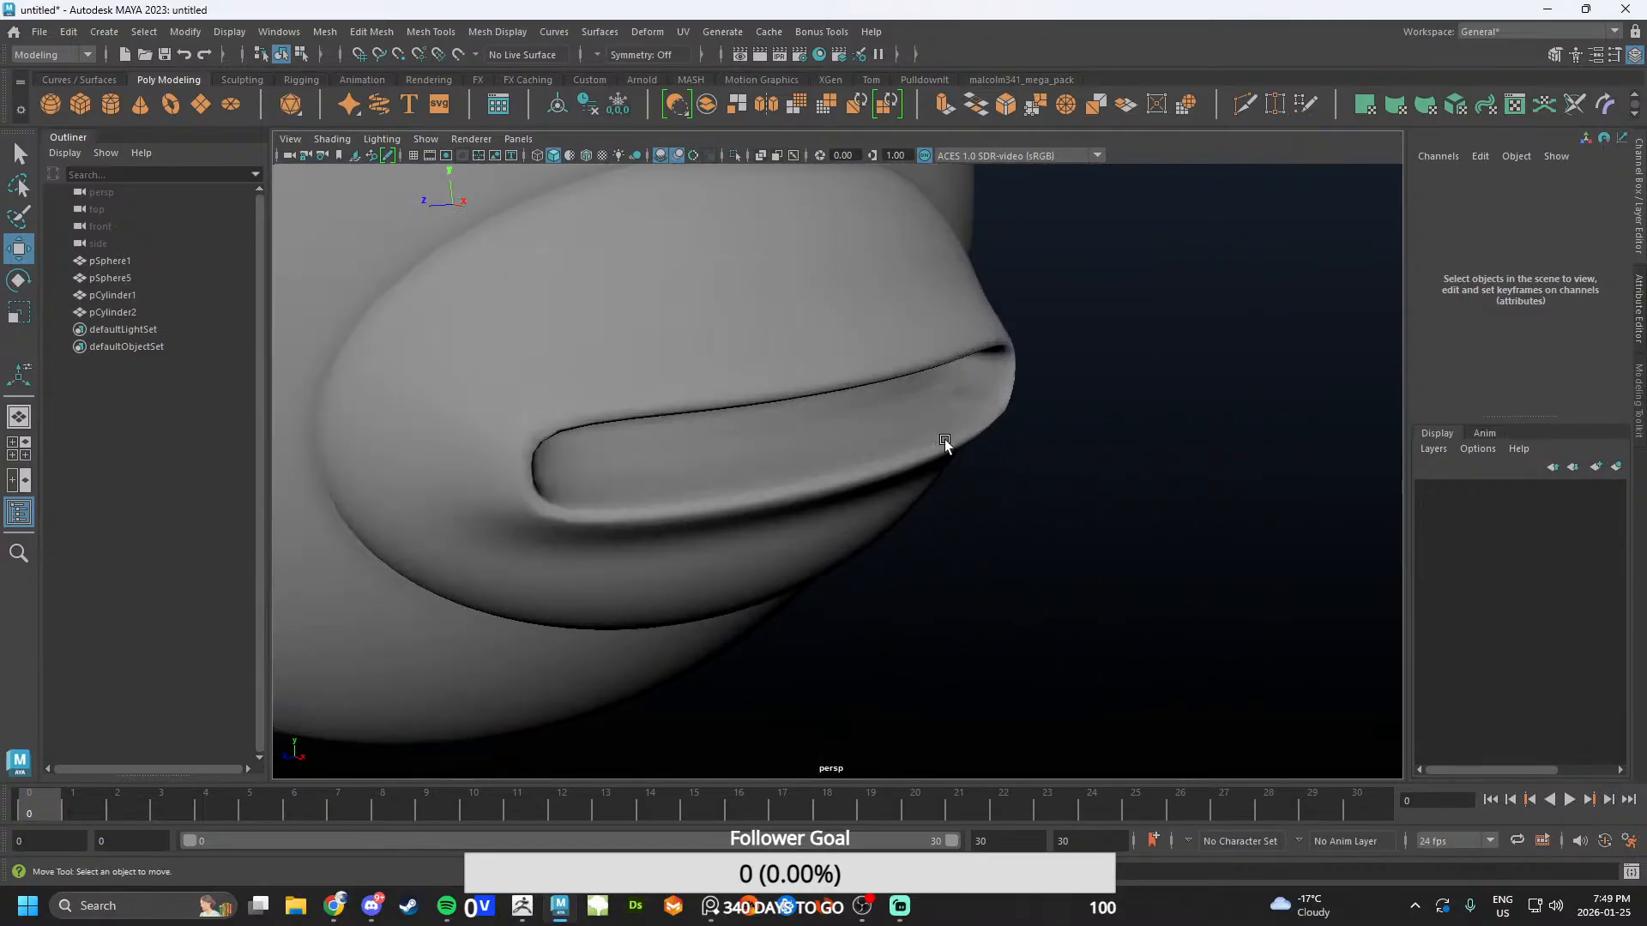
{"action": "left_click_drag", "start_coordinate": [944, 448], "coordinate": [991, 530], "text": "alt"}
{"action": "scroll", "coordinate": [929, 515], "scroll_direction": "down", "scroll_amount": 4}
{"action": "scroll", "coordinate": [1007, 485], "scroll_direction": "up", "scroll_amount": 4}
{"action": "scroll", "coordinate": [860, 562], "scroll_direction": "down", "scroll_amount": 4}
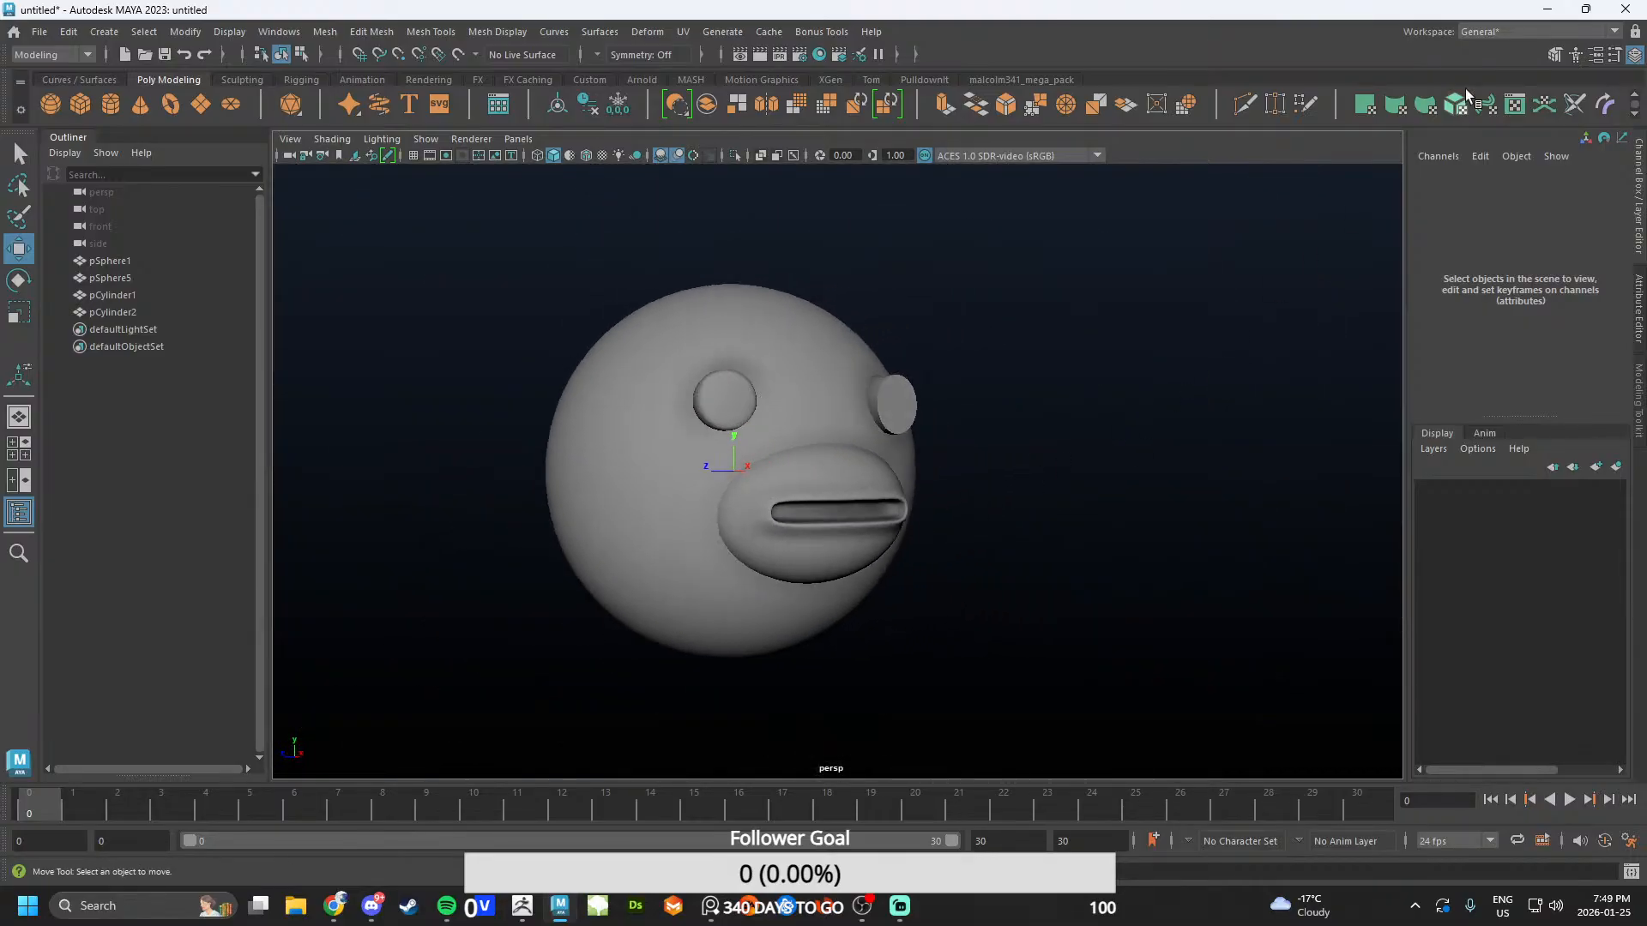
- Close Maya without saving the untitled head scene and return to ZBrush
{"action": "left_click", "coordinate": [1626, 9]}
{"action": "left_click", "coordinate": [817, 449]}
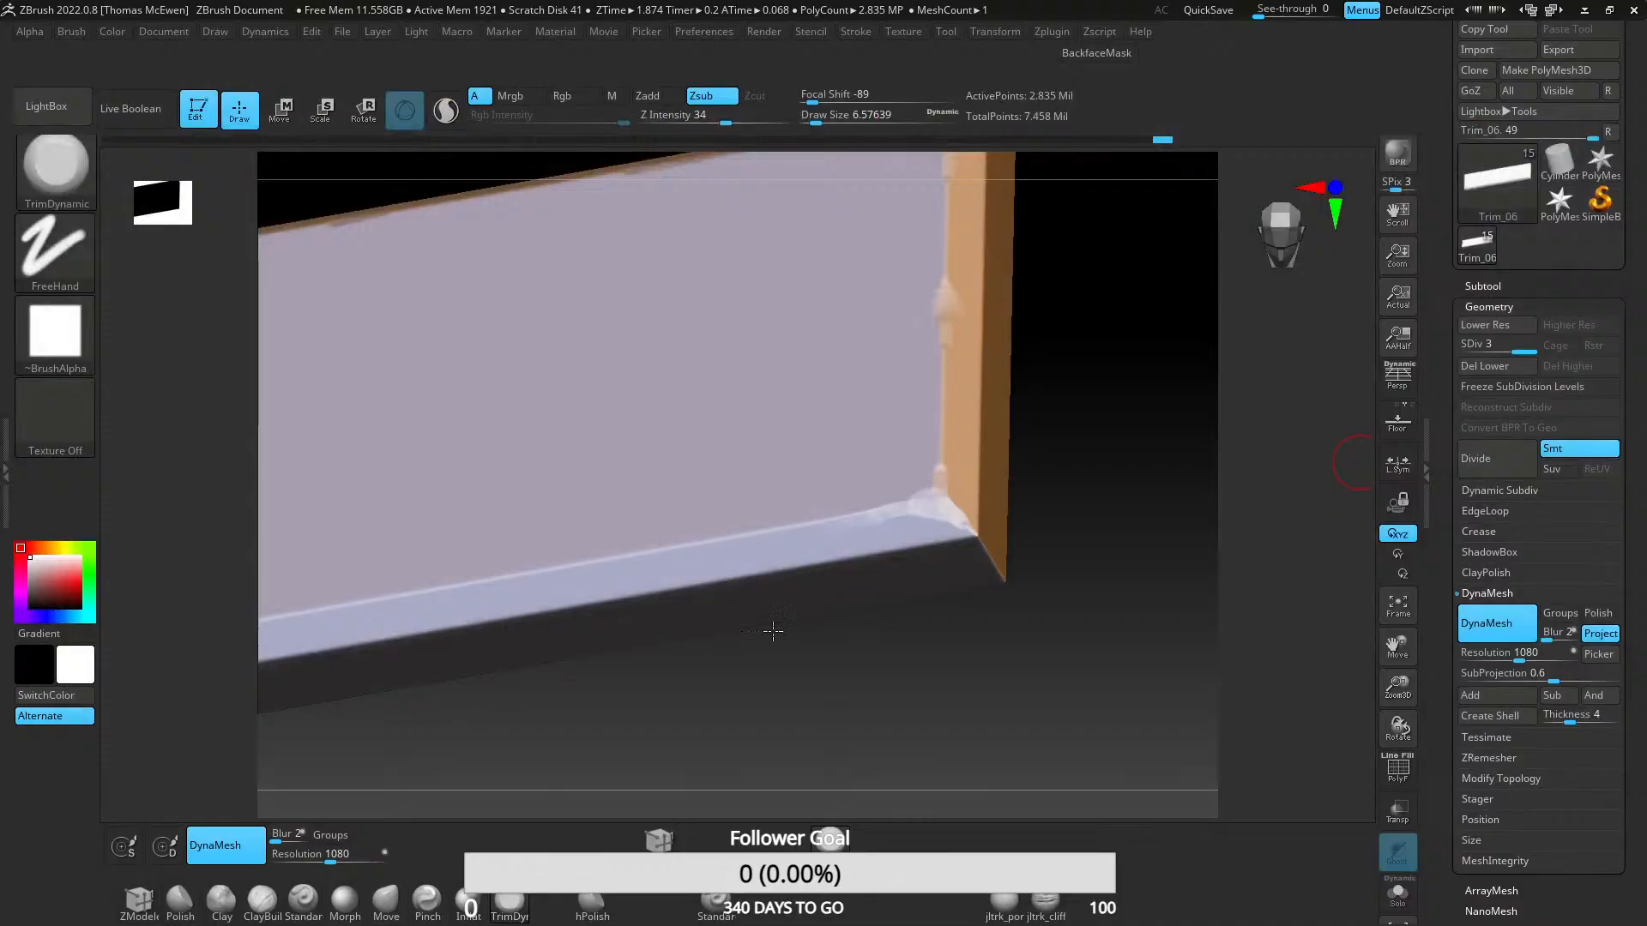
- Chip the lower right corner of Trim_06 and the edges running from it with the TrimDynamic brush
{"action": "left_click_drag", "start_coordinate": [773, 632], "coordinate": [777, 557]}
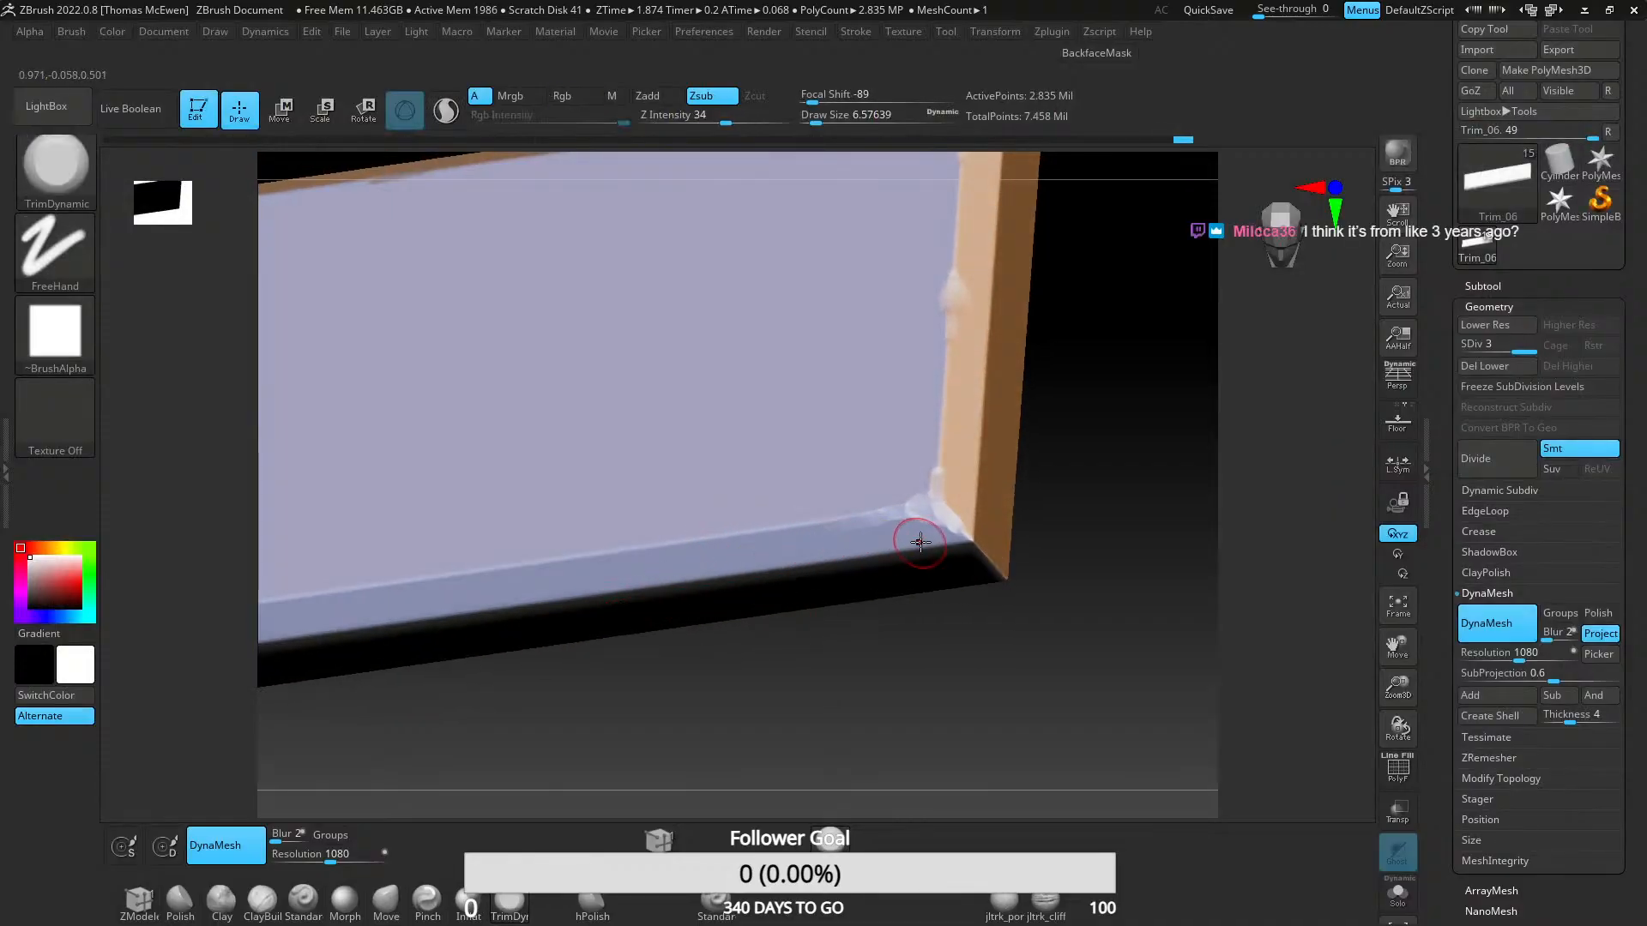
{"action": "key", "text": "ctrl+z"}
{"action": "mouse_move", "coordinate": [949, 568]}
{"action": "right_mouse_down", "text": "alt"}
{"action": "mouse_move", "coordinate": [921, 588]}
{"action": "mouse_move", "coordinate": [966, 559]}
{"action": "mouse_move", "coordinate": [950, 554]}
{"action": "right_mouse_up", "text": "alt"}
{"action": "mouse_move", "coordinate": [958, 474]}
{"action": "right_mouse_down", "text": "ctrl"}
{"action": "mouse_move", "coordinate": [885, 563]}
{"action": "mouse_move", "coordinate": [861, 632]}
{"action": "mouse_move", "coordinate": [830, 549]}
{"action": "right_mouse_up", "text": "ctrl"}
{"action": "mouse_move", "coordinate": [831, 542]}
{"action": "left_mouse_down"}
{"action": "mouse_move", "coordinate": [793, 481]}
{"action": "mouse_move", "coordinate": [791, 357]}
{"action": "left_mouse_up"}
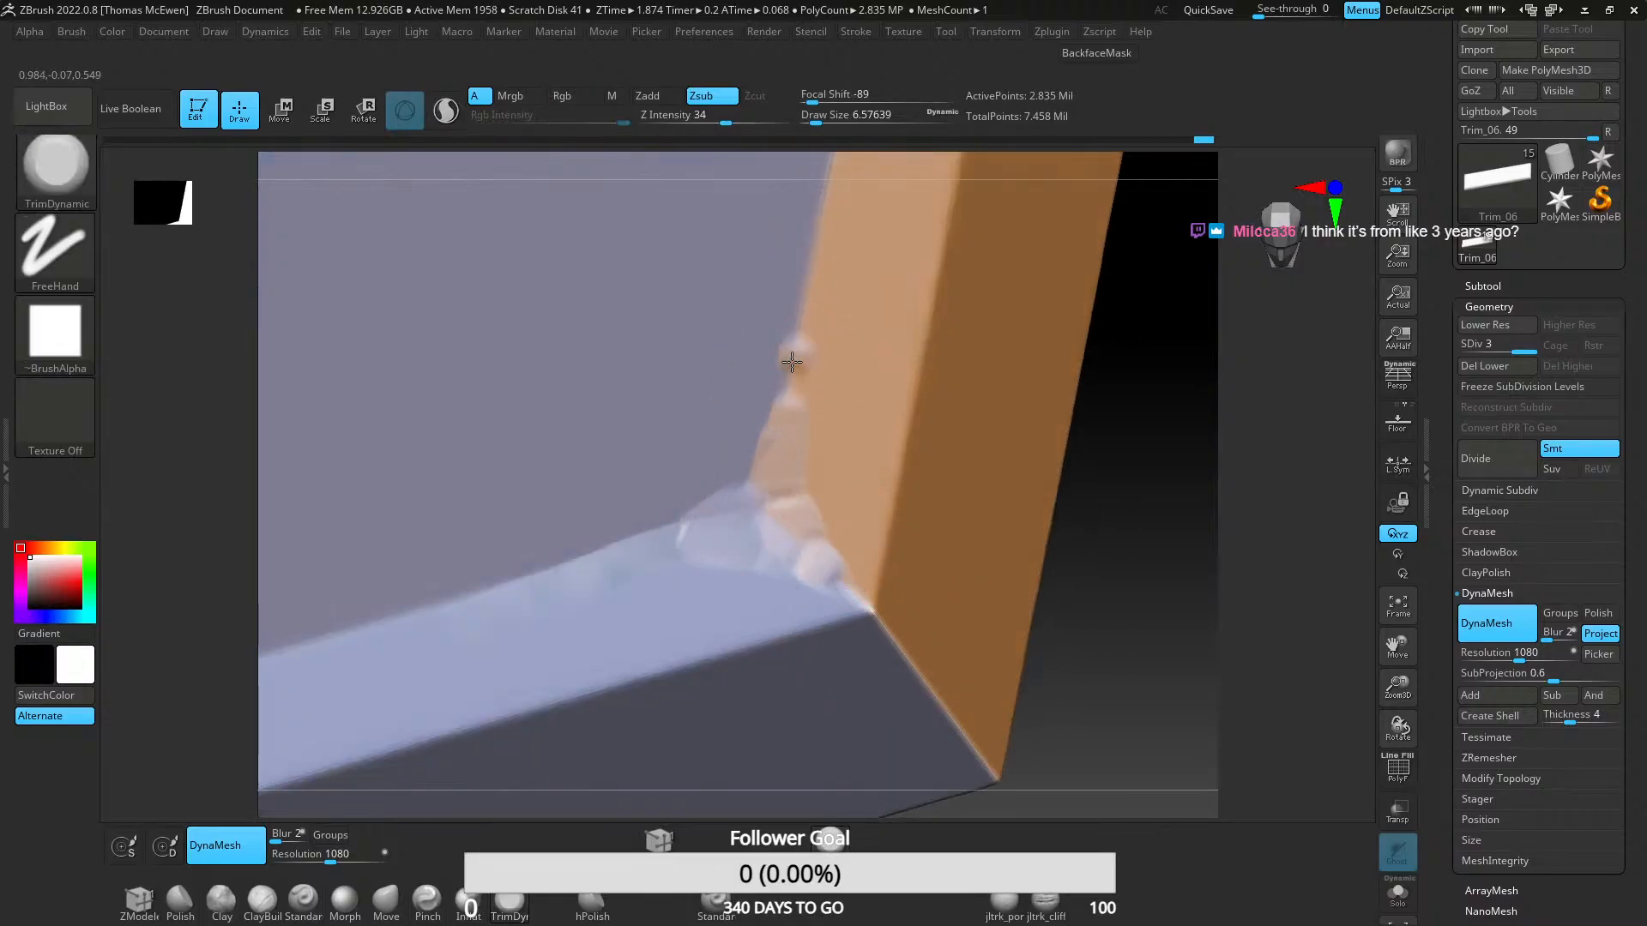
{"action": "right_click_drag", "start_coordinate": [802, 493], "coordinate": [827, 305], "text": "ctrl"}
{"action": "left_click_drag", "start_coordinate": [789, 423], "coordinate": [781, 456]}
{"action": "right_click_drag", "start_coordinate": [659, 581], "coordinate": [874, 543], "text": "alt"}
{"action": "left_click_drag", "start_coordinate": [652, 561], "coordinate": [895, 481]}
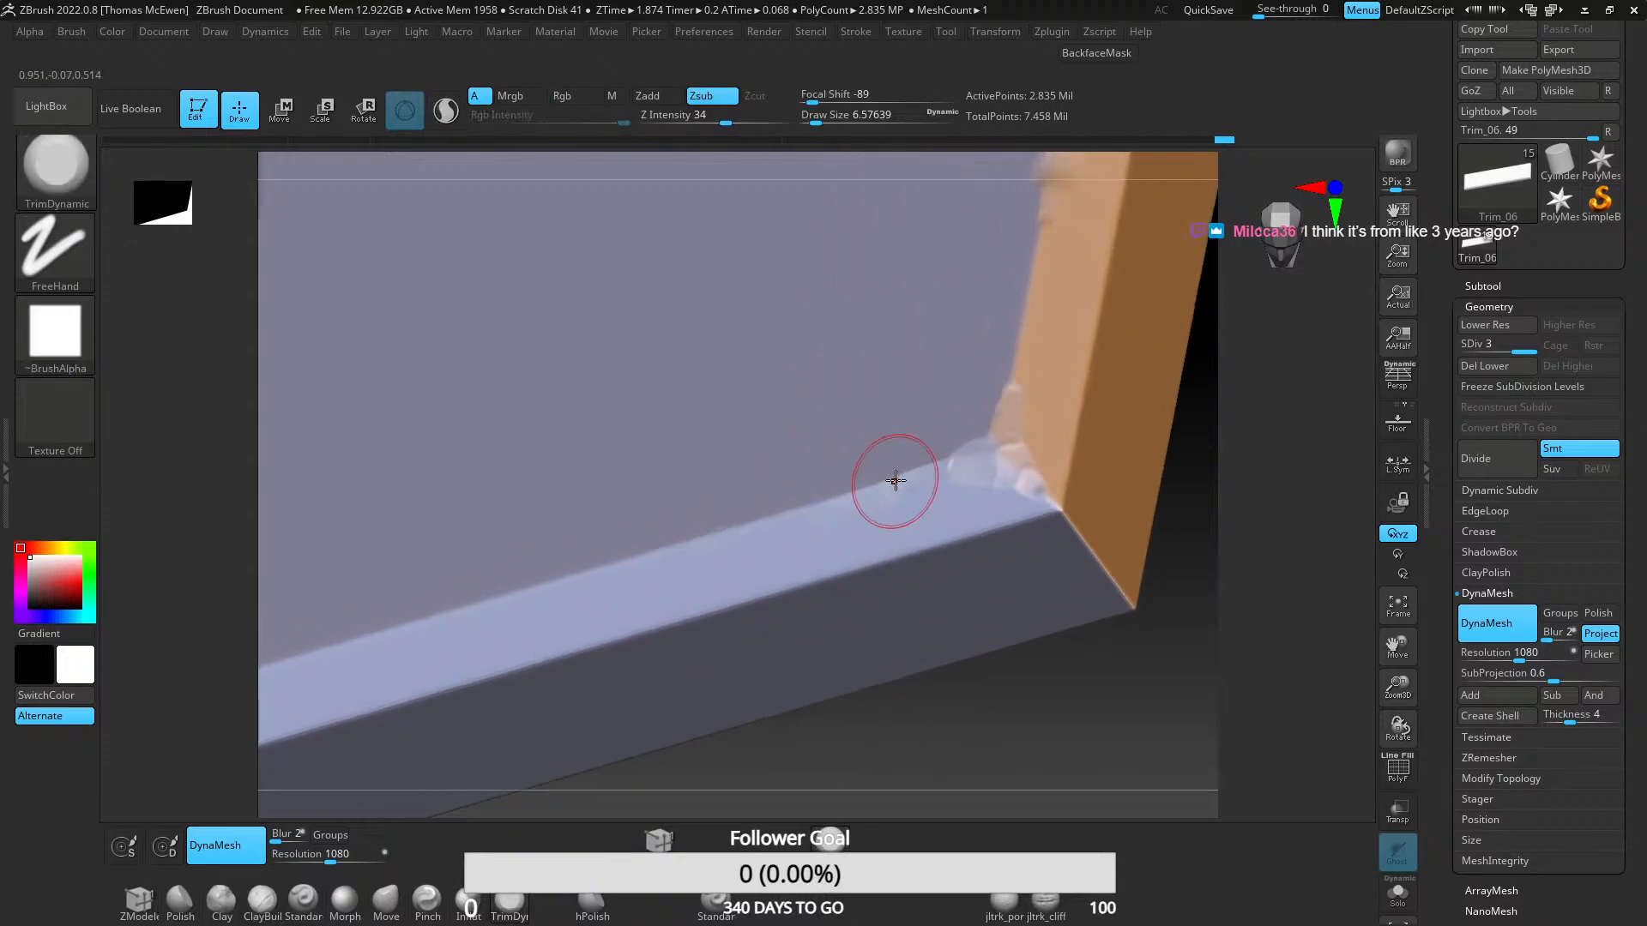
- Wear down the lower left corner and the left vertical edge of Trim_06 with TrimDynamic strokes
{"action": "mouse_move", "coordinate": [816, 543]}
{"action": "right_mouse_down"}
{"action": "mouse_move", "coordinate": [747, 485]}
{"action": "mouse_move", "coordinate": [769, 583]}
{"action": "mouse_move", "coordinate": [760, 523]}
{"action": "right_mouse_up"}
{"action": "right_click_drag", "start_coordinate": [760, 523], "coordinate": [802, 449], "text": "ctrl"}
{"action": "right_click_drag", "start_coordinate": [529, 429], "coordinate": [603, 616], "text": "ctrl"}
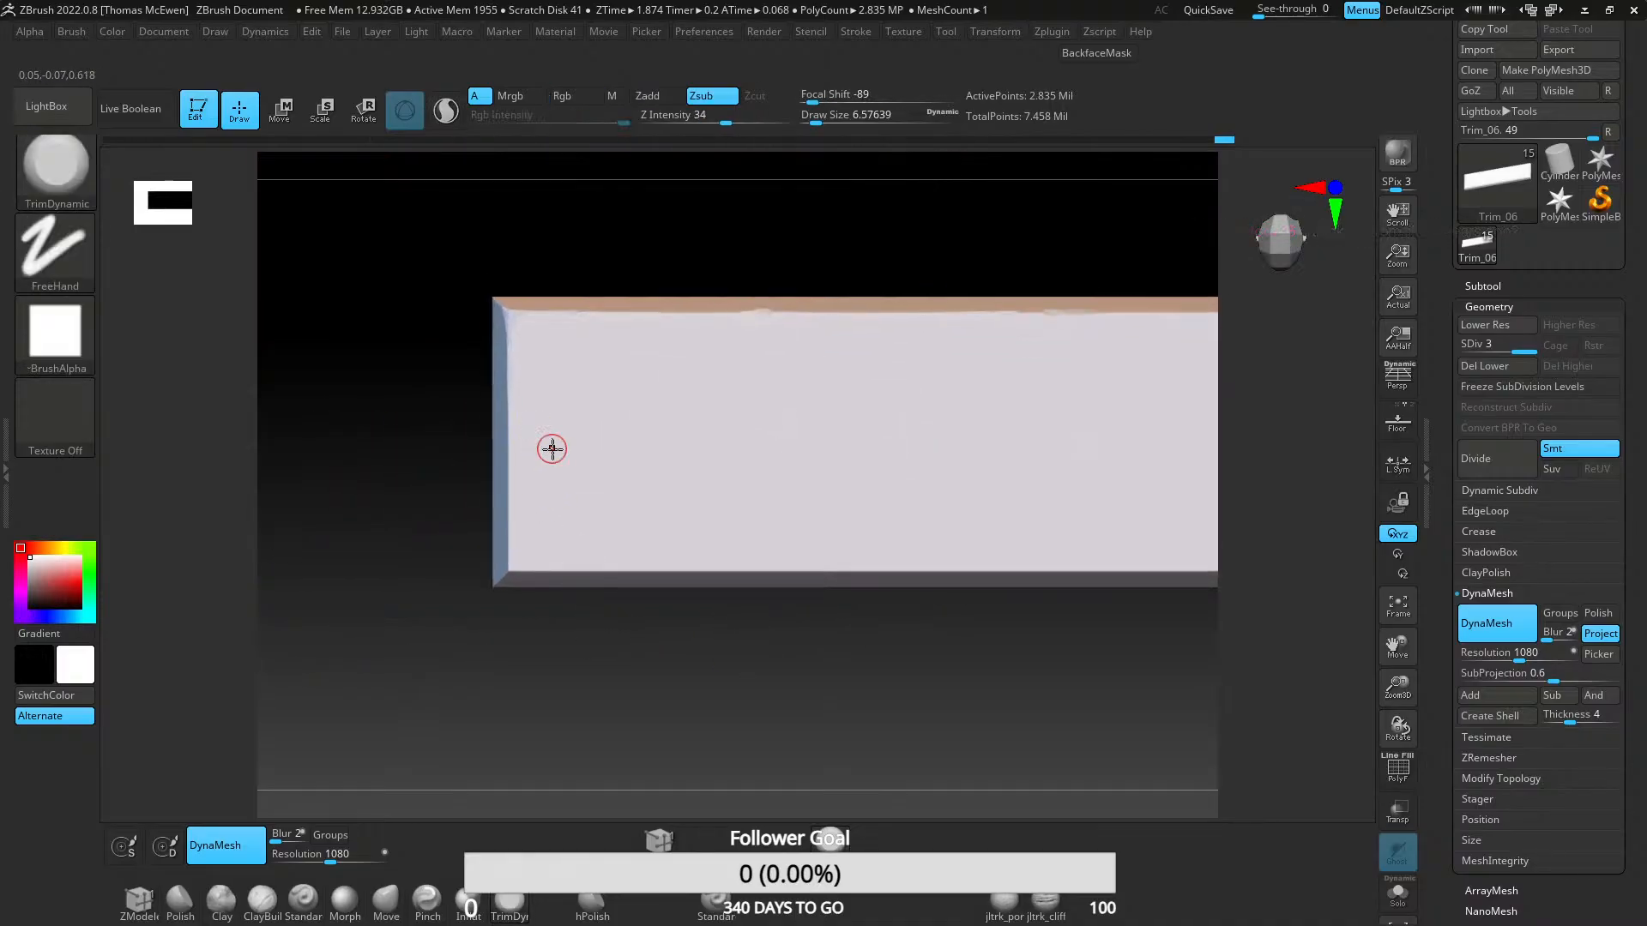
{"action": "right_click_drag", "start_coordinate": [639, 472], "coordinate": [399, 495], "text": "alt"}
{"action": "right_click_drag", "start_coordinate": [581, 503], "coordinate": [563, 470]}
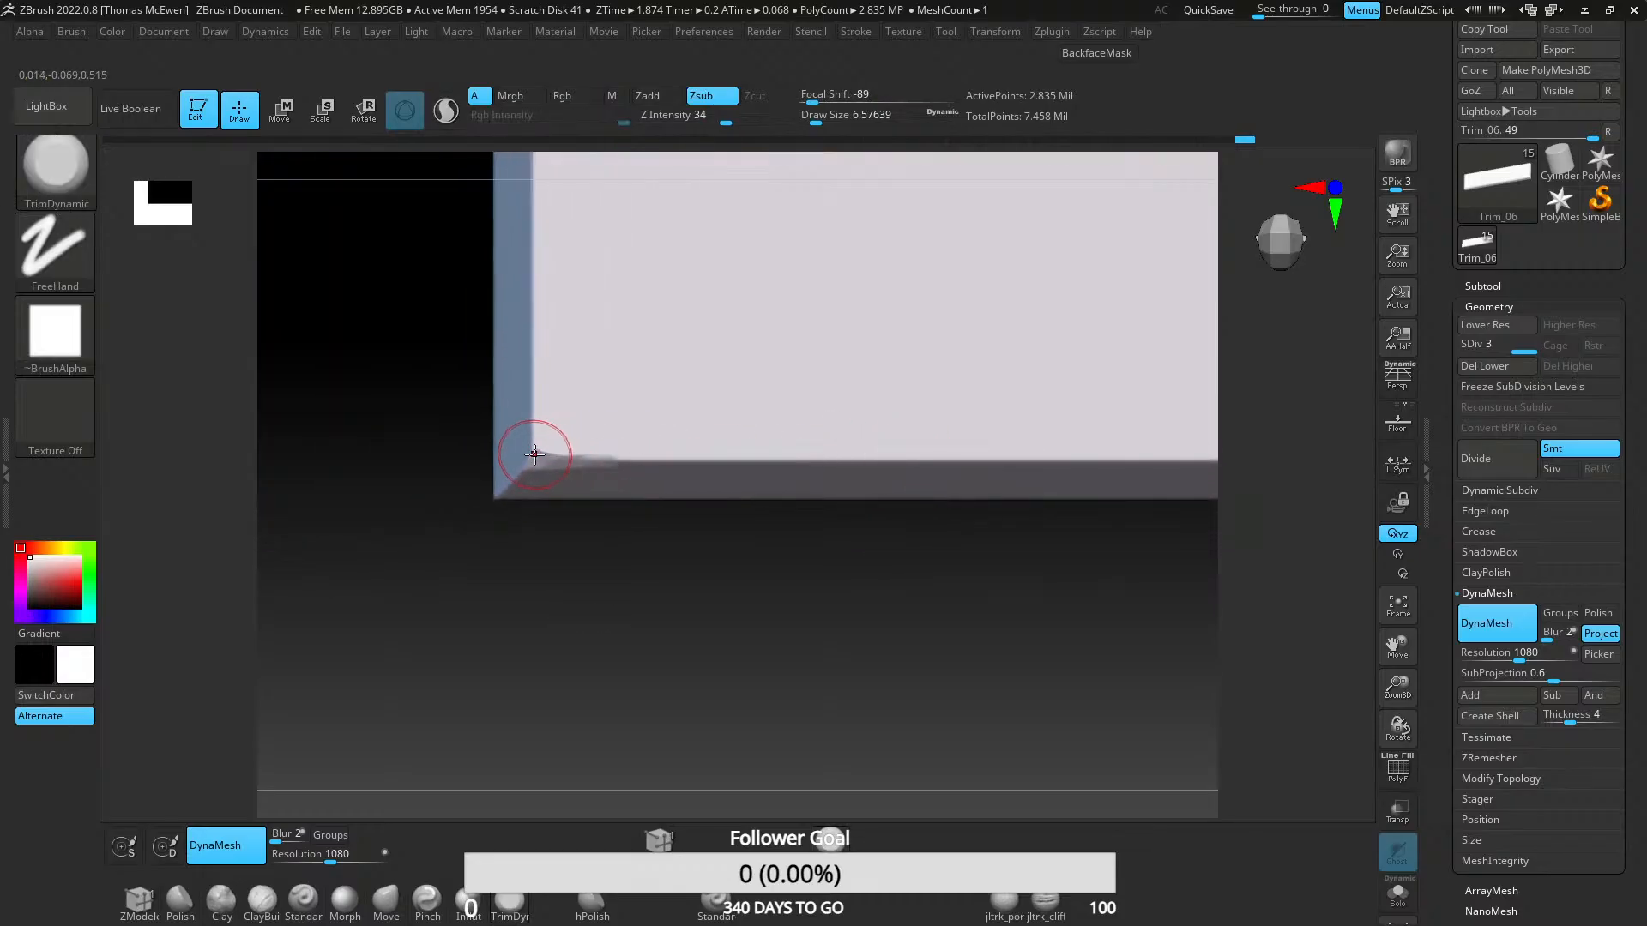
{"action": "right_click_drag", "start_coordinate": [529, 366], "coordinate": [593, 533], "text": "alt"}
{"action": "right_click_drag", "start_coordinate": [600, 270], "coordinate": [632, 581]}
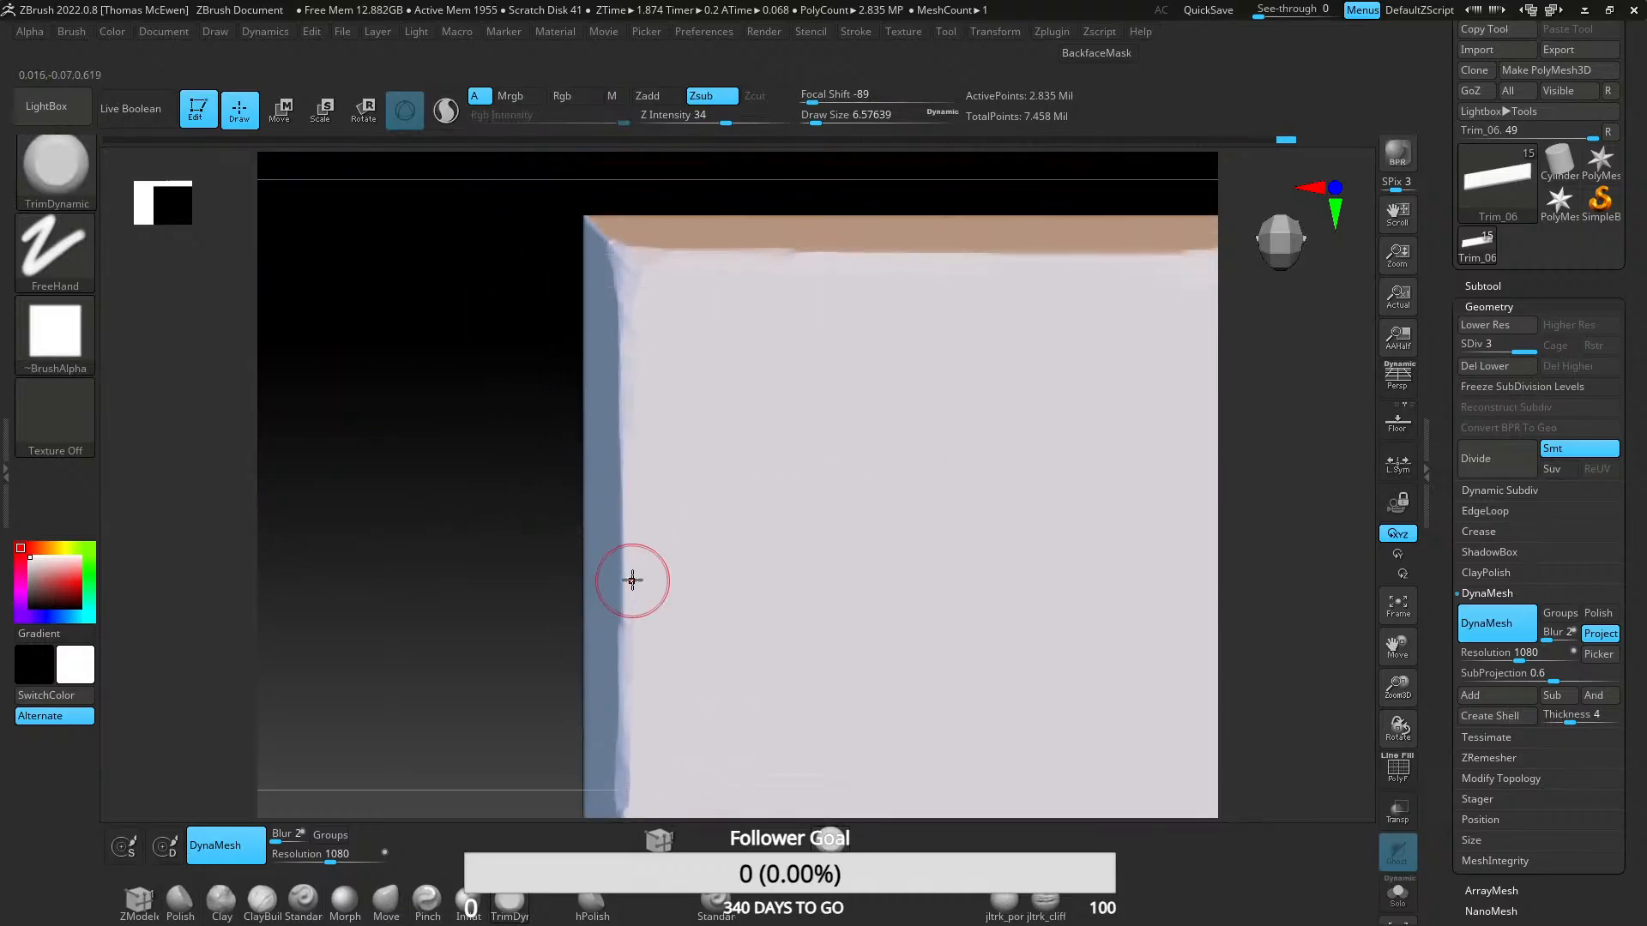
{"action": "left_click_drag", "start_coordinate": [622, 392], "coordinate": [623, 302]}
- Add irregular TrimDynamic chips along the long lower front edge of Trim_06, working from left to right
{"action": "right_click_drag", "start_coordinate": [669, 581], "coordinate": [698, 352], "text": "ctrl"}
{"action": "right_click_drag", "start_coordinate": [728, 482], "coordinate": [522, 388], "text": "alt"}
{"action": "mouse_move", "coordinate": [527, 399]}
{"action": "right_mouse_down", "text": "ctrl"}
{"action": "mouse_move", "coordinate": [553, 568]}
{"action": "mouse_move", "coordinate": [504, 666]}
{"action": "right_mouse_up", "text": "ctrl"}
{"action": "left_click_drag", "start_coordinate": [517, 597], "coordinate": [726, 598]}
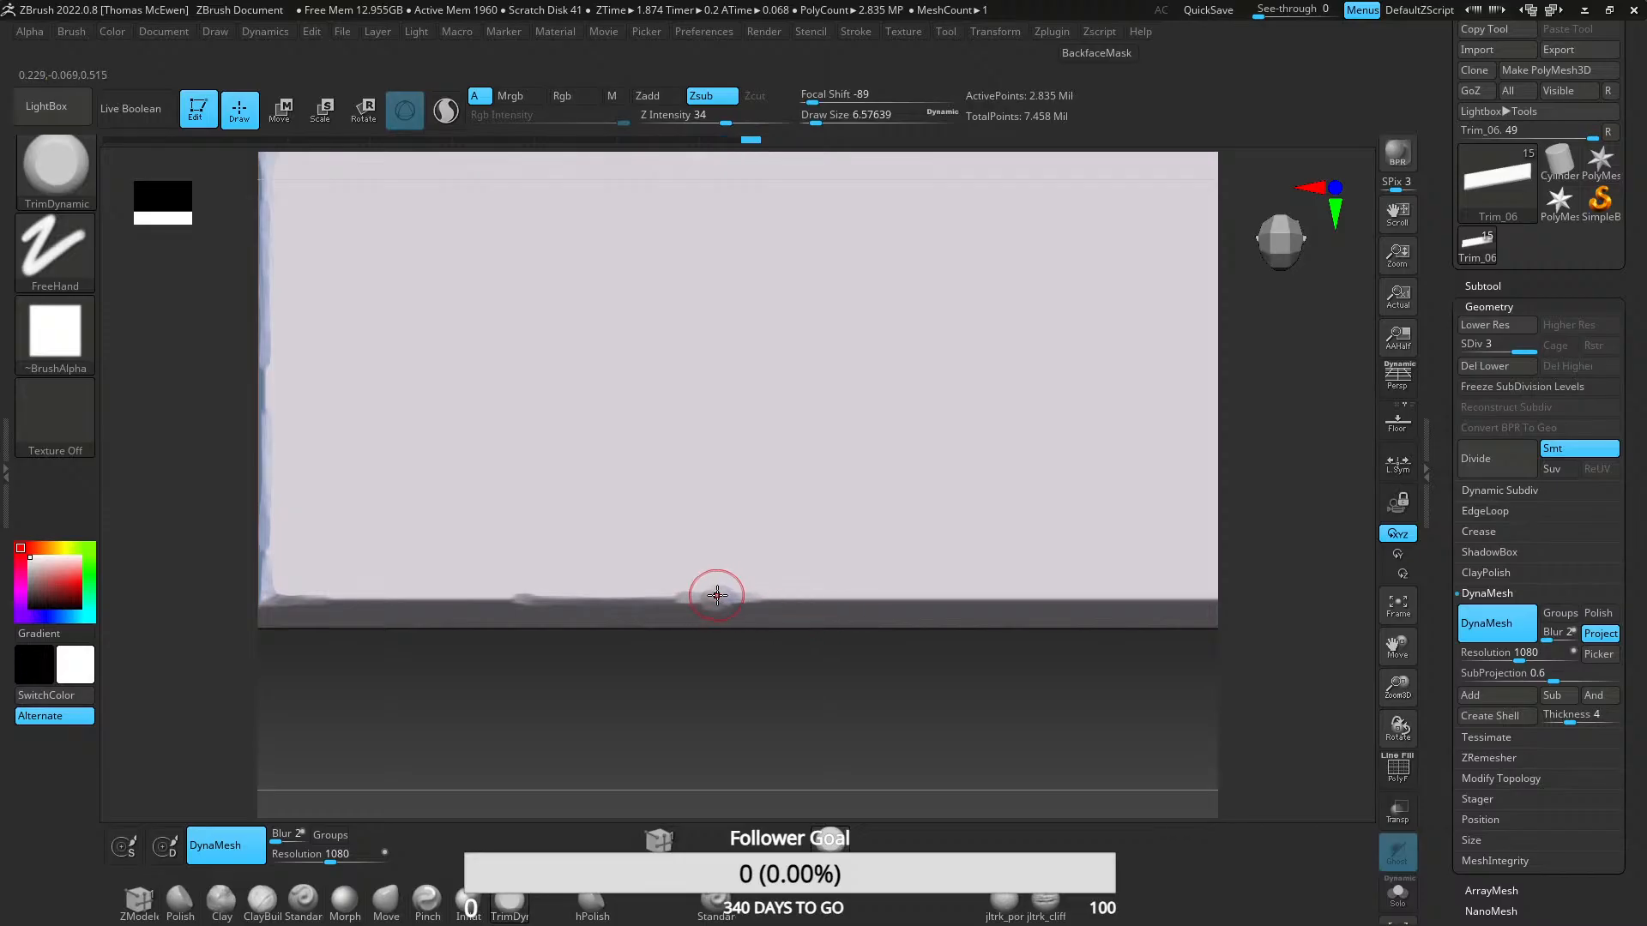
{"action": "left_click_drag", "start_coordinate": [751, 607], "coordinate": [772, 606]}
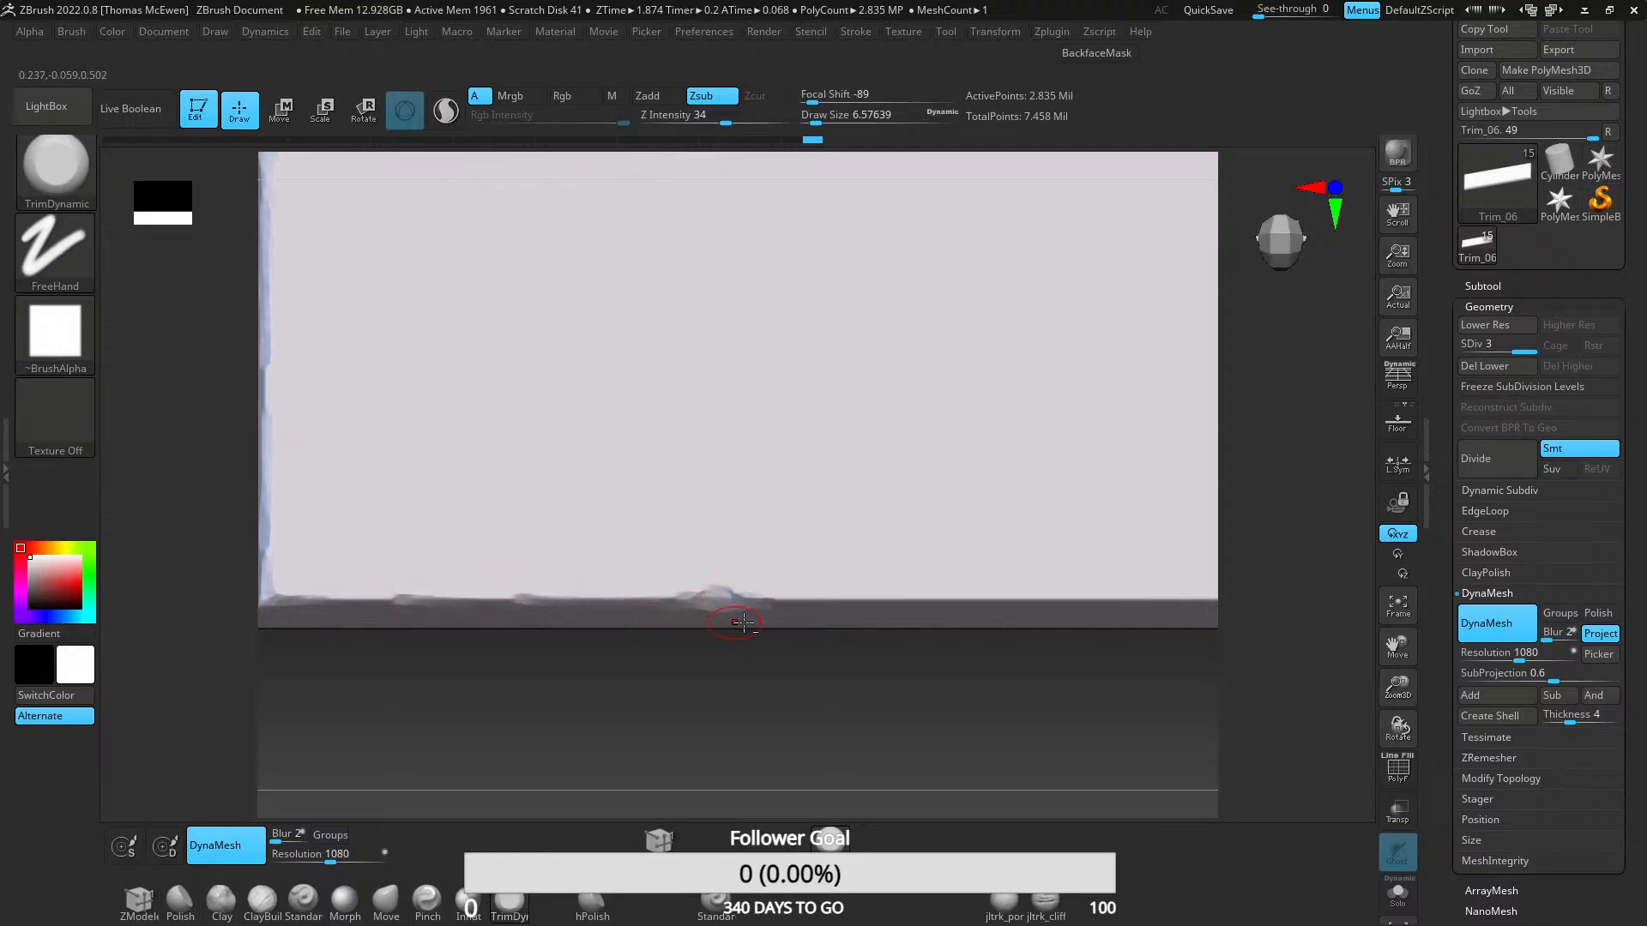
{"action": "right_click_drag", "start_coordinate": [744, 624], "coordinate": [309, 591], "text": "alt"}
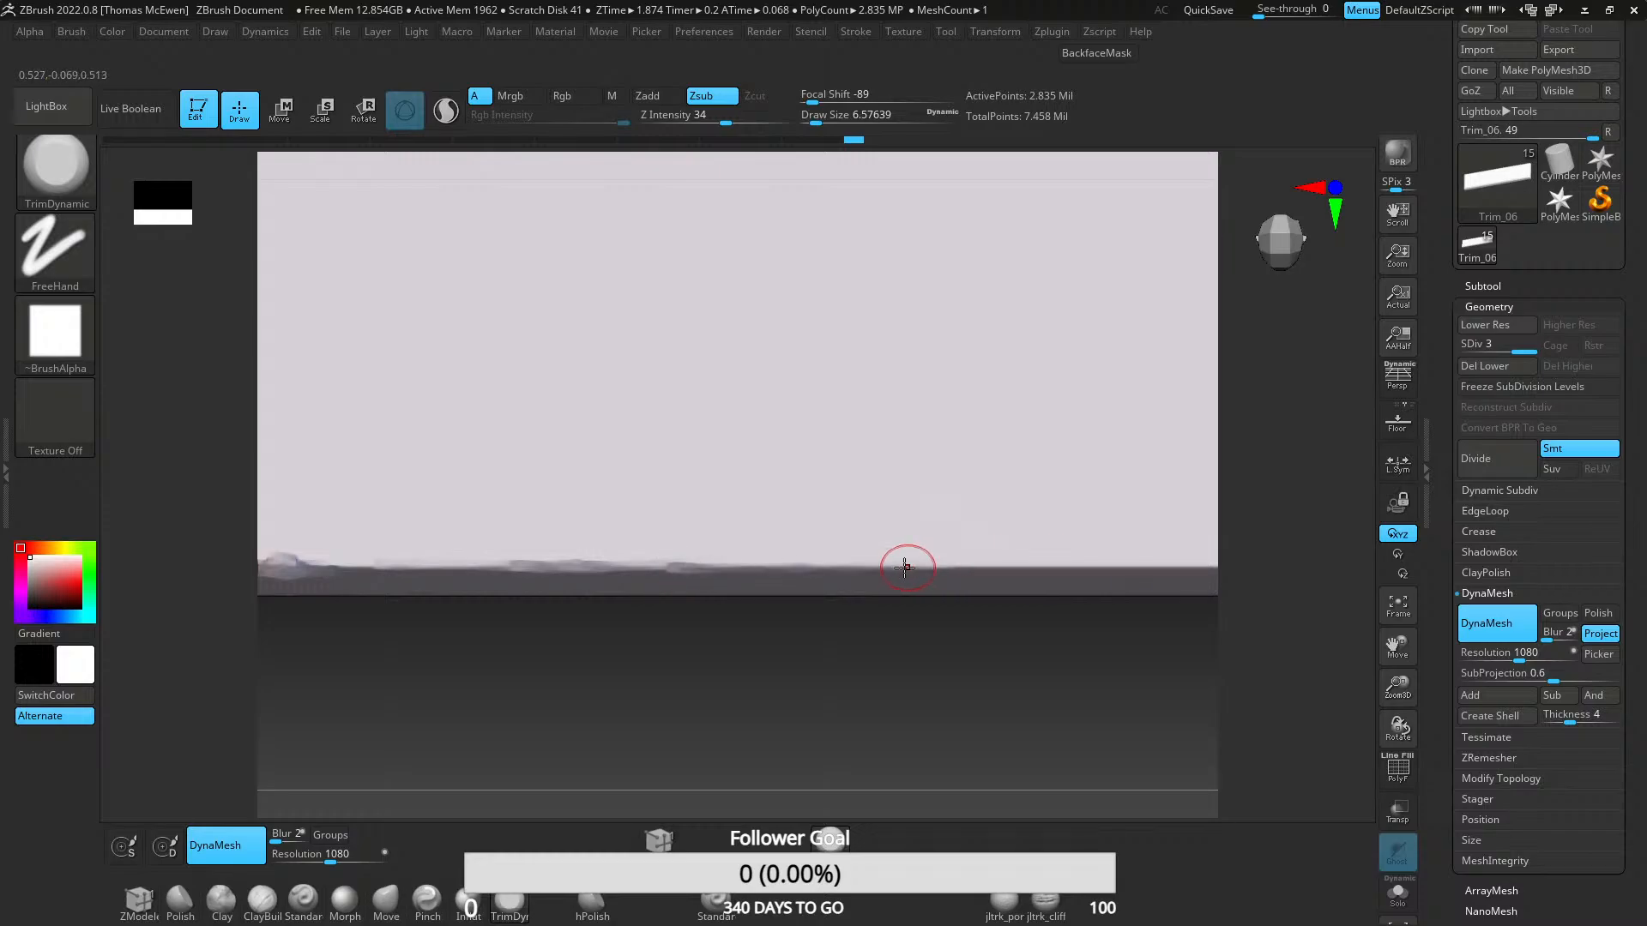
{"action": "key", "text": "ctrl+z"}
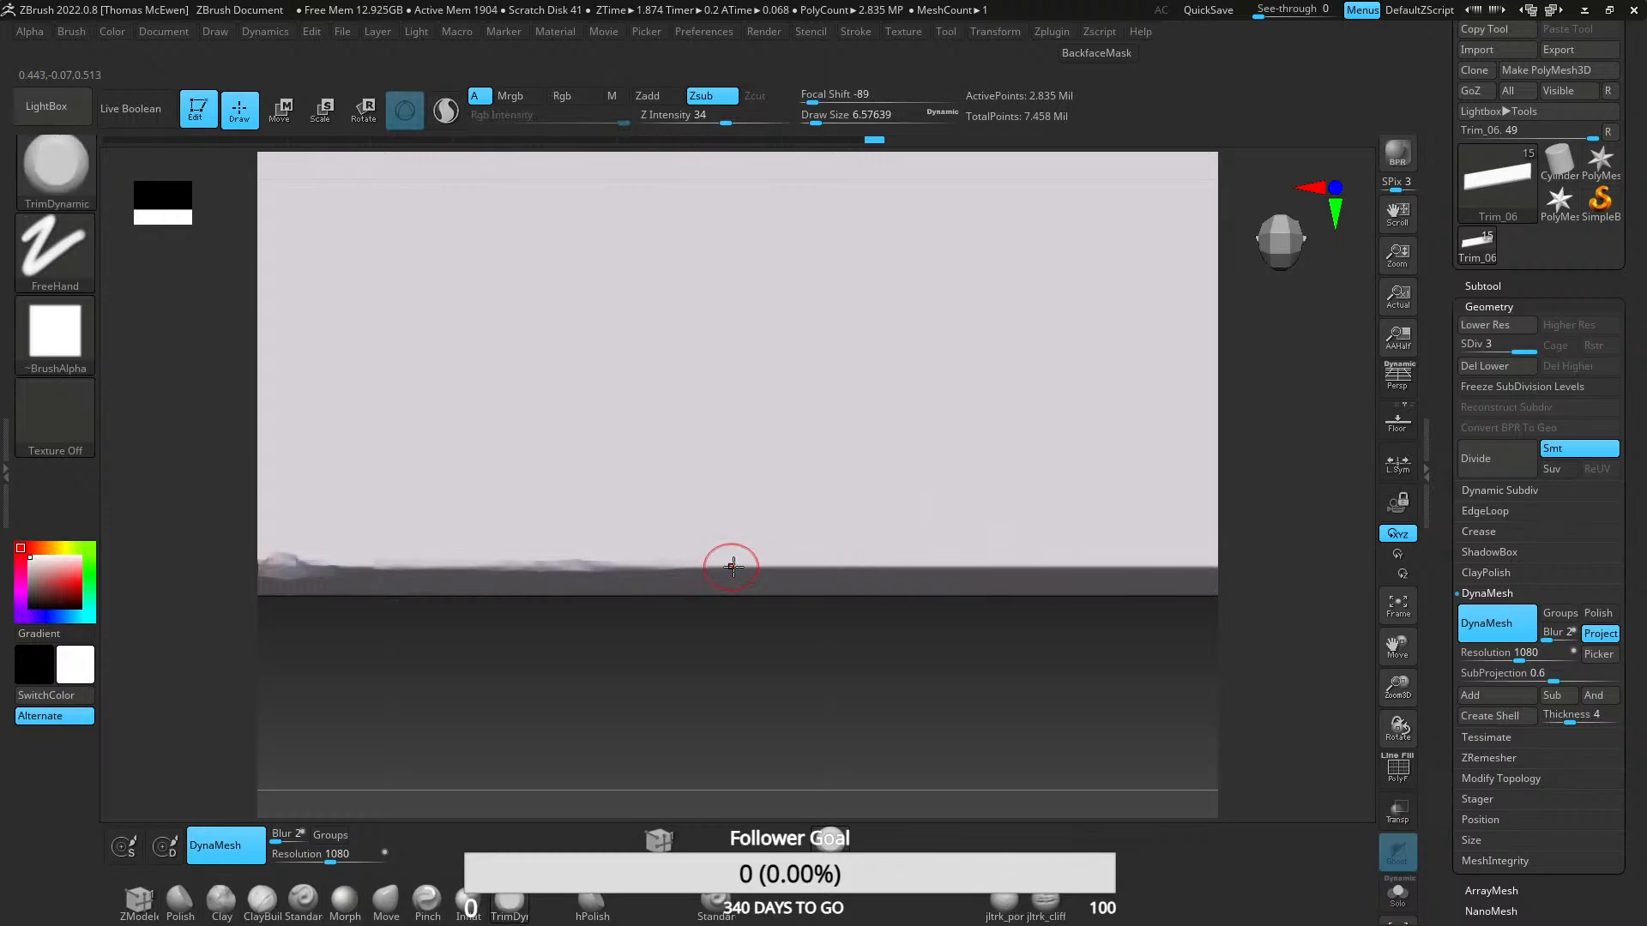
{"action": "right_click_drag", "start_coordinate": [1210, 580], "coordinate": [618, 556], "text": "alt"}
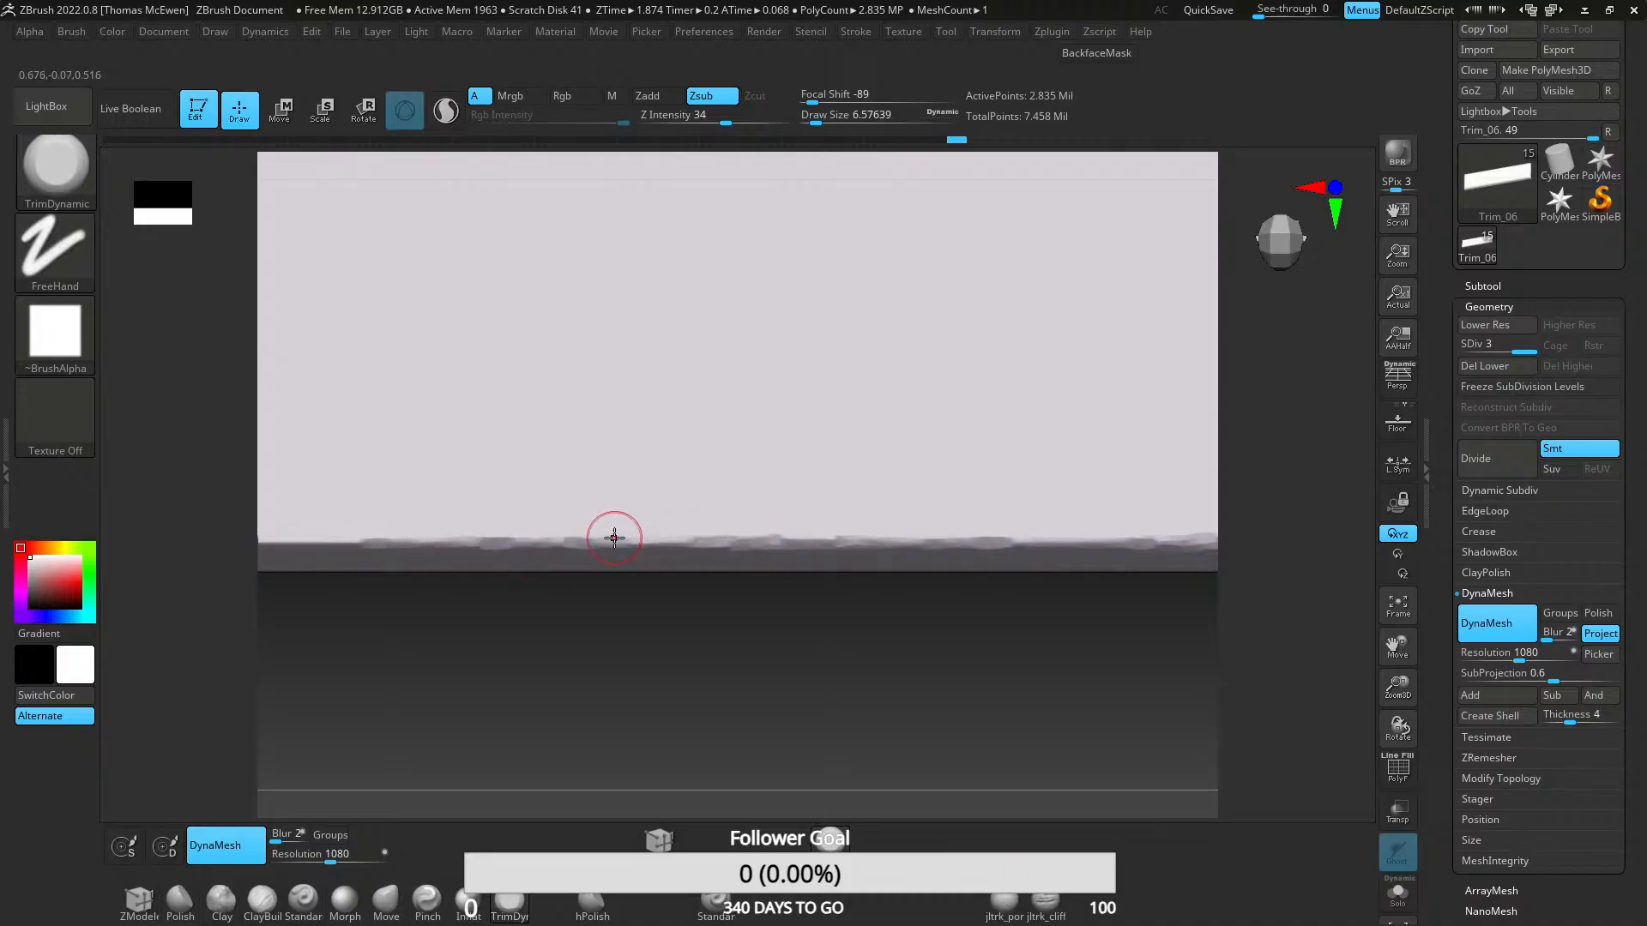
- Add TrimDynamic strokes to the chipped lower front edge of Trim_06, working on its bevel as seen from below
{"action": "right_click_drag", "start_coordinate": [650, 681], "coordinate": [665, 766], "text": "alt"}
{"action": "right_click_drag", "start_coordinate": [688, 592], "coordinate": [755, 515], "text": "ctrl"}
{"action": "right_click_drag", "start_coordinate": [742, 413], "coordinate": [702, 434], "text": "ctrl"}
{"action": "right_click_drag", "start_coordinate": [724, 533], "coordinate": [724, 419]}
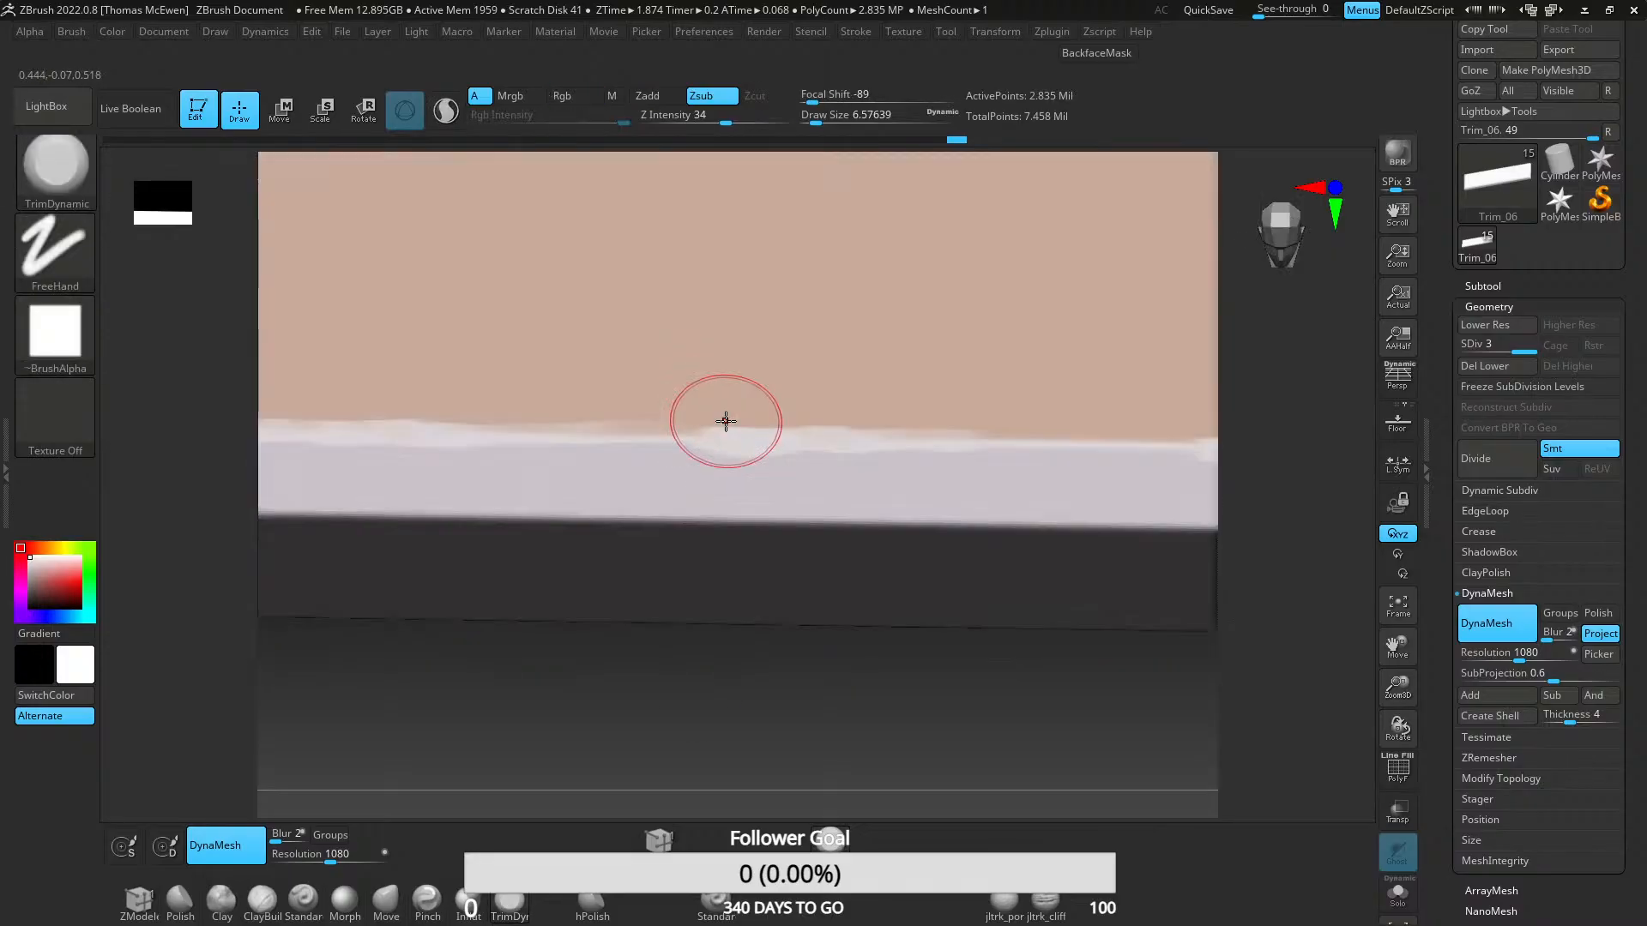
{"action": "mouse_move", "coordinate": [827, 445]}
{"action": "left_mouse_down"}
{"action": "mouse_move", "coordinate": [684, 470]}
{"action": "mouse_move", "coordinate": [592, 455]}
{"action": "left_mouse_up"}
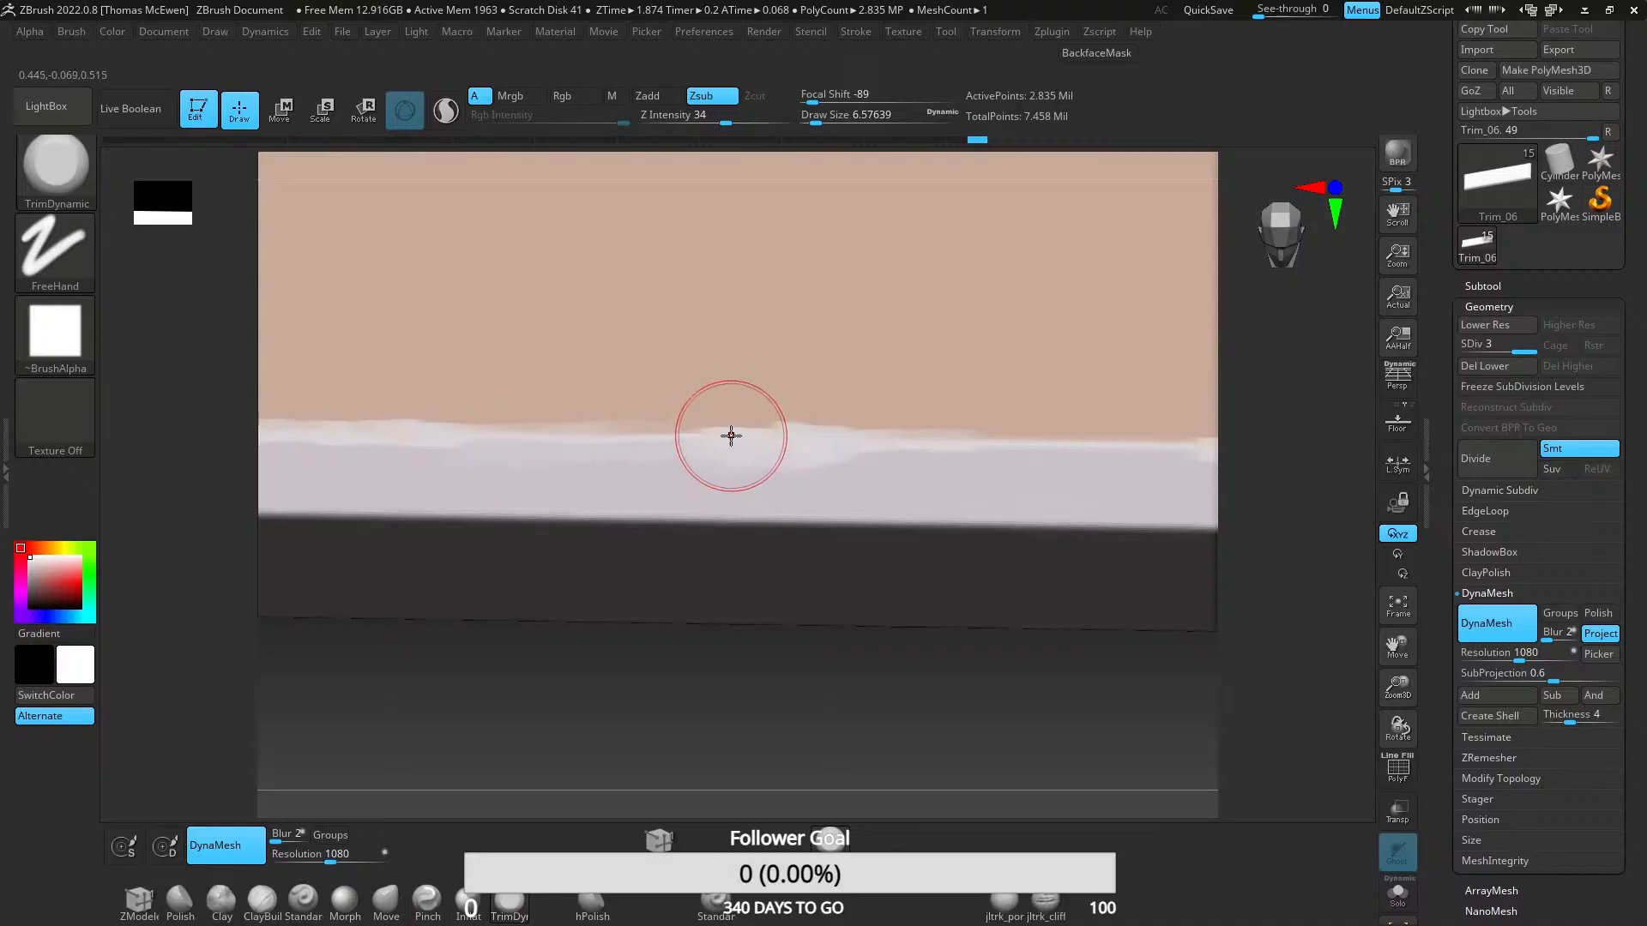
{"action": "left_click_drag", "start_coordinate": [728, 434], "coordinate": [556, 438]}
- Widen the TrimDynamic chips along the middle stretch of Trim_06's lower front edge, as seen from the front
{"action": "right_click_drag", "start_coordinate": [619, 504], "coordinate": [639, 361], "text": "ctrl"}
{"action": "mouse_move", "coordinate": [669, 434]}
{"action": "right_mouse_down", "text": "shift"}
{"action": "mouse_move", "coordinate": [713, 534]}
{"action": "mouse_move", "coordinate": [632, 643]}
{"action": "mouse_move", "coordinate": [643, 692]}
{"action": "right_mouse_up", "text": "shift"}
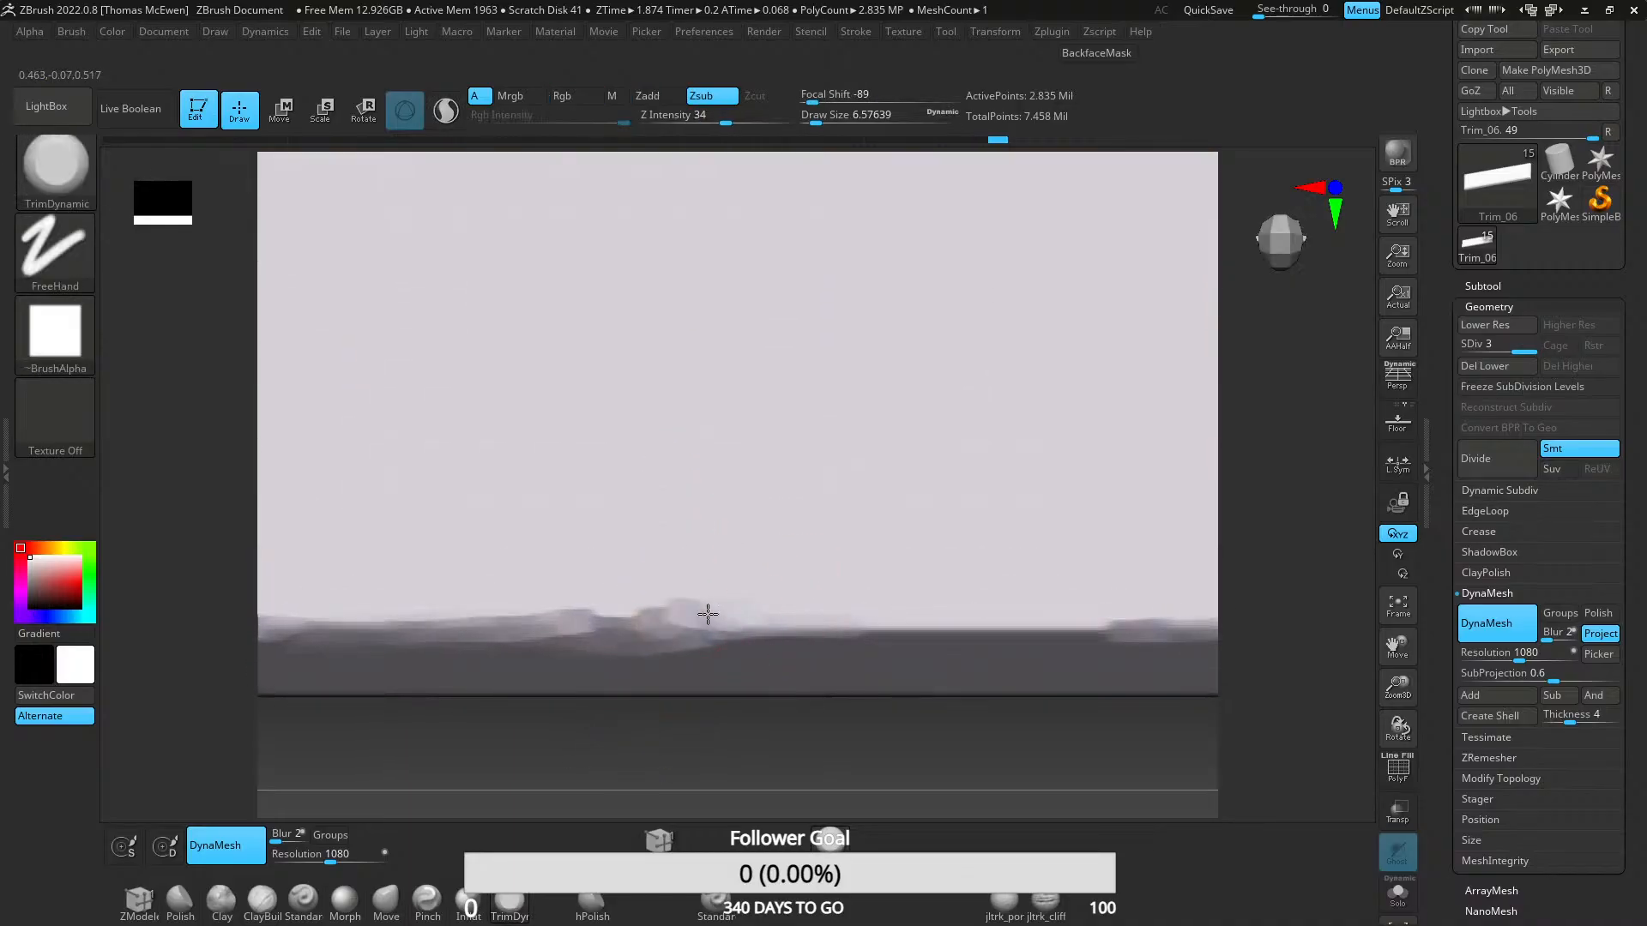
{"action": "left_click_drag", "start_coordinate": [728, 632], "coordinate": [1012, 625]}
{"action": "left_click_drag", "start_coordinate": [779, 632], "coordinate": [845, 629]}
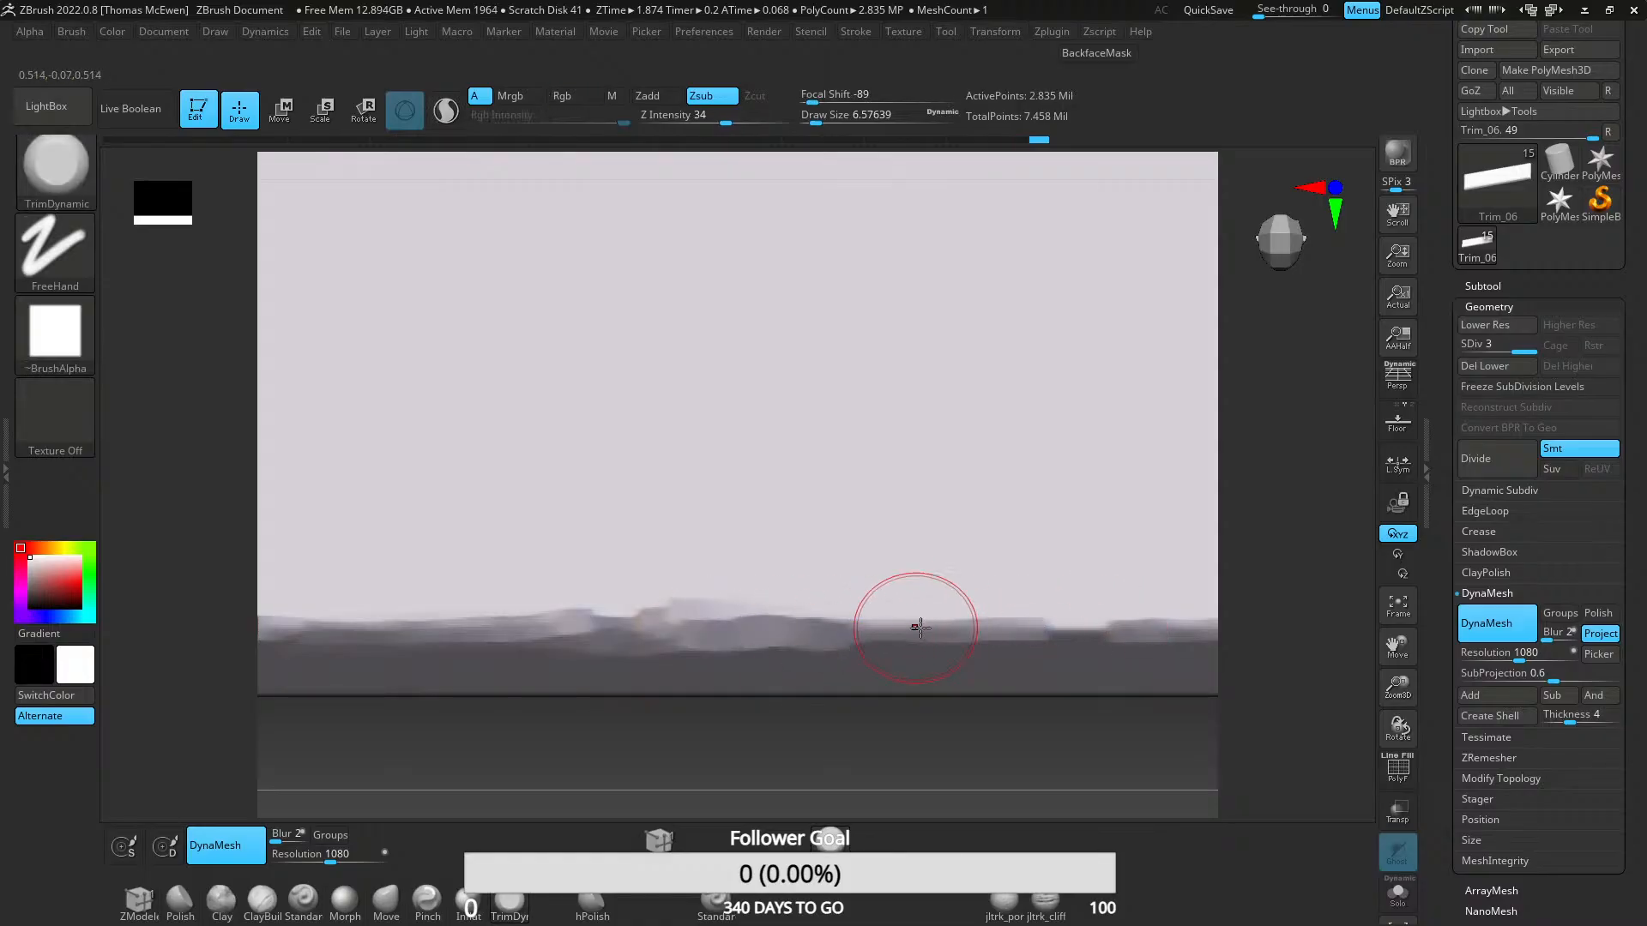
{"action": "left_click_drag", "start_coordinate": [682, 632], "coordinate": [806, 626]}
{"action": "key", "text": "f"}
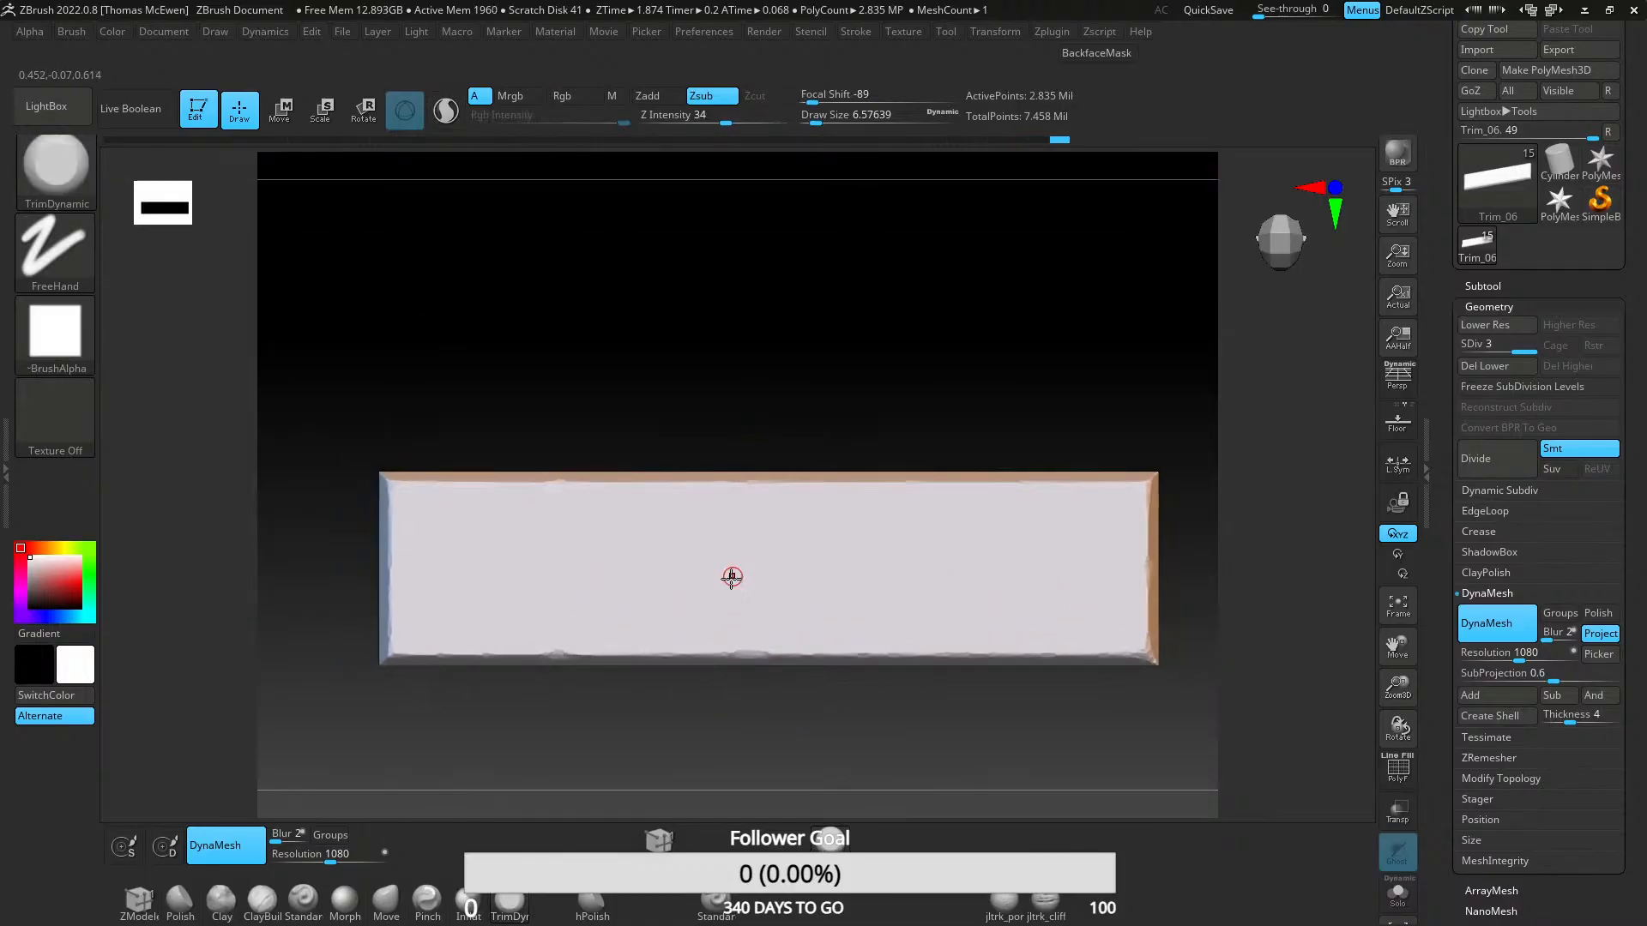
- Carve a deeper, wider TrimDynamic chip in the right-hand half of Trim_06's lower front edge
{"action": "mouse_move", "coordinate": [717, 608]}
{"action": "right_mouse_down"}
{"action": "mouse_move", "coordinate": [735, 636]}
{"action": "mouse_move", "coordinate": [702, 640]}
{"action": "mouse_move", "coordinate": [723, 625]}
{"action": "right_mouse_up"}
{"action": "right_click_drag", "start_coordinate": [841, 632], "coordinate": [725, 537], "text": "alt"}
{"action": "right_click_drag", "start_coordinate": [724, 536], "coordinate": [720, 736], "text": "ctrl"}
{"action": "right_click_drag", "start_coordinate": [721, 736], "coordinate": [729, 369], "text": "alt"}
{"action": "right_click_drag", "start_coordinate": [729, 369], "coordinate": [744, 553], "text": "ctrl"}
{"action": "mouse_move", "coordinate": [714, 513]}
{"action": "left_mouse_down"}
{"action": "mouse_move", "coordinate": [702, 496]}
{"action": "mouse_move", "coordinate": [815, 482]}
{"action": "mouse_move", "coordinate": [699, 511]}
{"action": "mouse_move", "coordinate": [519, 509]}
{"action": "left_mouse_up"}
{"action": "left_click_drag", "start_coordinate": [649, 465], "coordinate": [228, 519]}
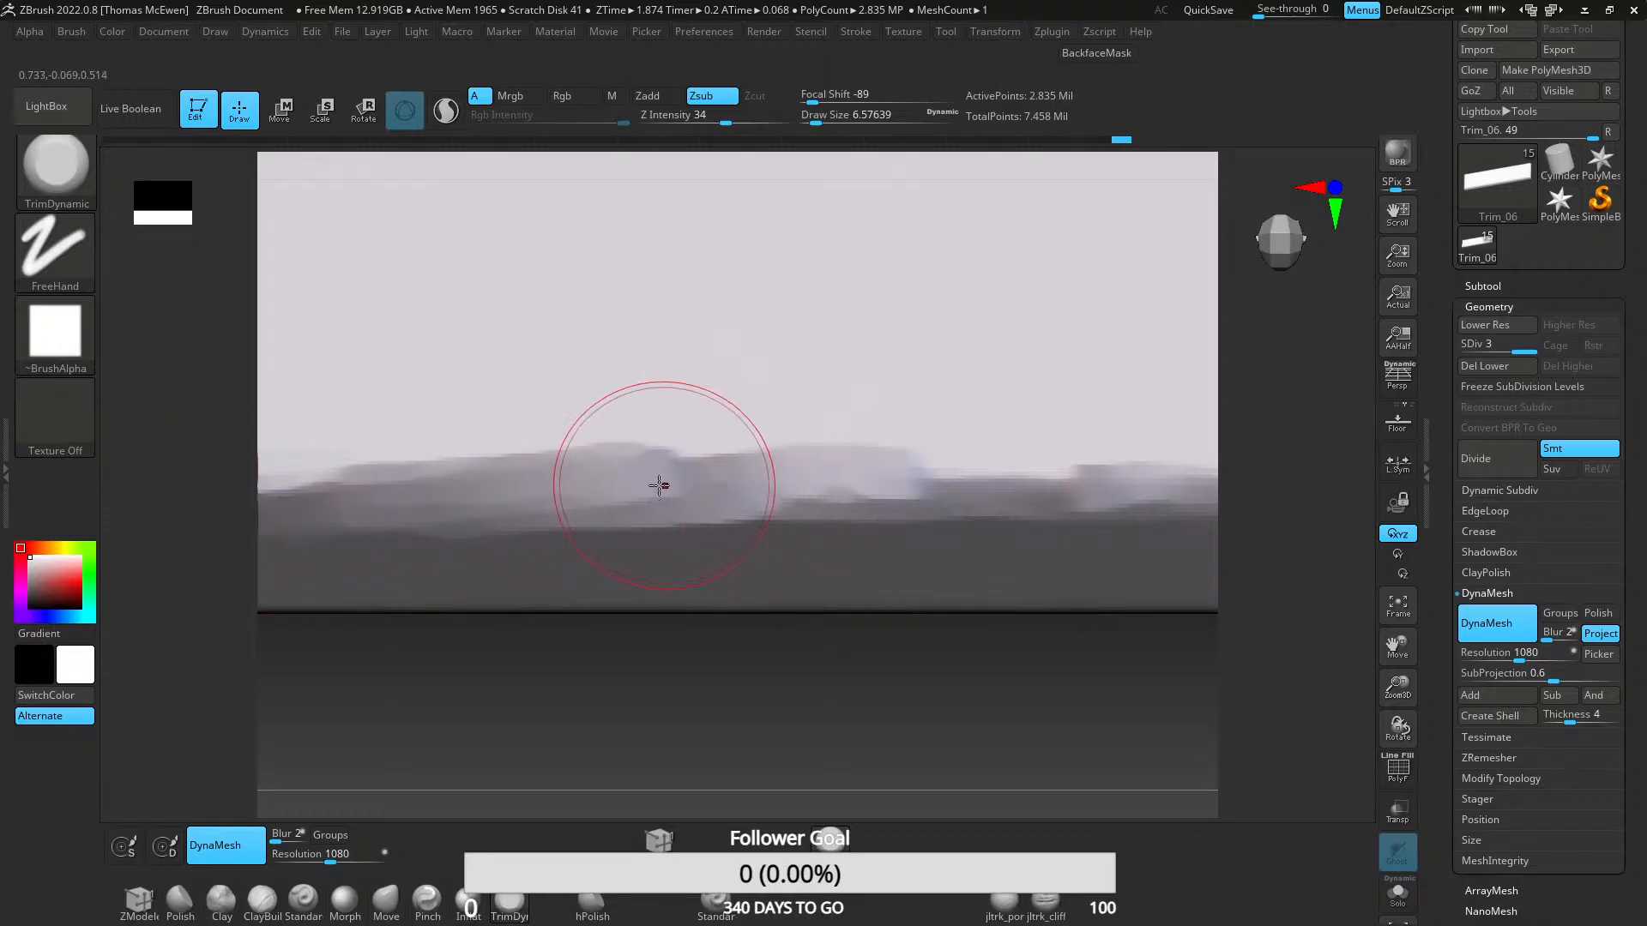
{"action": "left_click_drag", "start_coordinate": [662, 486], "coordinate": [1012, 477]}
{"action": "left_click_drag", "start_coordinate": [825, 500], "coordinate": [1054, 494]}
- Add one more TrimDynamic stroke to Trim_06's lower front edge and check the wear across the whole piece
{"action": "mouse_move", "coordinate": [952, 467]}
{"action": "right_mouse_down", "text": "ctrl"}
{"action": "mouse_move", "coordinate": [904, 343]}
{"action": "mouse_move", "coordinate": [809, 309]}
{"action": "mouse_move", "coordinate": [802, 236]}
{"action": "right_mouse_up", "text": "ctrl"}
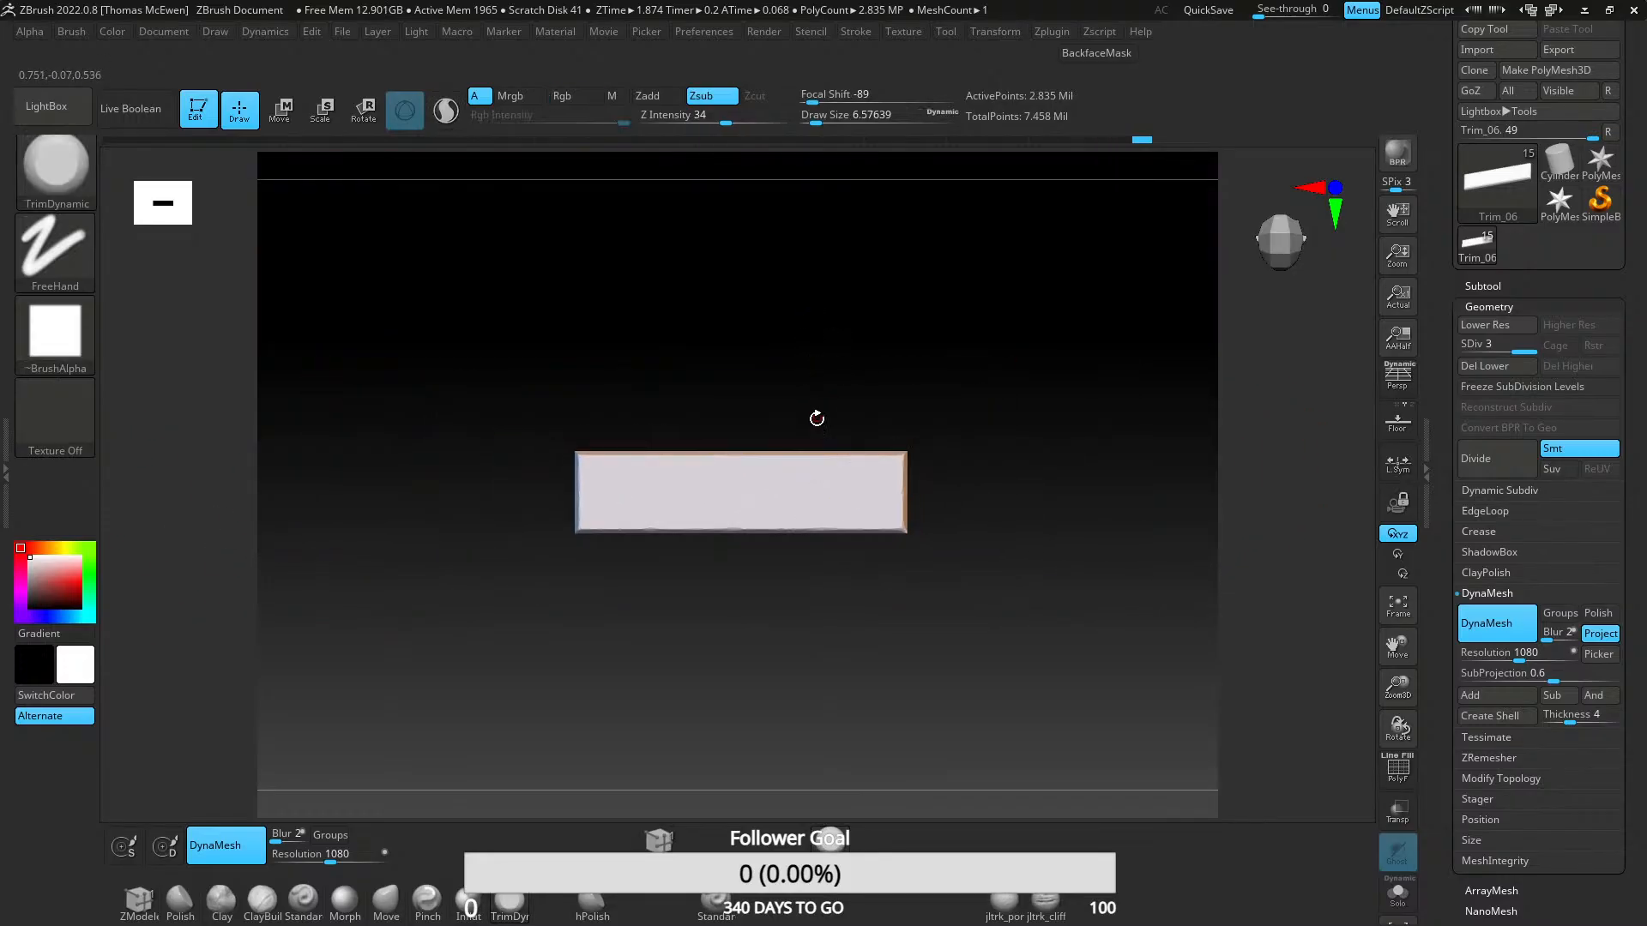
{"action": "right_click_drag", "start_coordinate": [820, 465], "coordinate": [831, 521], "text": "ctrl"}
{"action": "right_click_drag", "start_coordinate": [780, 399], "coordinate": [786, 455], "text": "ctrl"}
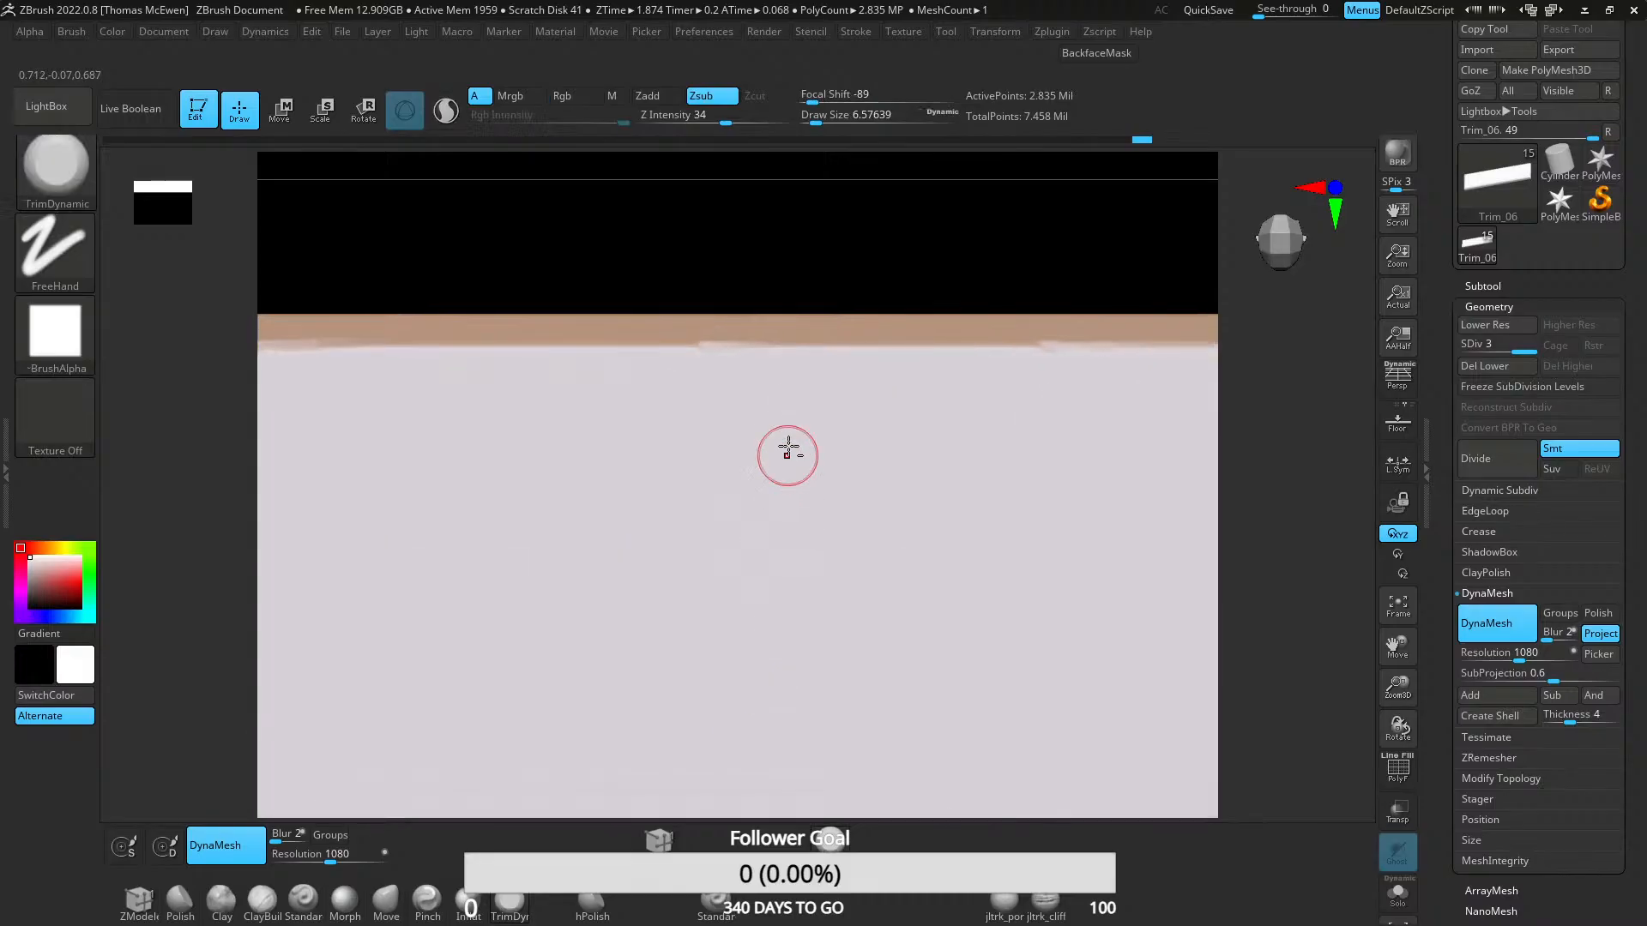
{"action": "right_click_drag", "start_coordinate": [787, 313], "coordinate": [760, 549], "text": "alt"}
{"action": "left_click_drag", "start_coordinate": [739, 471], "coordinate": [507, 471]}
{"action": "right_click_drag", "start_coordinate": [713, 524], "coordinate": [719, 661], "text": "alt"}
{"action": "right_click_drag", "start_coordinate": [719, 660], "coordinate": [821, 606], "text": "ctrl"}
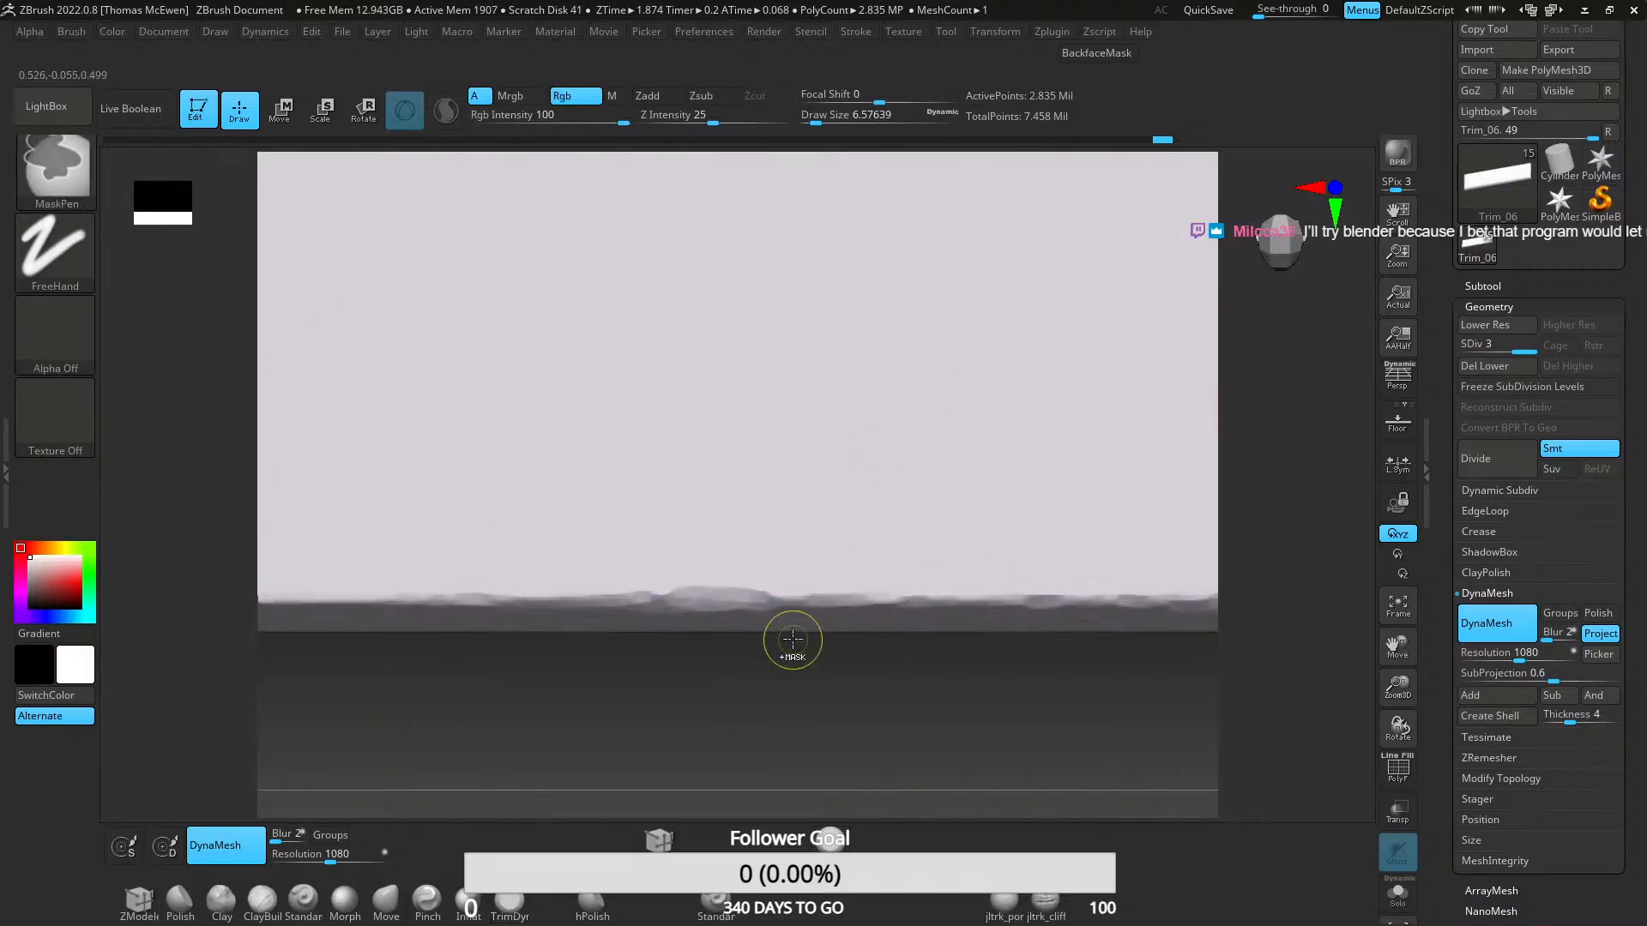
{"action": "key", "text": "f"}
{"action": "right_click_drag", "start_coordinate": [846, 412], "coordinate": [786, 427]}
{"action": "right_click_drag", "start_coordinate": [786, 427], "coordinate": [767, 580], "text": "ctrl"}
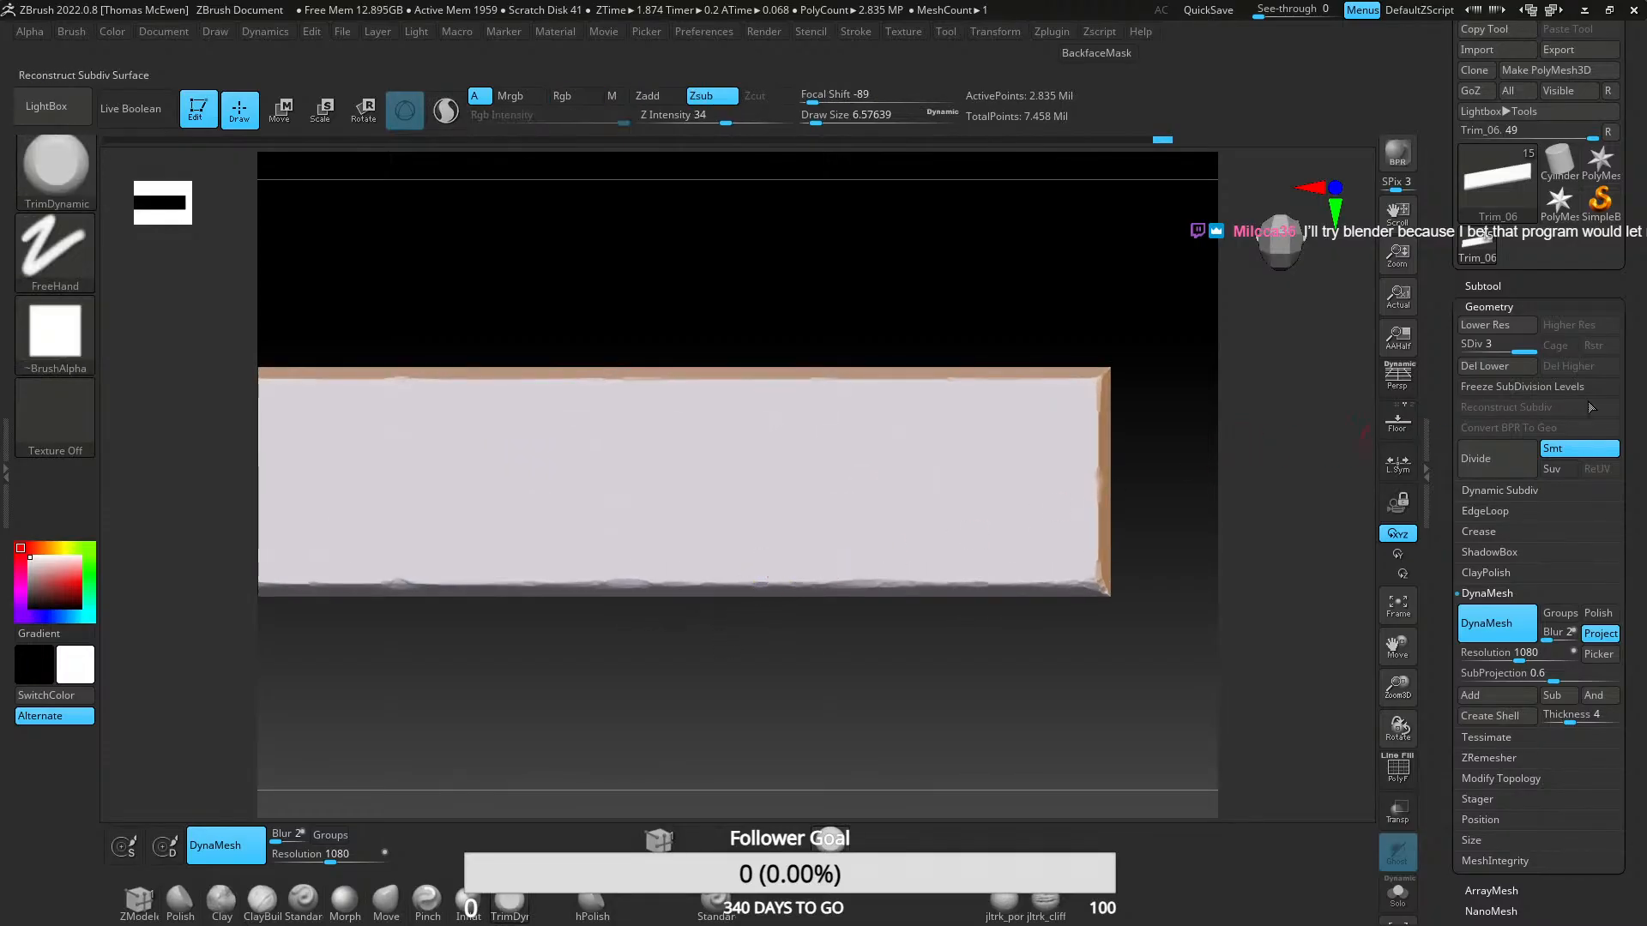
- Show the subtool list and make Trim_12 the active subtool, framing its near end
{"action": "left_click", "coordinate": [1483, 286]}
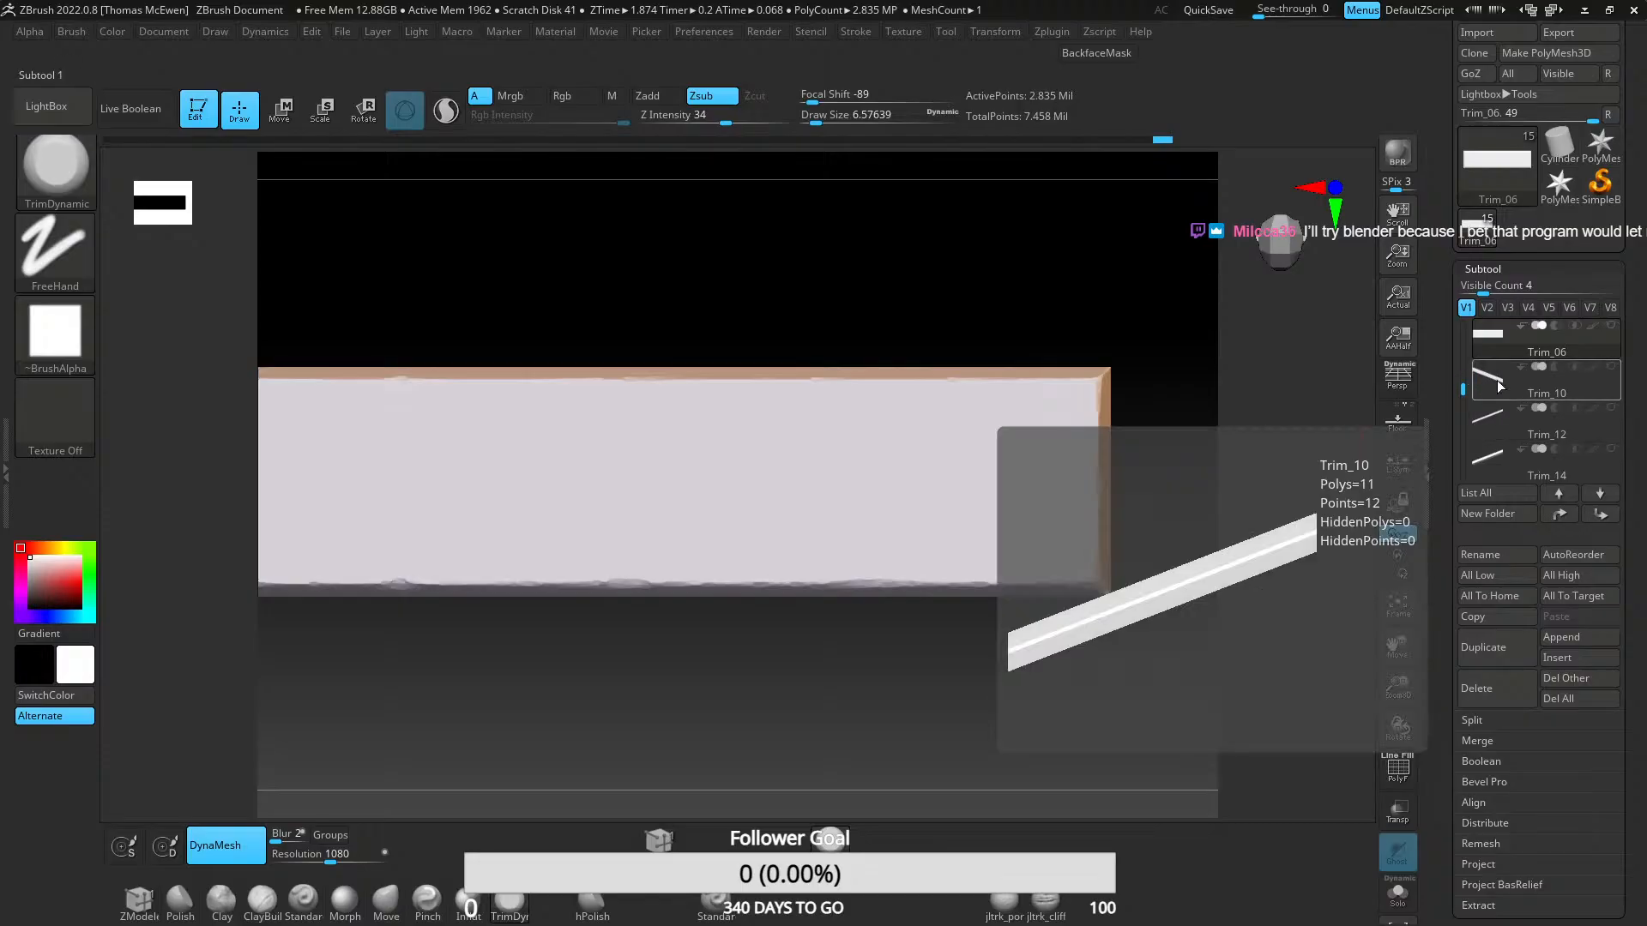
{"action": "left_click", "coordinate": [1498, 420]}
{"action": "right_click_drag", "start_coordinate": [1061, 567], "coordinate": [876, 452], "text": "alt"}
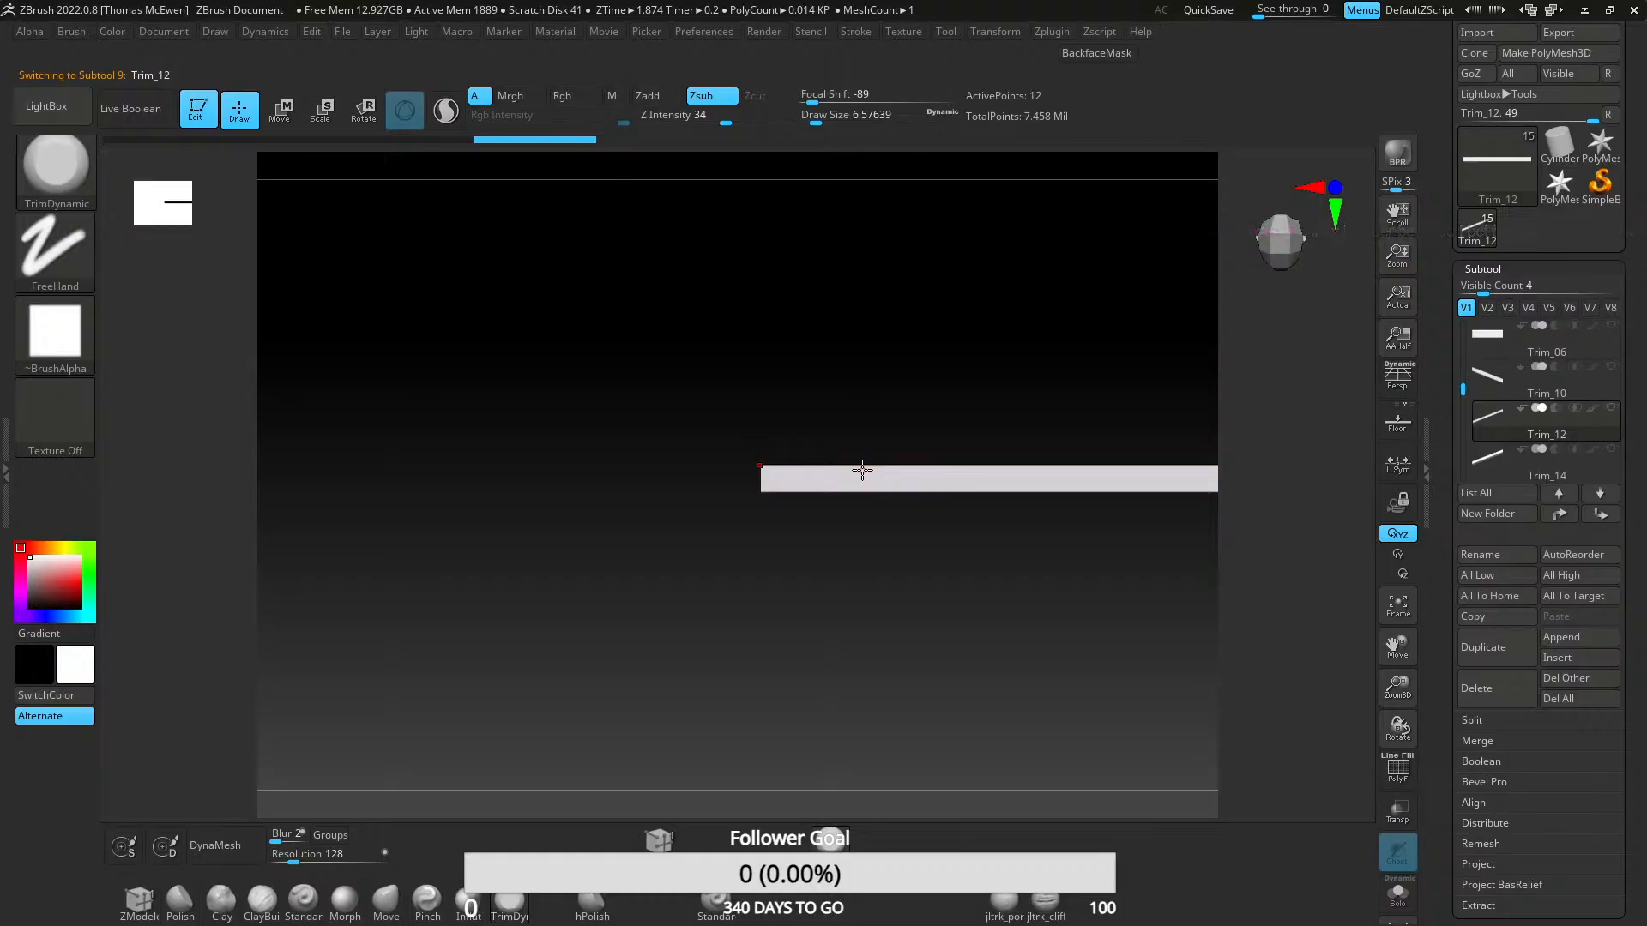
{"action": "right_click_drag", "start_coordinate": [956, 499], "coordinate": [742, 464], "text": "alt"}
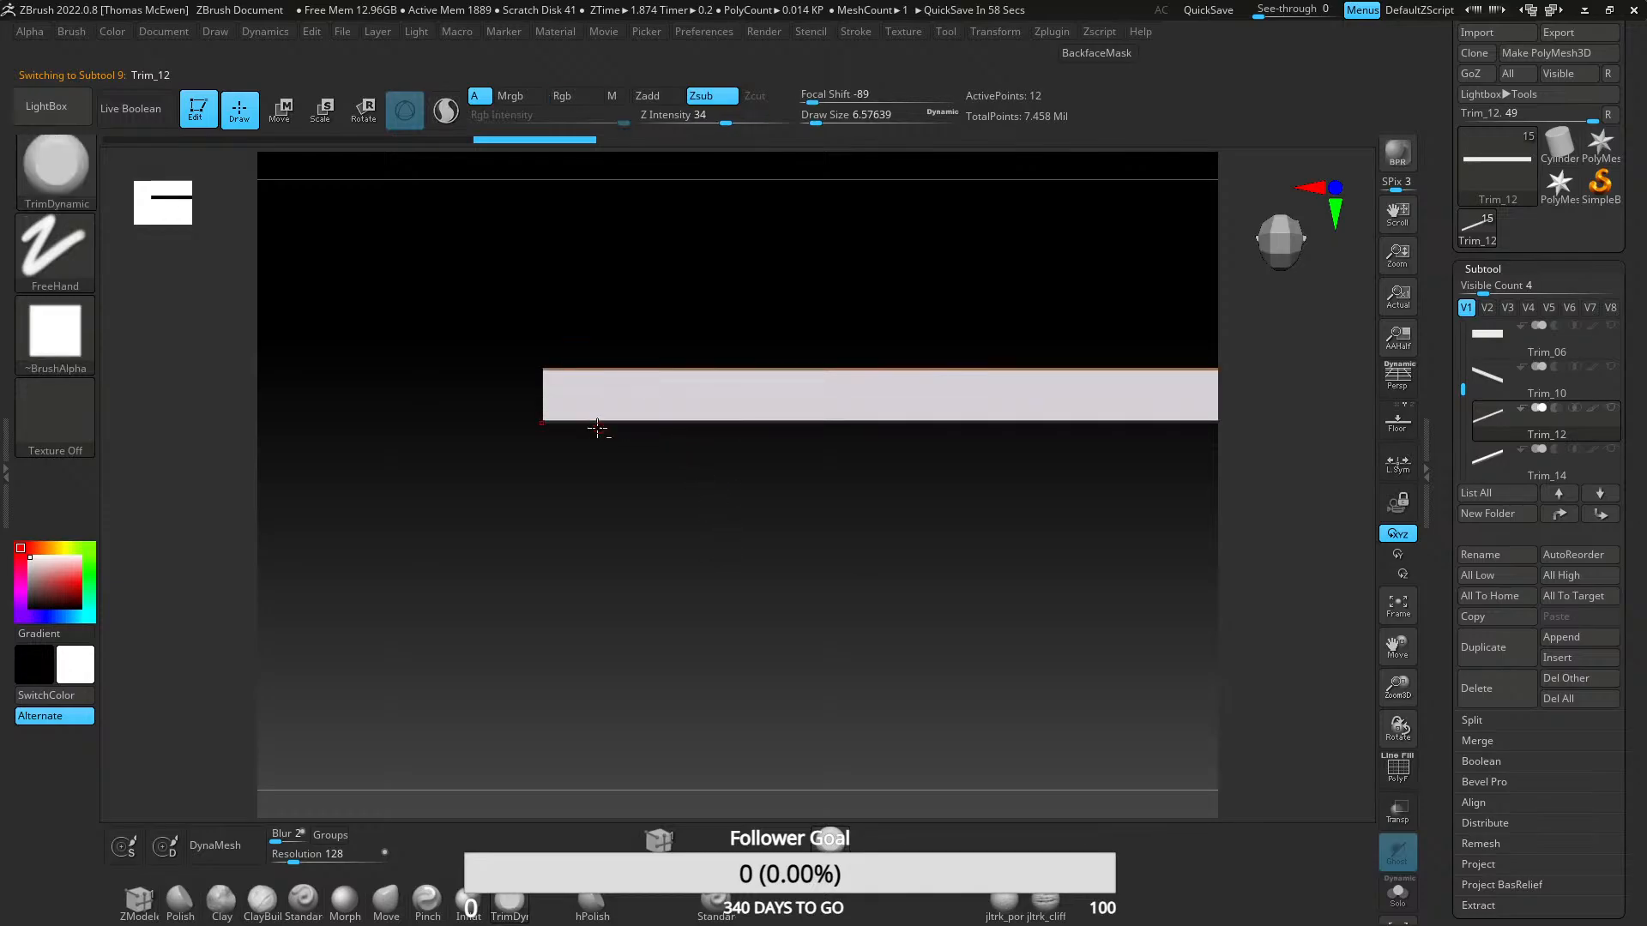
{"action": "right_click_drag", "start_coordinate": [599, 430], "coordinate": [659, 512], "text": "alt"}
{"action": "right_click_drag", "start_coordinate": [659, 512], "coordinate": [725, 434], "text": "ctrl"}
- Switch to Steam, search the library for "blender" and launch Blender
{"action": "key", "text": "alt+Tab"}
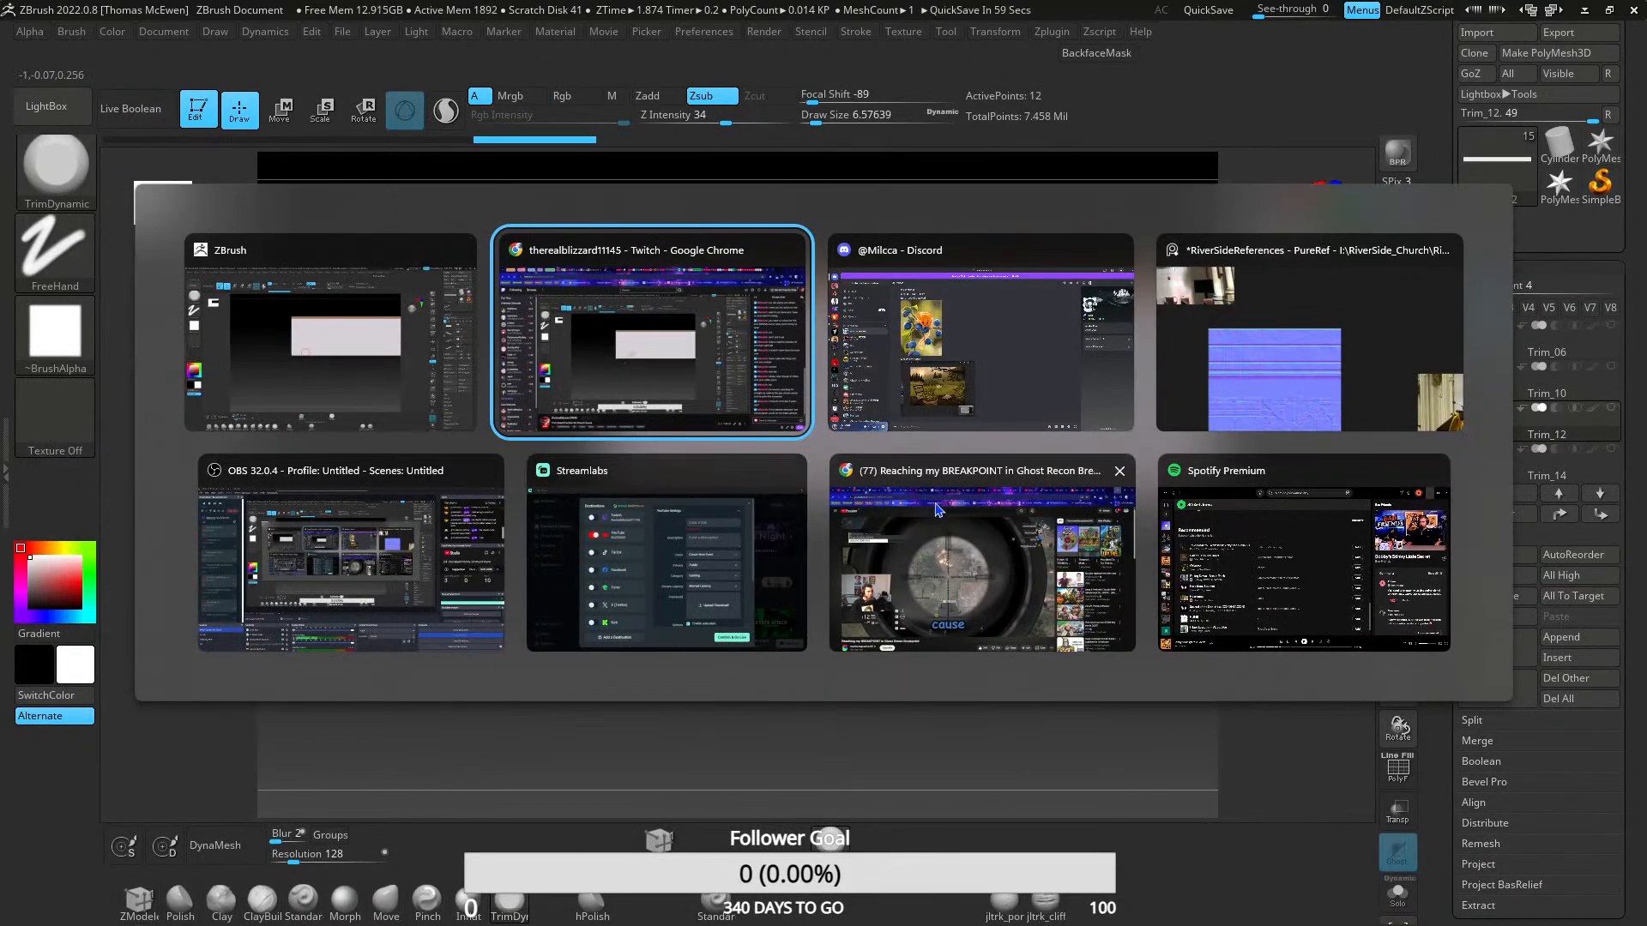
{"action": "key", "text": "Escape"}
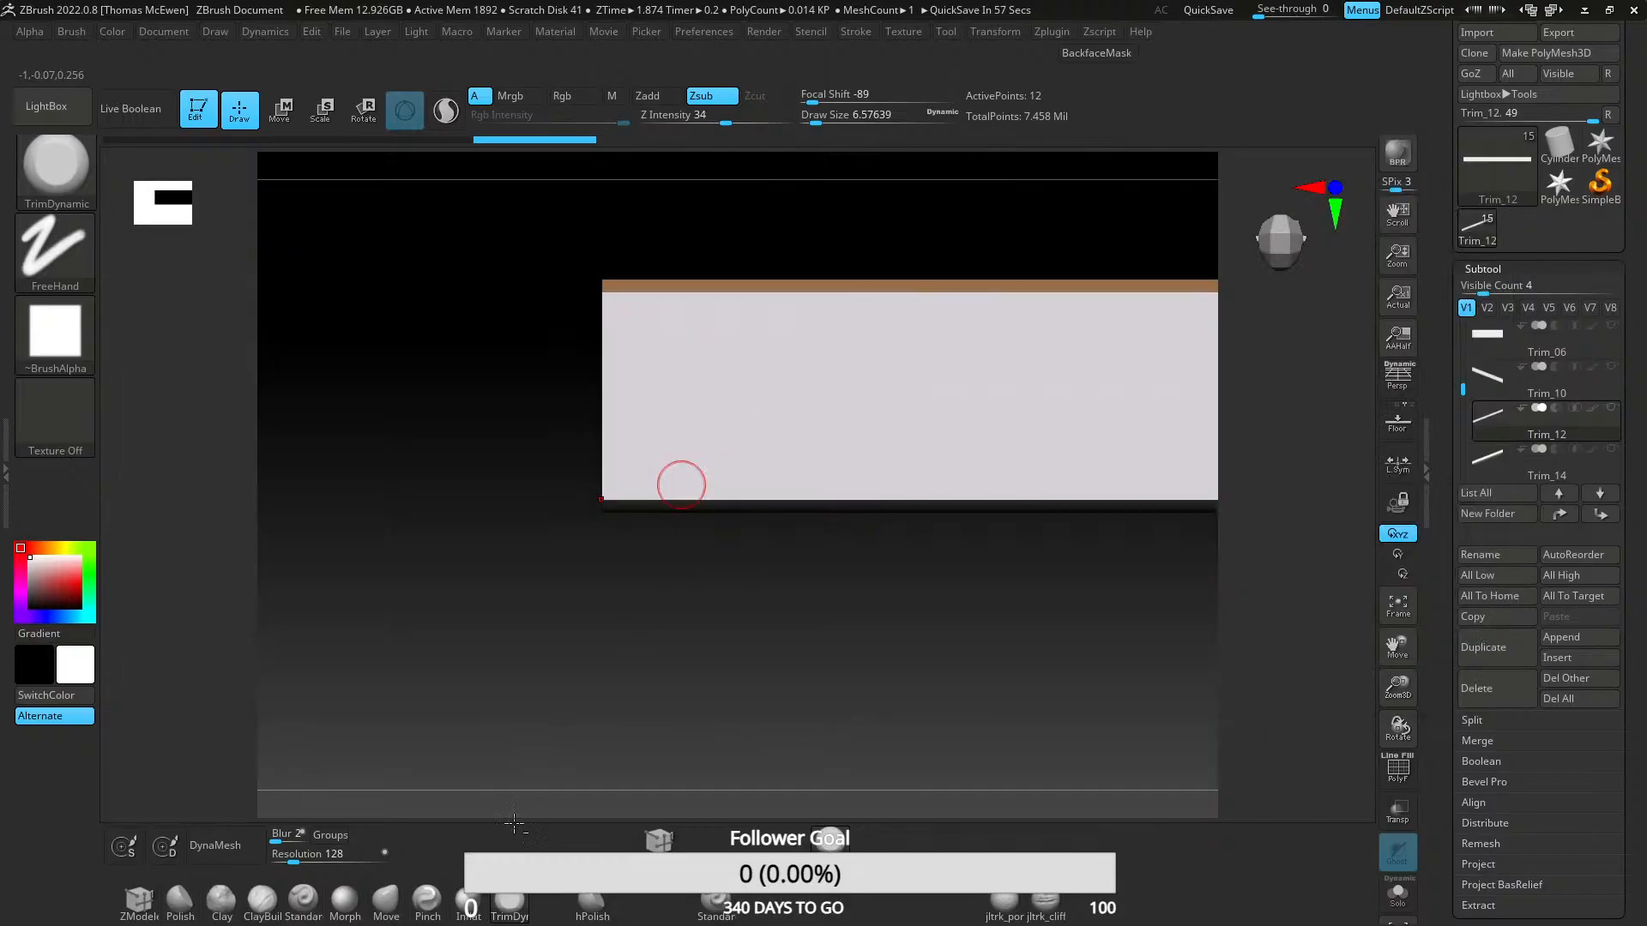
{"action": "key", "text": "super"}
{"action": "left_click", "coordinate": [410, 907]}
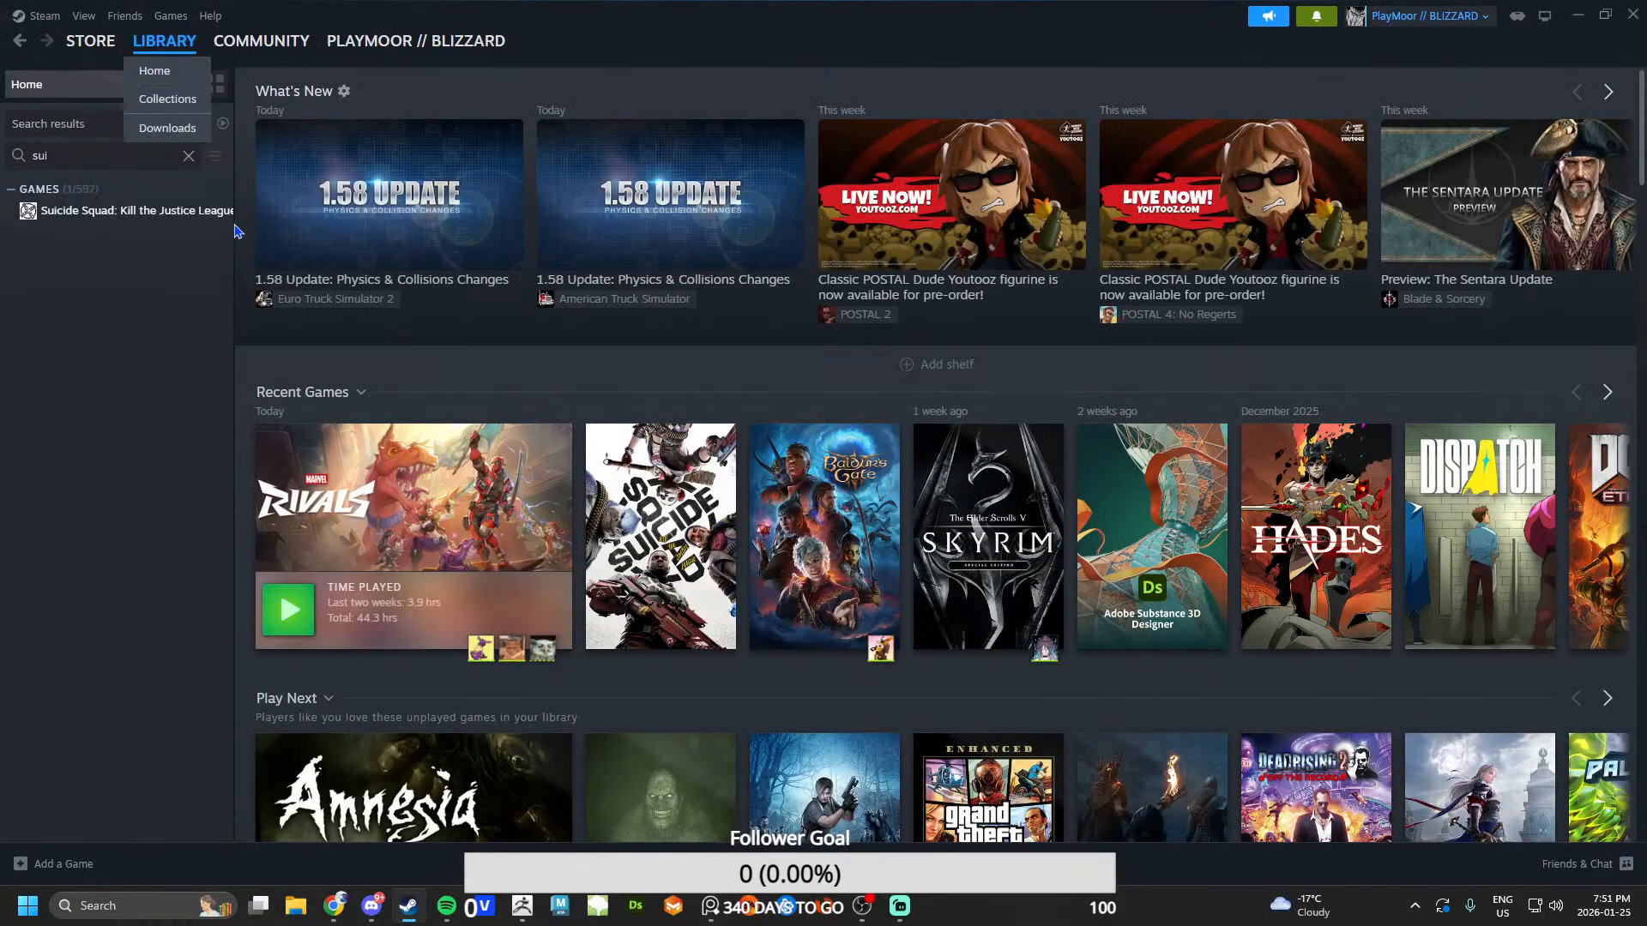
{"action": "double_click", "coordinate": [58, 156]}
{"action": "type", "text": "bl"}
{"action": "type", "text": "ender"}
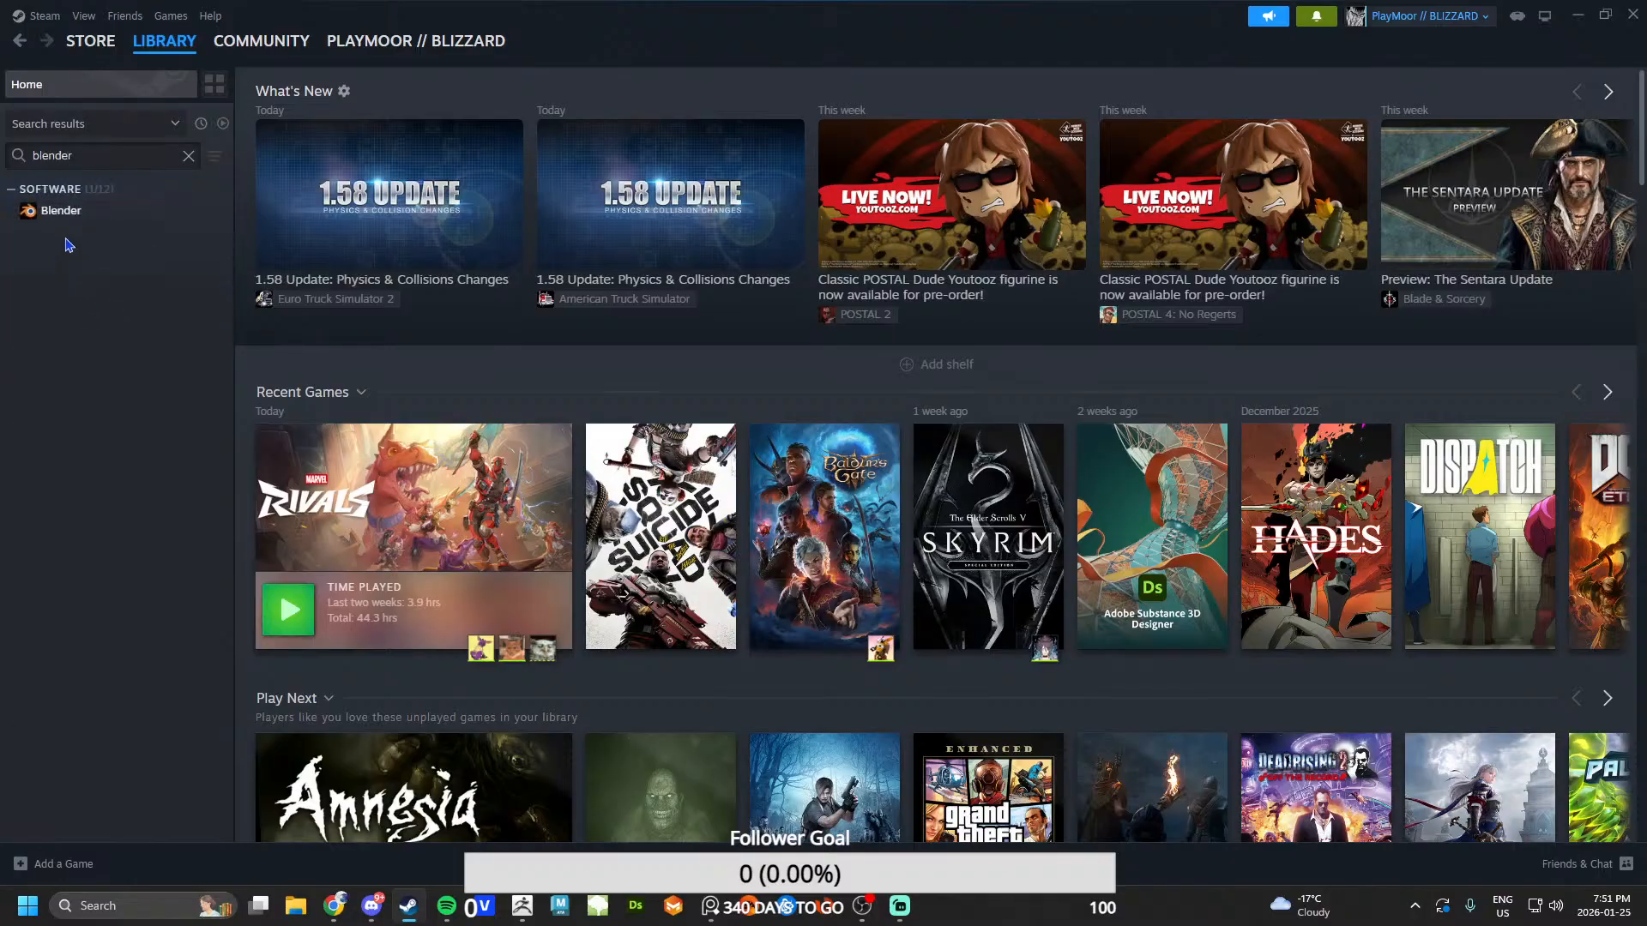
{"action": "double_click", "coordinate": [63, 213]}
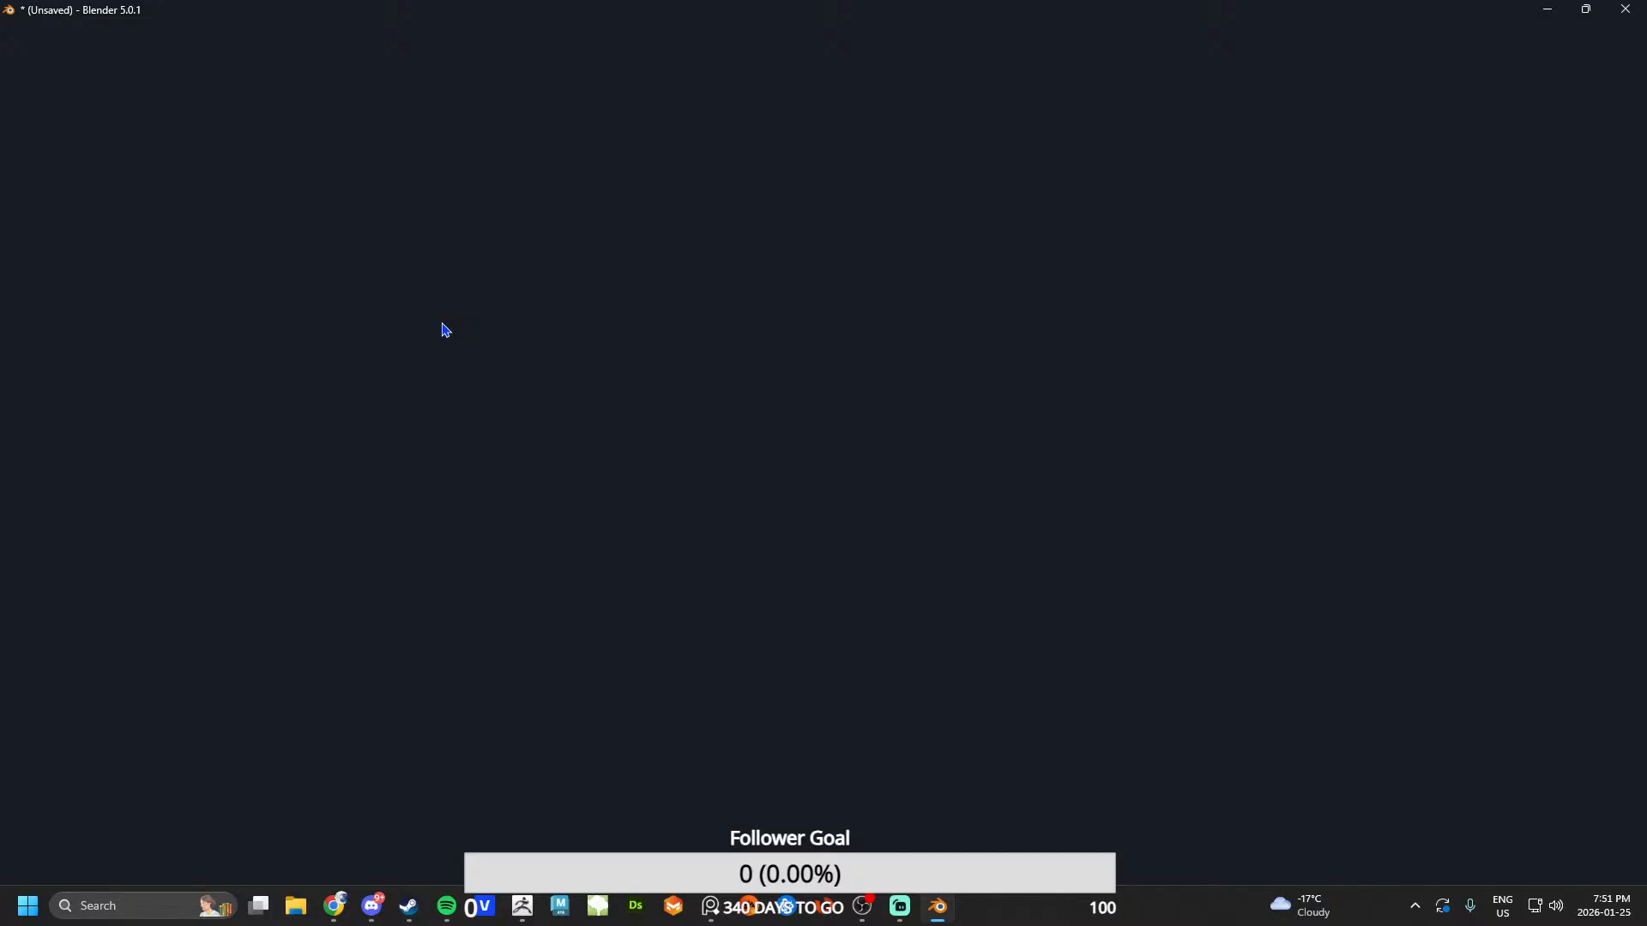
- Delete the default cube and add a Quad Sphere mesh at the scene origin
{"action": "key", "text": "Delete"}
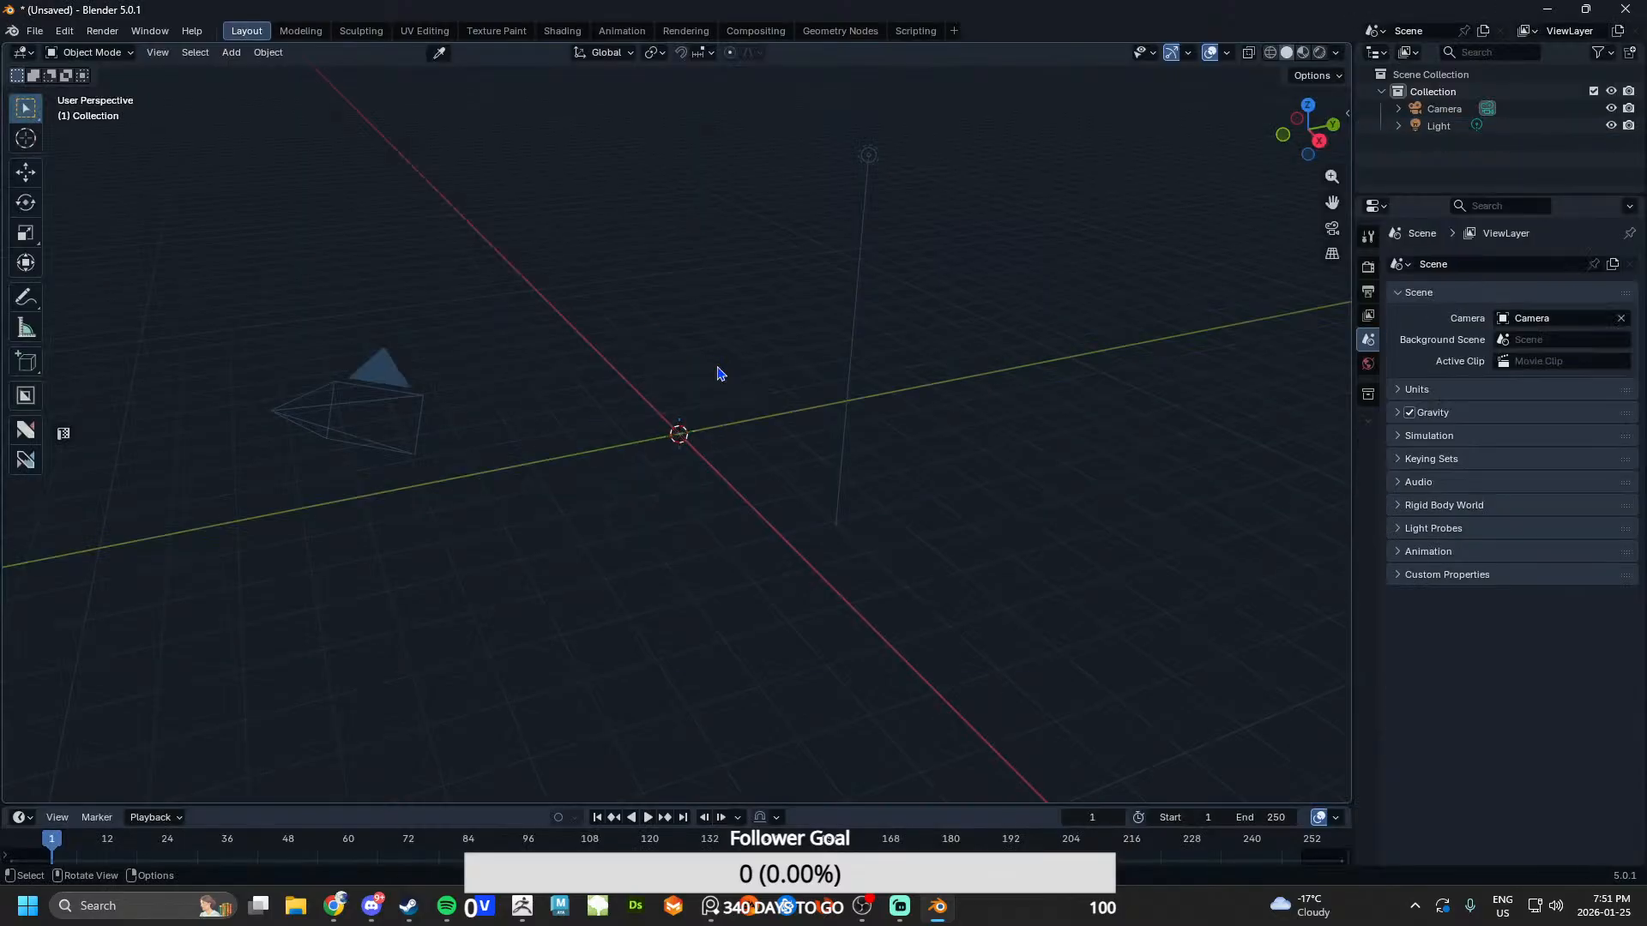
{"action": "scroll", "coordinate": [686, 369], "scroll_direction": "up", "scroll_amount": 4}
{"action": "key", "text": "ctrl+a"}
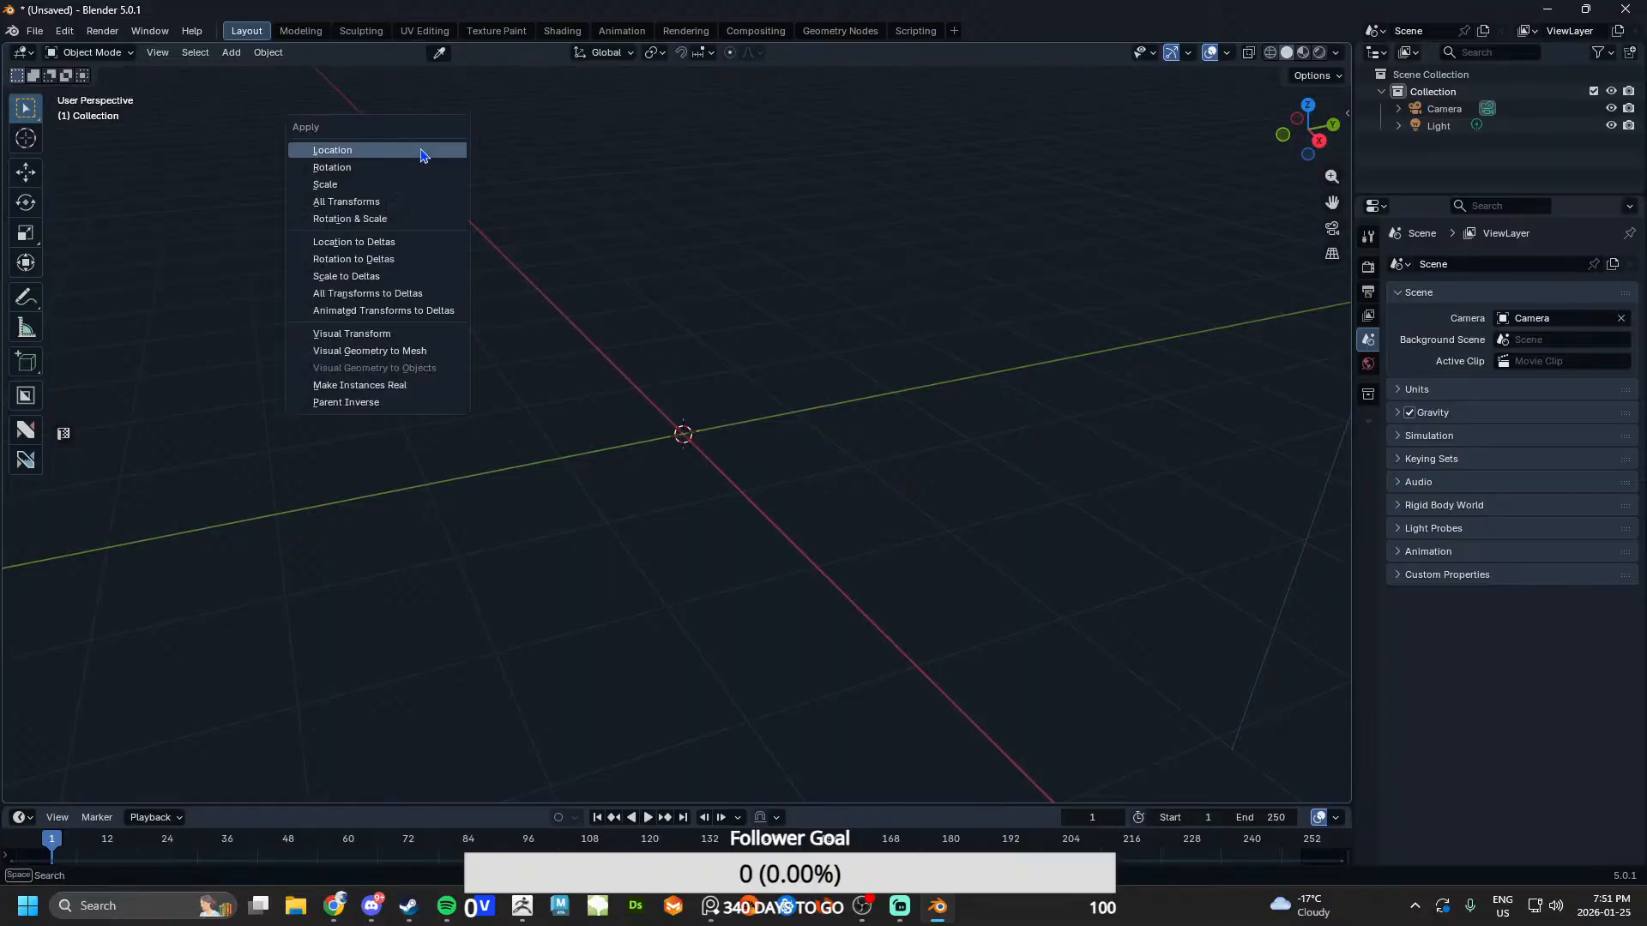
{"action": "key", "text": "a"}
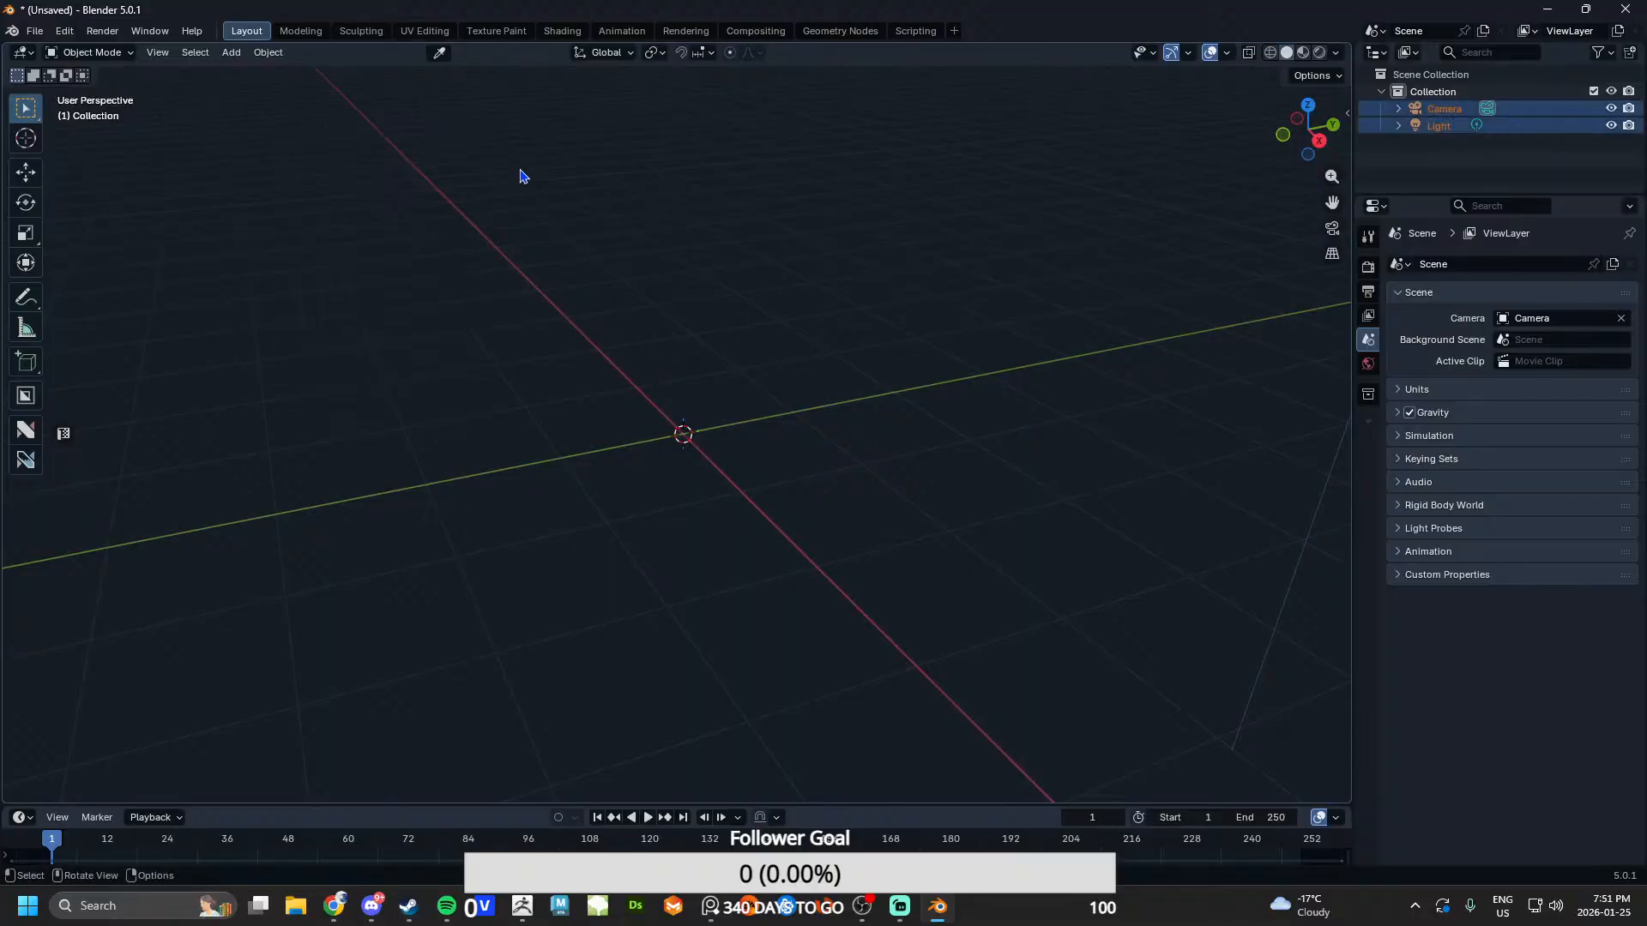
{"action": "left_click", "coordinate": [232, 53]}
{"action": "mouse_move", "coordinate": [257, 72]}
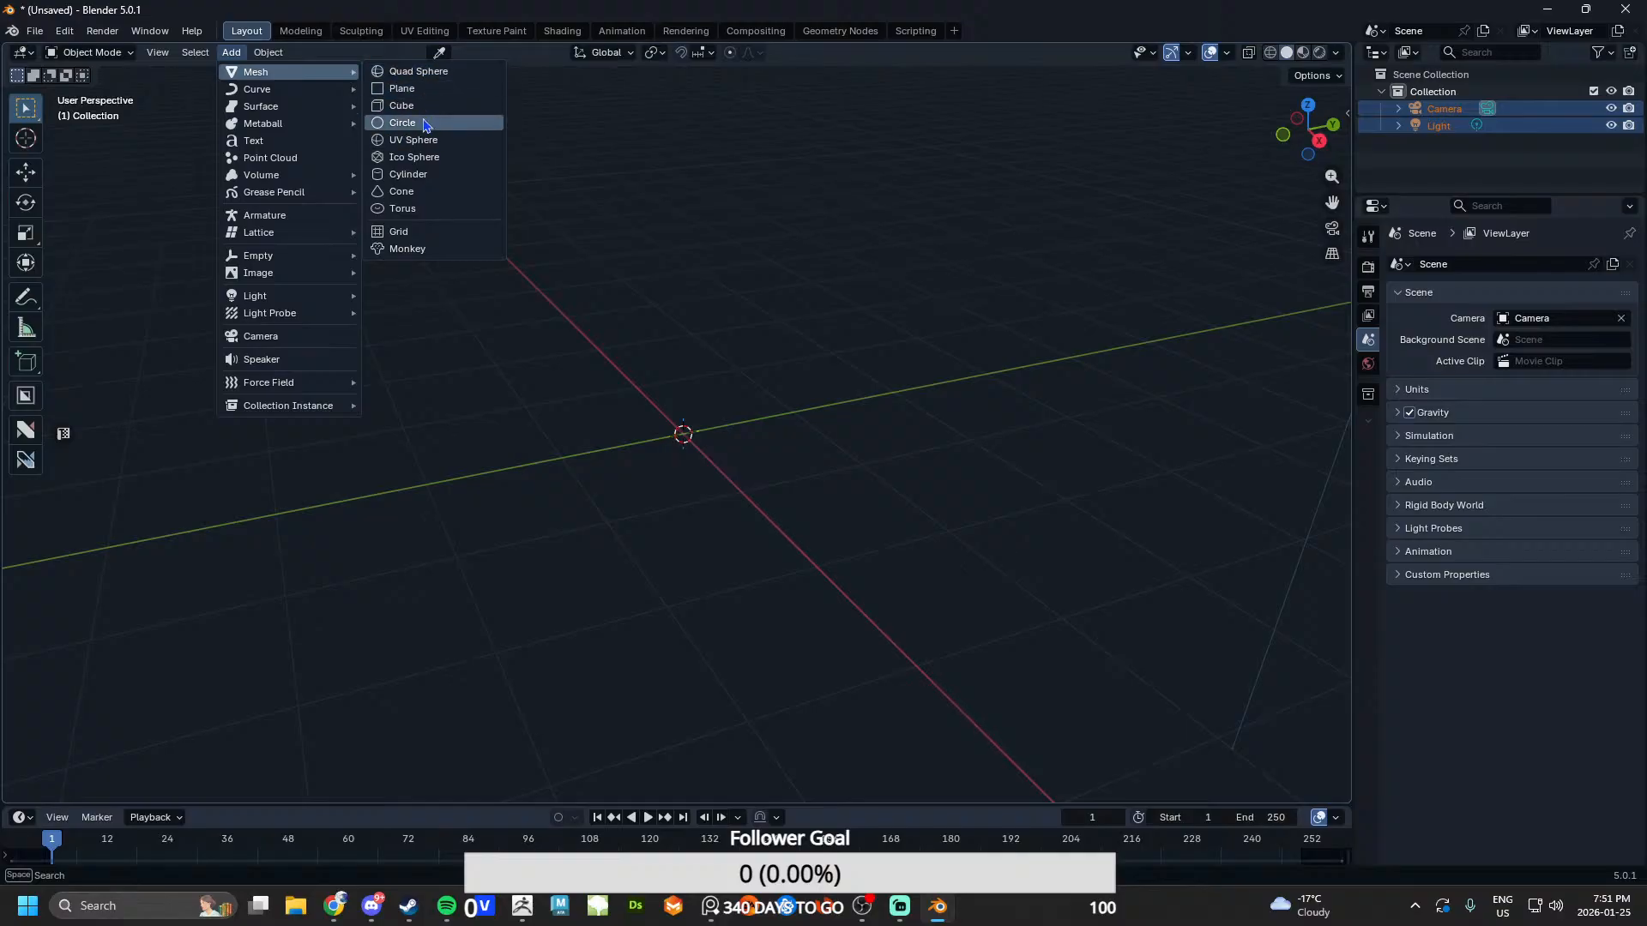
{"action": "left_click", "coordinate": [418, 71]}
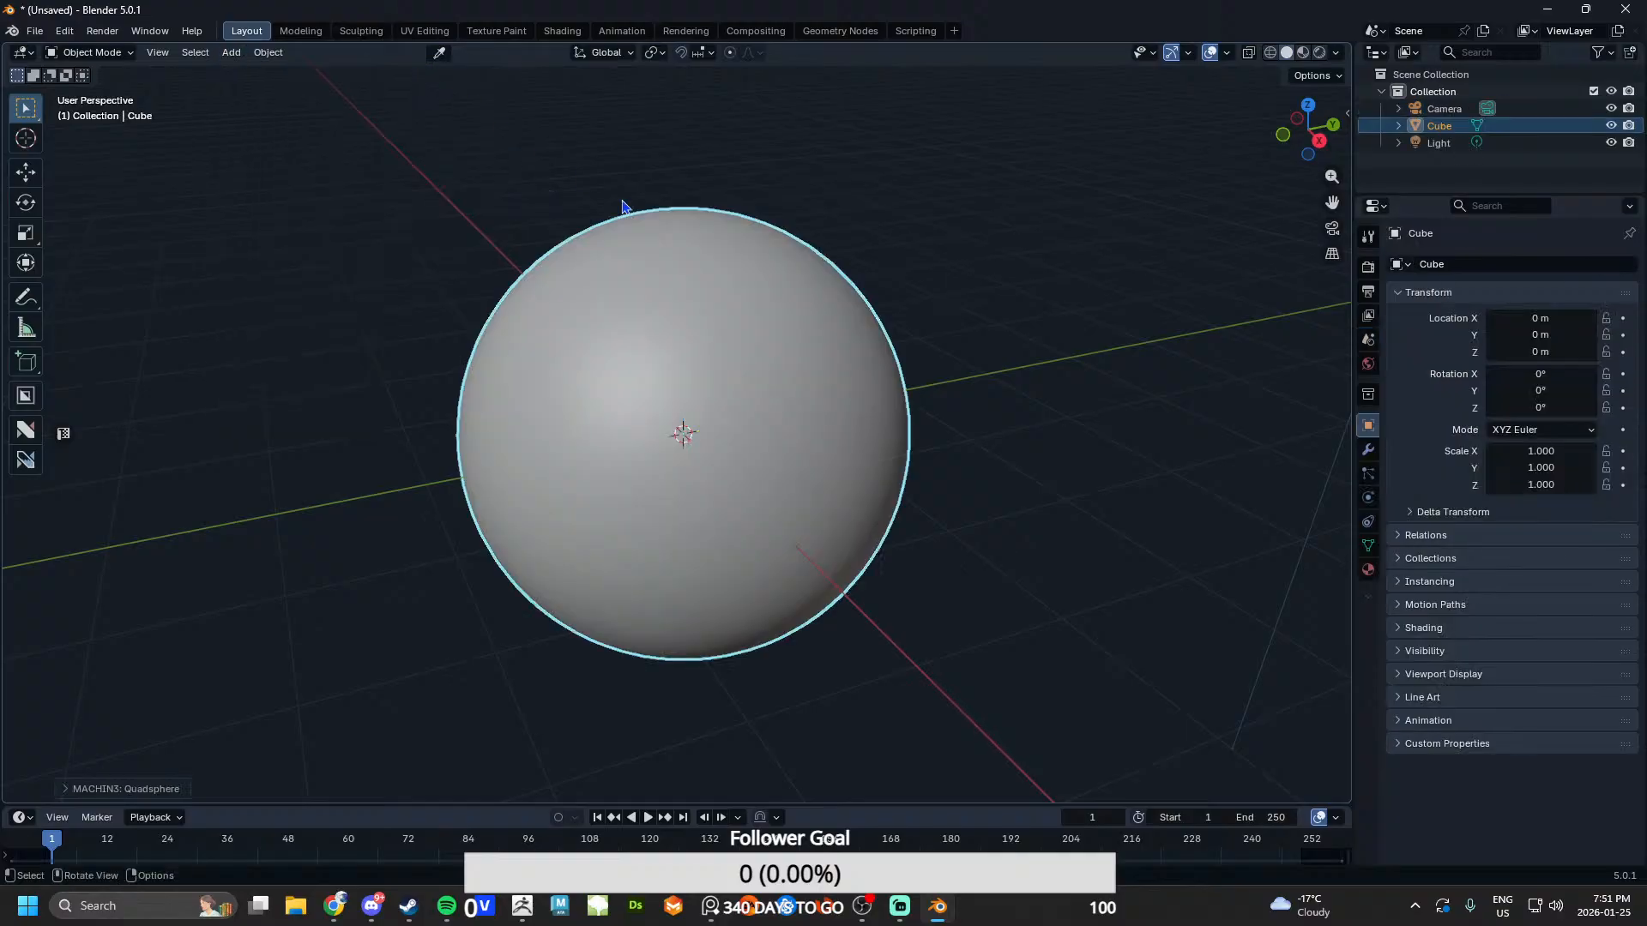
- Select the quad sphere and put it into Edit Mode
{"action": "key", "text": "w"}
{"action": "scroll", "coordinate": [480, 275], "scroll_direction": "up", "scroll_amount": 4}
{"action": "scroll", "coordinate": [416, 339], "scroll_direction": "down", "scroll_amount": 6}
{"action": "scroll", "coordinate": [514, 339], "scroll_direction": "up", "scroll_amount": 4}
{"action": "scroll", "coordinate": [592, 340], "scroll_direction": "down", "scroll_amount": 3}
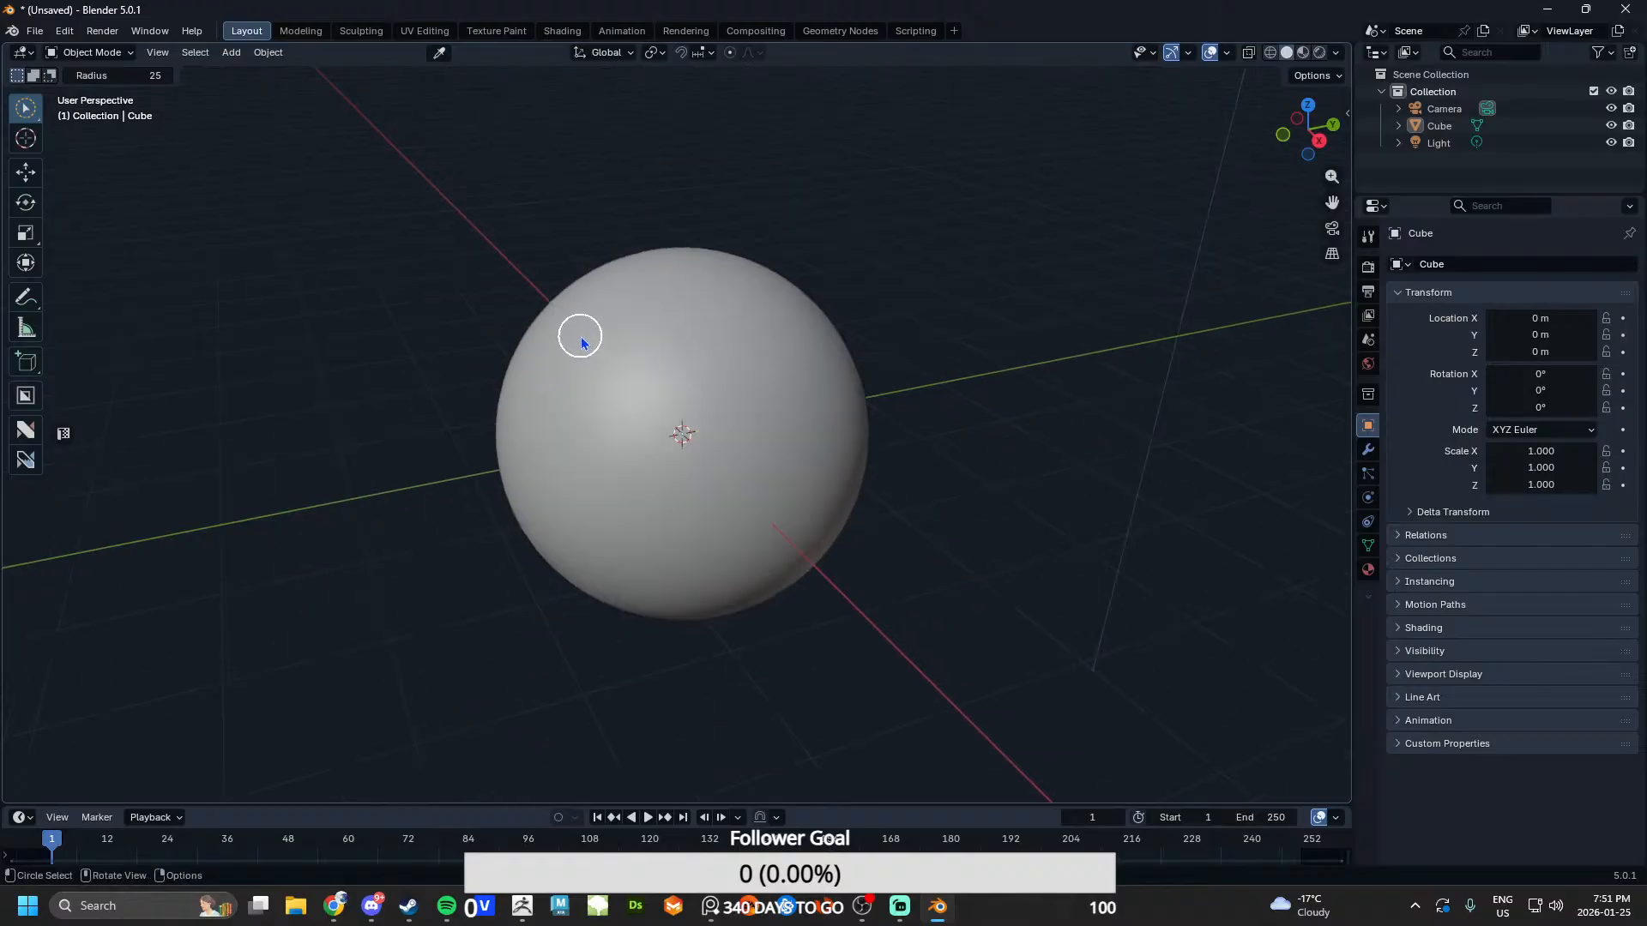
{"action": "middle_click_drag", "start_coordinate": [581, 337], "coordinate": [240, 124]}
{"action": "scroll", "coordinate": [812, 296], "scroll_direction": "down", "scroll_amount": 4}
{"action": "scroll", "coordinate": [695, 434], "scroll_direction": "up", "scroll_amount": 9}
{"action": "key", "text": "w"}
{"action": "scroll", "coordinate": [705, 399], "scroll_direction": "down", "scroll_amount": 5}
{"action": "left_click", "coordinate": [682, 383]}
{"action": "left_click", "coordinate": [91, 53]}
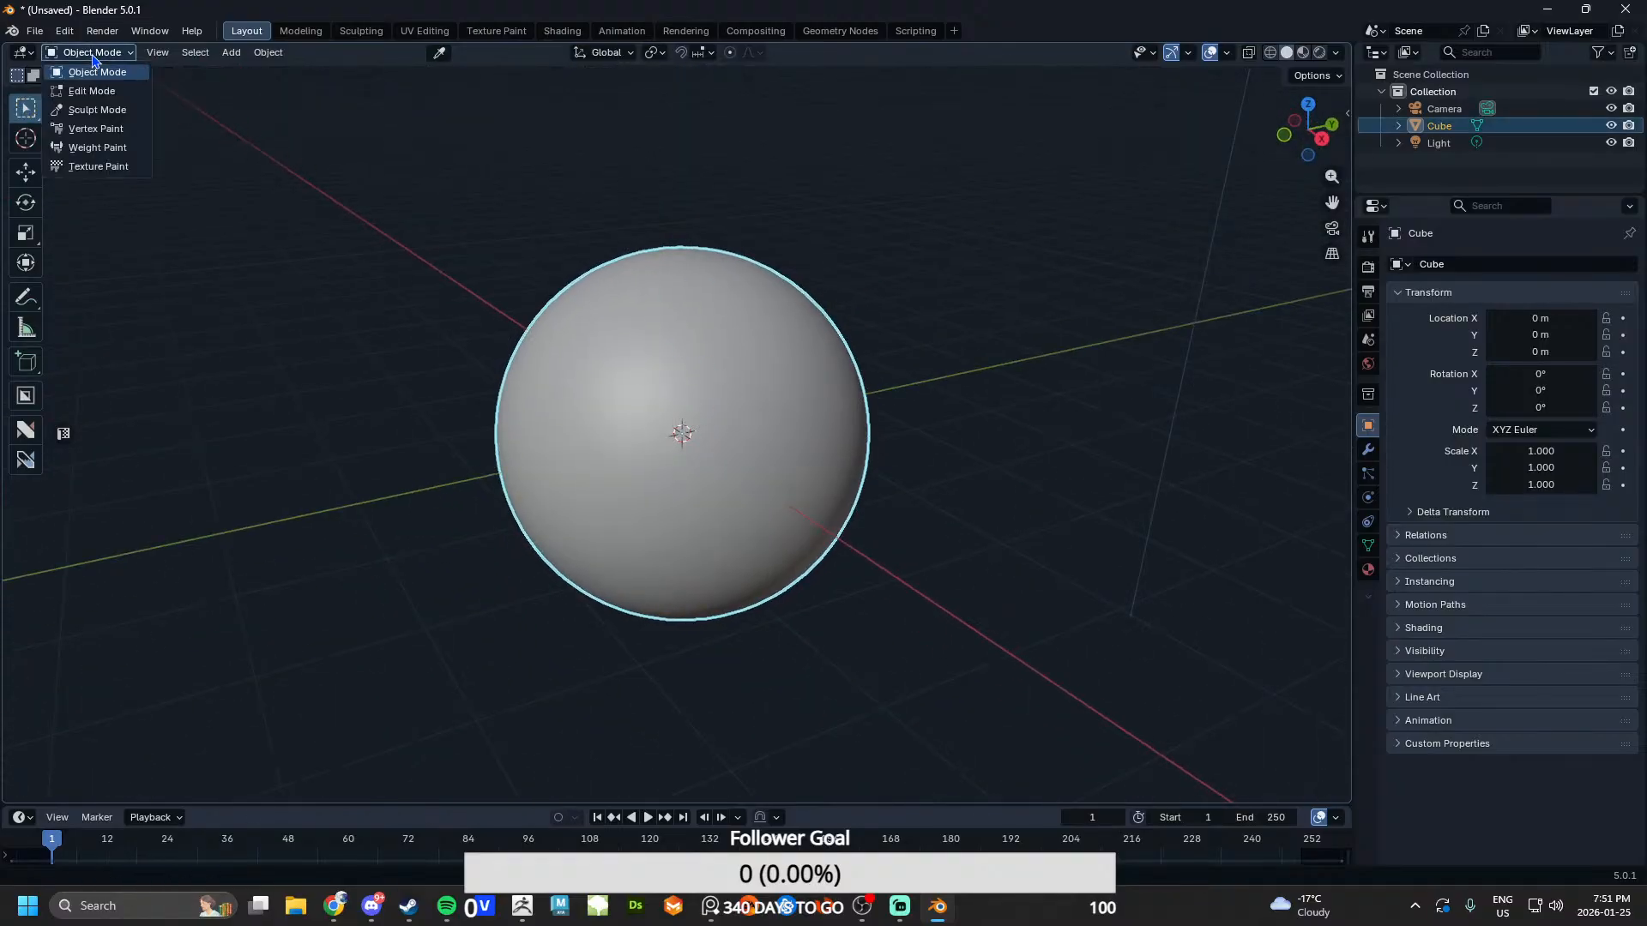
{"action": "left_click", "coordinate": [92, 91]}
- Deselect the sphere's vertices and examine the layout of its quads and corner poles from several sides
{"action": "middle_click_drag", "start_coordinate": [677, 412], "coordinate": [732, 469]}
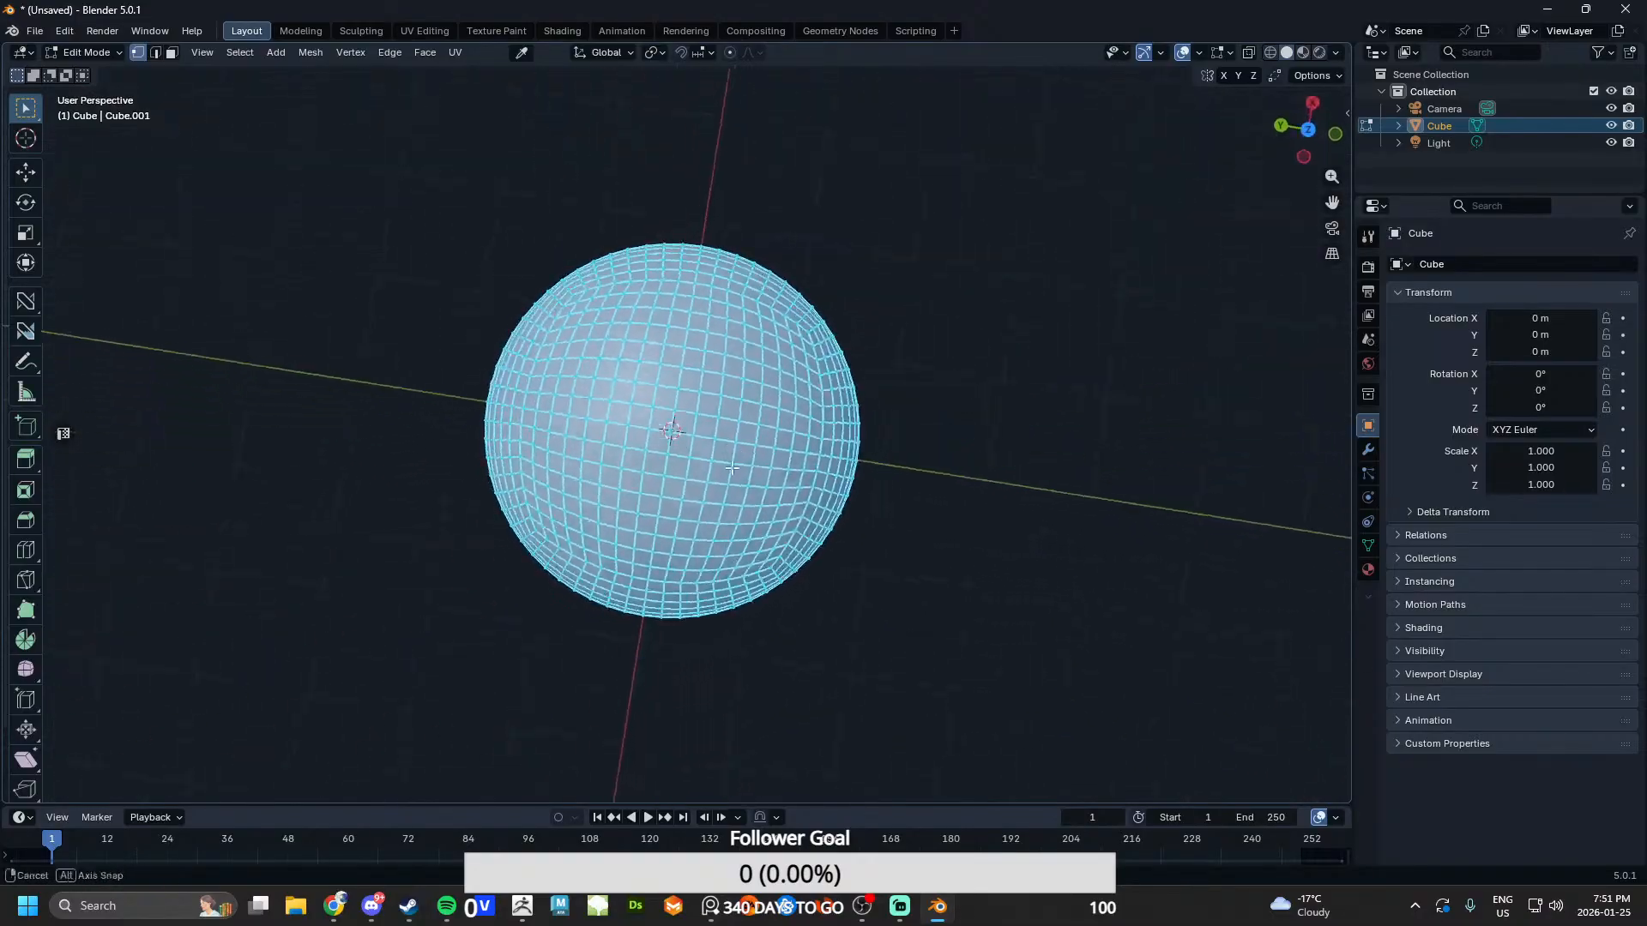
{"action": "left_click", "coordinate": [893, 437]}
{"action": "middle_click_drag", "start_coordinate": [893, 438], "coordinate": [773, 412]}
{"action": "scroll", "coordinate": [615, 410], "scroll_direction": "up", "scroll_amount": 6}
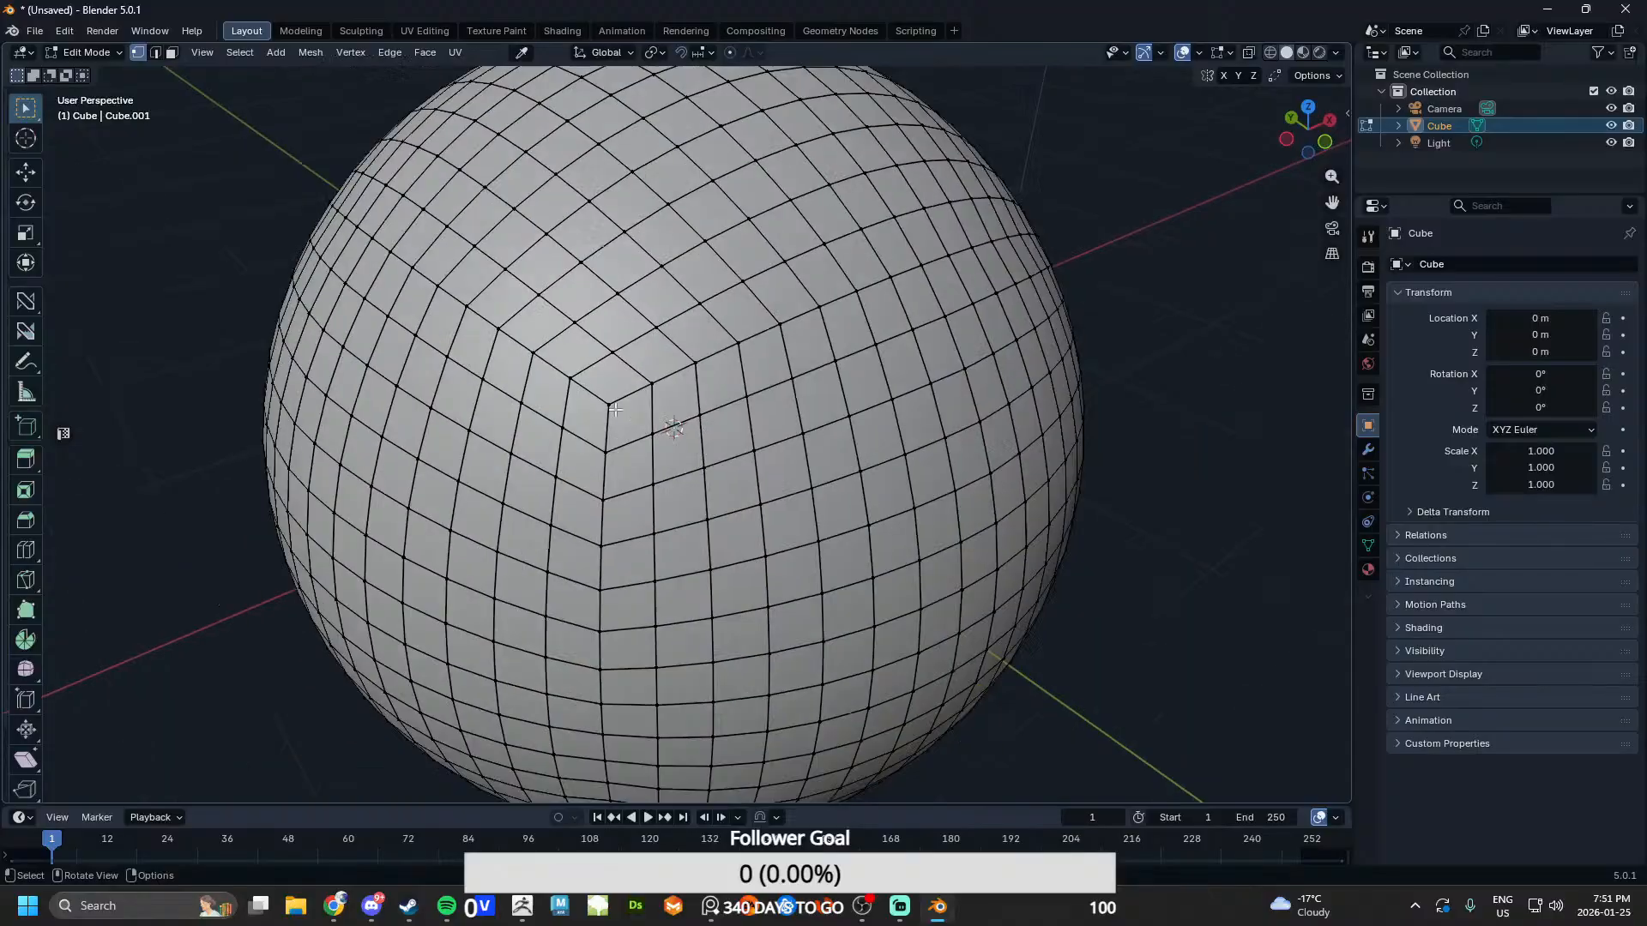
{"action": "scroll", "coordinate": [615, 410], "scroll_direction": "down", "scroll_amount": 8}
{"action": "middle_click_drag", "start_coordinate": [615, 410], "coordinate": [685, 505]}
{"action": "scroll", "coordinate": [684, 505], "scroll_direction": "up", "scroll_amount": 6}
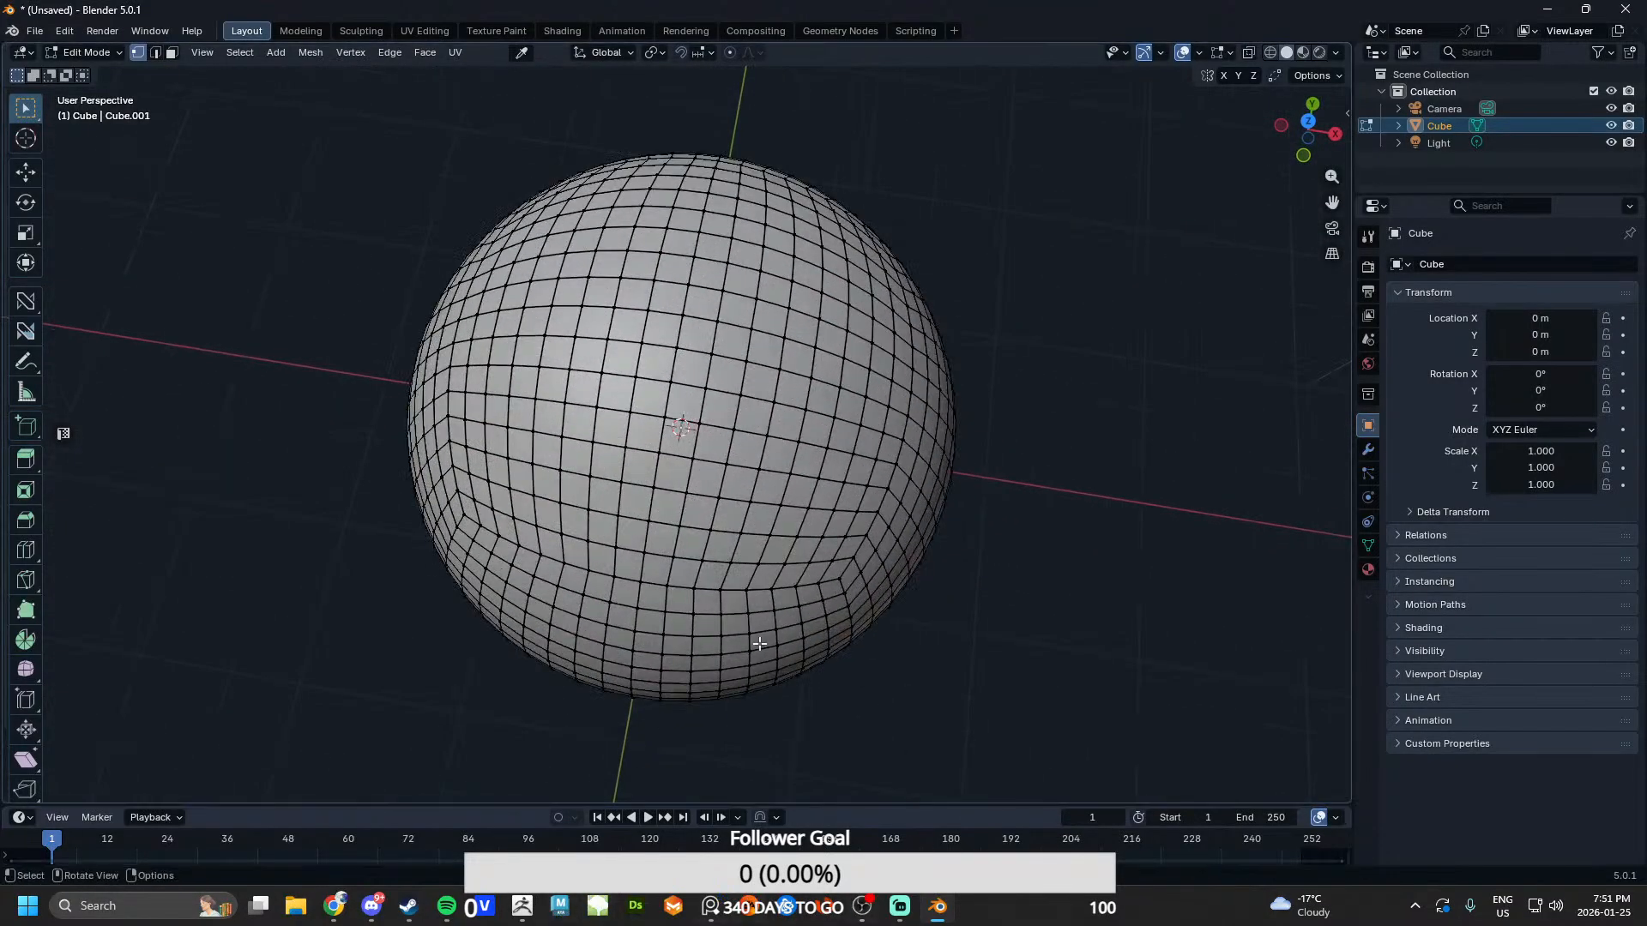
{"action": "scroll", "coordinate": [754, 644], "scroll_direction": "down", "scroll_amount": 5}
{"action": "middle_click_drag", "start_coordinate": [754, 644], "coordinate": [763, 524]}
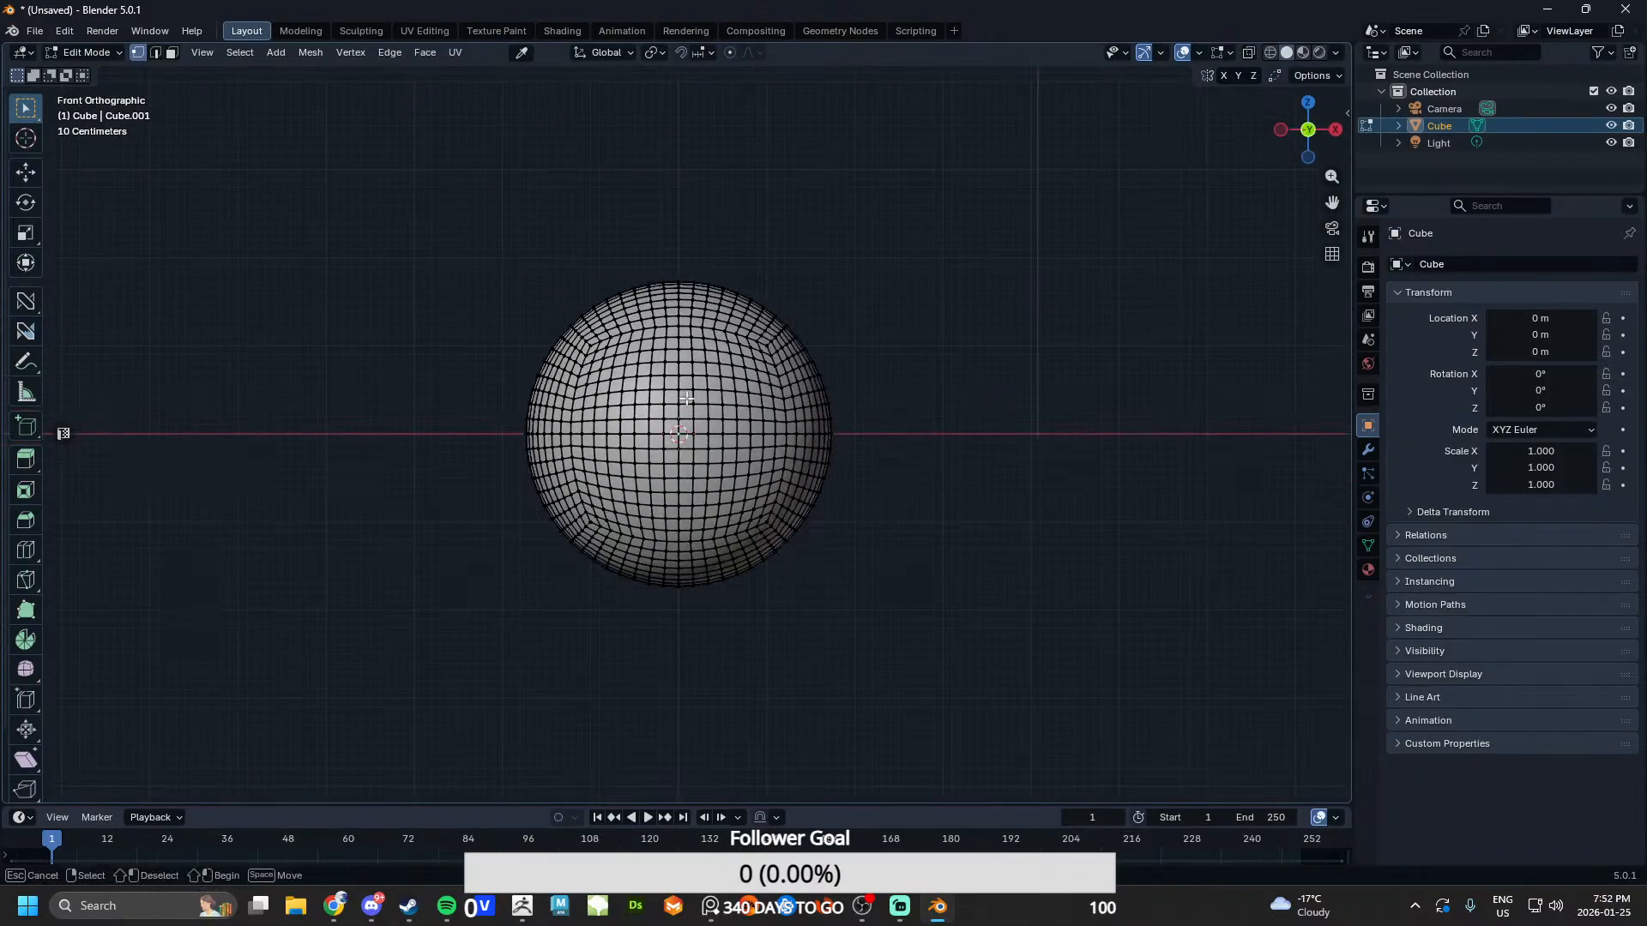
- Select a roughly square block of vertices at the centre of the sphere's front and extrude it about 1.75 m outward along Y
{"action": "left_click_drag", "start_coordinate": [815, 524], "coordinate": [631, 364]}
{"action": "scroll", "coordinate": [580, 312], "scroll_direction": "up", "scroll_amount": 4}
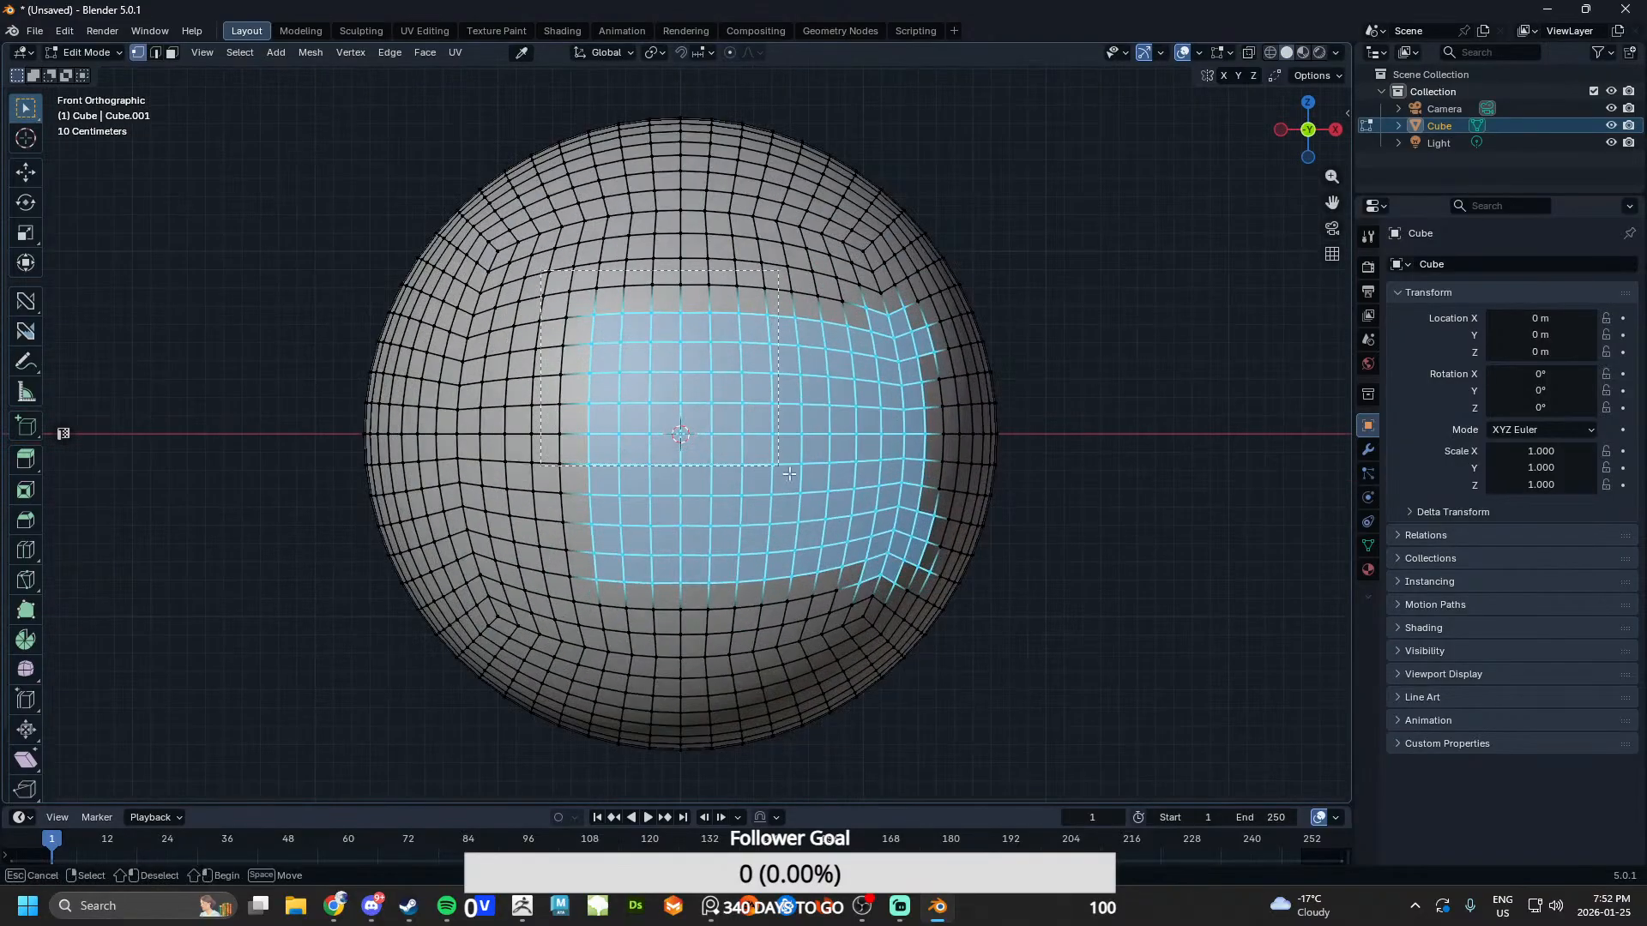
{"action": "left_click_drag", "start_coordinate": [821, 541], "coordinate": [825, 542]}
{"action": "key", "text": "w"}
{"action": "middle_click_drag", "start_coordinate": [686, 485], "coordinate": [801, 515]}
{"action": "scroll", "coordinate": [802, 514], "scroll_direction": "up", "scroll_amount": 1}
{"action": "scroll", "coordinate": [978, 485], "scroll_direction": "down", "scroll_amount": 3}
{"action": "middle_click_drag", "start_coordinate": [995, 480], "coordinate": [807, 437], "text": "alt"}
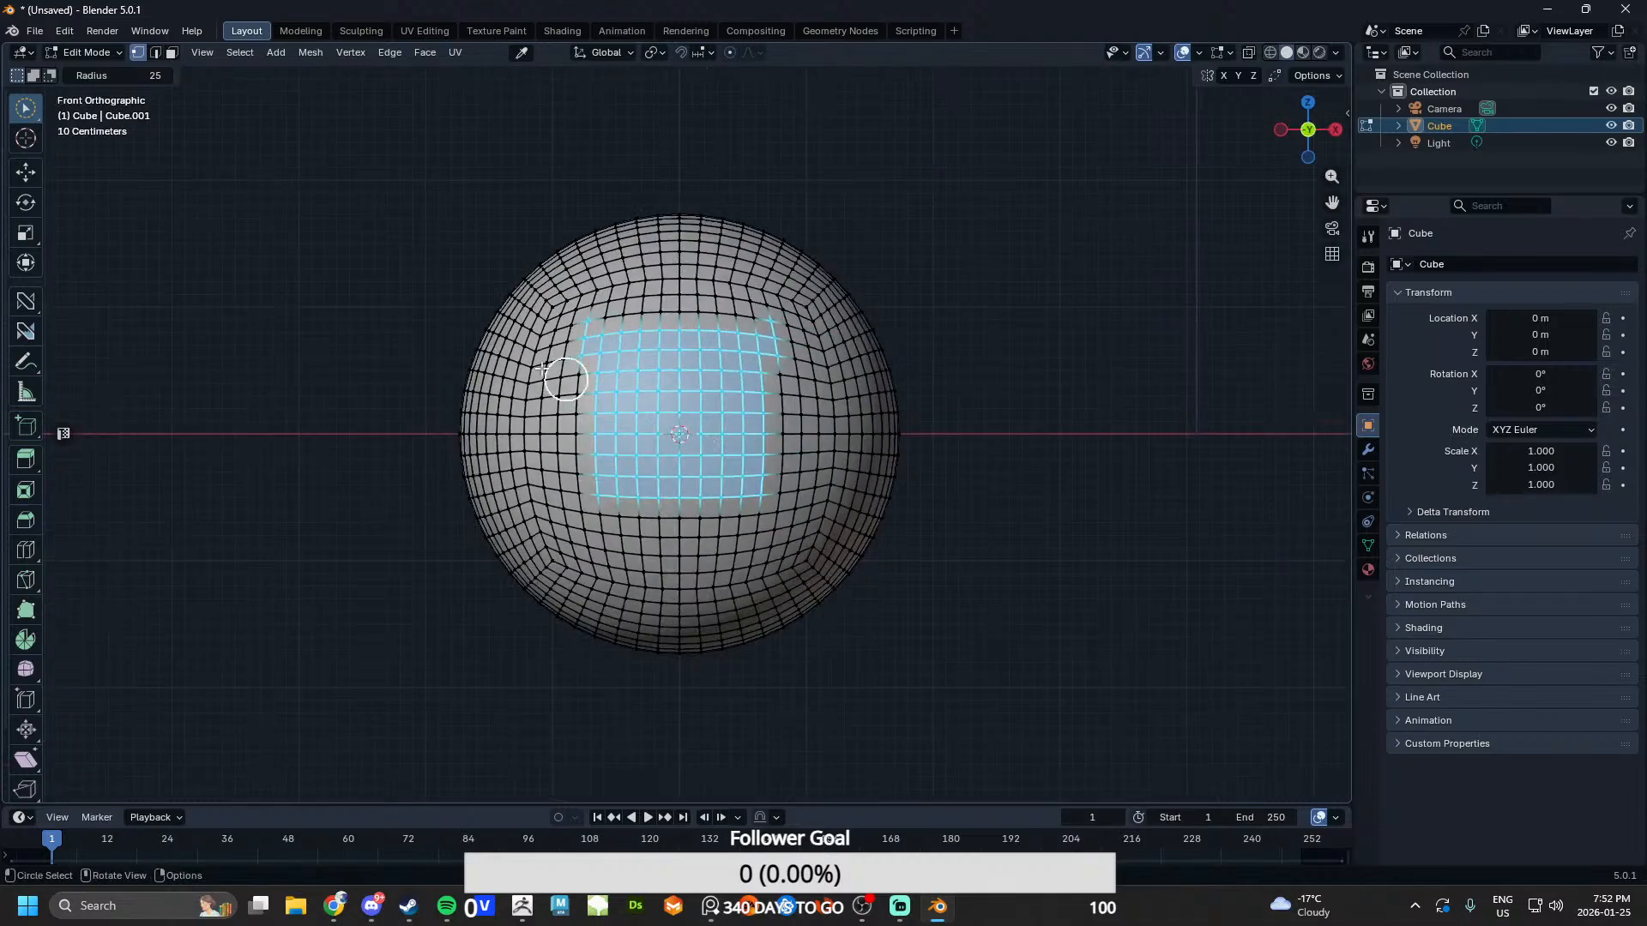
{"action": "left_click", "coordinate": [26, 171]}
{"action": "middle_click_drag", "start_coordinate": [652, 446], "coordinate": [758, 435]}
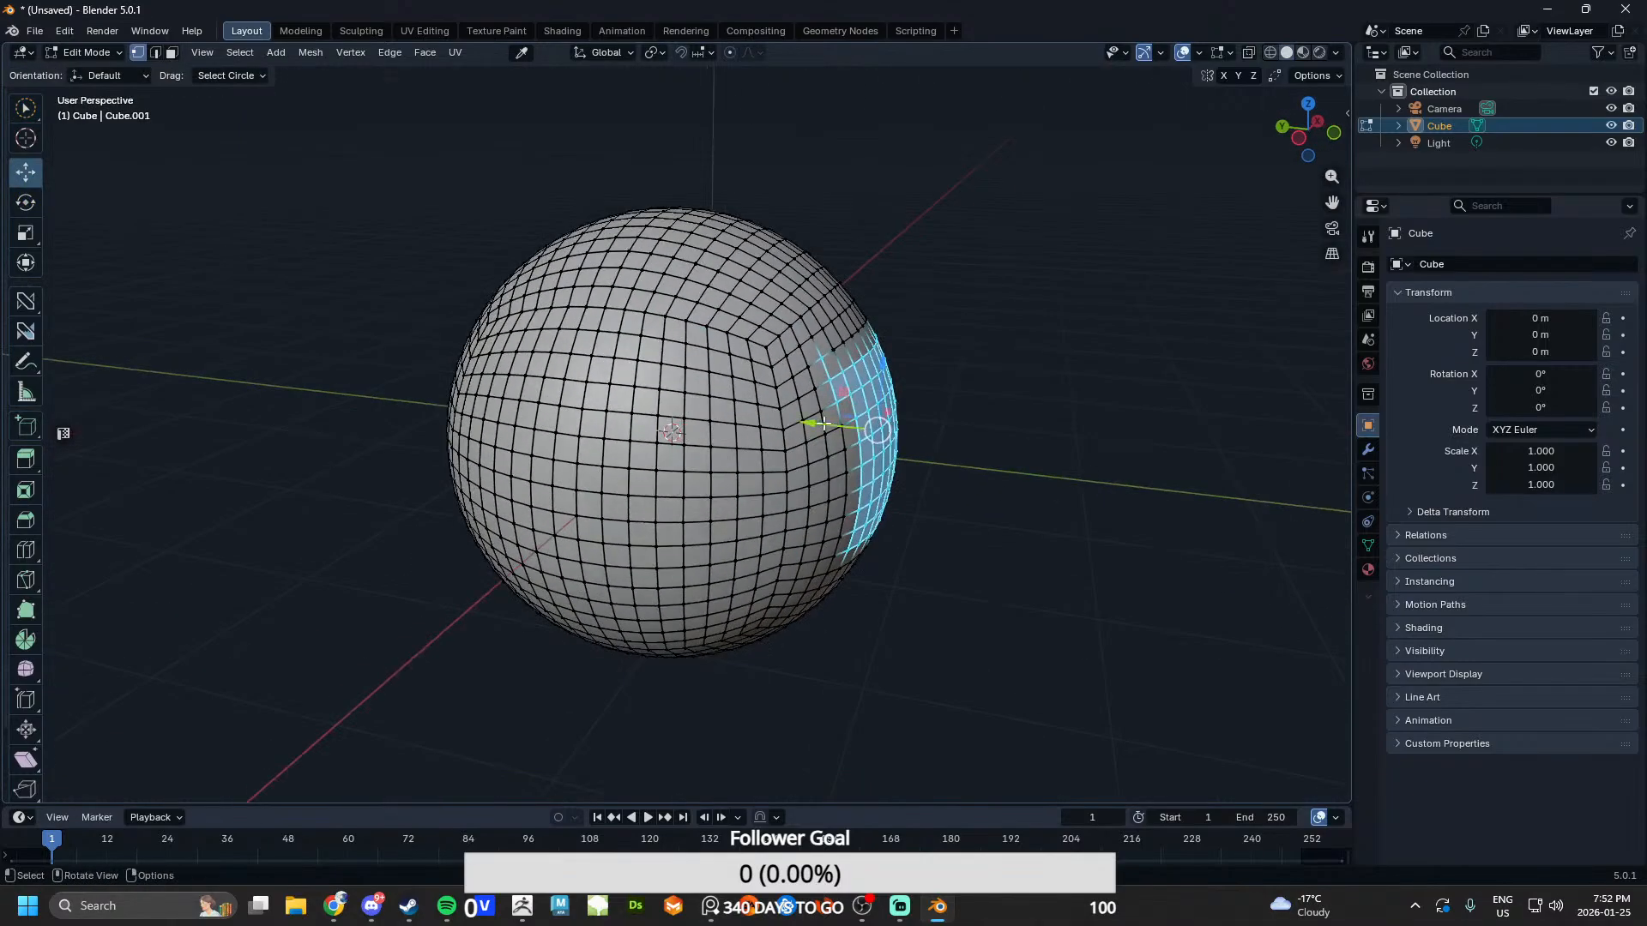
{"action": "key", "text": "e"}
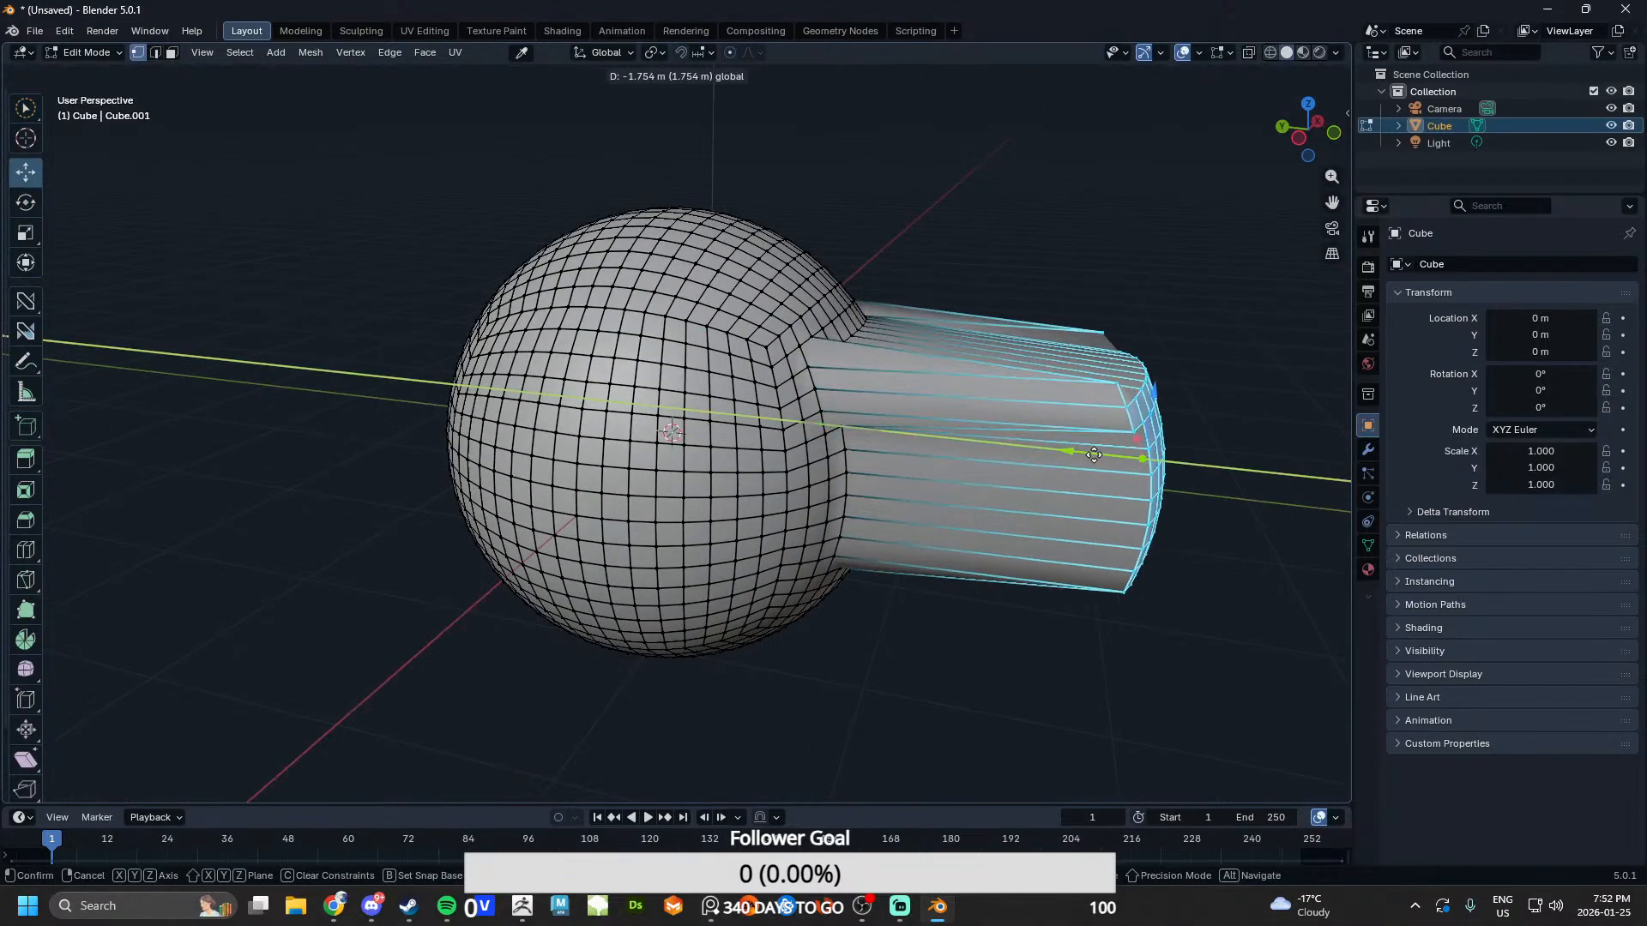
{"action": "left_click", "coordinate": [1011, 320]}
- Return to Object Mode, select the extruded sphere and view its shape from the side
{"action": "key", "text": "w"}
{"action": "scroll", "coordinate": [1010, 320], "scroll_direction": "down", "scroll_amount": 2}
{"action": "middle_click_drag", "start_coordinate": [857, 430], "coordinate": [731, 329], "text": "alt"}
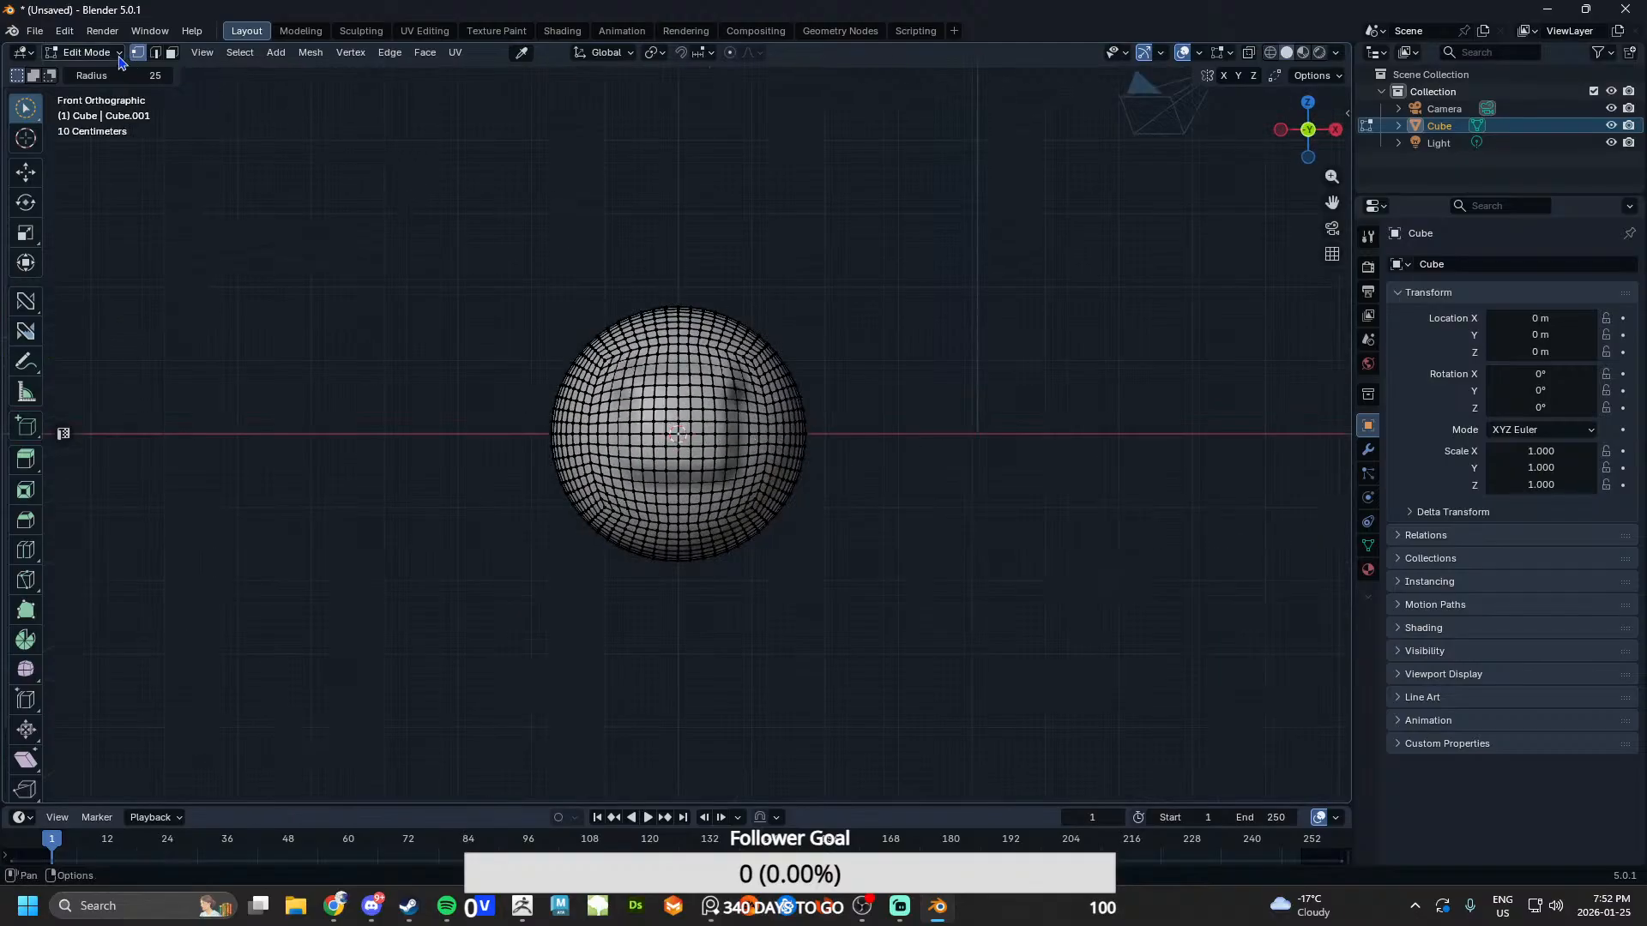
{"action": "key", "text": "Tab"}
{"action": "left_click", "coordinate": [331, 213]}
{"action": "middle_click_drag", "start_coordinate": [331, 213], "coordinate": [631, 396]}
{"action": "scroll", "coordinate": [716, 403], "scroll_direction": "up", "scroll_amount": 2}
{"action": "scroll", "coordinate": [715, 403], "scroll_direction": "up", "scroll_amount": 1}
{"action": "left_click", "coordinate": [630, 378]}
{"action": "scroll", "coordinate": [787, 396], "scroll_direction": "down", "scroll_amount": 4}
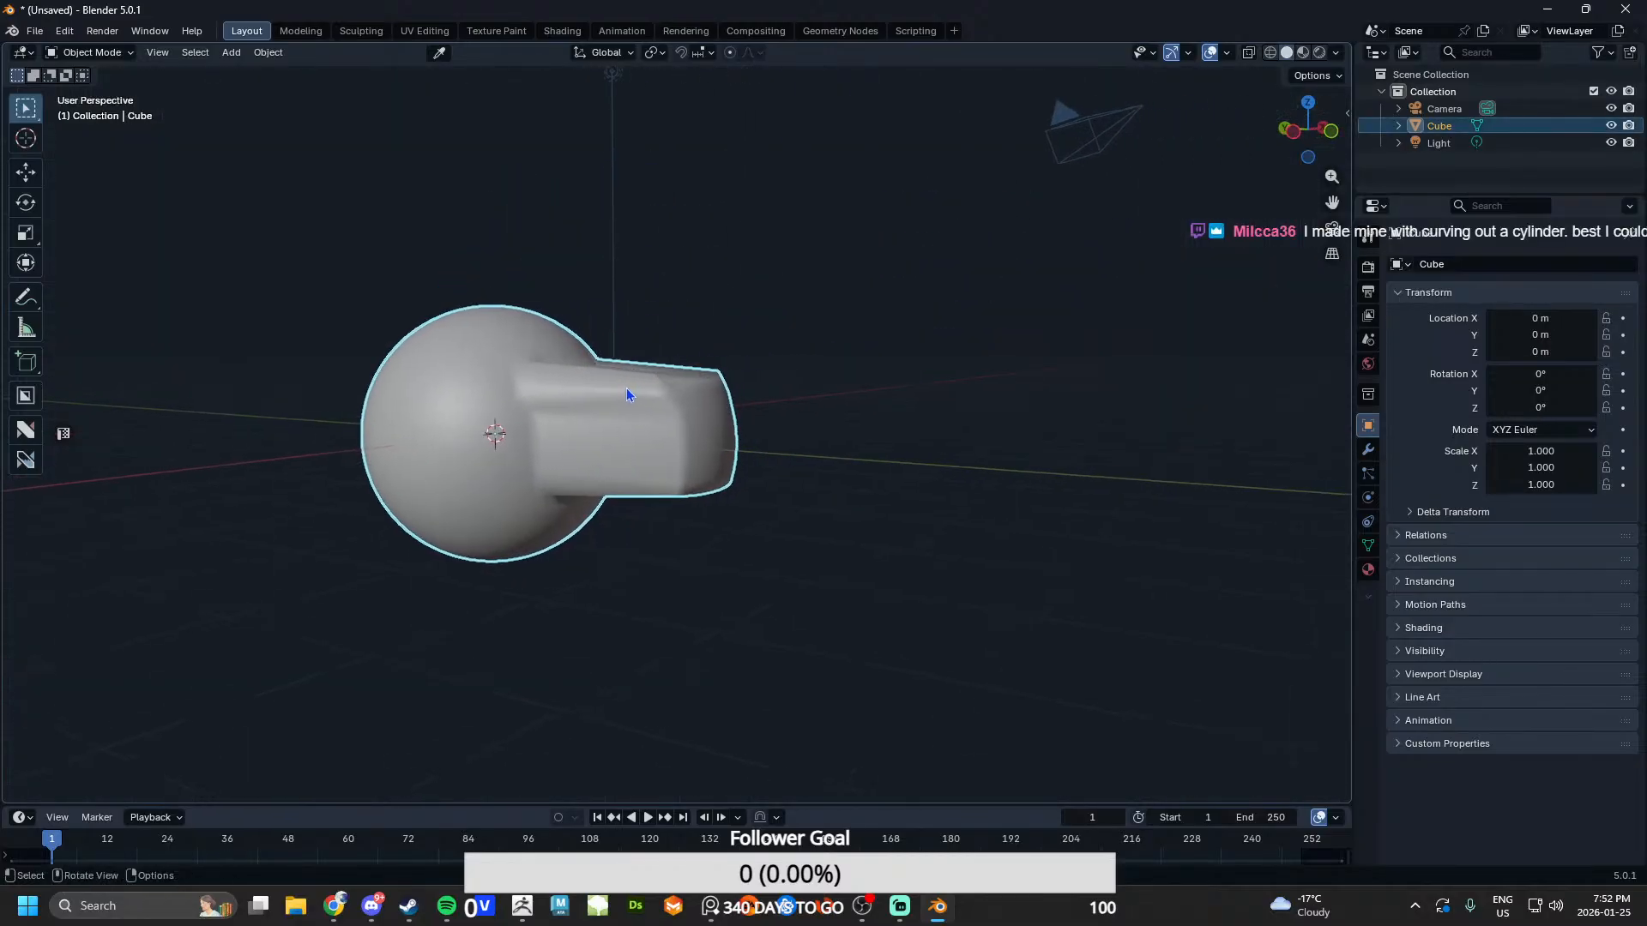
- Undo the sphere's extrusion and the selection of the square vertex block
{"action": "key", "text": "ctrl+z"}
{"action": "key", "text": "ctrl+z"}
{"action": "key", "text": "ctrl+z"}
{"action": "key", "text": "ctrl+z"}
{"action": "key", "text": "ctrl+z"}
{"action": "key", "text": "ctrl+z"}
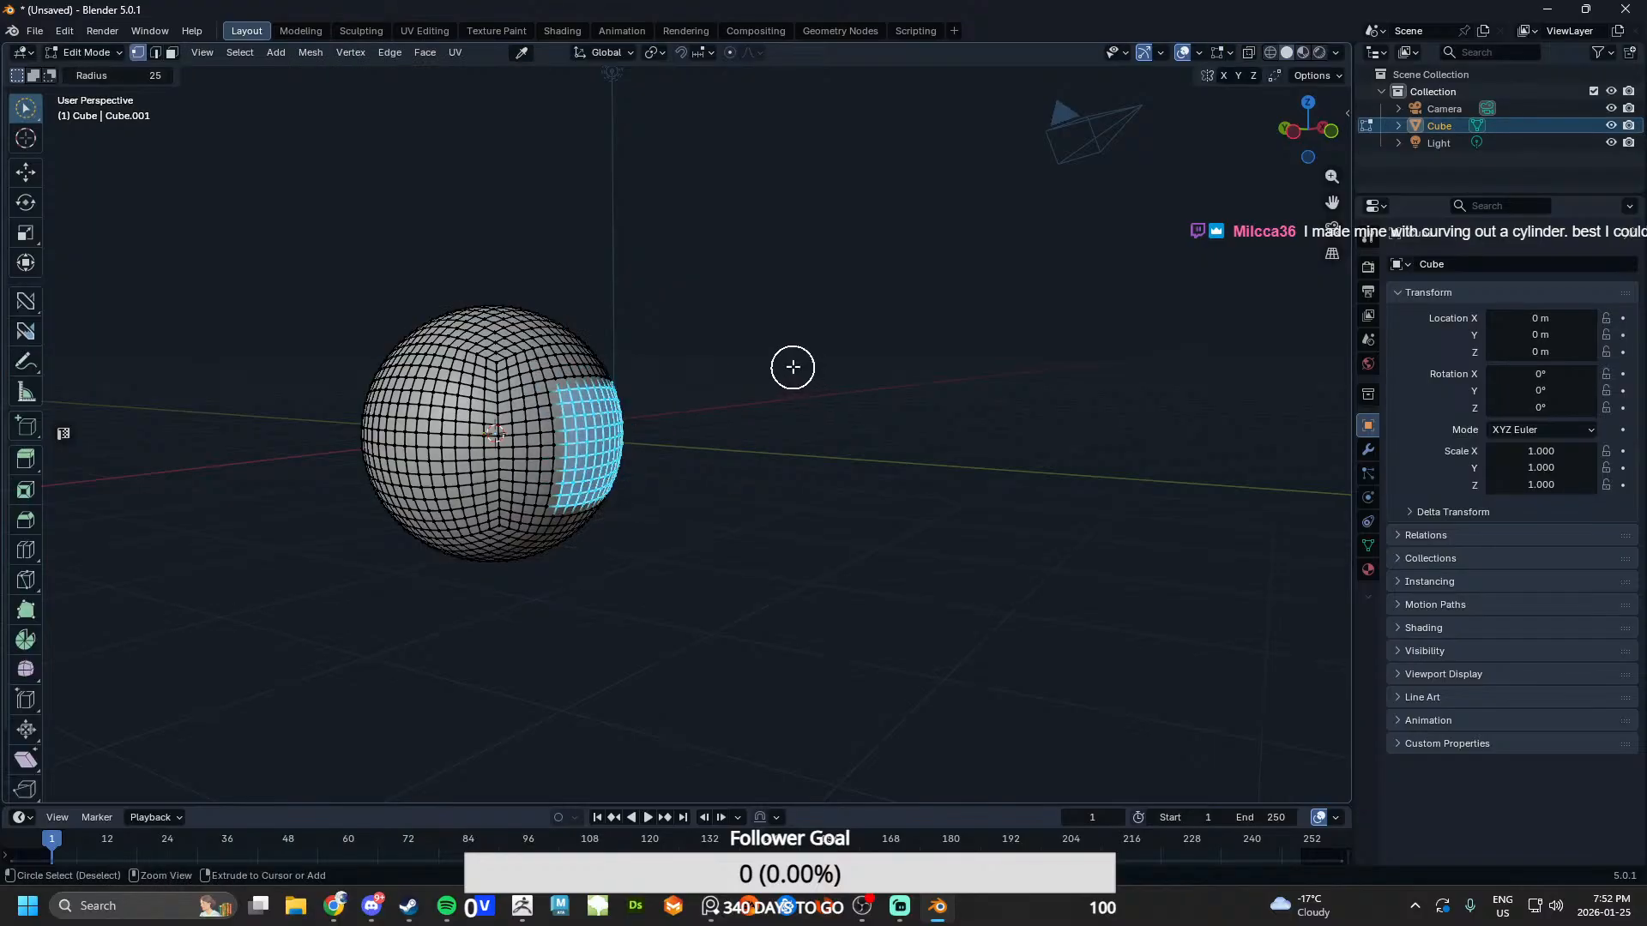
{"action": "key", "text": "ctrl+z"}
{"action": "middle_click_drag", "start_coordinate": [667, 355], "coordinate": [865, 350], "text": "shift"}
{"action": "scroll", "coordinate": [849, 348], "scroll_direction": "up", "scroll_amount": 4}
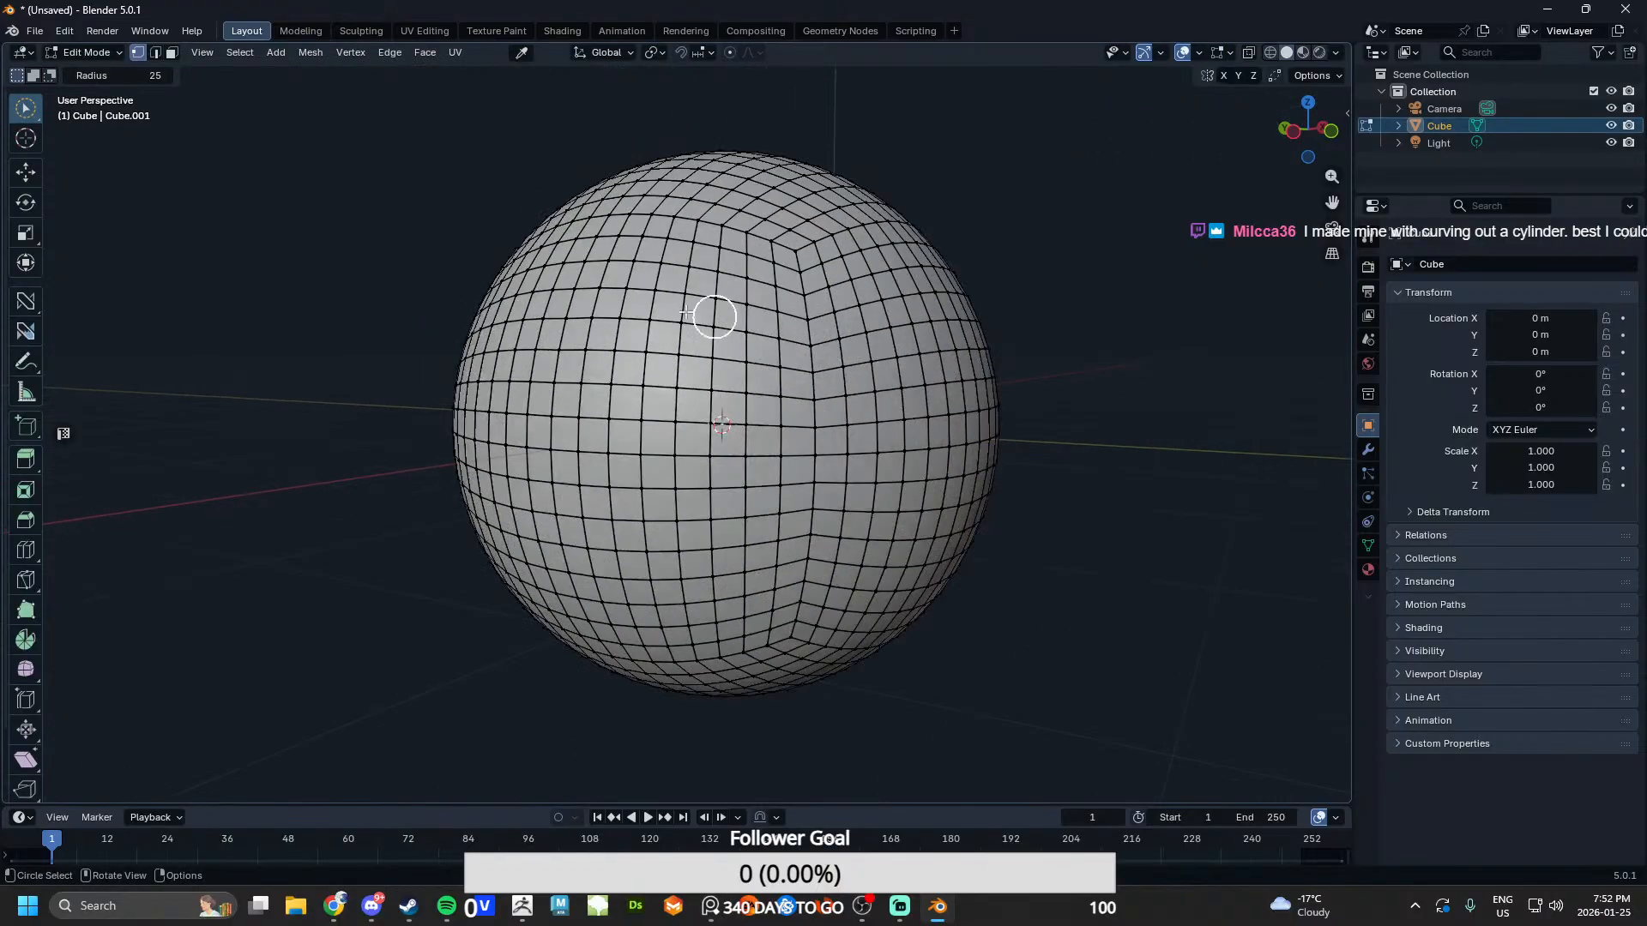
- Return the quad sphere to Object Mode and delete it
{"action": "left_click", "coordinate": [95, 54]}
{"action": "left_click", "coordinate": [101, 73]}
{"action": "middle_click_drag", "start_coordinate": [392, 283], "coordinate": [340, 308]}
{"action": "scroll", "coordinate": [338, 304], "scroll_direction": "down", "scroll_amount": 3}
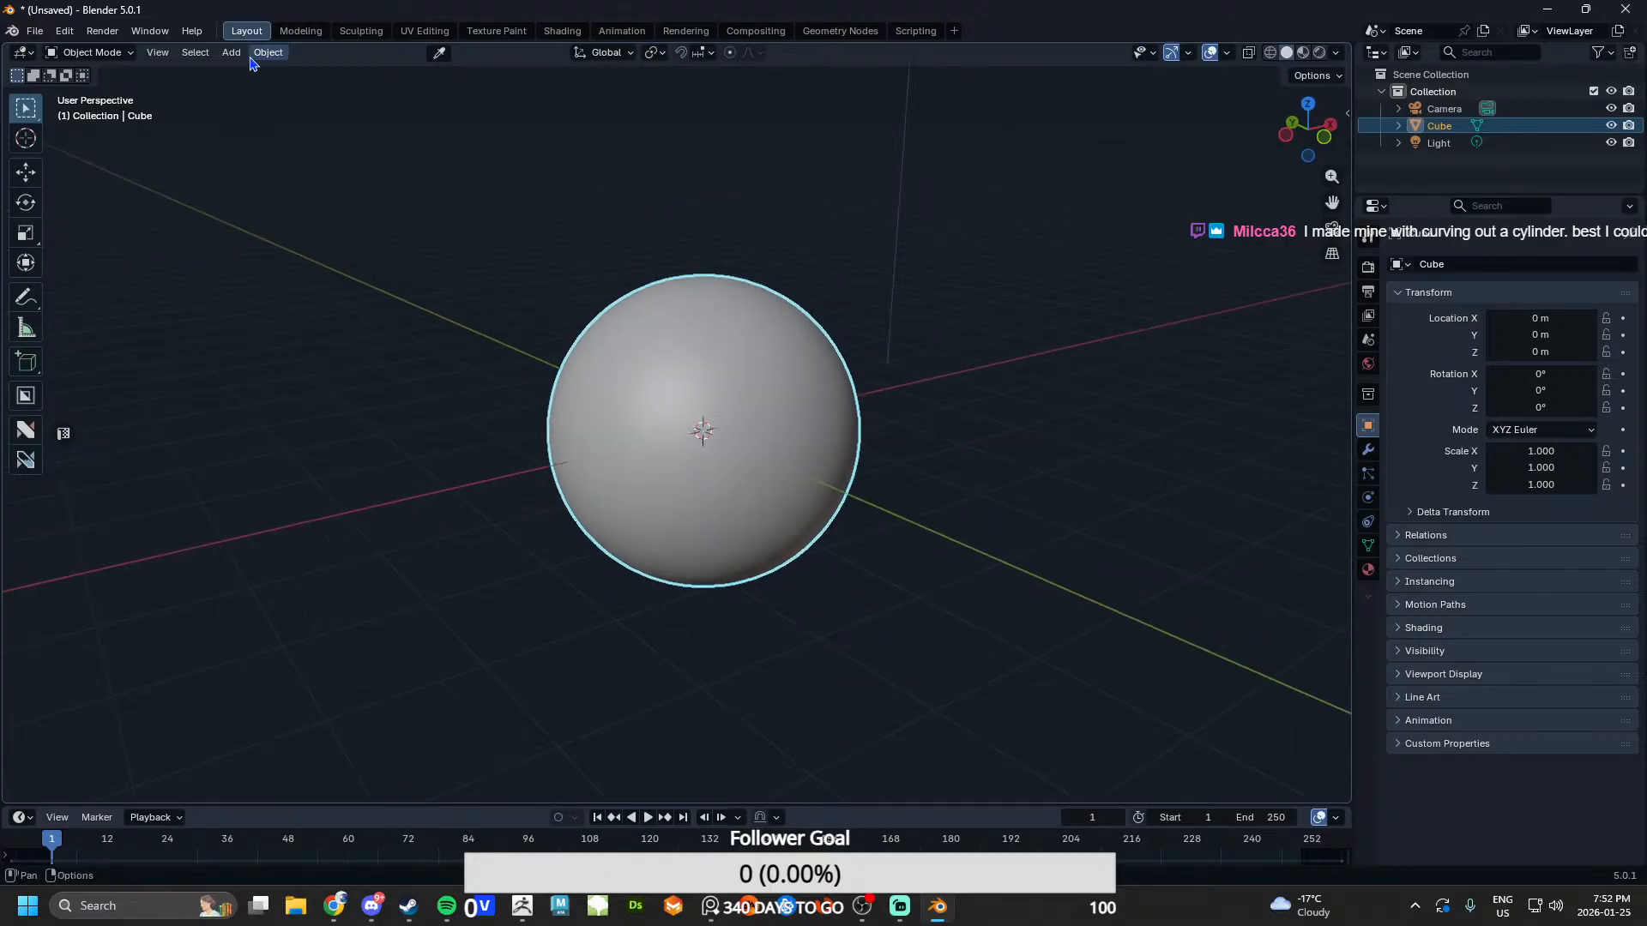
{"action": "key", "text": "Delete"}
{"action": "left_click", "coordinate": [232, 52]}
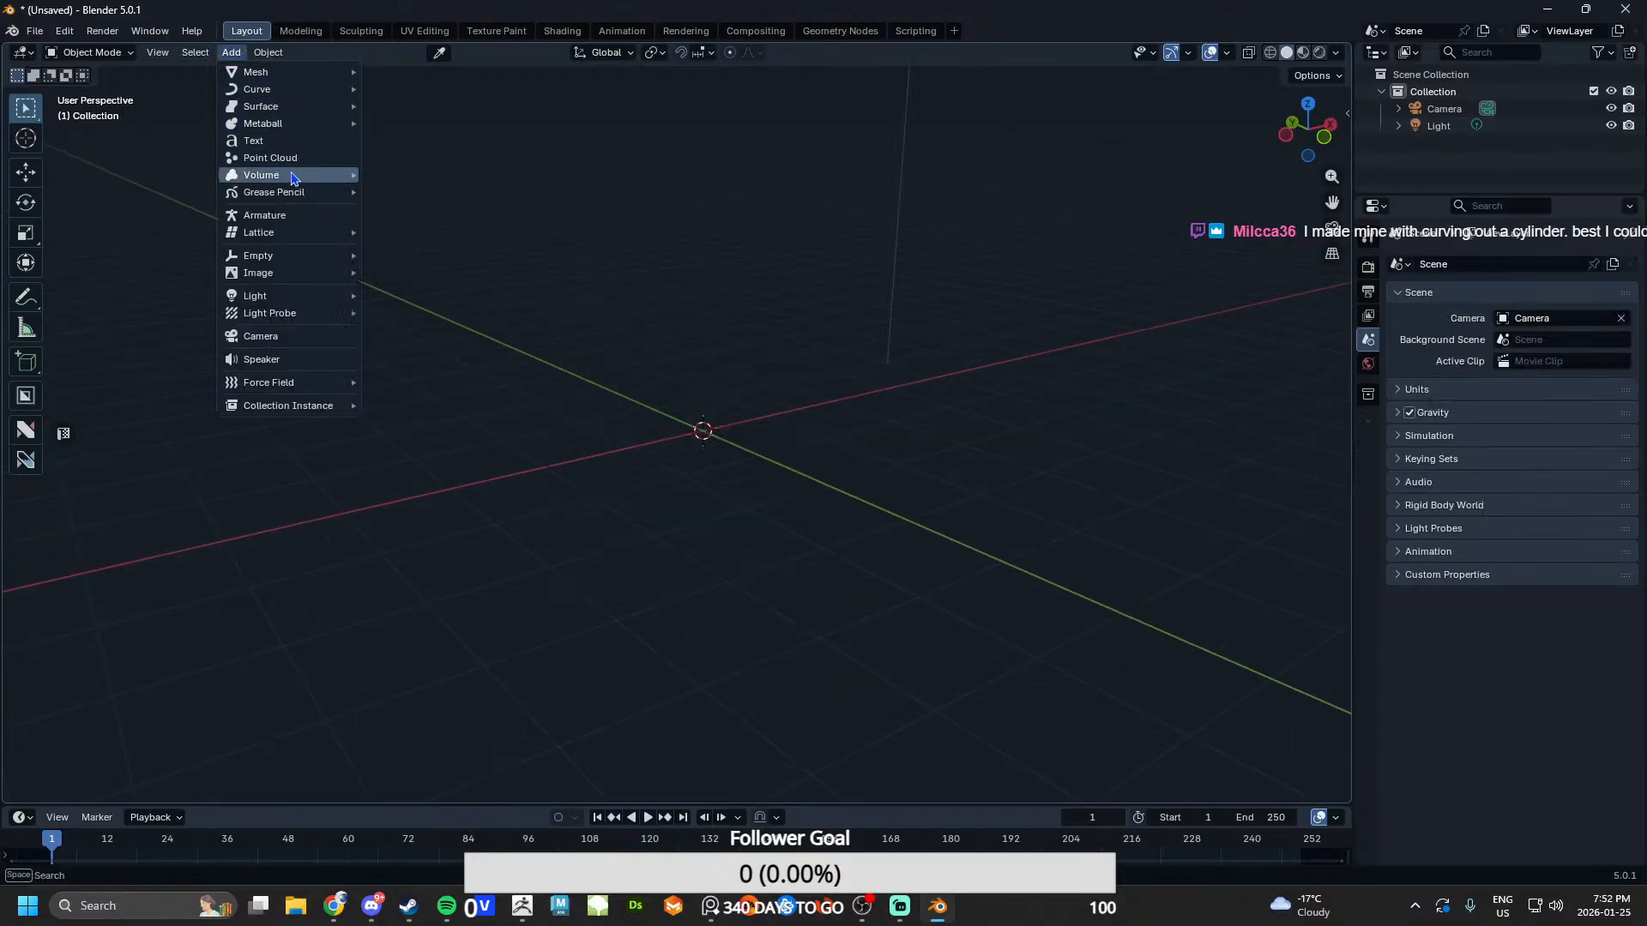
{"action": "left_click", "coordinate": [266, 146]}
{"action": "scroll", "coordinate": [746, 463], "scroll_direction": "up", "scroll_amount": 5}
{"action": "middle_click_drag", "start_coordinate": [719, 340], "coordinate": [434, 142]}
{"action": "key", "text": "Delete"}
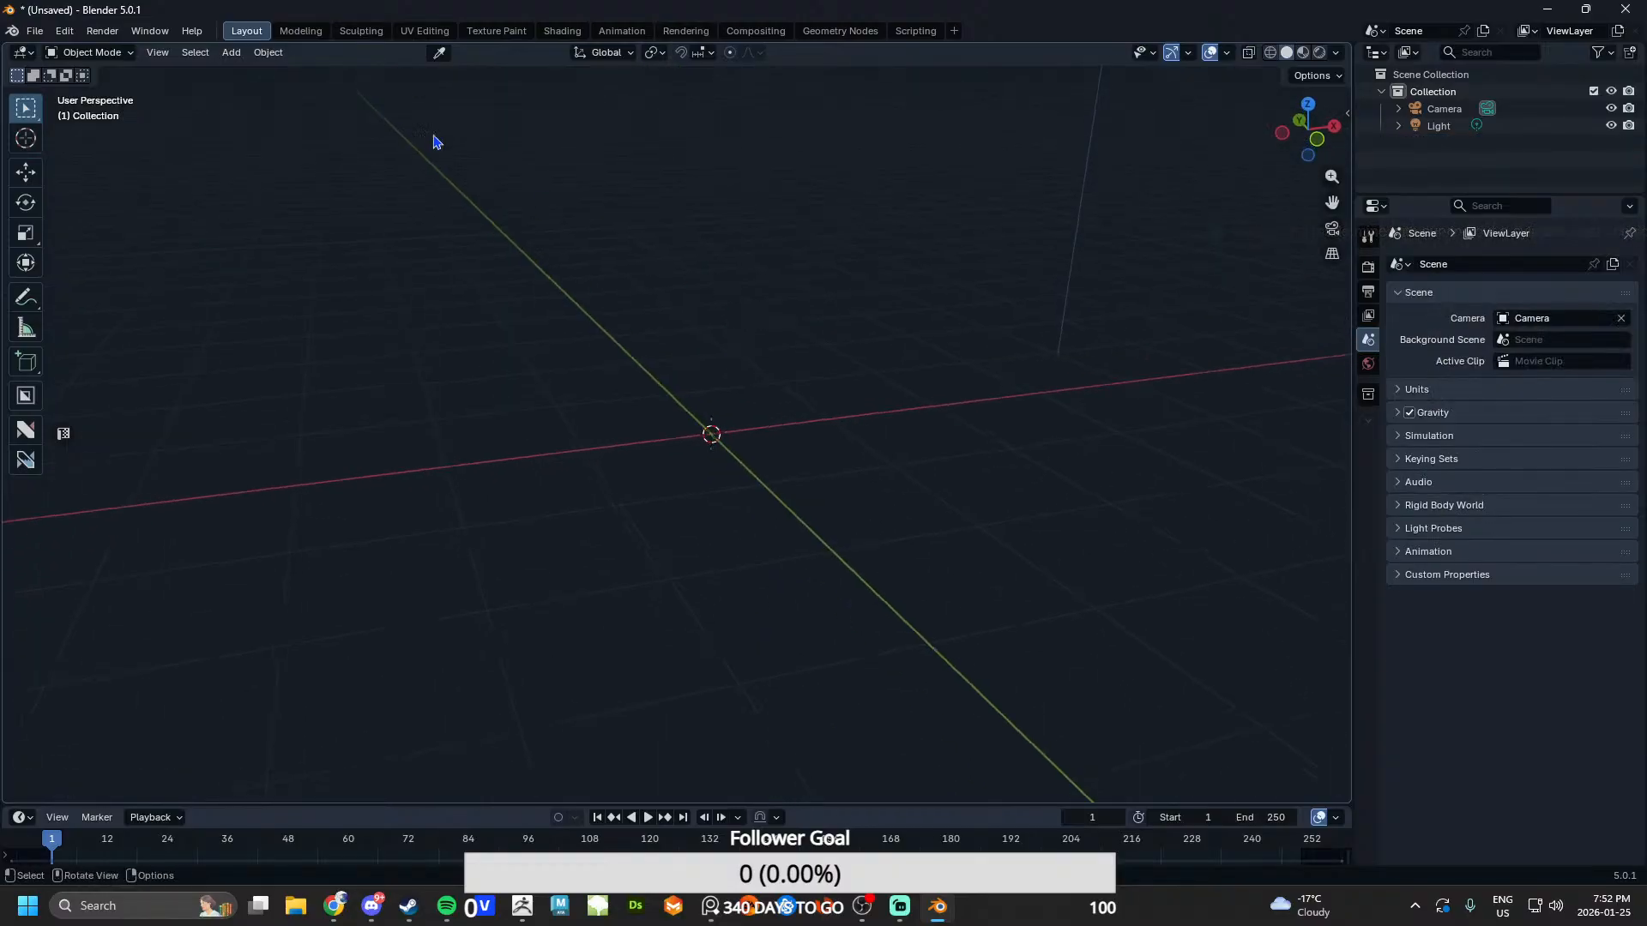
- Add an ico sphere mesh at the world origin
{"action": "left_click", "coordinate": [230, 52]}
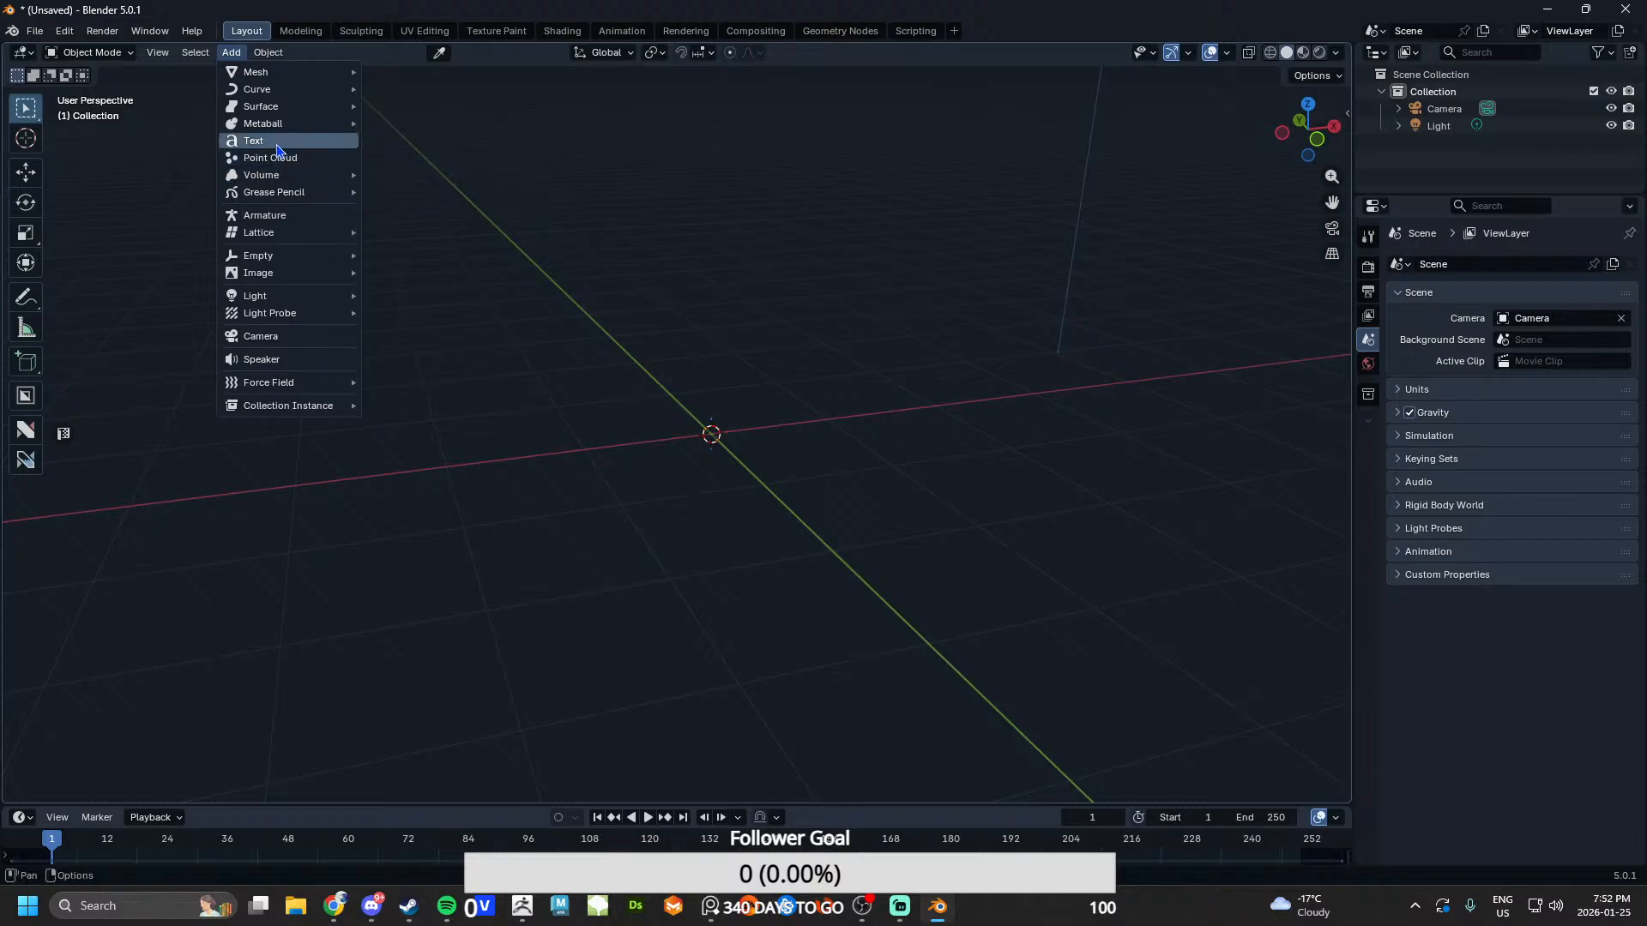
{"action": "mouse_move", "coordinate": [290, 127]}
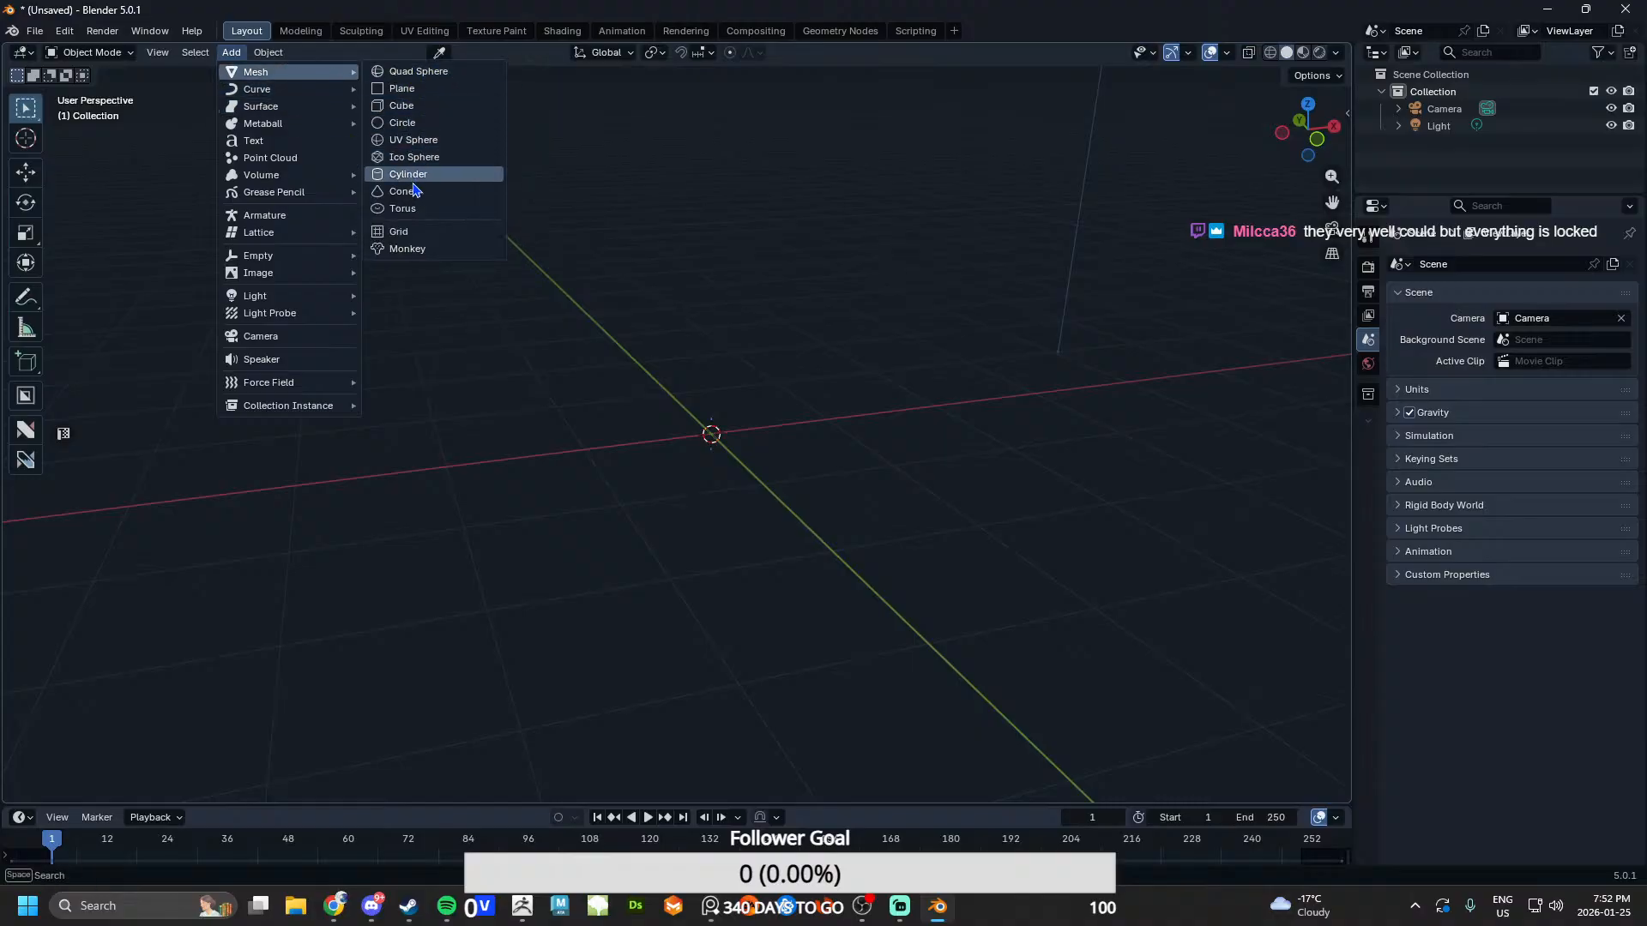
{"action": "left_click", "coordinate": [432, 158]}
{"action": "scroll", "coordinate": [592, 360], "scroll_direction": "up", "scroll_amount": 2}
{"action": "middle_click_drag", "start_coordinate": [480, 326], "coordinate": [503, 325]}
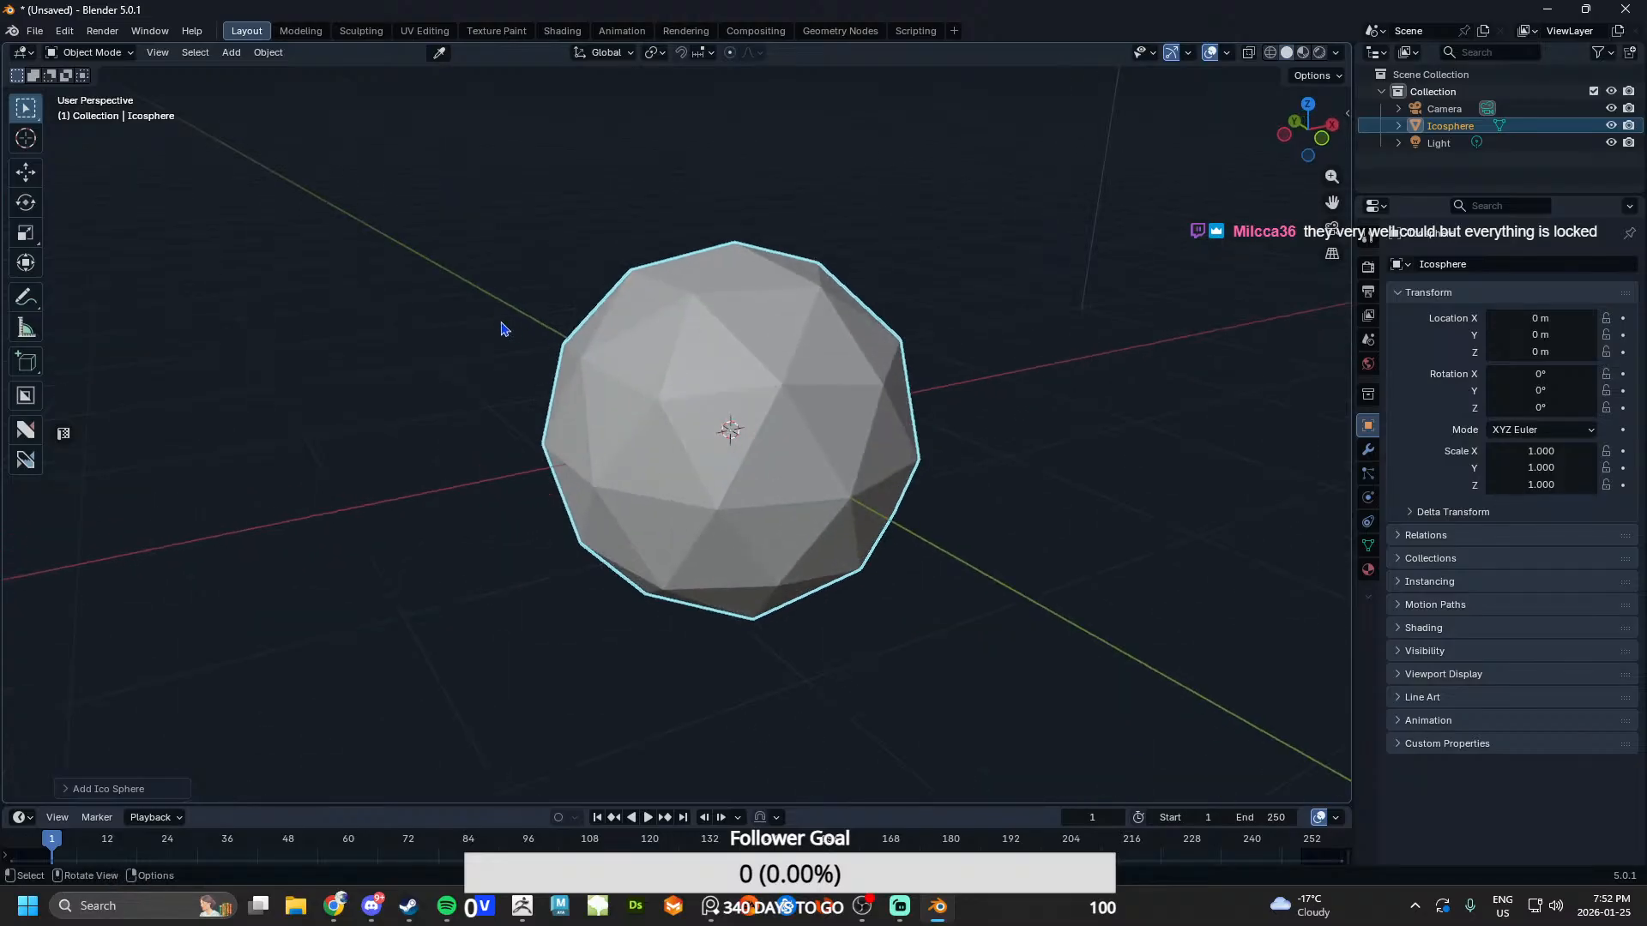
- Try stretching the ico sphere to an X scale of about 4.97 and undo the change
{"action": "left_click", "coordinate": [527, 307]}
{"action": "left_click", "coordinate": [639, 340]}
{"action": "middle_click_drag", "start_coordinate": [978, 382], "coordinate": [1325, 429]}
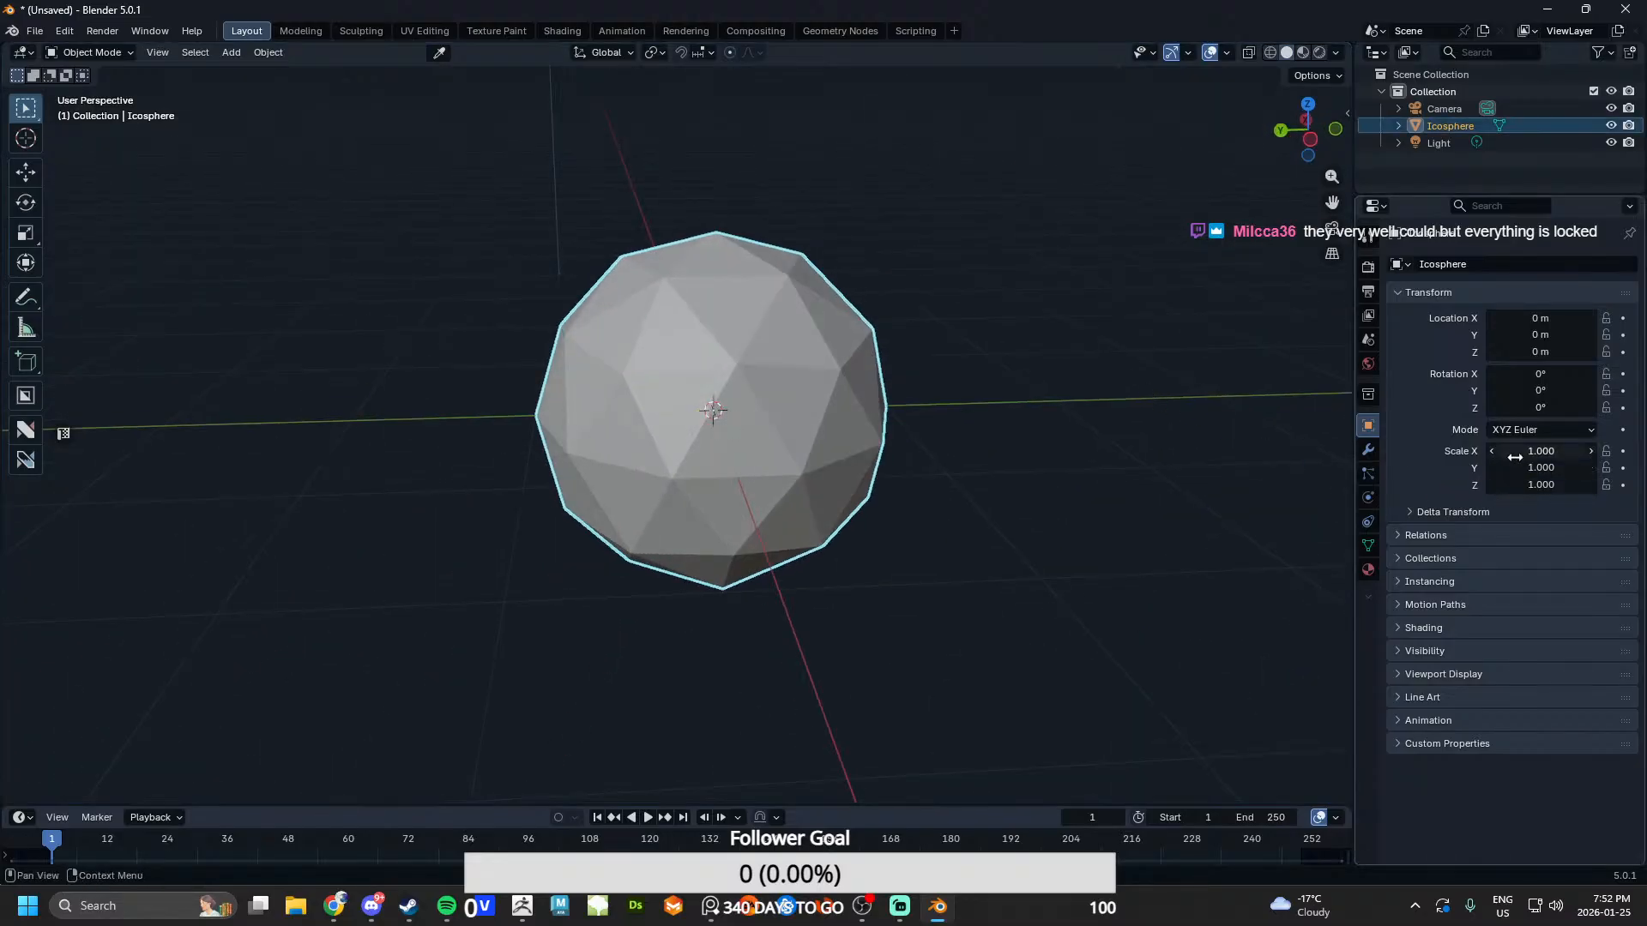
{"action": "left_click_drag", "start_coordinate": [1541, 451], "coordinate": [1629, 451]}
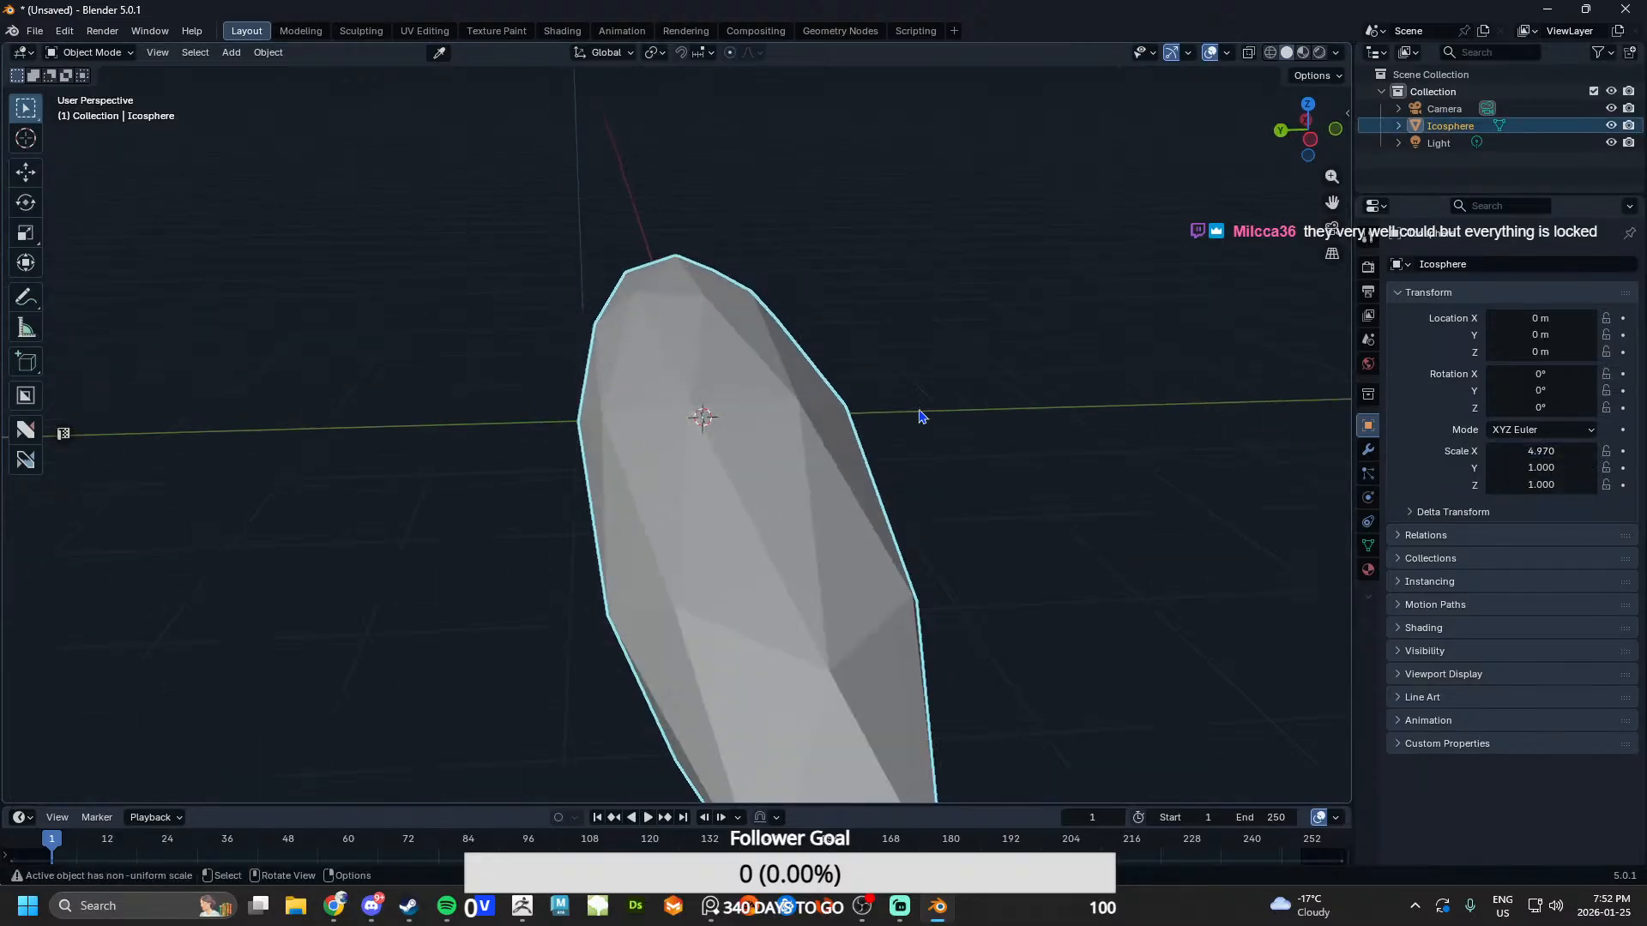
{"action": "middle_click_drag", "start_coordinate": [923, 416], "coordinate": [1008, 411]}
{"action": "key", "text": "ctrl+z"}
- Check the ico sphere's delta transform and modifier settings, and delete the sphere
{"action": "left_click", "coordinate": [1408, 513]}
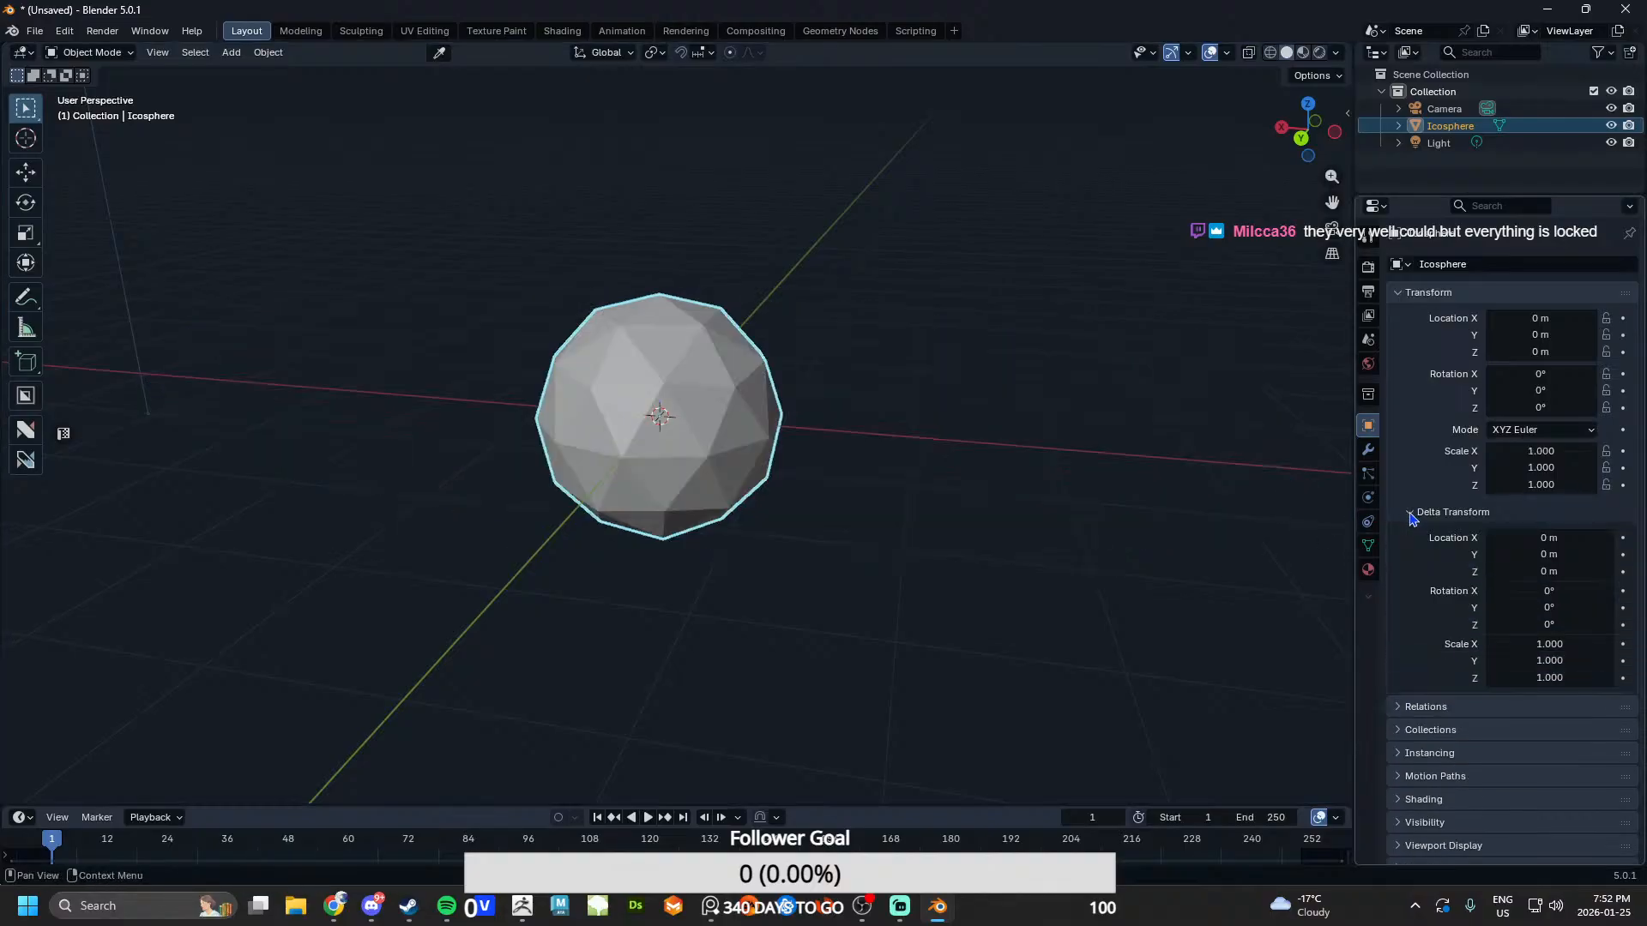
{"action": "left_click", "coordinate": [1409, 514]}
{"action": "left_click", "coordinate": [1368, 498]}
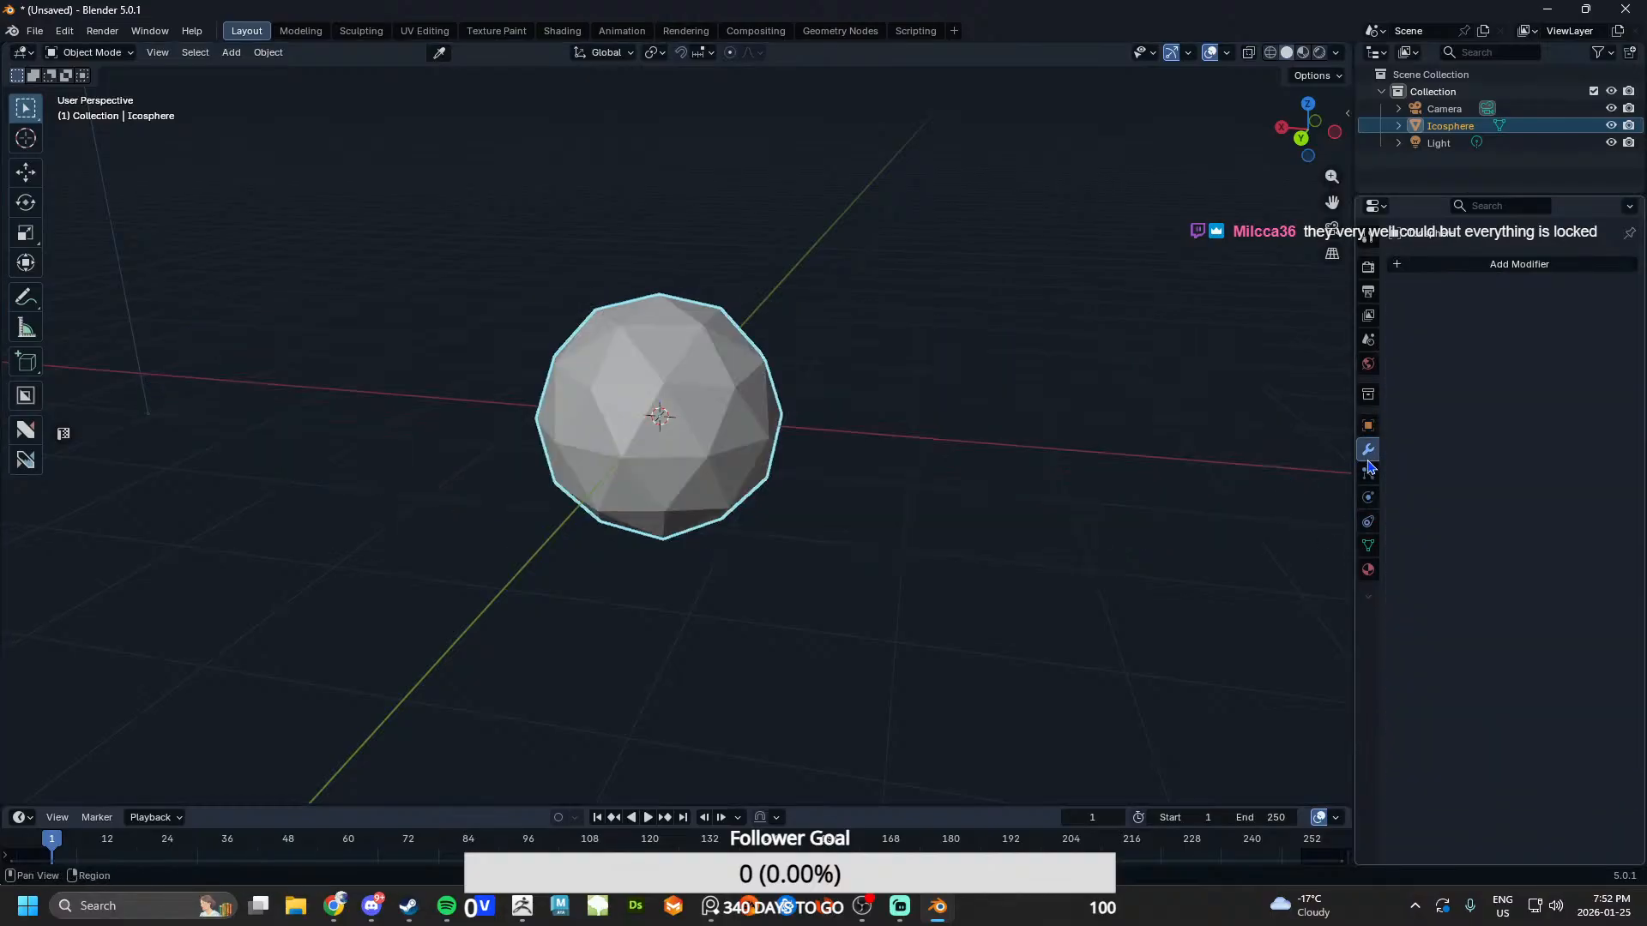
{"action": "left_click", "coordinate": [1368, 425]}
{"action": "scroll", "coordinate": [768, 386], "scroll_direction": "up", "scroll_amount": 3}
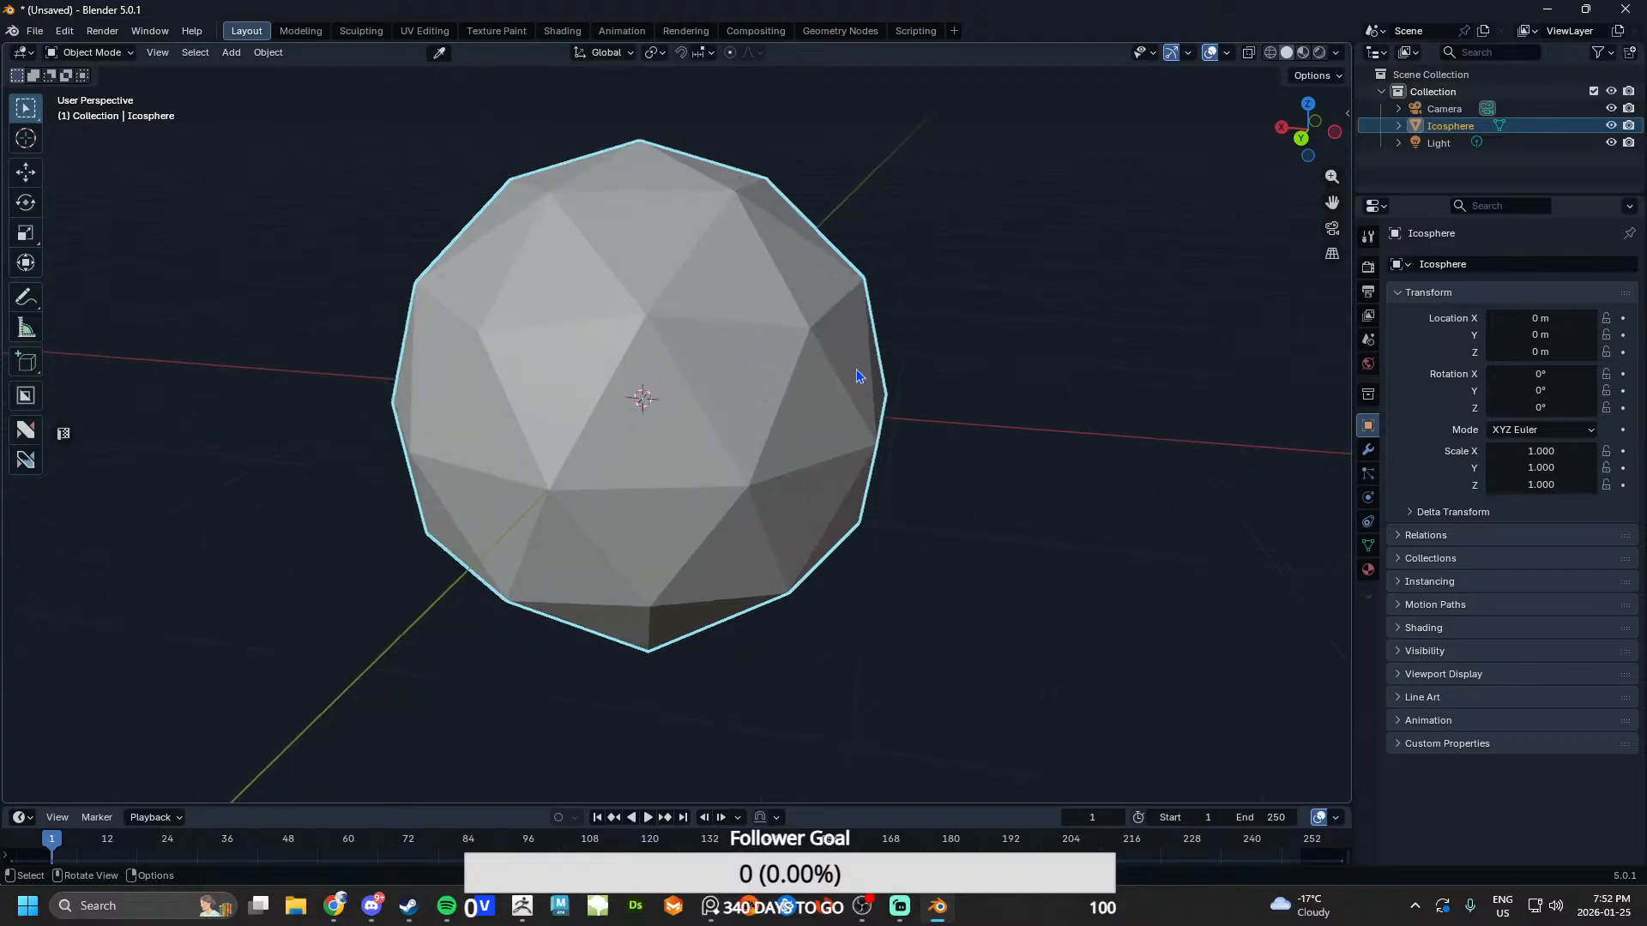
{"action": "scroll", "coordinate": [1150, 333], "scroll_direction": "down", "scroll_amount": 3}
{"action": "key", "text": "Delete"}
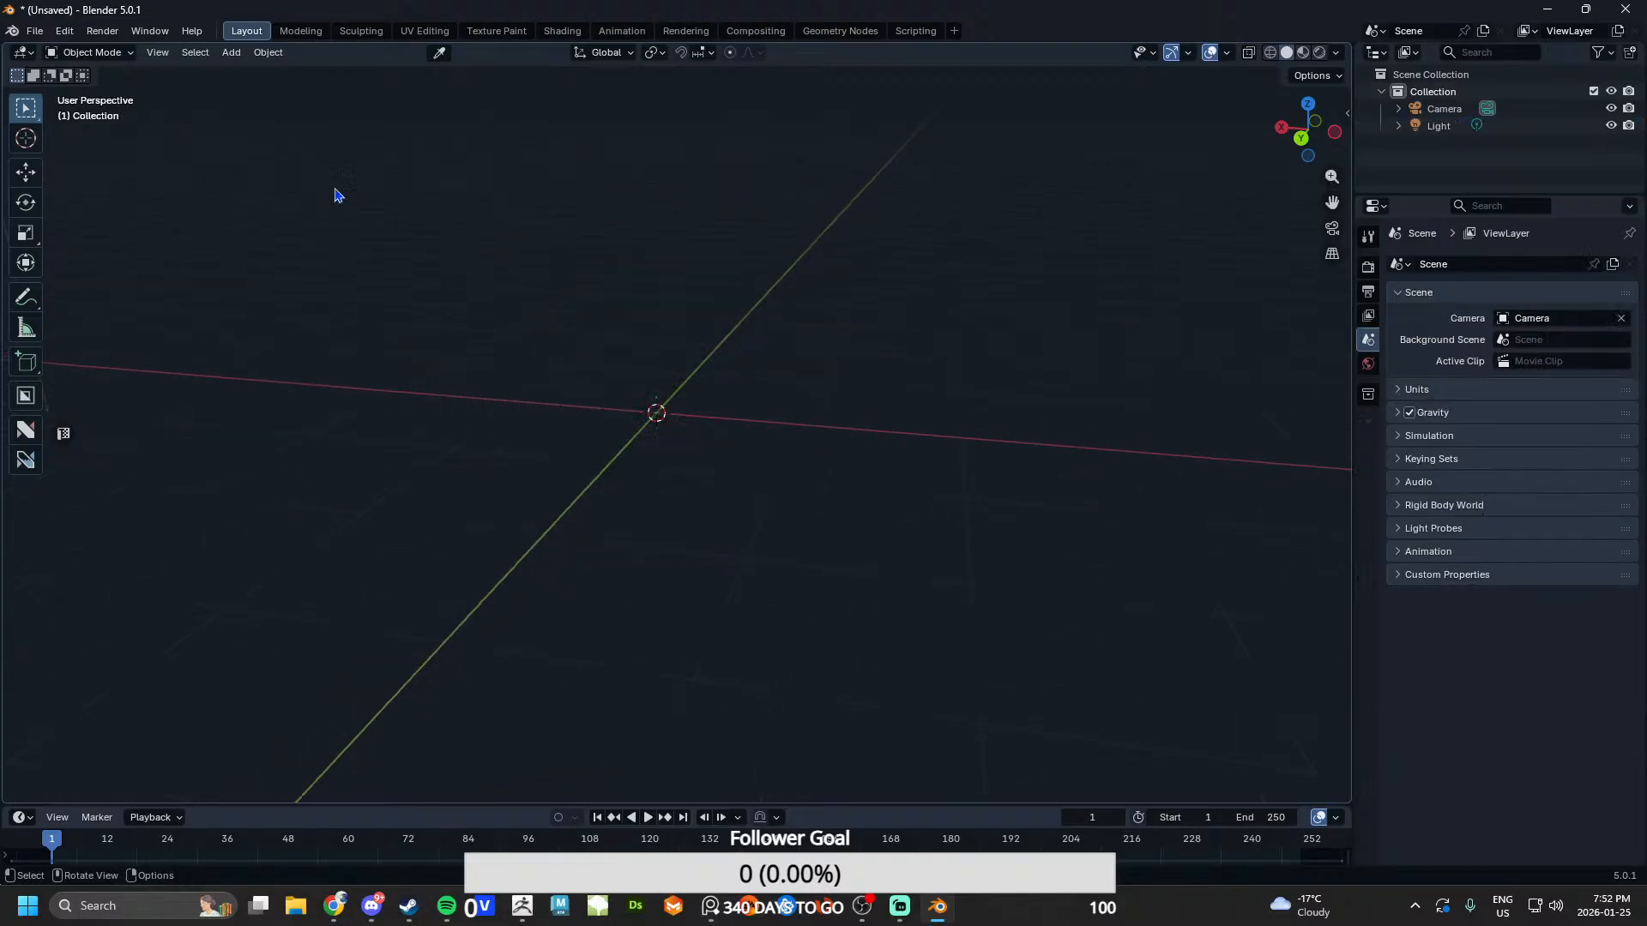
- Add another ico sphere, try a different subdivision count in its creation settings, and undo it
{"action": "left_click", "coordinate": [233, 54]}
{"action": "mouse_move", "coordinate": [274, 71]}
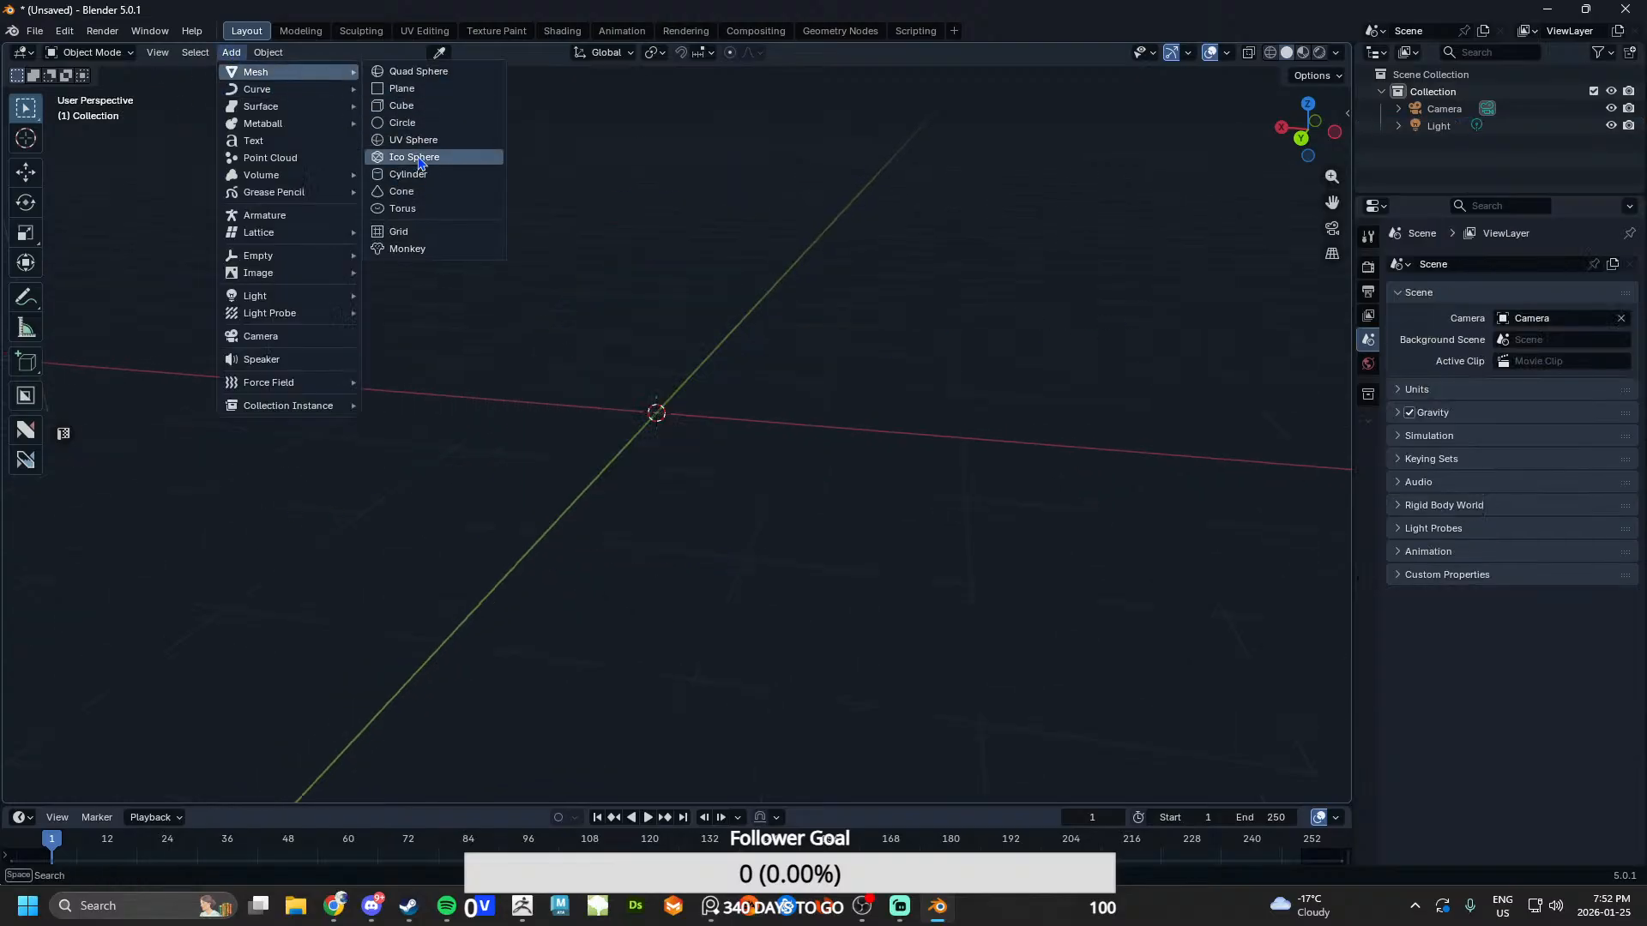
{"action": "left_click", "coordinate": [446, 156]}
{"action": "left_click", "coordinate": [63, 790]}
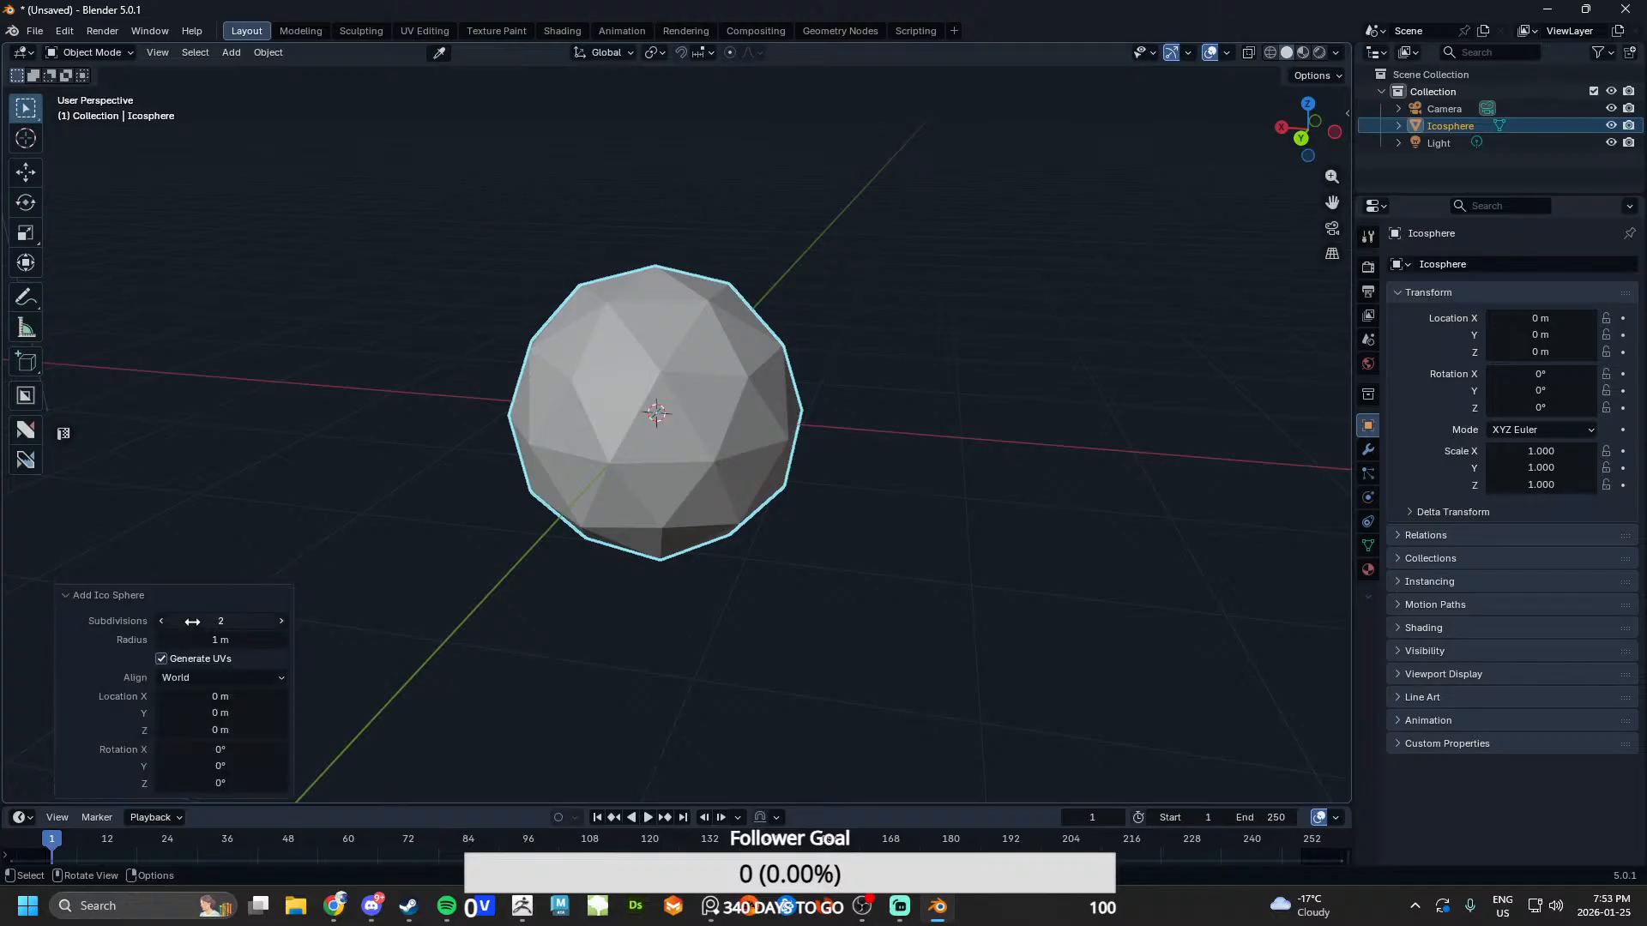
{"action": "left_click_drag", "start_coordinate": [192, 621], "coordinate": [236, 638]}
{"action": "key", "text": "ctrl+z"}
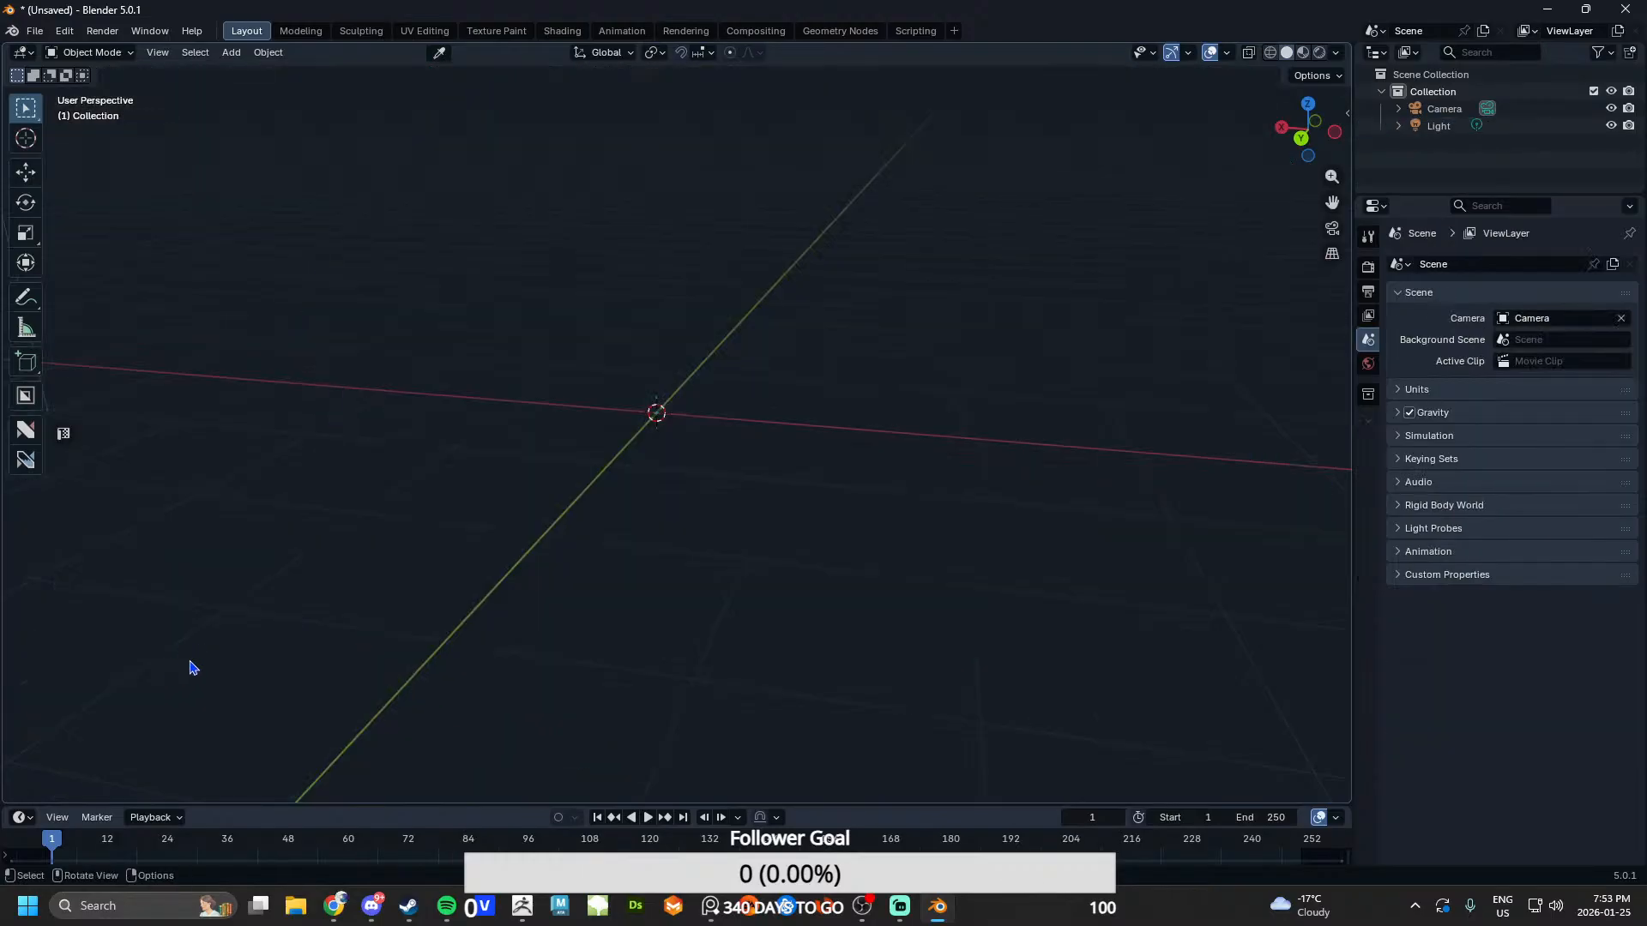
- Add a plane mesh, try adjusting its creation settings, and undo it
{"action": "left_click", "coordinate": [231, 52]}
{"action": "mouse_move", "coordinate": [258, 70]}
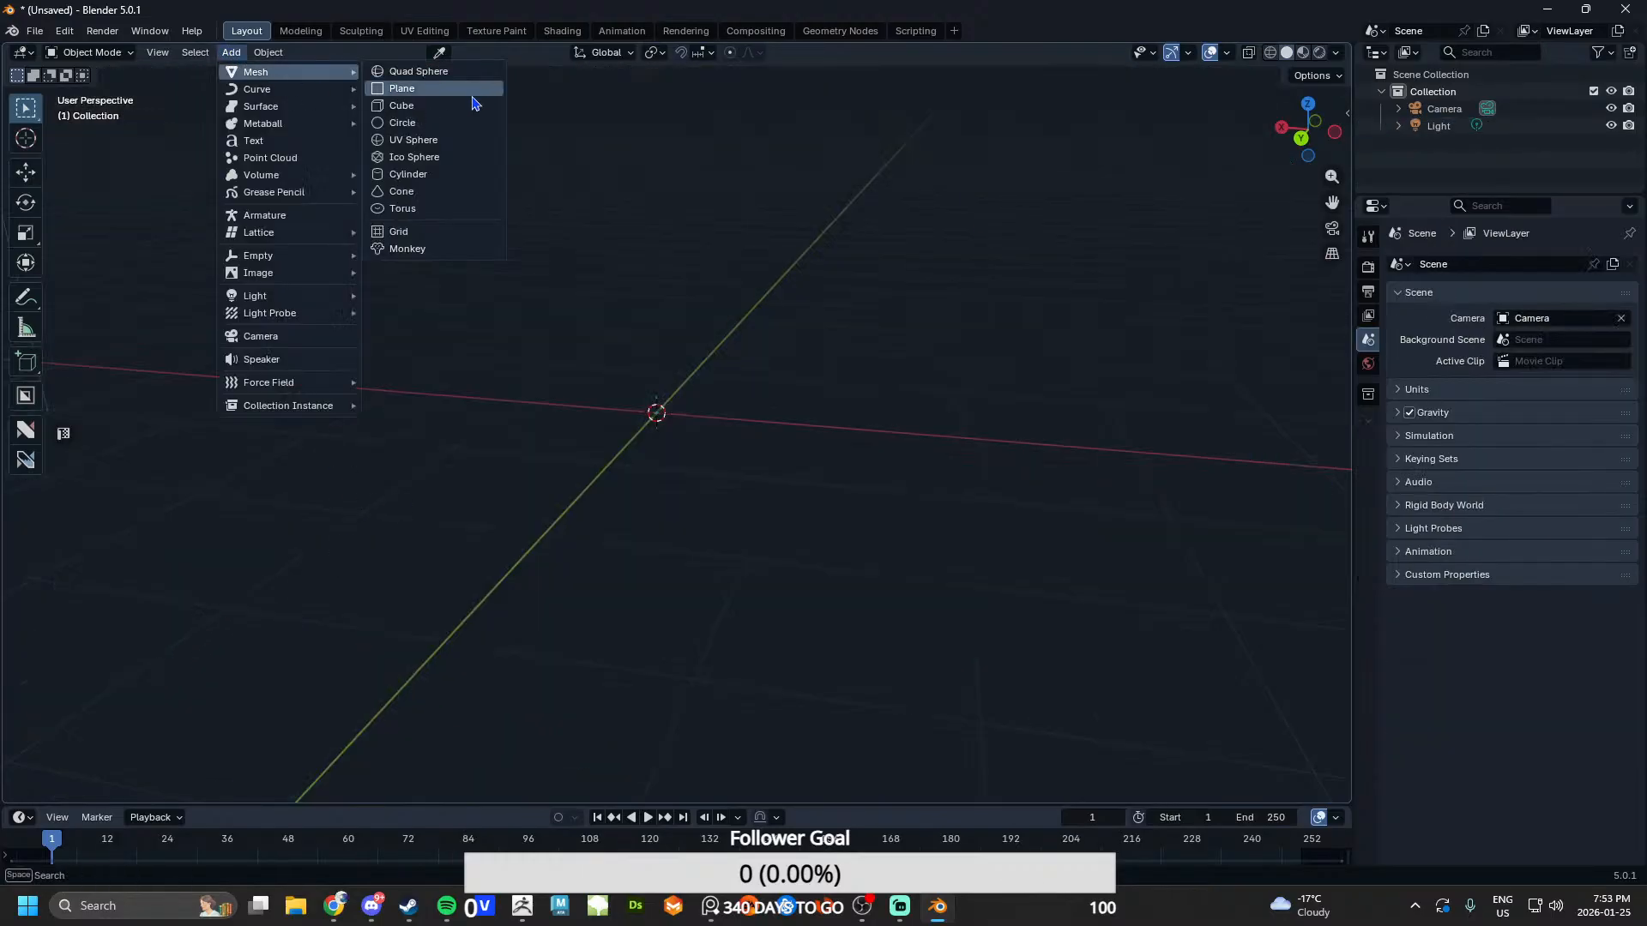
{"action": "left_click", "coordinate": [403, 88]}
{"action": "mouse_move", "coordinate": [219, 640]}
{"action": "left_mouse_down"}
{"action": "mouse_move", "coordinate": [257, 640]}
{"action": "mouse_move", "coordinate": [210, 640]}
{"action": "left_mouse_up"}
{"action": "key", "text": "ctrl+z"}
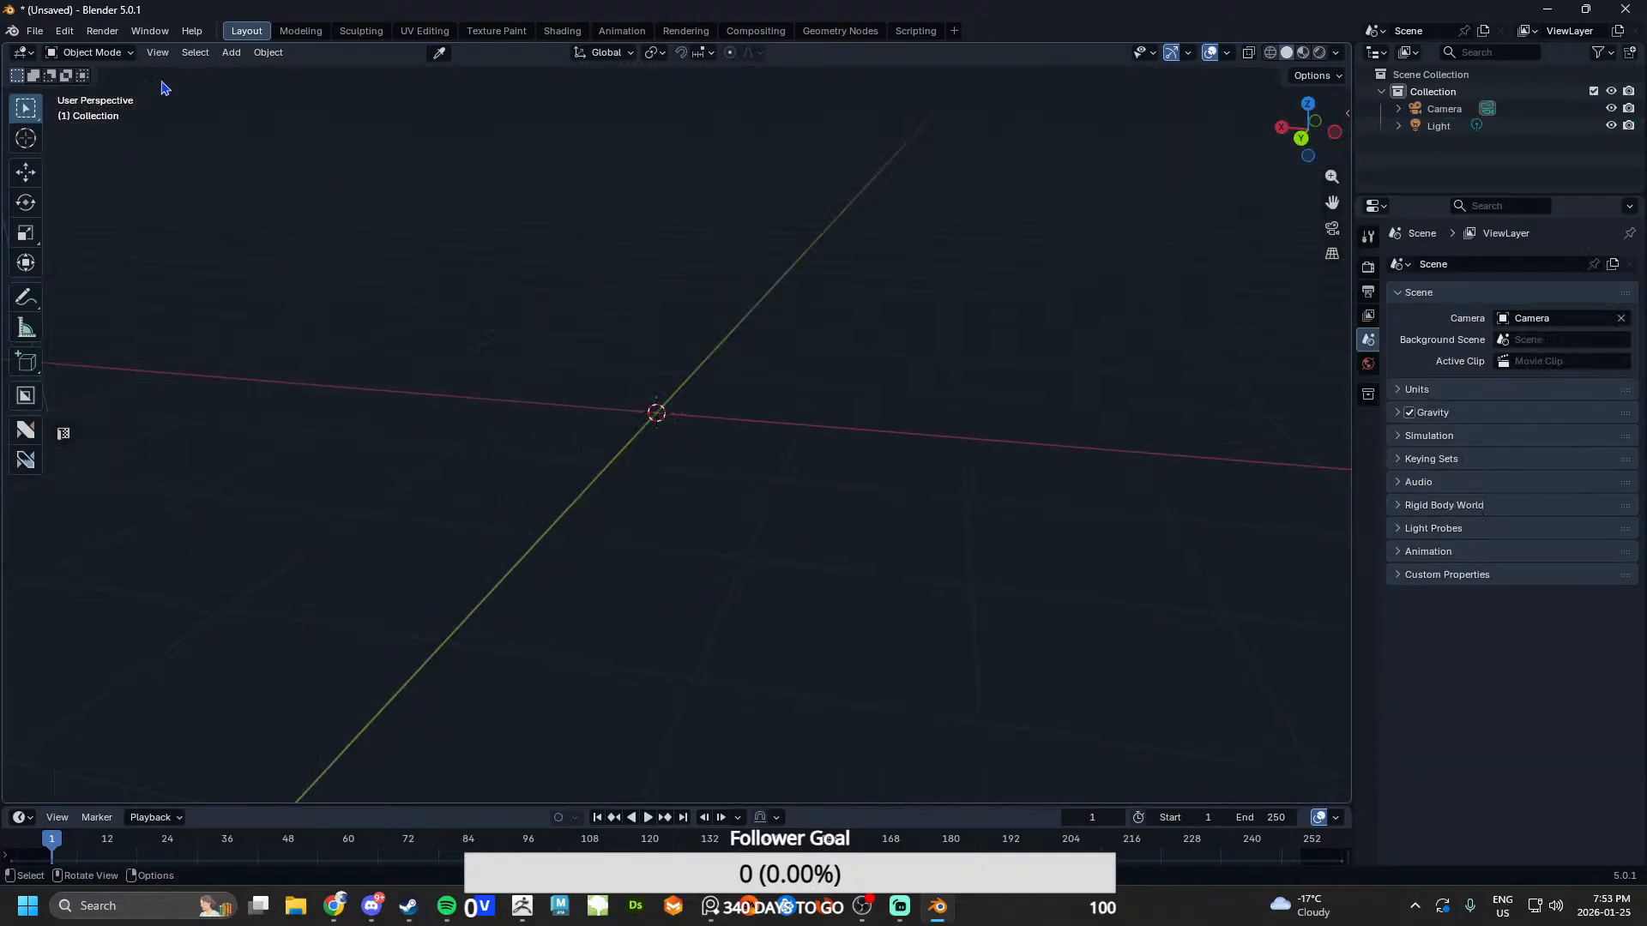
- Add a monkey mesh at the world origin and adjust its size
{"action": "left_click", "coordinate": [230, 52]}
{"action": "mouse_move", "coordinate": [320, 79]}
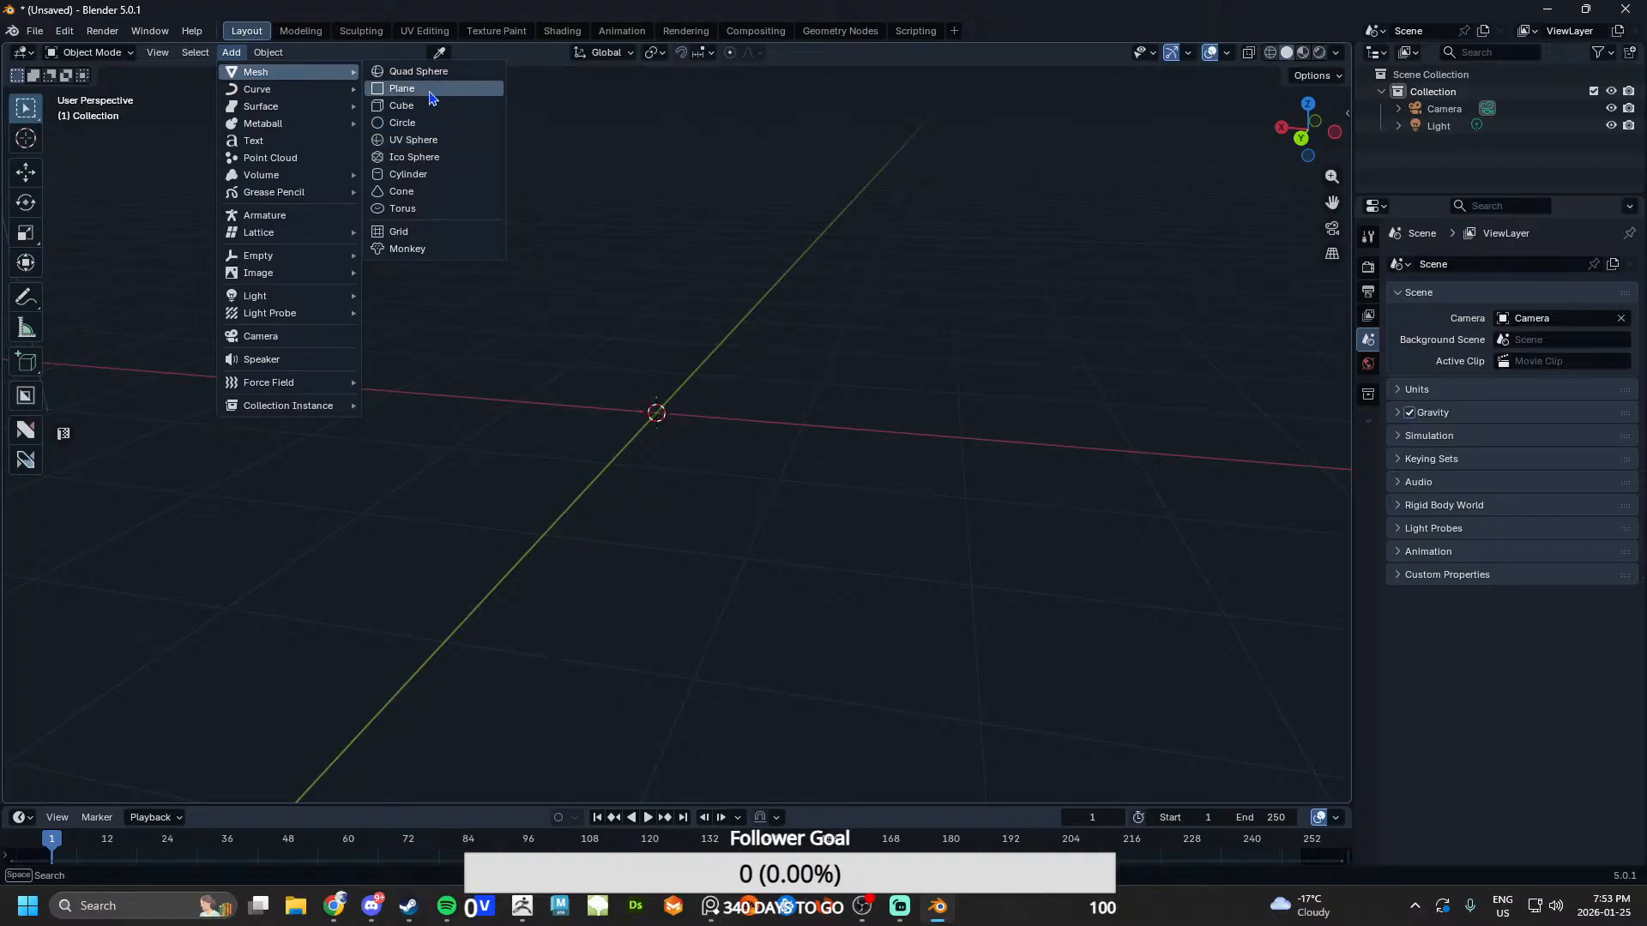
{"action": "left_click", "coordinate": [405, 248]}
{"action": "middle_click_drag", "start_coordinate": [729, 306], "coordinate": [626, 379]}
{"action": "scroll", "coordinate": [583, 343], "scroll_direction": "up", "scroll_amount": 3}
{"action": "scroll", "coordinate": [441, 580], "scroll_direction": "up", "scroll_amount": 5}
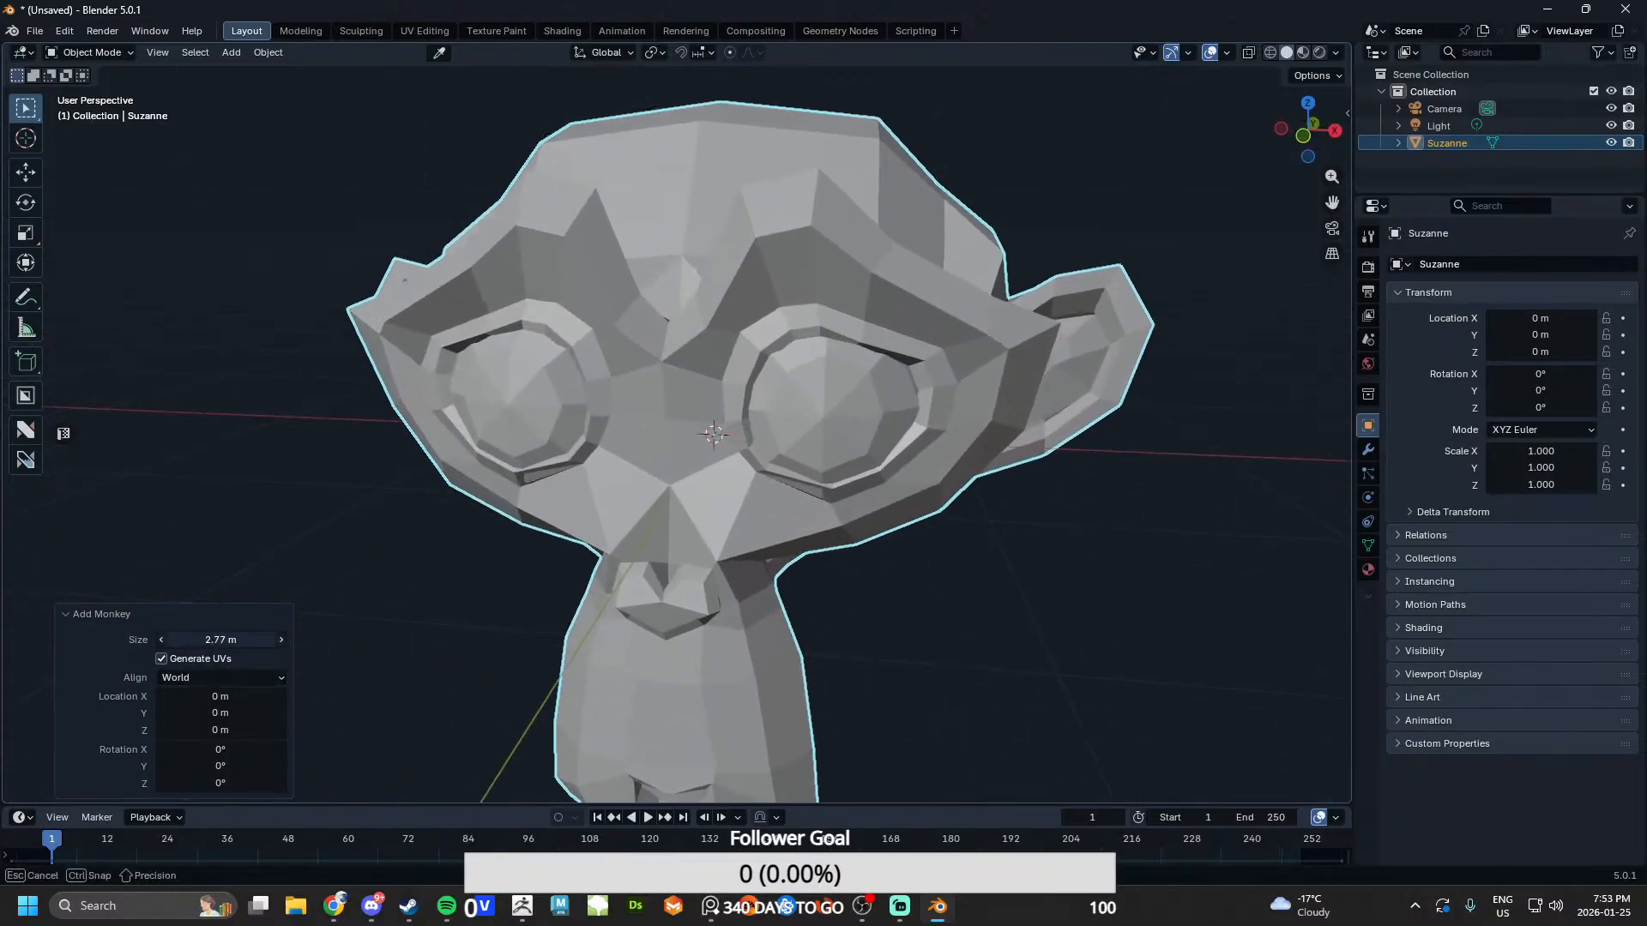
{"action": "scroll", "coordinate": [441, 581], "scroll_direction": "down", "scroll_amount": 4}
- Examine the monkey head's shape from the front and from several angles
{"action": "left_click", "coordinate": [845, 564]}
{"action": "scroll", "coordinate": [845, 563], "scroll_direction": "down", "scroll_amount": 2}
{"action": "middle_click_drag", "start_coordinate": [845, 563], "coordinate": [969, 584]}
{"action": "left_click", "coordinate": [730, 362]}
{"action": "middle_click_drag", "start_coordinate": [730, 362], "coordinate": [445, 324]}
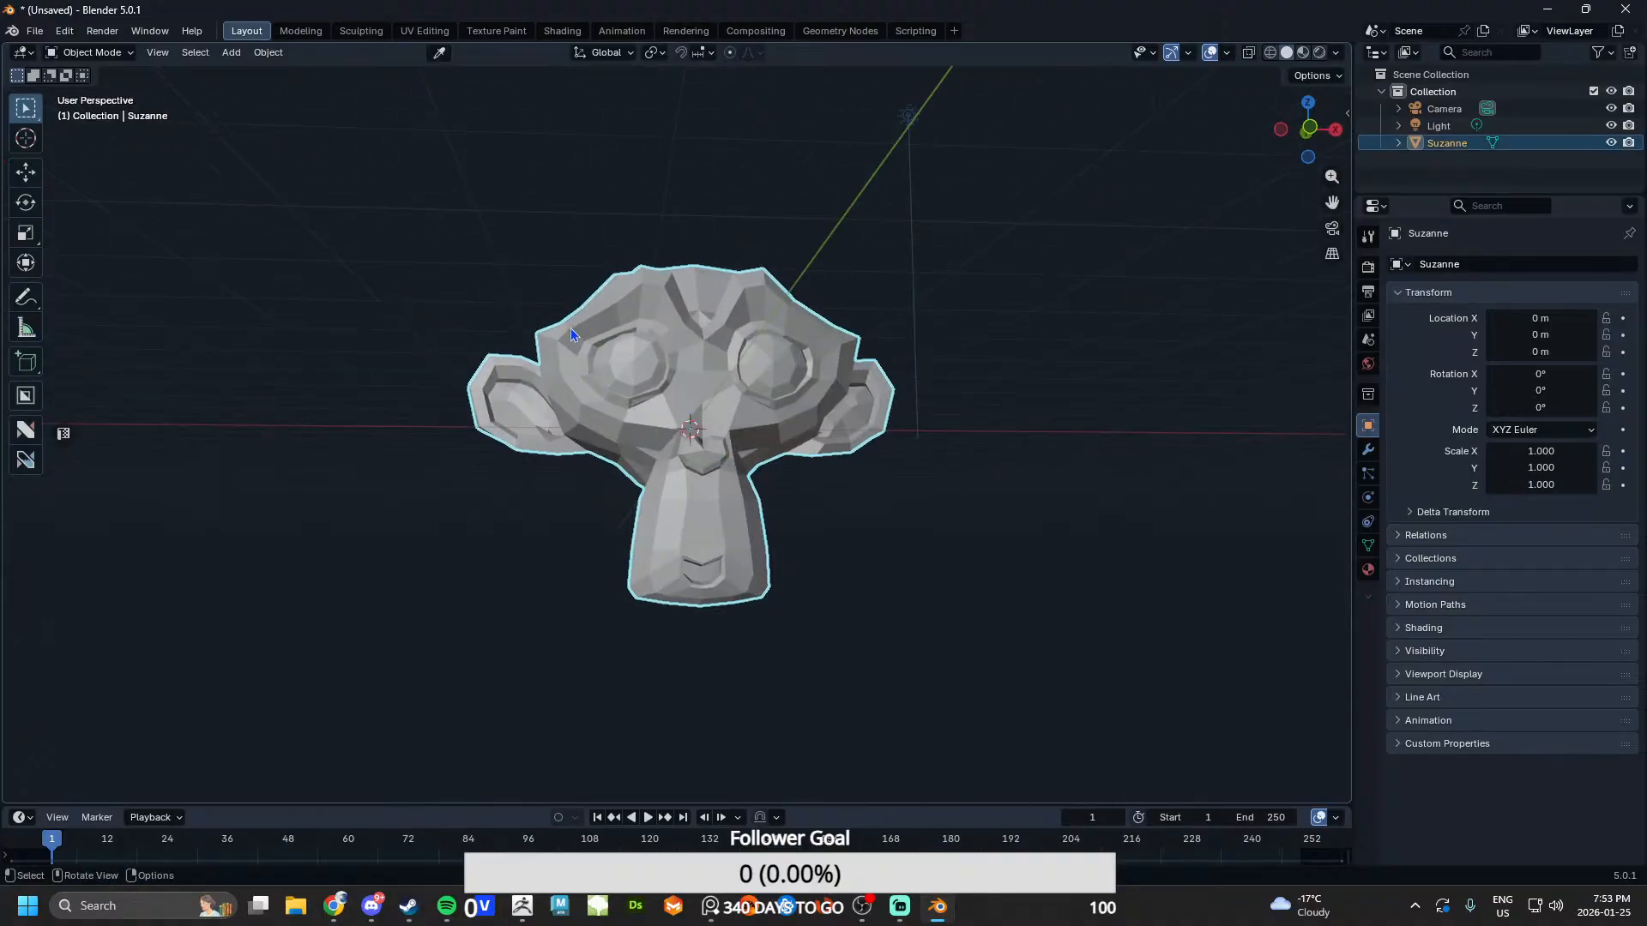
{"action": "middle_click_drag", "start_coordinate": [573, 333], "coordinate": [1154, 352]}
{"action": "left_click", "coordinate": [993, 527]}
{"action": "key", "text": "KP_1"}
{"action": "scroll", "coordinate": [808, 513], "scroll_direction": "down", "scroll_amount": 5}
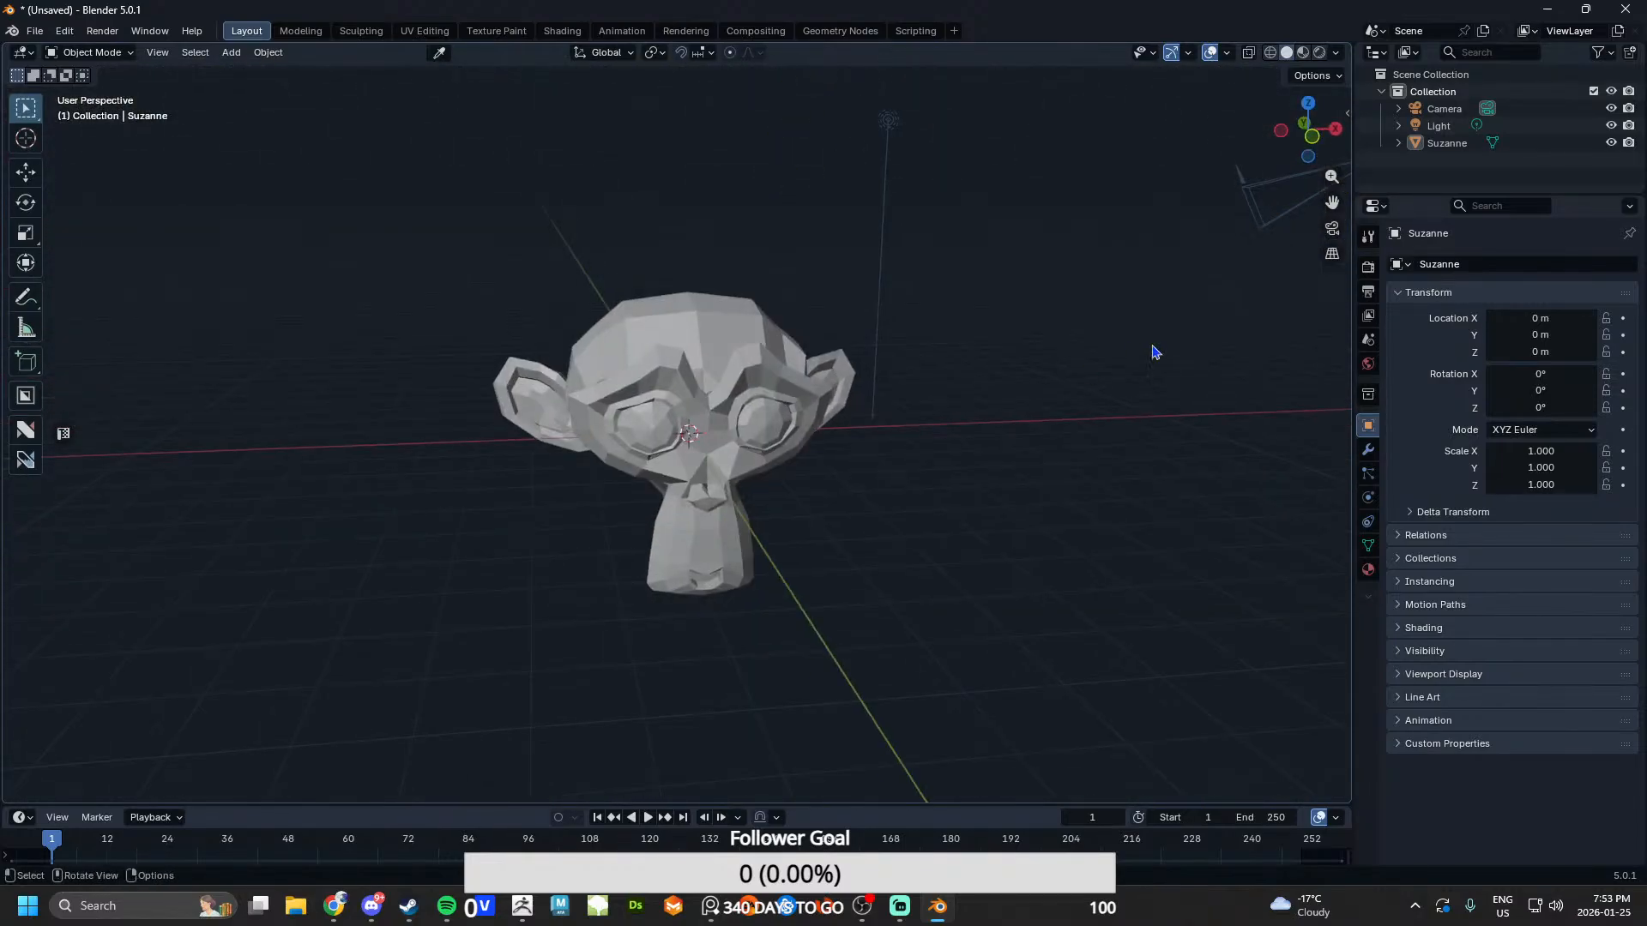
- Close Blender and return to the Trim_12 piece in ZBrush
{"action": "left_click", "coordinate": [1625, 9]}
{"action": "left_click", "coordinate": [845, 474]}
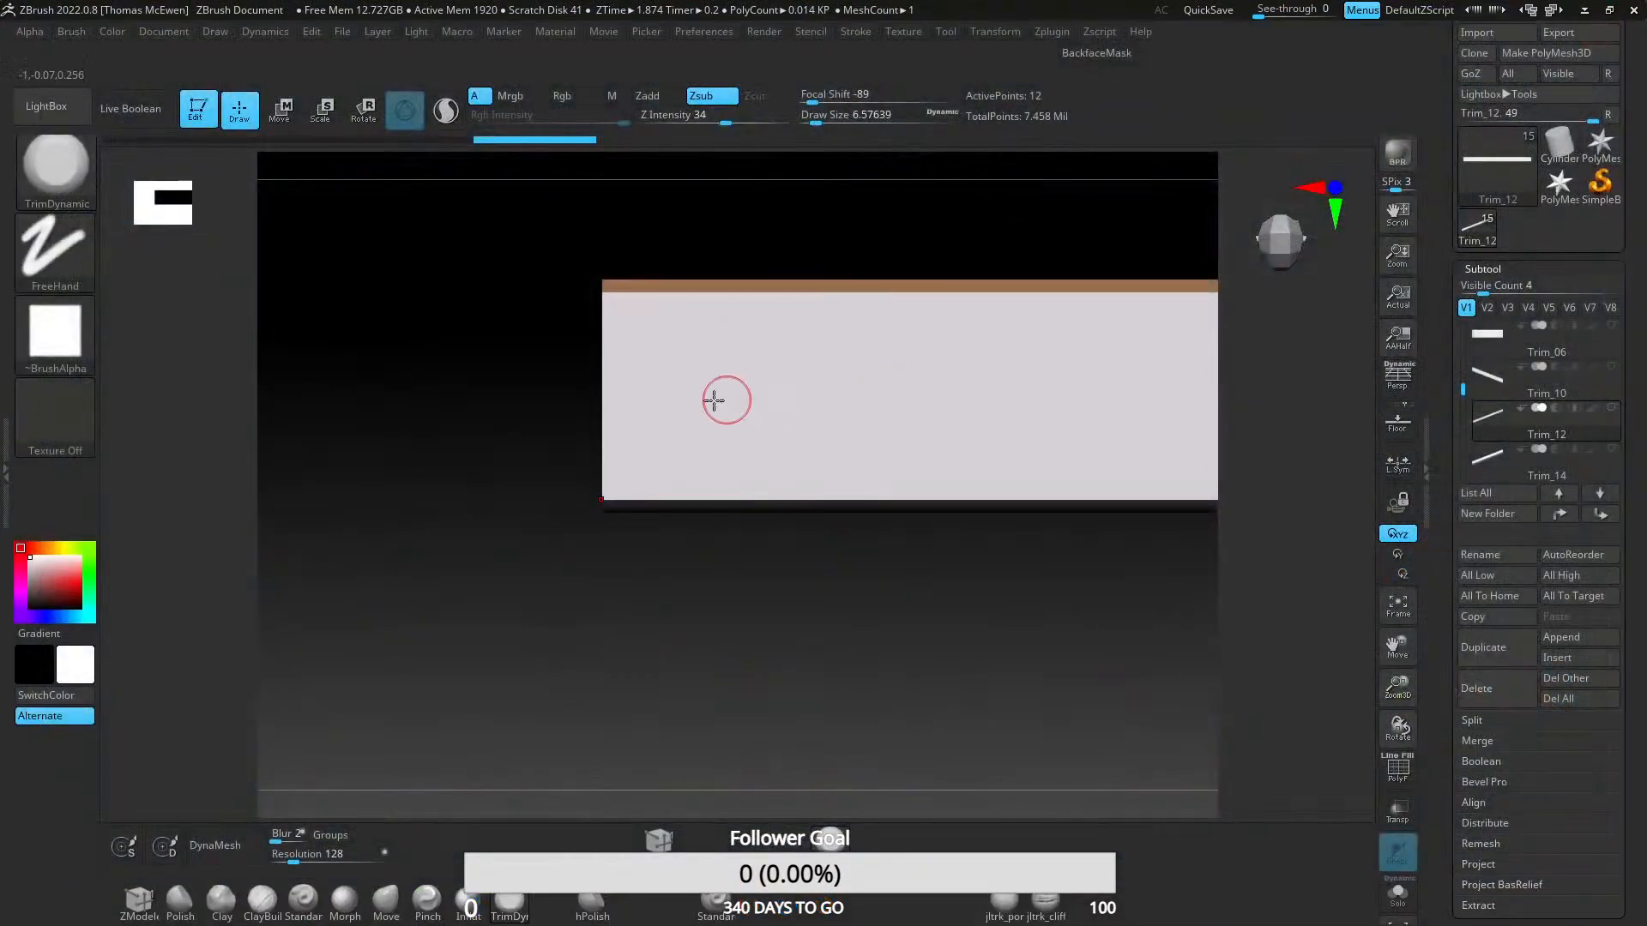
{"action": "mouse_move", "coordinate": [832, 412]}
{"action": "right_mouse_down"}
{"action": "mouse_move", "coordinate": [841, 438]}
{"action": "mouse_move", "coordinate": [853, 400]}
{"action": "mouse_move", "coordinate": [883, 426]}
{"action": "mouse_move", "coordinate": [832, 383]}
{"action": "mouse_move", "coordinate": [614, 360]}
{"action": "right_mouse_up"}
{"action": "right_click_drag", "start_coordinate": [412, 373], "coordinate": [905, 417], "text": "alt"}
{"action": "right_click_drag", "start_coordinate": [729, 352], "coordinate": [792, 513], "text": "ctrl"}
{"action": "right_click_drag", "start_coordinate": [793, 513], "coordinate": [1096, 398], "text": "alt"}
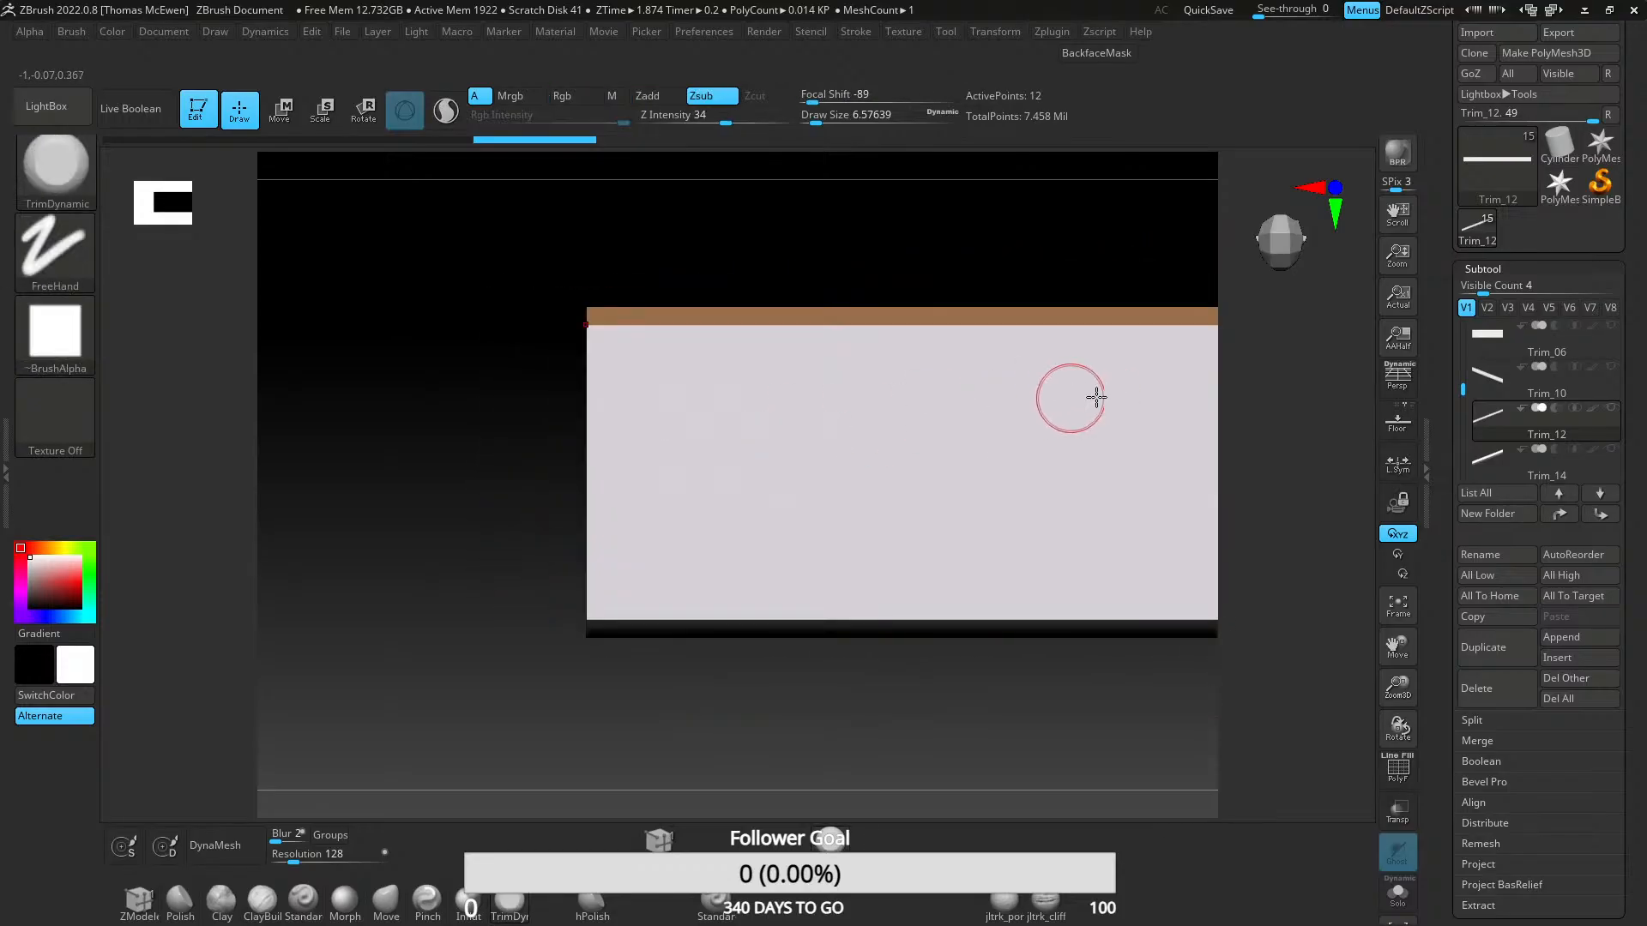
- Try a DynaMesh blur of 0 on Trim_12 and remesh it at resolution 128
{"action": "left_click", "coordinate": [1484, 271]}
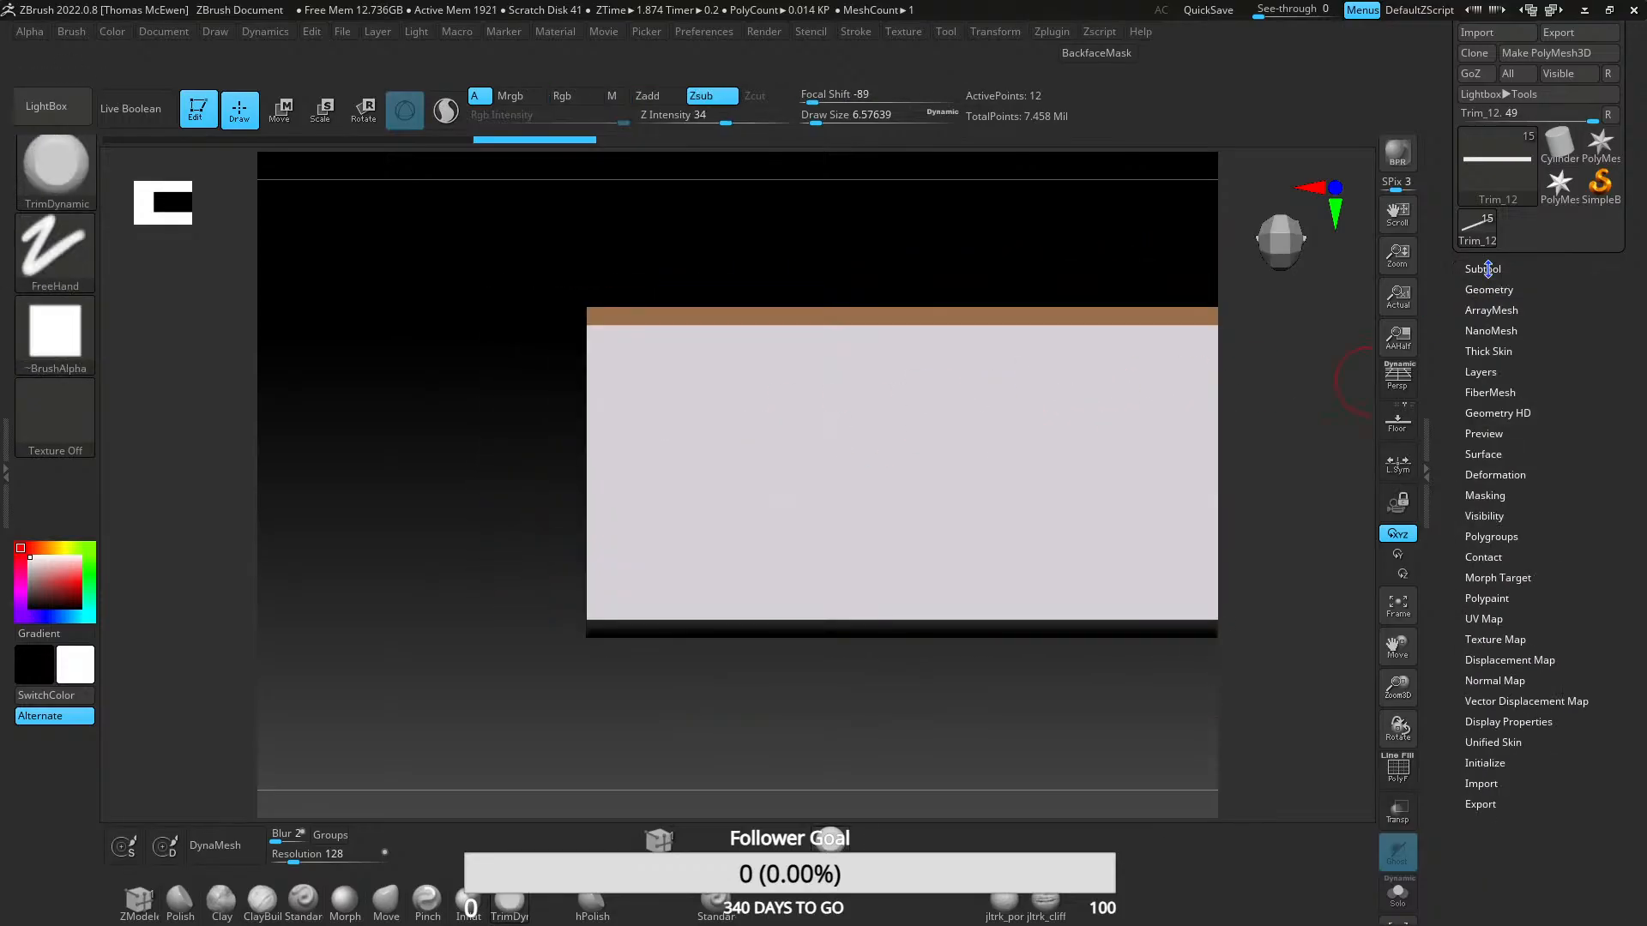
{"action": "left_click", "coordinate": [1489, 290]}
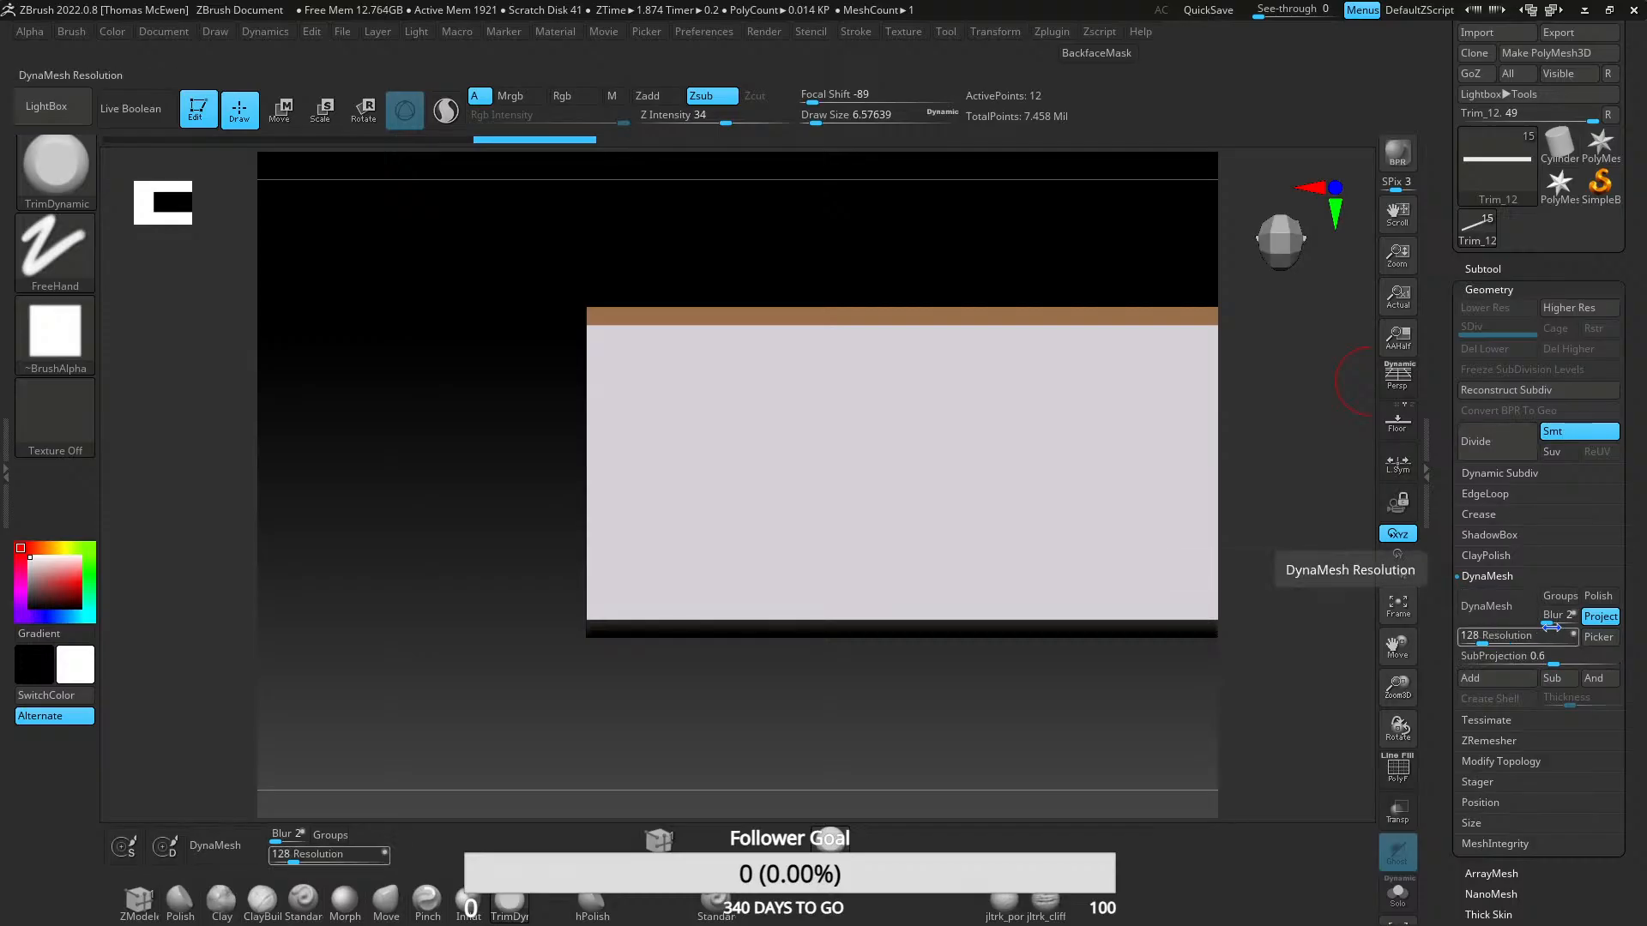
{"action": "left_click_drag", "start_coordinate": [1555, 616], "coordinate": [1504, 622]}
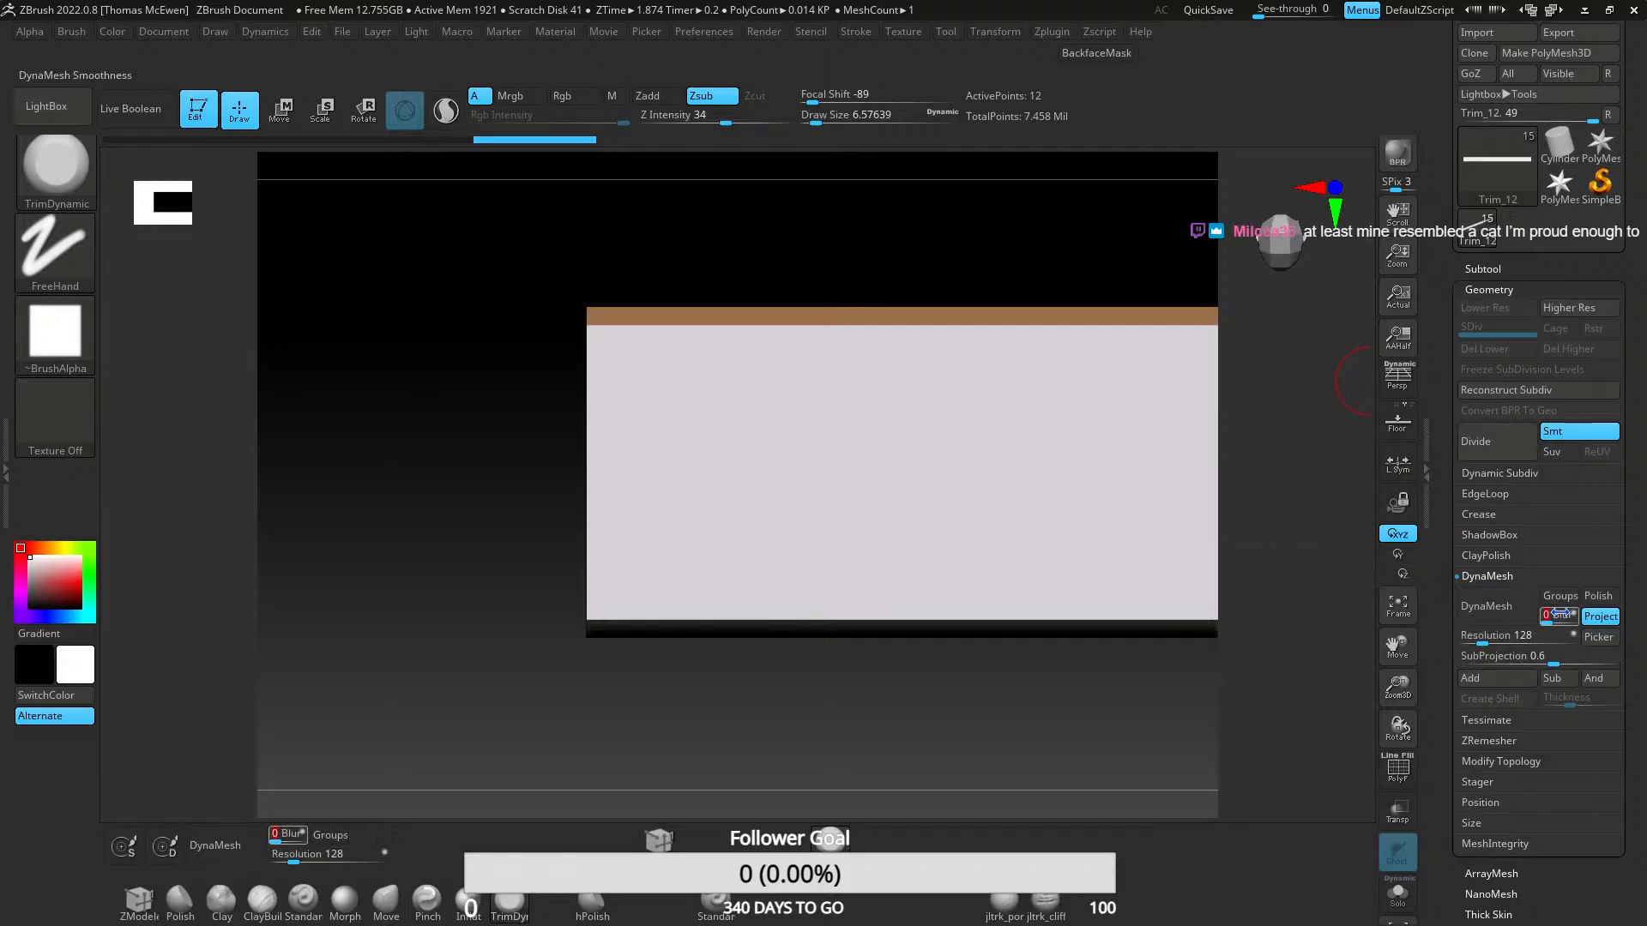
{"action": "left_click", "coordinate": [1501, 615]}
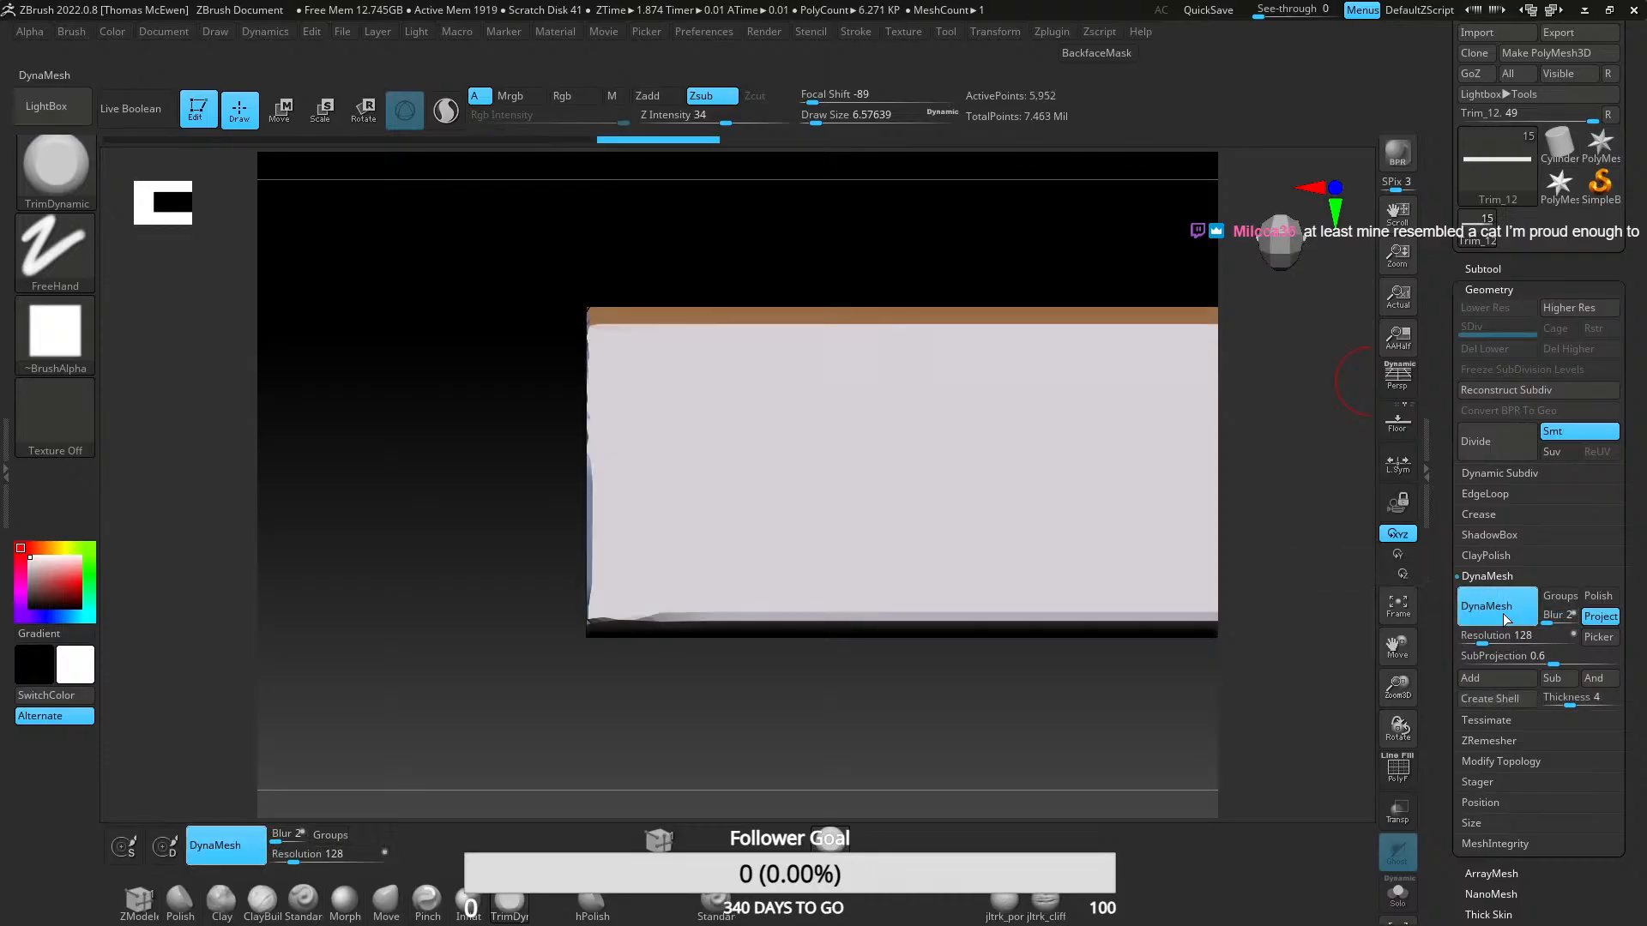
- Set Trim_12's DynaMesh resolution to 1080 and remesh the piece
{"action": "left_click", "coordinate": [1523, 635]}
{"action": "type", "text": "1080"}
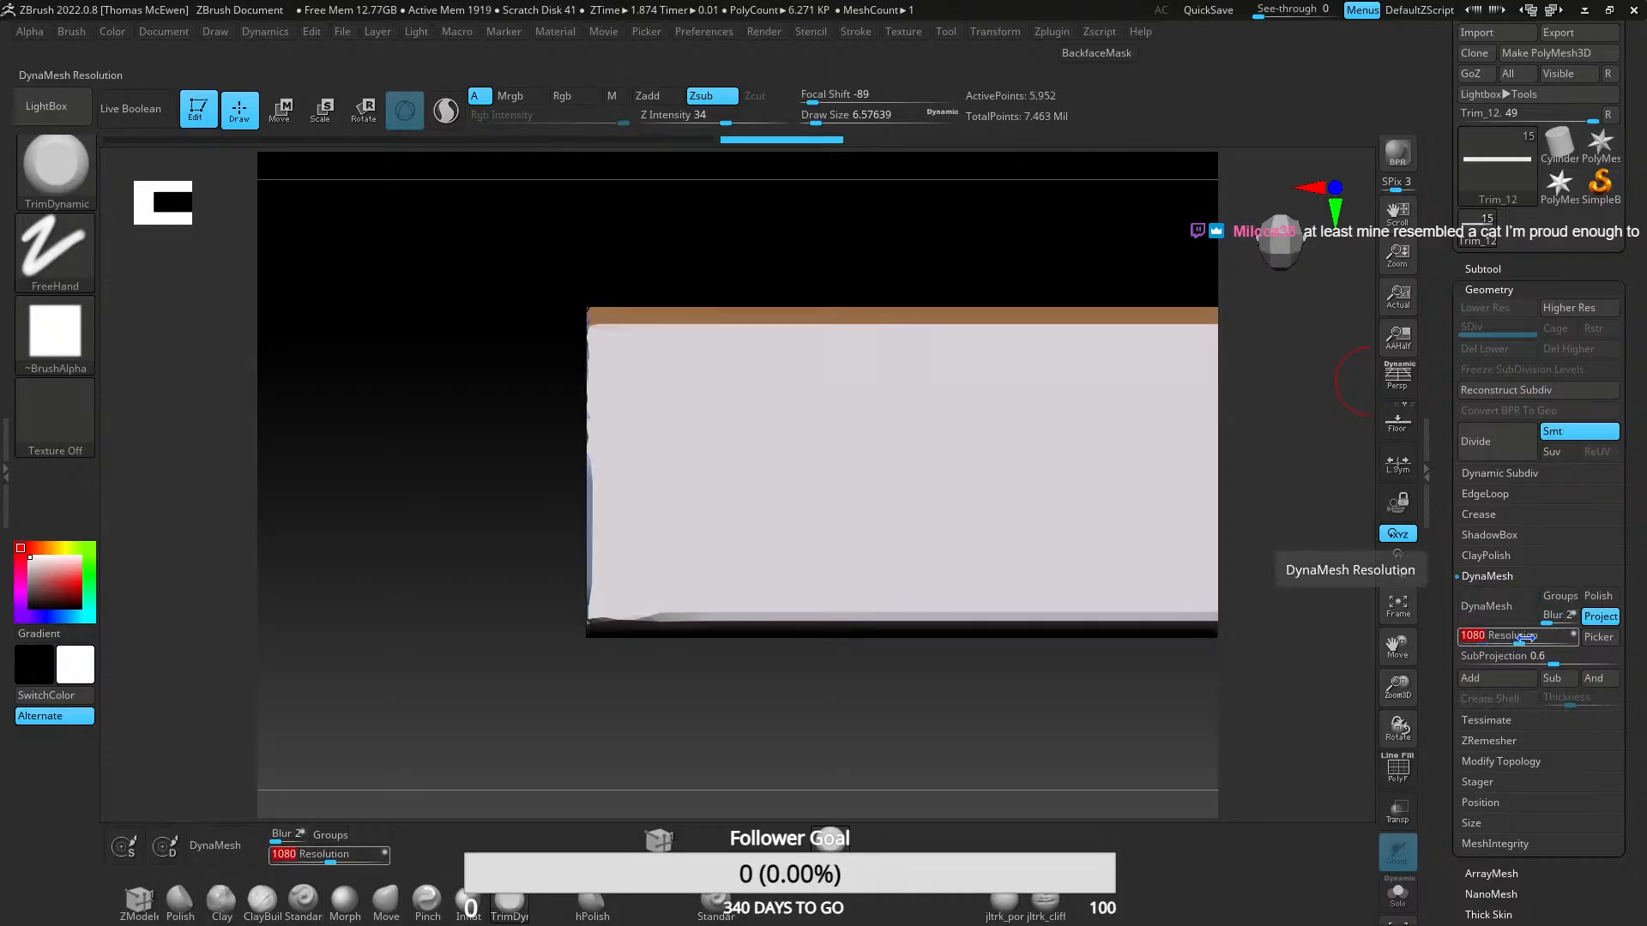
{"action": "key", "text": "Return"}
{"action": "left_click", "coordinate": [1501, 611]}
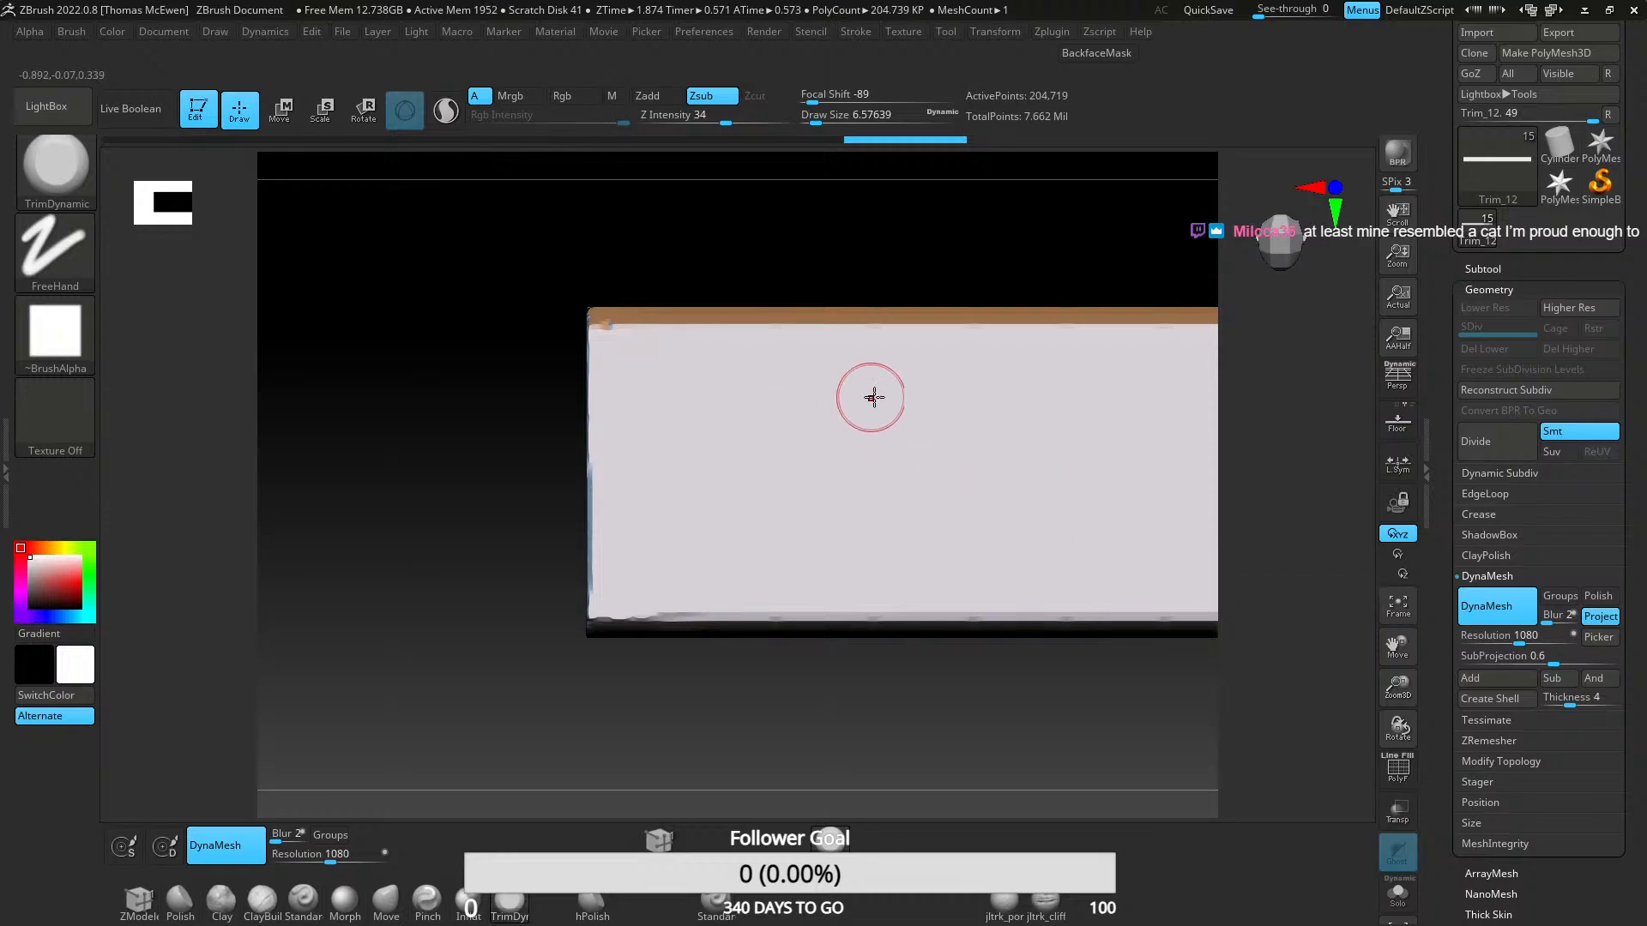
- Divide Trim_12 twice to subdivision level 3 and inspect the edges at both ends of the piece
{"action": "left_click", "coordinate": [1494, 443]}
{"action": "left_click", "coordinate": [1491, 441]}
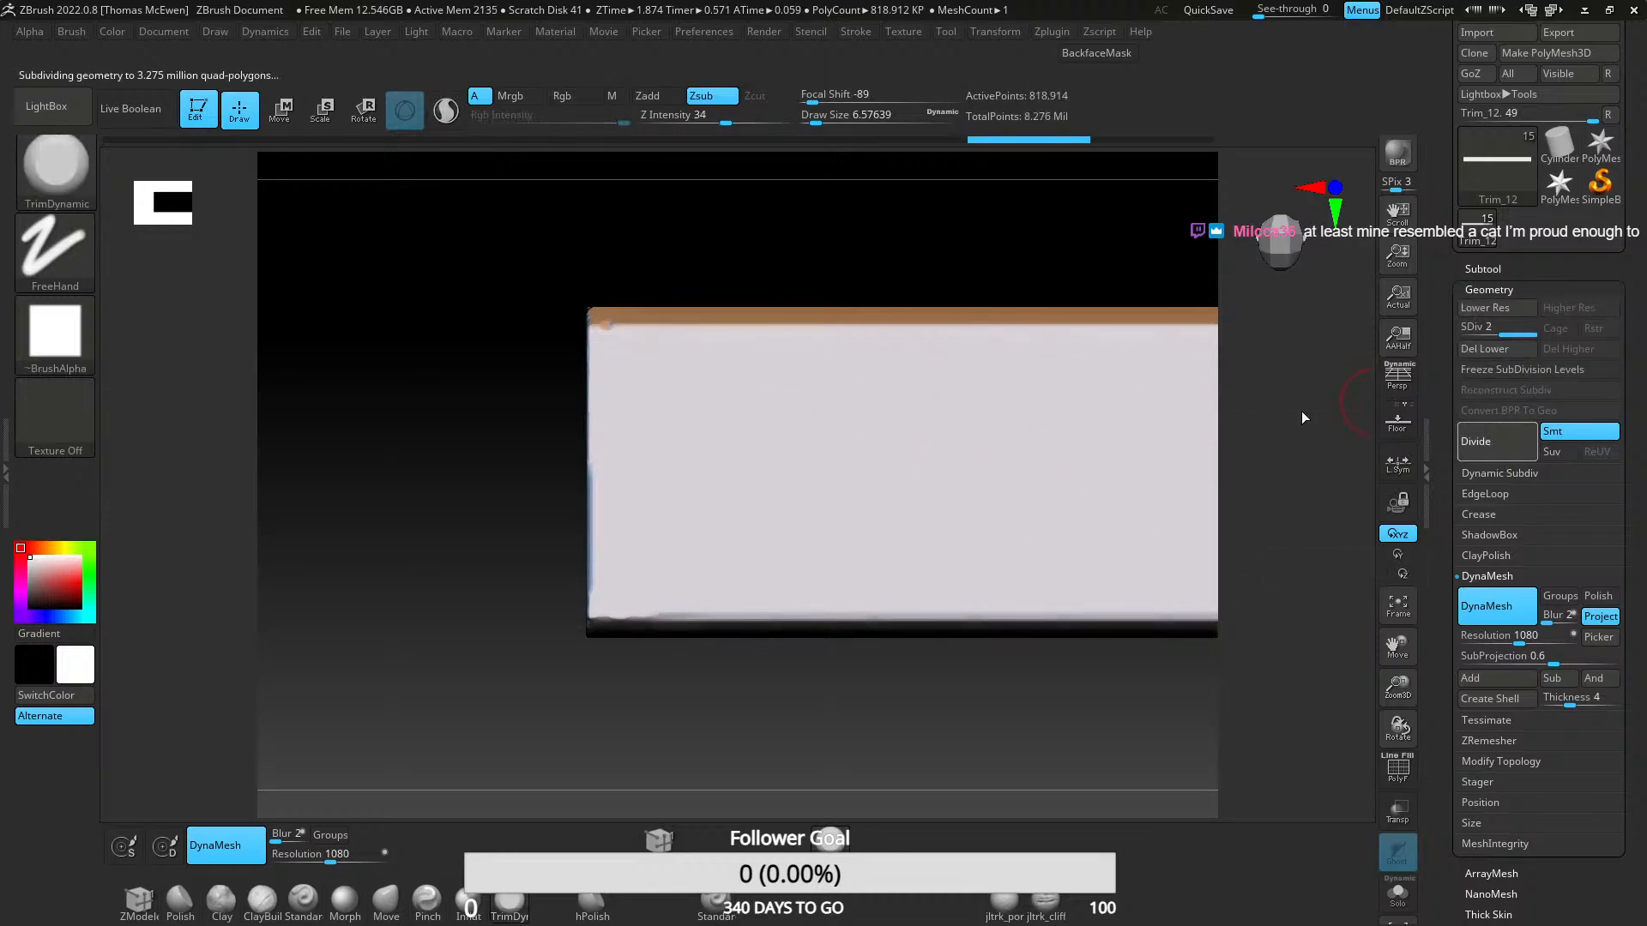
{"action": "mouse_move", "coordinate": [523, 337]}
{"action": "left_mouse_down"}
{"action": "mouse_move", "coordinate": [673, 331]}
{"action": "mouse_move", "coordinate": [540, 352]}
{"action": "mouse_move", "coordinate": [556, 412]}
{"action": "mouse_move", "coordinate": [539, 374]}
{"action": "left_mouse_up"}
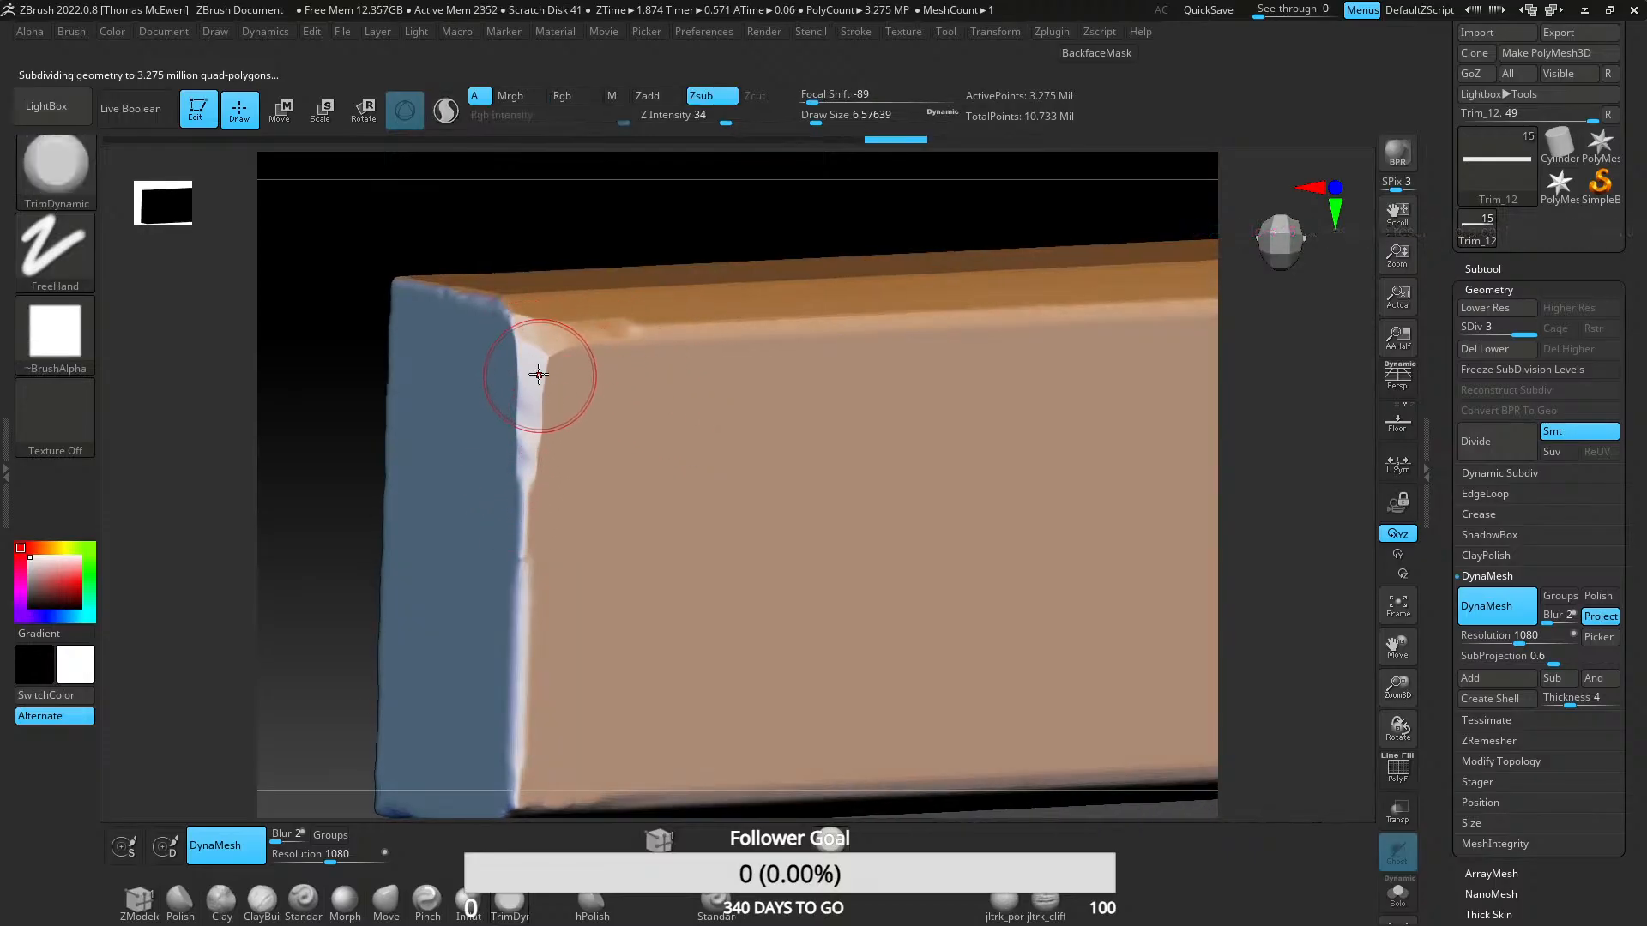
{"action": "right_click_drag", "start_coordinate": [563, 356], "coordinate": [218, 465], "text": "ctrl"}
{"action": "right_click_drag", "start_coordinate": [978, 468], "coordinate": [703, 456], "text": "alt"}
{"action": "right_click_drag", "start_coordinate": [866, 455], "coordinate": [529, 464], "text": "alt"}
{"action": "right_click_drag", "start_coordinate": [614, 423], "coordinate": [710, 468], "text": "ctrl"}
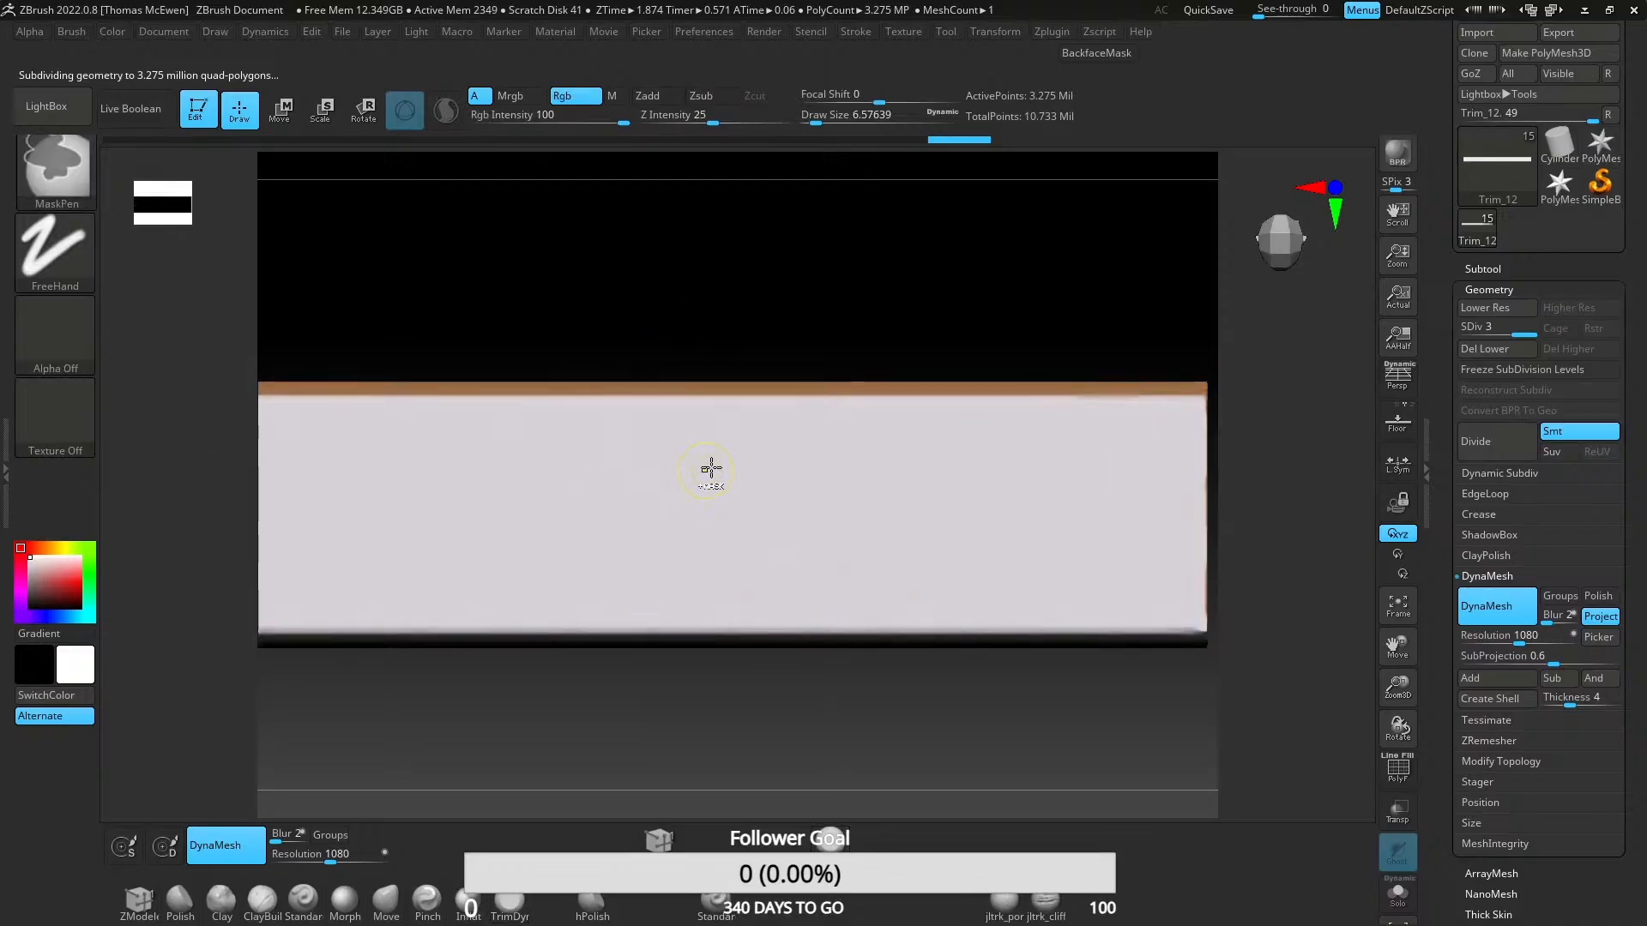
{"action": "mouse_move", "coordinate": [1097, 475]}
{"action": "right_mouse_down", "text": "alt"}
{"action": "mouse_move", "coordinate": [638, 464]}
{"action": "mouse_move", "coordinate": [857, 533]}
{"action": "mouse_move", "coordinate": [544, 464]}
{"action": "right_mouse_up", "text": "alt"}
{"action": "right_click_drag", "start_coordinate": [712, 482], "coordinate": [668, 495]}
- Undo Trim_12's subdivisions and DynaMesh remeshing back to the original low-poly mesh
{"action": "key", "text": "ctrl+z"}
{"action": "key", "text": "ctrl+z"}
{"action": "key", "text": "ctrl+z"}
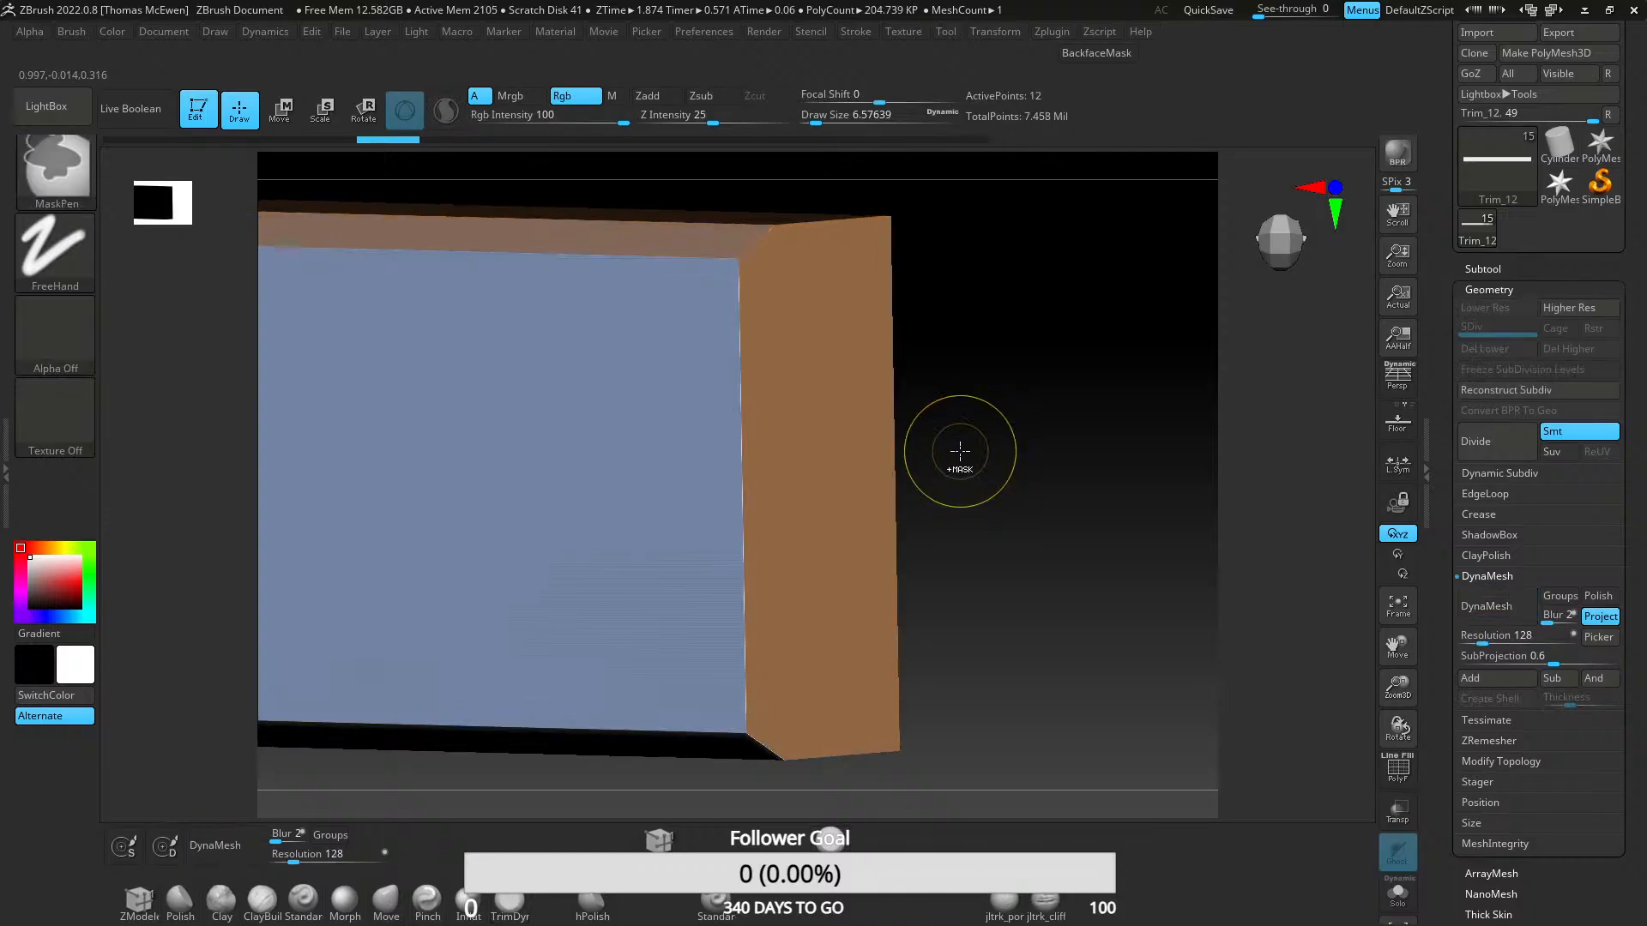
- Undo Trim_12's remaining edits back to the start of its history and open the subtool list
{"action": "key", "text": "ctrl+z"}
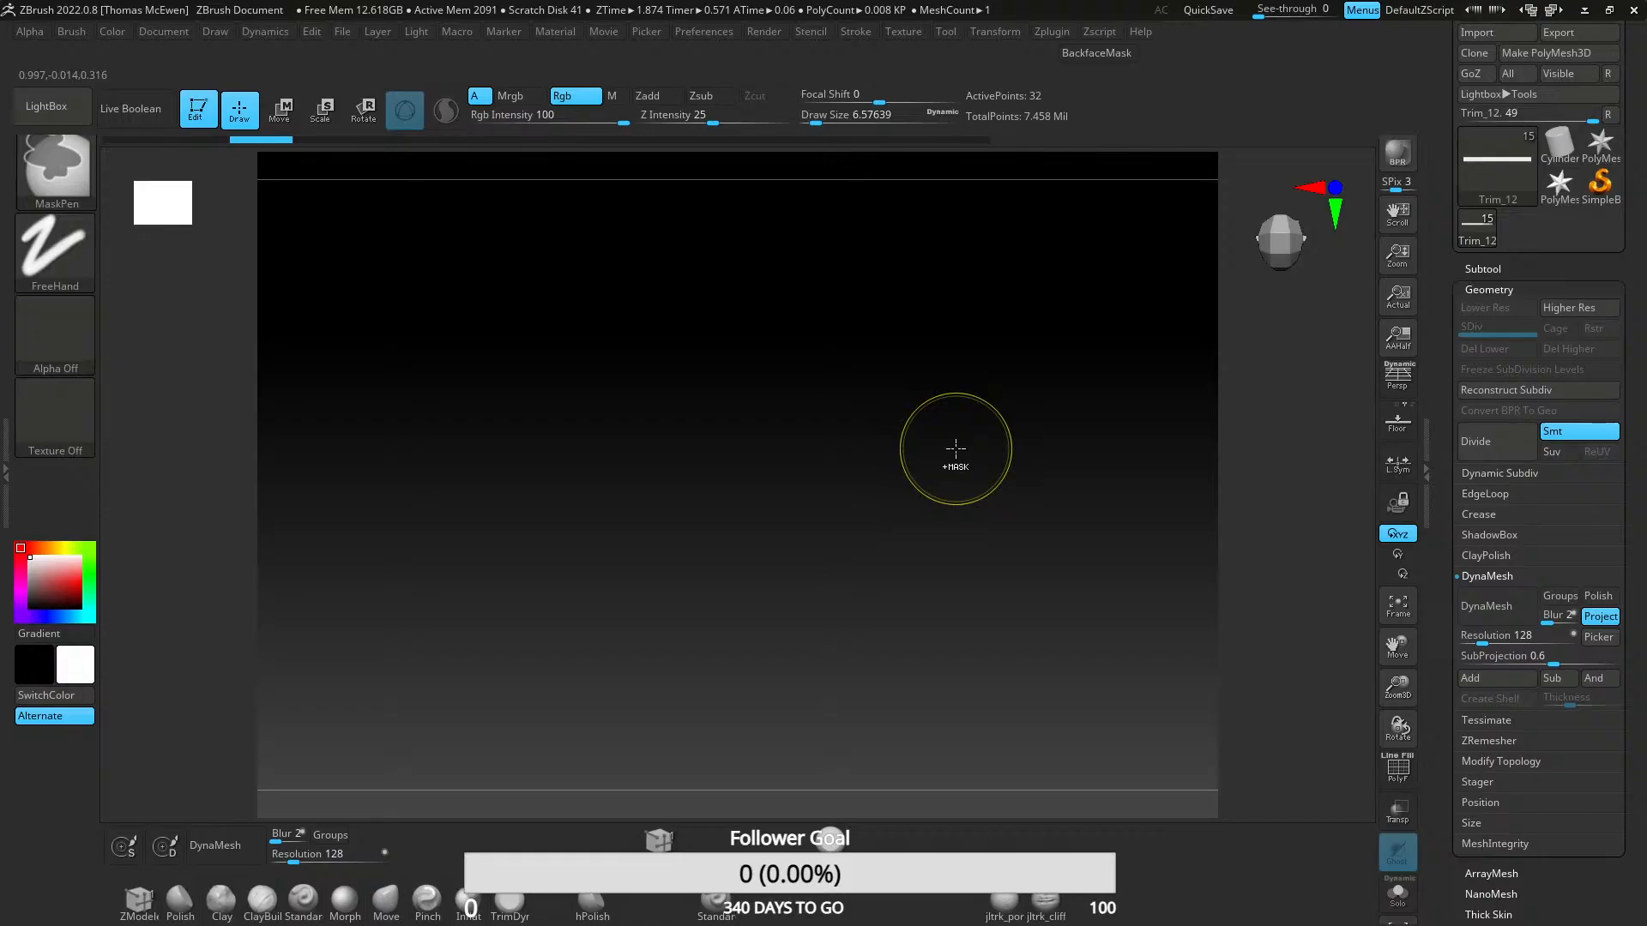
{"action": "left_click", "coordinate": [1484, 269]}
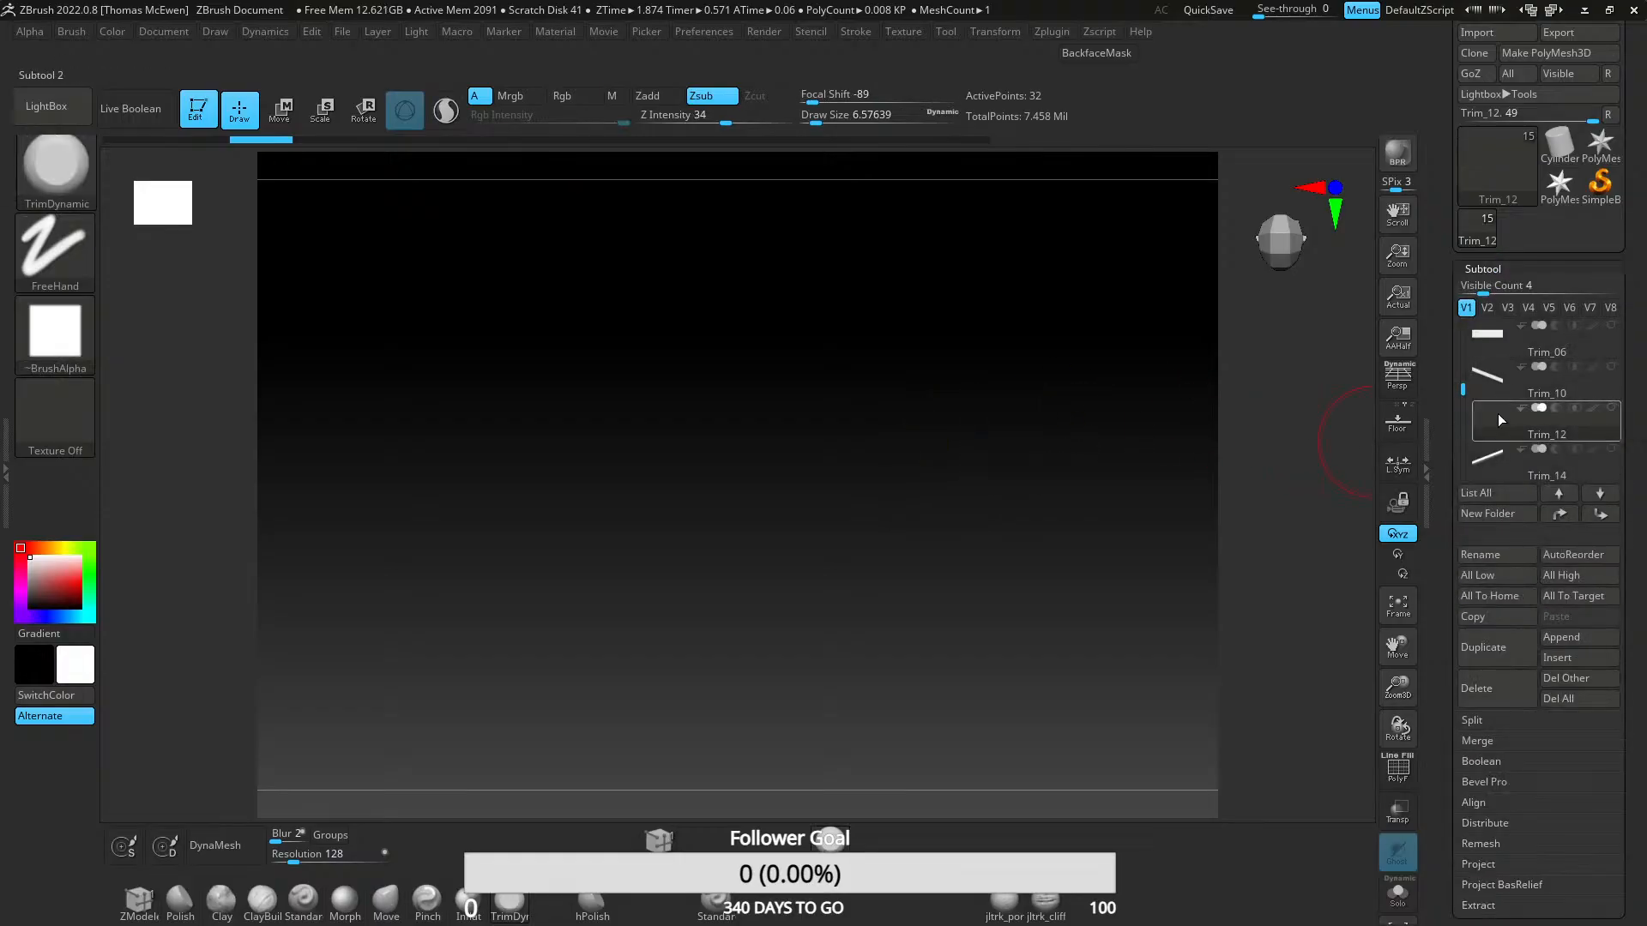
{"action": "key", "text": "ctrl+z"}
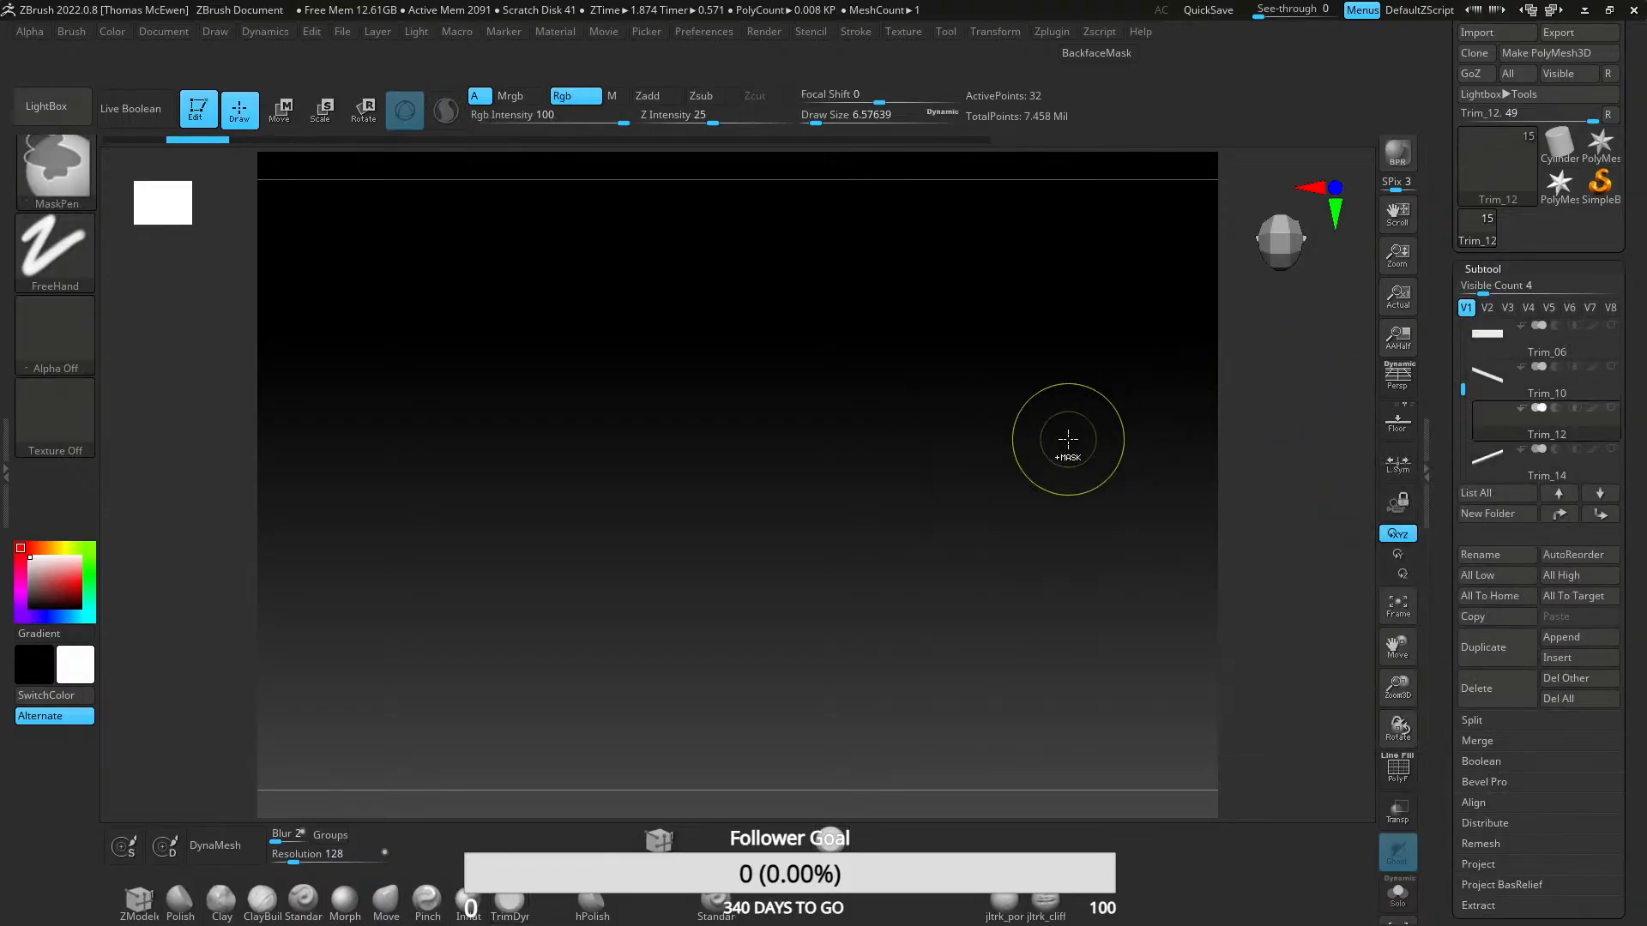
{"action": "key", "text": "ctrl+z"}
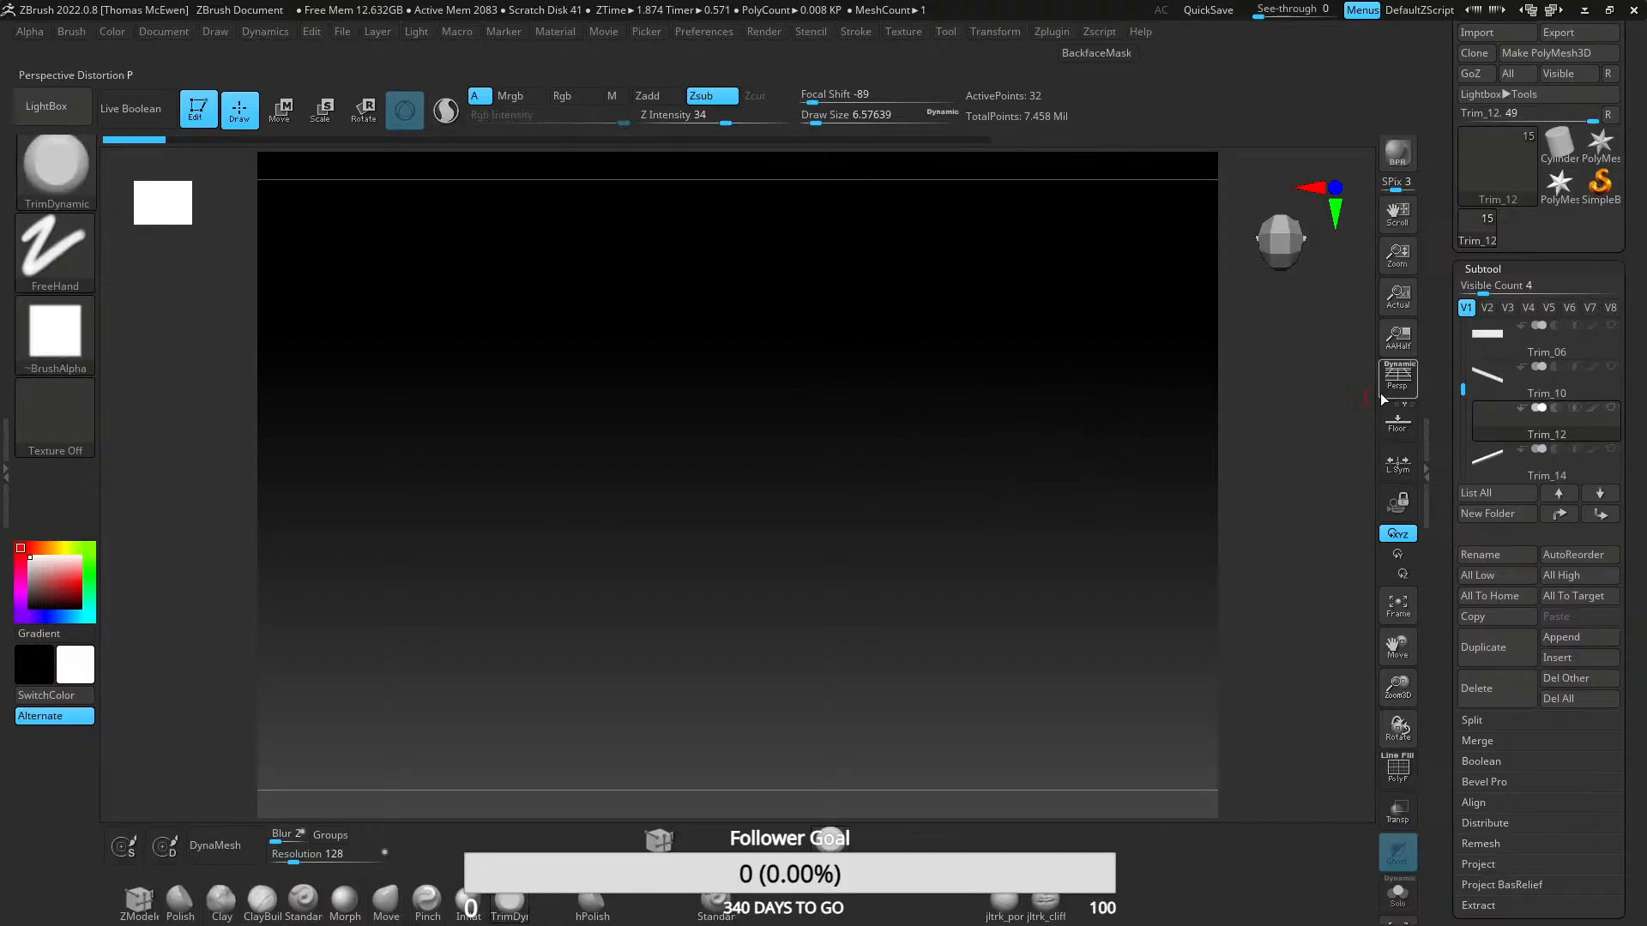
- Compare Trim_12's geometry with the neighbouring Trim_10 and Trim_06 by activating each subtool in turn
{"action": "left_click", "coordinate": [1492, 395]}
{"action": "left_click", "coordinate": [1492, 419]}
{"action": "left_click", "coordinate": [1490, 386]}
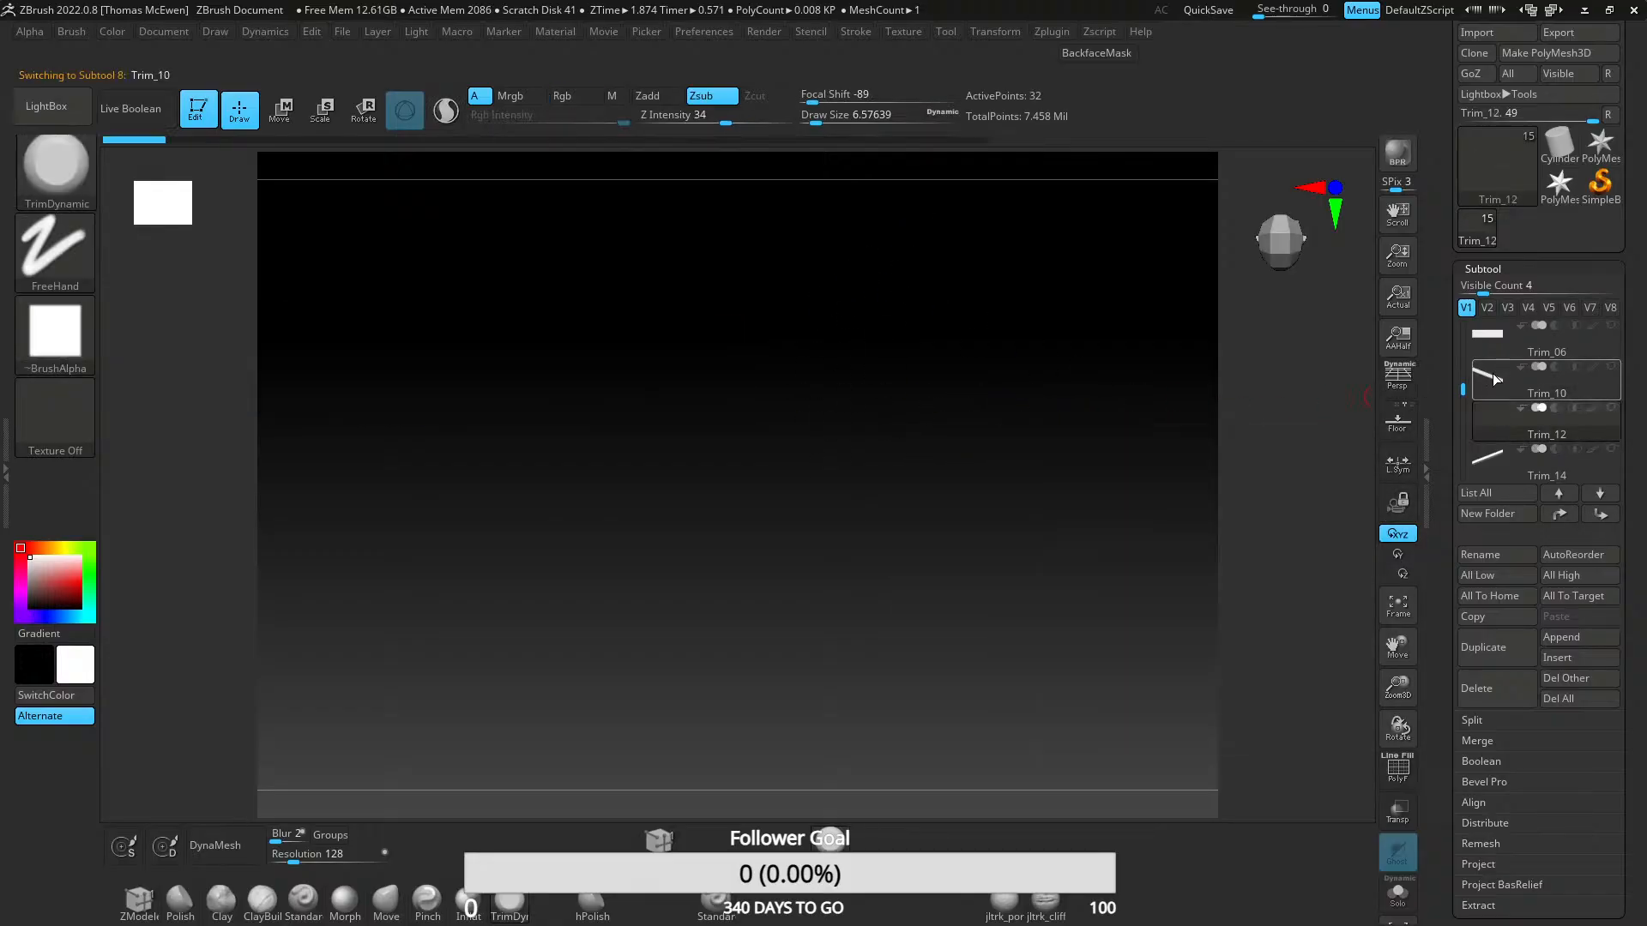
{"action": "left_click", "coordinate": [1490, 334]}
{"action": "mouse_move", "coordinate": [1489, 387]}
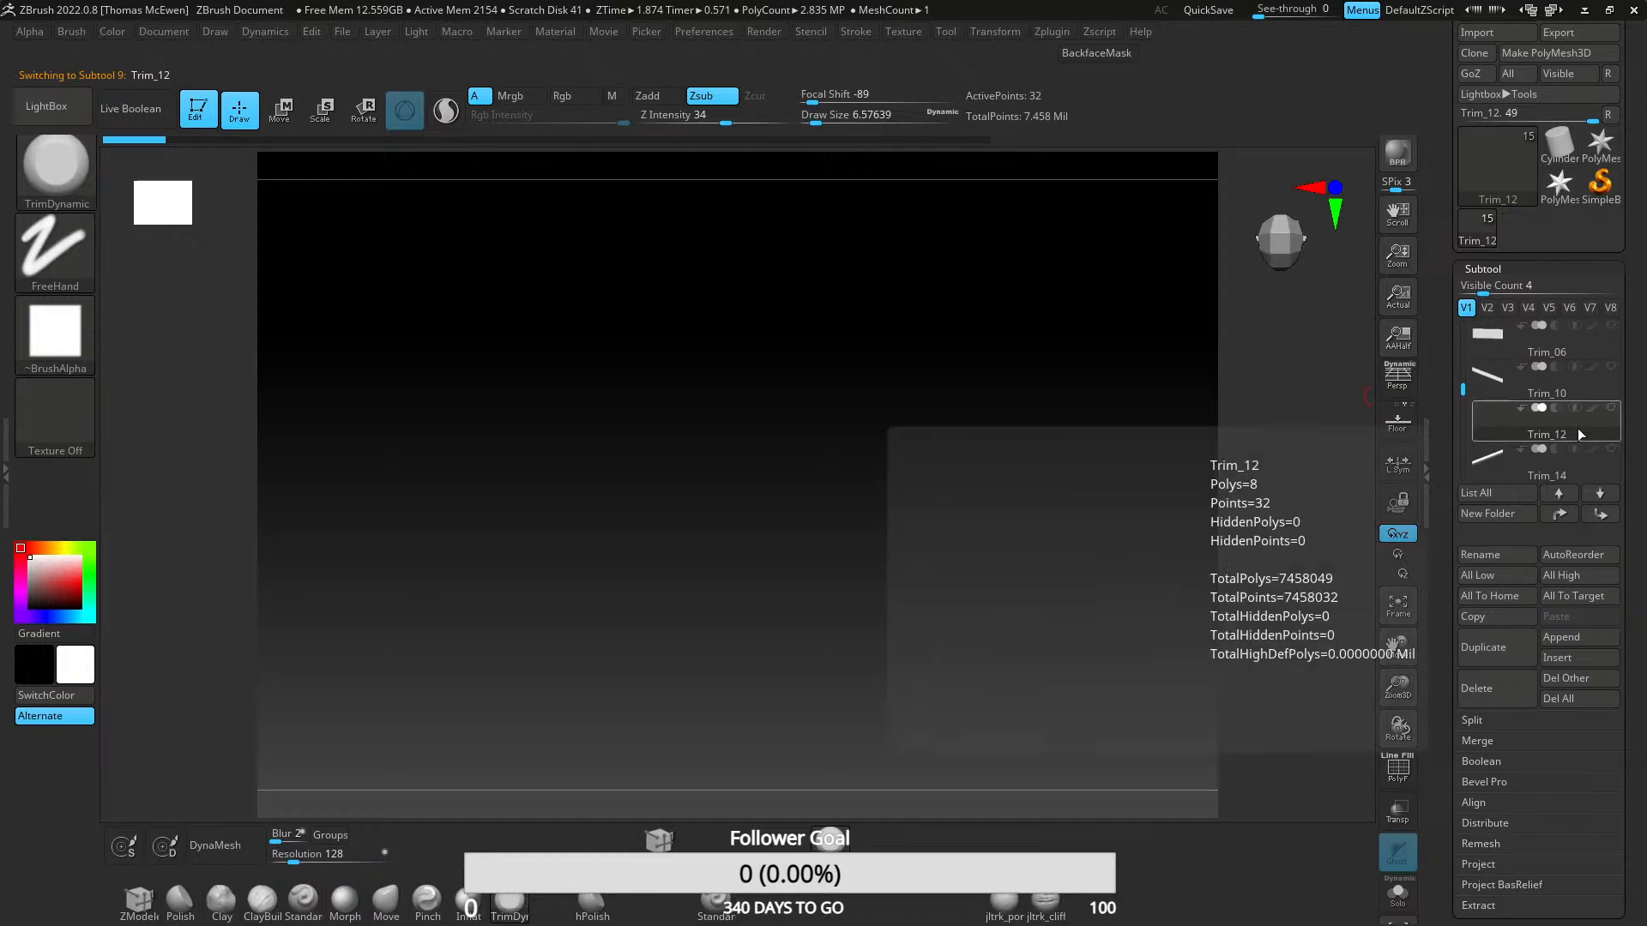
{"action": "left_click", "coordinate": [1594, 383]}
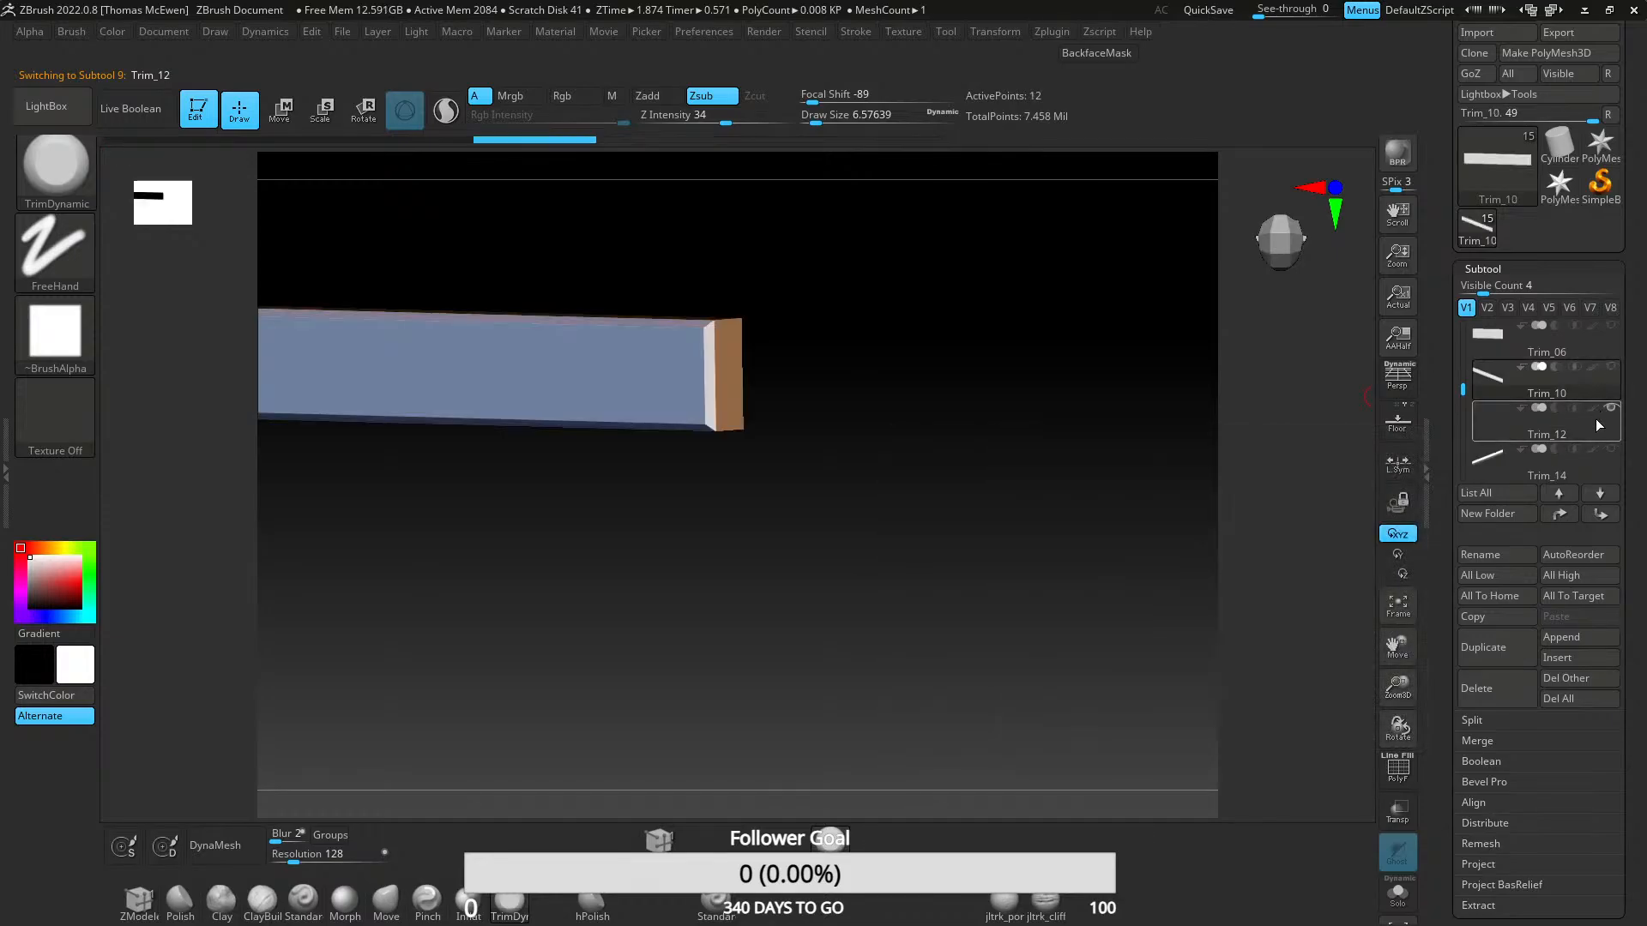
{"action": "left_click", "coordinate": [1596, 418]}
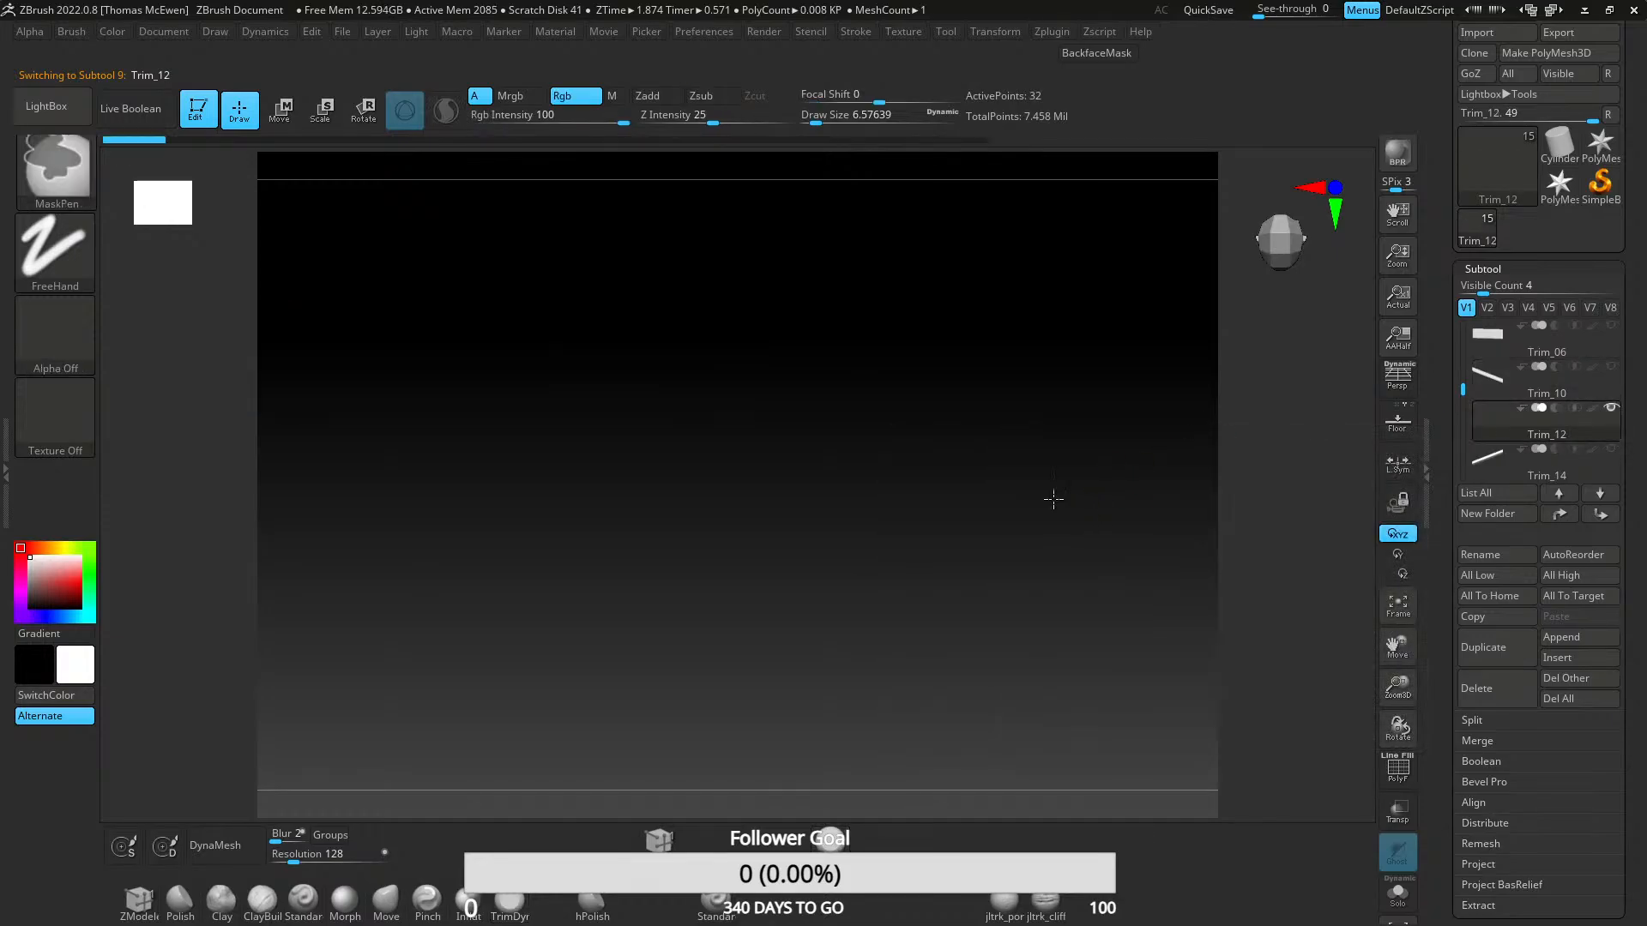
{"action": "left_click", "coordinate": [1486, 382]}
{"action": "right_click_drag", "start_coordinate": [709, 488], "coordinate": [1259, 393], "text": "ctrl"}
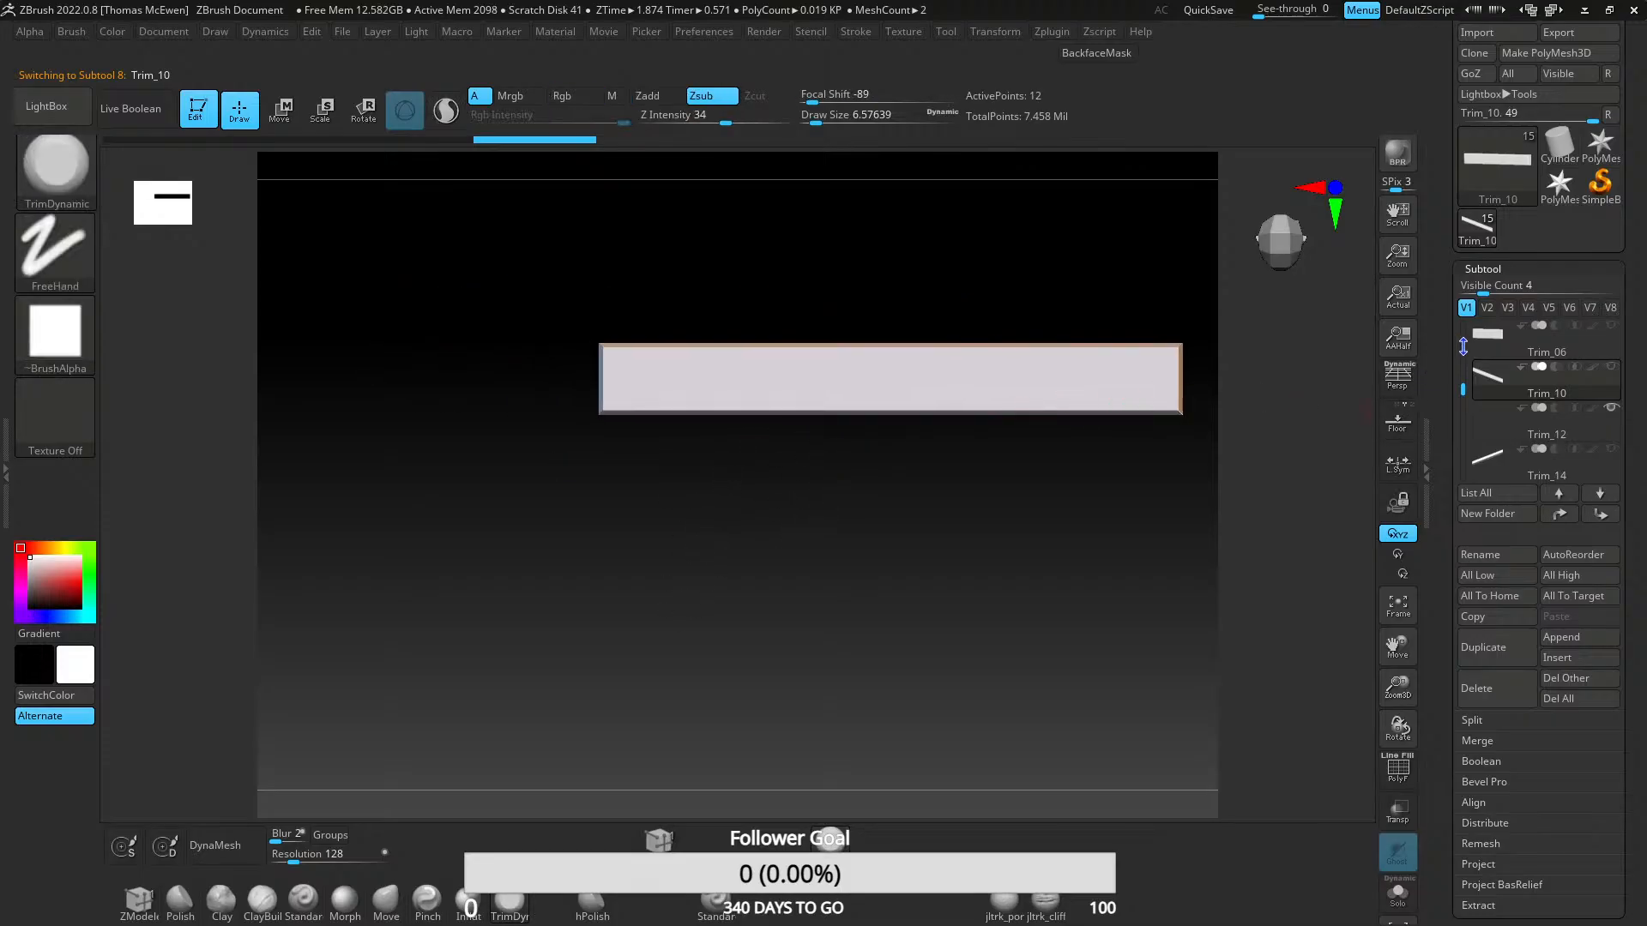
{"action": "left_click", "coordinate": [1496, 425]}
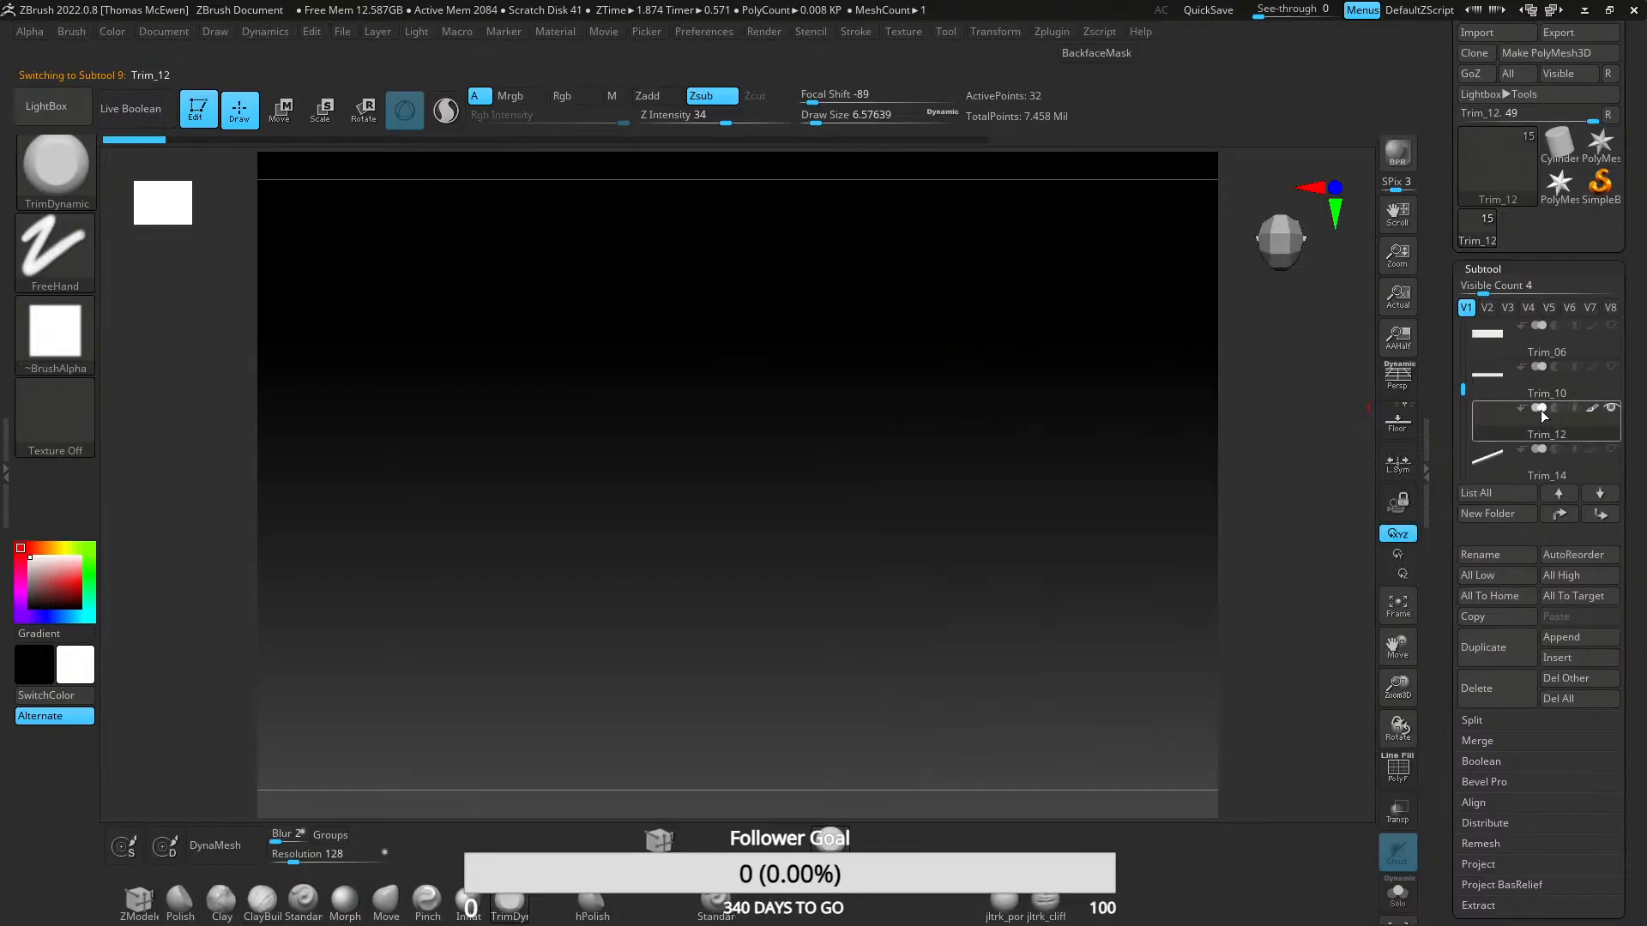
- Examine Trim_10, Trim_06 and Trim_14 straight on to check their placement, and reselect Trim_12
{"action": "key", "text": "ctrl"}
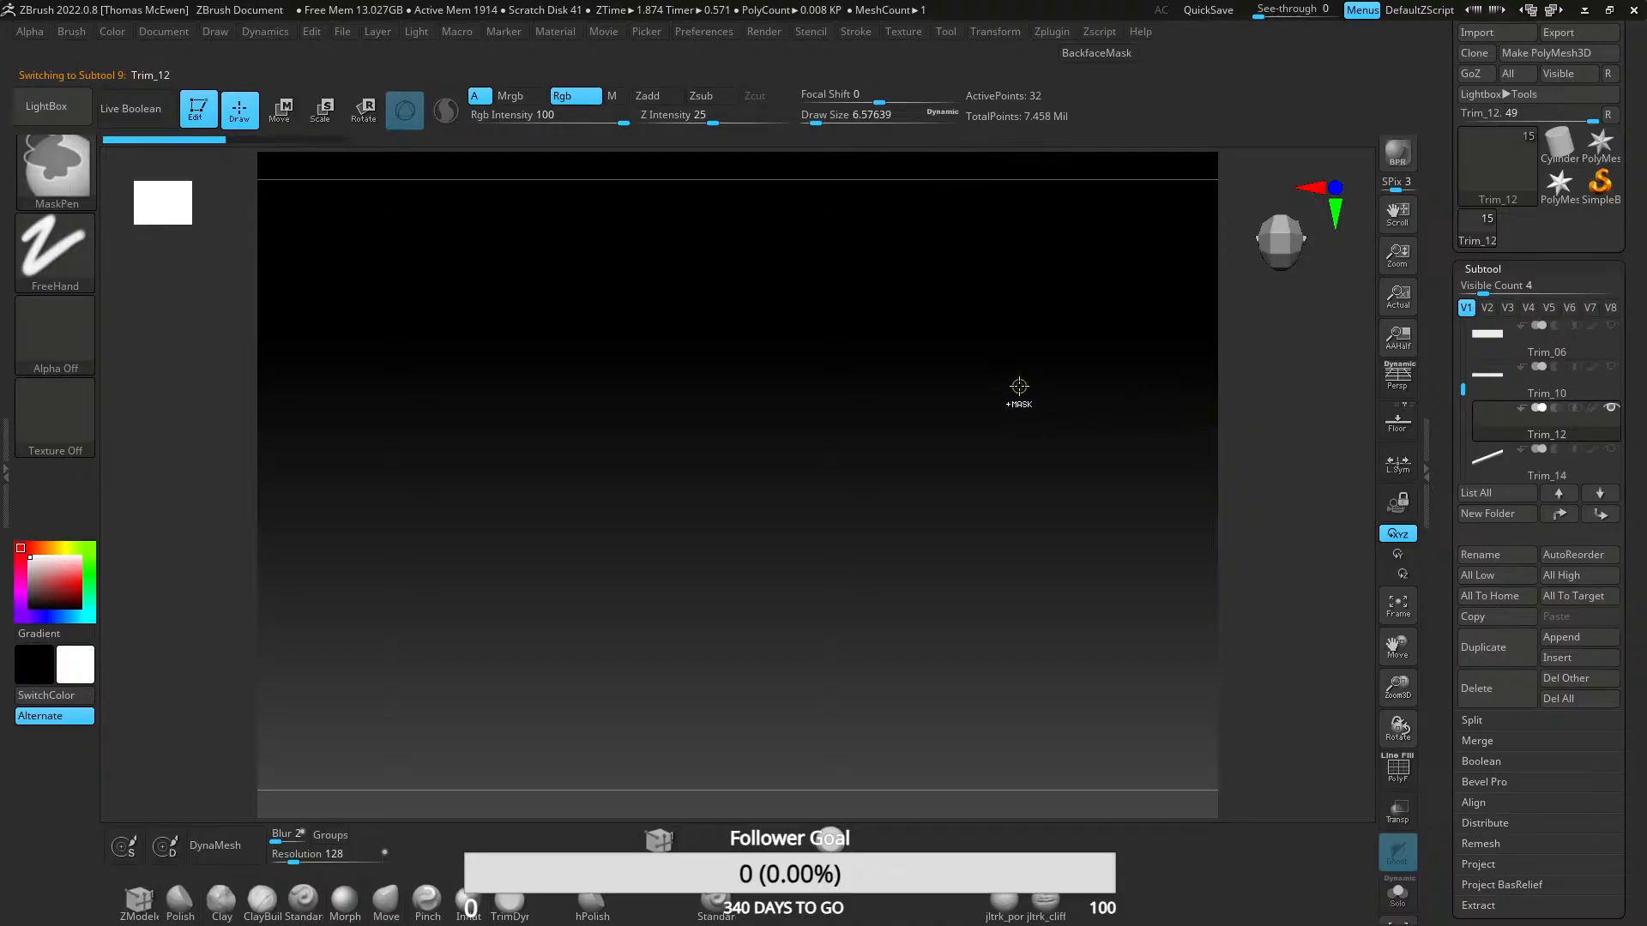
{"action": "key", "text": "shift"}
{"action": "key", "text": "ctrl"}
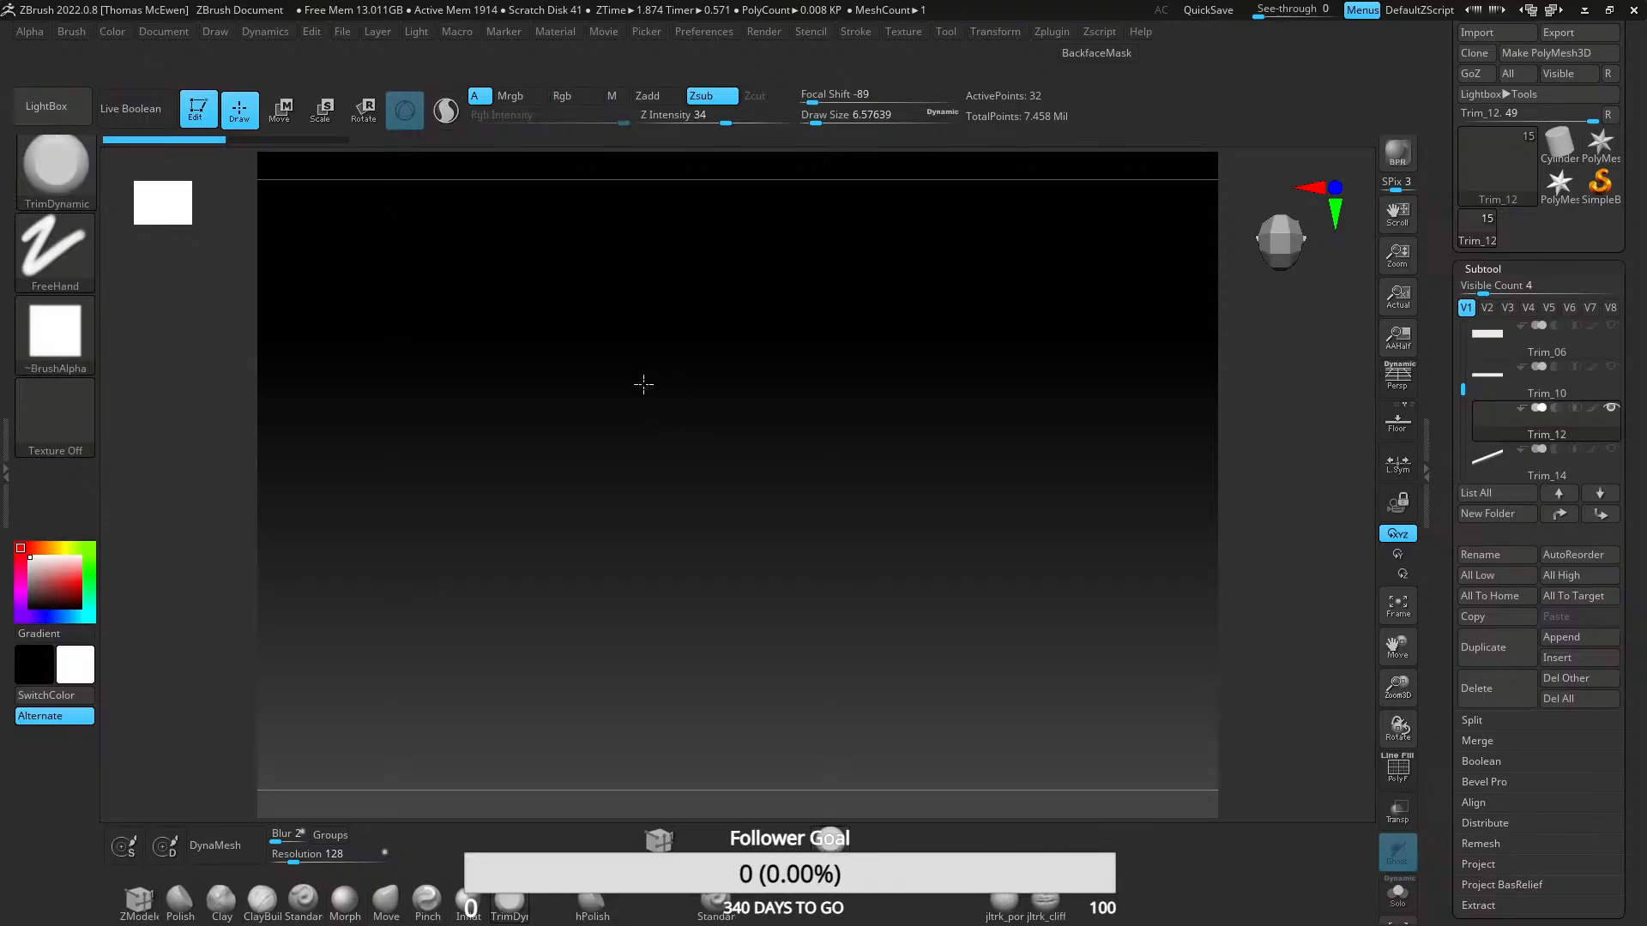
{"action": "left_click", "coordinate": [1508, 379]}
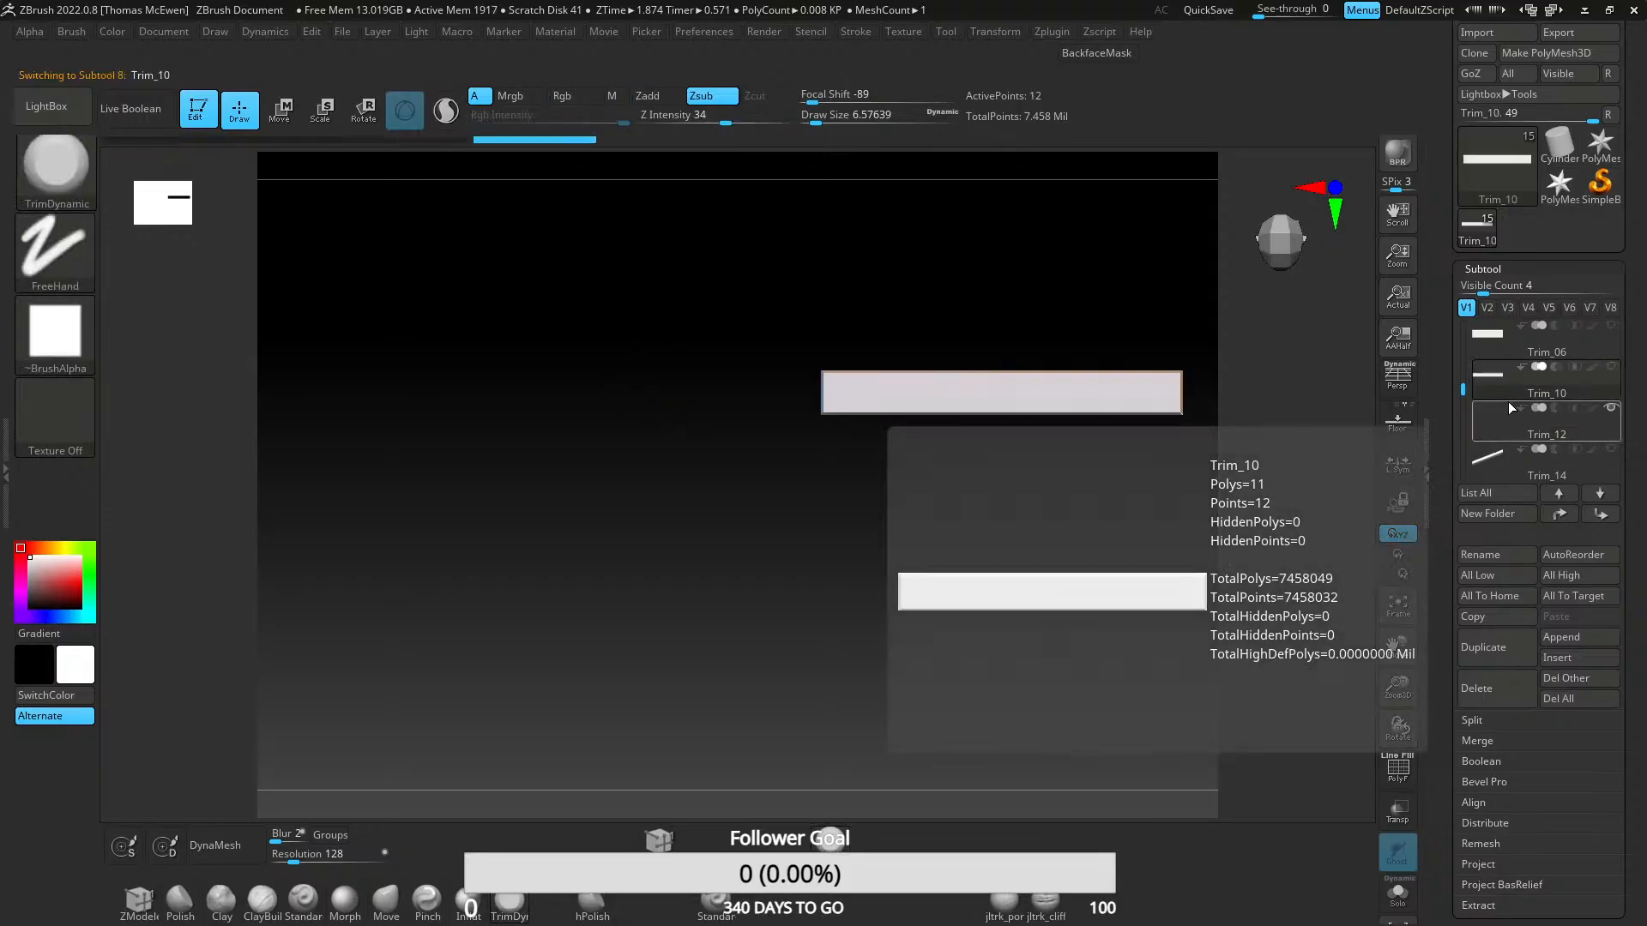
{"action": "key", "text": "ctrl"}
{"action": "right_click_drag", "start_coordinate": [829, 441], "coordinate": [853, 487], "text": "ctrl"}
{"action": "right_click_drag", "start_coordinate": [864, 393], "coordinate": [860, 515]}
{"action": "right_click_drag", "start_coordinate": [859, 515], "coordinate": [857, 386], "text": "ctrl"}
{"action": "left_click", "coordinate": [1495, 354]}
{"action": "right_click_drag", "start_coordinate": [712, 429], "coordinate": [735, 467], "text": "ctrl"}
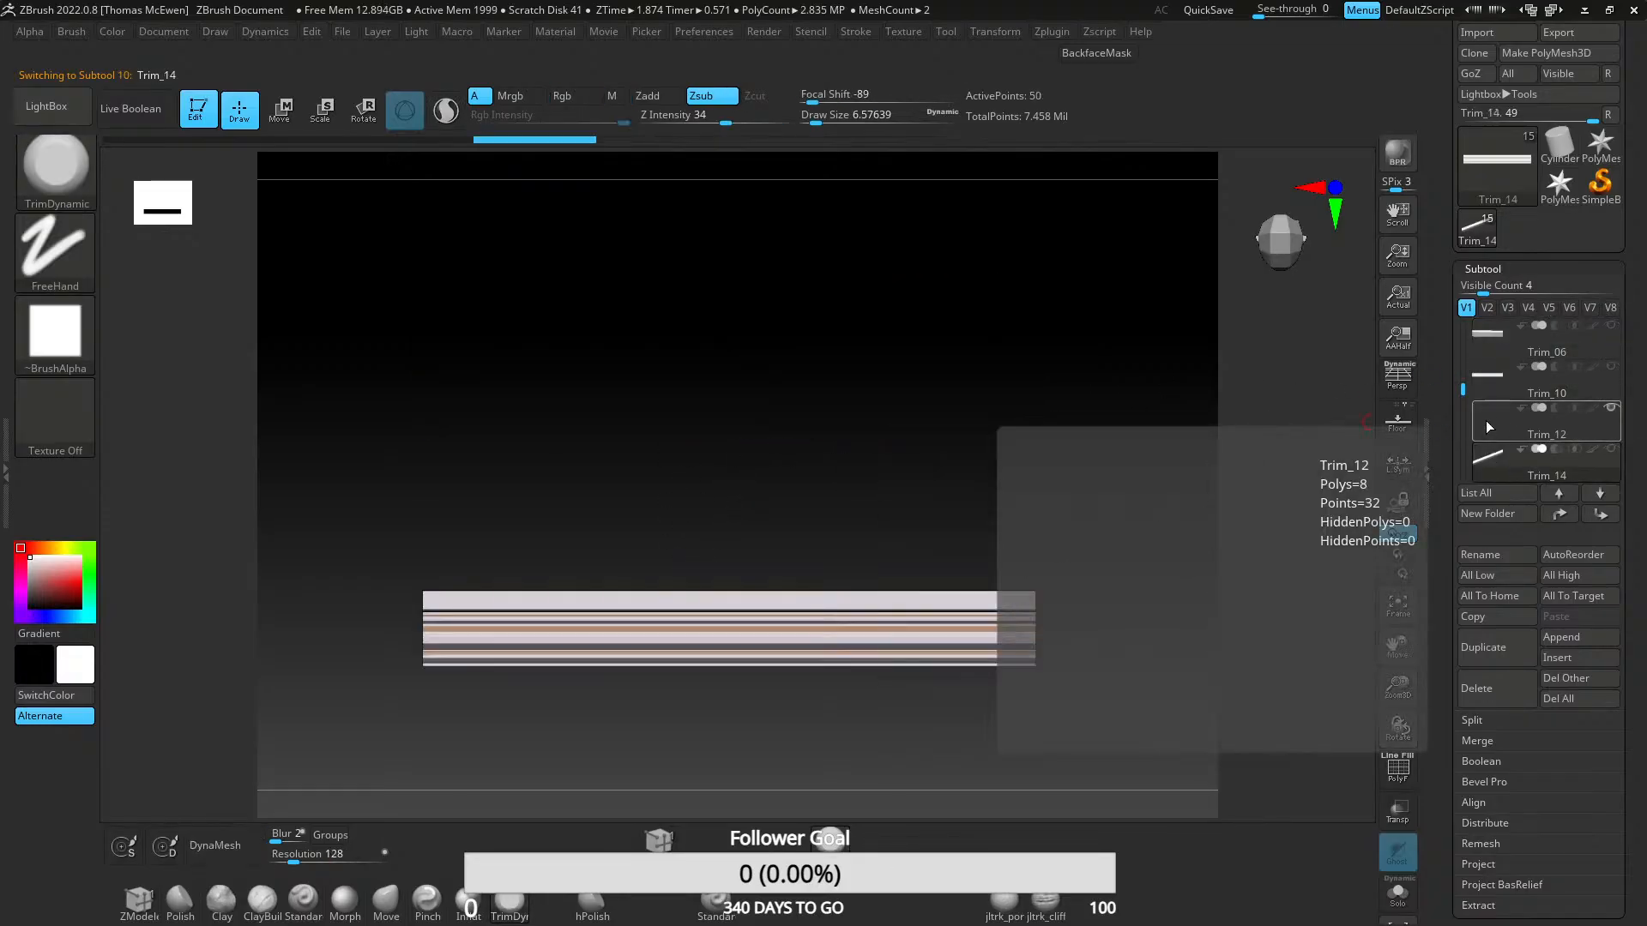
{"action": "left_click", "coordinate": [1485, 421]}
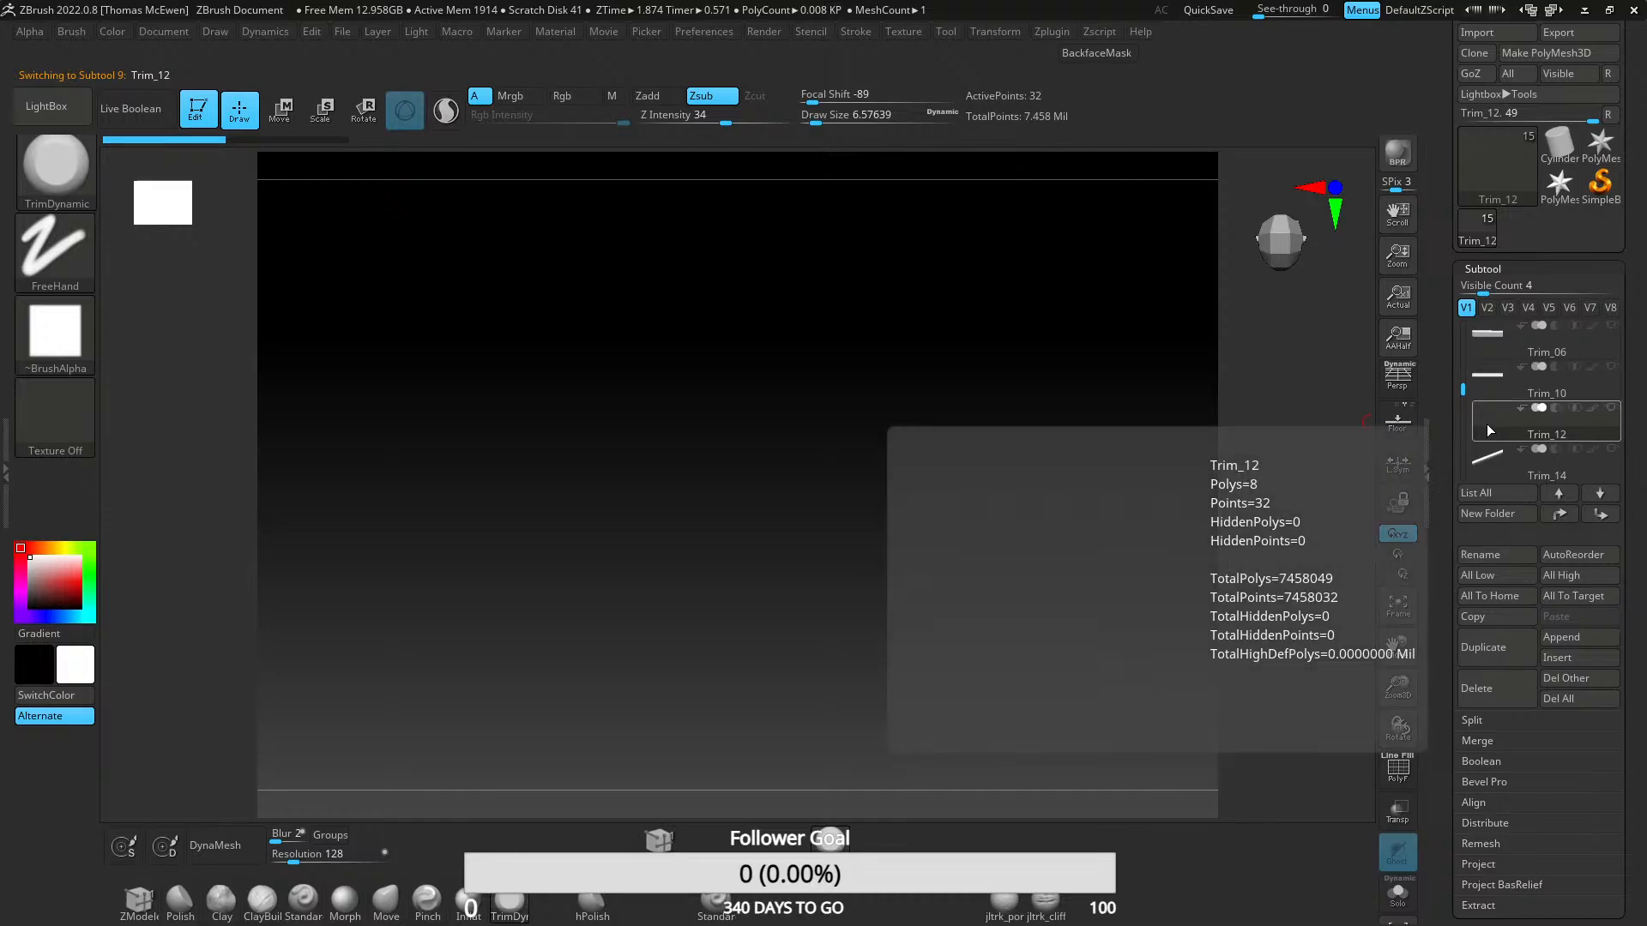
- Check Trim_13 and Trim_08 further down the subtool list, and return through Trim_12 to Trim_10
{"action": "mouse_move", "coordinate": [1463, 391]}
{"action": "left_mouse_down"}
{"action": "mouse_move", "coordinate": [1464, 478]}
{"action": "mouse_move", "coordinate": [1469, 386]}
{"action": "mouse_move", "coordinate": [1464, 419]}
{"action": "left_mouse_up"}
{"action": "left_click", "coordinate": [1489, 416]}
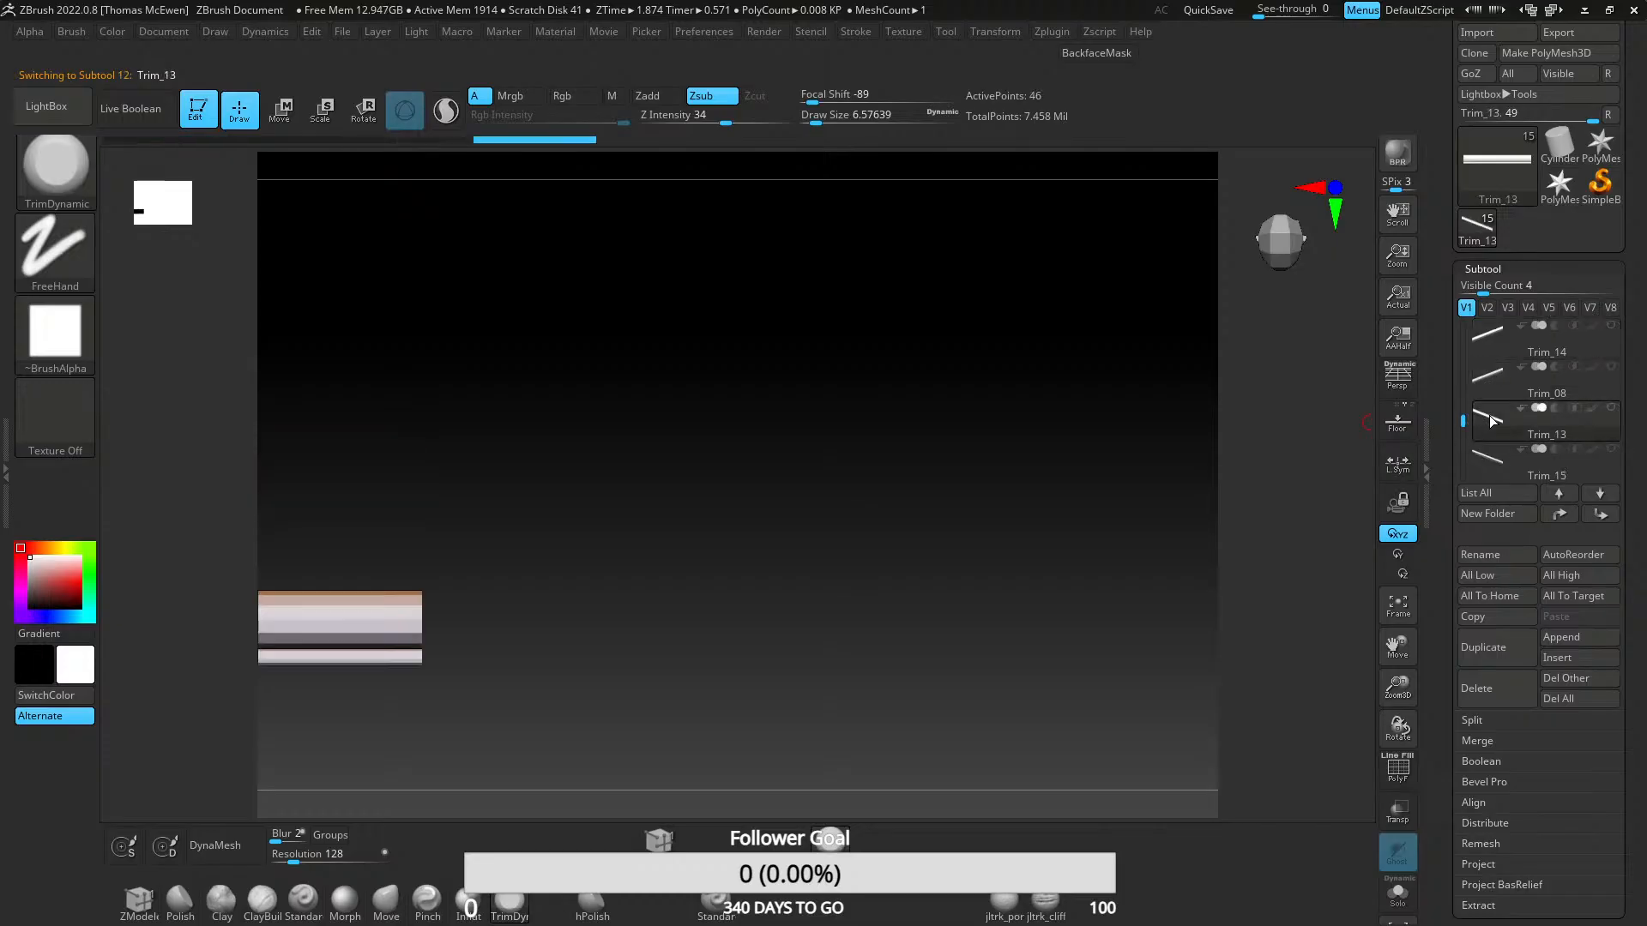
{"action": "left_click", "coordinate": [1490, 377]}
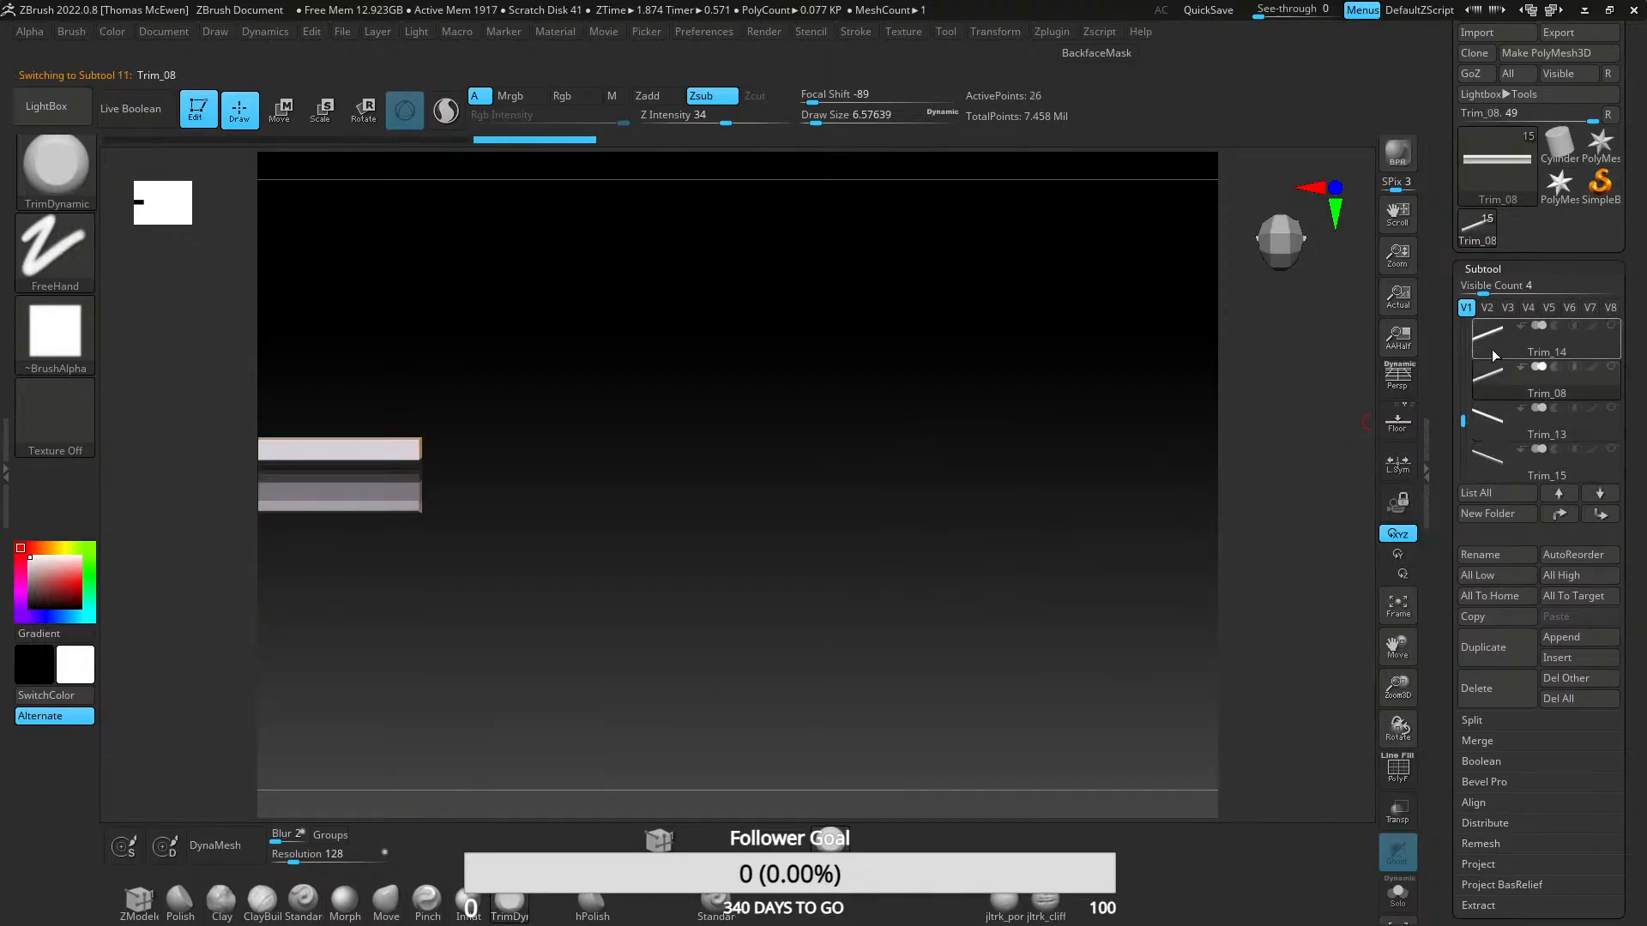
{"action": "left_click_drag", "start_coordinate": [1464, 420], "coordinate": [1464, 398]}
{"action": "left_click", "coordinate": [1491, 390]}
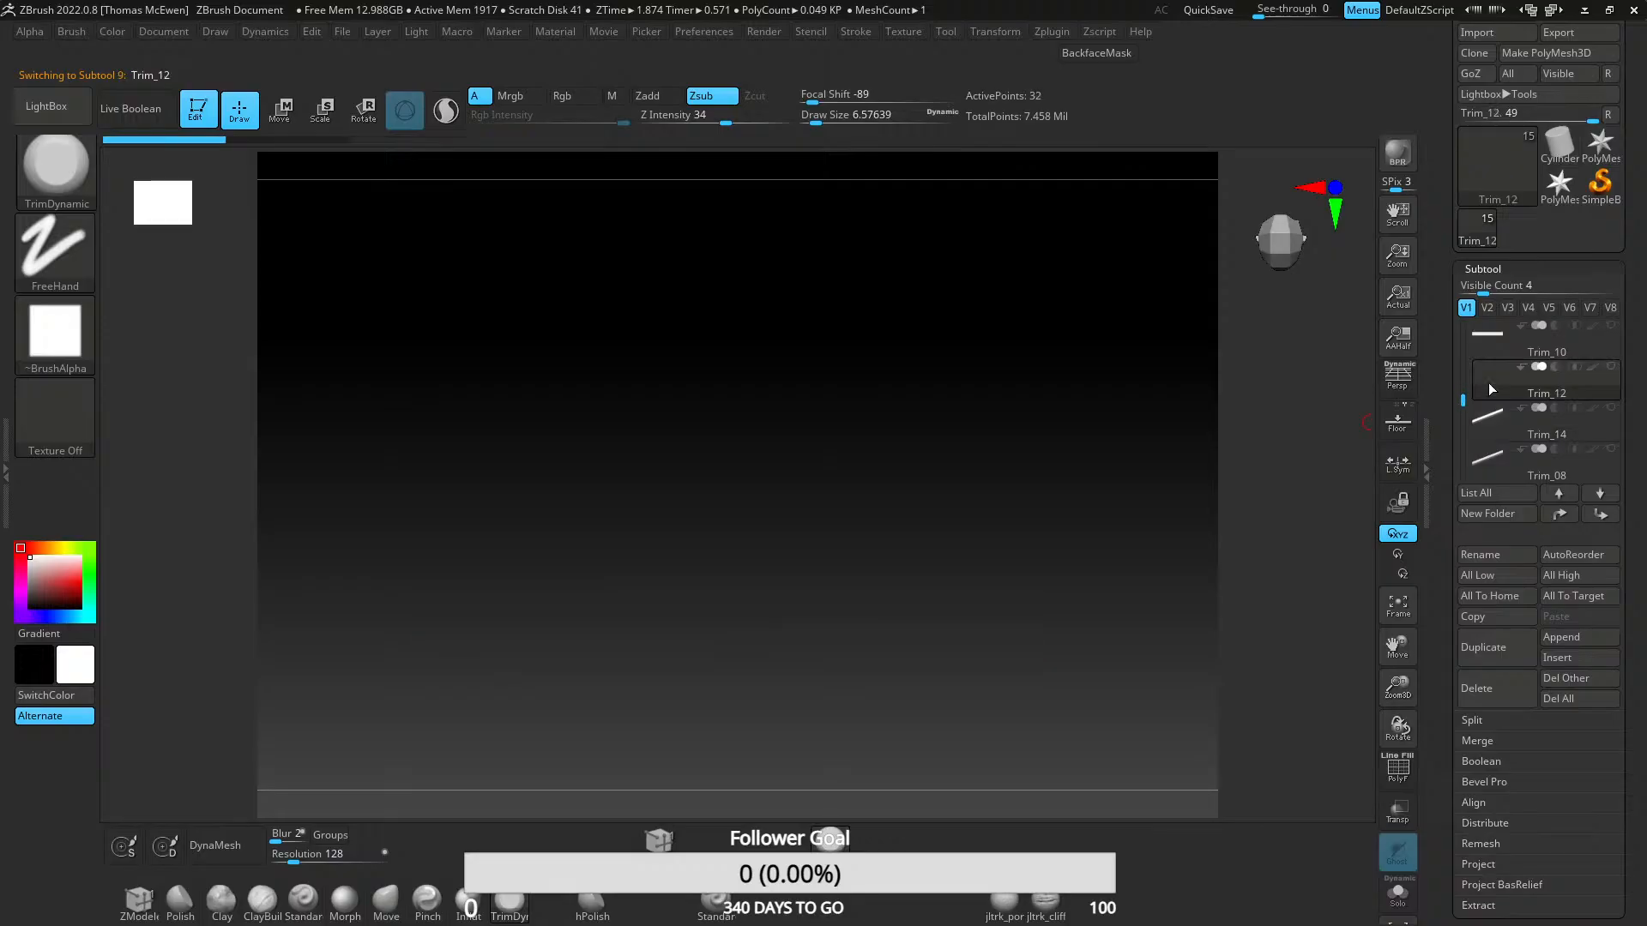
{"action": "left_click", "coordinate": [1493, 341]}
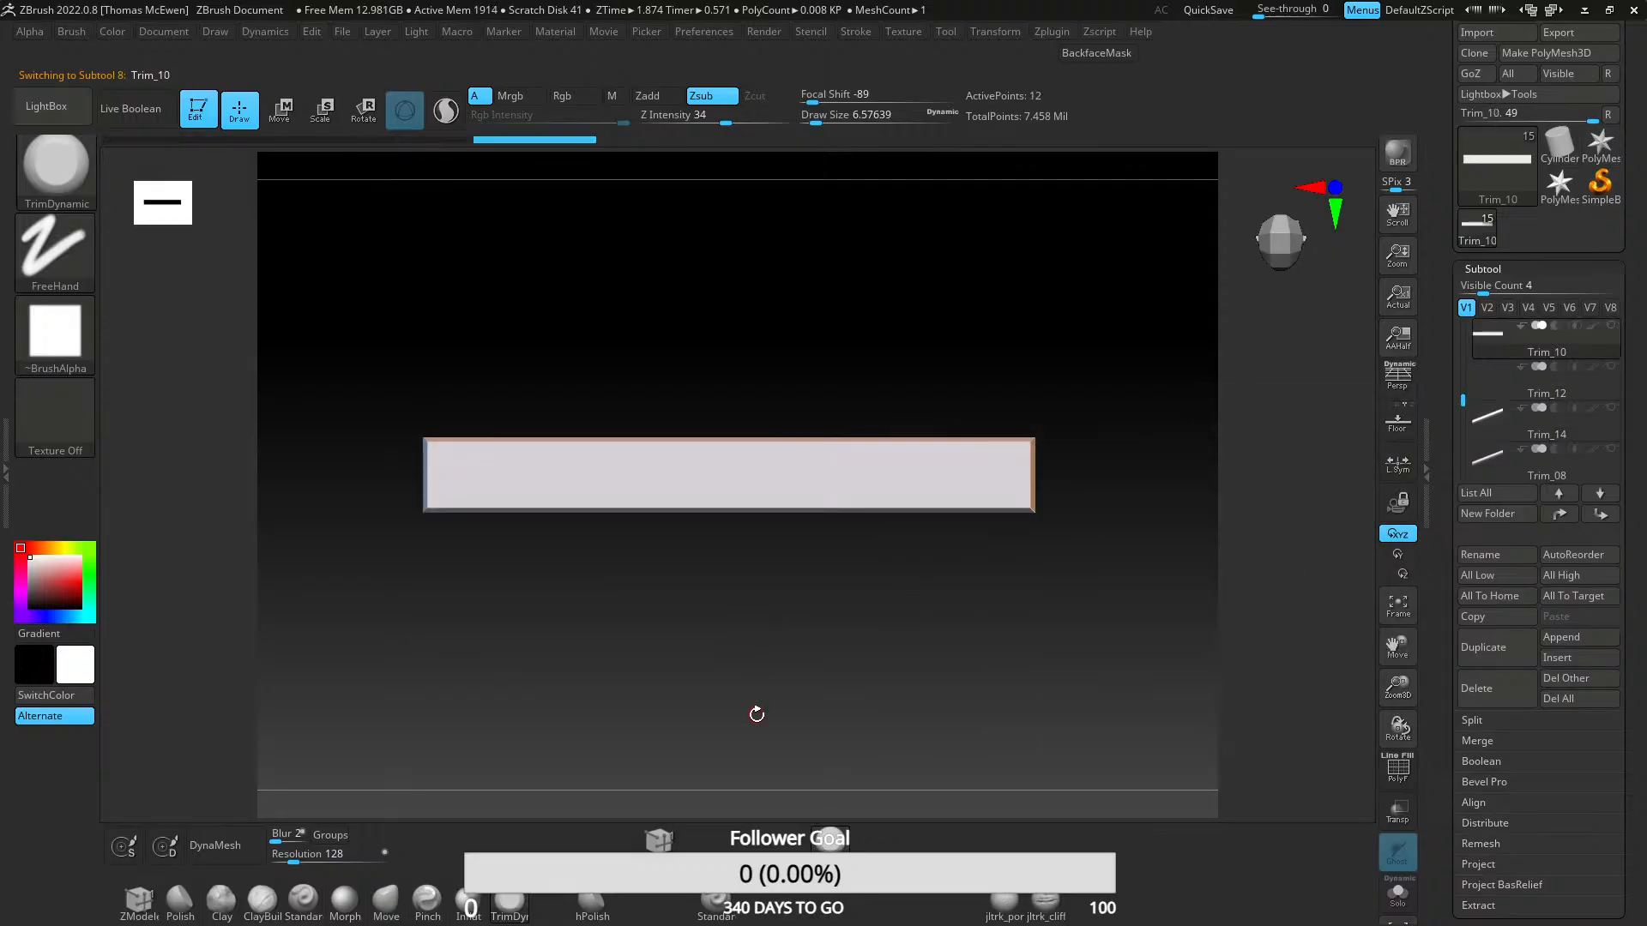
- Switch to the reference board to view the trim sheet's normal map, return to ZBrush and inspect Trim_10's end up close
{"action": "key", "text": "alt+Tab"}
{"action": "key", "text": "alt+Tab"}
{"action": "key", "text": "alt+Tab"}
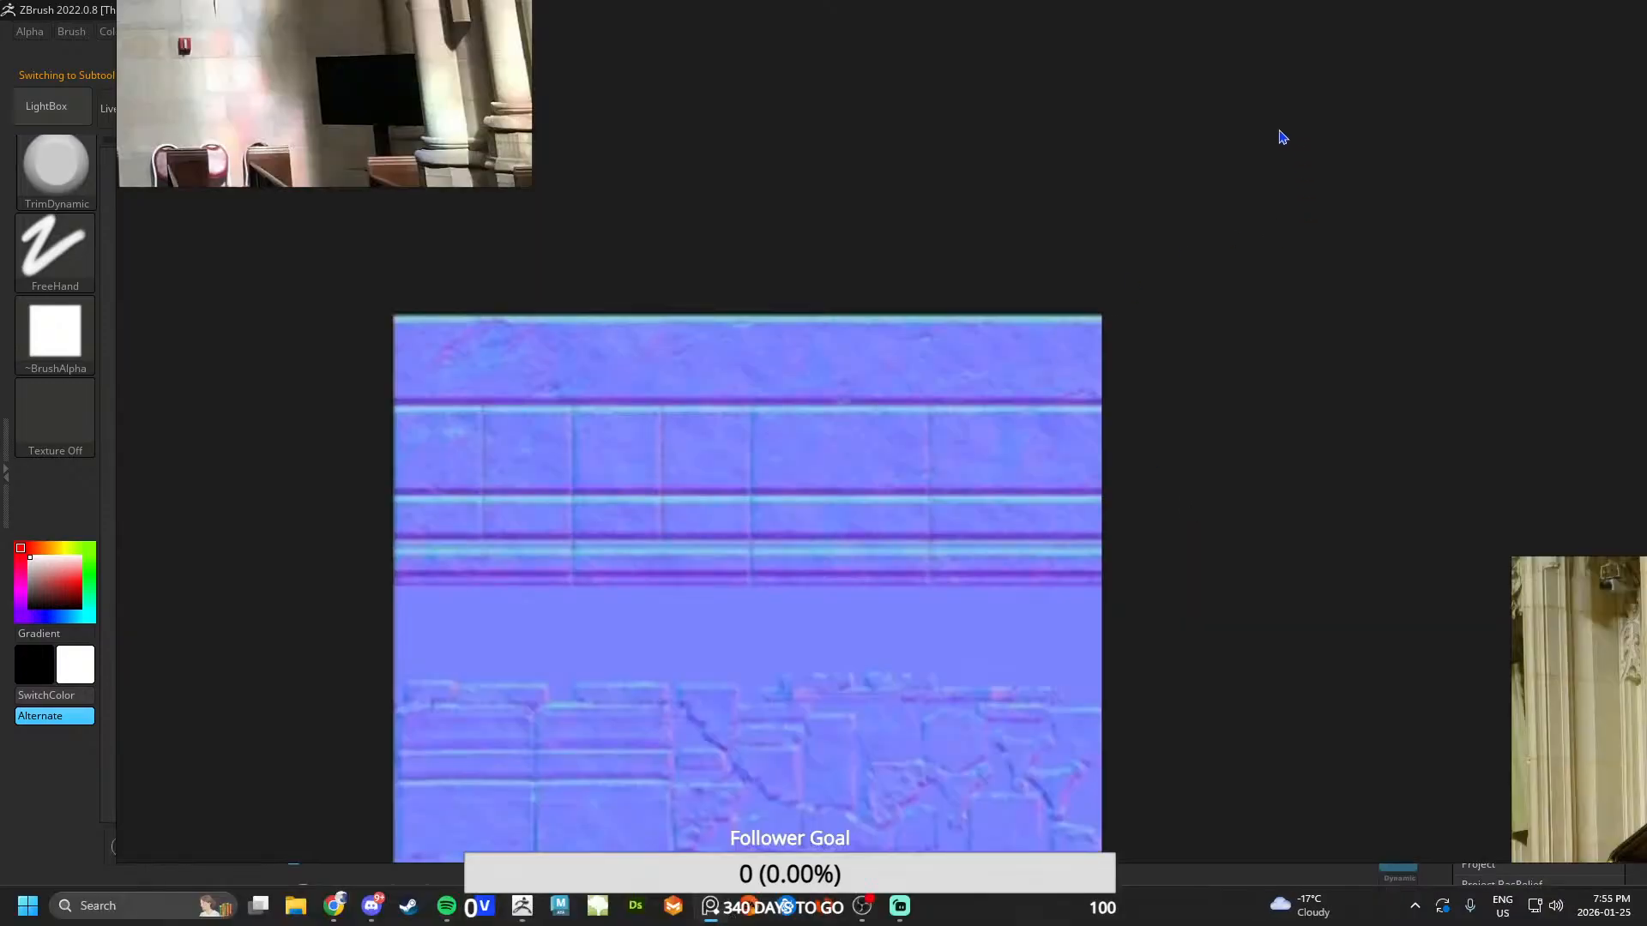
{"action": "key", "text": "alt+Tab"}
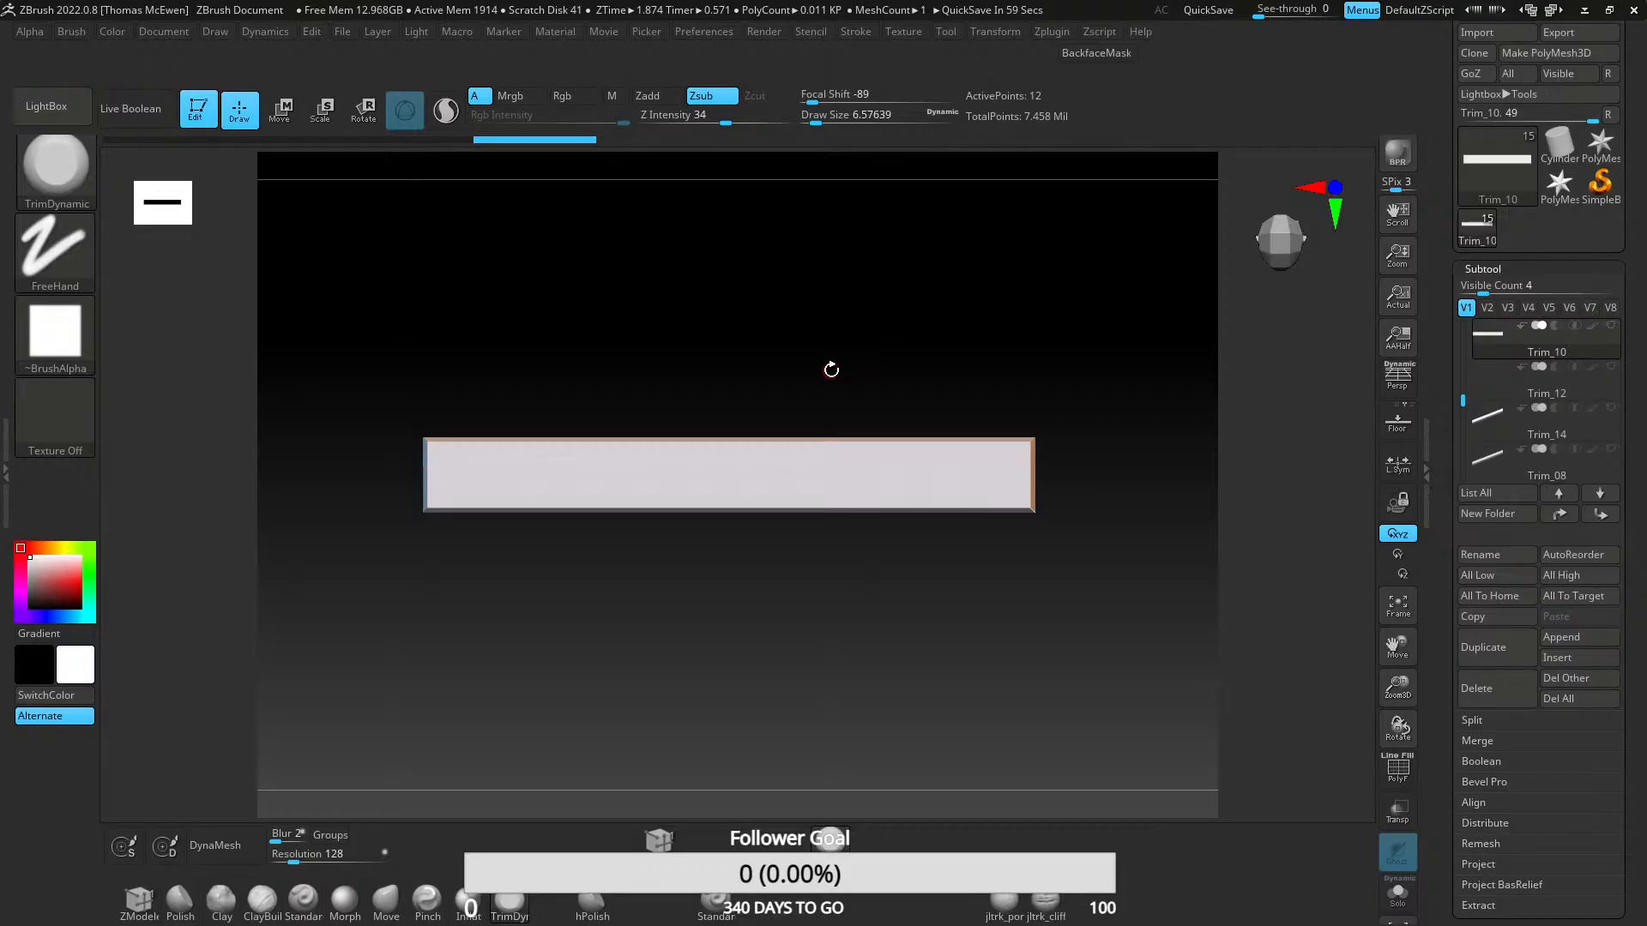
{"action": "mouse_move", "coordinate": [676, 524]}
{"action": "left_mouse_down"}
{"action": "mouse_move", "coordinate": [632, 489]}
{"action": "mouse_move", "coordinate": [599, 617]}
{"action": "mouse_move", "coordinate": [615, 540]}
{"action": "mouse_move", "coordinate": [481, 485]}
{"action": "mouse_move", "coordinate": [618, 518]}
{"action": "mouse_move", "coordinate": [713, 444]}
{"action": "mouse_move", "coordinate": [640, 530]}
{"action": "mouse_move", "coordinate": [728, 497]}
{"action": "mouse_move", "coordinate": [706, 497]}
{"action": "mouse_move", "coordinate": [757, 504]}
{"action": "mouse_move", "coordinate": [640, 497]}
{"action": "mouse_move", "coordinate": [614, 514]}
{"action": "mouse_move", "coordinate": [632, 357]}
{"action": "mouse_move", "coordinate": [793, 360]}
{"action": "mouse_move", "coordinate": [735, 341]}
{"action": "mouse_move", "coordinate": [557, 371]}
{"action": "left_mouse_up"}
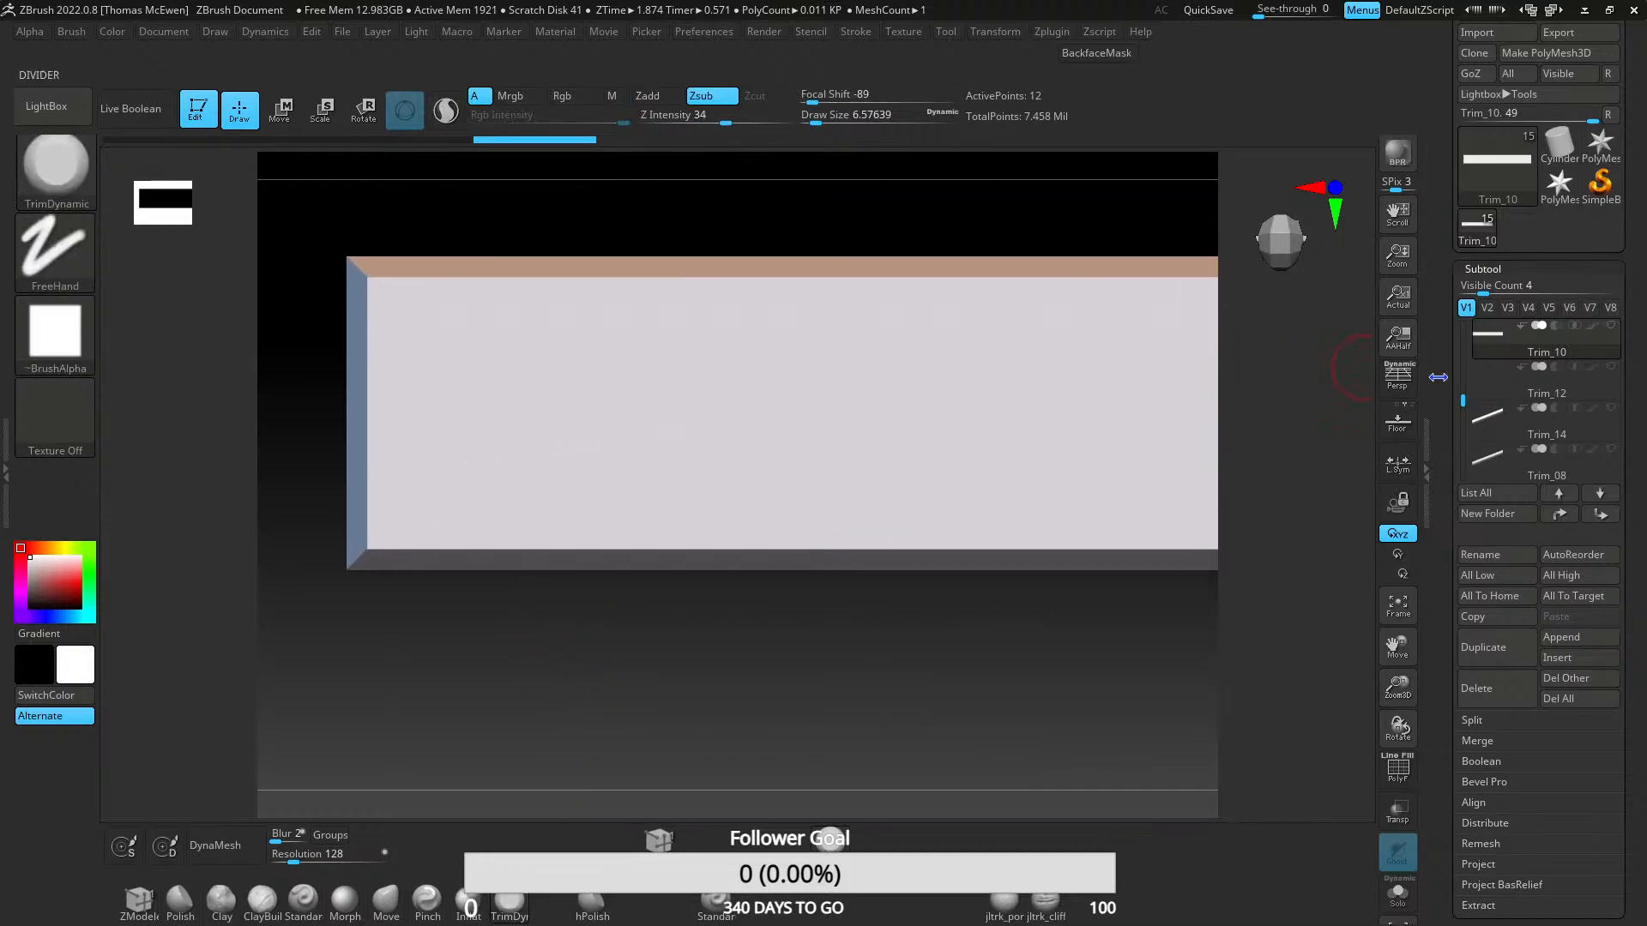
- Inspect Trim_12's Geometry settings and its mesh information, comparing it with Trim_10
{"action": "left_click", "coordinate": [1491, 388]}
{"action": "left_click", "coordinate": [1481, 268]}
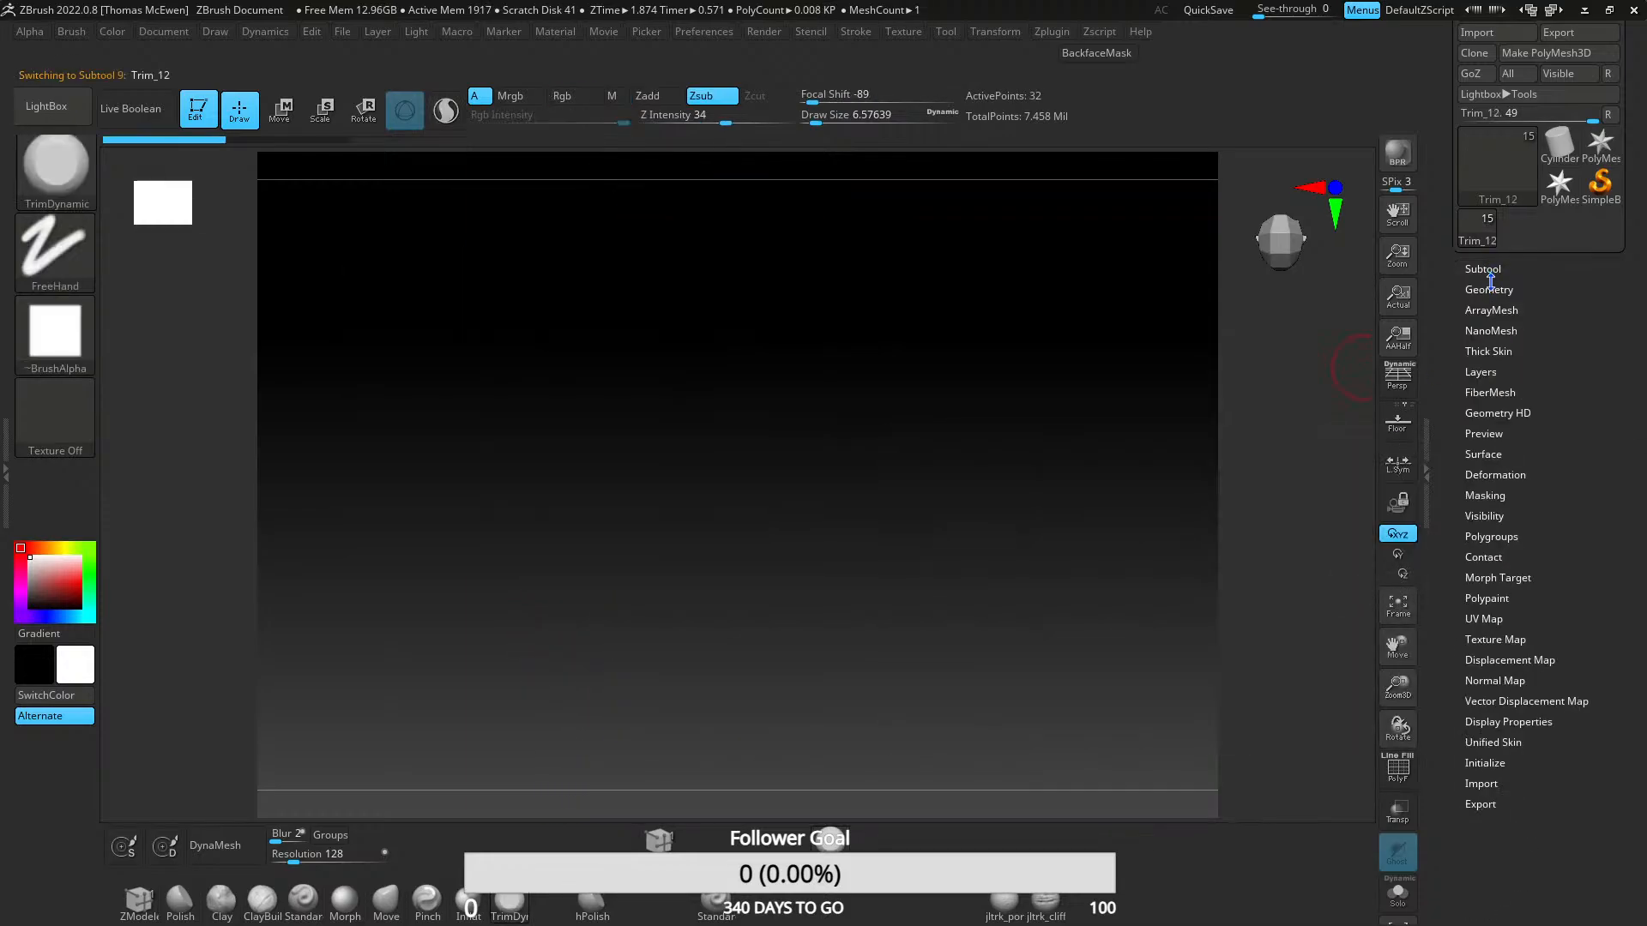
{"action": "left_click", "coordinate": [1490, 290]}
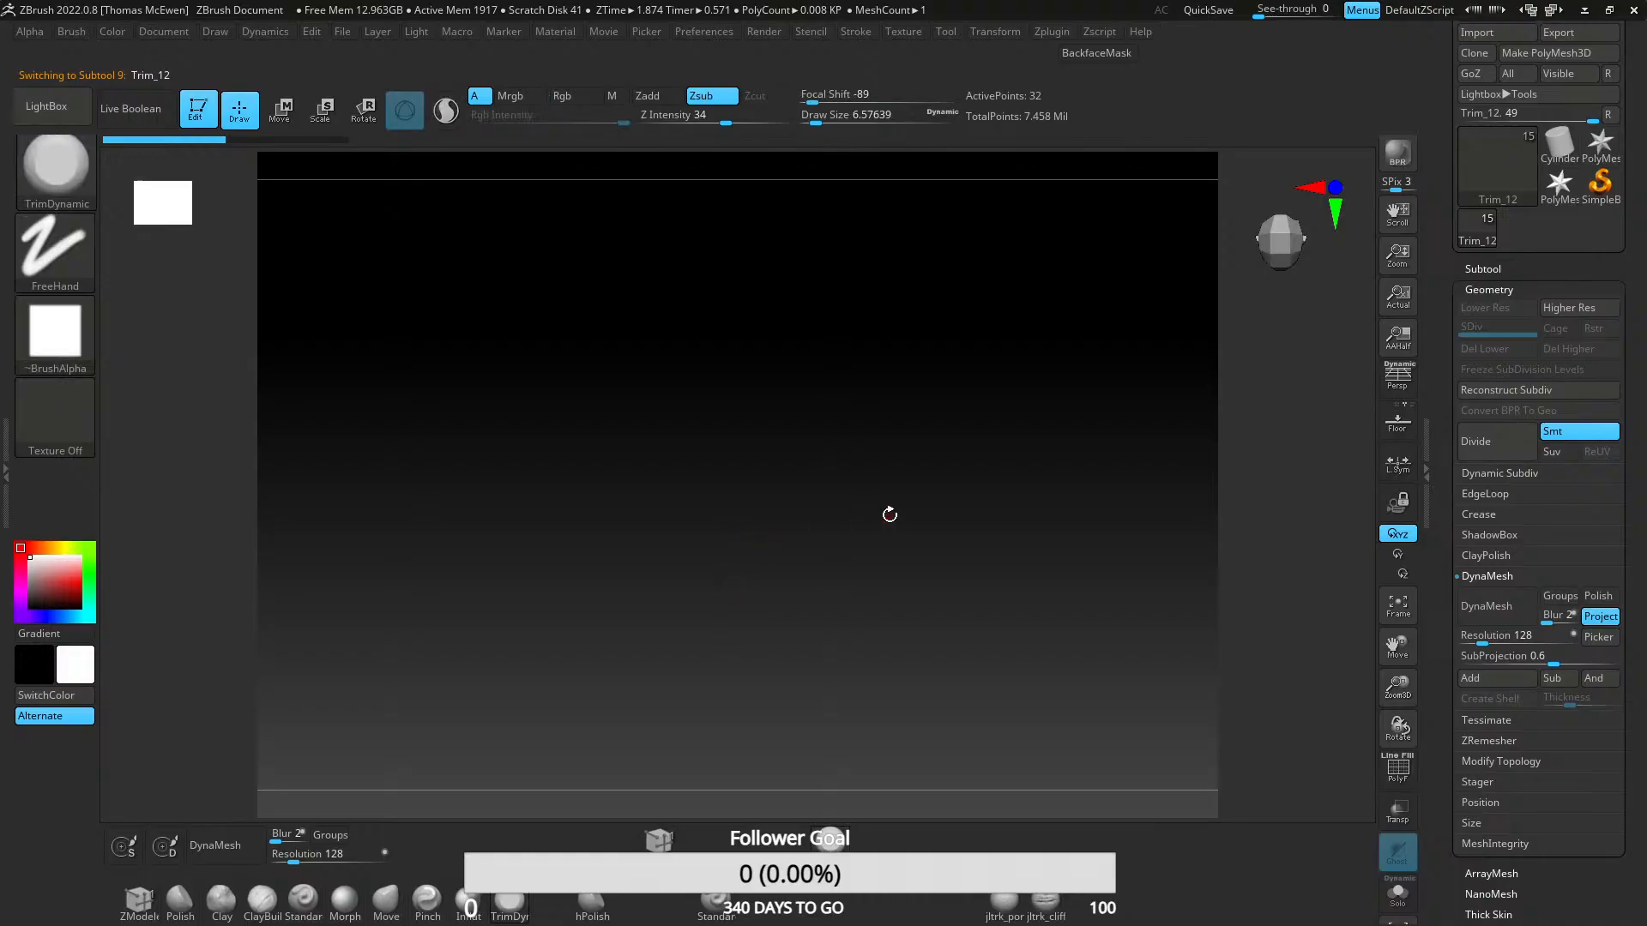
{"action": "left_click", "coordinate": [1484, 268]}
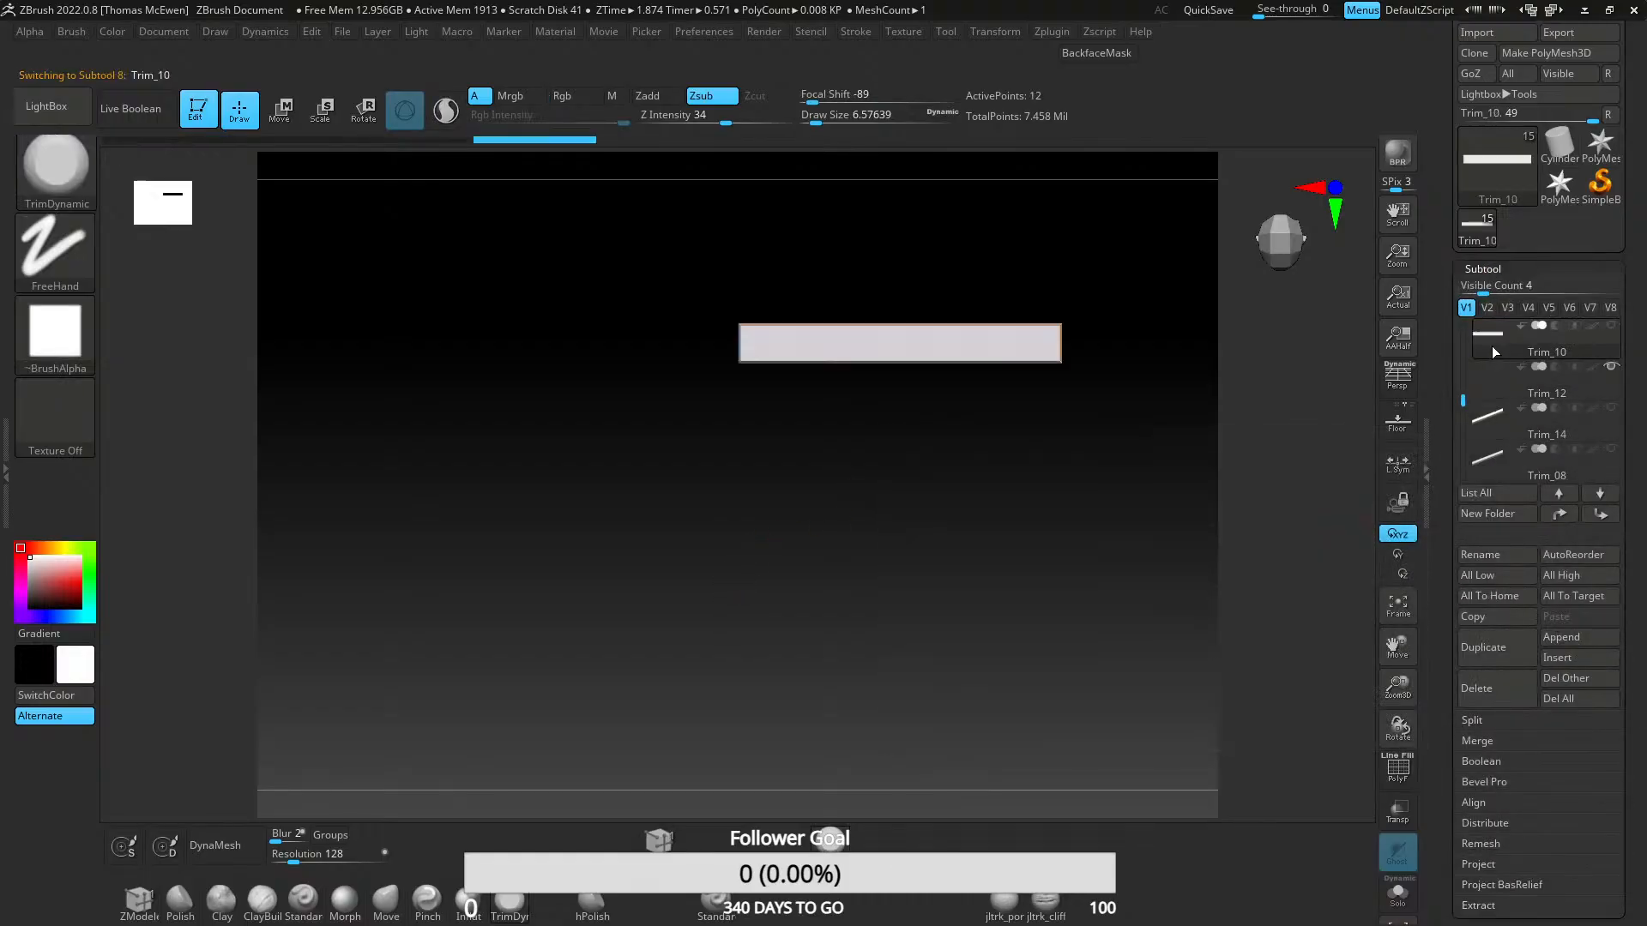
{"action": "left_click", "coordinate": [1495, 422]}
{"action": "left_click", "coordinate": [1496, 377]}
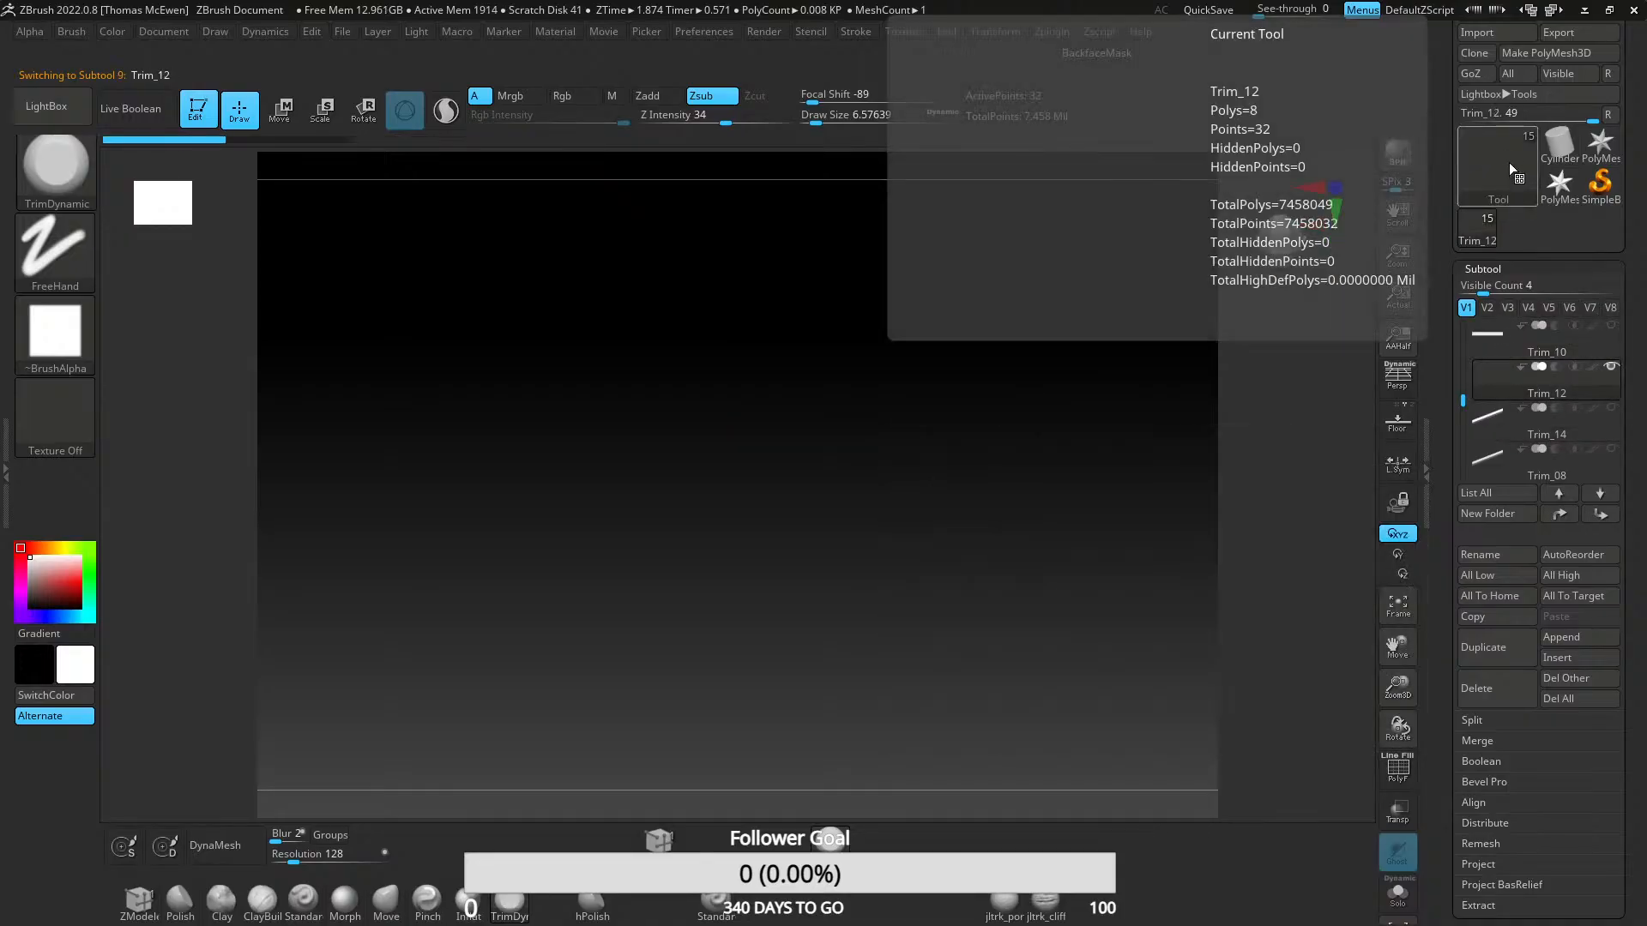
{"action": "left_click", "coordinate": [1507, 193]}
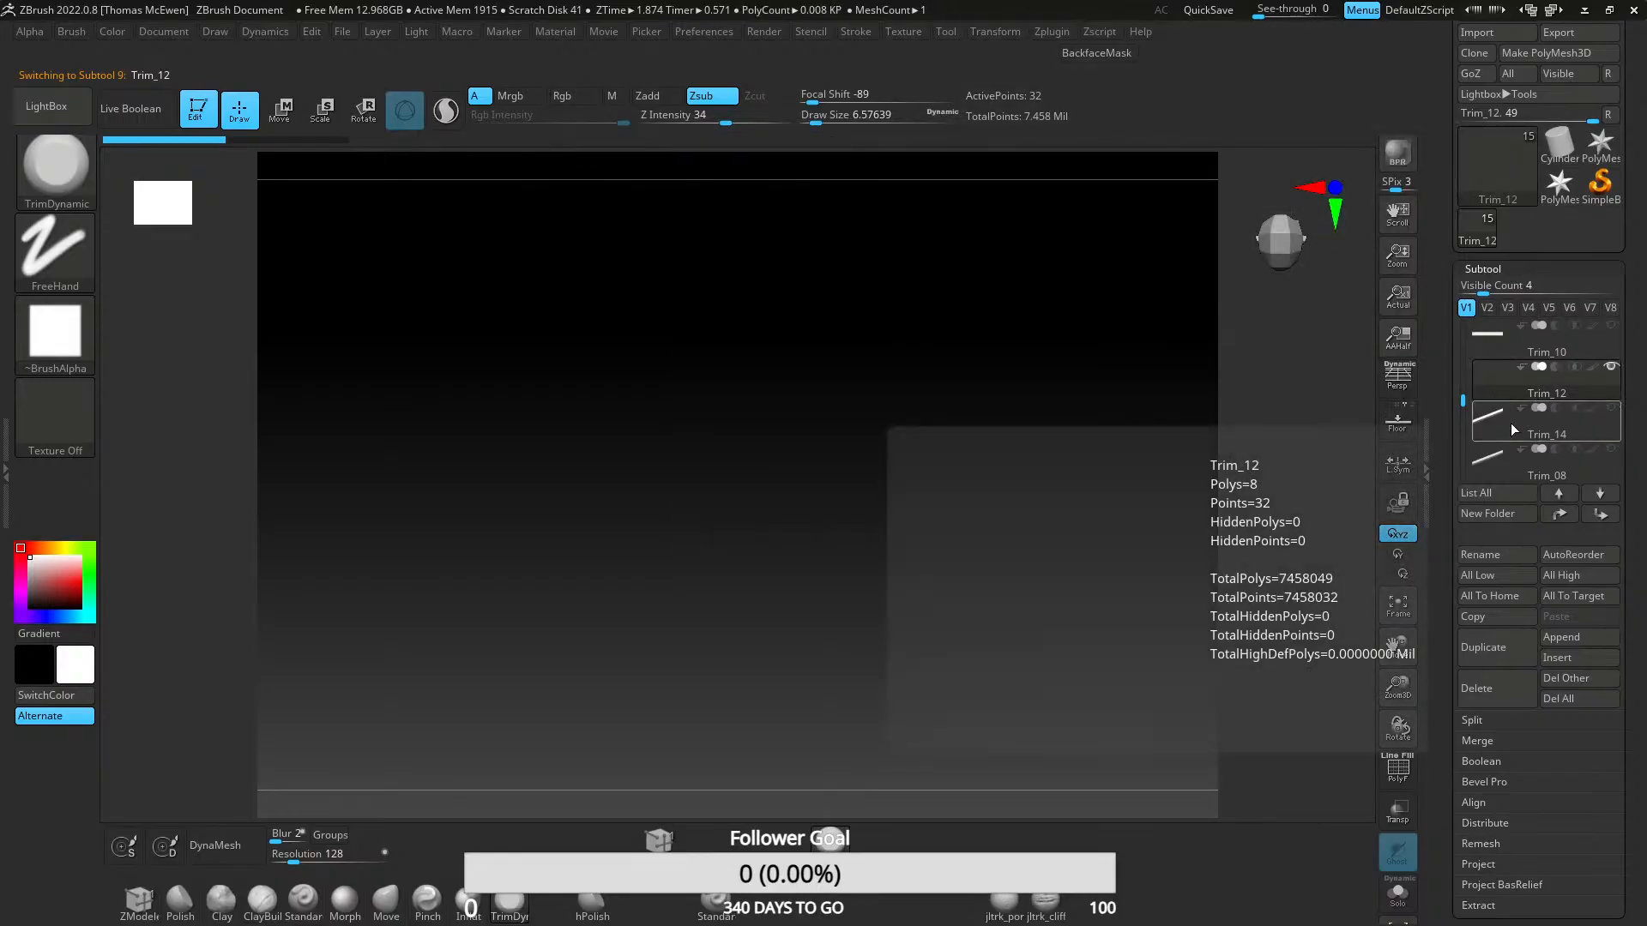
- Look through the subtool management, Merge and Remesh options available for Trim_12
{"action": "left_click", "coordinate": [1575, 656]}
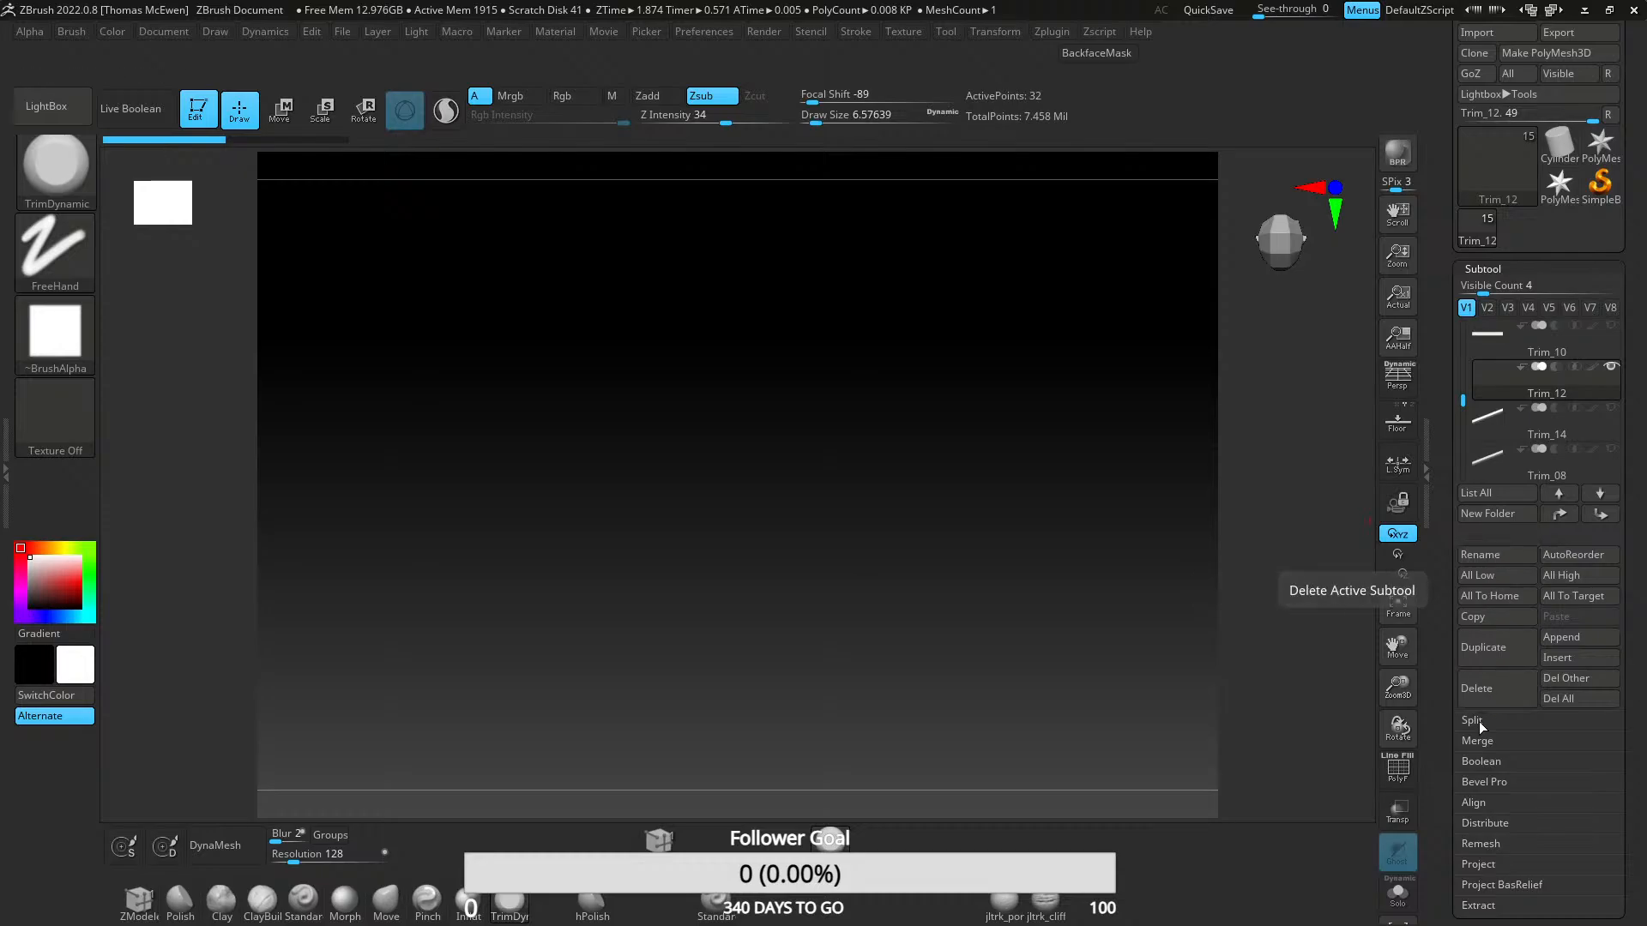
{"action": "scroll", "coordinate": [1498, 729], "scroll_direction": "down", "scroll_amount": 3}
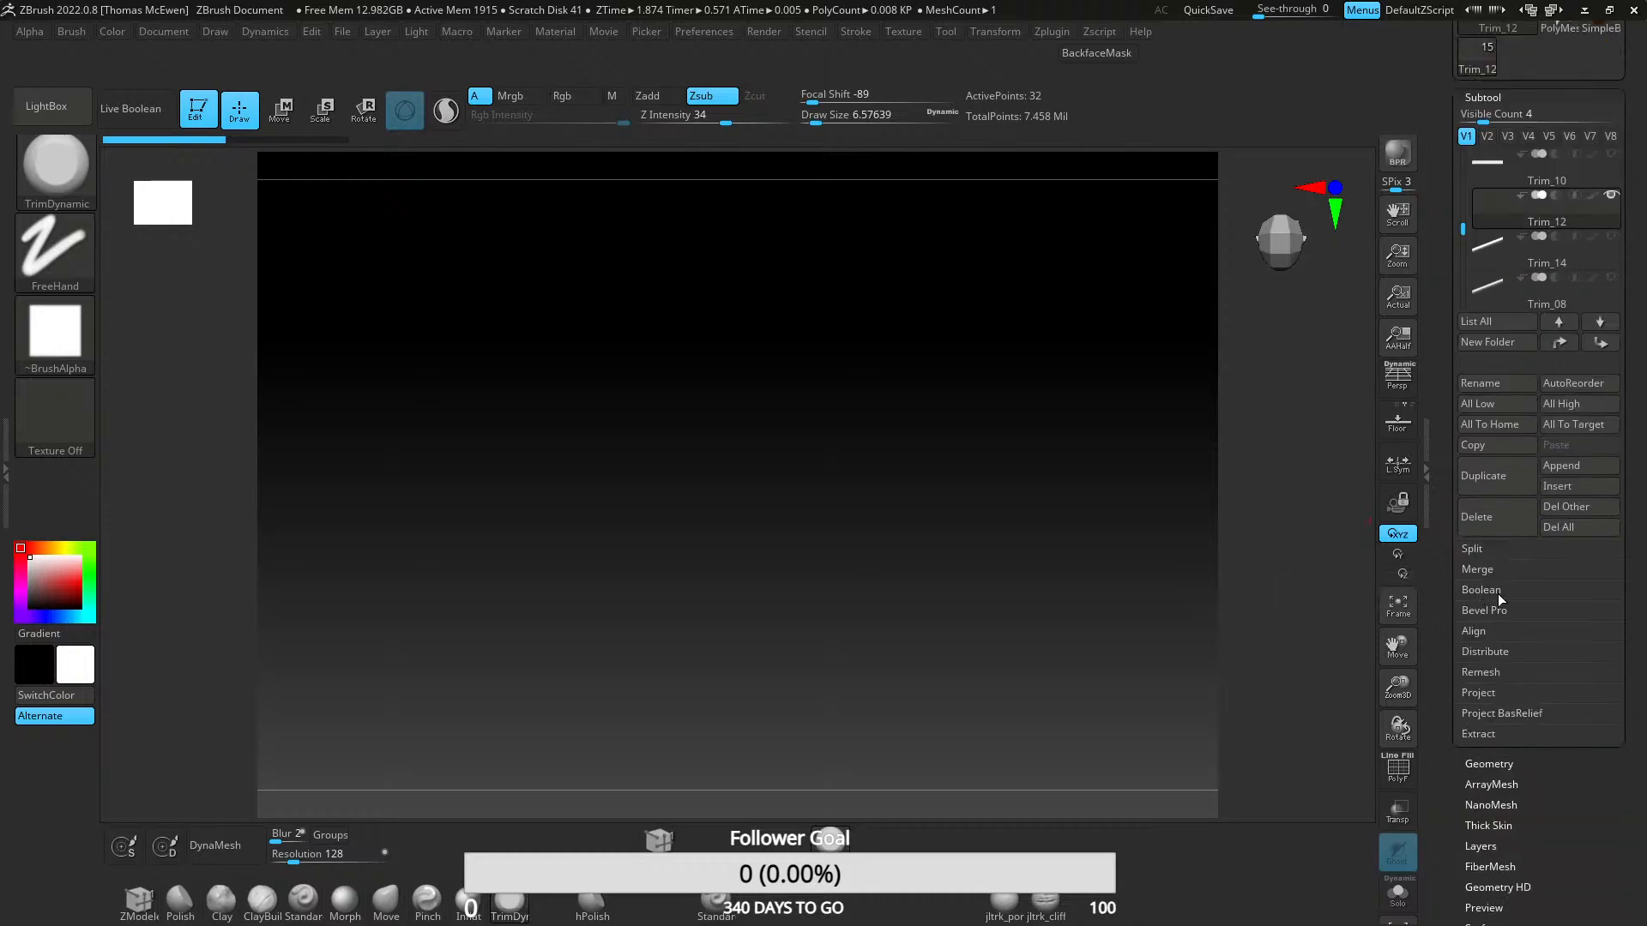
{"action": "left_click", "coordinate": [1484, 570]}
{"action": "left_click", "coordinate": [1483, 572]}
{"action": "left_click", "coordinate": [1481, 672]}
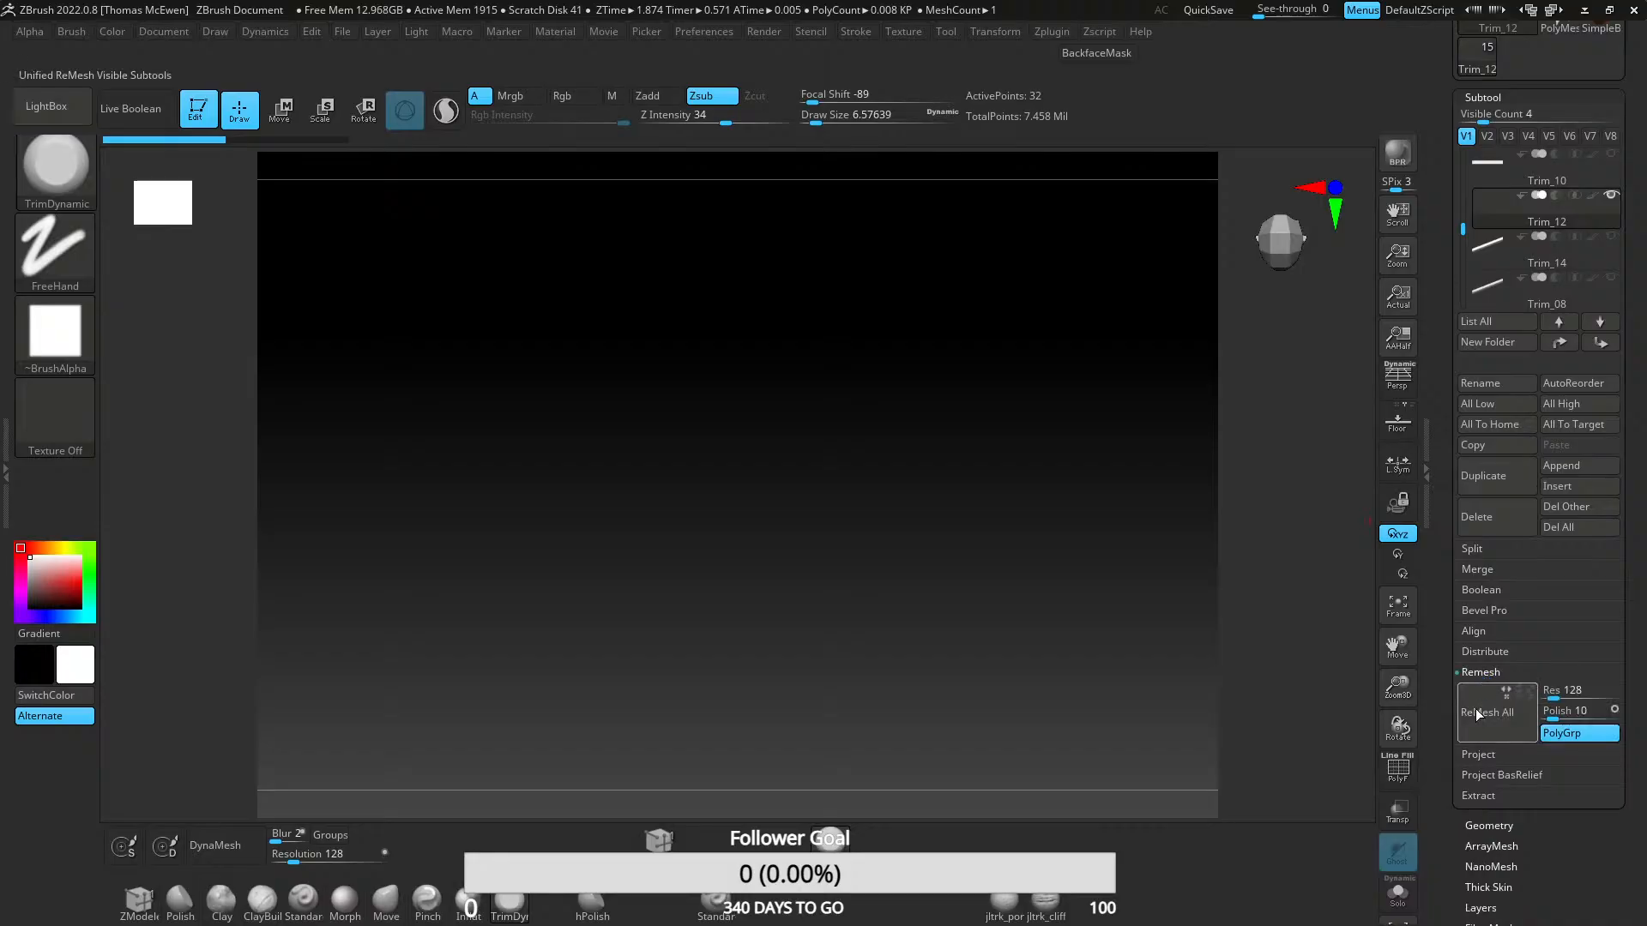
{"action": "left_click", "coordinate": [1479, 673]}
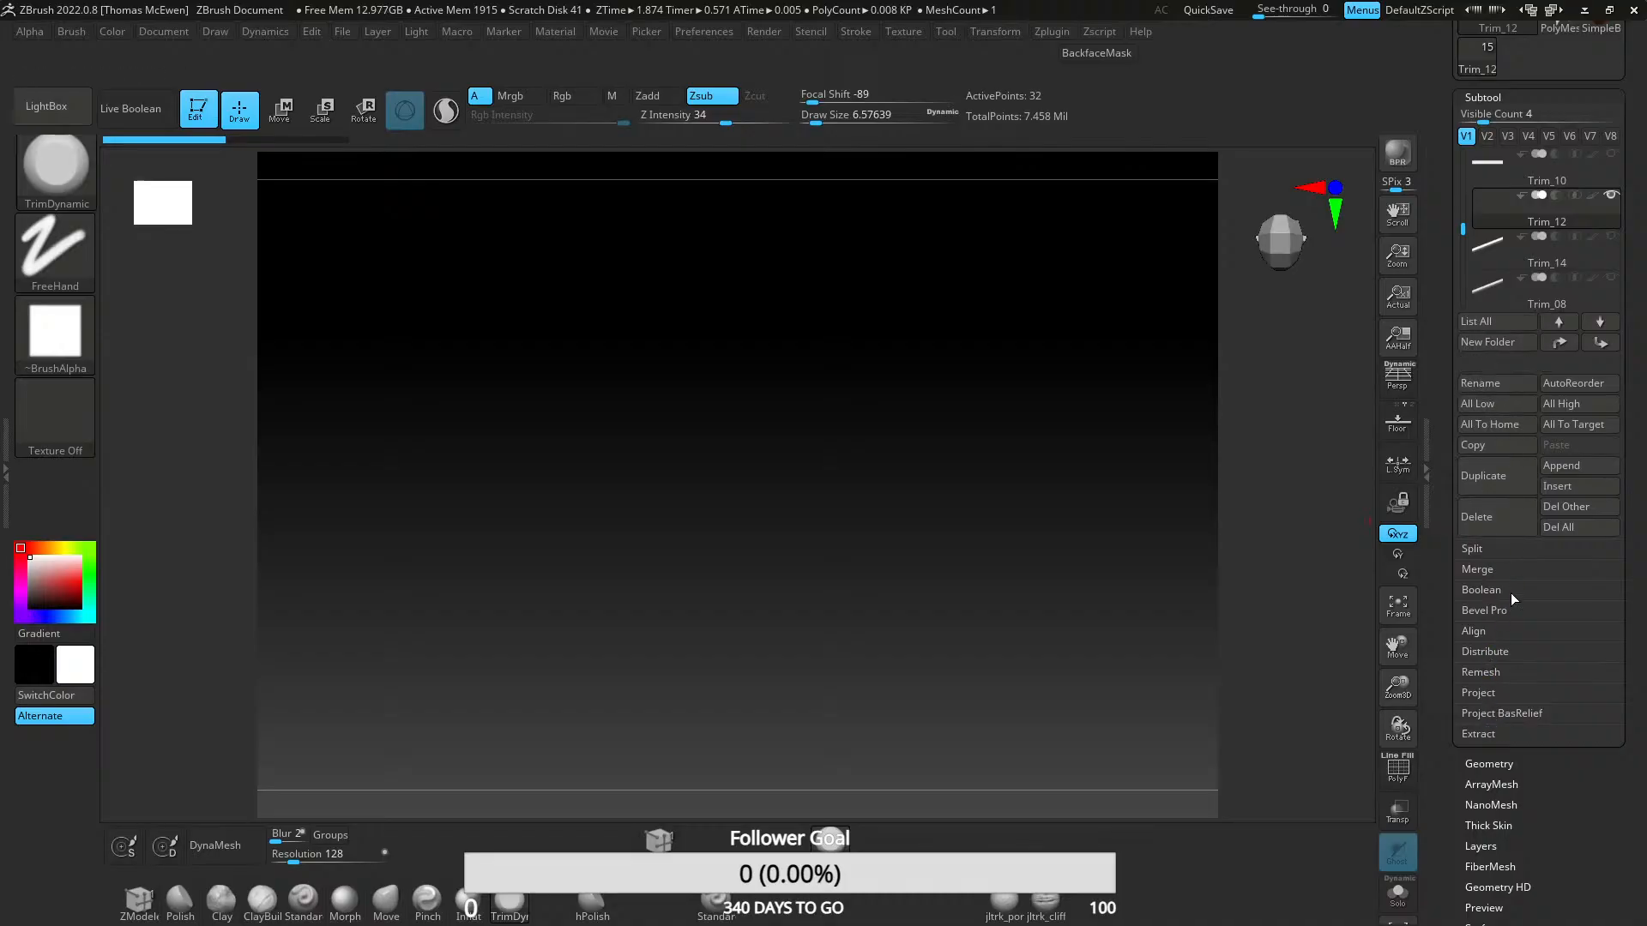
{"action": "scroll", "coordinate": [1492, 463], "scroll_direction": "up", "scroll_amount": 3}
- Check Trim_12 and its neighbours again in the subtool list and activate Trim_06
{"action": "left_click", "coordinate": [1493, 359]}
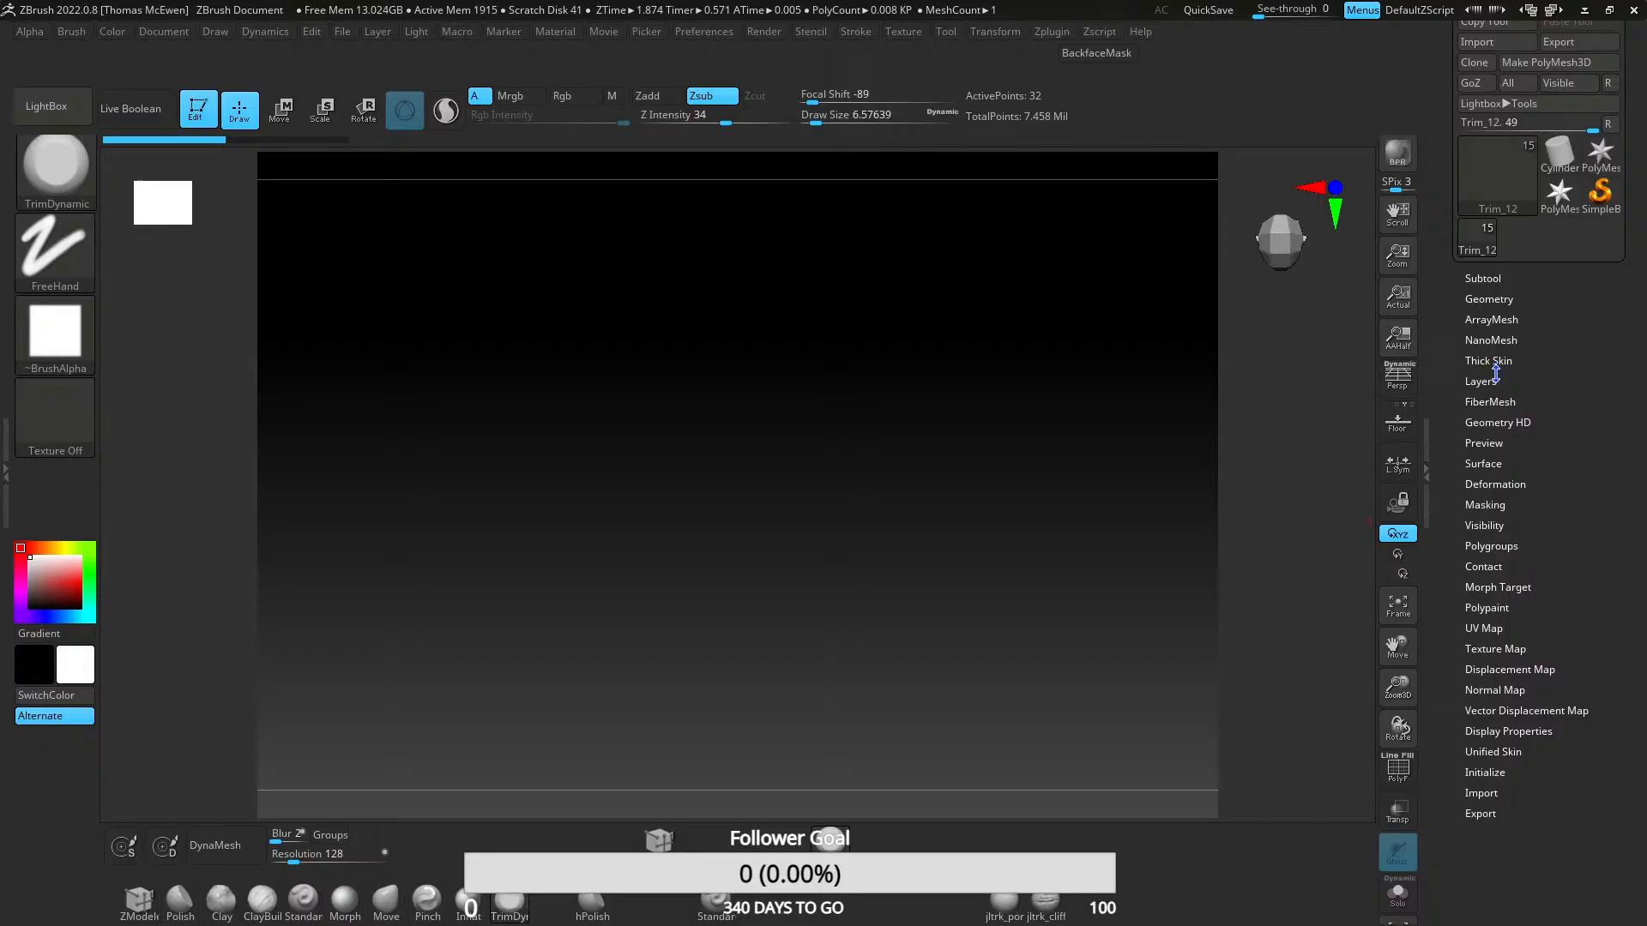
{"action": "right_click", "coordinate": [1330, 532]}
{"action": "left_click", "coordinate": [1484, 280]}
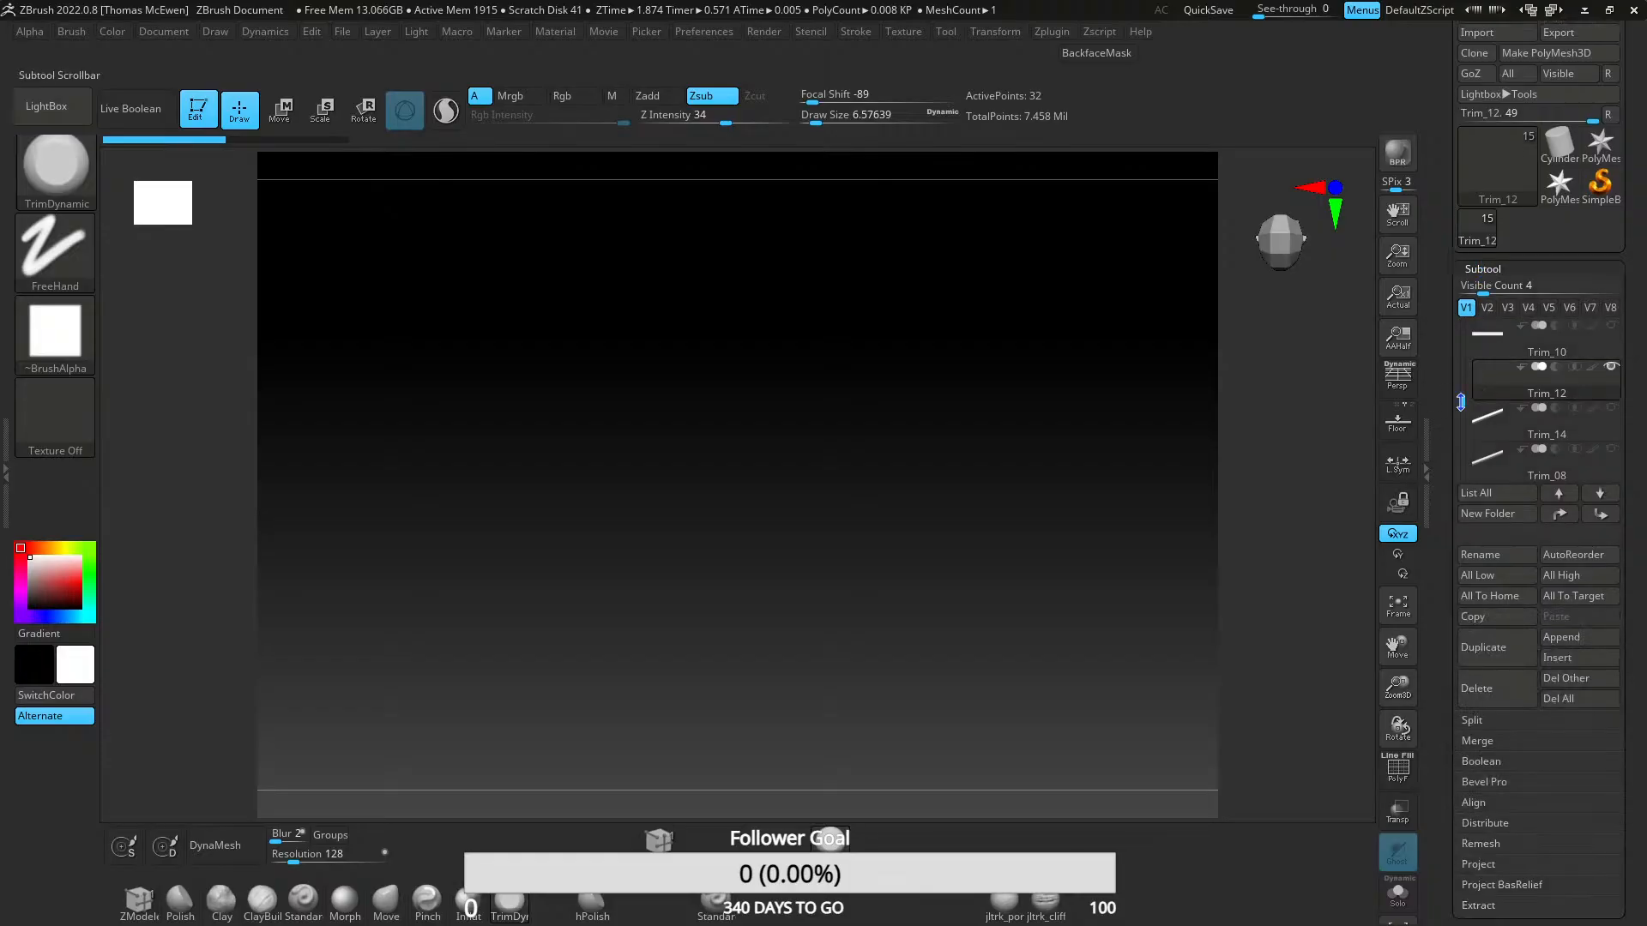
{"action": "mouse_move", "coordinate": [1461, 401]}
{"action": "left_mouse_down"}
{"action": "mouse_move", "coordinate": [1462, 478]}
{"action": "mouse_move", "coordinate": [1467, 388]}
{"action": "left_mouse_up"}
{"action": "left_click", "coordinate": [1485, 389]}
{"action": "left_click", "coordinate": [1486, 421]}
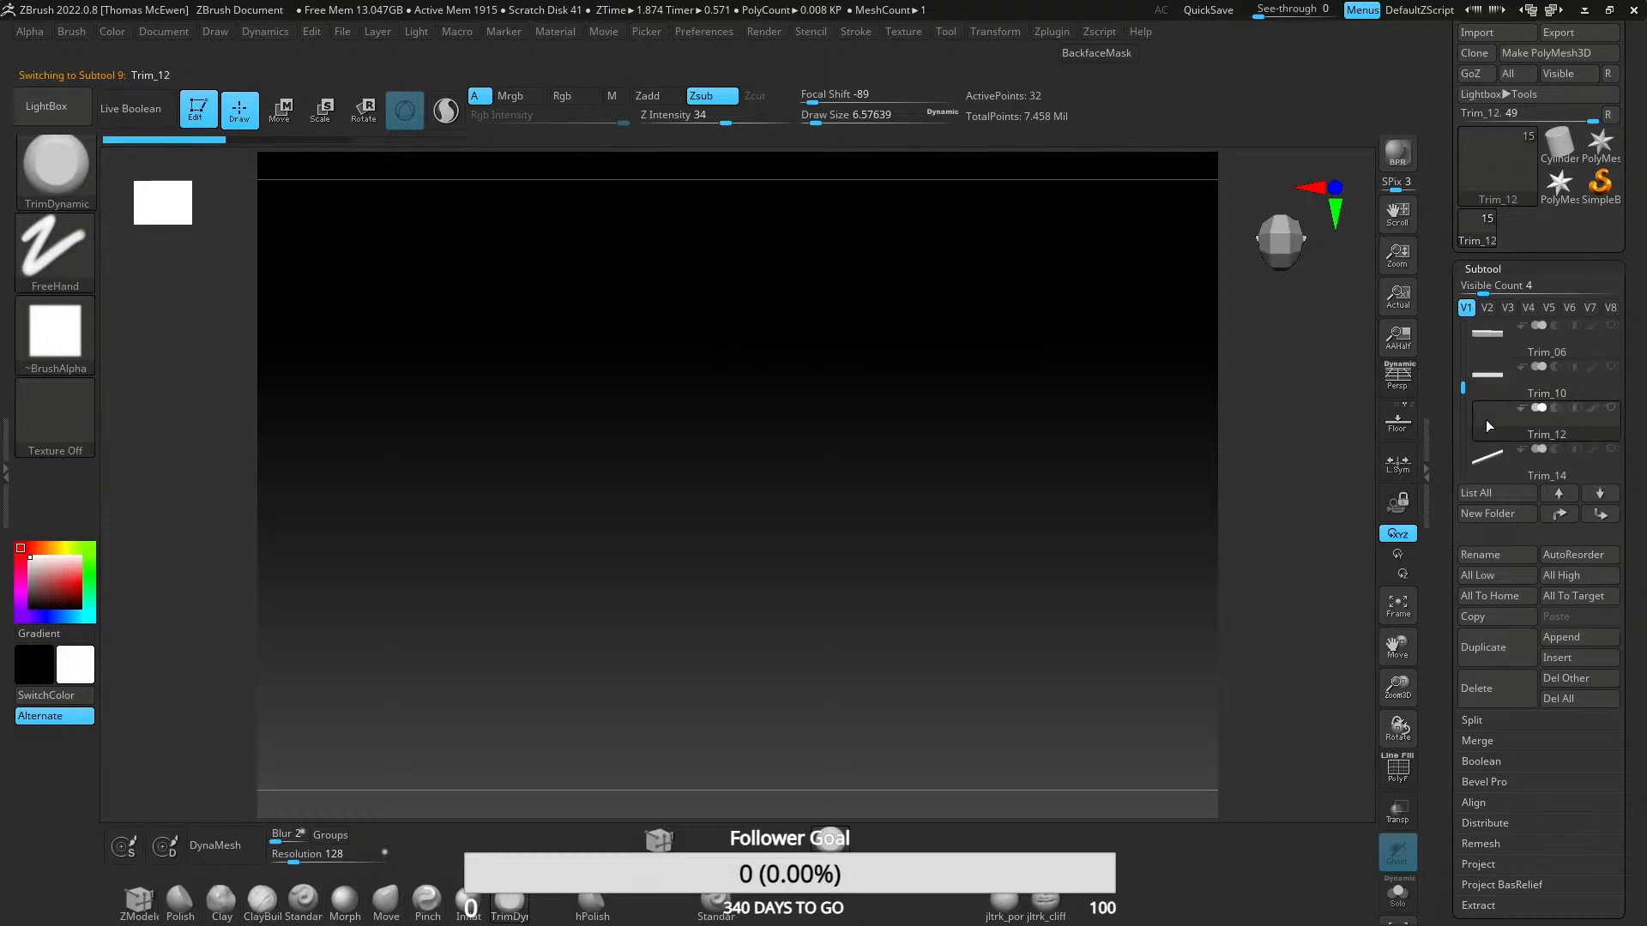
{"action": "left_click", "coordinate": [1487, 388]}
{"action": "key", "text": "Up"}
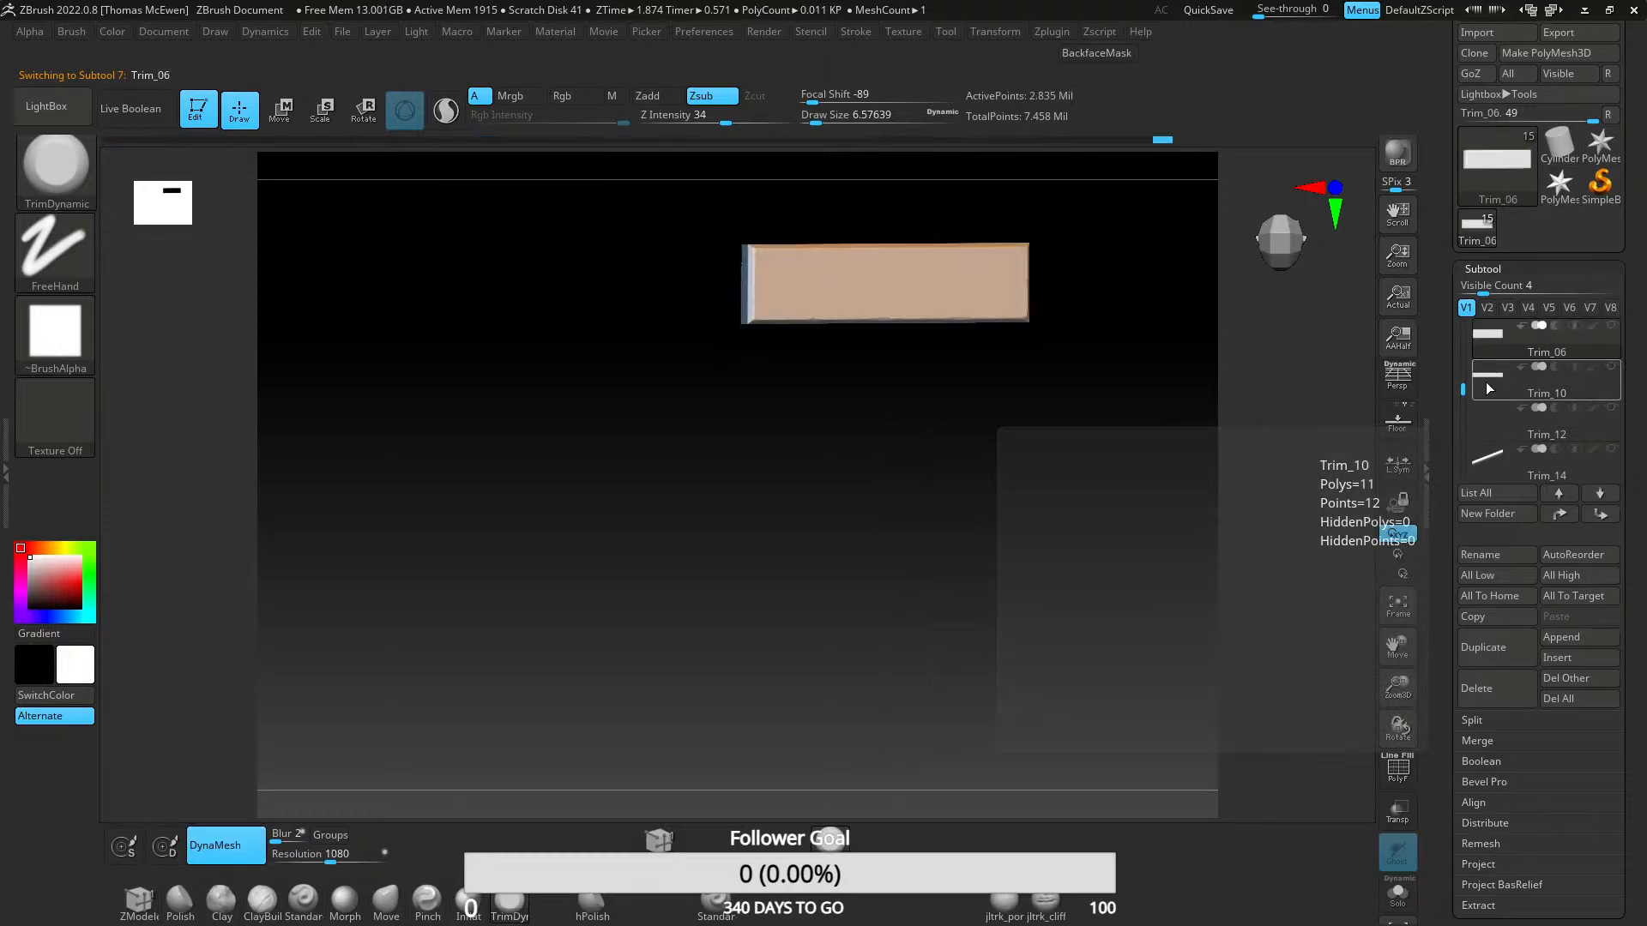
- Show Trim_10 and Trim_01 through Trim_05 alongside Trim_06, and make Trim_04 the active subtool
{"action": "left_click", "coordinate": [1611, 367]}
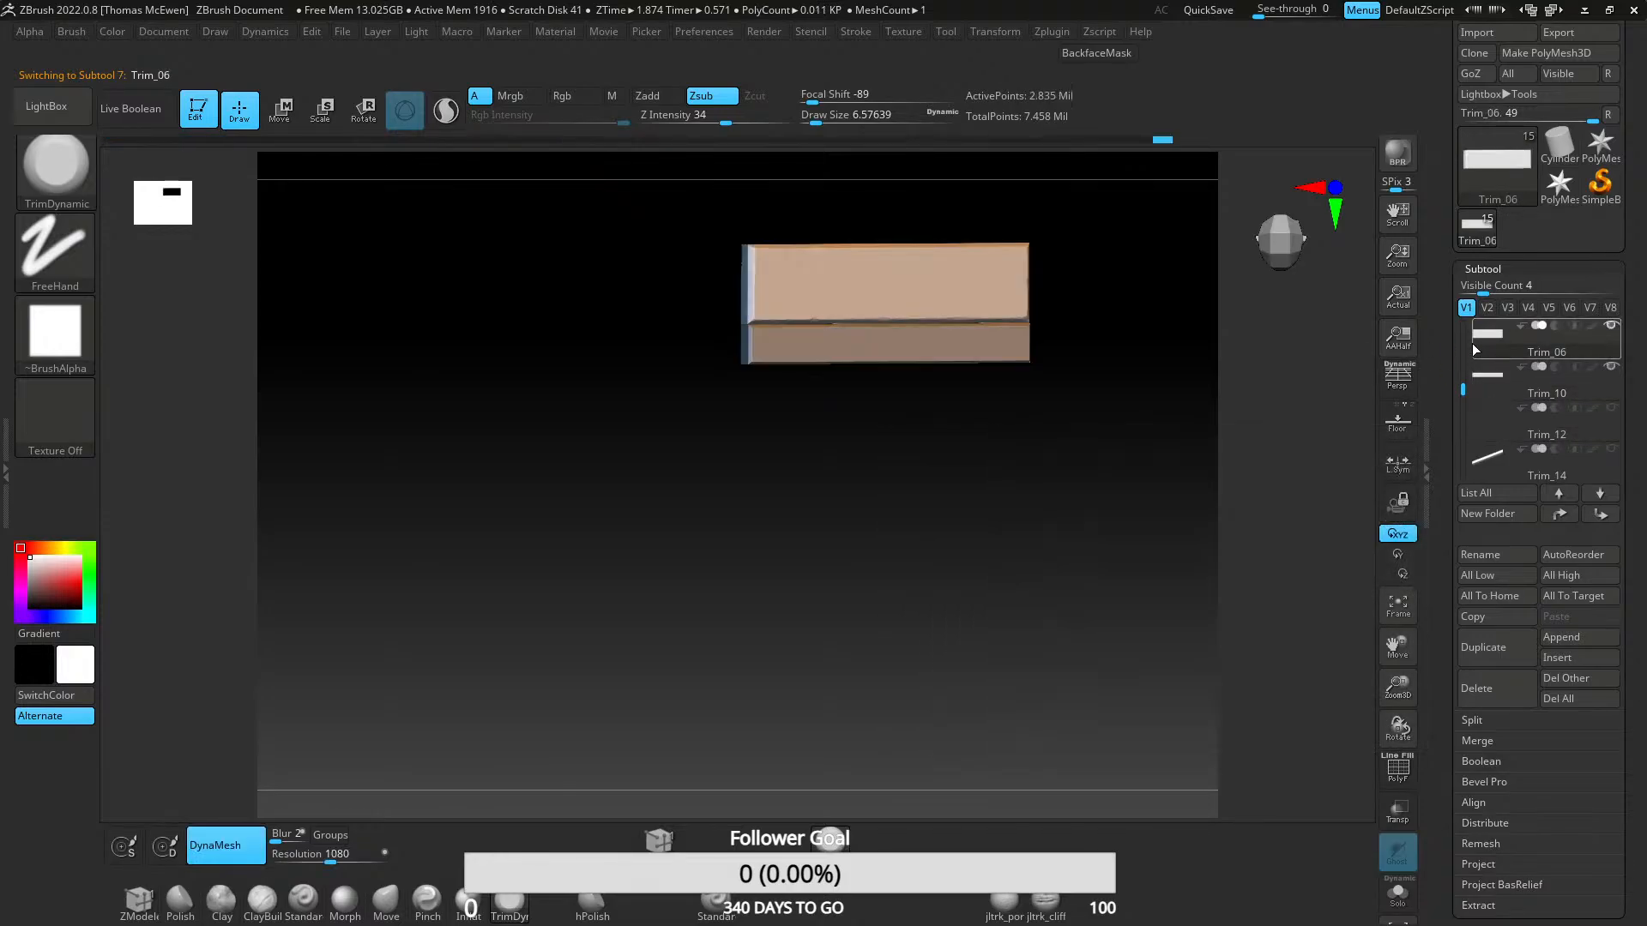
{"action": "left_click_drag", "start_coordinate": [1464, 392], "coordinate": [1466, 352]}
{"action": "left_click", "coordinate": [1612, 409]}
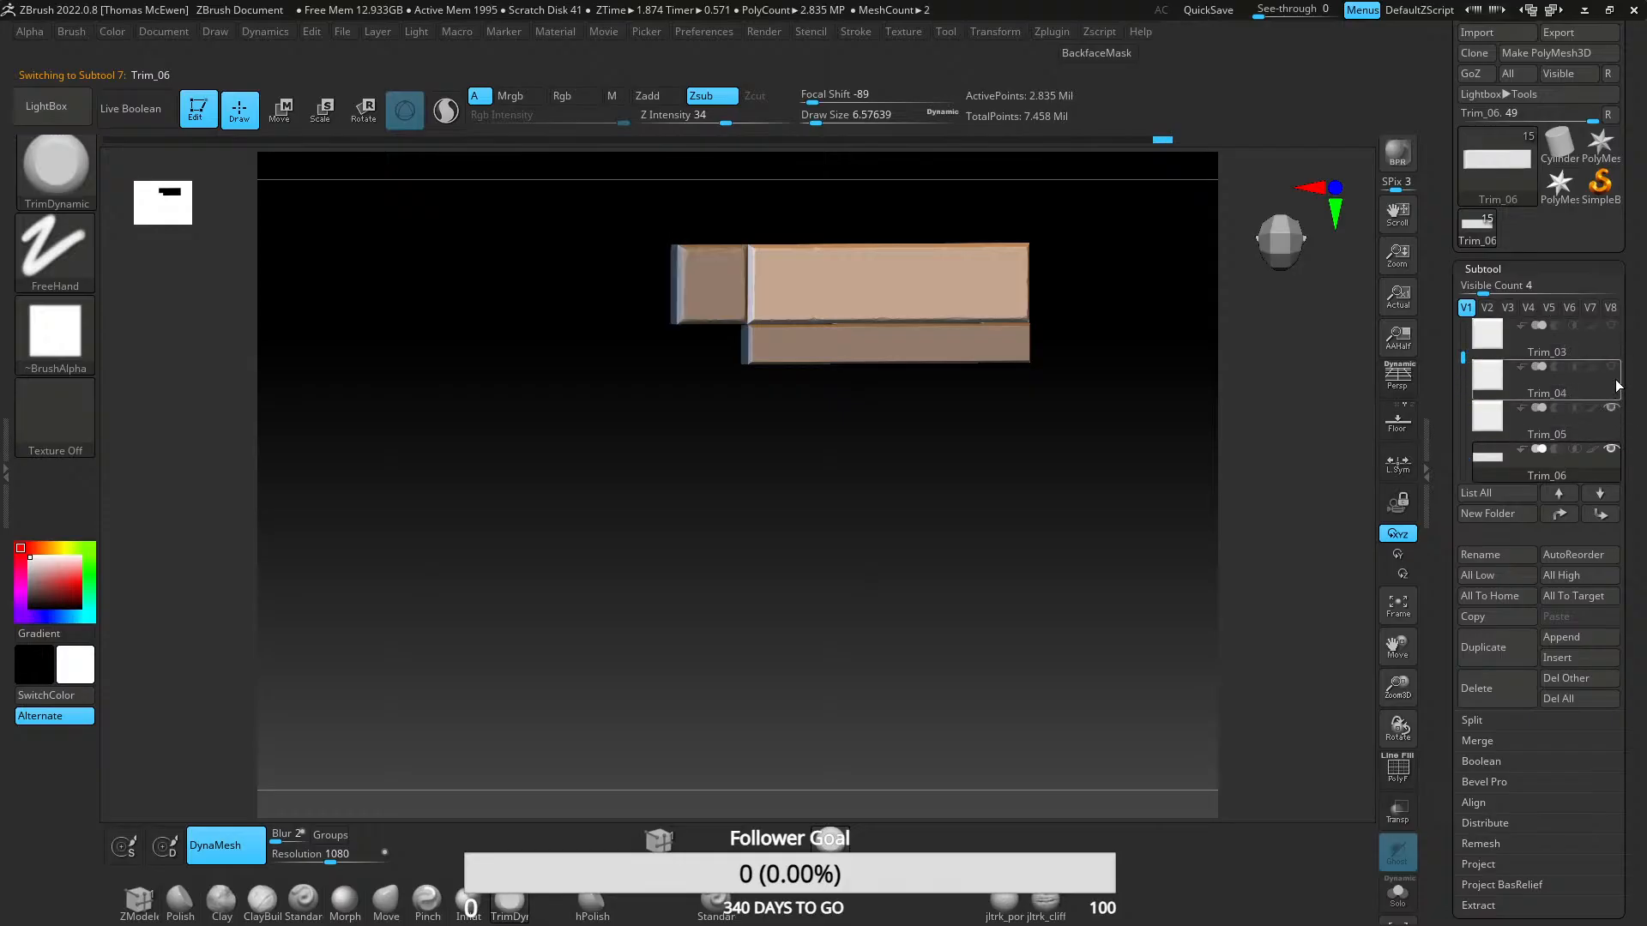
{"action": "left_click", "coordinate": [1615, 373]}
{"action": "left_click", "coordinate": [1613, 330]}
{"action": "left_click", "coordinate": [1612, 368]}
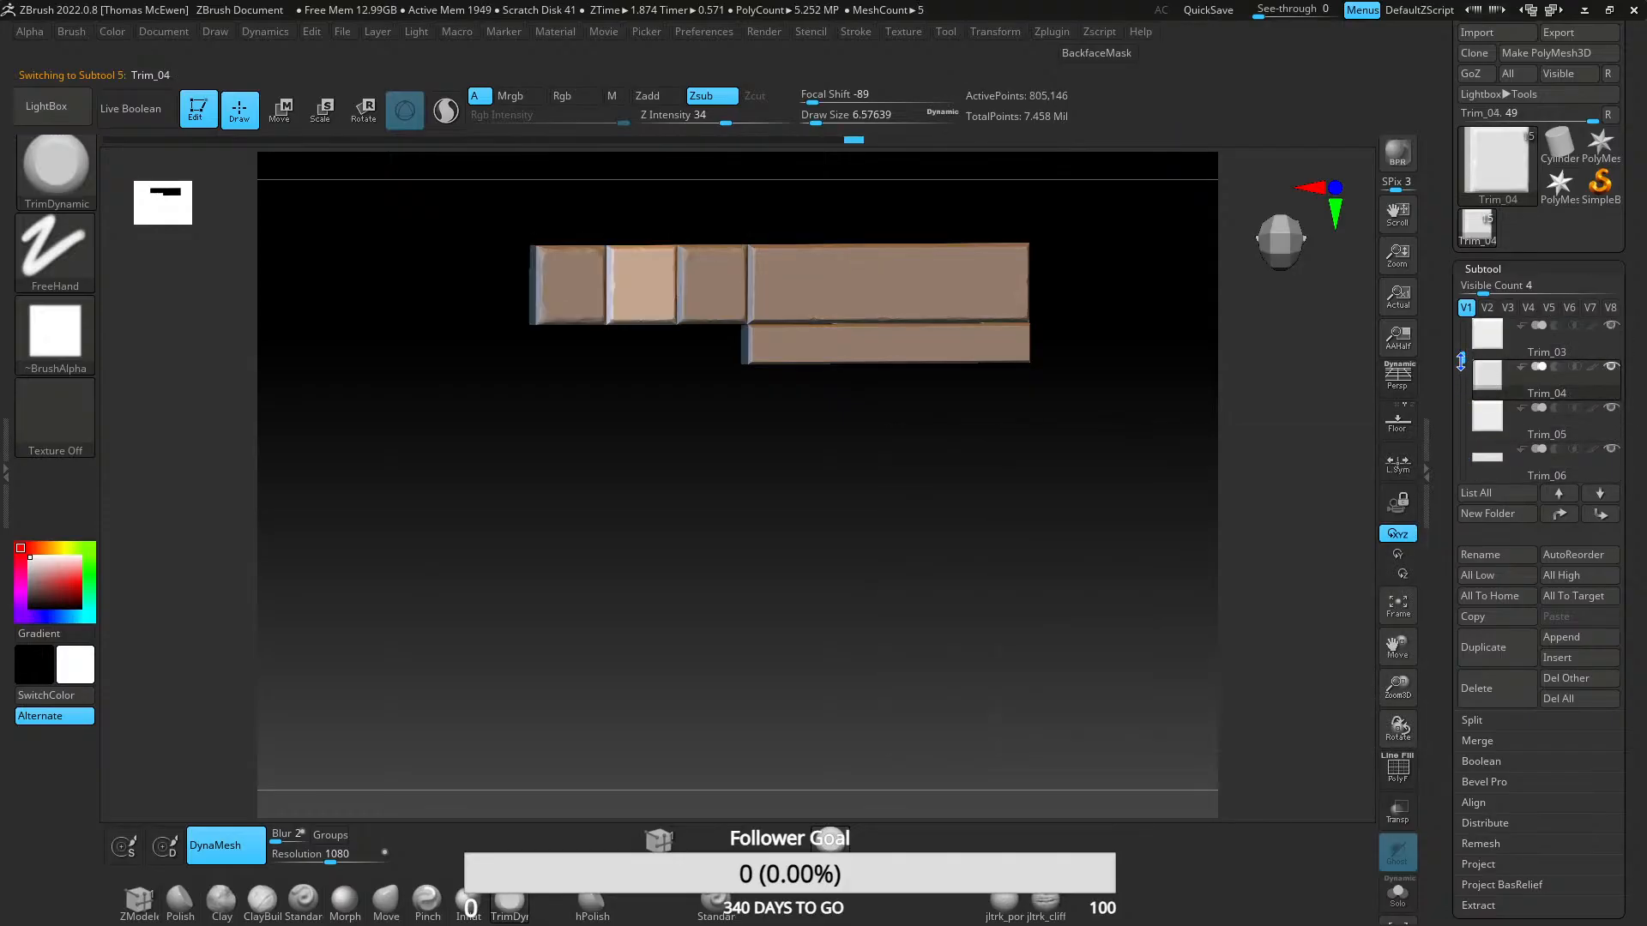
{"action": "left_click_drag", "start_coordinate": [1461, 361], "coordinate": [1459, 324]}
{"action": "left_click", "coordinate": [1610, 367]}
{"action": "left_click", "coordinate": [1610, 326]}
{"action": "right_click_drag", "start_coordinate": [953, 361], "coordinate": [863, 588], "text": "alt"}
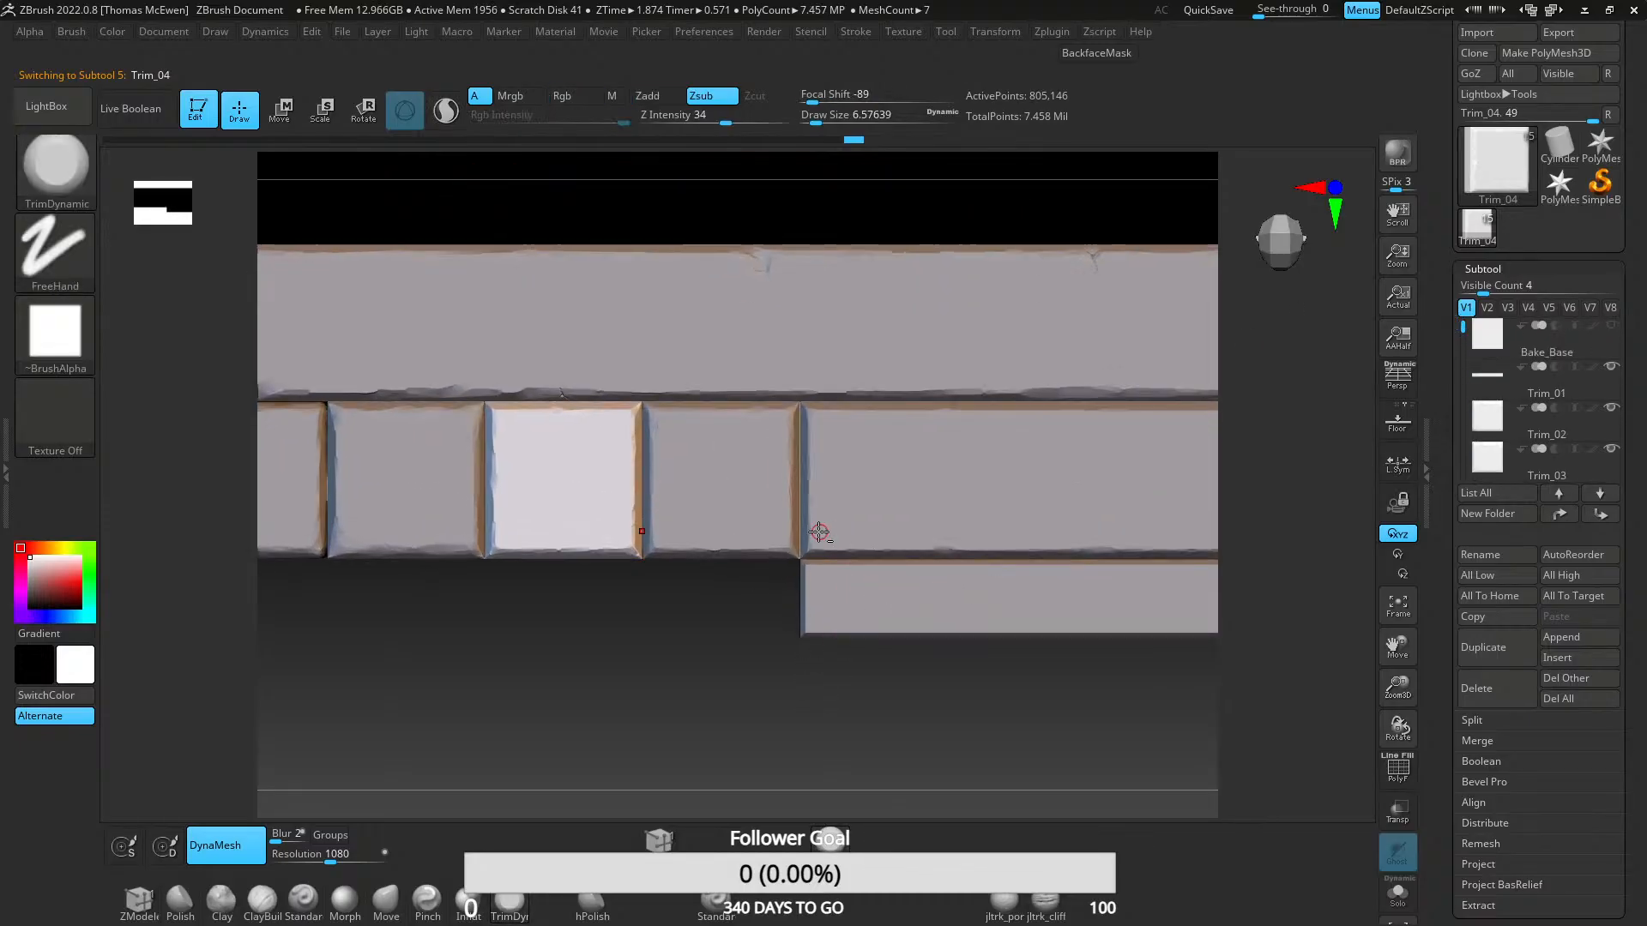
{"action": "mouse_move", "coordinate": [818, 532]}
{"action": "right_mouse_down", "text": "ctrl"}
{"action": "mouse_move", "coordinate": [816, 489]}
{"action": "mouse_move", "coordinate": [821, 611]}
{"action": "mouse_move", "coordinate": [823, 544]}
{"action": "right_mouse_up", "text": "ctrl"}
- Activate Trim_12 and show the remaining trim subtools, including Trim_13 through Trim_17, keeping Bake_Base hidden
{"action": "left_click_drag", "start_coordinate": [1460, 330], "coordinate": [1466, 393]}
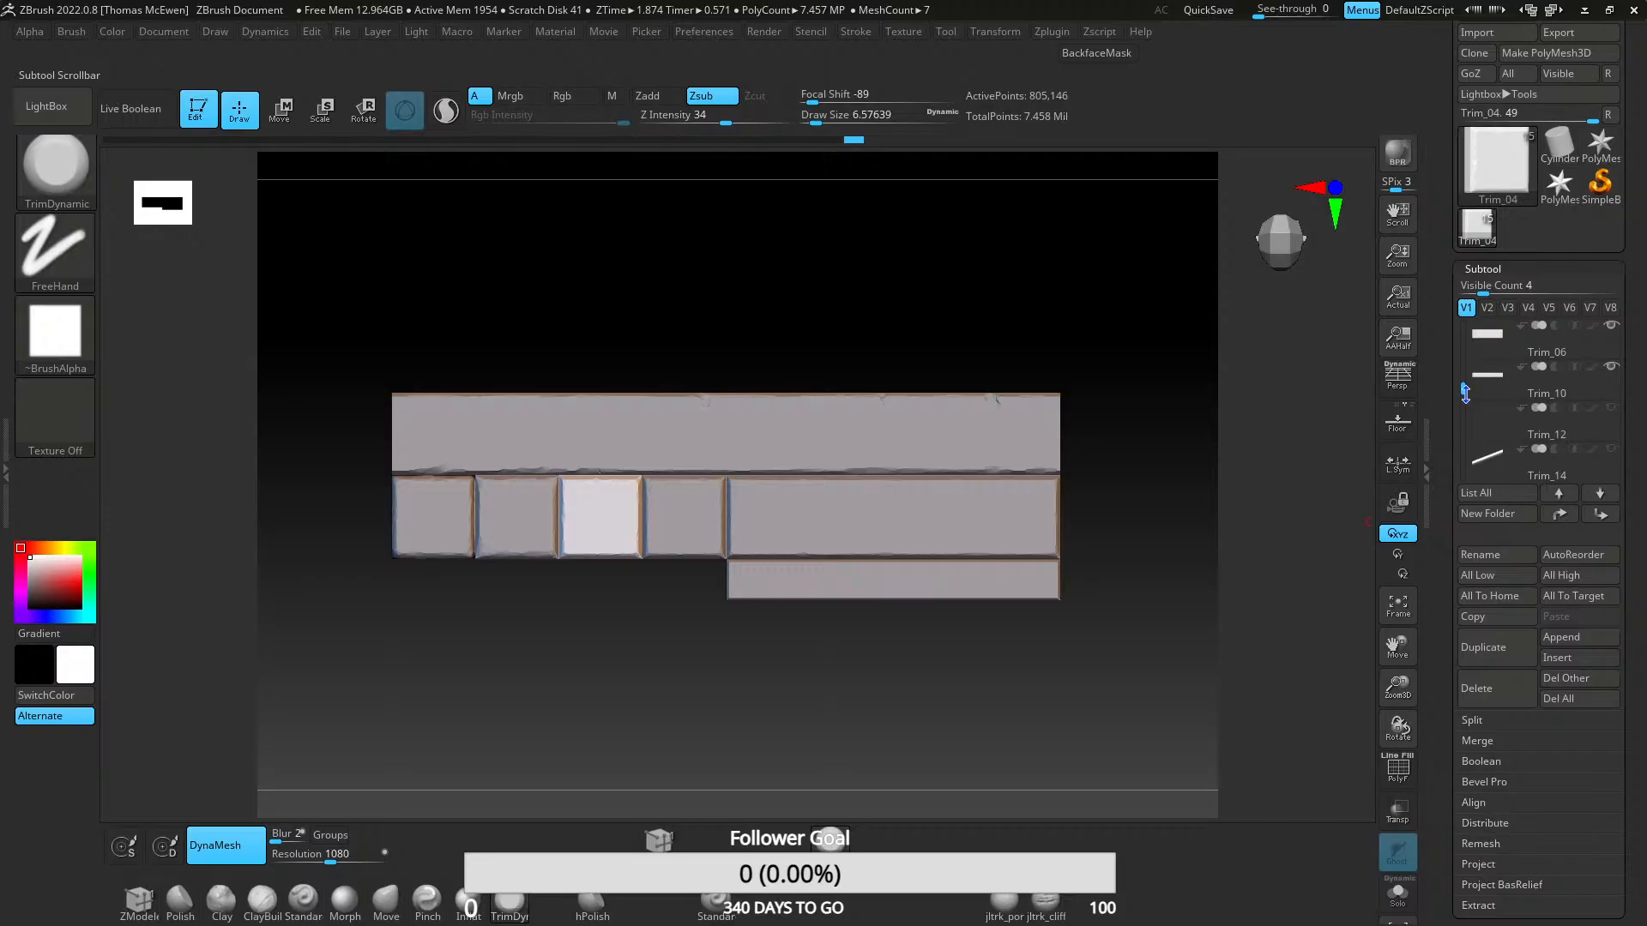
{"action": "left_click", "coordinate": [1500, 424]}
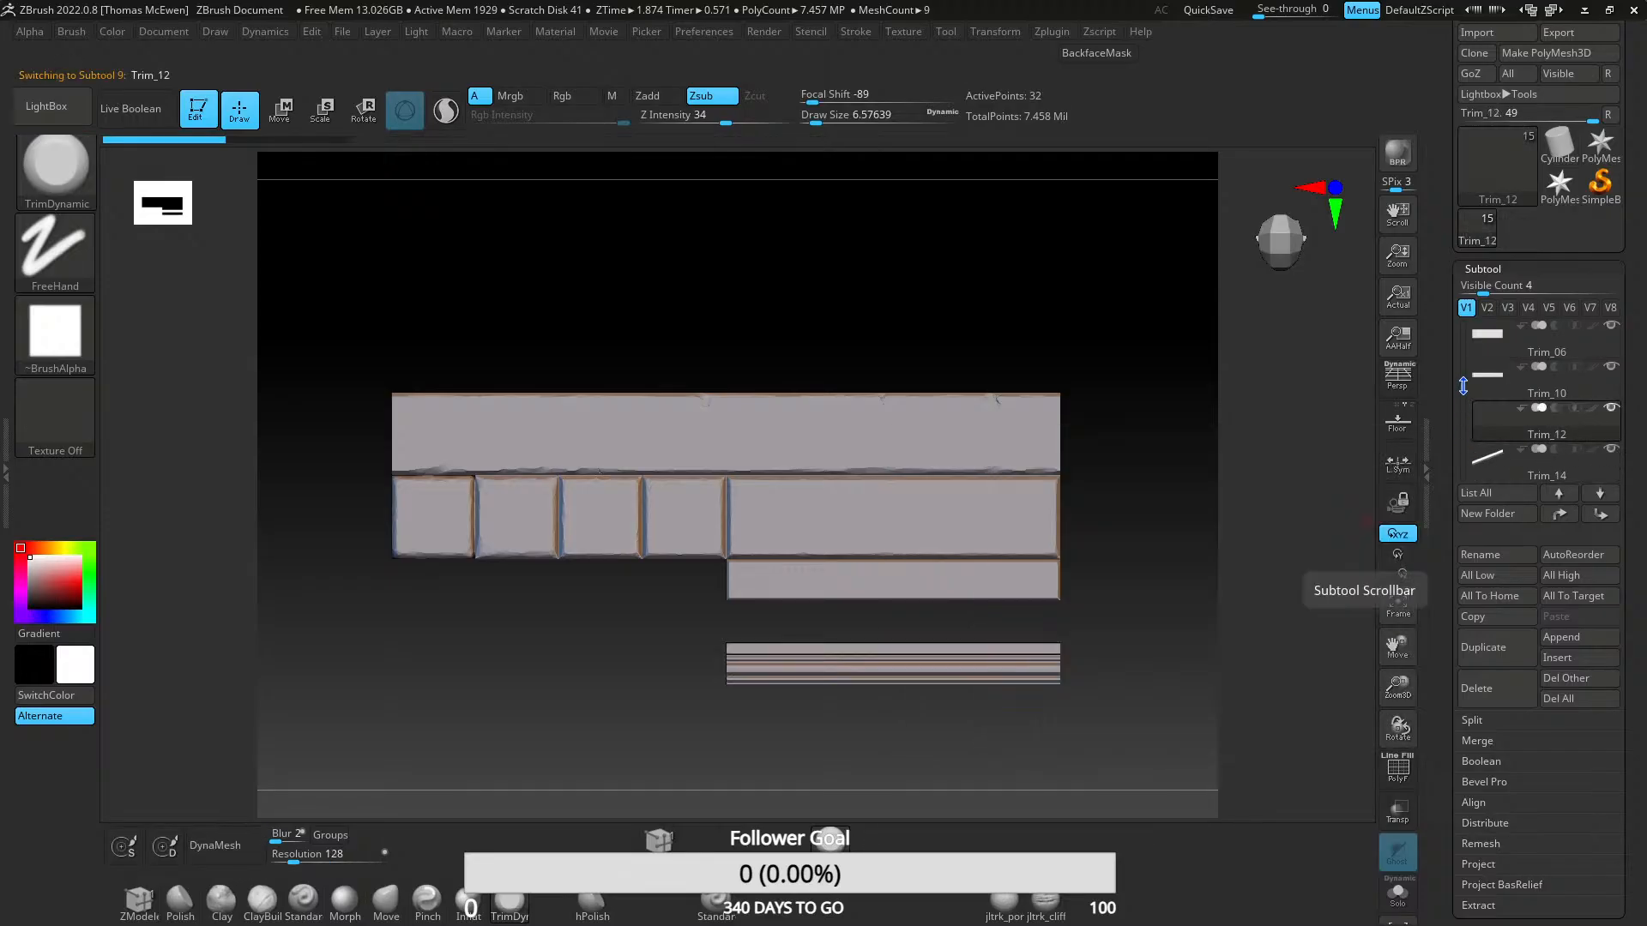
{"action": "left_click_drag", "start_coordinate": [1463, 388], "coordinate": [1464, 433]}
{"action": "left_click", "coordinate": [1611, 408]}
{"action": "left_click", "coordinate": [1611, 448]}
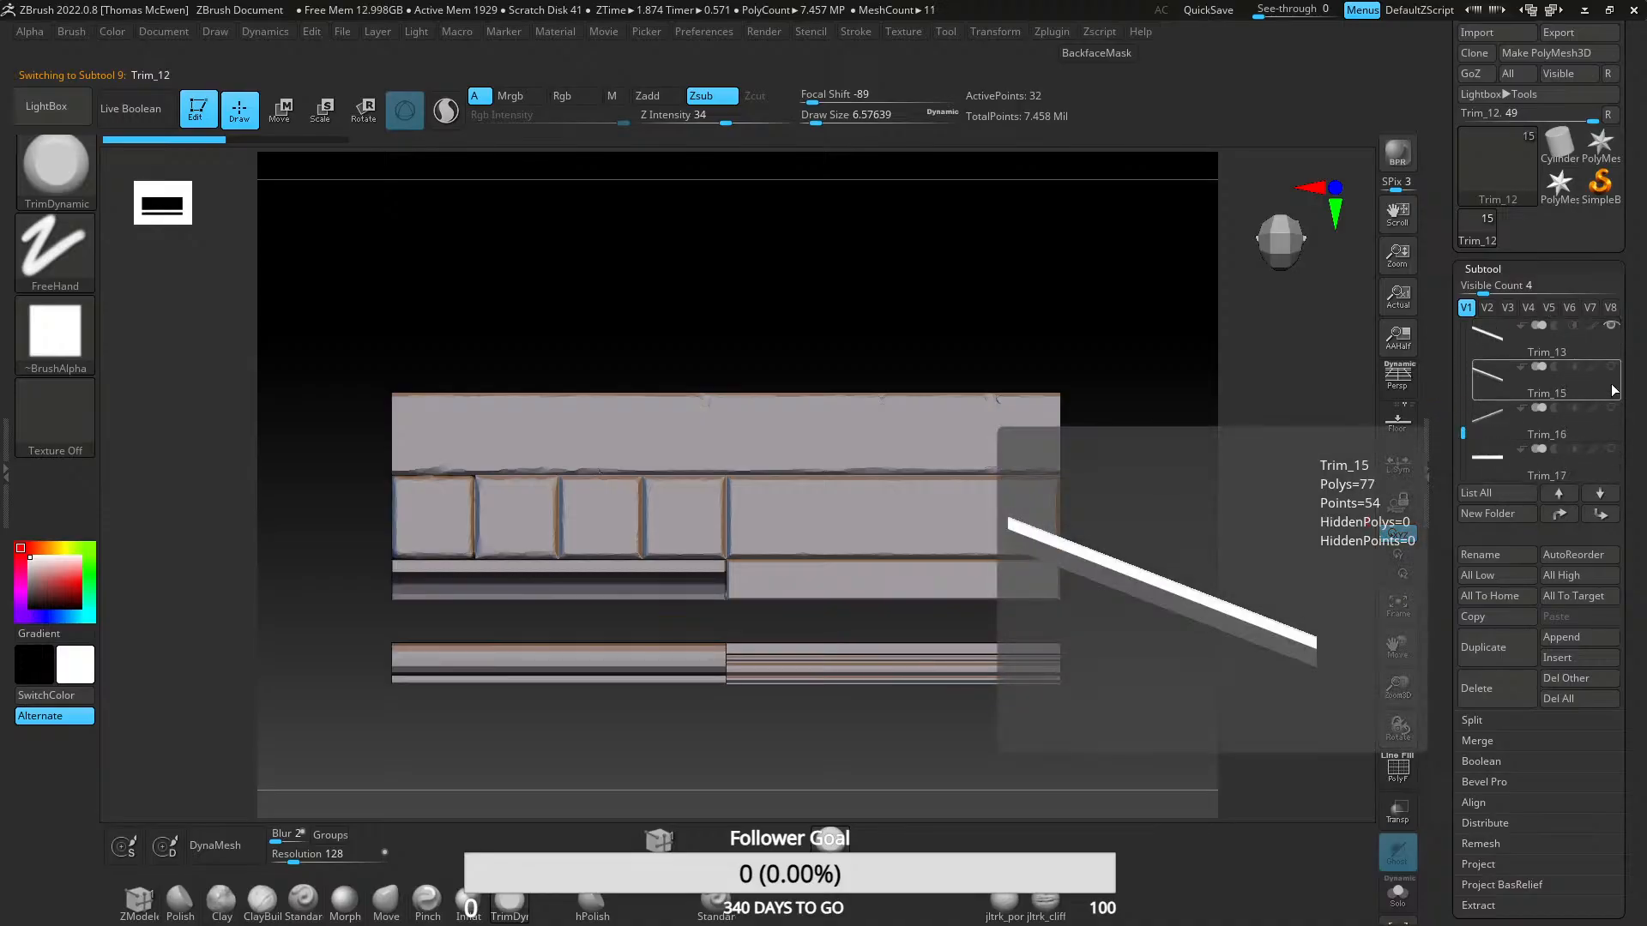
{"action": "left_click", "coordinate": [1611, 407]}
{"action": "left_click", "coordinate": [1611, 448]}
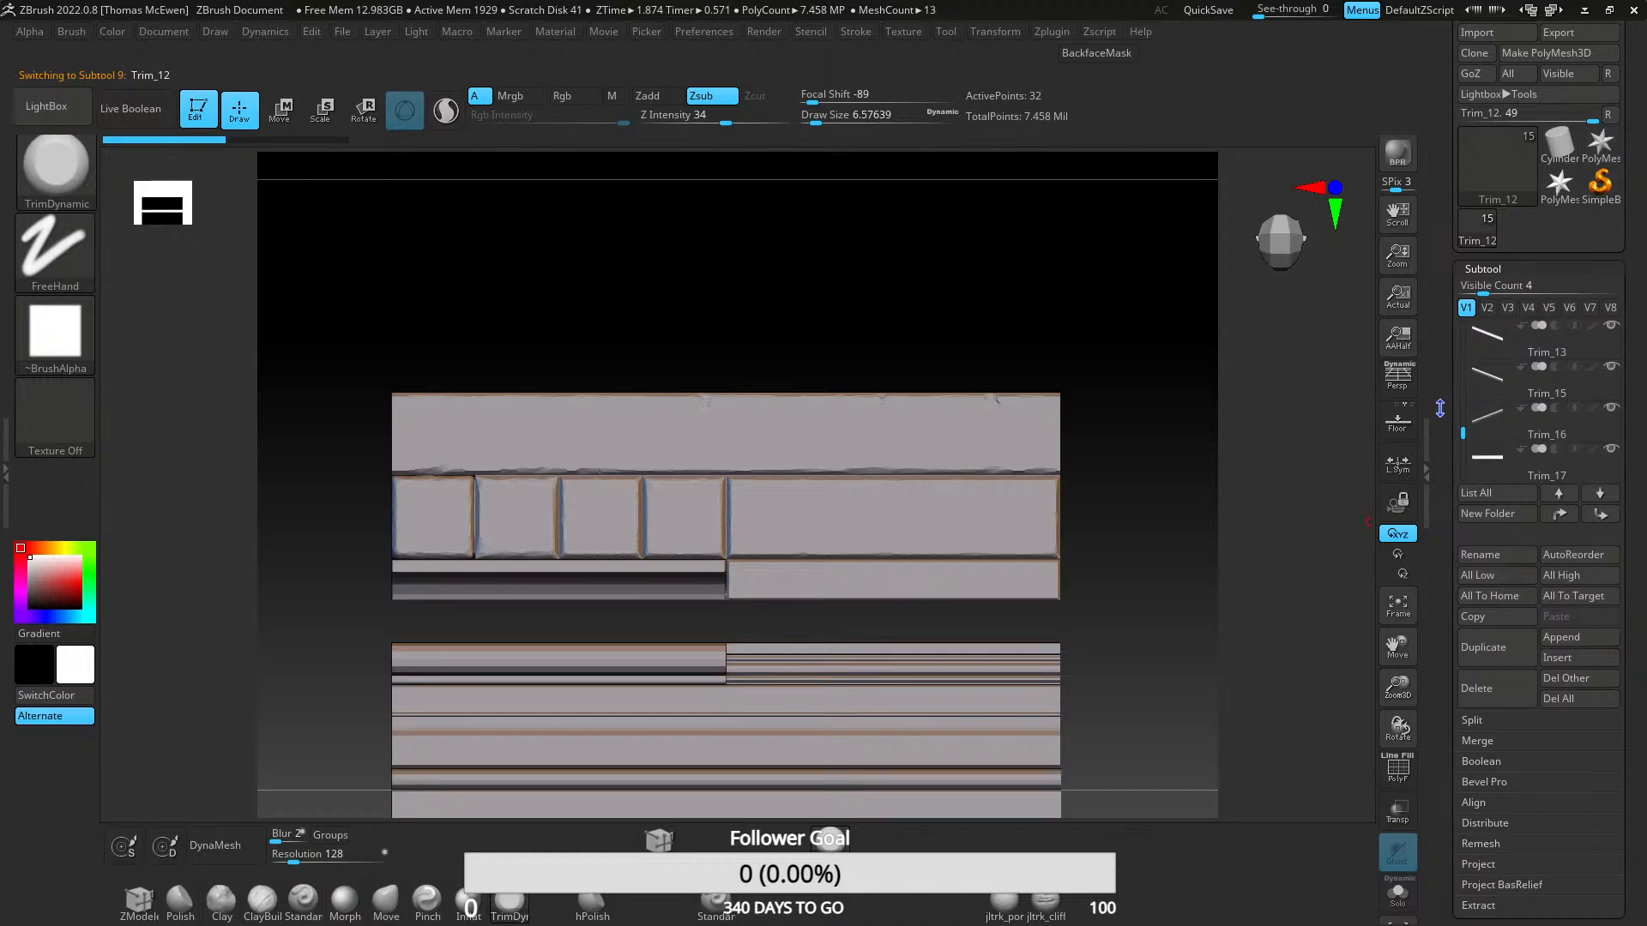
{"action": "left_click_drag", "start_coordinate": [1458, 440], "coordinate": [1462, 402]}
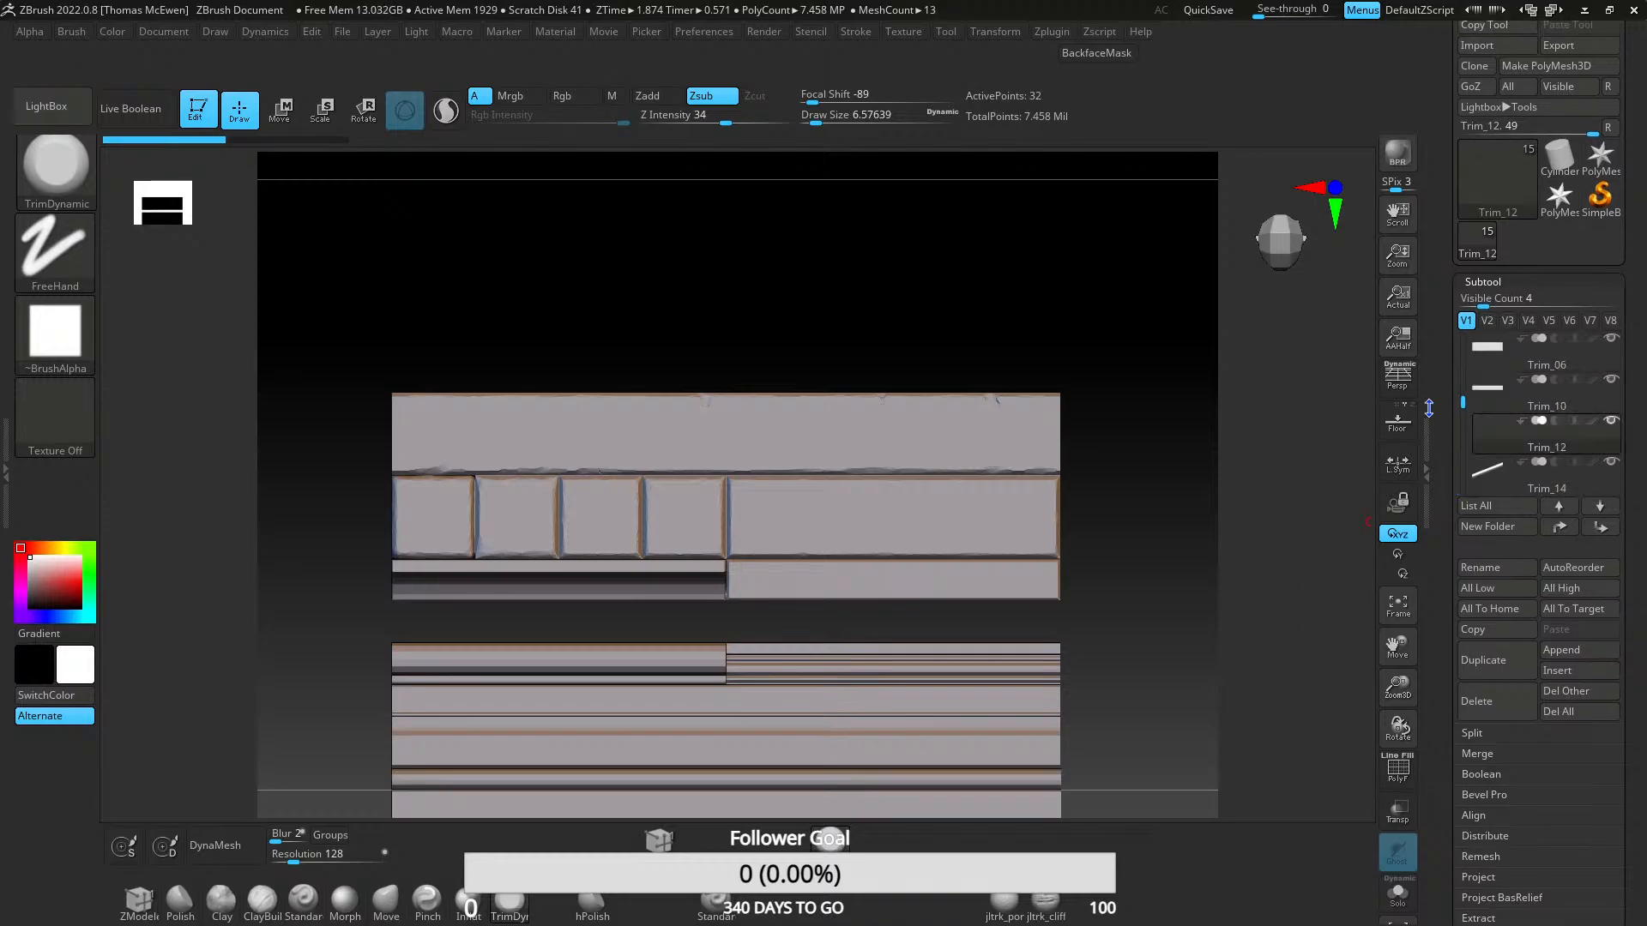
- Examine the assembled trim pieces at an angle, including the ends of the stone blocks and mouldings up close
{"action": "right_click_drag", "start_coordinate": [954, 540], "coordinate": [940, 395], "text": "alt"}
{"action": "right_click_drag", "start_coordinate": [725, 488], "coordinate": [793, 484]}
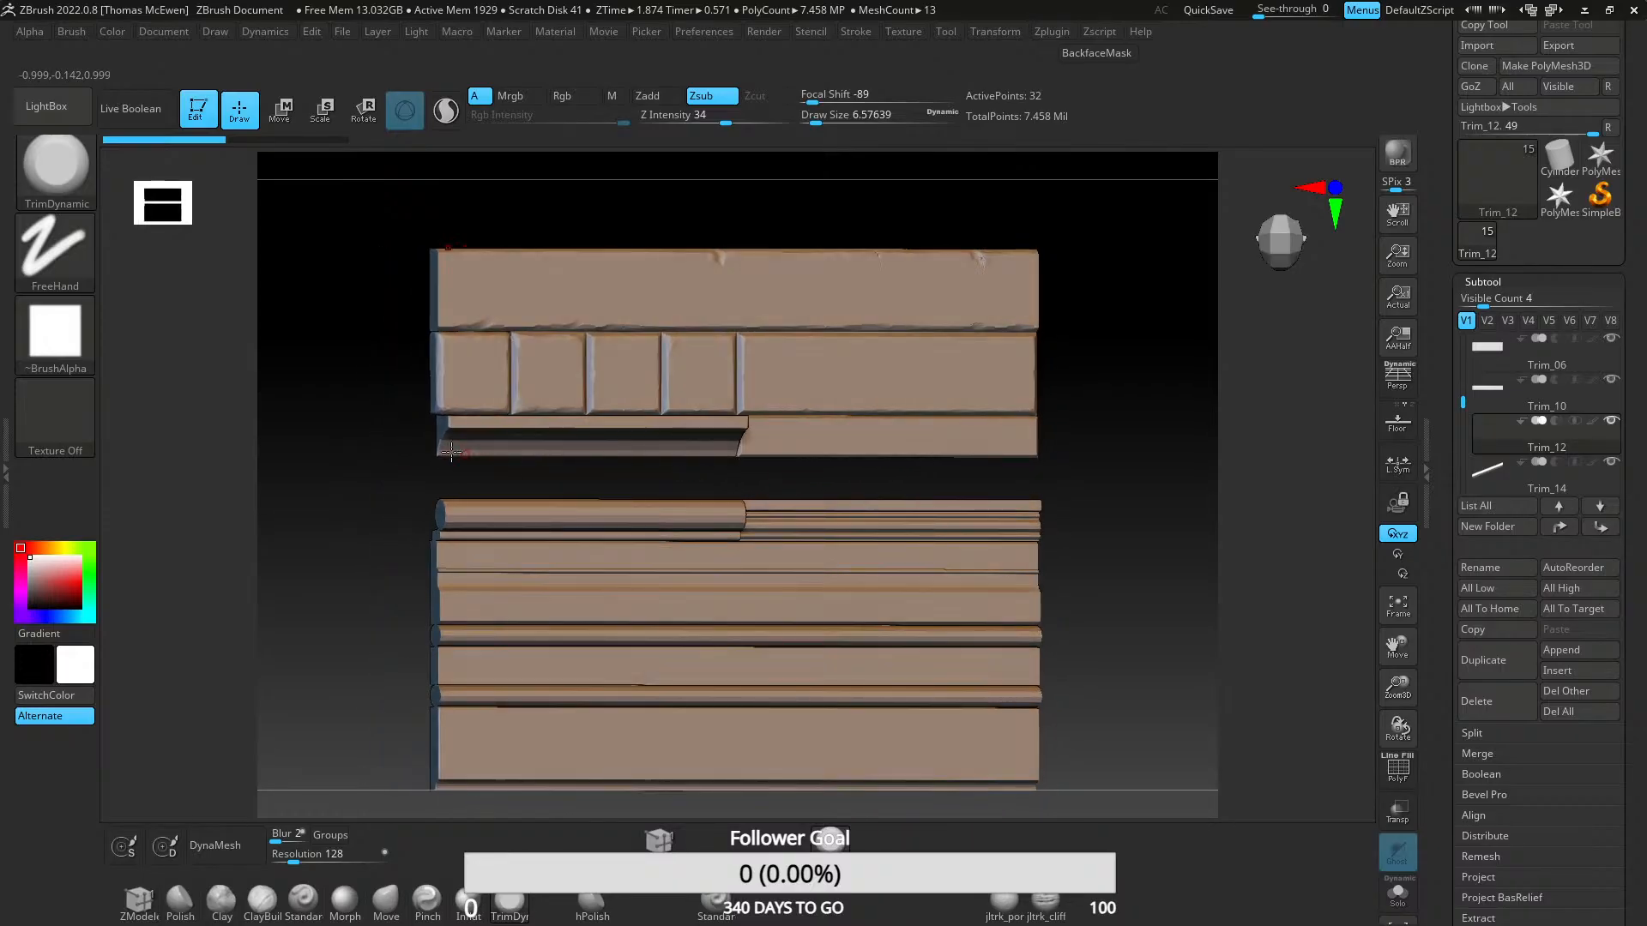
{"action": "key", "text": "ctrl"}
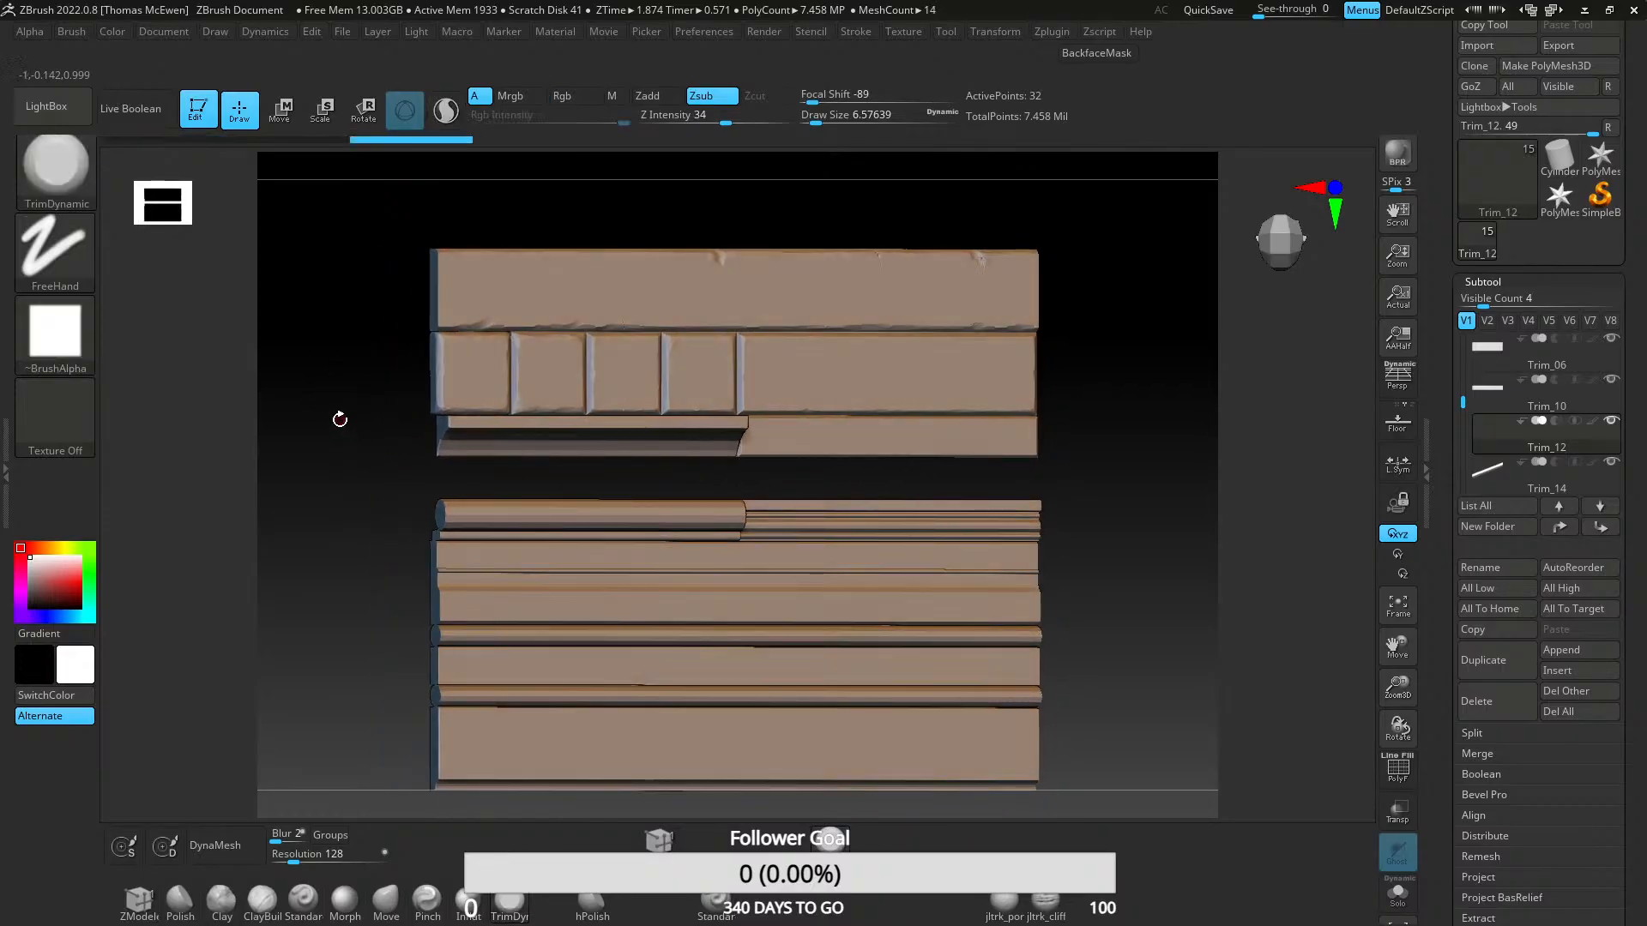
{"action": "right_click_drag", "start_coordinate": [316, 368], "coordinate": [333, 425], "text": "alt"}
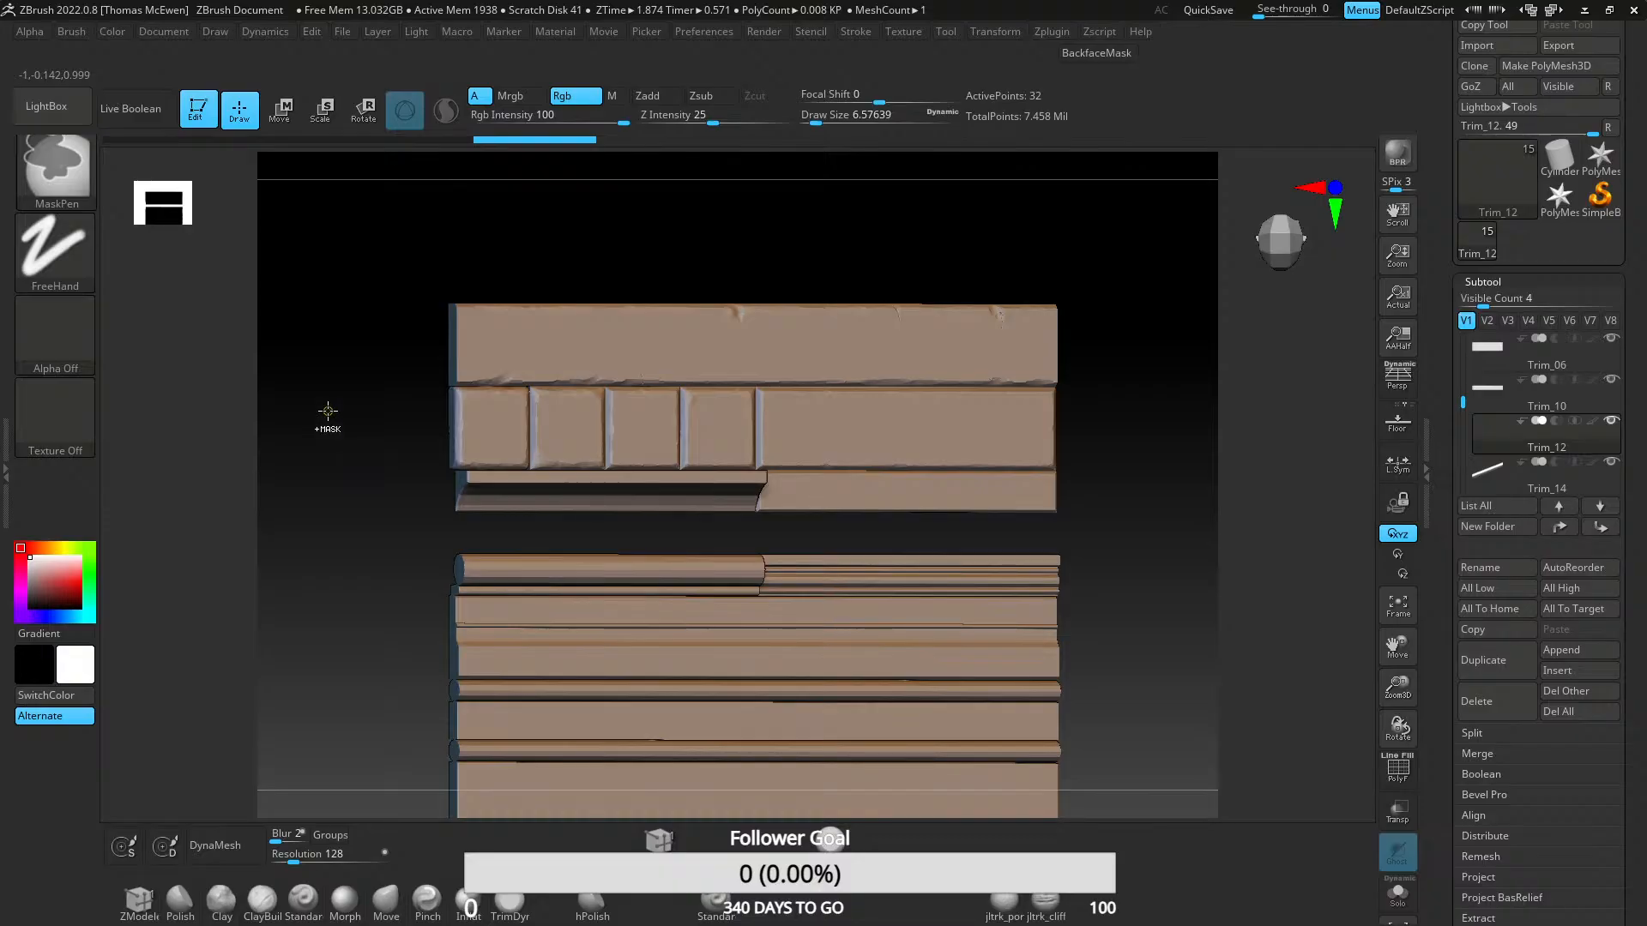
{"action": "key", "text": "ctrl+shift"}
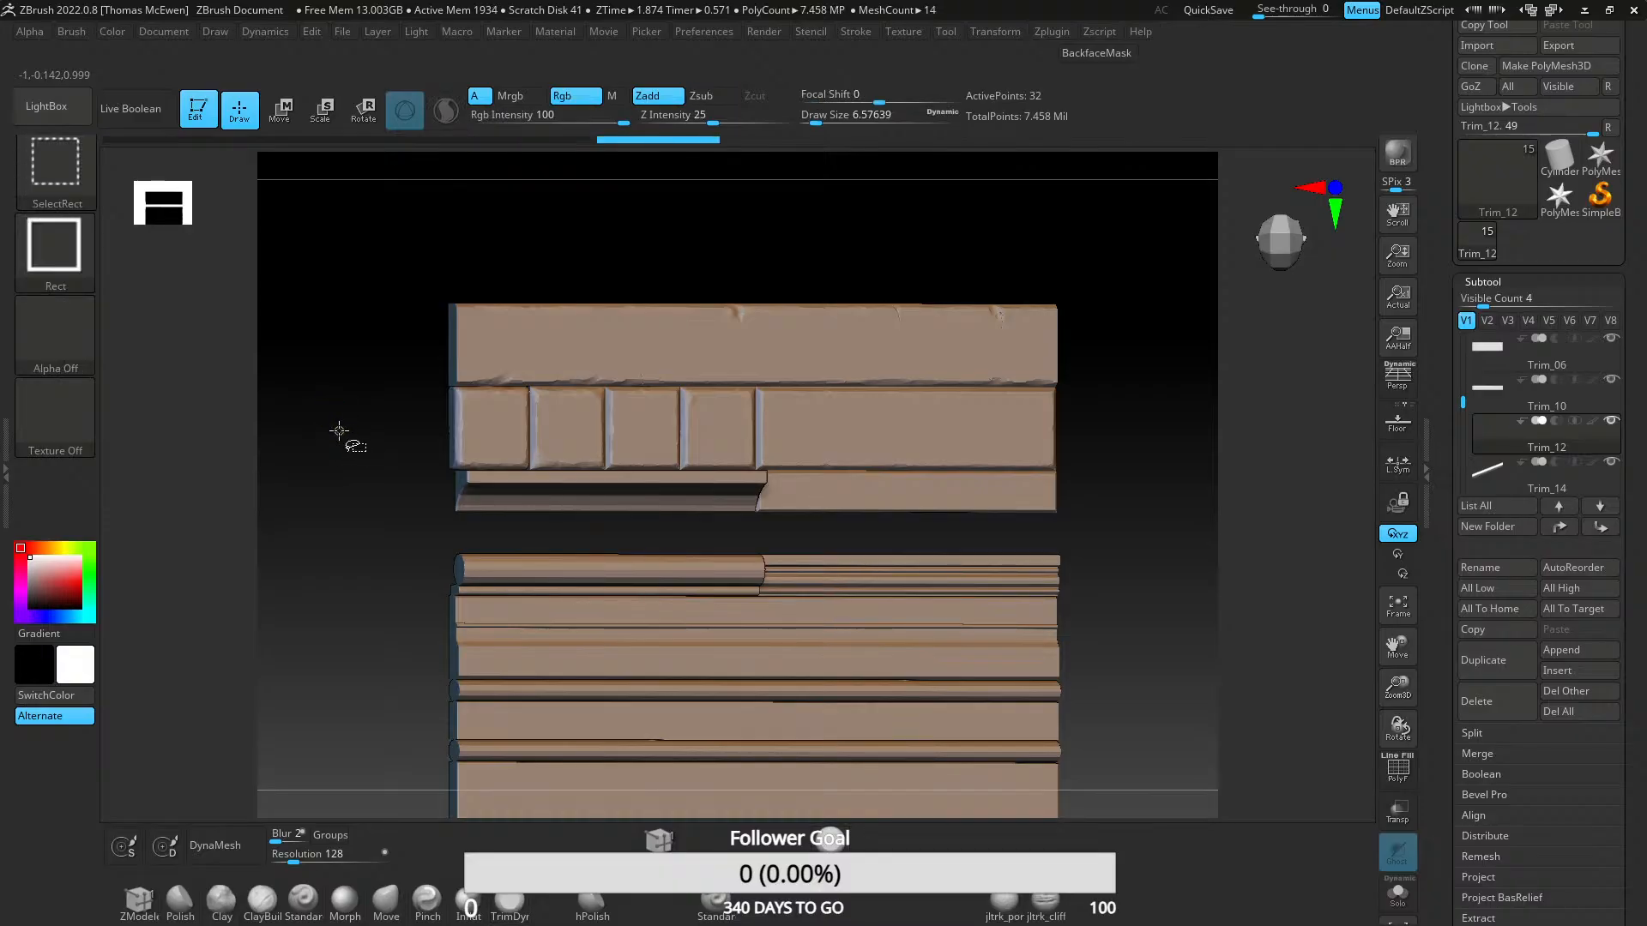
{"action": "left_click", "coordinate": [334, 425], "text": "ctrl+shift"}
{"action": "mouse_move", "coordinate": [342, 444]}
{"action": "right_mouse_down", "text": "ctrl"}
{"action": "mouse_move", "coordinate": [522, 412]}
{"action": "mouse_move", "coordinate": [493, 506]}
{"action": "mouse_move", "coordinate": [739, 488]}
{"action": "mouse_move", "coordinate": [1148, 412]}
{"action": "right_mouse_up", "text": "ctrl"}
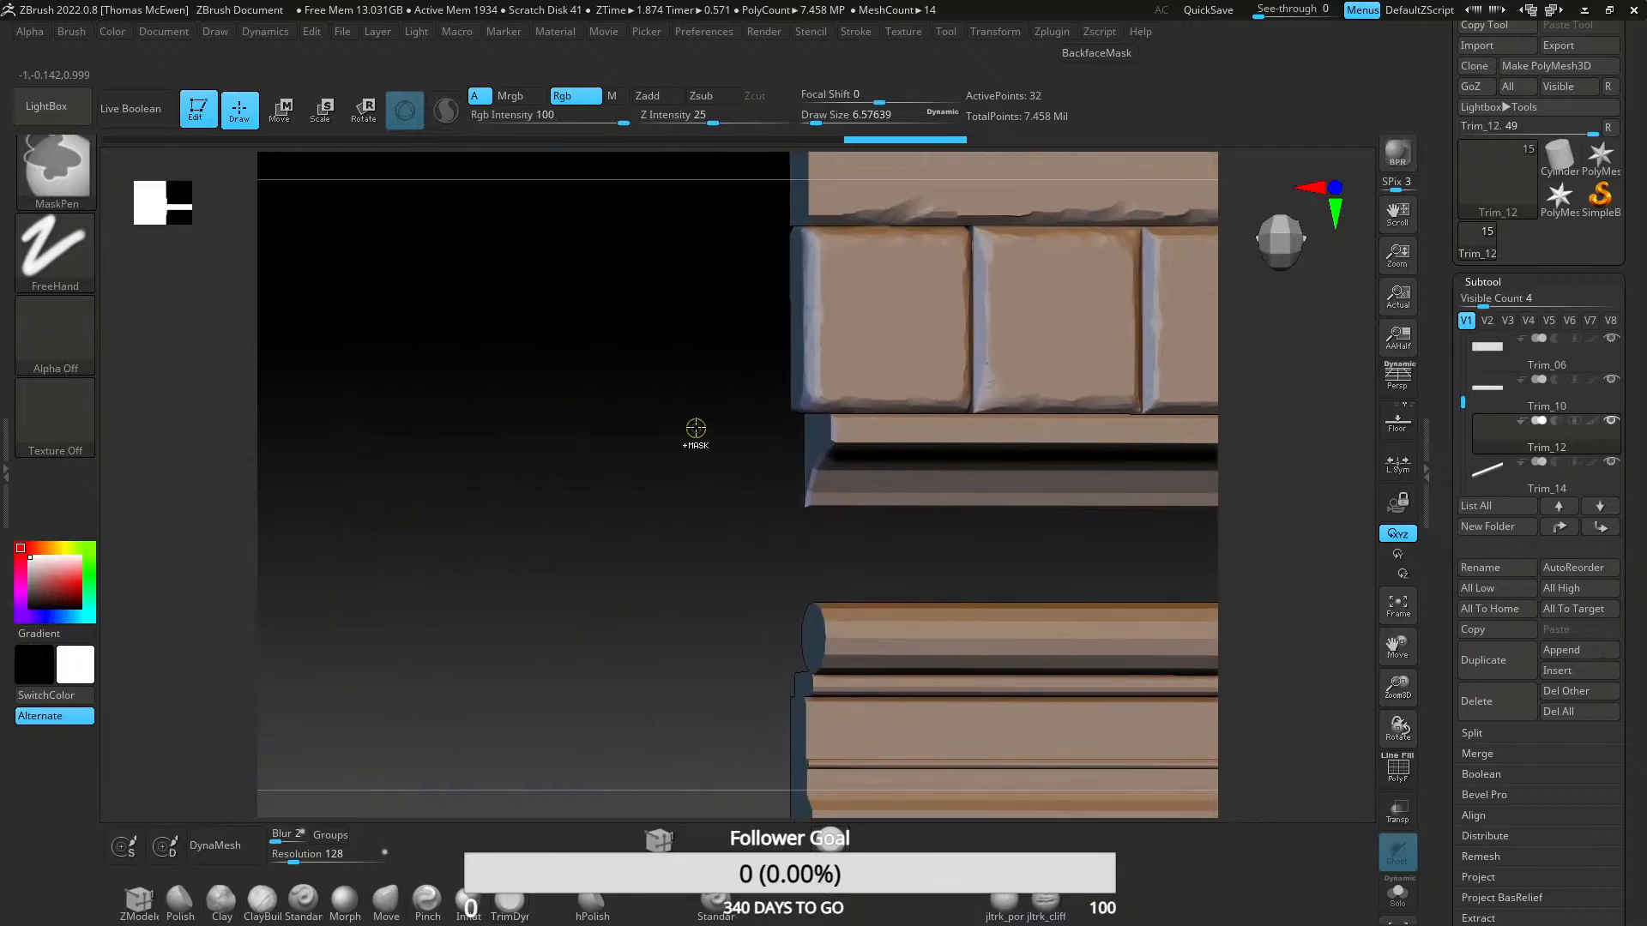
{"action": "left_click", "coordinate": [608, 519], "text": "ctrl+shift"}
{"action": "left_click_drag", "start_coordinate": [613, 469], "coordinate": [622, 512], "text": "ctrl"}
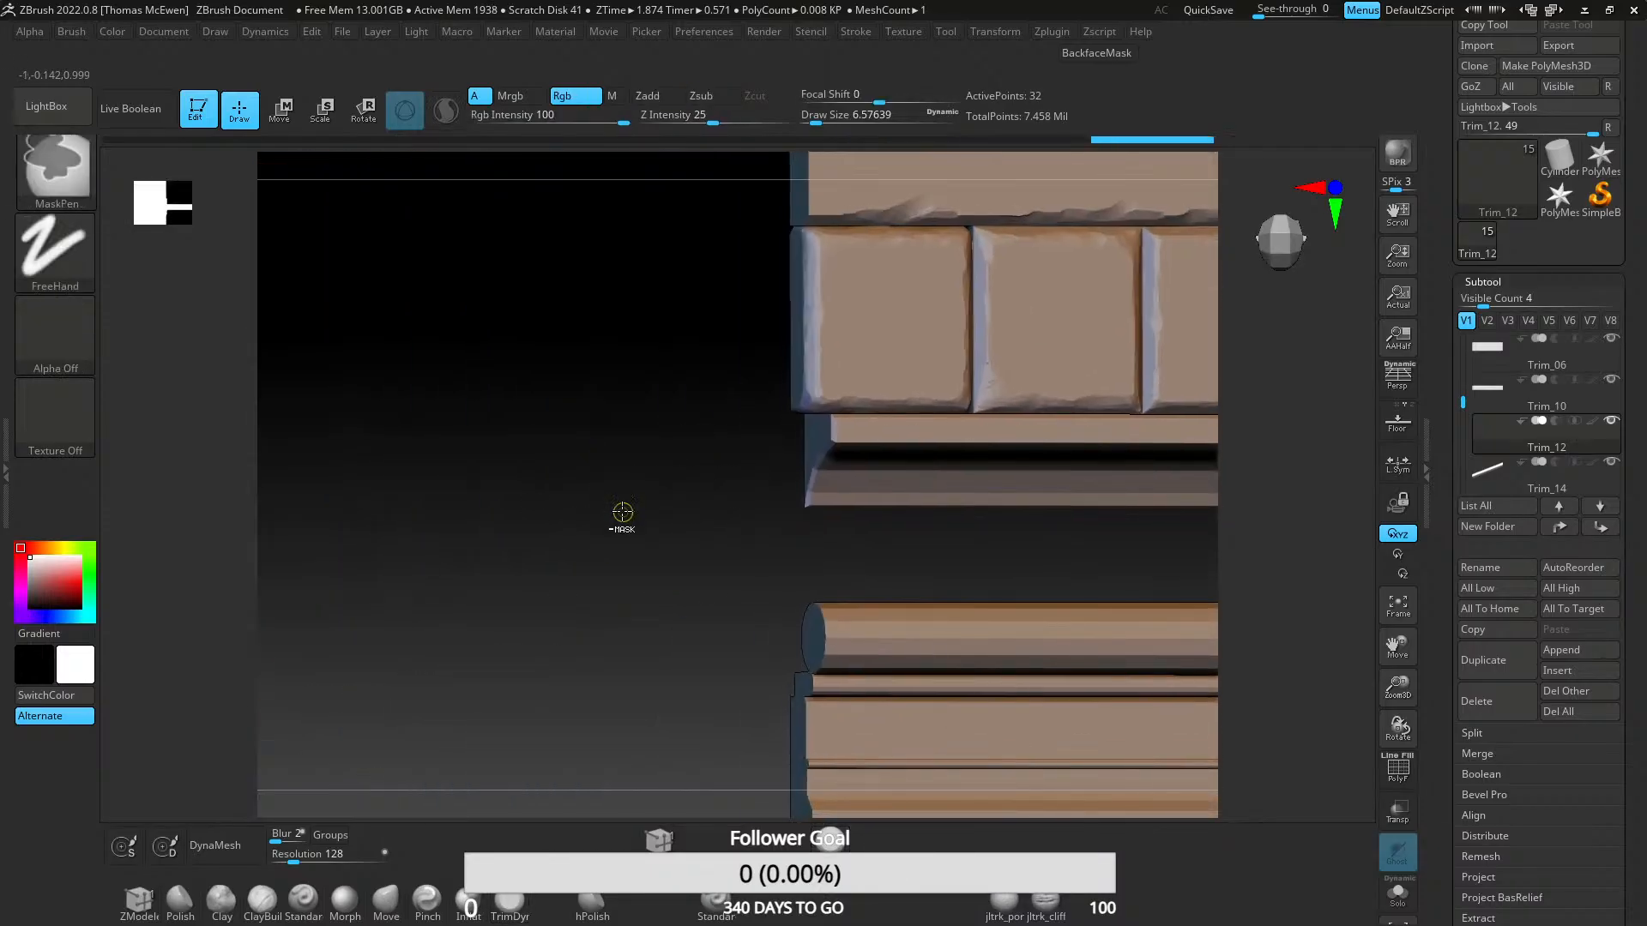
{"action": "mouse_move", "coordinate": [572, 427]}
{"action": "left_mouse_down", "text": "ctrl"}
{"action": "mouse_move", "coordinate": [684, 552]}
{"action": "mouse_move", "coordinate": [873, 547]}
{"action": "left_mouse_up", "text": "ctrl"}
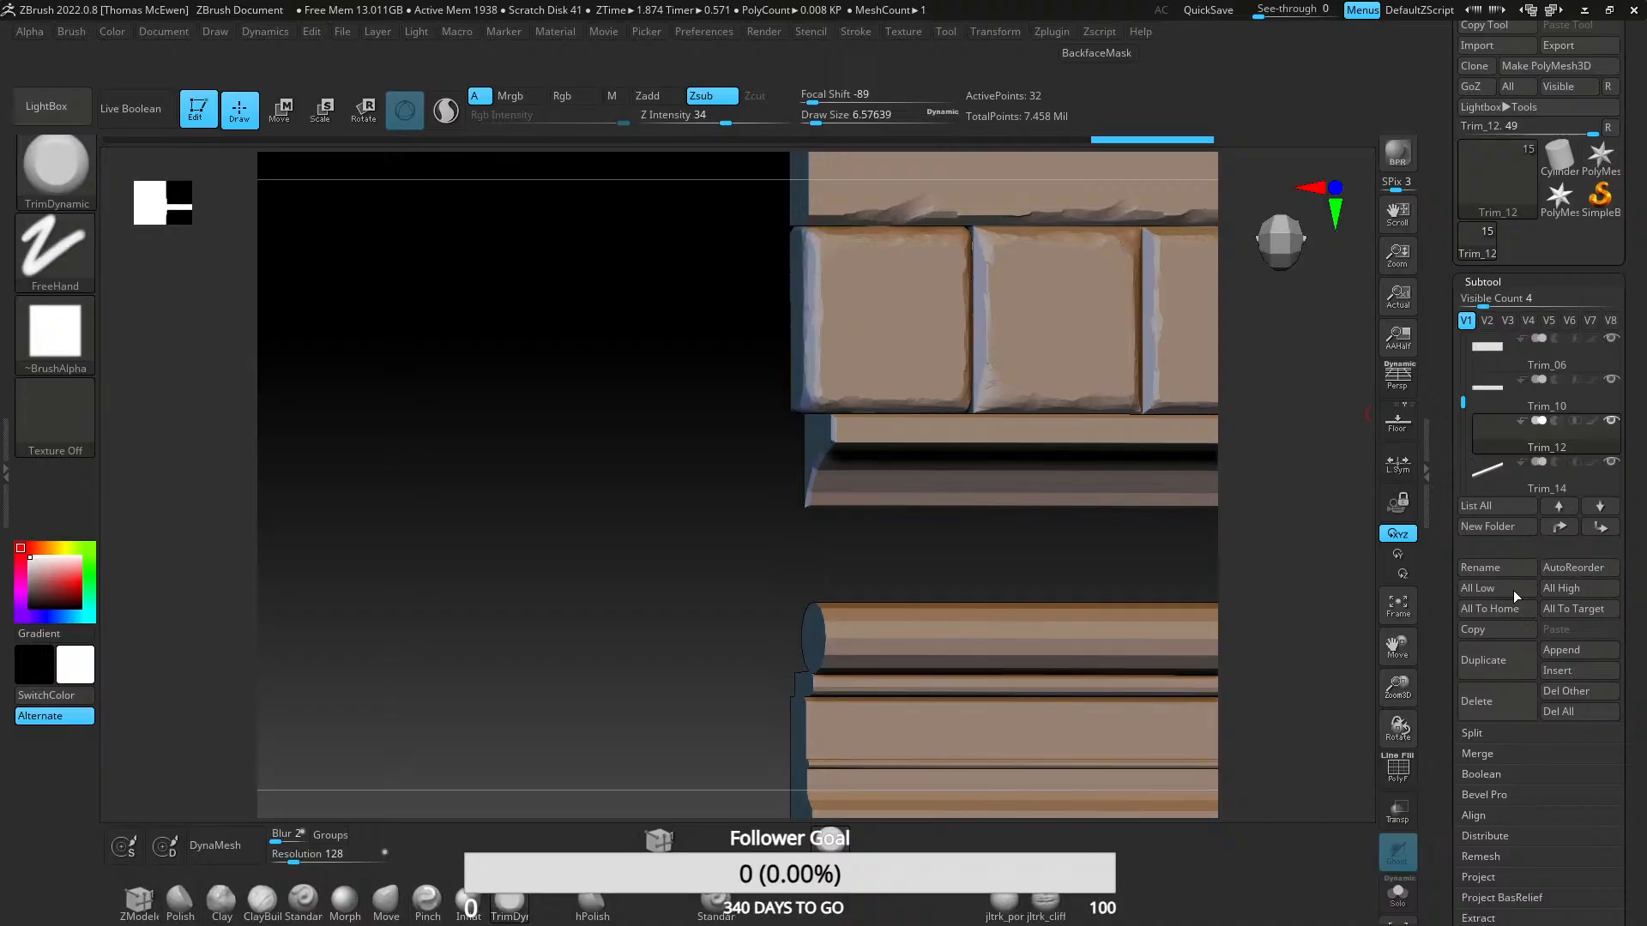
- Look through the Boolean and Preview options available for Trim_12
{"action": "left_click", "coordinate": [1525, 772]}
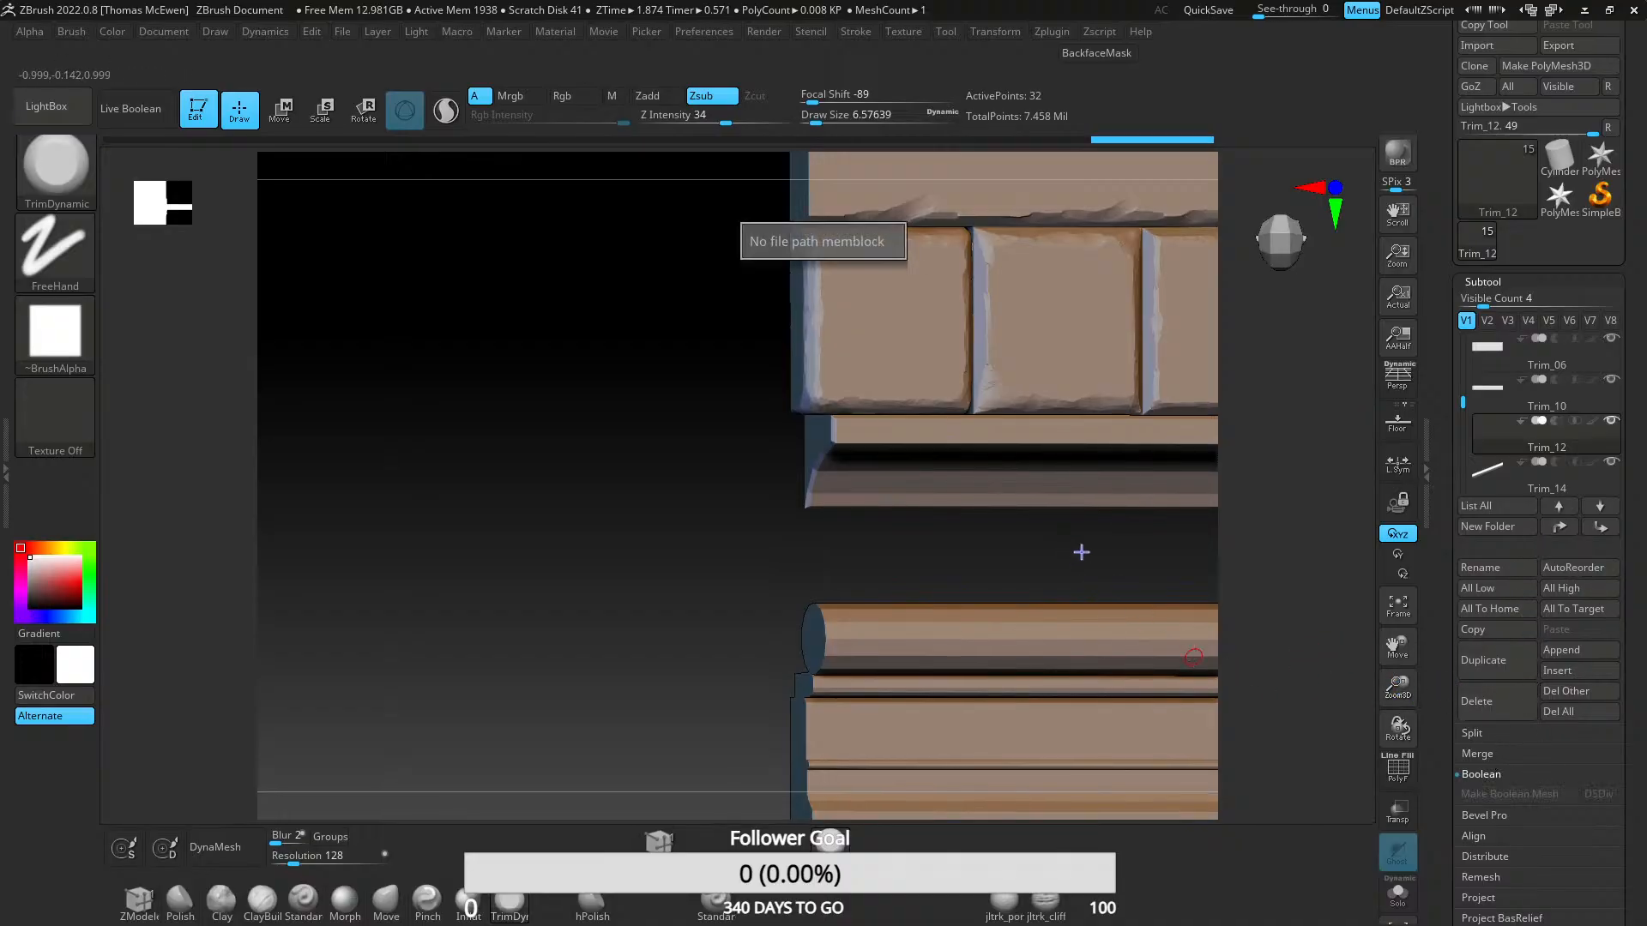
{"action": "left_click_drag", "start_coordinate": [788, 486], "coordinate": [594, 269], "text": "alt"}
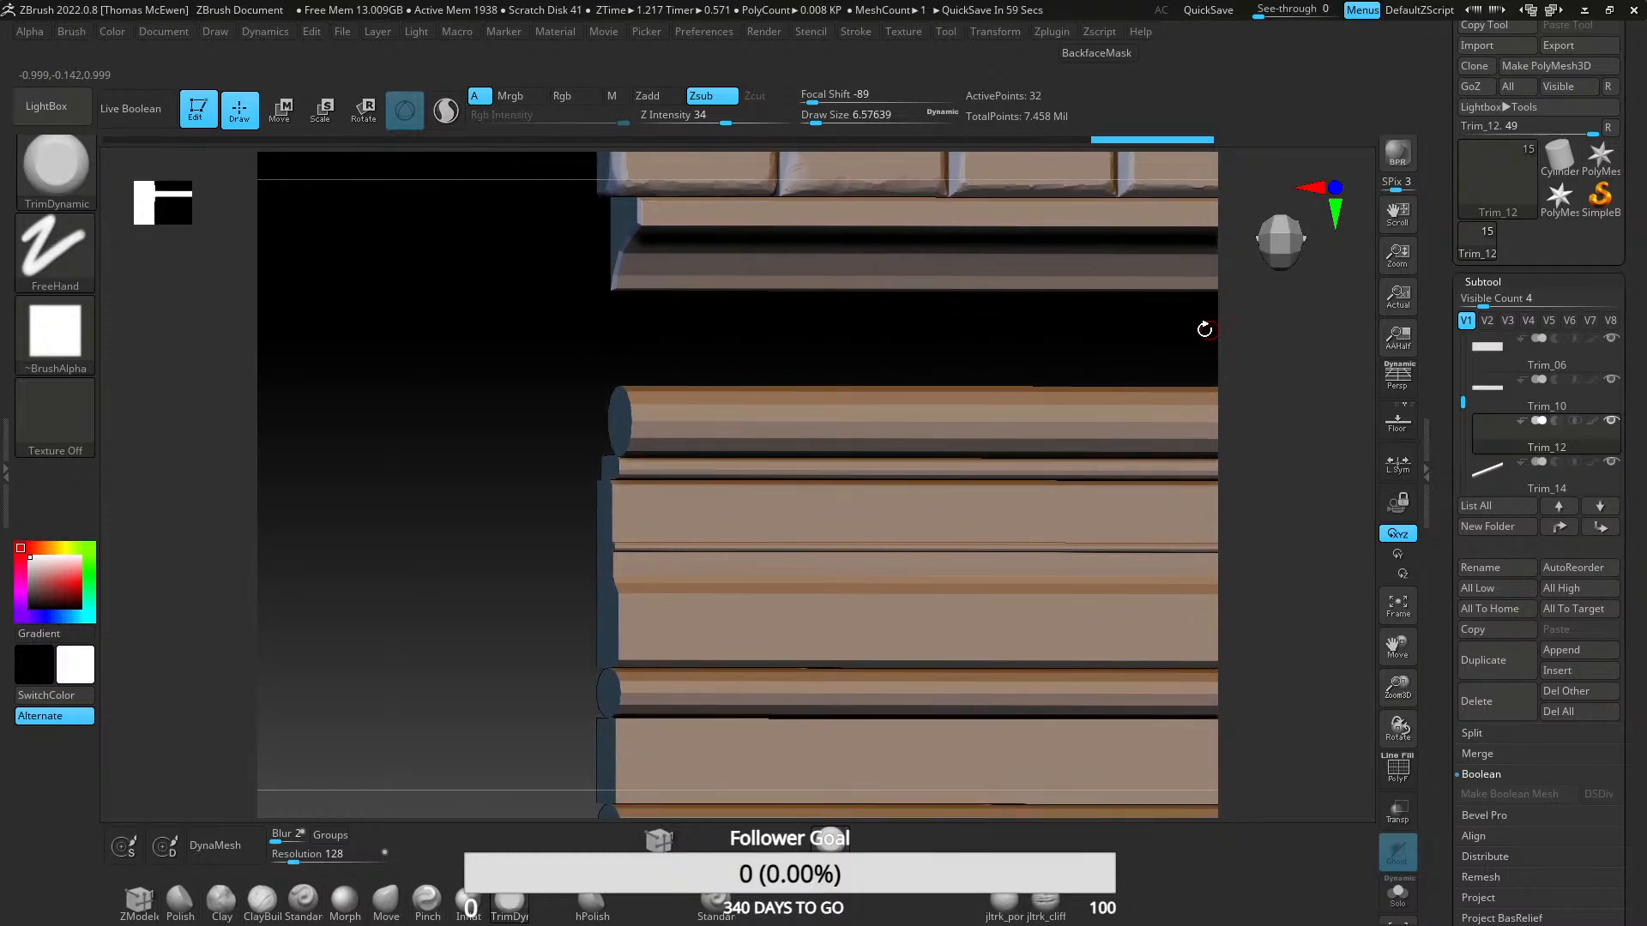
{"action": "left_click", "coordinate": [1496, 284]}
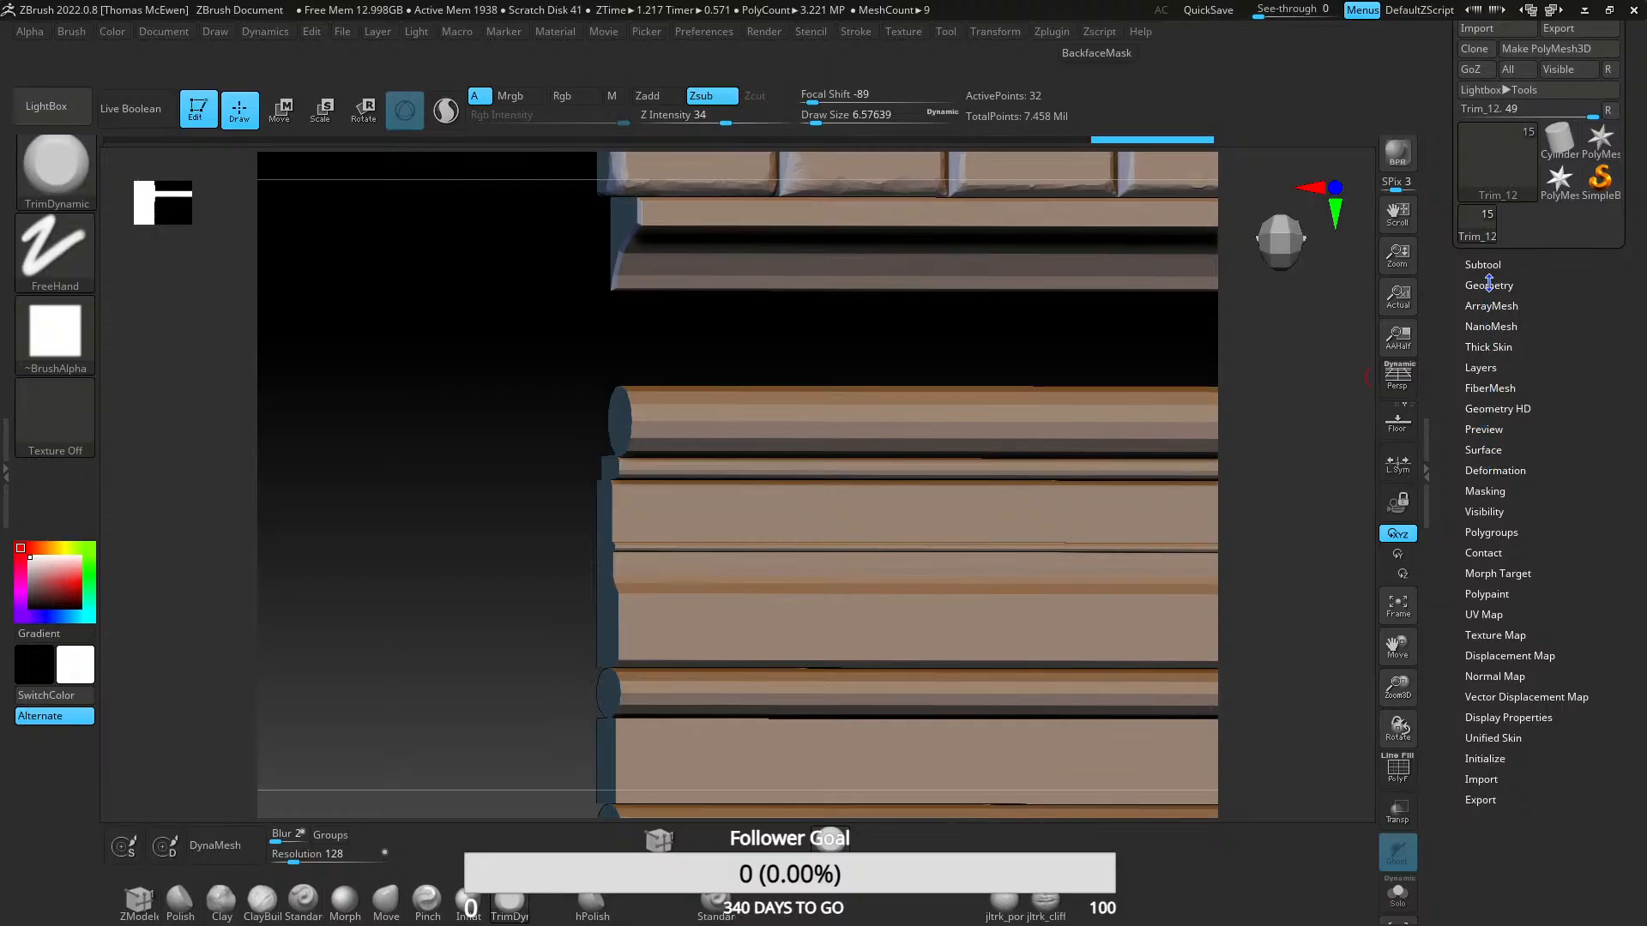
{"action": "left_click", "coordinate": [1479, 430]}
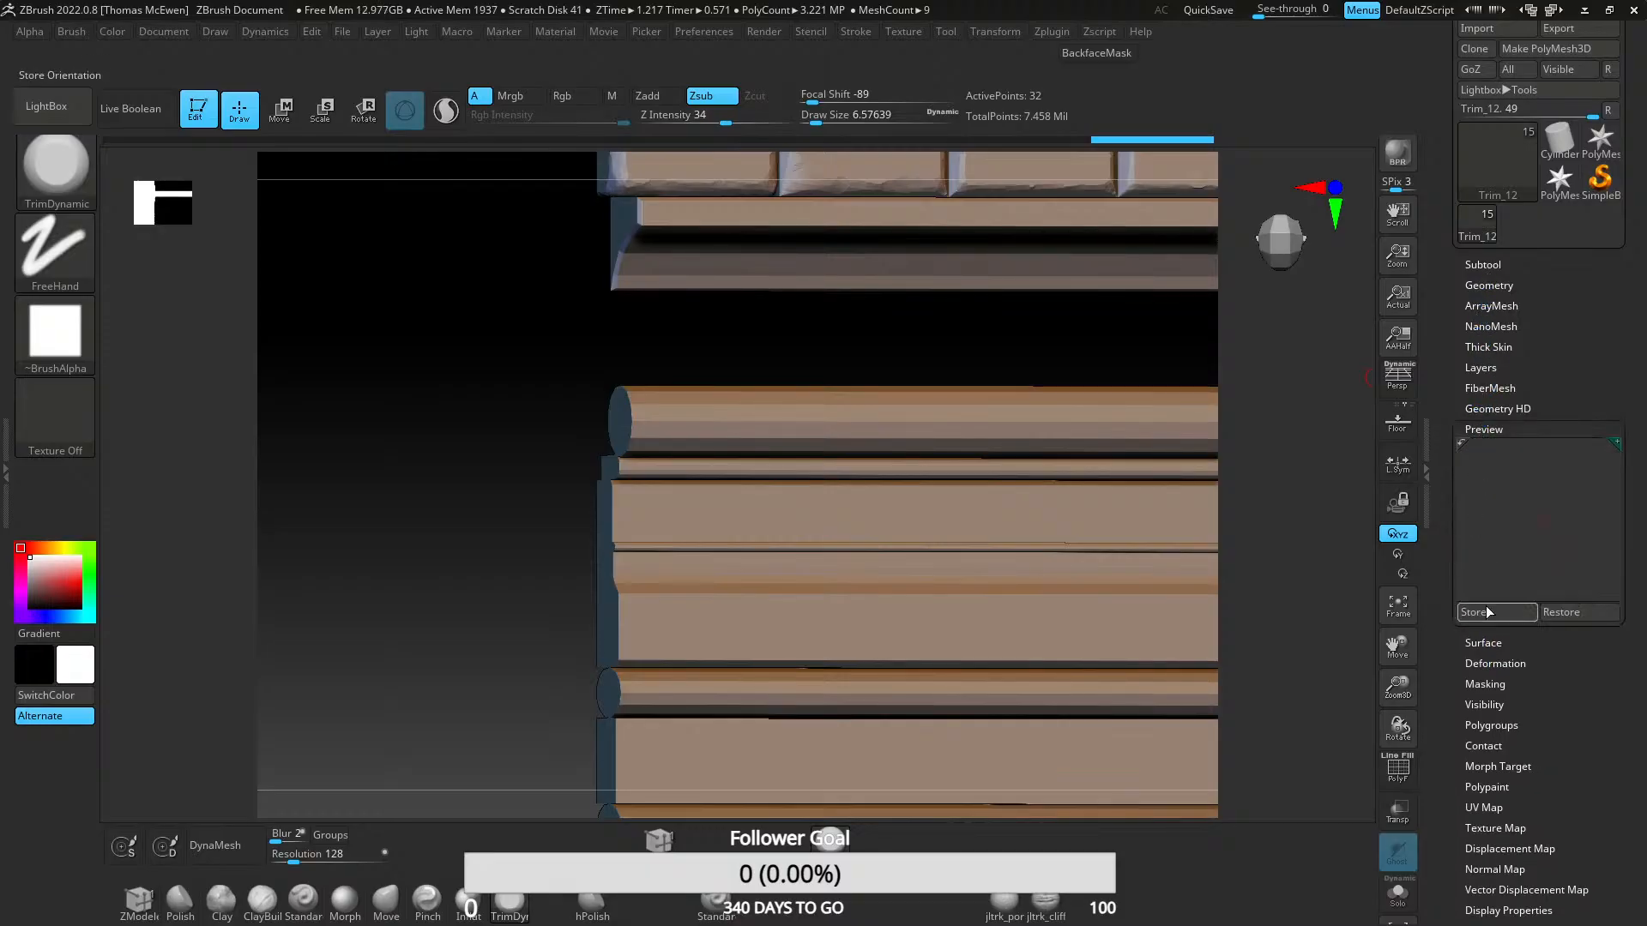
{"action": "left_click", "coordinate": [1483, 430]}
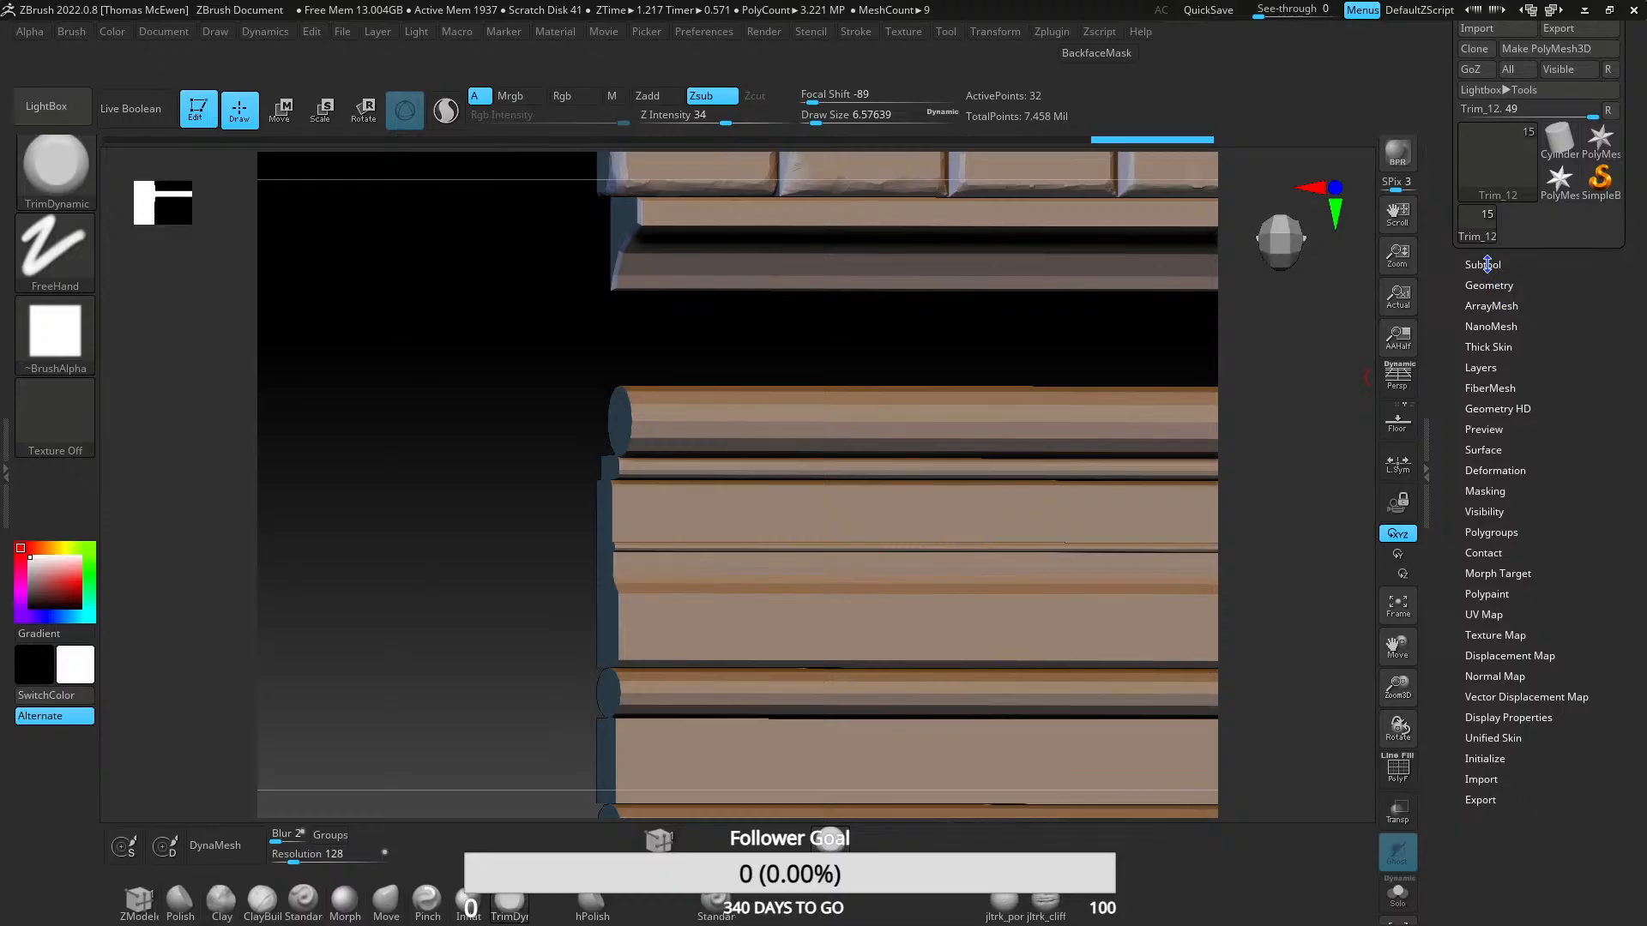
{"action": "left_click", "coordinate": [1483, 264]}
{"action": "left_click", "coordinate": [1480, 248]}
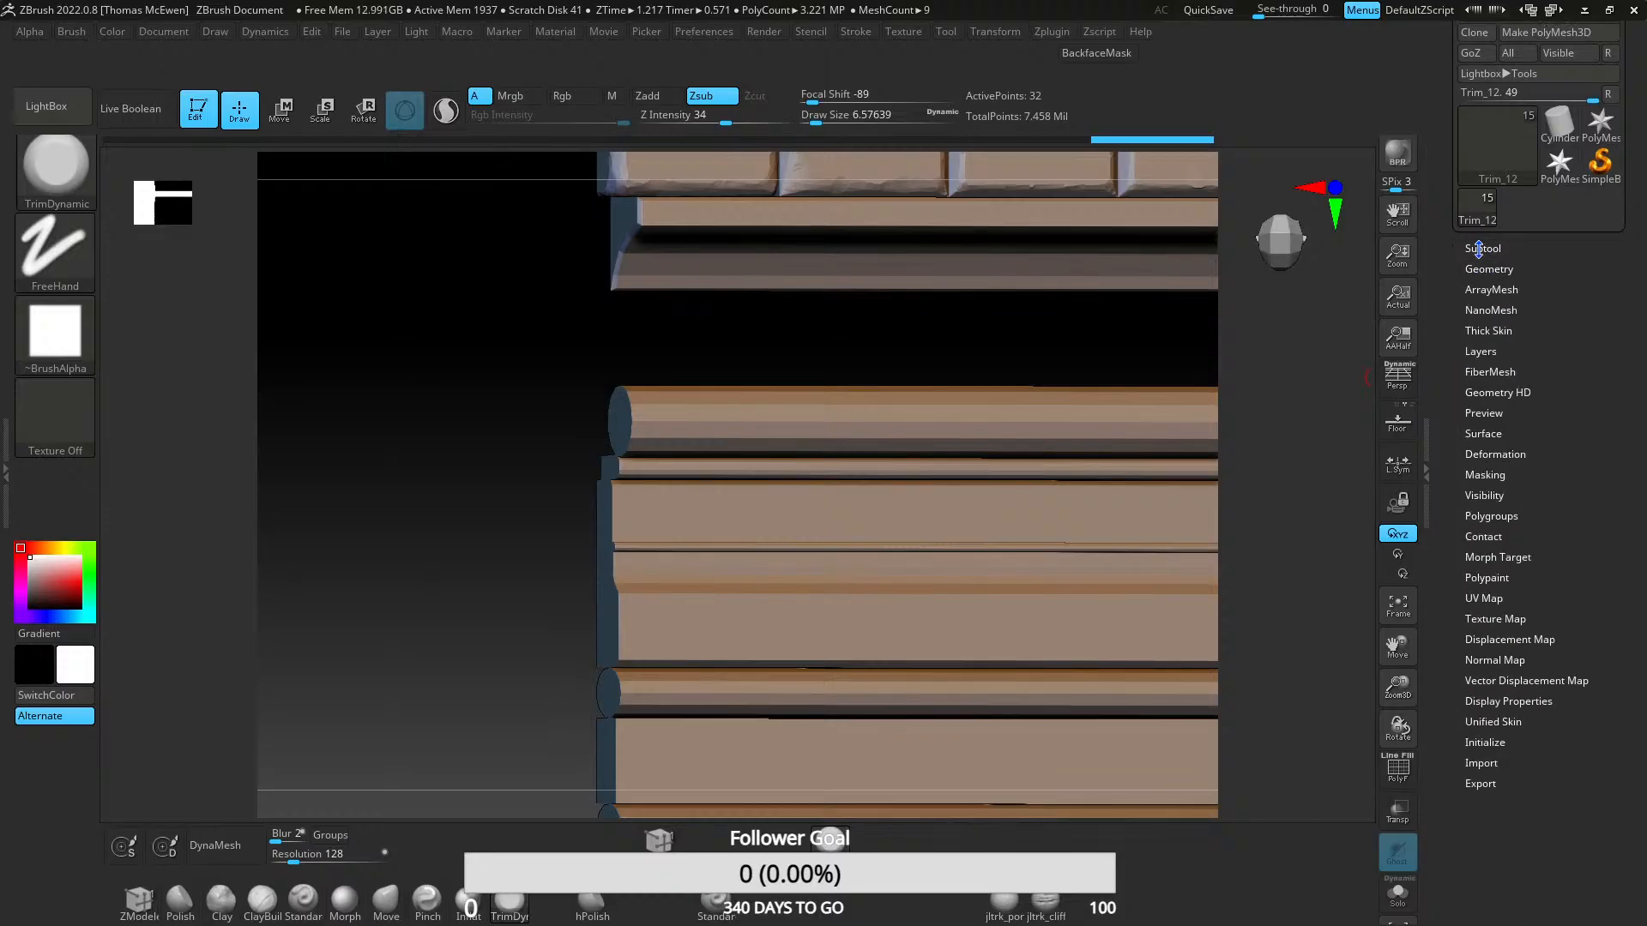
- Set Trim_12's DynaMesh resolution to 1080 and try to remesh it
{"action": "left_click", "coordinate": [1485, 268]}
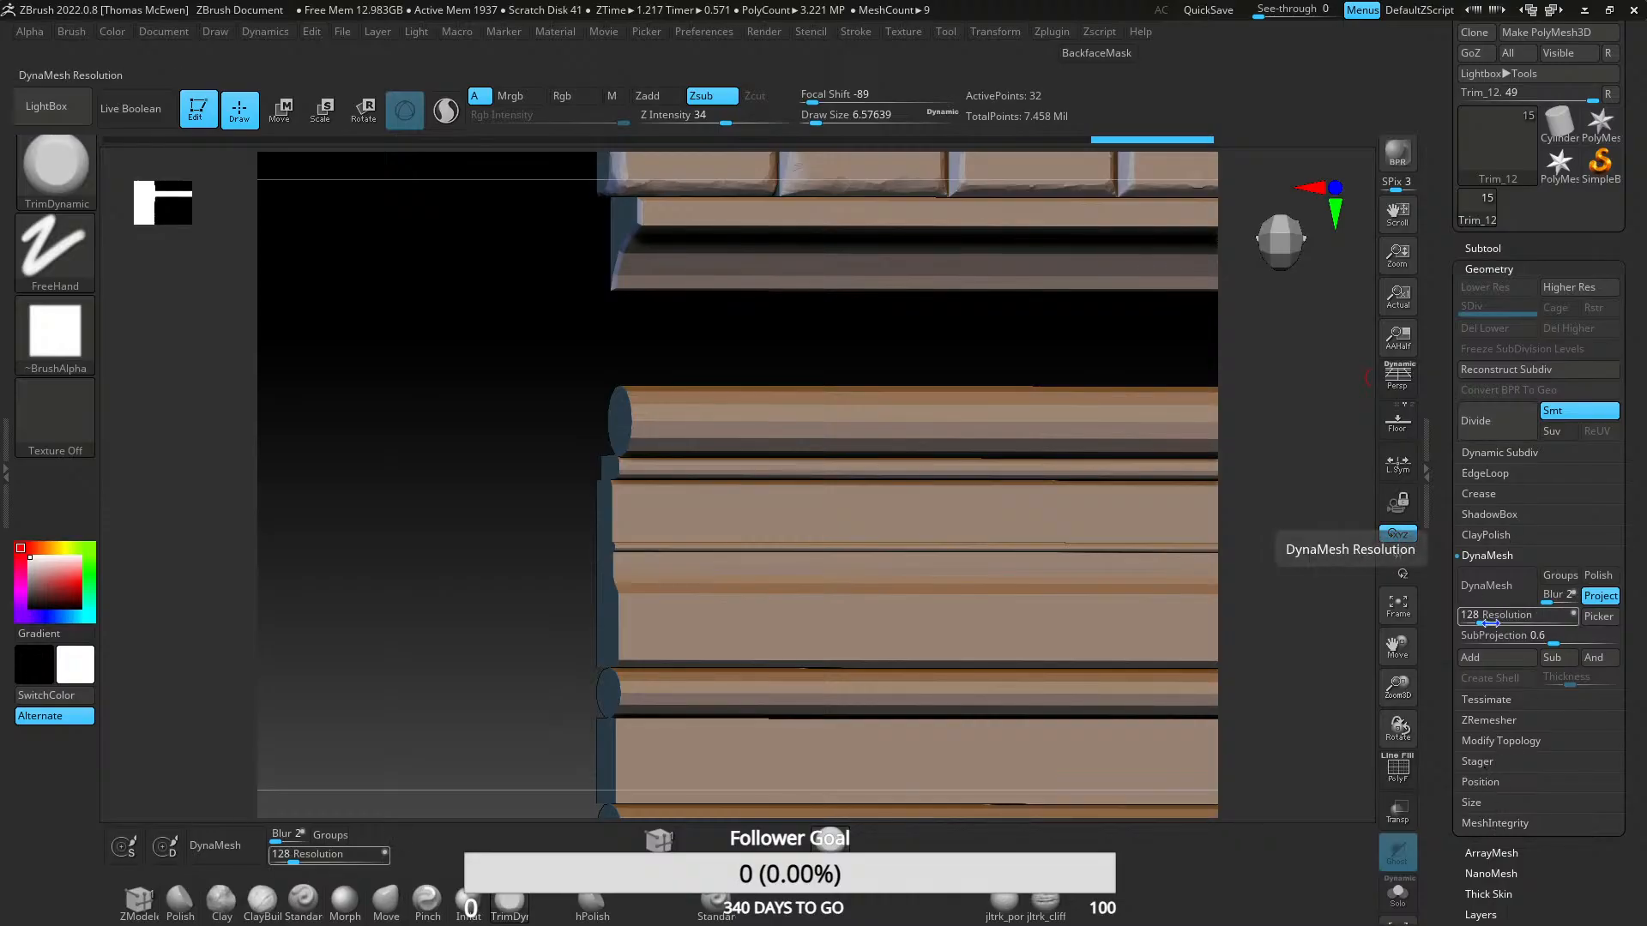
{"action": "type", "text": "1080"}
{"action": "key", "text": "Return"}
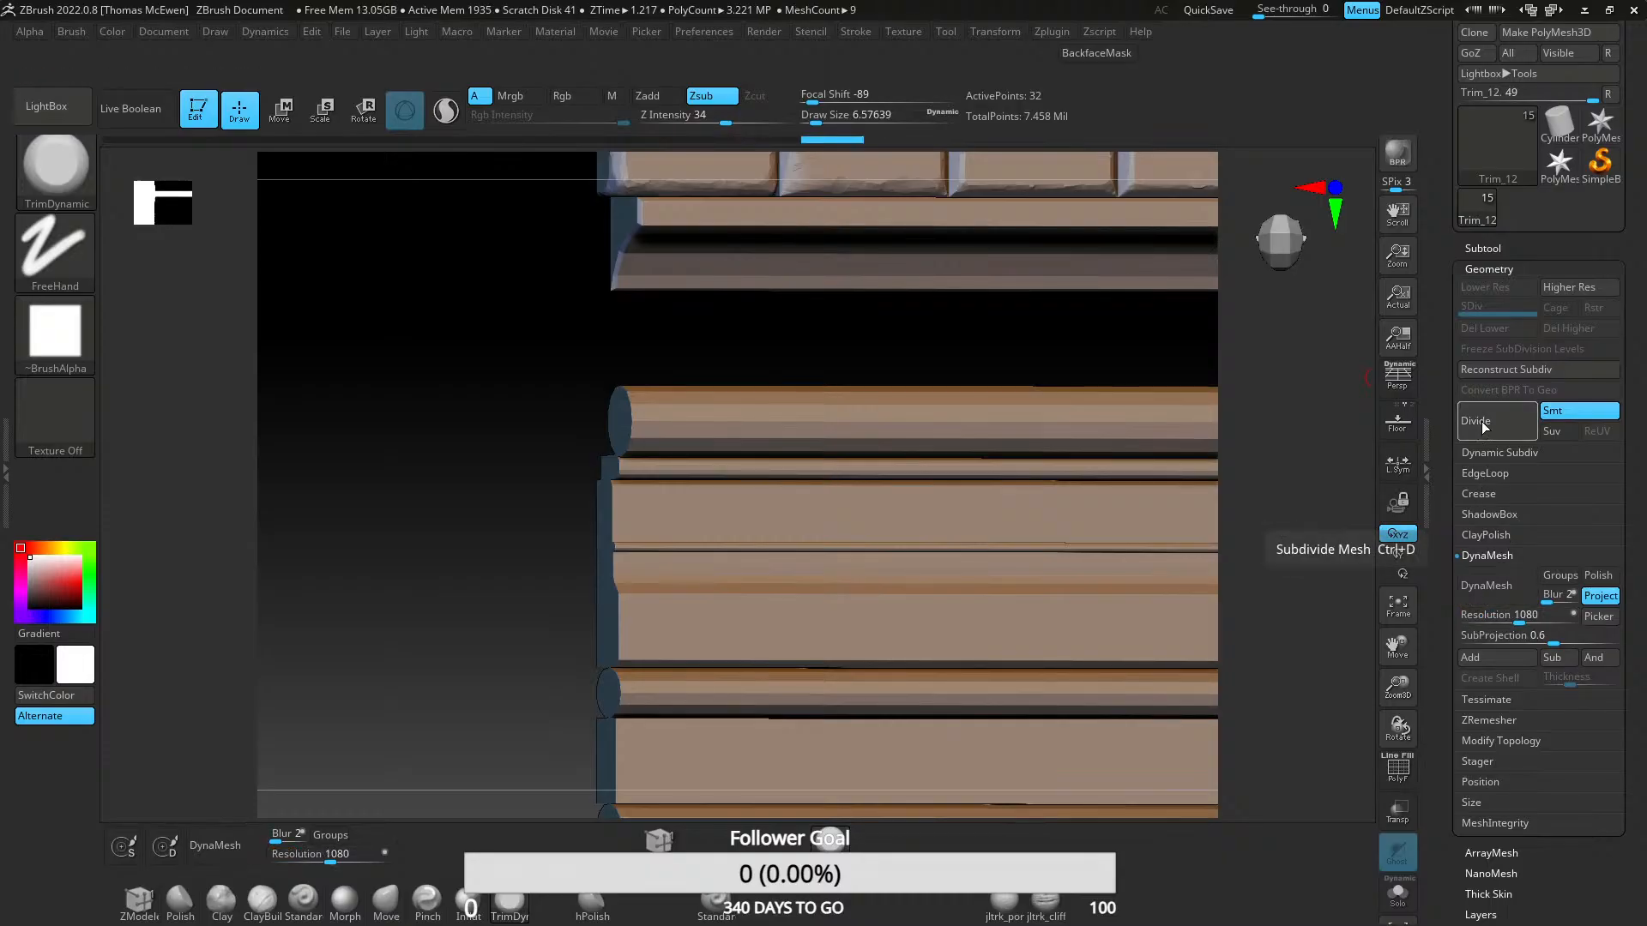
{"action": "left_click", "coordinate": [763, 378], "text": "ctrl+shift"}
{"action": "key", "text": "ctrl"}
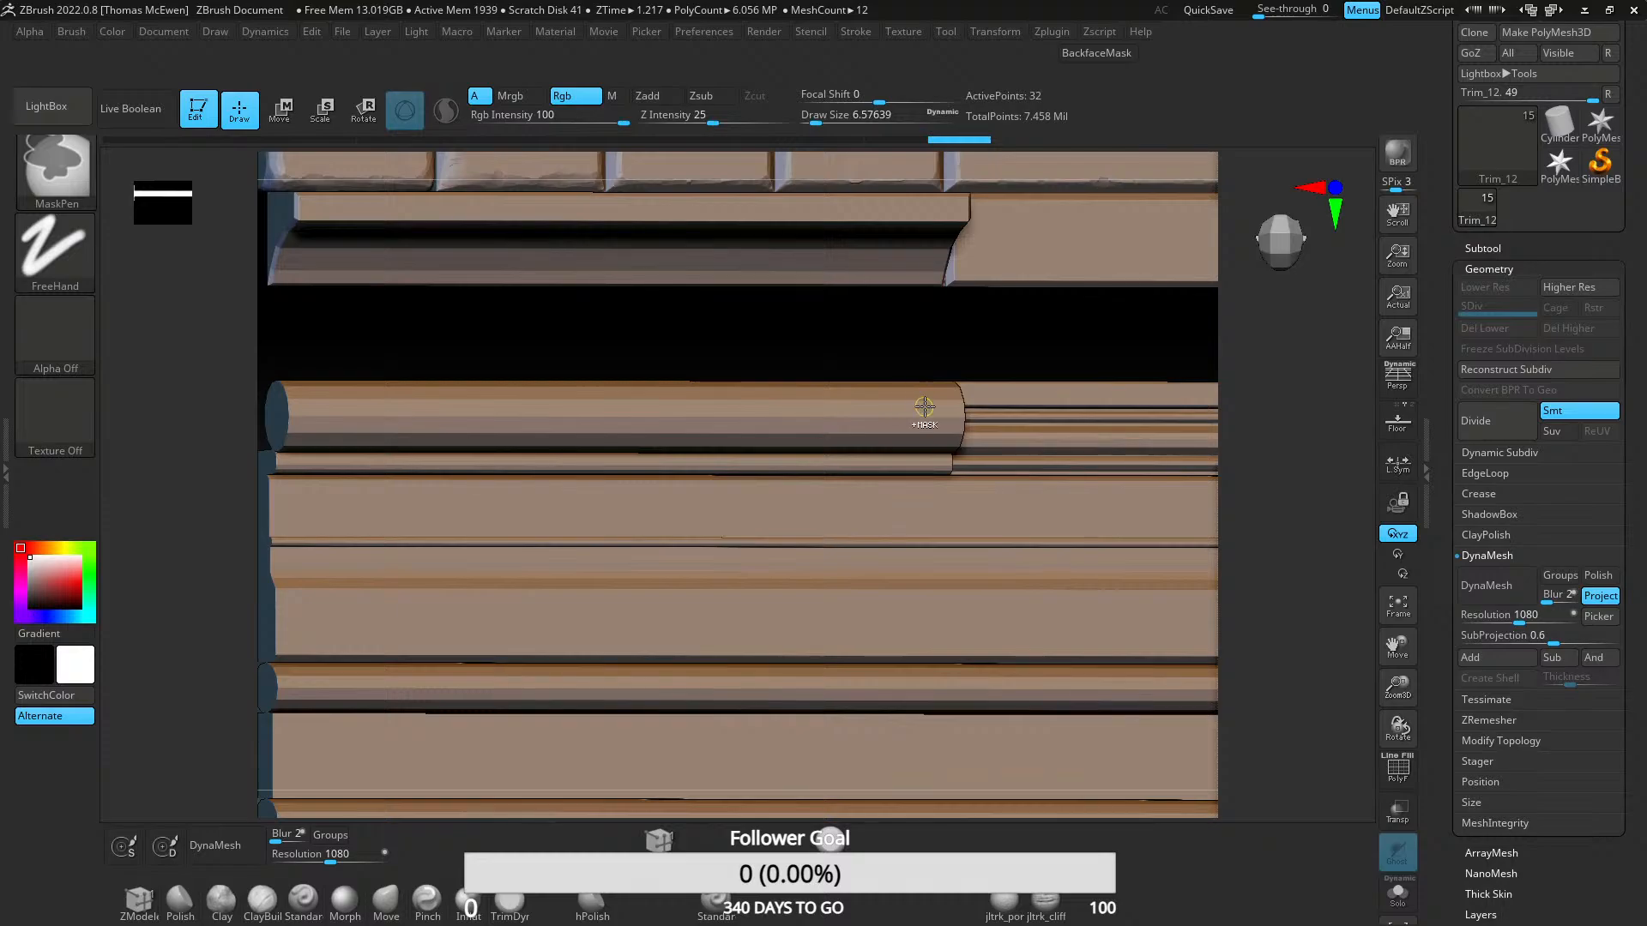
- Undo the DynaMesh resolution change on Trim_12 and go back to the start of its undo history
{"action": "key", "text": "ctrl+z"}
{"action": "key", "text": "ctrl+z"}
{"action": "key", "text": "ctrl+z"}
{"action": "key", "text": "ctrl+z"}
{"action": "key", "text": "ctrl+z"}
{"action": "key", "text": "ctrl+z"}
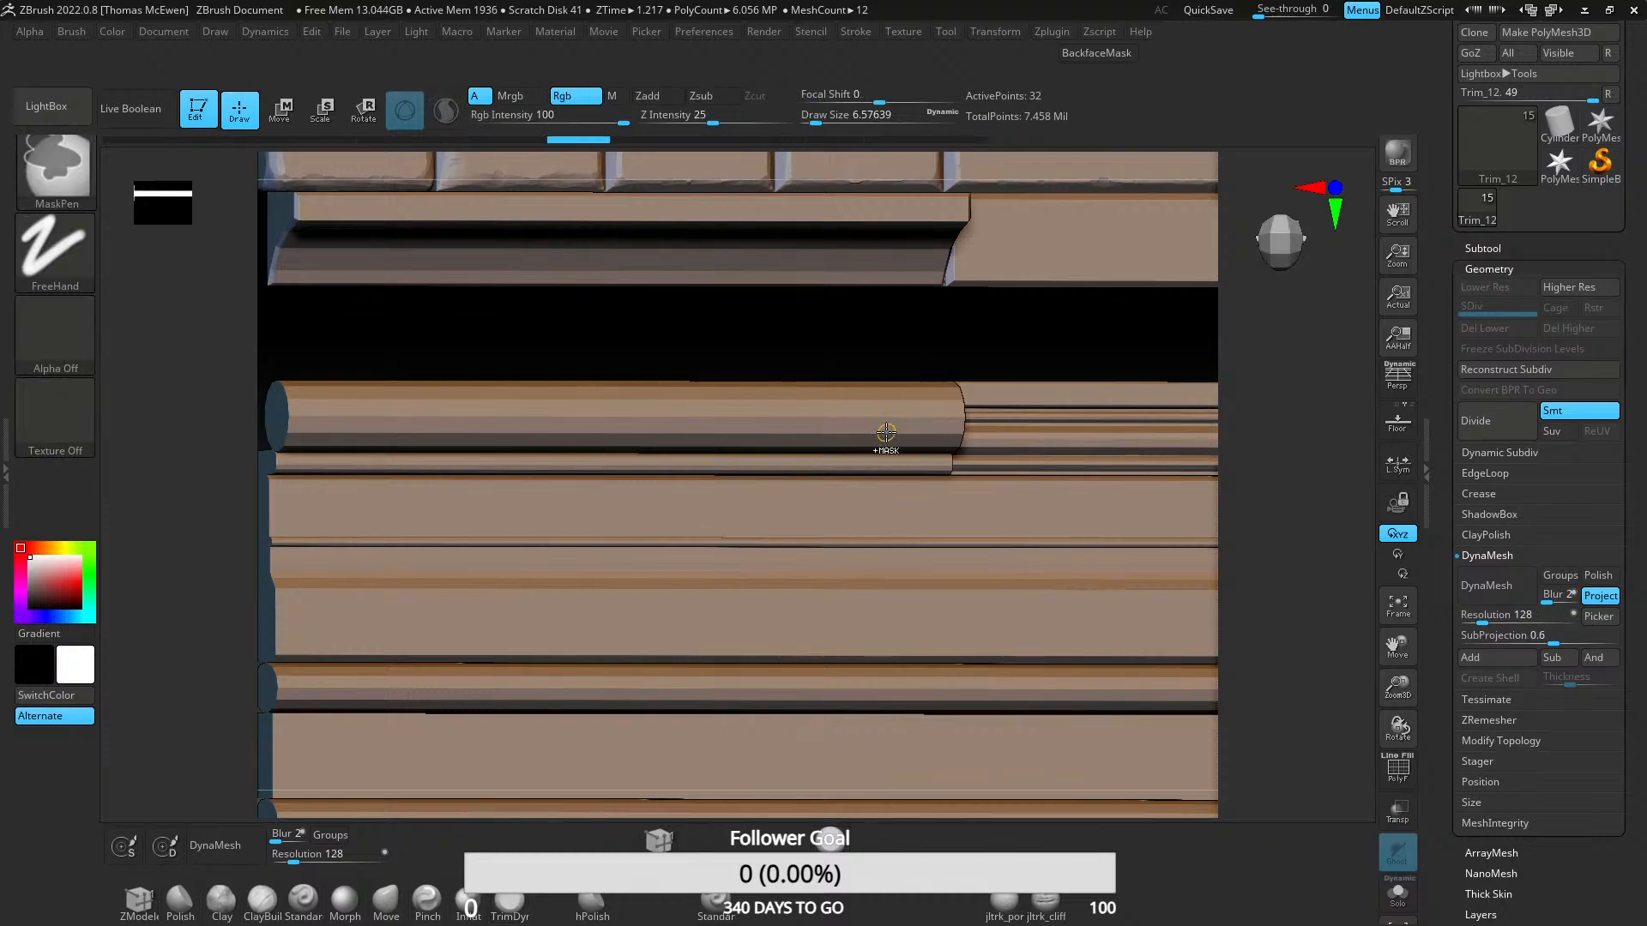
{"action": "key", "text": "ctrl+z"}
{"action": "key", "text": "ctrl+z"}
{"action": "key", "text": "ctrl+z"}
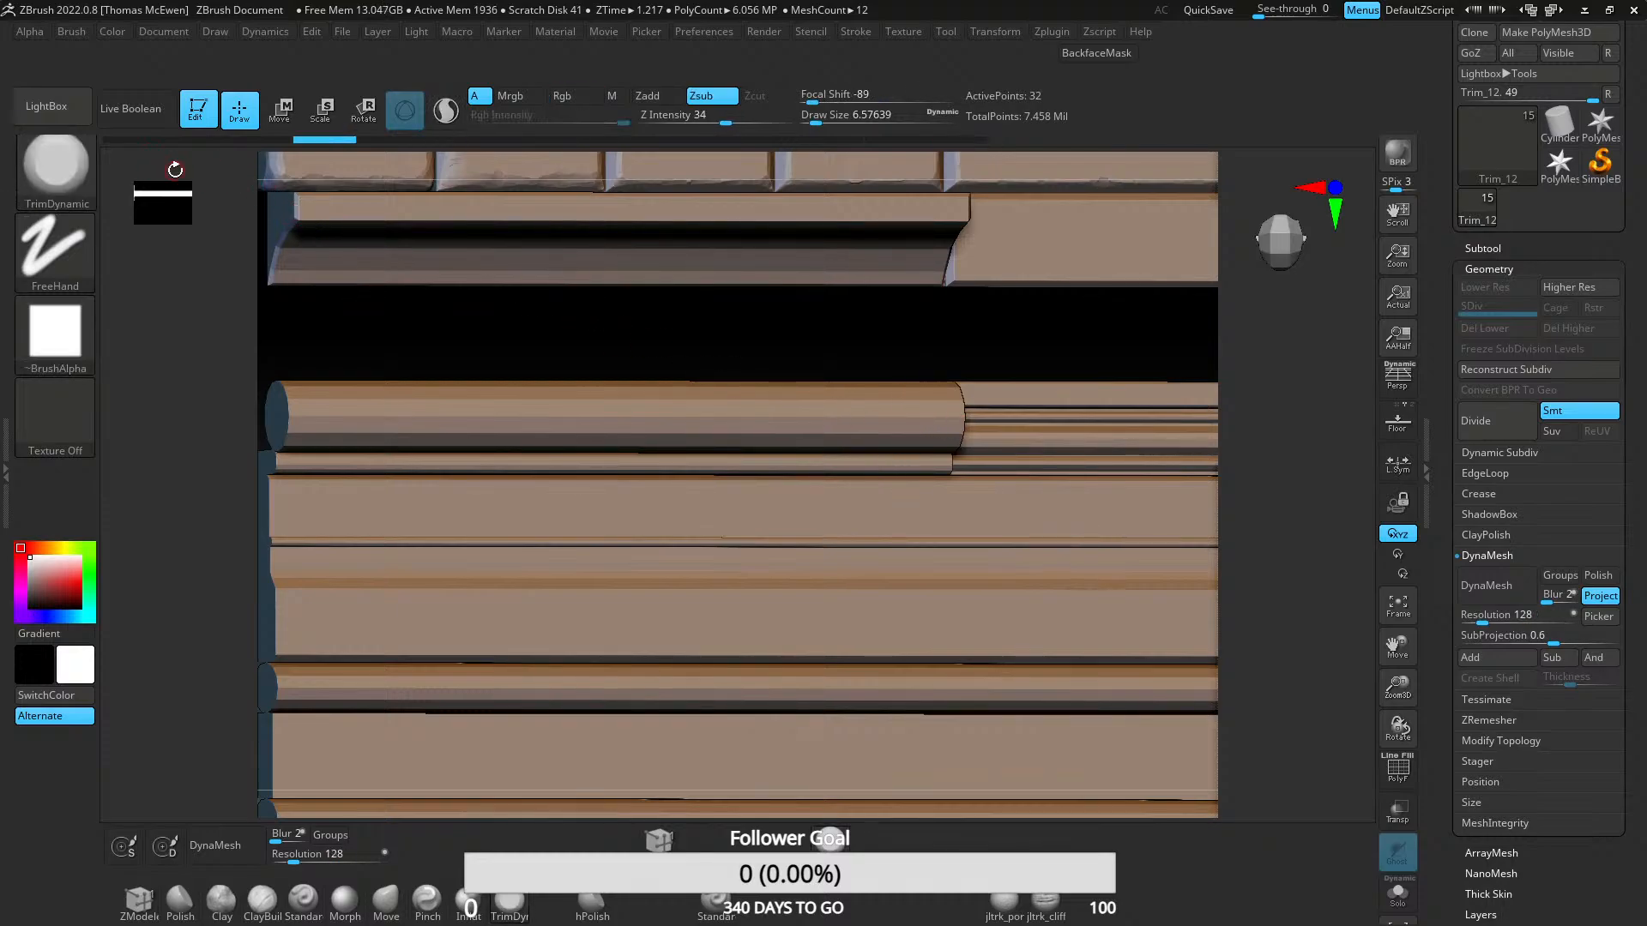
{"action": "left_click", "coordinate": [137, 139]}
- Reopen the subtool list, try nine visible entries and settle on a visible count of 5
{"action": "mouse_move", "coordinate": [646, 389]}
{"action": "right_mouse_down"}
{"action": "mouse_move", "coordinate": [732, 408]}
{"action": "mouse_move", "coordinate": [738, 495]}
{"action": "mouse_move", "coordinate": [537, 449]}
{"action": "mouse_move", "coordinate": [500, 542]}
{"action": "mouse_move", "coordinate": [544, 448]}
{"action": "mouse_move", "coordinate": [606, 448]}
{"action": "mouse_move", "coordinate": [552, 489]}
{"action": "mouse_move", "coordinate": [661, 471]}
{"action": "mouse_move", "coordinate": [706, 408]}
{"action": "mouse_move", "coordinate": [1067, 416]}
{"action": "right_mouse_up"}
{"action": "scroll", "coordinate": [1520, 247], "scroll_direction": "up", "scroll_amount": 3}
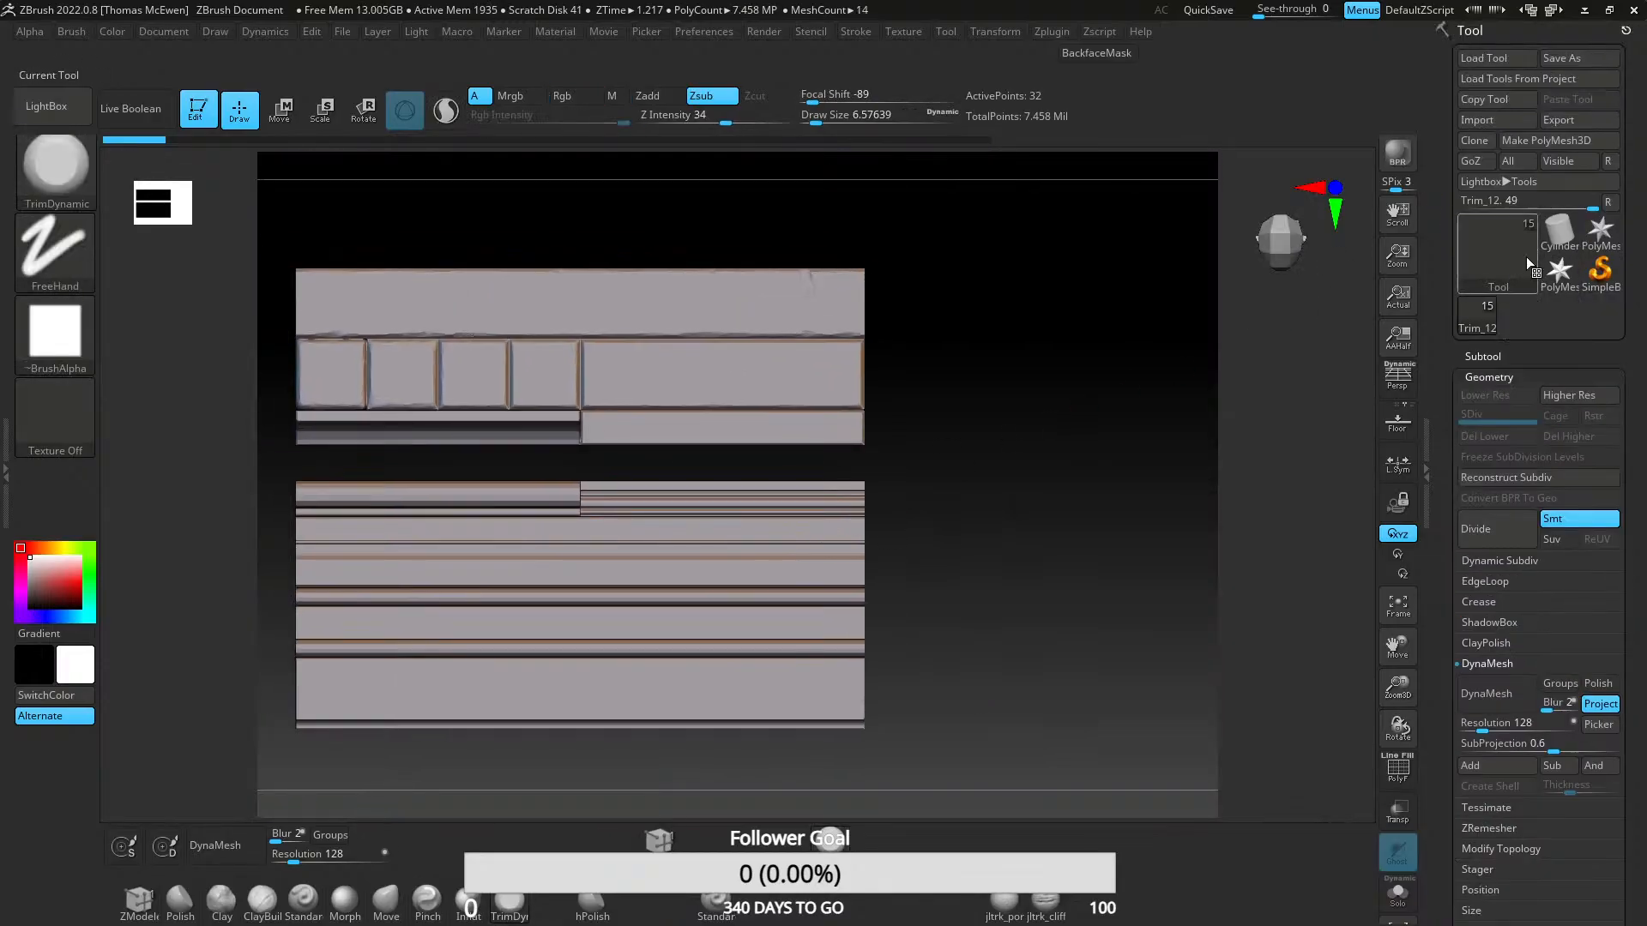
{"action": "left_click", "coordinate": [1485, 251]}
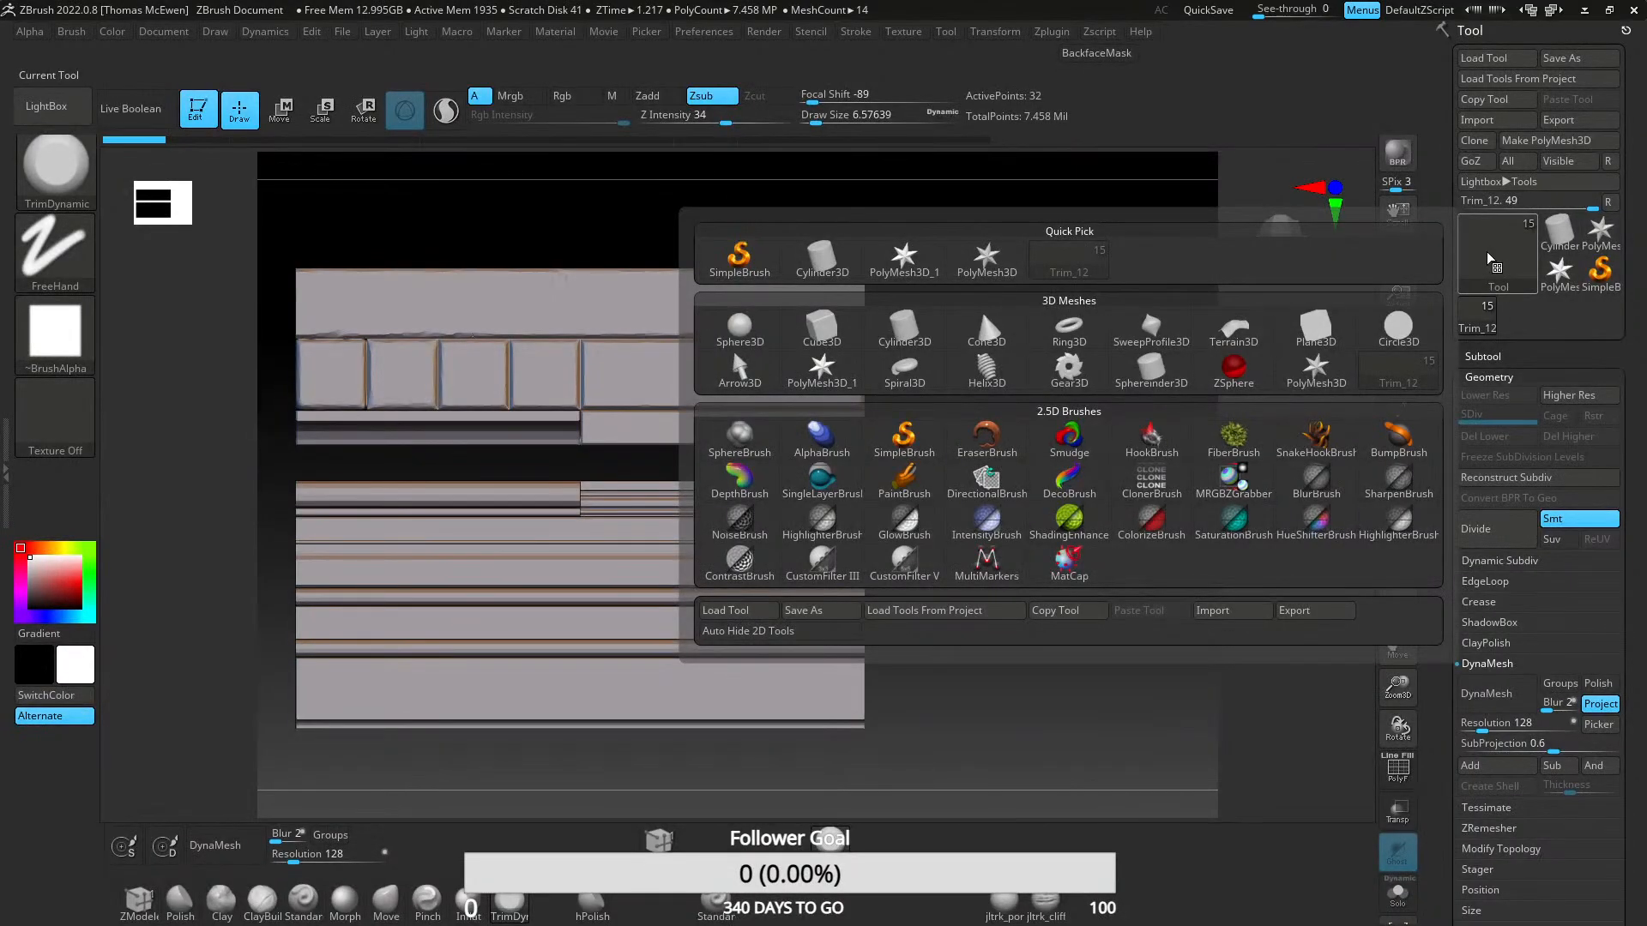
{"action": "left_click", "coordinate": [1485, 353]}
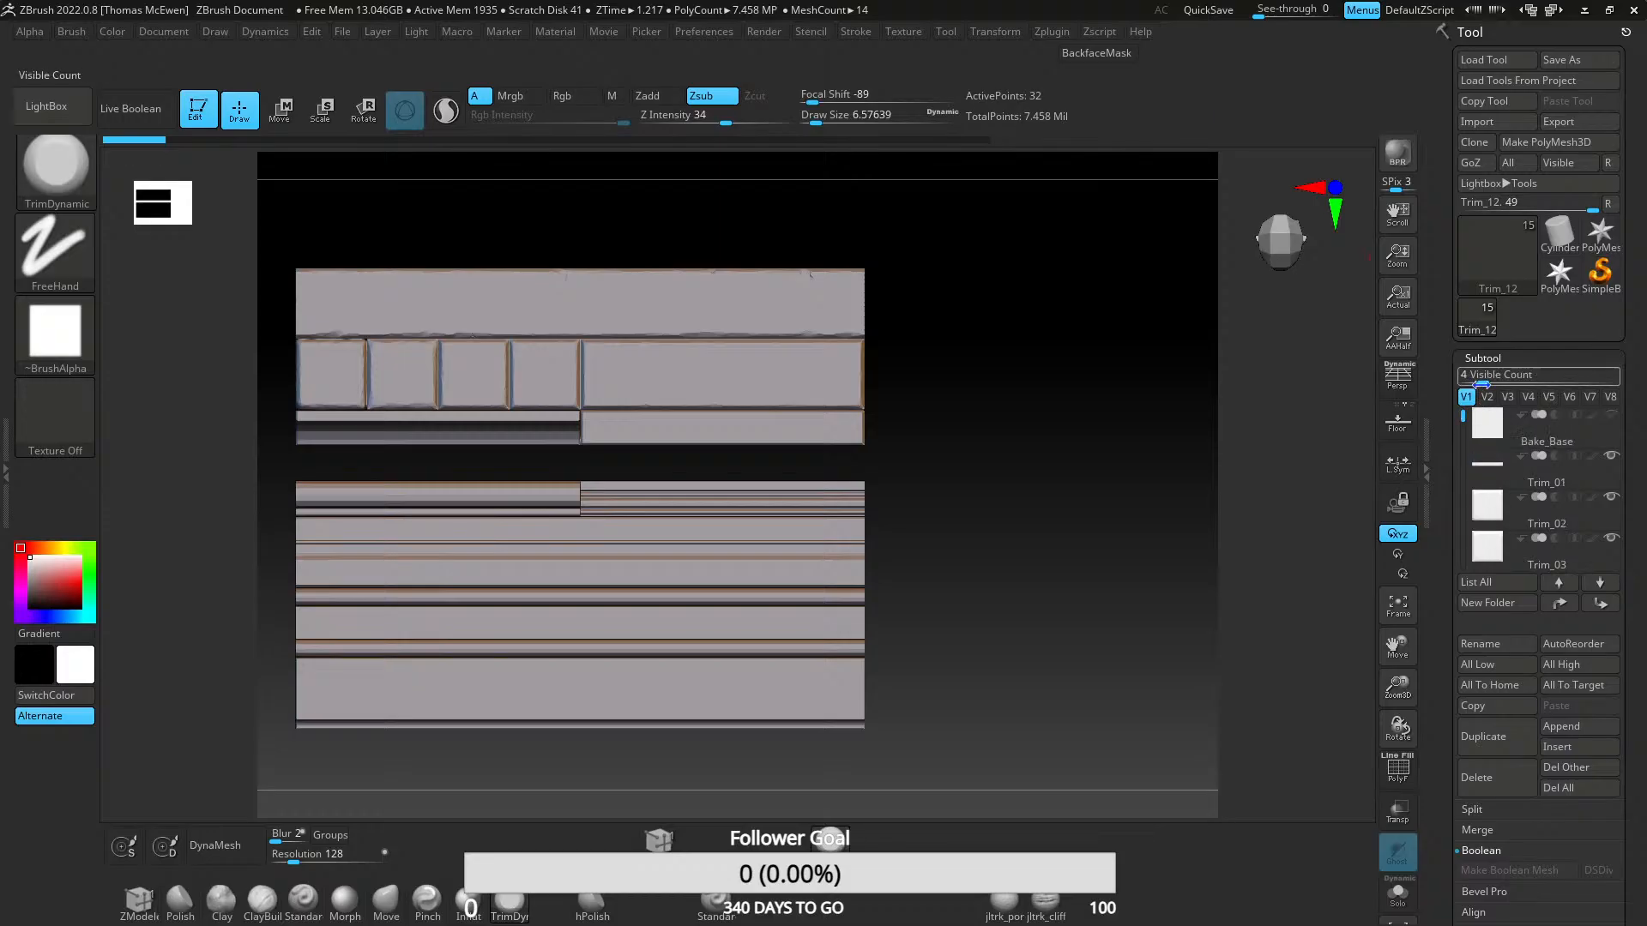
{"action": "left_click_drag", "start_coordinate": [1484, 378], "coordinate": [1515, 383]}
{"action": "scroll", "coordinate": [1510, 476], "scroll_direction": "down", "scroll_amount": 3}
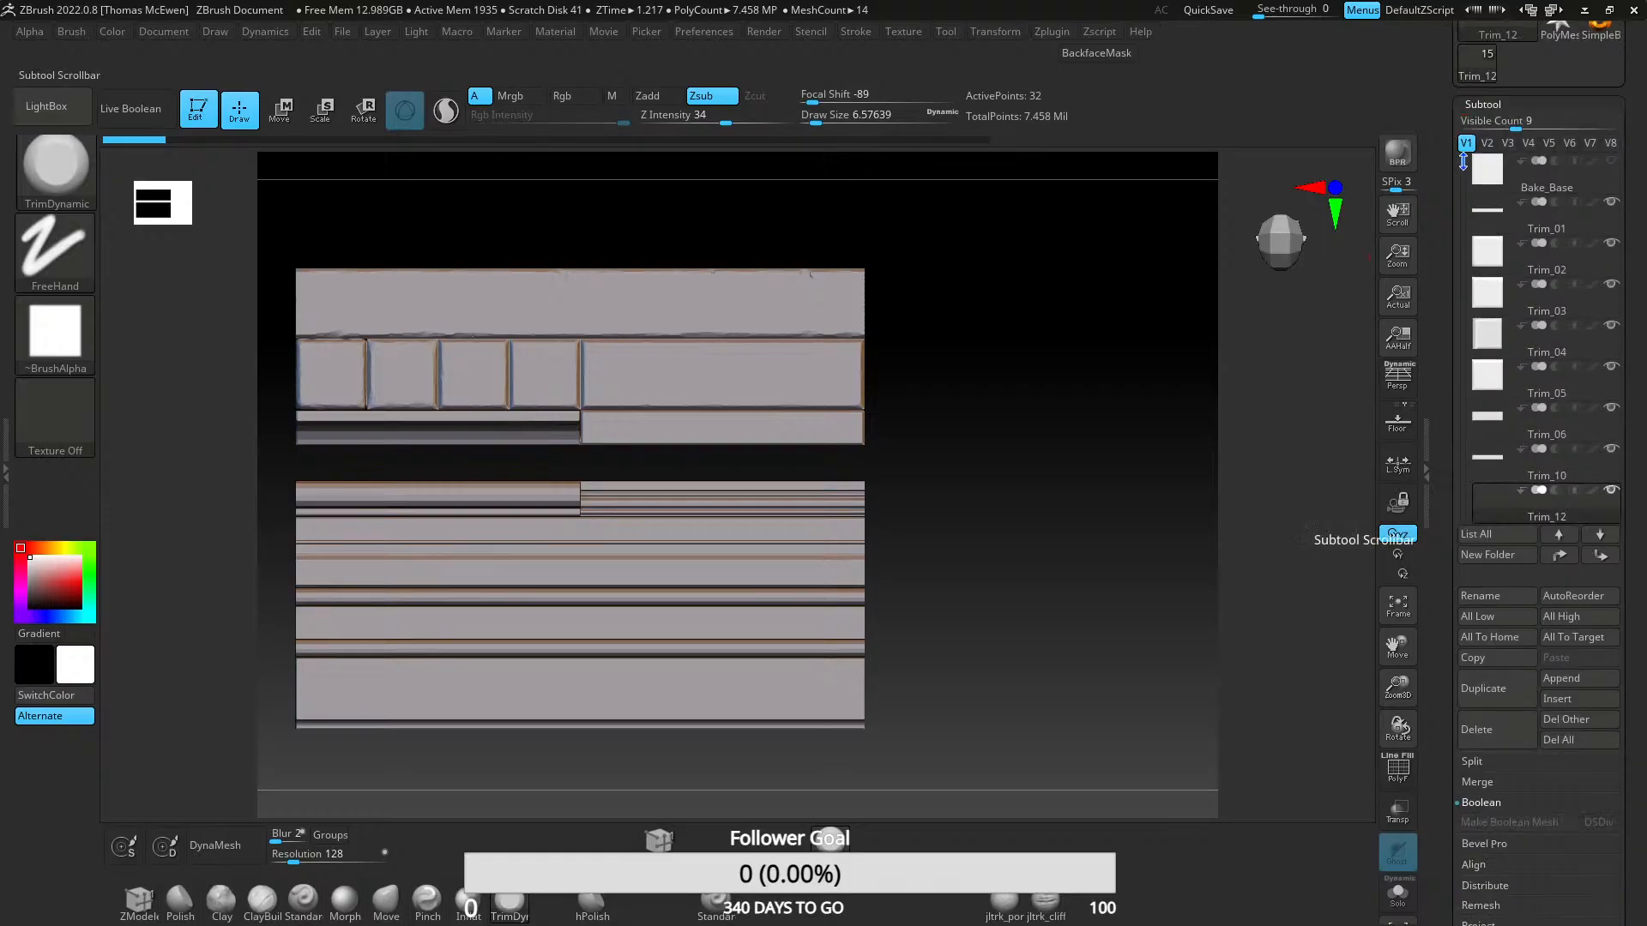
{"action": "mouse_move", "coordinate": [1464, 161]}
{"action": "left_mouse_down"}
{"action": "mouse_move", "coordinate": [1448, 295]}
{"action": "mouse_move", "coordinate": [1451, 141]}
{"action": "left_mouse_up"}
{"action": "scroll", "coordinate": [1501, 214], "scroll_direction": "up", "scroll_amount": 3}
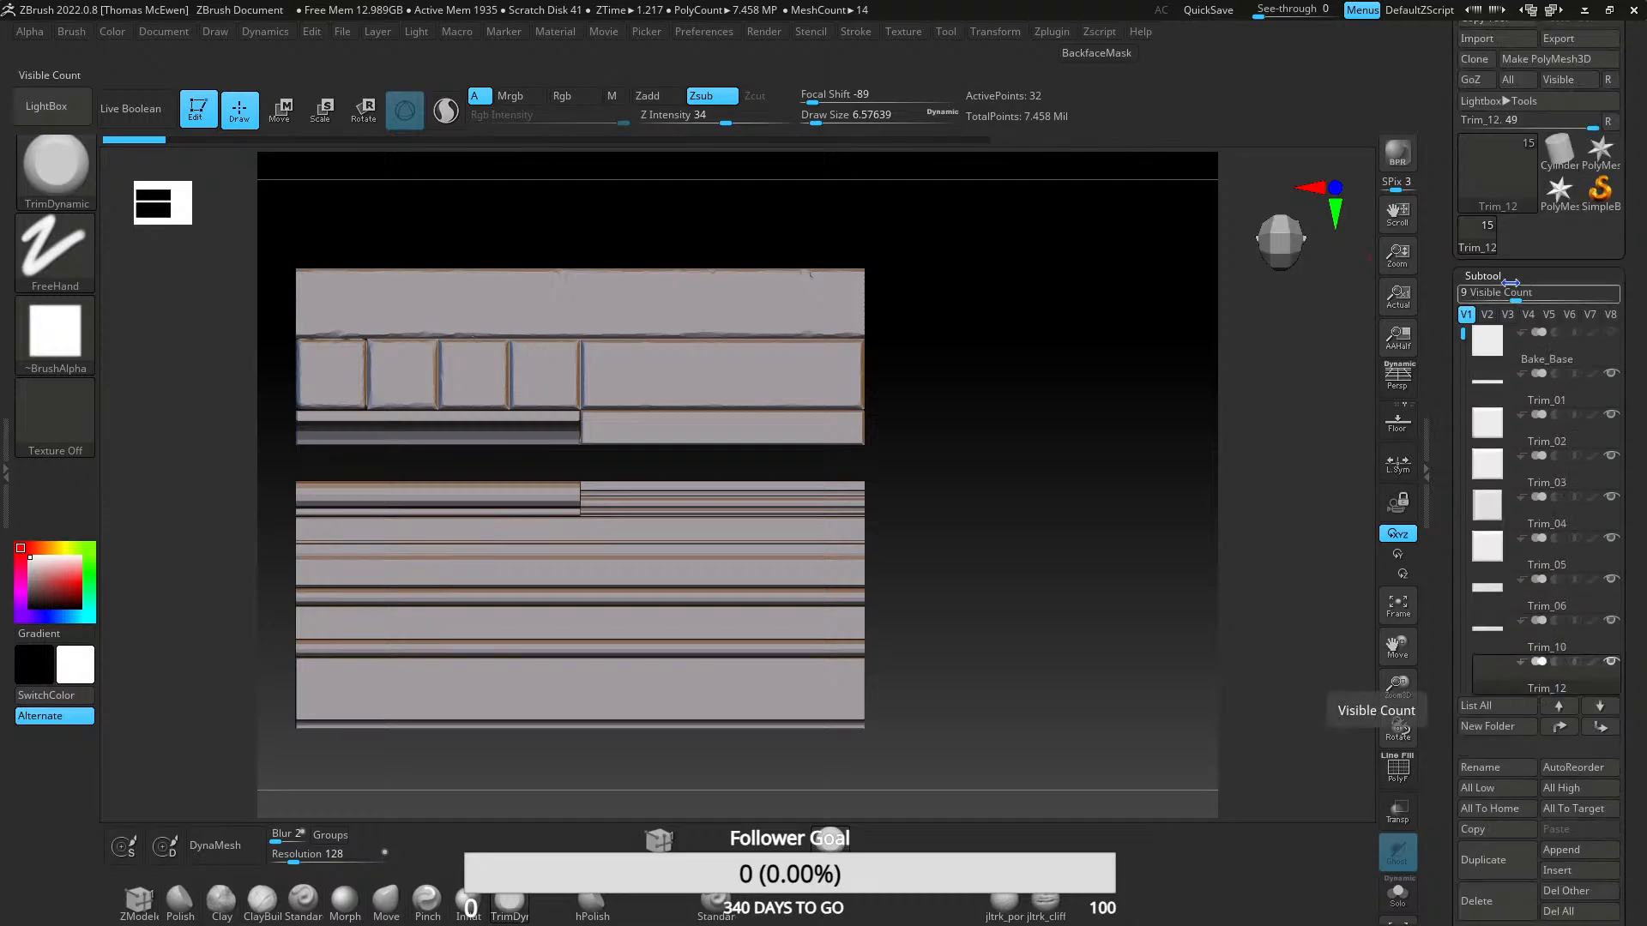
{"action": "left_click_drag", "start_coordinate": [1509, 292], "coordinate": [1491, 300]}
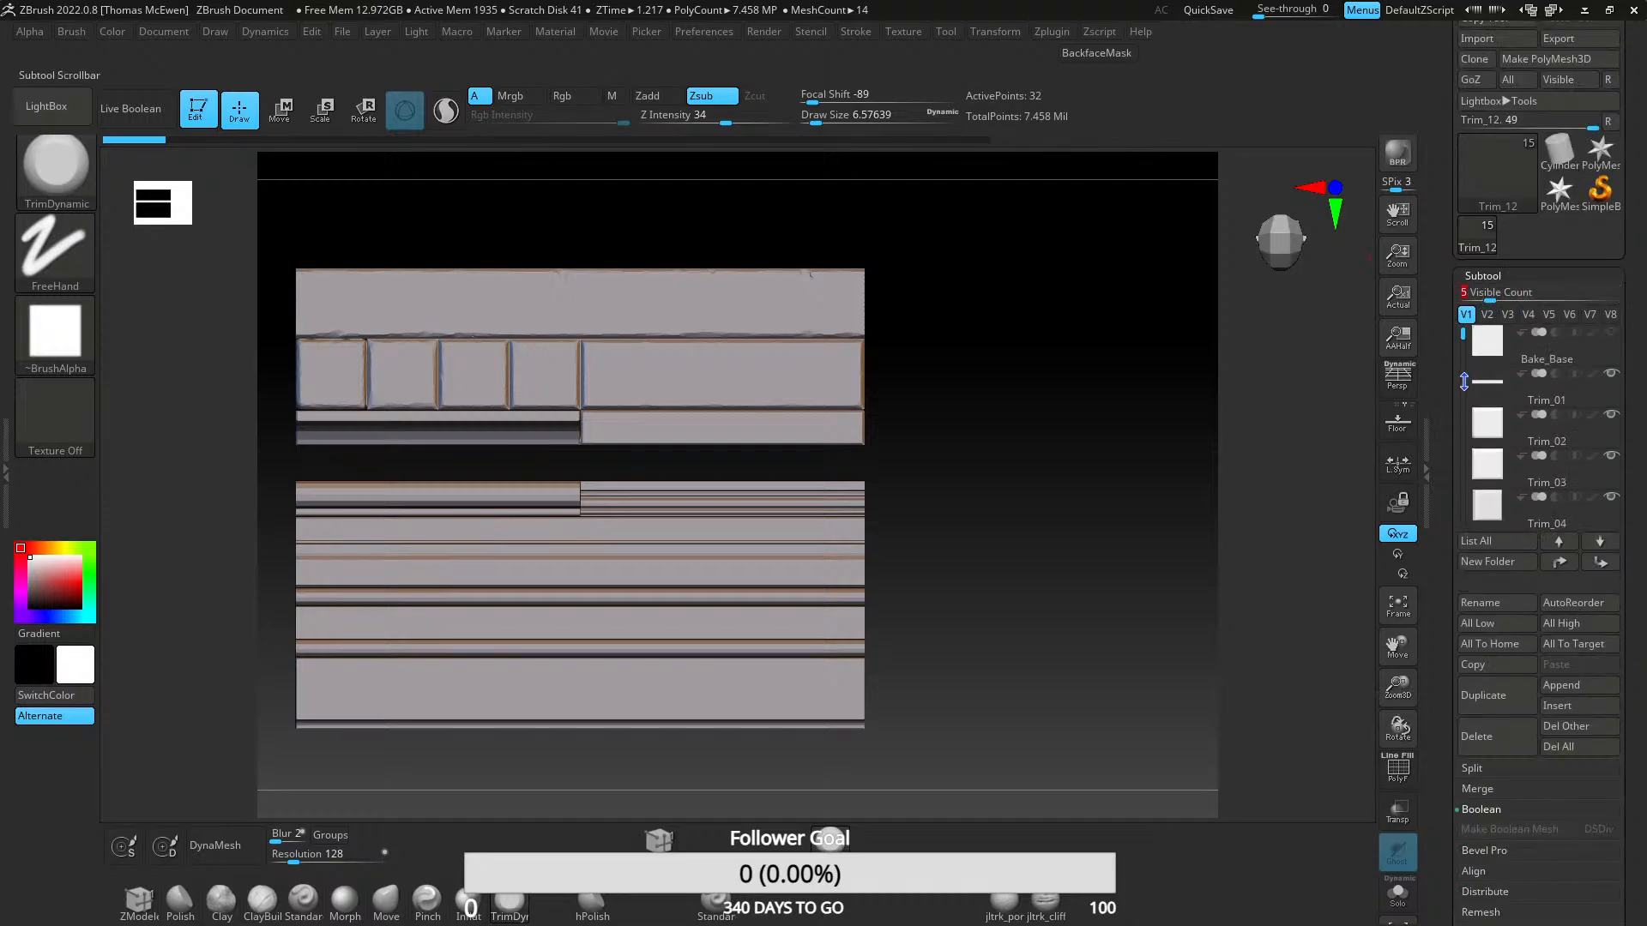
{"action": "scroll", "coordinate": [1476, 412], "scroll_direction": "down", "scroll_amount": 4}
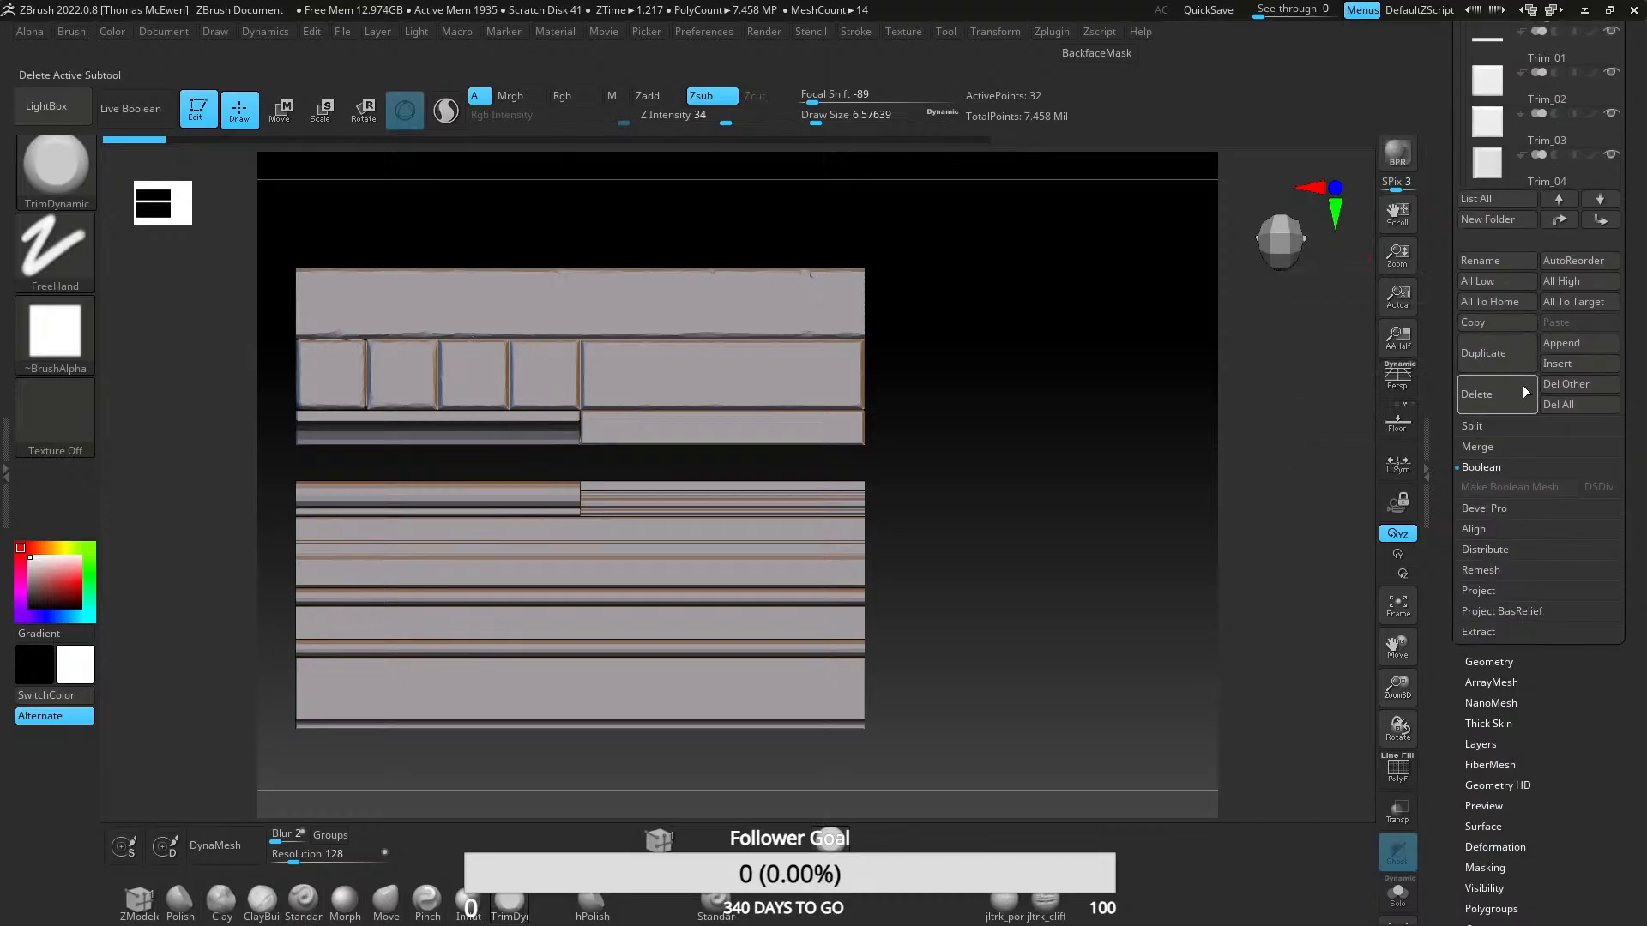
{"action": "scroll", "coordinate": [1489, 474], "scroll_direction": "down", "scroll_amount": 2}
{"action": "scroll", "coordinate": [1477, 499], "scroll_direction": "down", "scroll_amount": 2}
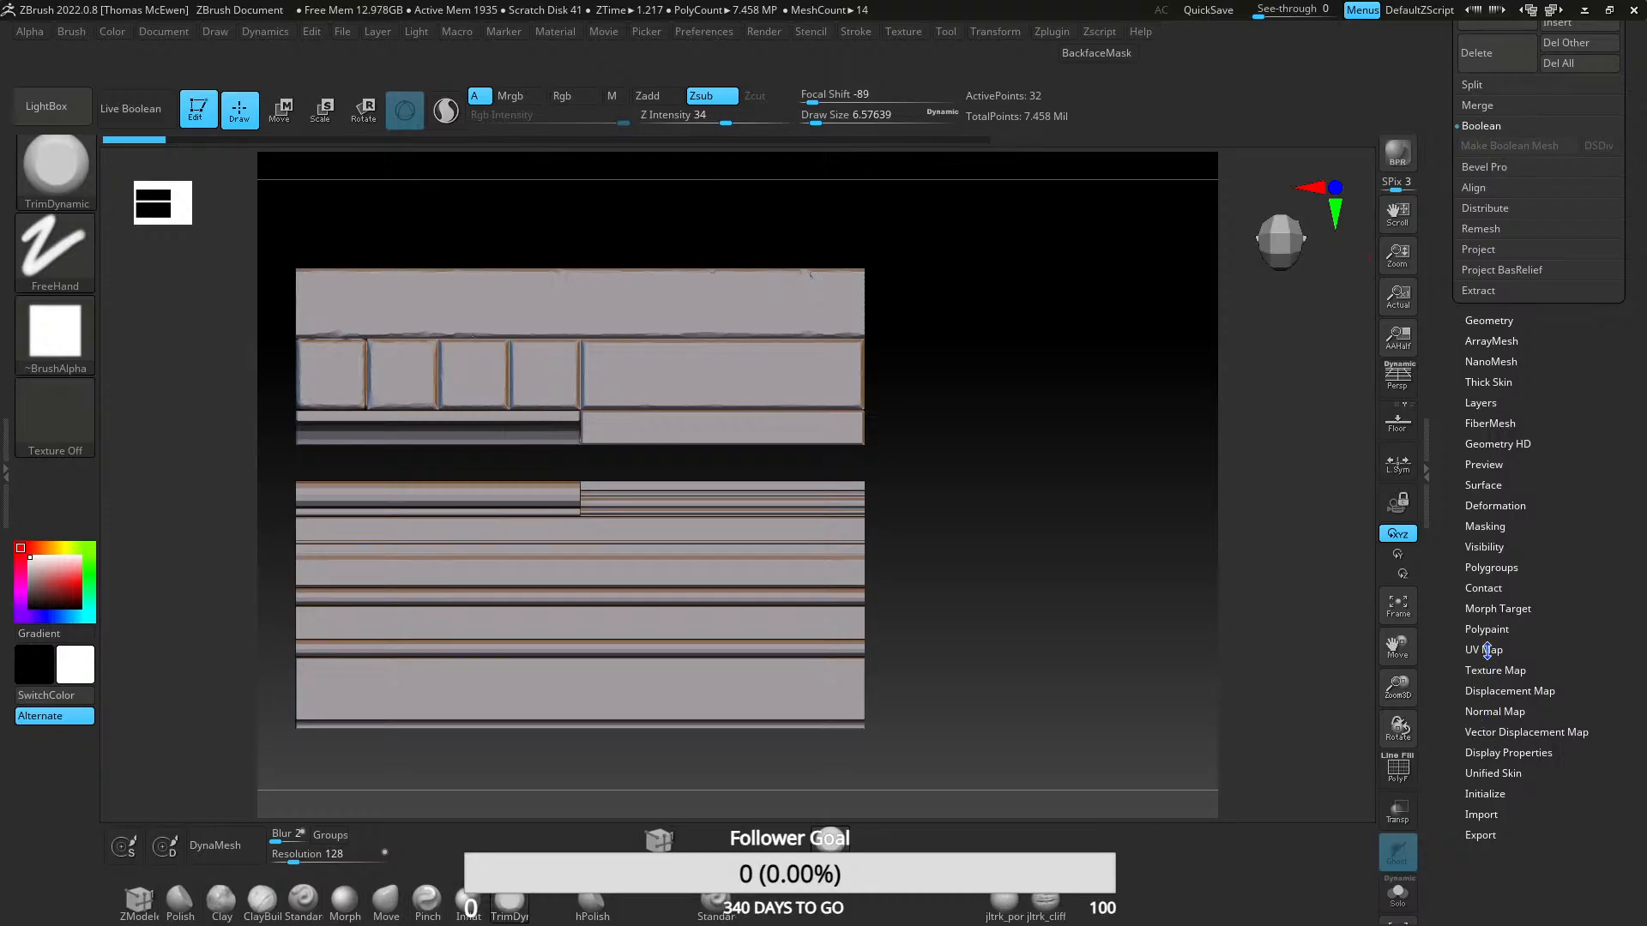
- Look through Trim_12's Surface and Masking options, clear any mask on it and toggle the mask display off and on
{"action": "left_click", "coordinate": [1484, 484]}
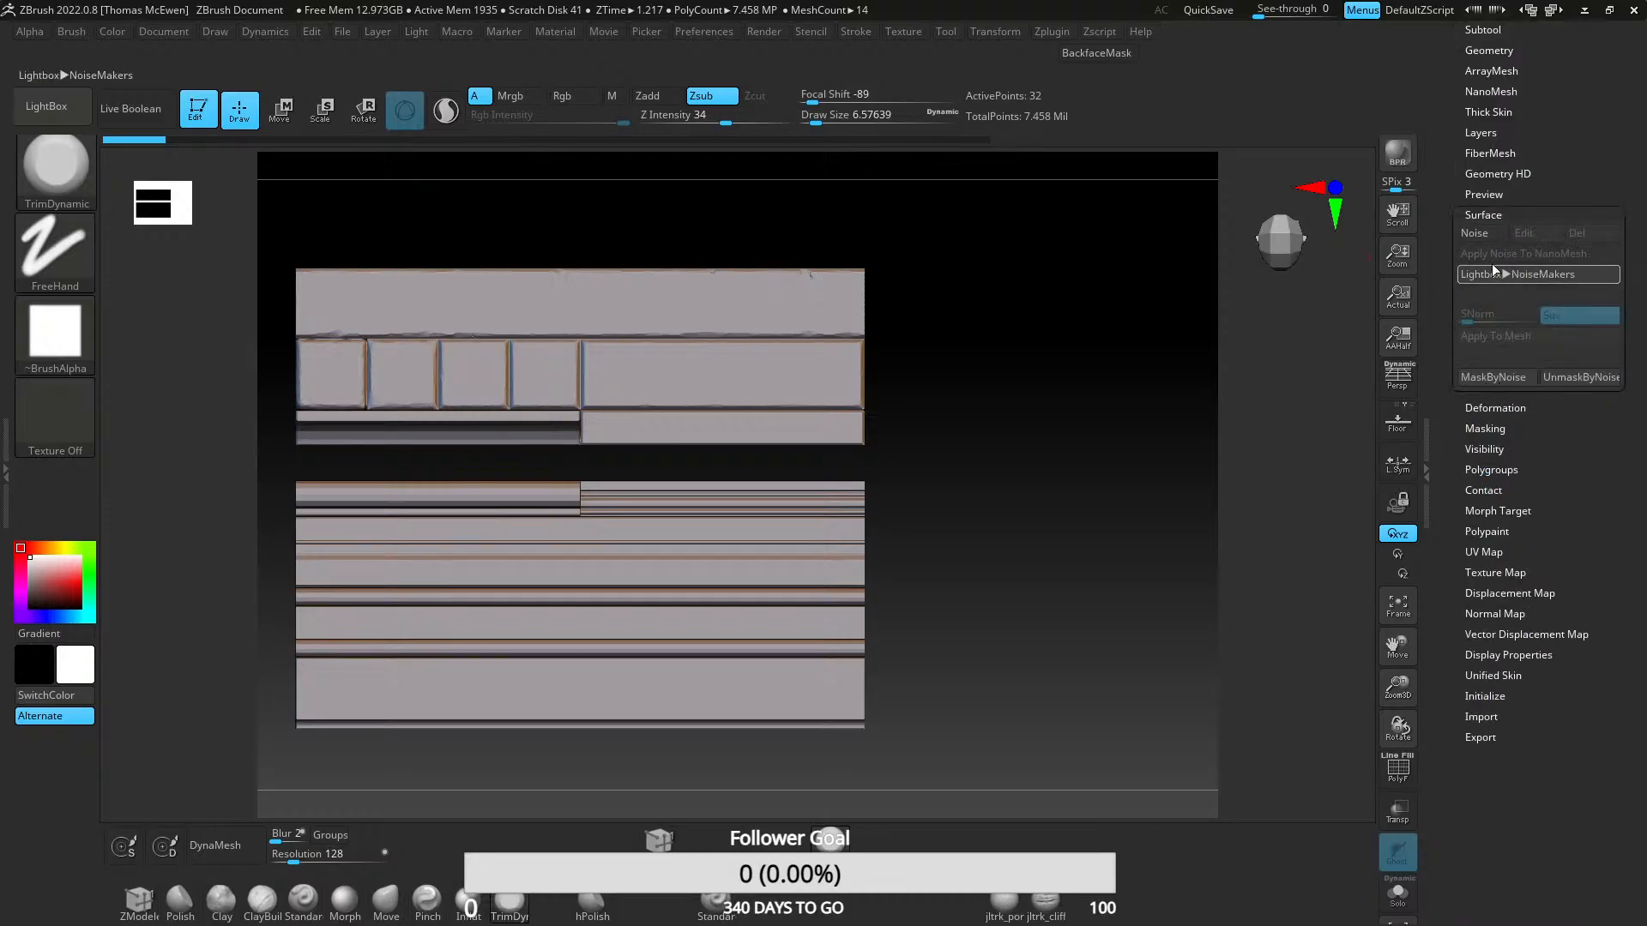
{"action": "left_click", "coordinate": [1490, 216]}
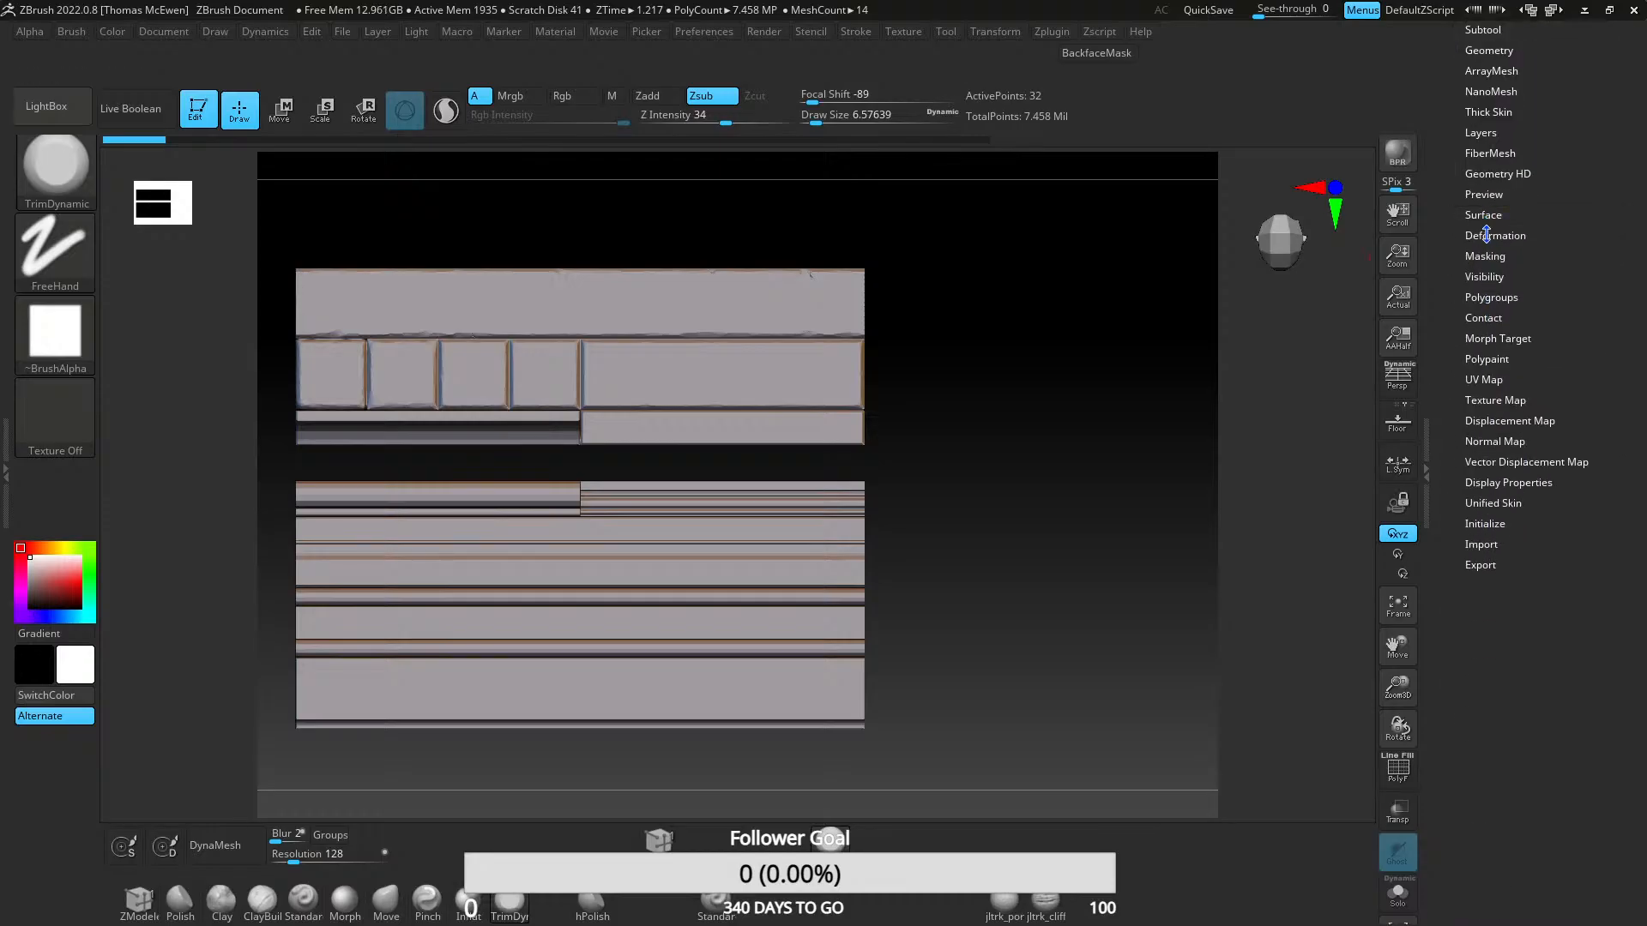
{"action": "left_click_drag", "start_coordinate": [1486, 233], "coordinate": [1484, 316]}
{"action": "left_click", "coordinate": [1484, 352]}
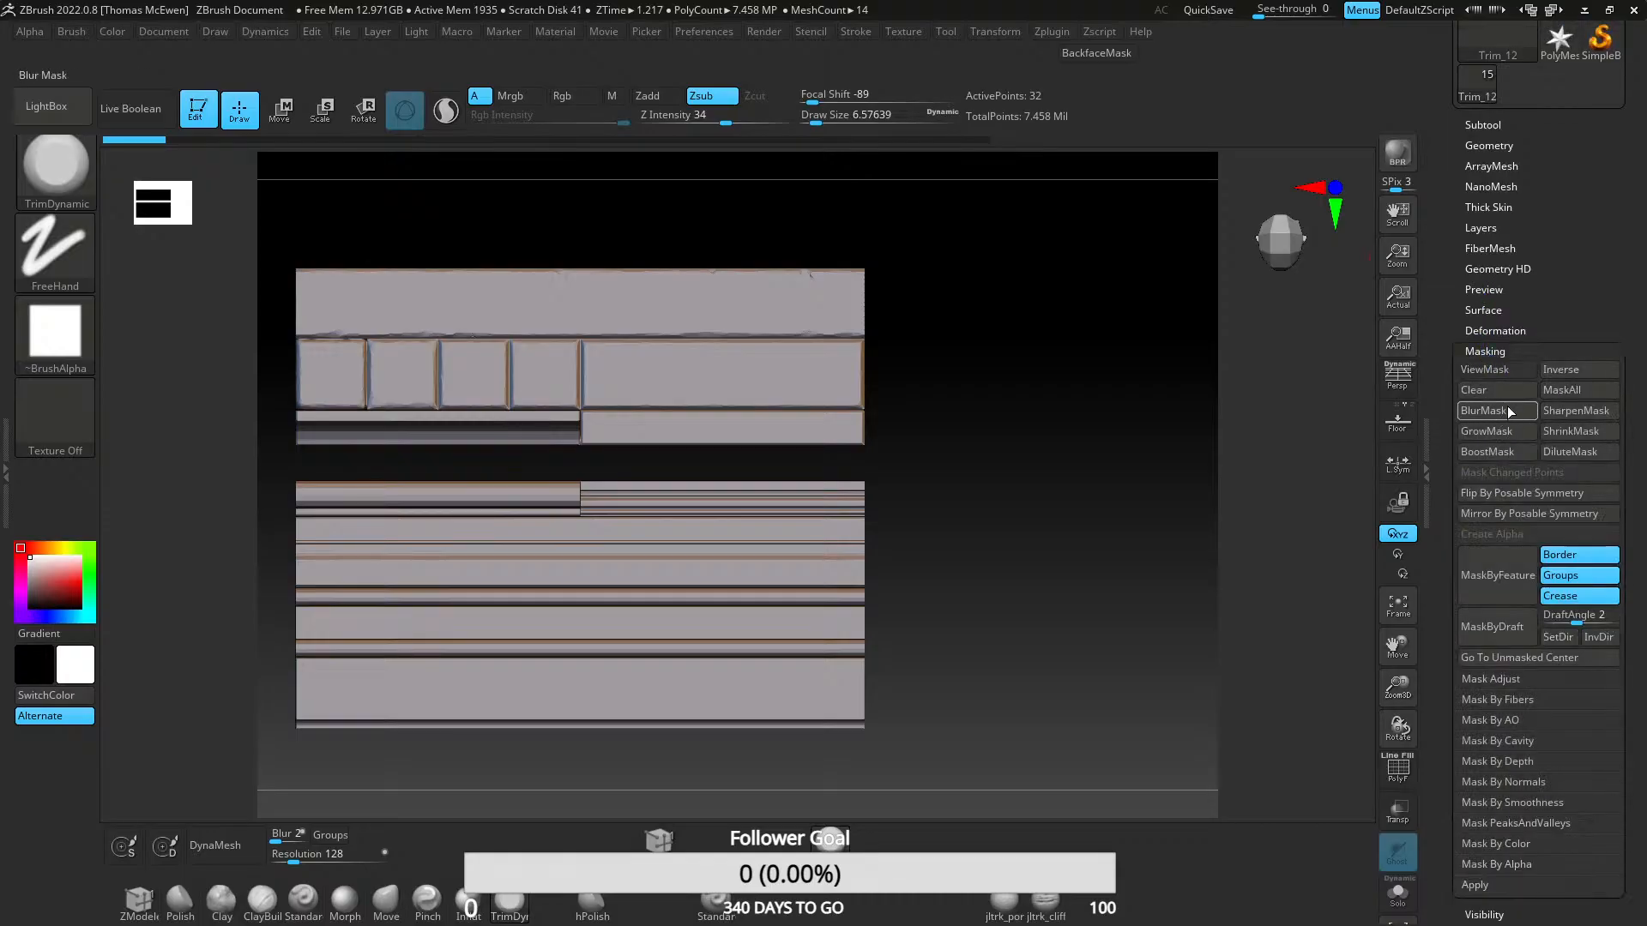
{"action": "left_click", "coordinate": [1494, 390]}
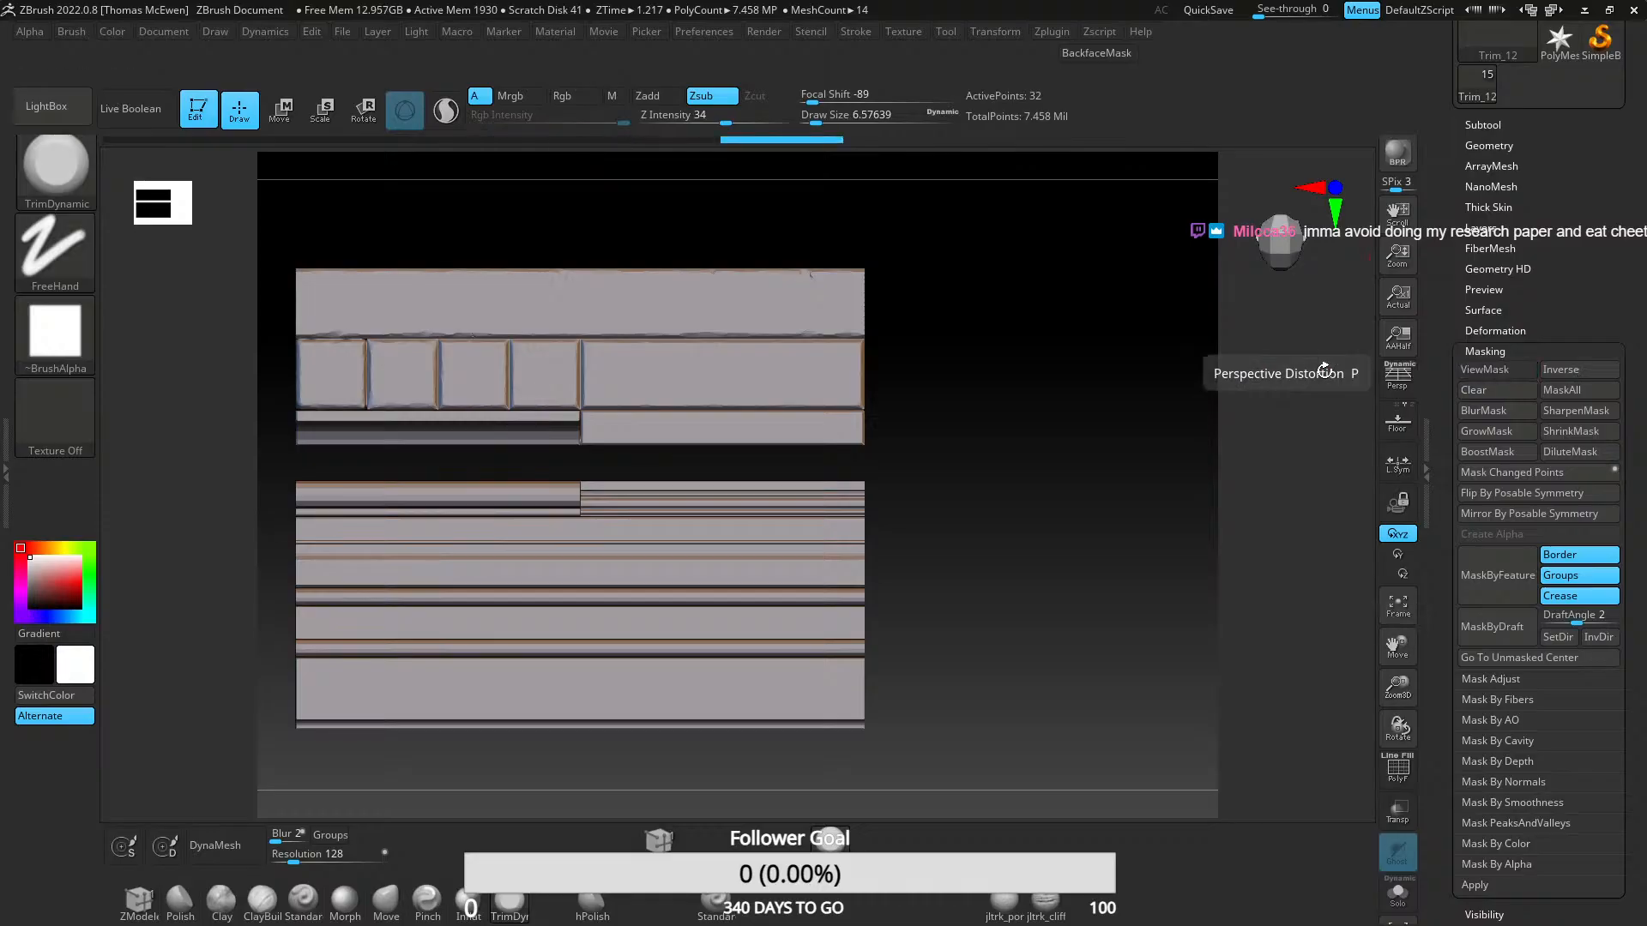
{"action": "left_click", "coordinate": [1482, 377]}
{"action": "left_click", "coordinate": [1482, 377]}
- Examine the chipped edges of the upper trims and square blocks, and the plain mouldings below, close up and as a whole
{"action": "right_click_drag", "start_coordinate": [1047, 343], "coordinate": [915, 445], "text": "ctrl"}
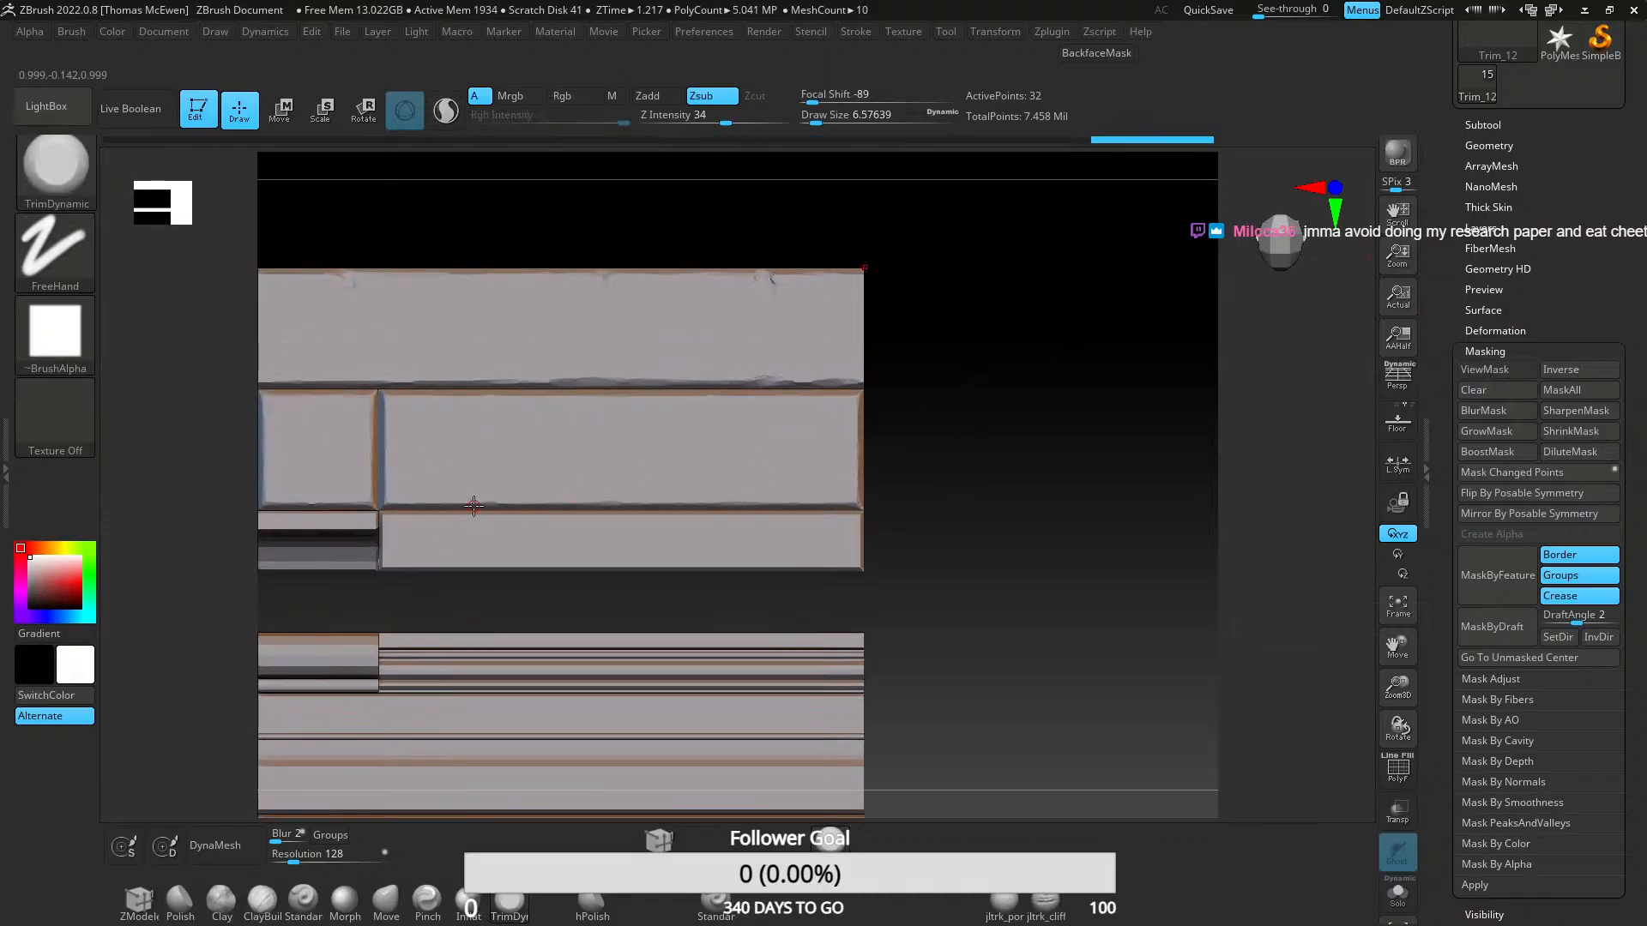
{"action": "right_click_drag", "start_coordinate": [269, 532], "coordinate": [985, 456], "text": "alt"}
{"action": "right_click_drag", "start_coordinate": [604, 455], "coordinate": [595, 206], "text": "ctrl"}
{"action": "right_click_drag", "start_coordinate": [675, 448], "coordinate": [656, 494], "text": "ctrl"}
{"action": "right_click_drag", "start_coordinate": [875, 447], "coordinate": [713, 529], "text": "alt"}
{"action": "right_click_drag", "start_coordinate": [770, 682], "coordinate": [764, 511], "text": "alt"}
{"action": "right_click_drag", "start_coordinate": [927, 505], "coordinate": [784, 463]}
{"action": "right_click_drag", "start_coordinate": [515, 614], "coordinate": [892, 459], "text": "alt"}
{"action": "right_click_drag", "start_coordinate": [442, 609], "coordinate": [721, 493], "text": "alt"}
{"action": "right_click_drag", "start_coordinate": [720, 494], "coordinate": [735, 400], "text": "ctrl"}
{"action": "right_click_drag", "start_coordinate": [502, 436], "coordinate": [820, 518], "text": "alt"}
{"action": "right_click_drag", "start_coordinate": [820, 518], "coordinate": [727, 521], "text": "alt"}
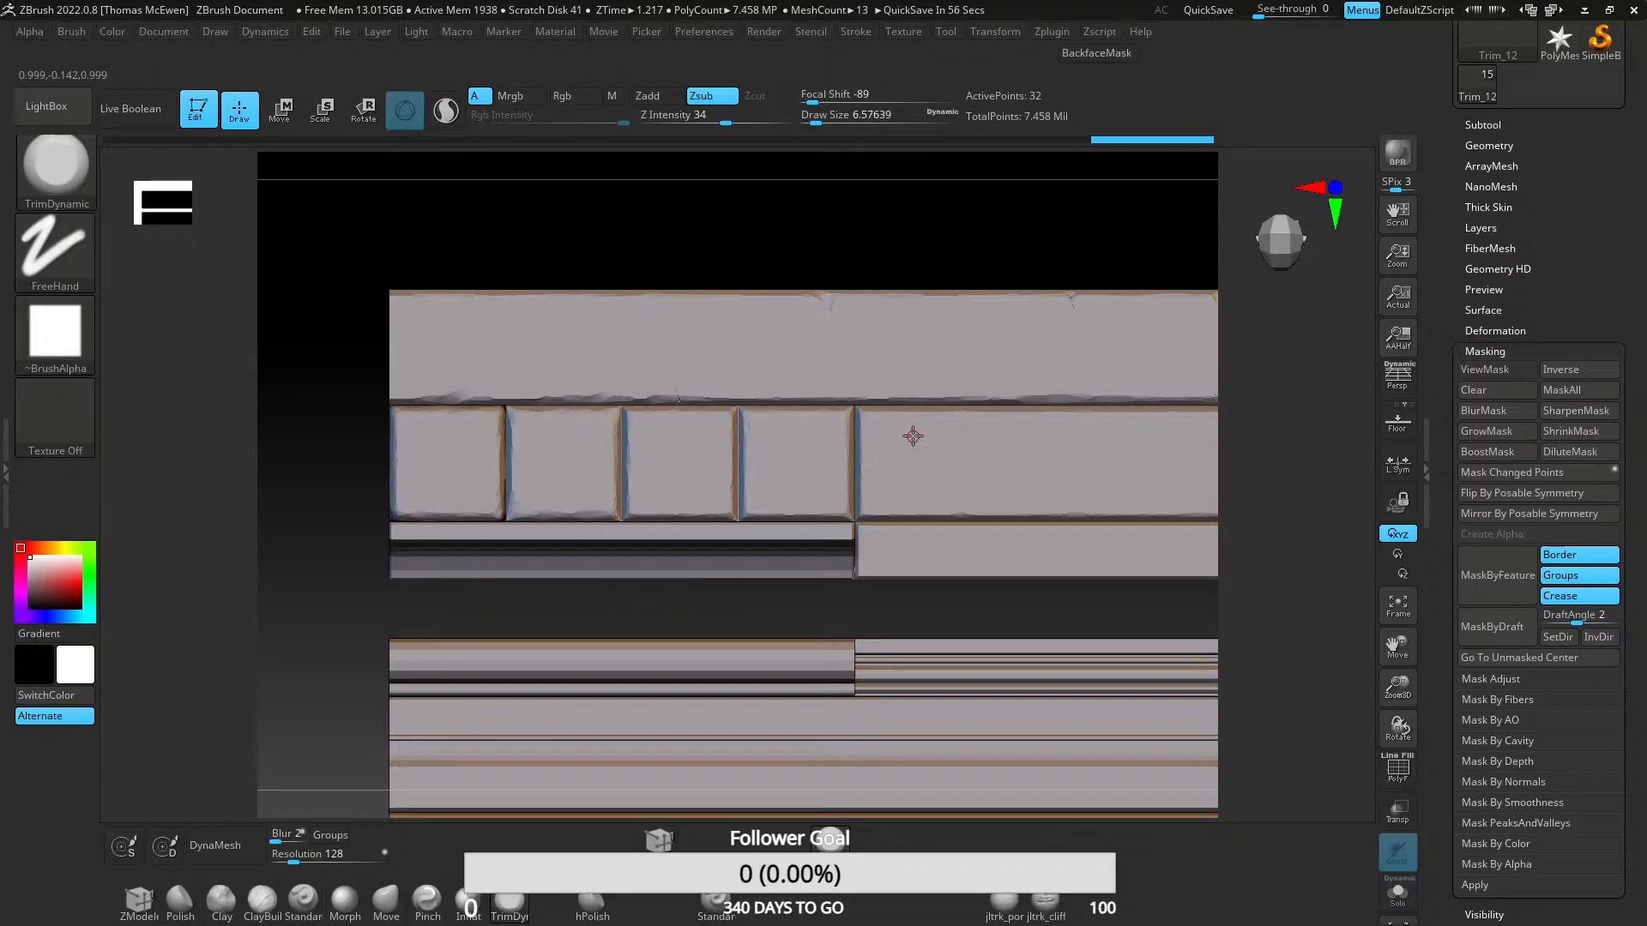
{"action": "right_click_drag", "start_coordinate": [875, 533], "coordinate": [741, 533]}
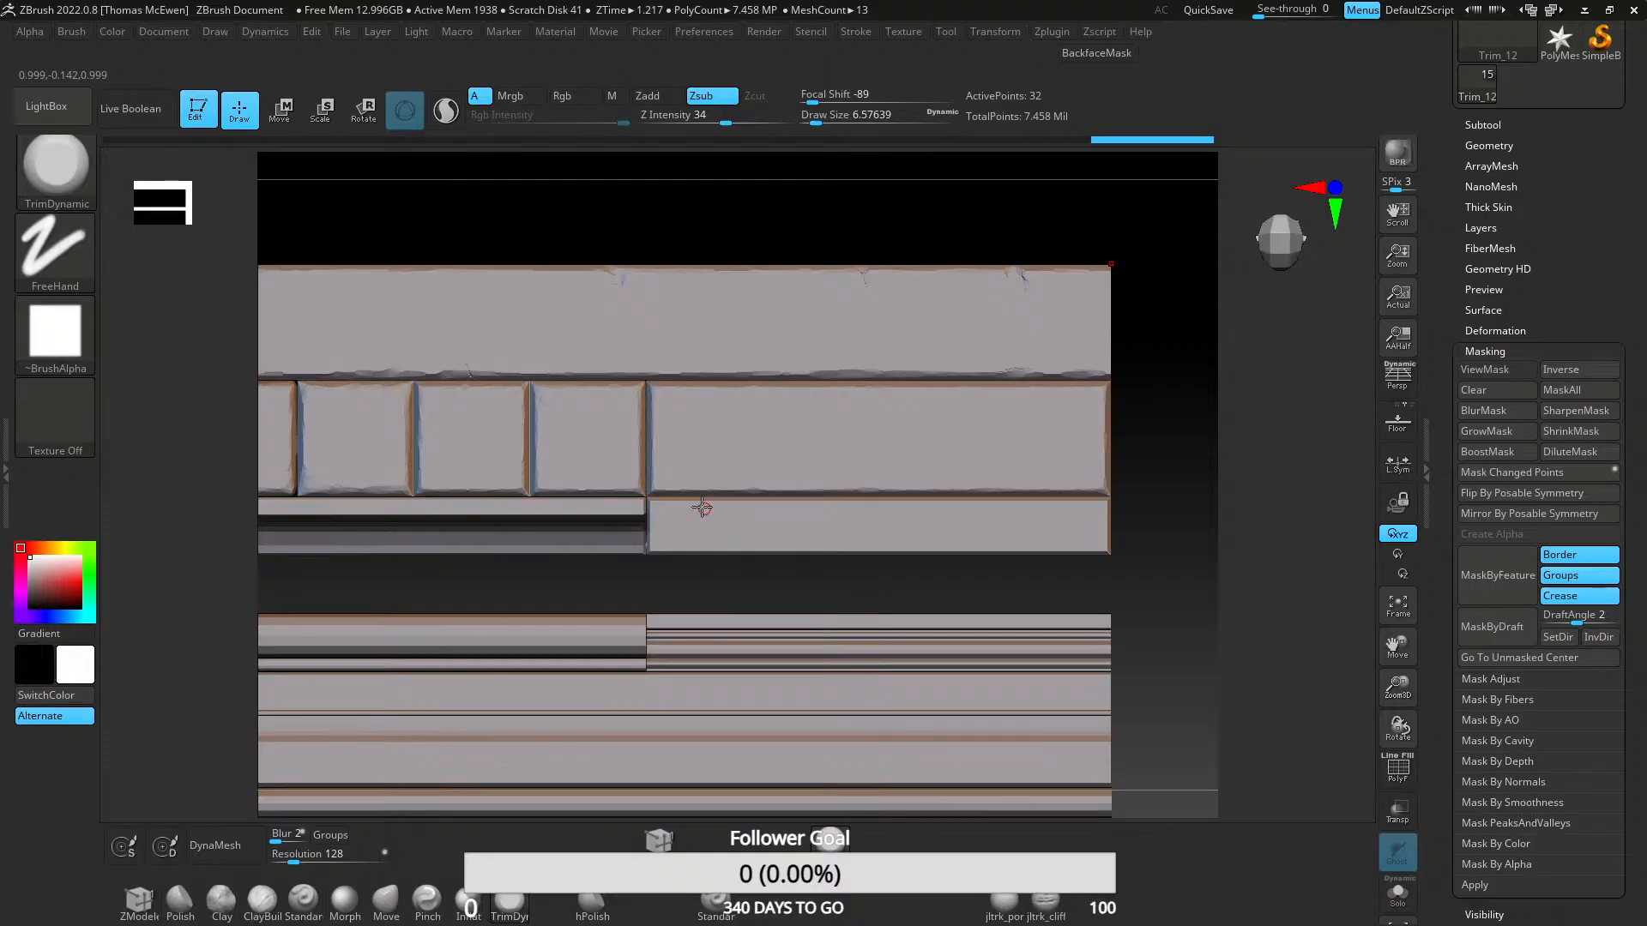
{"action": "mouse_move", "coordinate": [557, 473]}
{"action": "right_mouse_down", "text": "alt"}
{"action": "mouse_move", "coordinate": [739, 492]}
{"action": "mouse_move", "coordinate": [739, 581]}
{"action": "mouse_move", "coordinate": [588, 501]}
{"action": "mouse_move", "coordinate": [722, 347]}
{"action": "right_mouse_up", "text": "alt"}
{"action": "right_click_drag", "start_coordinate": [722, 444], "coordinate": [682, 457], "text": "ctrl"}
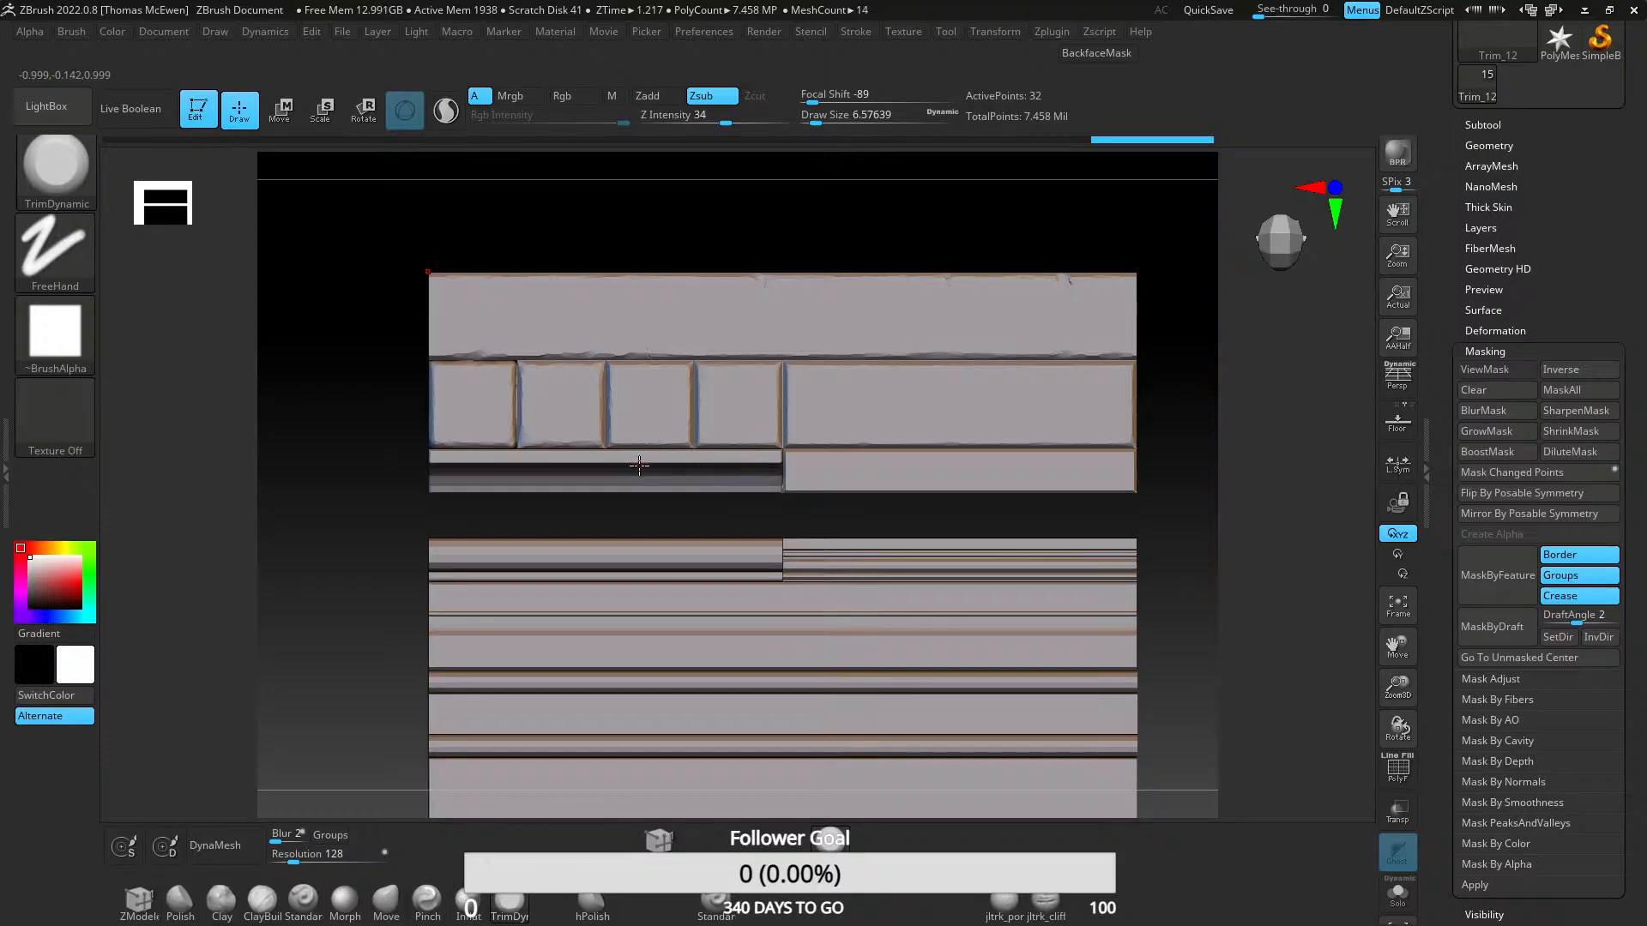
{"action": "right_click_drag", "start_coordinate": [746, 501], "coordinate": [544, 611]}
{"action": "right_click_drag", "start_coordinate": [742, 411], "coordinate": [864, 449], "text": "ctrl"}
{"action": "right_click_drag", "start_coordinate": [1061, 496], "coordinate": [1072, 369], "text": "alt"}
{"action": "right_click_drag", "start_coordinate": [772, 595], "coordinate": [820, 429], "text": "ctrl"}
{"action": "right_click_drag", "start_coordinate": [1088, 485], "coordinate": [821, 523], "text": "alt"}
{"action": "right_click_drag", "start_coordinate": [656, 512], "coordinate": [680, 540], "text": "alt"}
{"action": "right_click_drag", "start_coordinate": [852, 465], "coordinate": [911, 461], "text": "alt"}
{"action": "right_click", "coordinate": [1358, 281]}
{"action": "left_click_drag", "start_coordinate": [1526, 220], "coordinate": [1503, 449]}
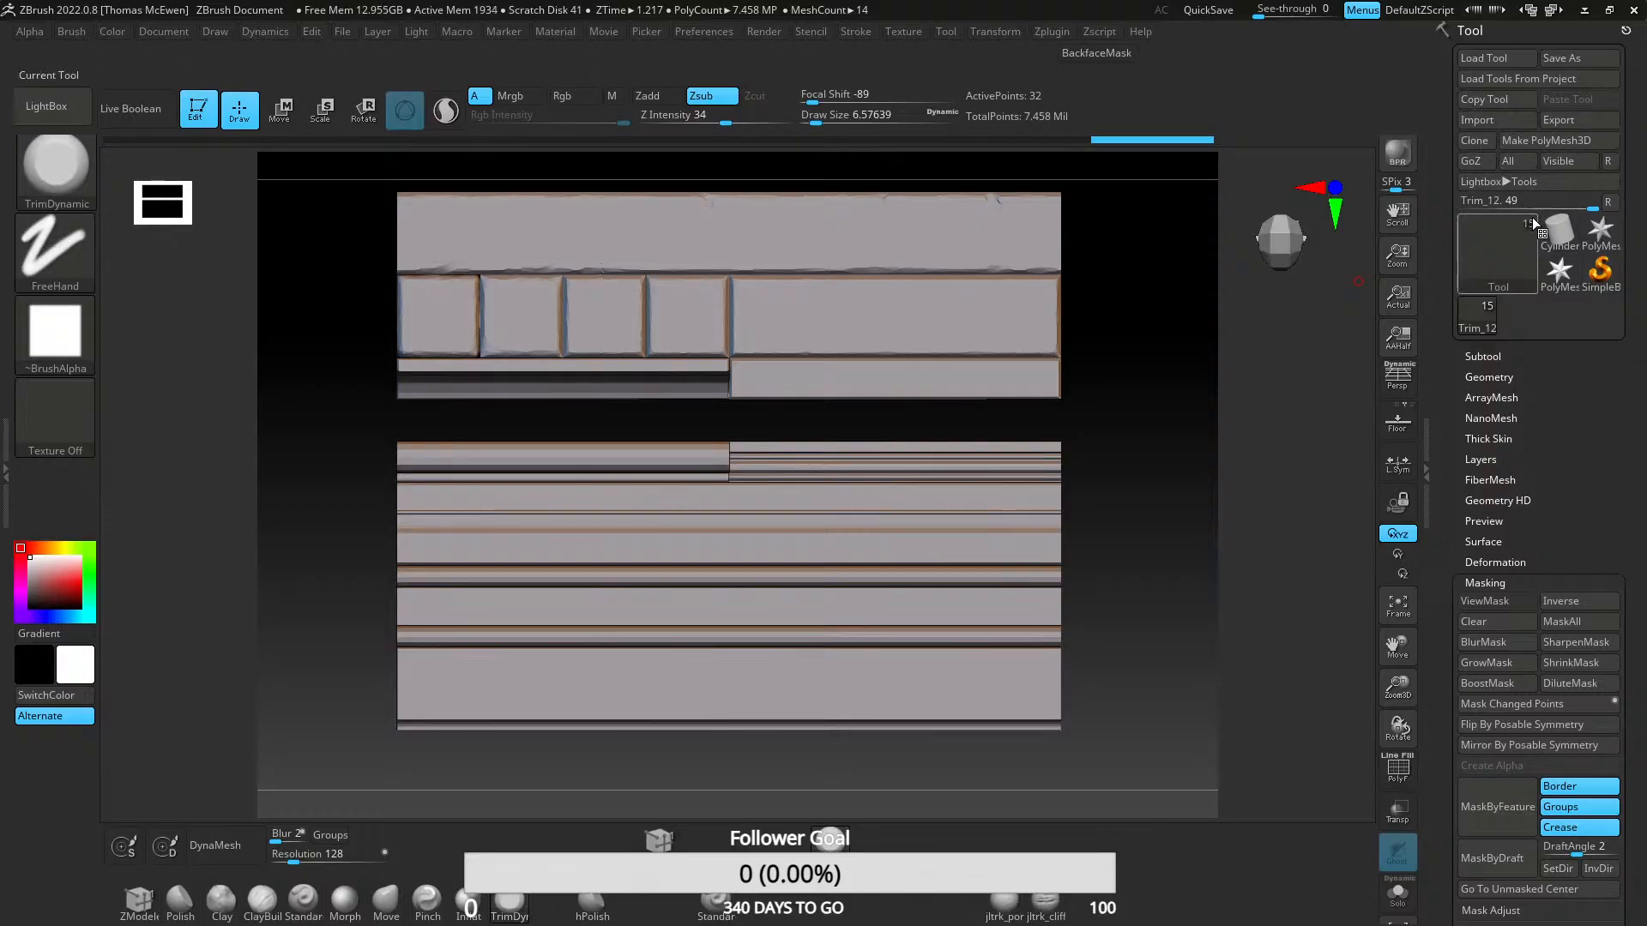
{"action": "mouse_move", "coordinate": [871, 312]}
{"action": "right_mouse_down", "text": "alt"}
{"action": "mouse_move", "coordinate": [865, 368]}
{"action": "mouse_move", "coordinate": [857, 341]}
{"action": "right_mouse_up", "text": "alt"}
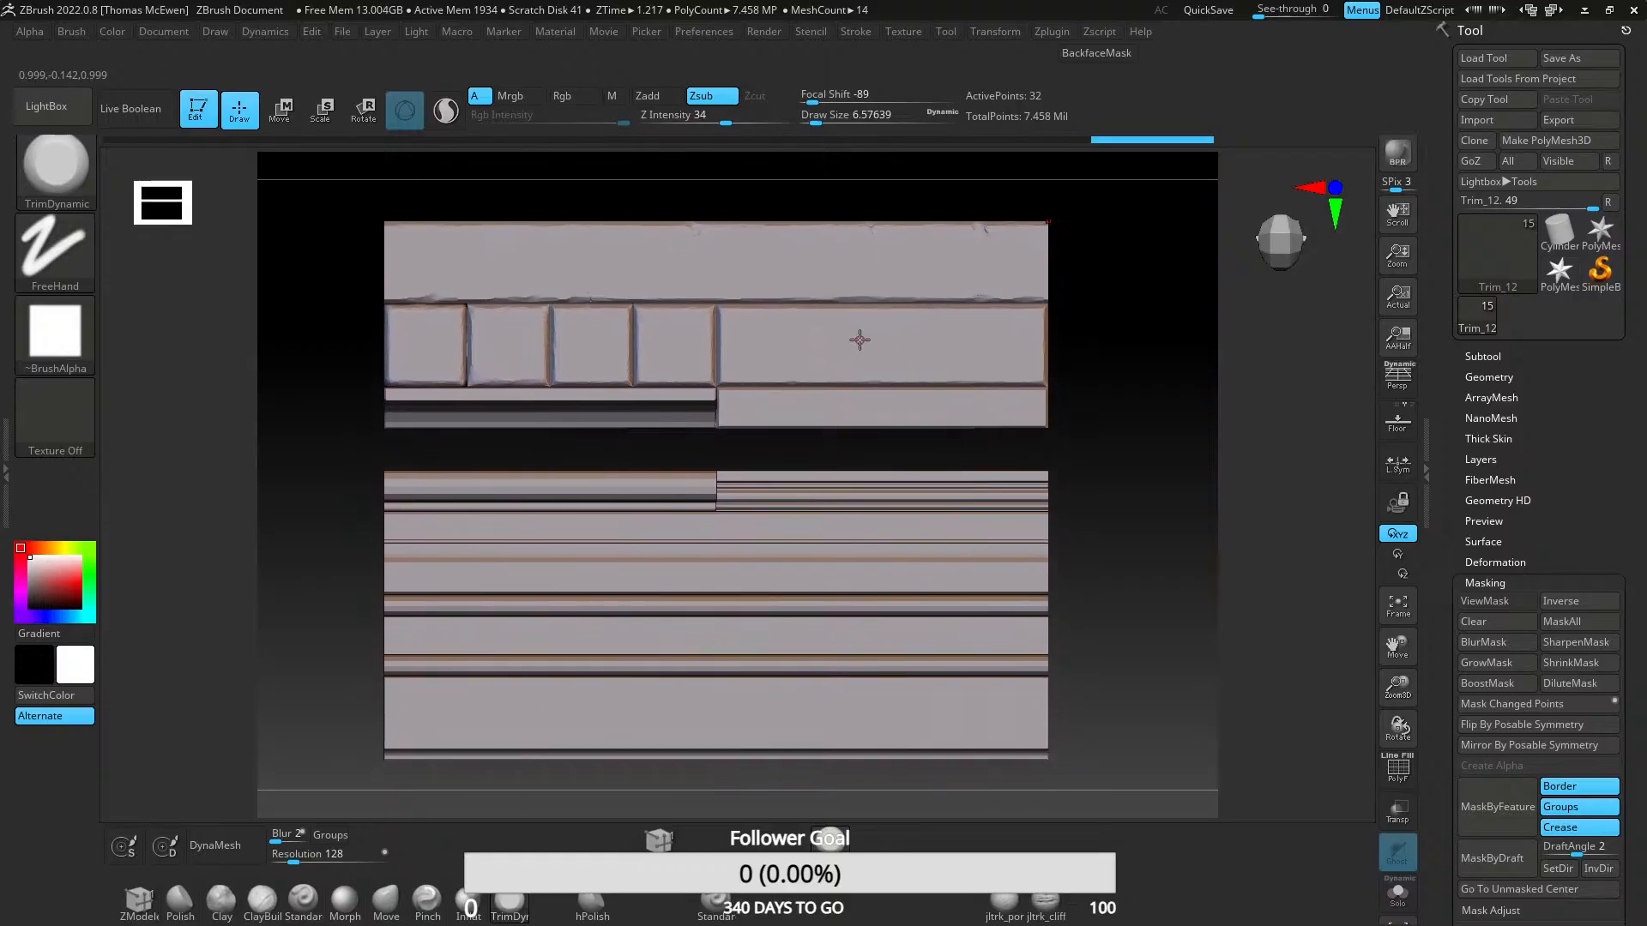
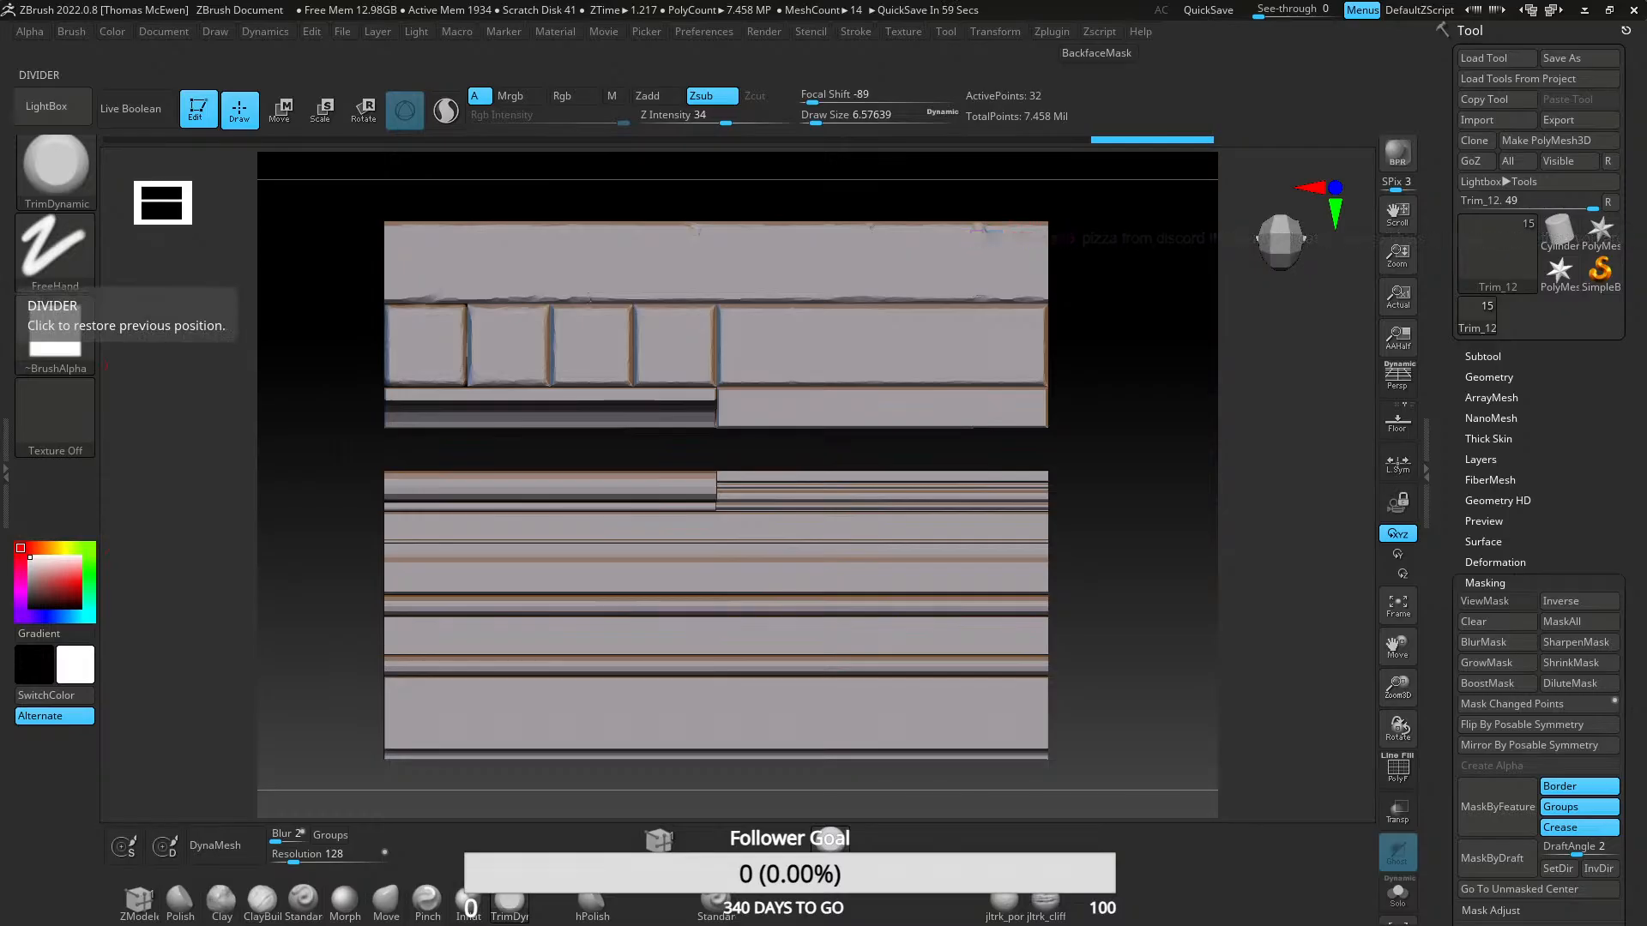
{"action": "right_click_drag", "start_coordinate": [702, 335], "coordinate": [557, 353], "text": "alt"}
{"action": "right_click_drag", "start_coordinate": [558, 353], "coordinate": [550, 477], "text": "ctrl"}
{"action": "right_click_drag", "start_coordinate": [434, 477], "coordinate": [783, 357], "text": "alt"}
{"action": "right_click_drag", "start_coordinate": [540, 440], "coordinate": [680, 326], "text": "alt"}
{"action": "right_click_drag", "start_coordinate": [680, 326], "coordinate": [724, 335], "text": "ctrl"}
{"action": "right_click_drag", "start_coordinate": [633, 434], "coordinate": [367, 574], "text": "ctrl"}
{"action": "right_click_drag", "start_coordinate": [367, 574], "coordinate": [419, 450], "text": "alt"}
{"action": "mouse_move", "coordinate": [565, 462]}
{"action": "right_mouse_down", "text": "ctrl"}
{"action": "mouse_move", "coordinate": [555, 363]}
{"action": "mouse_move", "coordinate": [703, 369]}
{"action": "right_mouse_up", "text": "ctrl"}
- Browse the subtool list, switch to Trim_10 and return to Trim_12
{"action": "left_click", "coordinate": [1488, 357]}
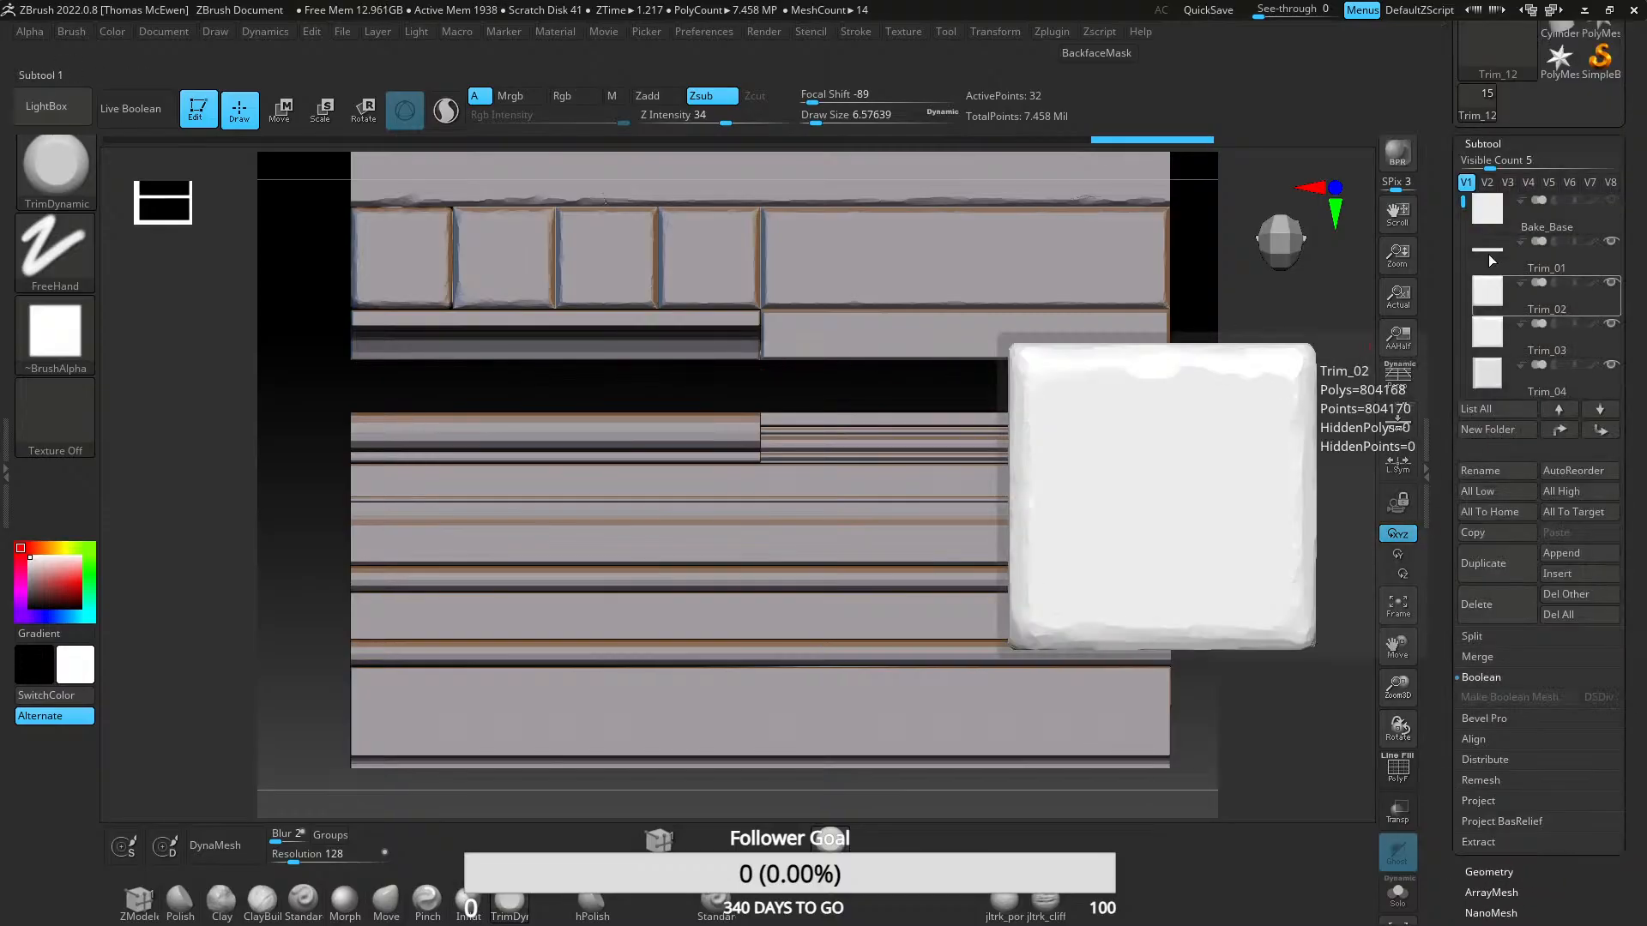
{"action": "scroll", "coordinate": [1501, 315], "scroll_direction": "down", "scroll_amount": 2}
{"action": "scroll", "coordinate": [1479, 304], "scroll_direction": "up", "scroll_amount": 3}
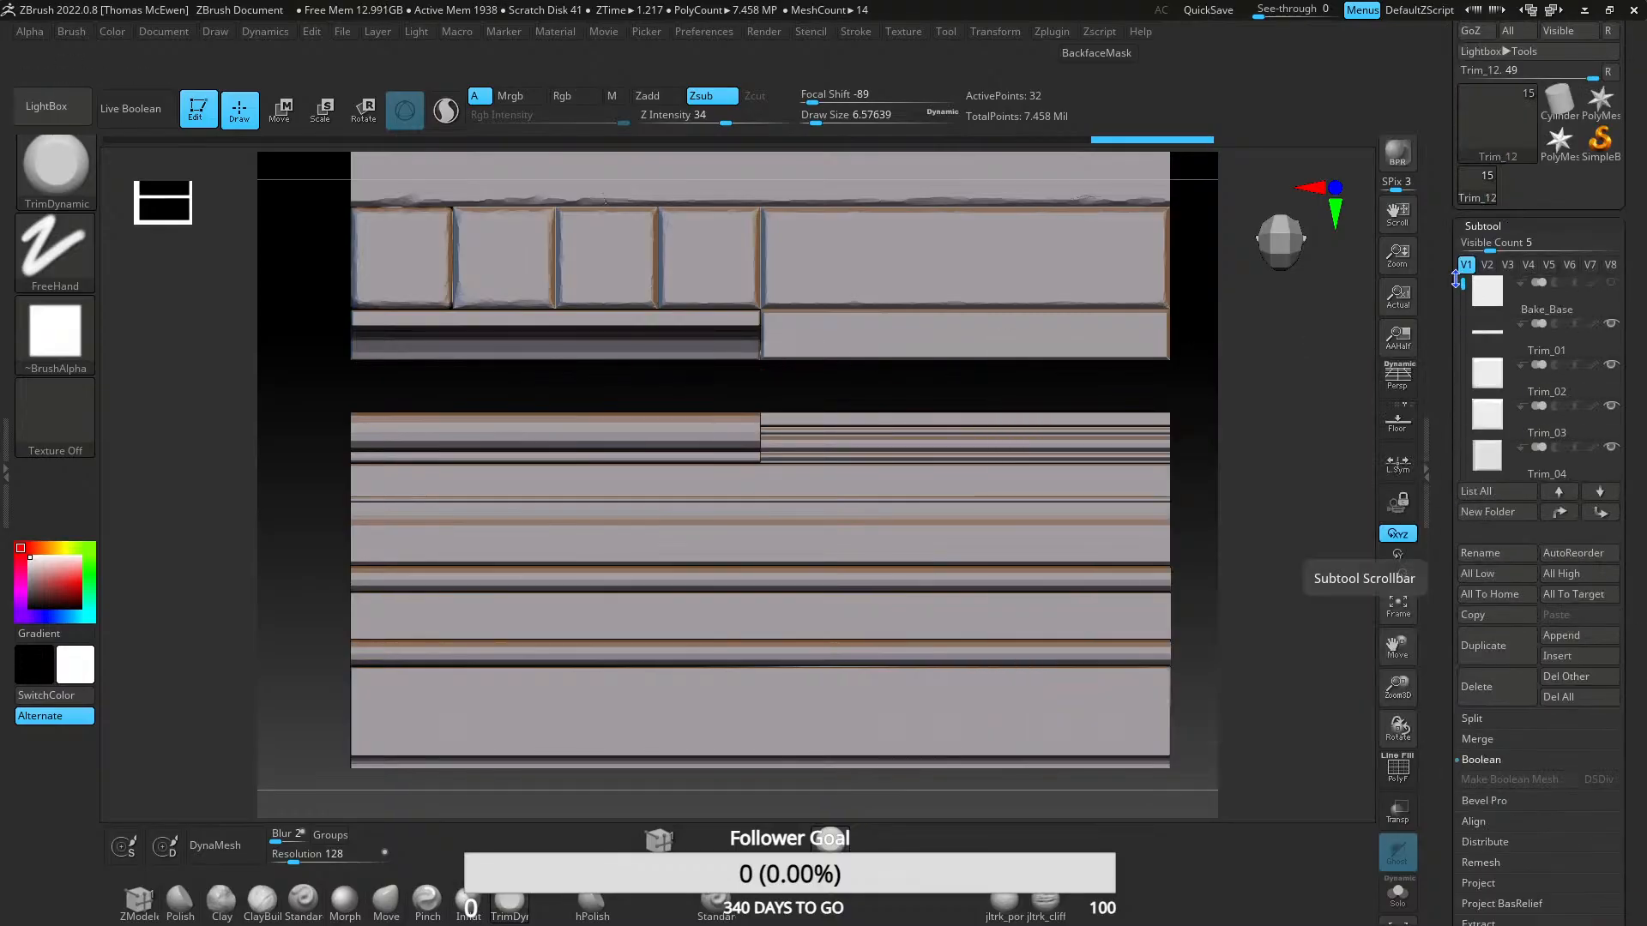
{"action": "left_click_drag", "start_coordinate": [1461, 282], "coordinate": [1463, 374]}
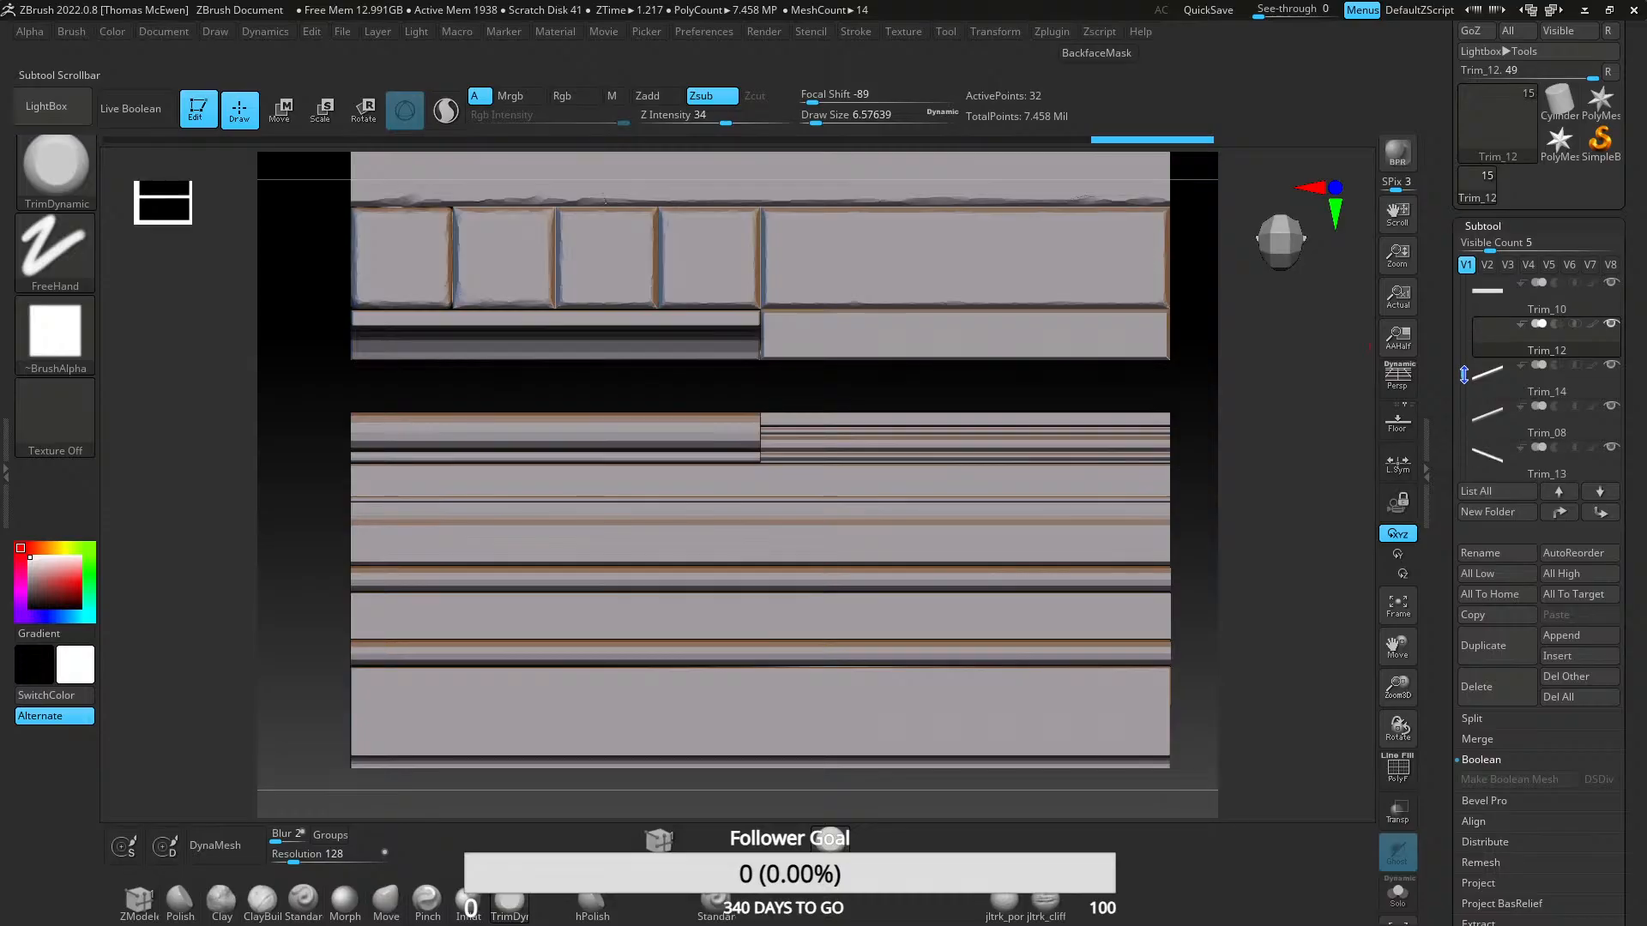
{"action": "mouse_move", "coordinate": [1493, 375]}
{"action": "left_click", "coordinate": [1503, 304]}
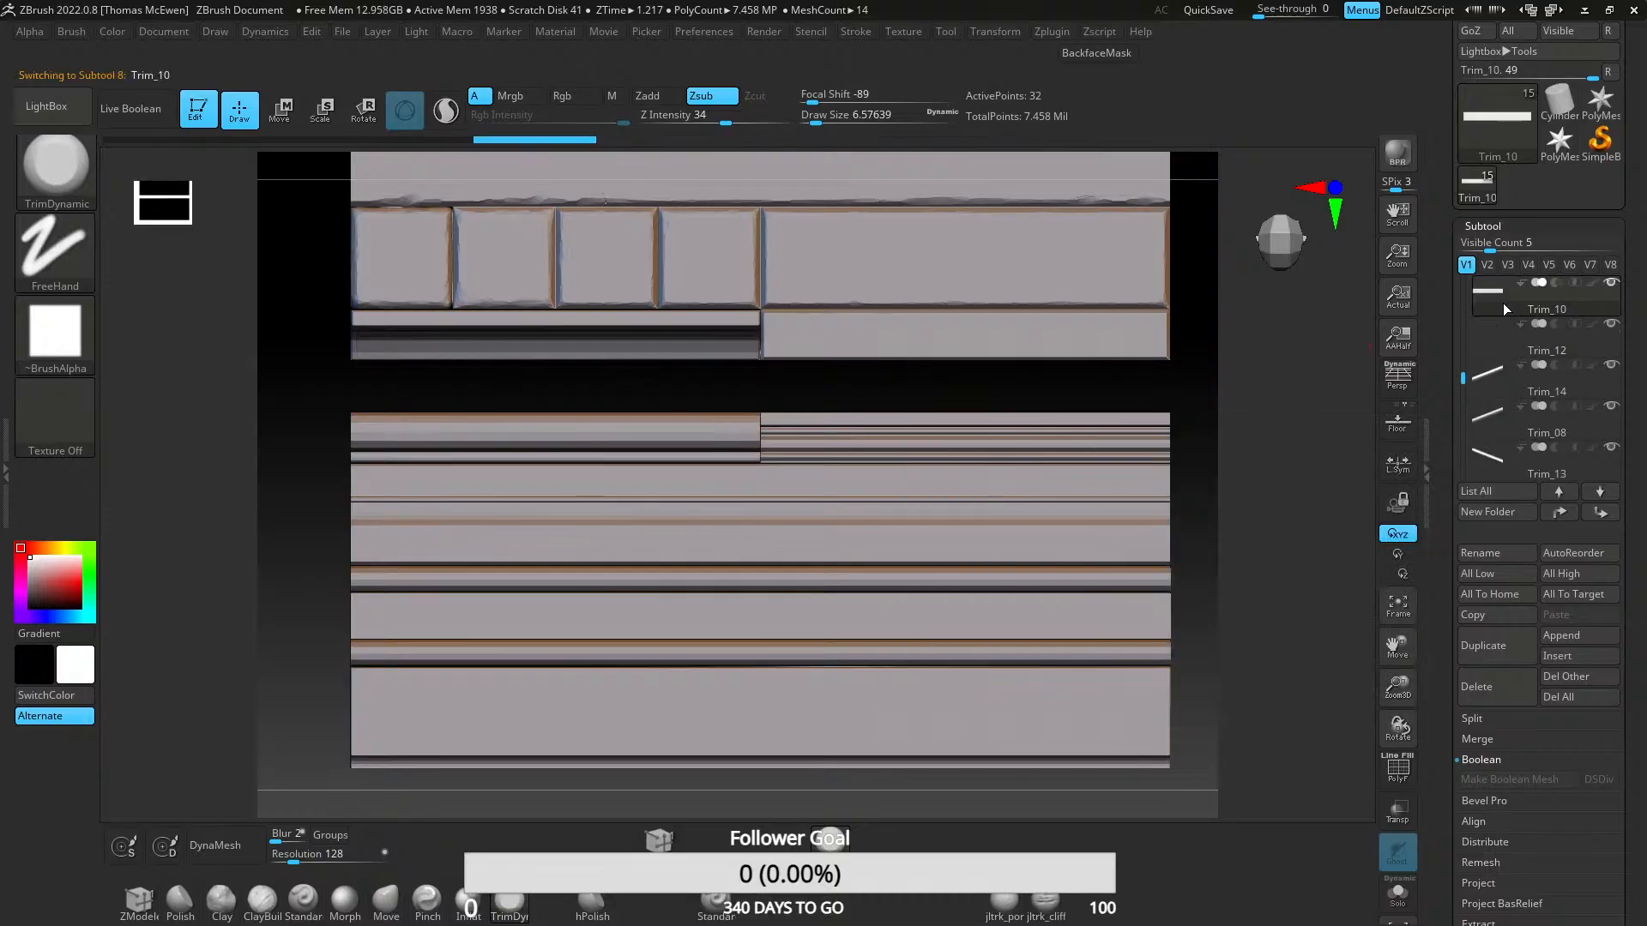
{"action": "left_click", "coordinate": [1496, 389]}
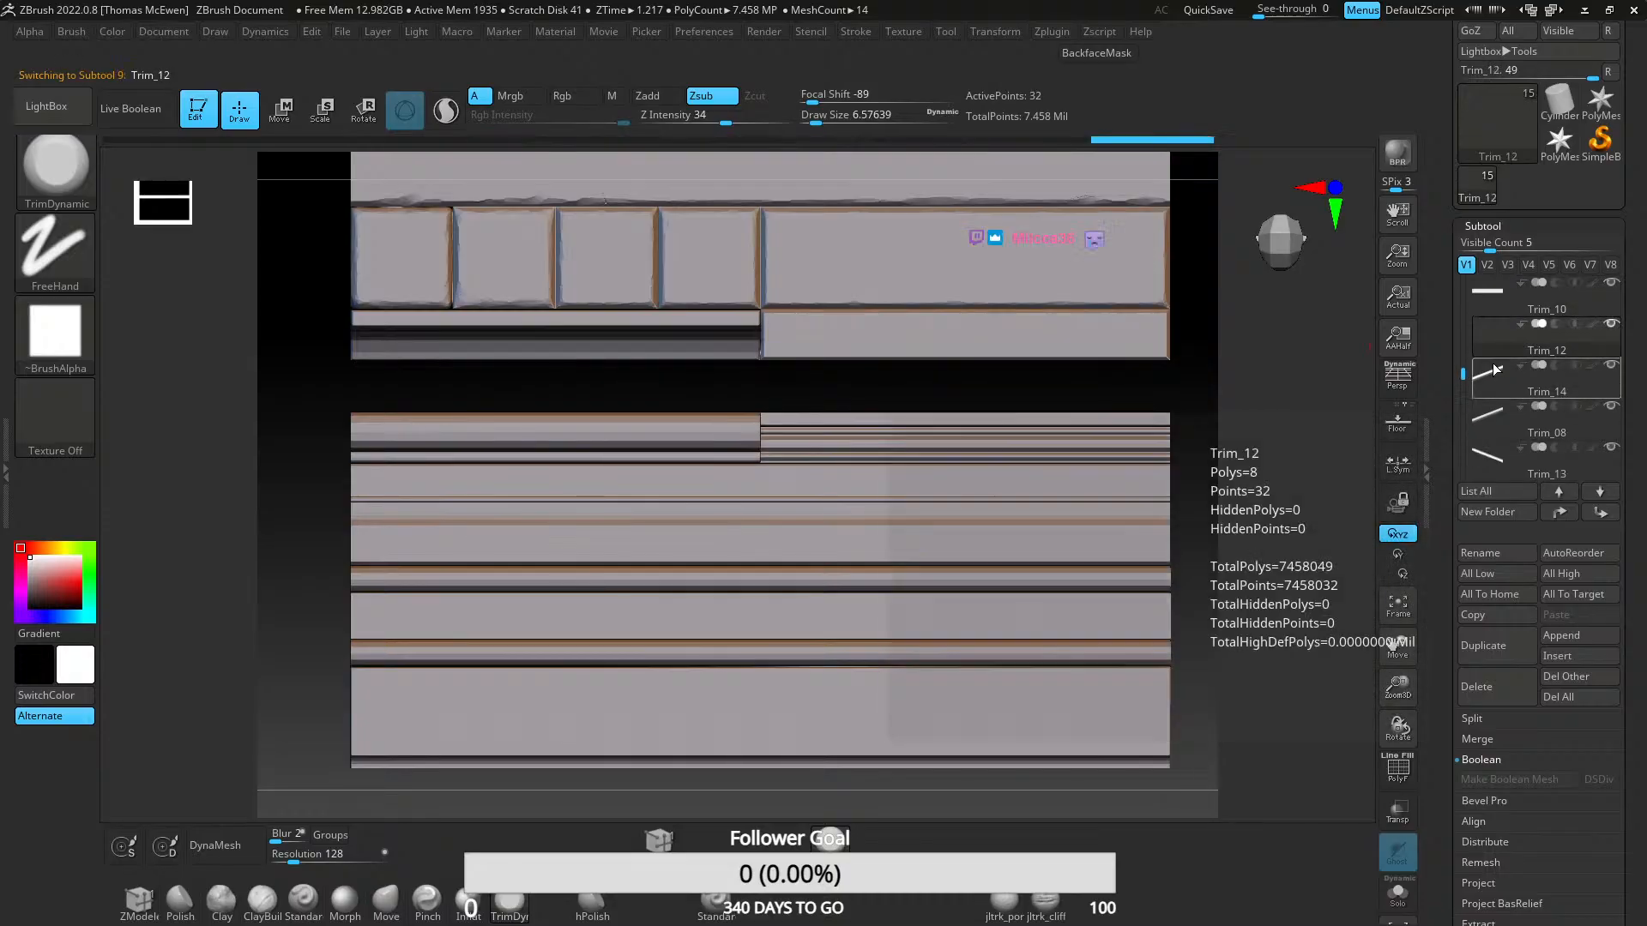
{"action": "left_click", "coordinate": [1489, 338]}
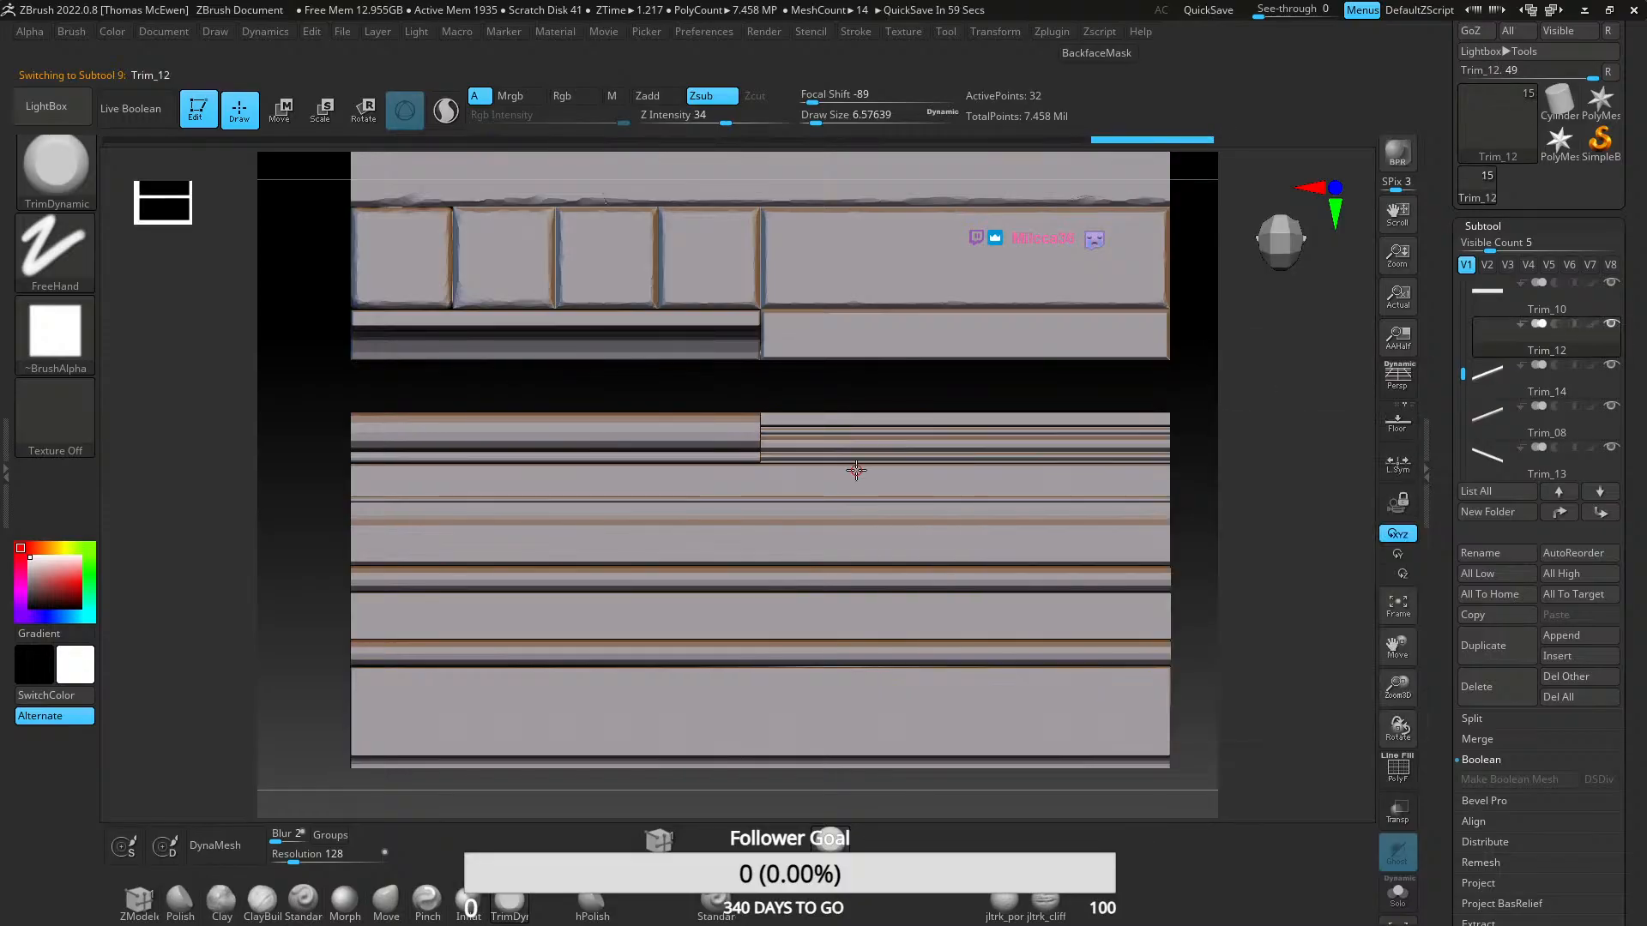
{"action": "key", "text": "alt+Tab"}
{"action": "key", "text": "alt+Tab"}
{"action": "key", "text": "alt+Tab"}
{"action": "key", "text": "alt+Tab"}
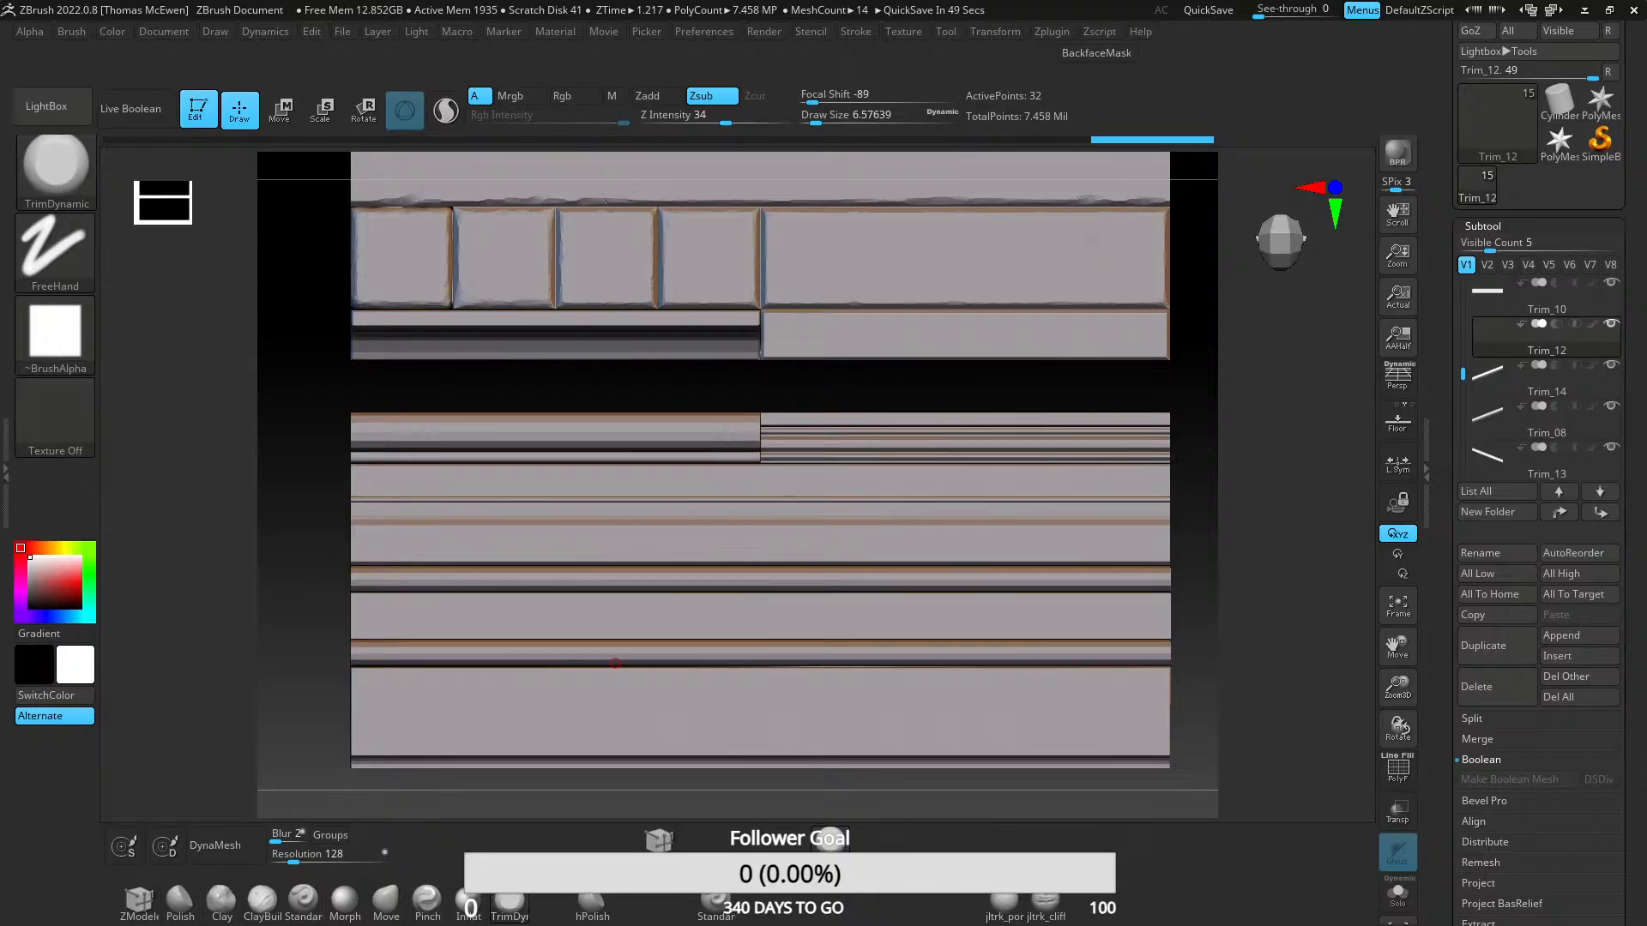
{"action": "right_click_drag", "start_coordinate": [678, 428], "coordinate": [717, 528]}
{"action": "right_click_drag", "start_coordinate": [646, 467], "coordinate": [857, 391], "text": "alt"}
{"action": "key", "text": "alt+Tab"}
{"action": "key", "text": "alt+Tab"}
{"action": "key", "text": "alt+Tab"}
{"action": "key", "text": "alt+Tab"}
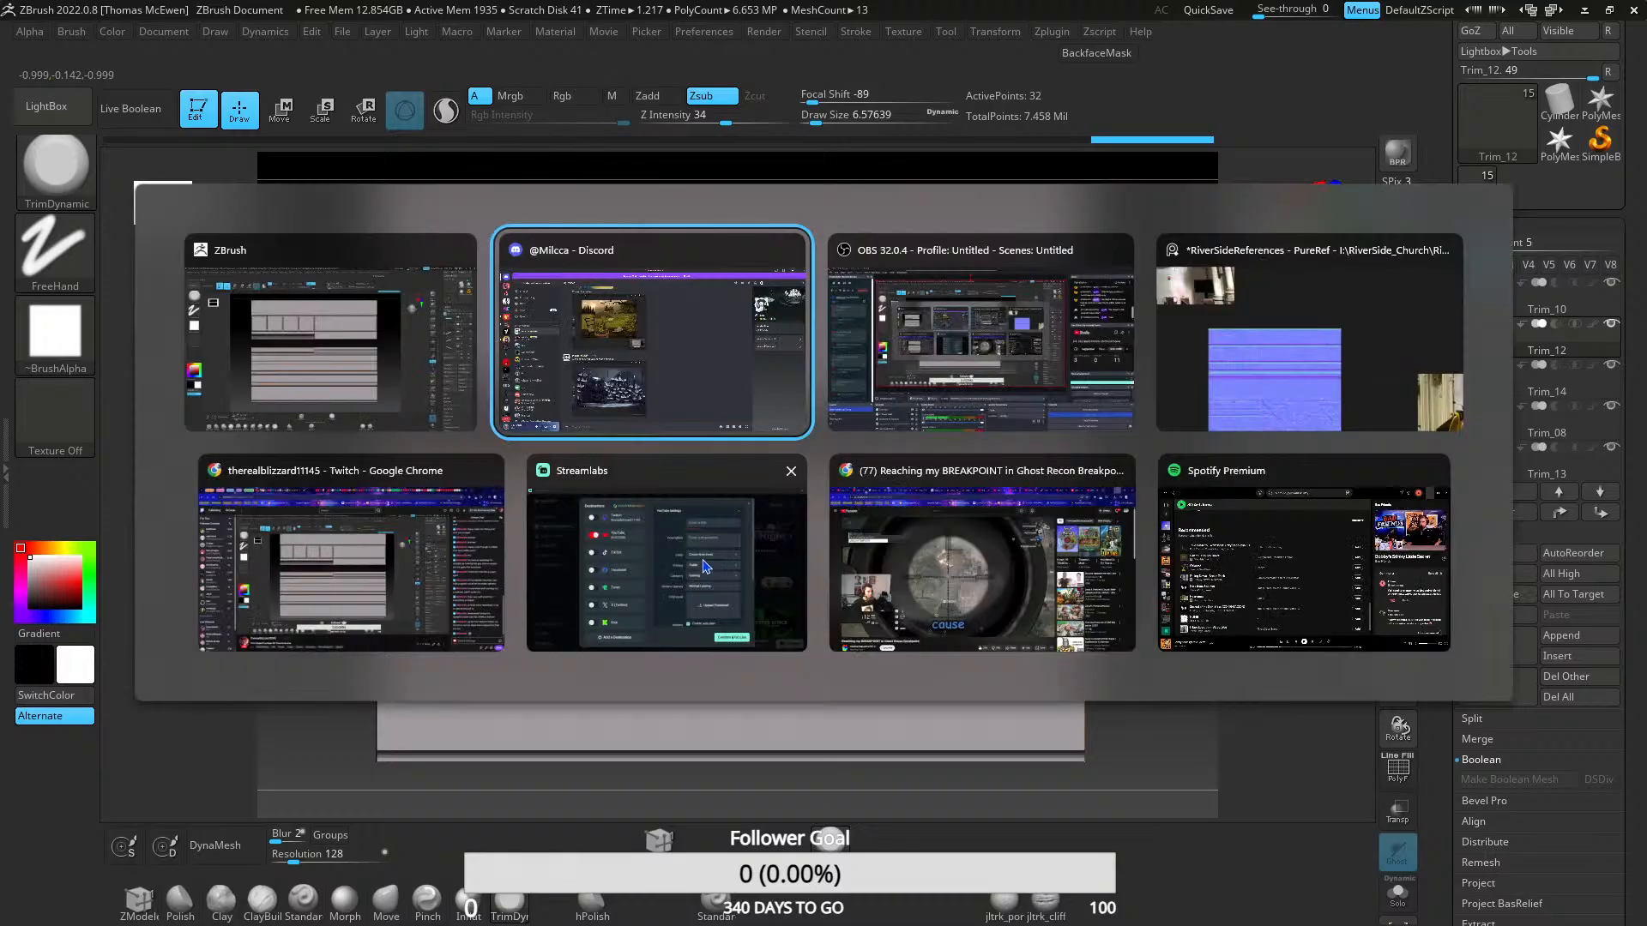
{"action": "key", "text": "alt+Tab"}
{"action": "key", "text": "alt+Tab"}
{"action": "key", "text": "alt+Tab"}
{"action": "key", "text": "alt+Tab"}
{"action": "key", "text": "alt+Tab"}
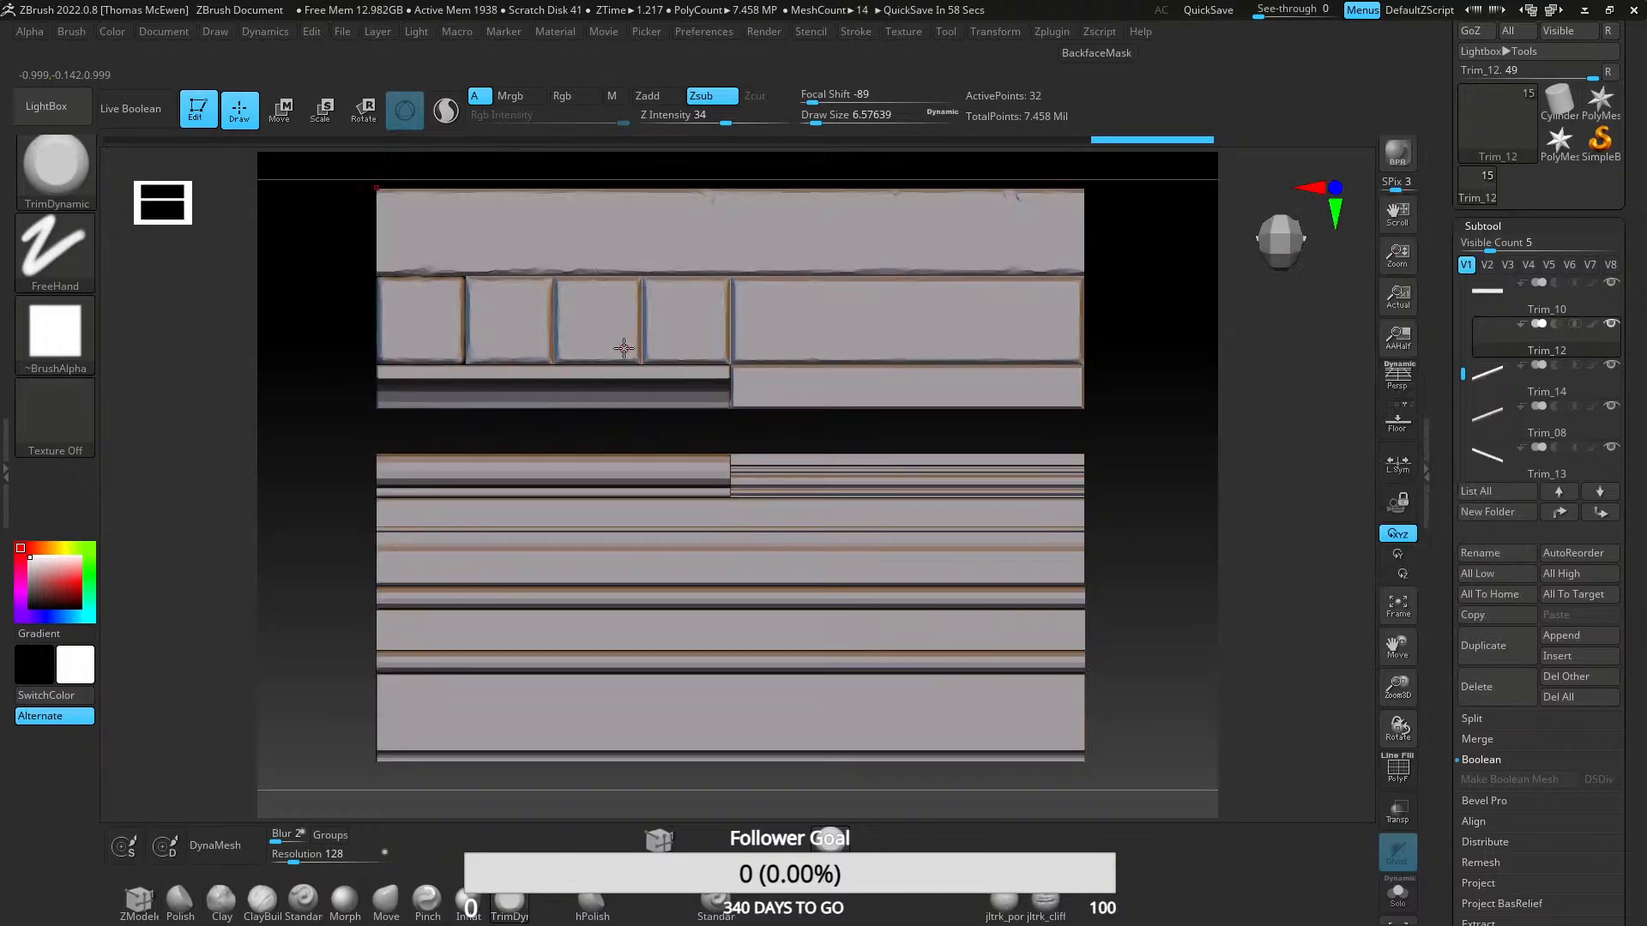
- Put Trim_12 into a new subtool folder titled "Yes"
{"action": "right_click_drag", "start_coordinate": [624, 348], "coordinate": [621, 456], "text": "ctrl"}
{"action": "right_click_drag", "start_coordinate": [712, 538], "coordinate": [710, 491], "text": "alt"}
{"action": "left_click_drag", "start_coordinate": [1519, 183], "coordinate": [1511, 315]}
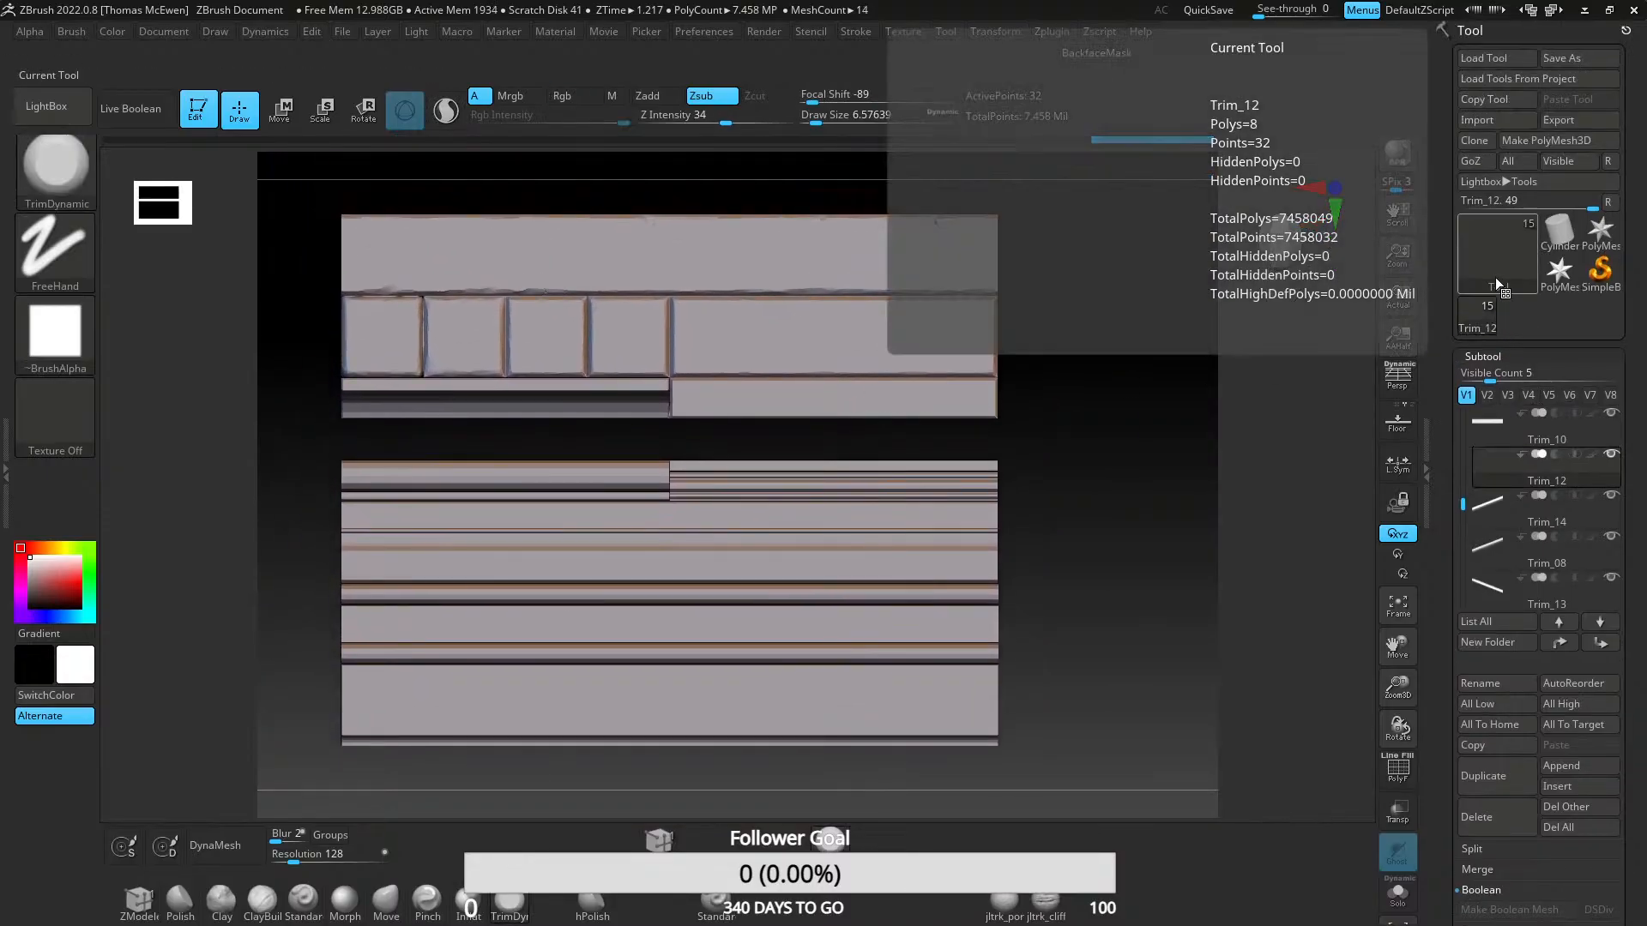
{"action": "left_click_drag", "start_coordinate": [1482, 658], "coordinate": [1481, 618]}
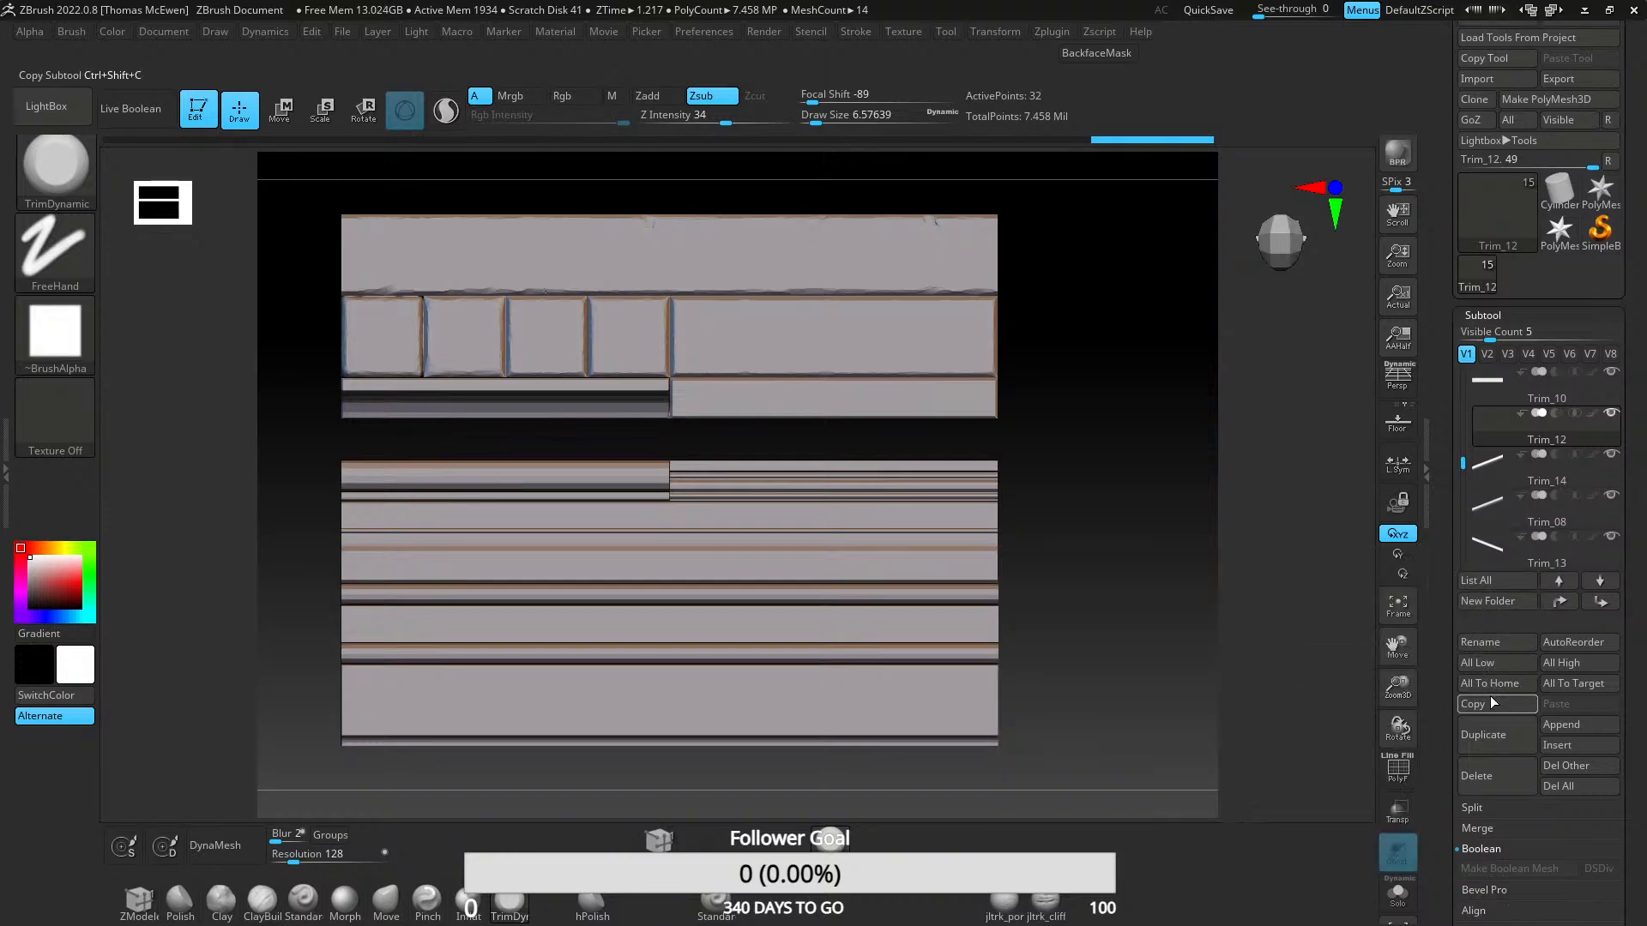
{"action": "left_click", "coordinate": [1495, 603]}
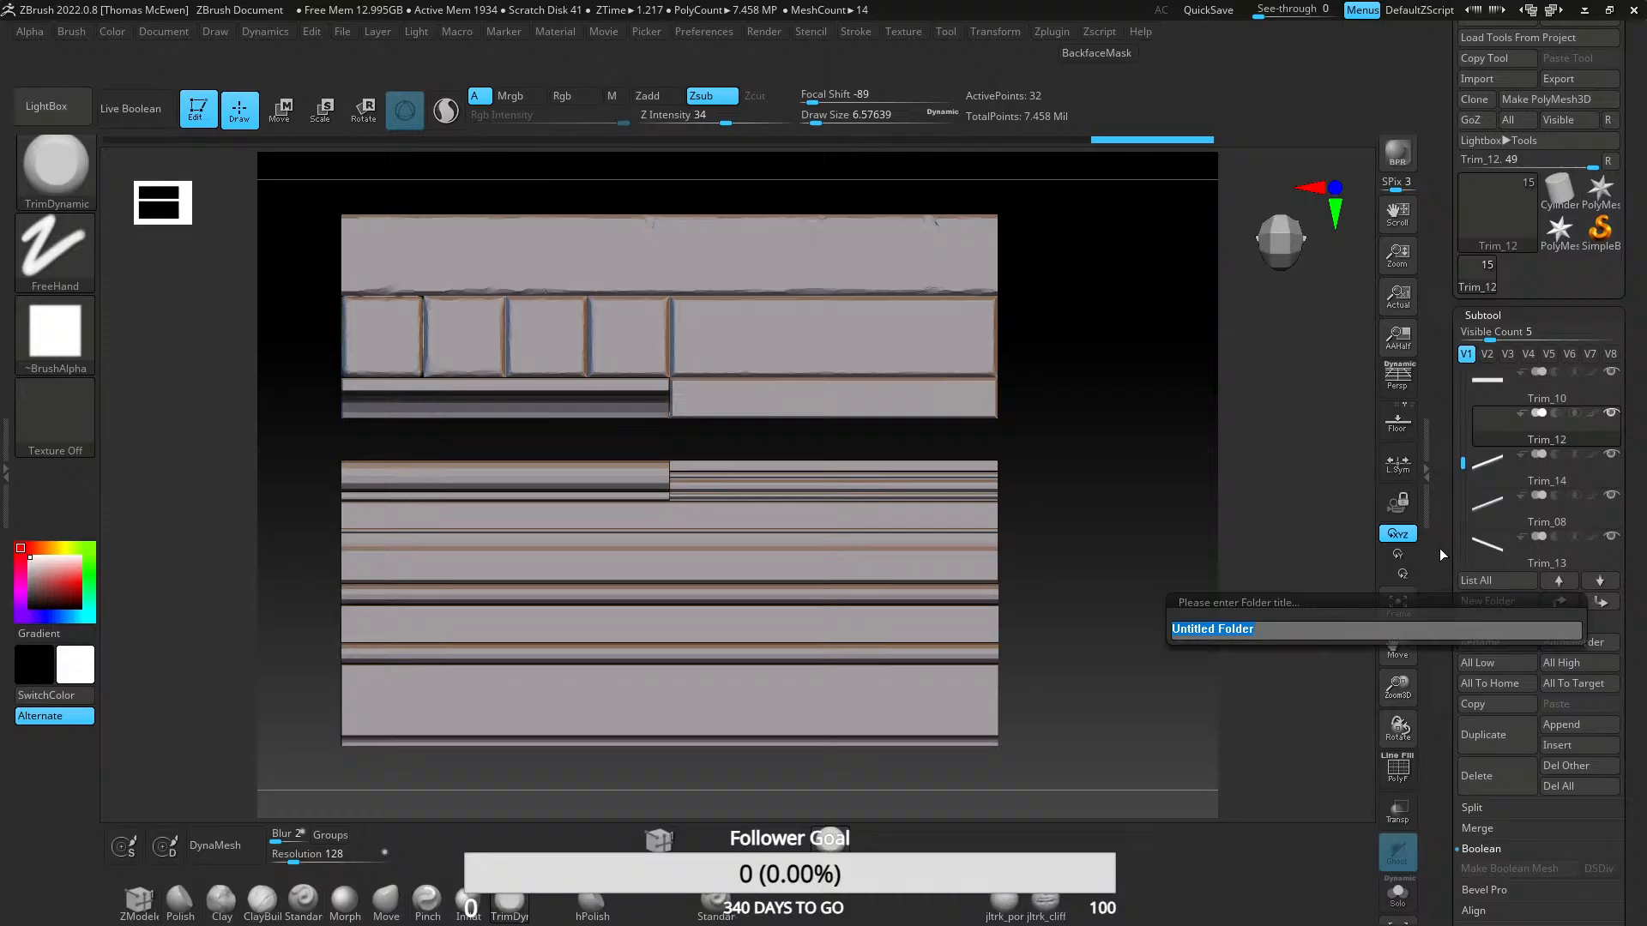
{"action": "type", "text": "Yes"}
{"action": "key", "text": "Return"}
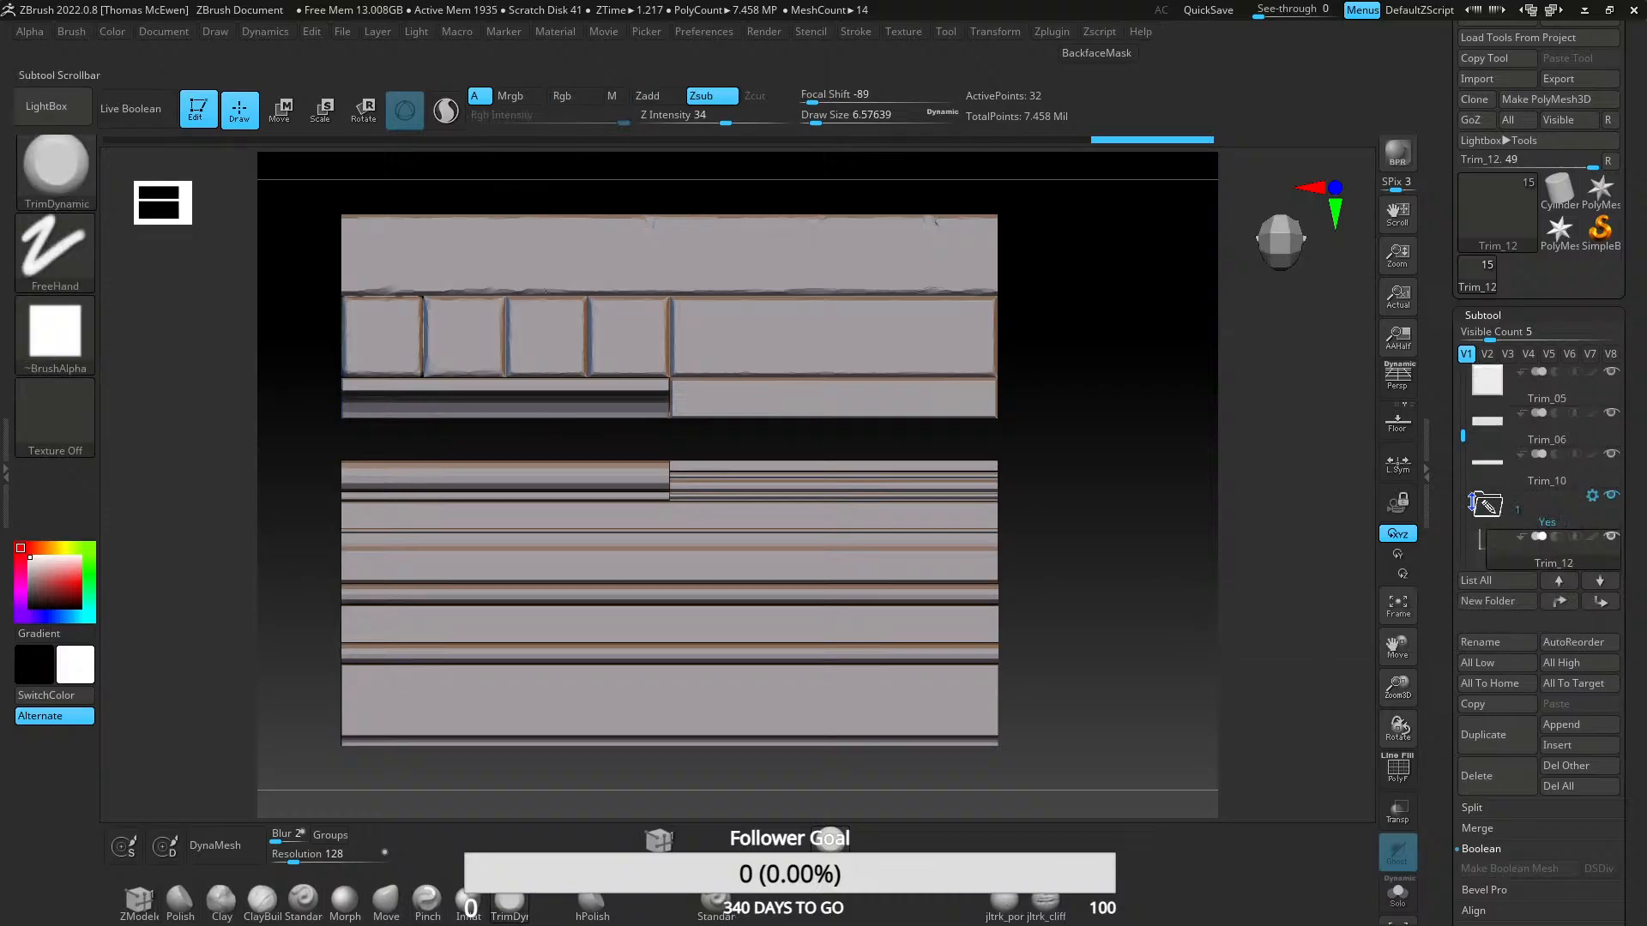
{"action": "scroll", "coordinate": [1487, 513], "scroll_direction": "down", "scroll_amount": 1}
{"action": "scroll", "coordinate": [1496, 460], "scroll_direction": "up", "scroll_amount": 3}
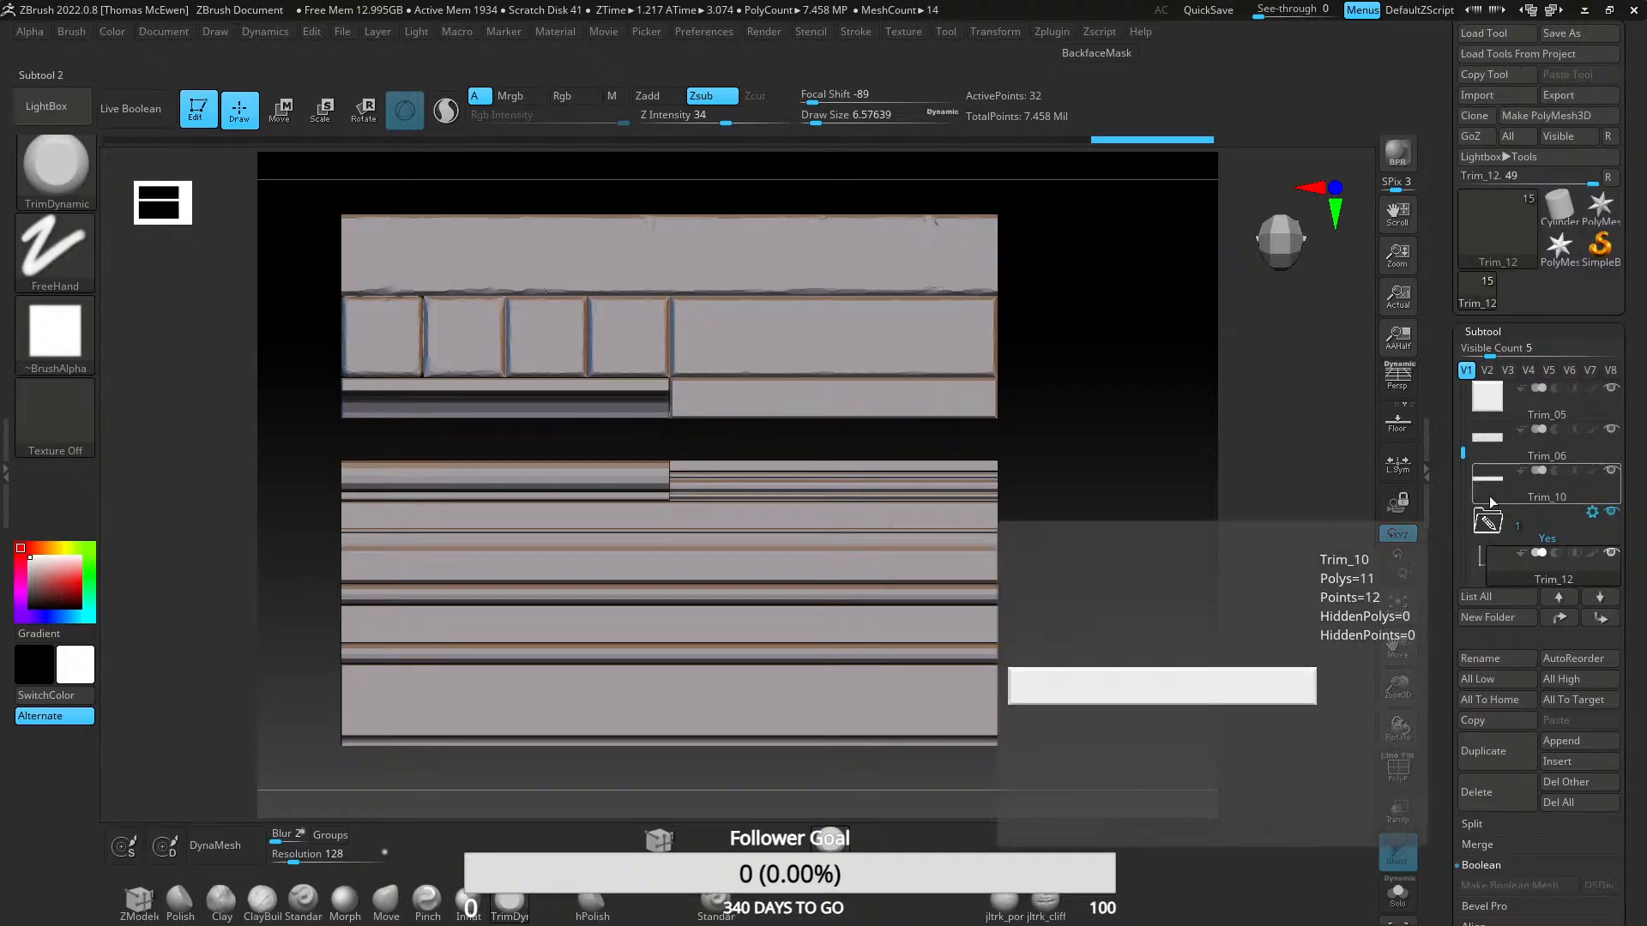
- Collapse the "Yes" folder and remove it, keeping Trim_12 in the subtool list
{"action": "left_click", "coordinate": [1489, 525]}
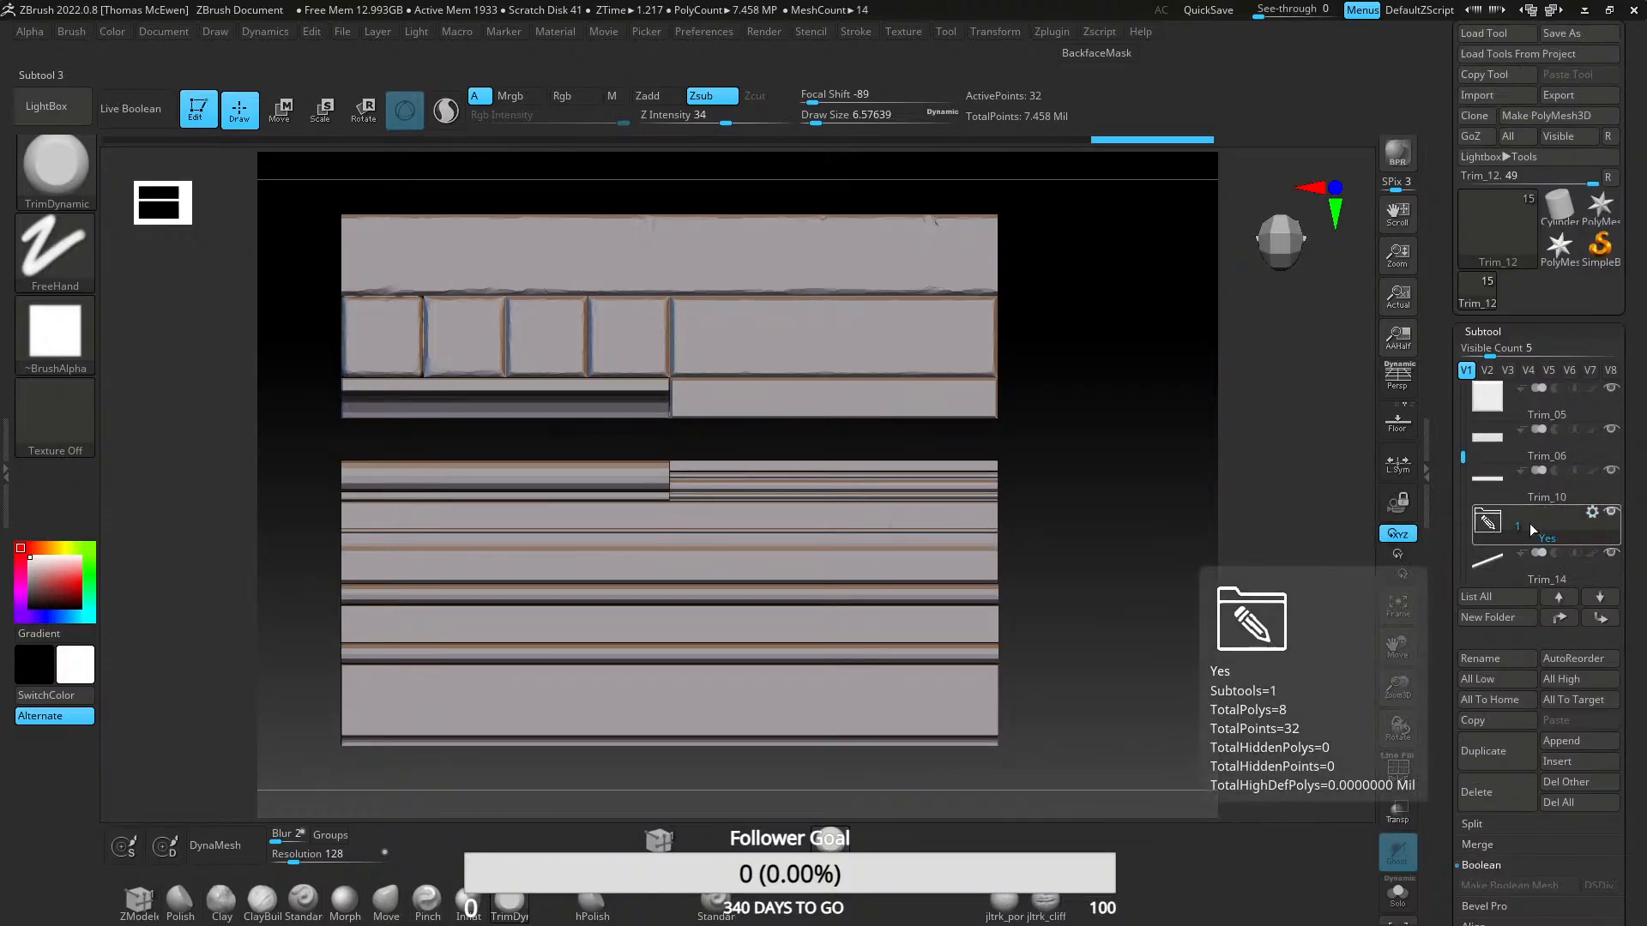
{"action": "left_click", "coordinate": [1489, 525]}
{"action": "left_click", "coordinate": [1508, 815]}
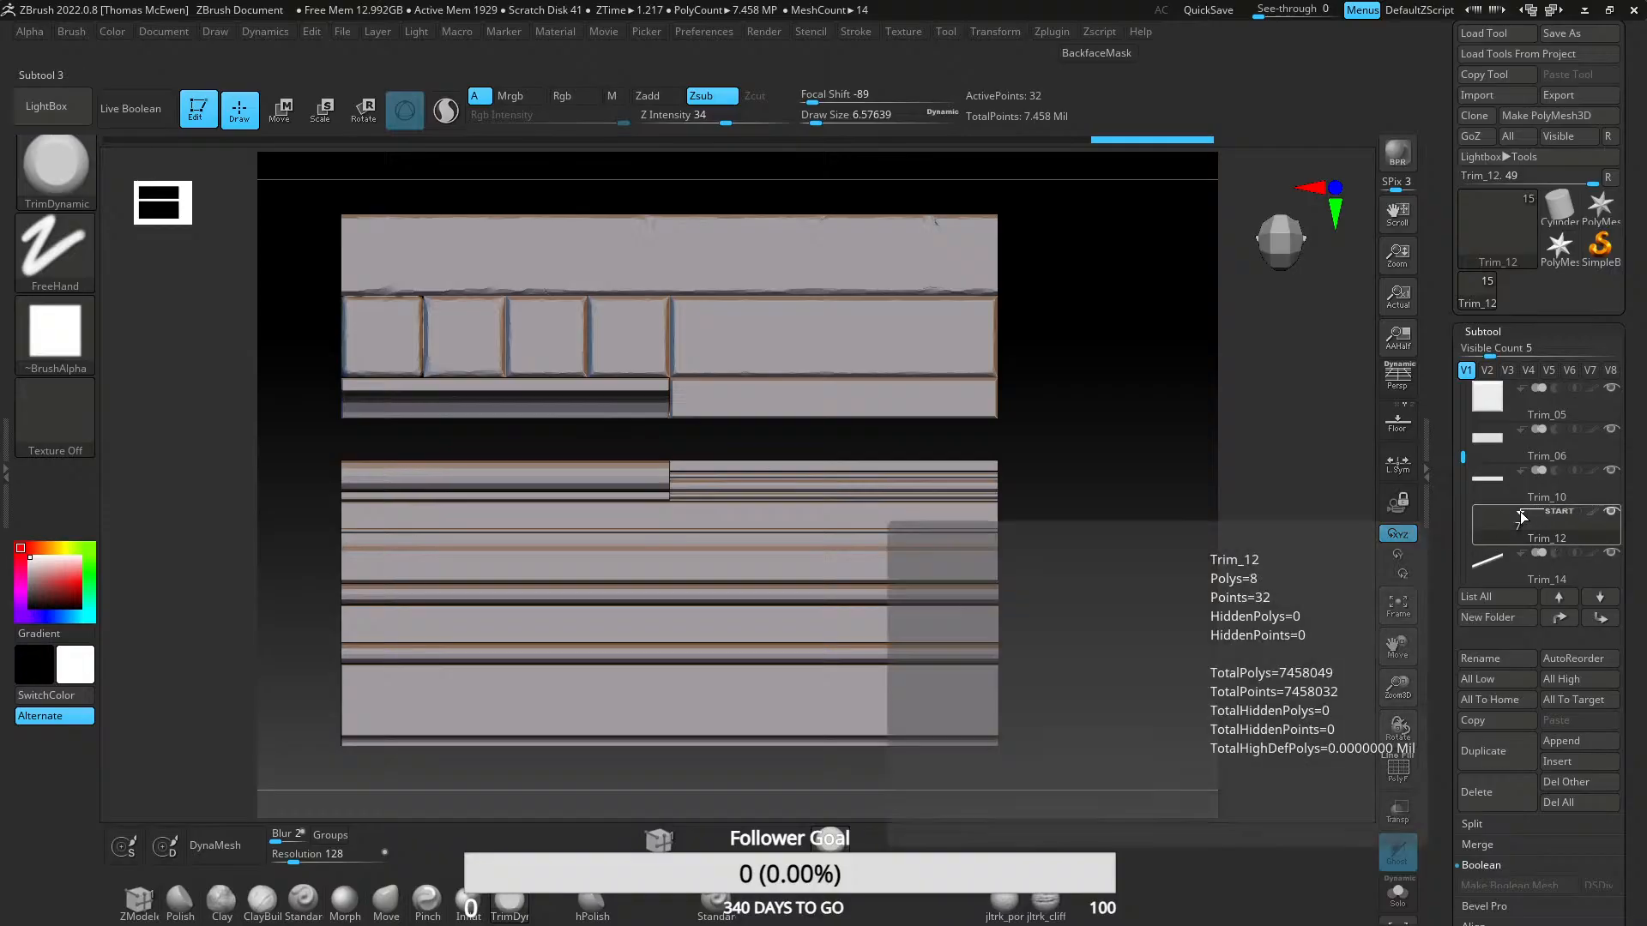
{"action": "left_click", "coordinate": [1553, 512]}
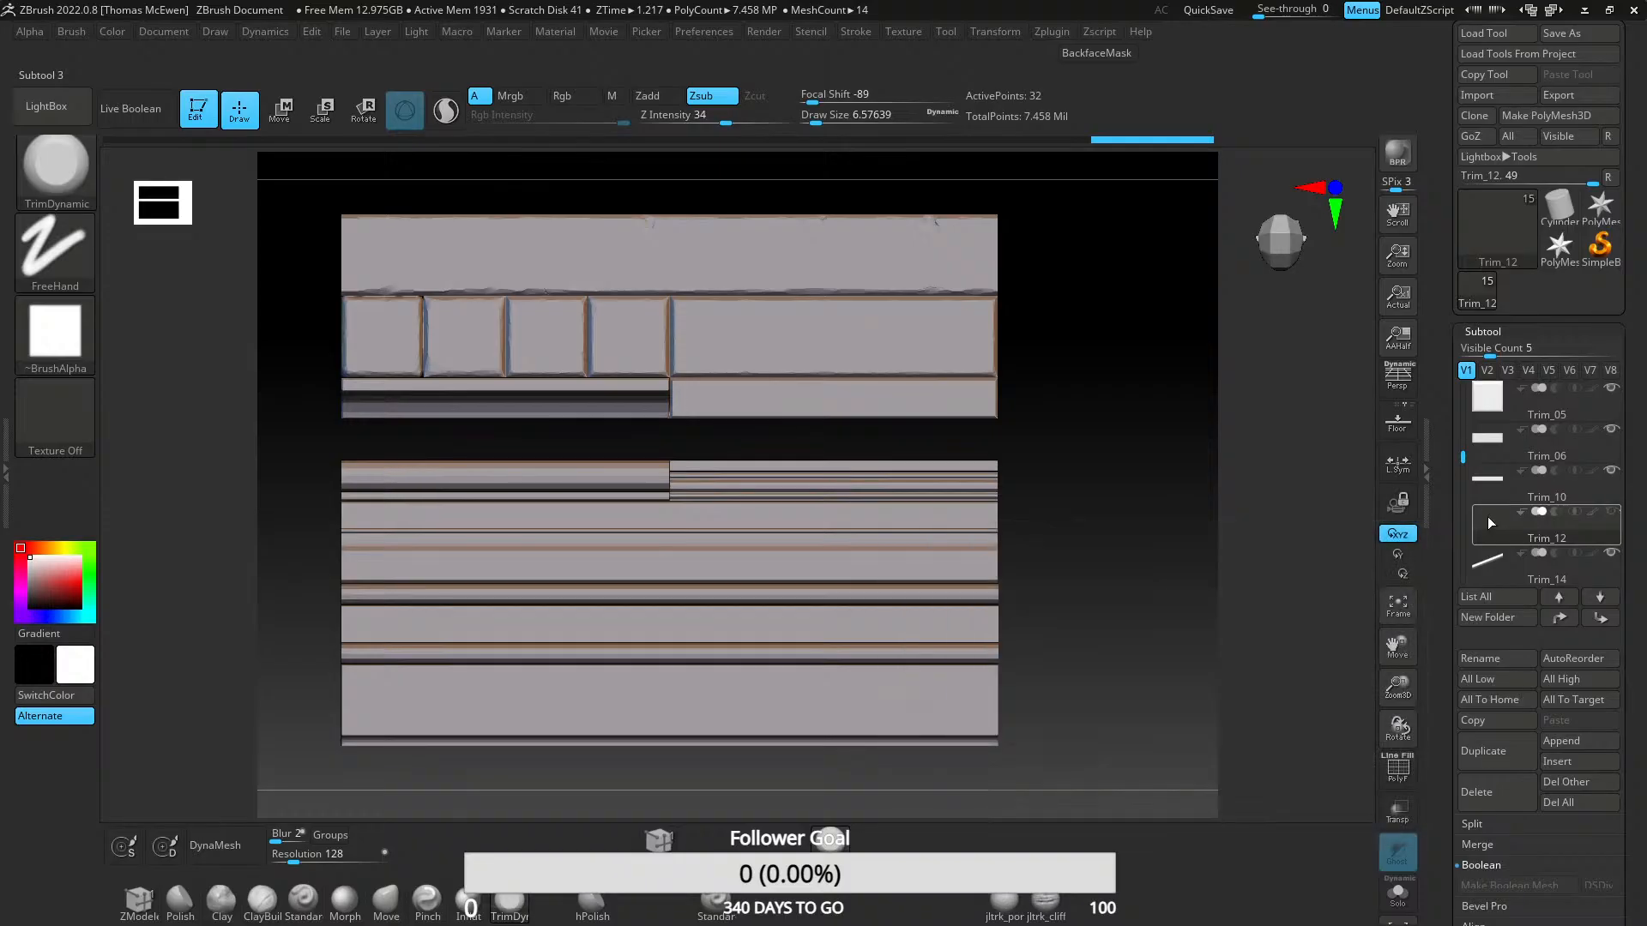
- Reorder all the subtools automatically with AutoReorder
{"action": "scroll", "coordinate": [1491, 688], "scroll_direction": "down", "scroll_amount": 3}
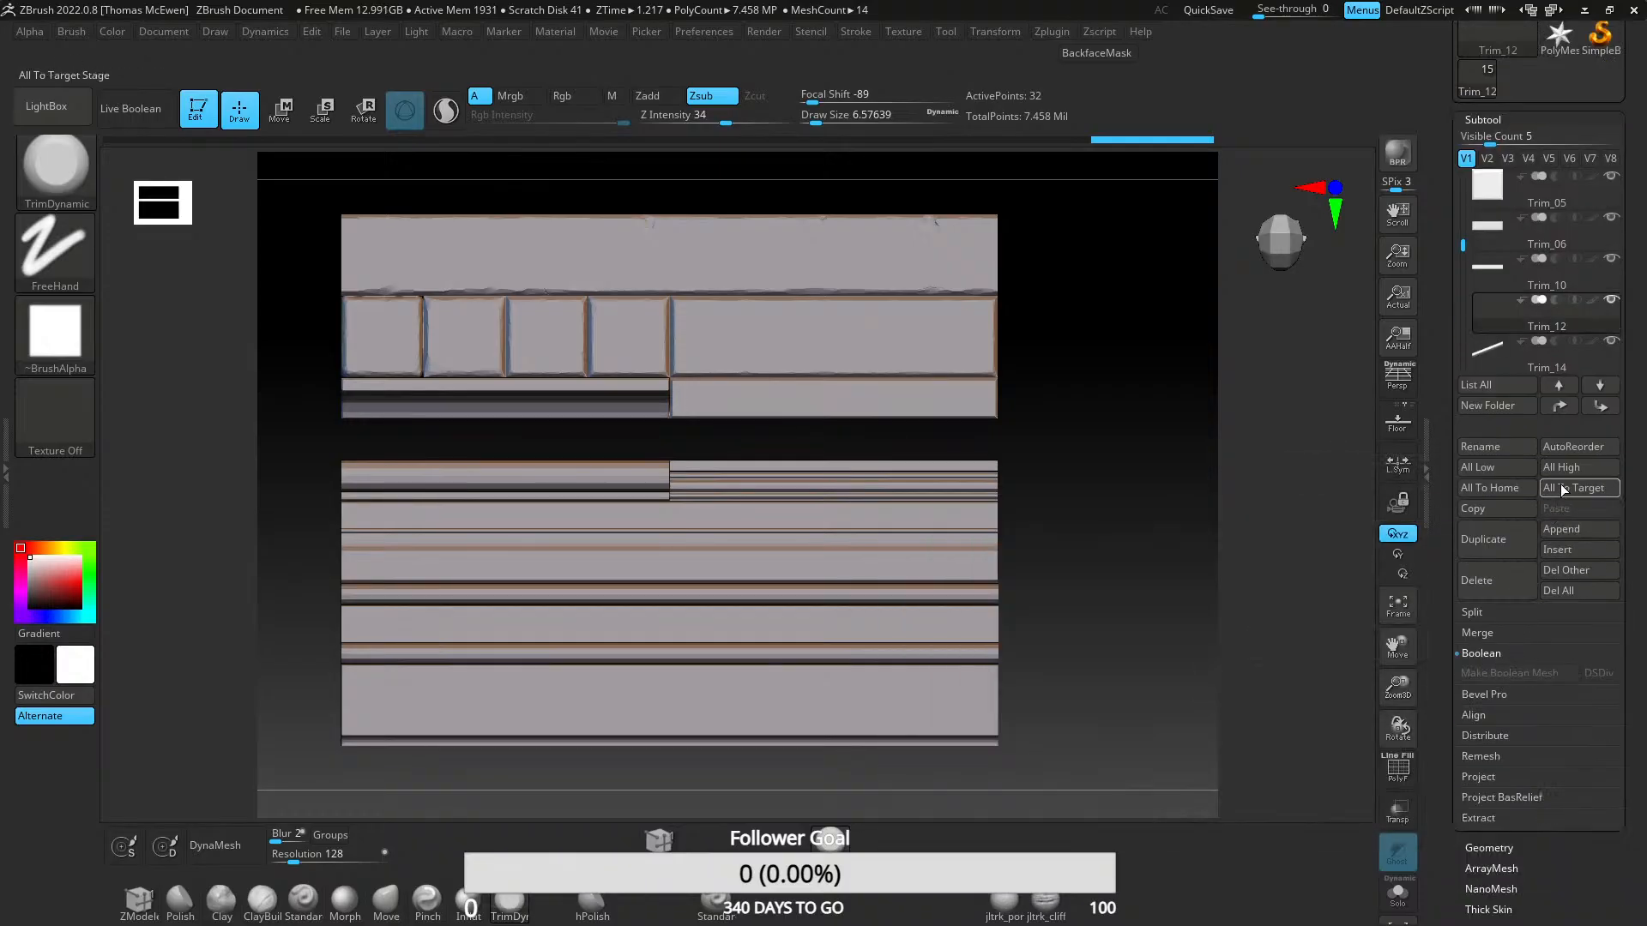
{"action": "left_click", "coordinate": [1561, 446]}
{"action": "scroll", "coordinate": [1499, 320], "scroll_direction": "up", "scroll_amount": 3}
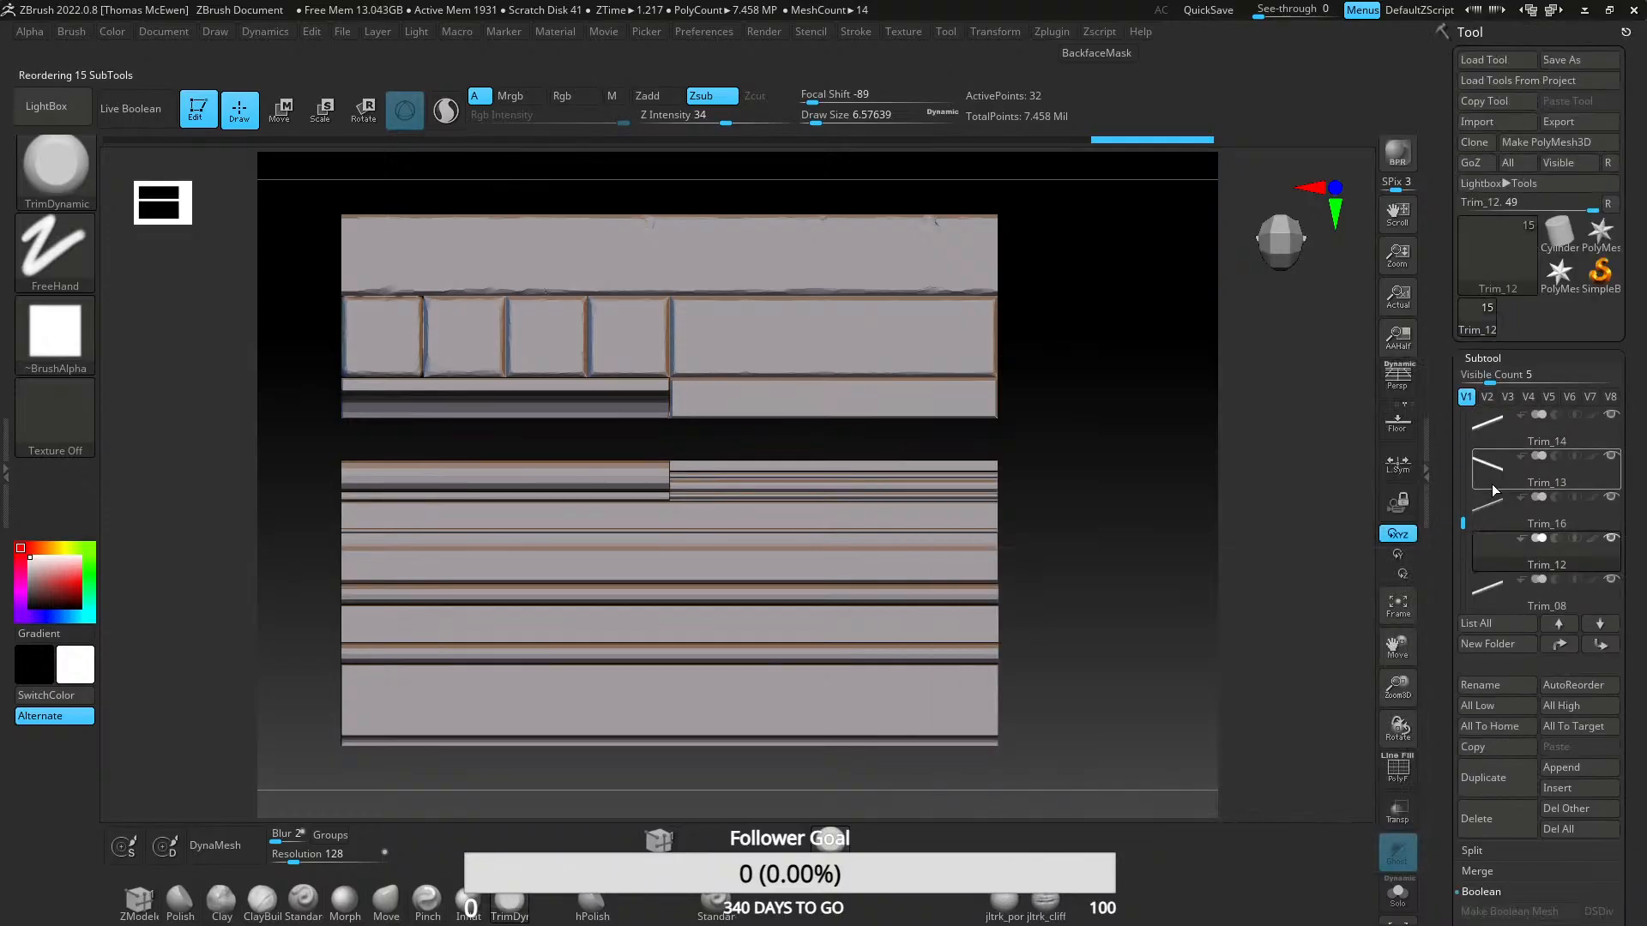
- Switch to the Bake_Base subtool and view it behind the whole set of trims
{"action": "left_click_drag", "start_coordinate": [1463, 524], "coordinate": [1463, 563]}
{"action": "left_click", "coordinate": [1477, 566]}
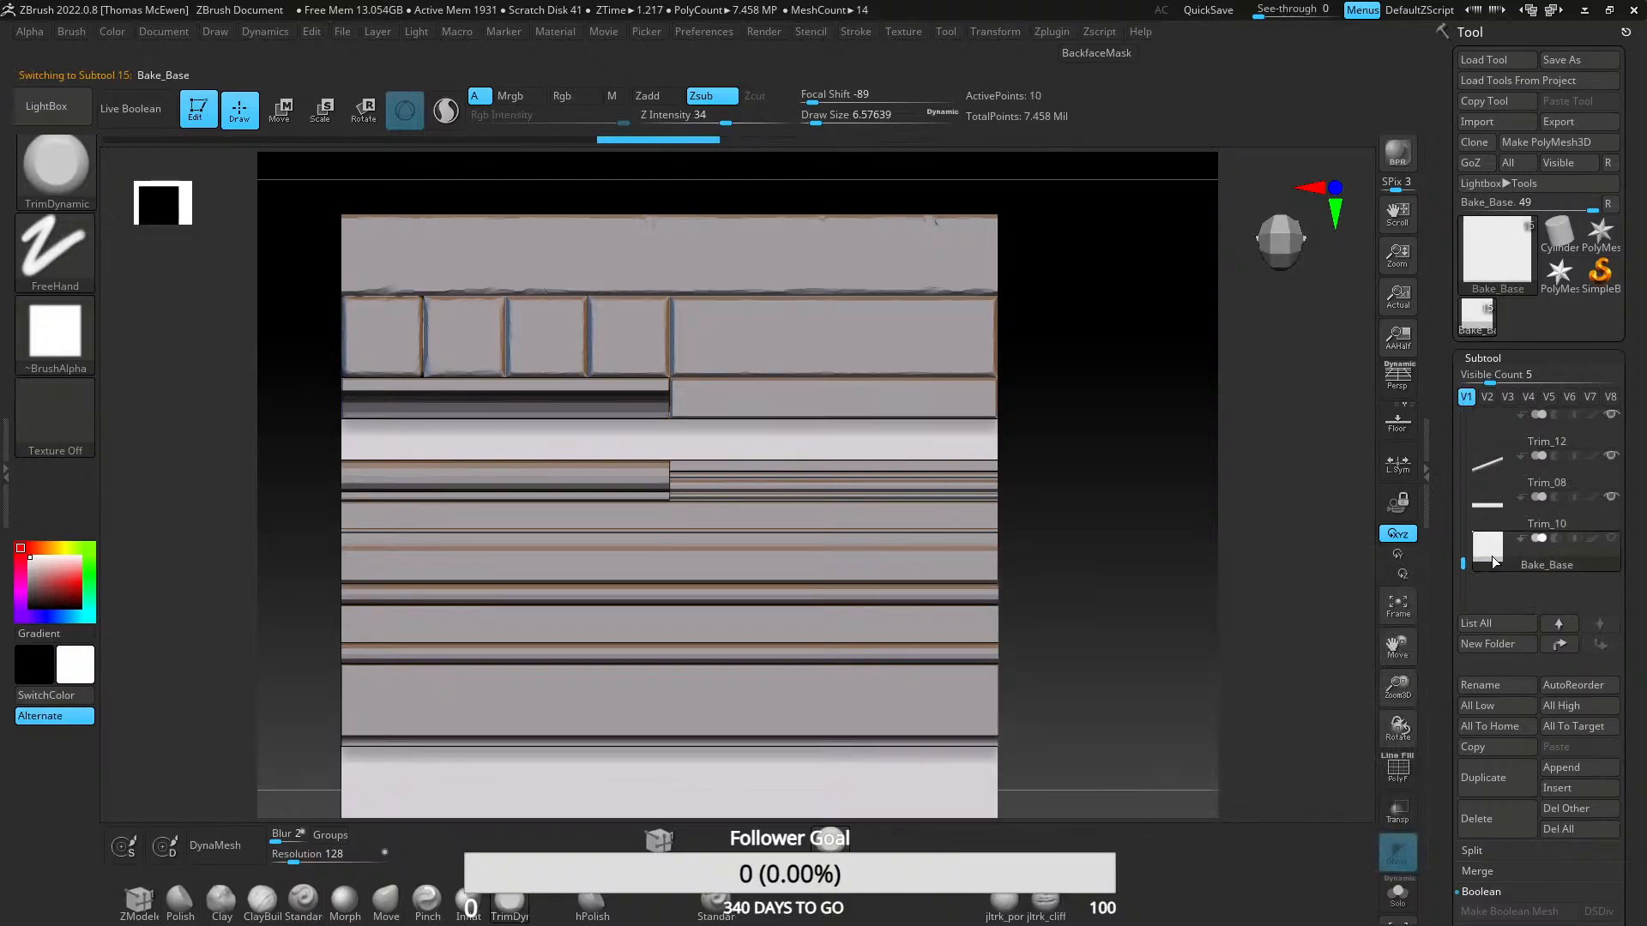
{"action": "mouse_move", "coordinate": [1144, 471]}
{"action": "left_mouse_down"}
{"action": "mouse_move", "coordinate": [1044, 427]}
{"action": "mouse_move", "coordinate": [938, 412]}
{"action": "mouse_move", "coordinate": [1029, 421]}
{"action": "mouse_move", "coordinate": [1000, 382]}
{"action": "mouse_move", "coordinate": [964, 558]}
{"action": "mouse_move", "coordinate": [1055, 489]}
{"action": "mouse_move", "coordinate": [1032, 429]}
{"action": "mouse_move", "coordinate": [1361, 473]}
{"action": "left_mouse_up"}
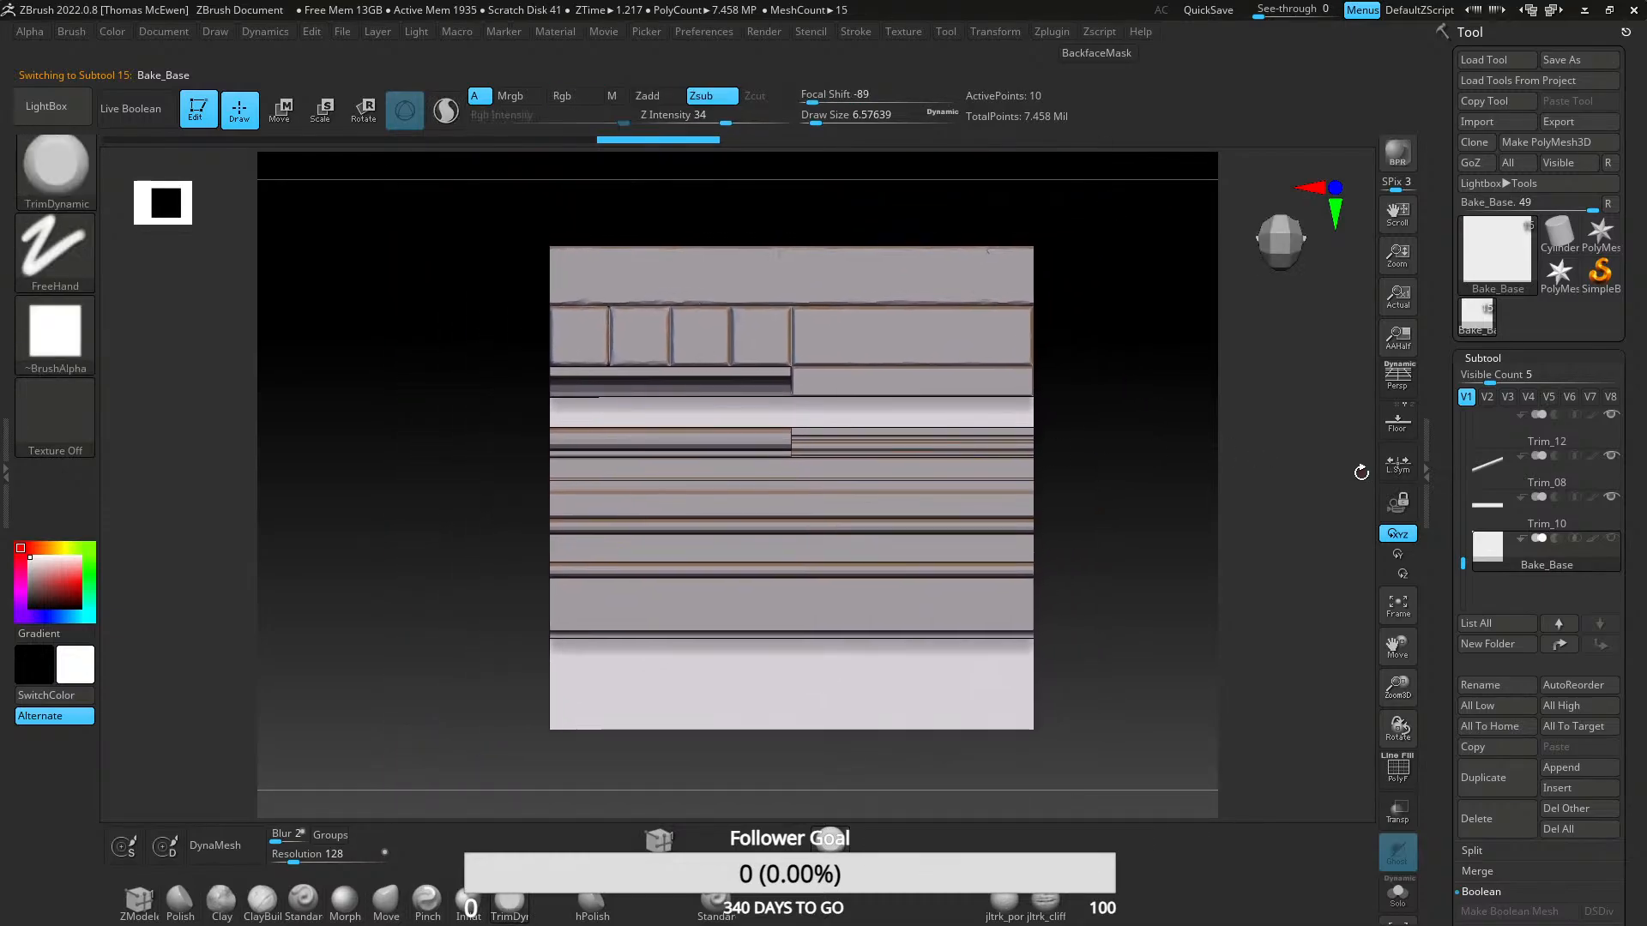
- Switch to the Trim_06 subtool and look through its subtool and geometry options
{"action": "left_click_drag", "start_coordinate": [1461, 565], "coordinate": [1463, 415]}
{"action": "left_click", "coordinate": [1483, 434]}
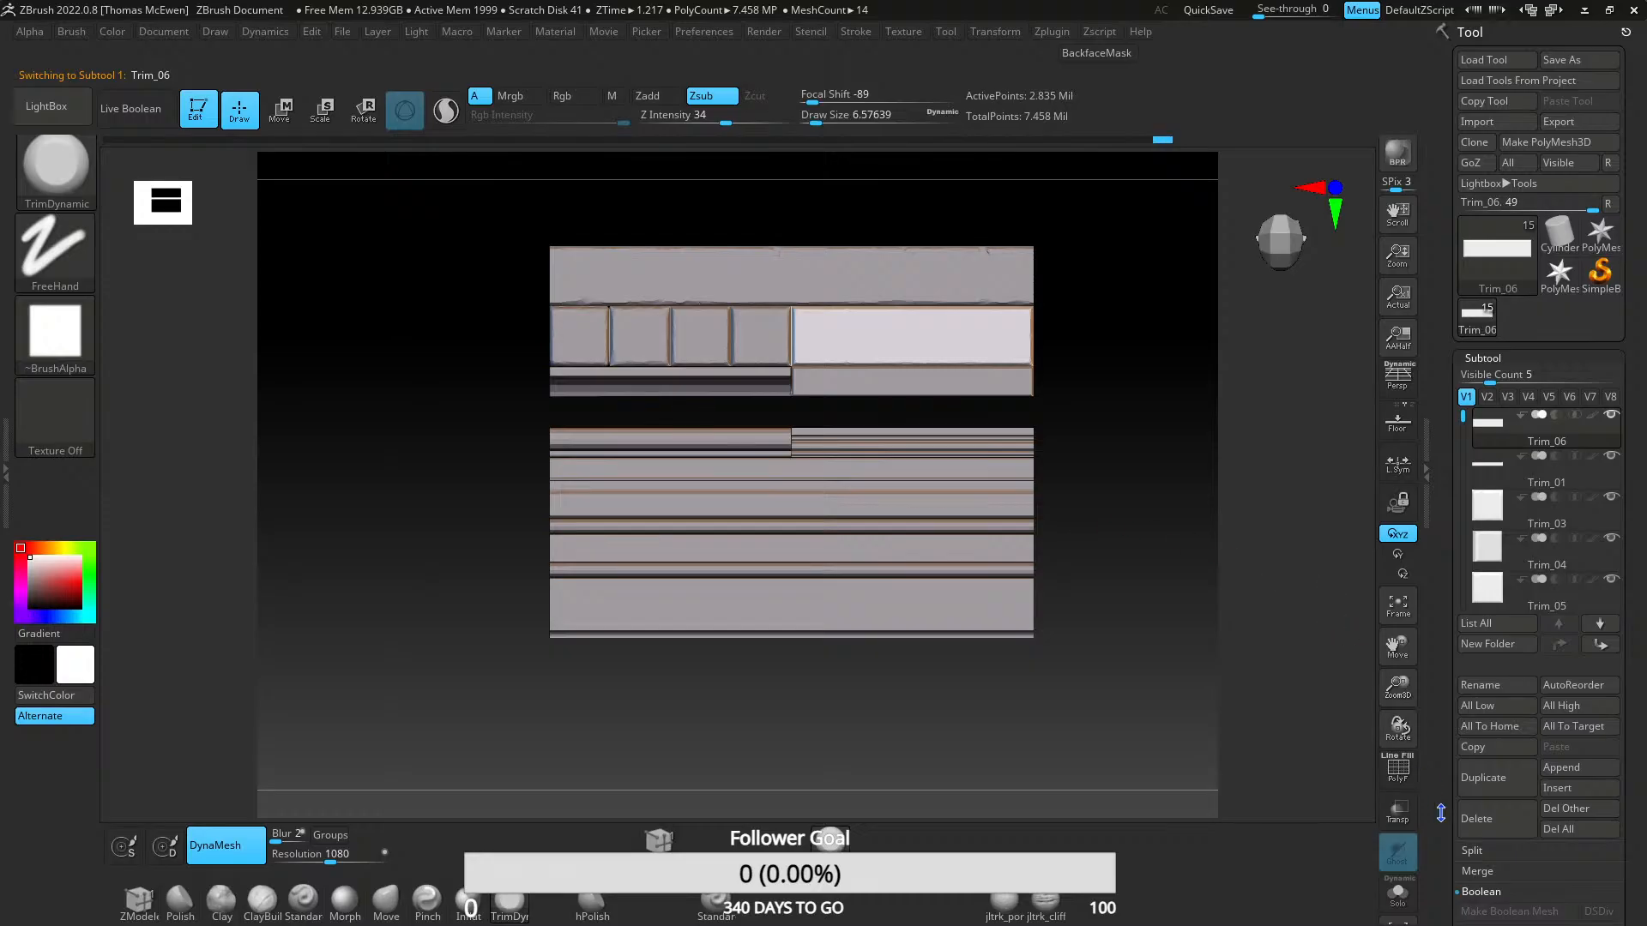
{"action": "scroll", "coordinate": [1496, 673], "scroll_direction": "down", "scroll_amount": 5}
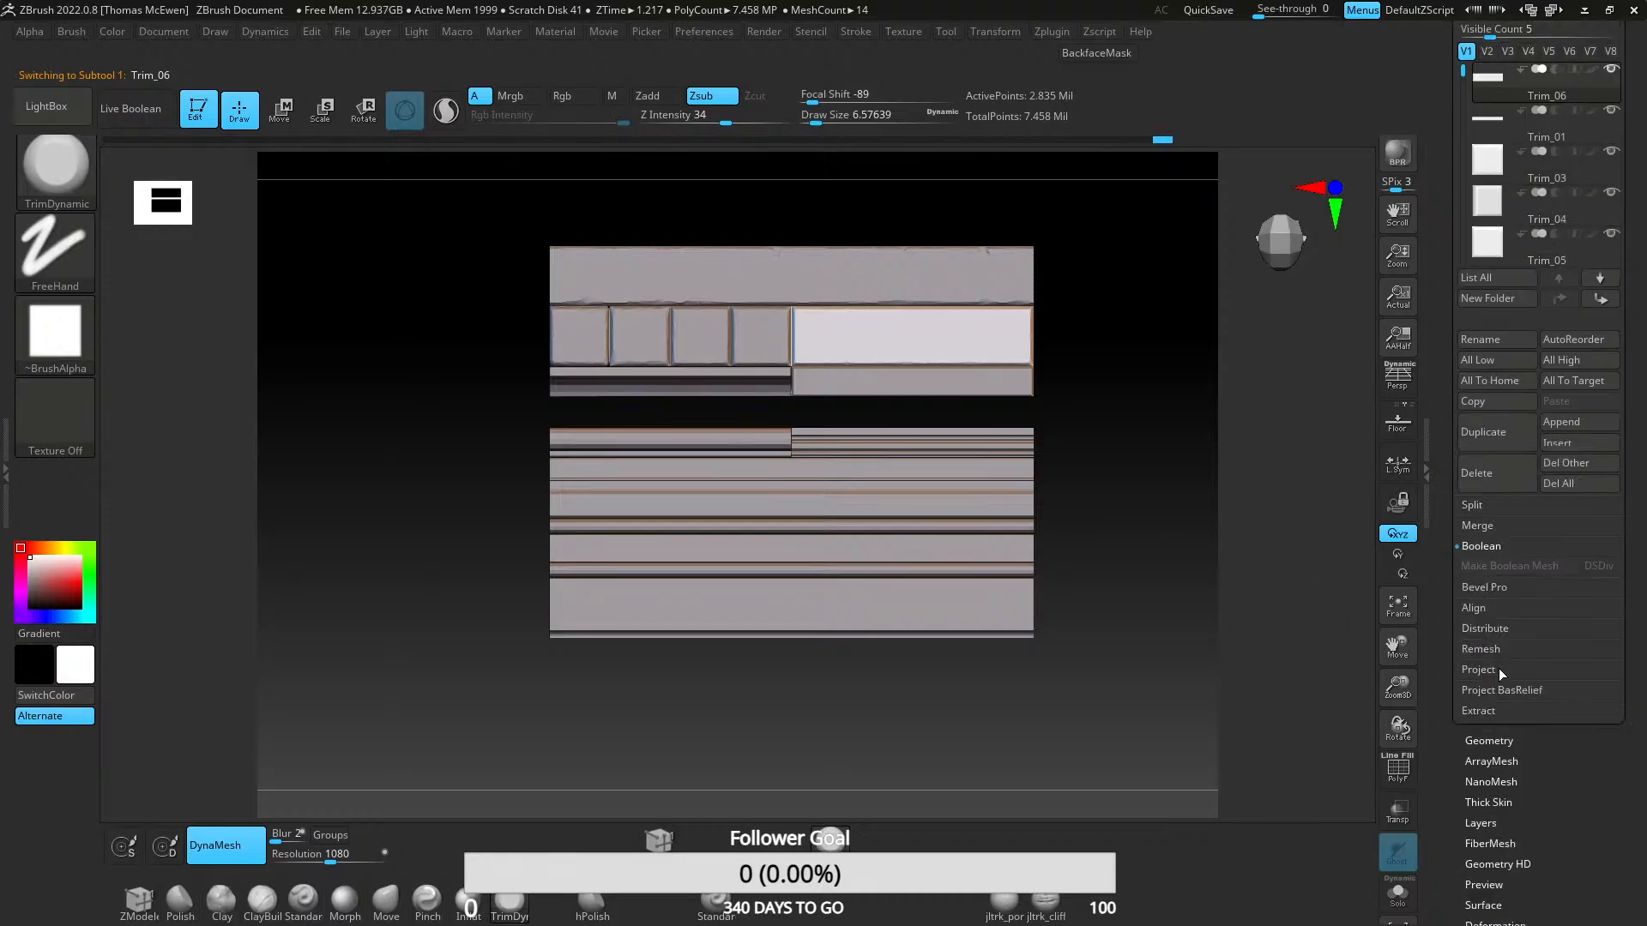
{"action": "scroll", "coordinate": [1499, 667], "scroll_direction": "down", "scroll_amount": 4}
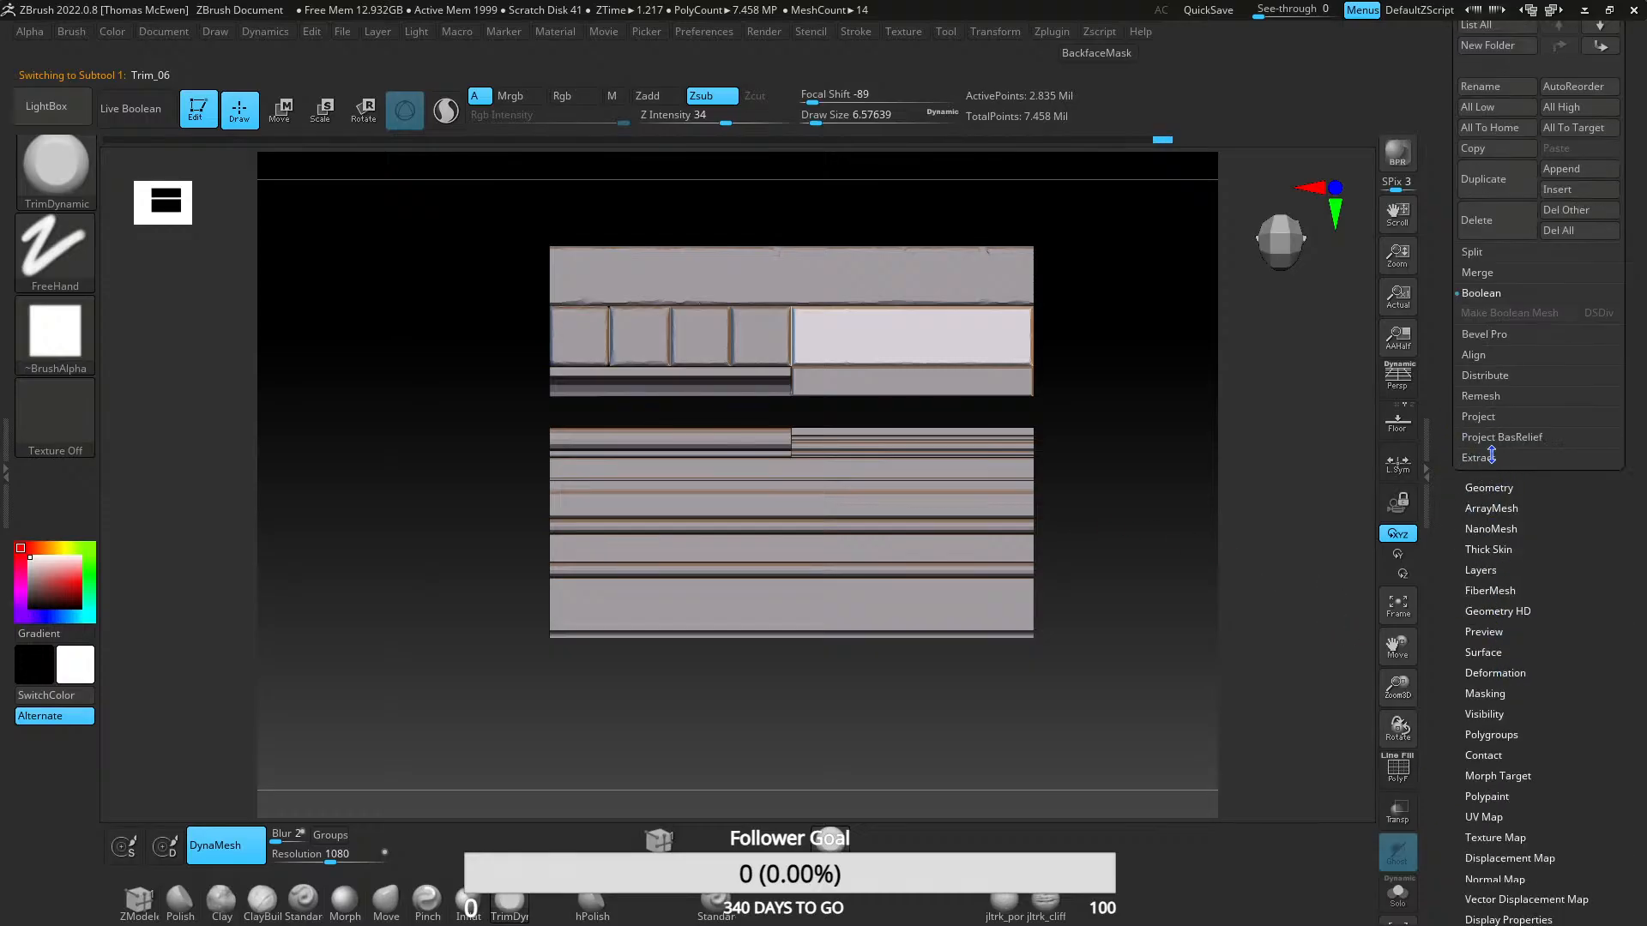
{"action": "scroll", "coordinate": [1491, 635], "scroll_direction": "up", "scroll_amount": 9}
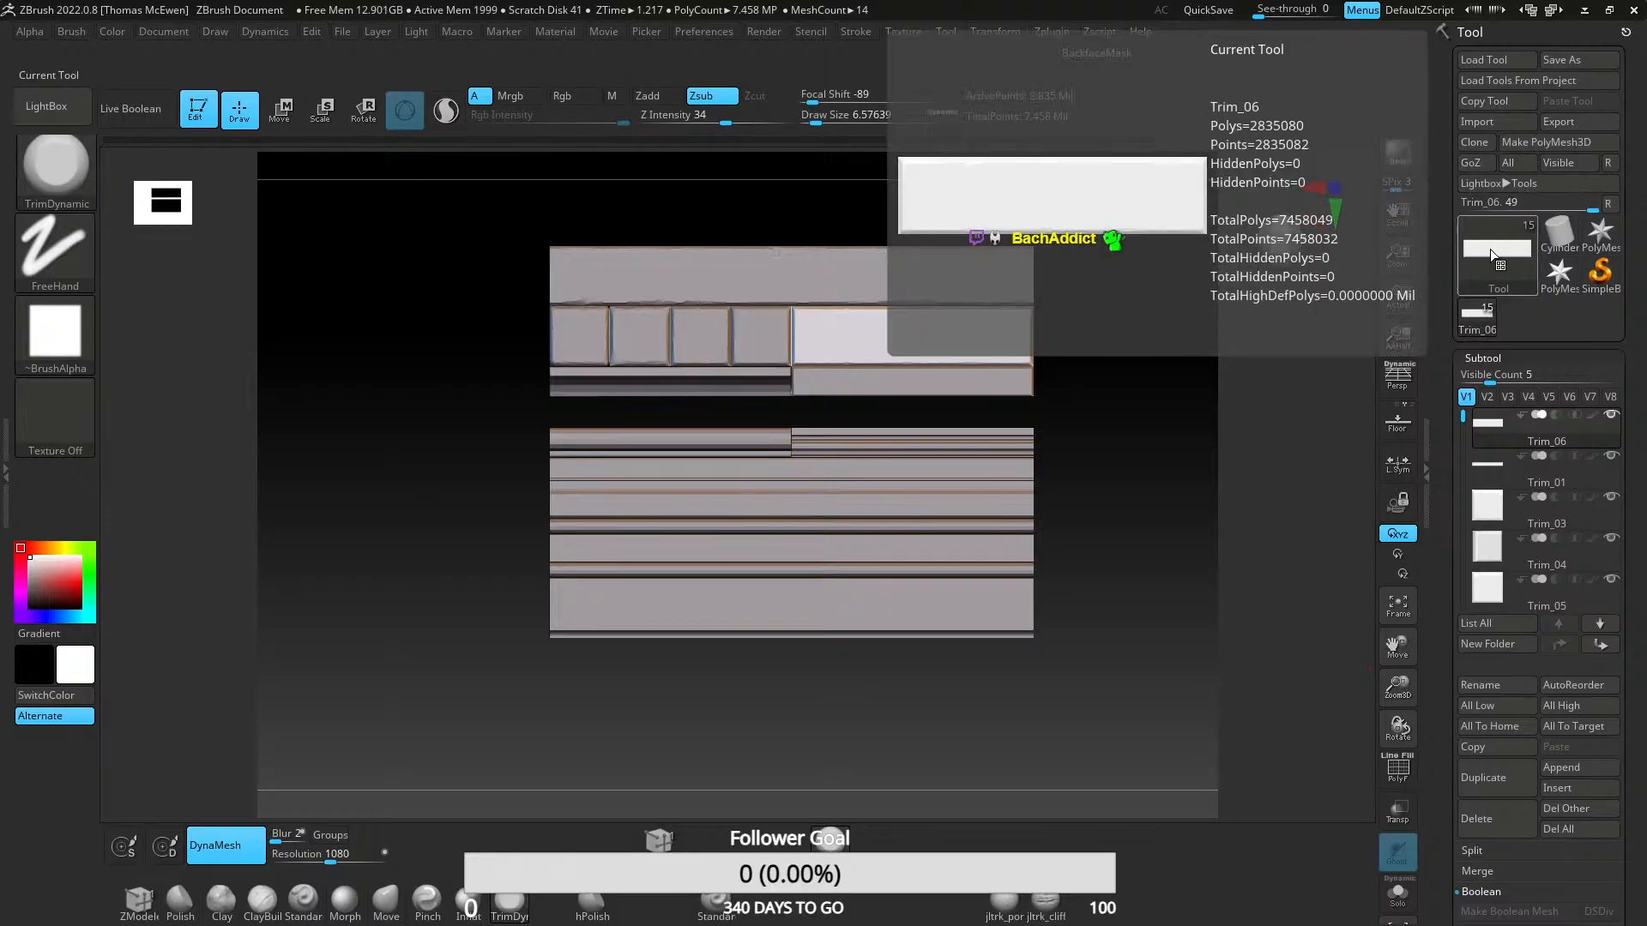
{"action": "left_click", "coordinate": [1477, 319]}
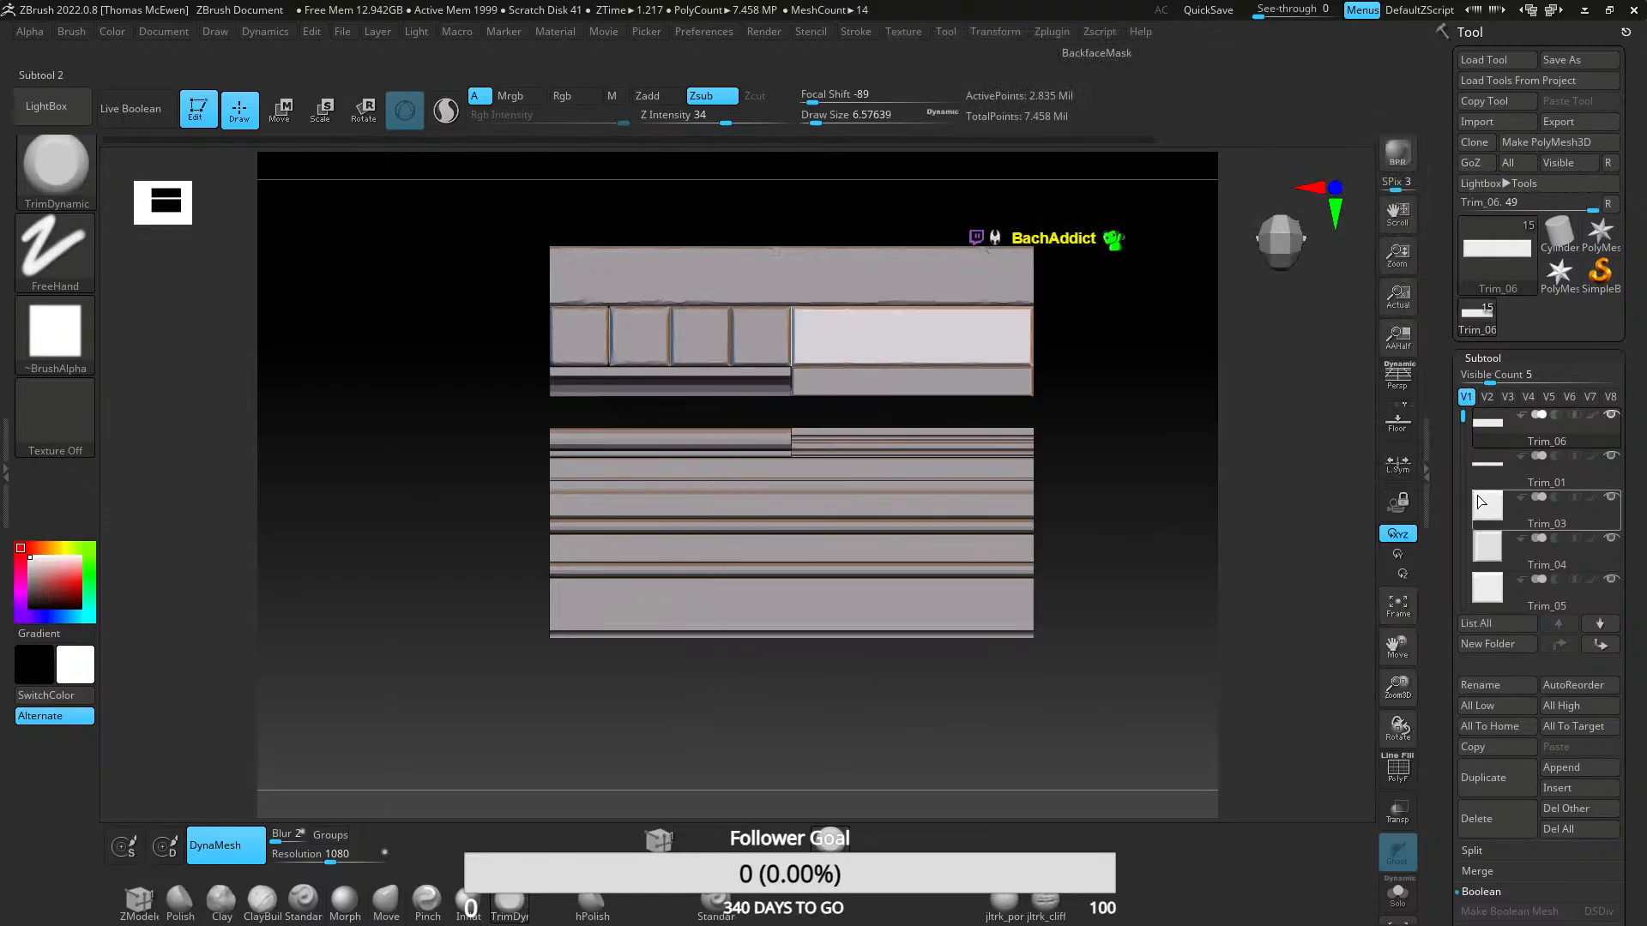
{"action": "left_click_drag", "start_coordinate": [1463, 416], "coordinate": [1463, 535]}
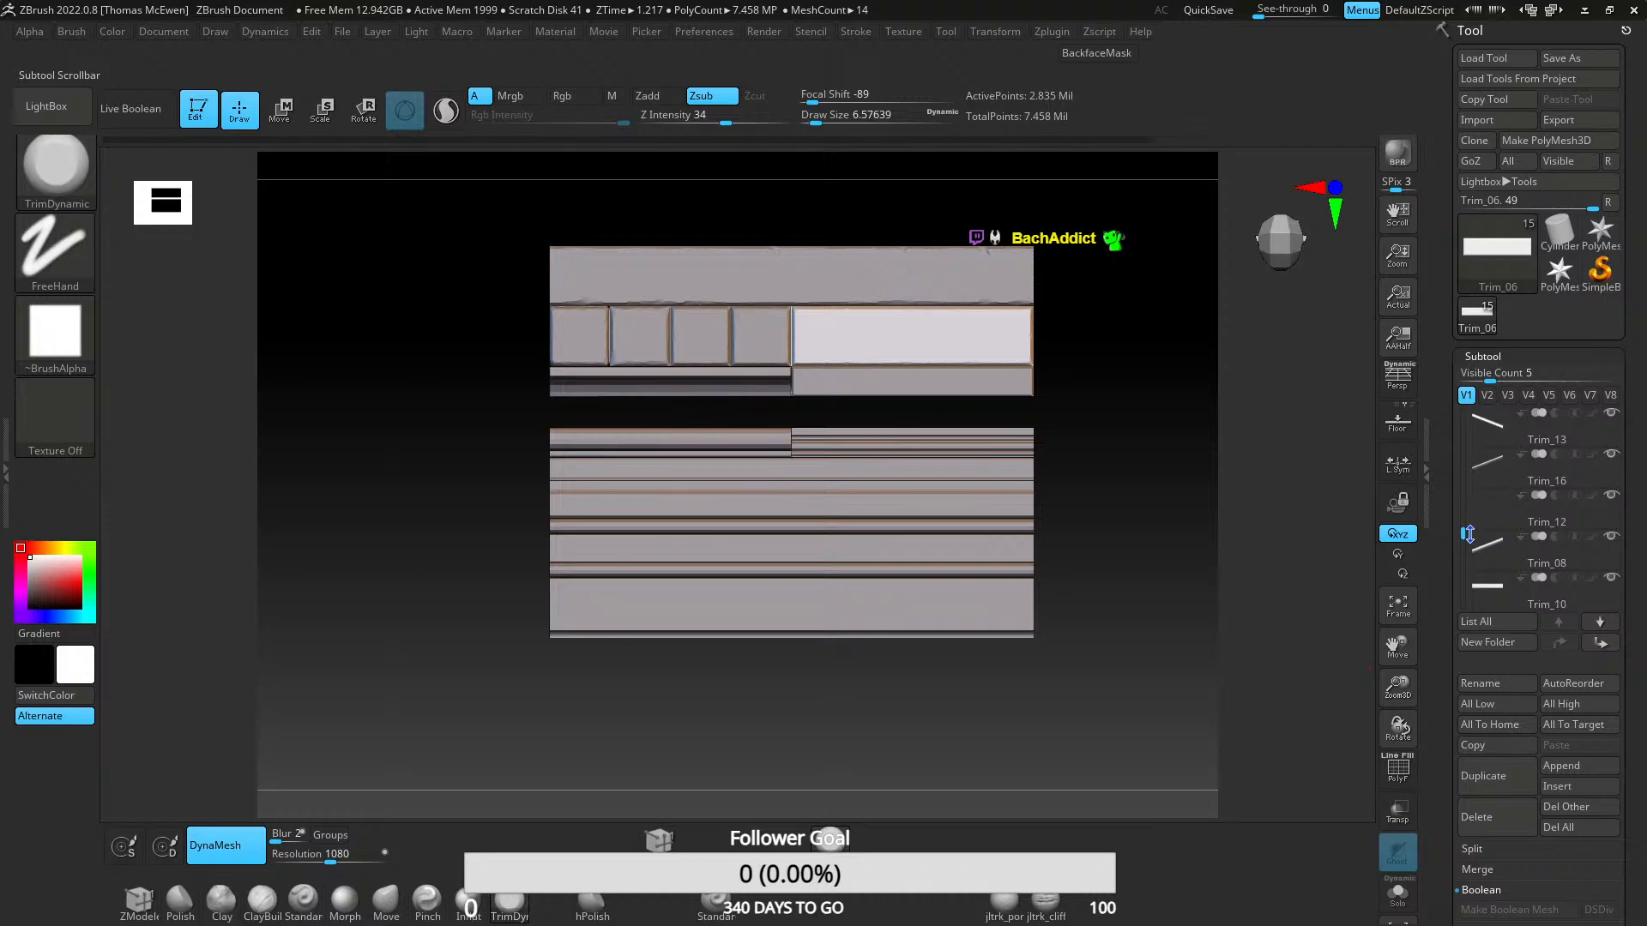
- Select the empty Trim_12 subtool, start a 3D mesh import and browse to the Trimsheet-test project folder
{"action": "left_click", "coordinate": [1500, 513]}
{"action": "left_click", "coordinate": [1490, 242]}
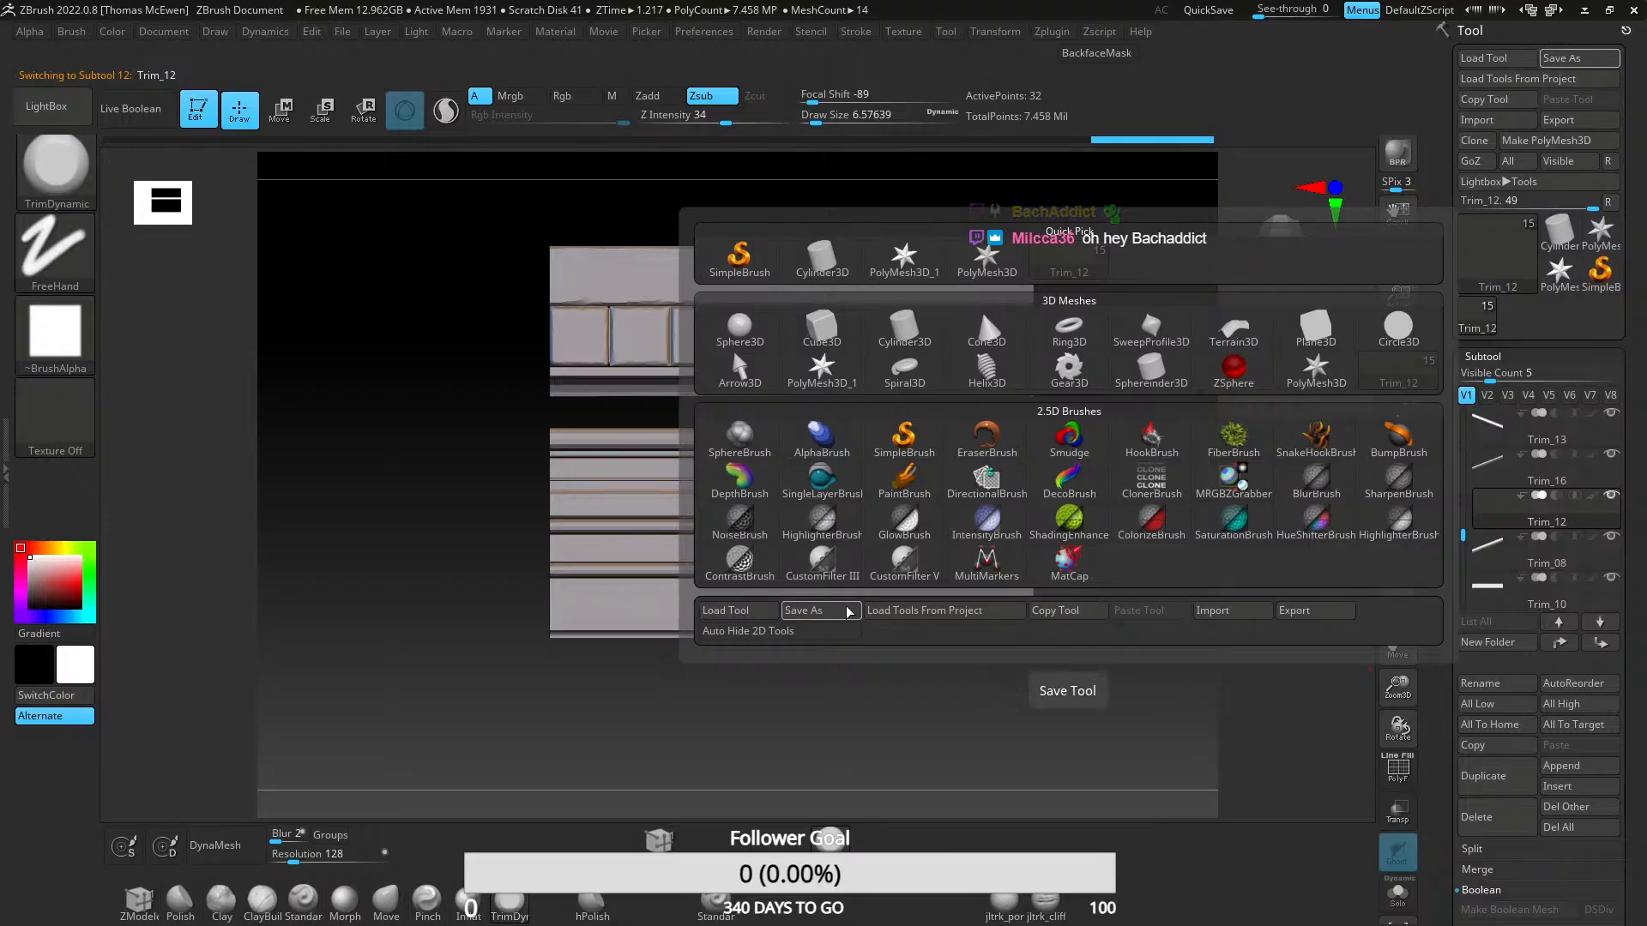
{"action": "left_click", "coordinate": [1238, 612]}
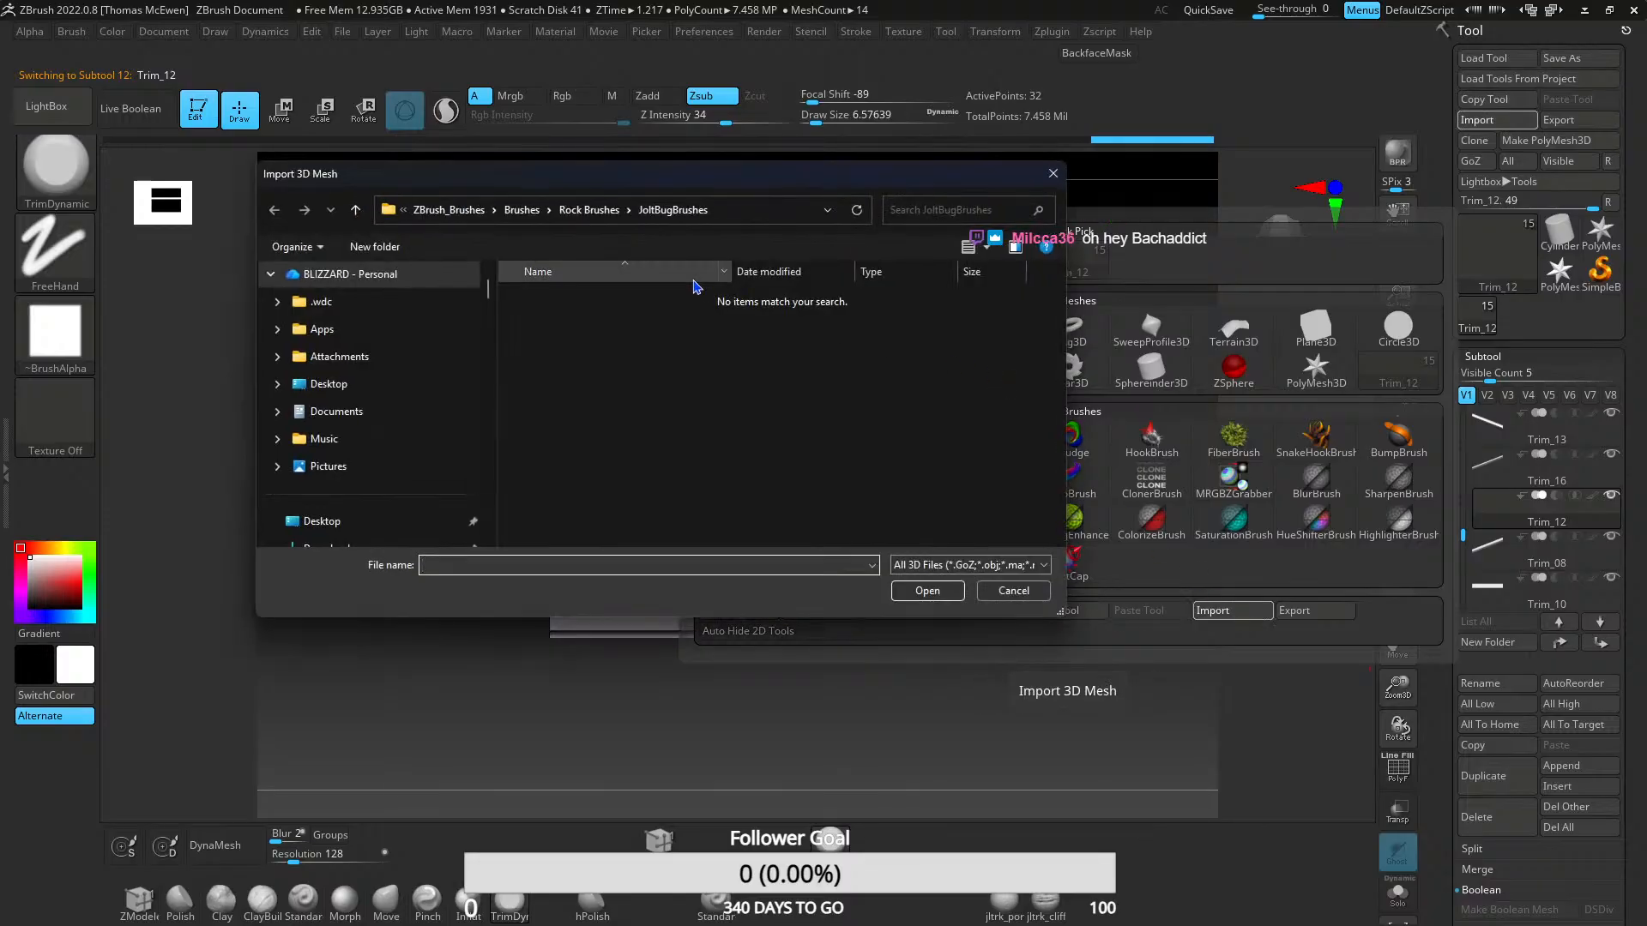
{"action": "left_click", "coordinate": [473, 210]}
{"action": "left_click", "coordinate": [468, 210]}
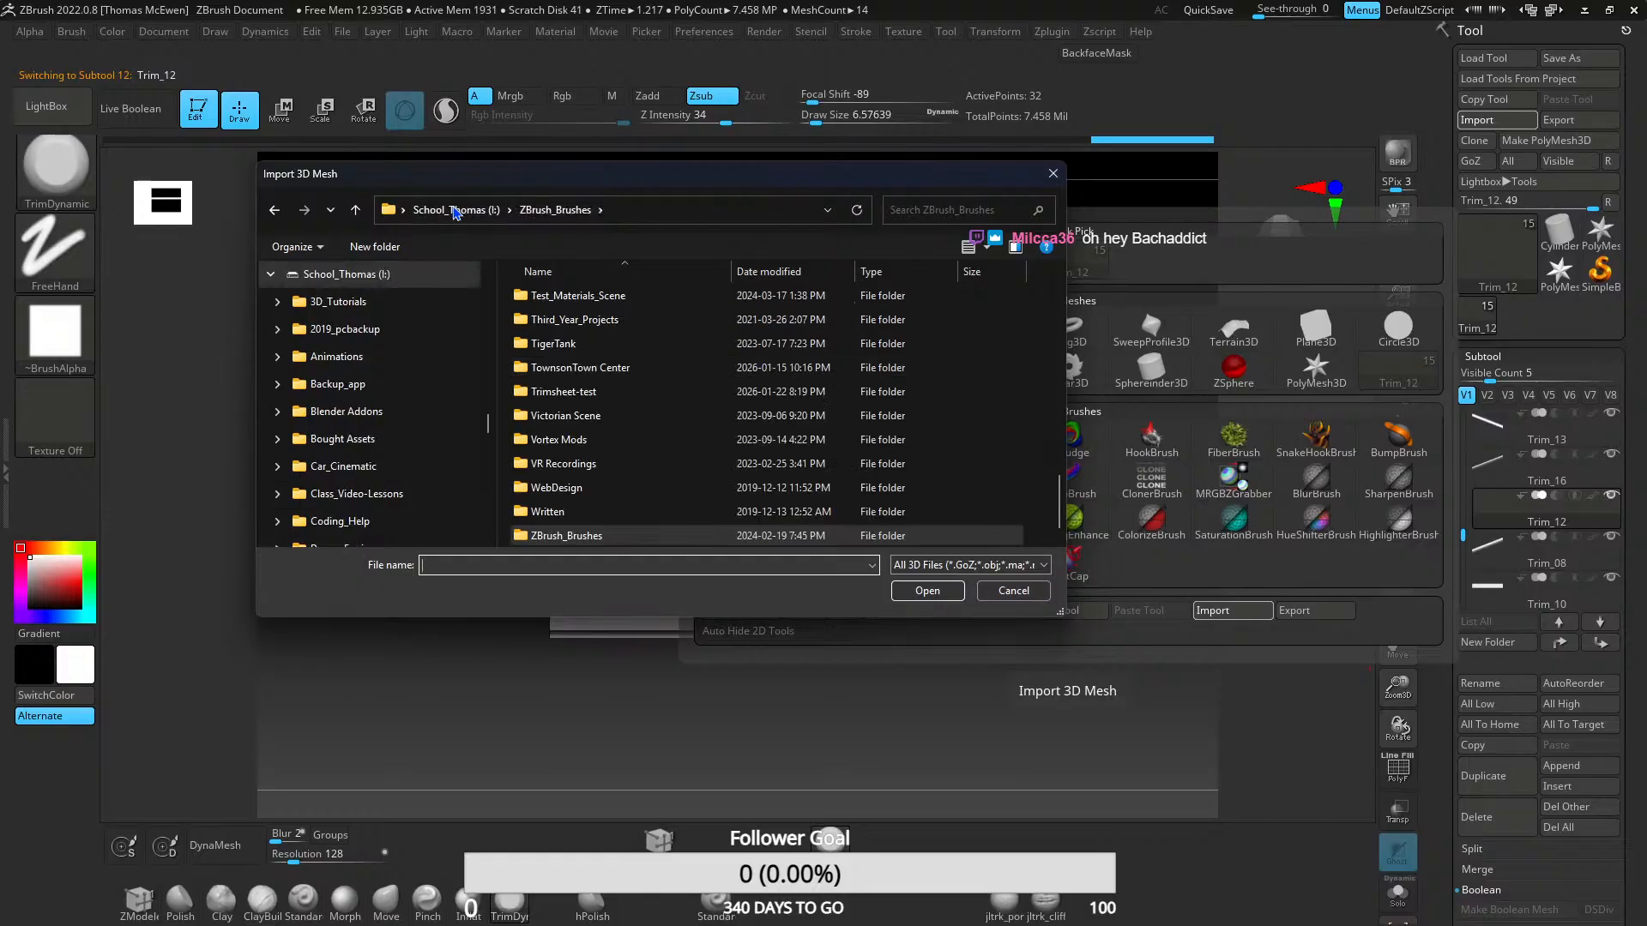
{"action": "scroll", "coordinate": [587, 464], "scroll_direction": "up", "scroll_amount": 2}
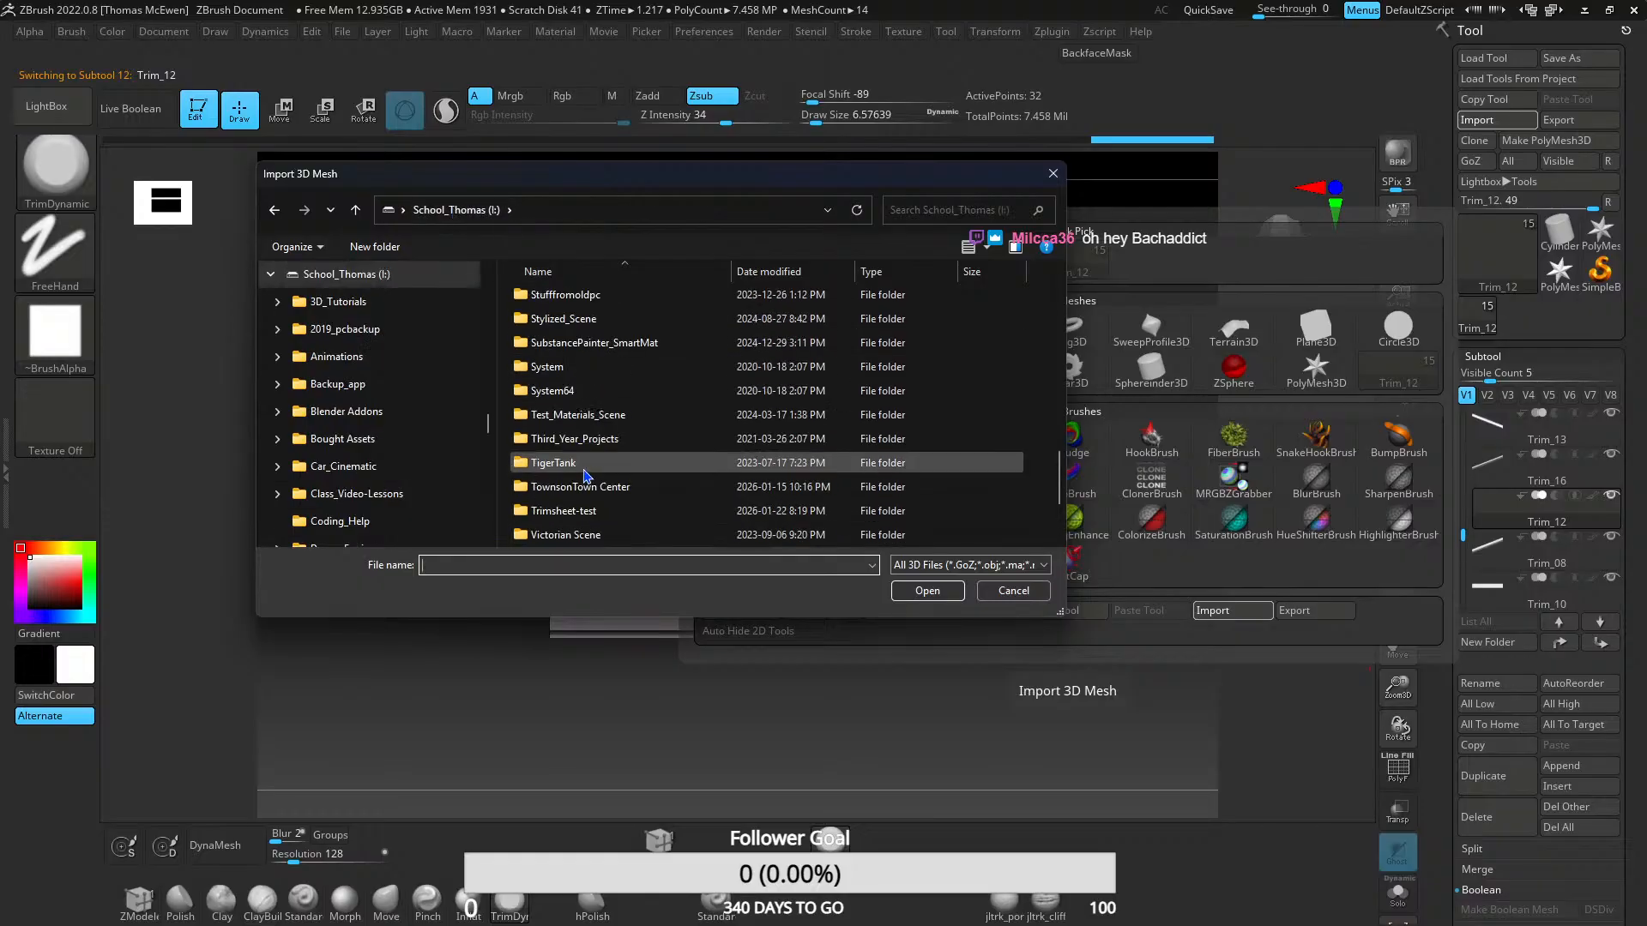
{"action": "scroll", "coordinate": [590, 431], "scroll_direction": "down", "scroll_amount": 2}
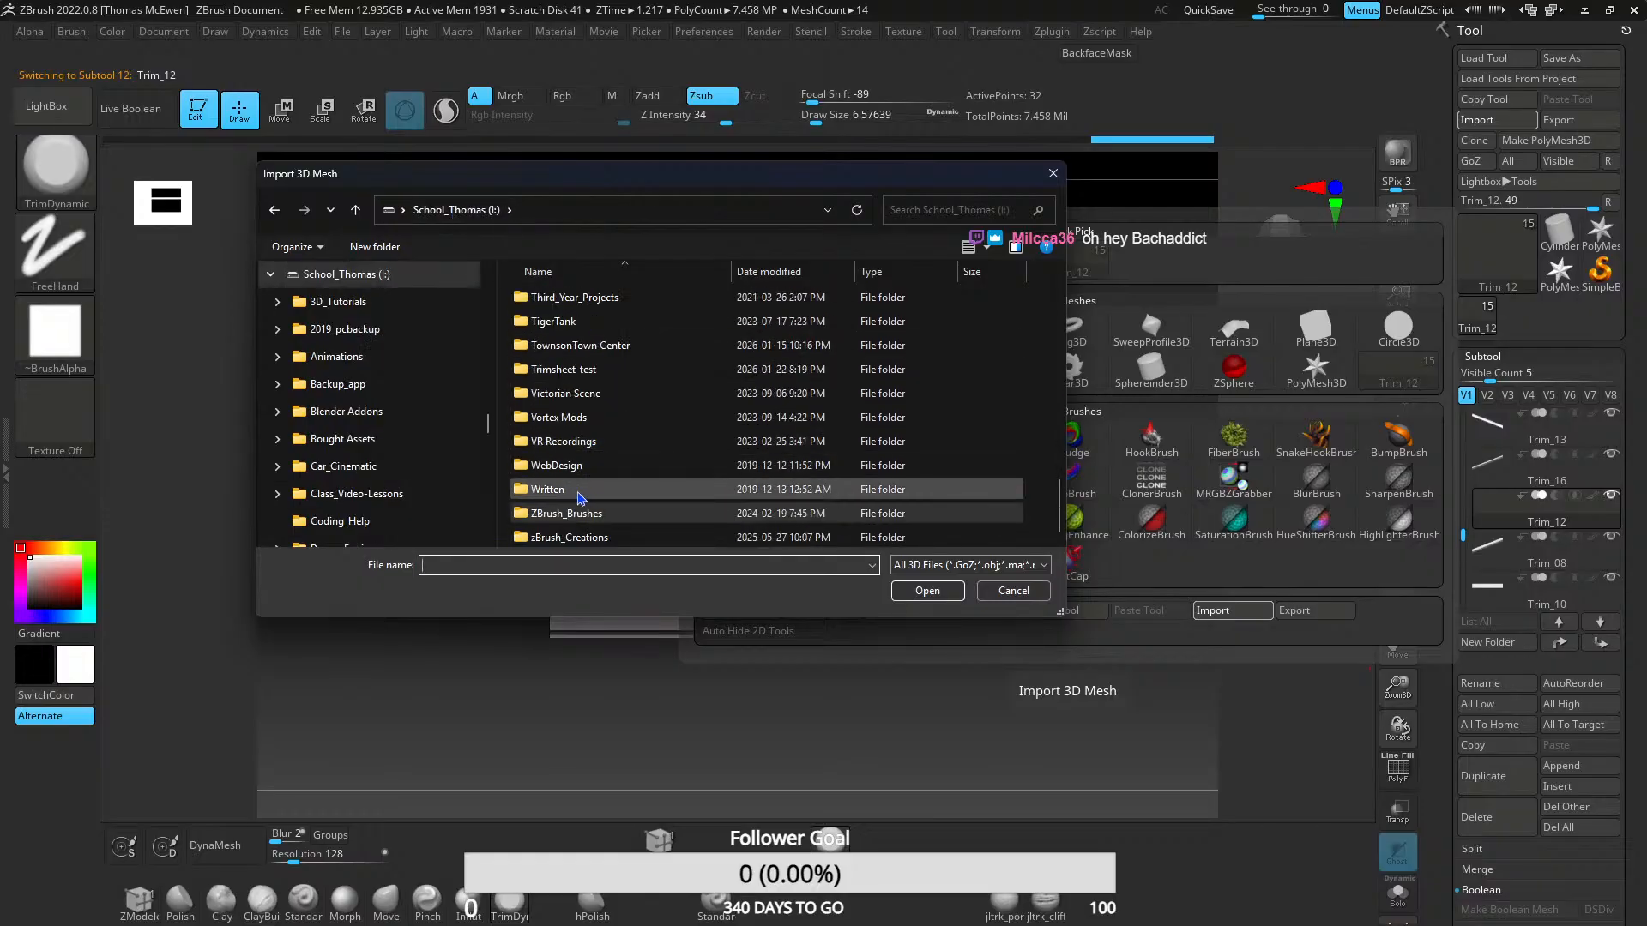
{"action": "left_click", "coordinate": [573, 372]}
{"action": "double_click", "coordinate": [573, 368]}
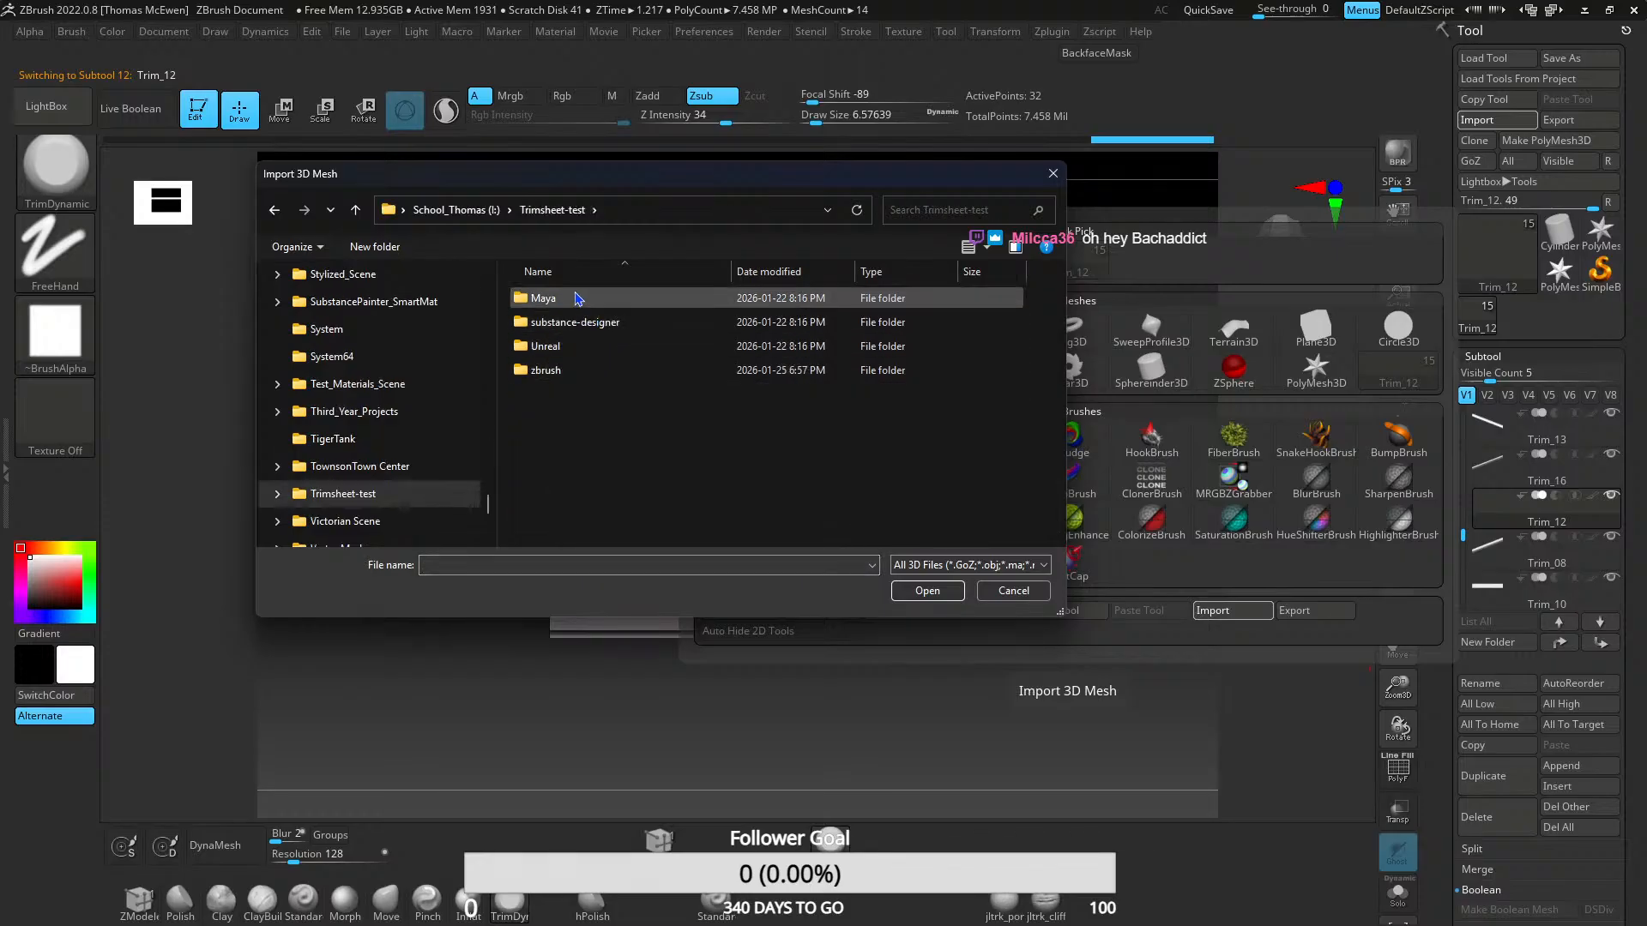
{"action": "double_click", "coordinate": [579, 297]}
{"action": "left_click", "coordinate": [275, 210]}
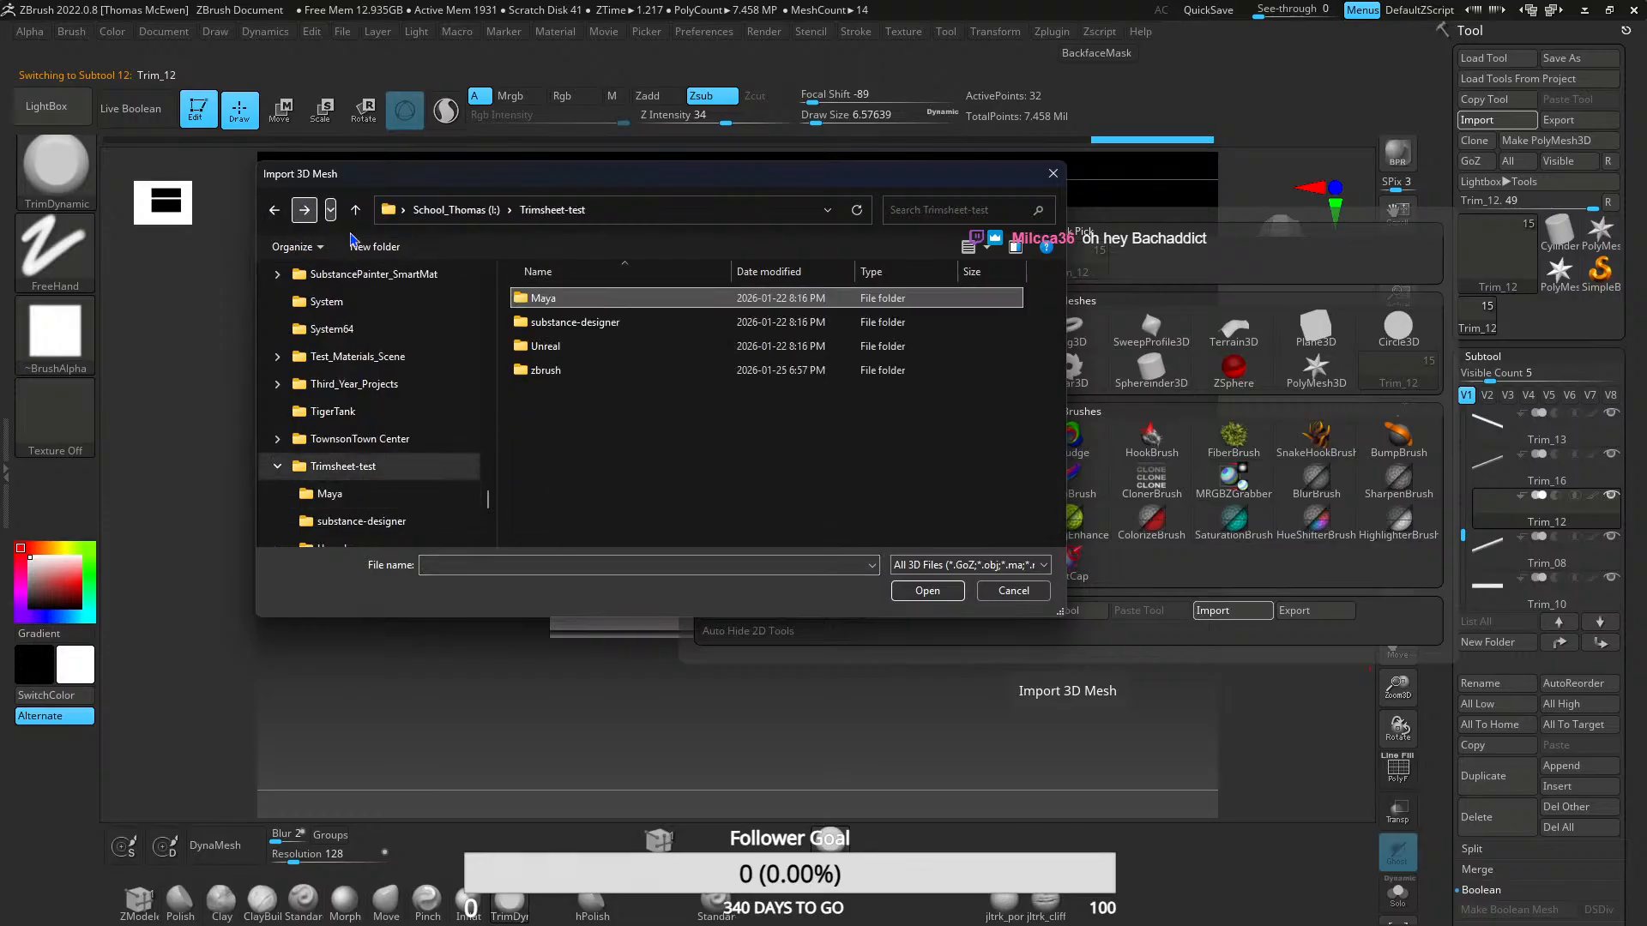
- Import the FBX file from the zbrush folder with Import Cameras enabled
{"action": "double_click", "coordinate": [566, 370]}
{"action": "left_click", "coordinate": [564, 298]}
{"action": "left_click", "coordinate": [926, 591]}
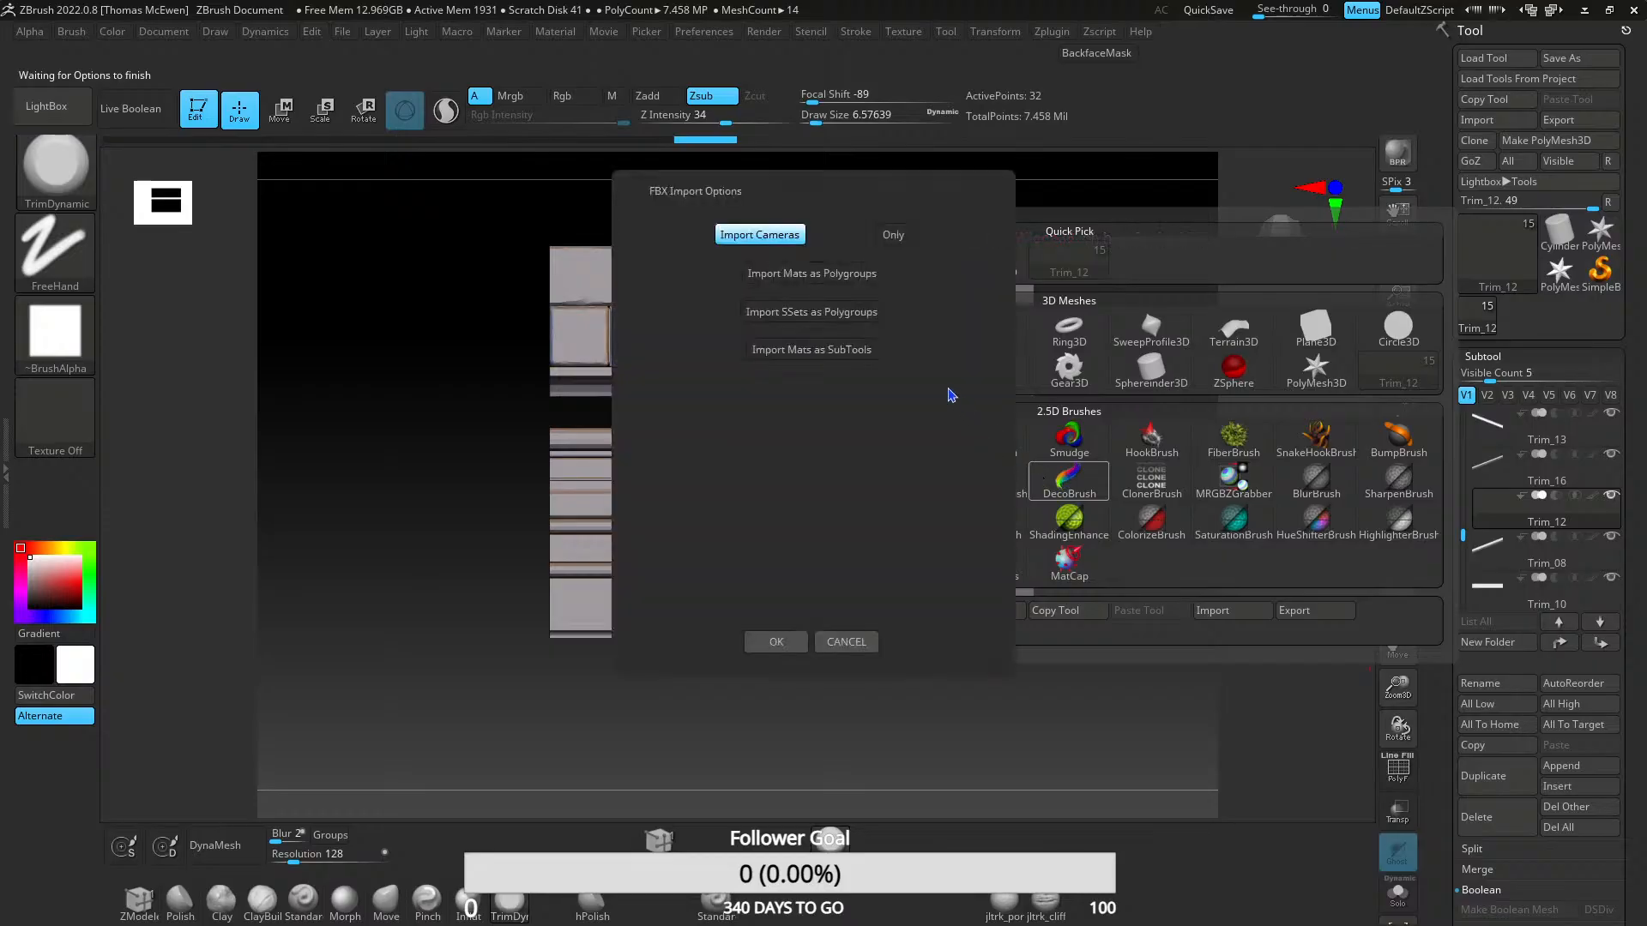
{"action": "left_click", "coordinate": [777, 645]}
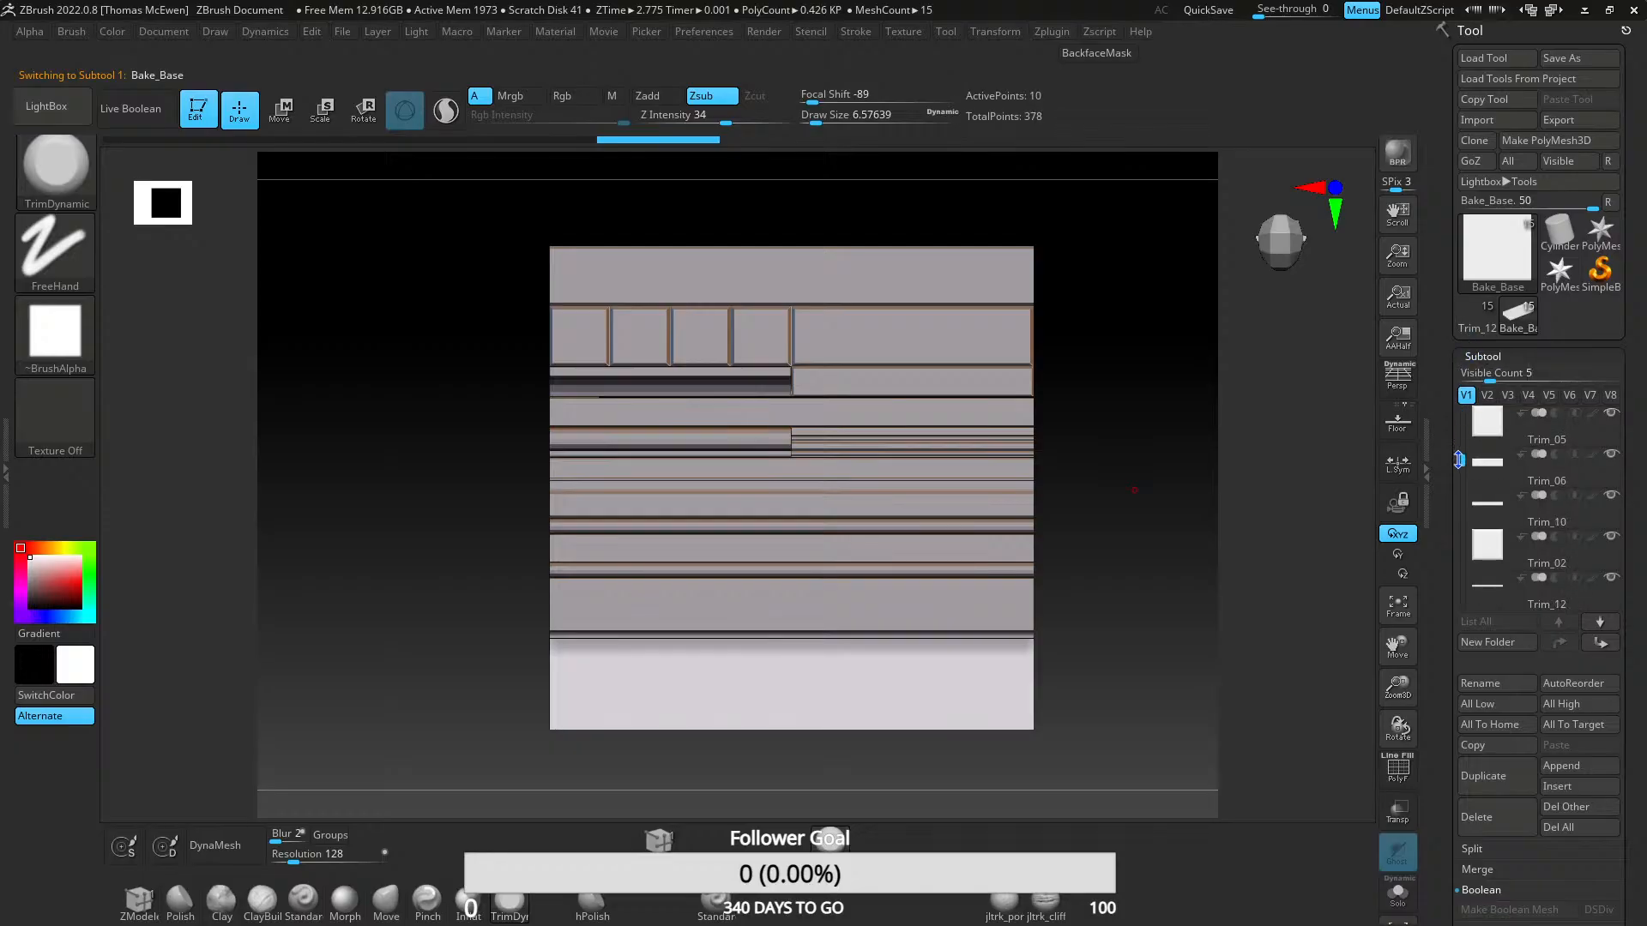
- Browse the imported subtools and cycle through several visibility sets, returning to V1
{"action": "left_click_drag", "start_coordinate": [1461, 418], "coordinate": [1458, 385]}
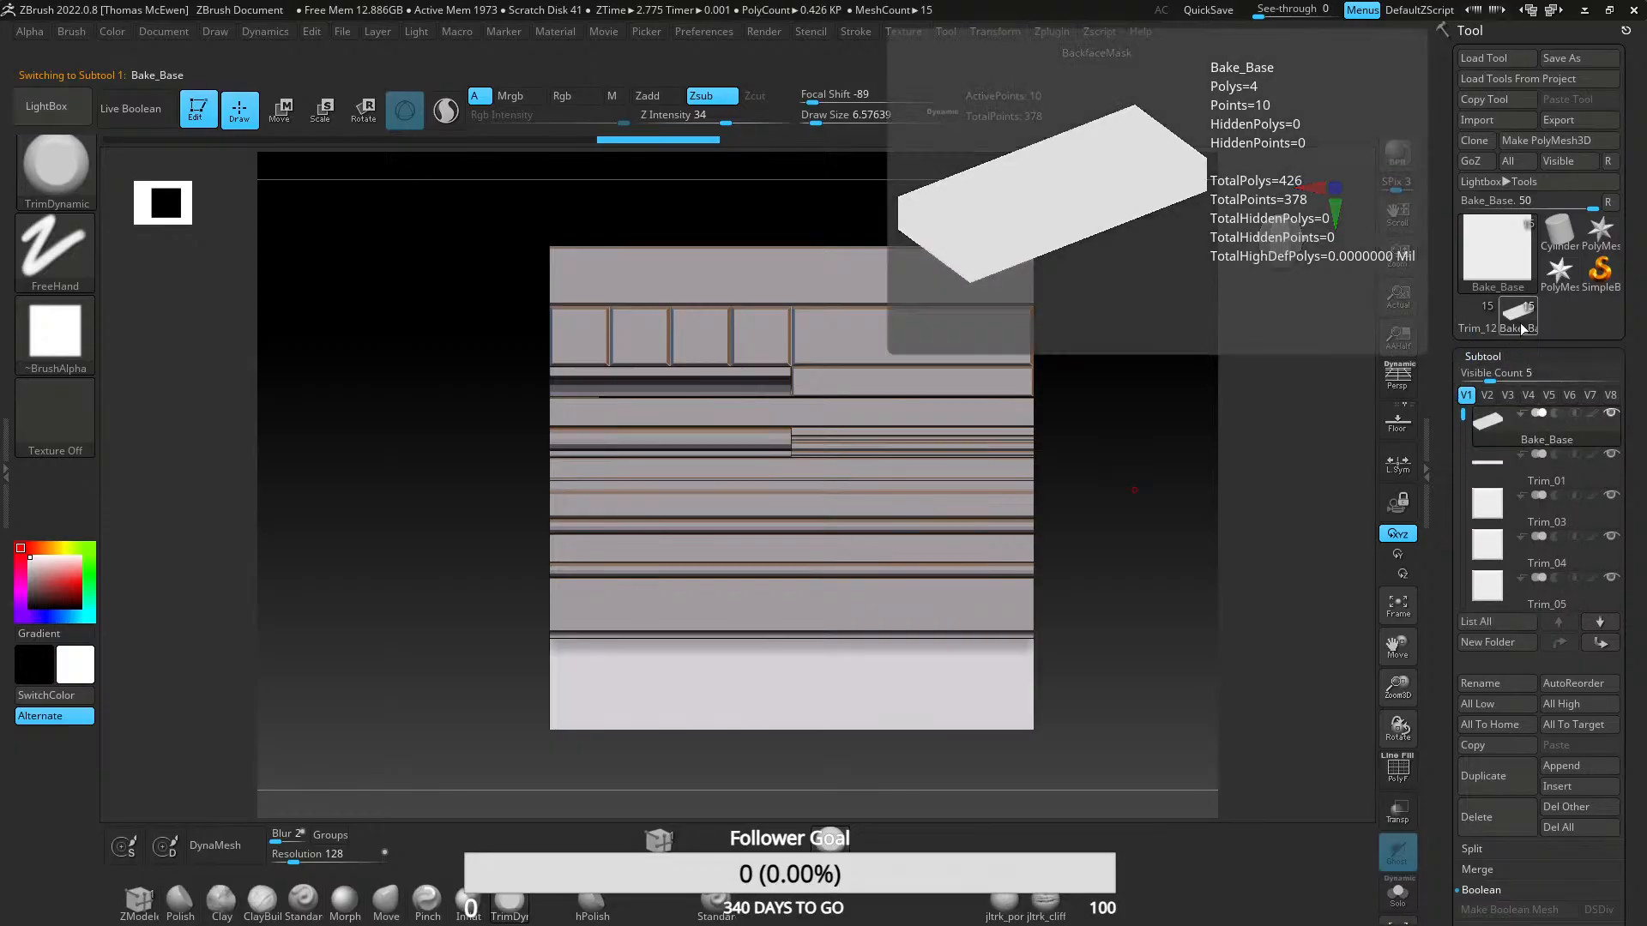
{"action": "left_click_drag", "start_coordinate": [1530, 637], "coordinate": [1530, 538]}
{"action": "scroll", "coordinate": [1510, 506], "scroll_direction": "up", "scroll_amount": 2}
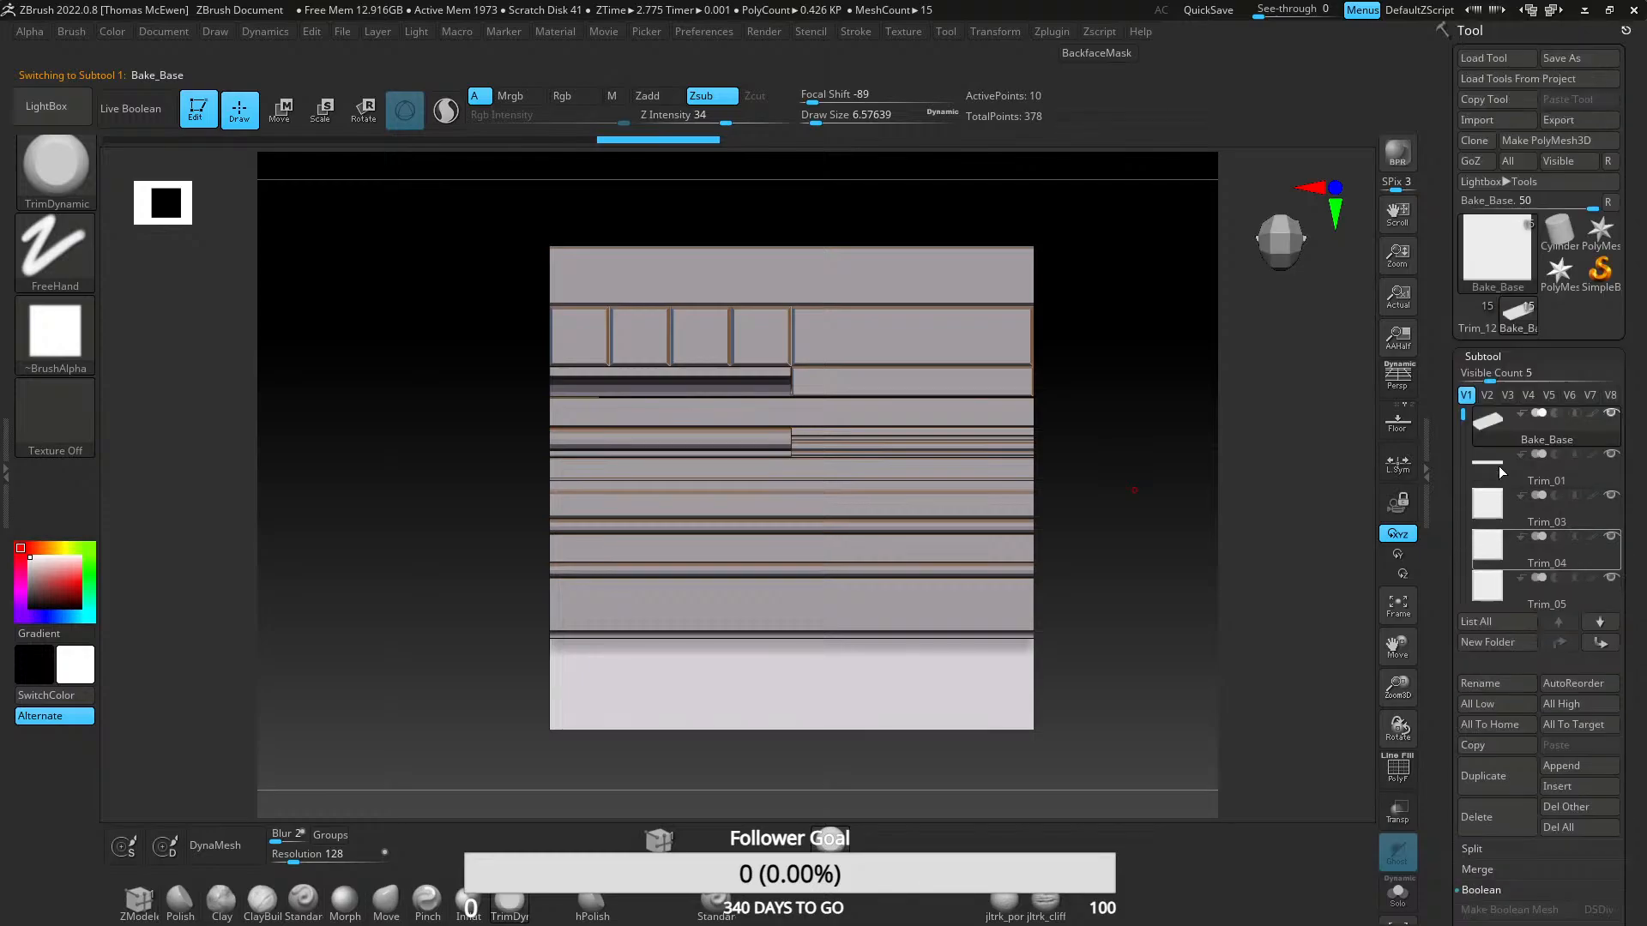
{"action": "left_click", "coordinate": [1488, 396]}
{"action": "left_click", "coordinate": [1466, 396]}
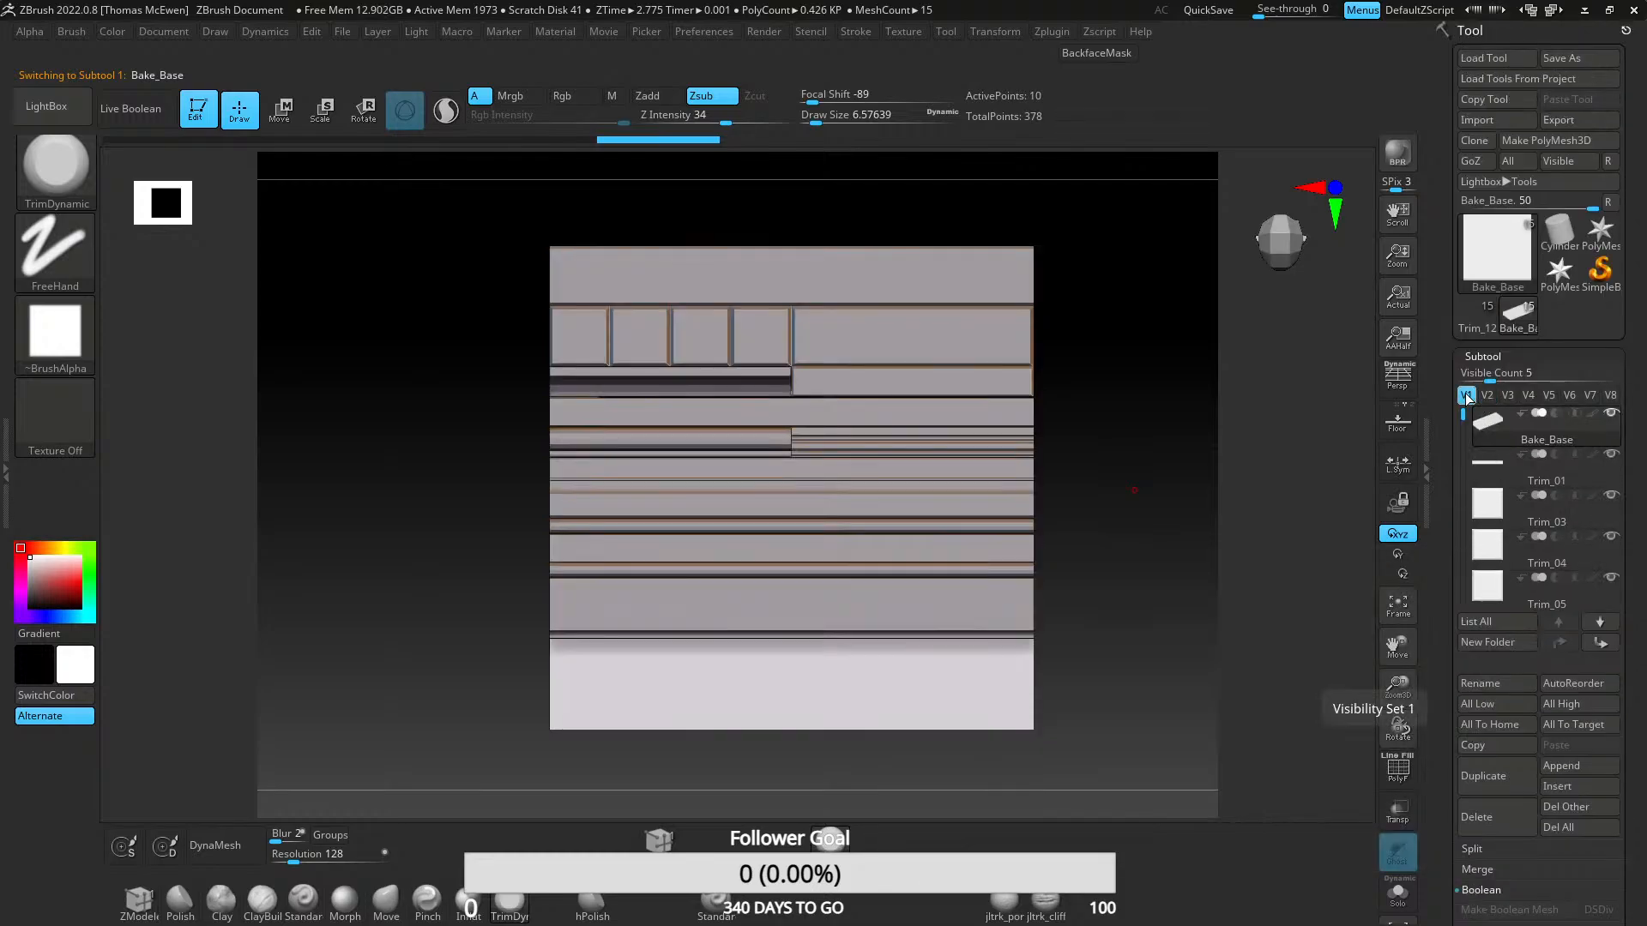
{"action": "left_click", "coordinate": [1488, 396]}
{"action": "left_click", "coordinate": [1508, 396]}
{"action": "left_click", "coordinate": [1548, 396]}
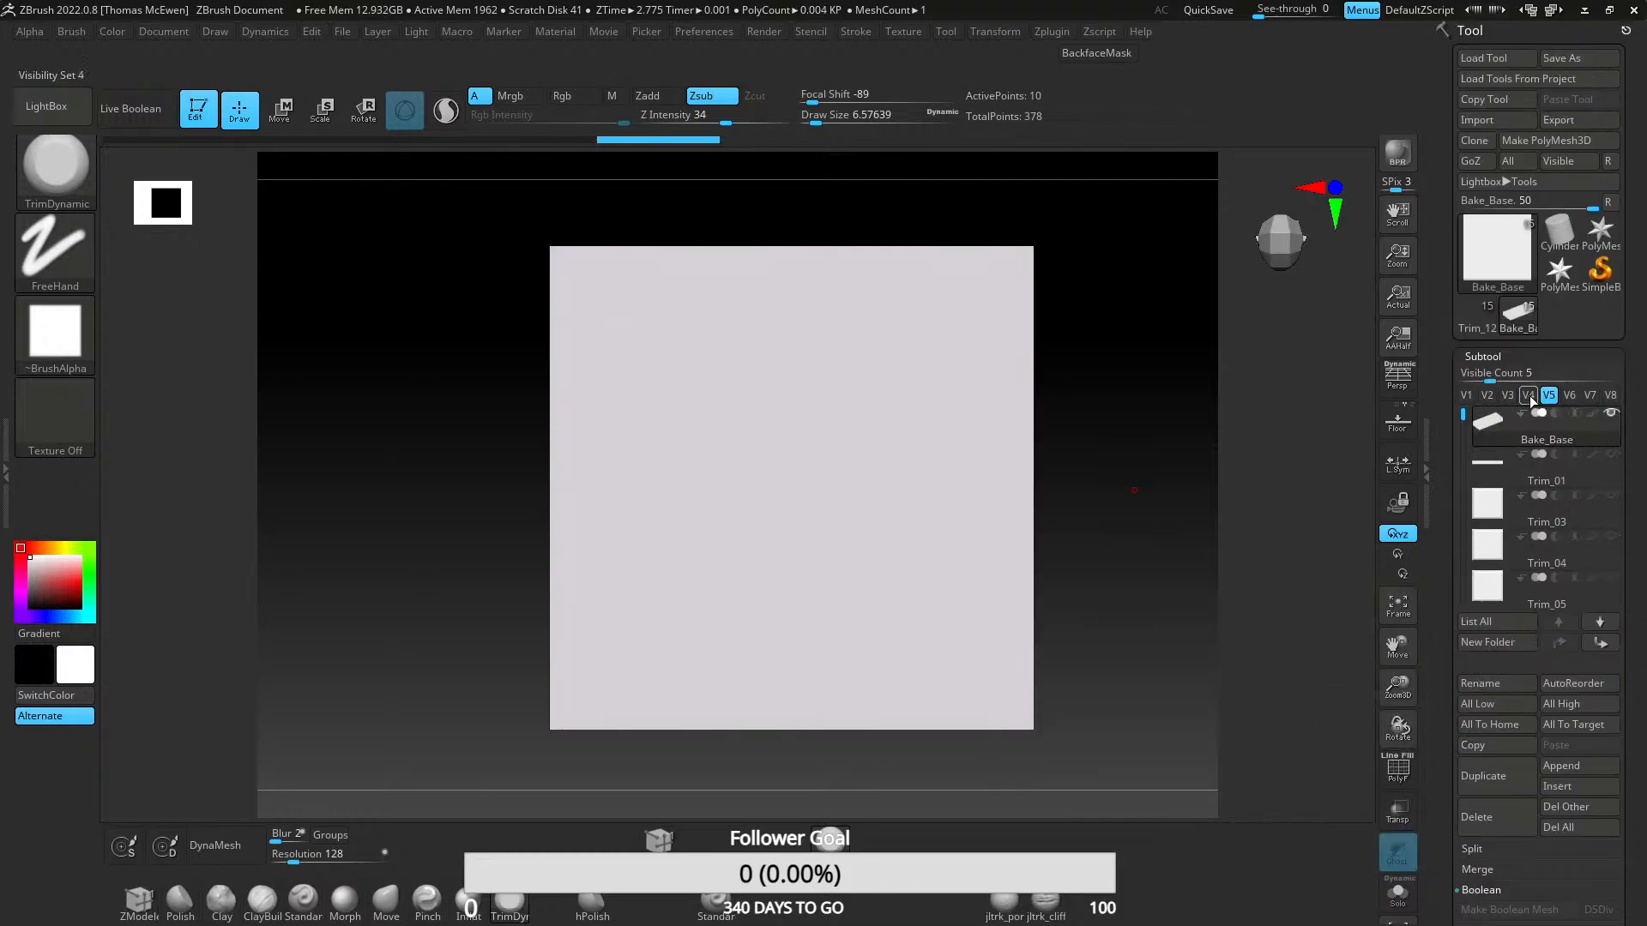
{"action": "left_click", "coordinate": [1466, 395]}
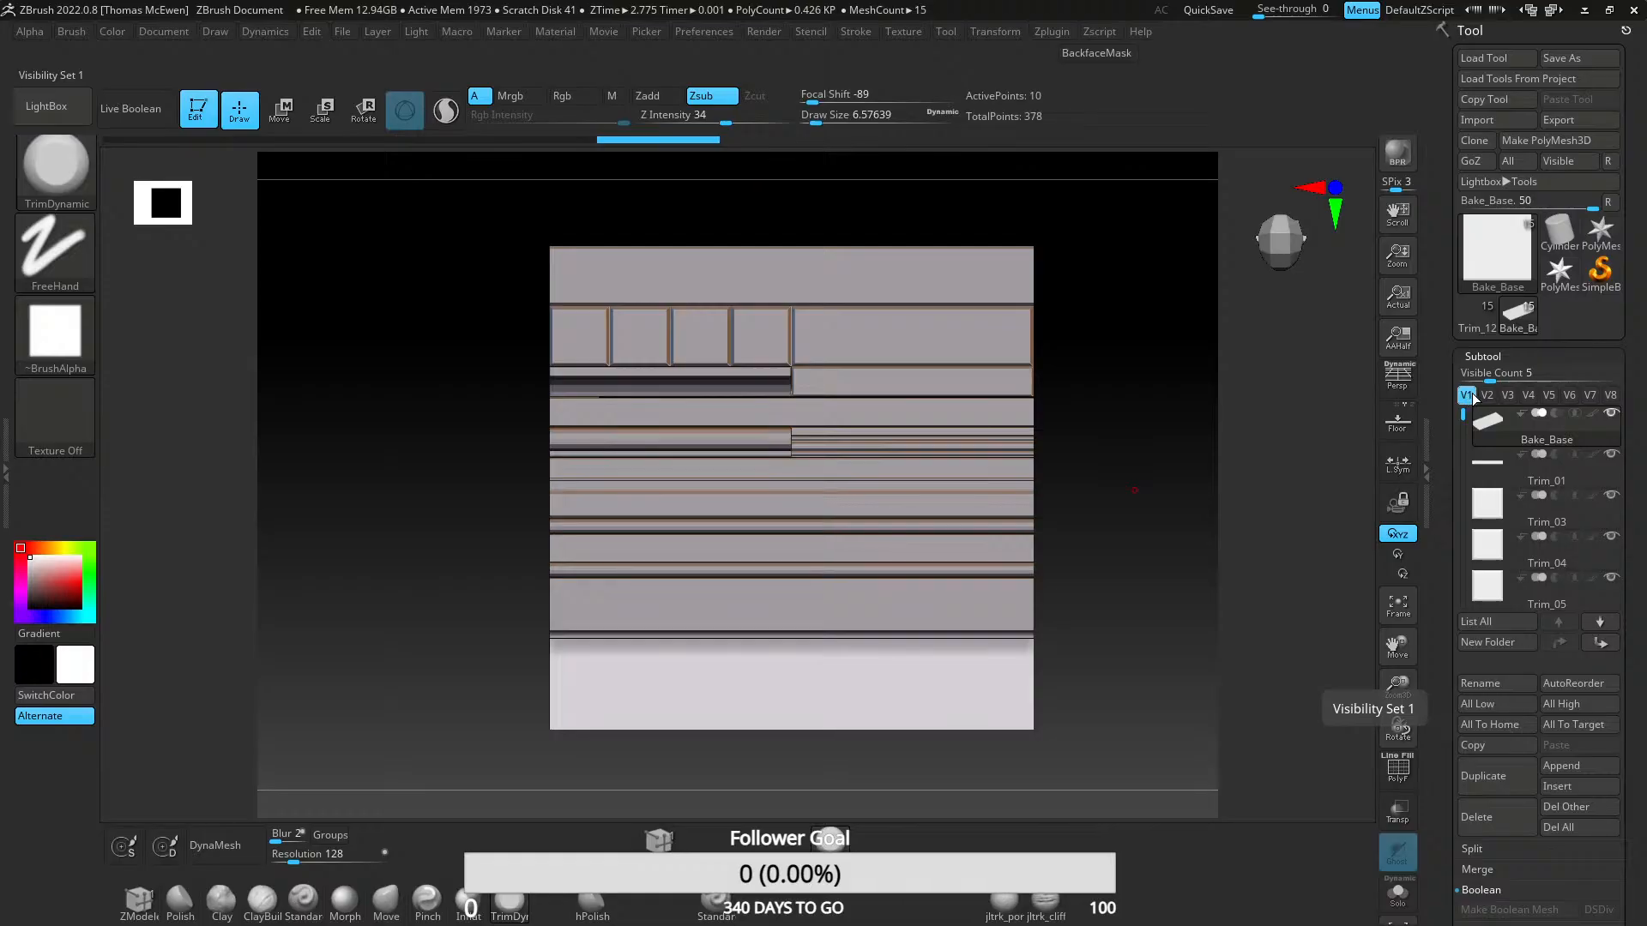
{"action": "mouse_move", "coordinate": [1472, 414]}
{"action": "left_mouse_down"}
{"action": "mouse_move", "coordinate": [1472, 447]}
{"action": "mouse_move", "coordinate": [1466, 412]}
{"action": "left_mouse_up"}
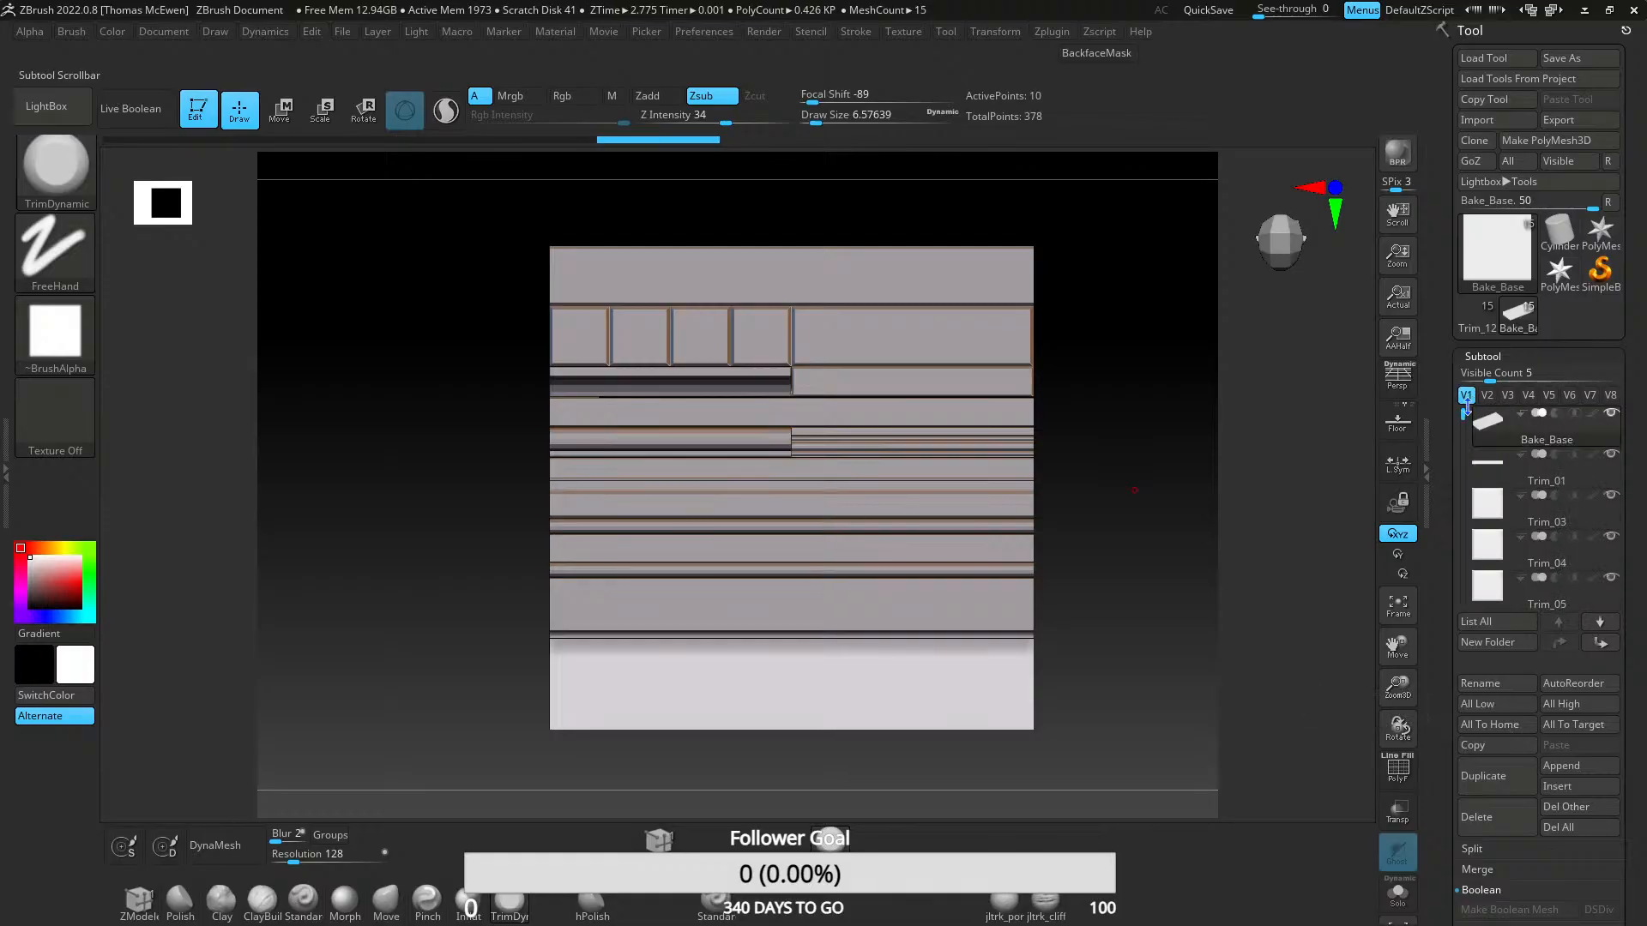
- Switch to the sculpted trims tool and back to the imported Bake_Base tool to compare them
{"action": "left_click", "coordinate": [1548, 229]}
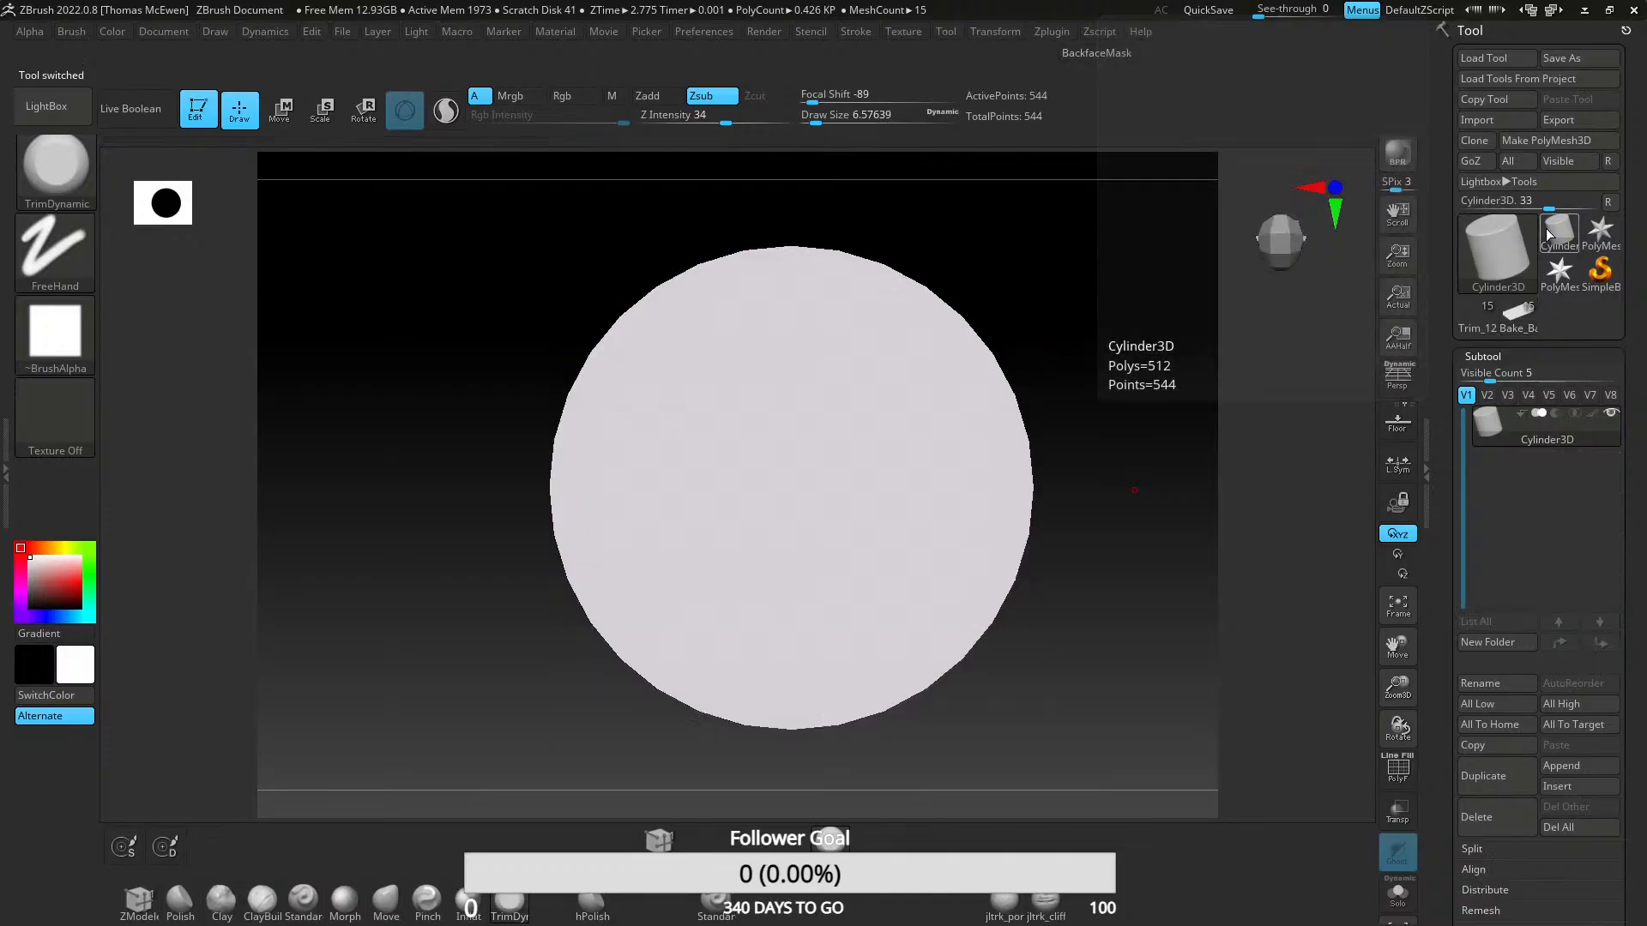
{"action": "left_click", "coordinate": [1553, 233]}
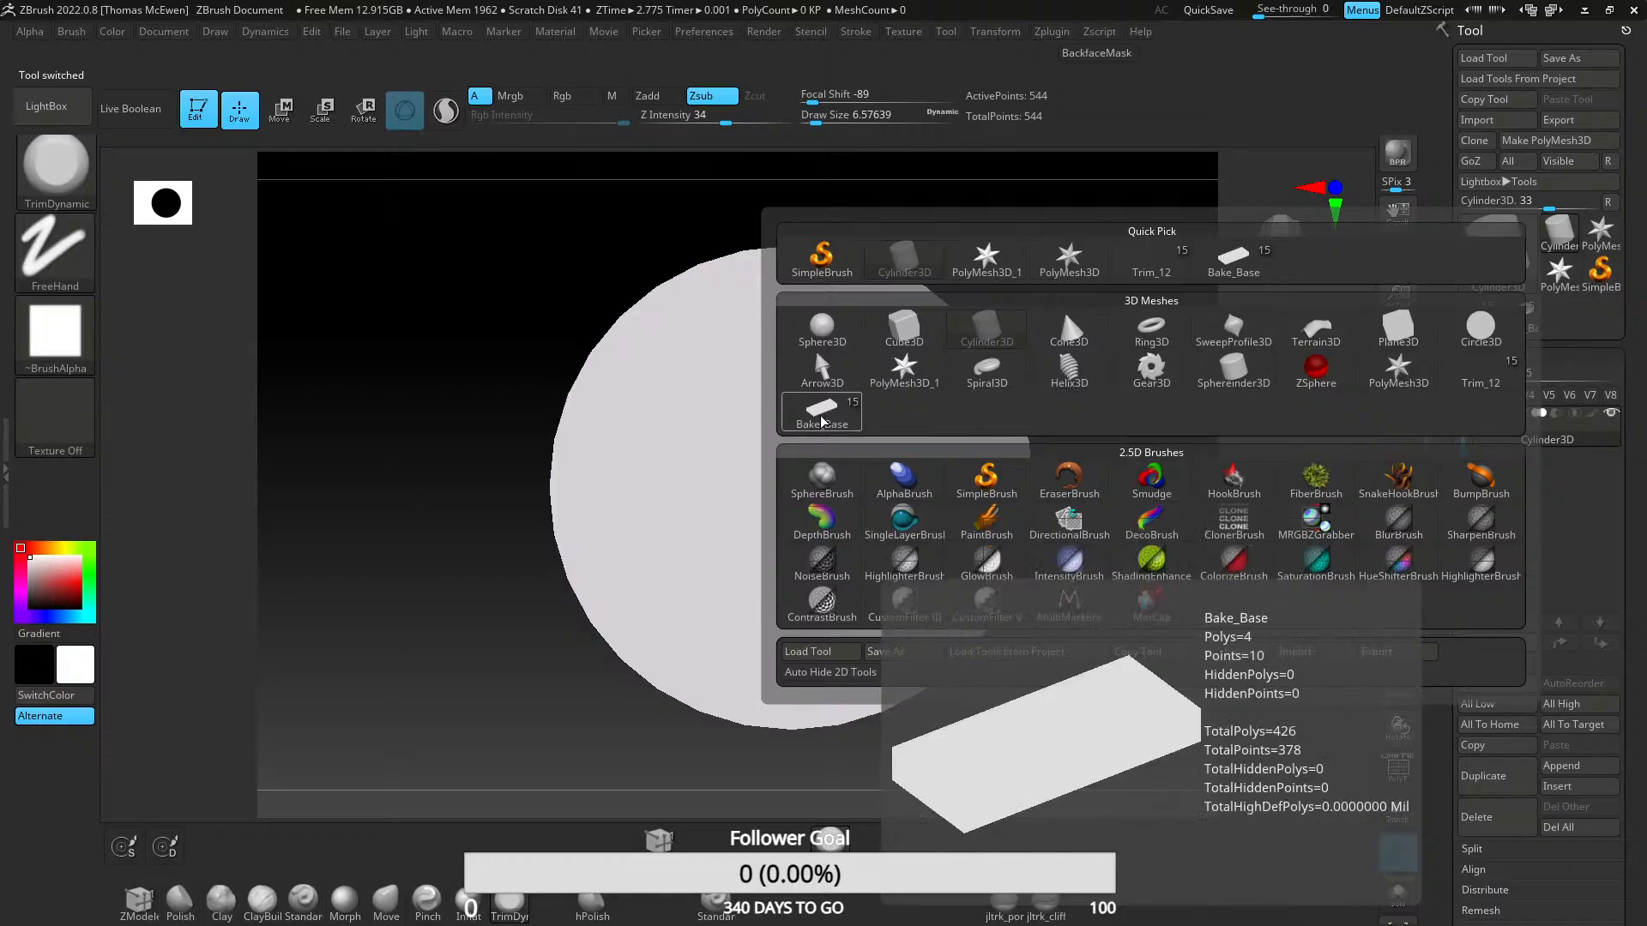
{"action": "left_click", "coordinate": [1154, 266]}
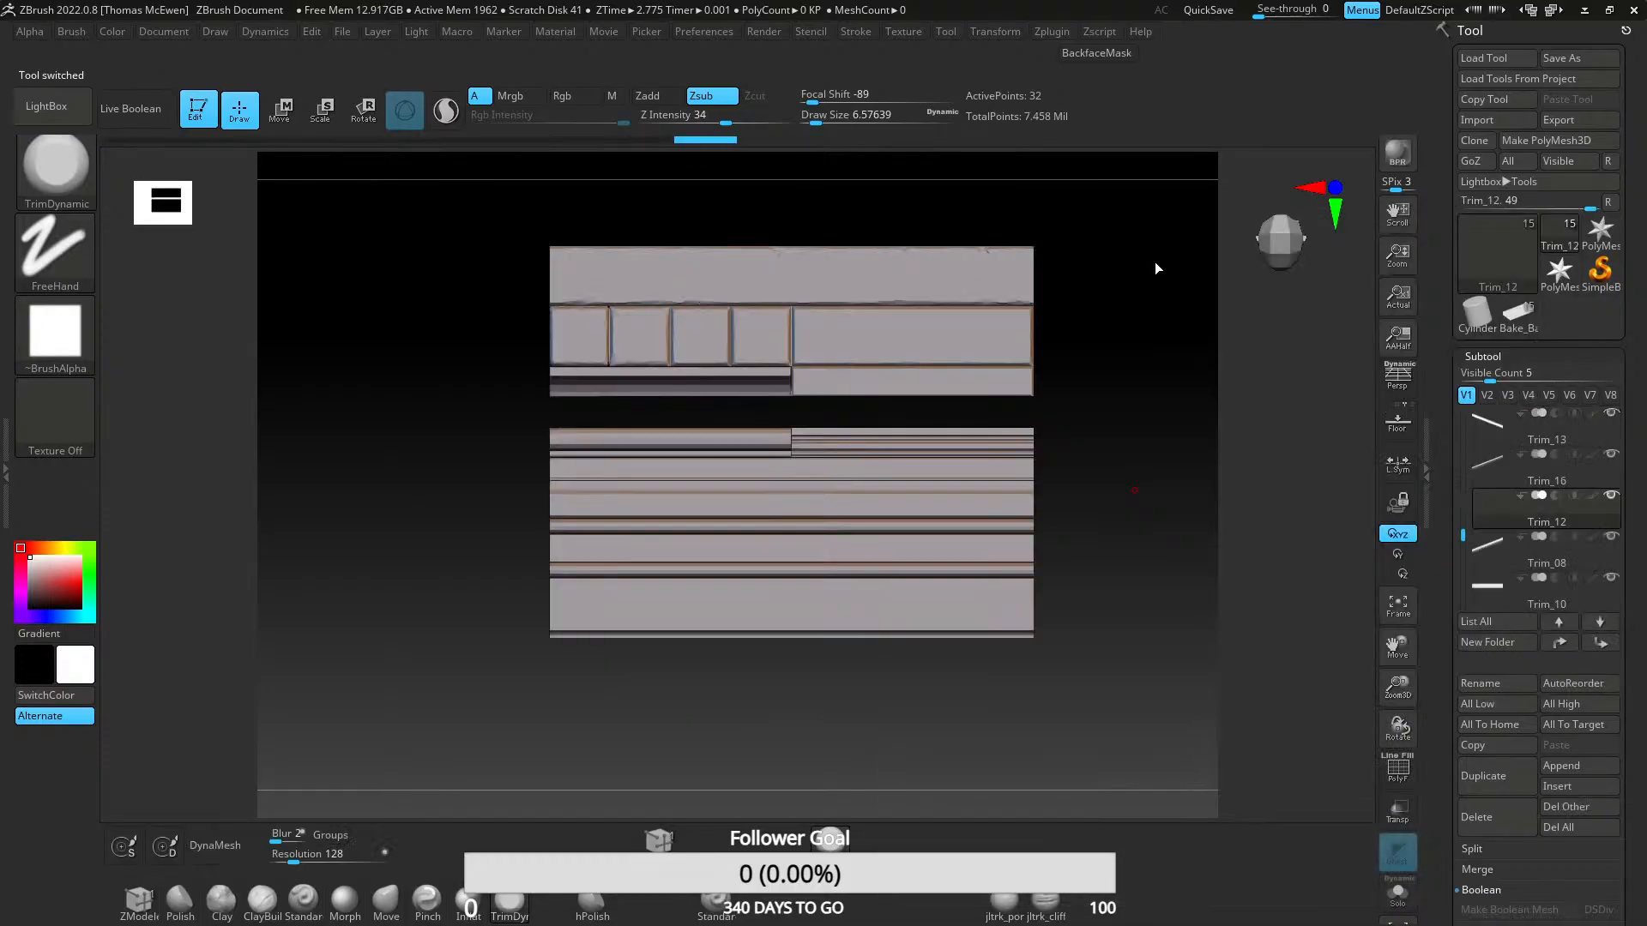
{"action": "left_click", "coordinate": [1496, 270]}
{"action": "left_click", "coordinate": [1263, 290]}
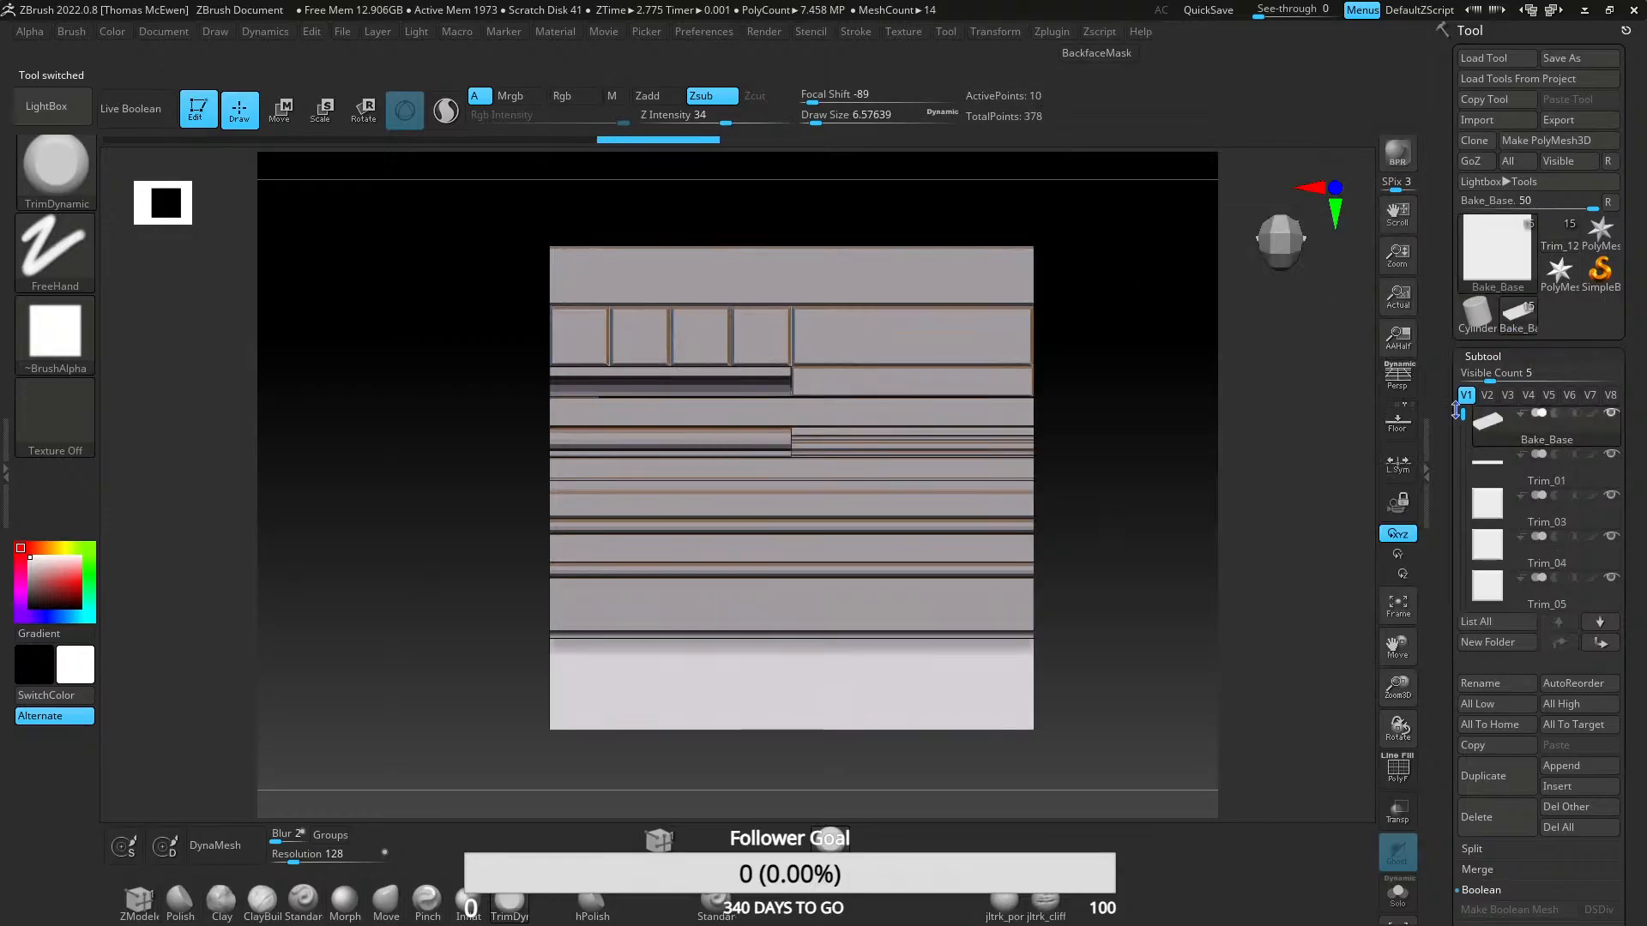
- Select Trim_12 among the imported subtools and duplicate it
{"action": "scroll", "coordinate": [1488, 471], "scroll_direction": "down", "scroll_amount": 2}
{"action": "left_click_drag", "start_coordinate": [1458, 319], "coordinate": [1457, 378]}
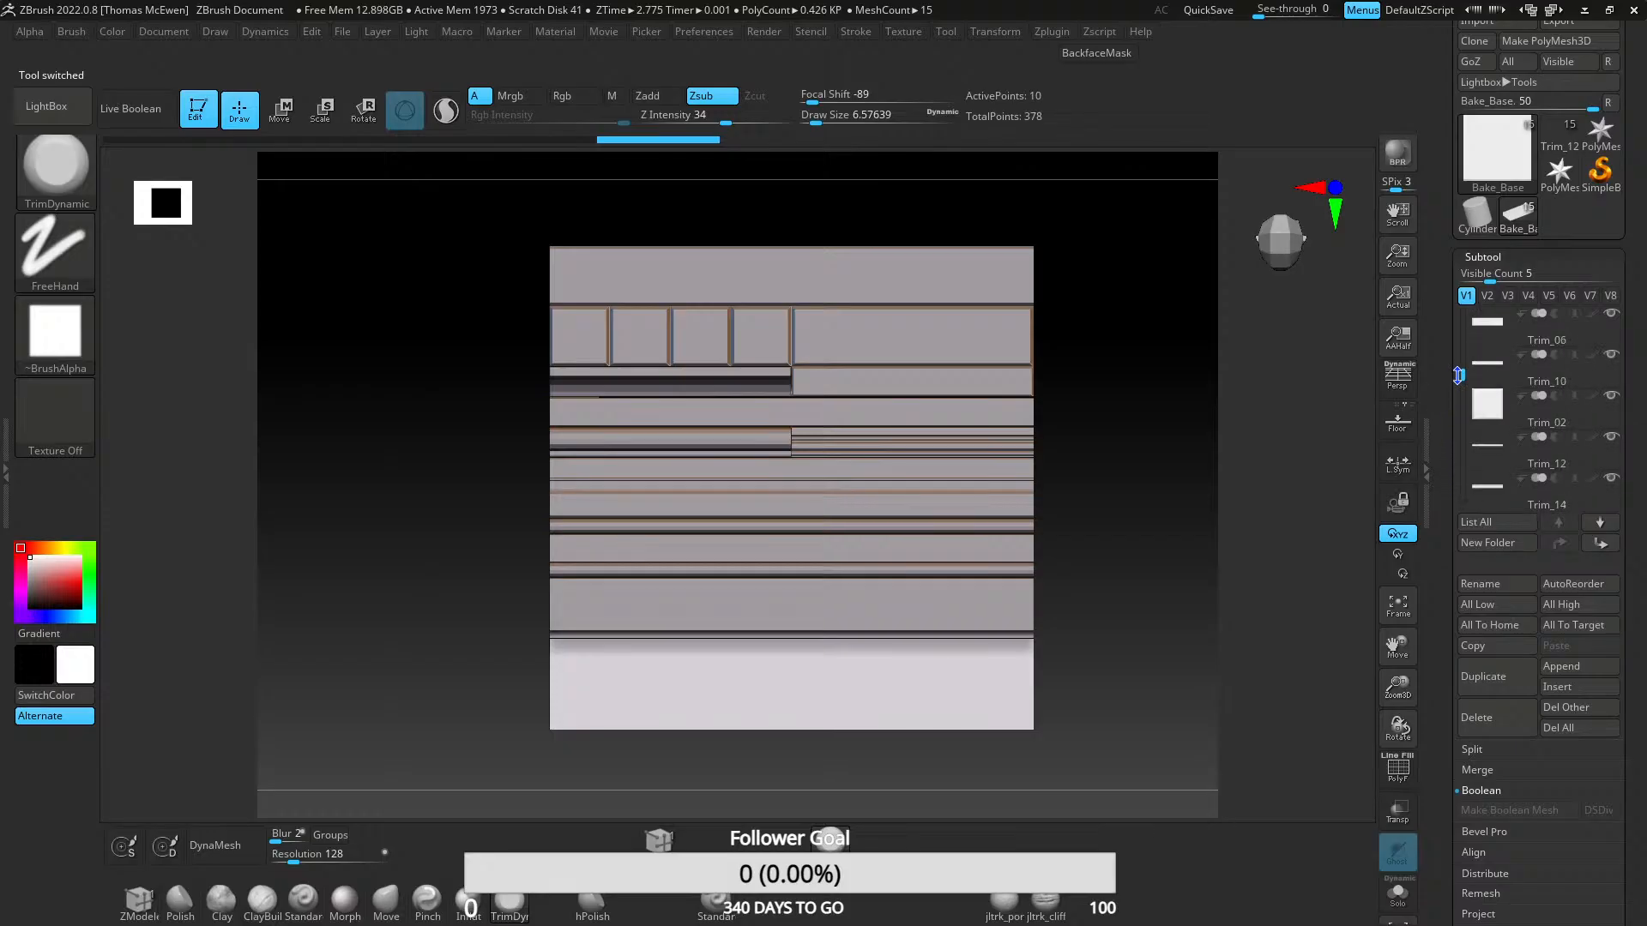
{"action": "left_click", "coordinate": [1493, 454]}
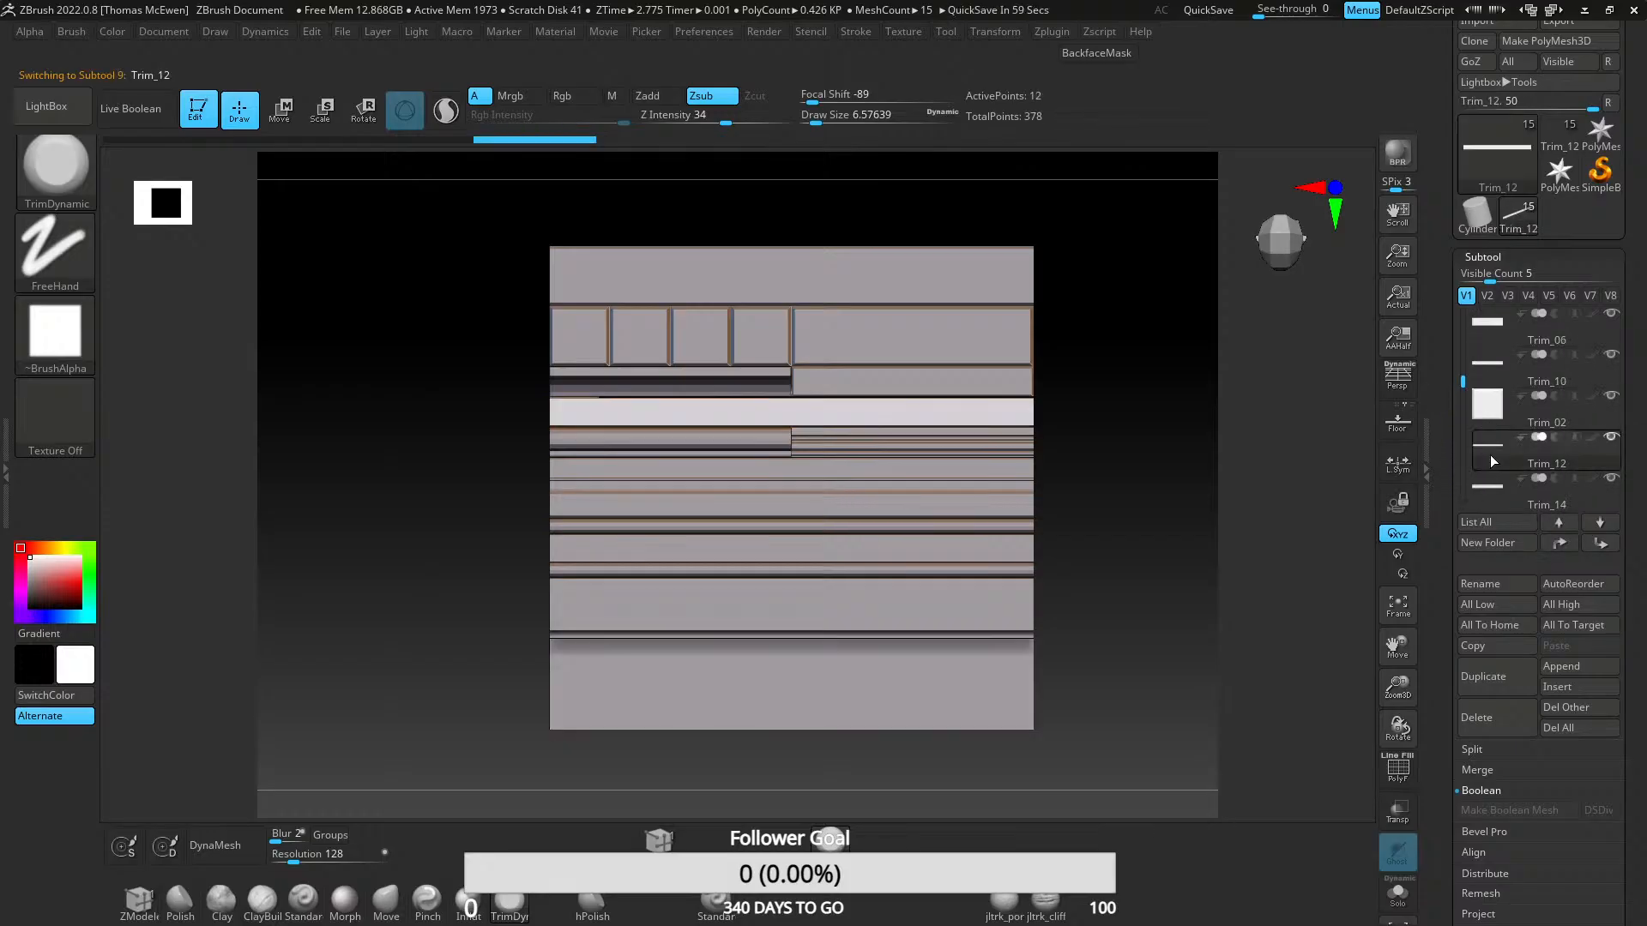
{"action": "mouse_move", "coordinate": [1490, 450]}
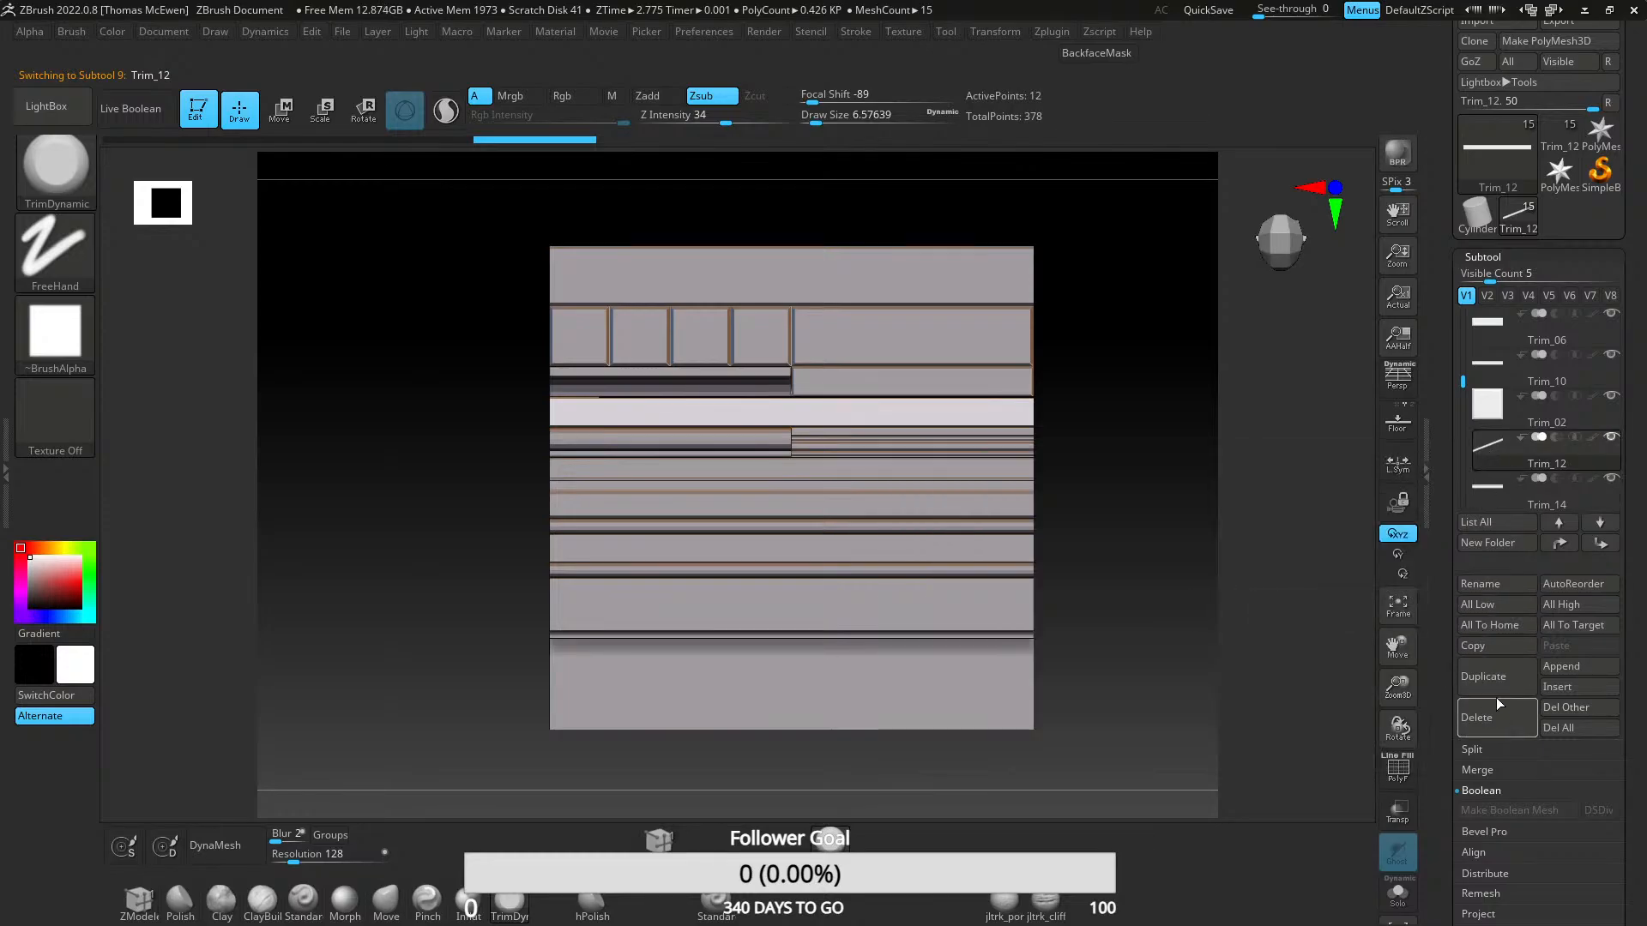
{"action": "left_click", "coordinate": [1500, 673]}
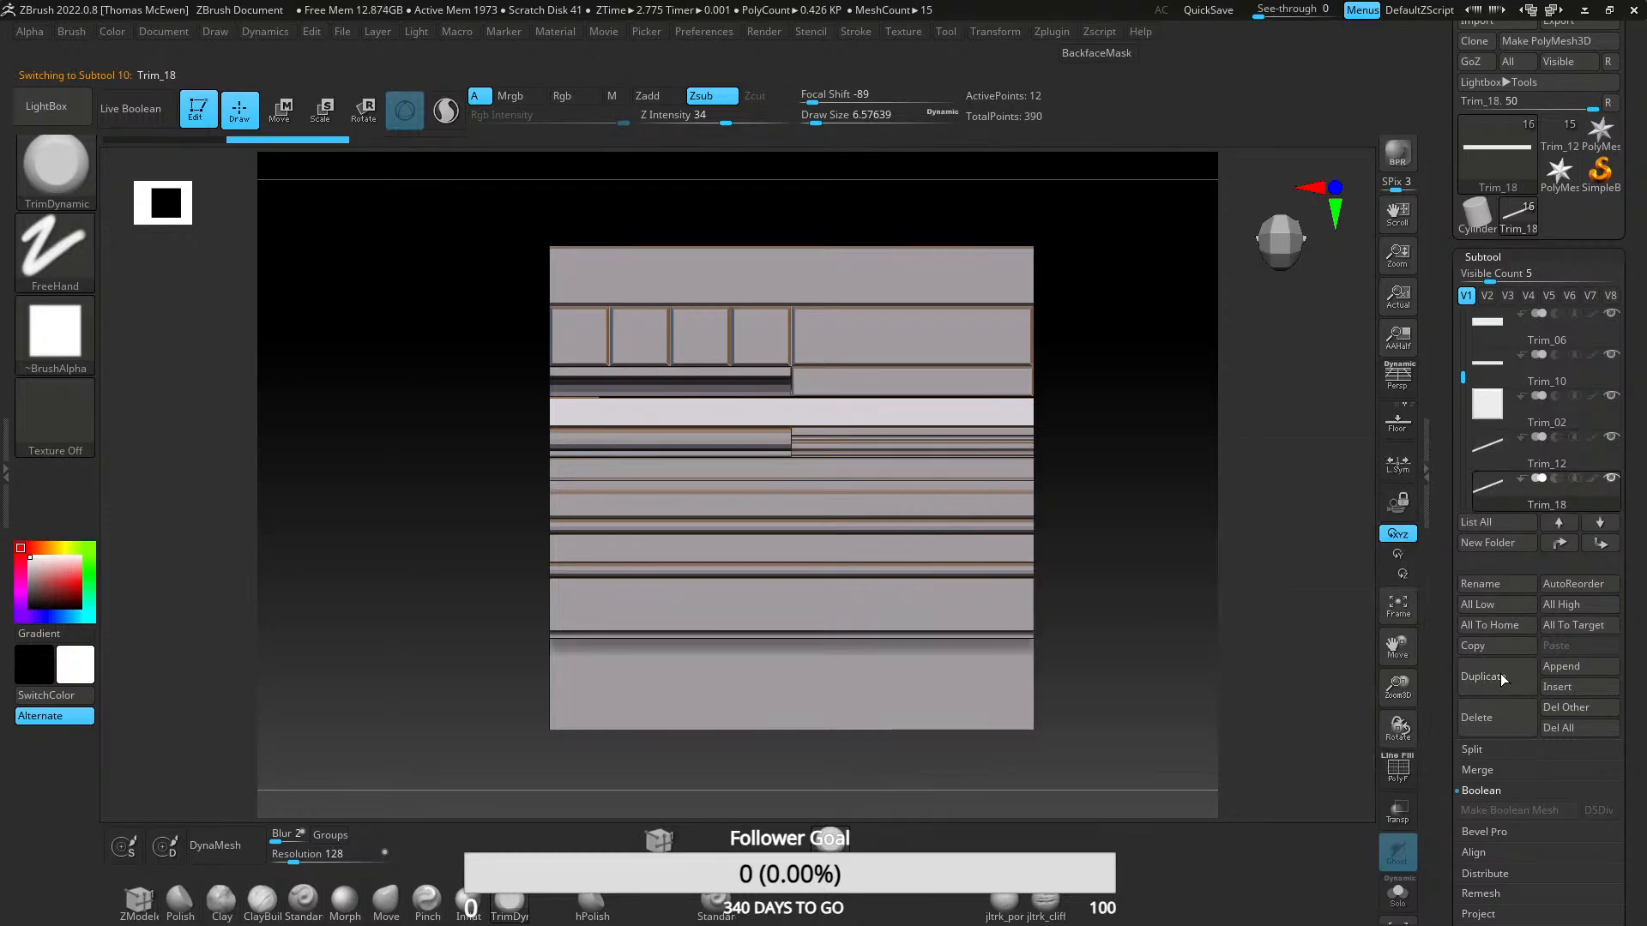
- Switch back to the sculpted trims tool with its Trim_12 subtool active
{"action": "mouse_move", "coordinate": [1496, 485]}
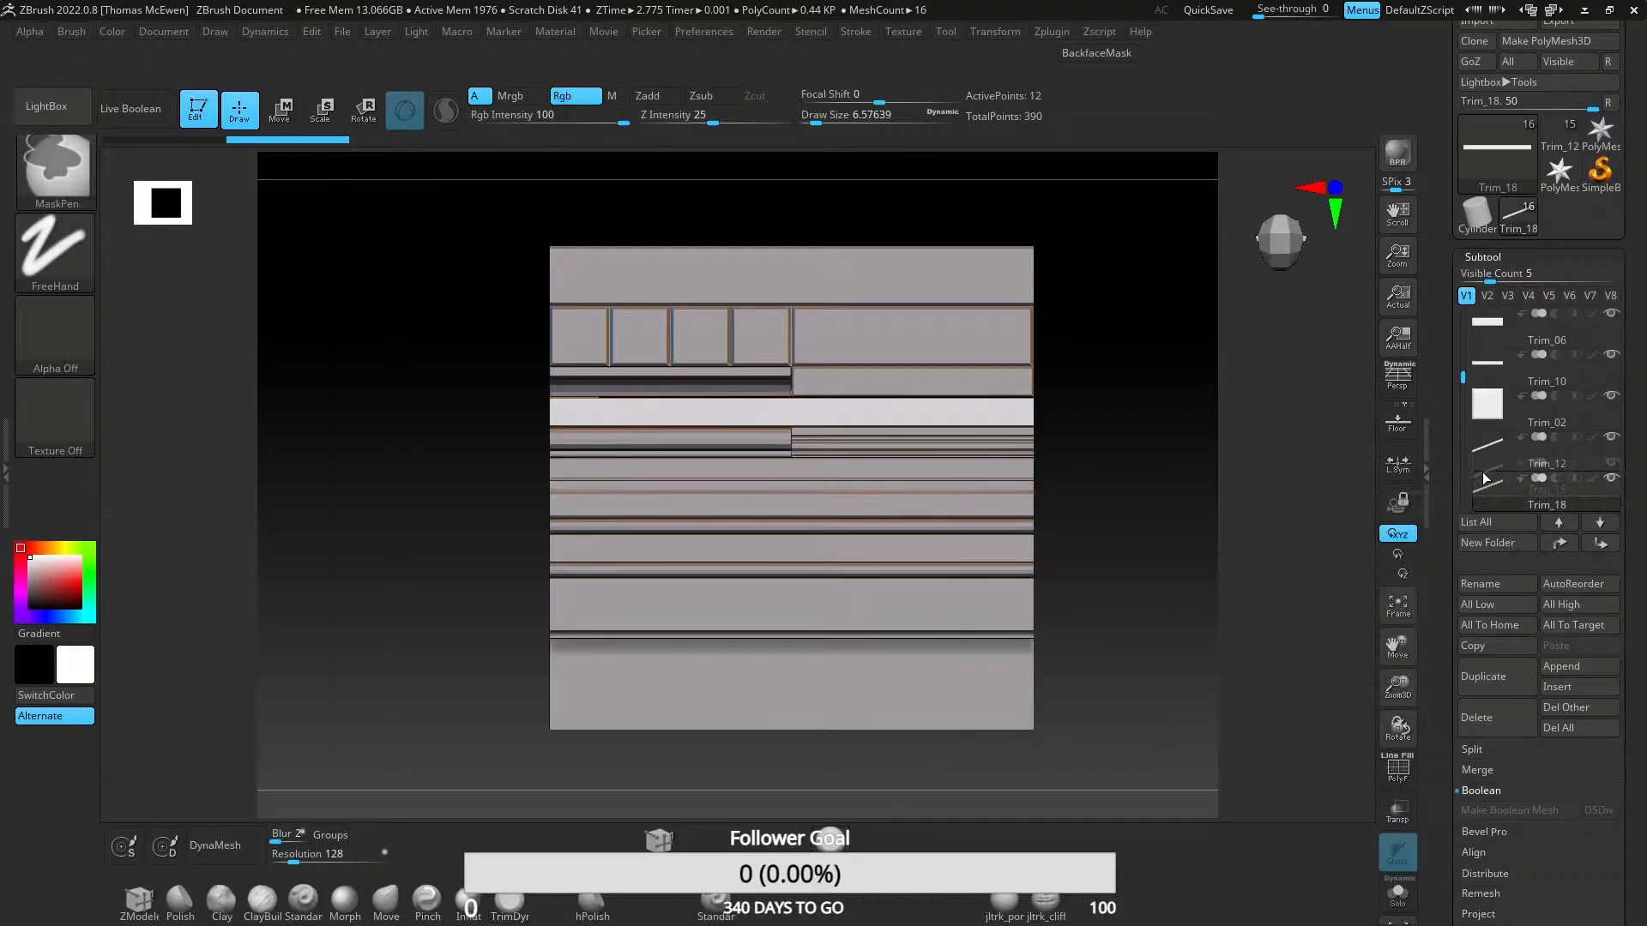
{"action": "left_click_drag", "start_coordinate": [1493, 494], "coordinate": [1496, 163], "text": "ctrl"}
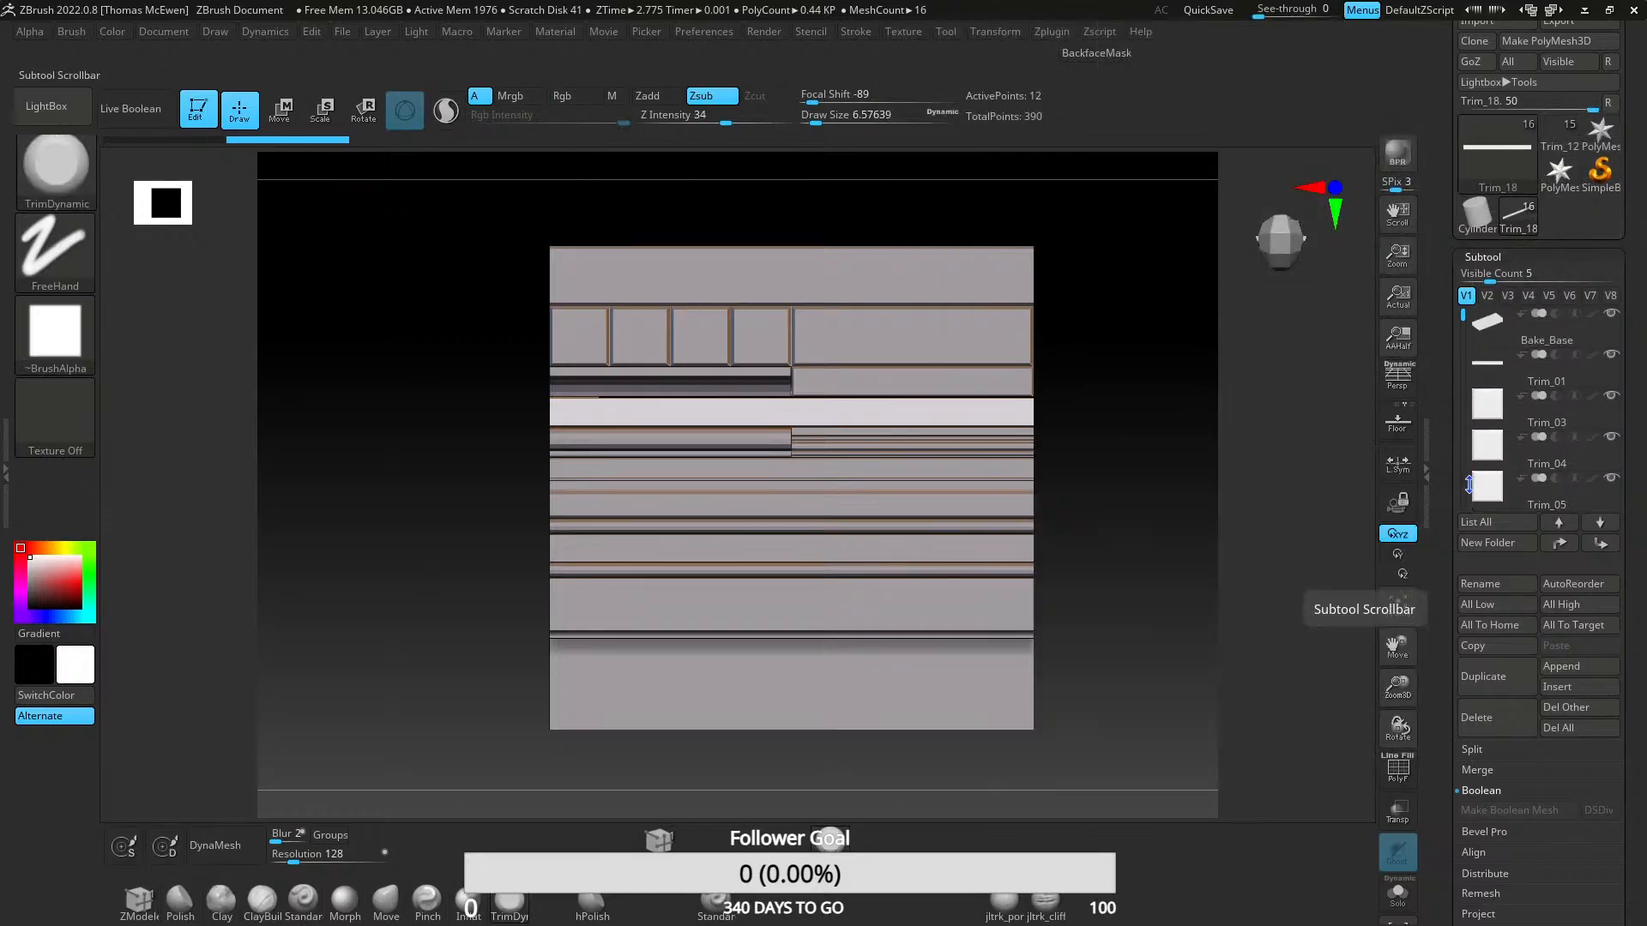
{"action": "scroll", "coordinate": [1497, 472], "scroll_direction": "down", "scroll_amount": 2}
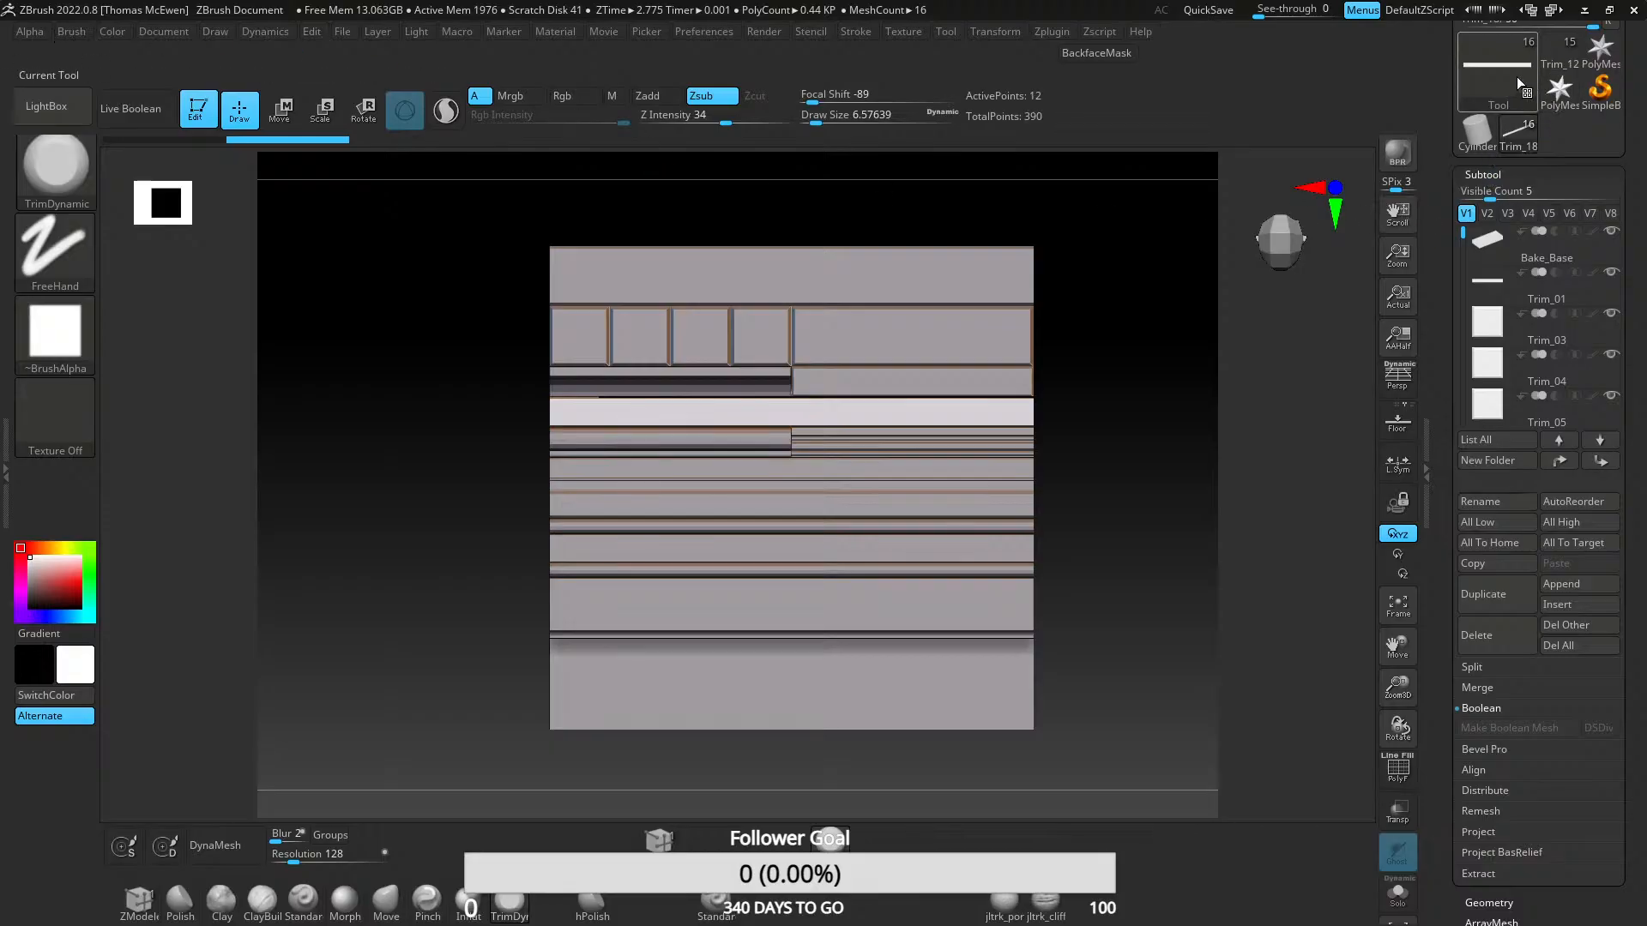
{"action": "mouse_move", "coordinate": [1517, 144]}
{"action": "scroll", "coordinate": [1518, 146], "scroll_direction": "up", "scroll_amount": 3}
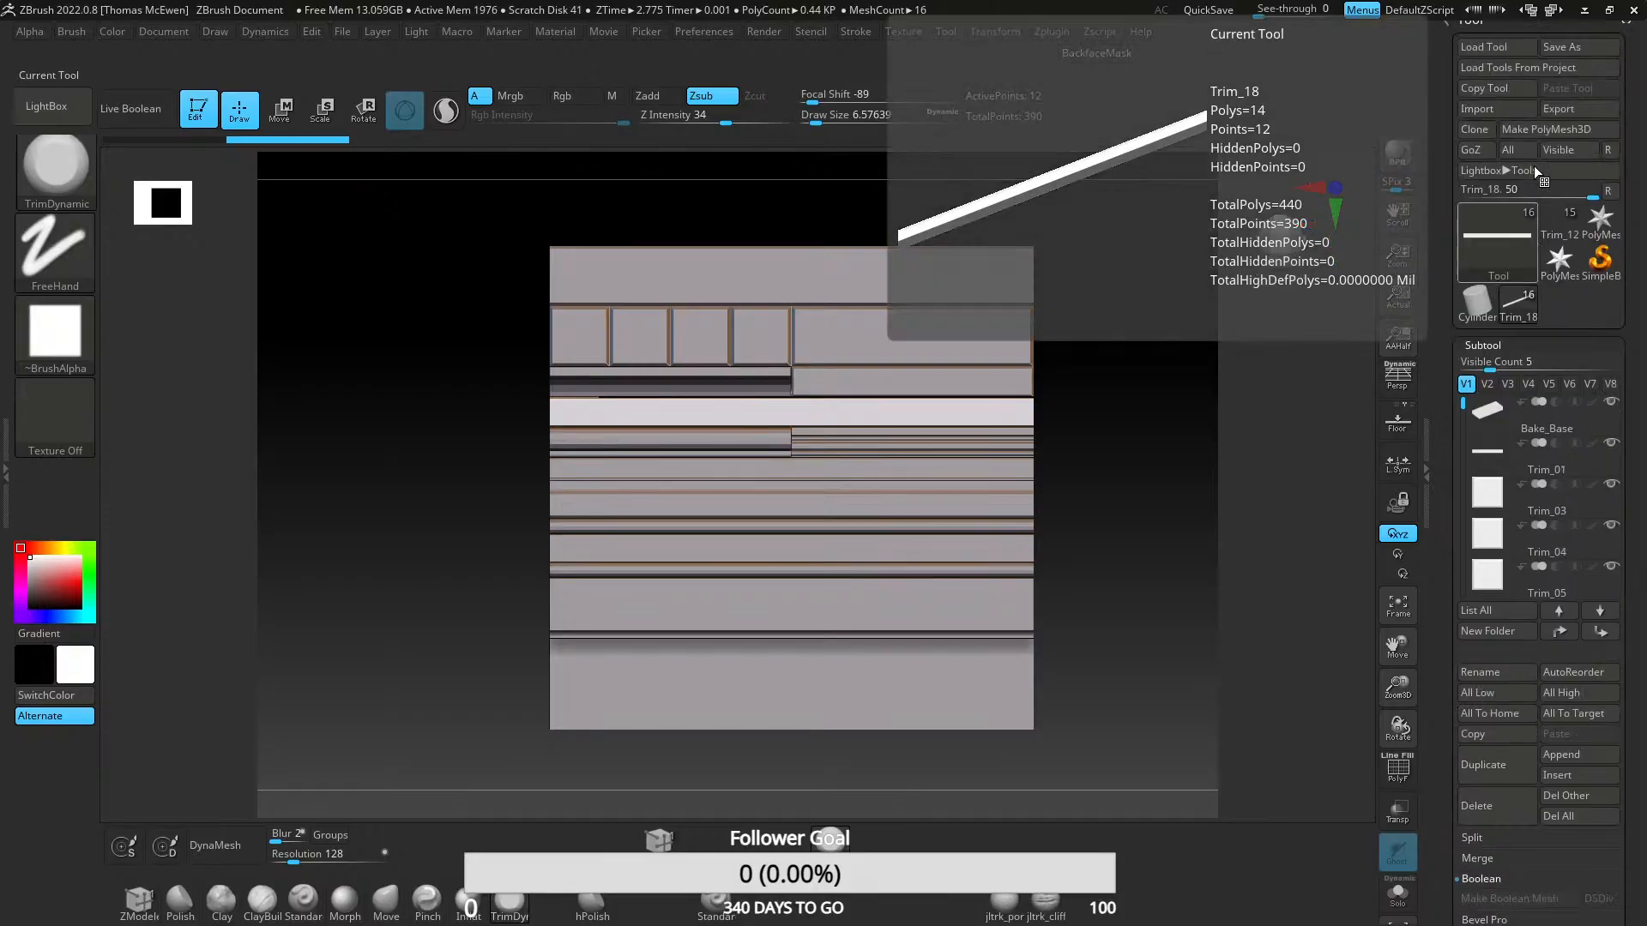
{"action": "left_click", "coordinate": [1527, 292]}
{"action": "left_click", "coordinate": [1068, 249]}
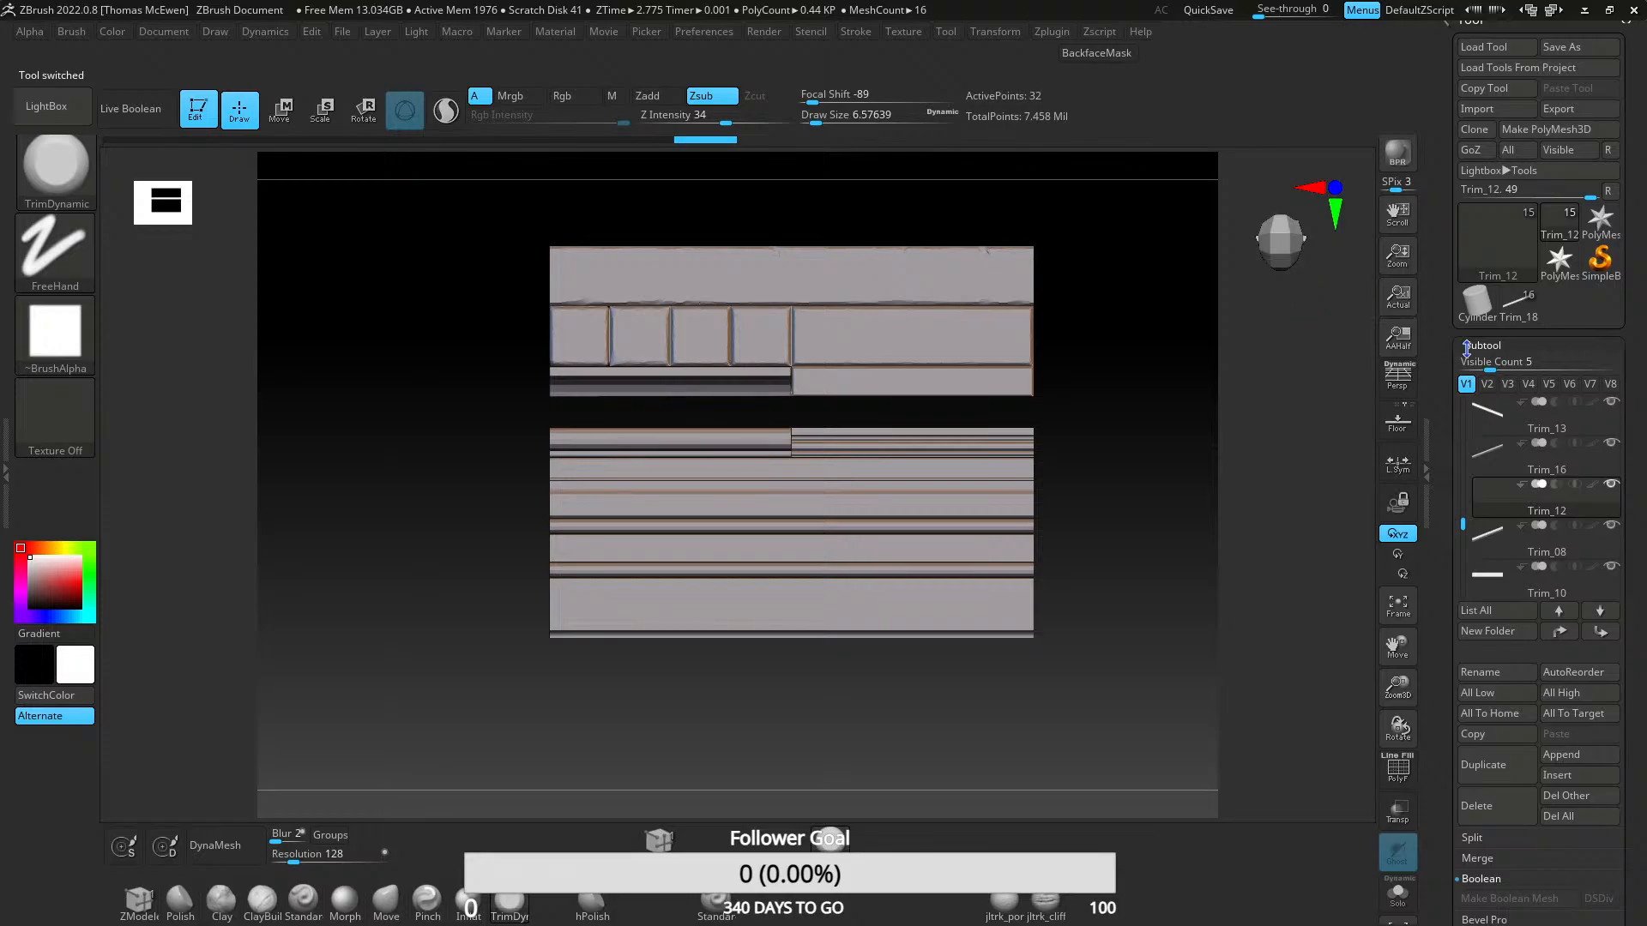
{"action": "mouse_move", "coordinate": [1502, 497]}
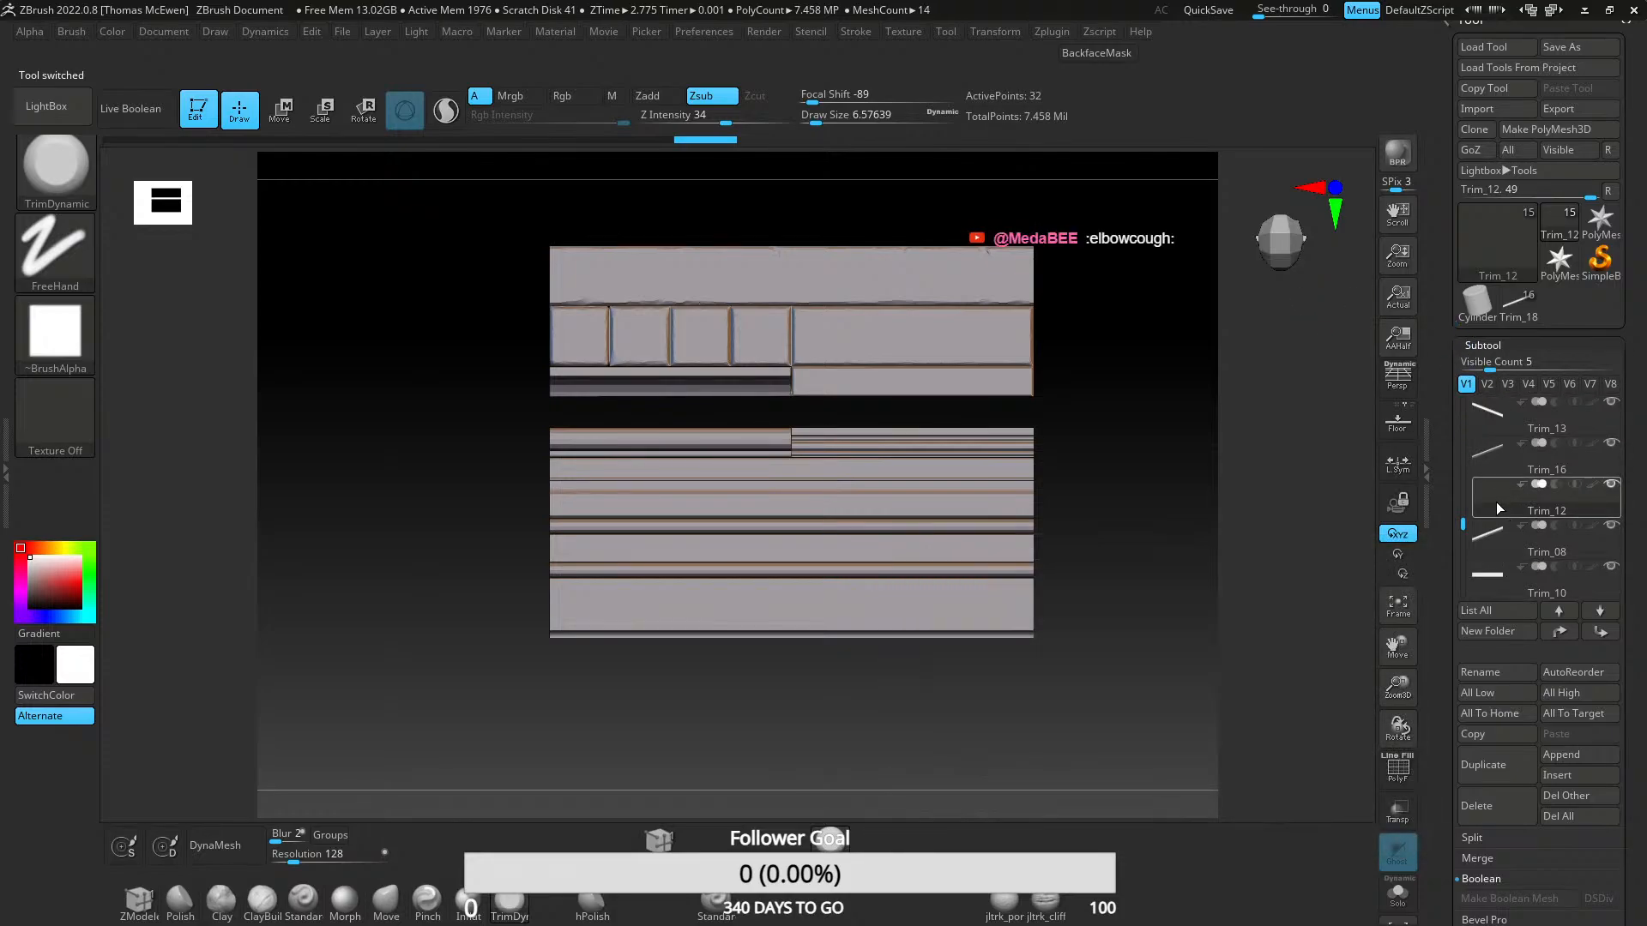
- Delete the Trim_12 subtool from the sculpted trims and insert the re-imported Trim_18 mesh in its place
{"action": "left_click", "coordinate": [1486, 776]}
{"action": "left_click", "coordinate": [1340, 834]}
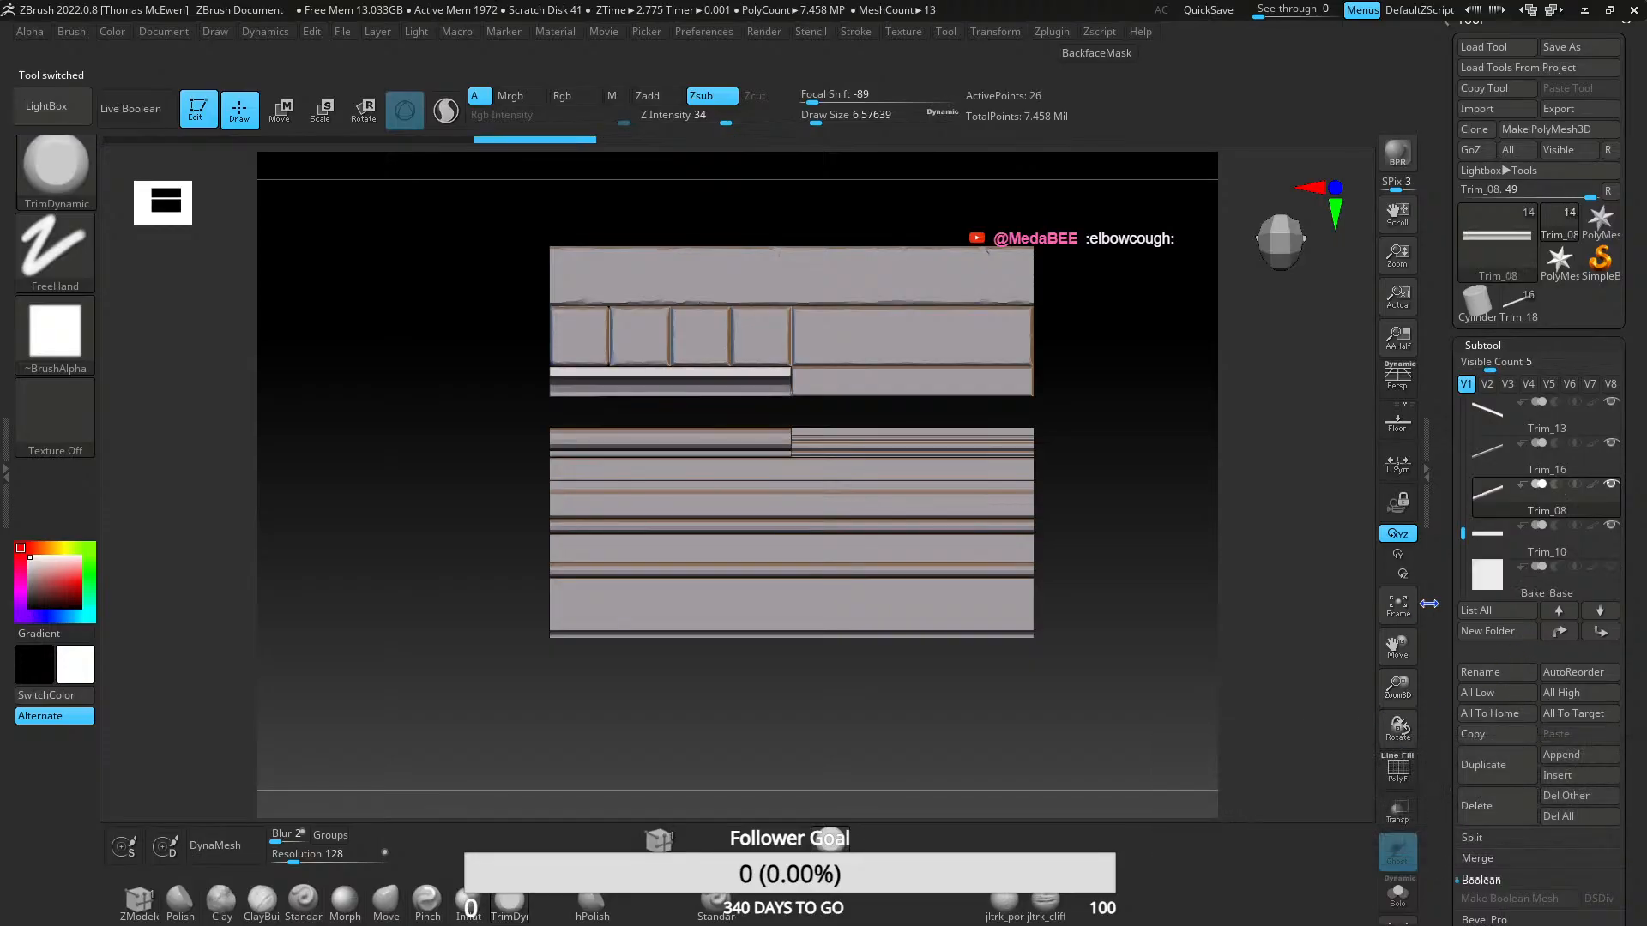
{"action": "left_click", "coordinate": [1556, 777]}
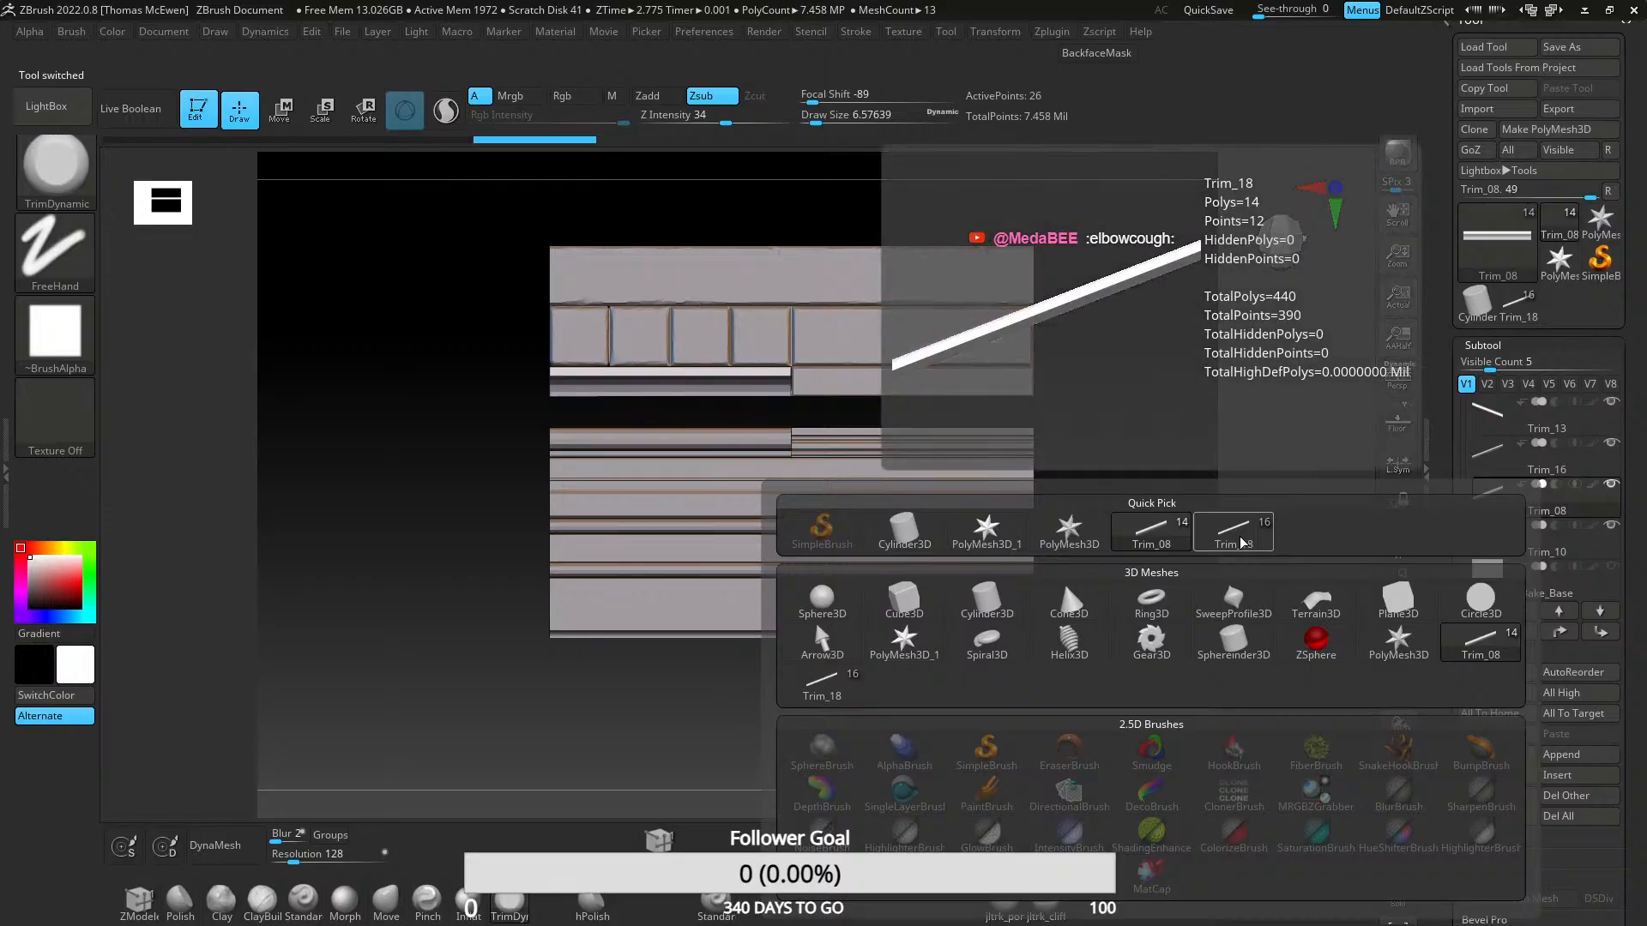
{"action": "left_click", "coordinate": [1241, 542]}
{"action": "right_click", "coordinate": [1236, 539]}
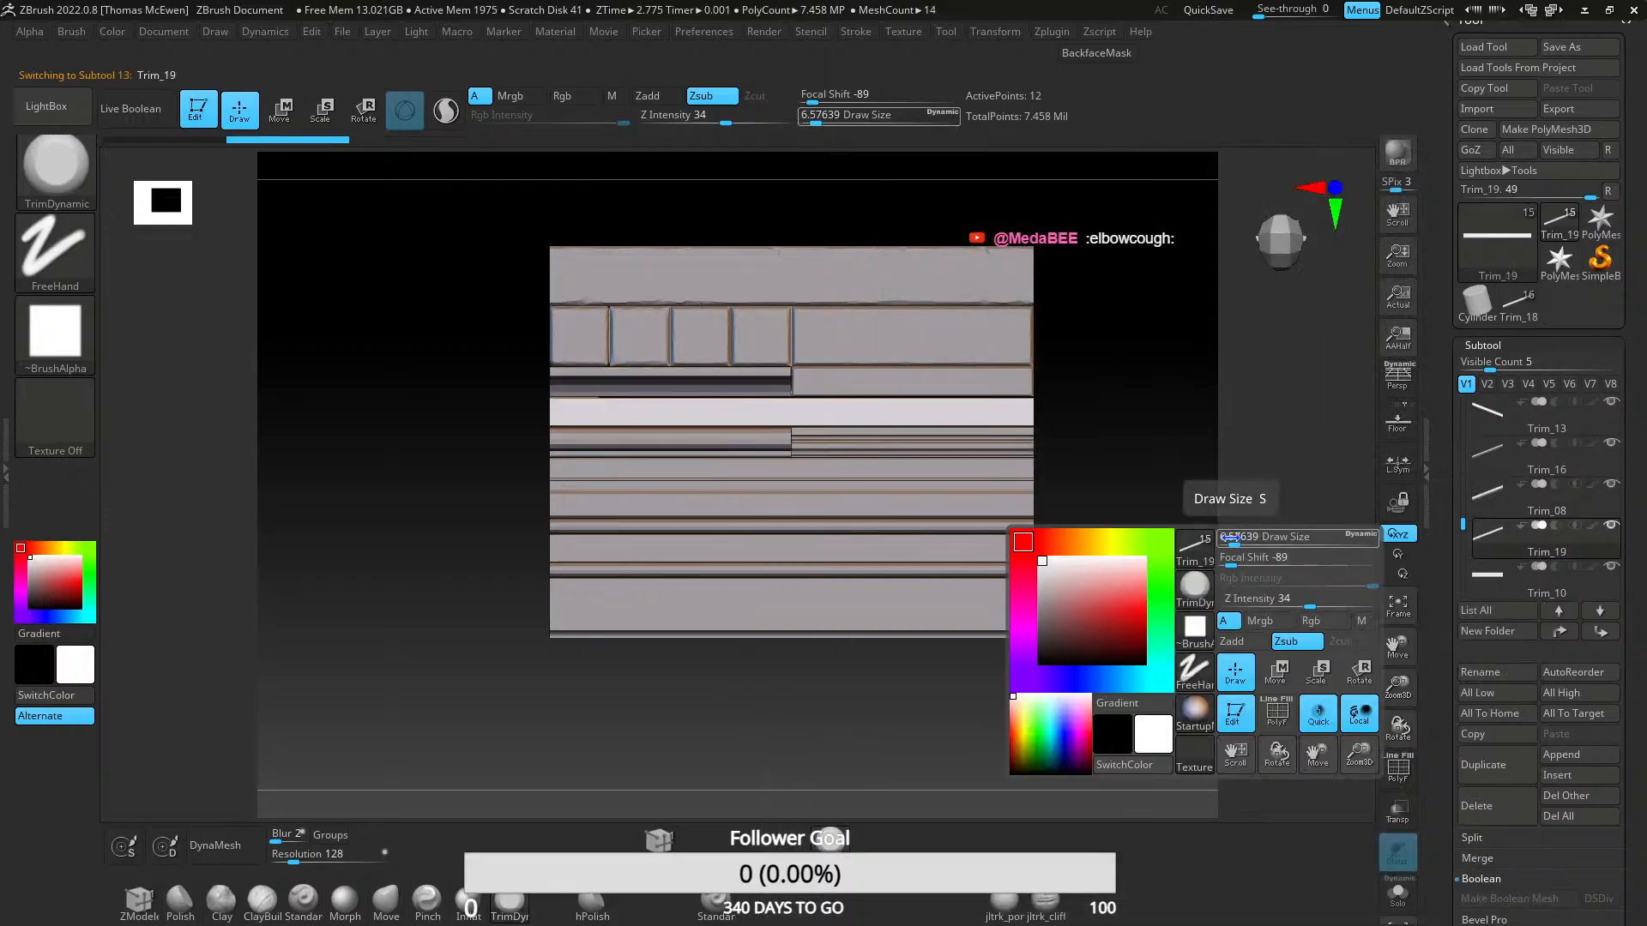
- Examine the inserted trim and its neighbouring trims up close along their length, including their outer ends
{"action": "mouse_move", "coordinate": [1008, 390]}
{"action": "right_mouse_down"}
{"action": "mouse_move", "coordinate": [1073, 383]}
{"action": "mouse_move", "coordinate": [1018, 390]}
{"action": "right_mouse_up"}
{"action": "right_click_drag", "start_coordinate": [952, 295], "coordinate": [858, 476], "text": "alt"}
{"action": "right_click_drag", "start_coordinate": [857, 477], "coordinate": [916, 344], "text": "alt"}
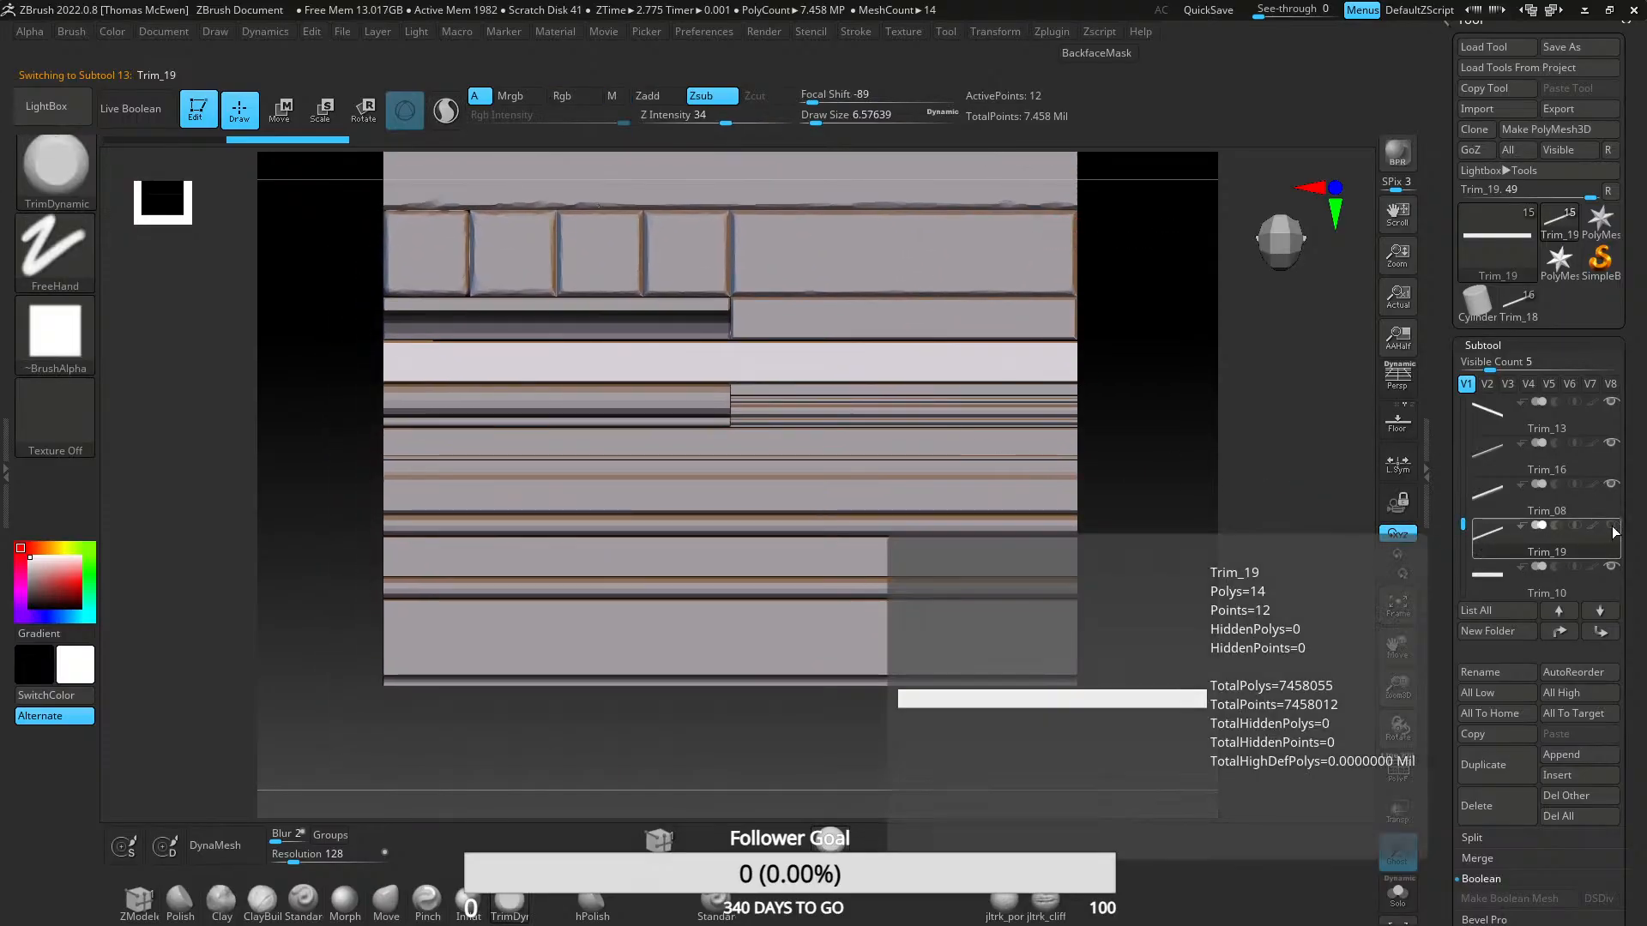
{"action": "left_click_drag", "start_coordinate": [1463, 523], "coordinate": [1441, 396]}
{"action": "right_click_drag", "start_coordinate": [965, 435], "coordinate": [909, 420]}
{"action": "right_click_drag", "start_coordinate": [847, 379], "coordinate": [941, 470], "text": "alt"}
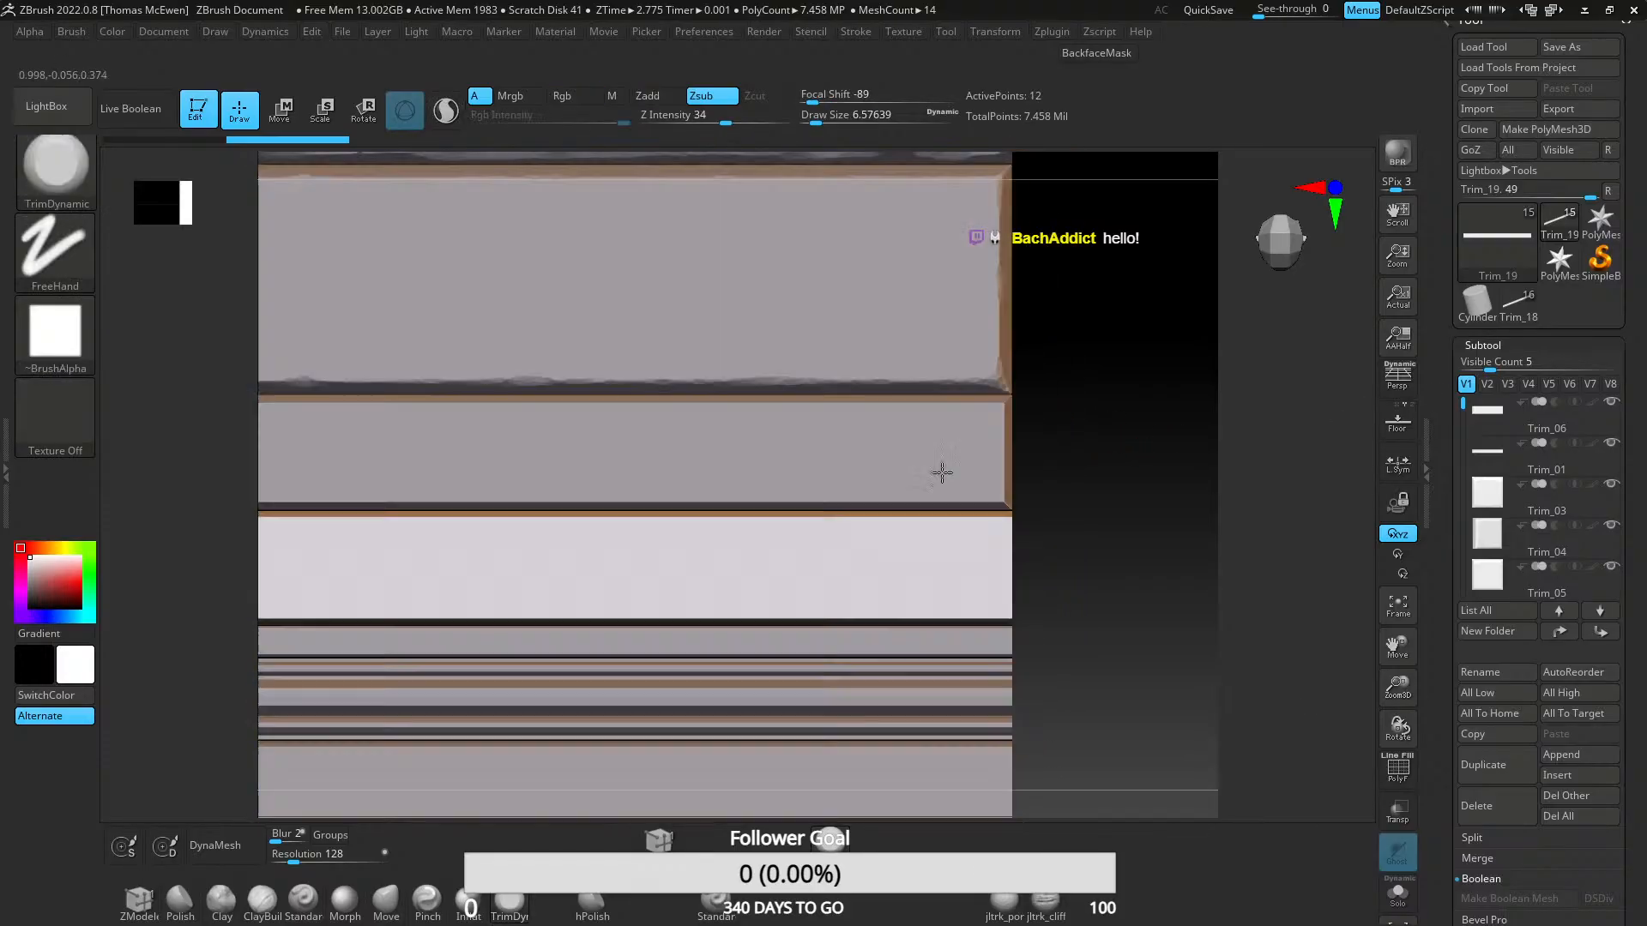
{"action": "right_click_drag", "start_coordinate": [781, 504], "coordinate": [794, 287], "text": "ctrl"}
{"action": "right_click_drag", "start_coordinate": [662, 442], "coordinate": [835, 399], "text": "alt"}
{"action": "right_click_drag", "start_coordinate": [835, 400], "coordinate": [930, 516], "text": "ctrl"}
{"action": "right_click_drag", "start_coordinate": [930, 516], "coordinate": [568, 559], "text": "alt"}
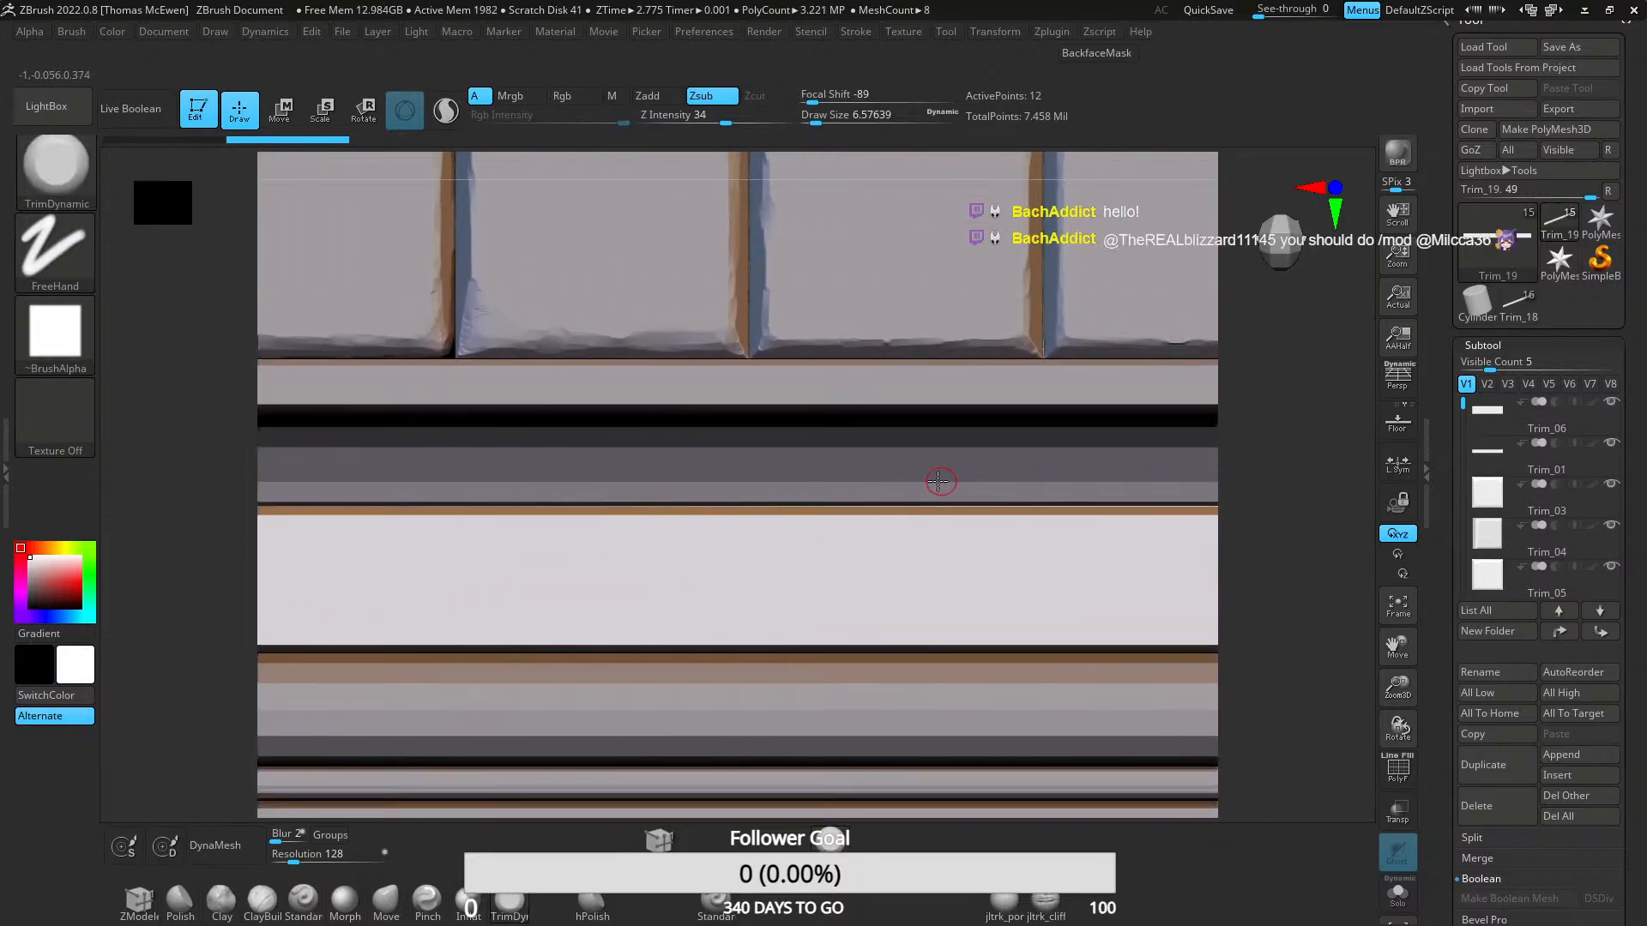
{"action": "right_click_drag", "start_coordinate": [1140, 487], "coordinate": [520, 491], "text": "alt"}
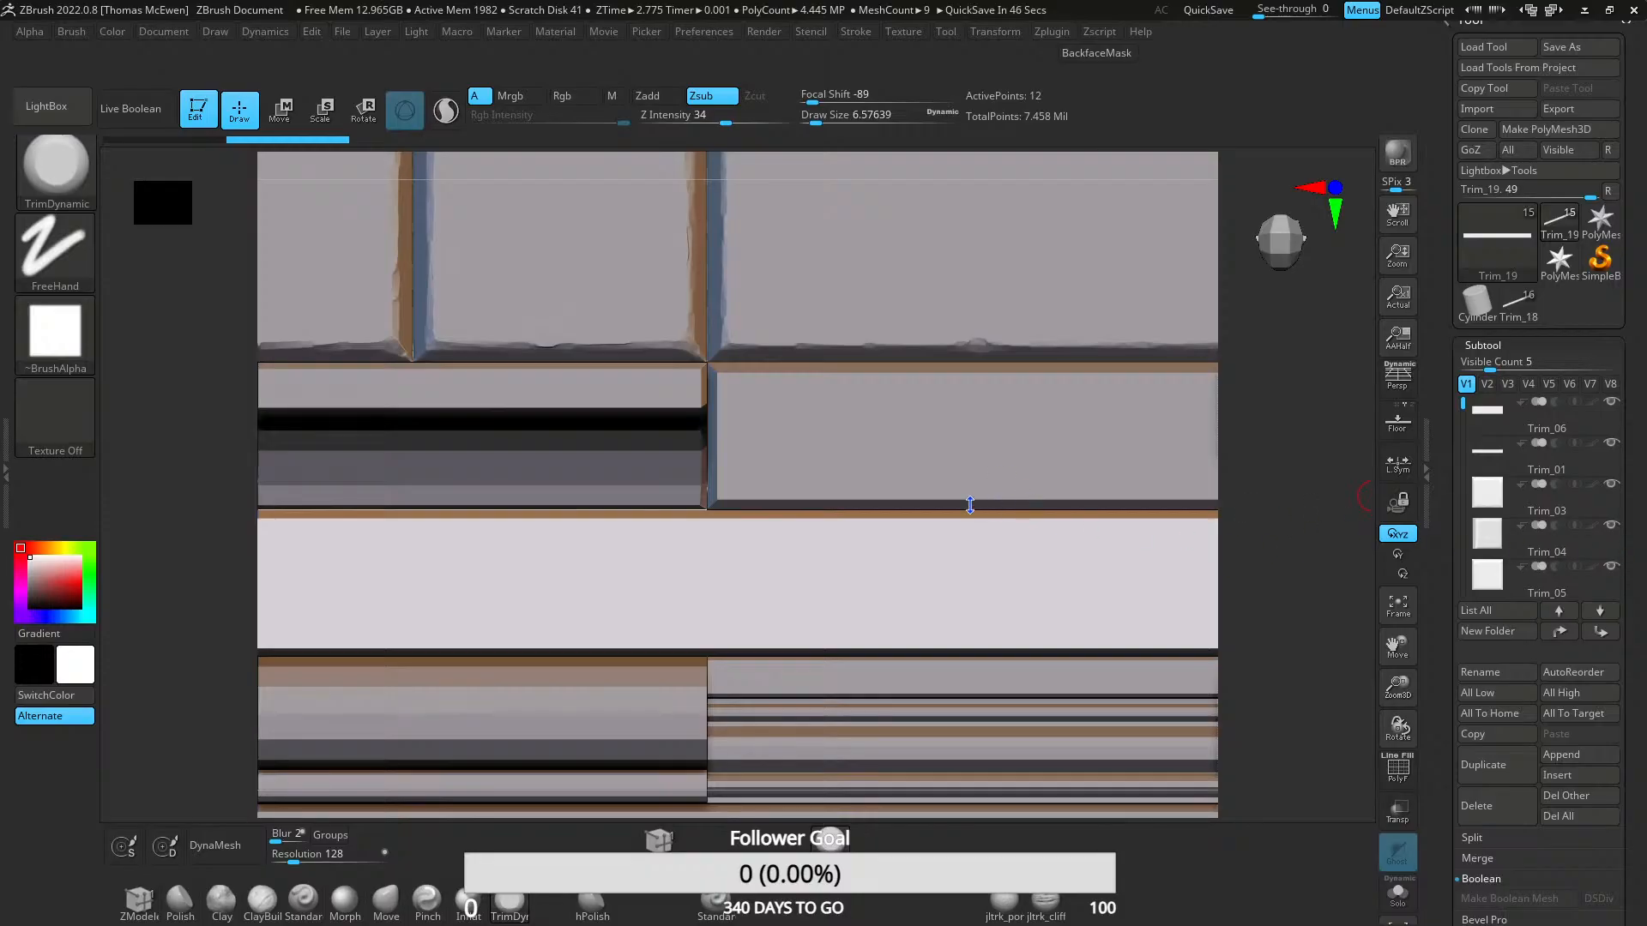
{"action": "mouse_move", "coordinate": [970, 505]}
{"action": "right_mouse_down"}
{"action": "mouse_move", "coordinate": [684, 507]}
{"action": "mouse_move", "coordinate": [933, 515]}
{"action": "mouse_move", "coordinate": [901, 554]}
{"action": "mouse_move", "coordinate": [861, 449]}
{"action": "mouse_move", "coordinate": [888, 461]}
{"action": "right_mouse_up"}
{"action": "right_click_drag", "start_coordinate": [839, 641], "coordinate": [562, 657], "text": "alt"}
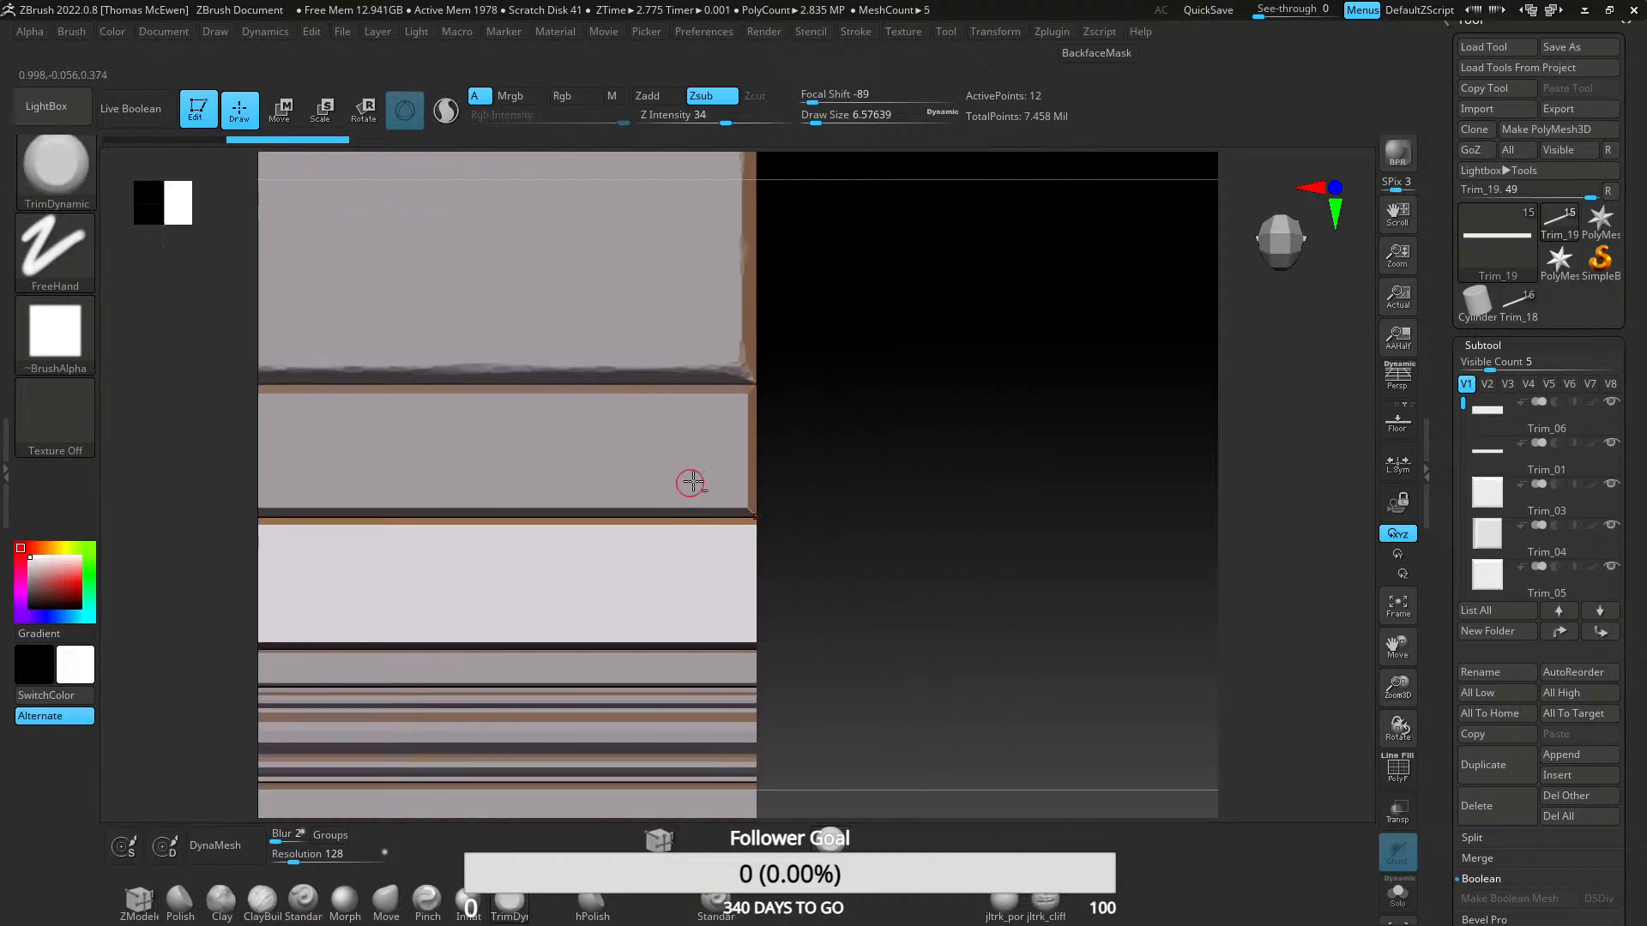
{"action": "mouse_move", "coordinate": [1493, 454]}
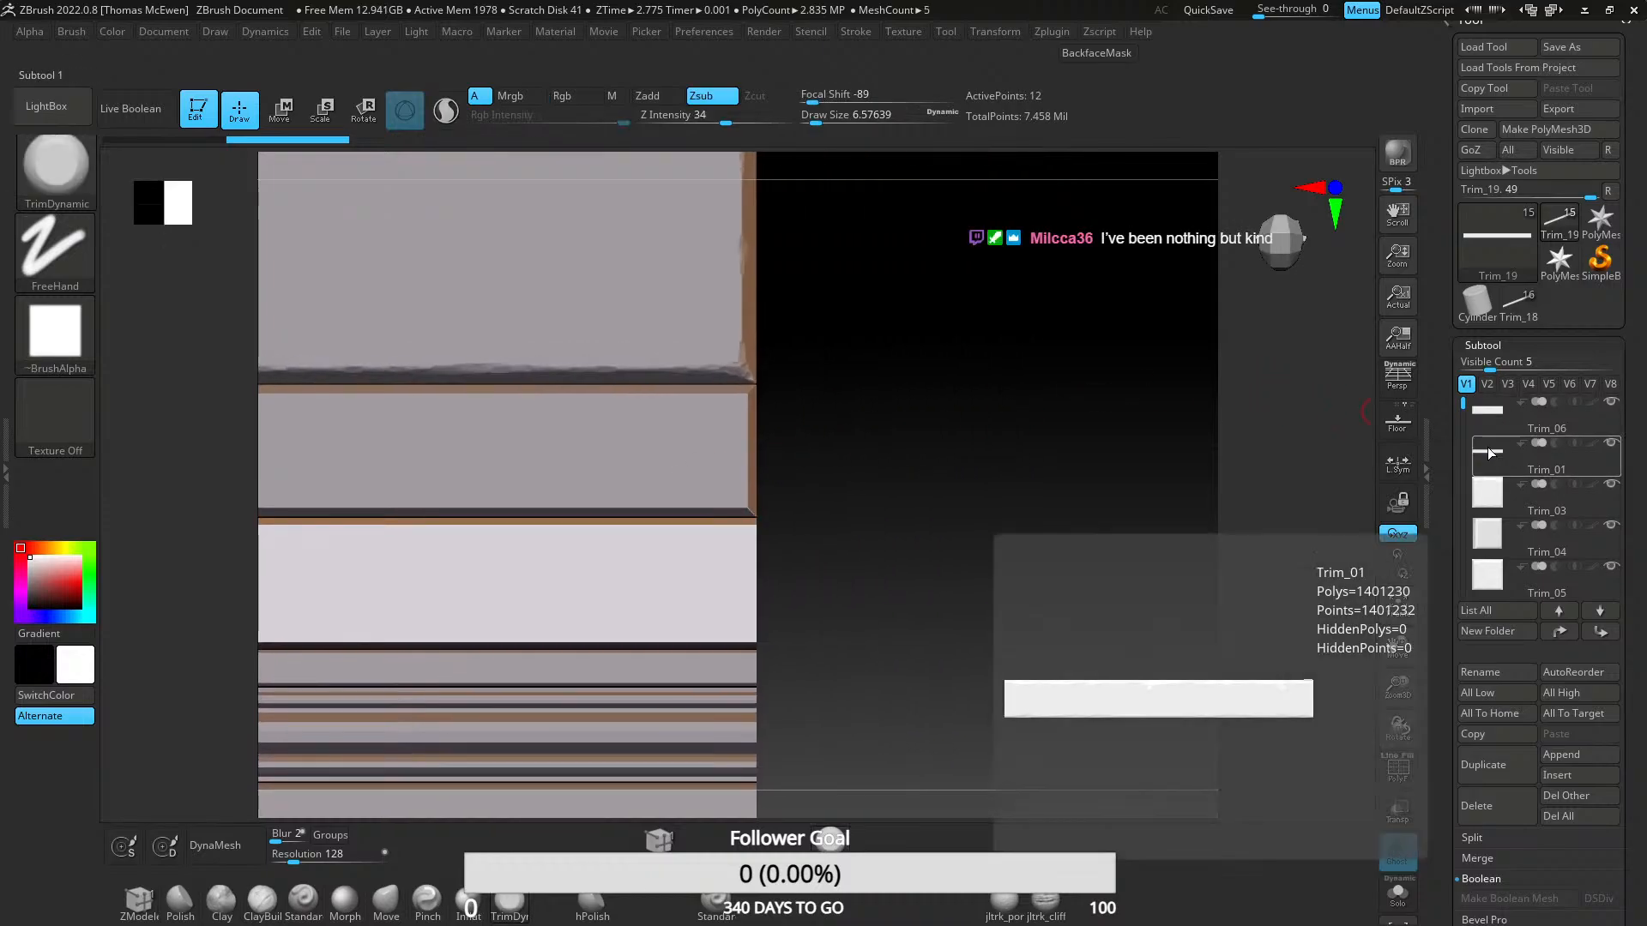
{"action": "mouse_move", "coordinate": [856, 419]}
{"action": "left_mouse_down"}
{"action": "mouse_move", "coordinate": [794, 419]}
{"action": "mouse_move", "coordinate": [981, 445]}
{"action": "mouse_move", "coordinate": [809, 422]}
{"action": "mouse_move", "coordinate": [816, 452]}
{"action": "mouse_move", "coordinate": [747, 429]}
{"action": "mouse_move", "coordinate": [769, 474]}
{"action": "mouse_move", "coordinate": [841, 440]}
{"action": "mouse_move", "coordinate": [776, 455]}
{"action": "mouse_move", "coordinate": [772, 478]}
{"action": "mouse_move", "coordinate": [790, 445]}
{"action": "mouse_move", "coordinate": [857, 486]}
{"action": "mouse_move", "coordinate": [851, 427]}
{"action": "mouse_move", "coordinate": [787, 441]}
{"action": "mouse_move", "coordinate": [795, 473]}
{"action": "mouse_move", "coordinate": [850, 426]}
{"action": "left_mouse_up"}
{"action": "key", "text": "ctrl"}
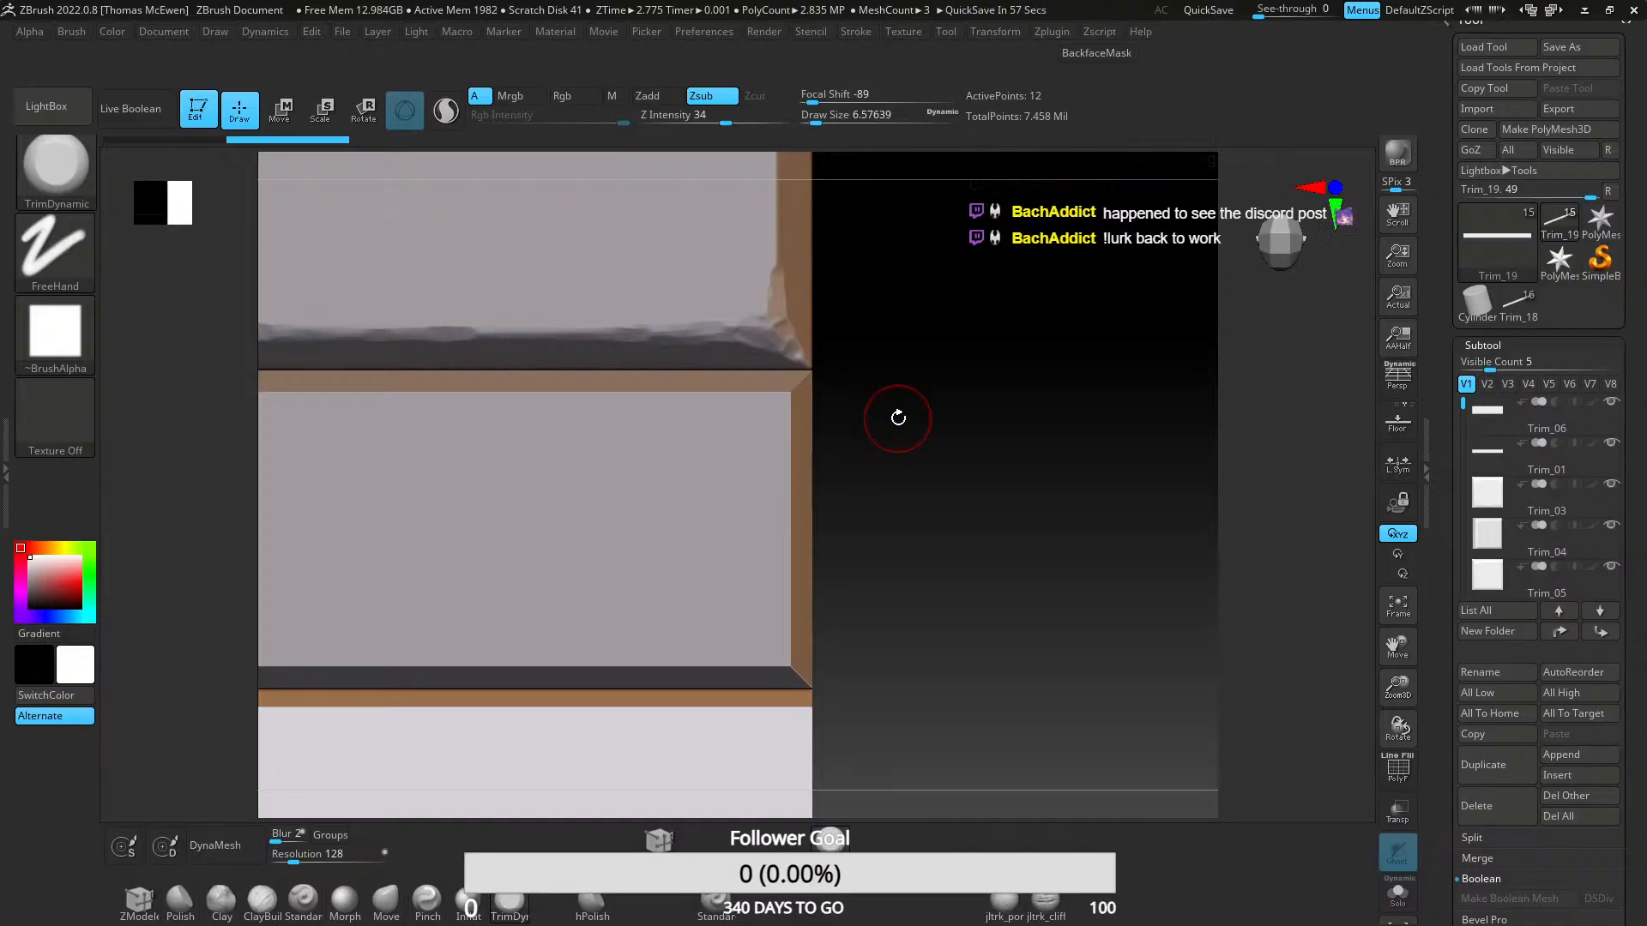
{"action": "left_click_drag", "start_coordinate": [758, 423], "coordinate": [1135, 415]}
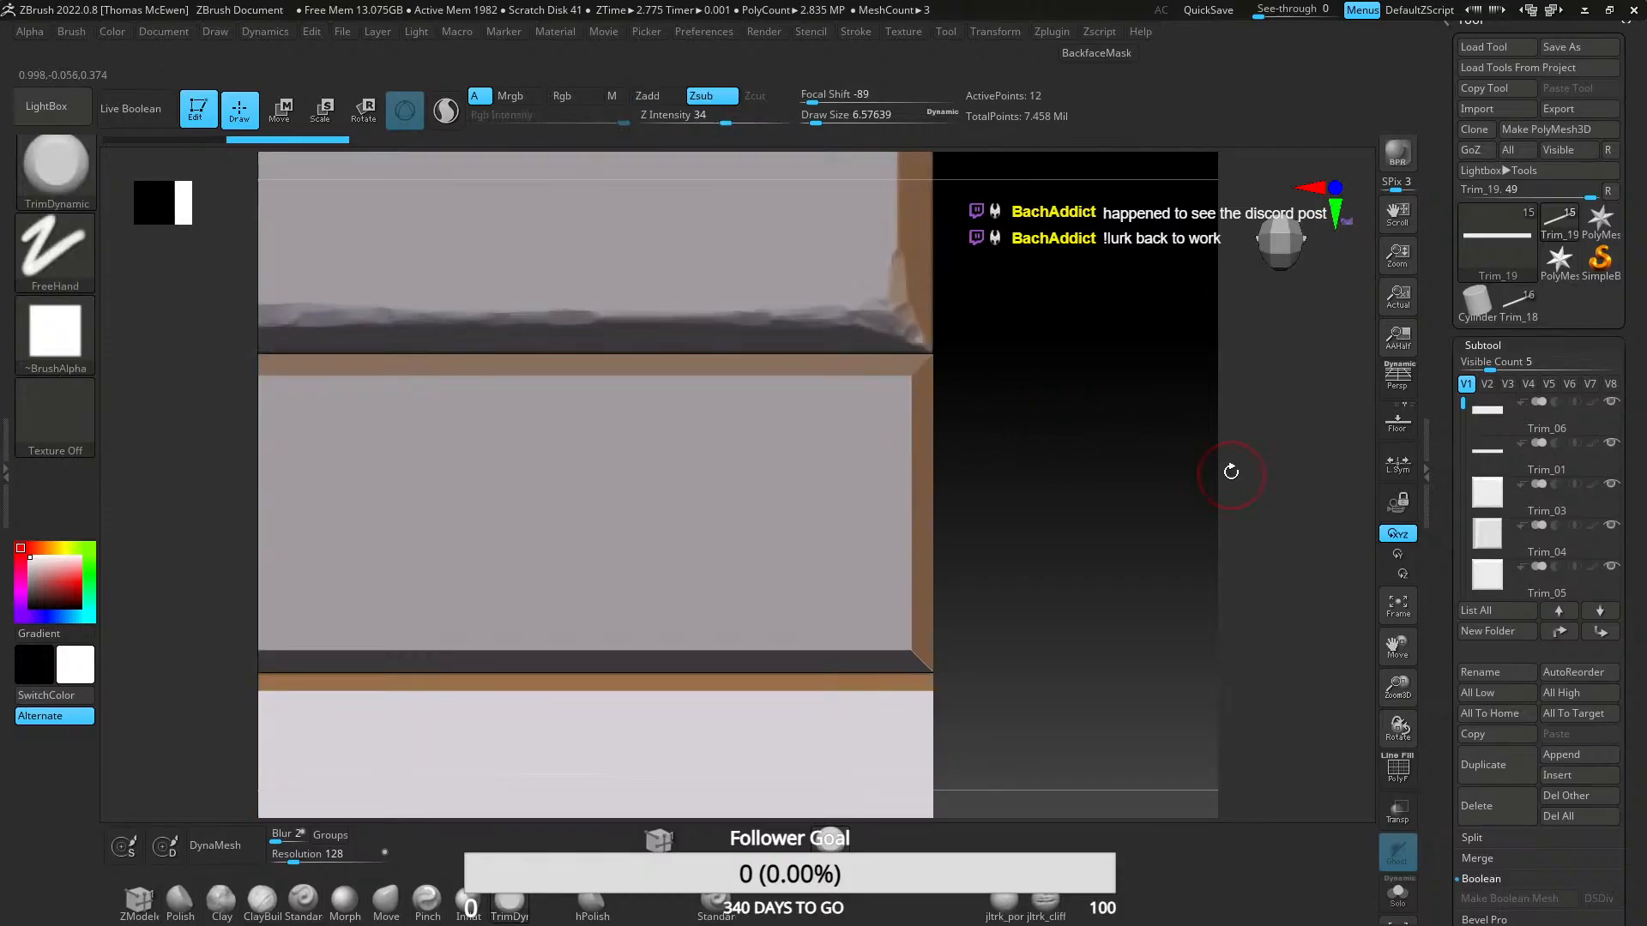
- DynaMesh the inserted trim at resolution 1080 and subdivide it to level 2
{"action": "left_click", "coordinate": [1482, 345]}
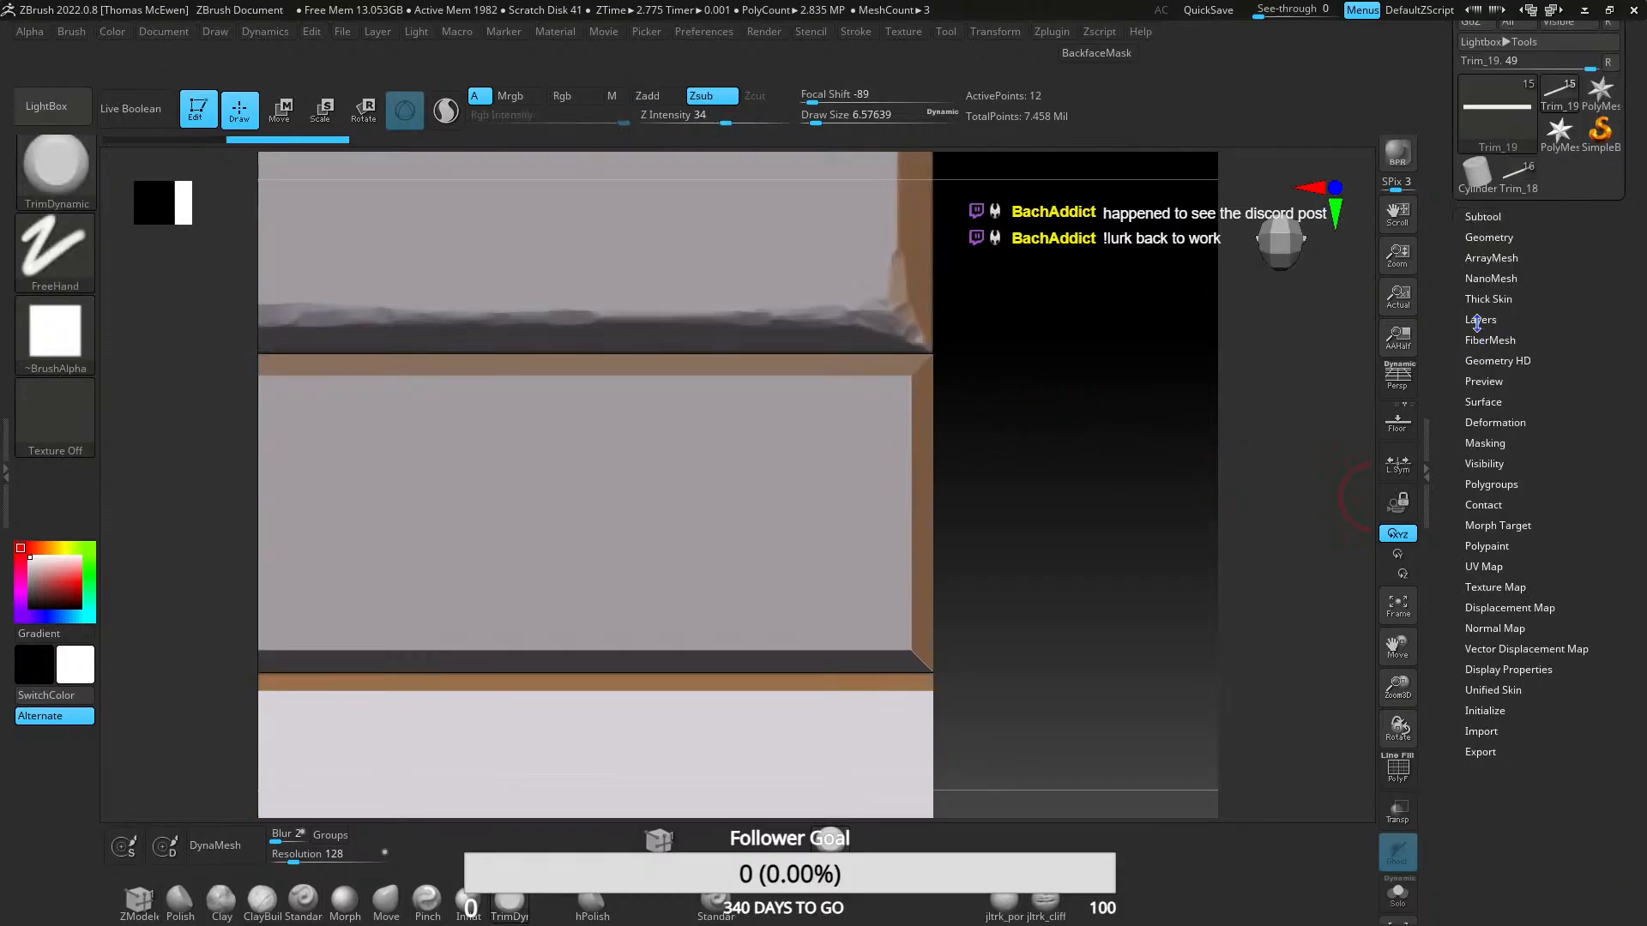
{"action": "left_click", "coordinate": [1492, 239]}
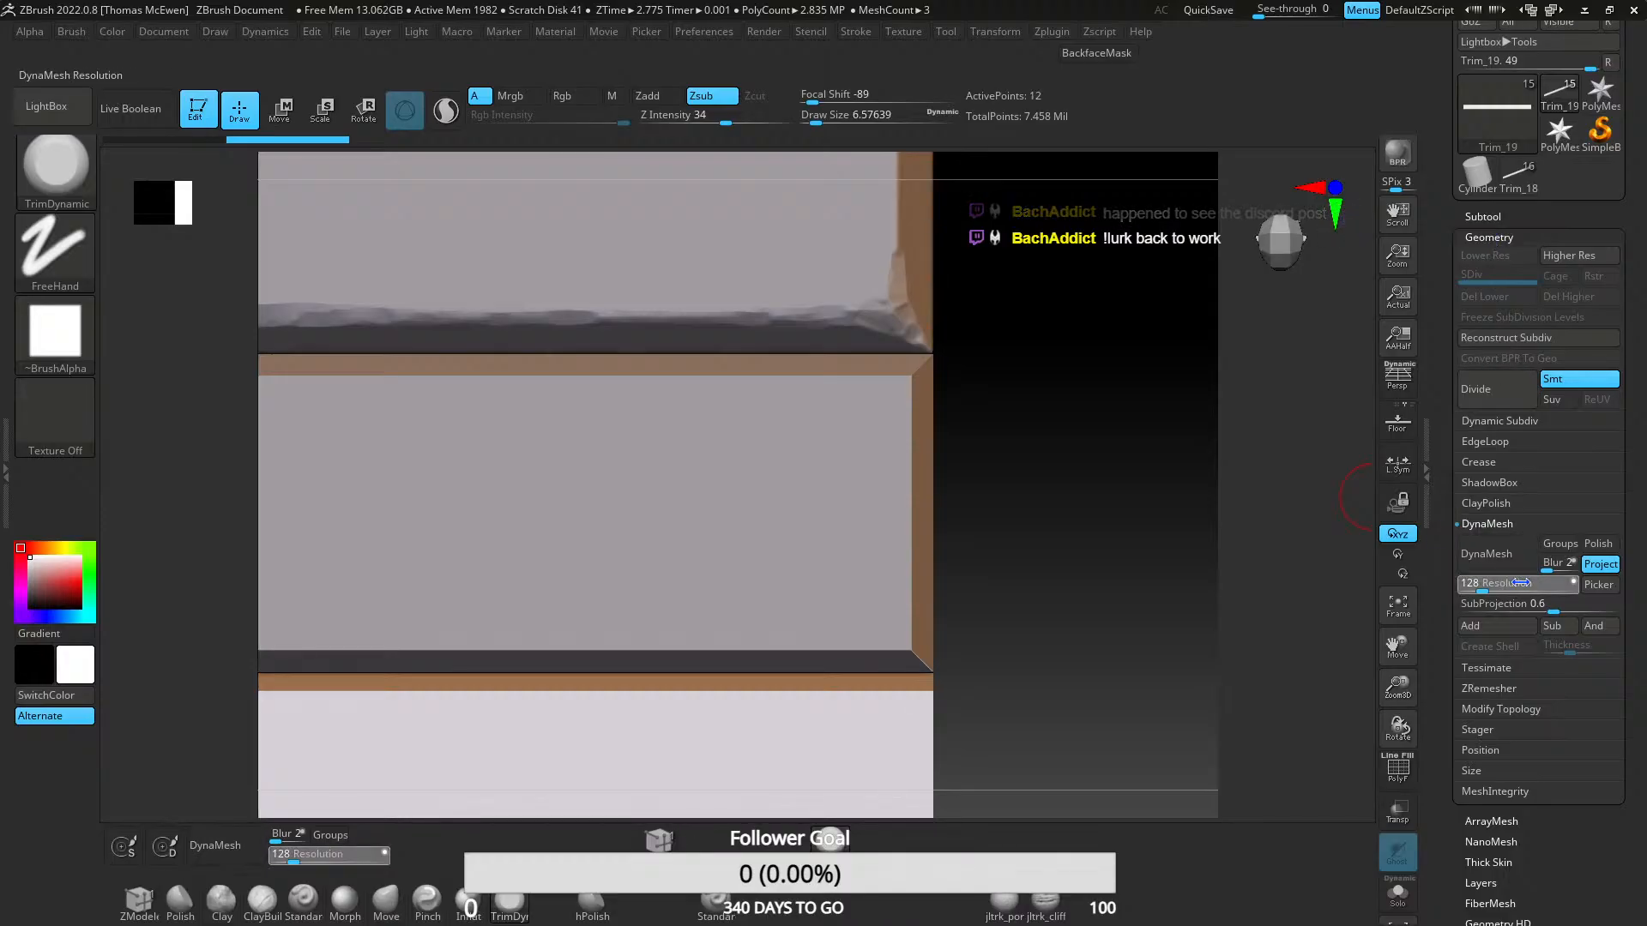
{"action": "left_click", "coordinate": [1487, 554]}
{"action": "left_click", "coordinate": [1489, 393]}
{"action": "left_click", "coordinate": [1489, 393]}
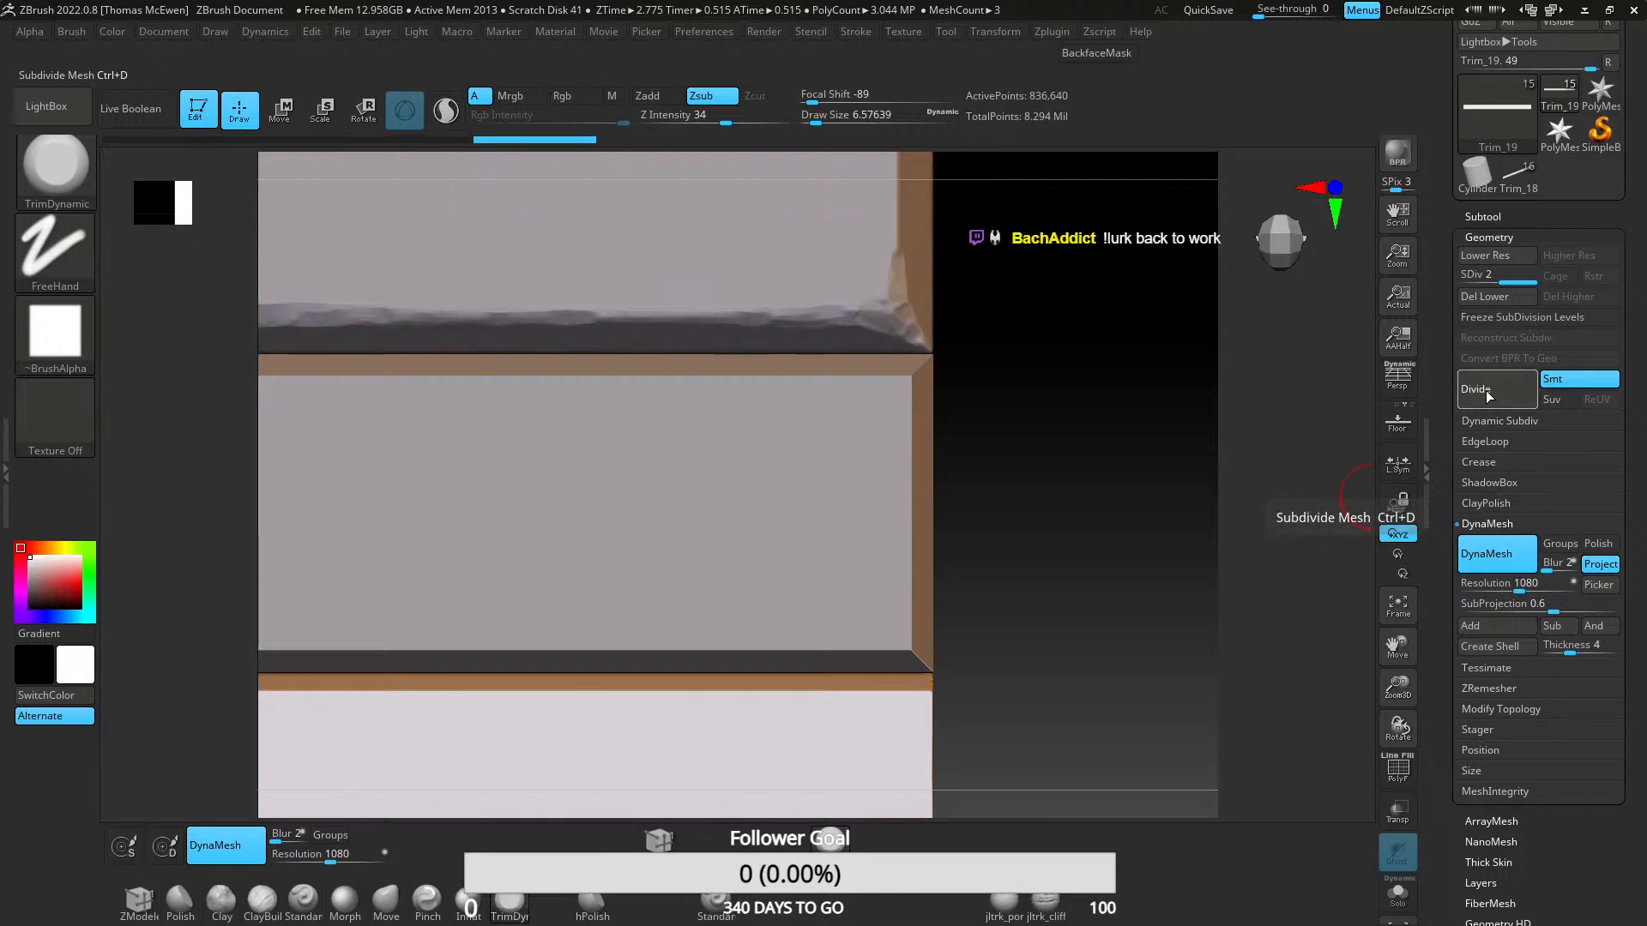
- Open the subtool list and hide the Trim_06, Trim_01, Trim_03, Trim_04 and Trim_05 subtools
{"action": "mouse_move", "coordinate": [926, 382]}
{"action": "right_mouse_down", "text": "ctrl"}
{"action": "mouse_move", "coordinate": [893, 581]}
{"action": "mouse_move", "coordinate": [878, 231]}
{"action": "mouse_move", "coordinate": [772, 551]}
{"action": "mouse_move", "coordinate": [775, 467]}
{"action": "mouse_move", "coordinate": [952, 427]}
{"action": "mouse_move", "coordinate": [684, 514]}
{"action": "mouse_move", "coordinate": [632, 625]}
{"action": "mouse_move", "coordinate": [622, 486]}
{"action": "mouse_move", "coordinate": [724, 529]}
{"action": "mouse_move", "coordinate": [790, 496]}
{"action": "mouse_move", "coordinate": [765, 503]}
{"action": "mouse_move", "coordinate": [771, 550]}
{"action": "mouse_move", "coordinate": [710, 685]}
{"action": "mouse_move", "coordinate": [699, 589]}
{"action": "mouse_move", "coordinate": [746, 526]}
{"action": "mouse_move", "coordinate": [787, 398]}
{"action": "mouse_move", "coordinate": [806, 471]}
{"action": "mouse_move", "coordinate": [787, 467]}
{"action": "right_mouse_up", "text": "ctrl"}
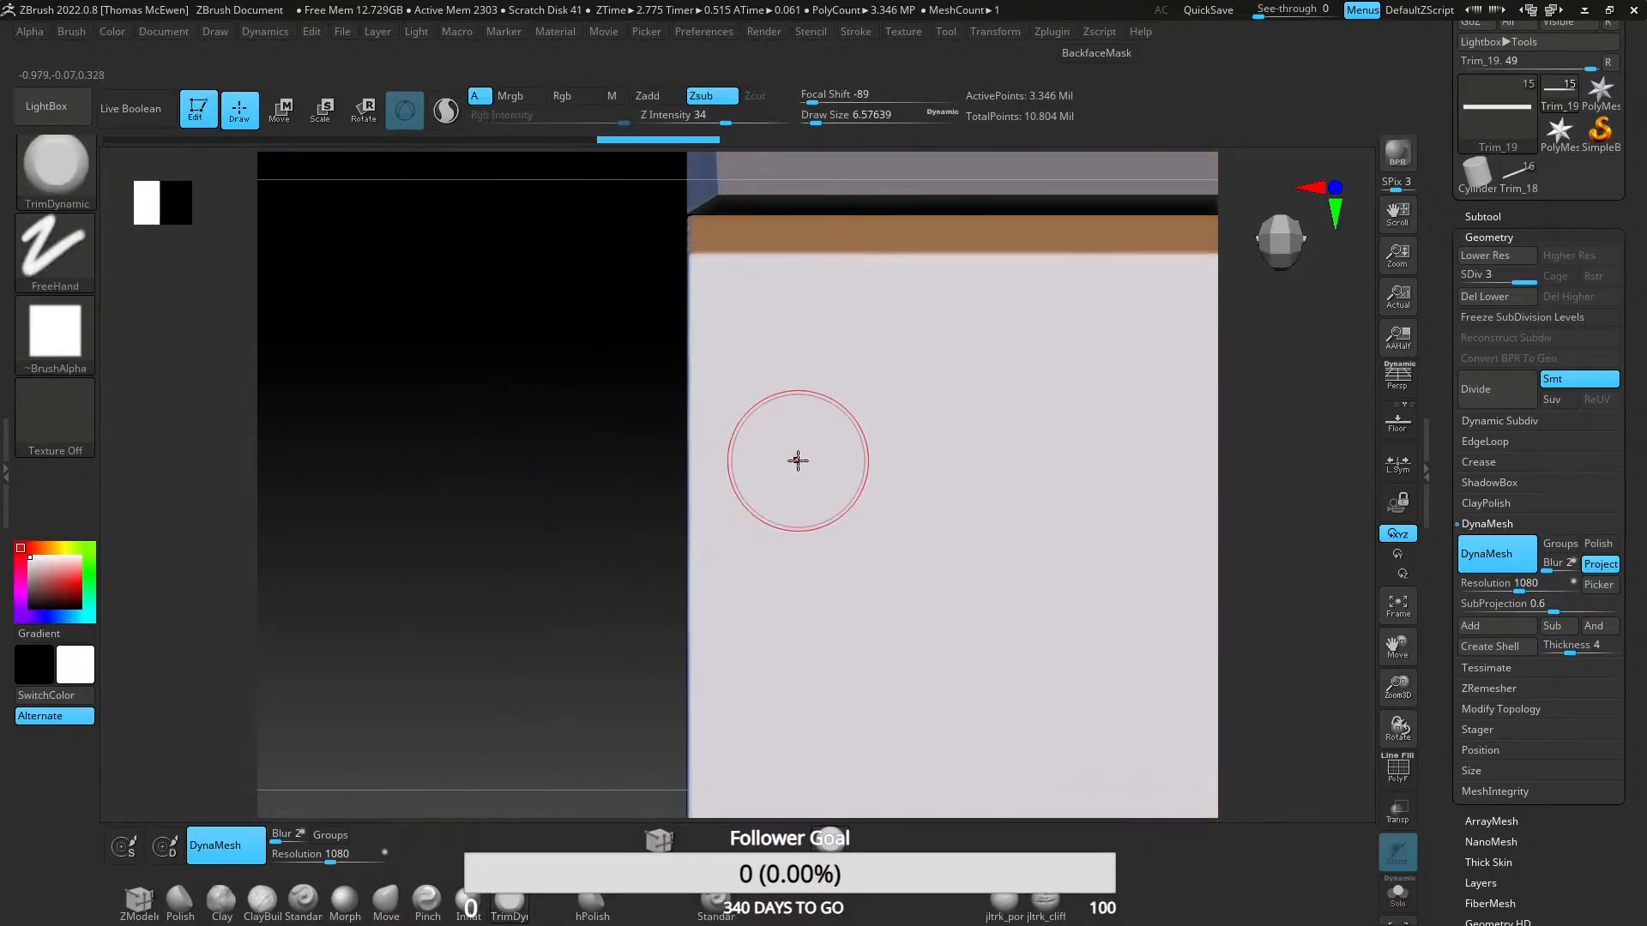
{"action": "right_click_drag", "start_coordinate": [787, 569], "coordinate": [789, 391], "text": "ctrl"}
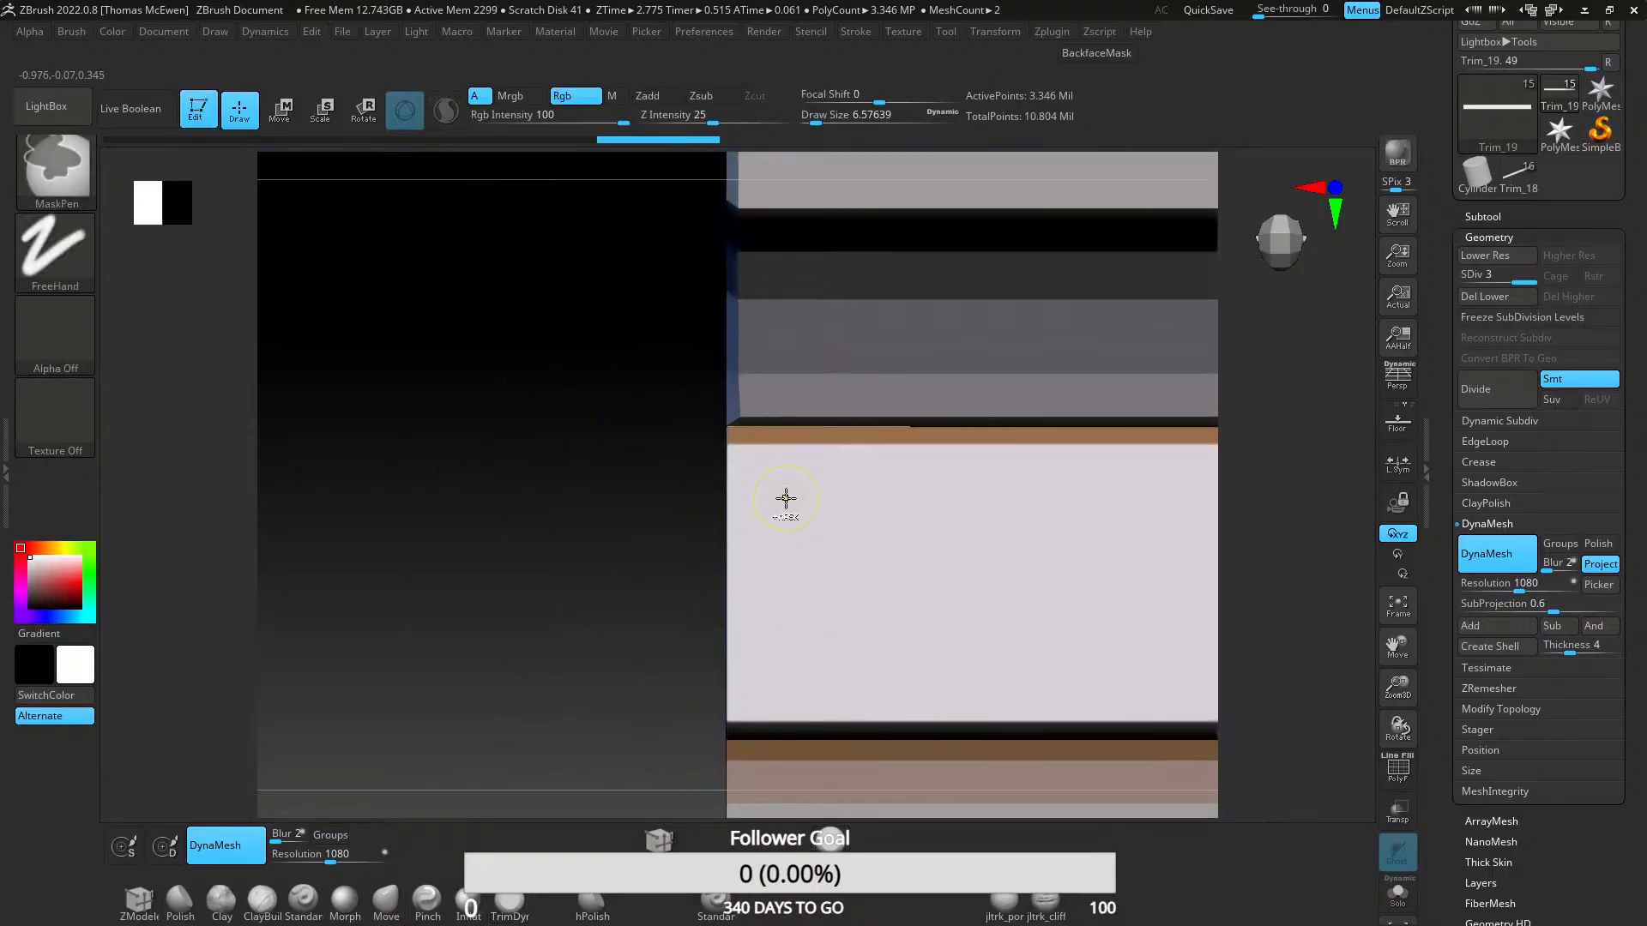
{"action": "right_click_drag", "start_coordinate": [783, 481], "coordinate": [867, 480]}
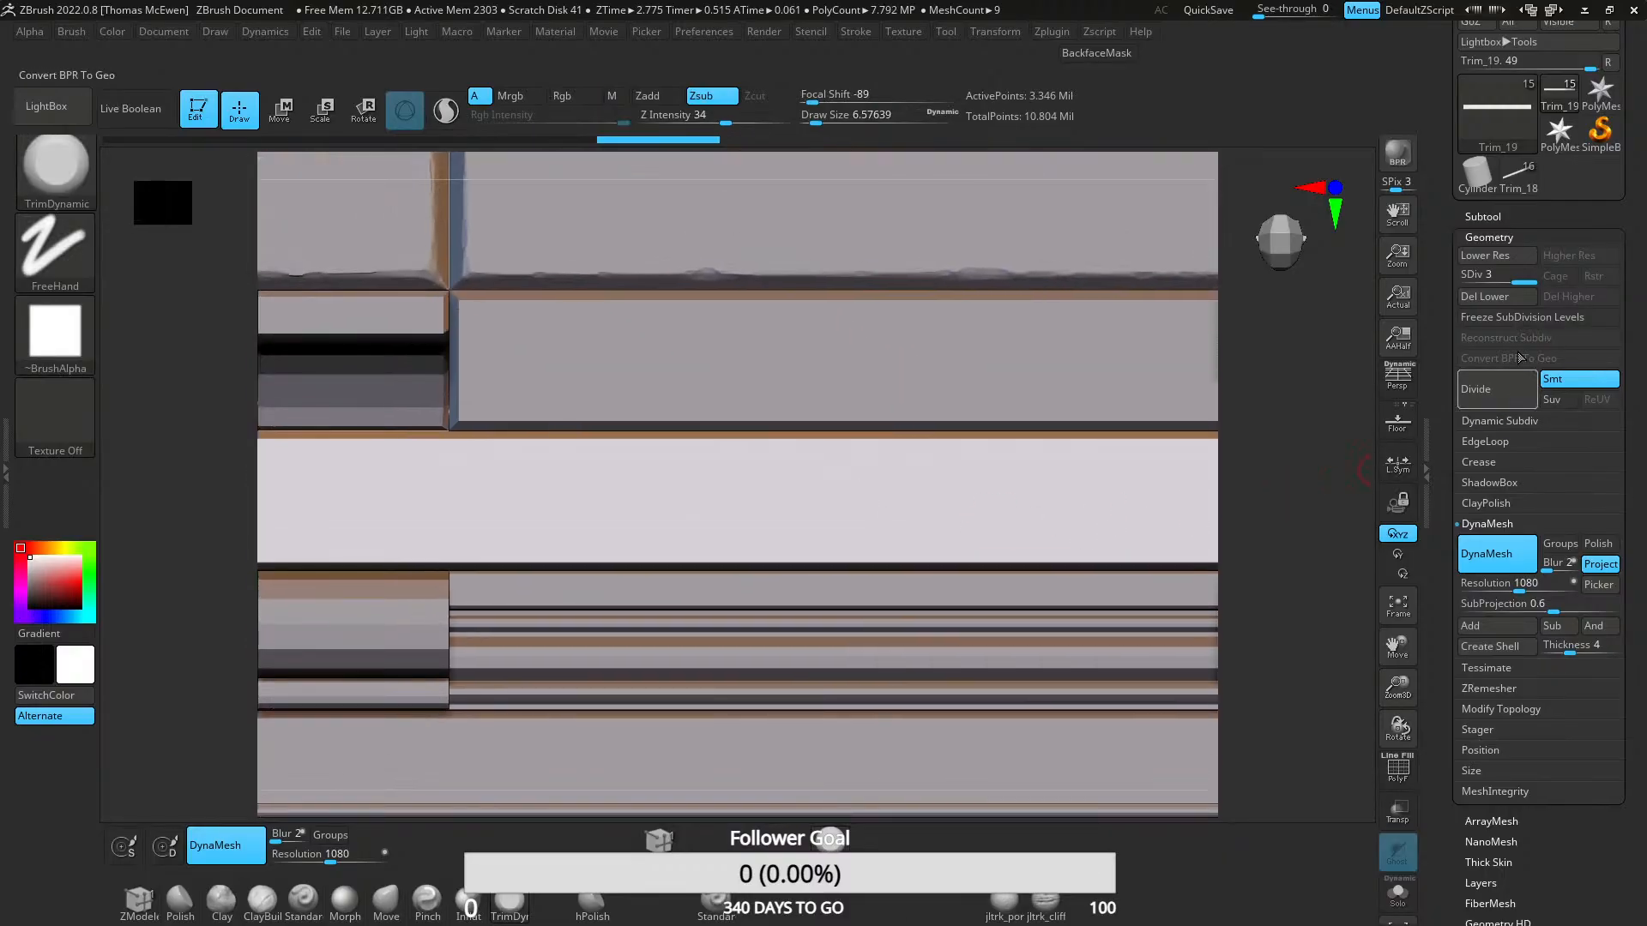
{"action": "left_click", "coordinate": [1508, 239]}
{"action": "left_click", "coordinate": [1488, 216]}
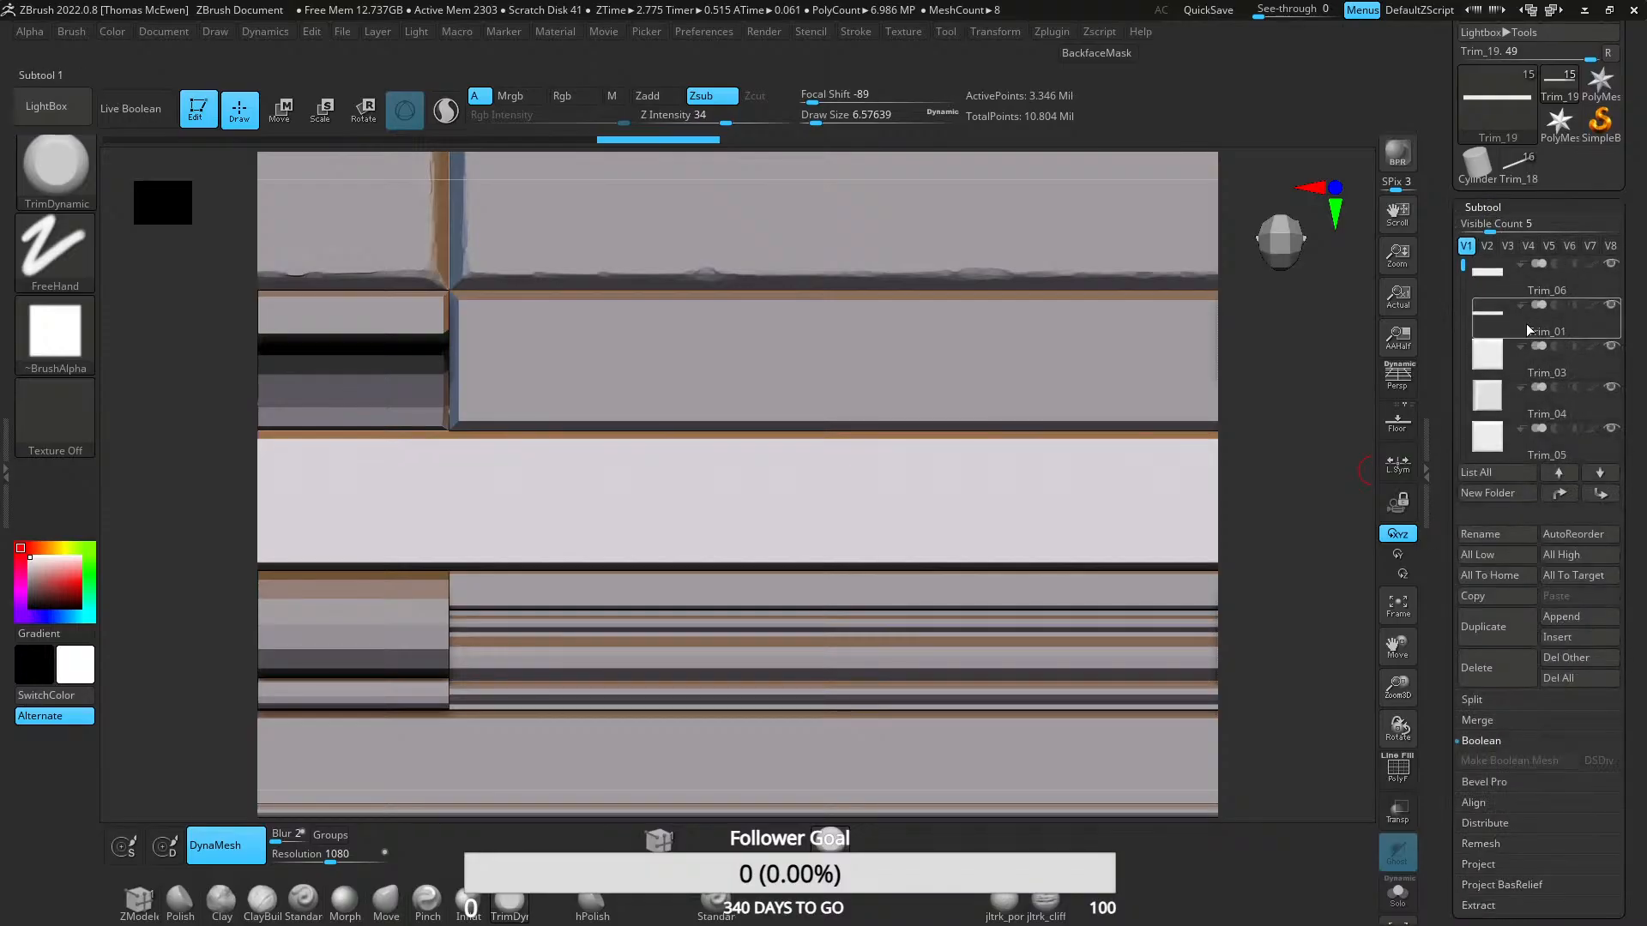
{"action": "left_click_drag", "start_coordinate": [1526, 221], "coordinate": [1581, 310]}
{"action": "left_click", "coordinate": [1609, 364]}
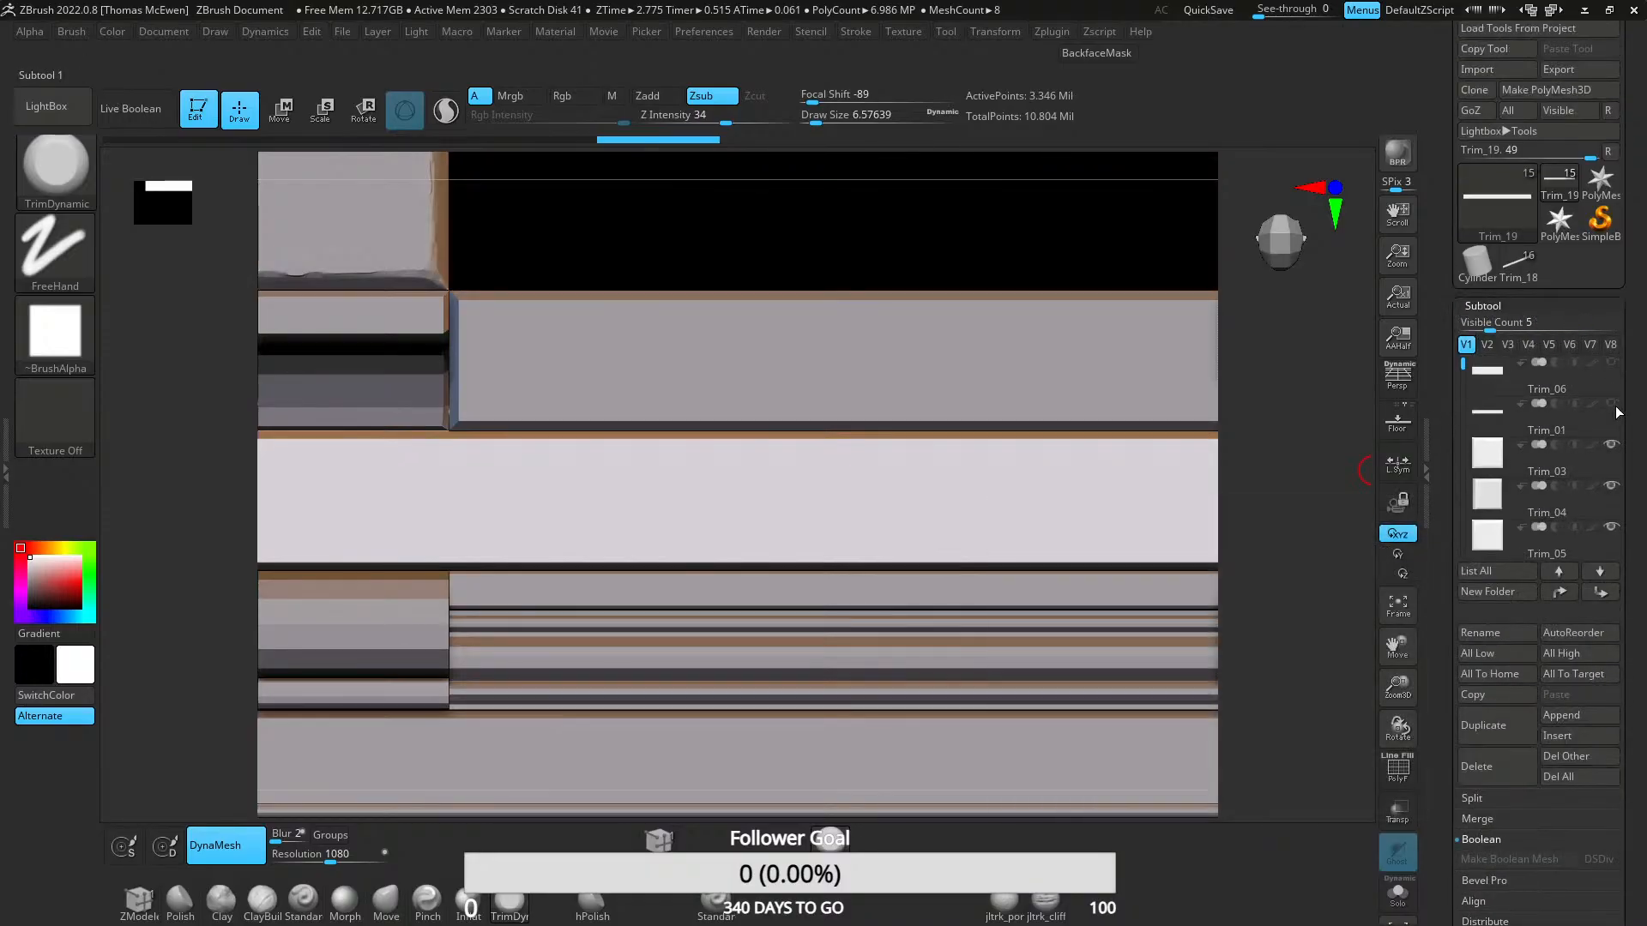
{"action": "left_click", "coordinate": [1612, 487]}
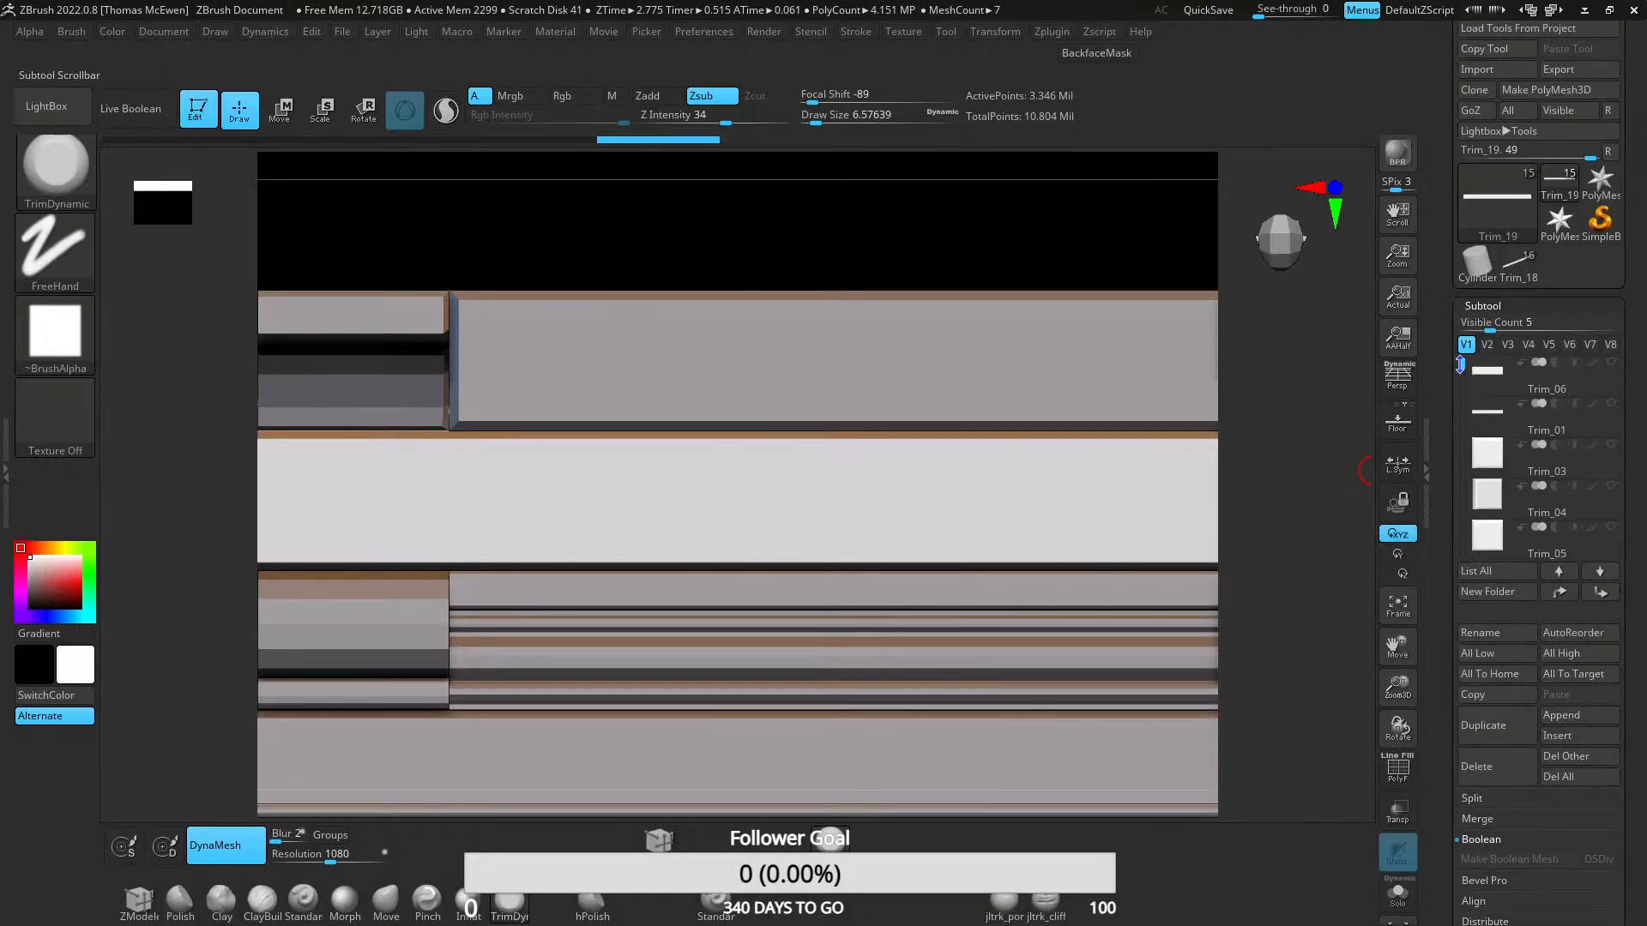
- Hide the remaining subtools, Trim_02, Trim_17 and Trim_13 to Trim_16, so that only Trim_19 is shown
{"action": "left_click_drag", "start_coordinate": [1460, 364], "coordinate": [1462, 404]}
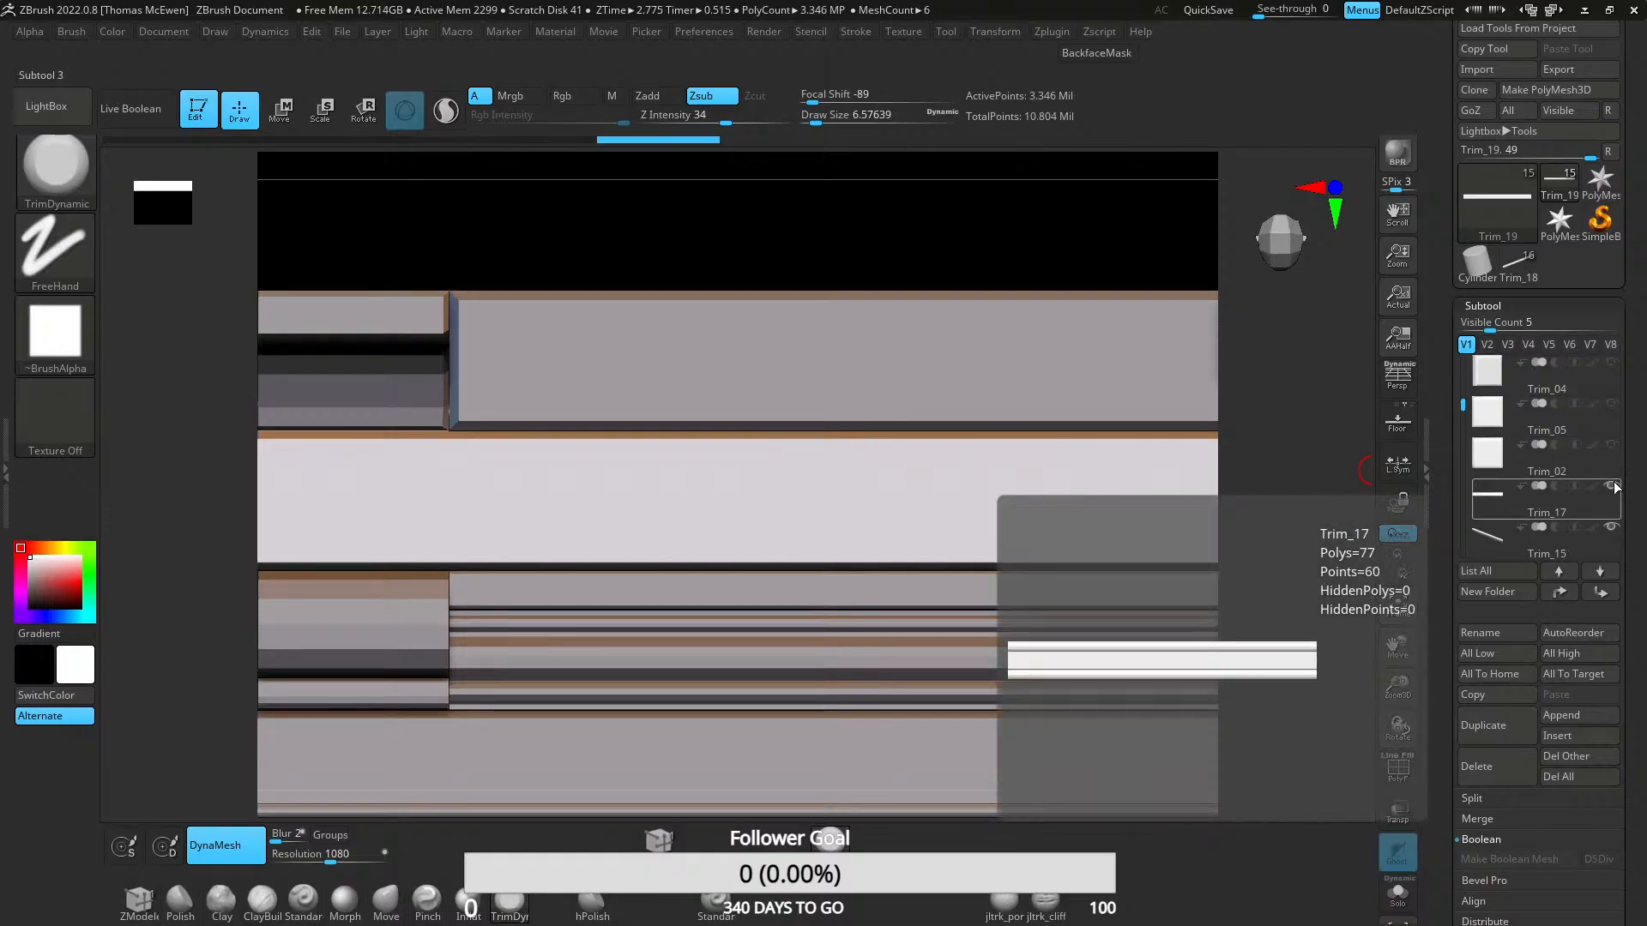
{"action": "left_click", "coordinate": [1613, 486]}
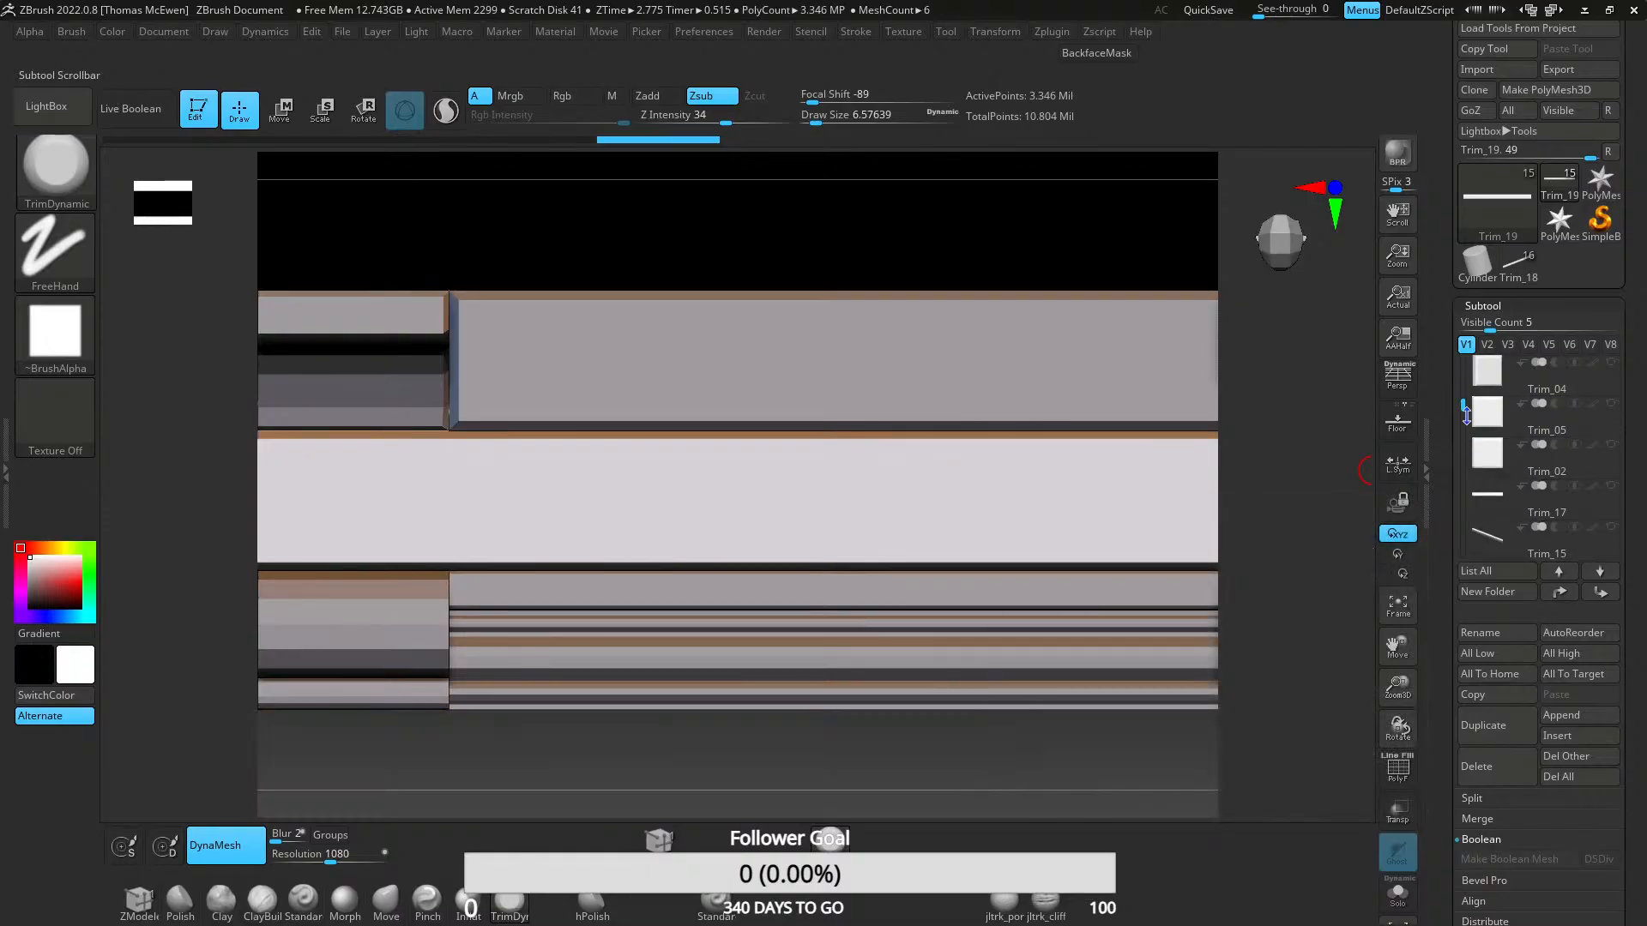
{"action": "left_click_drag", "start_coordinate": [1466, 414], "coordinate": [1465, 455]}
{"action": "left_click", "coordinate": [1613, 446]}
{"action": "left_click", "coordinate": [1614, 486]}
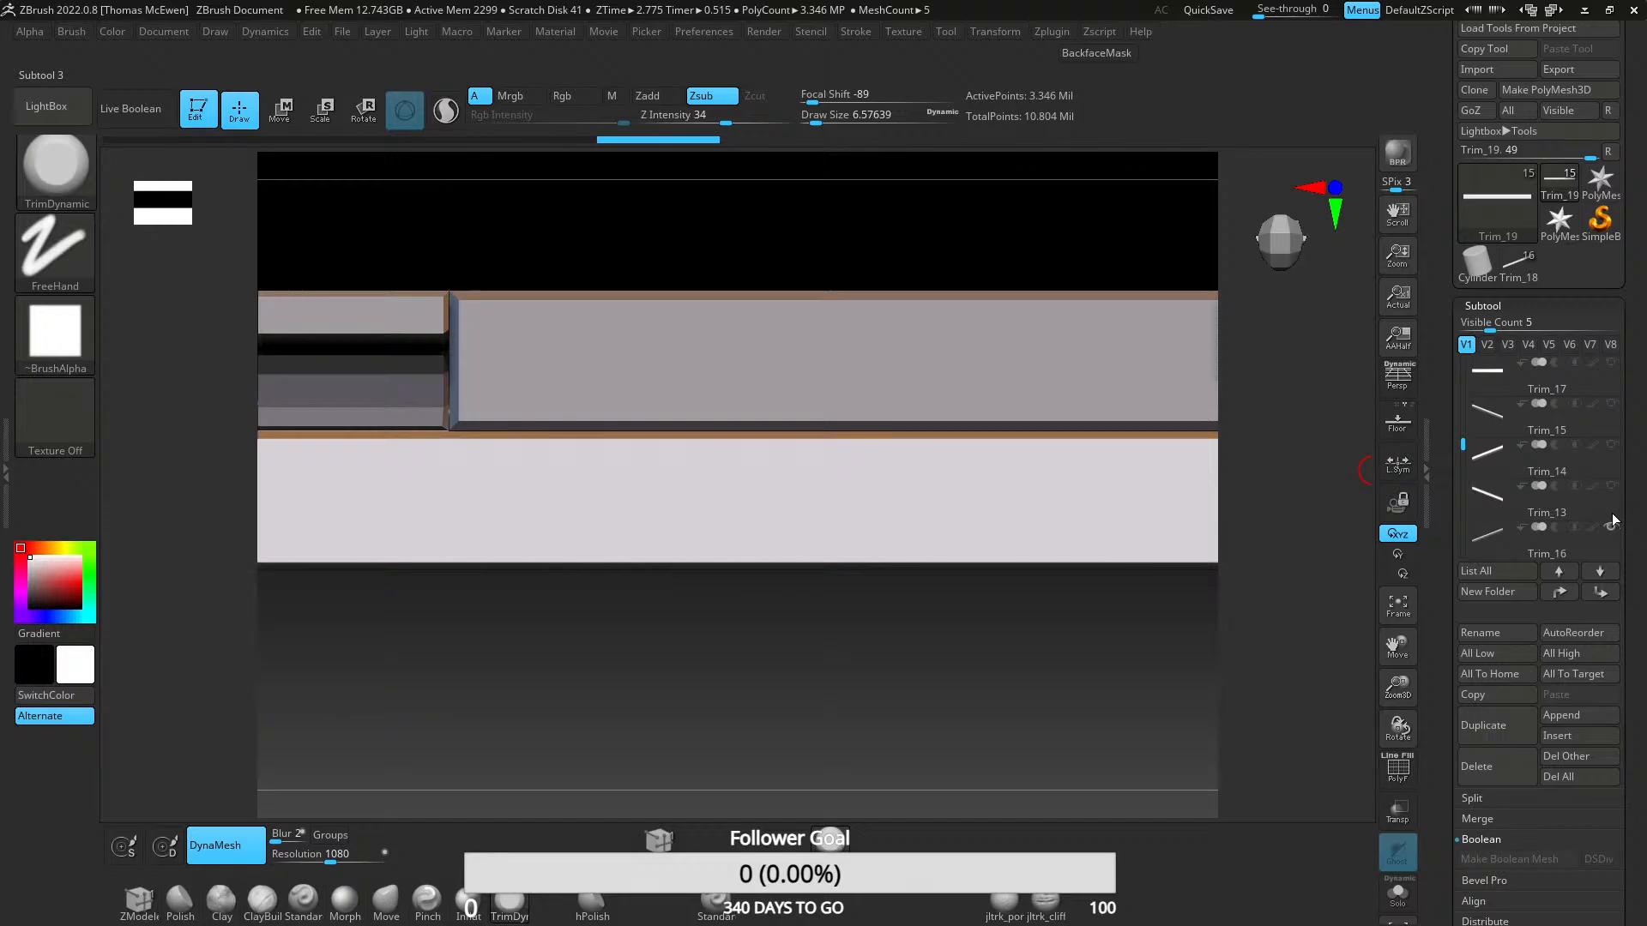
{"action": "left_click_drag", "start_coordinate": [1463, 444], "coordinate": [1445, 353]}
{"action": "left_click", "coordinate": [1613, 445]}
{"action": "left_click", "coordinate": [1613, 527]}
- Flatten the front upper edge of Trim_19 near its left end with a long TrimDynamic stroke
{"action": "right_click_drag", "start_coordinate": [1022, 474], "coordinate": [855, 350], "text": "ctrl"}
{"action": "right_click_drag", "start_coordinate": [796, 304], "coordinate": [735, 507], "text": "ctrl"}
{"action": "right_click_drag", "start_coordinate": [686, 395], "coordinate": [656, 518], "text": "ctrl"}
{"action": "right_click_drag", "start_coordinate": [691, 423], "coordinate": [1047, 418], "text": "alt"}
{"action": "mouse_move", "coordinate": [704, 387]}
{"action": "right_mouse_down", "text": "ctrl"}
{"action": "mouse_move", "coordinate": [717, 426]}
{"action": "mouse_move", "coordinate": [702, 415]}
{"action": "mouse_move", "coordinate": [603, 471]}
{"action": "mouse_move", "coordinate": [627, 450]}
{"action": "mouse_move", "coordinate": [875, 463]}
{"action": "mouse_move", "coordinate": [858, 506]}
{"action": "right_mouse_up", "text": "ctrl"}
{"action": "mouse_move", "coordinate": [843, 440]}
{"action": "right_mouse_down"}
{"action": "mouse_move", "coordinate": [842, 467]}
{"action": "mouse_move", "coordinate": [815, 455]}
{"action": "right_mouse_up"}
{"action": "left_click_drag", "start_coordinate": [816, 456], "coordinate": [900, 445]}
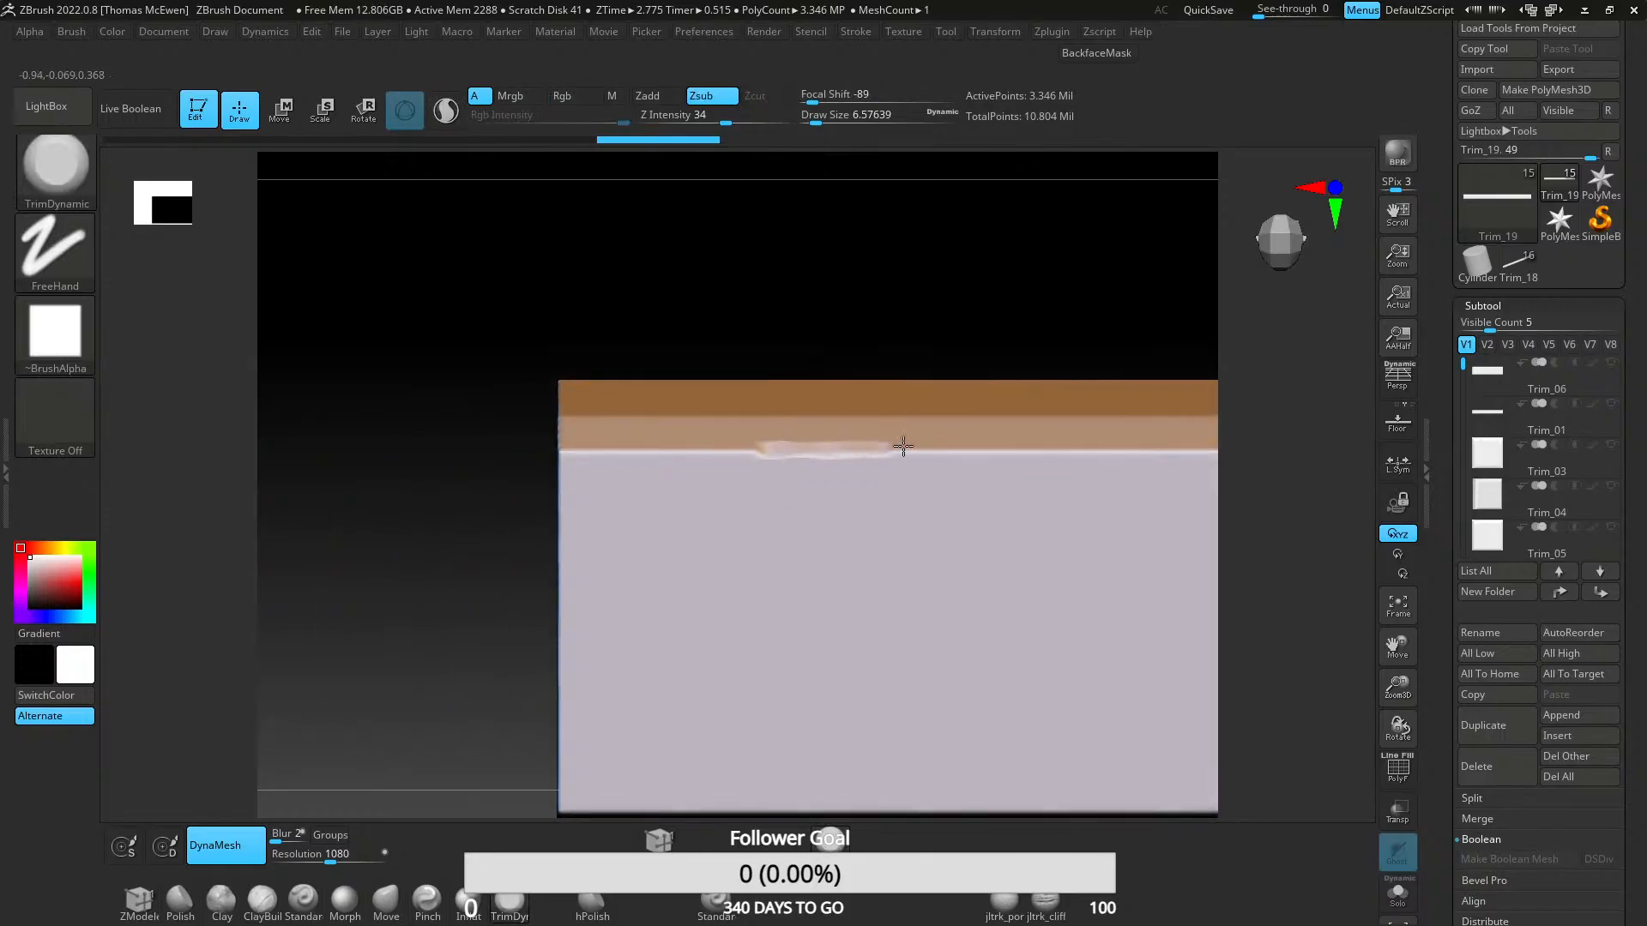
{"action": "key", "text": "ctrl+z"}
{"action": "left_click_drag", "start_coordinate": [772, 452], "coordinate": [926, 452]}
{"action": "key", "text": "ctrl+z"}
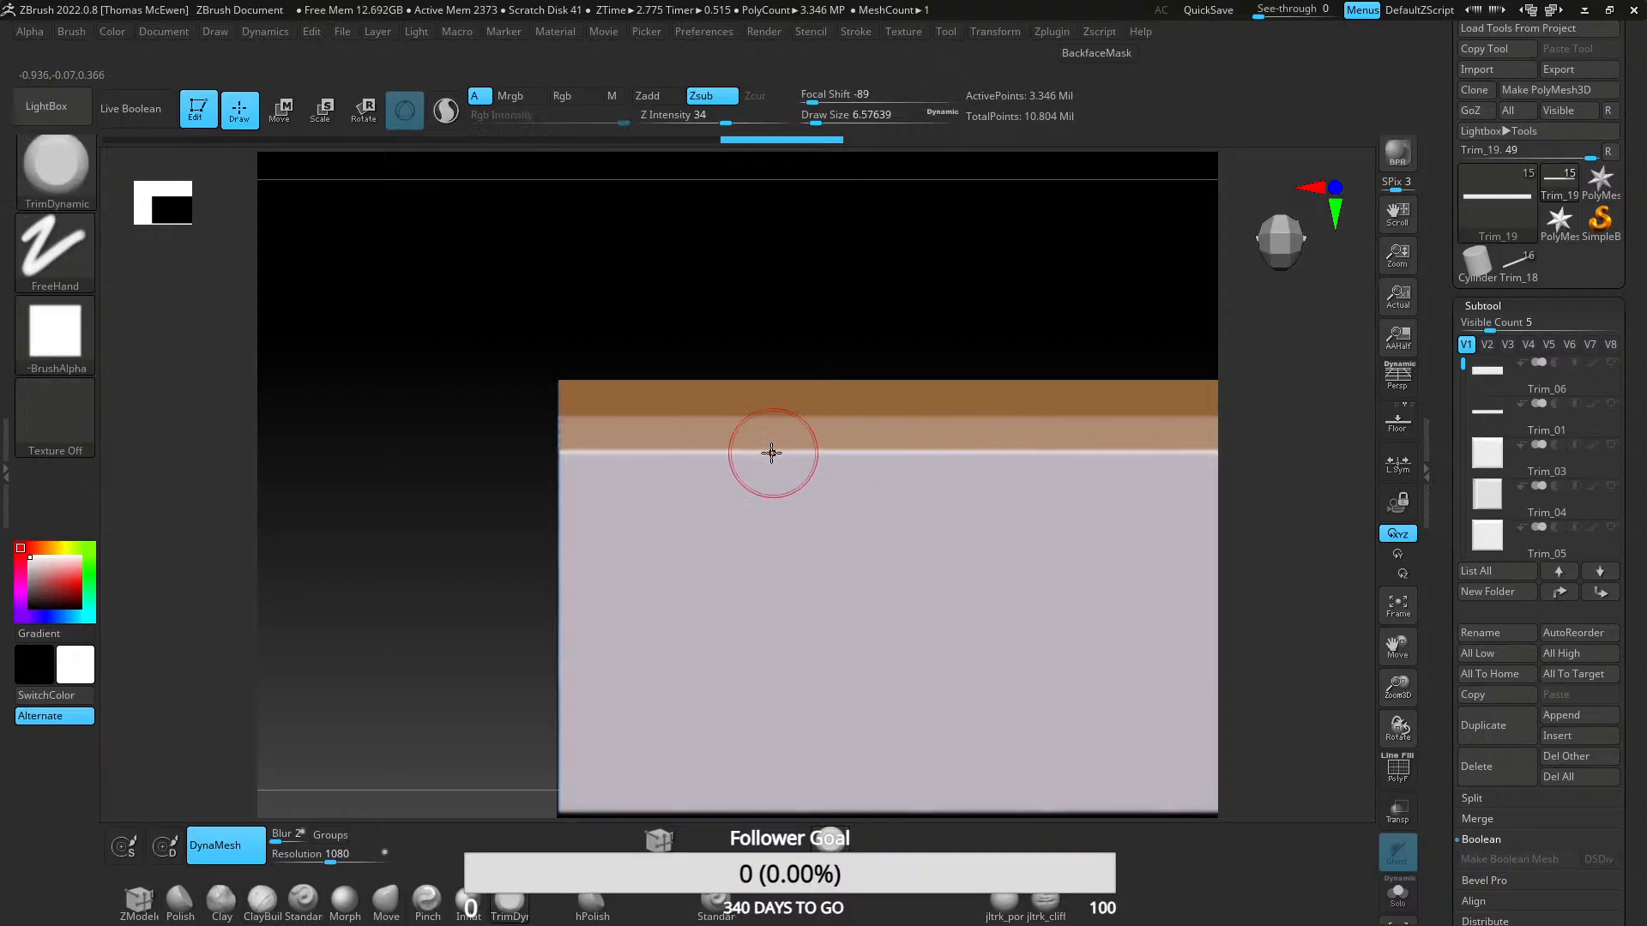
{"action": "left_click_drag", "start_coordinate": [772, 452], "coordinate": [1059, 453]}
{"action": "right_click_drag", "start_coordinate": [1166, 449], "coordinate": [620, 438], "text": "alt"}
{"action": "mouse_move", "coordinate": [620, 438]}
{"action": "left_mouse_down"}
{"action": "mouse_move", "coordinate": [544, 446]}
{"action": "mouse_move", "coordinate": [704, 444]}
{"action": "left_mouse_up"}
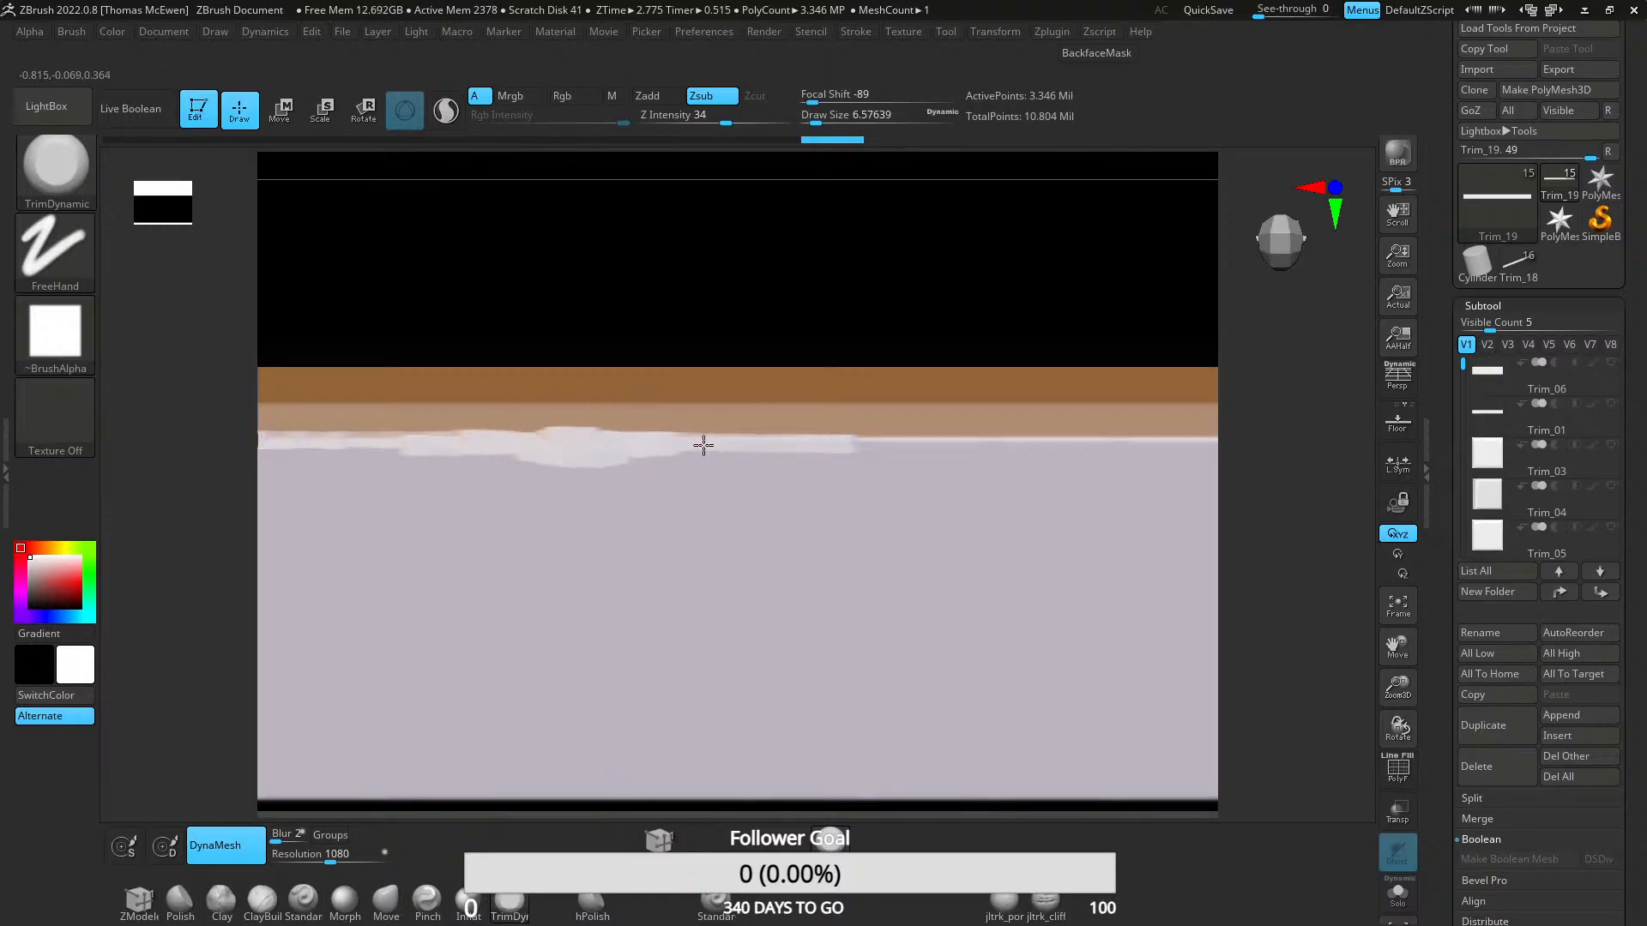
{"action": "key", "text": "ctrl"}
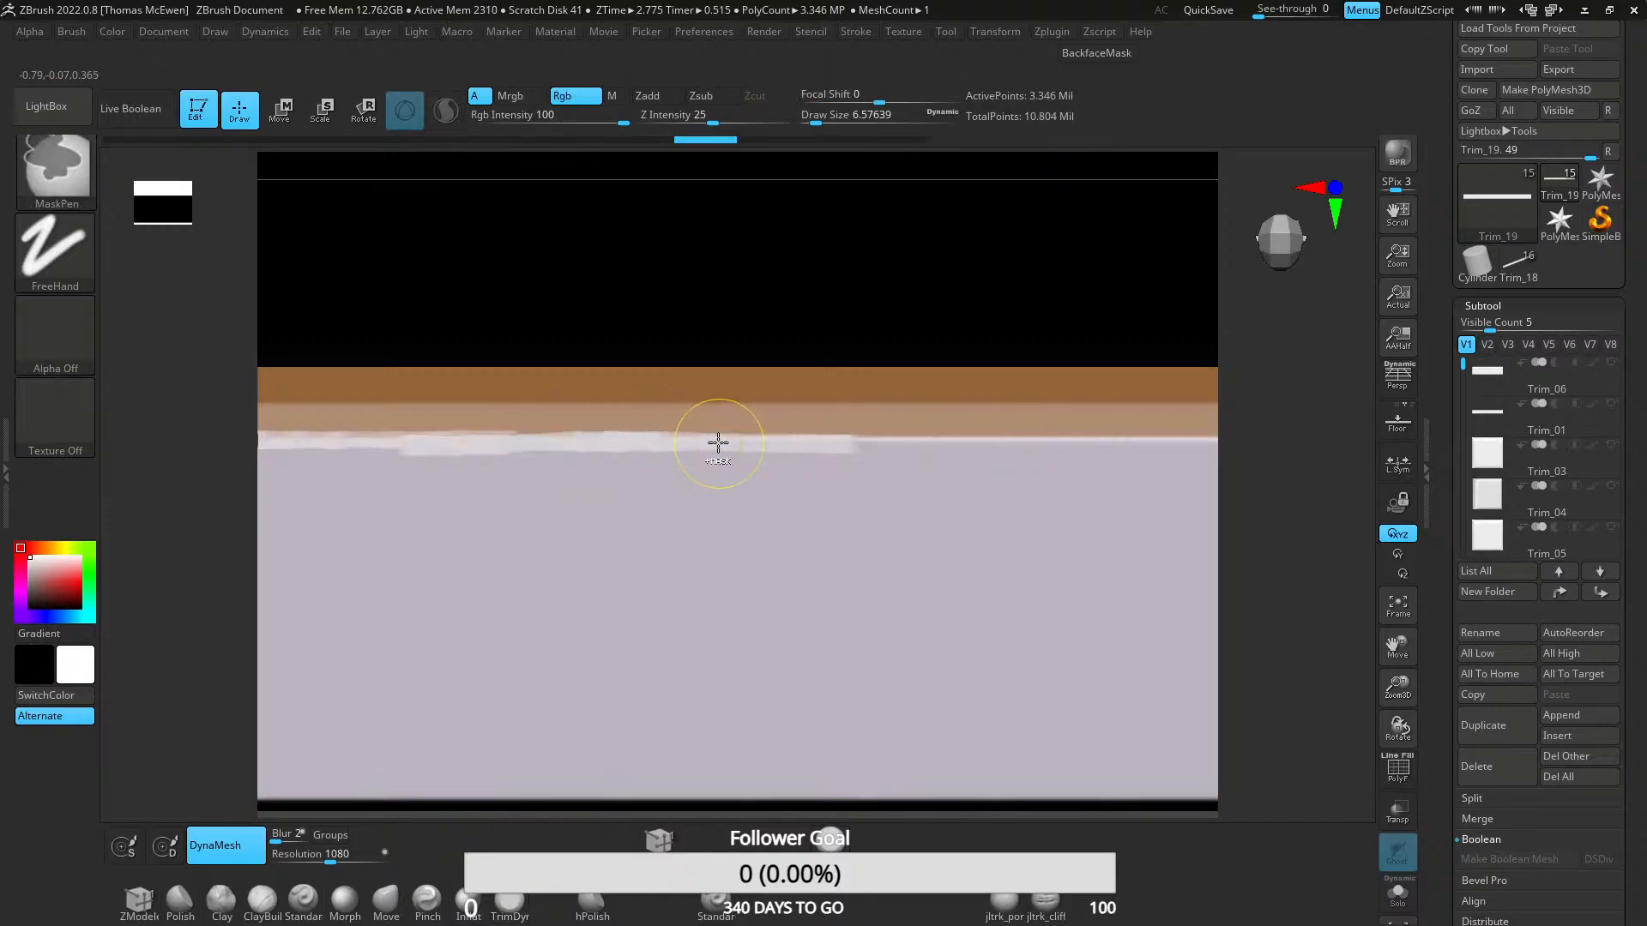
{"action": "key", "text": "ctrl+z"}
{"action": "key", "text": "ctrl+z"}
{"action": "key", "text": "ctrl+z"}
{"action": "key", "text": "ctrl+z"}
{"action": "left_click_drag", "start_coordinate": [721, 440], "coordinate": [939, 431]}
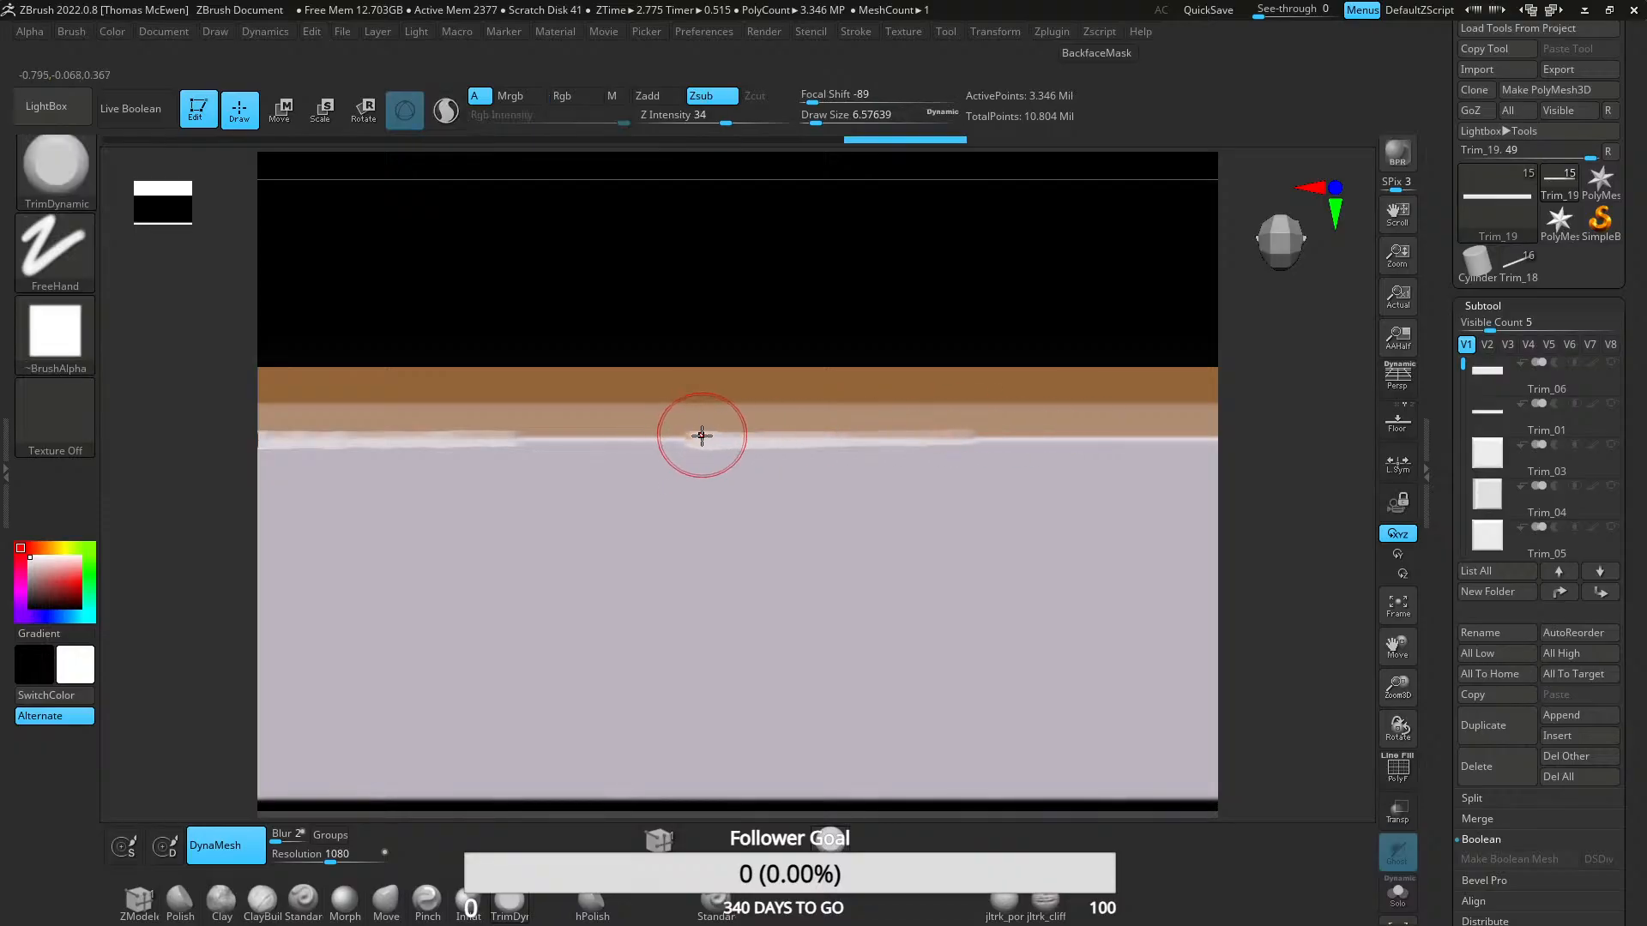
{"action": "key", "text": "ctrl+z"}
{"action": "key", "text": "ctrl+z"}
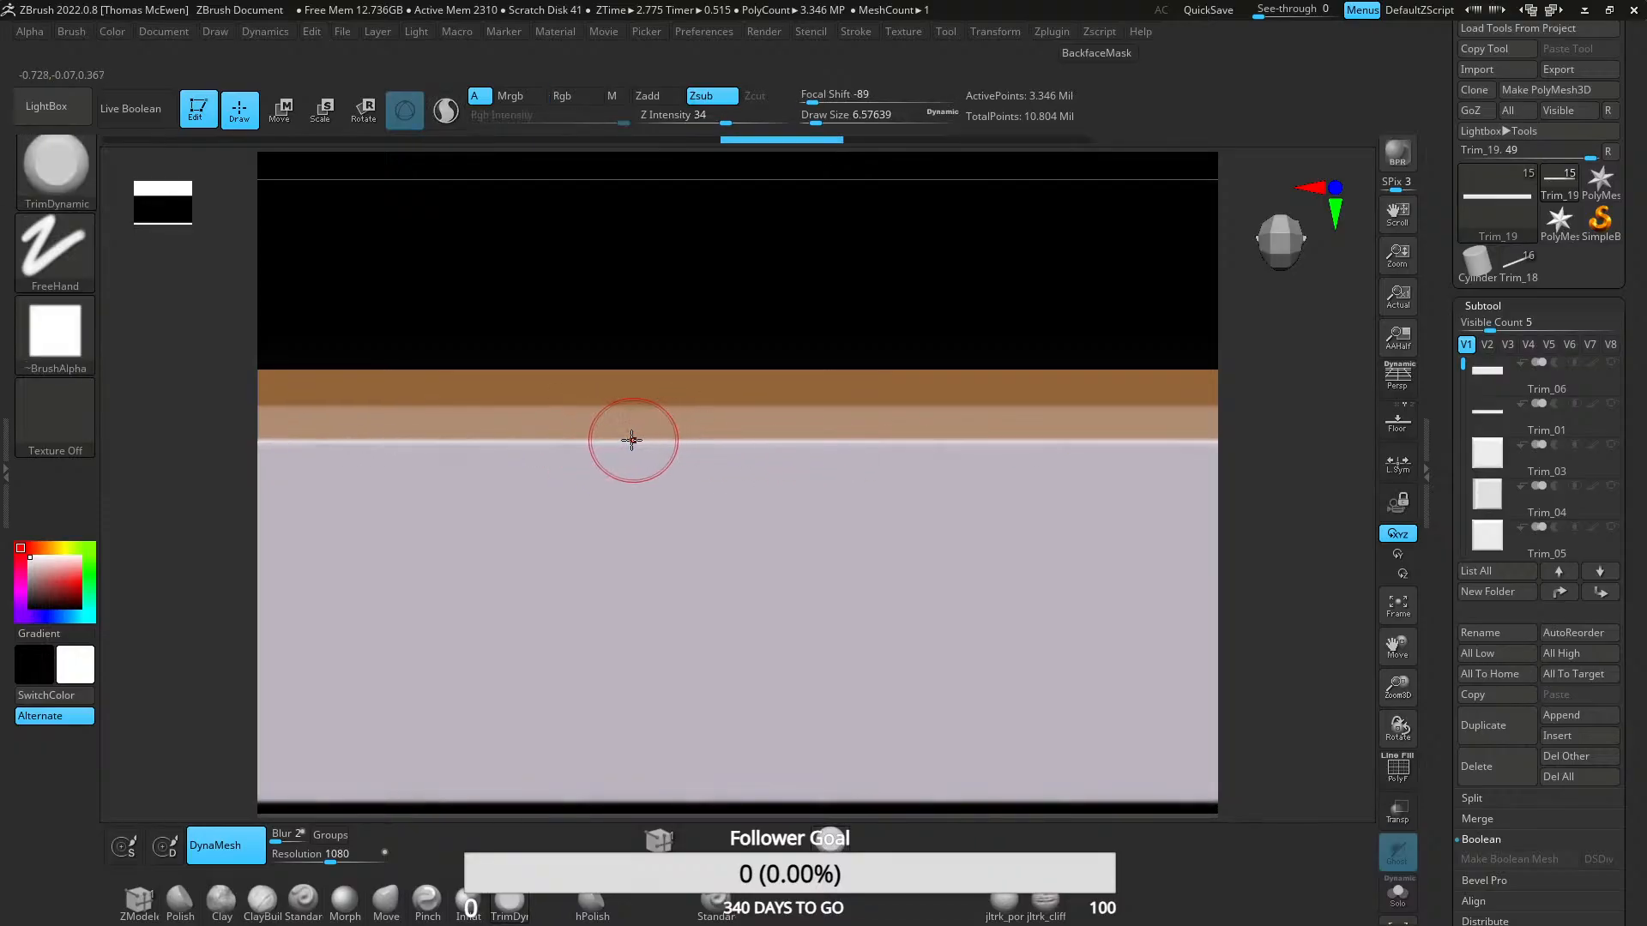
- Roughen the left half of the trim's upper edge with overlapping TrimDynamic strokes of uneven width
{"action": "left_click_drag", "start_coordinate": [699, 442], "coordinate": [779, 451]}
{"action": "left_click_drag", "start_coordinate": [674, 448], "coordinate": [1046, 450]}
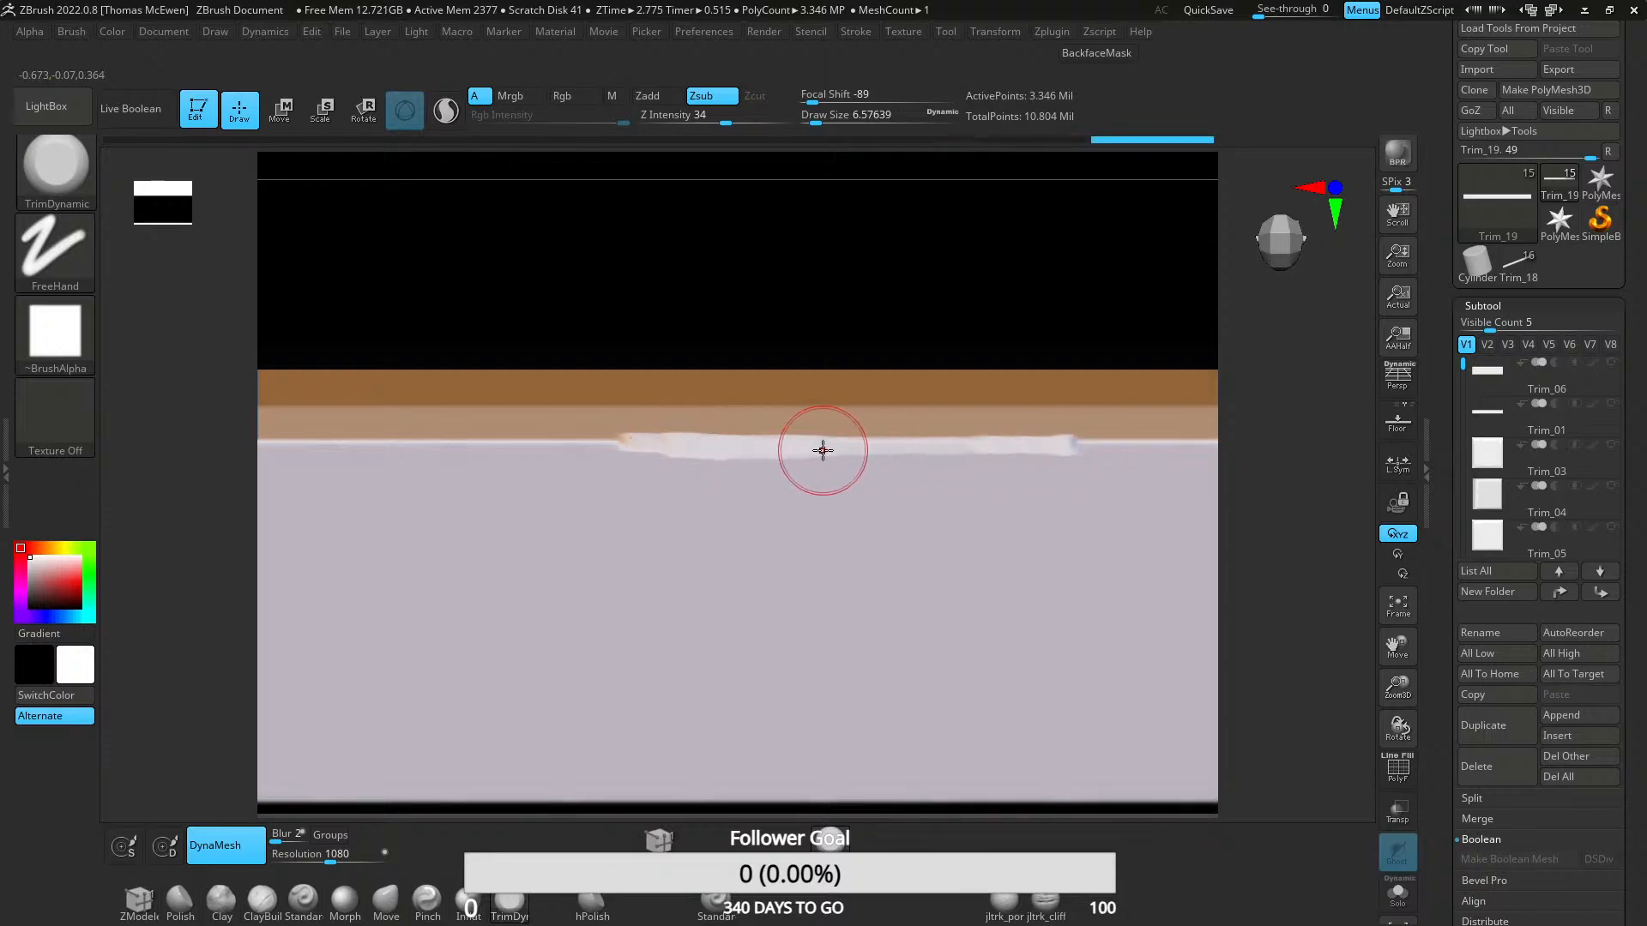
{"action": "left_click_drag", "start_coordinate": [824, 448], "coordinate": [1074, 457]}
{"action": "right_click_drag", "start_coordinate": [916, 459], "coordinate": [322, 475], "text": "alt"}
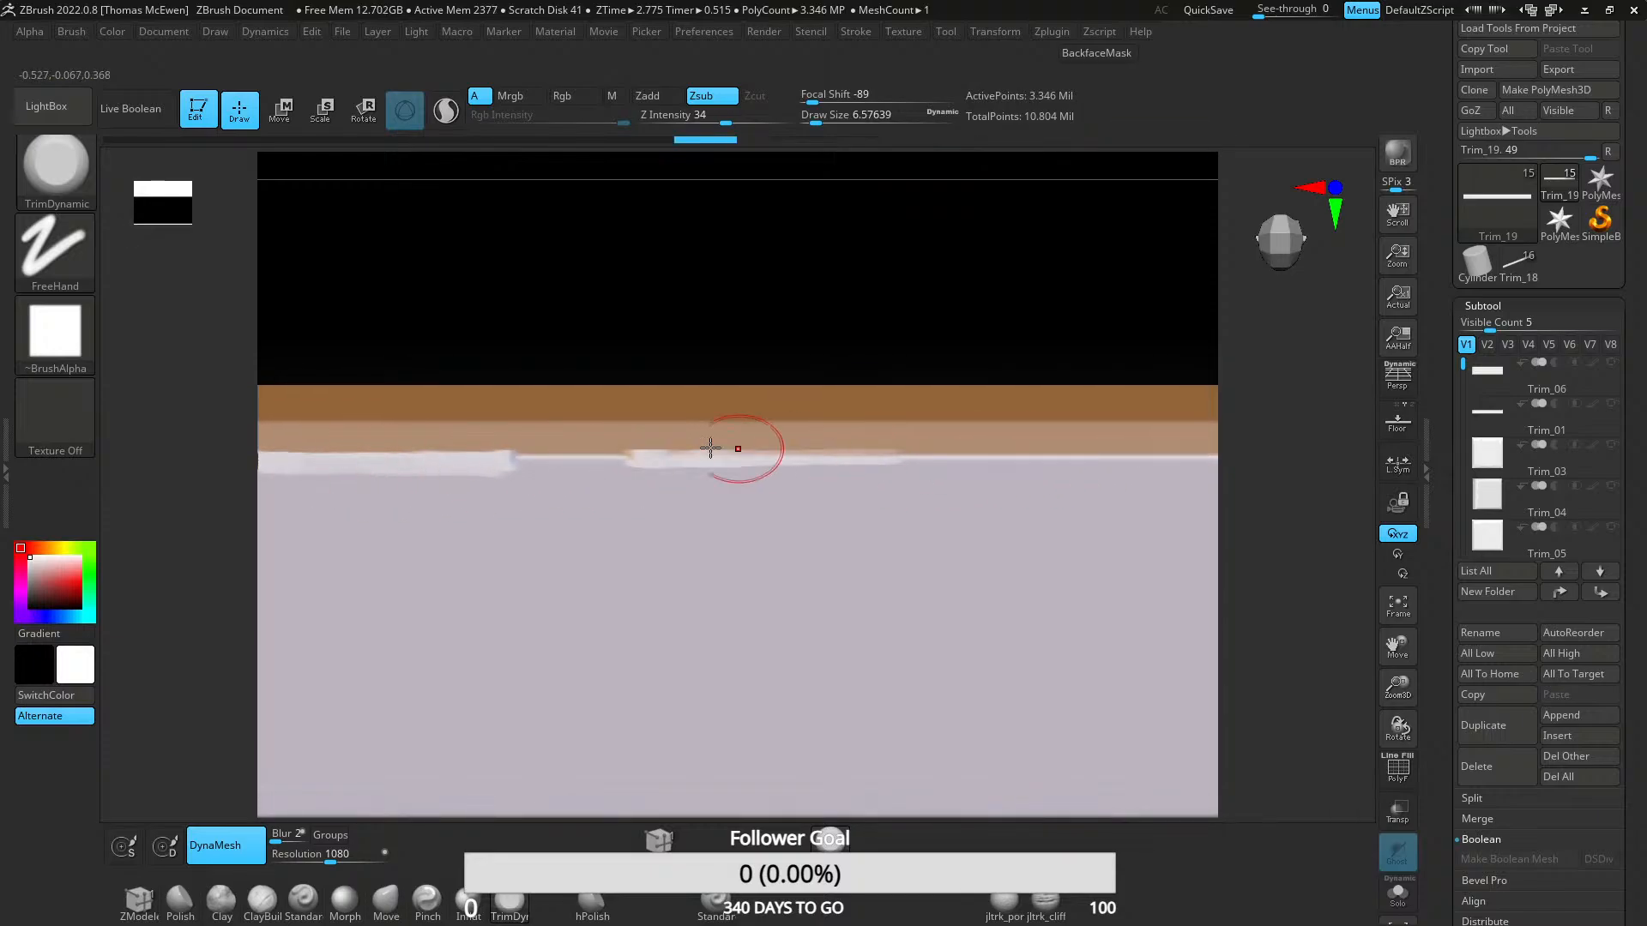
{"action": "left_click_drag", "start_coordinate": [604, 455], "coordinate": [365, 457]}
{"action": "left_click_drag", "start_coordinate": [430, 461], "coordinate": [607, 461]}
{"action": "left_click_drag", "start_coordinate": [324, 464], "coordinate": [794, 464]}
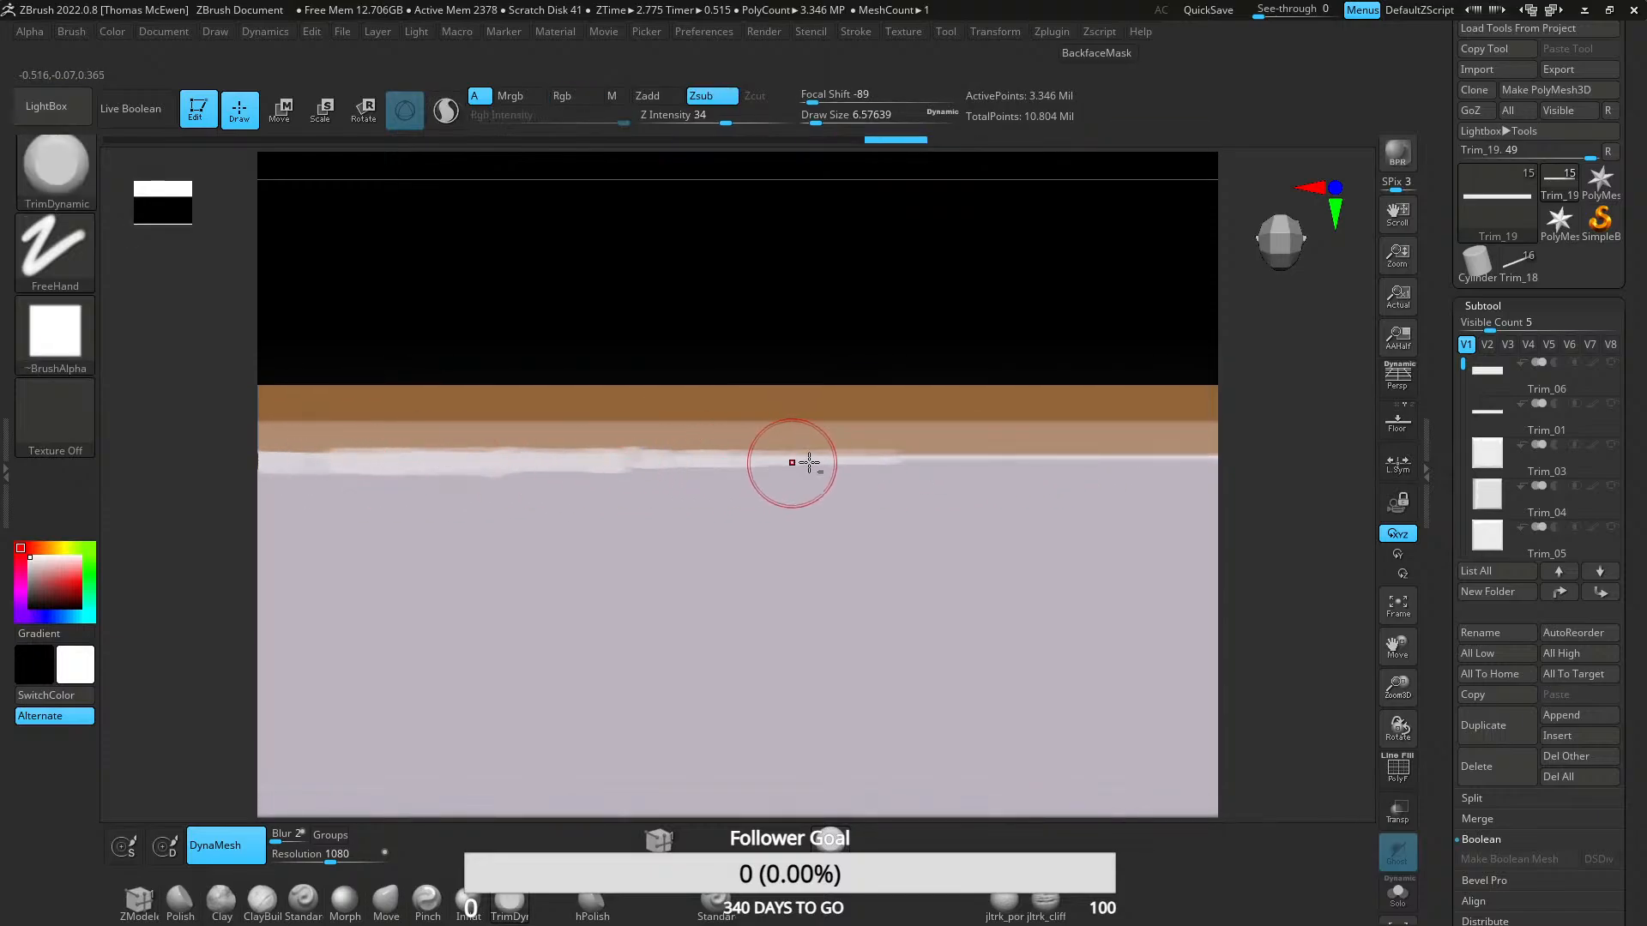
- Continue the uneven edge wear along the trim's upper edge towards the middle of the piece
{"action": "right_click_drag", "start_coordinate": [942, 464], "coordinate": [477, 448], "text": "alt"}
{"action": "left_click_drag", "start_coordinate": [523, 444], "coordinate": [1036, 437]}
{"action": "mouse_move", "coordinate": [502, 443]}
{"action": "left_mouse_down"}
{"action": "mouse_move", "coordinate": [1074, 451]}
{"action": "mouse_move", "coordinate": [585, 462]}
{"action": "left_mouse_up"}
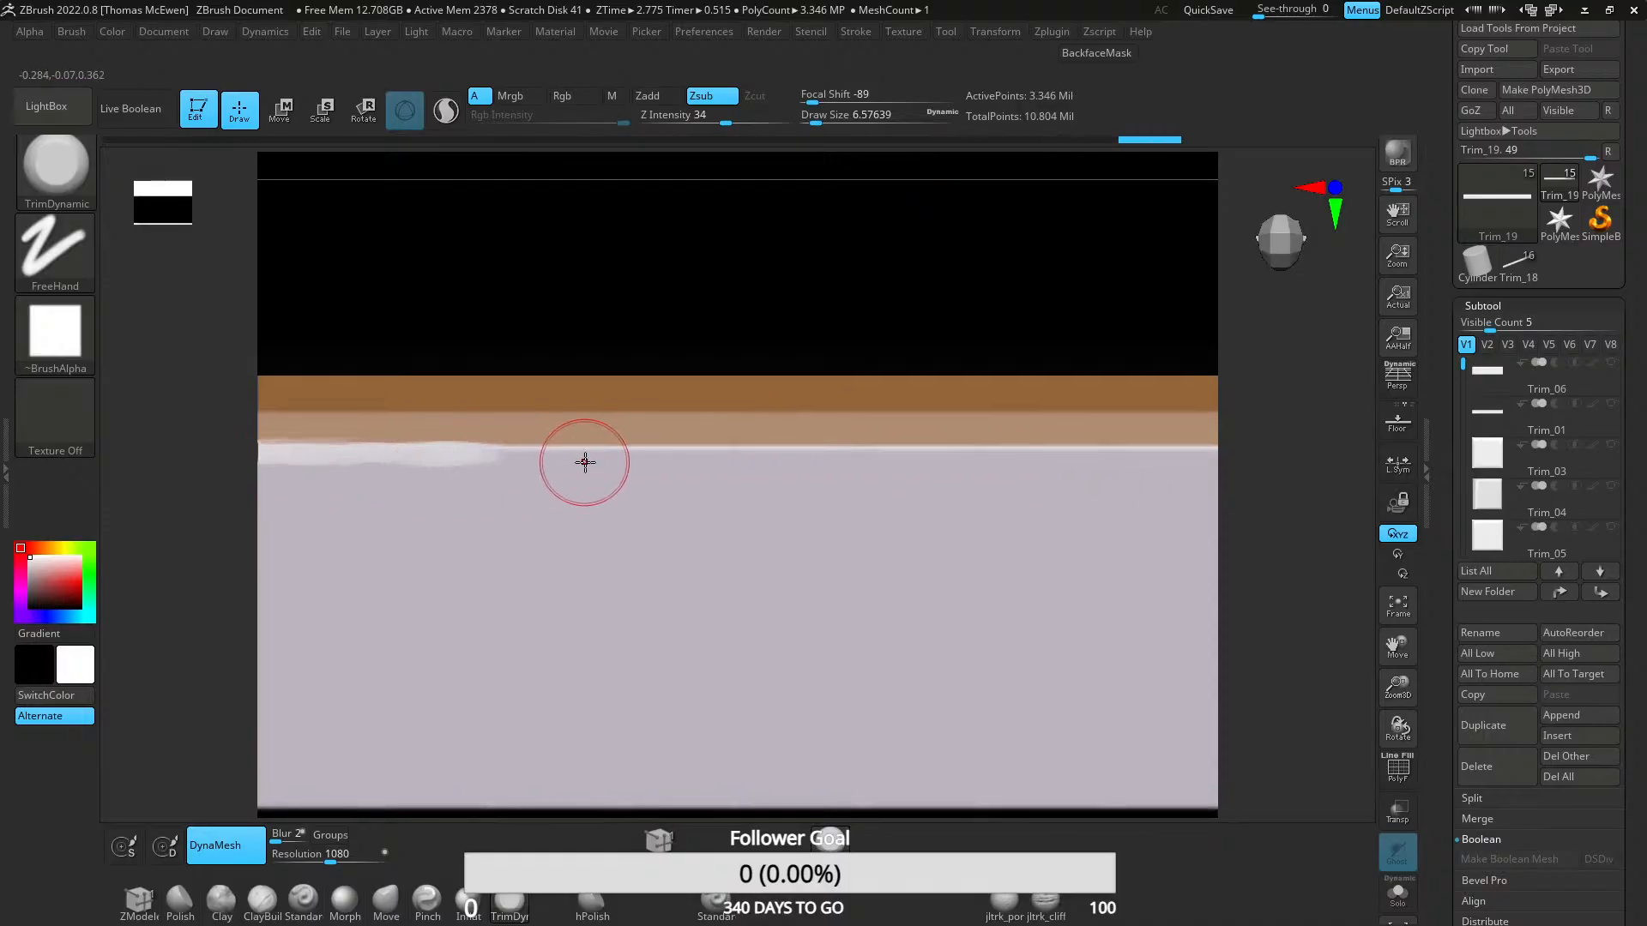
{"action": "left_click_drag", "start_coordinate": [764, 447], "coordinate": [829, 448]}
{"action": "left_click_drag", "start_coordinate": [737, 343], "coordinate": [629, 457]}
{"action": "mouse_move", "coordinate": [629, 457]}
{"action": "right_mouse_down", "text": "shift"}
{"action": "mouse_move", "coordinate": [588, 423]}
{"action": "mouse_move", "coordinate": [795, 534]}
{"action": "right_mouse_up", "text": "shift"}
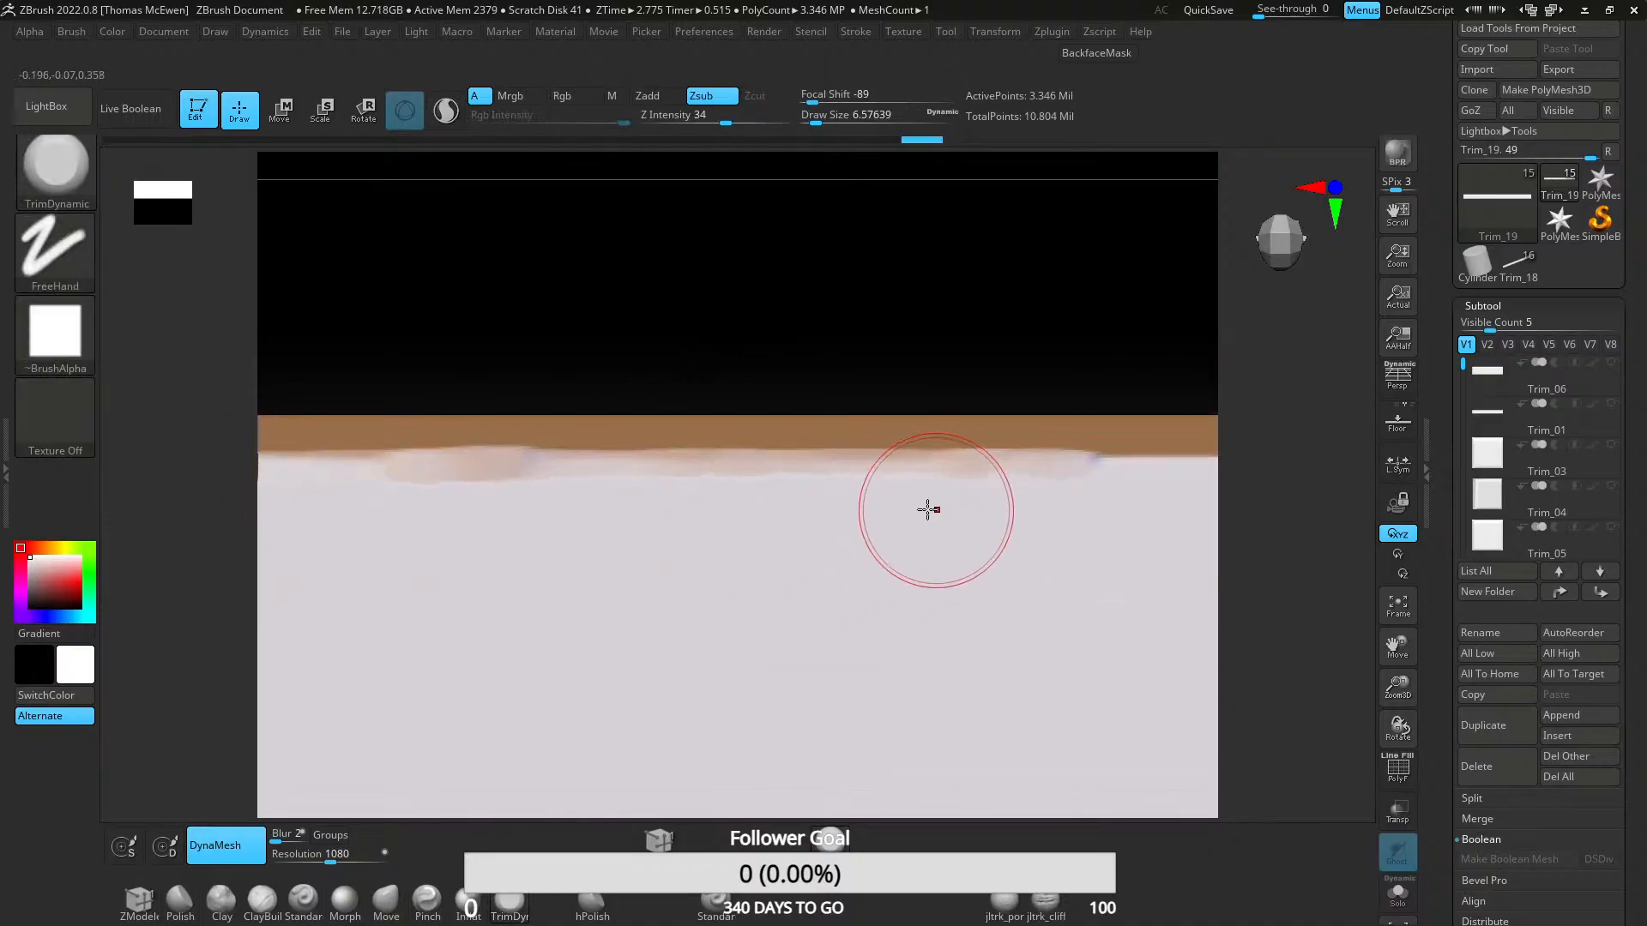
- Undo the last trim strokes and carve a short, deeper chip into the upper edge near the middle
{"action": "key", "text": "ctrl+z"}
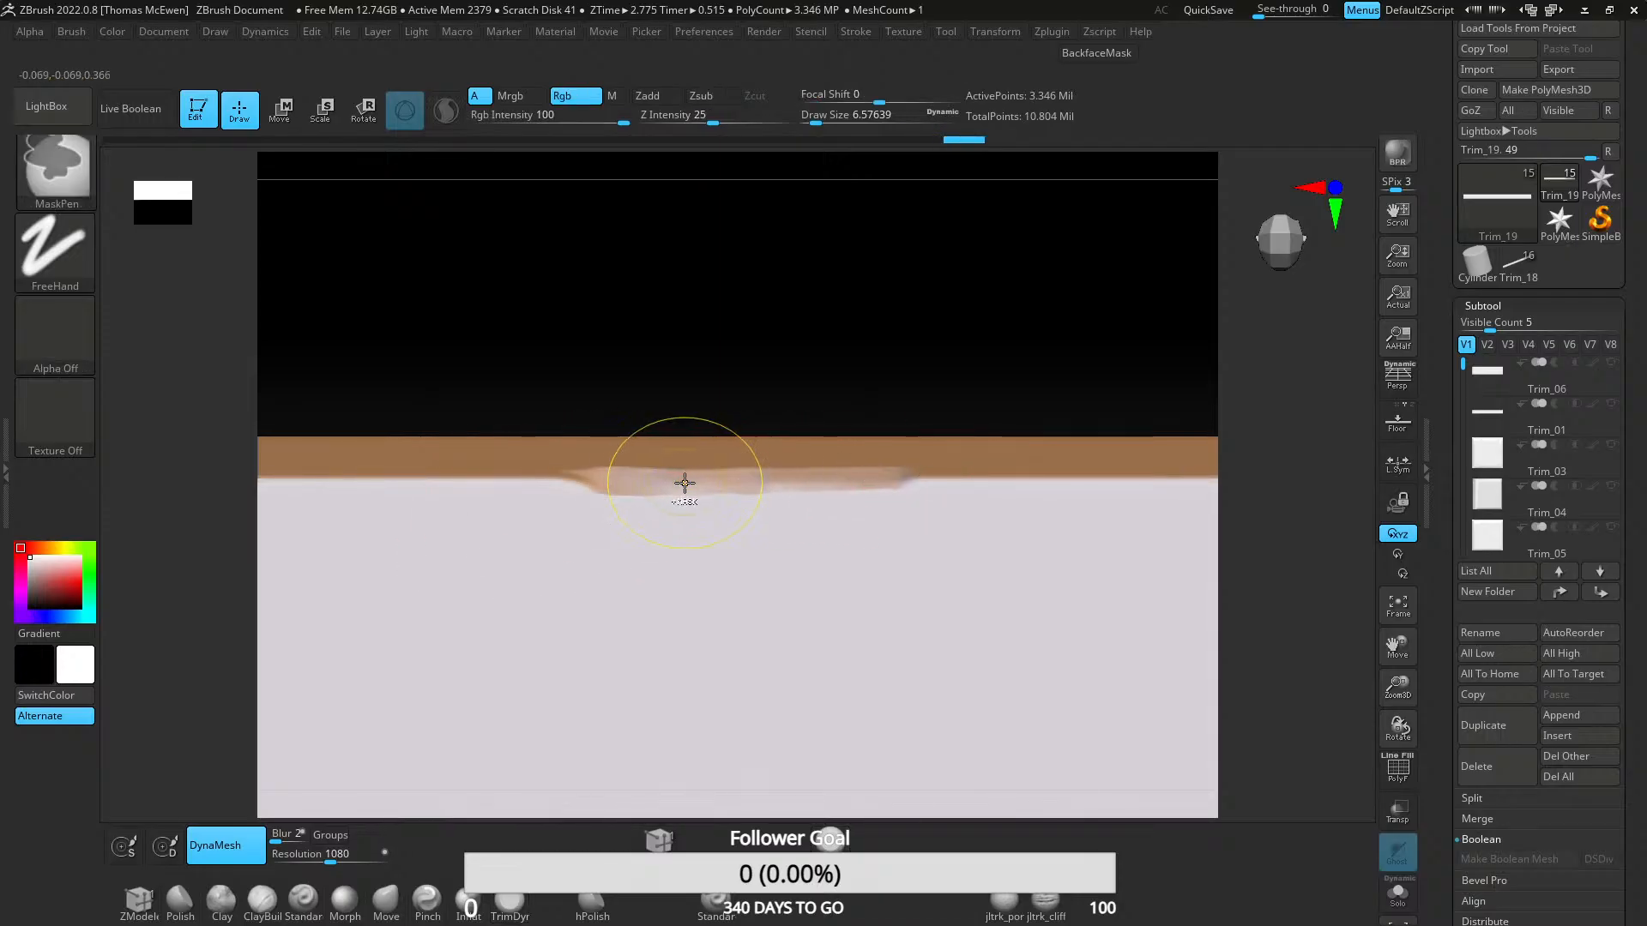
{"action": "key", "text": "ctrl+z"}
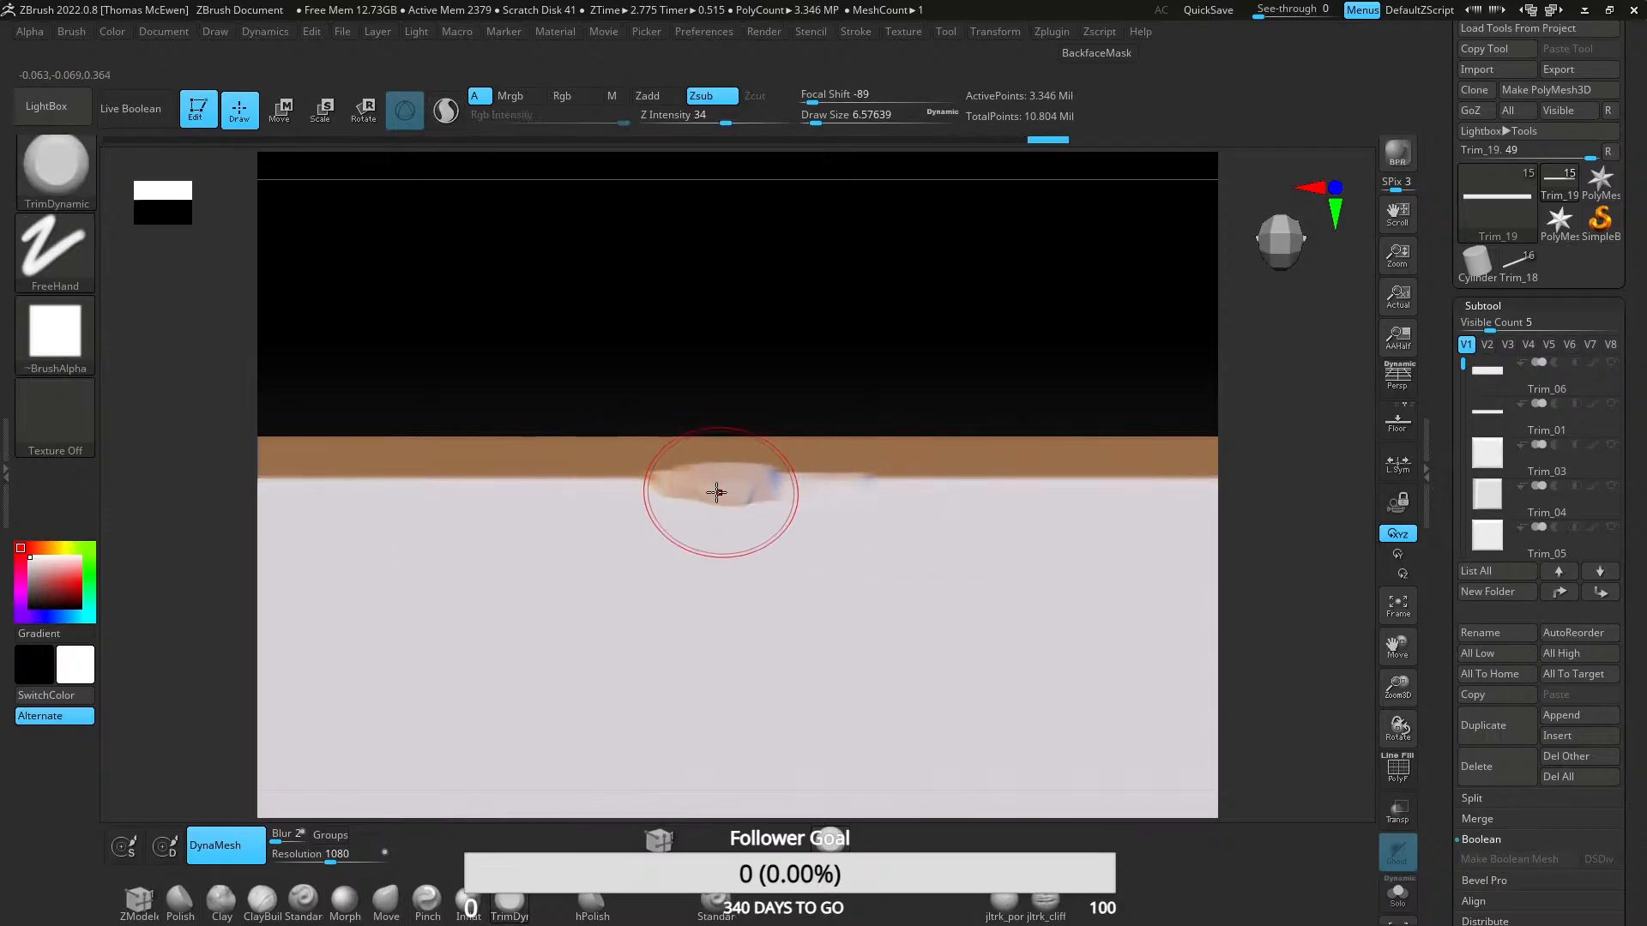
{"action": "mouse_move", "coordinate": [718, 471]}
{"action": "left_mouse_down"}
{"action": "mouse_move", "coordinate": [745, 506]}
{"action": "mouse_move", "coordinate": [647, 514]}
{"action": "left_mouse_up"}
- Carve a large chip with a tapering worn edge into the upper edge, towards the trim's right end
{"action": "mouse_move", "coordinate": [744, 481]}
{"action": "right_mouse_down", "text": "ctrl"}
{"action": "mouse_move", "coordinate": [757, 379]}
{"action": "mouse_move", "coordinate": [781, 538]}
{"action": "mouse_move", "coordinate": [772, 386]}
{"action": "mouse_move", "coordinate": [782, 461]}
{"action": "mouse_move", "coordinate": [463, 486]}
{"action": "mouse_move", "coordinate": [562, 639]}
{"action": "right_mouse_up", "text": "ctrl"}
{"action": "right_click_drag", "start_coordinate": [600, 441], "coordinate": [626, 397]}
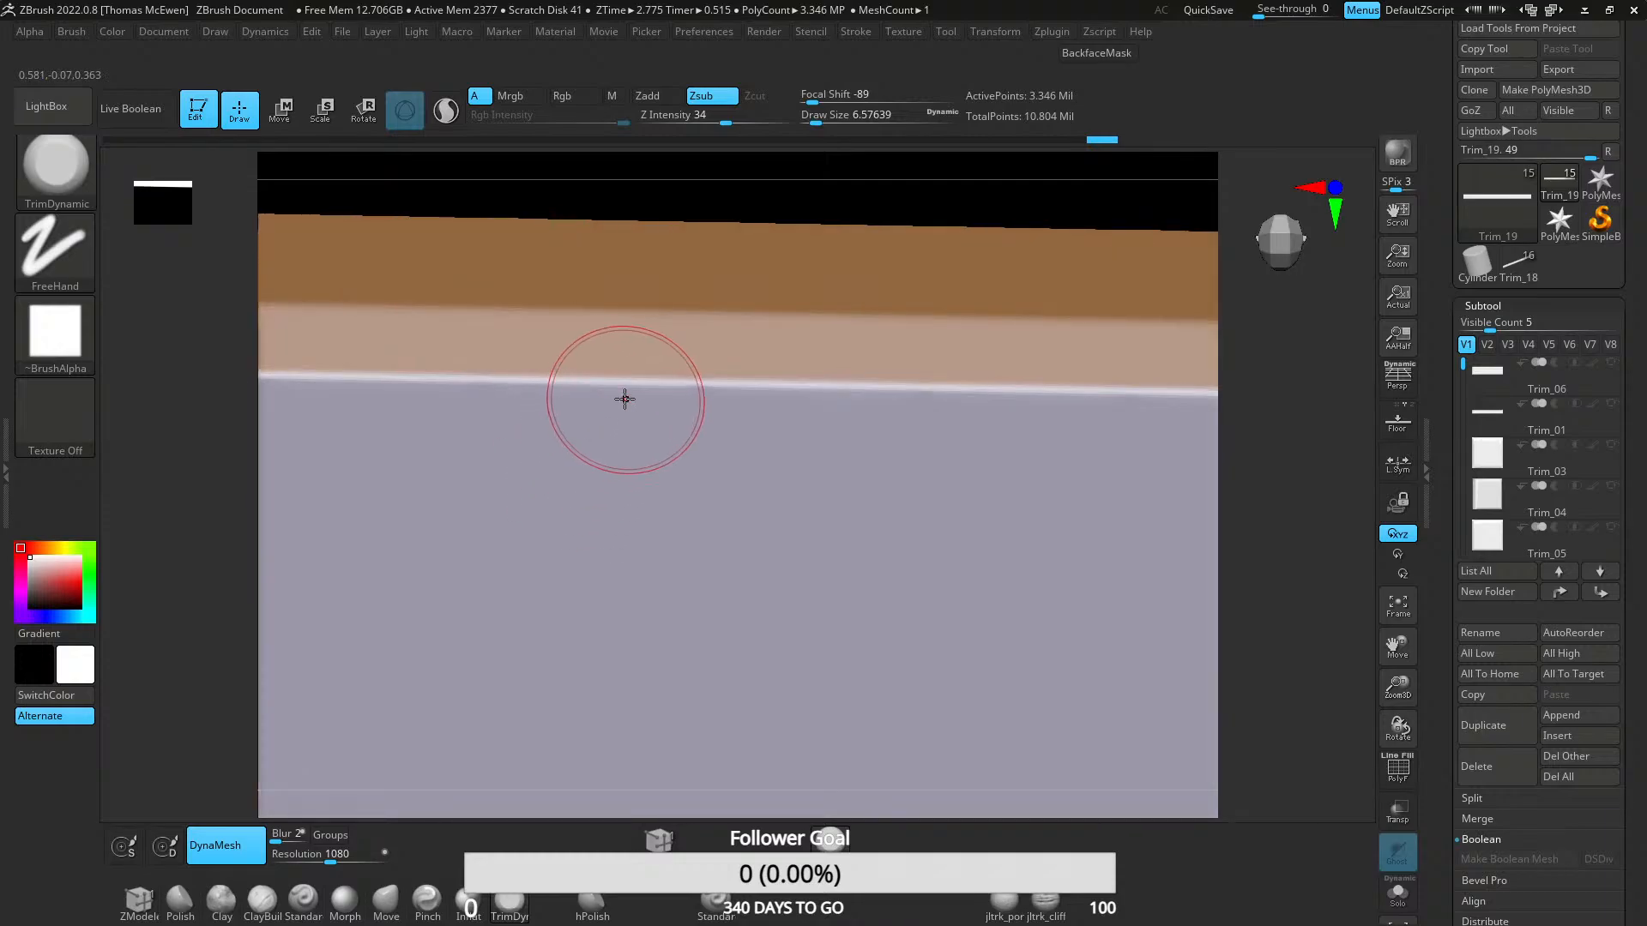
{"action": "mouse_move", "coordinate": [625, 397]}
{"action": "left_mouse_down"}
{"action": "mouse_move", "coordinate": [543, 386]}
{"action": "mouse_move", "coordinate": [758, 397]}
{"action": "mouse_move", "coordinate": [779, 423]}
{"action": "mouse_move", "coordinate": [817, 425]}
{"action": "mouse_move", "coordinate": [743, 389]}
{"action": "mouse_move", "coordinate": [798, 368]}
{"action": "mouse_move", "coordinate": [562, 349]}
{"action": "mouse_move", "coordinate": [669, 378]}
{"action": "mouse_move", "coordinate": [647, 383]}
{"action": "mouse_move", "coordinate": [717, 423]}
{"action": "mouse_move", "coordinate": [577, 357]}
{"action": "mouse_move", "coordinate": [719, 383]}
{"action": "left_mouse_up"}
{"action": "right_click_drag", "start_coordinate": [896, 490], "coordinate": [772, 489], "text": "ctrl"}
{"action": "right_click_drag", "start_coordinate": [629, 438], "coordinate": [639, 489], "text": "ctrl"}
{"action": "right_click_drag", "start_coordinate": [639, 489], "coordinate": [883, 583], "text": "alt"}
{"action": "right_click_drag", "start_coordinate": [658, 463], "coordinate": [592, 514]}
{"action": "mouse_move", "coordinate": [532, 398]}
{"action": "left_mouse_down"}
{"action": "mouse_move", "coordinate": [486, 382]}
{"action": "mouse_move", "coordinate": [415, 393]}
{"action": "mouse_move", "coordinate": [597, 470]}
{"action": "left_mouse_up"}
{"action": "left_click_drag", "start_coordinate": [398, 437], "coordinate": [566, 463]}
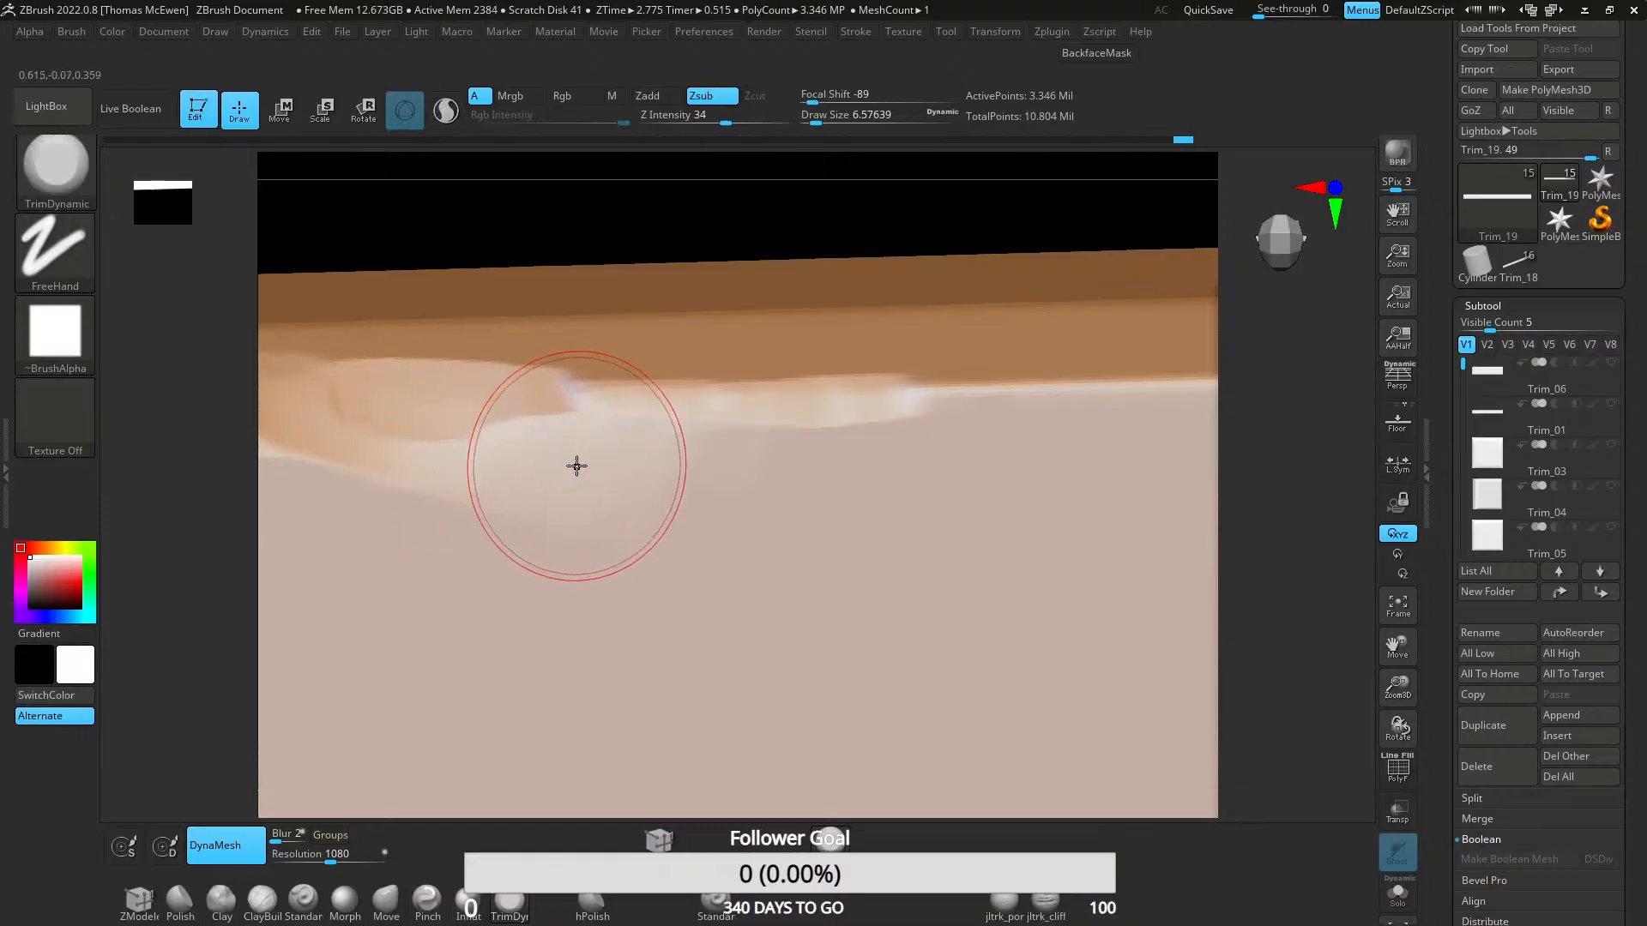
- Wear down a short stretch of the trim's lower front edge, just to the right of the upper chip
{"action": "right_click_drag", "start_coordinate": [577, 467], "coordinate": [642, 360], "text": "ctrl"}
{"action": "mouse_move", "coordinate": [642, 360]}
{"action": "right_mouse_down", "text": "shift"}
{"action": "mouse_move", "coordinate": [666, 509]}
{"action": "mouse_move", "coordinate": [695, 415]}
{"action": "right_mouse_up", "text": "shift"}
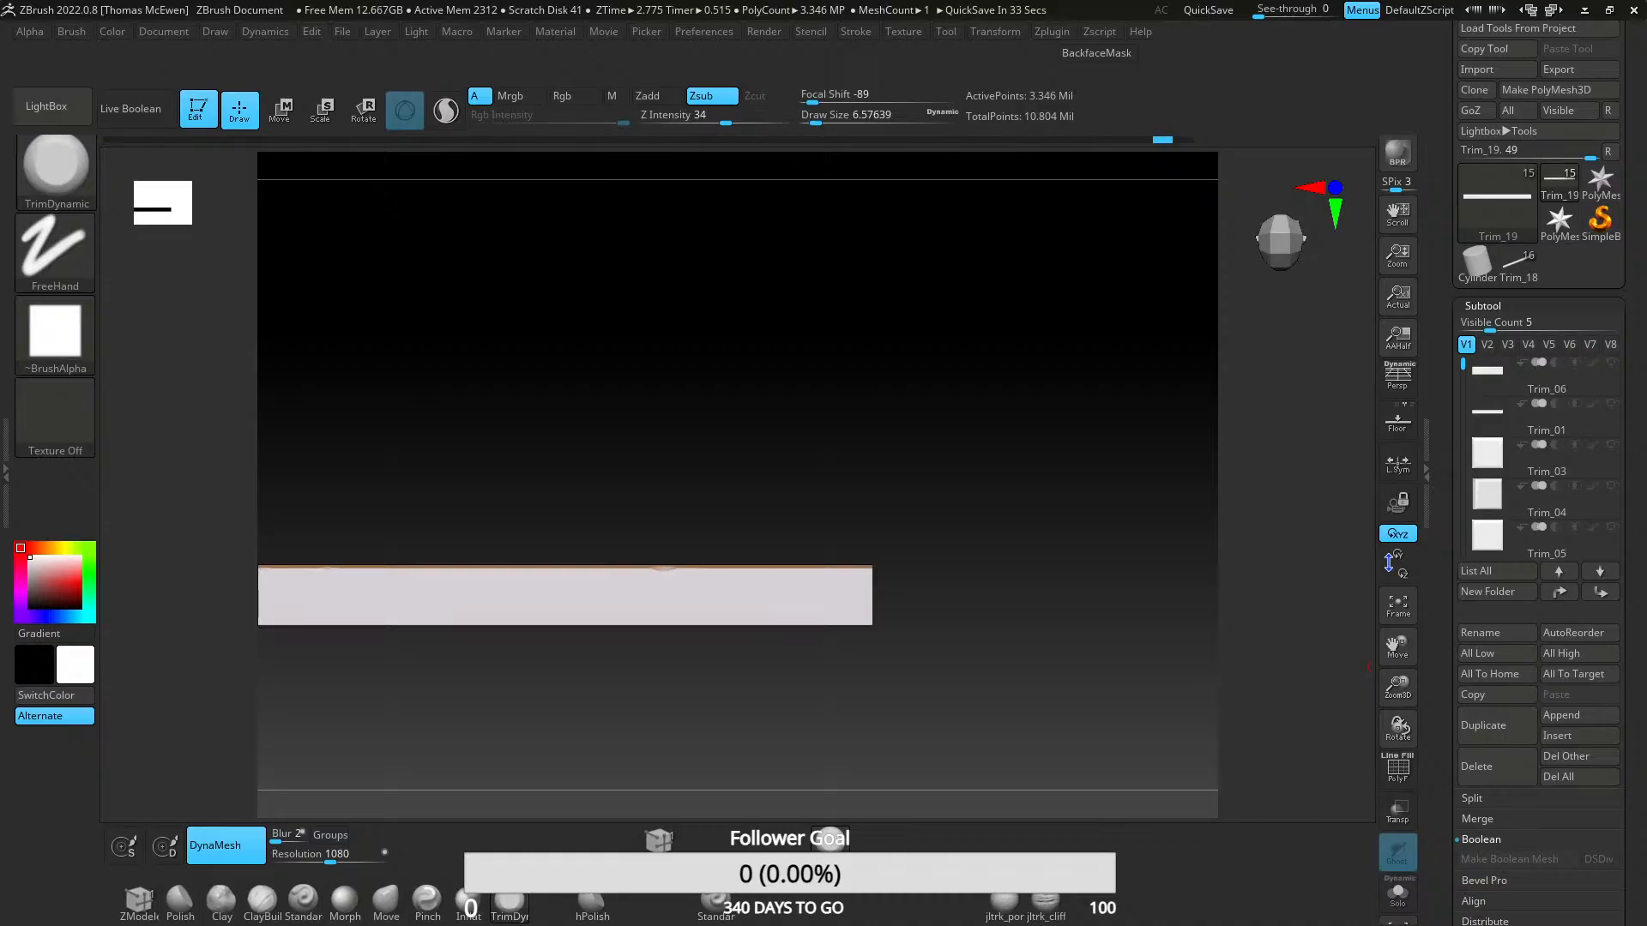
{"action": "right_click_drag", "start_coordinate": [724, 548], "coordinate": [708, 419], "text": "alt"}
{"action": "mouse_move", "coordinate": [708, 419]}
{"action": "right_mouse_down", "text": "ctrl"}
{"action": "mouse_move", "coordinate": [727, 468]}
{"action": "mouse_move", "coordinate": [727, 632]}
{"action": "mouse_move", "coordinate": [743, 573]}
{"action": "right_mouse_up", "text": "ctrl"}
{"action": "left_click_drag", "start_coordinate": [746, 560], "coordinate": [965, 559]}
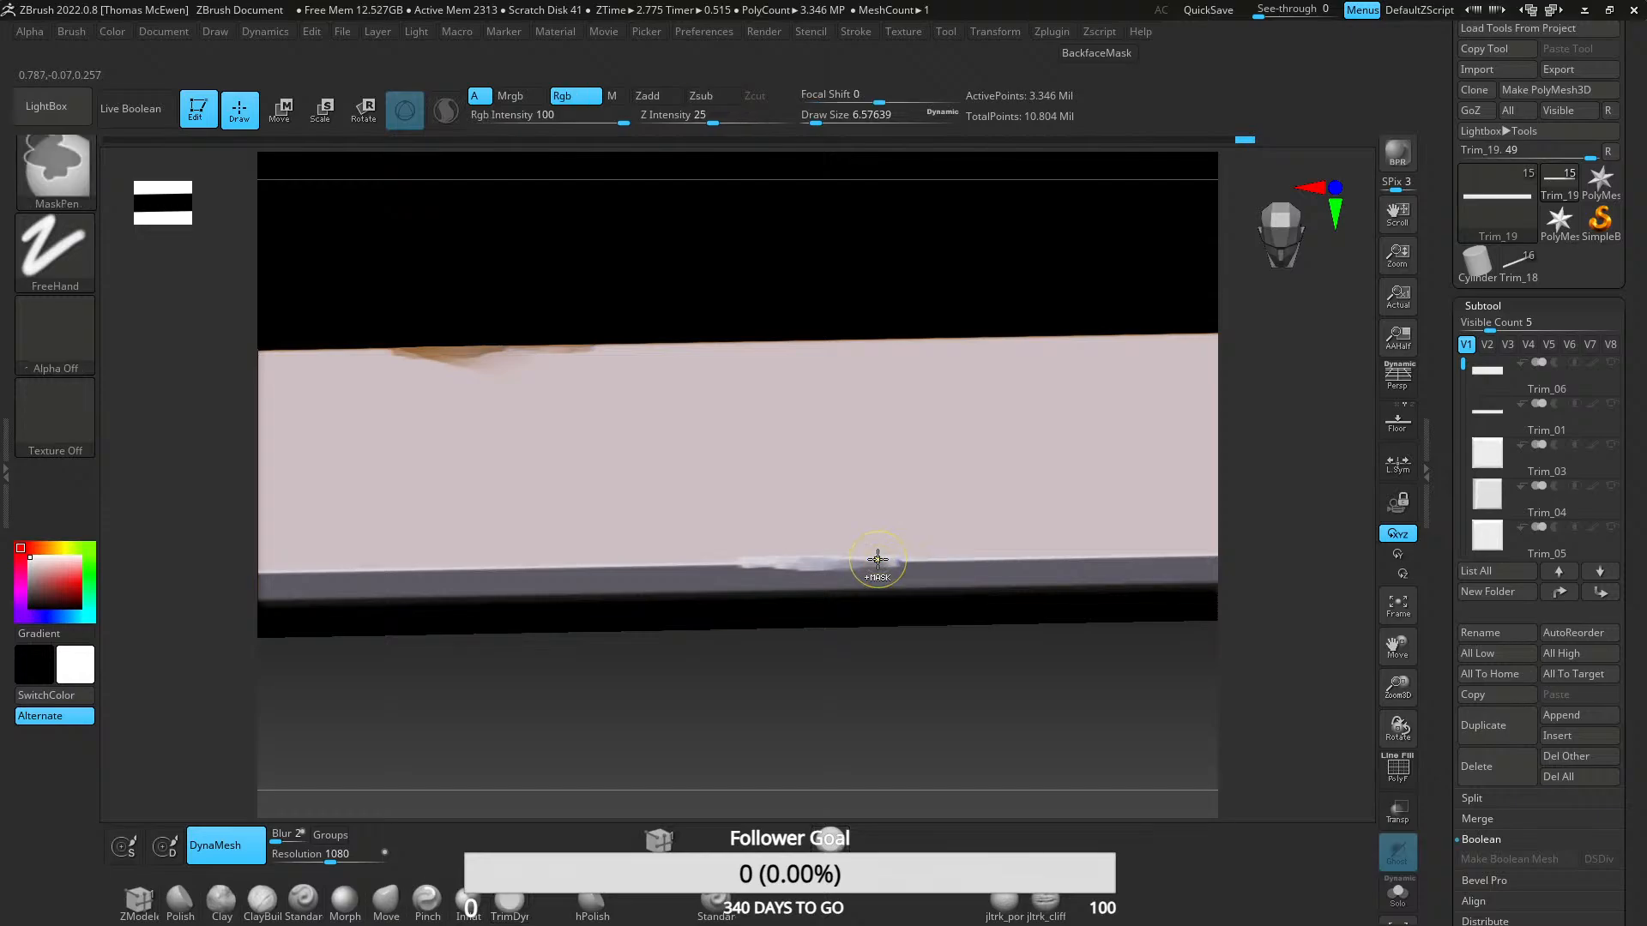
{"action": "key", "text": "ctrl+z"}
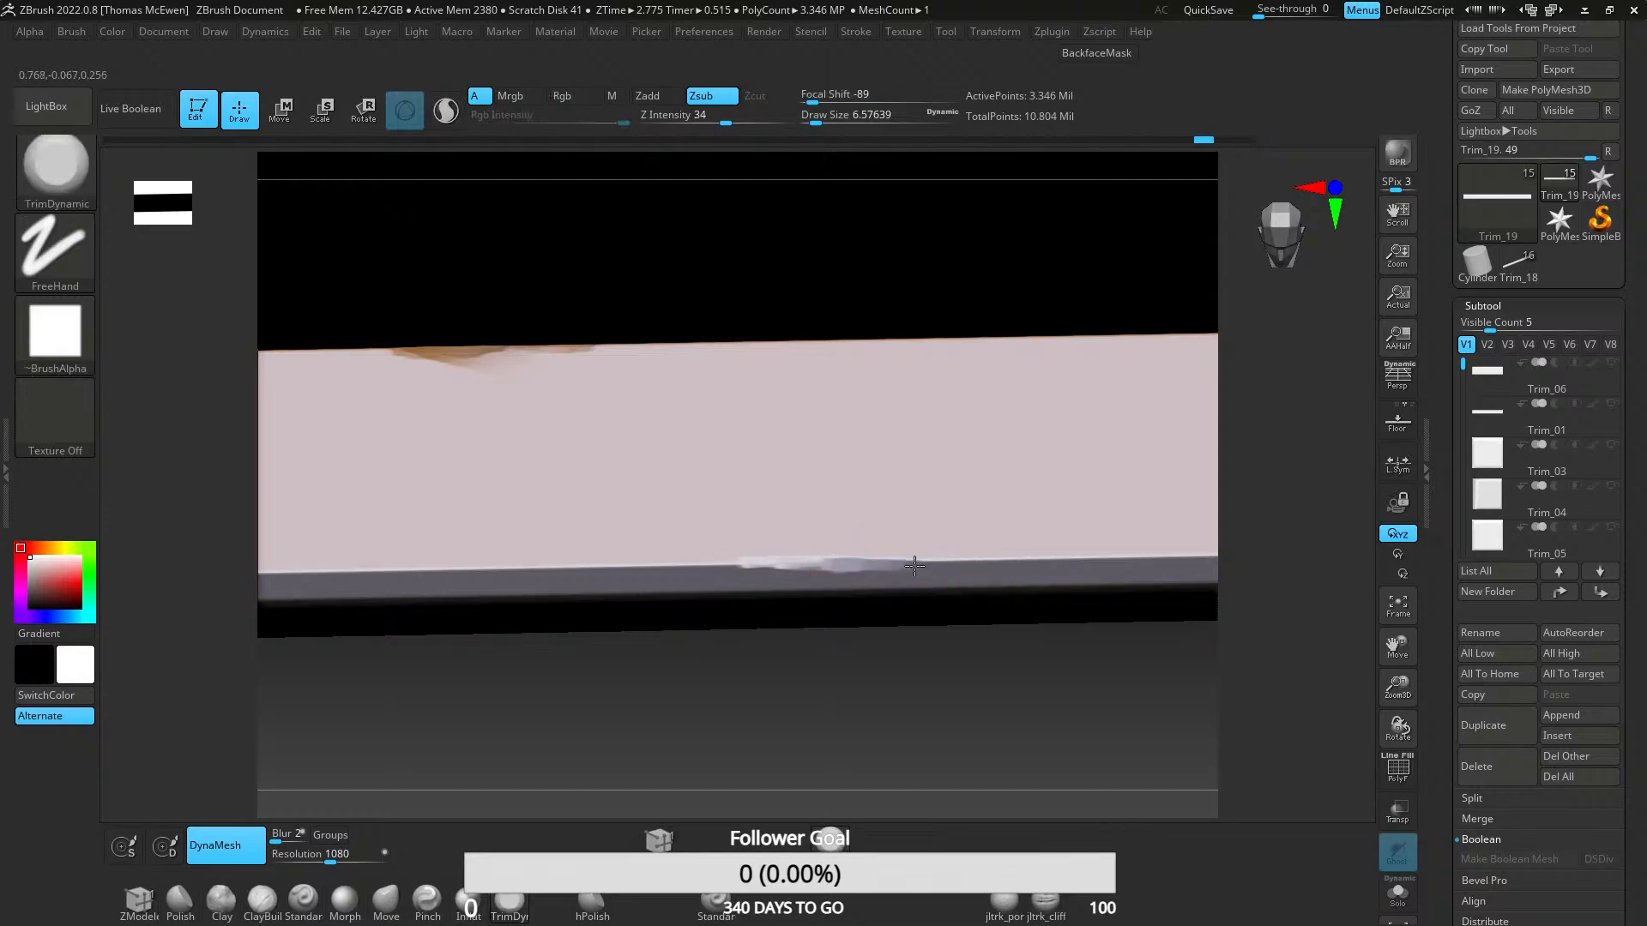
- Trim the lower front edge up to the right end, undoing the strokes that cut too much
{"action": "right_click_drag", "start_coordinate": [1032, 577], "coordinate": [686, 555], "text": "alt"}
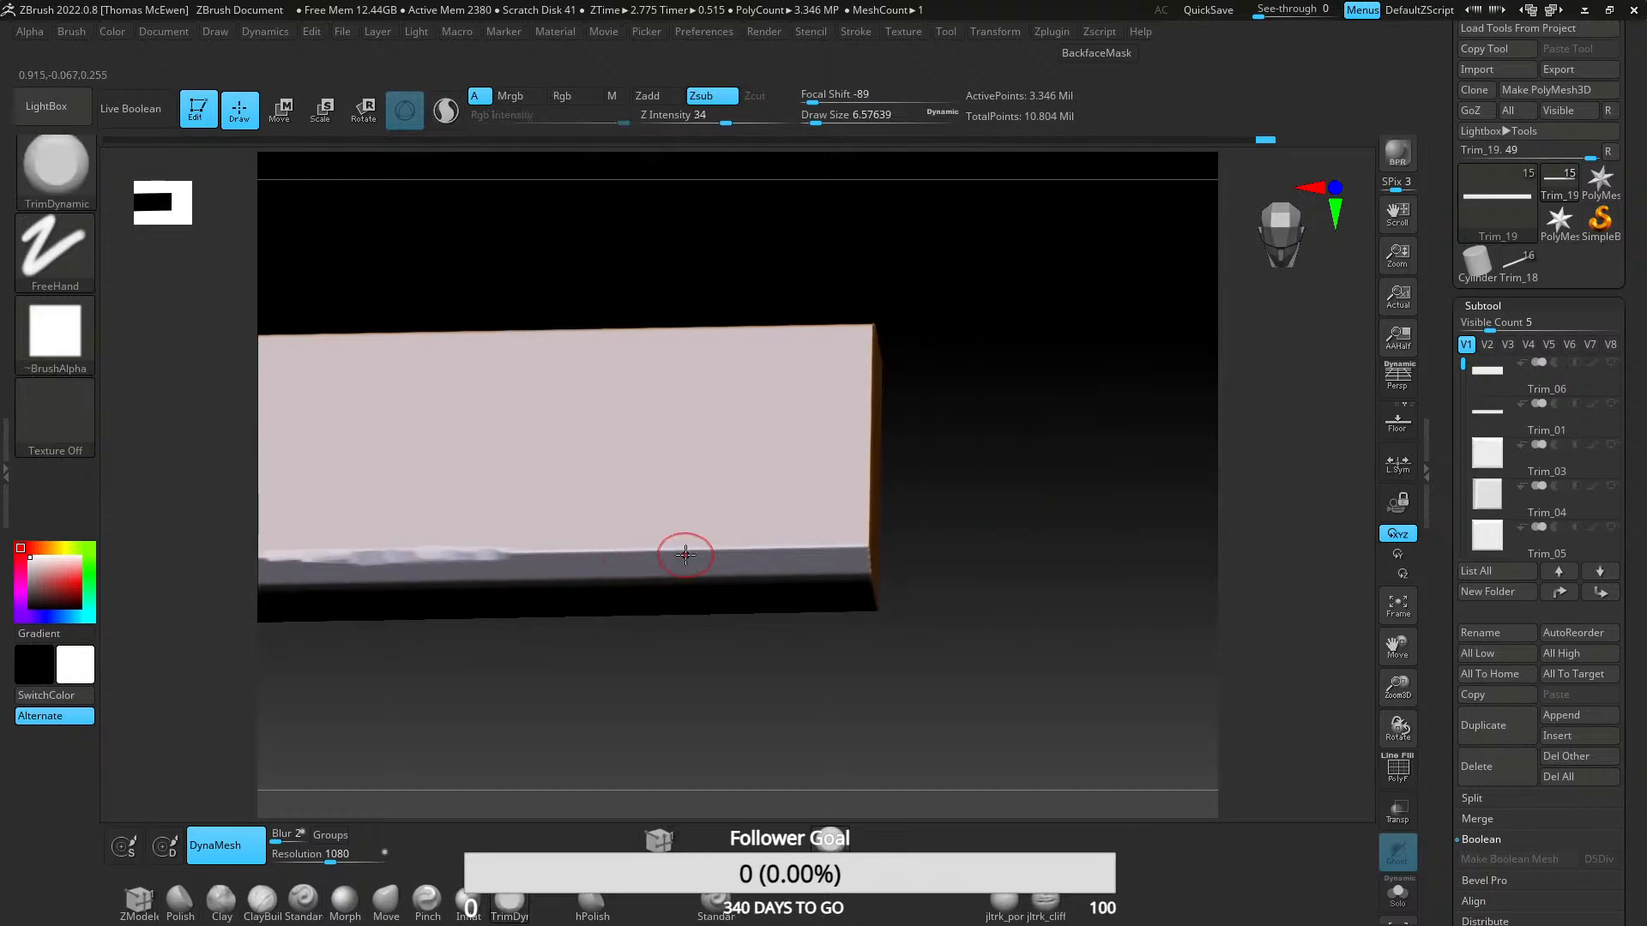
{"action": "left_click_drag", "start_coordinate": [663, 555], "coordinate": [561, 554]}
{"action": "left_click_drag", "start_coordinate": [723, 551], "coordinate": [566, 553]}
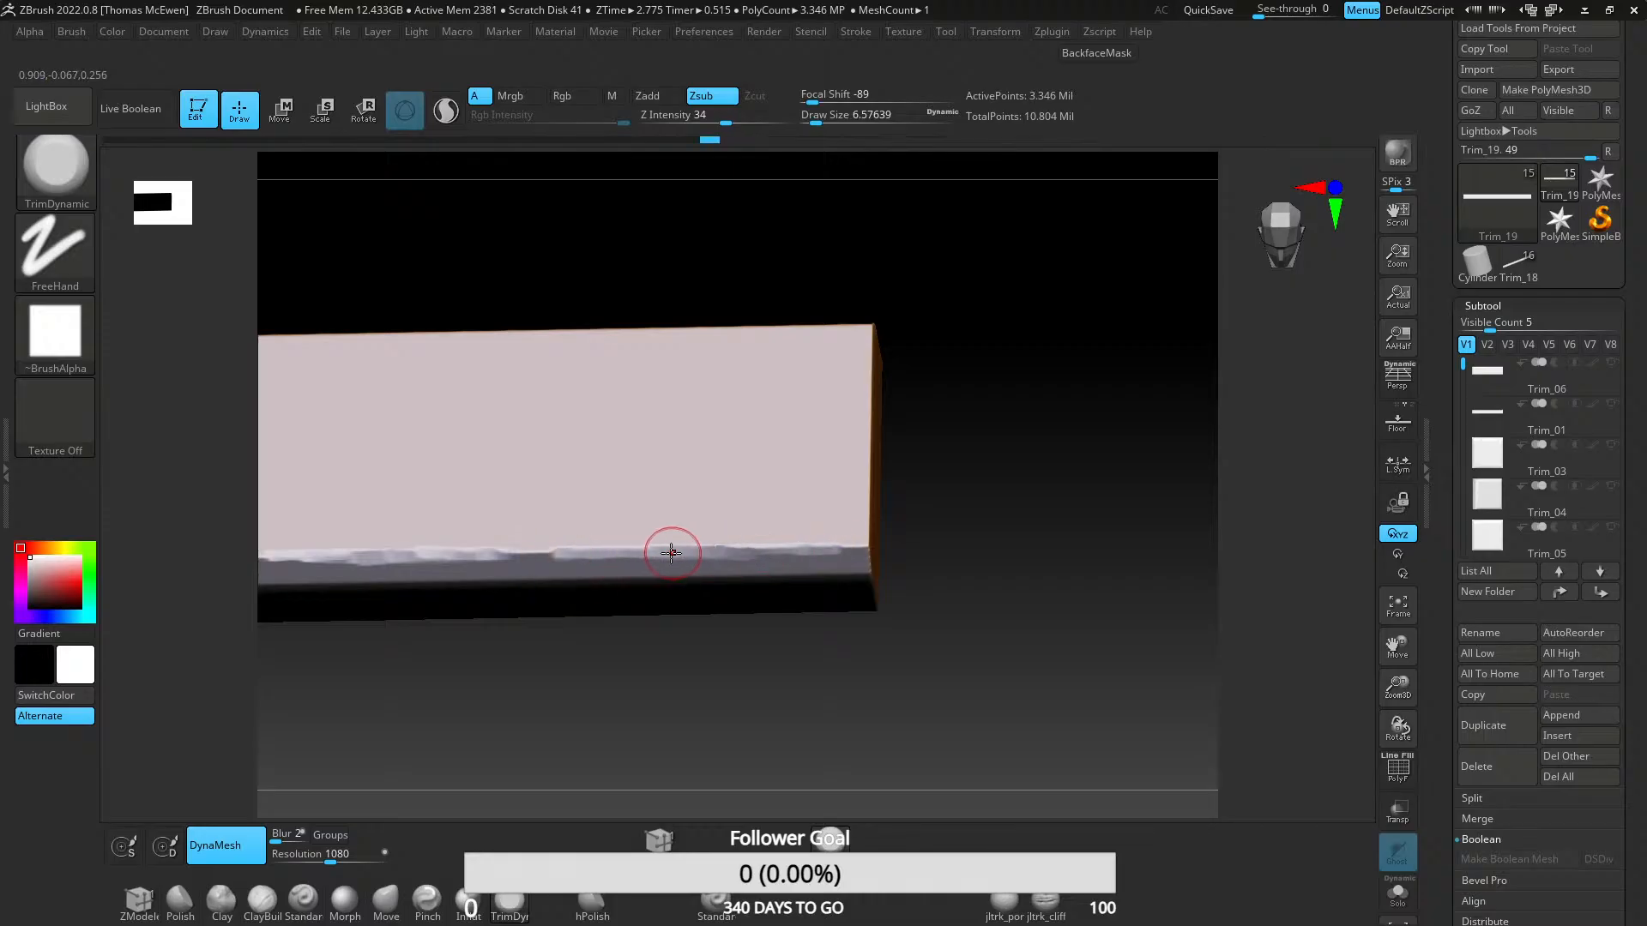
{"action": "left_click_drag", "start_coordinate": [672, 551], "coordinate": [660, 550]}
{"action": "key", "text": "ctrl"}
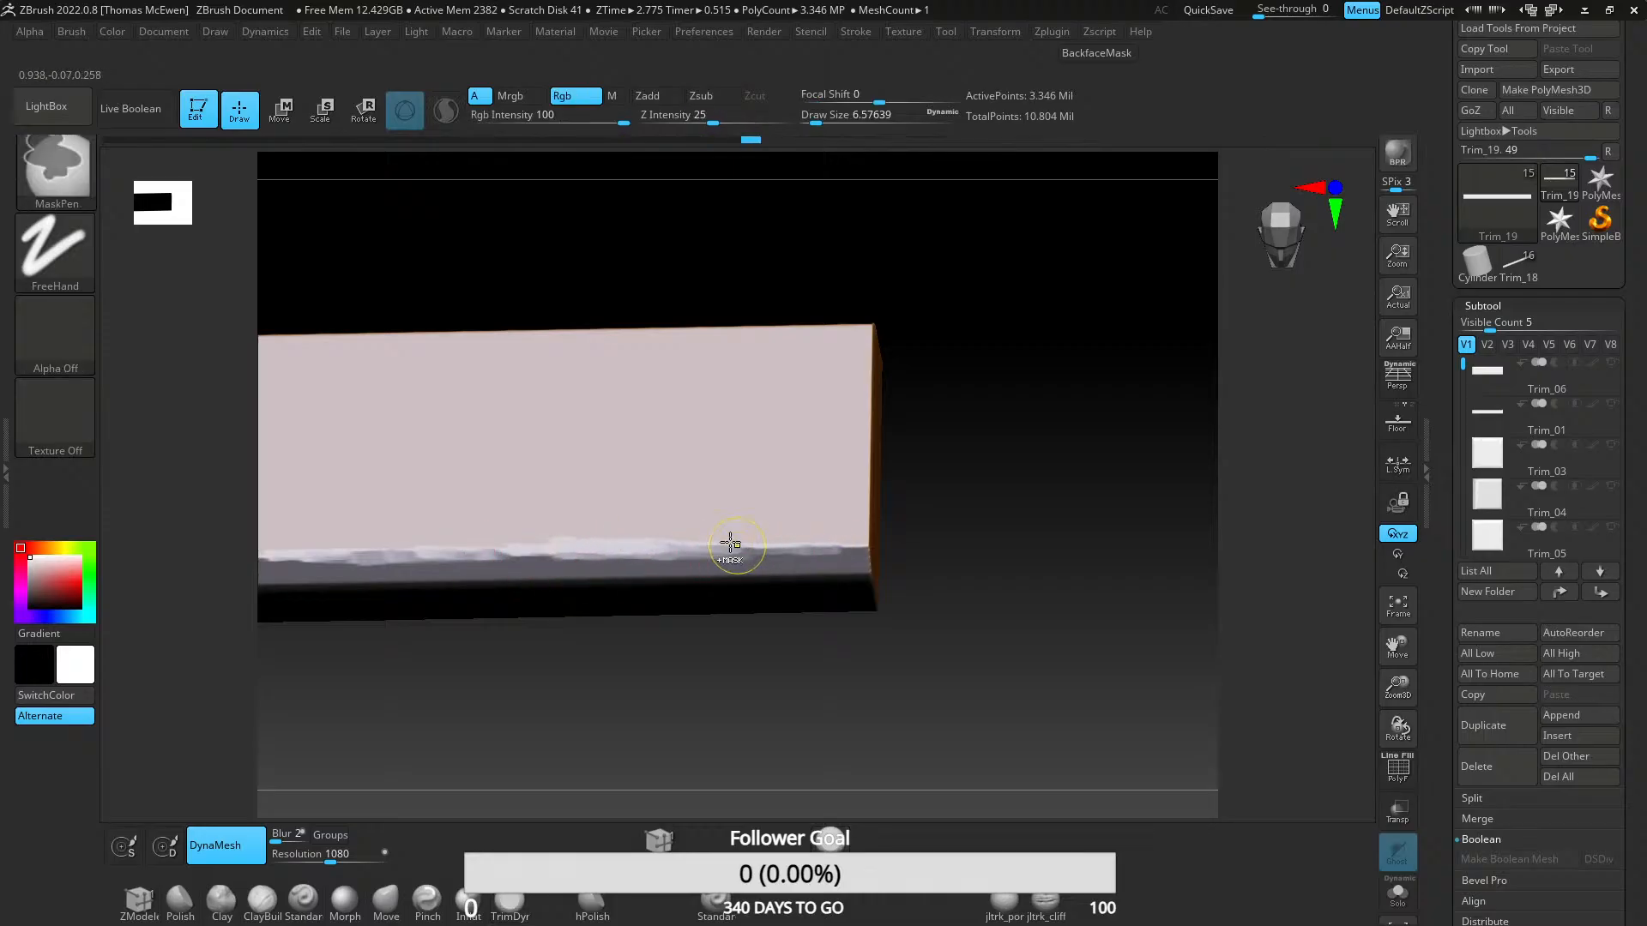
{"action": "key", "text": "ctrl+z"}
{"action": "key", "text": "ctrl+z"}
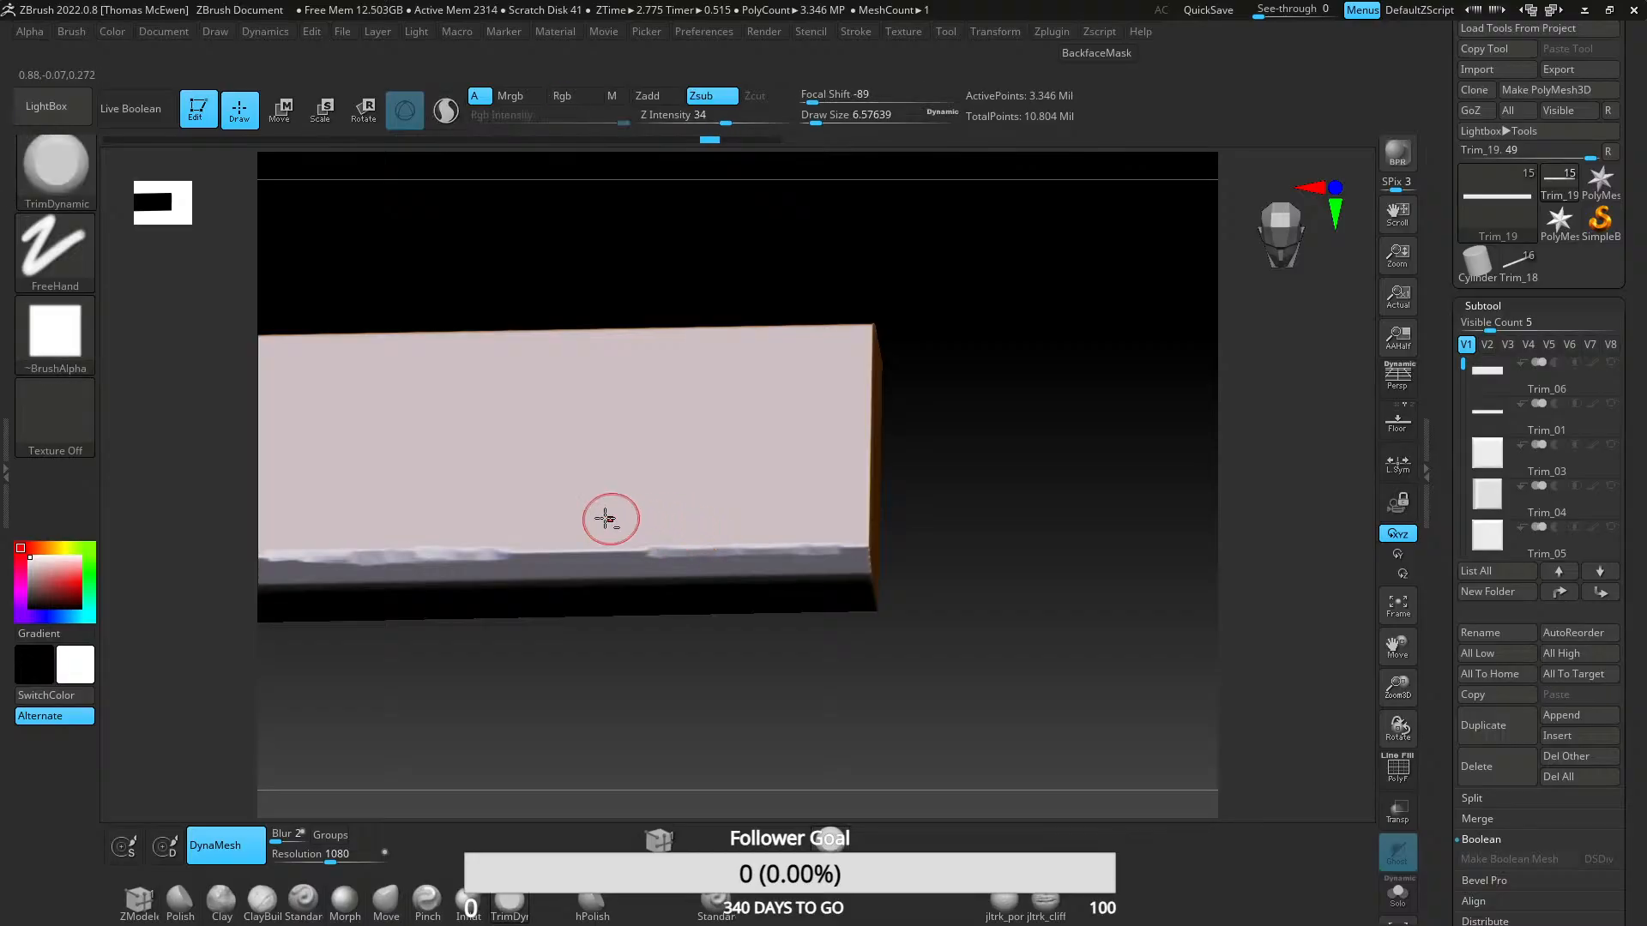
- Carve a chip into the lower front edge to the left of the upper chip, replacing the first shallow stroke
{"action": "right_click_drag", "start_coordinate": [609, 518], "coordinate": [1004, 470], "text": "alt"}
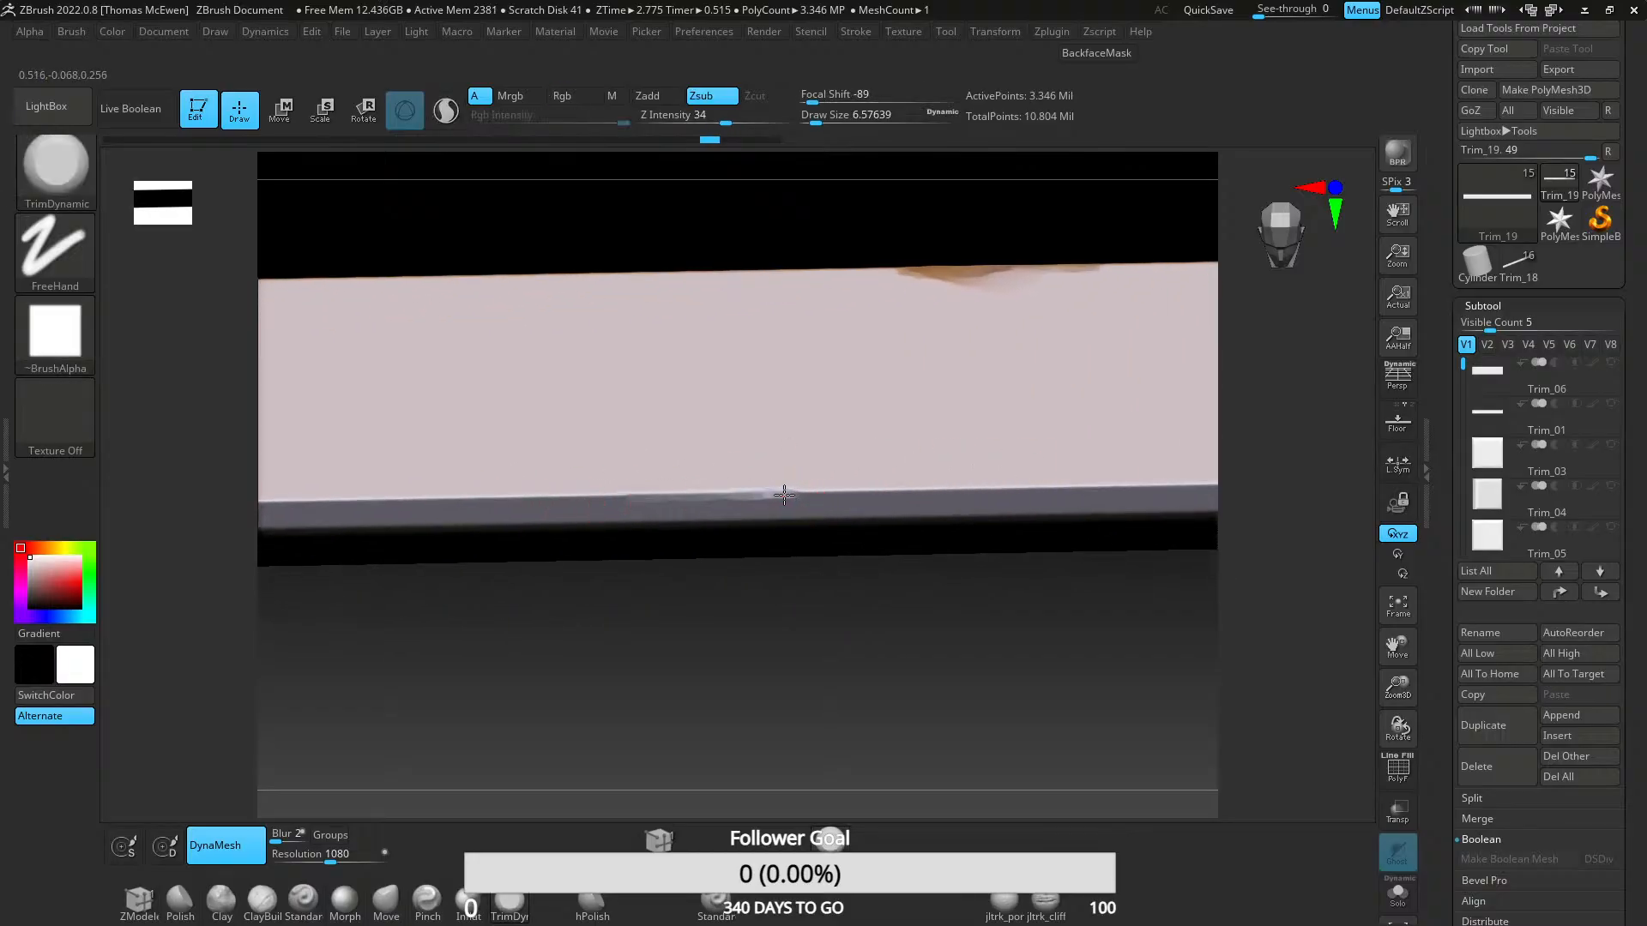
{"action": "left_click_drag", "start_coordinate": [784, 495], "coordinate": [801, 490]}
{"action": "key", "text": "ctrl"}
{"action": "key", "text": "ctrl+z"}
{"action": "right_click_drag", "start_coordinate": [802, 484], "coordinate": [790, 584], "text": "ctrl"}
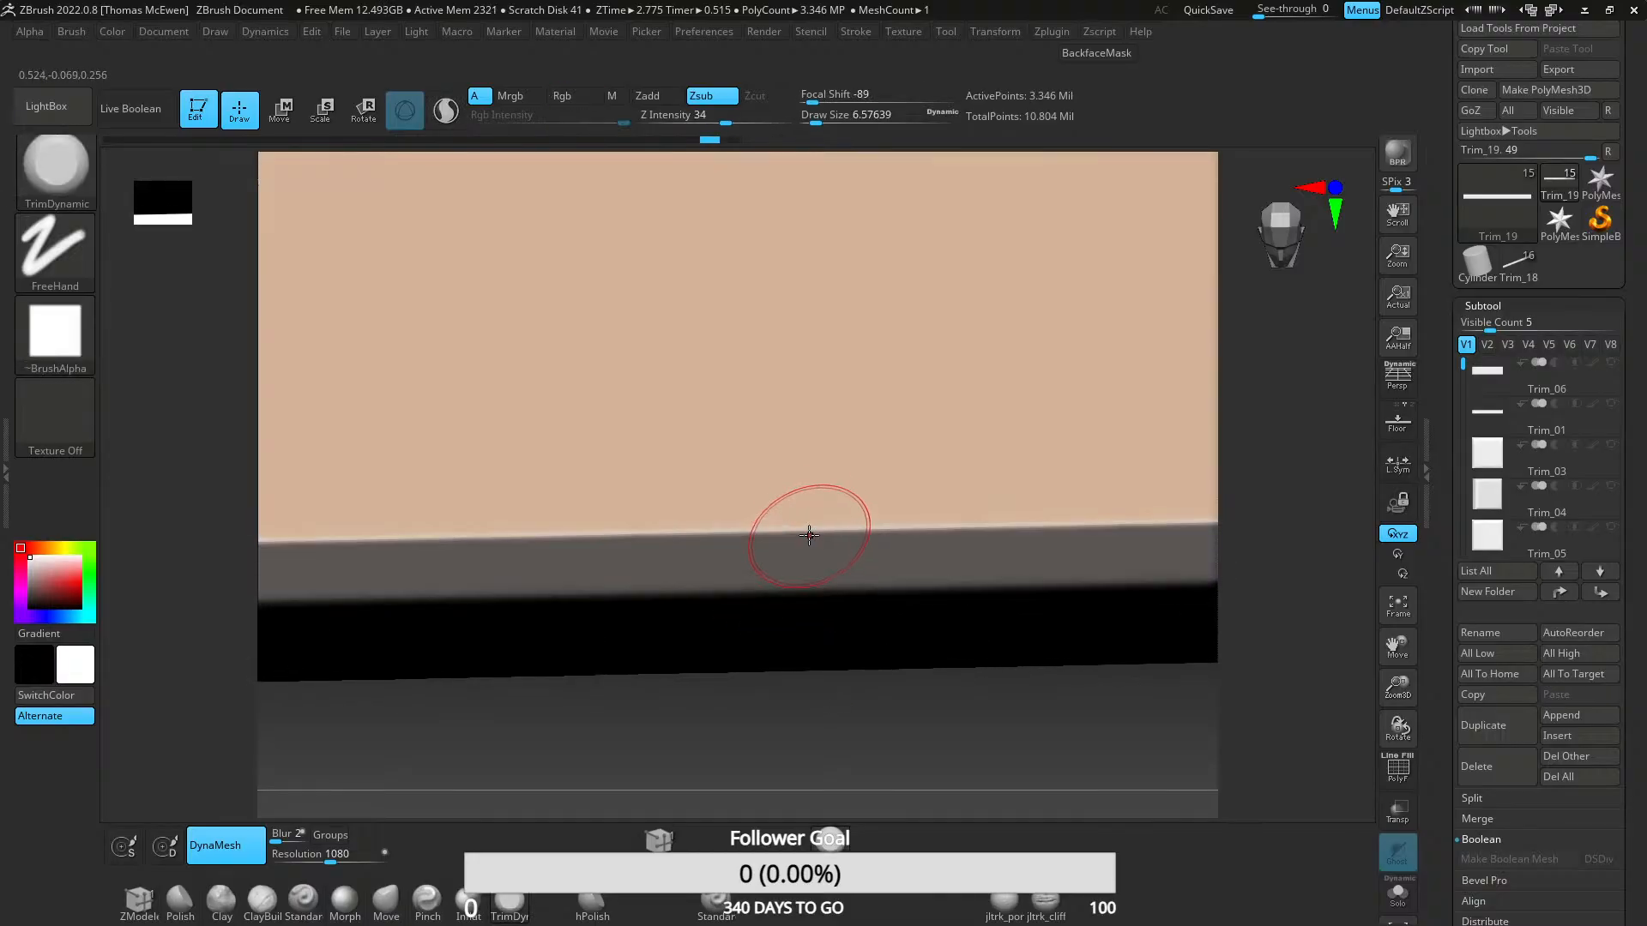
{"action": "mouse_move", "coordinate": [809, 537]}
{"action": "left_mouse_down"}
{"action": "mouse_move", "coordinate": [860, 526]}
{"action": "mouse_move", "coordinate": [754, 537]}
{"action": "mouse_move", "coordinate": [864, 533]}
{"action": "mouse_move", "coordinate": [608, 548]}
{"action": "left_mouse_up"}
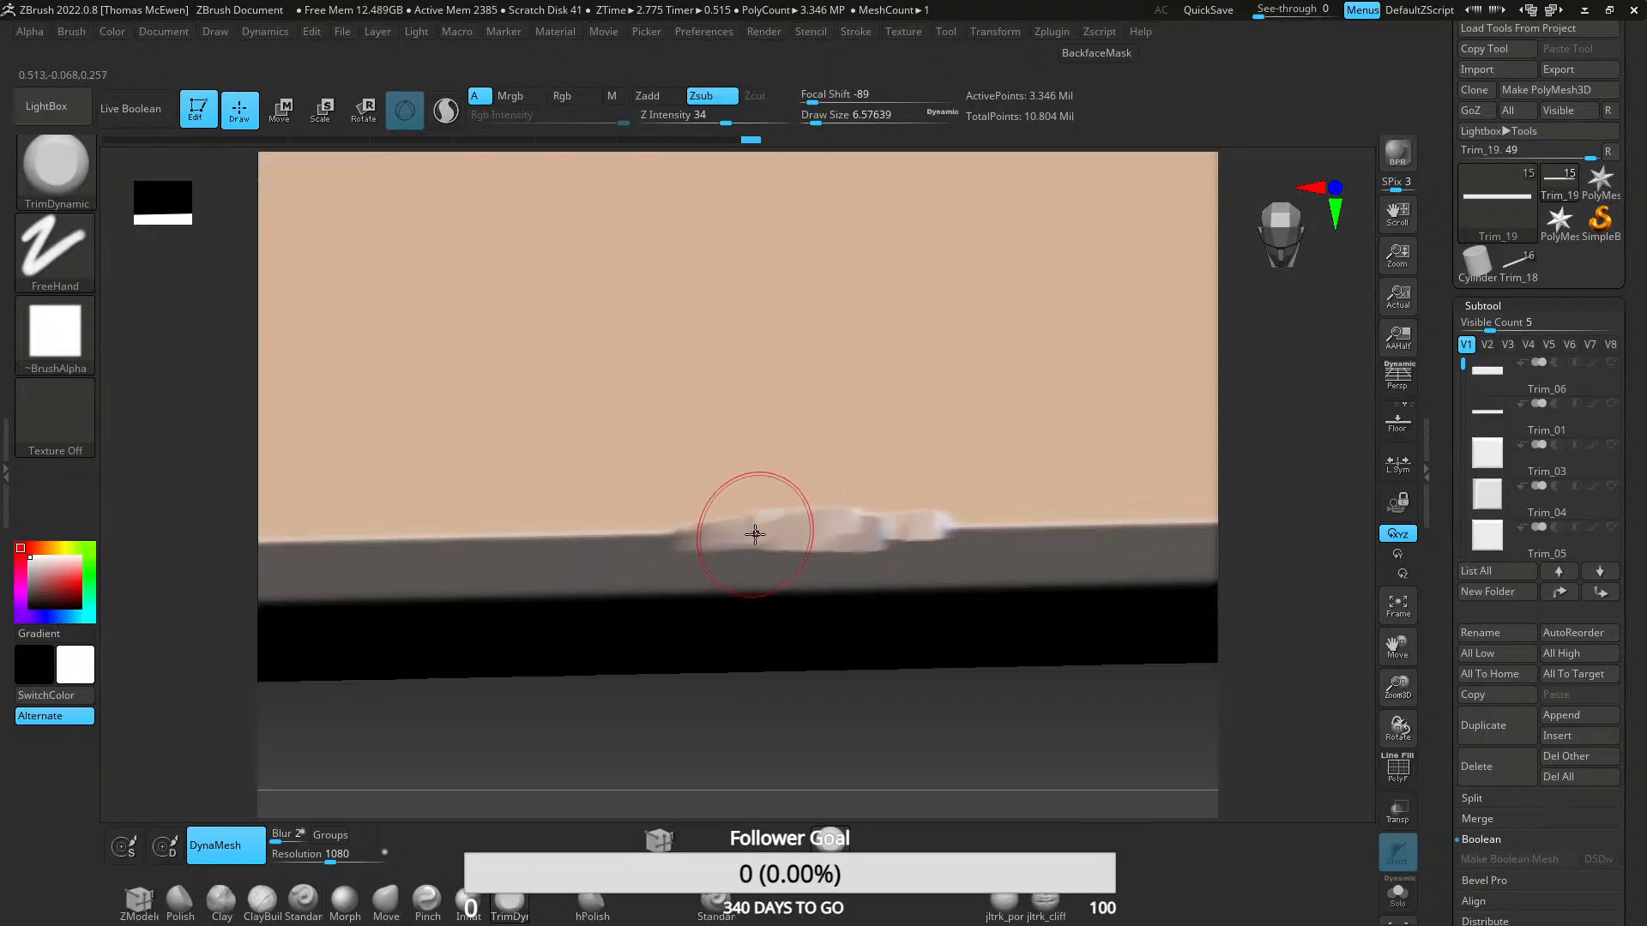
{"action": "left_click_drag", "start_coordinate": [794, 534], "coordinate": [838, 530]}
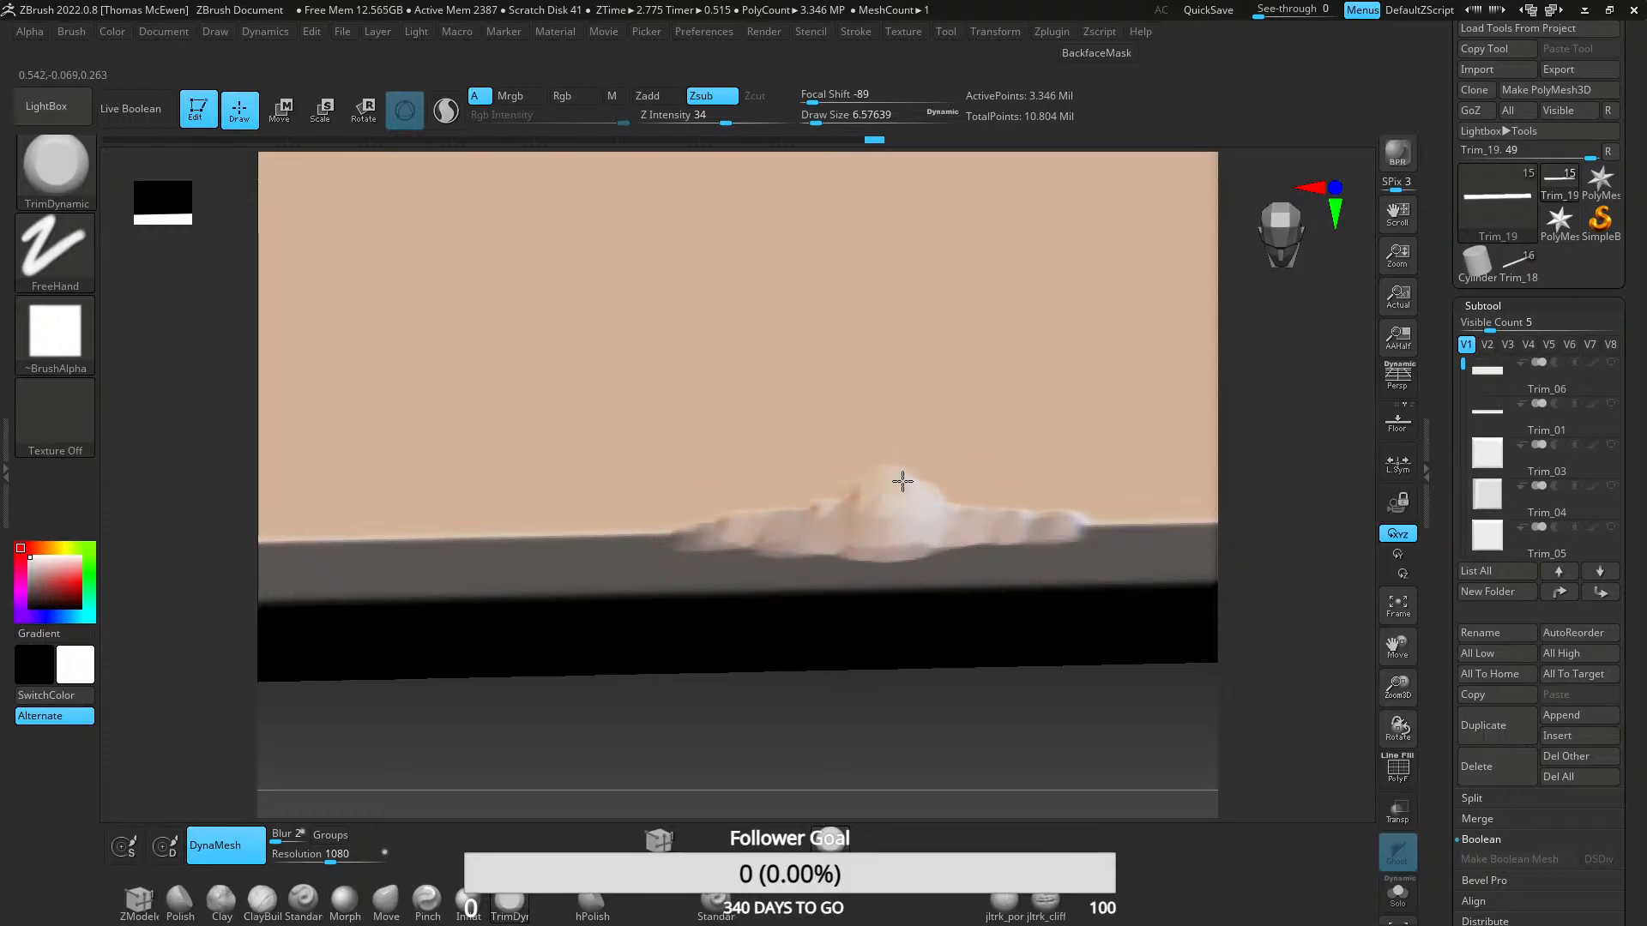
- Finish the chip near the right end, and carve a chip with tapering worn sides into the lower front edge on the trim's left half
{"action": "mouse_move", "coordinate": [887, 491]}
{"action": "left_mouse_down"}
{"action": "mouse_move", "coordinate": [882, 466]}
{"action": "mouse_move", "coordinate": [834, 456]}
{"action": "mouse_move", "coordinate": [908, 489]}
{"action": "left_mouse_up"}
{"action": "mouse_move", "coordinate": [809, 546]}
{"action": "right_mouse_down"}
{"action": "mouse_move", "coordinate": [875, 389]}
{"action": "mouse_move", "coordinate": [815, 489]}
{"action": "mouse_move", "coordinate": [801, 456]}
{"action": "mouse_move", "coordinate": [714, 488]}
{"action": "mouse_move", "coordinate": [897, 456]}
{"action": "mouse_move", "coordinate": [798, 489]}
{"action": "mouse_move", "coordinate": [772, 632]}
{"action": "right_mouse_up"}
{"action": "mouse_move", "coordinate": [652, 592]}
{"action": "left_mouse_down"}
{"action": "mouse_move", "coordinate": [846, 607]}
{"action": "mouse_move", "coordinate": [754, 592]}
{"action": "mouse_move", "coordinate": [643, 606]}
{"action": "mouse_move", "coordinate": [832, 581]}
{"action": "left_mouse_up"}
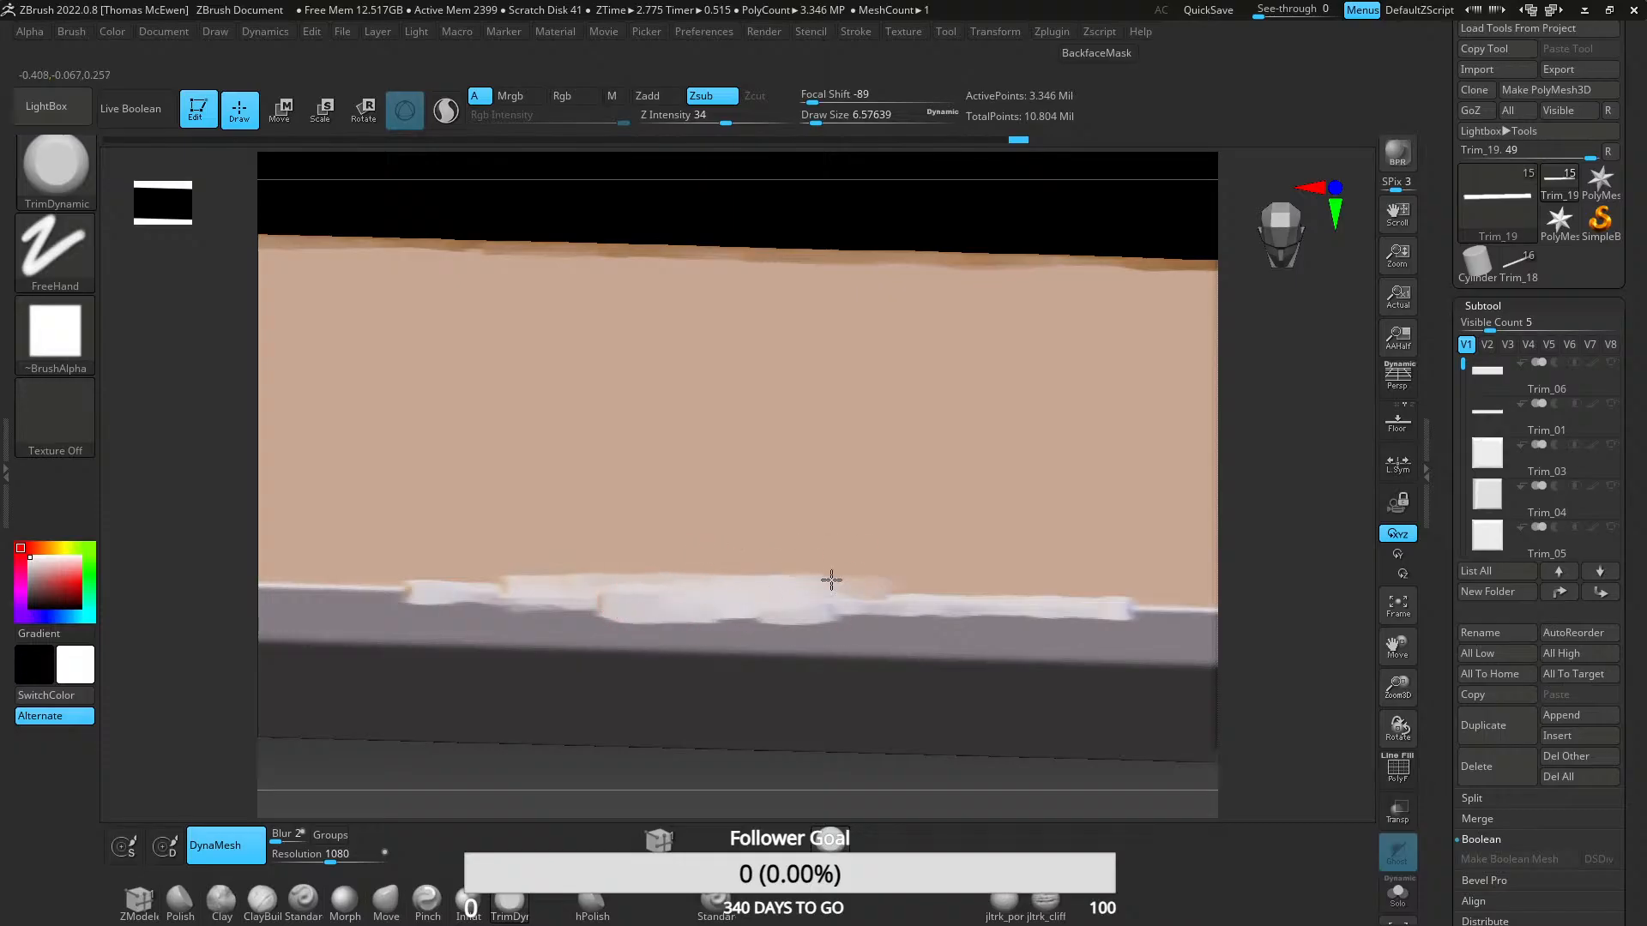
{"action": "left_click_drag", "start_coordinate": [660, 614], "coordinate": [818, 565]}
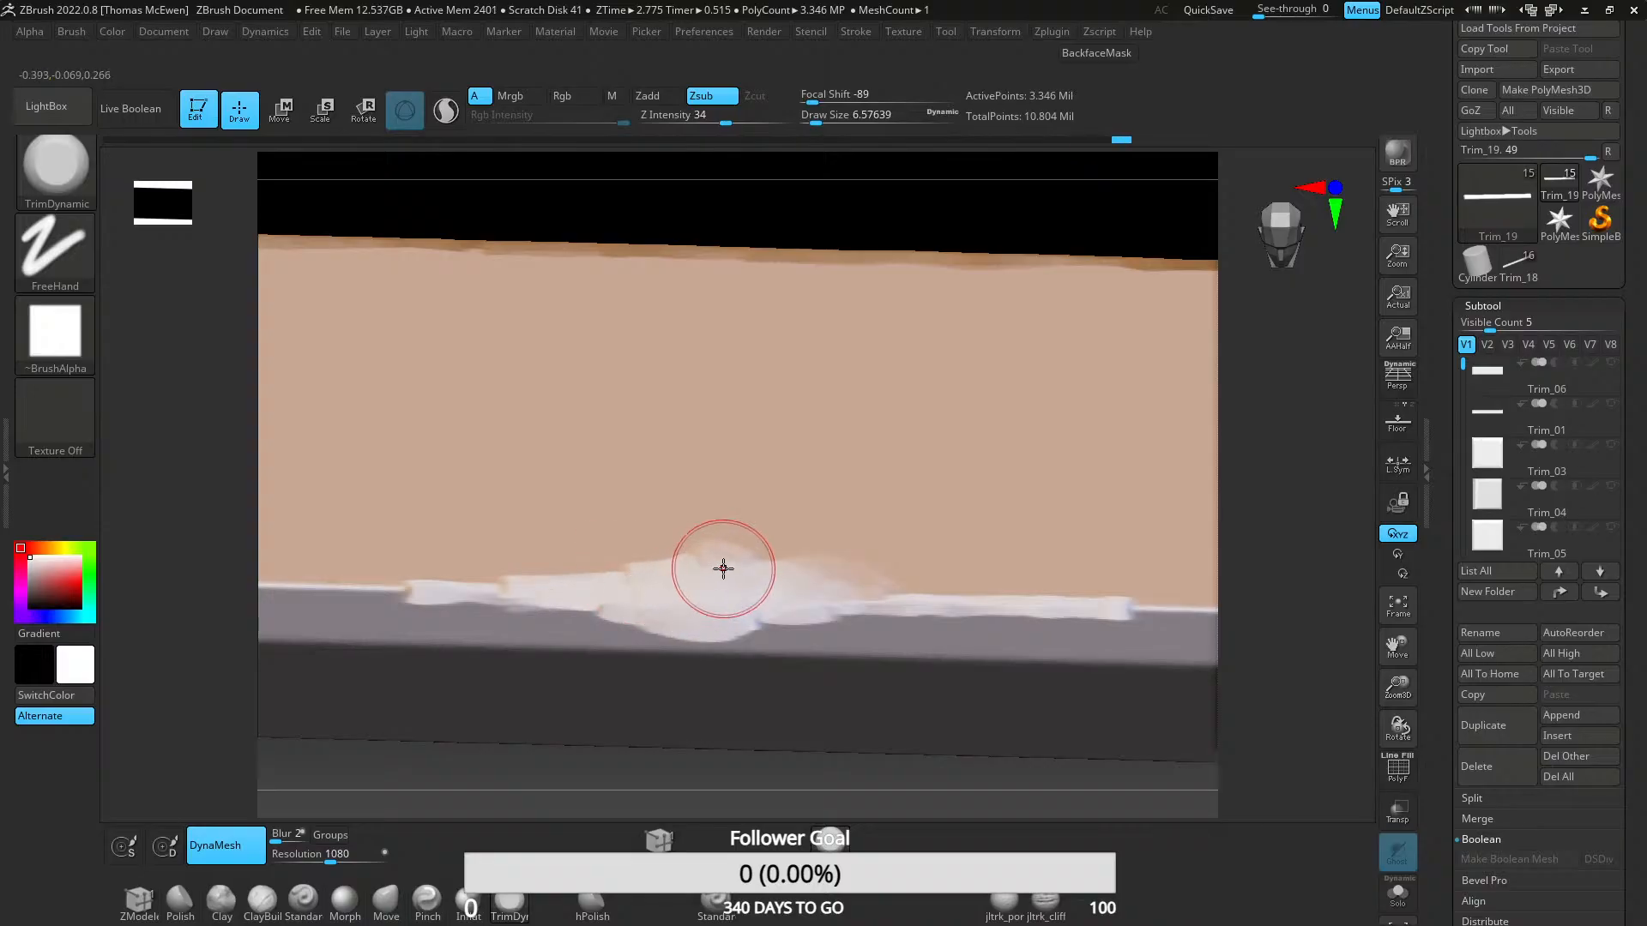
{"action": "left_click_drag", "start_coordinate": [723, 568], "coordinate": [651, 599]}
{"action": "mouse_move", "coordinate": [713, 598]}
{"action": "right_mouse_down", "text": "shift"}
{"action": "mouse_move", "coordinate": [709, 570]}
{"action": "mouse_move", "coordinate": [750, 527]}
{"action": "mouse_move", "coordinate": [780, 577]}
{"action": "mouse_move", "coordinate": [824, 558]}
{"action": "mouse_move", "coordinate": [794, 564]}
{"action": "right_mouse_up", "text": "shift"}
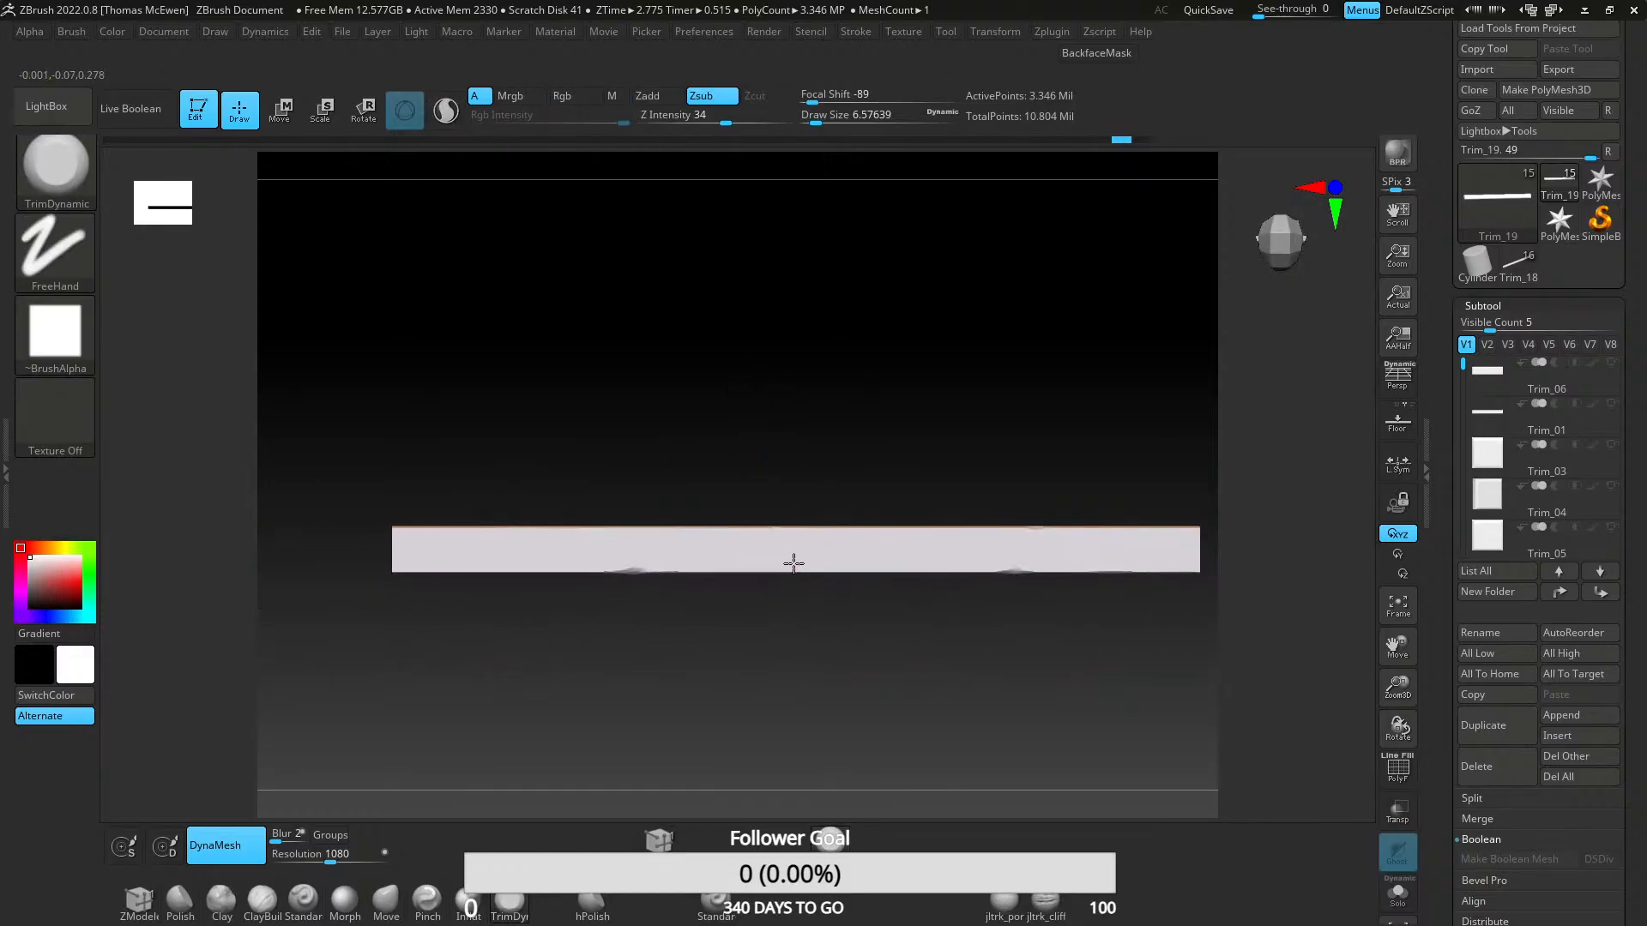
- Carve a chip with long worn sides into the upper front edge, slightly right of the trim's middle
{"action": "mouse_move", "coordinate": [735, 518]}
{"action": "right_mouse_down", "text": "ctrl"}
{"action": "mouse_move", "coordinate": [731, 650]}
{"action": "mouse_move", "coordinate": [747, 577]}
{"action": "mouse_move", "coordinate": [726, 514]}
{"action": "mouse_move", "coordinate": [724, 588]}
{"action": "right_mouse_up", "text": "ctrl"}
{"action": "mouse_move", "coordinate": [686, 524]}
{"action": "left_mouse_down", "text": "alt"}
{"action": "mouse_move", "coordinate": [827, 515]}
{"action": "mouse_move", "coordinate": [709, 526]}
{"action": "mouse_move", "coordinate": [810, 556]}
{"action": "mouse_move", "coordinate": [780, 541]}
{"action": "mouse_move", "coordinate": [790, 563]}
{"action": "mouse_move", "coordinate": [728, 558]}
{"action": "mouse_move", "coordinate": [733, 536]}
{"action": "mouse_move", "coordinate": [625, 496]}
{"action": "mouse_move", "coordinate": [540, 518]}
{"action": "mouse_move", "coordinate": [1110, 529]}
{"action": "mouse_move", "coordinate": [879, 525]}
{"action": "left_mouse_up", "text": "alt"}
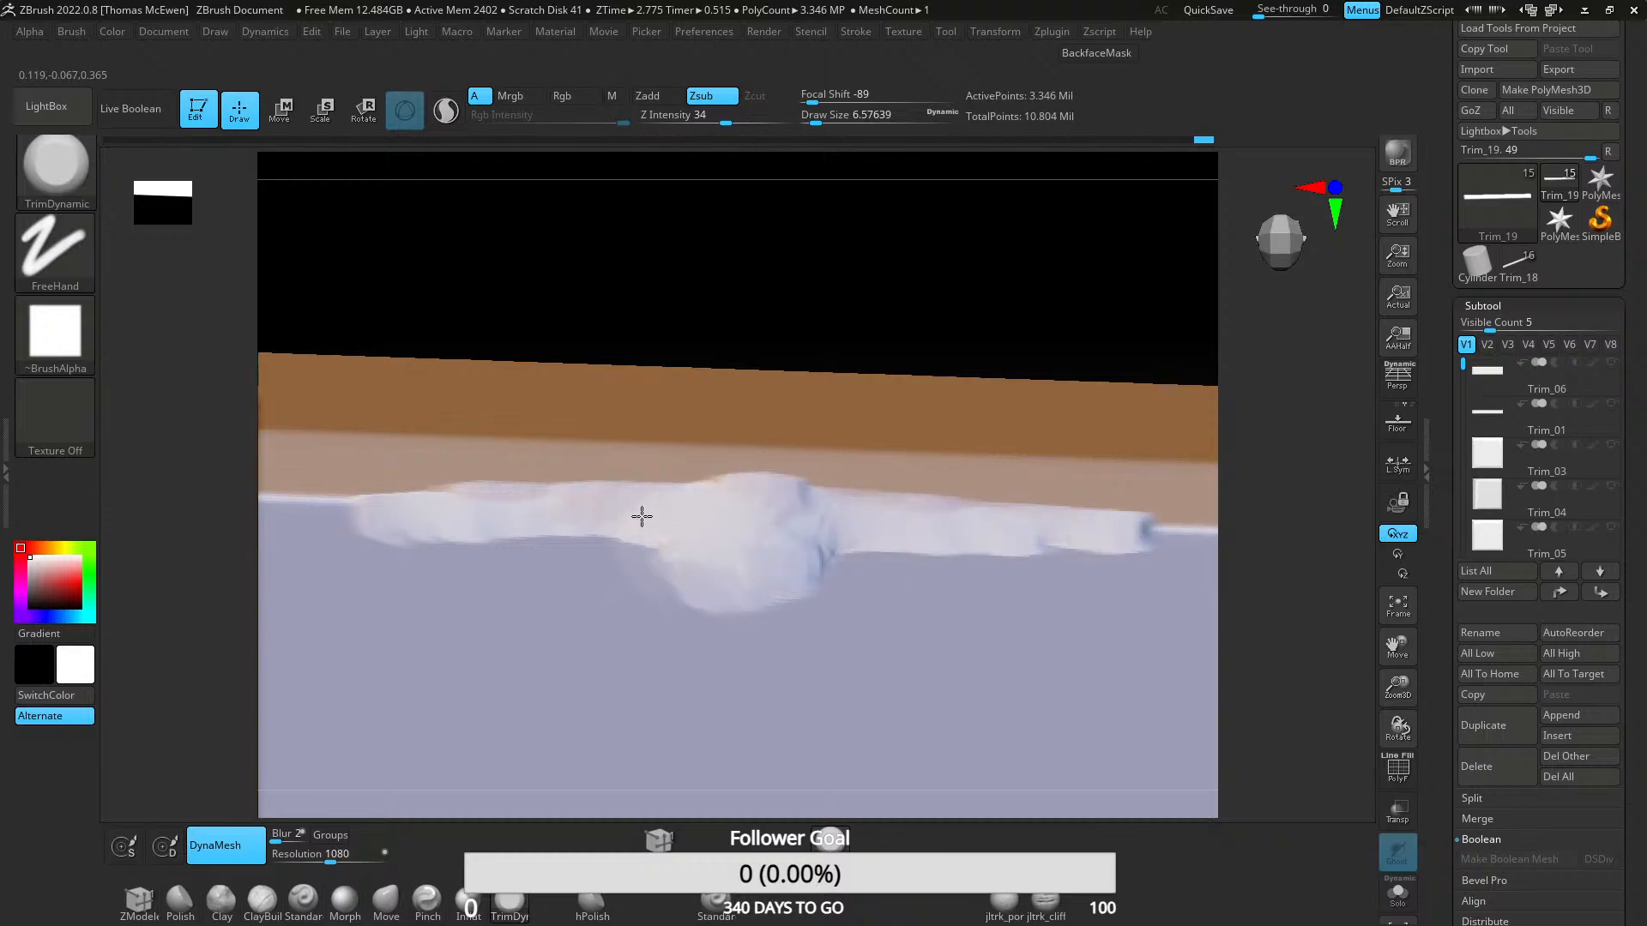
{"action": "mouse_move", "coordinate": [843, 536]}
{"action": "left_mouse_down", "text": "alt"}
{"action": "mouse_move", "coordinate": [883, 548]}
{"action": "mouse_move", "coordinate": [378, 511]}
{"action": "mouse_move", "coordinate": [757, 526]}
{"action": "left_mouse_up", "text": "alt"}
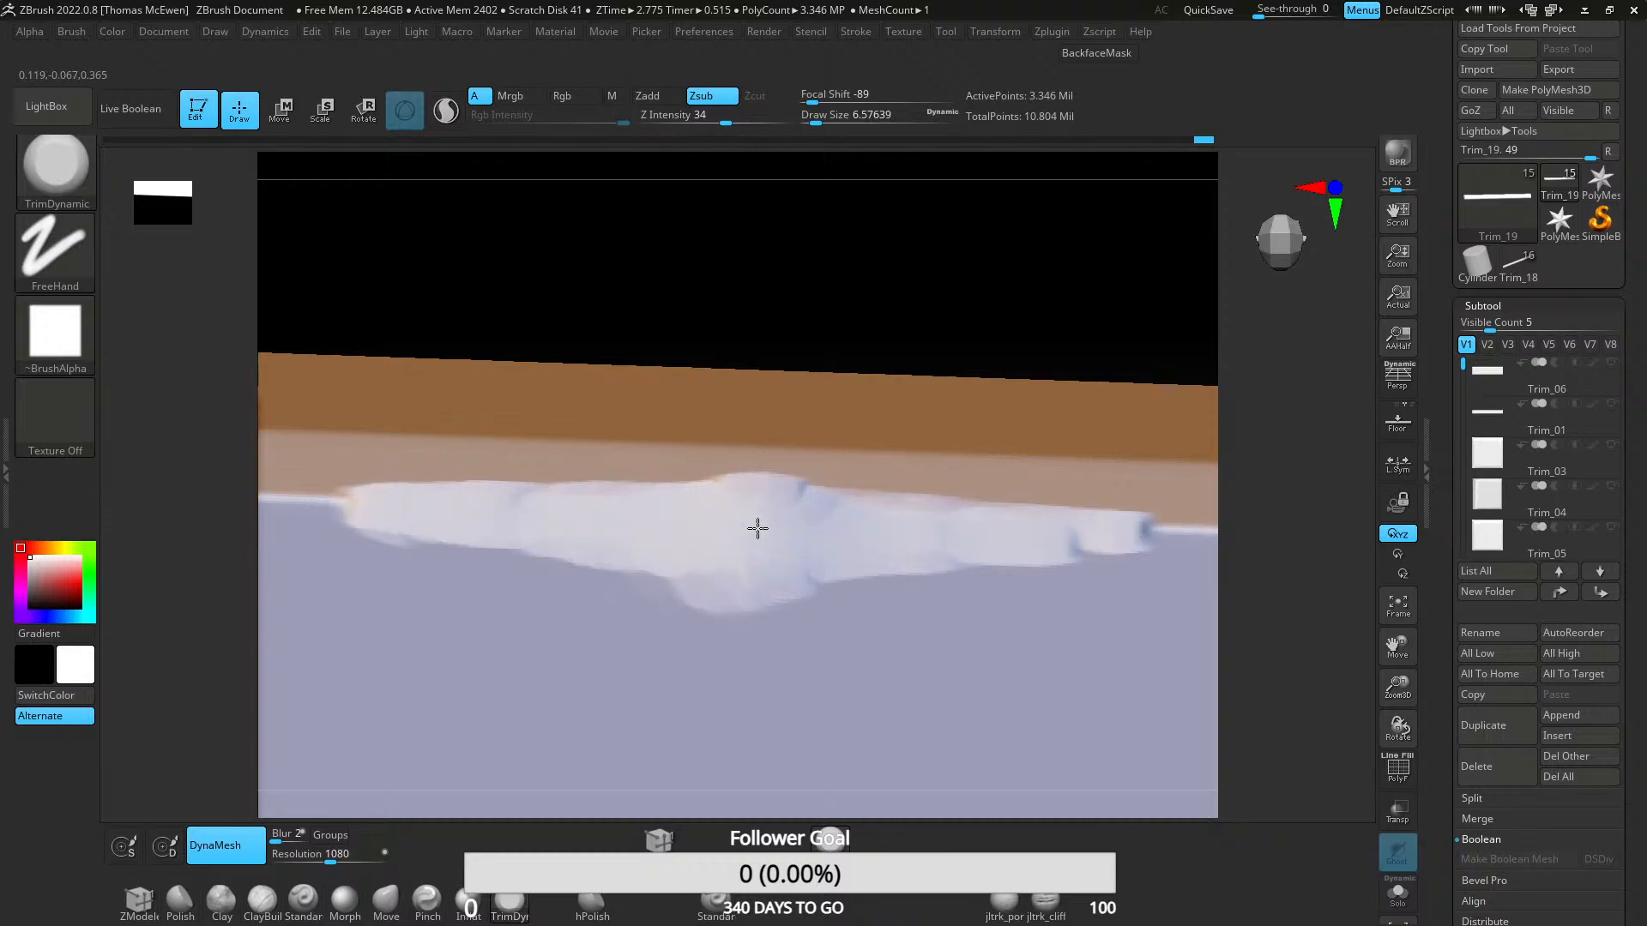
- Carve a small chip with worn sides into the lower front edge, between the trim's middle and the right-hand chip
{"action": "mouse_move", "coordinate": [758, 525]}
{"action": "right_mouse_down"}
{"action": "mouse_move", "coordinate": [860, 376]}
{"action": "mouse_move", "coordinate": [827, 526]}
{"action": "mouse_move", "coordinate": [857, 471]}
{"action": "mouse_move", "coordinate": [857, 565]}
{"action": "mouse_move", "coordinate": [665, 397]}
{"action": "mouse_move", "coordinate": [584, 489]}
{"action": "mouse_move", "coordinate": [844, 594]}
{"action": "mouse_move", "coordinate": [754, 552]}
{"action": "right_mouse_up"}
{"action": "left_click_drag", "start_coordinate": [740, 460], "coordinate": [999, 462]}
{"action": "left_click_drag", "start_coordinate": [580, 462], "coordinate": [1023, 468]}
{"action": "mouse_move", "coordinate": [678, 466]}
{"action": "left_mouse_down"}
{"action": "mouse_move", "coordinate": [1137, 468]}
{"action": "mouse_move", "coordinate": [1107, 472]}
{"action": "left_mouse_up"}
{"action": "key", "text": "ctrl+z"}
{"action": "mouse_move", "coordinate": [779, 464]}
{"action": "left_mouse_down"}
{"action": "mouse_move", "coordinate": [832, 464]}
{"action": "mouse_move", "coordinate": [667, 471]}
{"action": "left_mouse_up"}
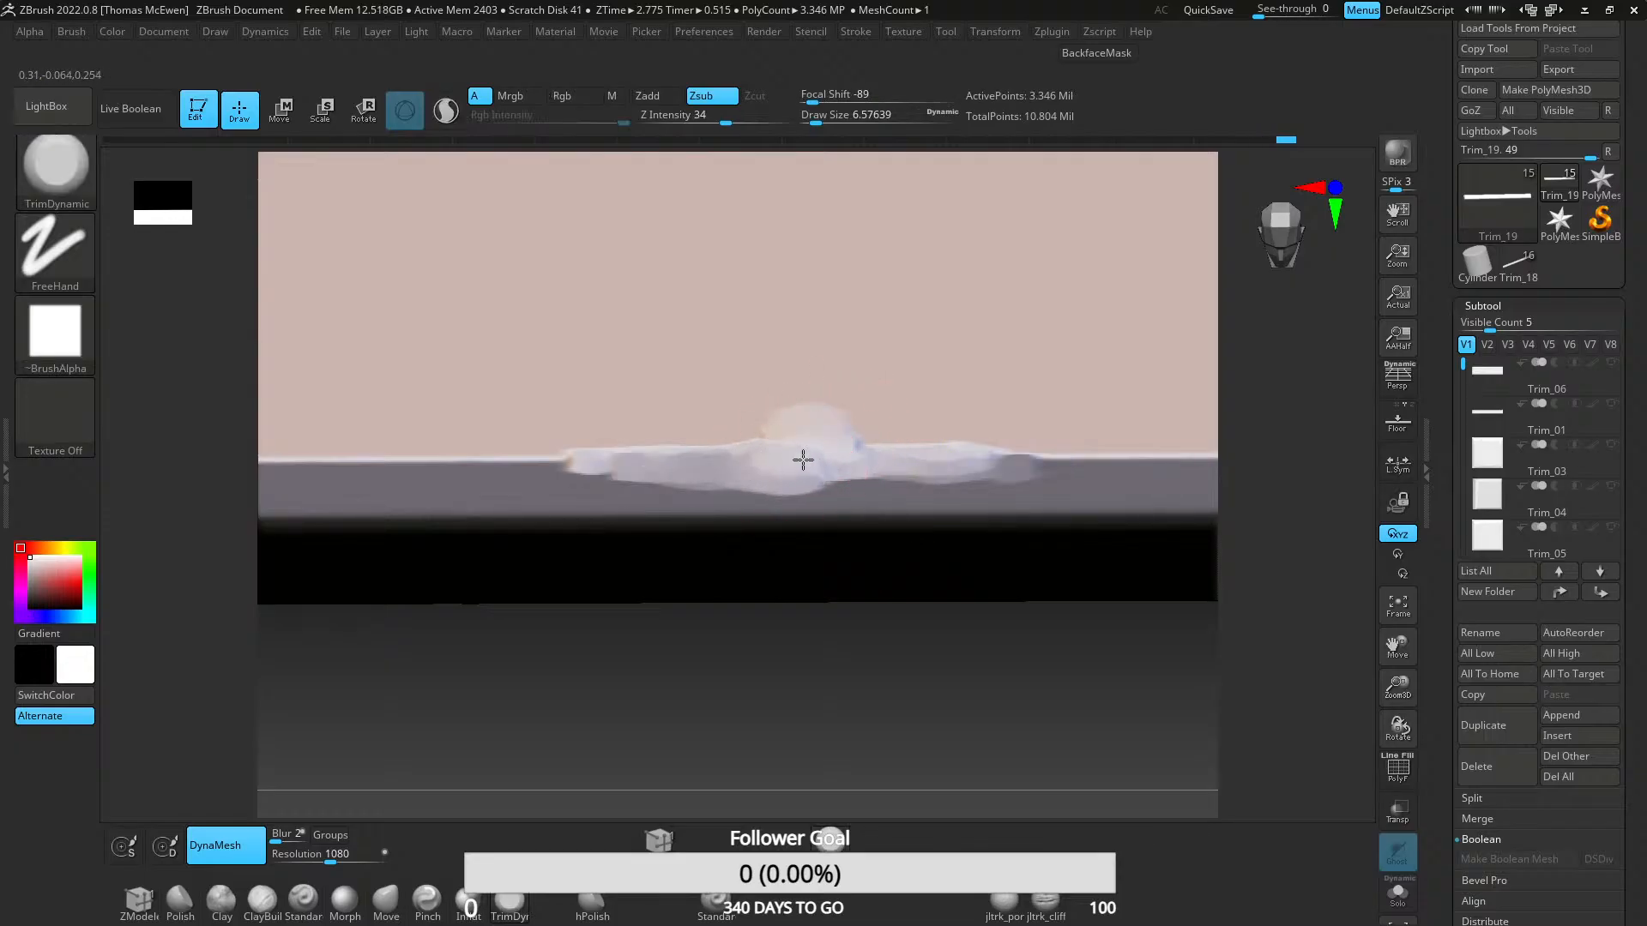
{"action": "mouse_move", "coordinate": [805, 460]}
{"action": "left_mouse_down"}
{"action": "mouse_move", "coordinate": [784, 486]}
{"action": "mouse_move", "coordinate": [811, 461]}
{"action": "mouse_move", "coordinate": [801, 313]}
{"action": "mouse_move", "coordinate": [801, 481]}
{"action": "mouse_move", "coordinate": [840, 577]}
{"action": "left_mouse_up"}
{"action": "key", "text": "ctrl"}
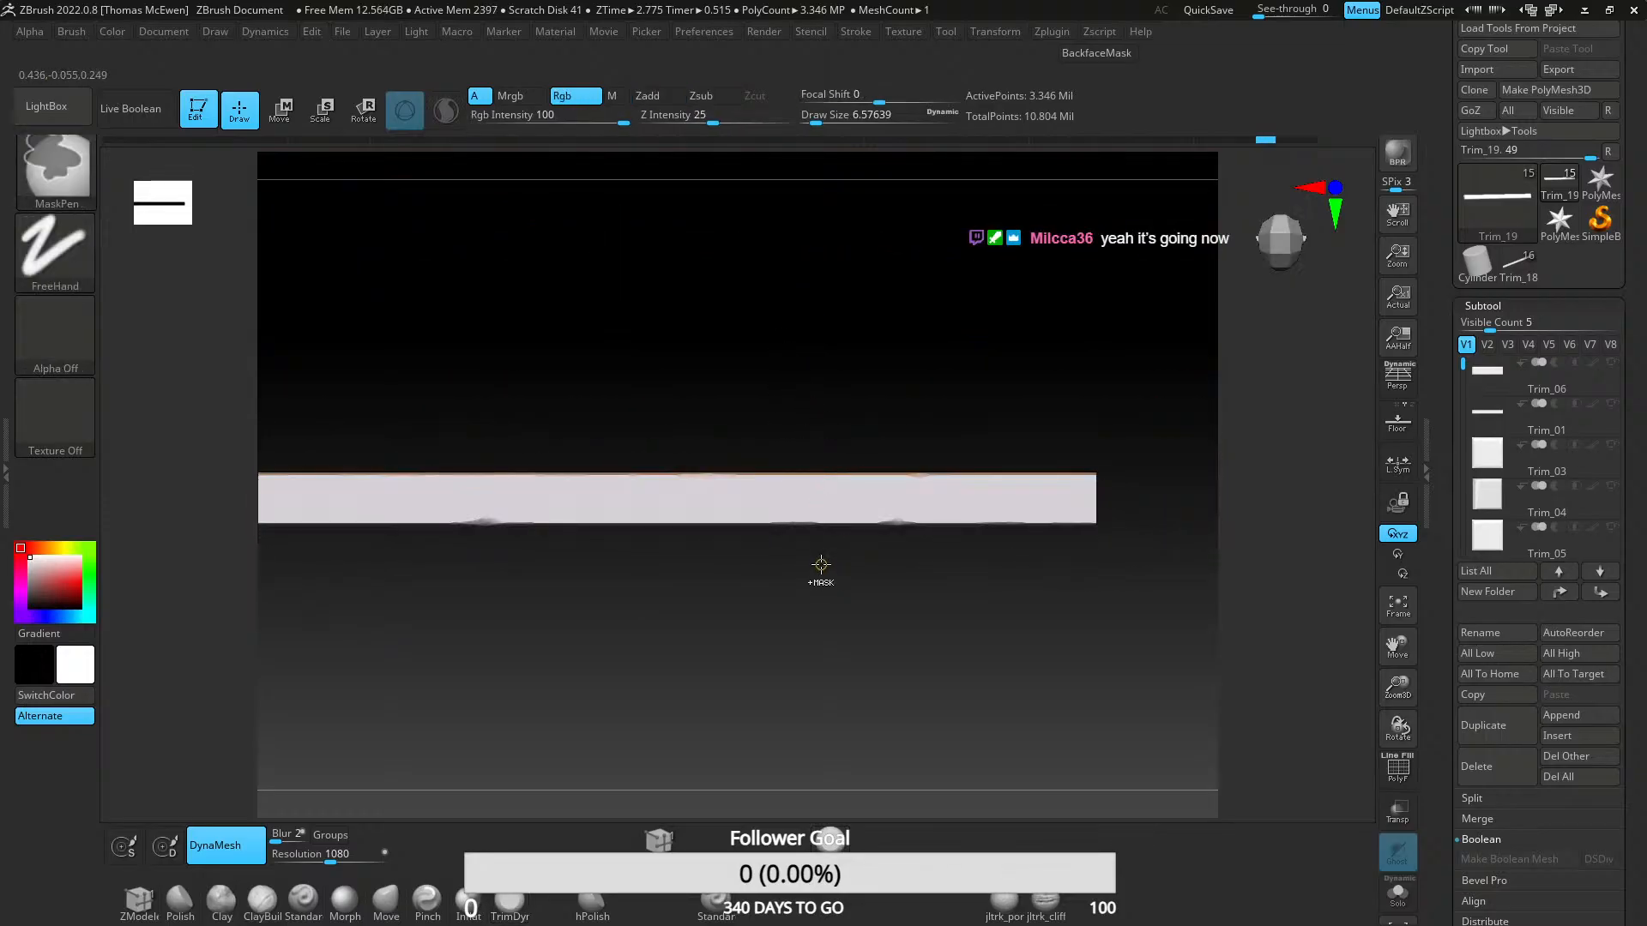
- Wear down the lower front edge between the right-hand chip and the worn right end, undoing the strokes that spread too far
{"action": "mouse_move", "coordinate": [933, 529]}
{"action": "left_mouse_down"}
{"action": "mouse_move", "coordinate": [754, 467]}
{"action": "mouse_move", "coordinate": [672, 732]}
{"action": "mouse_move", "coordinate": [839, 526]}
{"action": "mouse_move", "coordinate": [881, 513]}
{"action": "left_mouse_up"}
{"action": "left_click_drag", "start_coordinate": [985, 498], "coordinate": [852, 500]}
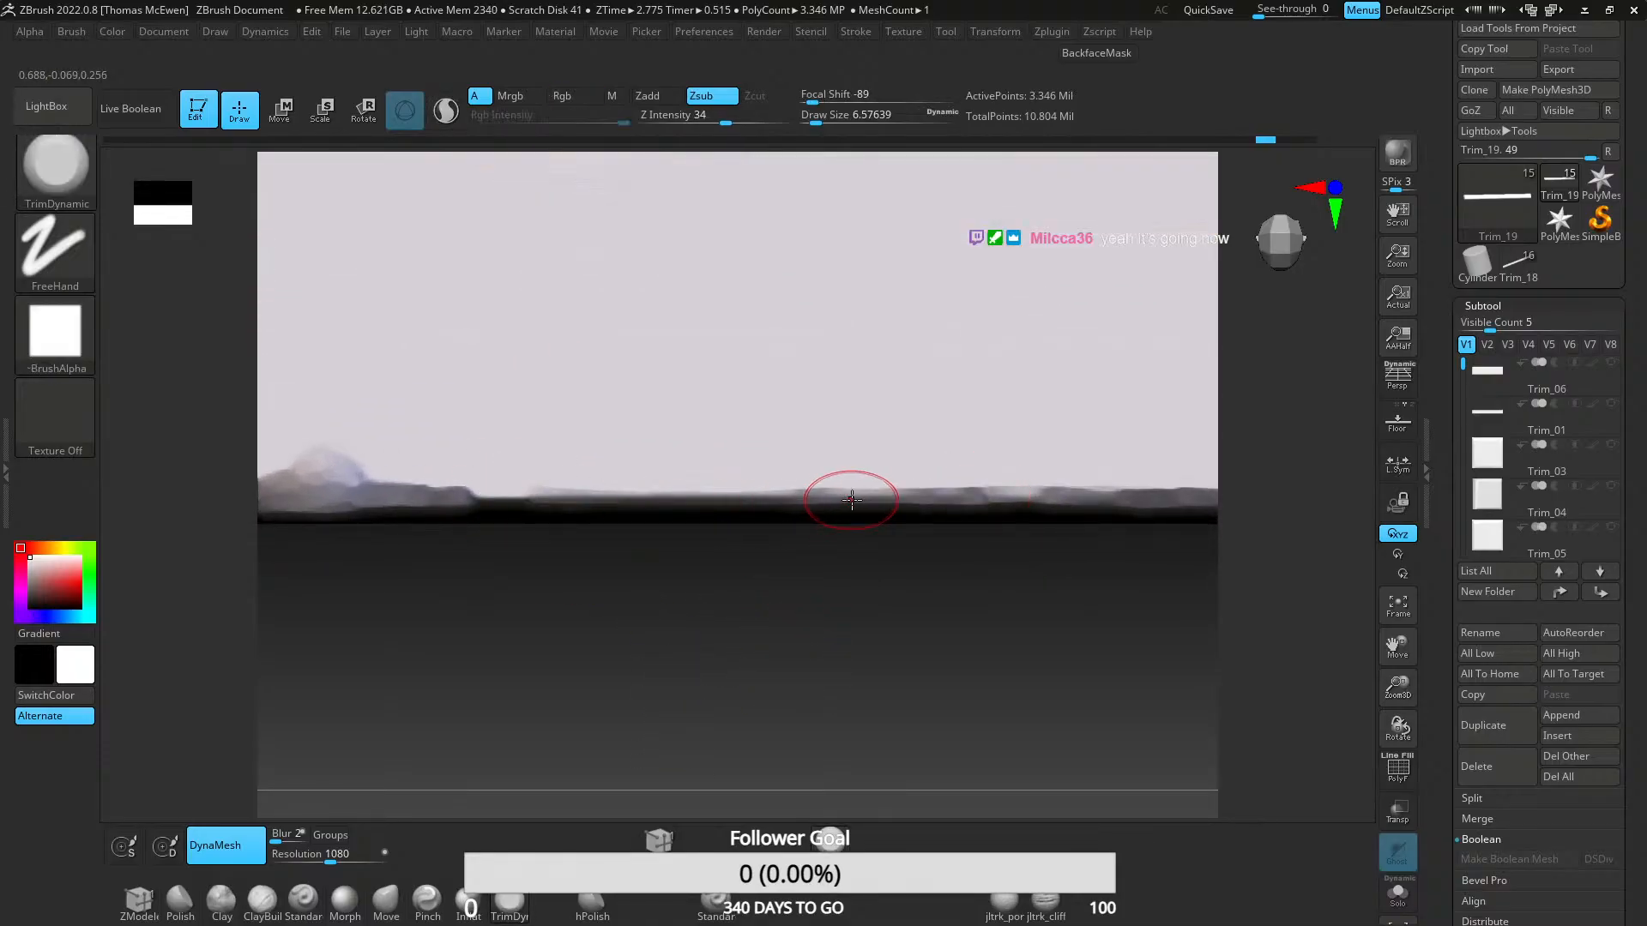
{"action": "left_click_drag", "start_coordinate": [653, 502], "coordinate": [534, 505]}
{"action": "key", "text": "ctrl+z"}
{"action": "key", "text": "ctrl+z"}
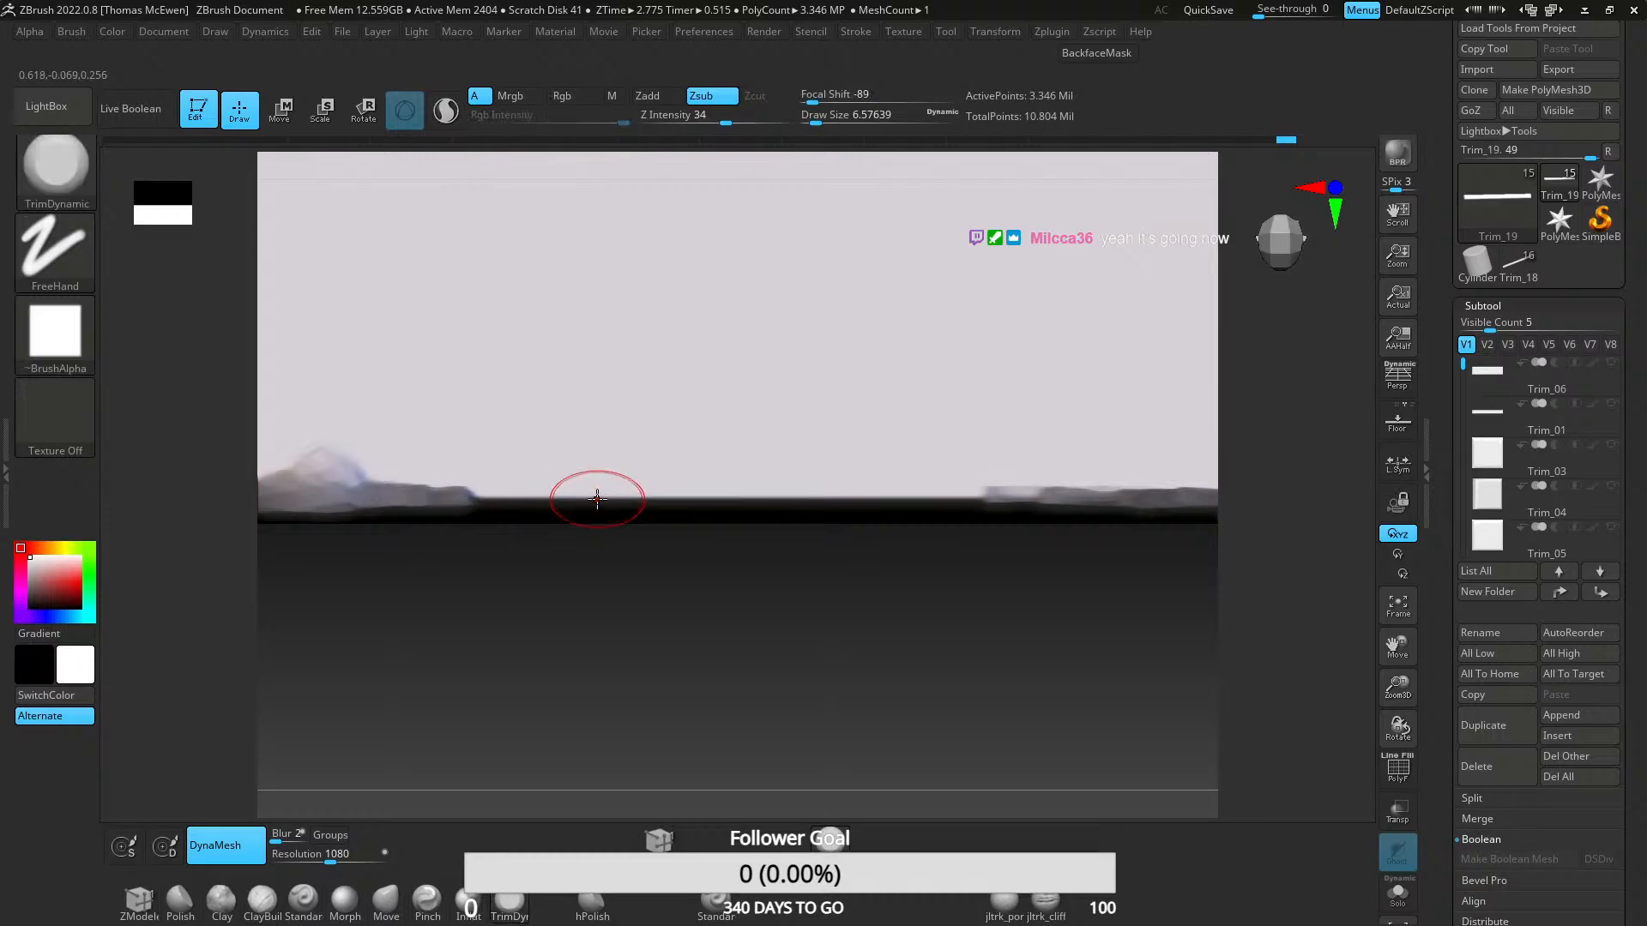
{"action": "left_click_drag", "start_coordinate": [708, 473], "coordinate": [605, 491]}
{"action": "key", "text": "ctrl+z"}
{"action": "key", "text": "ctrl+z"}
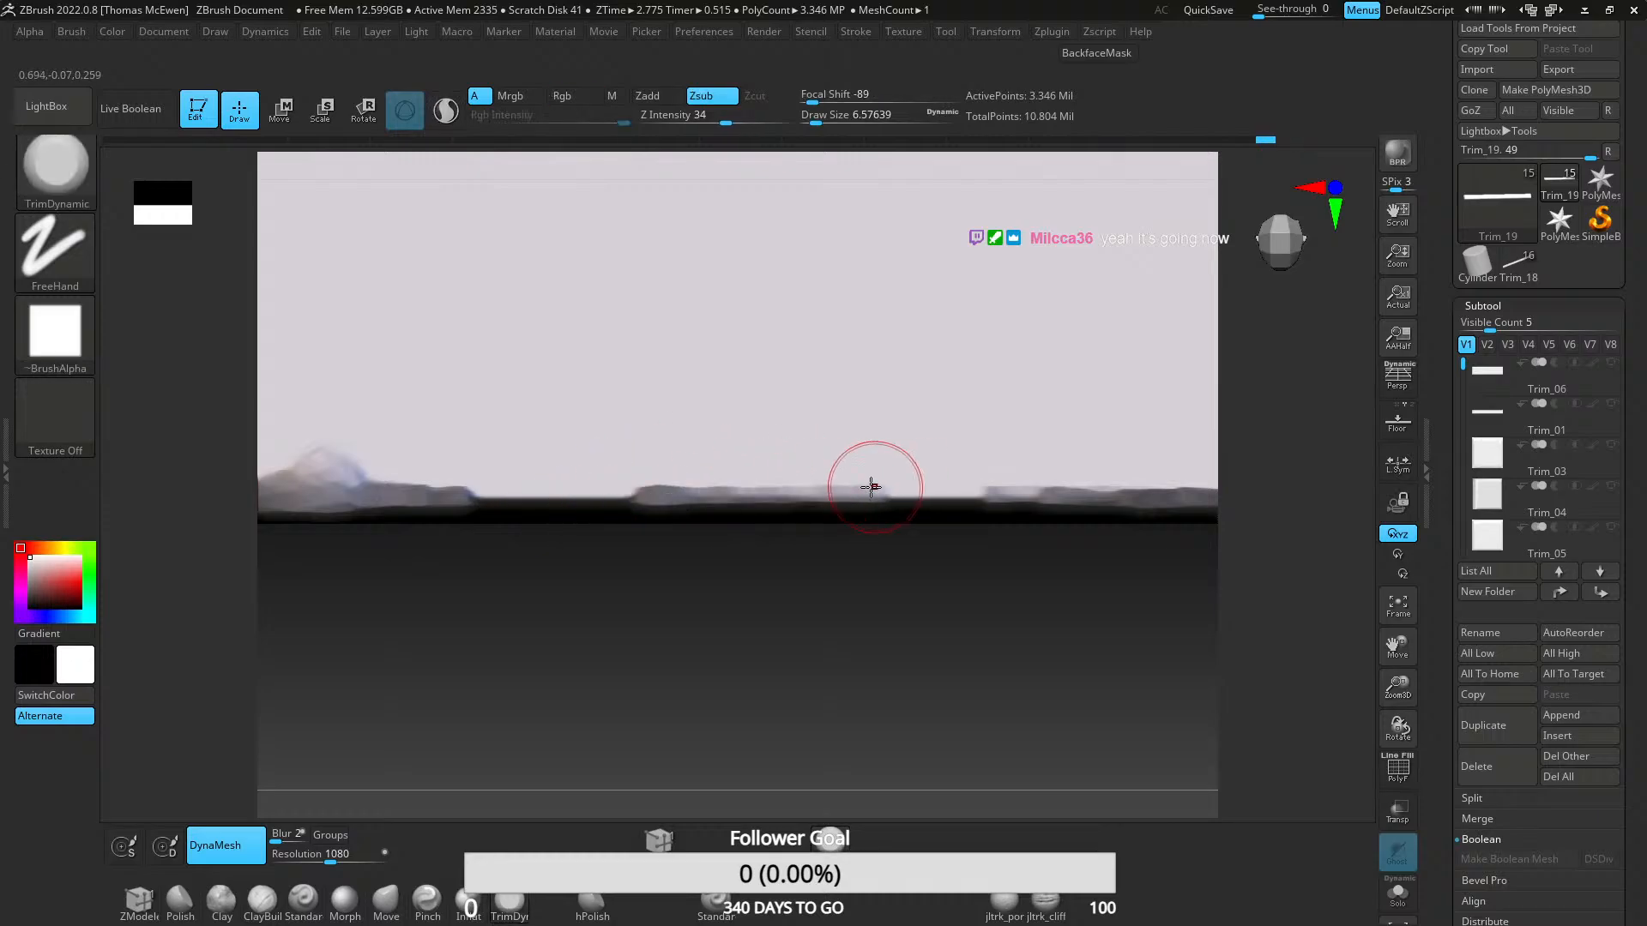
{"action": "key", "text": "ctrl+z"}
{"action": "key", "text": "ctrl+z"}
{"action": "key", "text": "ctrl+z"}
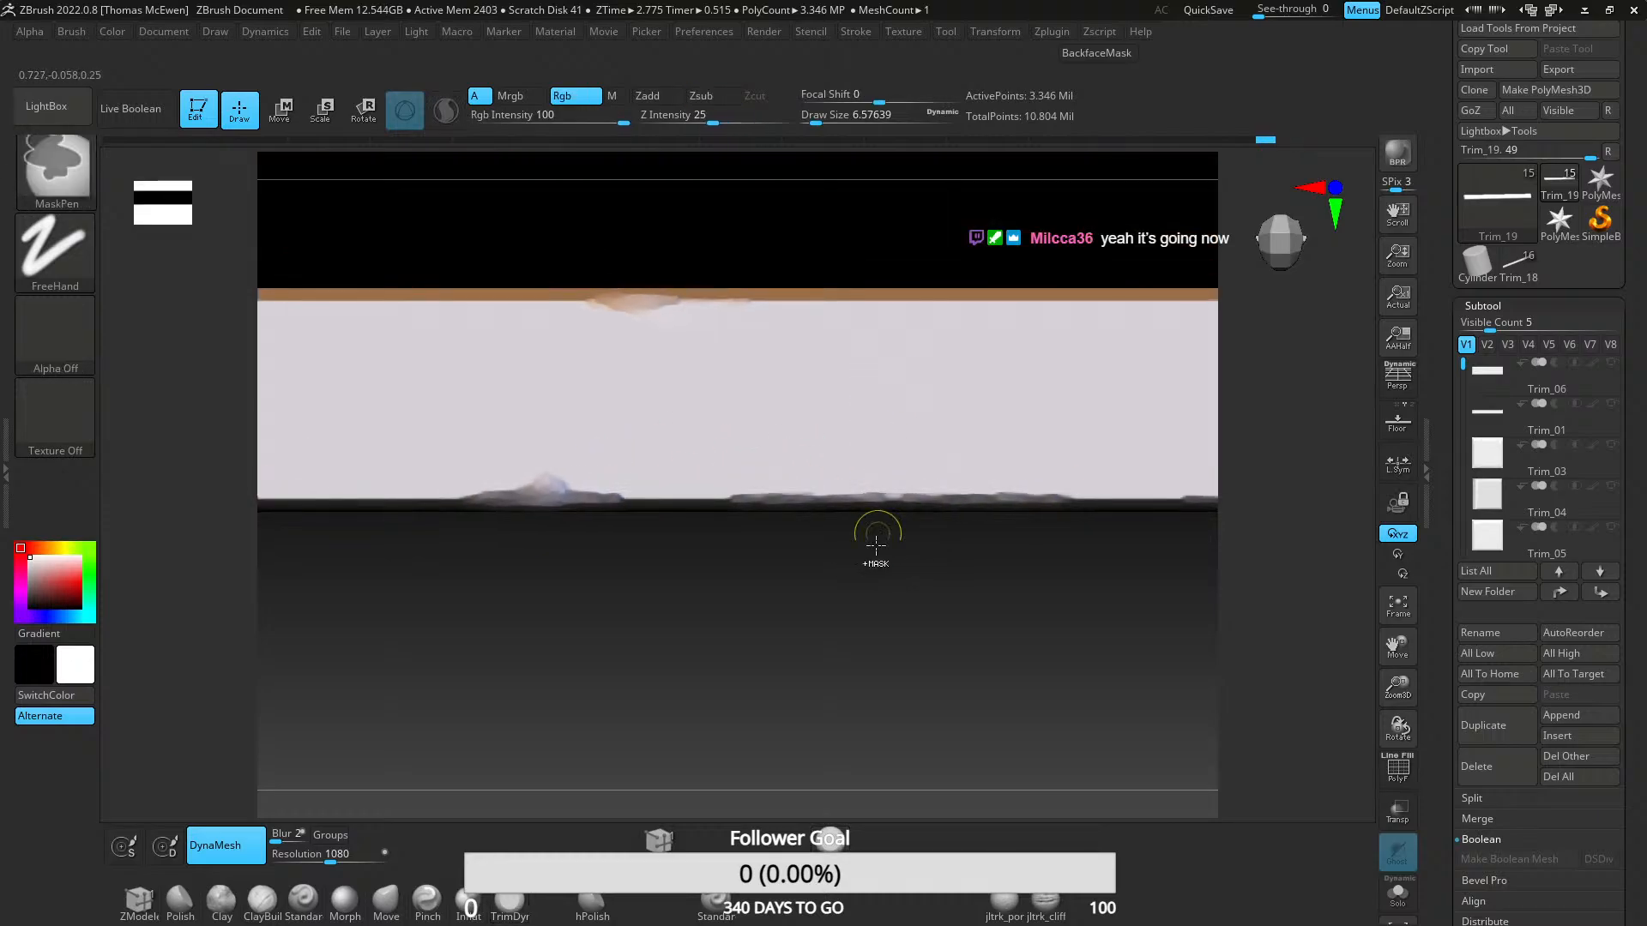
- Wear down the upper front edge along the stretch just before the trim's right end
{"action": "key", "text": "ctrl+z"}
{"action": "key", "text": "ctrl+z"}
{"action": "key", "text": "ctrl+z"}
{"action": "key", "text": "ctrl+z"}
{"action": "key", "text": "ctrl+z"}
{"action": "key", "text": "ctrl+z"}
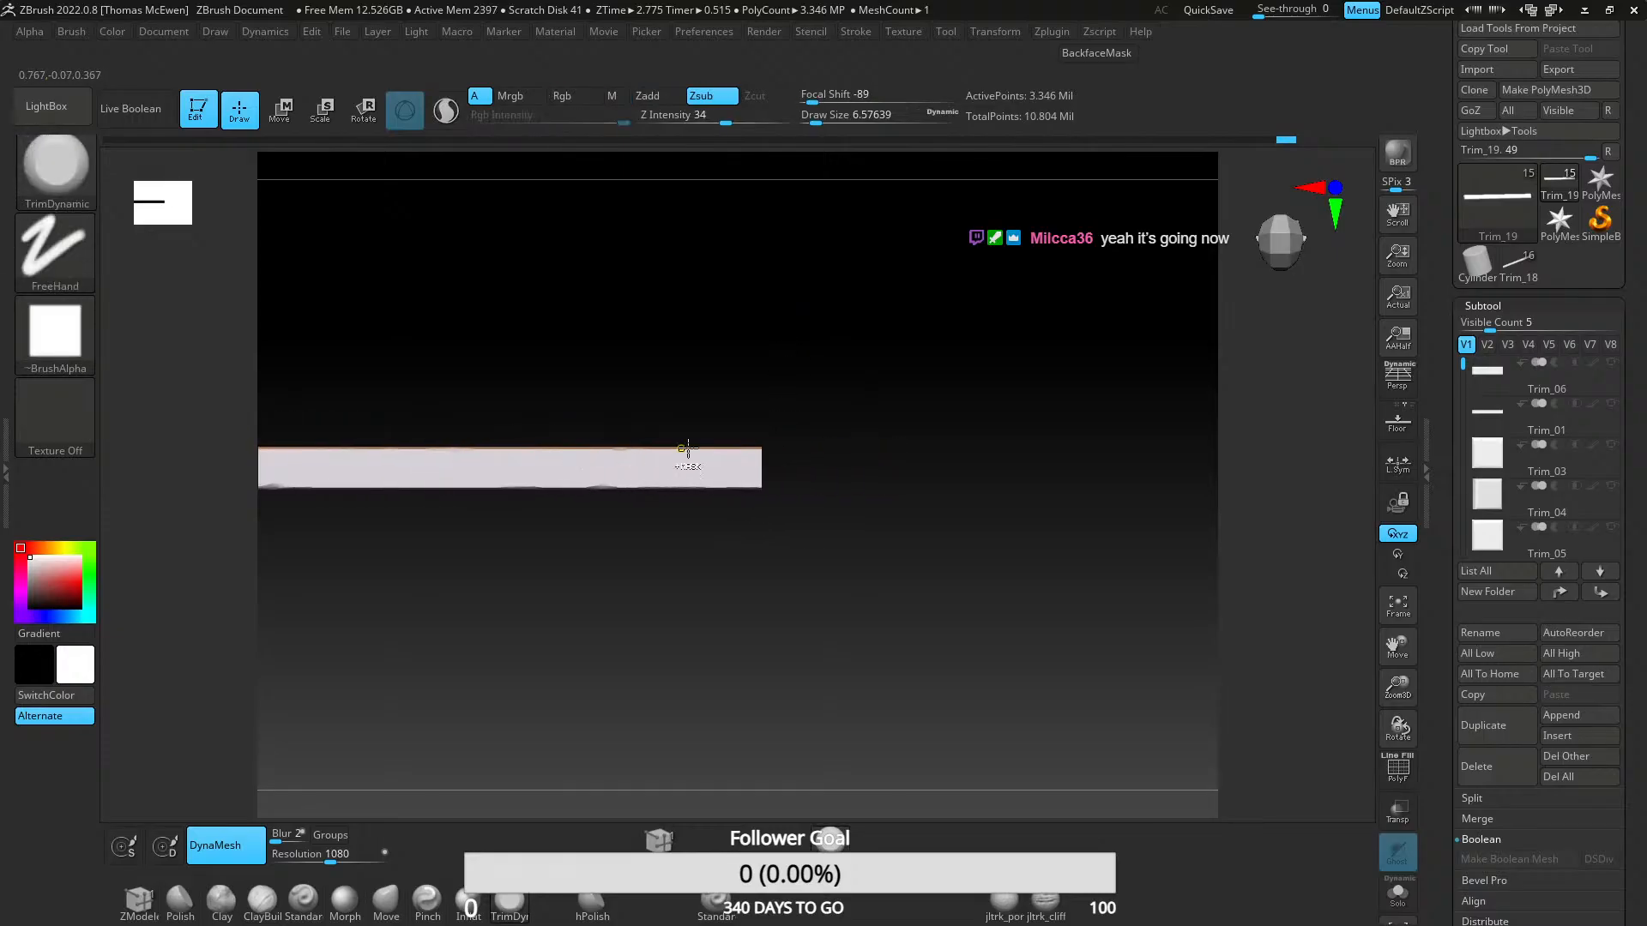
{"action": "key", "text": "ctrl+z"}
{"action": "key", "text": "ctrl+z"}
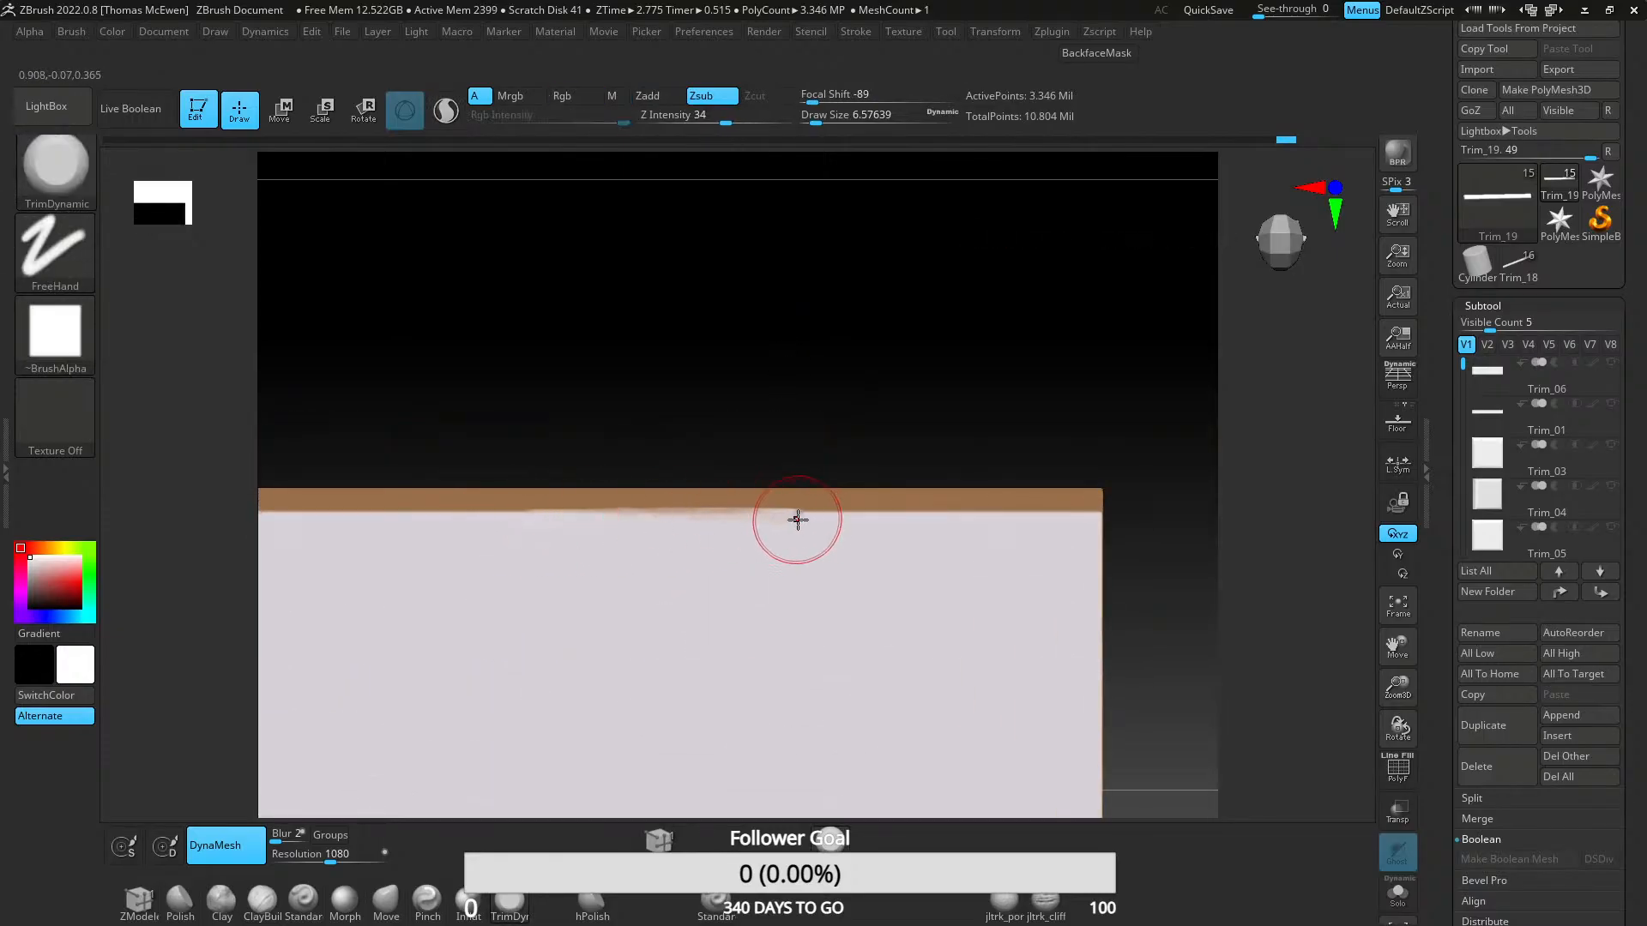
{"action": "left_click_drag", "start_coordinate": [884, 516], "coordinate": [973, 522]}
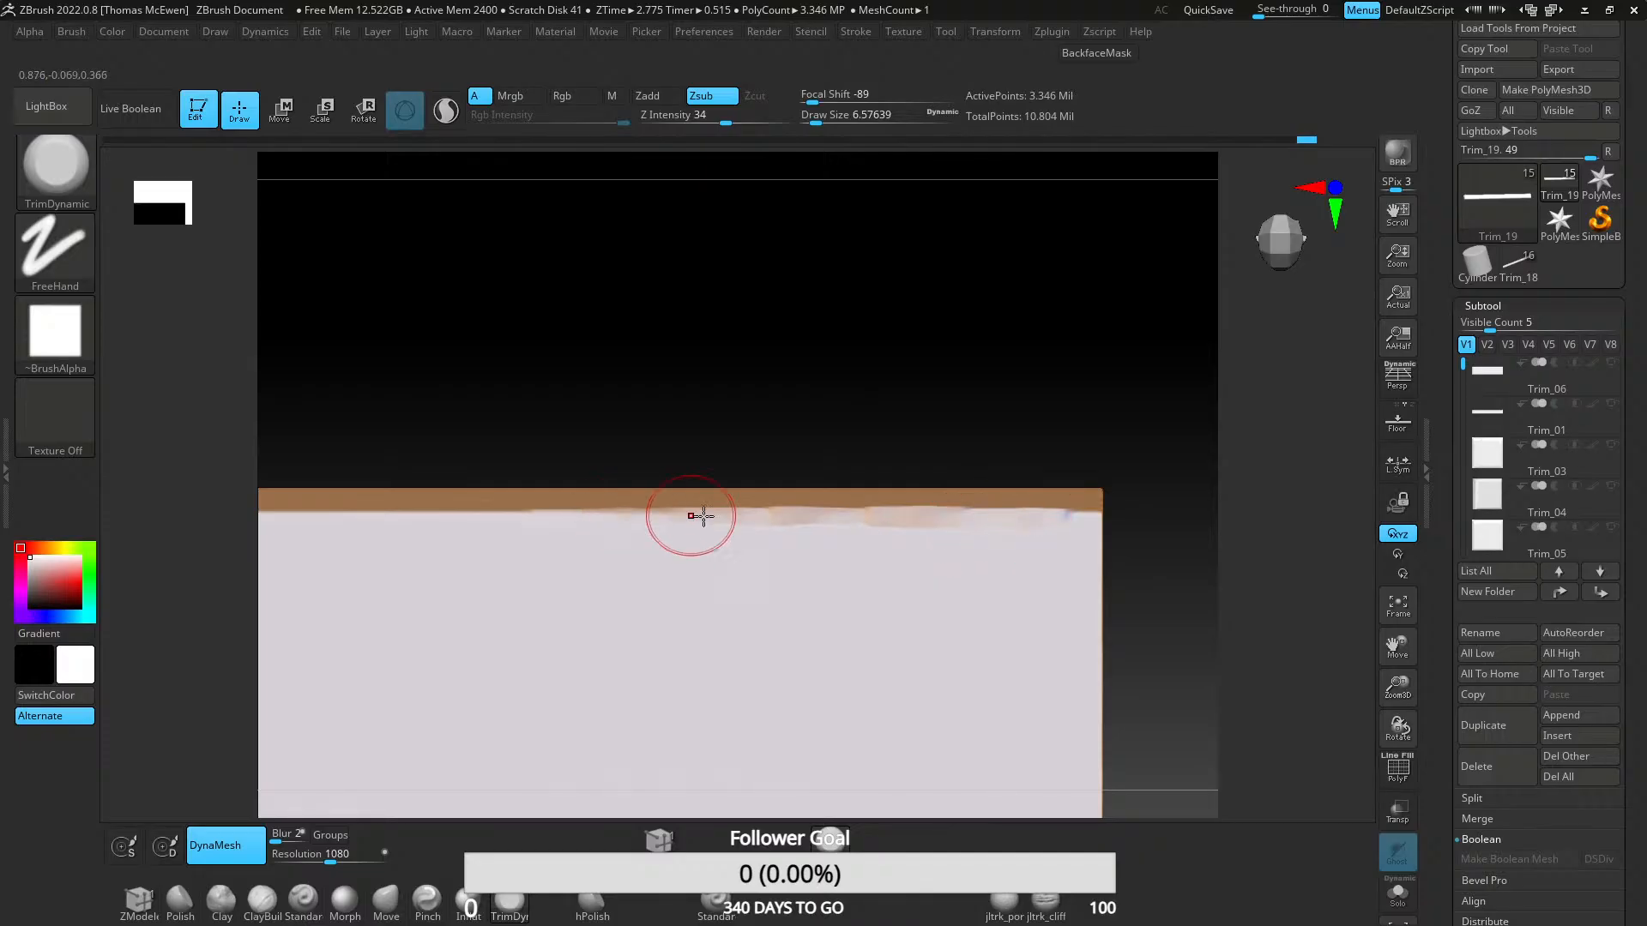
{"action": "key", "text": "ctrl+z"}
{"action": "key", "text": "ctrl+z"}
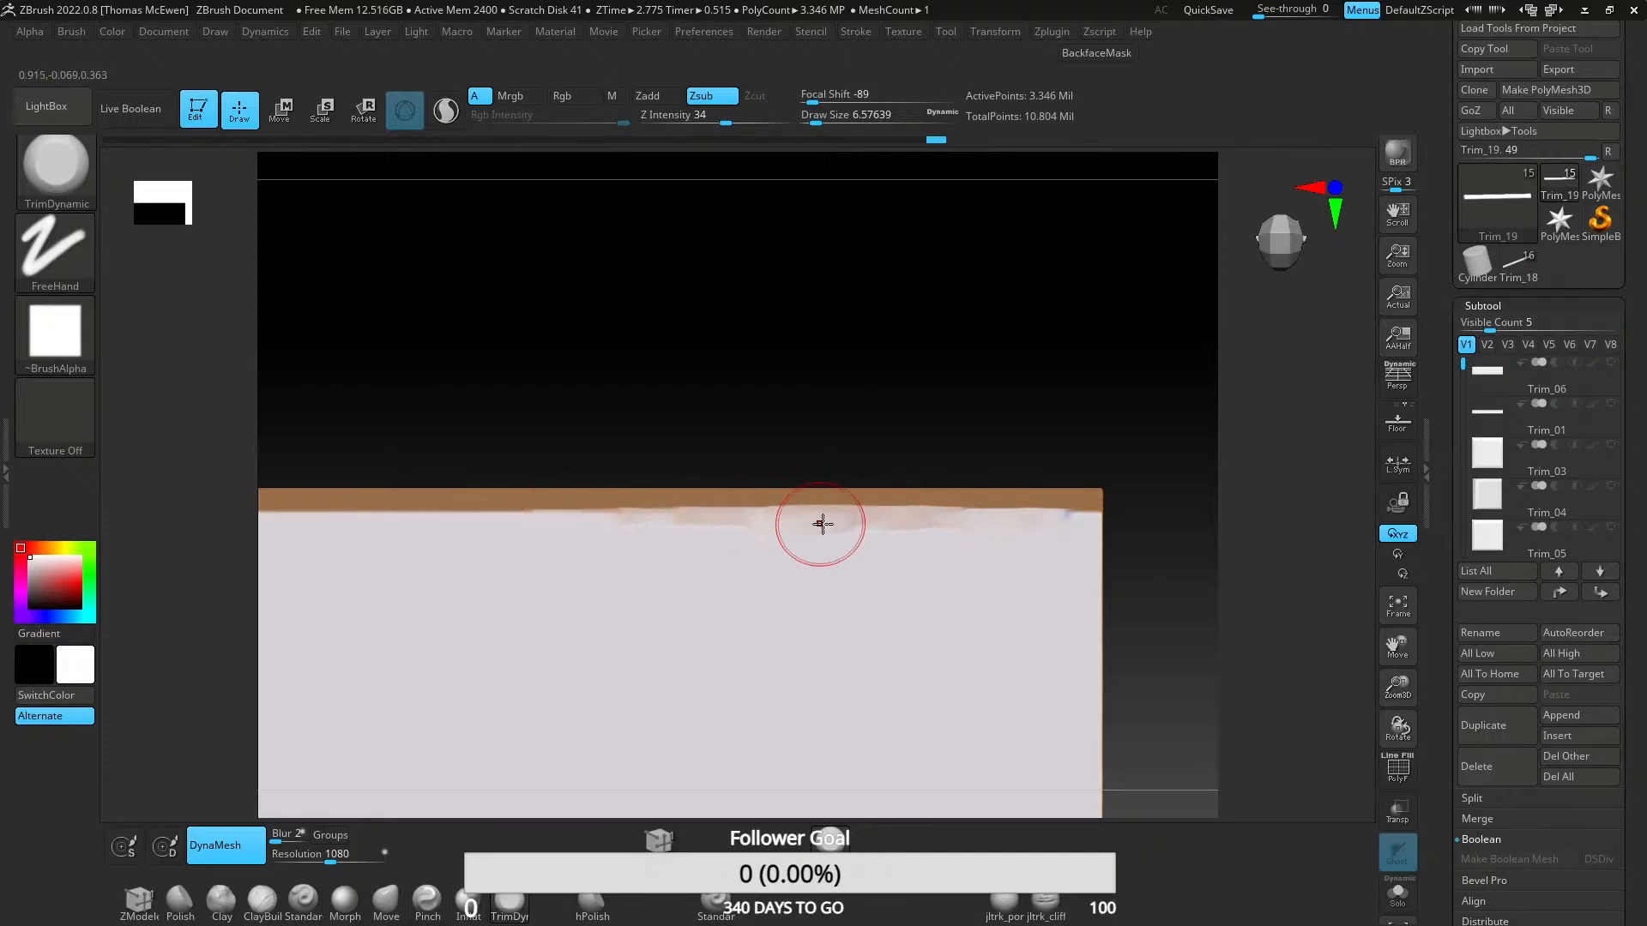
{"action": "left_click_drag", "start_coordinate": [837, 518], "coordinate": [549, 516]}
- Extend the light wear on the upper front edge further left from the trim's right end
{"action": "right_click_drag", "start_coordinate": [533, 540], "coordinate": [907, 567], "text": "alt"}
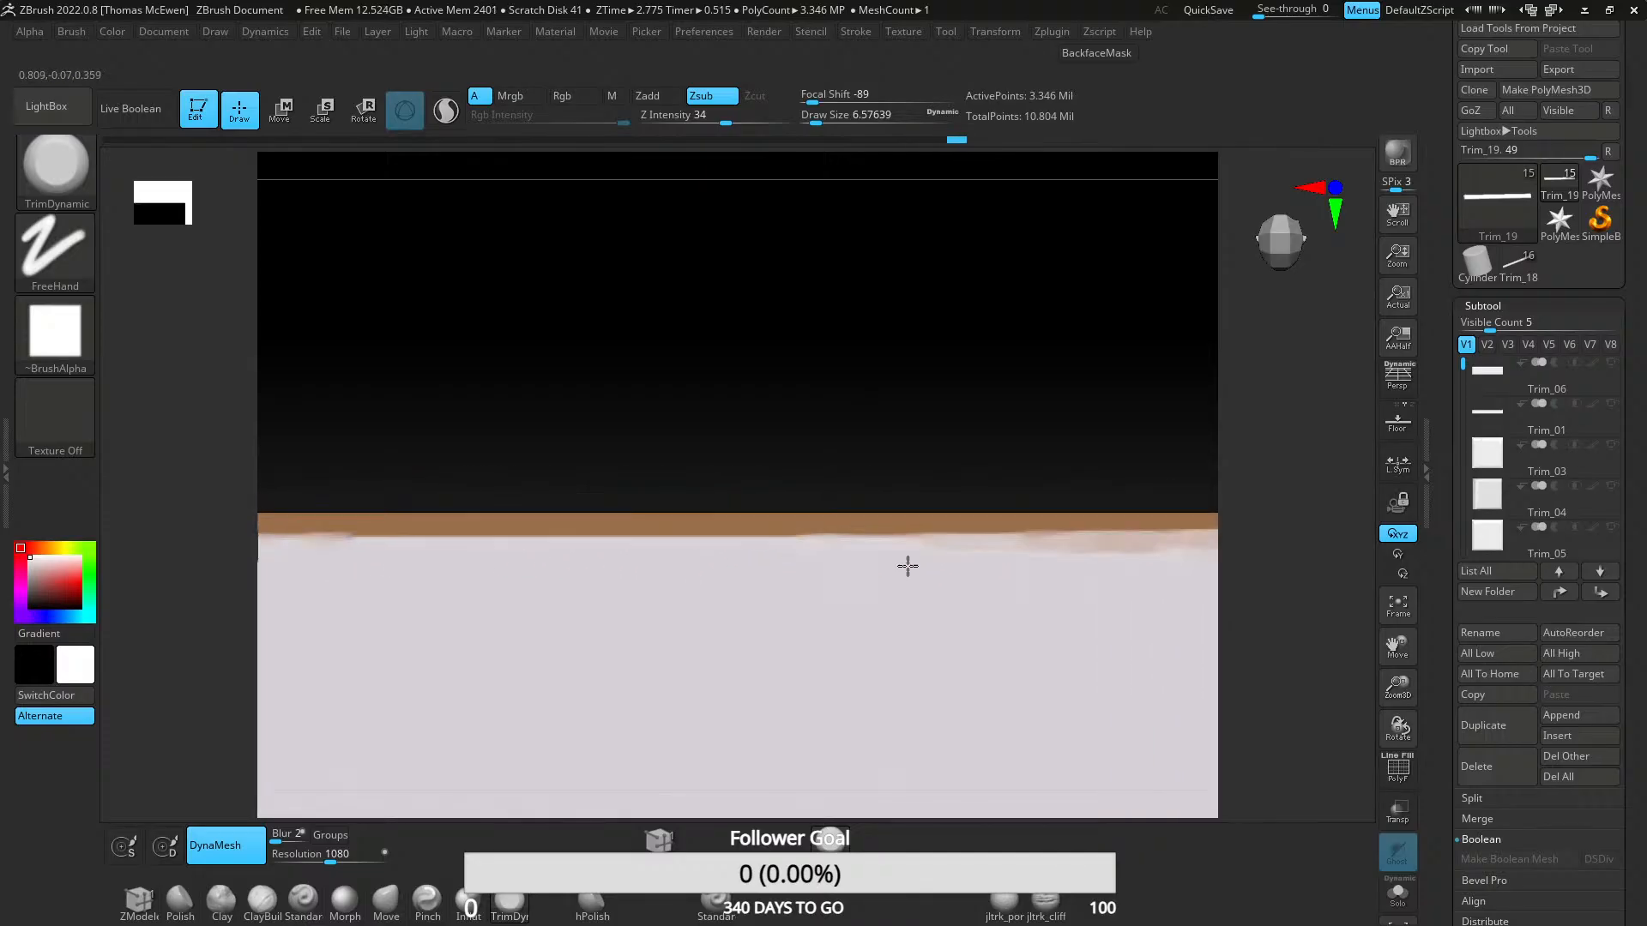
{"action": "mouse_move", "coordinate": [821, 547]}
{"action": "left_mouse_down"}
{"action": "mouse_move", "coordinate": [437, 542]}
{"action": "mouse_move", "coordinate": [1062, 546]}
{"action": "left_mouse_up"}
{"action": "mouse_move", "coordinate": [820, 636]}
{"action": "right_mouse_down", "text": "ctrl"}
{"action": "mouse_move", "coordinate": [794, 482]}
{"action": "mouse_move", "coordinate": [769, 658]}
{"action": "mouse_move", "coordinate": [781, 709]}
{"action": "mouse_move", "coordinate": [794, 640]}
{"action": "right_mouse_up", "text": "ctrl"}
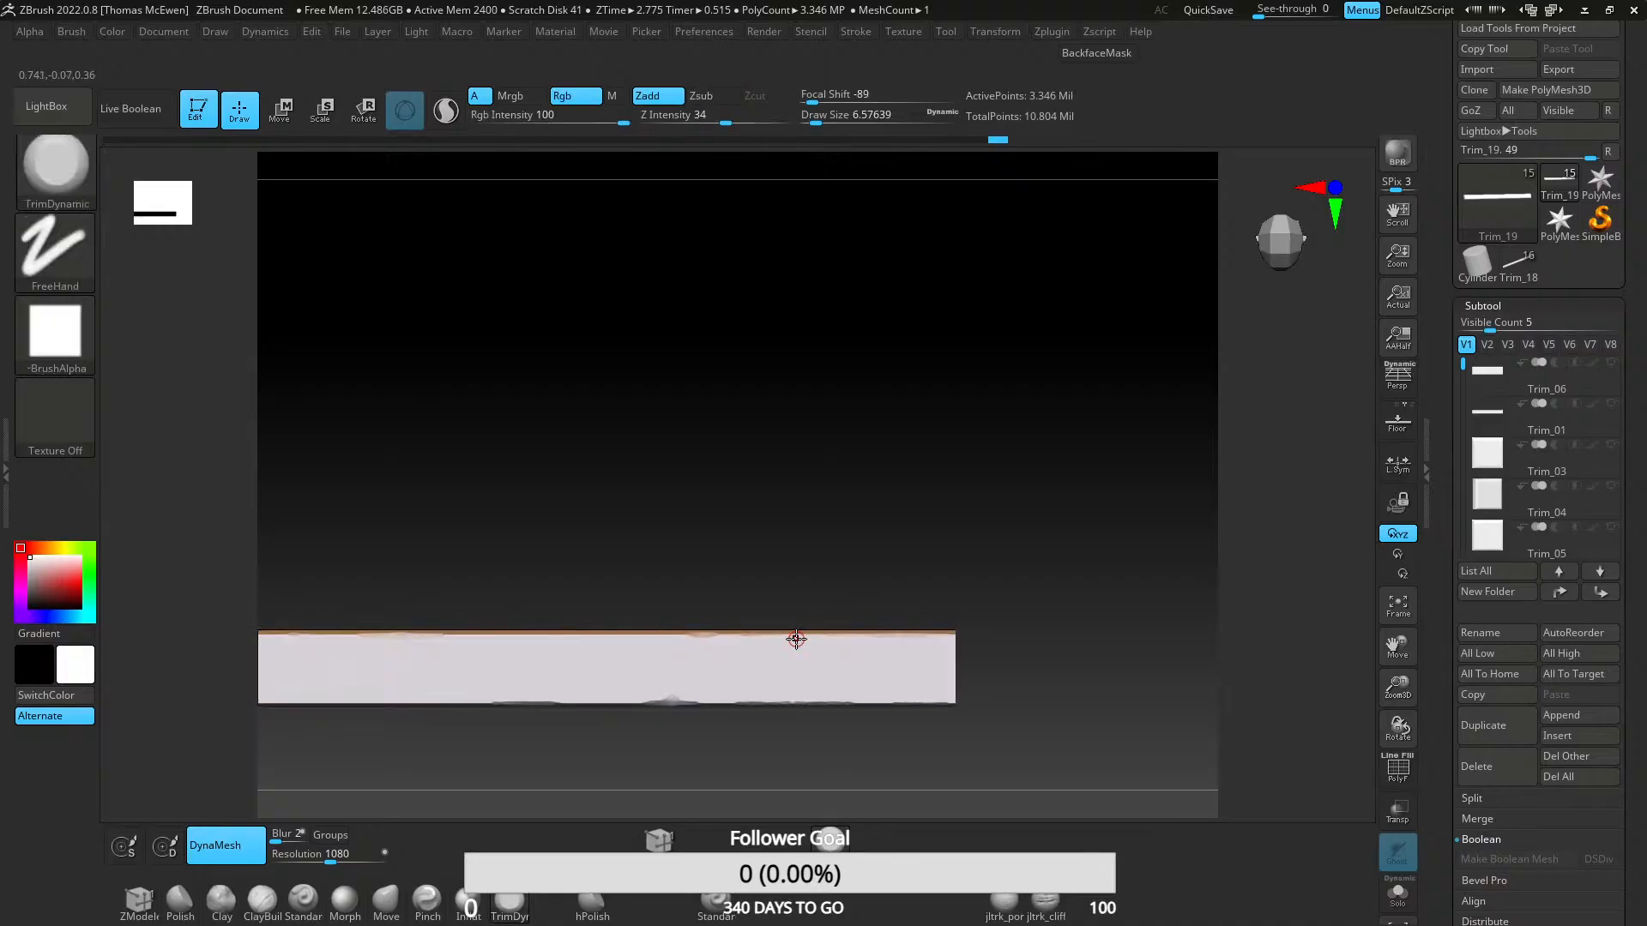
- Wear down a stretch of the lower front edge near the trim's left corner, redoing the unwanted stroke
{"action": "right_click_drag", "start_coordinate": [548, 633], "coordinate": [1225, 473], "text": "alt"}
{"action": "right_click_drag", "start_coordinate": [712, 522], "coordinate": [727, 807], "text": "ctrl"}
{"action": "right_click_drag", "start_coordinate": [633, 630], "coordinate": [639, 525], "text": "alt"}
{"action": "right_click_drag", "start_coordinate": [639, 525], "coordinate": [669, 660], "text": "ctrl"}
{"action": "mouse_move", "coordinate": [670, 660]}
{"action": "right_mouse_down"}
{"action": "mouse_move", "coordinate": [581, 551]}
{"action": "mouse_move", "coordinate": [600, 569]}
{"action": "right_mouse_up"}
{"action": "left_click_drag", "start_coordinate": [599, 566], "coordinate": [998, 526]}
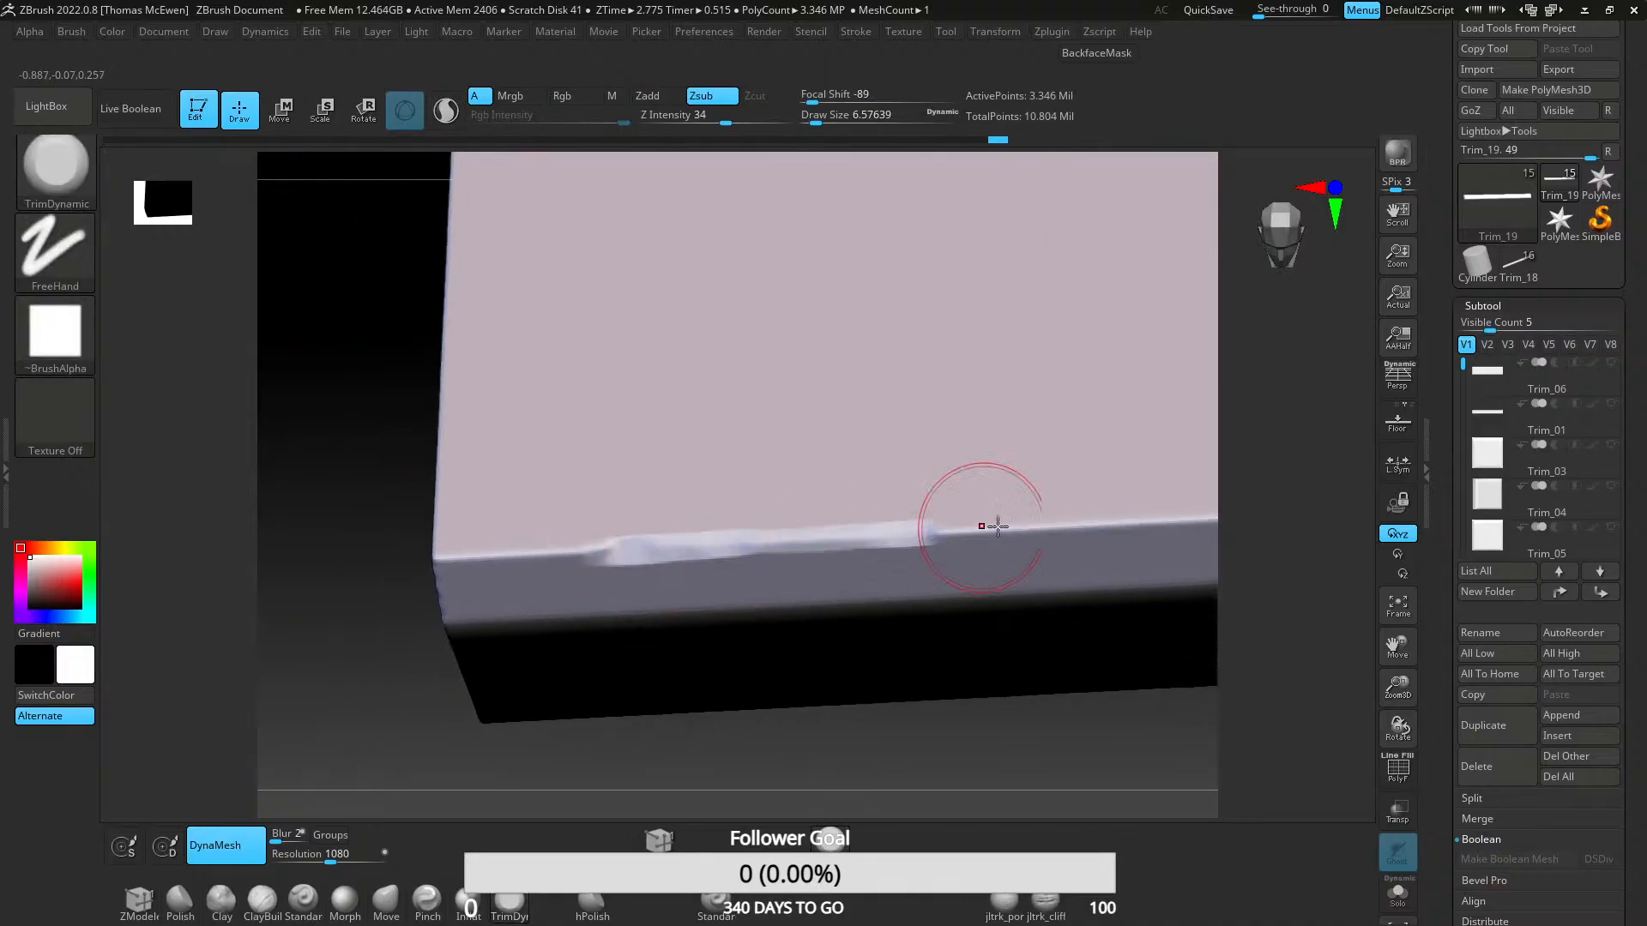
{"action": "left_click_drag", "start_coordinate": [868, 539], "coordinate": [1012, 530]}
{"action": "key", "text": "ctrl+z"}
{"action": "left_click_drag", "start_coordinate": [673, 549], "coordinate": [1014, 530]}
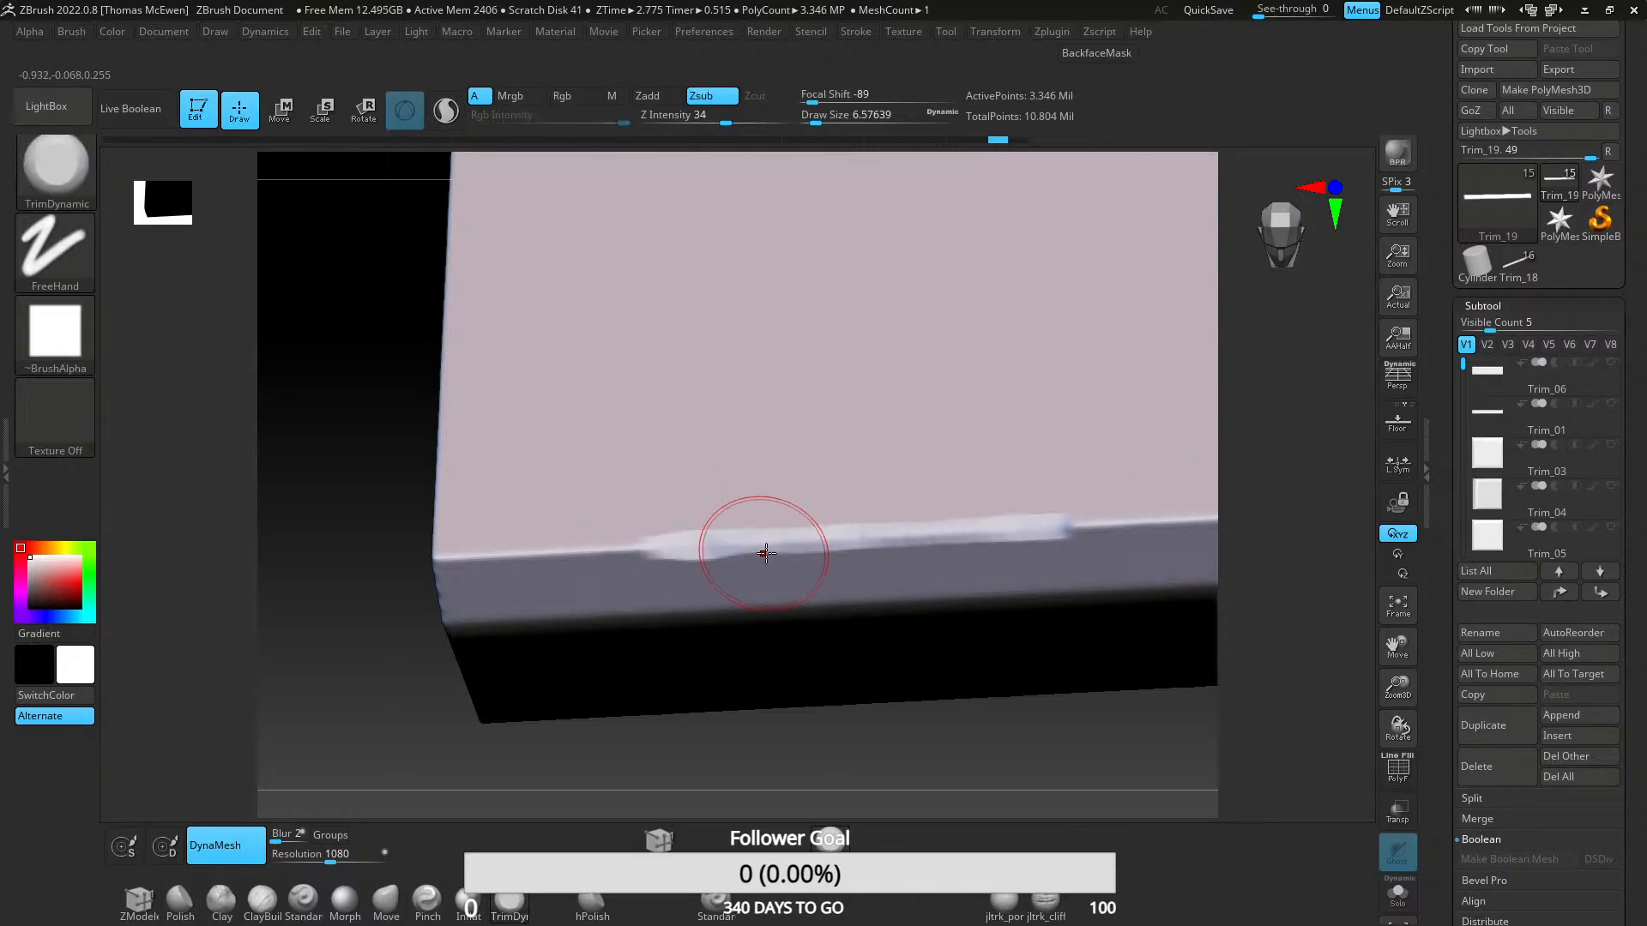
- Continue the lower front edge wear from the left corner towards the middle with wider, uneven strokes
{"action": "right_click_drag", "start_coordinate": [1188, 514], "coordinate": [655, 563], "text": "alt"}
{"action": "left_click_drag", "start_coordinate": [826, 562], "coordinate": [1005, 543]}
{"action": "left_click_drag", "start_coordinate": [502, 566], "coordinate": [736, 565]}
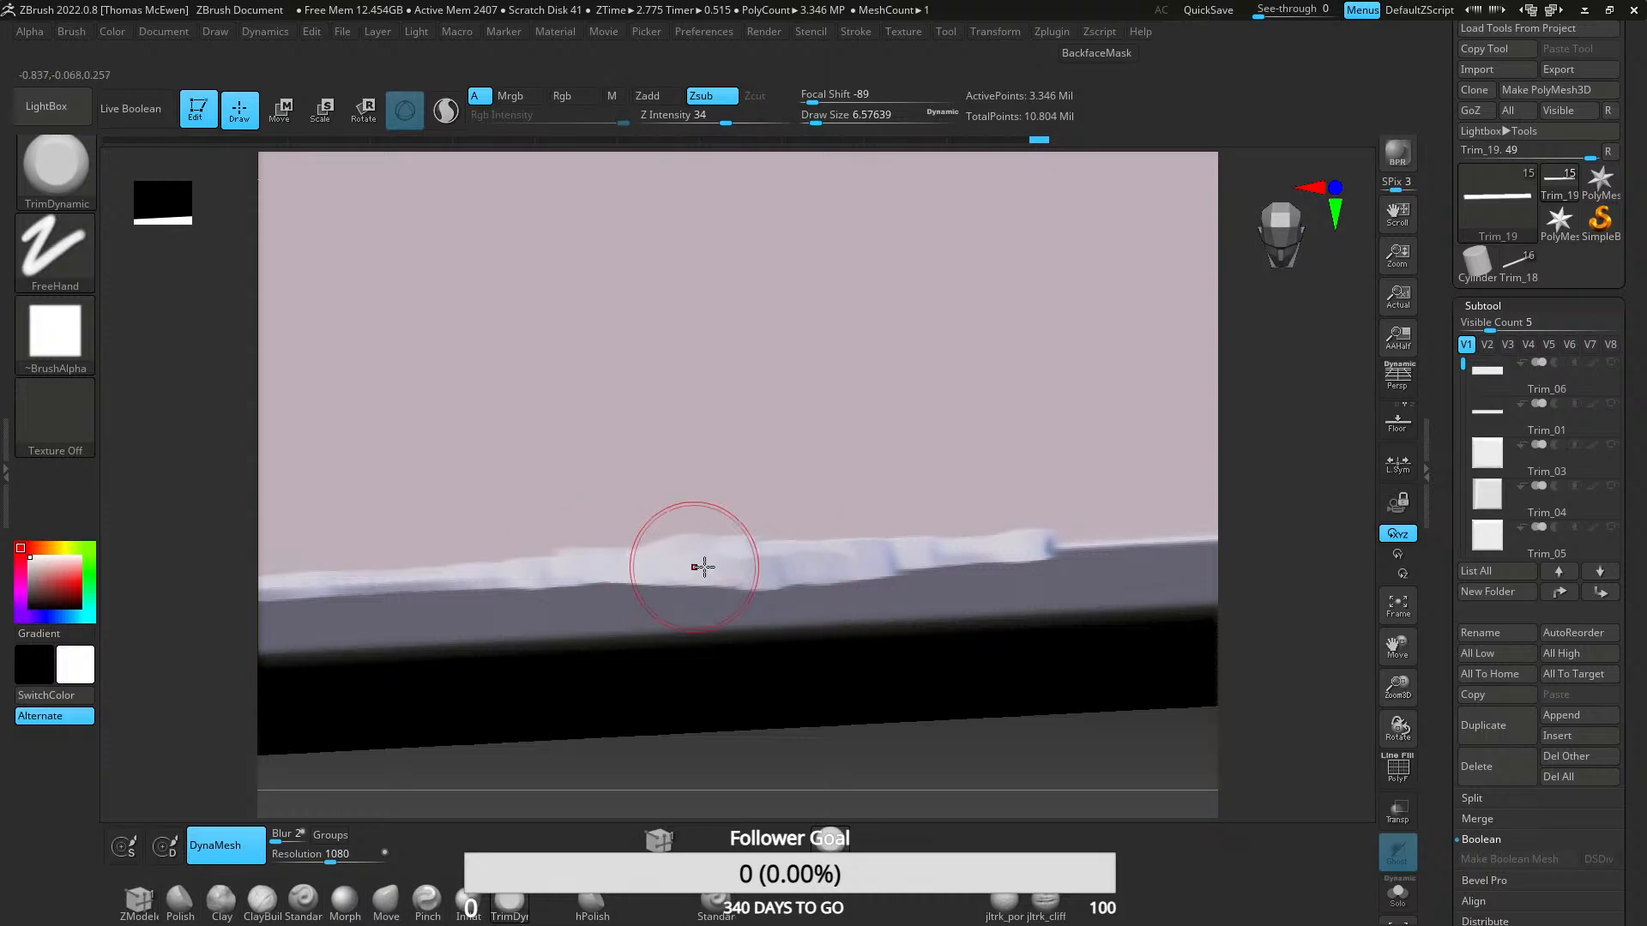
{"action": "mouse_move", "coordinate": [703, 567]}
{"action": "right_mouse_down", "text": "ctrl"}
{"action": "mouse_move", "coordinate": [783, 581]}
{"action": "mouse_move", "coordinate": [717, 371]}
{"action": "mouse_move", "coordinate": [735, 537]}
{"action": "mouse_move", "coordinate": [608, 508]}
{"action": "mouse_move", "coordinate": [625, 745]}
{"action": "mouse_move", "coordinate": [656, 540]}
{"action": "right_mouse_up", "text": "ctrl"}
{"action": "right_click_drag", "start_coordinate": [987, 534], "coordinate": [639, 512], "text": "alt"}
{"action": "left_click_drag", "start_coordinate": [405, 511], "coordinate": [901, 539]}
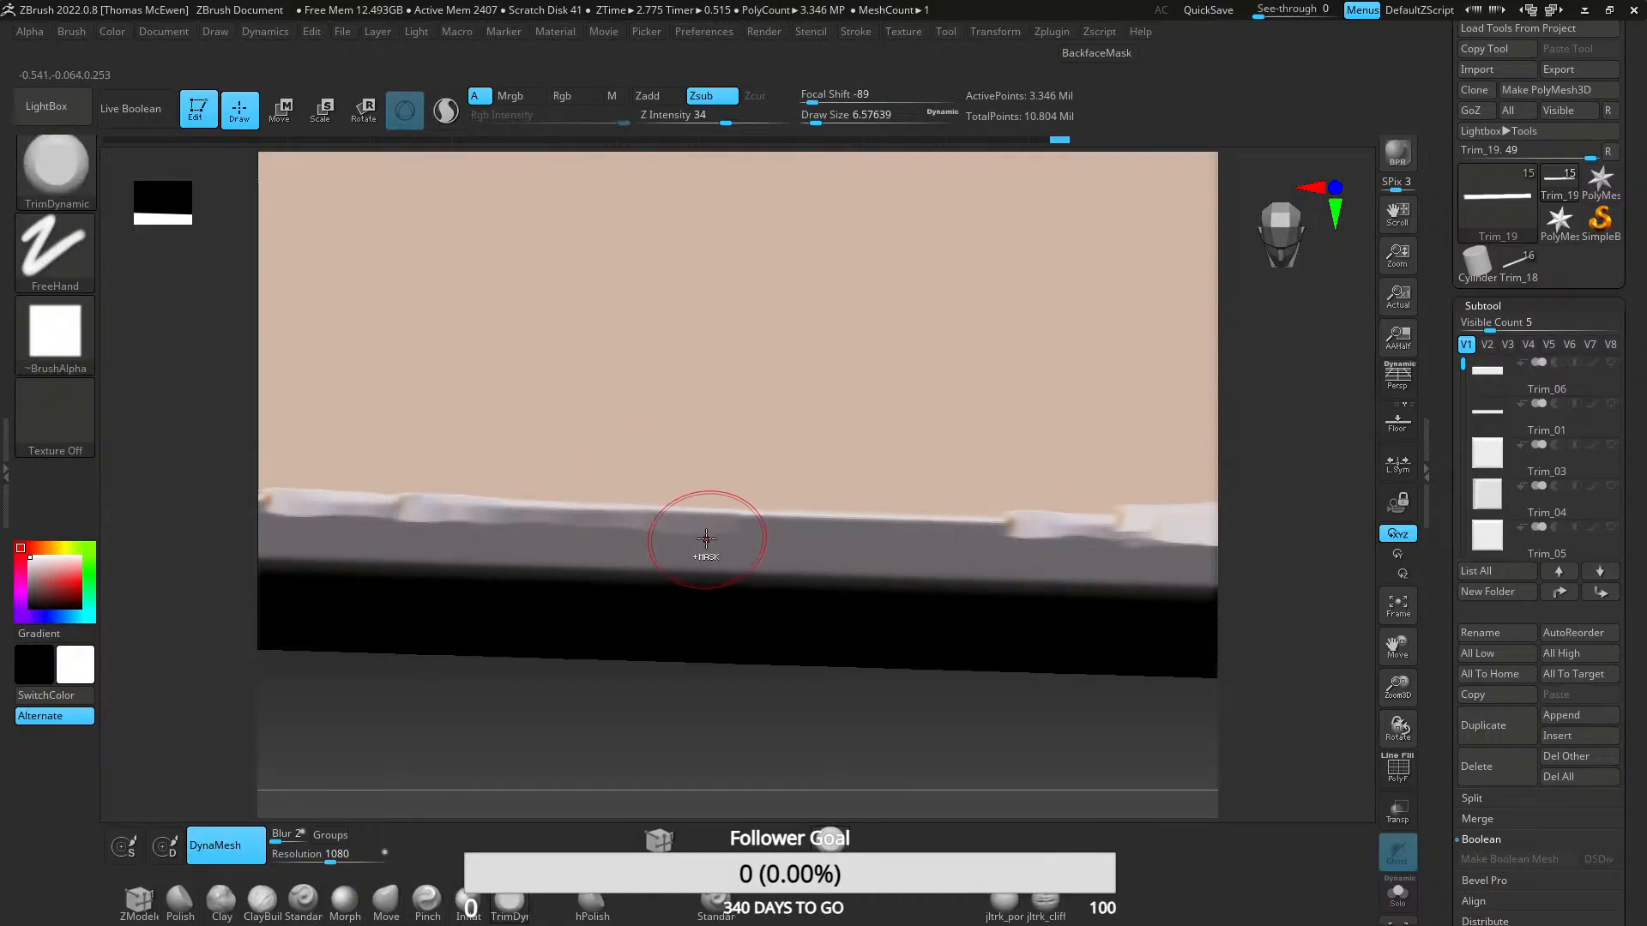
{"action": "key", "text": "ctrl+z"}
{"action": "key", "text": "ctrl+z"}
- Reduce the draw size to about 3.67 and lightly wear the lower front edge between the left-end damage and the left chip
{"action": "left_click_drag", "start_coordinate": [816, 120], "coordinate": [814, 120]}
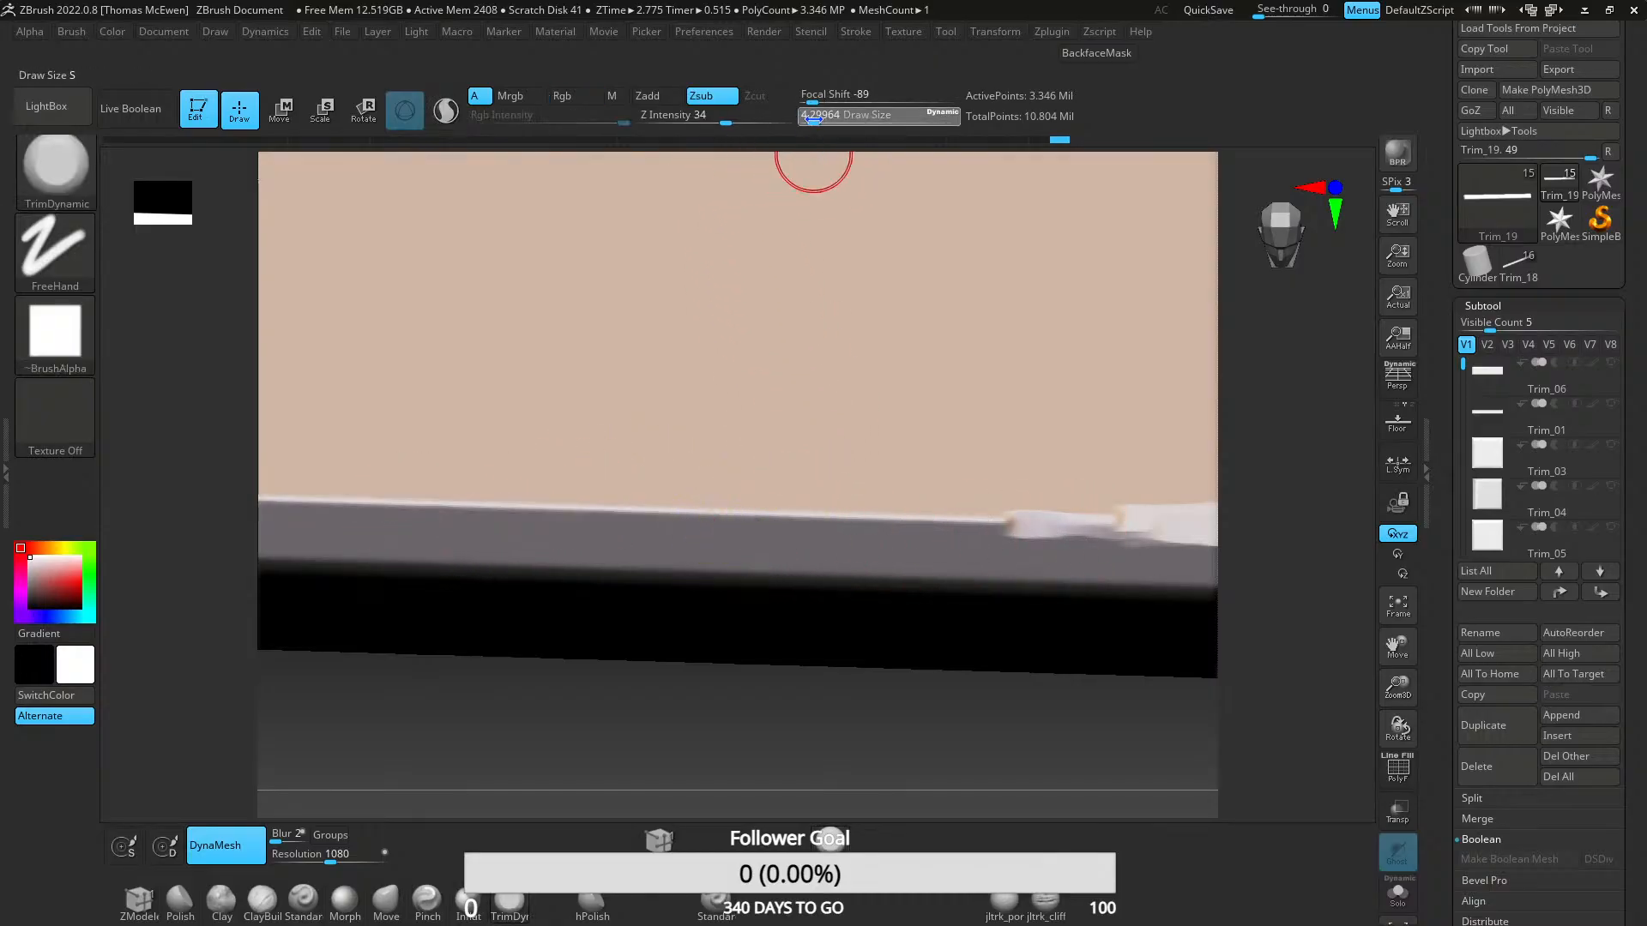
{"action": "mouse_move", "coordinate": [538, 499]}
{"action": "left_mouse_down"}
{"action": "mouse_move", "coordinate": [966, 516]}
{"action": "mouse_move", "coordinate": [403, 515]}
{"action": "left_mouse_up"}
{"action": "left_click_drag", "start_coordinate": [720, 530], "coordinate": [296, 524]}
{"action": "right_click_drag", "start_coordinate": [296, 524], "coordinate": [807, 515], "text": "alt"}
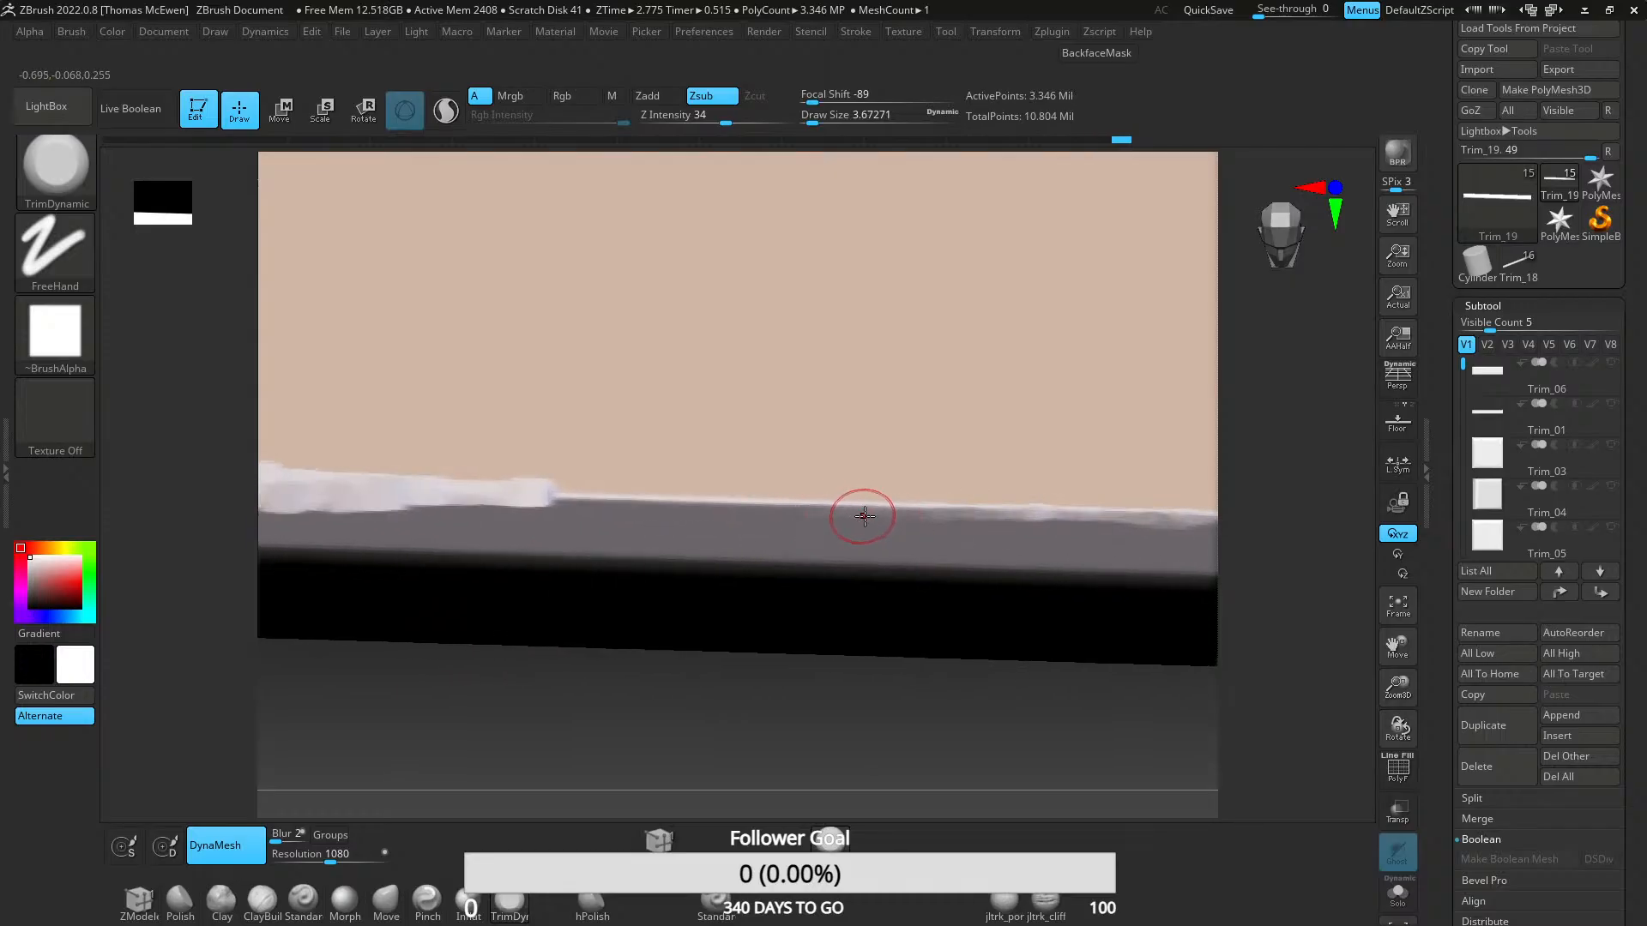
{"action": "left_click_drag", "start_coordinate": [864, 516], "coordinate": [691, 507]}
- Wear down a long, uneven stretch of the upper front edge near the trim's left end
{"action": "right_click_drag", "start_coordinate": [578, 569], "coordinate": [633, 335], "text": "ctrl"}
{"action": "right_click_drag", "start_coordinate": [625, 430], "coordinate": [616, 500]}
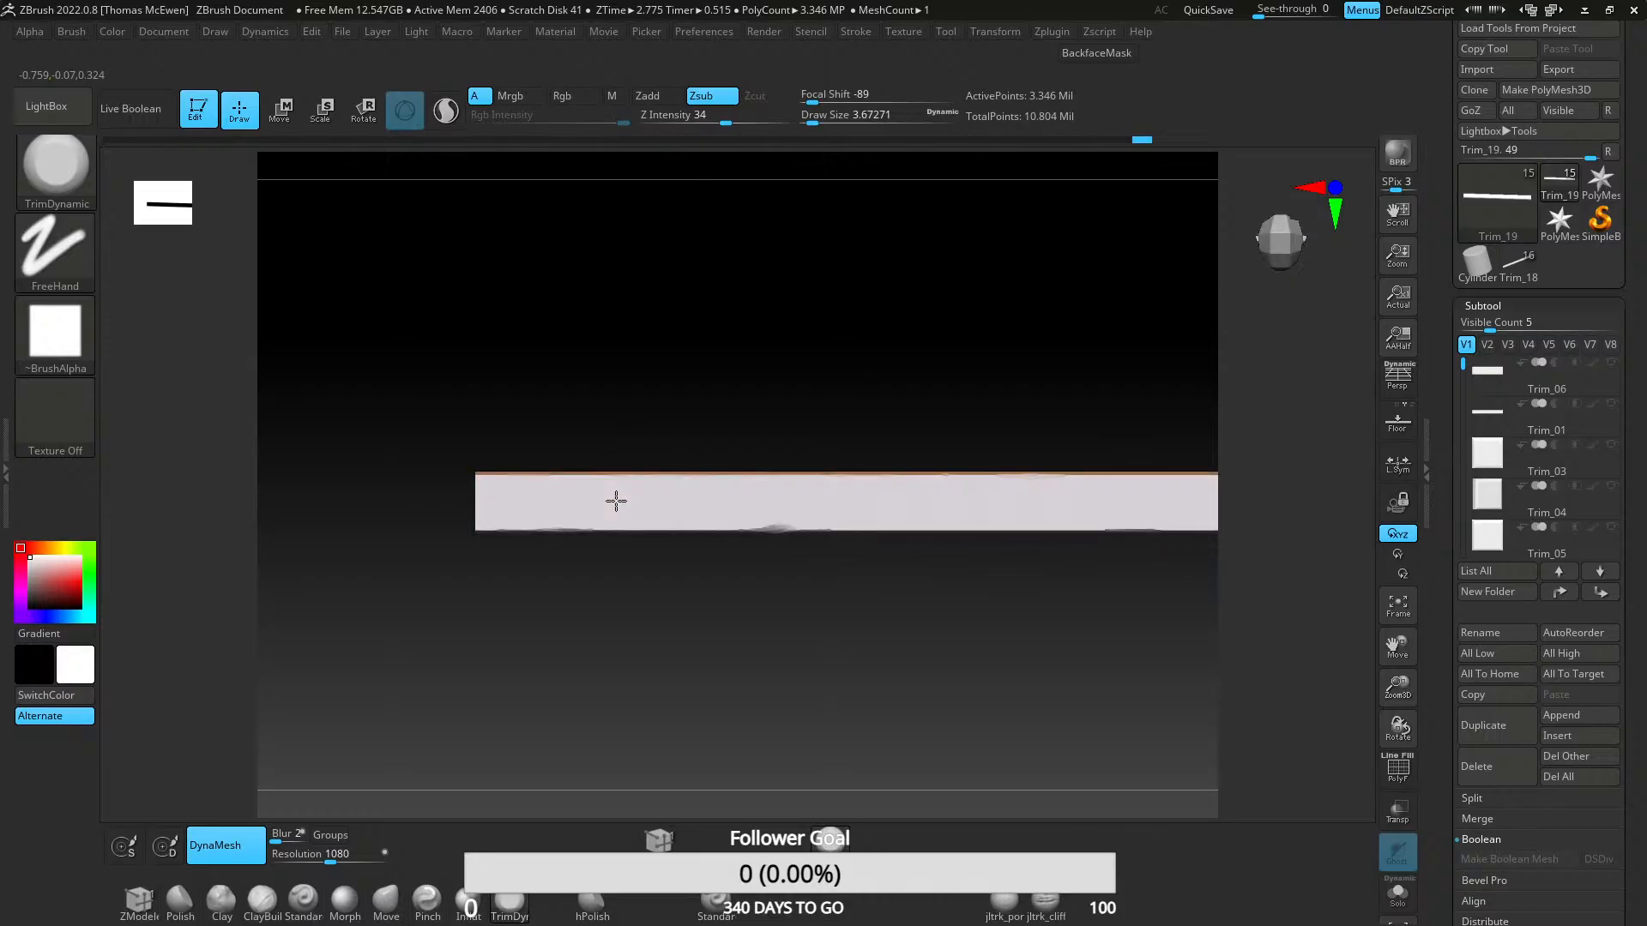
{"action": "mouse_move", "coordinate": [757, 520]}
{"action": "right_mouse_down", "text": "alt"}
{"action": "mouse_move", "coordinate": [669, 507]}
{"action": "mouse_move", "coordinate": [674, 600]}
{"action": "right_mouse_up", "text": "alt"}
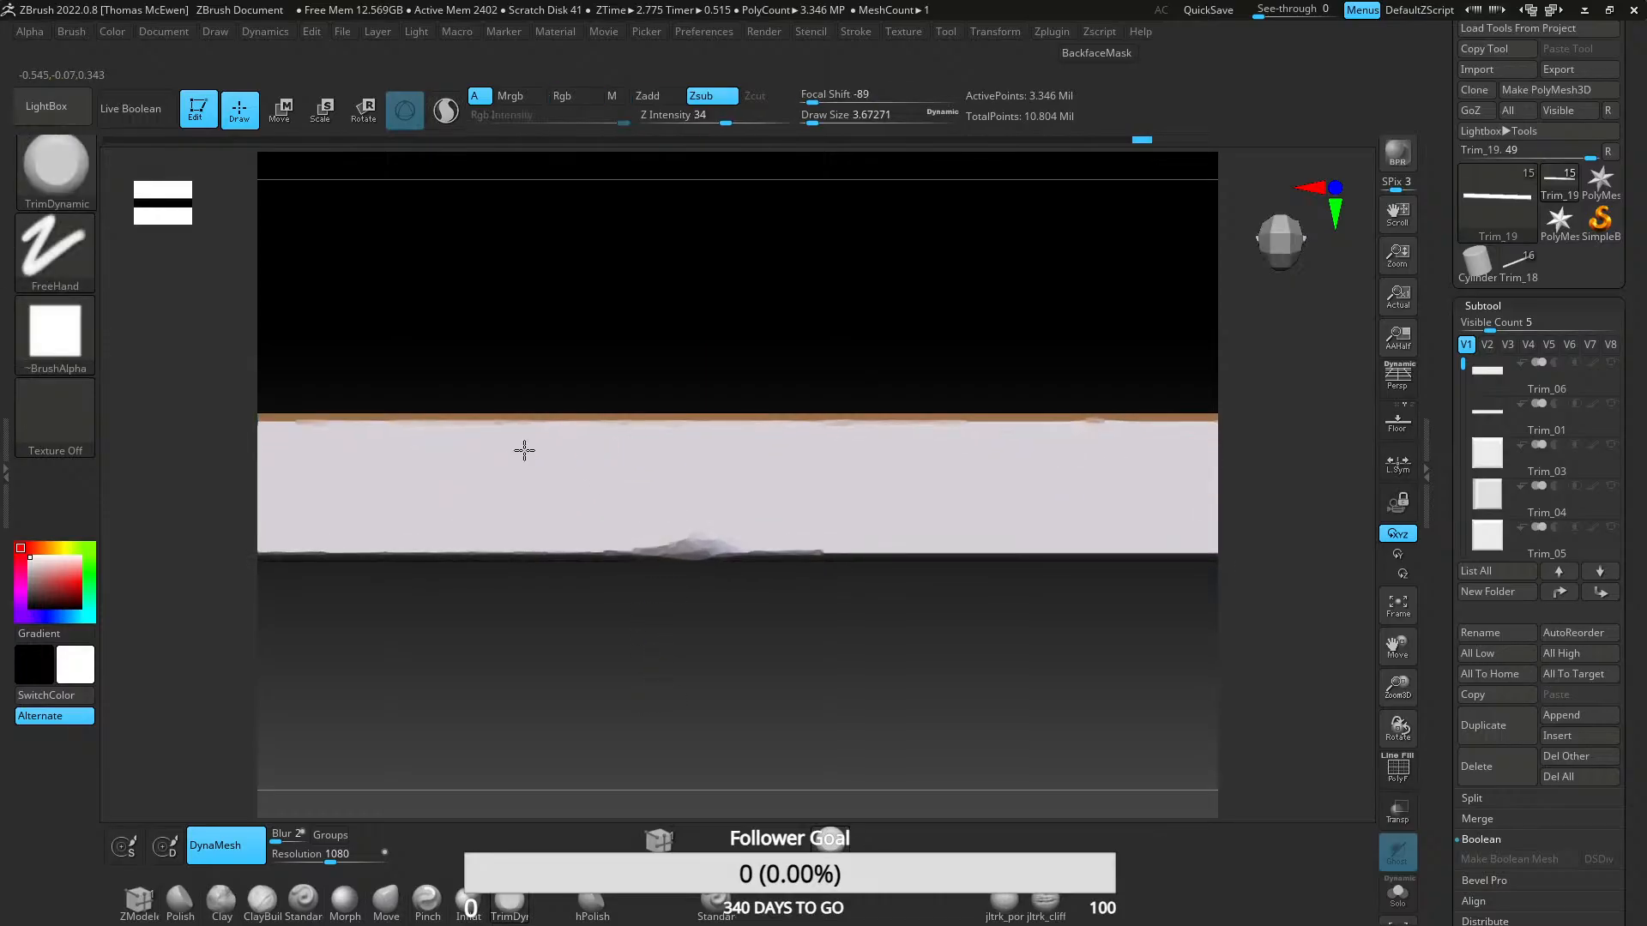
{"action": "right_click_drag", "start_coordinate": [526, 449], "coordinate": [1012, 467], "text": "alt"}
{"action": "mouse_move", "coordinate": [608, 438]}
{"action": "right_mouse_down", "text": "ctrl"}
{"action": "mouse_move", "coordinate": [558, 672]}
{"action": "mouse_move", "coordinate": [944, 713]}
{"action": "right_mouse_up", "text": "ctrl"}
{"action": "left_click_drag", "start_coordinate": [724, 471], "coordinate": [1012, 480]}
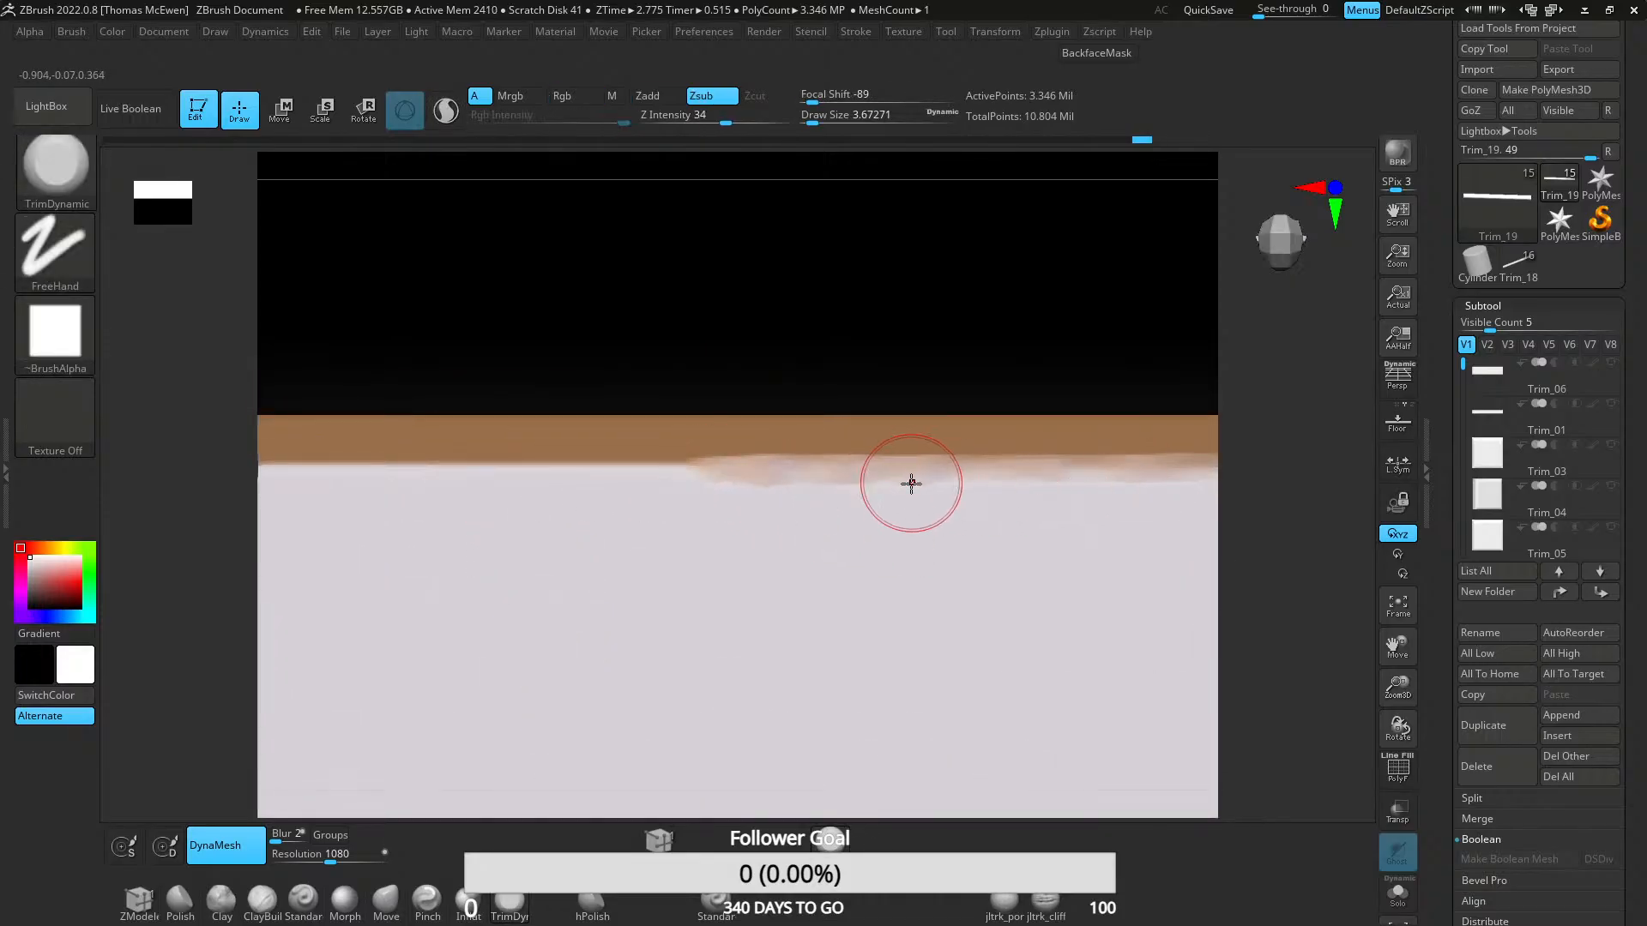
{"action": "right_click_drag", "start_coordinate": [912, 482], "coordinate": [549, 477], "text": "alt"}
{"action": "mouse_move", "coordinate": [678, 477]}
{"action": "left_mouse_down"}
{"action": "mouse_move", "coordinate": [1098, 470]}
{"action": "mouse_move", "coordinate": [931, 468]}
{"action": "left_mouse_up"}
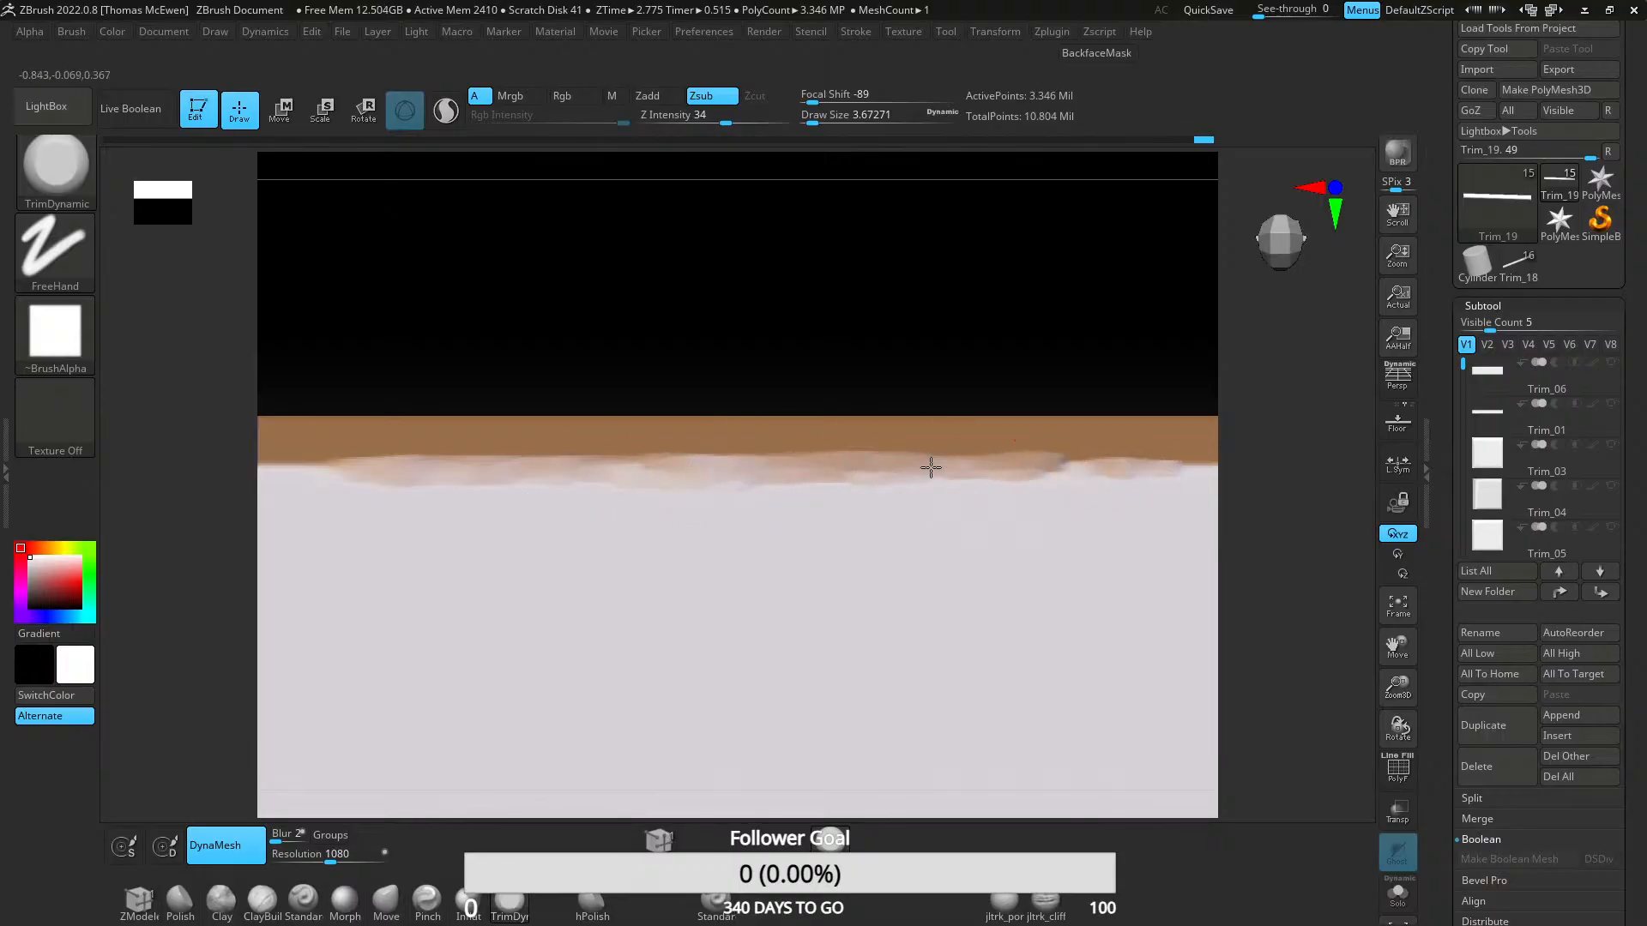
- Add thin, broken wear to the lower front edge from right of the left chip to the trim's middle
{"action": "mouse_move", "coordinate": [630, 489]}
{"action": "right_mouse_down", "text": "alt"}
{"action": "mouse_move", "coordinate": [938, 484]}
{"action": "mouse_move", "coordinate": [875, 412]}
{"action": "mouse_move", "coordinate": [866, 371]}
{"action": "right_mouse_up", "text": "alt"}
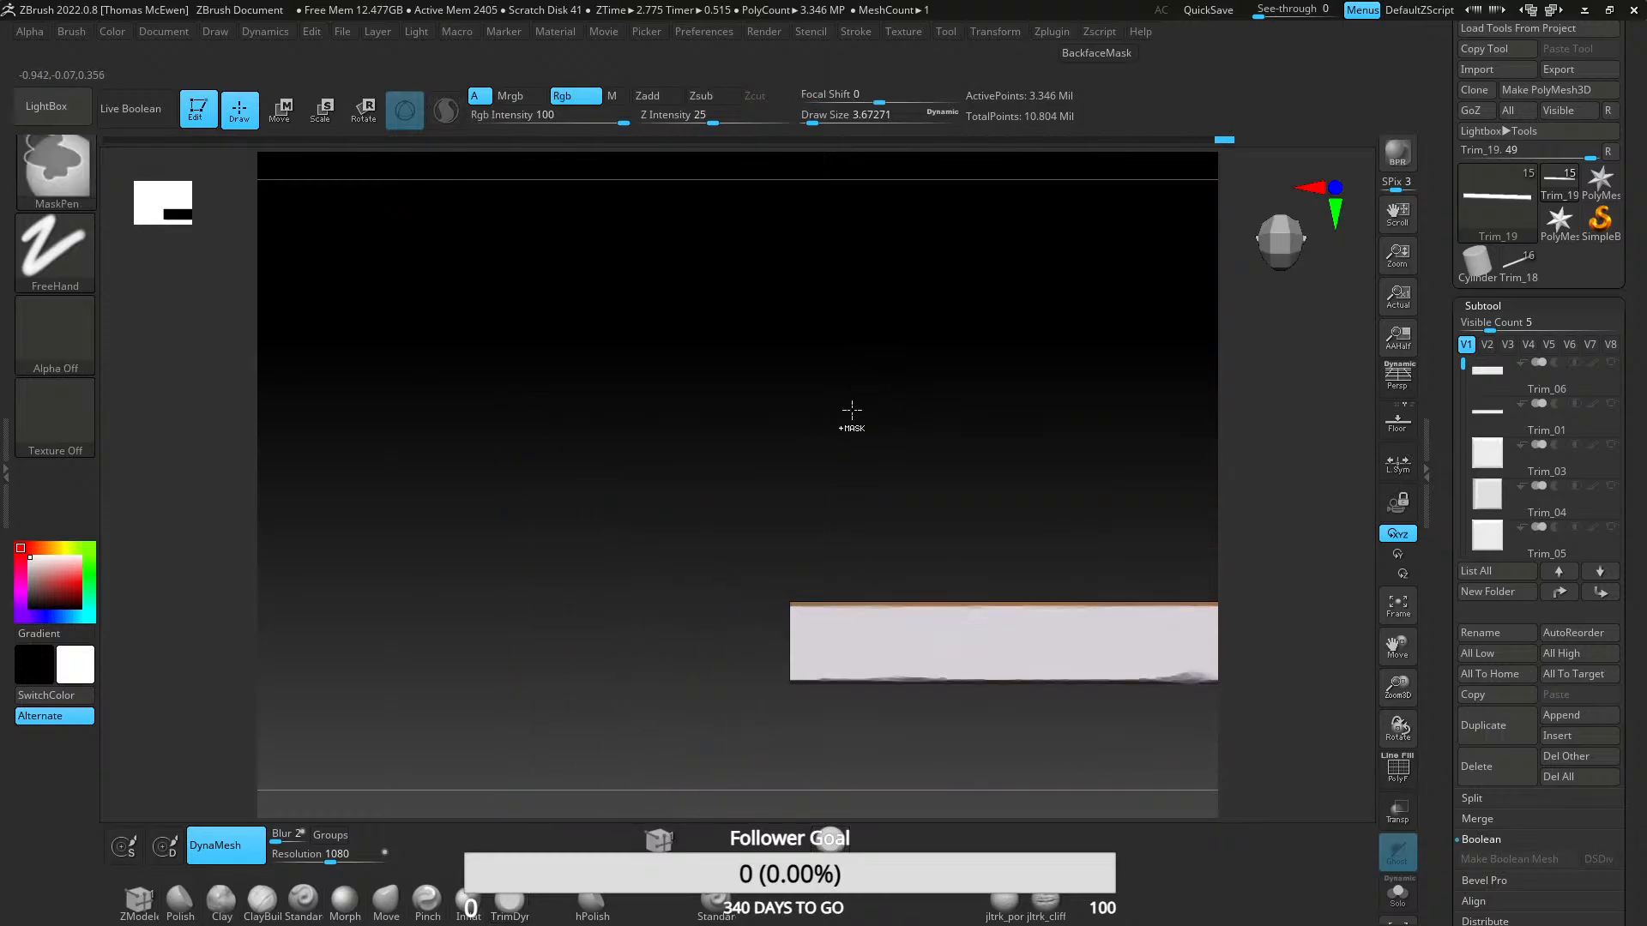
{"action": "right_click_drag", "start_coordinate": [995, 579], "coordinate": [636, 424], "text": "alt"}
{"action": "right_click_drag", "start_coordinate": [945, 467], "coordinate": [790, 746], "text": "ctrl"}
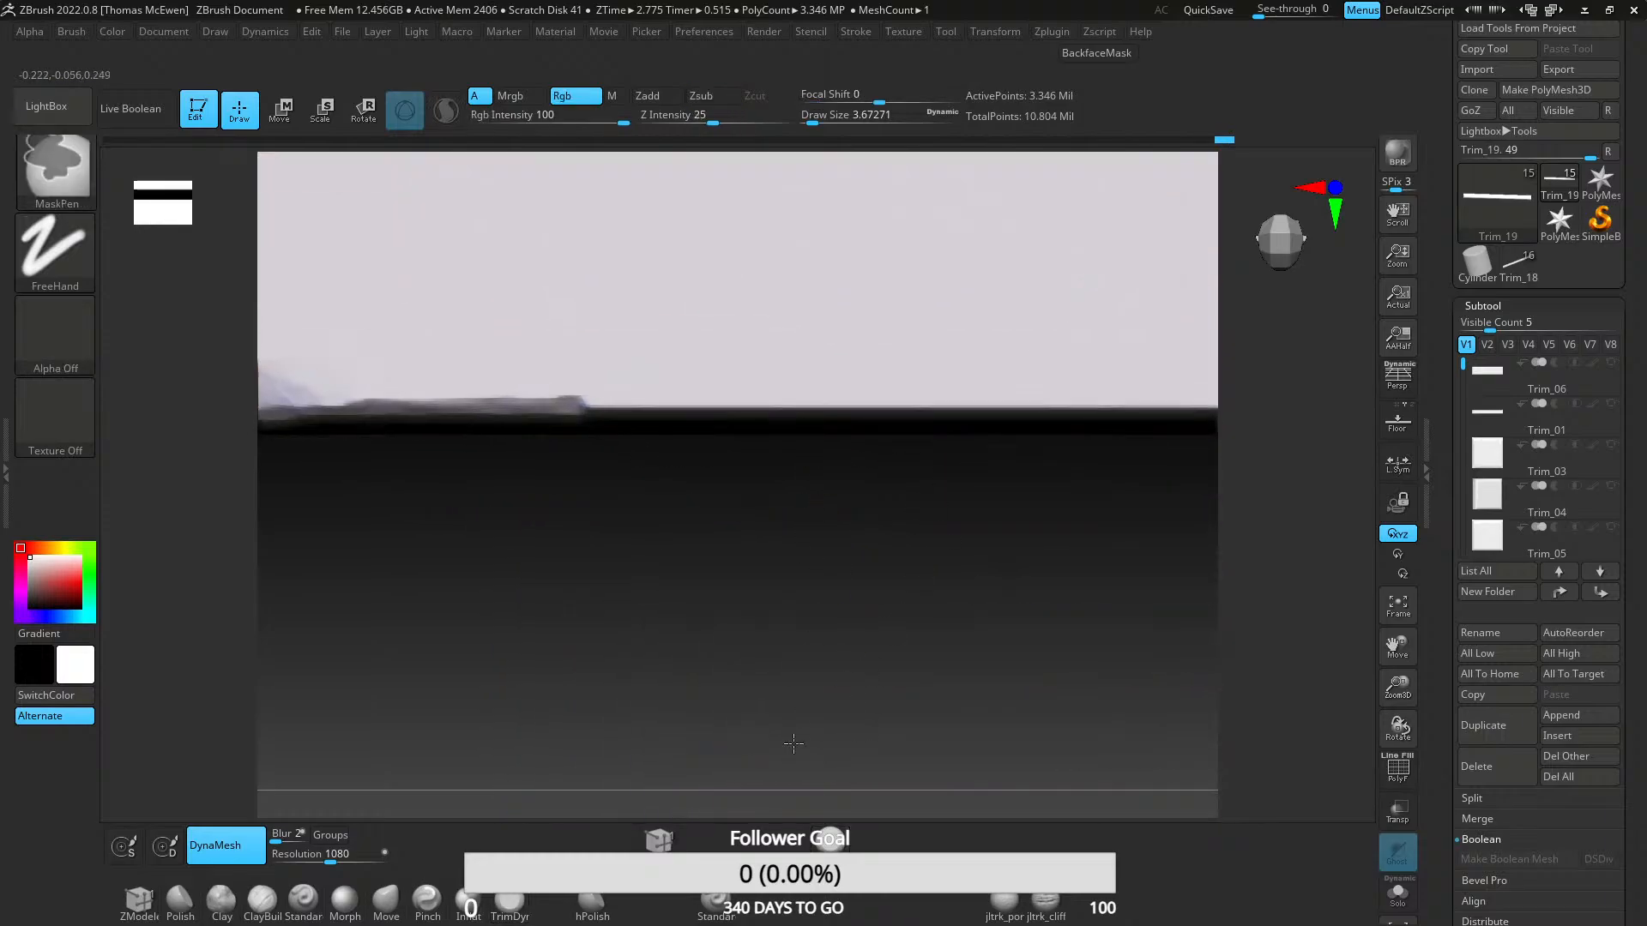
{"action": "right_click_drag", "start_coordinate": [1038, 471], "coordinate": [725, 453], "text": "alt"}
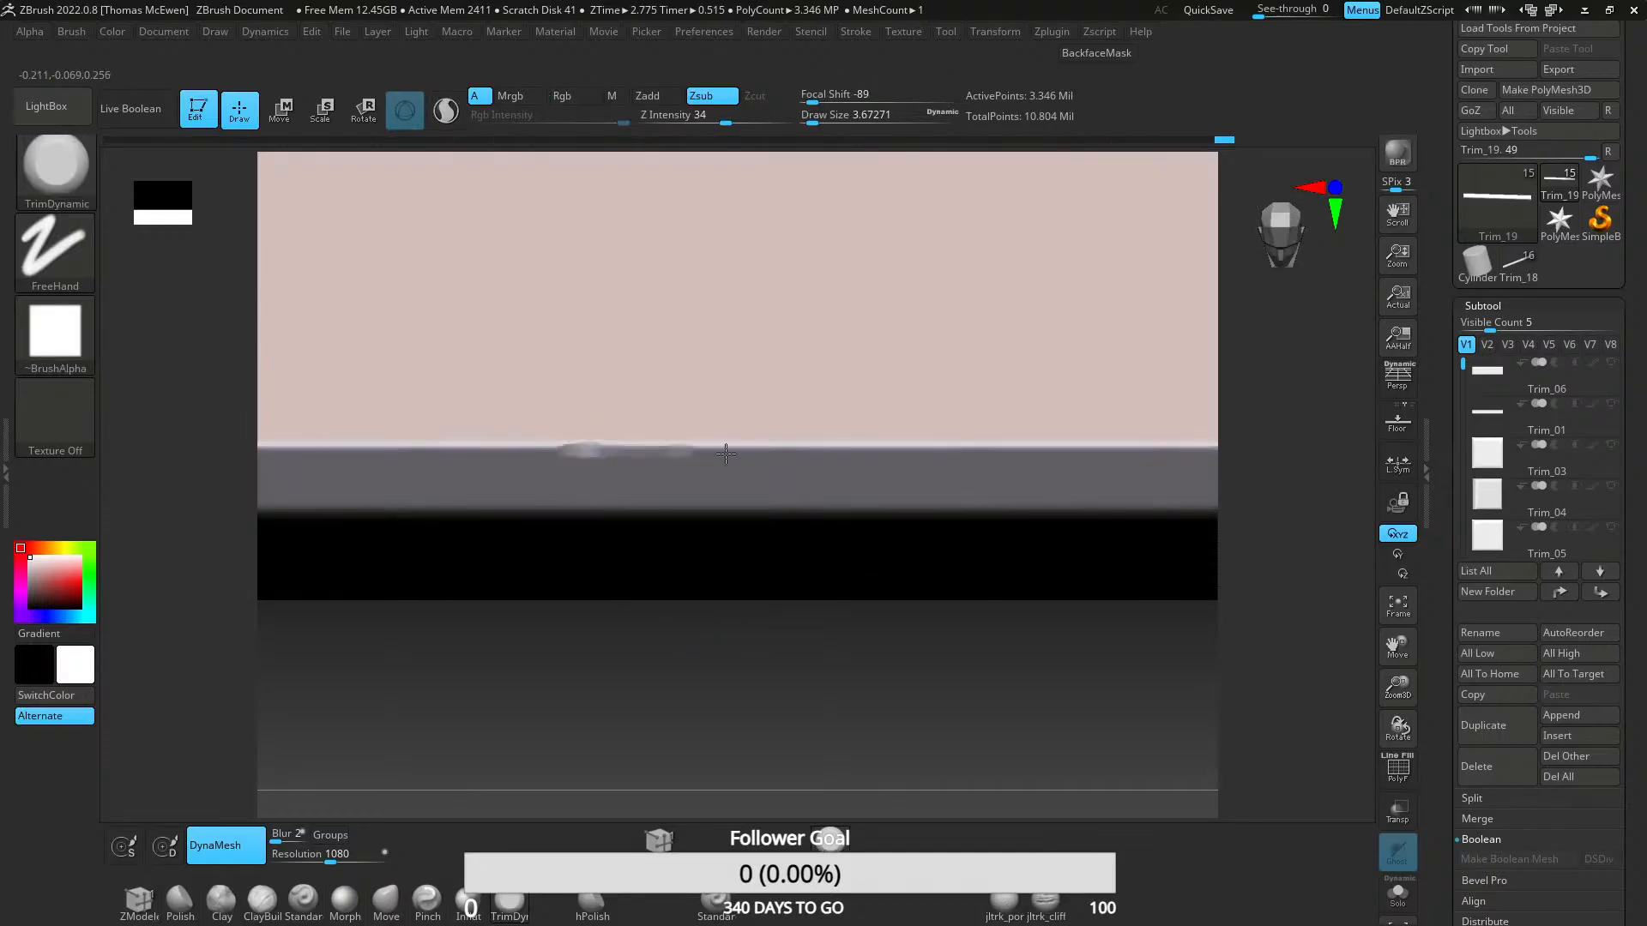
{"action": "mouse_move", "coordinate": [873, 454]}
{"action": "left_mouse_down"}
{"action": "mouse_move", "coordinate": [759, 452]}
{"action": "mouse_move", "coordinate": [1051, 450]}
{"action": "left_mouse_up"}
{"action": "right_click_drag", "start_coordinate": [974, 447], "coordinate": [277, 468], "text": "alt"}
{"action": "left_click_drag", "start_coordinate": [735, 464], "coordinate": [1051, 462]}
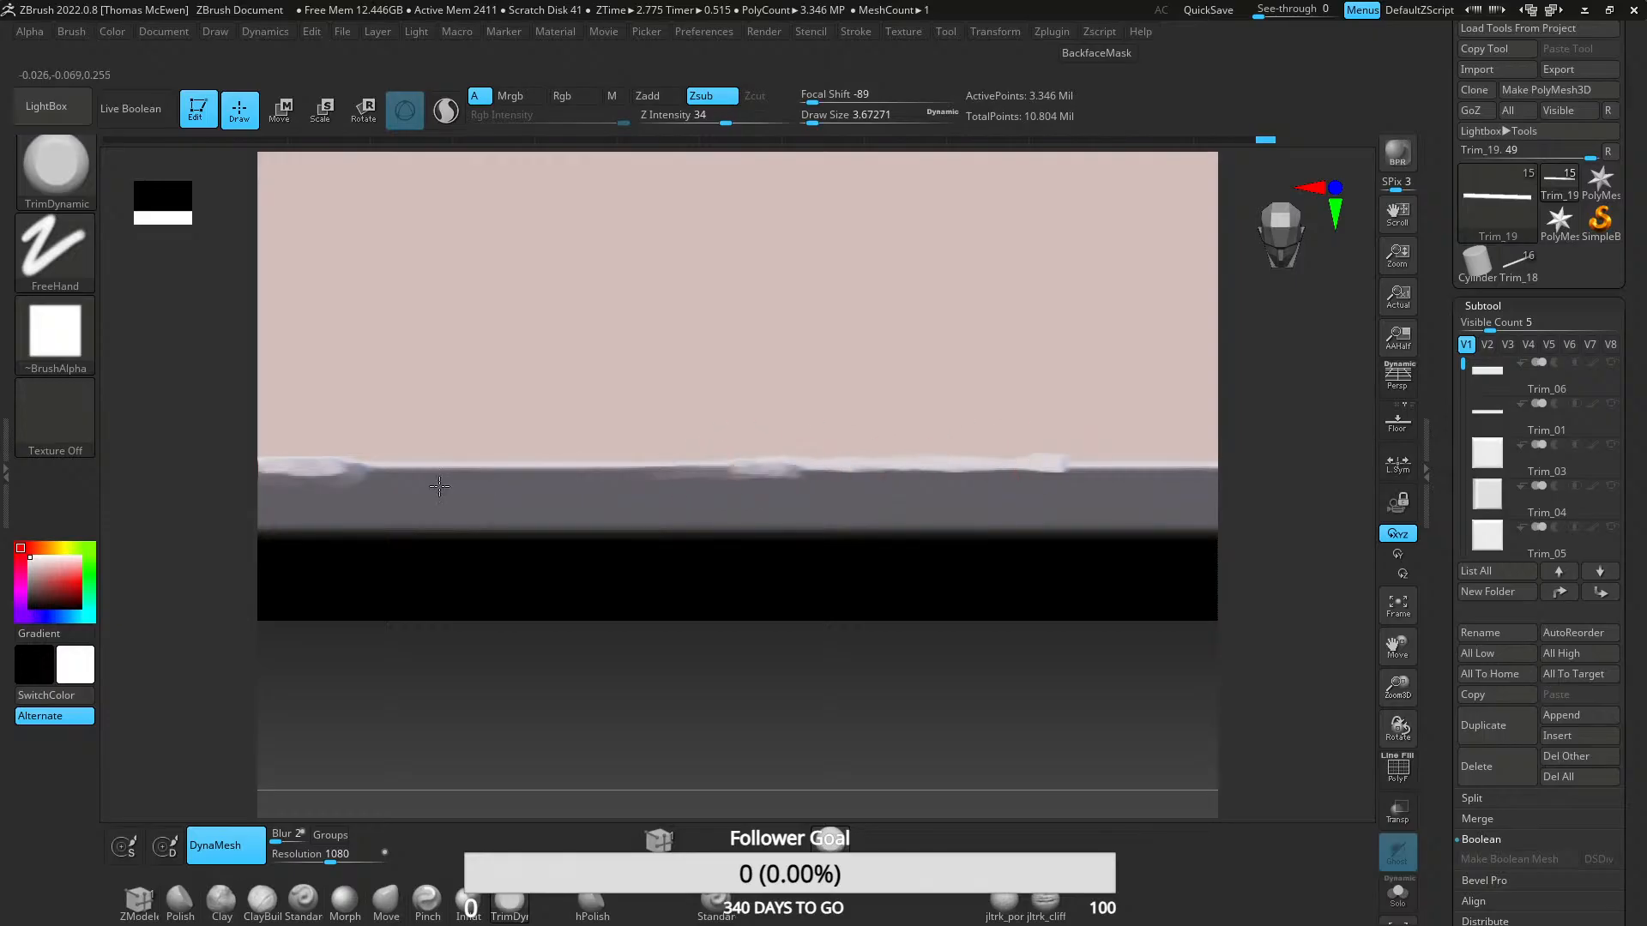
{"action": "left_click_drag", "start_coordinate": [807, 465], "coordinate": [454, 470]}
- Carve a small nick and thin wear into the lower front edge between the trim's middle and the next chip to the right
{"action": "right_click_drag", "start_coordinate": [816, 492], "coordinate": [796, 352], "text": "ctrl"}
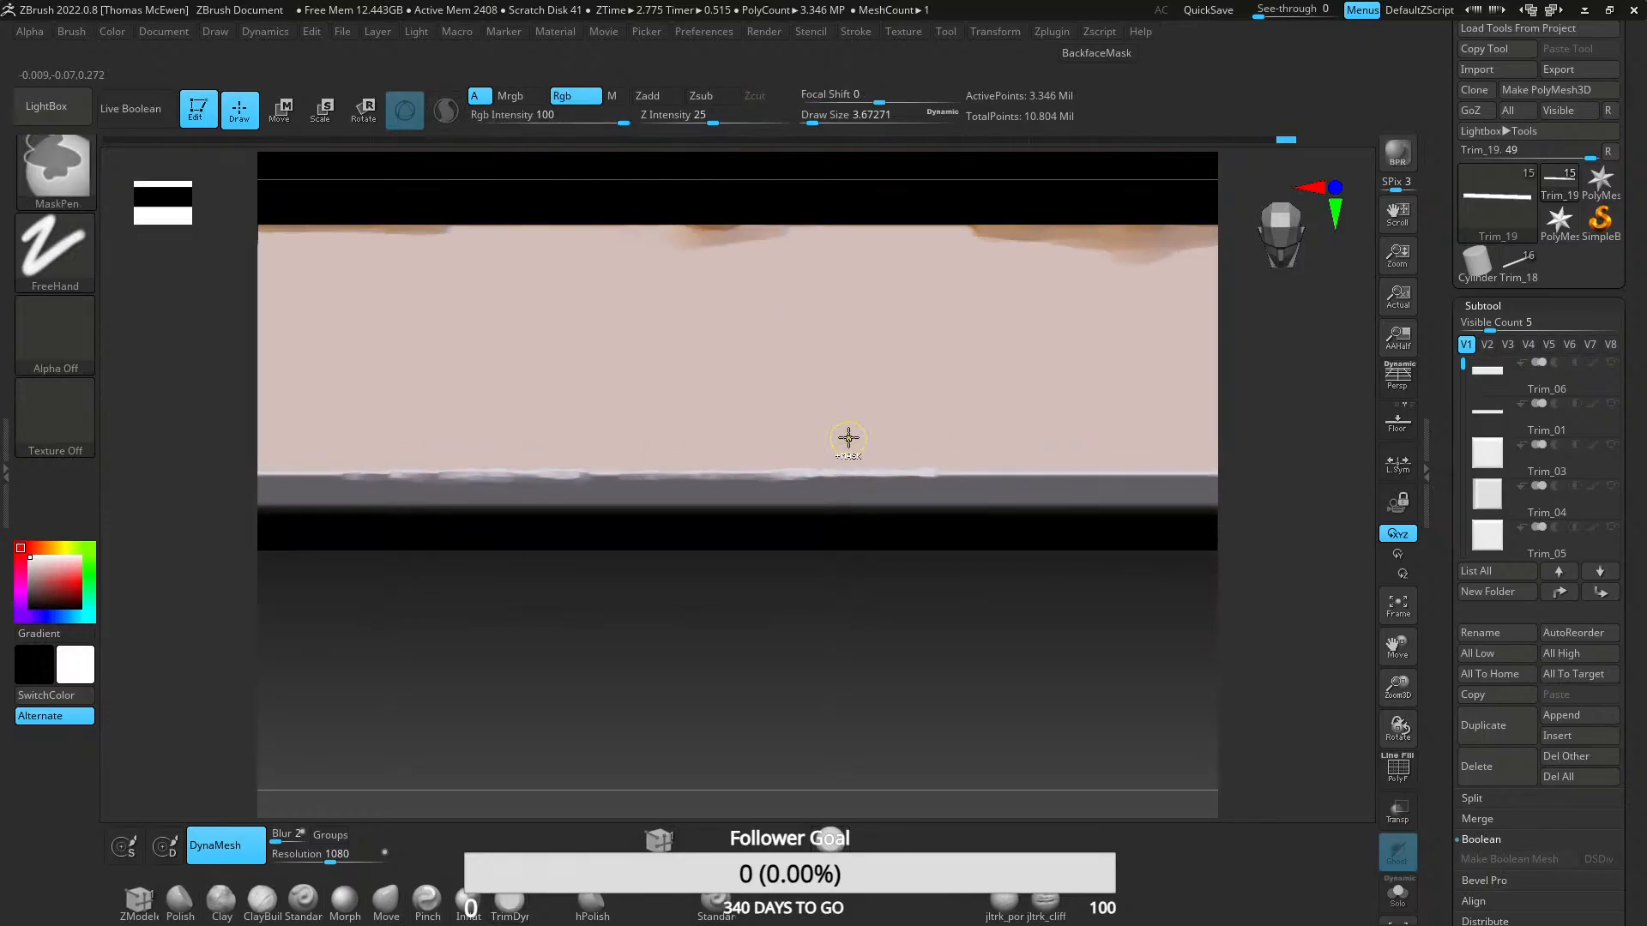
{"action": "right_click_drag", "start_coordinate": [848, 439], "coordinate": [857, 488], "text": "ctrl"}
{"action": "right_click_drag", "start_coordinate": [1055, 485], "coordinate": [258, 488], "text": "alt"}
{"action": "right_click_drag", "start_coordinate": [701, 489], "coordinate": [703, 523], "text": "ctrl"}
{"action": "left_click_drag", "start_coordinate": [706, 504], "coordinate": [408, 506]}
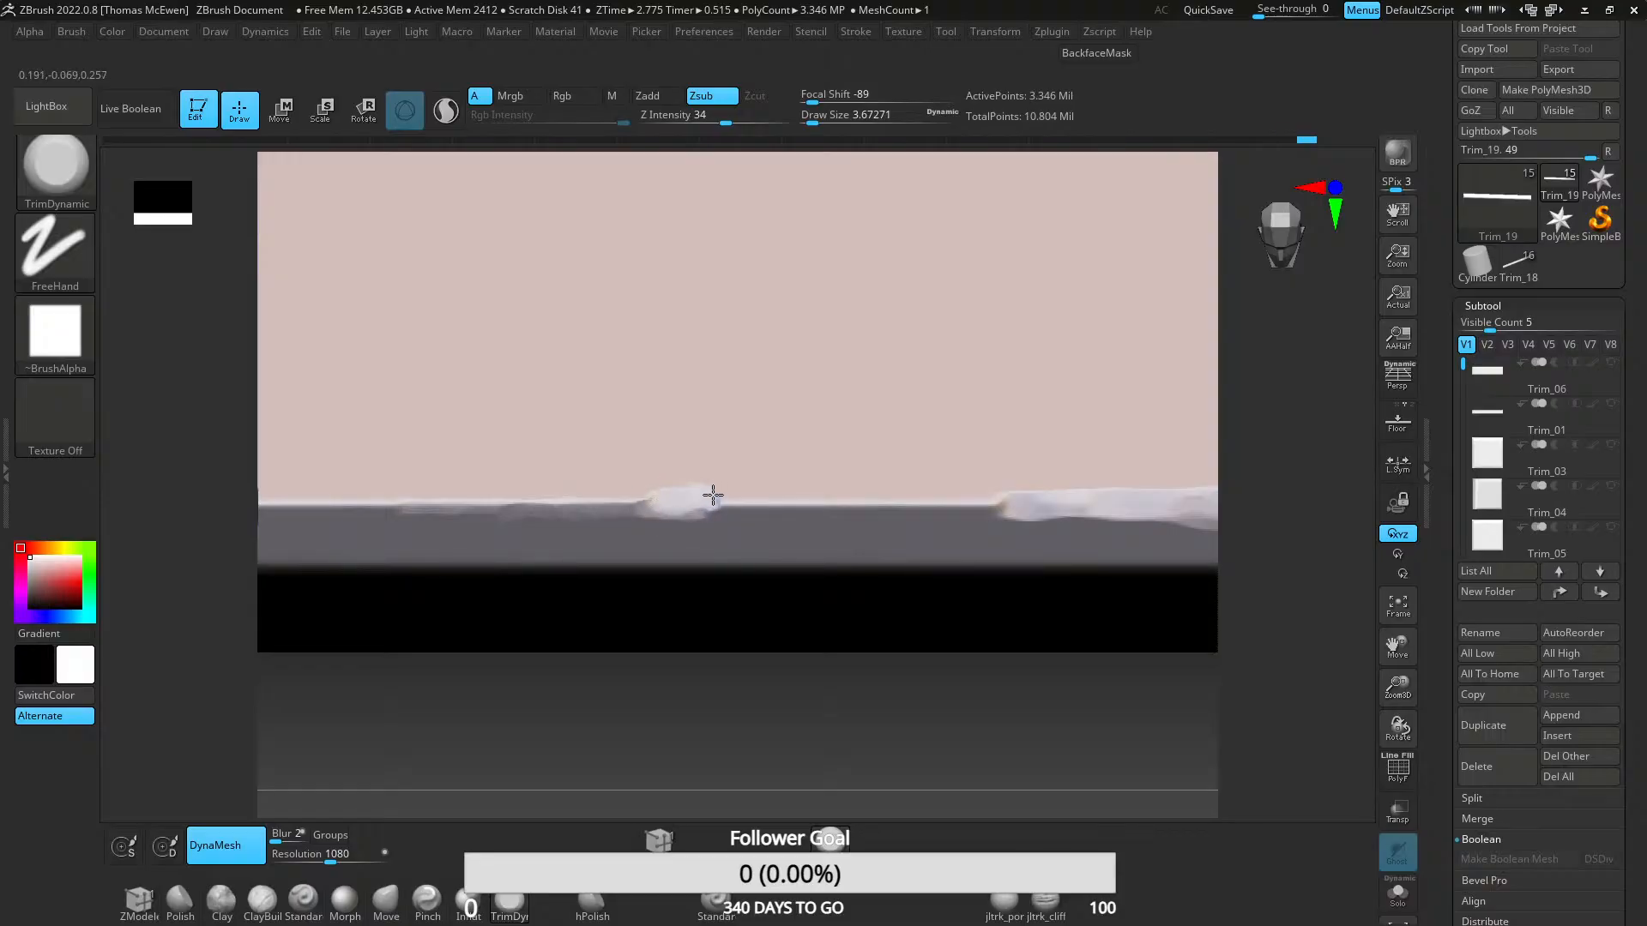
{"action": "left_click_drag", "start_coordinate": [713, 495], "coordinate": [673, 505]}
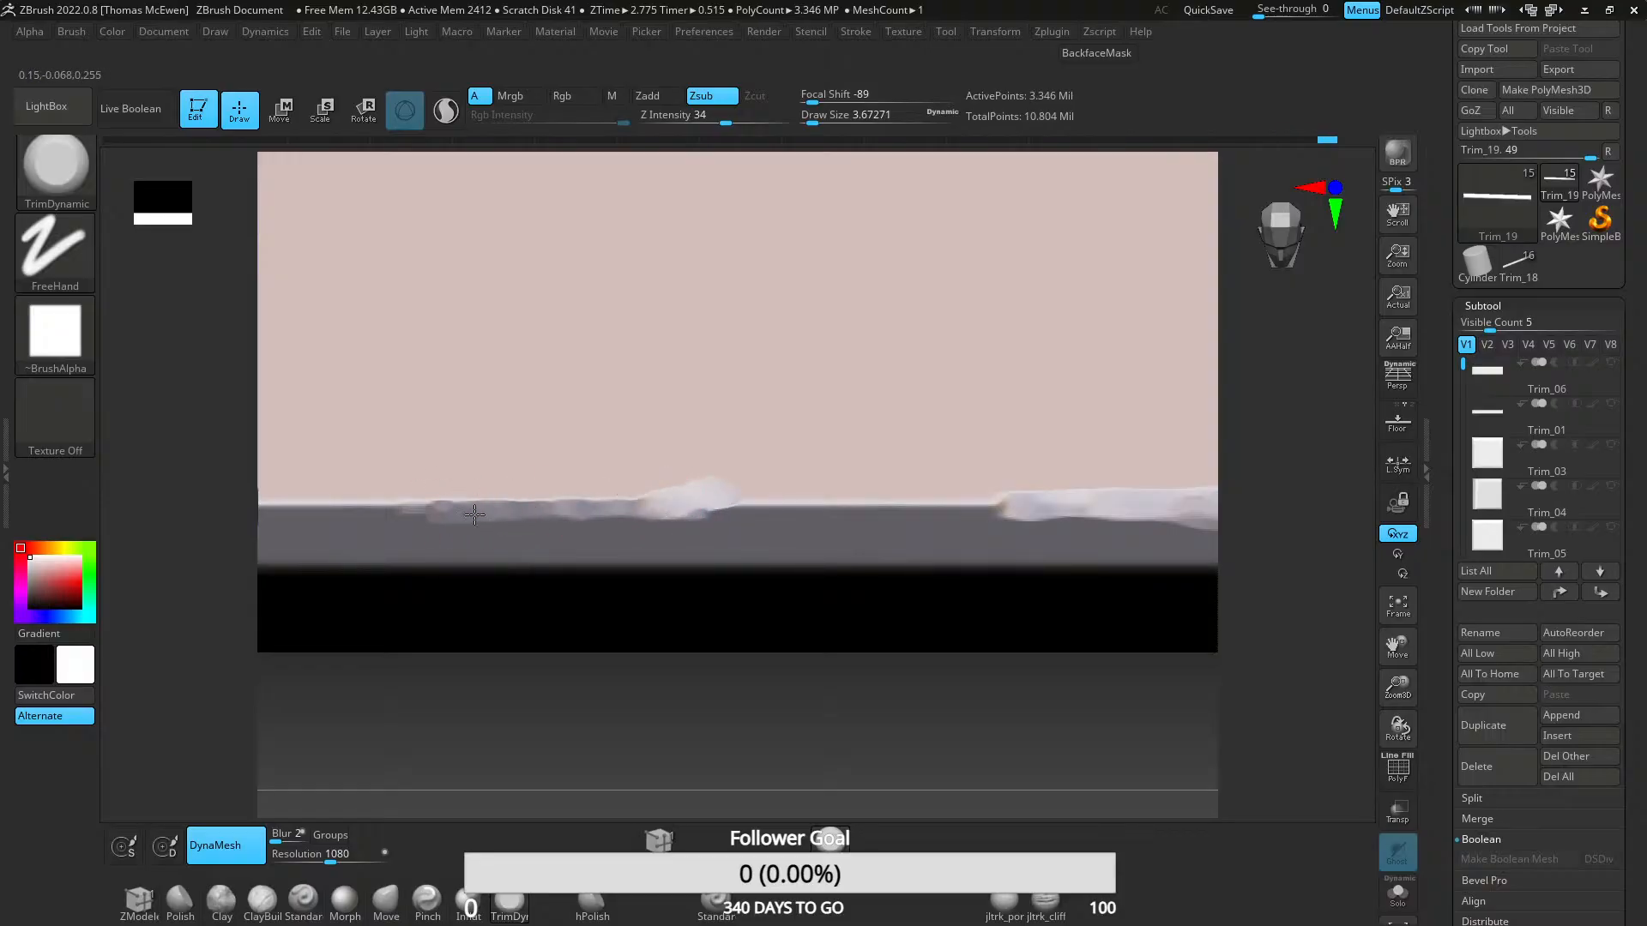
{"action": "right_click_drag", "start_coordinate": [475, 514], "coordinate": [868, 510], "text": "alt"}
{"action": "right_click_drag", "start_coordinate": [452, 507], "coordinate": [898, 506], "text": "alt"}
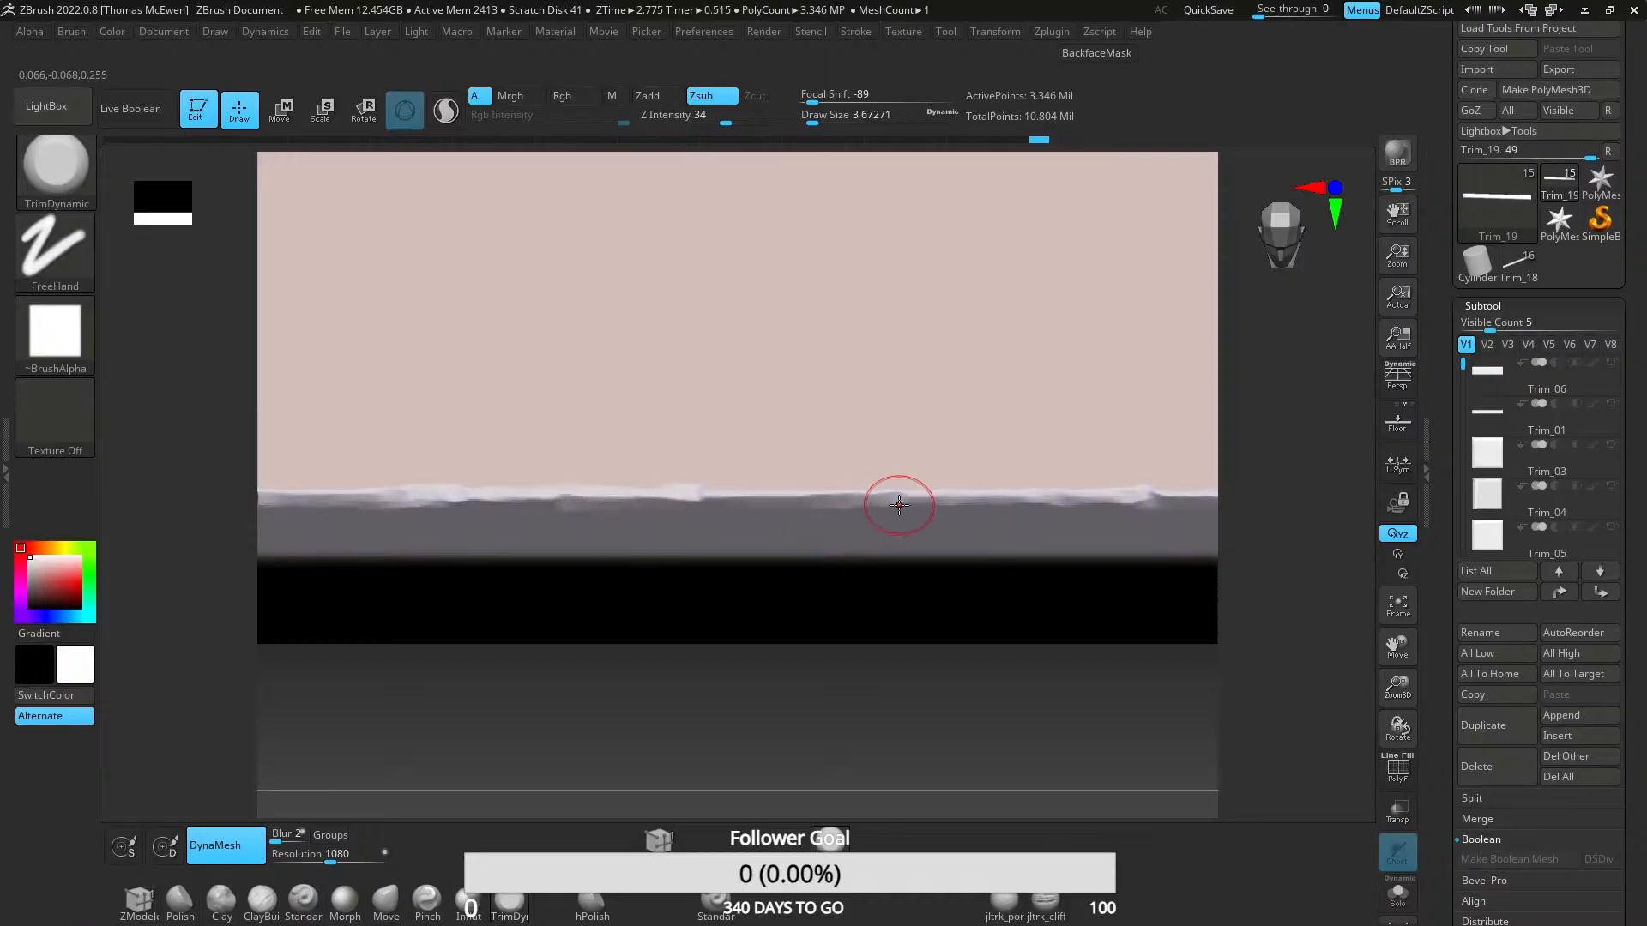
- Extend the thin wear along Trim_19's lower front edge to the right of the trim's middle
{"action": "right_click_drag", "start_coordinate": [493, 522], "coordinate": [909, 511], "text": "alt"}
{"action": "left_click_drag", "start_coordinate": [1107, 479], "coordinate": [1034, 482]}
{"action": "right_click_drag", "start_coordinate": [489, 506], "coordinate": [909, 525], "text": "alt"}
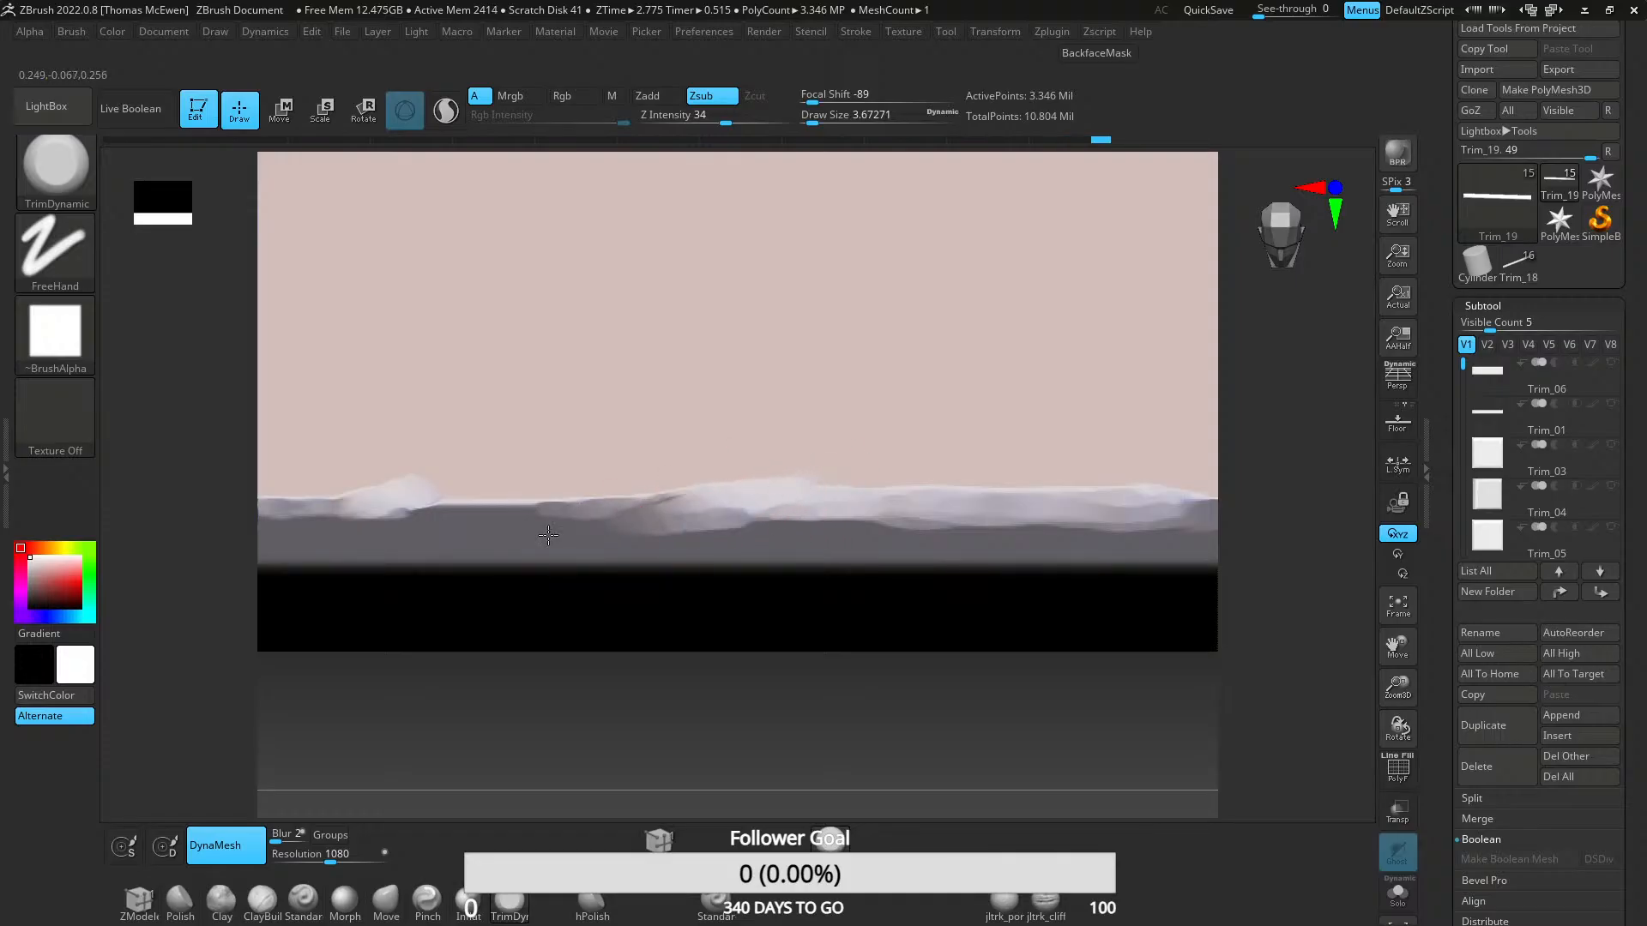
- Carve a small chip with thin, broken wear on both sides into the upper front edge of Trim_19's right half
{"action": "mouse_move", "coordinate": [701, 526]}
{"action": "right_mouse_down"}
{"action": "mouse_move", "coordinate": [853, 441]}
{"action": "mouse_move", "coordinate": [860, 746]}
{"action": "right_mouse_up"}
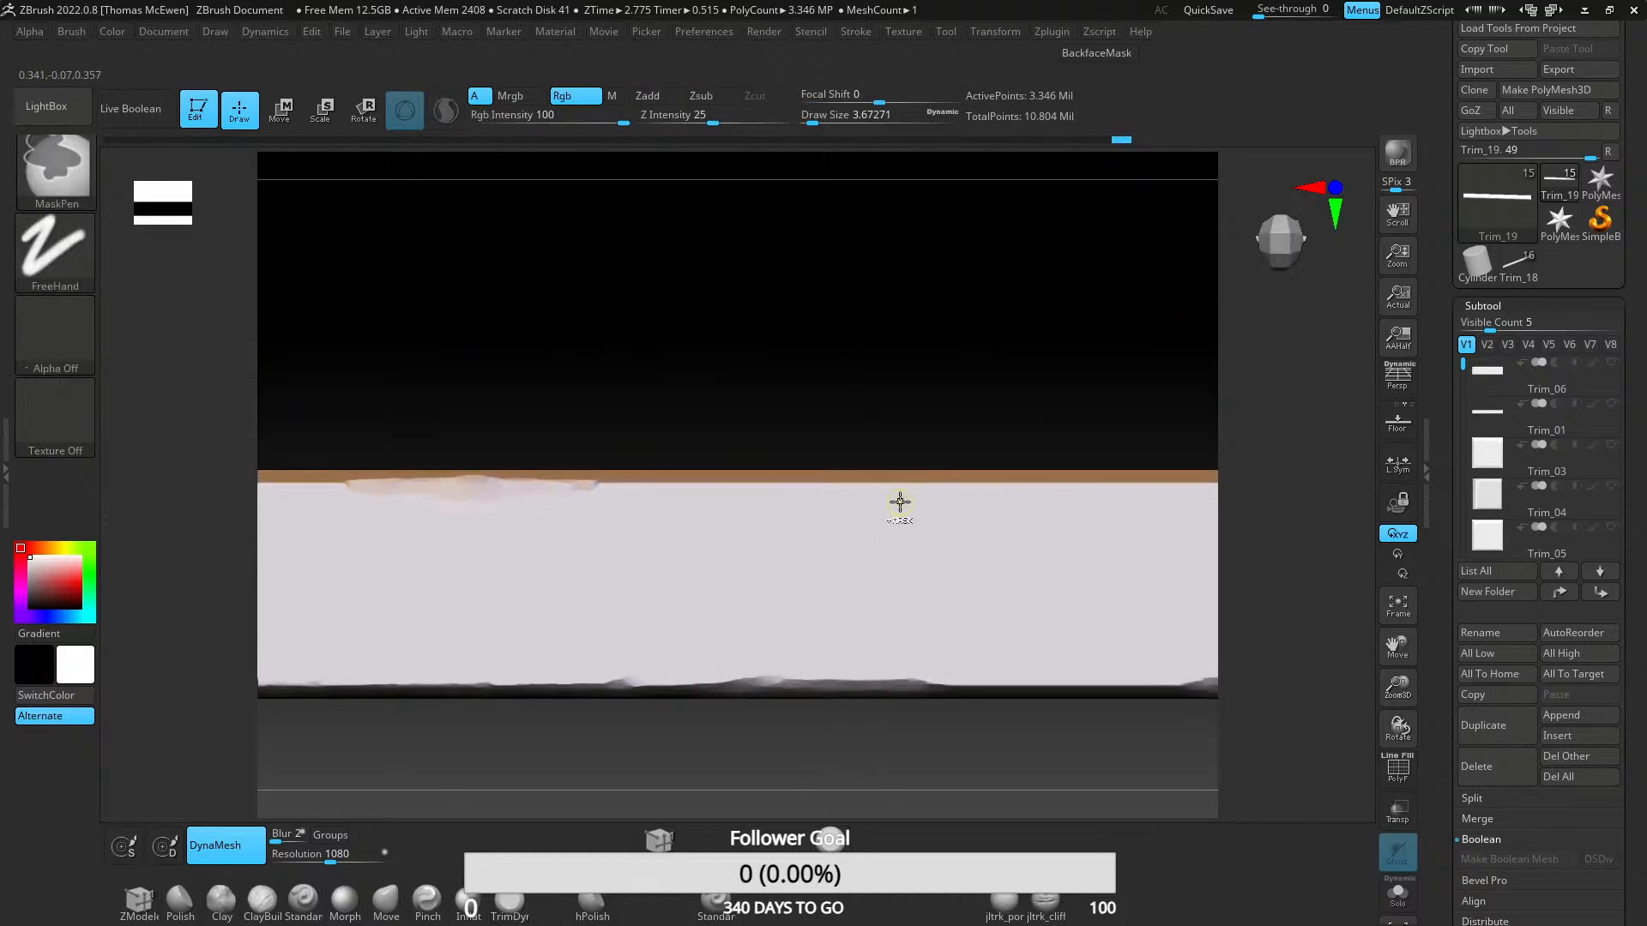
{"action": "mouse_move", "coordinate": [901, 504]}
{"action": "right_mouse_down", "text": "ctrl"}
{"action": "mouse_move", "coordinate": [896, 613]}
{"action": "mouse_move", "coordinate": [622, 483]}
{"action": "right_mouse_up", "text": "ctrl"}
{"action": "left_click_drag", "start_coordinate": [588, 442], "coordinate": [938, 461]}
{"action": "left_click_drag", "start_coordinate": [747, 455], "coordinate": [802, 457]}
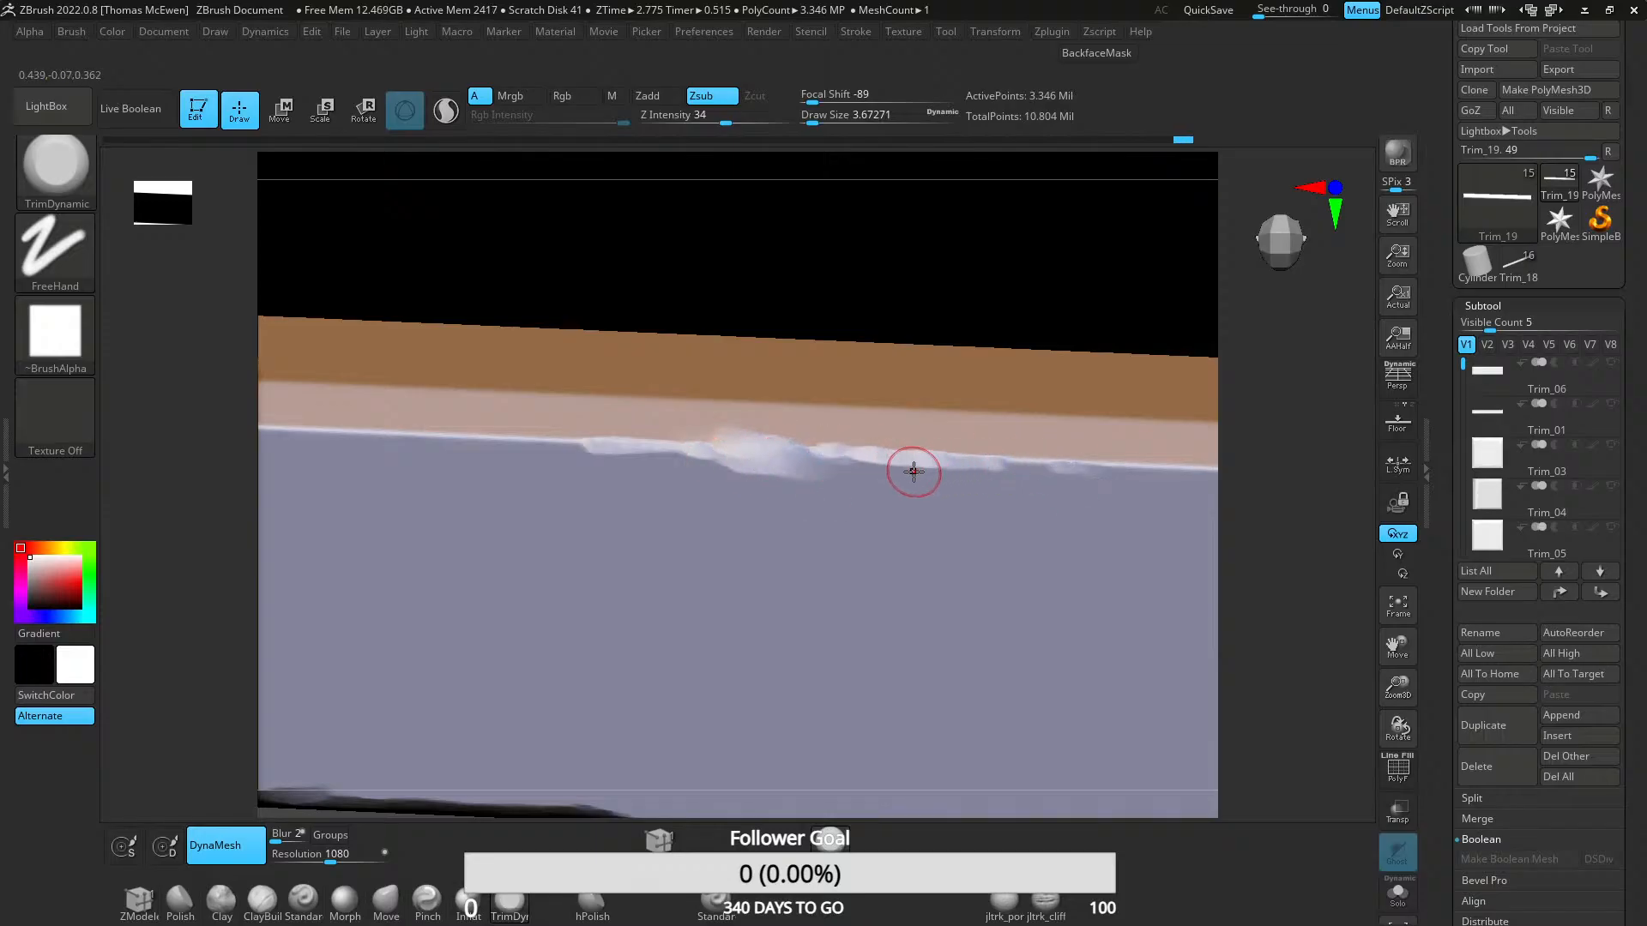
{"action": "left_click_drag", "start_coordinate": [998, 464], "coordinate": [1171, 468]}
{"action": "mouse_move", "coordinate": [986, 456]}
{"action": "right_mouse_down", "text": "ctrl"}
{"action": "mouse_move", "coordinate": [915, 577]}
{"action": "mouse_move", "coordinate": [912, 519]}
{"action": "mouse_move", "coordinate": [878, 493]}
{"action": "mouse_move", "coordinate": [875, 593]}
{"action": "mouse_move", "coordinate": [864, 441]}
{"action": "right_mouse_up", "text": "ctrl"}
- Inspect the chips and wear along Trim_19's upper and lower front edges from end to end
{"action": "right_click_drag", "start_coordinate": [699, 390], "coordinate": [643, 549], "text": "ctrl"}
{"action": "mouse_move", "coordinate": [592, 501]}
{"action": "right_mouse_down", "text": "alt"}
{"action": "mouse_move", "coordinate": [953, 415]}
{"action": "mouse_move", "coordinate": [1058, 492]}
{"action": "right_mouse_up", "text": "alt"}
{"action": "mouse_move", "coordinate": [480, 485]}
{"action": "right_mouse_down", "text": "alt"}
{"action": "mouse_move", "coordinate": [822, 515]}
{"action": "mouse_move", "coordinate": [954, 673]}
{"action": "right_mouse_up", "text": "alt"}
{"action": "right_click_drag", "start_coordinate": [859, 574], "coordinate": [861, 323], "text": "ctrl"}
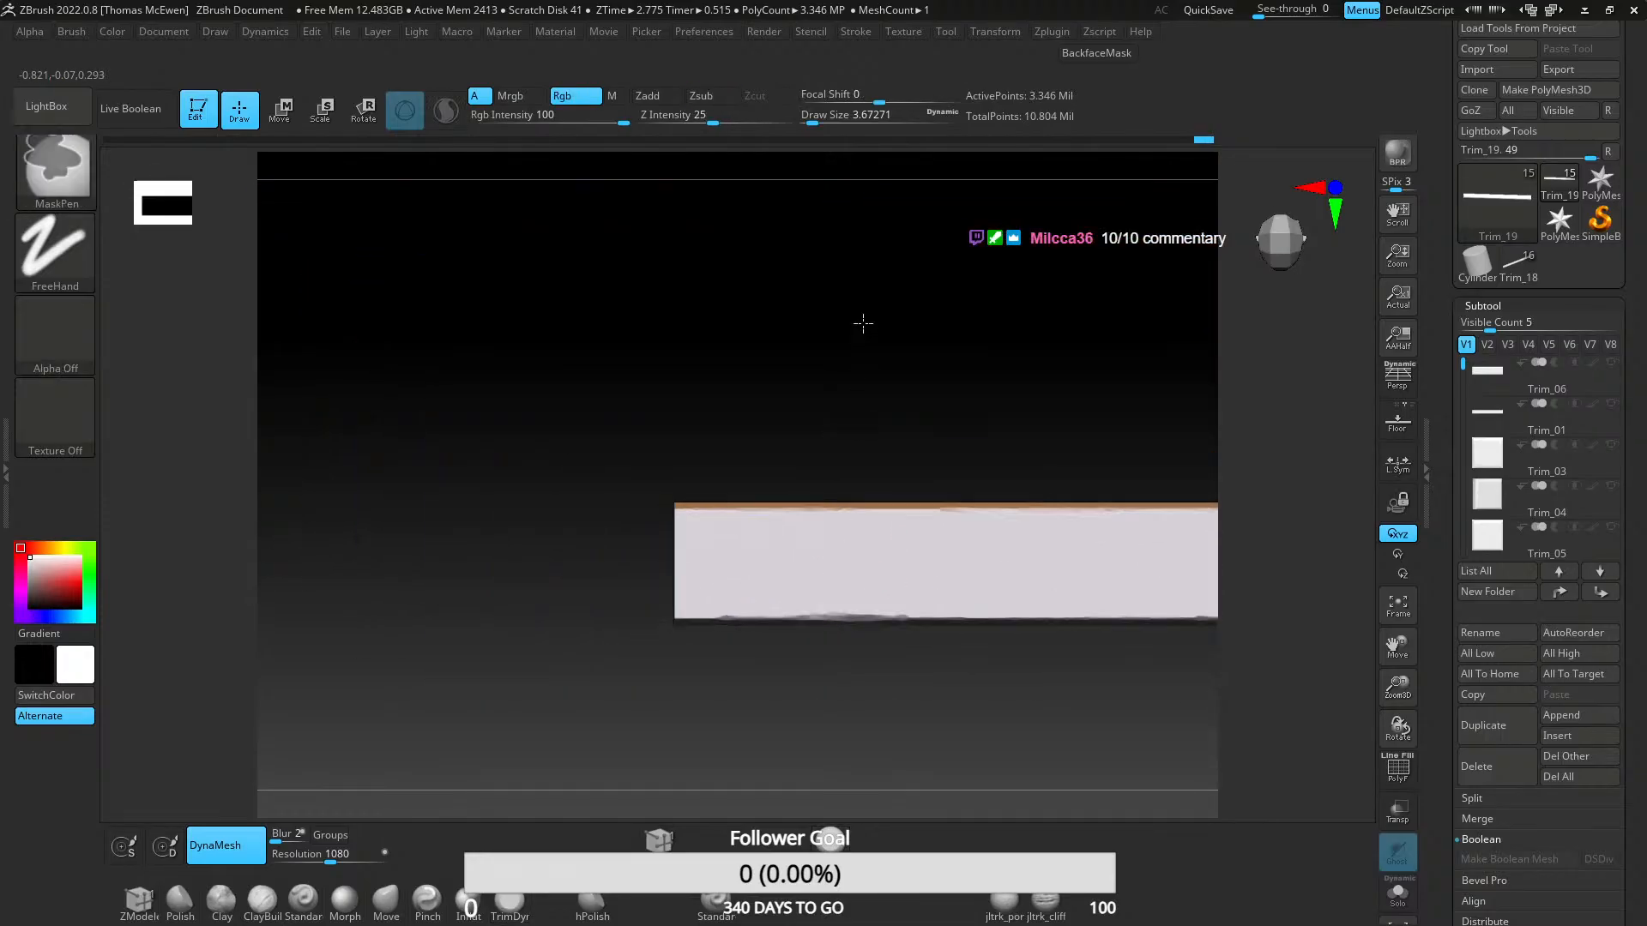
{"action": "right_click_drag", "start_coordinate": [892, 622], "coordinate": [899, 360], "text": "ctrl"}
{"action": "right_click_drag", "start_coordinate": [909, 541], "coordinate": [480, 455], "text": "alt"}
{"action": "right_click_drag", "start_coordinate": [802, 426], "coordinate": [791, 556], "text": "ctrl"}
{"action": "right_click_drag", "start_coordinate": [935, 583], "coordinate": [584, 565], "text": "alt"}
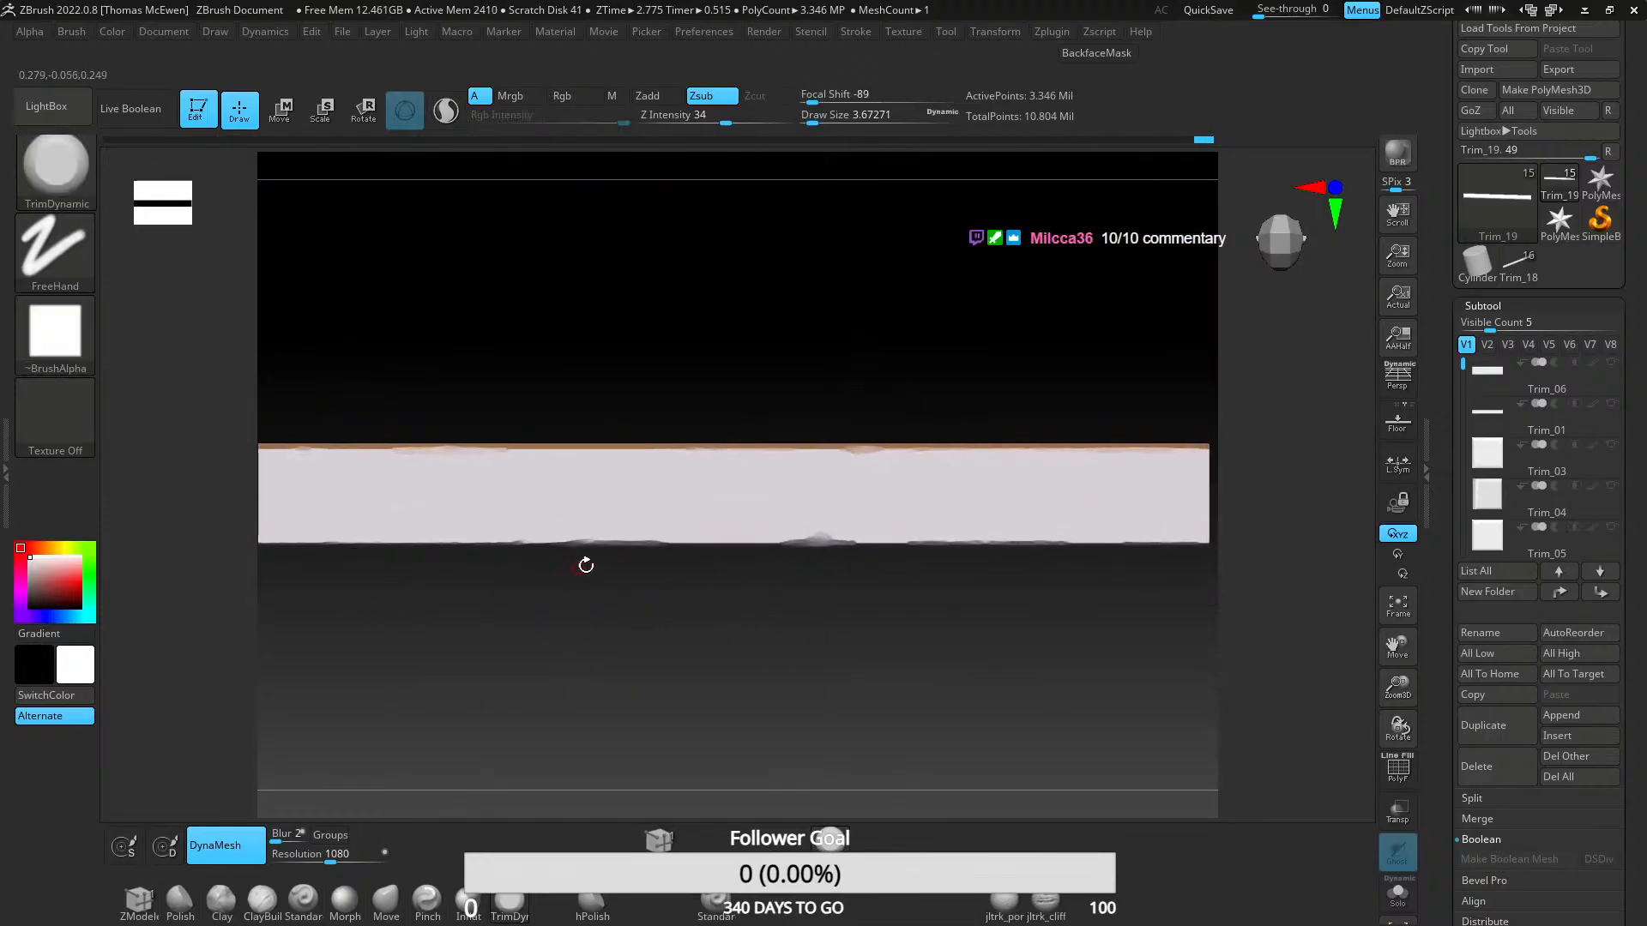
{"action": "right_click_drag", "start_coordinate": [1012, 601], "coordinate": [779, 559], "text": "ctrl"}
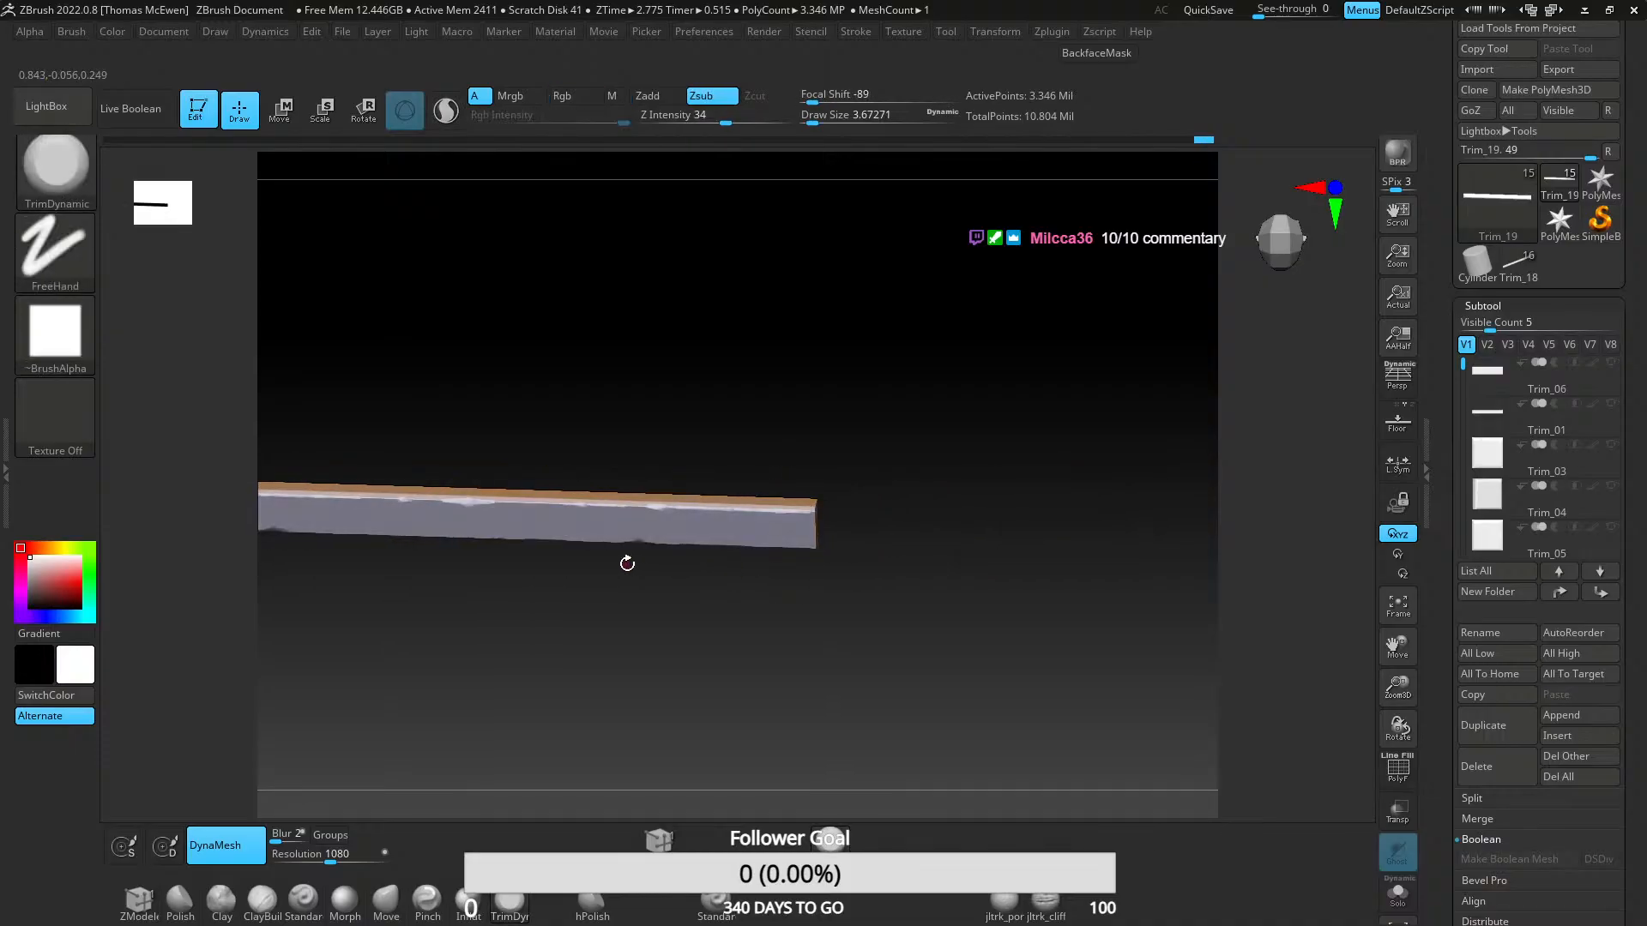
- Wear down the smooth stretch of Trim_19's lower front edge to the right of the left chip
{"action": "mouse_move", "coordinate": [625, 562]}
{"action": "right_mouse_down", "text": "alt"}
{"action": "mouse_move", "coordinate": [776, 584]}
{"action": "mouse_move", "coordinate": [795, 633]}
{"action": "mouse_move", "coordinate": [827, 478]}
{"action": "mouse_move", "coordinate": [816, 423]}
{"action": "mouse_move", "coordinate": [861, 504]}
{"action": "mouse_move", "coordinate": [775, 709]}
{"action": "right_mouse_up", "text": "alt"}
{"action": "mouse_move", "coordinate": [1226, 674]}
{"action": "right_mouse_down", "text": "alt"}
{"action": "mouse_move", "coordinate": [901, 551]}
{"action": "mouse_move", "coordinate": [897, 592]}
{"action": "right_mouse_up", "text": "alt"}
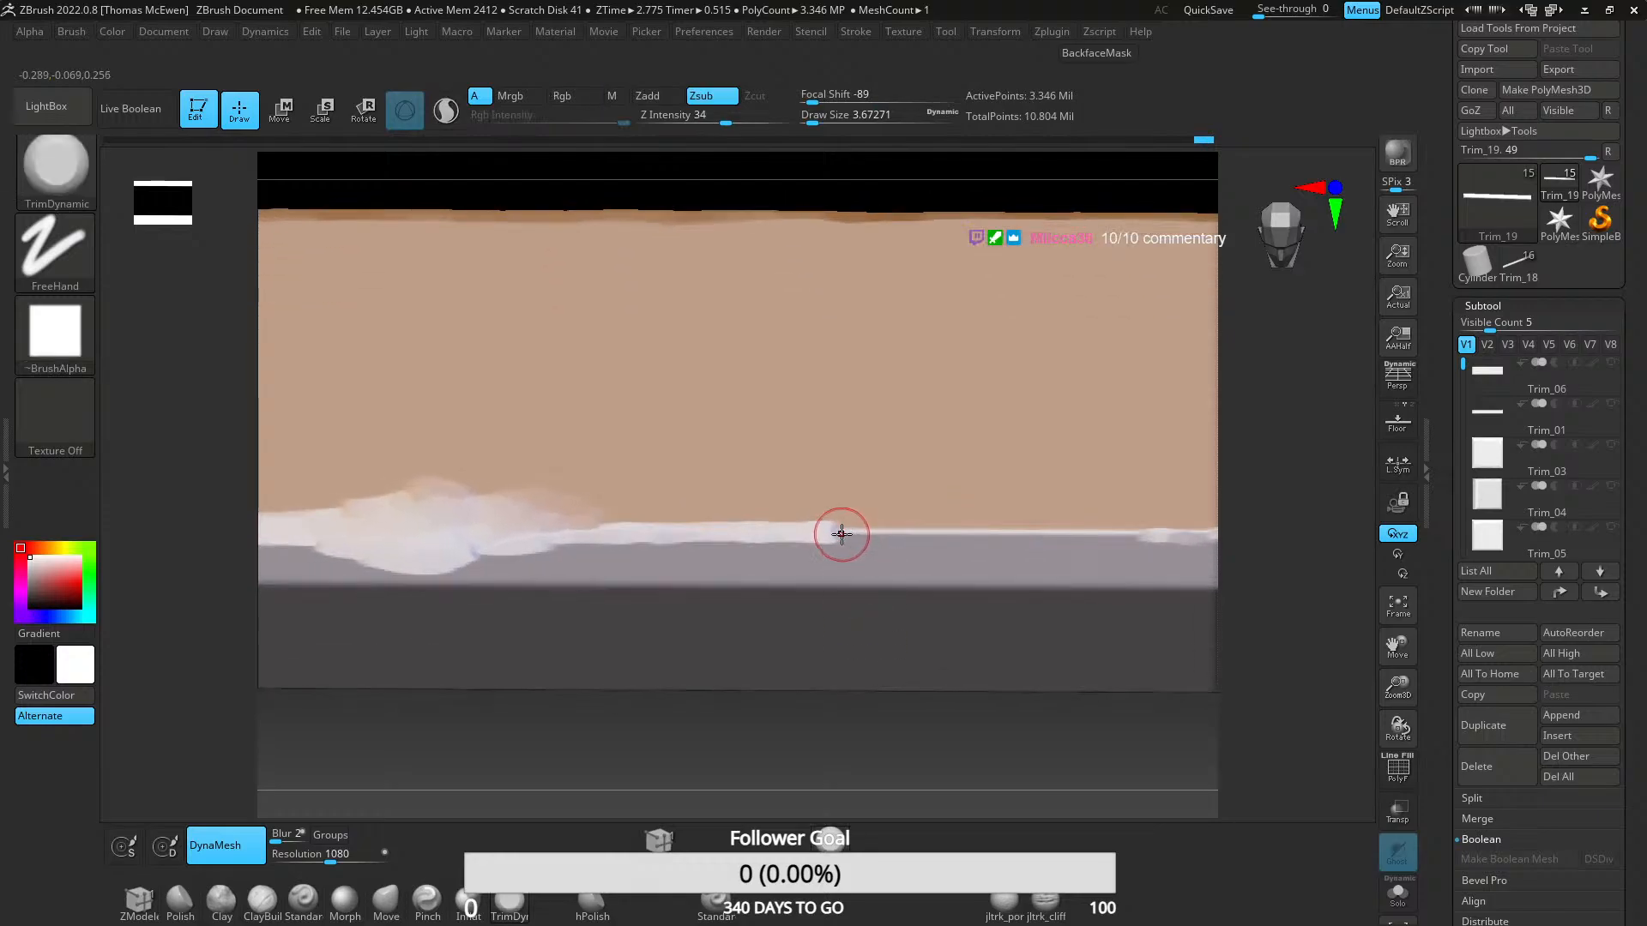
{"action": "left_click_drag", "start_coordinate": [842, 532], "coordinate": [1131, 533]}
{"action": "left_click_drag", "start_coordinate": [1018, 532], "coordinate": [1183, 525]}
{"action": "mouse_move", "coordinate": [1022, 592]}
{"action": "right_mouse_down", "text": "ctrl"}
{"action": "mouse_move", "coordinate": [944, 625]}
{"action": "mouse_move", "coordinate": [938, 537]}
{"action": "mouse_move", "coordinate": [694, 528]}
{"action": "mouse_move", "coordinate": [710, 633]}
{"action": "mouse_move", "coordinate": [821, 549]}
{"action": "right_mouse_up", "text": "ctrl"}
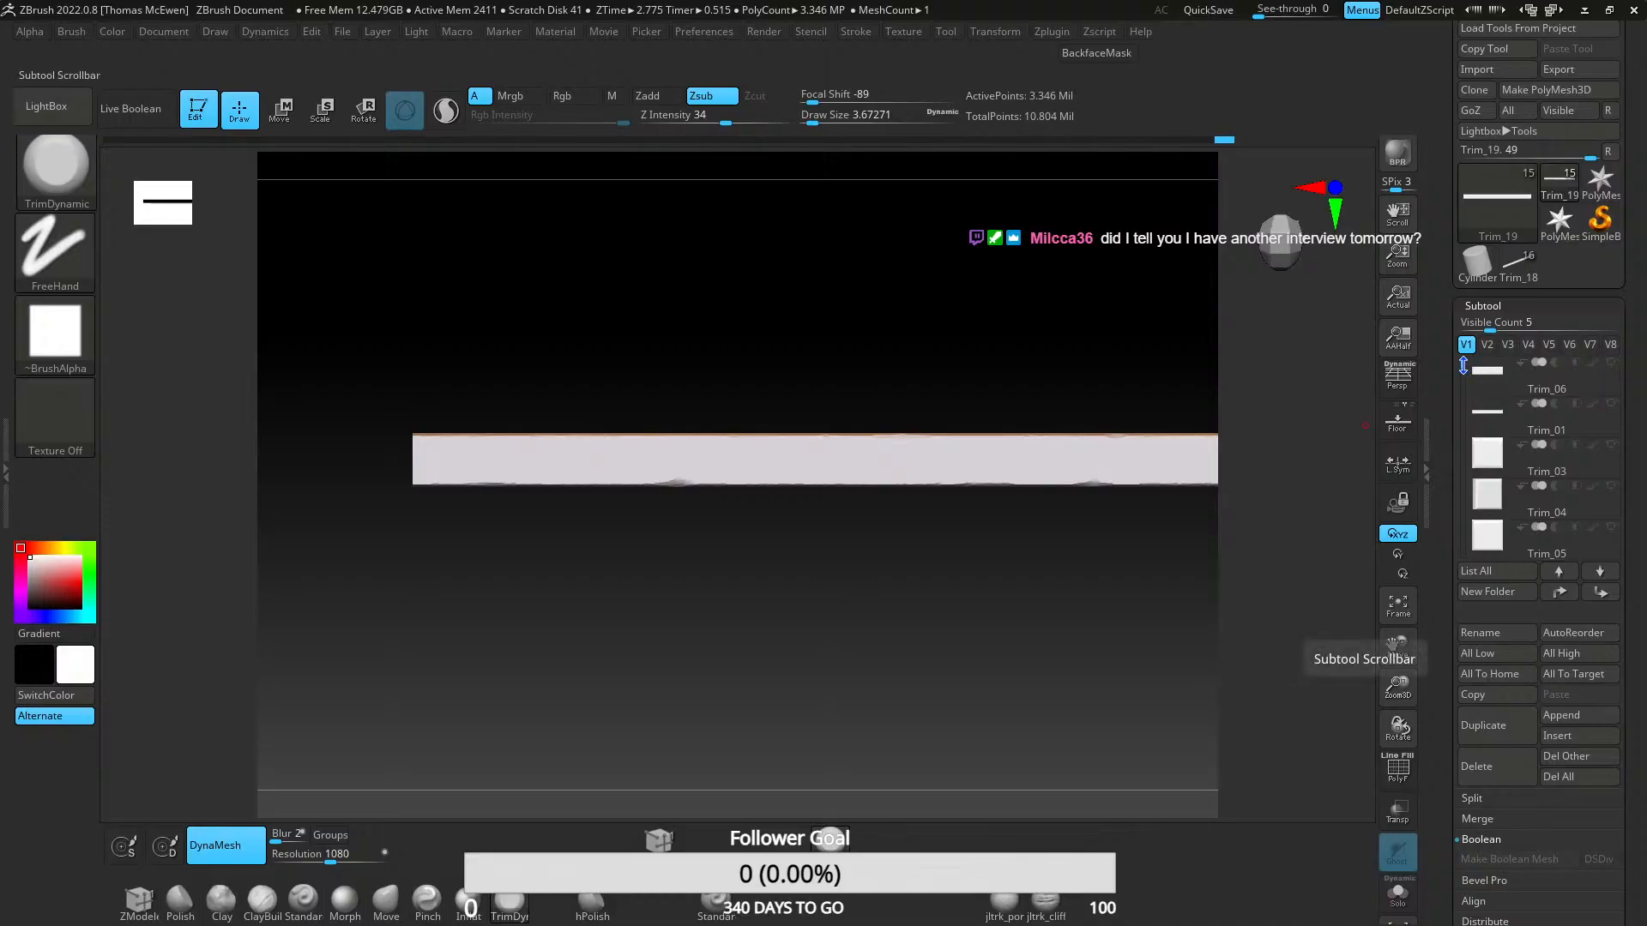
- Make Trim_10 the active subtool and show it in place of Trim_19
{"action": "left_click_drag", "start_coordinate": [1463, 366], "coordinate": [1463, 486]}
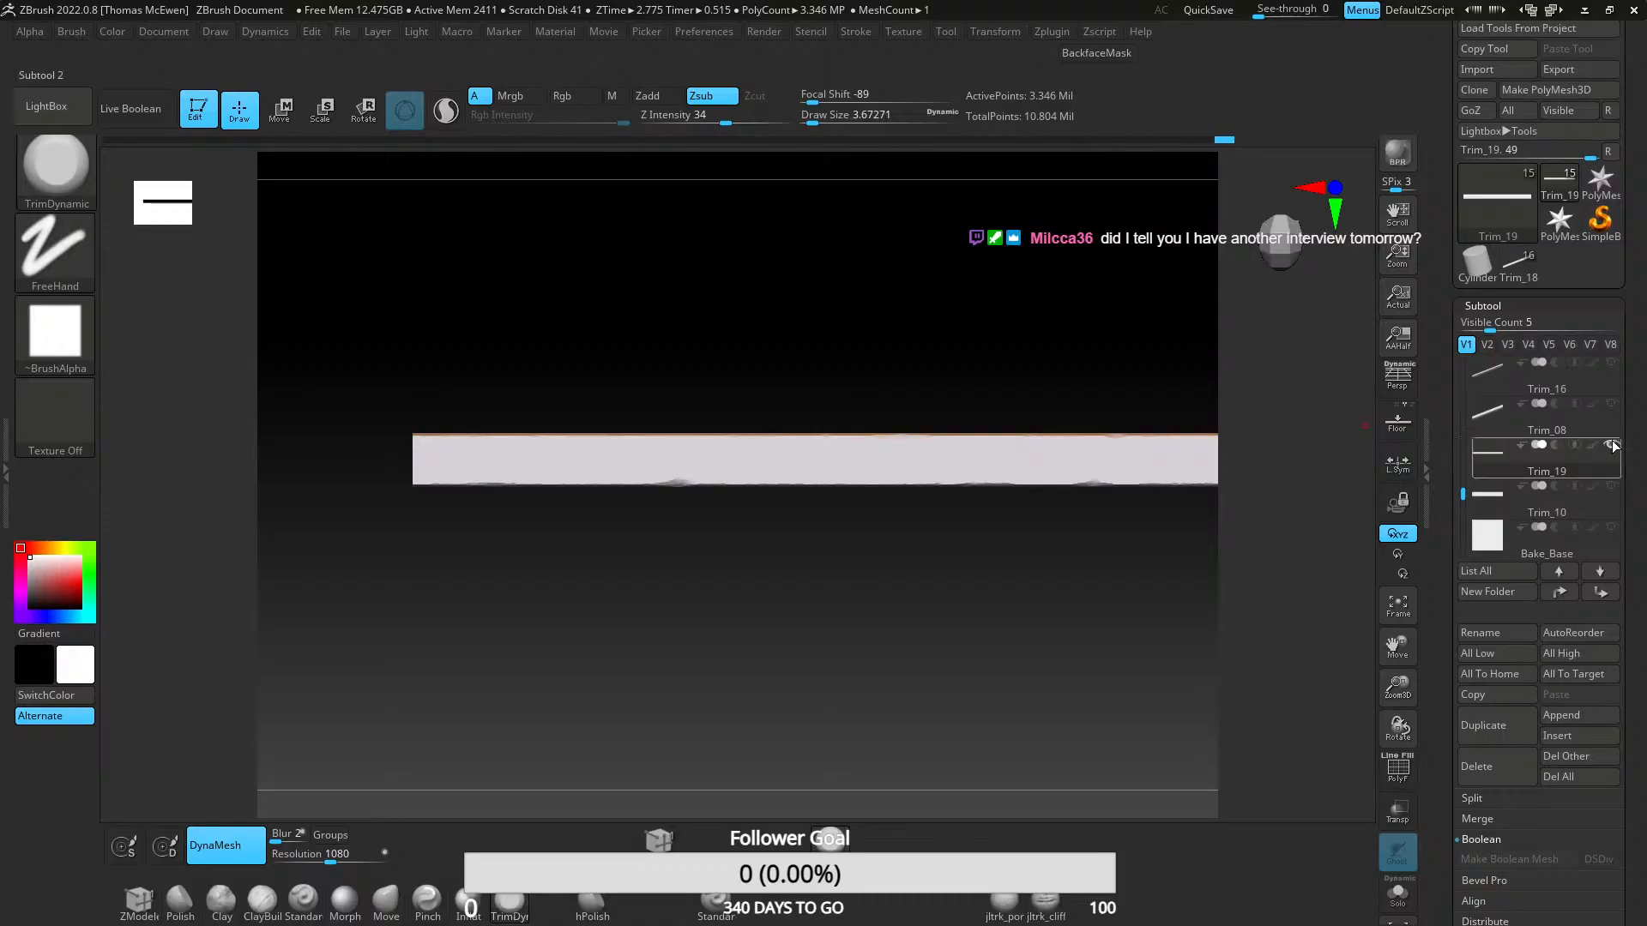
{"action": "left_click", "coordinate": [1612, 487]}
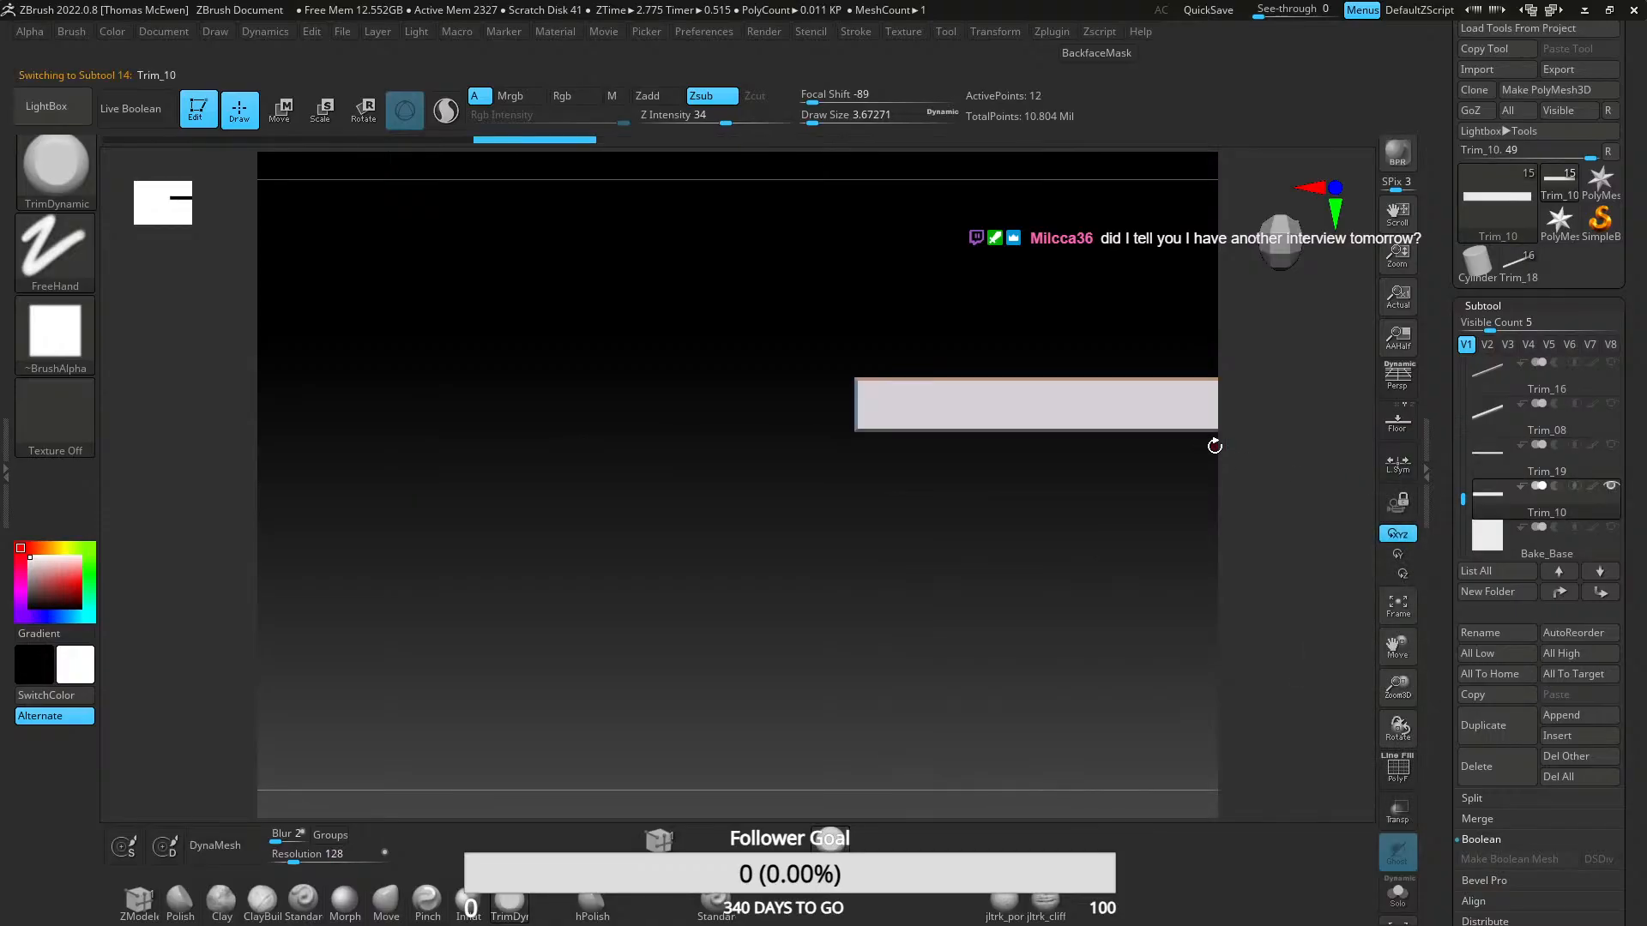
{"action": "left_click_drag", "start_coordinate": [1214, 446], "coordinate": [1260, 368], "text": "alt"}
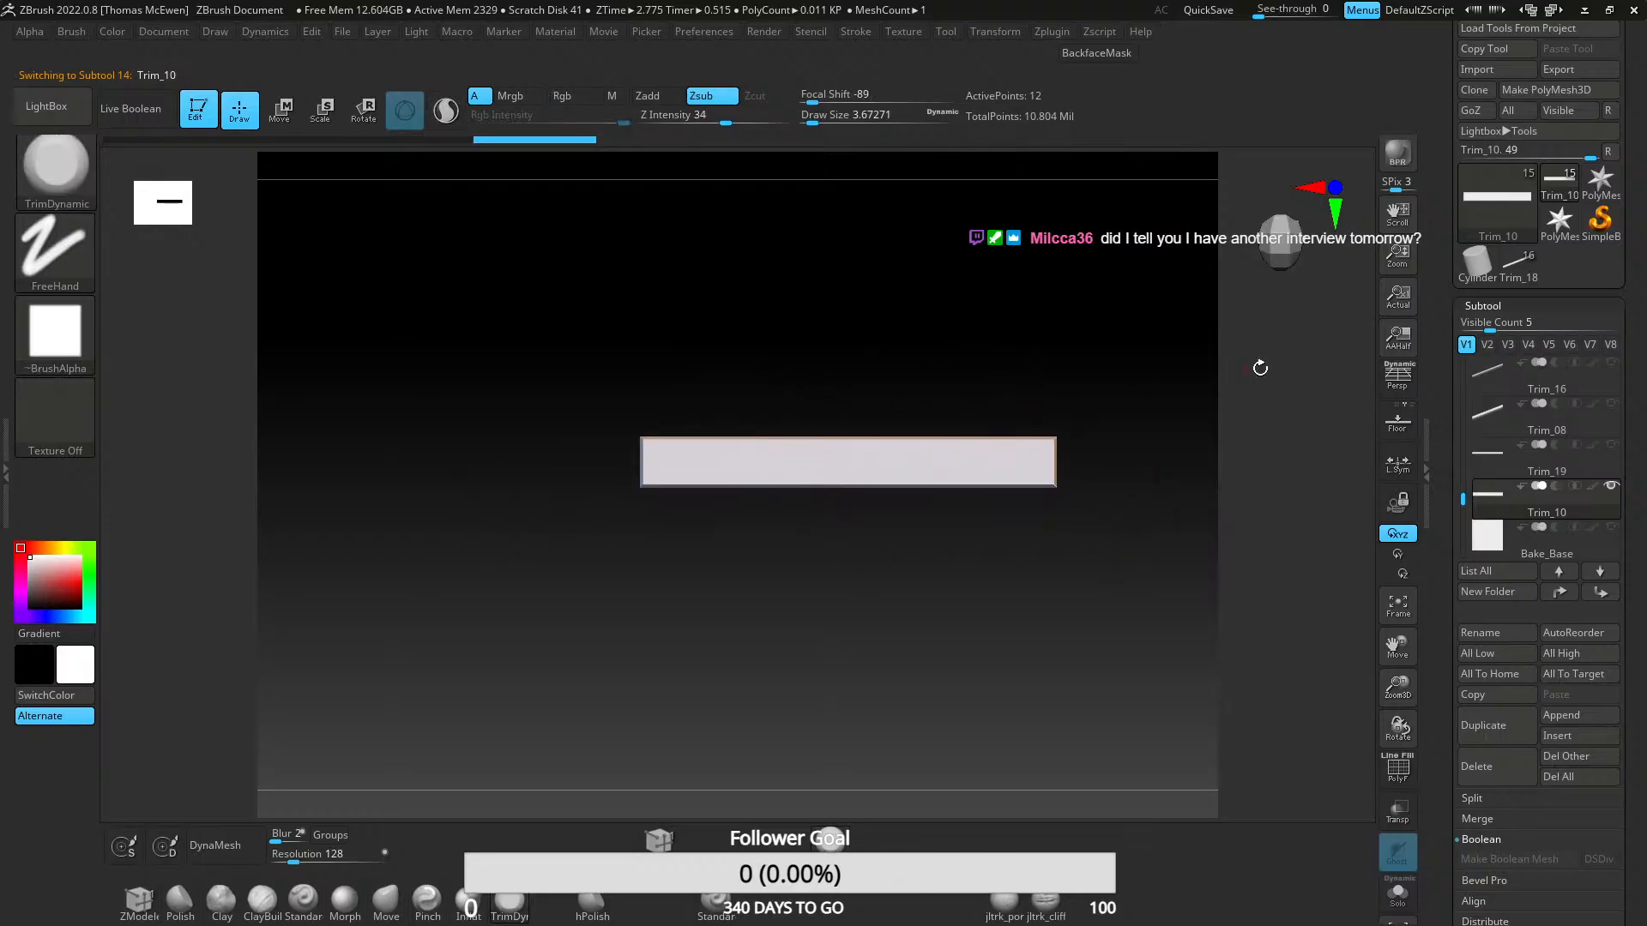
- DynaMesh Trim_10 at resolution 2040 with Blur 0, and subdivide it once
{"action": "left_click", "coordinate": [1484, 306]}
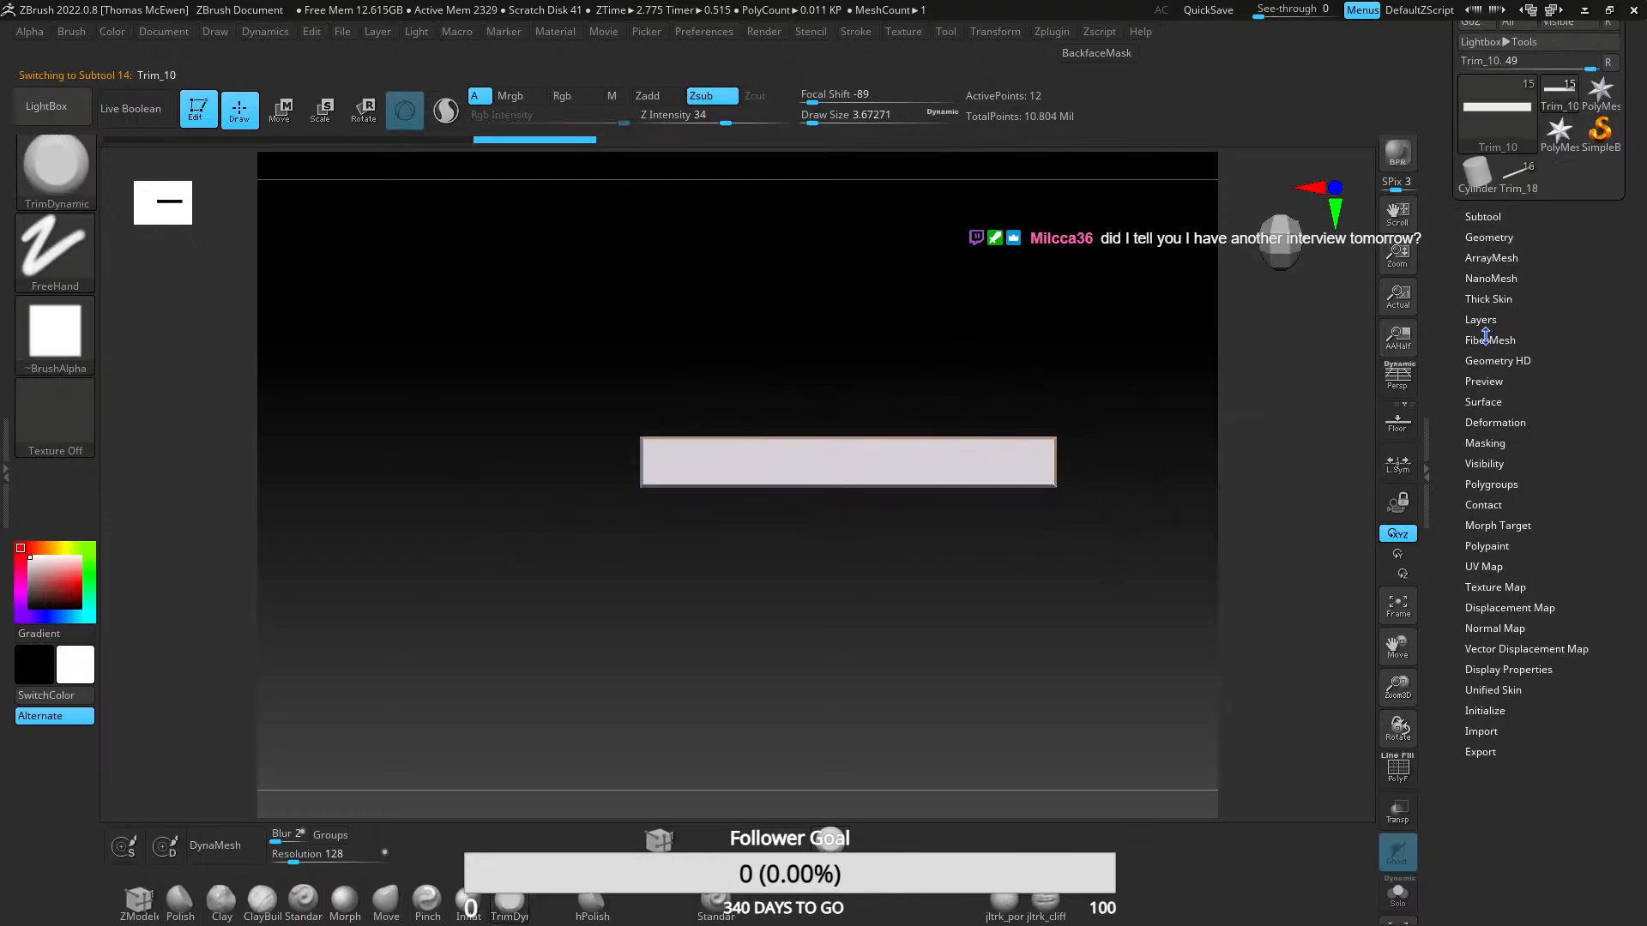
{"action": "left_click", "coordinate": [1489, 238]}
{"action": "left_click", "coordinate": [1514, 585]}
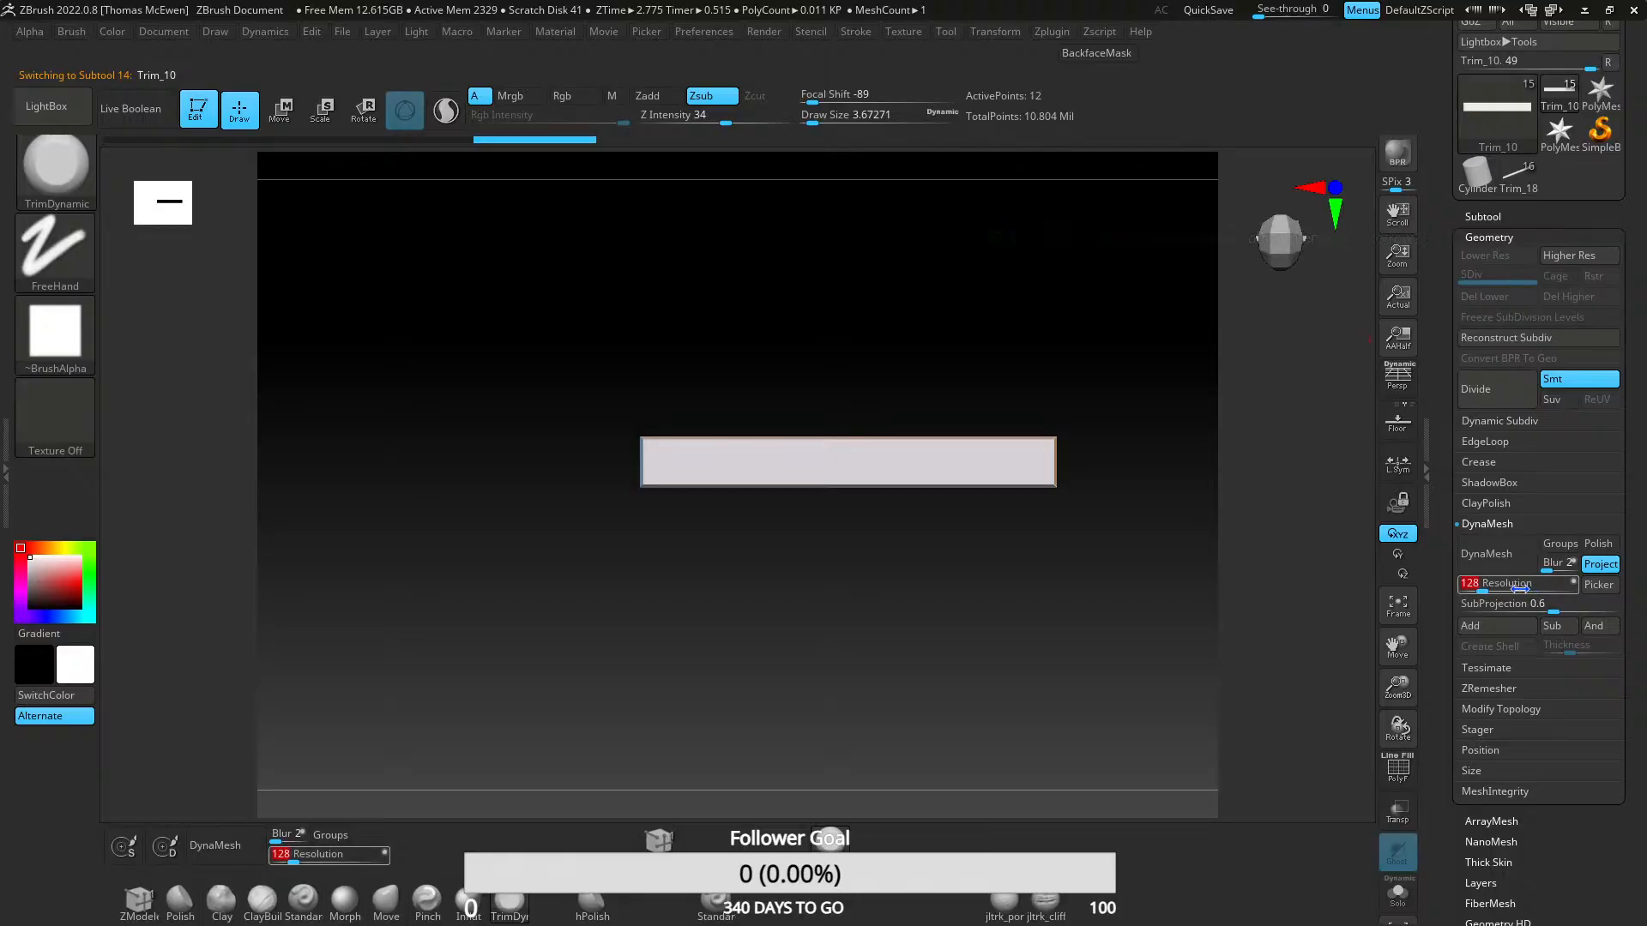
{"action": "type", "text": "1"}
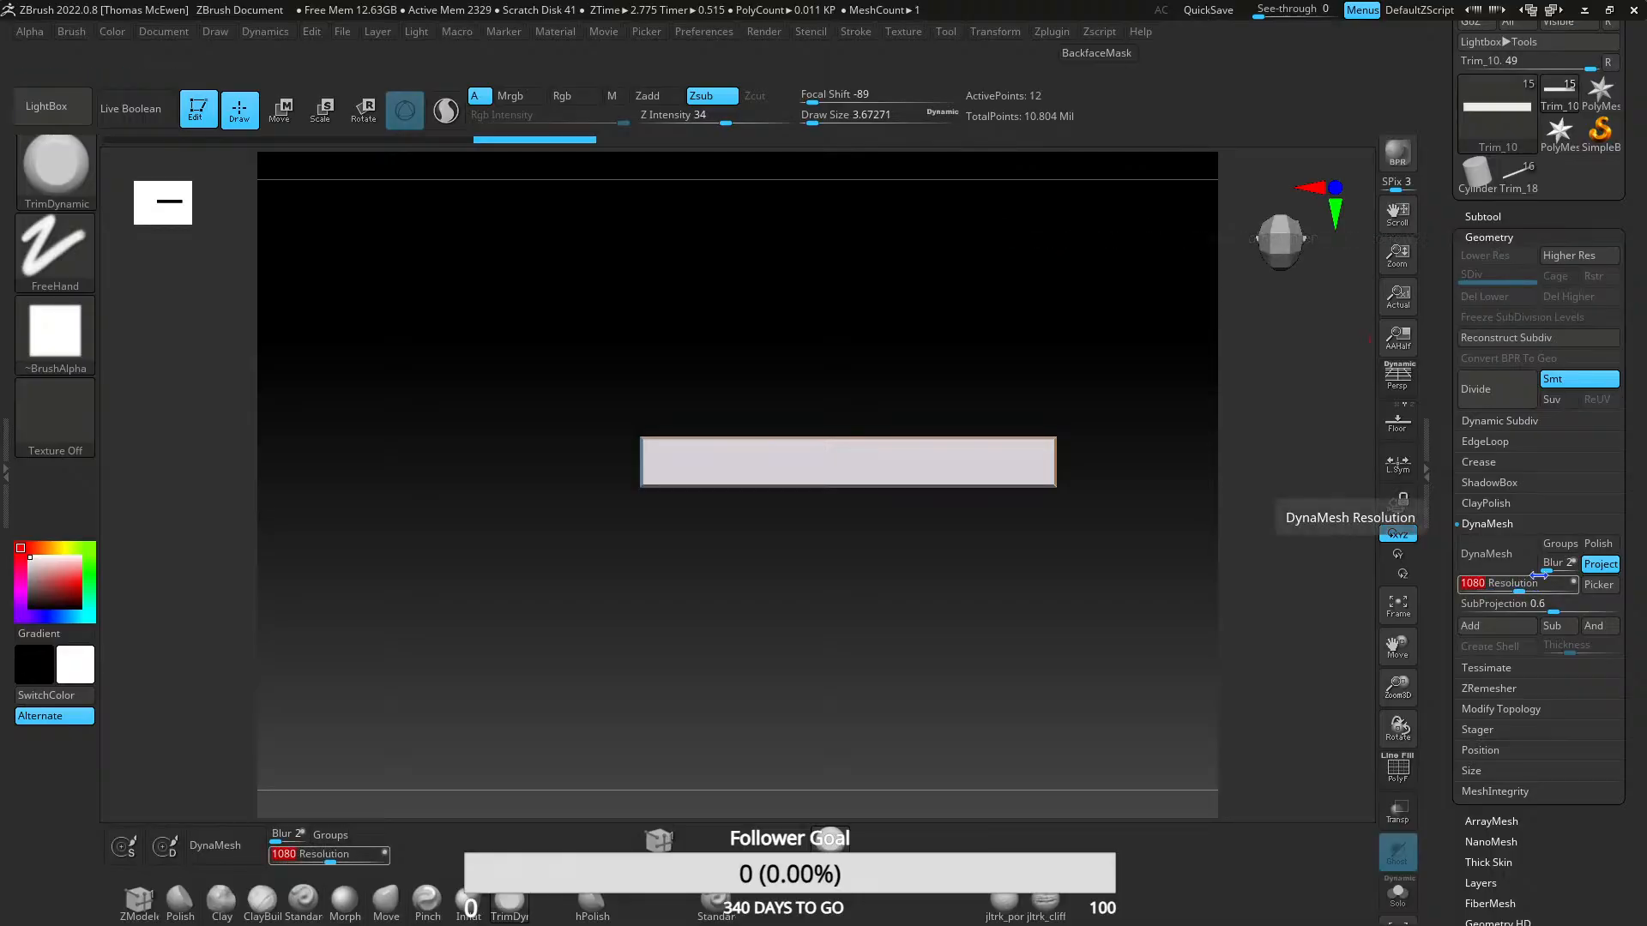
{"action": "type", "text": "080"}
{"action": "key", "text": "Return"}
{"action": "left_click", "coordinate": [1522, 586]}
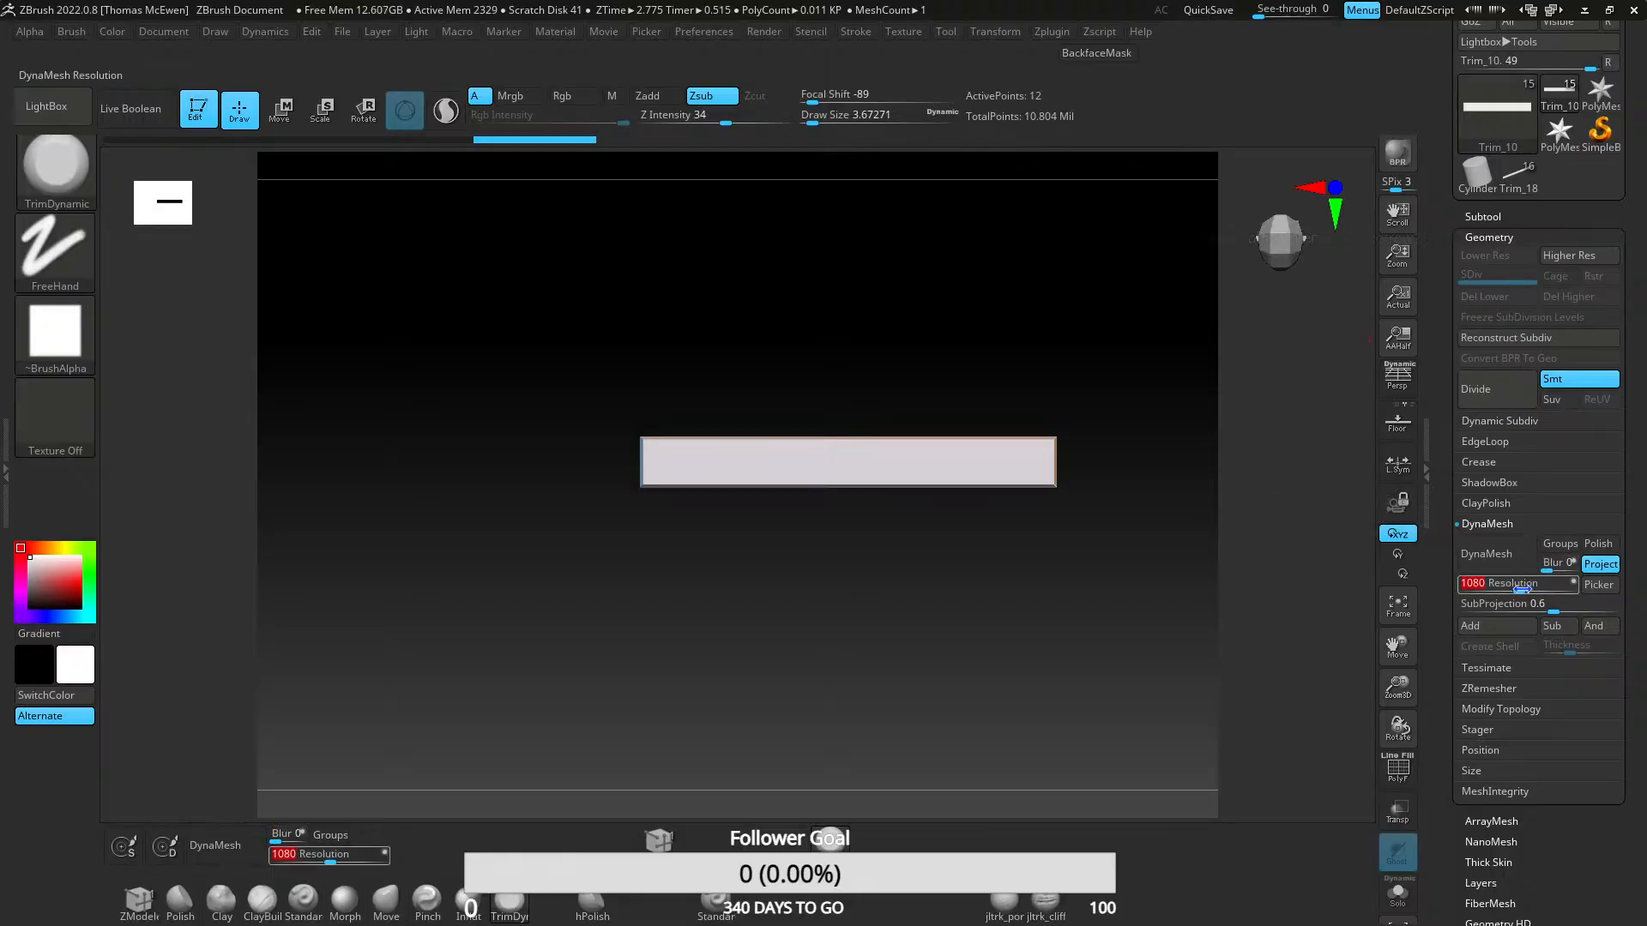
{"action": "type", "text": "2040"}
{"action": "key", "text": "Return"}
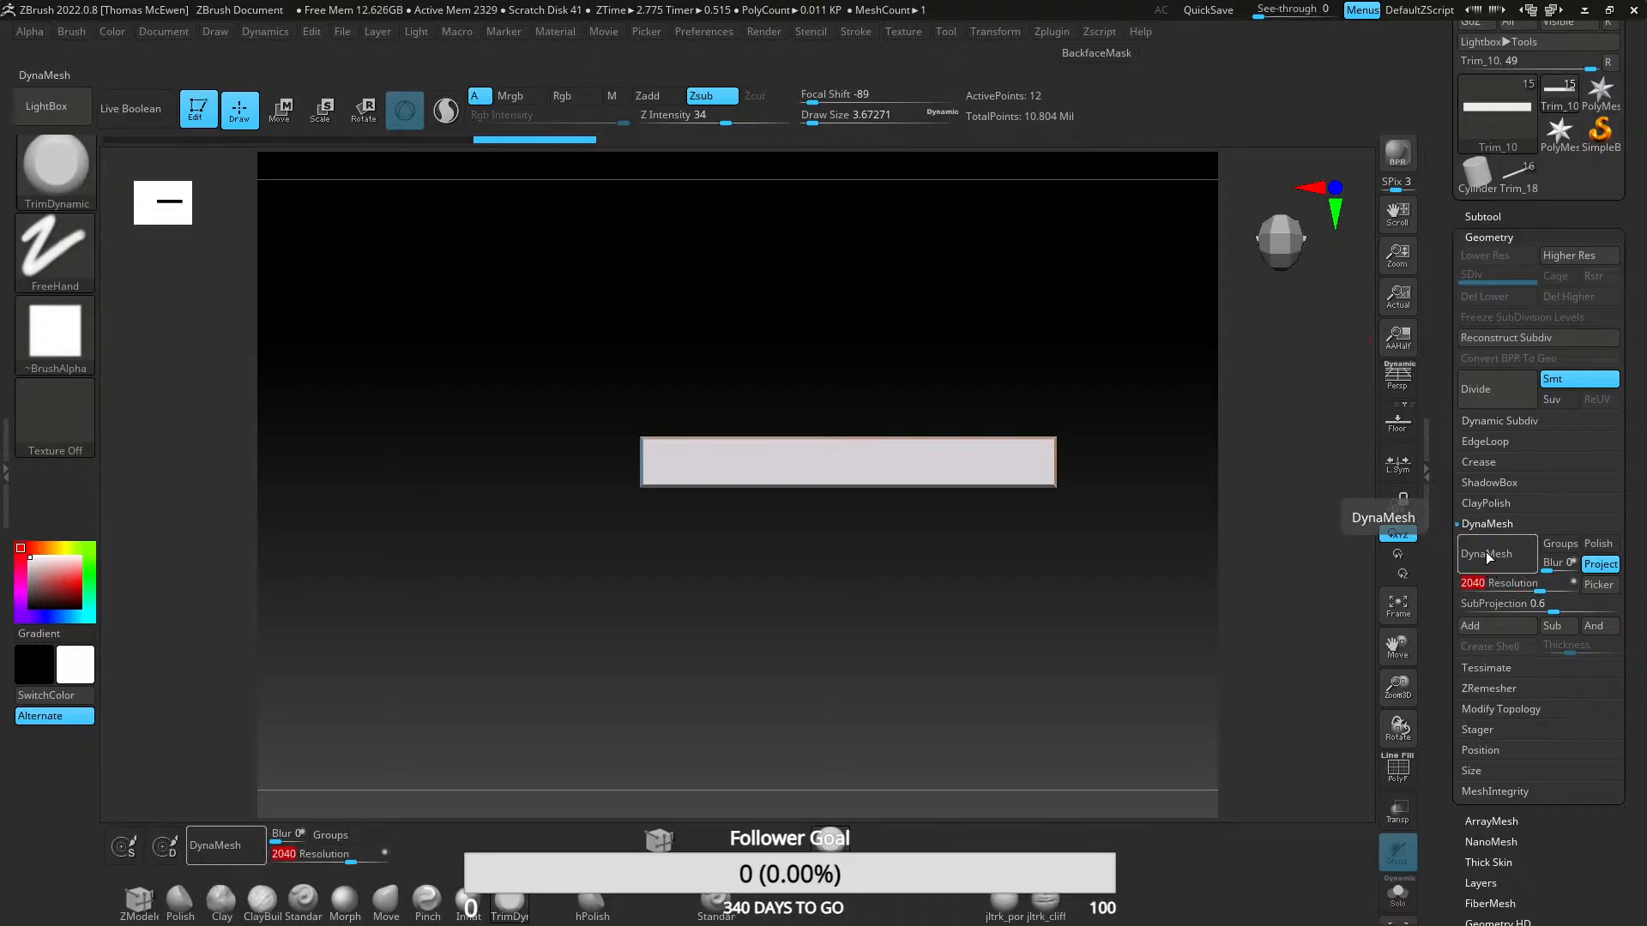
{"action": "left_click", "coordinate": [1494, 392]}
- Try to wear down Trim_10's upper-left front corner and the two edges meeting there, and undo the strokes
{"action": "mouse_move", "coordinate": [669, 393]}
{"action": "right_mouse_down", "text": "ctrl"}
{"action": "mouse_move", "coordinate": [650, 533]}
{"action": "mouse_move", "coordinate": [972, 503]}
{"action": "mouse_move", "coordinate": [738, 486]}
{"action": "mouse_move", "coordinate": [758, 489]}
{"action": "mouse_move", "coordinate": [724, 434]}
{"action": "right_mouse_up", "text": "ctrl"}
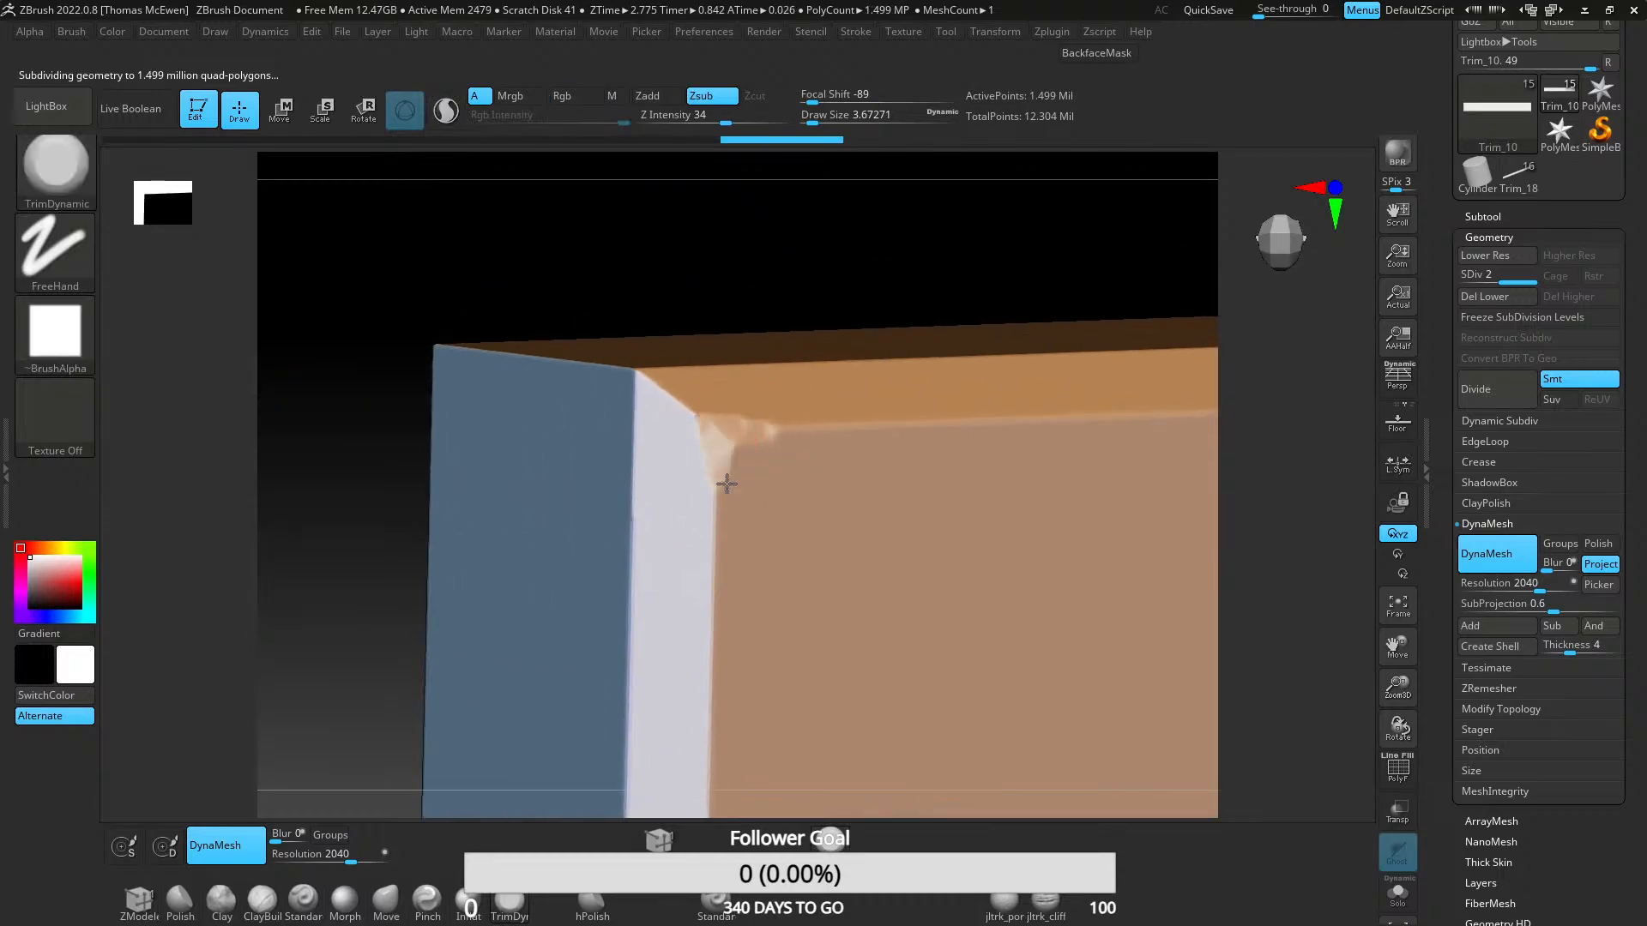
{"action": "mouse_move", "coordinate": [727, 484]}
{"action": "left_mouse_down"}
{"action": "mouse_move", "coordinate": [721, 522]}
{"action": "mouse_move", "coordinate": [732, 445]}
{"action": "mouse_move", "coordinate": [806, 429]}
{"action": "mouse_move", "coordinate": [722, 580]}
{"action": "left_mouse_up"}
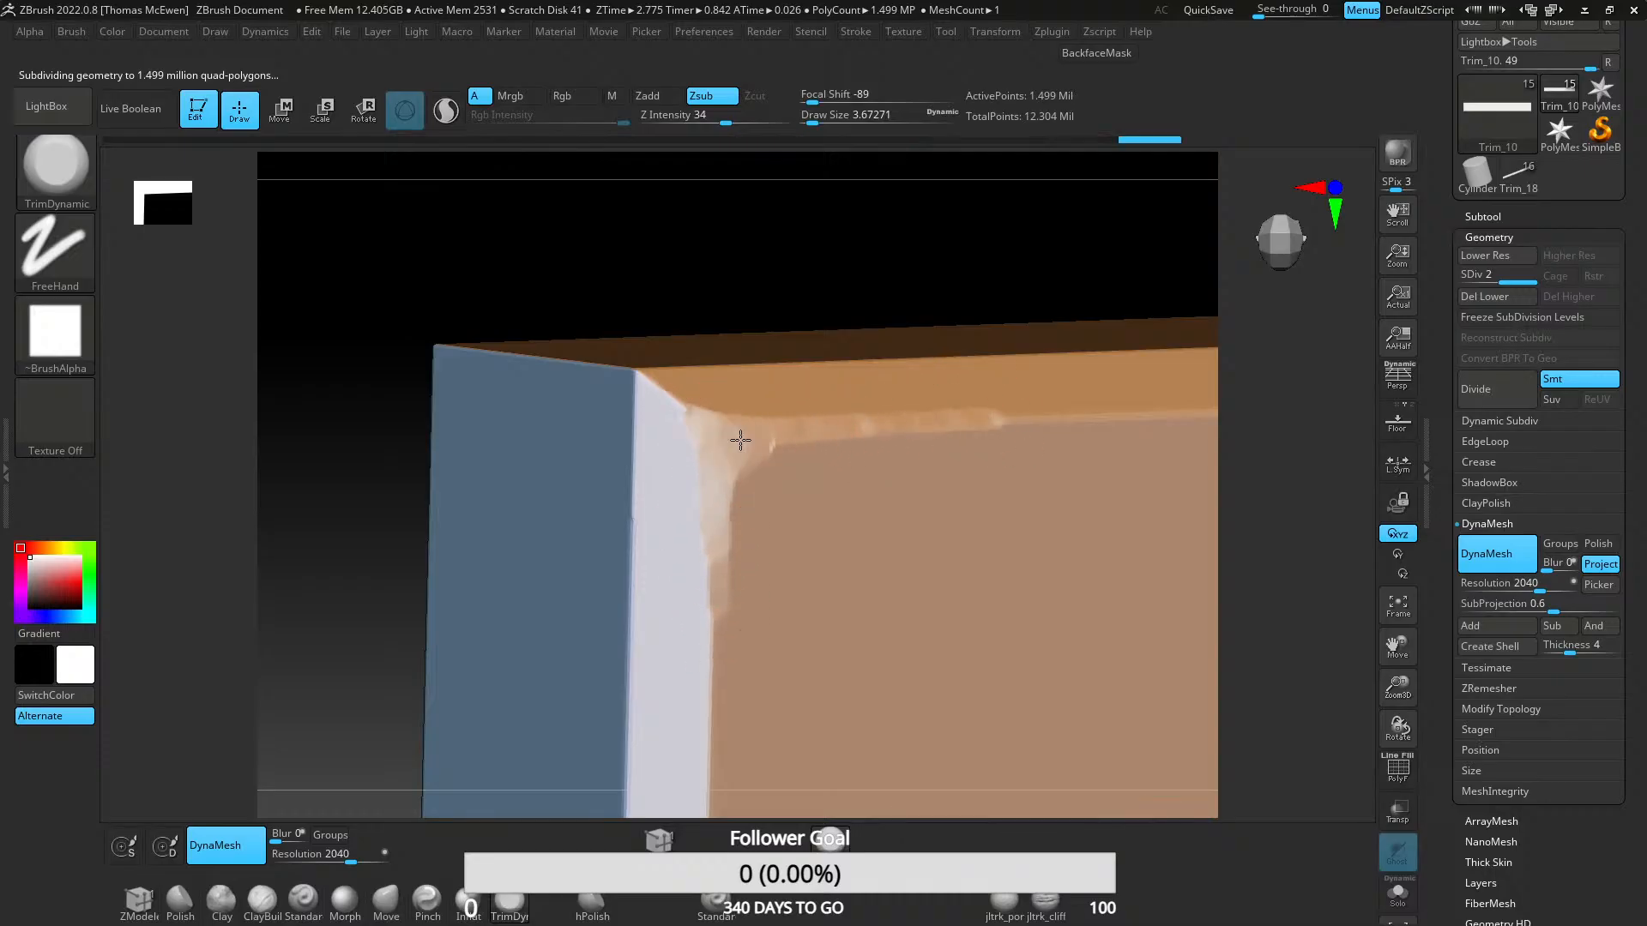
{"action": "left_click_drag", "start_coordinate": [763, 469], "coordinate": [730, 505]}
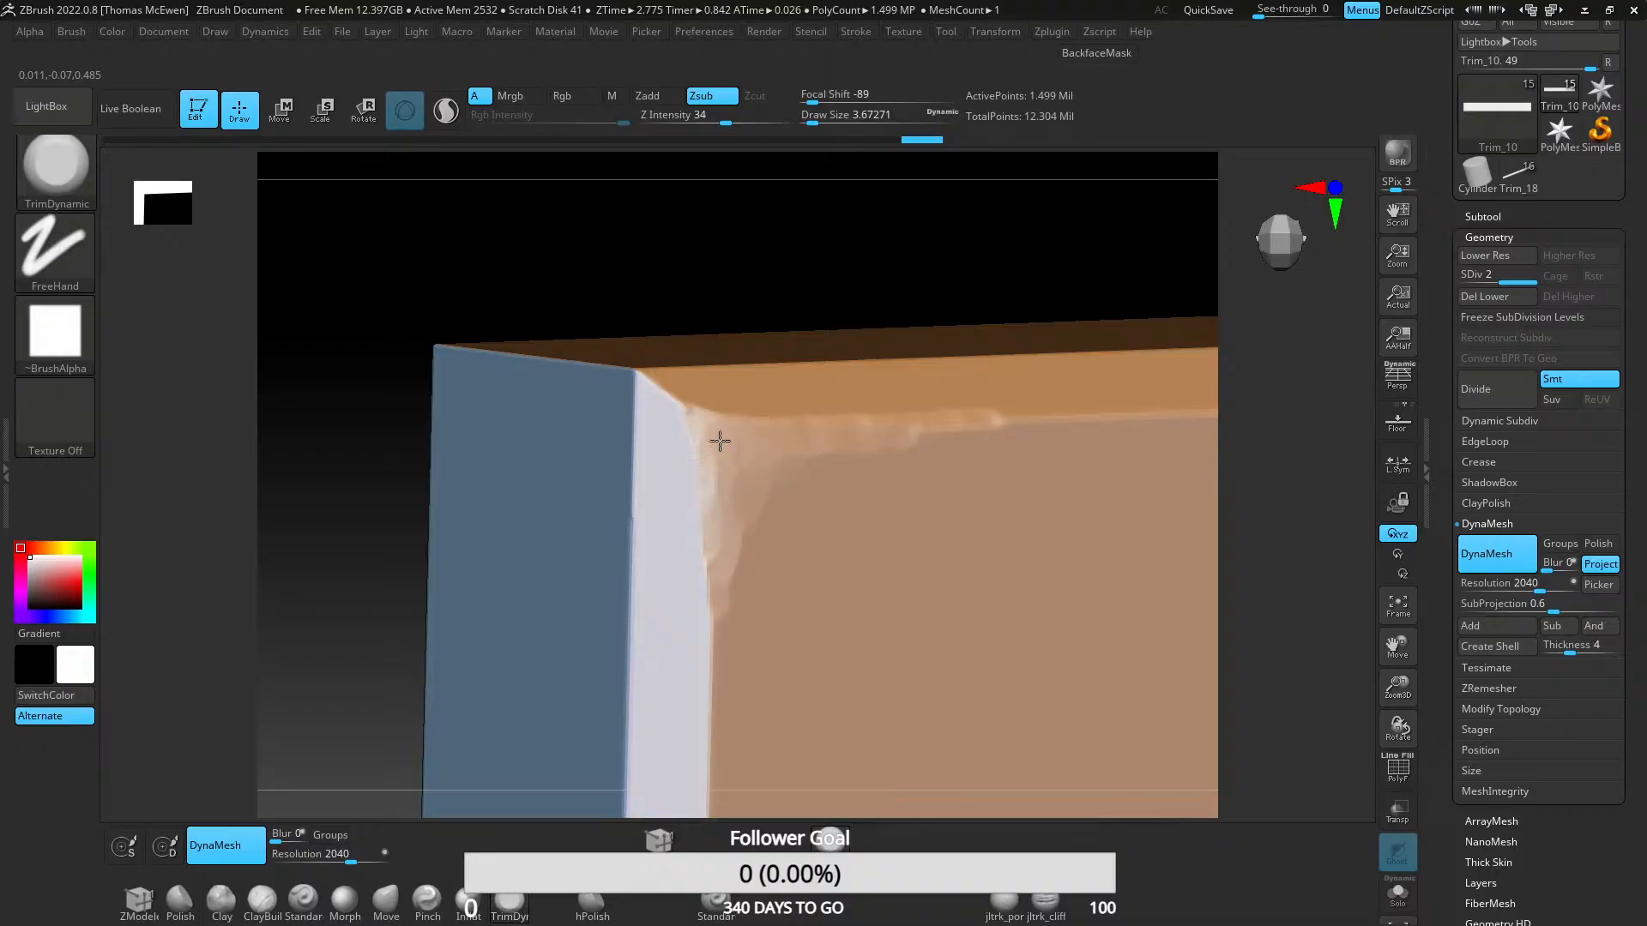
{"action": "key", "text": "ctrl"}
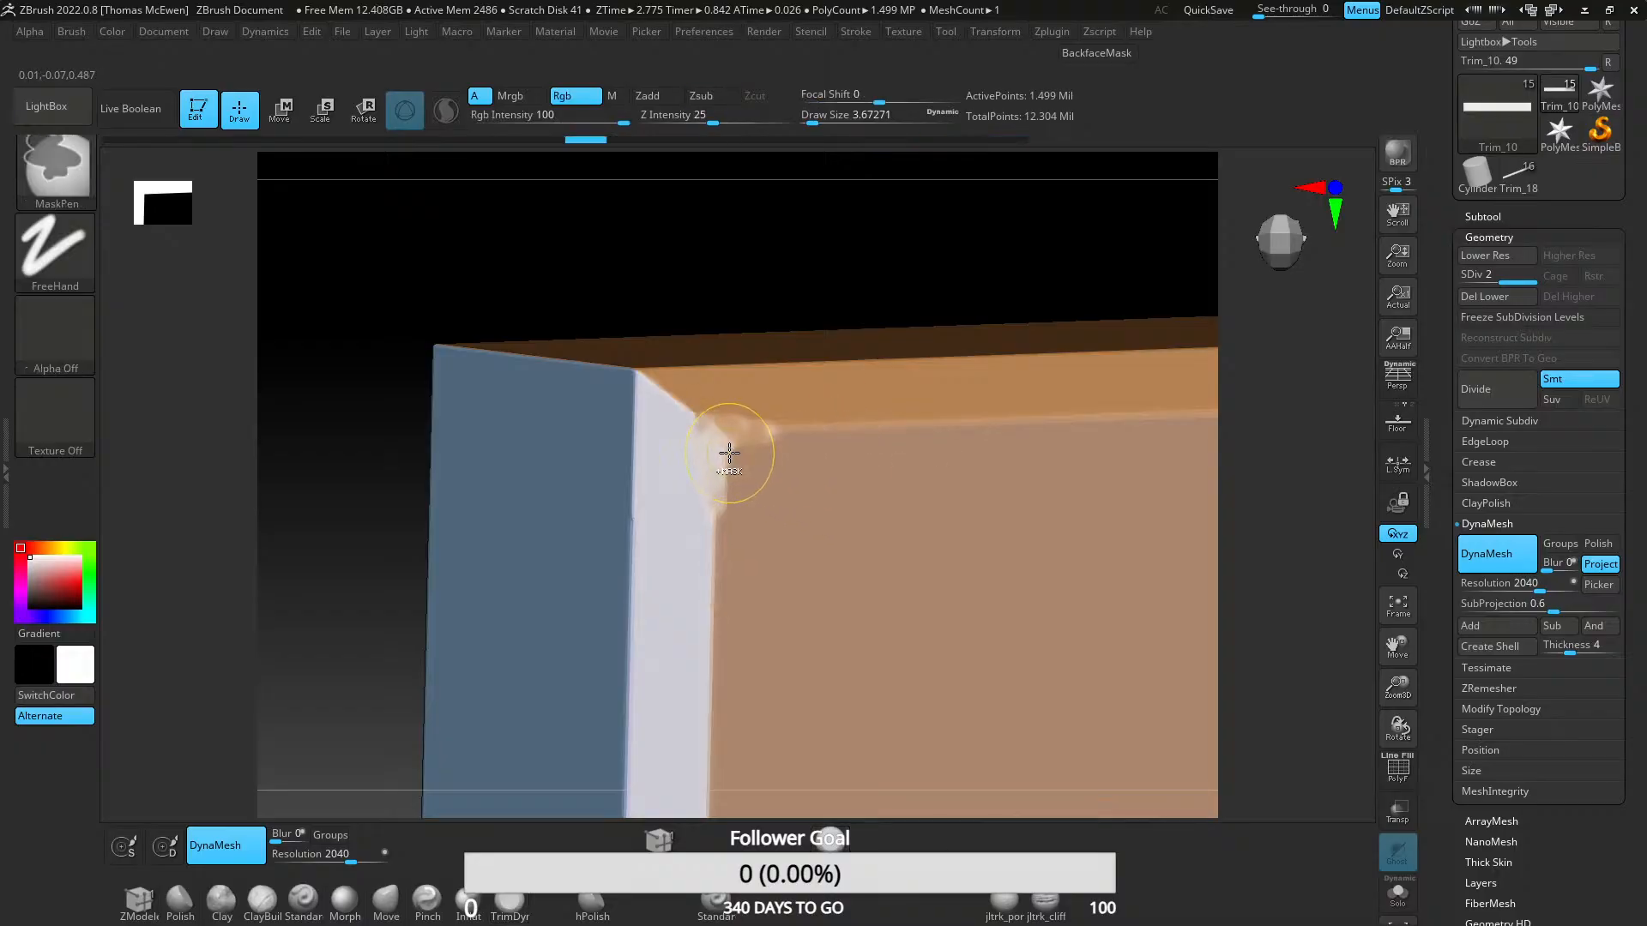
- Chip Trim_10's upper-left front corner and taper the wear along the adjoining left and upper front edges
{"action": "mouse_move", "coordinate": [721, 441]}
{"action": "left_mouse_down"}
{"action": "mouse_move", "coordinate": [710, 460]}
{"action": "mouse_move", "coordinate": [669, 393]}
{"action": "mouse_move", "coordinate": [767, 447]}
{"action": "mouse_move", "coordinate": [713, 442]}
{"action": "left_mouse_up"}
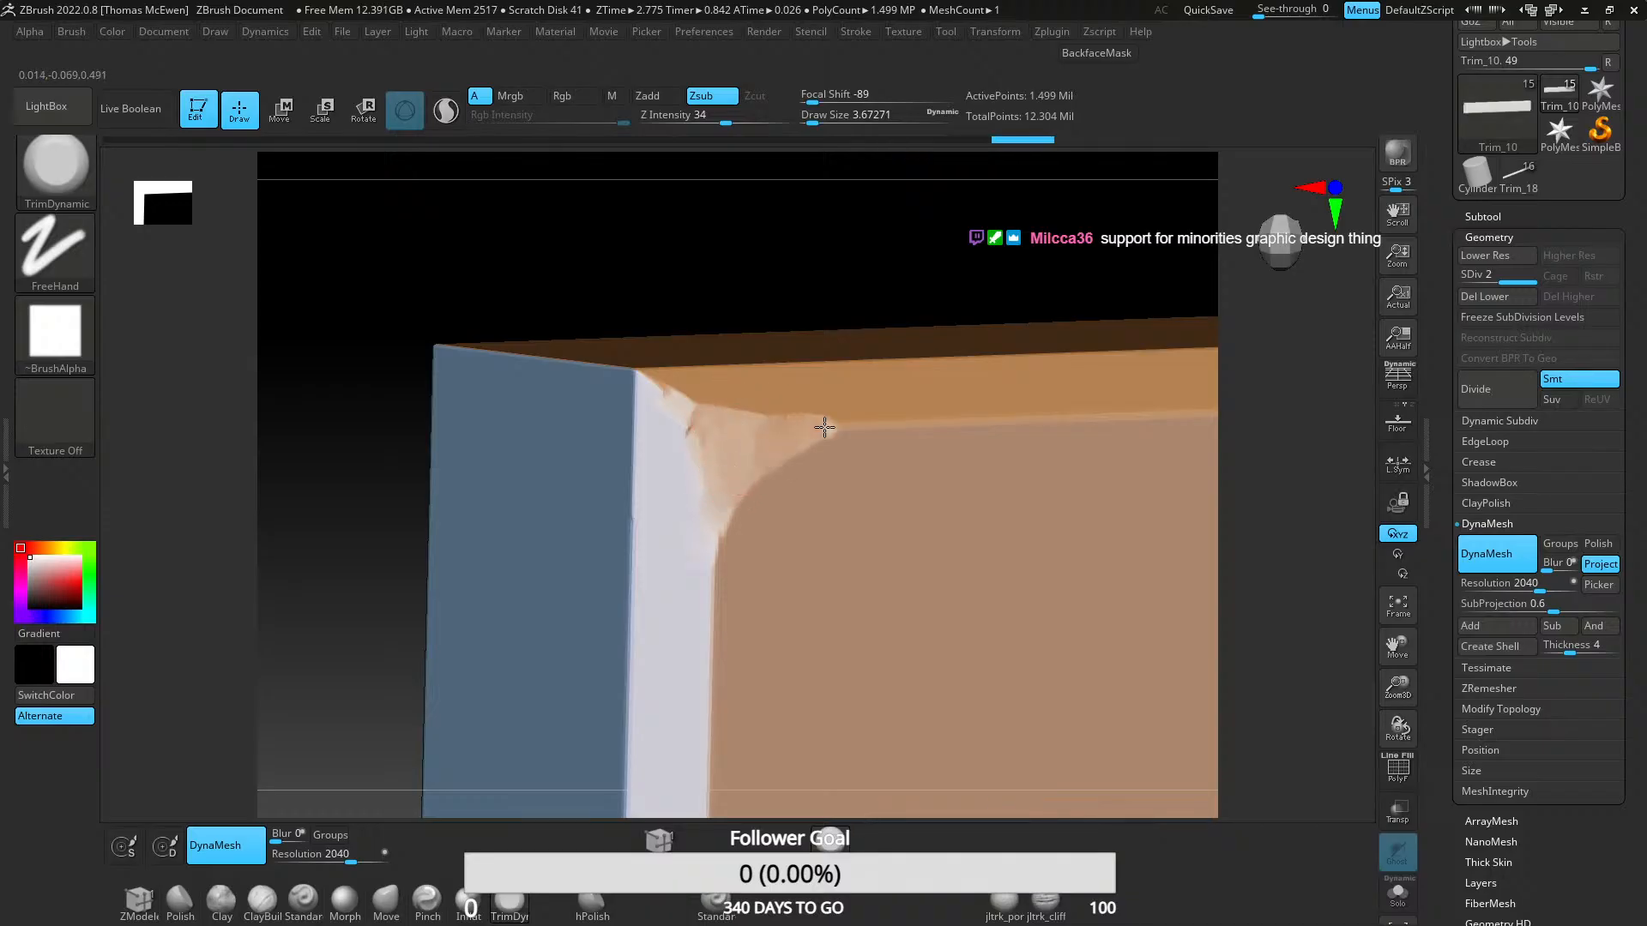
{"action": "left_click_drag", "start_coordinate": [737, 501], "coordinate": [724, 581]}
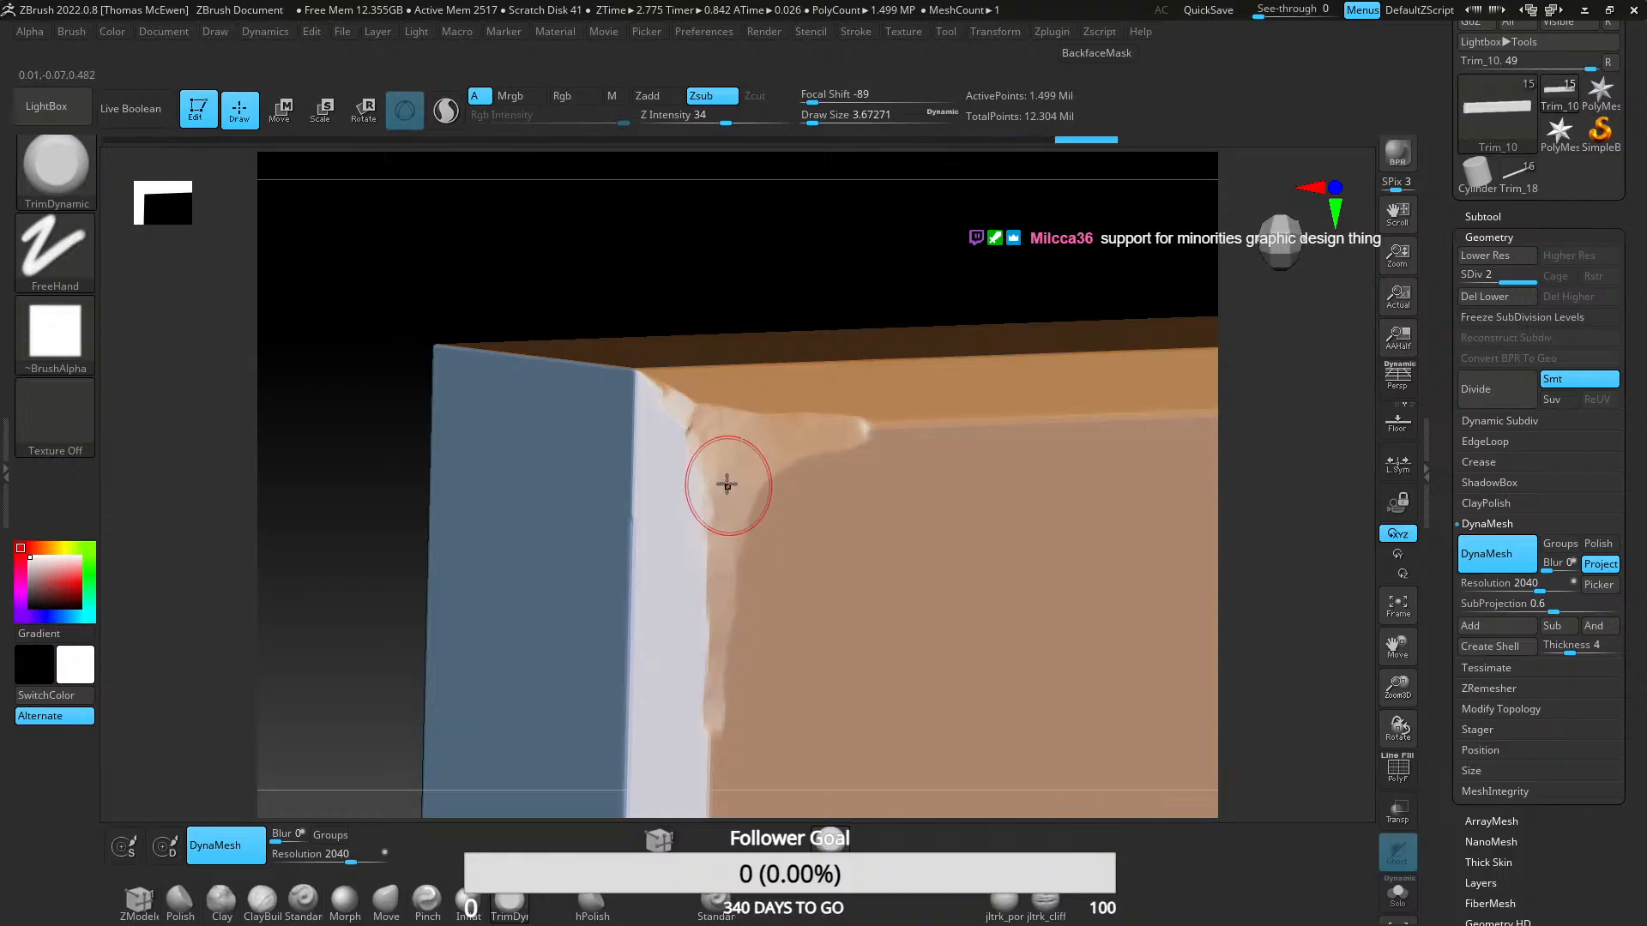
{"action": "left_click_drag", "start_coordinate": [746, 491], "coordinate": [708, 776]}
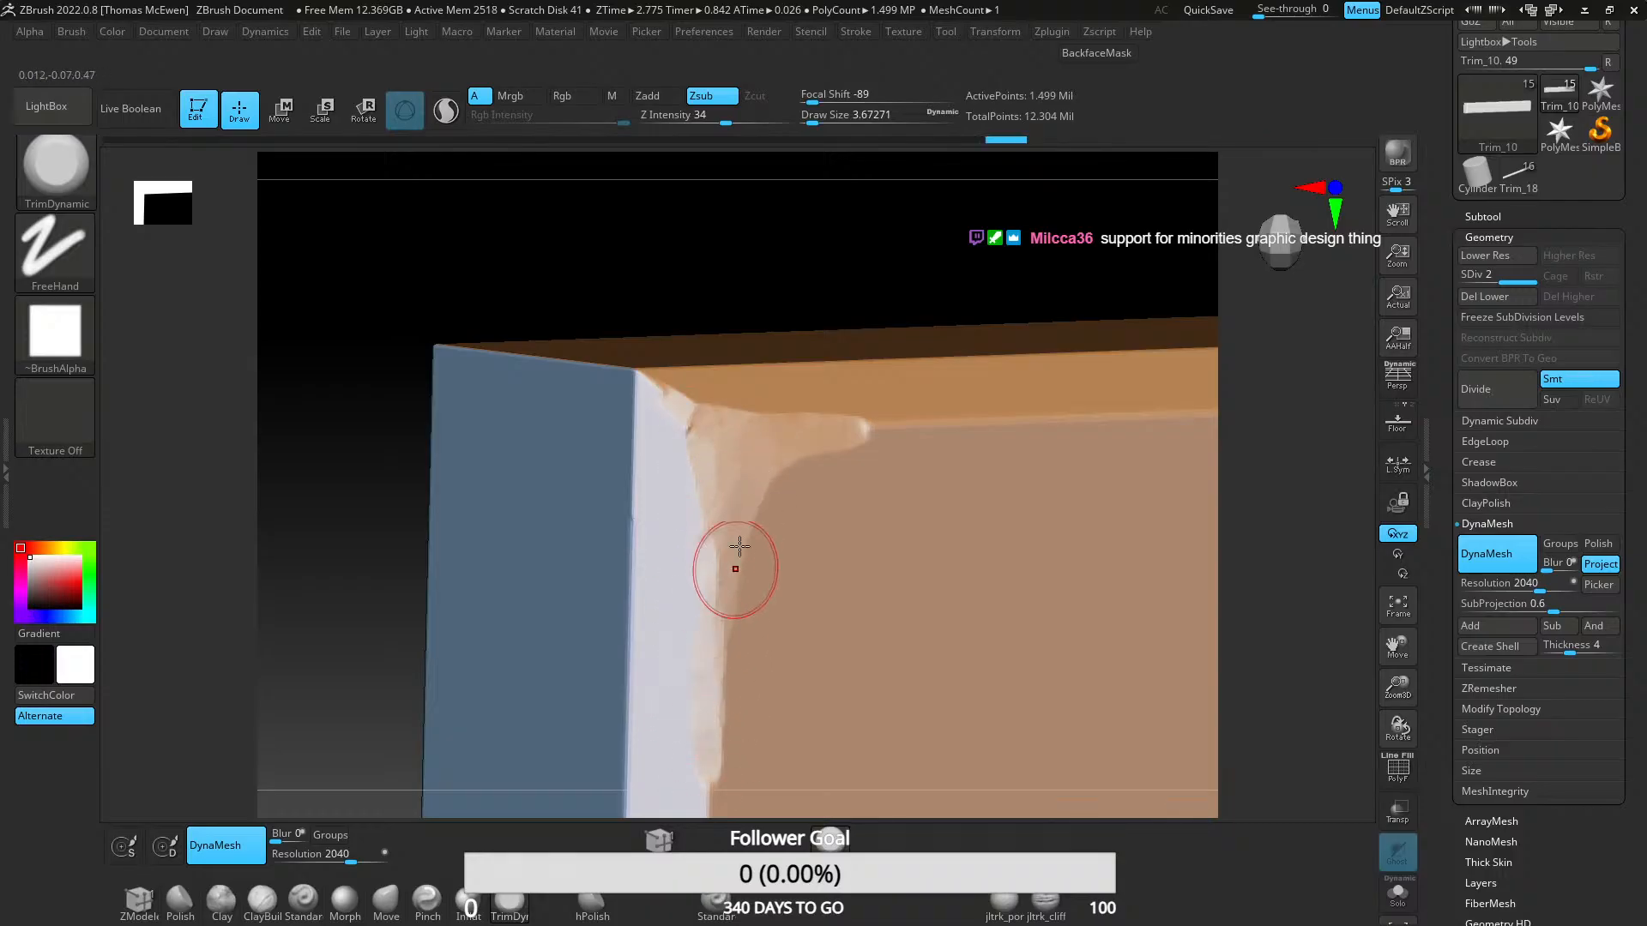
{"action": "left_click_drag", "start_coordinate": [785, 434], "coordinate": [1066, 426]}
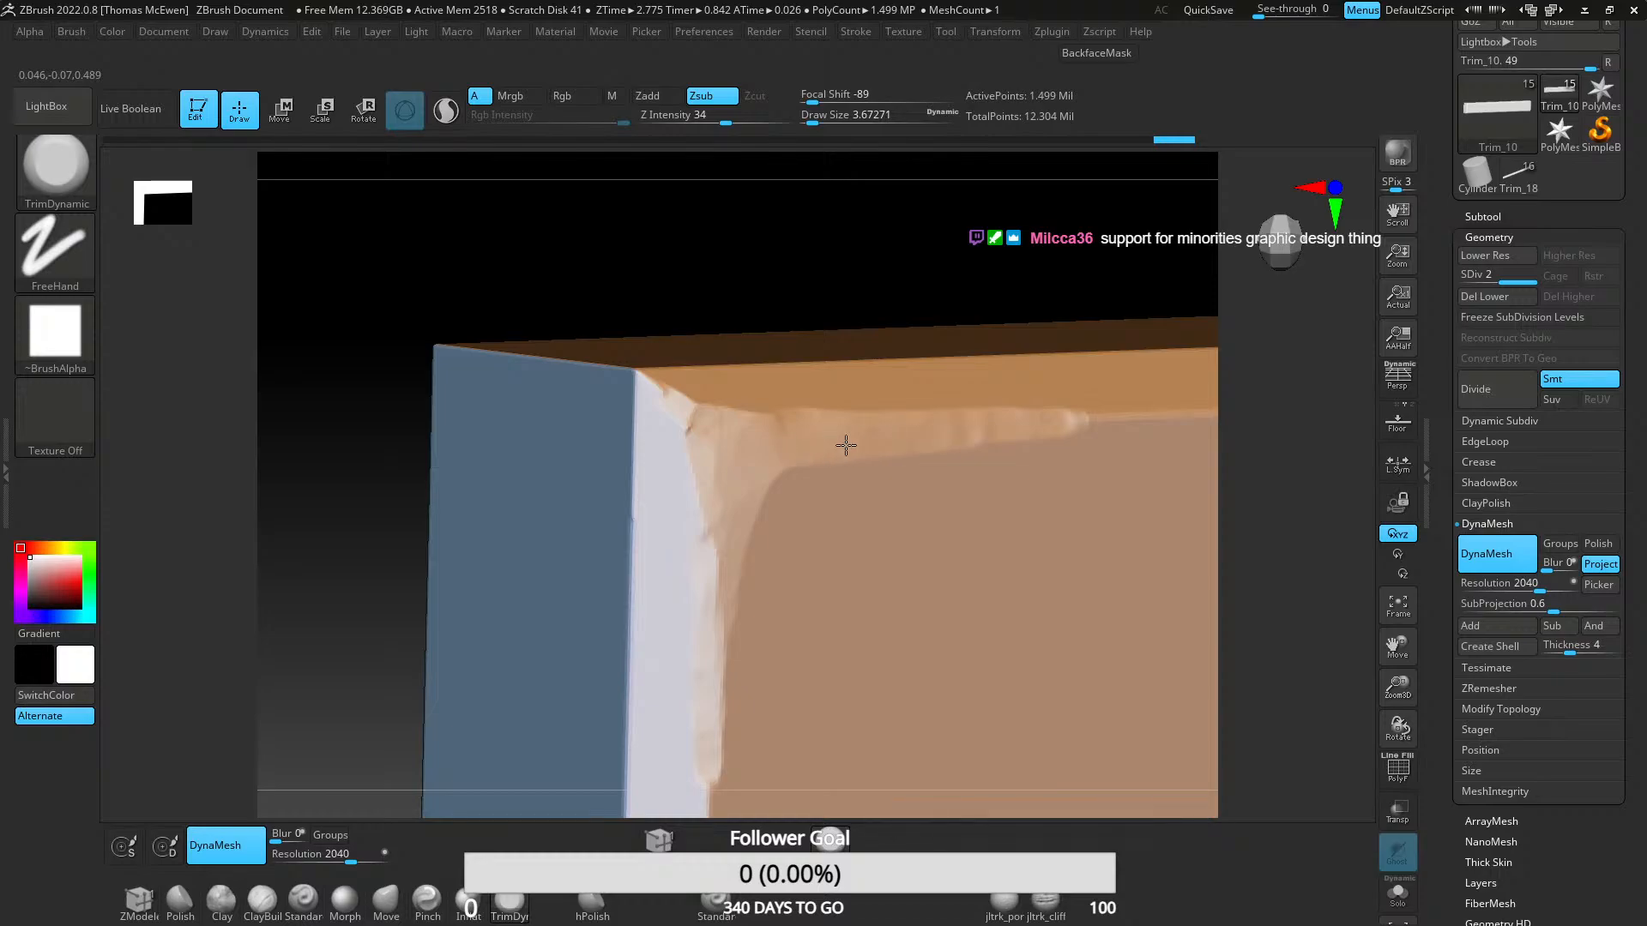
- Wear down Trim_10's lower-left front corner and run uneven damage up the left front edge
{"action": "right_click_drag", "start_coordinate": [786, 549], "coordinate": [860, 163], "text": "ctrl"}
{"action": "right_click_drag", "start_coordinate": [842, 496], "coordinate": [743, 424], "text": "shift"}
{"action": "mouse_move", "coordinate": [743, 424]}
{"action": "right_mouse_down", "text": "ctrl"}
{"action": "mouse_move", "coordinate": [717, 438]}
{"action": "mouse_move", "coordinate": [698, 669]}
{"action": "mouse_move", "coordinate": [688, 599]}
{"action": "mouse_move", "coordinate": [621, 651]}
{"action": "right_mouse_up", "text": "ctrl"}
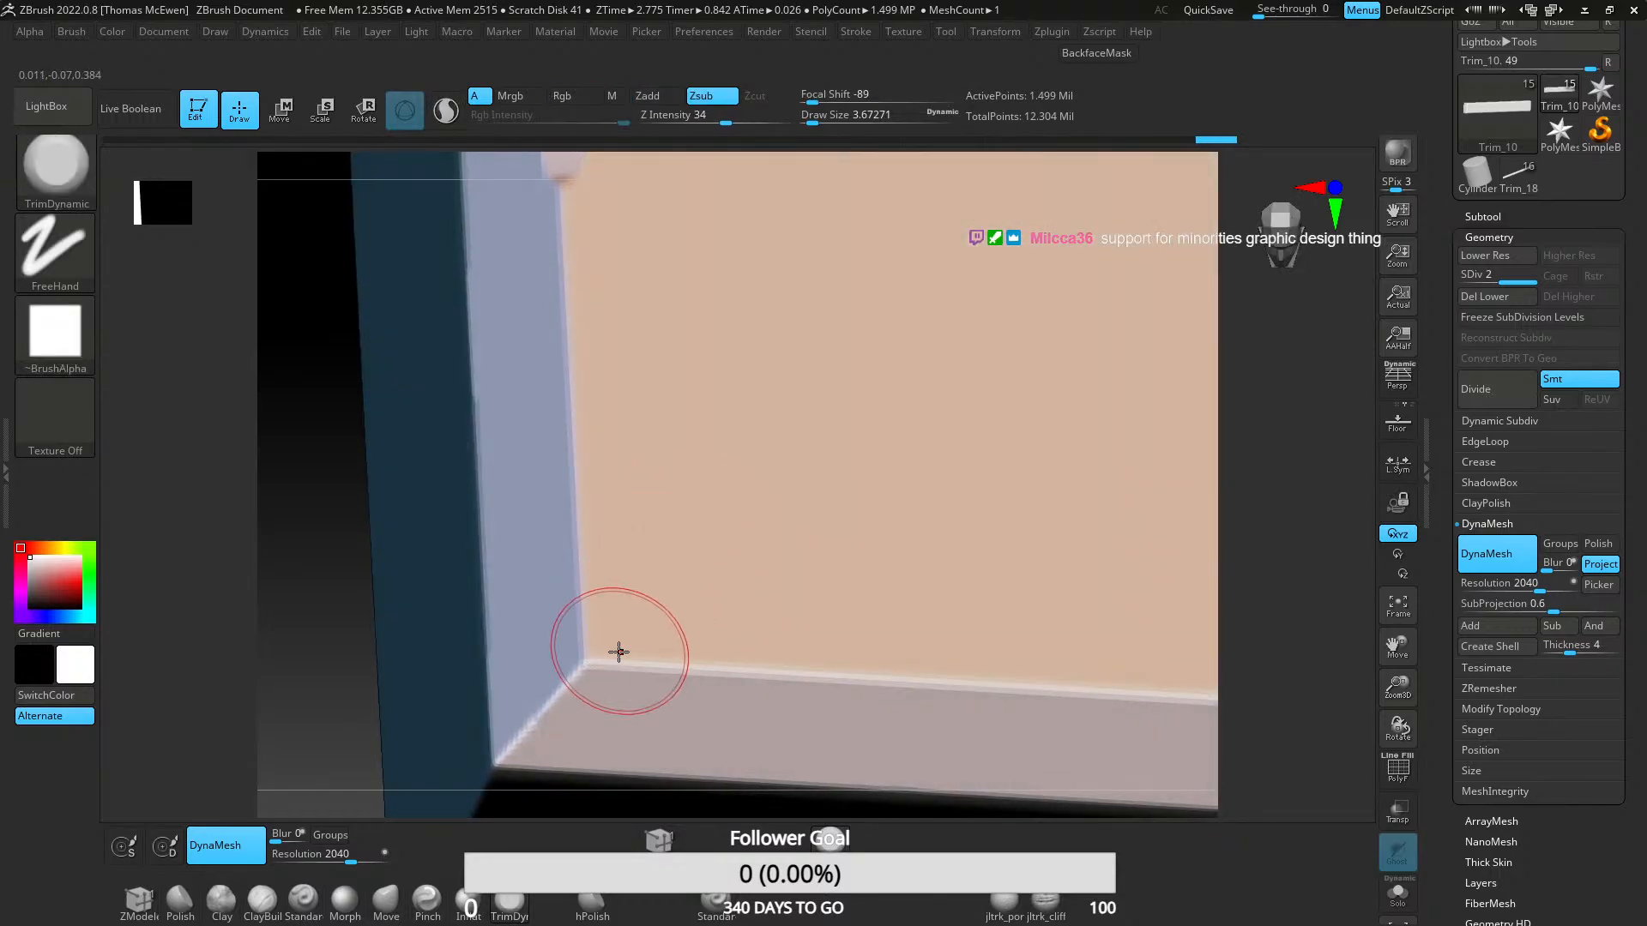
{"action": "mouse_move", "coordinate": [609, 665]}
{"action": "left_mouse_down"}
{"action": "mouse_move", "coordinate": [577, 651]}
{"action": "mouse_move", "coordinate": [563, 357]}
{"action": "mouse_move", "coordinate": [592, 368]}
{"action": "left_mouse_up"}
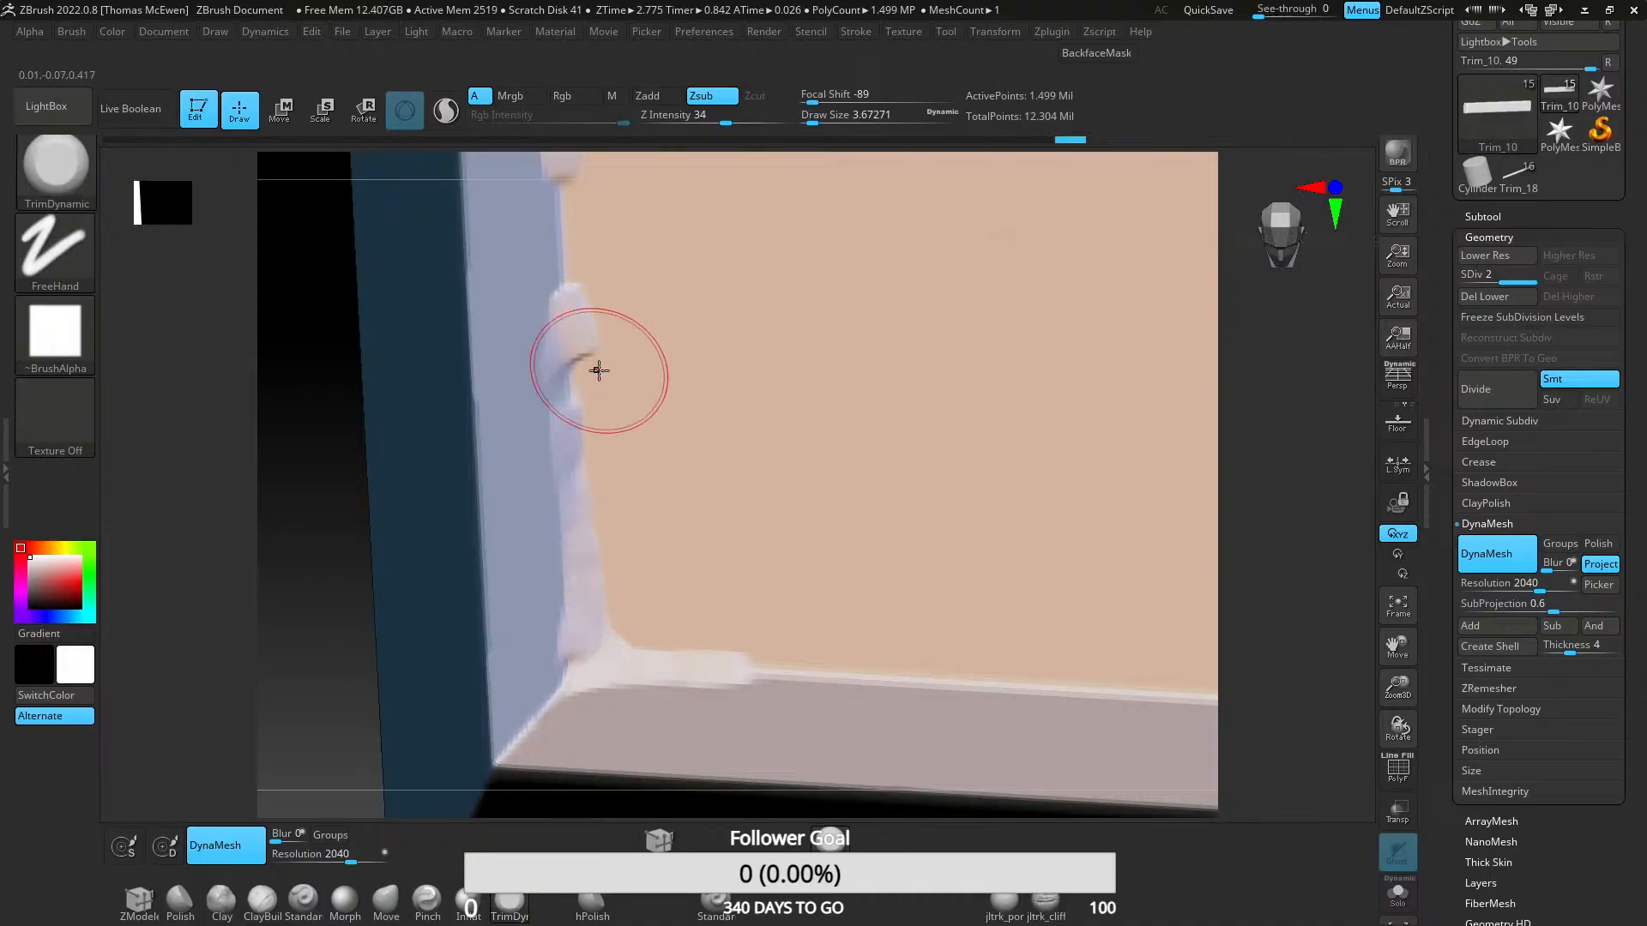
- Carve a broad chip into Trim_10's lower front edge near the left end, with thin wear on both sides
{"action": "mouse_move", "coordinate": [569, 466]}
{"action": "right_mouse_down"}
{"action": "mouse_move", "coordinate": [618, 412]}
{"action": "mouse_move", "coordinate": [771, 495]}
{"action": "mouse_move", "coordinate": [802, 471]}
{"action": "mouse_move", "coordinate": [1066, 466]}
{"action": "mouse_move", "coordinate": [978, 460]}
{"action": "mouse_move", "coordinate": [848, 315]}
{"action": "mouse_move", "coordinate": [841, 426]}
{"action": "mouse_move", "coordinate": [786, 394]}
{"action": "right_mouse_up"}
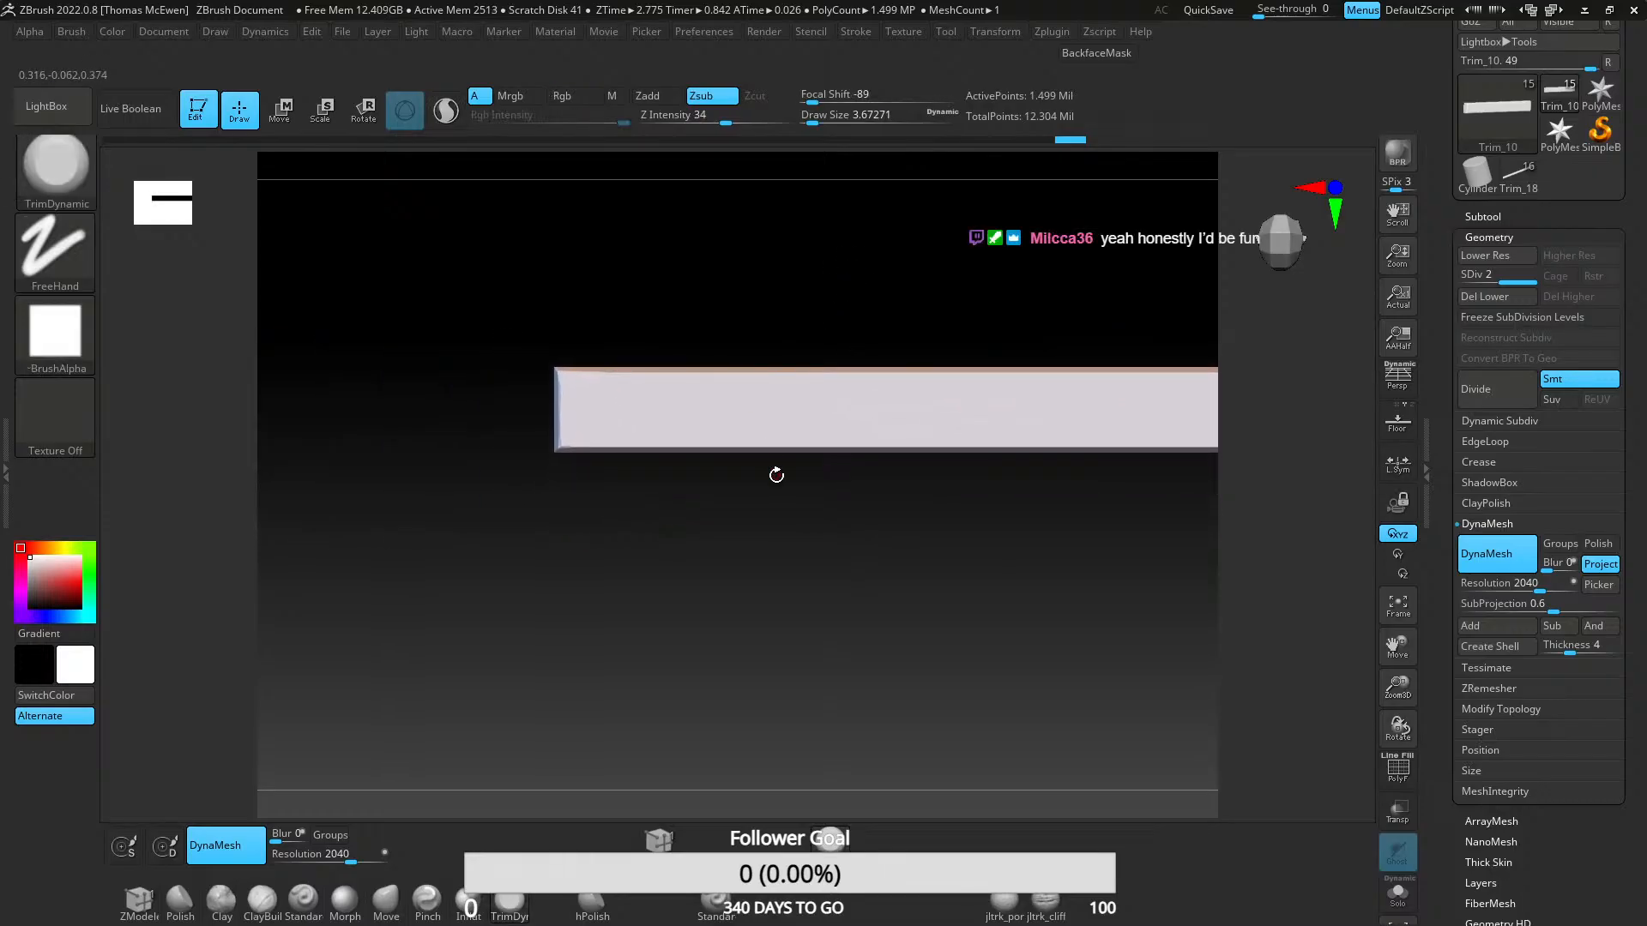
{"action": "mouse_move", "coordinate": [607, 493]}
{"action": "right_mouse_down", "text": "alt"}
{"action": "mouse_move", "coordinate": [562, 492]}
{"action": "mouse_move", "coordinate": [588, 526]}
{"action": "mouse_move", "coordinate": [517, 592]}
{"action": "mouse_move", "coordinate": [330, 504]}
{"action": "right_mouse_up", "text": "alt"}
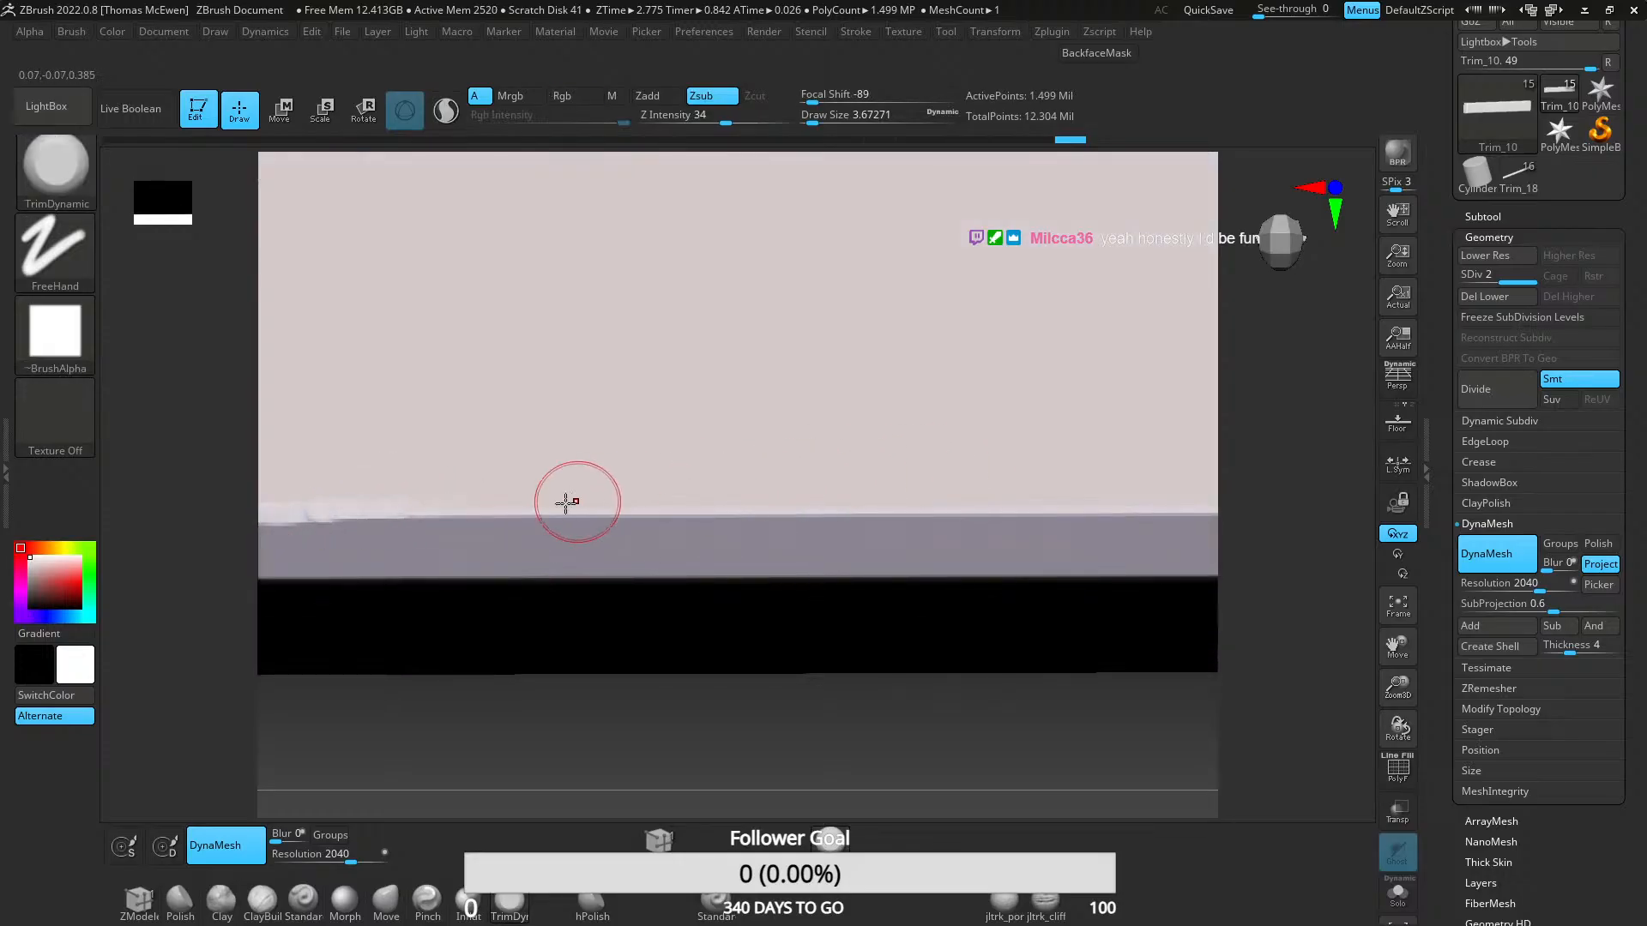
{"action": "mouse_move", "coordinate": [567, 502]}
{"action": "left_mouse_down"}
{"action": "mouse_move", "coordinate": [312, 518]}
{"action": "mouse_move", "coordinate": [680, 493]}
{"action": "mouse_move", "coordinate": [737, 508]}
{"action": "mouse_move", "coordinate": [729, 519]}
{"action": "left_mouse_up"}
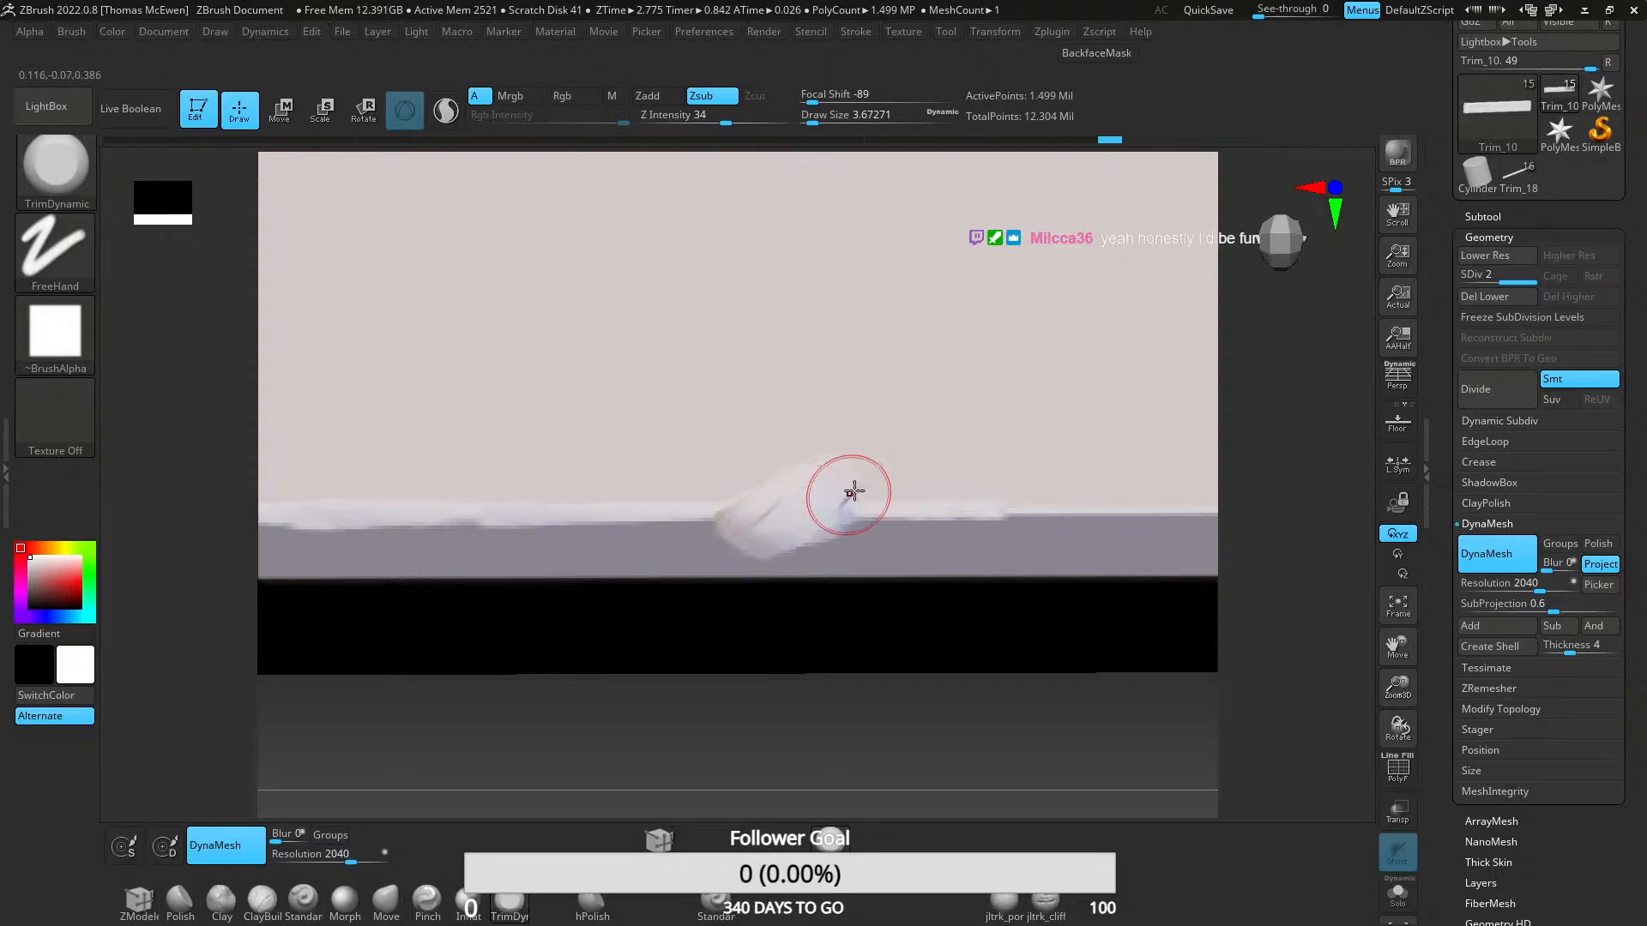
{"action": "left_click_drag", "start_coordinate": [853, 492], "coordinate": [699, 532]}
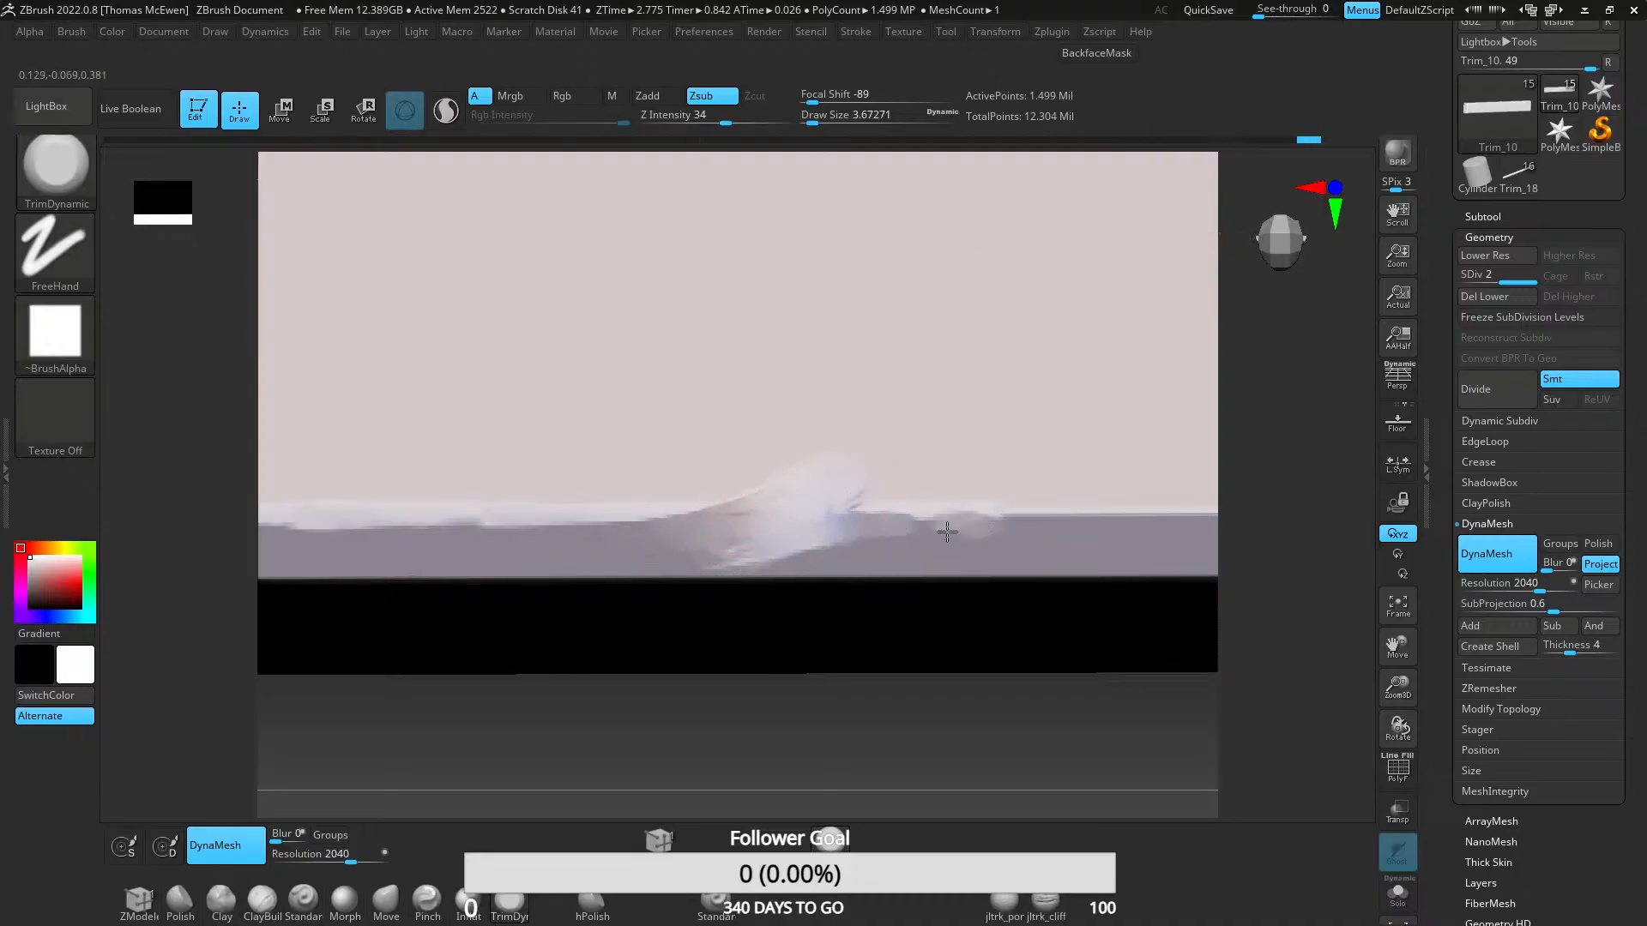
{"action": "mouse_move", "coordinate": [890, 462]}
{"action": "right_mouse_down", "text": "ctrl"}
{"action": "mouse_move", "coordinate": [890, 404]}
{"action": "mouse_move", "coordinate": [934, 386]}
{"action": "right_mouse_up", "text": "ctrl"}
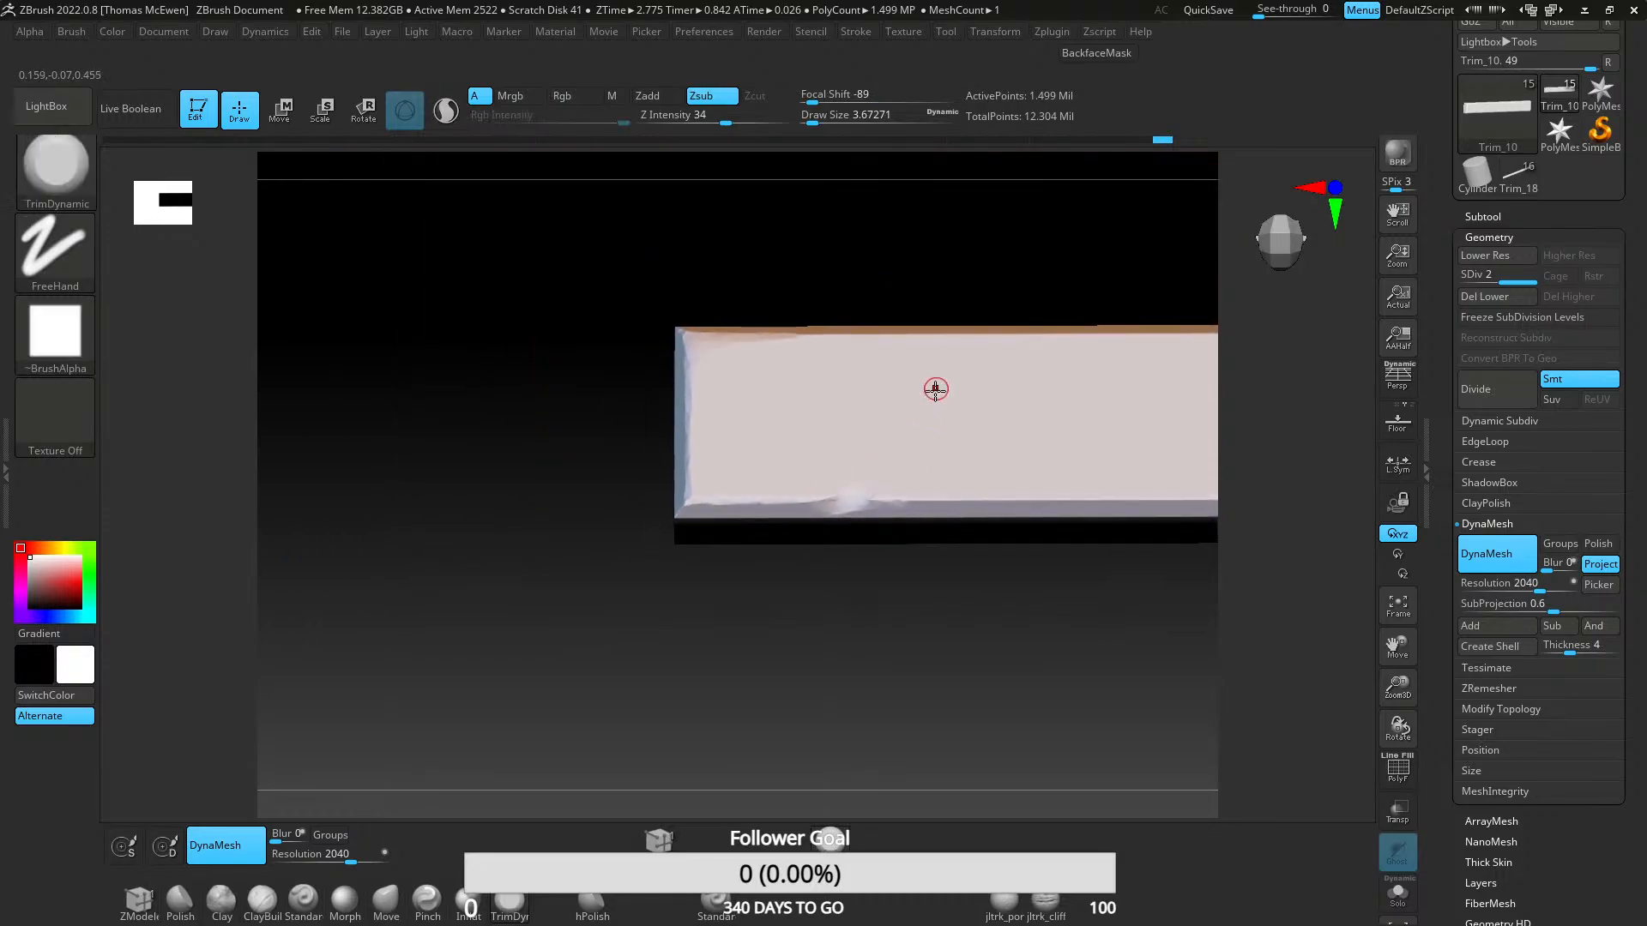
- Add a long stretch of thin wear to Trim_10's lower front edge between the left chip and the trim's middle
{"action": "mouse_move", "coordinate": [986, 463]}
{"action": "right_mouse_down", "text": "alt"}
{"action": "mouse_move", "coordinate": [728, 493]}
{"action": "mouse_move", "coordinate": [682, 525]}
{"action": "right_mouse_up", "text": "alt"}
{"action": "mouse_move", "coordinate": [682, 525]}
{"action": "right_mouse_down", "text": "ctrl"}
{"action": "mouse_move", "coordinate": [758, 624]}
{"action": "mouse_move", "coordinate": [552, 459]}
{"action": "mouse_move", "coordinate": [528, 497]}
{"action": "right_mouse_up", "text": "ctrl"}
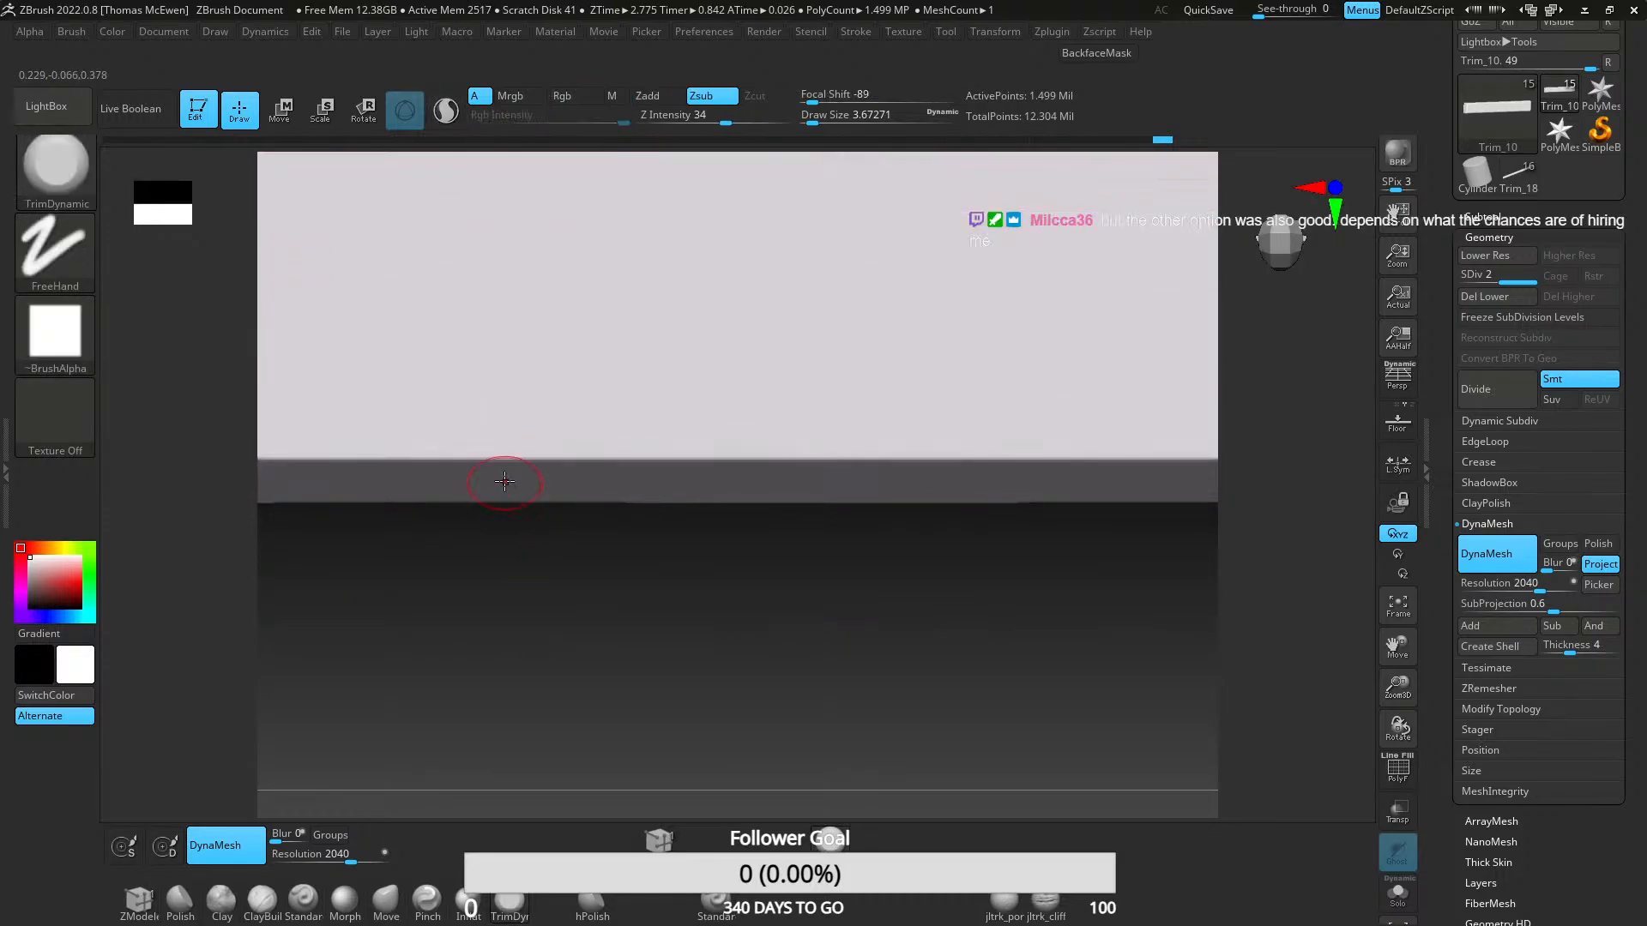
{"action": "left_click_drag", "start_coordinate": [513, 462], "coordinate": [871, 438]}
{"action": "mouse_move", "coordinate": [566, 457]}
{"action": "left_mouse_down"}
{"action": "mouse_move", "coordinate": [871, 454]}
{"action": "mouse_move", "coordinate": [801, 455]}
{"action": "left_mouse_up"}
{"action": "mouse_move", "coordinate": [479, 458]}
{"action": "right_mouse_down", "text": "alt"}
{"action": "mouse_move", "coordinate": [938, 448]}
{"action": "mouse_move", "coordinate": [366, 478]}
{"action": "right_mouse_up", "text": "alt"}
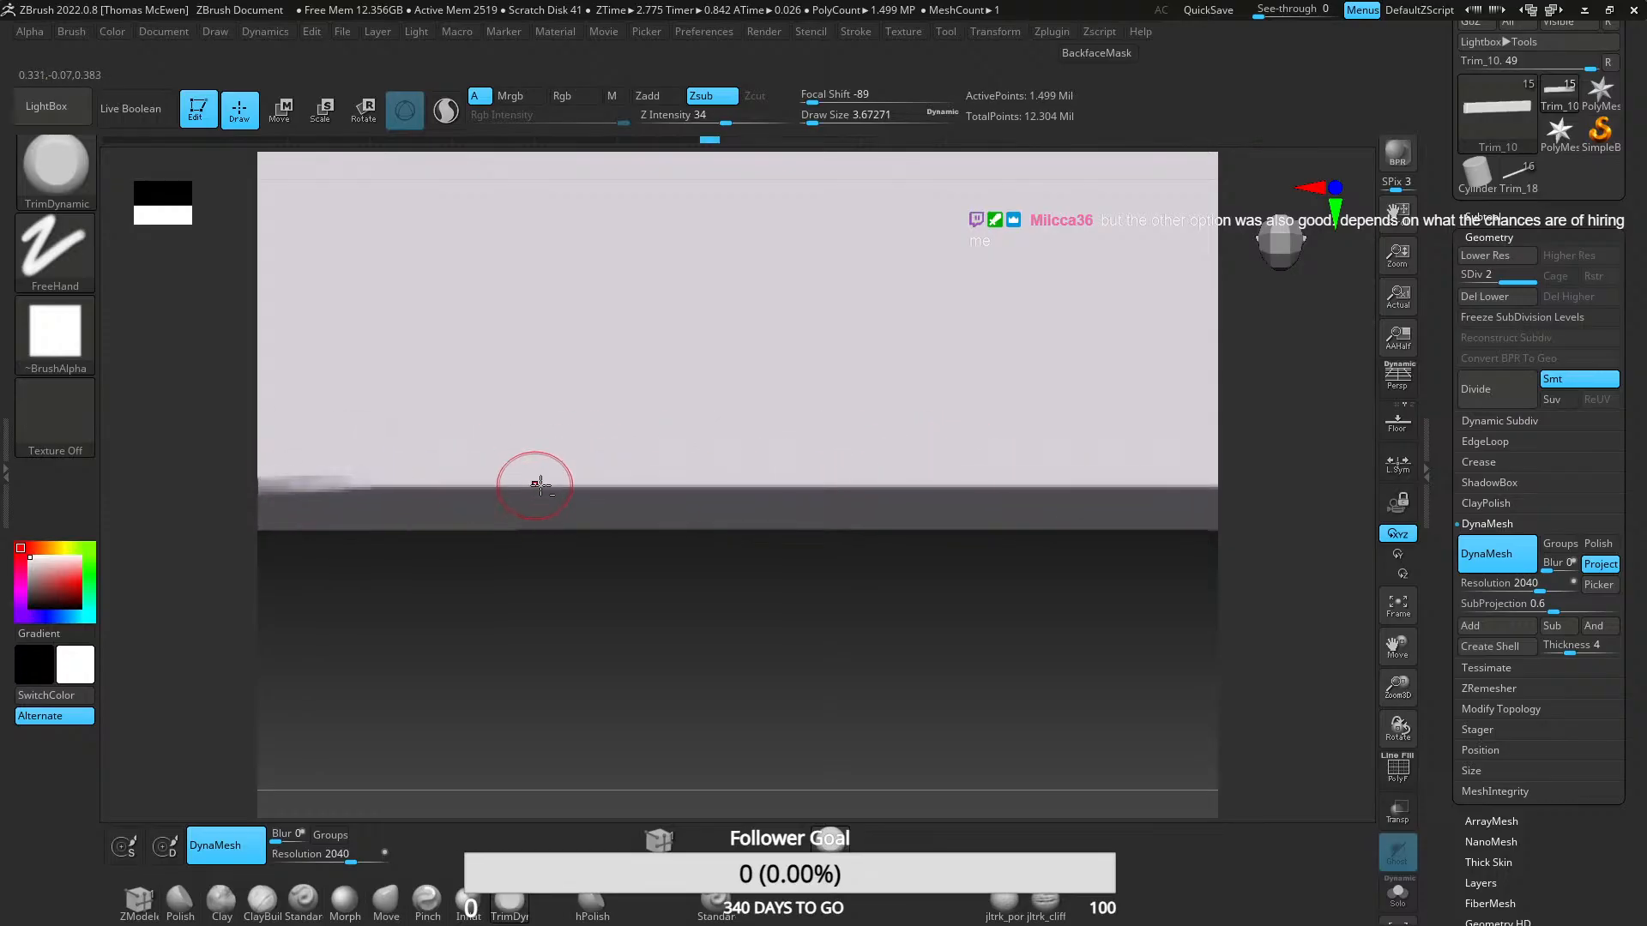
{"action": "left_click_drag", "start_coordinate": [546, 482], "coordinate": [766, 483]}
{"action": "mouse_move", "coordinate": [487, 489]}
{"action": "left_mouse_down"}
{"action": "mouse_move", "coordinate": [341, 486]}
{"action": "mouse_move", "coordinate": [898, 483]}
{"action": "left_mouse_up"}
{"action": "left_click_drag", "start_coordinate": [552, 483], "coordinate": [995, 484]}
- Carve a chip into Trim_10's lower front edge near the trim's middle and soften the chip's surface
{"action": "right_click_drag", "start_coordinate": [984, 502], "coordinate": [671, 506], "text": "alt"}
{"action": "right_click_drag", "start_coordinate": [671, 506], "coordinate": [657, 377], "text": "ctrl"}
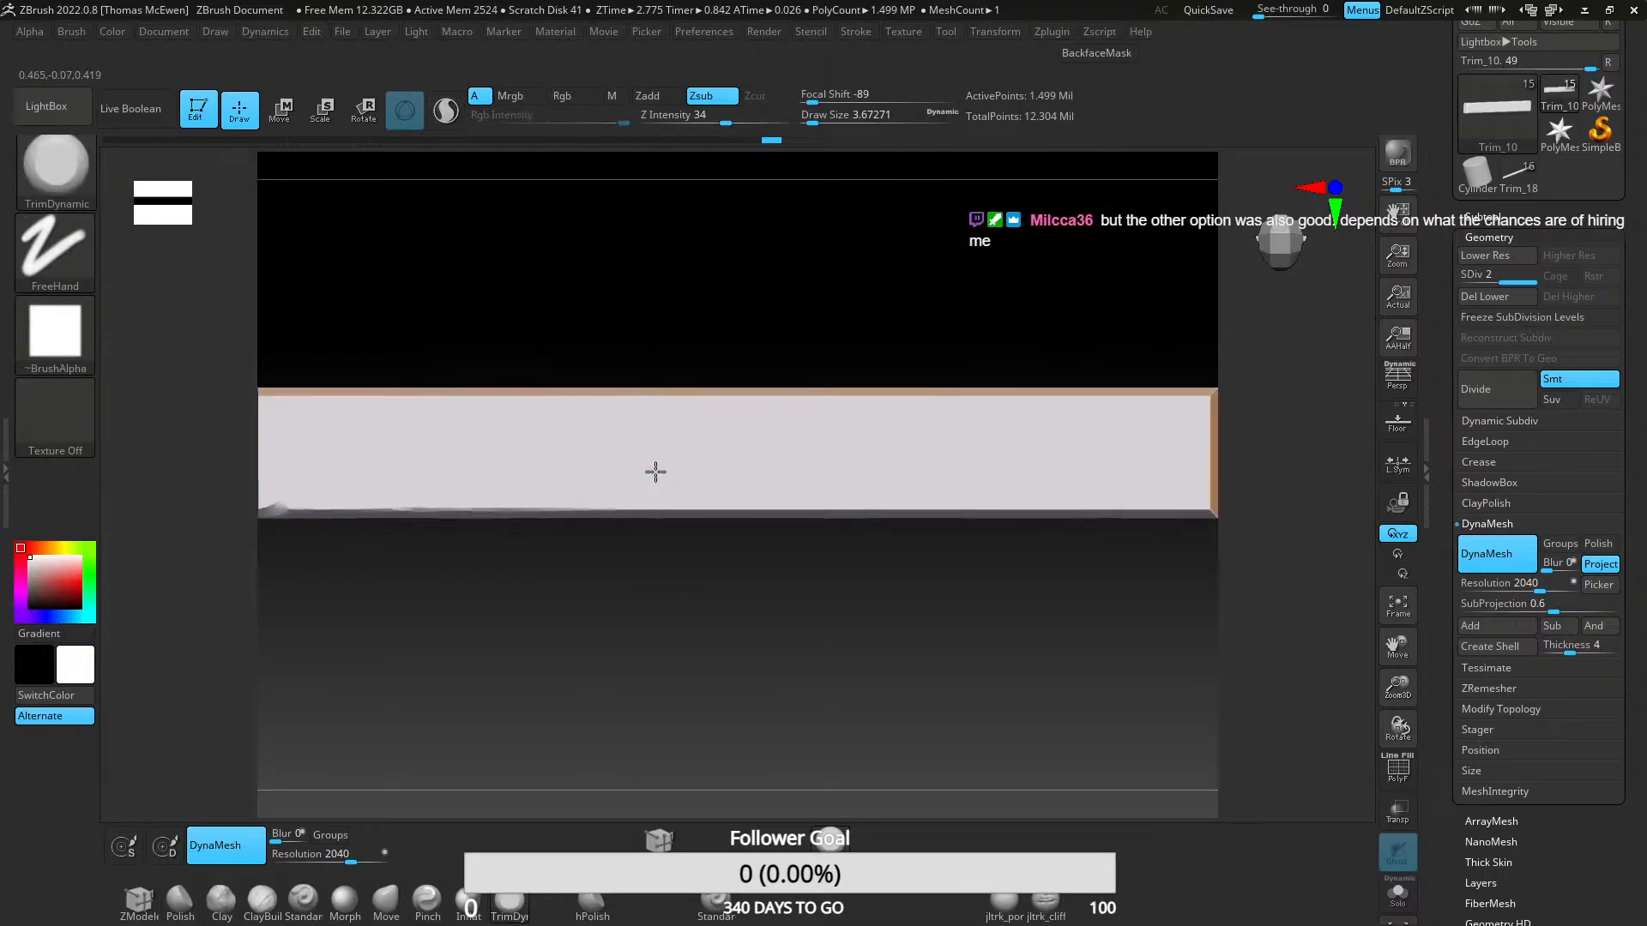
{"action": "mouse_move", "coordinate": [655, 471]}
{"action": "right_mouse_down"}
{"action": "mouse_move", "coordinate": [628, 752]}
{"action": "mouse_move", "coordinate": [610, 585]}
{"action": "mouse_move", "coordinate": [633, 606]}
{"action": "mouse_move", "coordinate": [584, 633]}
{"action": "right_mouse_up"}
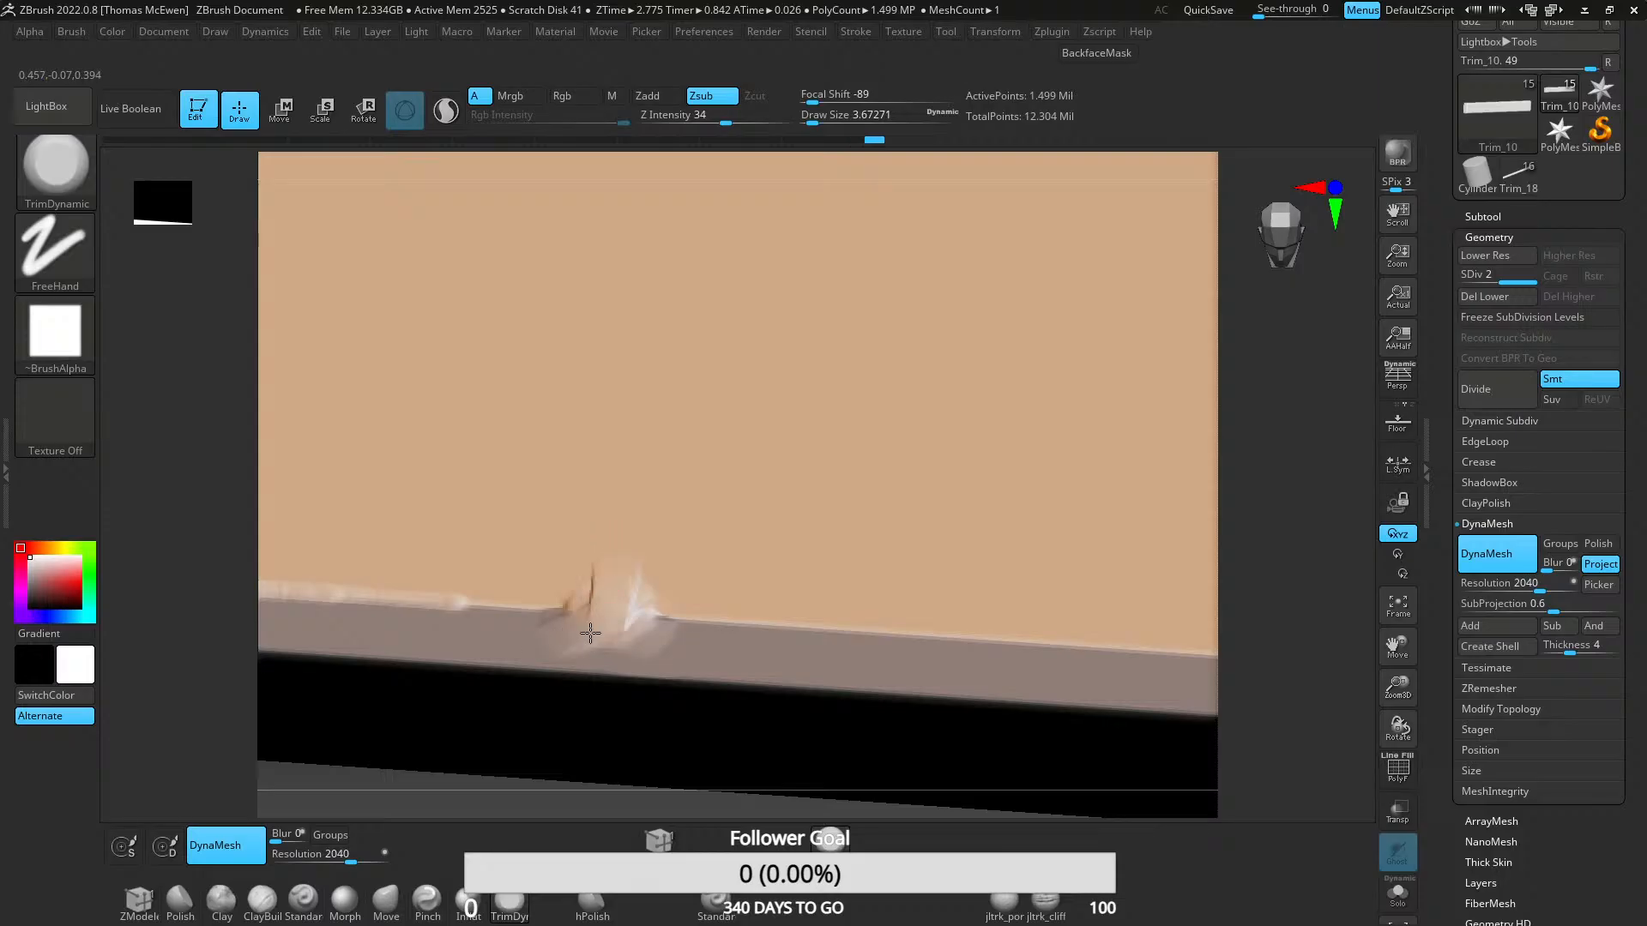
{"action": "key", "text": "shift"}
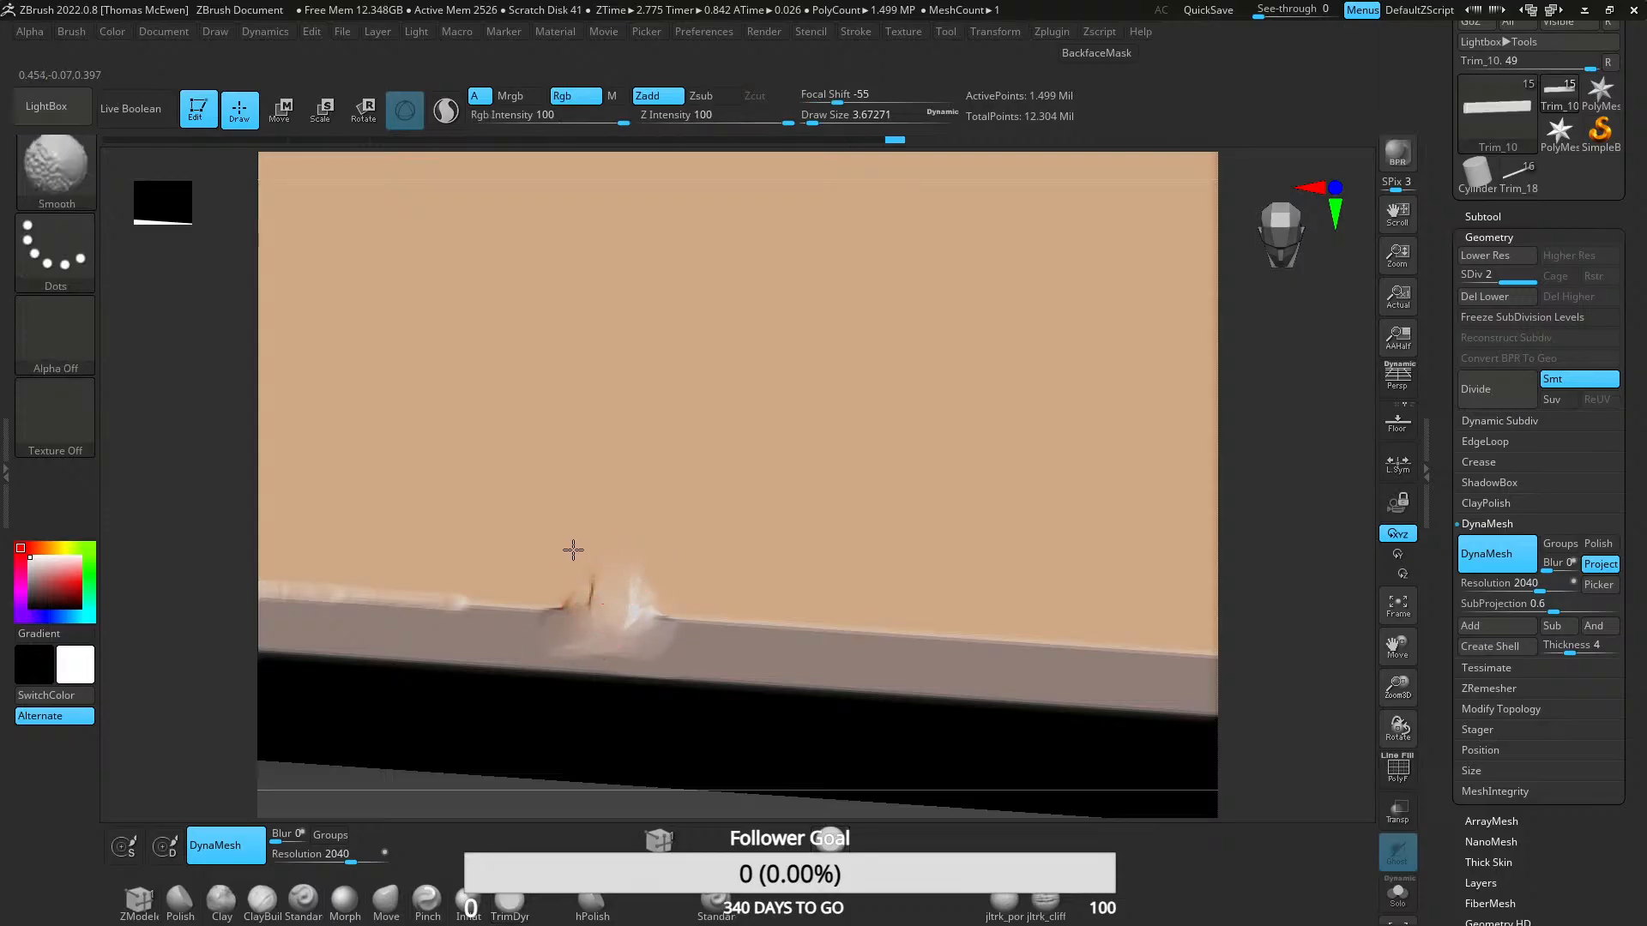
{"action": "mouse_move", "coordinate": [698, 639]}
{"action": "right_mouse_down"}
{"action": "mouse_move", "coordinate": [709, 700]}
{"action": "mouse_move", "coordinate": [673, 410]}
{"action": "mouse_move", "coordinate": [706, 548]}
{"action": "right_mouse_up"}
{"action": "right_click", "coordinate": [706, 548]}
{"action": "mouse_move", "coordinate": [791, 636]}
{"action": "right_mouse_down", "text": "alt"}
{"action": "mouse_move", "coordinate": [640, 441]}
{"action": "mouse_move", "coordinate": [716, 502]}
{"action": "mouse_move", "coordinate": [628, 531]}
{"action": "right_mouse_up", "text": "alt"}
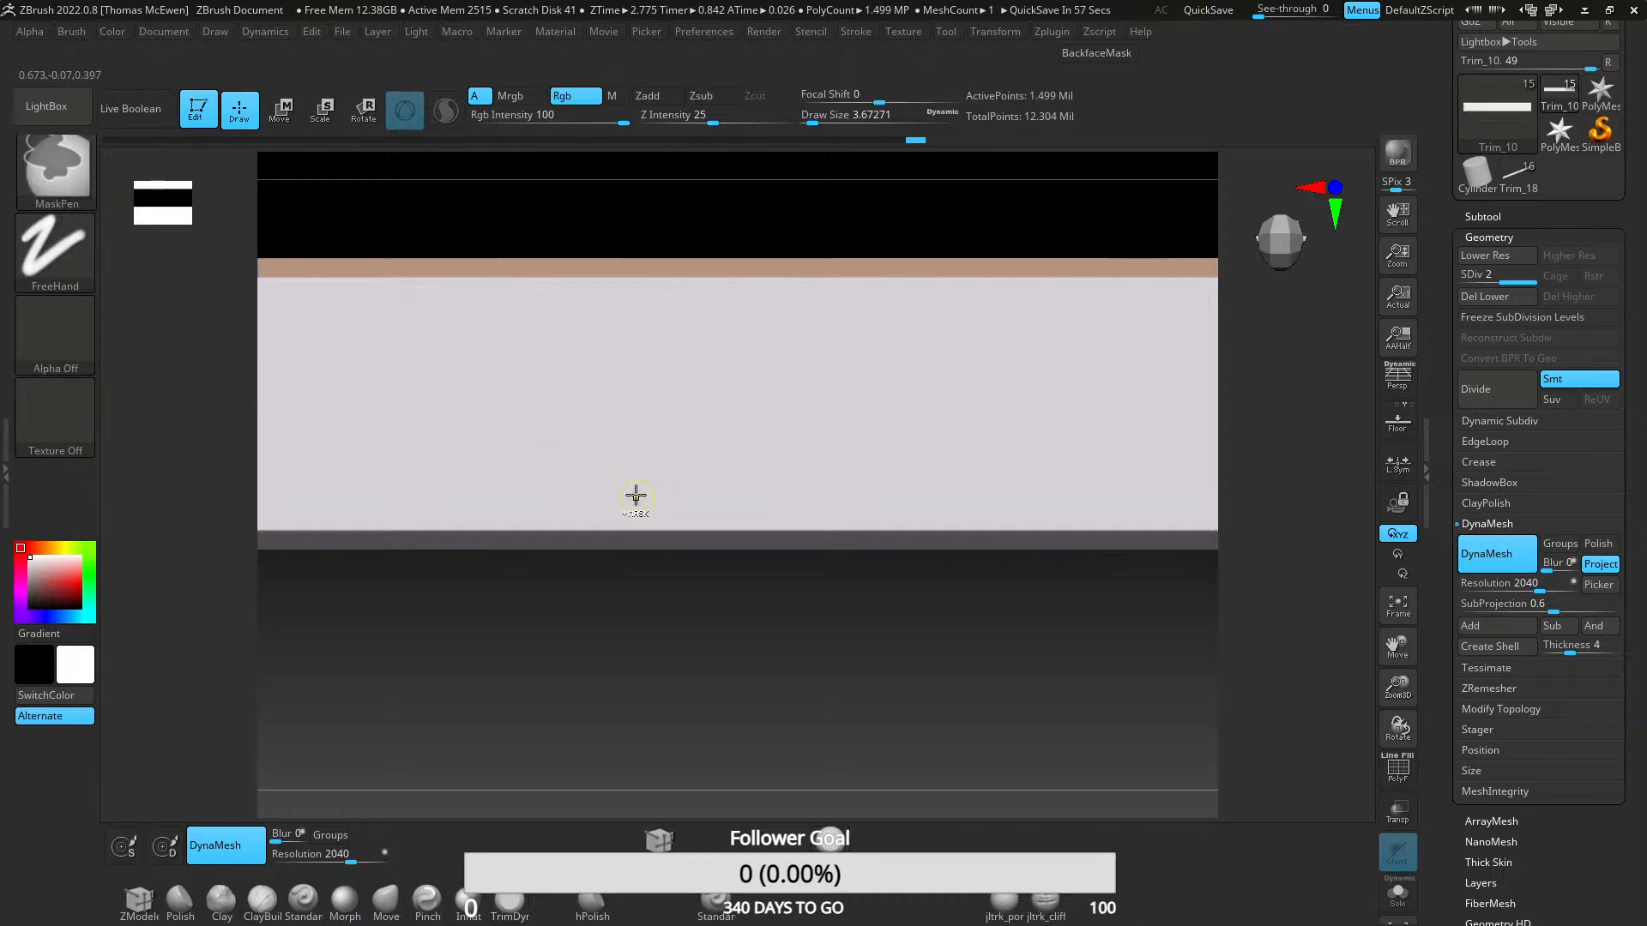
- Add uneven thin wear along Trim_10's lower front edge on the right side of the middle chip
{"action": "right_click_drag", "start_coordinate": [632, 497], "coordinate": [600, 574], "text": "ctrl"}
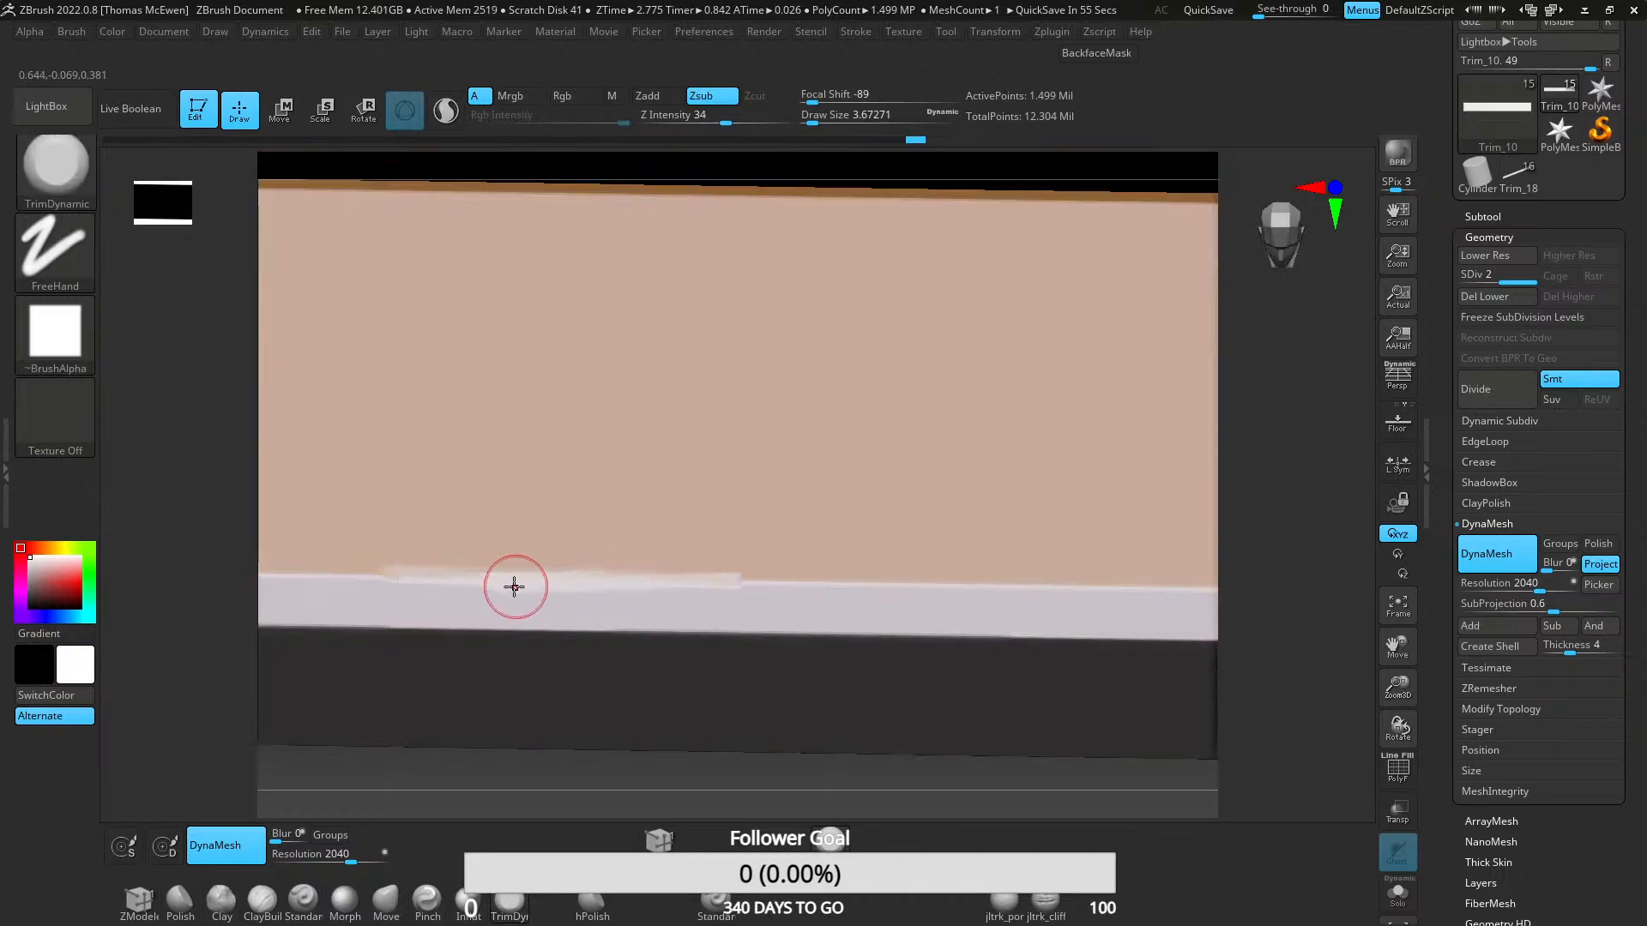
{"action": "left_click_drag", "start_coordinate": [514, 587], "coordinate": [434, 574]}
{"action": "right_click_drag", "start_coordinate": [434, 574], "coordinate": [761, 562], "text": "alt"}
{"action": "left_click_drag", "start_coordinate": [1188, 566], "coordinate": [638, 560]}
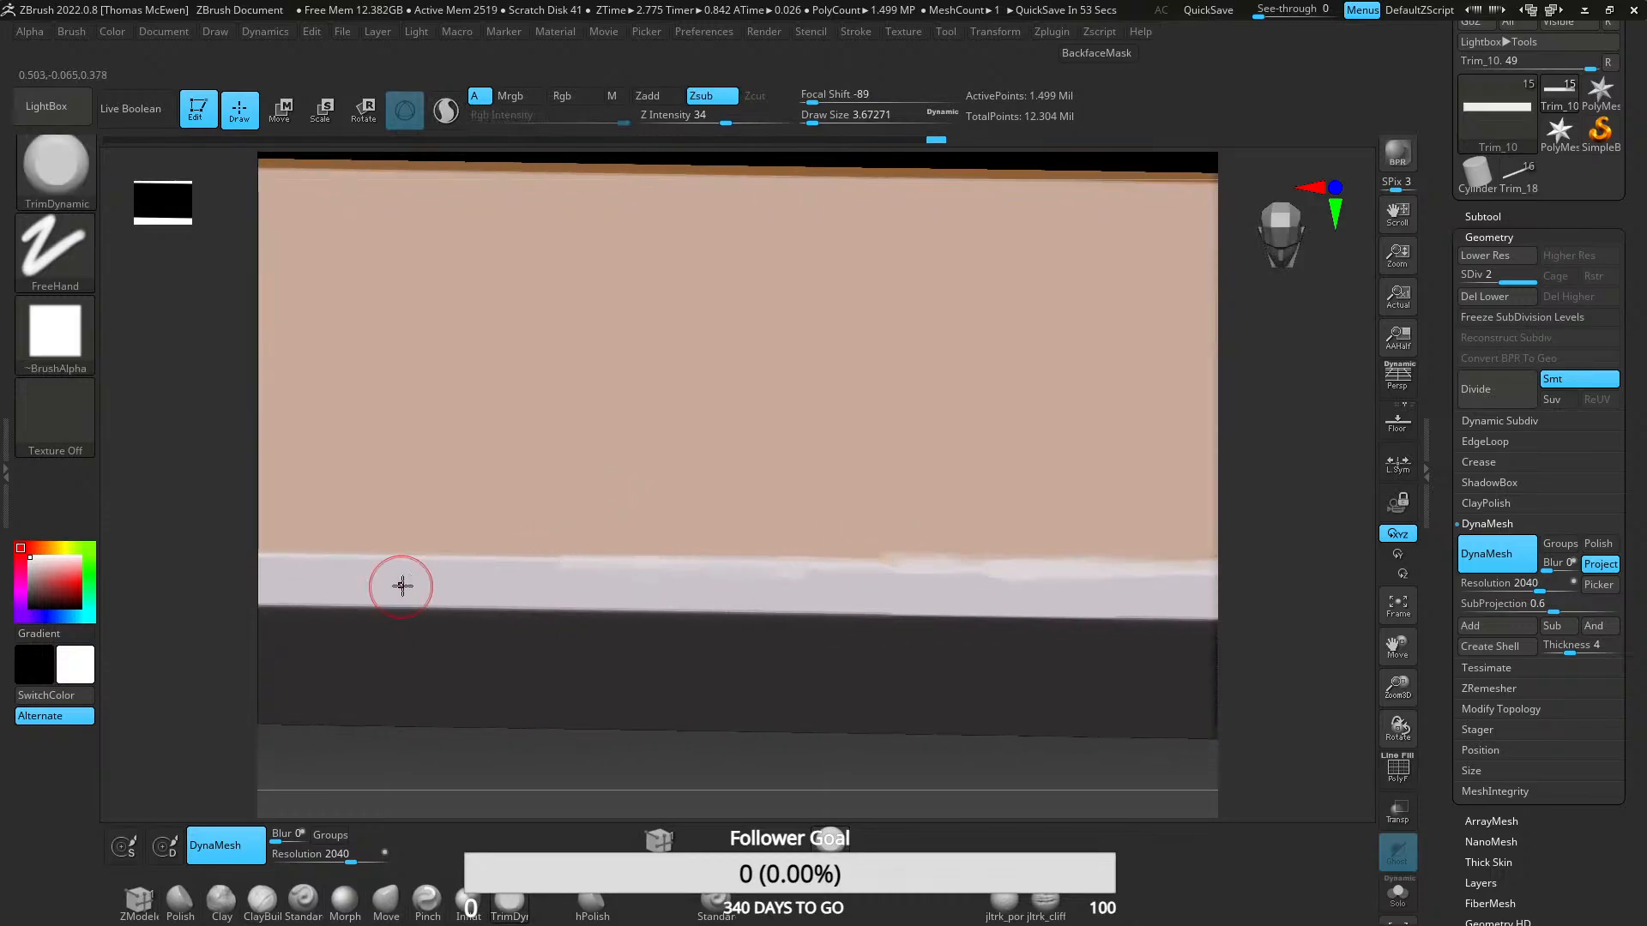
{"action": "right_click_drag", "start_coordinate": [401, 587], "coordinate": [748, 584], "text": "alt"}
{"action": "left_click_drag", "start_coordinate": [669, 562], "coordinate": [900, 562]}
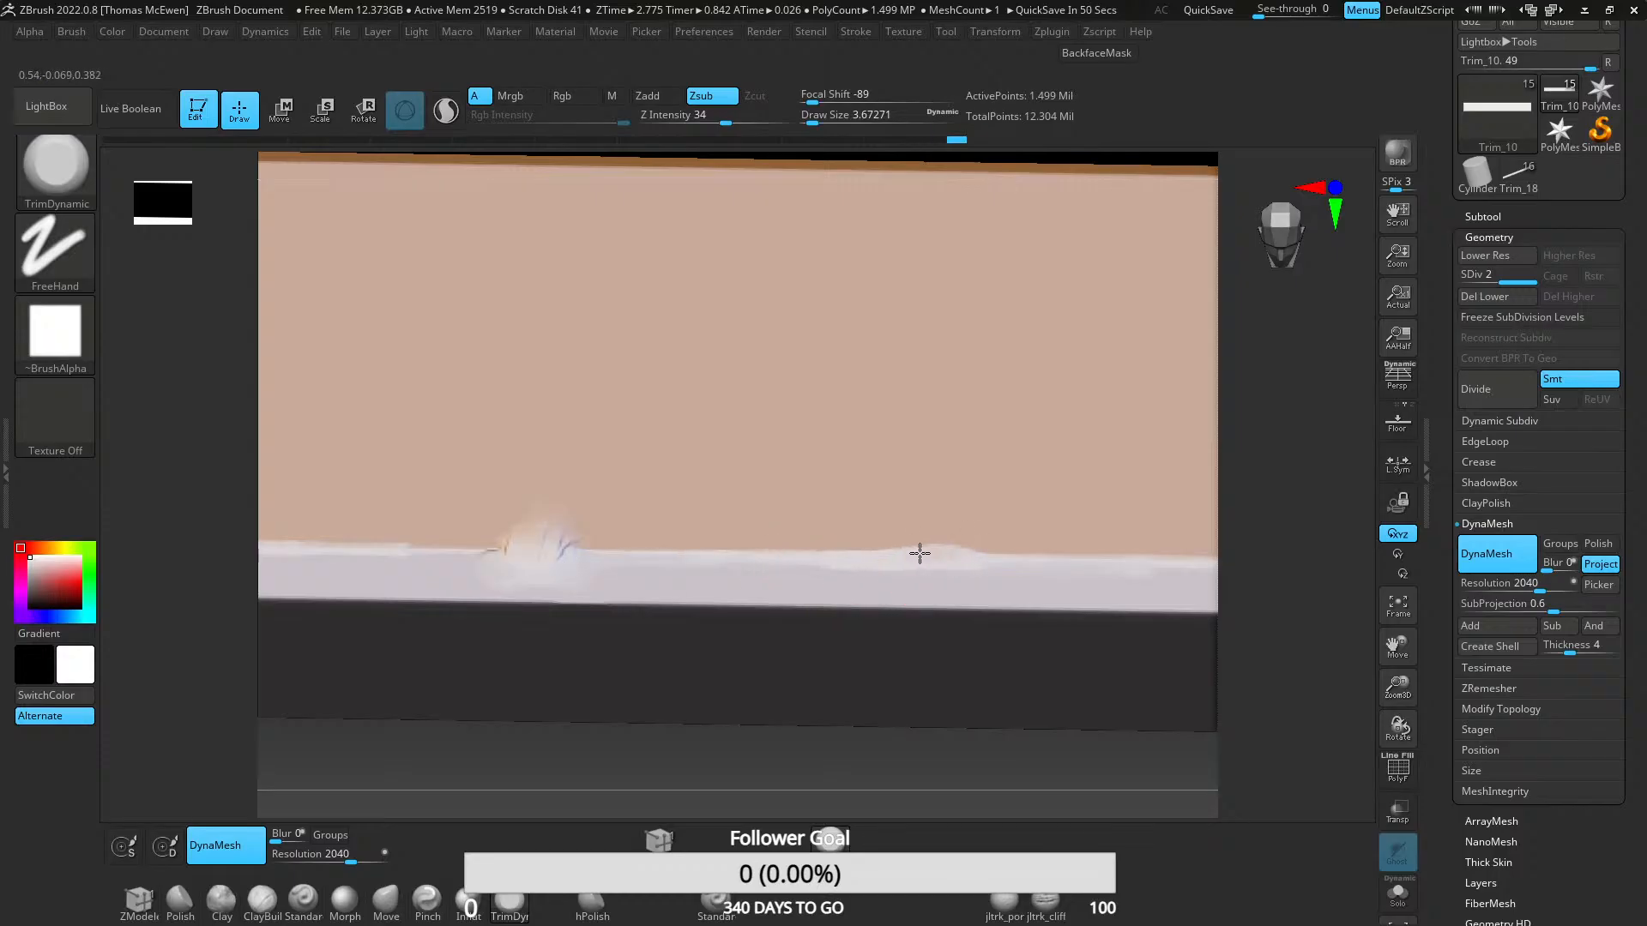
- Chip Trim_10's lower-right front corner broadly and taper the wear onto the adjoining lower and right front edges
{"action": "mouse_move", "coordinate": [961, 561]}
{"action": "right_mouse_down"}
{"action": "mouse_move", "coordinate": [919, 488]}
{"action": "mouse_move", "coordinate": [732, 364]}
{"action": "mouse_move", "coordinate": [731, 503]}
{"action": "mouse_move", "coordinate": [780, 414]}
{"action": "mouse_move", "coordinate": [798, 445]}
{"action": "mouse_move", "coordinate": [790, 497]}
{"action": "mouse_move", "coordinate": [809, 467]}
{"action": "mouse_move", "coordinate": [579, 510]}
{"action": "right_mouse_up"}
{"action": "mouse_move", "coordinate": [580, 510]}
{"action": "right_mouse_down", "text": "ctrl"}
{"action": "mouse_move", "coordinate": [678, 547]}
{"action": "mouse_move", "coordinate": [688, 686]}
{"action": "right_mouse_up", "text": "ctrl"}
{"action": "right_click_drag", "start_coordinate": [695, 503], "coordinate": [707, 630], "text": "ctrl"}
{"action": "left_click_drag", "start_coordinate": [708, 627], "coordinate": [718, 645]}
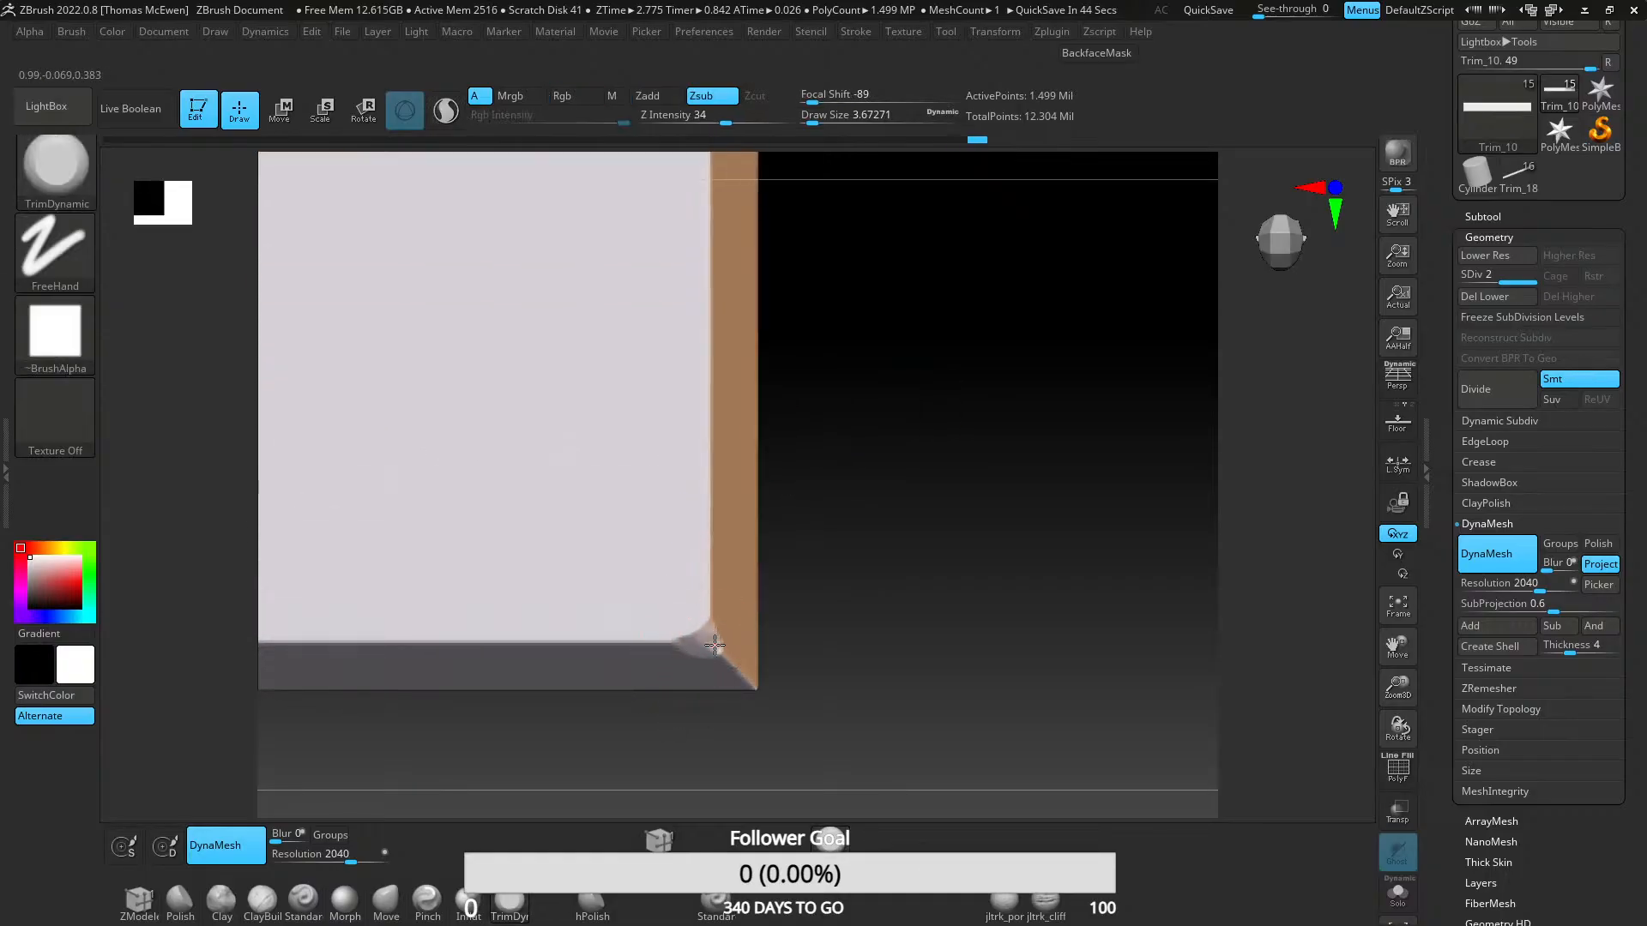
{"action": "mouse_move", "coordinate": [731, 689]}
{"action": "right_mouse_down", "text": "ctrl"}
{"action": "mouse_move", "coordinate": [743, 778]}
{"action": "mouse_move", "coordinate": [709, 677]}
{"action": "right_mouse_up", "text": "ctrl"}
{"action": "mouse_move", "coordinate": [695, 586]}
{"action": "left_mouse_down"}
{"action": "mouse_move", "coordinate": [692, 526]}
{"action": "mouse_move", "coordinate": [664, 610]}
{"action": "mouse_move", "coordinate": [632, 626]}
{"action": "mouse_move", "coordinate": [537, 610]}
{"action": "mouse_move", "coordinate": [688, 632]}
{"action": "mouse_move", "coordinate": [687, 599]}
{"action": "mouse_move", "coordinate": [651, 567]}
{"action": "mouse_move", "coordinate": [673, 397]}
{"action": "mouse_move", "coordinate": [661, 515]}
{"action": "mouse_move", "coordinate": [680, 526]}
{"action": "mouse_move", "coordinate": [681, 335]}
{"action": "mouse_move", "coordinate": [695, 323]}
{"action": "mouse_move", "coordinate": [669, 372]}
{"action": "mouse_move", "coordinate": [687, 430]}
{"action": "mouse_move", "coordinate": [652, 610]}
{"action": "mouse_move", "coordinate": [555, 591]}
{"action": "mouse_move", "coordinate": [592, 592]}
{"action": "mouse_move", "coordinate": [713, 666]}
{"action": "mouse_move", "coordinate": [656, 646]}
{"action": "left_mouse_up"}
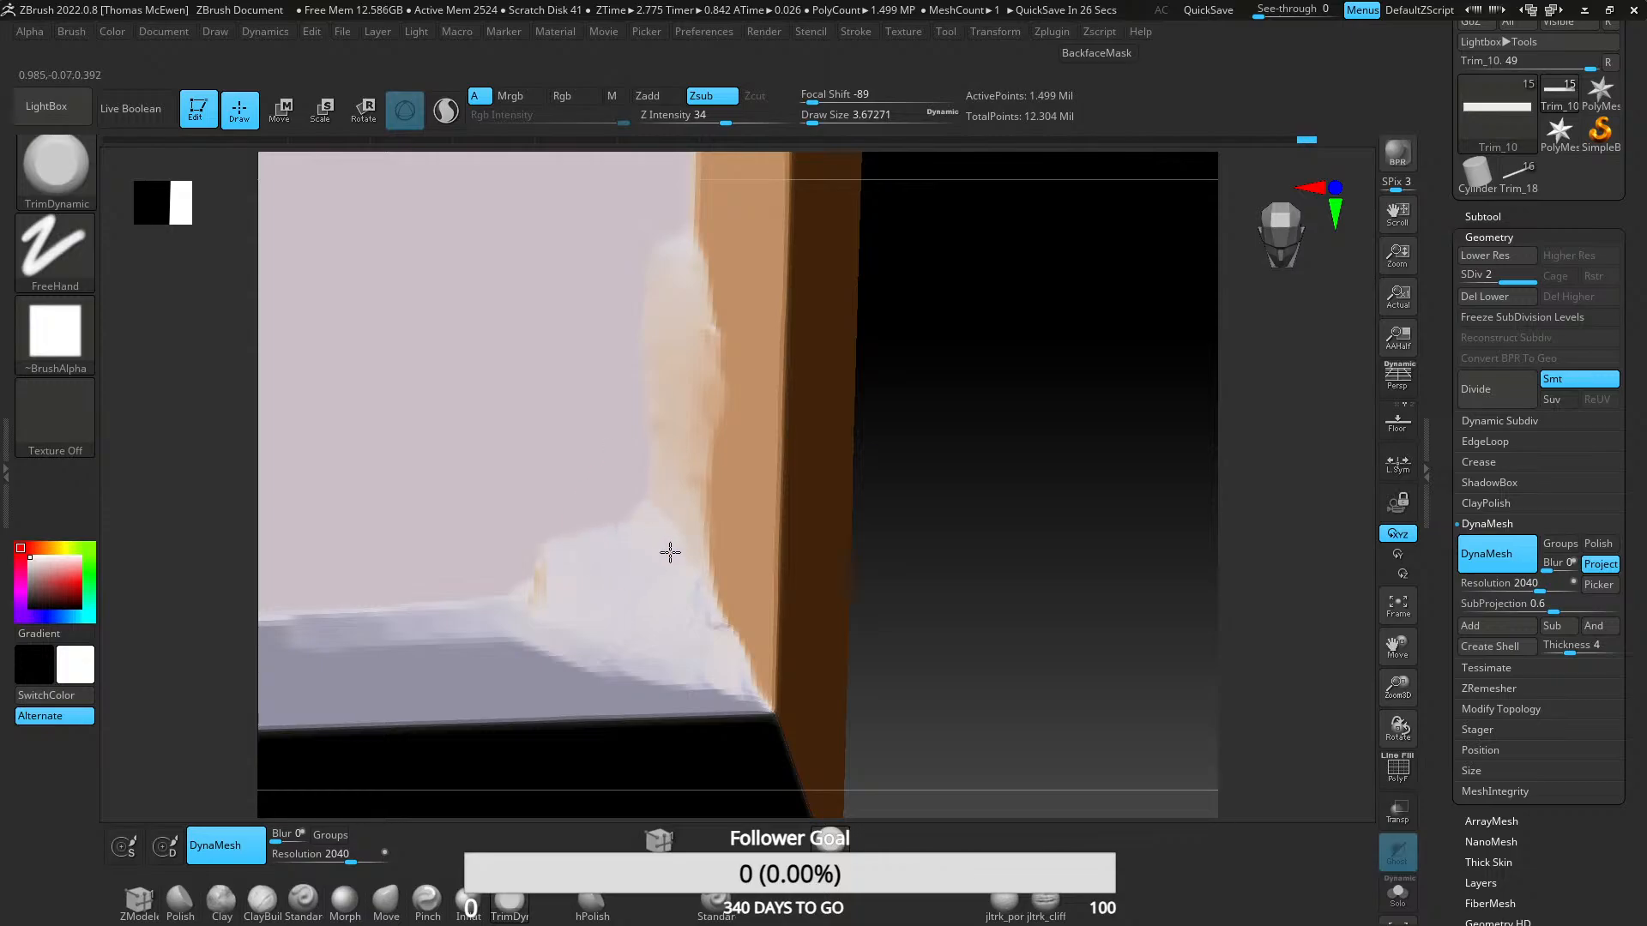
{"action": "mouse_move", "coordinate": [648, 507]}
{"action": "left_mouse_down"}
{"action": "mouse_move", "coordinate": [588, 607]}
{"action": "mouse_move", "coordinate": [323, 658]}
{"action": "mouse_move", "coordinate": [570, 661]}
{"action": "mouse_move", "coordinate": [518, 633]}
{"action": "left_mouse_up"}
- Carve uneven chips up Trim_10's right front edge from the lower corner toward the upper one
{"action": "key", "text": "ctrl"}
{"action": "right_click_drag", "start_coordinate": [583, 639], "coordinate": [626, 433], "text": "ctrl"}
{"action": "right_click_drag", "start_coordinate": [626, 433], "coordinate": [617, 614], "text": "shift"}
{"action": "right_click_drag", "start_coordinate": [296, 643], "coordinate": [690, 539], "text": "alt"}
{"action": "right_click_drag", "start_coordinate": [535, 588], "coordinate": [739, 545], "text": "alt"}
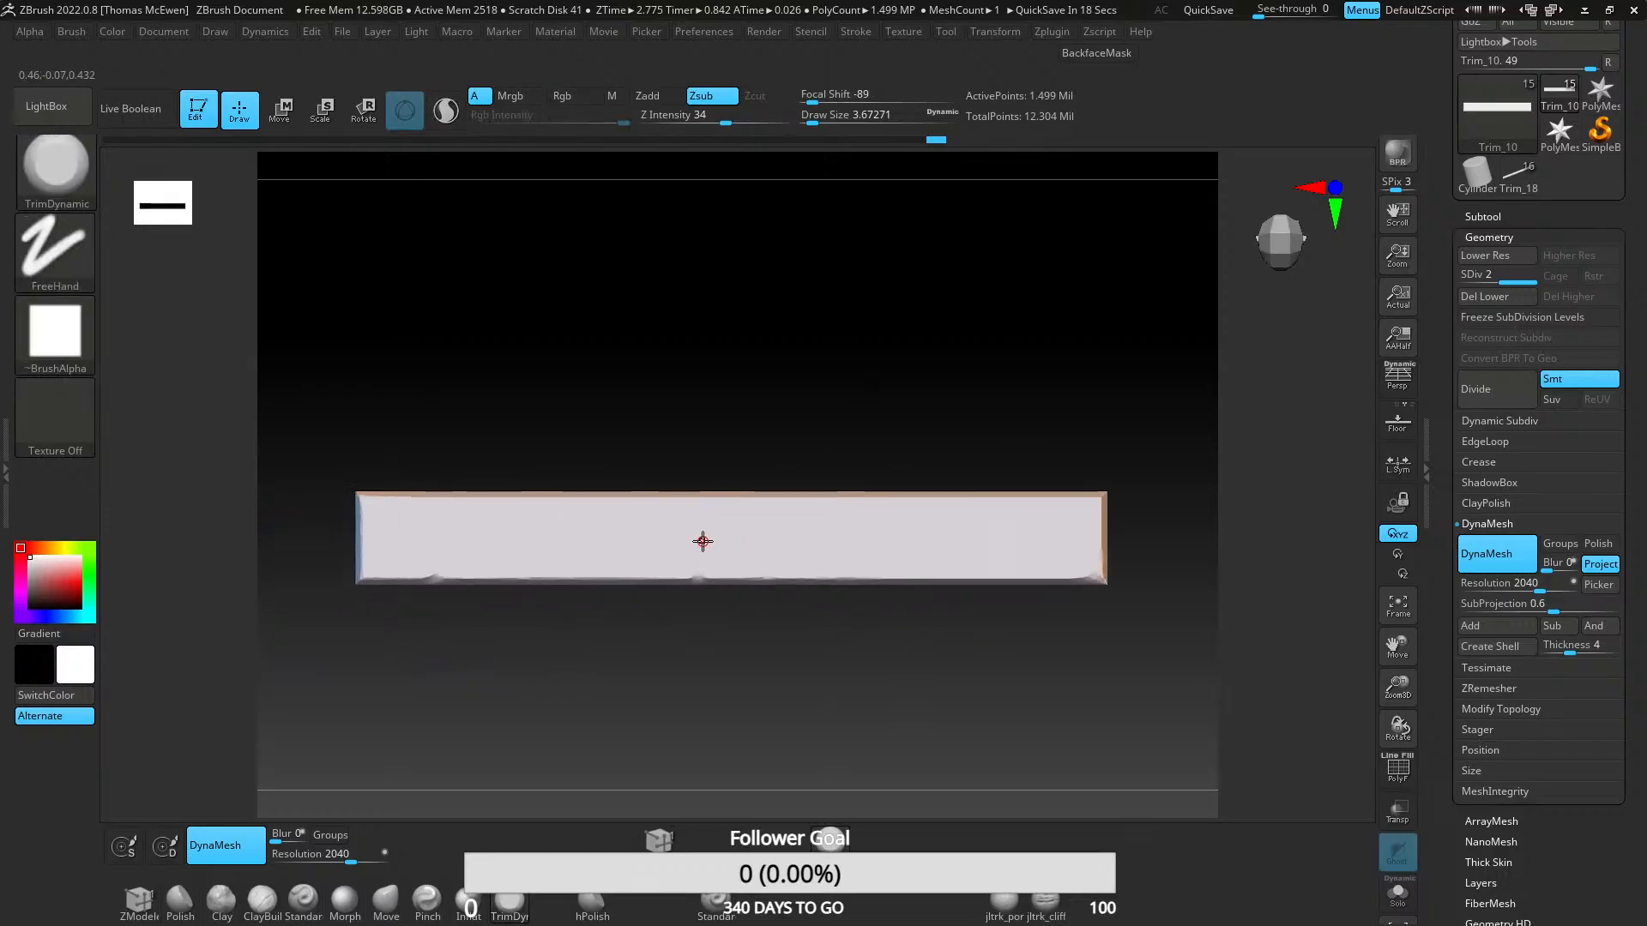
{"action": "key", "text": "ctrl"}
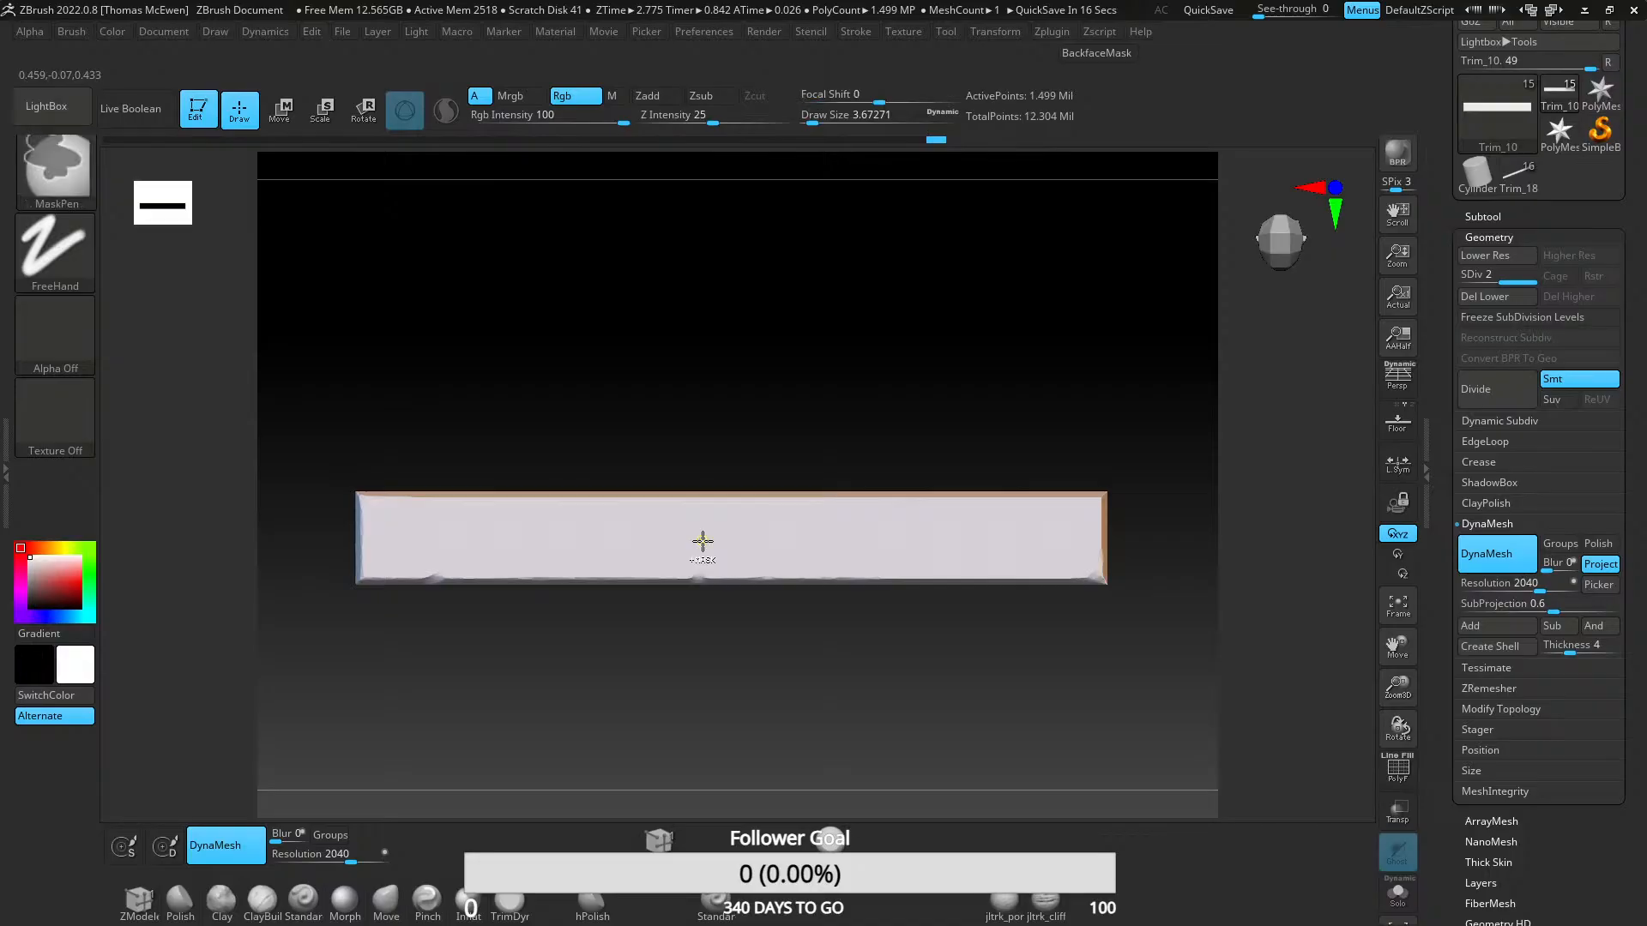
{"action": "right_click_drag", "start_coordinate": [1078, 504], "coordinate": [707, 737], "text": "alt"}
{"action": "mouse_move", "coordinate": [1007, 578]}
{"action": "right_mouse_down", "text": "alt"}
{"action": "mouse_move", "coordinate": [655, 464]}
{"action": "mouse_move", "coordinate": [834, 564]}
{"action": "mouse_move", "coordinate": [754, 558]}
{"action": "mouse_move", "coordinate": [779, 558]}
{"action": "mouse_move", "coordinate": [763, 592]}
{"action": "right_mouse_up", "text": "alt"}
{"action": "left_click_drag", "start_coordinate": [763, 592], "coordinate": [801, 661]}
{"action": "key", "text": "ctrl+z"}
{"action": "left_click_drag", "start_coordinate": [742, 484], "coordinate": [717, 619]}
{"action": "mouse_move", "coordinate": [698, 426]}
{"action": "right_mouse_down", "text": "ctrl"}
{"action": "mouse_move", "coordinate": [688, 369]}
{"action": "mouse_move", "coordinate": [772, 471]}
{"action": "right_mouse_up", "text": "ctrl"}
{"action": "mouse_move", "coordinate": [719, 349]}
{"action": "right_mouse_down", "text": "alt"}
{"action": "mouse_move", "coordinate": [729, 486]}
{"action": "mouse_move", "coordinate": [710, 574]}
{"action": "right_mouse_up", "text": "alt"}
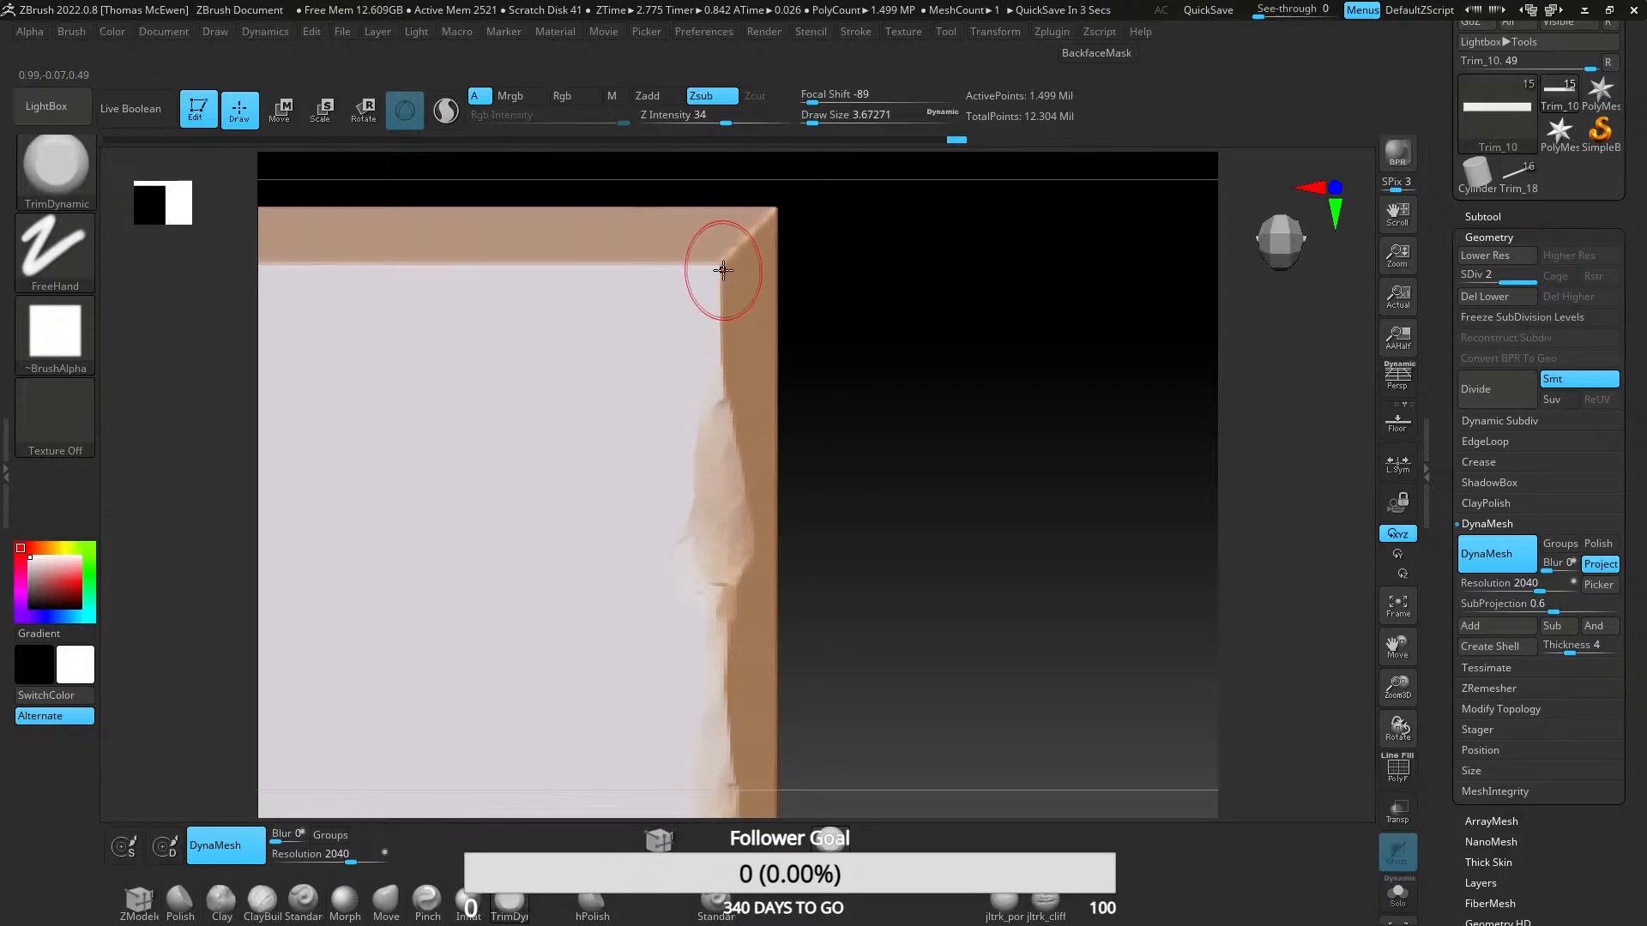
- Chip Trim_10's upper-right front corner and blend the wear into the right and upper front edges
{"action": "left_click_drag", "start_coordinate": [723, 270], "coordinate": [717, 273]}
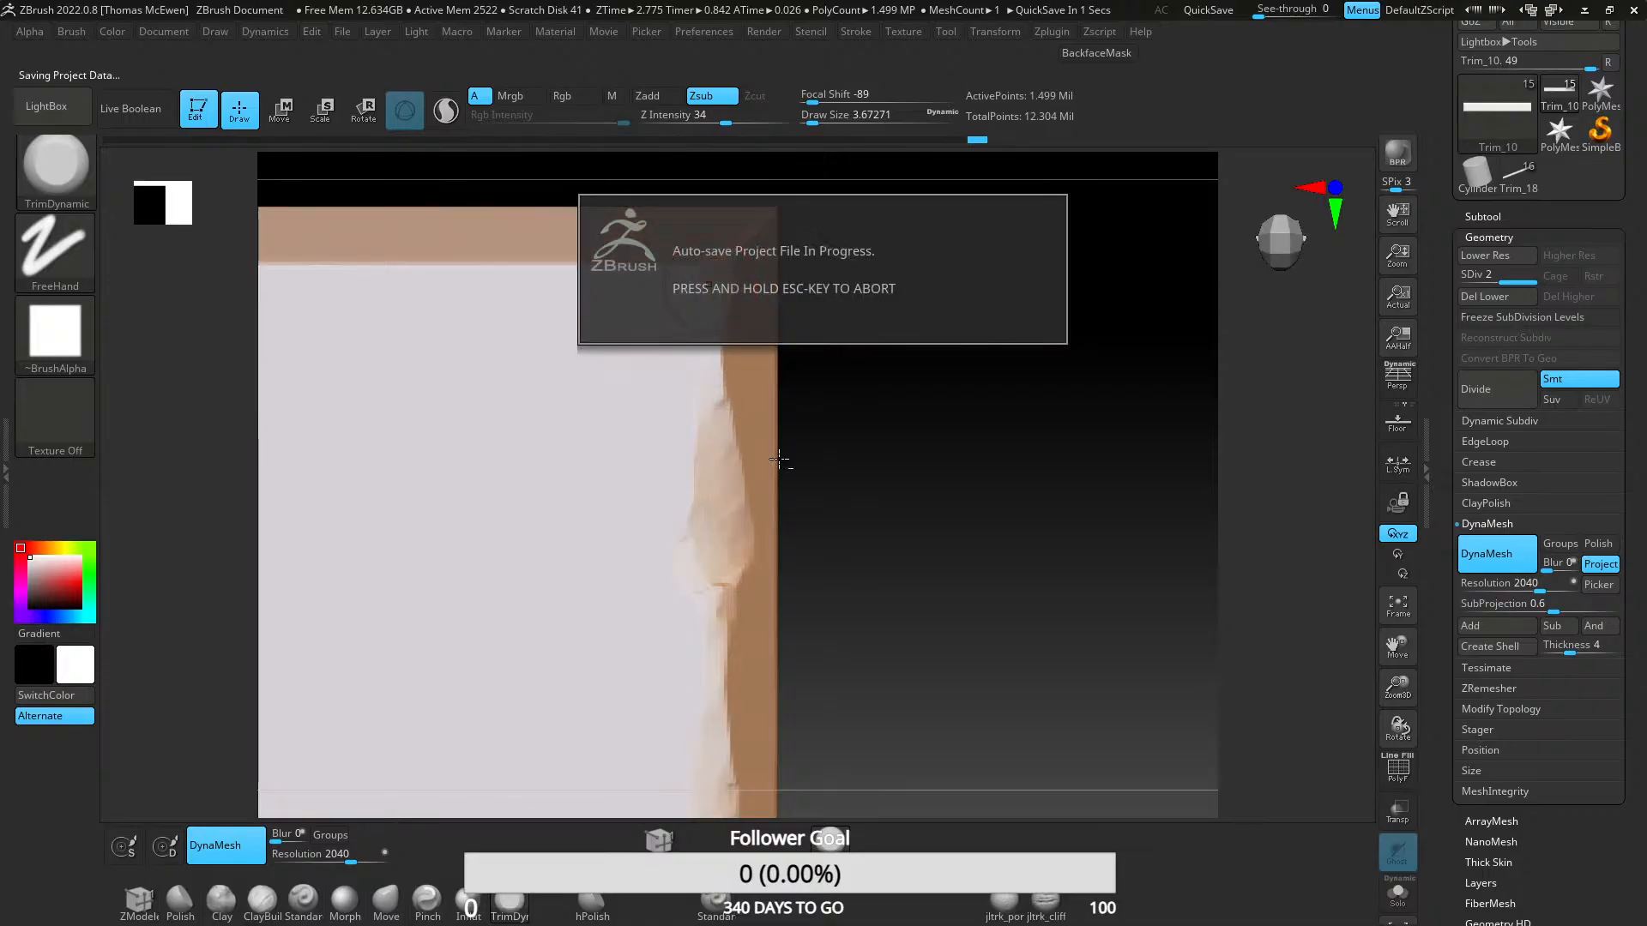
{"action": "right_click_drag", "start_coordinate": [731, 272], "coordinate": [776, 446], "text": "alt"}
{"action": "right_click_drag", "start_coordinate": [775, 446], "coordinate": [765, 472]}
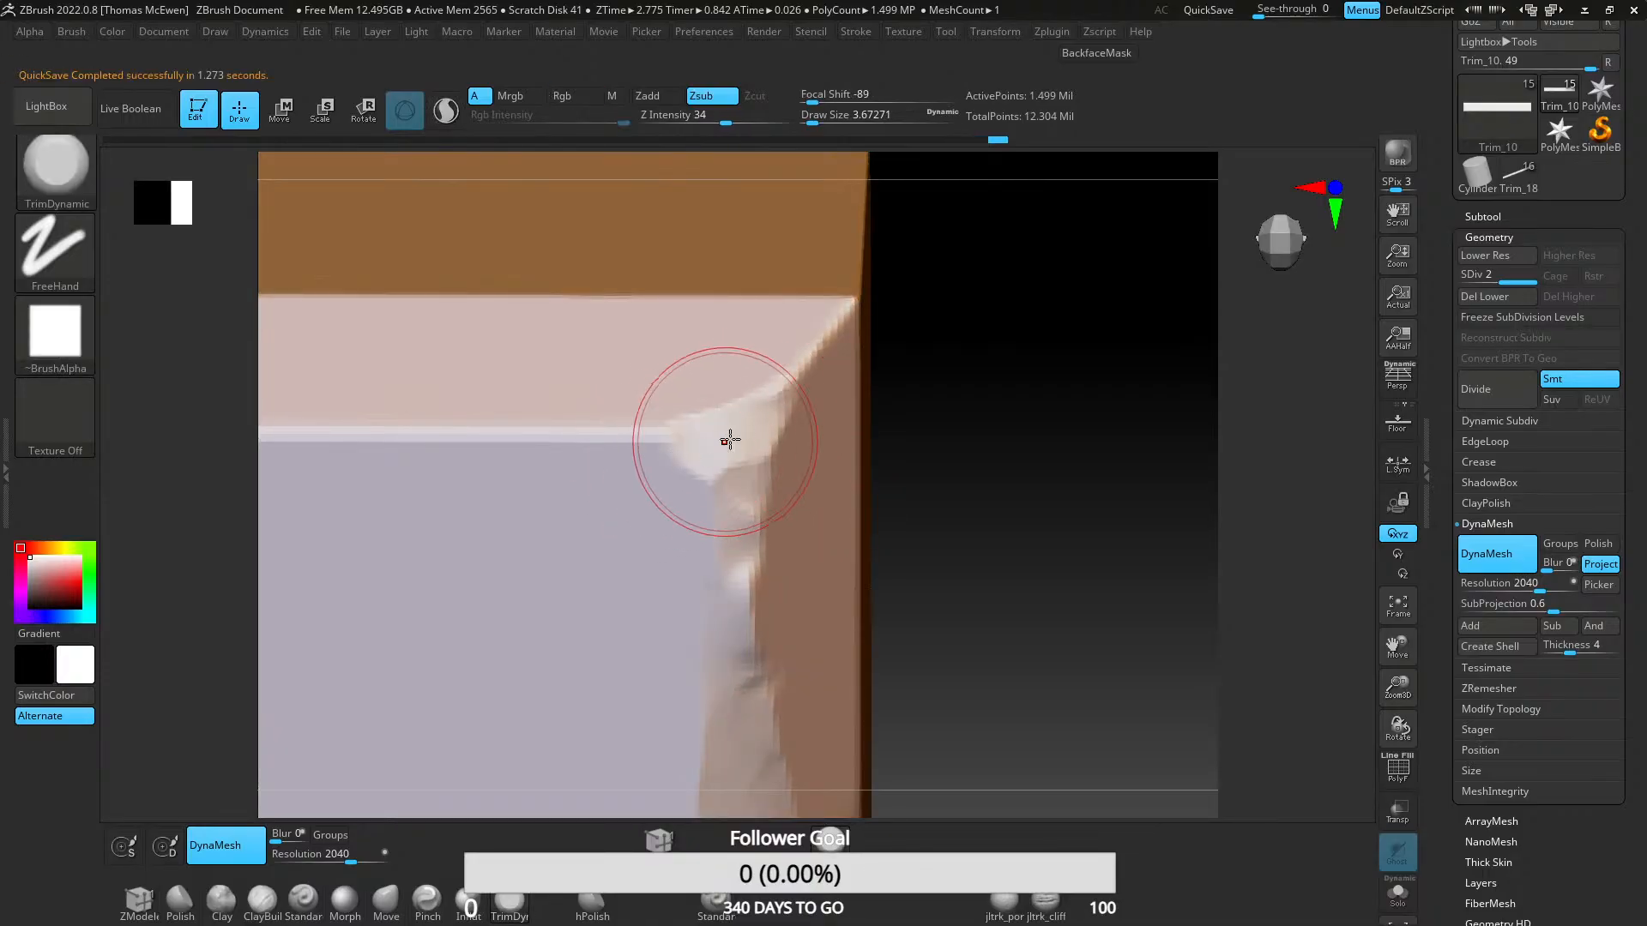
{"action": "left_click_drag", "start_coordinate": [729, 441], "coordinate": [685, 451]}
{"action": "left_click_drag", "start_coordinate": [715, 516], "coordinate": [735, 610]}
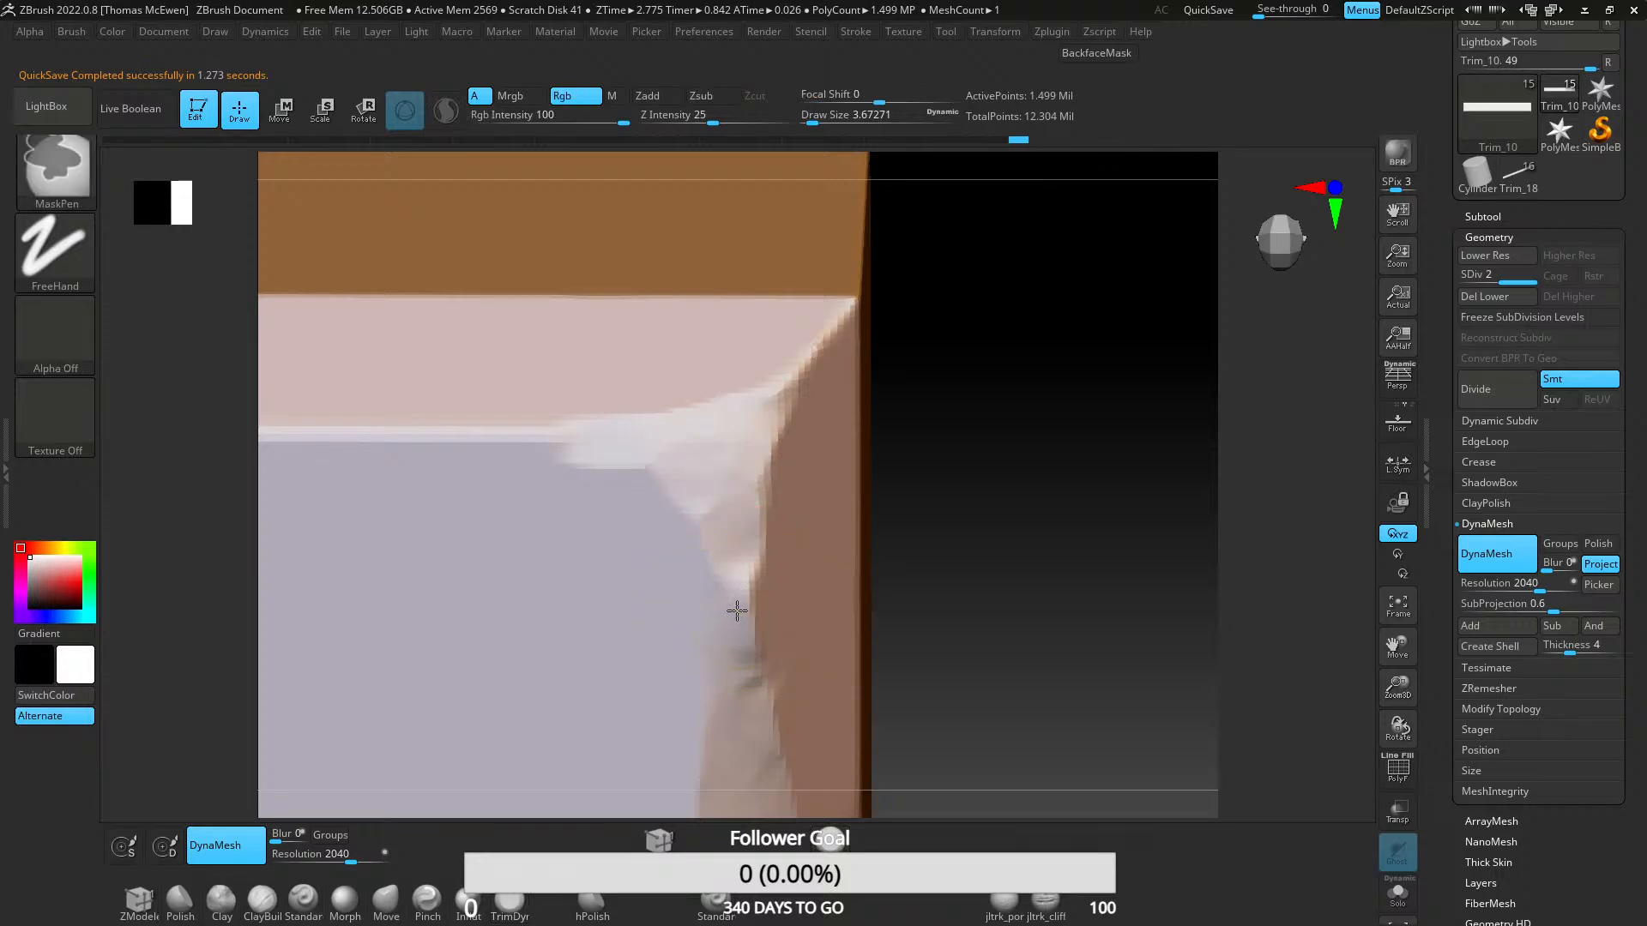
{"action": "mouse_move", "coordinate": [735, 610]}
{"action": "right_mouse_down", "text": "ctrl"}
{"action": "mouse_move", "coordinate": [713, 467]}
{"action": "mouse_move", "coordinate": [710, 487]}
{"action": "mouse_move", "coordinate": [787, 398]}
{"action": "mouse_move", "coordinate": [777, 529]}
{"action": "right_mouse_up", "text": "ctrl"}
{"action": "mouse_move", "coordinate": [779, 380]}
{"action": "left_mouse_down"}
{"action": "mouse_move", "coordinate": [754, 415]}
{"action": "mouse_move", "coordinate": [669, 455]}
{"action": "left_mouse_up"}
{"action": "left_click_drag", "start_coordinate": [831, 327], "coordinate": [622, 563]}
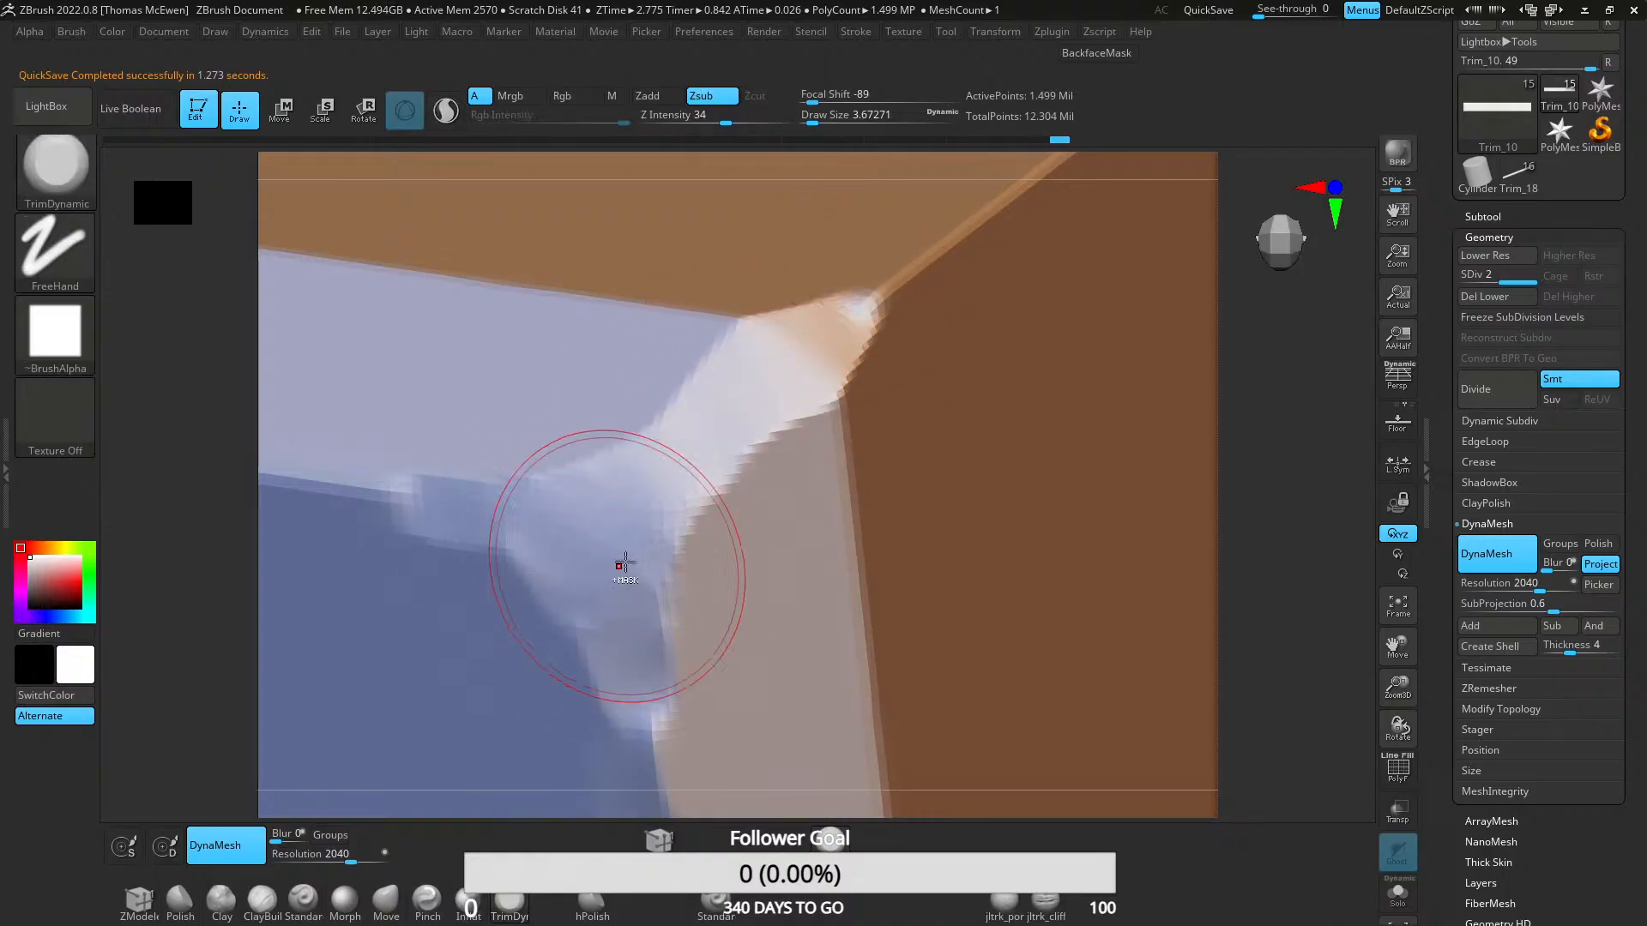
{"action": "mouse_move", "coordinate": [621, 562]}
{"action": "right_mouse_down"}
{"action": "mouse_move", "coordinate": [661, 533]}
{"action": "mouse_move", "coordinate": [643, 588]}
{"action": "mouse_move", "coordinate": [691, 460]}
{"action": "mouse_move", "coordinate": [731, 538]}
{"action": "mouse_move", "coordinate": [747, 390]}
{"action": "right_mouse_up"}
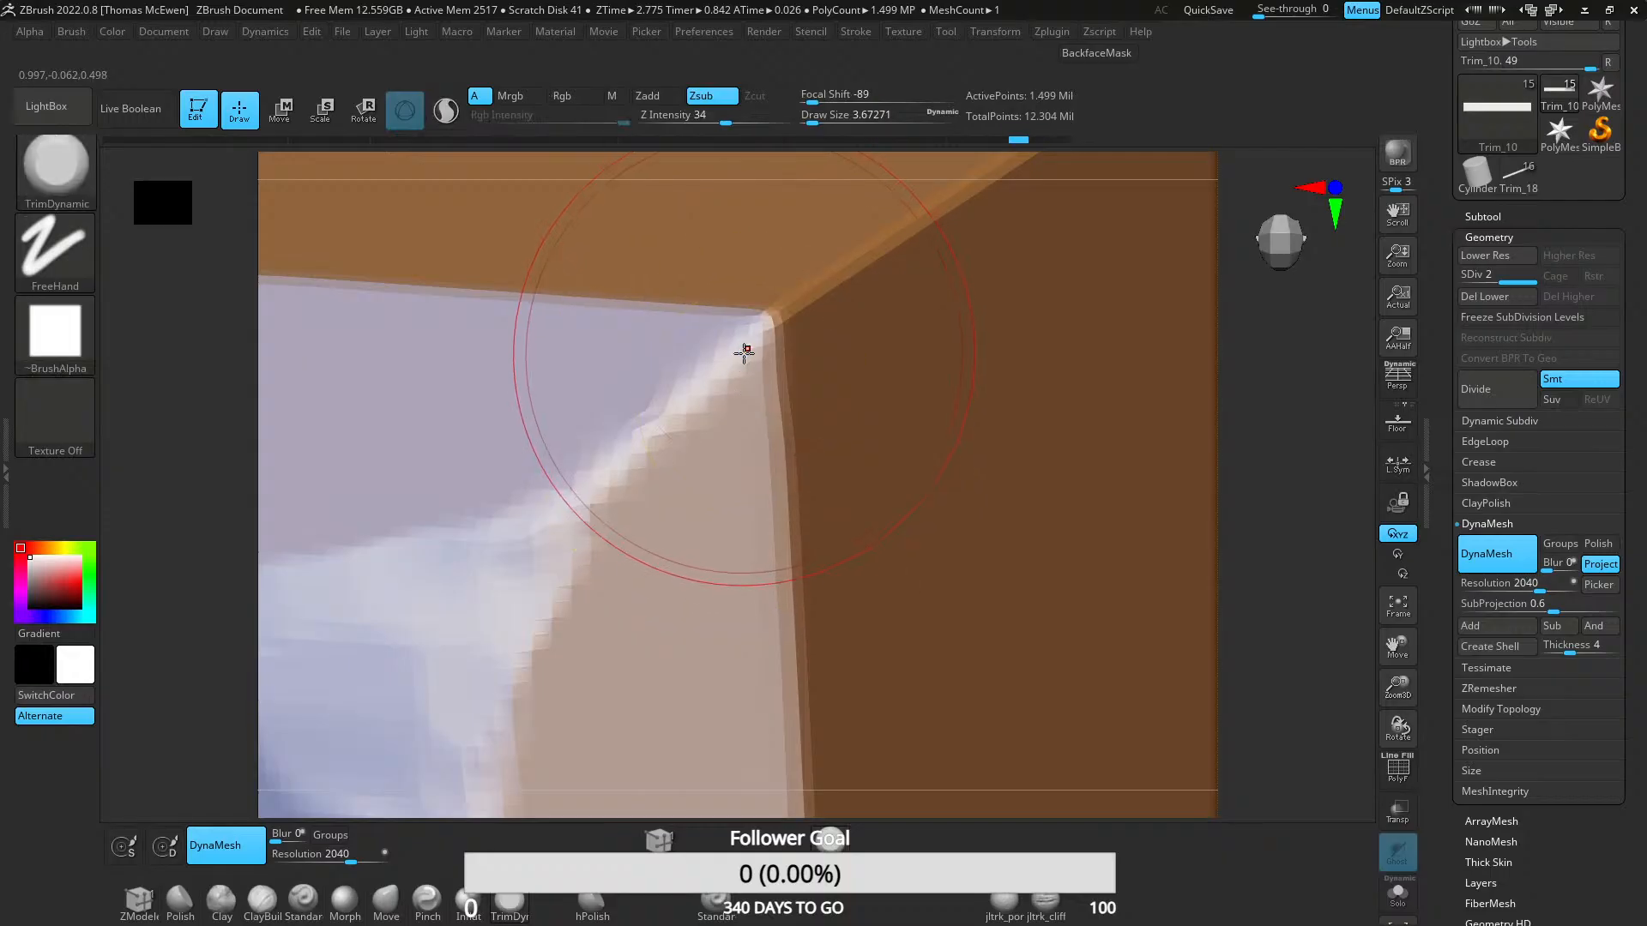
{"action": "mouse_move", "coordinate": [578, 506]}
{"action": "left_mouse_down"}
{"action": "mouse_move", "coordinate": [559, 518]}
{"action": "mouse_move", "coordinate": [573, 502]}
{"action": "left_mouse_up"}
{"action": "key", "text": "ctrl+z"}
{"action": "key", "text": "ctrl+z"}
{"action": "key", "text": "ctrl+z"}
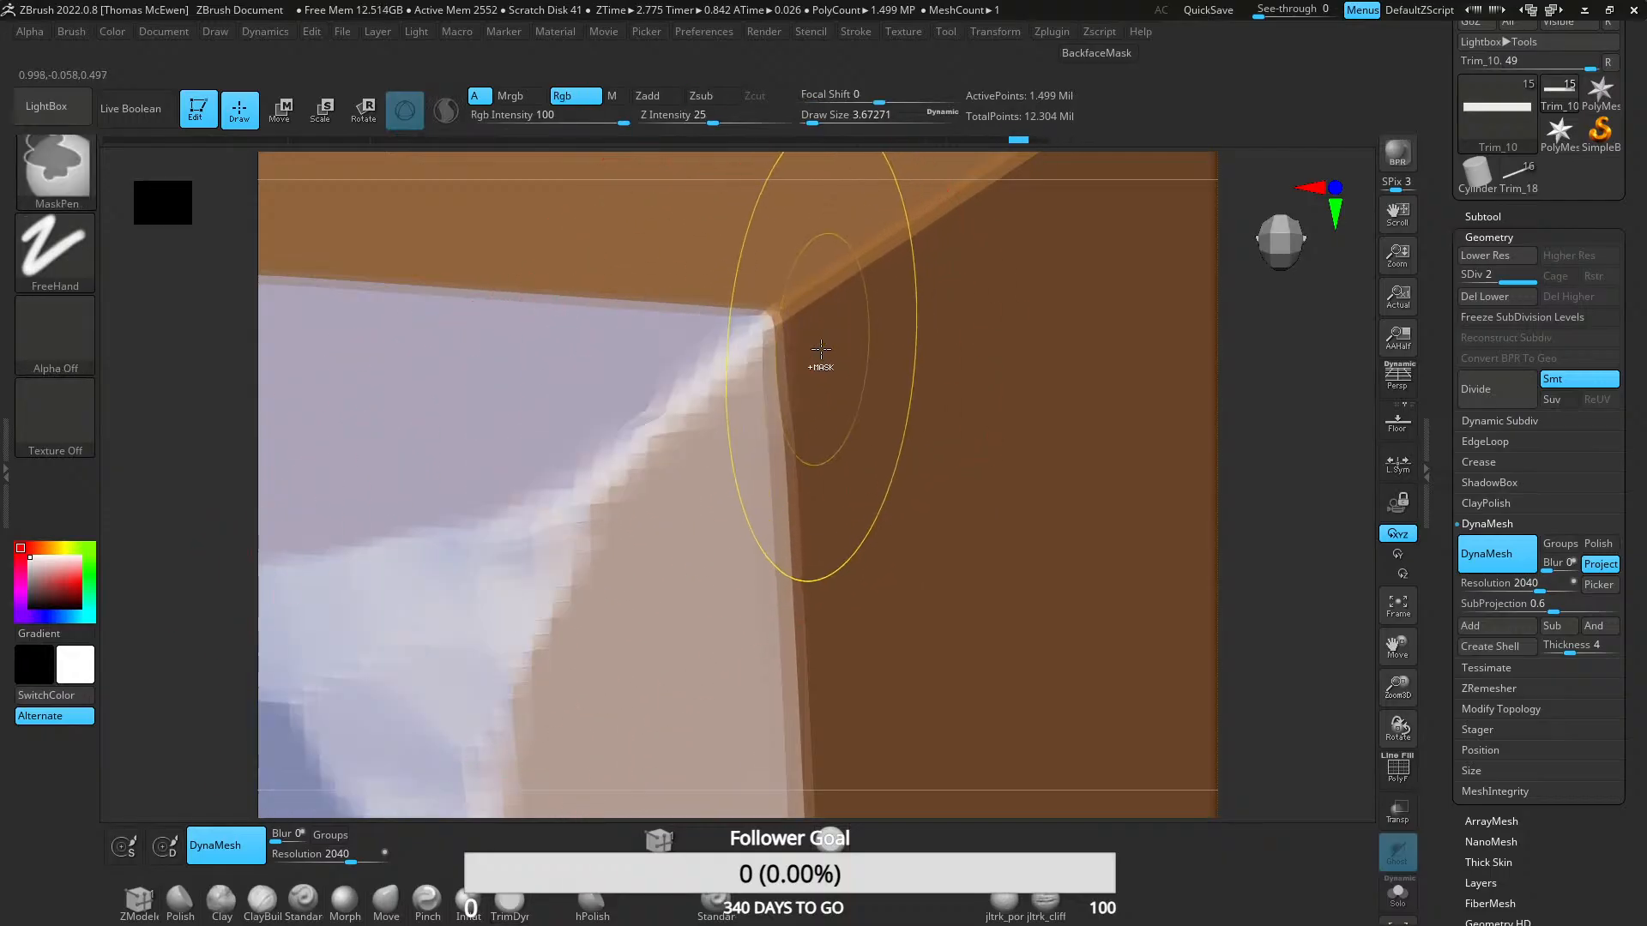
- Run thin, tapering wear along Trim_10's upper front edge from the upper-right corner toward the middle
{"action": "right_click_drag", "start_coordinate": [794, 380], "coordinate": [706, 441]}
{"action": "left_click_drag", "start_coordinate": [720, 412], "coordinate": [761, 419]}
{"action": "mouse_move", "coordinate": [761, 420]}
{"action": "right_mouse_down"}
{"action": "mouse_move", "coordinate": [743, 452]}
{"action": "mouse_move", "coordinate": [796, 384]}
{"action": "right_mouse_up"}
{"action": "right_click_drag", "start_coordinate": [721, 449], "coordinate": [754, 448]}
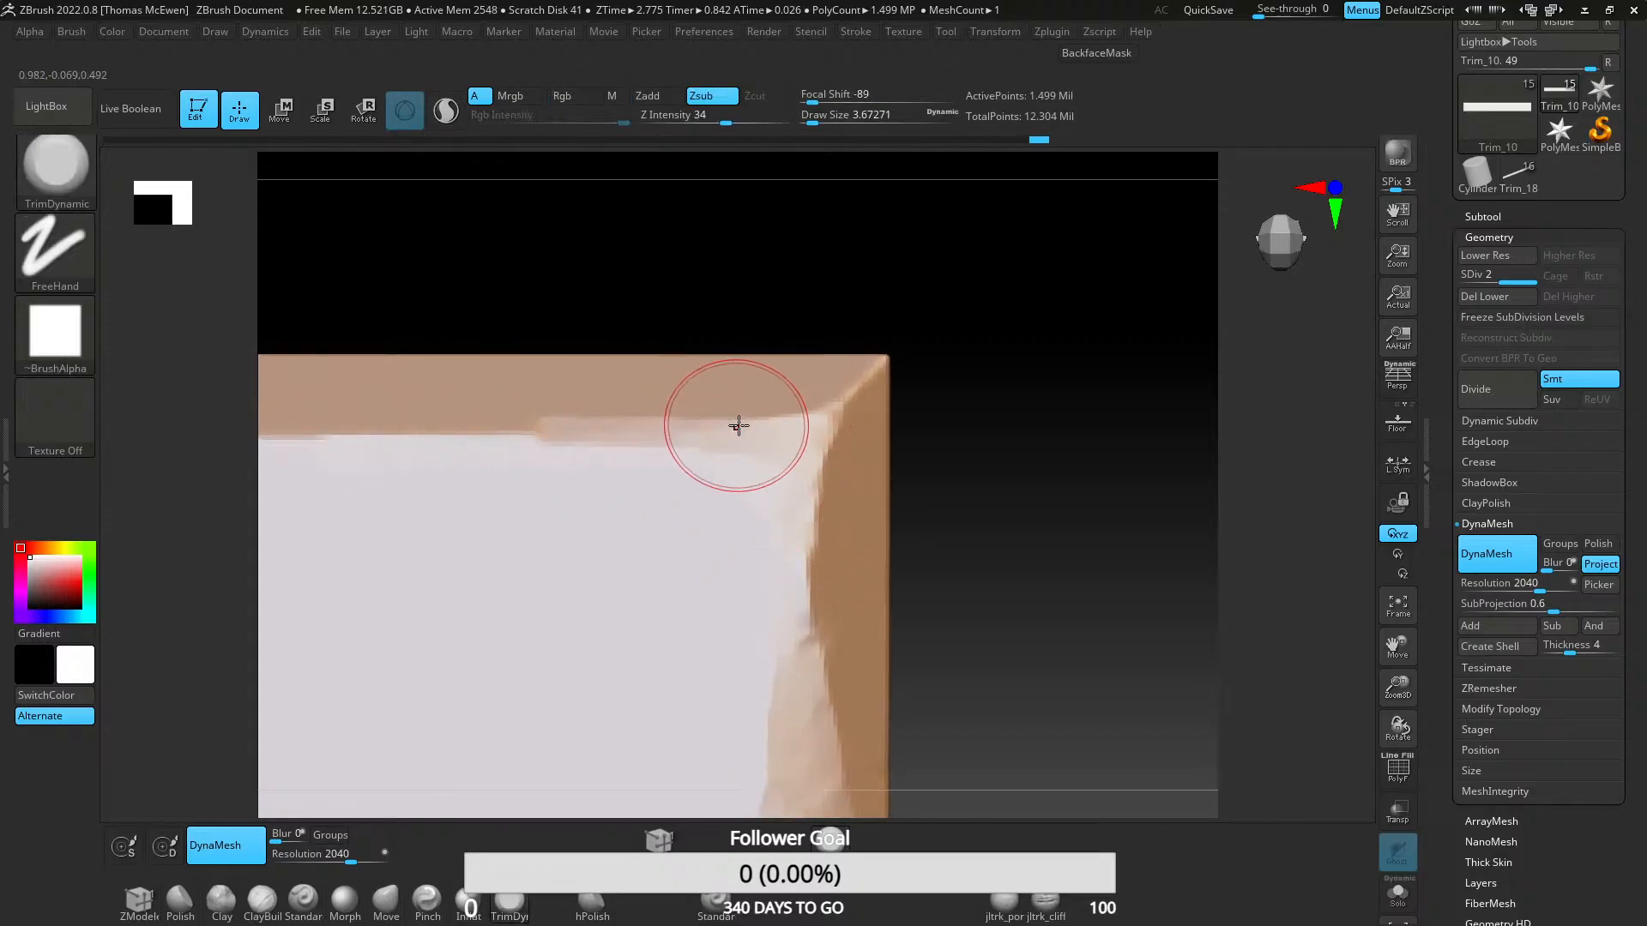
{"action": "right_click_drag", "start_coordinate": [471, 455], "coordinate": [724, 434]}
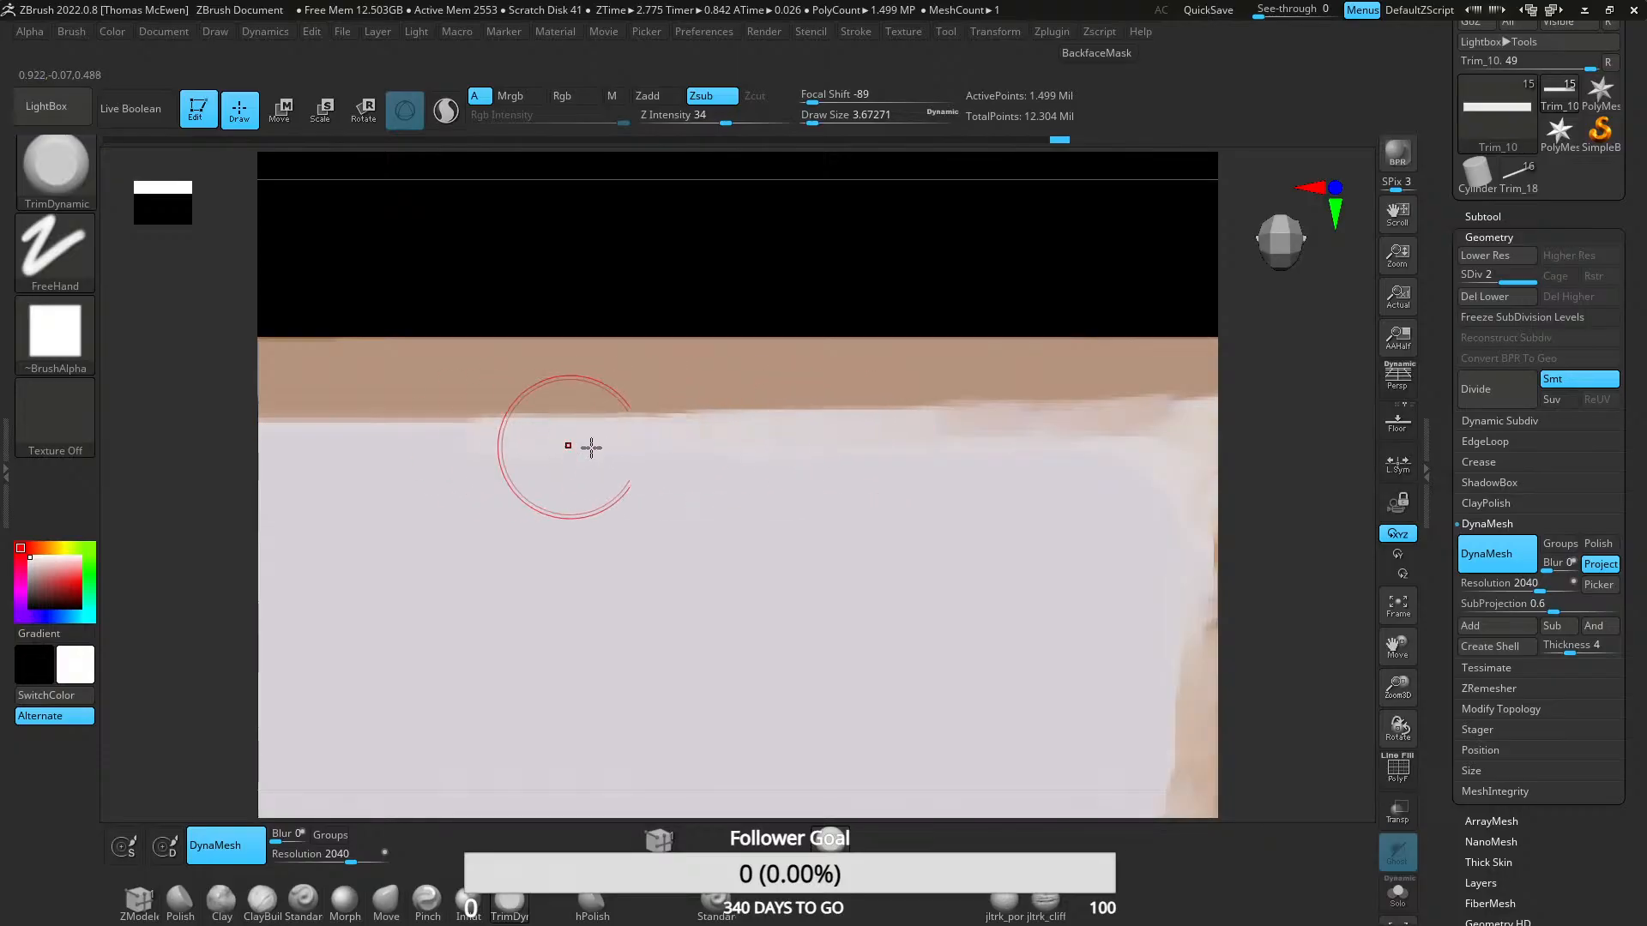
- Carve a deep rounded chip into Trim_10's upper front edge near the right end and soften its inner surface
{"action": "right_click_drag", "start_coordinate": [589, 445], "coordinate": [804, 446]}
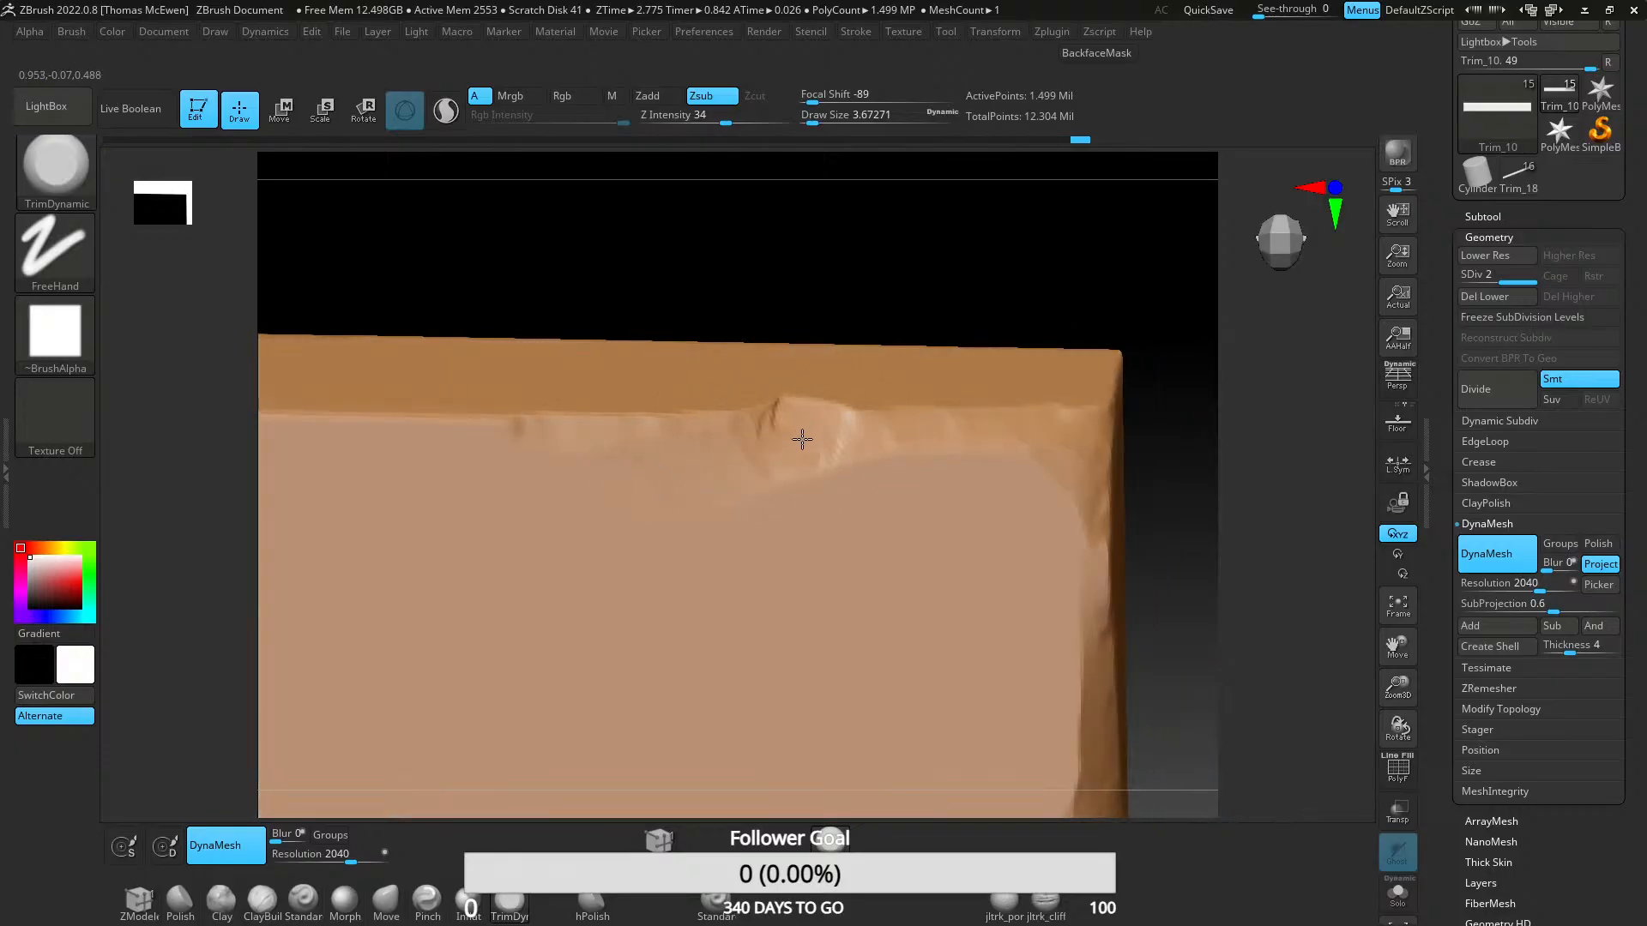
{"action": "left_click_drag", "start_coordinate": [802, 439], "coordinate": [786, 468]}
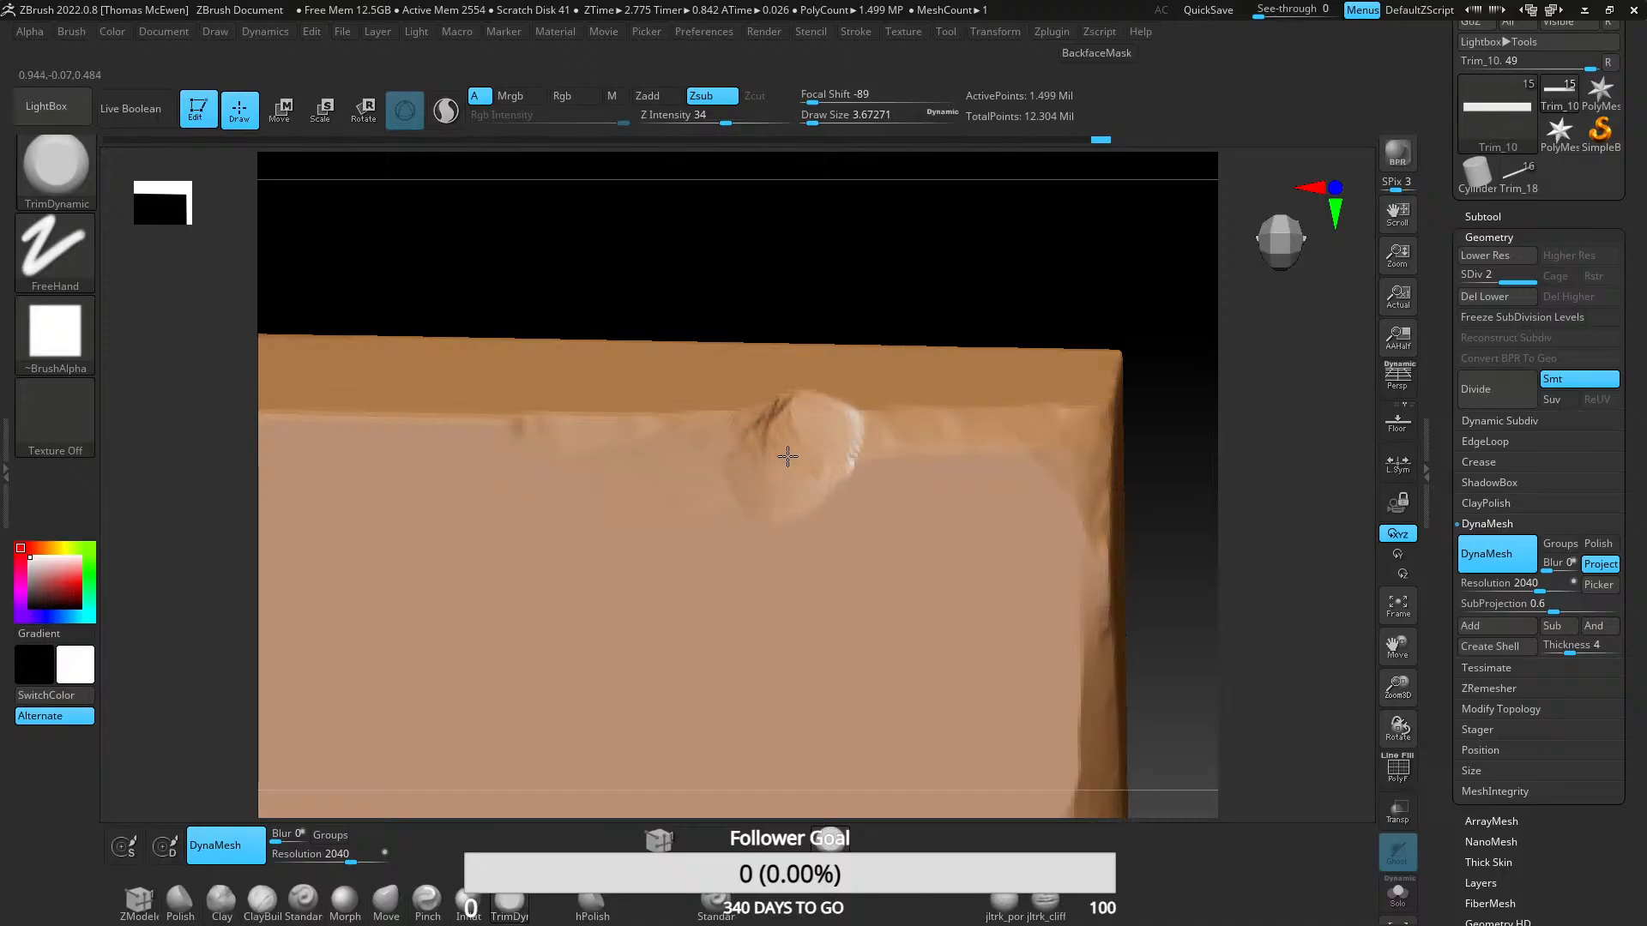
{"action": "left_click_drag", "start_coordinate": [858, 415], "coordinate": [779, 506]}
{"action": "key", "text": "shift"}
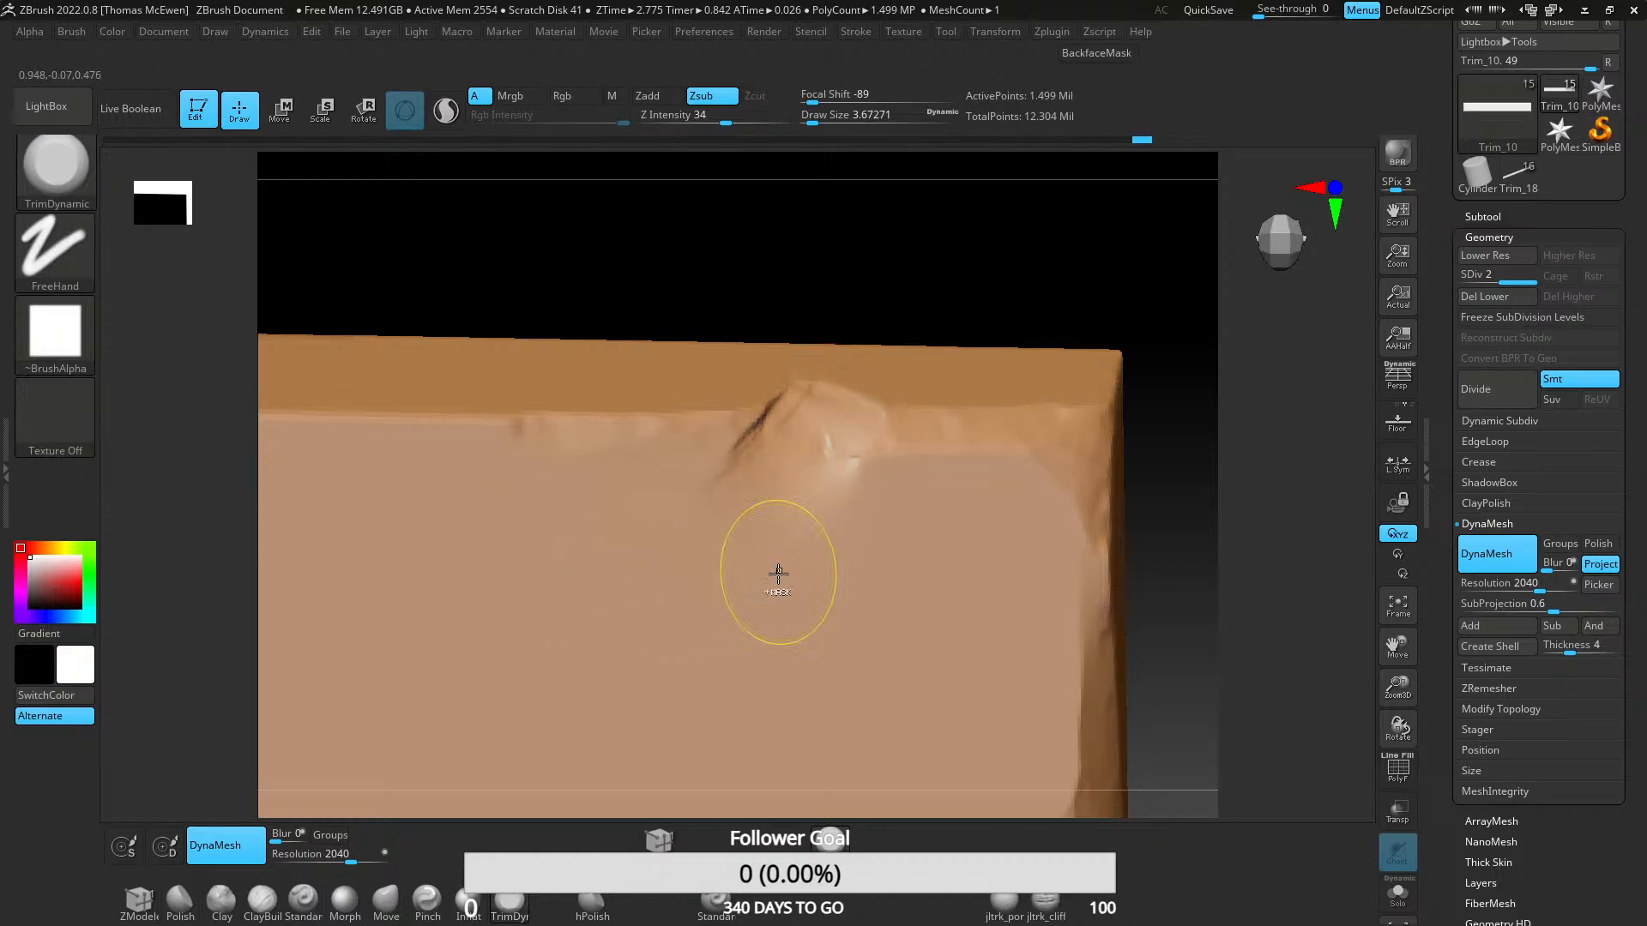
{"action": "right_click_drag", "start_coordinate": [778, 573], "coordinate": [754, 287], "text": "ctrl"}
{"action": "left_click", "coordinate": [738, 411], "text": "ctrl"}
- Extend irregular thin wear along Trim_10's upper front edge from the right-end chip toward the middle
{"action": "mouse_move", "coordinate": [713, 393]}
{"action": "right_mouse_down", "text": "ctrl"}
{"action": "mouse_move", "coordinate": [634, 573]}
{"action": "mouse_move", "coordinate": [794, 577]}
{"action": "mouse_move", "coordinate": [584, 505]}
{"action": "right_mouse_up", "text": "ctrl"}
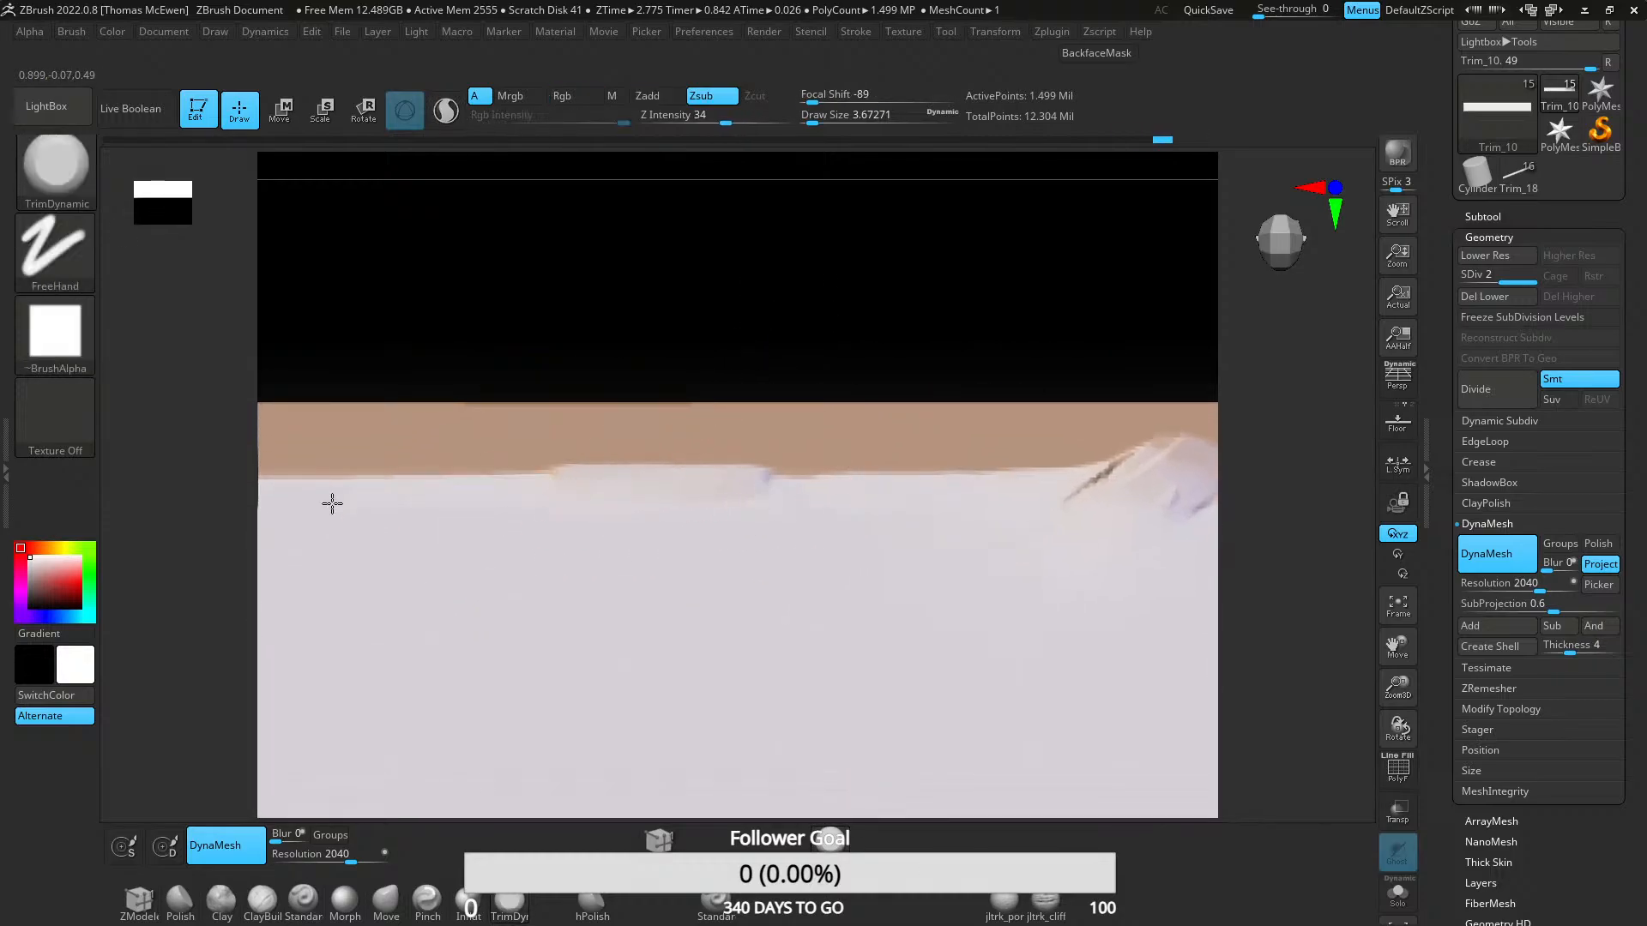
{"action": "left_click_drag", "start_coordinate": [332, 501], "coordinate": [577, 477]}
{"action": "right_click_drag", "start_coordinate": [542, 499], "coordinate": [1046, 481], "text": "alt"}
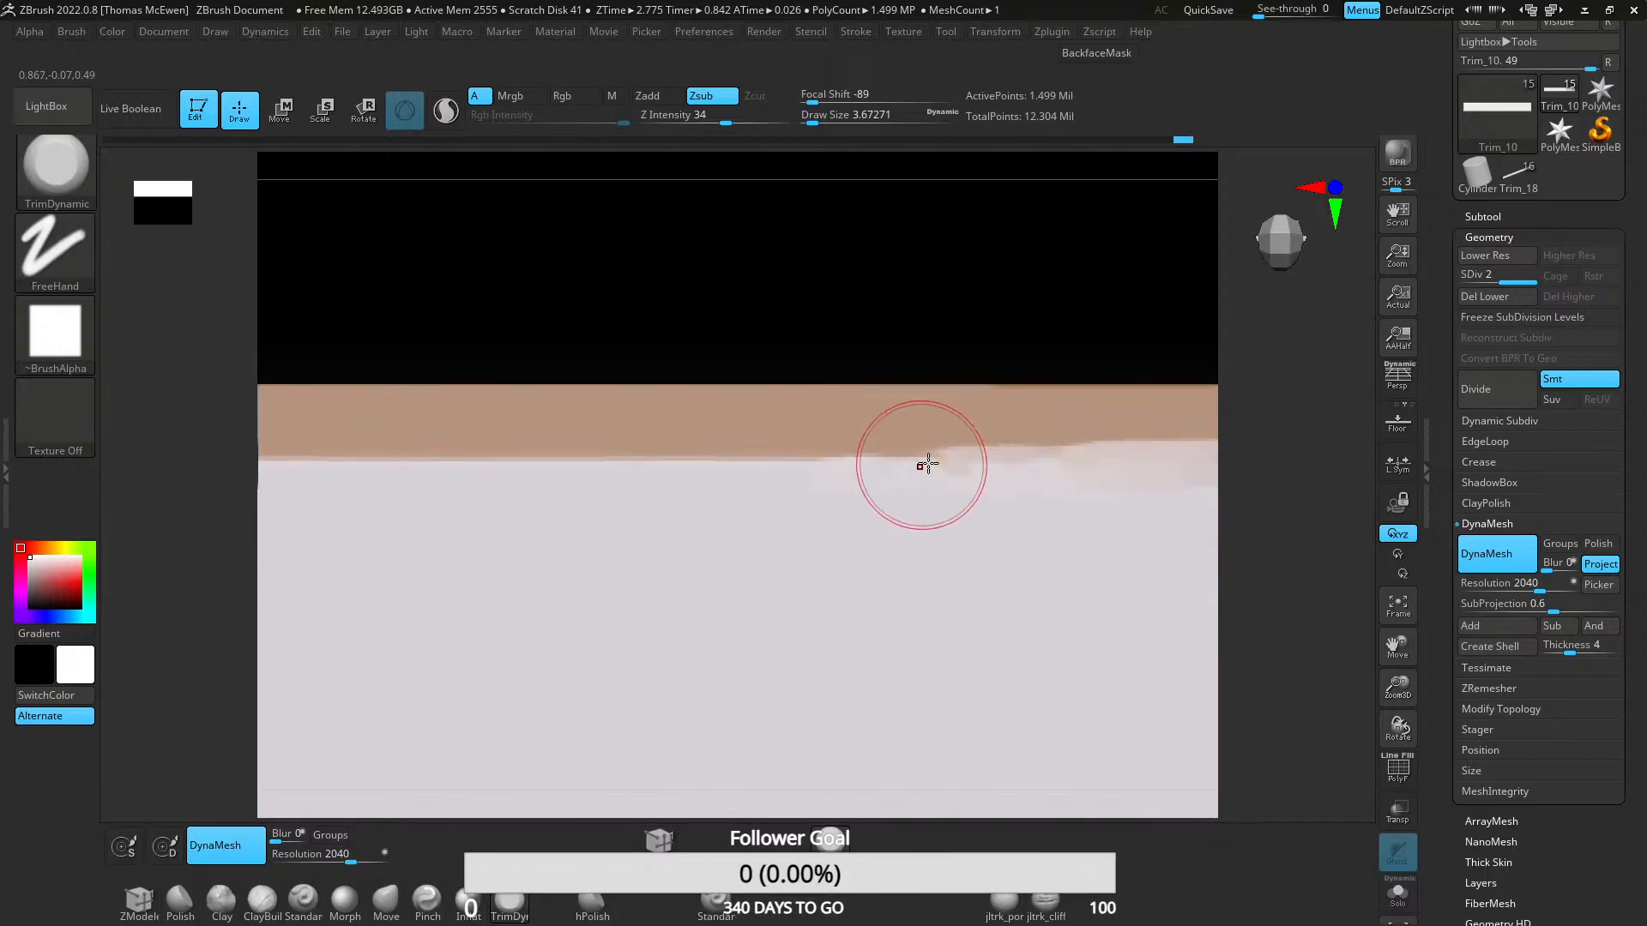
{"action": "left_click_drag", "start_coordinate": [927, 463], "coordinate": [480, 459]}
{"action": "left_click_drag", "start_coordinate": [617, 461], "coordinate": [705, 463]}
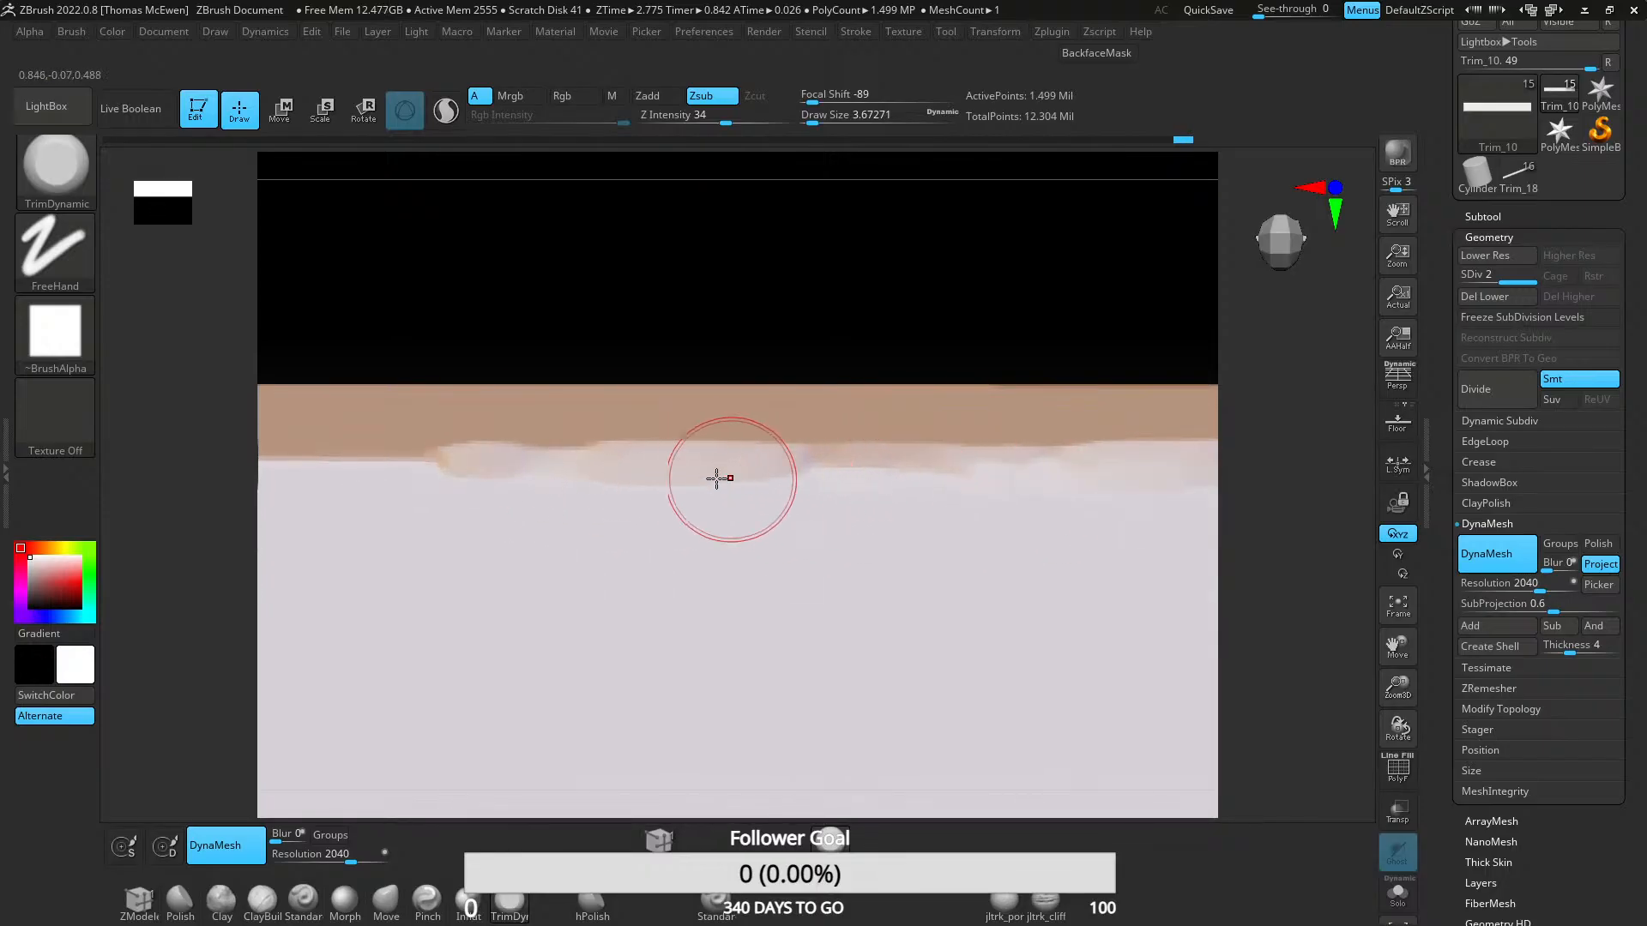
{"action": "mouse_move", "coordinate": [475, 518]}
{"action": "left_mouse_down"}
{"action": "mouse_move", "coordinate": [761, 495]}
{"action": "mouse_move", "coordinate": [636, 437]}
{"action": "mouse_move", "coordinate": [886, 441]}
{"action": "mouse_move", "coordinate": [754, 486]}
{"action": "mouse_move", "coordinate": [564, 480]}
{"action": "mouse_move", "coordinate": [888, 429]}
{"action": "mouse_move", "coordinate": [827, 427]}
{"action": "mouse_move", "coordinate": [956, 434]}
{"action": "mouse_move", "coordinate": [795, 419]}
{"action": "left_mouse_up"}
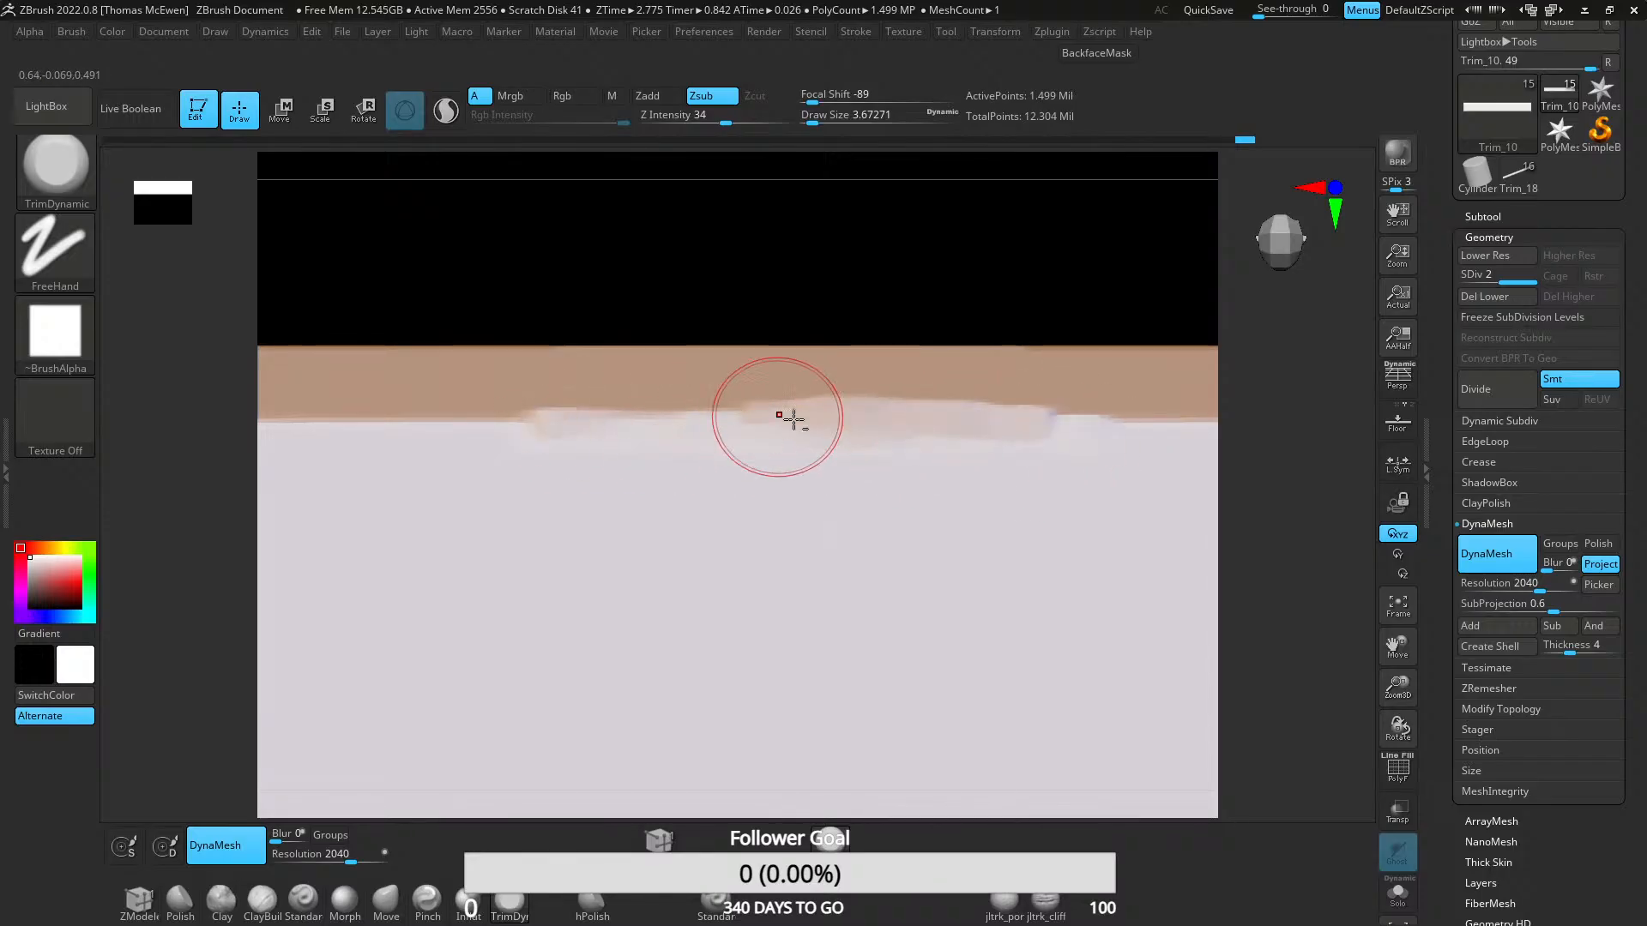
- Wear down the middle stretch of Trim_10's upper front edge with overlapping uneven trims
{"action": "right_click_drag", "start_coordinate": [794, 419], "coordinate": [838, 463], "text": "alt"}
{"action": "left_click_drag", "start_coordinate": [850, 462], "coordinate": [525, 463]}
{"action": "left_click_drag", "start_coordinate": [751, 468], "coordinate": [815, 471]}
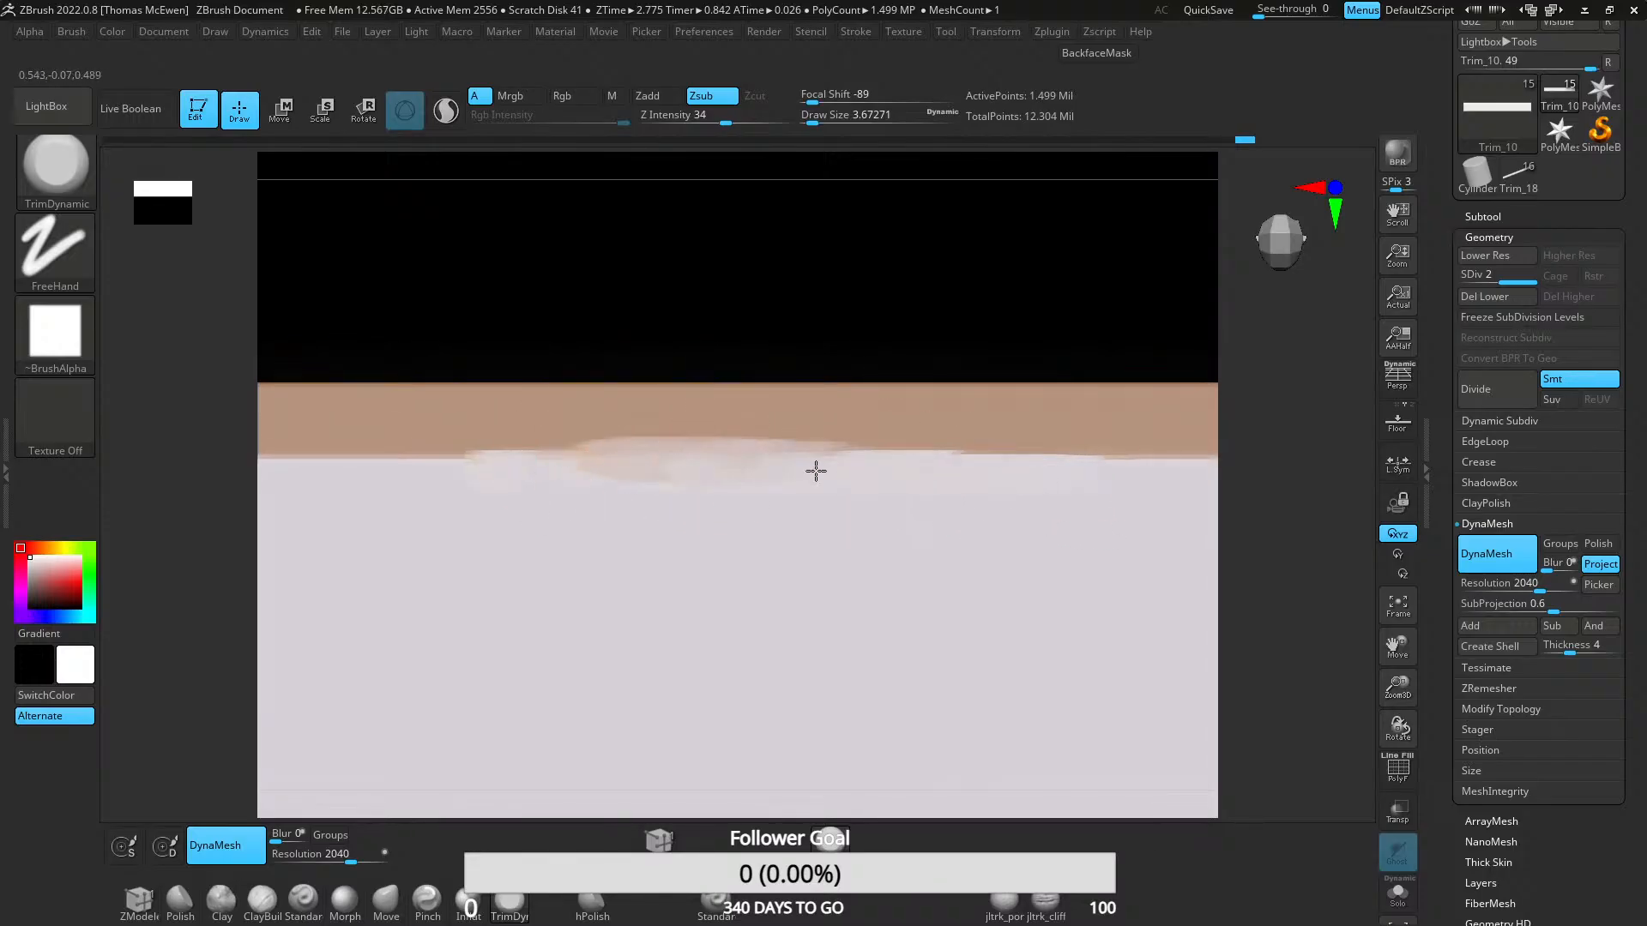
{"action": "left_click_drag", "start_coordinate": [950, 483], "coordinate": [1119, 461]}
- Continue the broken thin wear along Trim_10's upper front edge just left of the trim's middle
{"action": "right_click_drag", "start_coordinate": [344, 513], "coordinate": [1055, 489], "text": "alt"}
{"action": "left_click_drag", "start_coordinate": [929, 439], "coordinate": [631, 438]}
{"action": "left_click_drag", "start_coordinate": [1025, 438], "coordinate": [1170, 442]}
{"action": "right_click_drag", "start_coordinate": [536, 515], "coordinate": [1196, 504], "text": "alt"}
{"action": "left_click_drag", "start_coordinate": [914, 436], "coordinate": [677, 423]}
{"action": "left_click_drag", "start_coordinate": [987, 434], "coordinate": [1158, 439]}
- Wear the remaining left part of Trim_10's upper front edge up to the chipped upper-left corner
{"action": "mouse_move", "coordinate": [783, 464]}
{"action": "right_mouse_down", "text": "ctrl"}
{"action": "mouse_move", "coordinate": [849, 430]}
{"action": "mouse_move", "coordinate": [771, 538]}
{"action": "mouse_move", "coordinate": [780, 467]}
{"action": "mouse_move", "coordinate": [775, 555]}
{"action": "mouse_move", "coordinate": [862, 617]}
{"action": "mouse_move", "coordinate": [783, 558]}
{"action": "mouse_move", "coordinate": [775, 471]}
{"action": "mouse_move", "coordinate": [764, 715]}
{"action": "right_mouse_up", "text": "ctrl"}
{"action": "right_click_drag", "start_coordinate": [717, 577], "coordinate": [629, 584]}
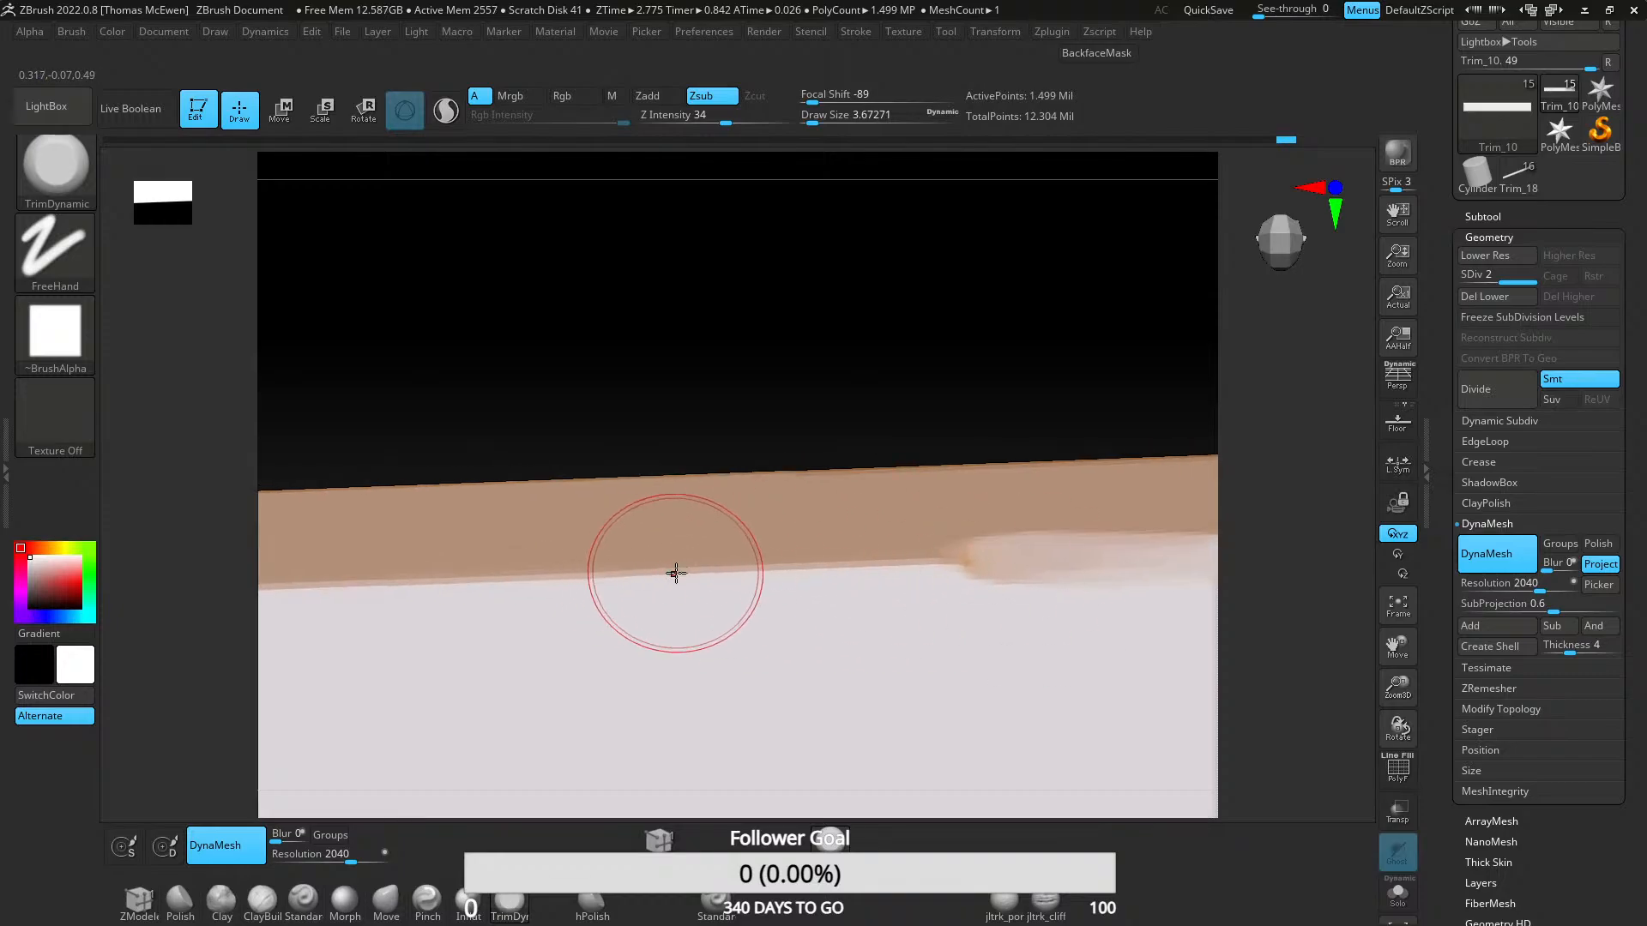
{"action": "right_click_drag", "start_coordinate": [832, 564], "coordinate": [772, 566]}
{"action": "left_click_drag", "start_coordinate": [755, 571], "coordinate": [467, 593]}
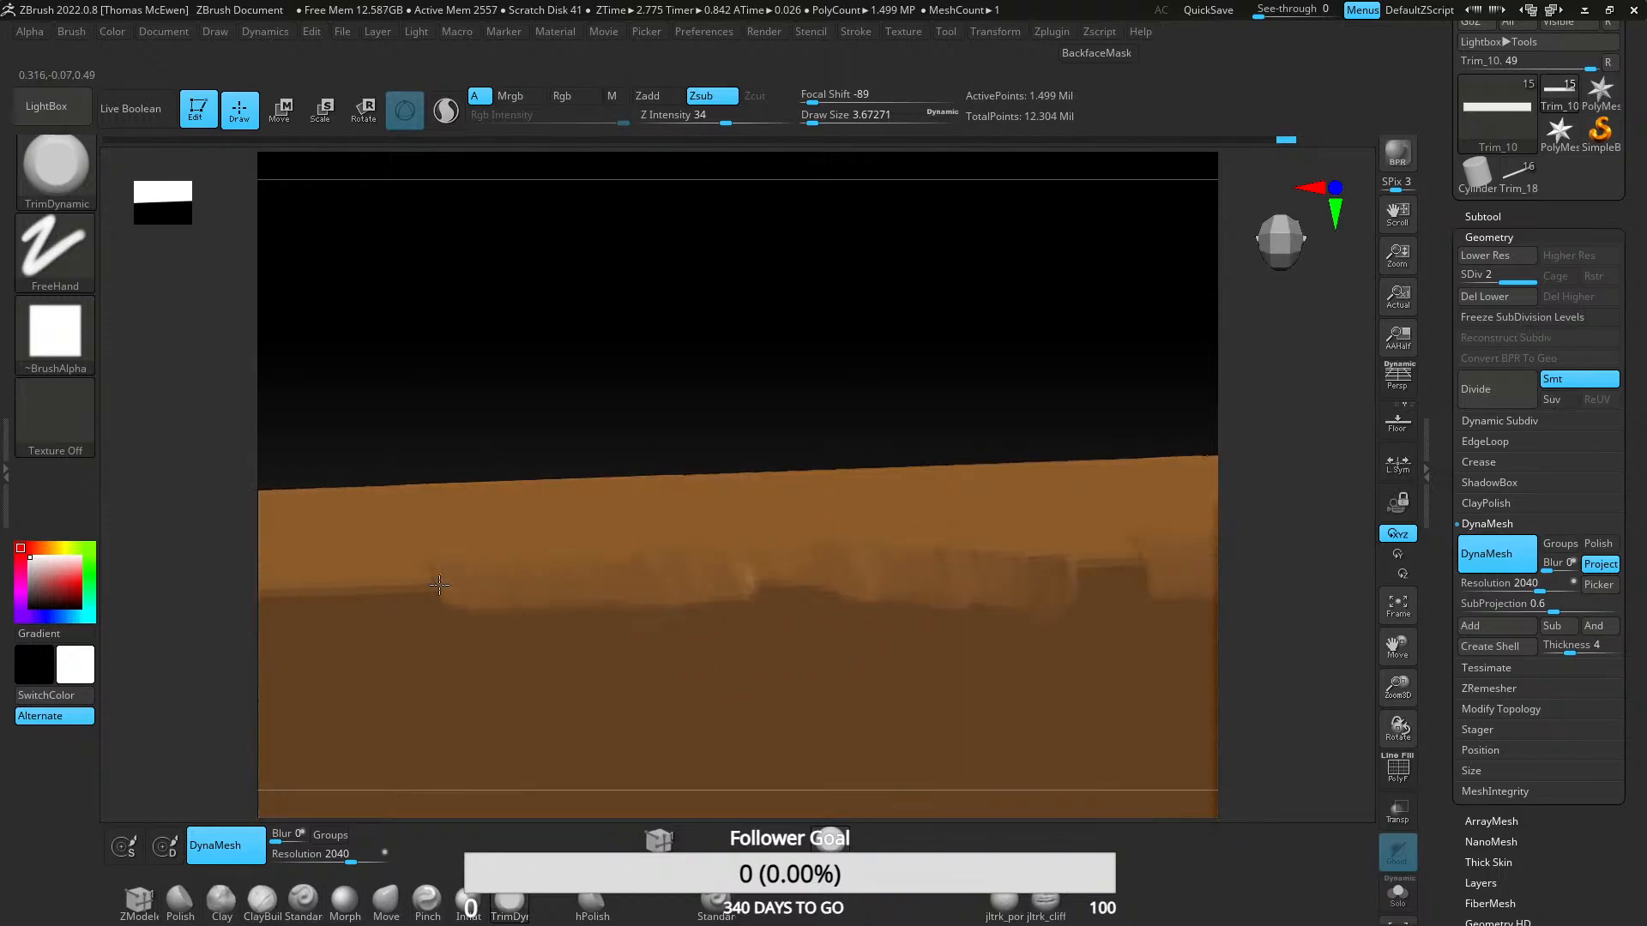
{"action": "mouse_move", "coordinate": [349, 692]}
{"action": "right_mouse_down", "text": "alt"}
{"action": "mouse_move", "coordinate": [792, 572]}
{"action": "mouse_move", "coordinate": [750, 506]}
{"action": "right_mouse_up", "text": "alt"}
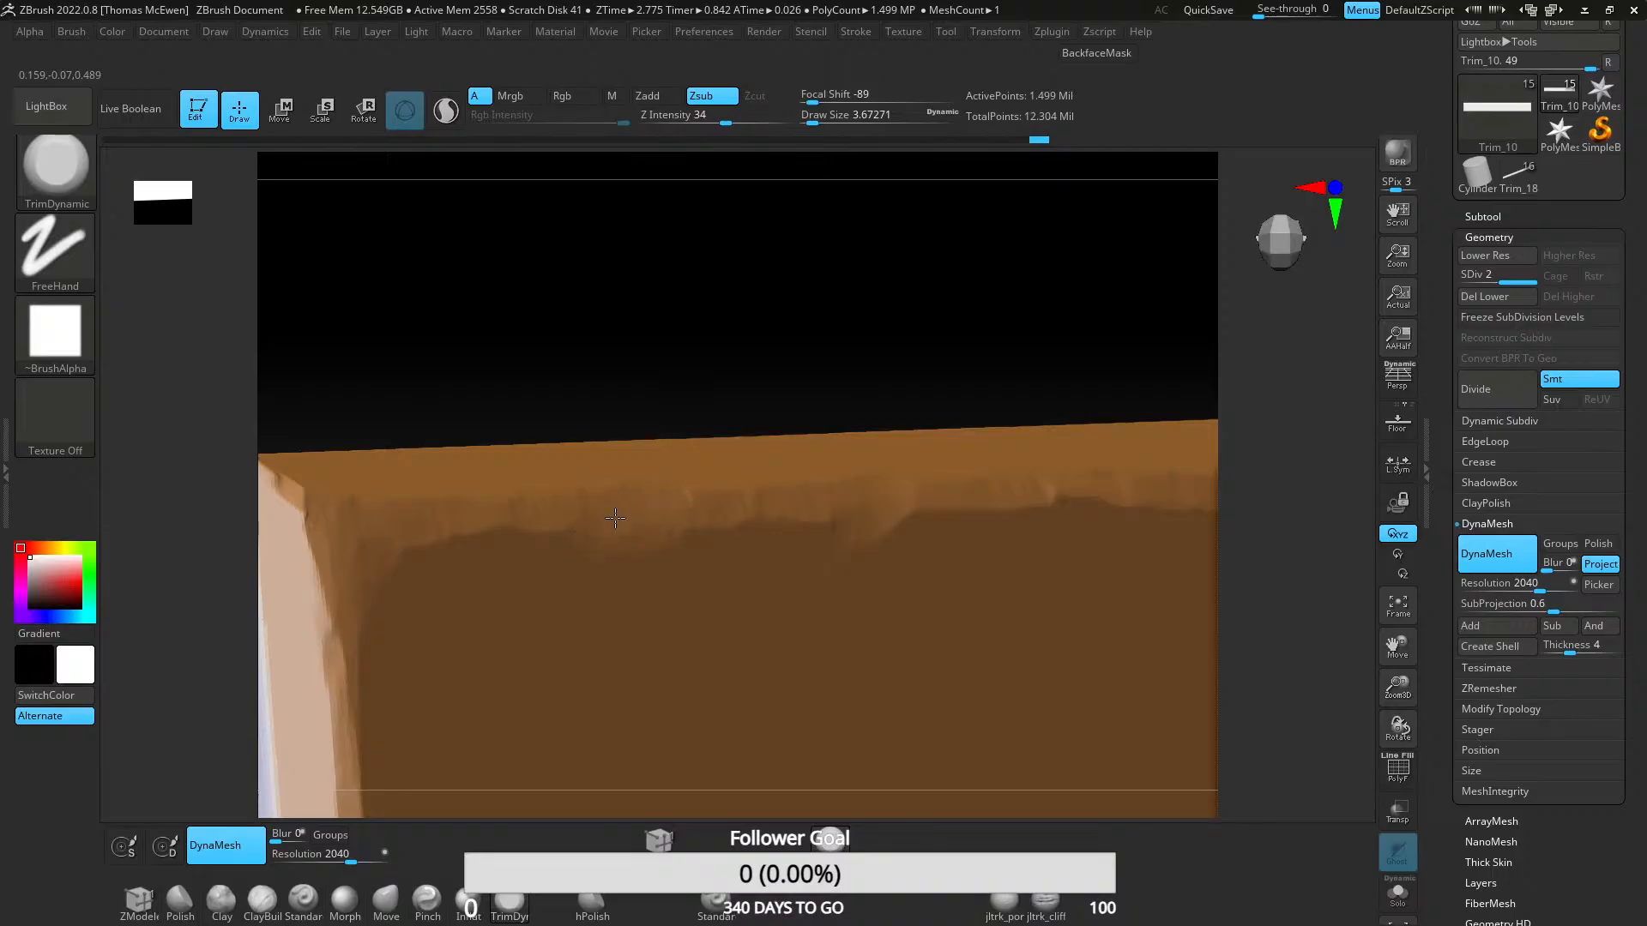
- Check the upper front edge and rework the wear about a third of the way from Trim_10's left end
{"action": "mouse_move", "coordinate": [790, 566]}
{"action": "right_mouse_down", "text": "ctrl"}
{"action": "mouse_move", "coordinate": [765, 408]}
{"action": "mouse_move", "coordinate": [815, 549]}
{"action": "right_mouse_up", "text": "ctrl"}
{"action": "right_click_drag", "start_coordinate": [814, 549], "coordinate": [809, 415], "text": "ctrl"}
{"action": "right_click_drag", "start_coordinate": [796, 600], "coordinate": [741, 619], "text": "ctrl"}
{"action": "right_click_drag", "start_coordinate": [685, 377], "coordinate": [676, 549], "text": "ctrl"}
{"action": "right_click_drag", "start_coordinate": [669, 334], "coordinate": [729, 572], "text": "alt"}
{"action": "right_click_drag", "start_coordinate": [785, 506], "coordinate": [794, 613], "text": "ctrl"}
{"action": "right_click_drag", "start_coordinate": [849, 453], "coordinate": [1595, 443], "text": "alt"}
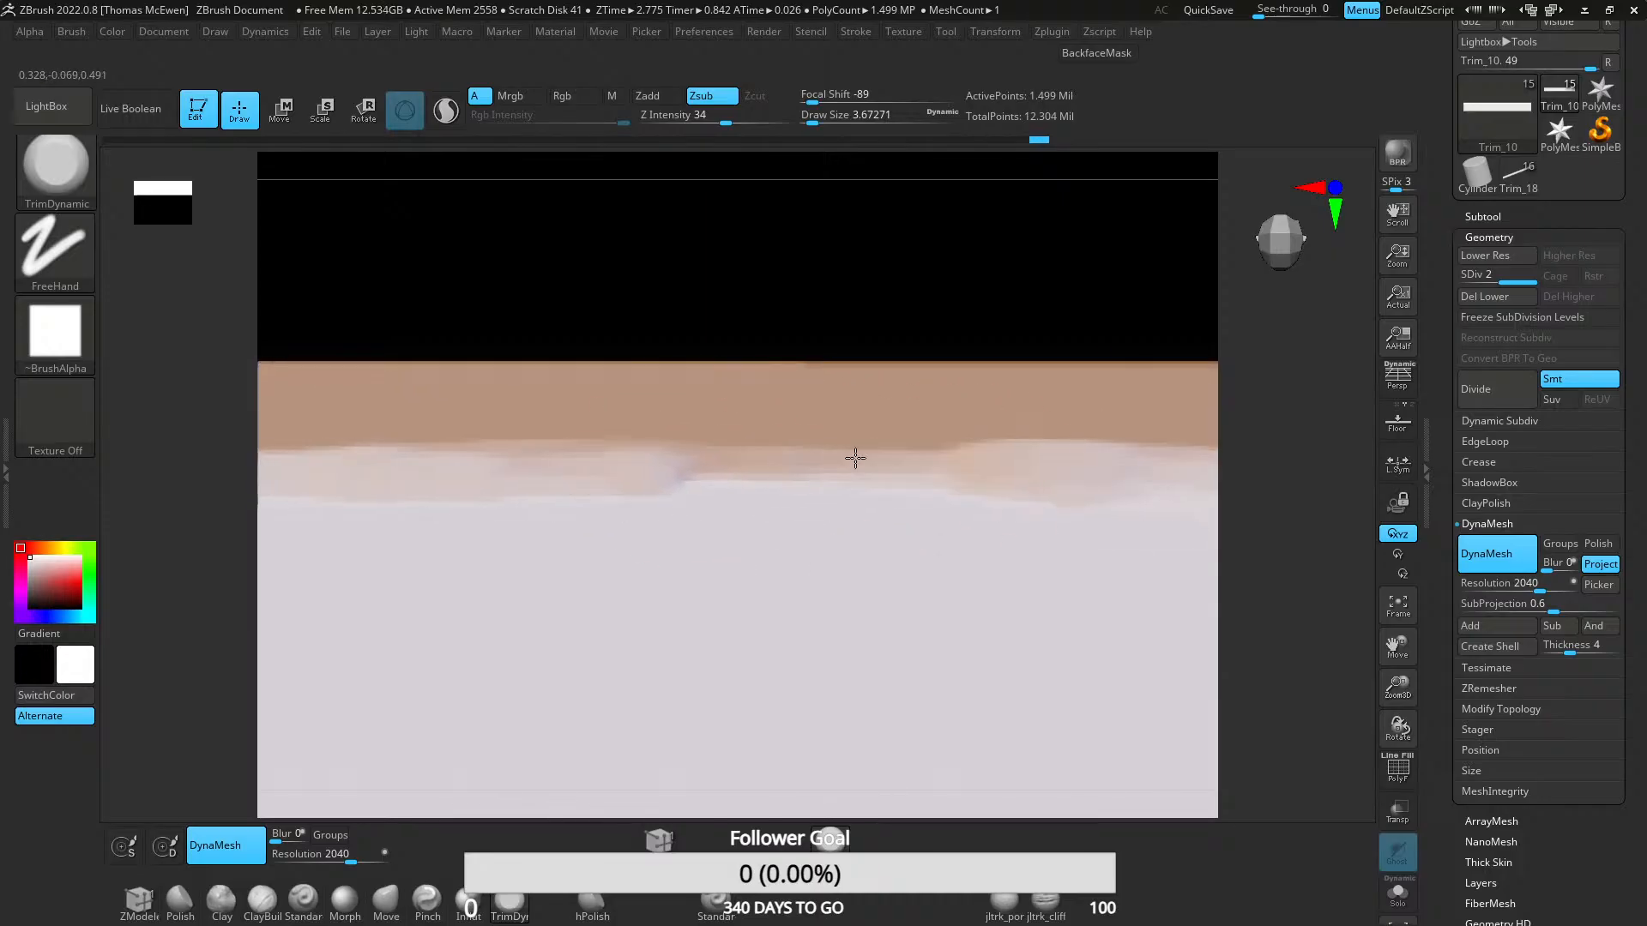
{"action": "mouse_move", "coordinate": [824, 457]}
{"action": "left_mouse_down"}
{"action": "mouse_move", "coordinate": [787, 518]}
{"action": "mouse_move", "coordinate": [794, 441]}
{"action": "mouse_move", "coordinate": [794, 525]}
{"action": "mouse_move", "coordinate": [853, 529]}
{"action": "mouse_move", "coordinate": [778, 510]}
{"action": "mouse_move", "coordinate": [736, 420]}
{"action": "mouse_move", "coordinate": [798, 397]}
{"action": "mouse_move", "coordinate": [766, 473]}
{"action": "mouse_move", "coordinate": [806, 558]}
{"action": "left_mouse_up"}
- Carve a wide slanted chip into the worn right part of Trim_10's upper front edge, left of the existing rounded chip
{"action": "mouse_move", "coordinate": [815, 532]}
{"action": "right_mouse_down", "text": "ctrl"}
{"action": "mouse_move", "coordinate": [827, 349]}
{"action": "mouse_move", "coordinate": [779, 346]}
{"action": "right_mouse_up", "text": "ctrl"}
{"action": "key", "text": "space"}
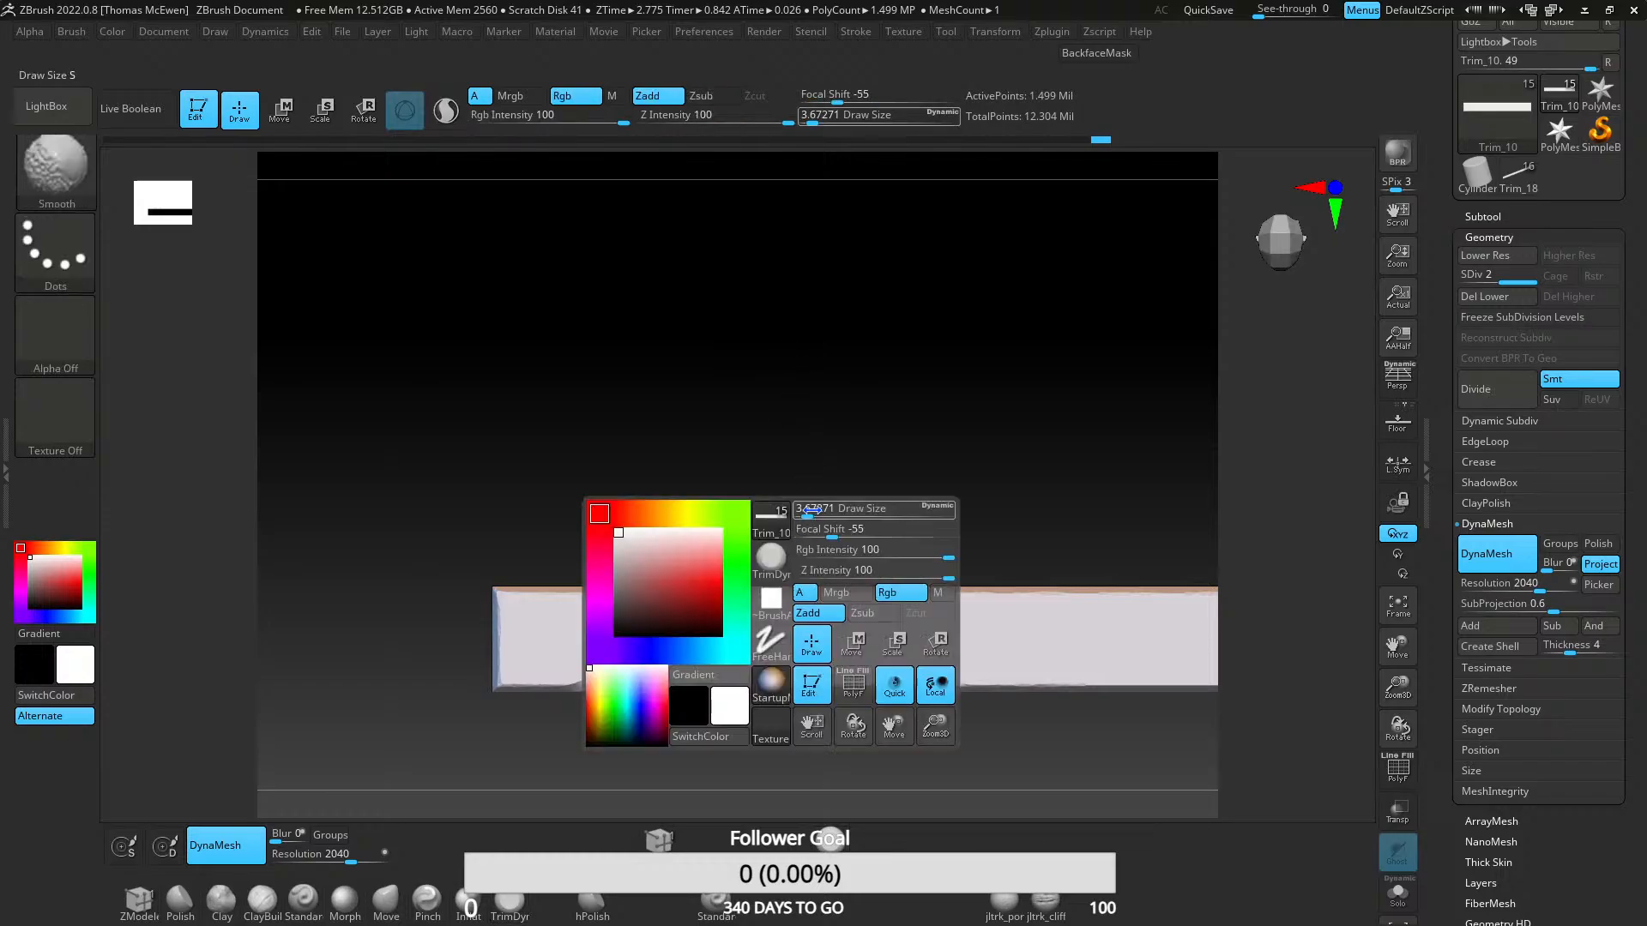
{"action": "mouse_move", "coordinate": [875, 430]}
{"action": "right_mouse_down", "text": "ctrl"}
{"action": "mouse_move", "coordinate": [809, 449]}
{"action": "mouse_move", "coordinate": [401, 419]}
{"action": "mouse_move", "coordinate": [676, 404]}
{"action": "mouse_move", "coordinate": [738, 377]}
{"action": "right_mouse_up", "text": "ctrl"}
{"action": "mouse_move", "coordinate": [729, 369]}
{"action": "right_mouse_down", "text": "alt"}
{"action": "mouse_move", "coordinate": [629, 449]}
{"action": "mouse_move", "coordinate": [882, 486]}
{"action": "mouse_move", "coordinate": [459, 445]}
{"action": "right_mouse_up", "text": "alt"}
{"action": "right_click_drag", "start_coordinate": [460, 444], "coordinate": [680, 574], "text": "ctrl"}
{"action": "mouse_move", "coordinate": [631, 479]}
{"action": "left_mouse_down"}
{"action": "mouse_move", "coordinate": [665, 463]}
{"action": "mouse_move", "coordinate": [655, 489]}
{"action": "mouse_move", "coordinate": [472, 535]}
{"action": "mouse_move", "coordinate": [381, 523]}
{"action": "left_mouse_up"}
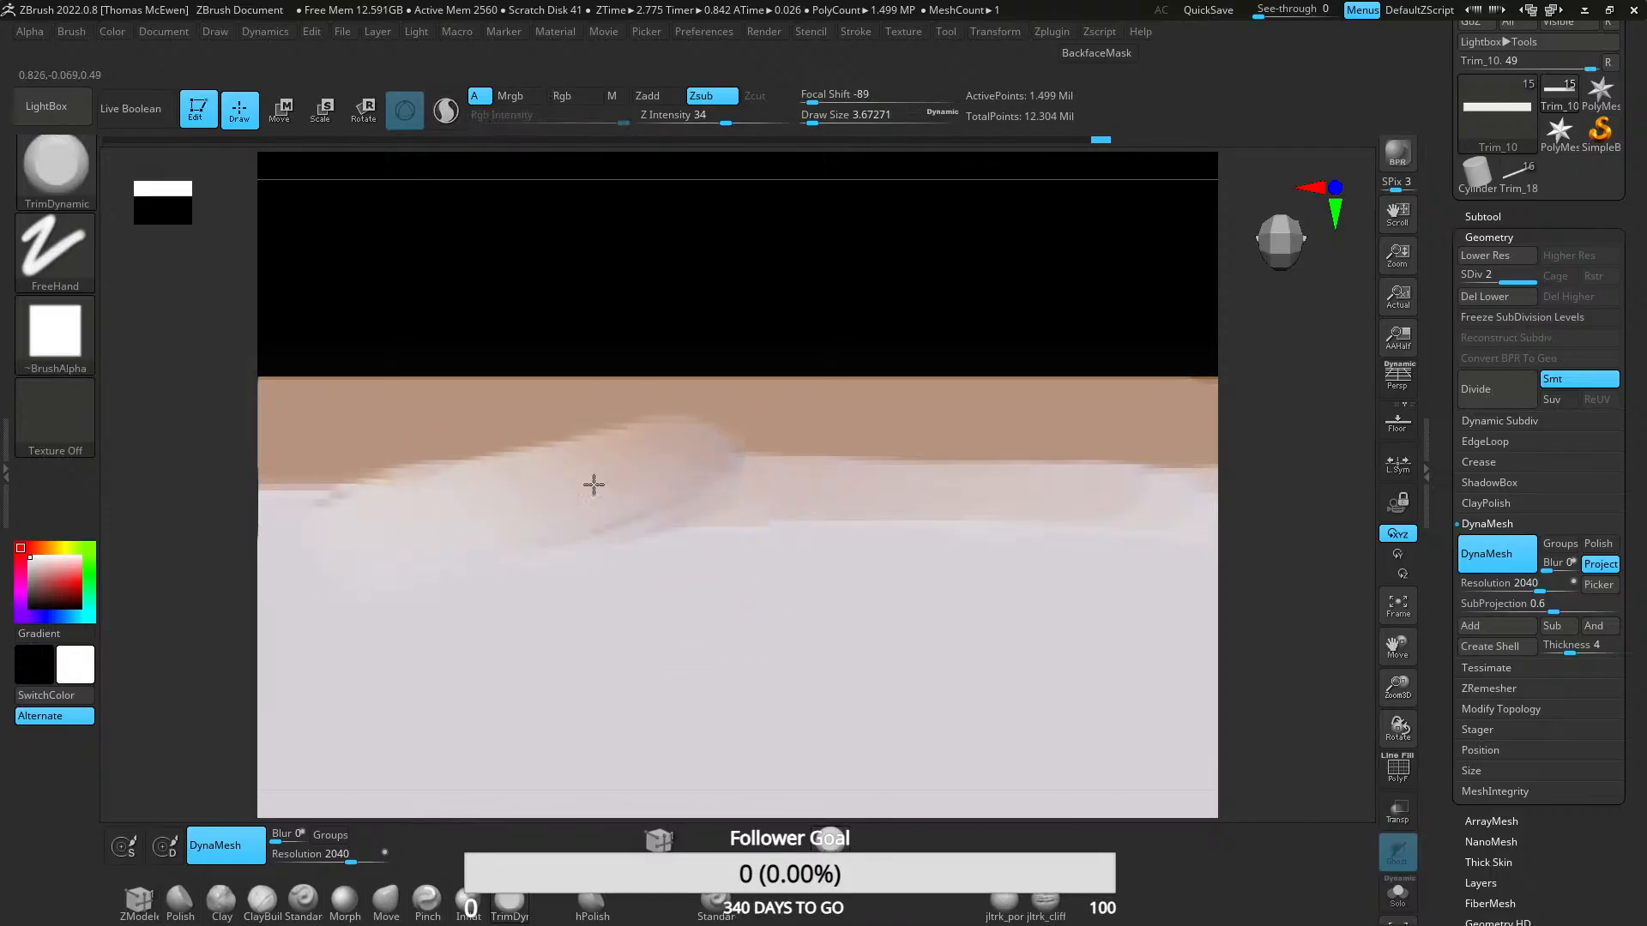
{"action": "mouse_move", "coordinate": [593, 486]}
{"action": "left_mouse_down"}
{"action": "mouse_move", "coordinate": [640, 507]}
{"action": "mouse_move", "coordinate": [483, 562]}
{"action": "left_mouse_up"}
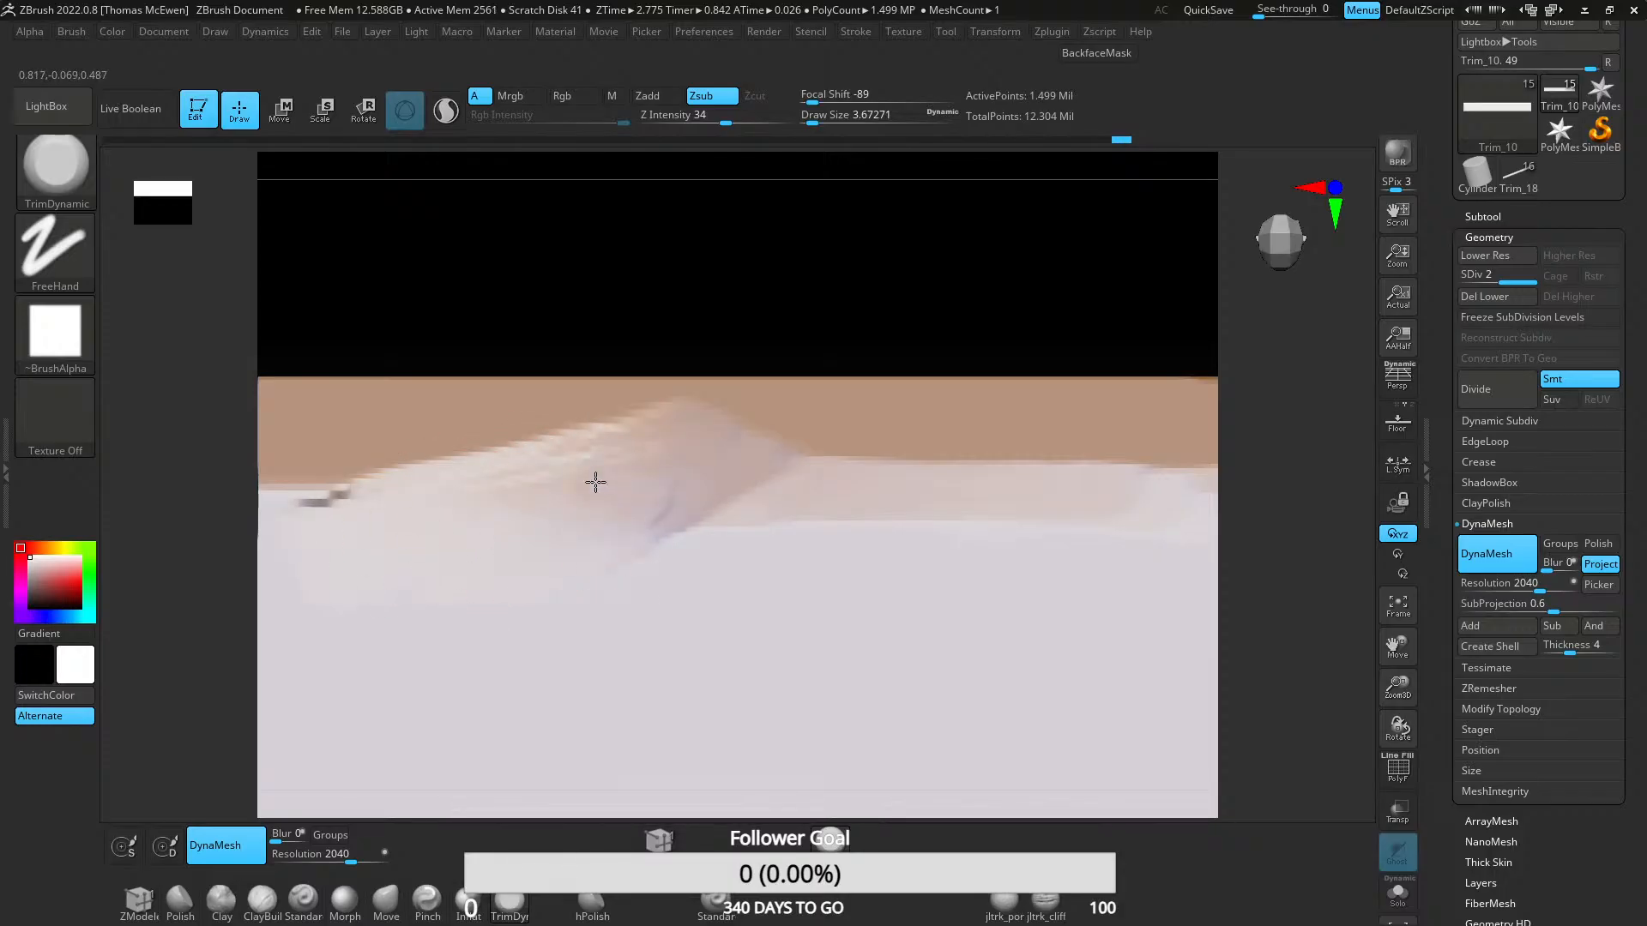
- Rework the lower right side of the slanted chip on Trim_10's upper front edge and smooth the face just beneath it
{"action": "mouse_move", "coordinate": [891, 539]}
{"action": "left_mouse_down"}
{"action": "mouse_move", "coordinate": [805, 529]}
{"action": "mouse_move", "coordinate": [566, 621]}
{"action": "mouse_move", "coordinate": [623, 658]}
{"action": "mouse_move", "coordinate": [832, 606]}
{"action": "left_mouse_up"}
{"action": "key", "text": "ctrl+z"}
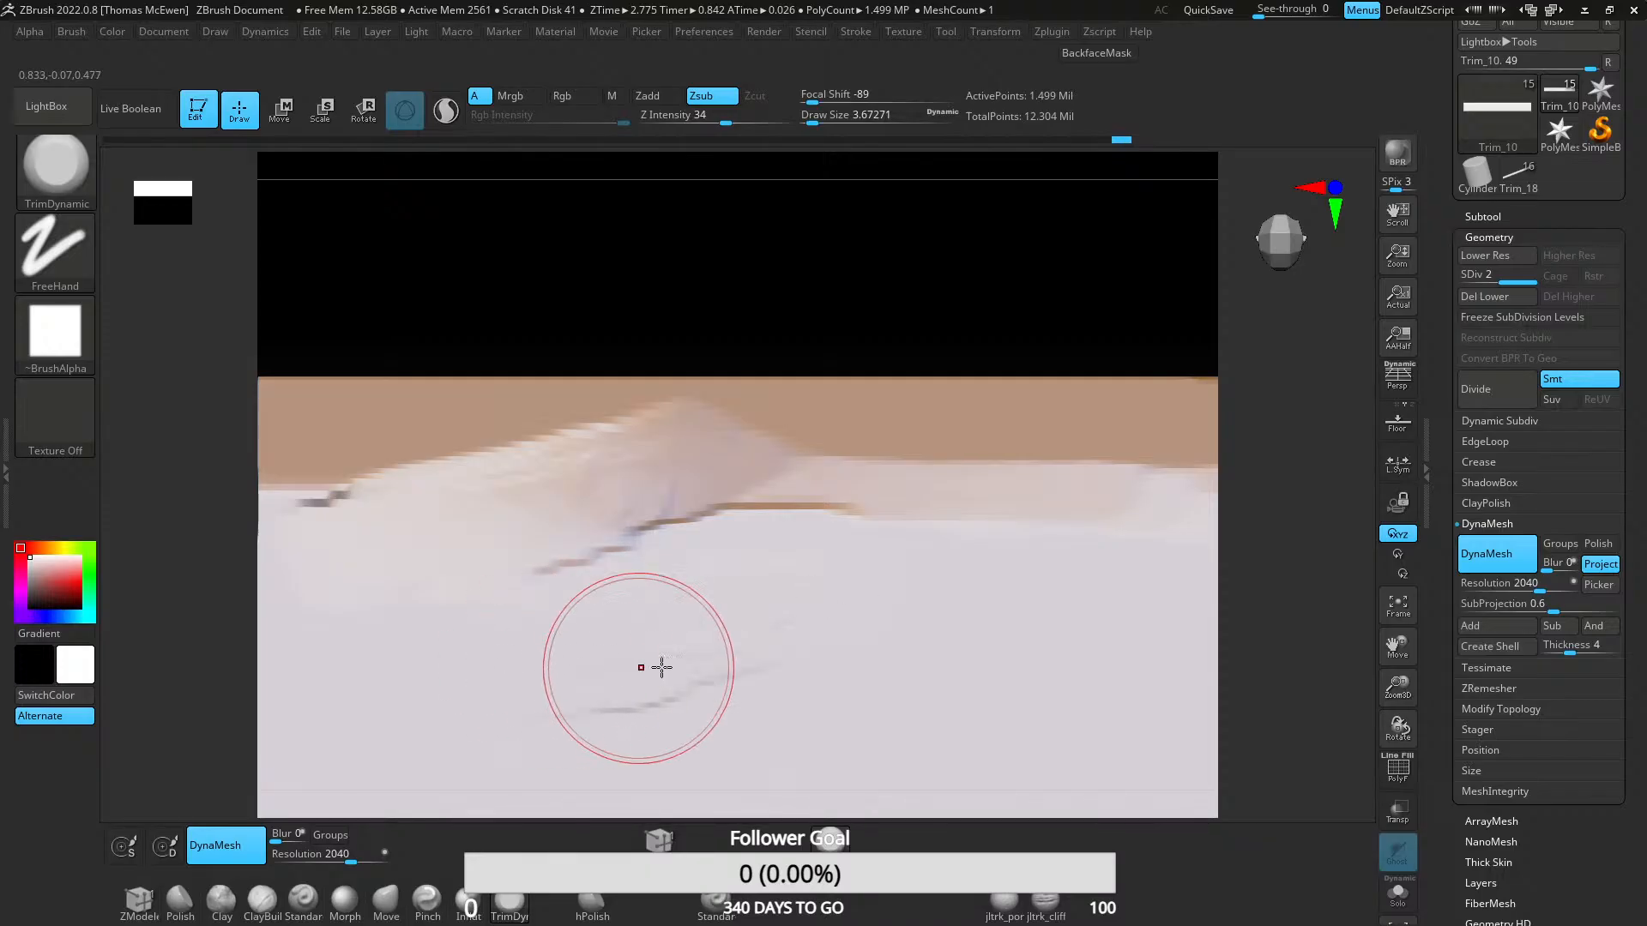
{"action": "left_click_drag", "start_coordinate": [815, 672], "coordinate": [666, 705], "text": "shift"}
{"action": "right_click_drag", "start_coordinate": [677, 637], "coordinate": [895, 458], "text": "ctrl"}
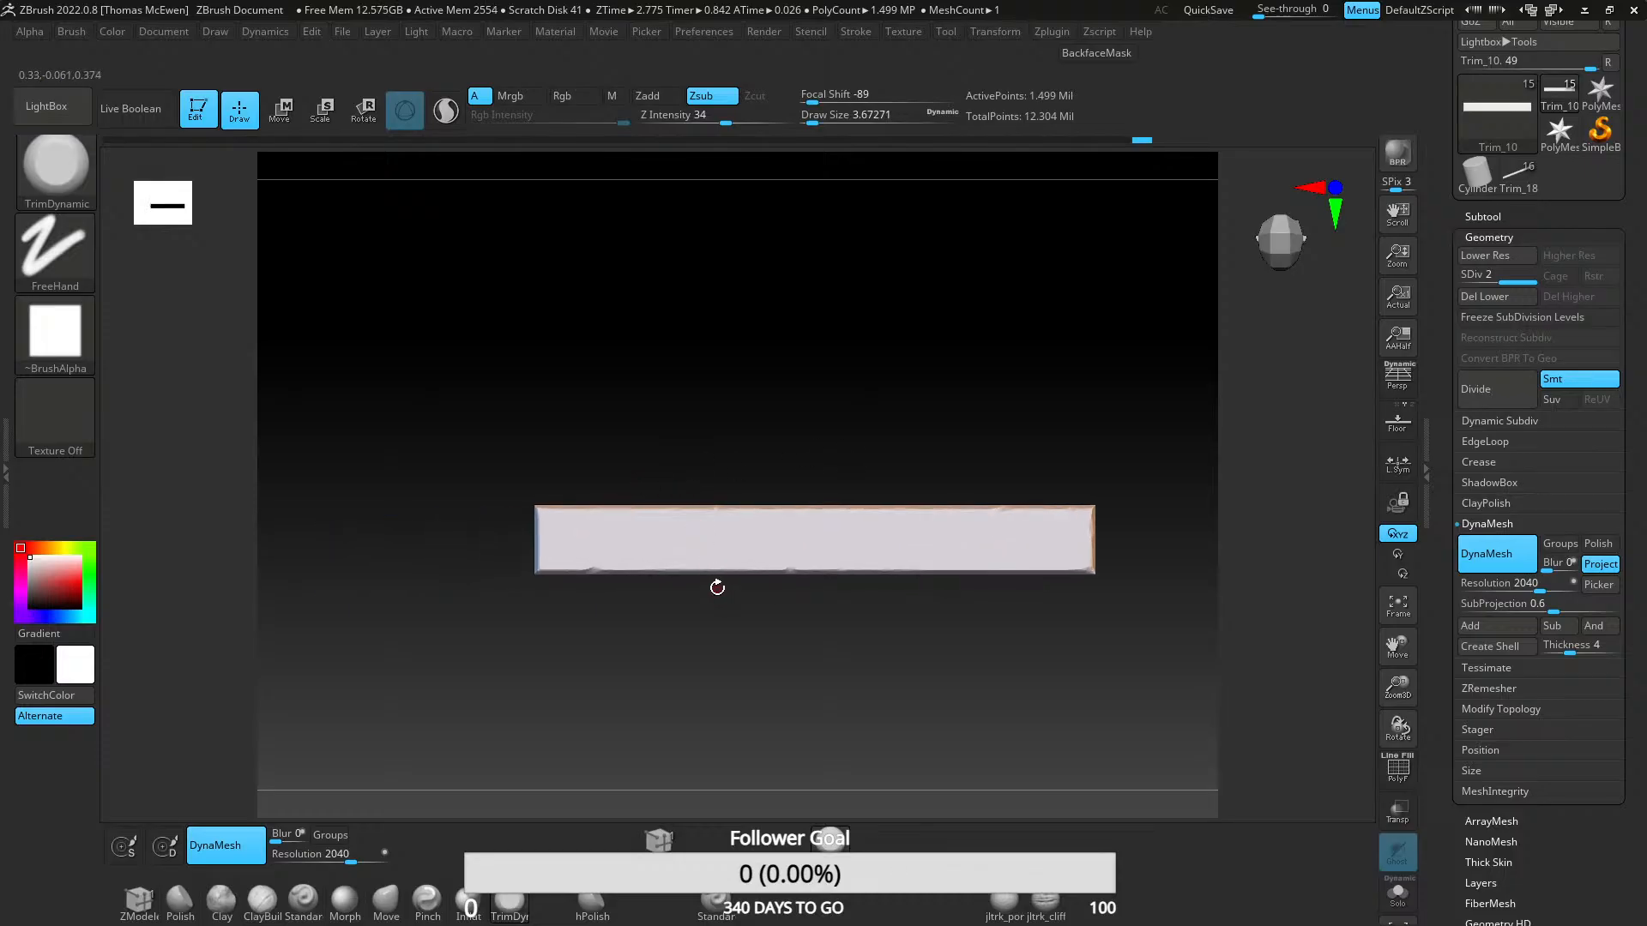
{"action": "right_click_drag", "start_coordinate": [687, 640], "coordinate": [601, 571], "text": "alt"}
{"action": "mouse_move", "coordinate": [601, 572]}
{"action": "right_mouse_down", "text": "ctrl"}
{"action": "mouse_move", "coordinate": [739, 589]}
{"action": "mouse_move", "coordinate": [805, 550]}
{"action": "right_mouse_up", "text": "ctrl"}
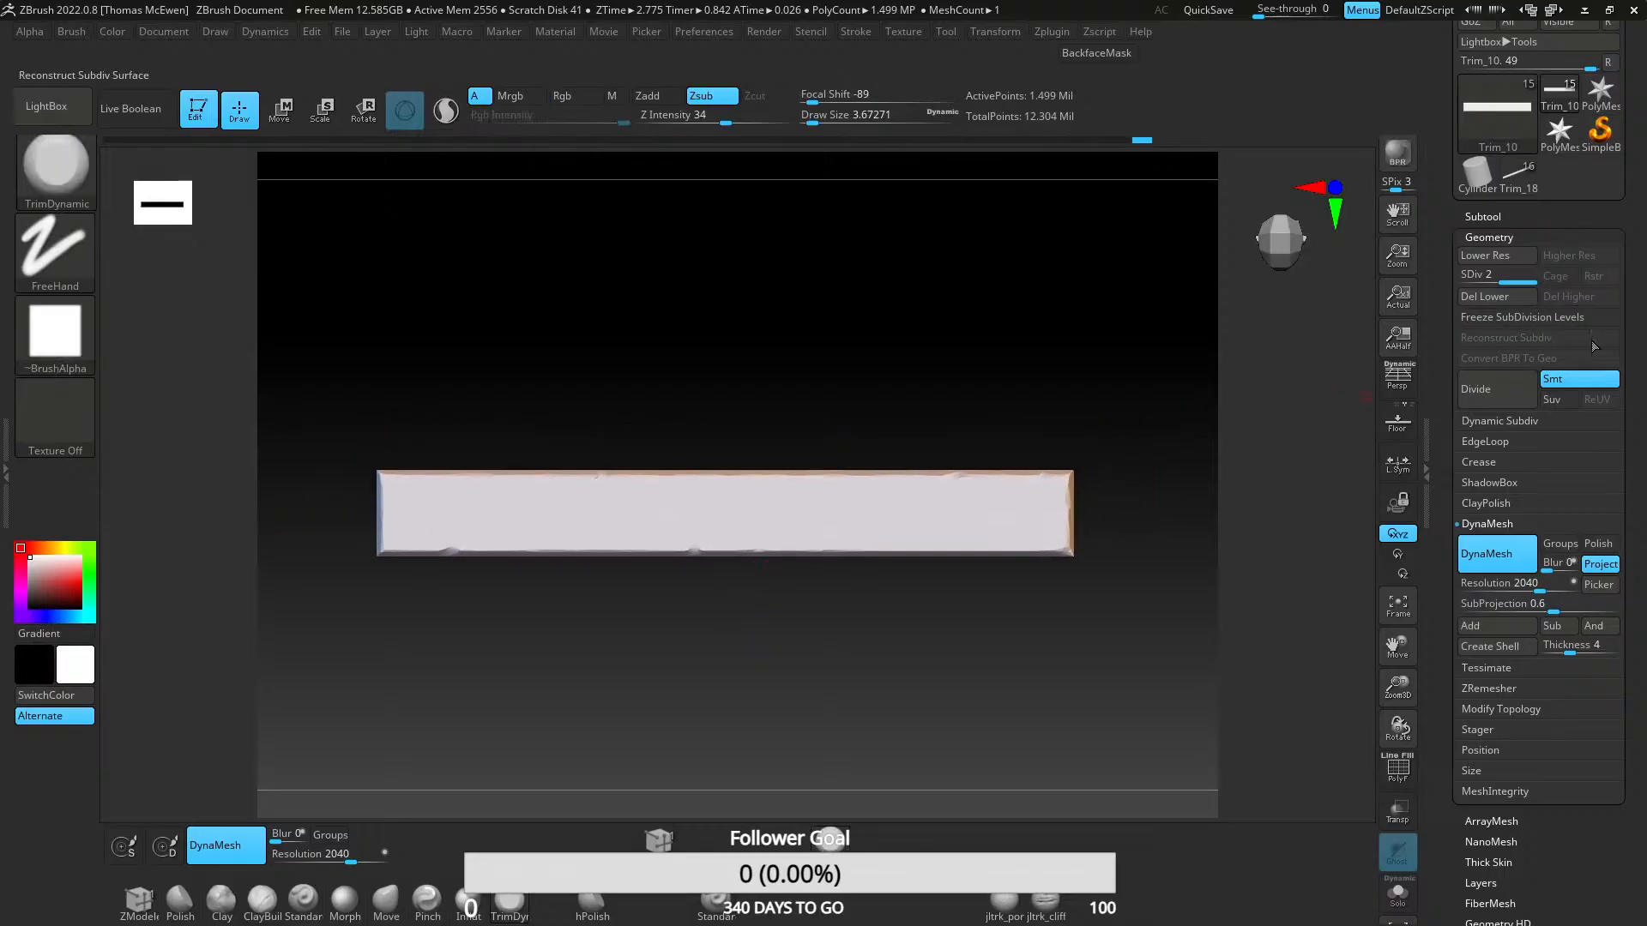
- Browse the subtool list and examine the Trim_15 and Trim_17 pieces
{"action": "left_click", "coordinate": [1497, 238]}
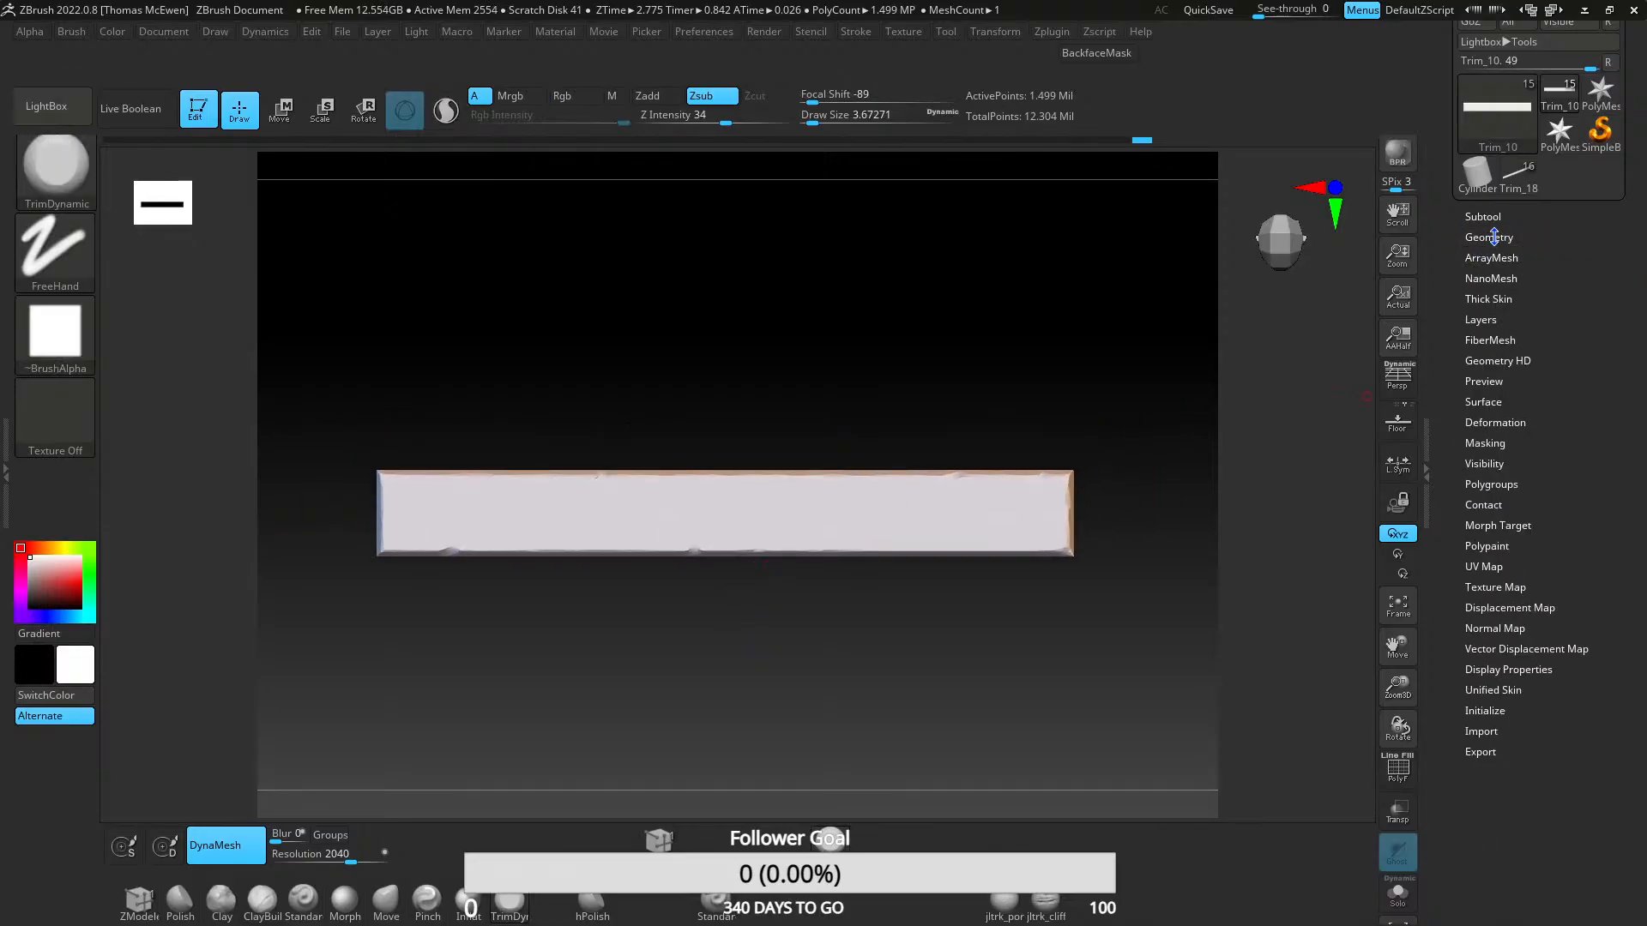
{"action": "left_click", "coordinate": [1483, 216]}
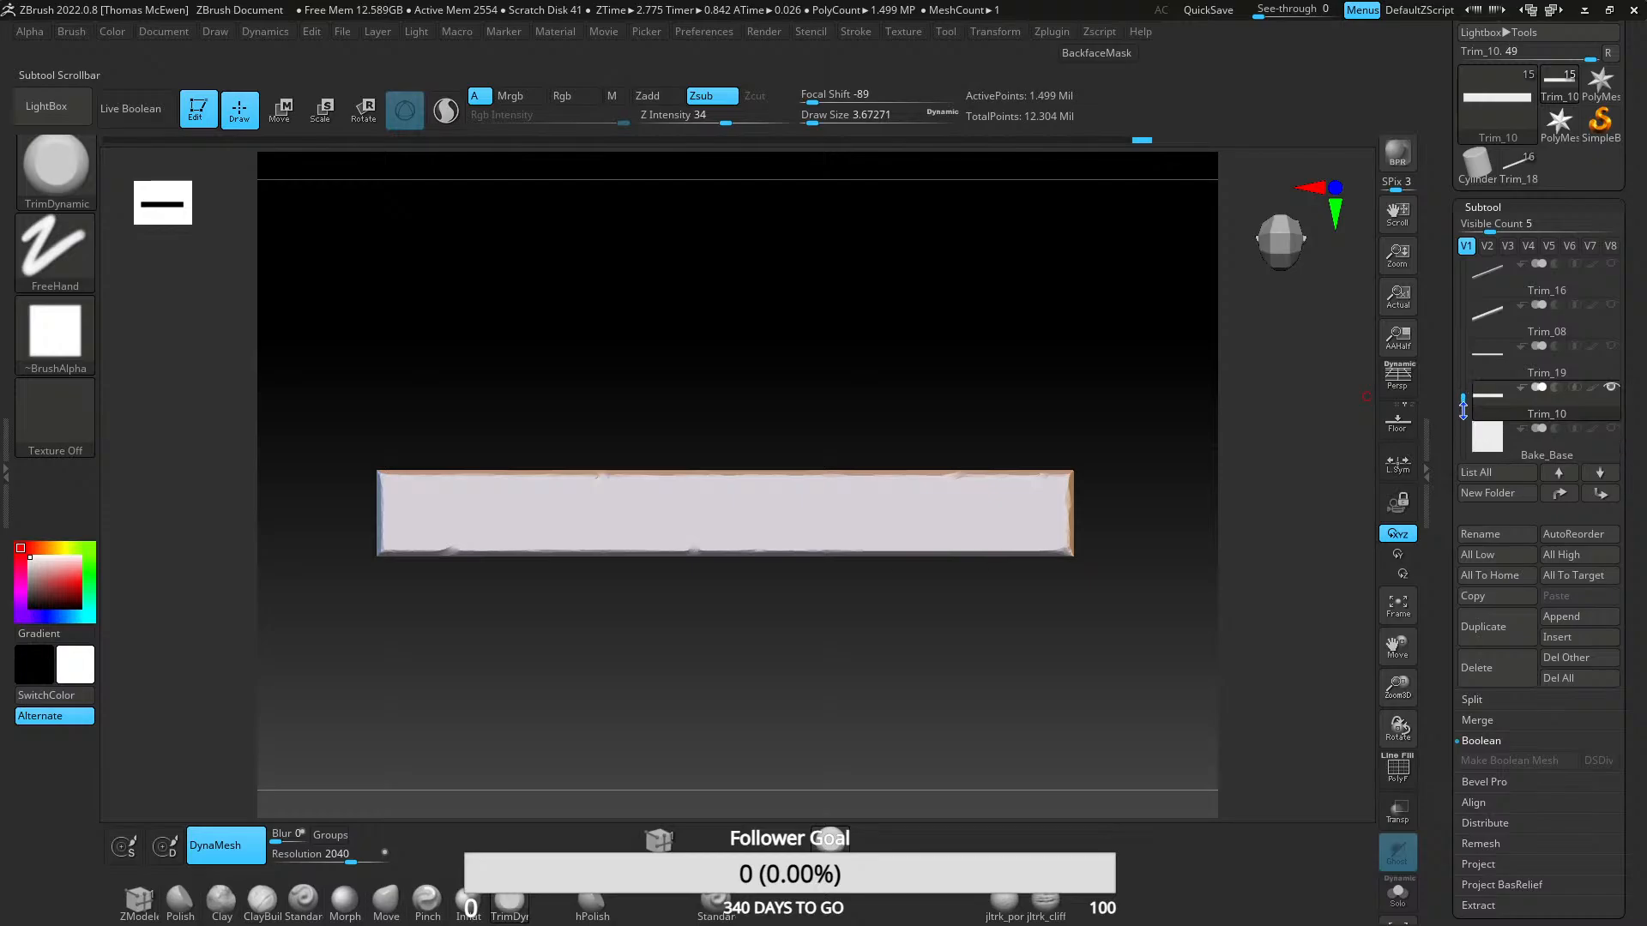
{"action": "left_click_drag", "start_coordinate": [1463, 407], "coordinate": [1451, 336]}
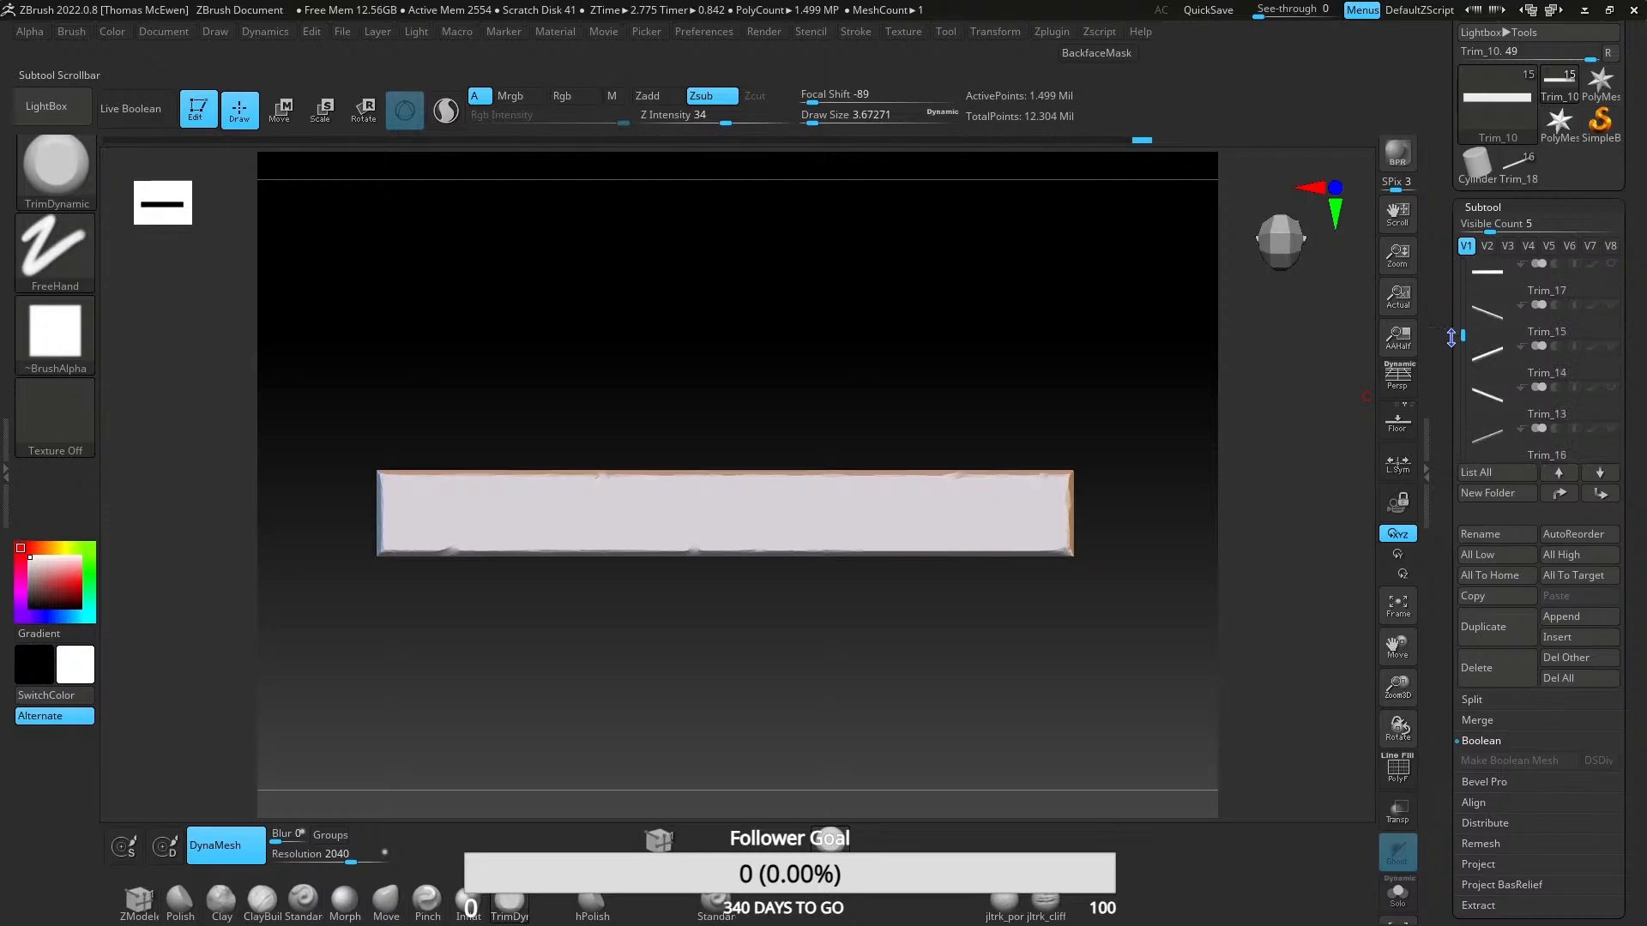
{"action": "left_click", "coordinate": [1489, 314]}
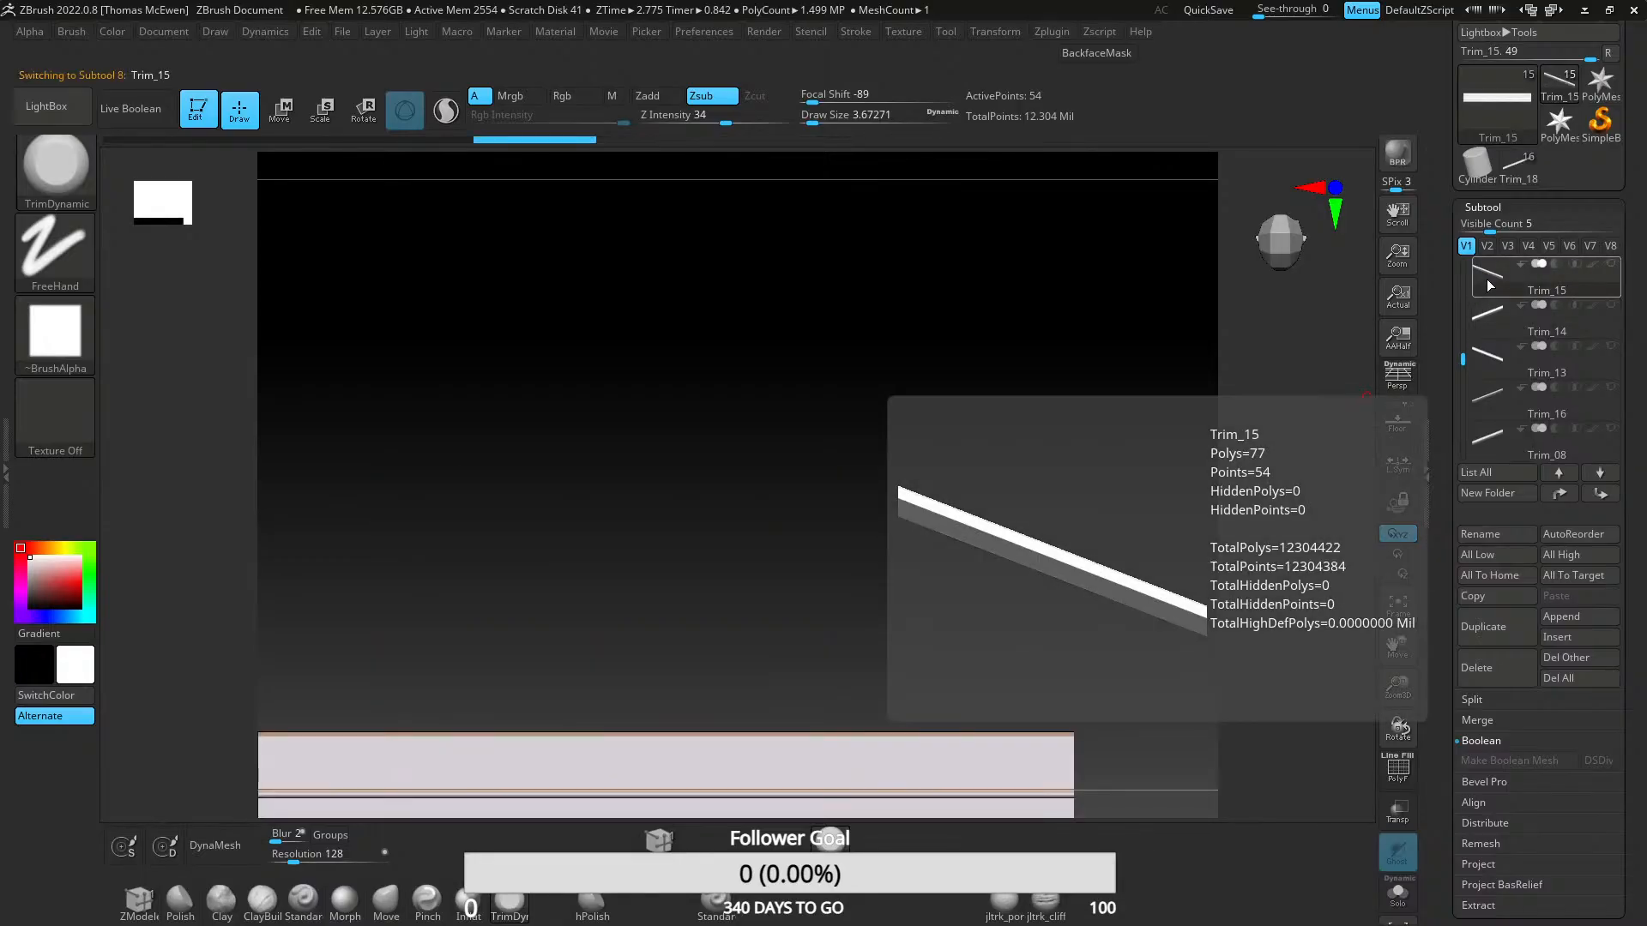
{"action": "left_click_drag", "start_coordinate": [1463, 360], "coordinate": [1464, 332]}
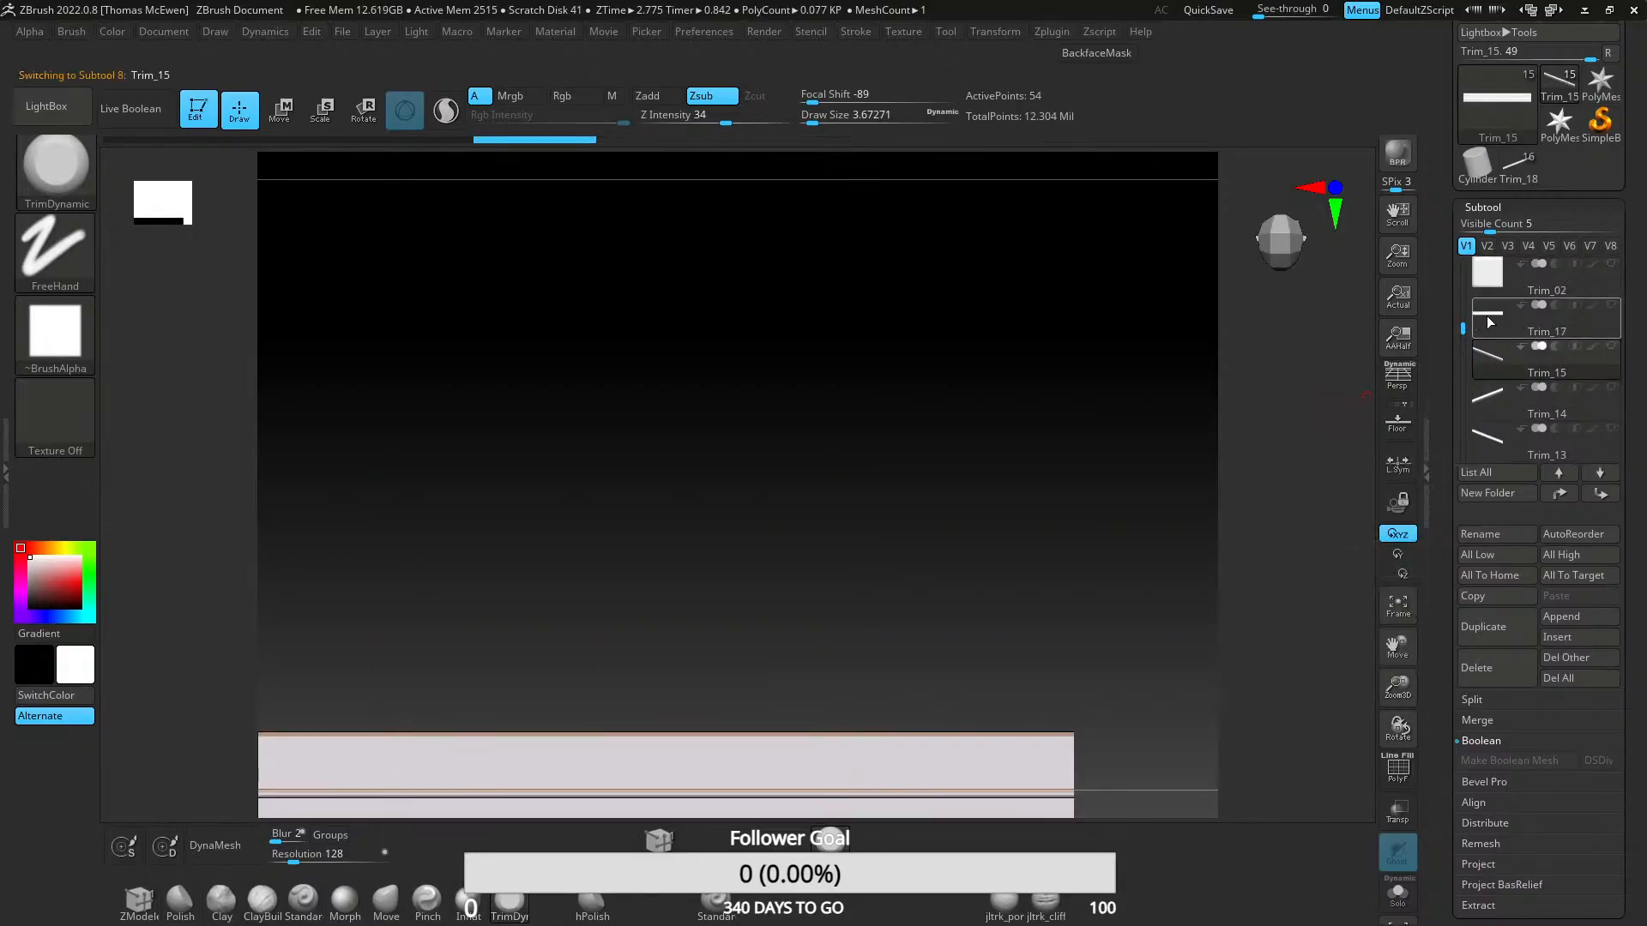
{"action": "left_click", "coordinate": [1477, 336]}
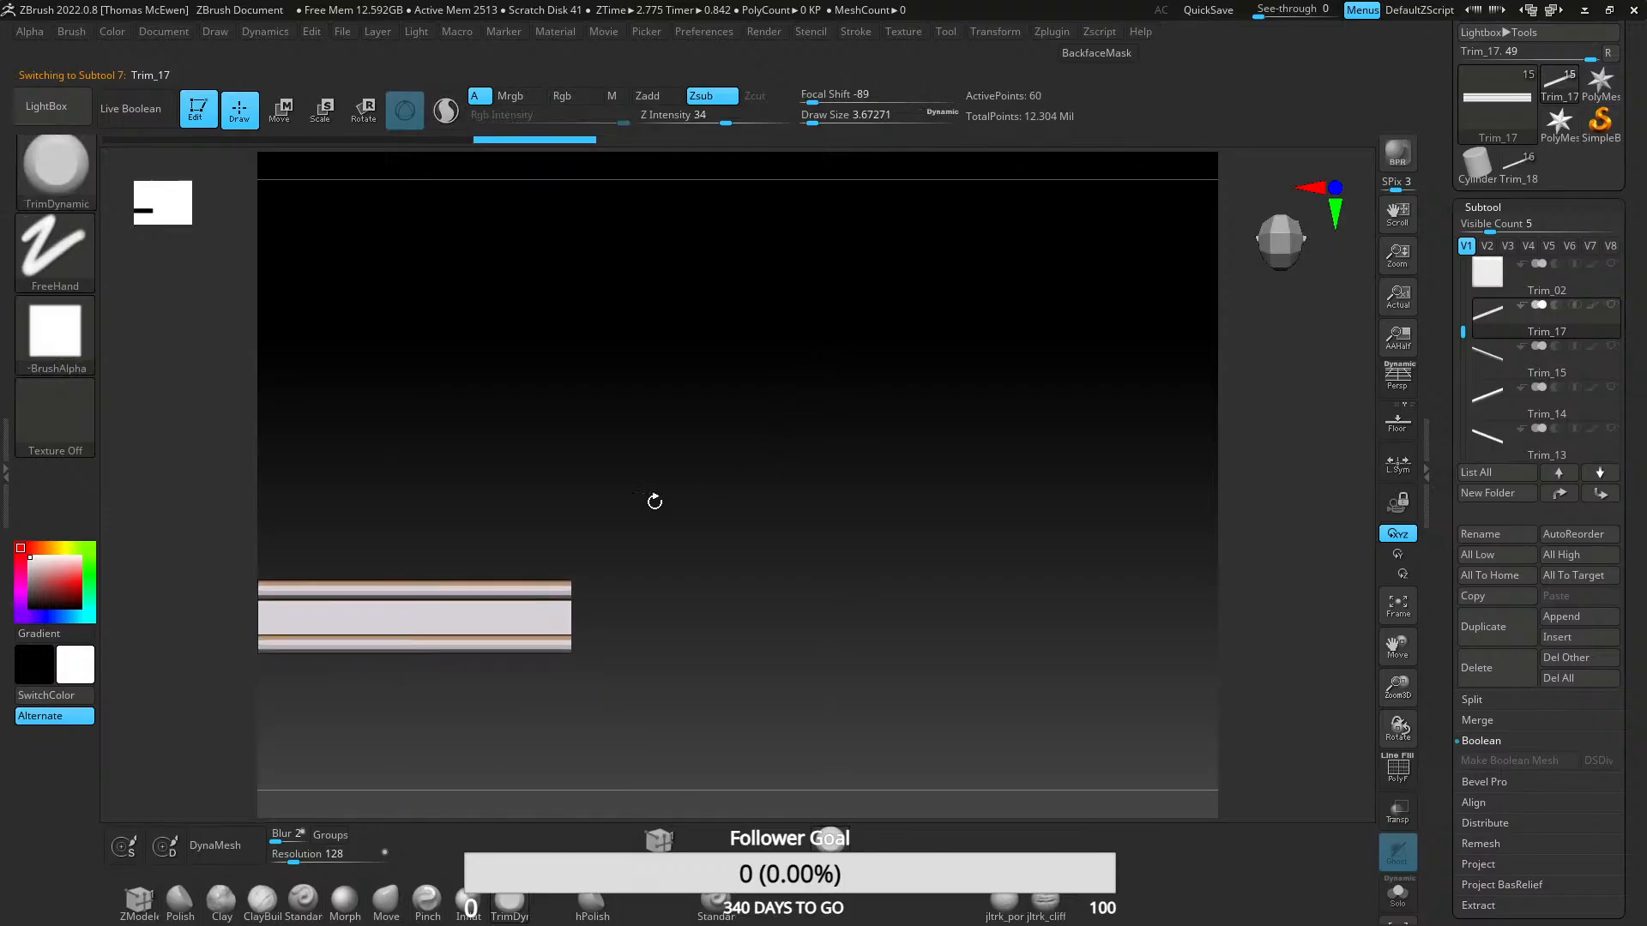
{"action": "left_click_drag", "start_coordinate": [745, 420], "coordinate": [797, 421], "text": "alt"}
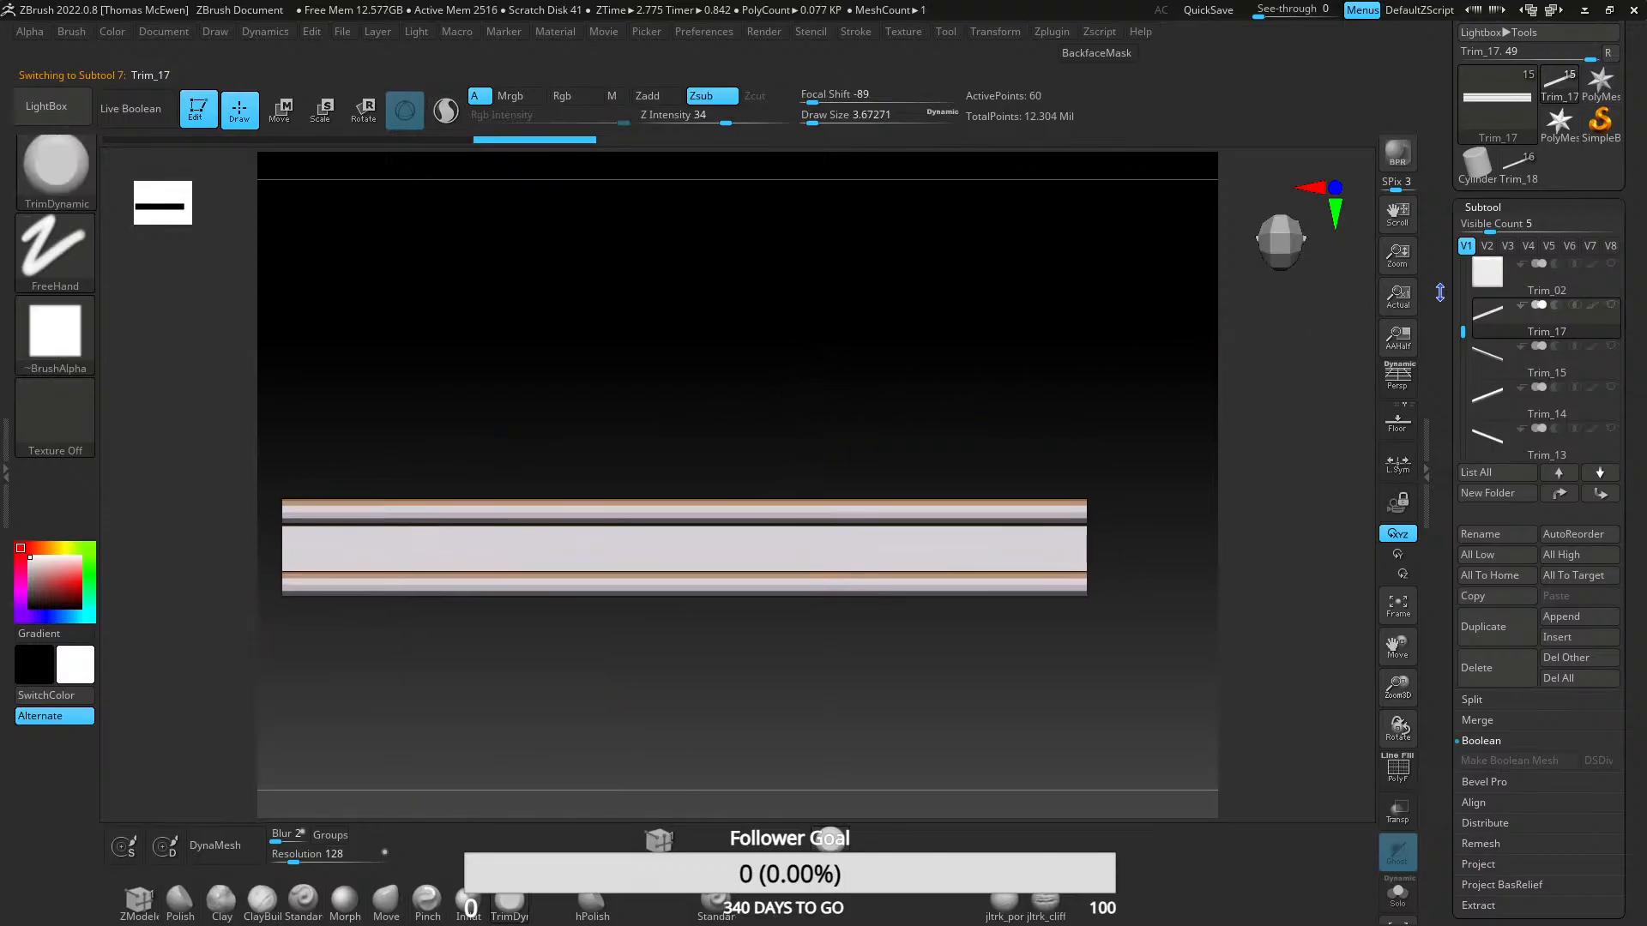
{"action": "left_click_drag", "start_coordinate": [1465, 336], "coordinate": [1466, 320]}
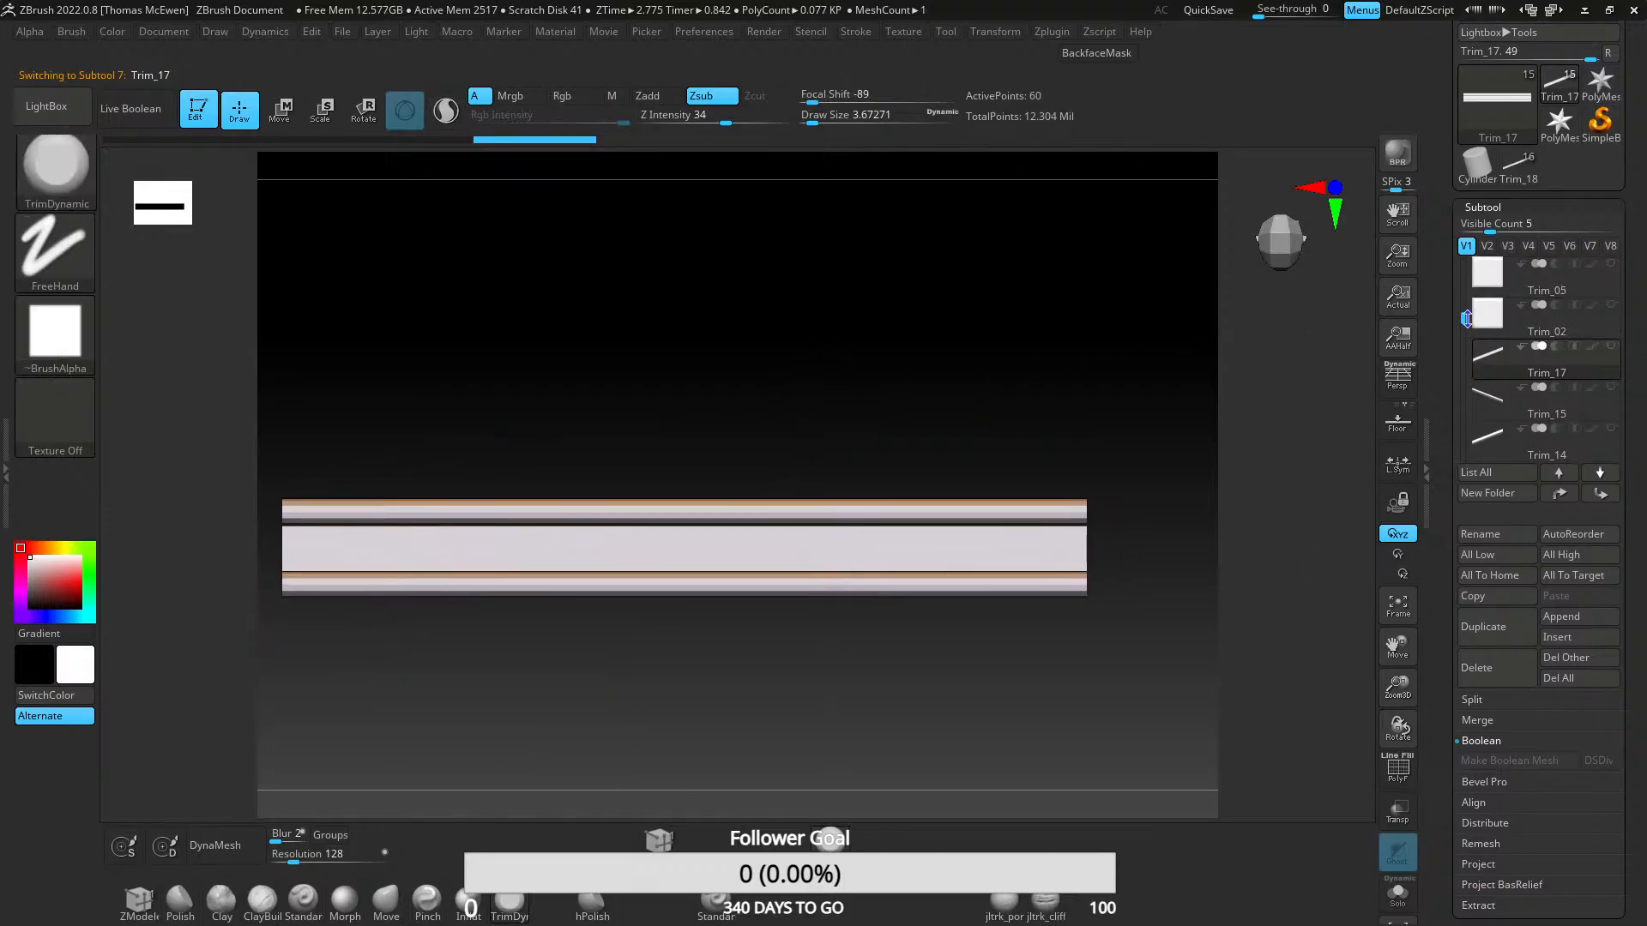
{"action": "left_click_drag", "start_coordinate": [1466, 319], "coordinate": [1466, 337]}
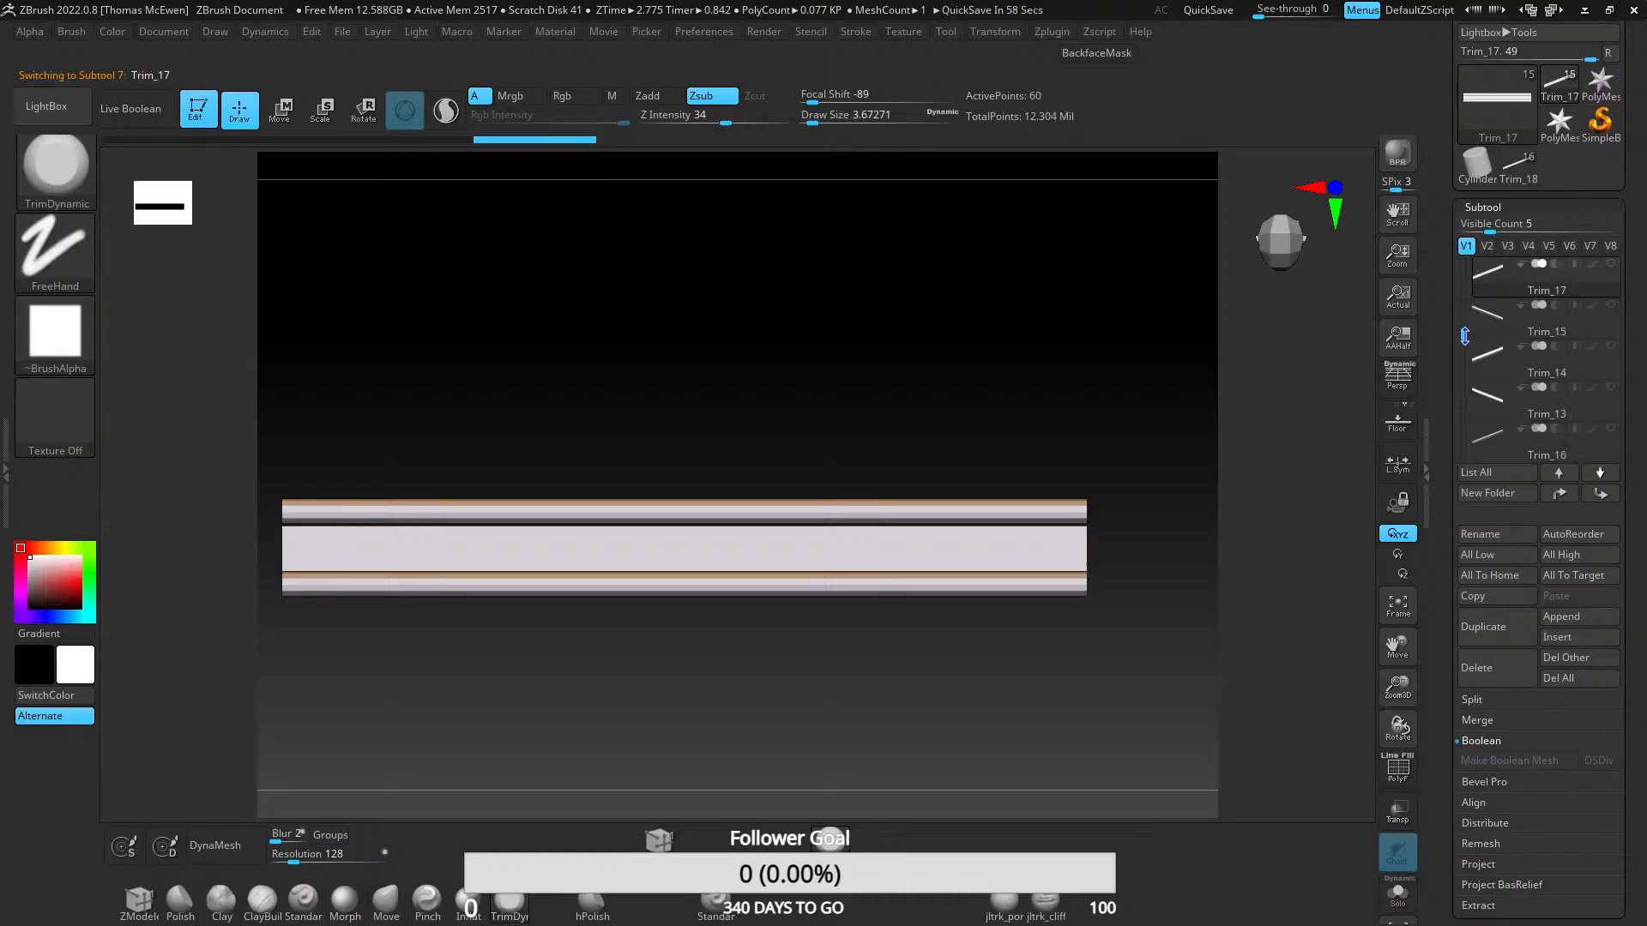
- Compare the Trim_15 and Trim_14 pieces to see which profile to work on
{"action": "left_click", "coordinate": [1491, 329]}
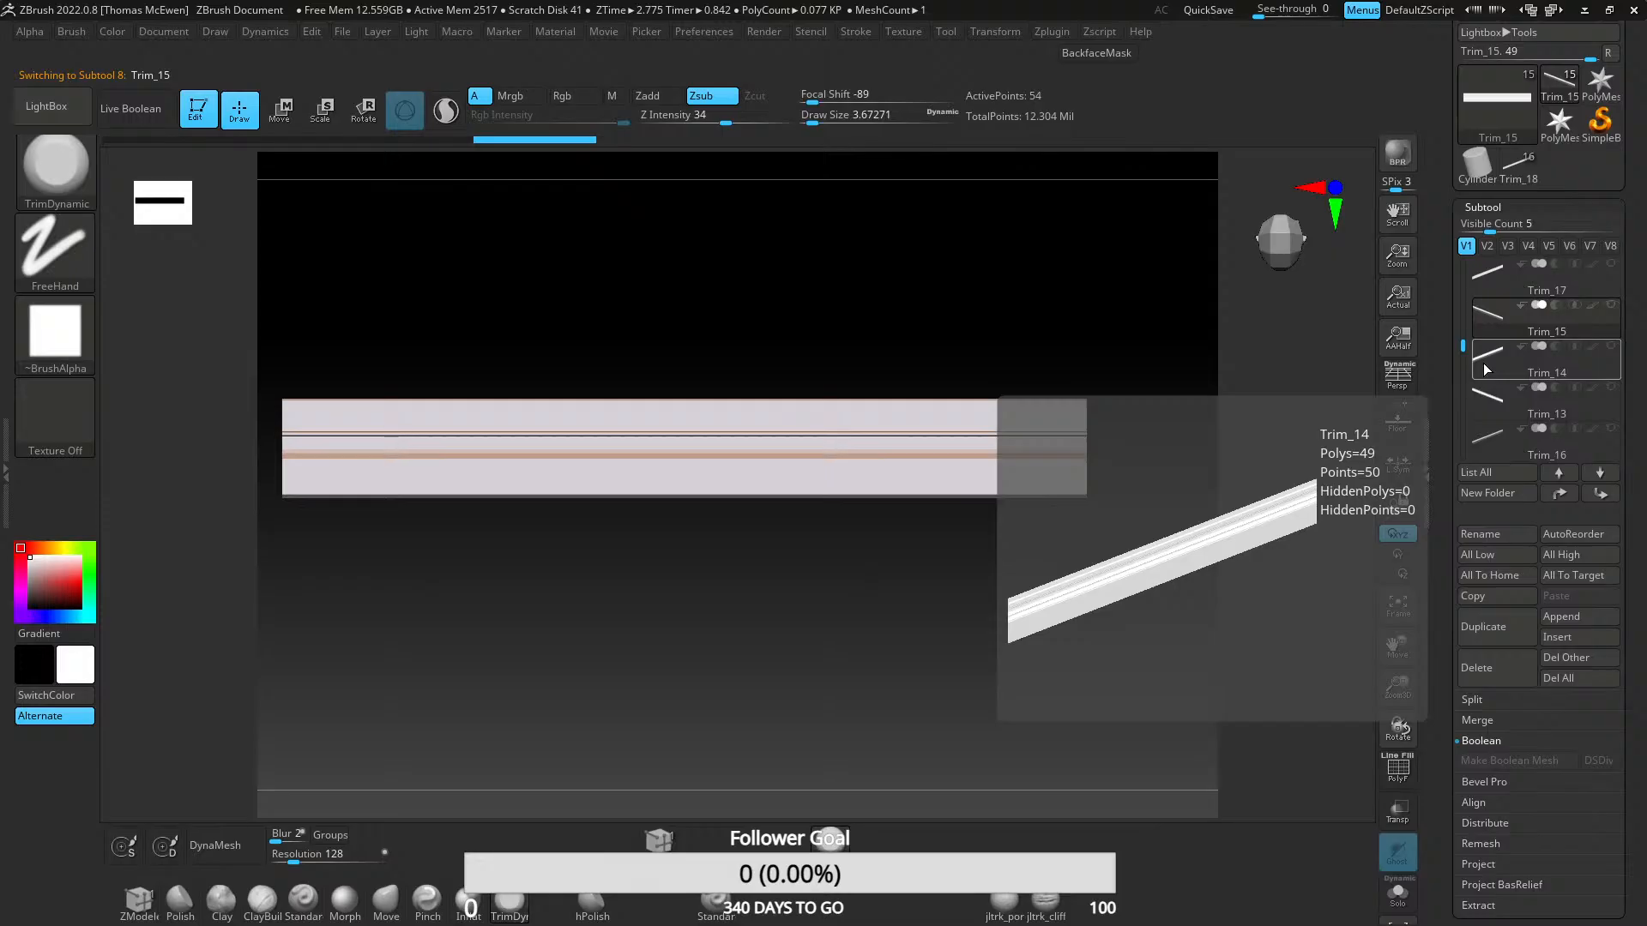
{"action": "left_click", "coordinate": [1486, 369]}
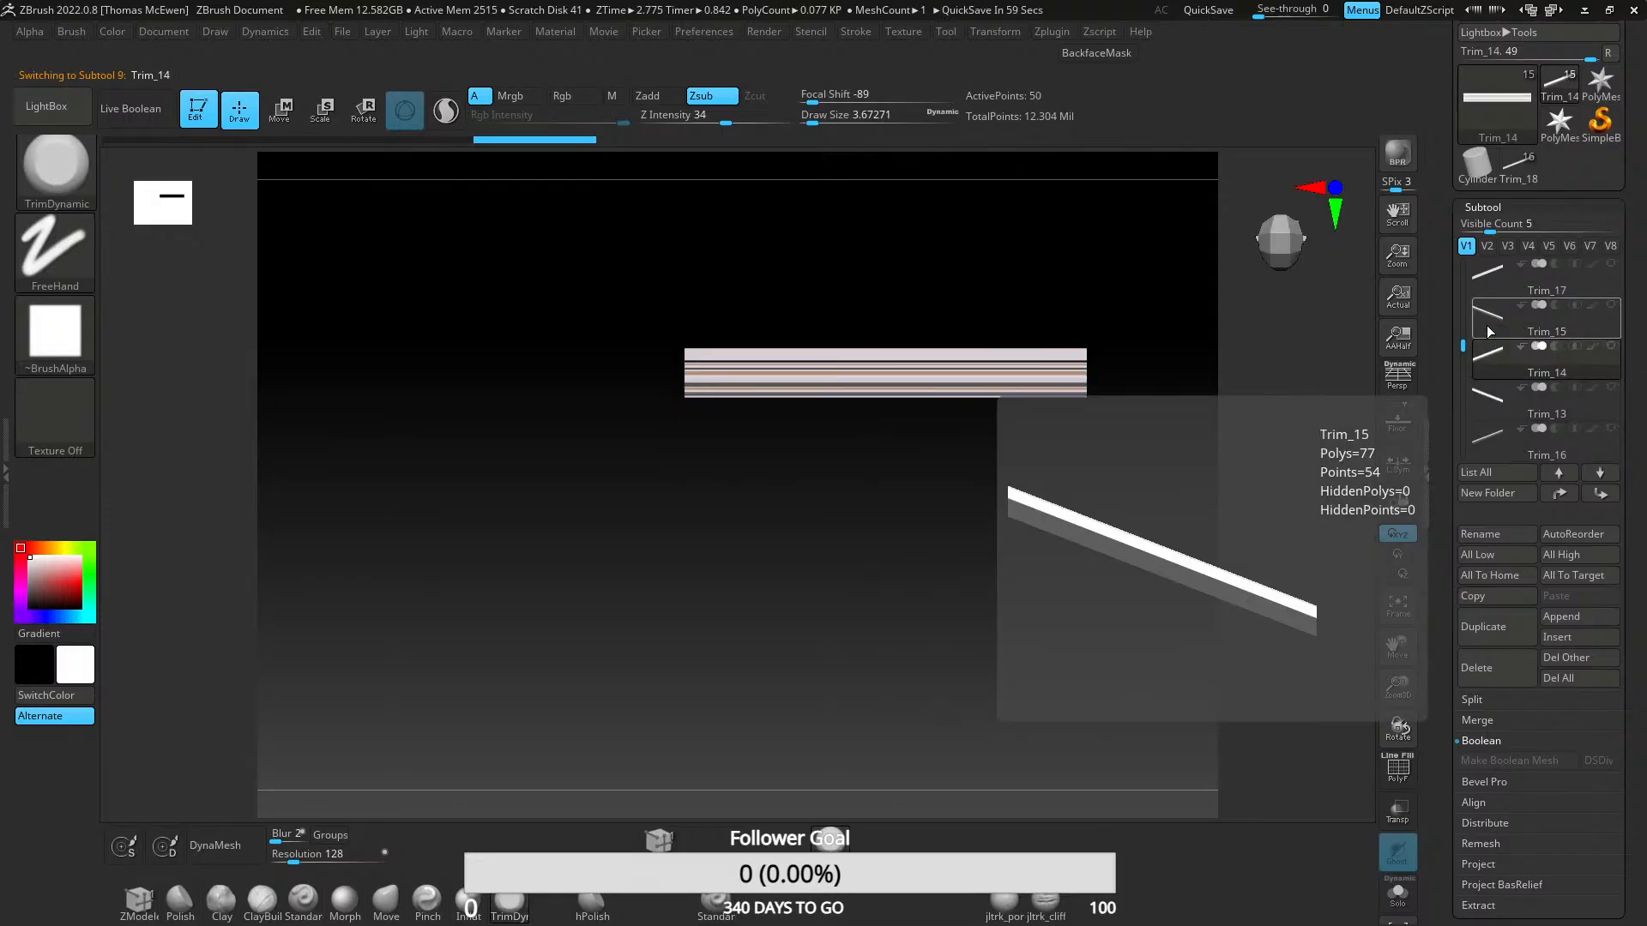
{"action": "left_click", "coordinate": [1487, 327]}
{"action": "left_click", "coordinate": [1486, 360]}
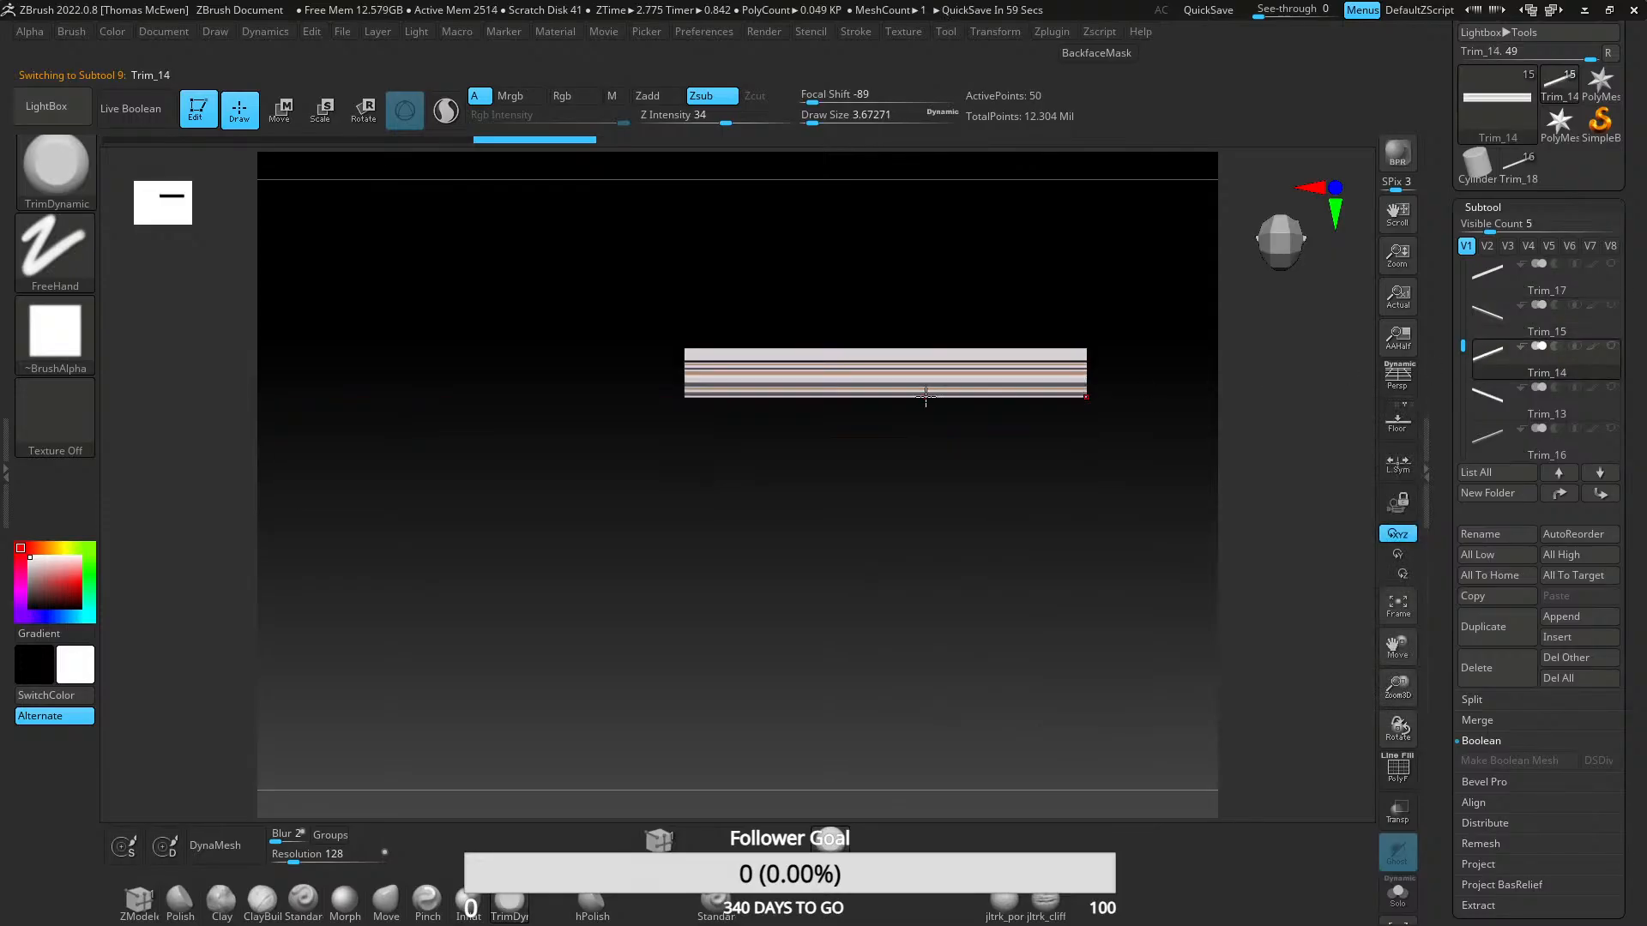
{"action": "right_click_drag", "start_coordinate": [946, 396], "coordinate": [860, 424], "text": "alt"}
{"action": "mouse_move", "coordinate": [860, 424]}
{"action": "right_mouse_down"}
{"action": "mouse_move", "coordinate": [790, 464]}
{"action": "mouse_move", "coordinate": [842, 496]}
{"action": "mouse_move", "coordinate": [868, 451]}
{"action": "right_mouse_up"}
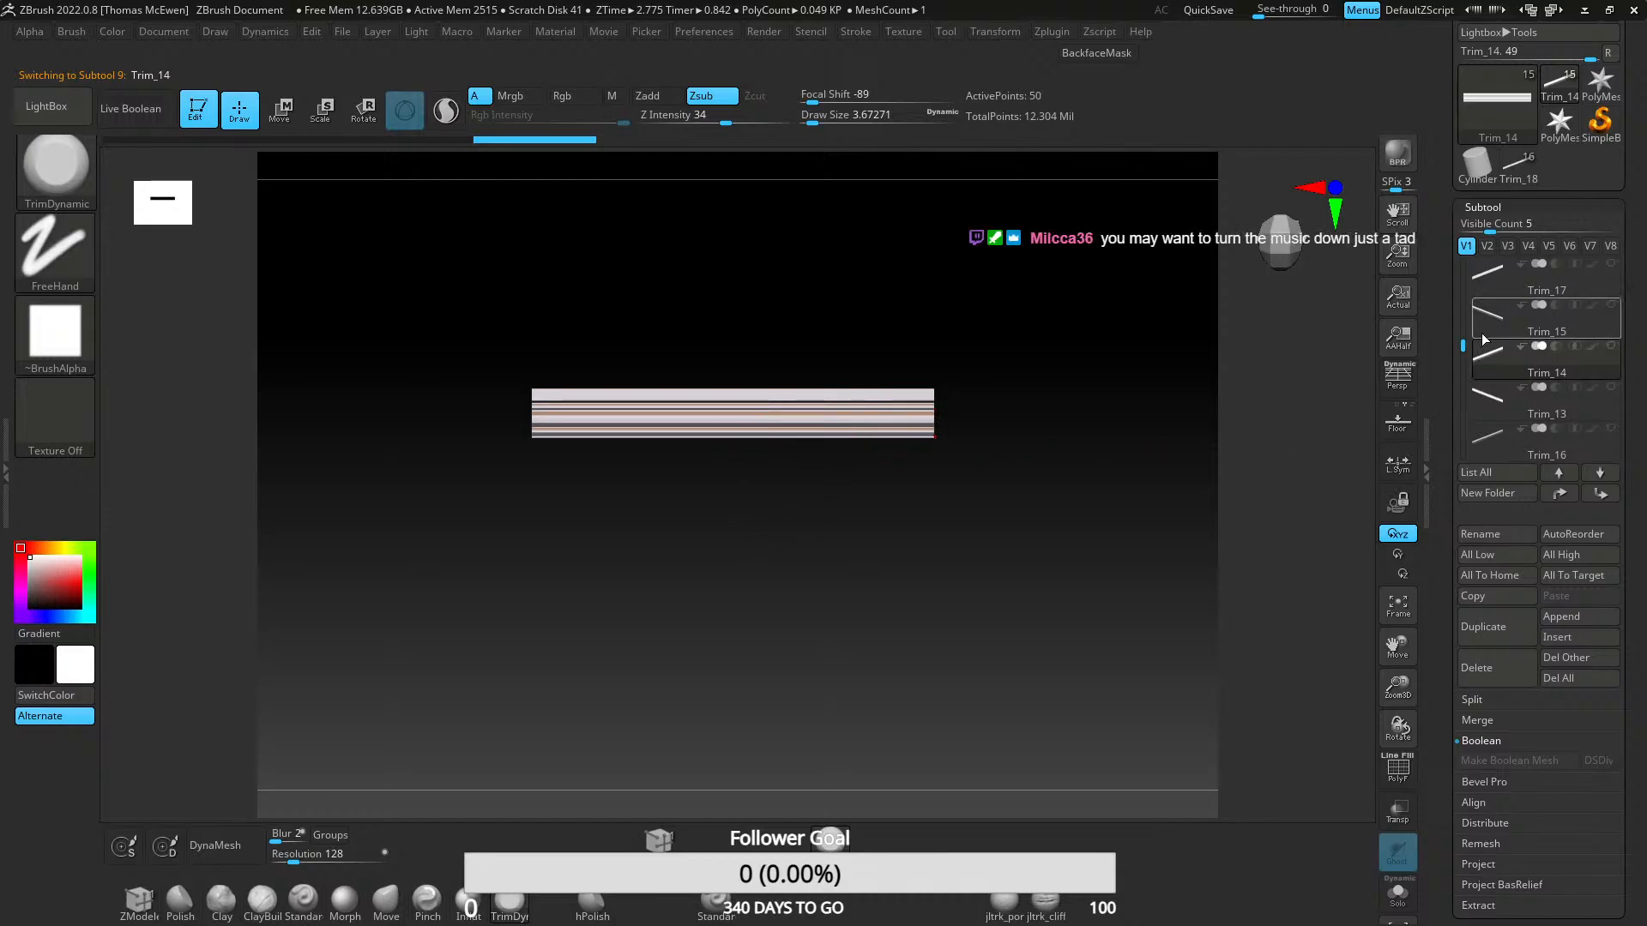
{"action": "mouse_move", "coordinate": [1479, 328]}
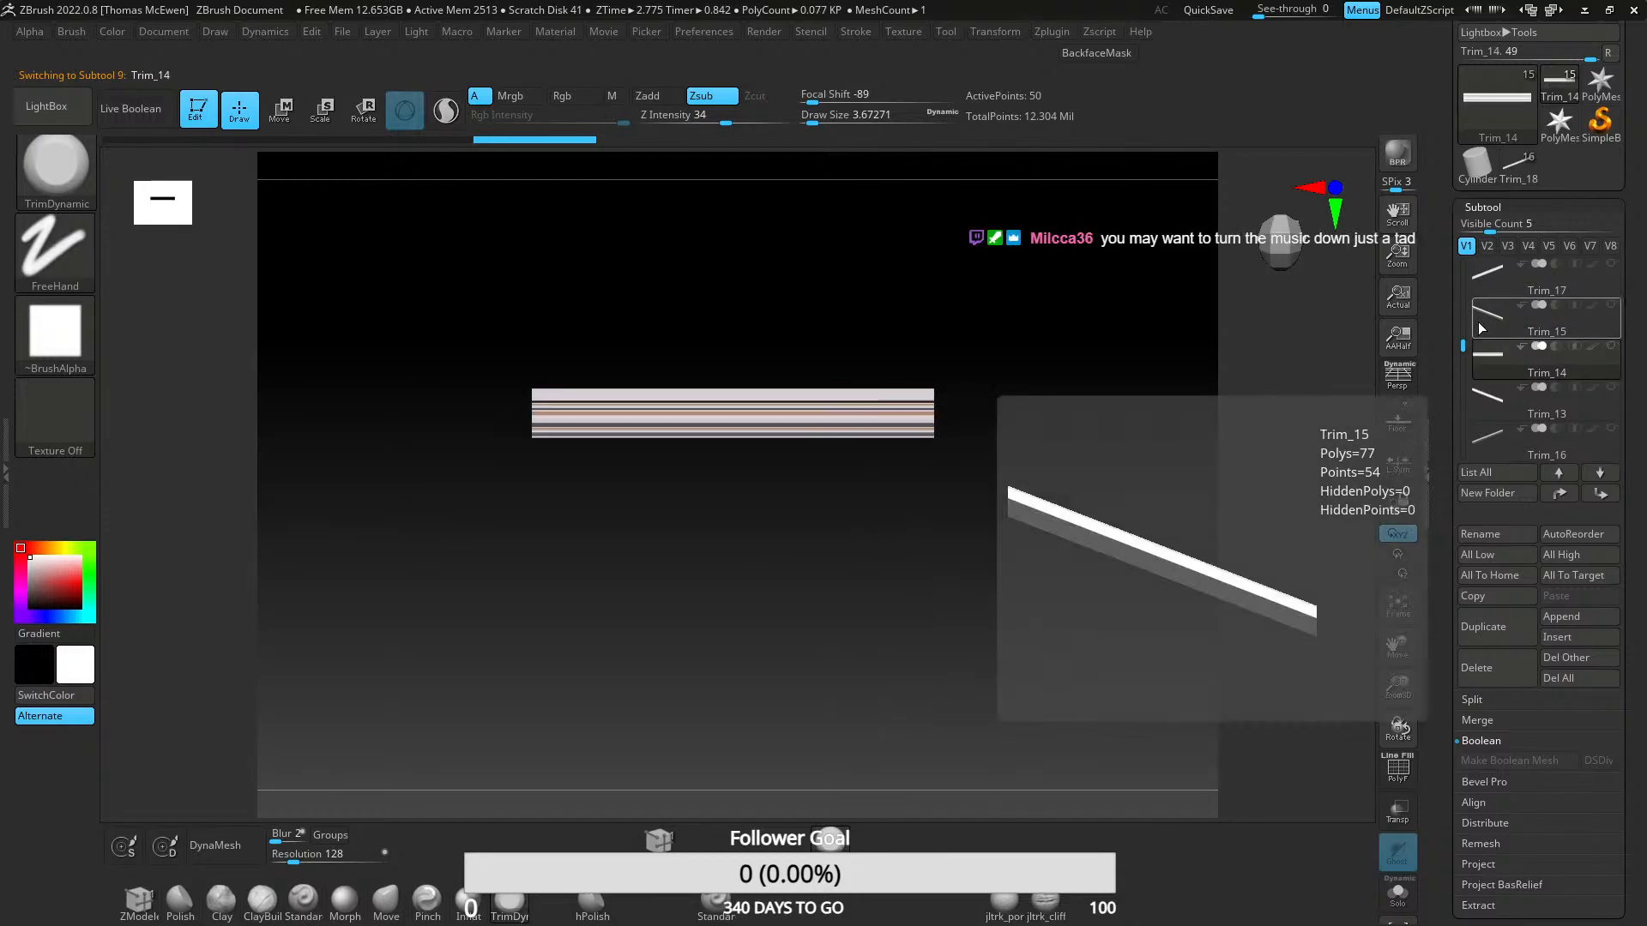
{"action": "mouse_move", "coordinate": [1477, 374]}
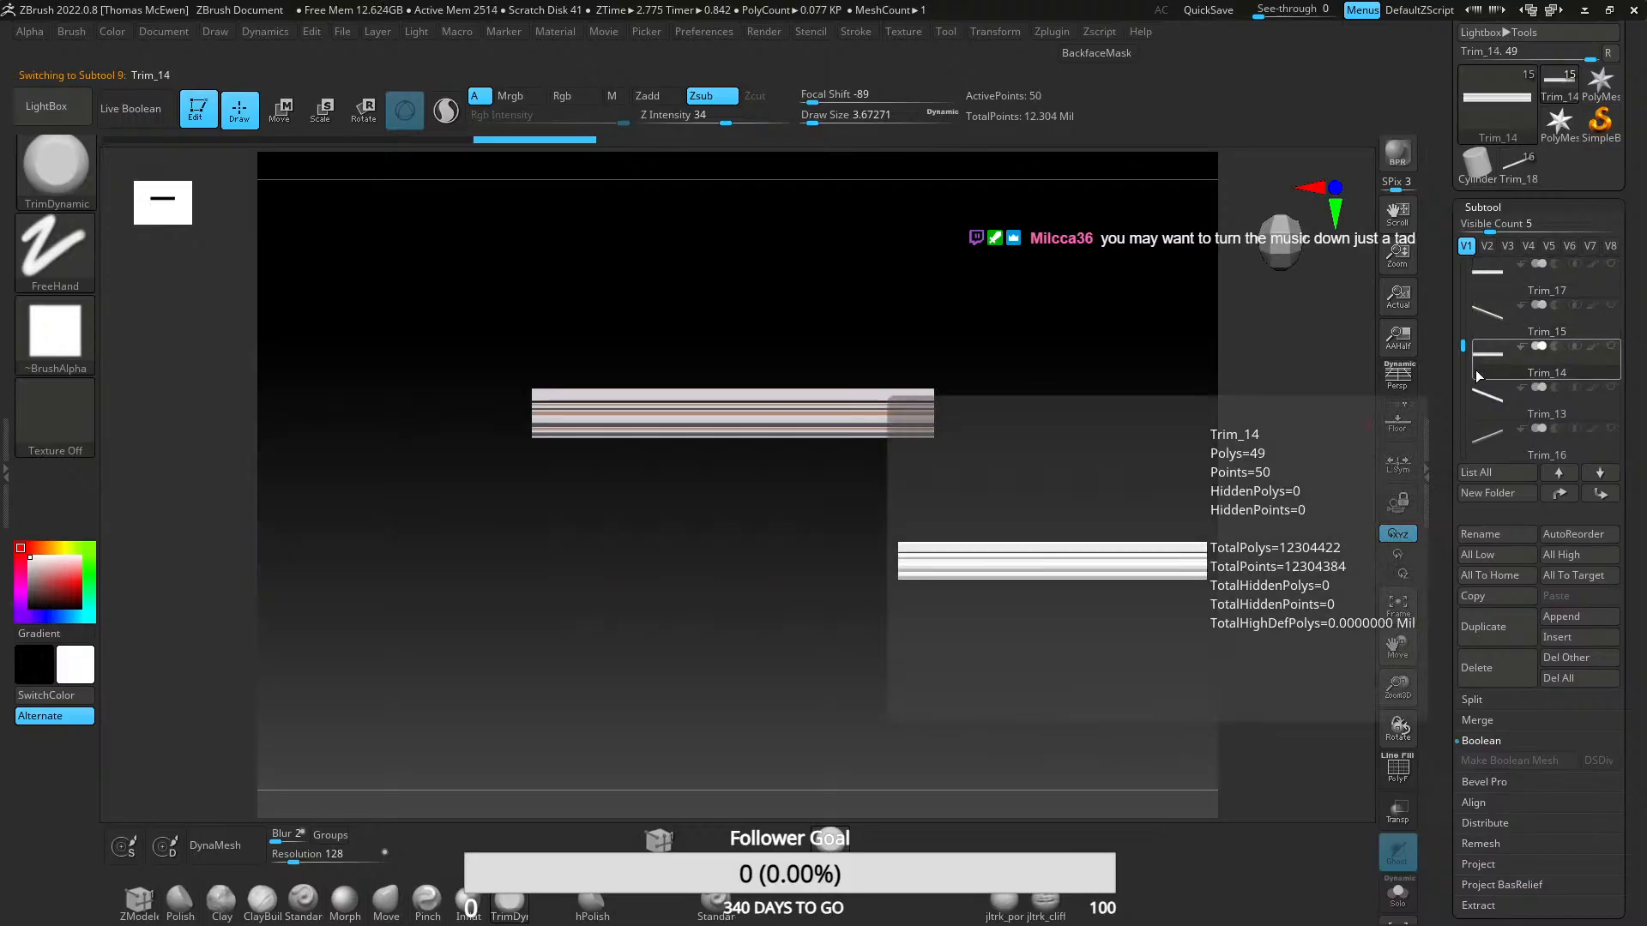
- Examine the Trim_16 and Trim_19 pieces and make Trim_10 the active subtool again
{"action": "left_click", "coordinate": [1489, 444]}
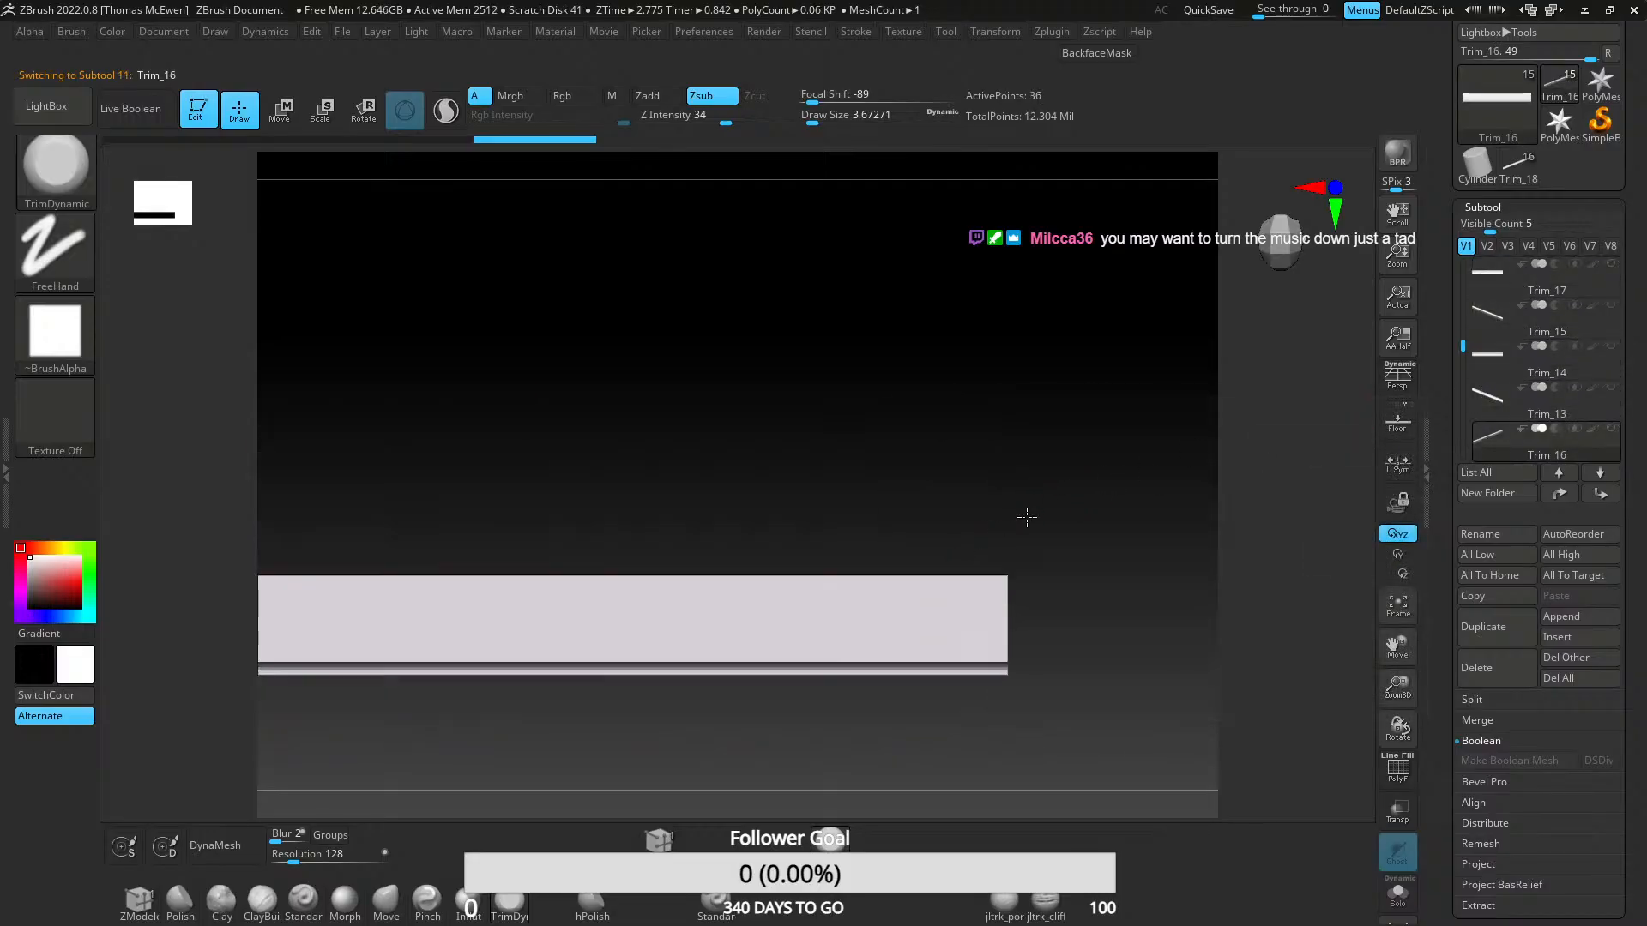
{"action": "key", "text": "f"}
{"action": "right_click_drag", "start_coordinate": [986, 518], "coordinate": [1212, 425]}
{"action": "left_click_drag", "start_coordinate": [1465, 348], "coordinate": [1465, 394]}
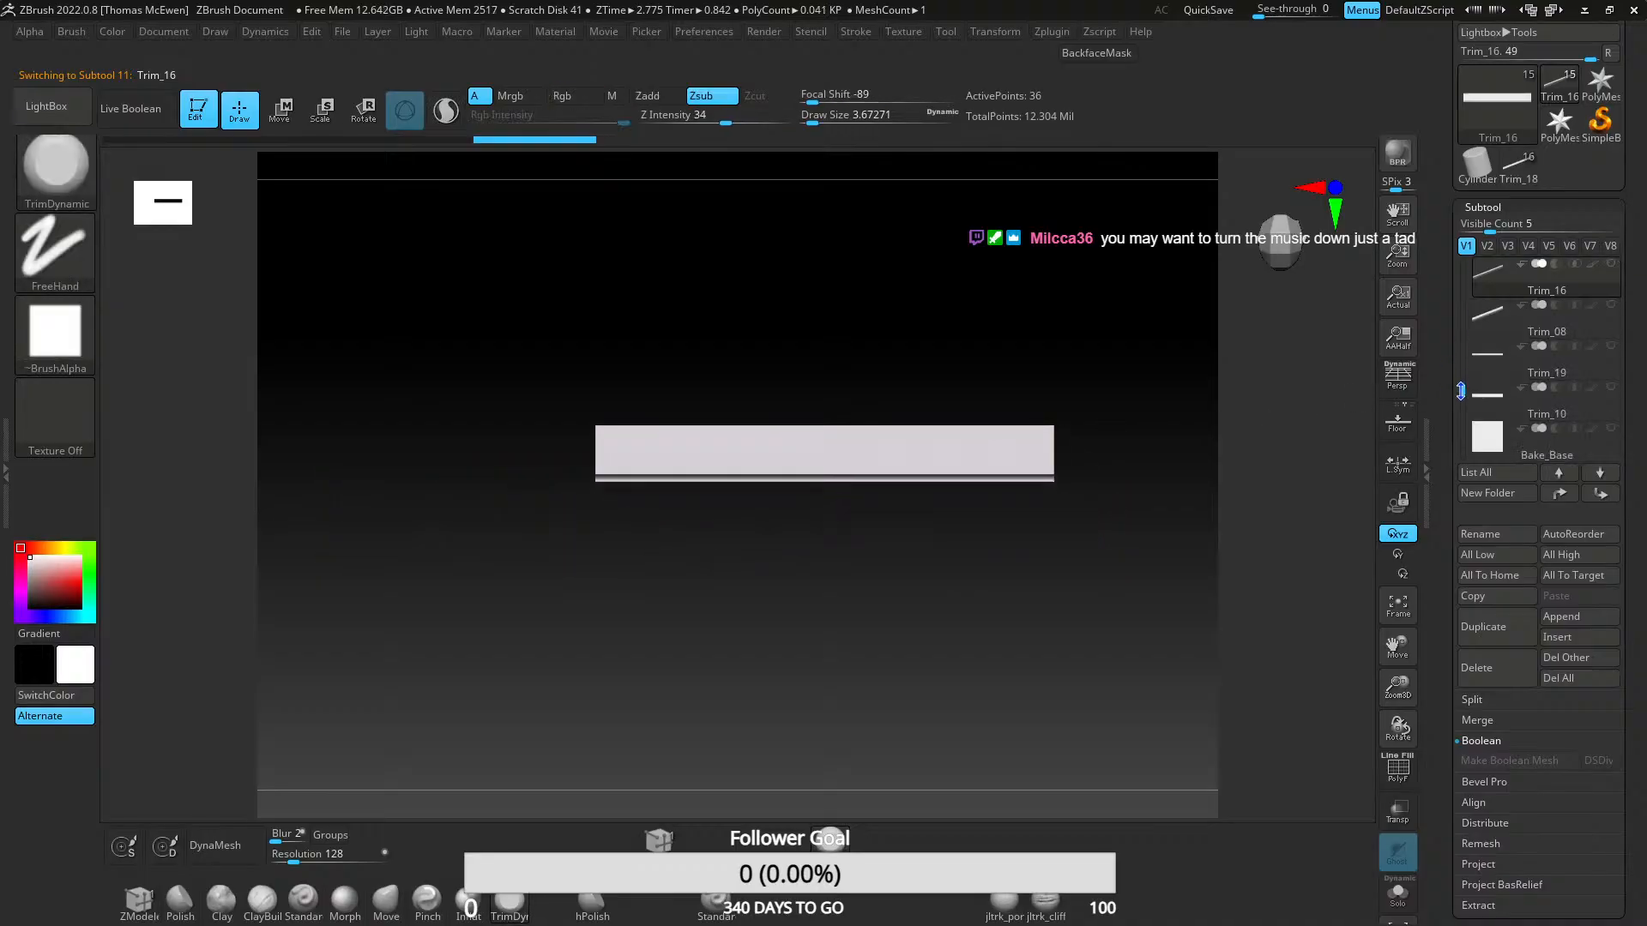
{"action": "left_click", "coordinate": [1487, 364]}
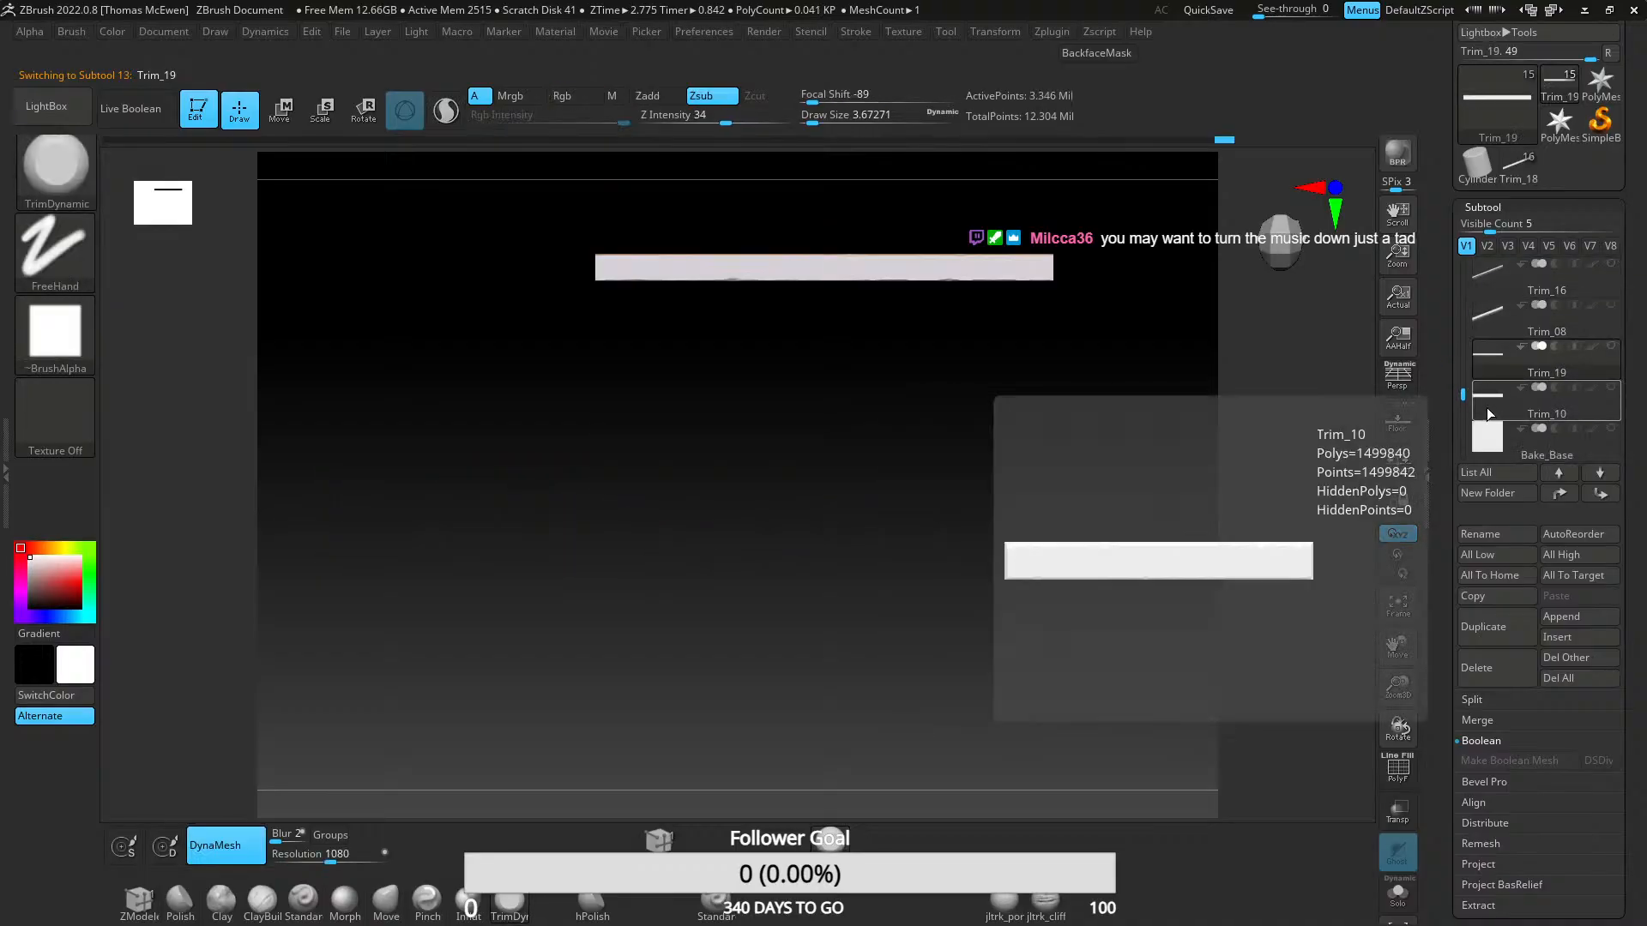
{"action": "left_click", "coordinate": [1486, 410]}
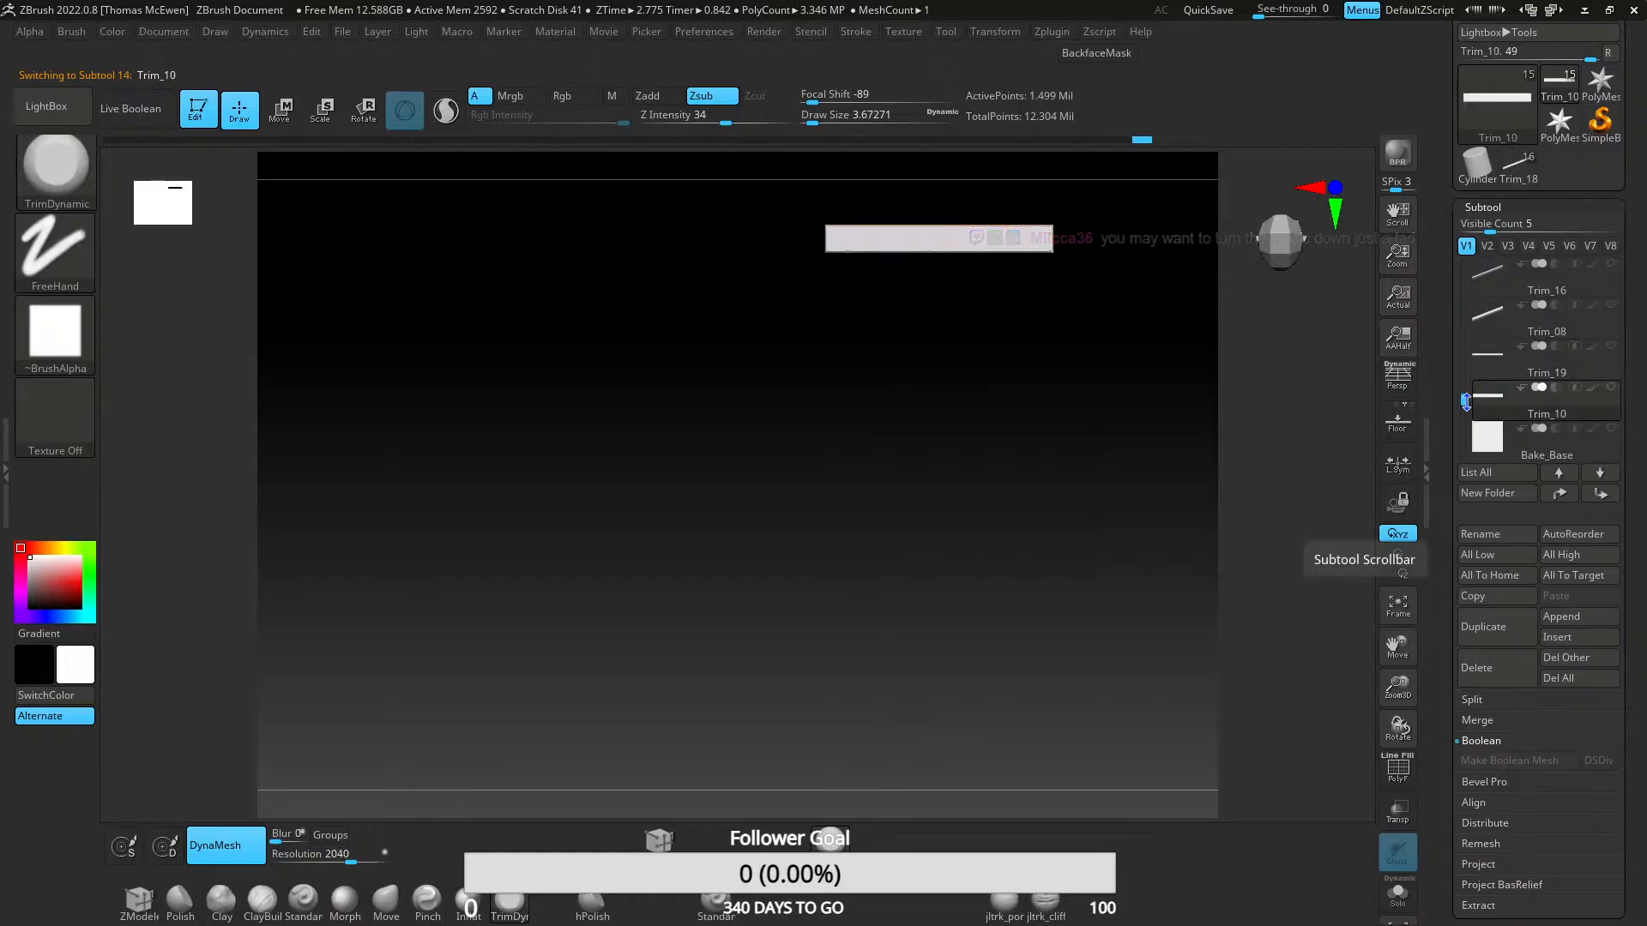
- Make Trim_19, Trim_08, Trim_16, Trim_13, Trim_14, Trim_15 and Trim_17 visible alongside Trim_10
{"action": "left_click", "coordinate": [1609, 391]}
{"action": "left_click", "coordinate": [1613, 349]}
{"action": "left_click", "coordinate": [1610, 306]}
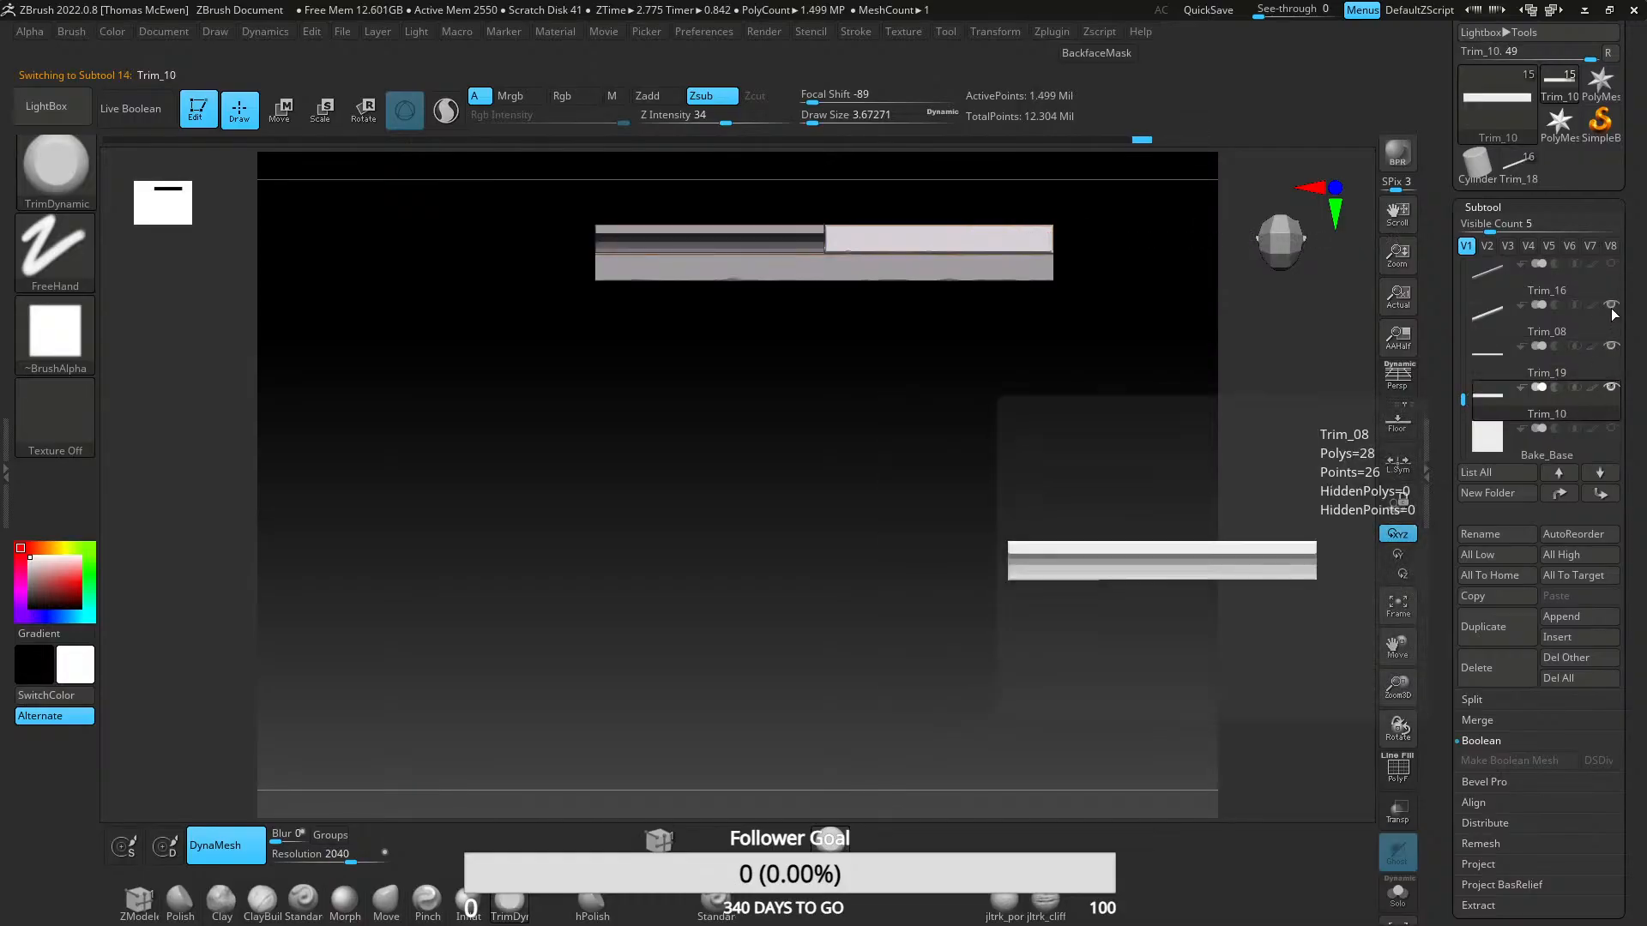
{"action": "left_click", "coordinate": [1611, 264]}
{"action": "left_click_drag", "start_coordinate": [1463, 396], "coordinate": [1473, 321]}
{"action": "left_click", "coordinate": [1609, 306]}
{"action": "left_click", "coordinate": [1610, 265]}
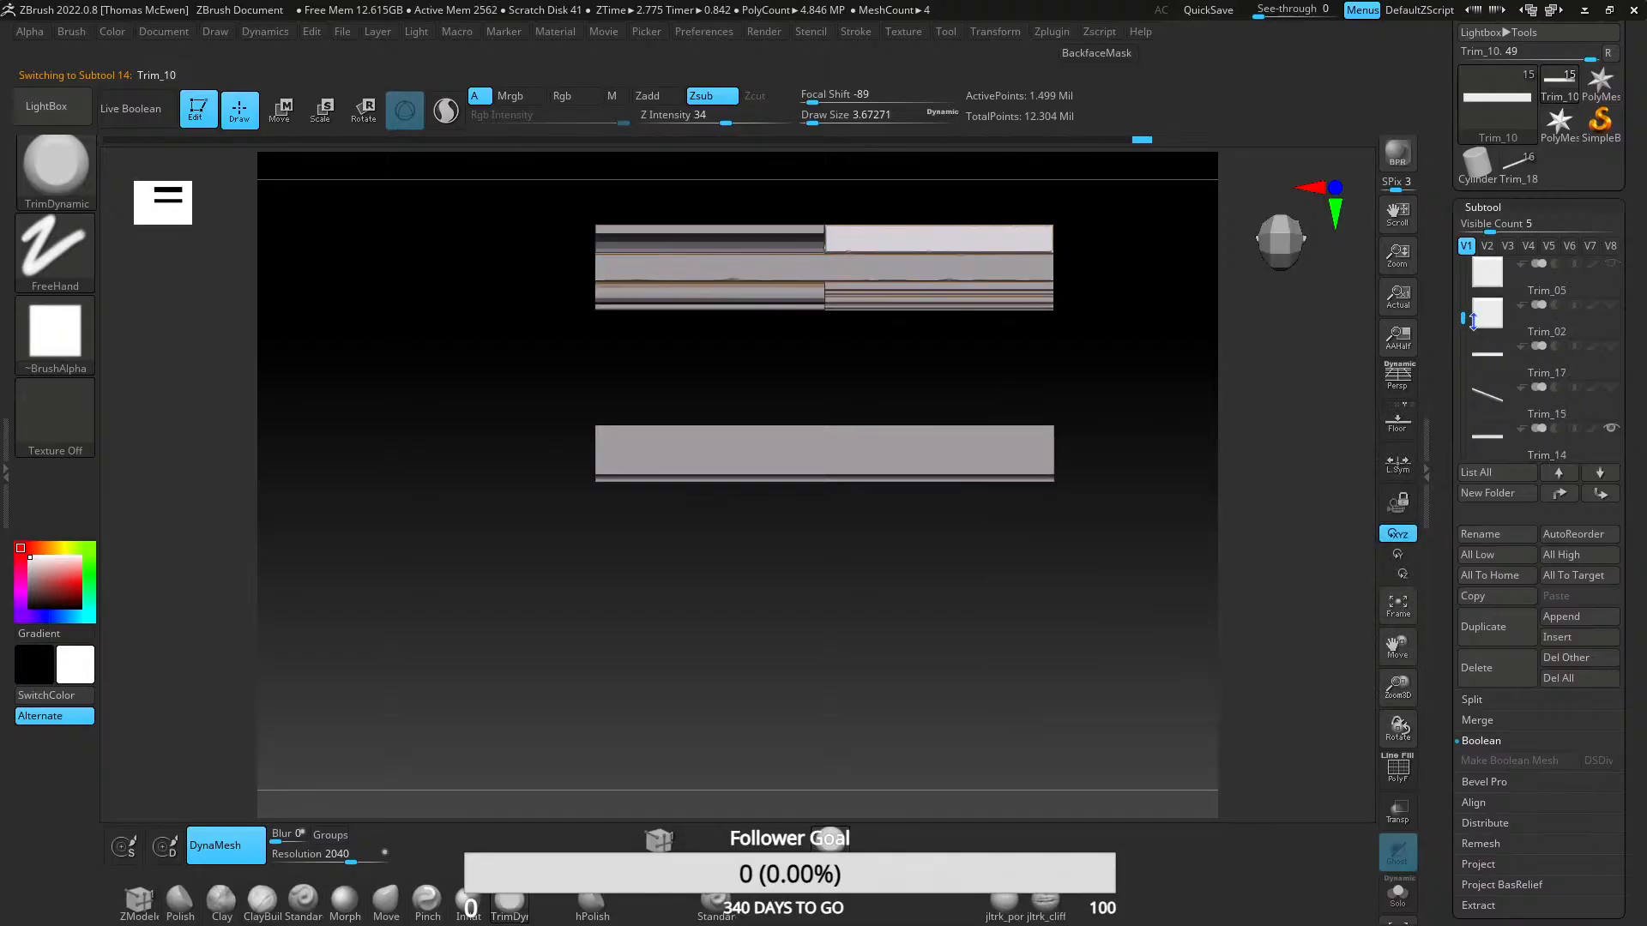
{"action": "left_click", "coordinate": [1611, 387]}
{"action": "left_click", "coordinate": [1611, 345]}
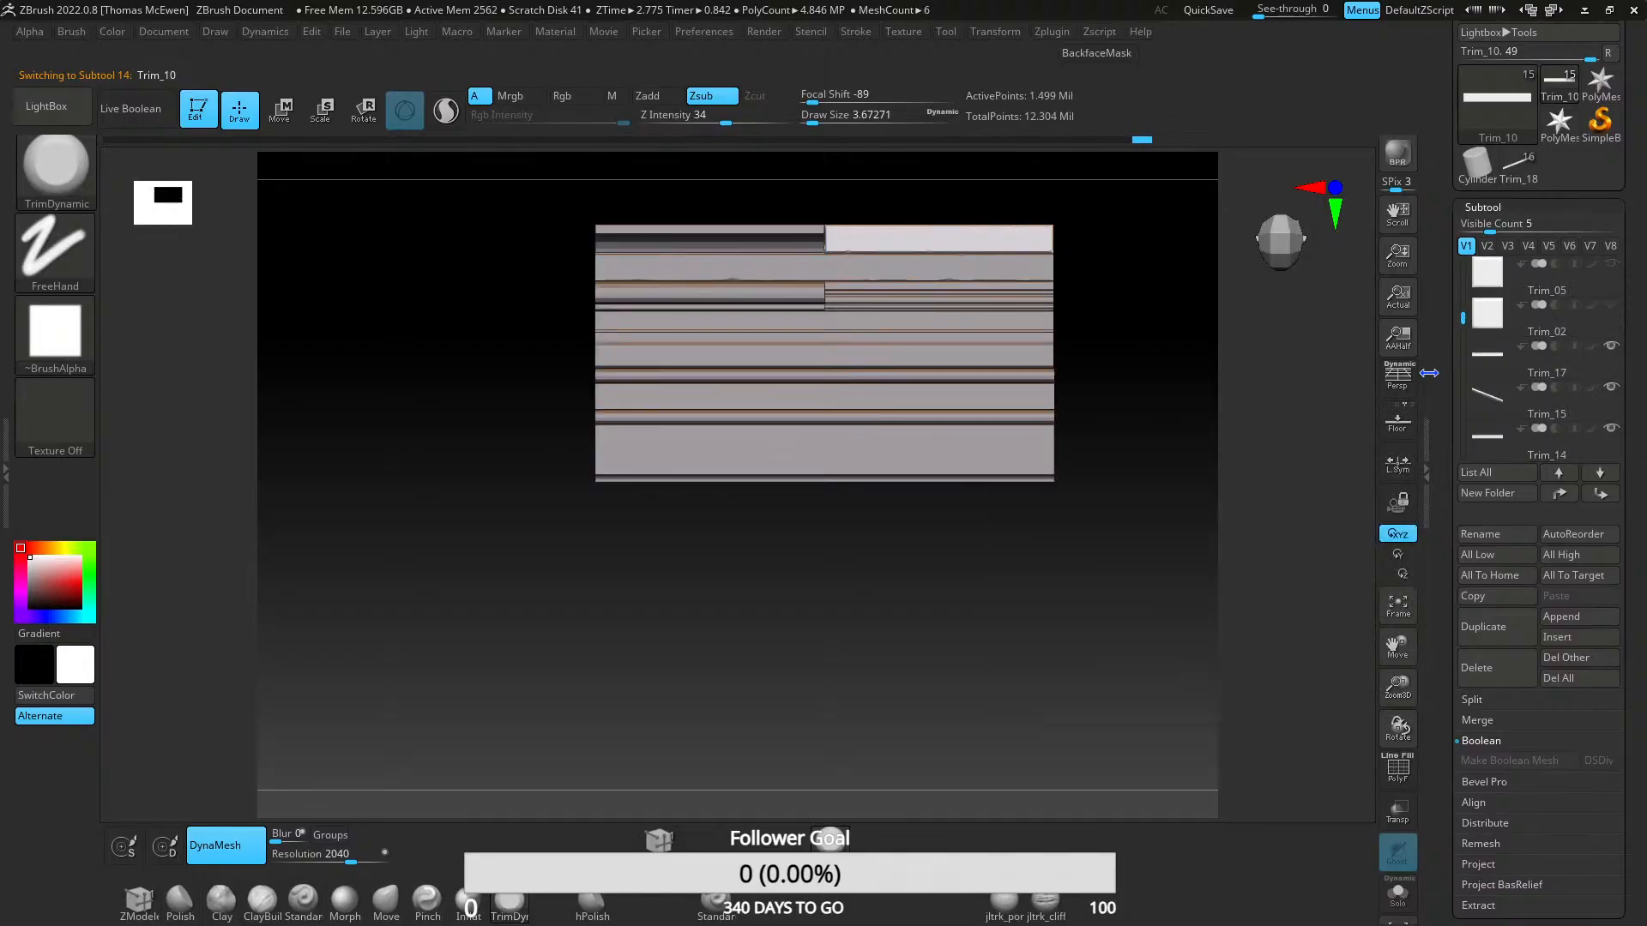
- Make the remaining pieces Trim_02, Trim_05, Trim_04, Trim_03, Trim_01 and Trim_06 visible as well
{"action": "left_click_drag", "start_coordinate": [1464, 315], "coordinate": [1464, 290]}
{"action": "left_click", "coordinate": [1611, 387]}
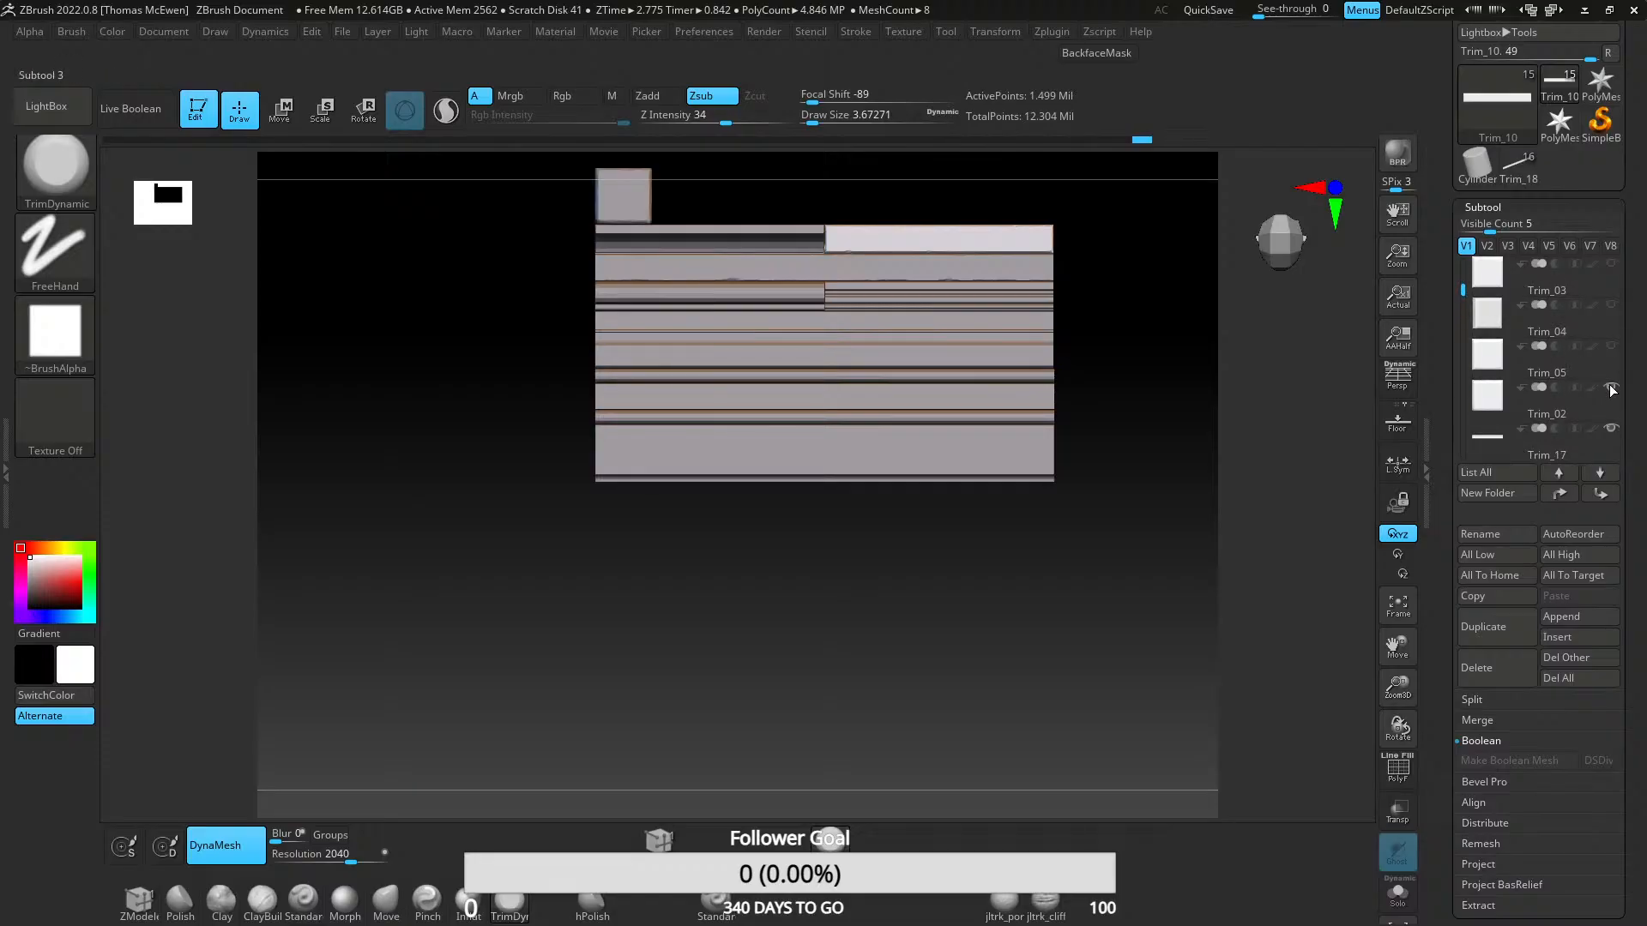
{"action": "left_click", "coordinate": [1611, 346]}
{"action": "left_click", "coordinate": [1609, 305]}
{"action": "left_click", "coordinate": [1605, 264]}
{"action": "left_click_drag", "start_coordinate": [1467, 288], "coordinate": [1467, 253]}
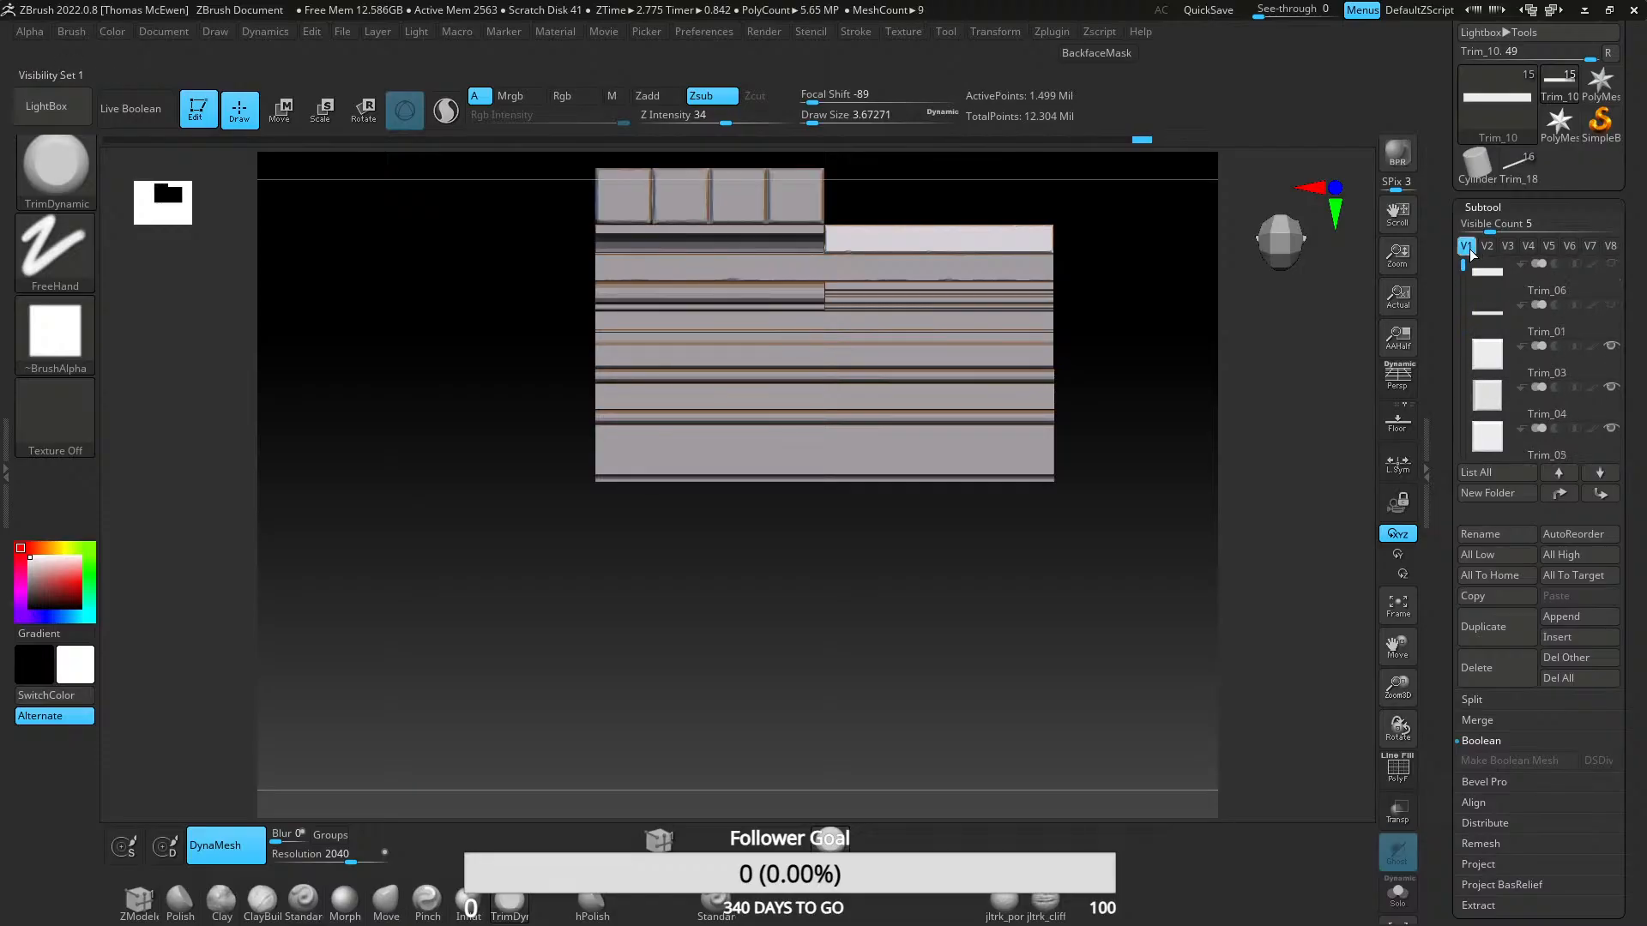
{"action": "left_click", "coordinate": [1610, 306]}
{"action": "left_click", "coordinate": [1610, 265]}
- Look over the assembled trim sheet and select Trim_13, the half-width rounded moulding directly below Trim_19
{"action": "mouse_move", "coordinate": [962, 425]}
{"action": "right_mouse_down", "text": "alt"}
{"action": "mouse_move", "coordinate": [806, 512]}
{"action": "mouse_move", "coordinate": [717, 588]}
{"action": "mouse_move", "coordinate": [778, 573]}
{"action": "mouse_move", "coordinate": [723, 453]}
{"action": "mouse_move", "coordinate": [690, 456]}
{"action": "mouse_move", "coordinate": [730, 456]}
{"action": "mouse_move", "coordinate": [665, 424]}
{"action": "mouse_move", "coordinate": [678, 469]}
{"action": "mouse_move", "coordinate": [696, 470]}
{"action": "right_mouse_up", "text": "alt"}
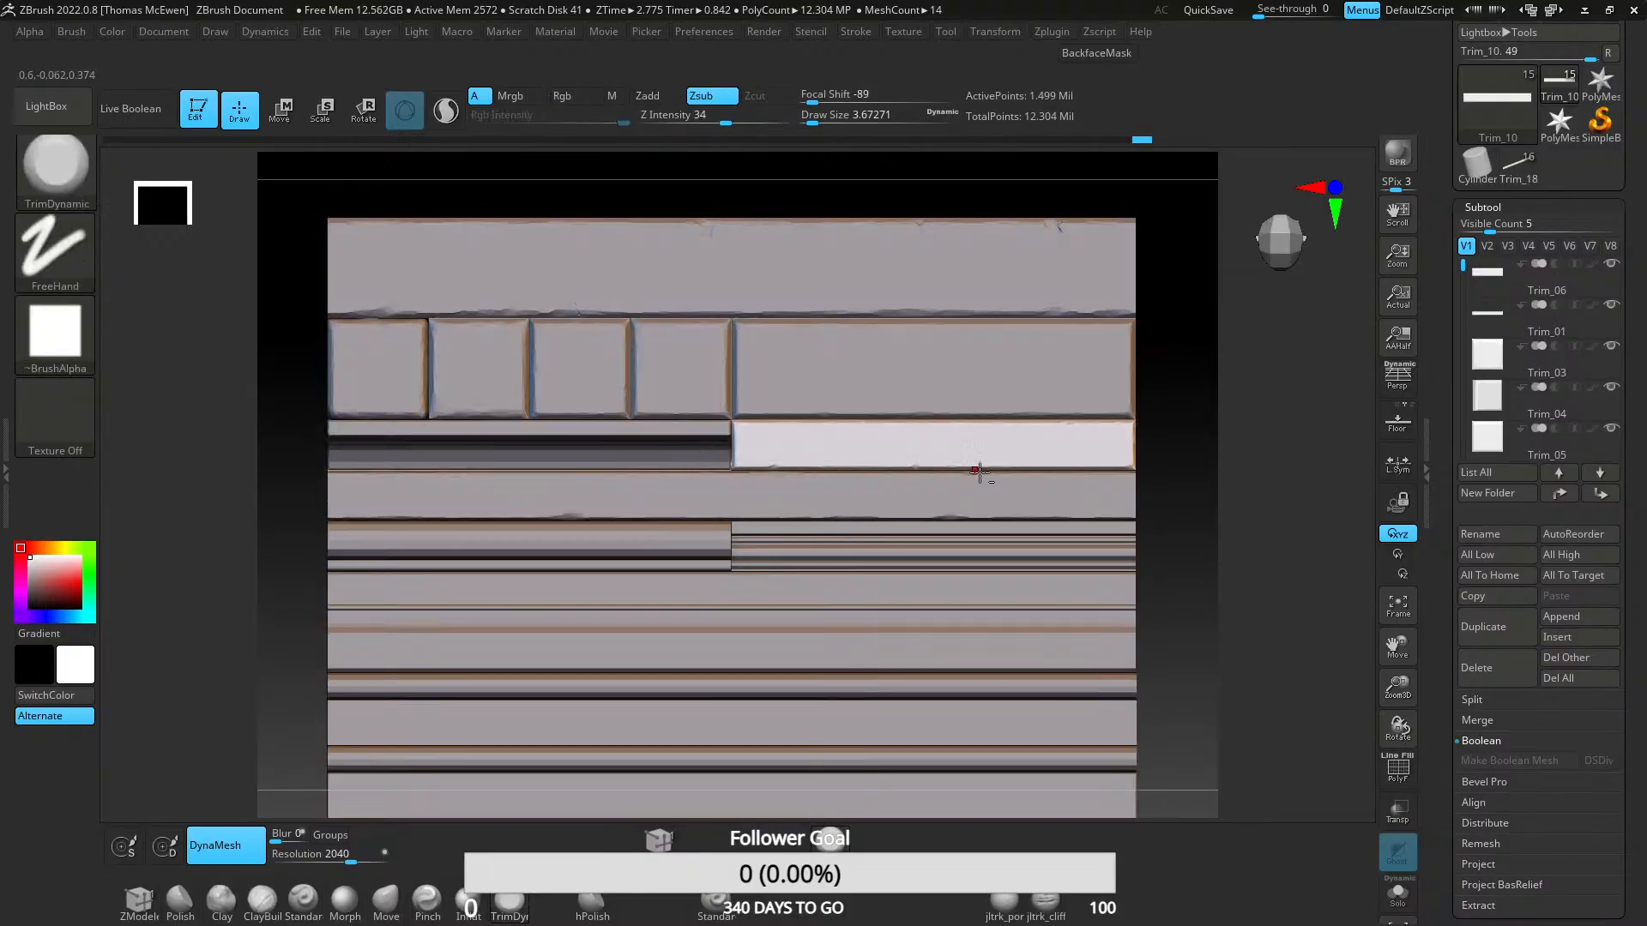
{"action": "right_click_drag", "start_coordinate": [1030, 442], "coordinate": [811, 601], "text": "alt"}
{"action": "right_click_drag", "start_coordinate": [811, 600], "coordinate": [797, 353], "text": "ctrl"}
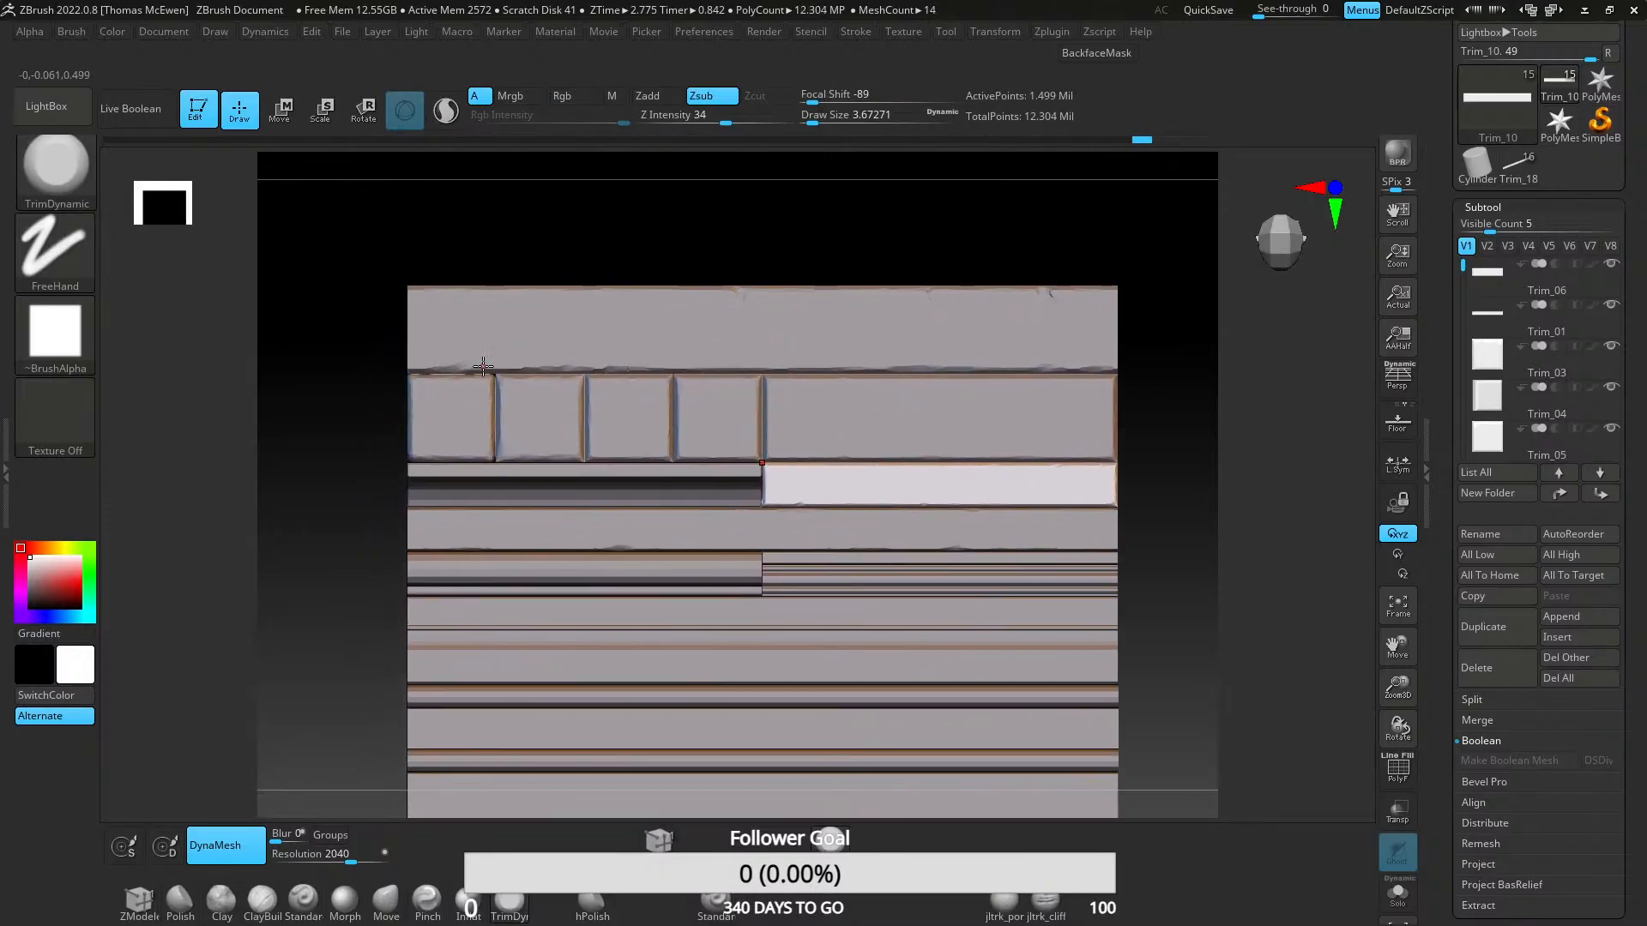
{"action": "mouse_move", "coordinate": [678, 421]}
{"action": "right_mouse_down"}
{"action": "mouse_move", "coordinate": [769, 424]}
{"action": "mouse_move", "coordinate": [717, 437]}
{"action": "mouse_move", "coordinate": [802, 424]}
{"action": "mouse_move", "coordinate": [743, 426]}
{"action": "mouse_move", "coordinate": [706, 489]}
{"action": "mouse_move", "coordinate": [804, 450]}
{"action": "mouse_move", "coordinate": [747, 390]}
{"action": "mouse_move", "coordinate": [702, 493]}
{"action": "mouse_move", "coordinate": [725, 464]}
{"action": "mouse_move", "coordinate": [629, 462]}
{"action": "mouse_move", "coordinate": [688, 456]}
{"action": "right_mouse_up"}
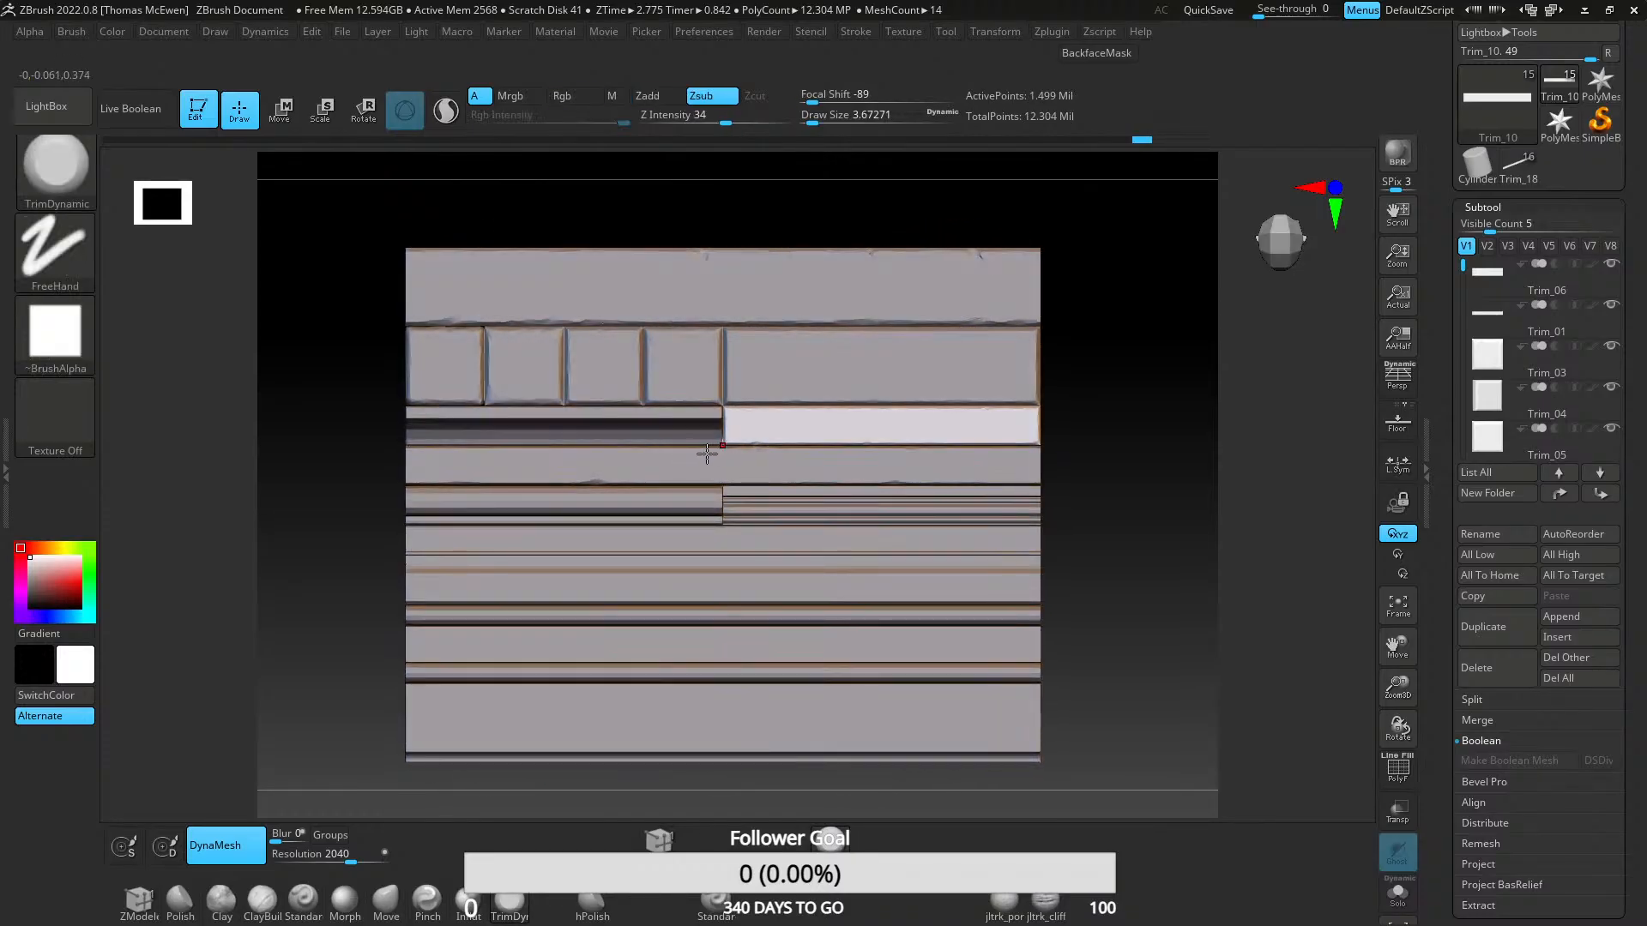
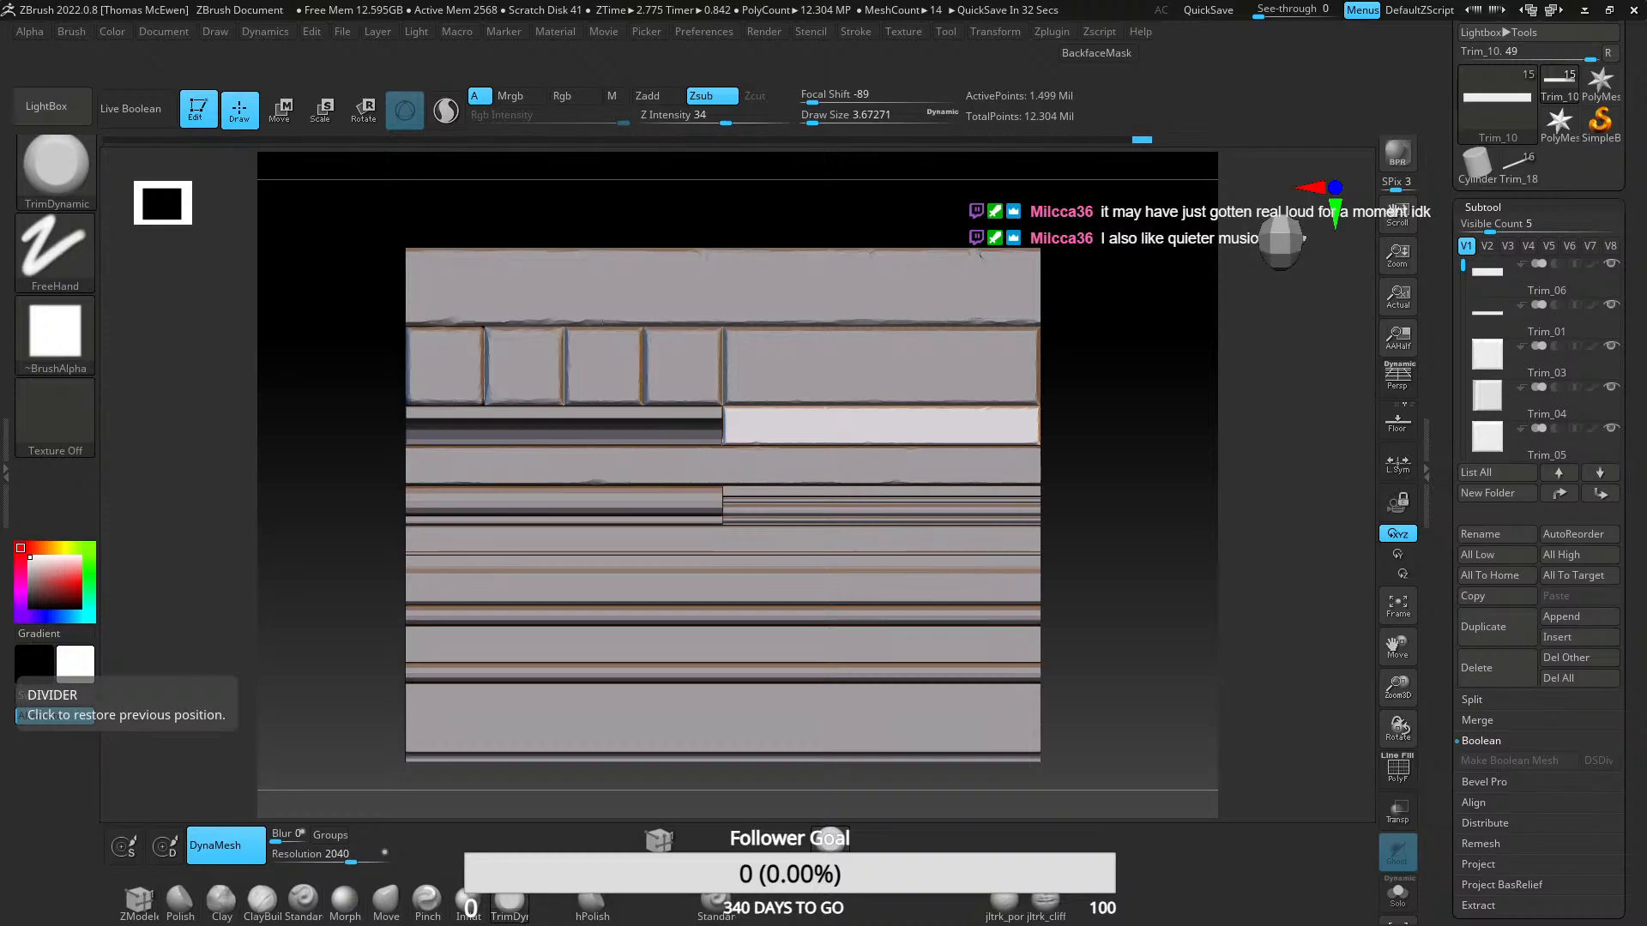
{"action": "right_click_drag", "start_coordinate": [763, 546], "coordinate": [1336, 376], "text": "alt"}
{"action": "left_click_drag", "start_coordinate": [1462, 267], "coordinate": [1461, 370]}
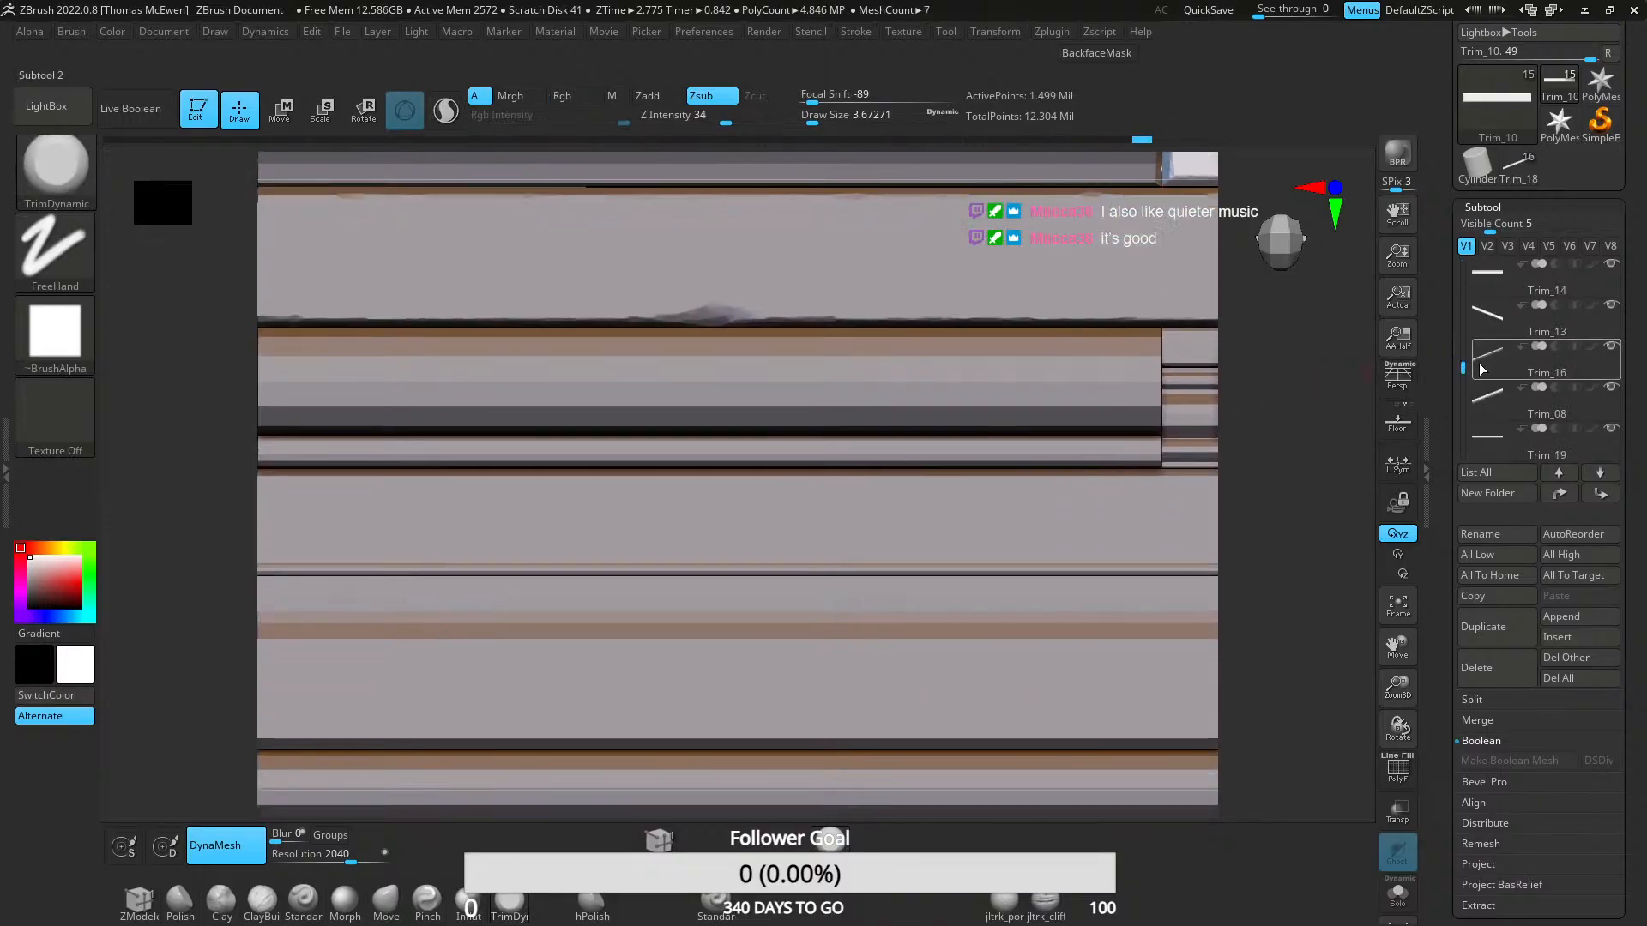
{"action": "left_click", "coordinate": [1480, 362]}
{"action": "left_click", "coordinate": [1484, 315]}
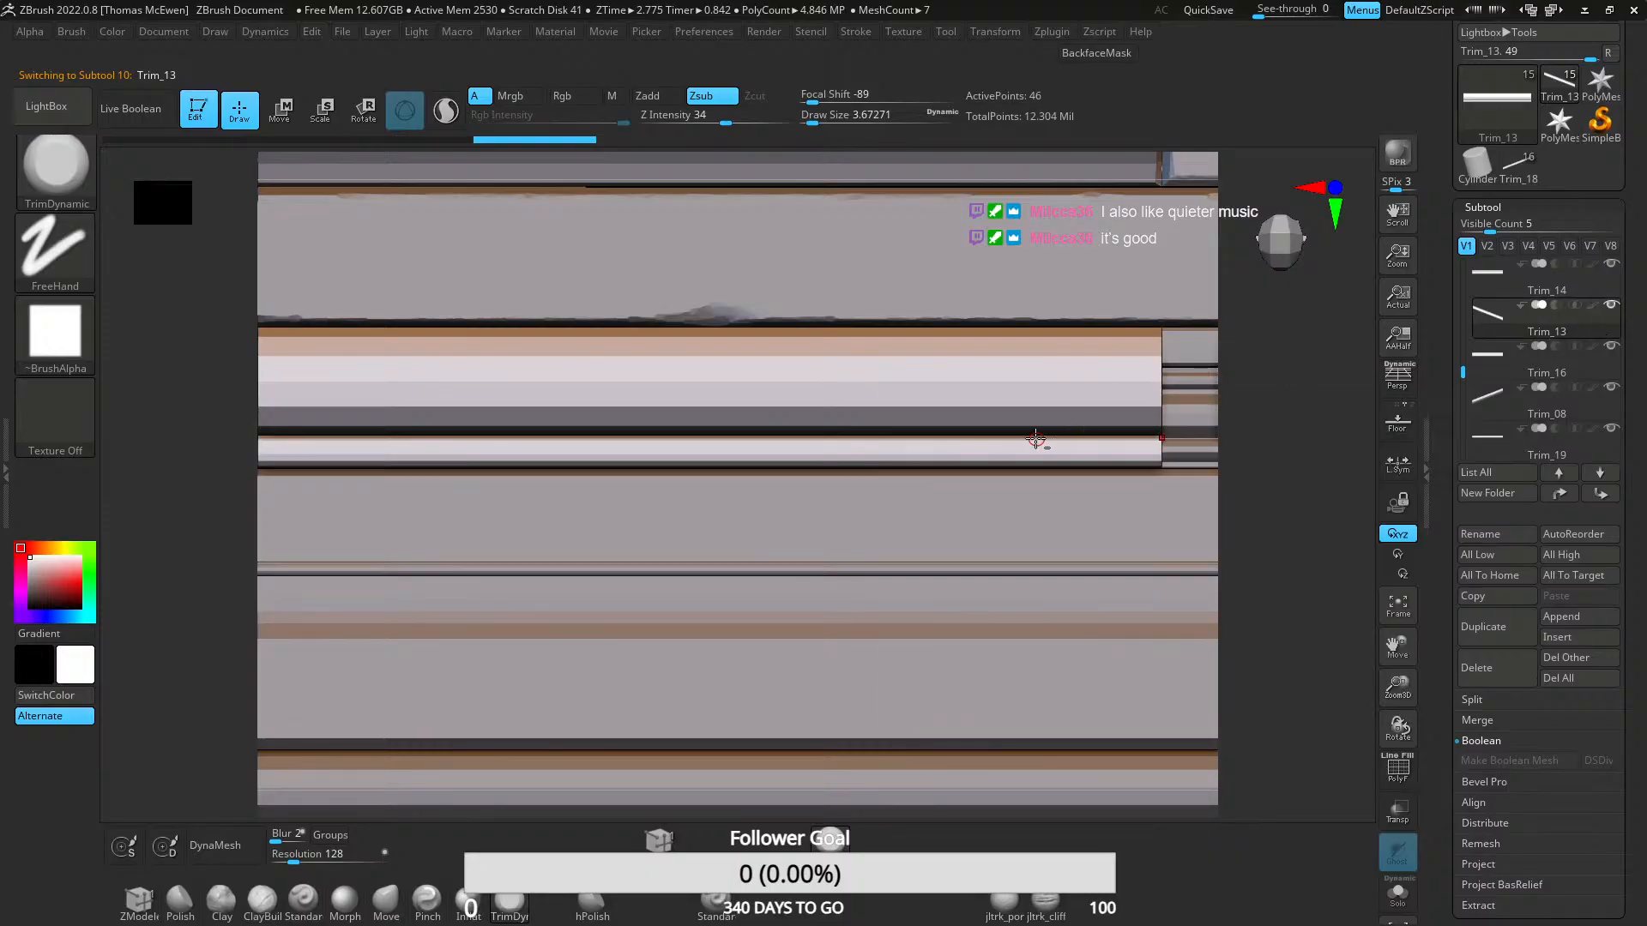
{"action": "right_click_drag", "start_coordinate": [786, 433], "coordinate": [774, 477], "text": "ctrl"}
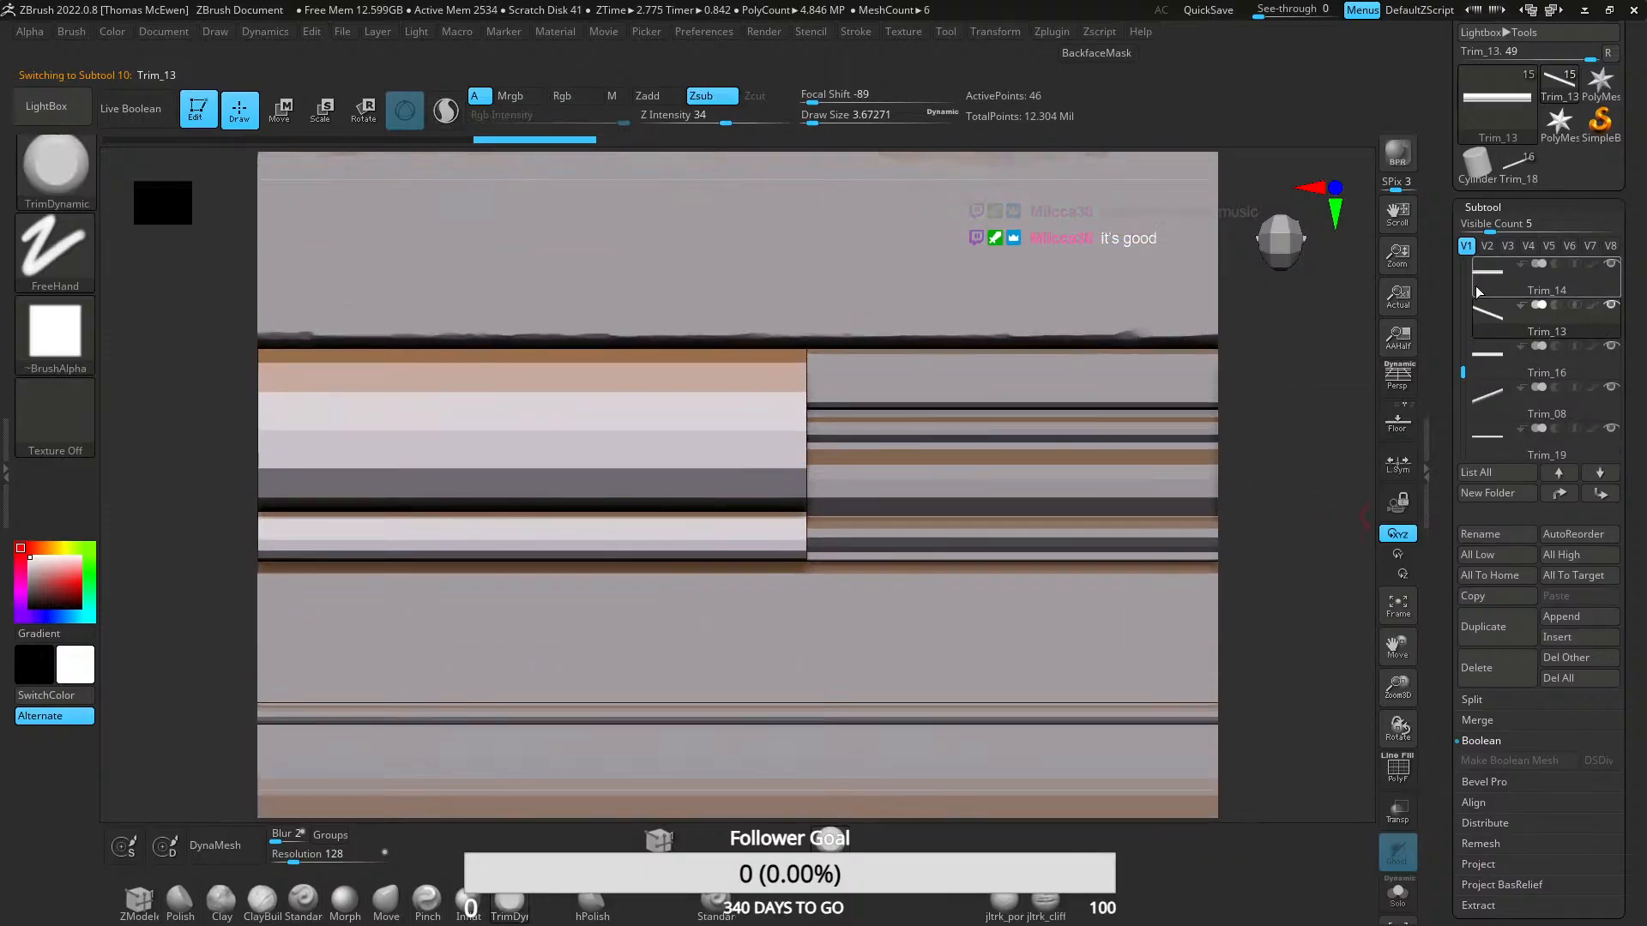
- Convert Trim_13 to DynaMesh at resolution 2048 and subdivide it to level 2
{"action": "left_click", "coordinate": [1484, 206]}
{"action": "left_click", "coordinate": [1489, 227]}
{"action": "left_click", "coordinate": [1488, 514]}
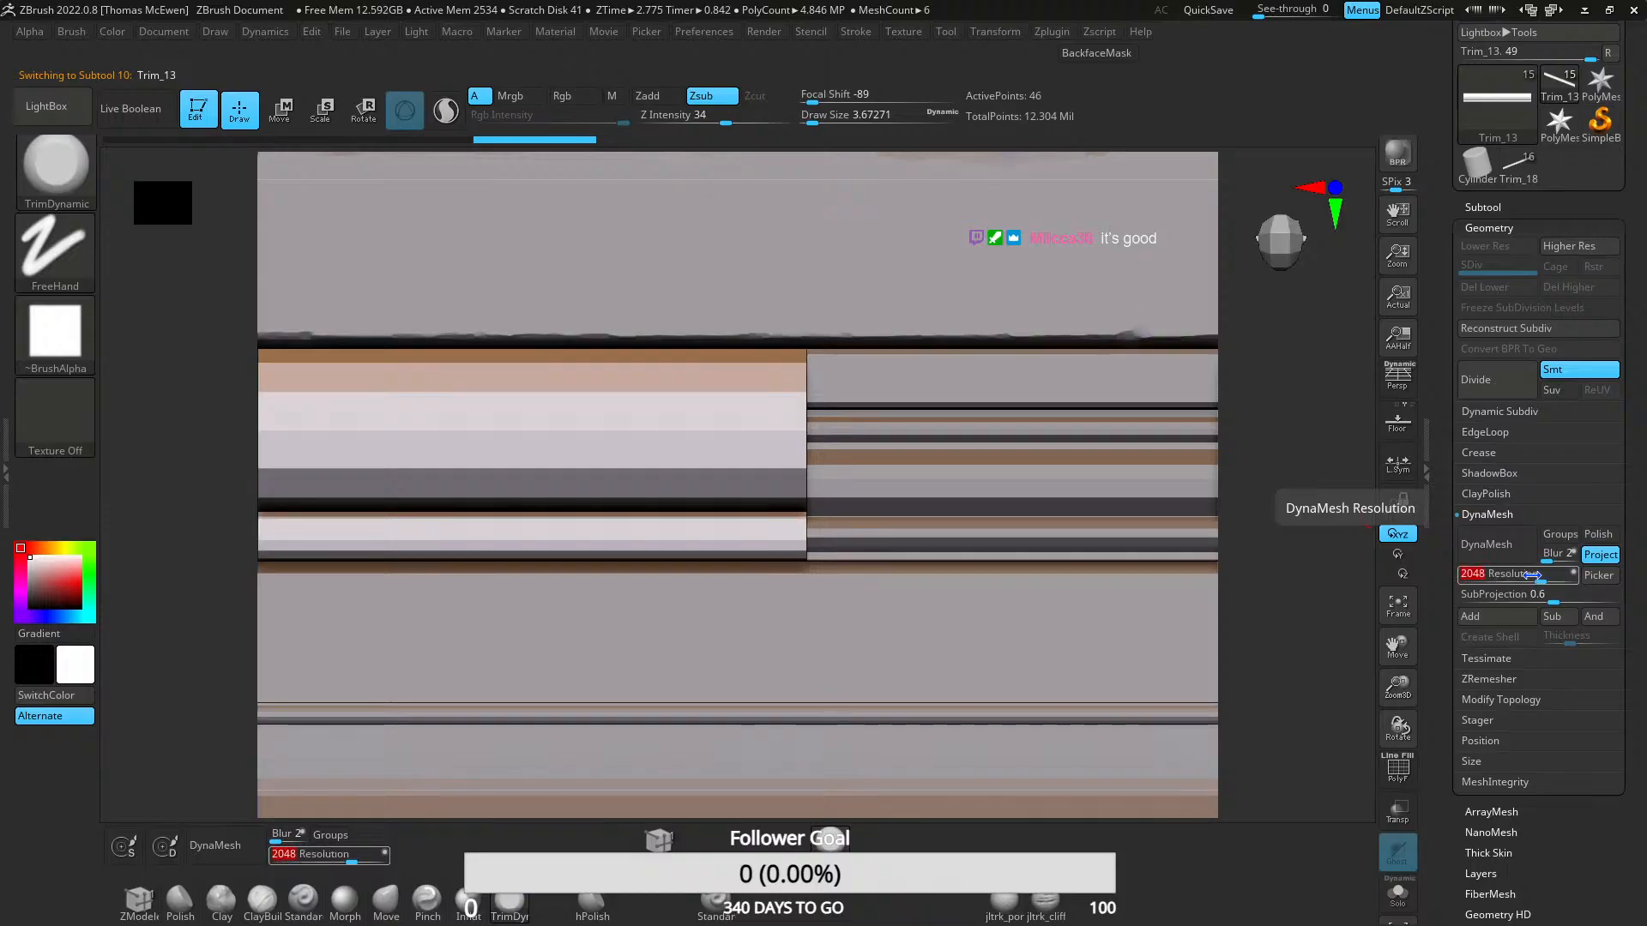
{"action": "left_click", "coordinate": [1501, 547]}
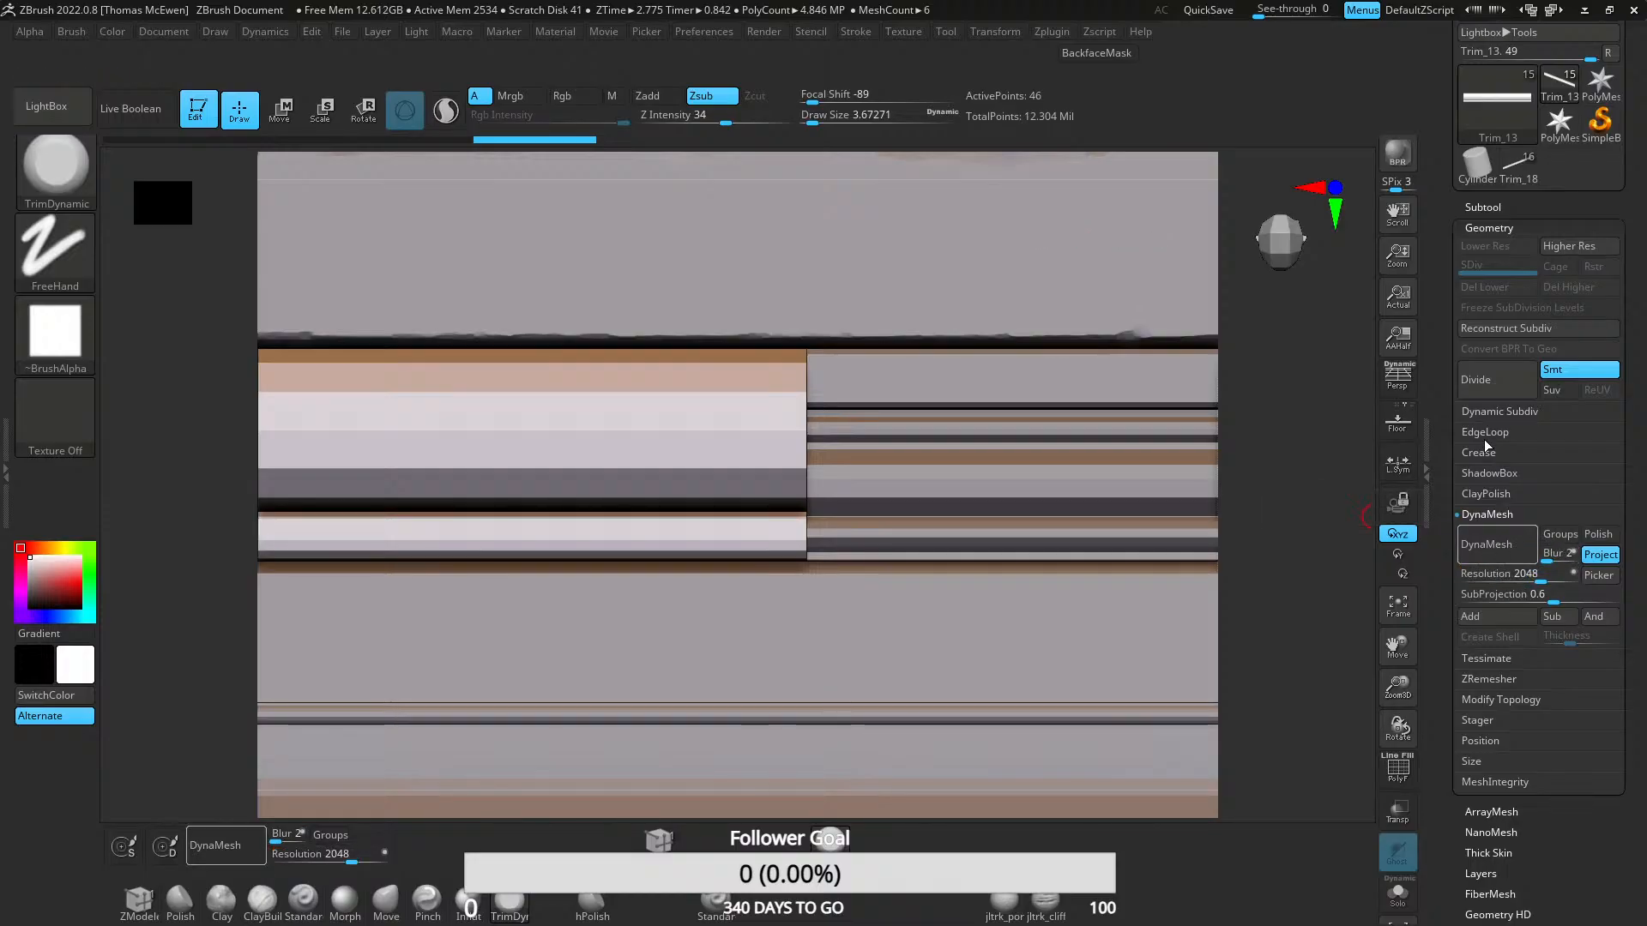
{"action": "left_click", "coordinate": [1499, 383]}
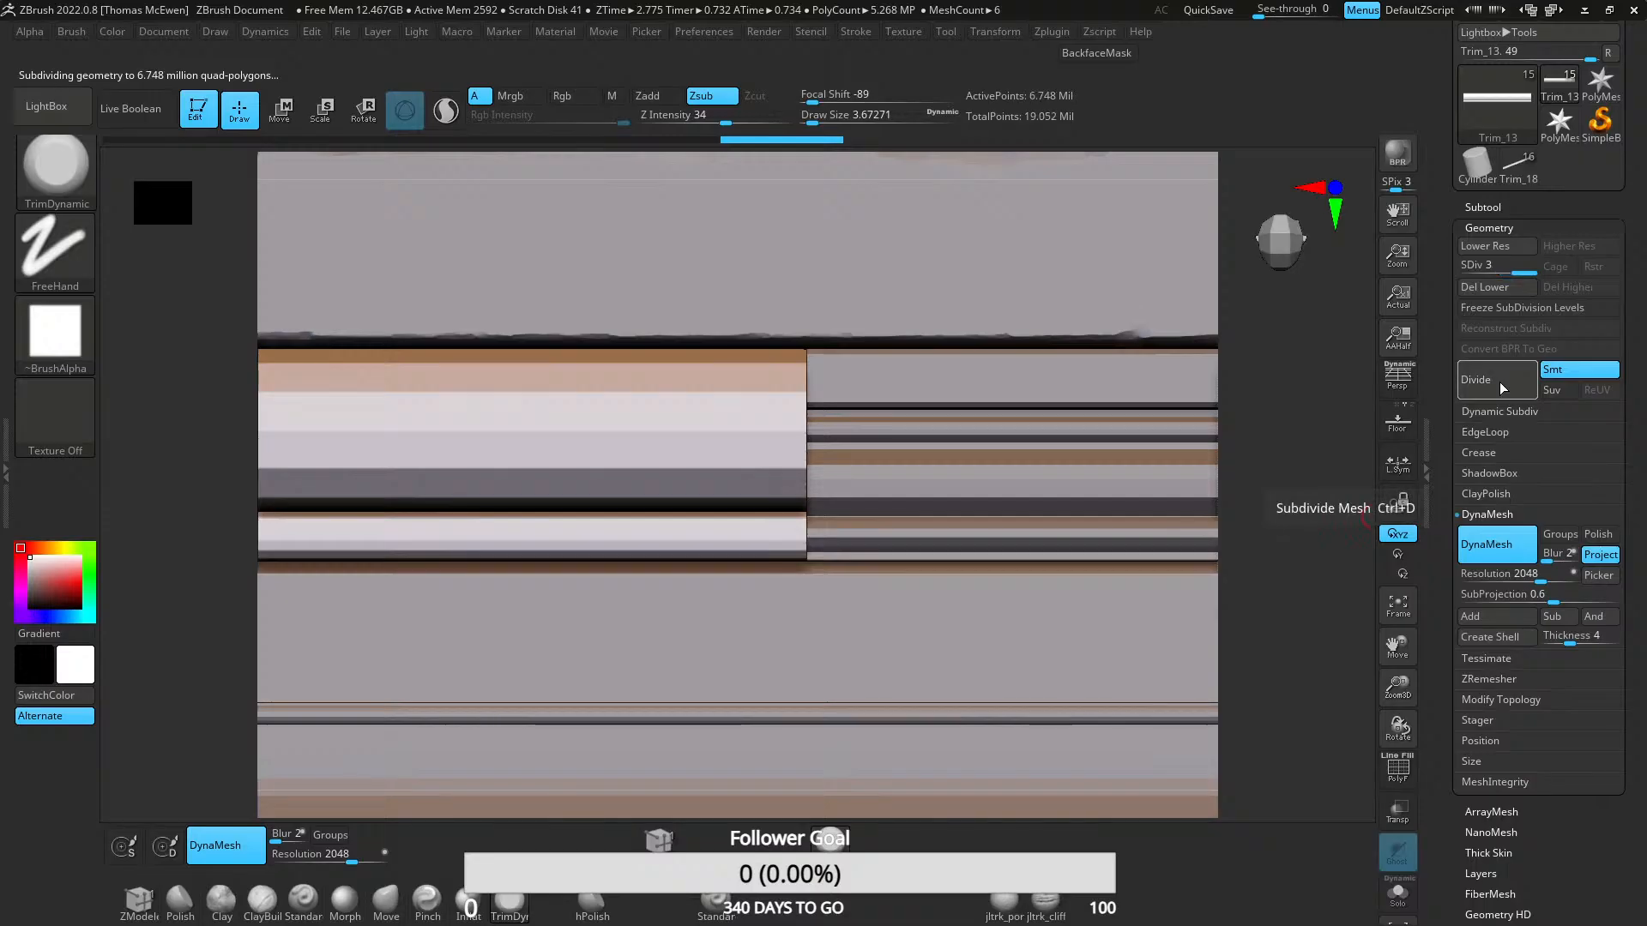
{"action": "key", "text": "ctrl+z"}
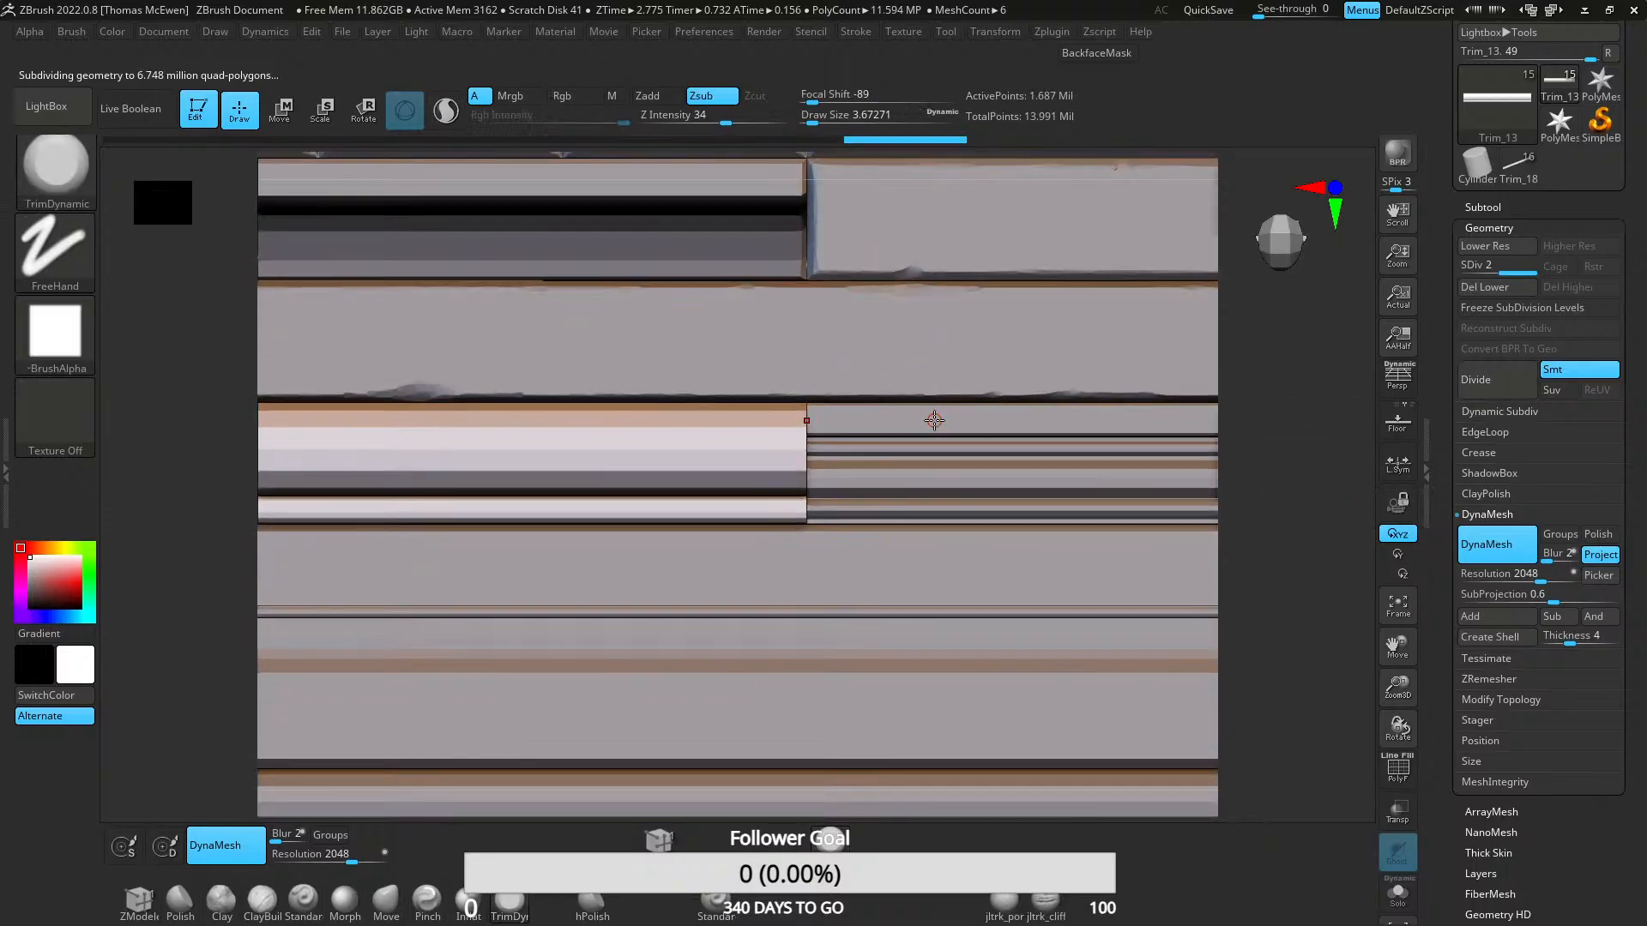
- Look over the assembled trim sheet around Trim_13 from the front and at an angle
{"action": "mouse_move", "coordinate": [910, 392]}
{"action": "right_mouse_down"}
{"action": "mouse_move", "coordinate": [652, 403]}
{"action": "mouse_move", "coordinate": [906, 404]}
{"action": "right_mouse_up"}
{"action": "right_click_drag", "start_coordinate": [815, 429], "coordinate": [900, 432], "text": "alt"}
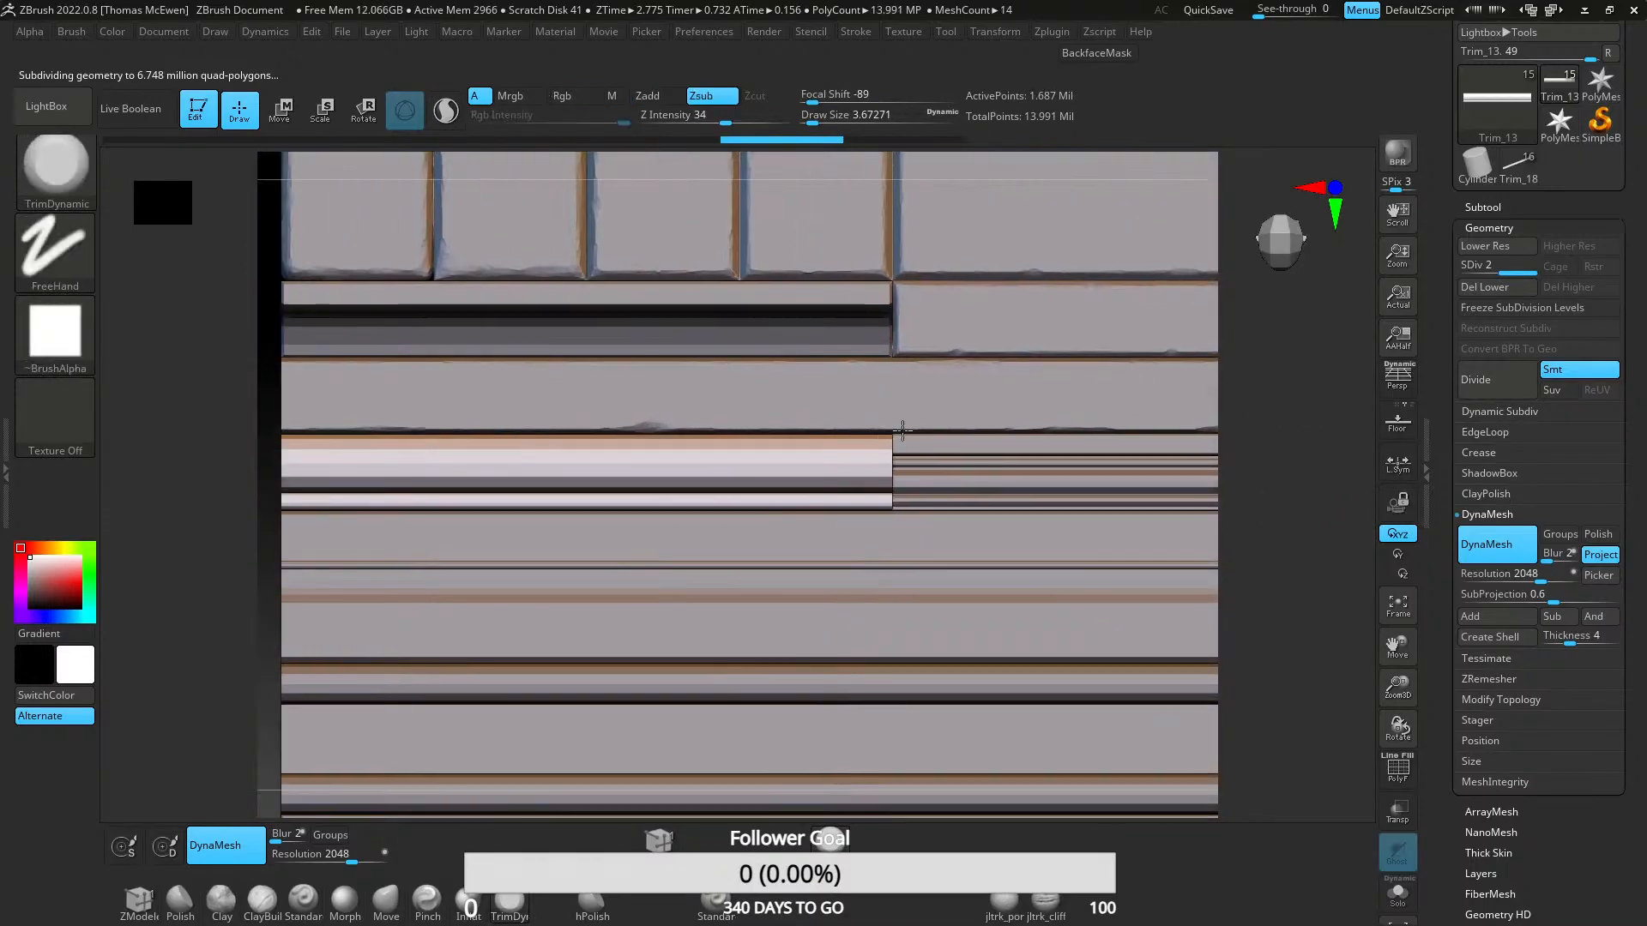
{"action": "right_click_drag", "start_coordinate": [442, 419], "coordinate": [757, 493], "text": "alt"}
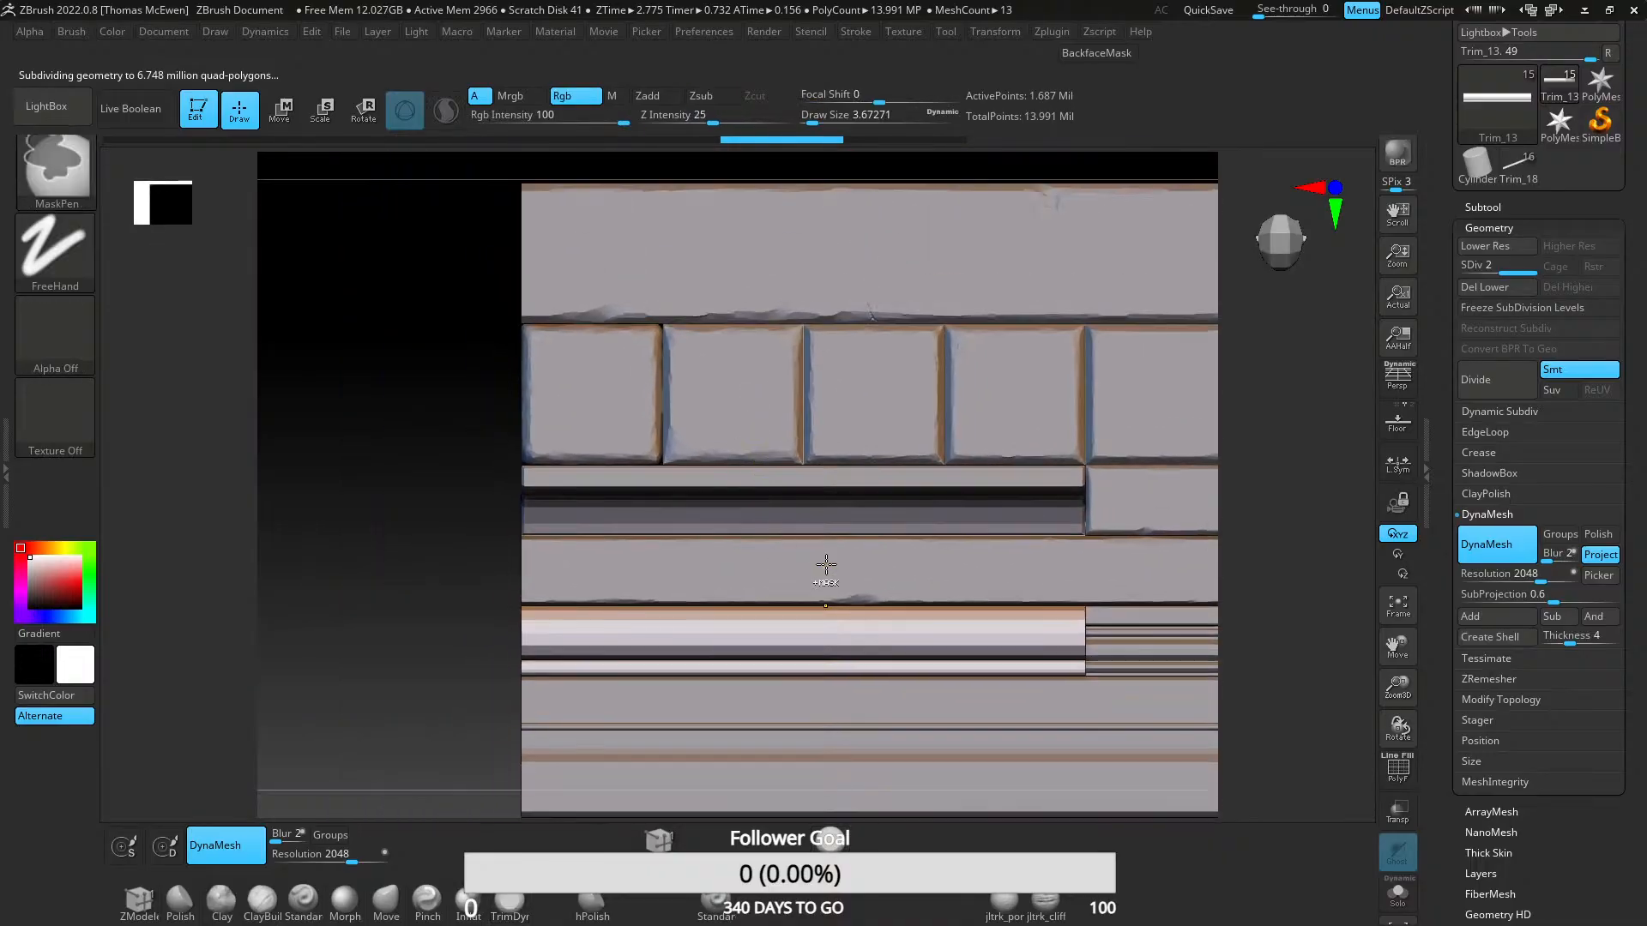
{"action": "mouse_move", "coordinate": [859, 589]}
{"action": "right_mouse_down"}
{"action": "mouse_move", "coordinate": [815, 393]}
{"action": "mouse_move", "coordinate": [871, 449]}
{"action": "mouse_move", "coordinate": [905, 449]}
{"action": "mouse_move", "coordinate": [816, 444]}
{"action": "mouse_move", "coordinate": [816, 463]}
{"action": "mouse_move", "coordinate": [866, 382]}
{"action": "mouse_move", "coordinate": [735, 515]}
{"action": "right_mouse_up"}
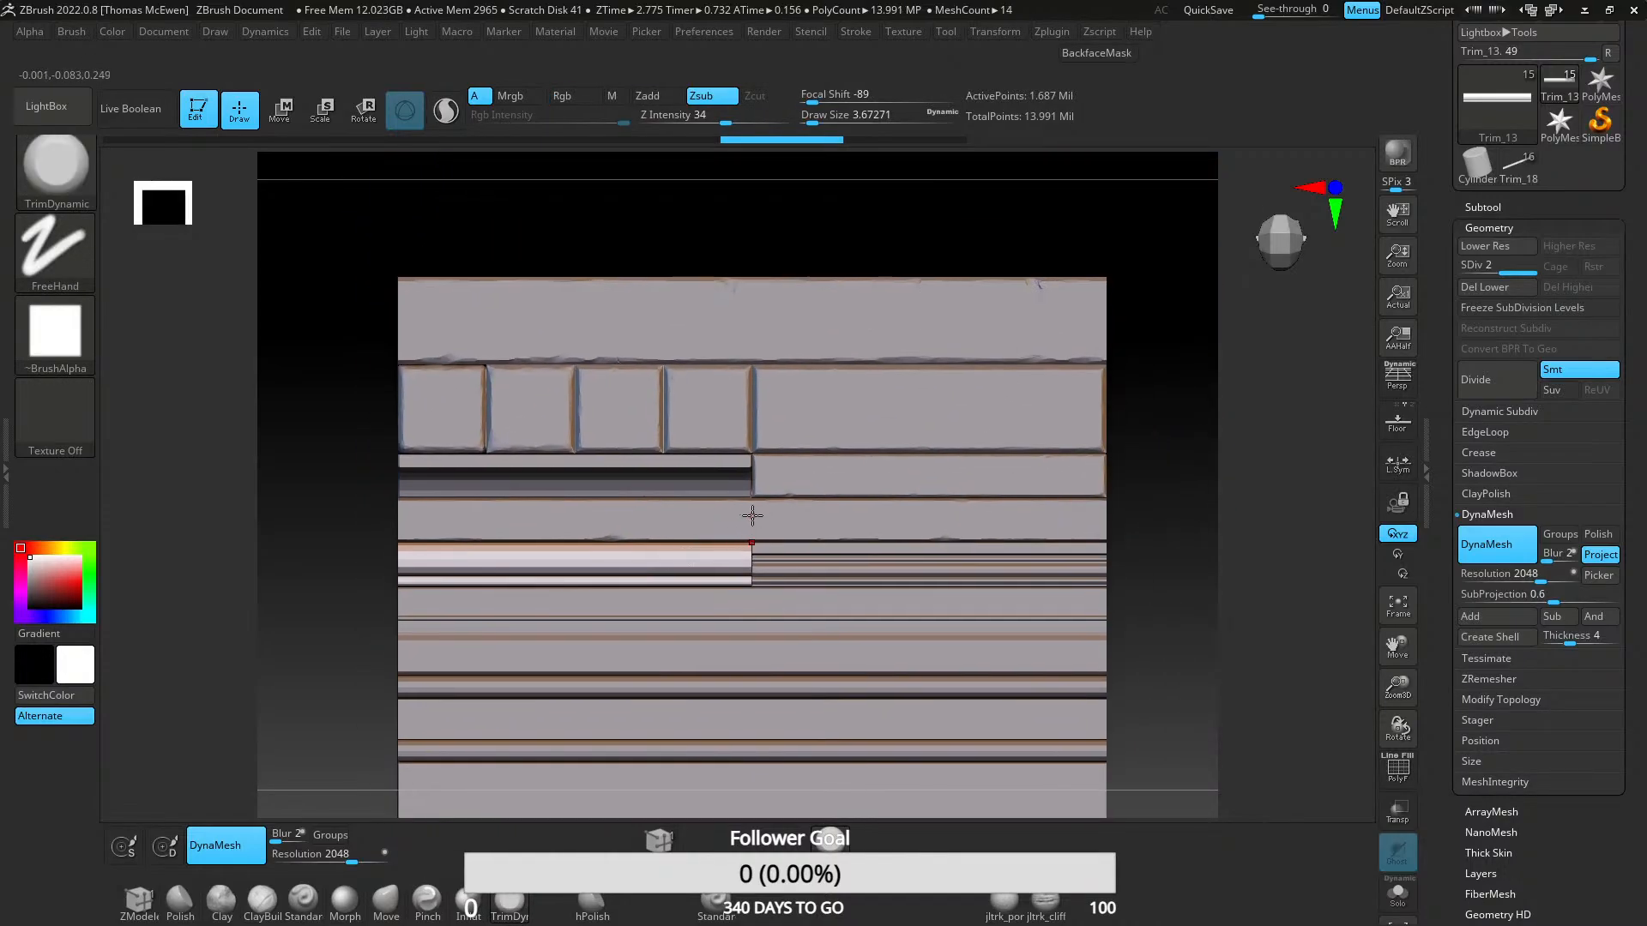
{"action": "key", "text": "alt+Tab"}
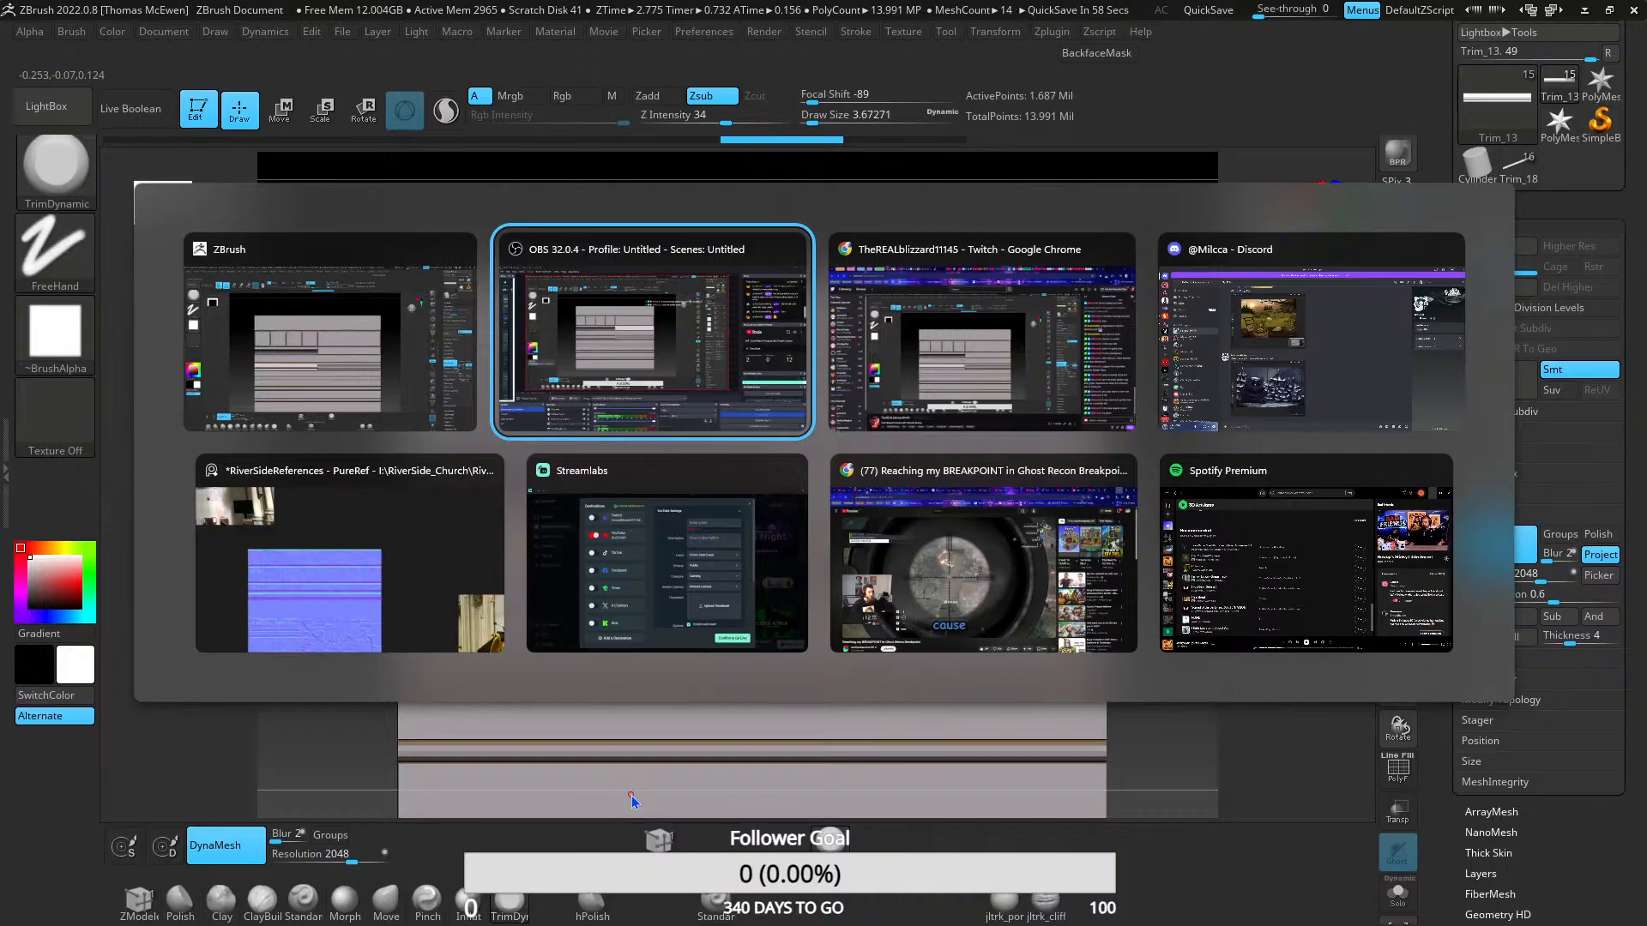
{"action": "key", "text": "alt+Tab"}
{"action": "key", "text": "alt+Tab"}
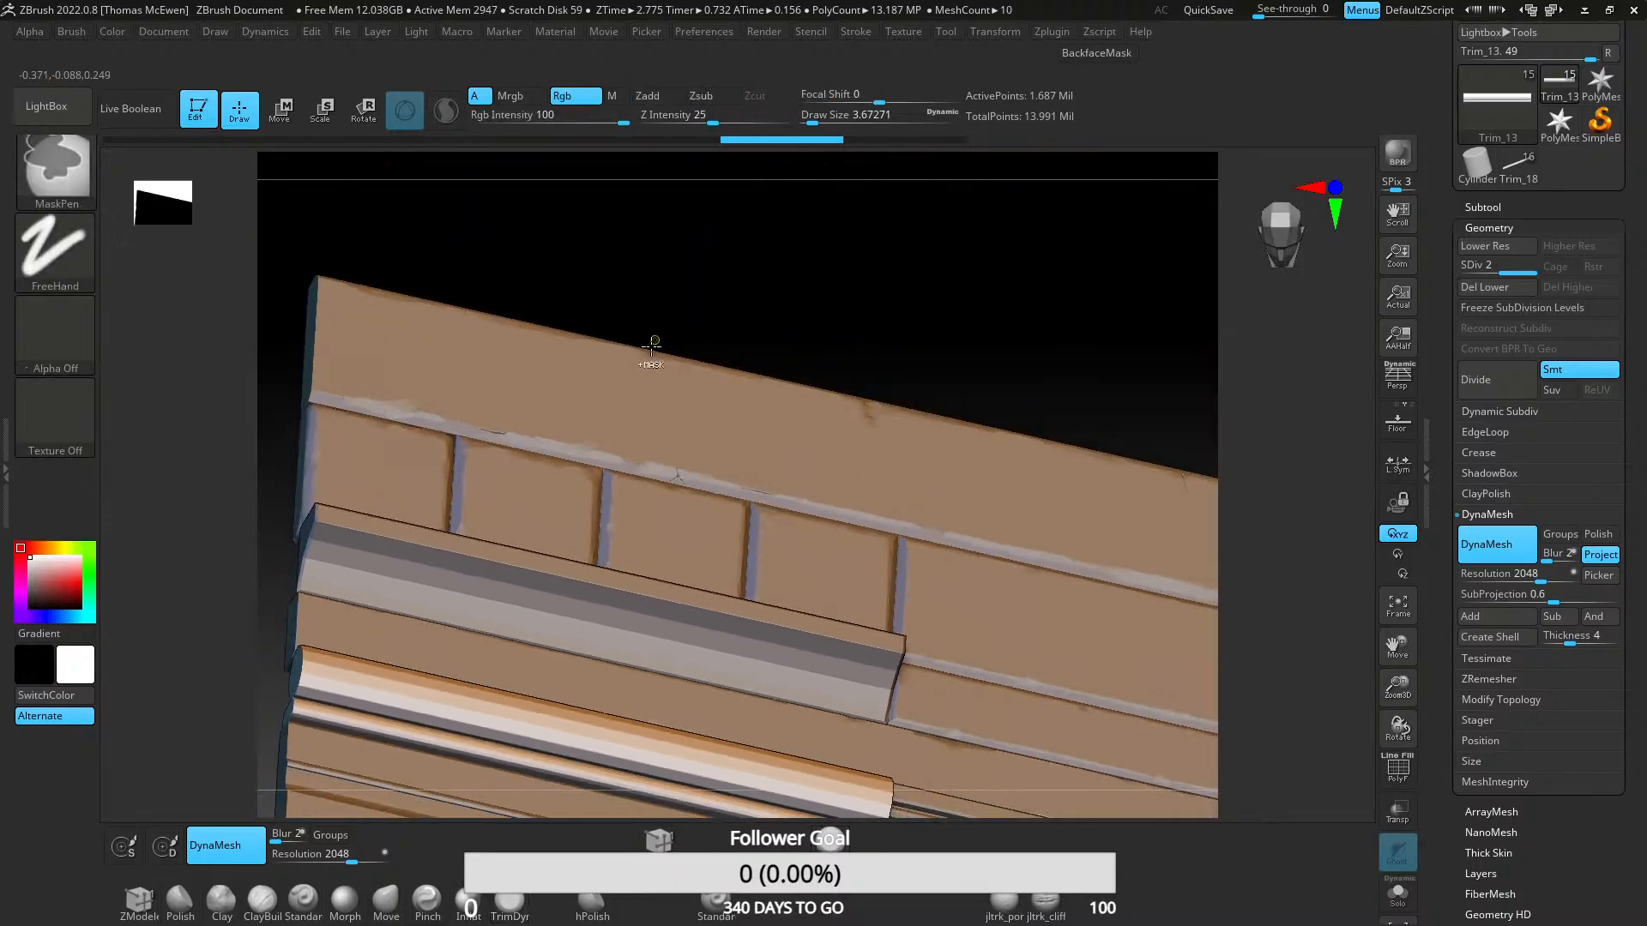
{"action": "key", "text": "shift"}
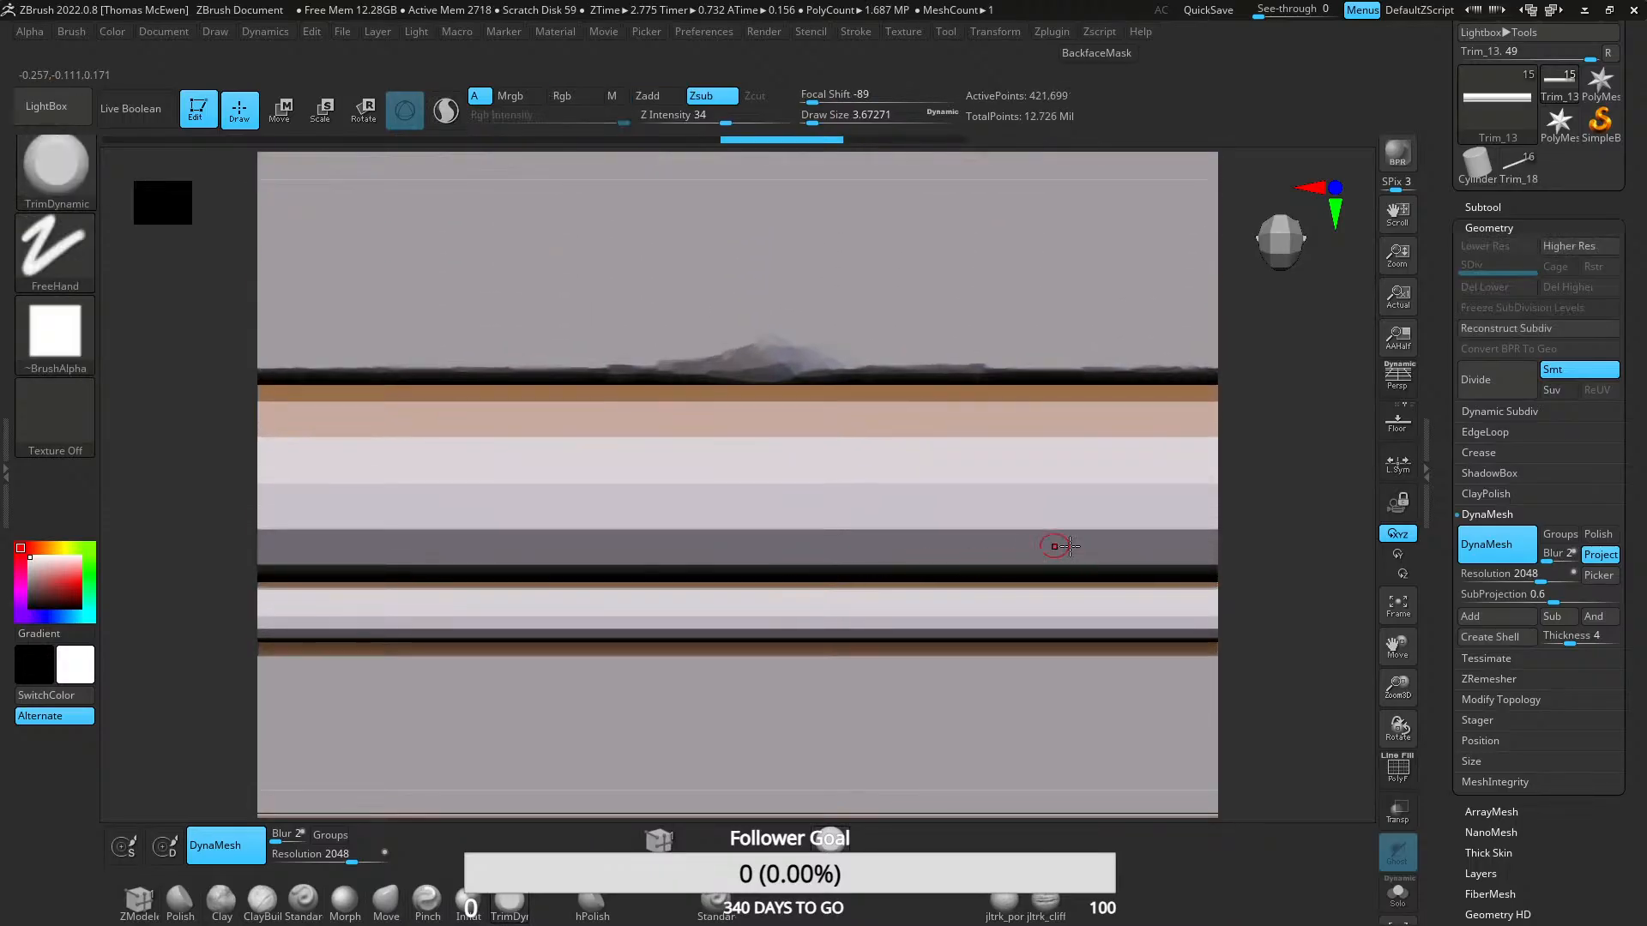
- Subdivide the dynameshed Trim_13 again to level 2 with smoothing on
{"action": "left_click", "coordinate": [1496, 515]}
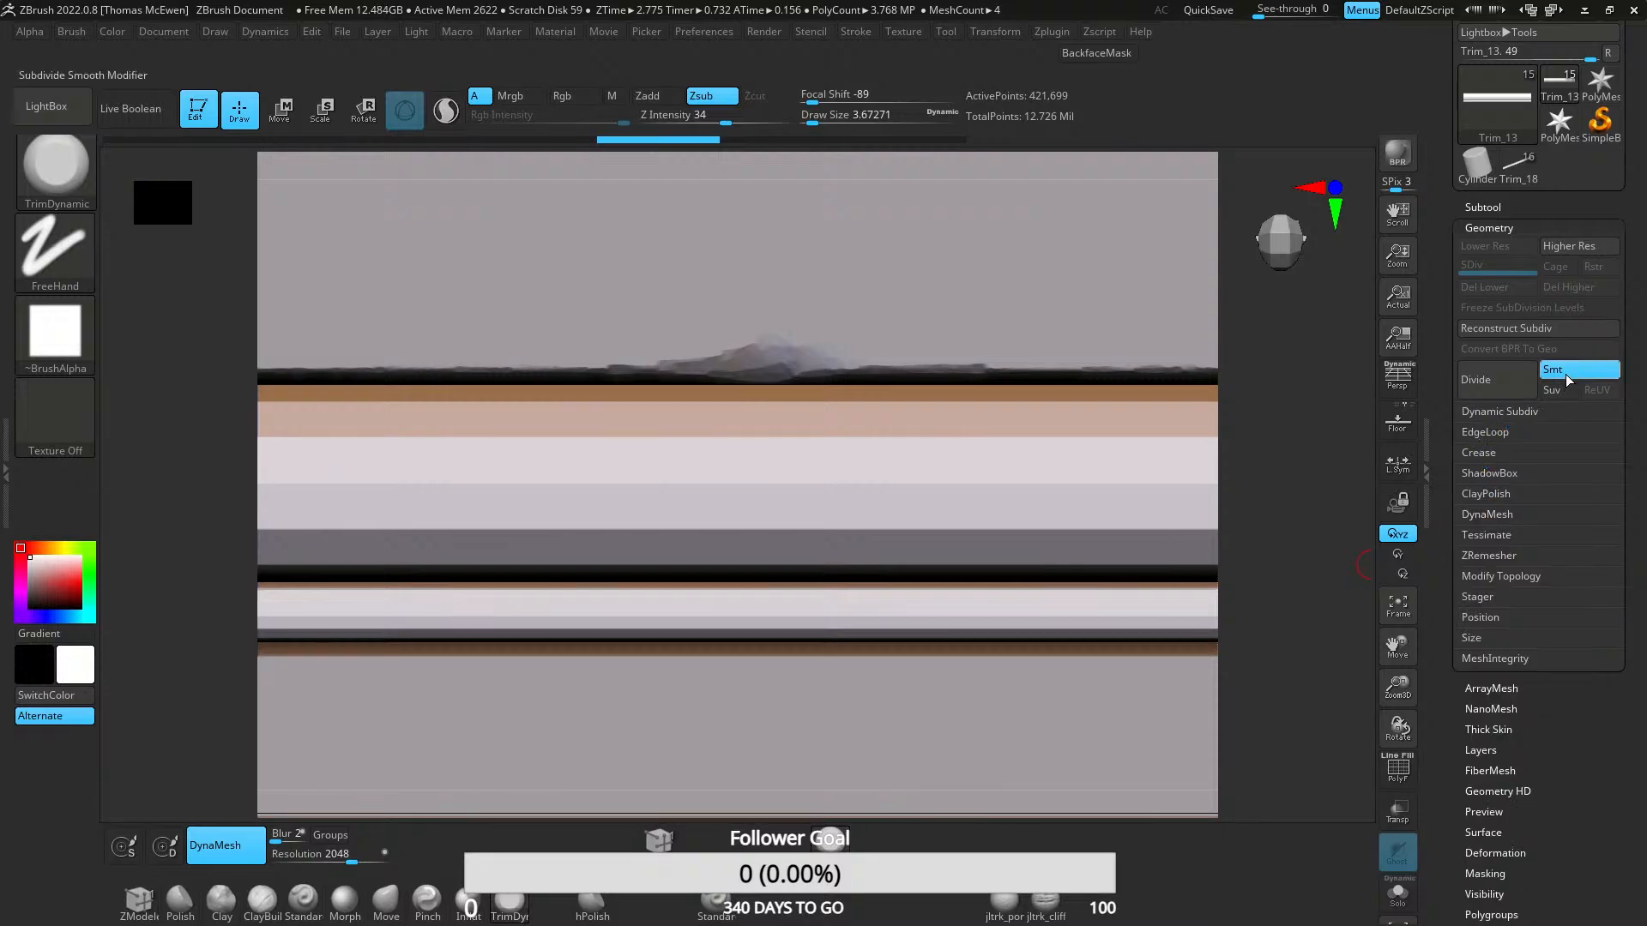
{"action": "left_click", "coordinate": [1501, 396]}
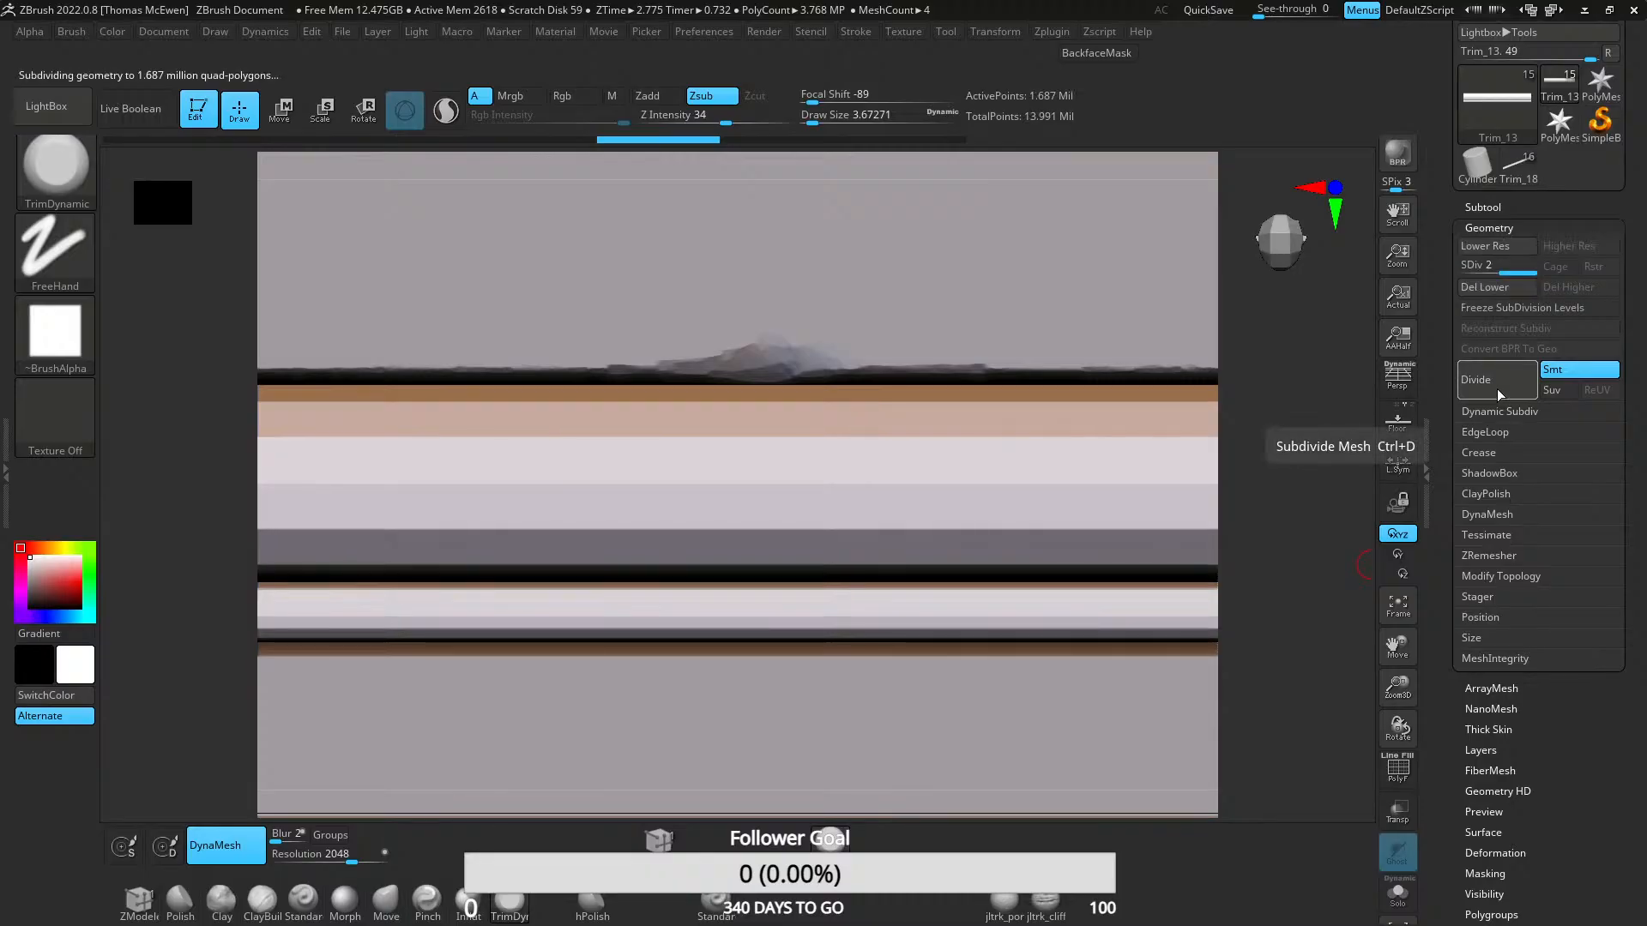
{"action": "left_click", "coordinate": [1496, 388]}
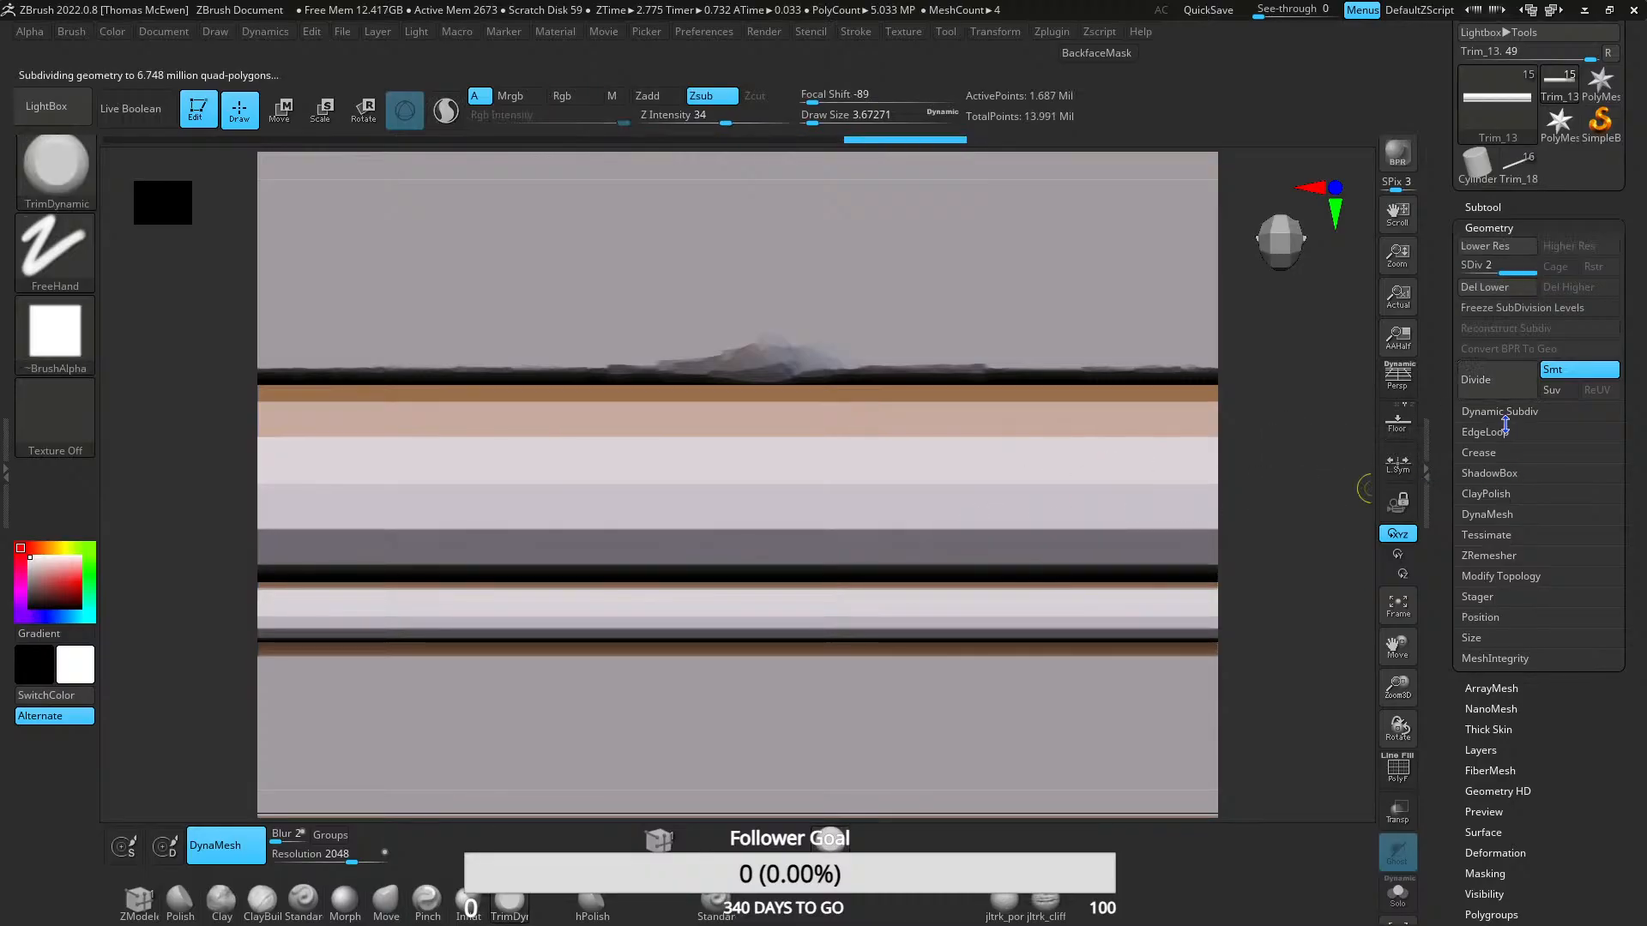
- Try to remesh Trim_13 with ZRemesher at a target polygon count of 5
{"action": "left_click", "coordinate": [1492, 555]}
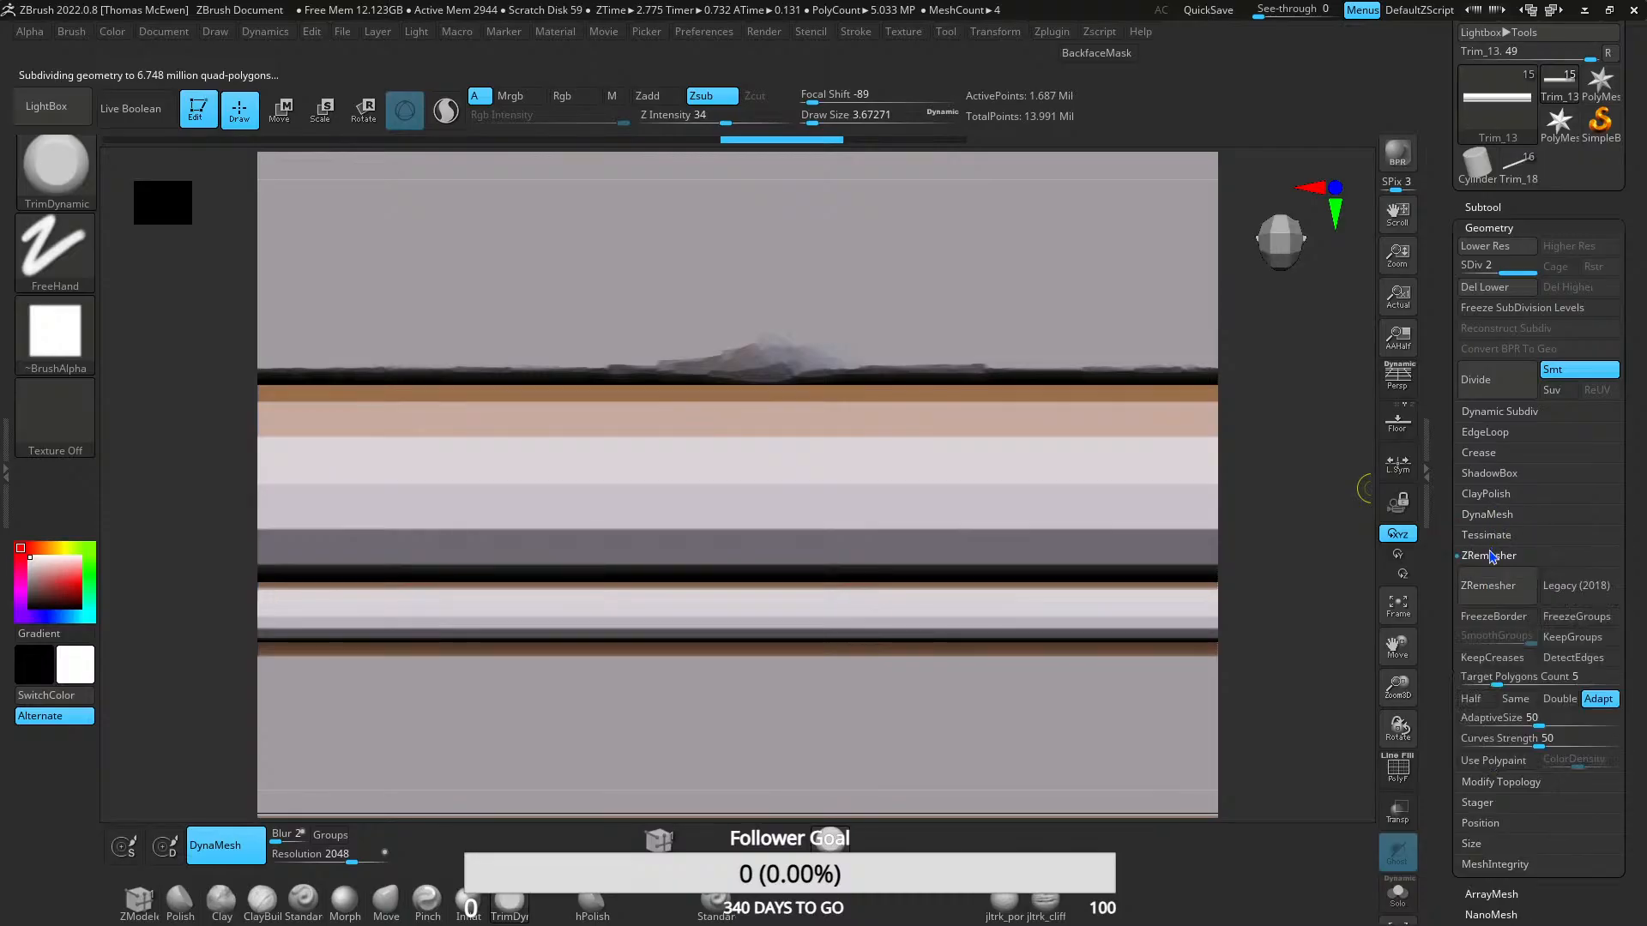
{"action": "left_click", "coordinate": [1486, 582]}
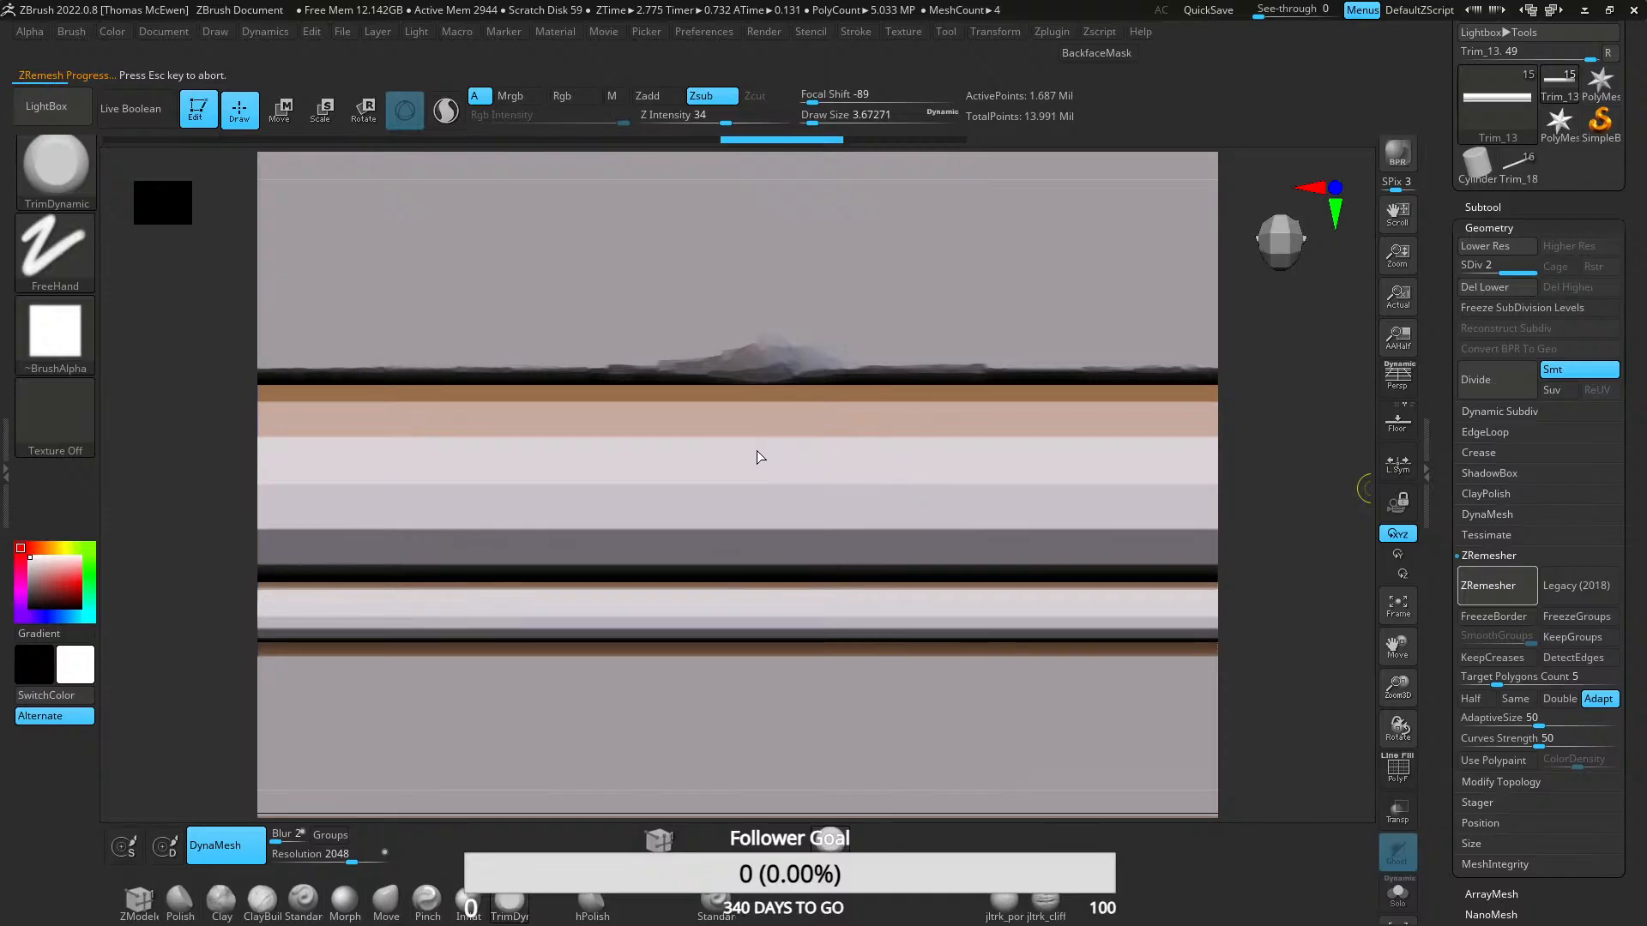
{"action": "key", "text": "Escape"}
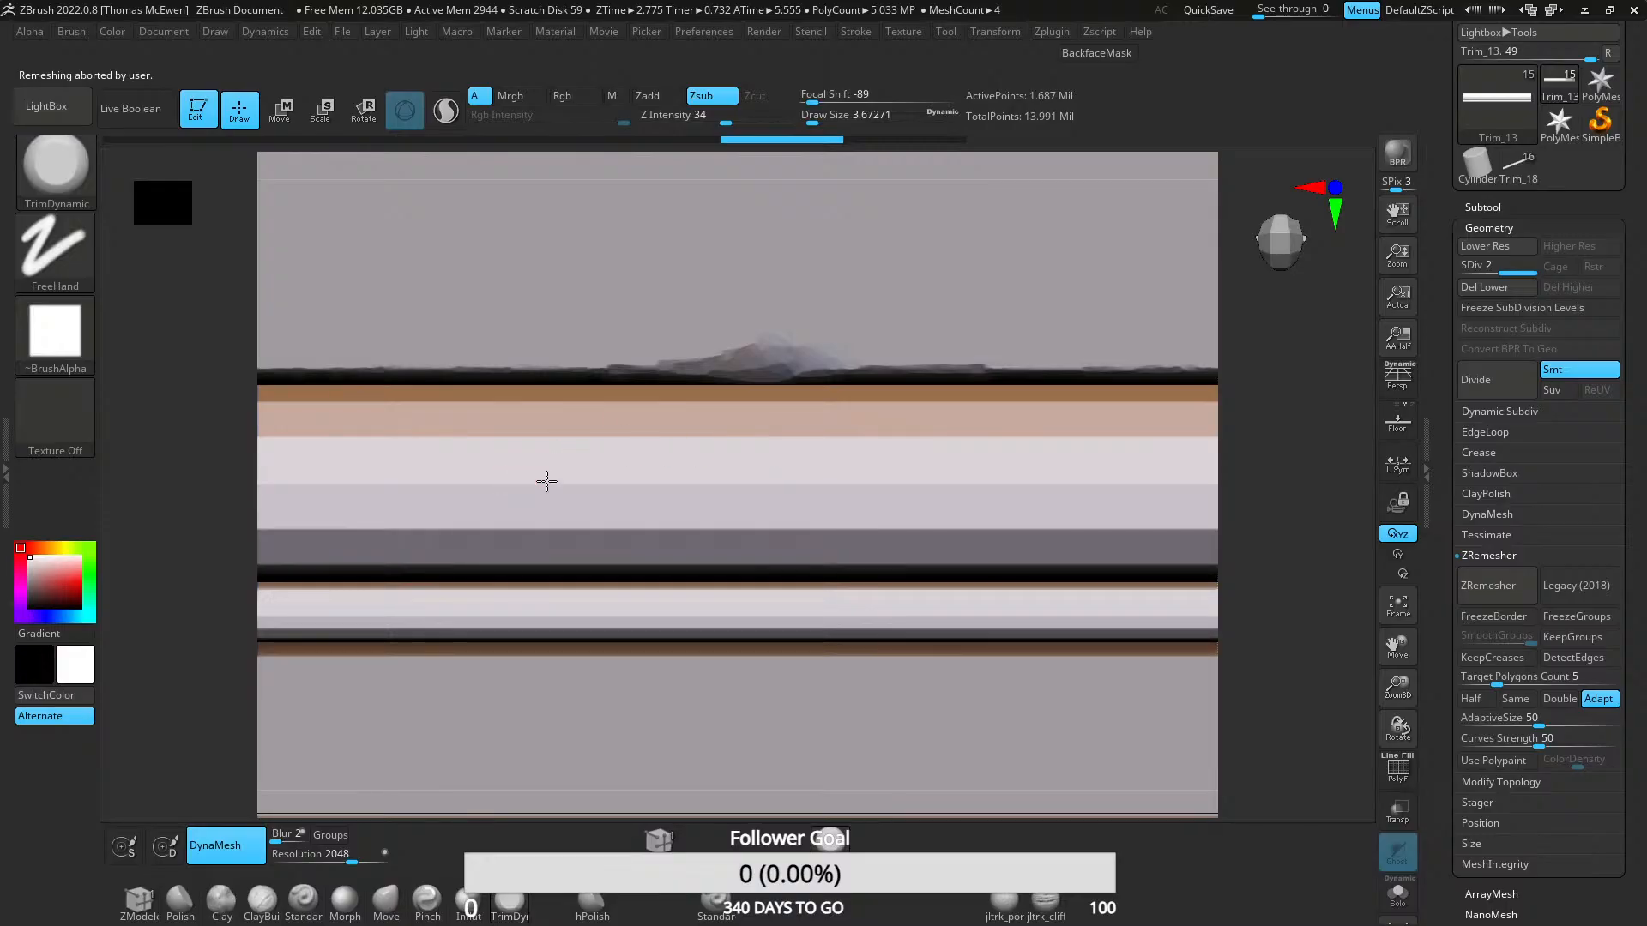
- Try chipping the rim and facet edges at the end of Trim_13 with the TrimDynamic brush
{"action": "right_click_drag", "start_coordinate": [544, 481], "coordinate": [807, 450]}
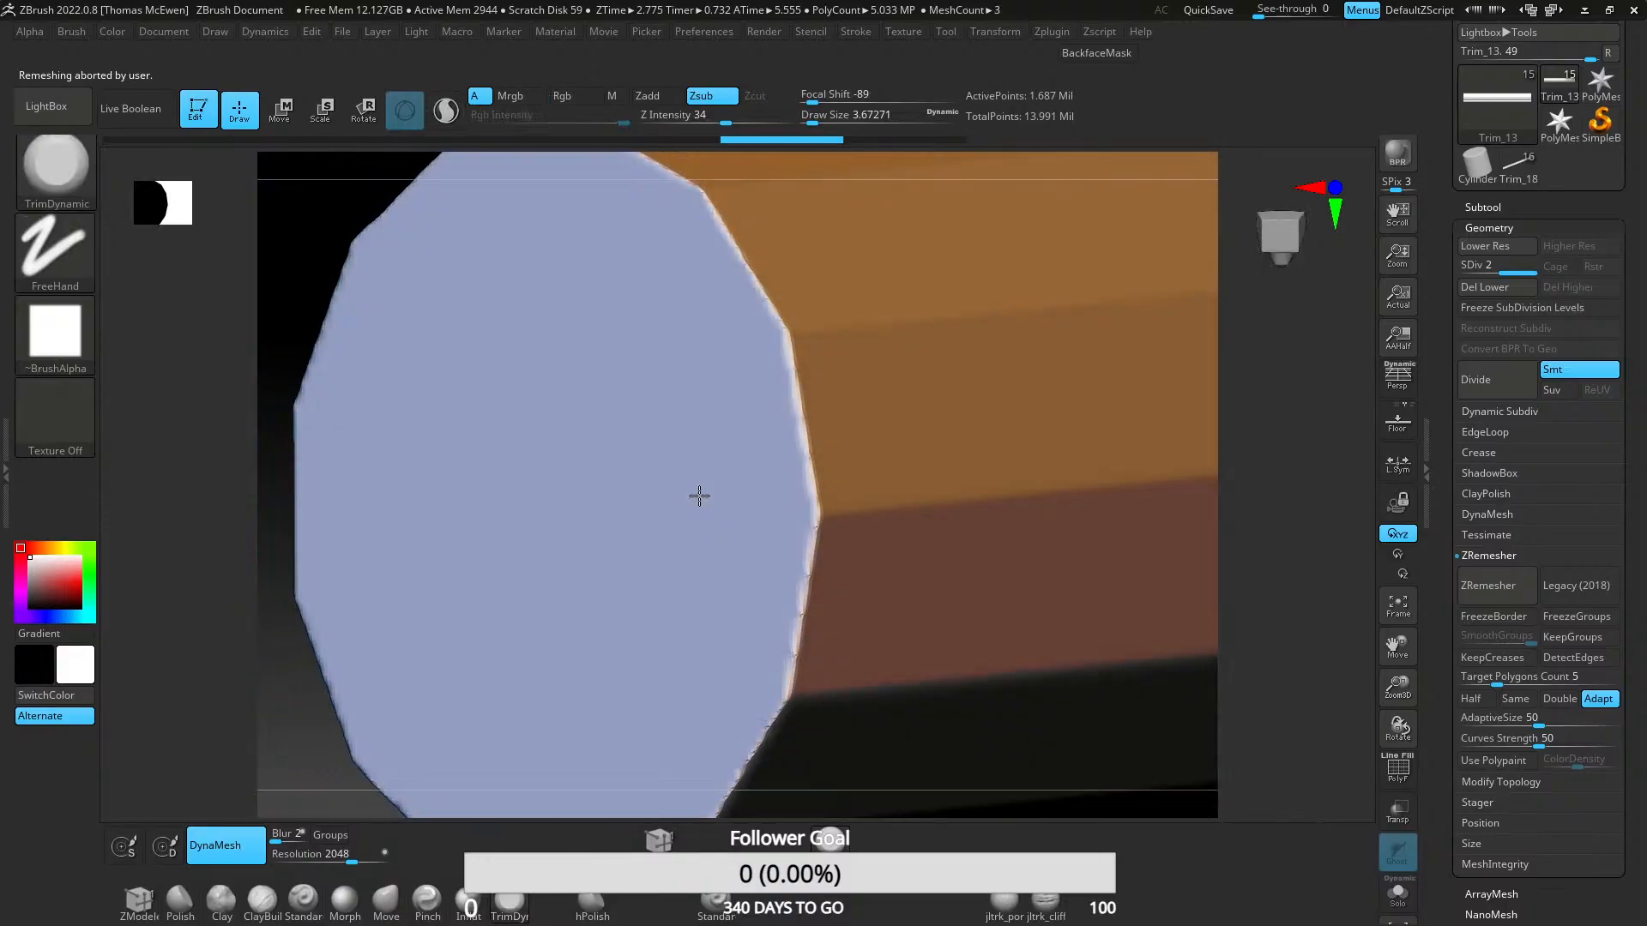
{"action": "right_click_drag", "start_coordinate": [699, 492], "coordinate": [783, 324]}
{"action": "mouse_move", "coordinate": [781, 477]}
{"action": "left_mouse_down", "text": "shift"}
{"action": "mouse_move", "coordinate": [809, 520]}
{"action": "mouse_move", "coordinate": [798, 372]}
{"action": "mouse_move", "coordinate": [779, 367]}
{"action": "mouse_move", "coordinate": [791, 454]}
{"action": "left_mouse_up", "text": "shift"}
{"action": "key", "text": "ctrl+z"}
{"action": "key", "text": "ctrl+z"}
{"action": "key", "text": "ctrl+z"}
{"action": "key", "text": "ctrl+z"}
{"action": "left_click_drag", "start_coordinate": [777, 329], "coordinate": [803, 551]}
{"action": "left_click_drag", "start_coordinate": [794, 338], "coordinate": [944, 316]}
{"action": "mouse_move", "coordinate": [799, 336]}
{"action": "left_mouse_down"}
{"action": "mouse_move", "coordinate": [1087, 307]}
{"action": "mouse_move", "coordinate": [810, 384]}
{"action": "mouse_move", "coordinate": [797, 502]}
{"action": "mouse_move", "coordinate": [1141, 493]}
{"action": "left_mouse_up"}
{"action": "left_click_drag", "start_coordinate": [821, 473], "coordinate": [823, 534]}
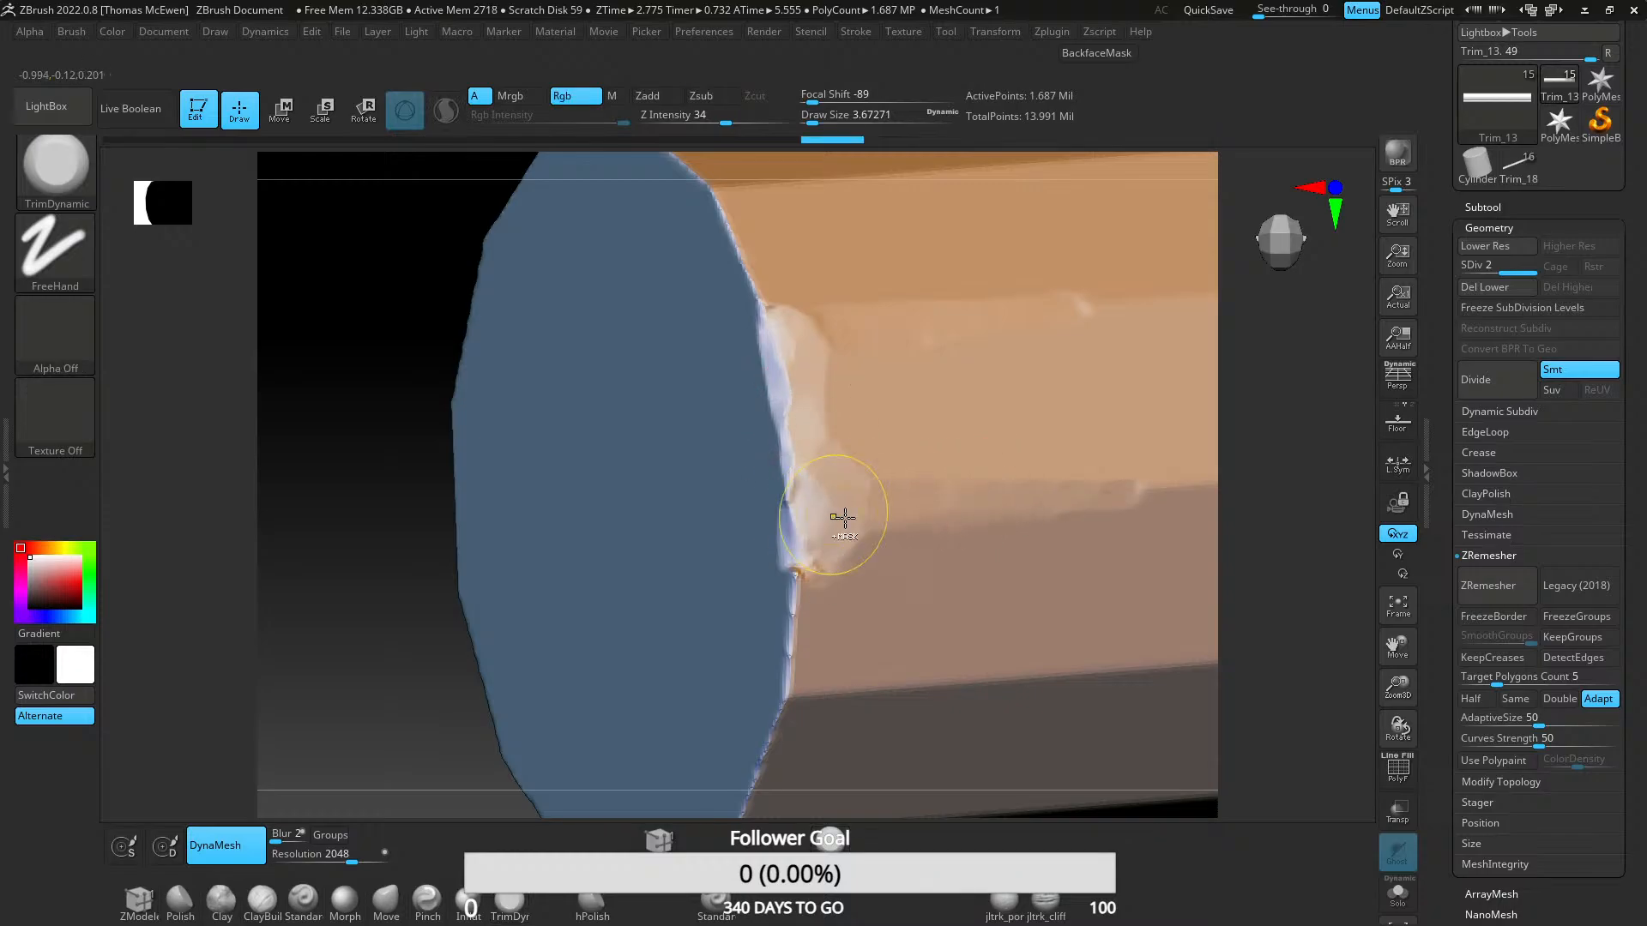
- Try wearing down the long facet edges along the middle of Trim_13's large rounded moulding with TrimDynamic strokes
{"action": "mouse_move", "coordinate": [841, 518]}
{"action": "right_mouse_down", "text": "ctrl"}
{"action": "mouse_move", "coordinate": [783, 346]}
{"action": "mouse_move", "coordinate": [861, 497]}
{"action": "mouse_move", "coordinate": [573, 431]}
{"action": "right_mouse_up", "text": "ctrl"}
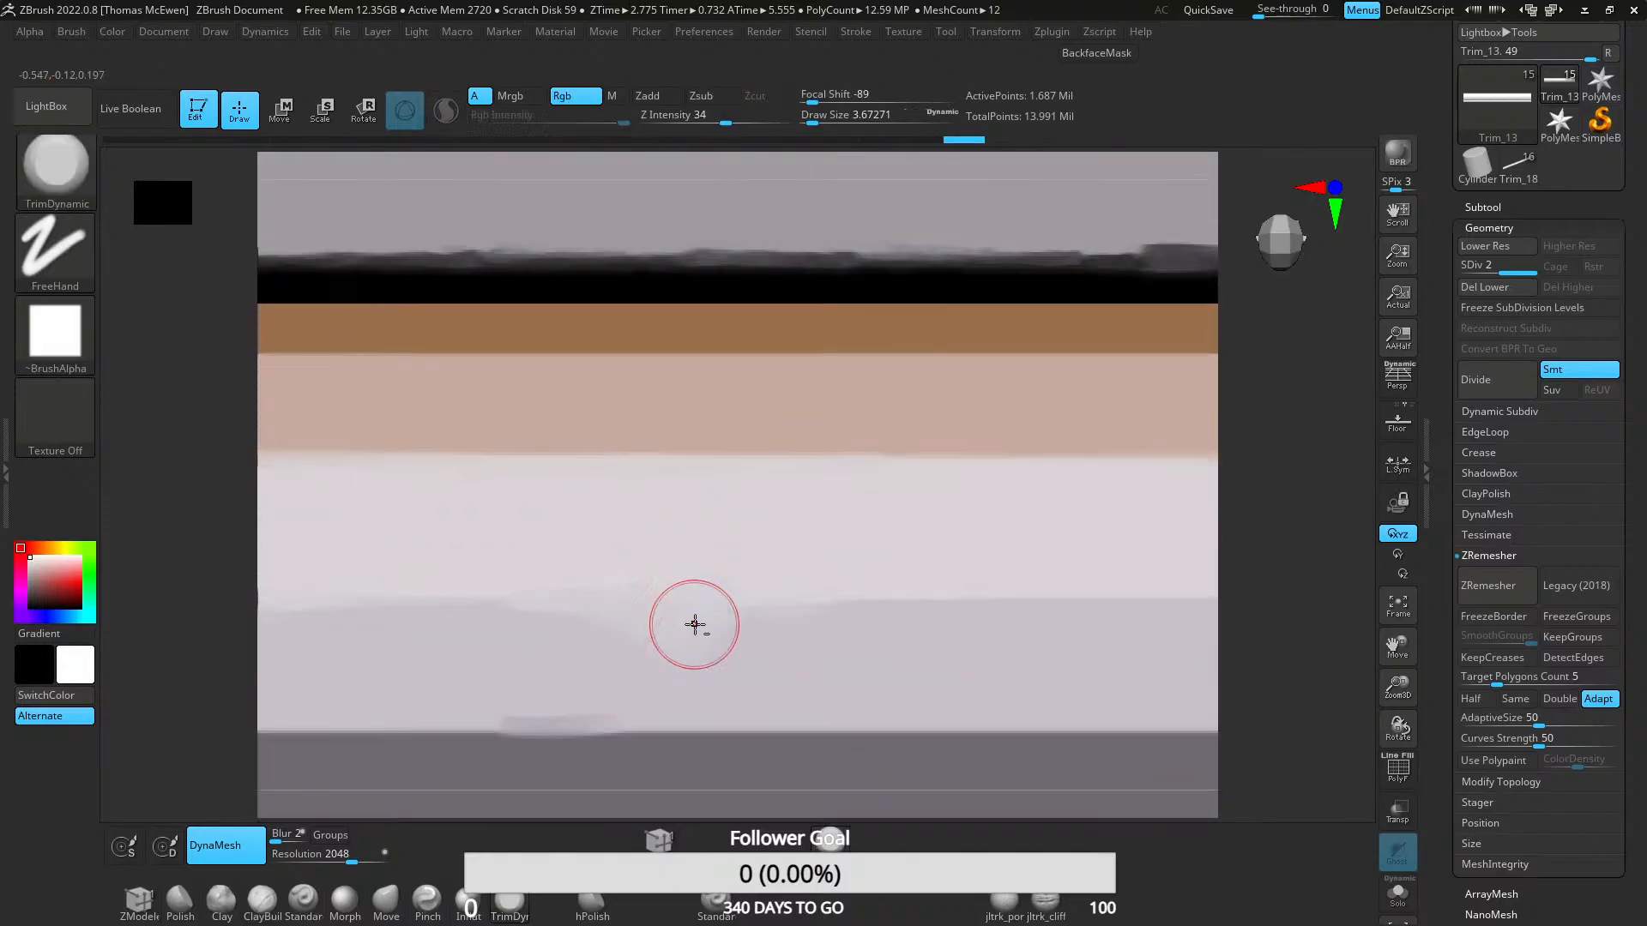
{"action": "right_click_drag", "start_coordinate": [694, 625], "coordinate": [687, 497], "text": "alt"}
{"action": "mouse_move", "coordinate": [687, 497]}
{"action": "left_mouse_down"}
{"action": "mouse_move", "coordinate": [706, 406]}
{"action": "mouse_move", "coordinate": [658, 473]}
{"action": "mouse_move", "coordinate": [728, 342]}
{"action": "mouse_move", "coordinate": [627, 476]}
{"action": "left_mouse_up"}
{"action": "mouse_move", "coordinate": [769, 478]}
{"action": "left_mouse_down"}
{"action": "mouse_move", "coordinate": [728, 474]}
{"action": "mouse_move", "coordinate": [647, 324]}
{"action": "mouse_move", "coordinate": [640, 456]}
{"action": "mouse_move", "coordinate": [449, 463]}
{"action": "mouse_move", "coordinate": [661, 471]}
{"action": "mouse_move", "coordinate": [511, 533]}
{"action": "mouse_move", "coordinate": [719, 390]}
{"action": "left_mouse_up"}
{"action": "mouse_move", "coordinate": [728, 291]}
{"action": "left_mouse_down", "text": "shift"}
{"action": "mouse_move", "coordinate": [618, 296]}
{"action": "mouse_move", "coordinate": [675, 295]}
{"action": "left_mouse_up", "text": "shift"}
{"action": "mouse_move", "coordinate": [713, 408]}
{"action": "left_mouse_down"}
{"action": "mouse_move", "coordinate": [669, 375]}
{"action": "mouse_move", "coordinate": [558, 438]}
{"action": "mouse_move", "coordinate": [740, 346]}
{"action": "mouse_move", "coordinate": [569, 467]}
{"action": "mouse_move", "coordinate": [661, 389]}
{"action": "mouse_move", "coordinate": [478, 474]}
{"action": "mouse_move", "coordinate": [738, 360]}
{"action": "mouse_move", "coordinate": [647, 420]}
{"action": "left_mouse_up"}
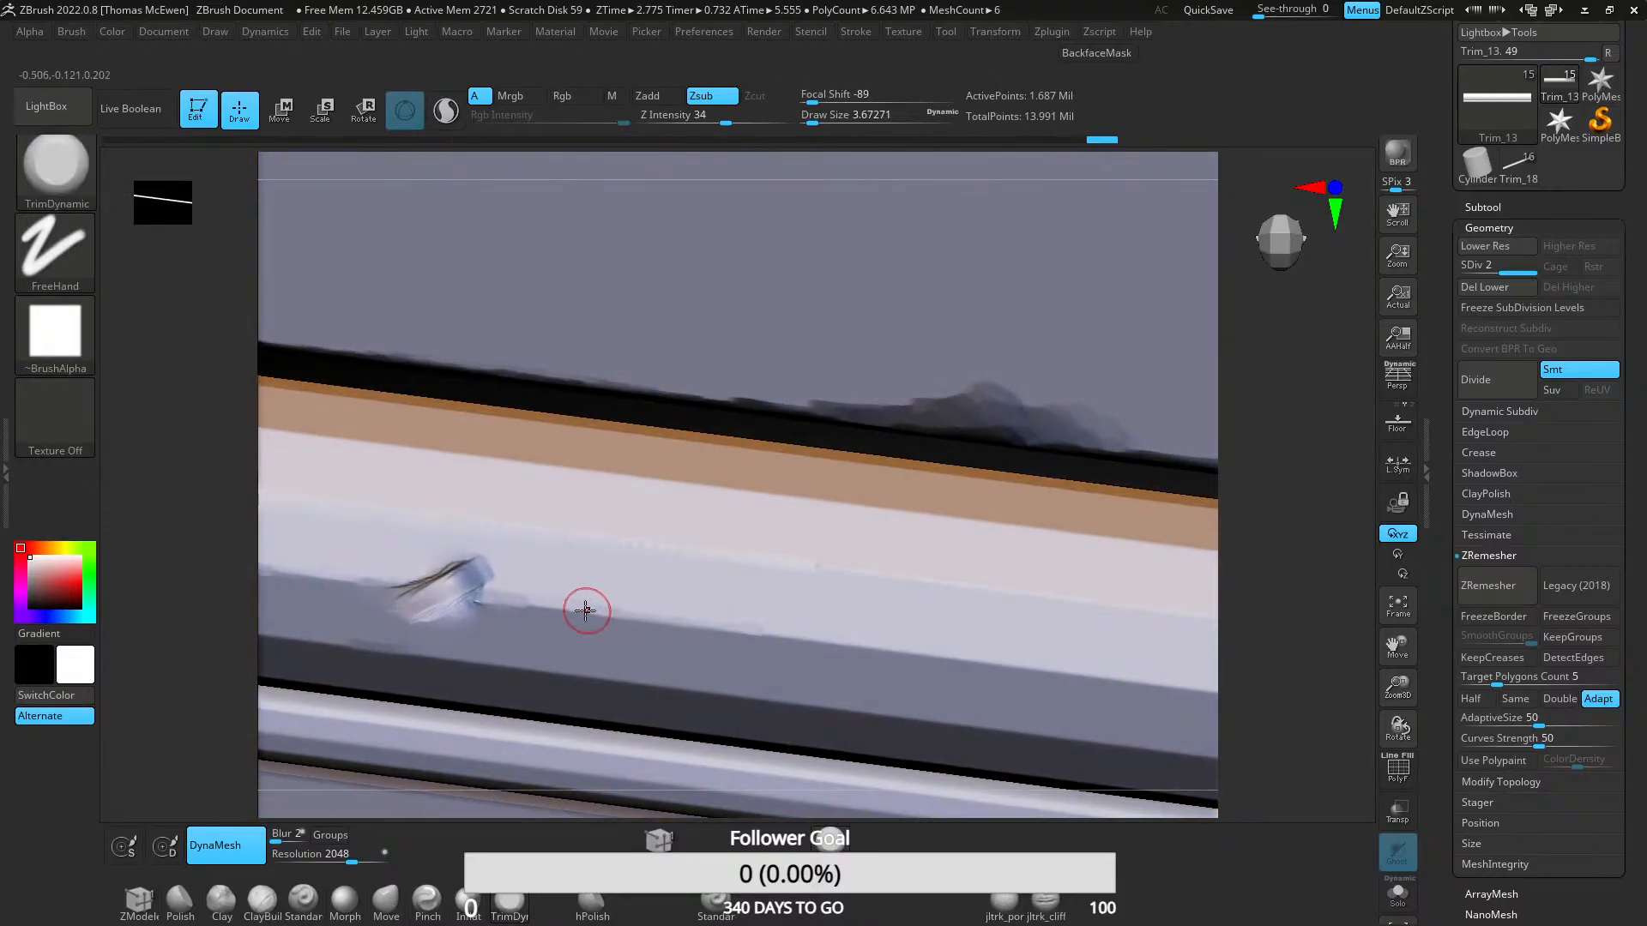
{"action": "left_click_drag", "start_coordinate": [865, 649], "coordinate": [487, 603]}
{"action": "right_click_drag", "start_coordinate": [864, 664], "coordinate": [493, 434], "text": "alt"}
{"action": "left_click_drag", "start_coordinate": [653, 427], "coordinate": [525, 421]}
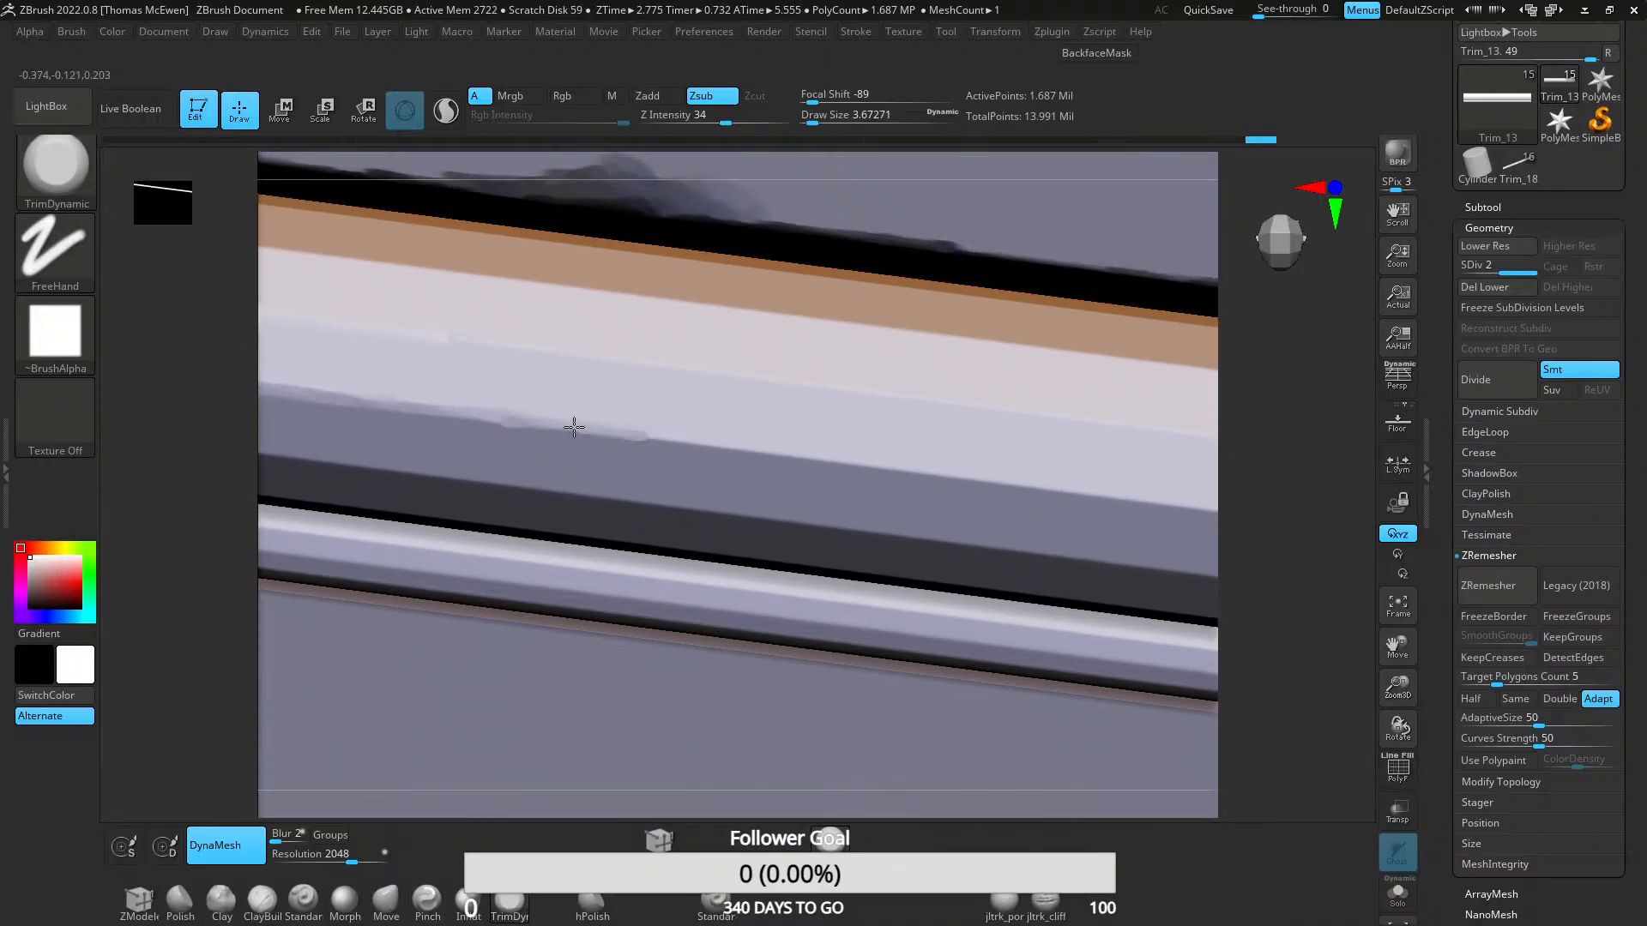
{"action": "left_click_drag", "start_coordinate": [806, 456], "coordinate": [484, 424]}
- Examine Trim_13's long facet edges and its faceted end up close, from the front and at an angle
{"action": "mouse_move", "coordinate": [688, 513]}
{"action": "right_mouse_down", "text": "ctrl"}
{"action": "mouse_move", "coordinate": [647, 338]}
{"action": "mouse_move", "coordinate": [668, 453]}
{"action": "right_mouse_up", "text": "ctrl"}
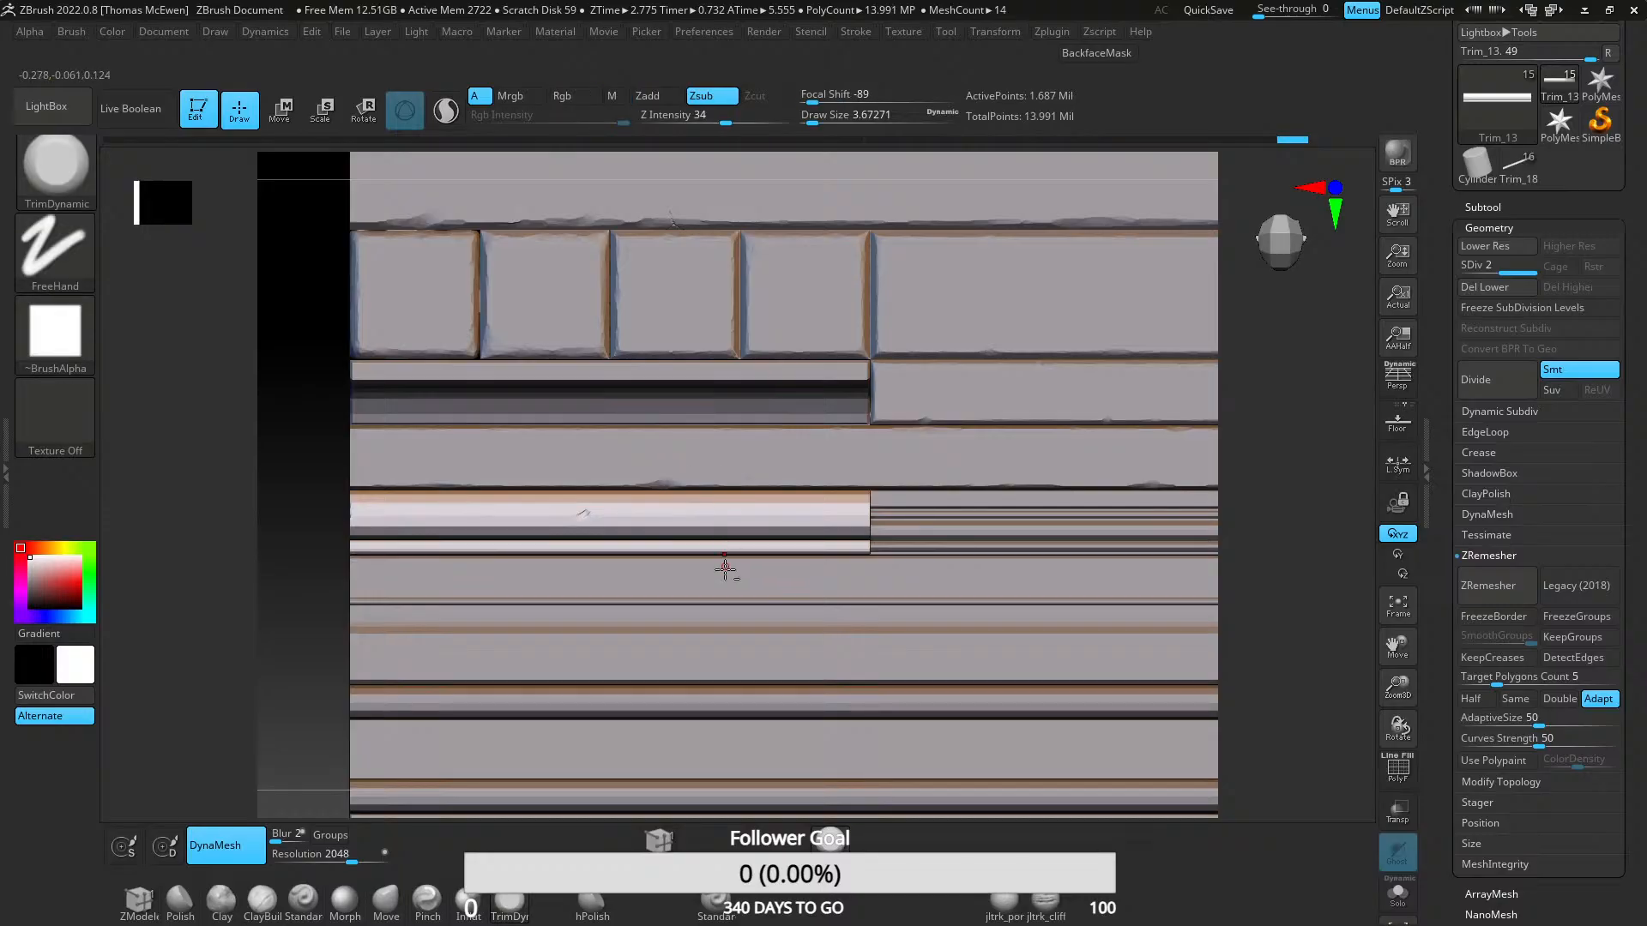
{"action": "right_click_drag", "start_coordinate": [725, 569], "coordinate": [712, 555], "text": "ctrl"}
{"action": "right_click_drag", "start_coordinate": [590, 482], "coordinate": [897, 500], "text": "alt"}
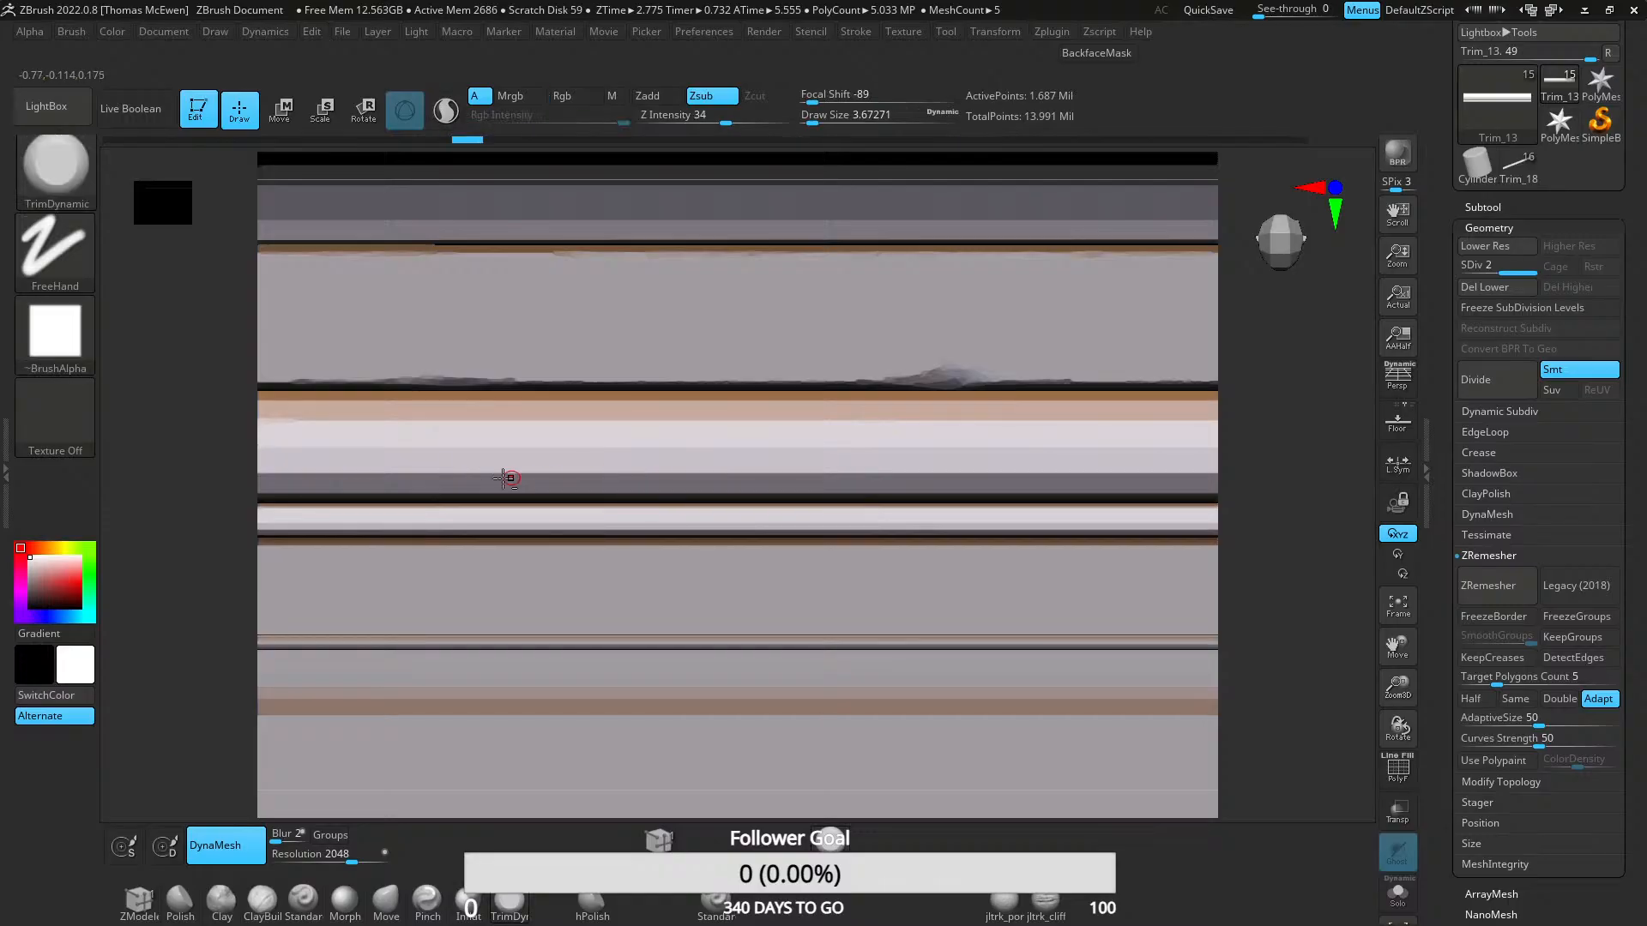
{"action": "left_click", "coordinate": [668, 470], "text": "ctrl+shift"}
{"action": "right_click_drag", "start_coordinate": [668, 469], "coordinate": [672, 583], "text": "ctrl"}
{"action": "right_click_drag", "start_coordinate": [633, 585], "coordinate": [725, 530]}
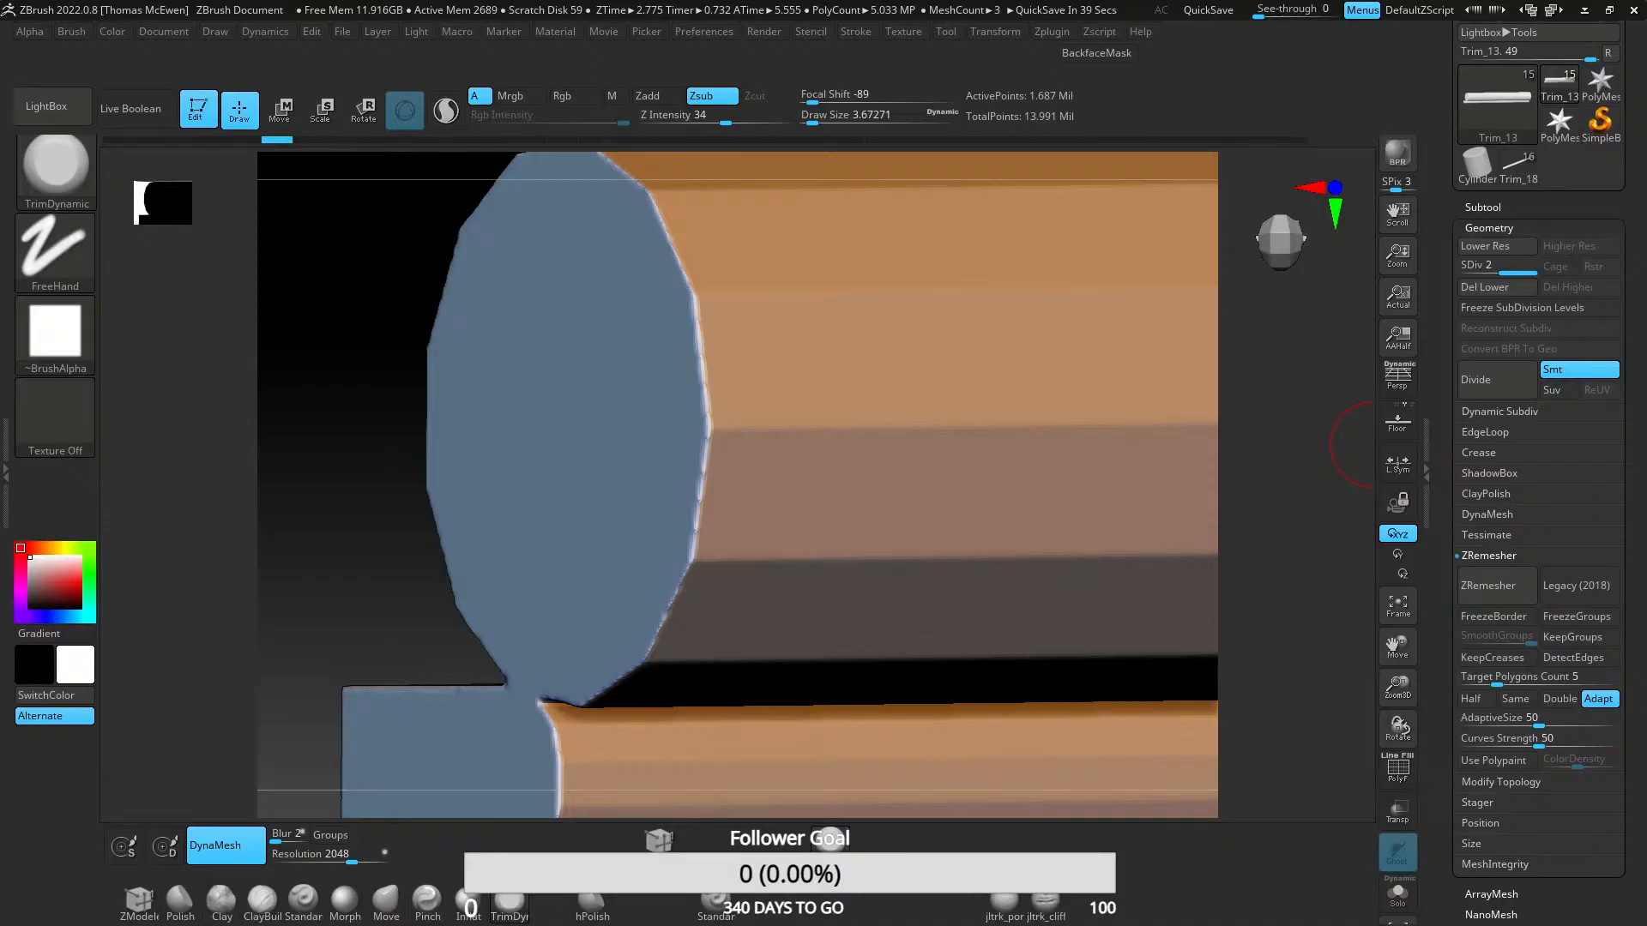
{"action": "mouse_move", "coordinate": [915, 410]}
{"action": "right_mouse_down"}
{"action": "mouse_move", "coordinate": [915, 489]}
{"action": "mouse_move", "coordinate": [770, 525]}
{"action": "mouse_move", "coordinate": [777, 471]}
{"action": "right_mouse_up"}
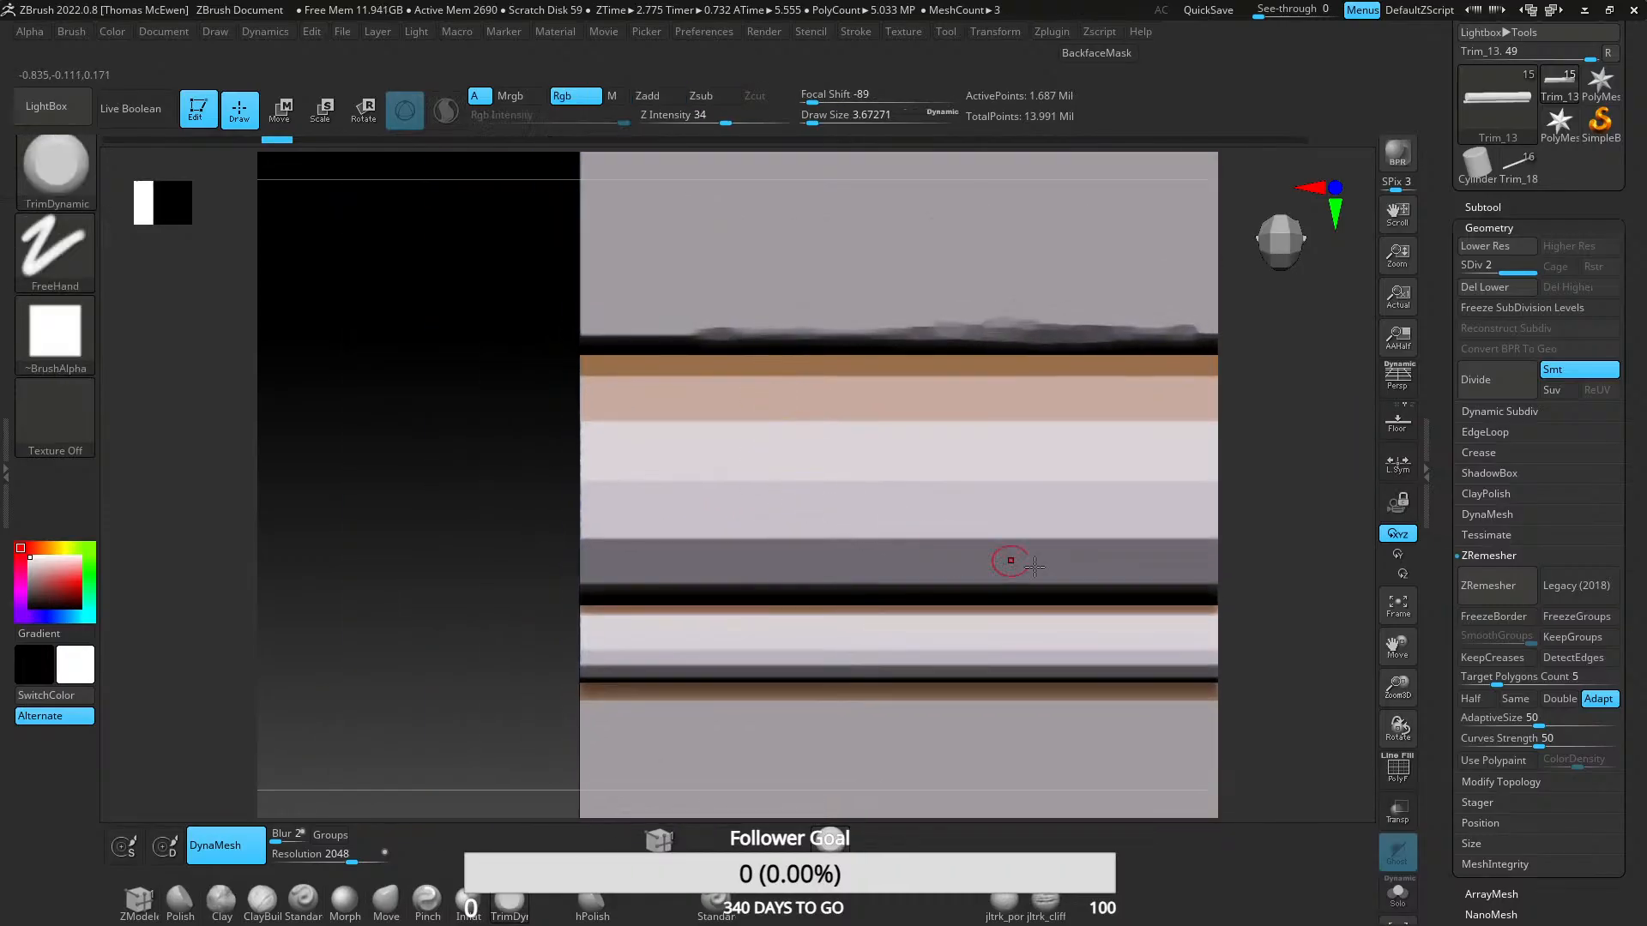
- Try ClayPolish on Trim_13 with its Edge value at 0 and at 73, undoing each result
{"action": "left_click", "coordinate": [1487, 559]}
{"action": "right_click_drag", "start_coordinate": [1154, 556], "coordinate": [816, 577], "text": "alt"}
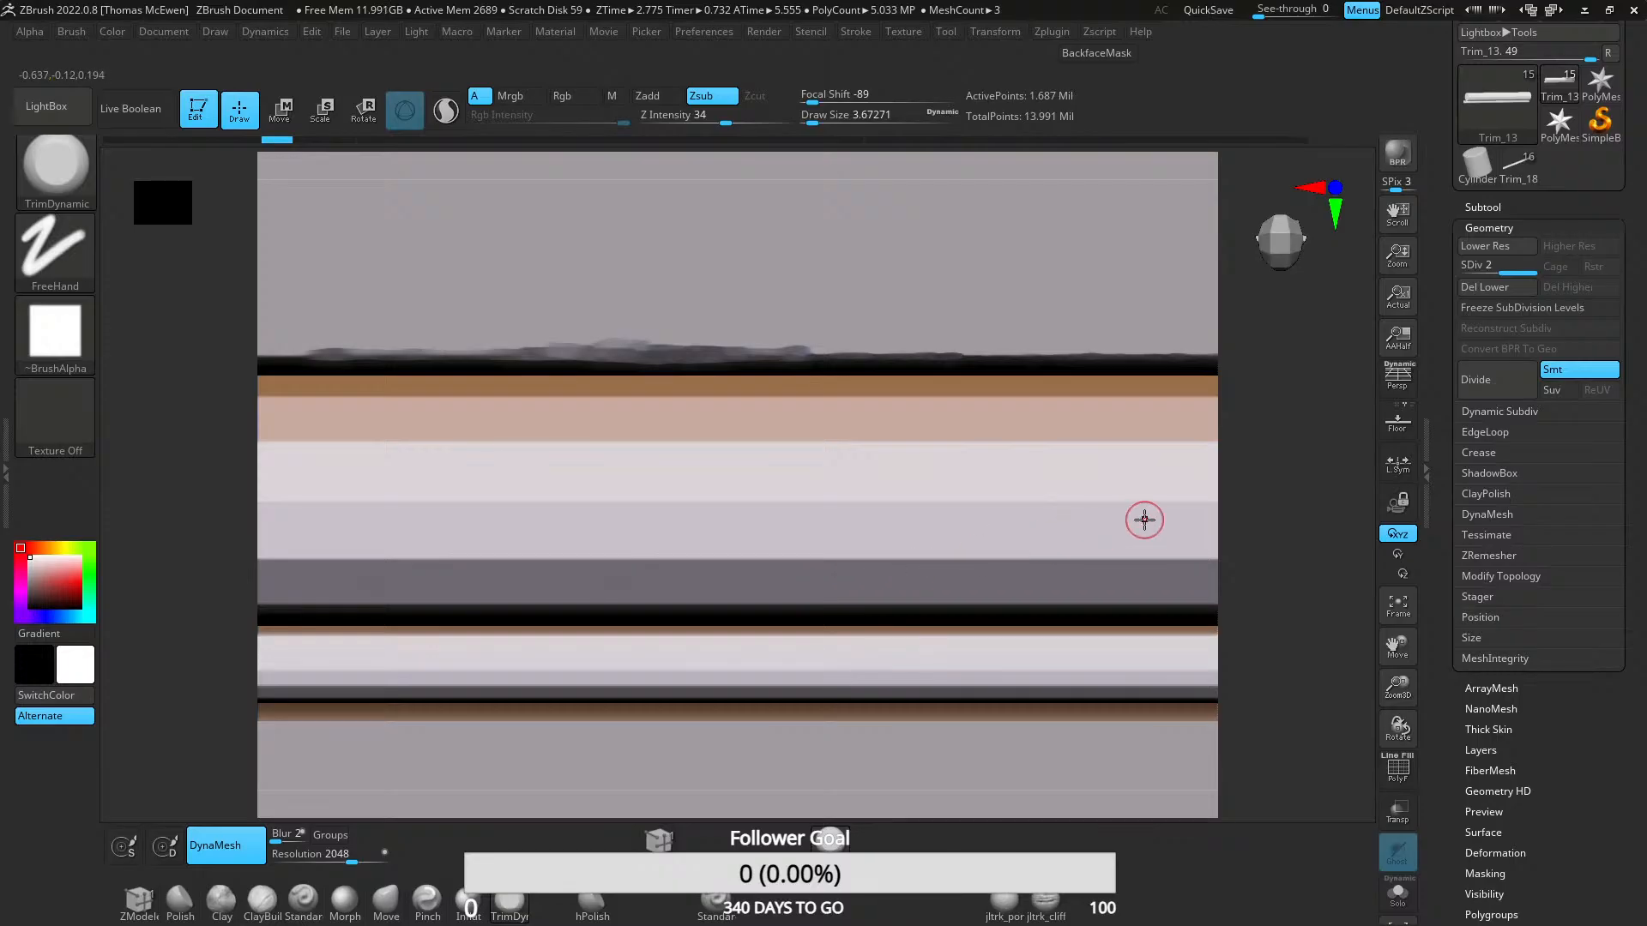
{"action": "left_click", "coordinate": [1487, 494]}
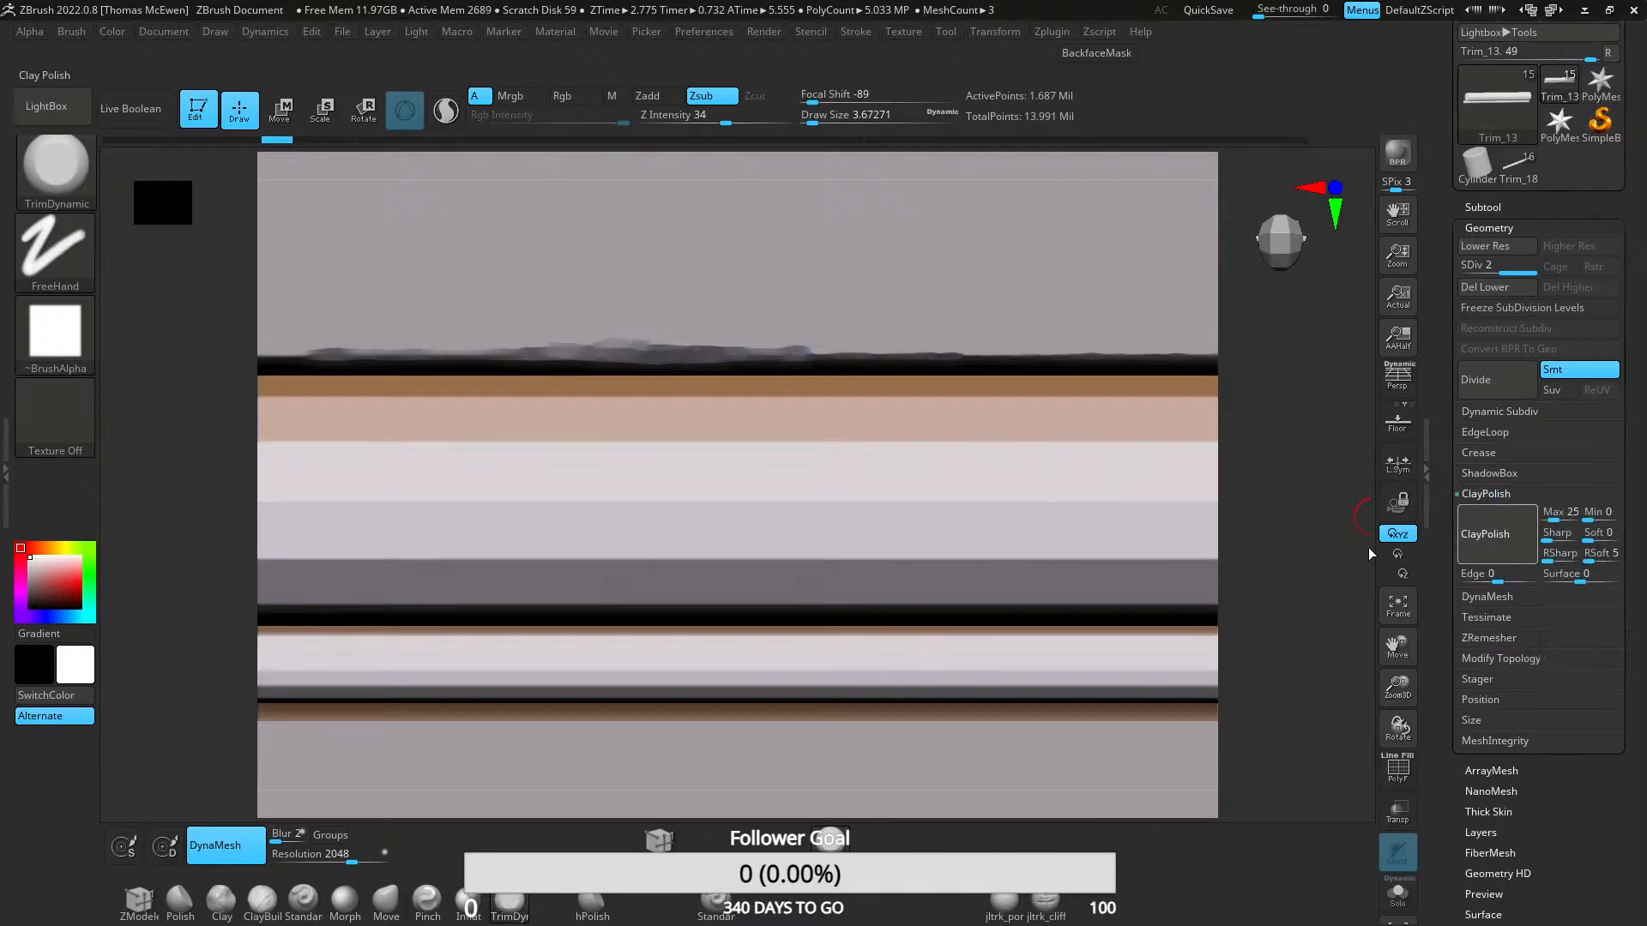
{"action": "mouse_move", "coordinate": [603, 487]}
{"action": "right_mouse_down", "text": "alt"}
{"action": "mouse_move", "coordinate": [985, 452]}
{"action": "mouse_move", "coordinate": [958, 476]}
{"action": "right_mouse_up", "text": "alt"}
{"action": "right_click_drag", "start_coordinate": [958, 476], "coordinate": [805, 614], "text": "ctrl"}
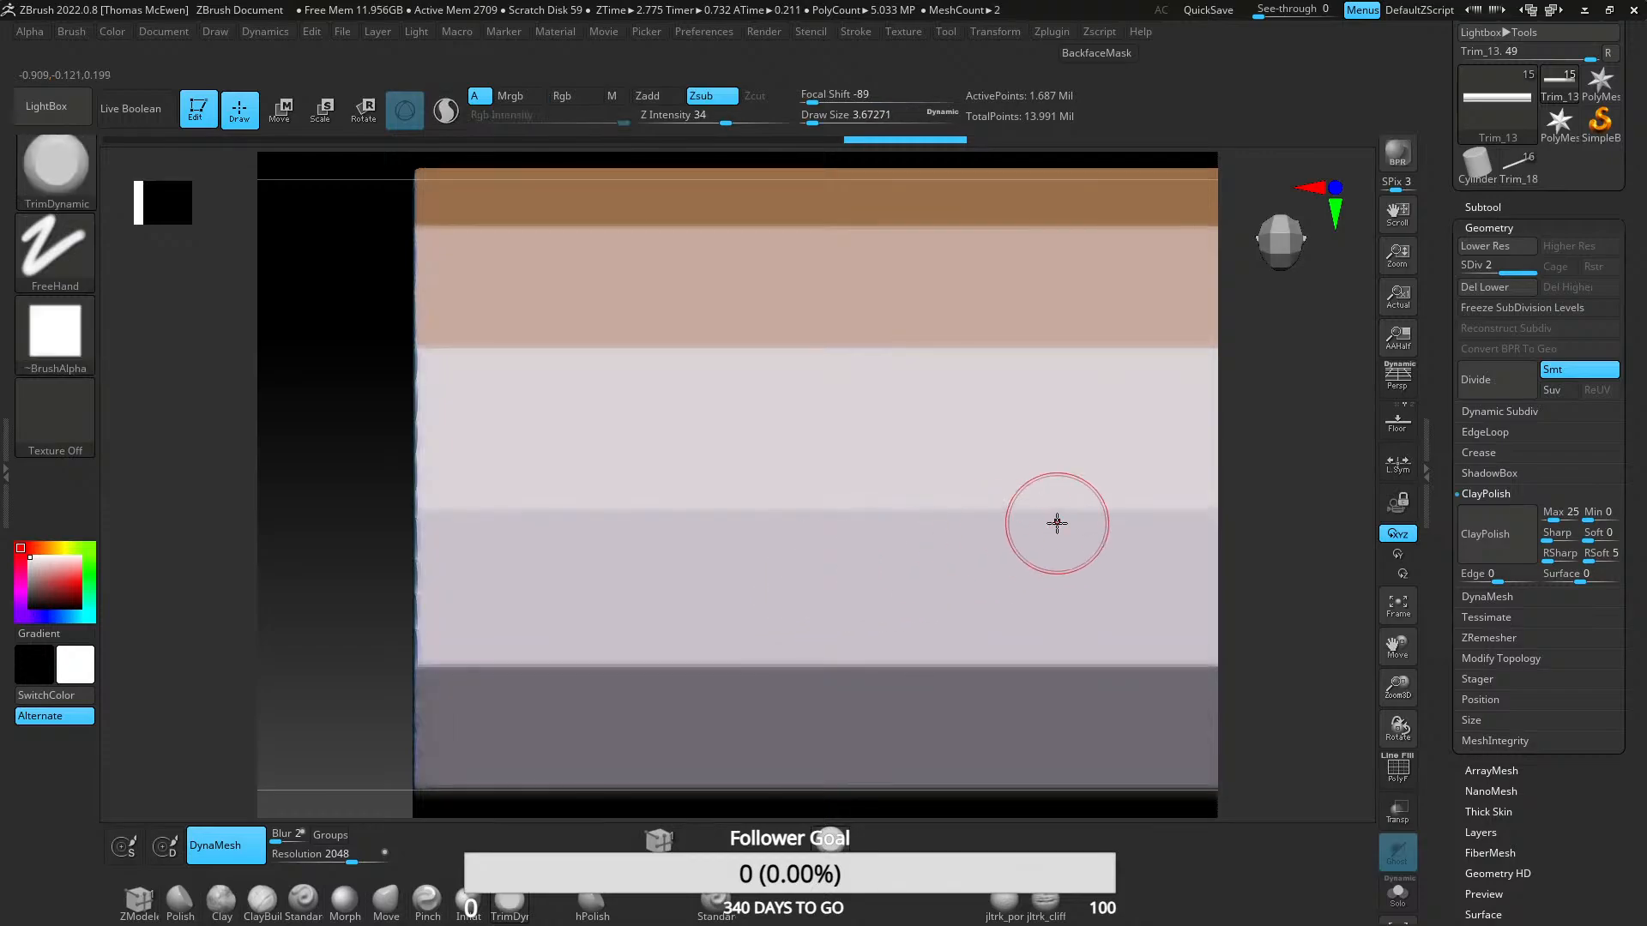
{"action": "key", "text": "ctrl+z"}
{"action": "left_click_drag", "start_coordinate": [1497, 580], "coordinate": [1523, 580]}
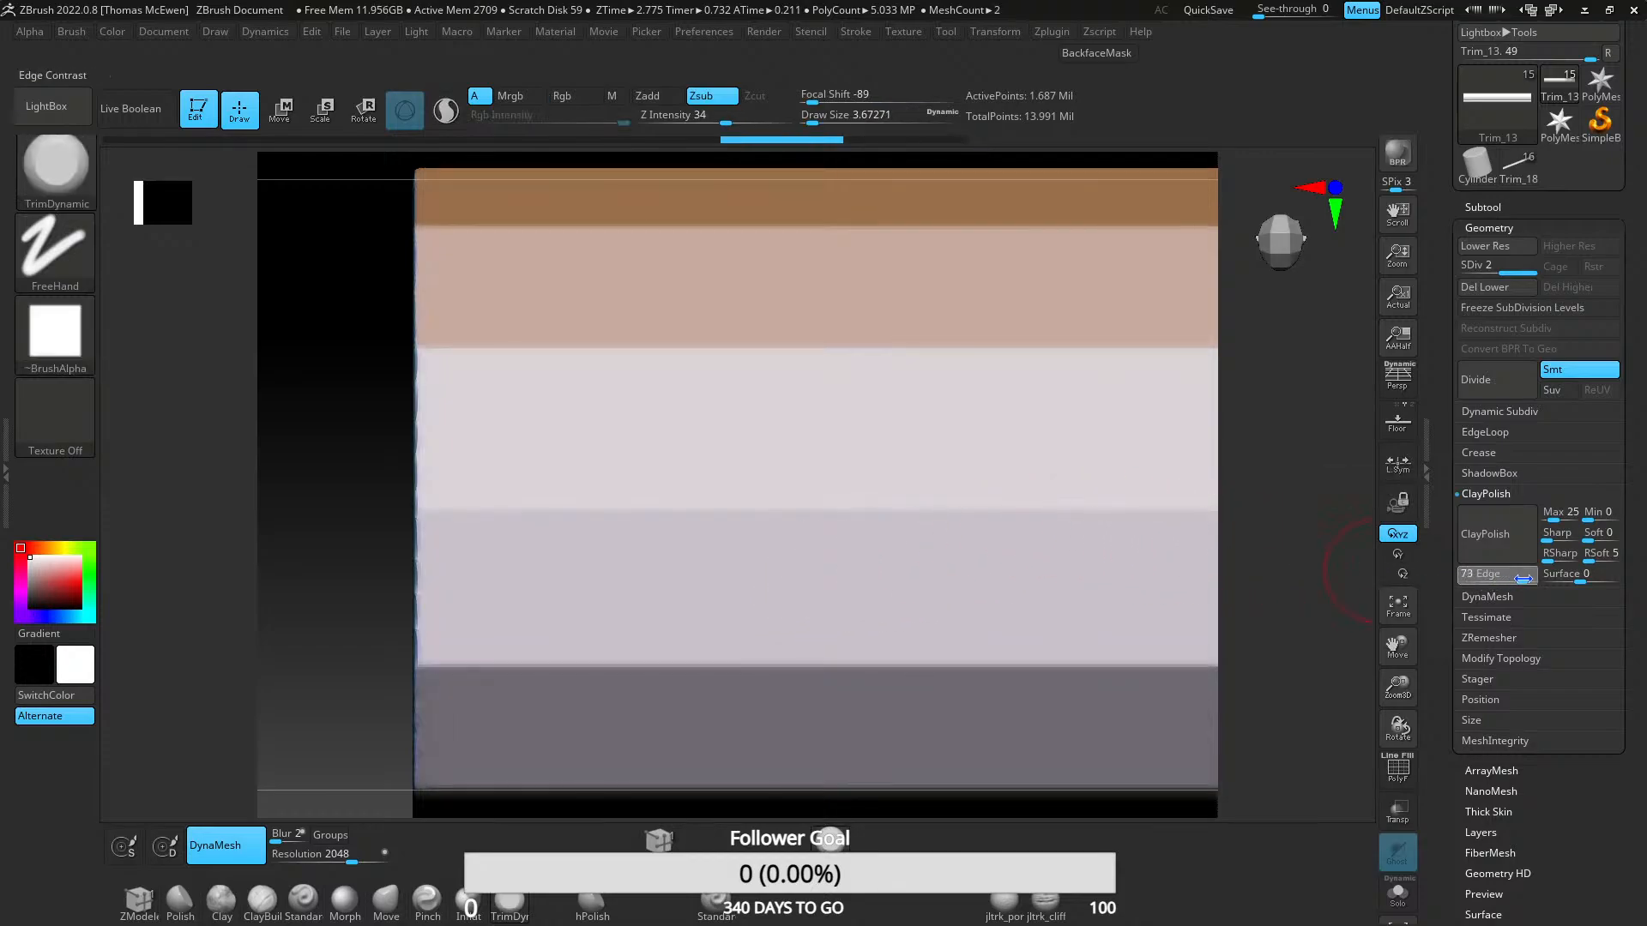
{"action": "left_click", "coordinate": [1489, 535]}
{"action": "key", "text": "ctrl+z"}
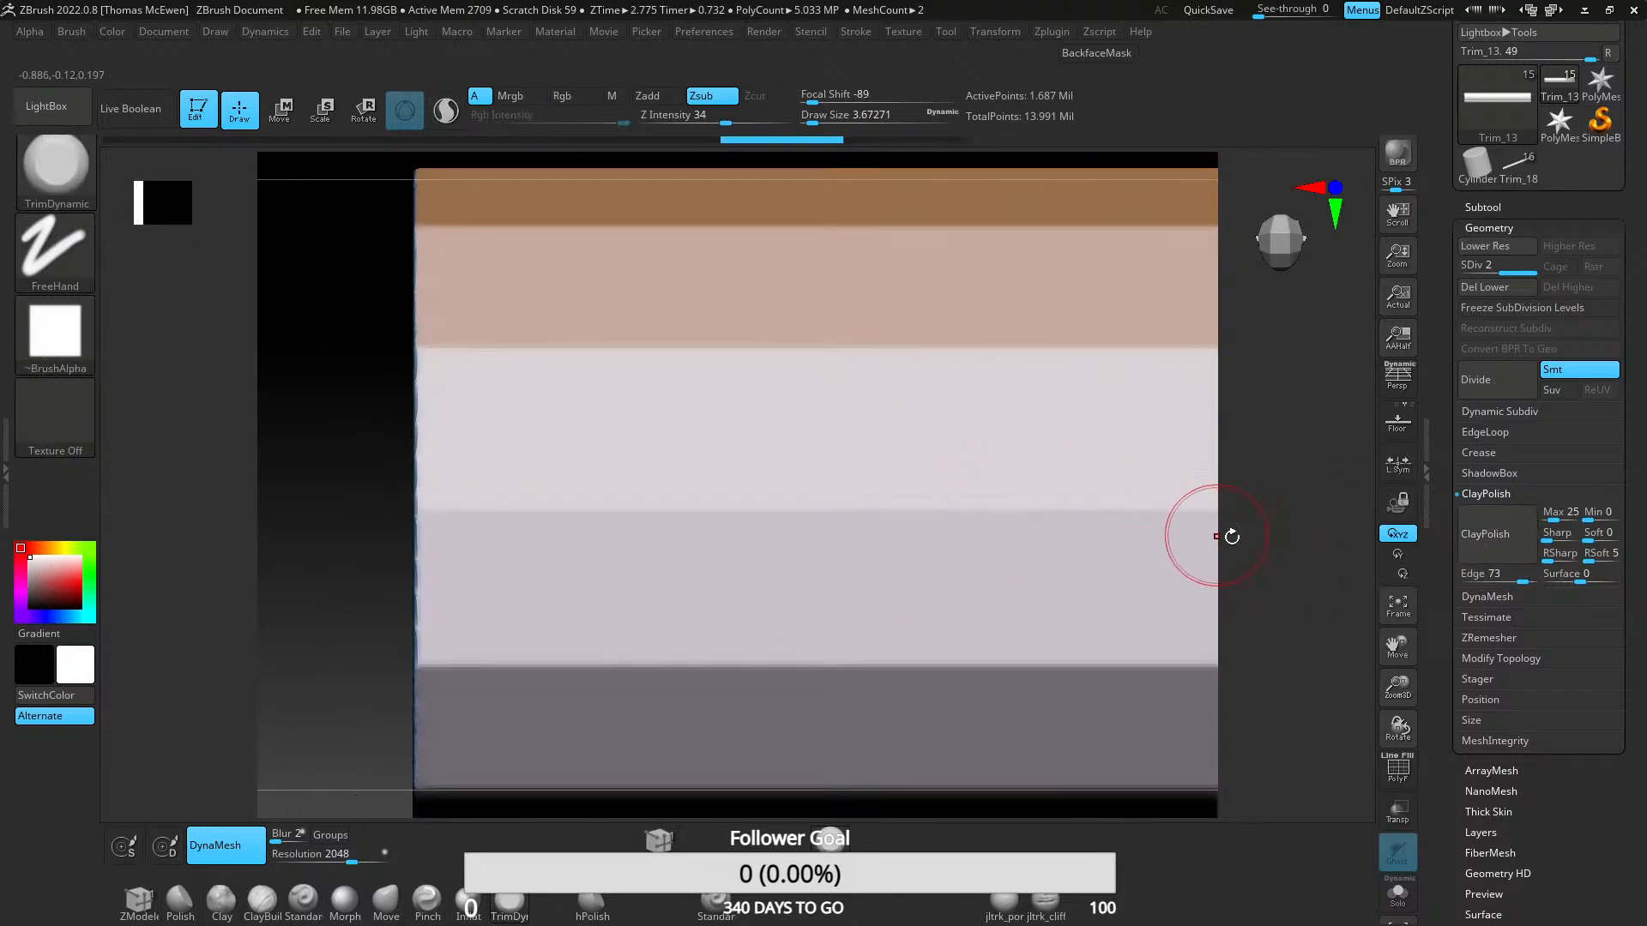
- Try ClayPolish on Trim_13 with Edge at 10, undo it, and reapply it with Edge at 0
{"action": "left_click_drag", "start_coordinate": [1513, 580], "coordinate": [1503, 581]}
{"action": "left_click", "coordinate": [1483, 541]}
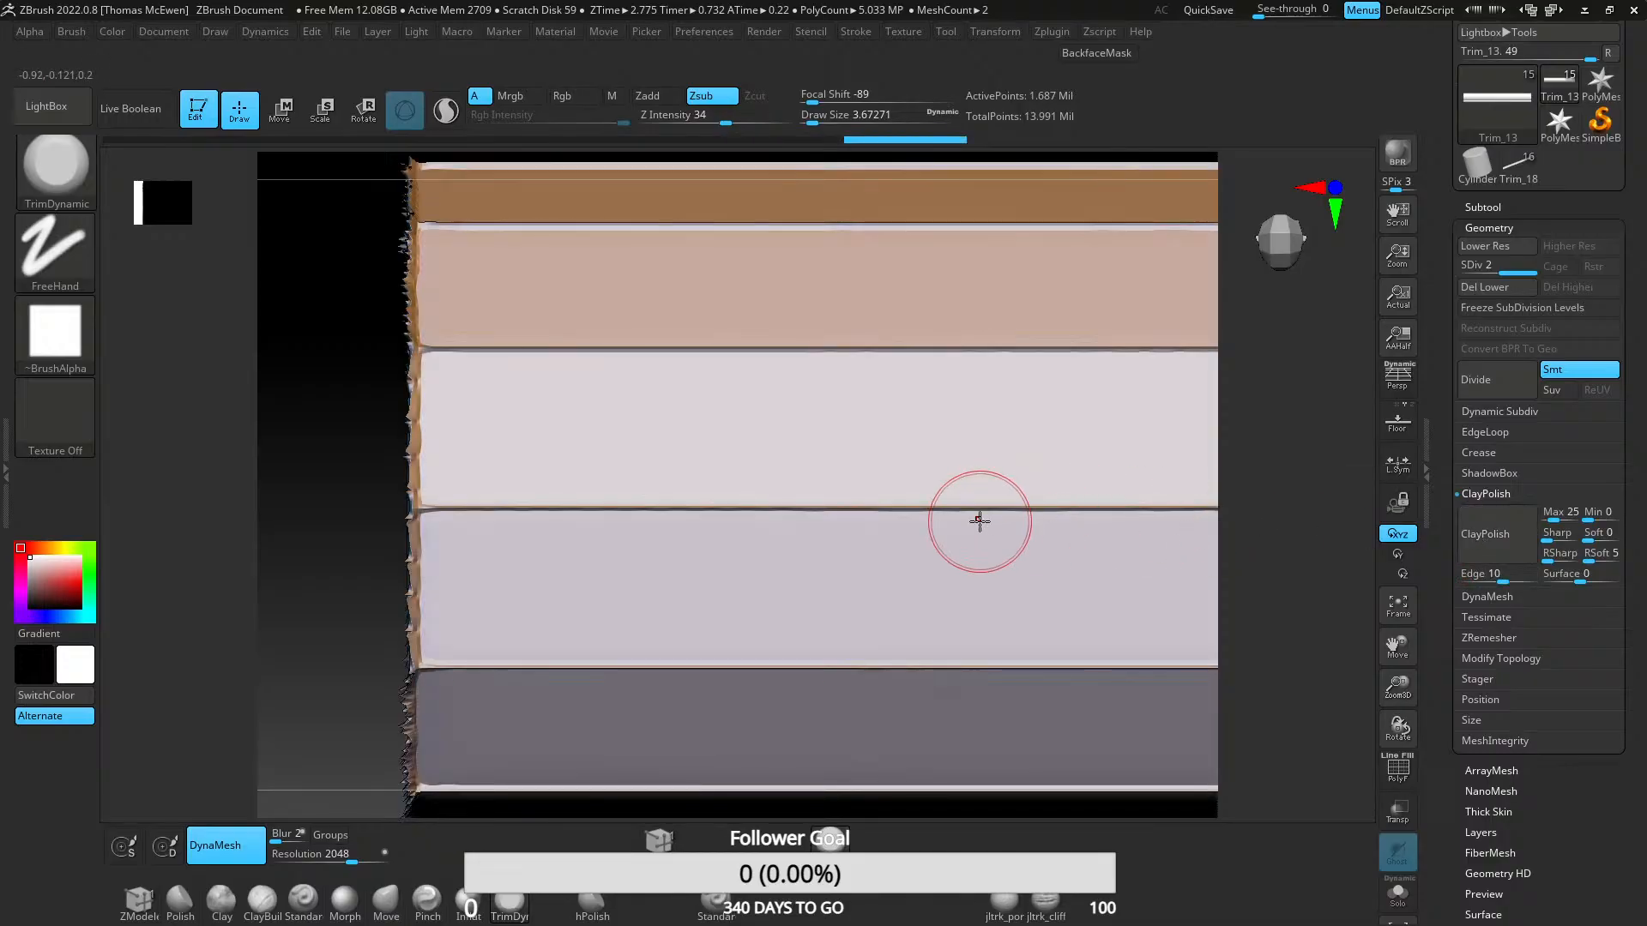
{"action": "right_click_drag", "start_coordinate": [835, 572], "coordinate": [897, 556], "text": "ctrl"}
{"action": "key", "text": "ctrl+z"}
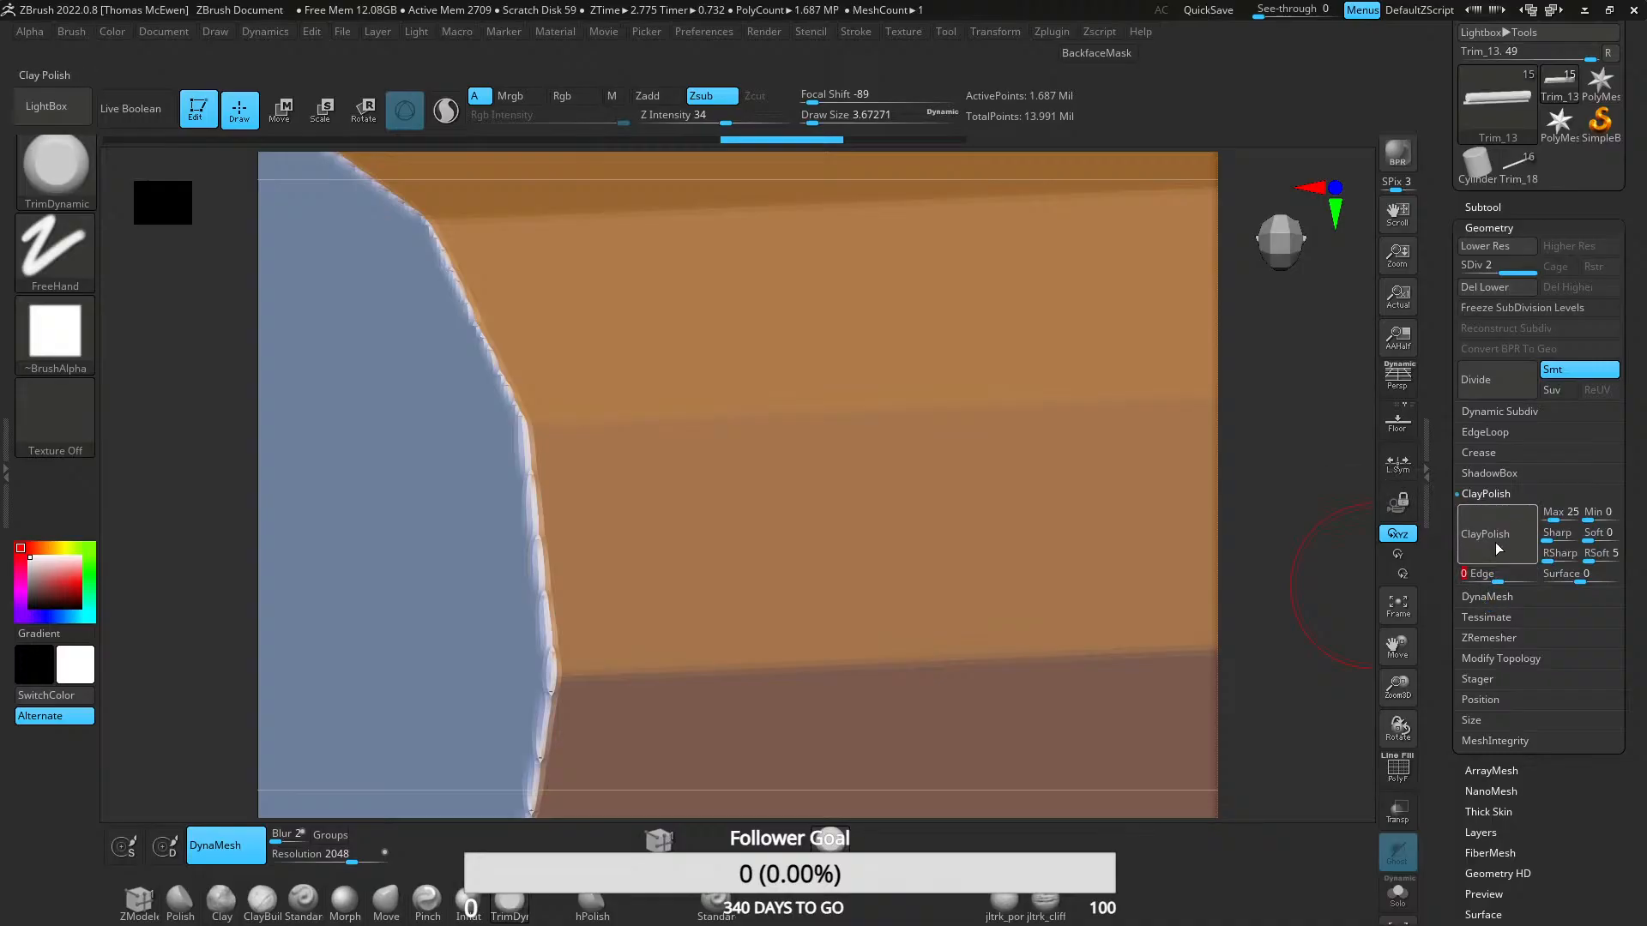
{"action": "left_click", "coordinate": [1495, 542]}
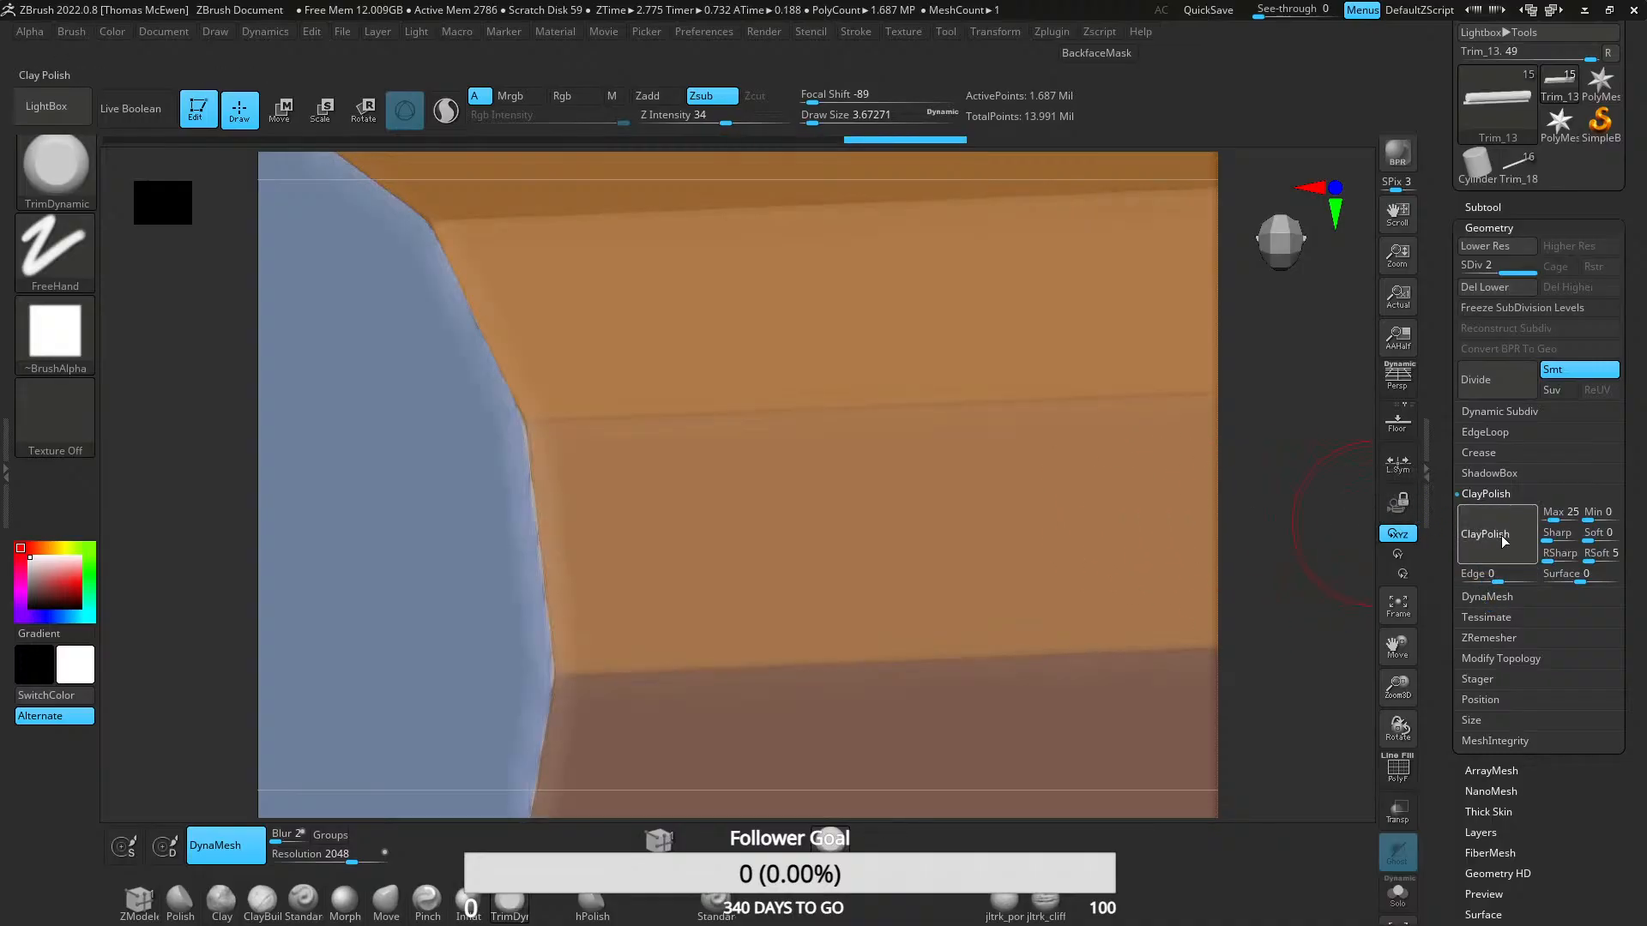
{"action": "left_click_drag", "start_coordinate": [1348, 583], "coordinate": [938, 470]}
- Undo the ClayPolish, subdivision and DynaMesh on Trim_13 back to its original low-poly faceted mesh
{"action": "key", "text": "ctrl+z"}
{"action": "key", "text": "ctrl+z"}
{"action": "key", "text": "ctrl+z"}
{"action": "key", "text": "ctrl+z"}
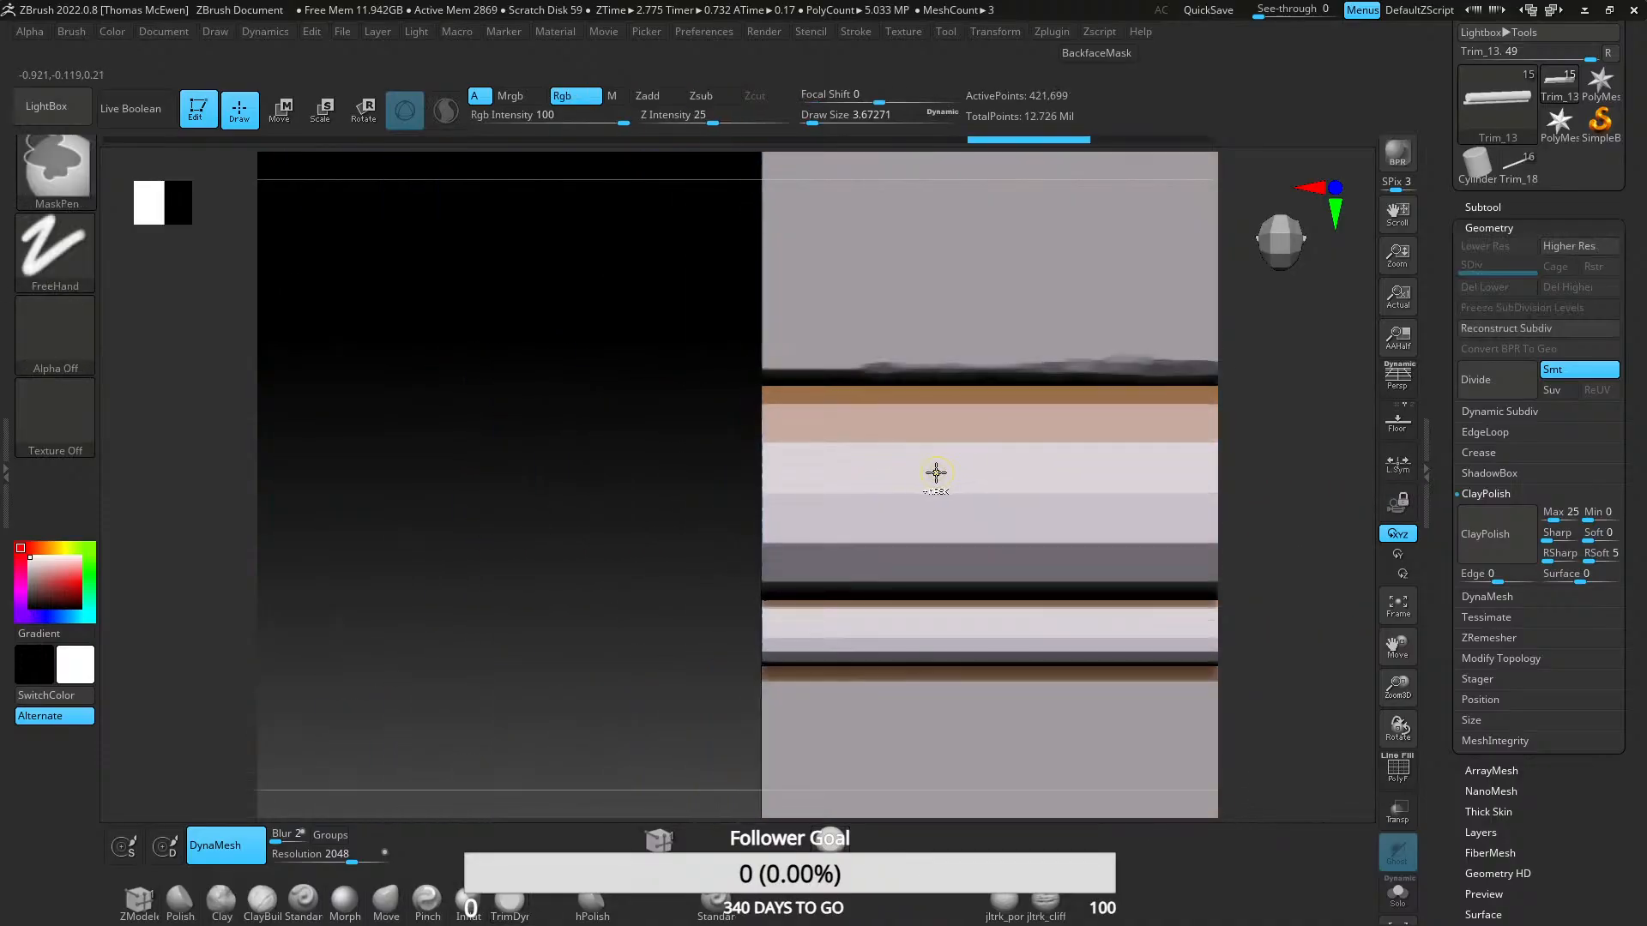
{"action": "right_click_drag", "start_coordinate": [906, 467], "coordinate": [816, 565], "text": "ctrl"}
{"action": "key", "text": "ctrl+z"}
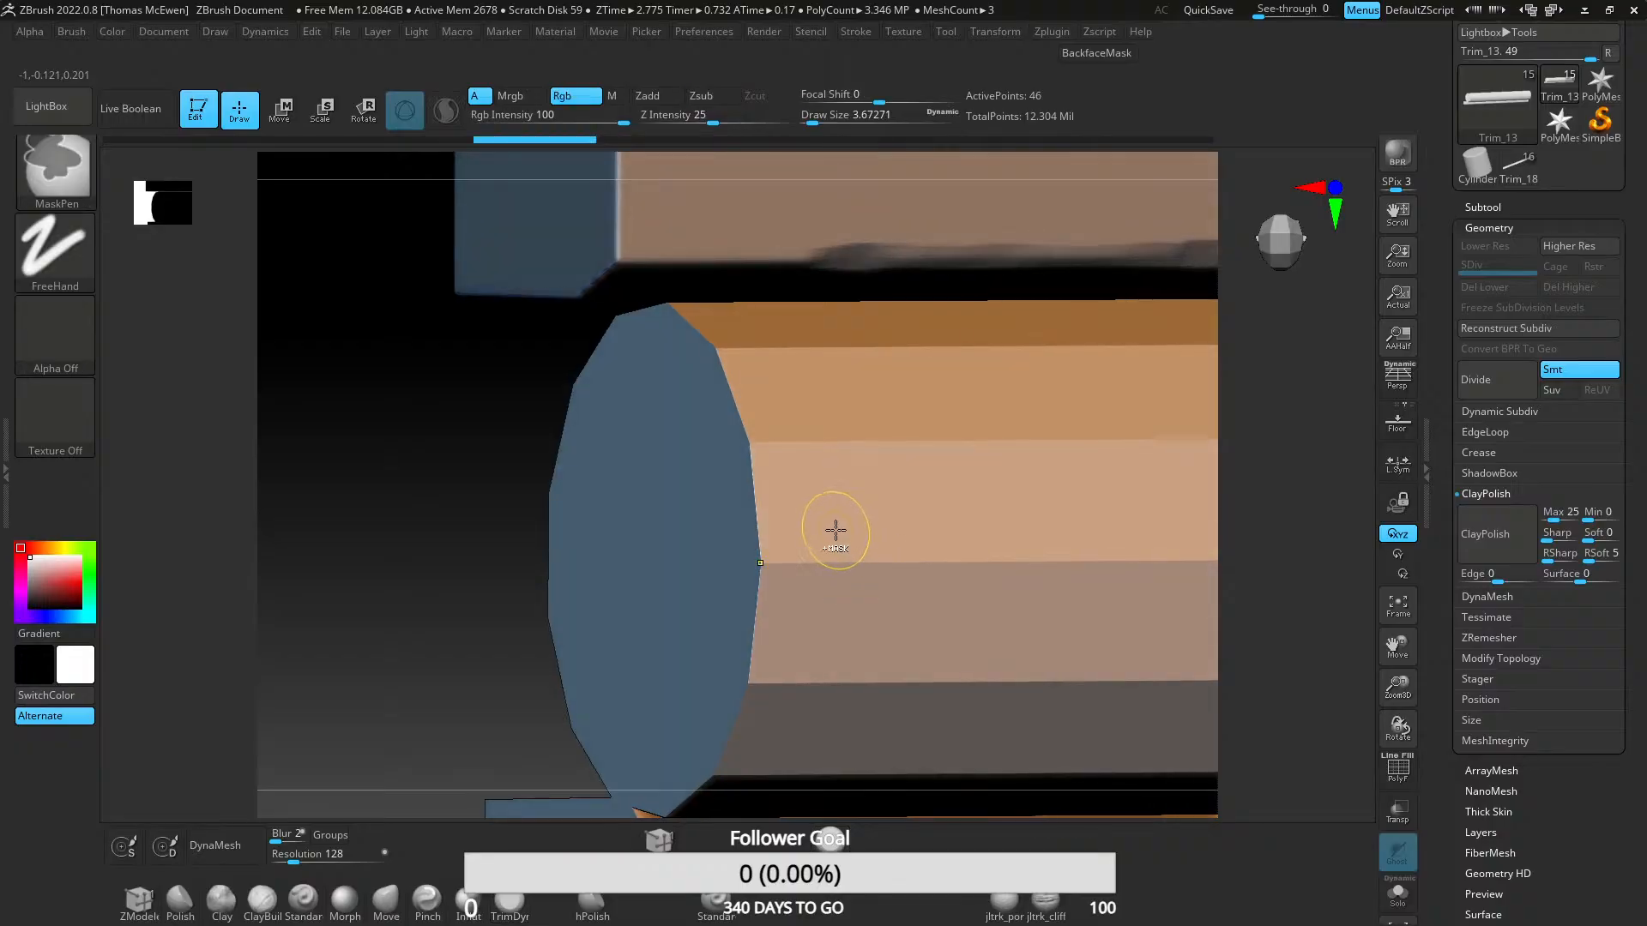
- Restore Trim_13's subdivided DynaMesh, enable Polish, and re-DynaMesh it at resolution 2048 with its subdivision levels frozen
{"action": "left_click", "coordinate": [754, 142]}
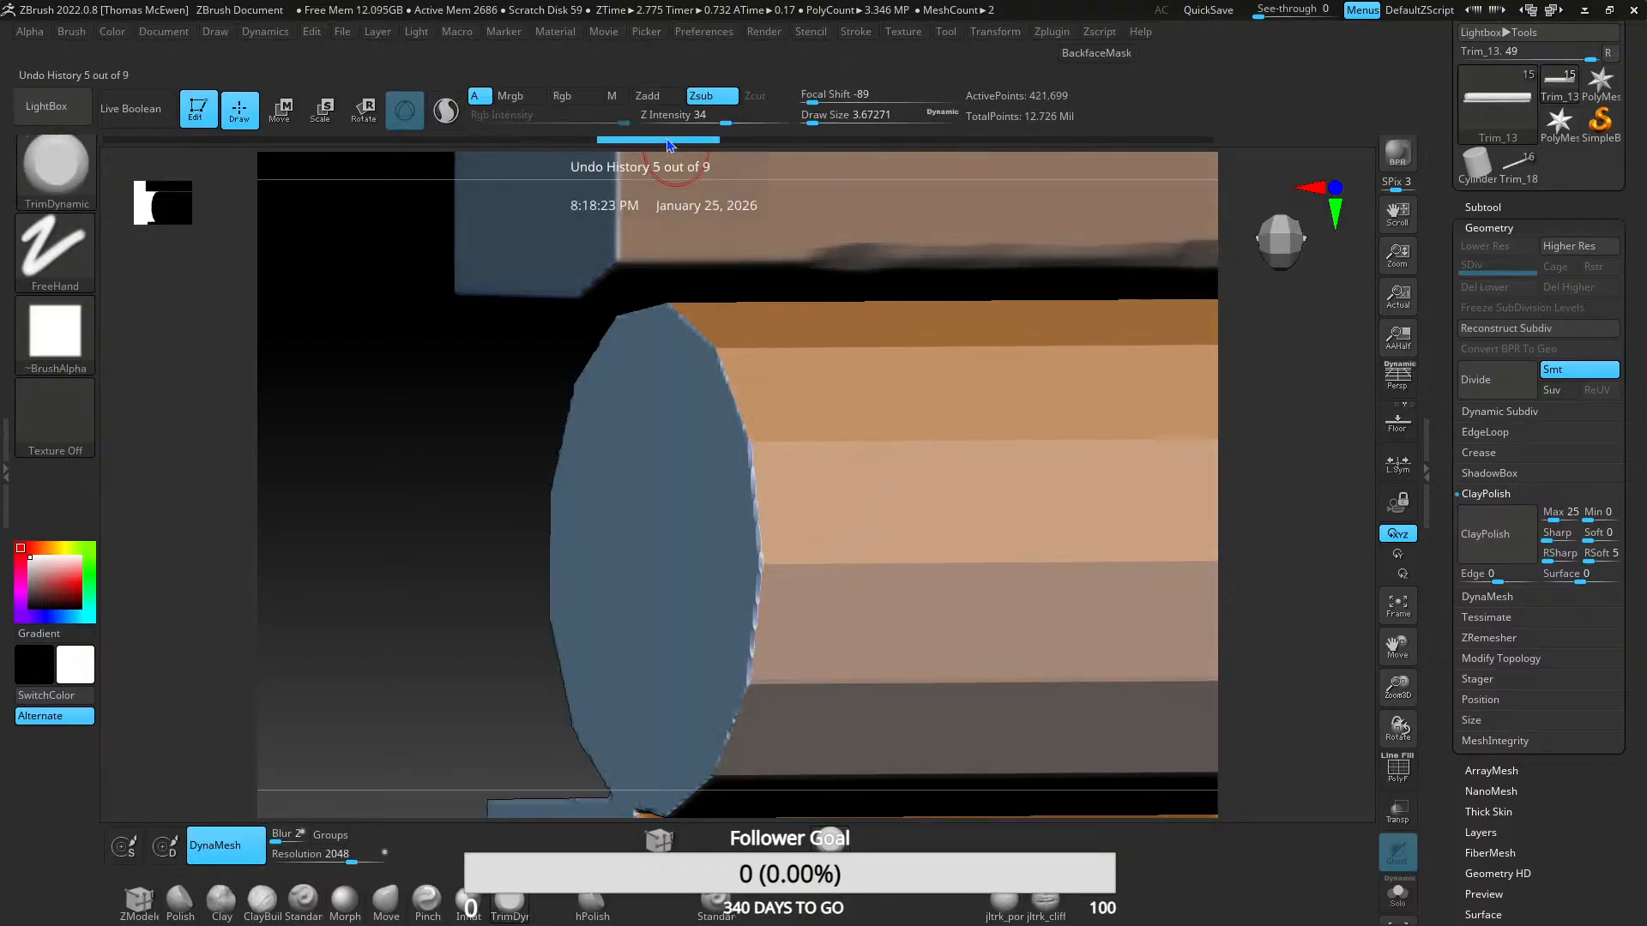
{"action": "key", "text": "ctrl+shift+z"}
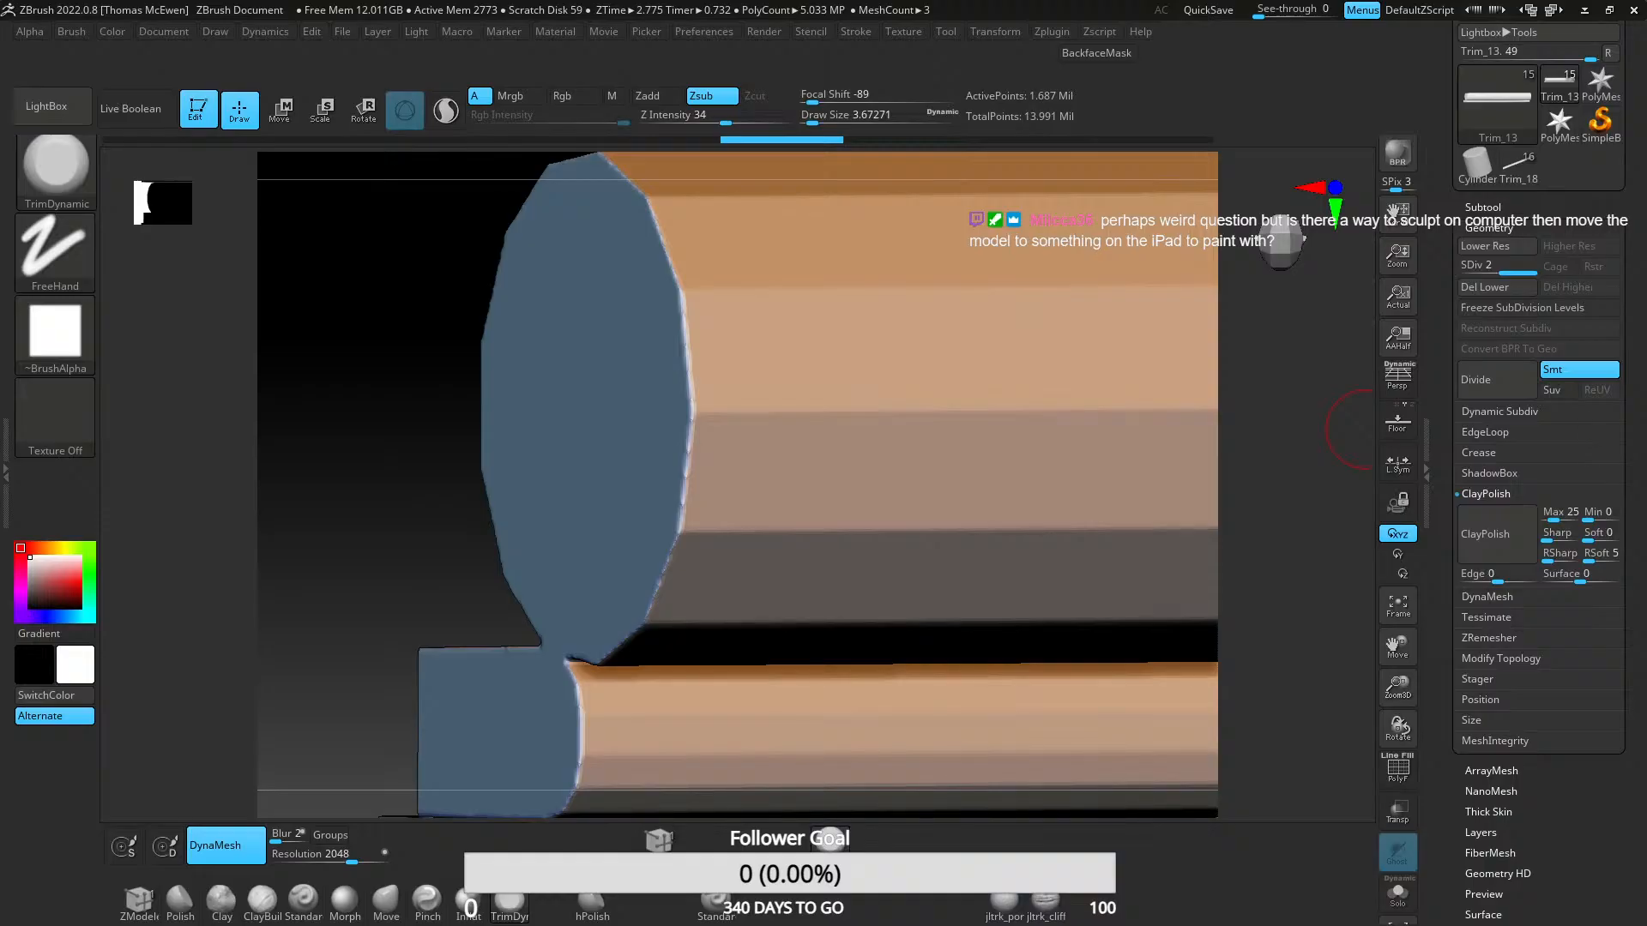
{"action": "left_click", "coordinate": [1493, 494]}
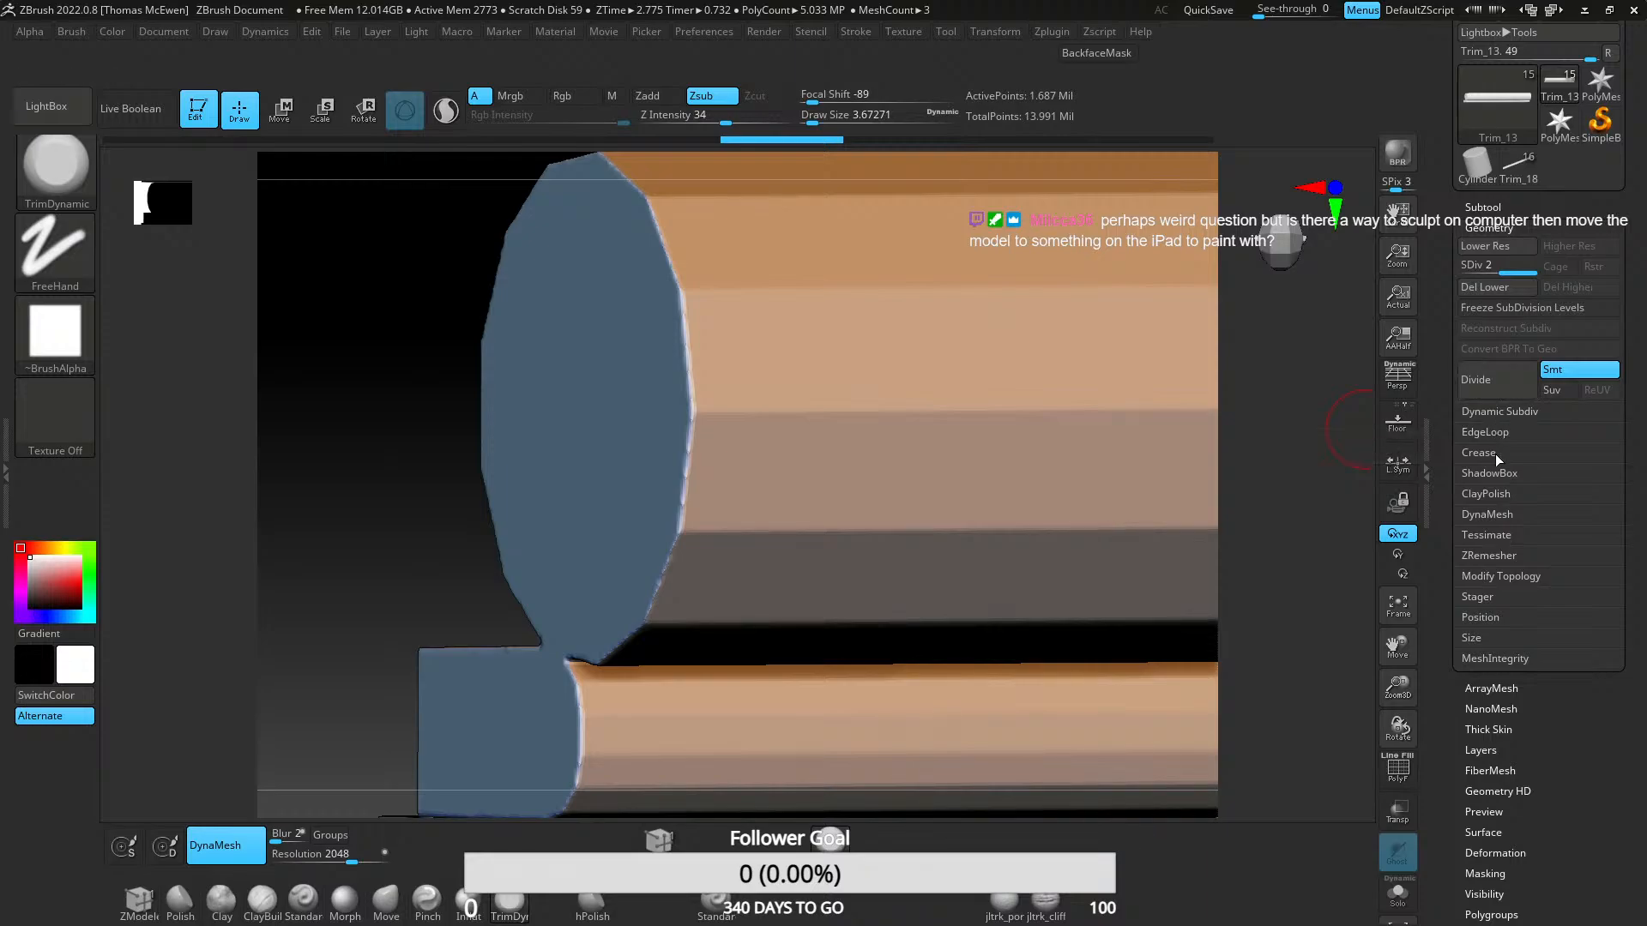
{"action": "left_click", "coordinate": [1489, 514]}
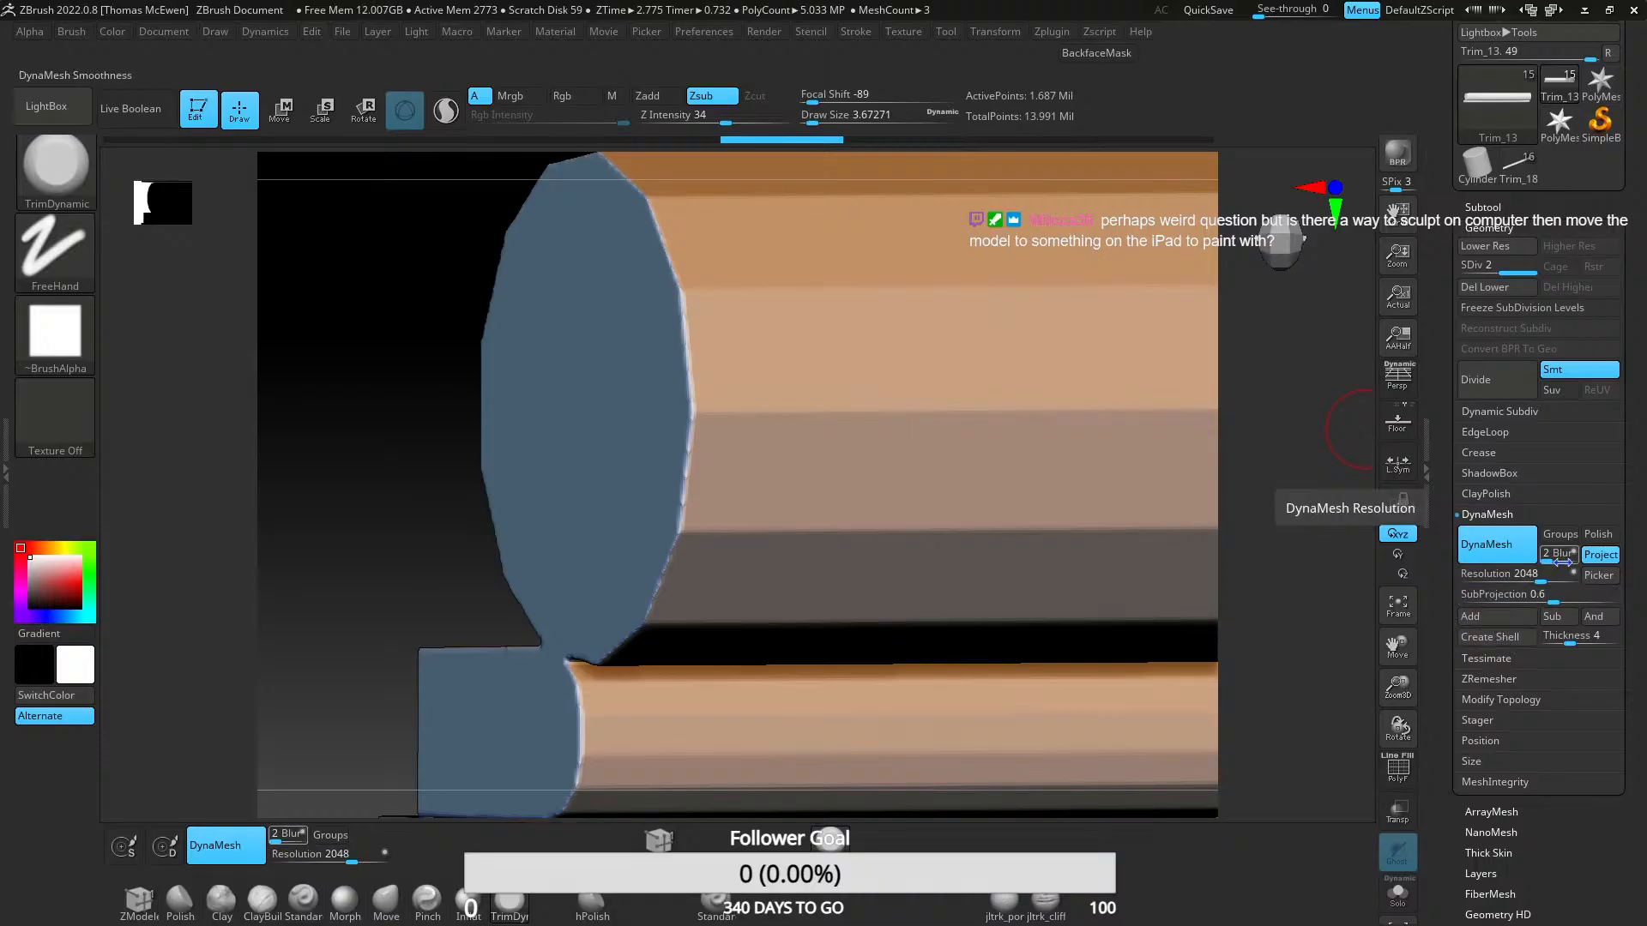
{"action": "left_click", "coordinate": [1598, 533]}
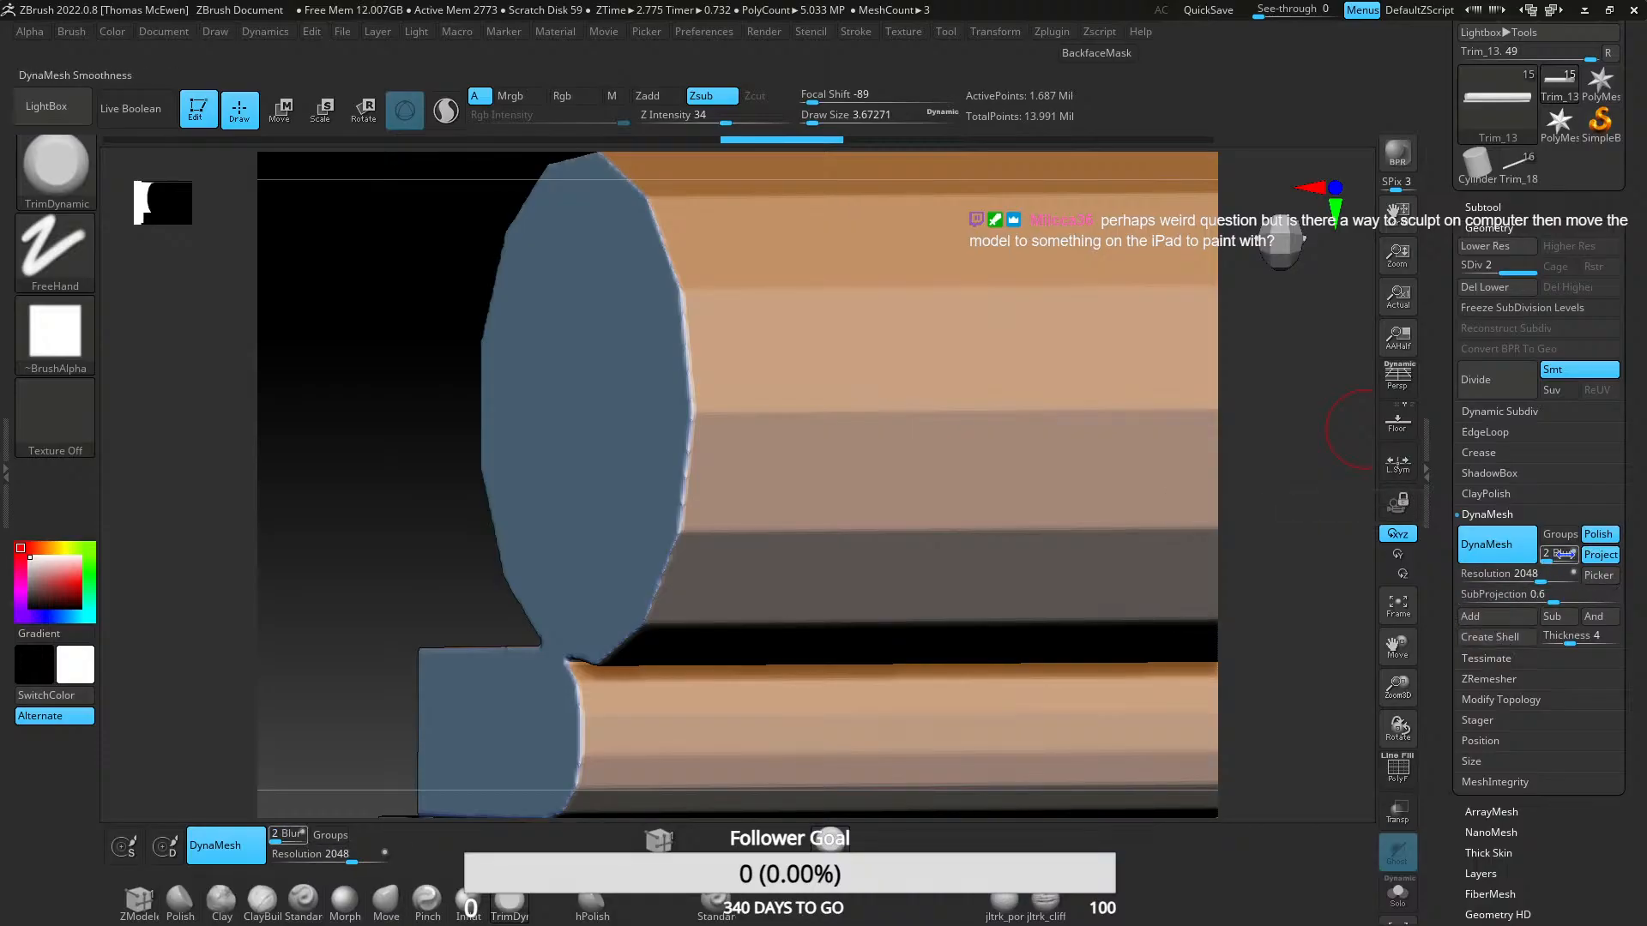
{"action": "left_click", "coordinate": [1497, 544]}
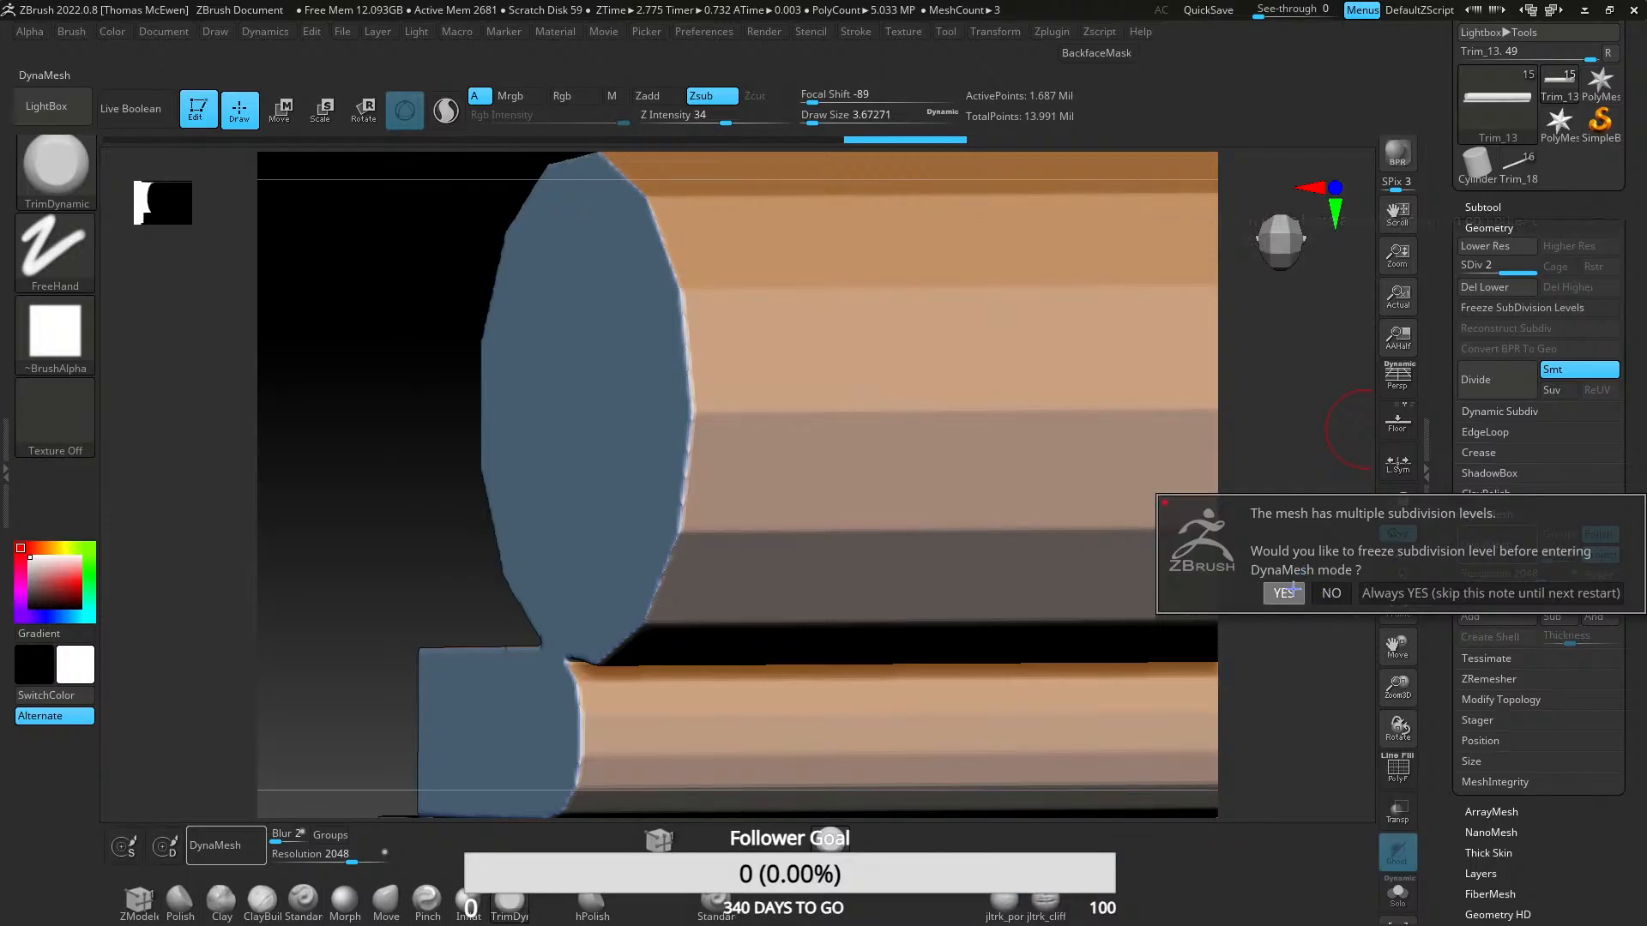
{"action": "left_click", "coordinate": [1283, 593]}
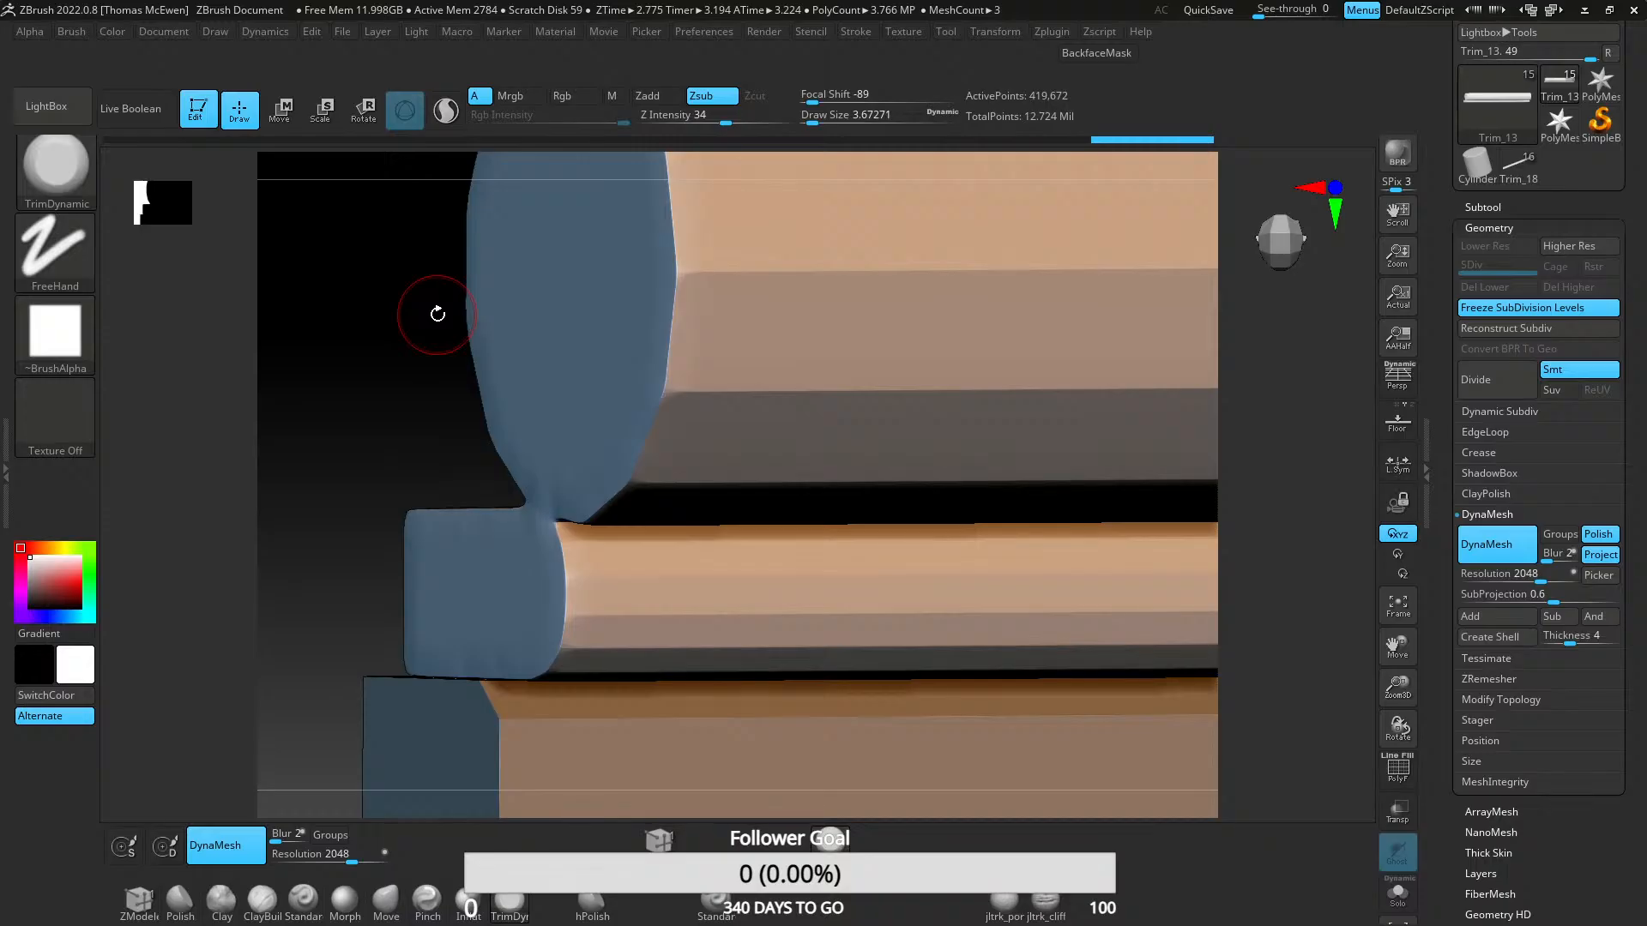
- Try DynaMesh on Trim_13 with Blur at 30, and again with a lower Blur value
{"action": "mouse_move", "coordinate": [437, 314]}
{"action": "left_mouse_down"}
{"action": "mouse_move", "coordinate": [717, 460]}
{"action": "mouse_move", "coordinate": [709, 496]}
{"action": "mouse_move", "coordinate": [750, 390]}
{"action": "mouse_move", "coordinate": [741, 450]}
{"action": "mouse_move", "coordinate": [780, 452]}
{"action": "mouse_move", "coordinate": [699, 533]}
{"action": "mouse_move", "coordinate": [746, 489]}
{"action": "mouse_move", "coordinate": [686, 429]}
{"action": "mouse_move", "coordinate": [683, 481]}
{"action": "mouse_move", "coordinate": [677, 338]}
{"action": "mouse_move", "coordinate": [500, 394]}
{"action": "mouse_move", "coordinate": [761, 404]}
{"action": "mouse_move", "coordinate": [653, 412]}
{"action": "mouse_move", "coordinate": [632, 441]}
{"action": "mouse_move", "coordinate": [691, 415]}
{"action": "mouse_move", "coordinate": [775, 445]}
{"action": "left_mouse_up"}
{"action": "mouse_move", "coordinate": [774, 445]}
{"action": "right_mouse_down"}
{"action": "mouse_move", "coordinate": [754, 489]}
{"action": "mouse_move", "coordinate": [815, 562]}
{"action": "right_mouse_up"}
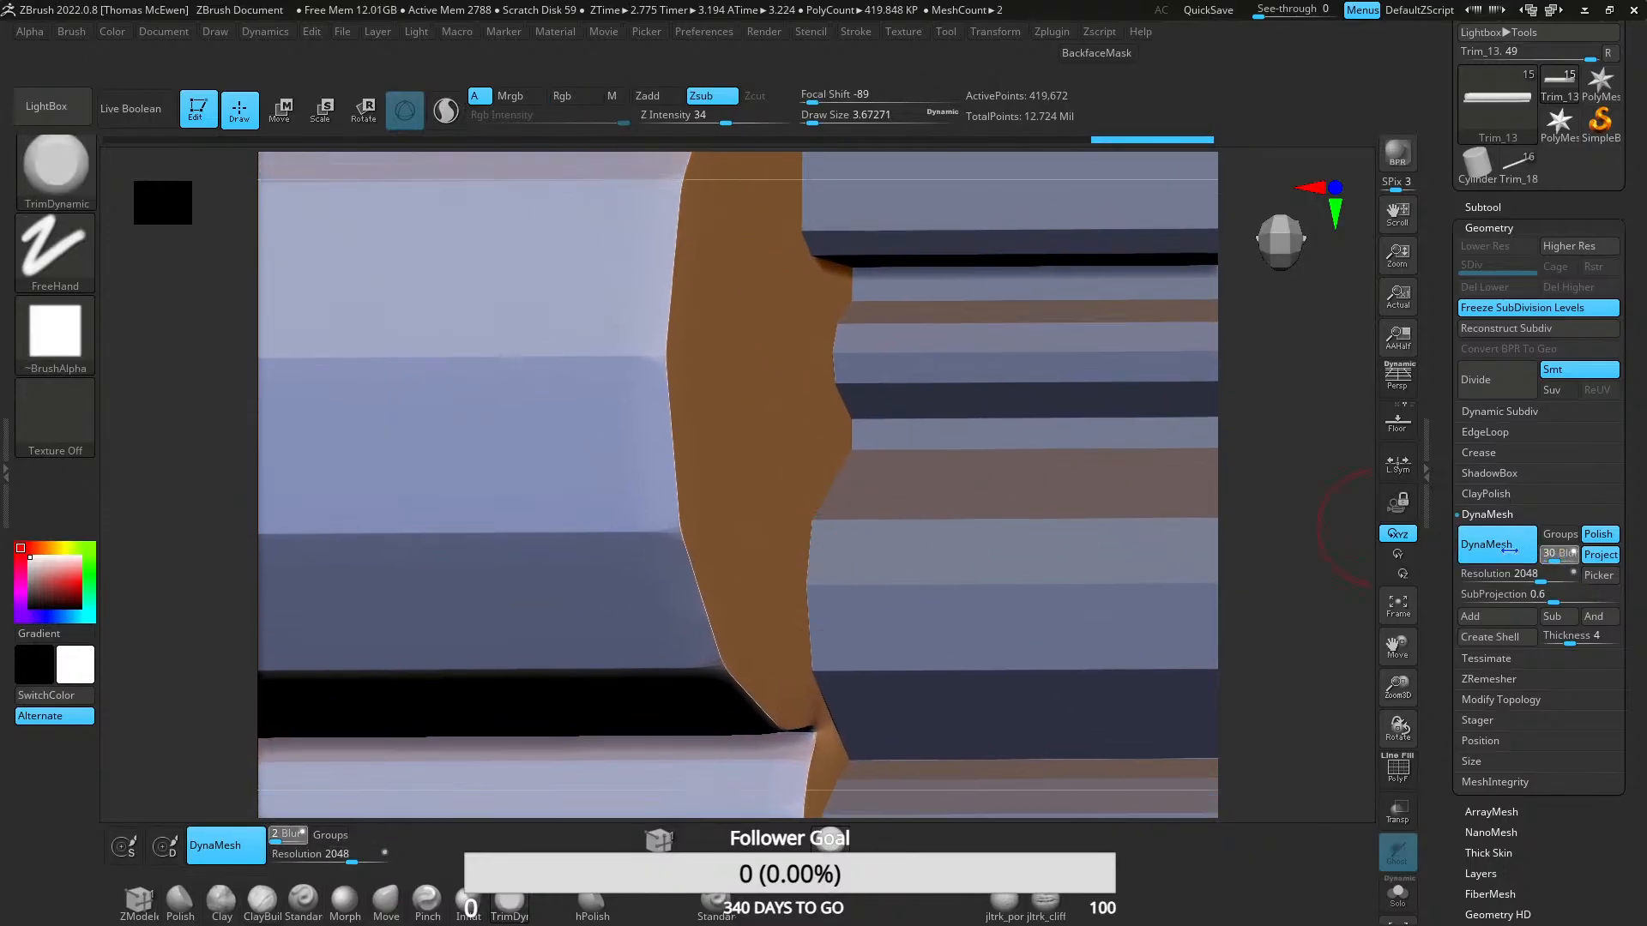
{"action": "left_click", "coordinate": [1556, 560]}
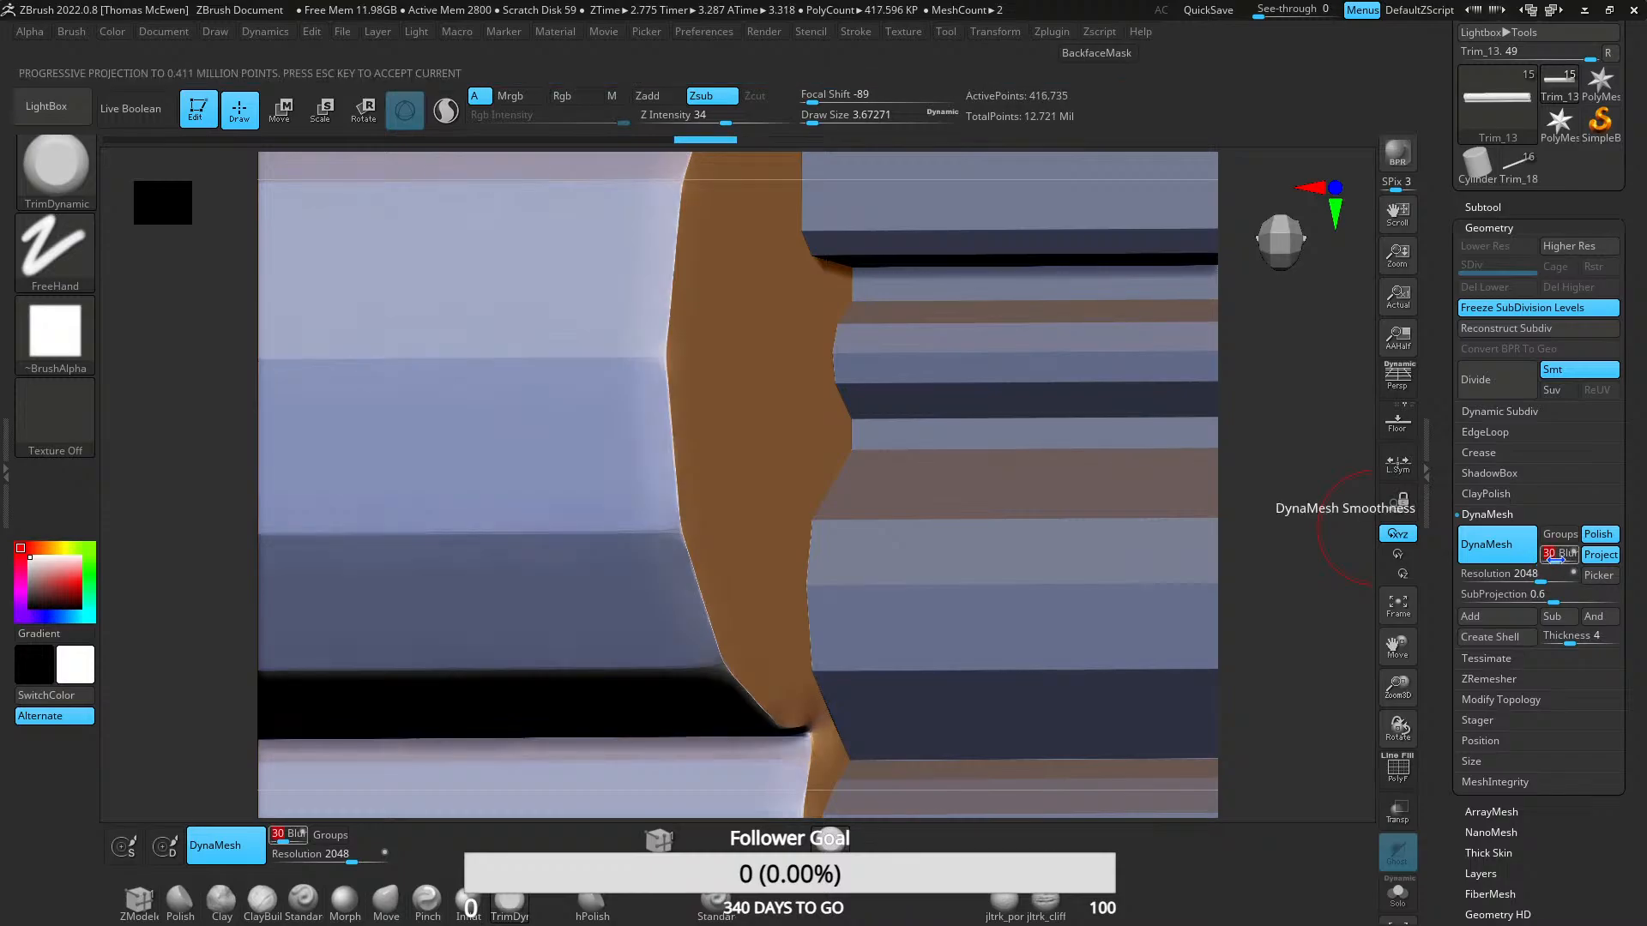
{"action": "left_click_drag", "start_coordinate": [1551, 557], "coordinate": [763, 557]}
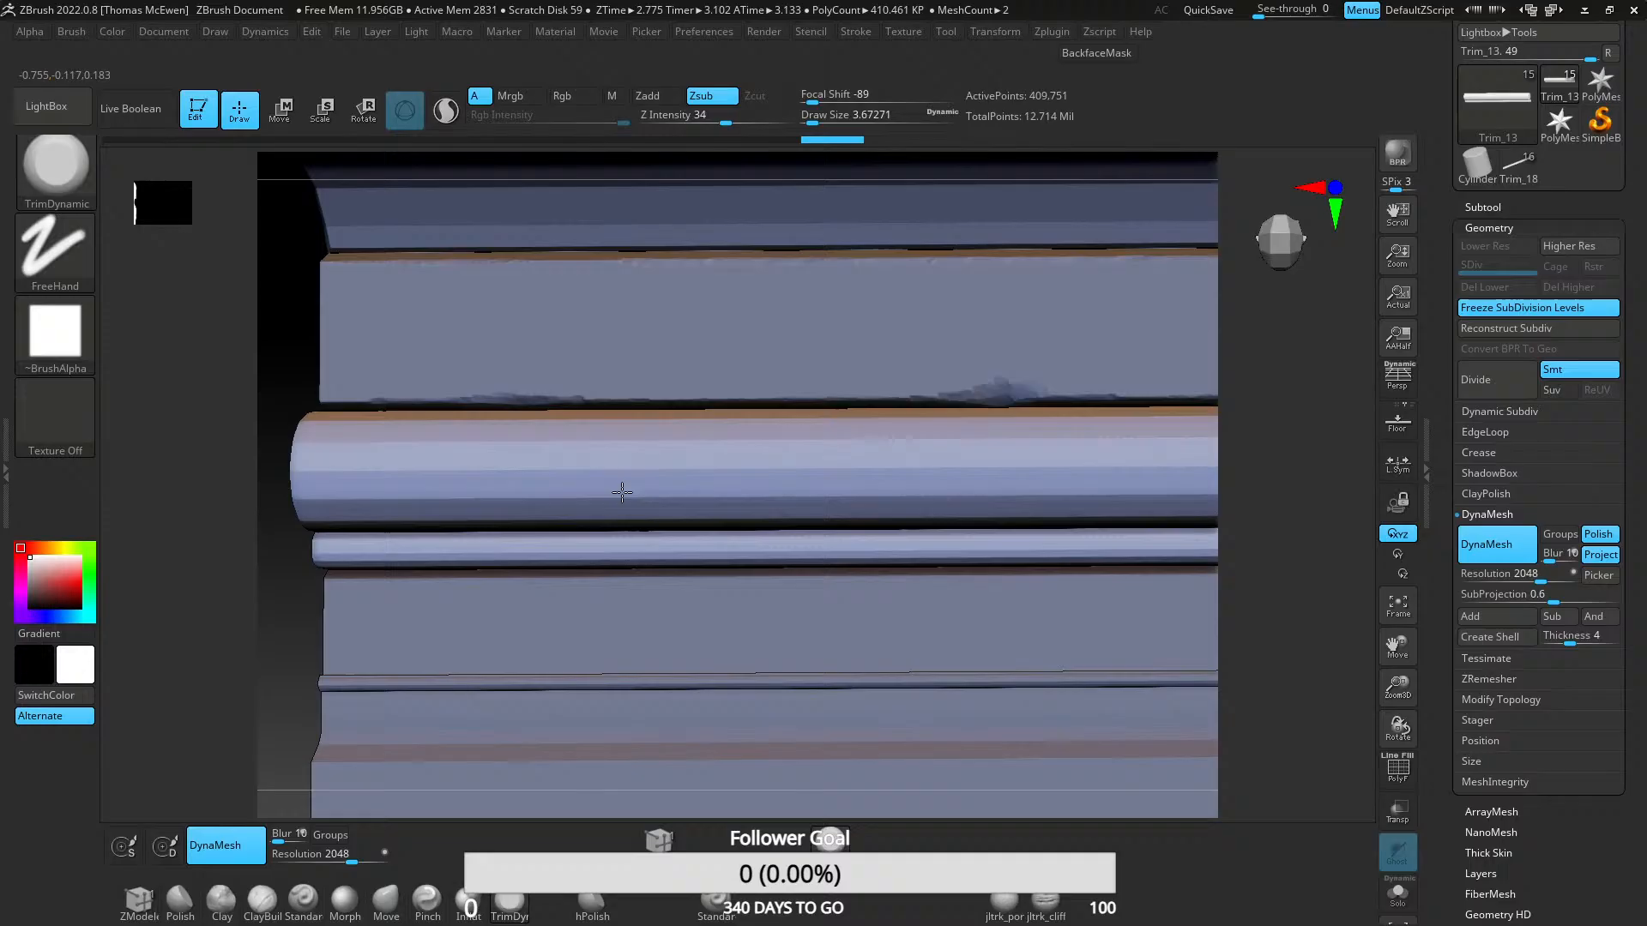
- Try smoothing Trim_13's long facet edges along the stretch near its round end with the Smooth brush
{"action": "mouse_move", "coordinate": [622, 490]}
{"action": "right_mouse_down"}
{"action": "mouse_move", "coordinate": [705, 532]}
{"action": "mouse_move", "coordinate": [702, 439]}
{"action": "mouse_move", "coordinate": [735, 591]}
{"action": "mouse_move", "coordinate": [716, 340]}
{"action": "mouse_move", "coordinate": [717, 518]}
{"action": "right_mouse_up"}
{"action": "right_click_drag", "start_coordinate": [1136, 507], "coordinate": [889, 388], "text": "alt"}
{"action": "right_click_drag", "start_coordinate": [1091, 525], "coordinate": [739, 428], "text": "ctrl"}
{"action": "mouse_move", "coordinate": [1083, 566]}
{"action": "right_mouse_down", "text": "alt"}
{"action": "mouse_move", "coordinate": [827, 592]}
{"action": "mouse_move", "coordinate": [831, 490]}
{"action": "mouse_move", "coordinate": [786, 490]}
{"action": "mouse_move", "coordinate": [792, 451]}
{"action": "right_mouse_up", "text": "alt"}
{"action": "mouse_move", "coordinate": [806, 358]}
{"action": "left_mouse_down", "text": "shift"}
{"action": "mouse_move", "coordinate": [661, 371]}
{"action": "mouse_move", "coordinate": [666, 357]}
{"action": "mouse_move", "coordinate": [500, 356]}
{"action": "mouse_move", "coordinate": [725, 346]}
{"action": "left_mouse_up", "text": "shift"}
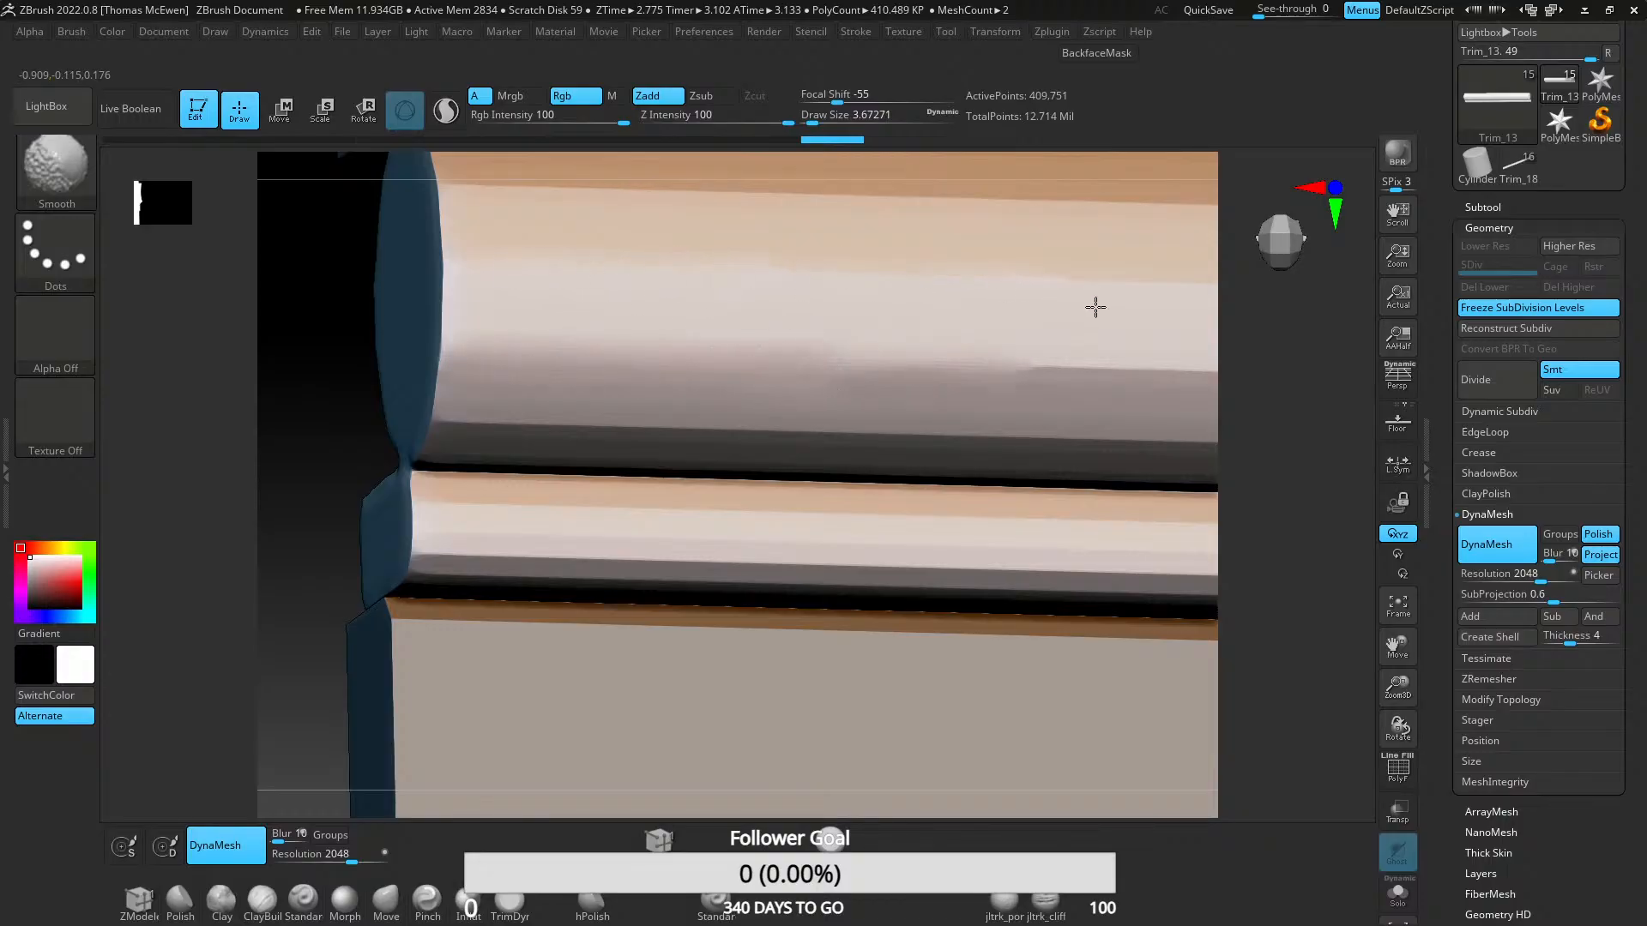
{"action": "left_click_drag", "start_coordinate": [1171, 367], "coordinate": [952, 371], "text": "shift"}
{"action": "right_click_drag", "start_coordinate": [883, 412], "coordinate": [882, 163], "text": "ctrl"}
{"action": "mouse_move", "coordinate": [878, 379]}
{"action": "right_mouse_down"}
{"action": "mouse_move", "coordinate": [871, 427]}
{"action": "mouse_move", "coordinate": [738, 427]}
{"action": "mouse_move", "coordinate": [736, 520]}
{"action": "right_mouse_up"}
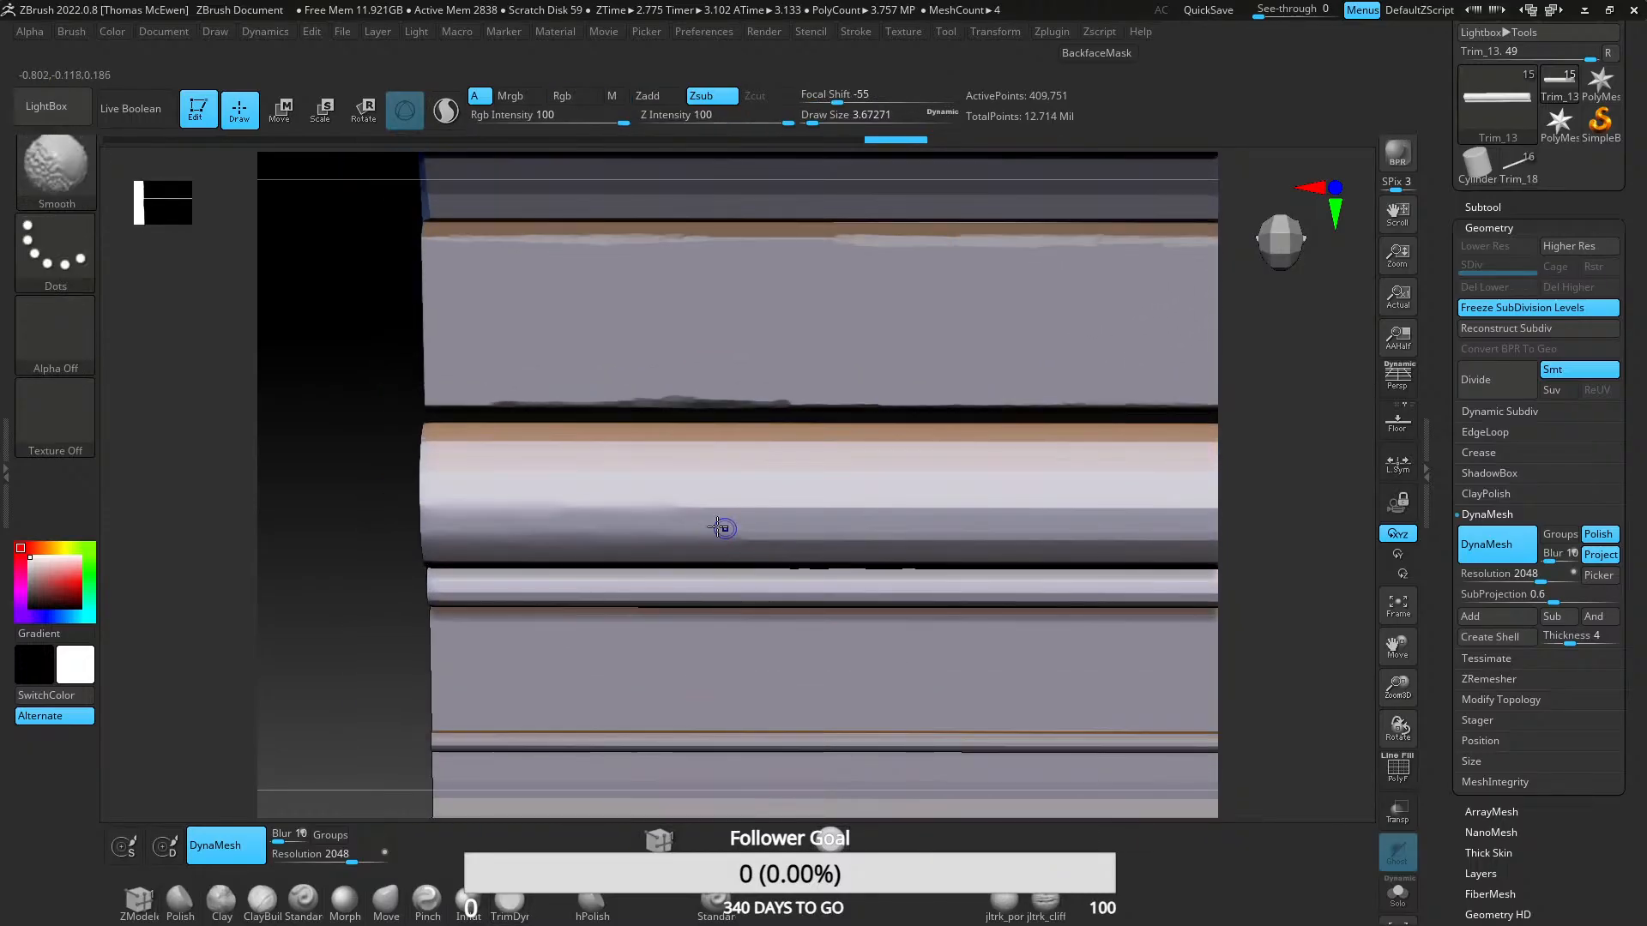
{"action": "left_click_drag", "start_coordinate": [622, 494], "coordinate": [900, 509], "text": "shift"}
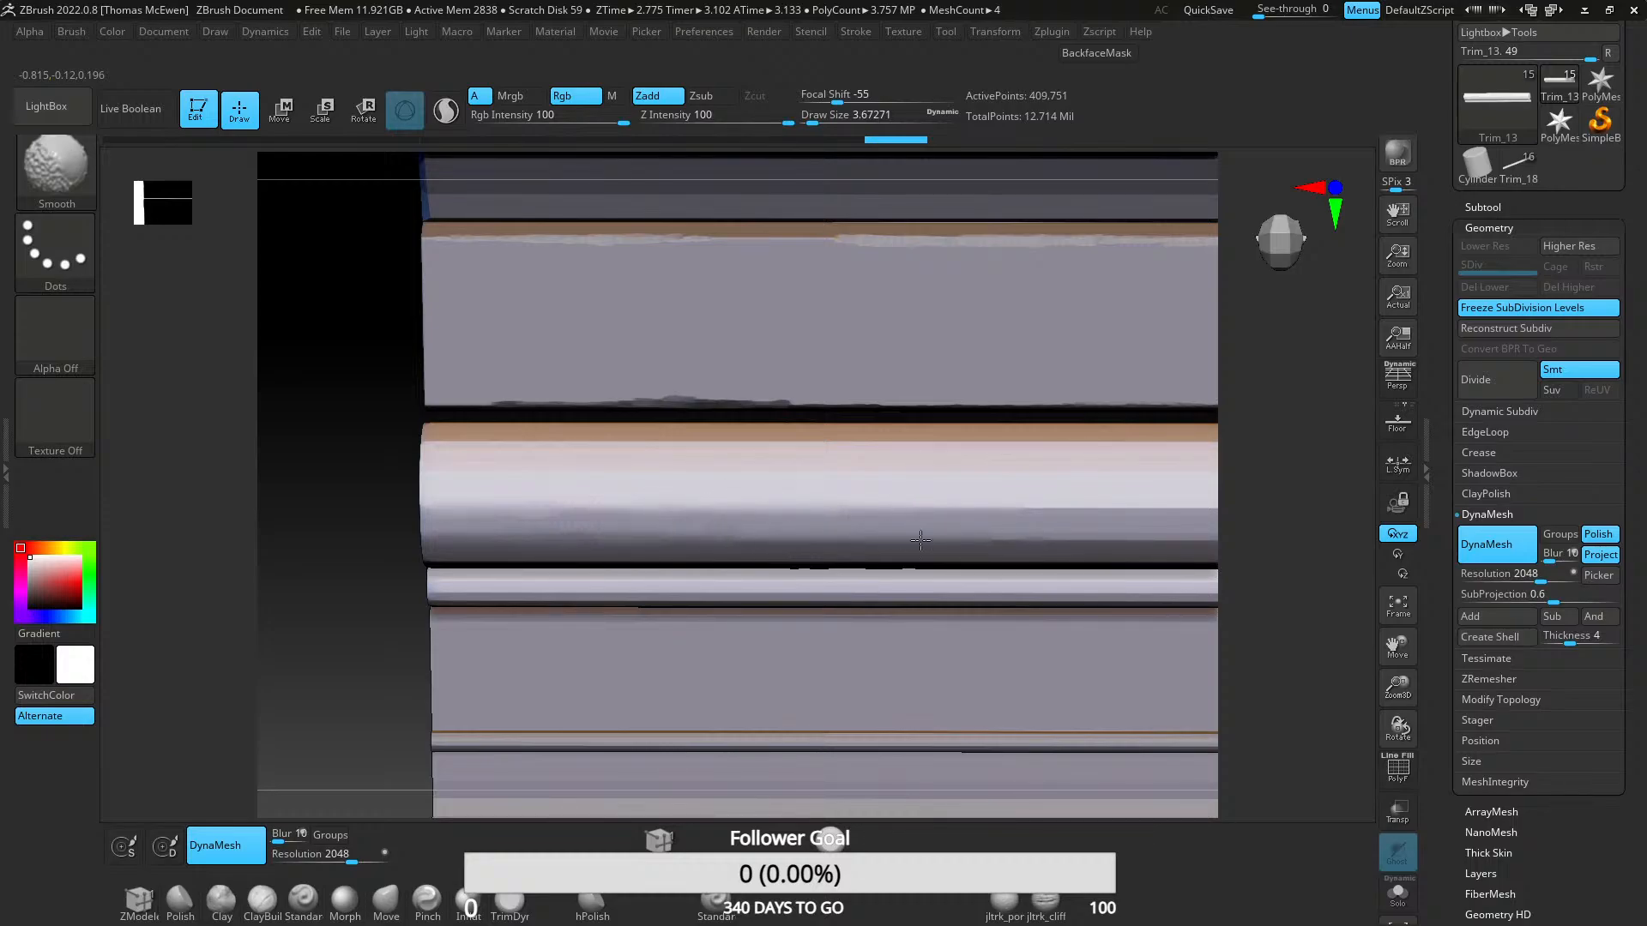
{"action": "left_click_drag", "start_coordinate": [1096, 510], "coordinate": [1113, 509], "text": "shift"}
- Undo the smoothing strokes and the polished DynaMesh trials on Trim_13, back to its undivided resolution 2048 DynaMesh
{"action": "key", "text": "ctrl+z"}
{"action": "key", "text": "ctrl+z"}
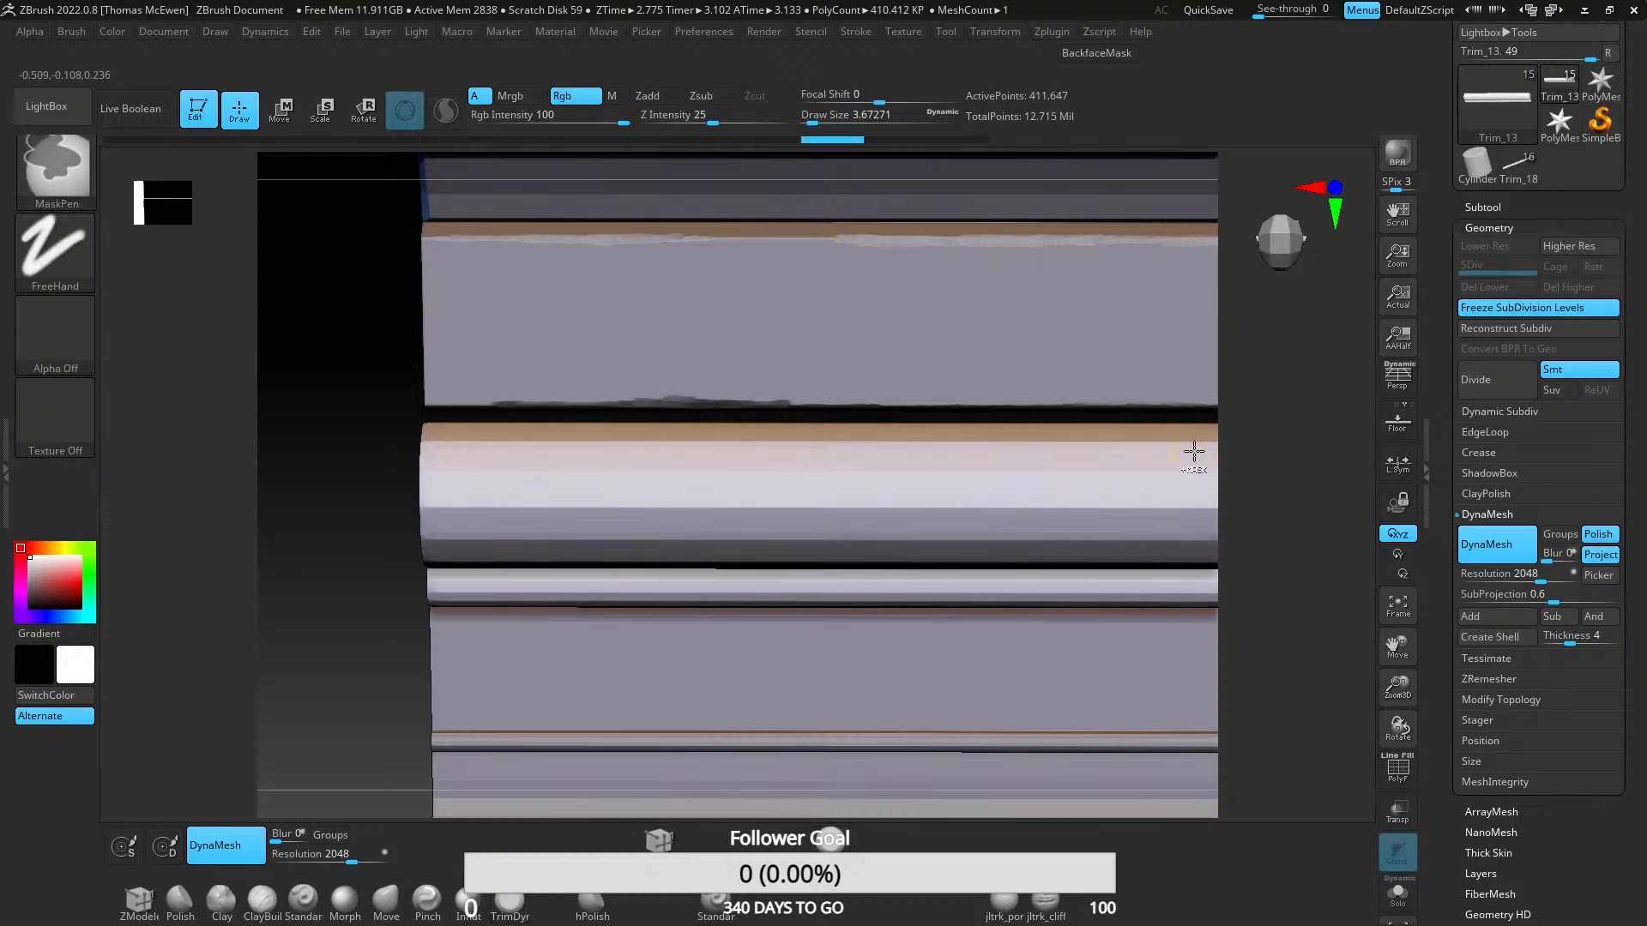
{"action": "key", "text": "ctrl+z"}
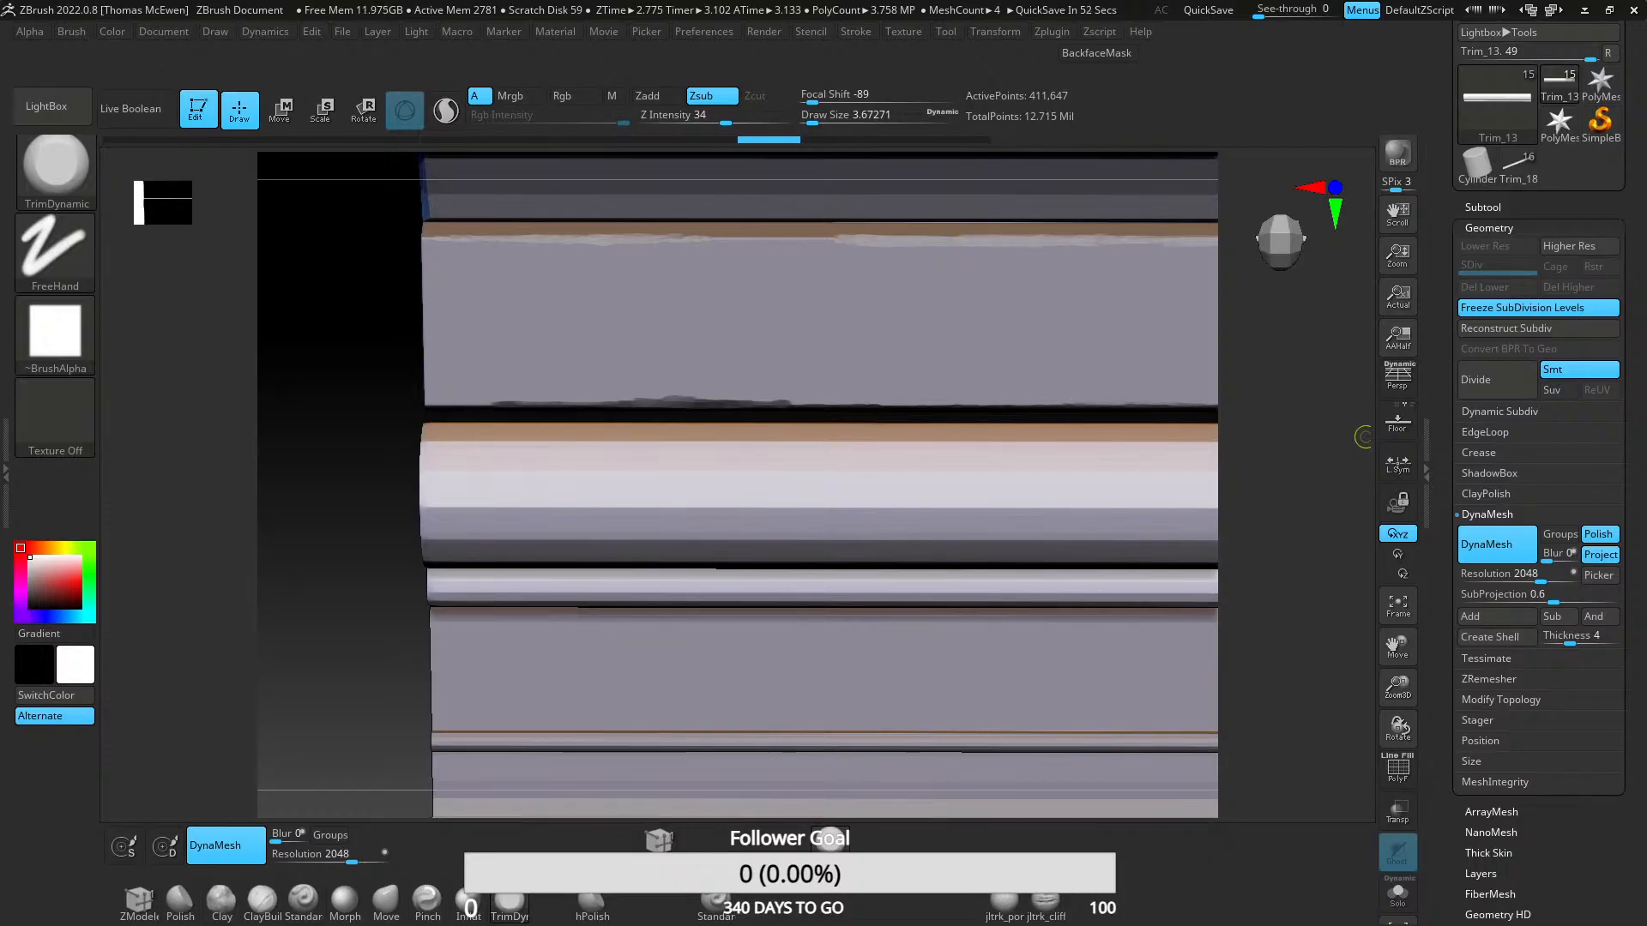
{"action": "right_click_drag", "start_coordinate": [828, 501], "coordinate": [833, 426]}
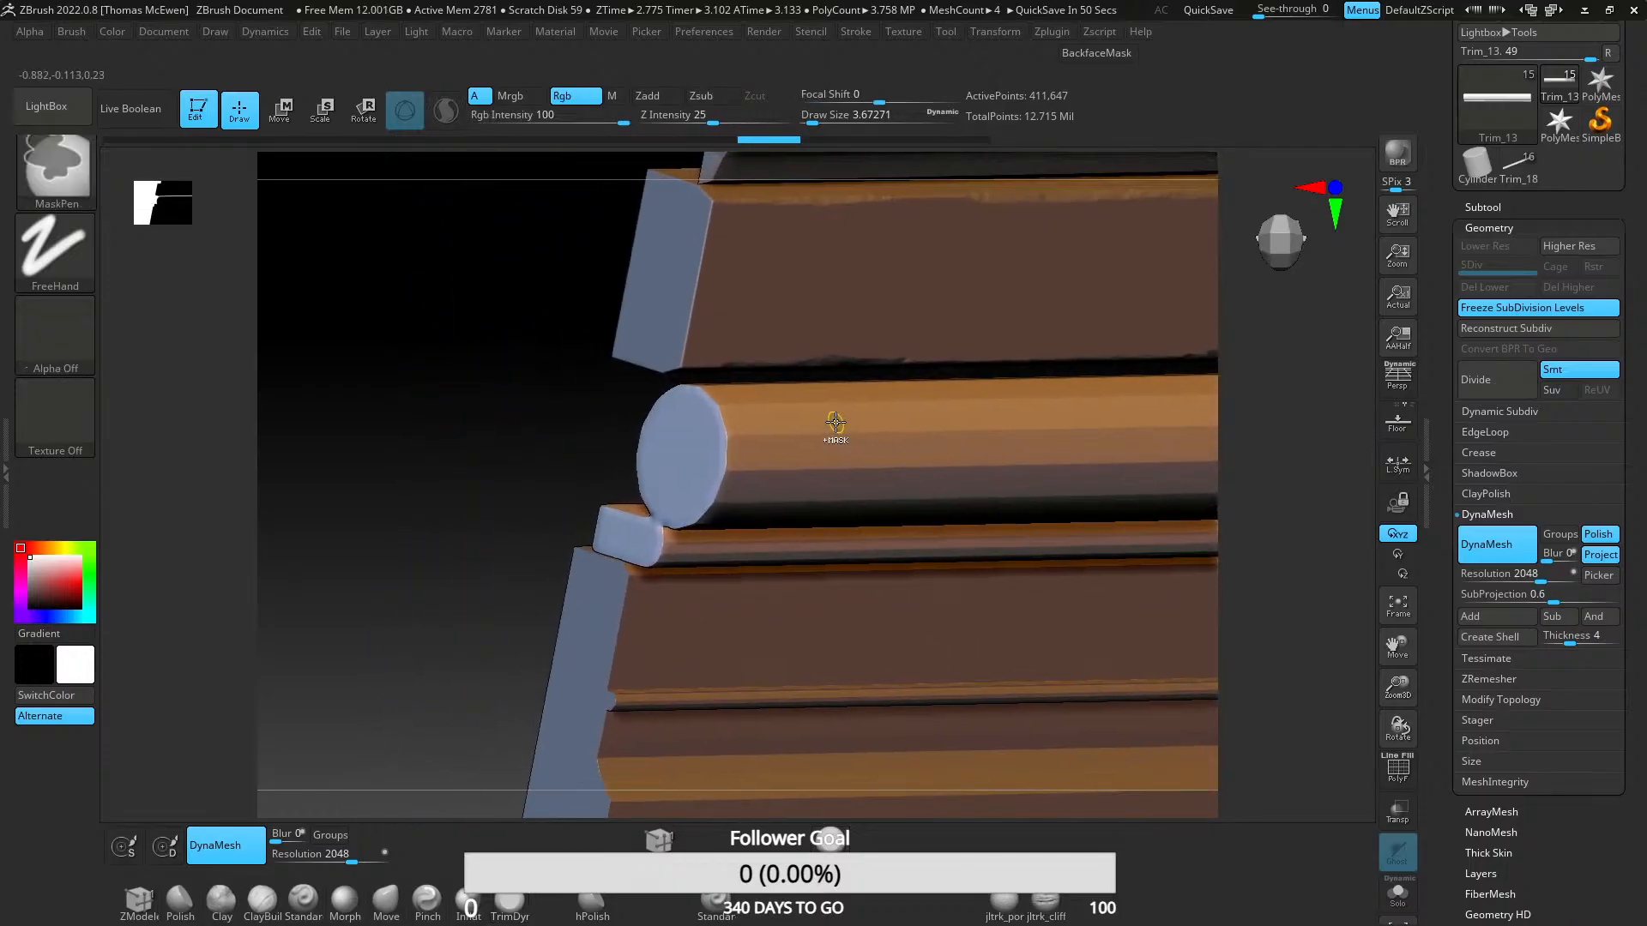
{"action": "key", "text": "ctrl+z"}
{"action": "key", "text": "ctrl+z"}
{"action": "key", "text": "ctrl+z"}
{"action": "mouse_move", "coordinate": [745, 465]}
{"action": "right_mouse_down", "text": "ctrl"}
{"action": "mouse_move", "coordinate": [739, 543]}
{"action": "mouse_move", "coordinate": [769, 471]}
{"action": "mouse_move", "coordinate": [764, 566]}
{"action": "right_mouse_up", "text": "ctrl"}
{"action": "key", "text": "ctrl+z"}
{"action": "key", "text": "ctrl+z"}
{"action": "key", "text": "ctrl+z"}
{"action": "key", "text": "ctrl+z"}
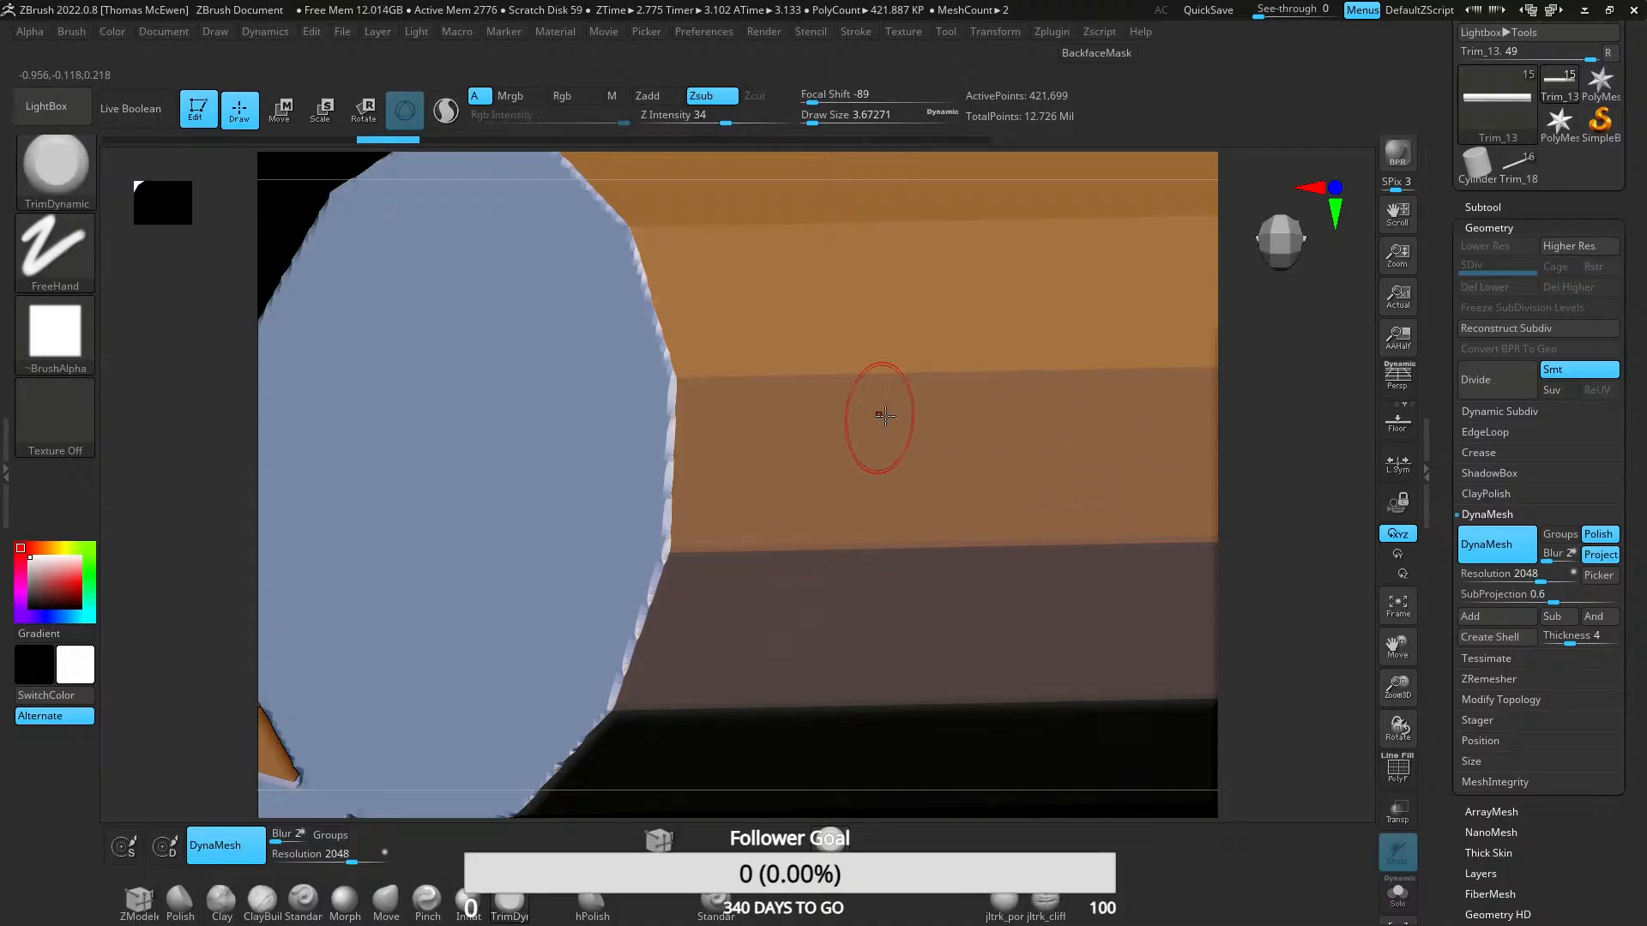
{"action": "right_click_drag", "start_coordinate": [860, 452], "coordinate": [850, 412], "text": "ctrl"}
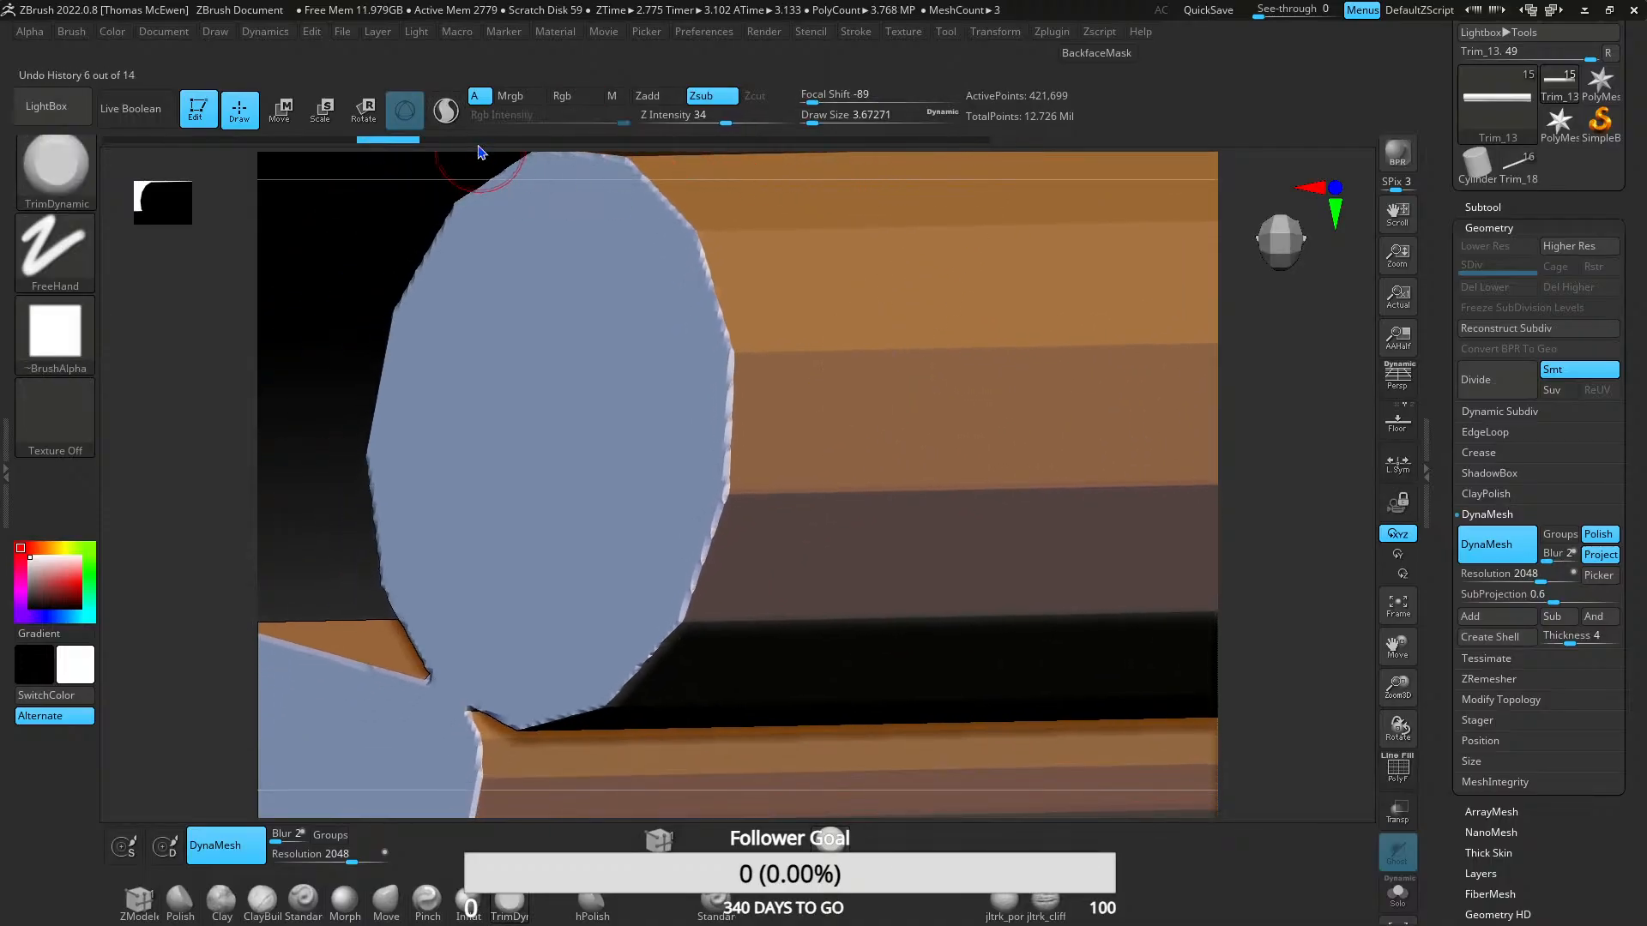
- Restore Trim_13's subdivision, remesh it using ZRemesher with Target Polygons Count 5, and inspect both ends
{"action": "key", "text": "ctrl+shift+z"}
{"action": "left_click", "coordinate": [1486, 514]}
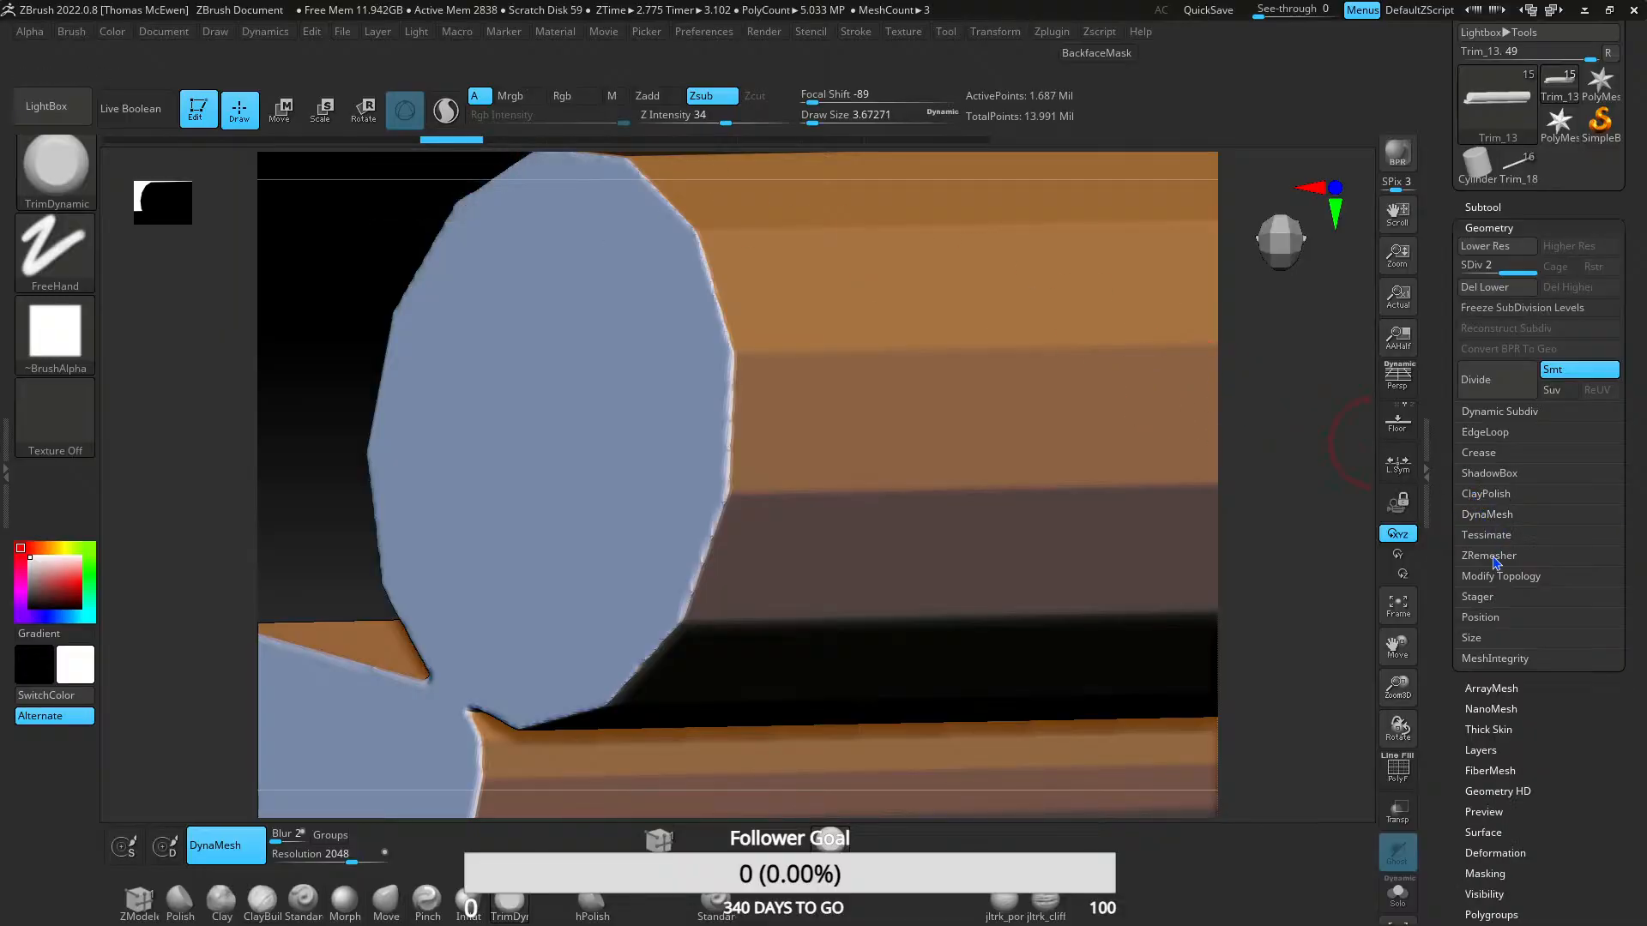
{"action": "left_click", "coordinate": [1489, 555]}
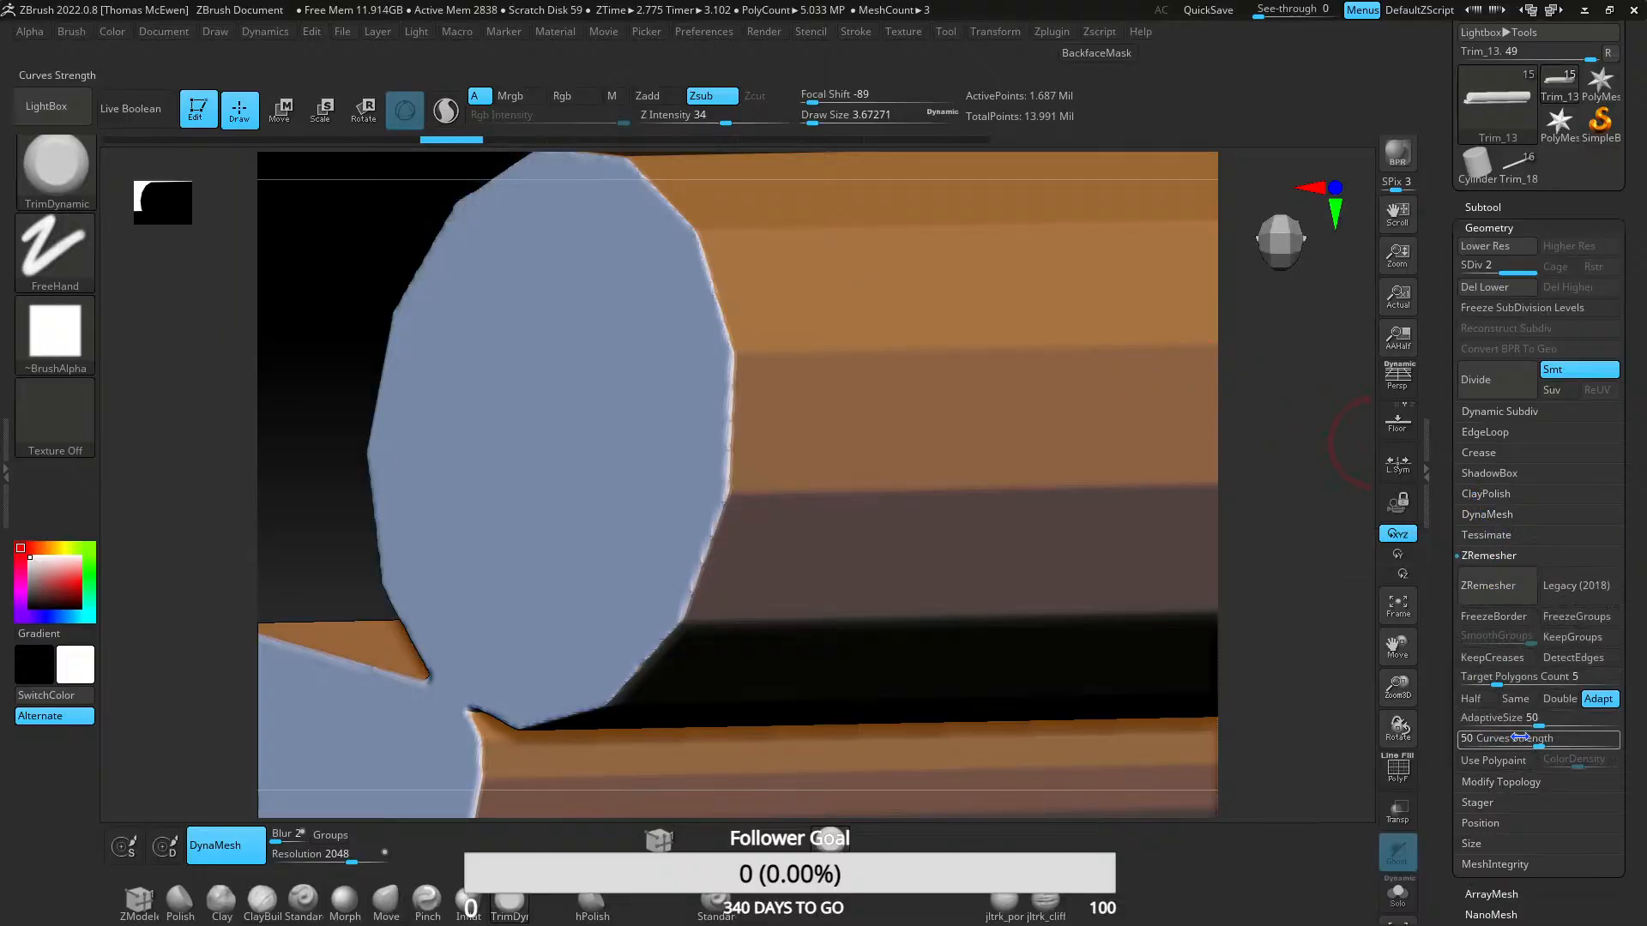
{"action": "left_click", "coordinate": [1487, 600]}
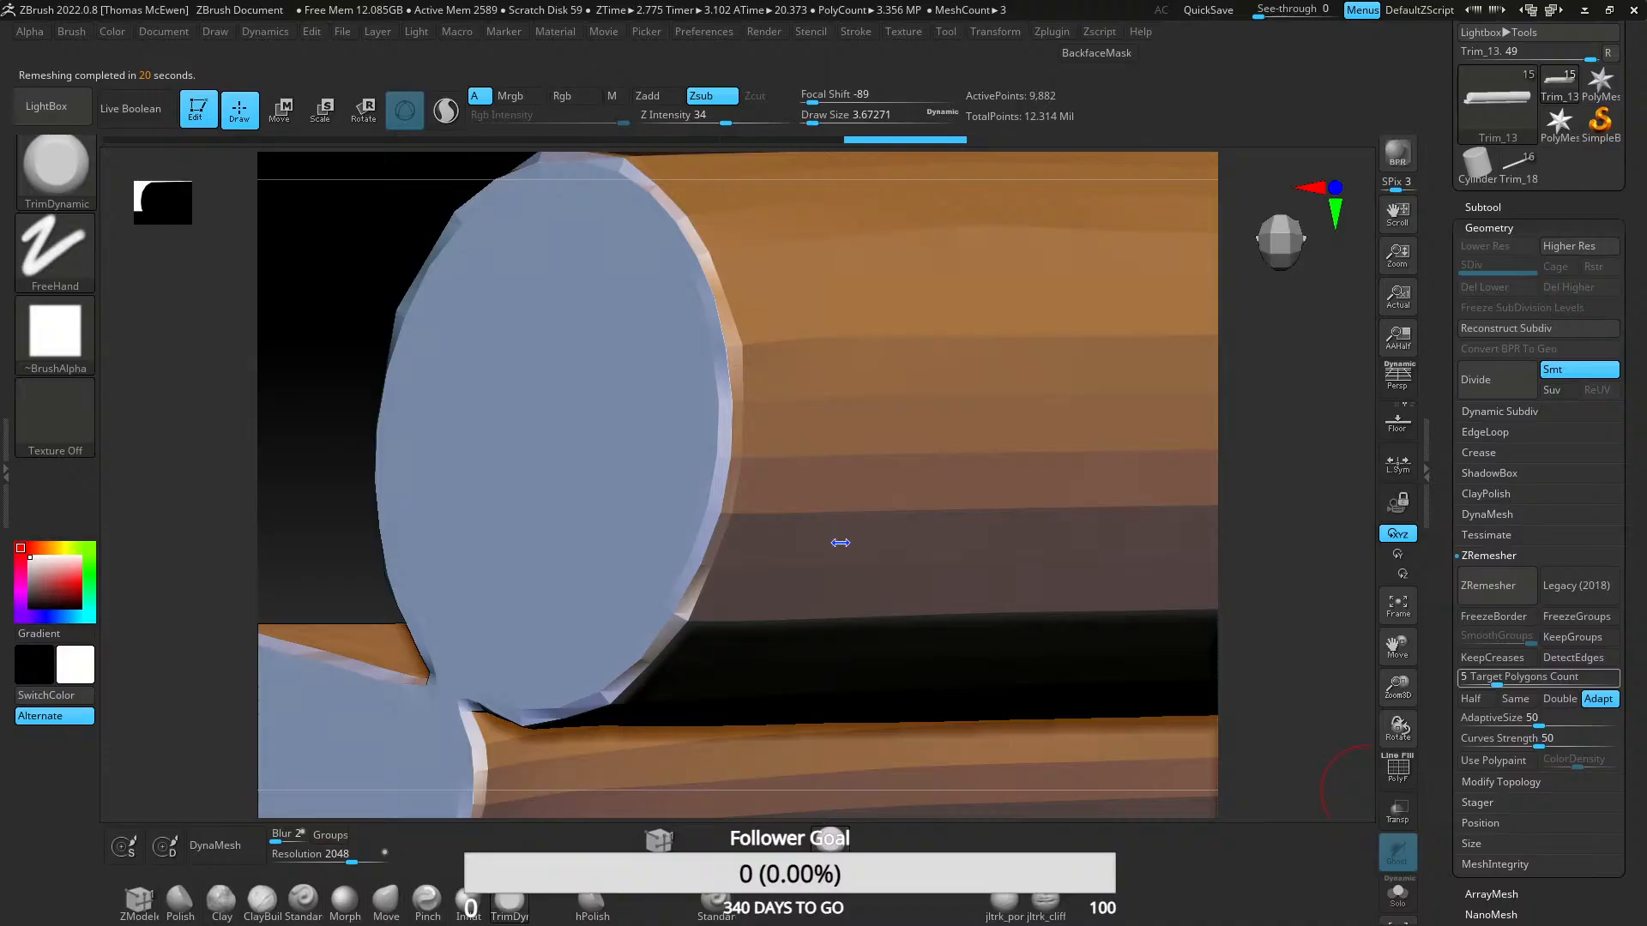
{"action": "right_click_drag", "start_coordinate": [841, 542], "coordinate": [777, 467]}
{"action": "right_click_drag", "start_coordinate": [776, 468], "coordinate": [343, 502], "text": "alt"}
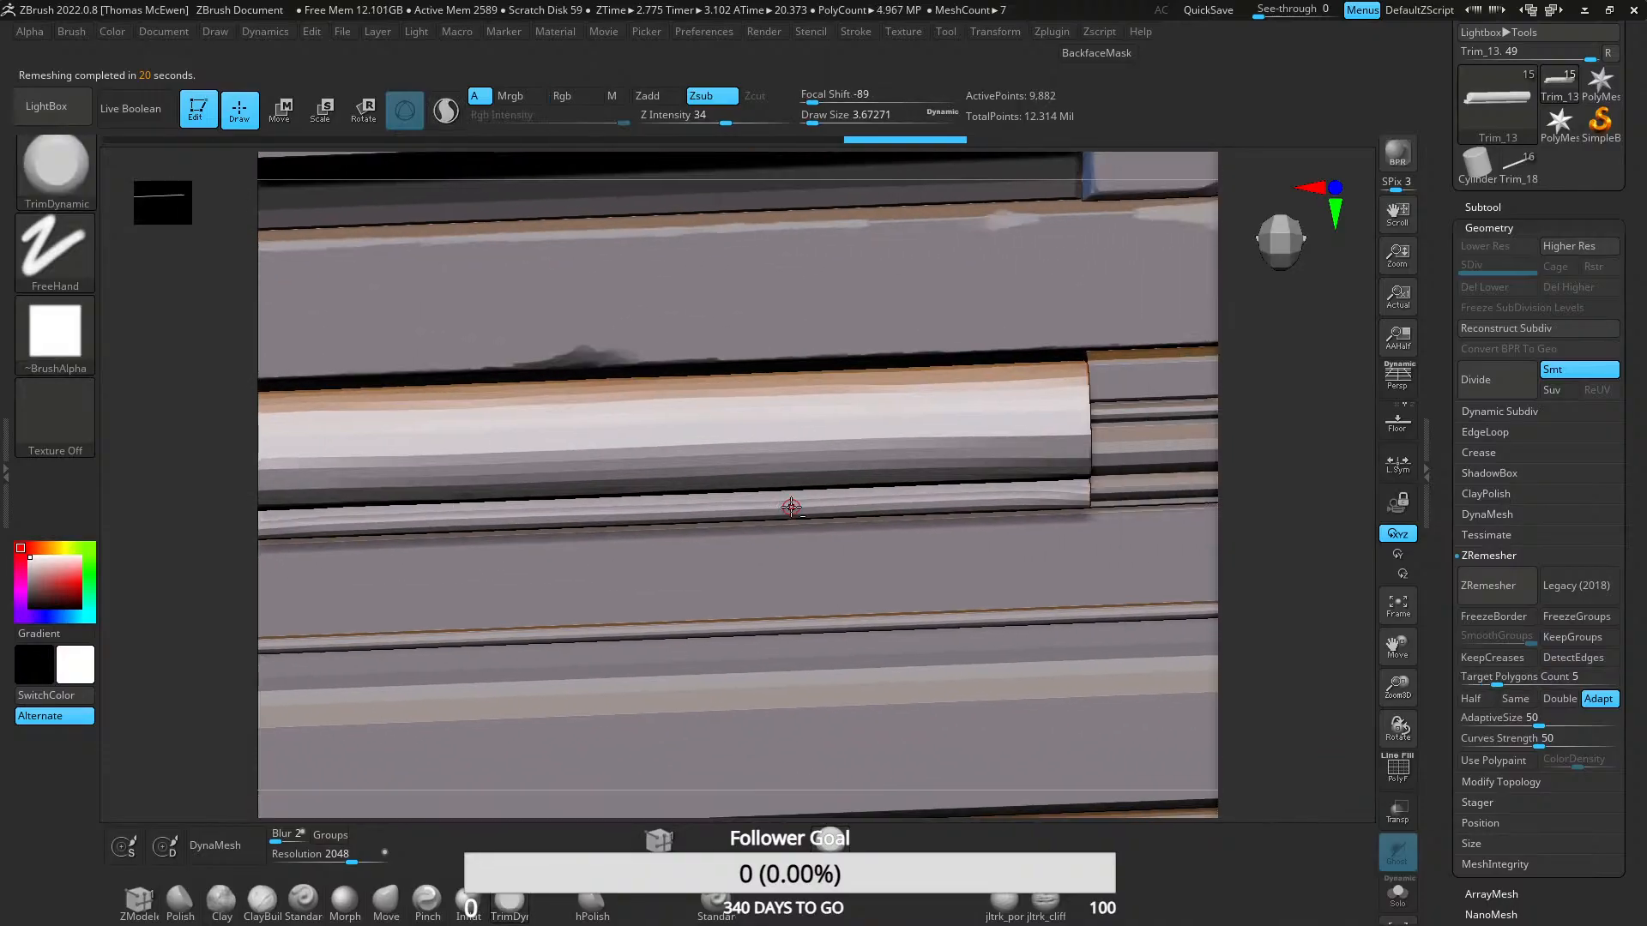
{"action": "right_click_drag", "start_coordinate": [525, 504], "coordinate": [881, 478], "text": "alt"}
{"action": "mouse_move", "coordinate": [705, 447]}
{"action": "right_mouse_down", "text": "ctrl"}
{"action": "mouse_move", "coordinate": [676, 613]}
{"action": "mouse_move", "coordinate": [724, 544]}
{"action": "mouse_move", "coordinate": [746, 463]}
{"action": "mouse_move", "coordinate": [699, 423]}
{"action": "mouse_move", "coordinate": [699, 604]}
{"action": "right_mouse_up", "text": "ctrl"}
{"action": "right_click_drag", "start_coordinate": [645, 533], "coordinate": [640, 464], "text": "ctrl"}
{"action": "right_click_drag", "start_coordinate": [640, 463], "coordinate": [680, 471]}
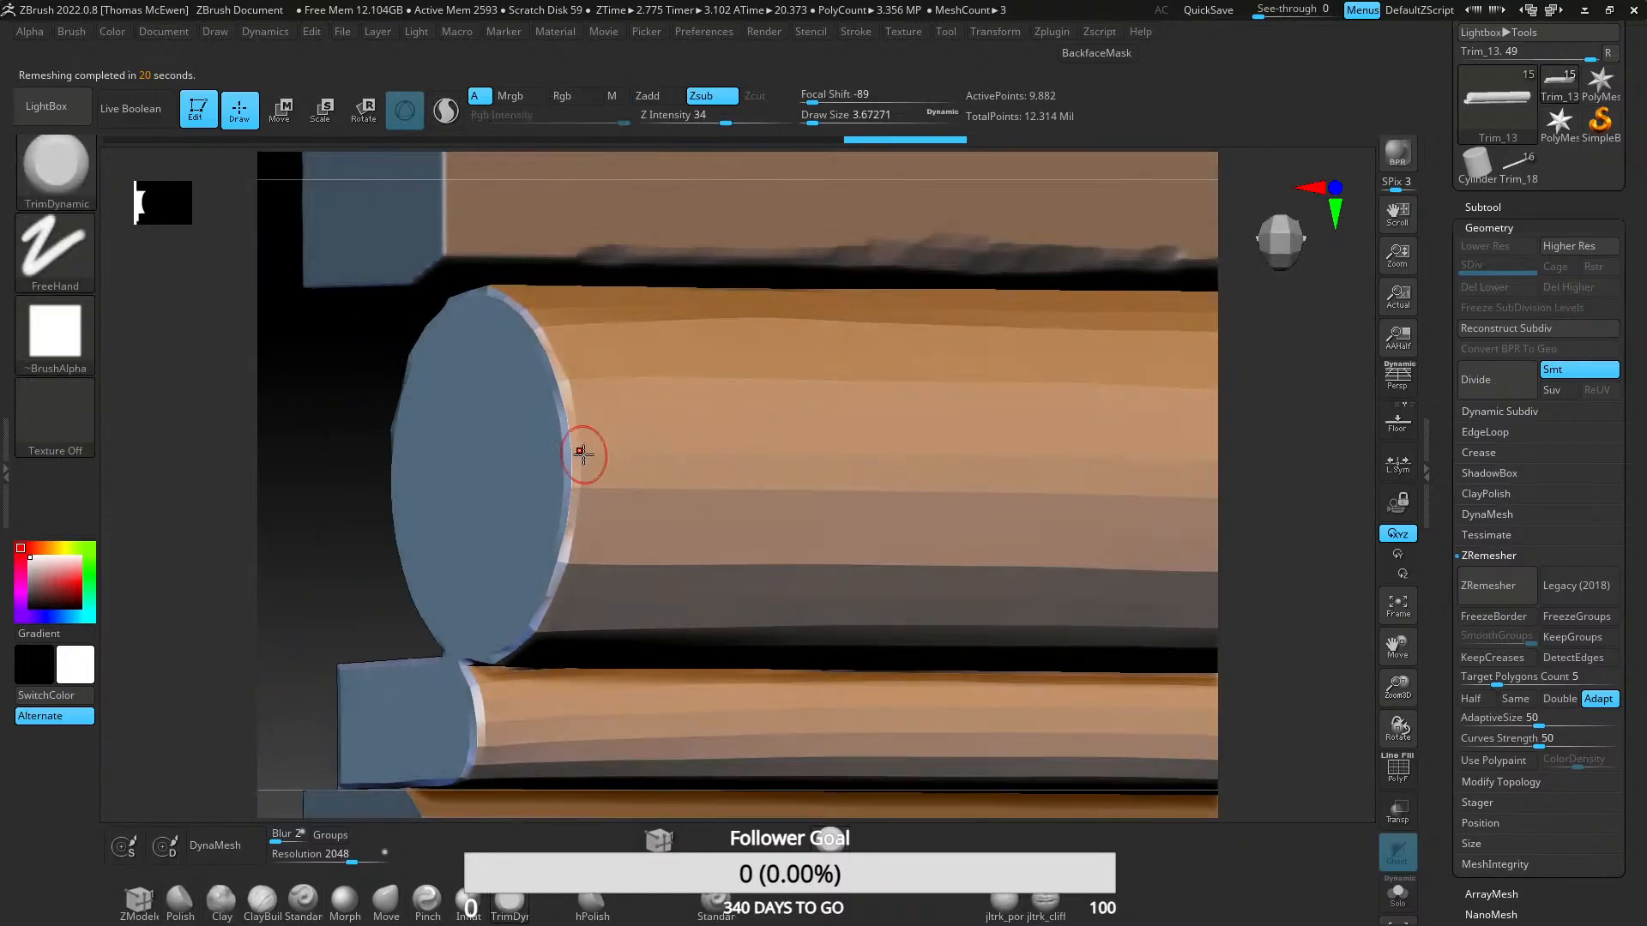
- Undo the ZRemesher result on Trim_13, back to the subdivided DynaMesh
{"action": "right_click_drag", "start_coordinate": [552, 574], "coordinate": [660, 545], "text": "ctrl"}
{"action": "key", "text": "ctrl+z"}
{"action": "key", "text": "ctrl+z"}
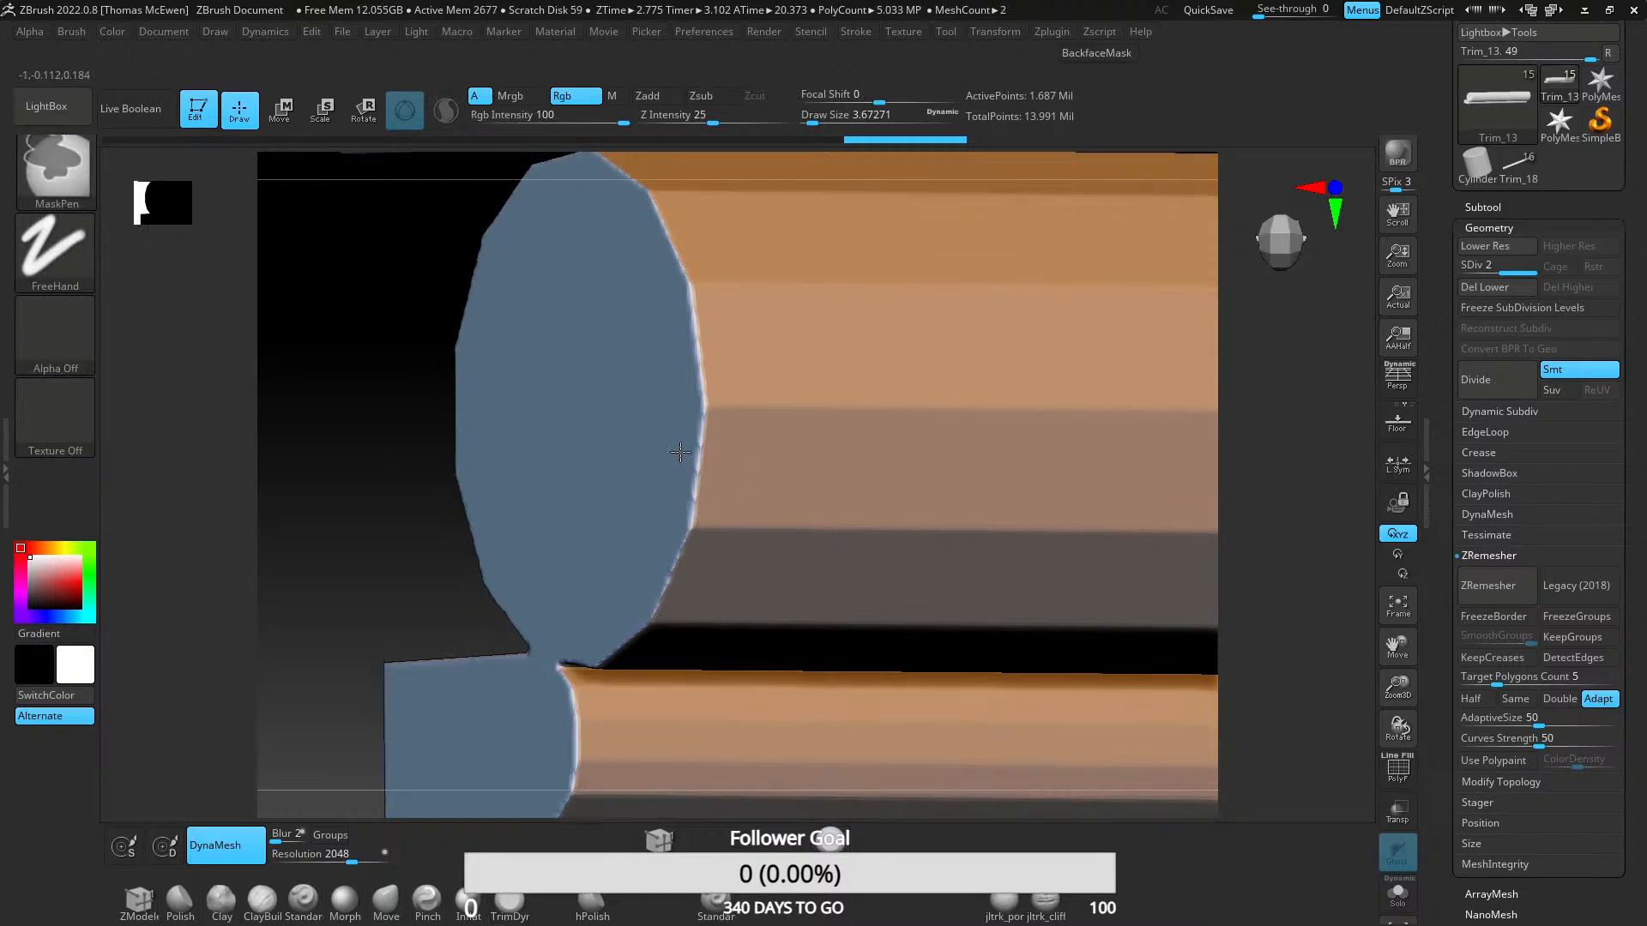
{"action": "right_click_drag", "start_coordinate": [680, 453], "coordinate": [694, 415], "text": "ctrl"}
{"action": "key", "text": "ctrl+z"}
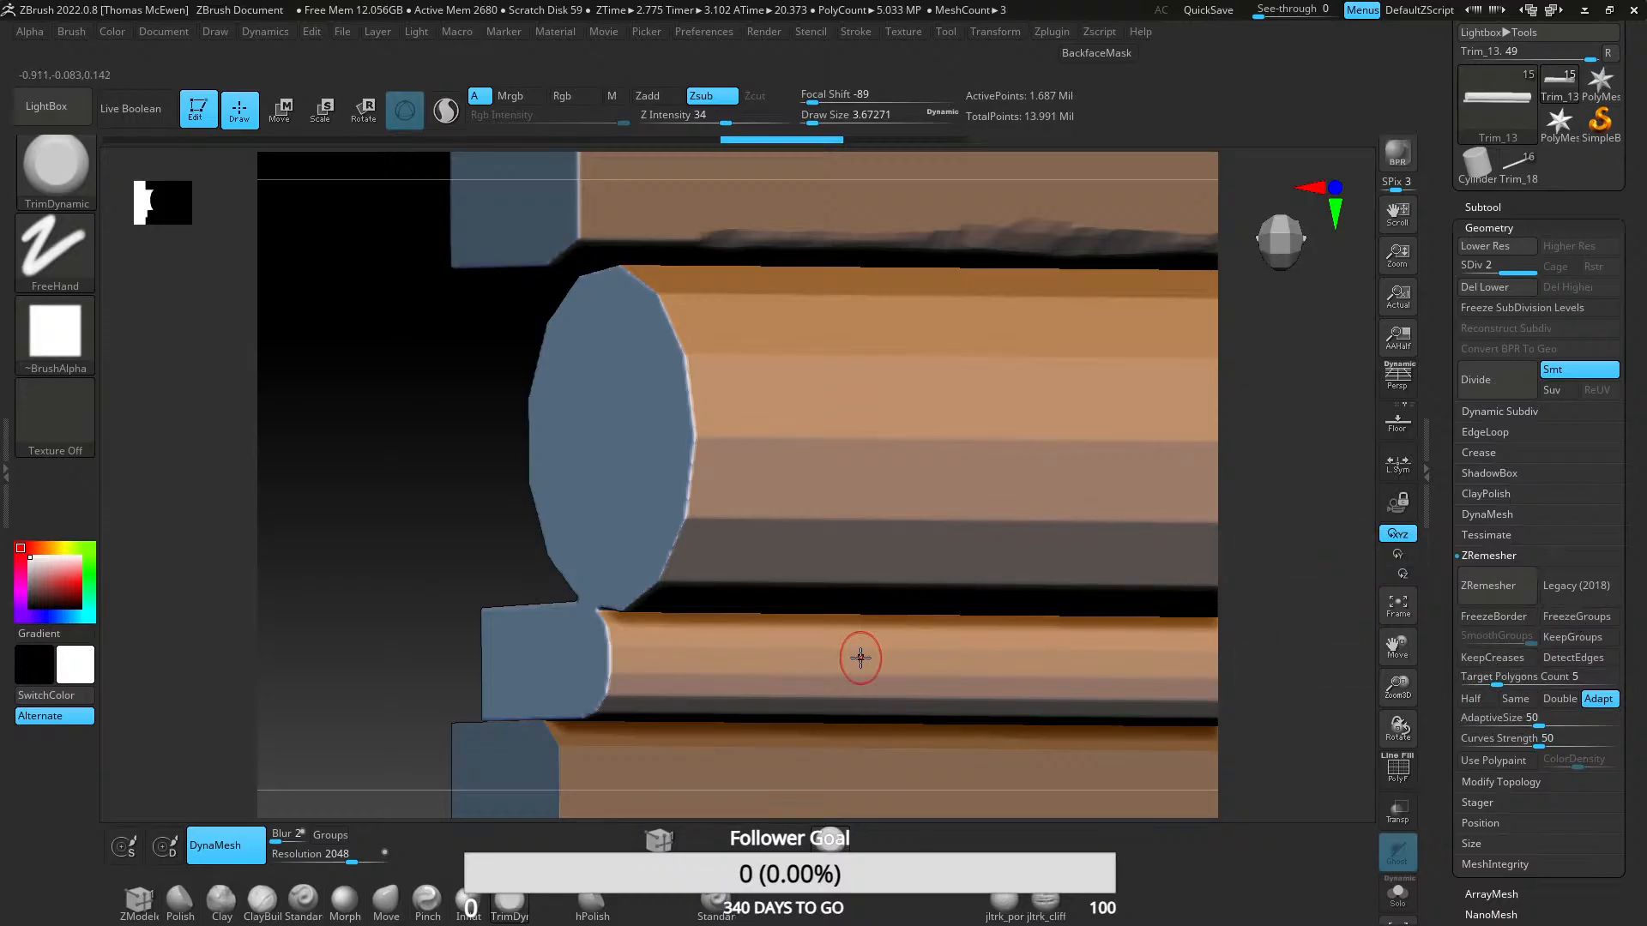
- Examine the end rim and facet edges of the subdivided Trim_13 close up from several angles
{"action": "right_click_drag", "start_coordinate": [746, 566], "coordinate": [682, 577], "text": "ctrl"}
{"action": "right_click_drag", "start_coordinate": [682, 576], "coordinate": [793, 481], "text": "ctrl"}
{"action": "right_click_drag", "start_coordinate": [794, 480], "coordinate": [723, 592], "text": "ctrl"}
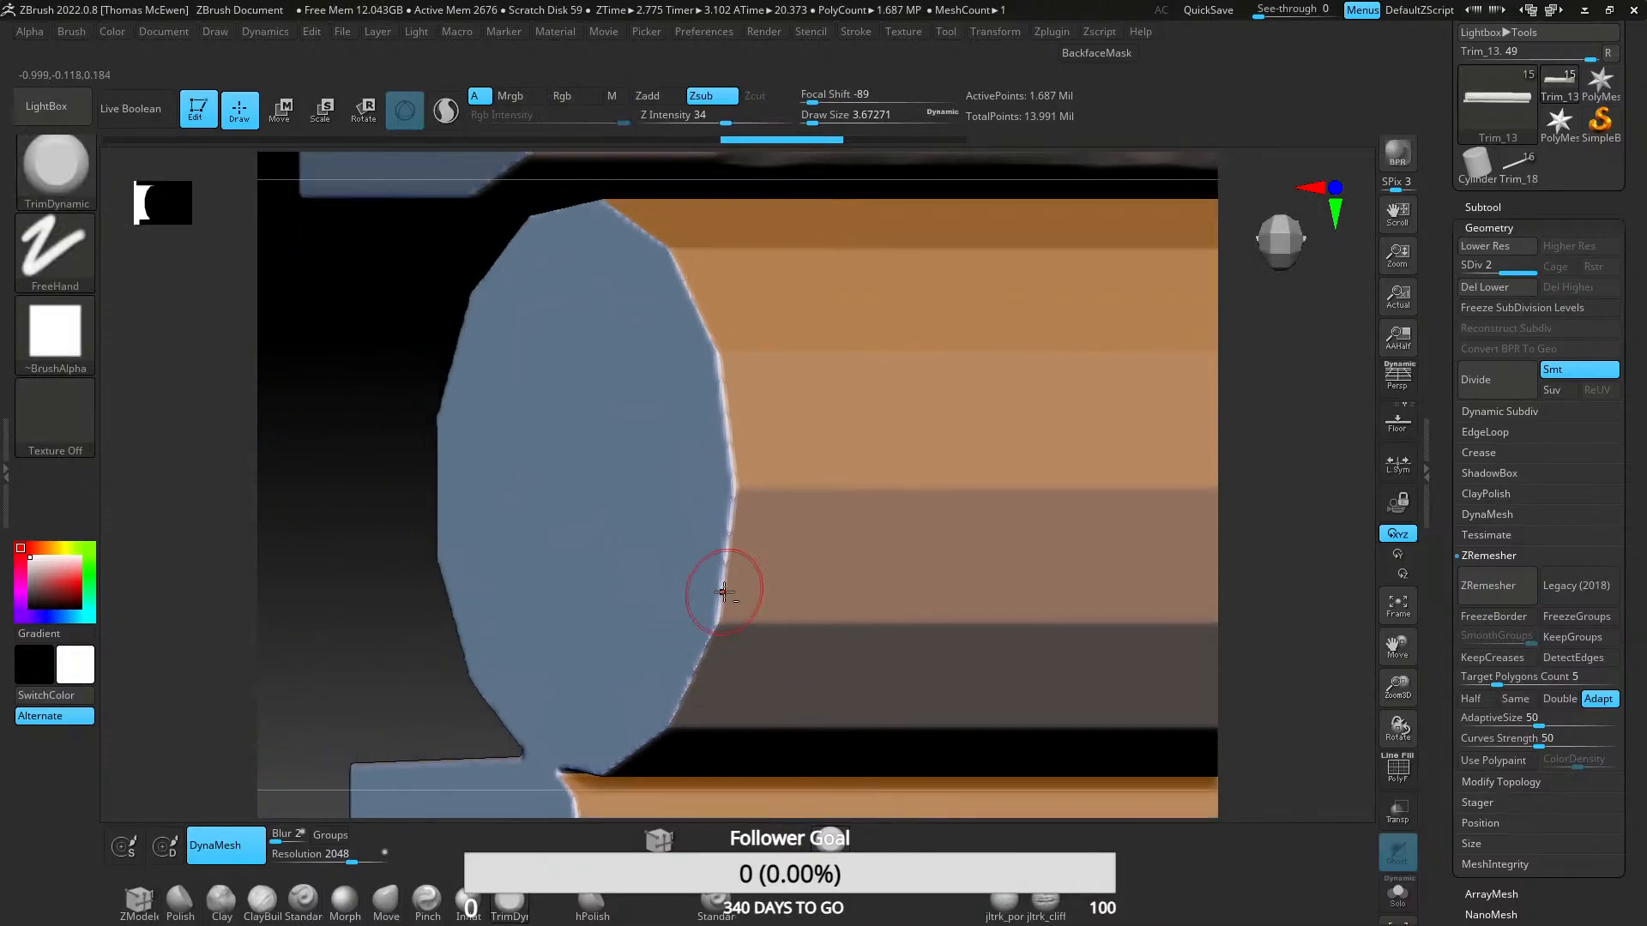
{"action": "right_click_drag", "start_coordinate": [754, 669], "coordinate": [782, 583]}
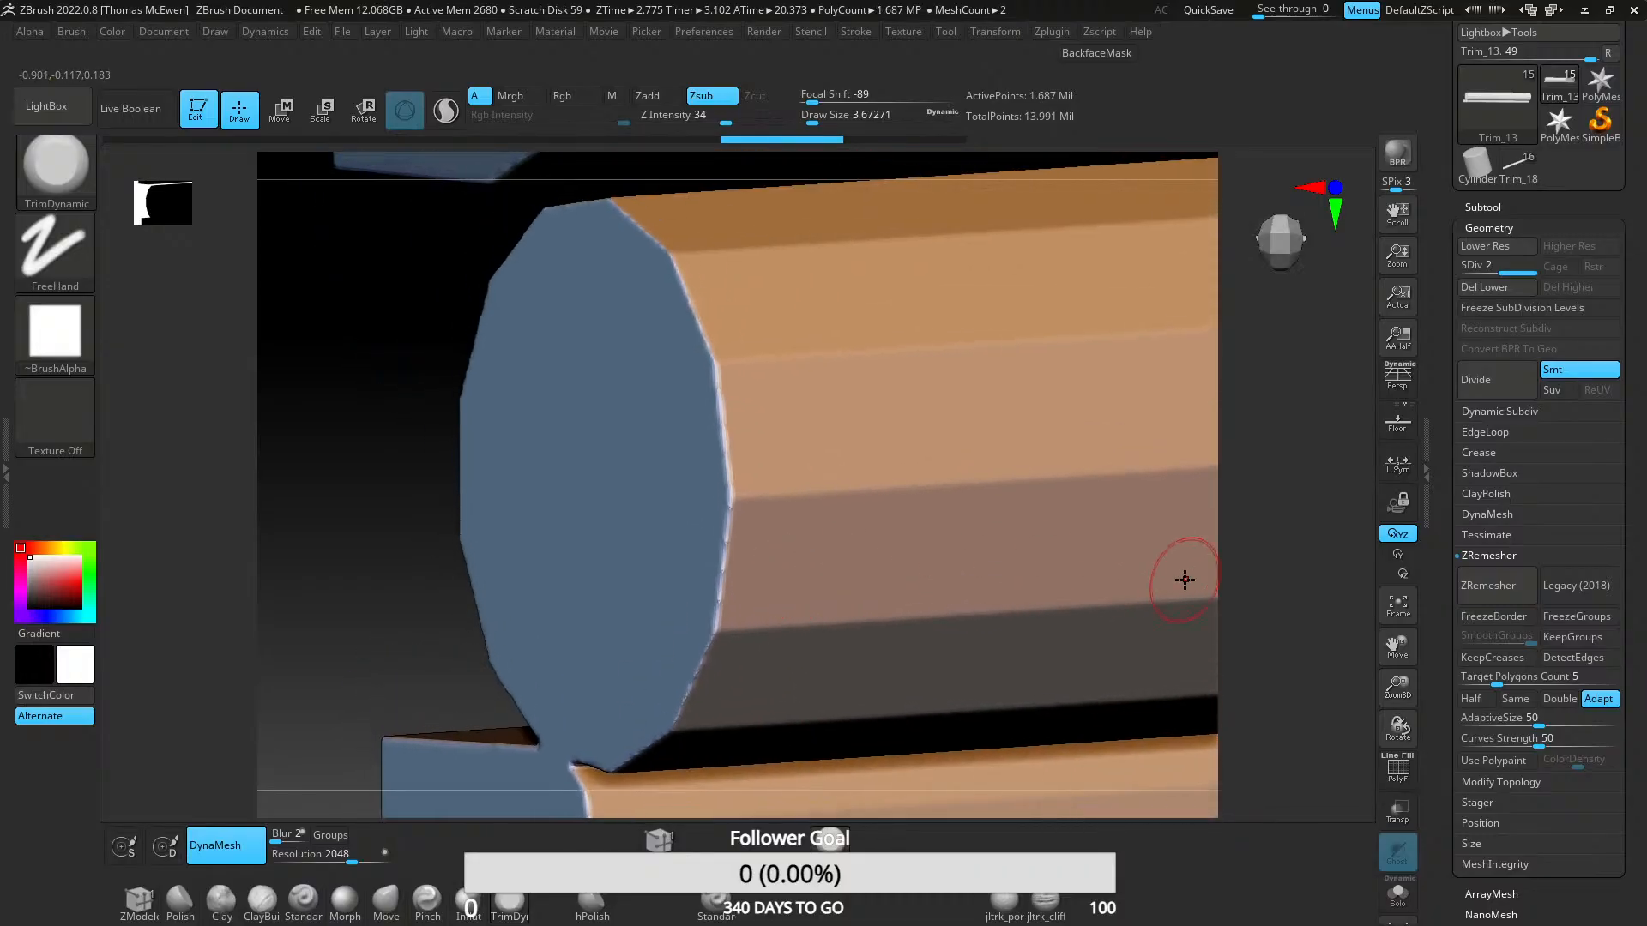
{"action": "right_click_drag", "start_coordinate": [959, 533], "coordinate": [956, 592], "text": "ctrl"}
{"action": "mouse_move", "coordinate": [824, 582]}
{"action": "right_mouse_down", "text": "alt"}
{"action": "mouse_move", "coordinate": [901, 507]}
{"action": "mouse_move", "coordinate": [813, 515]}
{"action": "right_mouse_up", "text": "alt"}
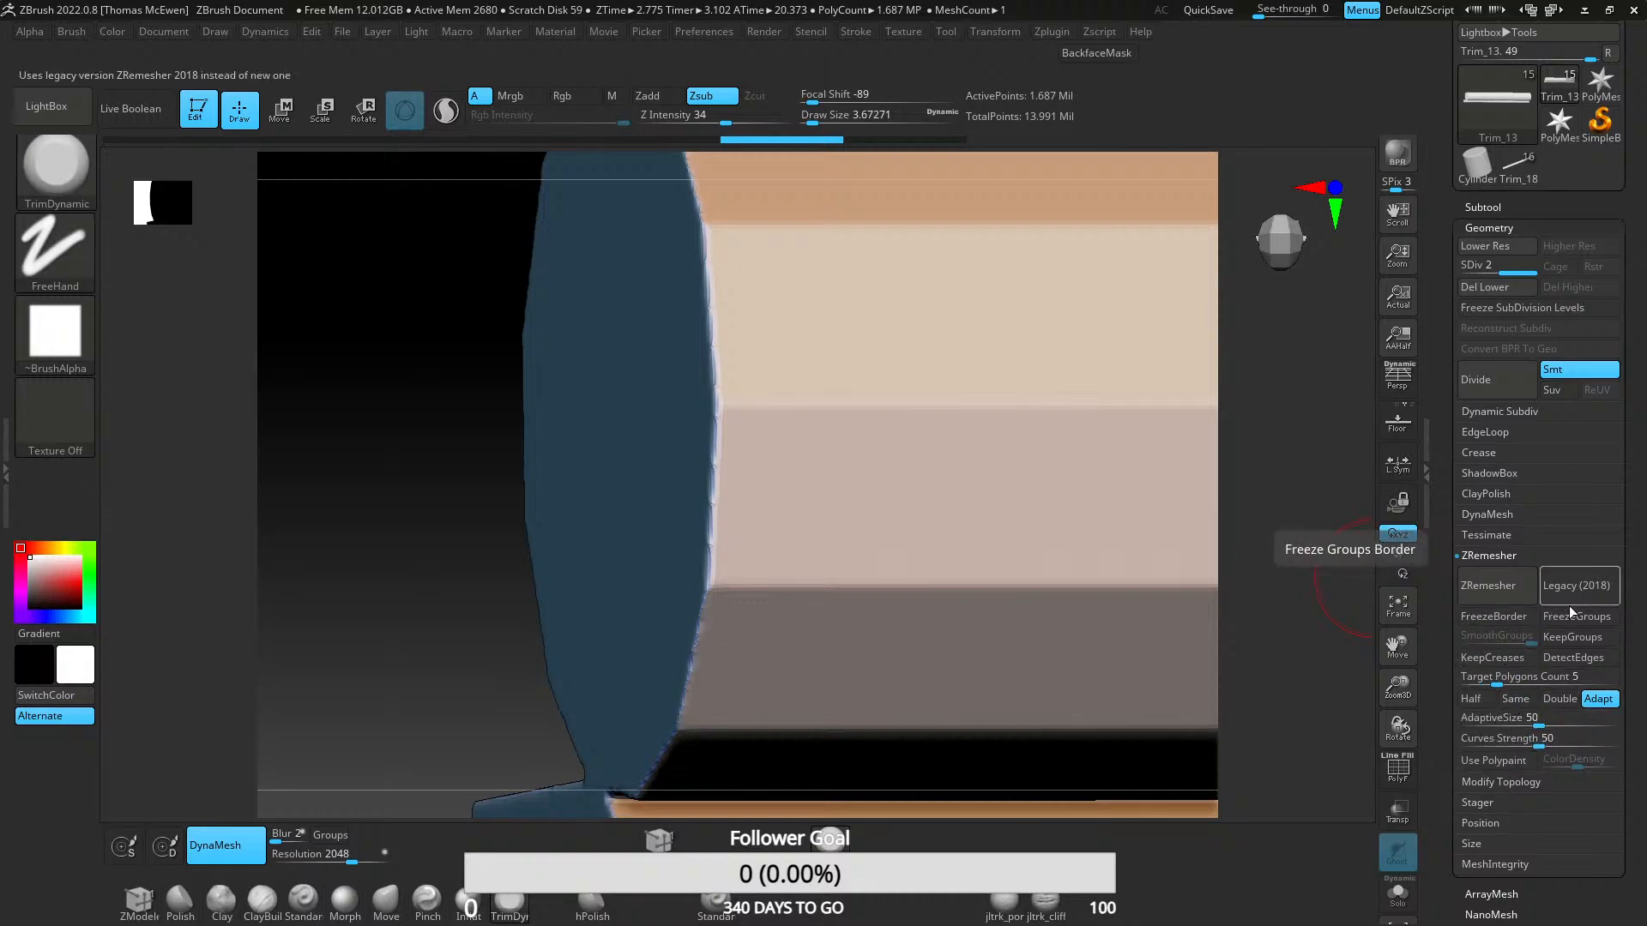
- Try remeshing the subdivided Trim_13 with ZRemesher, abort the process, and bring up the DynaMesh settings
{"action": "left_click", "coordinate": [1499, 582]}
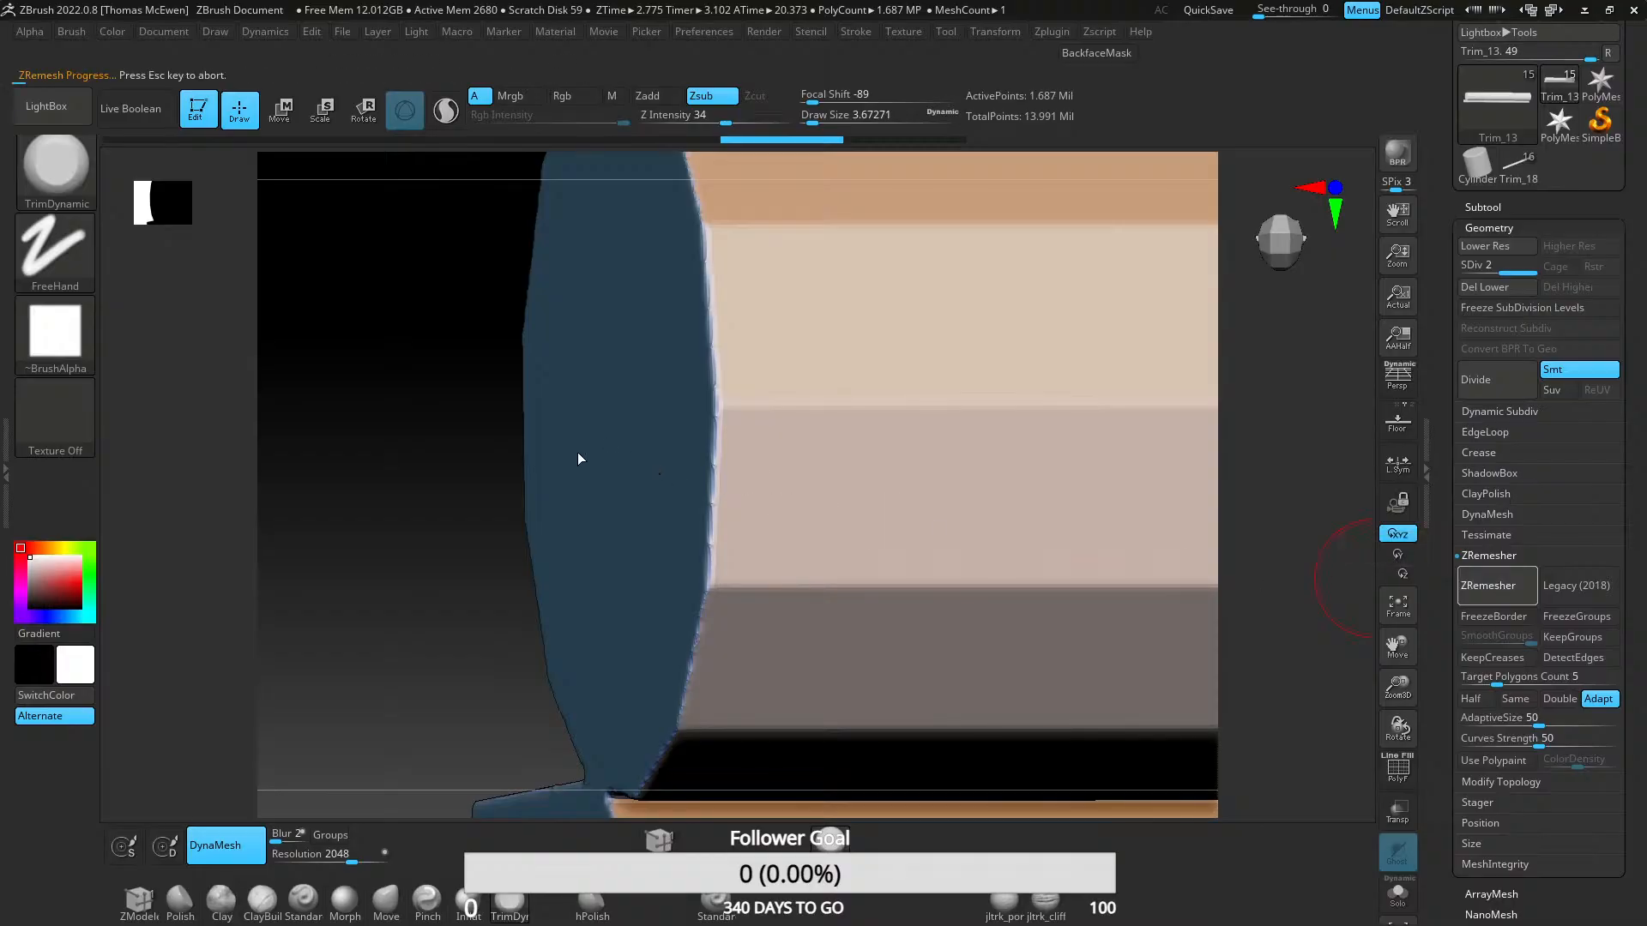
{"action": "key", "text": "Escape"}
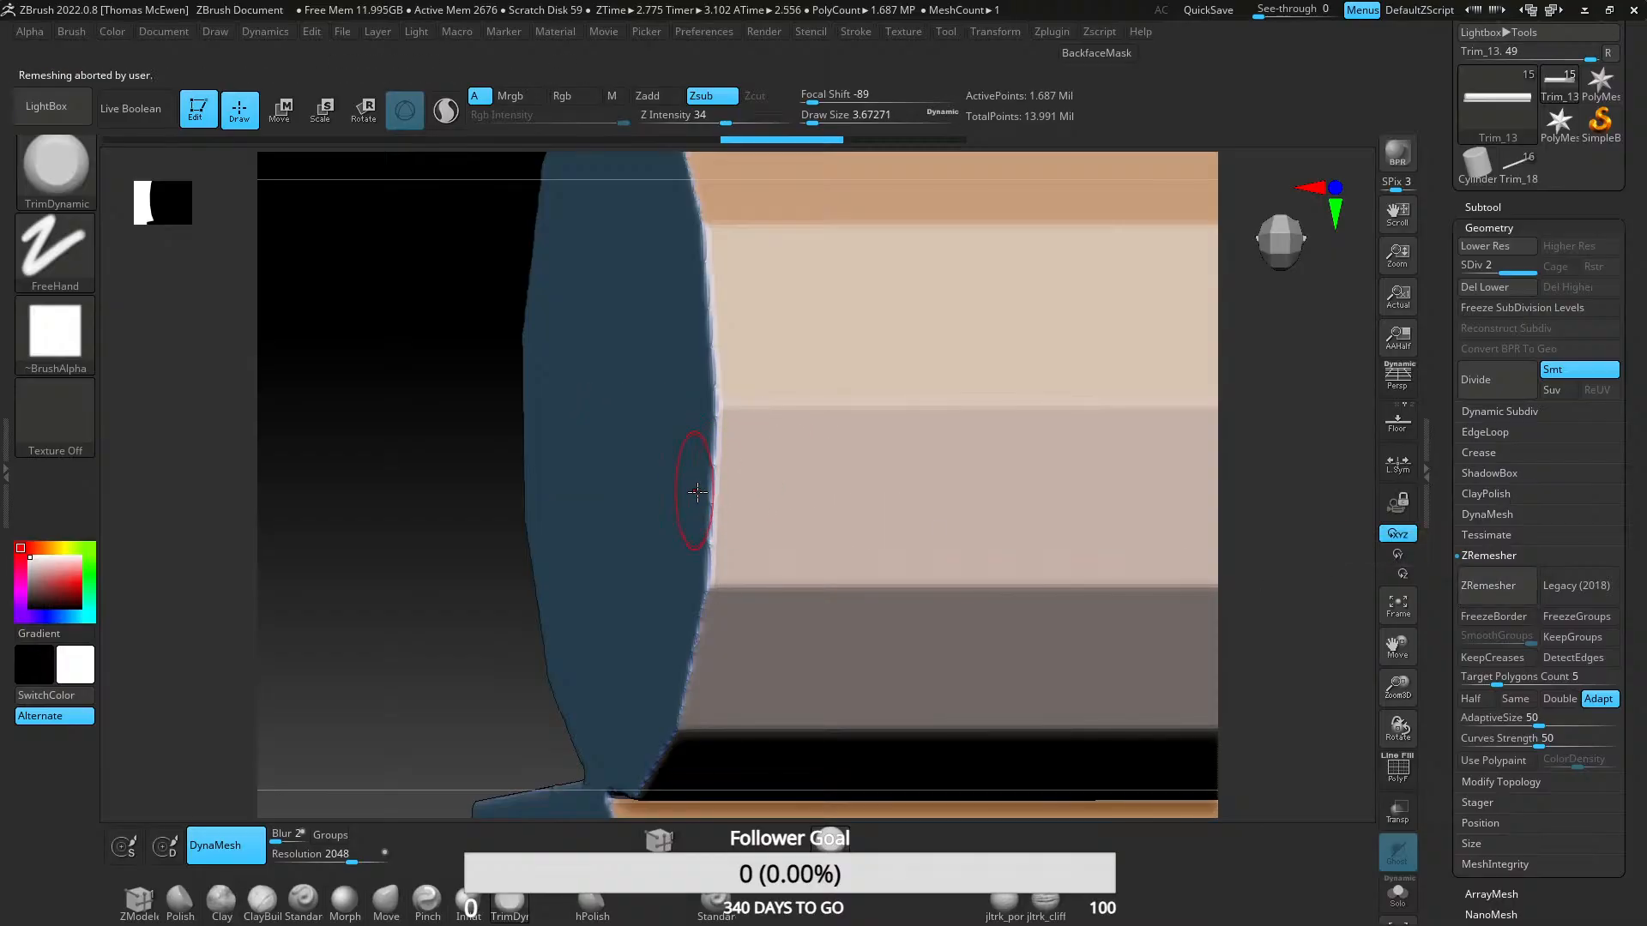
{"action": "mouse_move", "coordinate": [725, 430]}
{"action": "right_mouse_down", "text": "ctrl"}
{"action": "mouse_move", "coordinate": [768, 400]}
{"action": "mouse_move", "coordinate": [783, 593]}
{"action": "mouse_move", "coordinate": [729, 557]}
{"action": "mouse_move", "coordinate": [680, 587]}
{"action": "mouse_move", "coordinate": [680, 481]}
{"action": "mouse_move", "coordinate": [841, 546]}
{"action": "right_mouse_up", "text": "ctrl"}
{"action": "left_click", "coordinate": [1479, 555]}
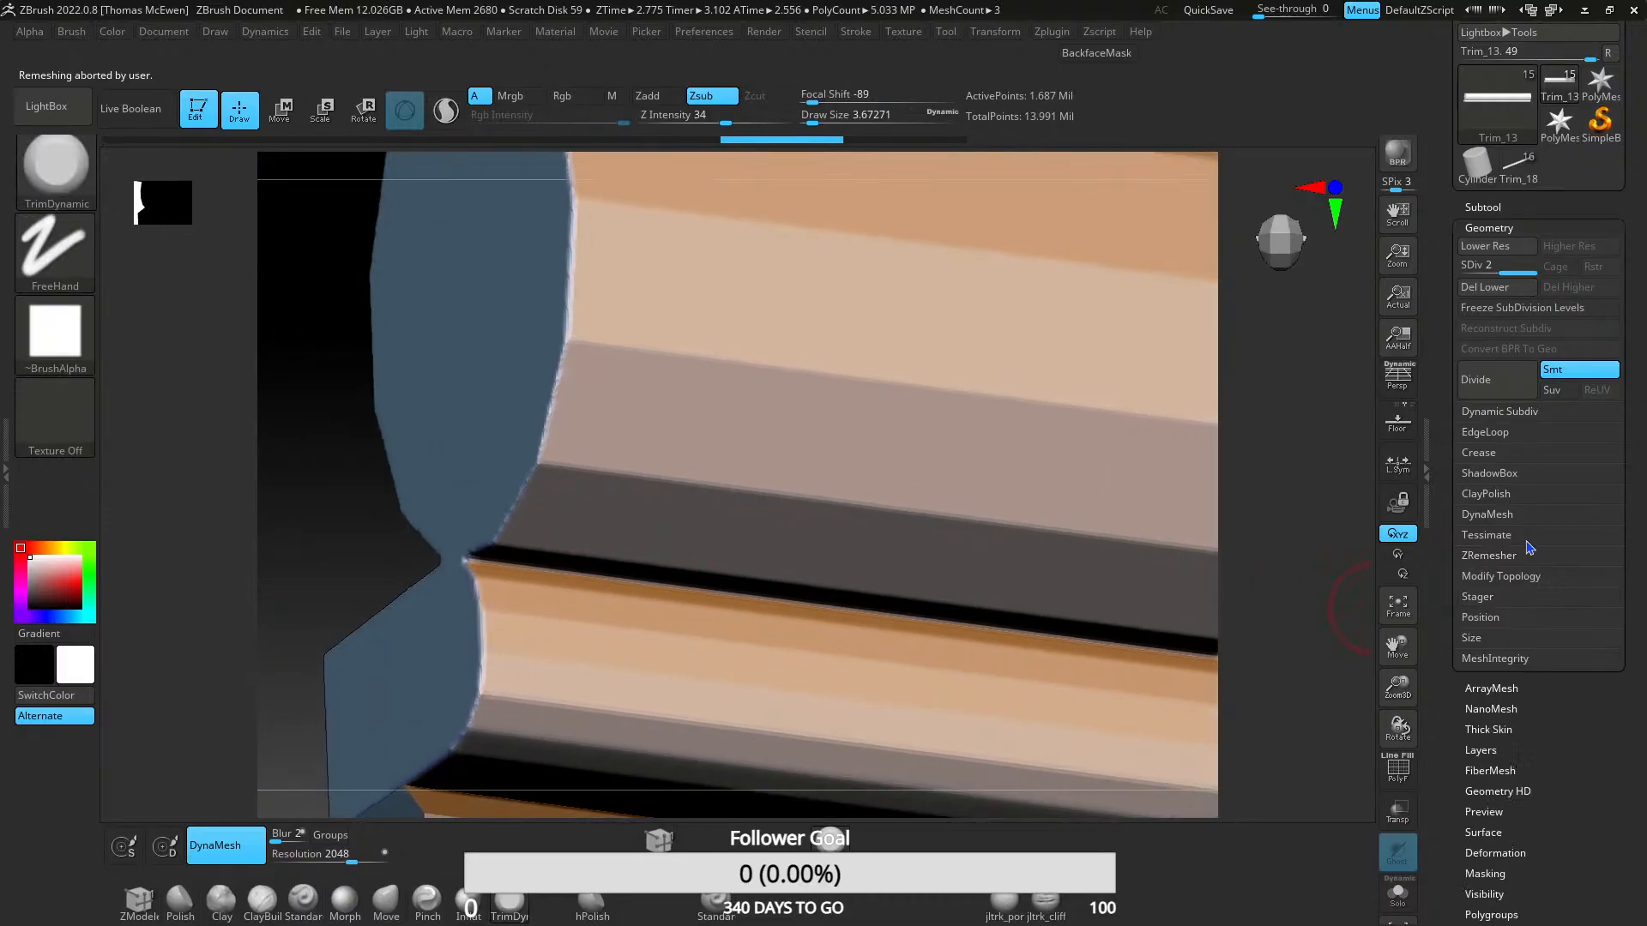
{"action": "left_click", "coordinate": [1488, 515]}
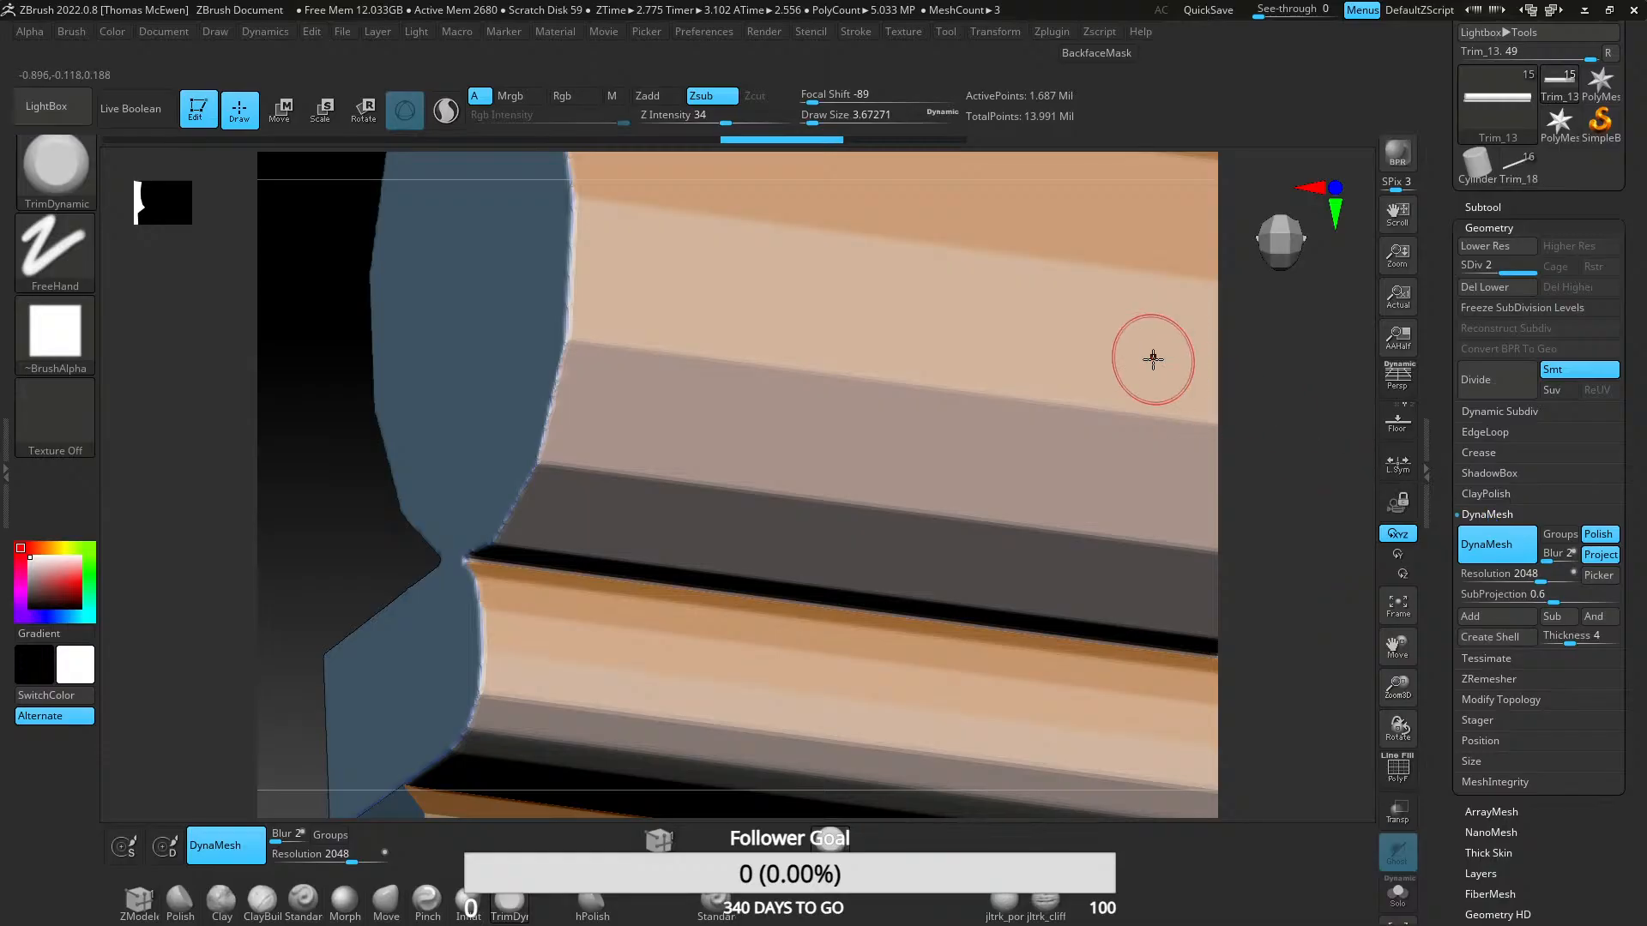
- Revert Trim_13 to its original low-poly mesh and remesh it using ZRemesher with Target Polygons Count 5
{"action": "right_click_drag", "start_coordinate": [886, 228], "coordinate": [868, 232]}
{"action": "left_click", "coordinate": [568, 140]}
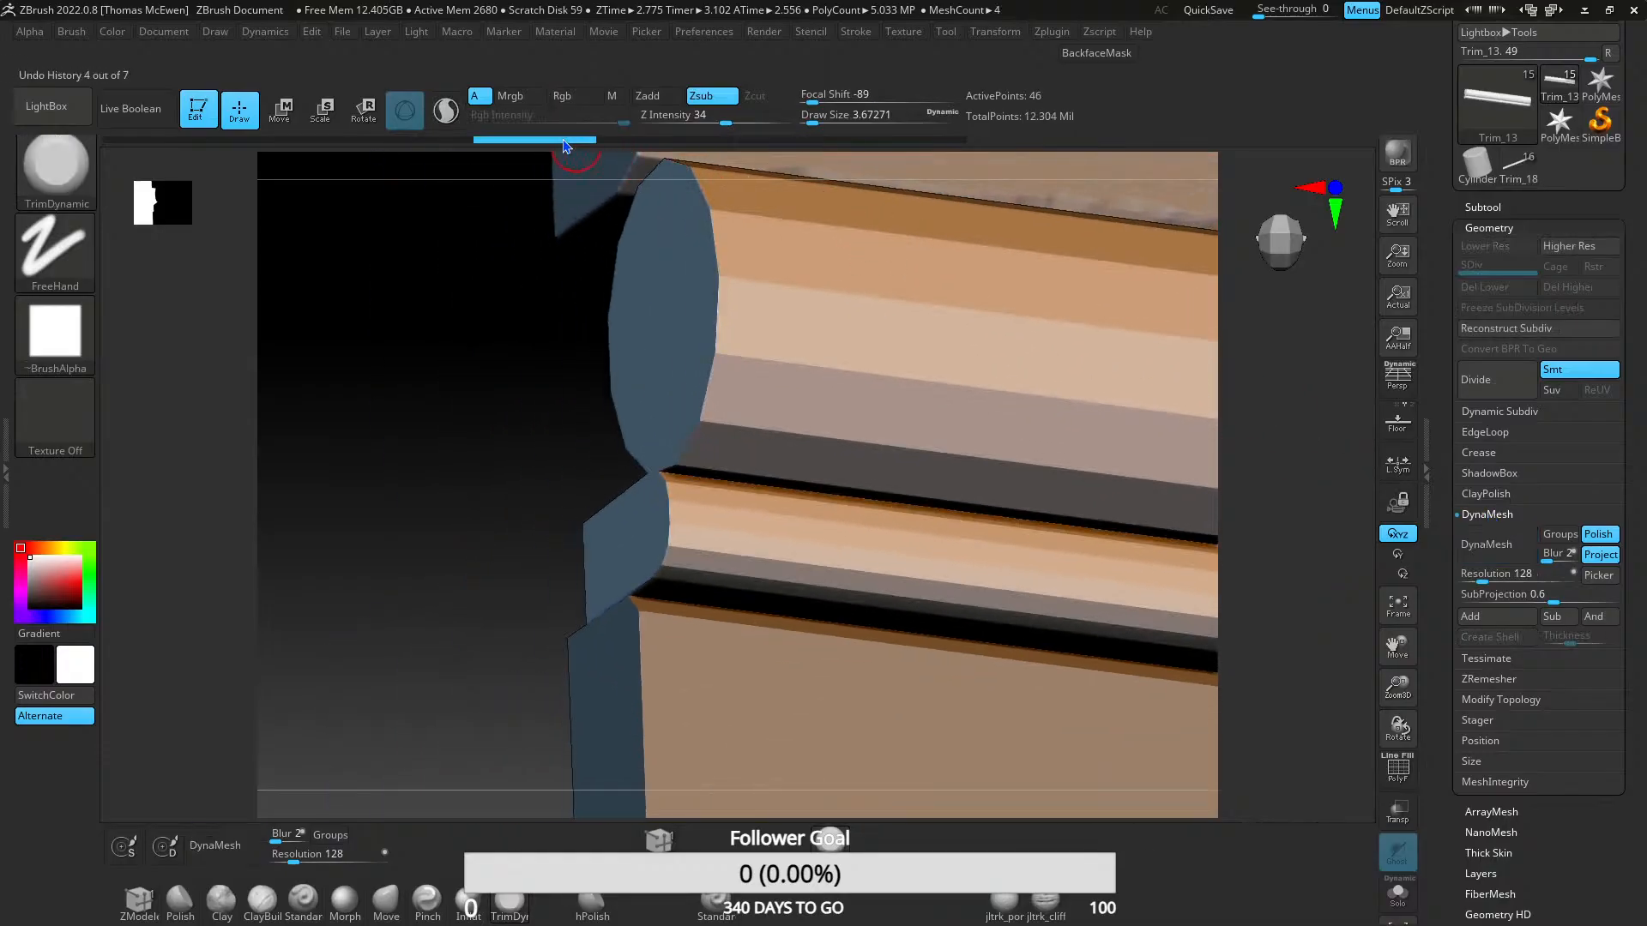
{"action": "left_click", "coordinate": [1489, 679]}
{"action": "left_click", "coordinate": [1489, 585]}
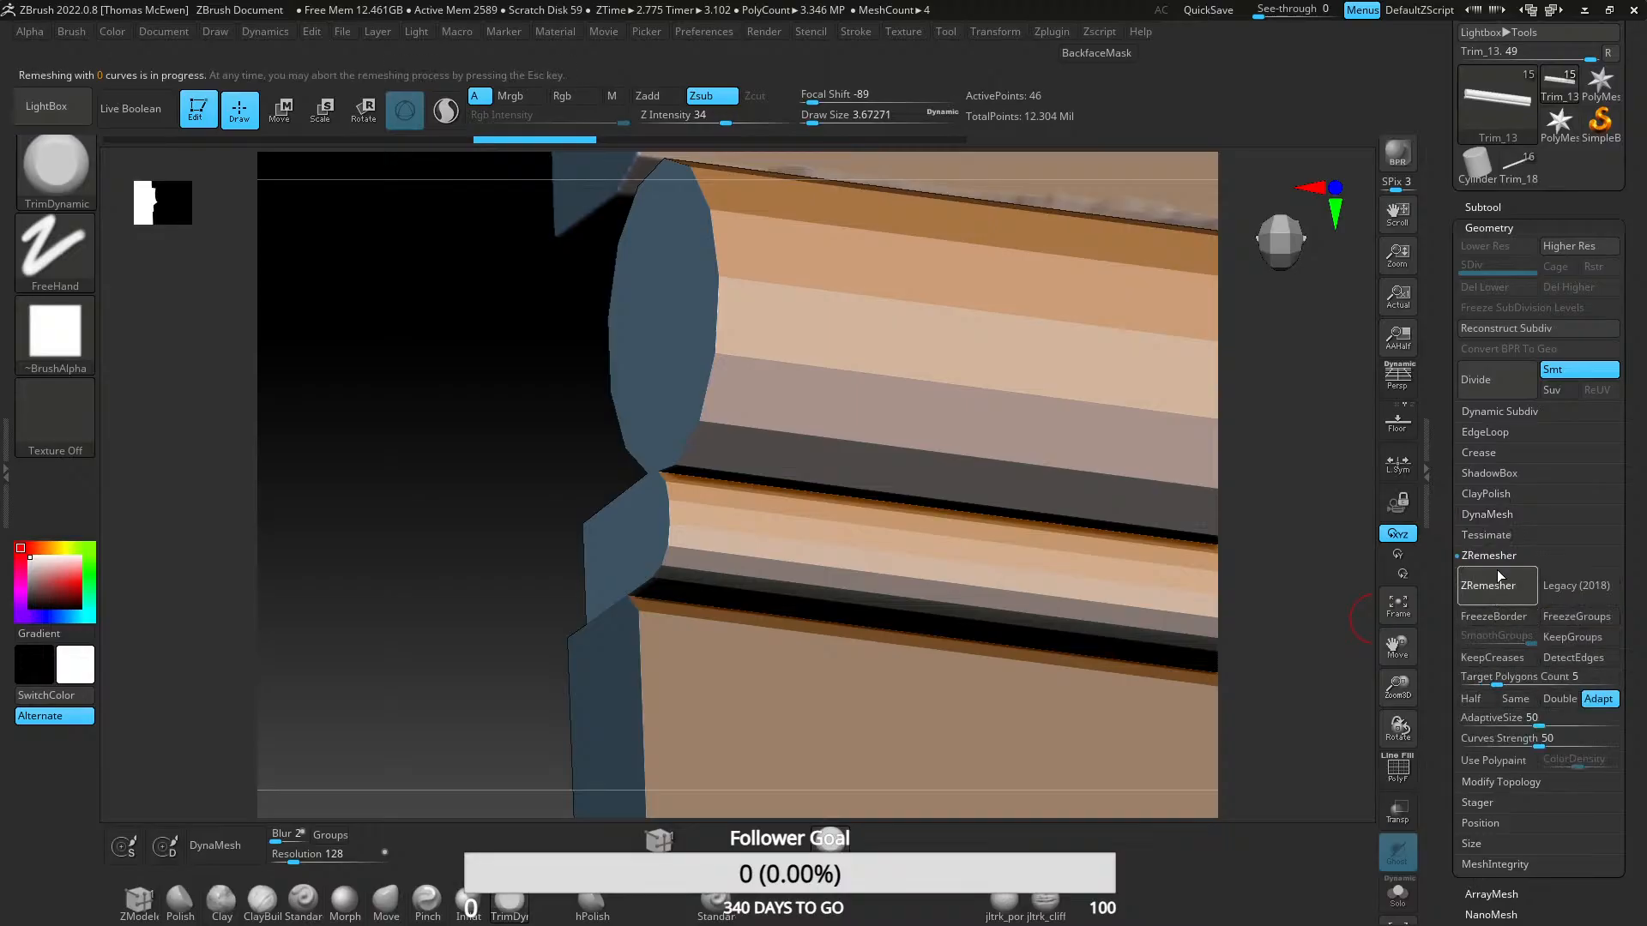
{"action": "mouse_move", "coordinate": [604, 433]}
{"action": "right_mouse_down", "text": "alt"}
{"action": "mouse_move", "coordinate": [563, 454]}
{"action": "mouse_move", "coordinate": [654, 402]}
{"action": "mouse_move", "coordinate": [583, 437]}
{"action": "mouse_move", "coordinate": [816, 633]}
{"action": "mouse_move", "coordinate": [851, 531]}
{"action": "right_mouse_up", "text": "alt"}
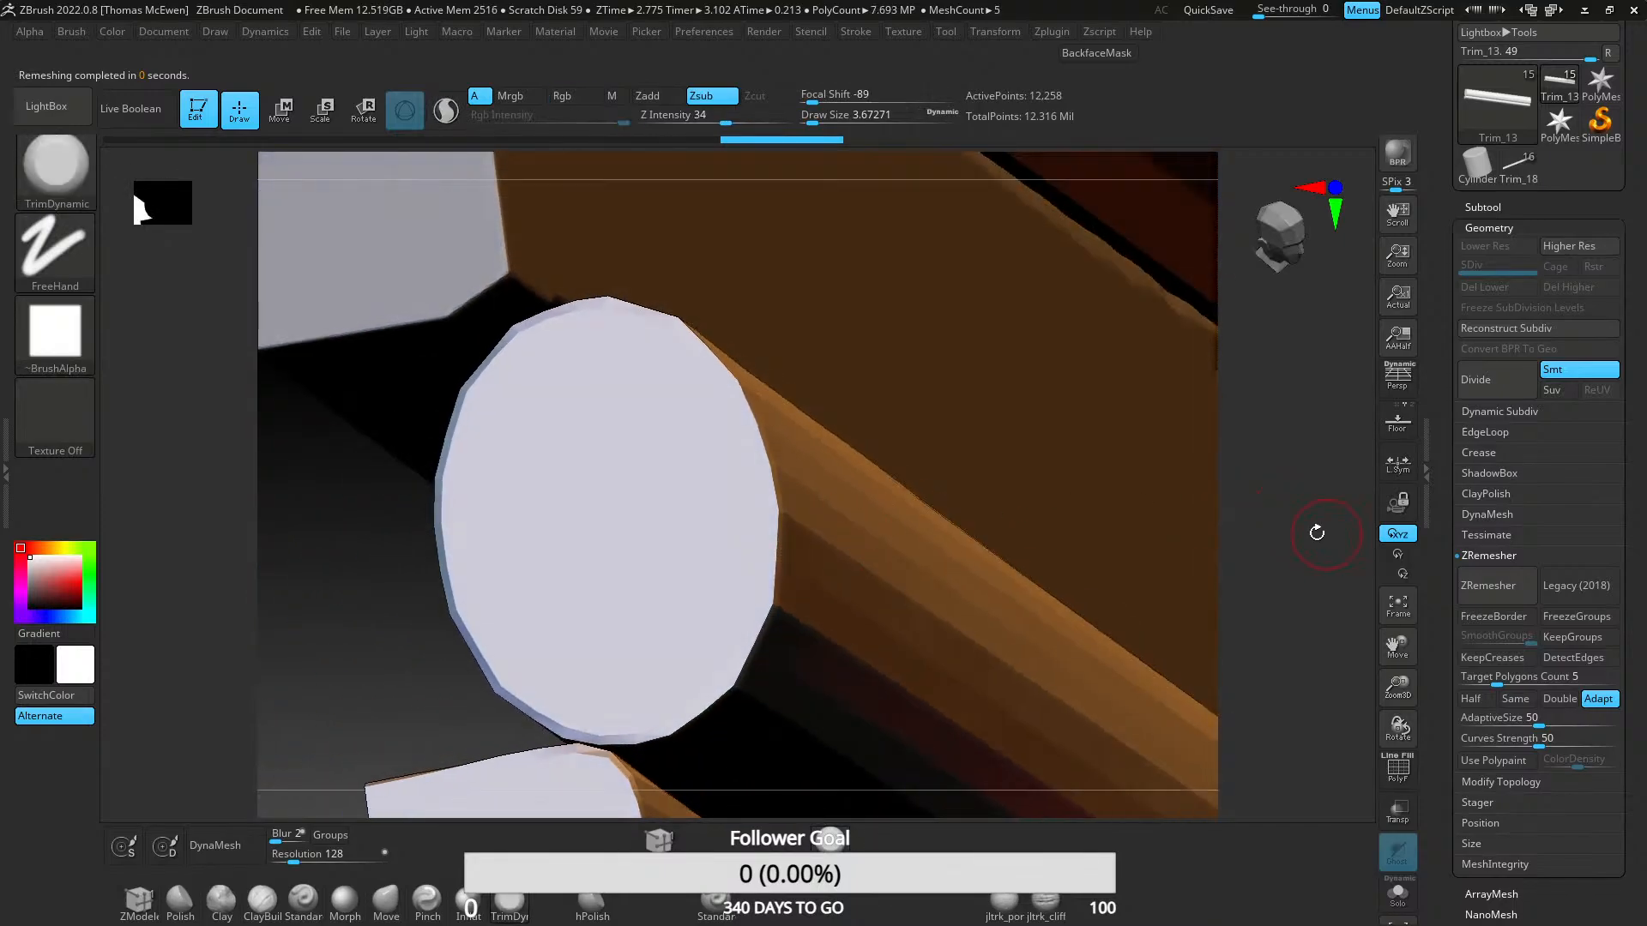
- Inspect the ZRemeshed Trim_13 up close and undo the remesh, back to its original low-poly mesh
{"action": "right_click_drag", "start_coordinate": [1317, 532], "coordinate": [877, 382], "text": "ctrl"}
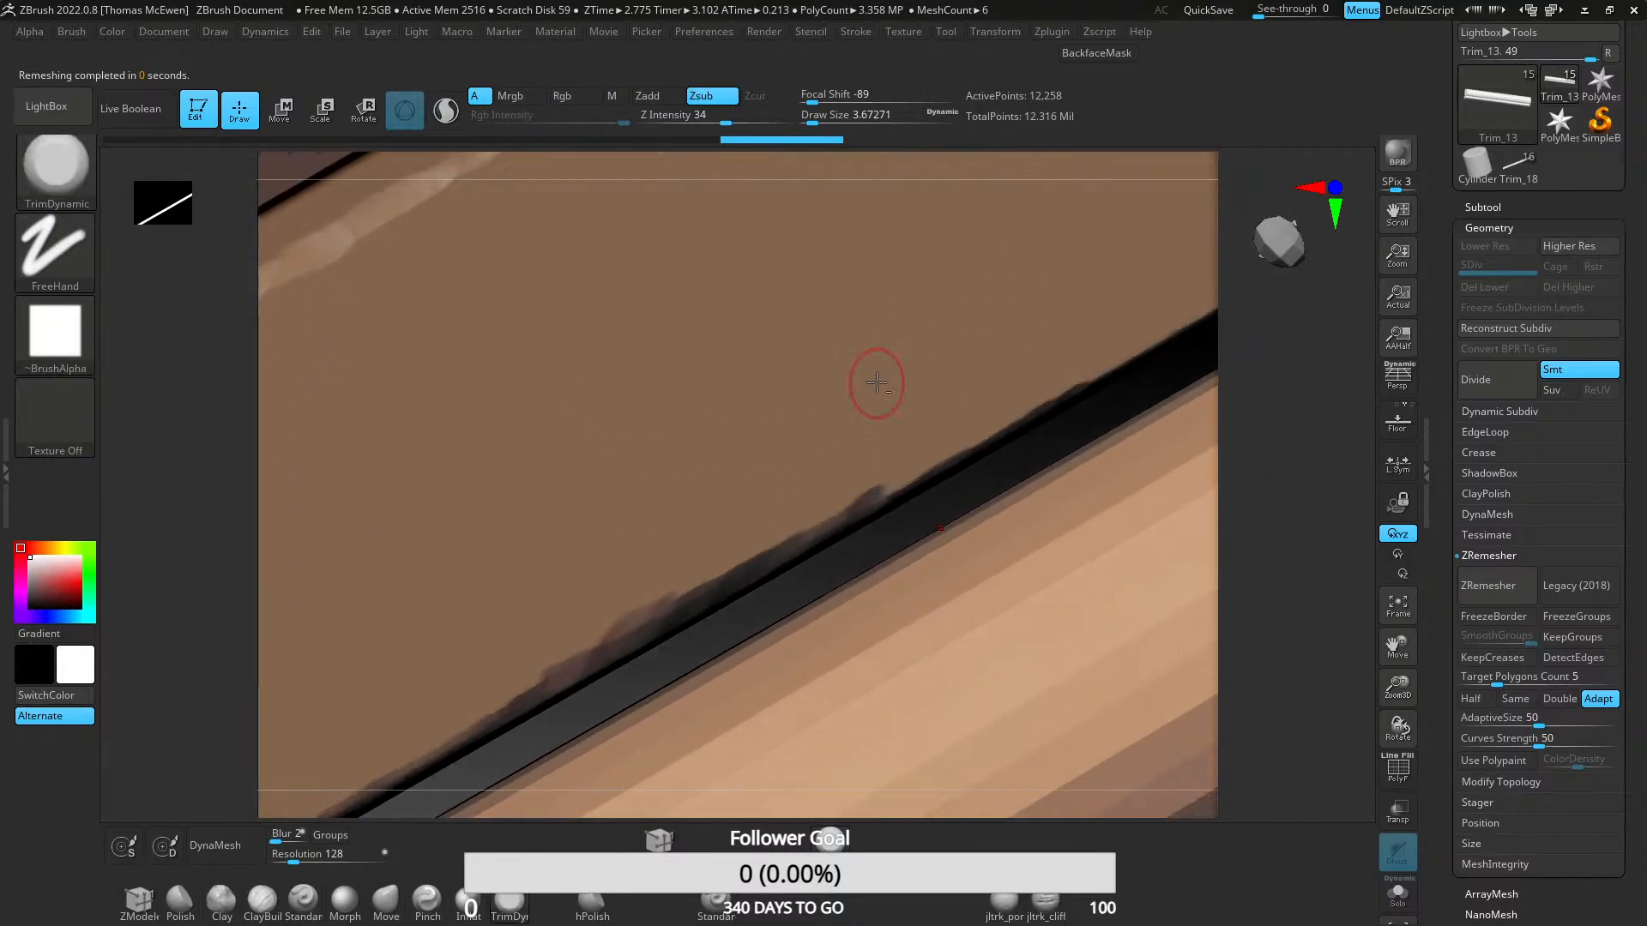
{"action": "right_click_drag", "start_coordinate": [669, 686], "coordinate": [812, 441], "text": "alt"}
{"action": "key", "text": "ctrl+z"}
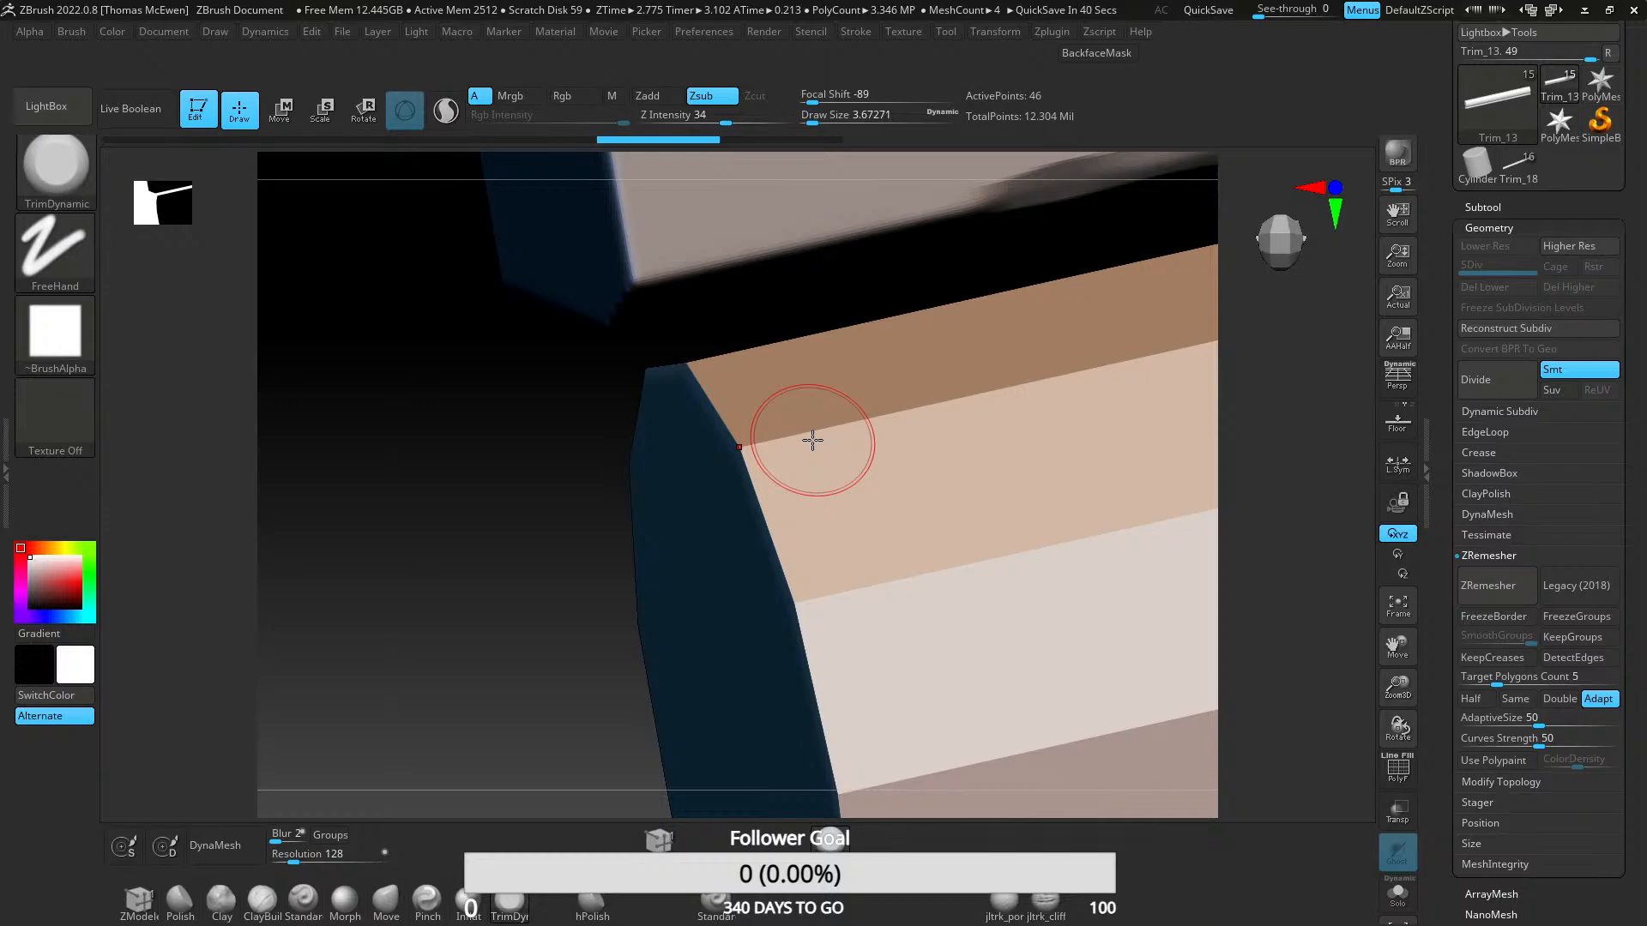
- Try ZRemesher on Trim_13 again with Target Polygons Count 5, comparing its topology with the low-poly mesh in polyframe display
{"action": "left_click", "coordinate": [1478, 588]}
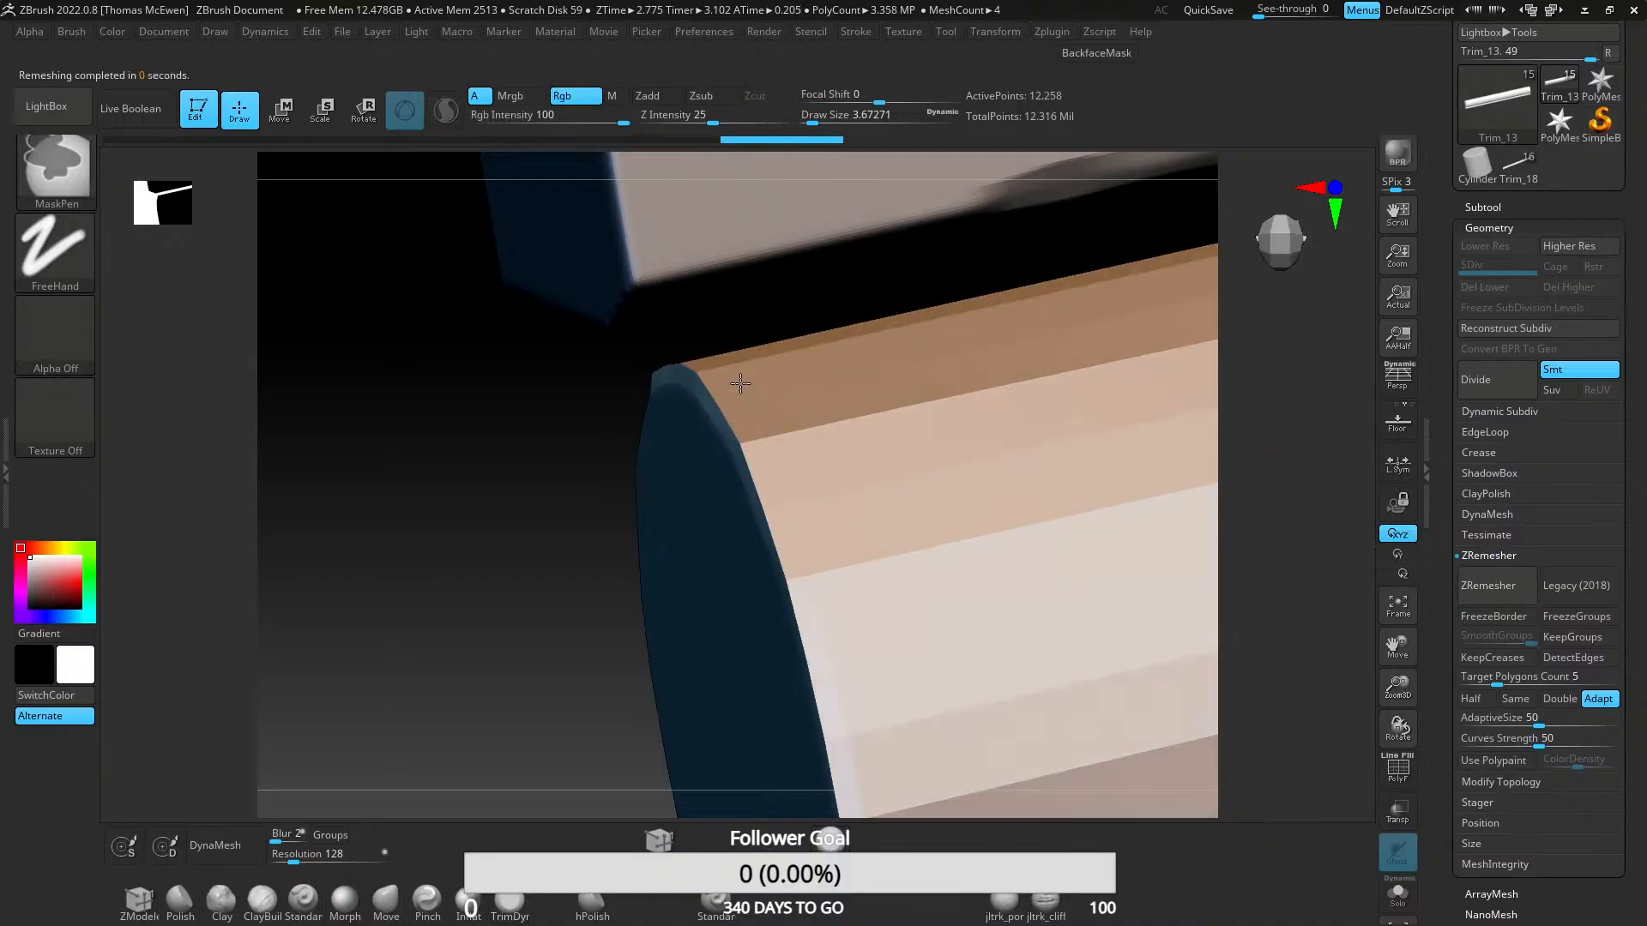
{"action": "key", "text": "ctrl+z"}
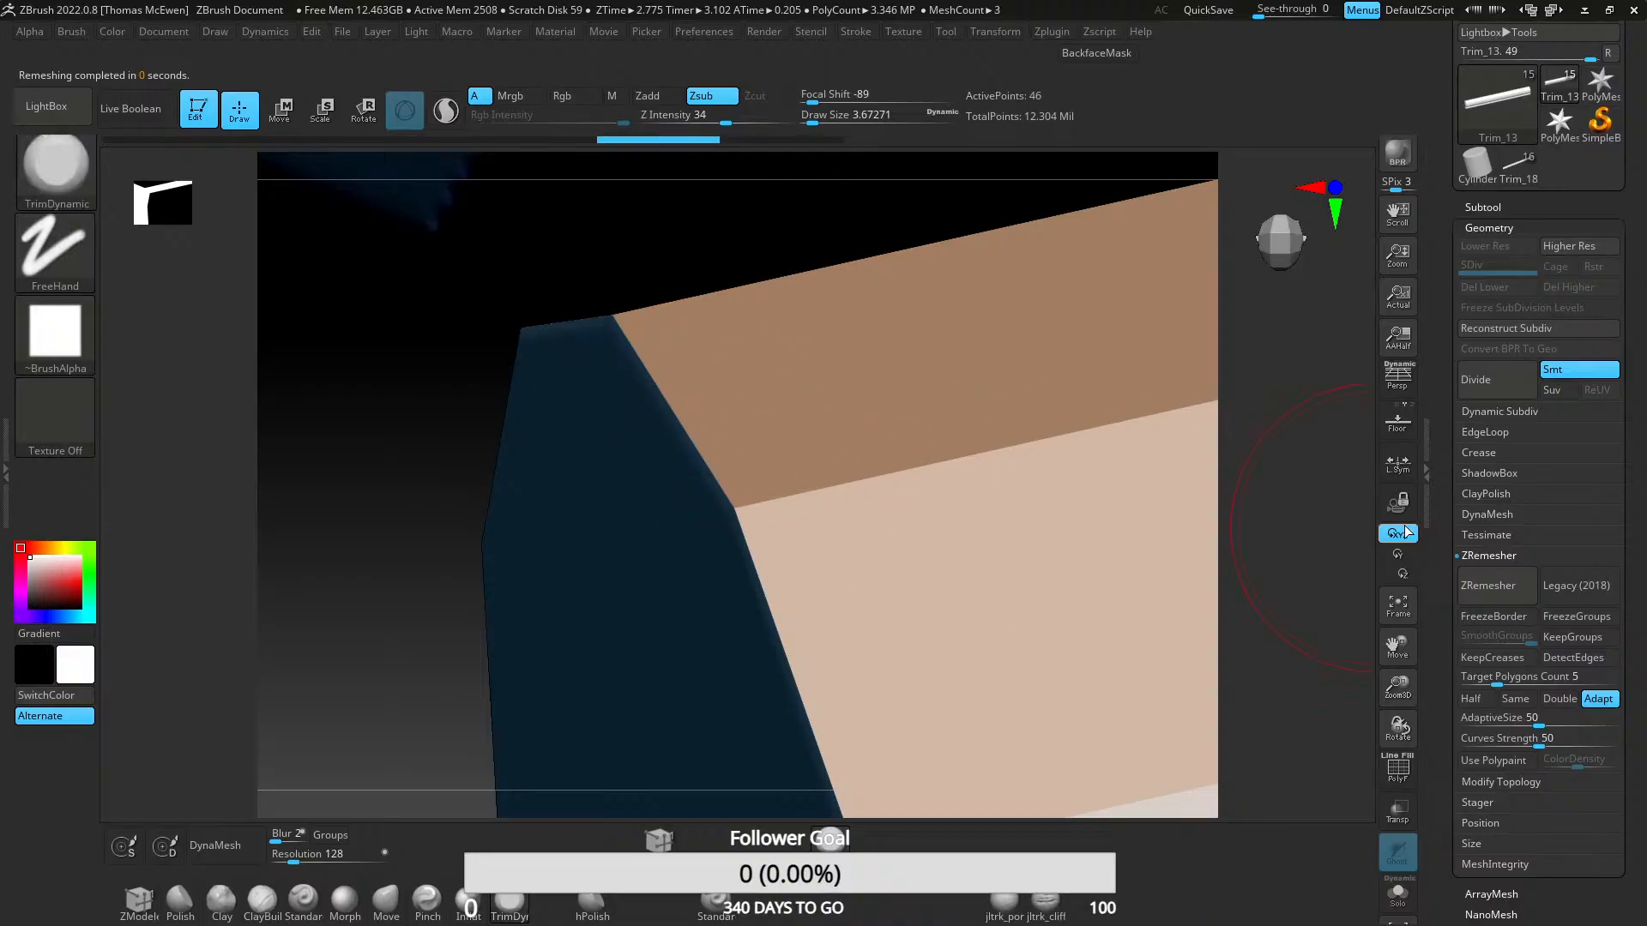
{"action": "left_click", "coordinate": [1398, 767]}
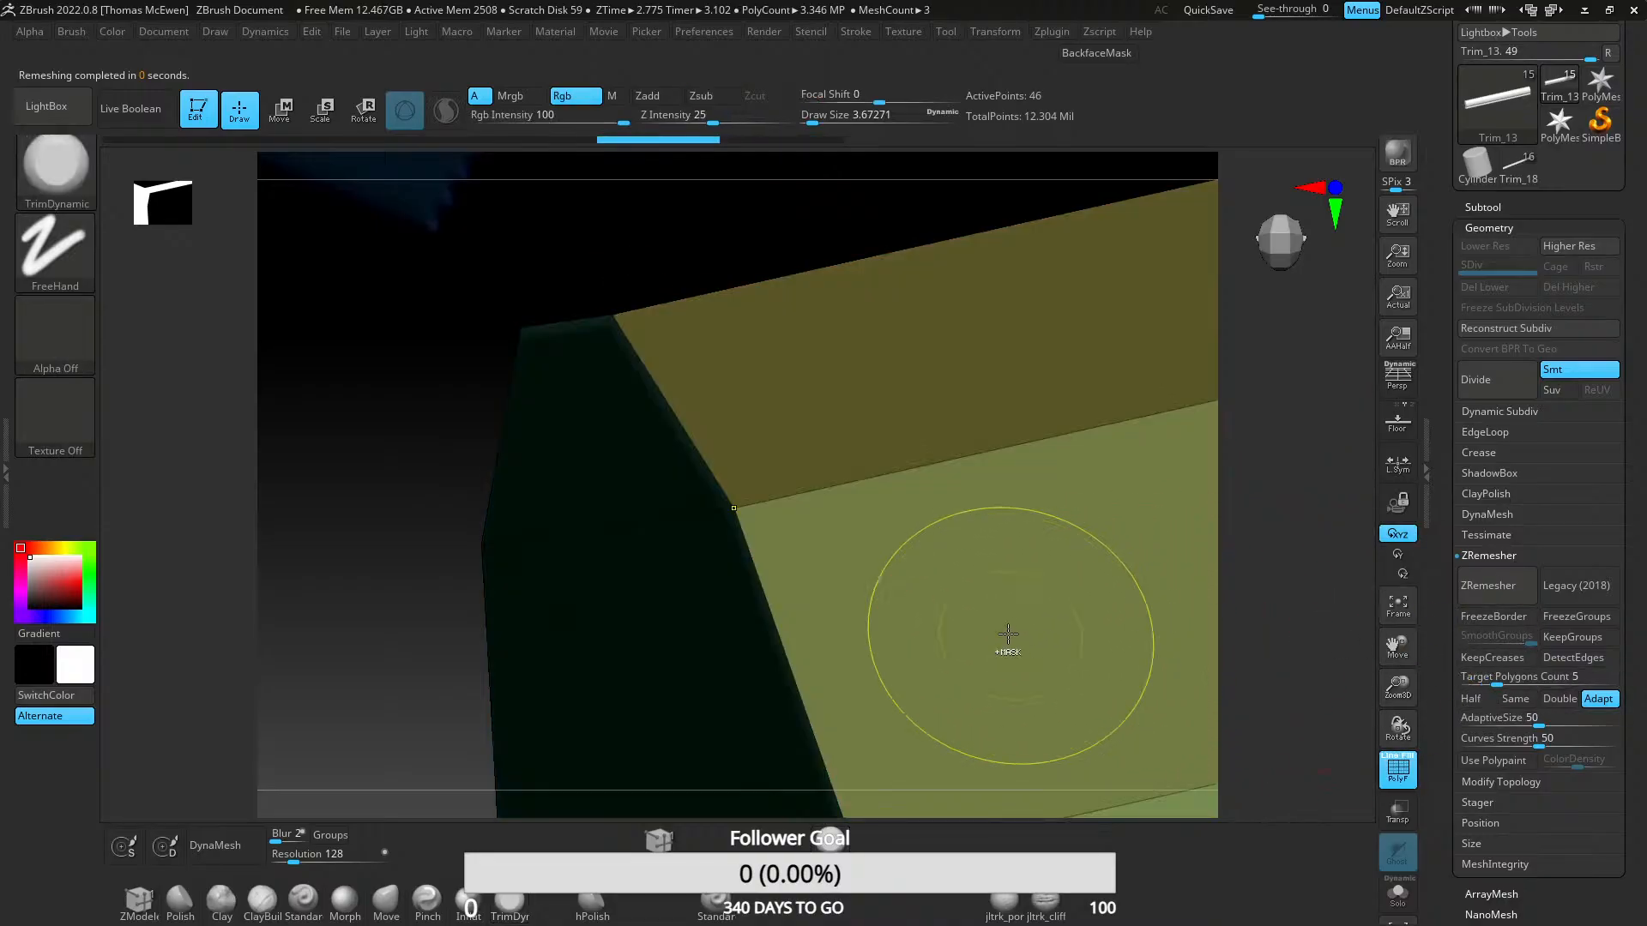
{"action": "right_click_drag", "start_coordinate": [1003, 647], "coordinate": [1006, 444]}
{"action": "left_click", "coordinate": [1502, 594]}
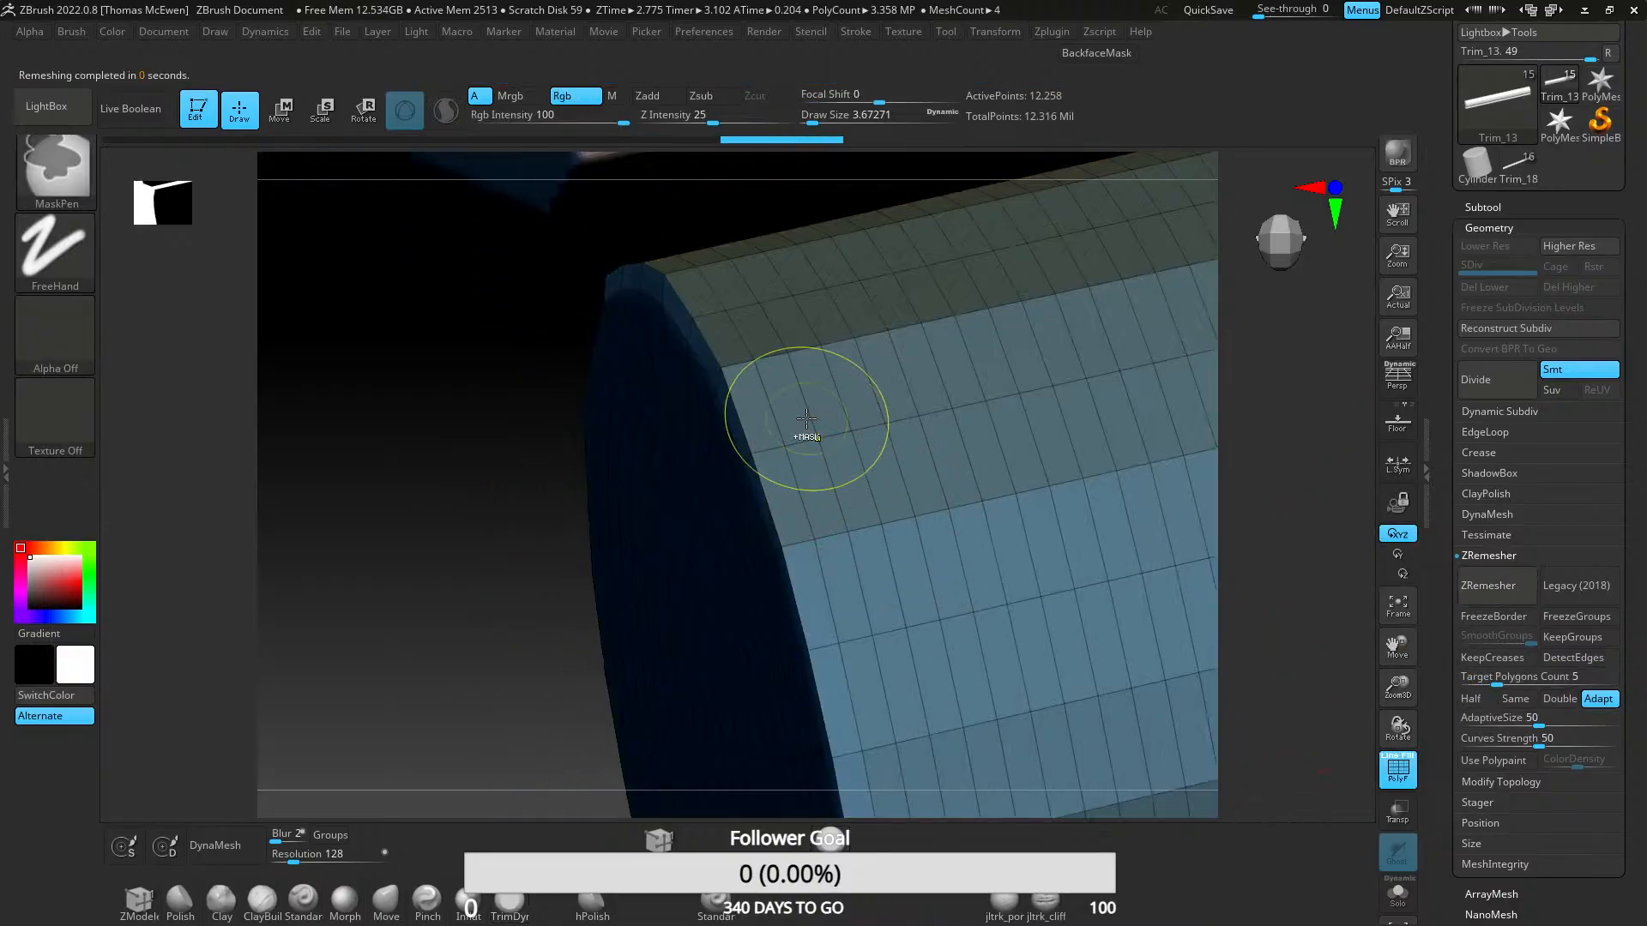
{"action": "mouse_move", "coordinate": [806, 437]}
{"action": "right_mouse_down"}
{"action": "mouse_move", "coordinate": [791, 391]}
{"action": "mouse_move", "coordinate": [755, 549]}
{"action": "mouse_move", "coordinate": [797, 384]}
{"action": "mouse_move", "coordinate": [769, 455]}
{"action": "mouse_move", "coordinate": [769, 563]}
{"action": "mouse_move", "coordinate": [790, 541]}
{"action": "mouse_move", "coordinate": [835, 567]}
{"action": "right_mouse_up"}
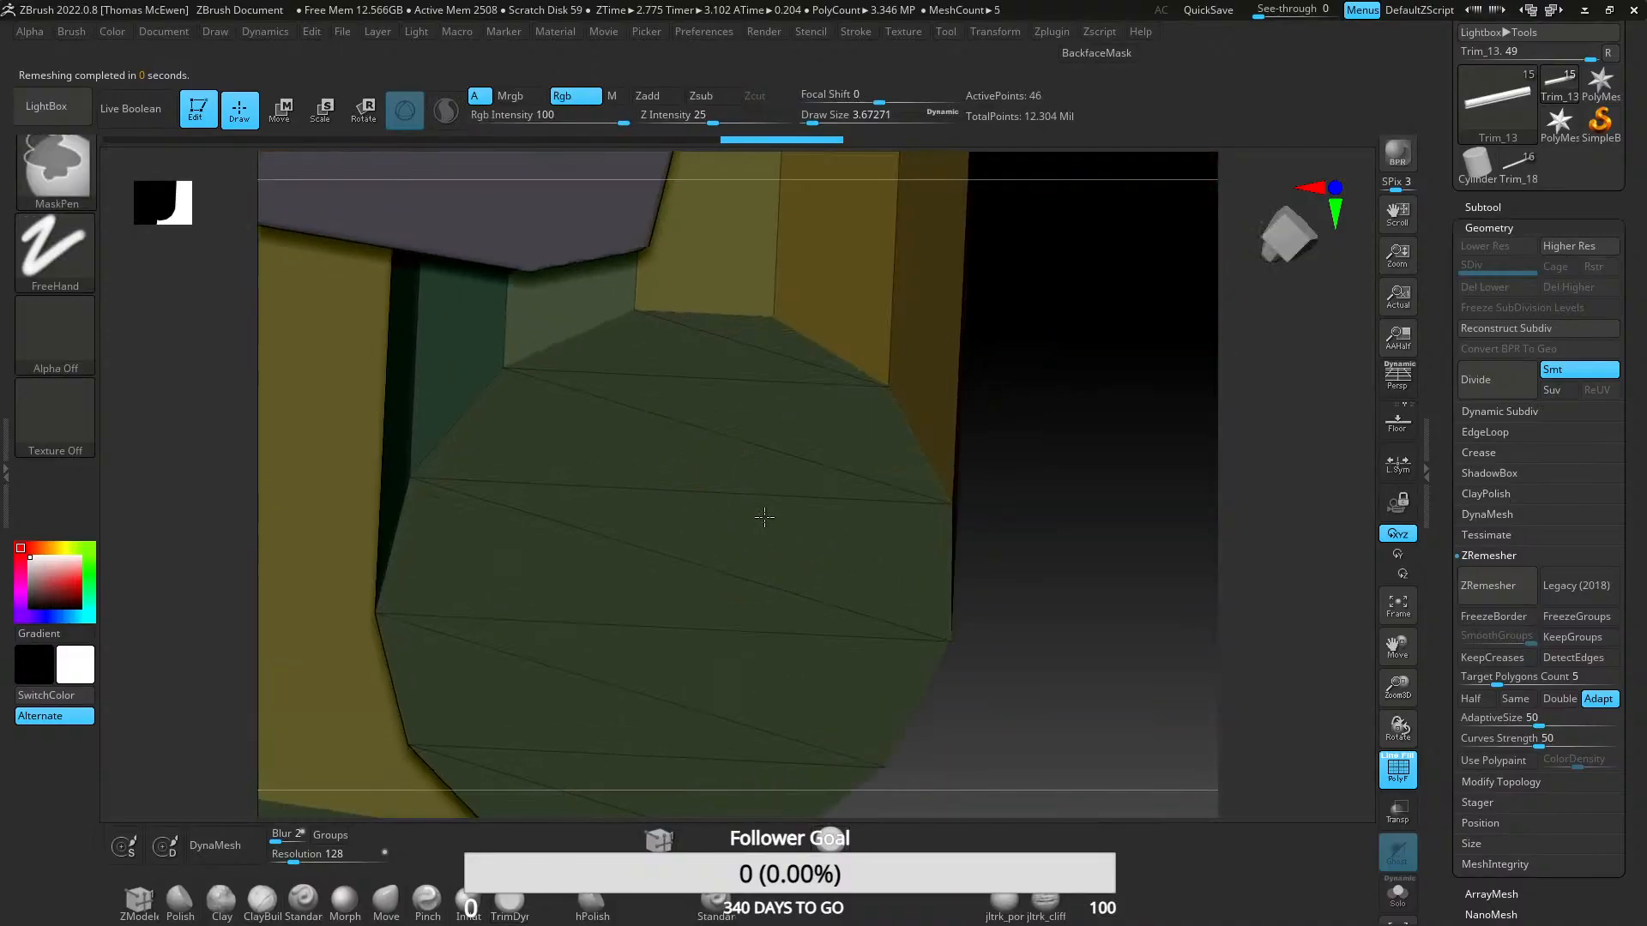
- Examine the low-poly topology of Trim_13's end cap and the neighbouring trims in polyframe display, then turn the polyframe off
{"action": "mouse_move", "coordinate": [755, 532]}
{"action": "right_mouse_down"}
{"action": "mouse_move", "coordinate": [736, 490]}
{"action": "mouse_move", "coordinate": [781, 388]}
{"action": "mouse_move", "coordinate": [937, 600]}
{"action": "right_mouse_up"}
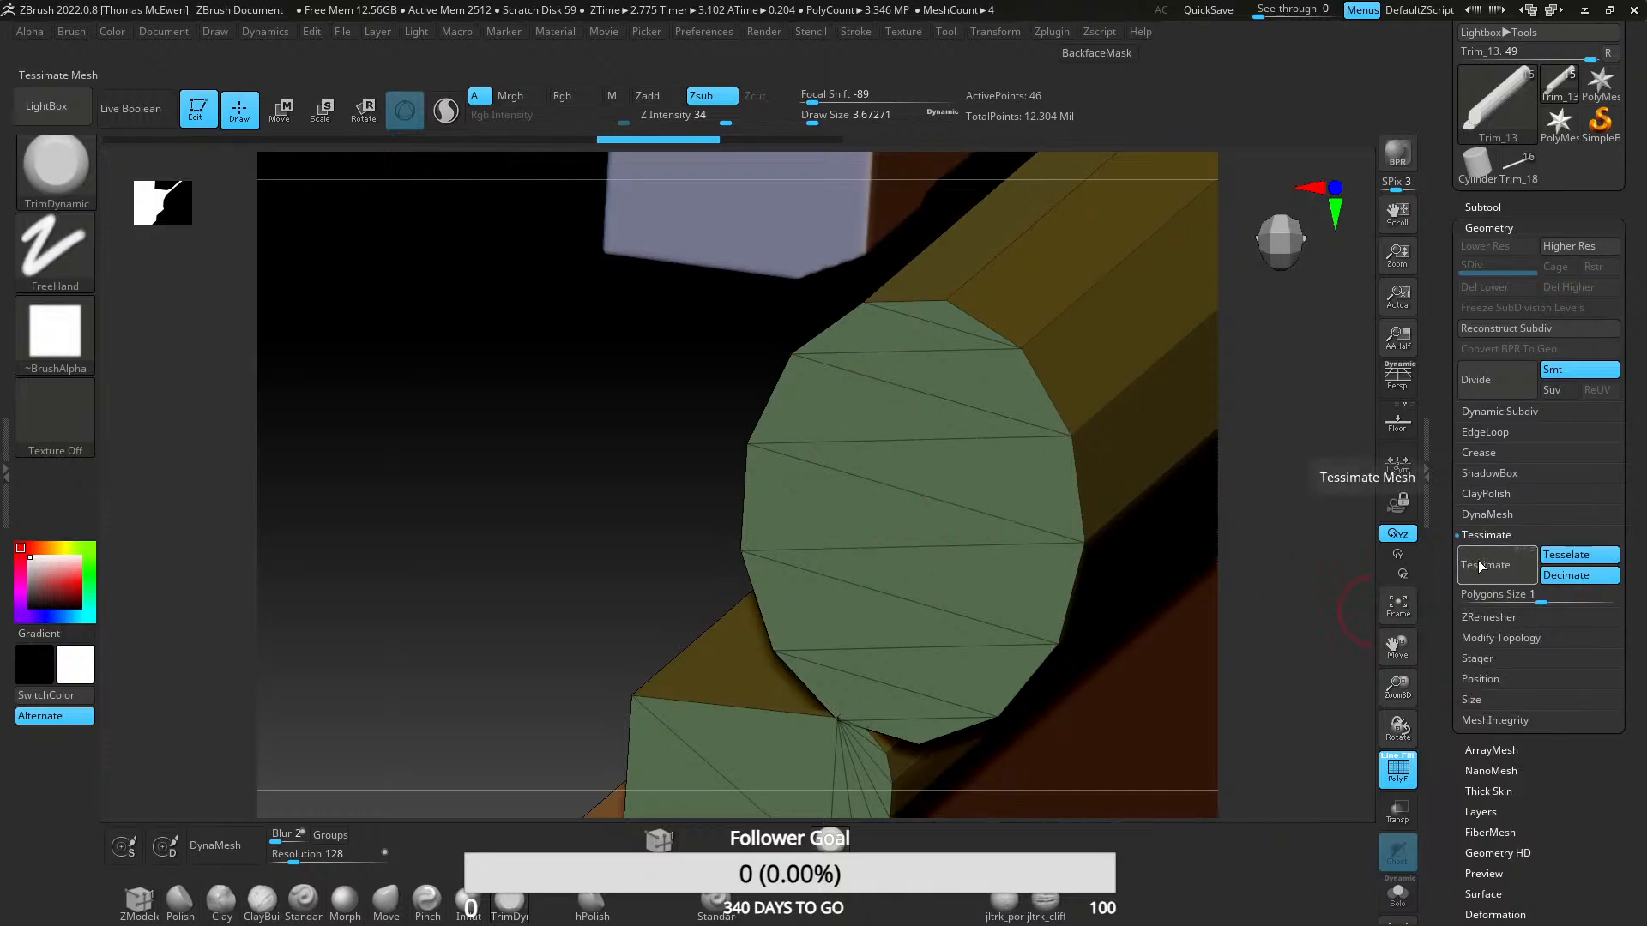
{"action": "left_click", "coordinate": [1488, 555]}
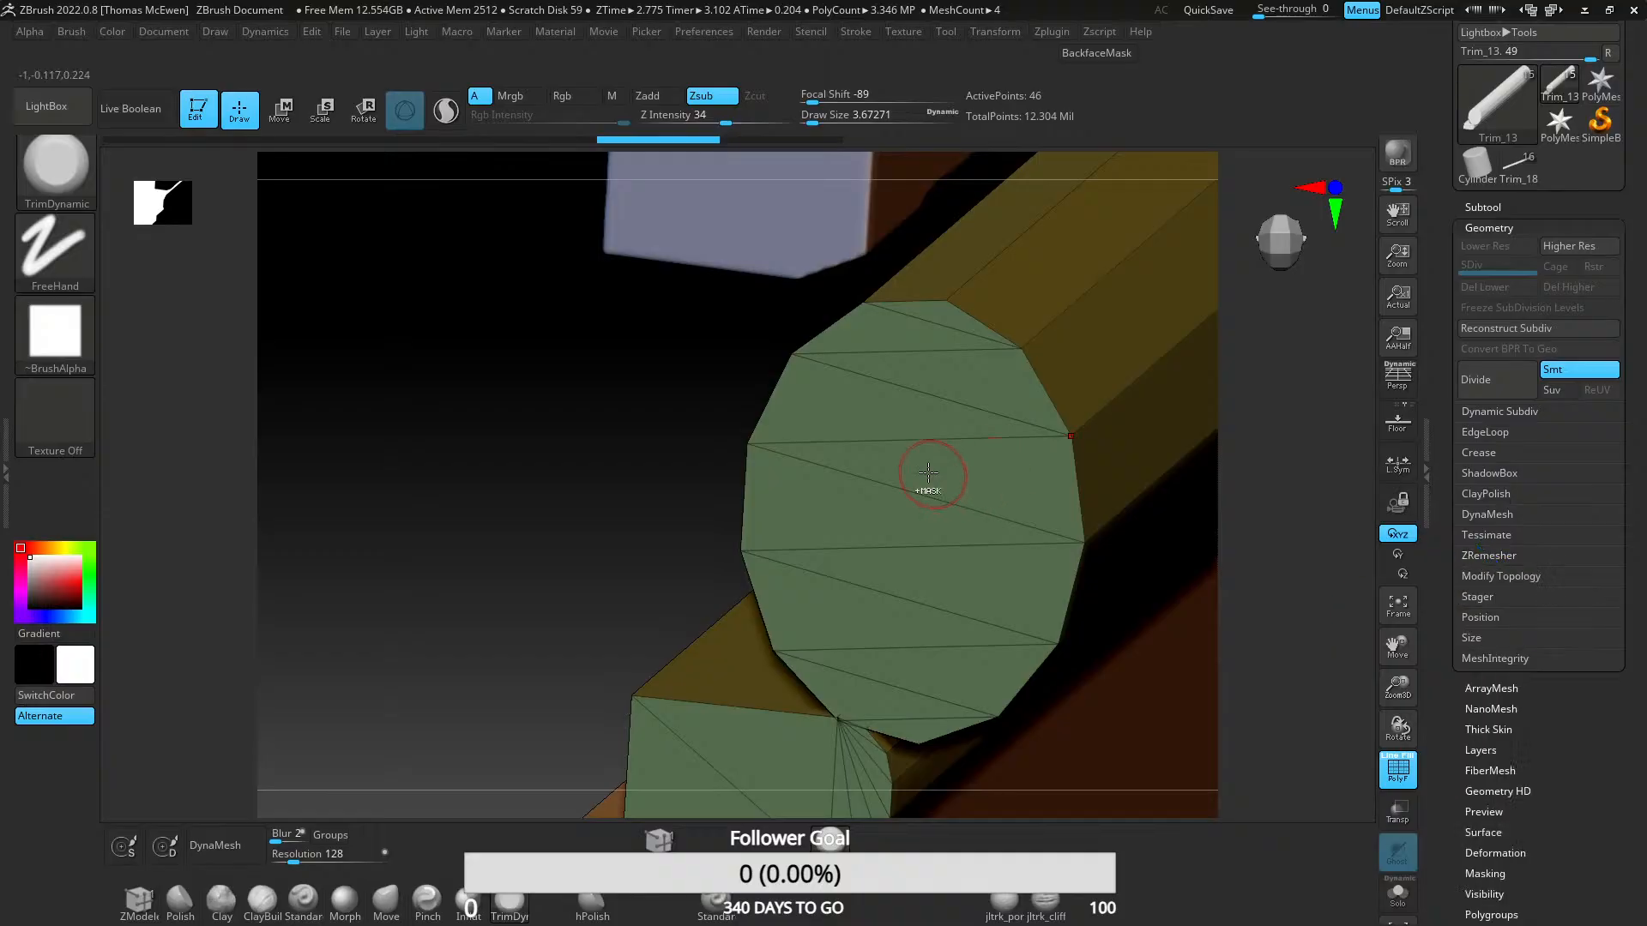
{"action": "mouse_move", "coordinate": [926, 471]}
{"action": "right_mouse_down", "text": "ctrl"}
{"action": "mouse_move", "coordinate": [925, 410]}
{"action": "mouse_move", "coordinate": [918, 523]}
{"action": "right_mouse_up", "text": "ctrl"}
{"action": "right_click_drag", "start_coordinate": [918, 523], "coordinate": [892, 463]}
{"action": "right_click_drag", "start_coordinate": [888, 397], "coordinate": [871, 619], "text": "alt"}
{"action": "right_click_drag", "start_coordinate": [871, 463], "coordinate": [888, 429], "text": "ctrl"}
{"action": "right_click_drag", "start_coordinate": [887, 429], "coordinate": [838, 485], "text": "alt"}
{"action": "right_click_drag", "start_coordinate": [1180, 383], "coordinate": [826, 716], "text": "alt"}
{"action": "right_click_drag", "start_coordinate": [845, 461], "coordinate": [827, 541], "text": "ctrl"}
{"action": "right_click_drag", "start_coordinate": [925, 468], "coordinate": [552, 467], "text": "alt"}
{"action": "mouse_move", "coordinate": [884, 504]}
{"action": "right_mouse_down", "text": "ctrl"}
{"action": "mouse_move", "coordinate": [895, 537]}
{"action": "mouse_move", "coordinate": [878, 515]}
{"action": "right_mouse_up", "text": "ctrl"}
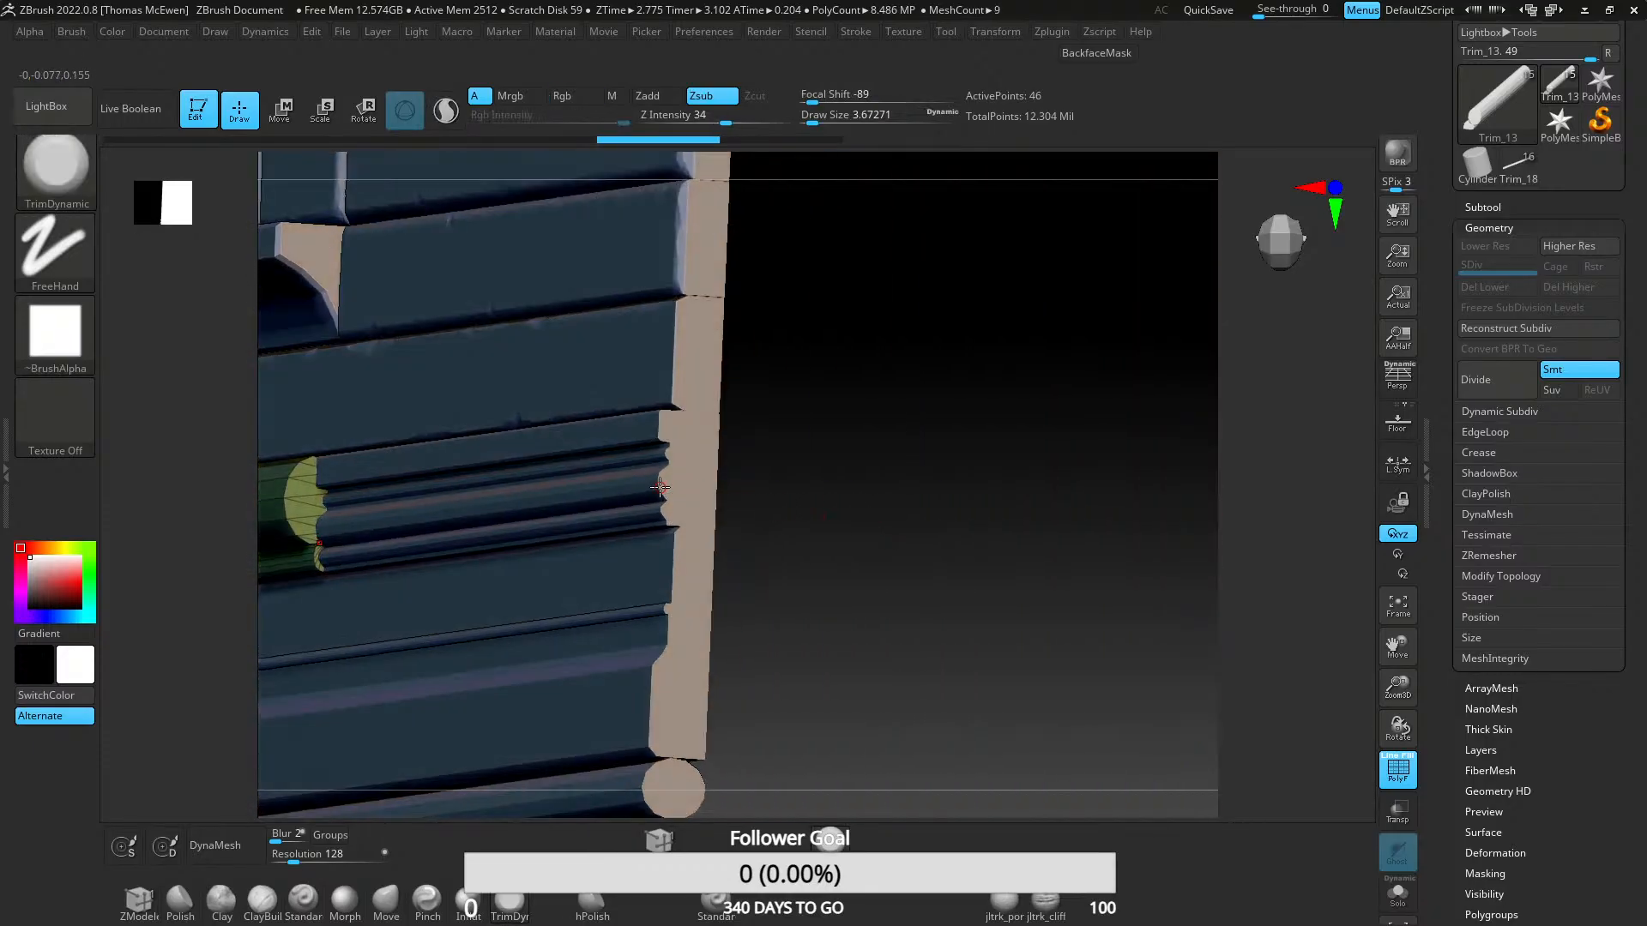
{"action": "right_click_drag", "start_coordinate": [661, 489], "coordinate": [1568, 477], "text": "shift"}
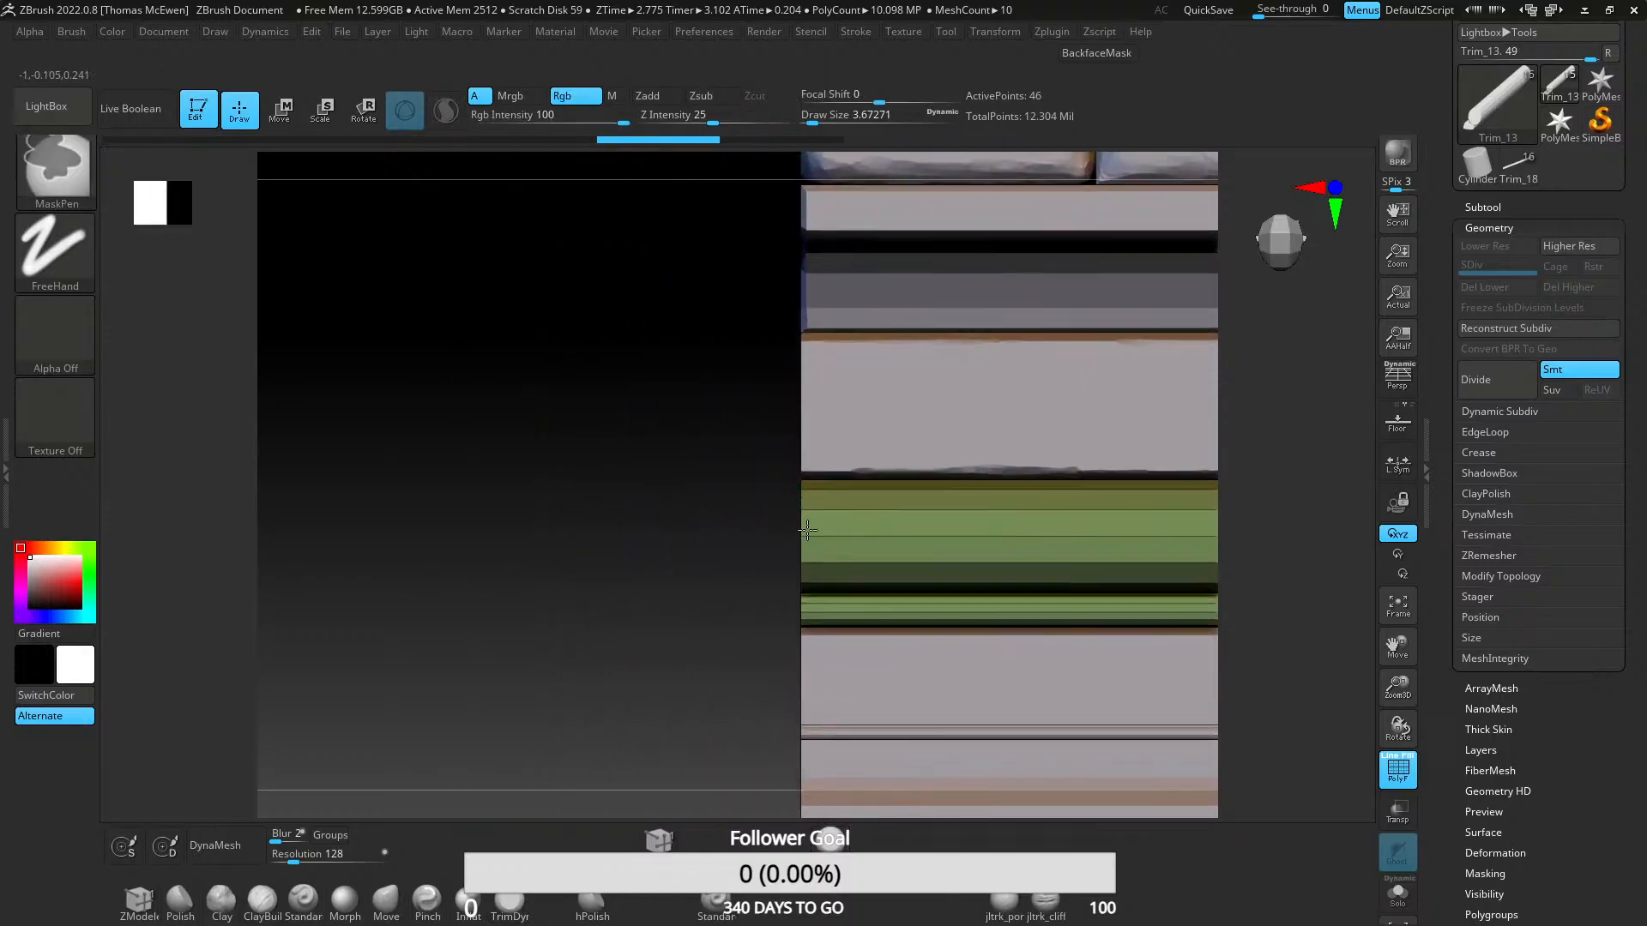
{"action": "right_click_drag", "start_coordinate": [809, 532], "coordinate": [846, 460]}
{"action": "right_click_drag", "start_coordinate": [845, 460], "coordinate": [739, 611], "text": "ctrl"}
{"action": "left_click", "coordinate": [1395, 768]}
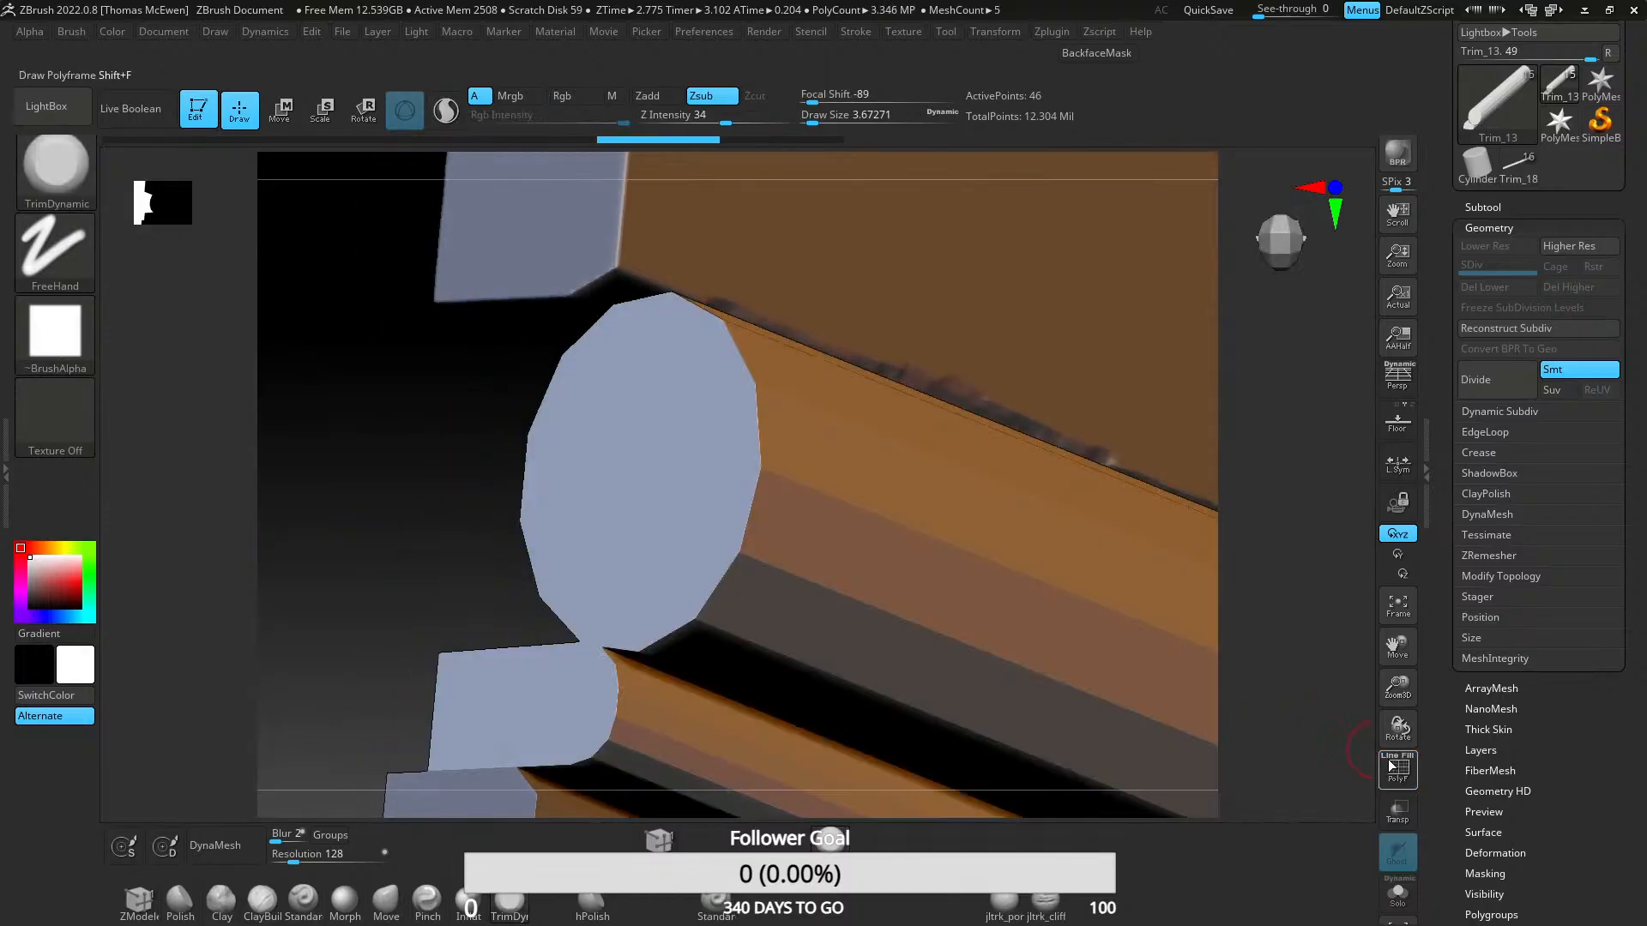
- Examine the sculpted edges and profiles of the stacked trim pieces from several angles and distances
{"action": "mouse_move", "coordinate": [834, 441]}
{"action": "right_mouse_down", "text": "ctrl"}
{"action": "mouse_move", "coordinate": [820, 522]}
{"action": "mouse_move", "coordinate": [824, 402]}
{"action": "mouse_move", "coordinate": [805, 367]}
{"action": "mouse_move", "coordinate": [744, 364]}
{"action": "mouse_move", "coordinate": [834, 360]}
{"action": "mouse_move", "coordinate": [750, 496]}
{"action": "mouse_move", "coordinate": [745, 566]}
{"action": "right_mouse_up", "text": "ctrl"}
{"action": "right_click_drag", "start_coordinate": [744, 567], "coordinate": [827, 430]}
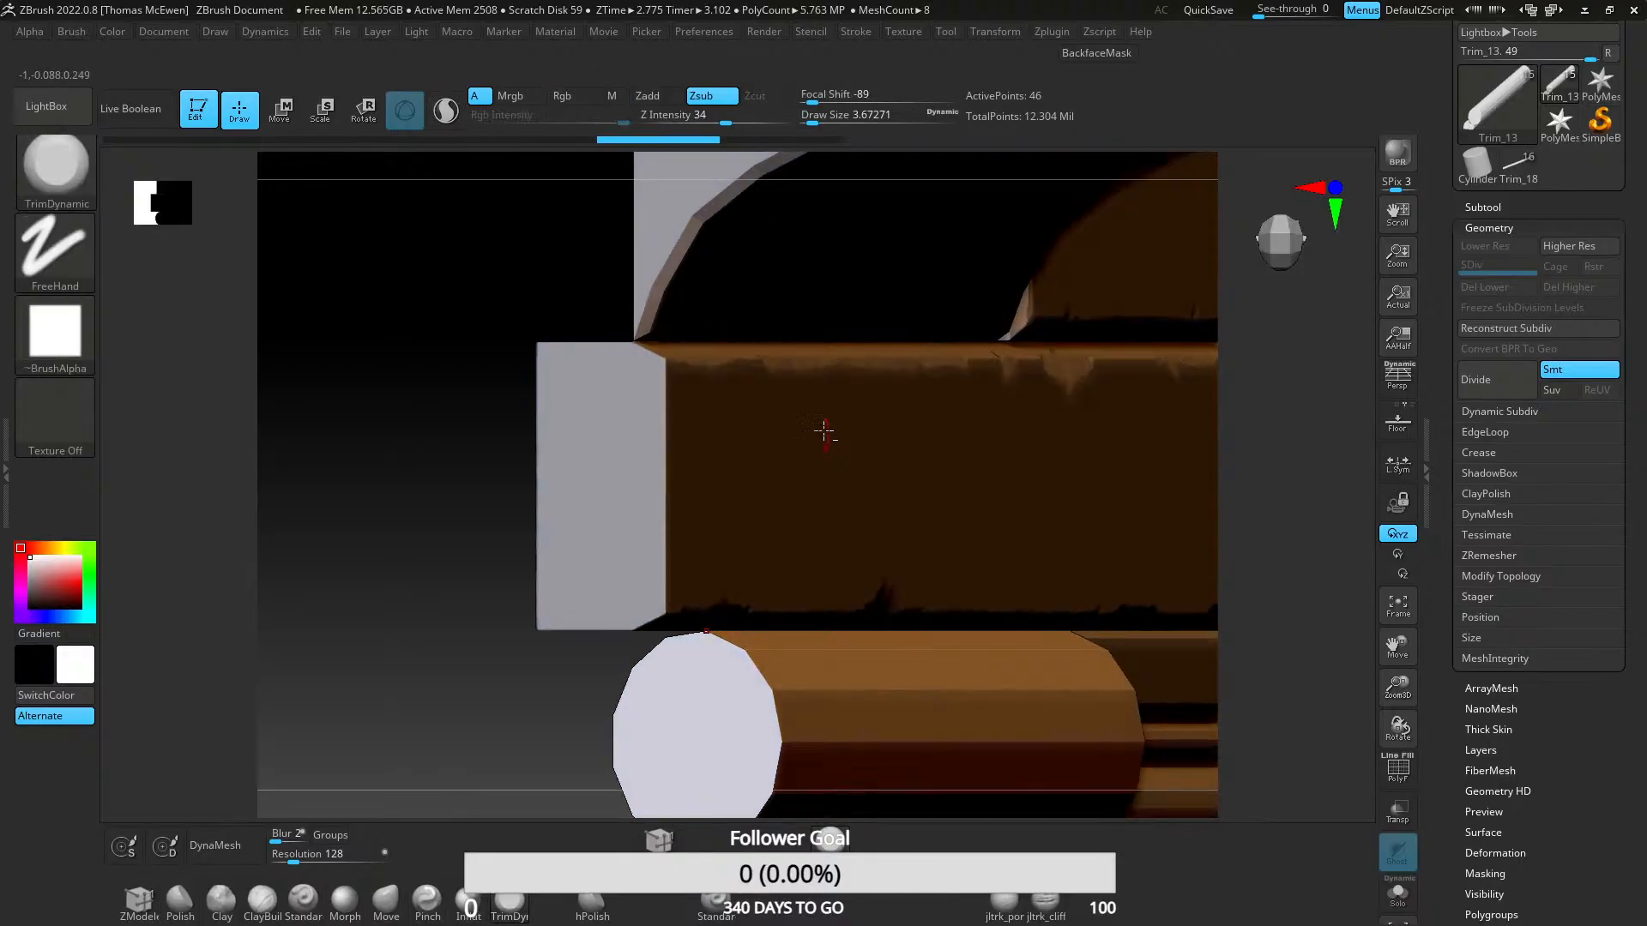
{"action": "right_click_drag", "start_coordinate": [810, 292], "coordinate": [789, 678], "text": "alt"}
{"action": "right_click_drag", "start_coordinate": [789, 677], "coordinate": [833, 335], "text": "ctrl"}
{"action": "right_click_drag", "start_coordinate": [834, 334], "coordinate": [820, 379], "text": "alt"}
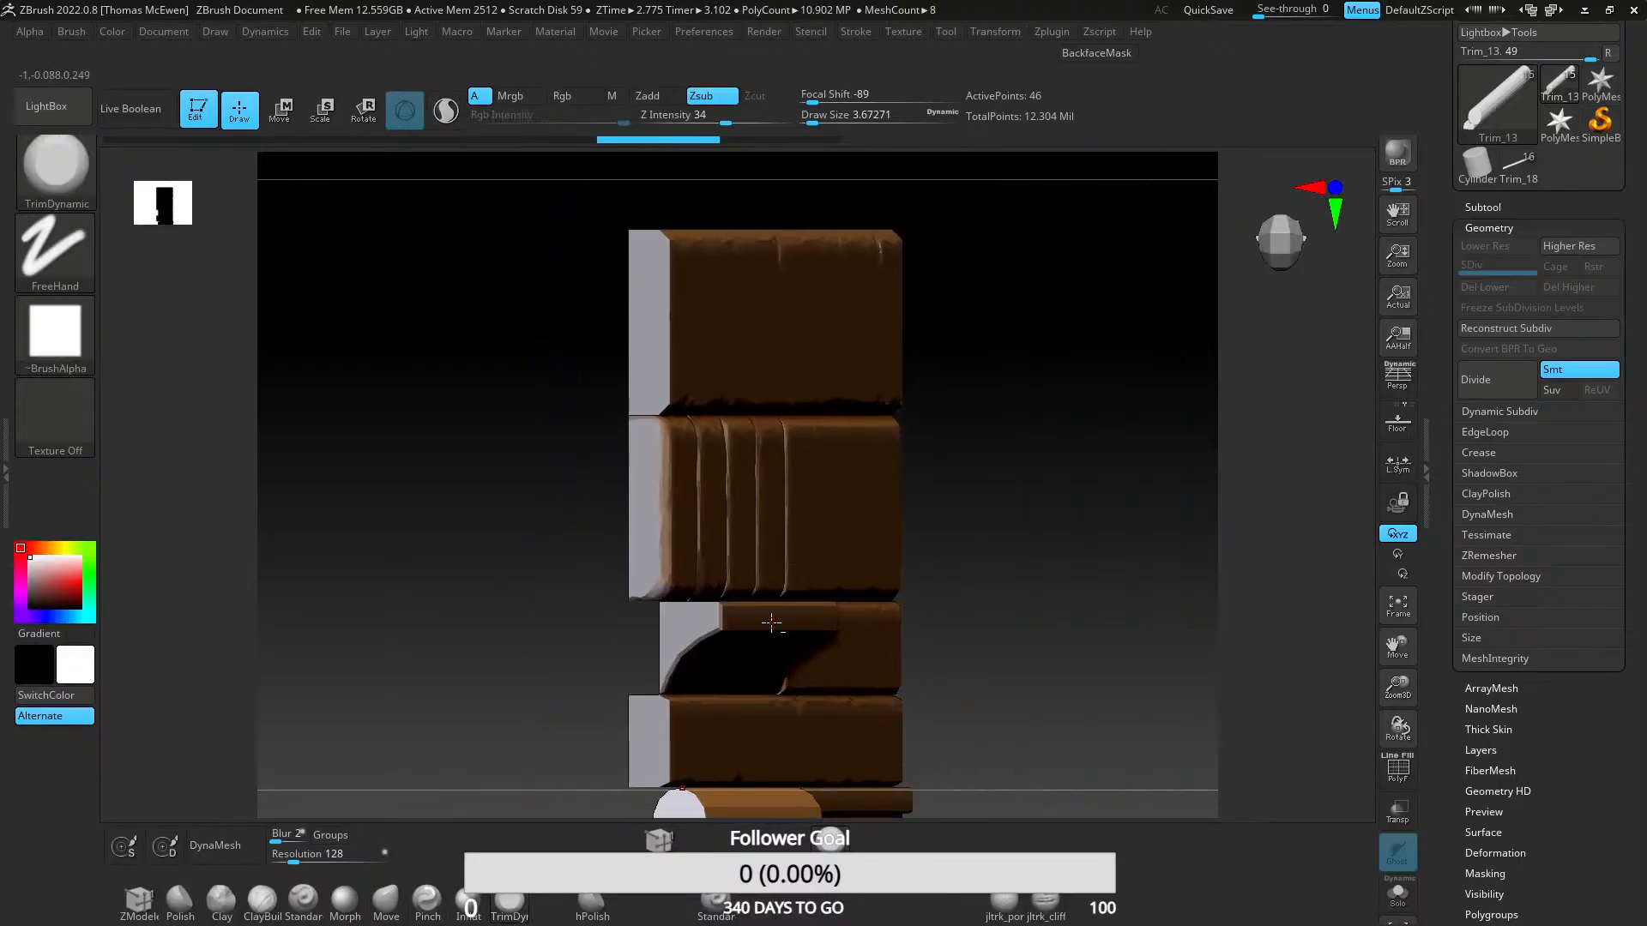
{"action": "right_click_drag", "start_coordinate": [775, 625], "coordinate": [799, 425], "text": "alt"}
{"action": "right_click_drag", "start_coordinate": [800, 425], "coordinate": [768, 463], "text": "ctrl"}
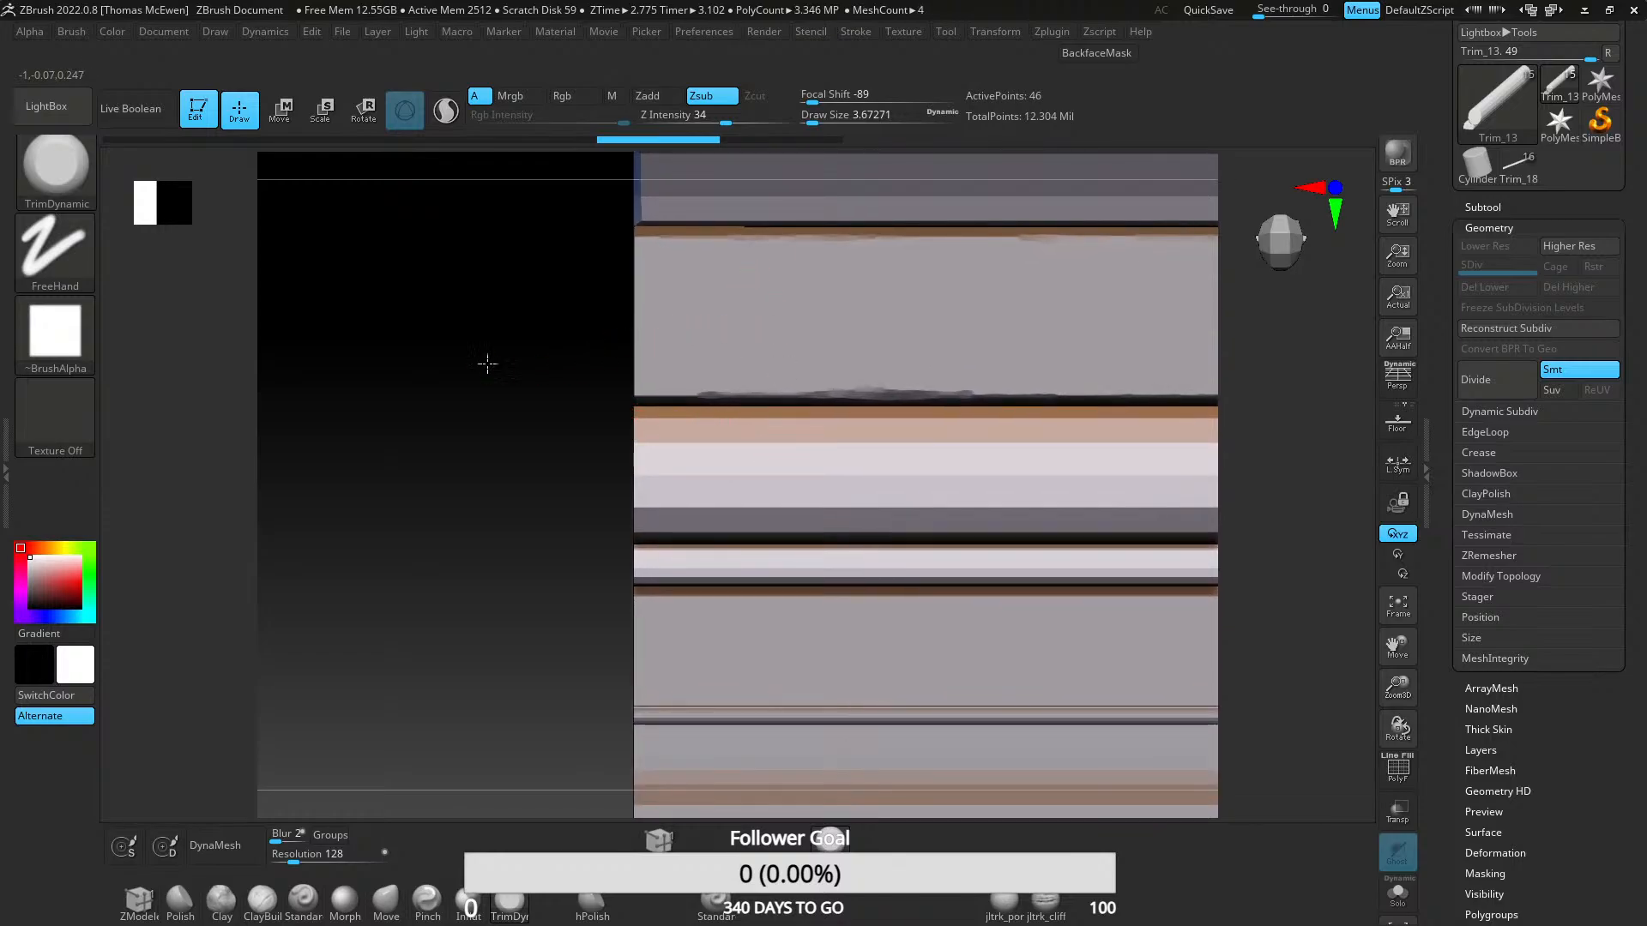
{"action": "right_click_drag", "start_coordinate": [702, 310], "coordinate": [763, 522], "text": "alt"}
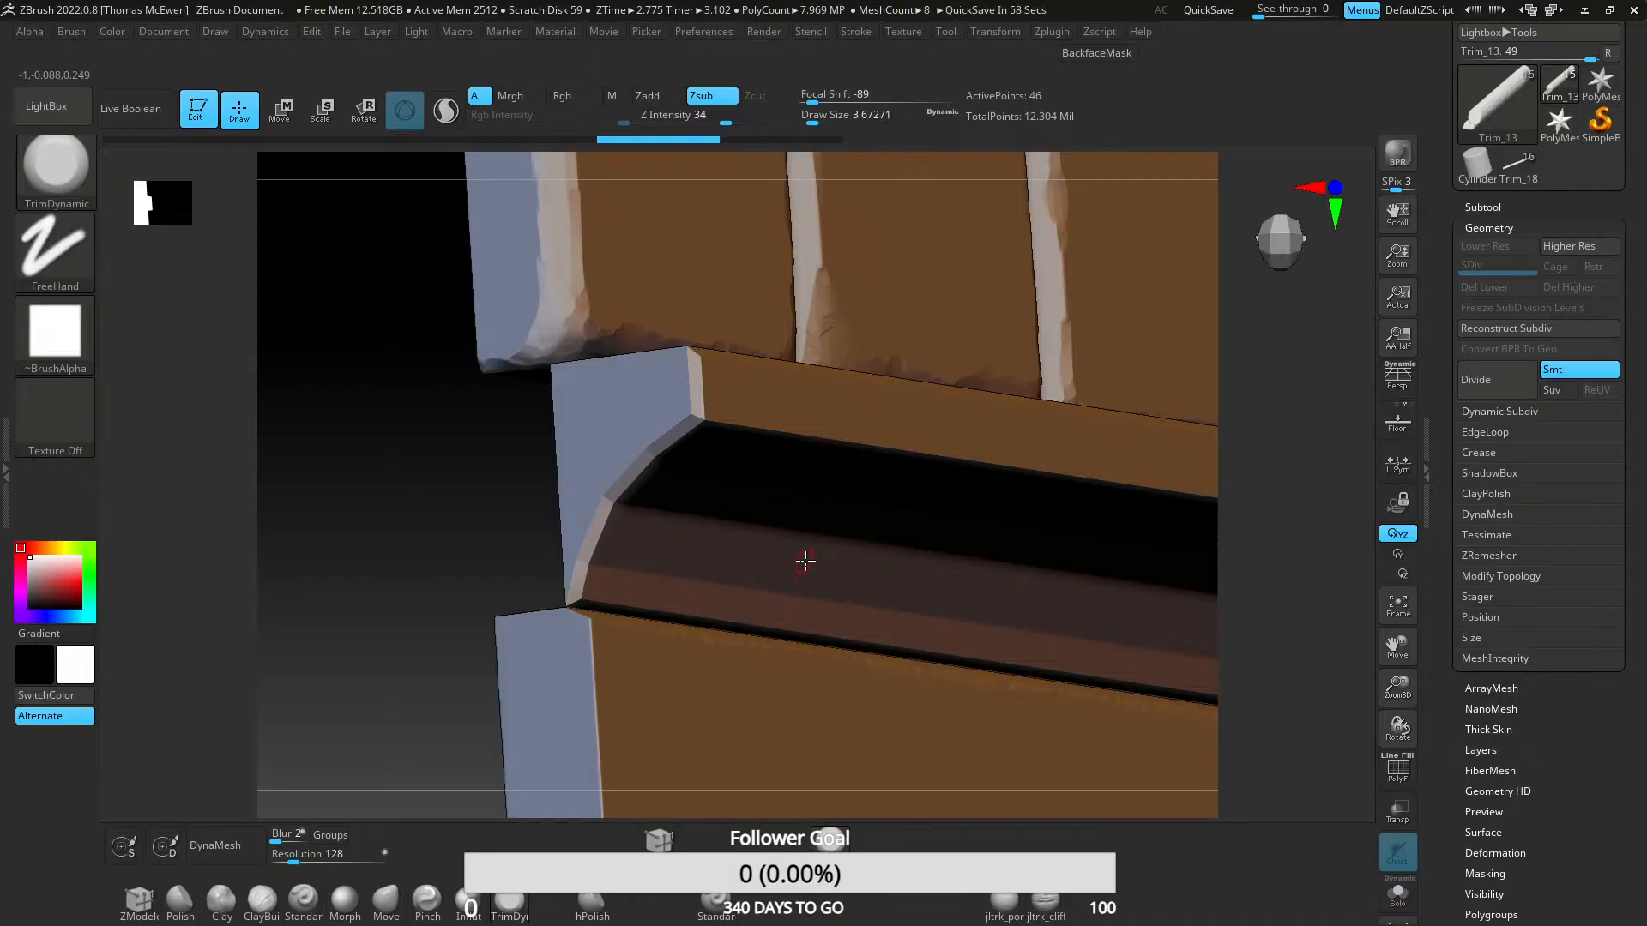
{"action": "right_click_drag", "start_coordinate": [769, 588], "coordinate": [828, 669]}
{"action": "right_click_drag", "start_coordinate": [828, 669], "coordinate": [763, 539], "text": "ctrl"}
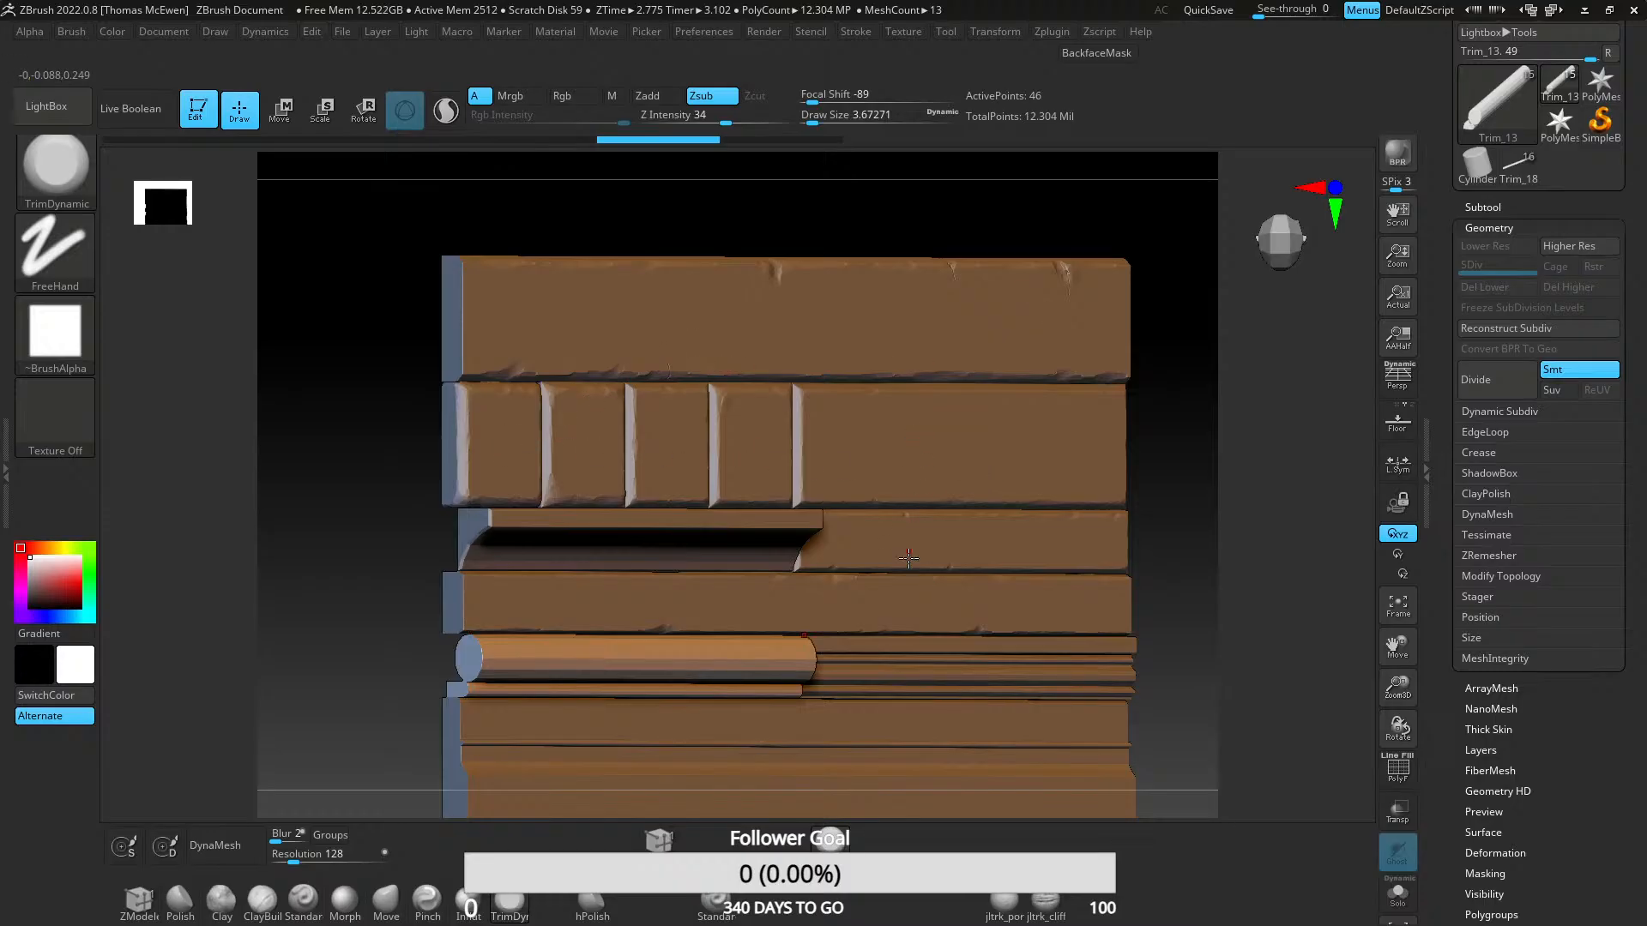
- Make Trim_06, the first piece in the subtool list, the active subtool
{"action": "scroll", "coordinate": [1499, 287], "scroll_direction": "up", "scroll_amount": 3}
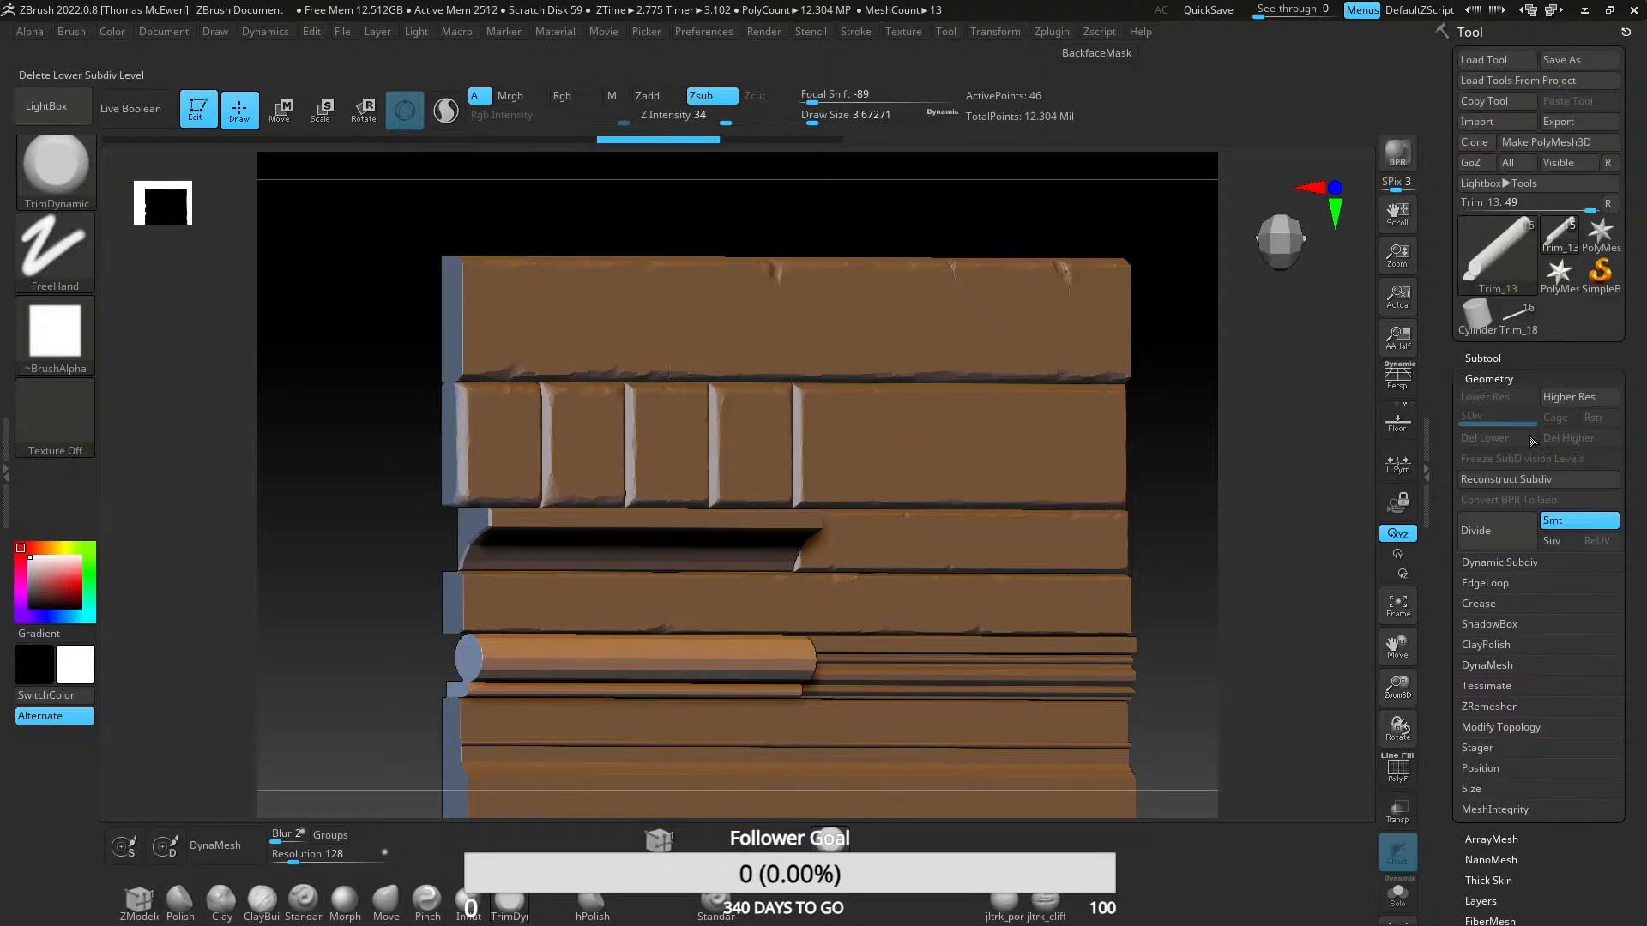
{"action": "left_click", "coordinate": [1482, 357]}
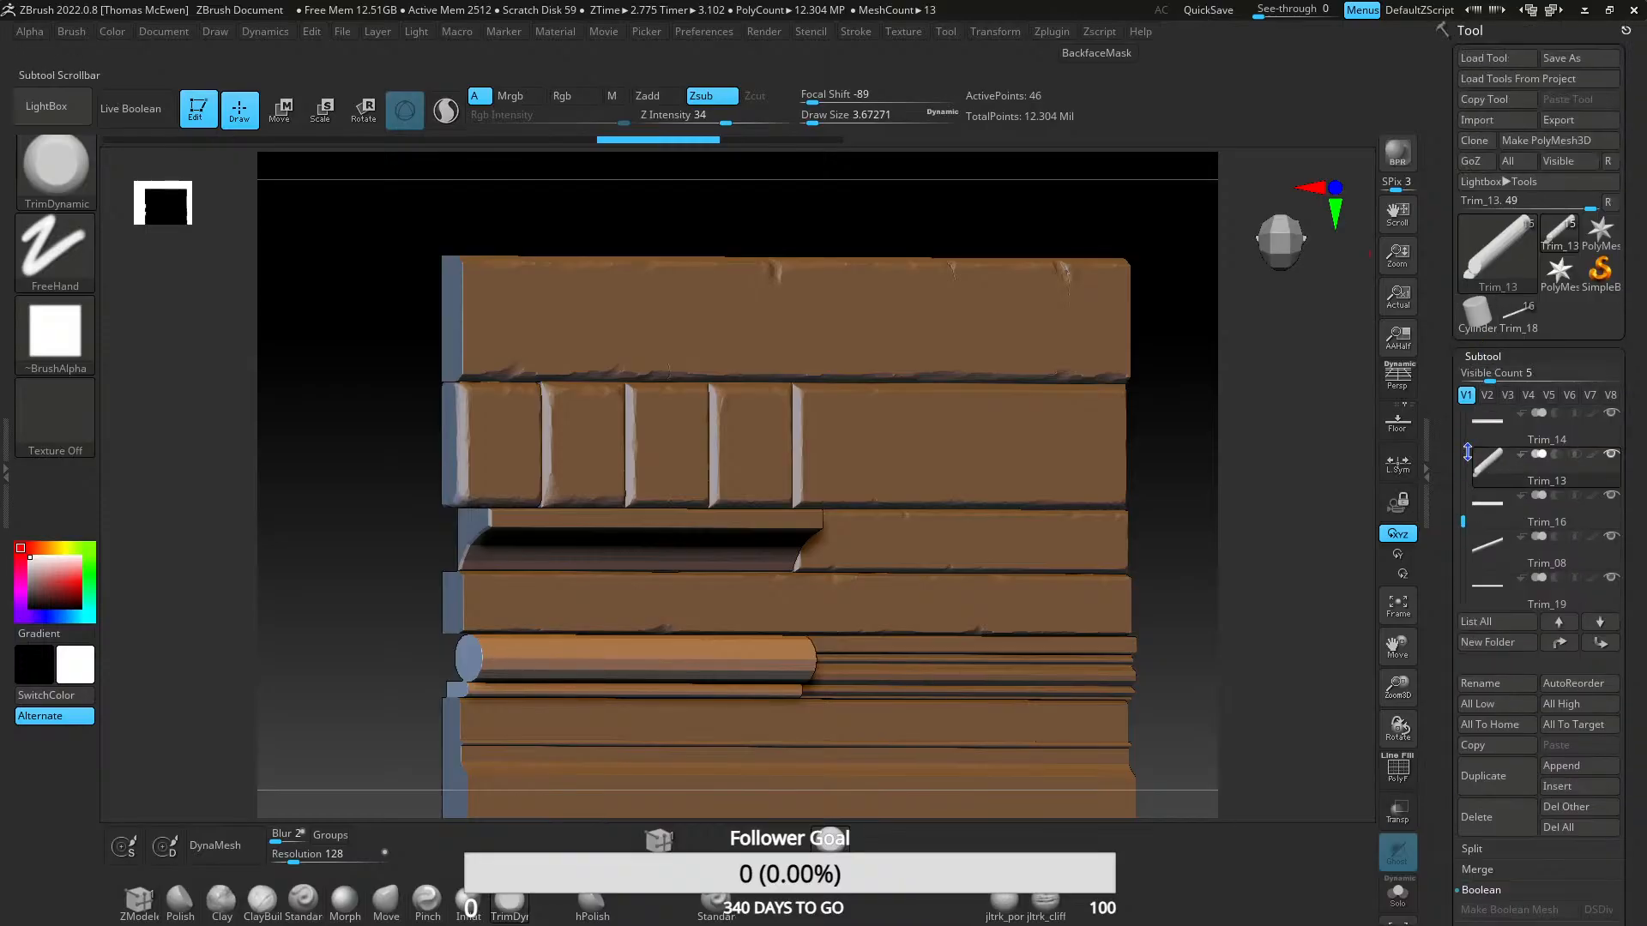
{"action": "left_click_drag", "start_coordinate": [1470, 503], "coordinate": [1469, 412]}
{"action": "left_click", "coordinate": [1476, 427]}
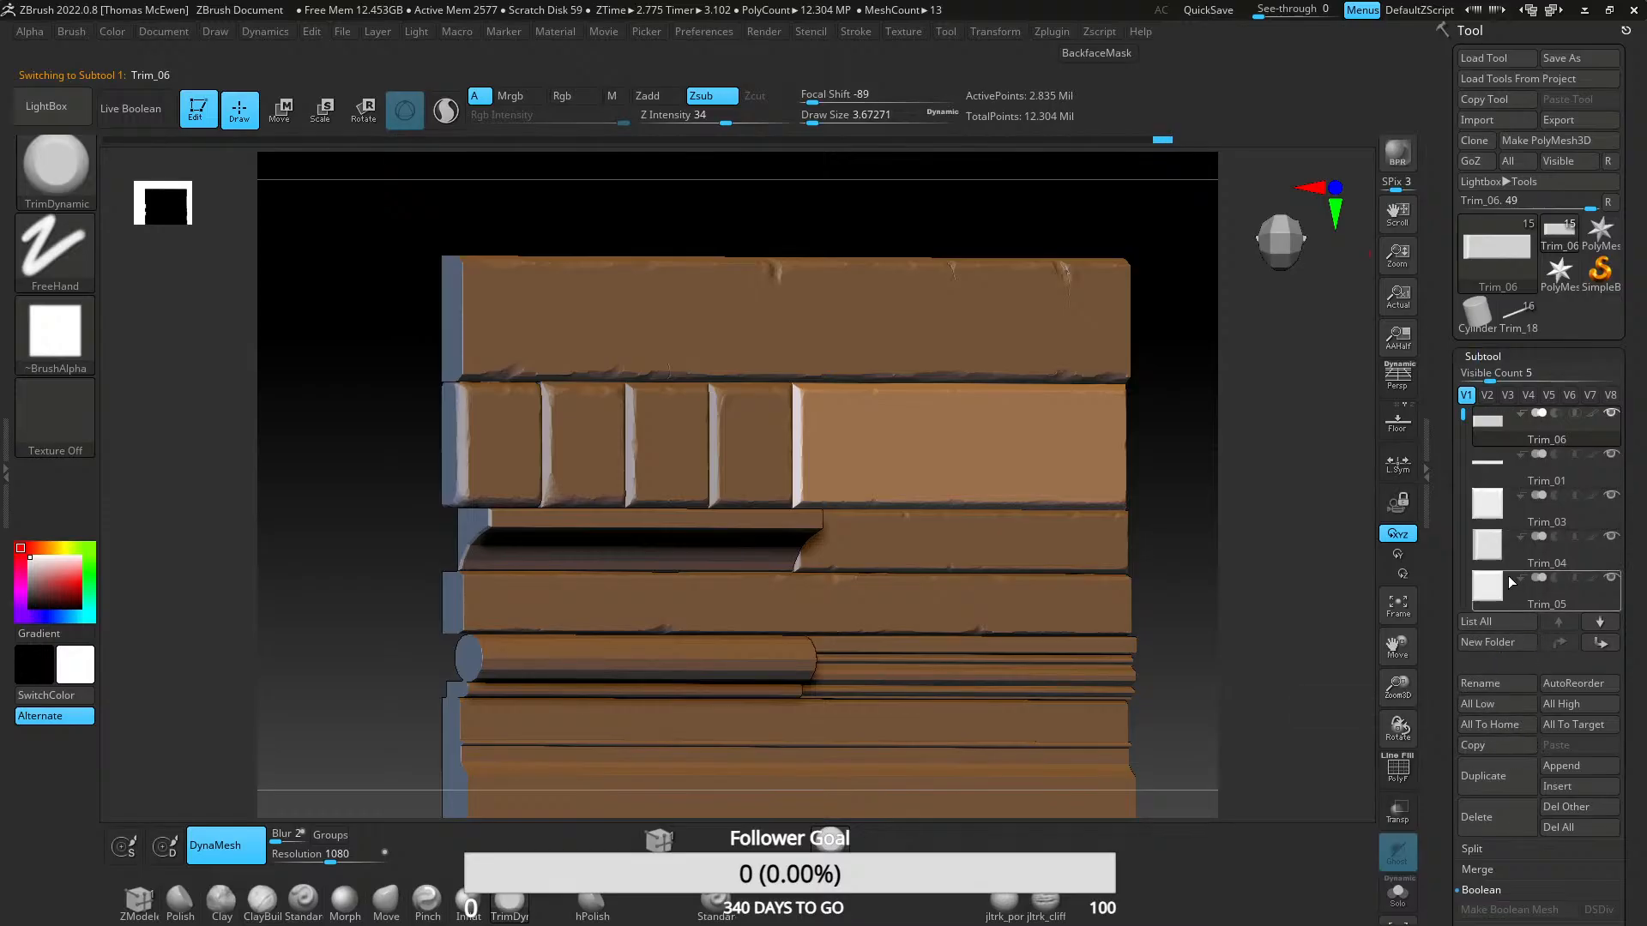
- Start exporting Trim_06 and choose the substance-designer folder inside Trimsheet-test as the destination
{"action": "mouse_move", "coordinate": [1511, 583]}
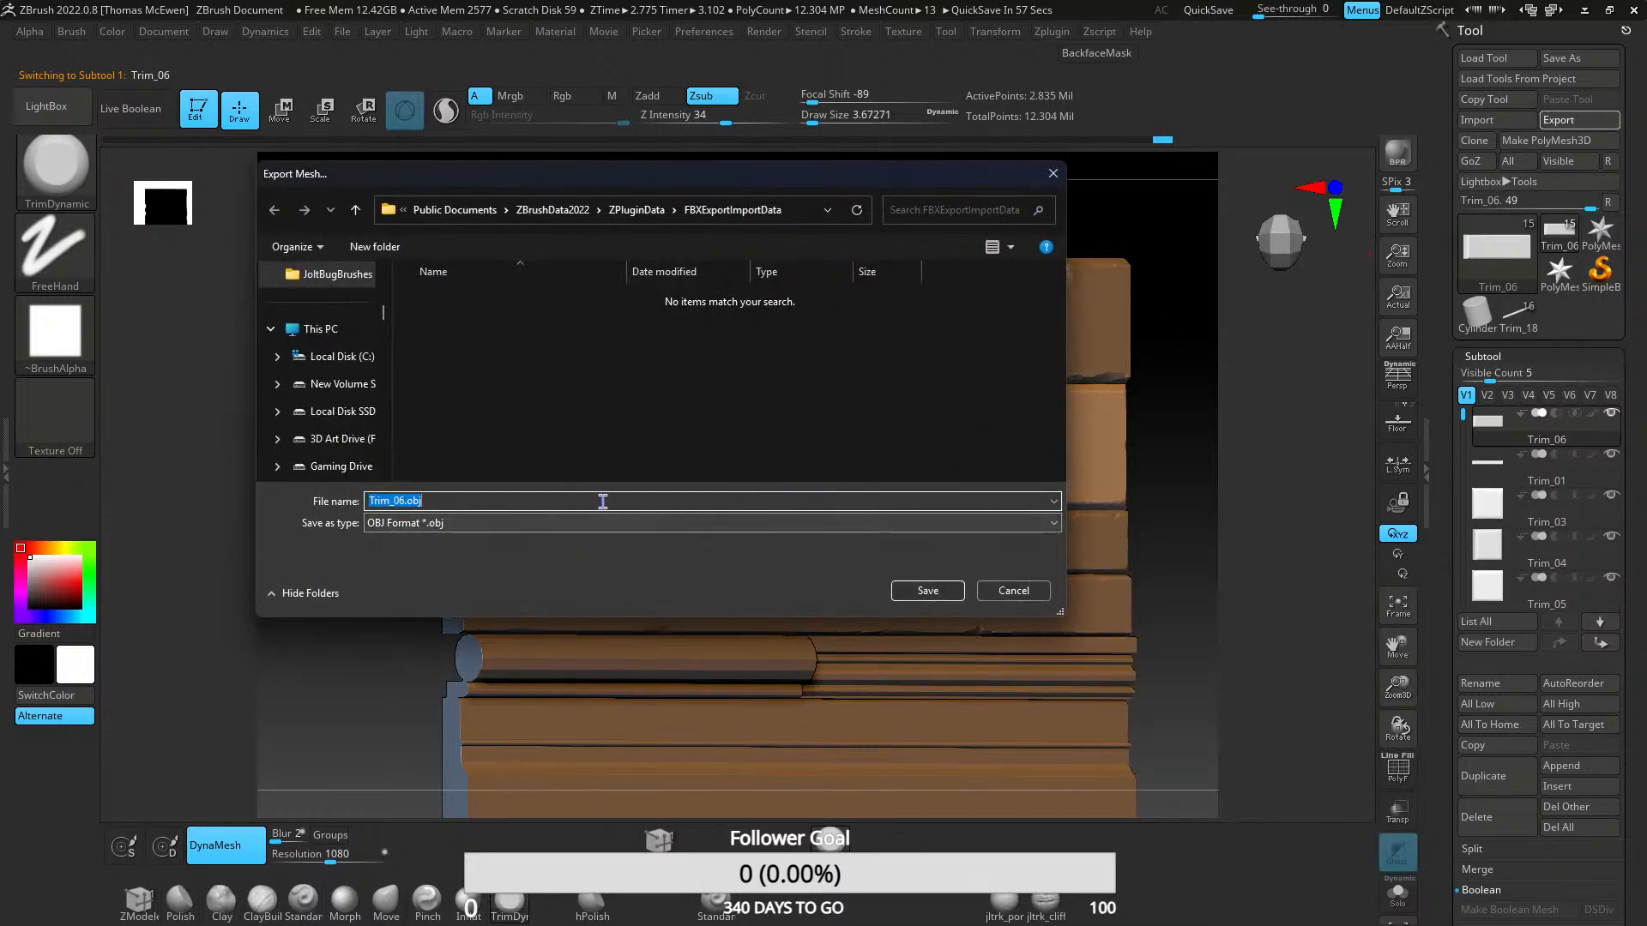
{"action": "scroll", "coordinate": [330, 360], "scroll_direction": "down", "scroll_amount": 2}
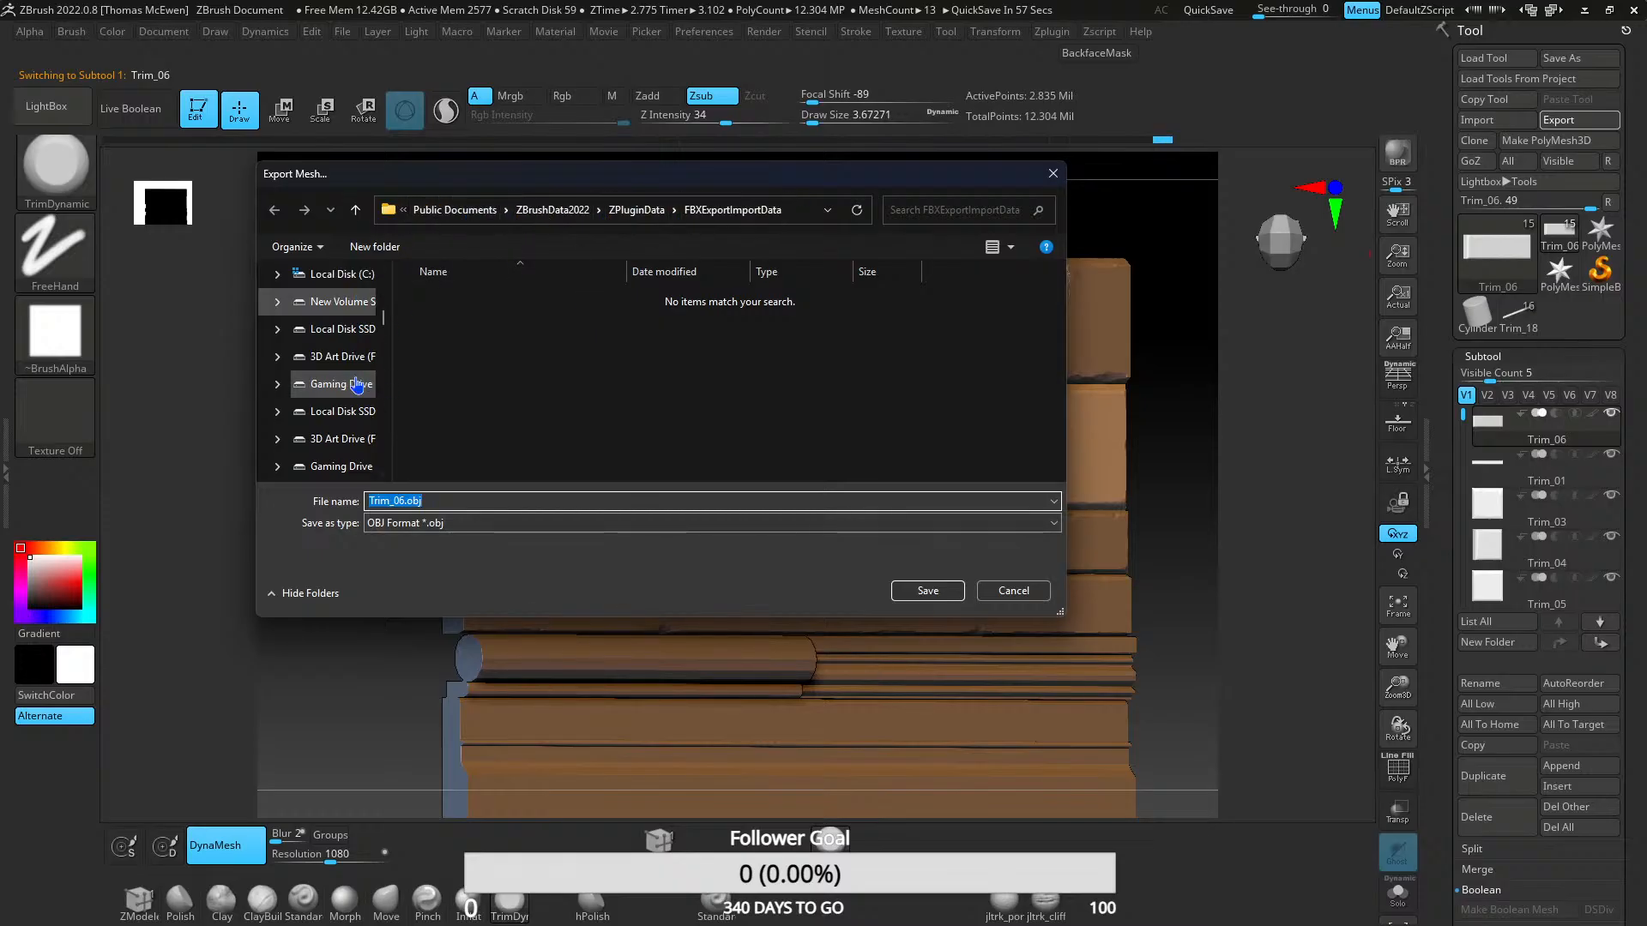
{"action": "left_click", "coordinate": [330, 358]}
{"action": "scroll", "coordinate": [515, 412], "scroll_direction": "down", "scroll_amount": 10}
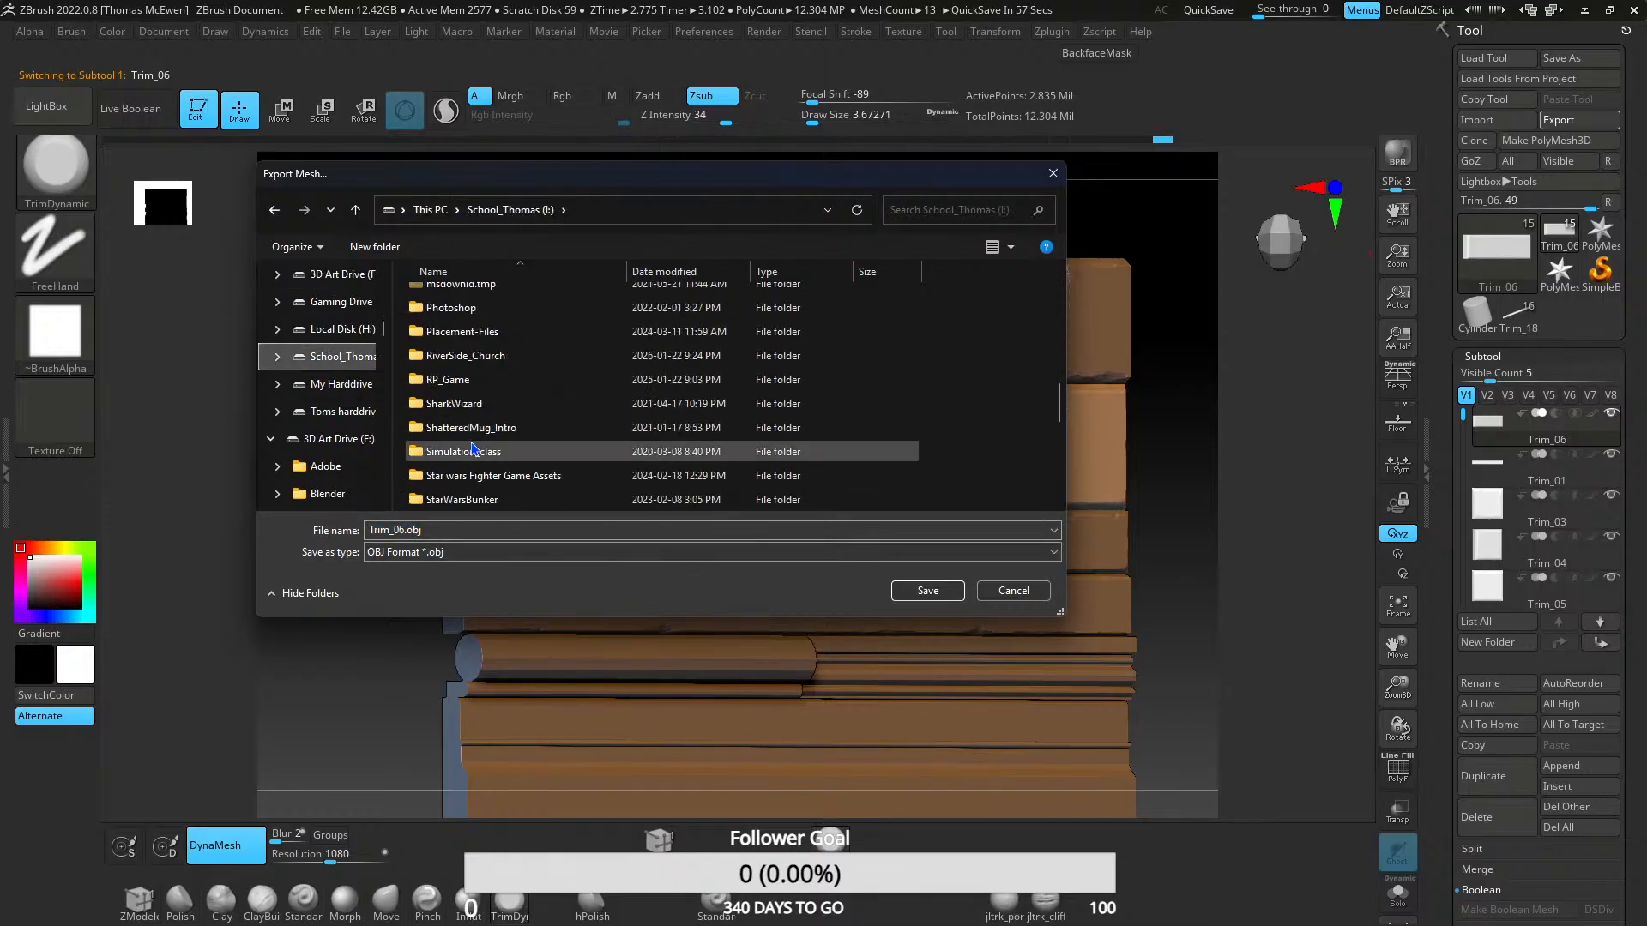
{"action": "double_click", "coordinate": [470, 334]}
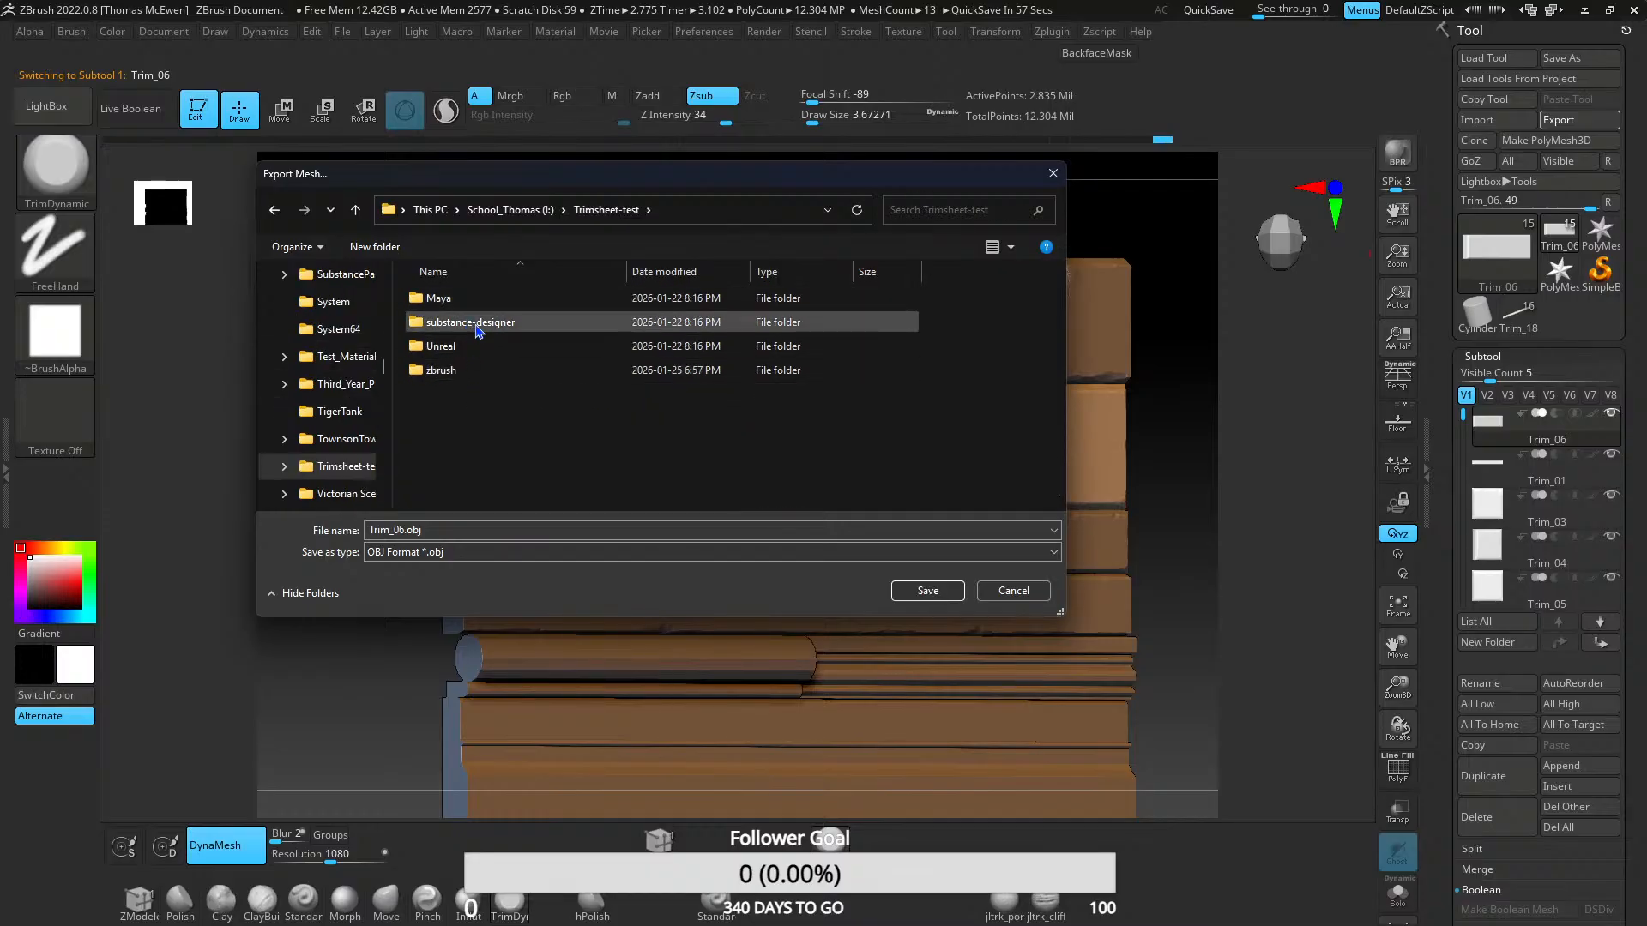
{"action": "double_click", "coordinate": [473, 324]}
- Set the export format to FBX and name the file Trim_06_HIGH.fbx
{"action": "left_click", "coordinate": [672, 530]}
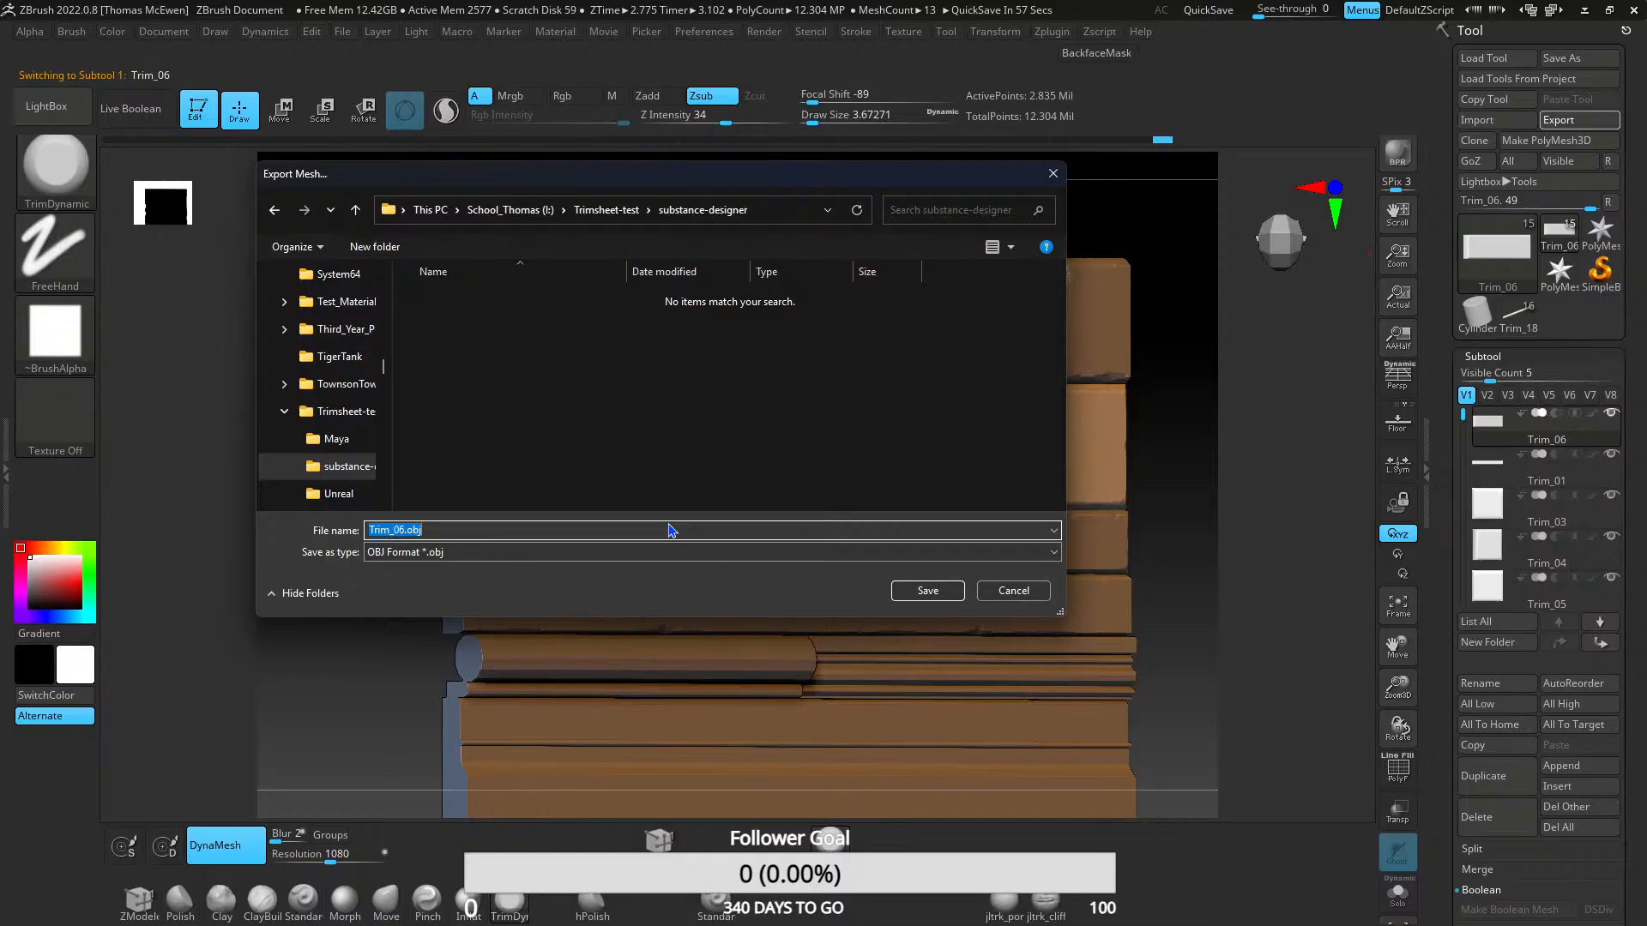
{"action": "left_click", "coordinate": [638, 554]}
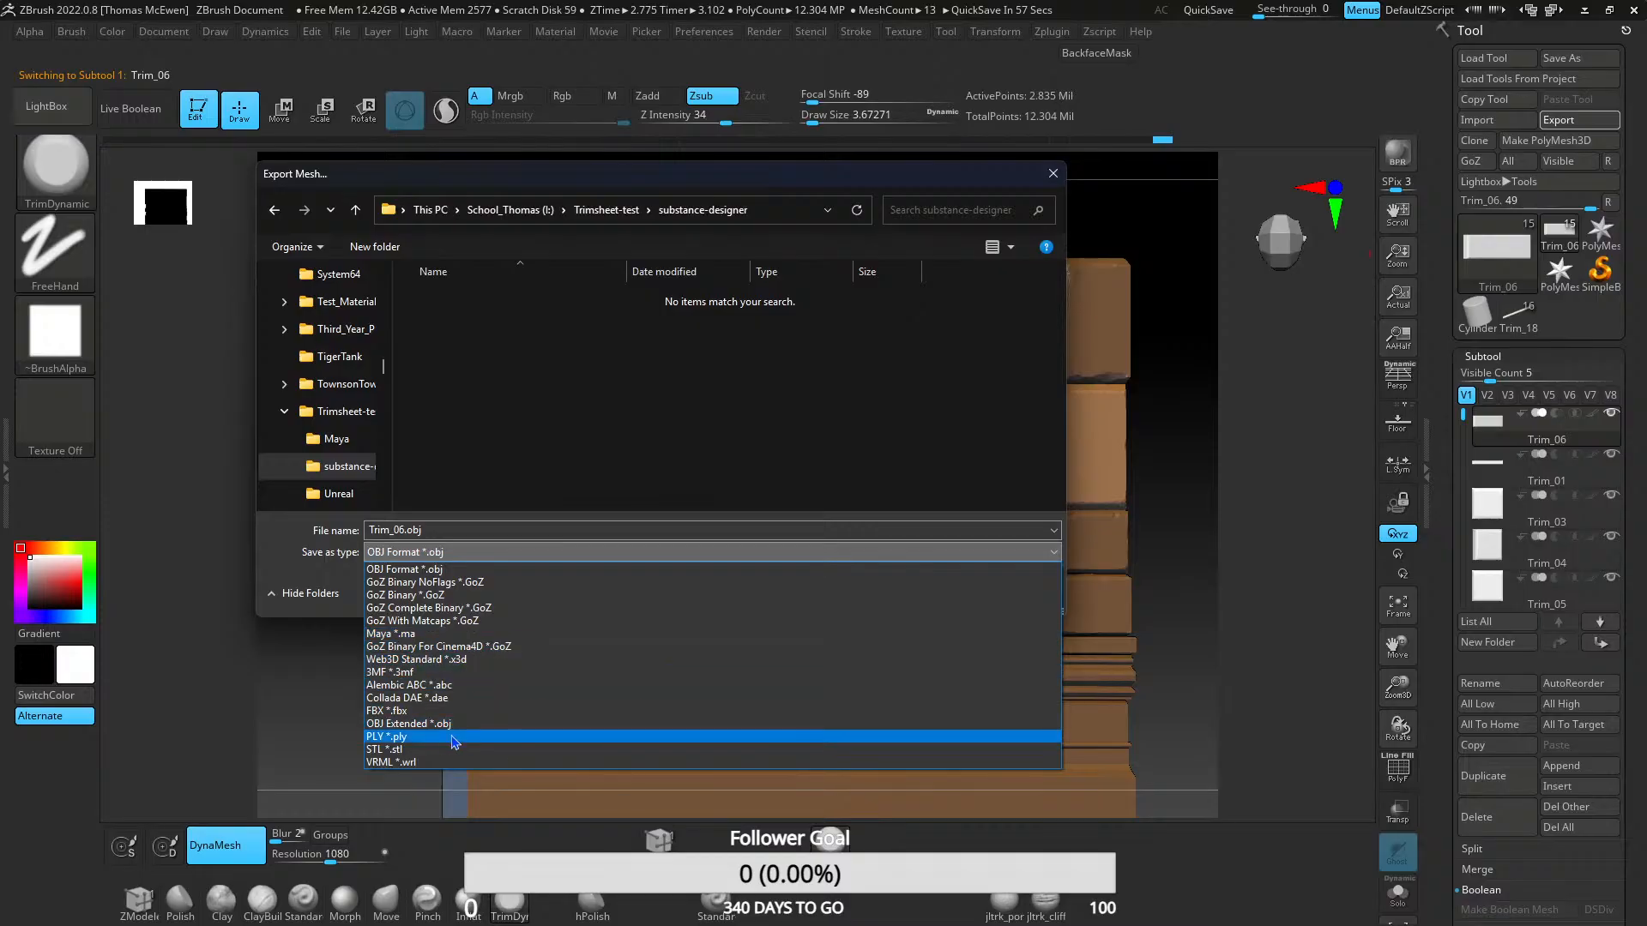
{"action": "left_click", "coordinate": [401, 711]}
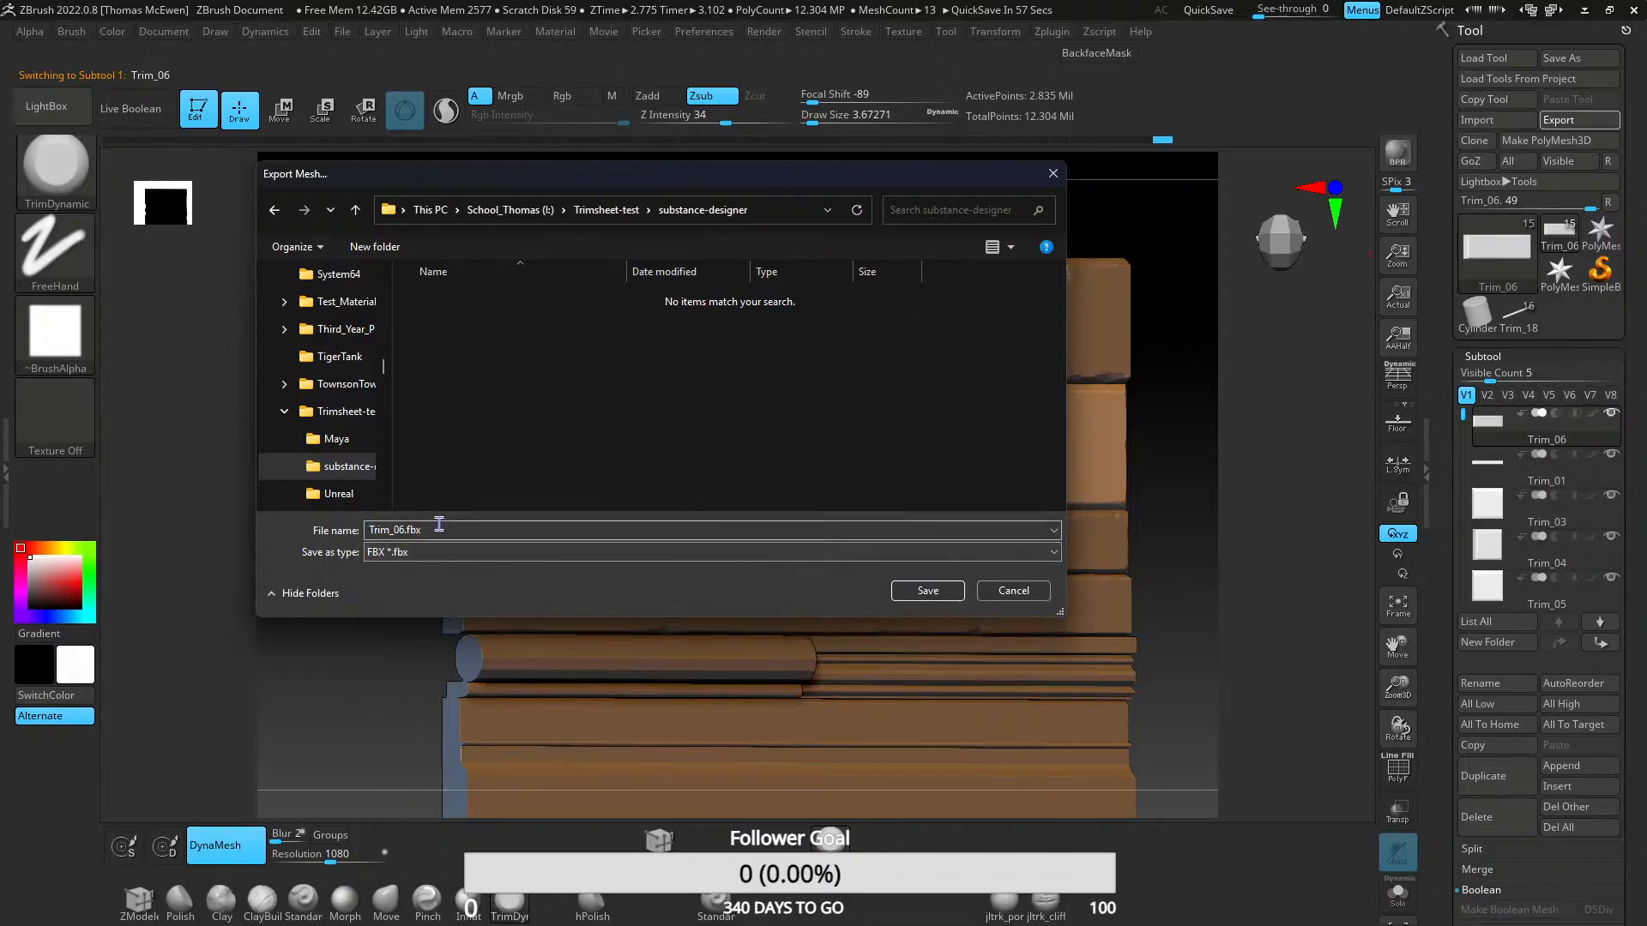
{"action": "double_click", "coordinate": [474, 531]}
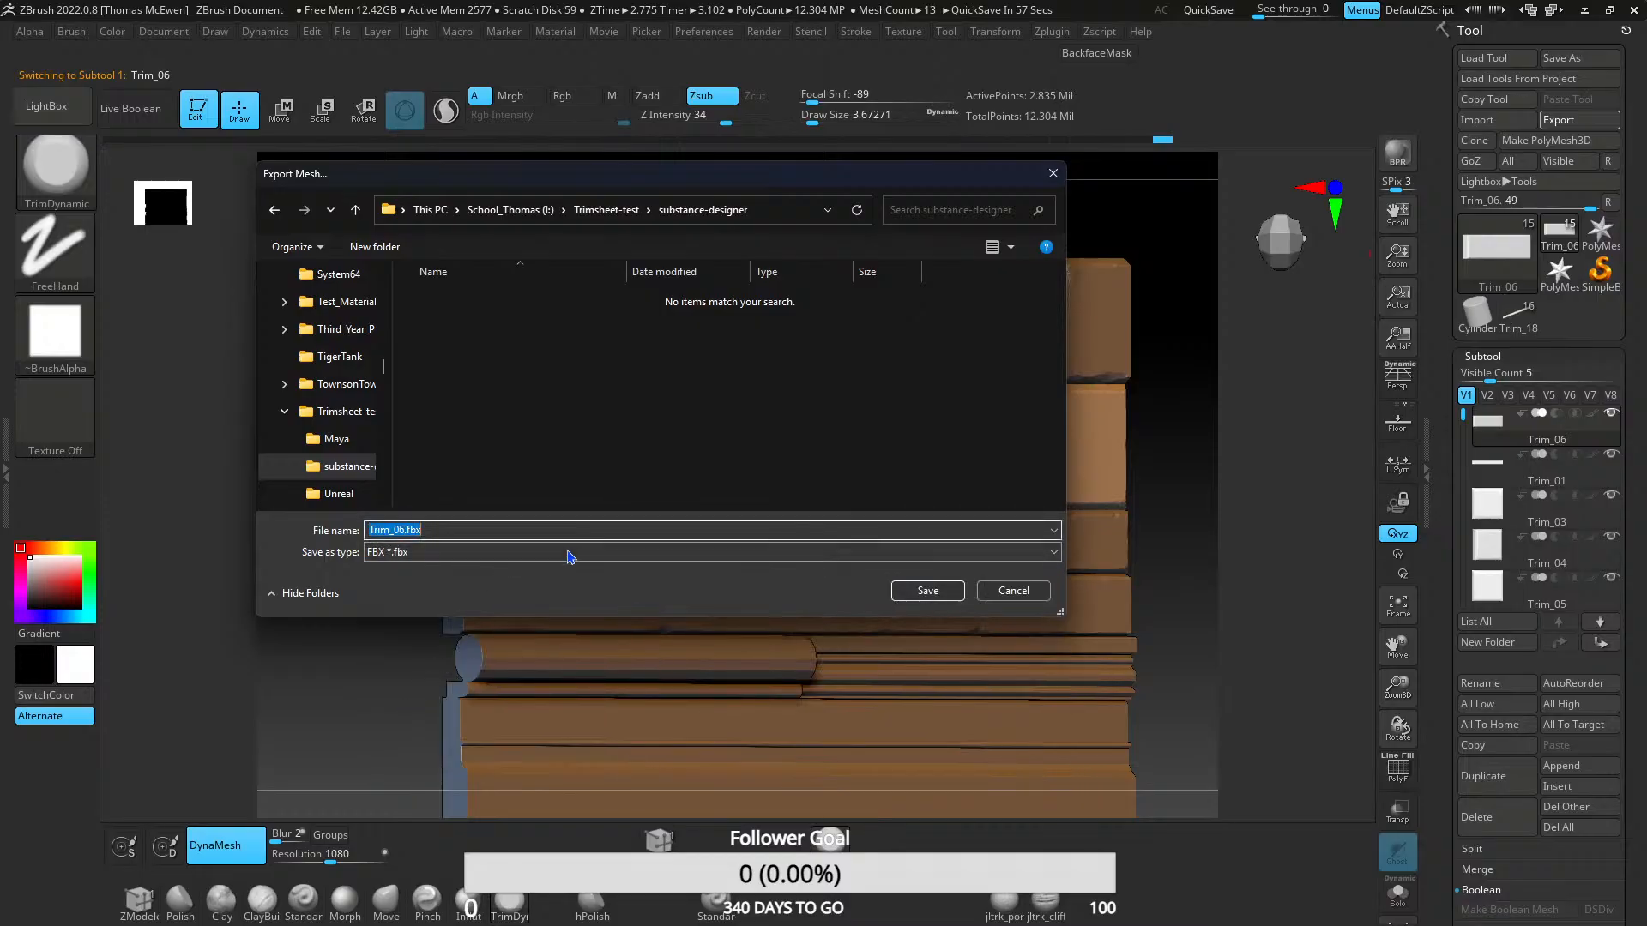
{"action": "left_click", "coordinate": [547, 553]}
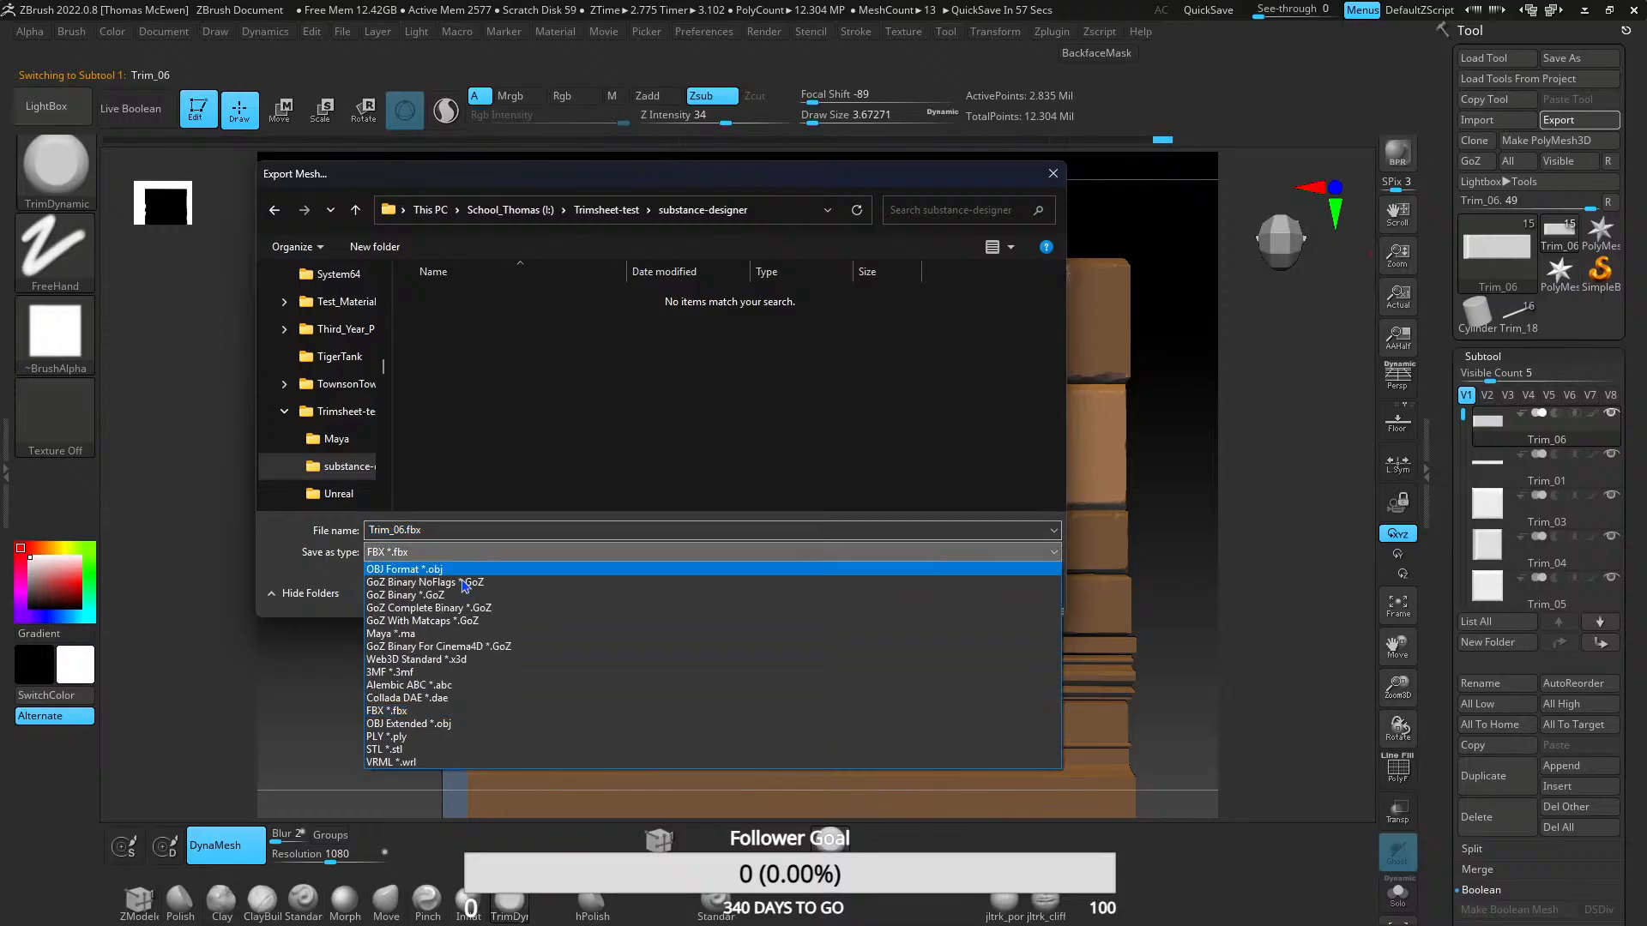
{"action": "left_click", "coordinate": [447, 431]}
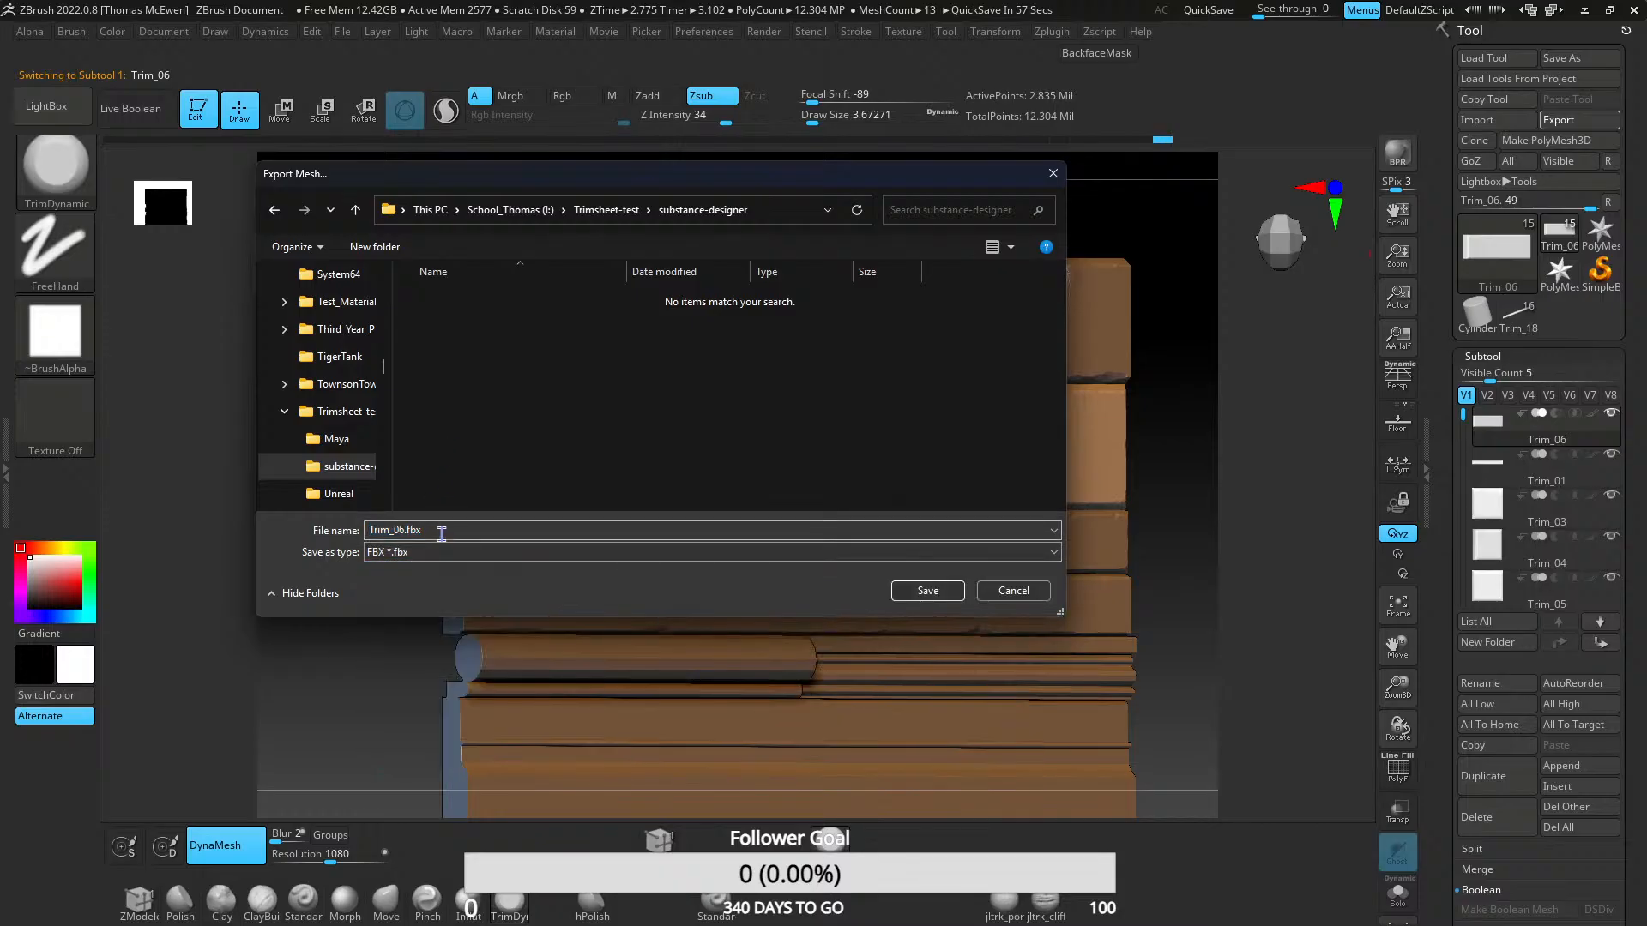
{"action": "left_click", "coordinate": [441, 533]}
{"action": "left_click", "coordinate": [449, 532]}
{"action": "left_click", "coordinate": [488, 441]}
{"action": "mouse_move", "coordinate": [279, 618]}
{"action": "left_mouse_down"}
{"action": "mouse_move", "coordinate": [283, 709]}
{"action": "mouse_move", "coordinate": [287, 541]}
{"action": "mouse_move", "coordinate": [300, 618]}
{"action": "left_mouse_up"}
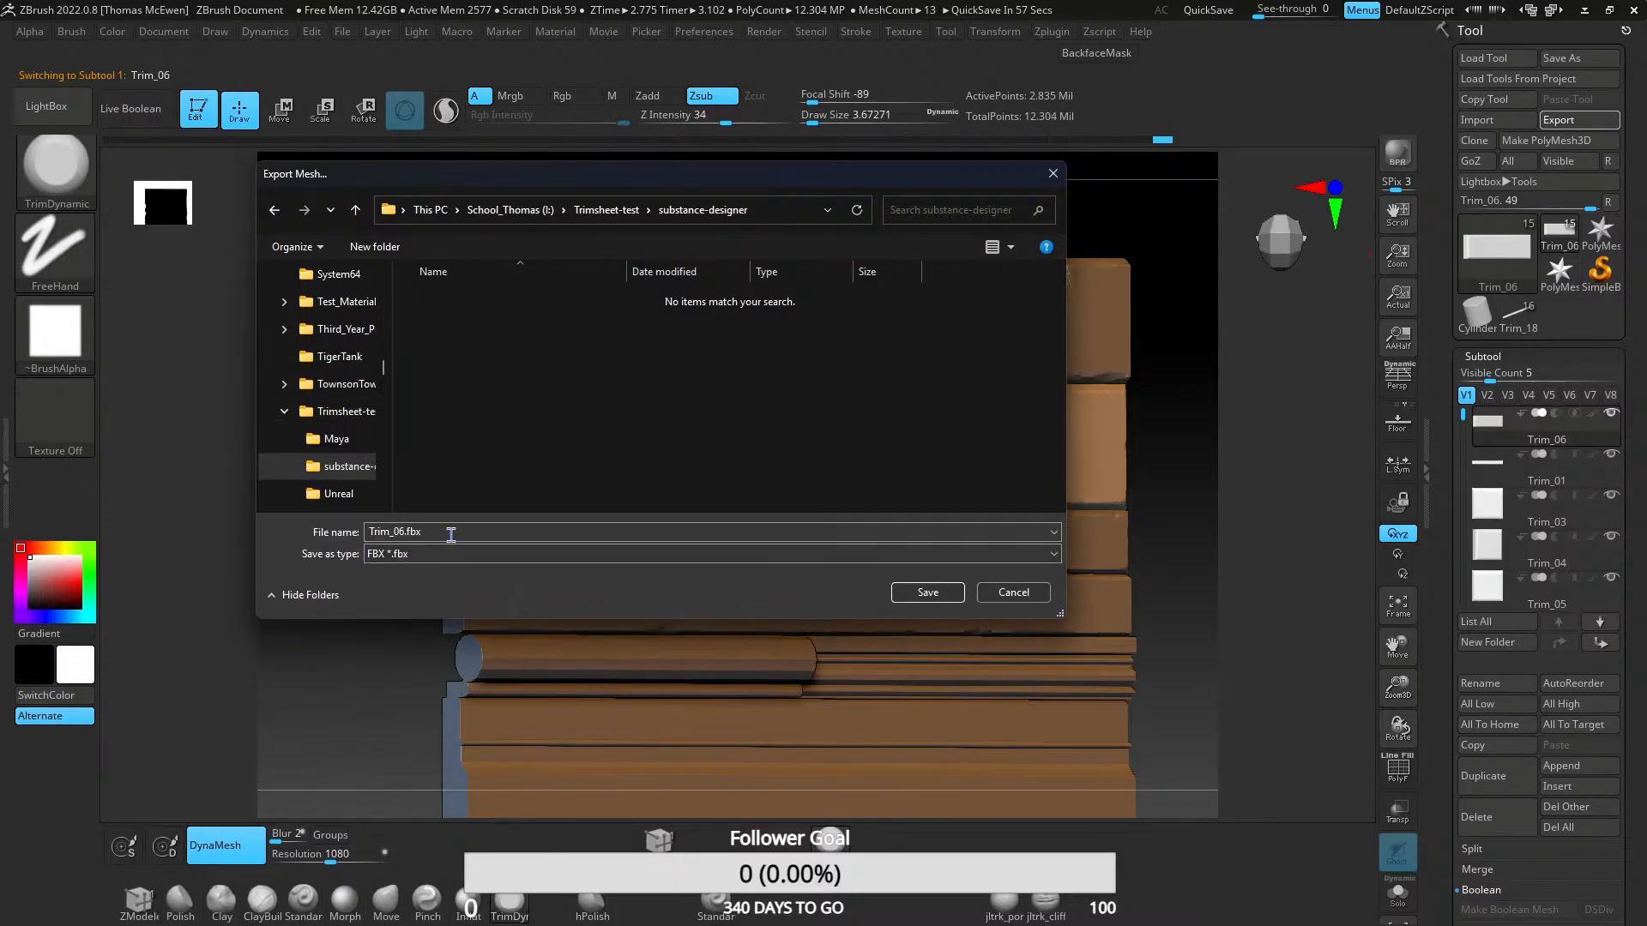
{"action": "double_click", "coordinate": [422, 527]}
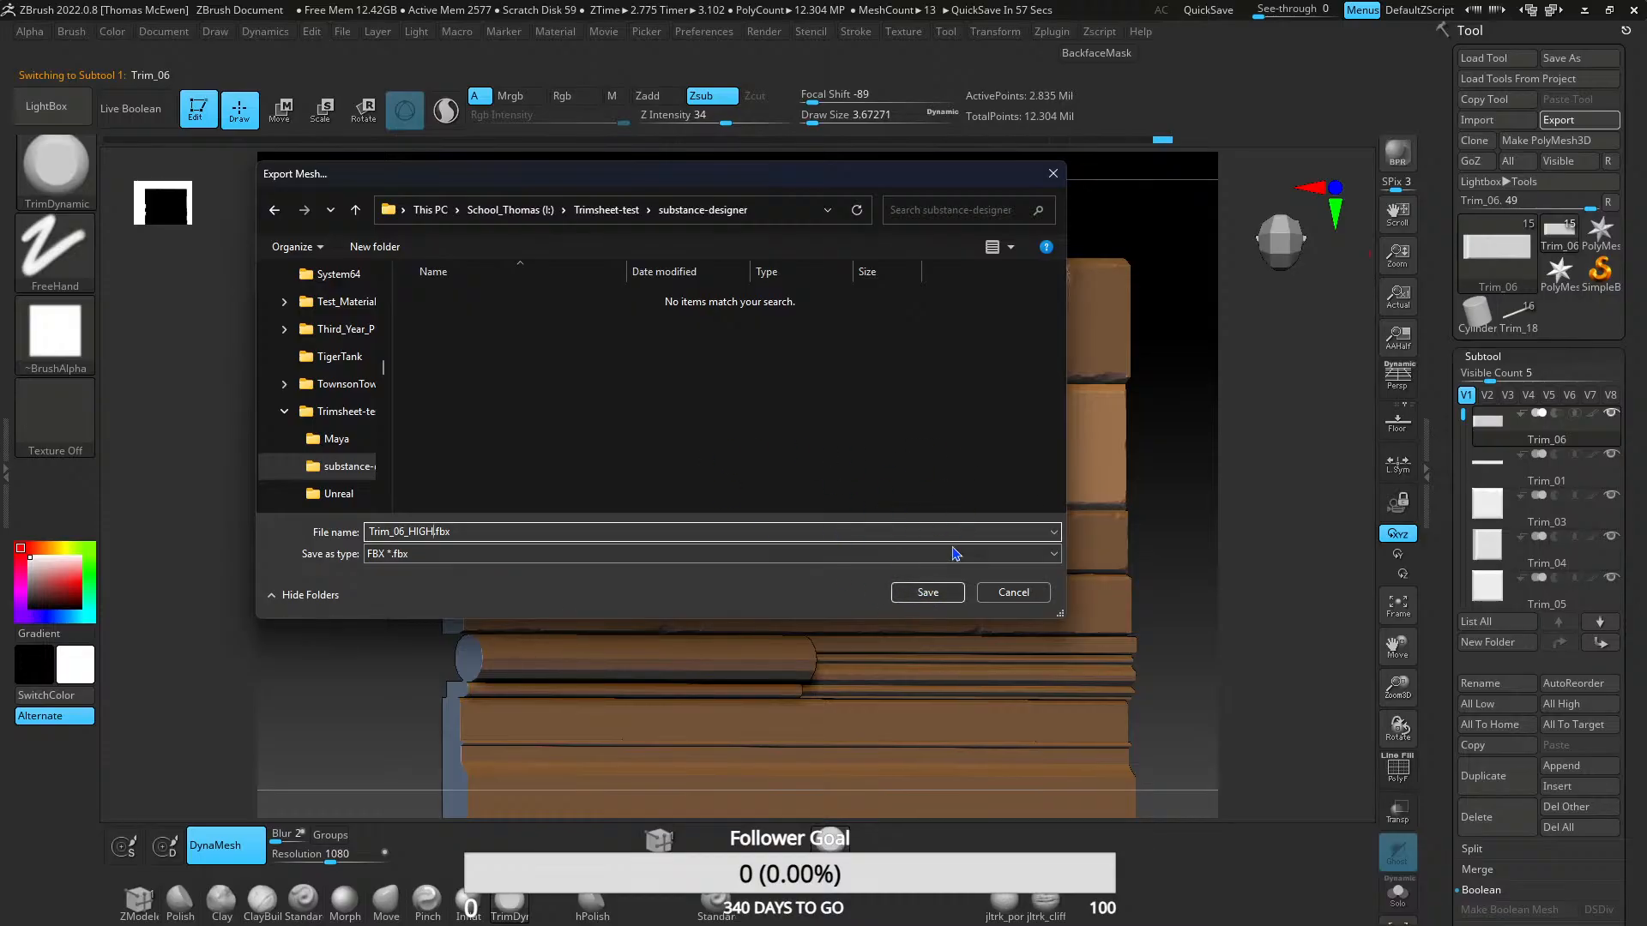
- Save the selected subtool as a binary FBX 2020 file with Export Cameras turned off
{"action": "left_click", "coordinate": [926, 595]}
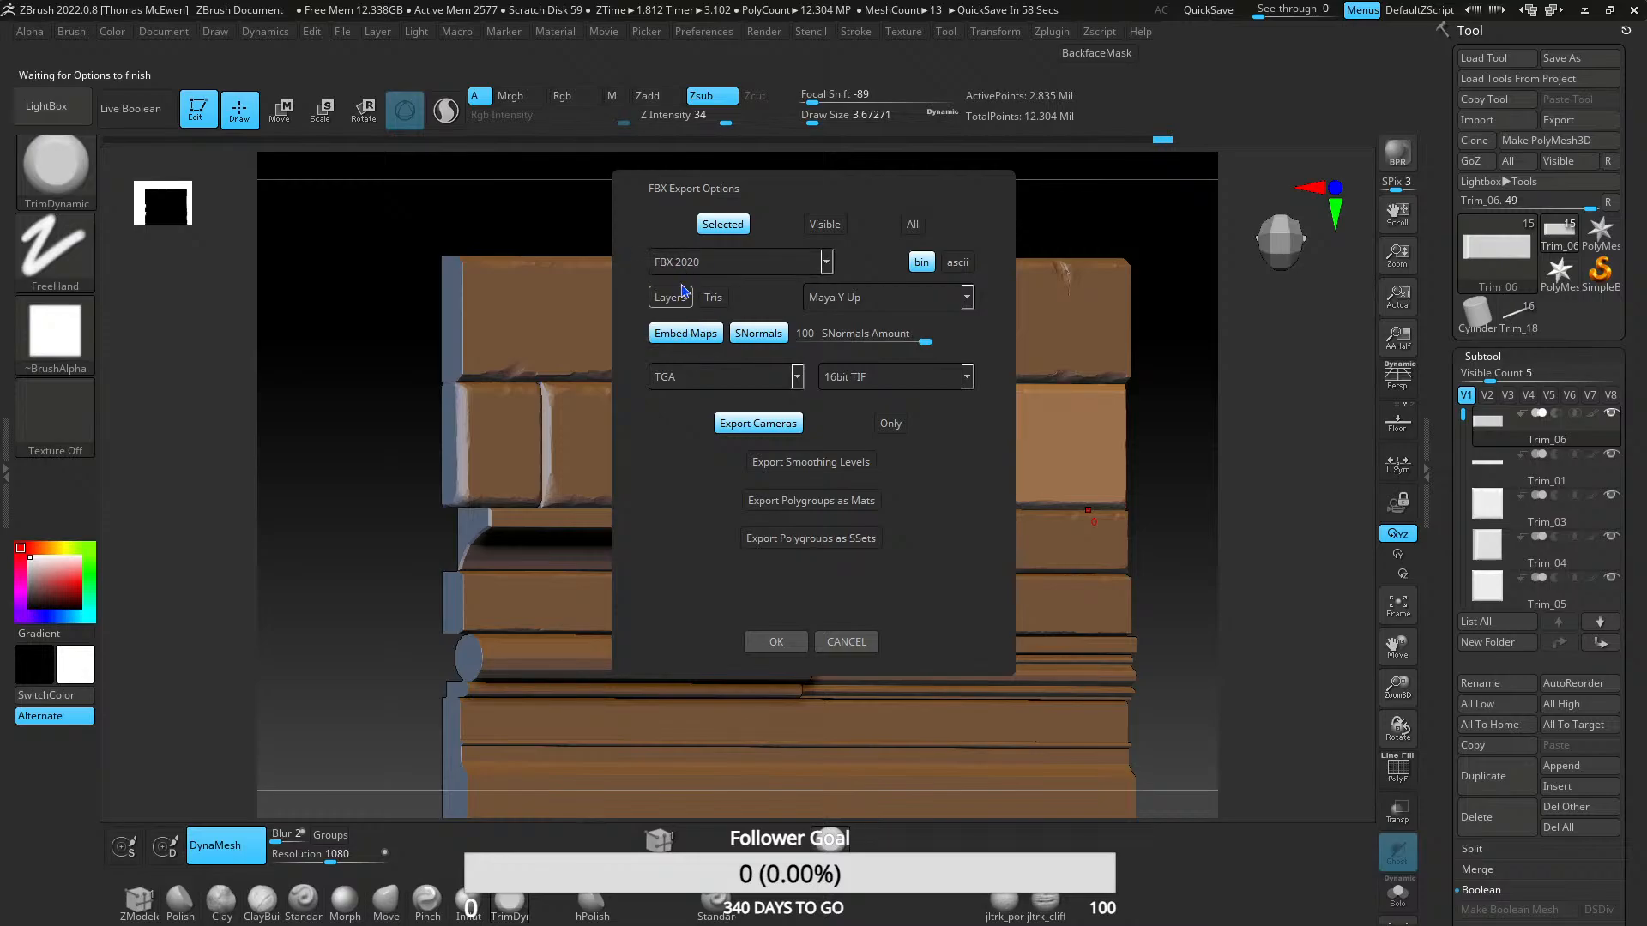
{"action": "left_click", "coordinate": [779, 423]}
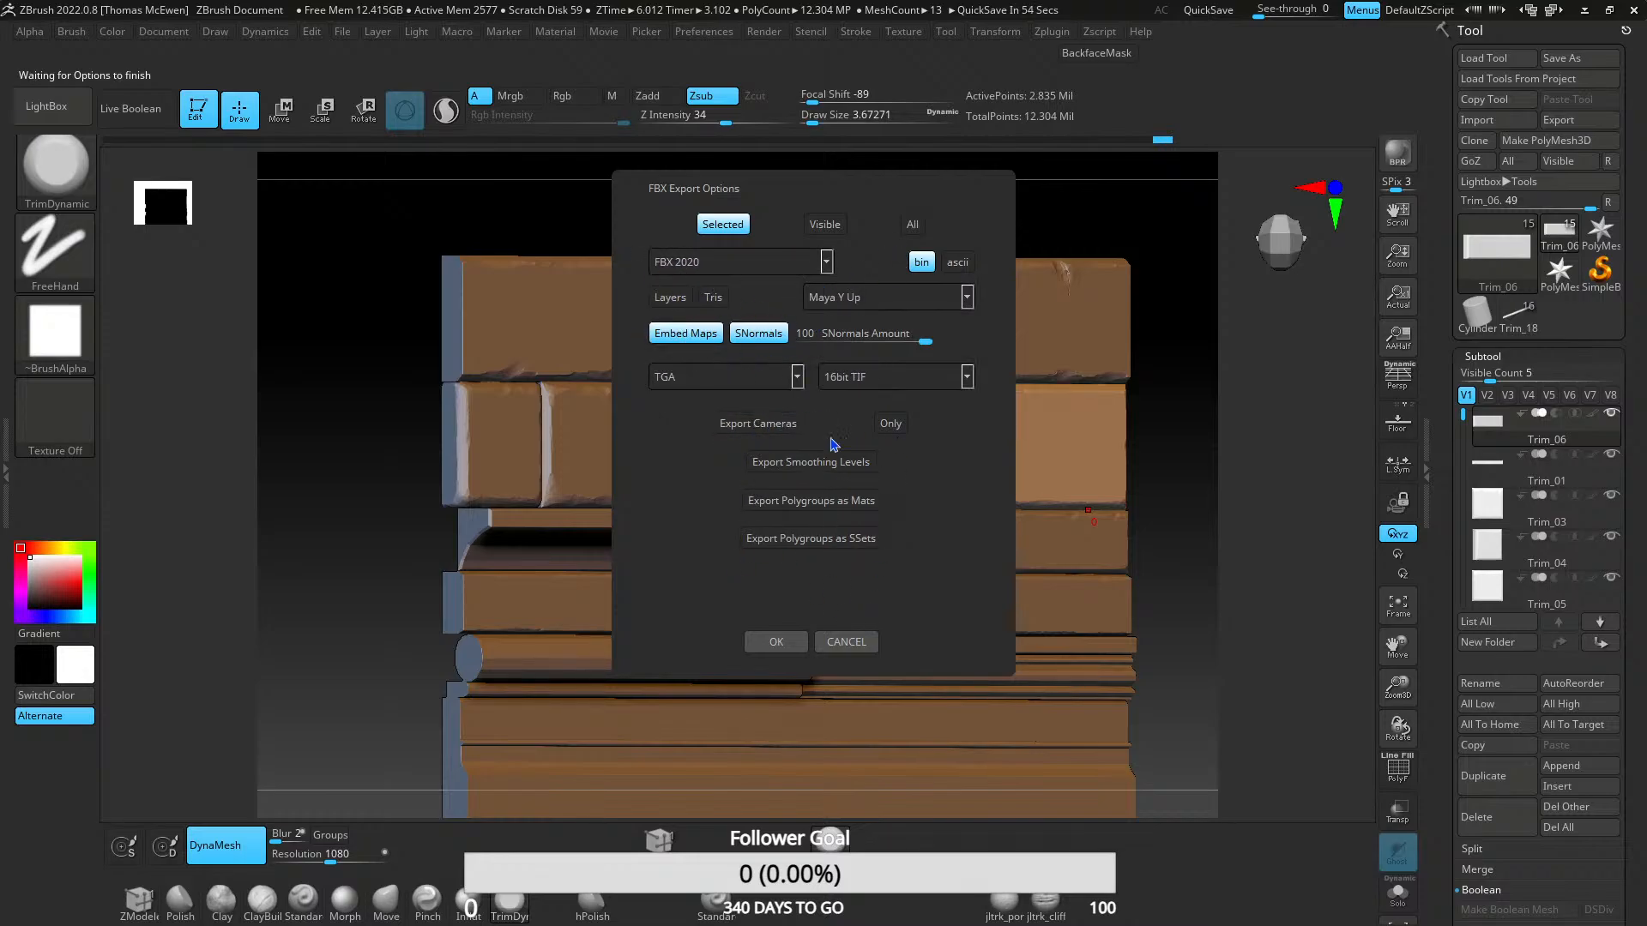
{"action": "left_click", "coordinate": [776, 642]}
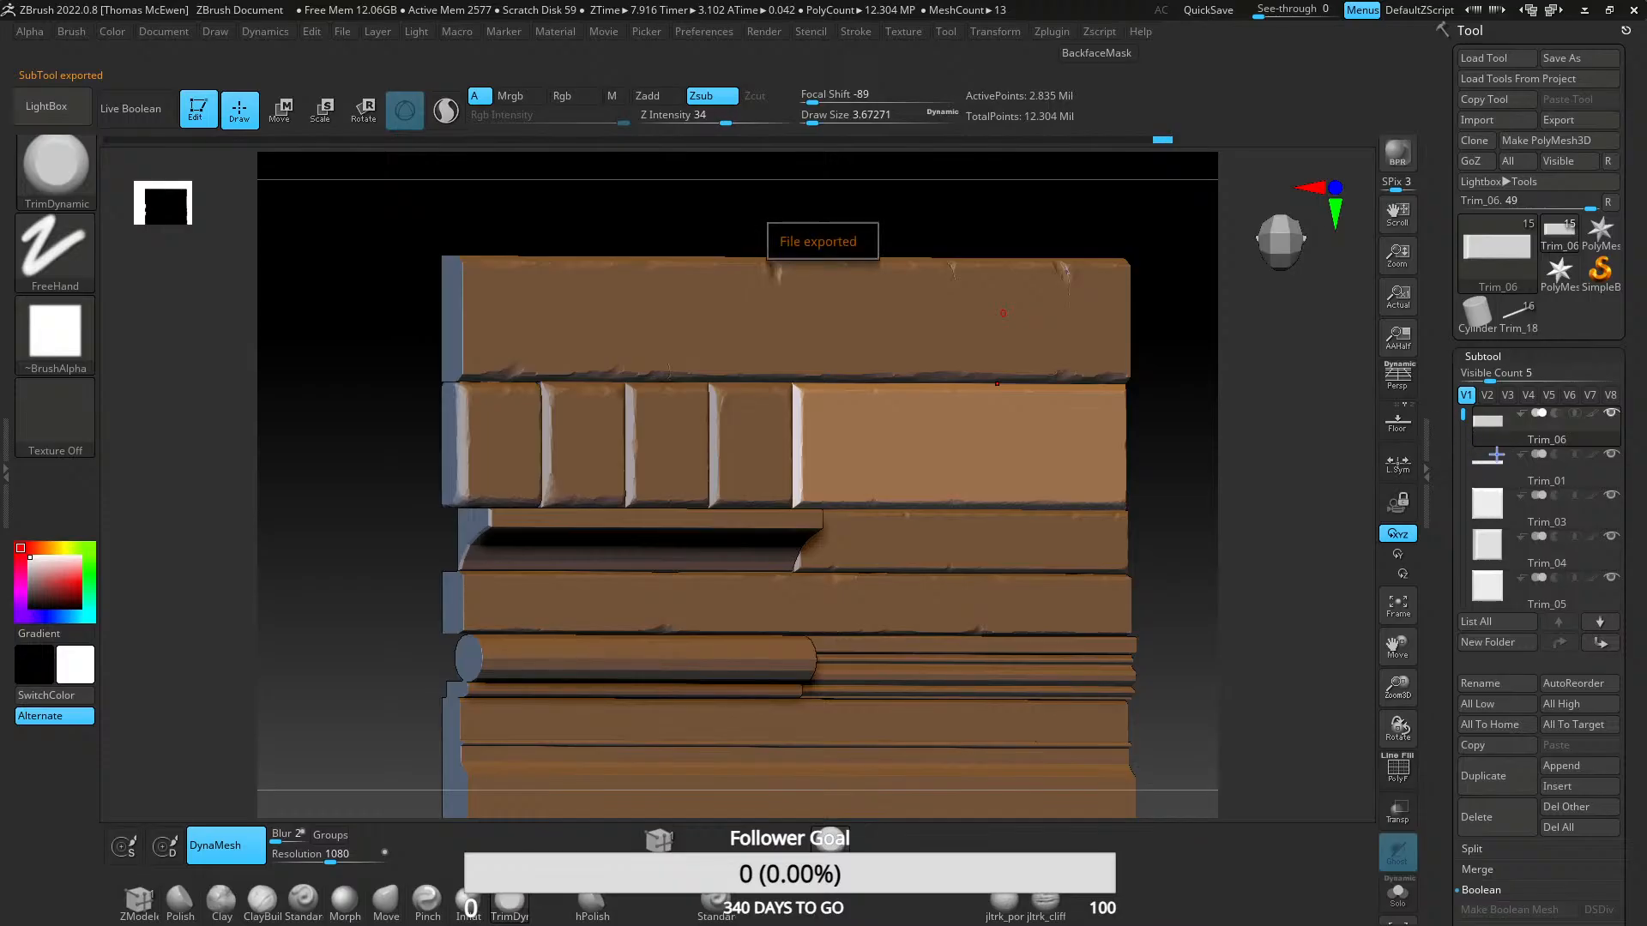
- Hide Trim_06, make Trim_01 the active subtool, and start exporting it under the name Trim_01_HIGH.fbx
{"action": "left_click", "coordinate": [1492, 481]}
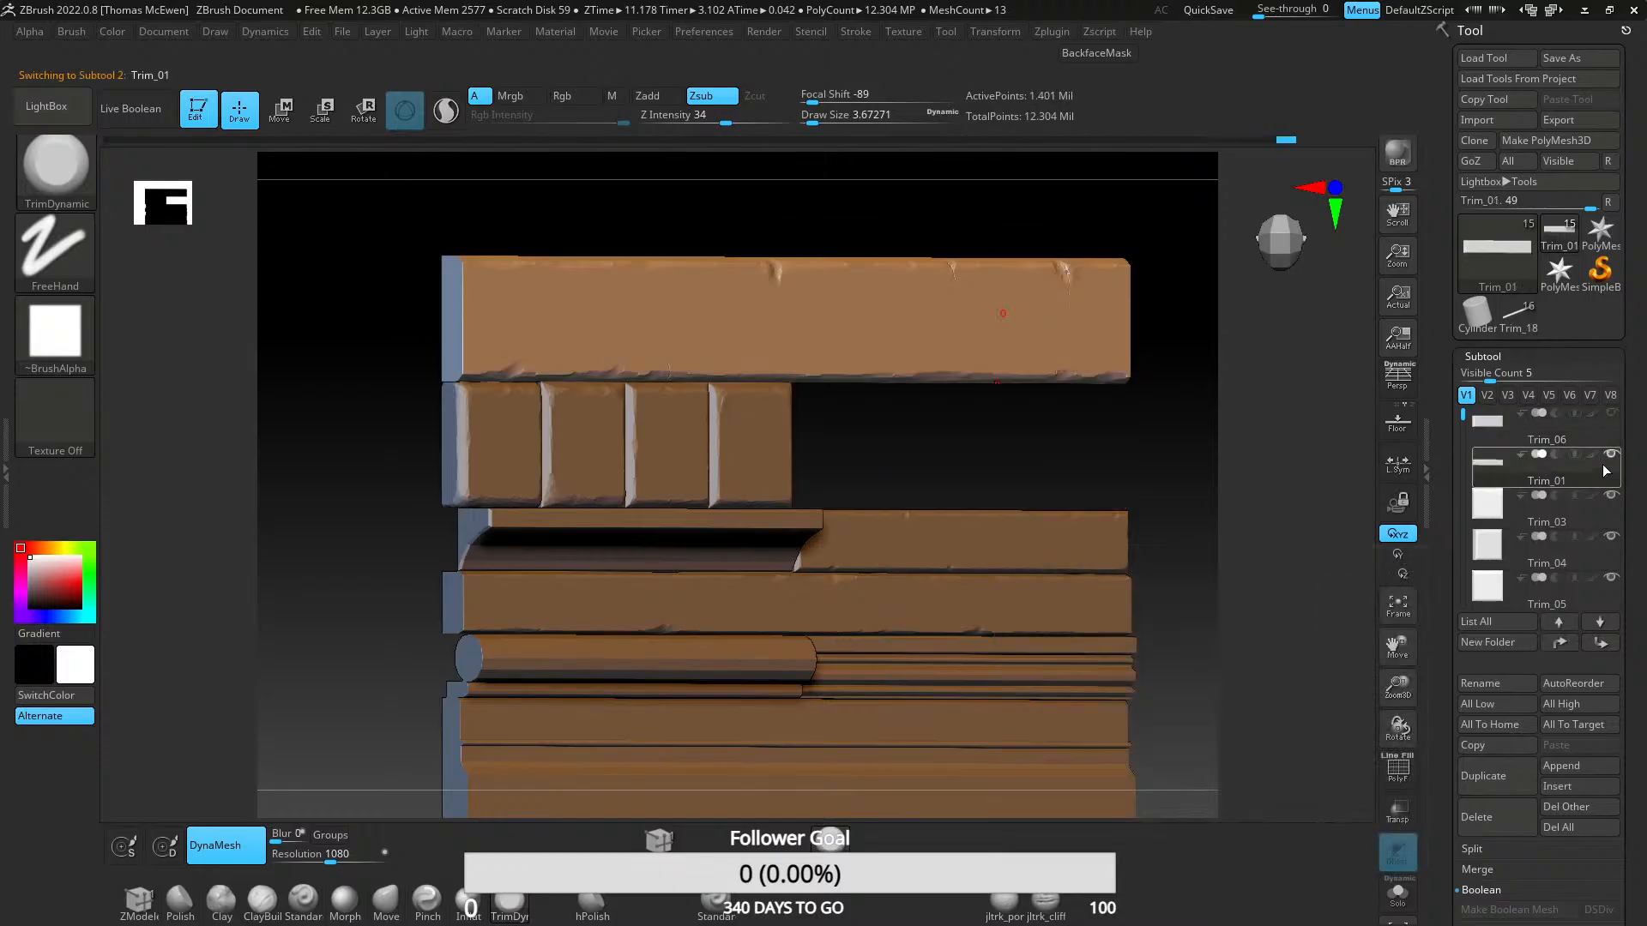
{"action": "left_click", "coordinate": [1579, 120]}
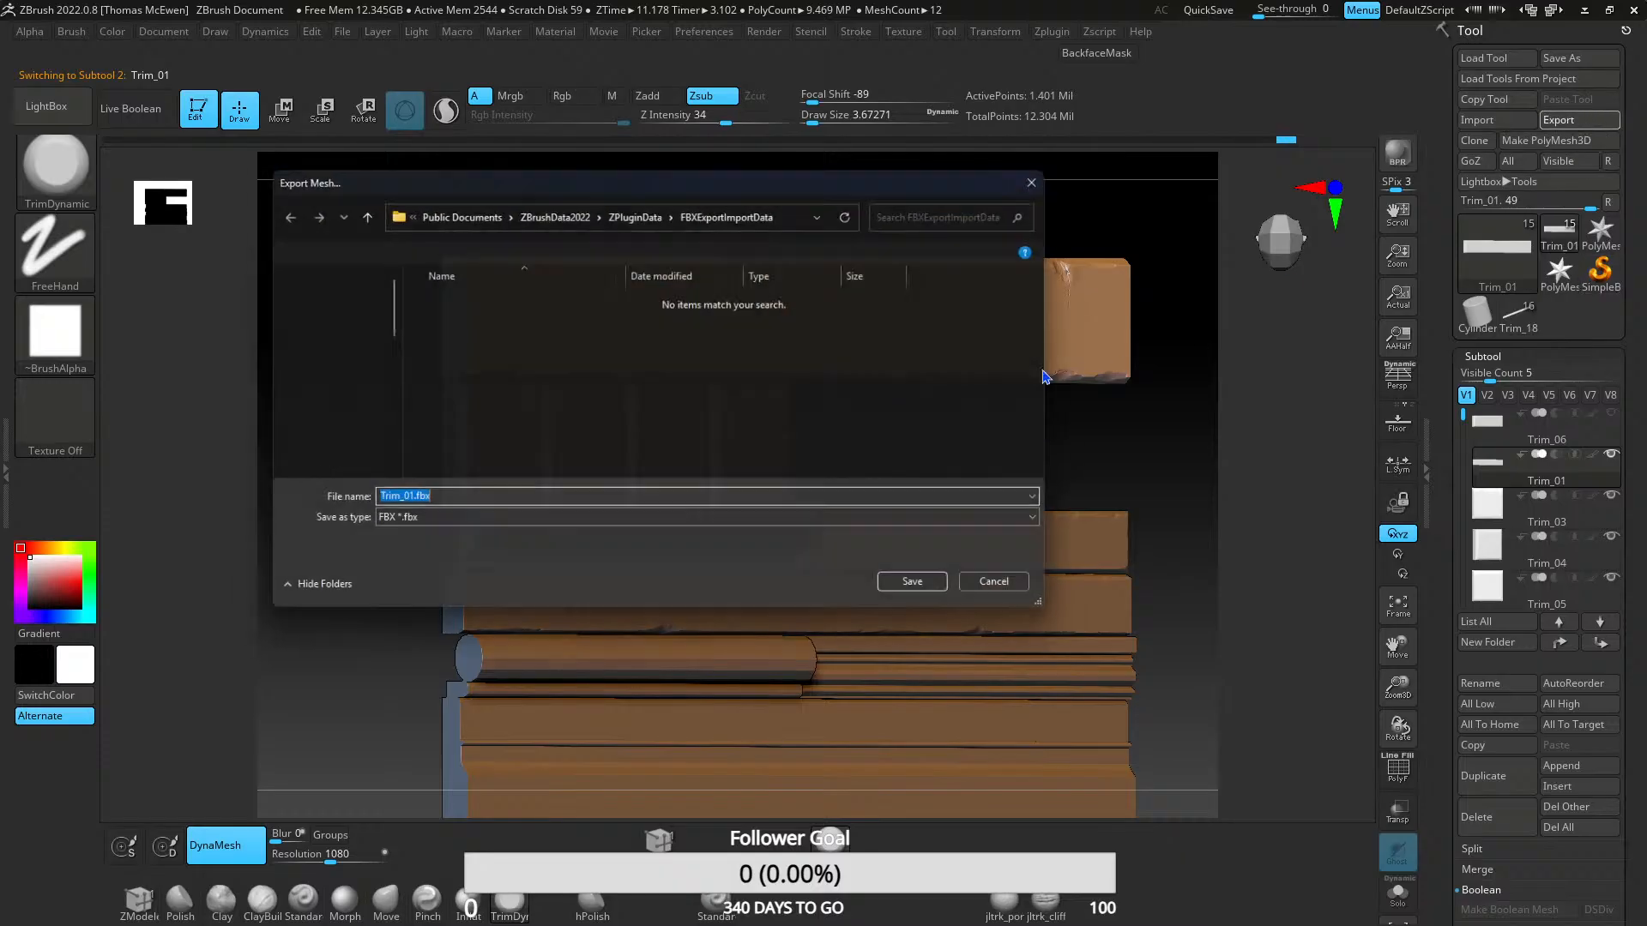
{"action": "left_click", "coordinate": [404, 504]}
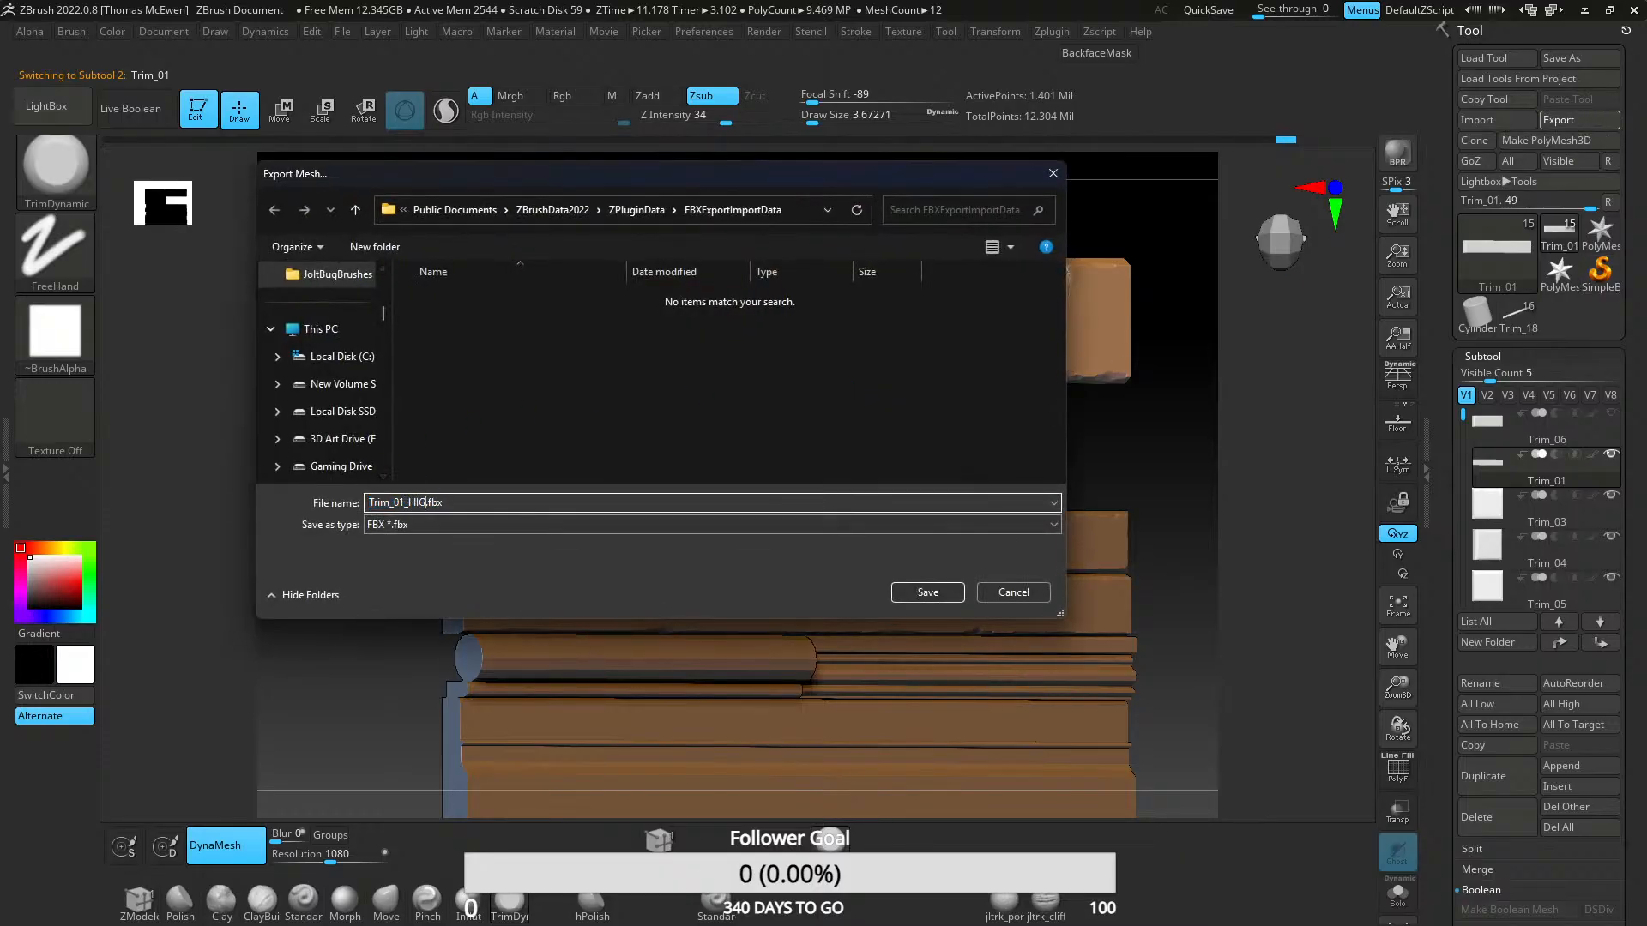
- Choose the substance-designer folder inside Trimsheet-test as the destination and complete the Trim_01_HIGH.fbx export with the current FBX options
{"action": "scroll", "coordinate": [344, 421], "scroll_direction": "down", "scroll_amount": 12}
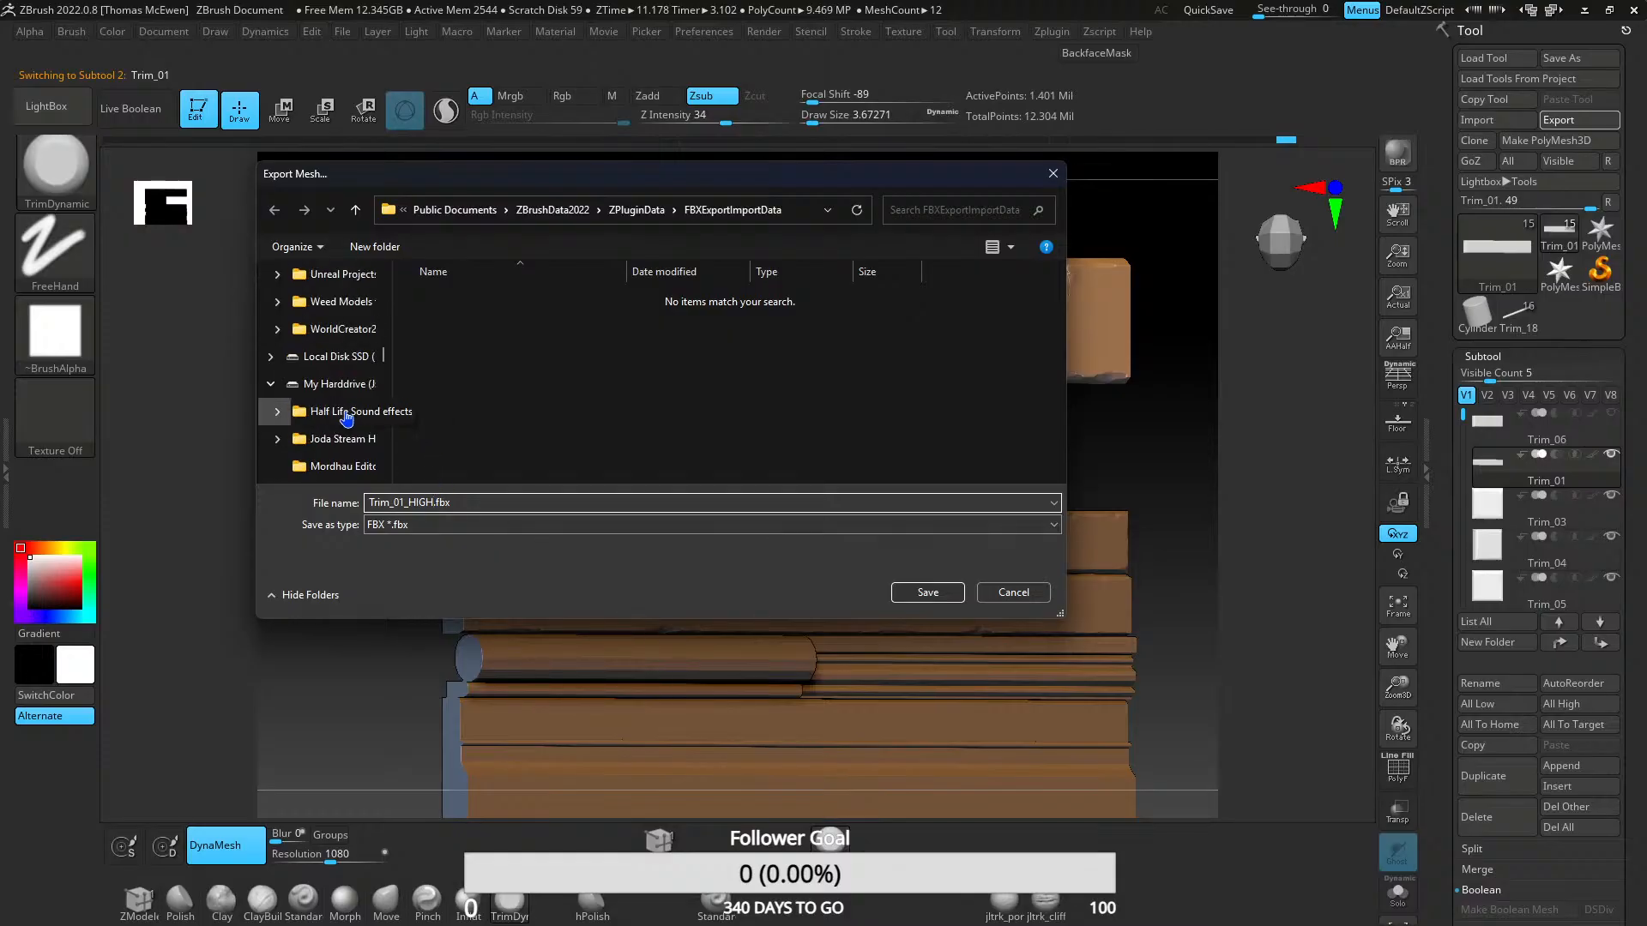
{"action": "scroll", "coordinate": [344, 420], "scroll_direction": "down", "scroll_amount": 12}
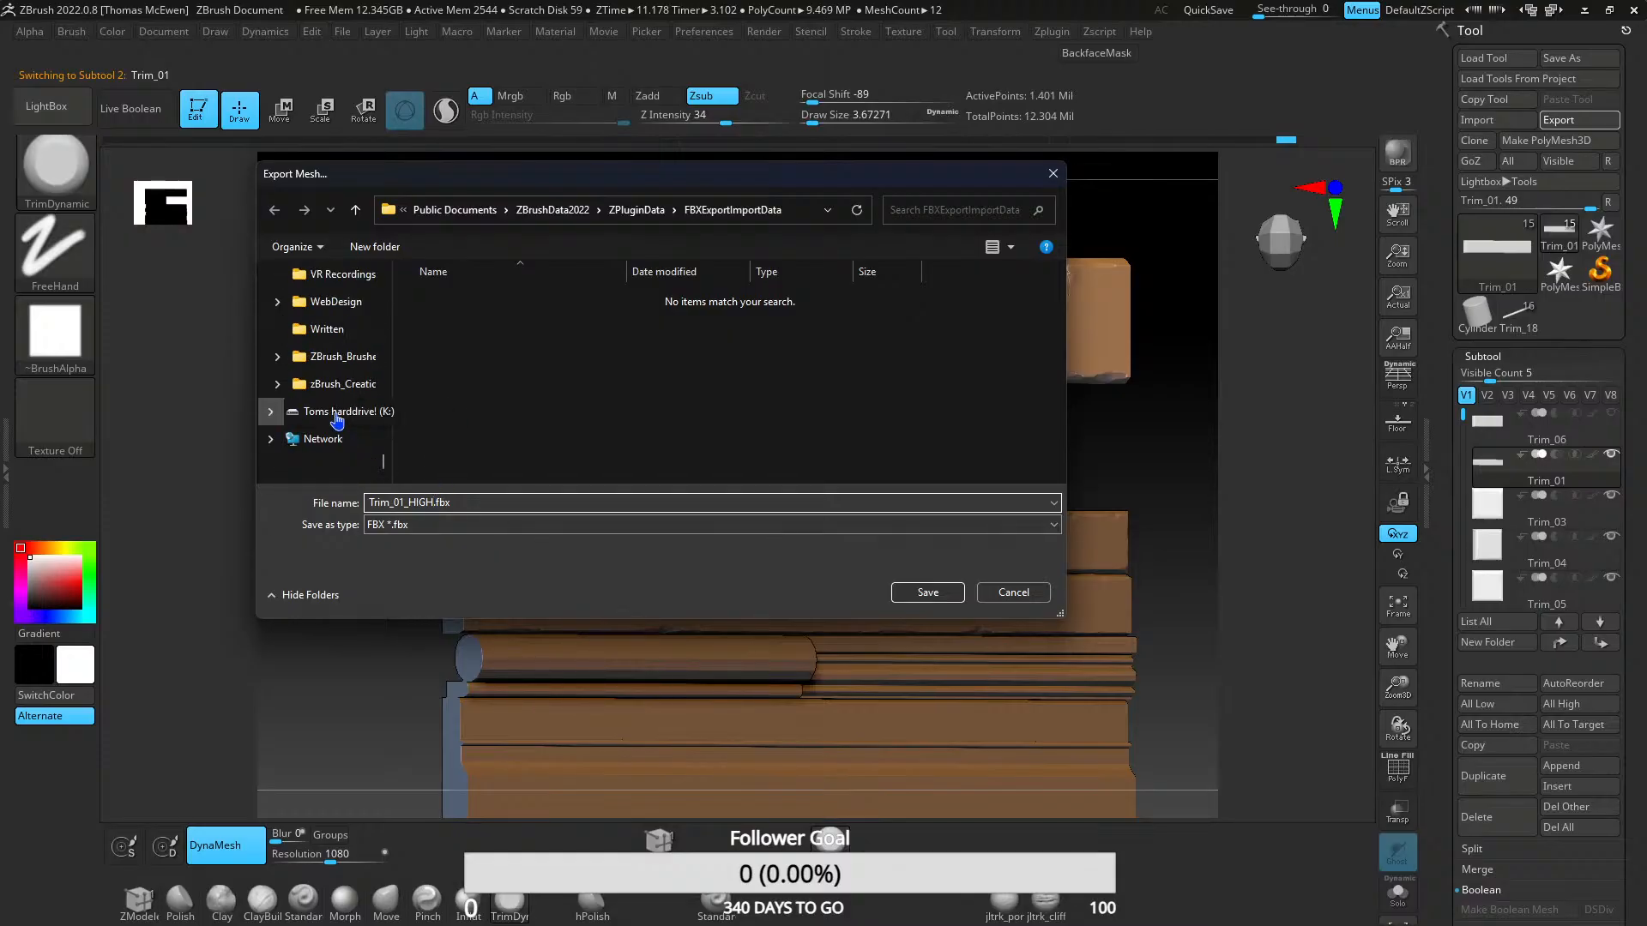
{"action": "scroll", "coordinate": [340, 428], "scroll_direction": "up", "scroll_amount": 6}
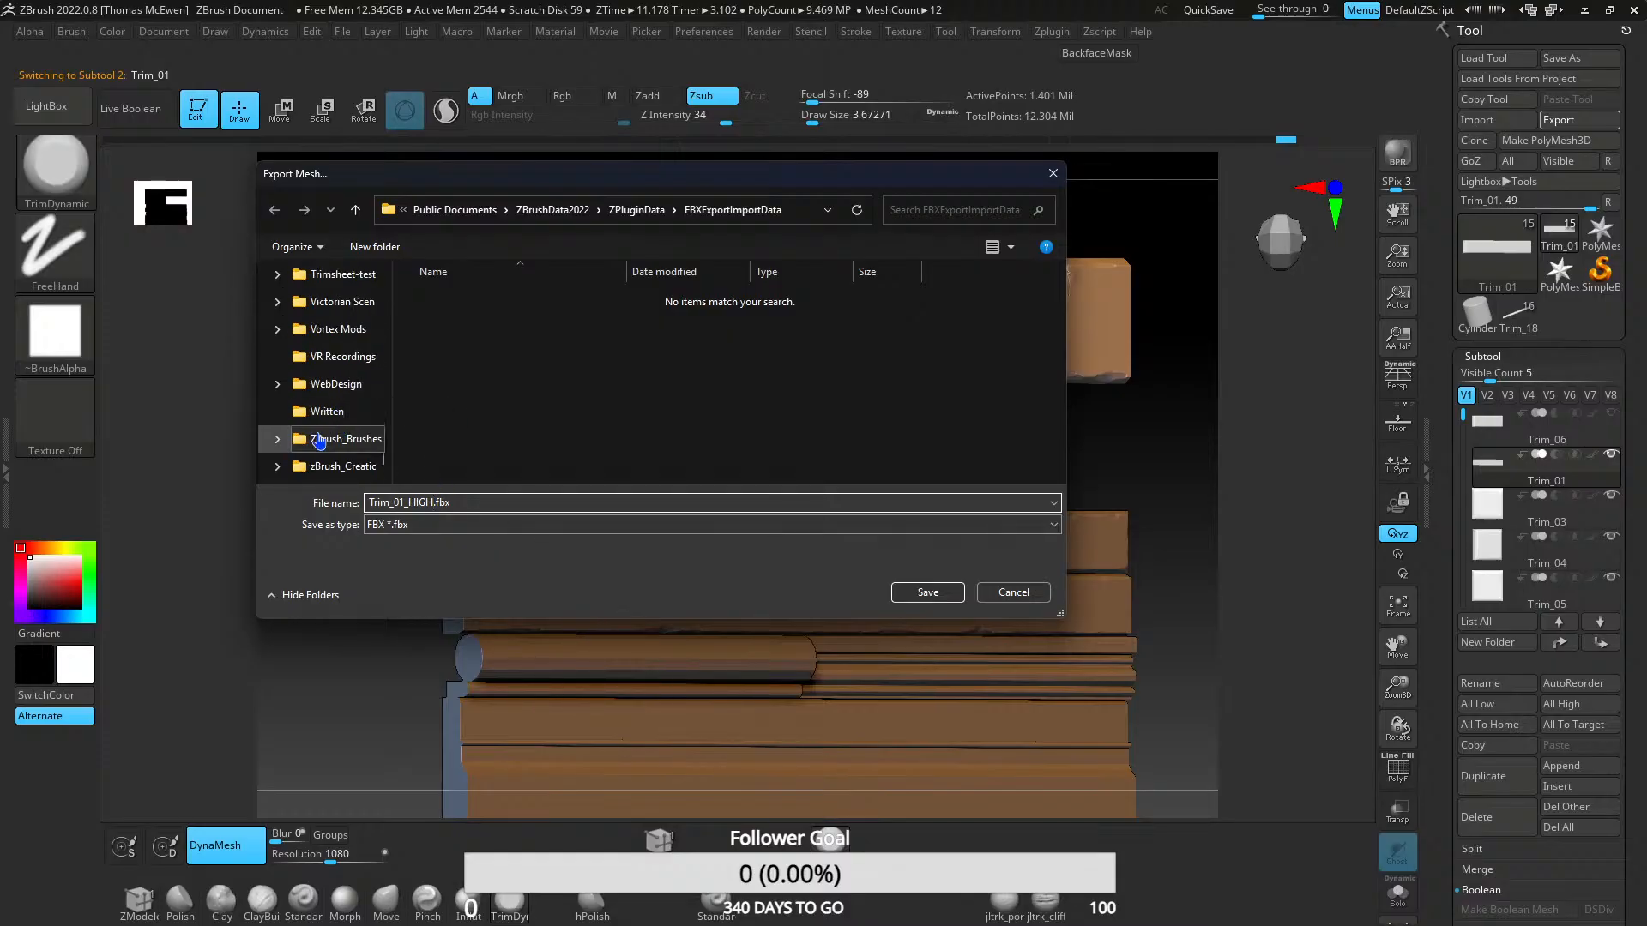
{"action": "left_click", "coordinate": [350, 358]}
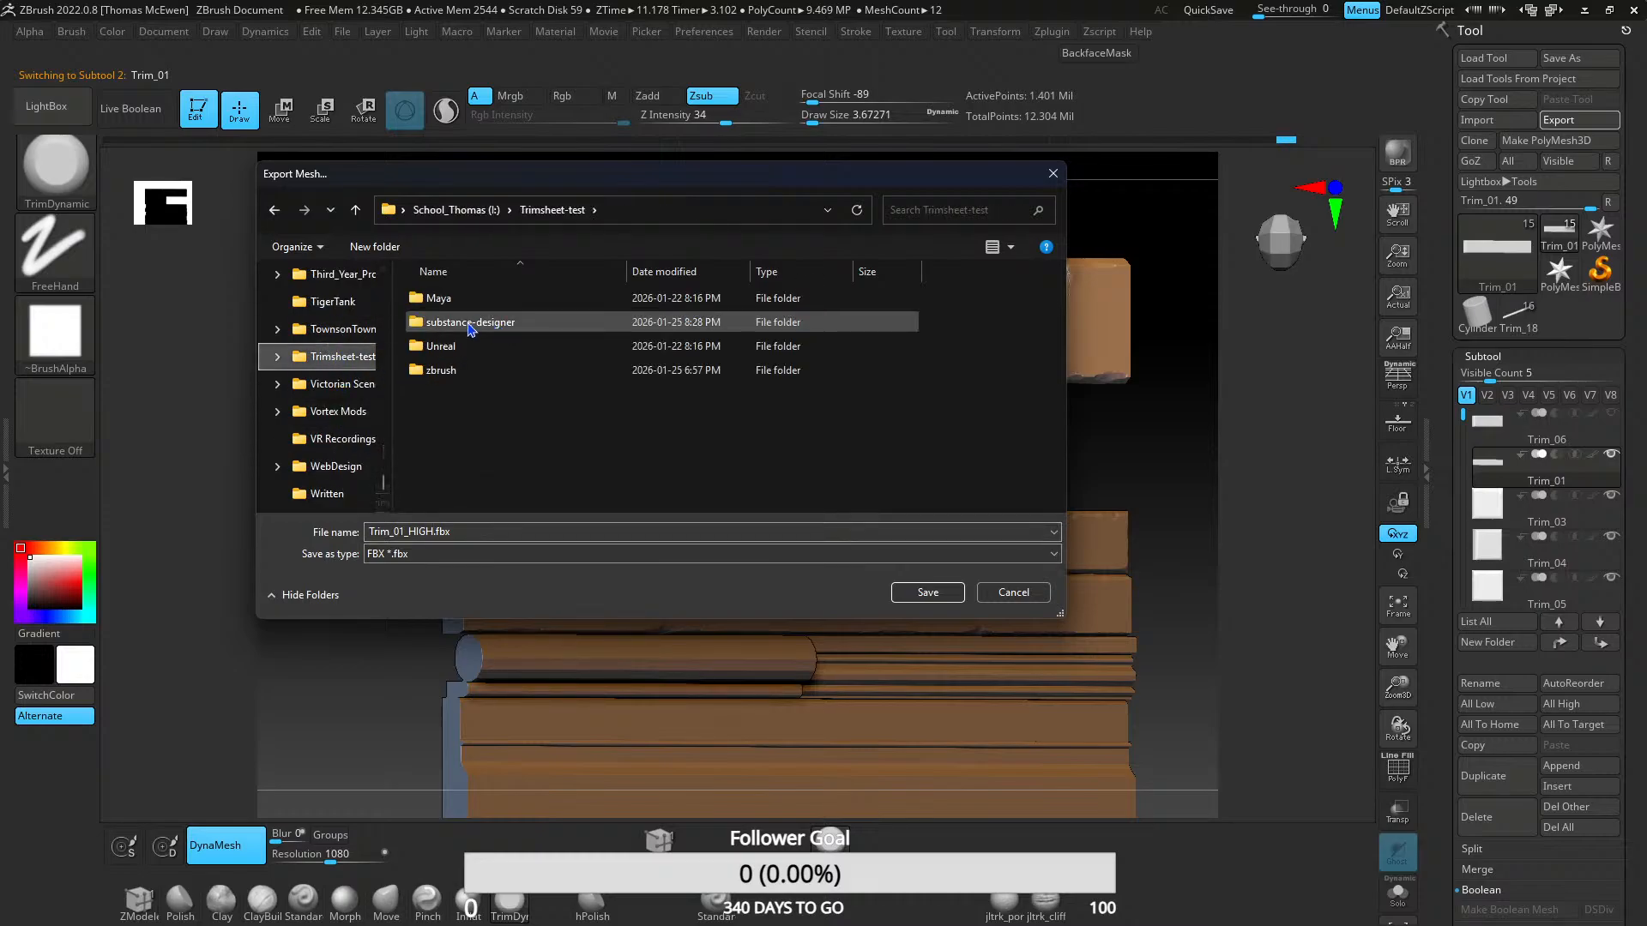
{"action": "double_click", "coordinate": [530, 318]}
{"action": "left_click", "coordinate": [761, 211]}
{"action": "left_click", "coordinate": [463, 531]}
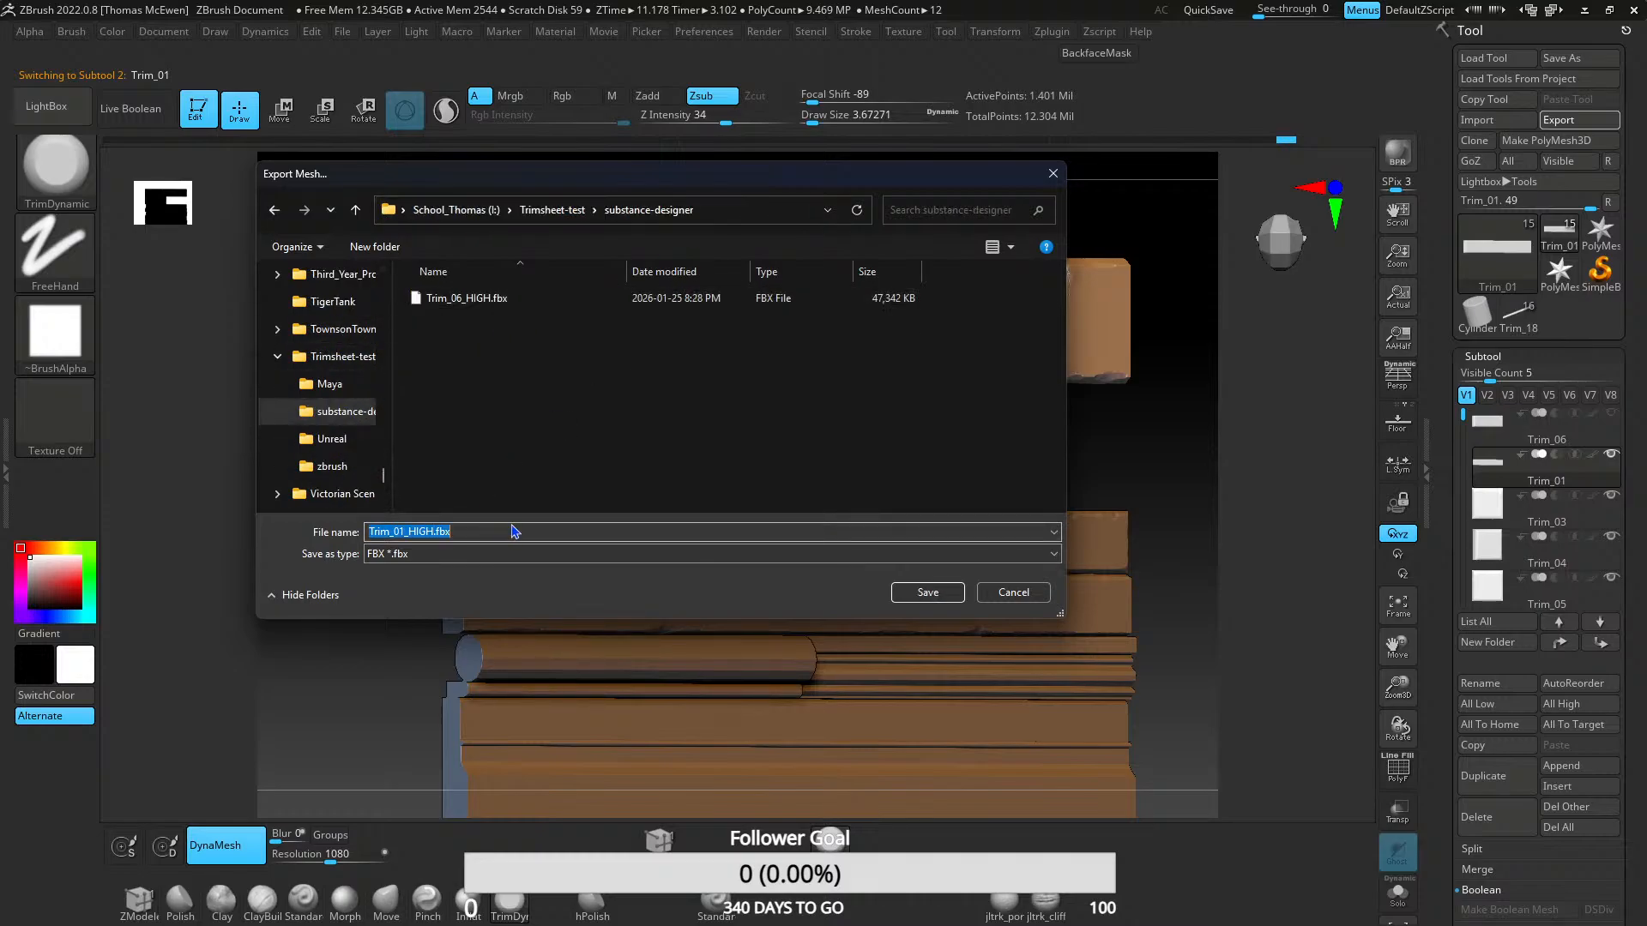
{"action": "left_click", "coordinate": [929, 592]}
{"action": "left_click", "coordinate": [783, 636]}
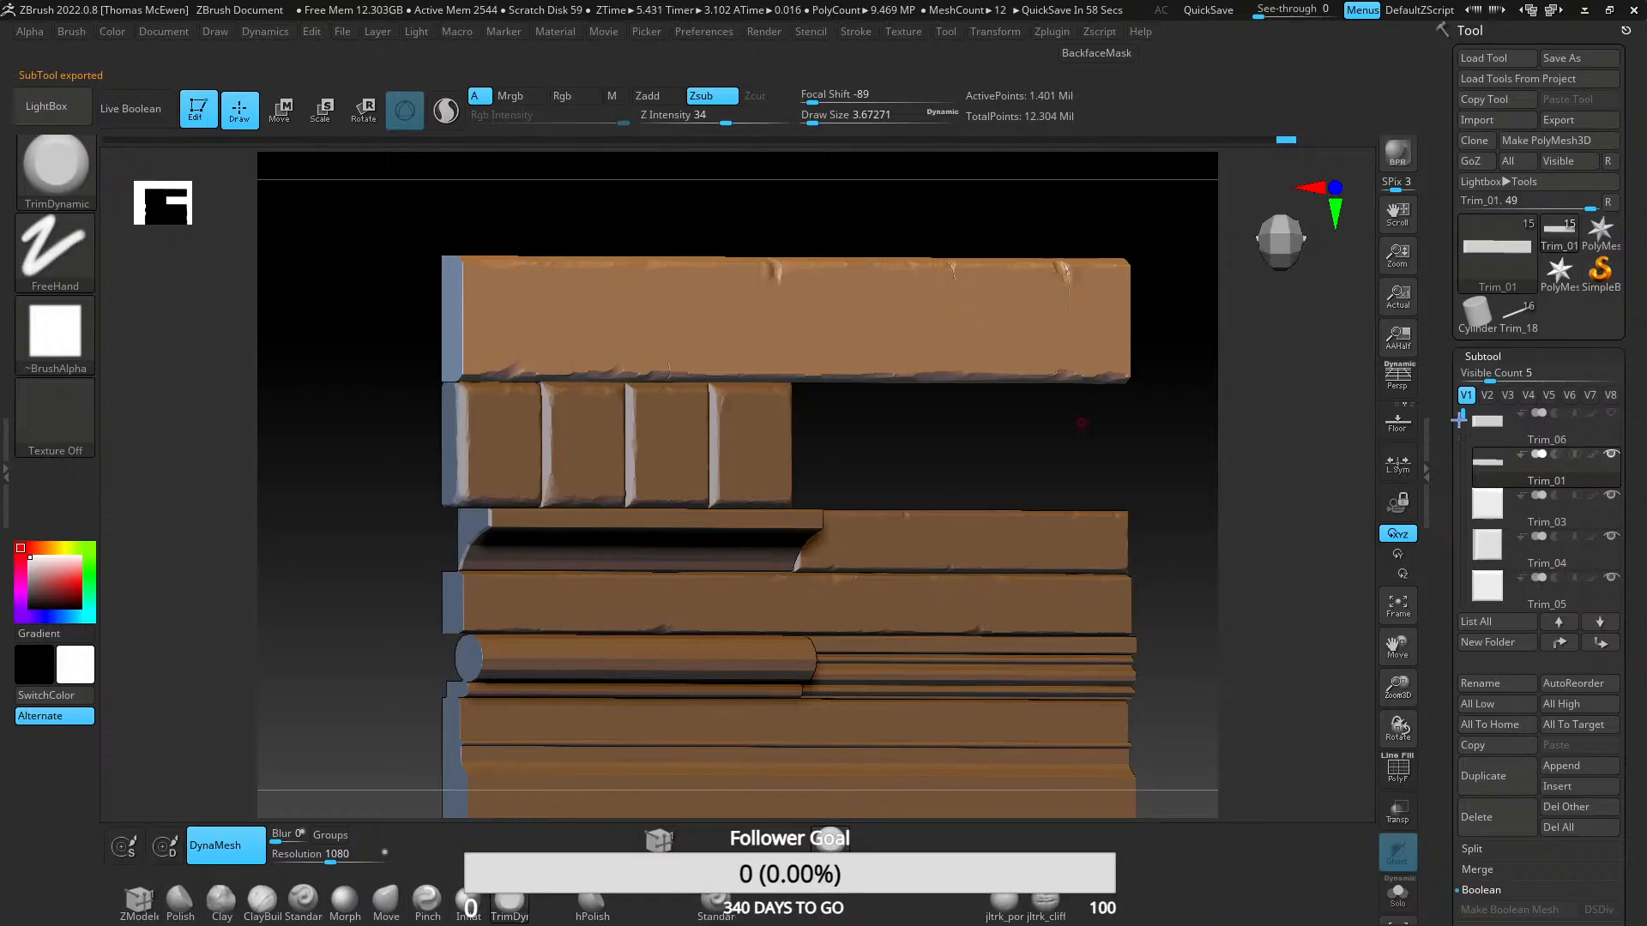
- Hide Trim_01 and start exporting Trim_03 with I:\Trimsheet-test\substance-designer as the destination folder
{"action": "left_click", "coordinate": [1613, 456]}
{"action": "left_click", "coordinate": [1508, 506]}
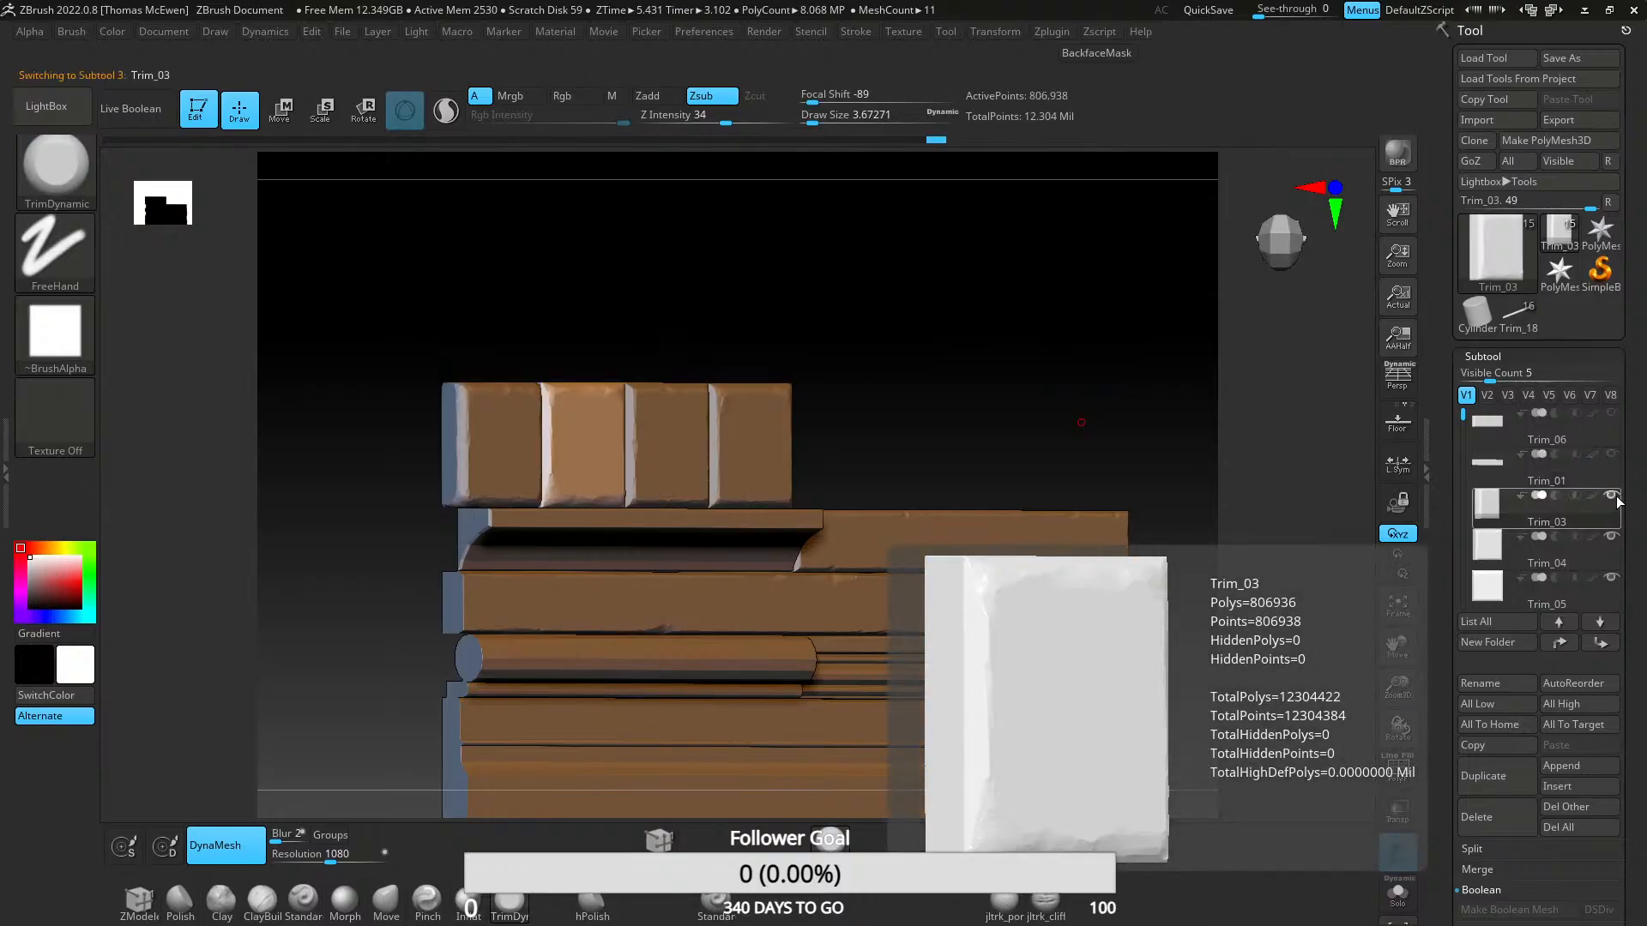
{"action": "left_click", "coordinate": [1570, 121]}
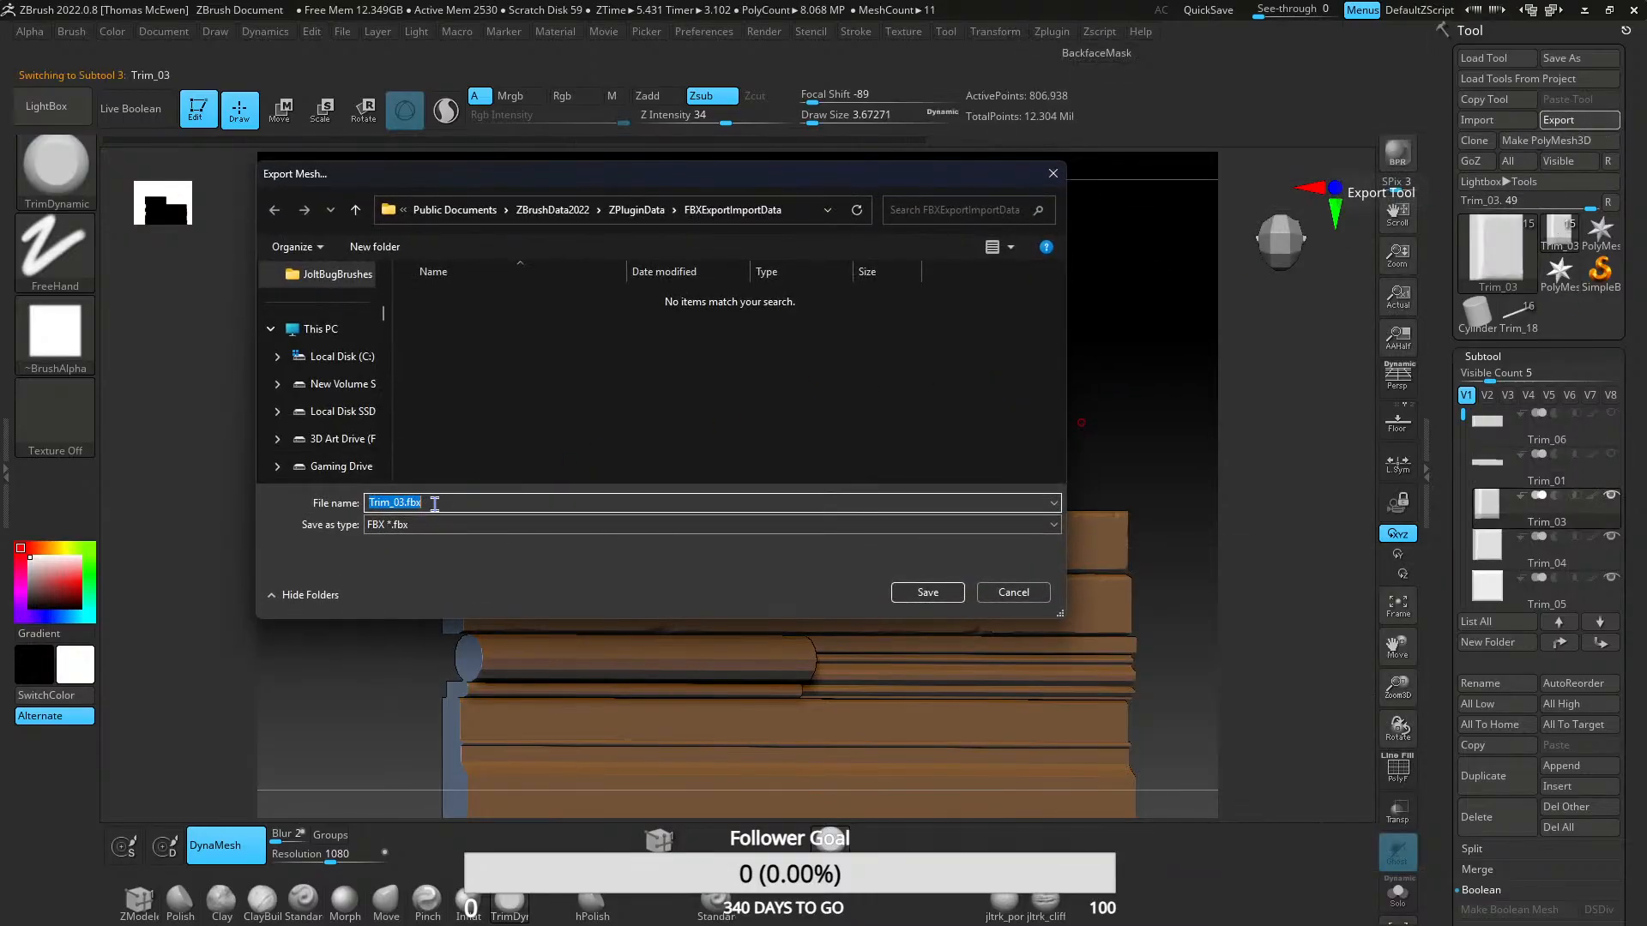
{"action": "left_click", "coordinate": [799, 211]}
{"action": "type", "text": "I:\\Trimsheet-test\\substance-designer"}
{"action": "key", "text": "Return"}
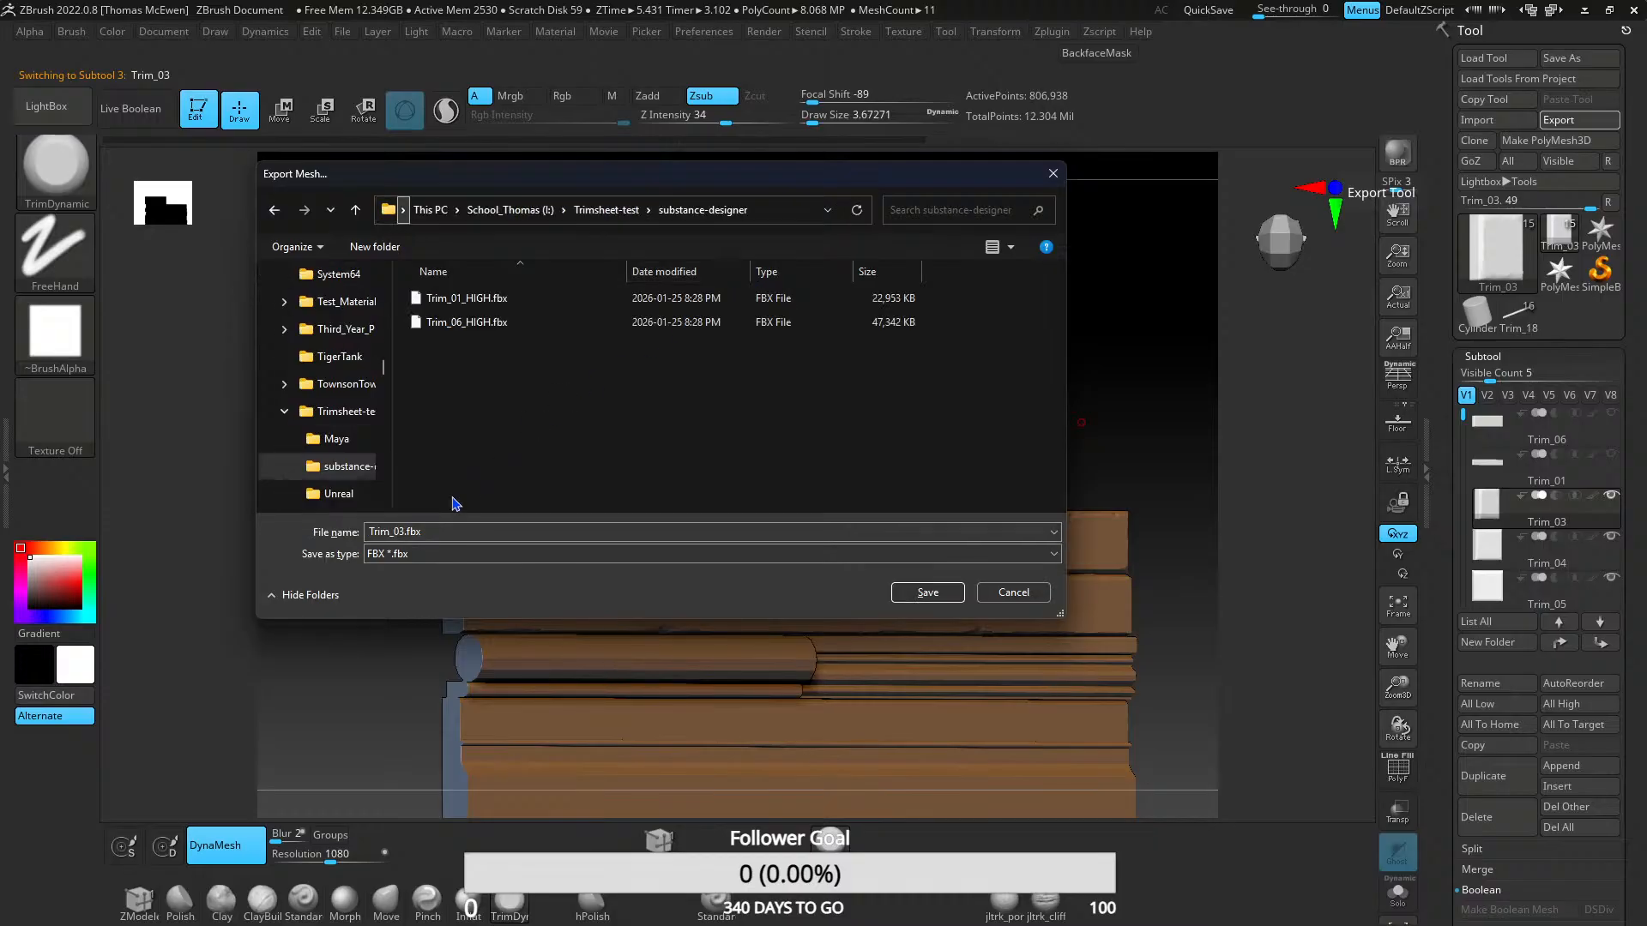
- Name the file Trim_03_HIGH.fbx and complete the export with the current FBX options
{"action": "left_click", "coordinate": [405, 532]}
{"action": "left_click", "coordinate": [404, 531]}
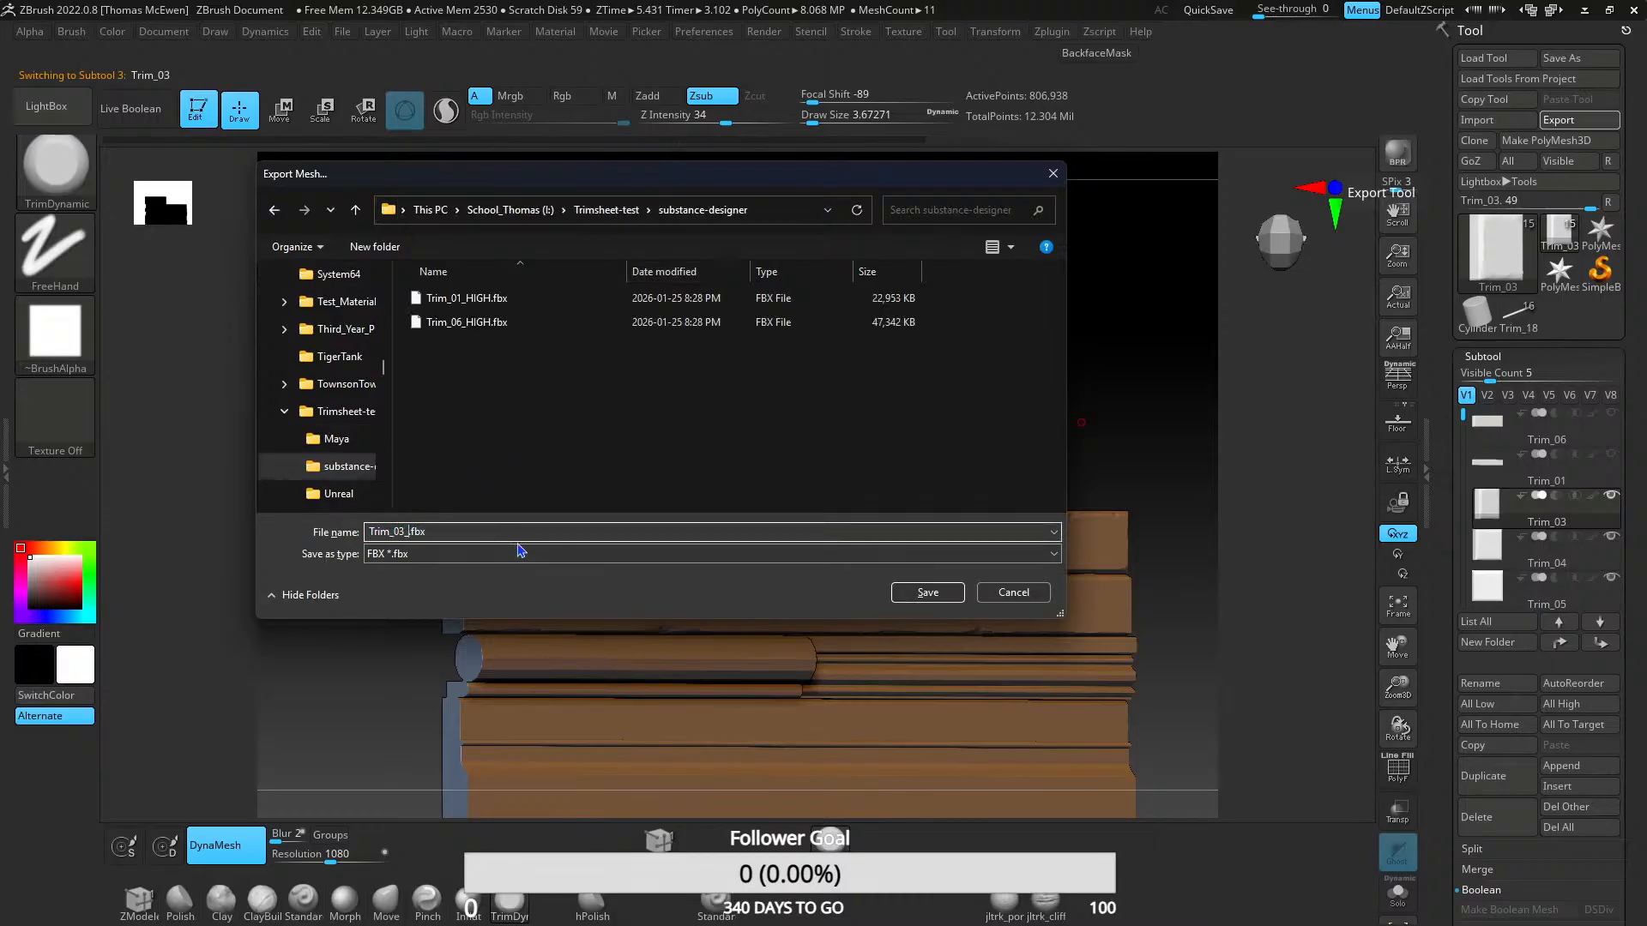
{"action": "key", "text": "Return"}
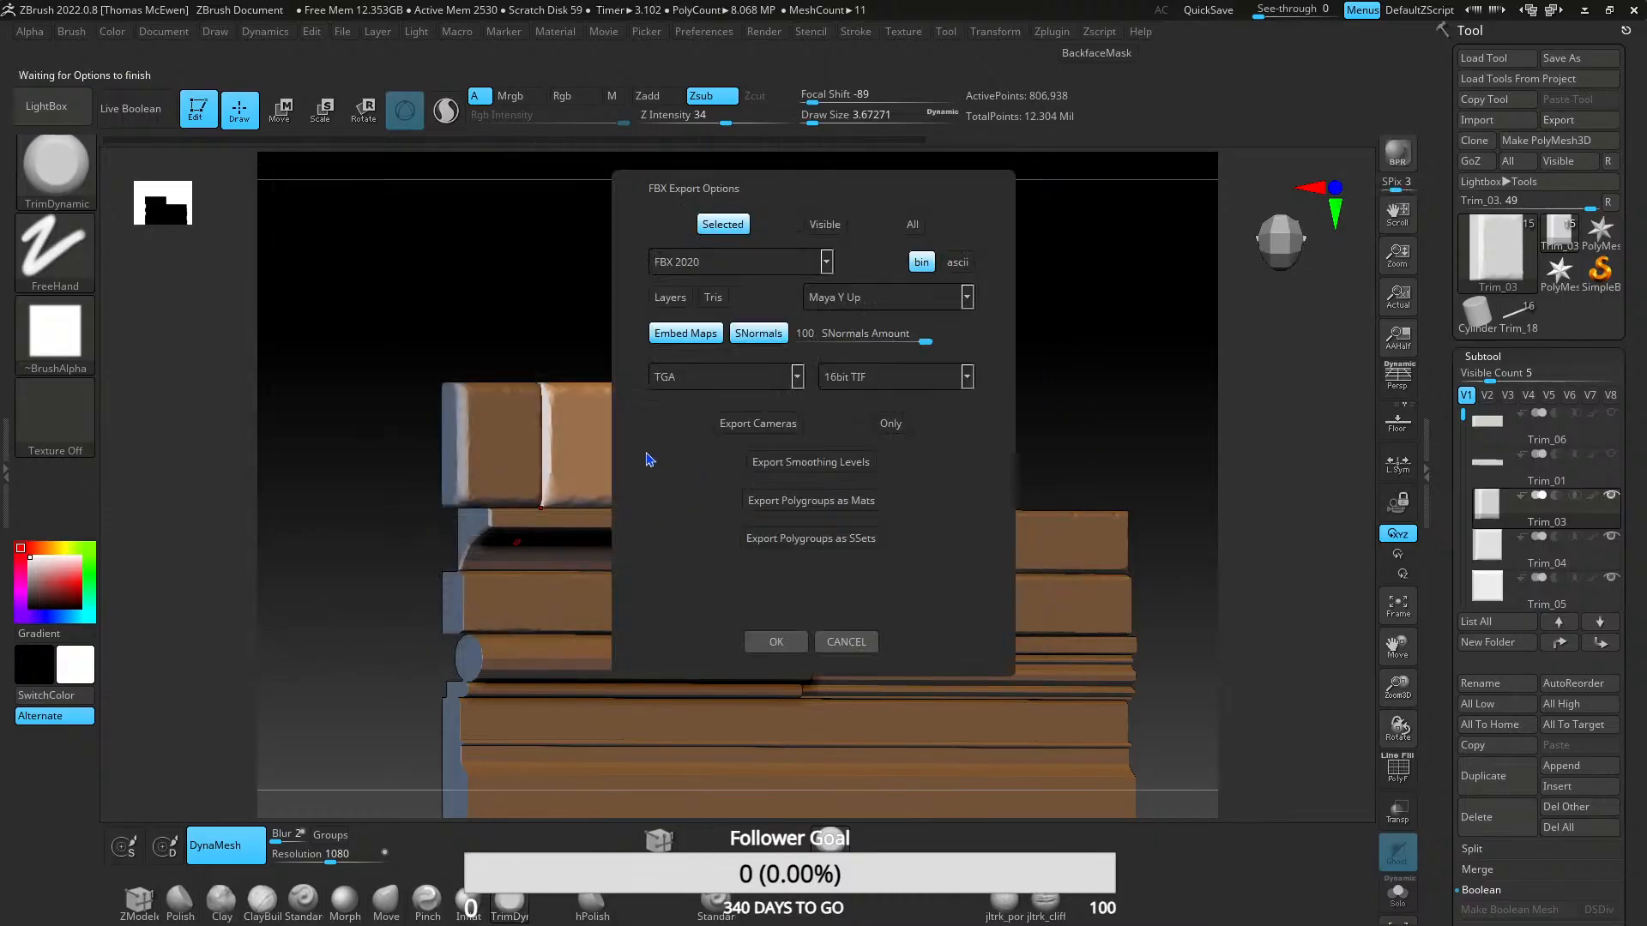
{"action": "left_click", "coordinate": [775, 636]}
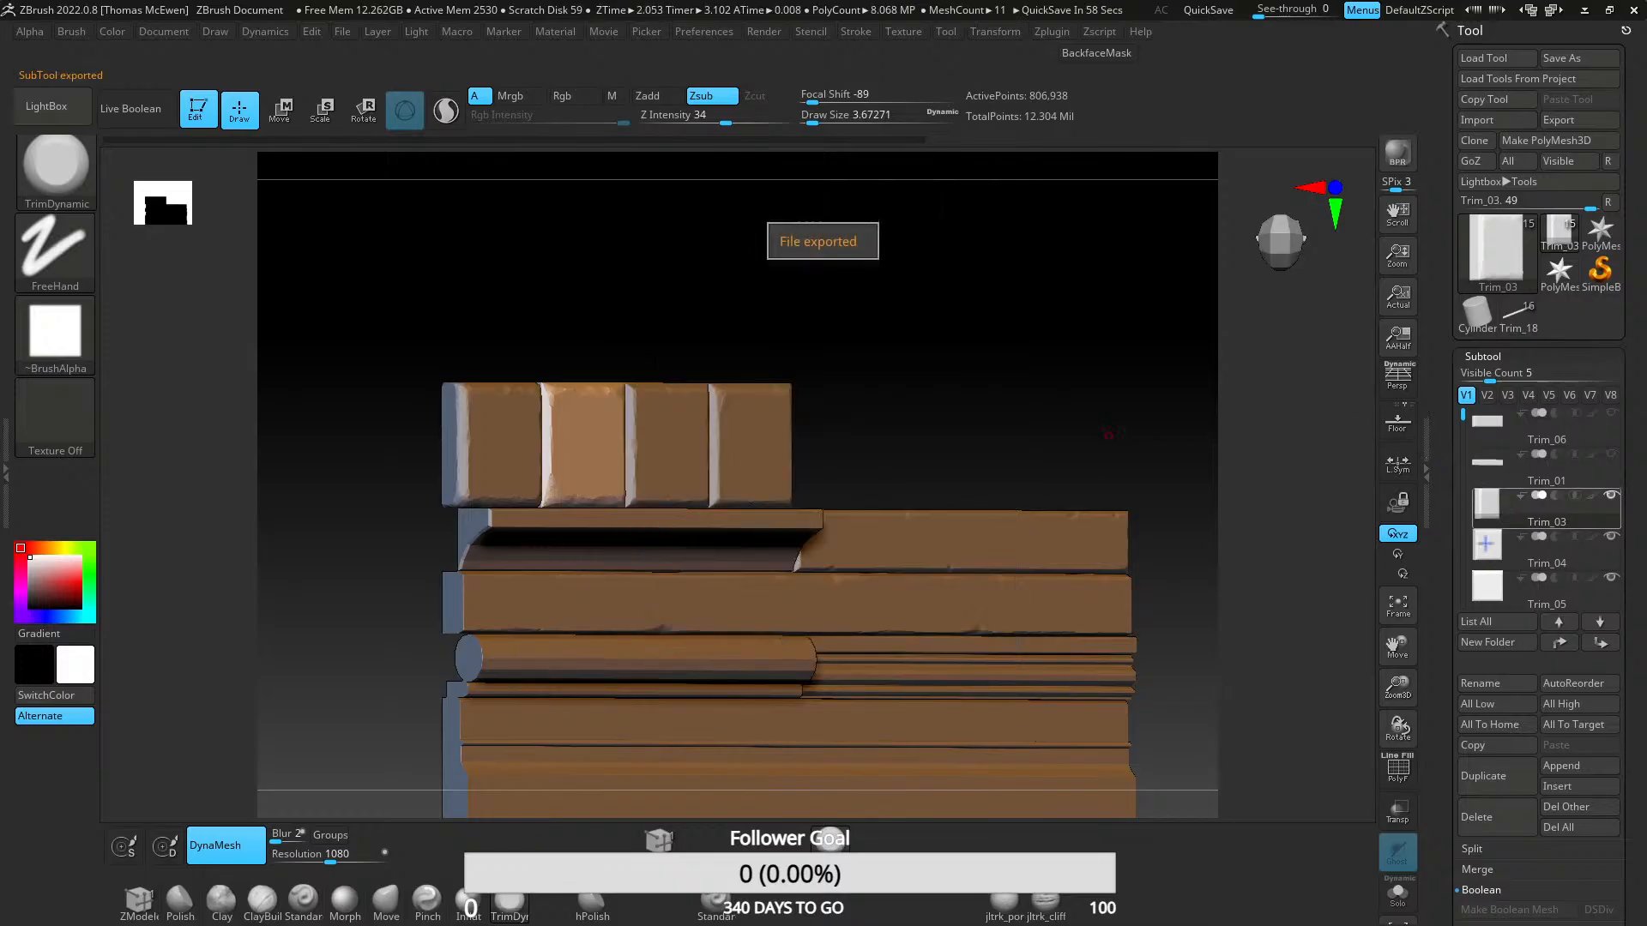
- Hide Trim_03 and export Trim_04 as Trim_04_HIGH.fbx into I:\Trimsheet-test\substance-designer with the current FBX options
{"action": "left_click", "coordinate": [1501, 547]}
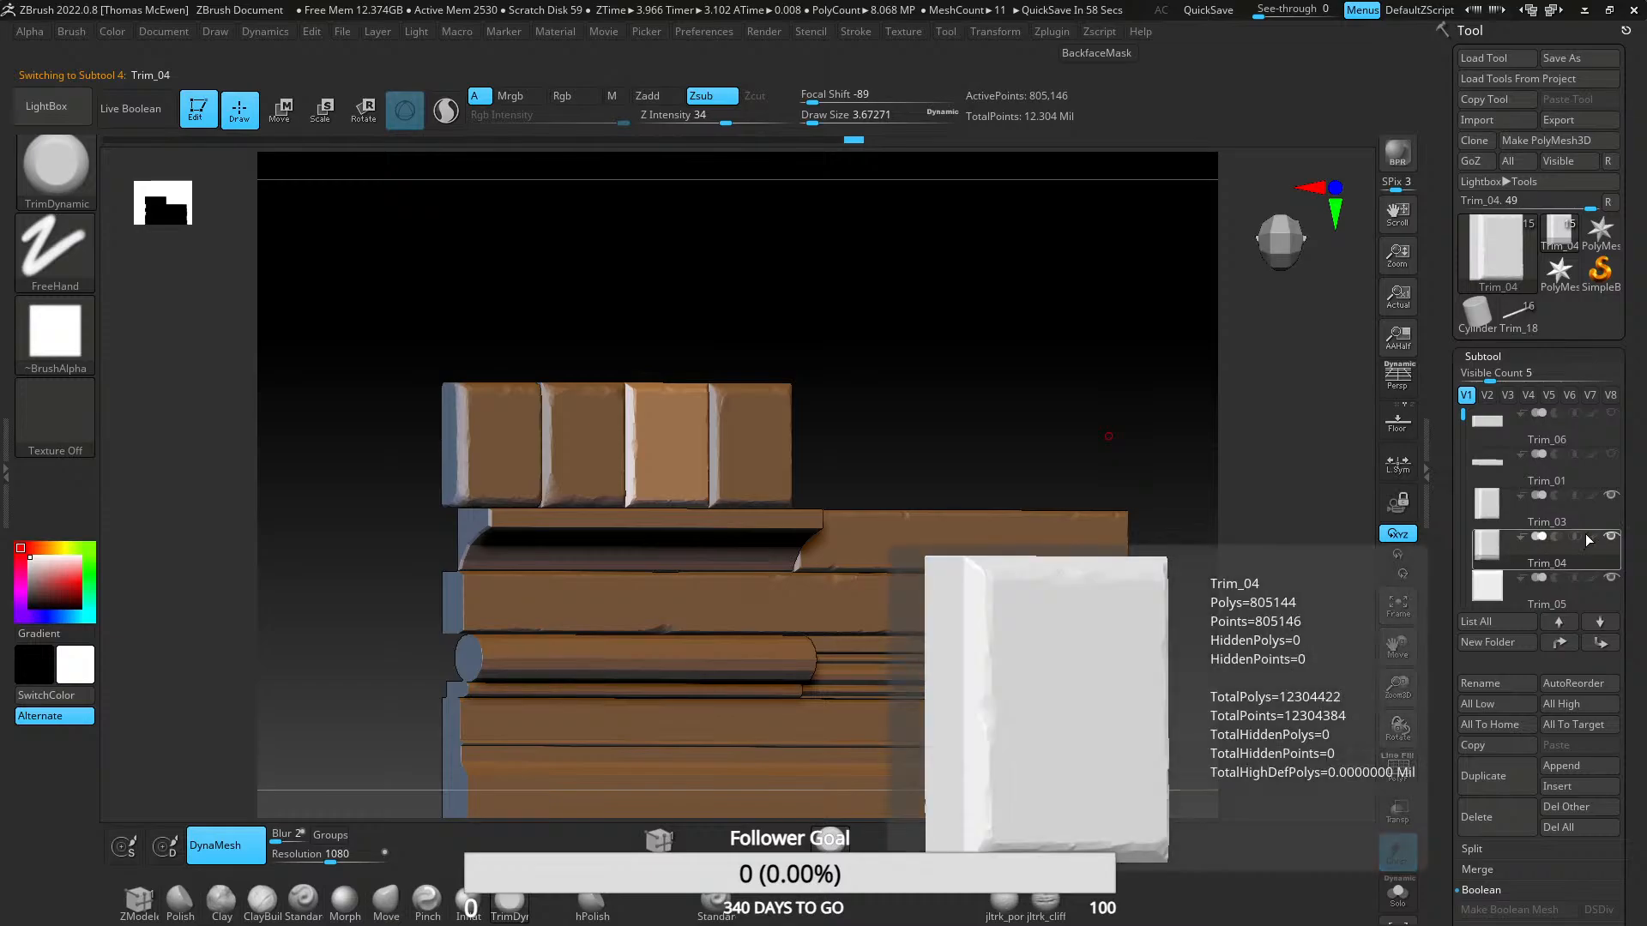
{"action": "left_click", "coordinate": [1611, 496]}
{"action": "left_click", "coordinate": [1559, 119]}
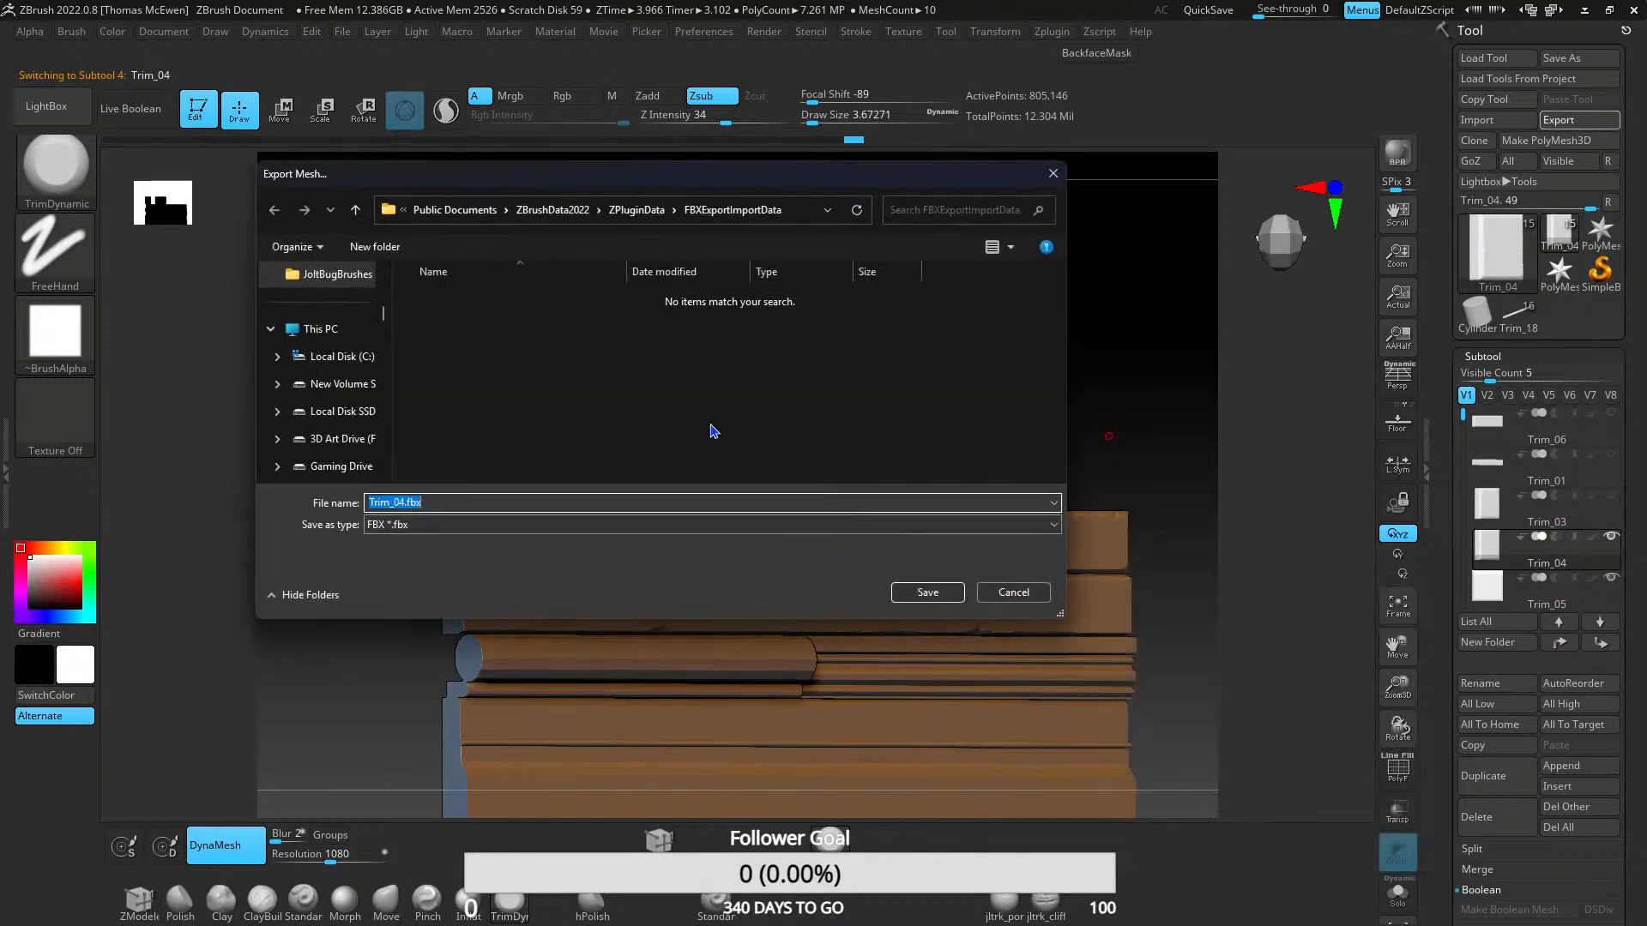
{"action": "left_click", "coordinate": [404, 503]}
{"action": "left_click", "coordinate": [802, 211]}
{"action": "type", "text": "I:\\Trimsheet-test\\substance-designer"}
{"action": "key", "text": "Return"}
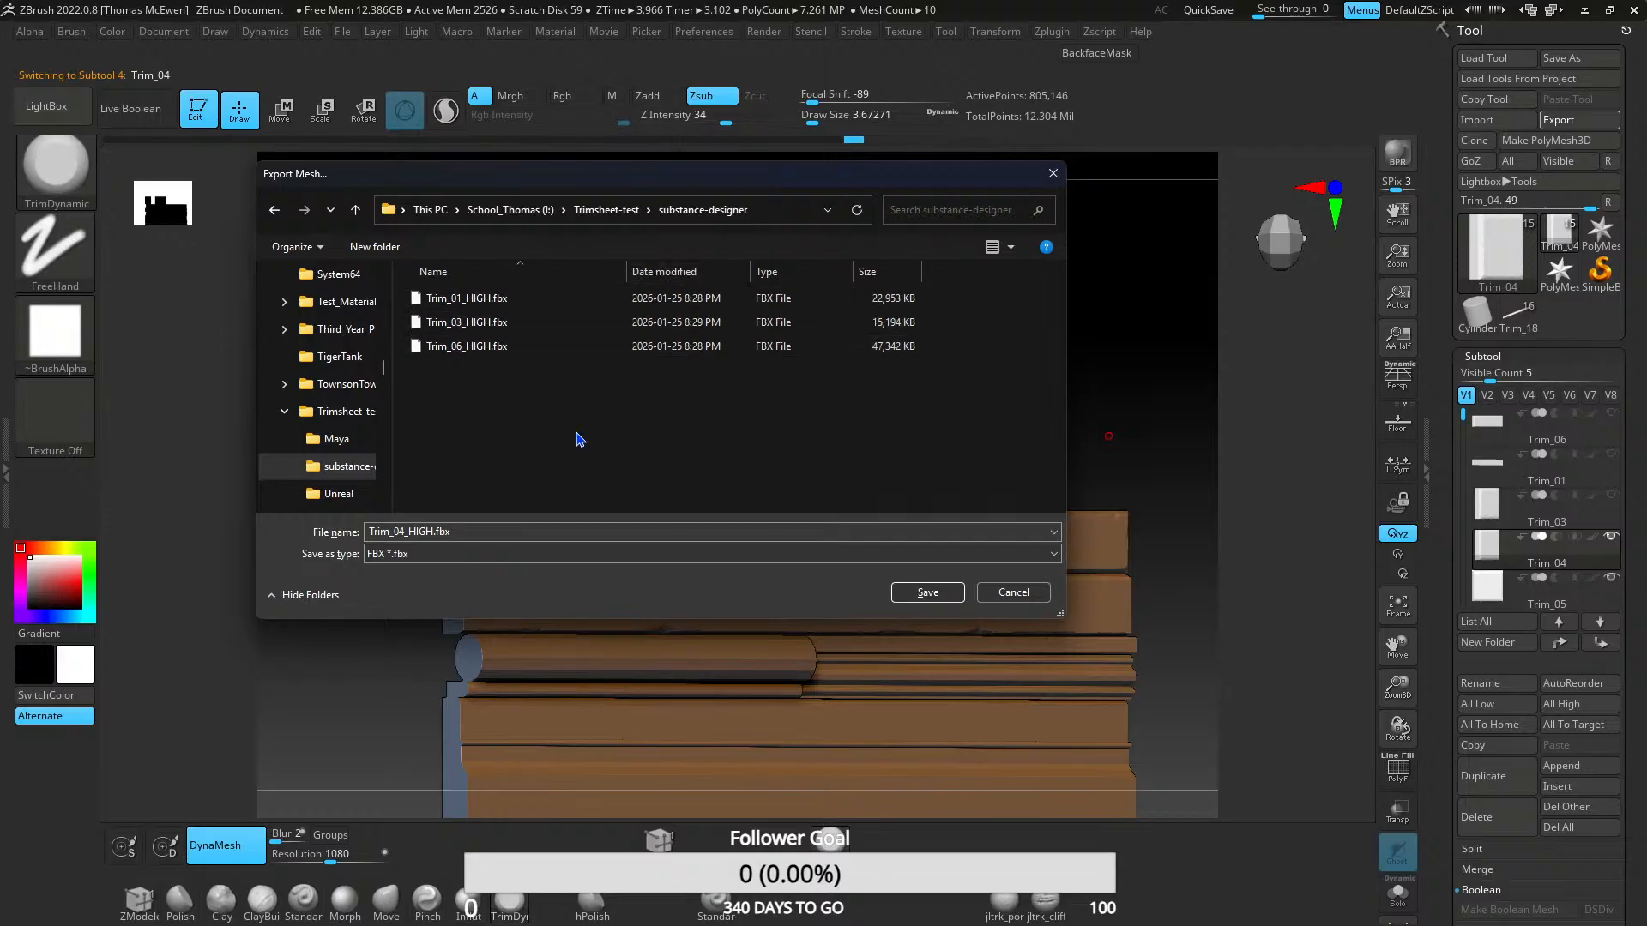
{"action": "left_click", "coordinate": [927, 593]}
{"action": "left_click", "coordinate": [777, 642]}
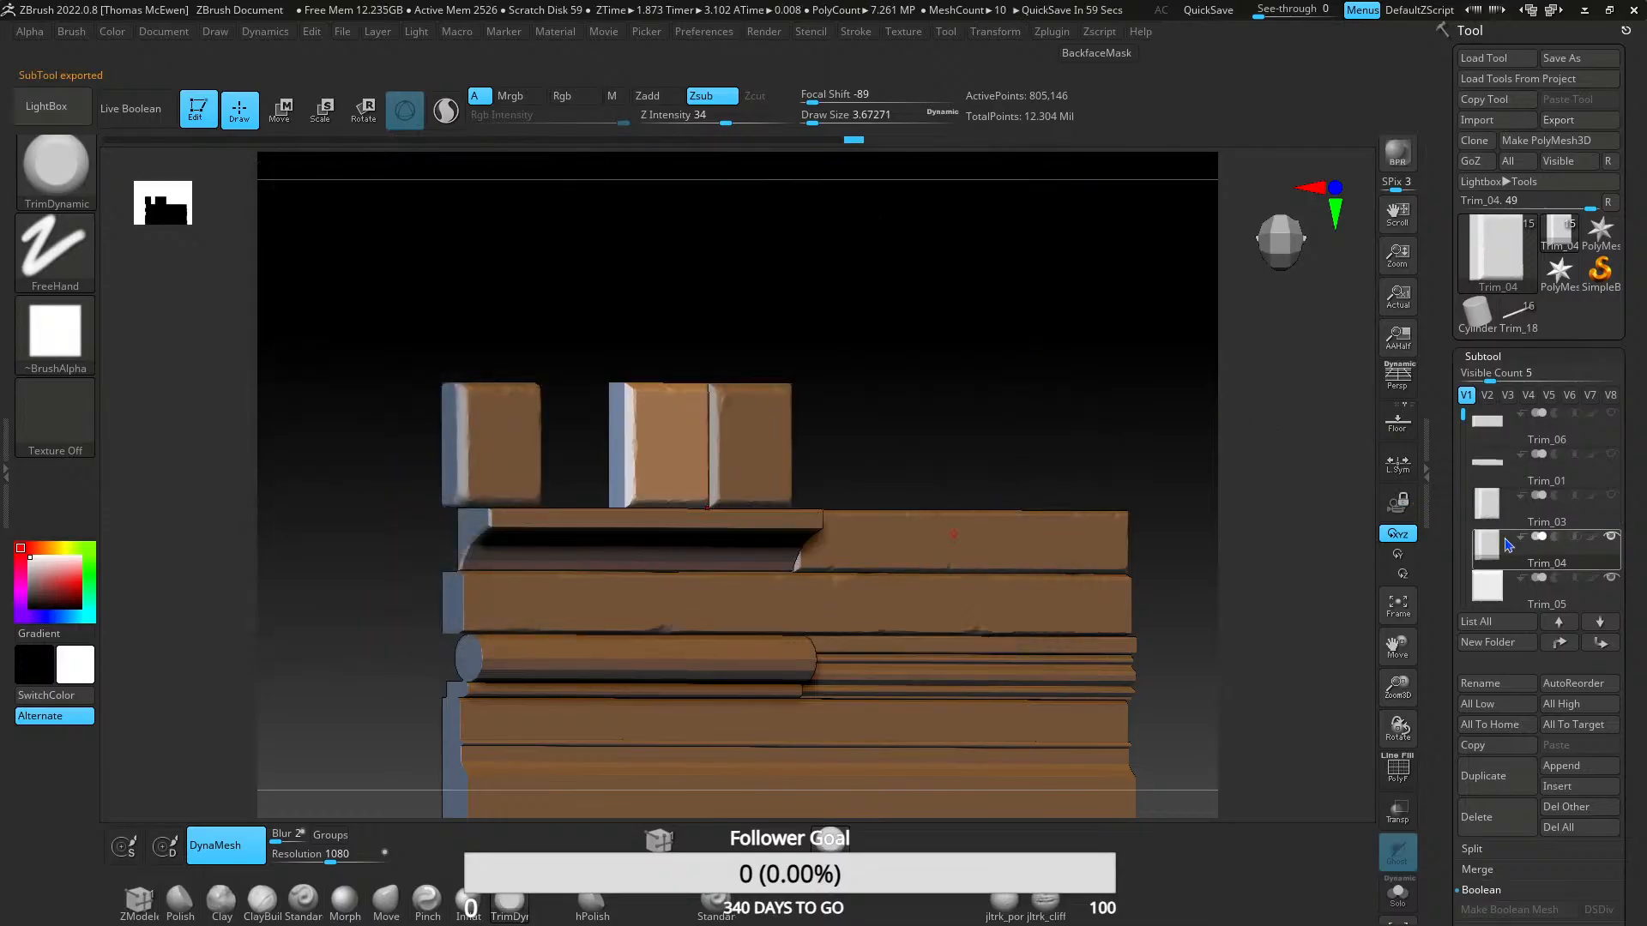
- Hide Trim_04 and start exporting Trim_05 with I:\Trimsheet-test\substance-designer as the destination folder
{"action": "left_click", "coordinate": [1611, 537]}
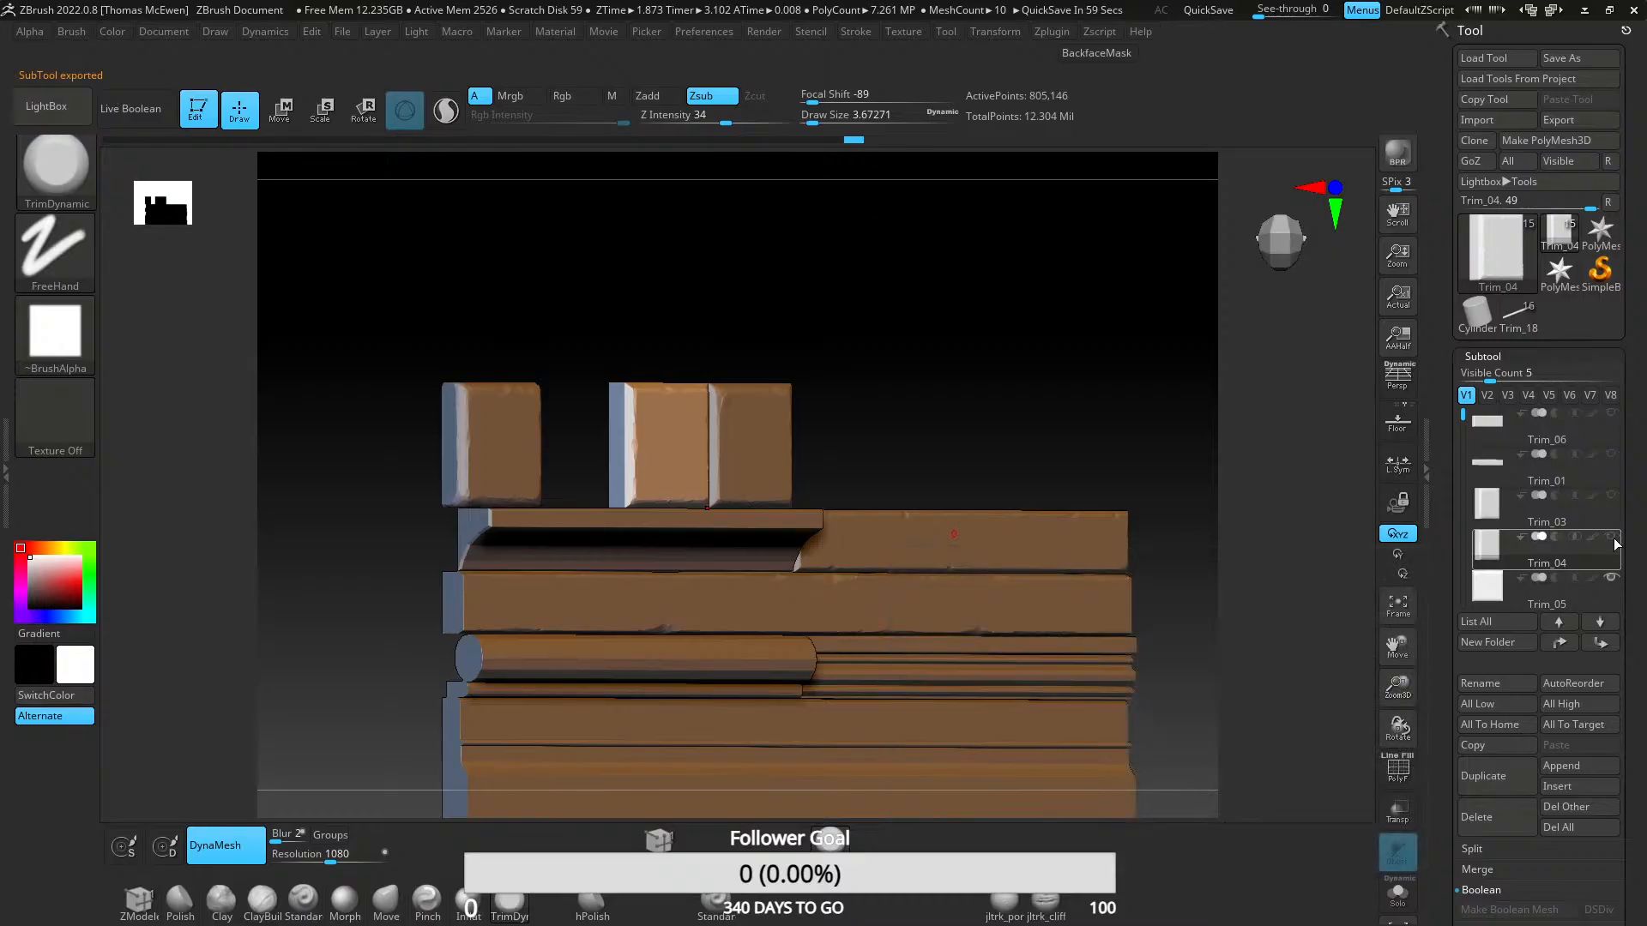
{"action": "left_click", "coordinate": [1492, 592]}
{"action": "left_click", "coordinate": [1559, 119]}
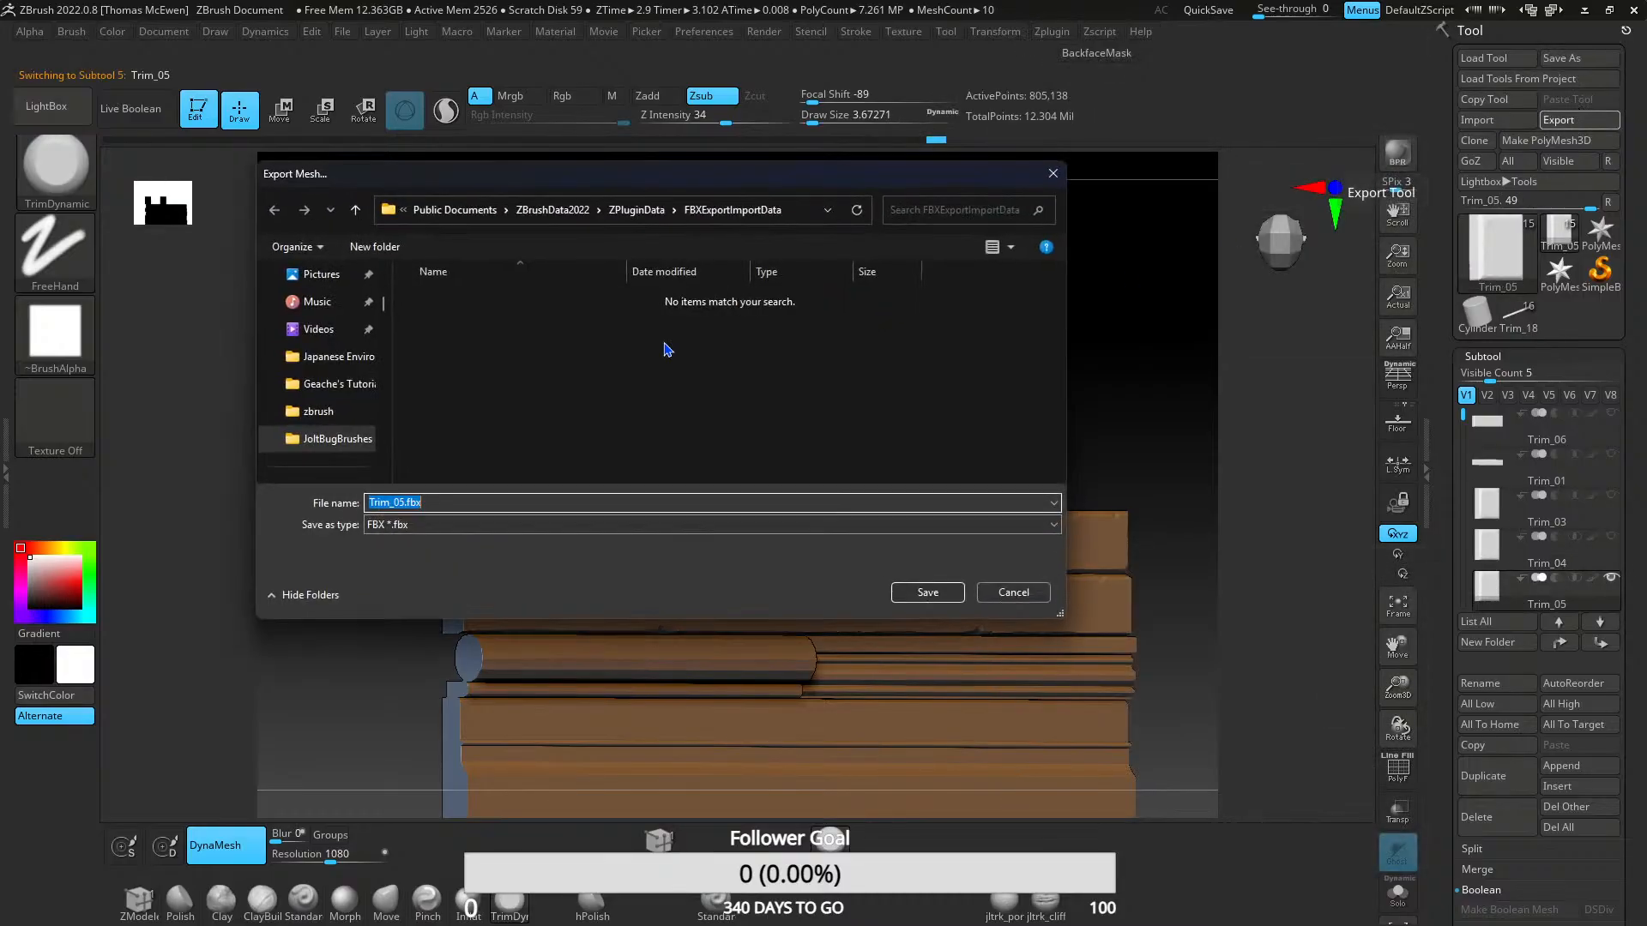
{"action": "left_click", "coordinate": [723, 214]}
{"action": "type", "text": "I:\\Trimsheet-test\\substance-designer"}
{"action": "key", "text": "Return"}
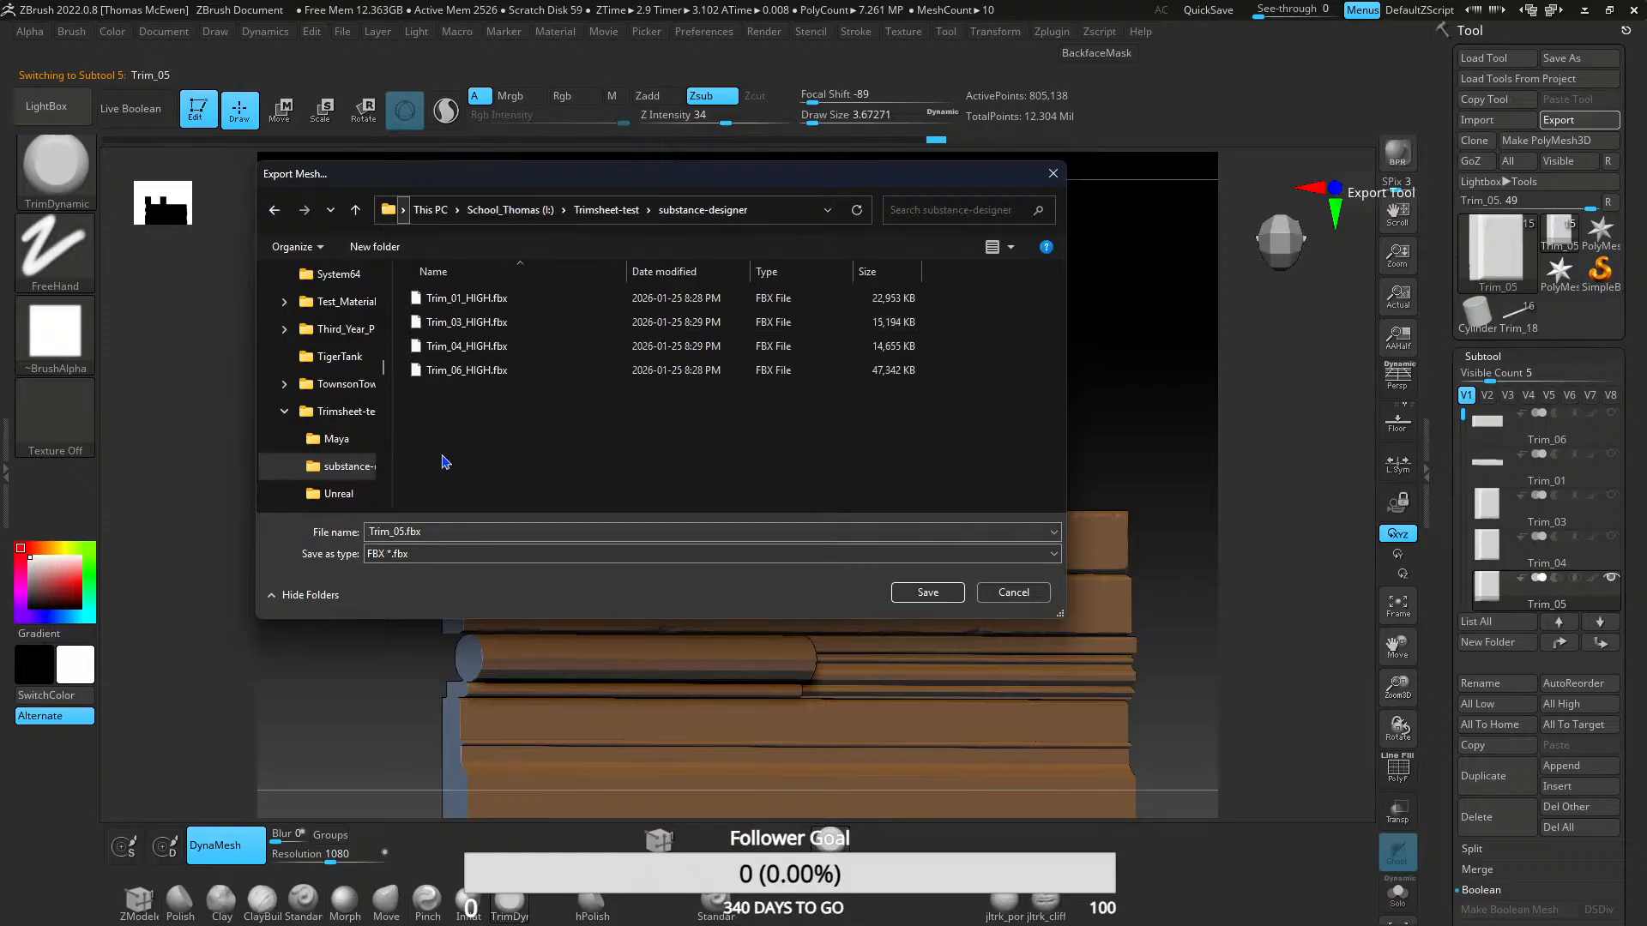
- Name the file Trim_05_HIGH.fbx and complete the export with the current FBX options
{"action": "double_click", "coordinate": [421, 531]}
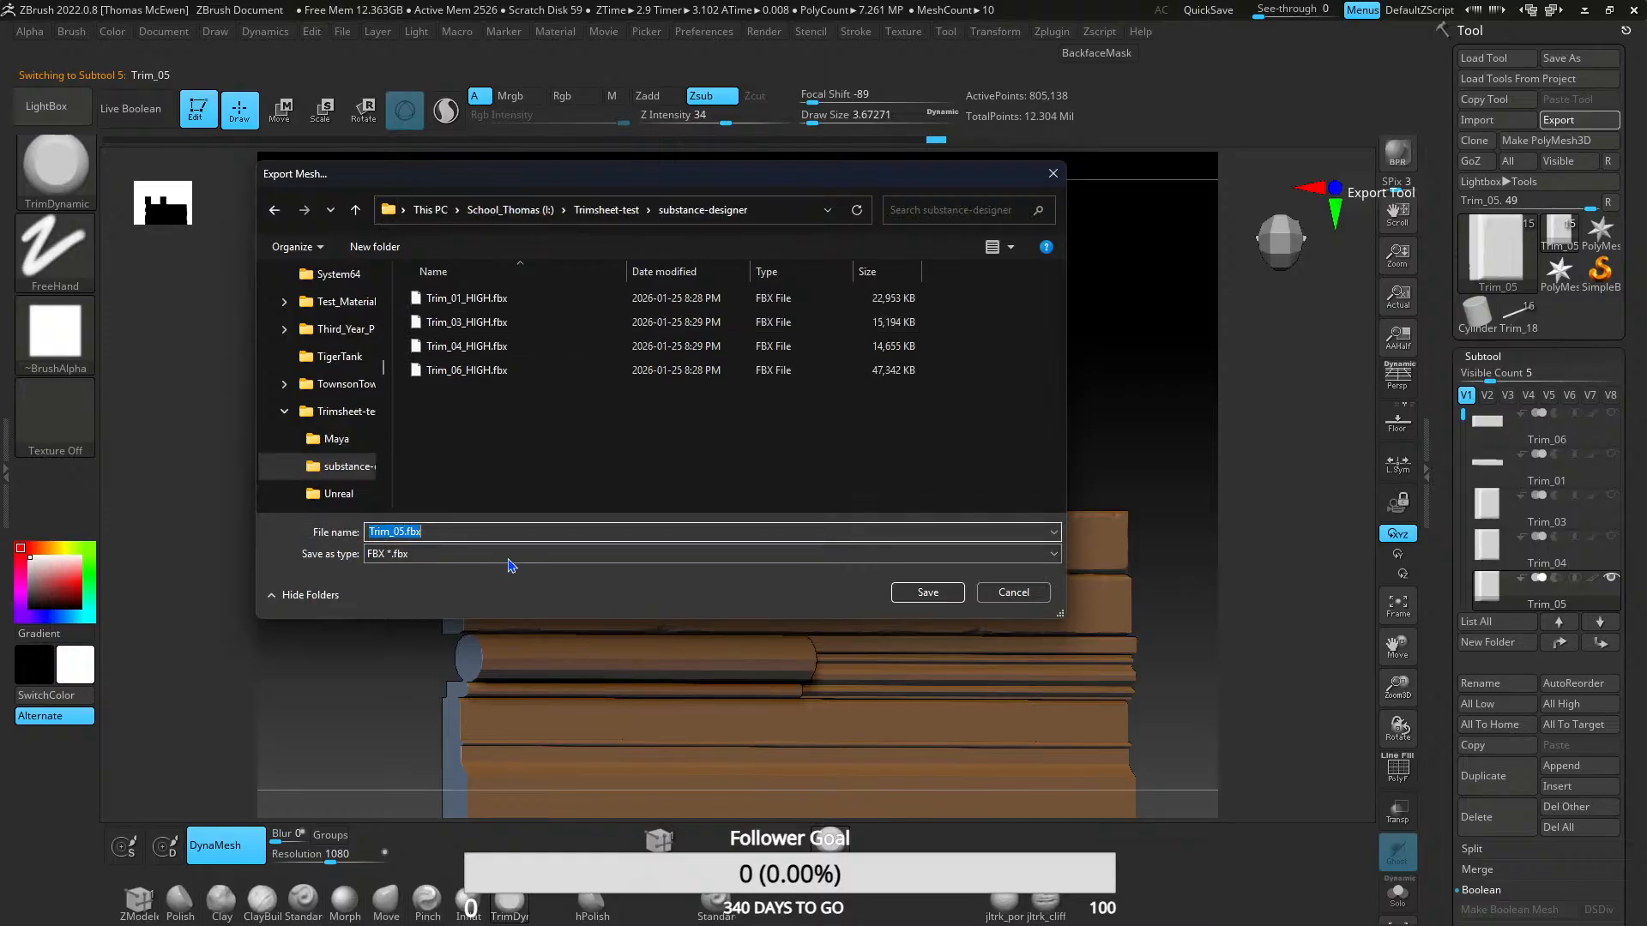
{"action": "left_click", "coordinate": [405, 532]}
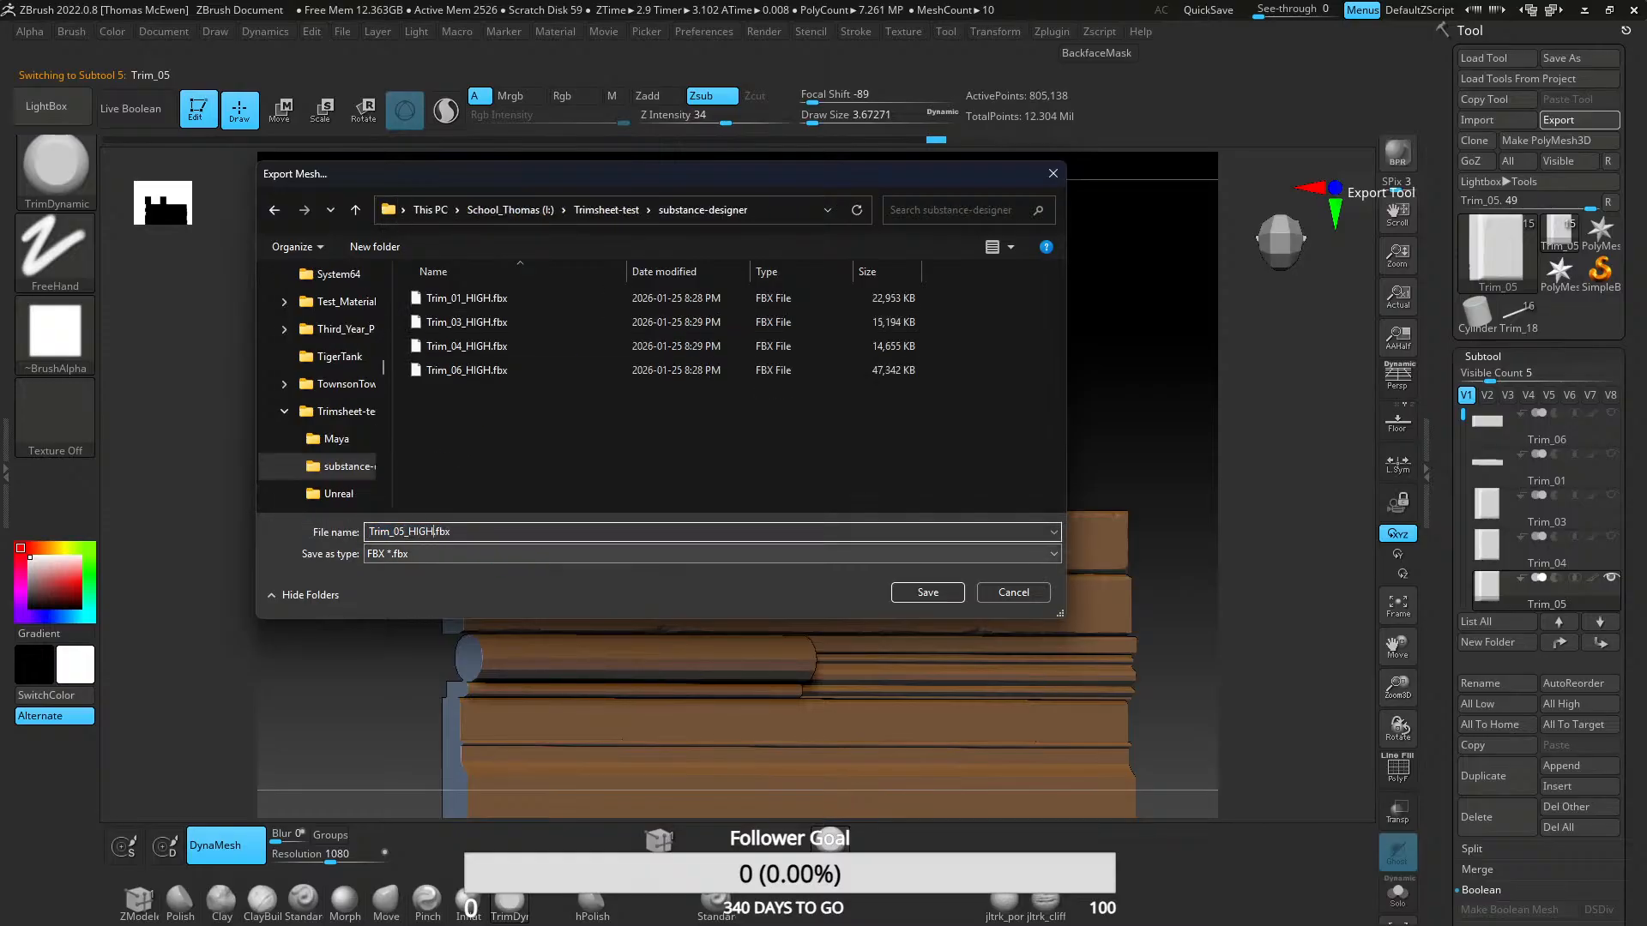
{"action": "key", "text": "Return"}
{"action": "left_click", "coordinate": [774, 645]}
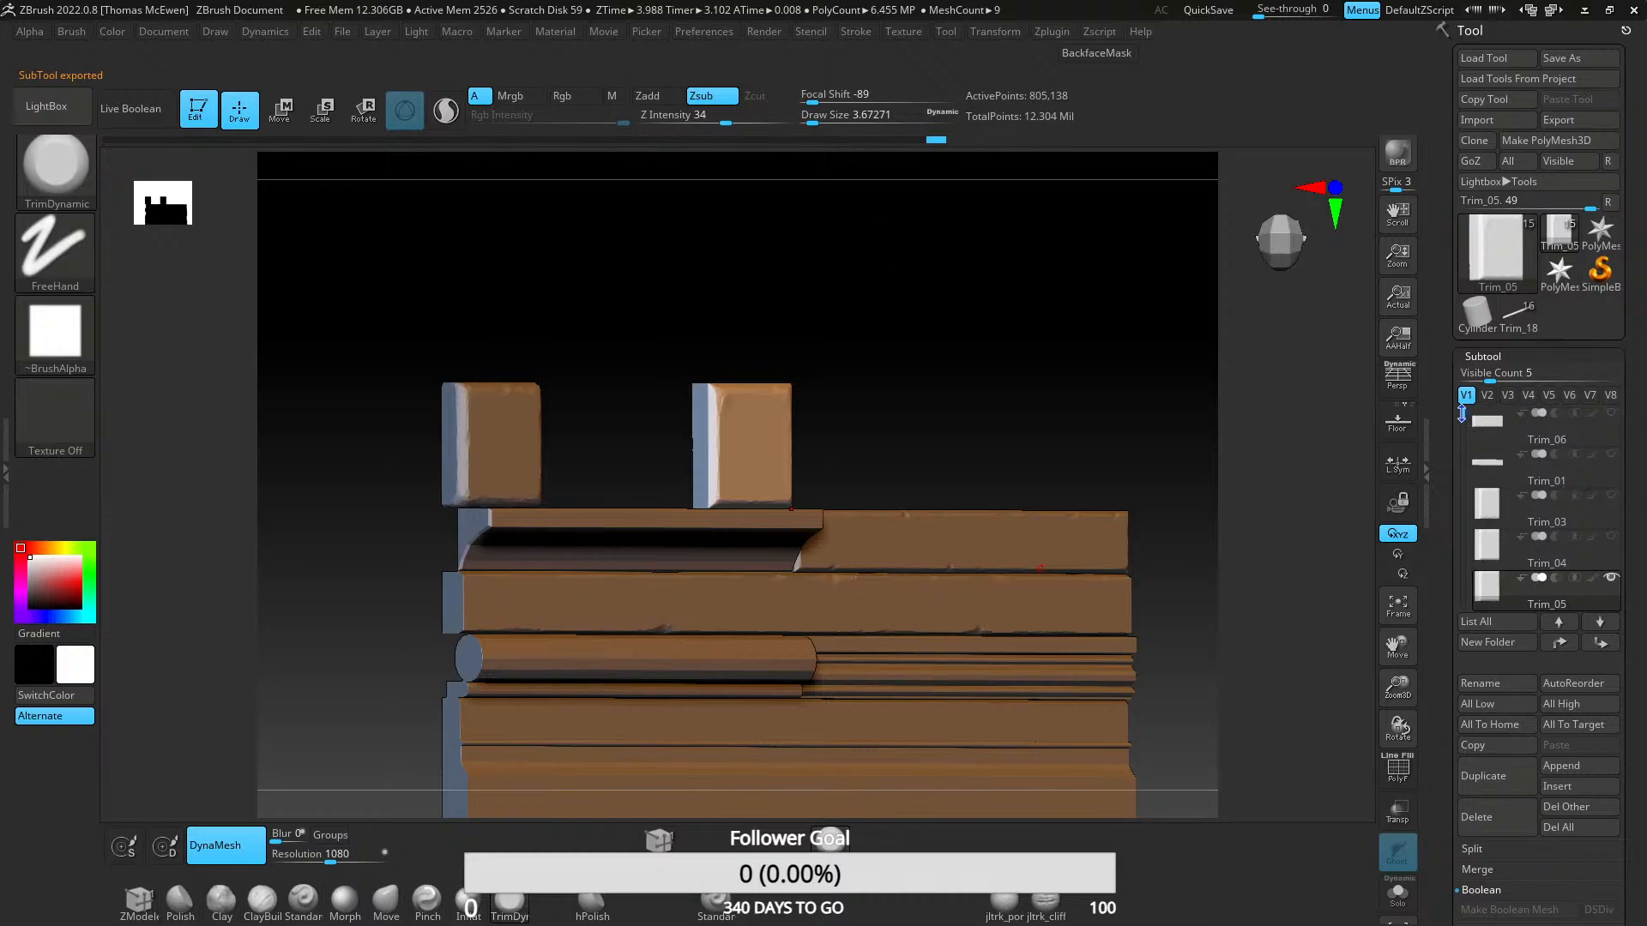
- Hide Trim_05 and export Trim_02 as Trim_02_HIGH.fbx into the substance-designer folder with the current FBX options
{"action": "left_click_drag", "start_coordinate": [1464, 415], "coordinate": [1457, 452]}
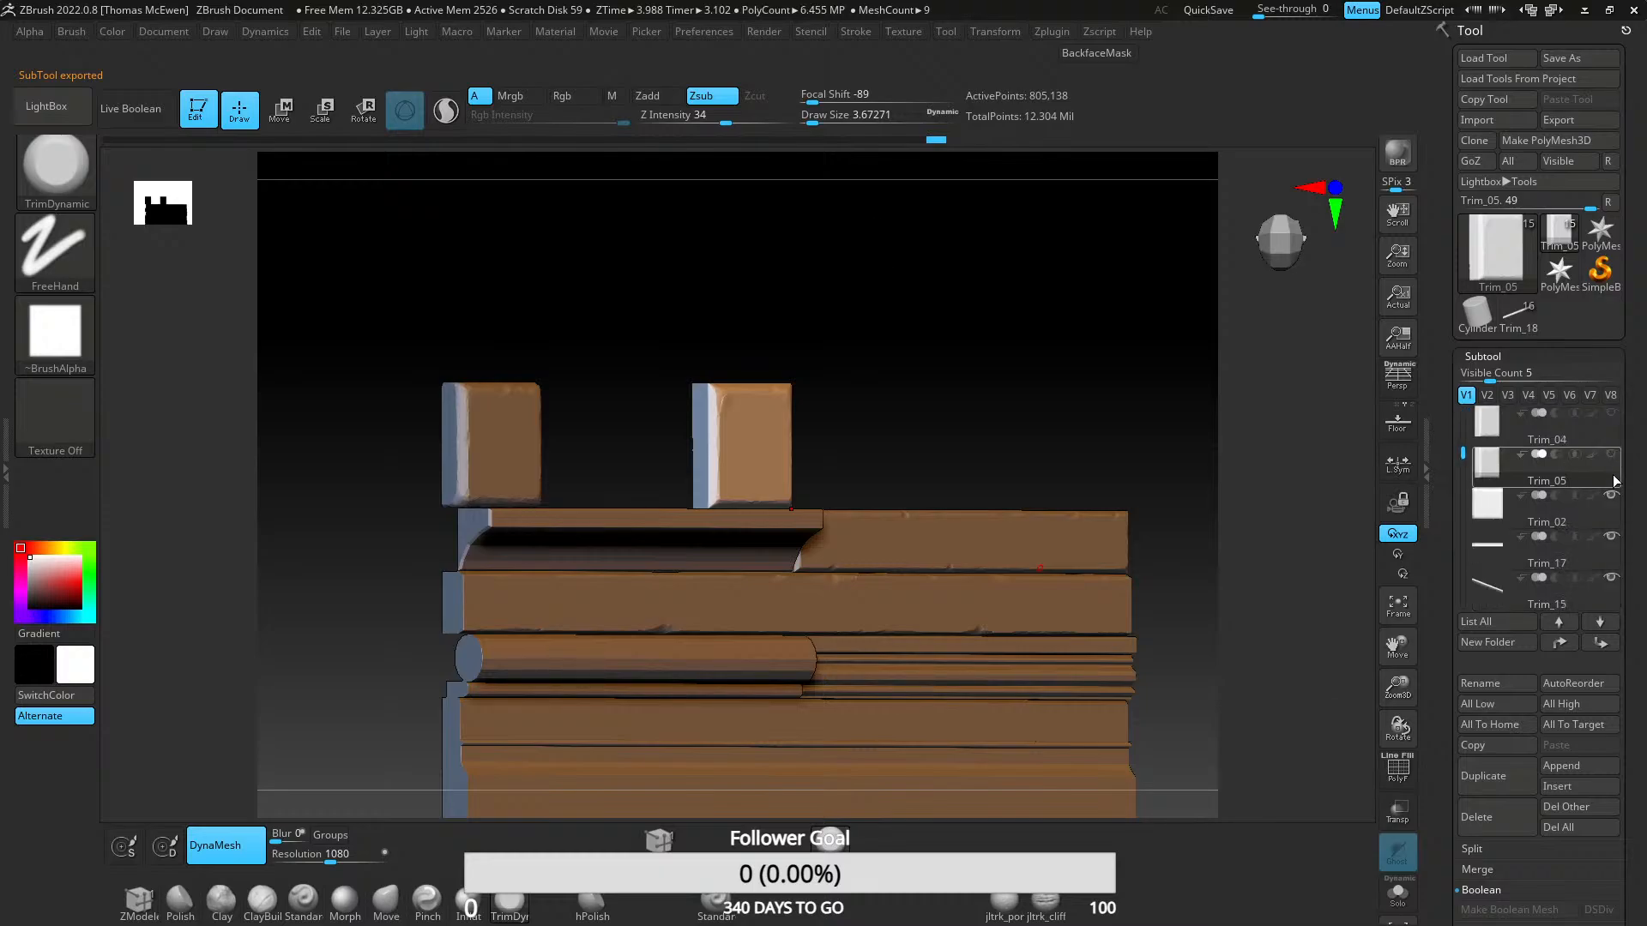
{"action": "left_click", "coordinate": [1491, 508]}
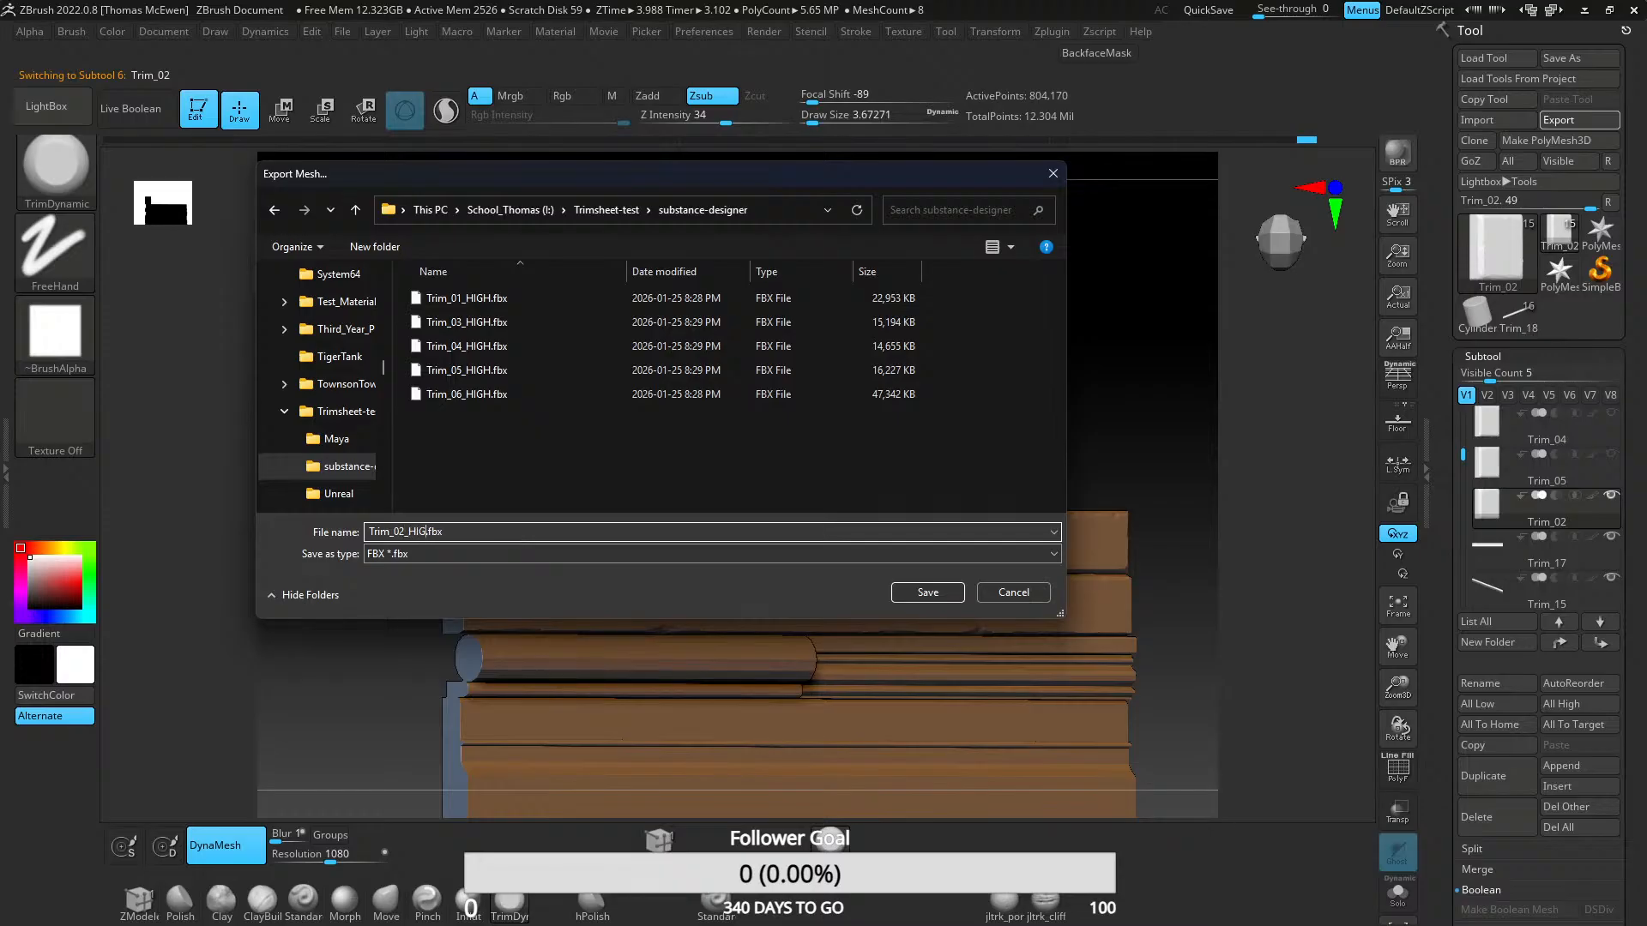
{"action": "type", "text": "H"}
{"action": "key", "text": "Return"}
{"action": "left_click", "coordinate": [776, 642]}
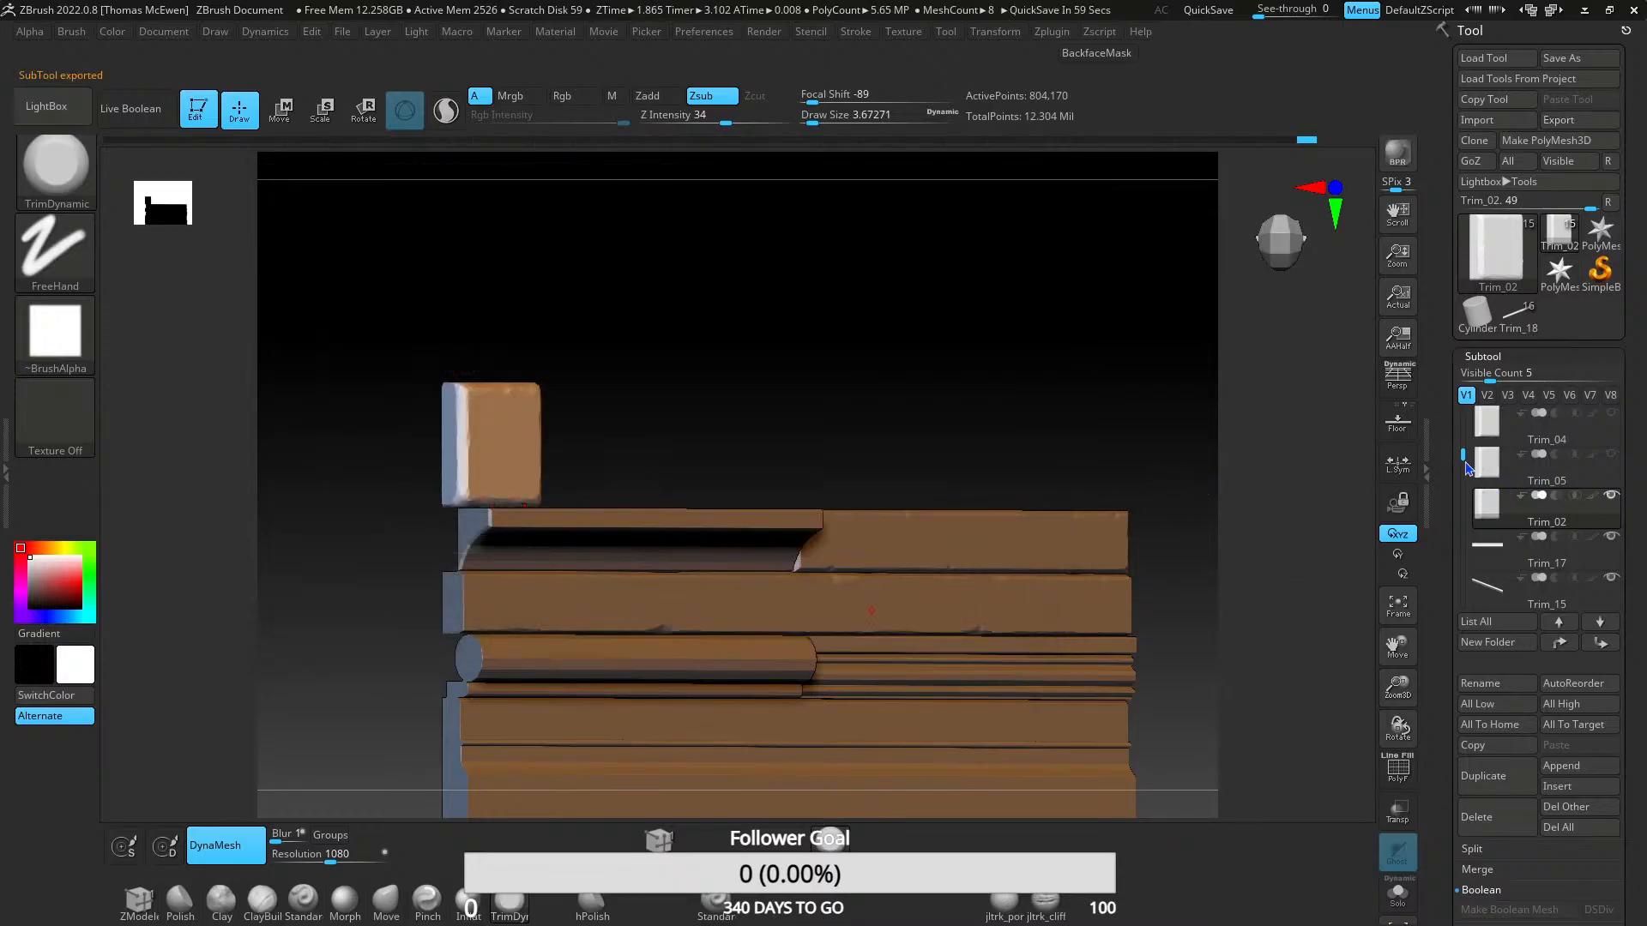
- Hide Trim_02 and make Trim_17, the next piece in the subtool list, the active subtool
{"action": "left_click", "coordinate": [1613, 496]}
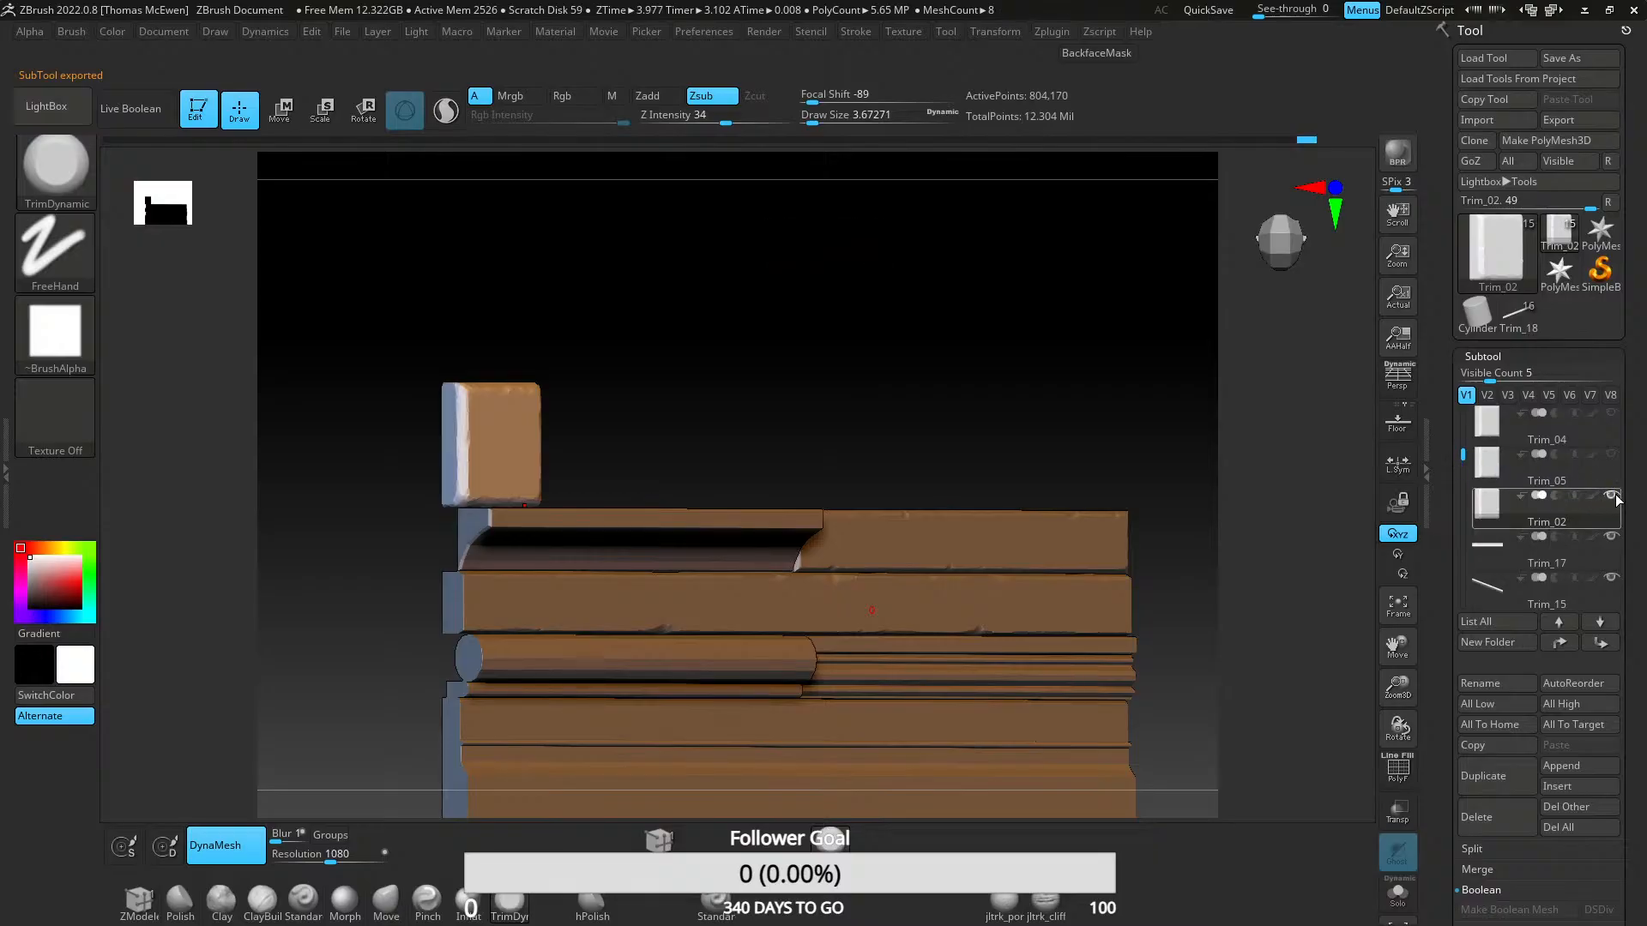
{"action": "left_click_drag", "start_coordinate": [1463, 458], "coordinate": [1462, 470]}
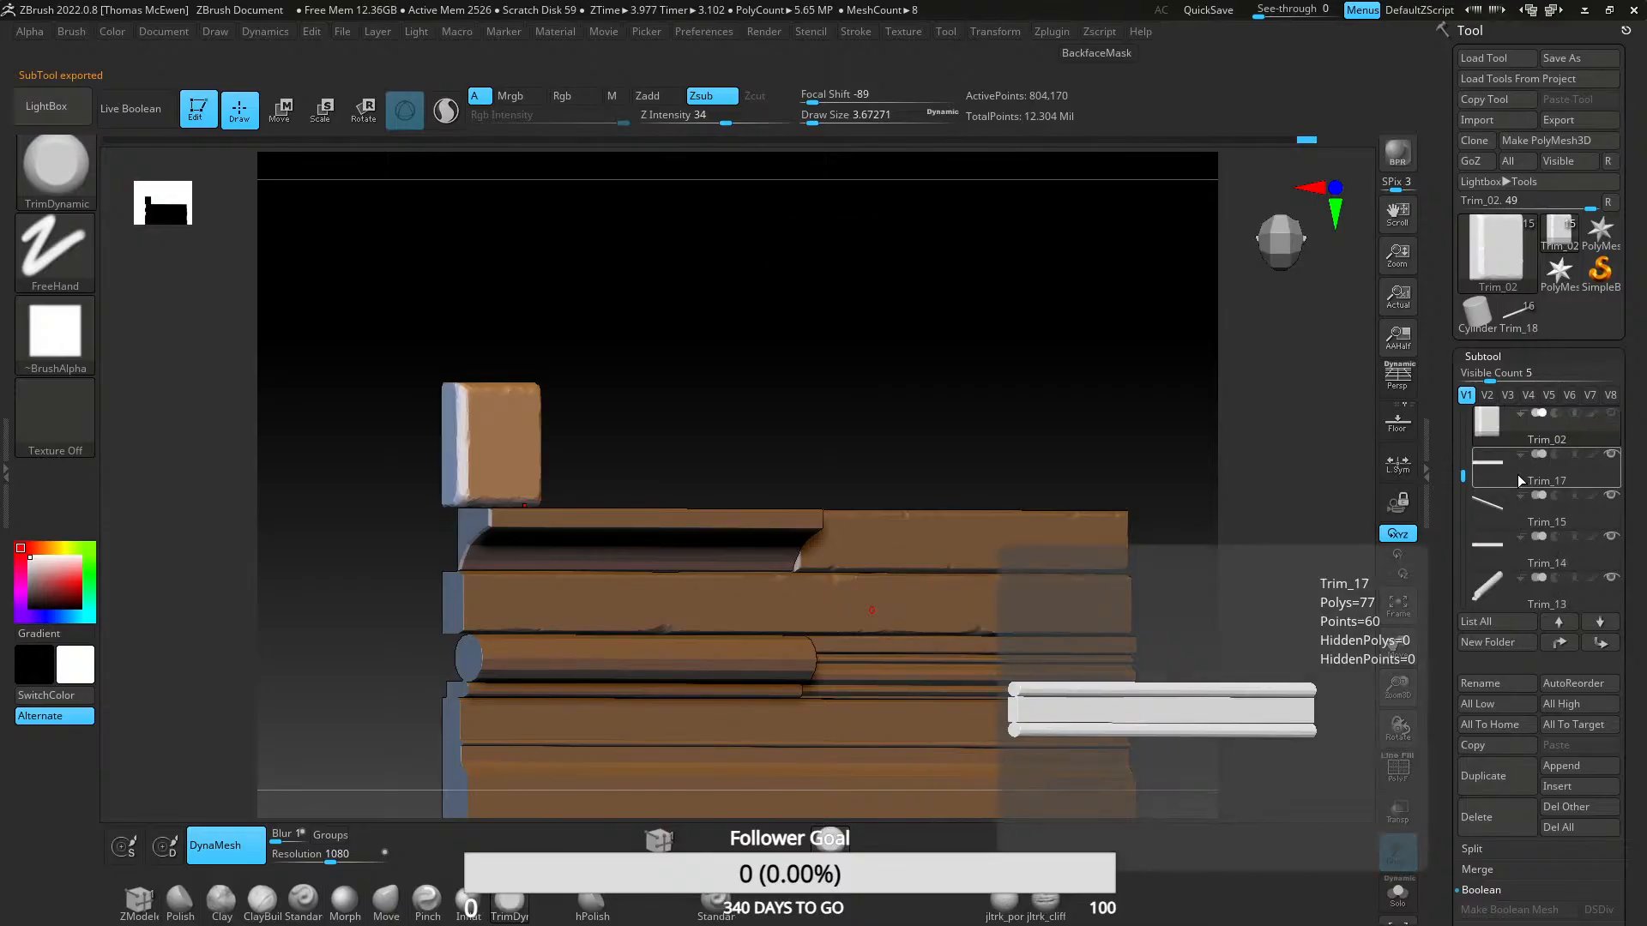
{"action": "left_click", "coordinate": [1503, 475]}
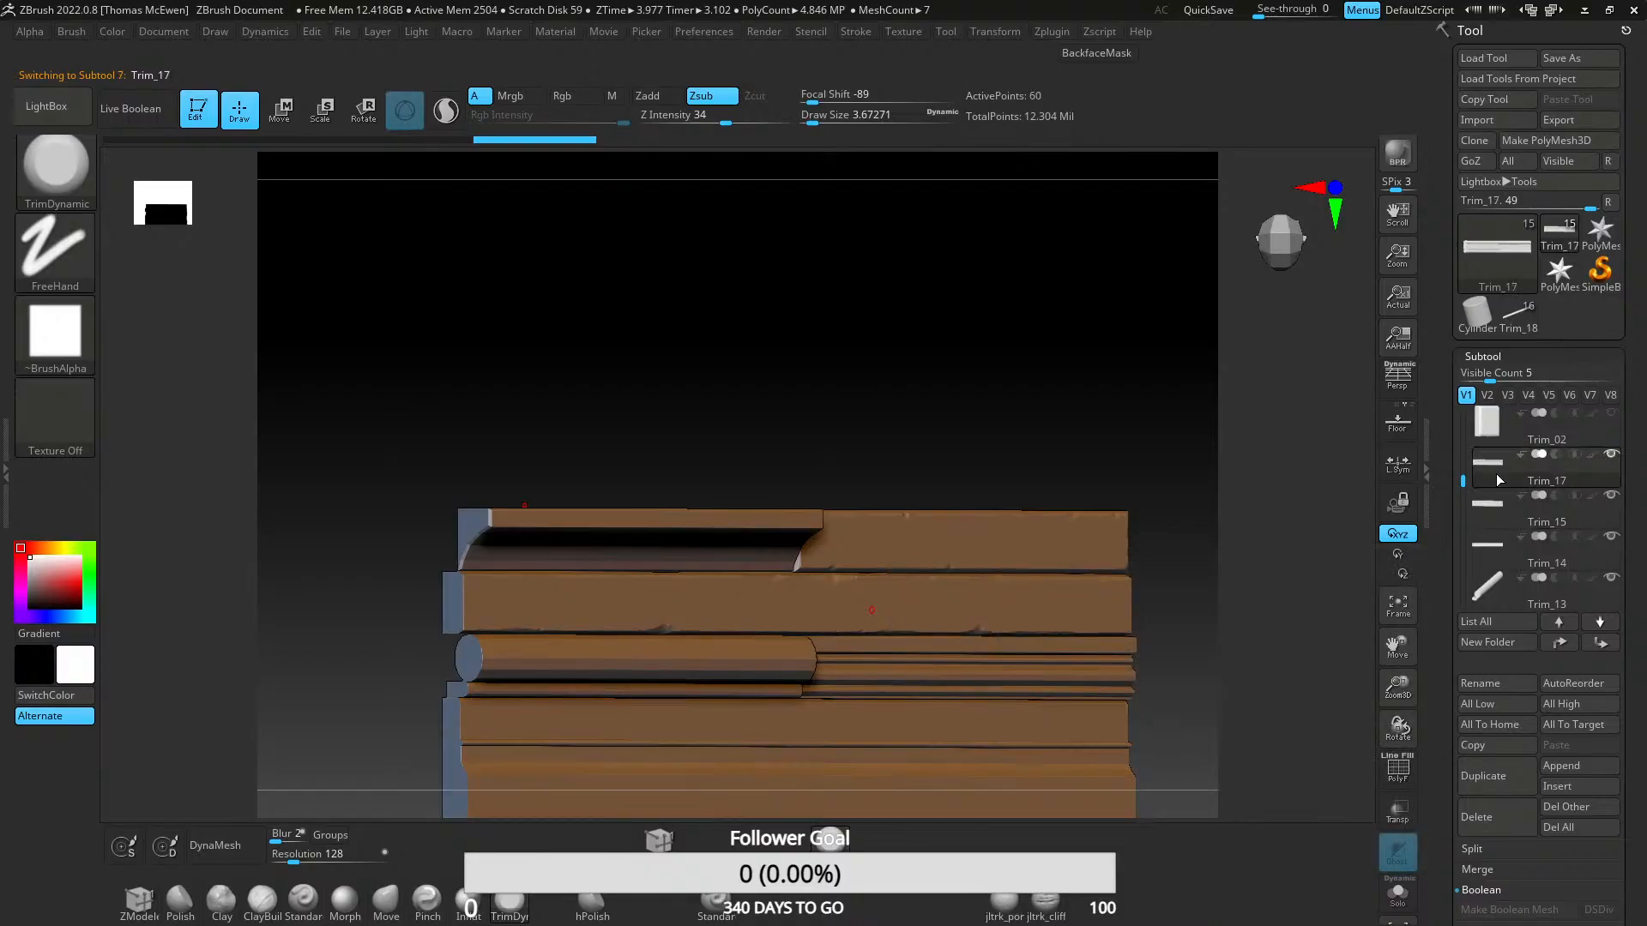
- Check the subtools from Trim_17 down the list for the next sculpted piece and make Trim_19 the active subtool
{"action": "right_click_drag", "start_coordinate": [1065, 542], "coordinate": [1016, 207], "text": "alt"}
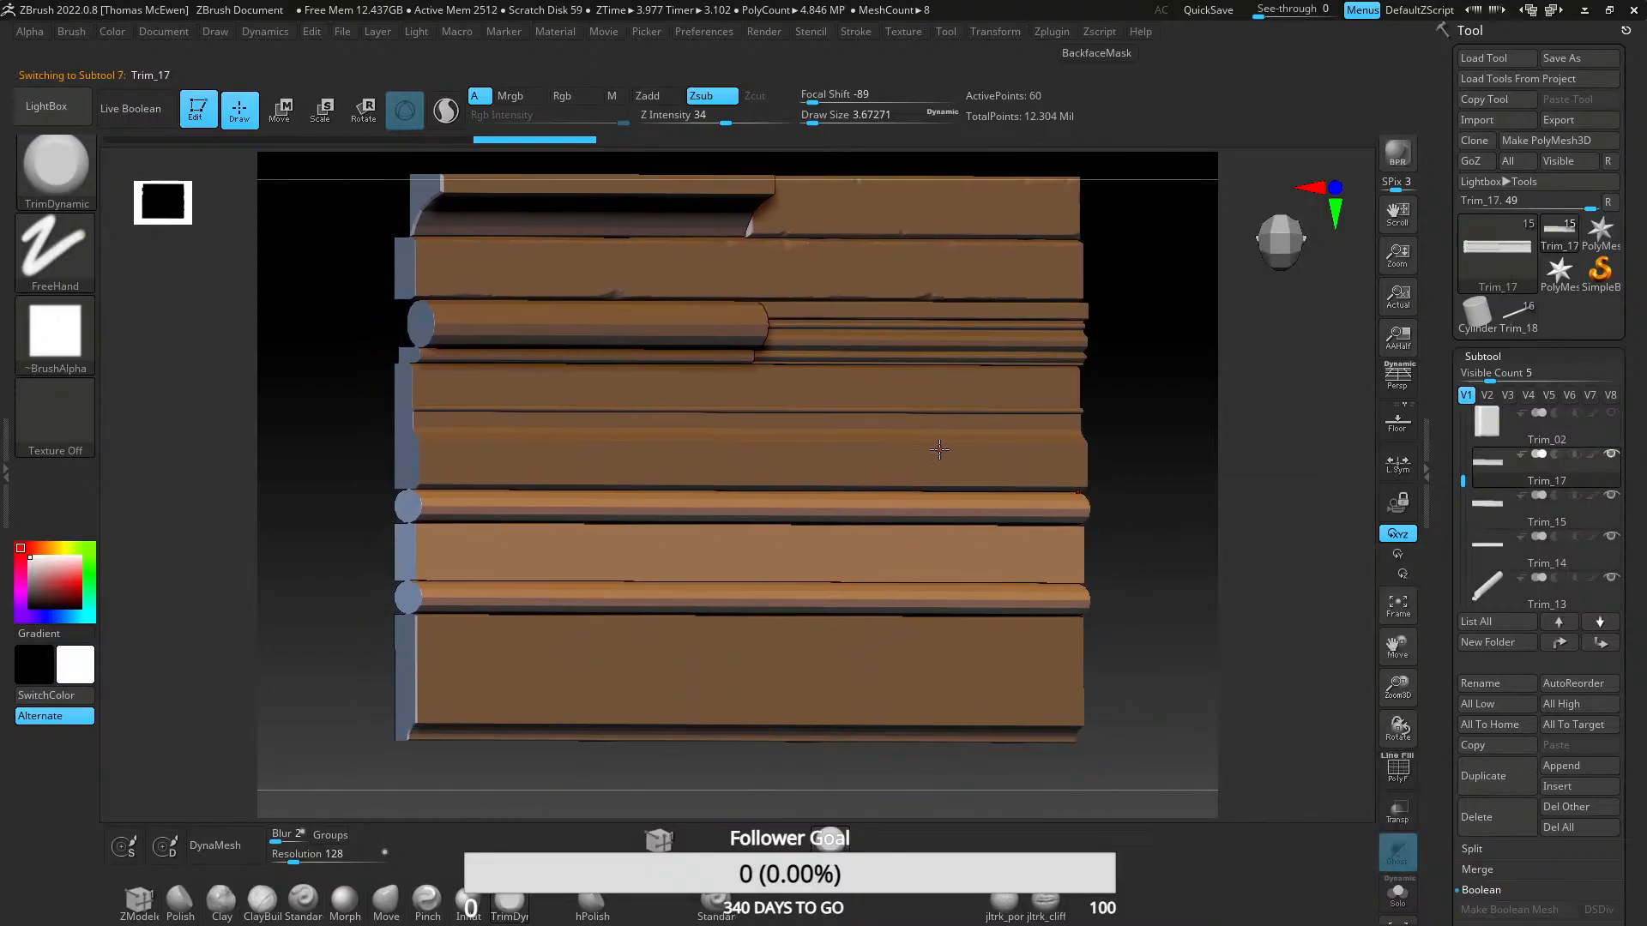
{"action": "right_click", "coordinate": [935, 452]}
{"action": "right_click_drag", "start_coordinate": [986, 447], "coordinate": [1094, 549]}
{"action": "left_click", "coordinate": [1485, 548]}
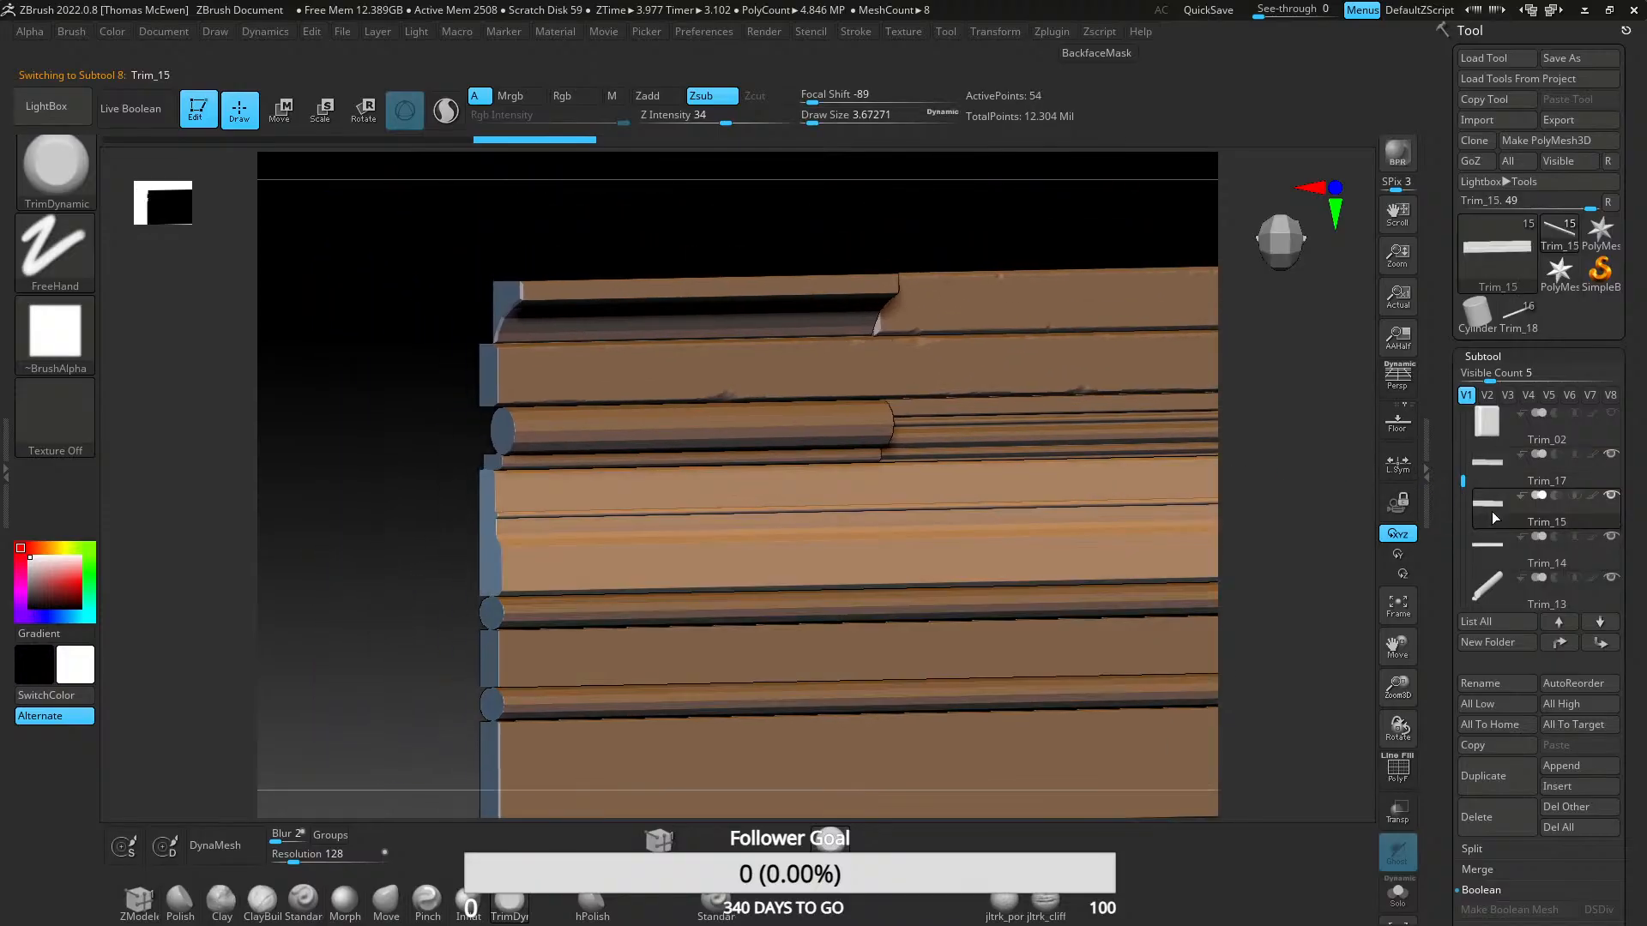
{"action": "left_click", "coordinate": [1490, 588]}
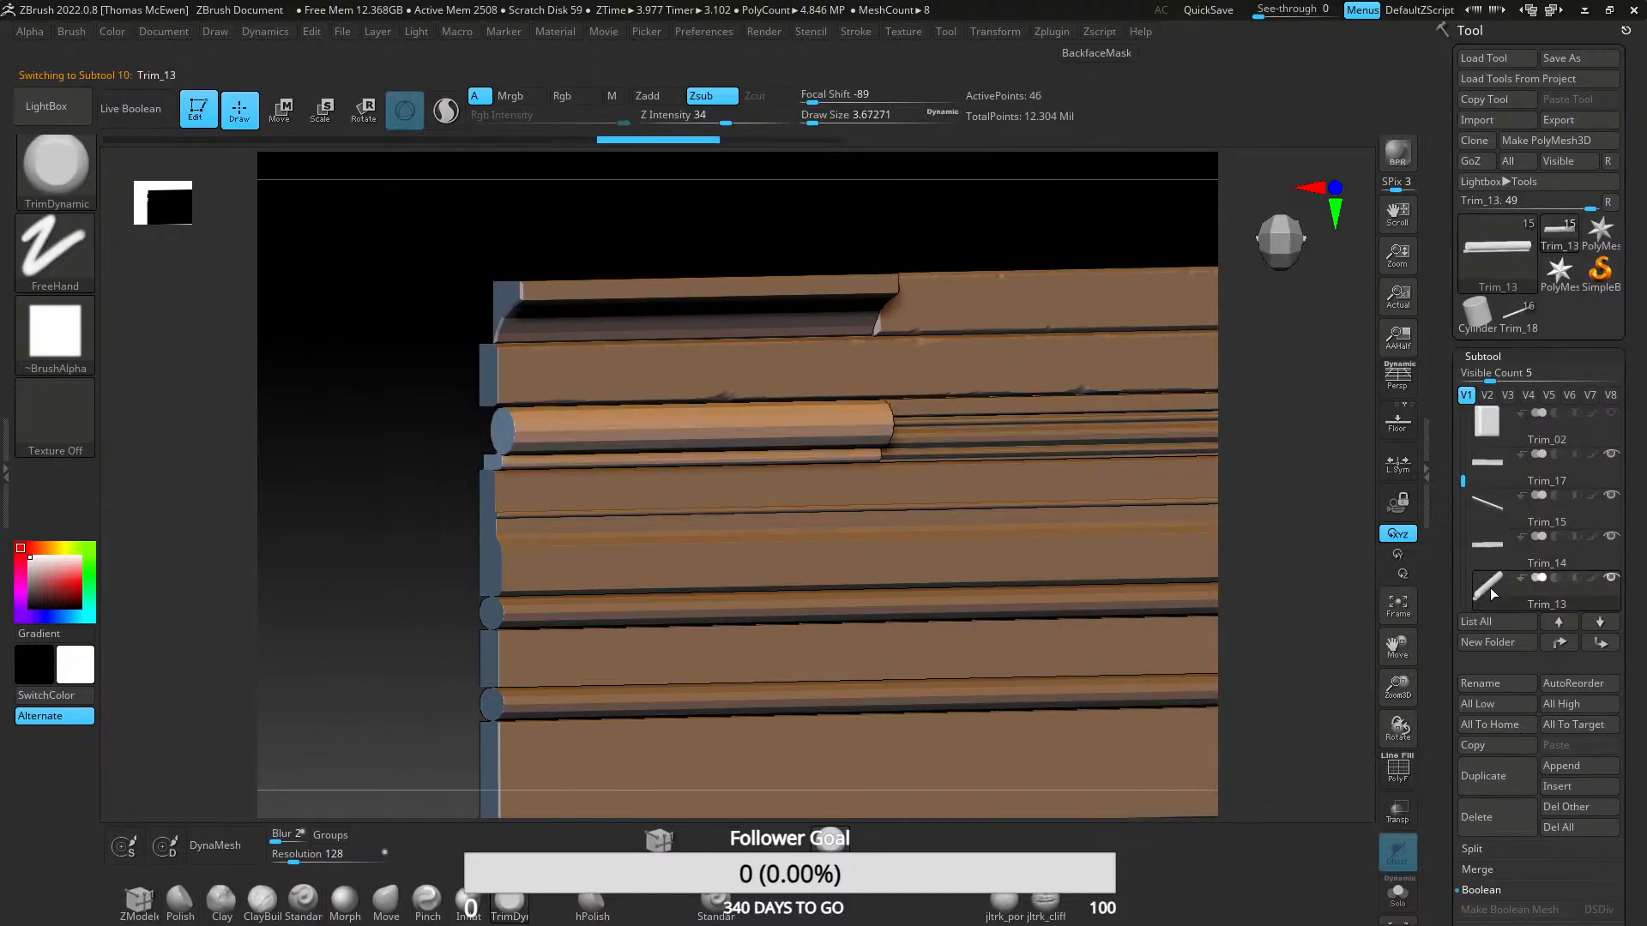
{"action": "left_click_drag", "start_coordinate": [1459, 479], "coordinate": [1461, 518]}
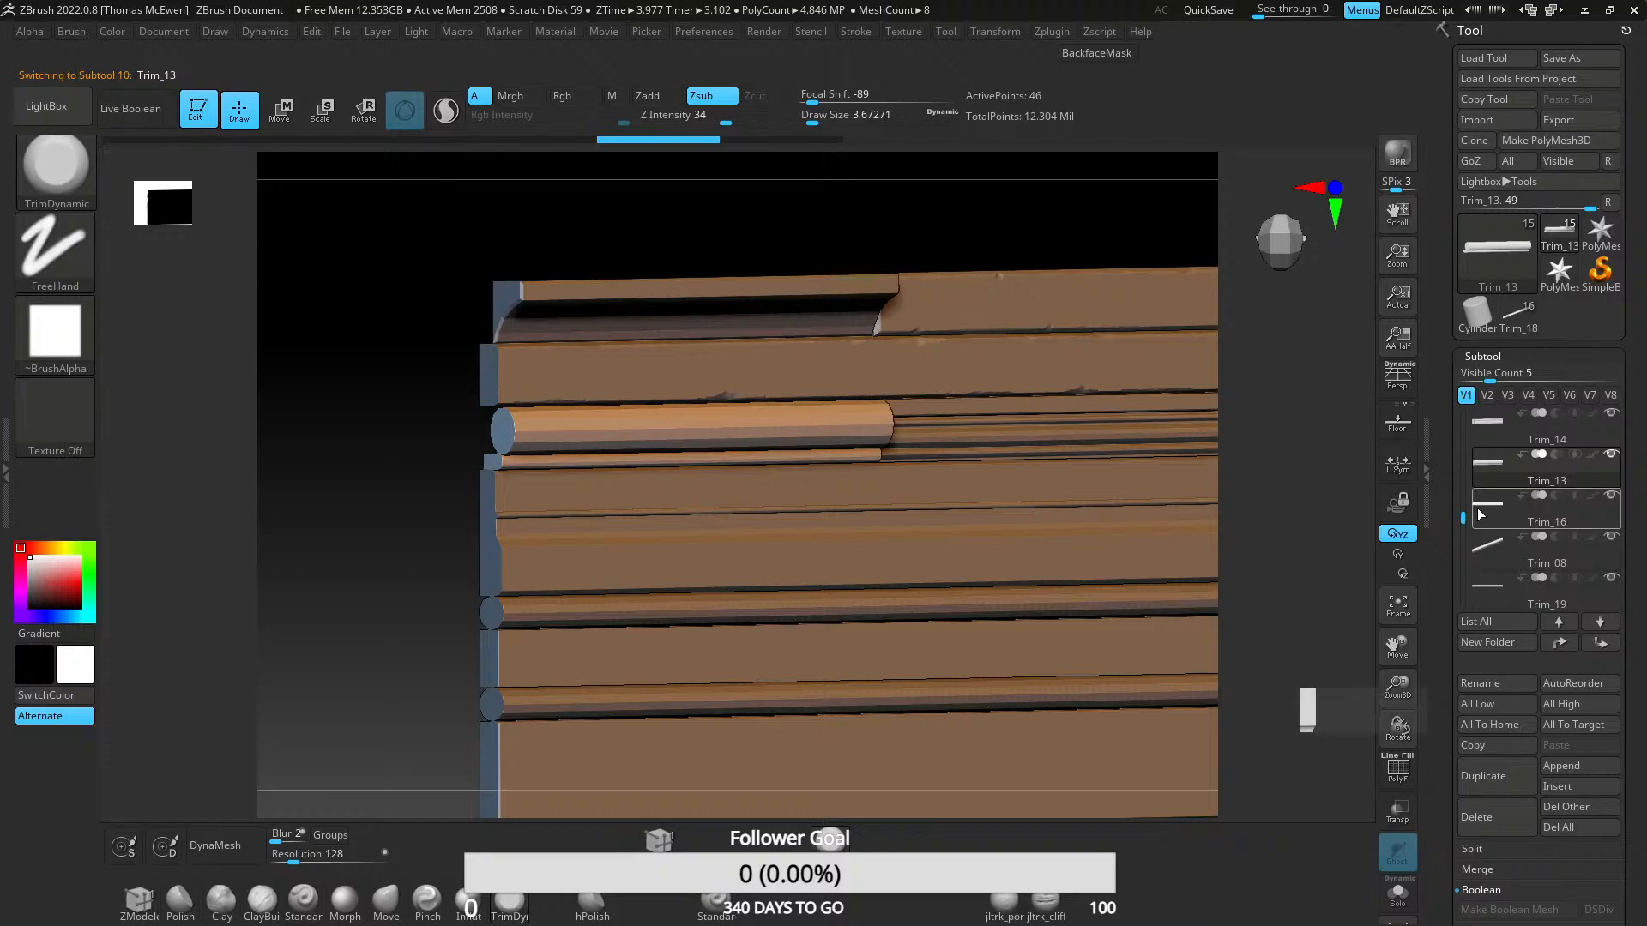
{"action": "left_click", "coordinate": [1488, 513]}
{"action": "left_click", "coordinate": [1492, 564]}
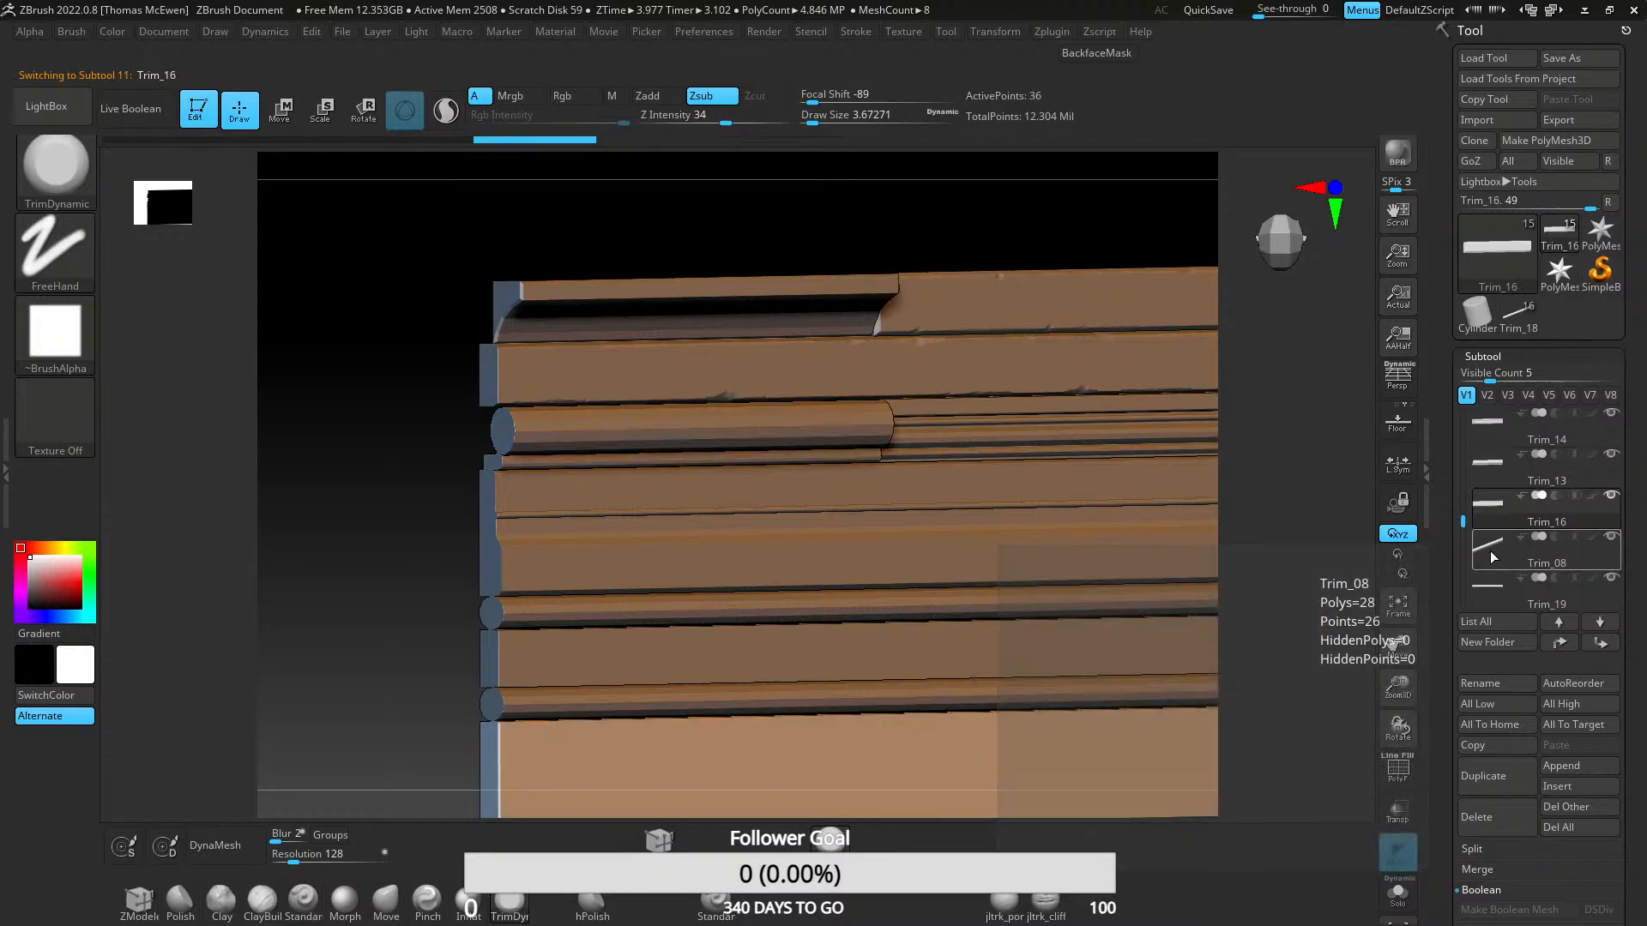
{"action": "left_click", "coordinate": [1492, 588]}
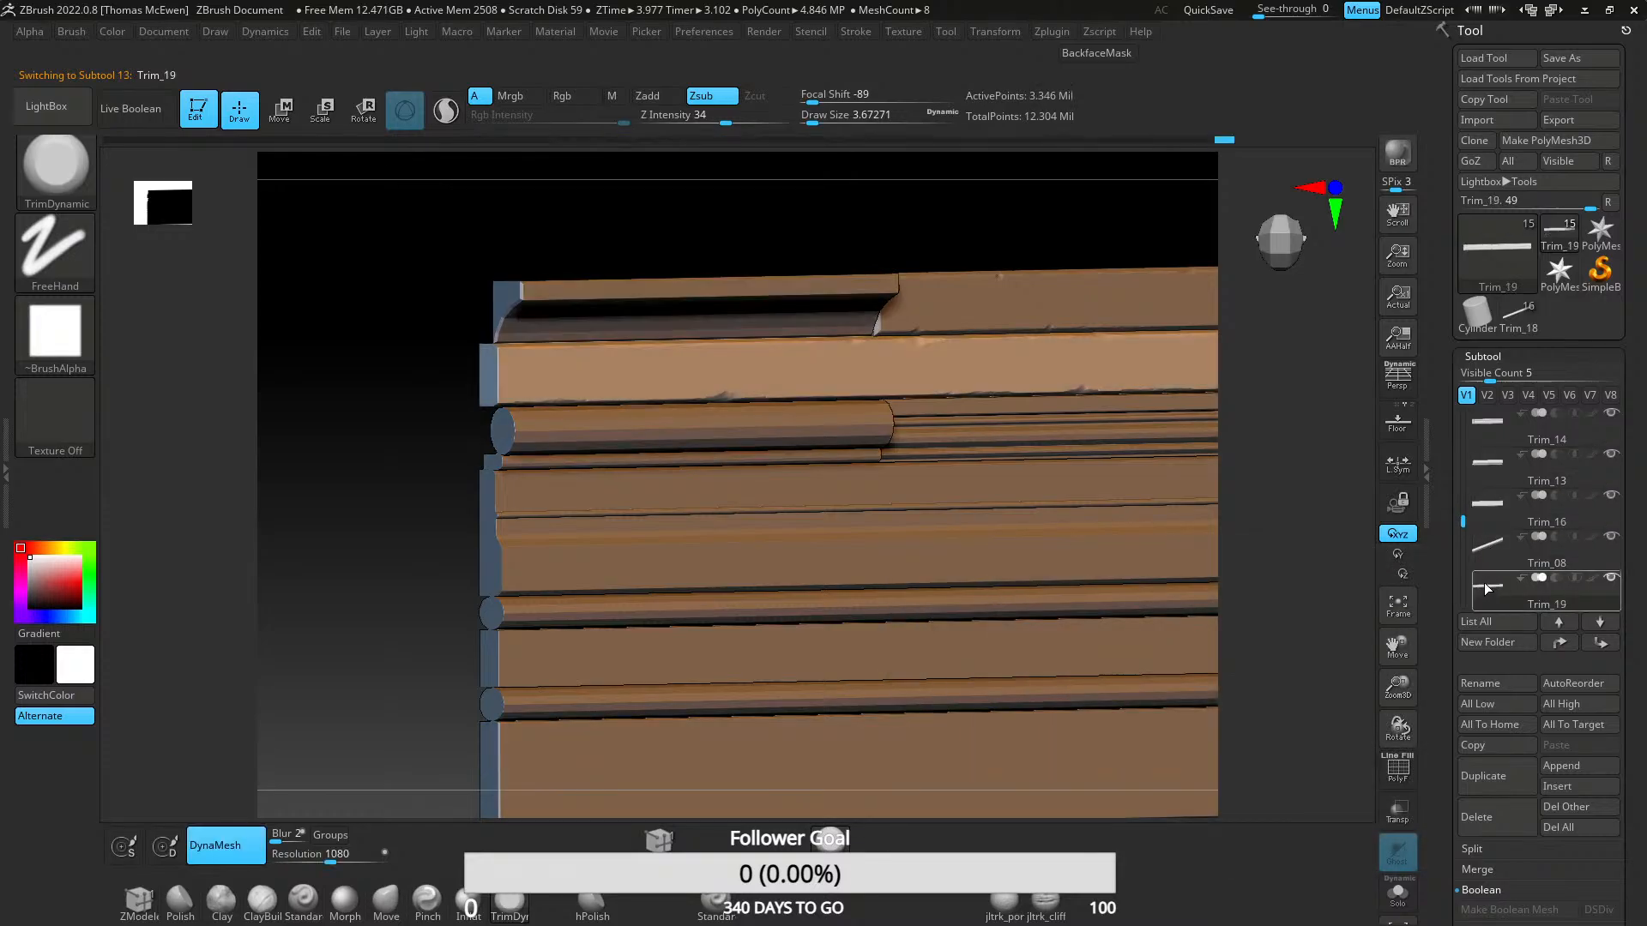
{"action": "left_click_drag", "start_coordinate": [1461, 518], "coordinate": [1460, 550]}
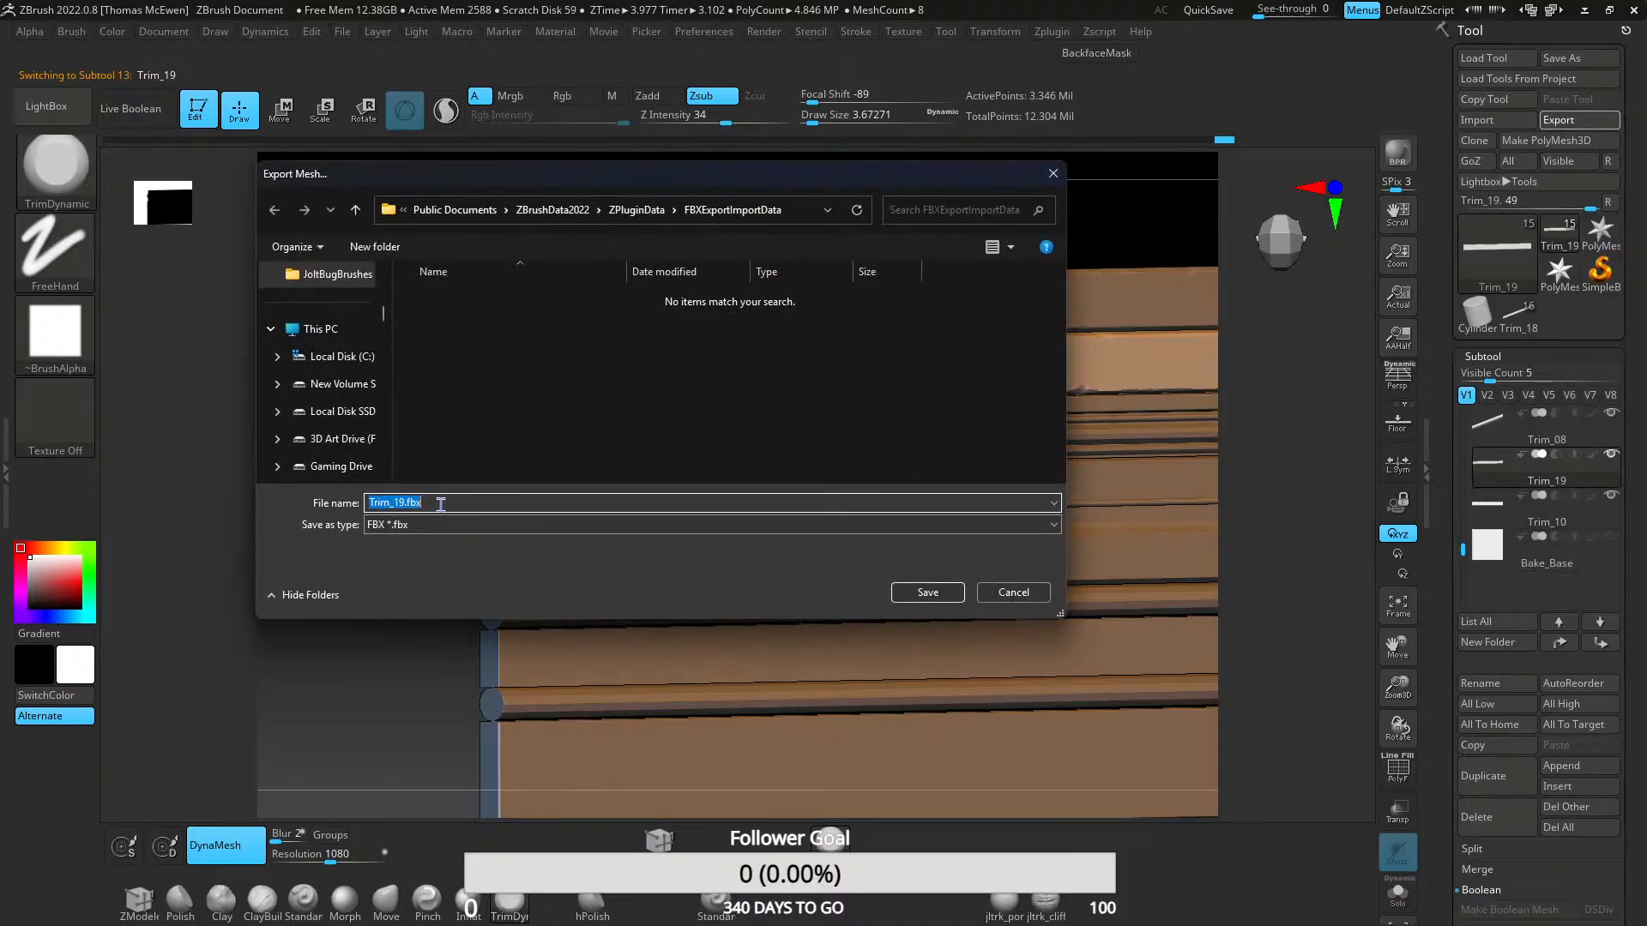
- Export Trim_19 as Trim_19_HIGH.fbx into I:\Trimsheet-test\substance-designer with the current FBX options
{"action": "left_click", "coordinate": [404, 504]}
{"action": "left_click", "coordinate": [807, 215]}
{"action": "key", "text": "ctrl+v"}
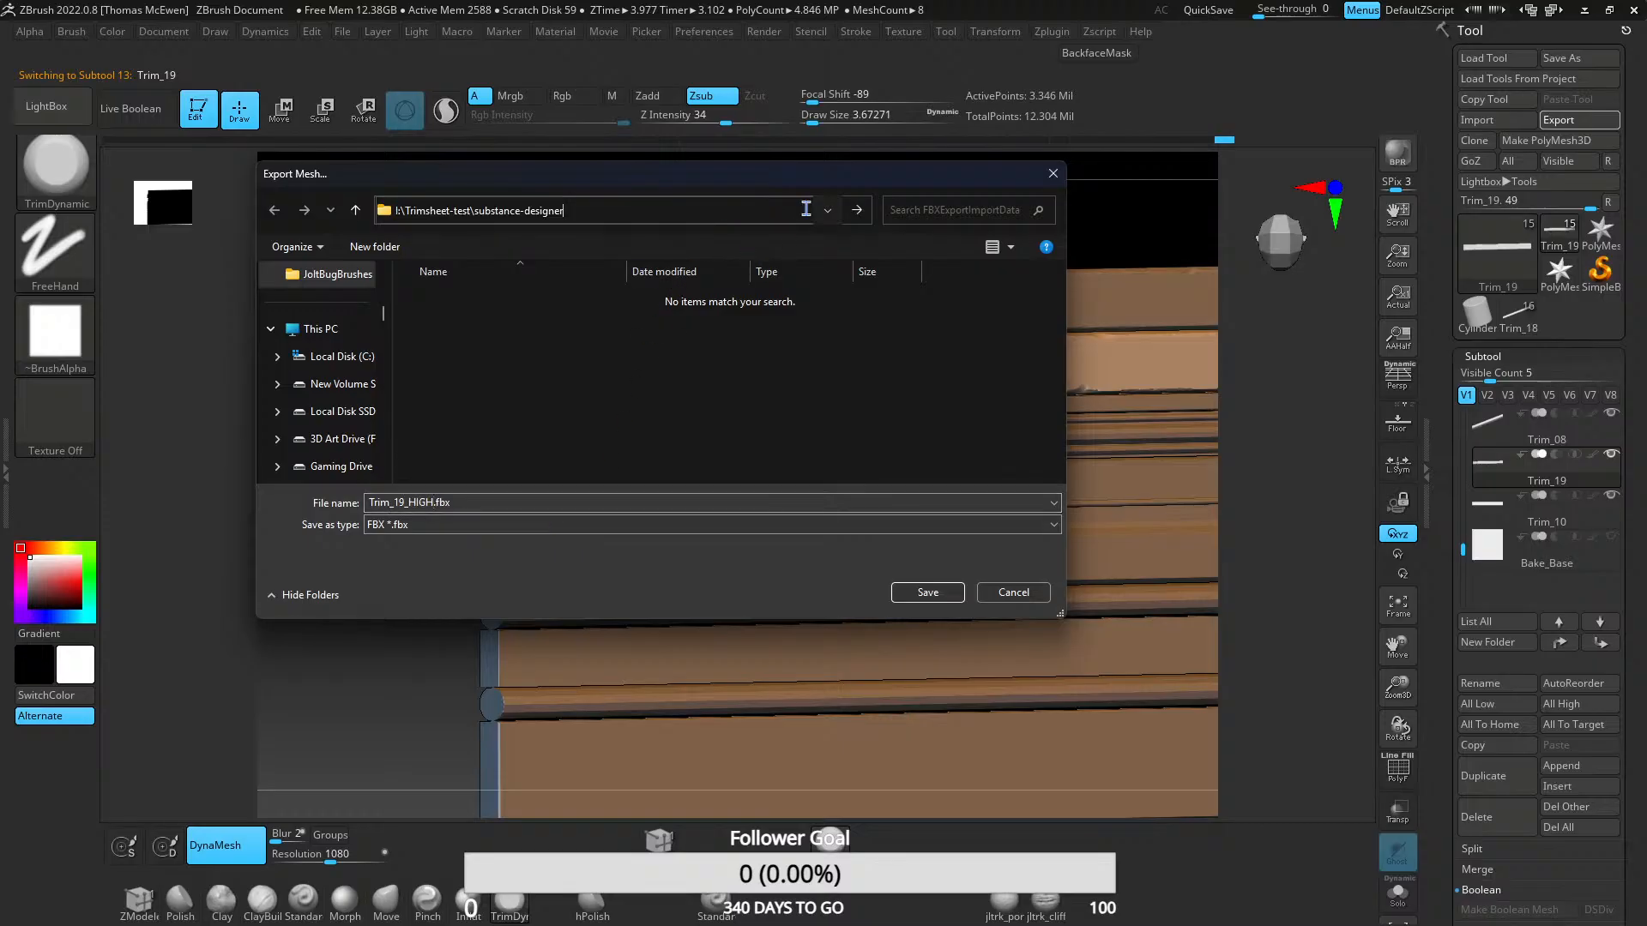
{"action": "key", "text": "Return"}
{"action": "left_click", "coordinate": [930, 591]}
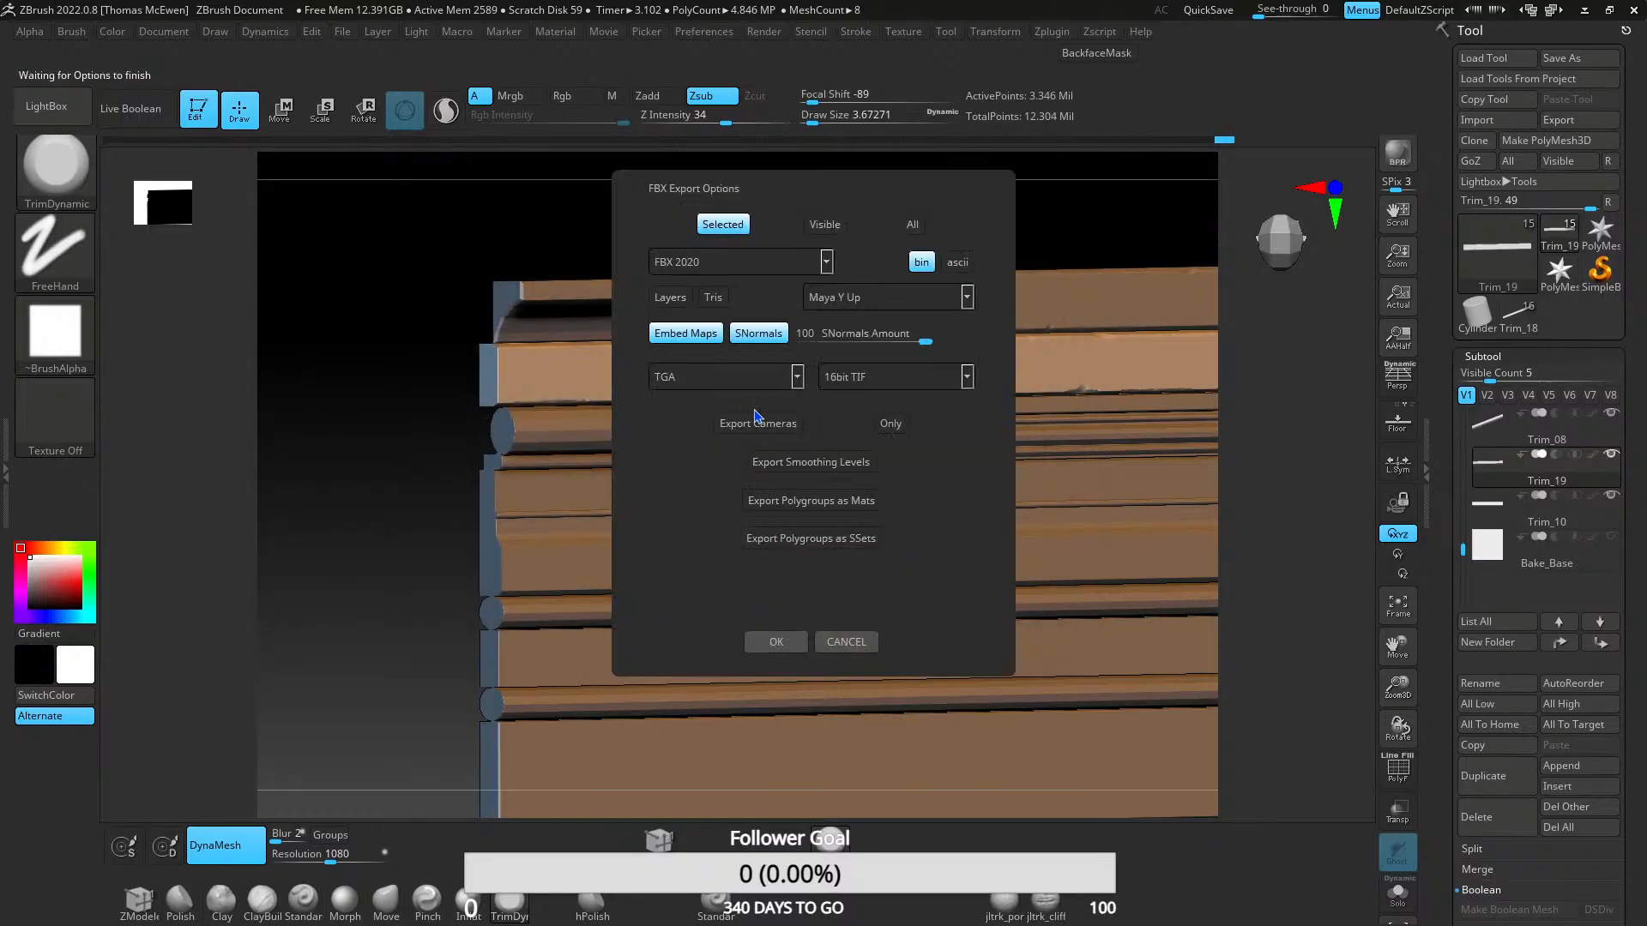
{"action": "left_click", "coordinate": [776, 643]}
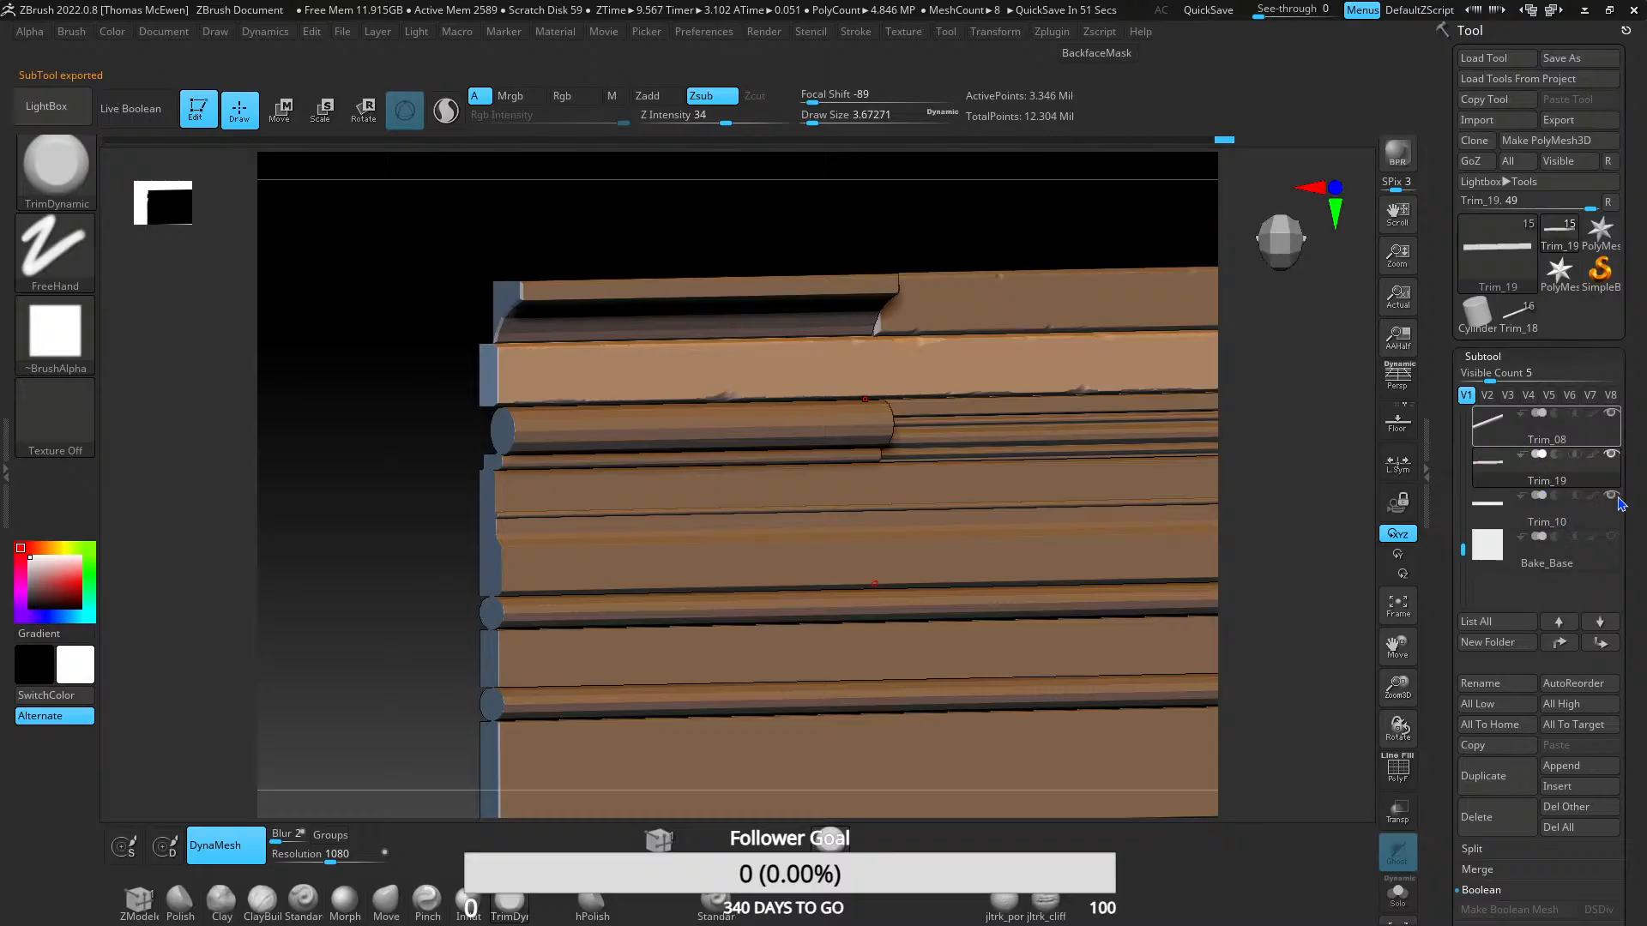
- Hide Trim_19 and export Trim_10 as Trim_10_HIGH.fbx into I:\Trimsheet-test\substance-designer with the current FBX options
{"action": "left_click", "coordinate": [1613, 458]}
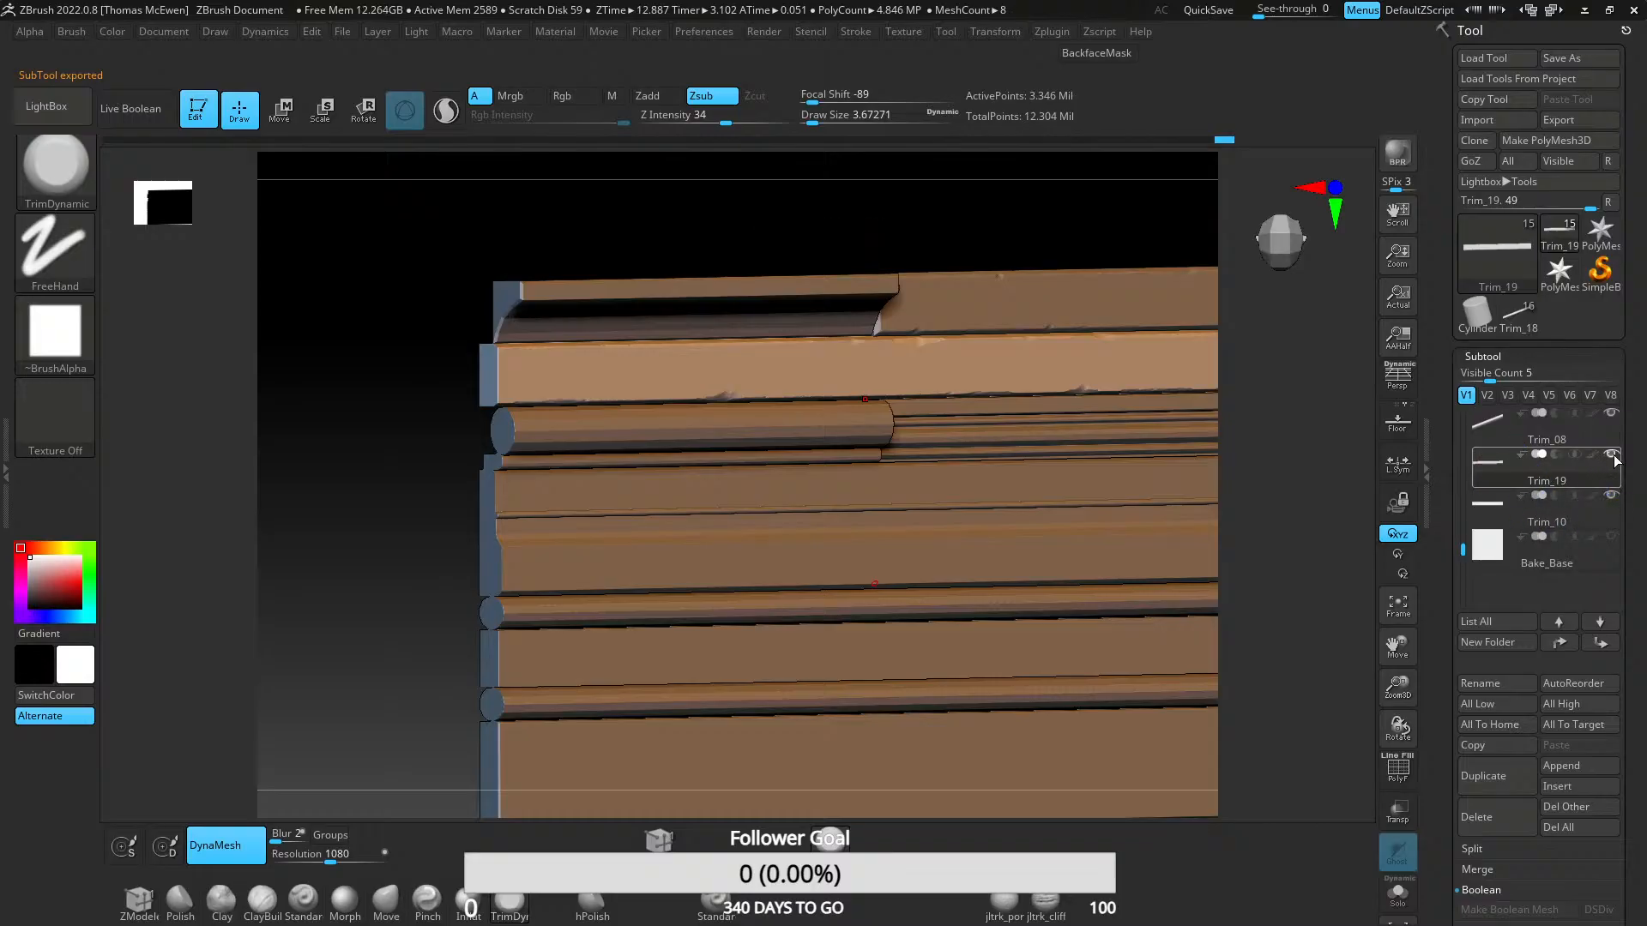
{"action": "left_click", "coordinate": [1581, 504]}
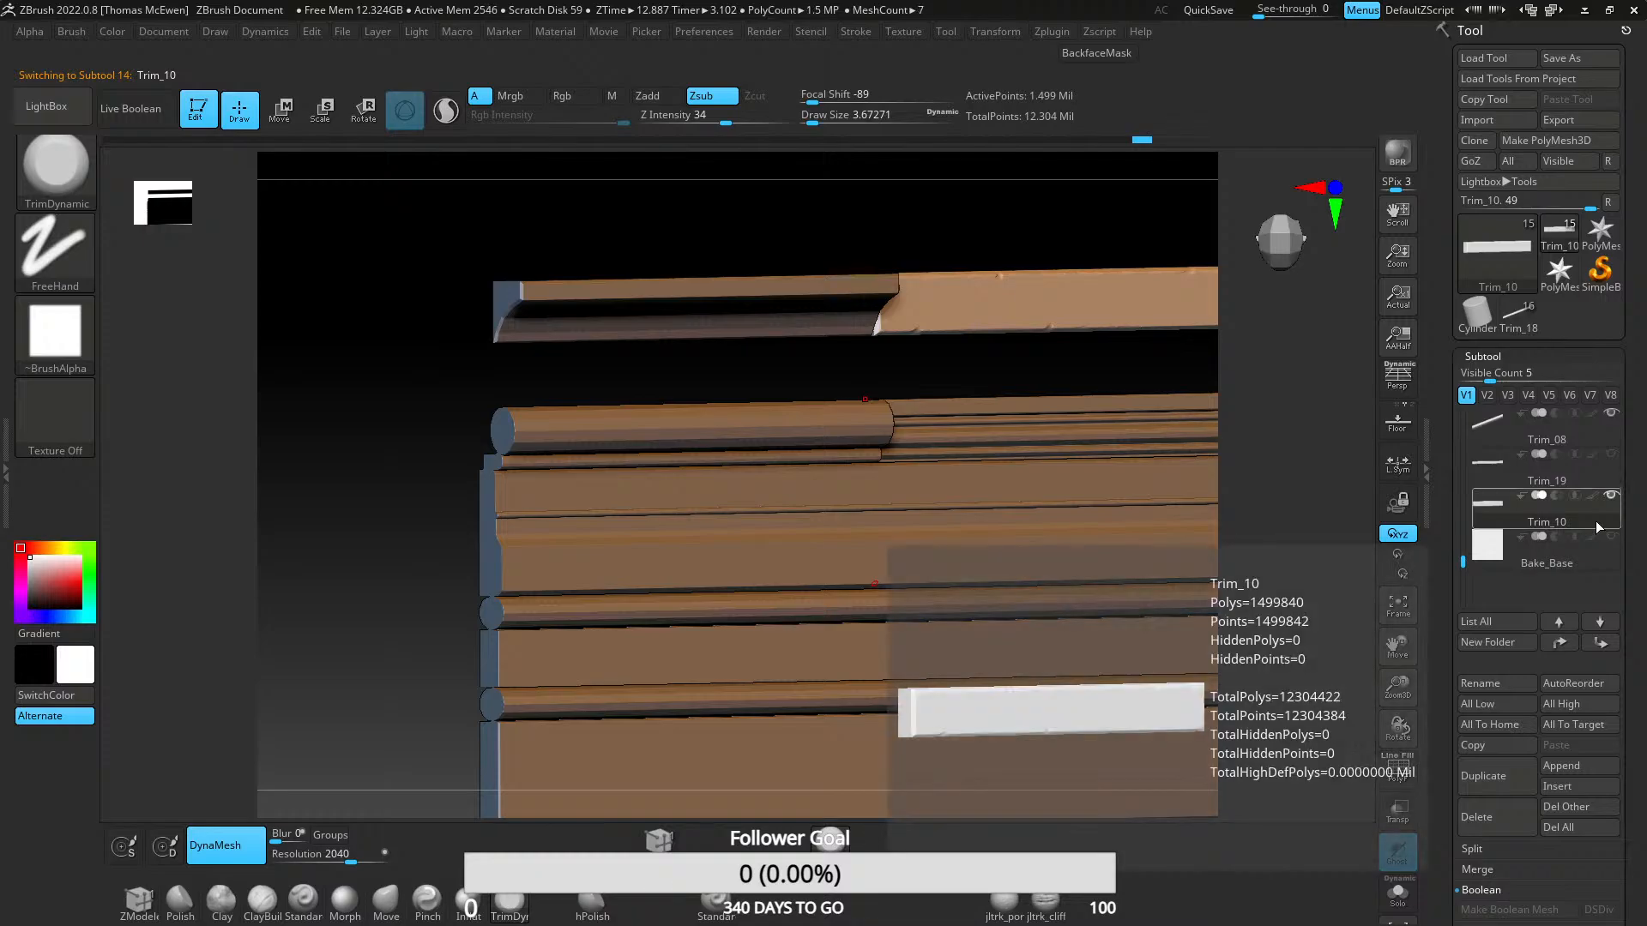
{"action": "left_click", "coordinate": [1569, 120]}
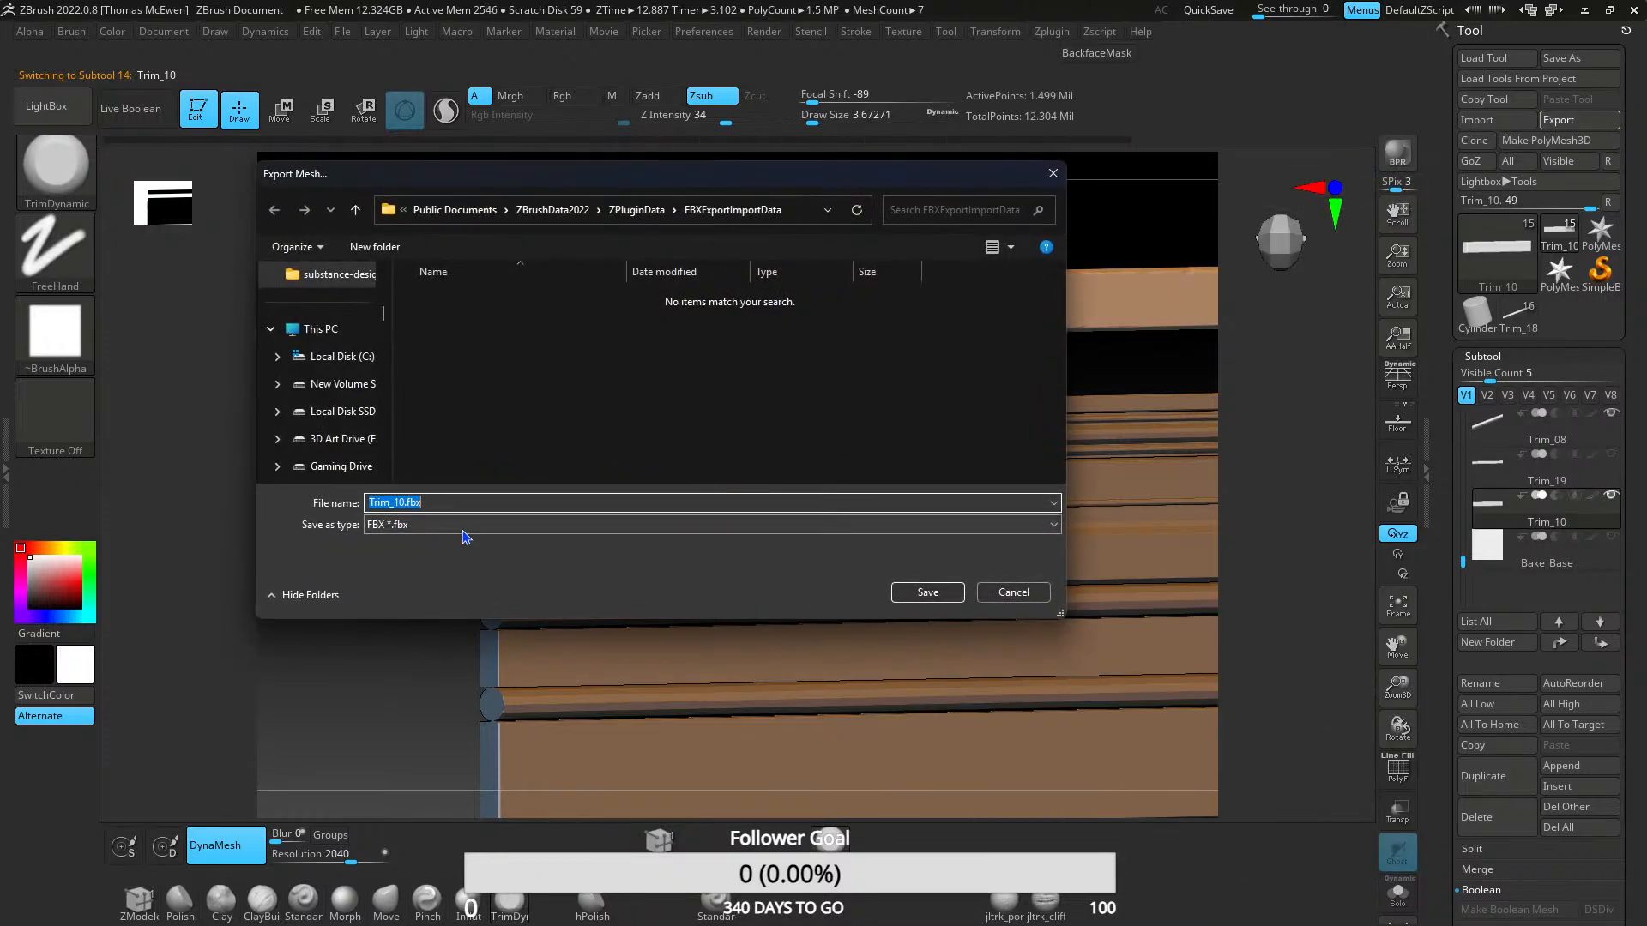
{"action": "left_click", "coordinate": [406, 503]}
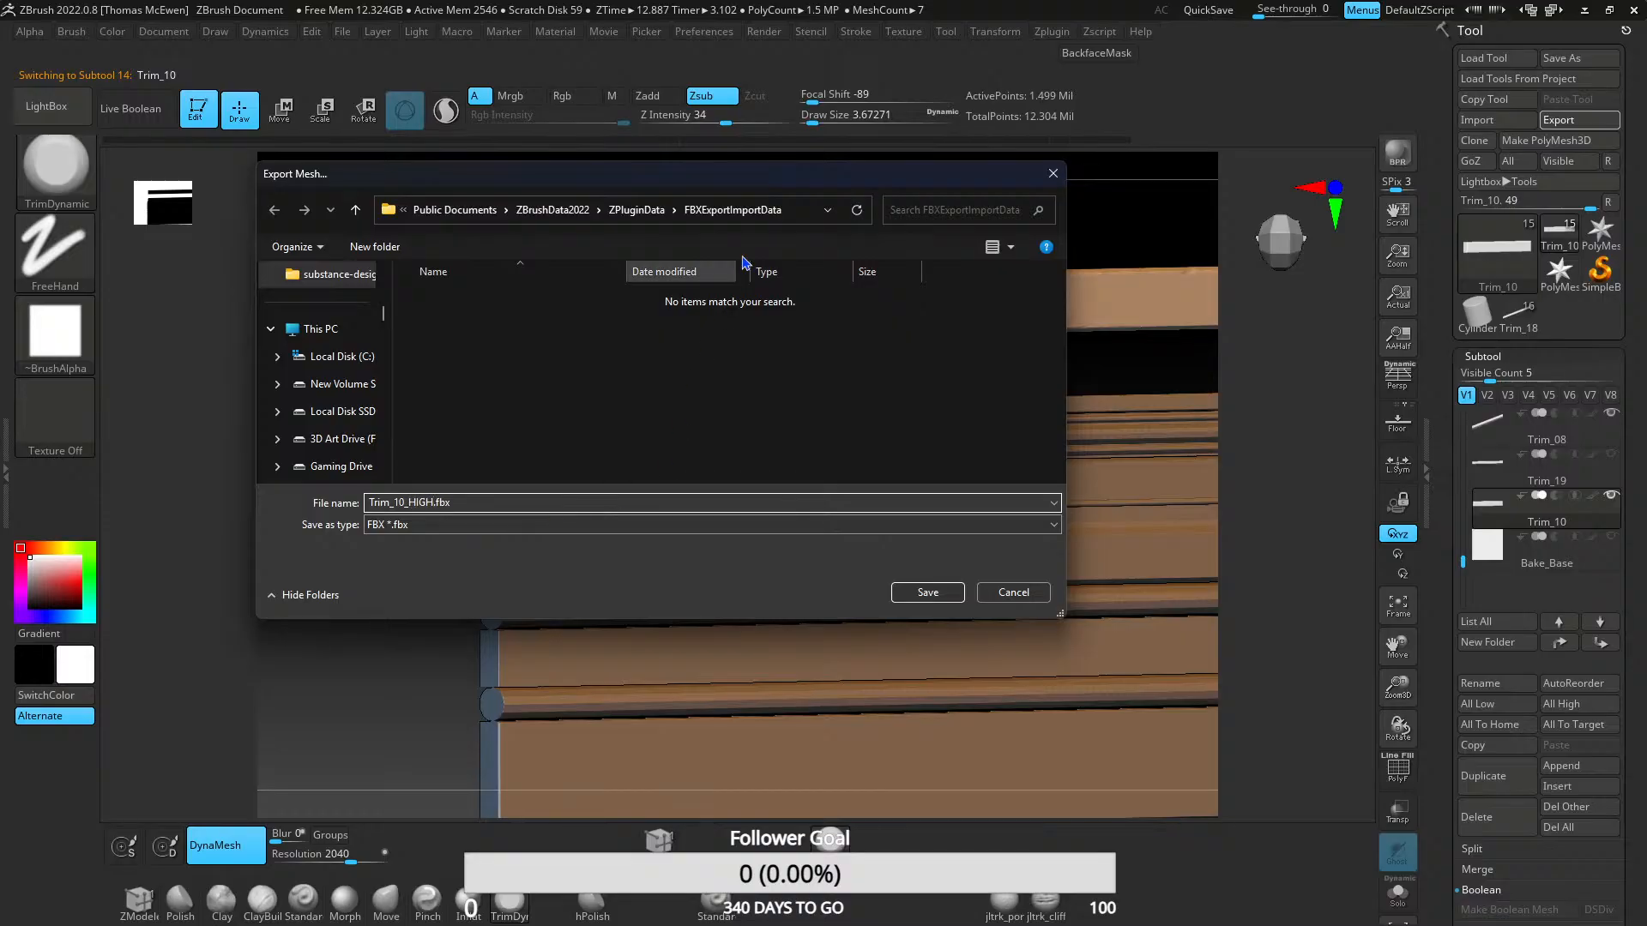
{"action": "left_click", "coordinate": [793, 214]}
{"action": "type", "text": "I:\\Trimsheet-test\\substance-designer"}
{"action": "key", "text": "Return"}
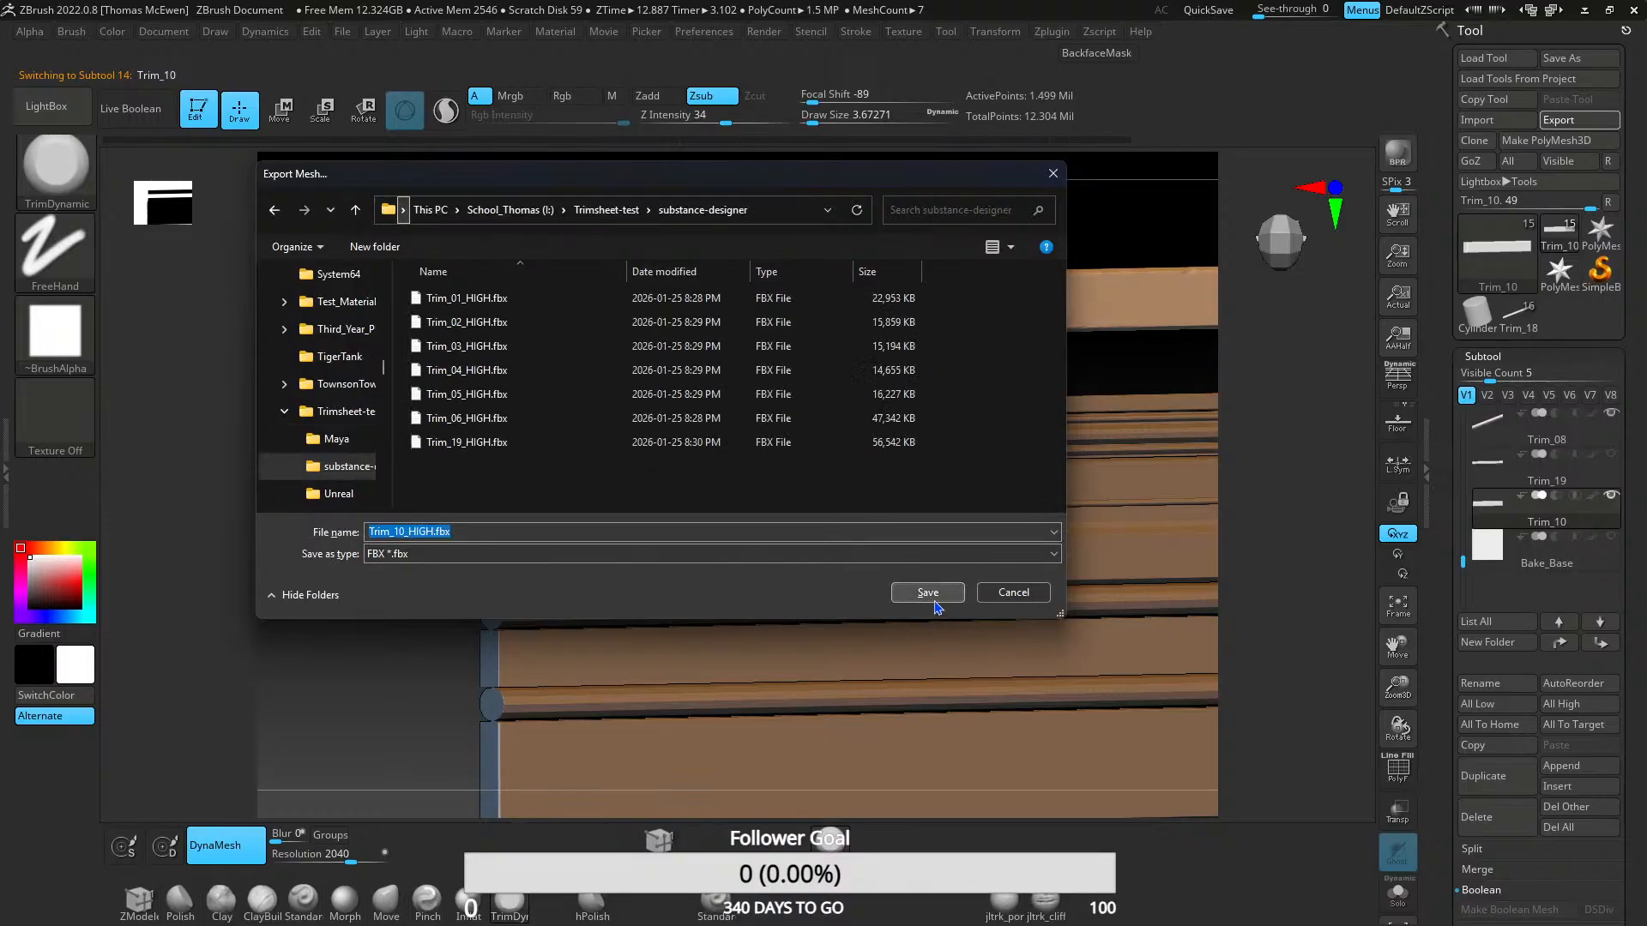
{"action": "left_click", "coordinate": [927, 592]}
{"action": "left_click", "coordinate": [777, 645]}
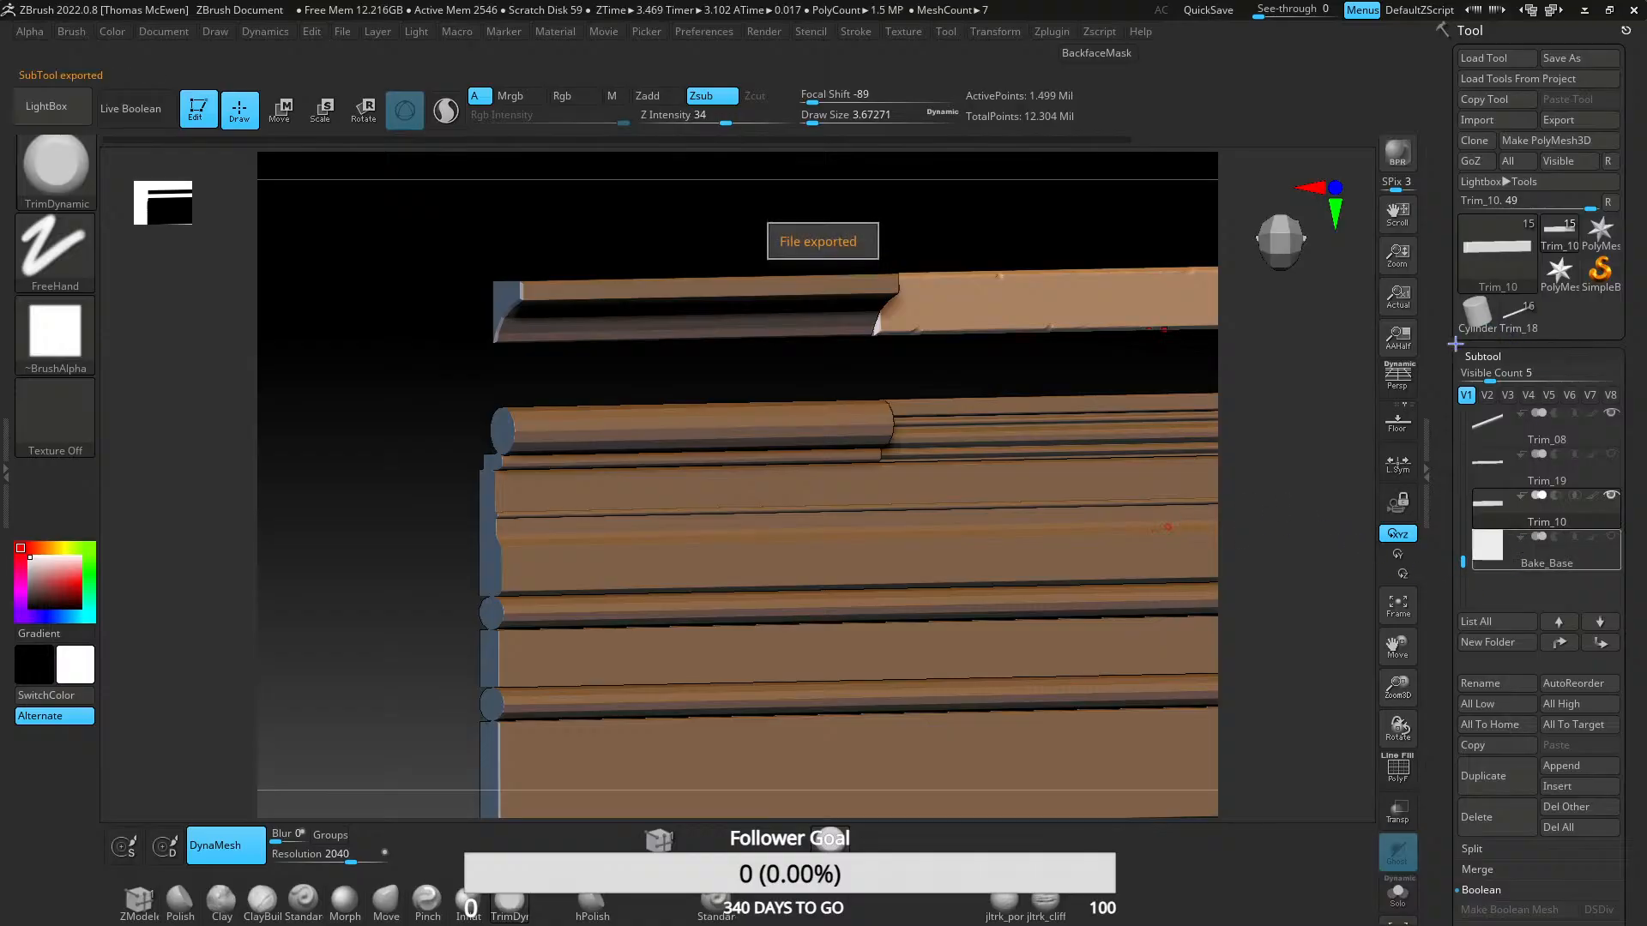
- Hide Trim_10, show Bake_Base and export it as Bake_Base.fbx into I:\Trimsheet-test\substance-designer with the current FBX options
{"action": "left_click", "coordinate": [1507, 541]}
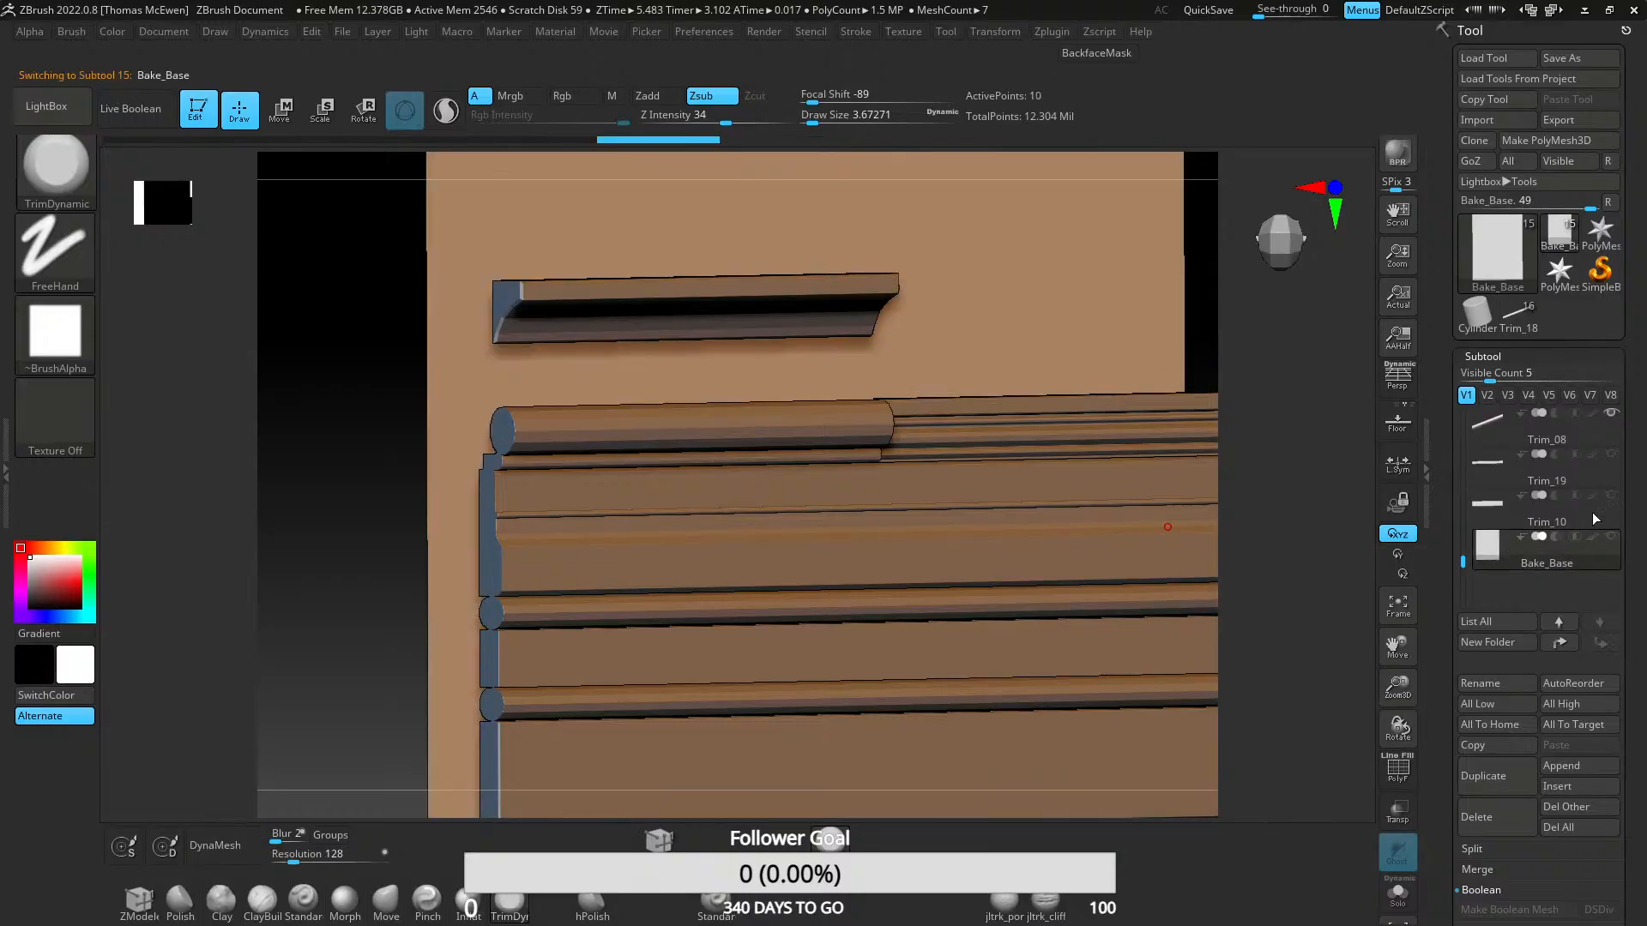
{"action": "mouse_move", "coordinate": [1499, 560]}
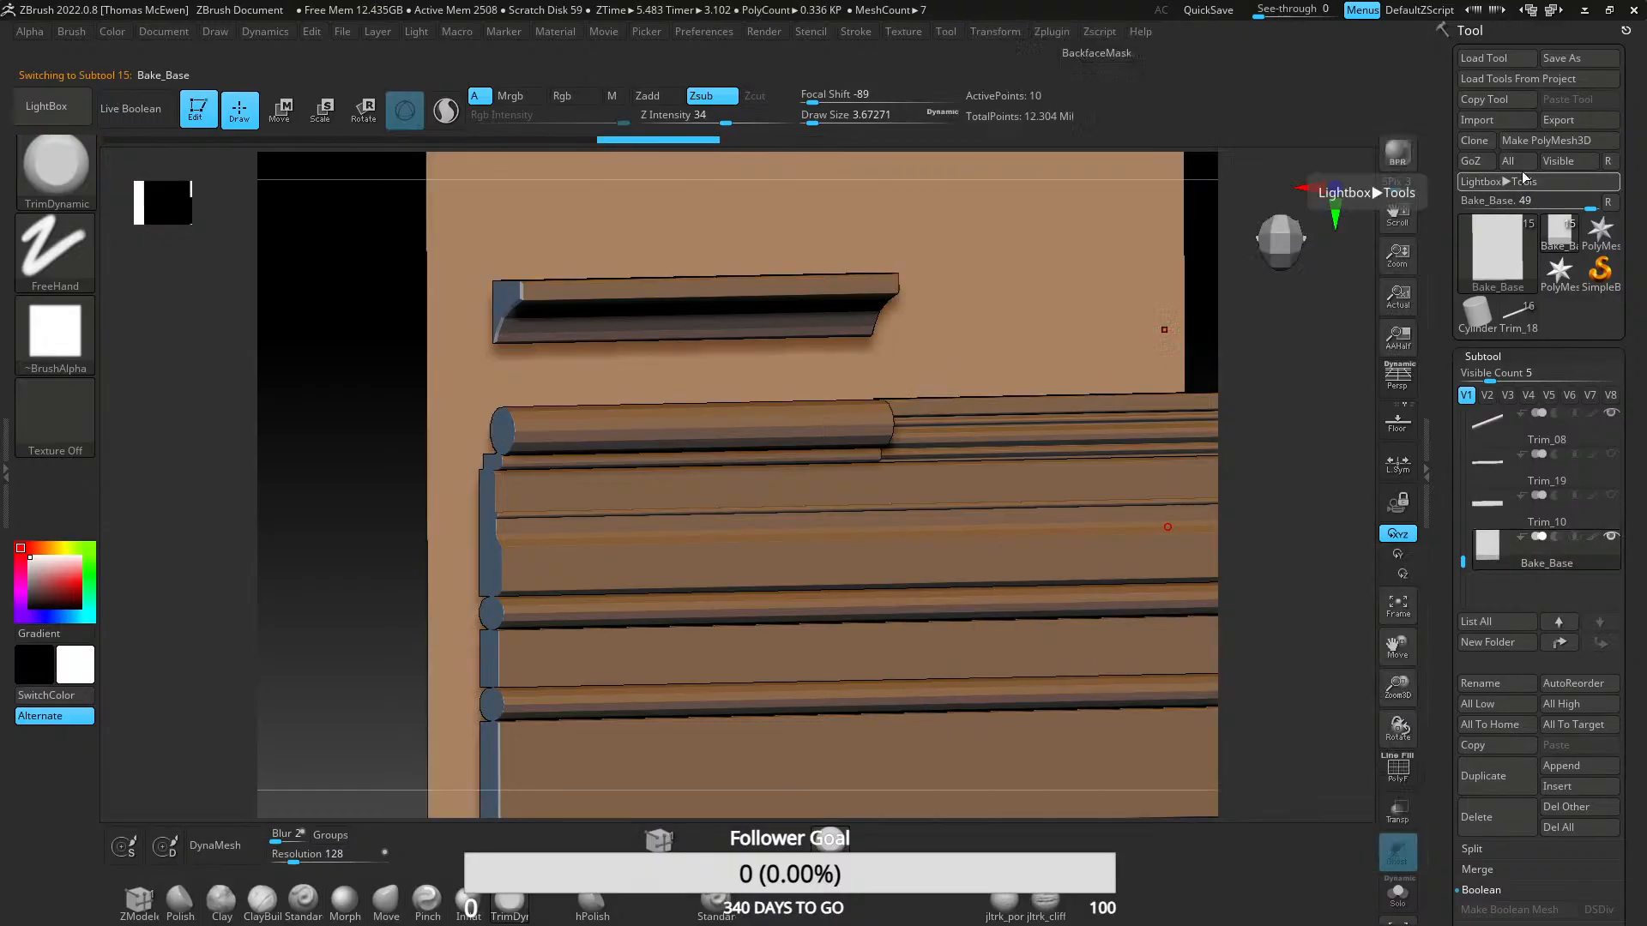
{"action": "left_click", "coordinate": [1562, 119]}
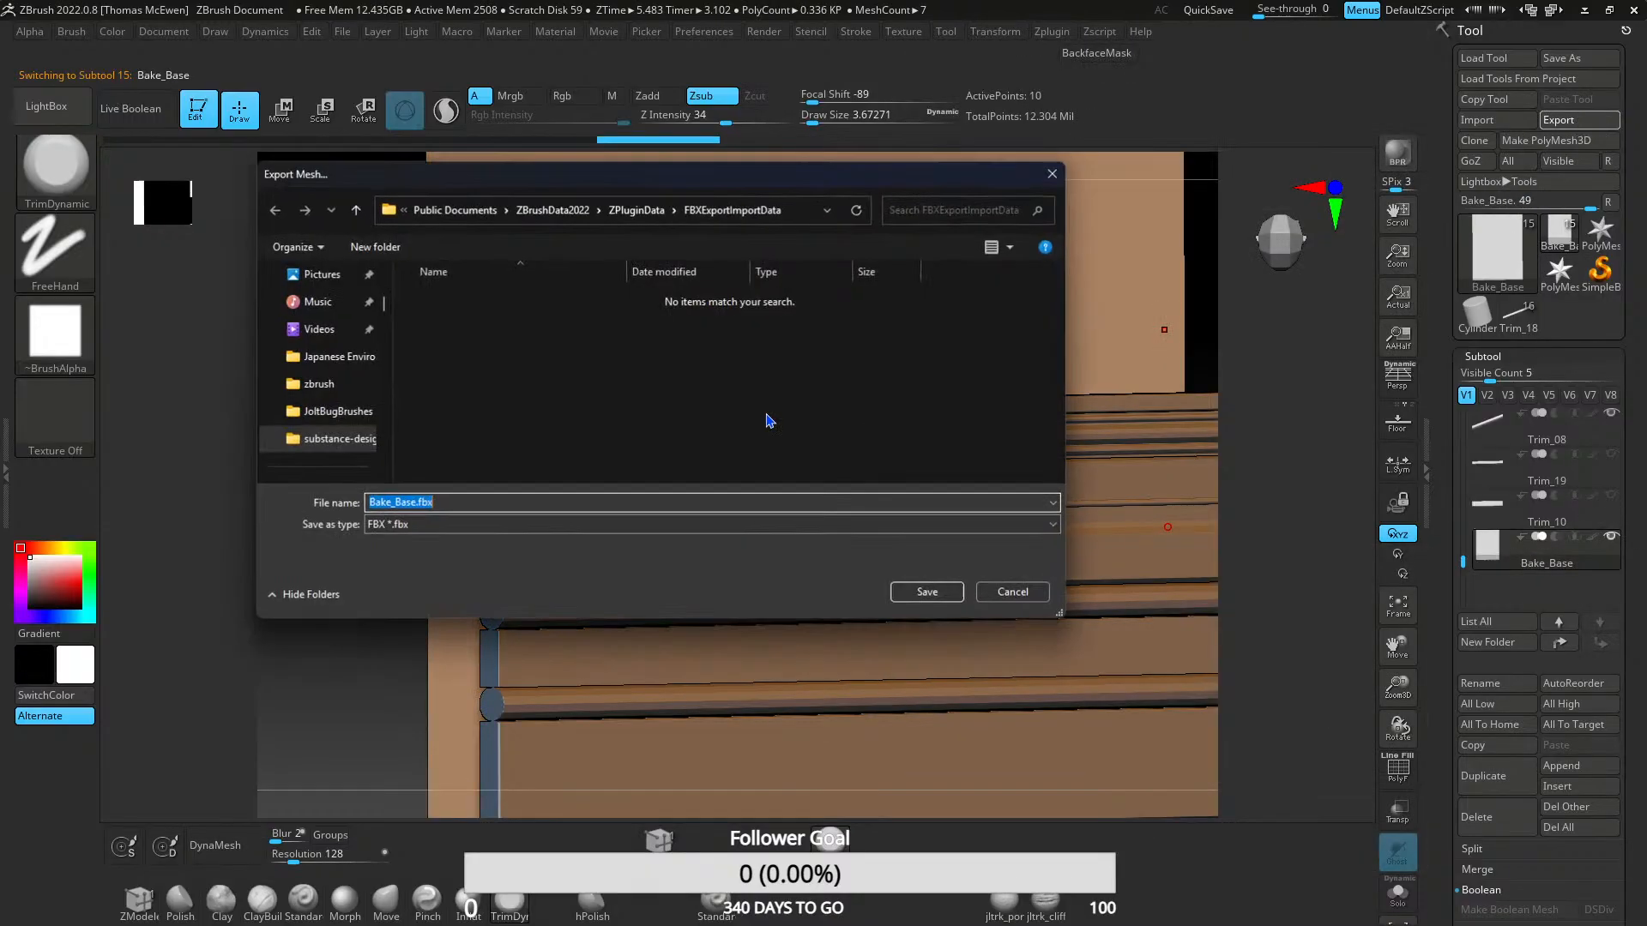
{"action": "left_click", "coordinate": [797, 212]}
{"action": "type", "text": "I:\\Trimsheet-test\\substance-designer"}
{"action": "key", "text": "Return"}
{"action": "left_click", "coordinate": [927, 593]}
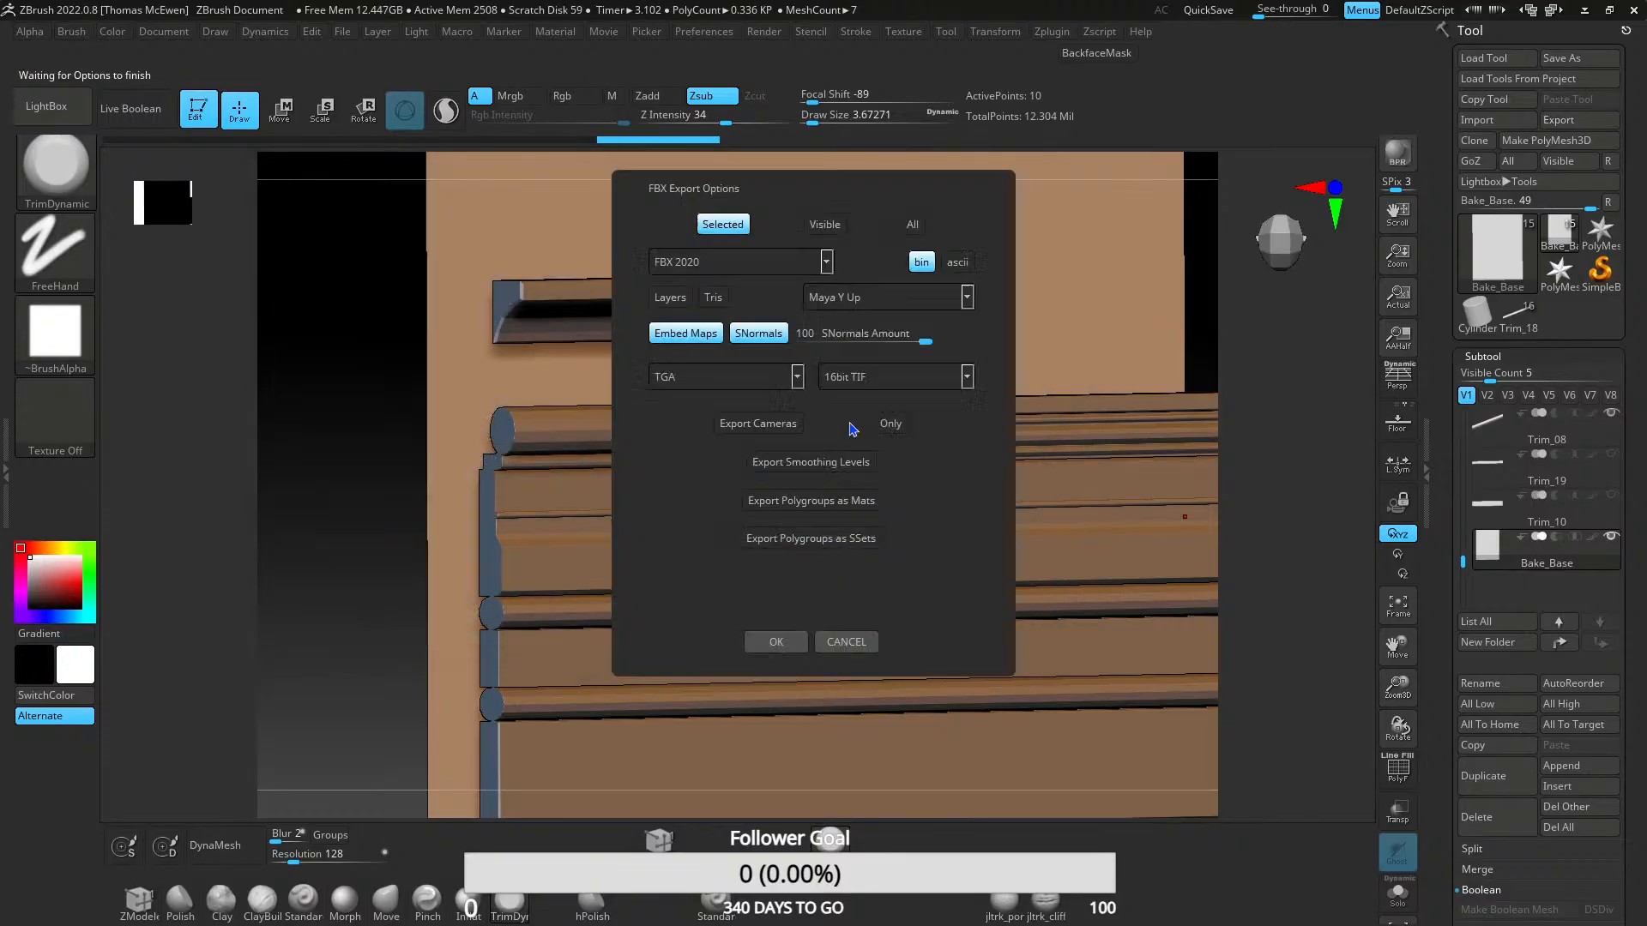
{"action": "left_click", "coordinate": [775, 643]}
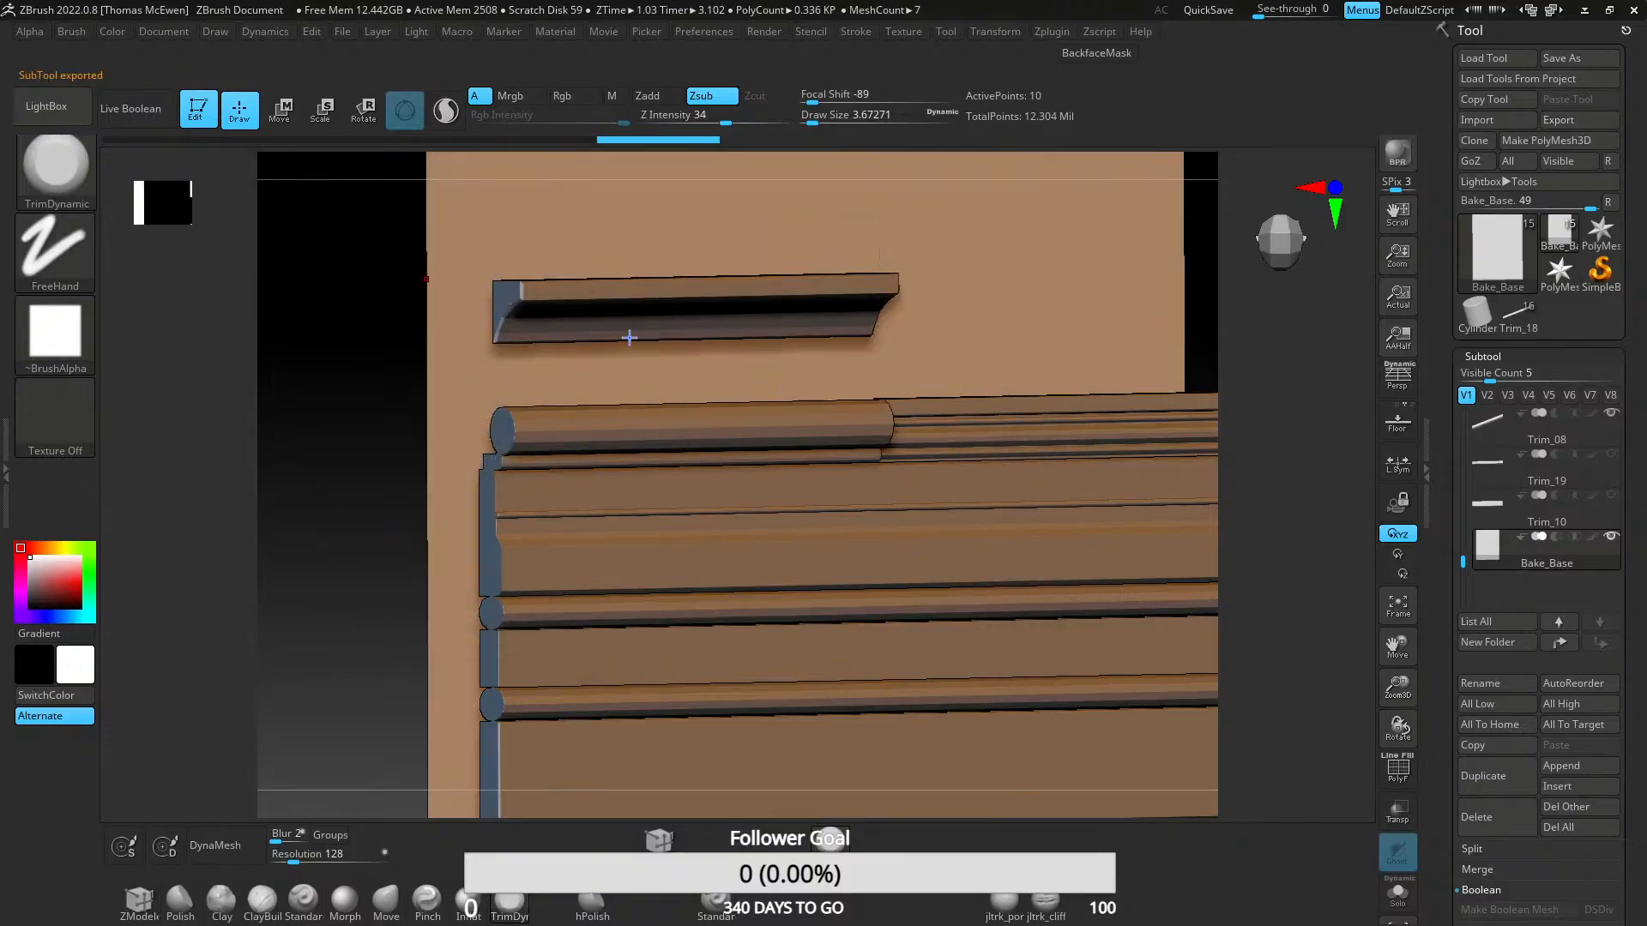
{"action": "right_click_drag", "start_coordinate": [613, 382], "coordinate": [779, 515], "text": "ctrl"}
{"action": "right_click_drag", "start_coordinate": [778, 515], "coordinate": [705, 468], "text": "ctrl"}
{"action": "right_click_drag", "start_coordinate": [706, 468], "coordinate": [624, 397], "text": "ctrl"}
{"action": "mouse_move", "coordinate": [639, 459]}
{"action": "right_mouse_down", "text": "ctrl"}
{"action": "mouse_move", "coordinate": [735, 578]}
{"action": "mouse_move", "coordinate": [632, 515]}
{"action": "mouse_move", "coordinate": [724, 515]}
{"action": "mouse_move", "coordinate": [695, 512]}
{"action": "mouse_move", "coordinate": [709, 489]}
{"action": "mouse_move", "coordinate": [670, 529]}
{"action": "mouse_move", "coordinate": [682, 514]}
{"action": "mouse_move", "coordinate": [678, 566]}
{"action": "mouse_move", "coordinate": [652, 450]}
{"action": "mouse_move", "coordinate": [713, 514]}
{"action": "mouse_move", "coordinate": [816, 526]}
{"action": "mouse_move", "coordinate": [642, 507]}
{"action": "right_mouse_up", "text": "ctrl"}
{"action": "right_click_drag", "start_coordinate": [640, 560], "coordinate": [685, 449]}
{"action": "key", "text": "f"}
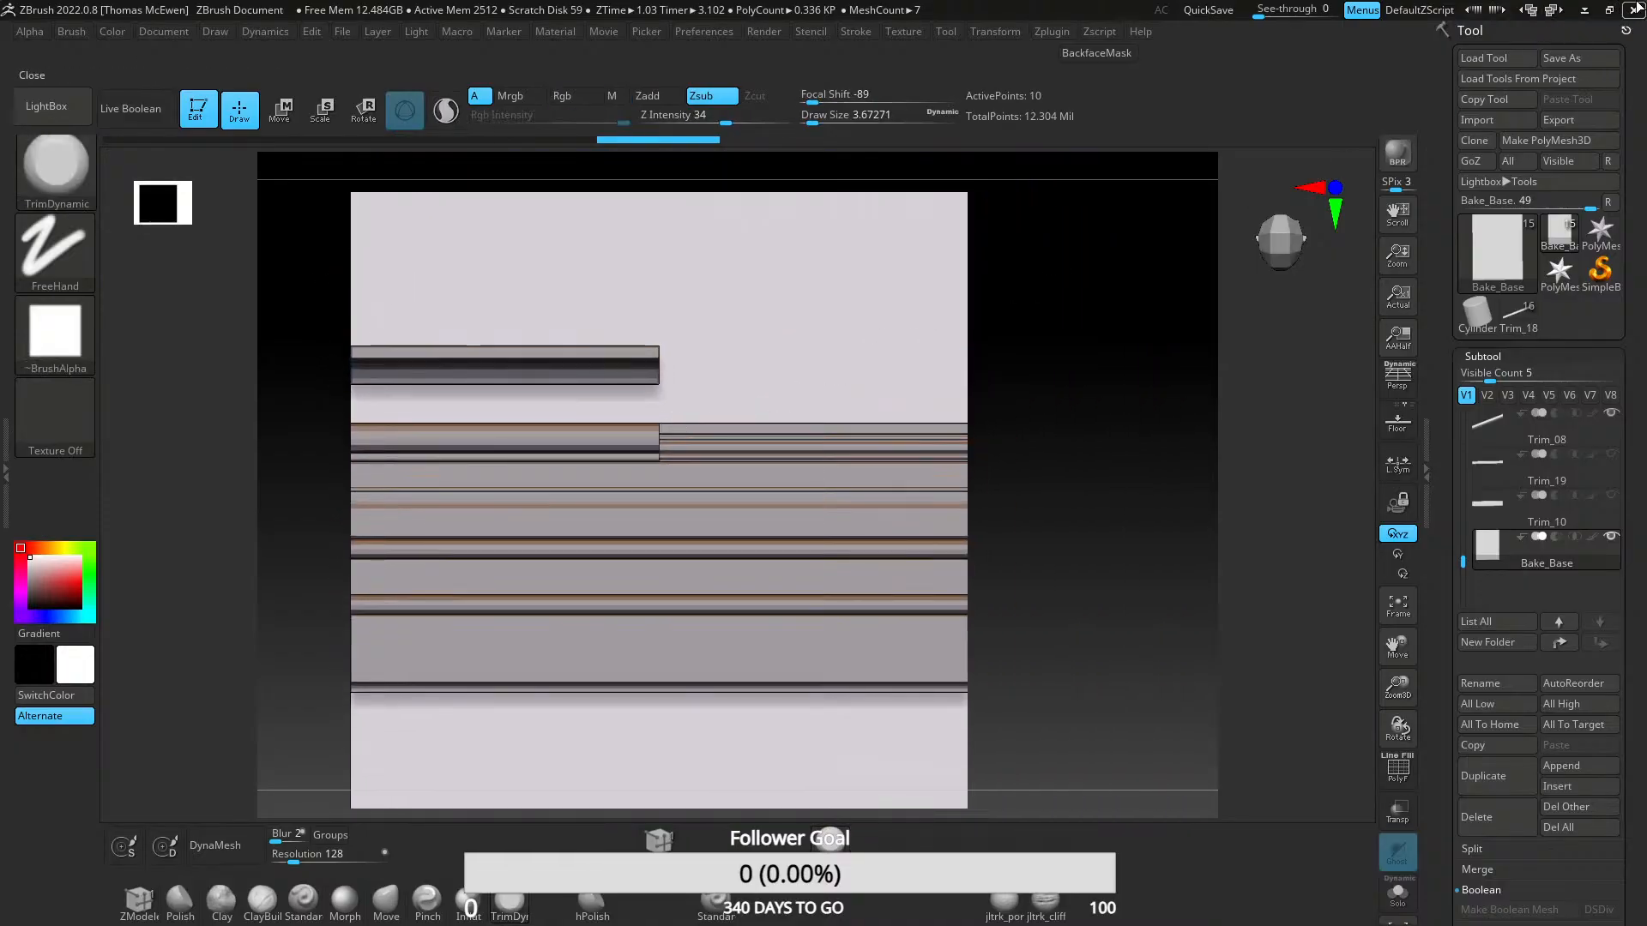
- Close the trim sheet session, restart ZBrush, and dismiss its home page and LightBox
{"action": "left_click", "coordinate": [1634, 8]}
{"action": "left_click", "coordinate": [806, 506]}
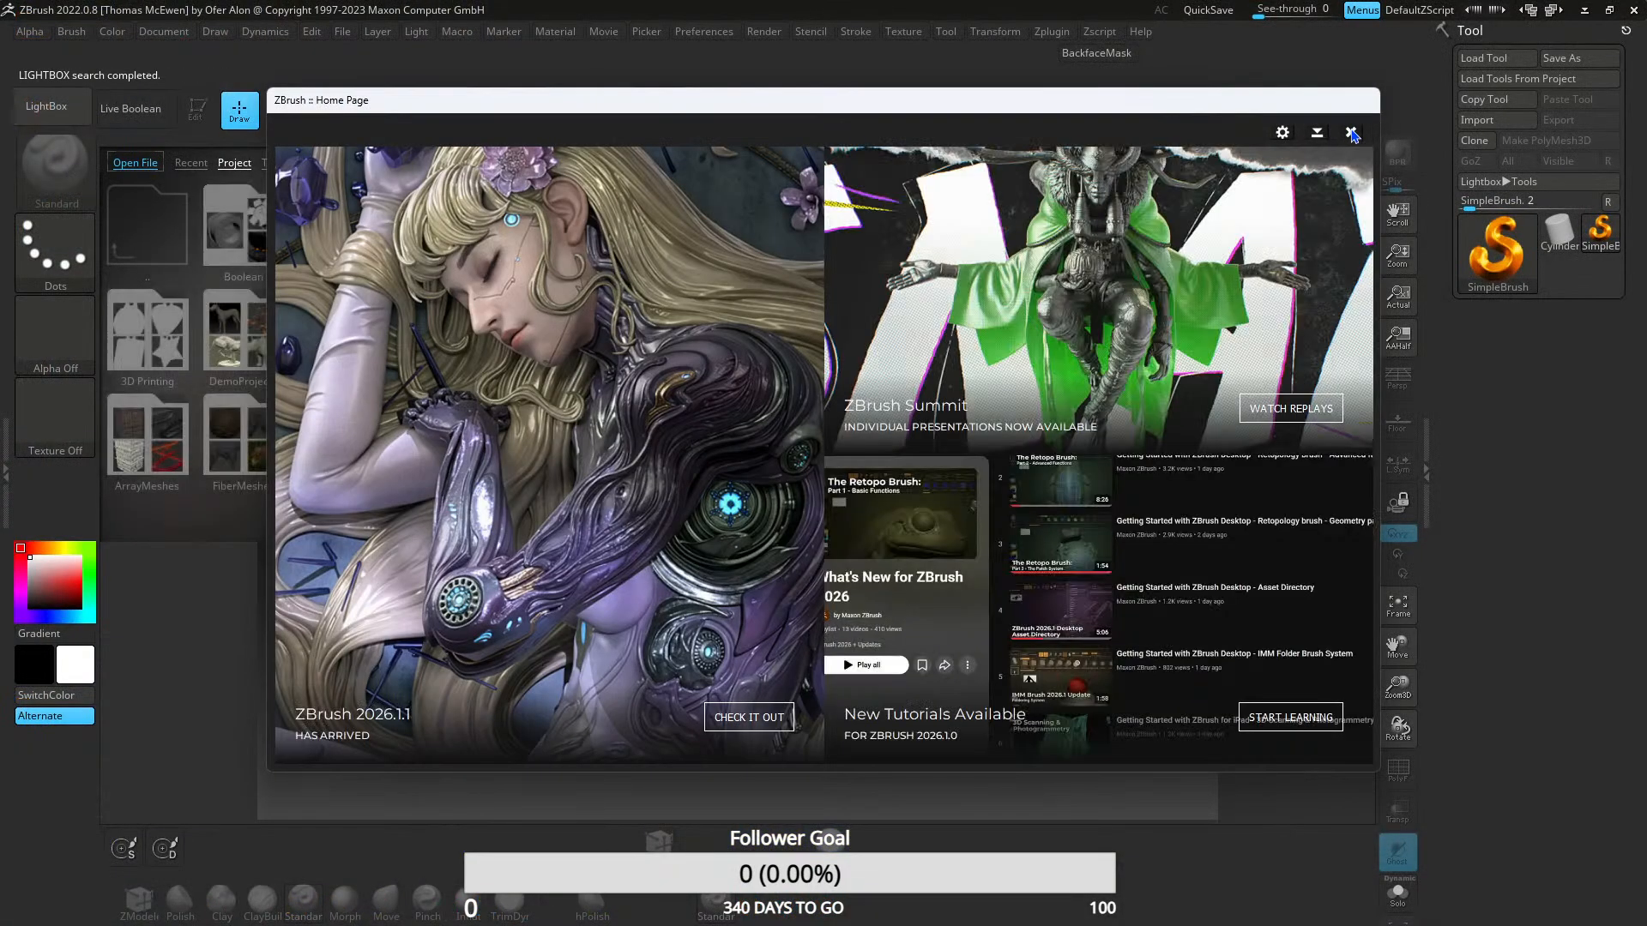
{"action": "left_click", "coordinate": [1352, 135]}
{"action": "key", "text": "comma"}
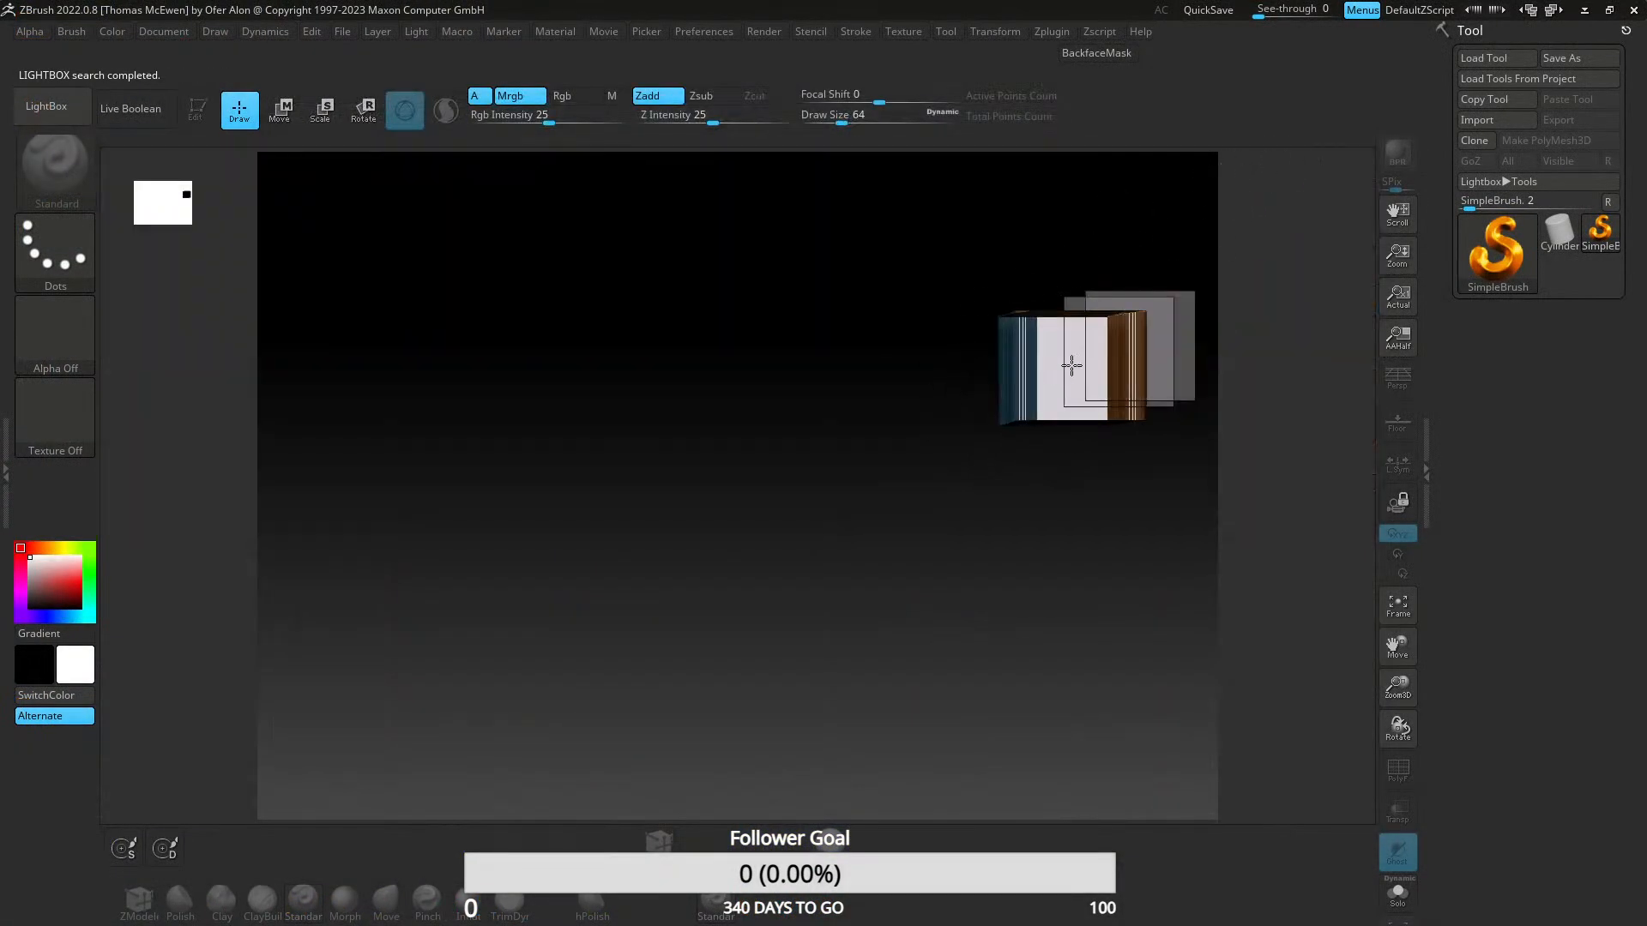
- Start a mesh import and browse the I: drive to Placement-Files\Zbrush\Kitbash to look for an older sculpt
{"action": "left_click", "coordinate": [1483, 124]}
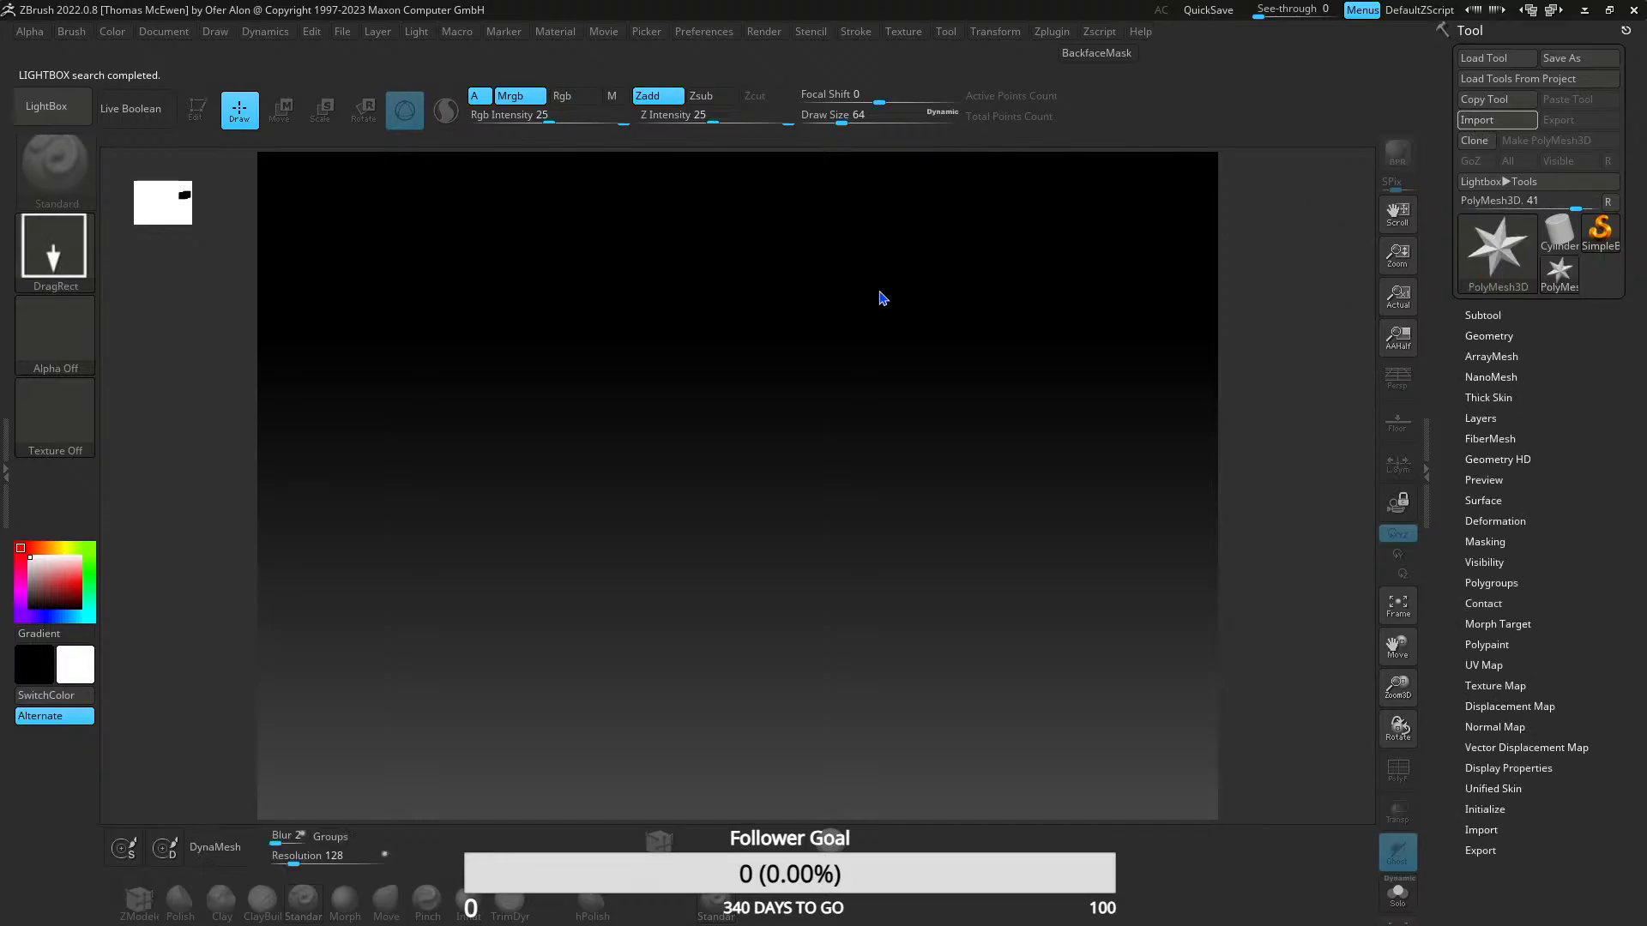
{"action": "left_click", "coordinate": [510, 210]}
{"action": "scroll", "coordinate": [601, 467], "scroll_direction": "down", "scroll_amount": 5}
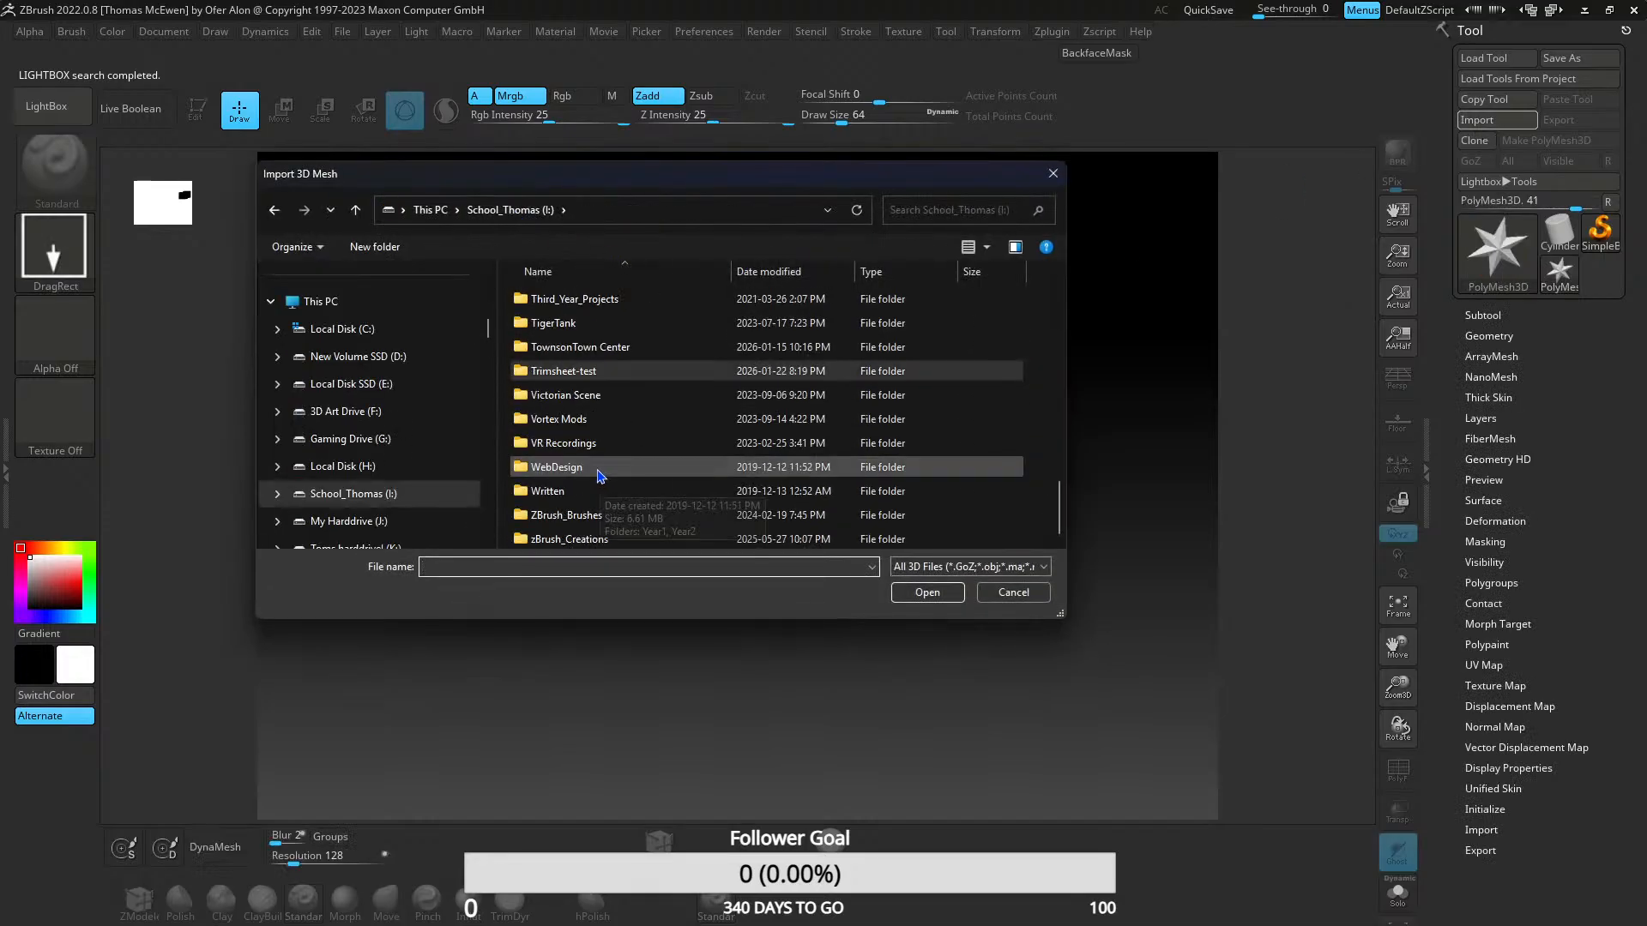
{"action": "scroll", "coordinate": [592, 468], "scroll_direction": "up", "scroll_amount": 5}
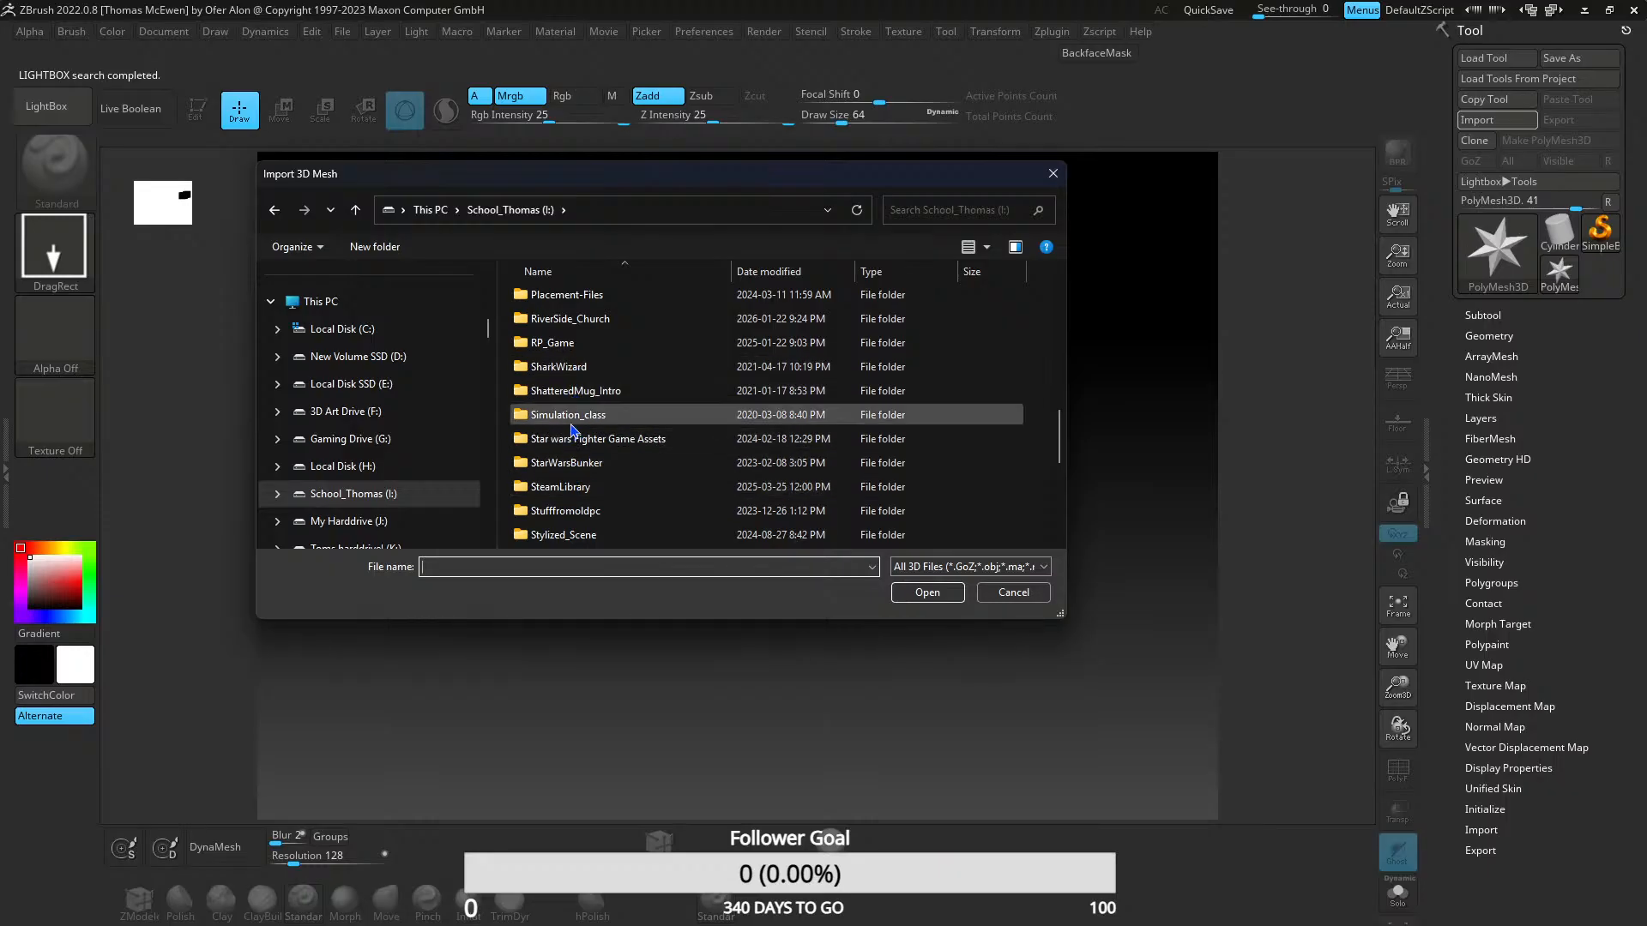
{"action": "double_click", "coordinate": [568, 295]}
{"action": "scroll", "coordinate": [573, 396], "scroll_direction": "down", "scroll_amount": 3}
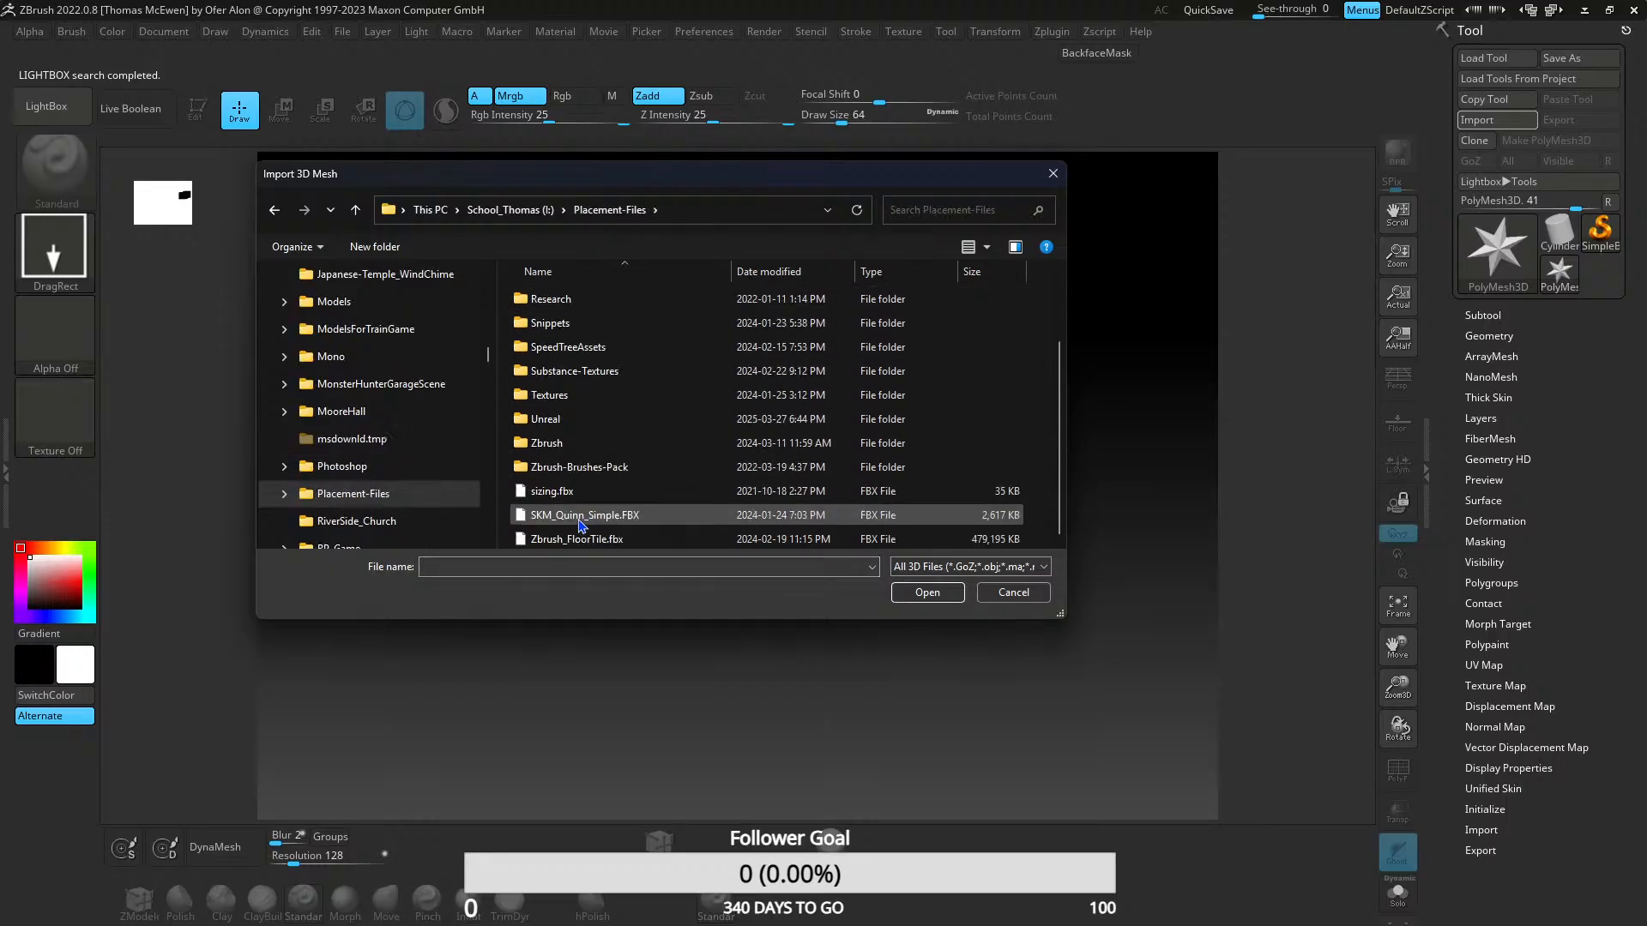
{"action": "double_click", "coordinate": [577, 443]}
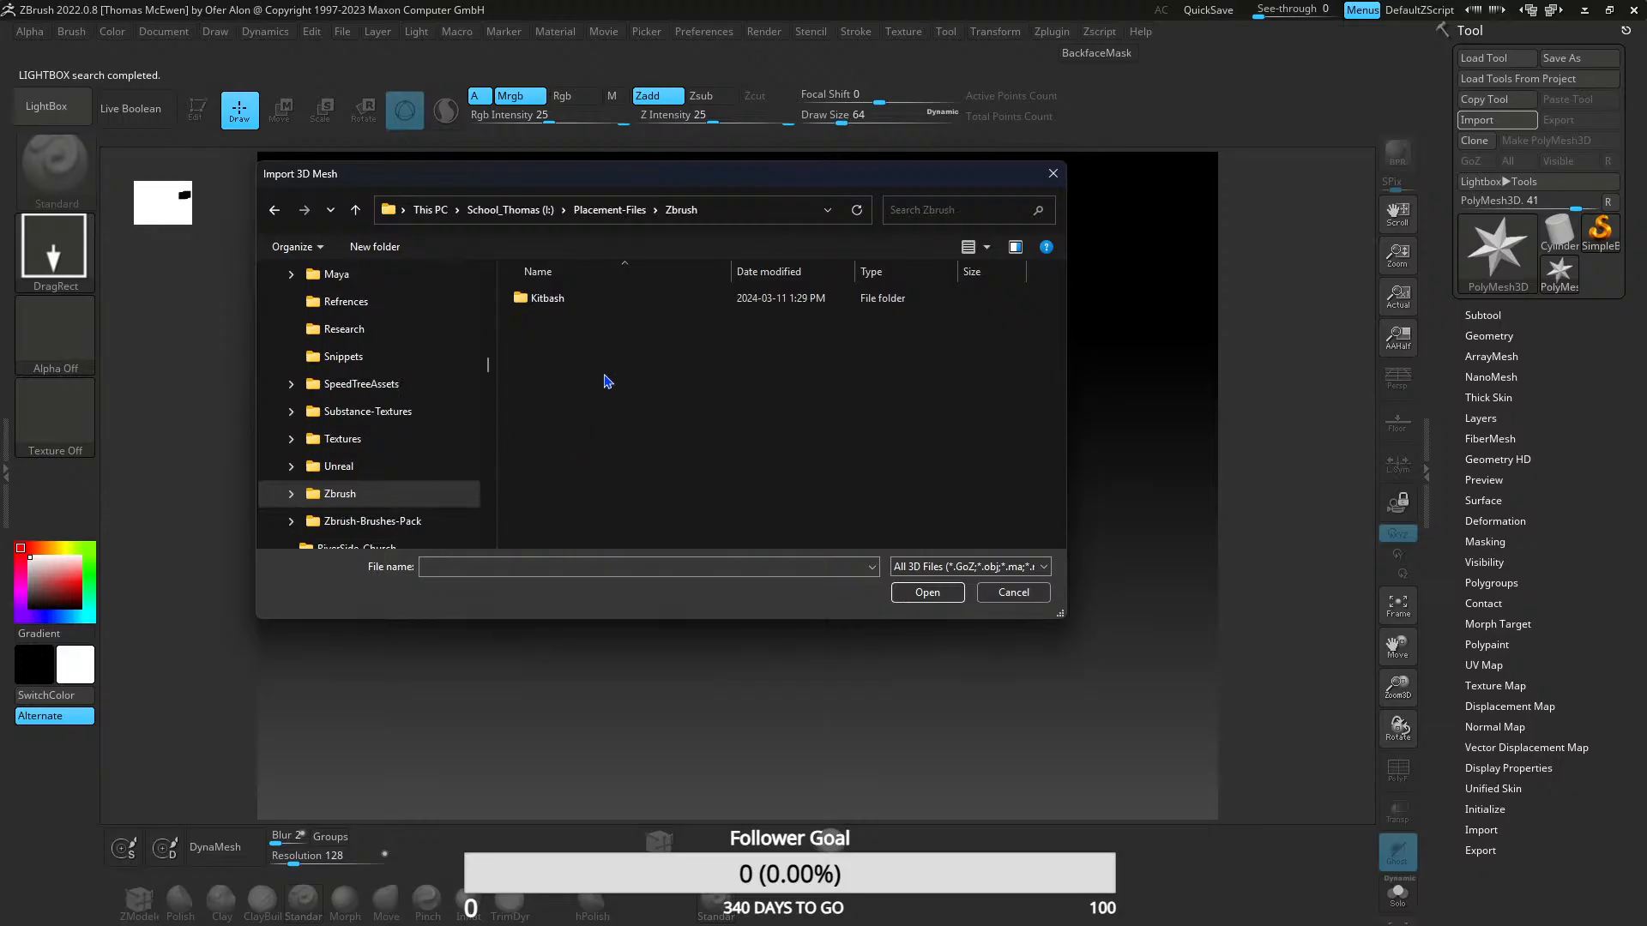
{"action": "double_click", "coordinate": [577, 300]}
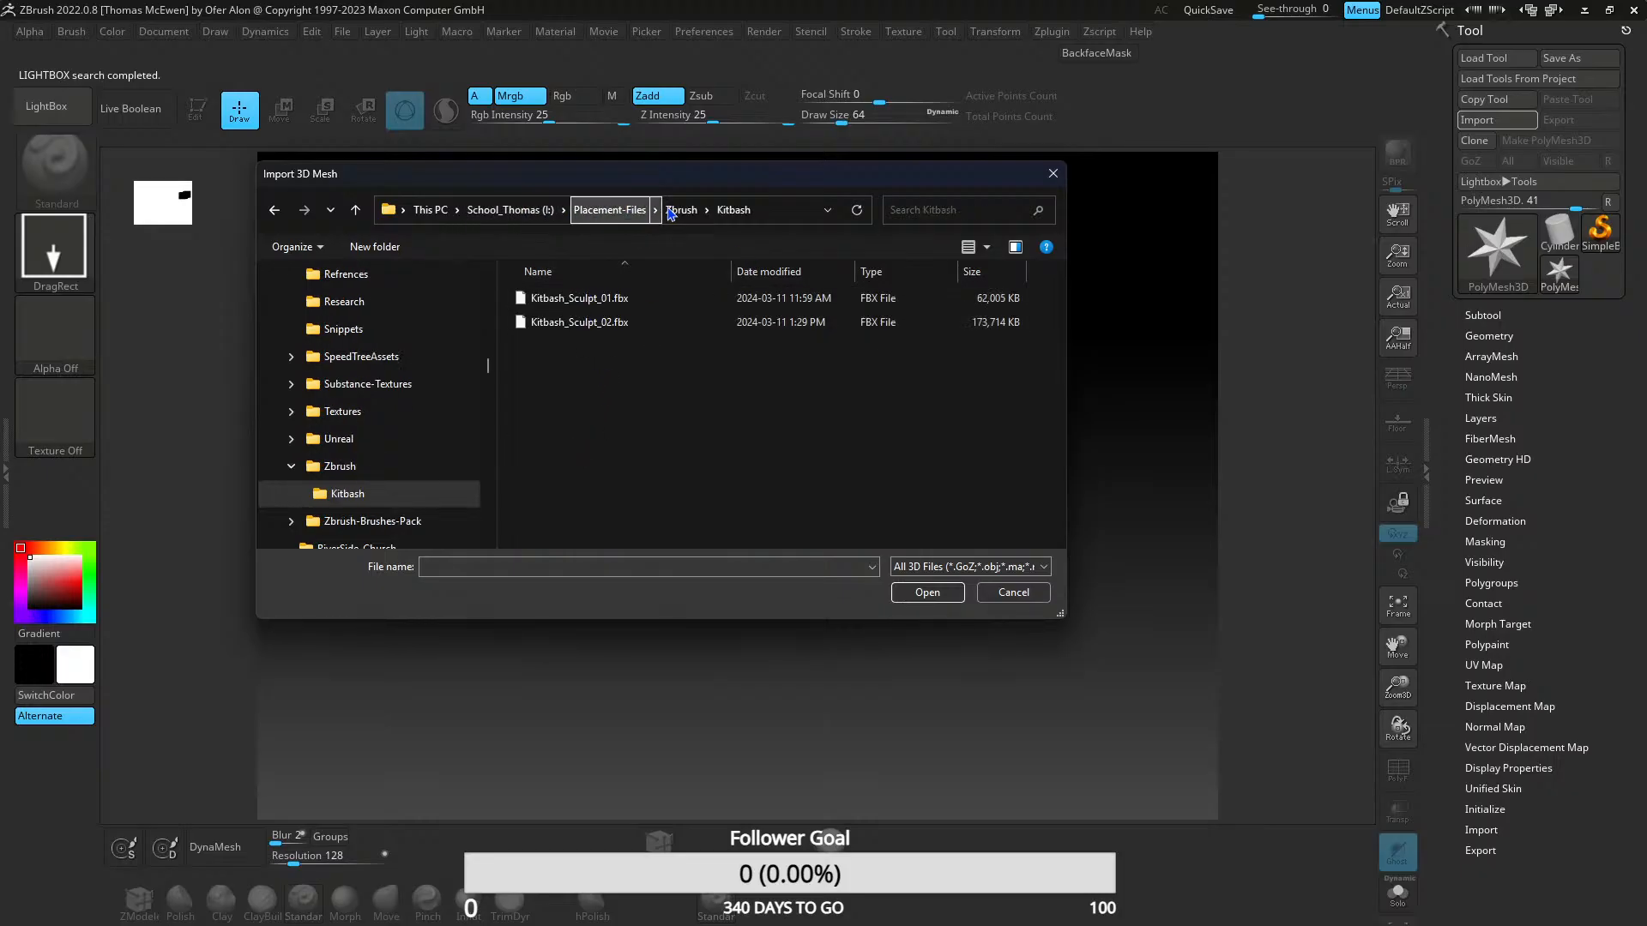
- Return to the Placement-Files folder and import Zbrush_FloorTile.fbx with the current import options
{"action": "left_click", "coordinate": [622, 211]}
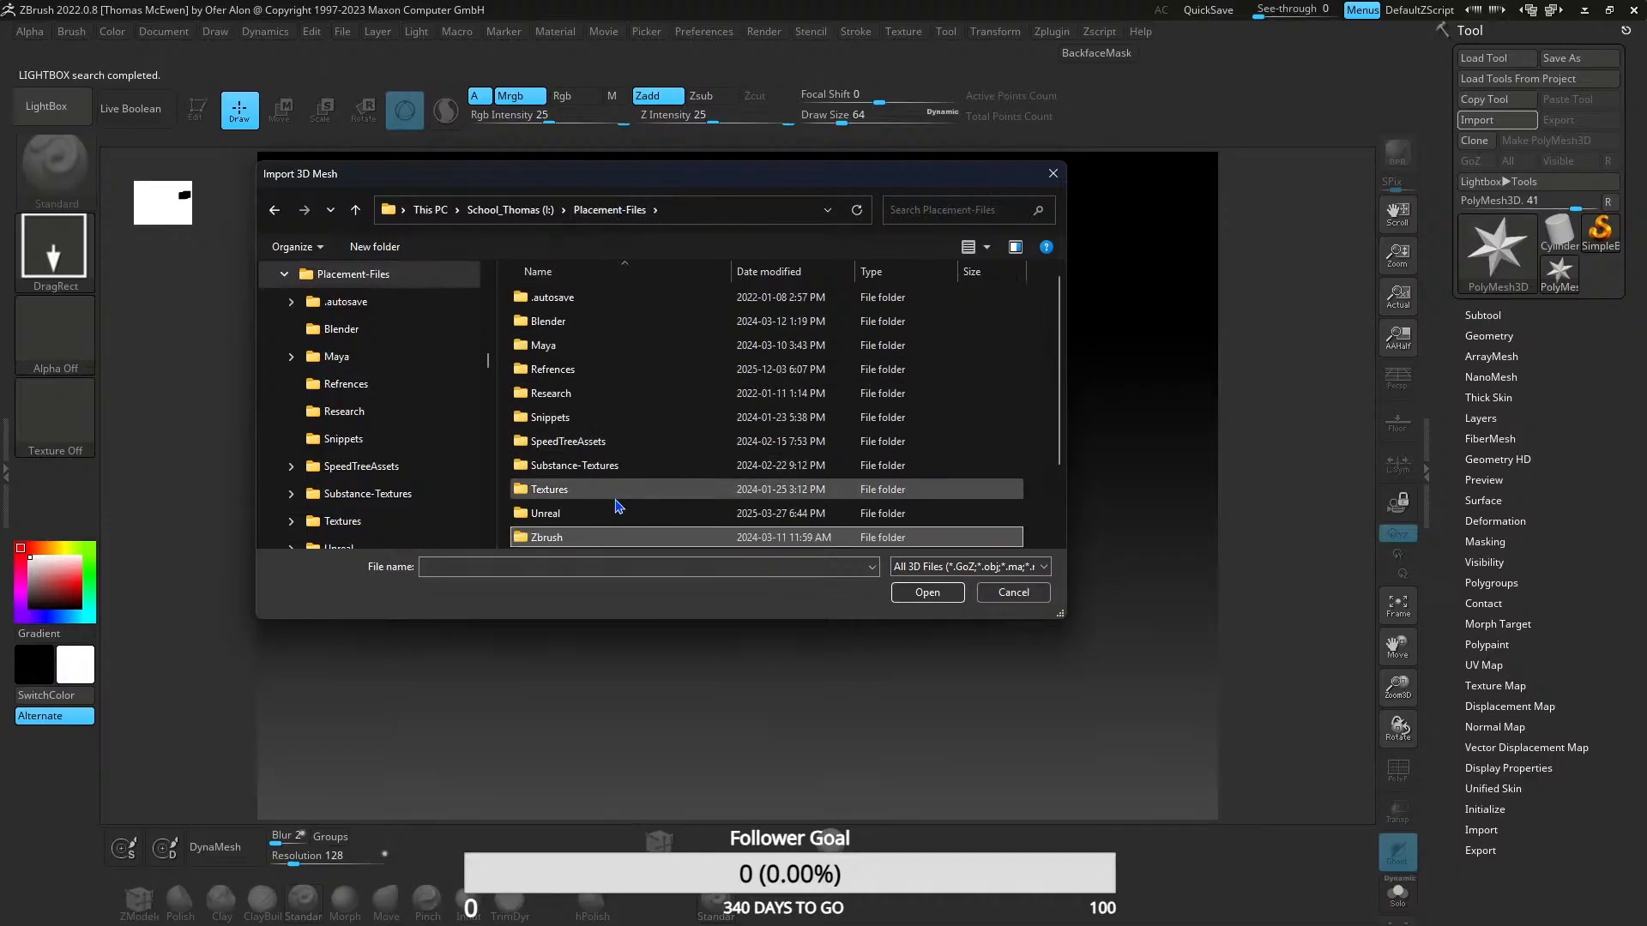
{"action": "left_click", "coordinate": [600, 539]}
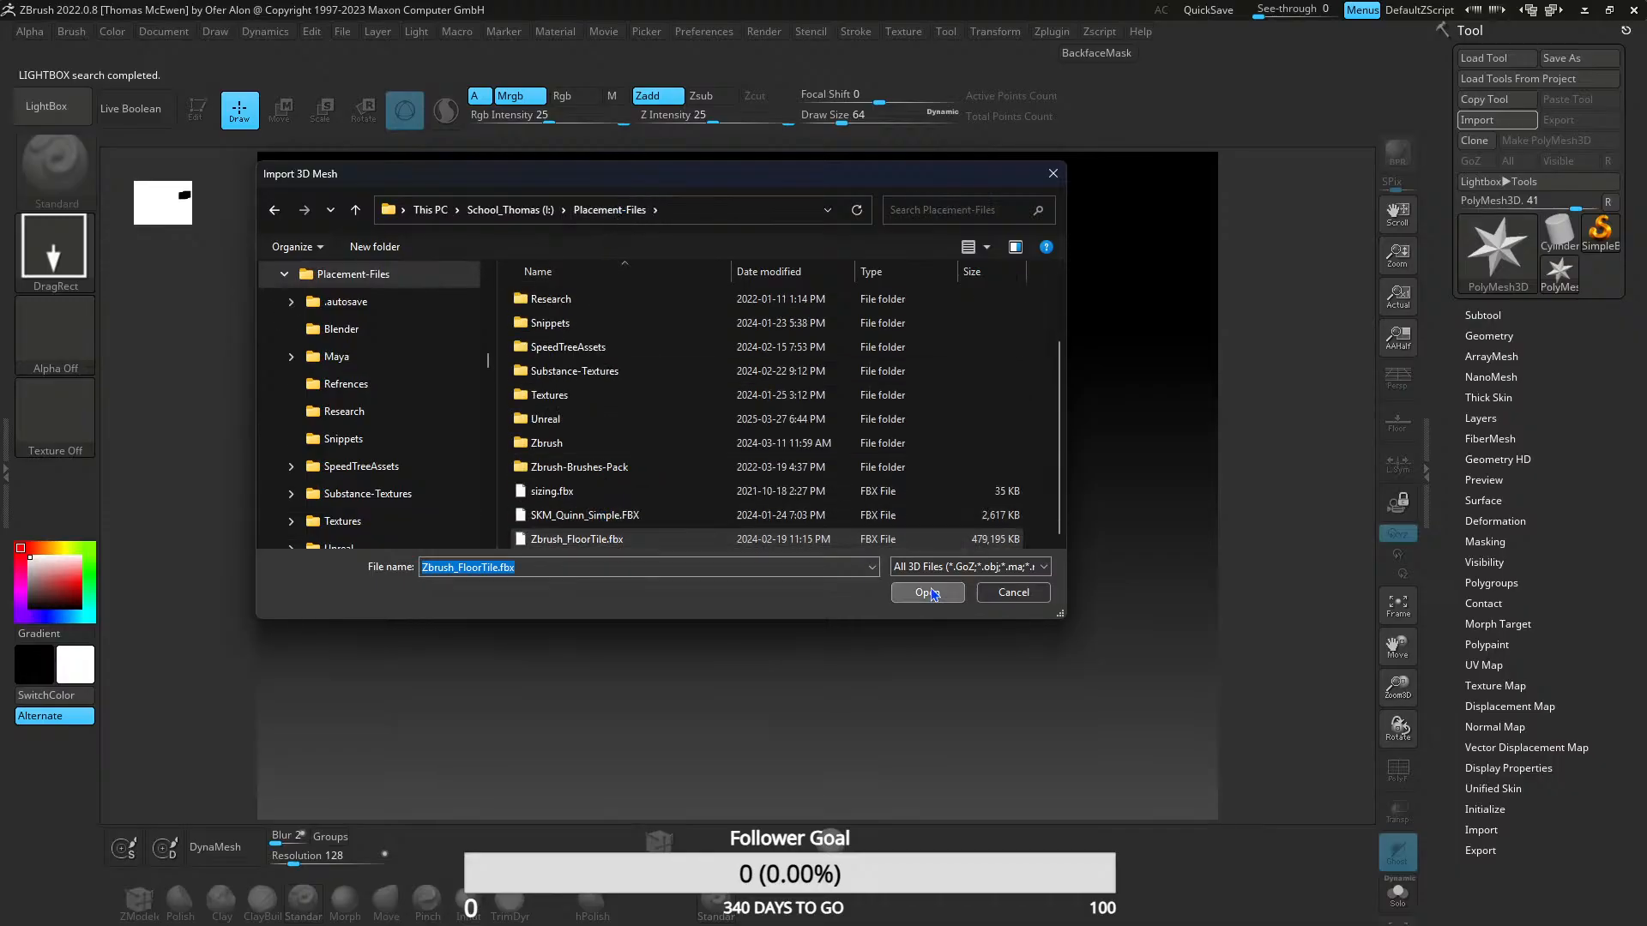
{"action": "left_click", "coordinate": [927, 592]}
{"action": "left_click", "coordinate": [776, 639]}
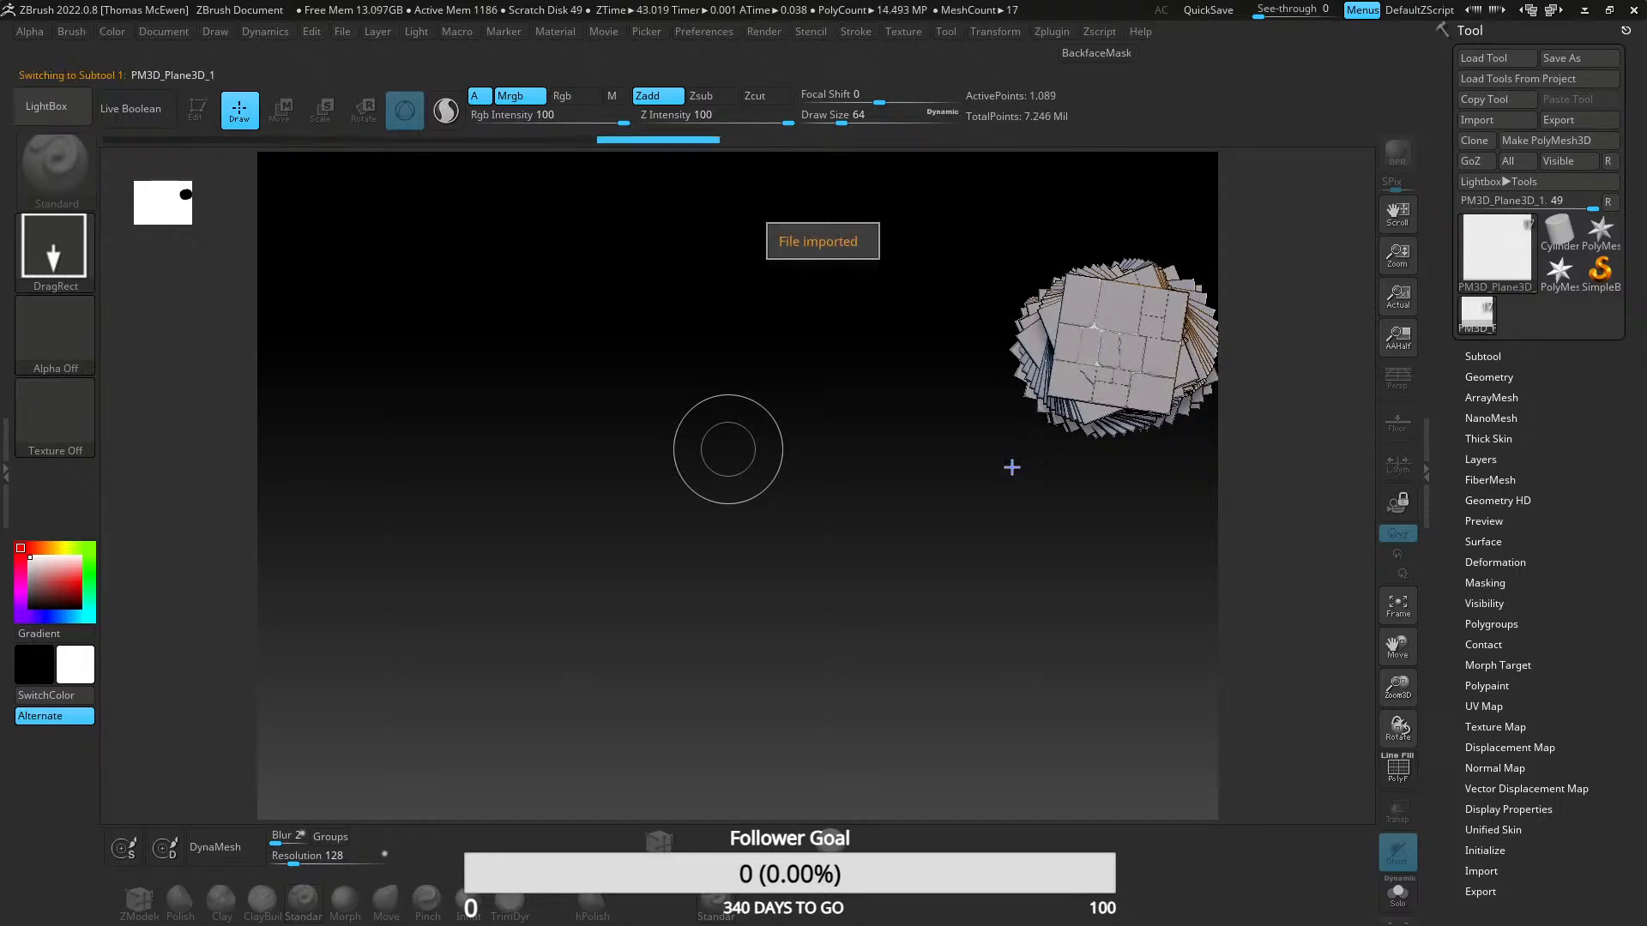
- Try drawing the imported floor tile onto the canvas twice, and undo both copies
{"action": "left_click_drag", "start_coordinate": [911, 448], "coordinate": [813, 482]}
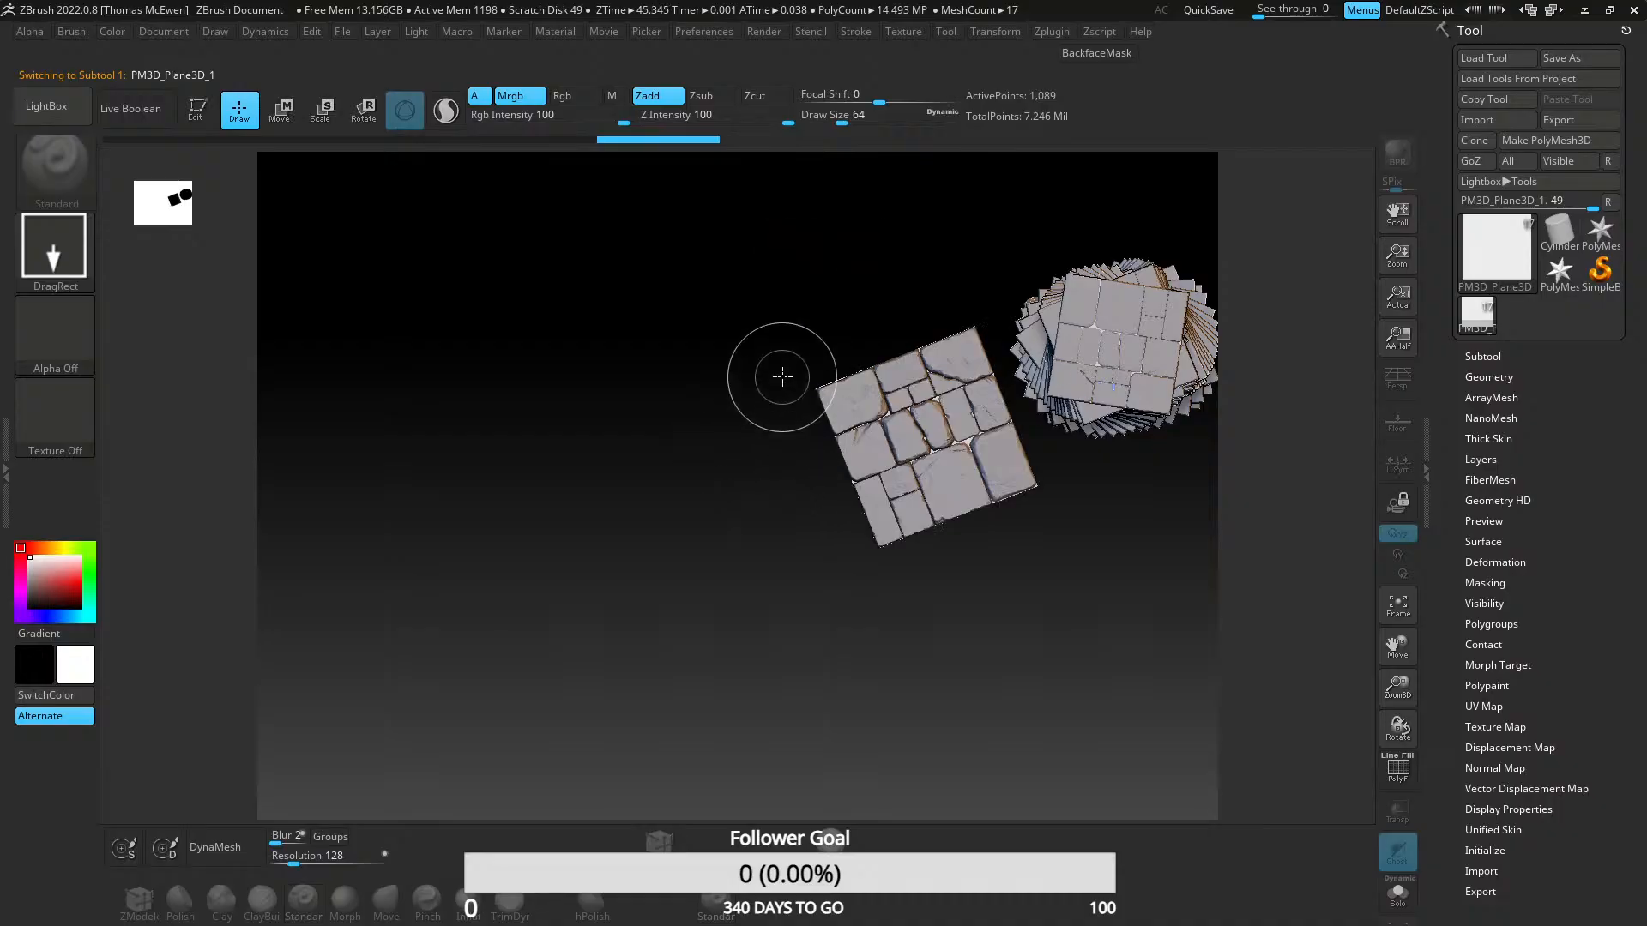
{"action": "left_click_drag", "start_coordinate": [782, 376], "coordinate": [781, 672]}
{"action": "key", "text": "ctrl+z"}
{"action": "key", "text": "ctrl+z"}
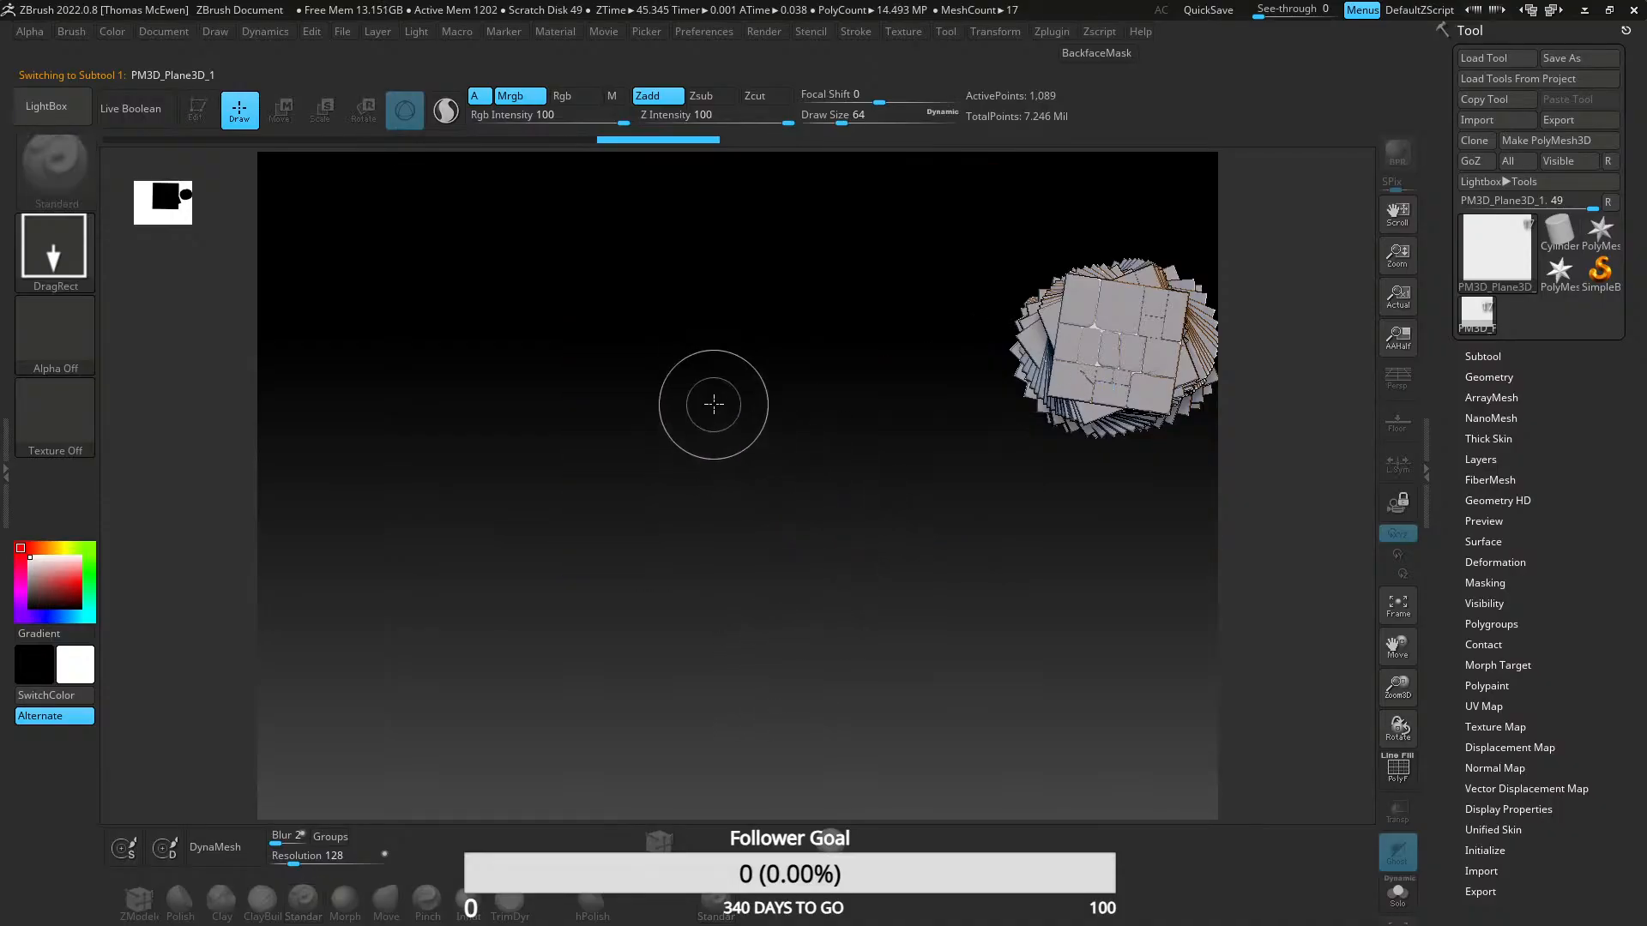
- Draw one copy of the imported floor tile on the canvas and make it editable as a 3D mesh in Edit mode
{"action": "left_click_drag", "start_coordinate": [713, 405], "coordinate": [708, 685]}
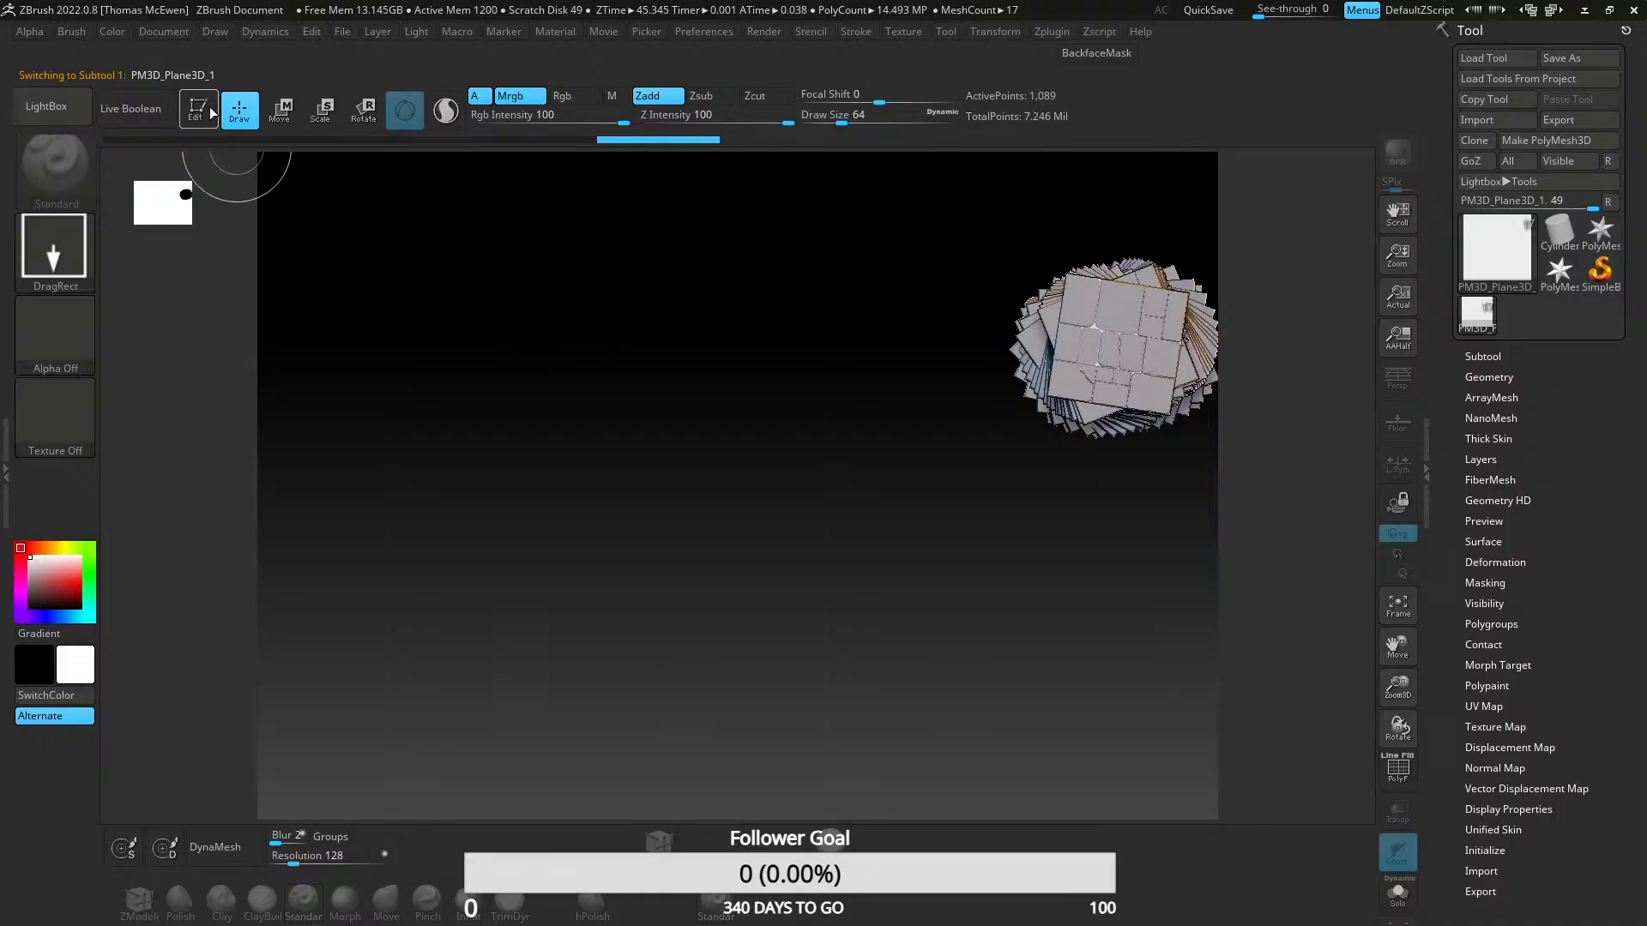
{"action": "left_click", "coordinate": [211, 113]}
{"action": "left_click_drag", "start_coordinate": [875, 549], "coordinate": [886, 398]}
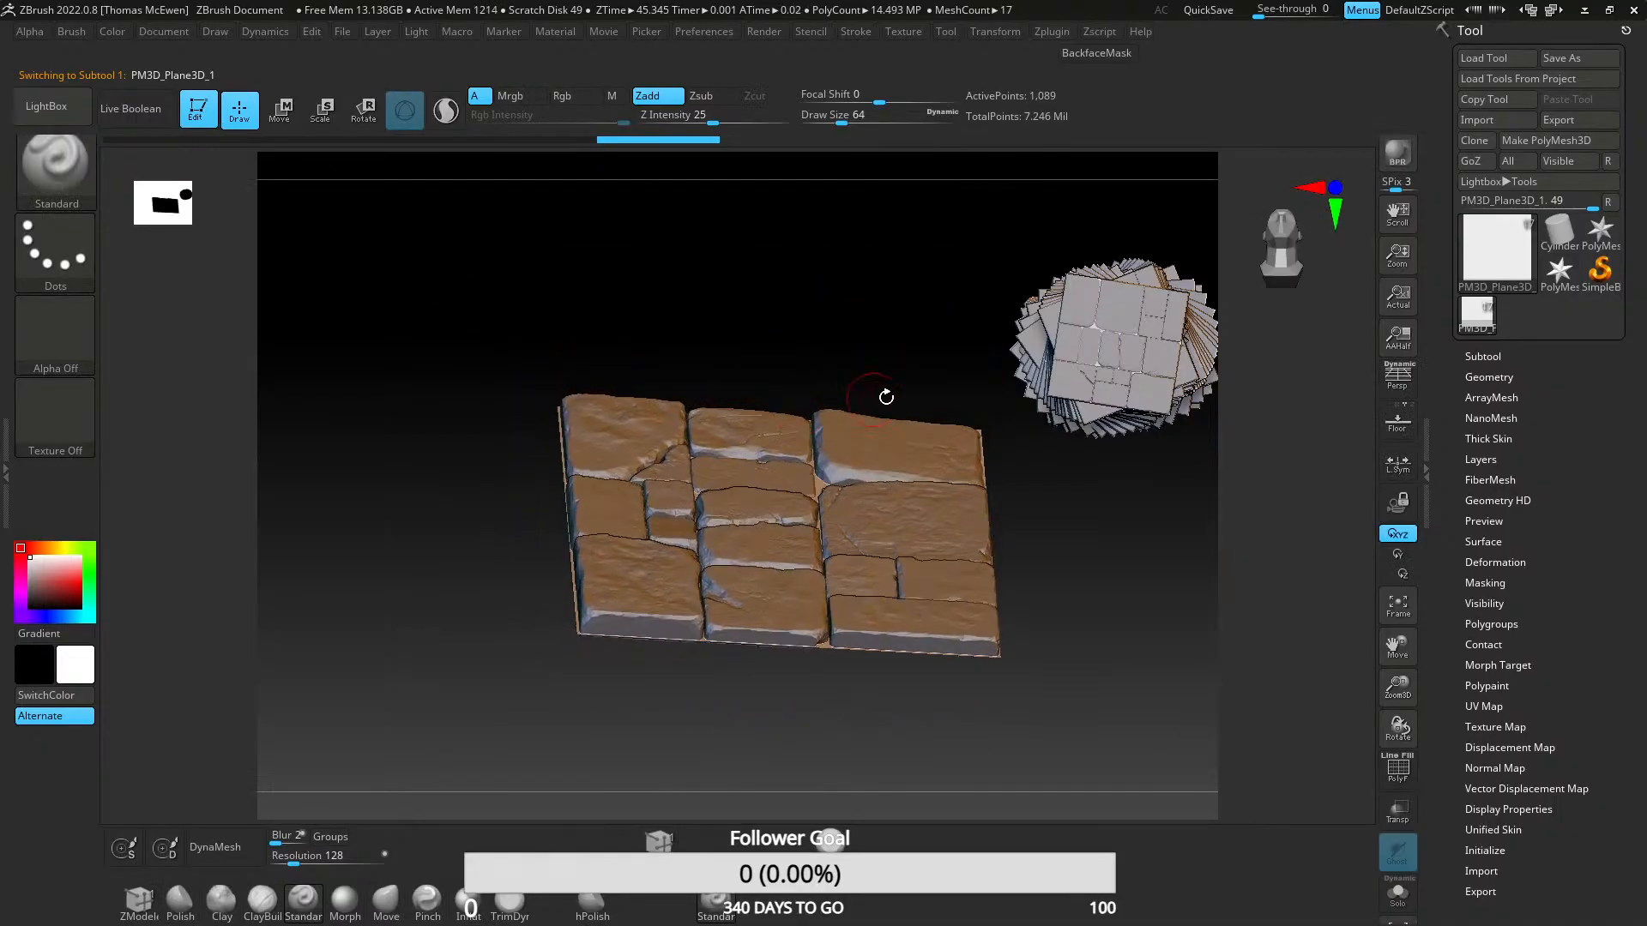
- Examine the floor tile sculpt's cracks, chipped corners and stone surface up close, and its overall layout from the front
{"action": "right_click_drag", "start_coordinate": [889, 350], "coordinate": [901, 497]}
{"action": "right_click_drag", "start_coordinate": [750, 446], "coordinate": [789, 543], "text": "ctrl"}
{"action": "mouse_move", "coordinate": [789, 542]}
{"action": "right_mouse_down", "text": "ctrl"}
{"action": "mouse_move", "coordinate": [752, 576]}
{"action": "mouse_move", "coordinate": [735, 495]}
{"action": "mouse_move", "coordinate": [775, 475]}
{"action": "right_mouse_up", "text": "ctrl"}
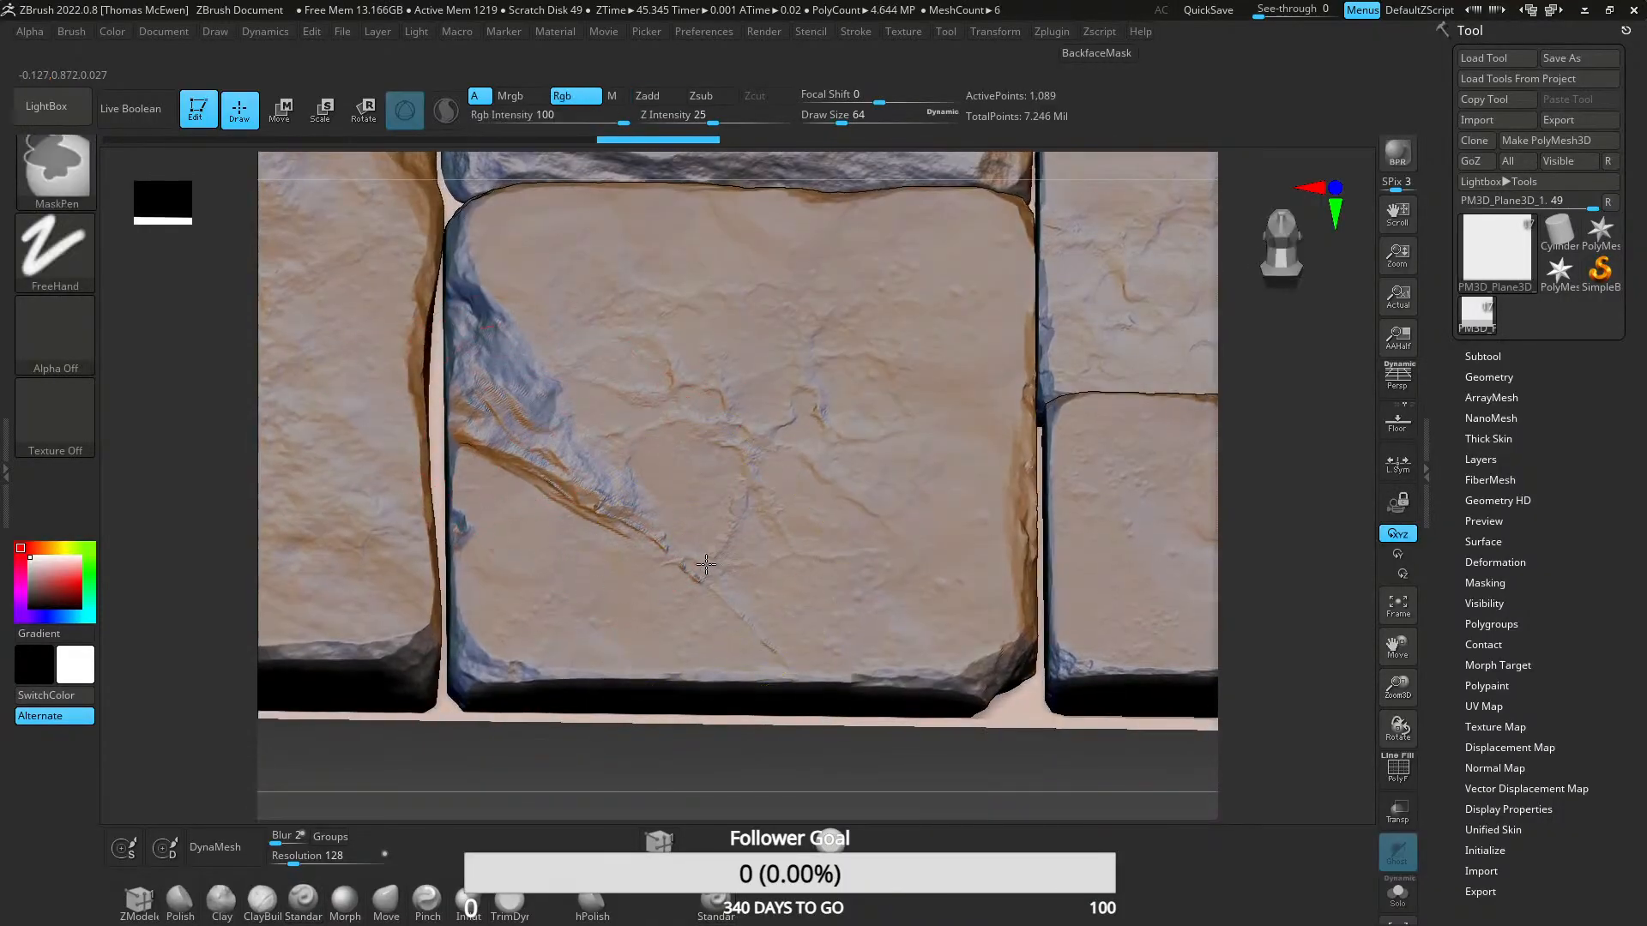
{"action": "right_click_drag", "start_coordinate": [652, 515], "coordinate": [641, 640], "text": "ctrl"}
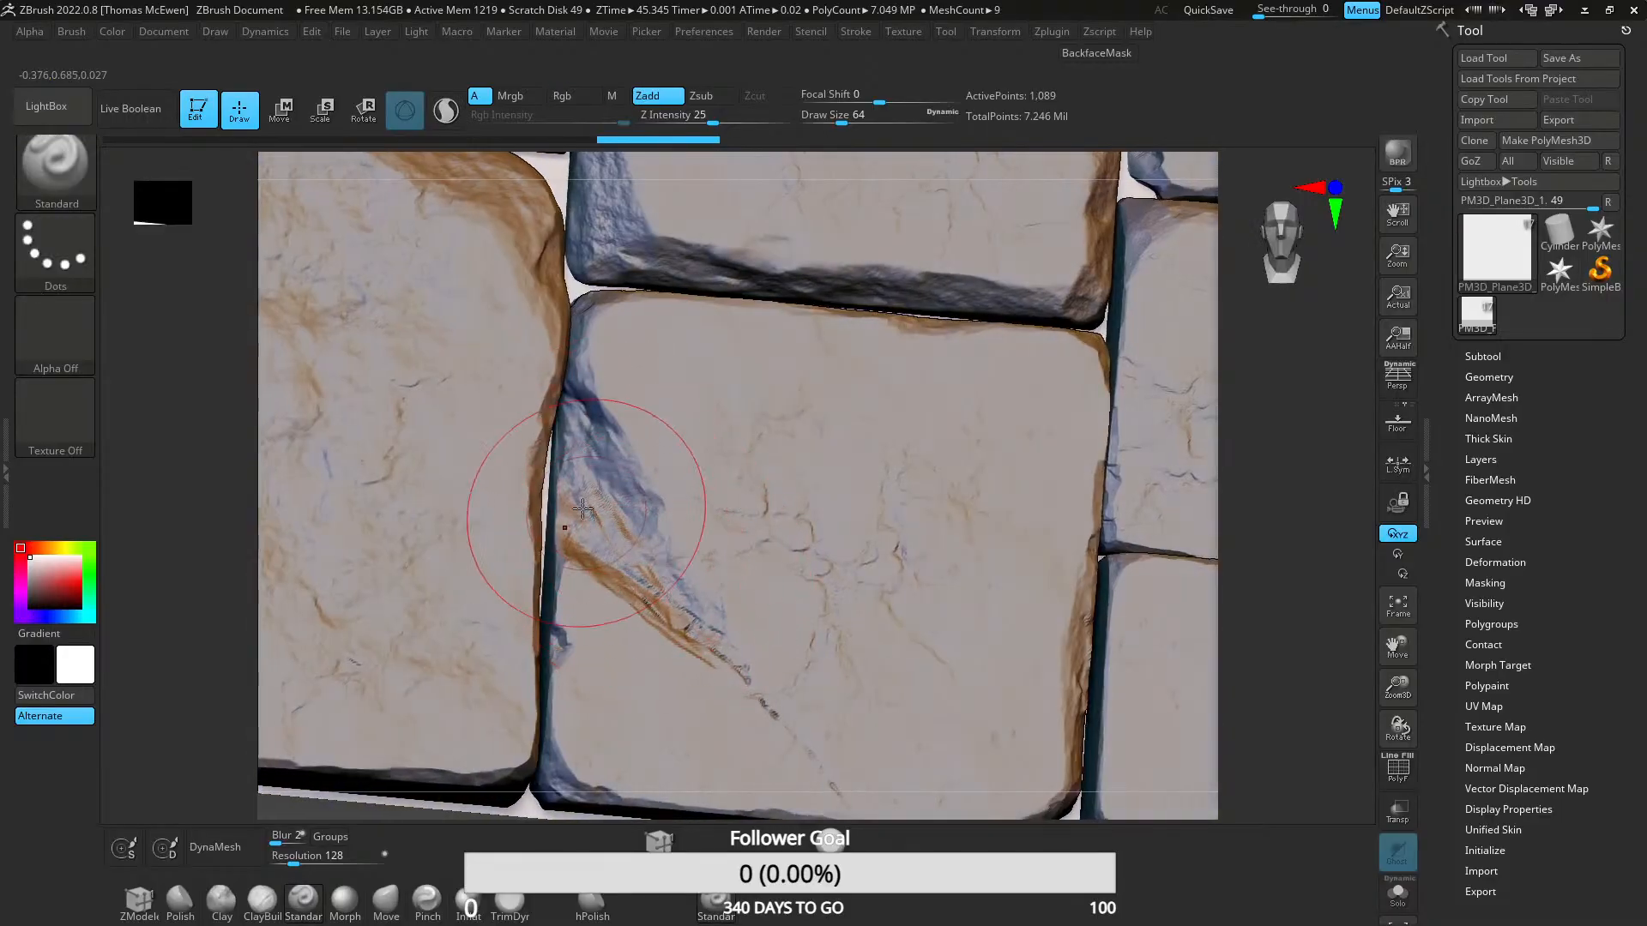
{"action": "right_click_drag", "start_coordinate": [582, 509], "coordinate": [690, 377], "text": "ctrl"}
{"action": "right_click_drag", "start_coordinate": [691, 377], "coordinate": [726, 452], "text": "alt"}
{"action": "right_click_drag", "start_coordinate": [723, 636], "coordinate": [723, 540]}
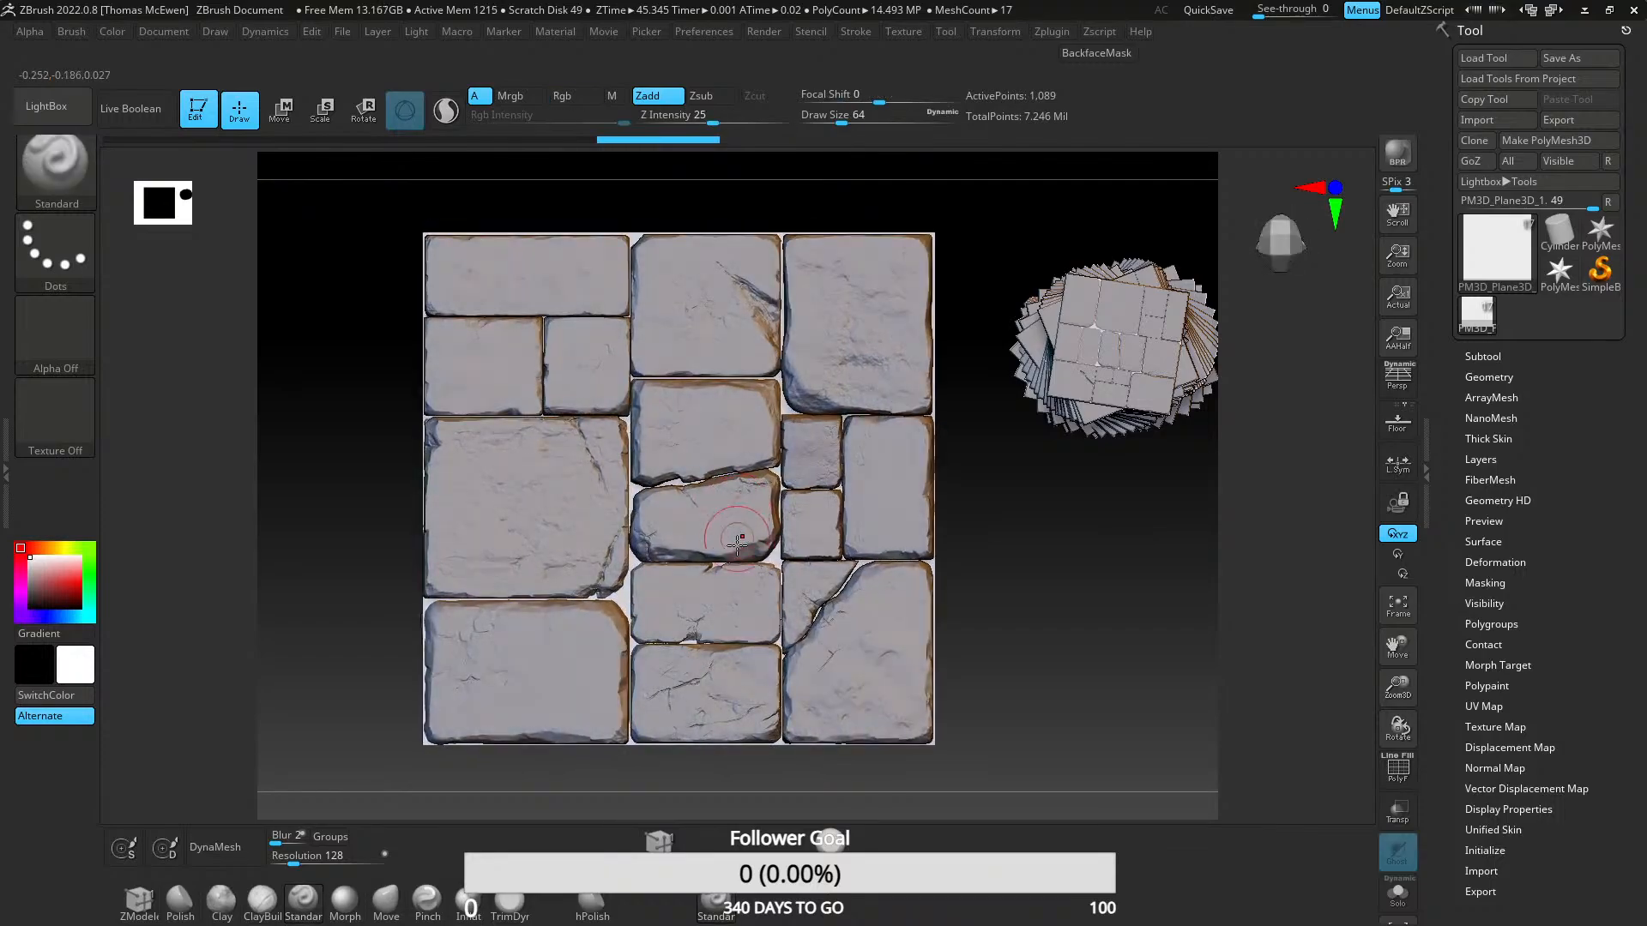
{"action": "right_click_drag", "start_coordinate": [737, 545], "coordinate": [702, 472], "text": "ctrl"}
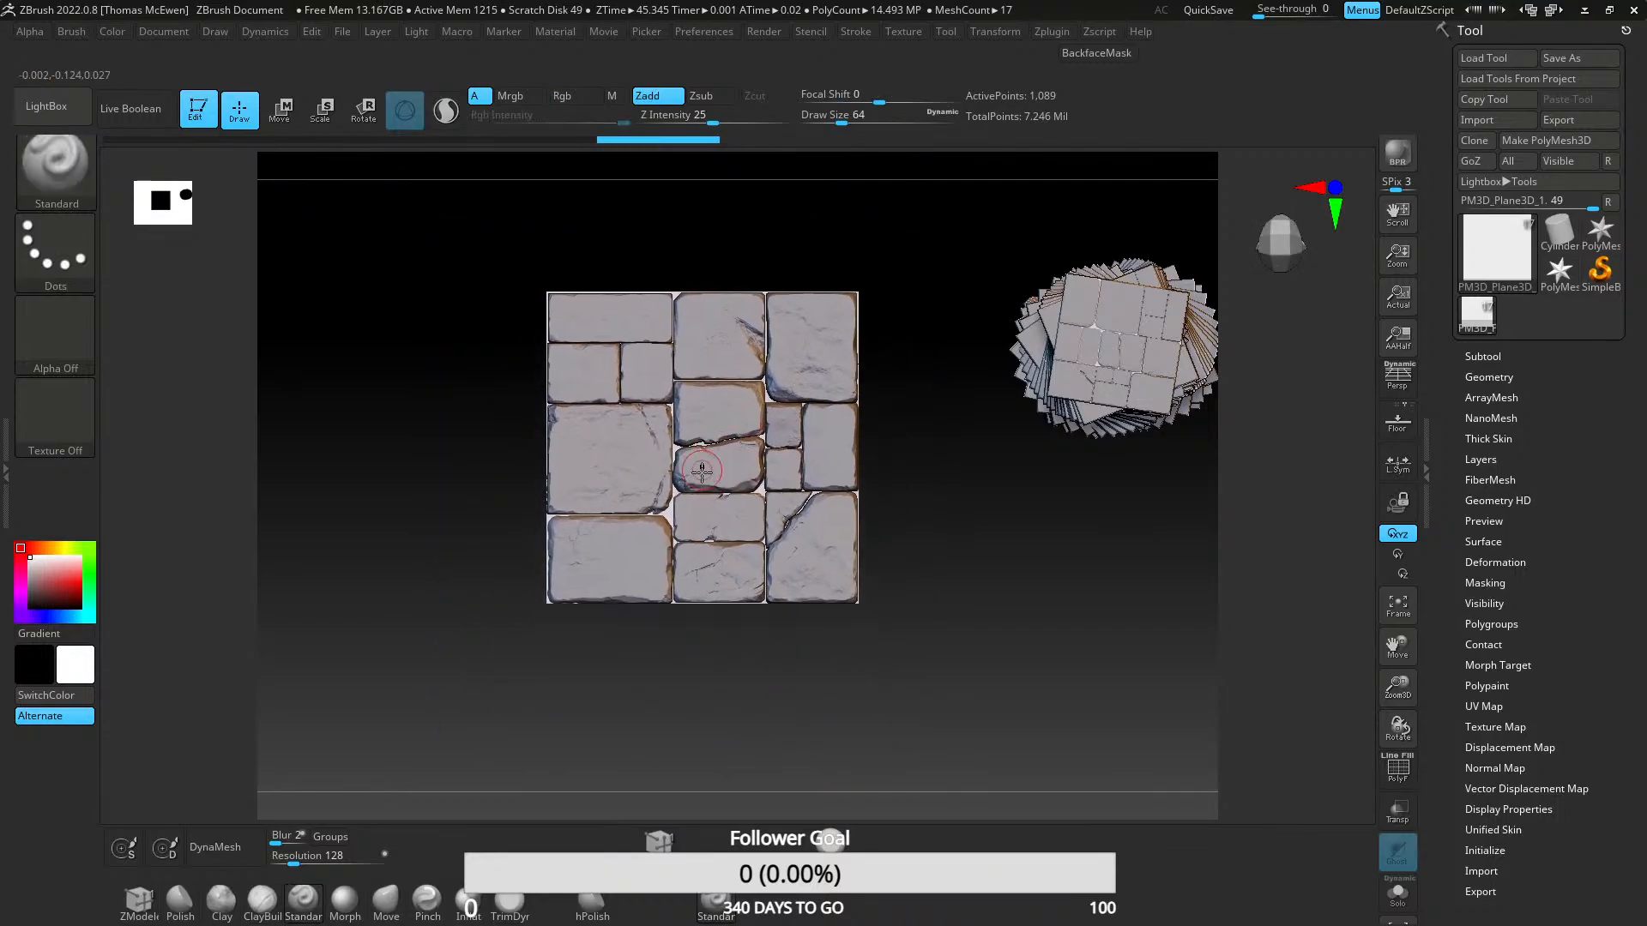
- Close ZBrush without saving the project, and reposition the cathedral reference board on the desktop
{"action": "left_click", "coordinate": [1633, 9]}
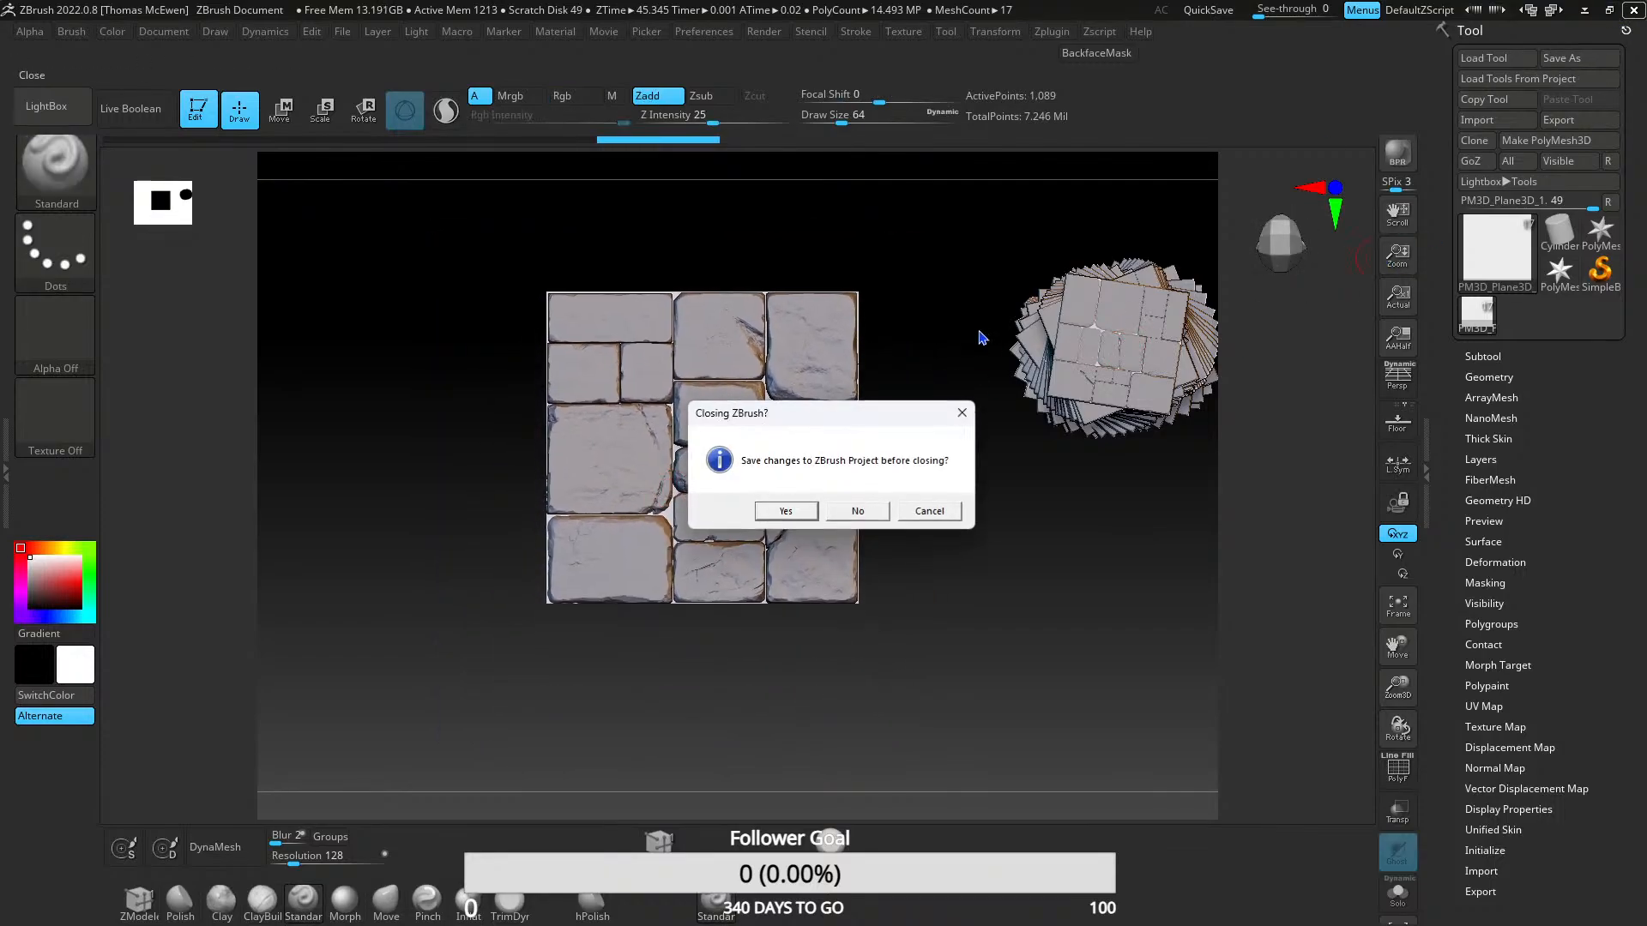
{"action": "left_click", "coordinate": [859, 511]}
{"action": "scroll", "coordinate": [846, 528], "scroll_direction": "down", "scroll_amount": 5}
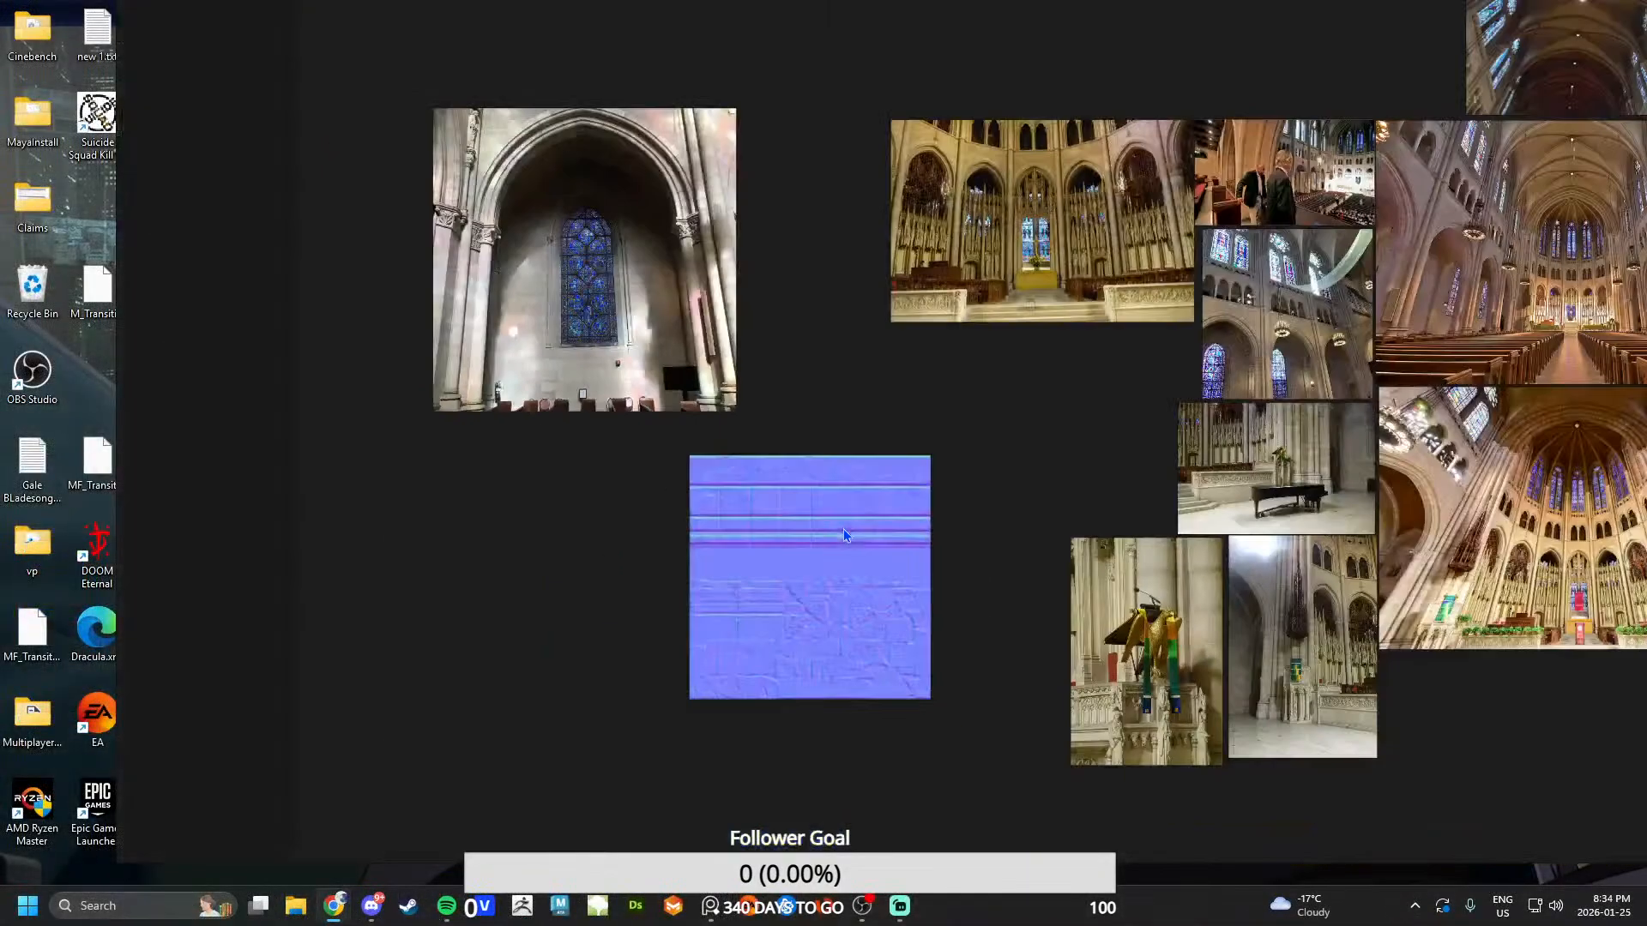
{"action": "scroll", "coordinate": [922, 466], "scroll_direction": "down", "scroll_amount": 2}
{"action": "scroll", "coordinate": [921, 466], "scroll_direction": "down", "scroll_amount": 2}
{"action": "middle_click_drag", "start_coordinate": [975, 456], "coordinate": [724, 480]}
{"action": "right_click_drag", "start_coordinate": [856, 474], "coordinate": [755, 500]}
- Examine the stone columns and block joints behind the golden eagle lectern on the reference board
{"action": "scroll", "coordinate": [751, 515], "scroll_direction": "up", "scroll_amount": 5}
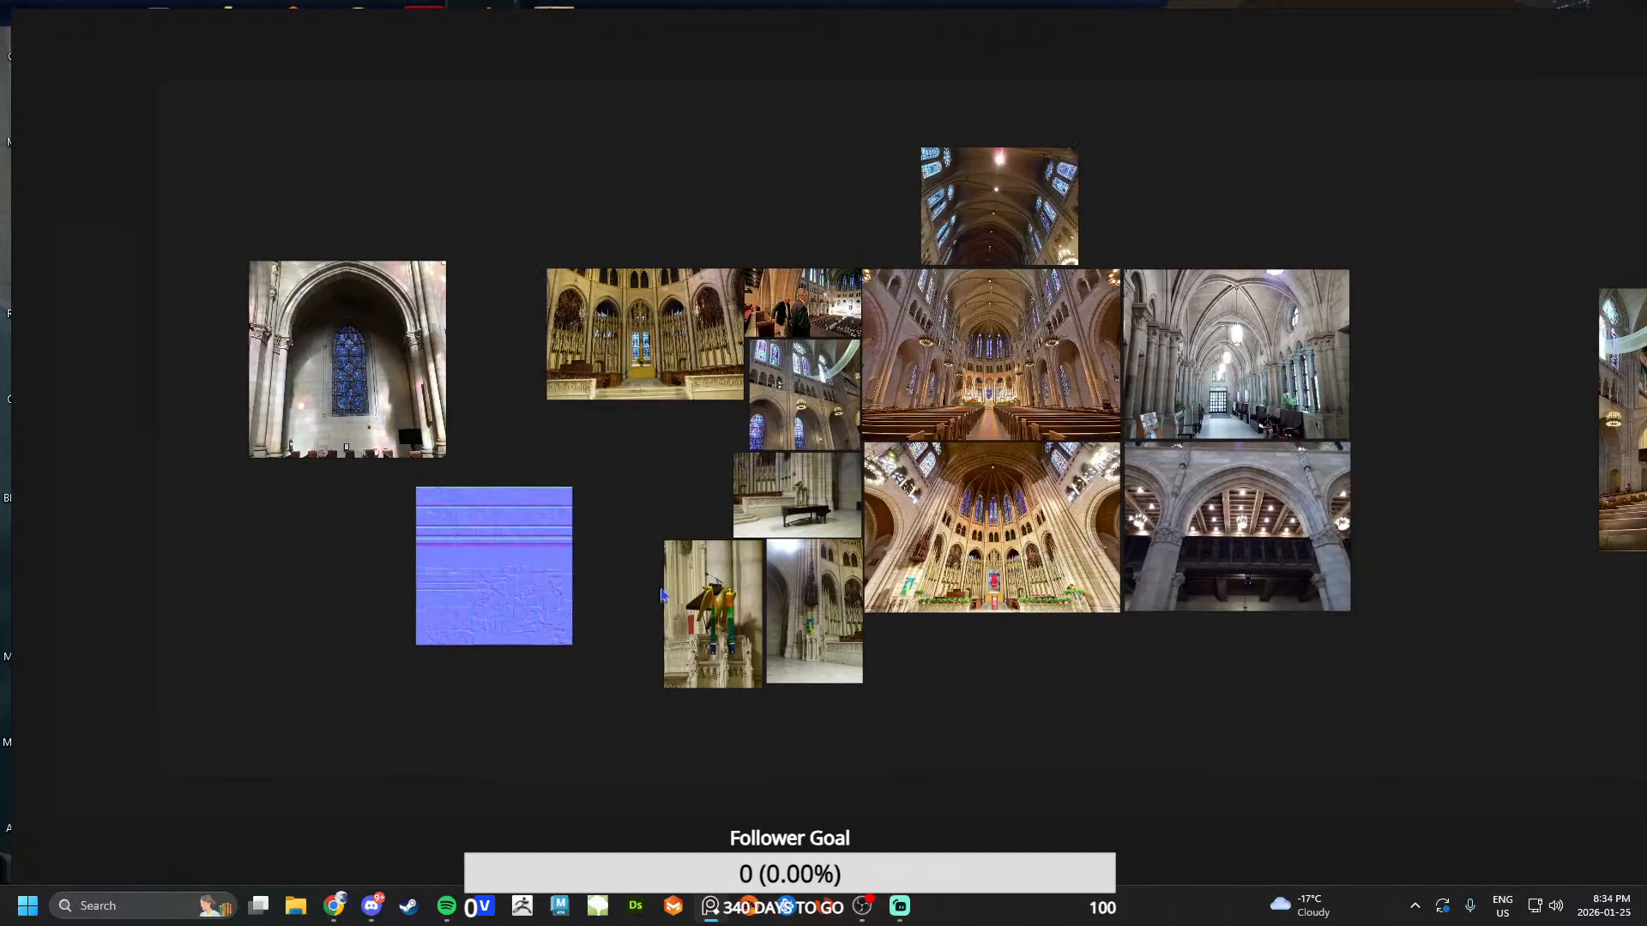
{"action": "scroll", "coordinate": [746, 535], "scroll_direction": "up", "scroll_amount": 5}
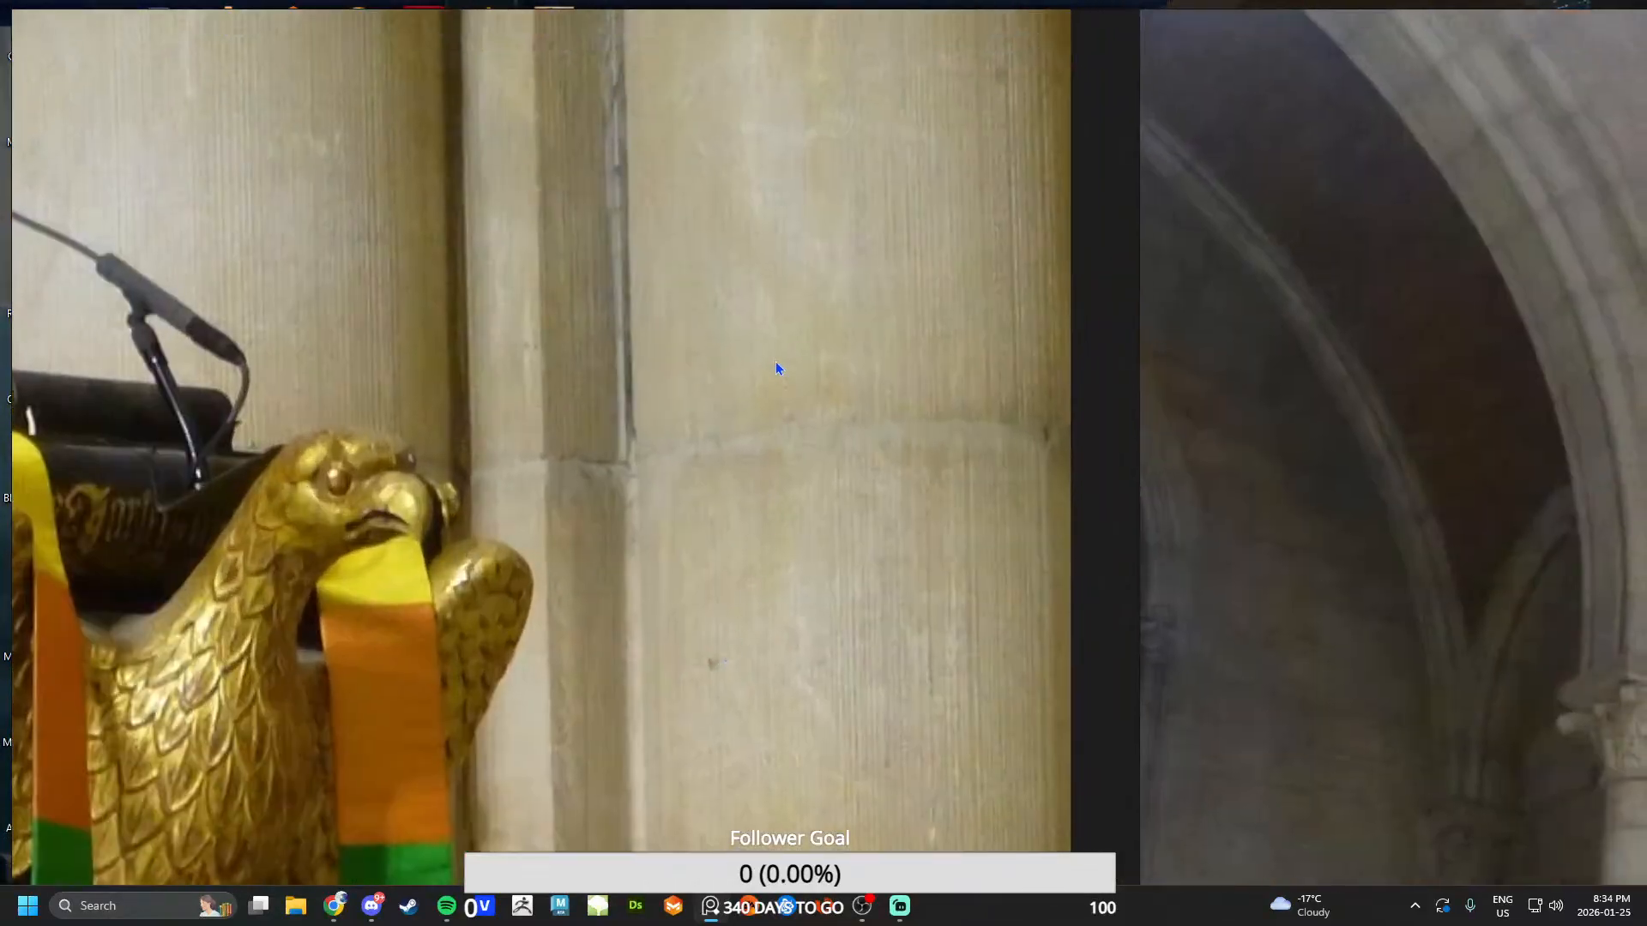
{"action": "scroll", "coordinate": [775, 362], "scroll_direction": "down", "scroll_amount": 1}
{"action": "middle_click_drag", "start_coordinate": [811, 491], "coordinate": [810, 313]}
{"action": "scroll", "coordinate": [767, 613], "scroll_direction": "up", "scroll_amount": 3}
{"action": "middle_click_drag", "start_coordinate": [768, 613], "coordinate": [750, 533]}
{"action": "scroll", "coordinate": [652, 540], "scroll_direction": "down", "scroll_amount": 8}
{"action": "middle_click_drag", "start_coordinate": [605, 428], "coordinate": [693, 487]}
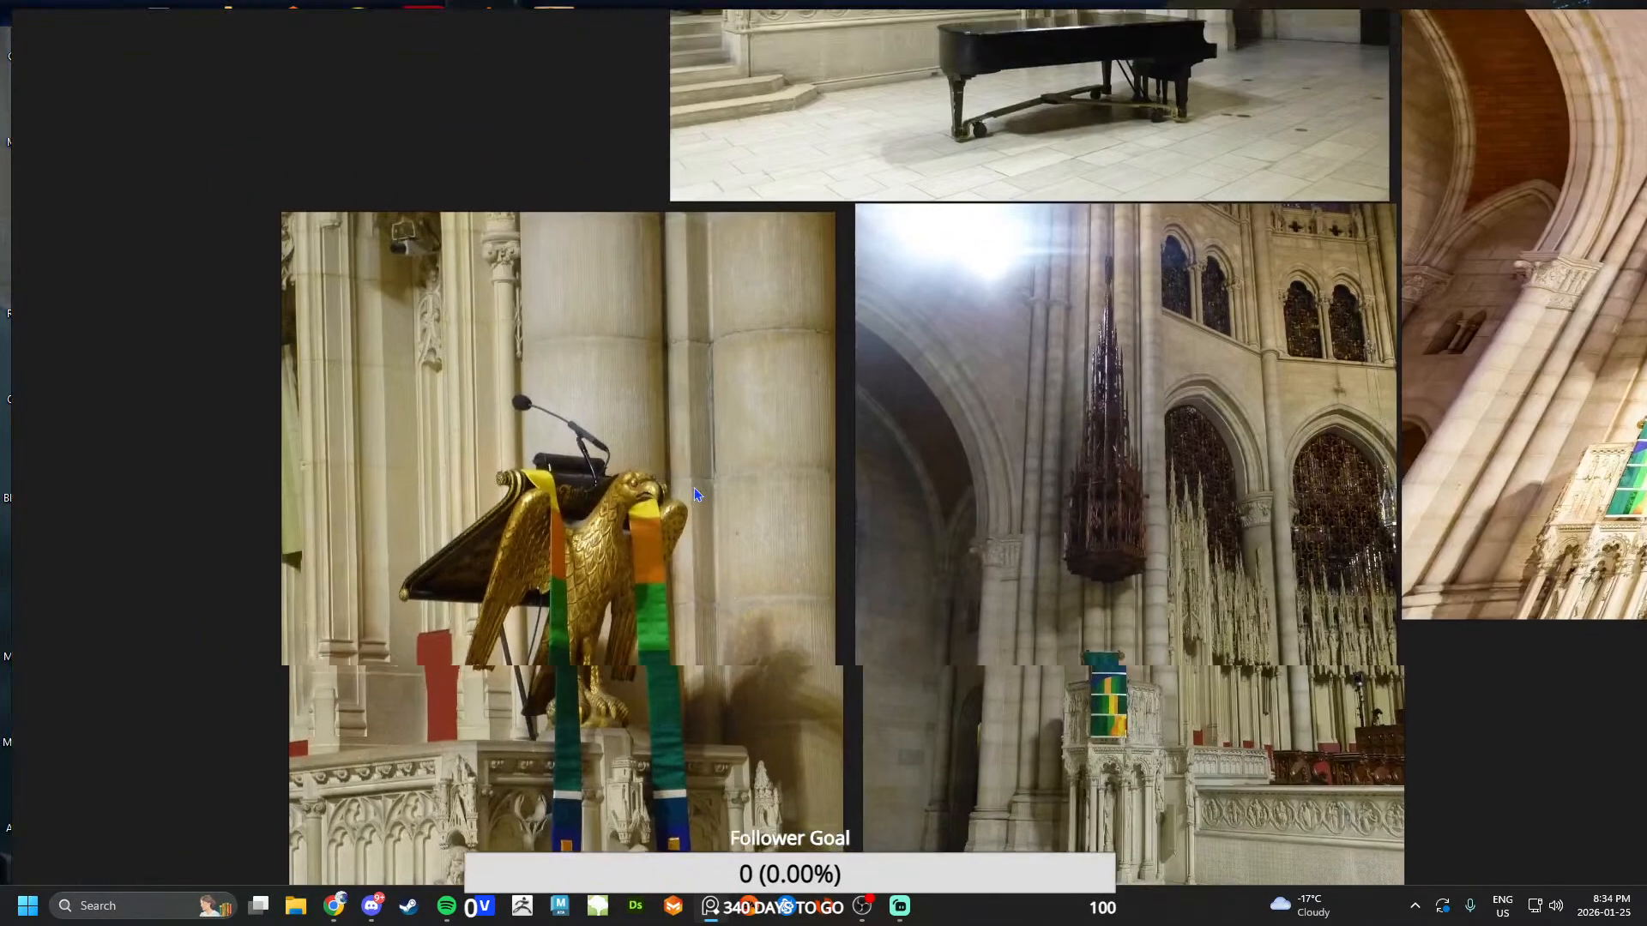
{"action": "scroll", "coordinate": [693, 487], "scroll_direction": "up", "scroll_amount": 2}
{"action": "scroll", "coordinate": [661, 423], "scroll_direction": "down", "scroll_amount": 8}
{"action": "scroll", "coordinate": [567, 563], "scroll_direction": "up", "scroll_amount": 5}
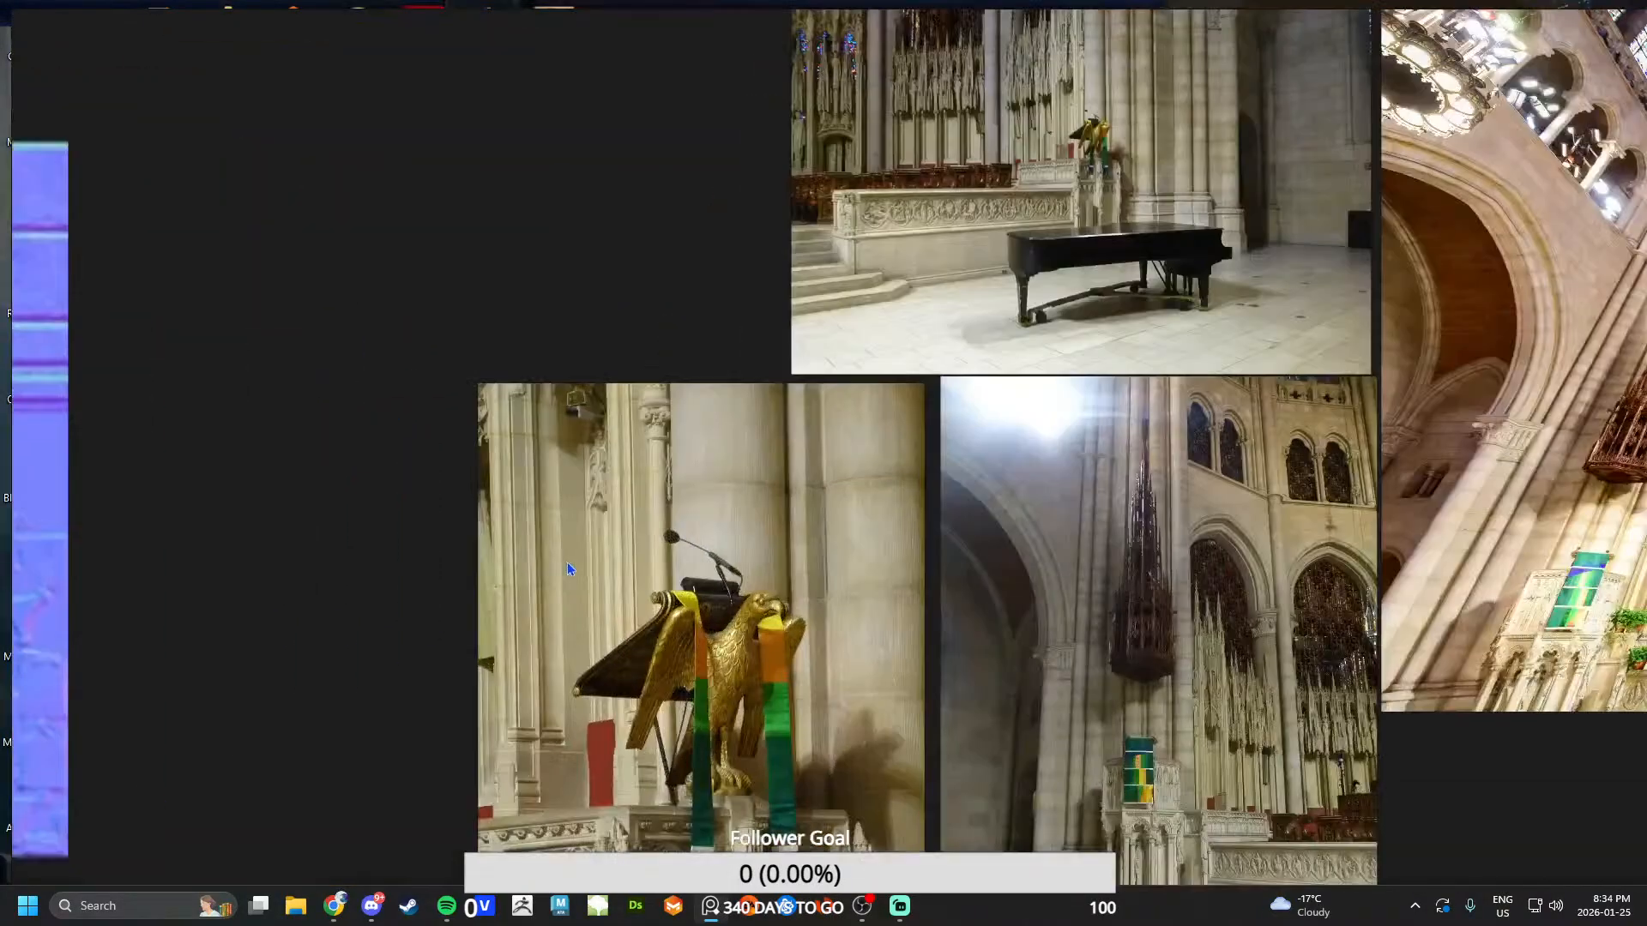
- Examine the trim sheet normal map on the reference board, from its horizontal trims to the cracked stone blocks
{"action": "scroll", "coordinate": [567, 563], "scroll_direction": "up", "scroll_amount": 1}
{"action": "middle_click_drag", "start_coordinate": [568, 563], "coordinate": [1016, 568]}
{"action": "scroll", "coordinate": [694, 494], "scroll_direction": "down", "scroll_amount": 5}
{"action": "scroll", "coordinate": [402, 430], "scroll_direction": "up", "scroll_amount": 5}
{"action": "middle_click_drag", "start_coordinate": [402, 430], "coordinate": [686, 462]}
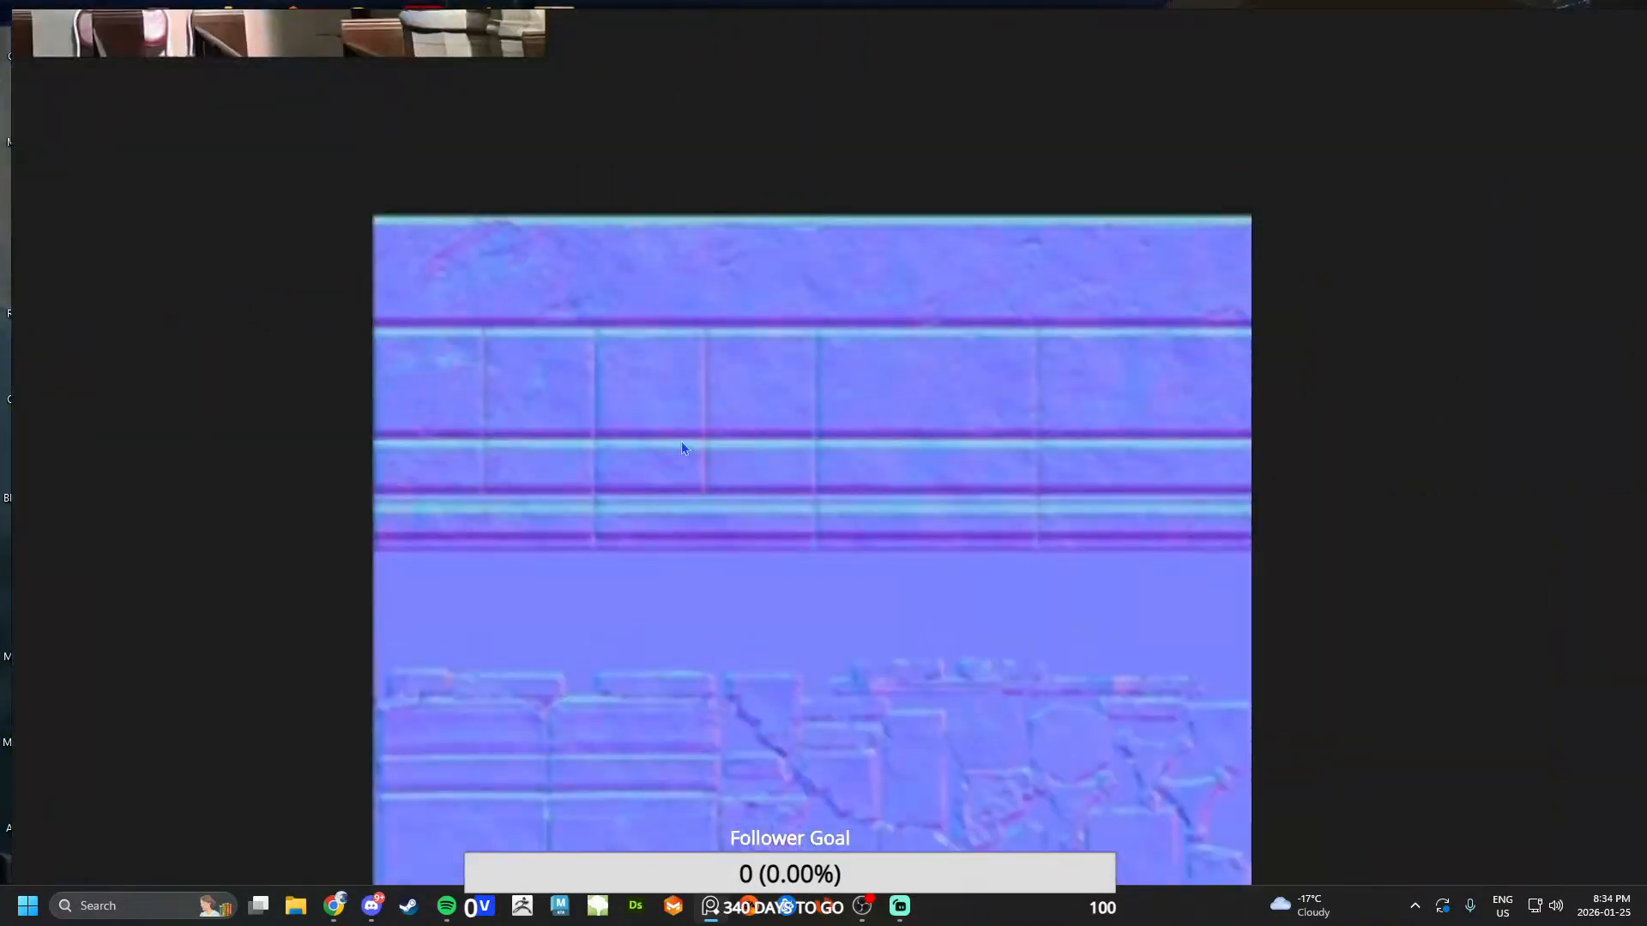
{"action": "scroll", "coordinate": [756, 515], "scroll_direction": "down", "scroll_amount": 3}
{"action": "middle_click_drag", "start_coordinate": [1106, 584], "coordinate": [780, 518]}
{"action": "scroll", "coordinate": [816, 630], "scroll_direction": "down", "scroll_amount": 5}
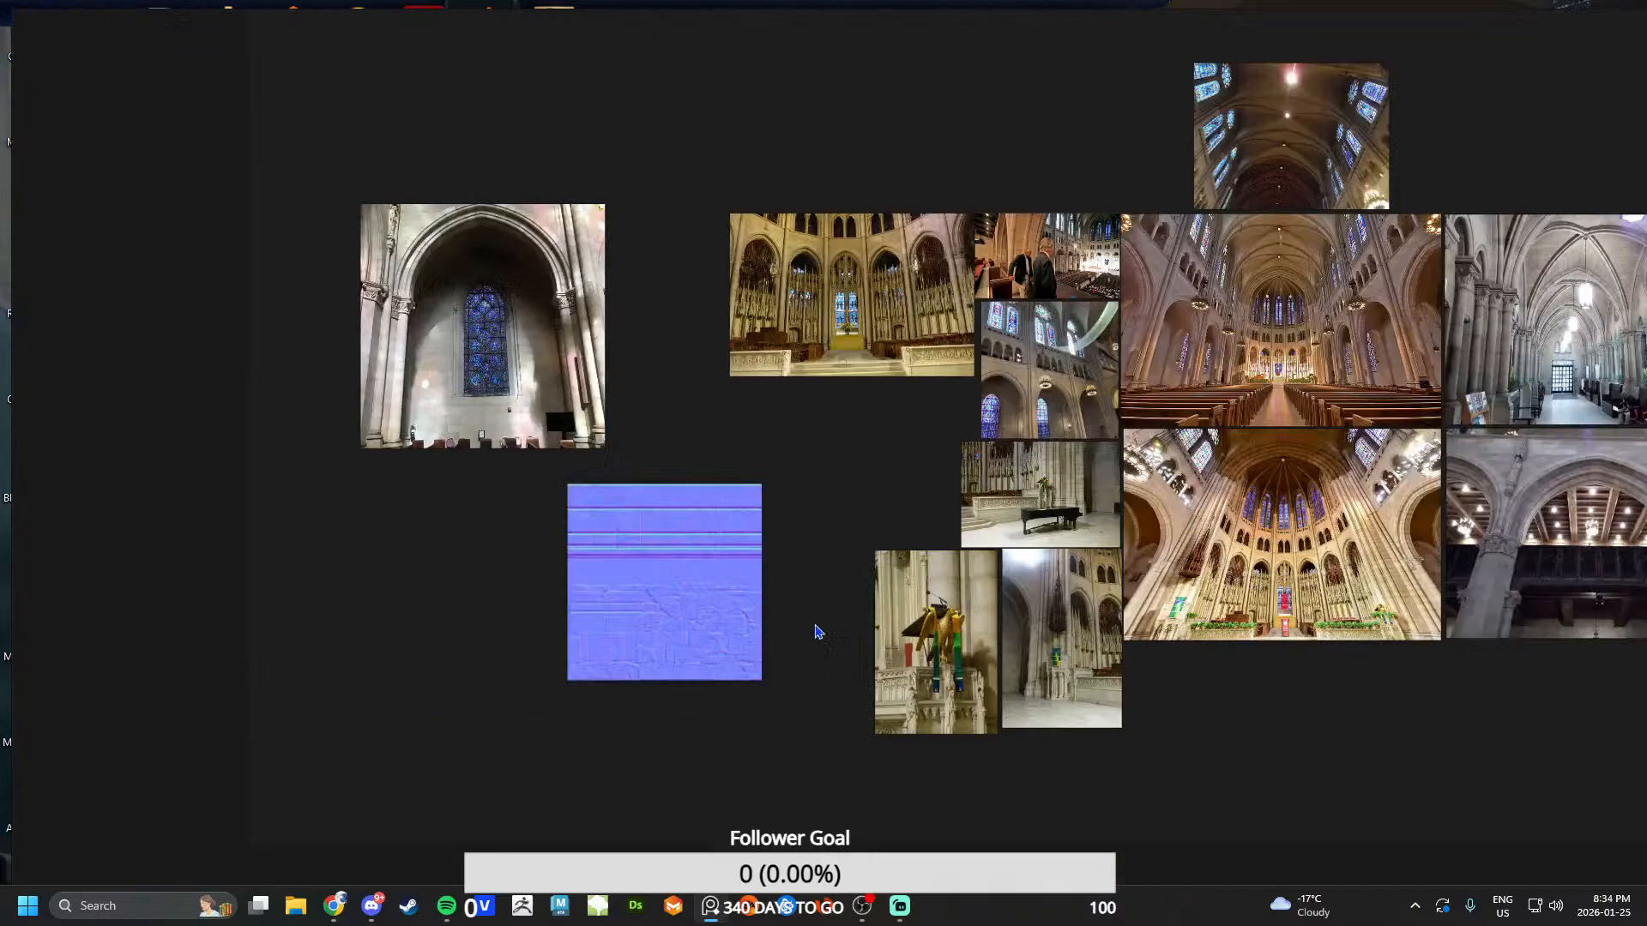
{"action": "scroll", "coordinate": [645, 521], "scroll_direction": "up", "scroll_amount": 6}
{"action": "scroll", "coordinate": [645, 521], "scroll_direction": "up", "scroll_amount": 3}
{"action": "scroll", "coordinate": [786, 496], "scroll_direction": "down", "scroll_amount": 8}
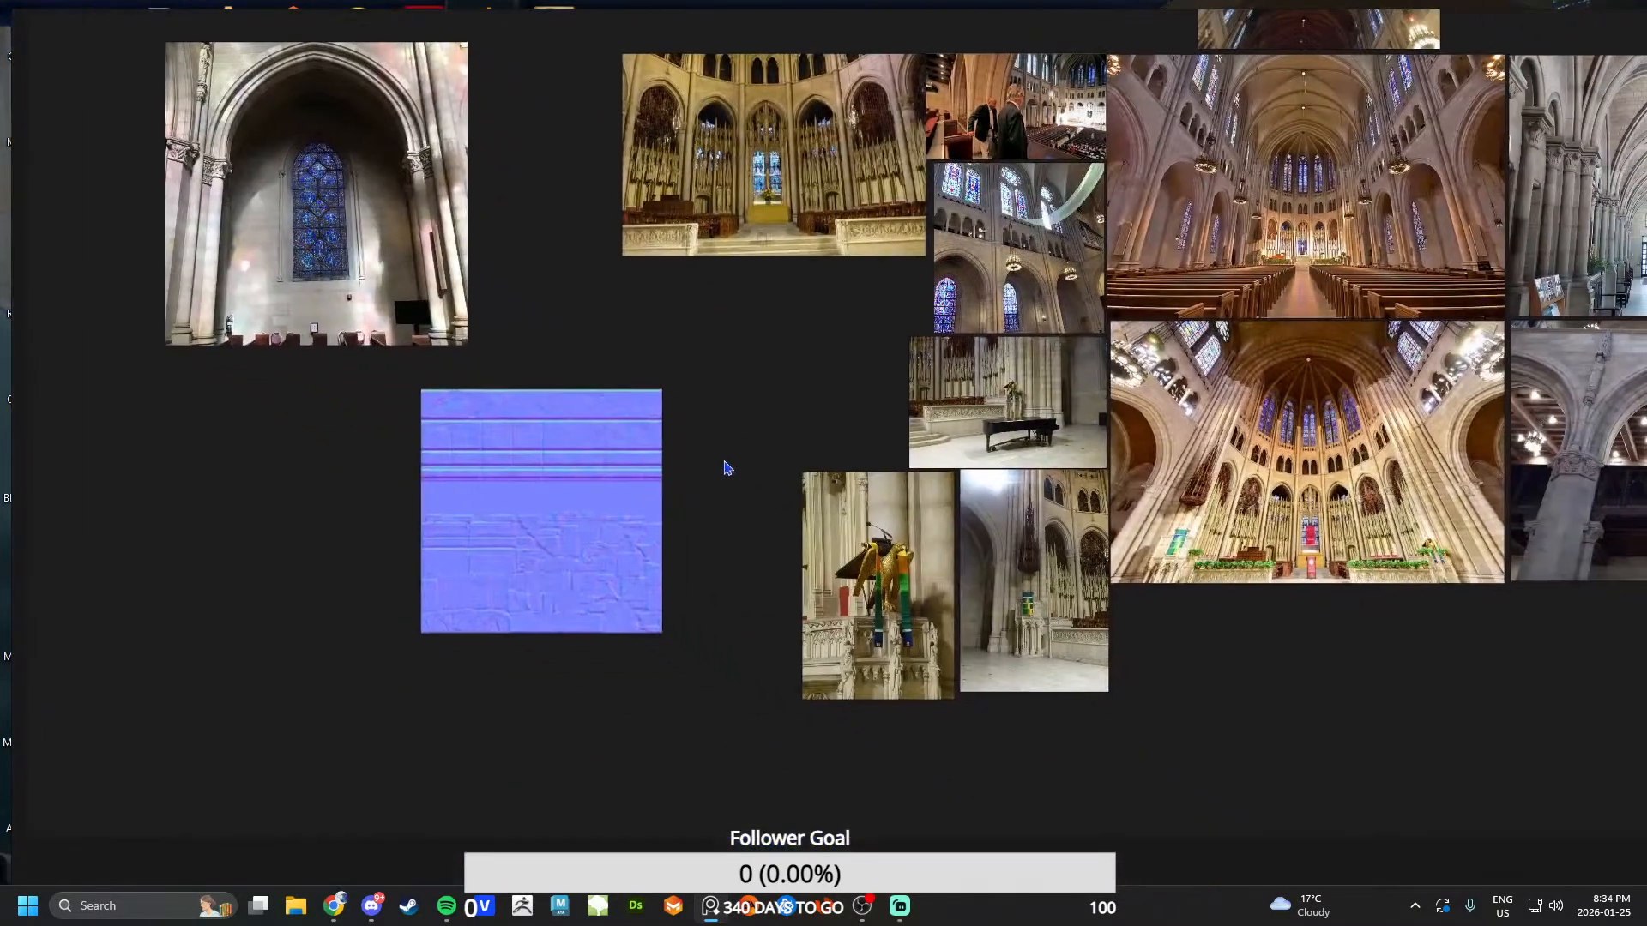
- Examine the brickwork and stone arches around the hanging chandelier in the nave wall reference photo
{"action": "middle_click_drag", "start_coordinate": [871, 530], "coordinate": [533, 618]}
{"action": "scroll", "coordinate": [786, 364], "scroll_direction": "up", "scroll_amount": 4}
{"action": "middle_click_drag", "start_coordinate": [523, 346], "coordinate": [684, 401]}
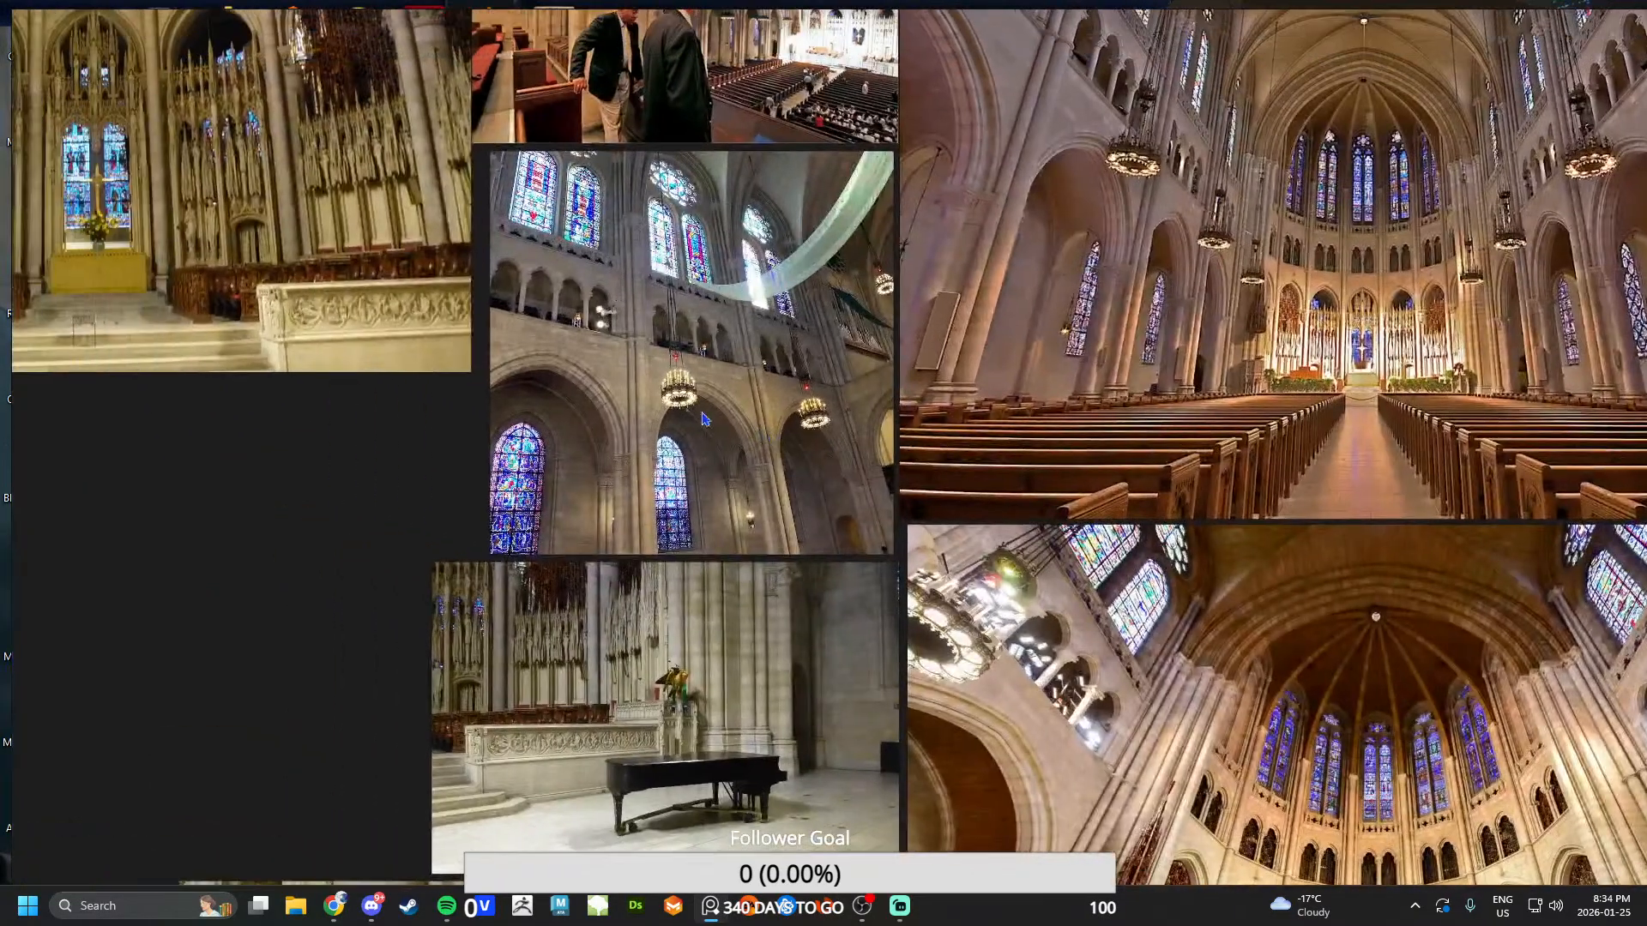
{"action": "scroll", "coordinate": [677, 397], "scroll_direction": "up", "scroll_amount": 6}
{"action": "middle_click_drag", "start_coordinate": [519, 379], "coordinate": [707, 415]}
{"action": "scroll", "coordinate": [707, 415], "scroll_direction": "down", "scroll_amount": 5}
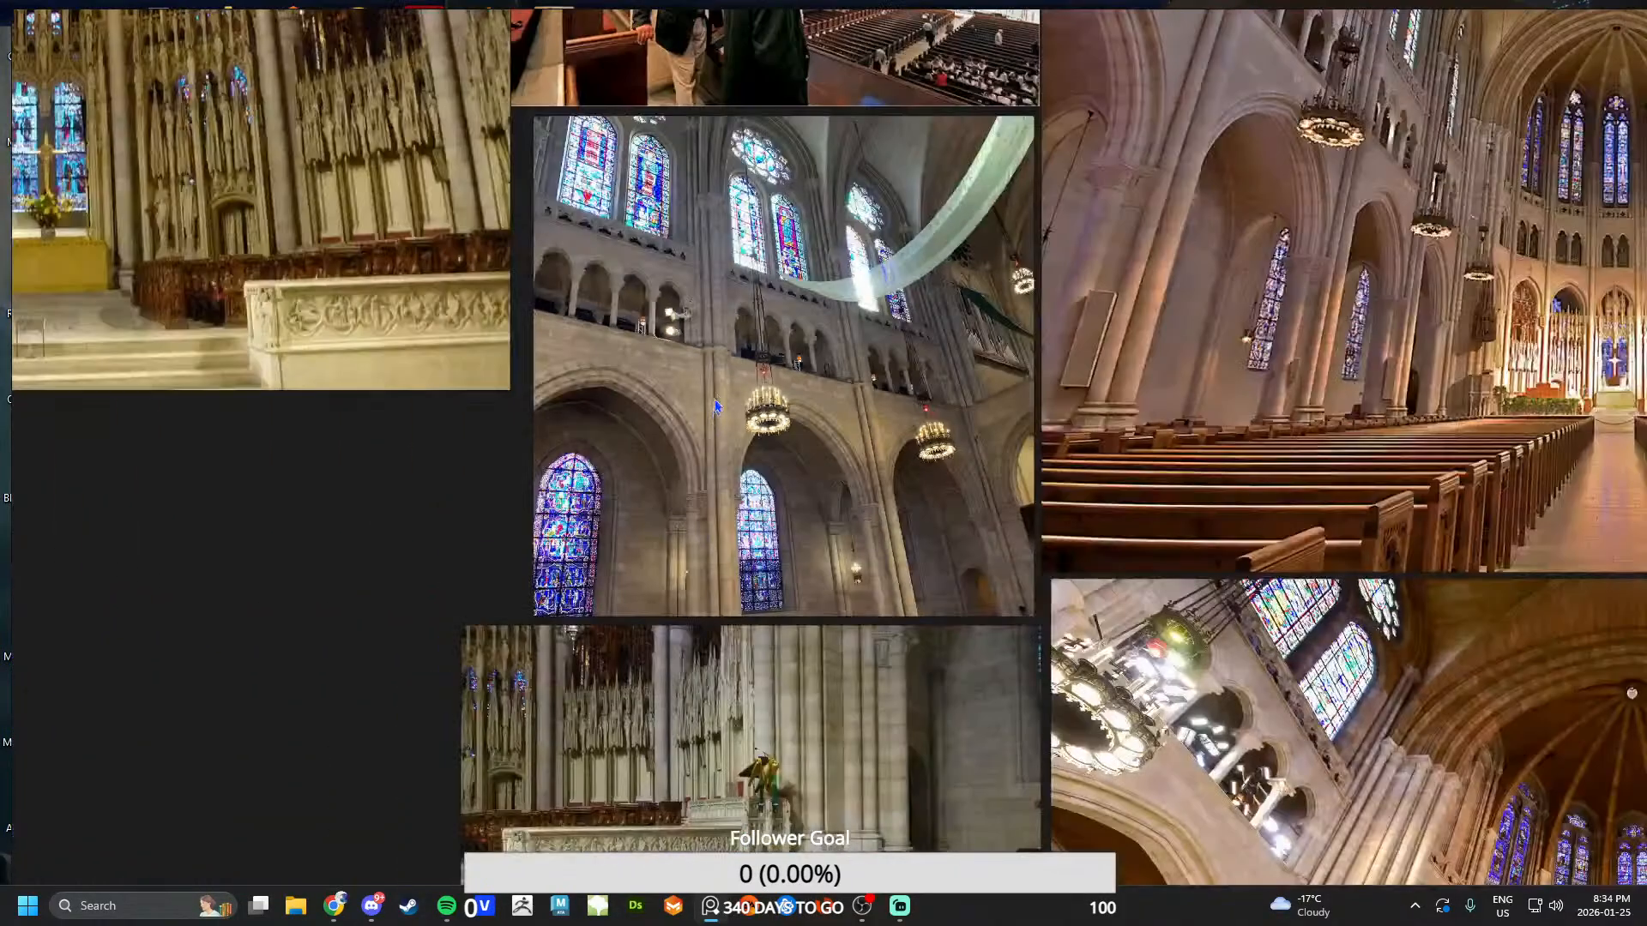
{"action": "scroll", "coordinate": [619, 392], "scroll_direction": "up", "scroll_amount": 7}
{"action": "middle_click_drag", "start_coordinate": [466, 250], "coordinate": [600, 366]}
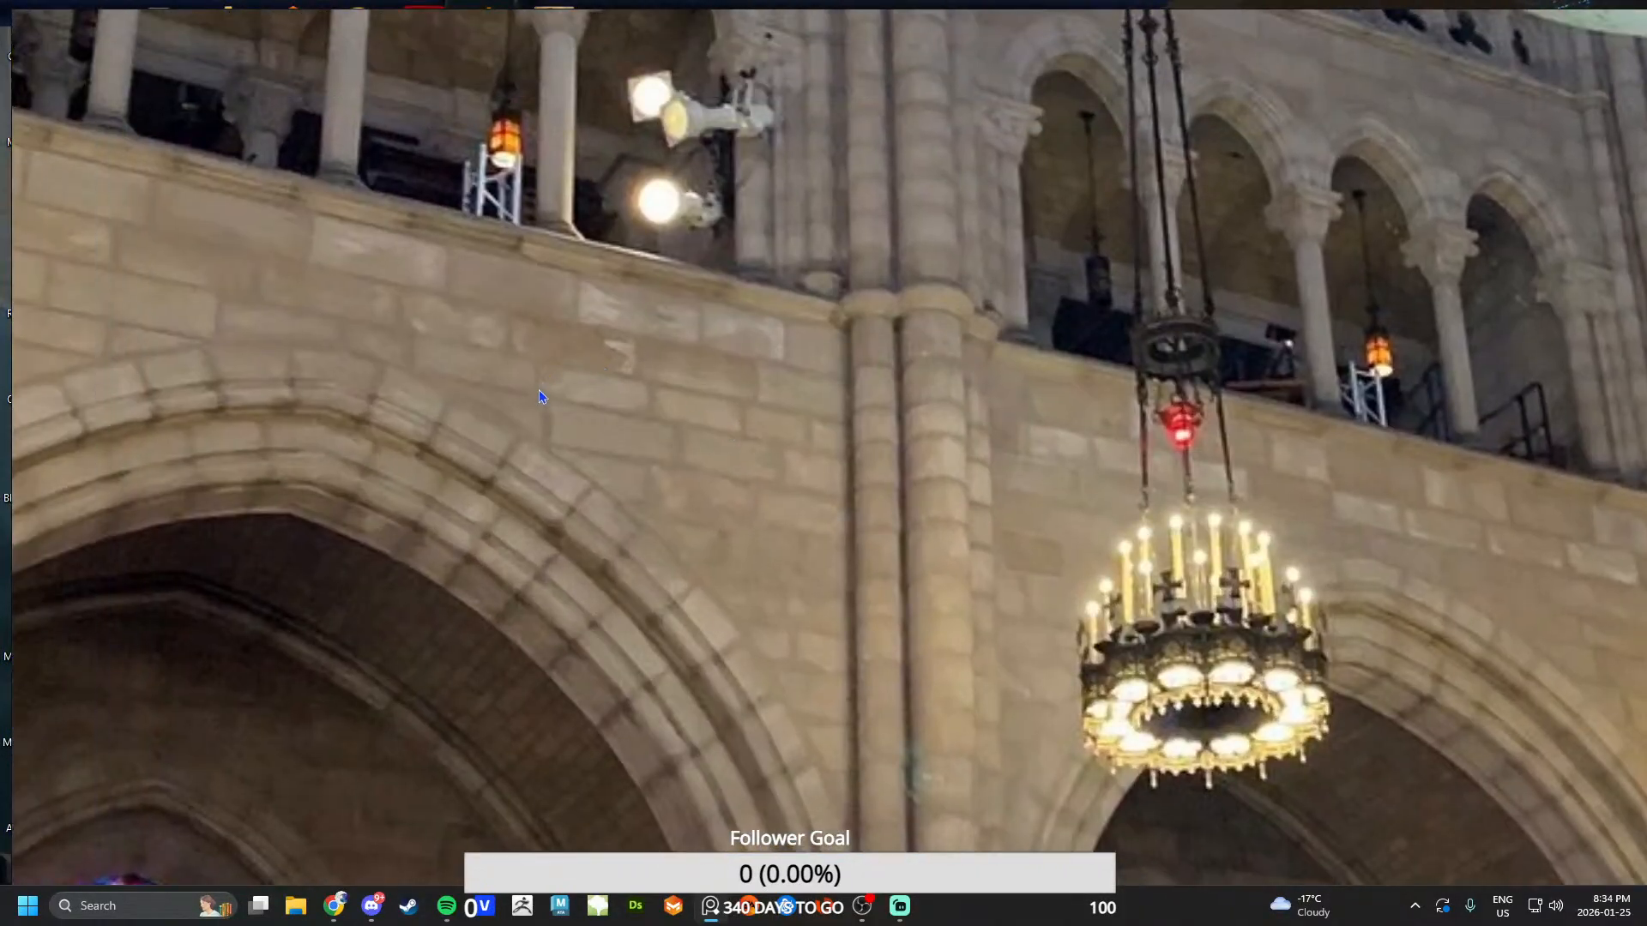